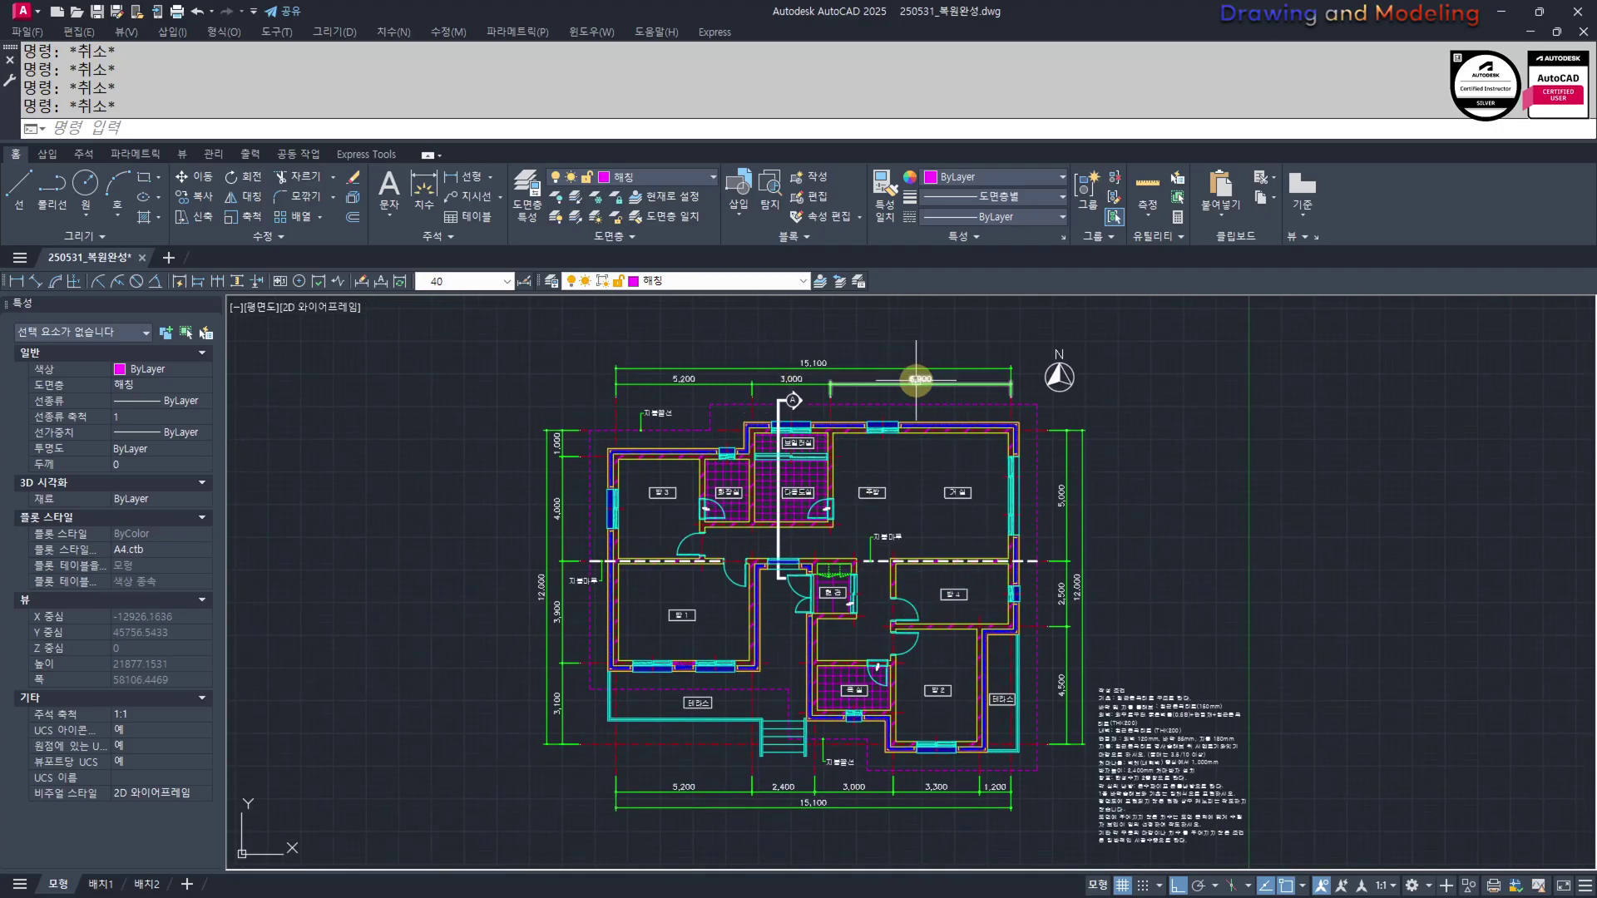
Examine the overall and partial dimensions along the upper edge and east side of the floor plan
scroll(831, 352, "up", 5)
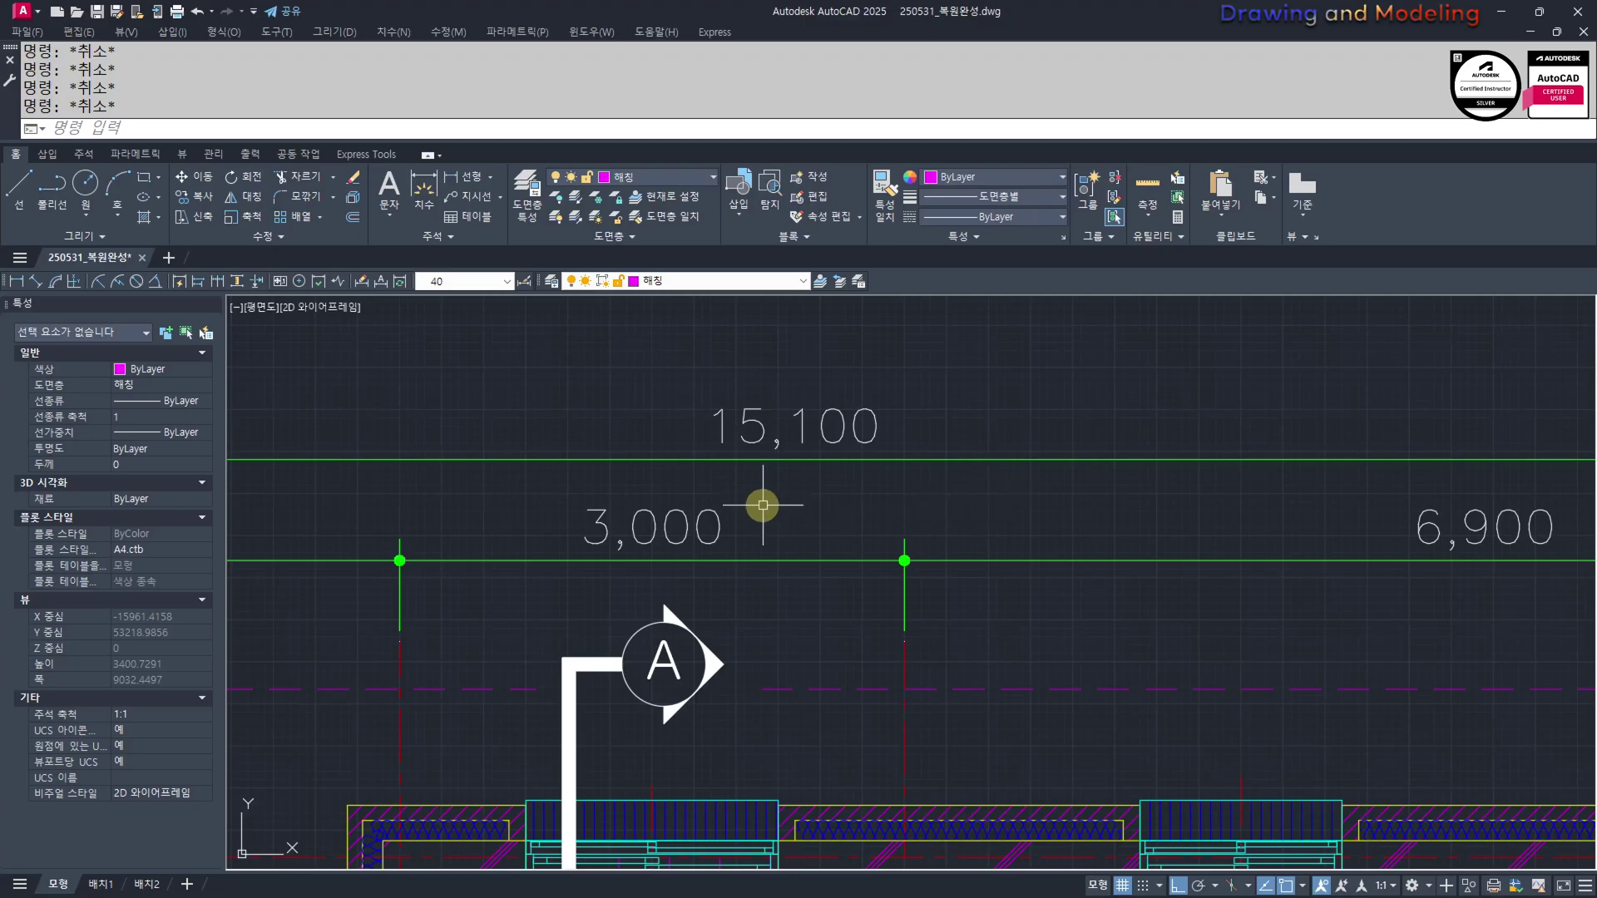
middle_click_drag(806, 506, 713, 339)
scroll(712, 339, "down", 5)
scroll(940, 578, "up", 2)
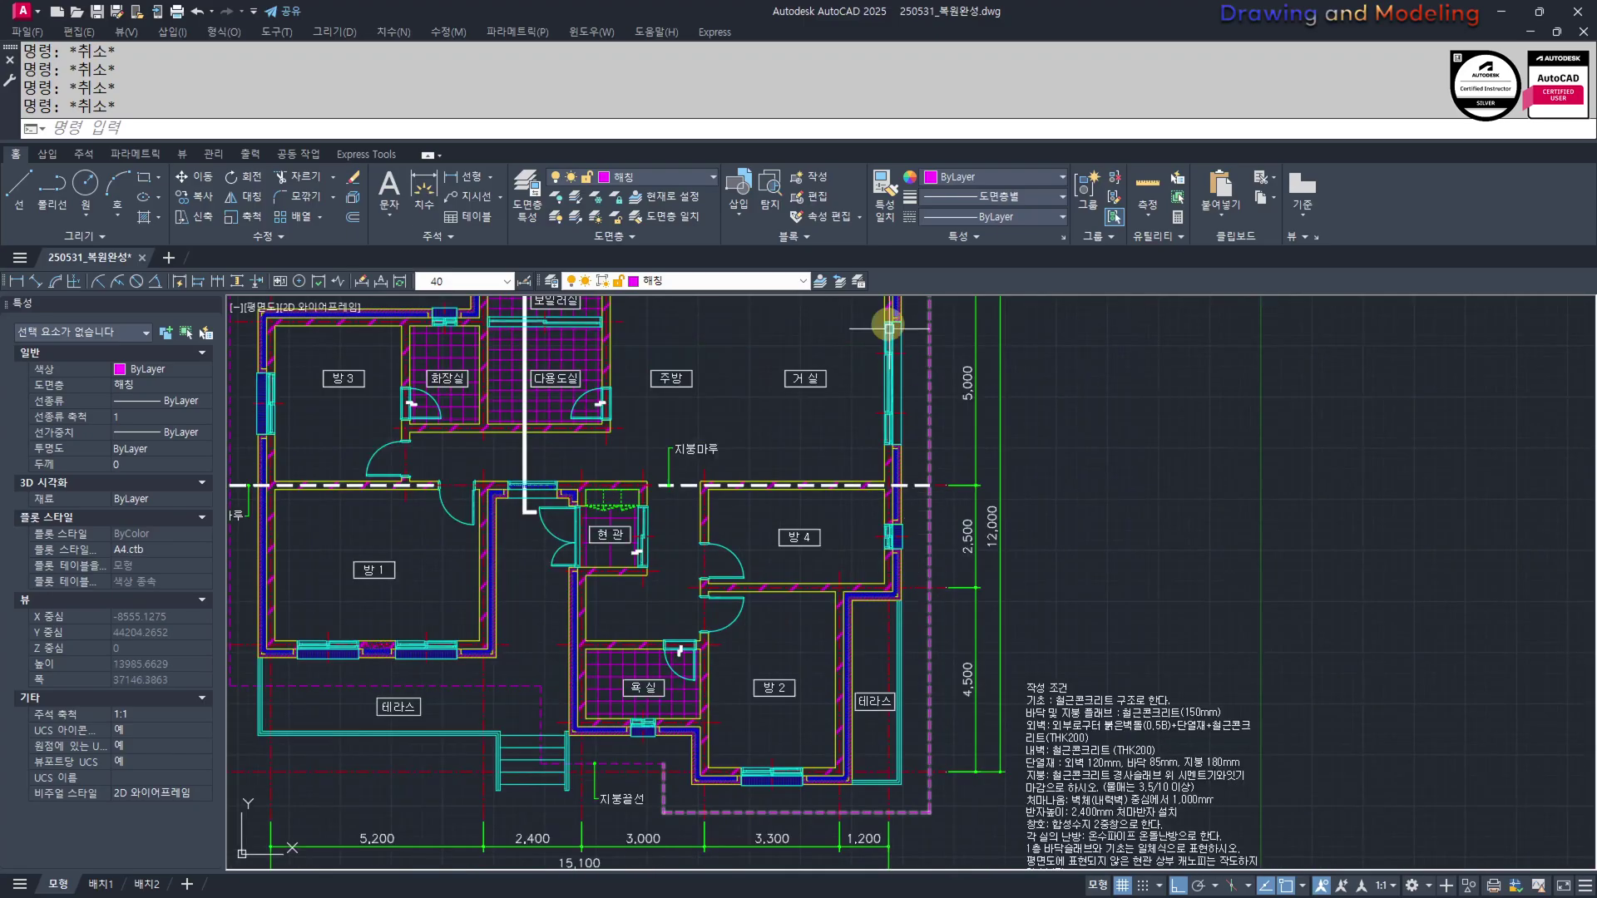
middle_click_drag(999, 577, 985, 617)
scroll(985, 618, "up", 4)
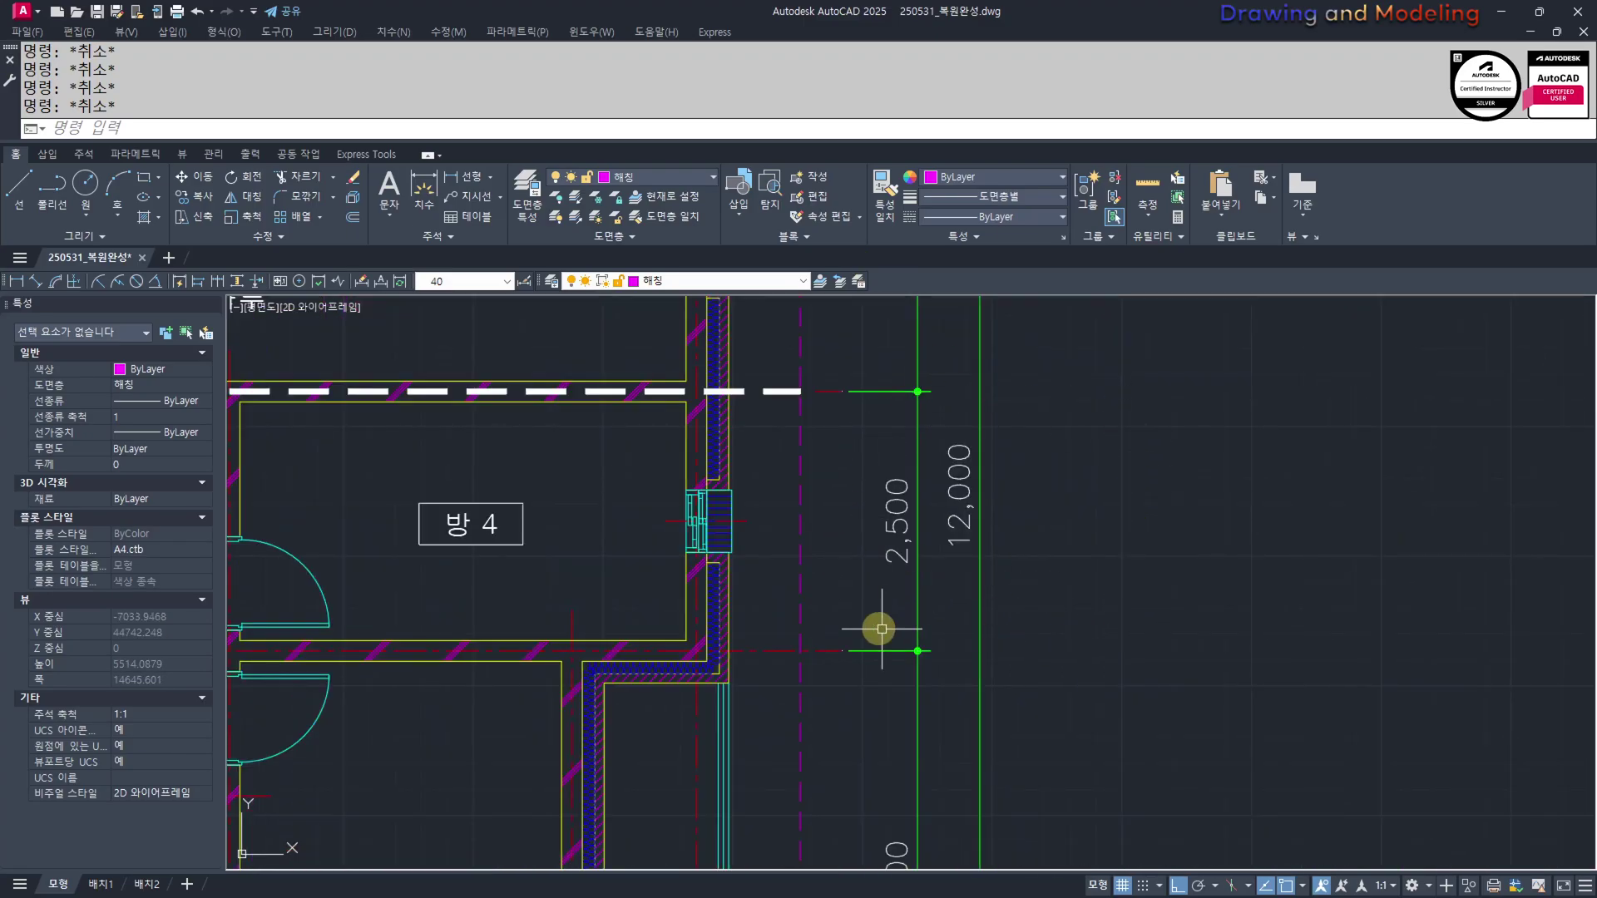
scroll(1017, 603, "down", 7)
scroll(920, 535, "up", 3)
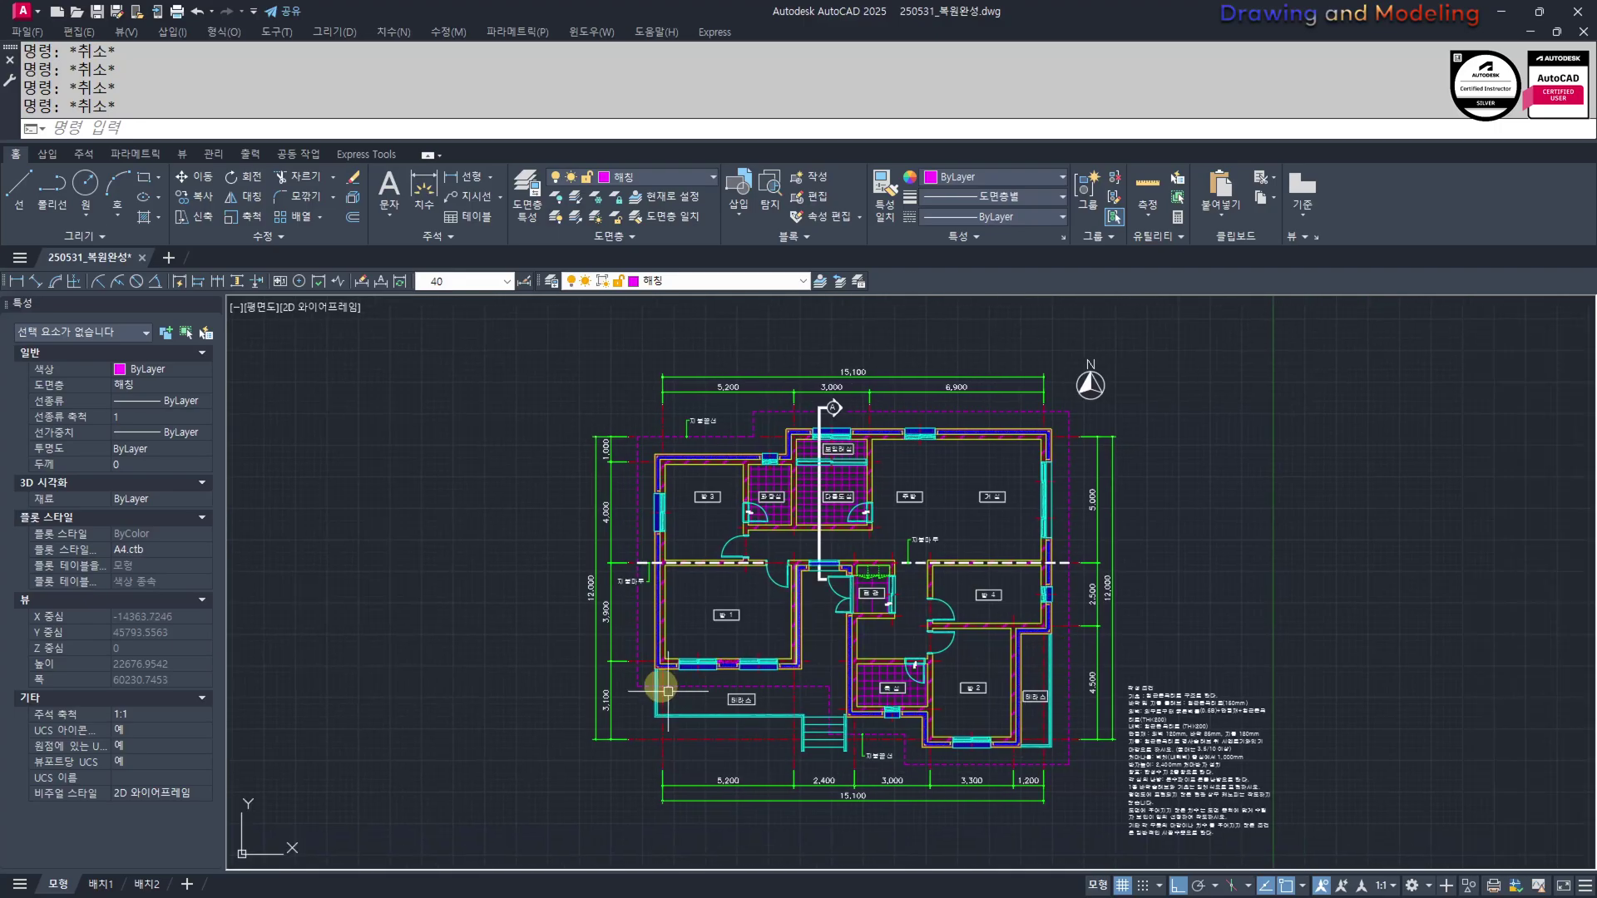
Read the drawing conditions note (작성 조건) beside the plan, covering structure, walls, insulation, roof, eaves, ceiling height, windows and heating
scroll(929, 534, "up", 6)
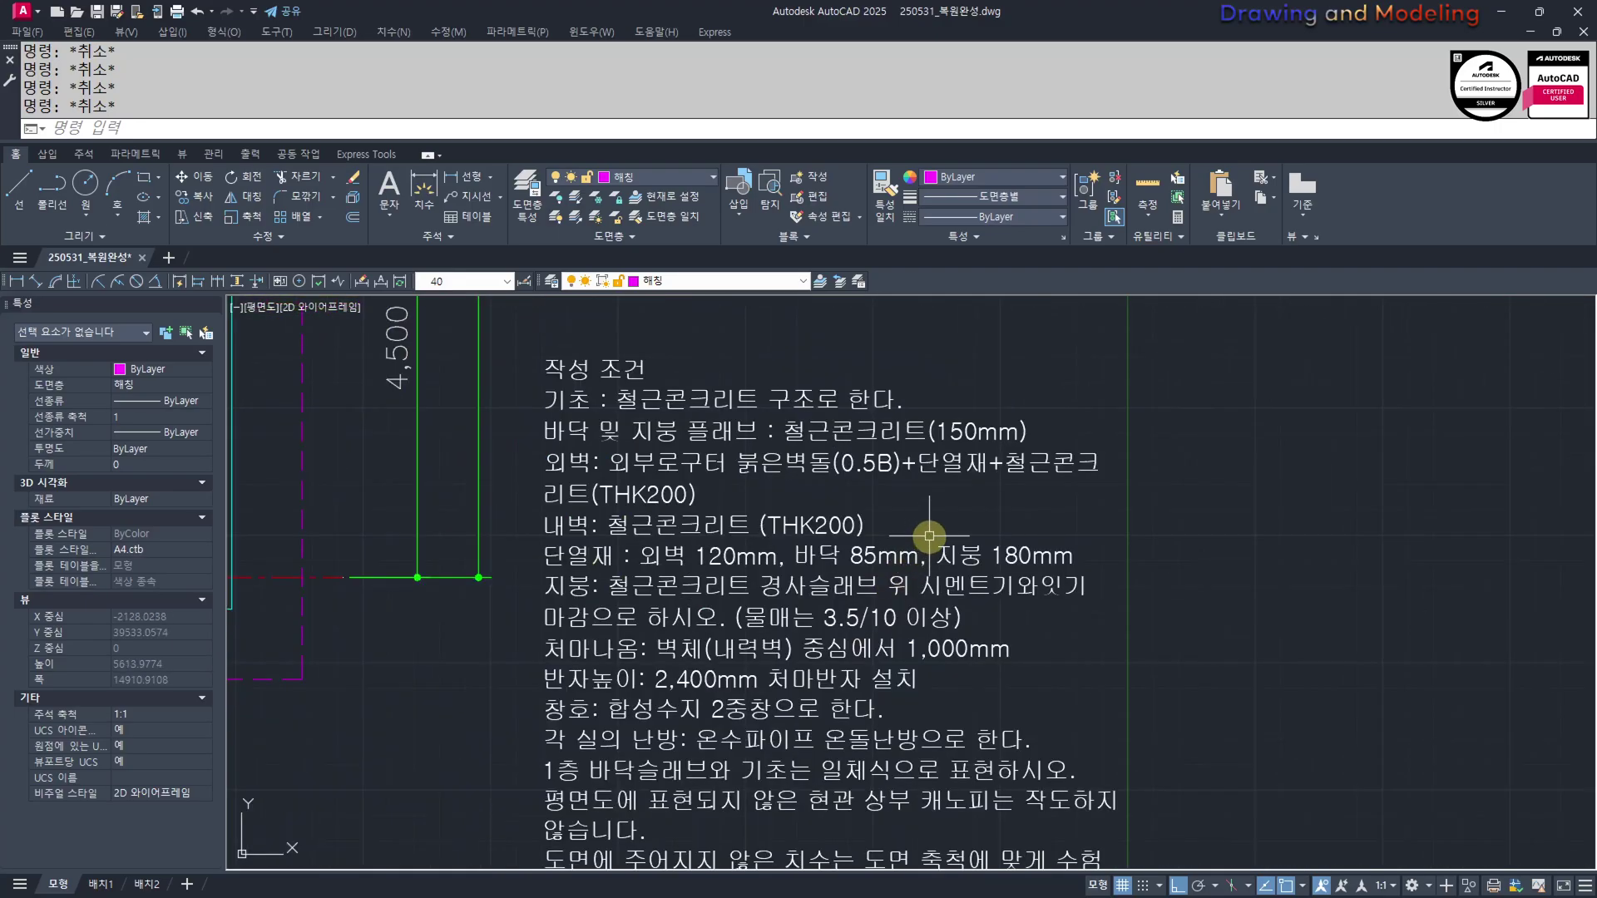
middle_click_drag(811, 493, 880, 580)
scroll(880, 579, "up", 2)
middle_click_drag(768, 567, 765, 568)
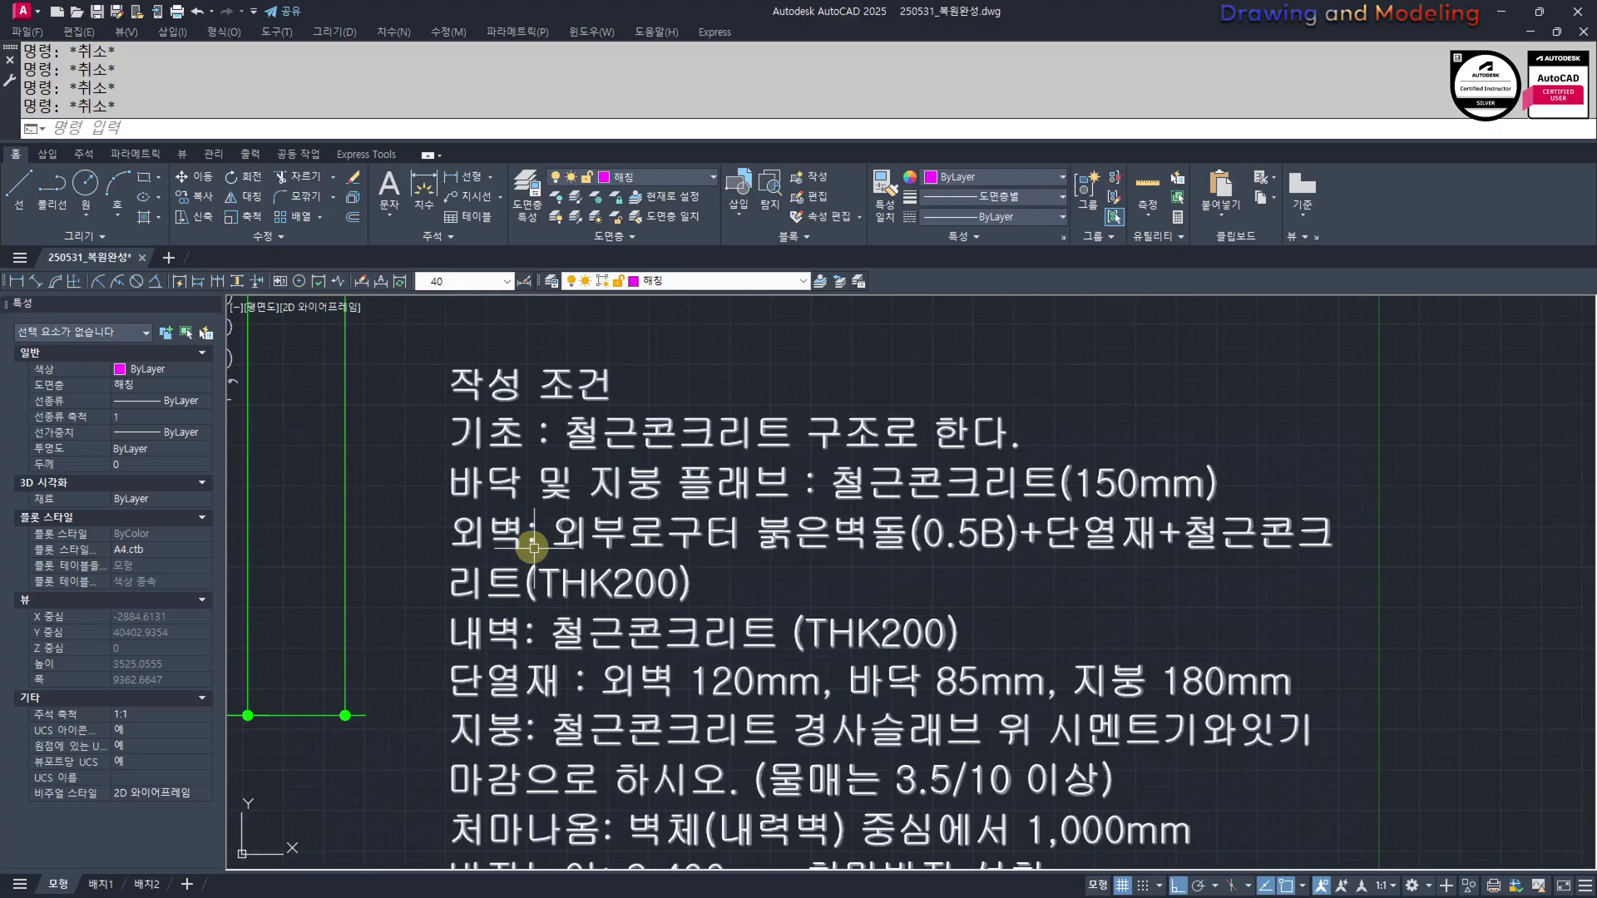
middle_click_drag(1369, 634, 1298, 551)
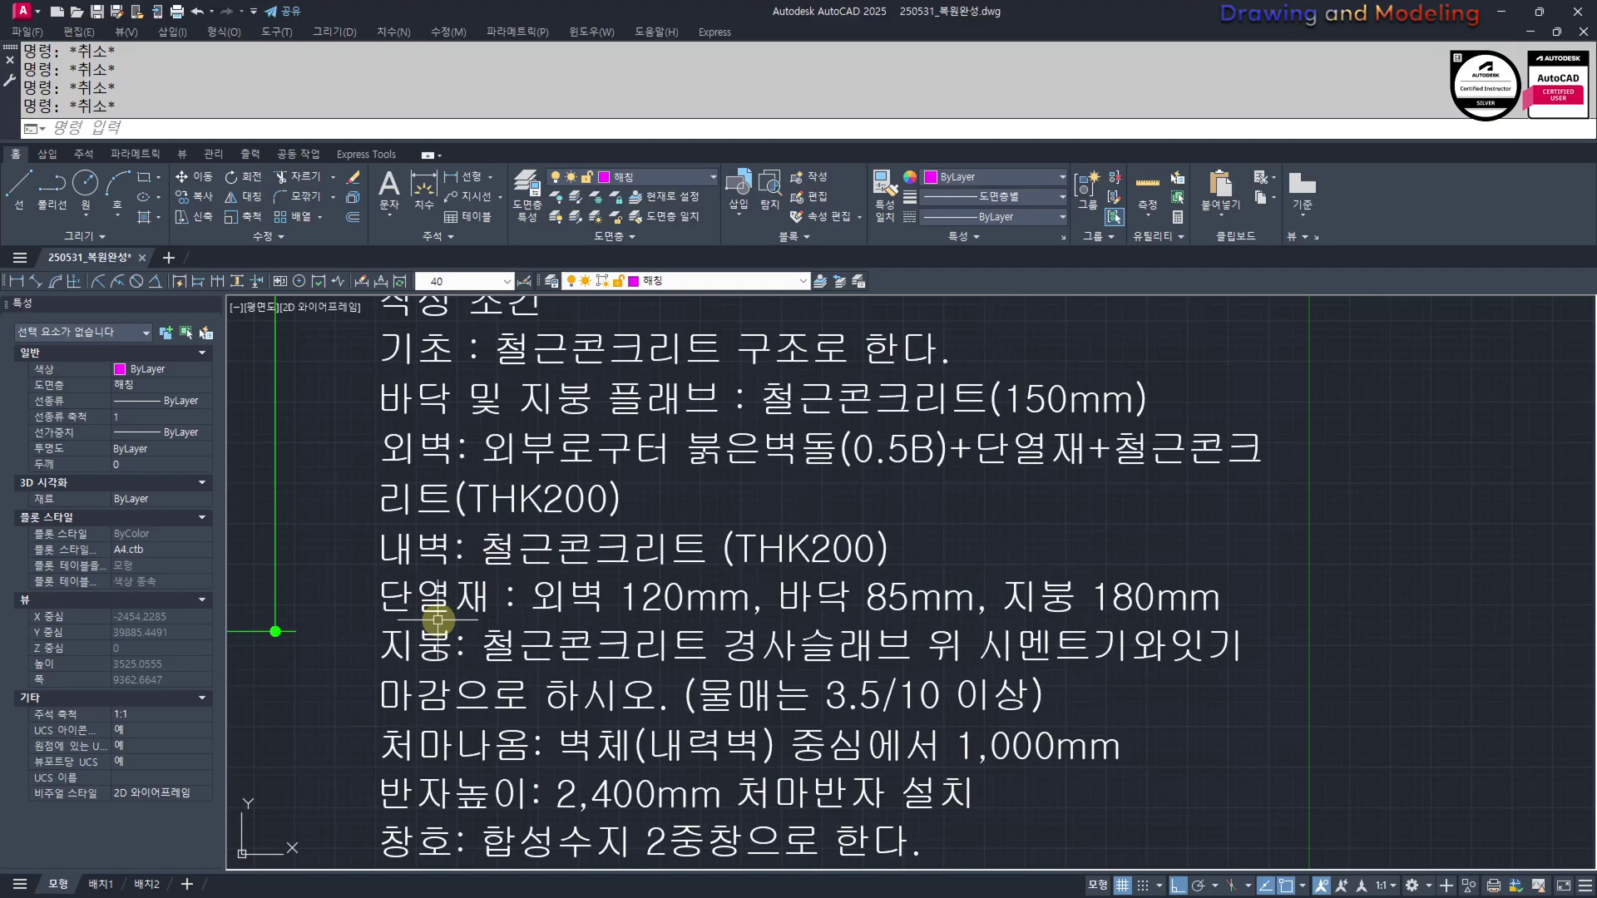
middle_click_drag(1315, 625, 1278, 524)
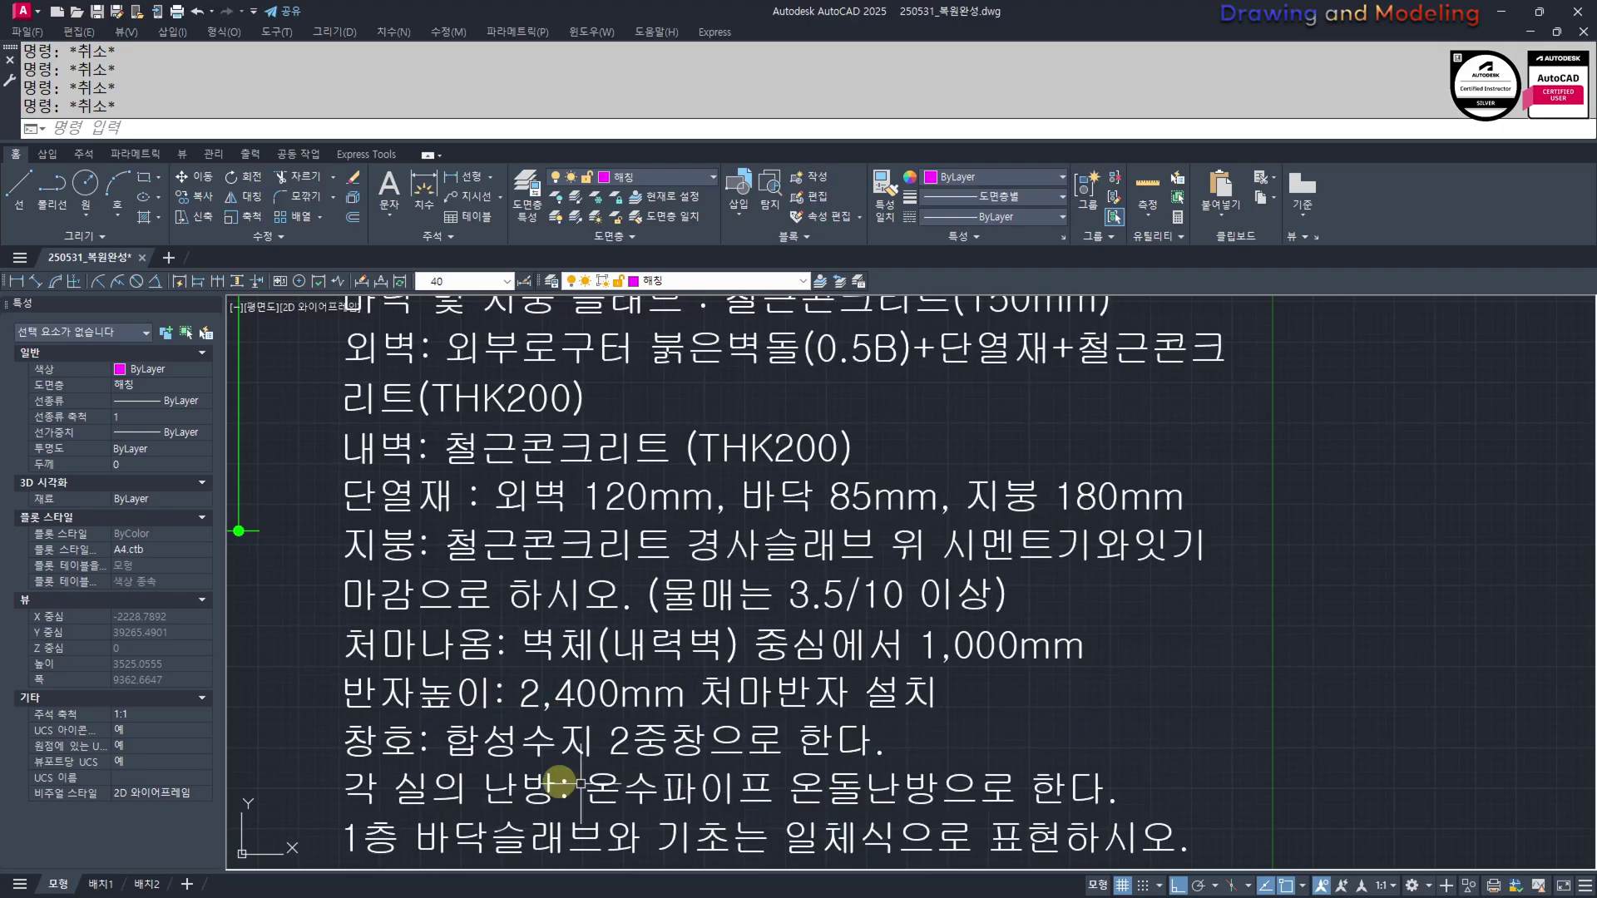
scroll(1192, 730, "down", 6)
Examine the overall floor plan, including the terraces (테라스), the entry steps, the roof edge line and the lower dimension rows
middle_click_drag(966, 616, 1006, 697)
middle_click_drag(848, 553, 845, 585)
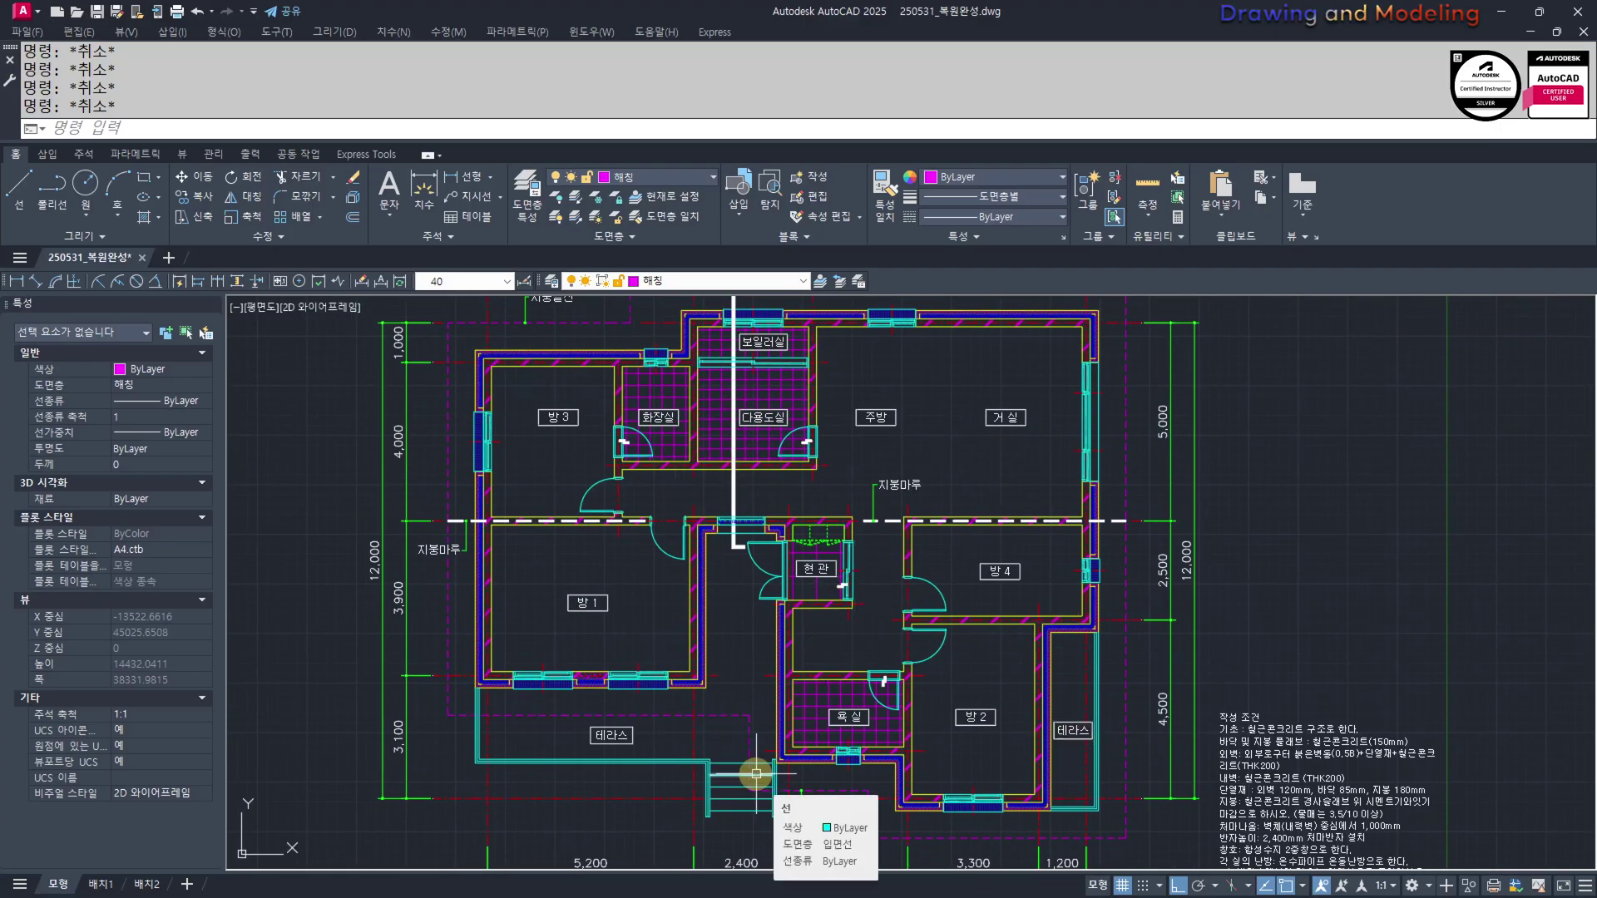
middle_click_drag(1288, 659, 1240, 665)
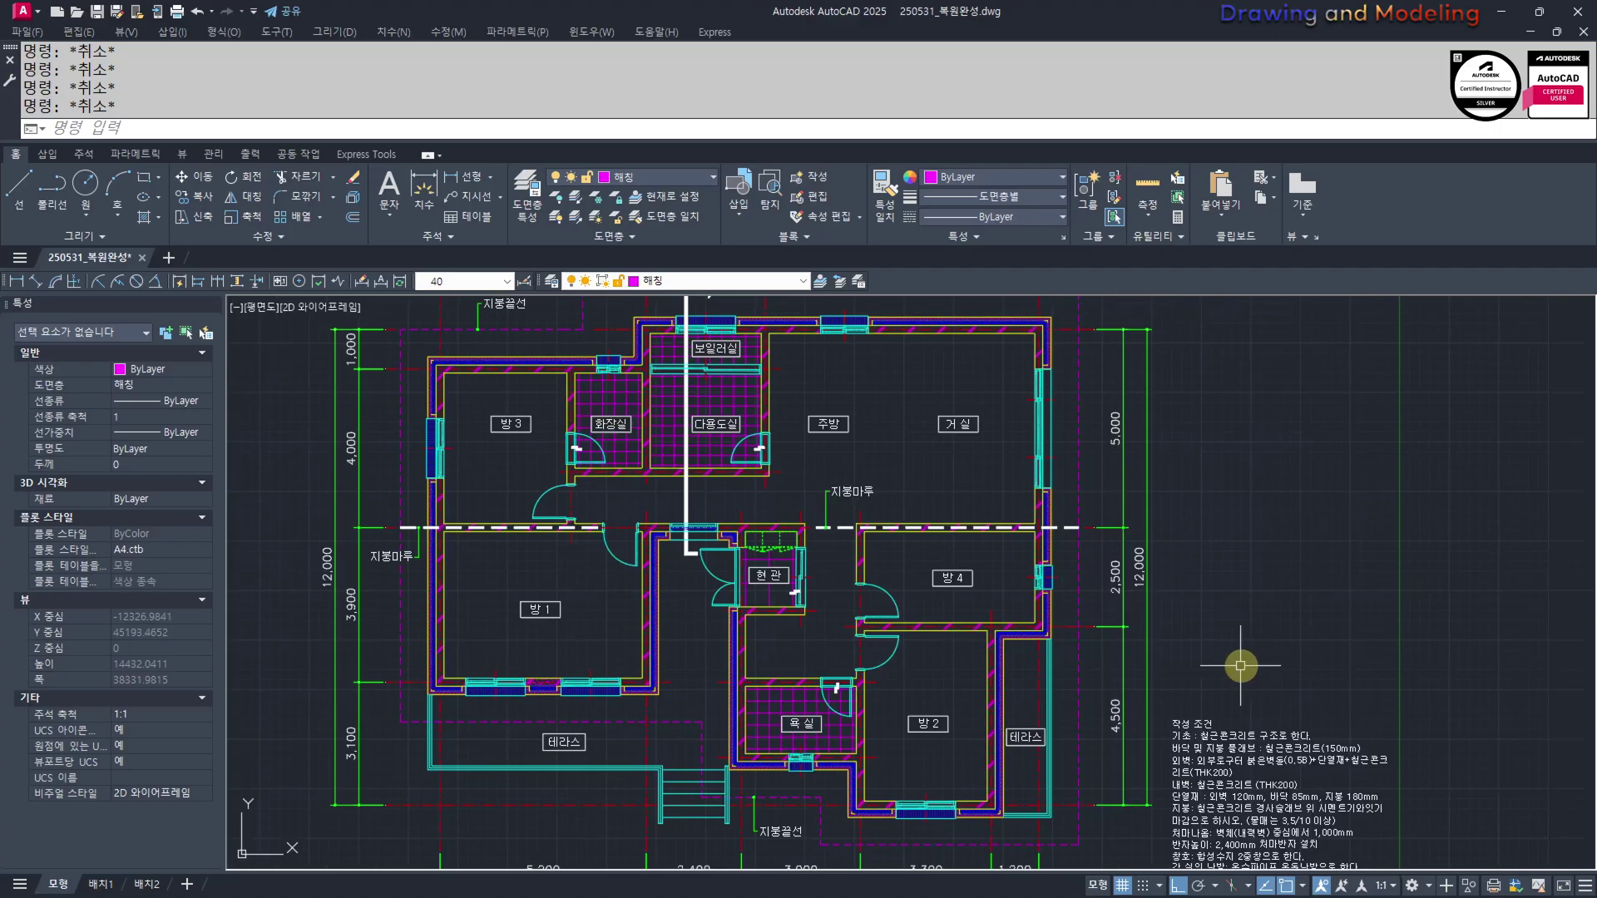
middle_click_drag(1251, 541, 1151, 599)
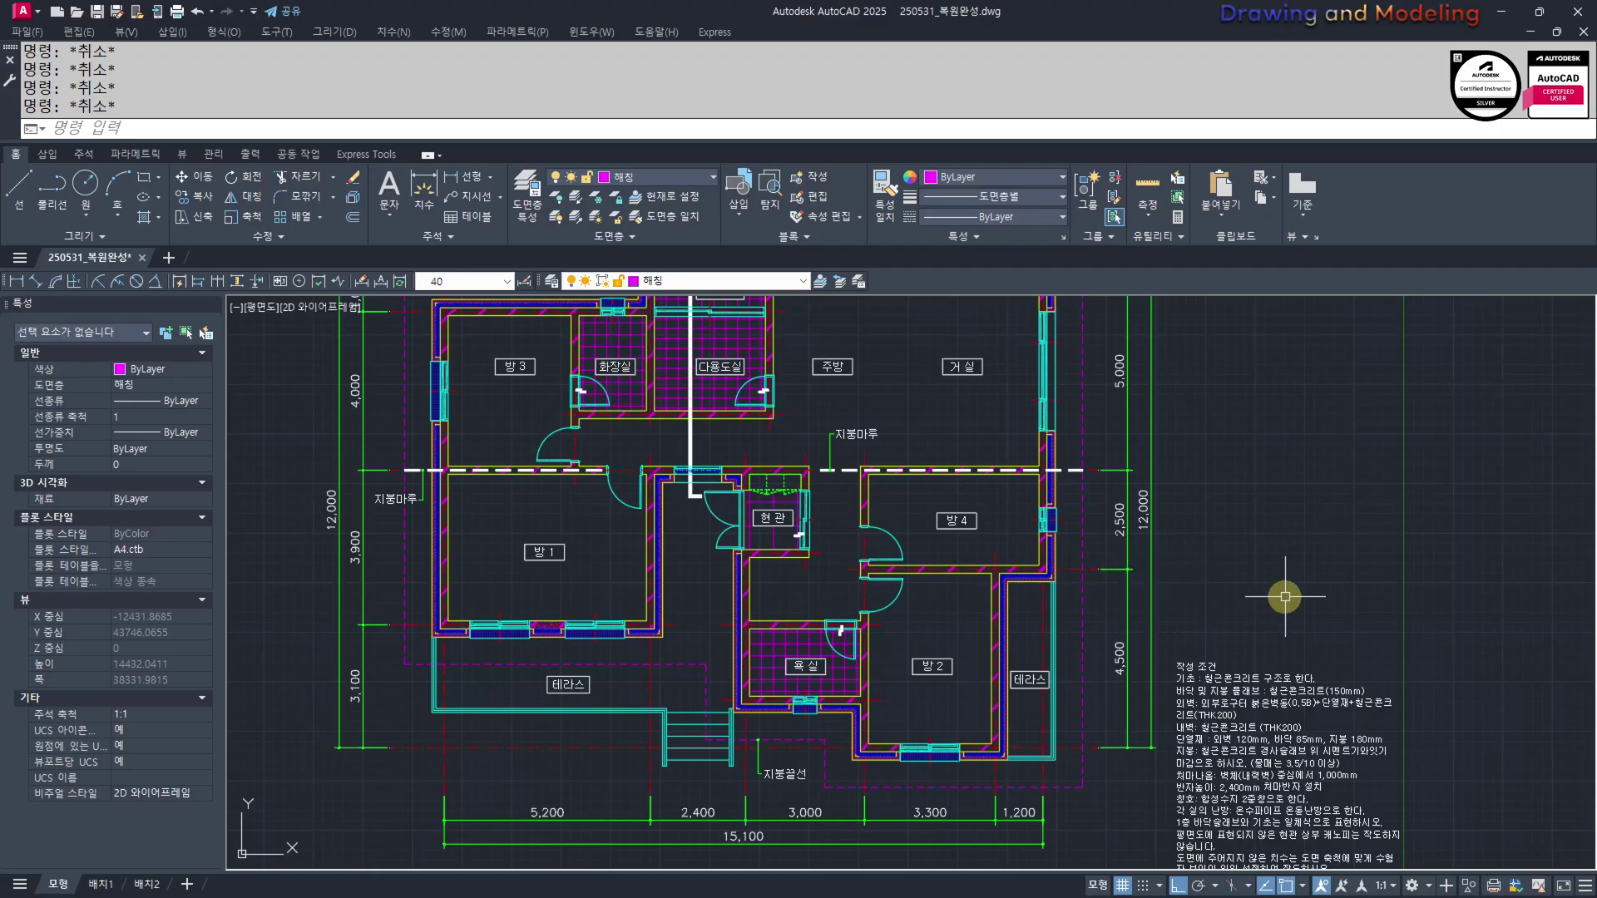
middle_click_drag(593, 791, 538, 740)
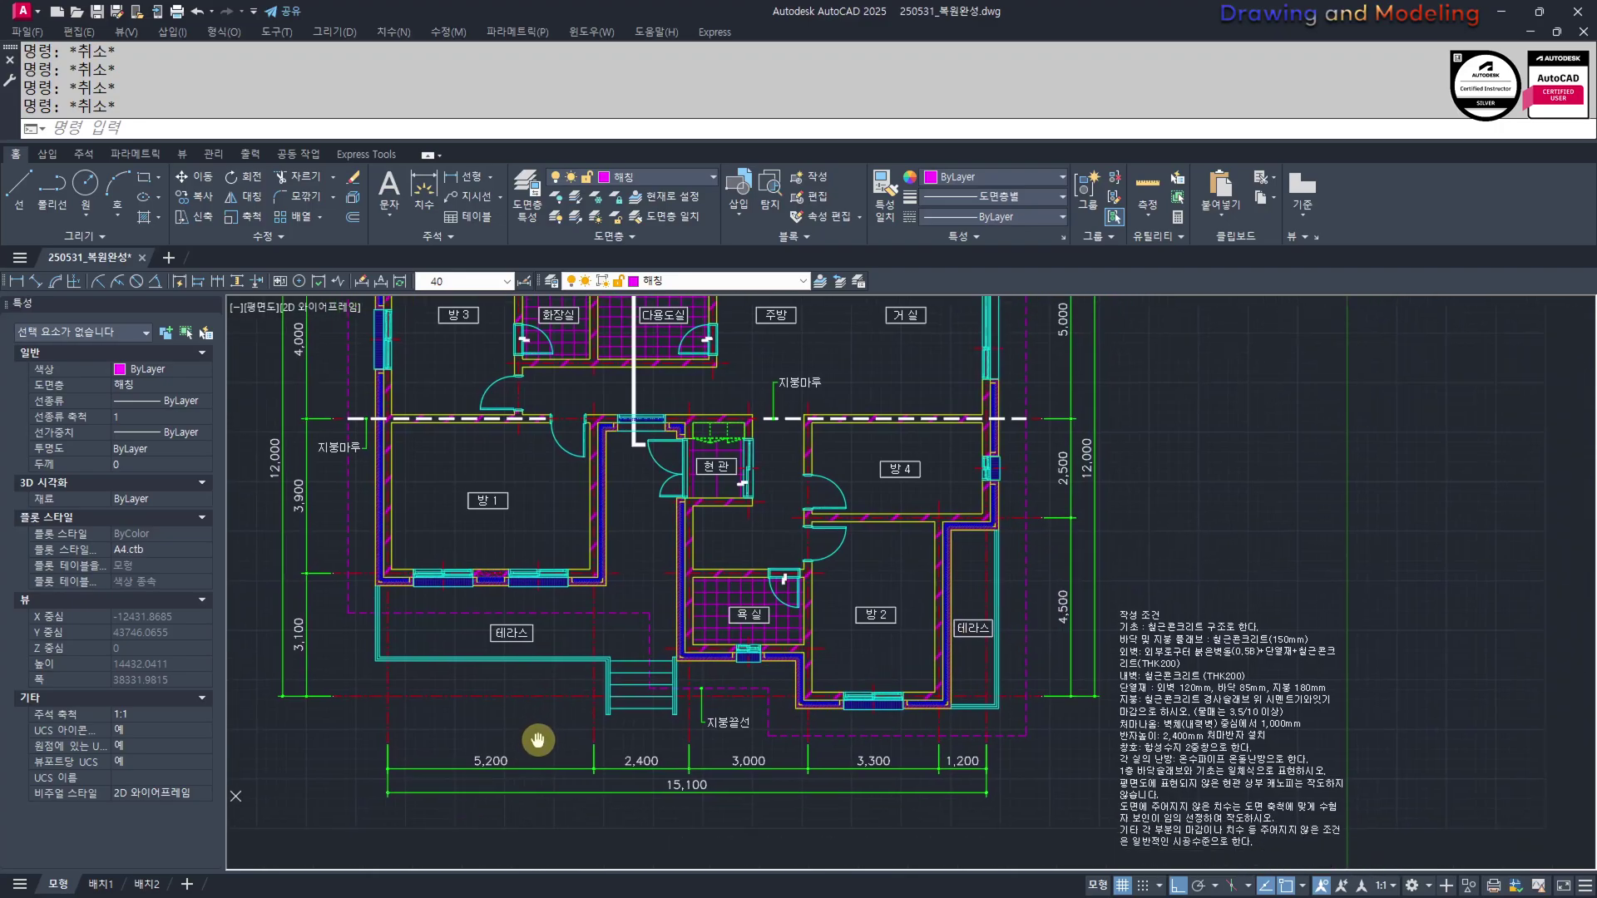
scroll(623, 744, "up", 5)
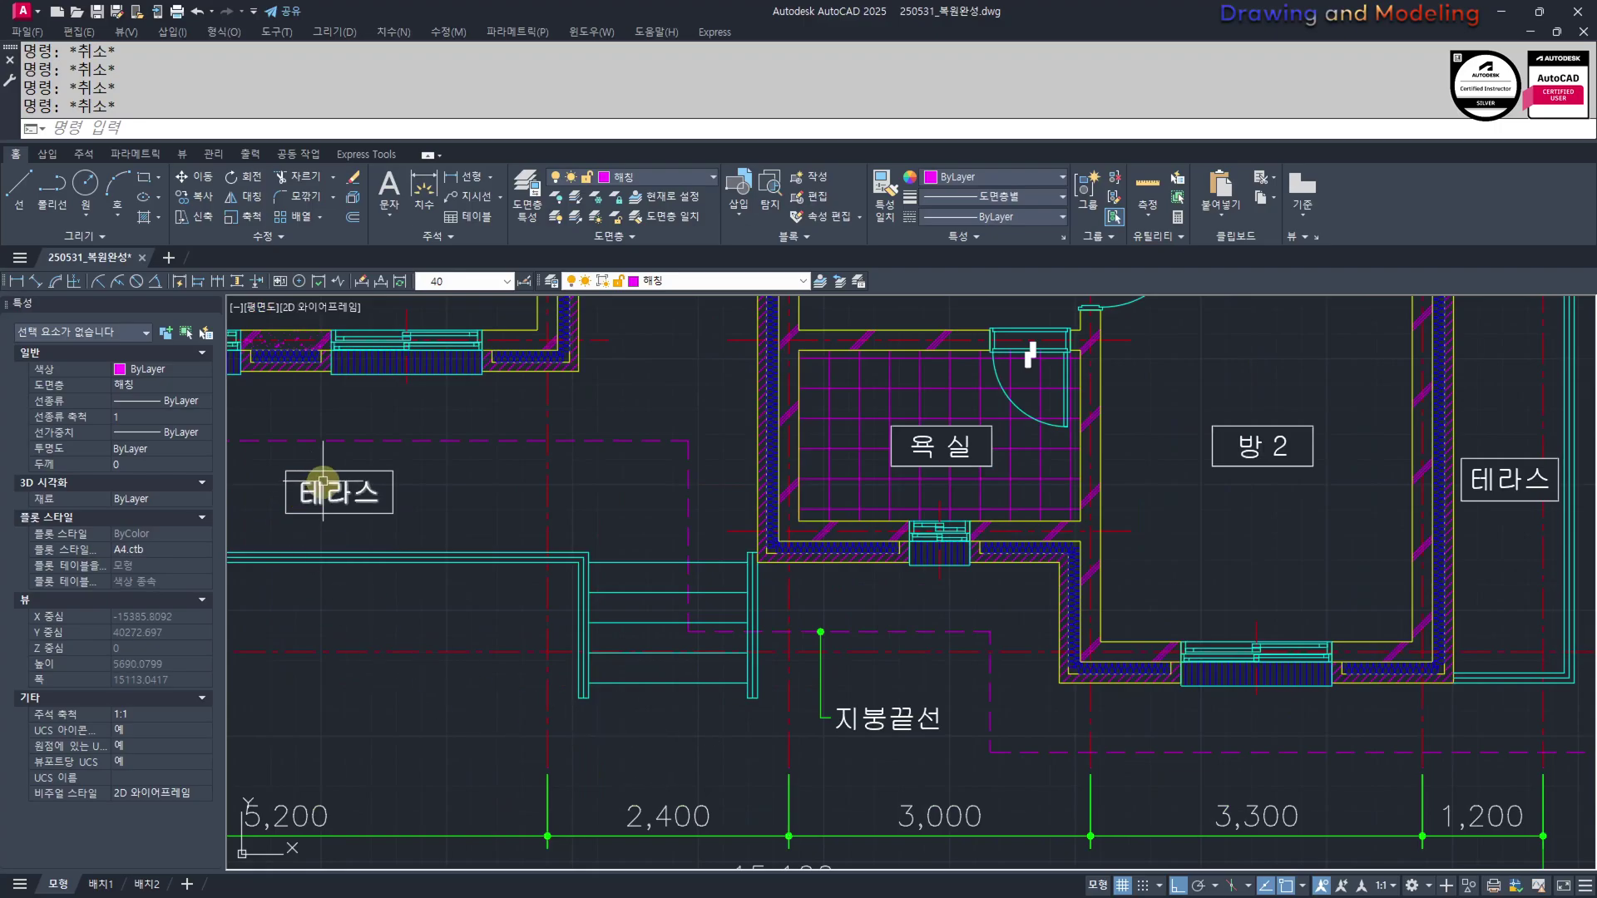
scroll(657, 781, "down", 2)
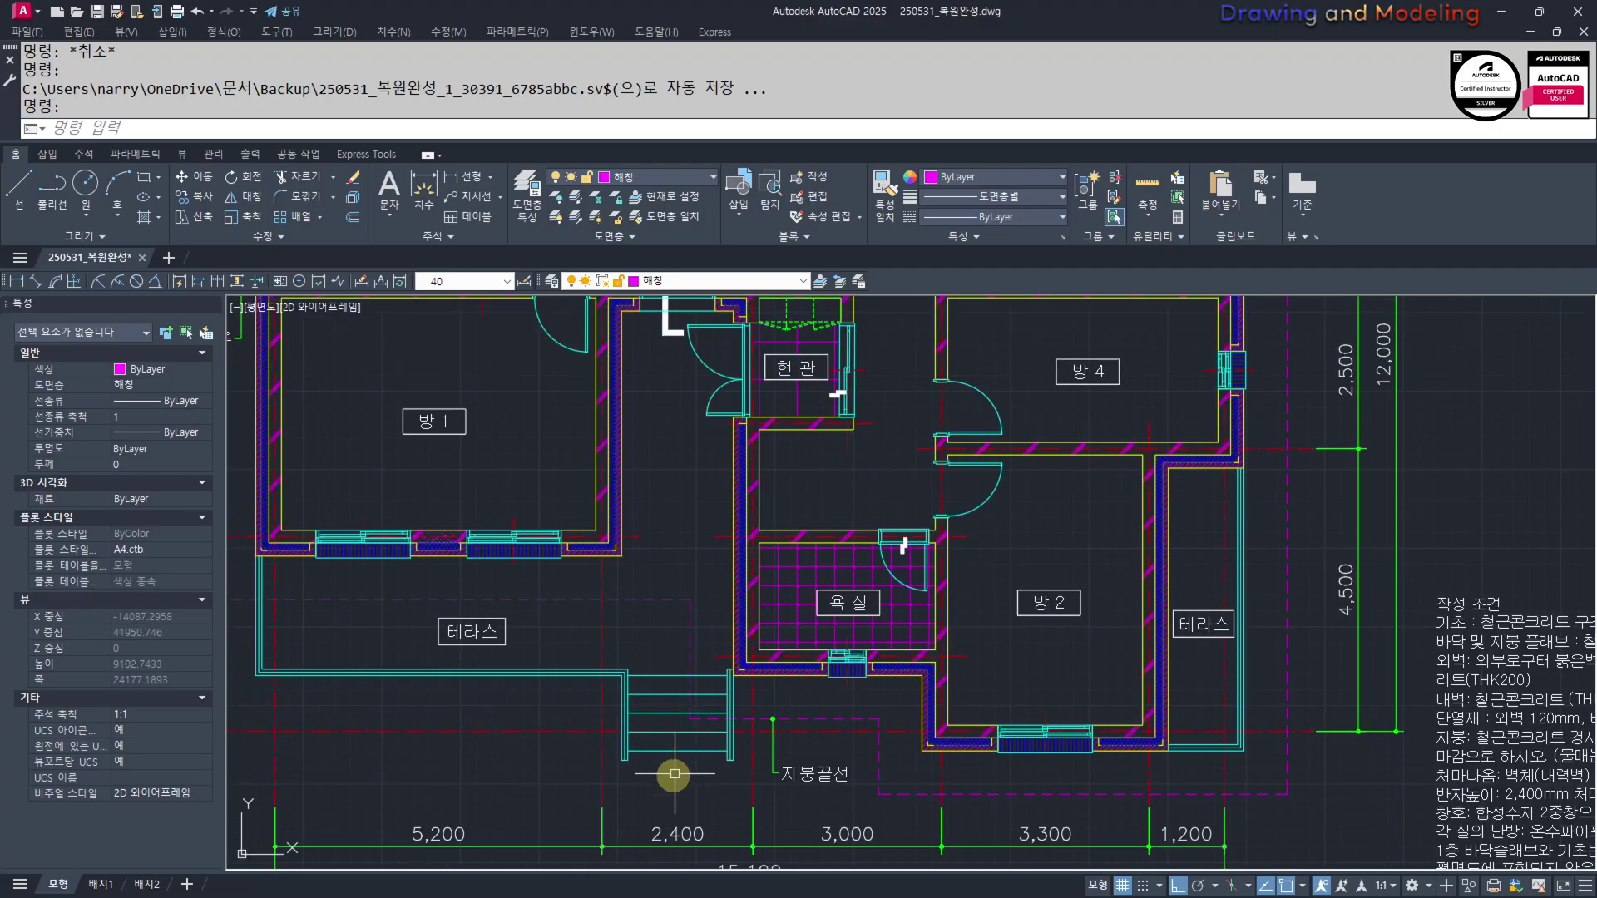
middle_click_drag(656, 619, 620, 707)
middle_click_drag(658, 642, 641, 697)
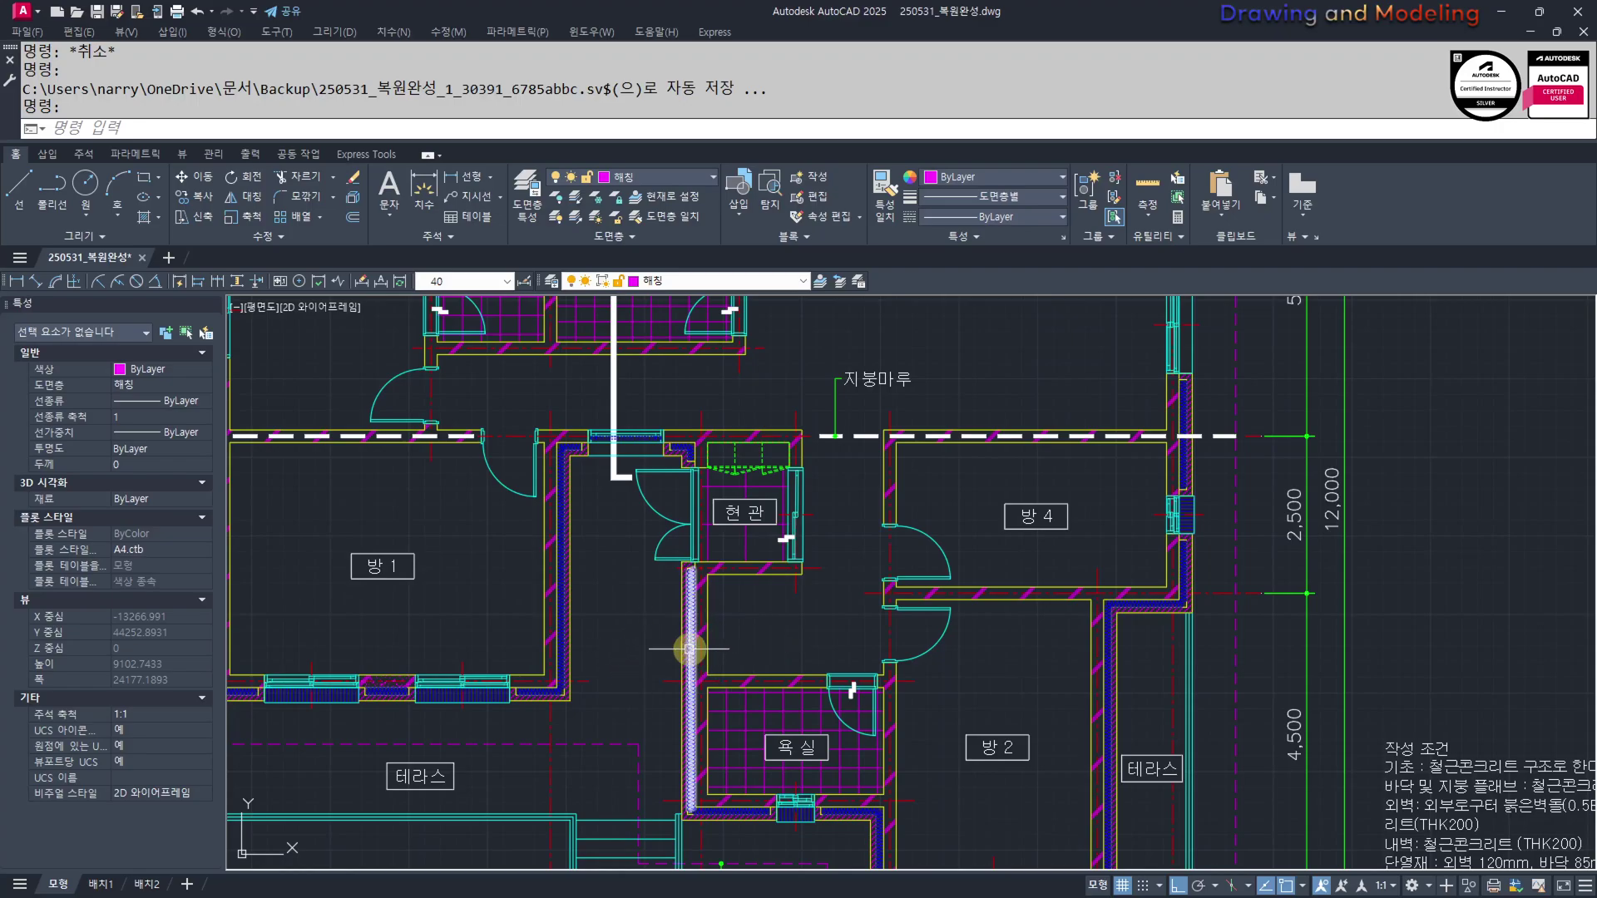
scroll(719, 674, "down", 2)
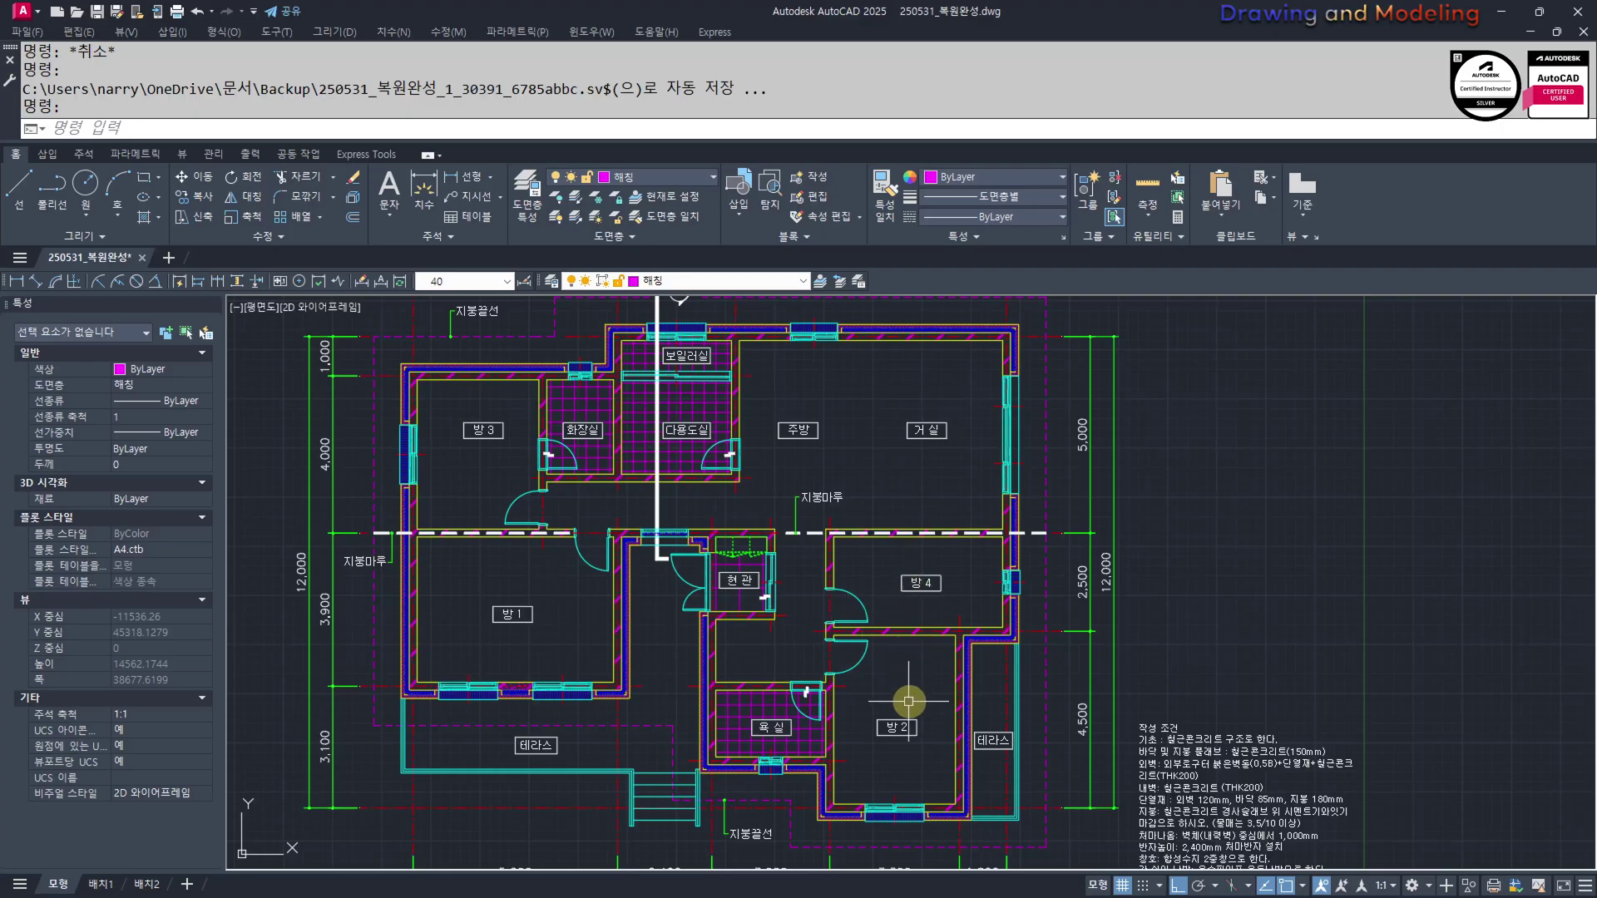
middle_click_drag(864, 692, 765, 709)
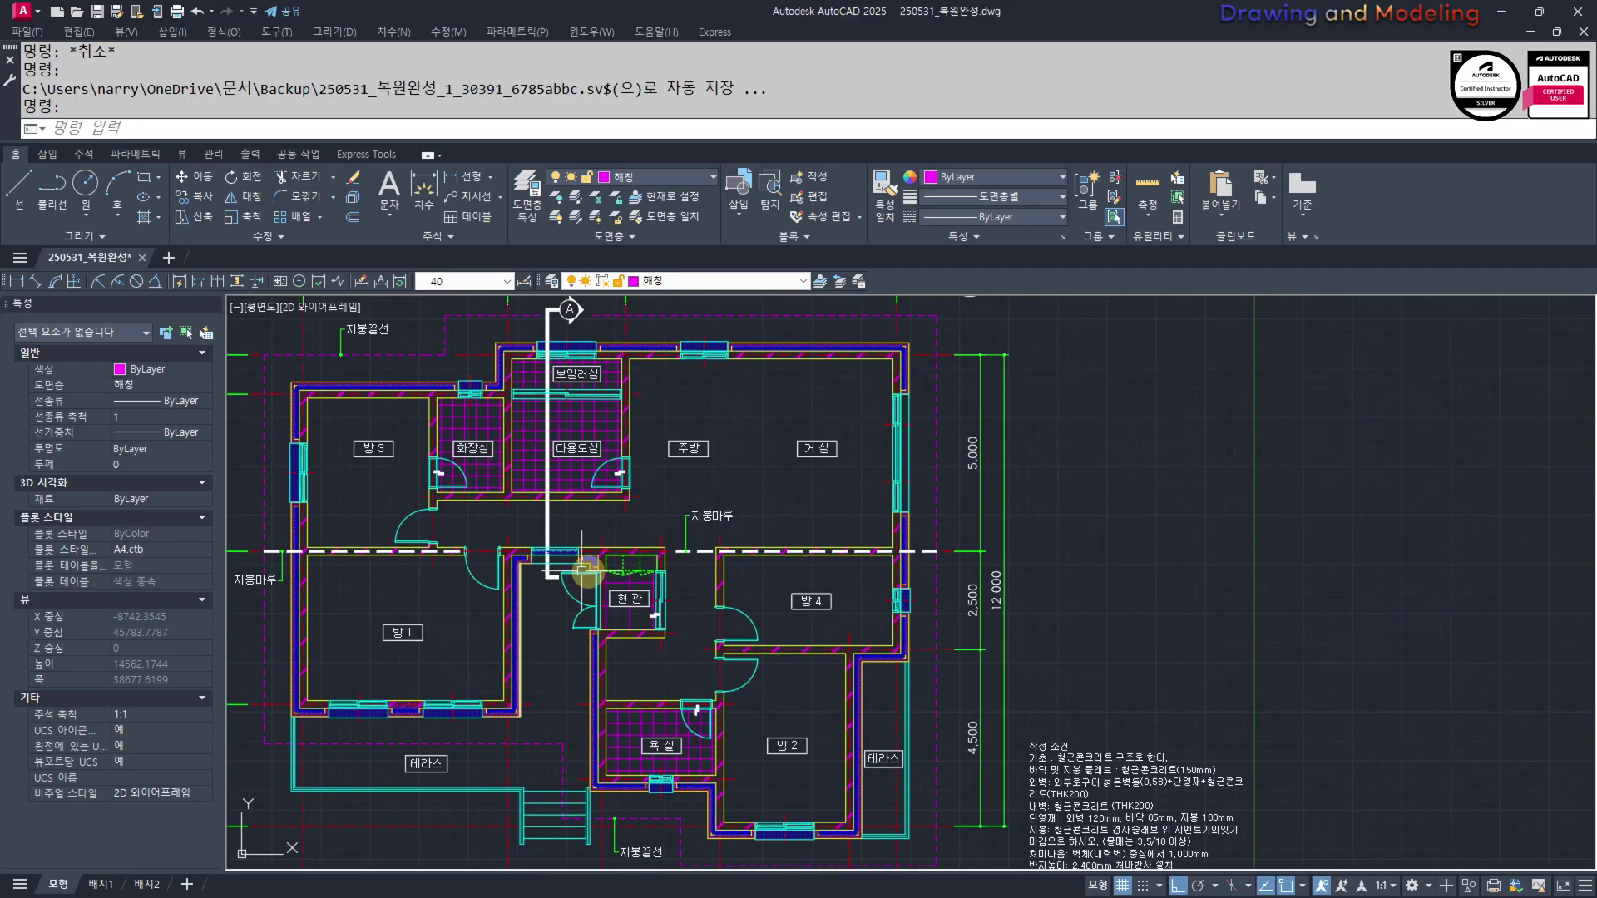
Examine room 4 (방 4), with its surrounding walls, door and exterior window
scroll(794, 580, "up", 2)
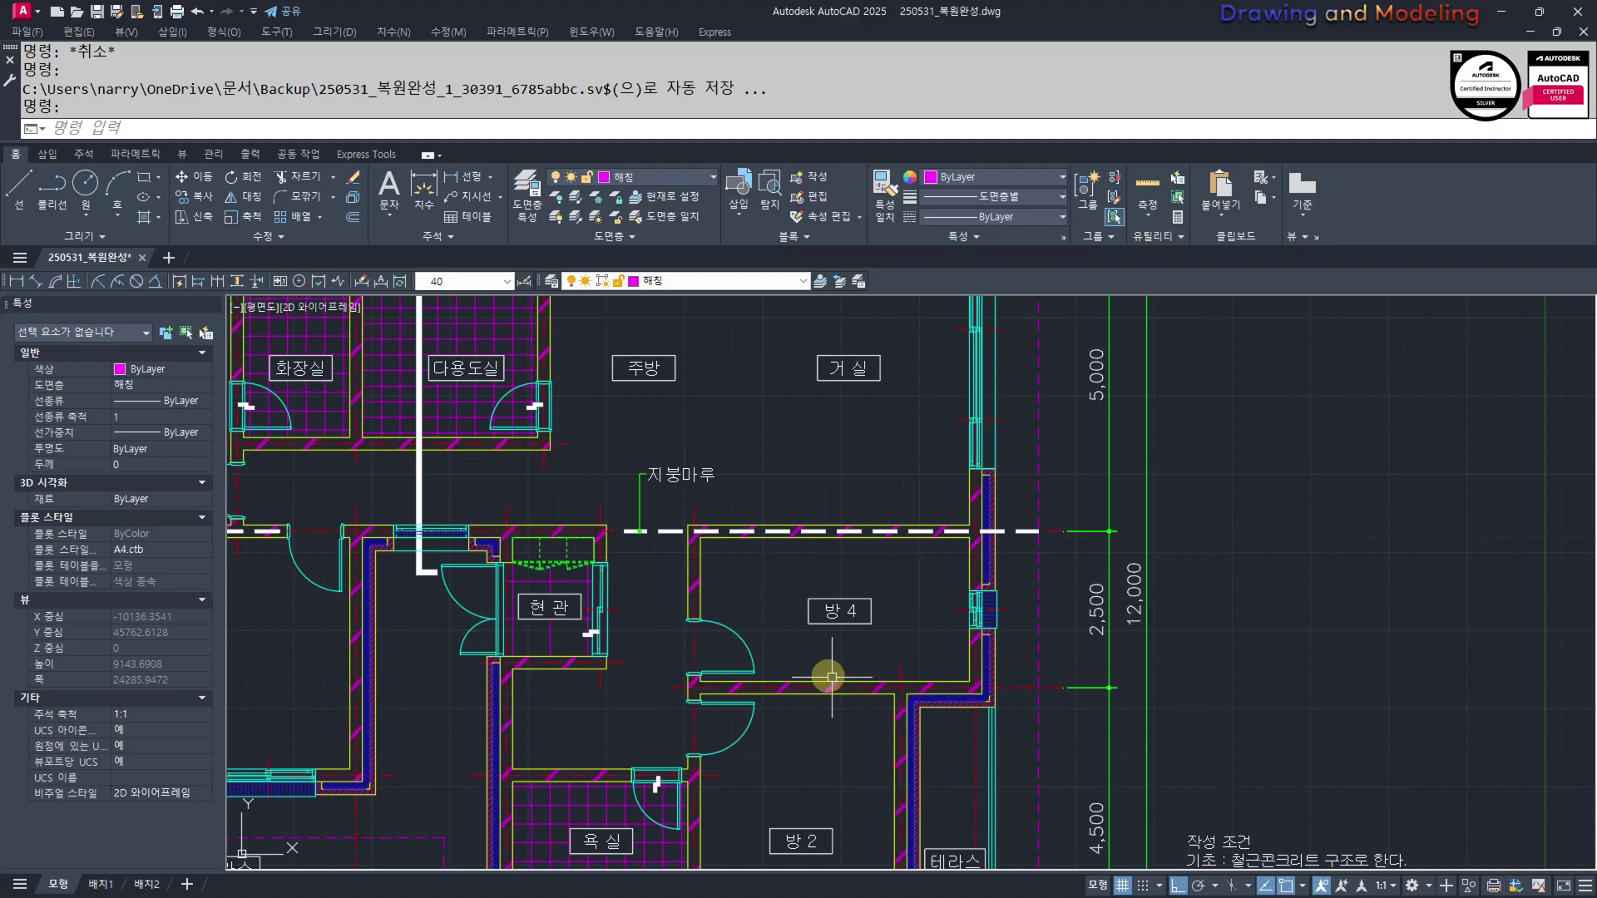
scroll(786, 649, "down", 3)
scroll(1034, 570, "up", 8)
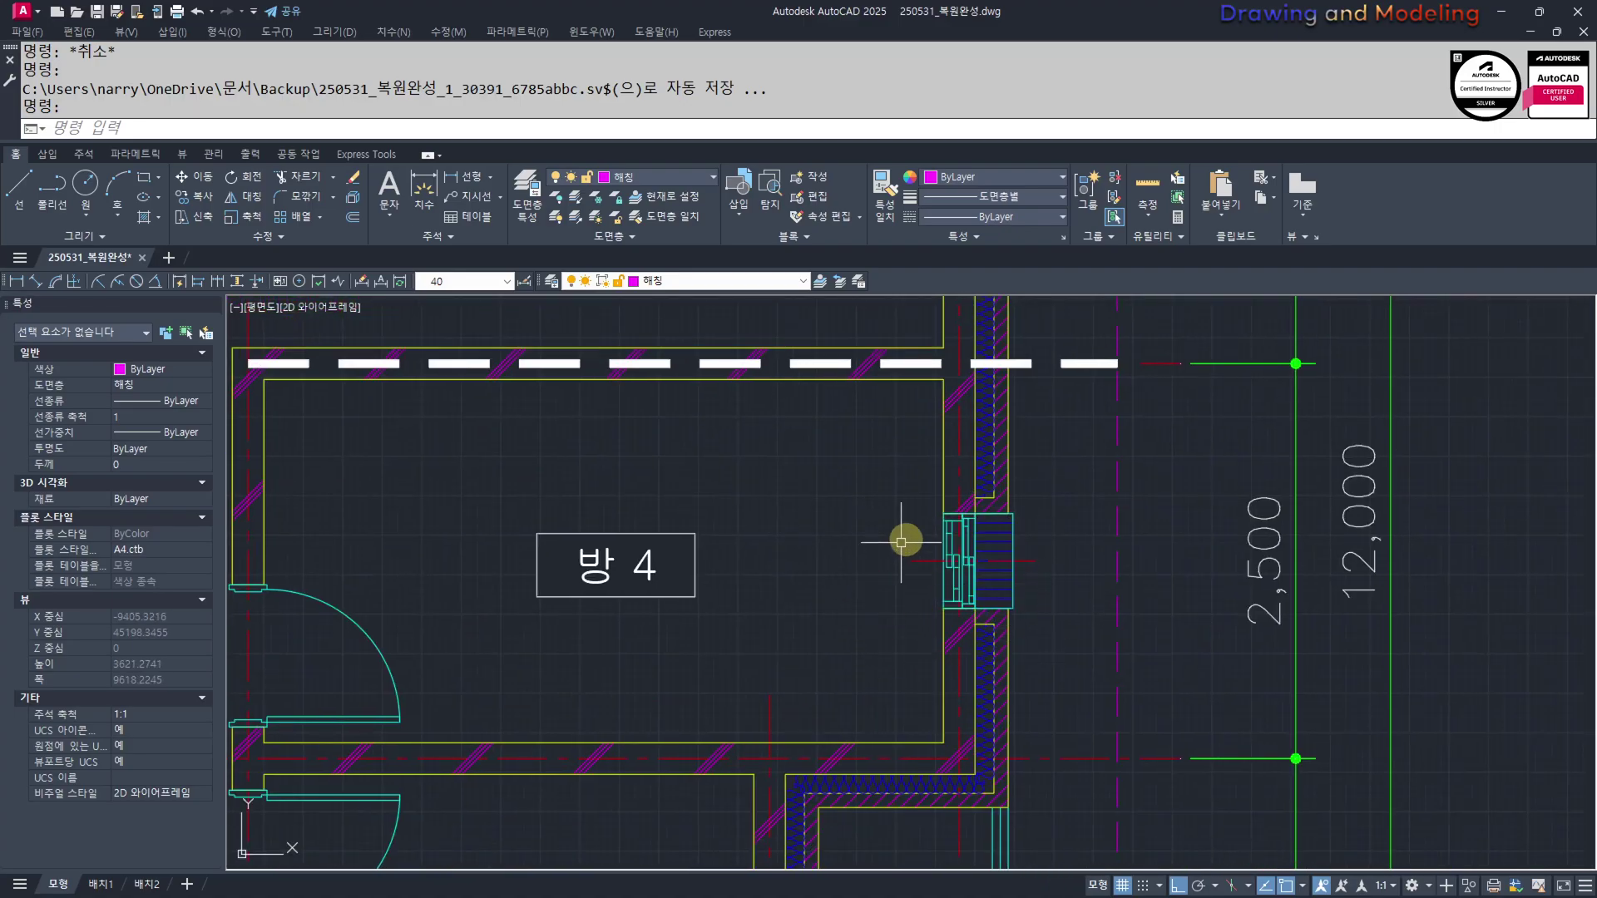
scroll(1082, 619, "down", 4)
mouse_move(876, 629)
middle_mouse_down()
mouse_move(795, 599)
mouse_move(878, 600)
mouse_move(862, 522)
mouse_move(894, 572)
mouse_move(842, 609)
mouse_move(865, 607)
mouse_move(860, 648)
middle_mouse_up()
scroll(1030, 534, "up", 4)
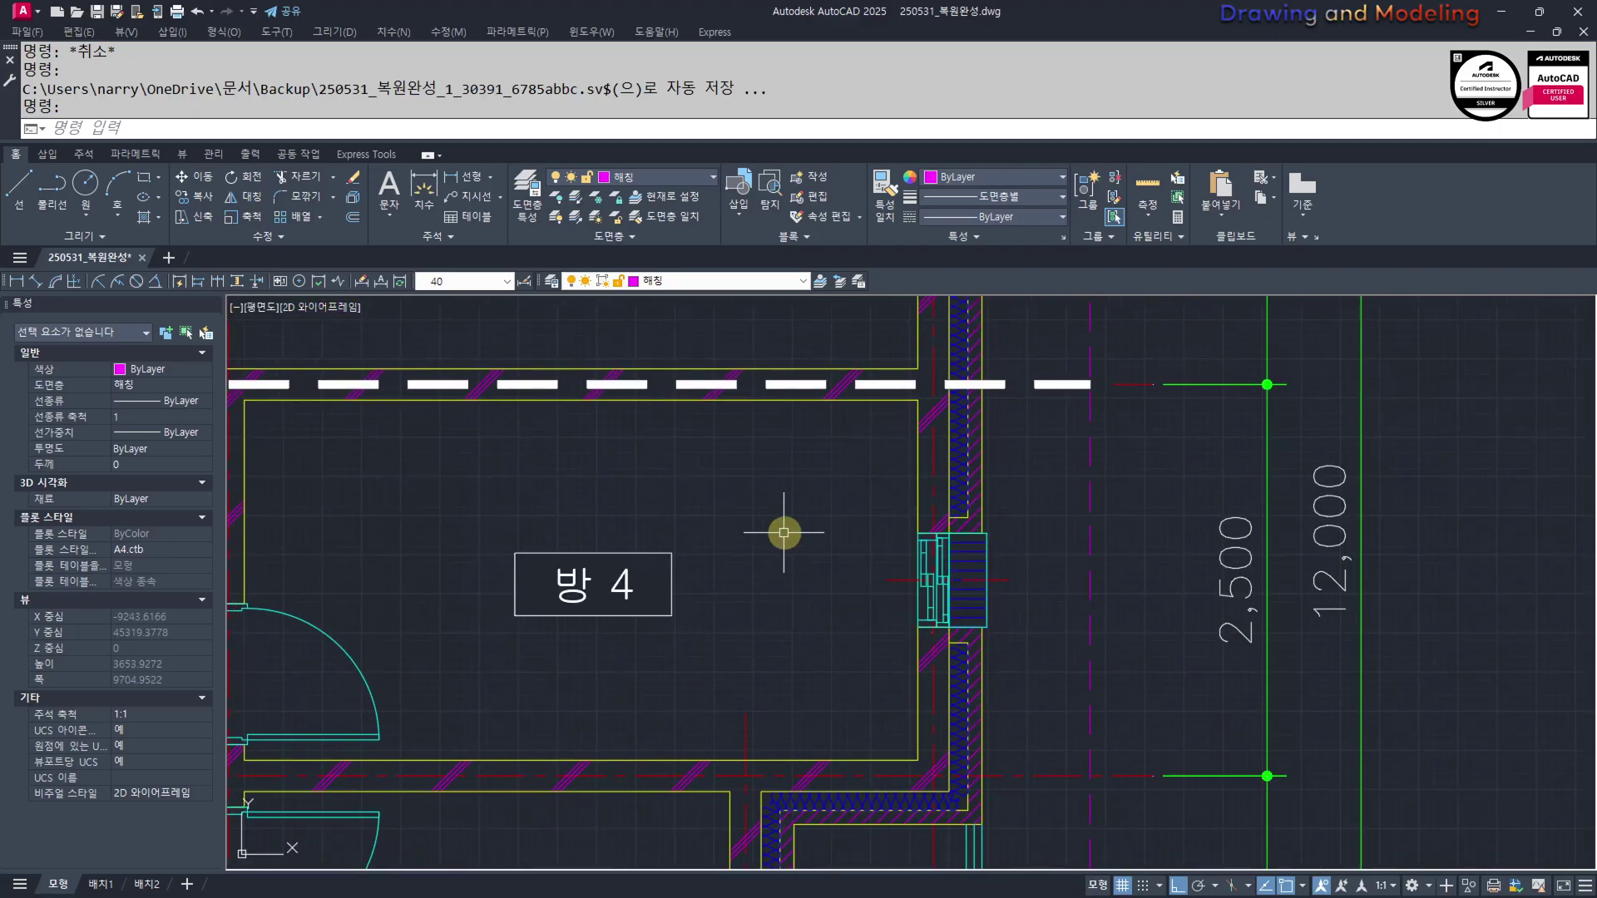
Examine the boiler room (보일러실) and the sliding door separating it from the utility room (다용도실)
scroll(756, 570, "down", 4)
middle_click_drag(808, 476, 811, 615)
middle_click_drag(757, 608, 902, 665)
middle_click_drag(682, 637, 747, 637)
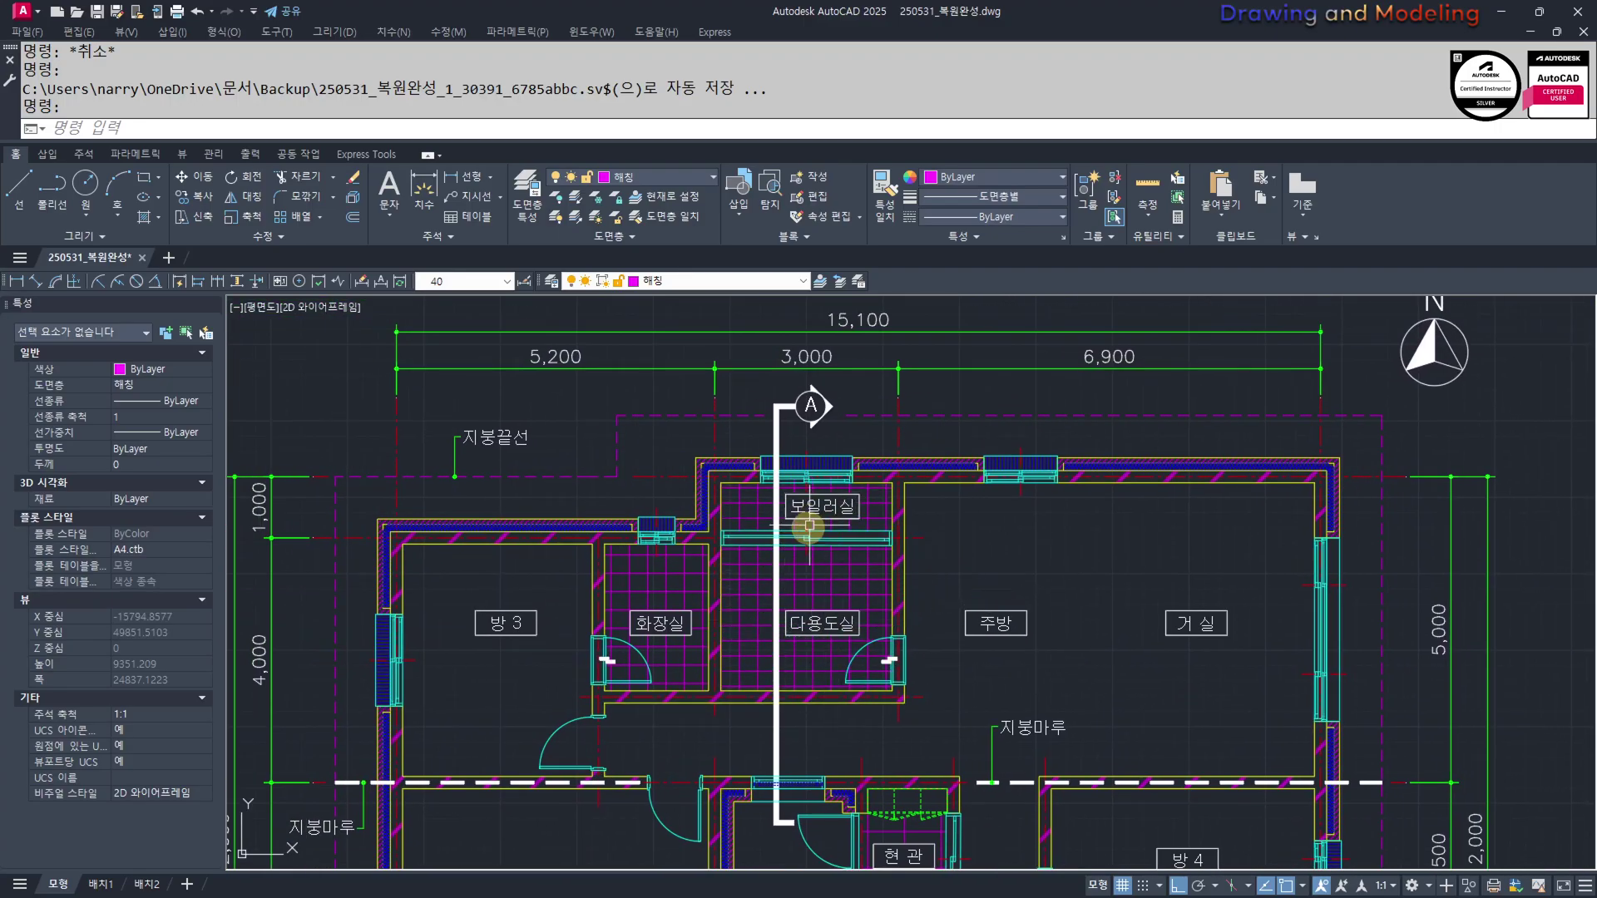
scroll(809, 526, "up", 6)
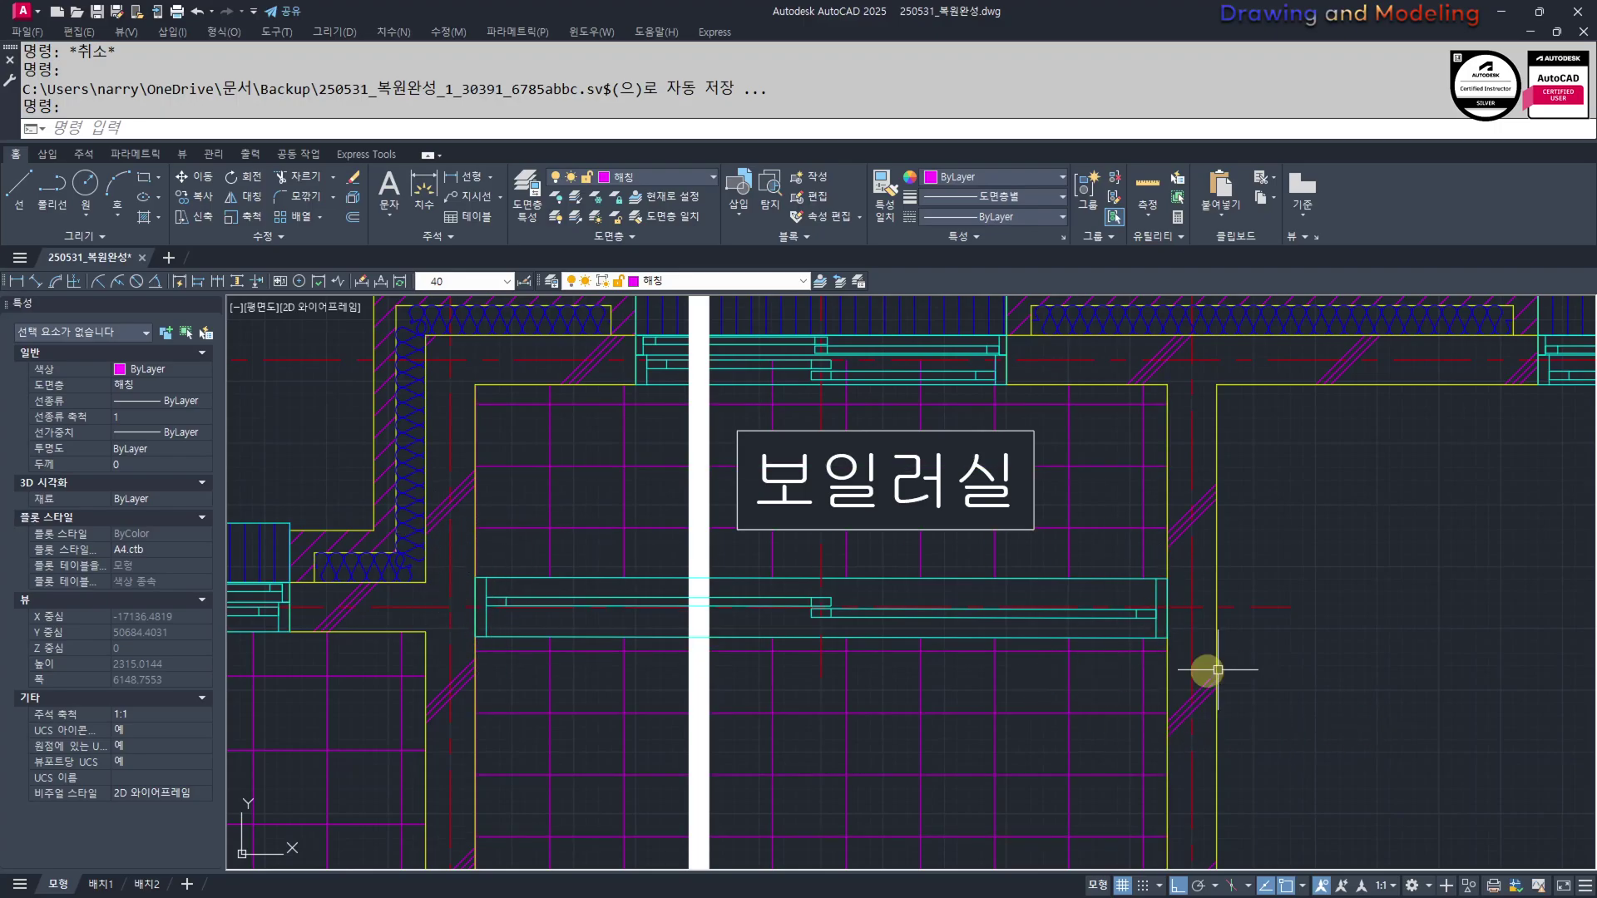
scroll(824, 682, "down", 3)
scroll(813, 670, "up", 3)
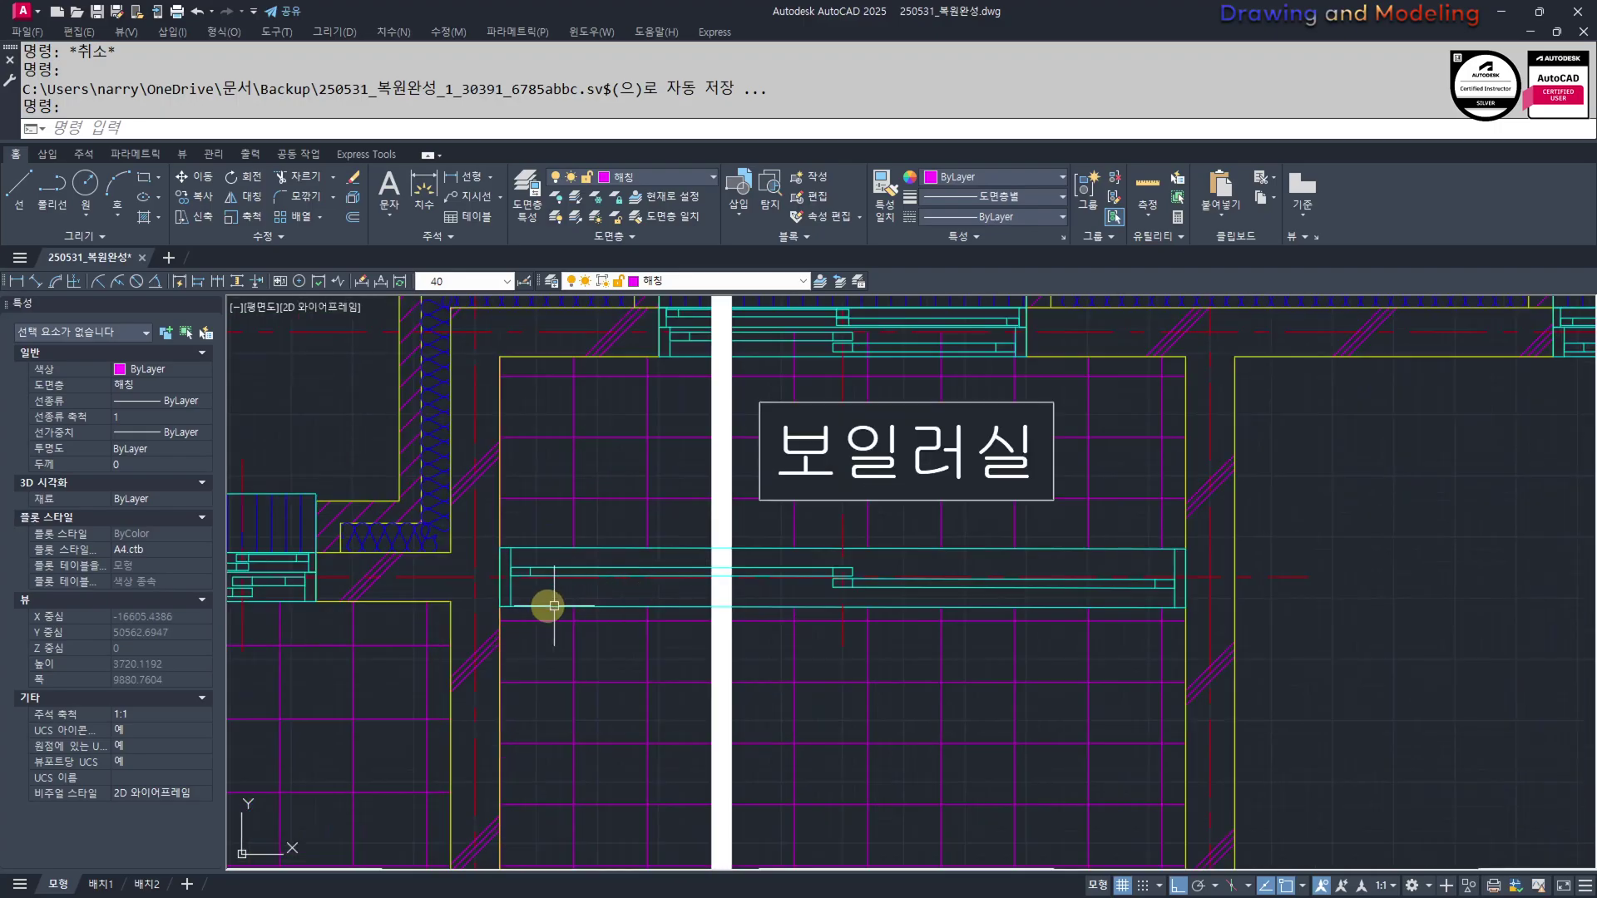
scroll(939, 669, "down", 3)
scroll(788, 635, "up", 2)
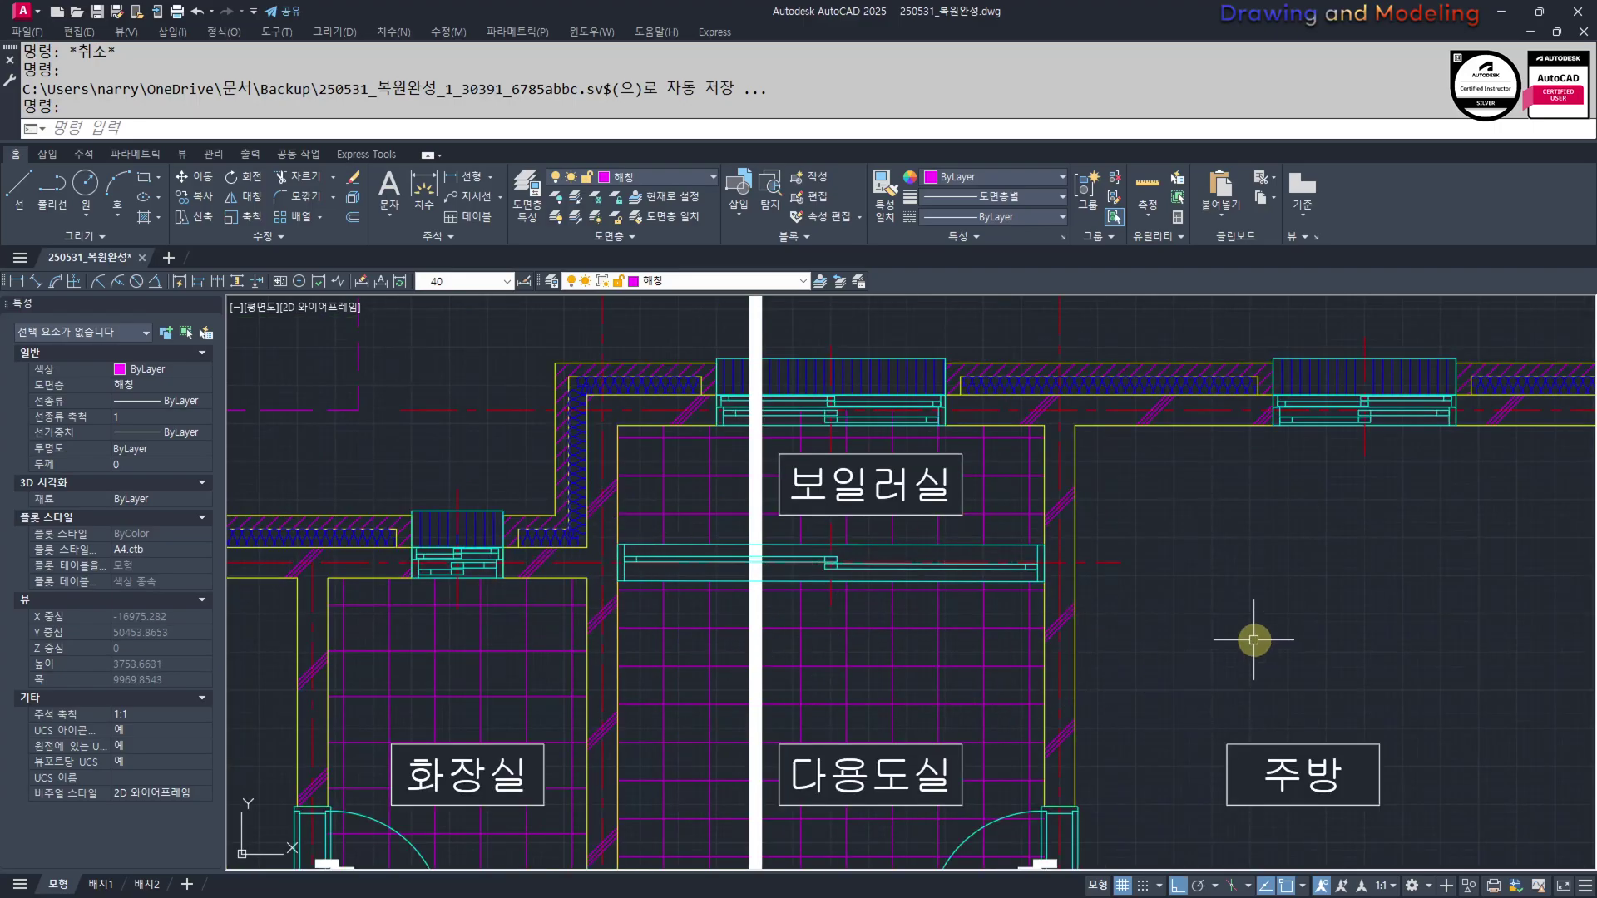
middle_click_drag(1254, 640, 1203, 639)
scroll(1033, 544, "down", 3)
middle_click_drag(1063, 654, 1030, 564)
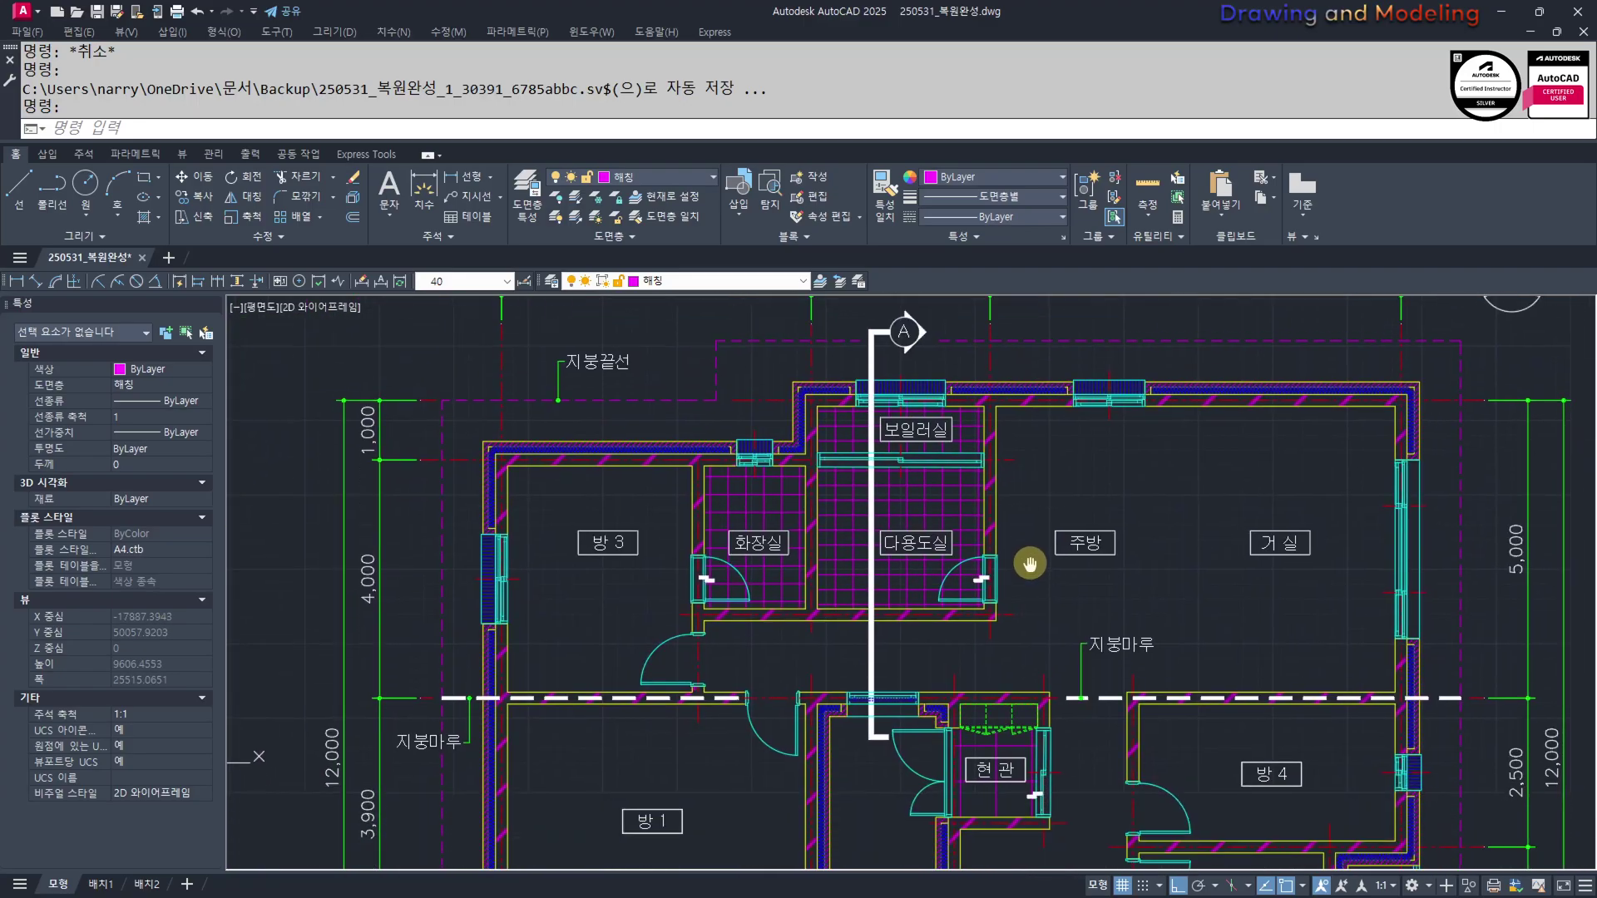
Examine the window crossed by section line A and the adjoining entrance (현관) with its double door and dashed cabinet
scroll(844, 702, "up", 6)
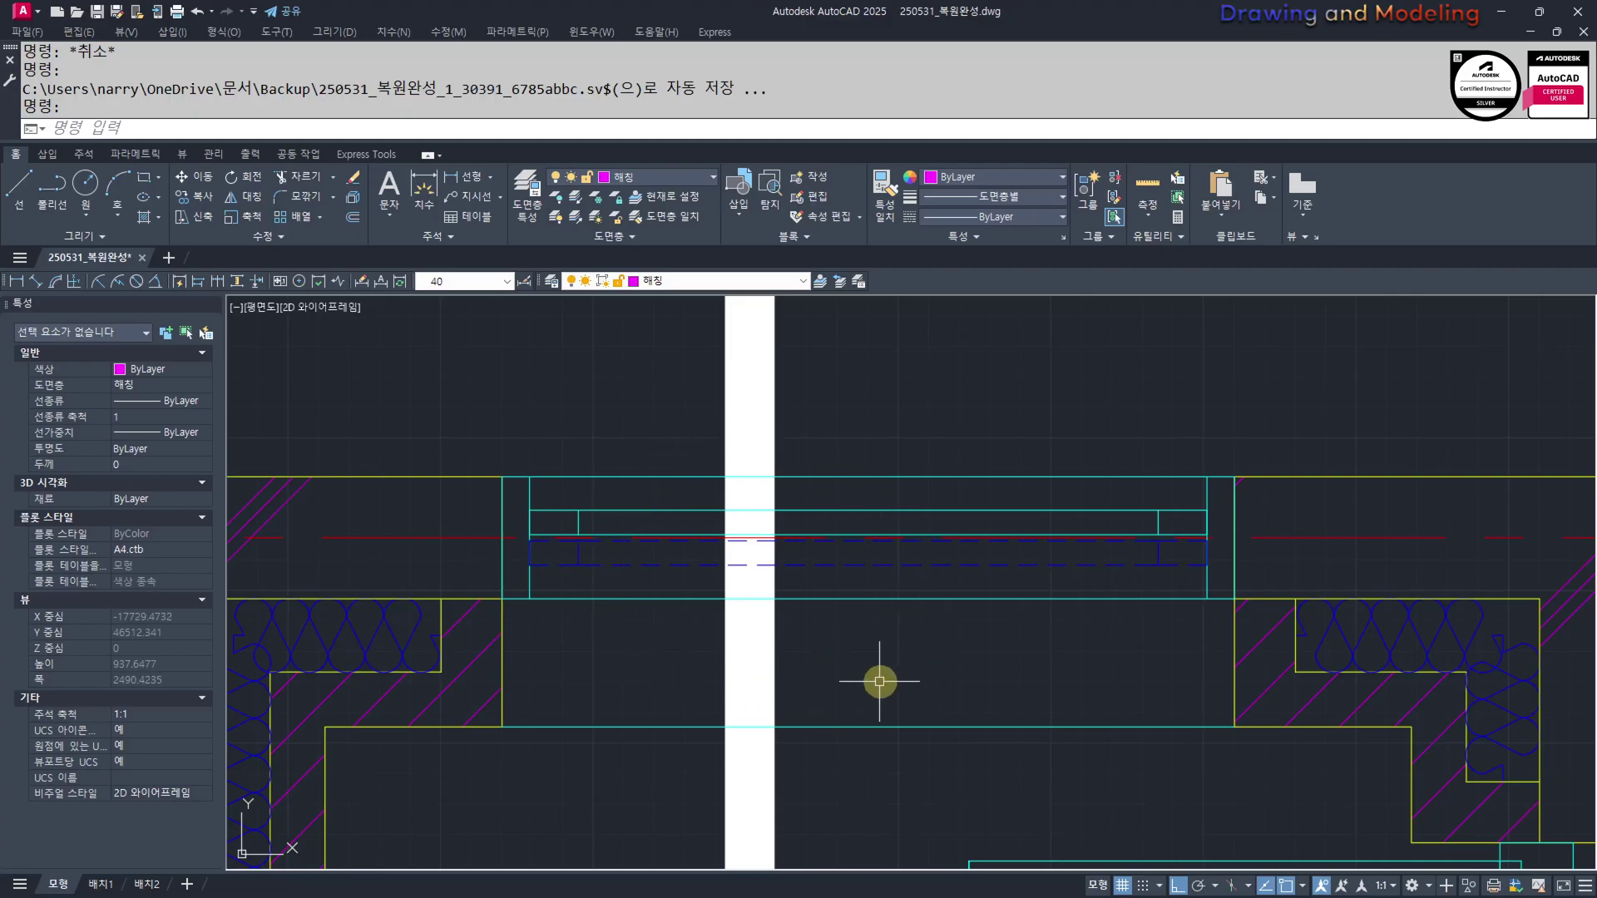
middle_click_drag(1129, 667, 1056, 705)
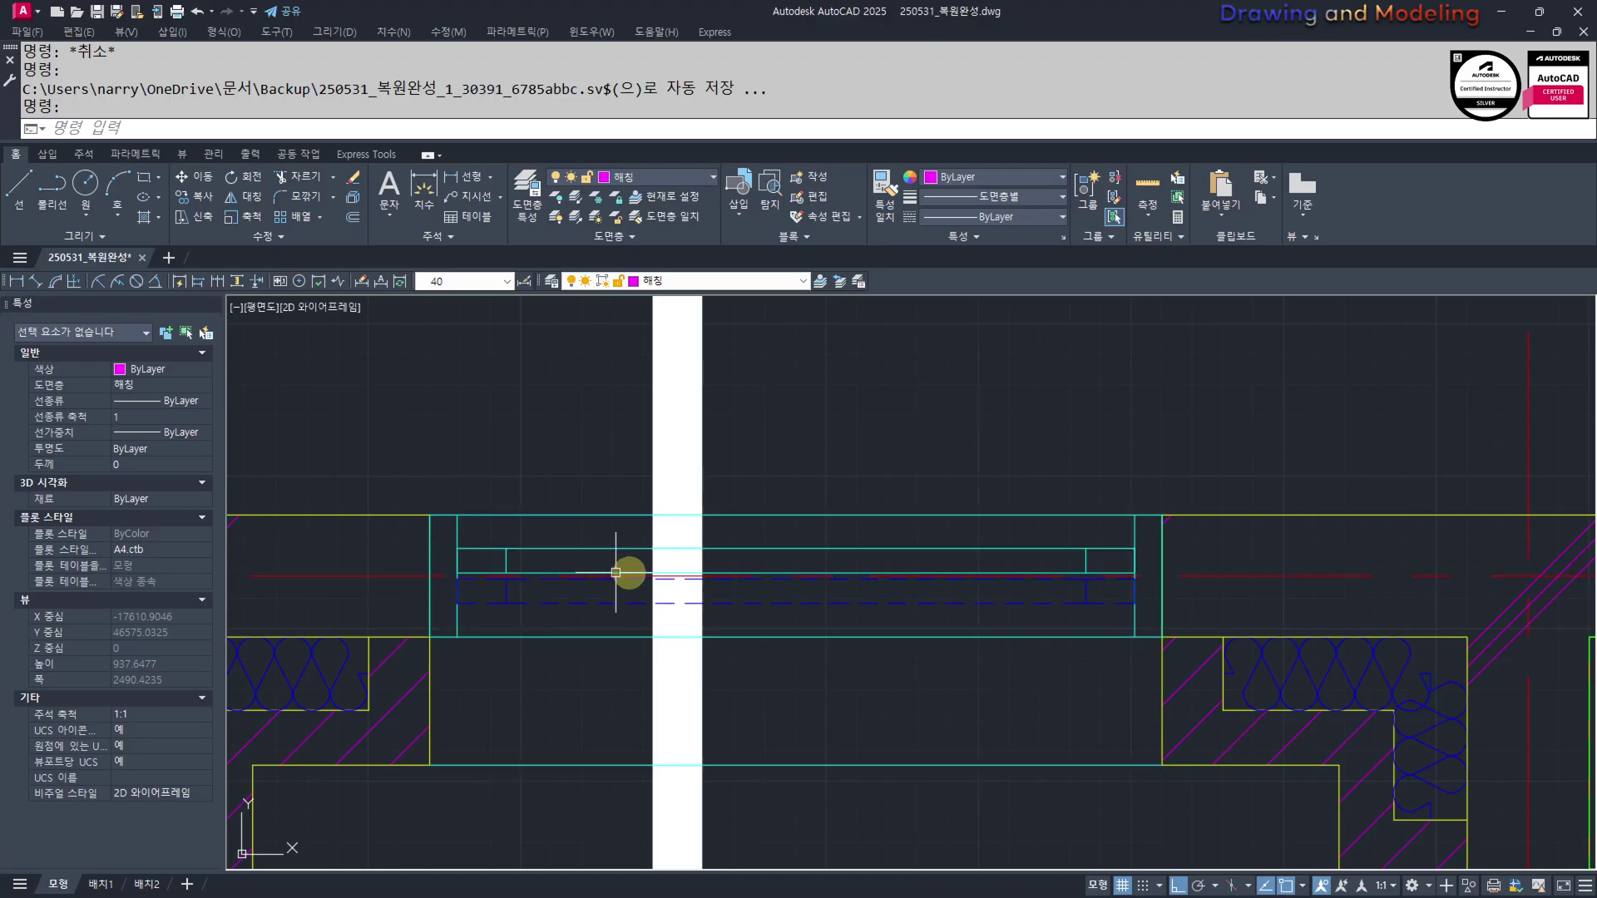
scroll(645, 684, "down", 4)
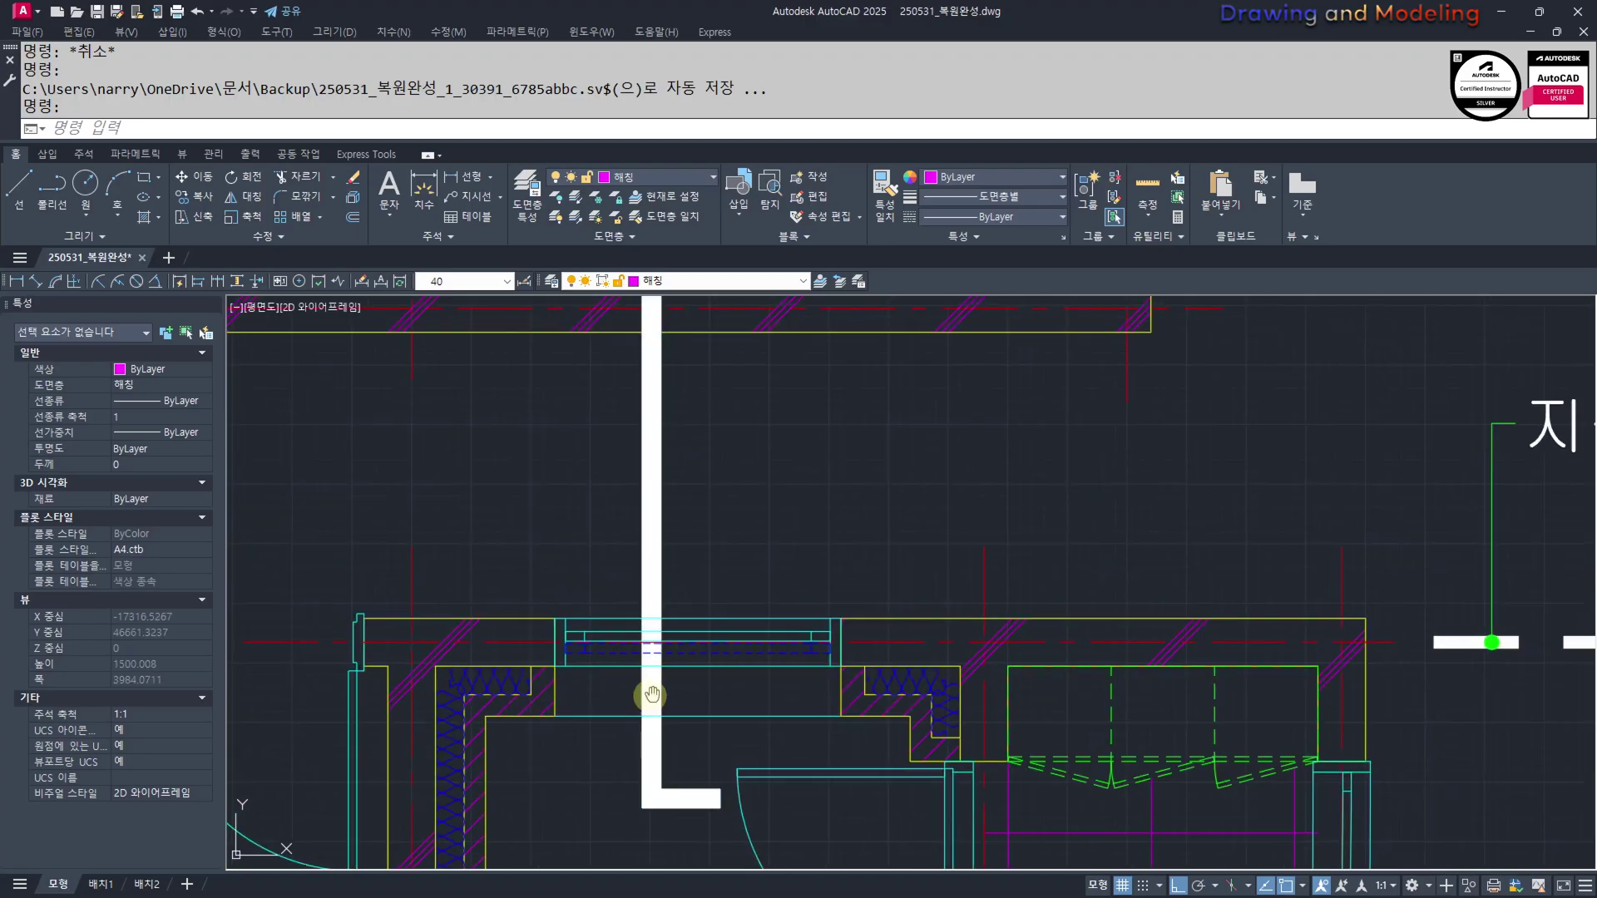
scroll(585, 534, "up", 2)
middle_click_drag(652, 696, 555, 594)
scroll(544, 602, "up", 2)
middle_click_drag(904, 721, 686, 535)
scroll(628, 636, "down", 6)
scroll(678, 612, "up", 2)
middle_click_drag(678, 611, 678, 545)
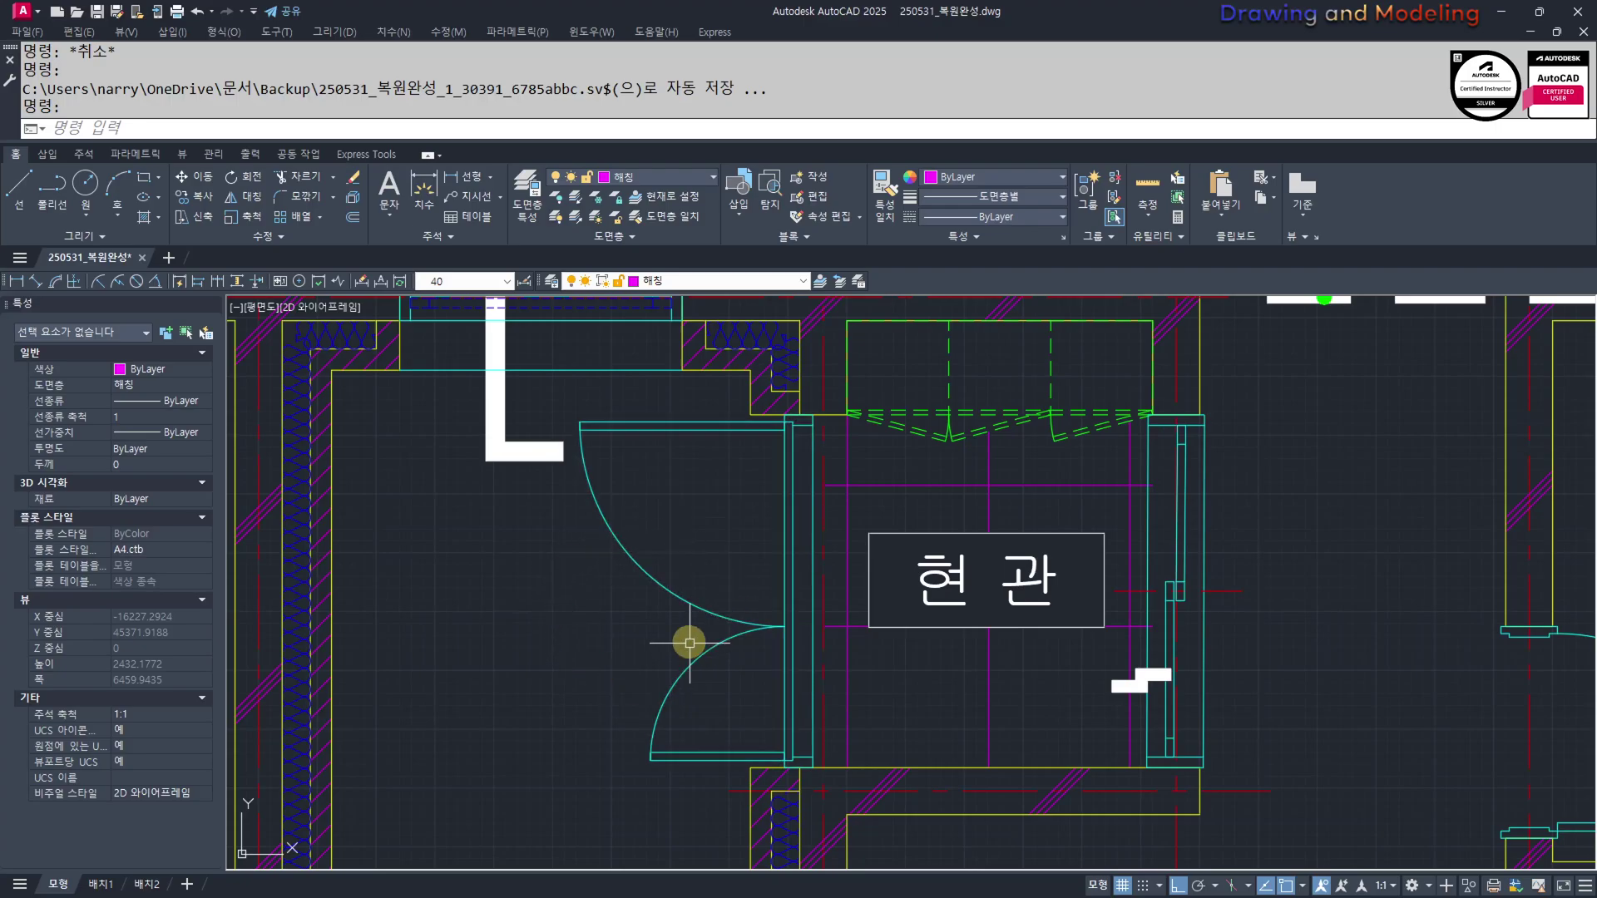
scroll(639, 529, "down", 3)
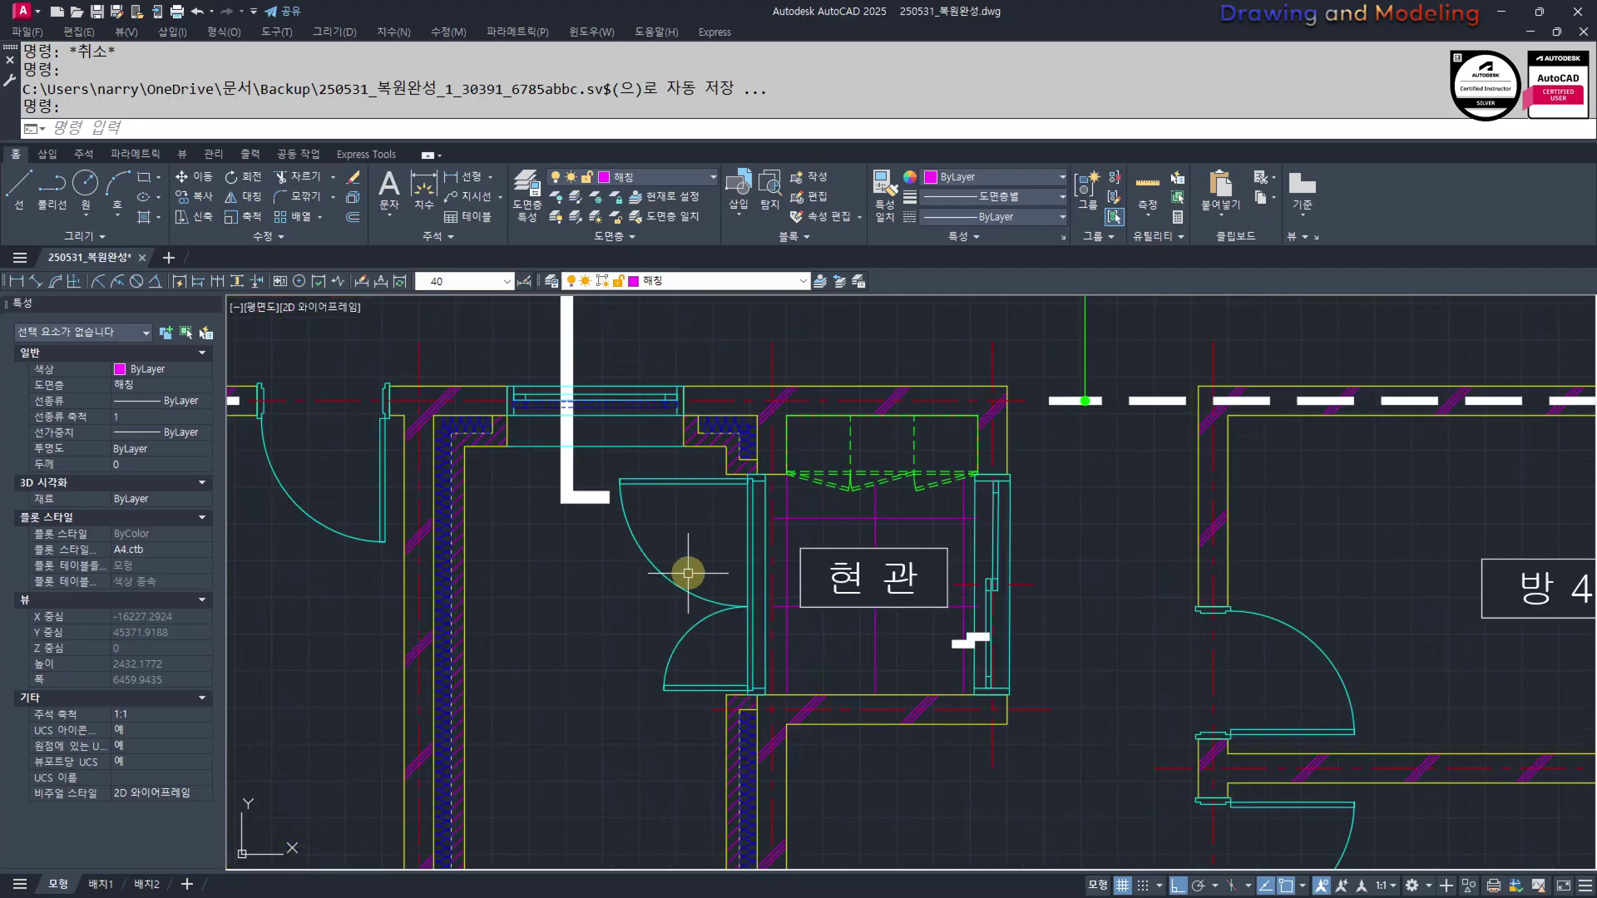
scroll(913, 631, "up", 3)
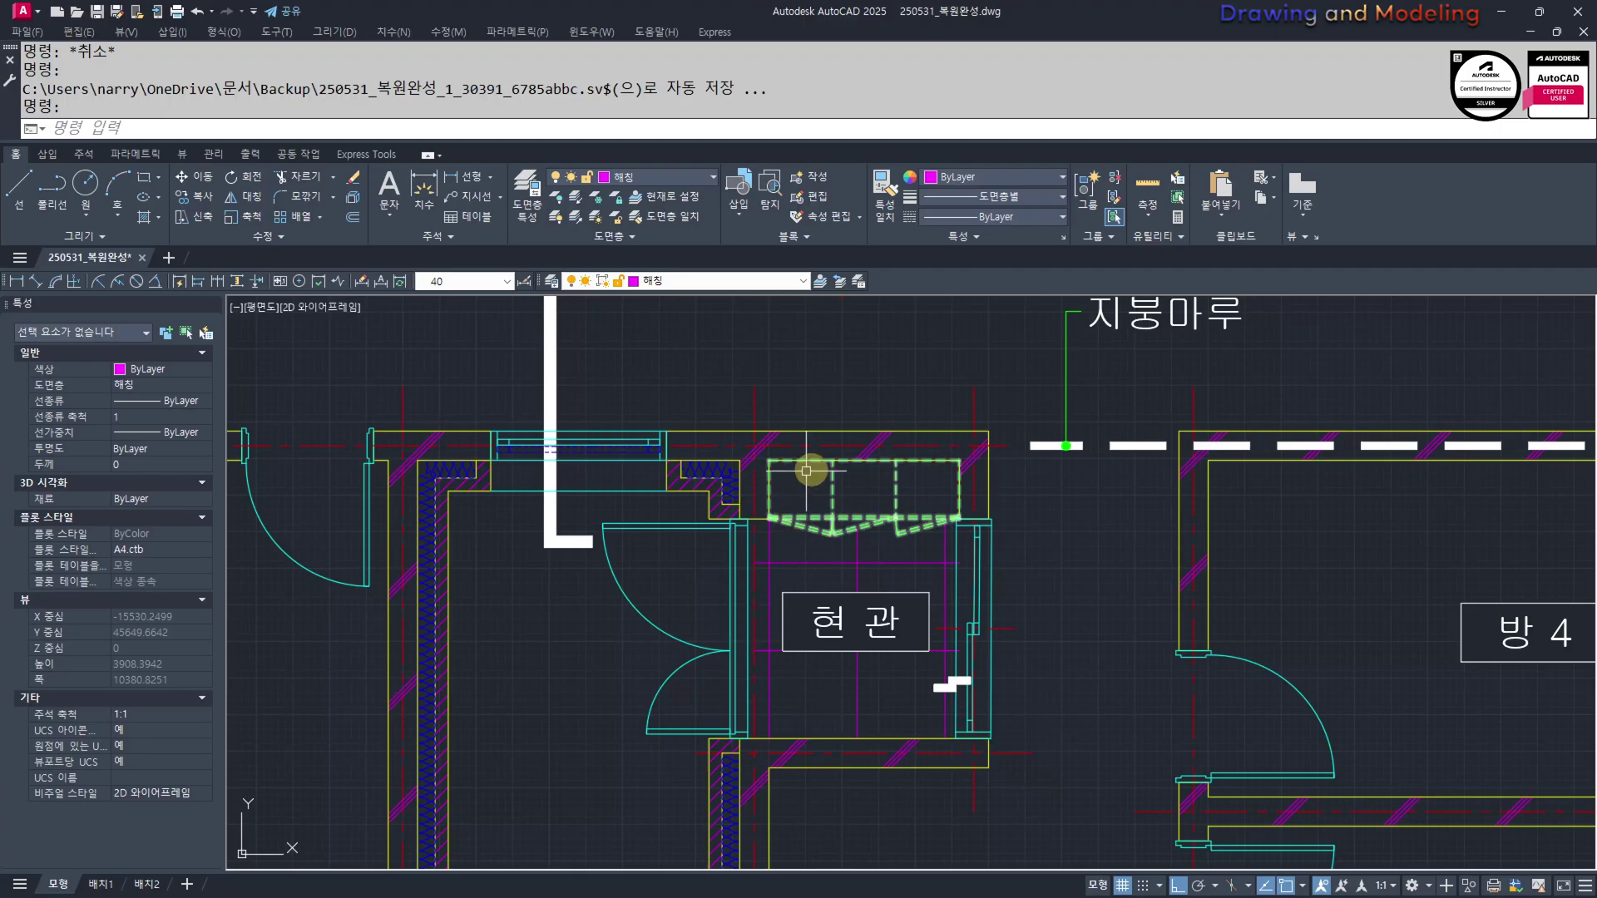
Examine the two windows in the wall between room 1 (방 1) and the terrace
scroll(771, 663, "down", 3)
scroll(749, 661, "down", 3)
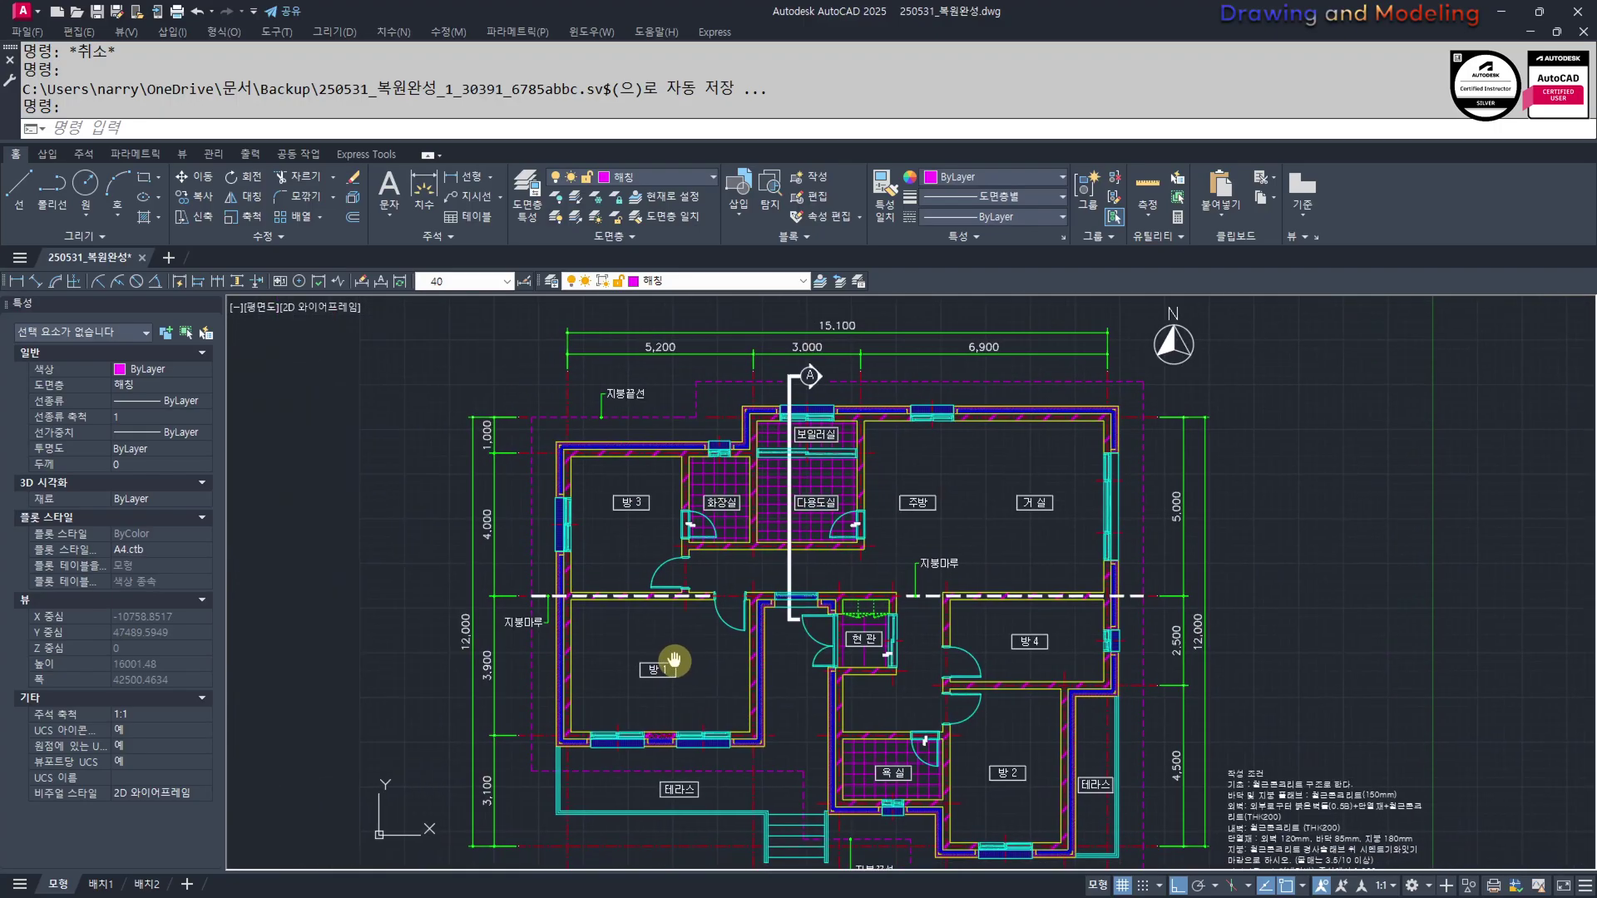
scroll(812, 634, "up", 5)
scroll(797, 709, "up", 5)
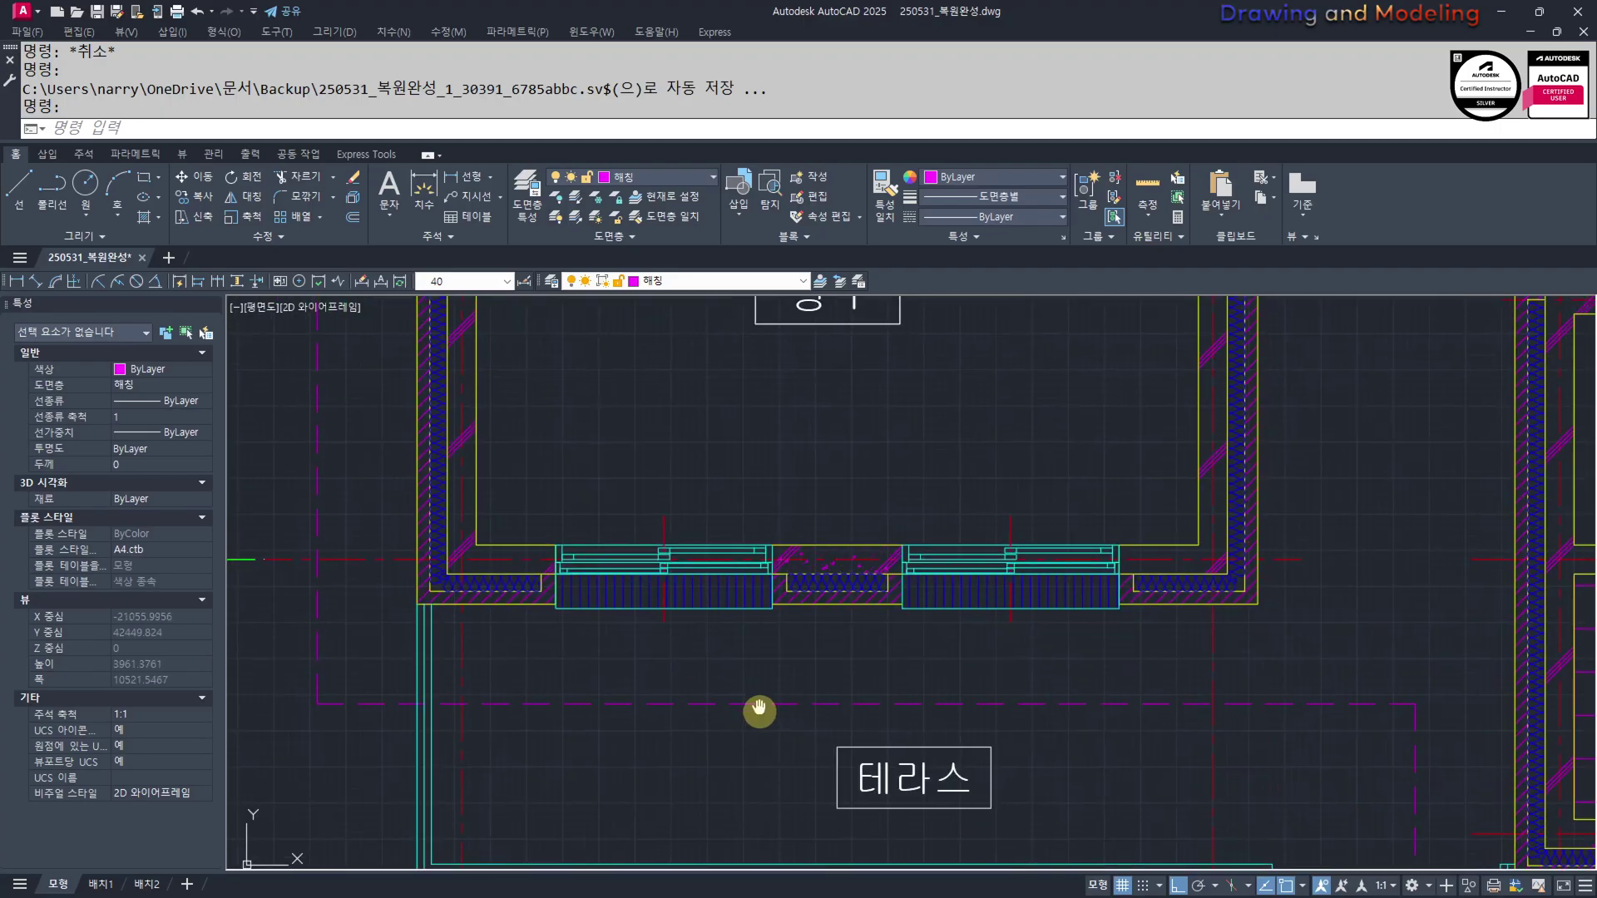
middle_click_drag(756, 709, 770, 766)
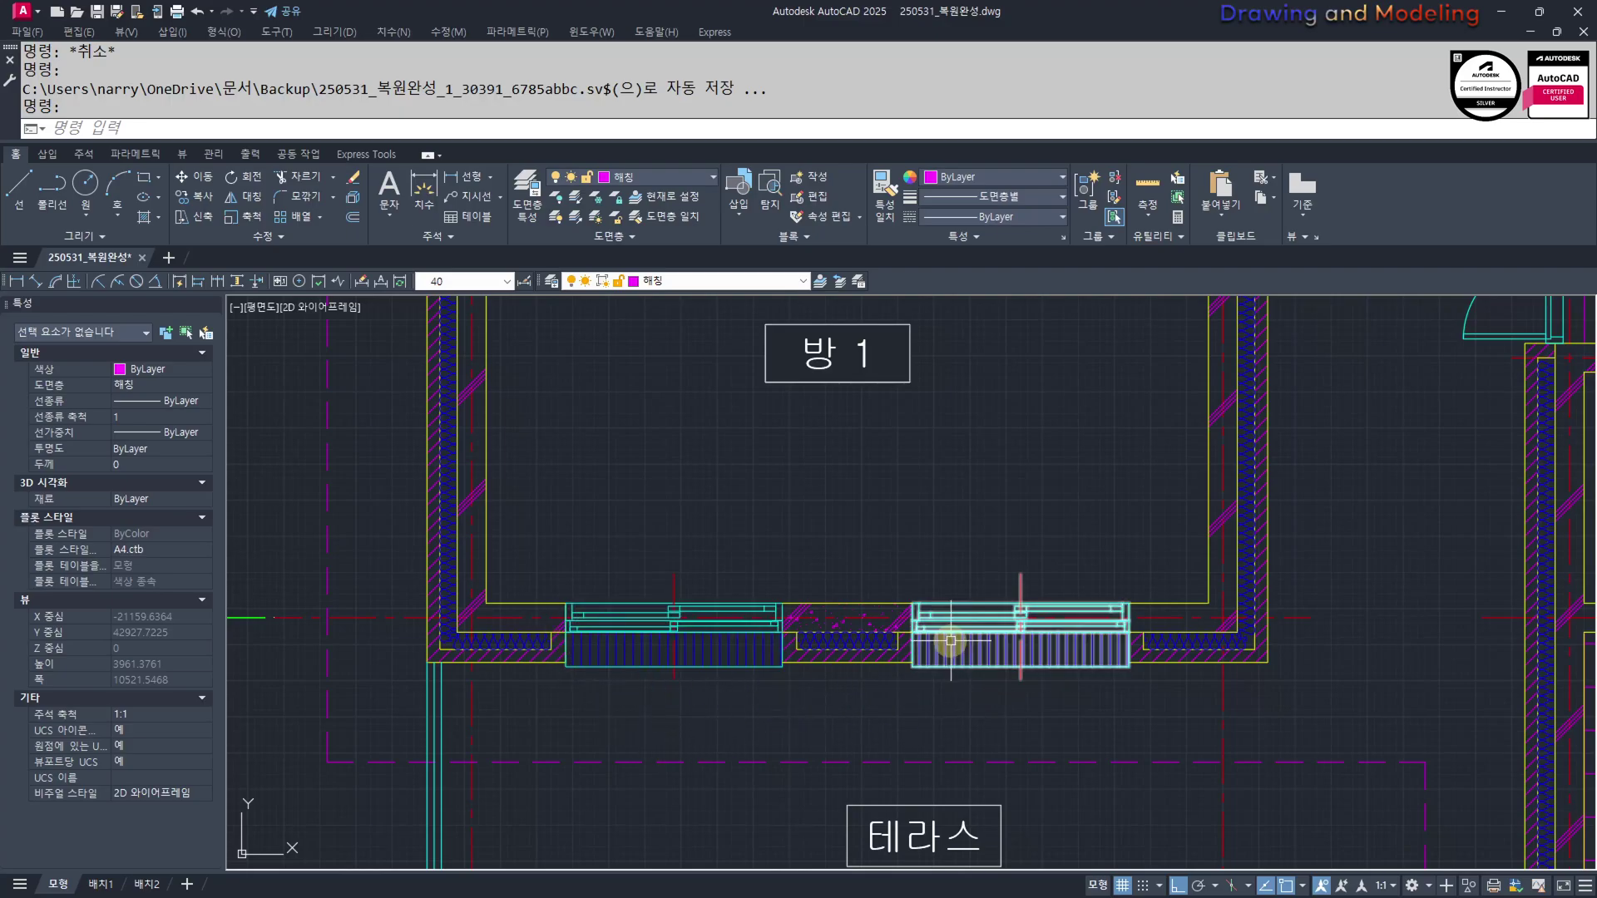
scroll(715, 632, "down", 2)
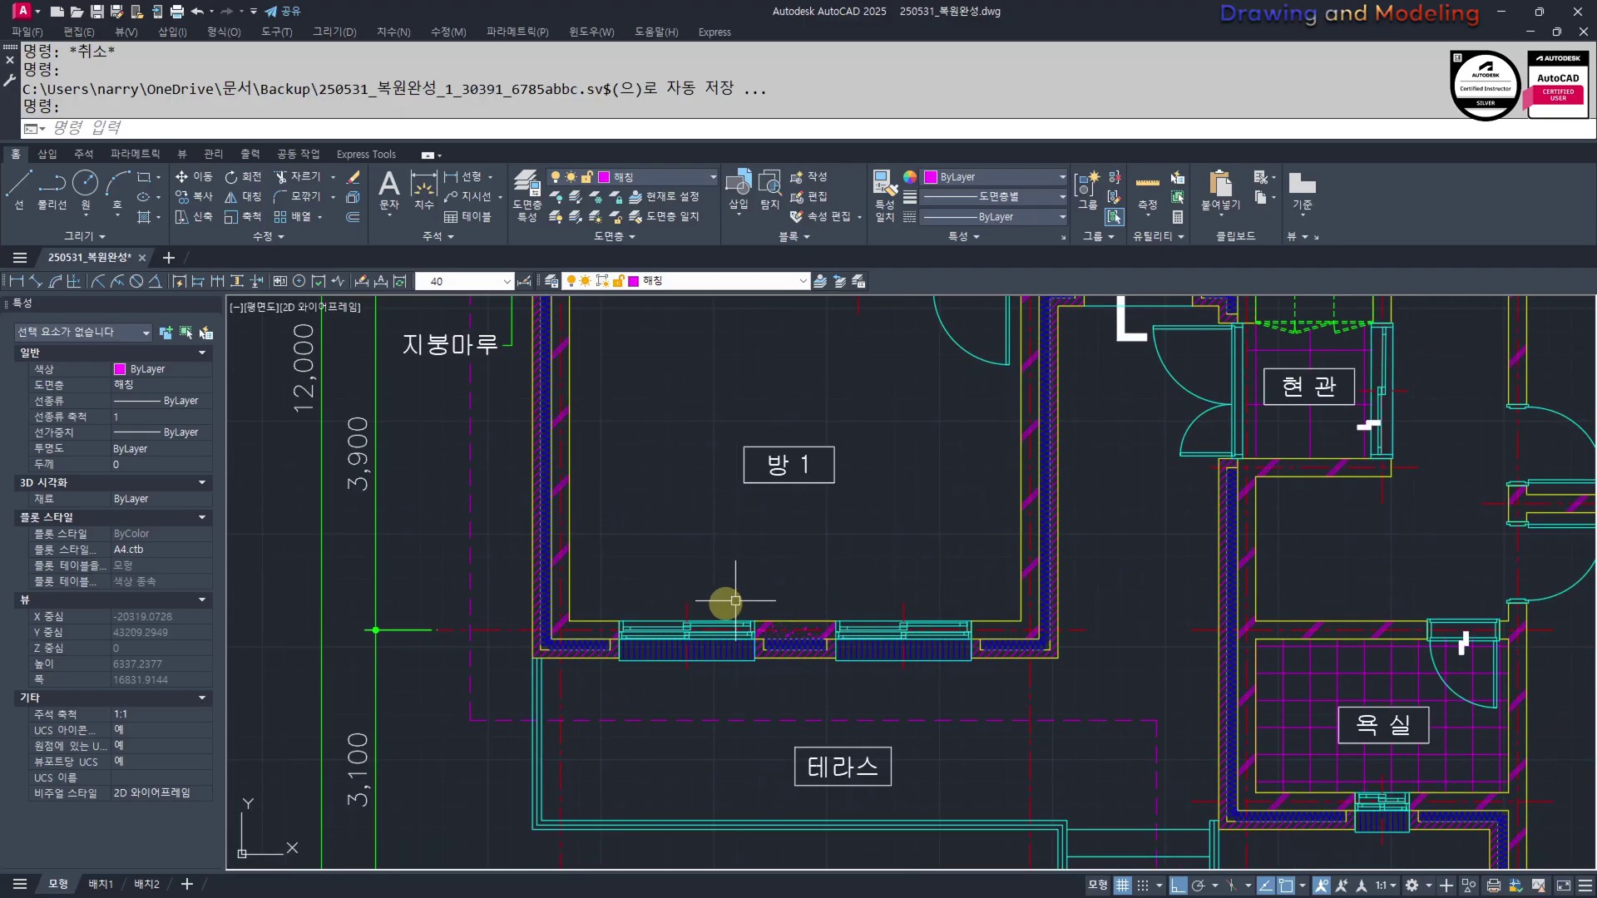
Examine the exterior windows of room 1 (방 1) and room 3 (방 3) and their positions within the whole floor plan
scroll(752, 672, "up", 2)
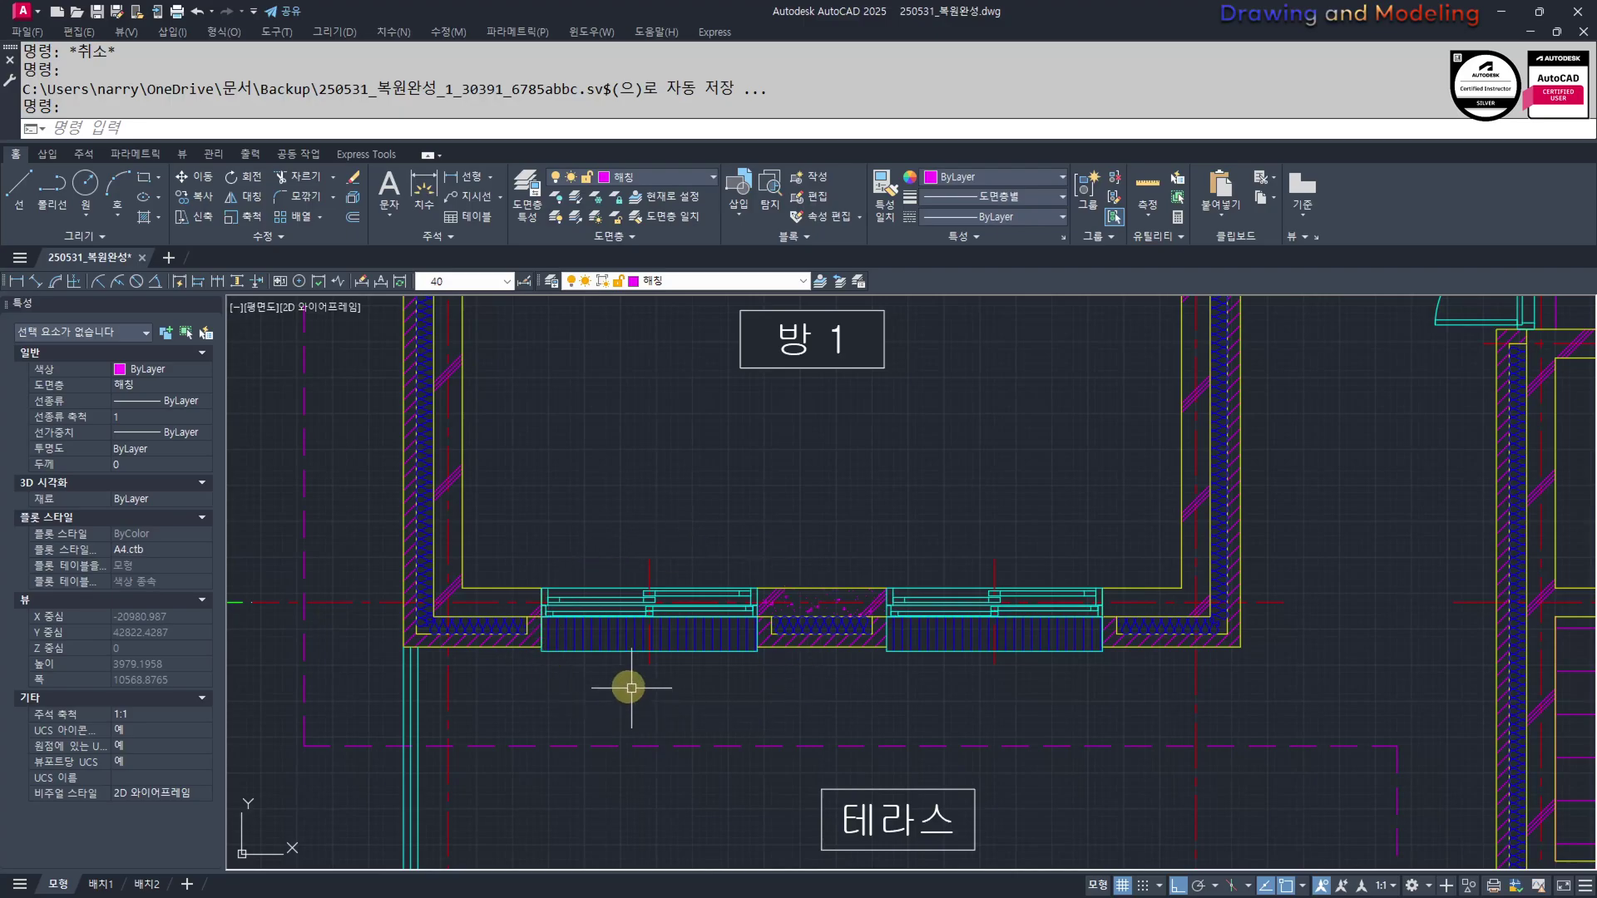
scroll(915, 578, "down", 4)
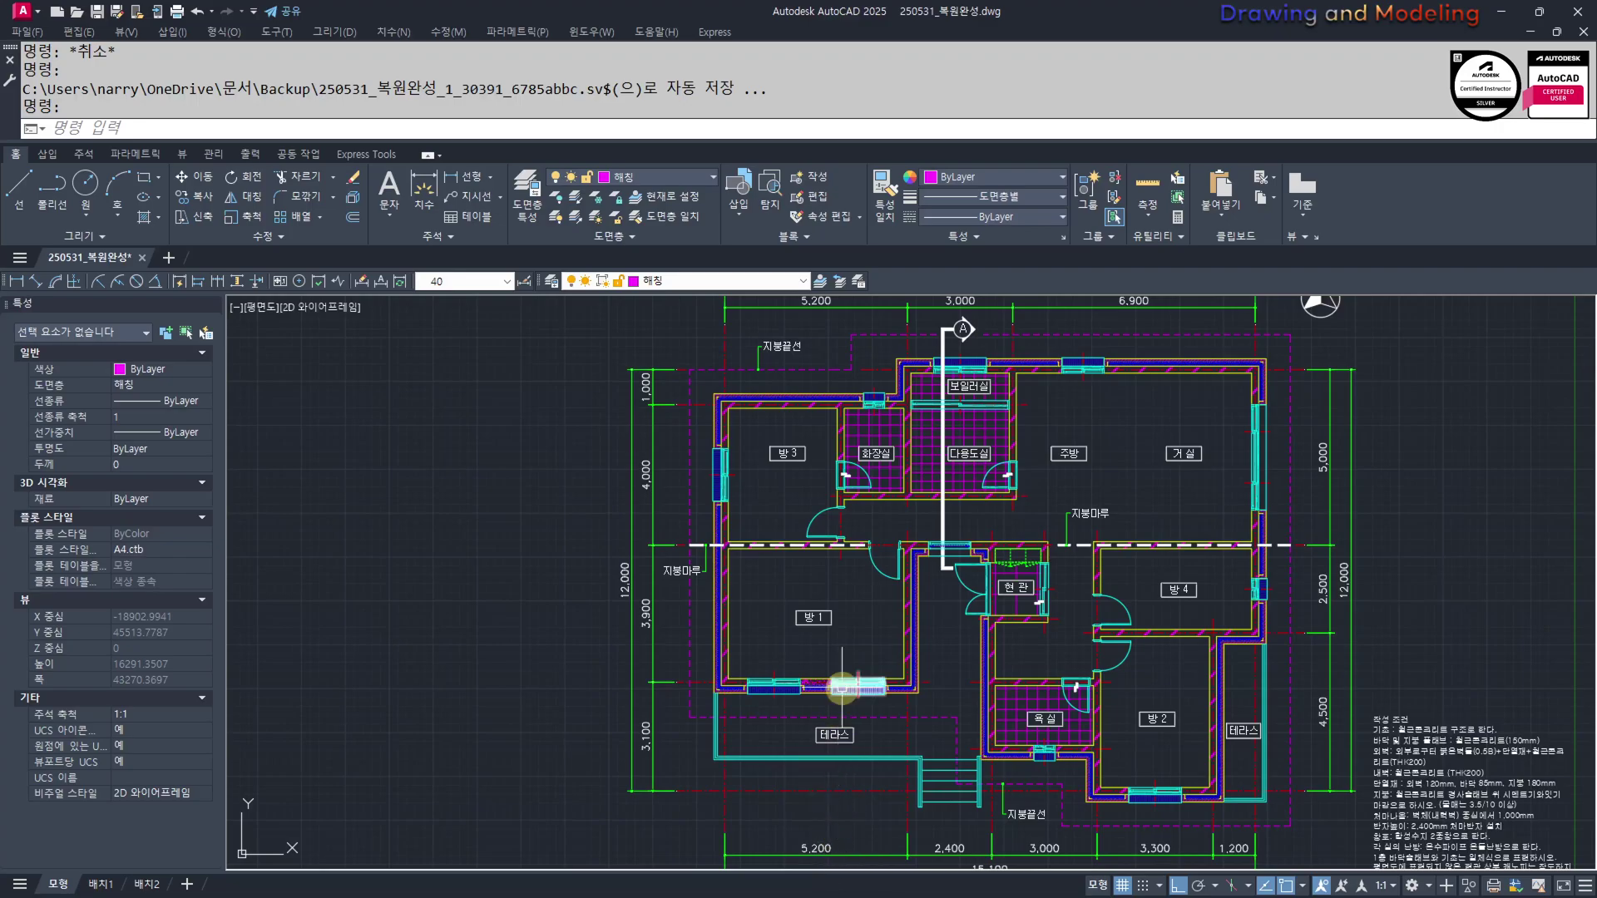
middle_click_drag(939, 740, 951, 791)
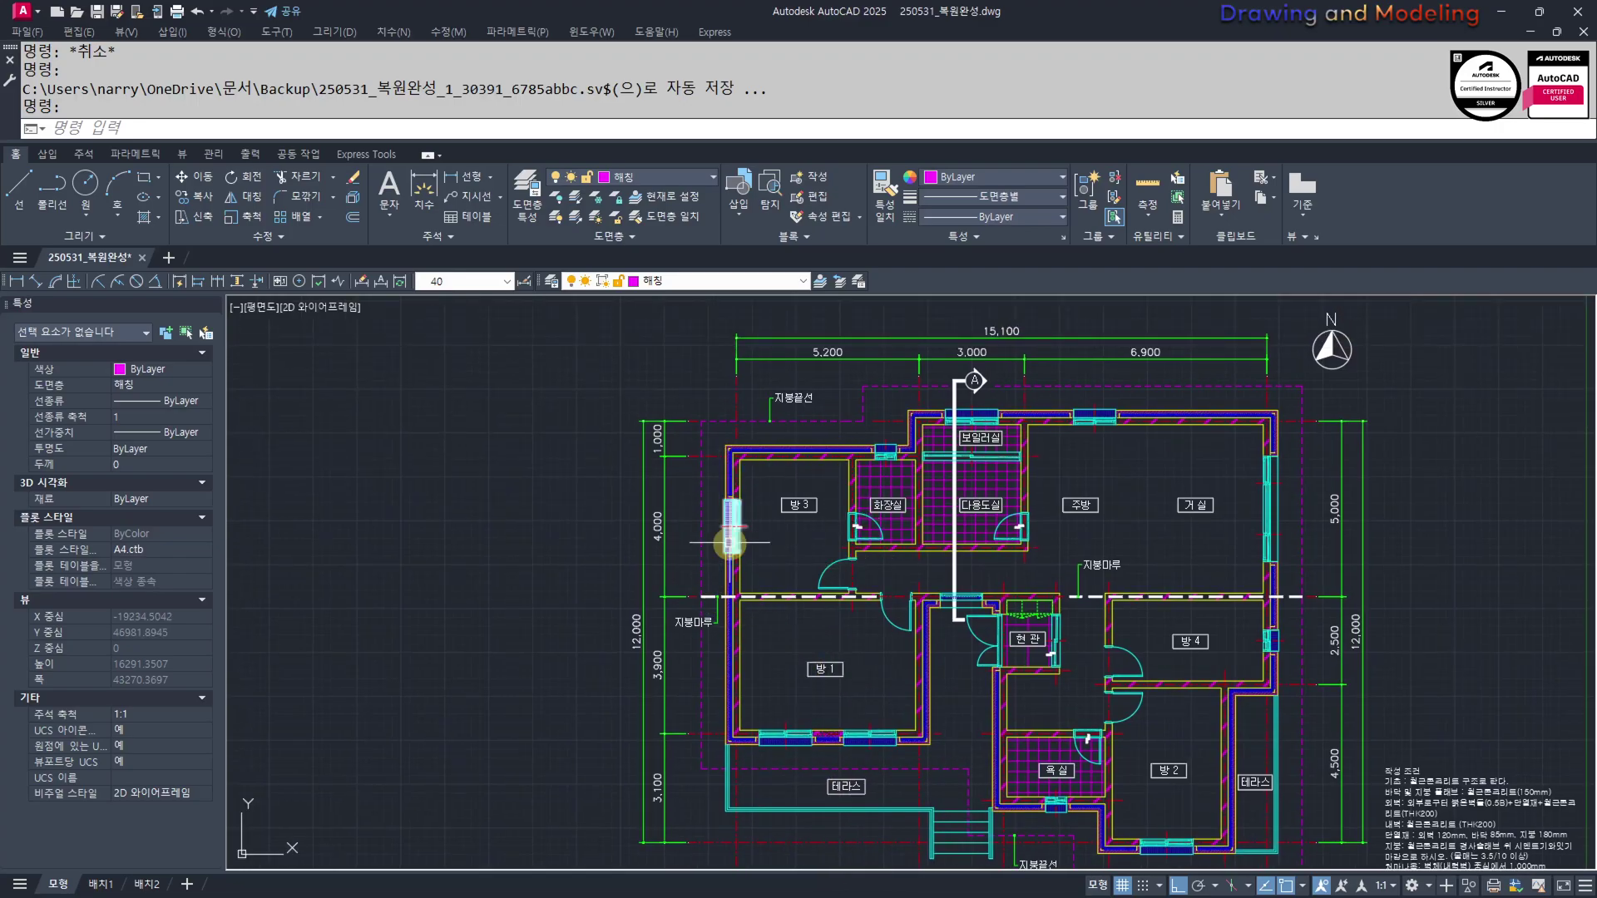
scroll(632, 509, "up", 2)
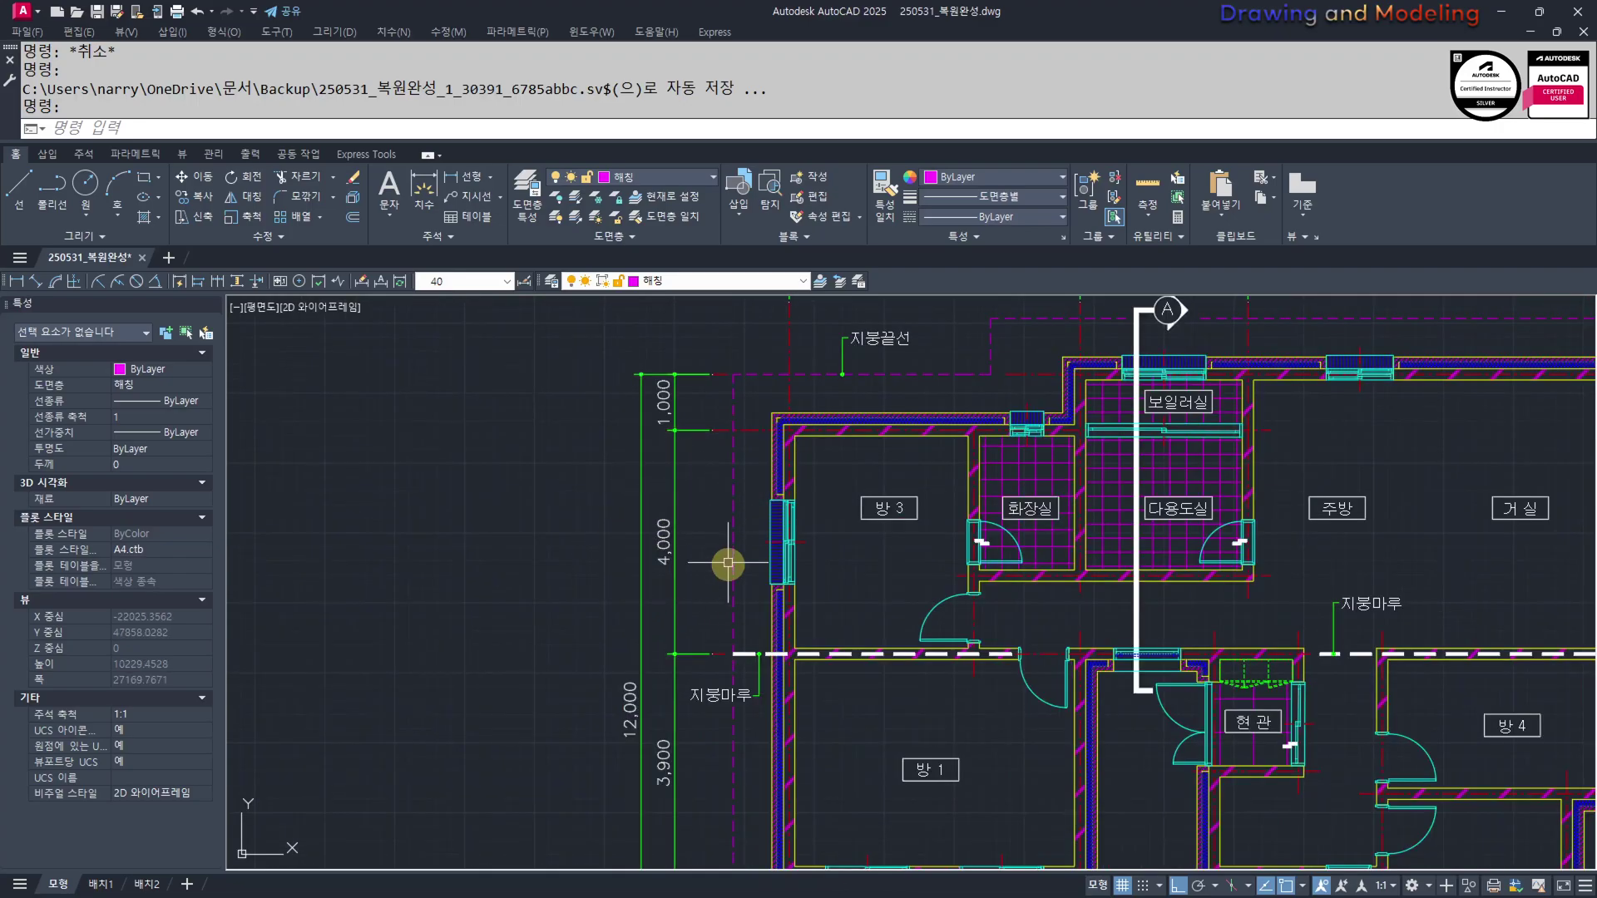
middle_click_drag(692, 696, 678, 715)
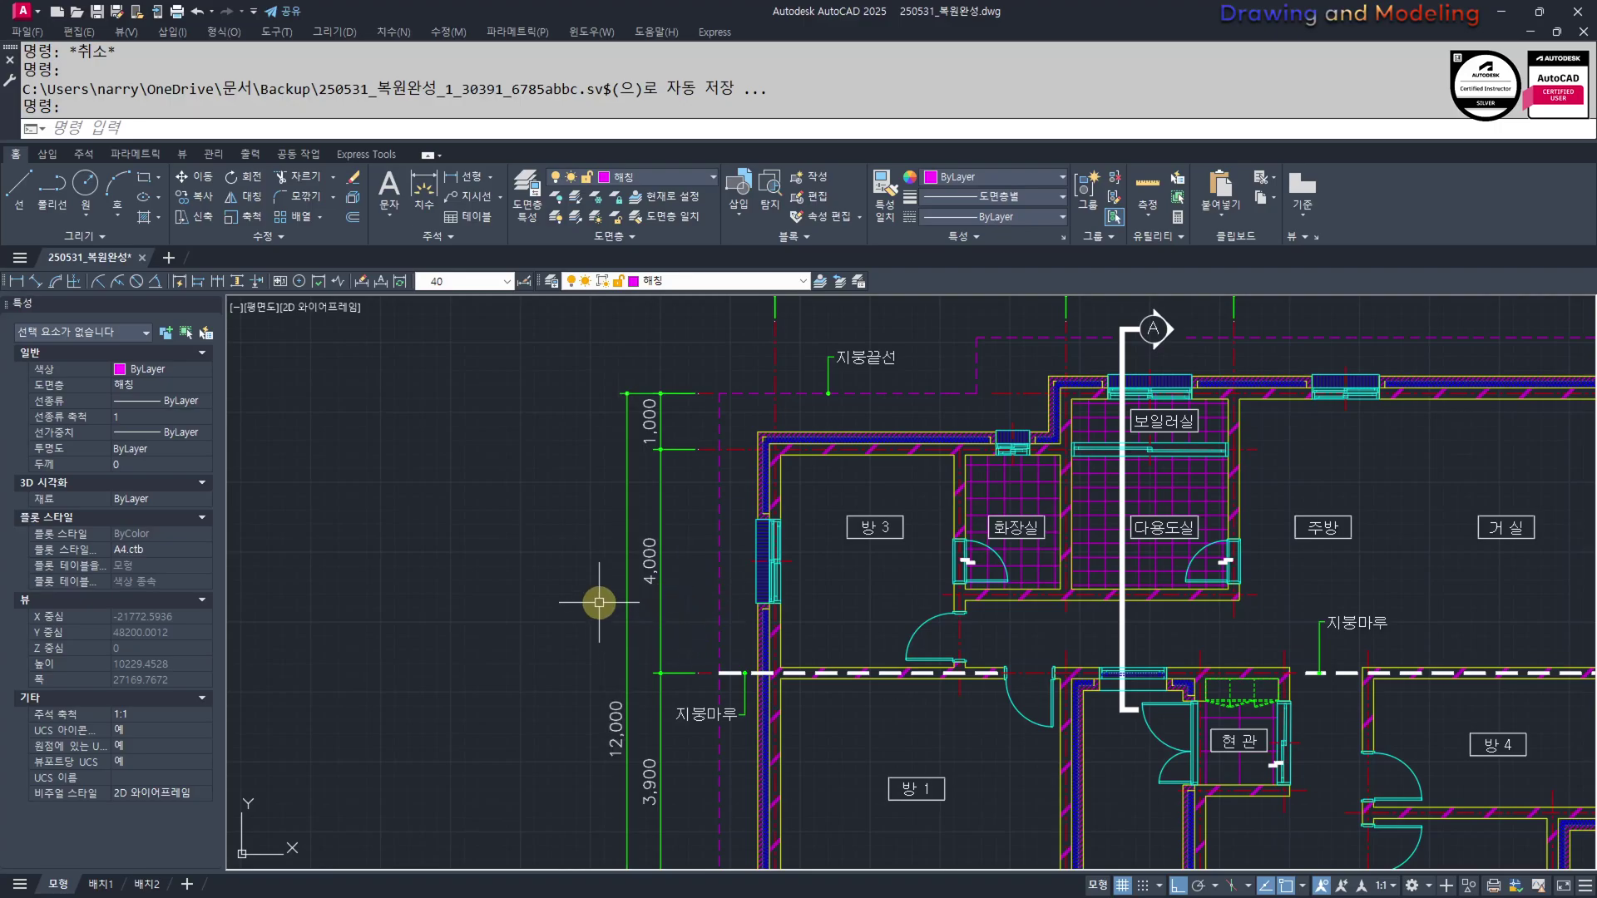
scroll(736, 444, "down", 4)
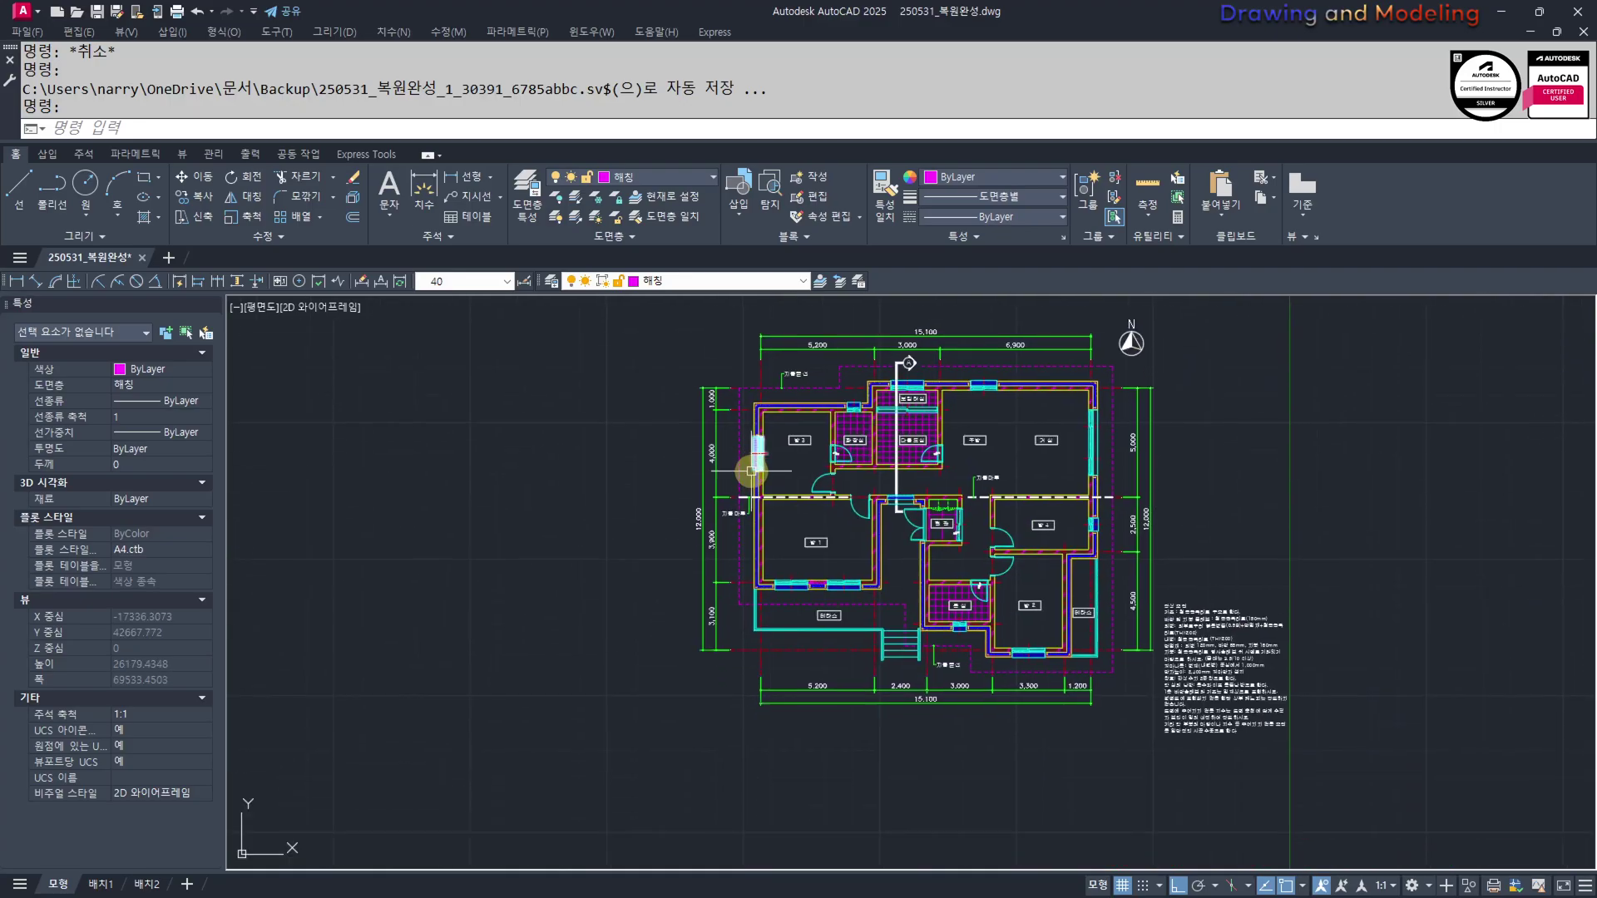
scroll(749, 450, "up", 2)
middle_click_drag(710, 635, 471, 737)
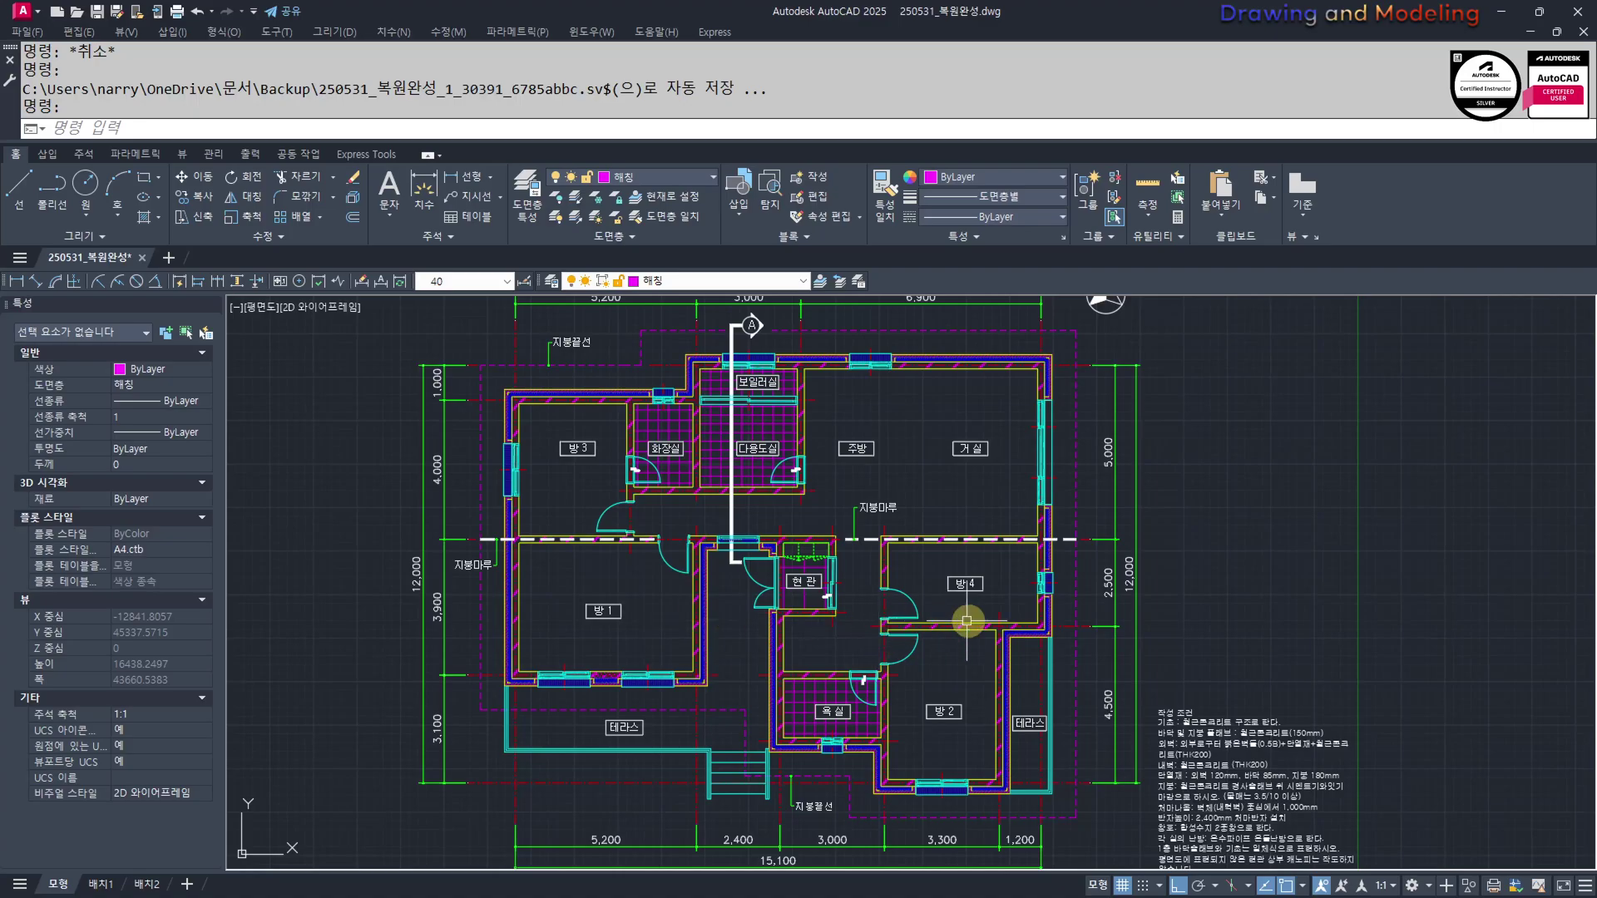
middle_click_drag(927, 625, 932, 650)
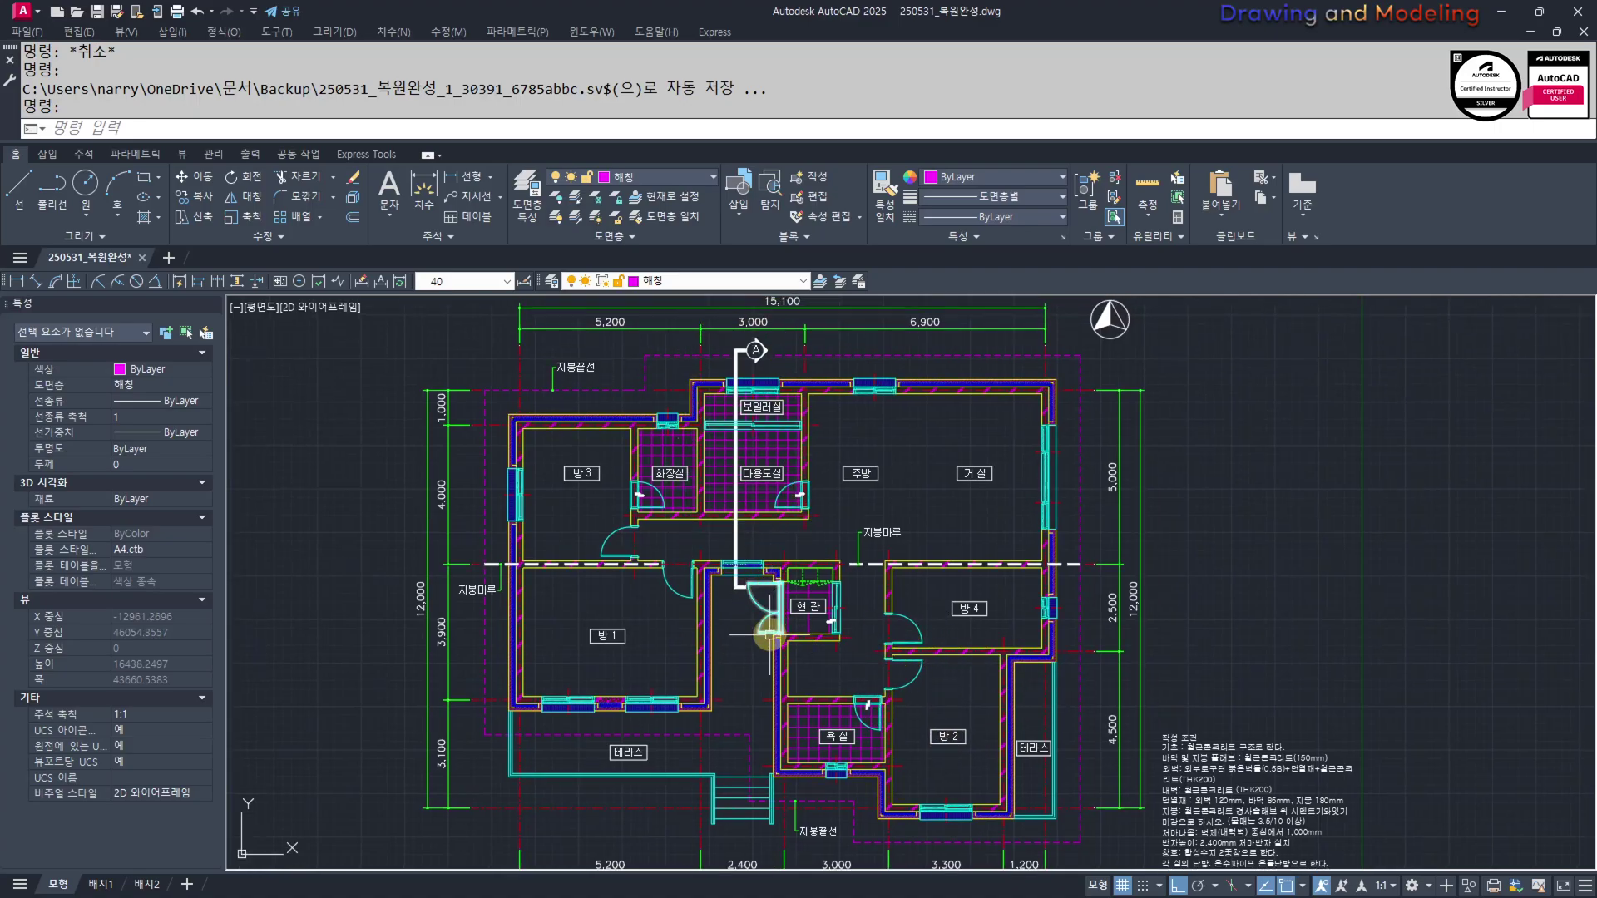
mouse_move(770, 635)
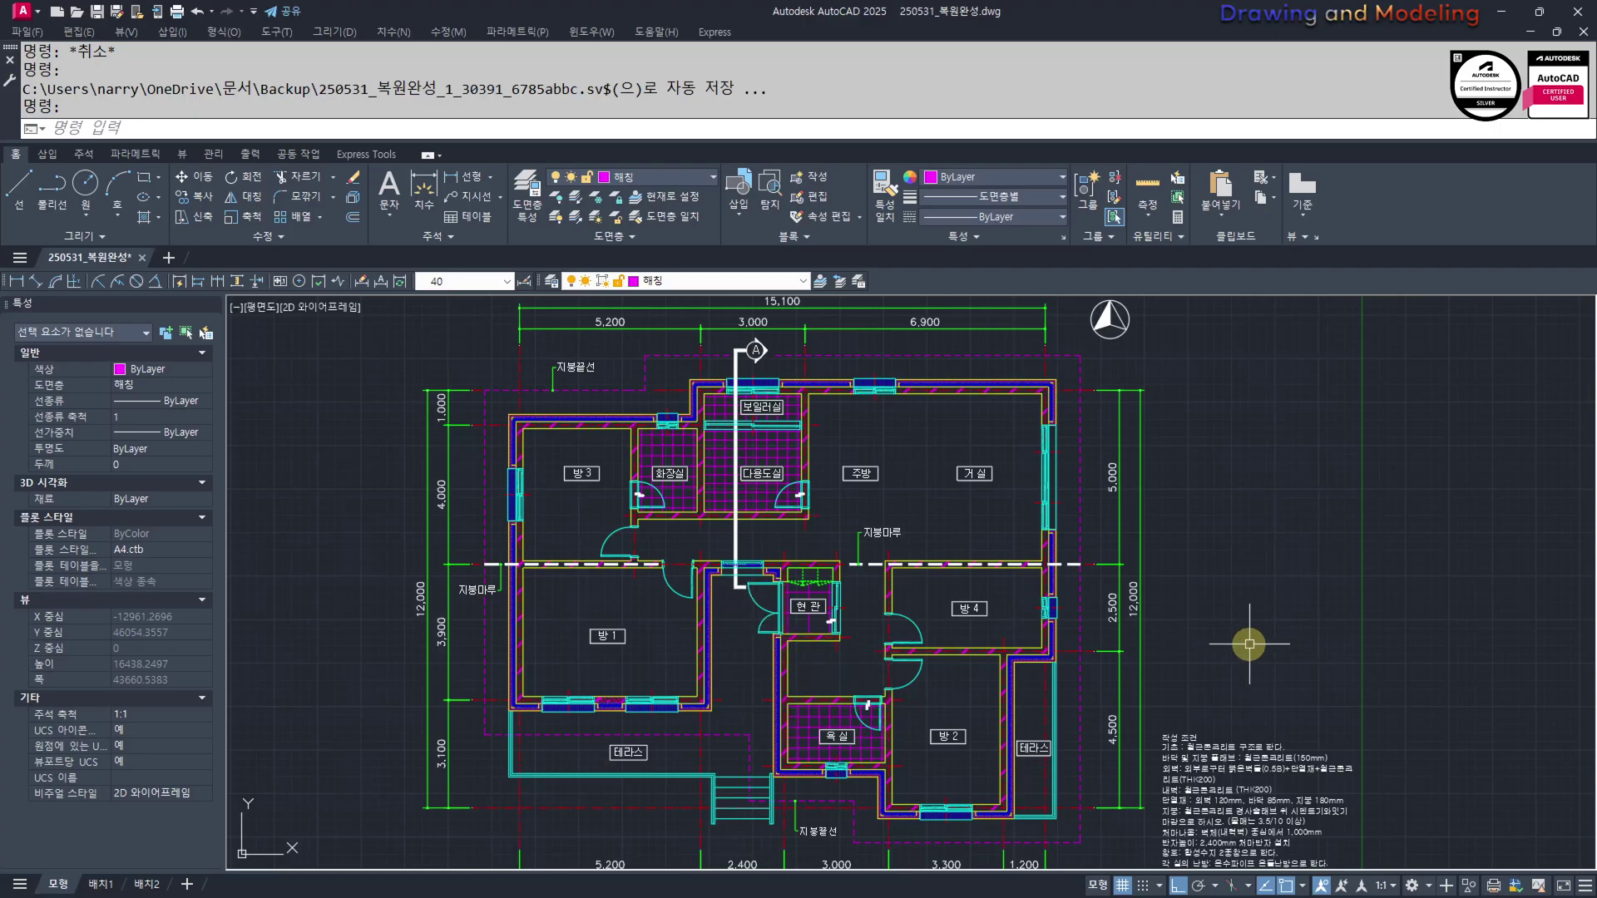
Examine the kitchen (주방) and living room (거실), including the large exterior window of the living room
scroll(919, 631, "up", 5)
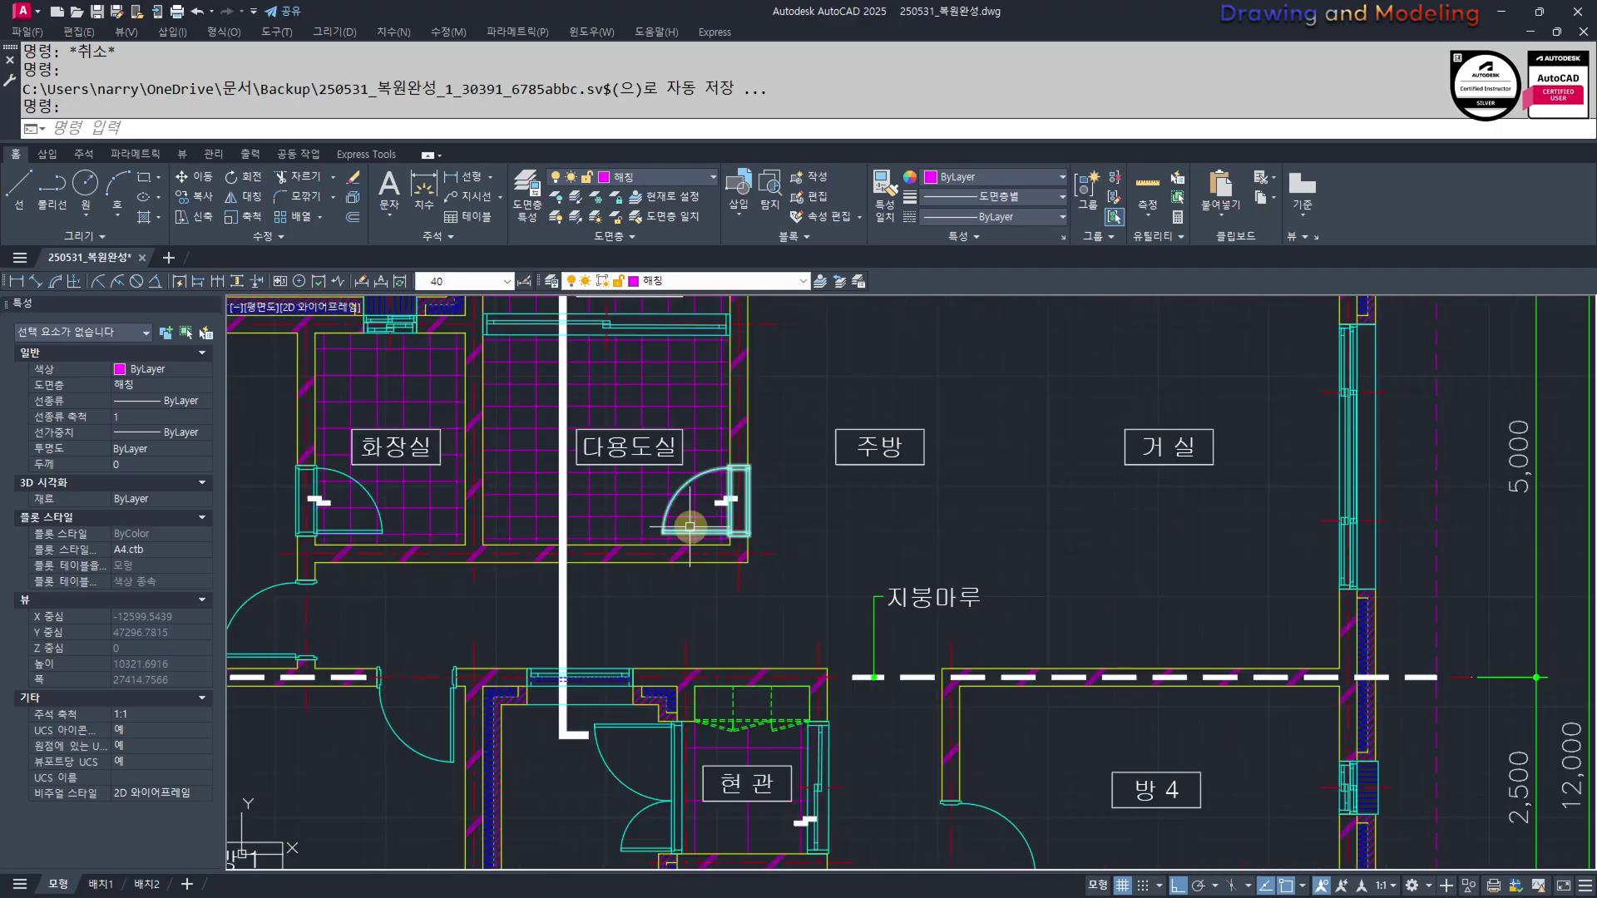
scroll(1109, 607, "down", 2)
scroll(1035, 403, "up", 2)
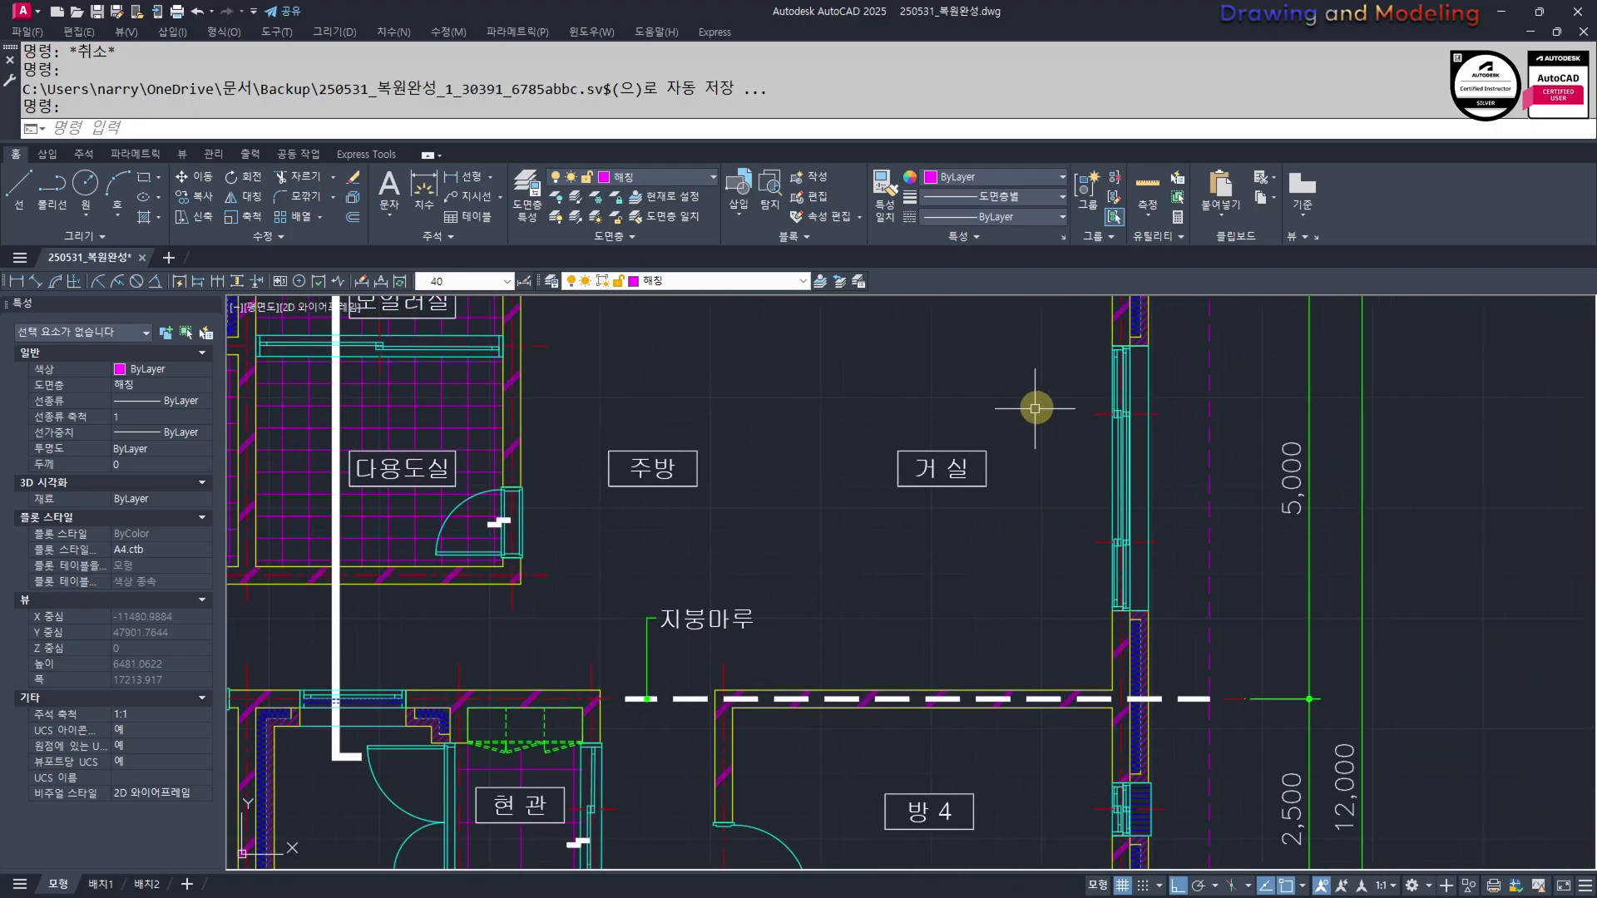
middle_click_drag(984, 623, 1105, 621)
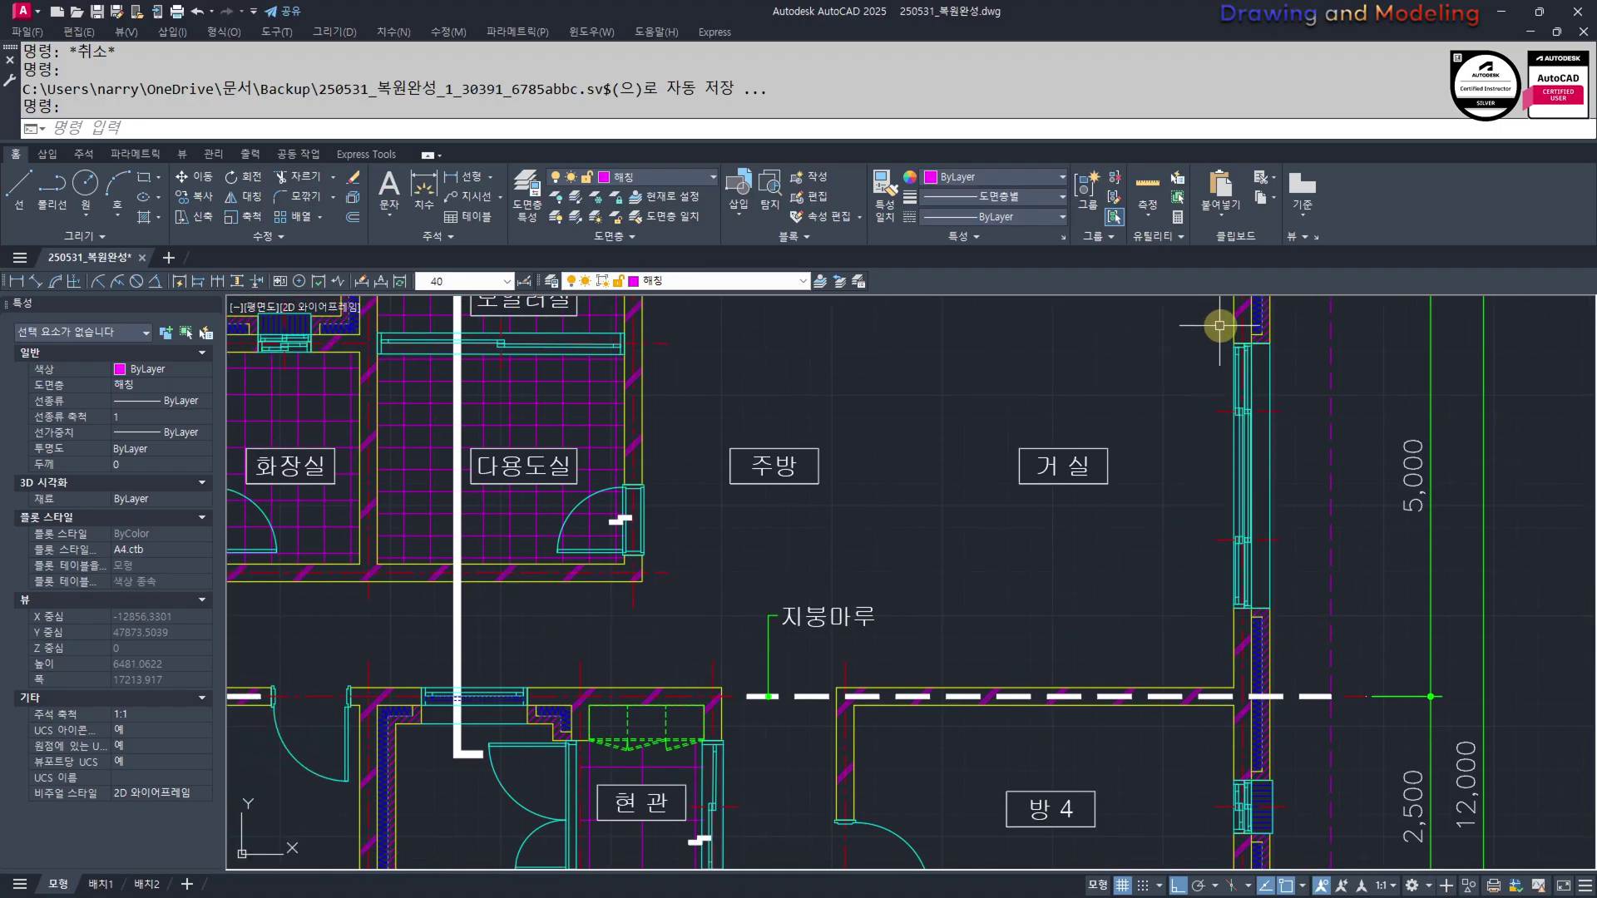
scroll(1144, 605, "down", 3)
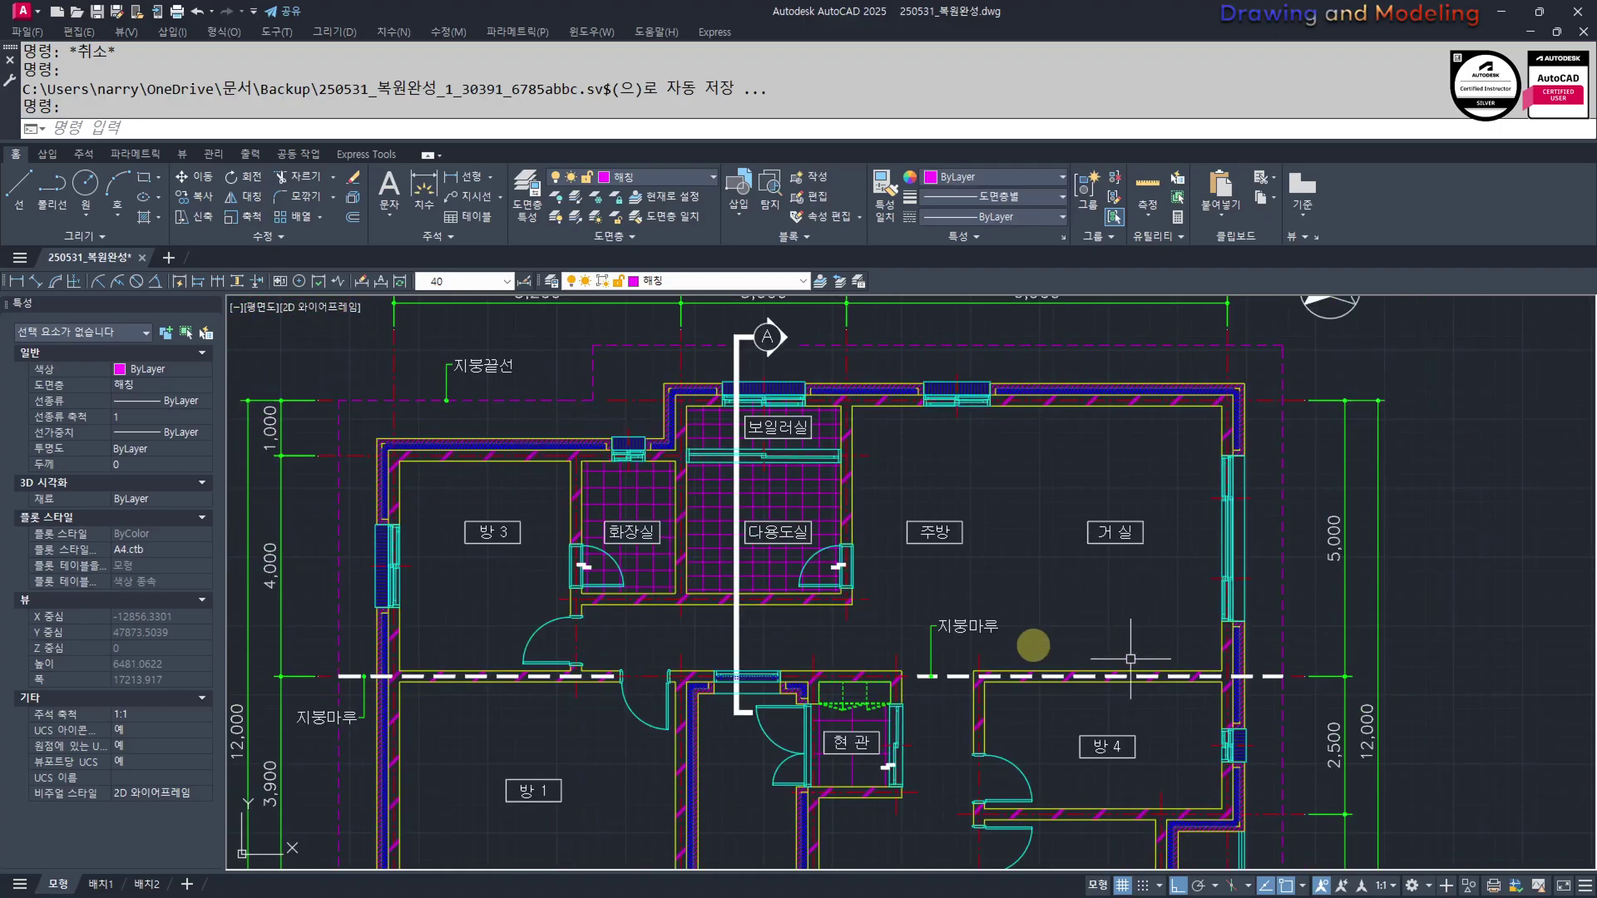
middle_click_drag(934, 650, 1106, 585)
middle_click_drag(897, 630, 808, 527)
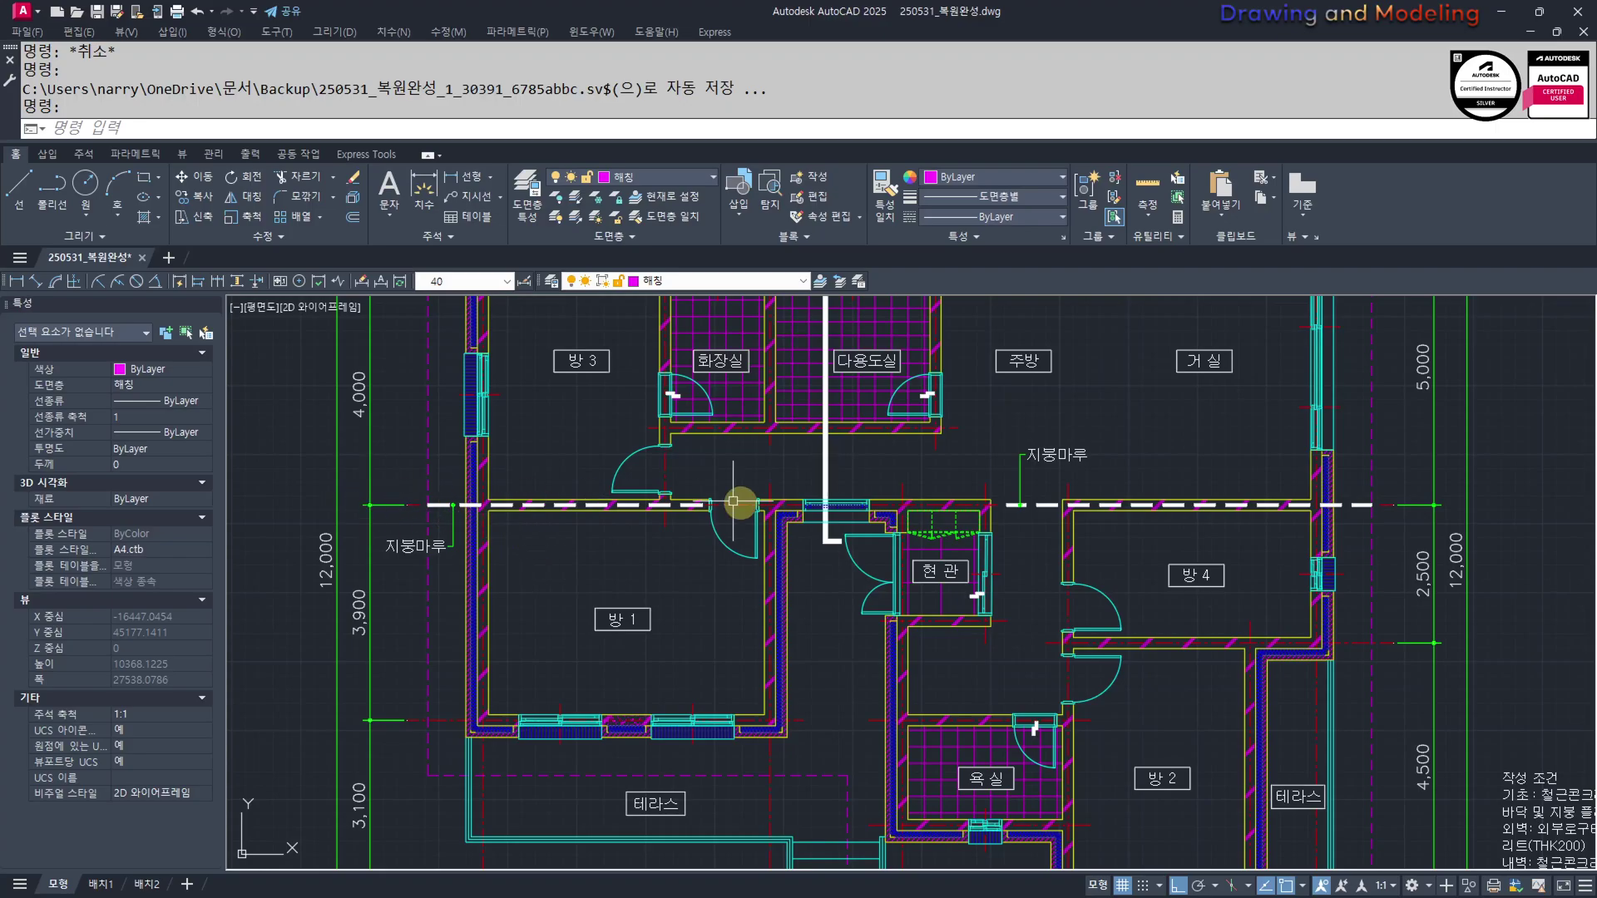
Examine the dashed roof ridge lines (지붕마루) at both ends and the roof edge line (지붕끝선) around the house
middle_click_drag(919, 655, 916, 722)
middle_click_drag(449, 651, 637, 660)
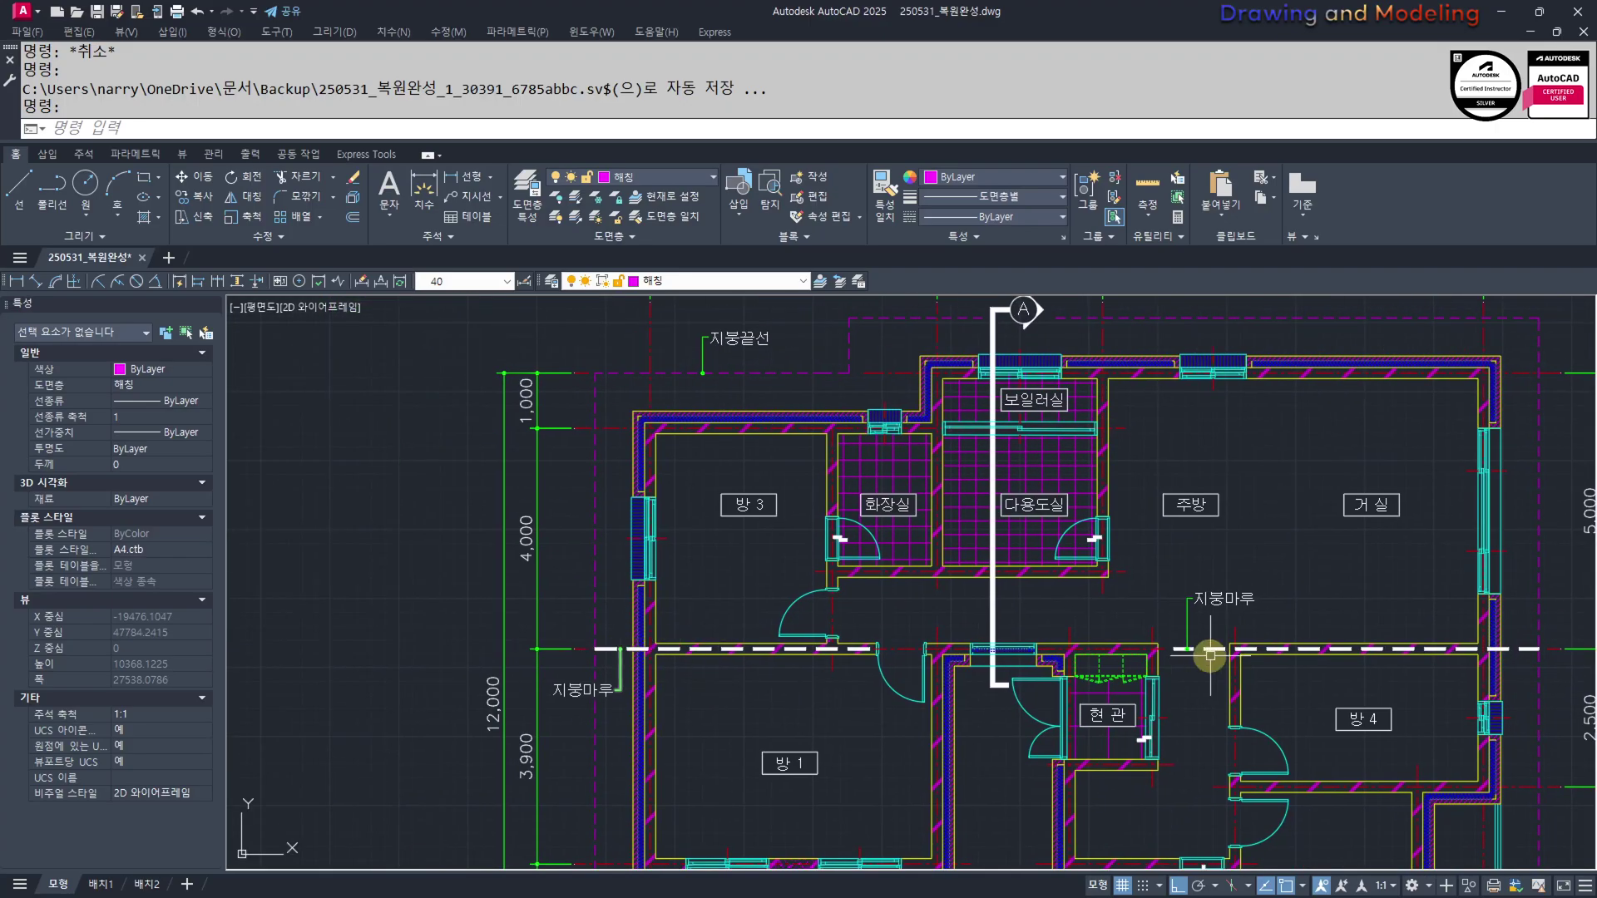
middle_click_drag(1173, 656, 749, 614)
middle_click_drag(950, 317, 972, 380)
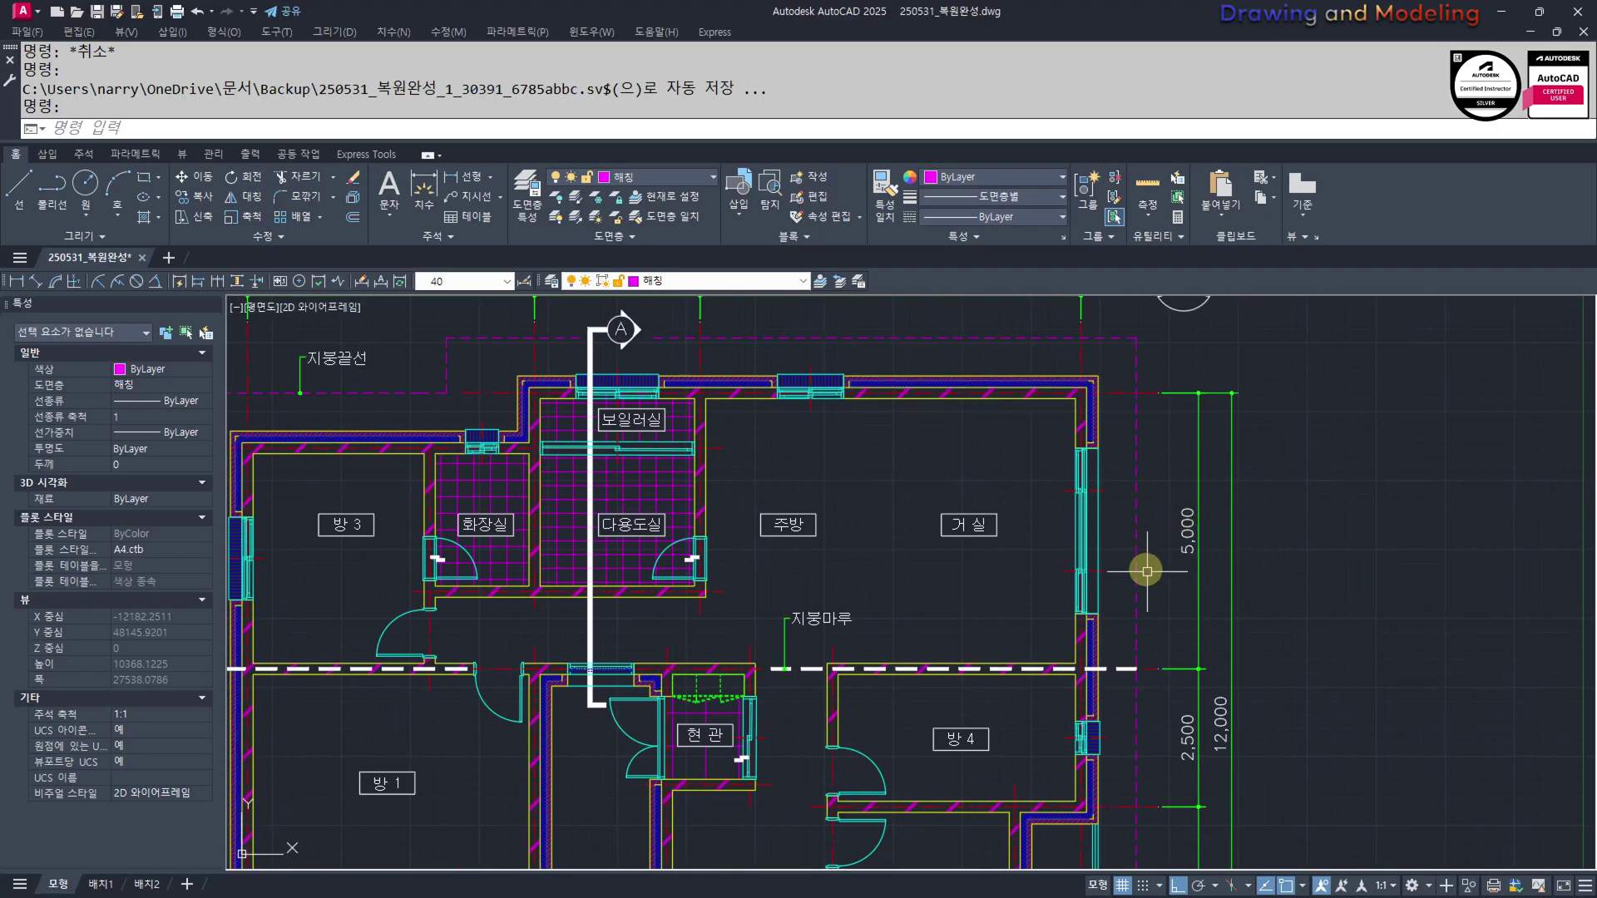
Examine section line A through the boiler room (보일러실), the utility room (다용도실) and the hallway window
scroll(1146, 571, "down", 2)
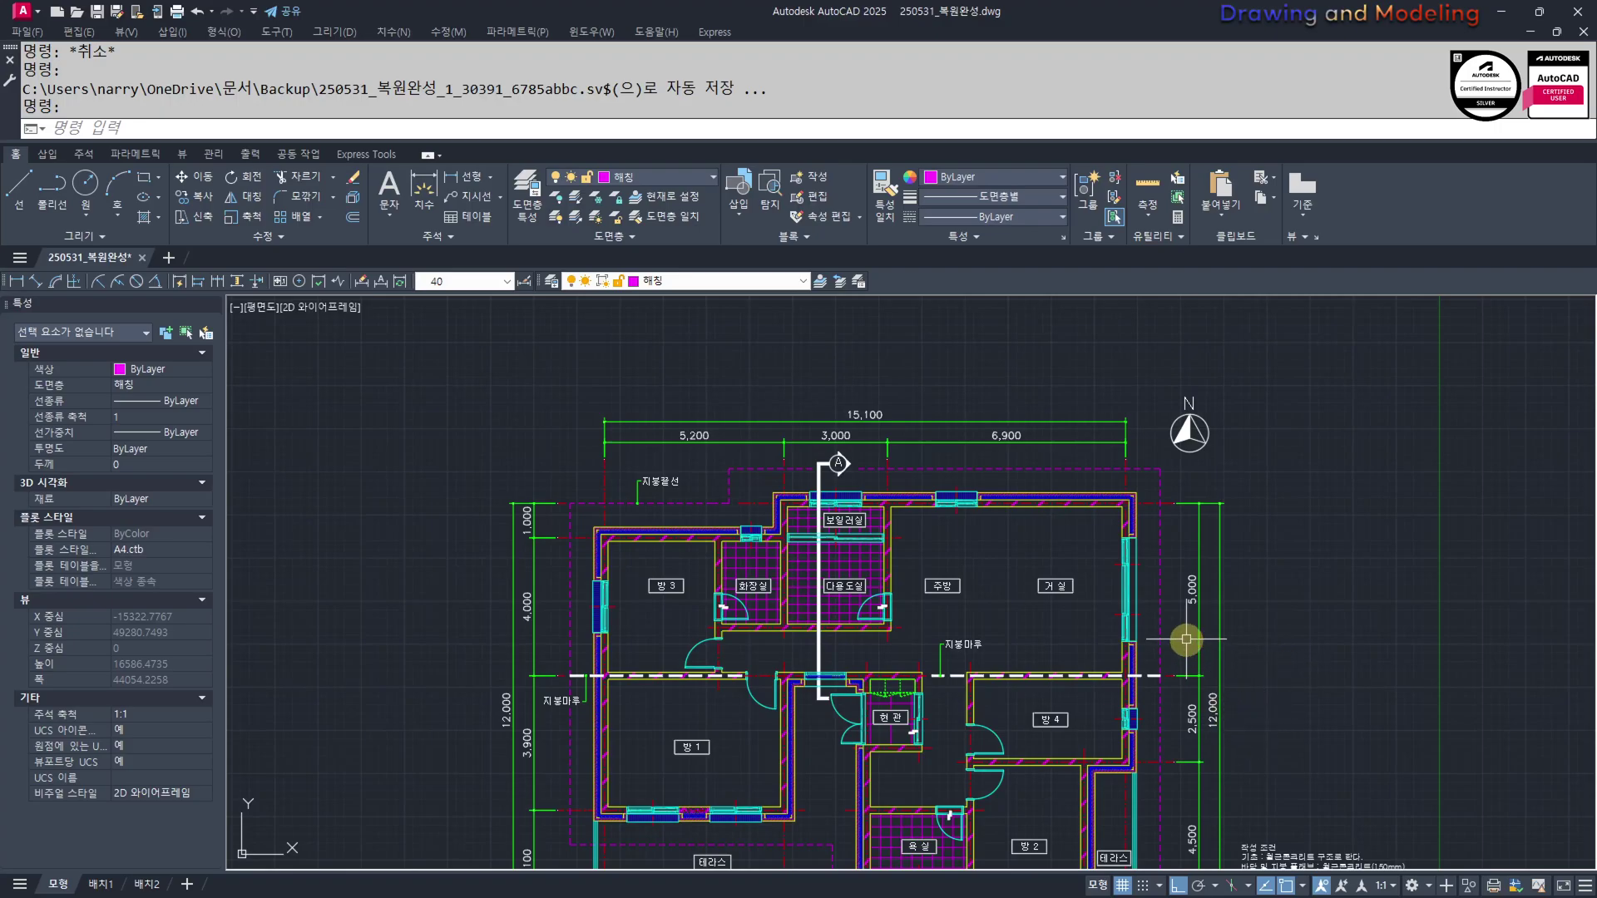
scroll(1186, 639, "up", 2)
middle_click_drag(714, 602, 903, 609)
scroll(798, 441, "up", 2)
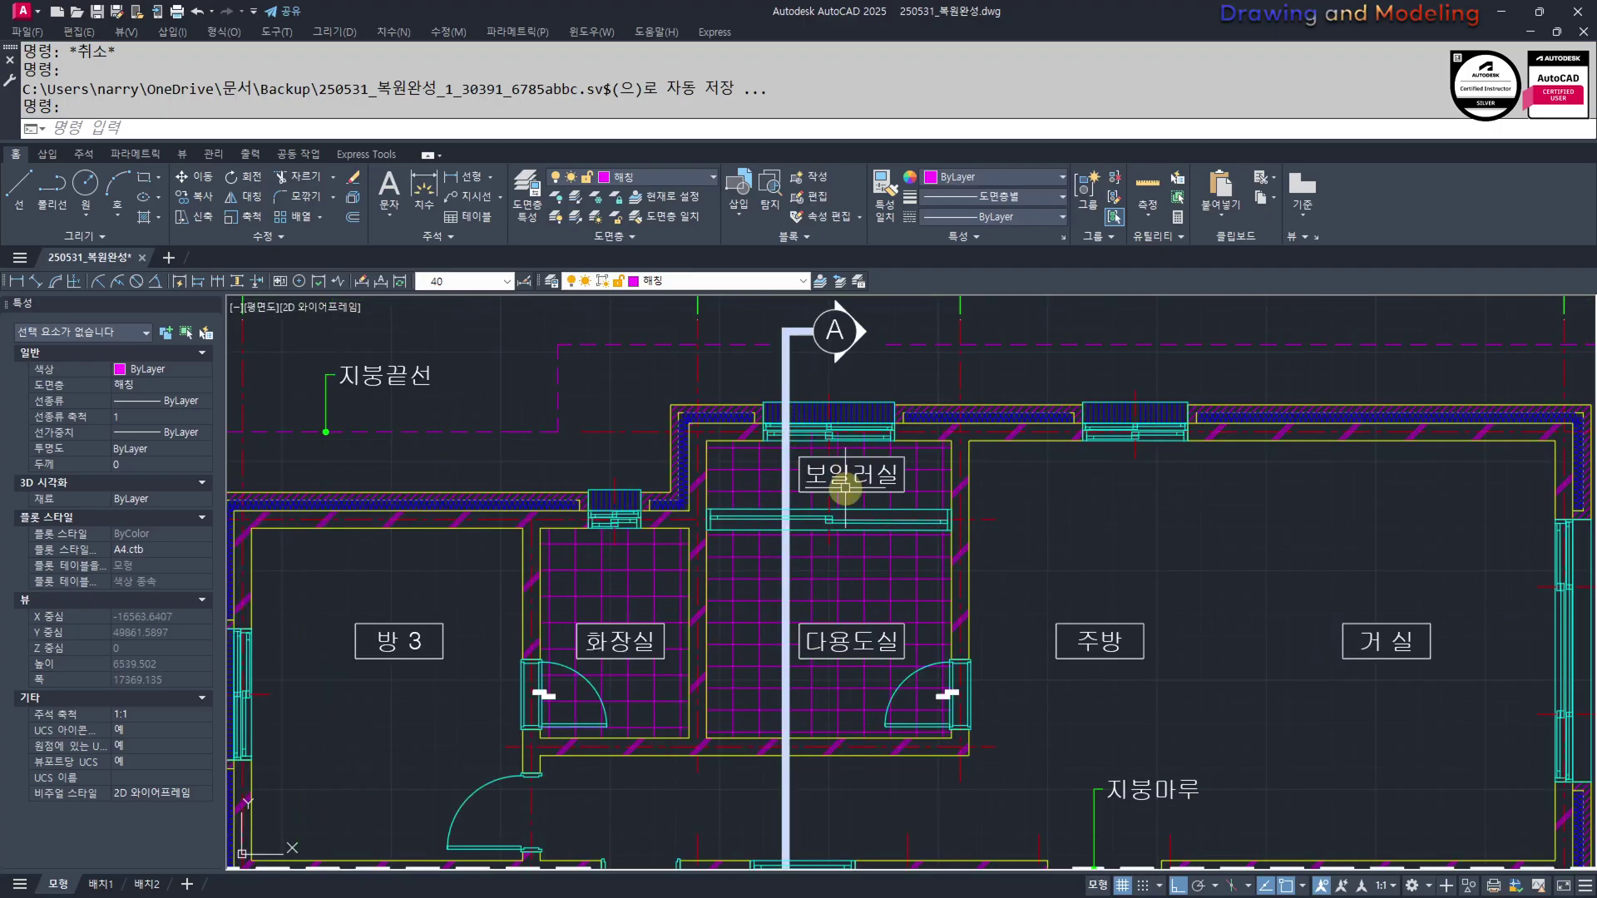
middle_click_drag(844, 663, 892, 550)
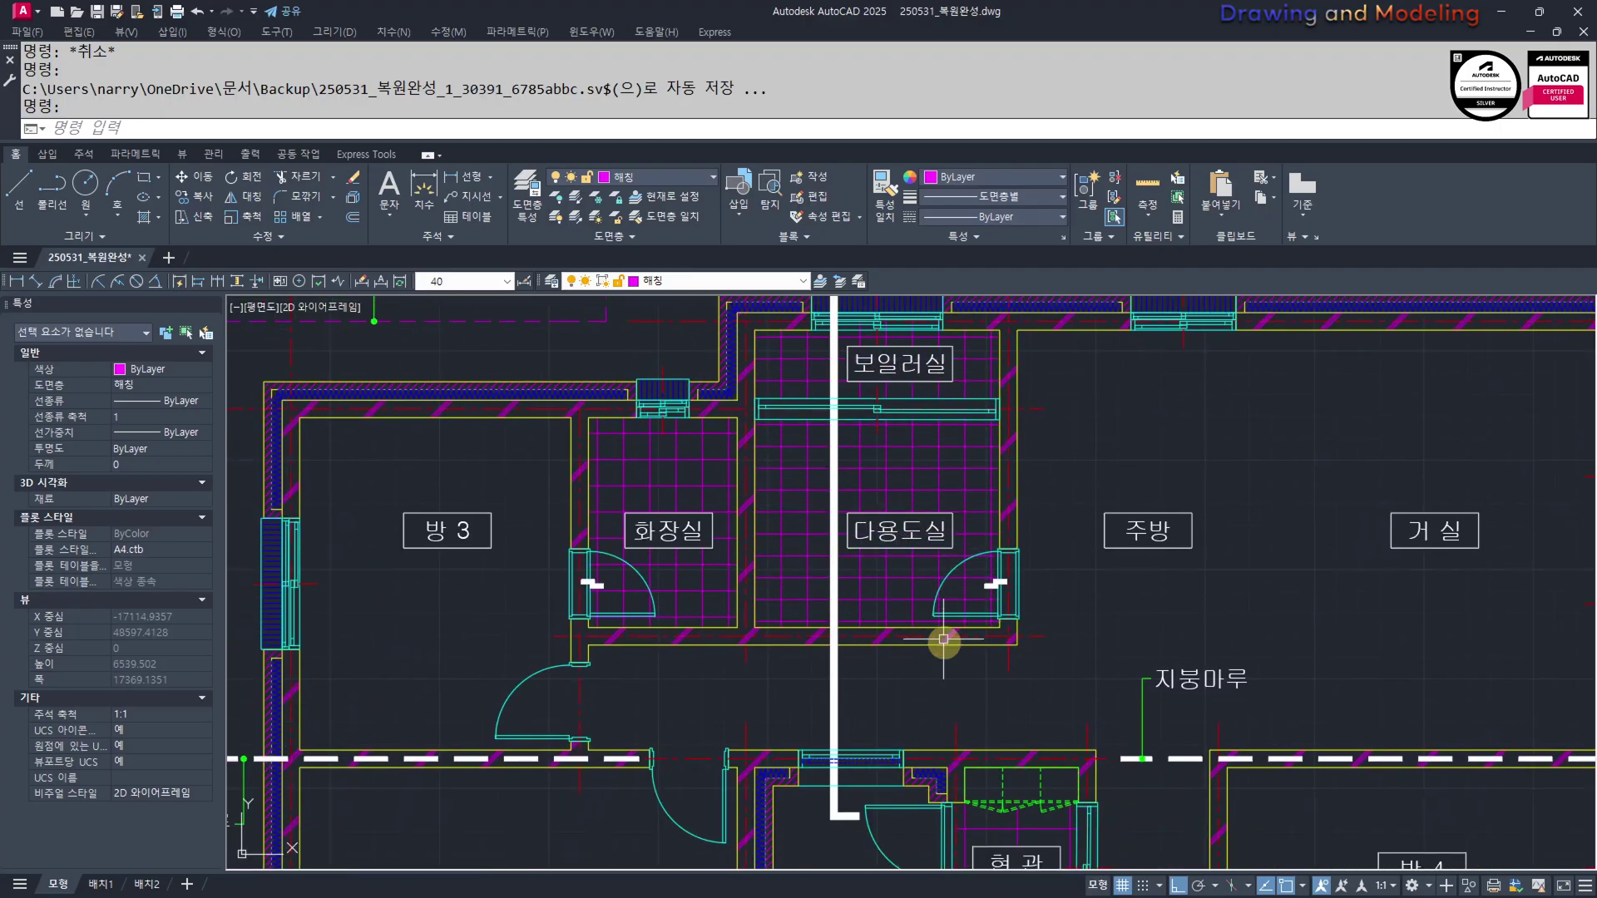
middle_click_drag(943, 639, 962, 539)
scroll(1022, 629, "down", 3)
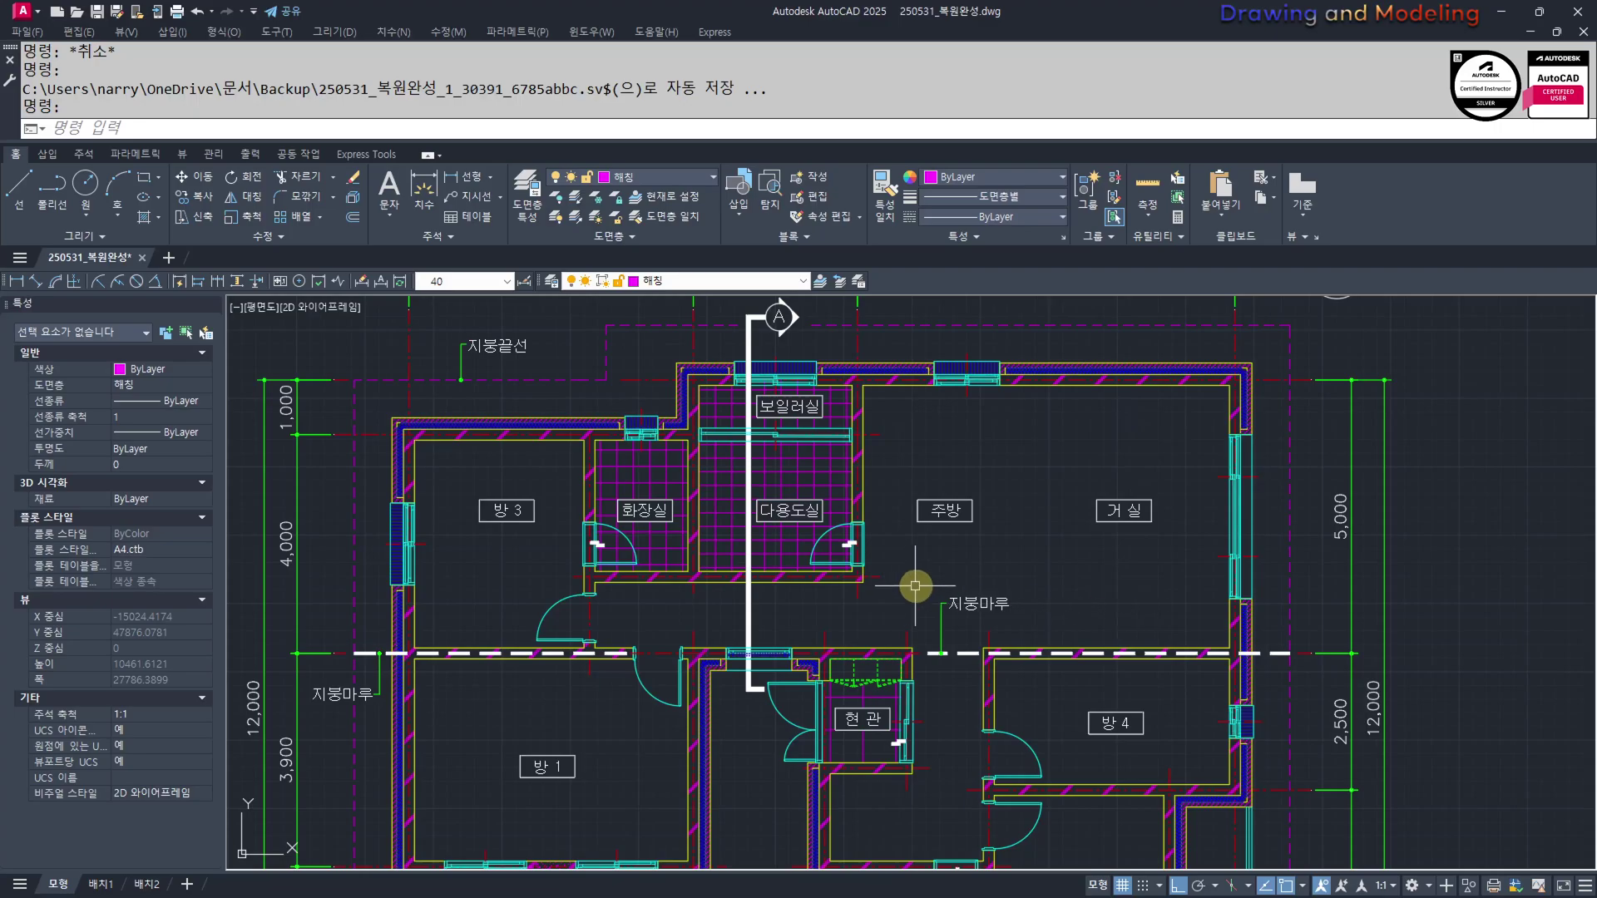
Draw a 15100 by 12000 rectangle in the empty area beside the floor plan and its drawing conditions
scroll(915, 585, "down", 7)
scroll(832, 619, "up", 3)
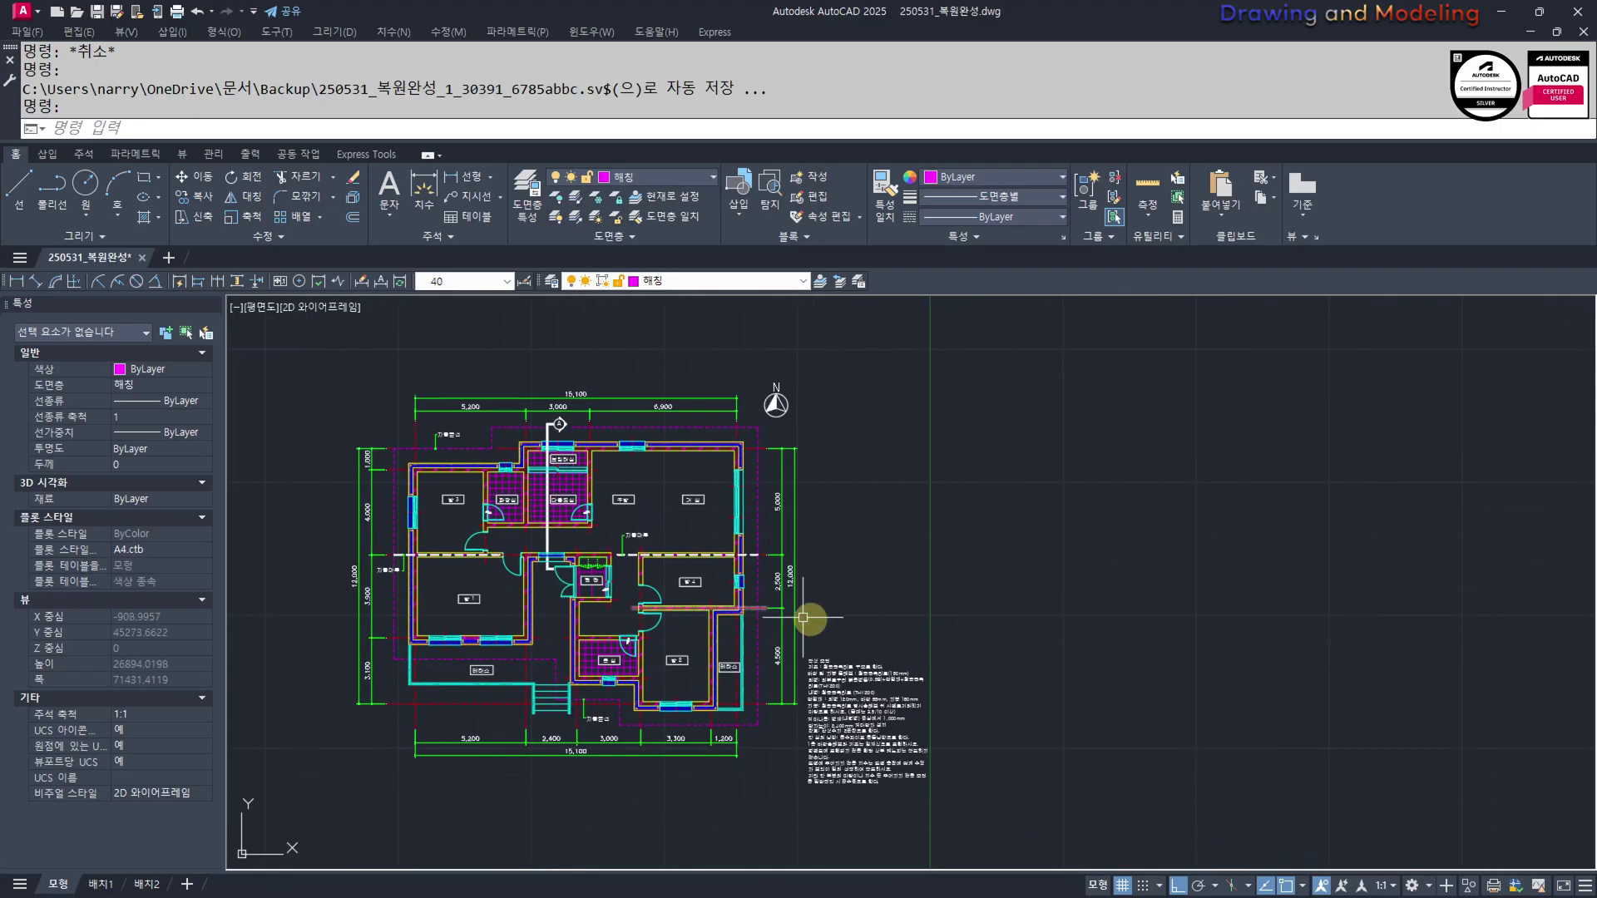
middle_click_drag(947, 637, 925, 639)
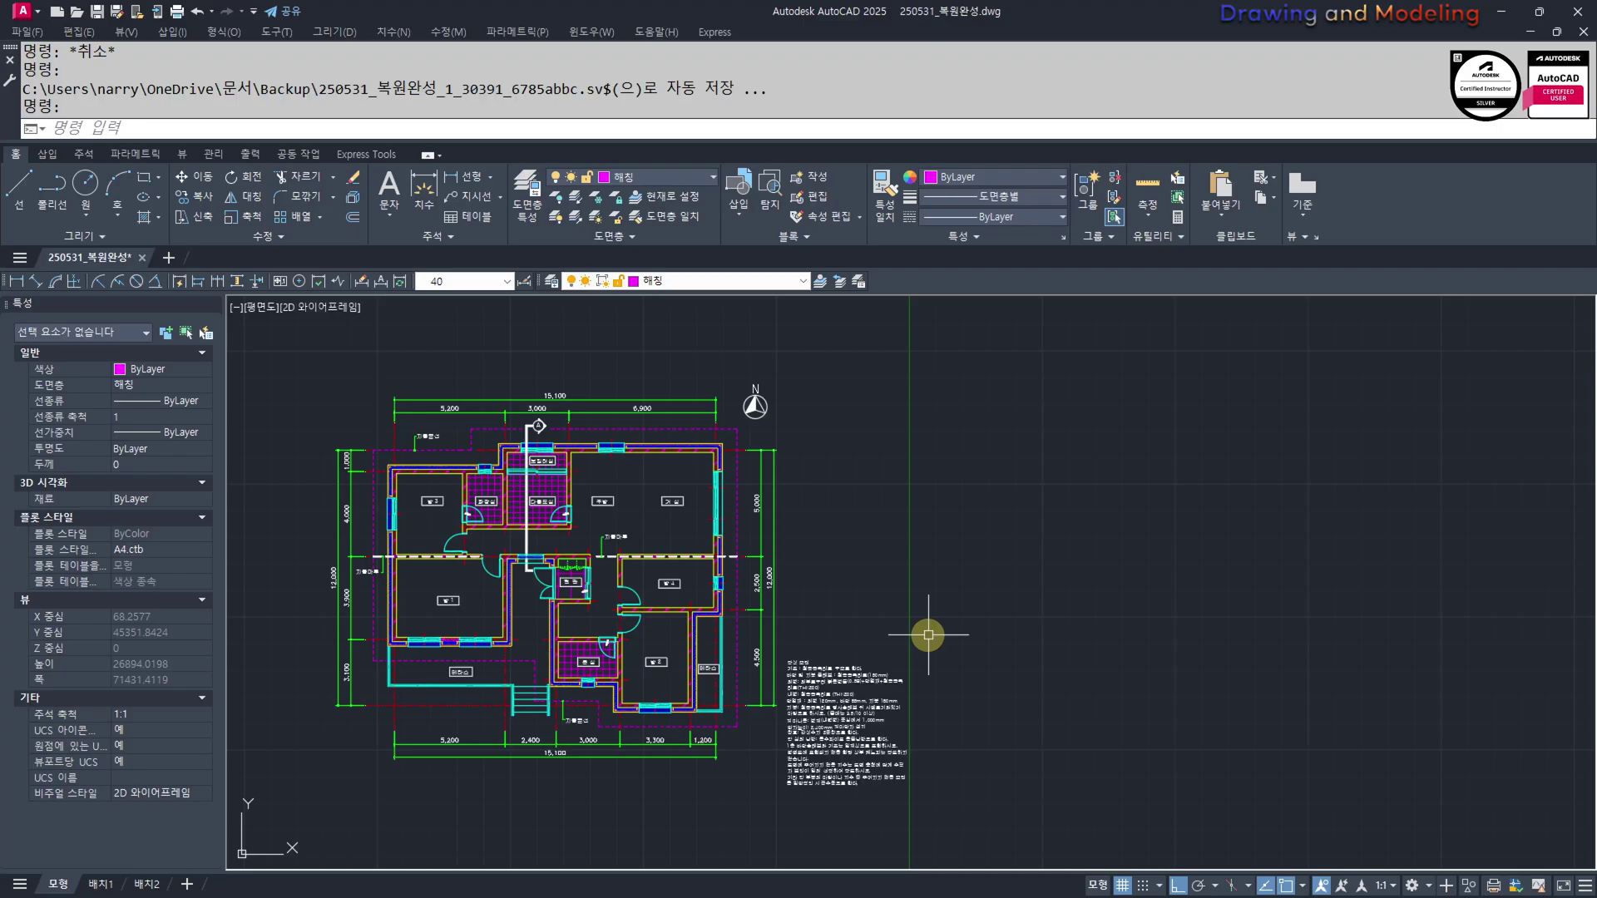
key("Escape")
mouse_move(1159, 632)
middle_mouse_down()
mouse_move(1055, 627)
mouse_move(1062, 607)
mouse_move(1209, 630)
middle_mouse_up()
type("rec")
key("Return")
left_click(1100, 678)
type("@15100,")
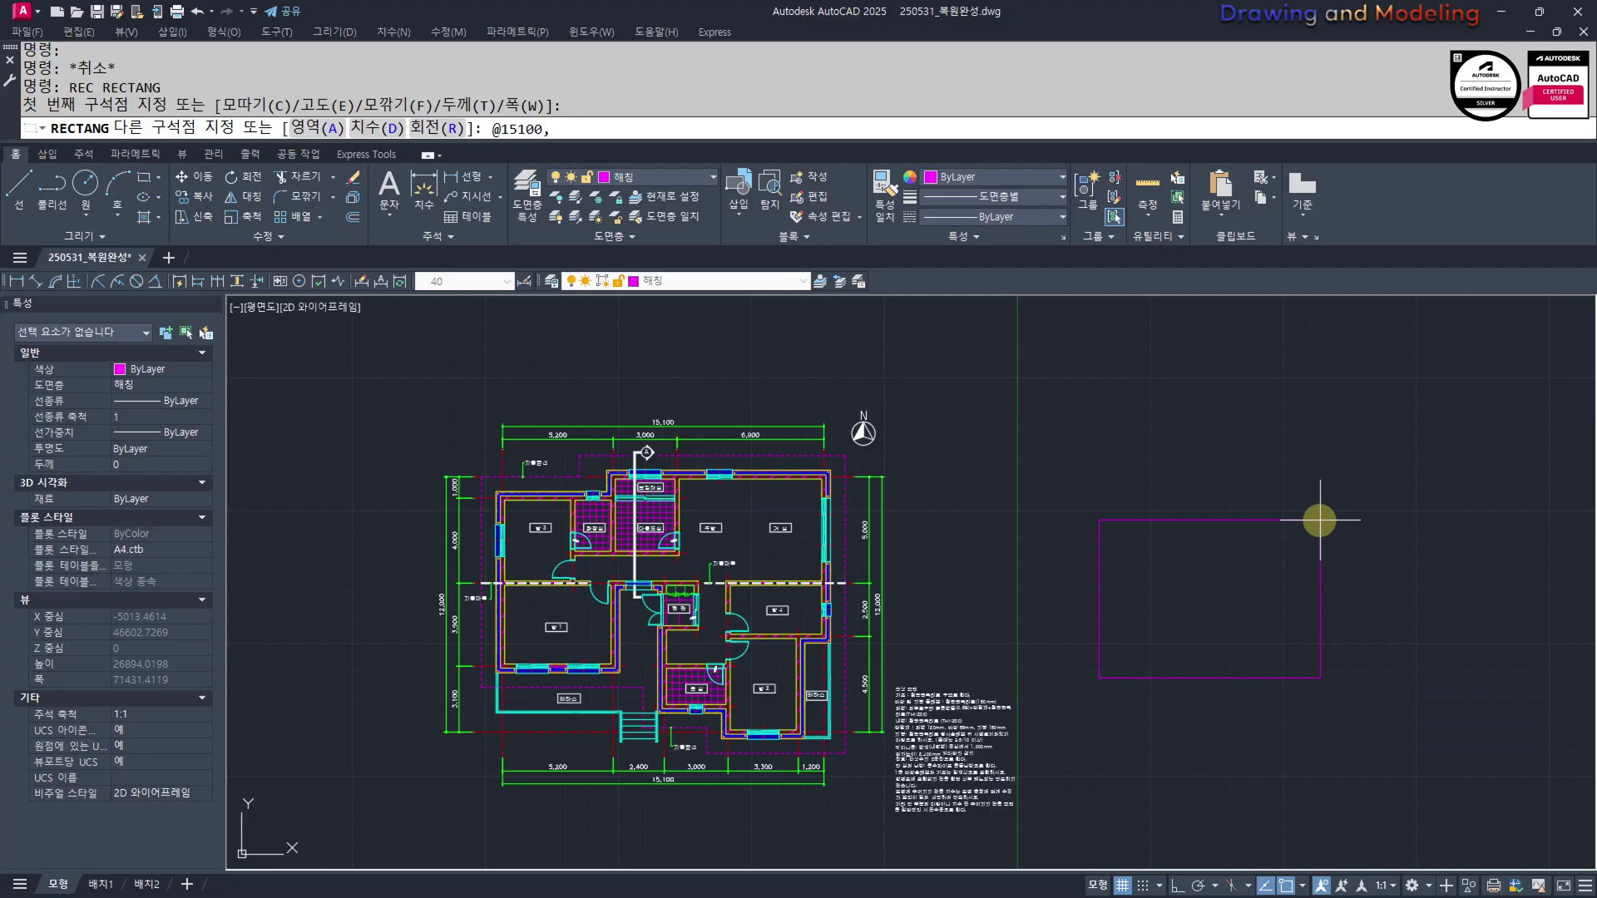
key("Return")
key("Escape")
key("Escape")
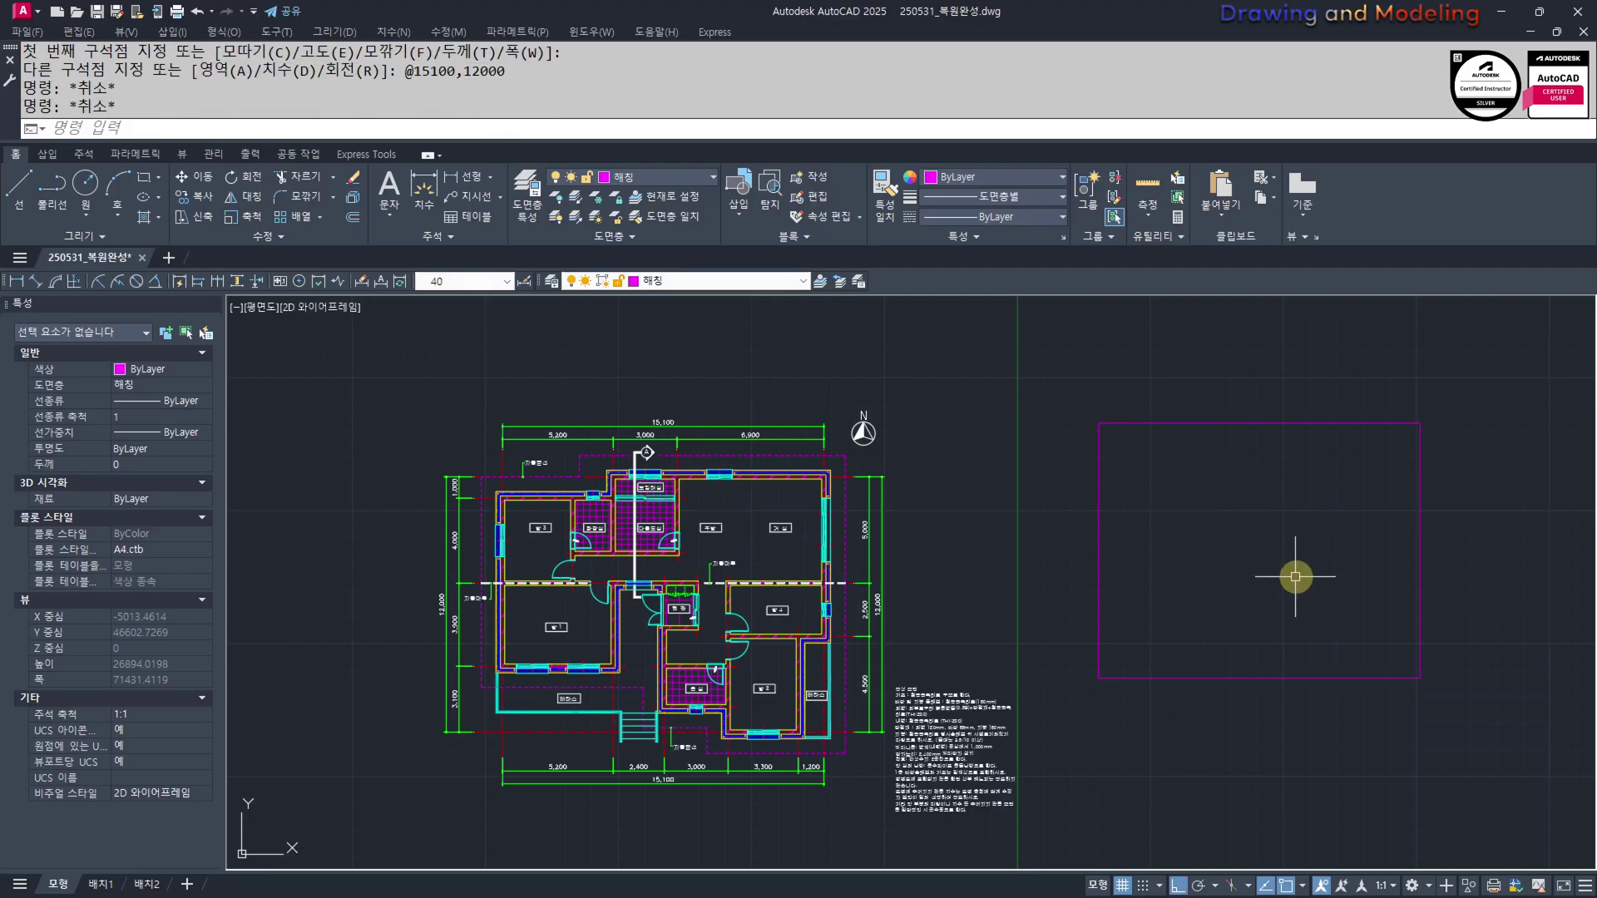
middle_click_drag(1283, 570, 1230, 581)
type("o")
key("Return")
type("1000")
key("Escape")
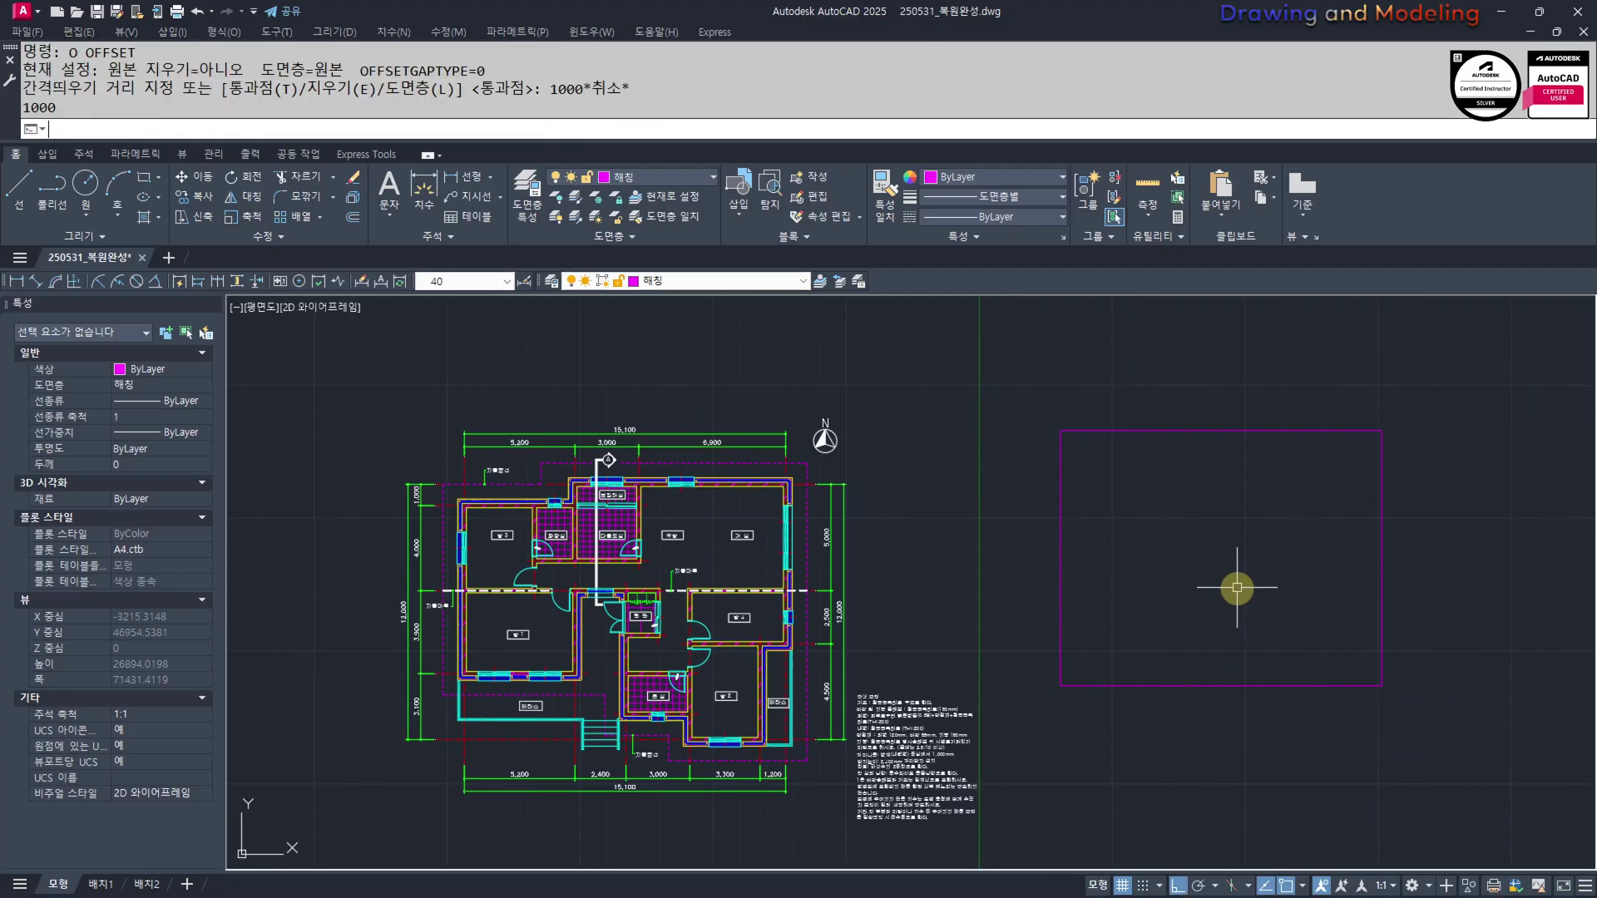
Offset the rectangle outward by 1500
key("Return")
type("1500")
key("Return")
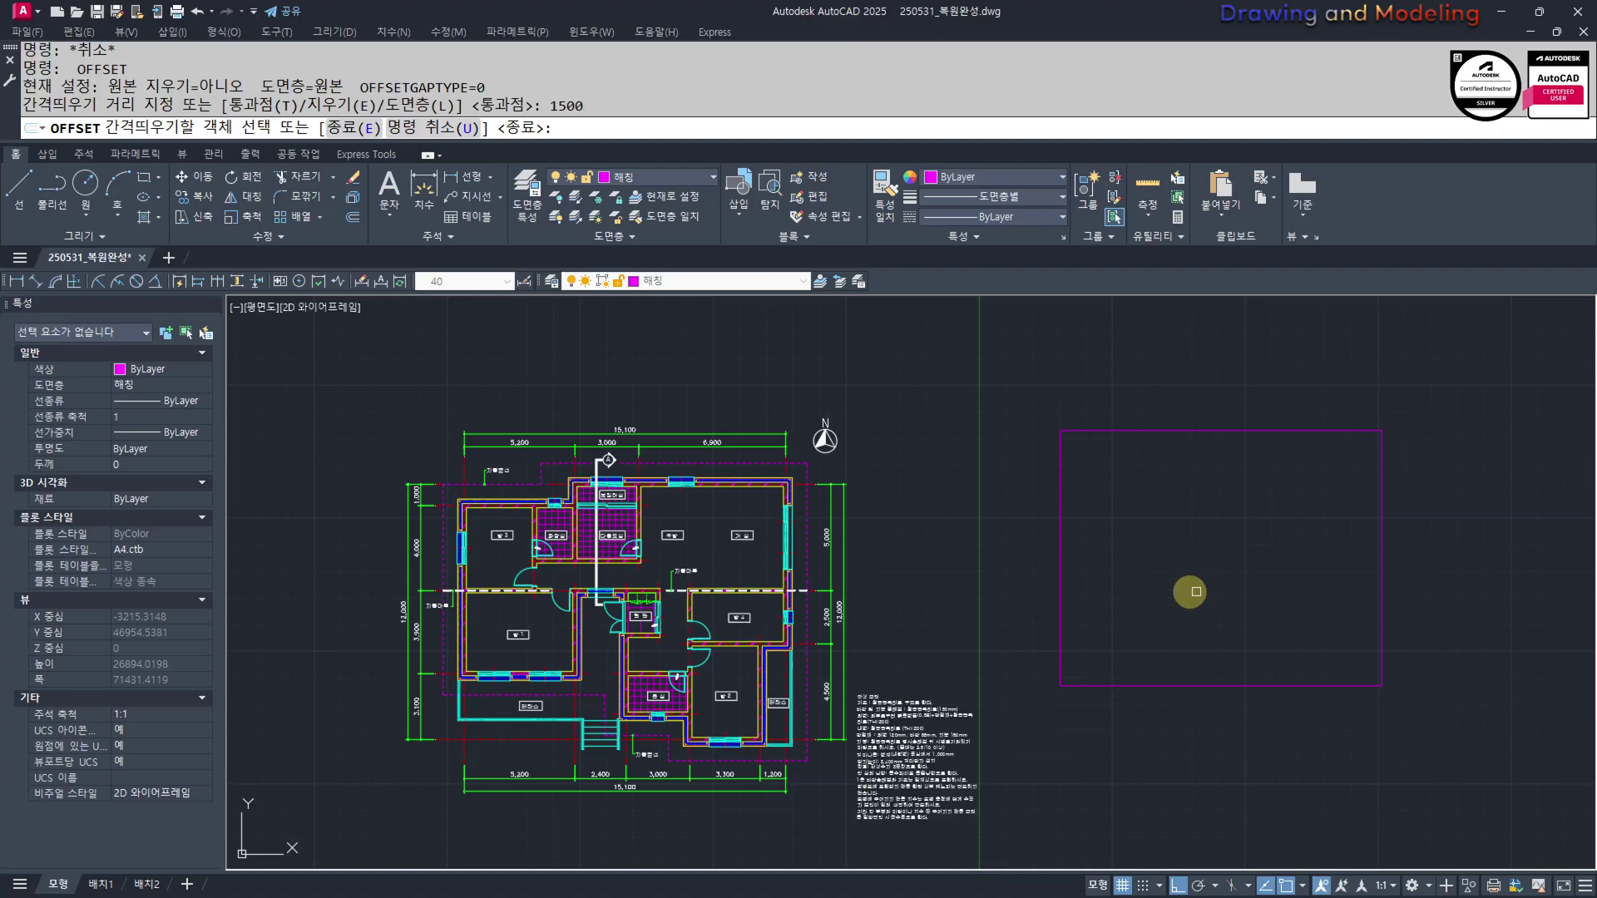
left_click(1059, 527)
left_click(995, 591)
key("Escape")
key("Escape")
Match the inner rectangle's properties to a red centerline of the existing floor plan
key("Return")
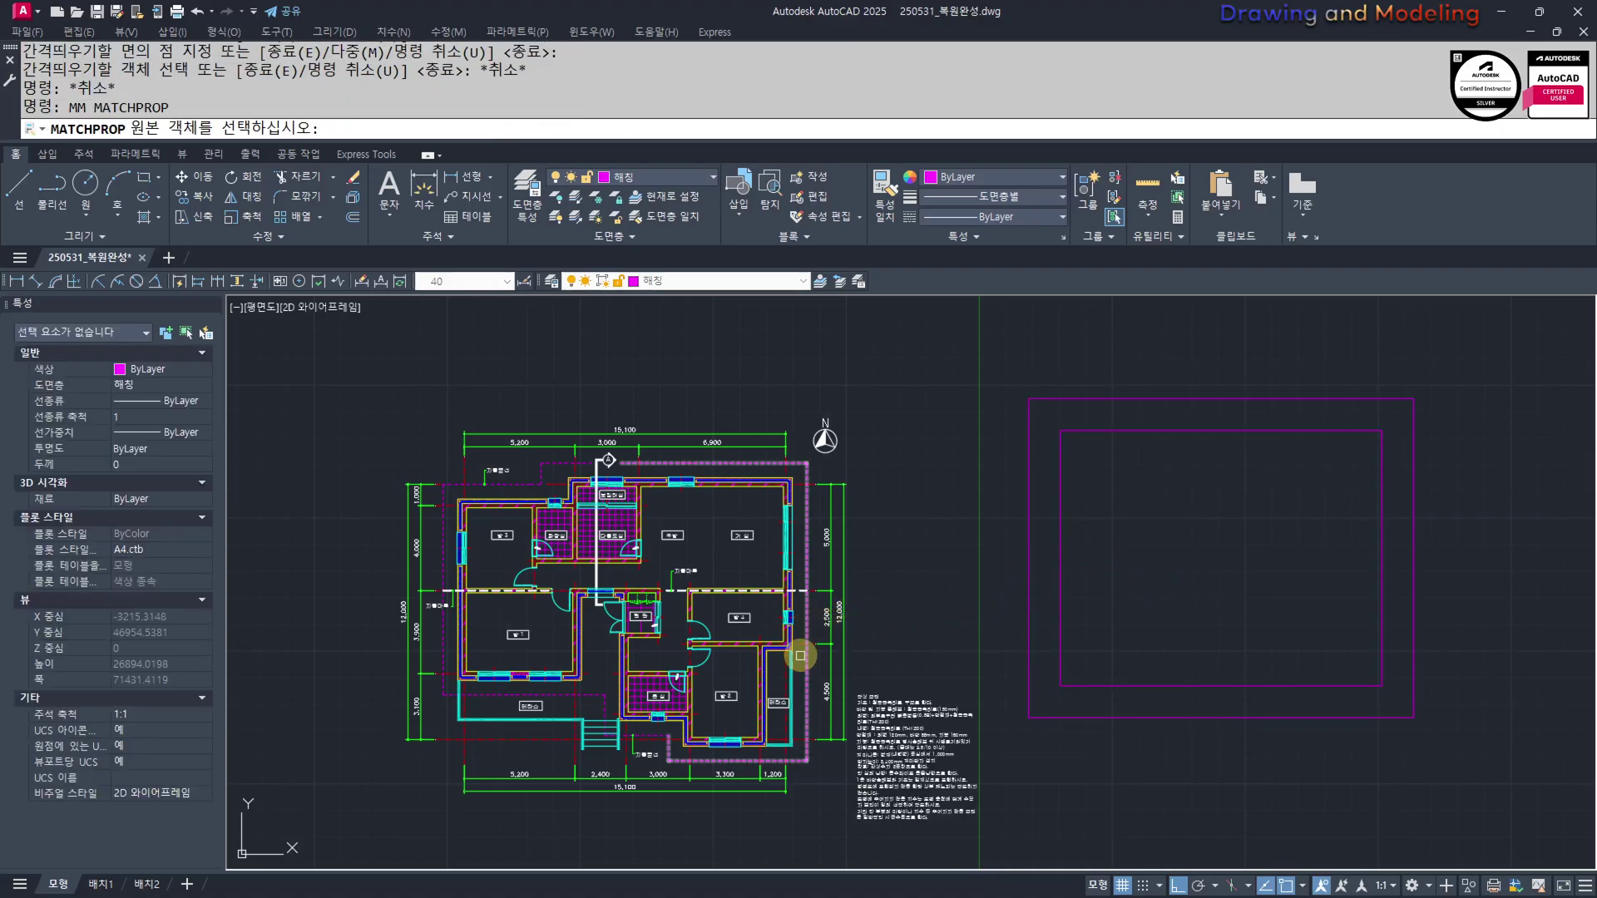
left_click(781, 665)
left_click(1042, 500)
key("Escape")
key("Escape")
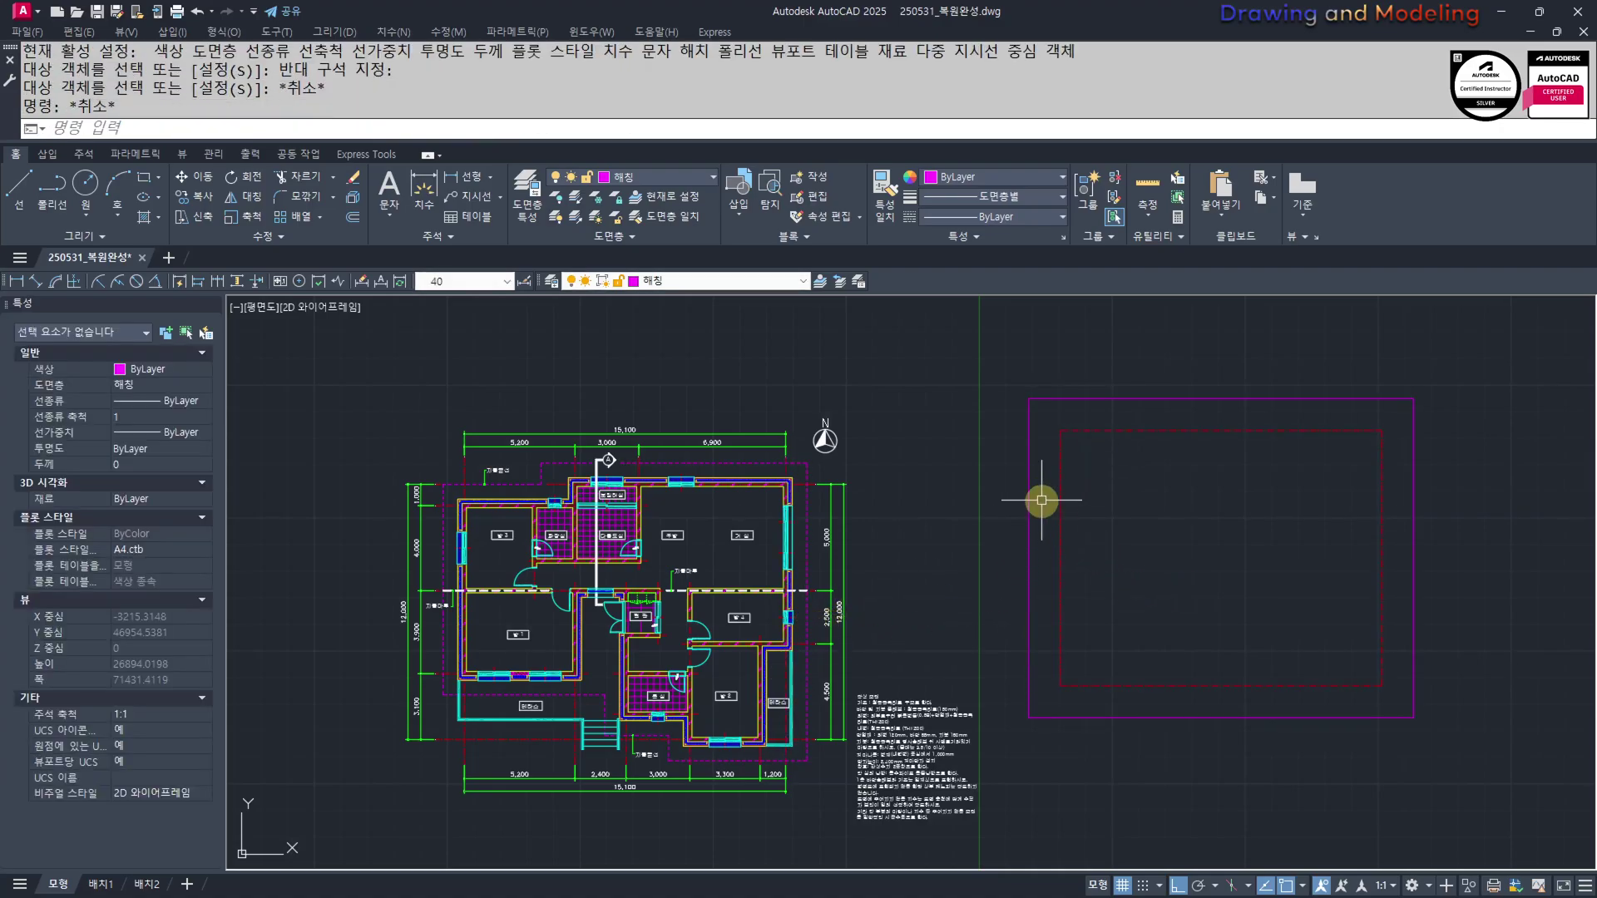
key("Return")
key("Escape")
key("Escape")
Put the outer rectangle on layer 0
left_click(1048, 409)
left_click(1000, 376)
left_click(737, 281)
left_click(726, 298)
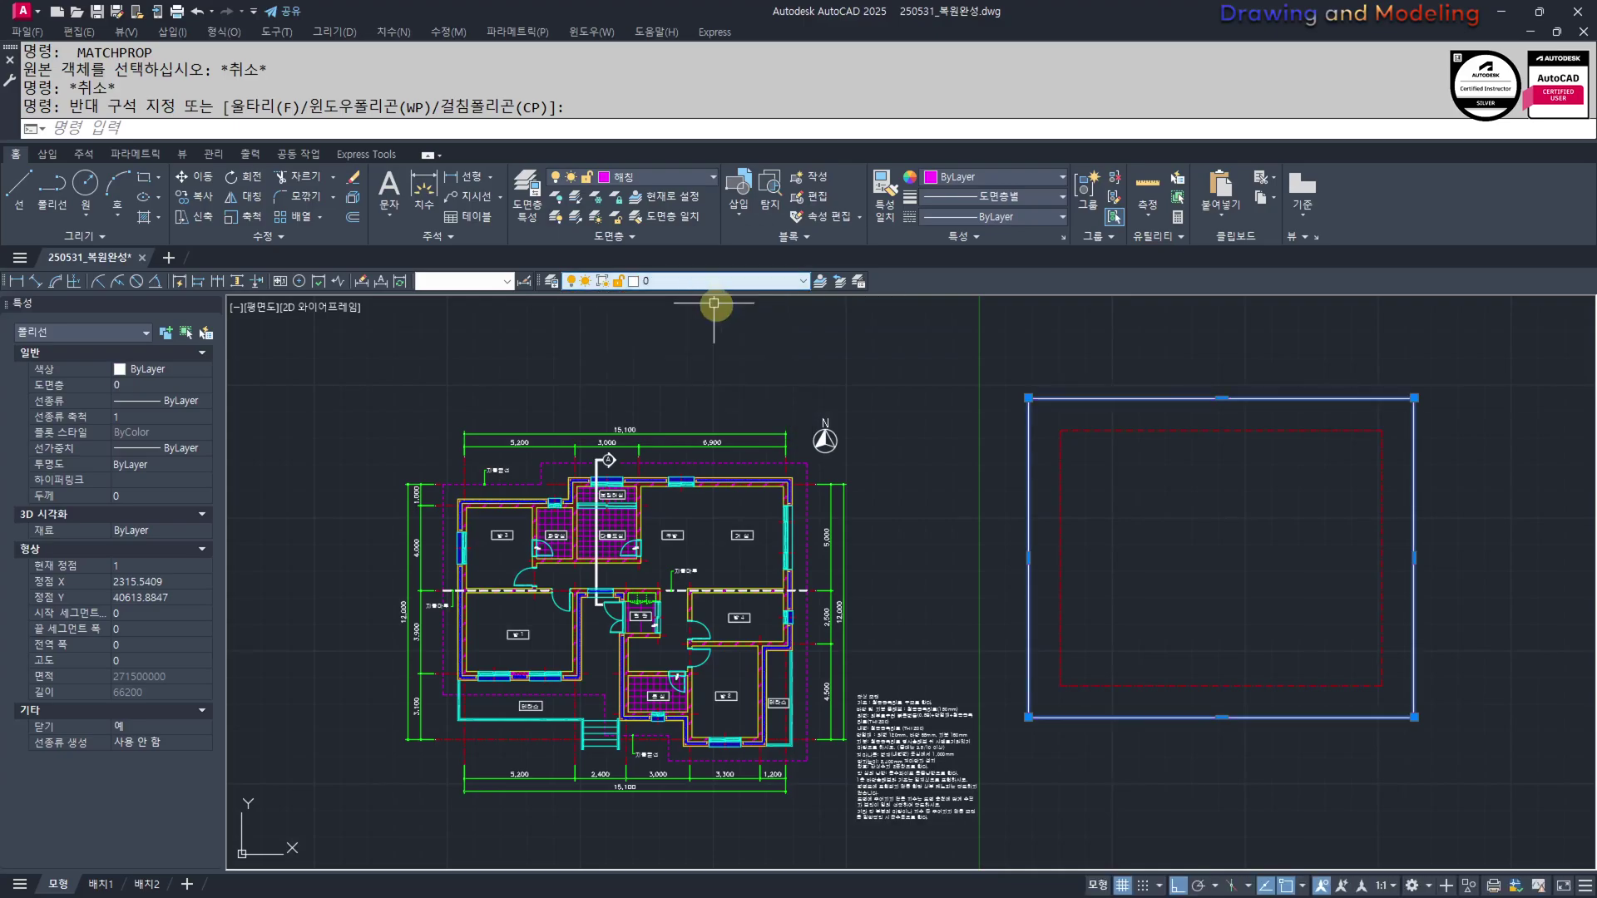
key("Escape")
key("Escape")
Explode the inner red rectangle into separate lines
middle_click_drag(1195, 455, 1155, 463)
left_click(1155, 463)
left_click(1115, 412)
type("x")
key("Return")
key("Escape")
key("Escape")
left_click(1107, 423)
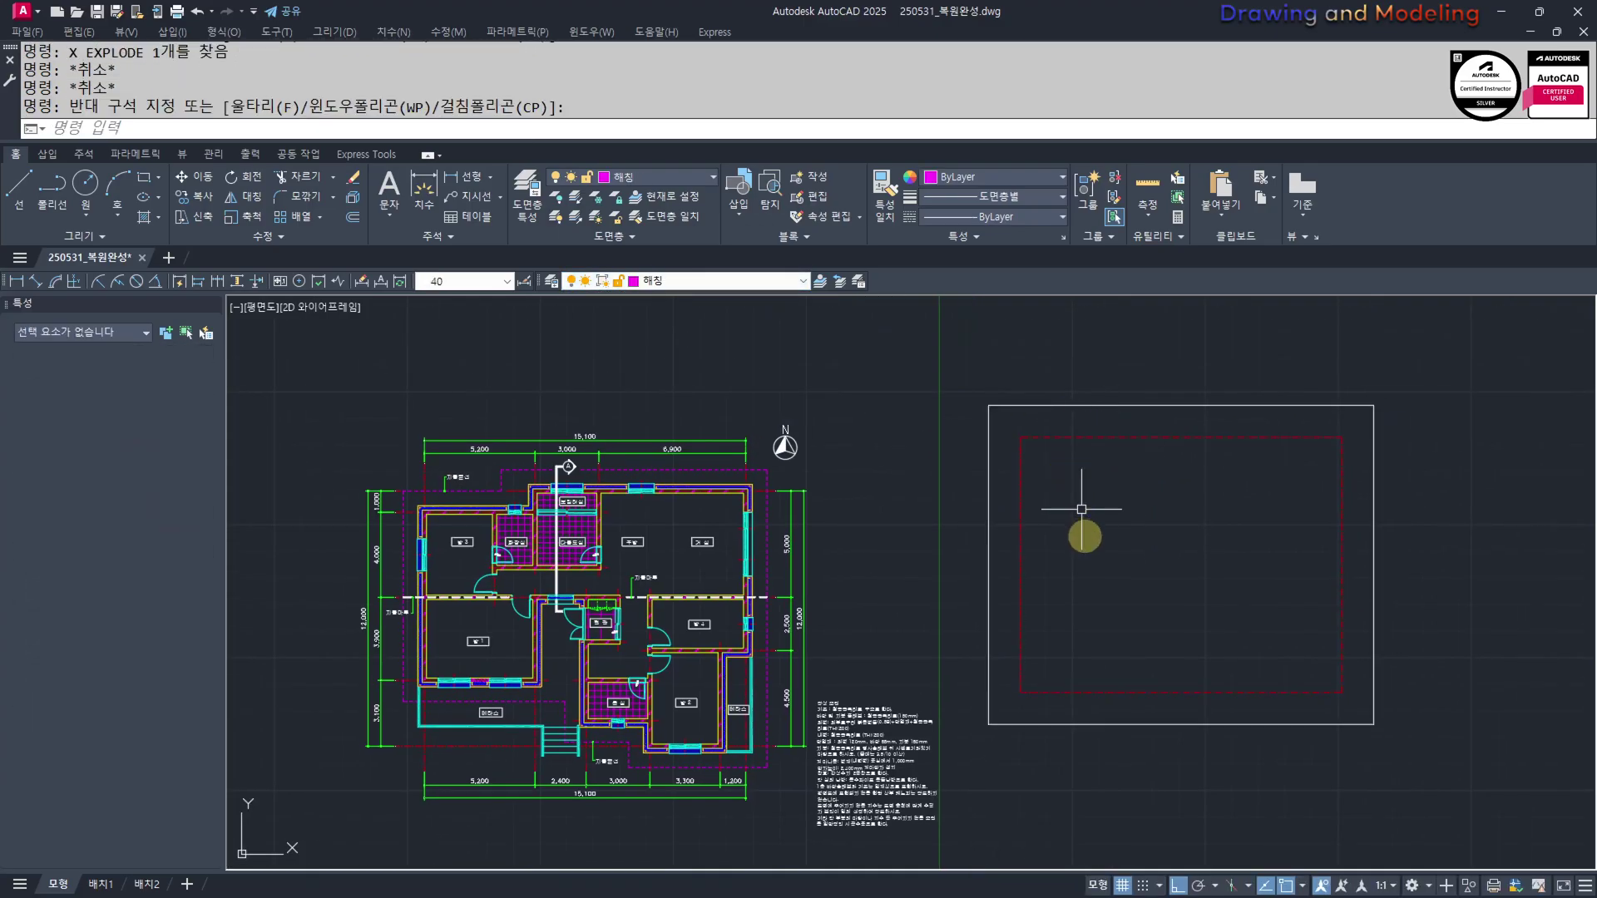
key("Escape")
key("Escape")
type("o")
key("Return")
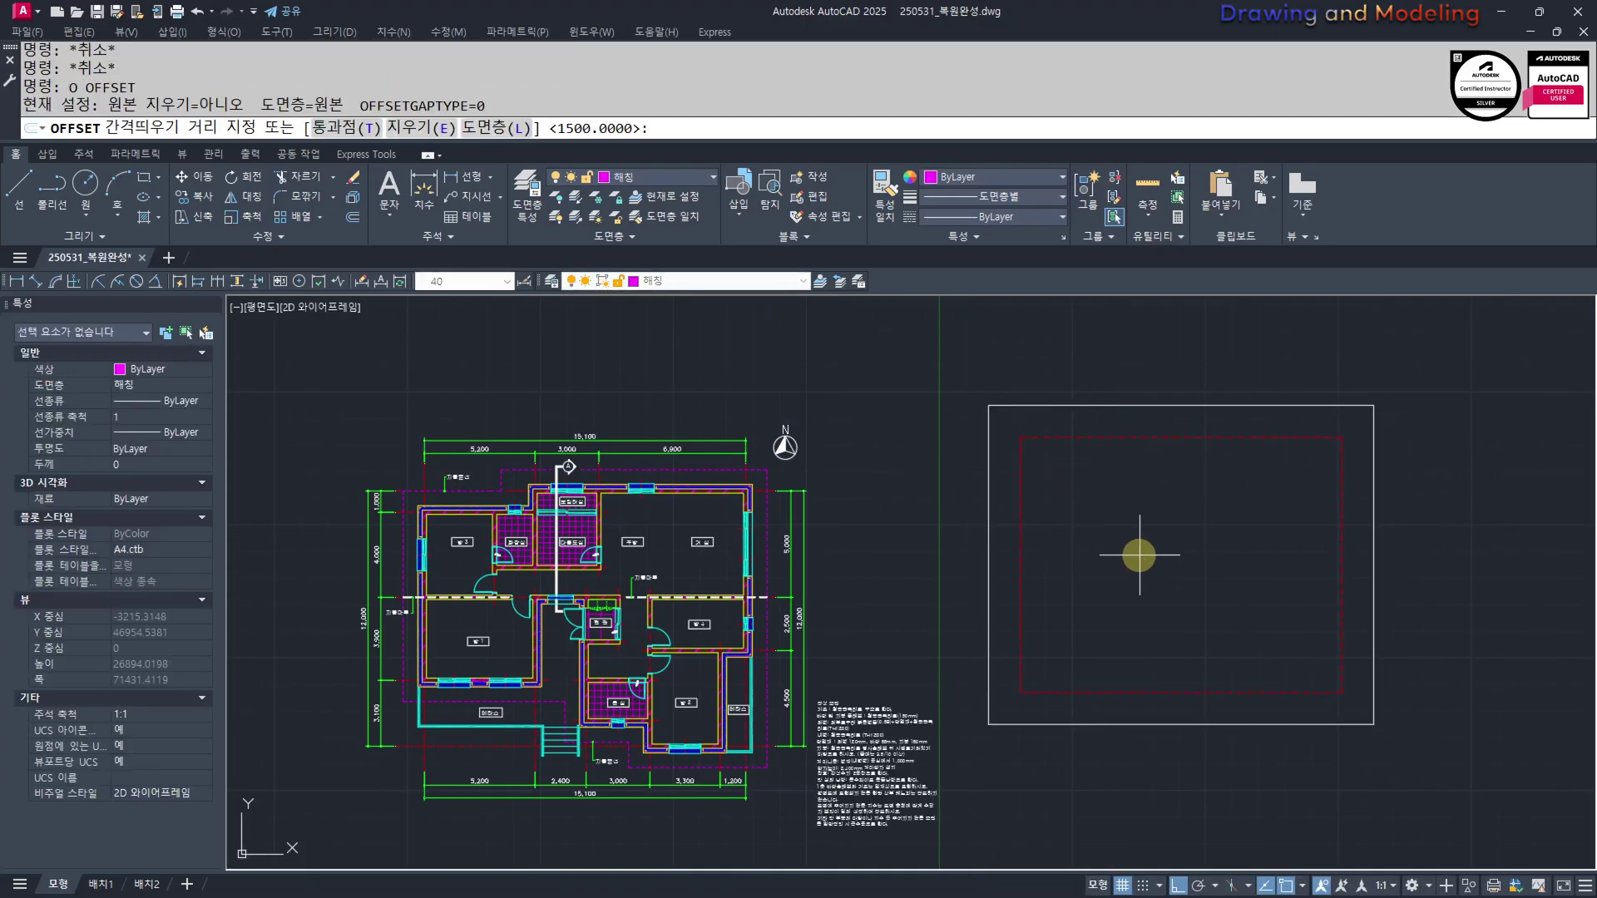
key("Escape")
key("Escape")
Offset the left red centerline 5200 inward
key("Return")
type("5200")
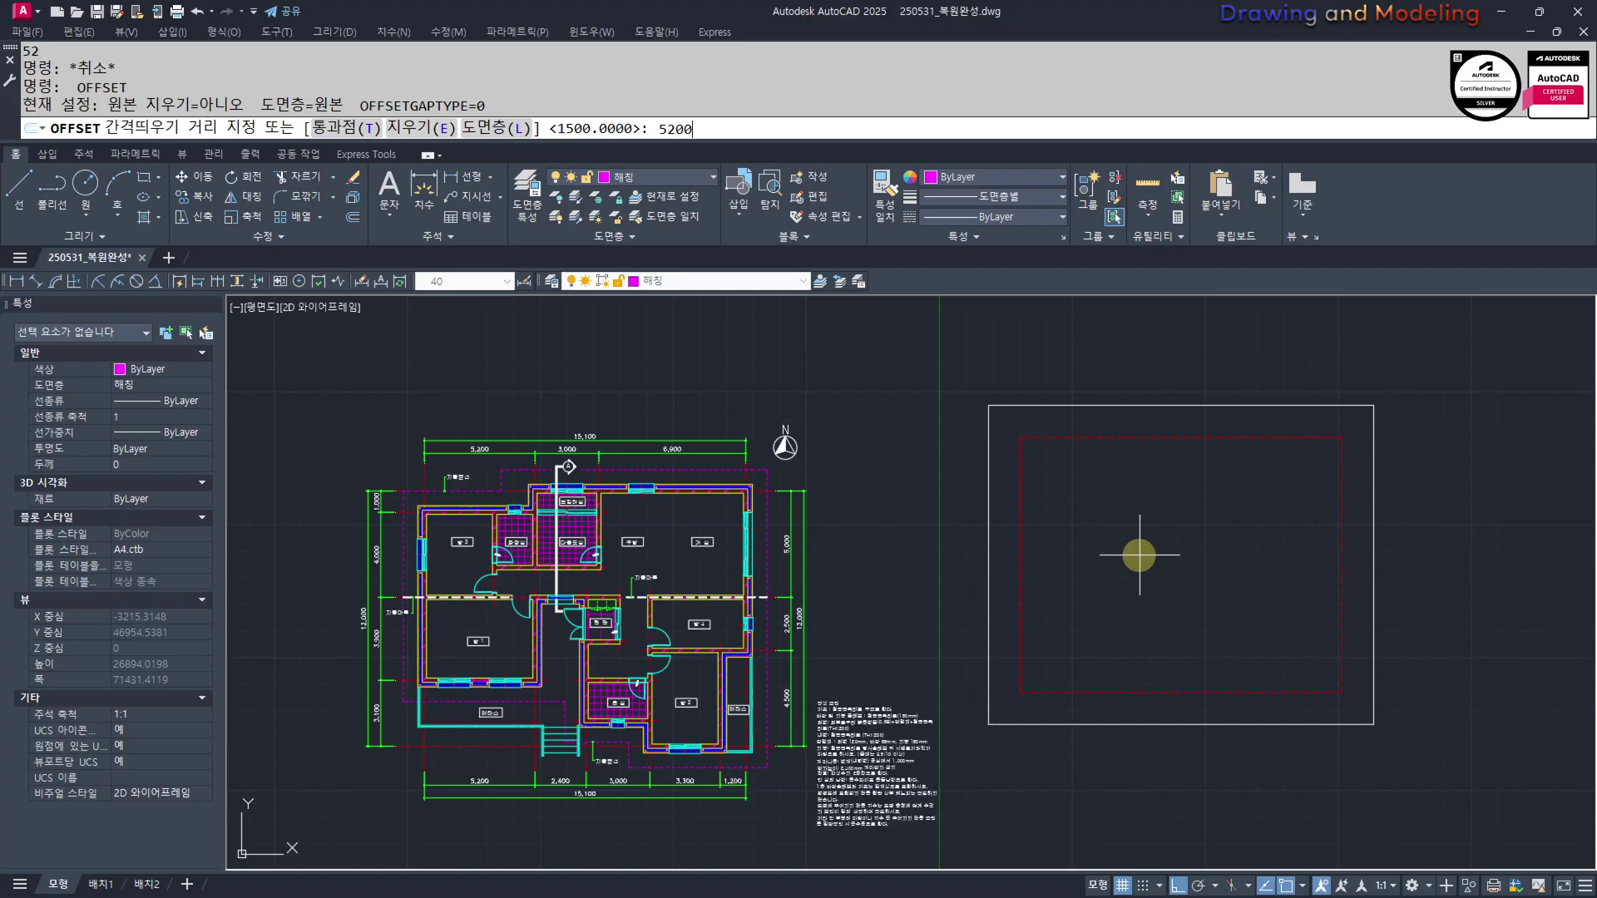
key("Return")
left_click(1023, 532)
left_click(1098, 503)
key("Escape")
key("Escape")
Offset the upper red centerline 1000 downward
key("Return")
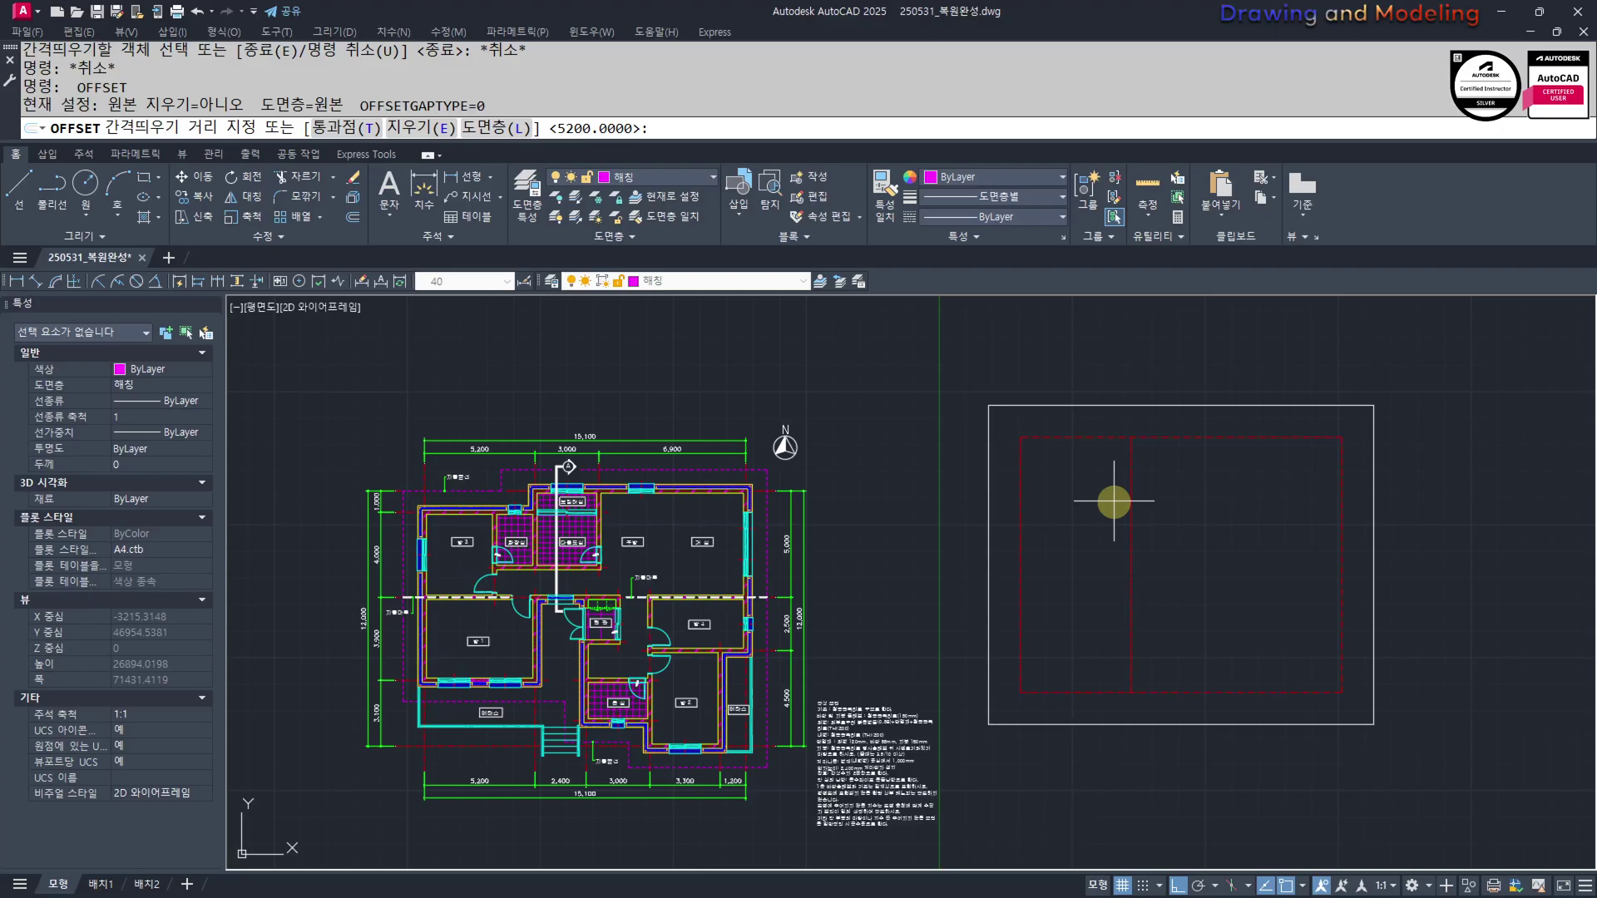
type("1000")
key("Return")
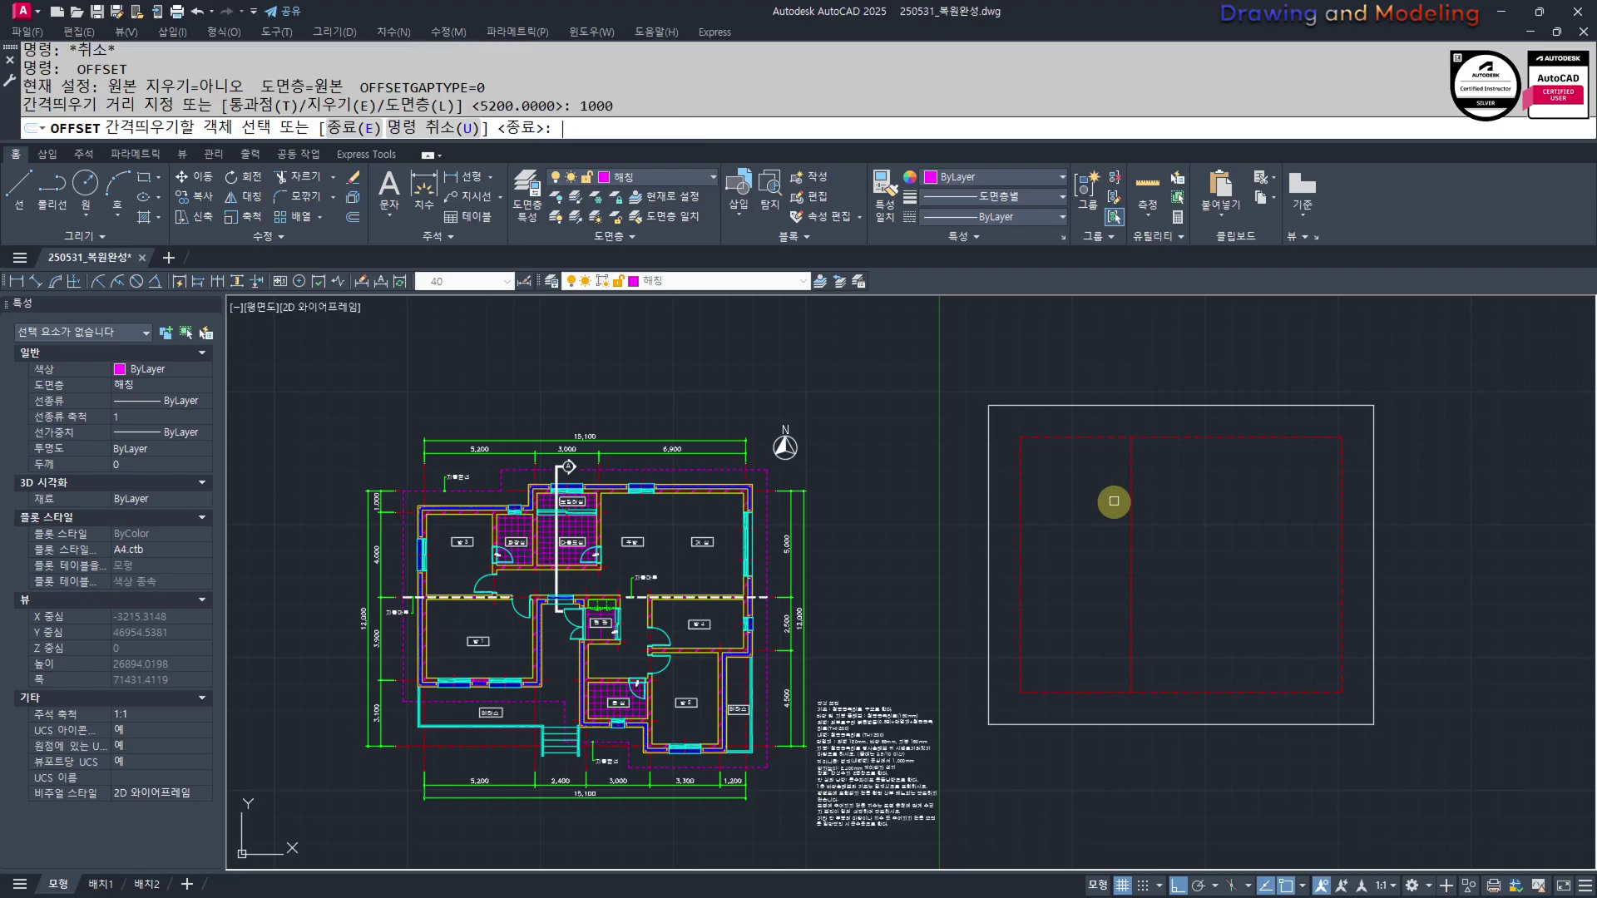
left_click(1093, 437)
left_click(1095, 457)
key("Escape")
key("Escape")
Trim the offset centerlines at the upper left corner to leave a stepped notch in the red outline
scroll(1097, 456, "up", 4)
type("tr")
key("Return")
left_click(1231, 432)
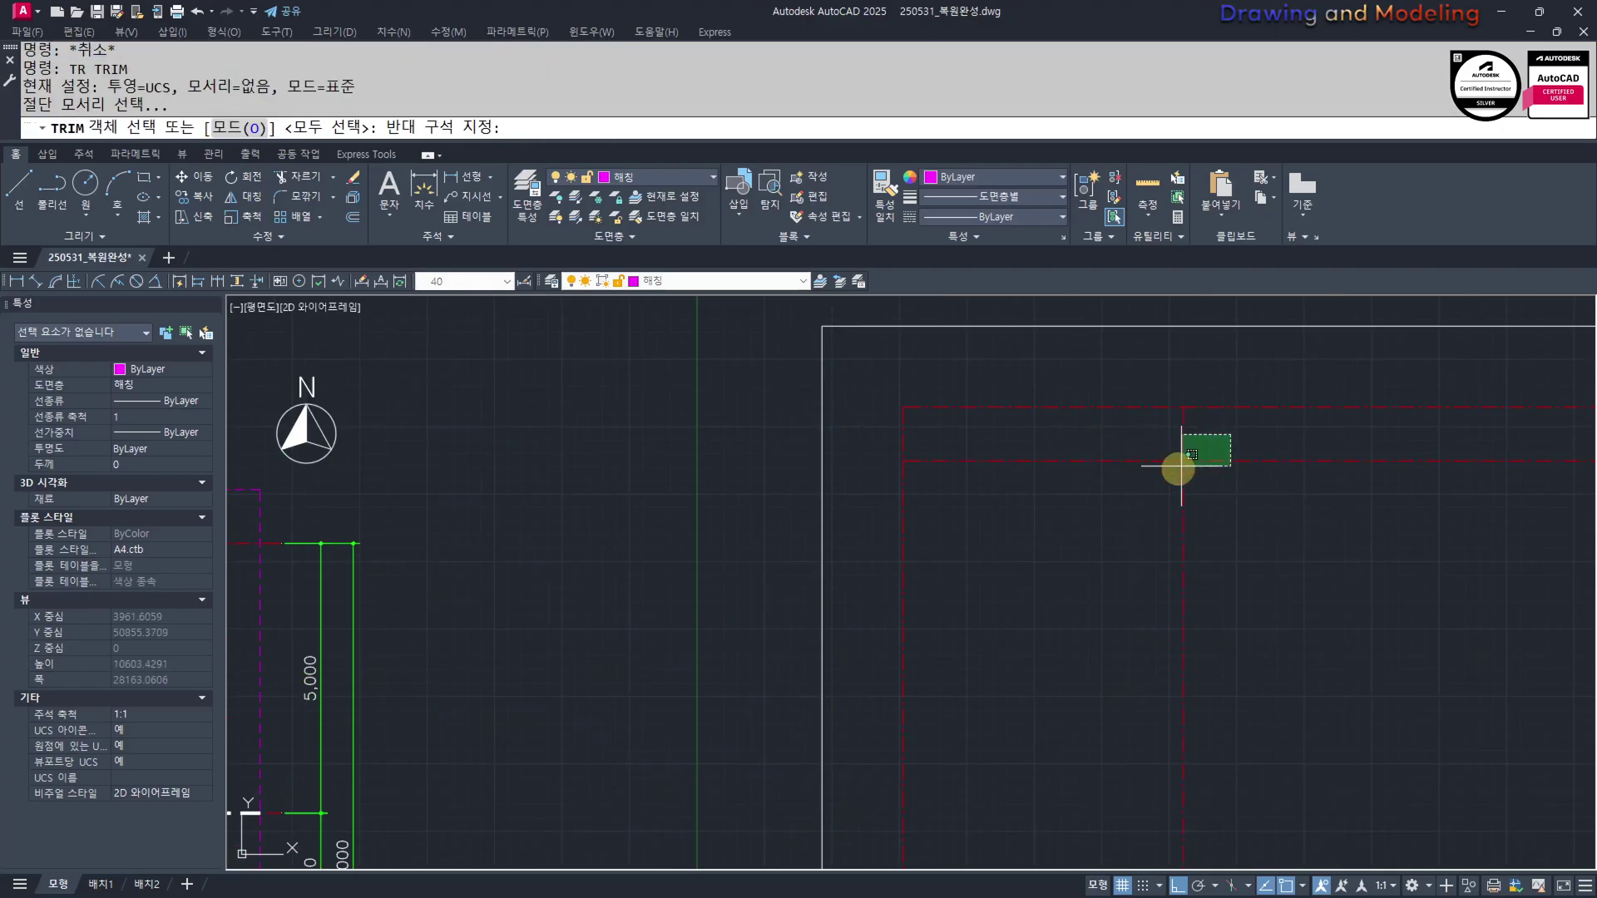
left_click(1179, 468)
key("Escape")
key("Escape")
scroll(970, 442, "down", 6)
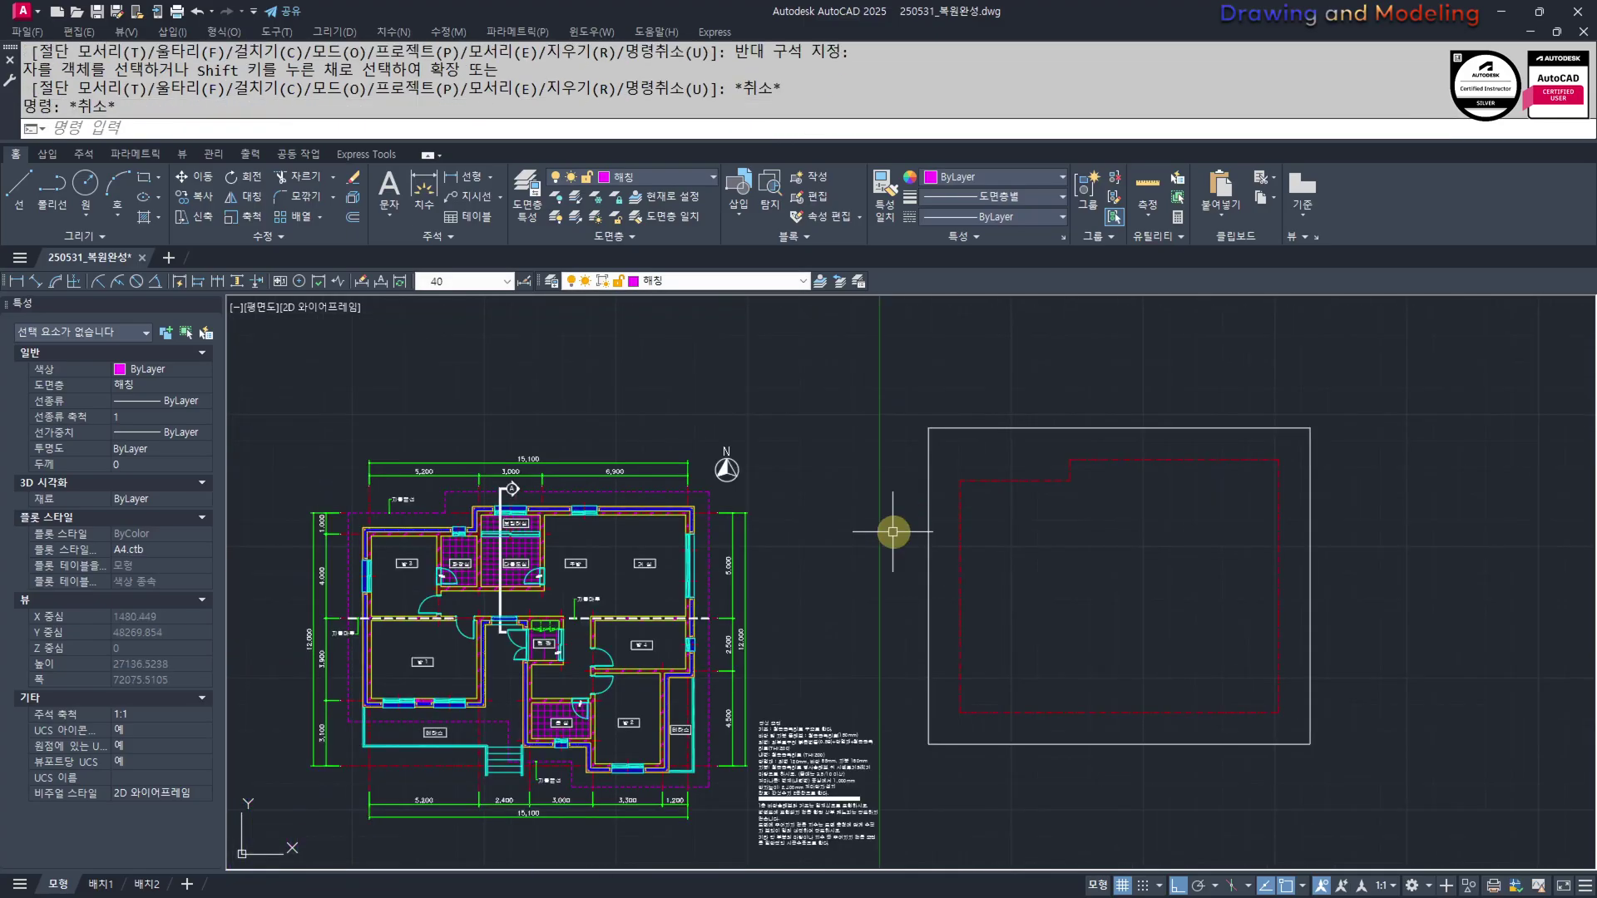
Offset the right red centerline 1200 inward
scroll(1066, 596, "up", 3)
type("o")
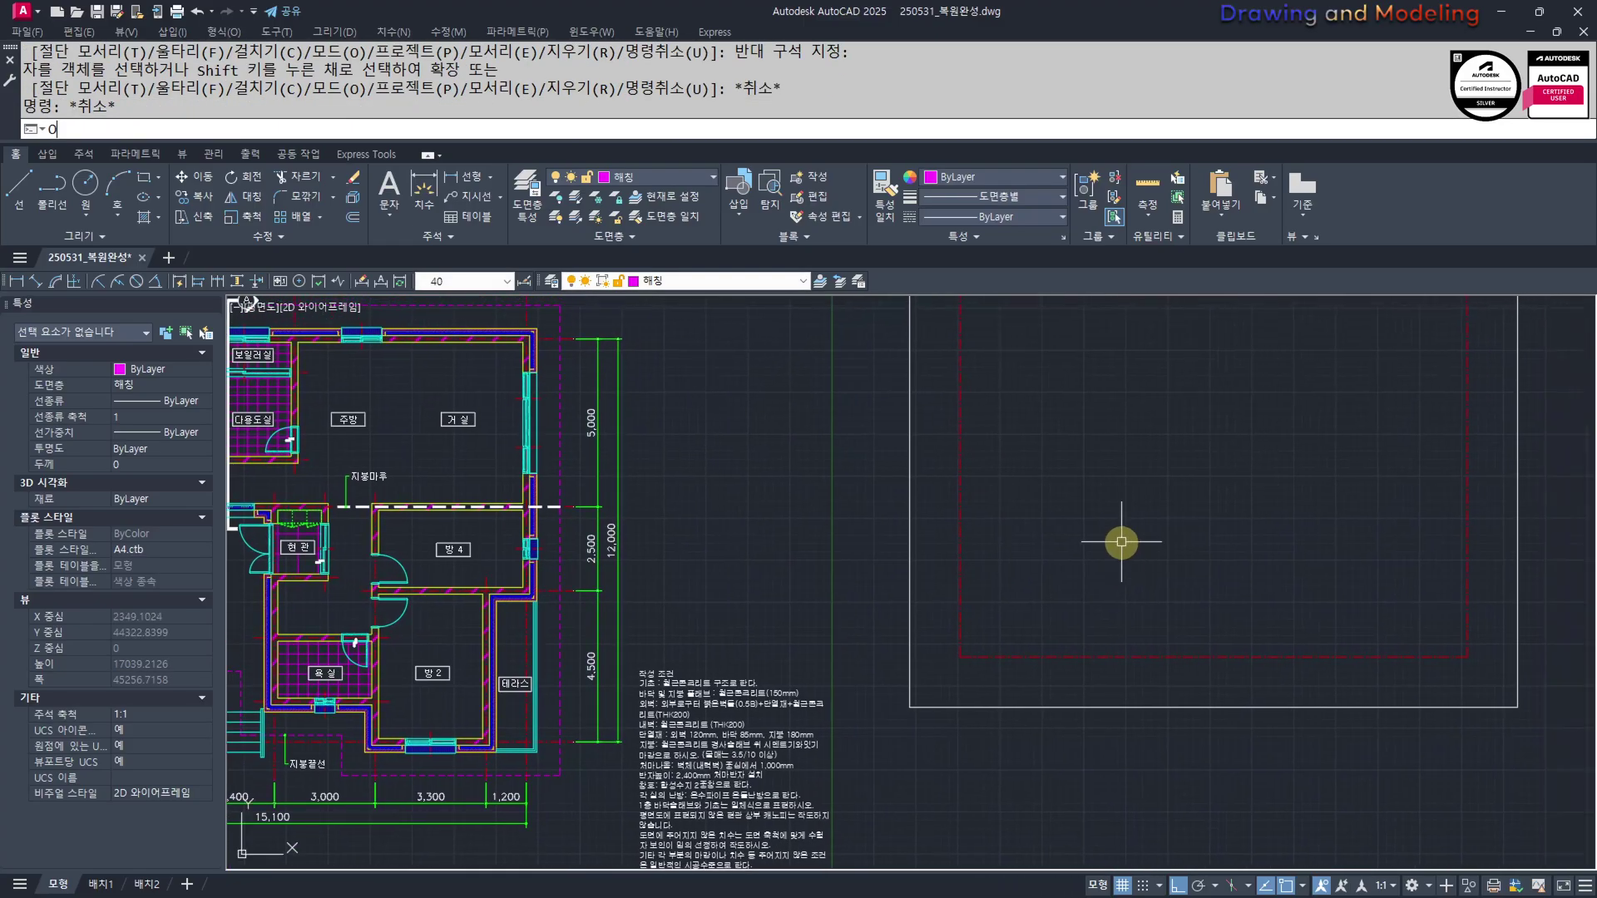
key("Return")
type("1200")
key("Return")
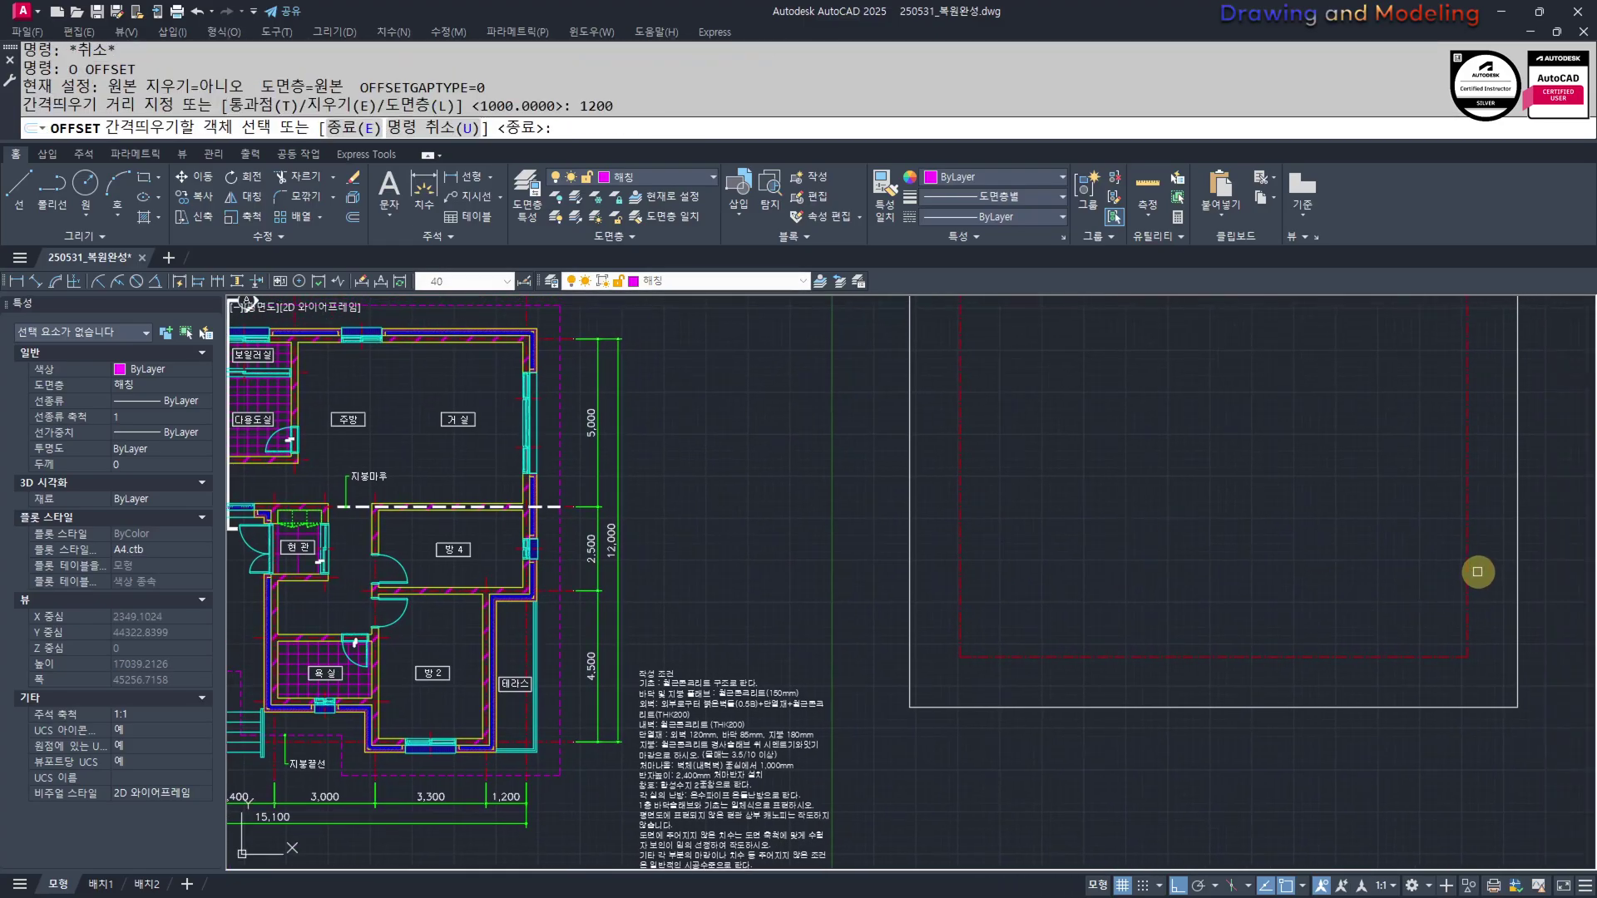
key("Escape")
key("Escape")
middle_click_drag(1372, 584, 1343, 606)
key("Return")
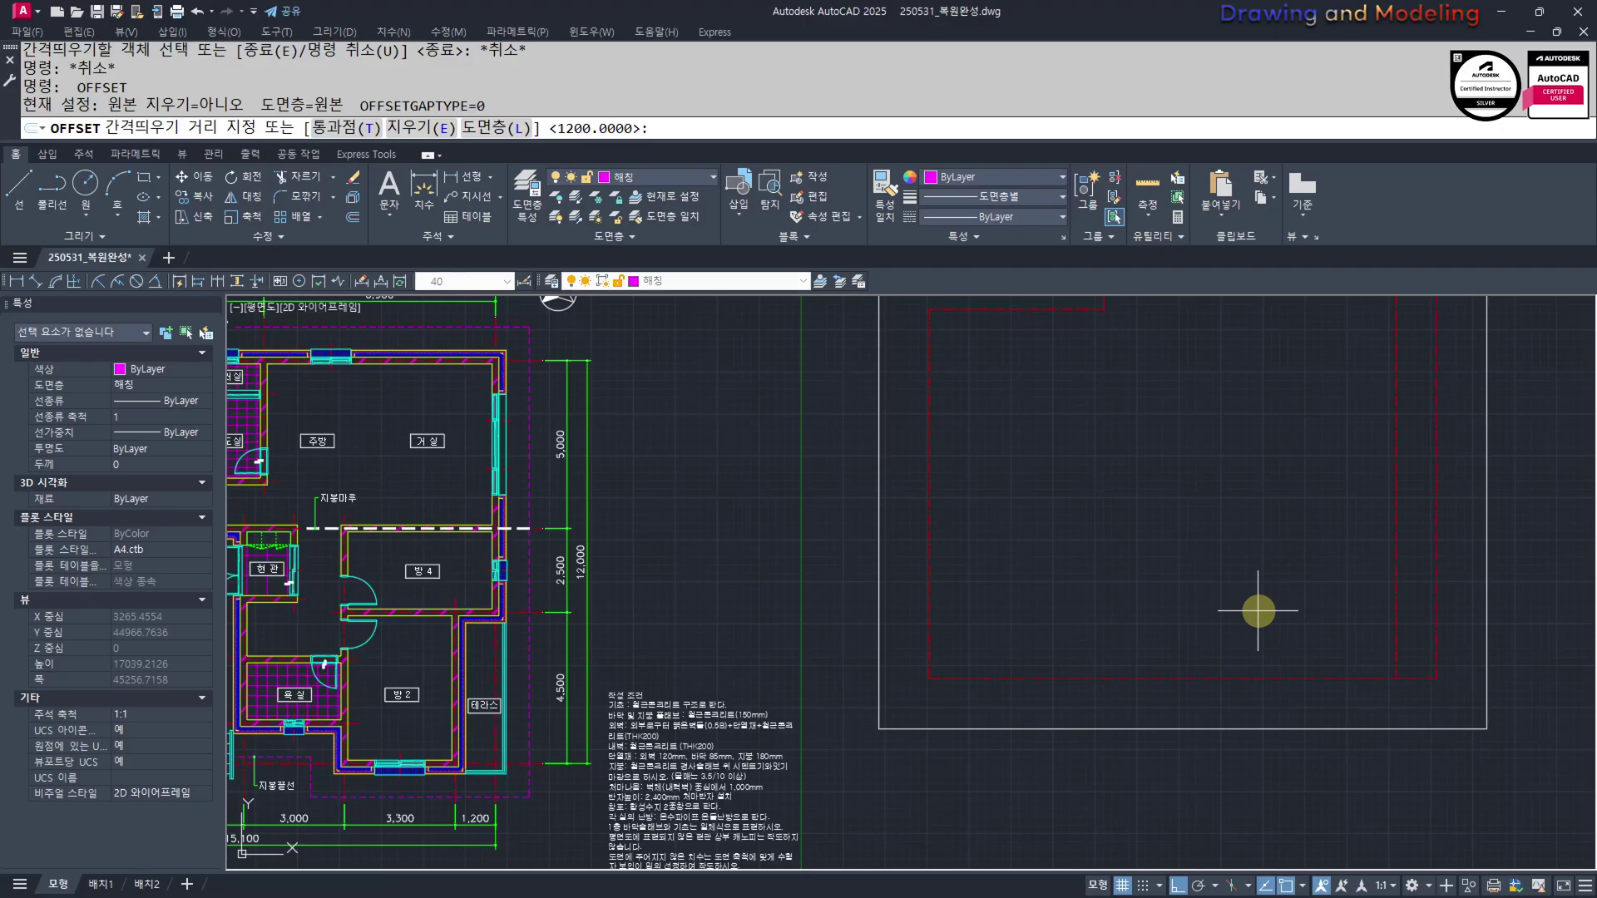
key("Return")
left_click(1341, 654)
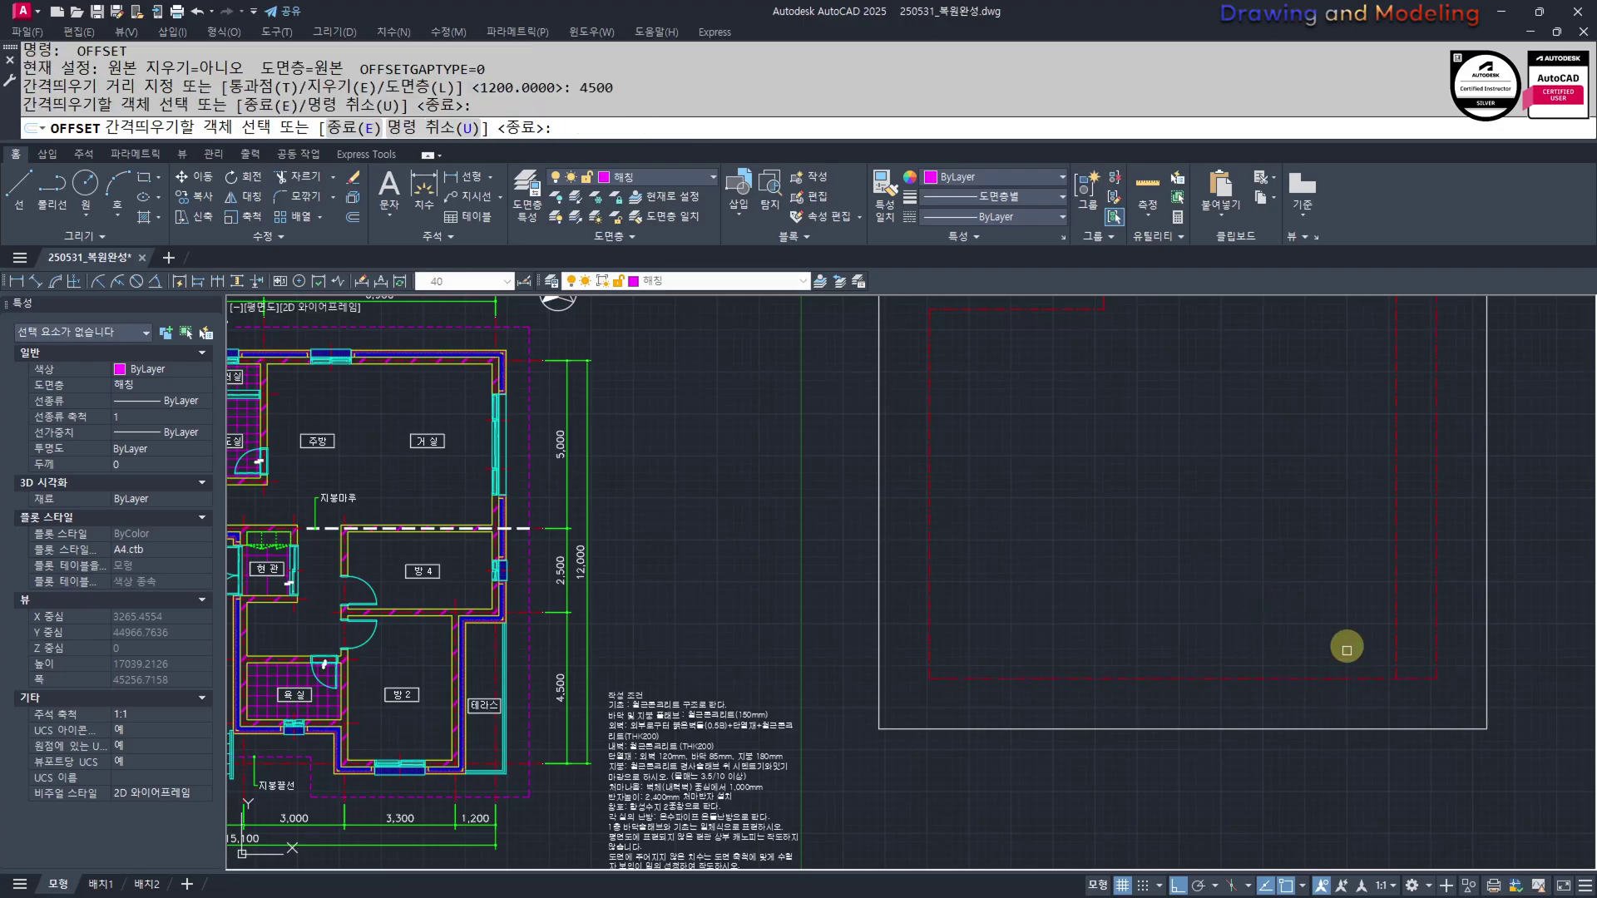
left_click(1390, 585)
key("Escape")
key("Escape")
scroll(1319, 655, "down", 3)
scroll(1324, 637, "up", 4)
Offset the lower red centerline 4500 upward
type("o")
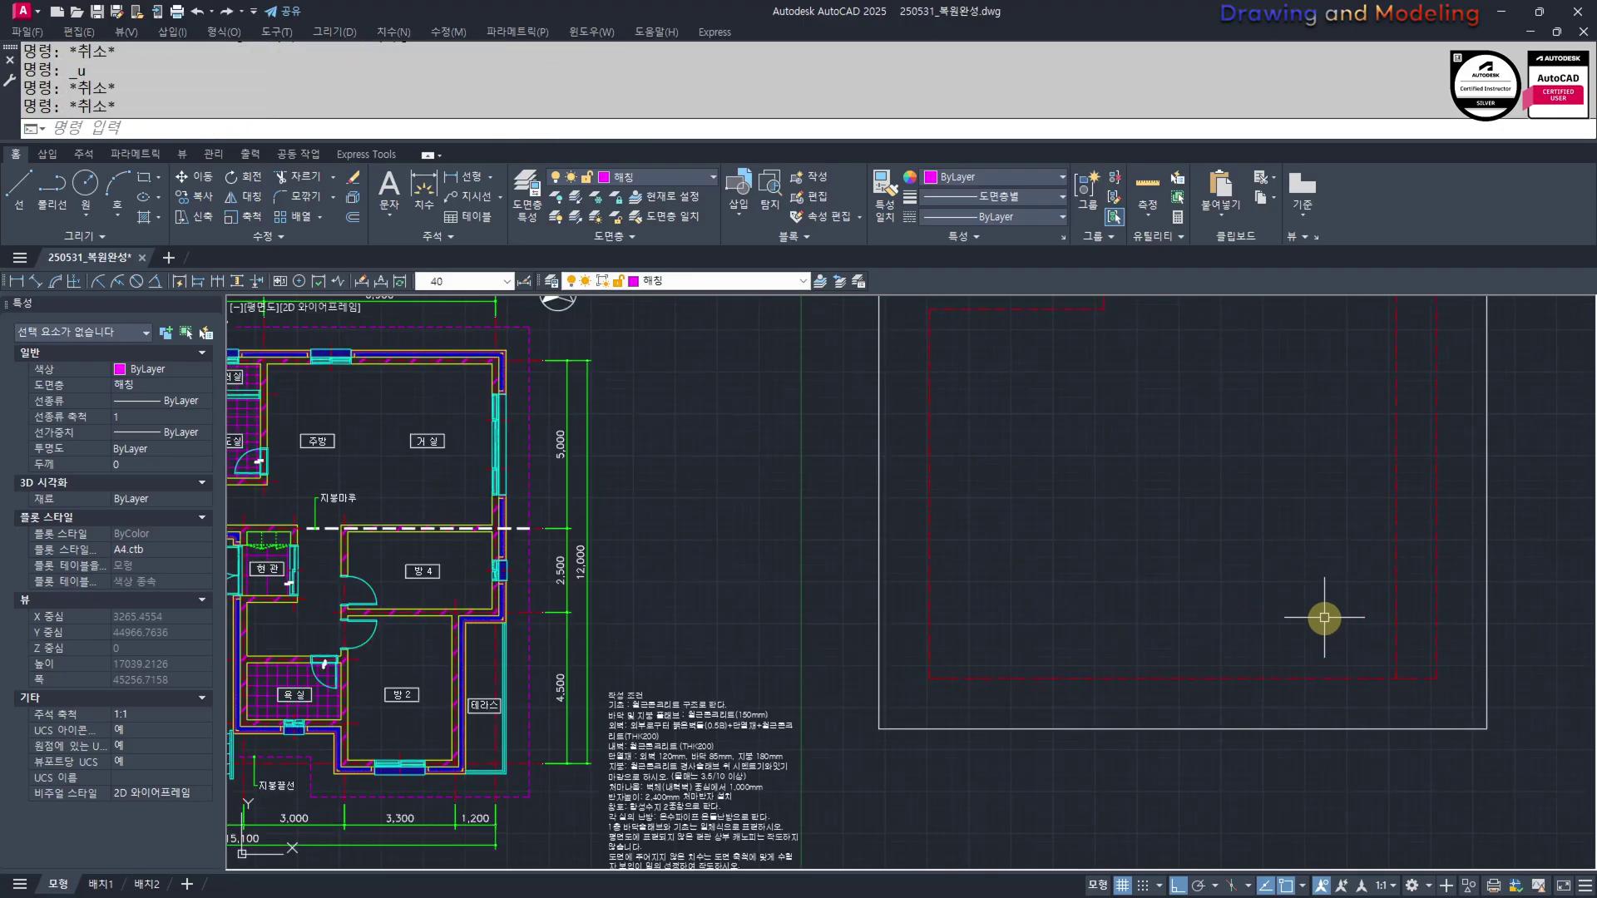
key("Return")
type("4")
key("Return")
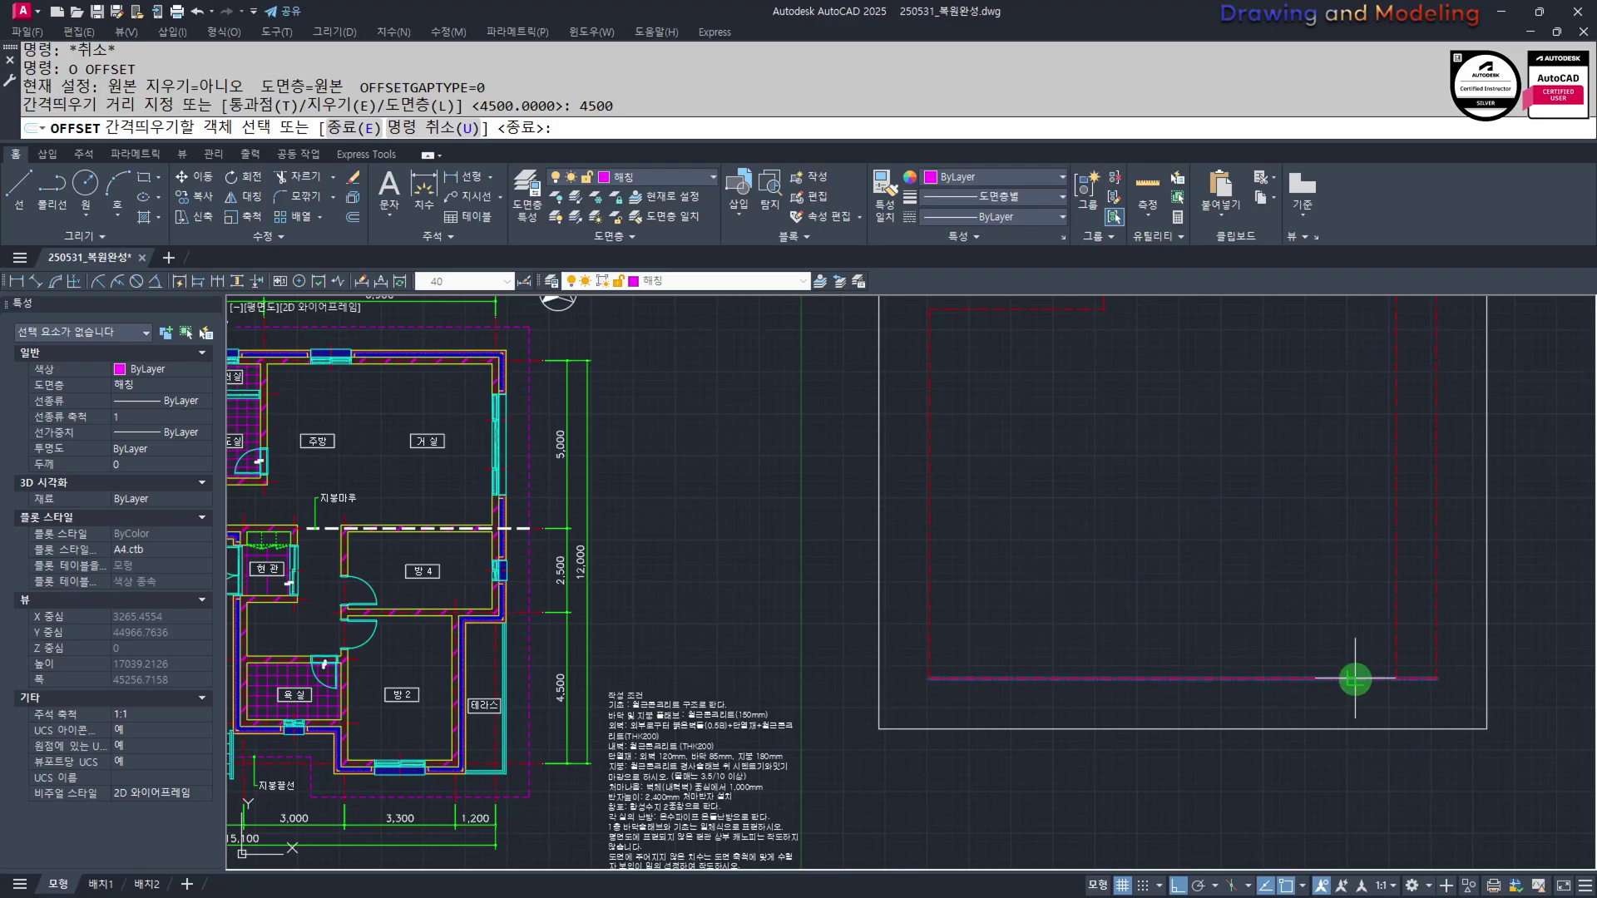
left_click(1355, 679)
left_click(1383, 560)
key("Escape")
key("Escape")
Trim the crossing centerlines at the lower right corner to leave a stepped notch in the red outline
scroll(1383, 560, "up", 2)
middle_click_drag(1383, 559, 1194, 586)
type("tr")
left_click(1299, 667)
left_click(1241, 836)
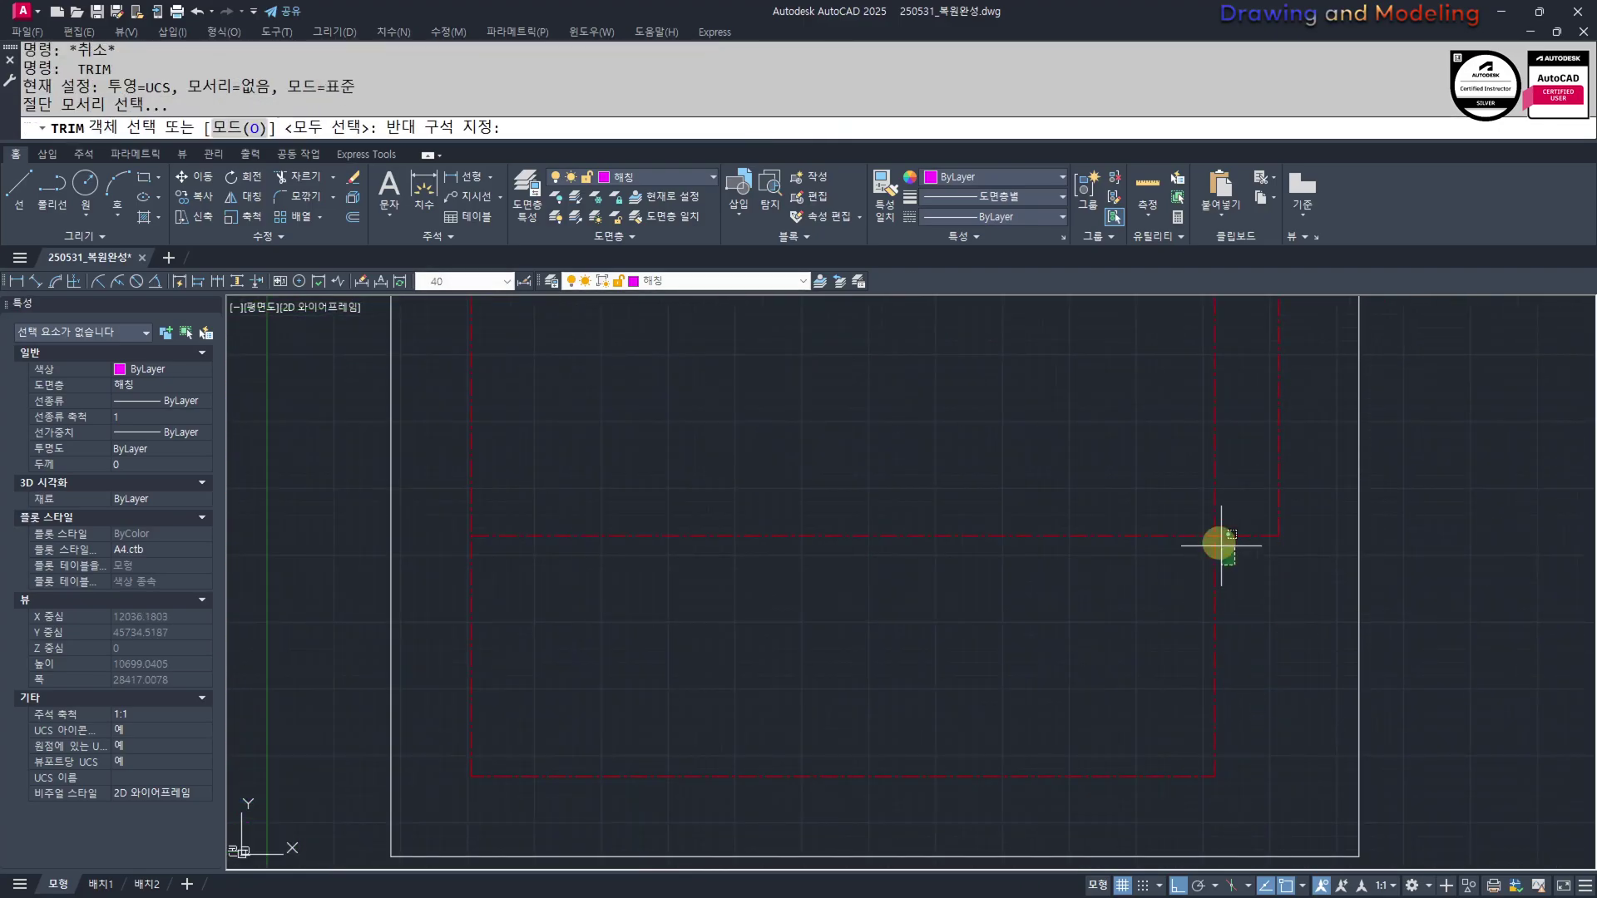
left_click(1197, 518)
key("space")
left_click(1241, 470)
left_click(1168, 489)
left_click(1152, 493)
left_click(1069, 574)
key("Escape")
key("Escape")
scroll(919, 573, "down", 6)
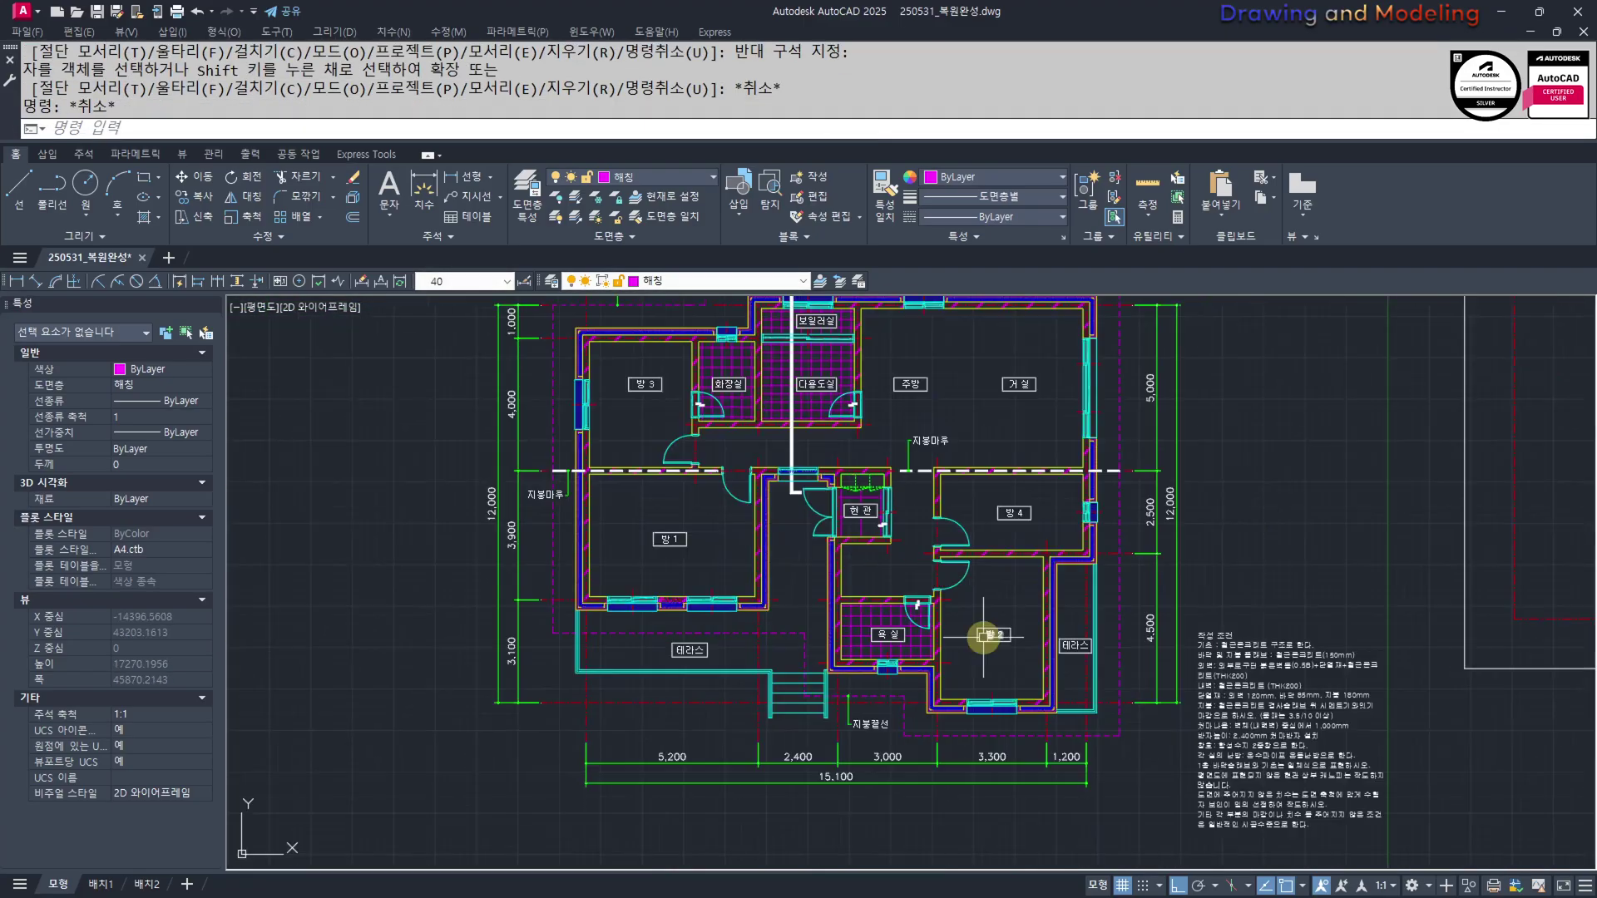
Add a vertical linear dimension between the lower wall centerlines of the bathroom (욕실) and 방 2 on the original plan
middle_click_drag(983, 637, 967, 639)
scroll(926, 677, "up", 4)
type("q")
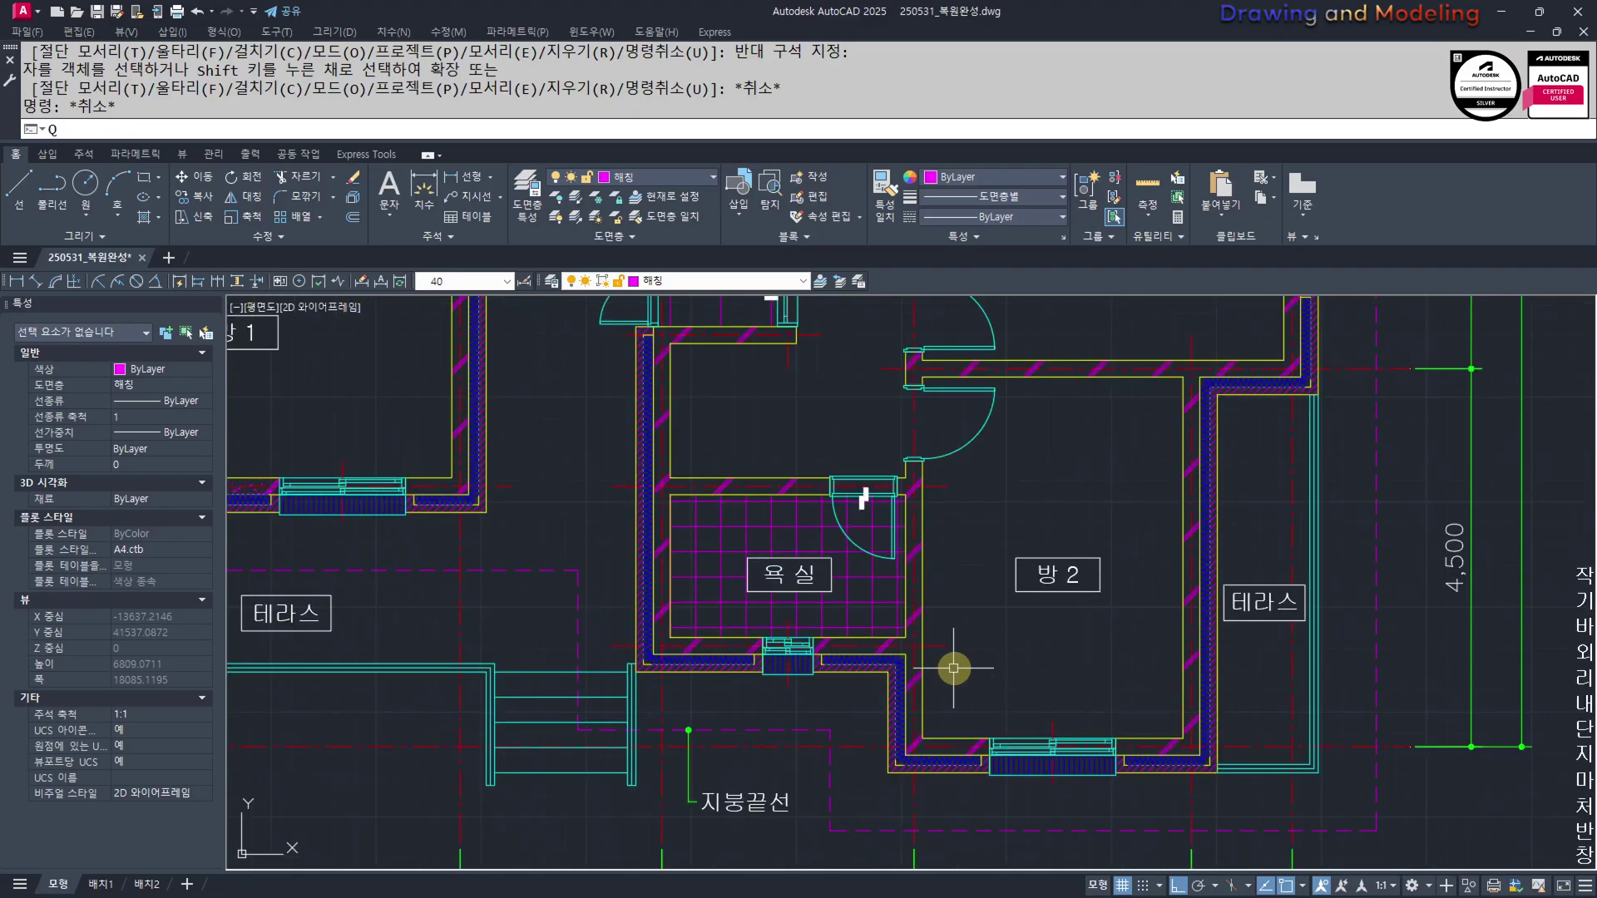
left_click(943, 645)
scroll(970, 705, "up", 4)
left_click(854, 815)
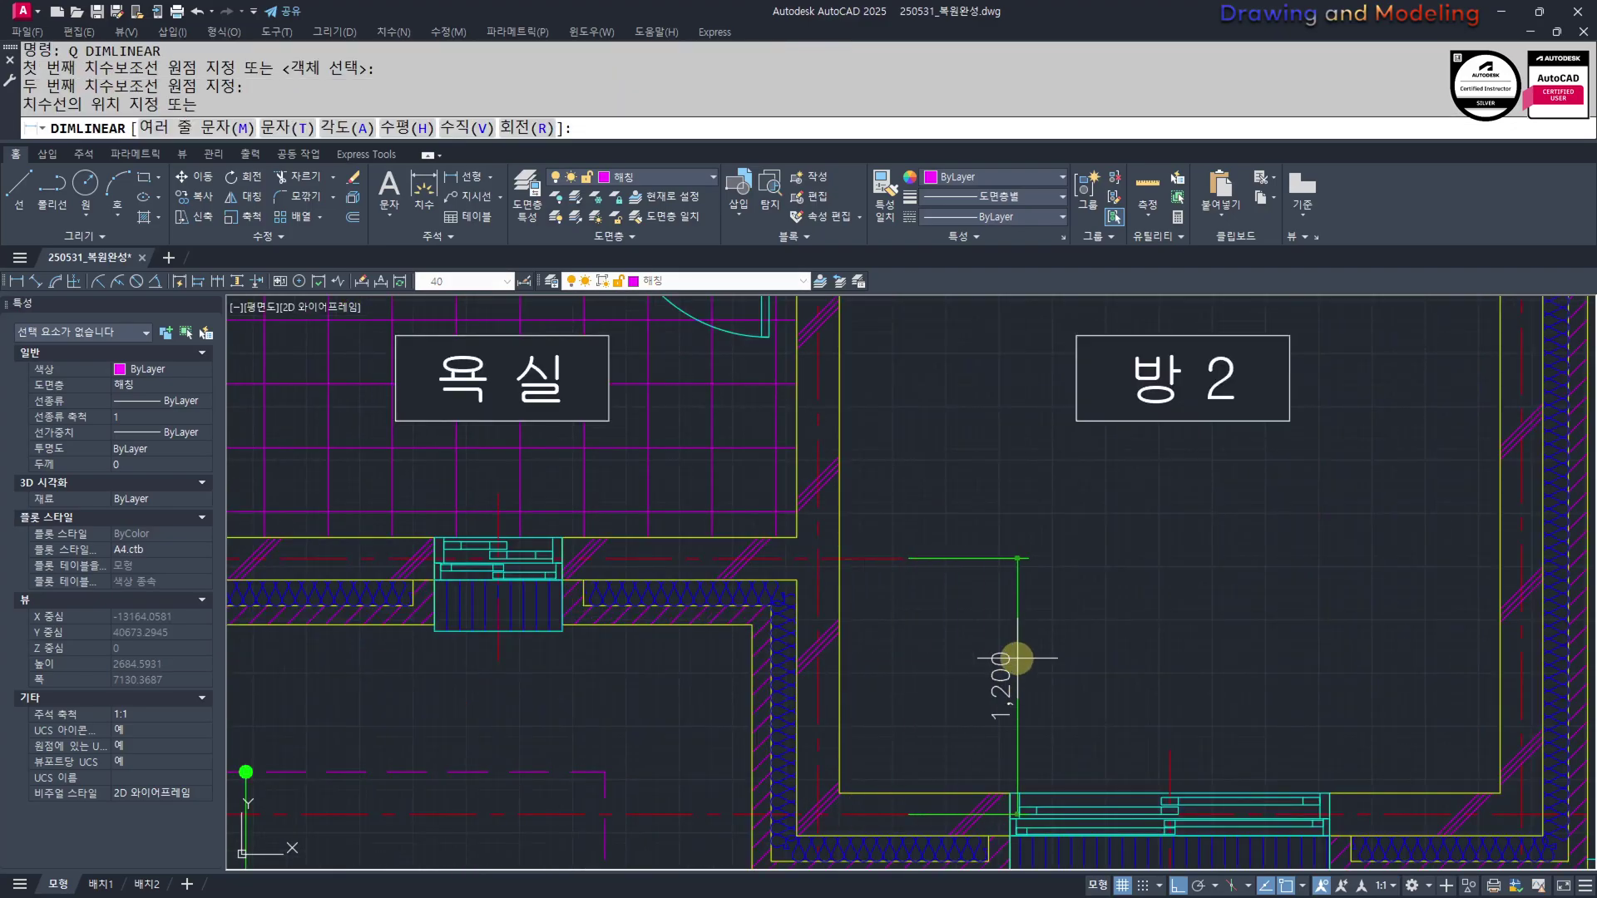
left_click(1015, 657)
key("Escape")
key("Escape")
scroll(1032, 713, "down", 8)
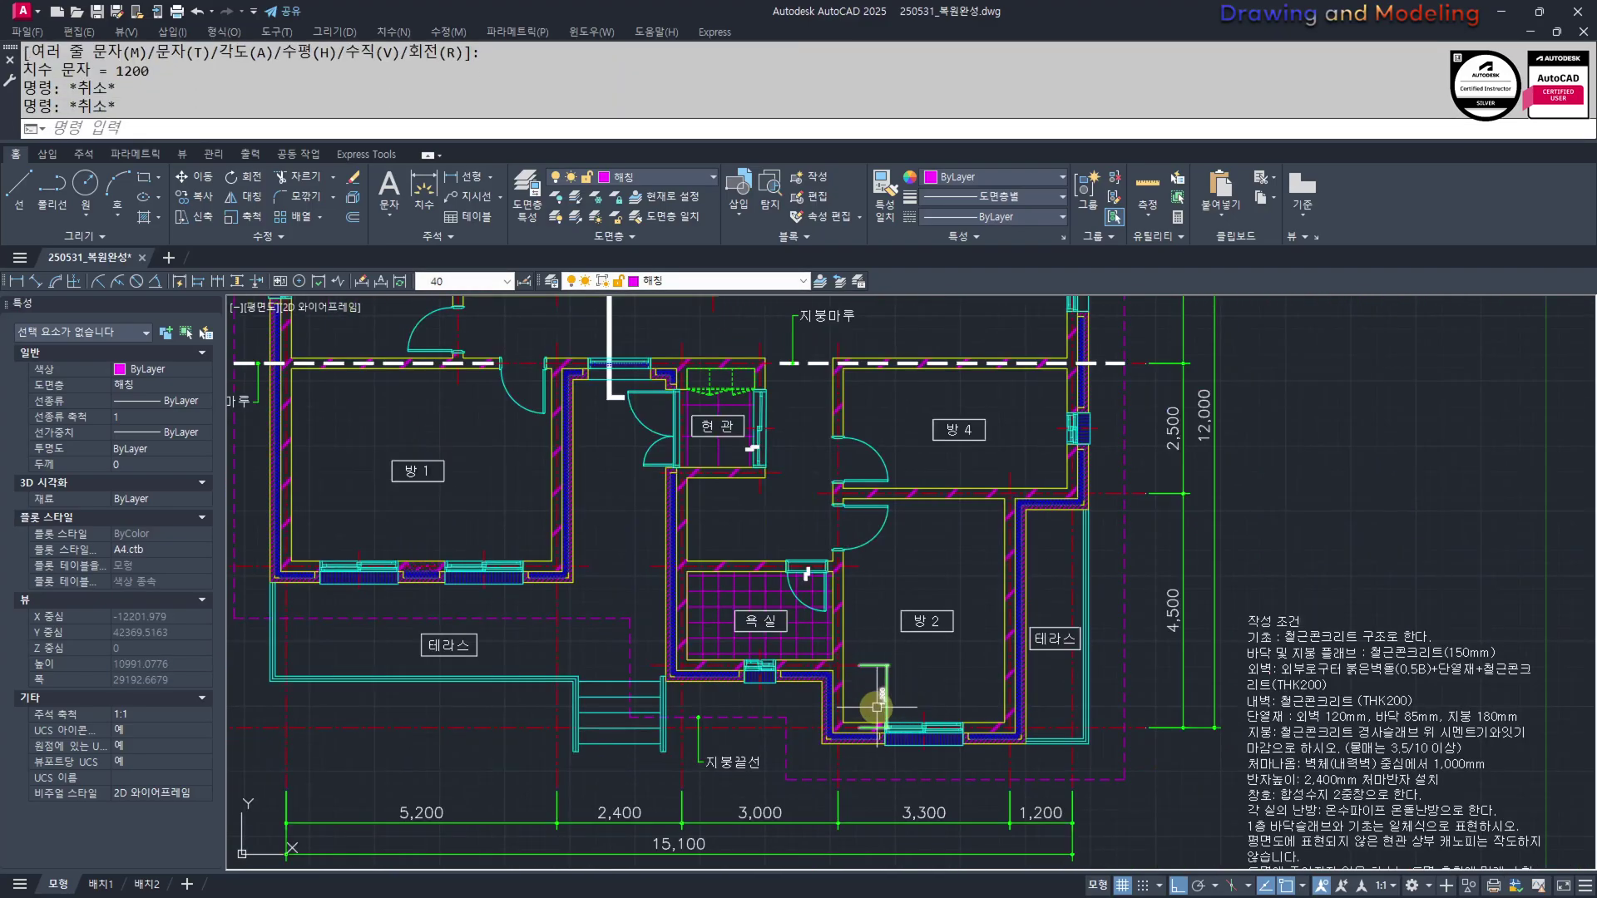
scroll(878, 707, "up", 3)
scroll(909, 646, "down", 6)
Offset the lower red centerline of the redrawn outline 1200 upward
middle_click_drag(1187, 760, 873, 666)
type("o")
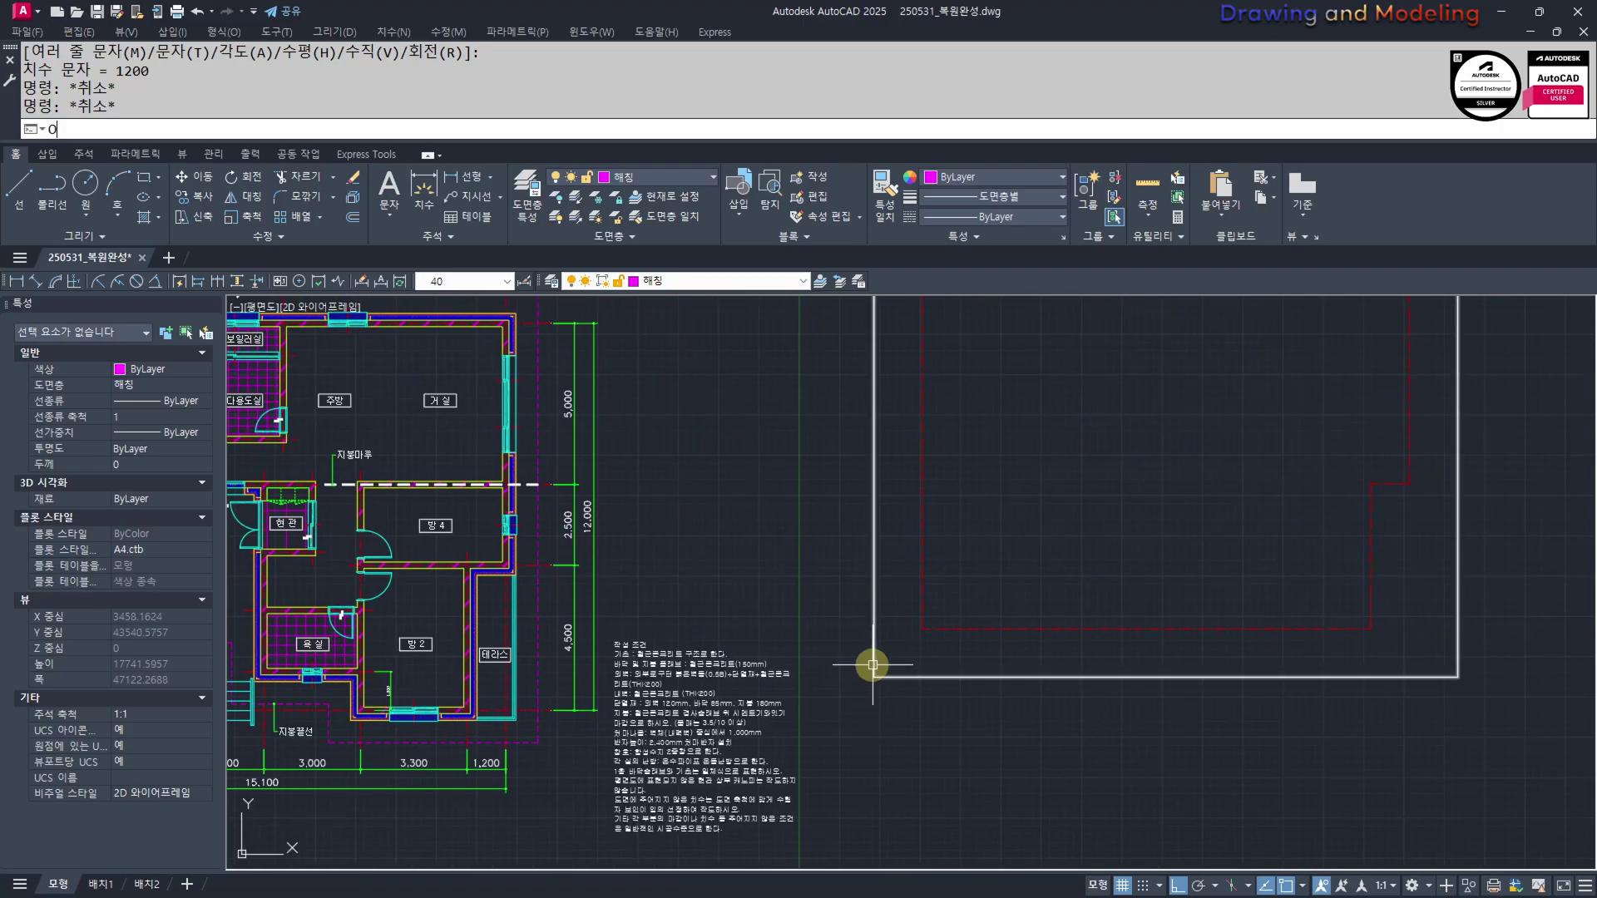
key("Return")
type("1200")
key("Return")
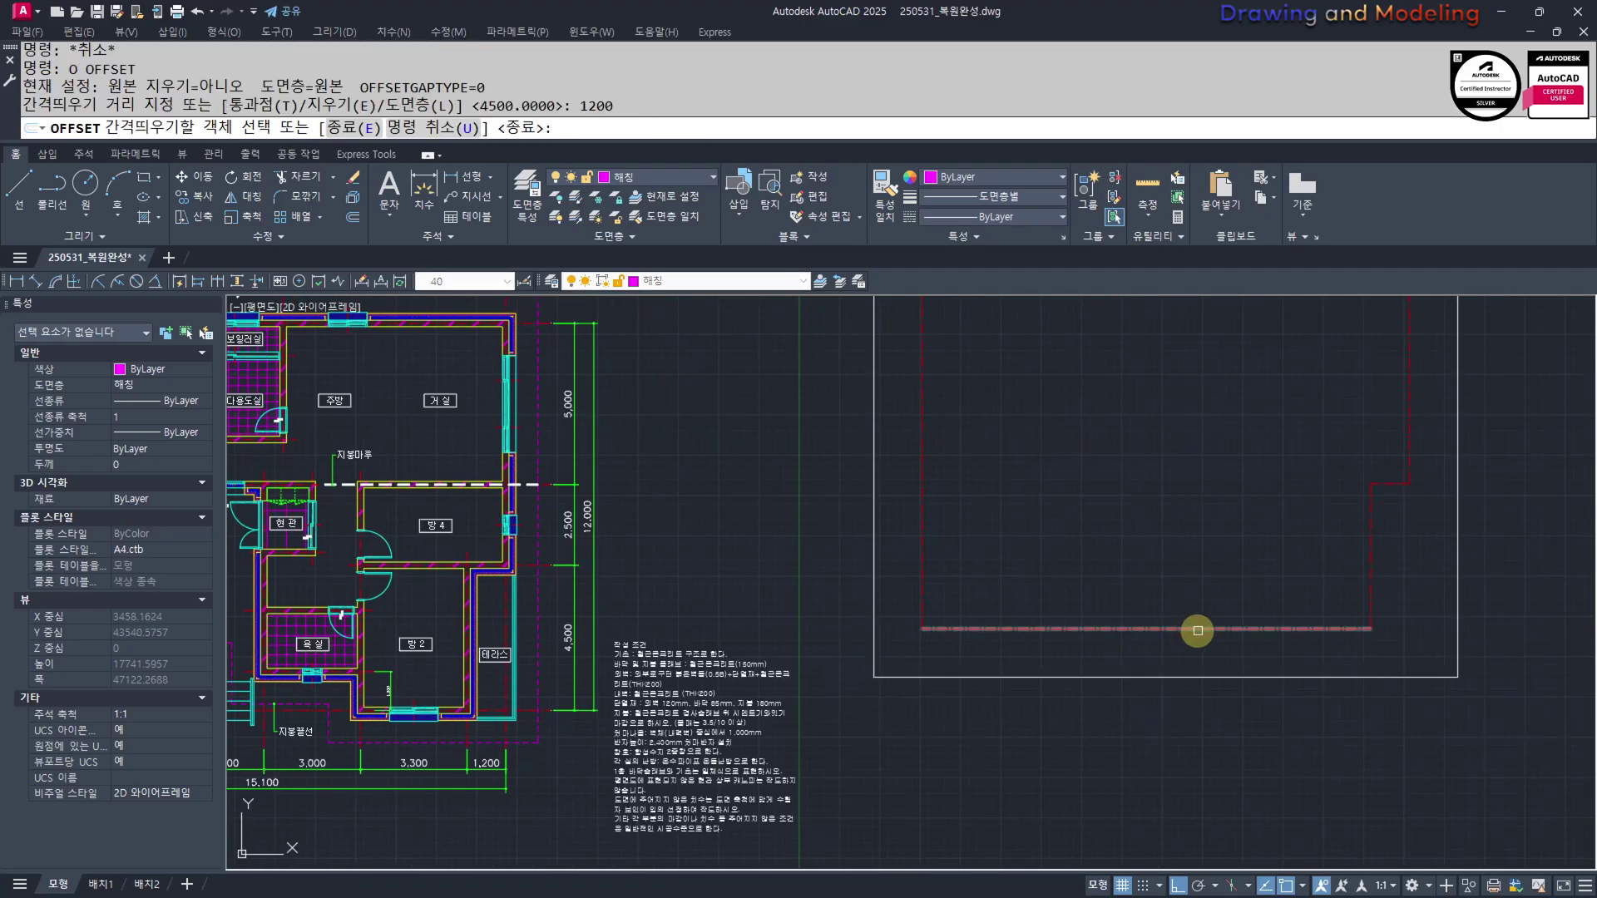
key("Escape")
key("Escape")
Offset the short vertical centerline below the right notch 3300 to the left
key("Return")
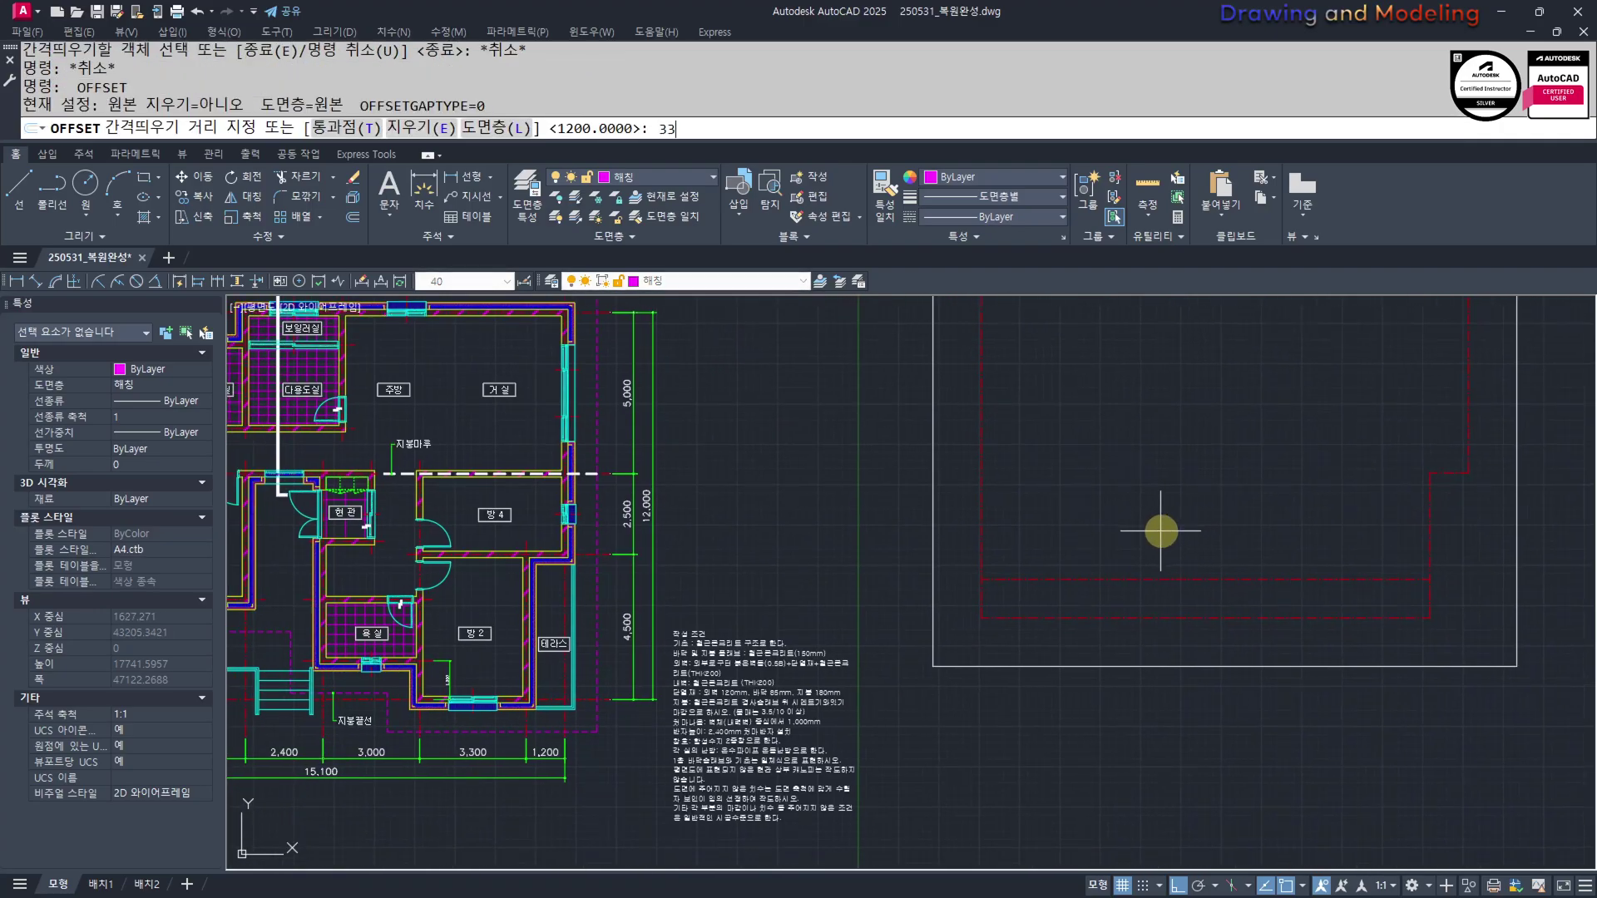
key("Return")
left_click(1431, 537)
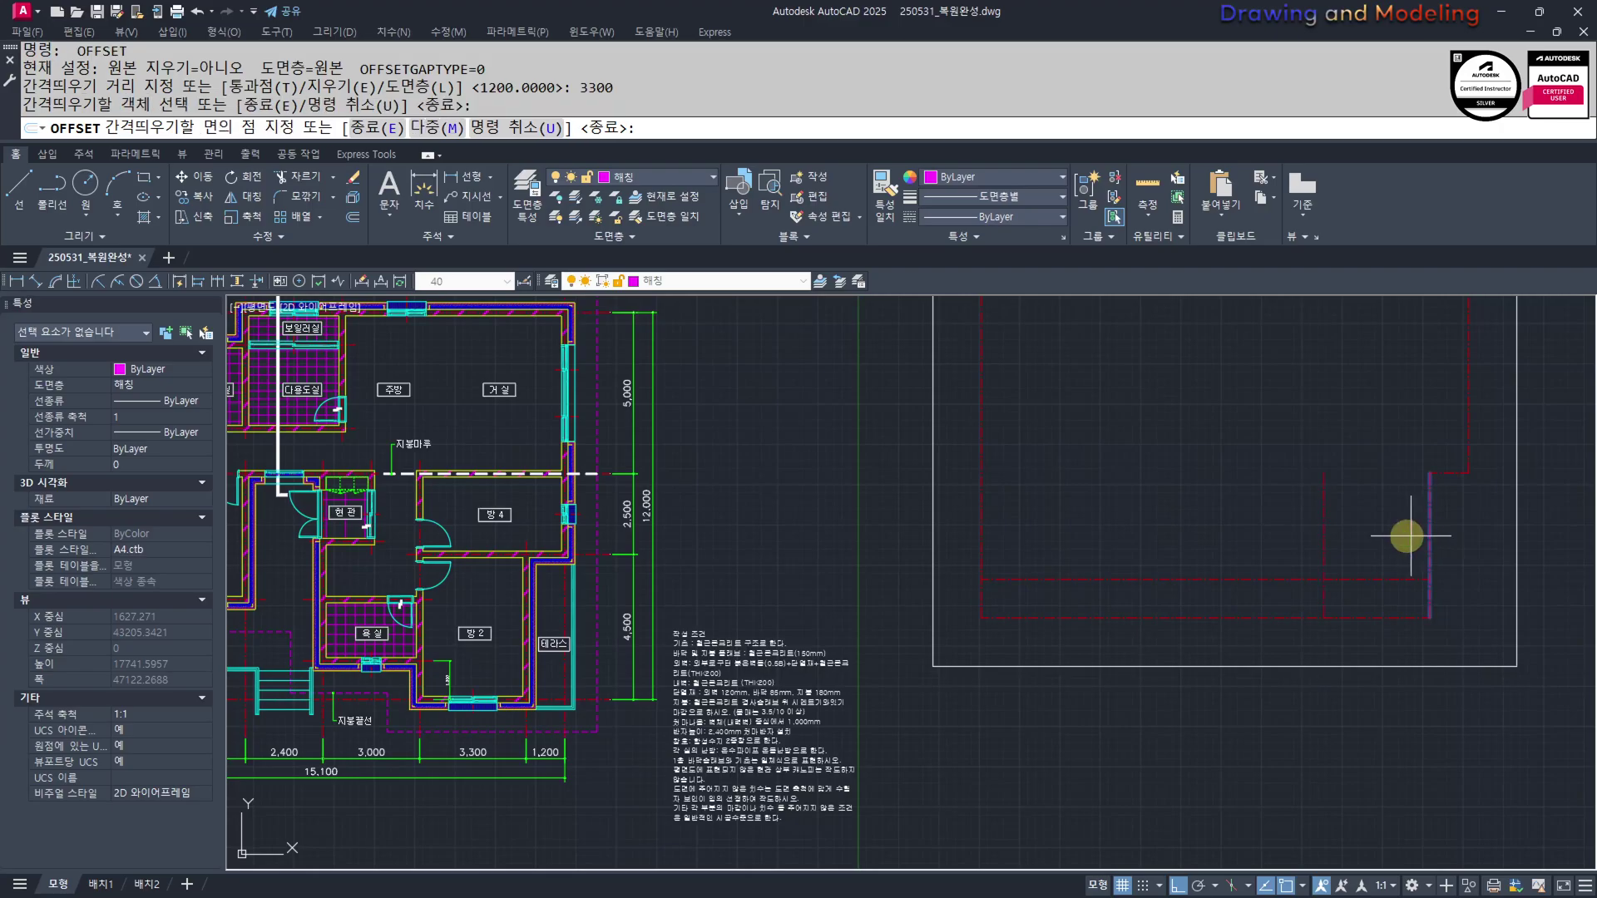
left_click(1404, 539)
key("Escape")
key("Escape")
Try to trim the new offset centerlines where they cross near the lower right, then undo it
middle_click_drag(1276, 599, 1074, 603)
scroll(1074, 603, "up", 4)
type("tr")
key("Return")
key("Return")
left_click(1266, 584)
left_click(1139, 536)
key("Escape")
key("Escape")
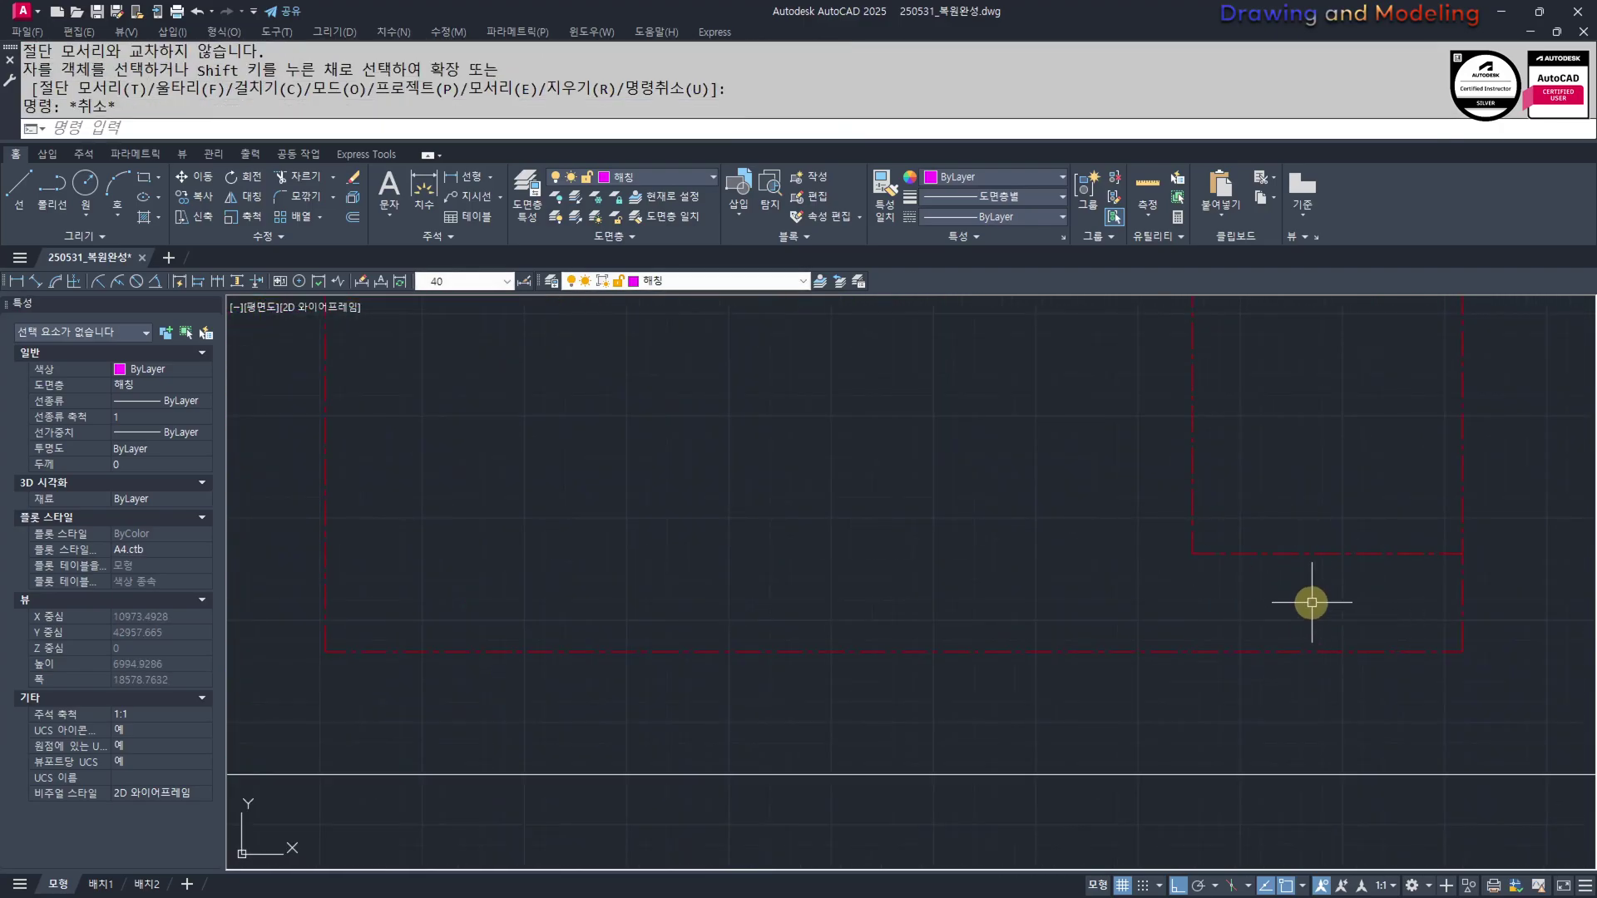
key("Escape")
key("ctrl+z")
key("Escape")
key("Escape")
scroll(1249, 579, "down", 6)
middle_click_drag(1260, 585, 1300, 584)
scroll(1281, 575, "up", 3)
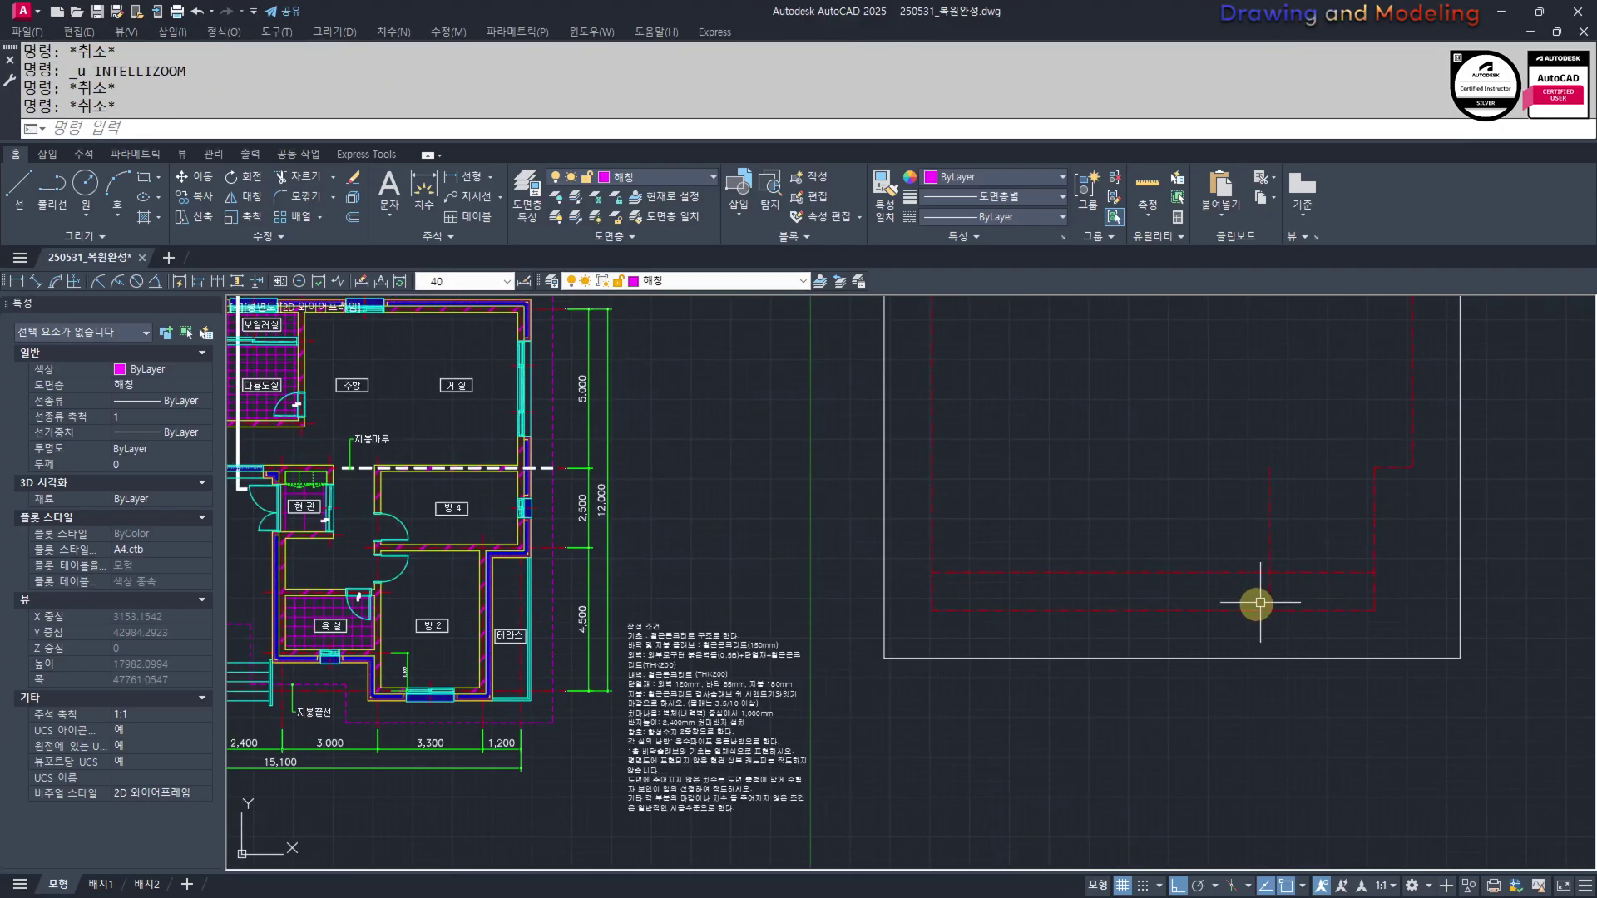
Trim the lower centerline and the upper part of the 3300 offset line to leave a stepped lower right part
type("tr")
key("Return")
key("Return")
left_click(1290, 521)
left_click(1234, 528)
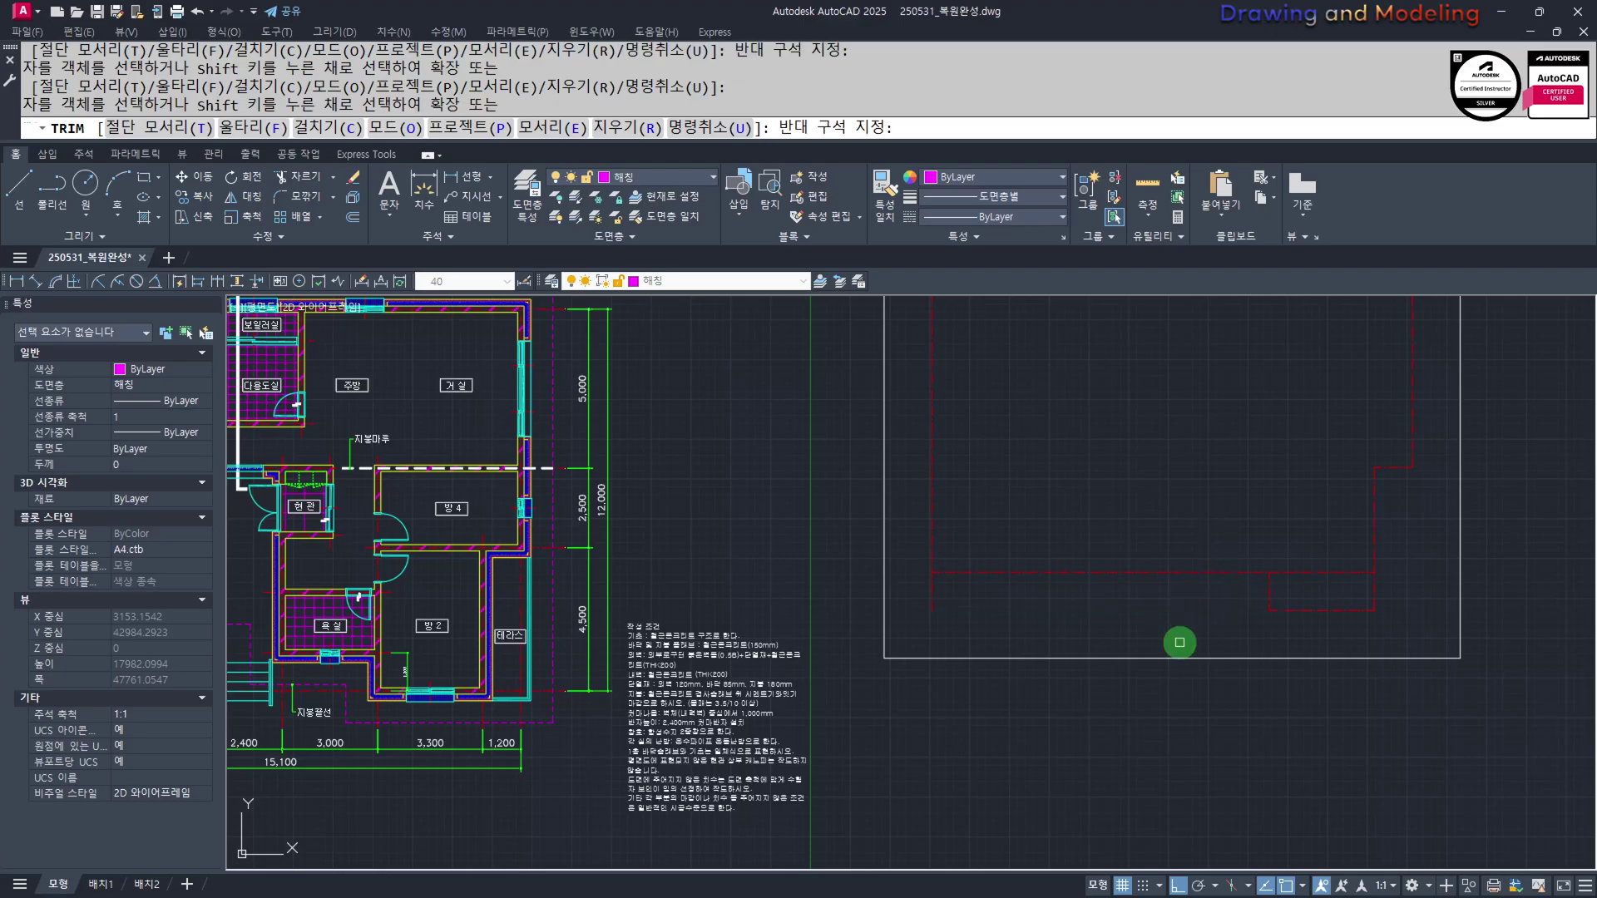
key("Escape")
key("Escape")
Offset the short vertical centerline at the lower step 3000 to the left
middle_click_drag(1095, 645, 1135, 660)
type("o")
key("Return")
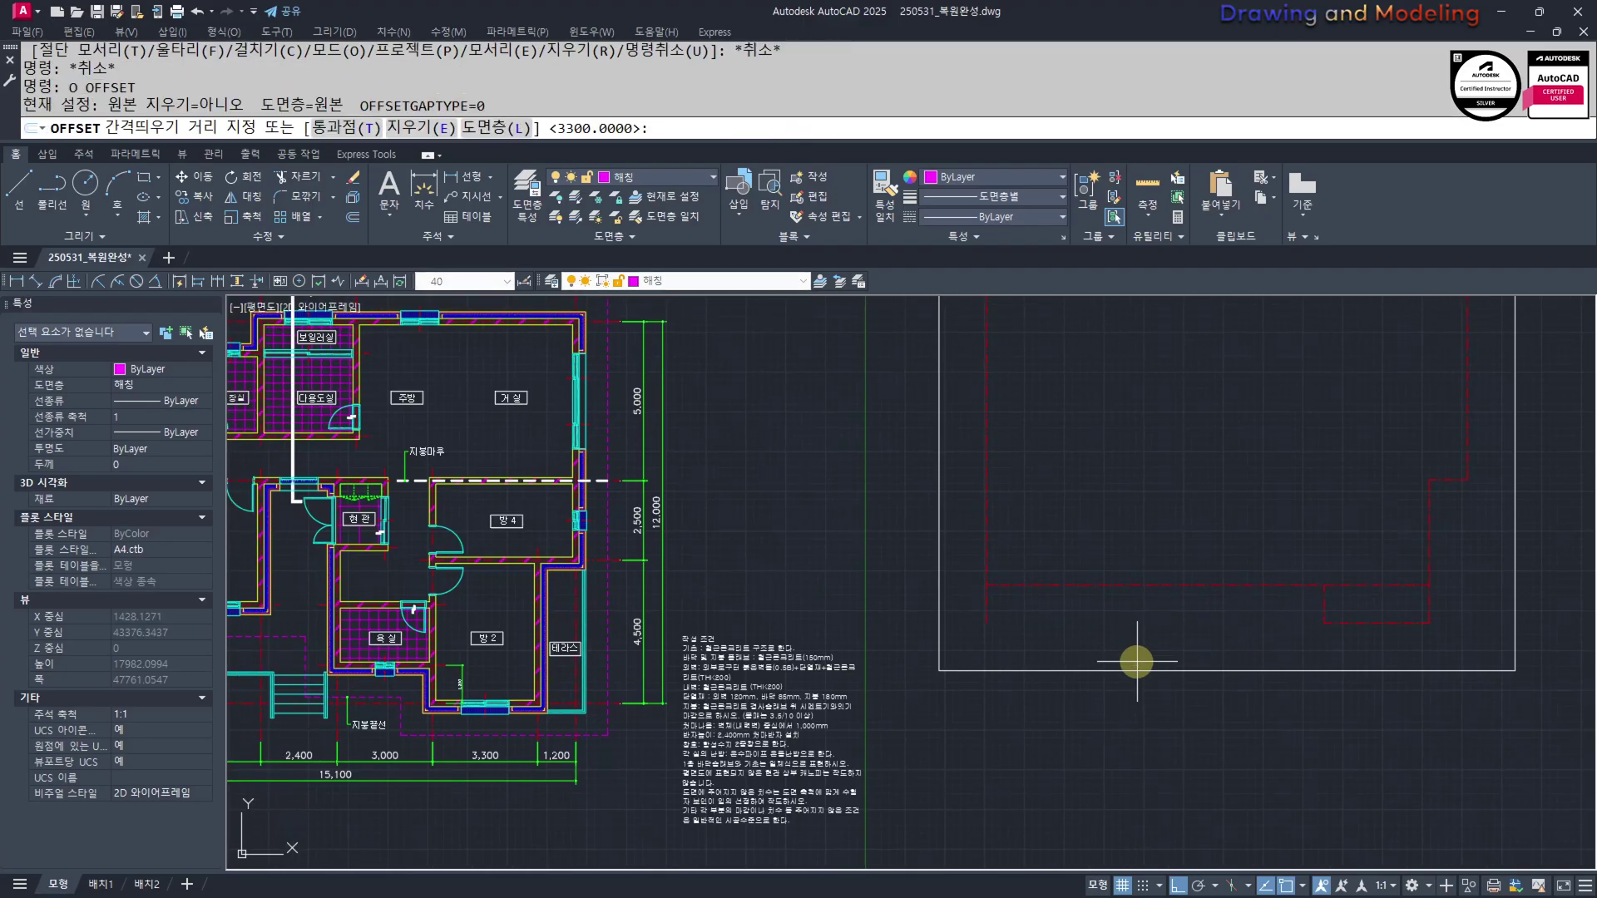
type("3000")
key("Return")
left_click(1324, 613)
left_click(1222, 613)
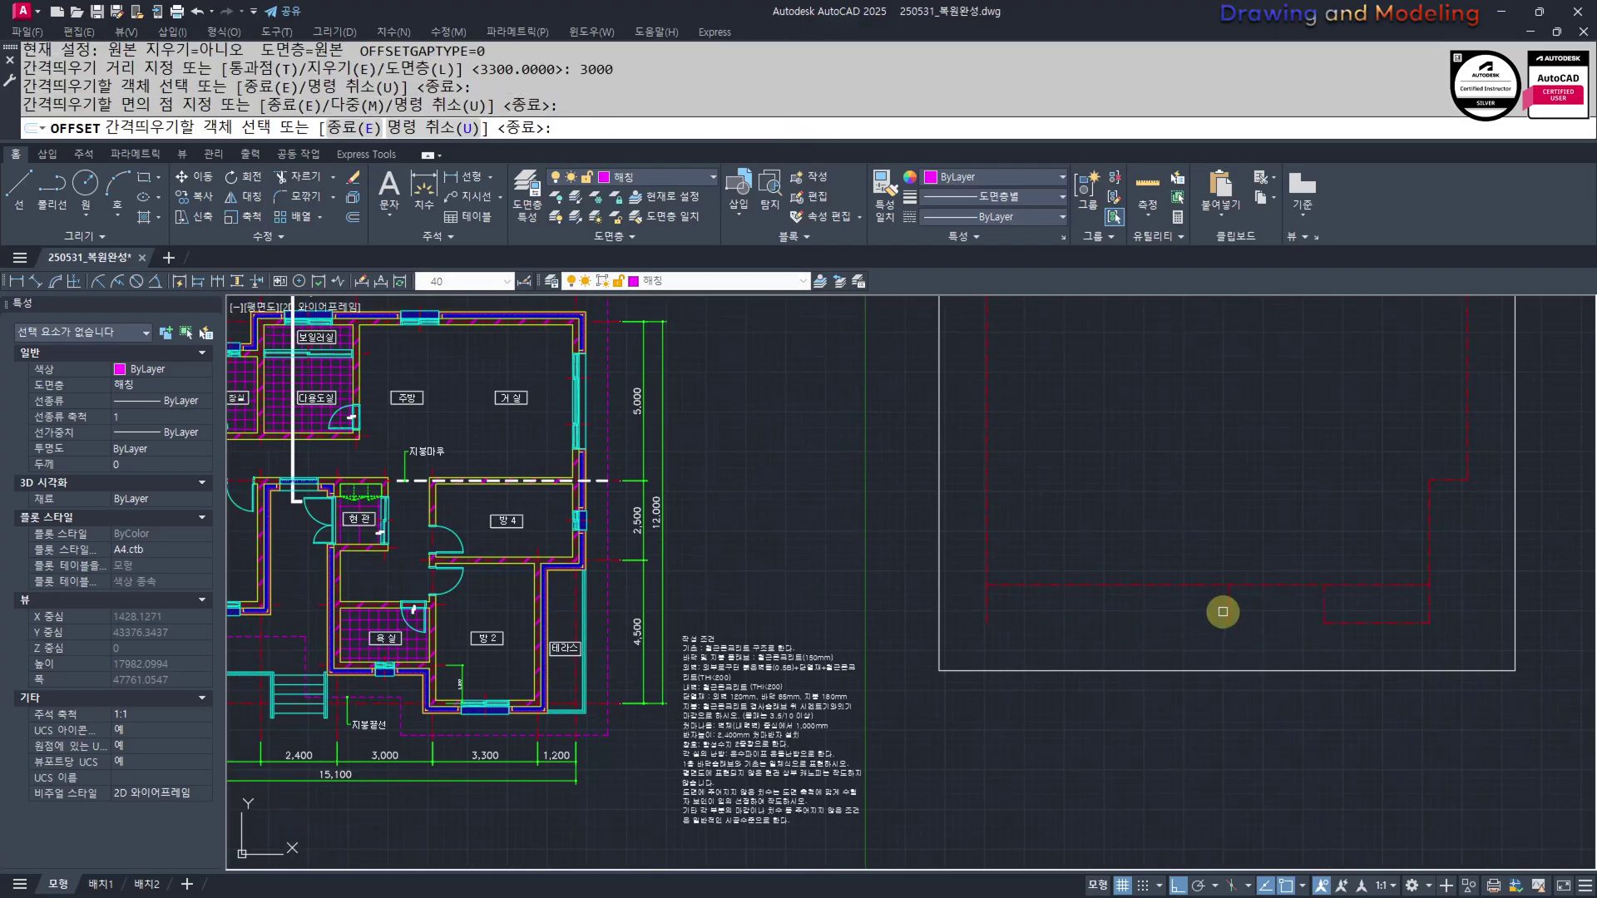
key("Escape")
key("Escape")
Stretch the upper end of the 3000 offset centerline up to about the middle of the outline
middle_click_drag(1232, 601, 1226, 631)
type("s")
key("Return")
left_click(1195, 652)
left_click(1183, 507)
key("Escape")
key("Escape")
mouse_move(1247, 560)
middle_mouse_down()
mouse_move(1231, 606)
mouse_move(1334, 581)
mouse_move(1315, 634)
mouse_move(1340, 669)
middle_mouse_up()
type("s")
key("Return")
left_click(1262, 556)
left_click(1162, 467)
scroll(1324, 626, "up", 2)
scroll(1345, 663, "down", 4)
Stretch the same vertical centerline further up to near the upper edge of the outline
middle_click_drag(1343, 657, 1335, 650)
type("s")
key("Return")
left_click(1379, 570)
left_click(1315, 503)
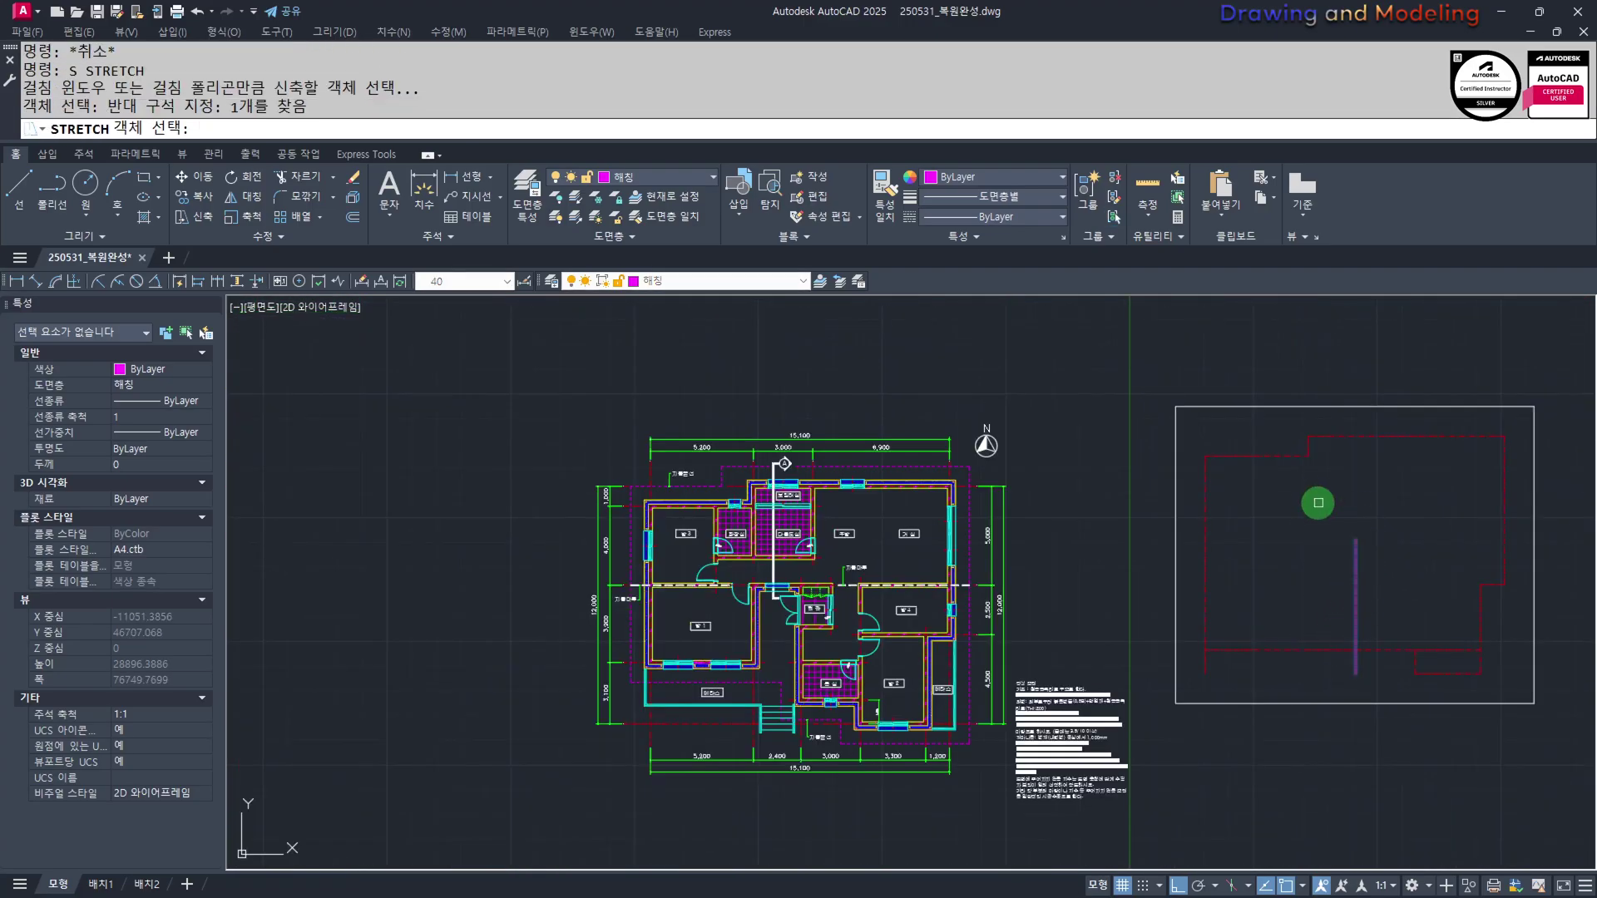
key("Return")
left_click(1406, 597)
key("Escape")
key("Escape")
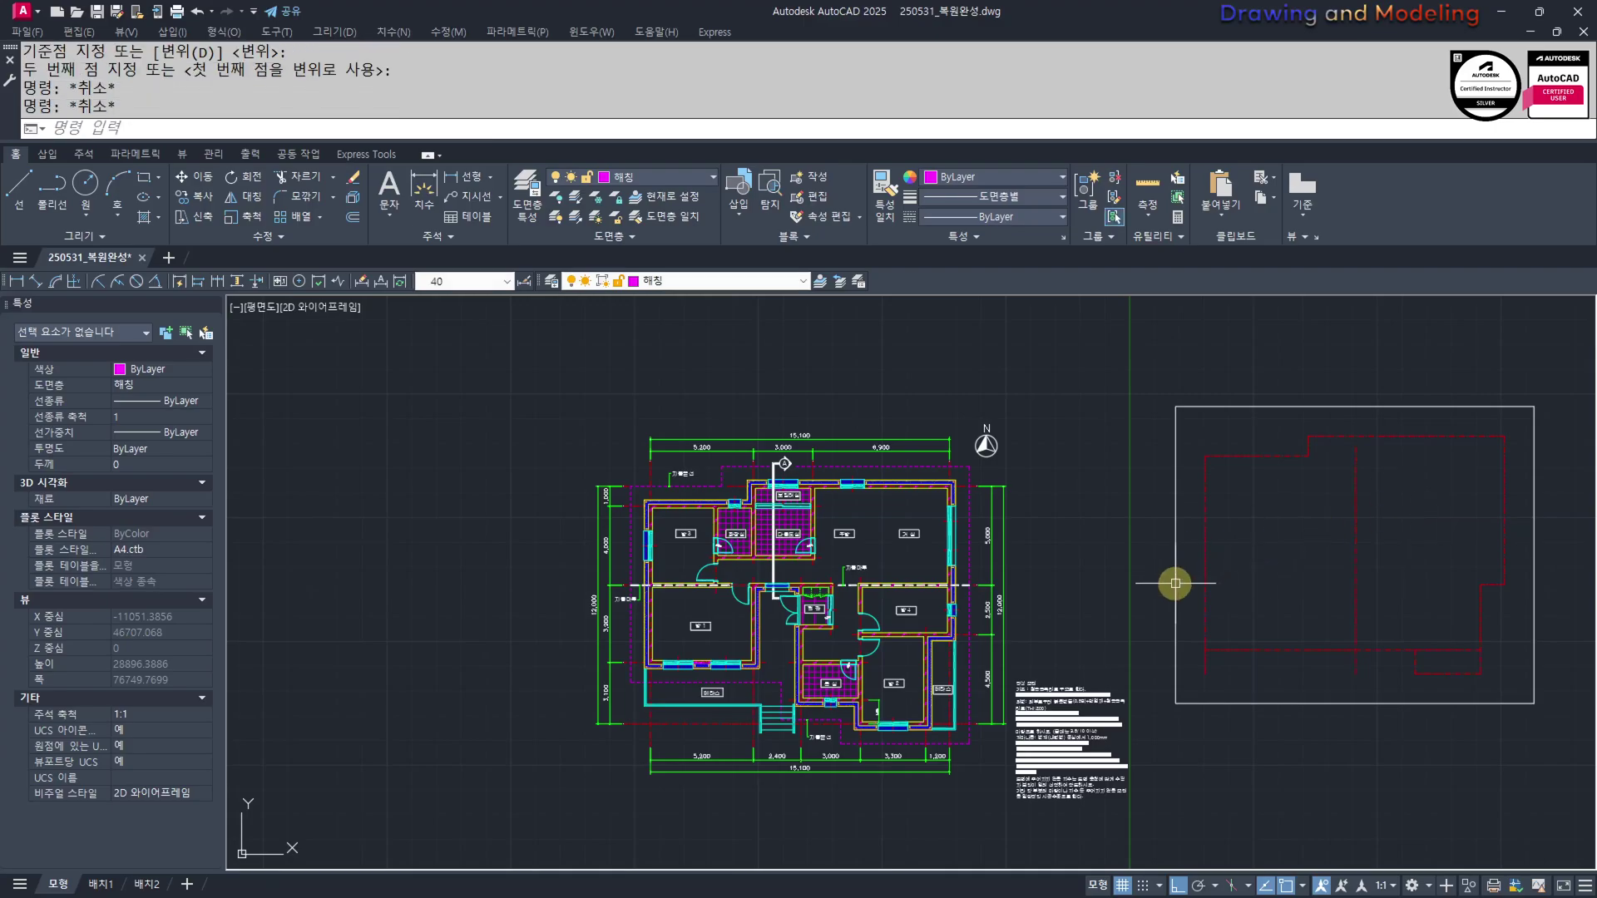
Offset the upper red centerline 5000 downward
middle_click_drag(1176, 582, 1255, 581)
type("o")
key("Return")
type("50")
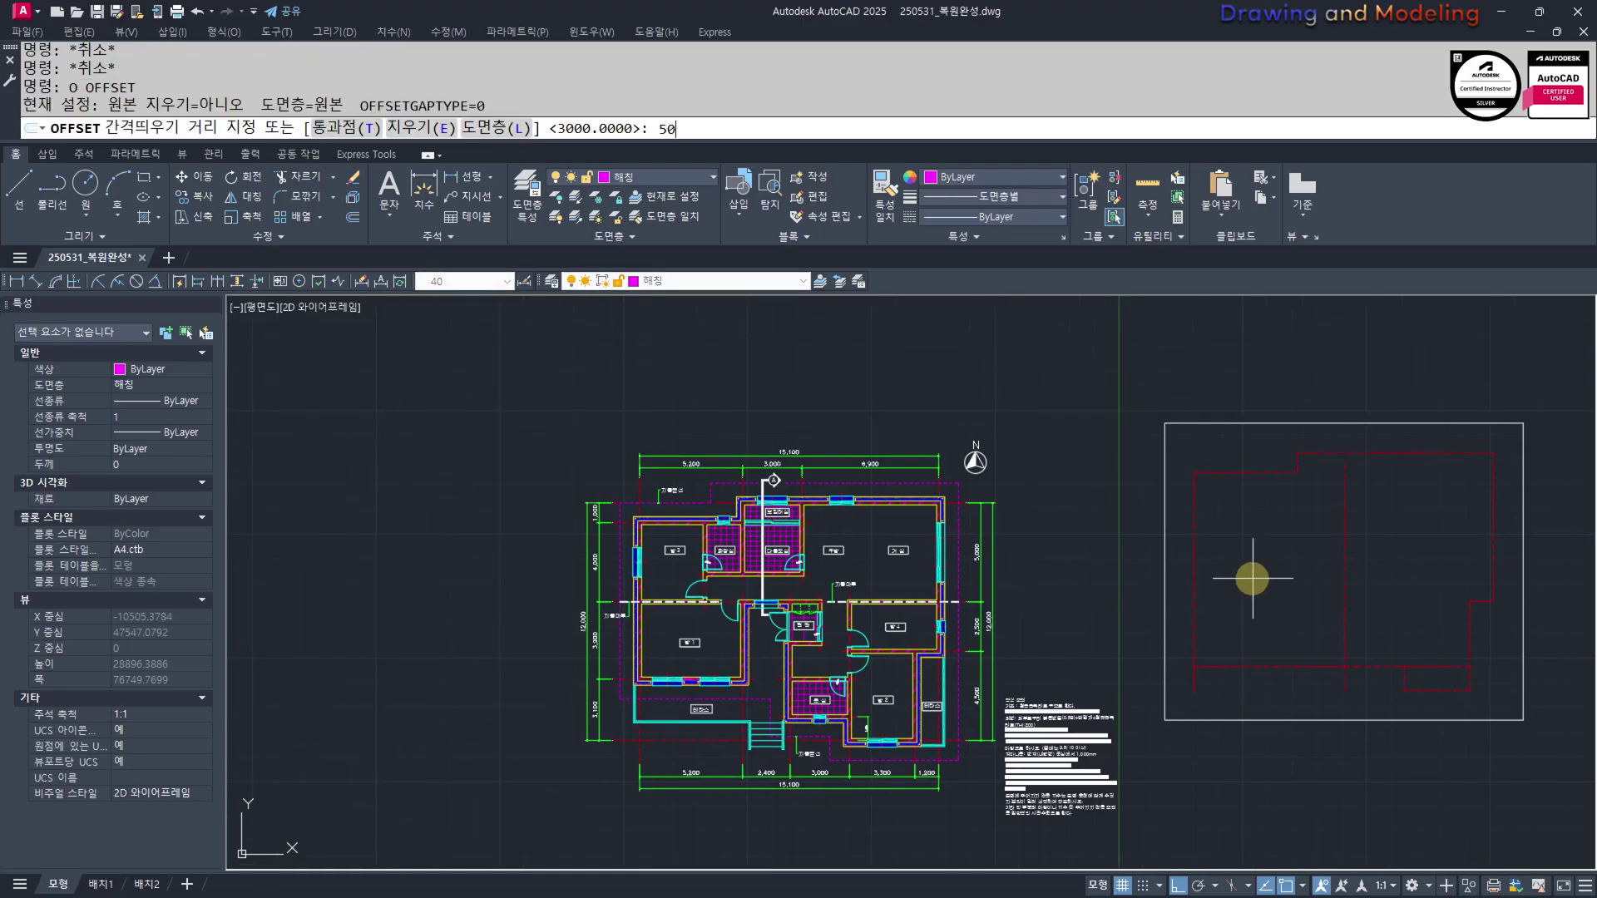
type("00")
key("Return")
left_click(1400, 450)
left_click(1347, 560)
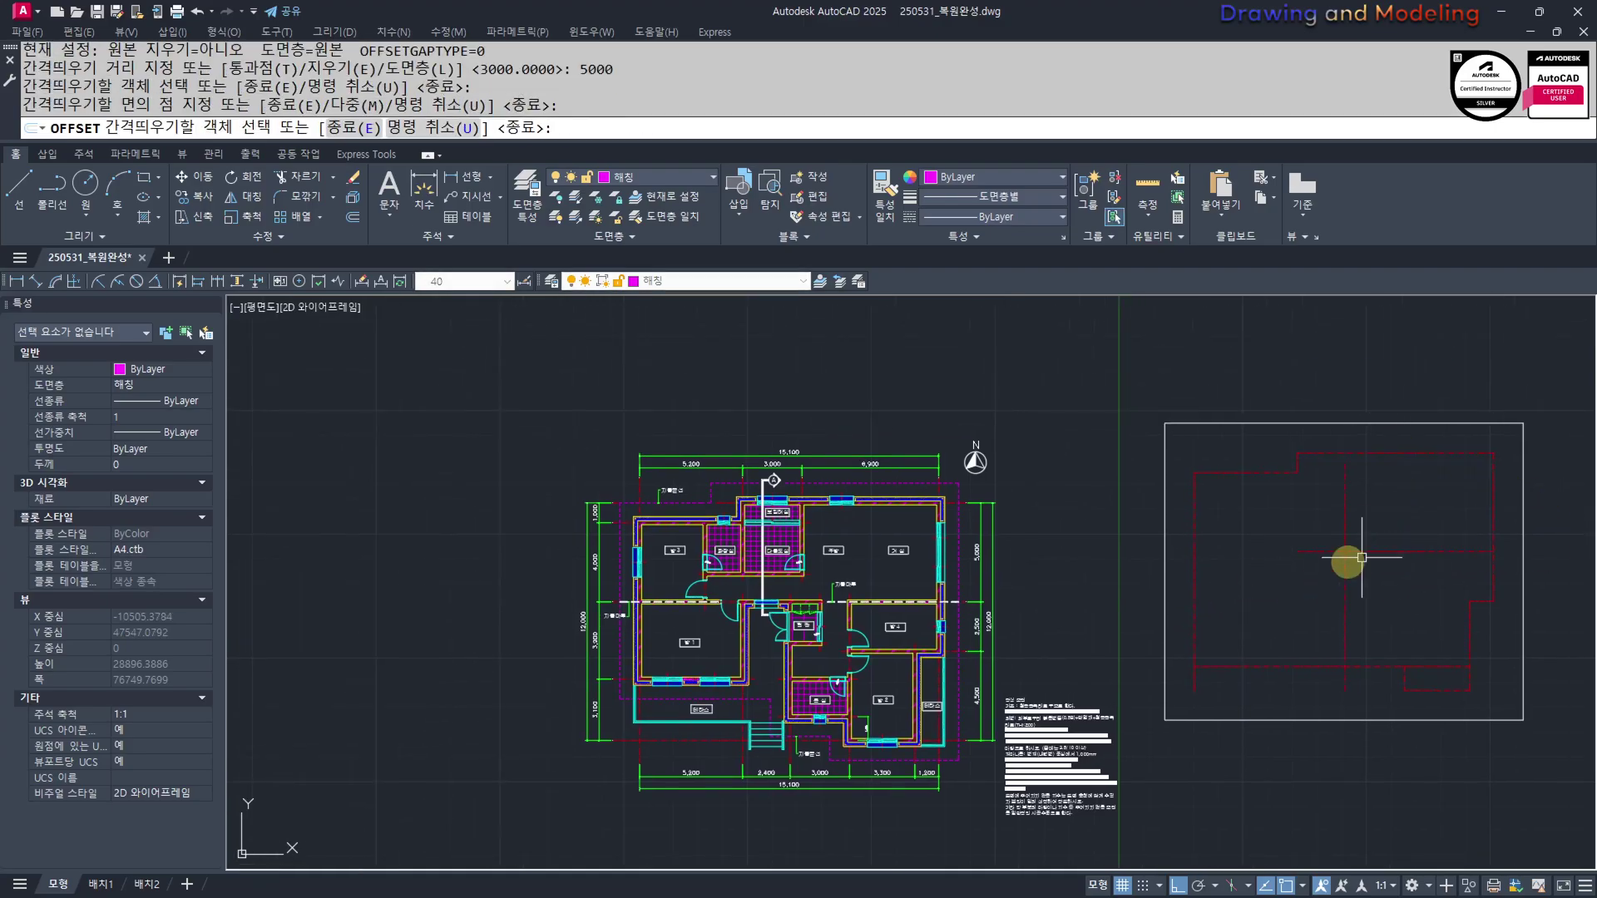
key("Escape")
key("Escape")
Extend the new horizontal centerline to the left edge of the red outline
scroll(1419, 579, "up", 5)
scroll(1348, 577, "down", 3)
type("ex")
key("Return")
key("Return")
left_click(1312, 549)
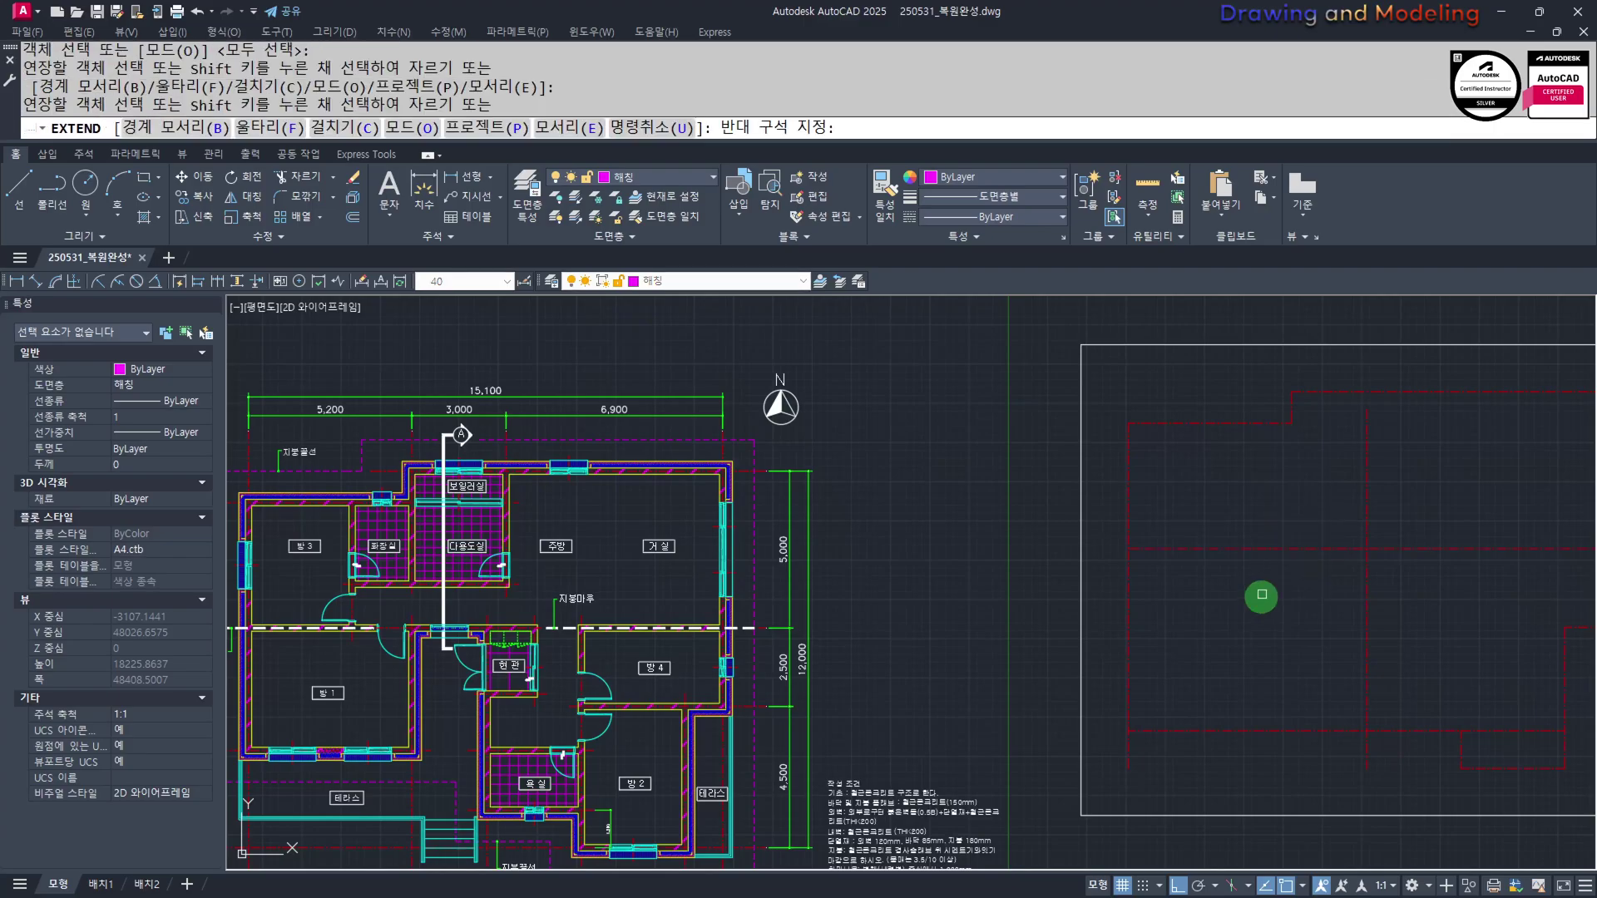
key("Escape")
key("Escape")
Trim the crossing interior centerlines into a corner, removing the parts above and to the right of their intersection
scroll(1364, 594, "down", 3)
type("tr")
key("Return")
left_click(1337, 584)
left_click(1356, 572)
left_click(1352, 594)
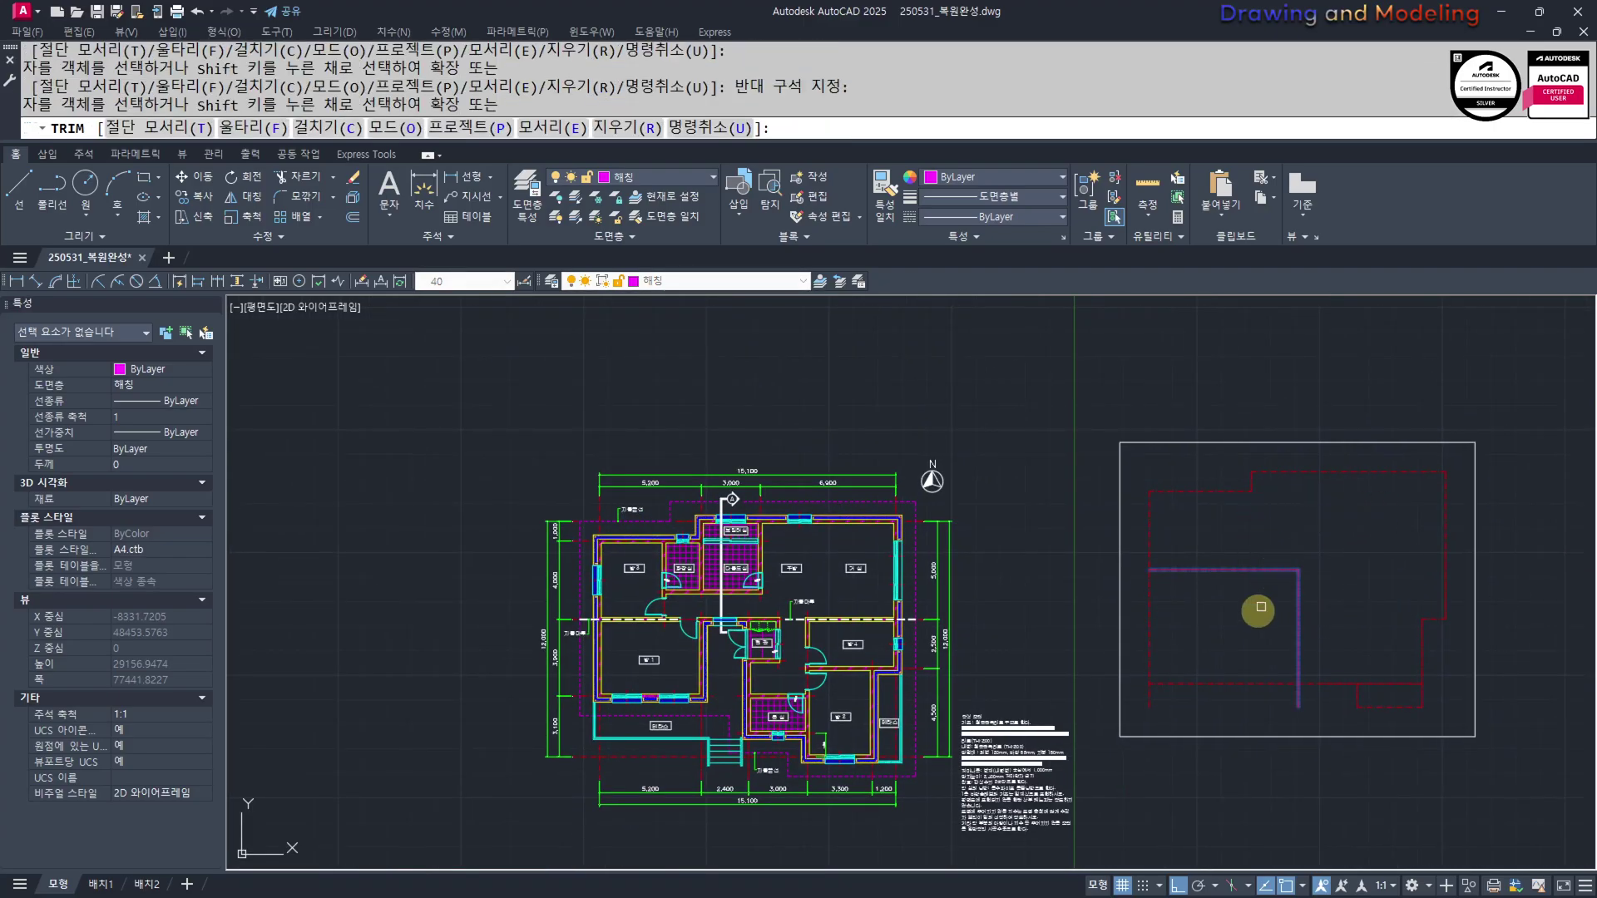
key("Escape")
middle_click_drag(1223, 633, 1273, 613)
key("Return")
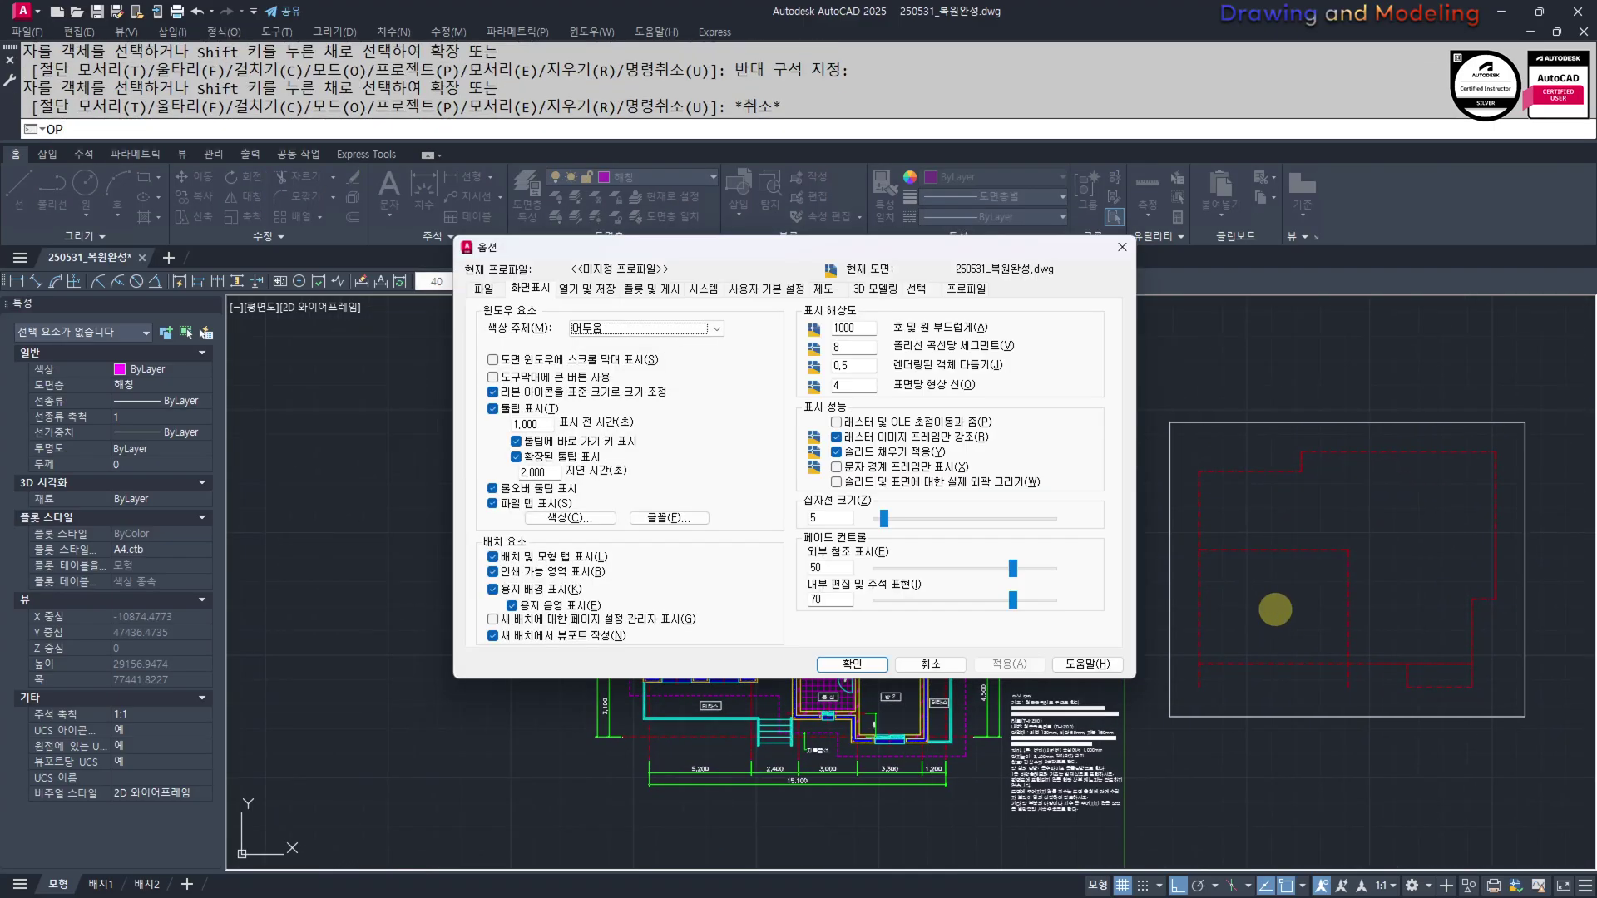
key("Escape")
key("Escape")
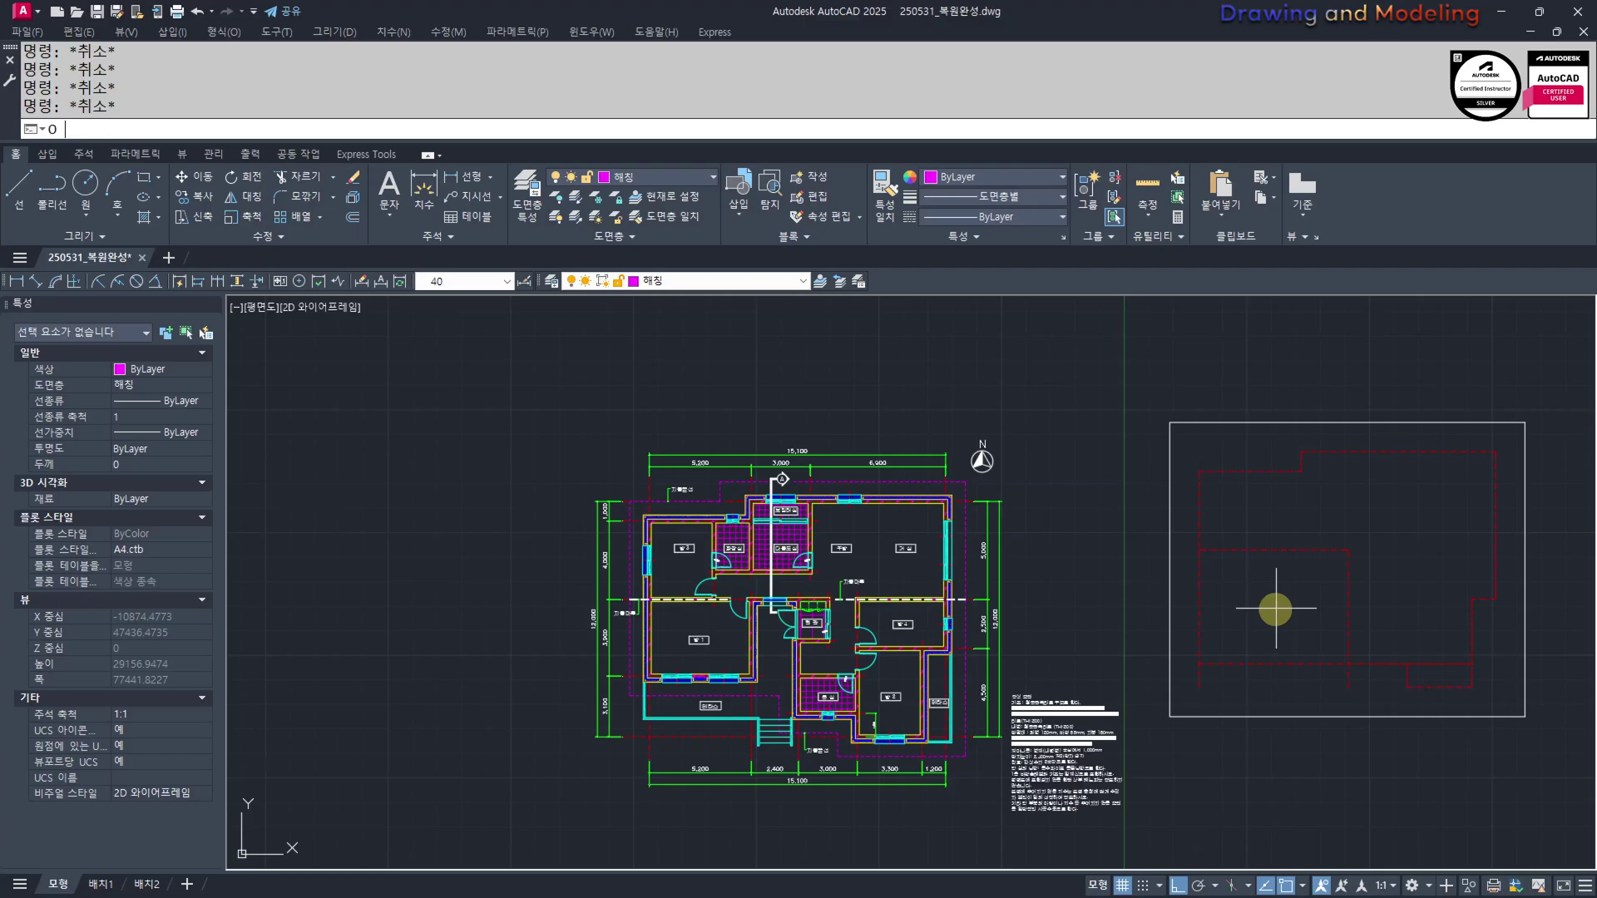
Offset the interior vertical centerline 2400 to the left
key("Return")
type("2400")
key("Return")
left_click(1347, 576)
left_click(1301, 581)
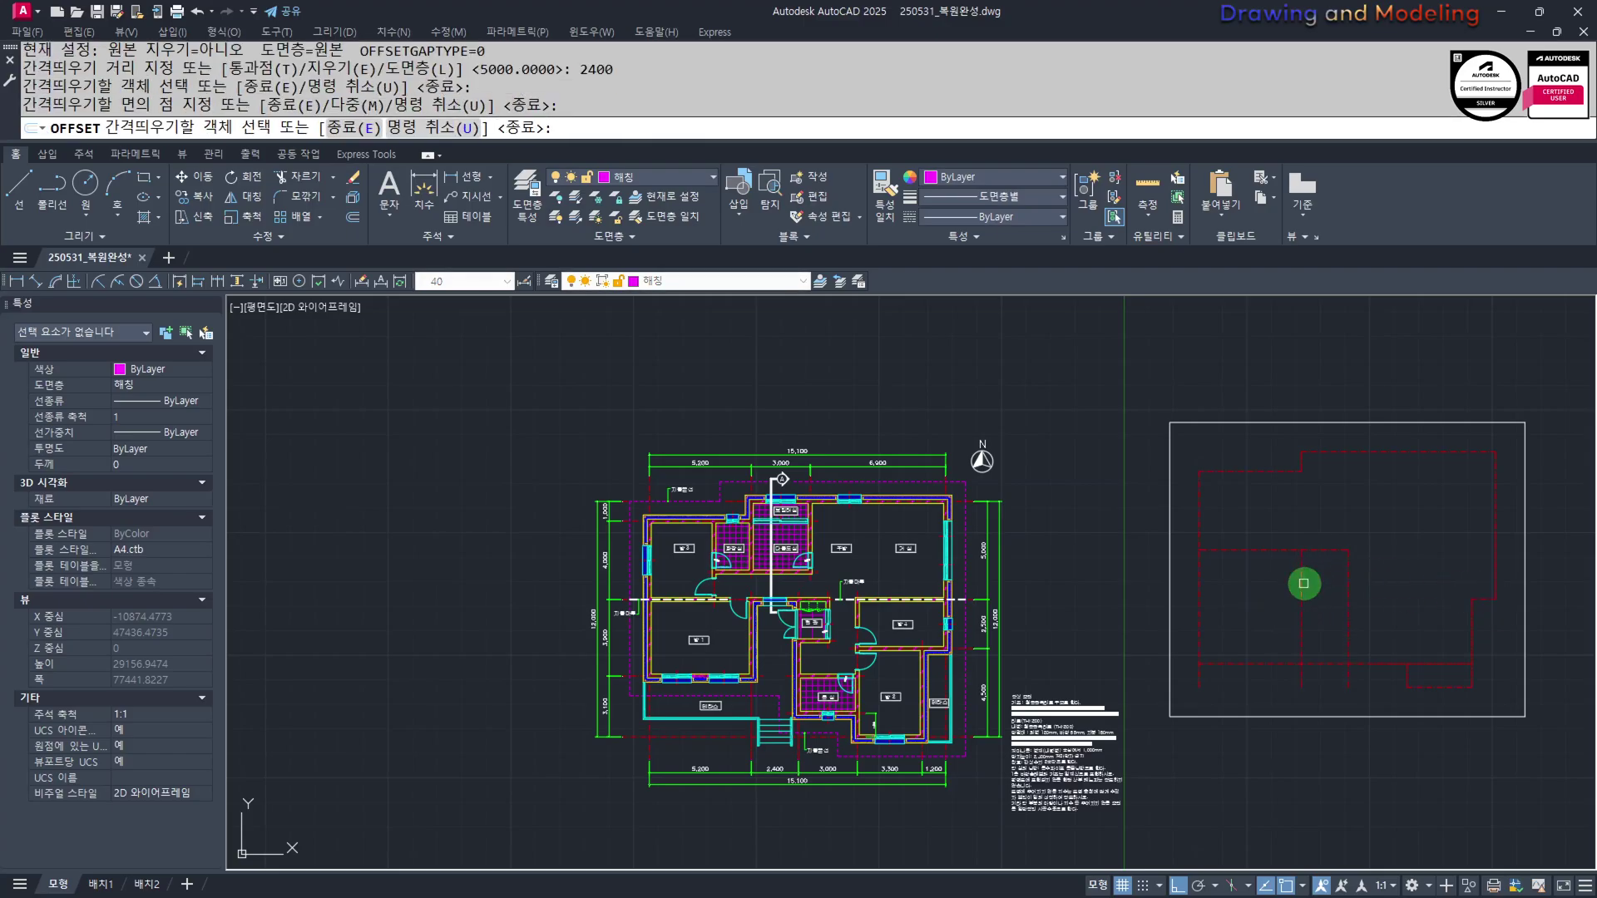
key("Escape")
key("Escape")
Trim the lower horizontal centerline between the two parallel interior verticals, along with the vertical stubs below it
scroll(1318, 697, "up", 4)
type("TR")
key("Return")
key("Return")
left_click(1394, 642)
left_click(1232, 648)
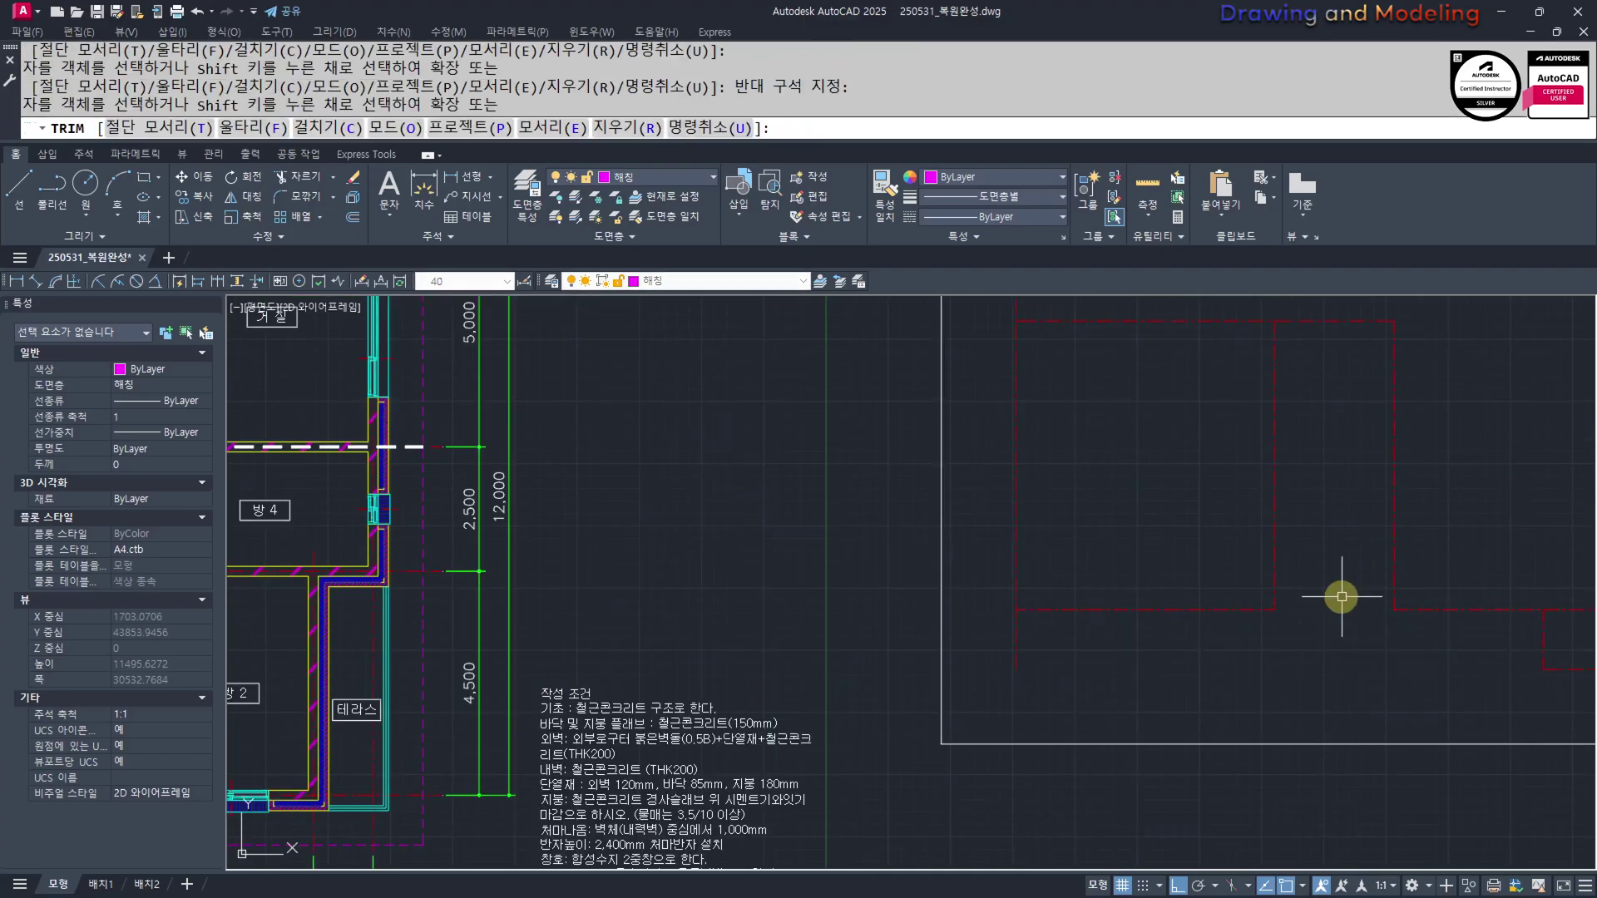
key("Escape")
scroll(1300, 631, "down", 4)
key("Escape")
Offset the lowest horizontal centerline of the outline 3100 upward
middle_click_drag(831, 663, 761, 666)
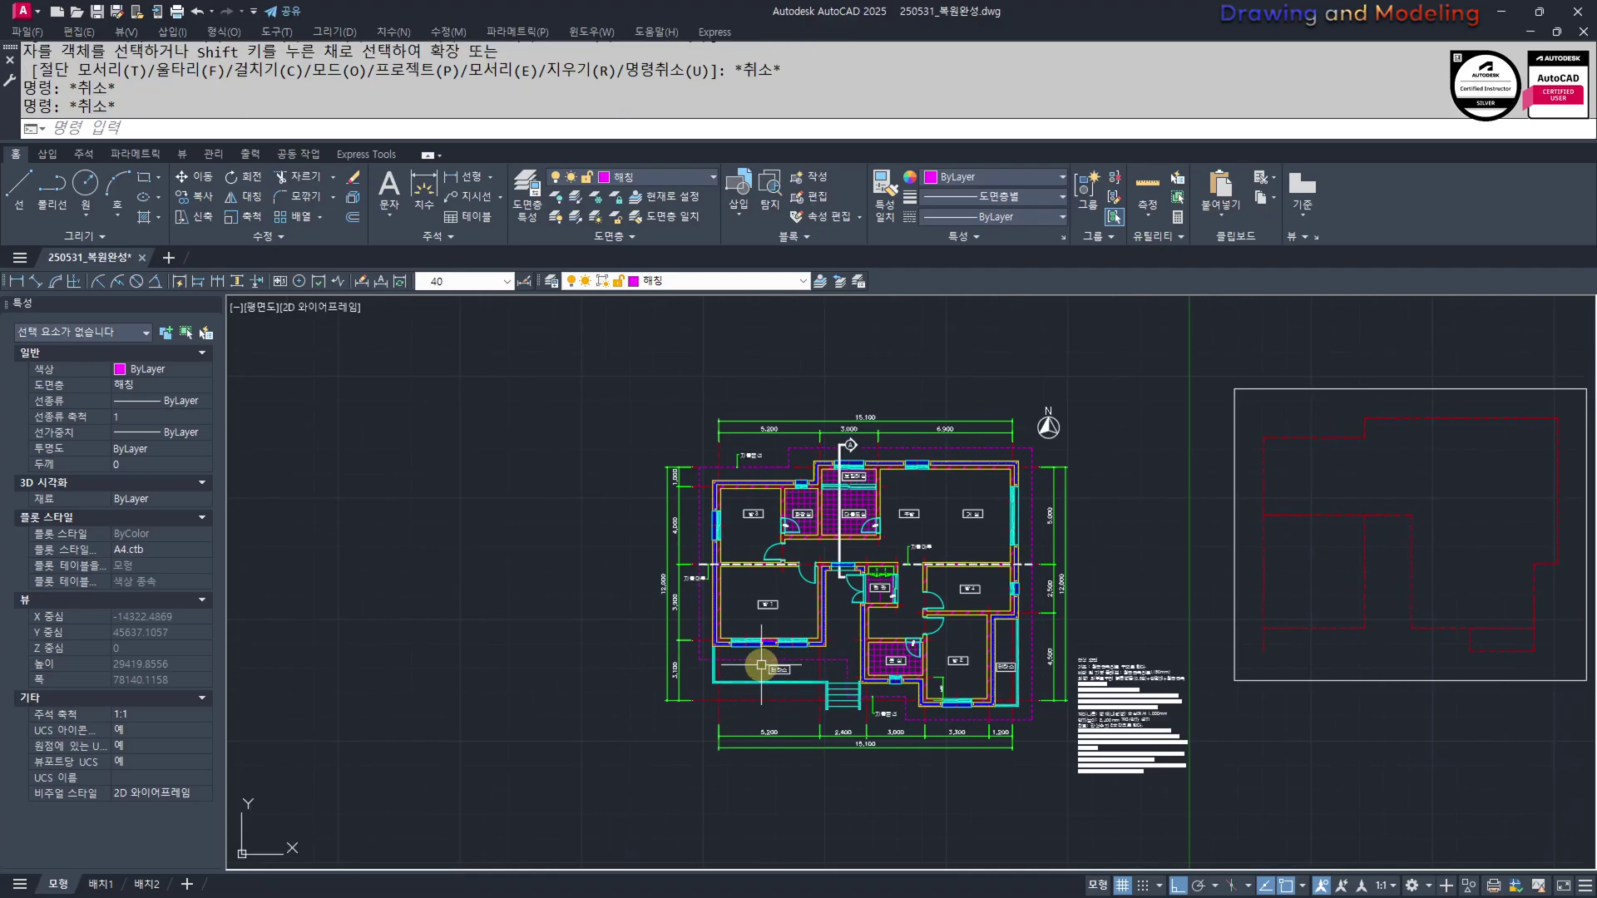
scroll(653, 667, "up", 2)
type("O")
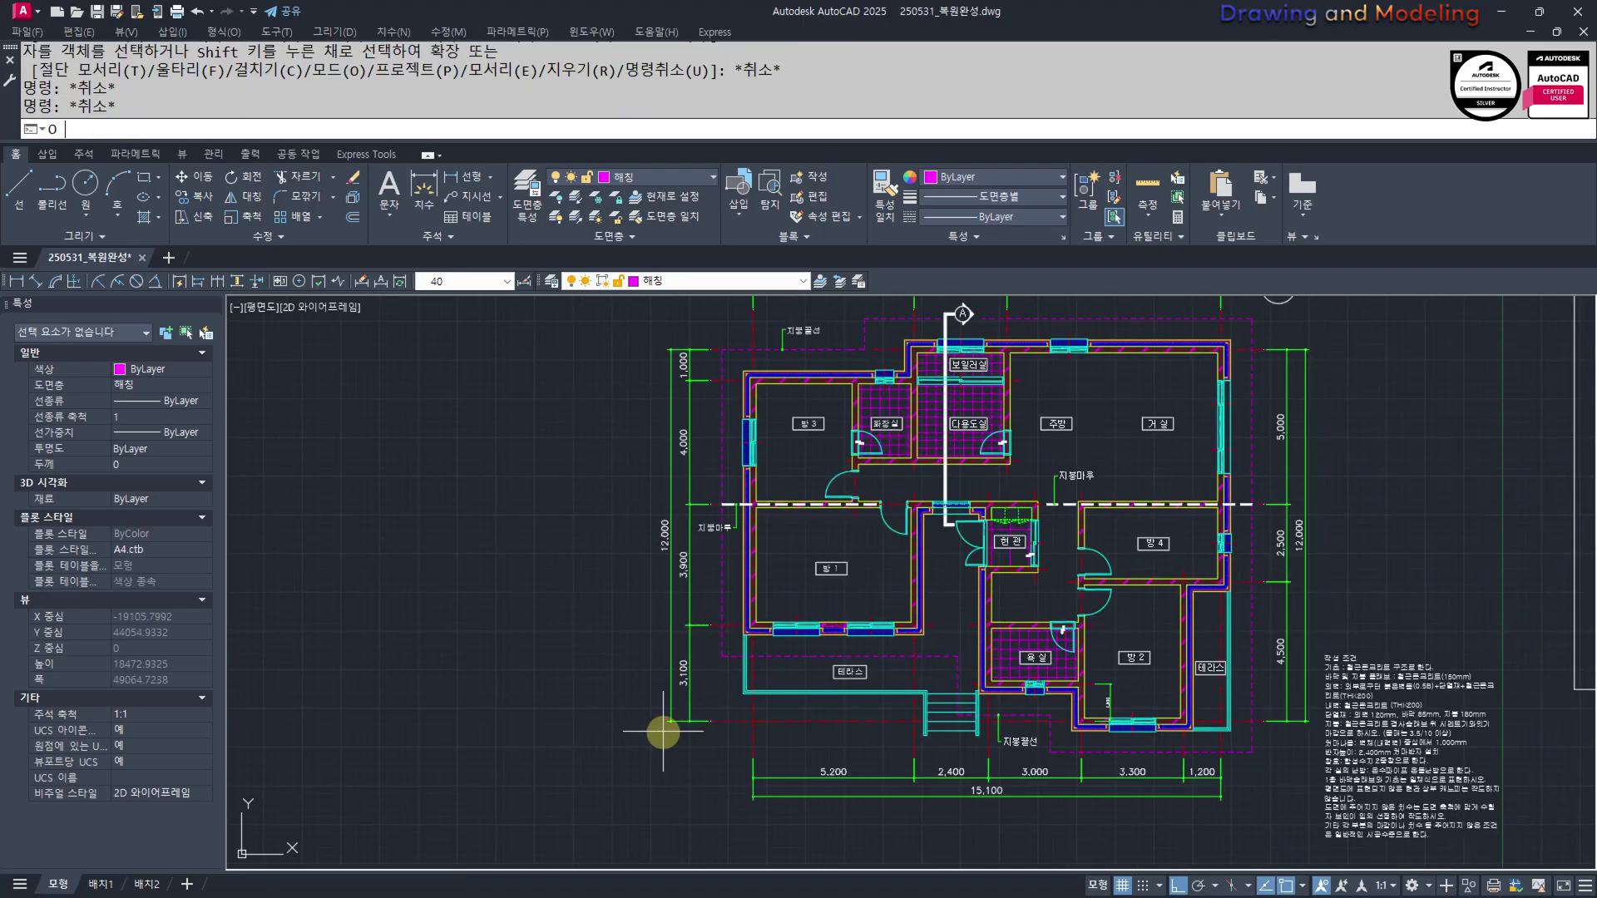
key("Return")
type("3100")
key("Return")
scroll(1180, 716, "down", 2)
middle_click_drag(1312, 670, 994, 666)
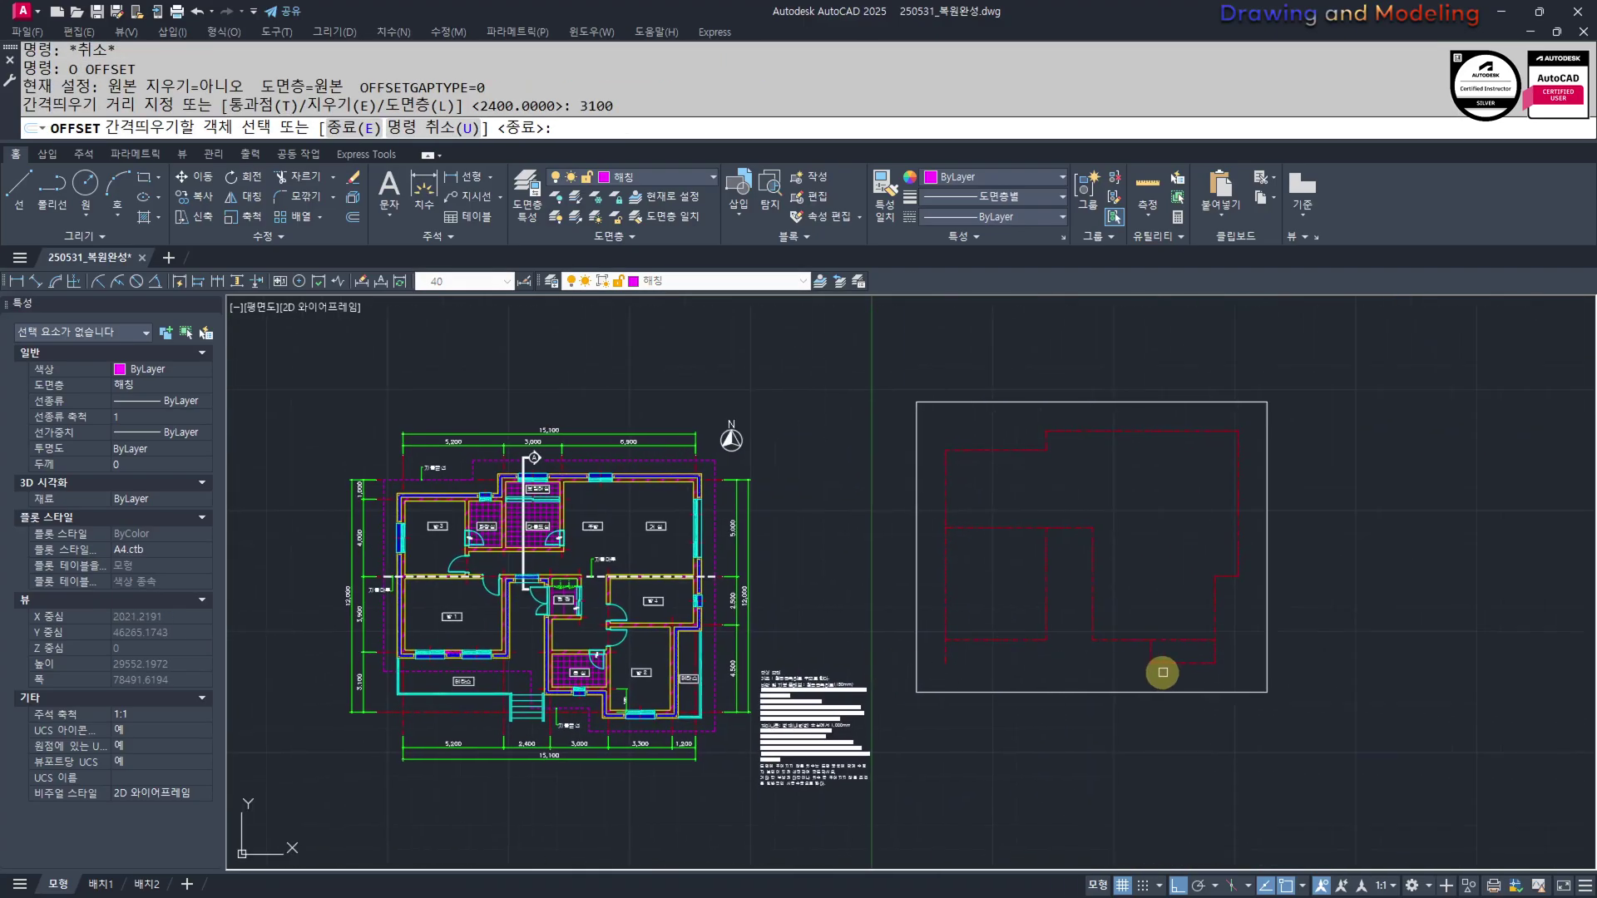
left_click(1168, 664)
left_click(1169, 563)
key("Escape")
key("Escape")
Stretch the left end of the new horizontal centerline past the left edge of the outline
scroll(1116, 613, "up", 2)
type("s")
left_click_drag(1190, 605, 1160, 584)
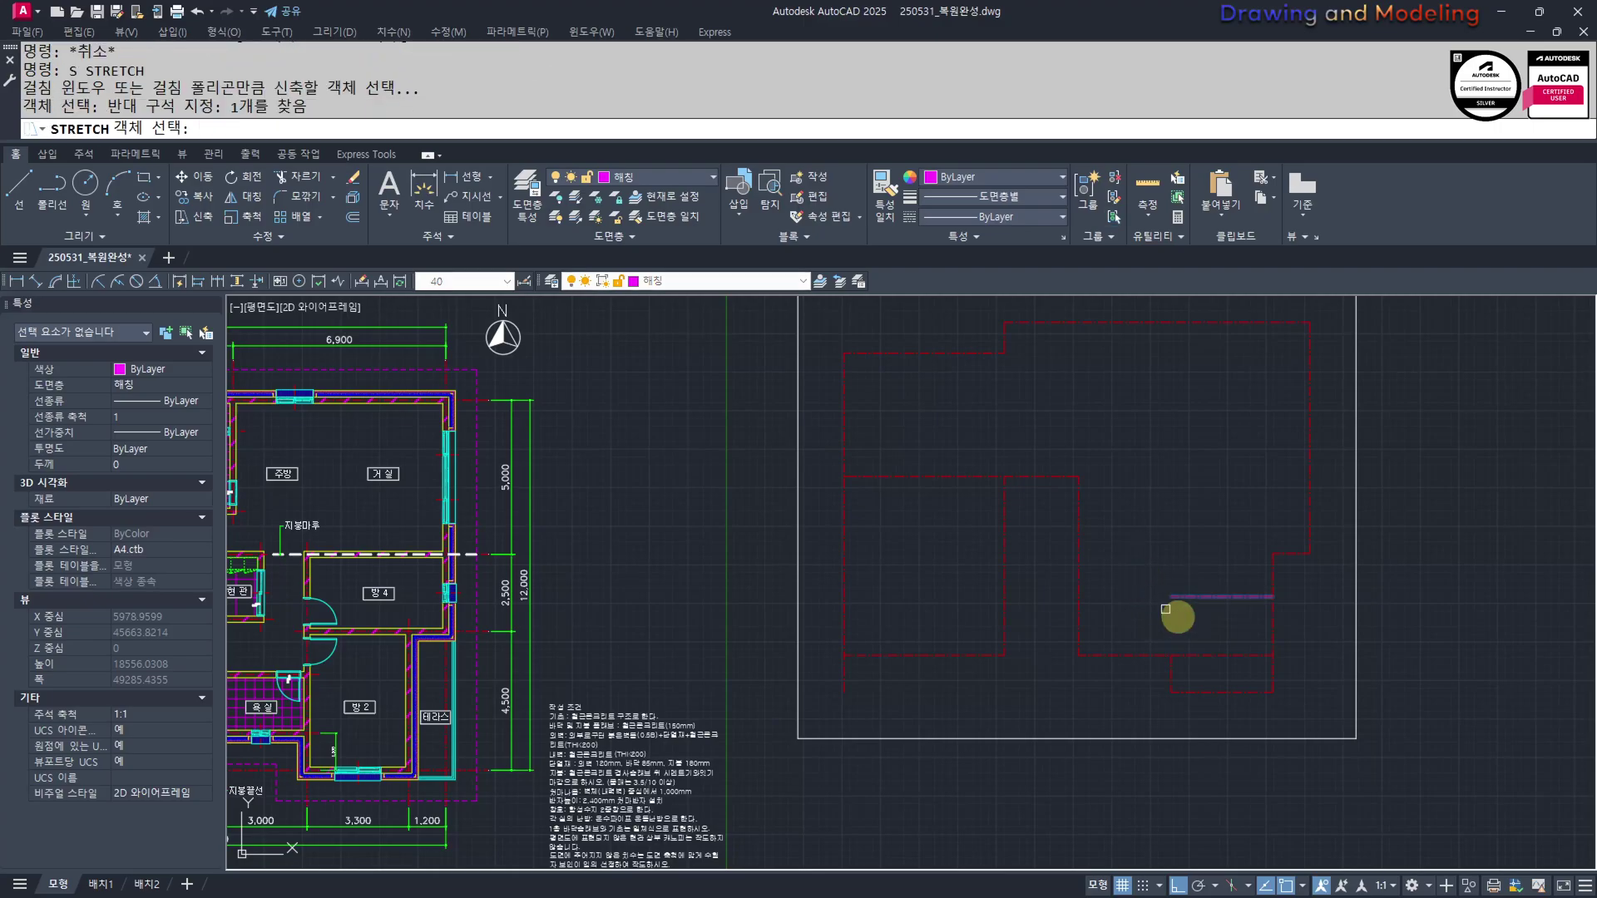
key("space")
left_click(1251, 625)
key("Escape")
Trim the horizontal centerline's left overhang and the ends of the two left verticals below it
scroll(898, 634, "up", 4)
type("tr")
key("Return")
left_click(663, 541)
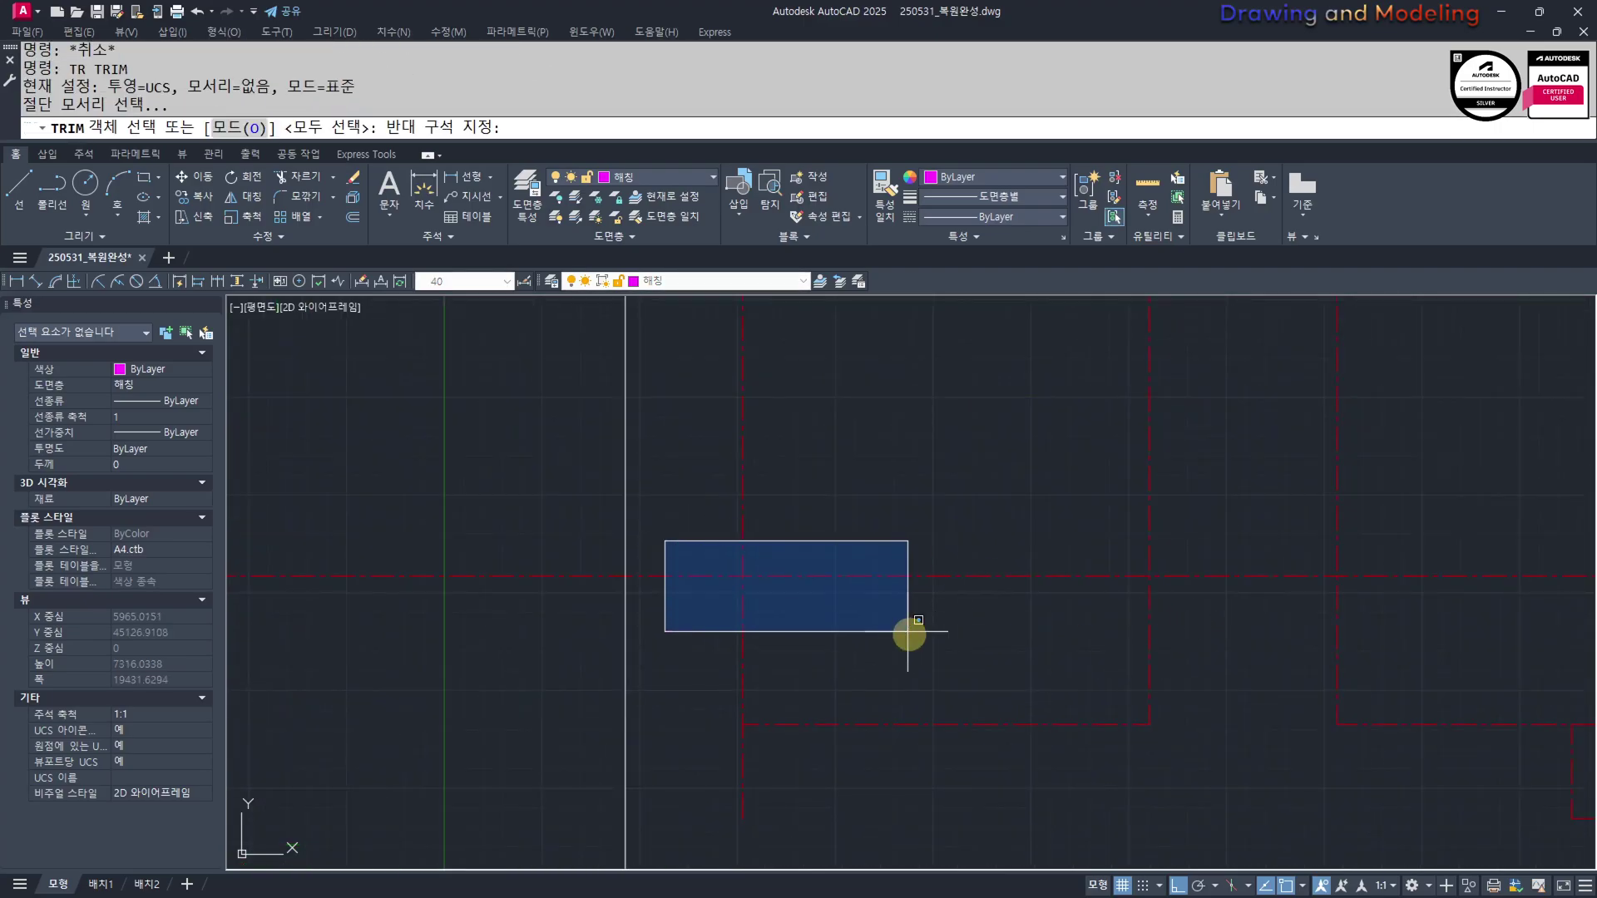
key("Escape")
type("tr")
key("space")
left_click(1201, 613)
left_click(676, 545)
key("space")
left_click(684, 527)
left_click(657, 612)
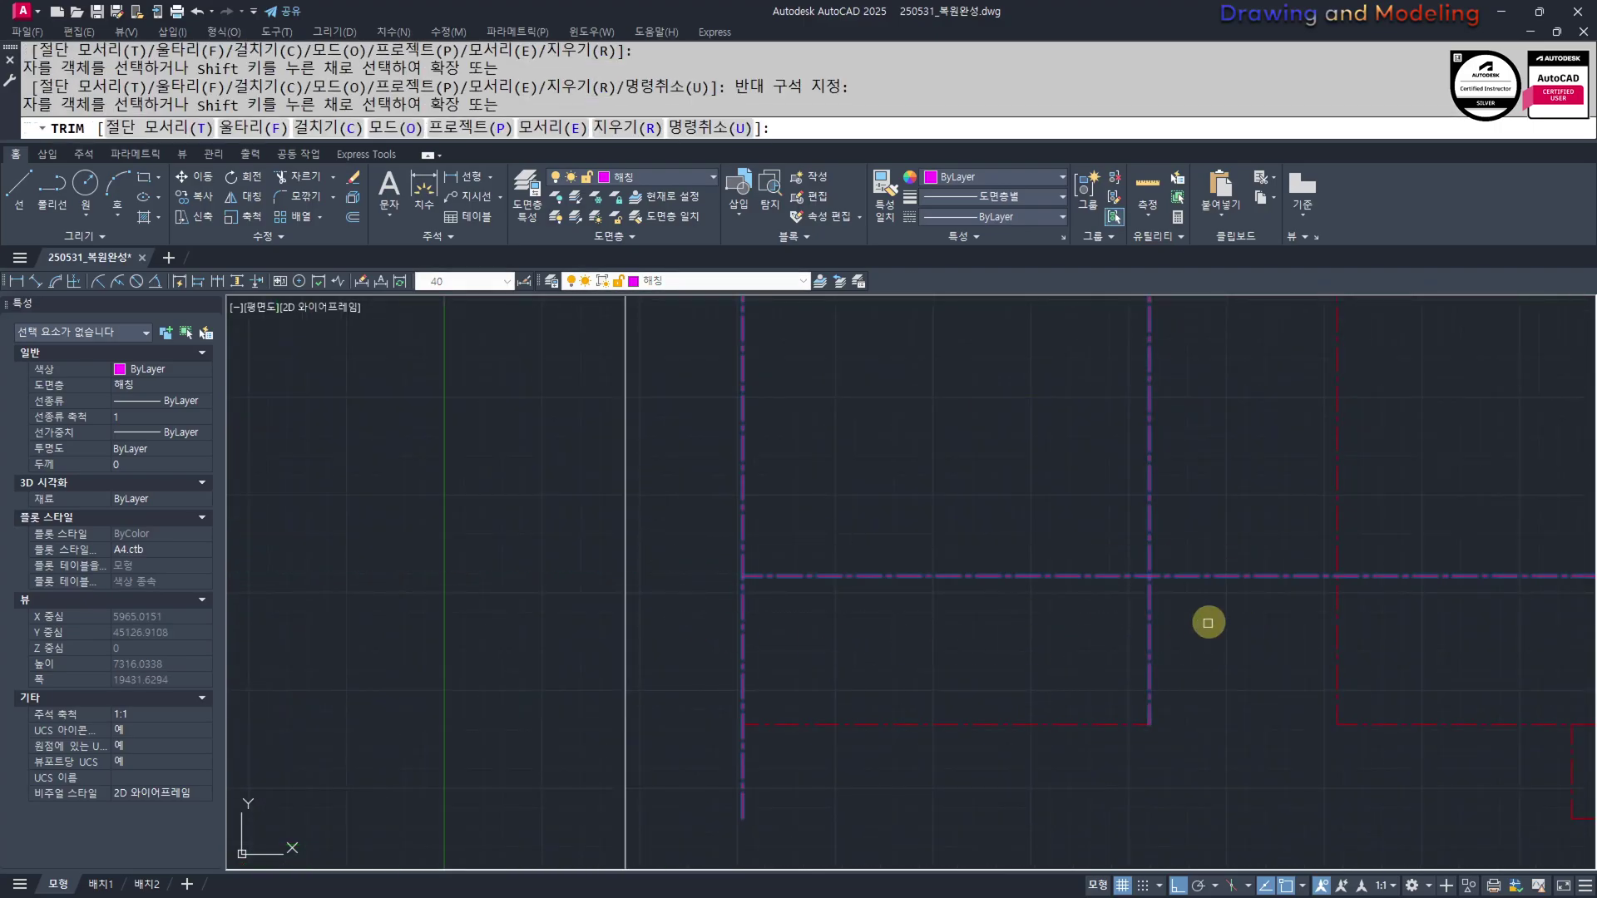
left_click(720, 663)
key("Escape")
Erase the leftover horizontal centerline segment below the lower-left room
left_click(920, 678)
left_click(850, 751)
type("e")
Trim the lower-left room's bottom centerline to the right of the room's right vertical centerline
middle_click_drag(1319, 613, 1062, 673)
type("tr")
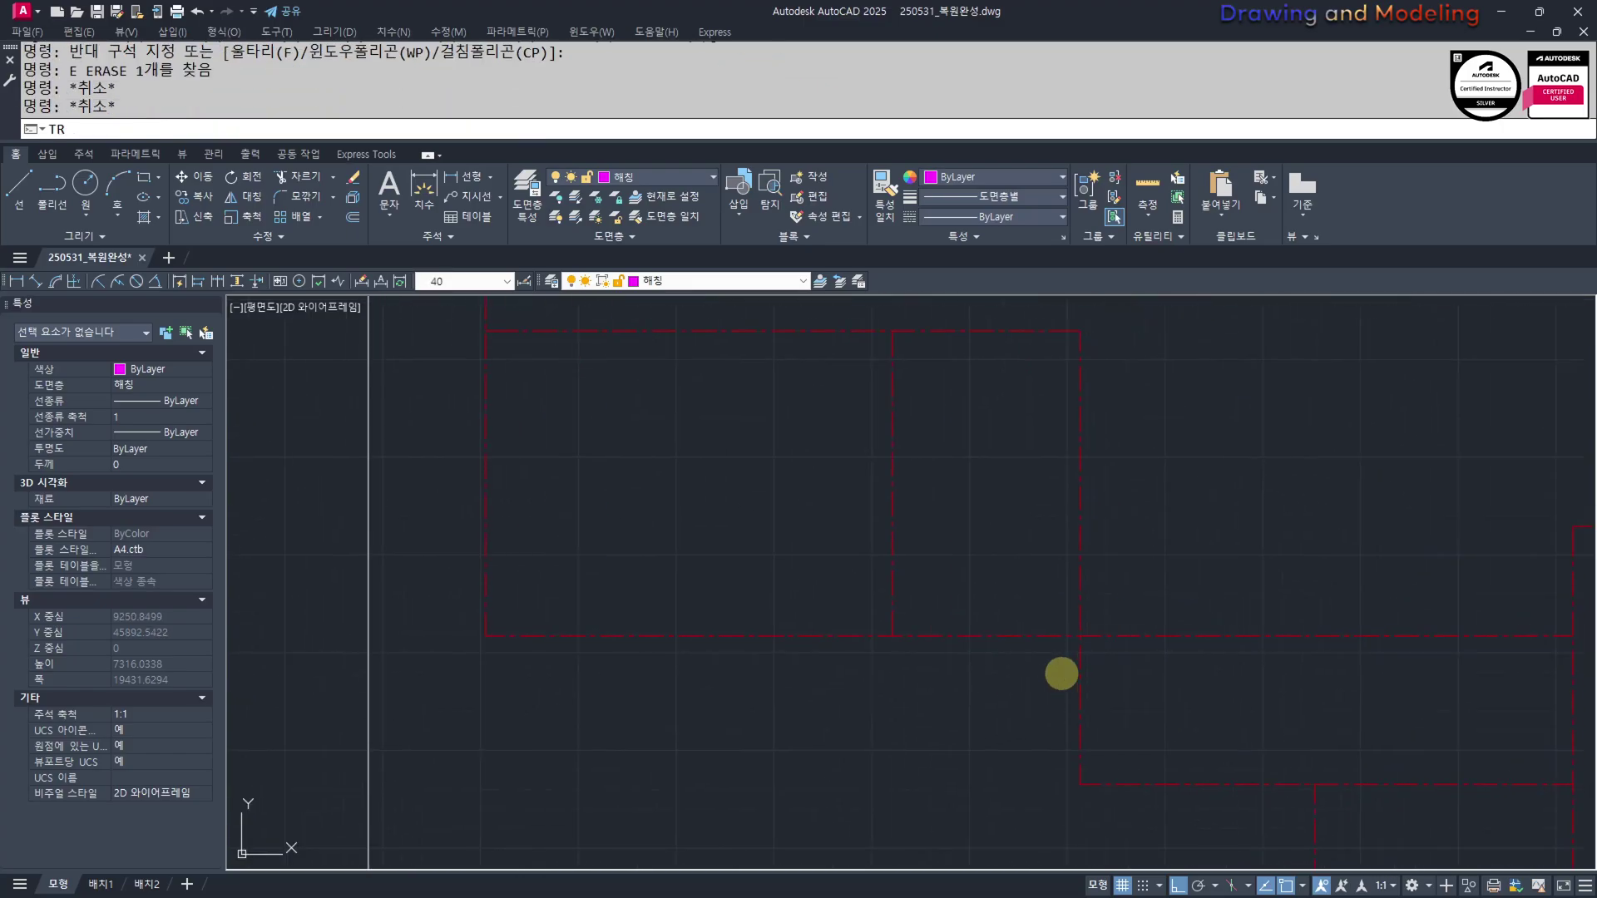
left_click_drag(981, 710, 832, 599)
key("space")
left_click(998, 605)
left_click(948, 697)
key("Escape")
Trim the upper interior horizontal centerline to the left of the vertical, opening the lower-left room upward
scroll(977, 669, "down", 4)
scroll(986, 677, "up", 4)
type("tr")
left_click(1034, 660)
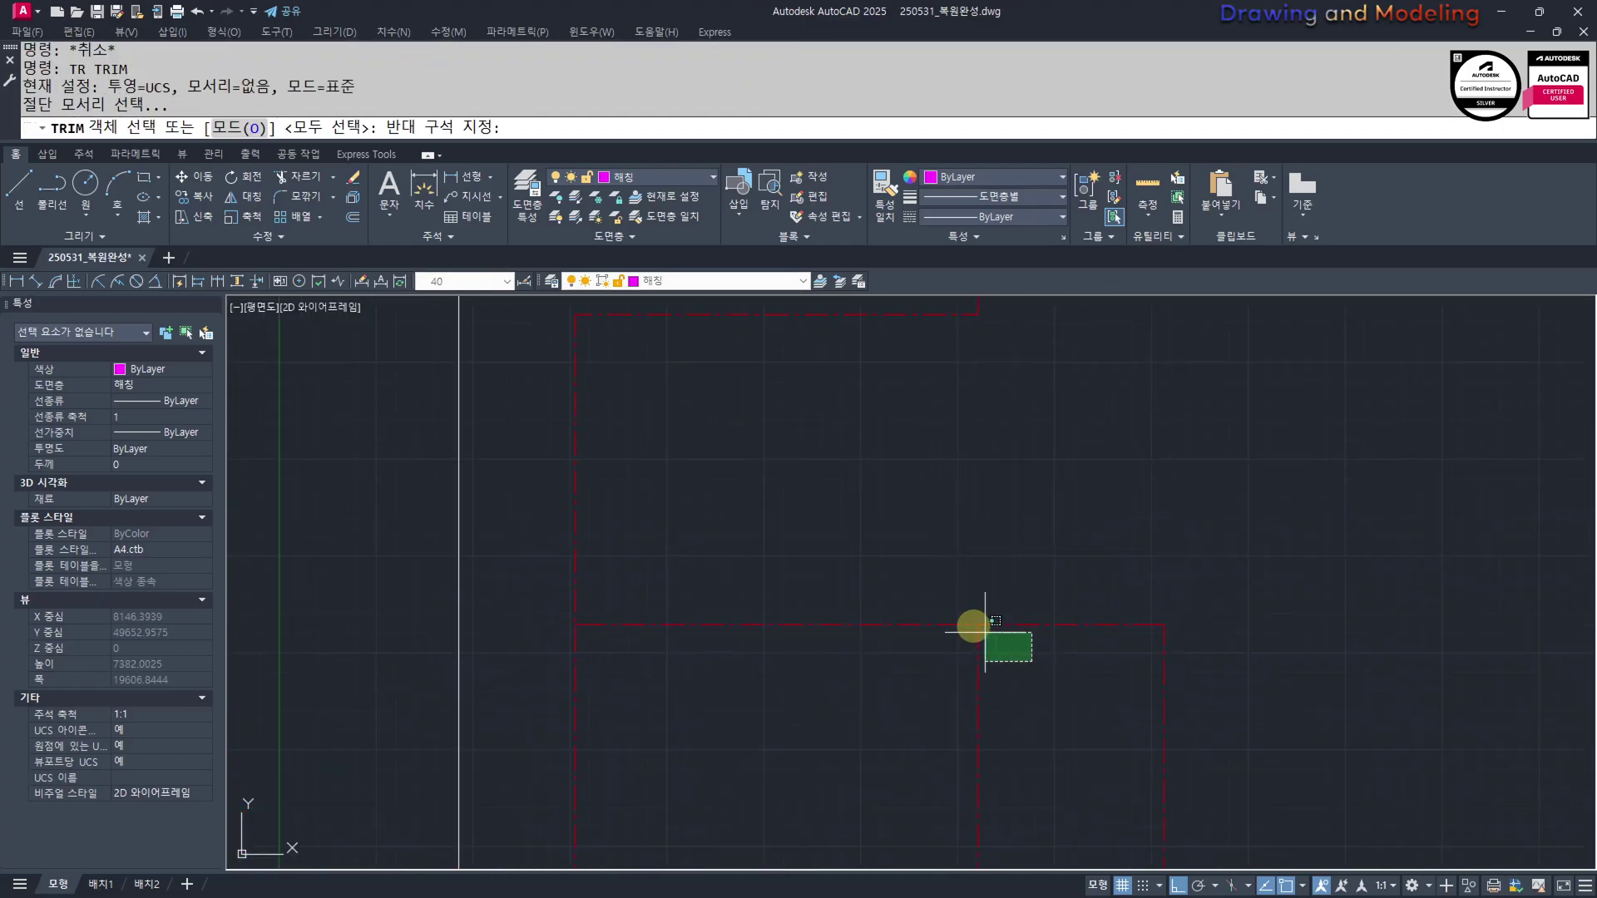
left_click(834, 568)
left_click(760, 672)
left_click(928, 715)
key("Escape")
key("Escape")
Compare the outline with the original plan and trim the horizontal centerline crossing its lower-right projection
scroll(880, 665, "down", 6)
middle_click_drag(667, 792, 1083, 661)
scroll(731, 645, "up", 4)
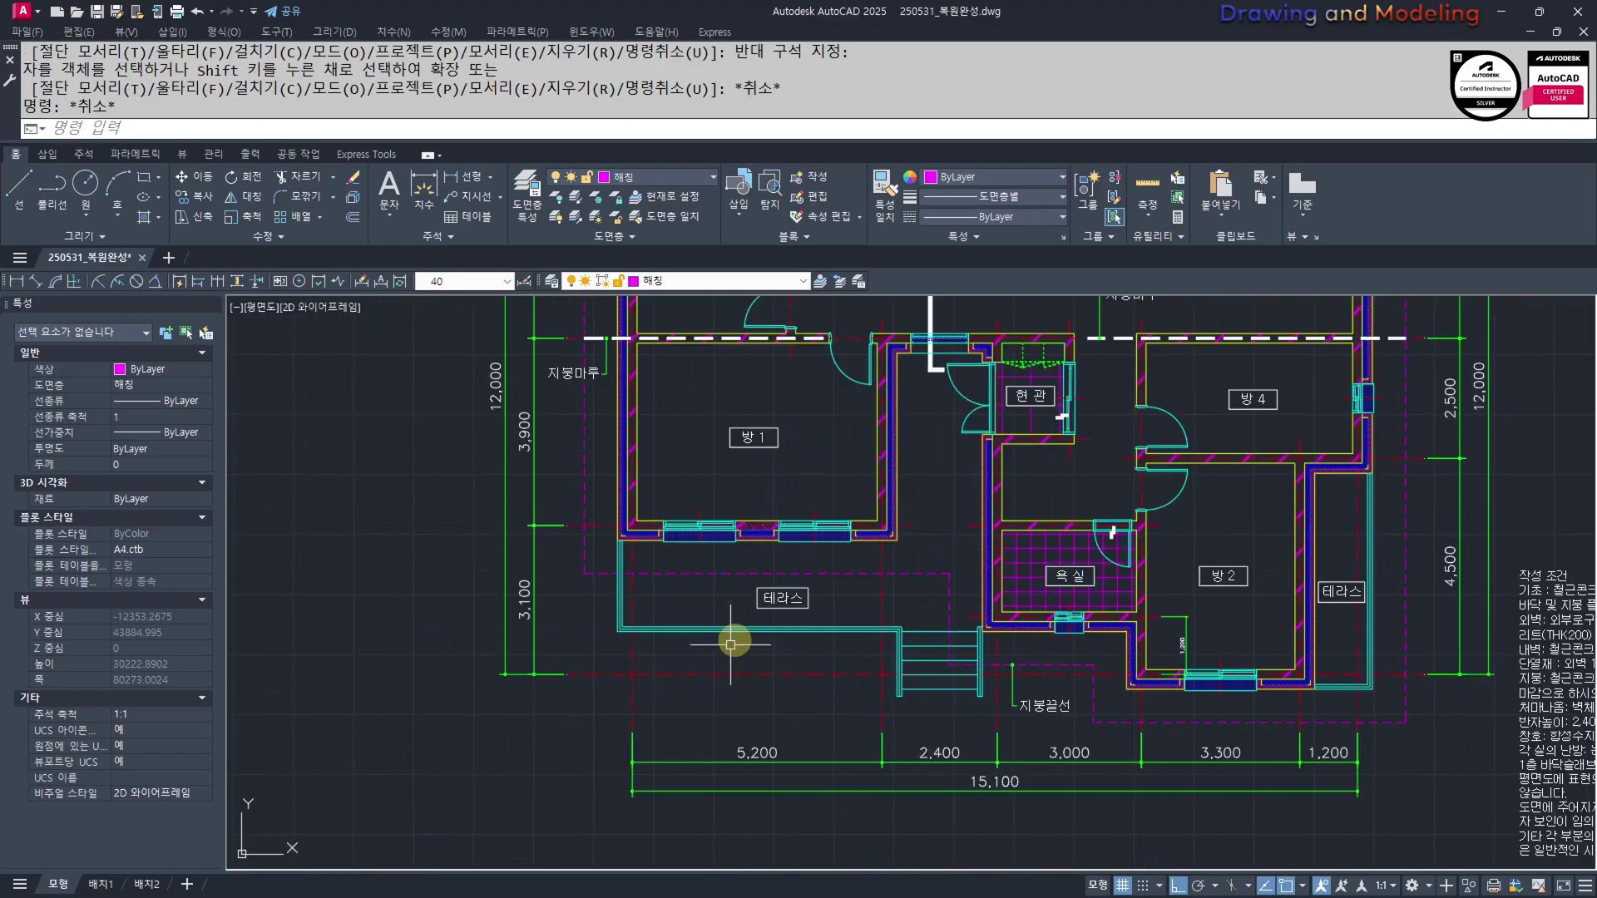
scroll(877, 536, "down", 4)
middle_click_drag(1002, 590, 521, 699)
scroll(842, 587, "up", 4)
middle_click_drag(842, 592, 860, 689)
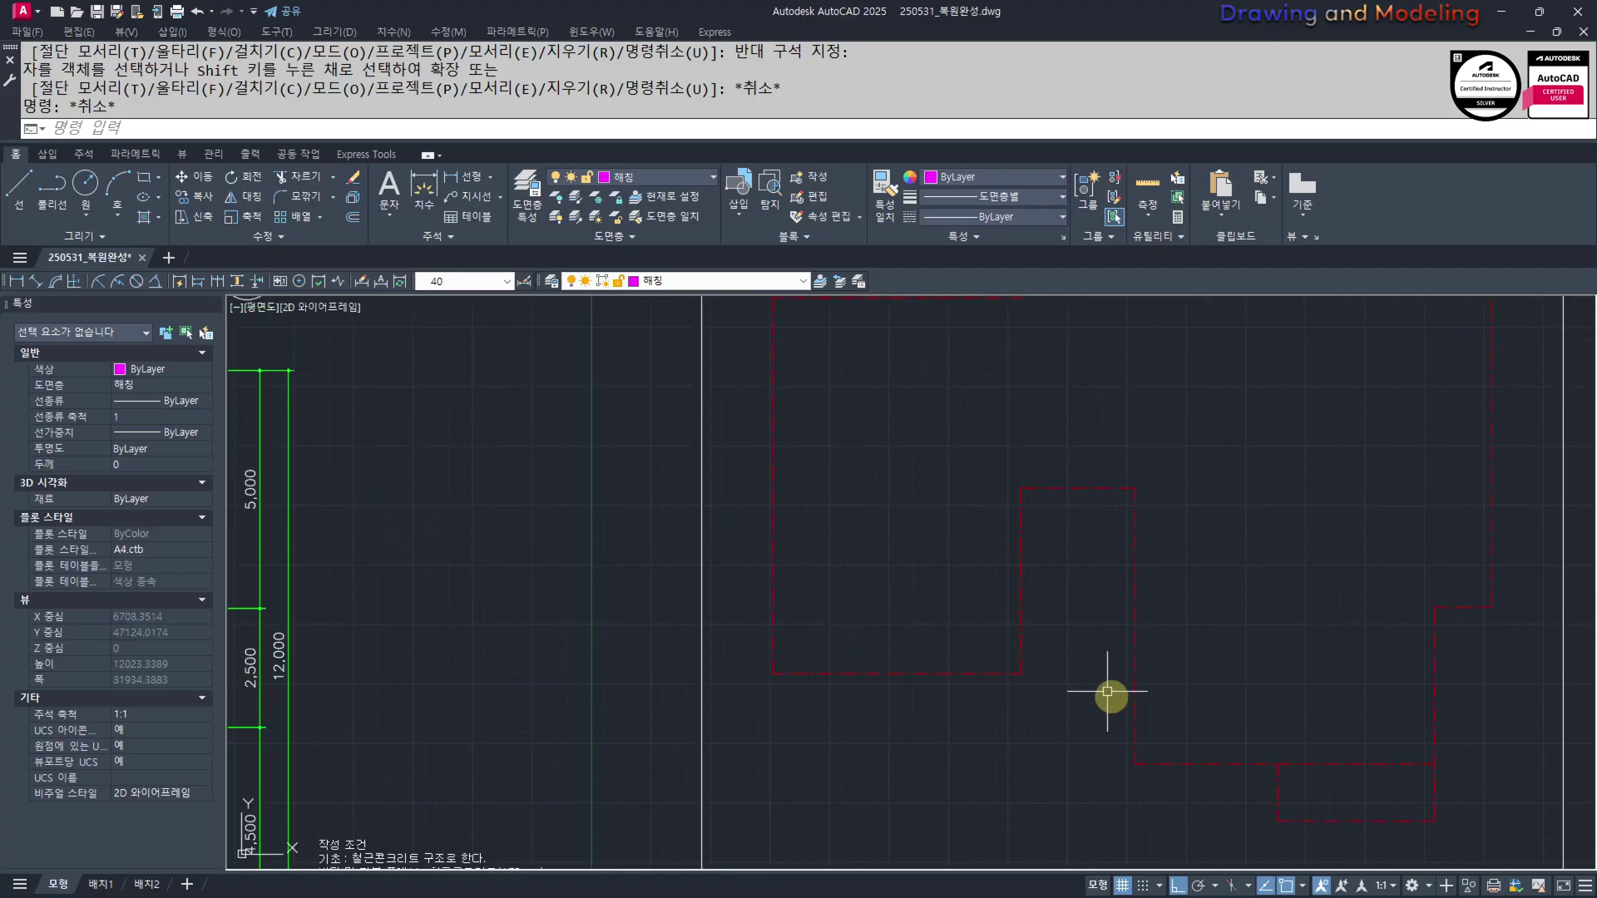
middle_click_drag(1109, 696, 959, 641)
type("q")
key("Return")
key("Escape")
key("Escape")
scroll(1109, 703, "down", 5)
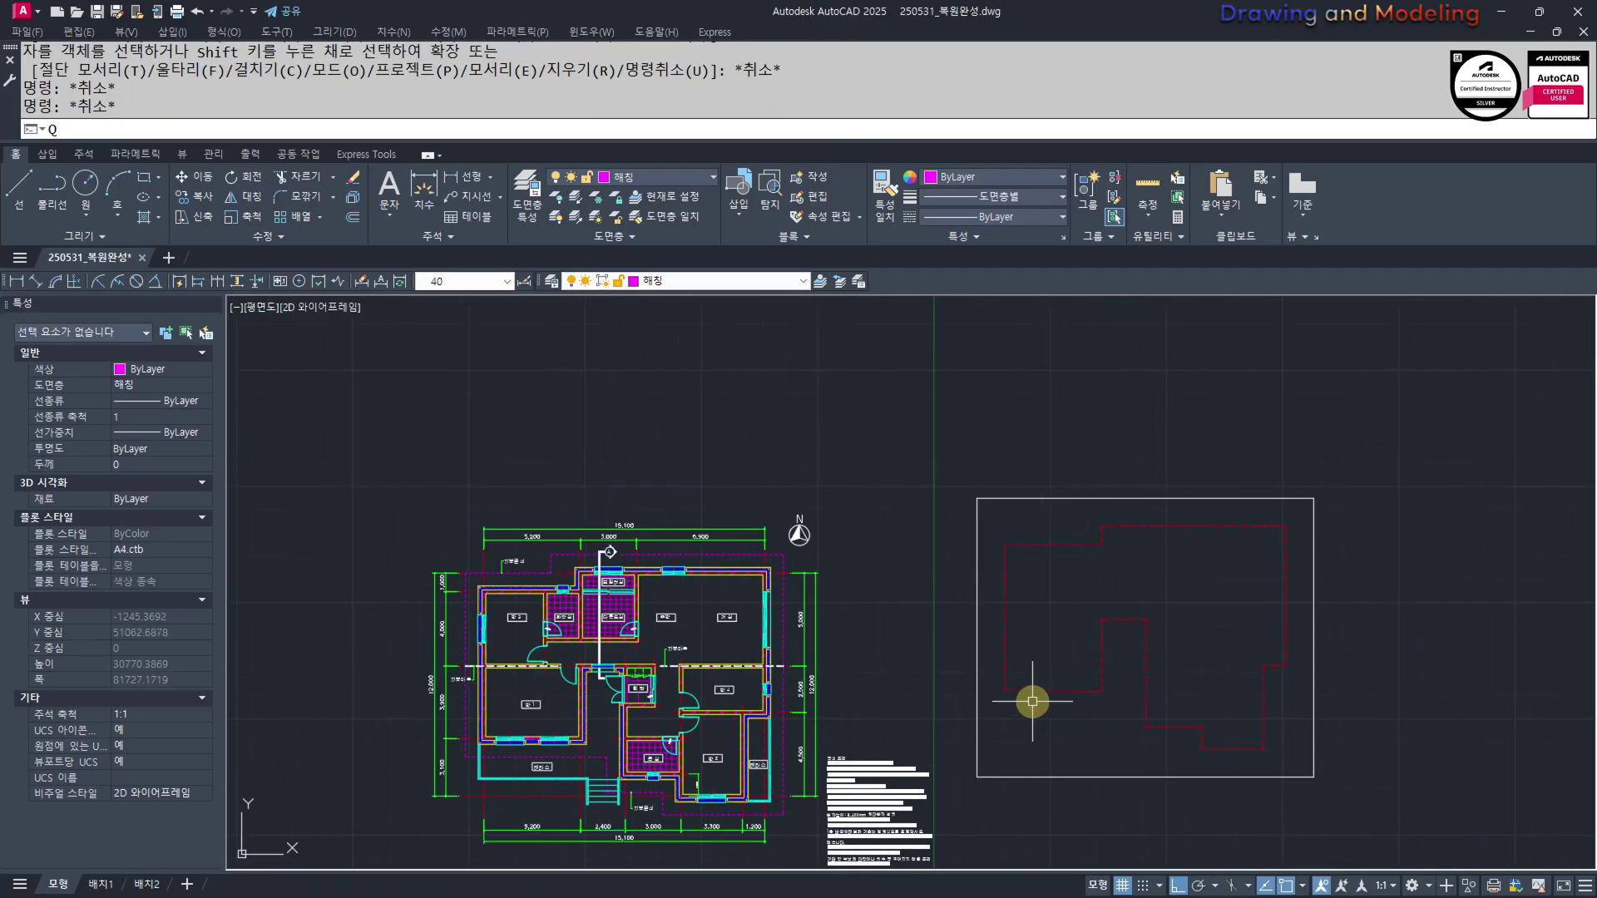
mouse_move(1026, 695)
middle_mouse_down()
mouse_move(1116, 732)
mouse_move(1102, 729)
middle_mouse_up()
type("o")
key("space")
type("5000")
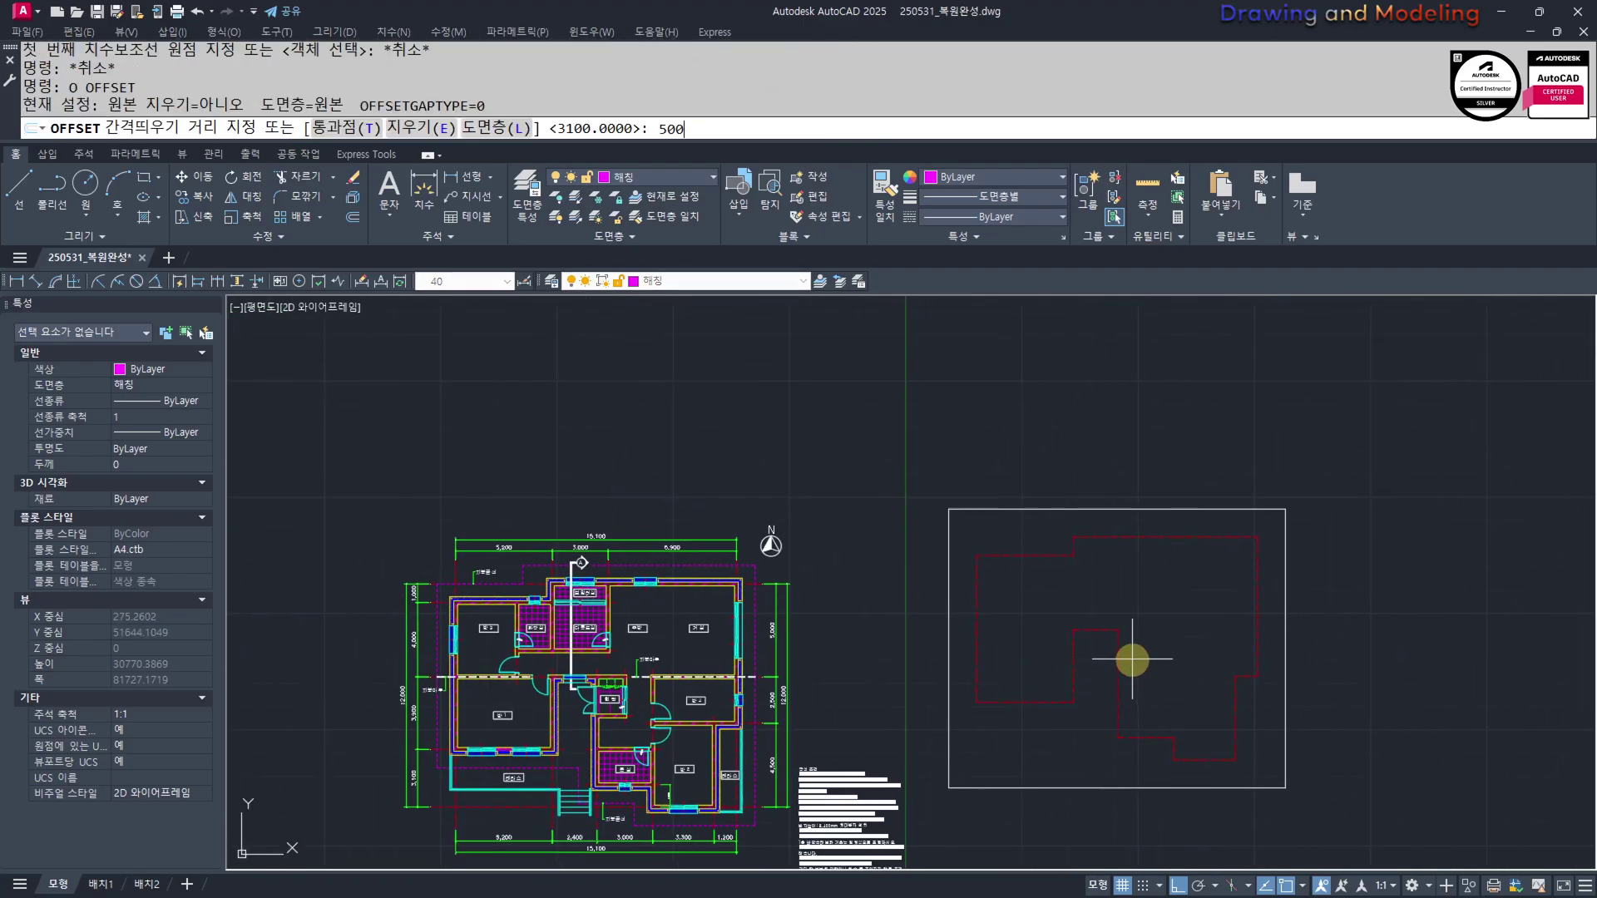
key("Escape")
key("Escape")
key("Escape")
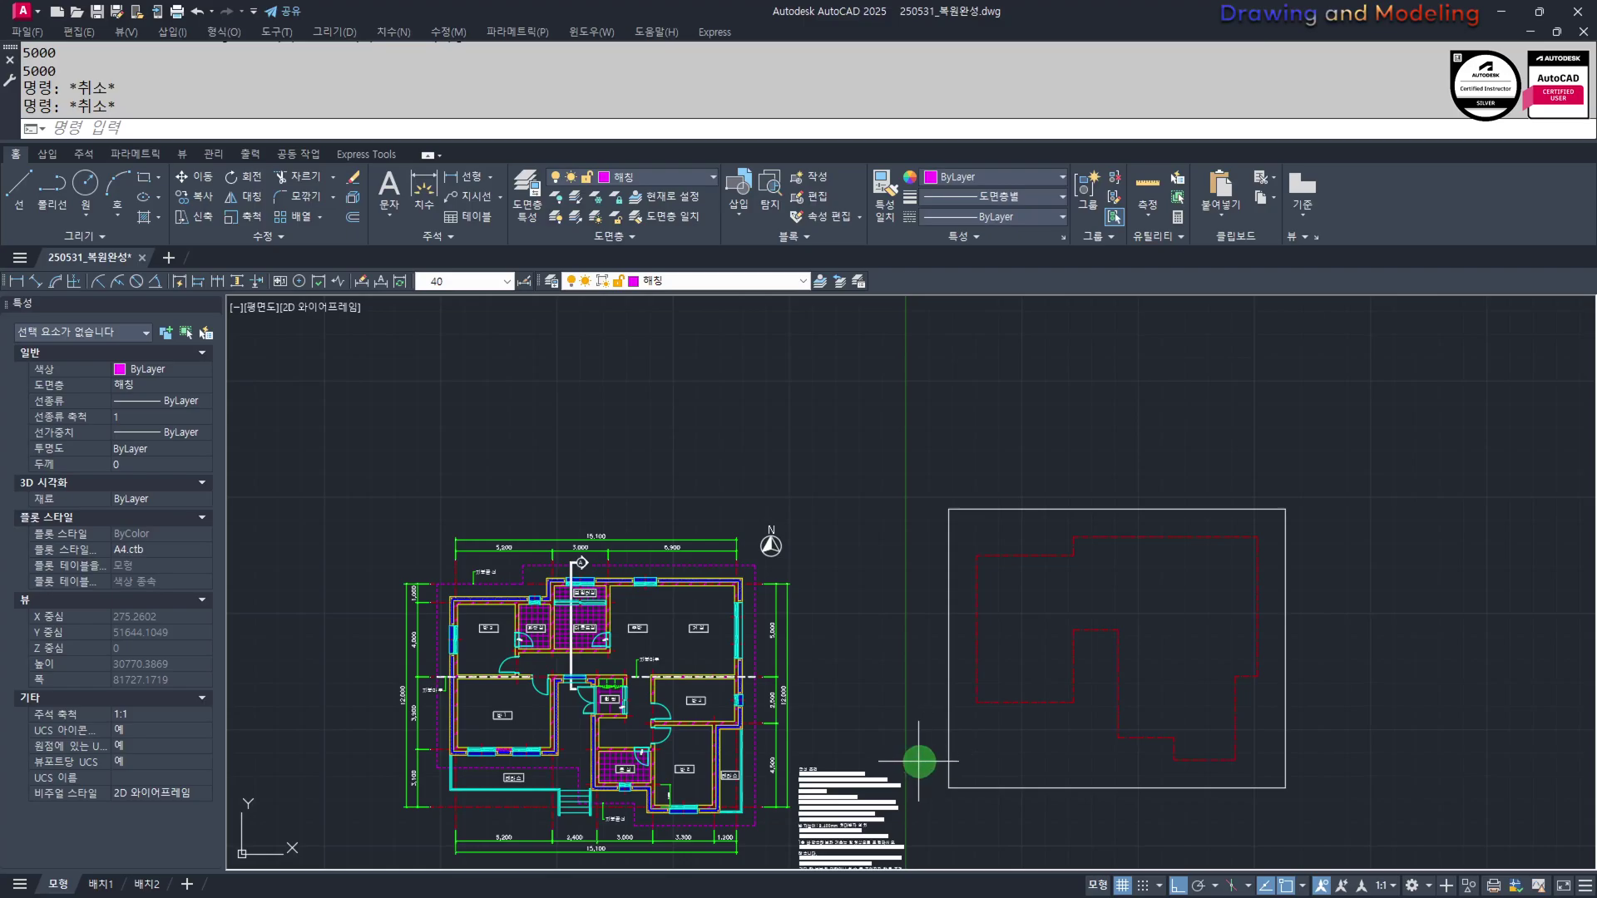
Join all the red outline centerlines into a single polyline
left_click(919, 761)
left_click(1300, 527)
middle_click_drag(1163, 705, 1130, 655)
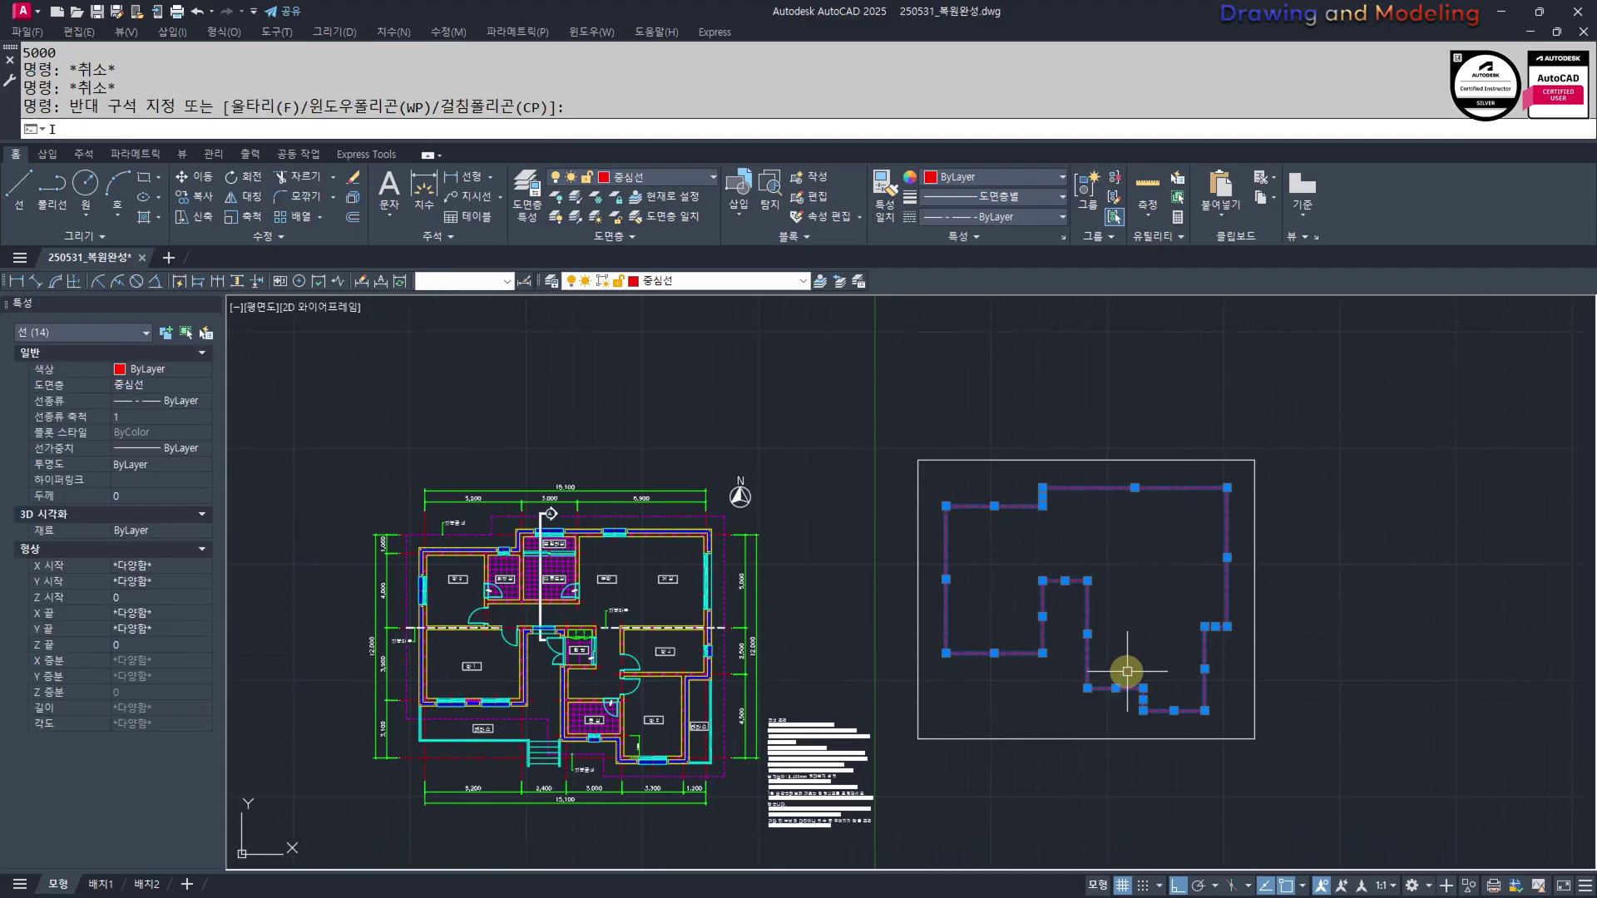
type("j")
key("Return")
key("Escape")
key("Escape")
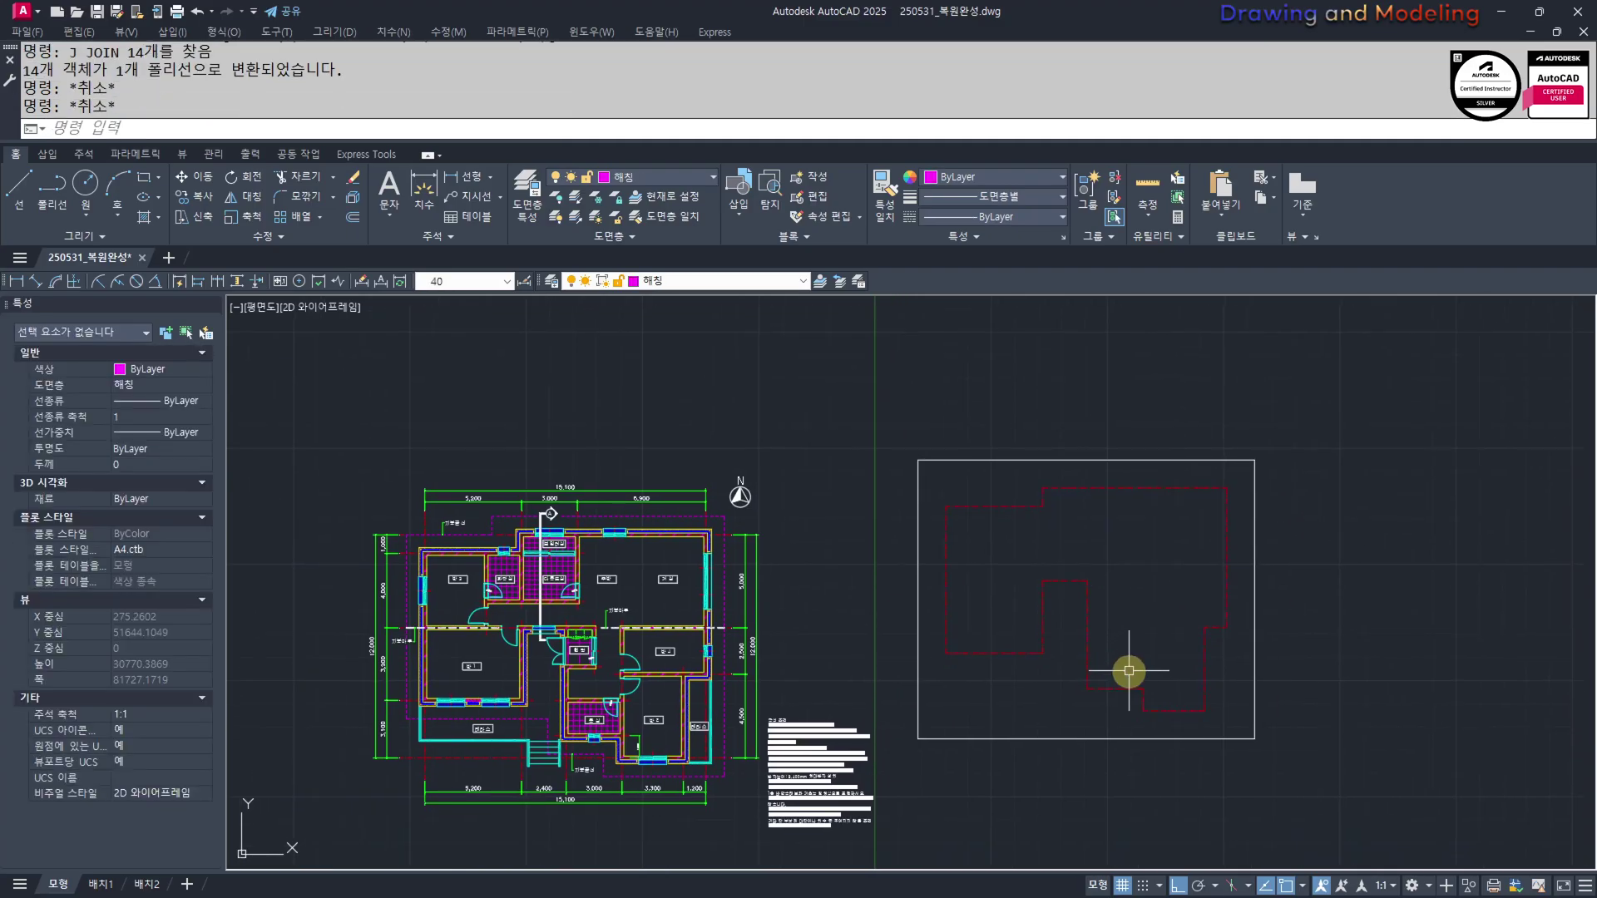
Offset the centerline polyline 100 to both the inside and the outside
type("o")
key("Return")
type("100")
key("Return")
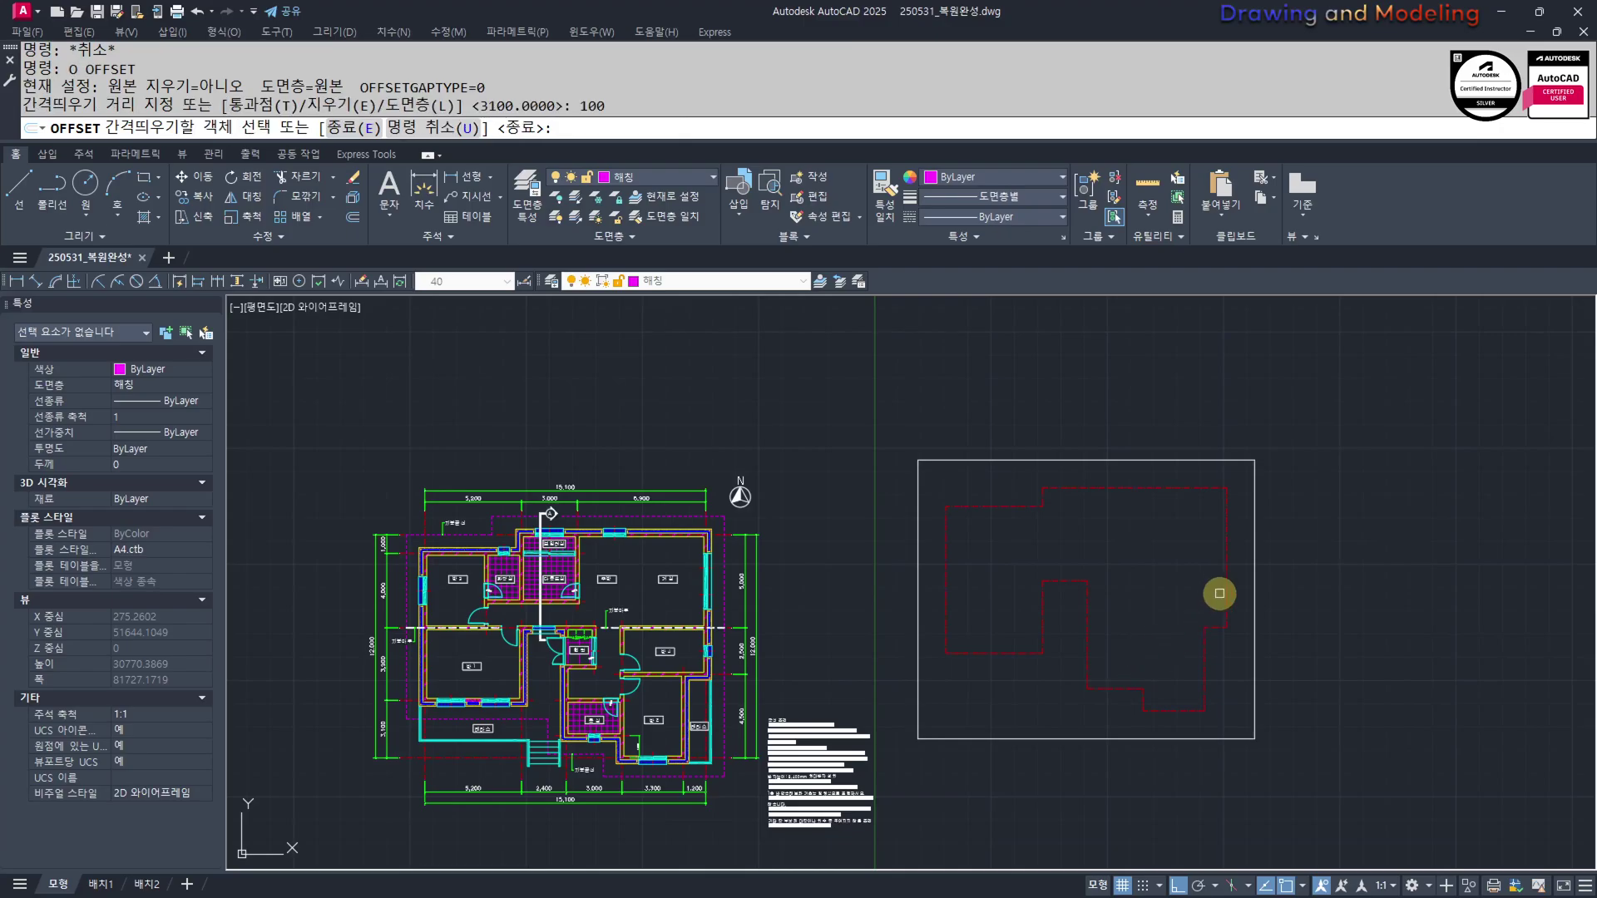
scroll(1214, 582, "up", 4)
left_click(1216, 568)
scroll(1214, 568, "up", 4)
left_click(1229, 545)
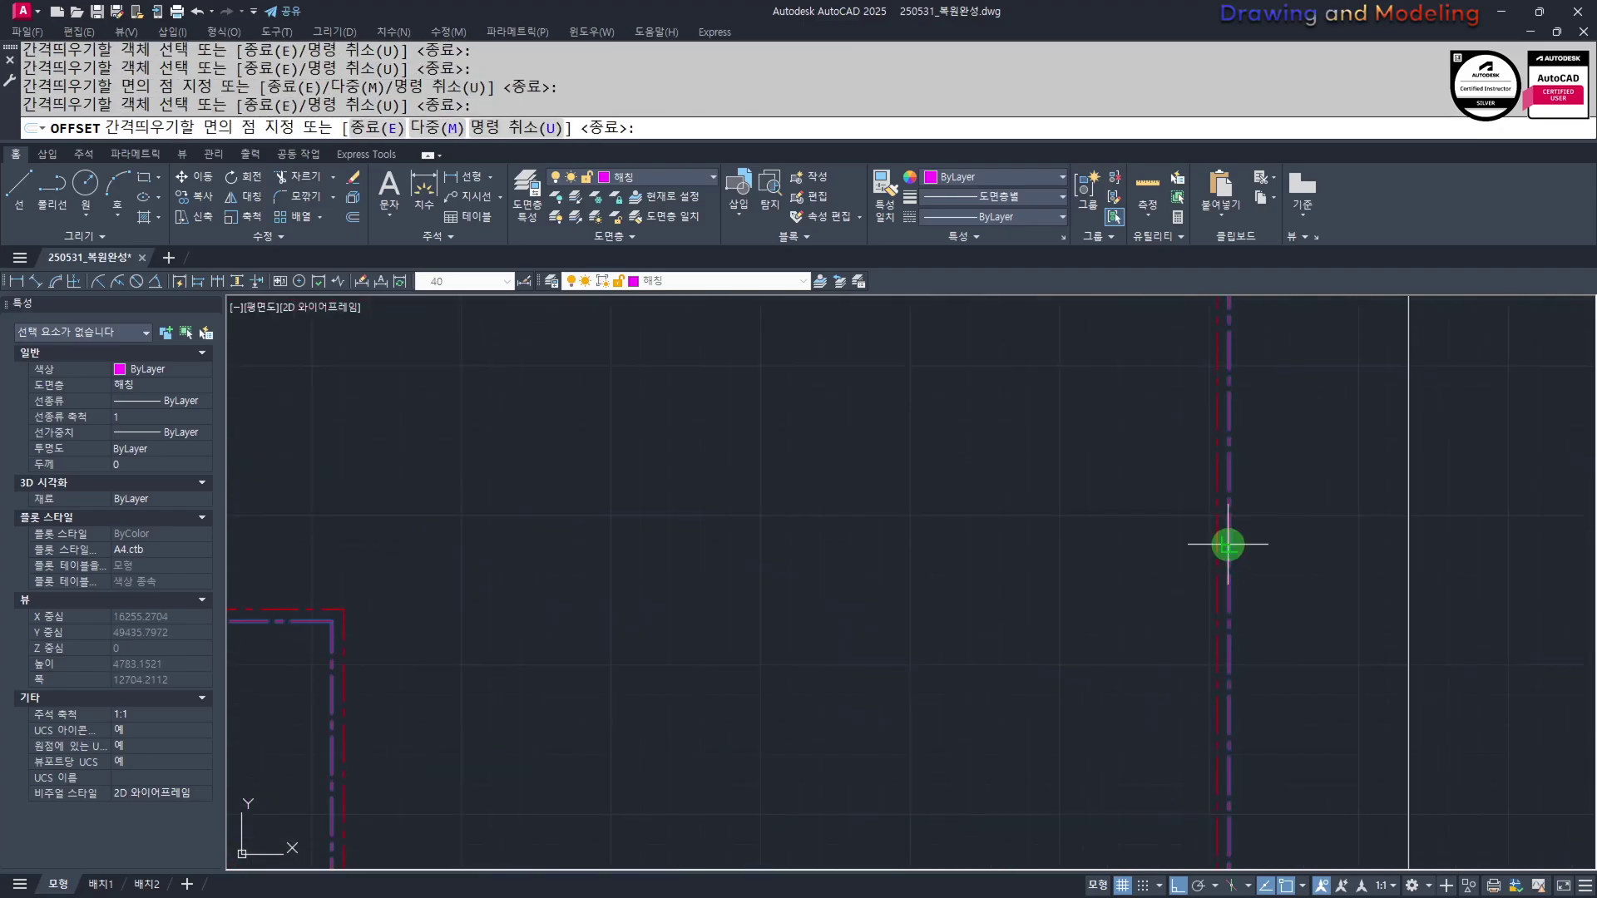
key("Escape")
Offset the outer wall line 120 outward
key("Return")
type("120")
key("Return")
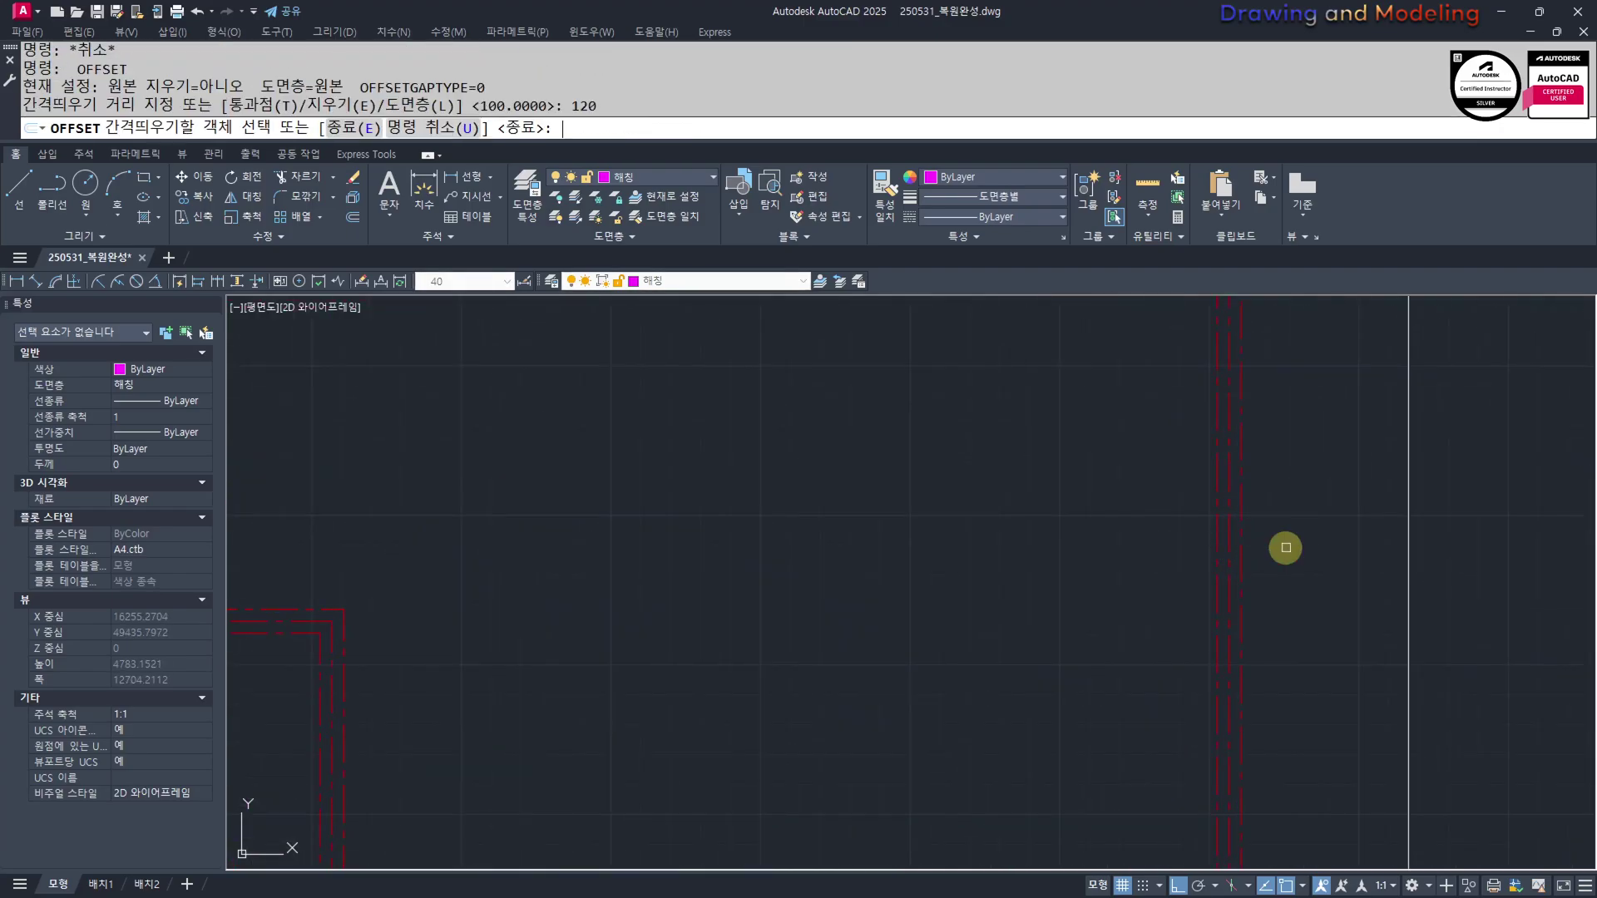
left_click(1241, 551)
left_click(1331, 553)
key("Escape")
Offset the outermost wall line a further 90 outward
key("Return")
type("90")
key("Return")
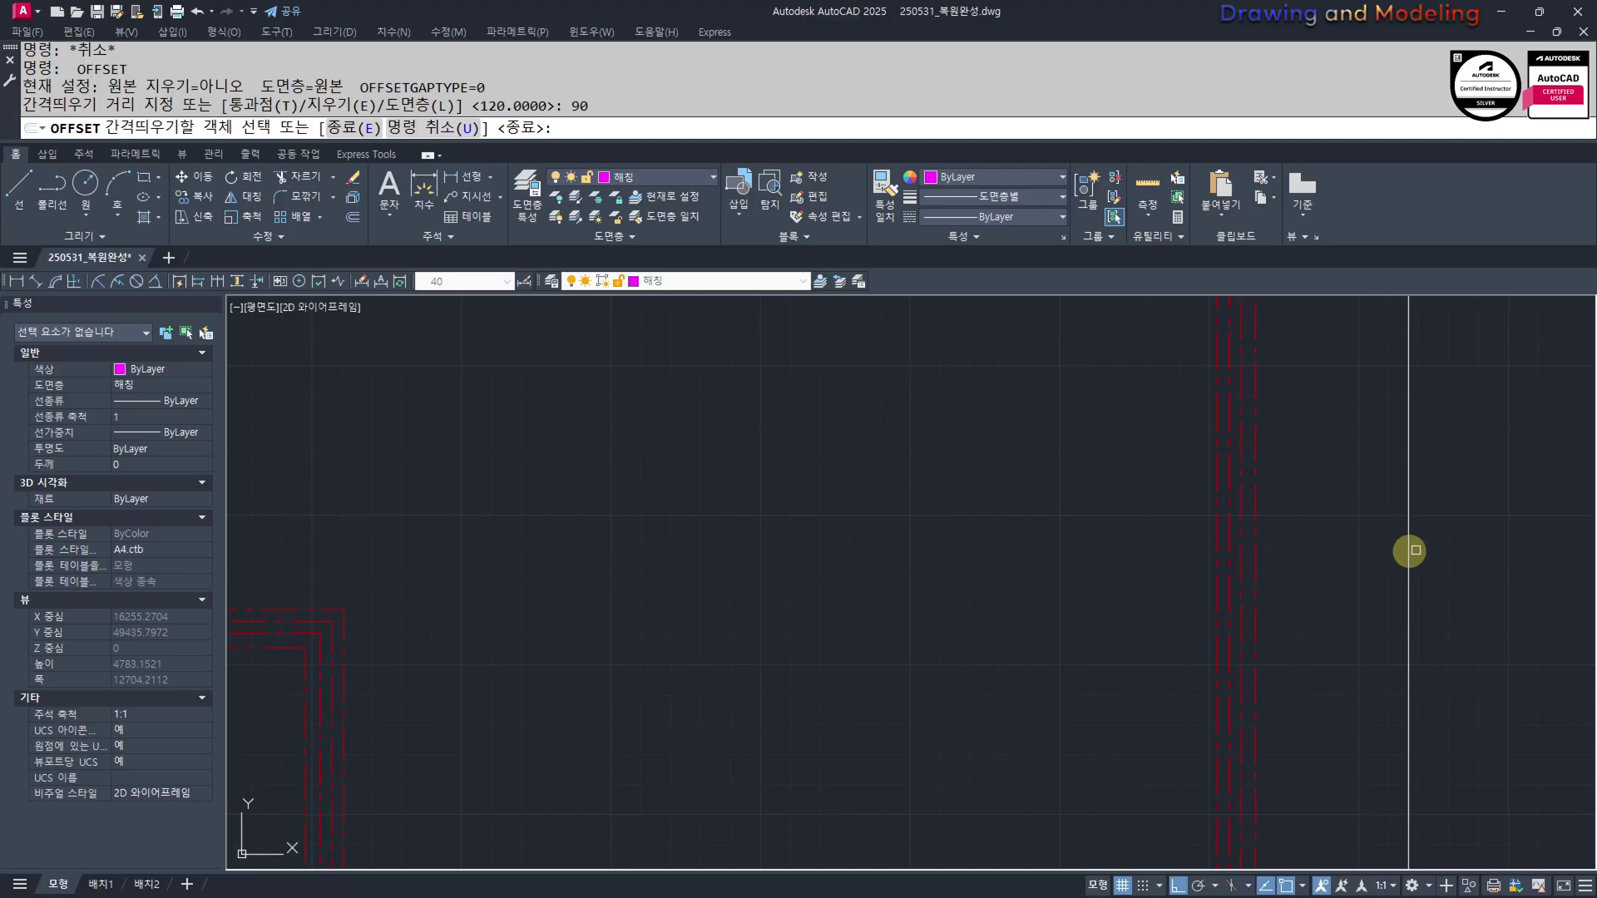
left_click(1247, 505)
left_click(1254, 504)
left_click(1258, 497)
key("Escape")
key("Escape")
Move the four offset wall polylines to the 단면선 layer, leaving the original centerline on its layer
scroll(1261, 496, "up", 4)
left_click(1329, 457)
left_click(1186, 534)
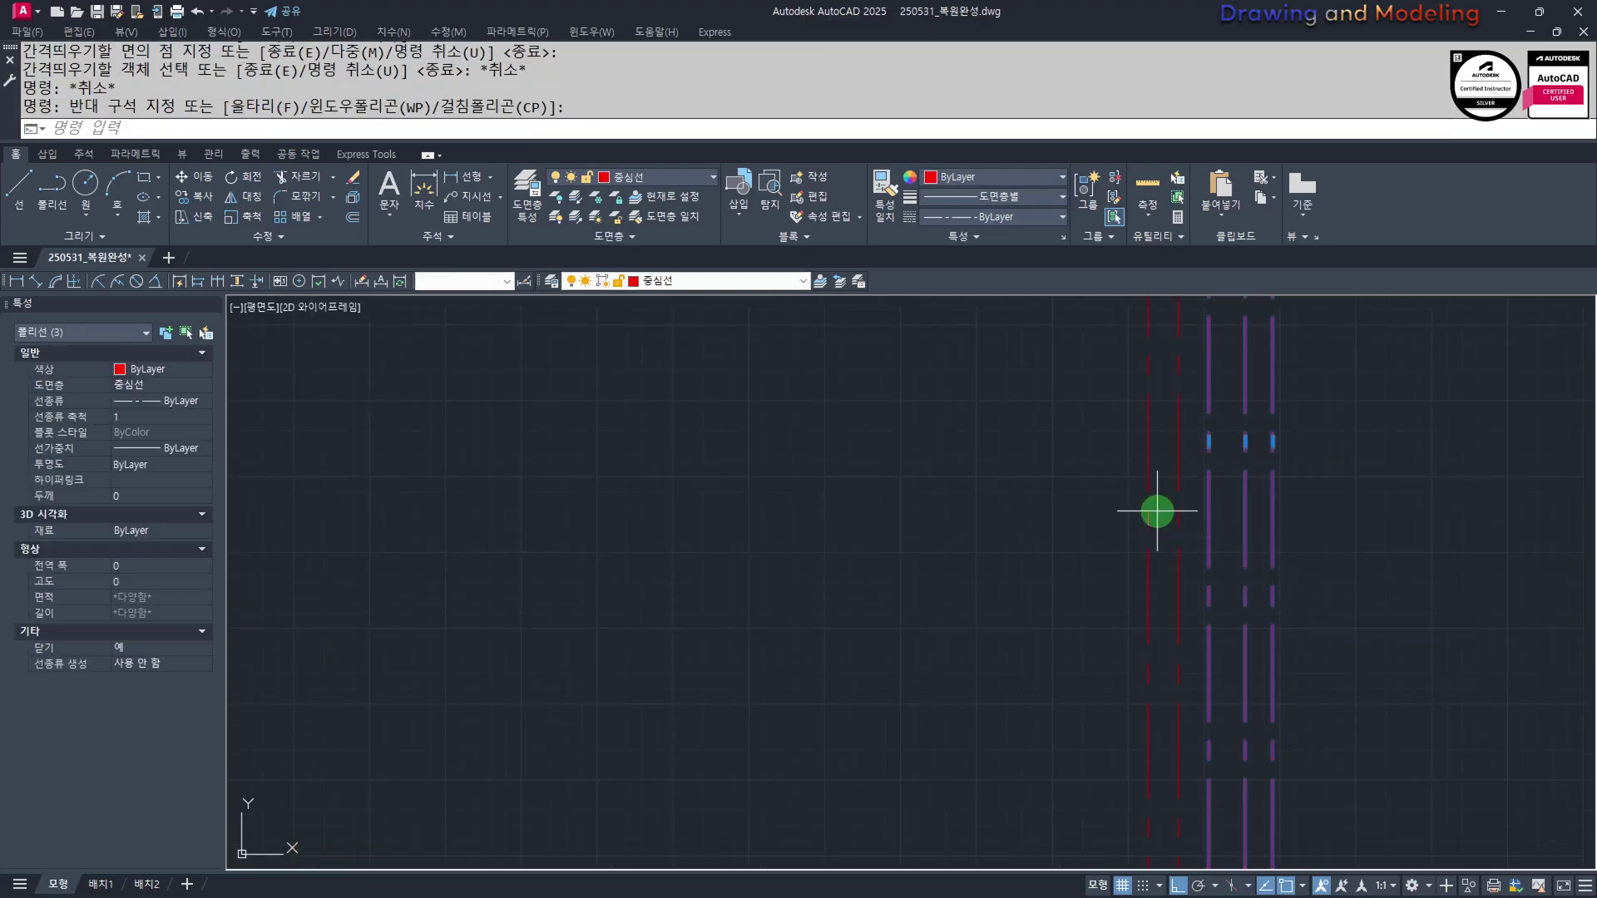
left_click(1156, 510)
left_click(741, 345)
left_click(716, 280)
left_click(657, 324)
key("Escape")
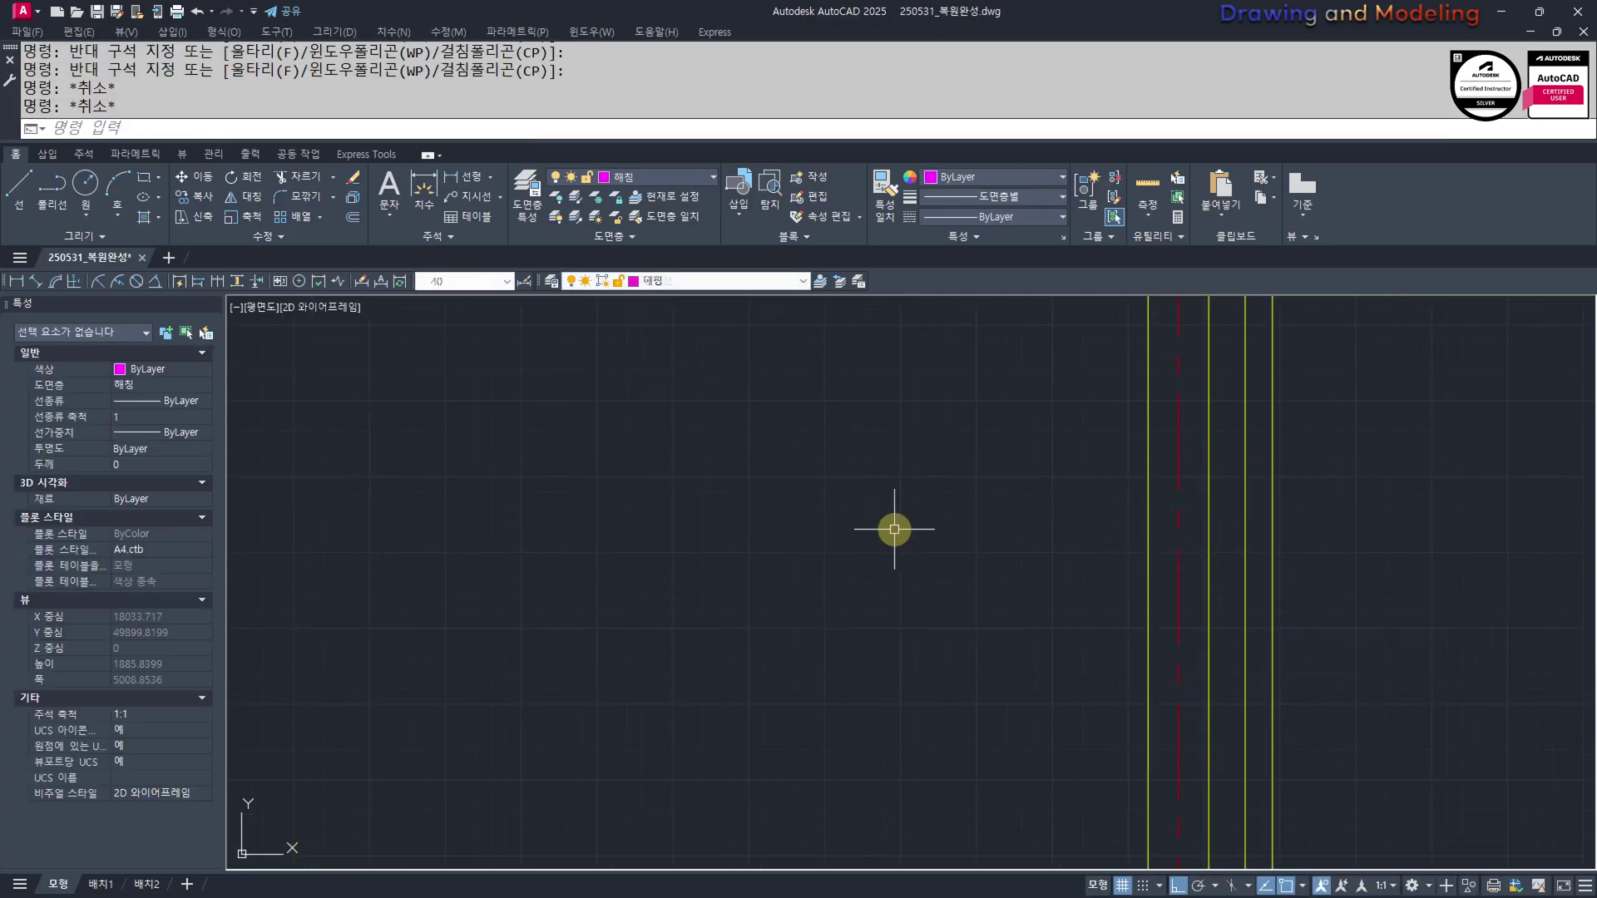
Turn off the 단면선 layer by picking one of the wall lines
scroll(891, 527, "down", 5)
type("ff")
left_click(1219, 427)
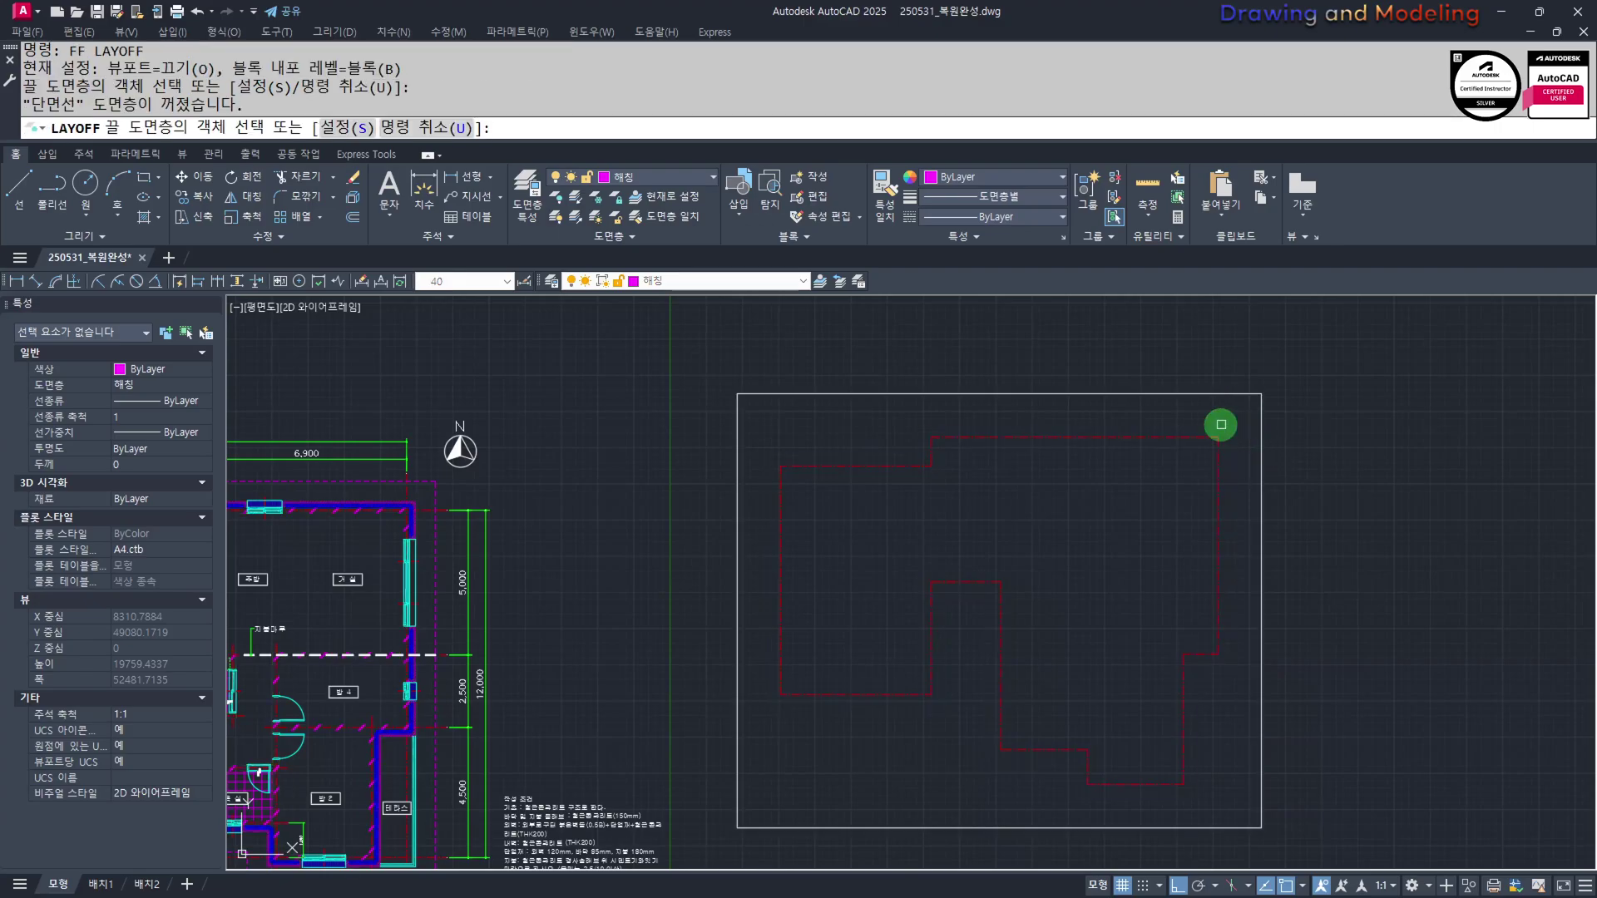
key("Escape")
key("Escape")
Explode the joined centerline polyline into separate lines
type("ex")
key("Escape")
key("Escape")
left_click(1224, 425)
left_click(1180, 466)
type("x ")
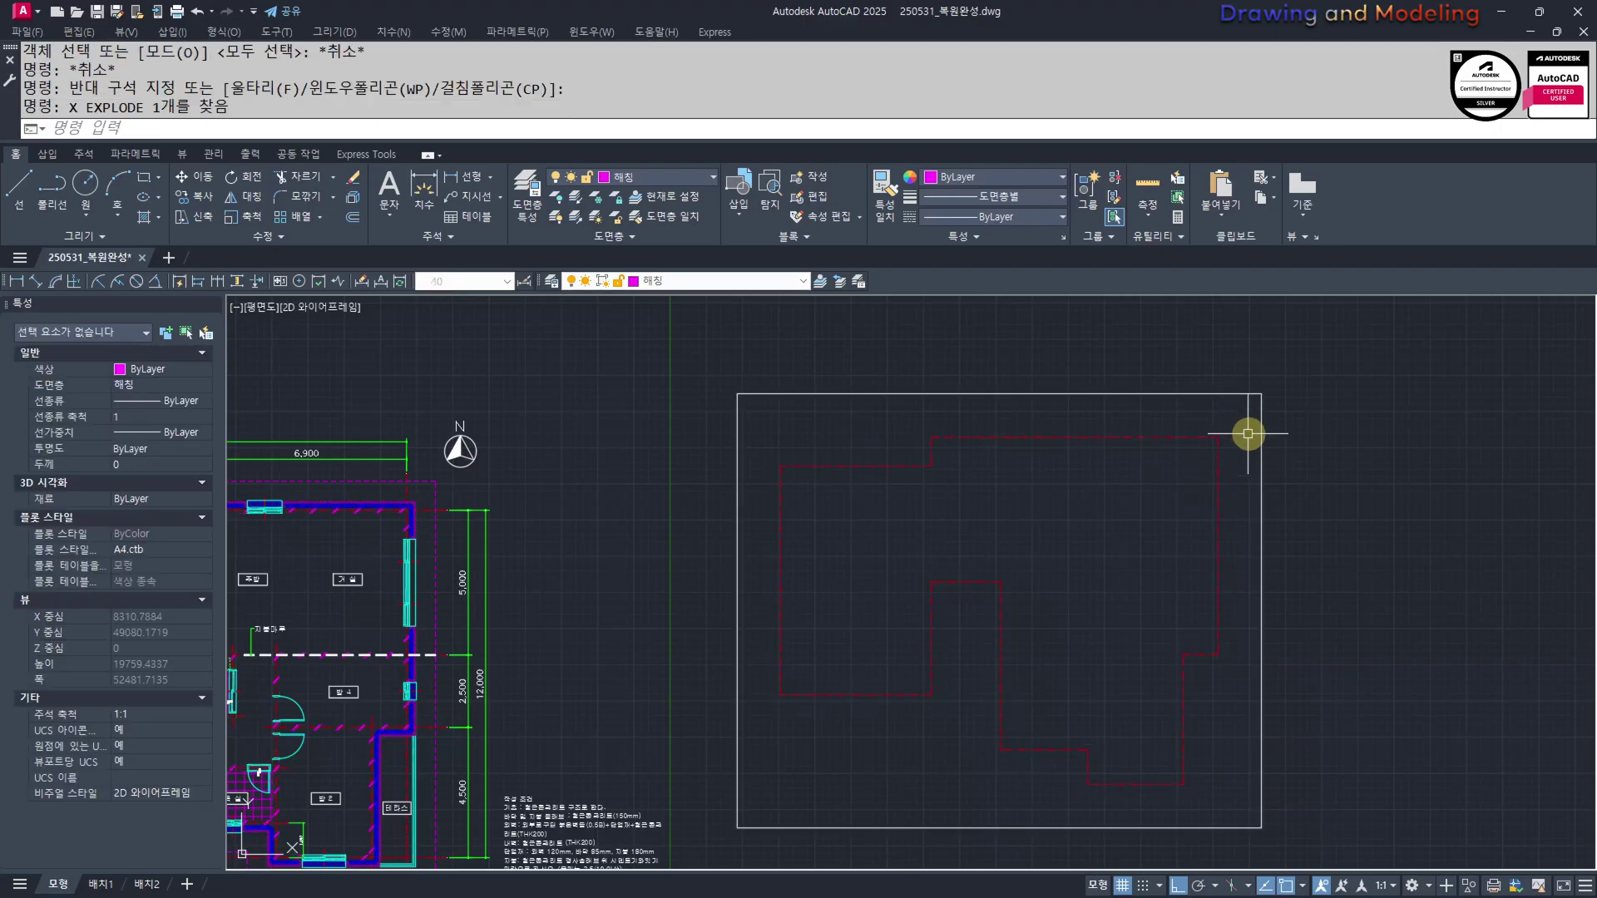
Extend the outer ends of the centerlines to the surrounding white rectangle
type("ex")
left_click(1296, 374)
left_click(1230, 428)
key("space")
left_click(1233, 422)
left_click(1178, 472)
left_click(1239, 677)
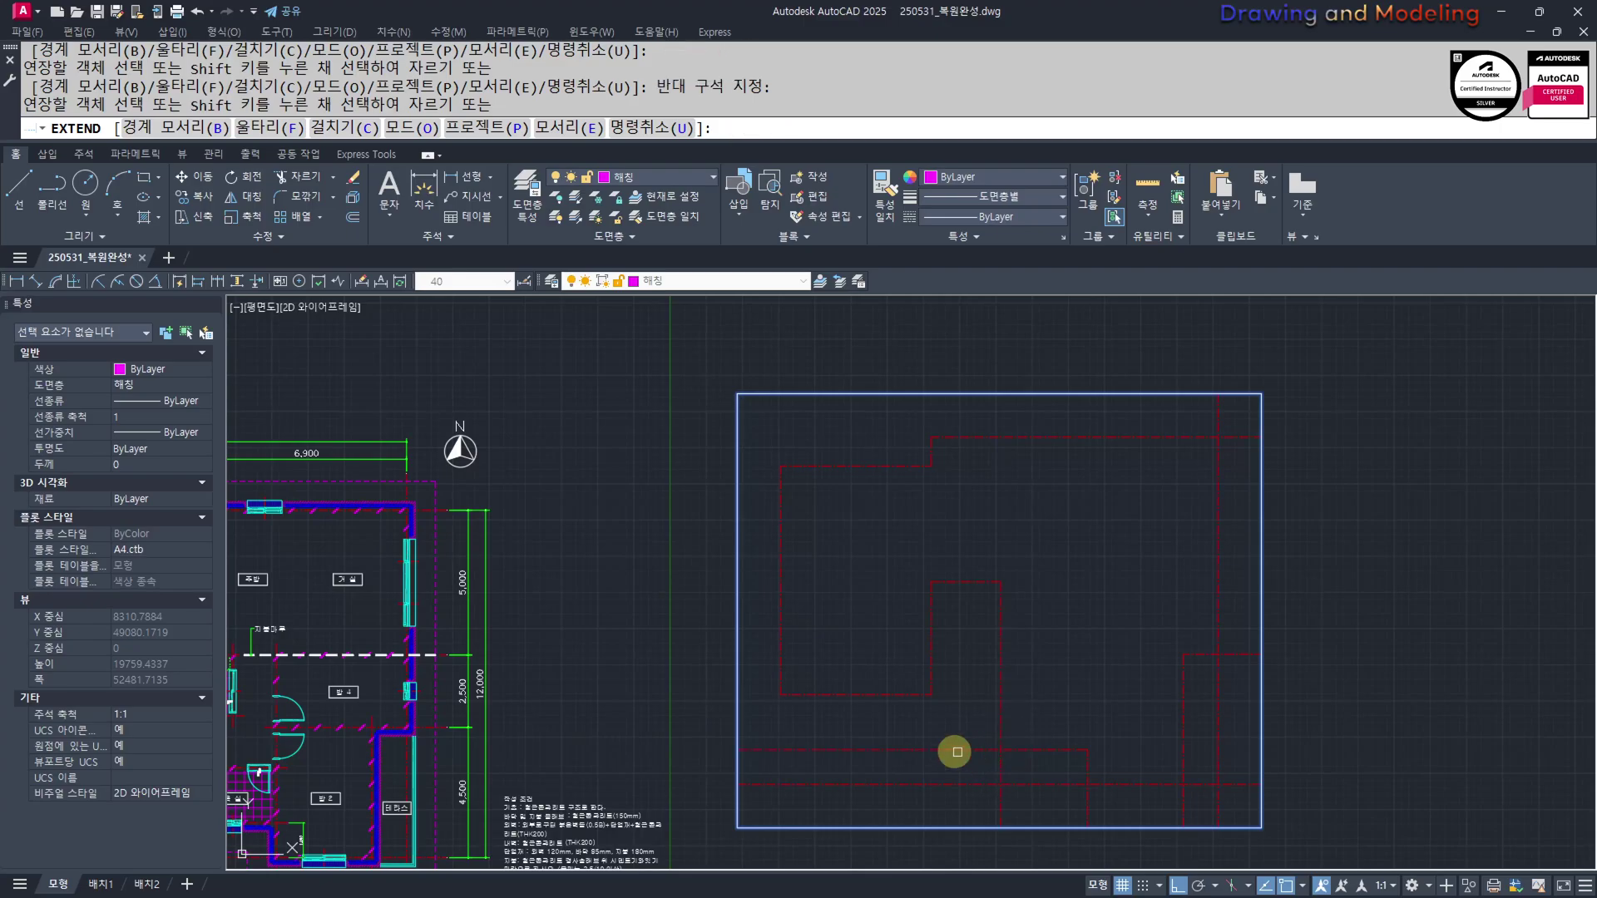
left_click(925, 688)
left_click(818, 667)
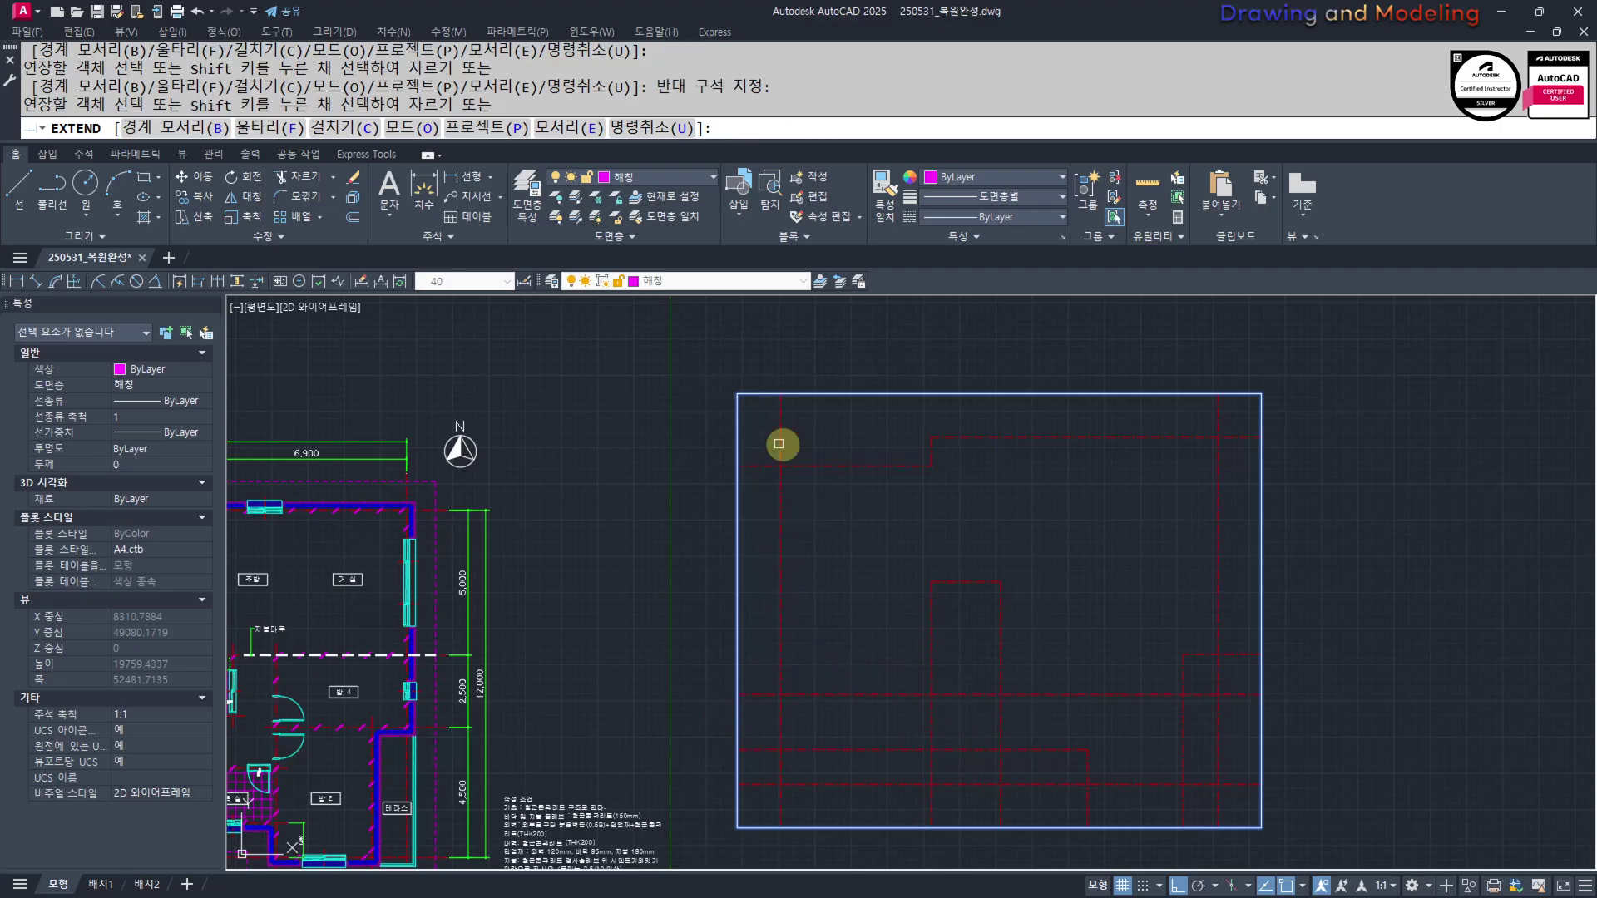
key("Escape")
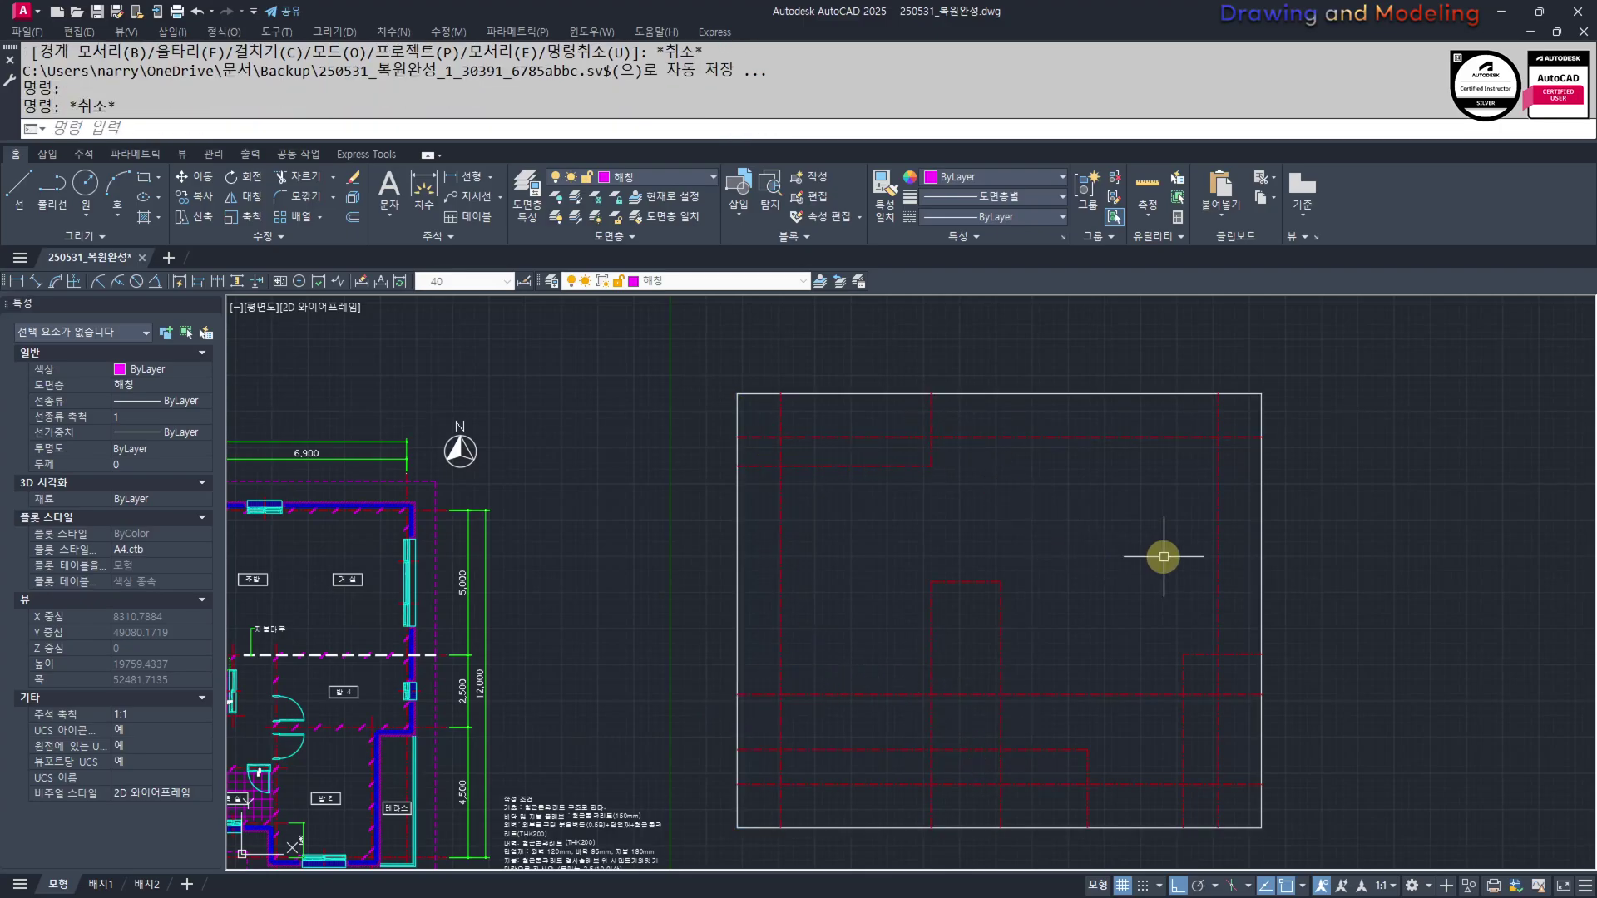
Turn all layers back on
middle_click_drag(1107, 564, 1037, 545)
type("oo")
key("Return")
middle_click_drag(1027, 731, 1094, 734)
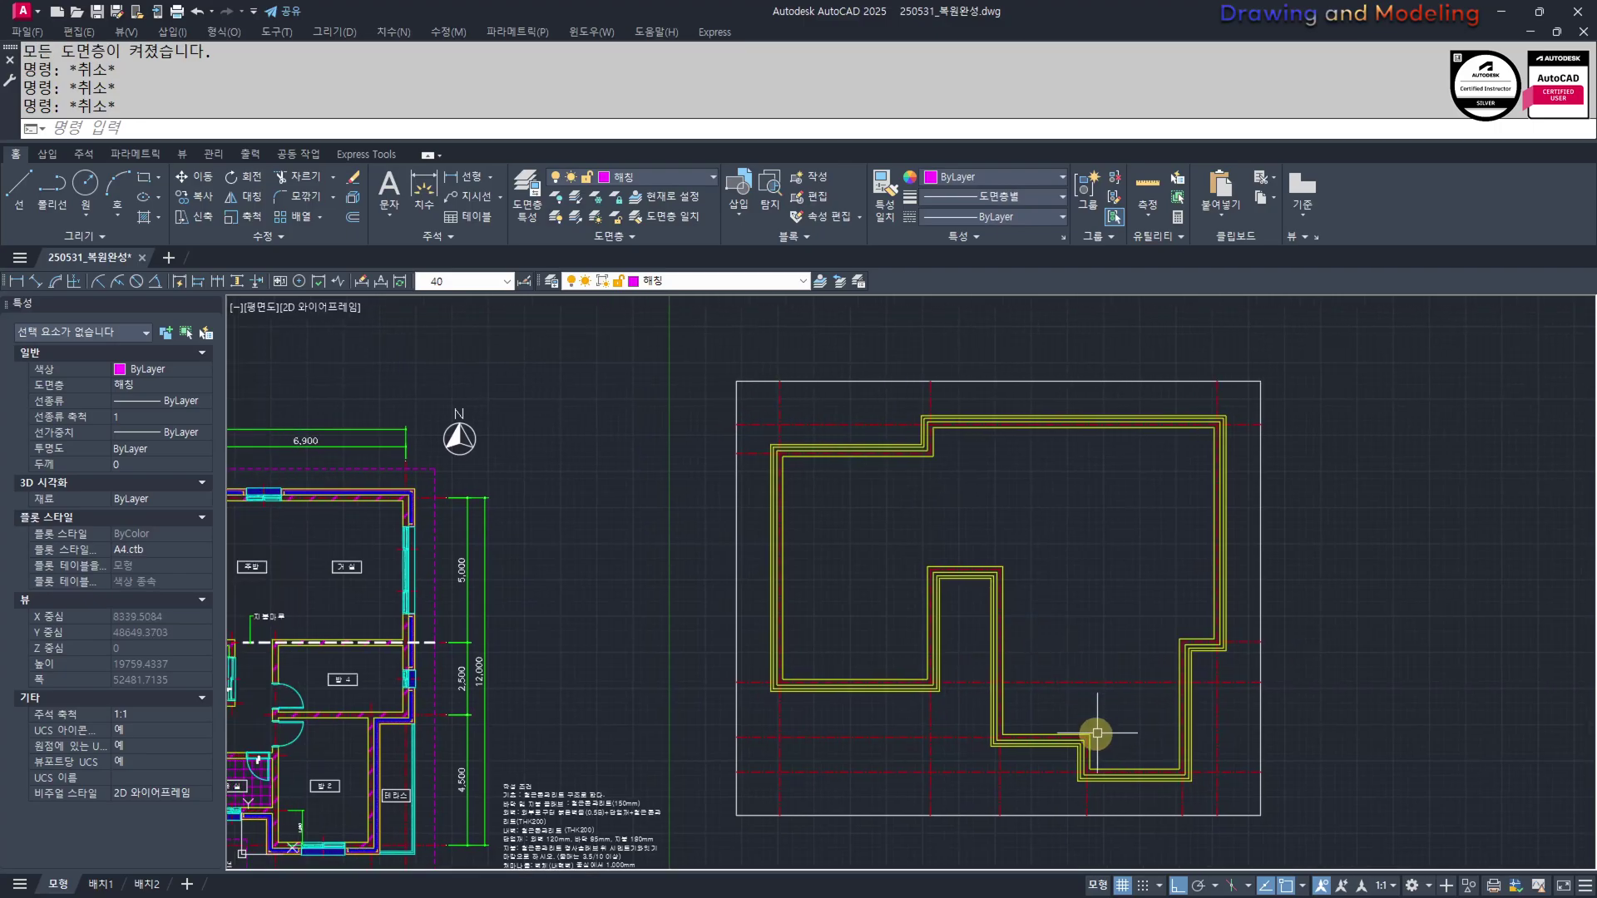
Trim the horizontal centerline crossing the open recess between the lower-left room wall and the facing wall
scroll(1040, 723, "up", 6)
type("tr")
key("space")
left_click(917, 667)
left_click(740, 559)
right_click(944, 526)
left_click(955, 508)
left_click(875, 613)
key("Escape")
key("Escape")
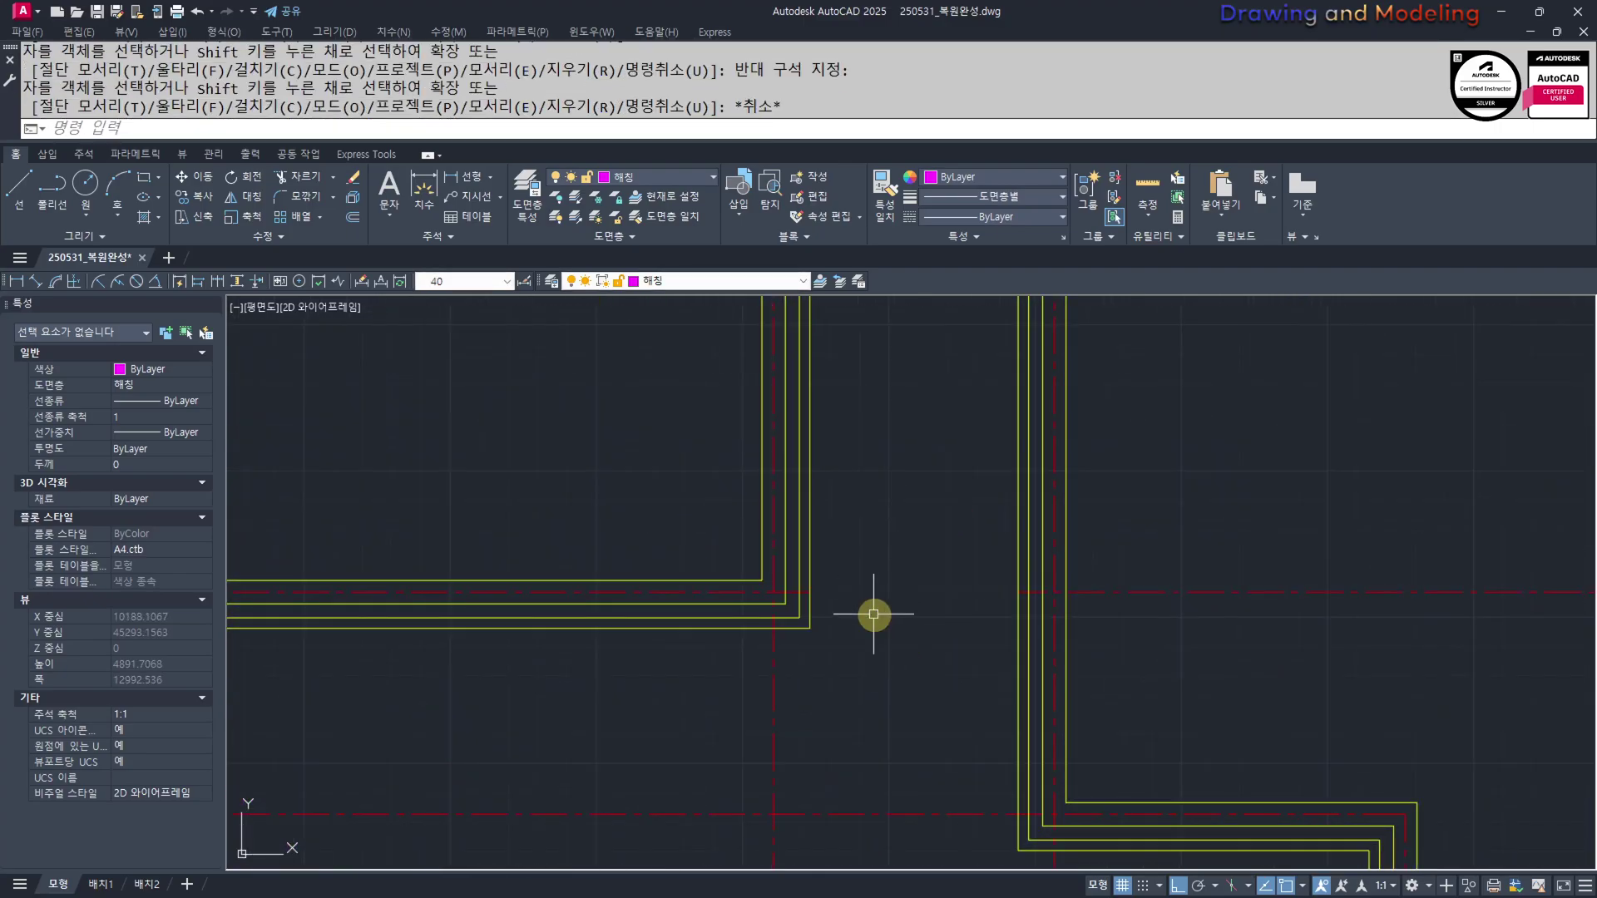
Erase the leftover piece of horizontal centerline on the right side of the open recess, beyond the facing wall
left_click(1286, 521)
left_click(1194, 675)
type("e")
scroll(898, 600, "down", 5)
type("s")
key("space")
left_click(1187, 533)
left_click(1024, 646)
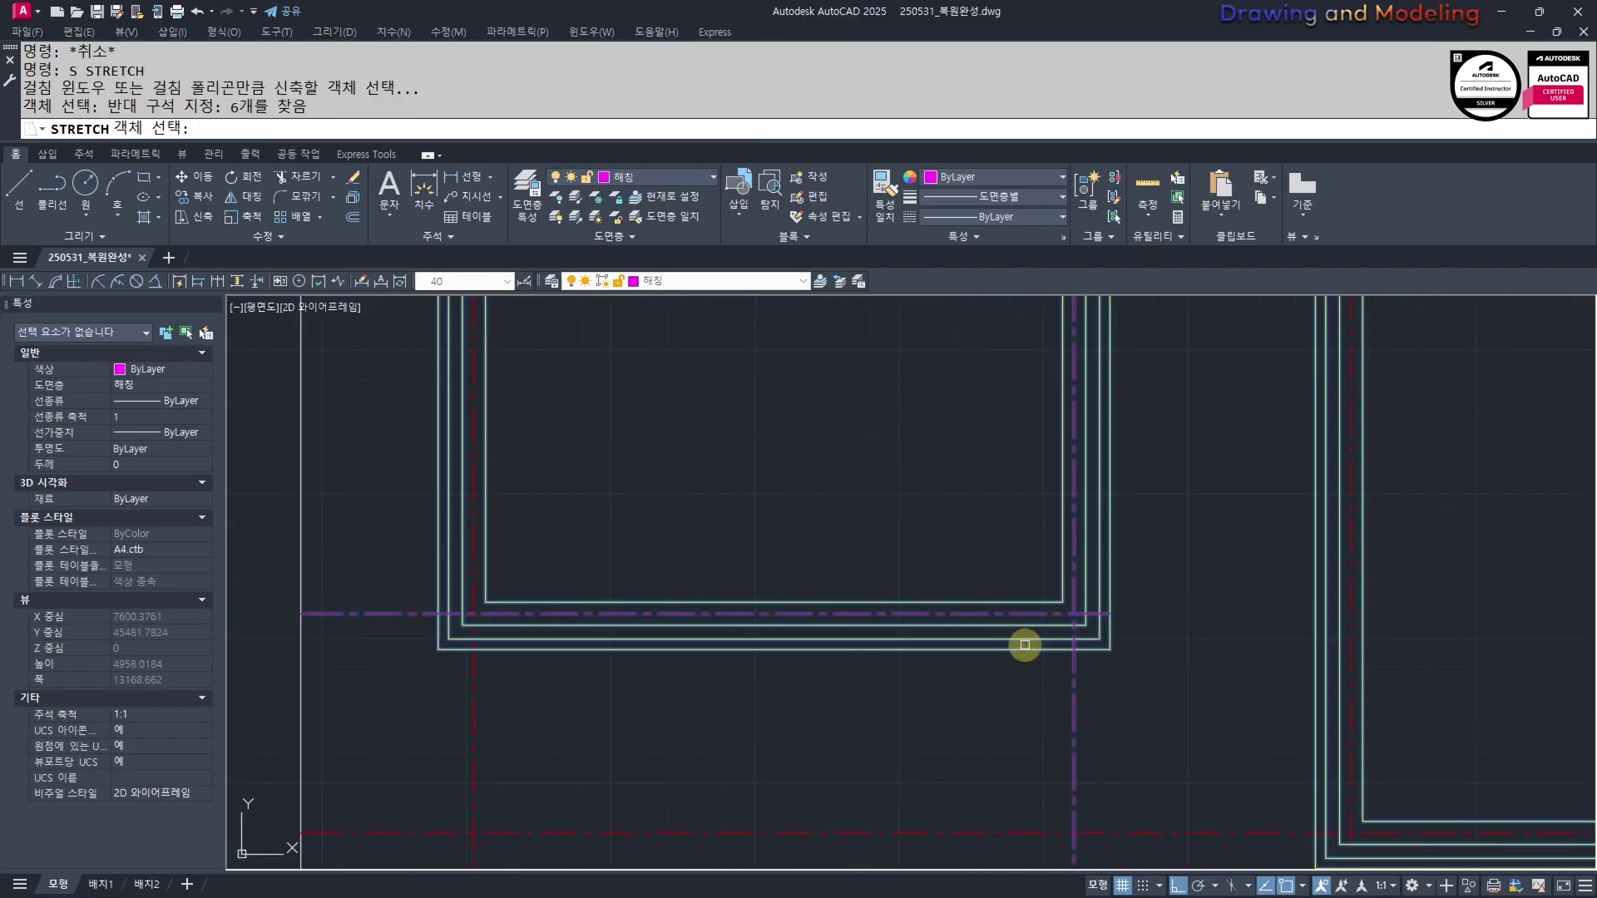
left_click(920, 716)
key("Escape")
key("Escape")
Stretch the right end of the lower-left room's horizontal centerline 300 past the wall corner
scroll(1074, 606, "up", 4)
type("s")
left_click(1248, 581)
left_click(1131, 643)
key("Return")
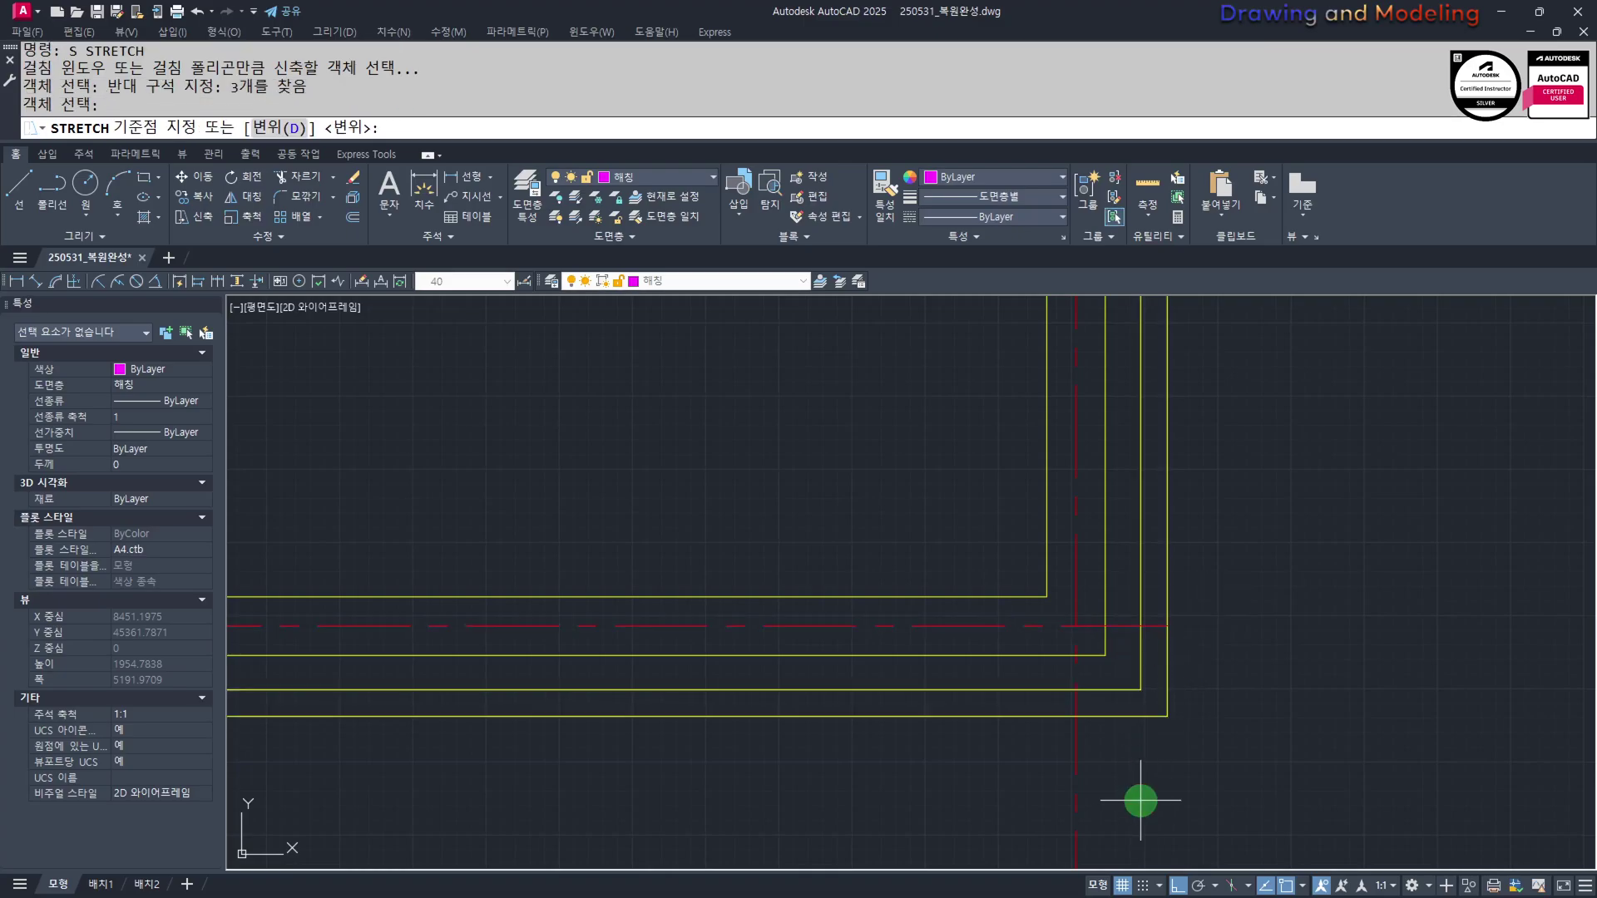
left_click(1140, 798)
key("Return")
key("Escape")
key("Escape")
scroll(1044, 695, "down", 10)
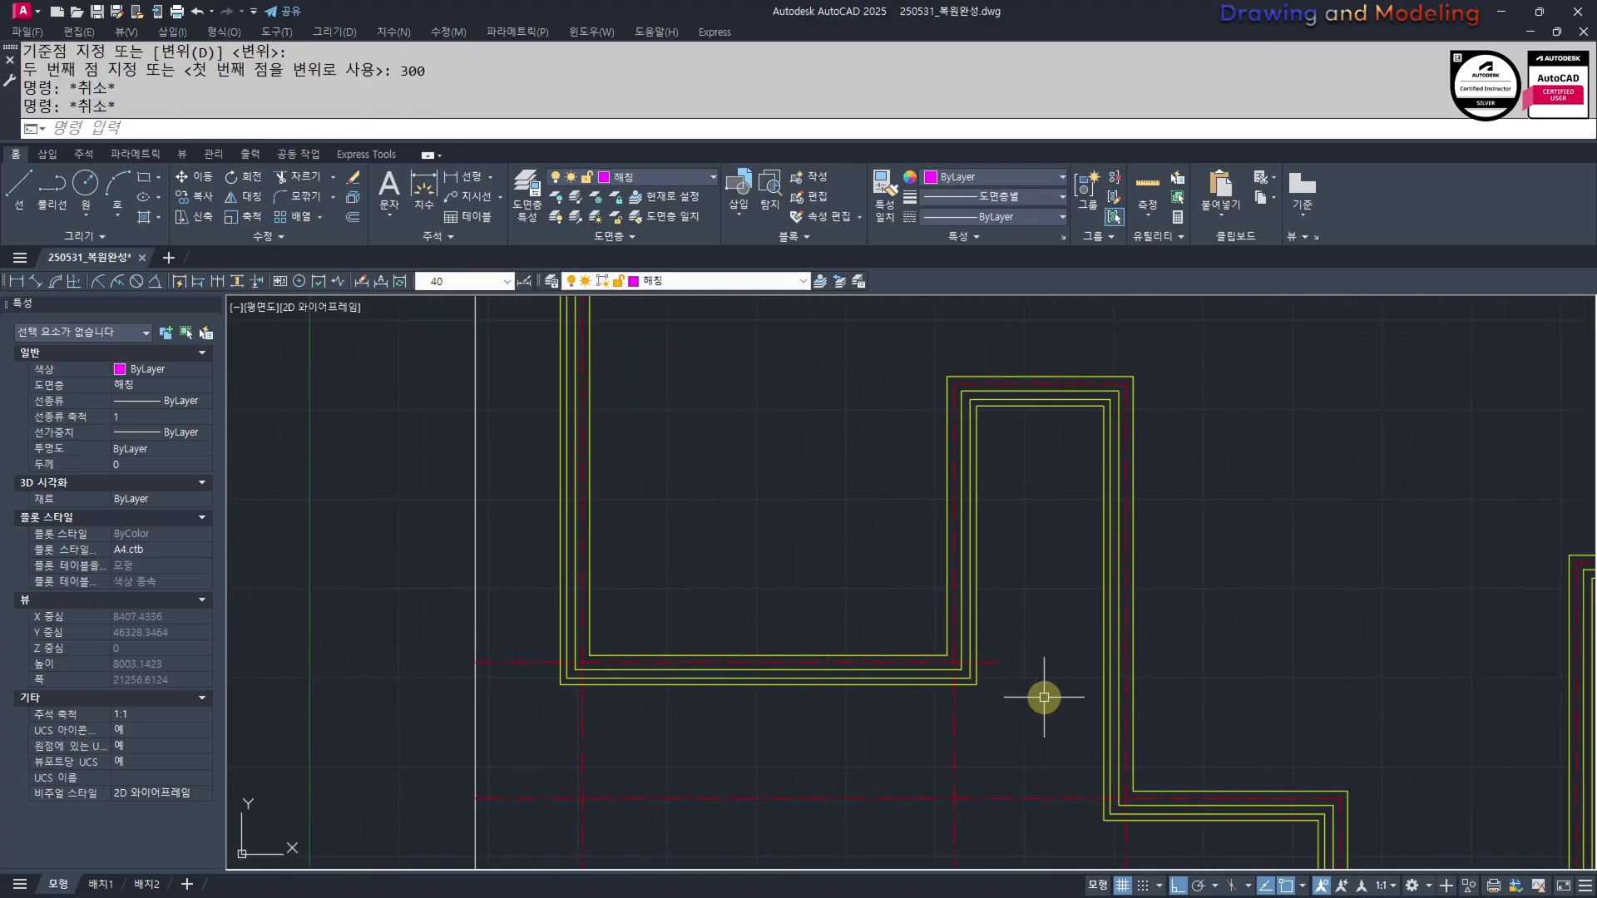
Extend the horizontal centerline at the top of the recess in both directions to the surrounding white rectangle
mouse_move(1008, 596)
middle_mouse_down()
mouse_move(1098, 620)
mouse_move(1165, 615)
middle_mouse_up()
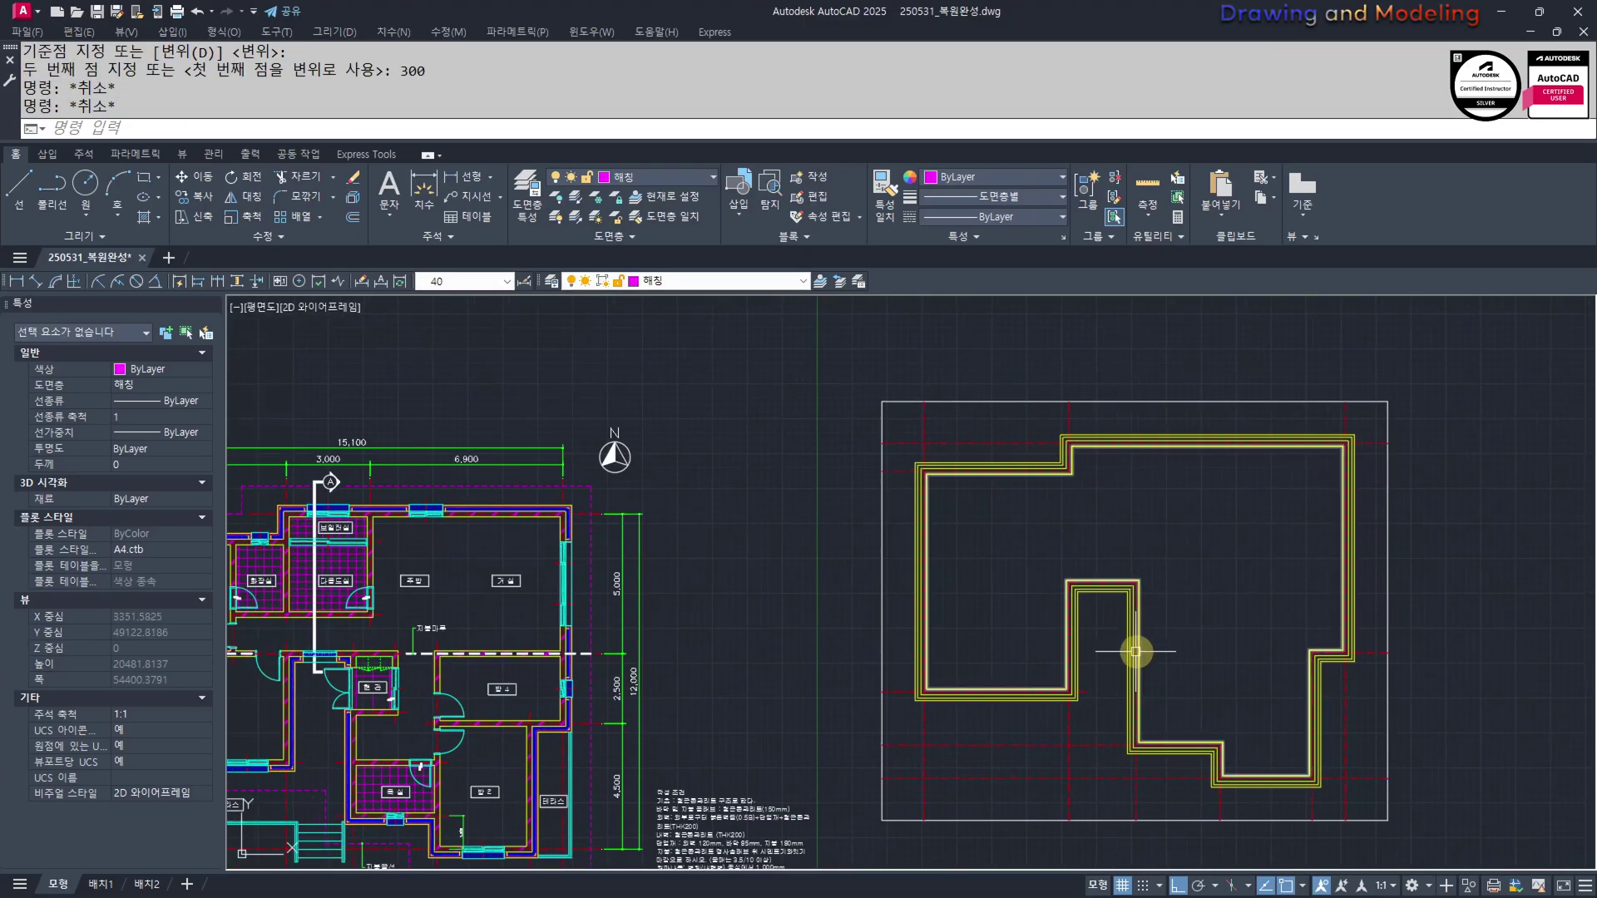
mouse_move(607, 717)
middle_mouse_down()
mouse_move(829, 718)
mouse_move(985, 695)
middle_mouse_up()
middle_click_drag(1404, 673, 1008, 697)
scroll(1122, 596, "up", 3)
scroll(1021, 706, "down", 3)
type("EX")
key("space")
left_click(1322, 619)
scroll(1078, 655, "up", 2)
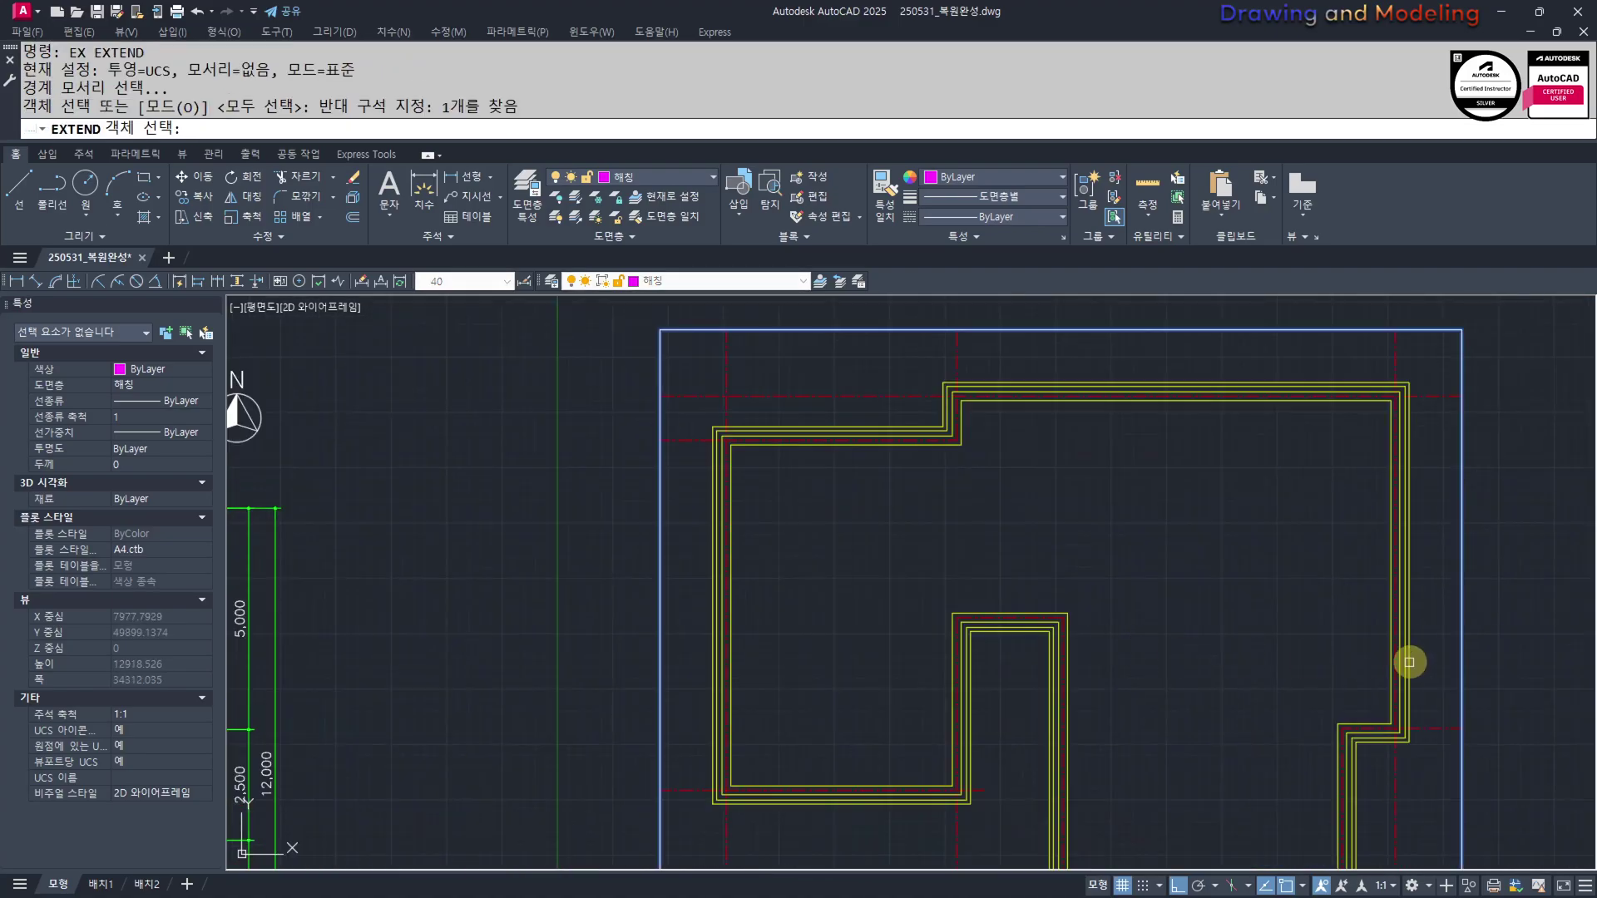
scroll(1419, 660, "down", 2)
key("space")
left_click(1219, 589)
left_click(1145, 654)
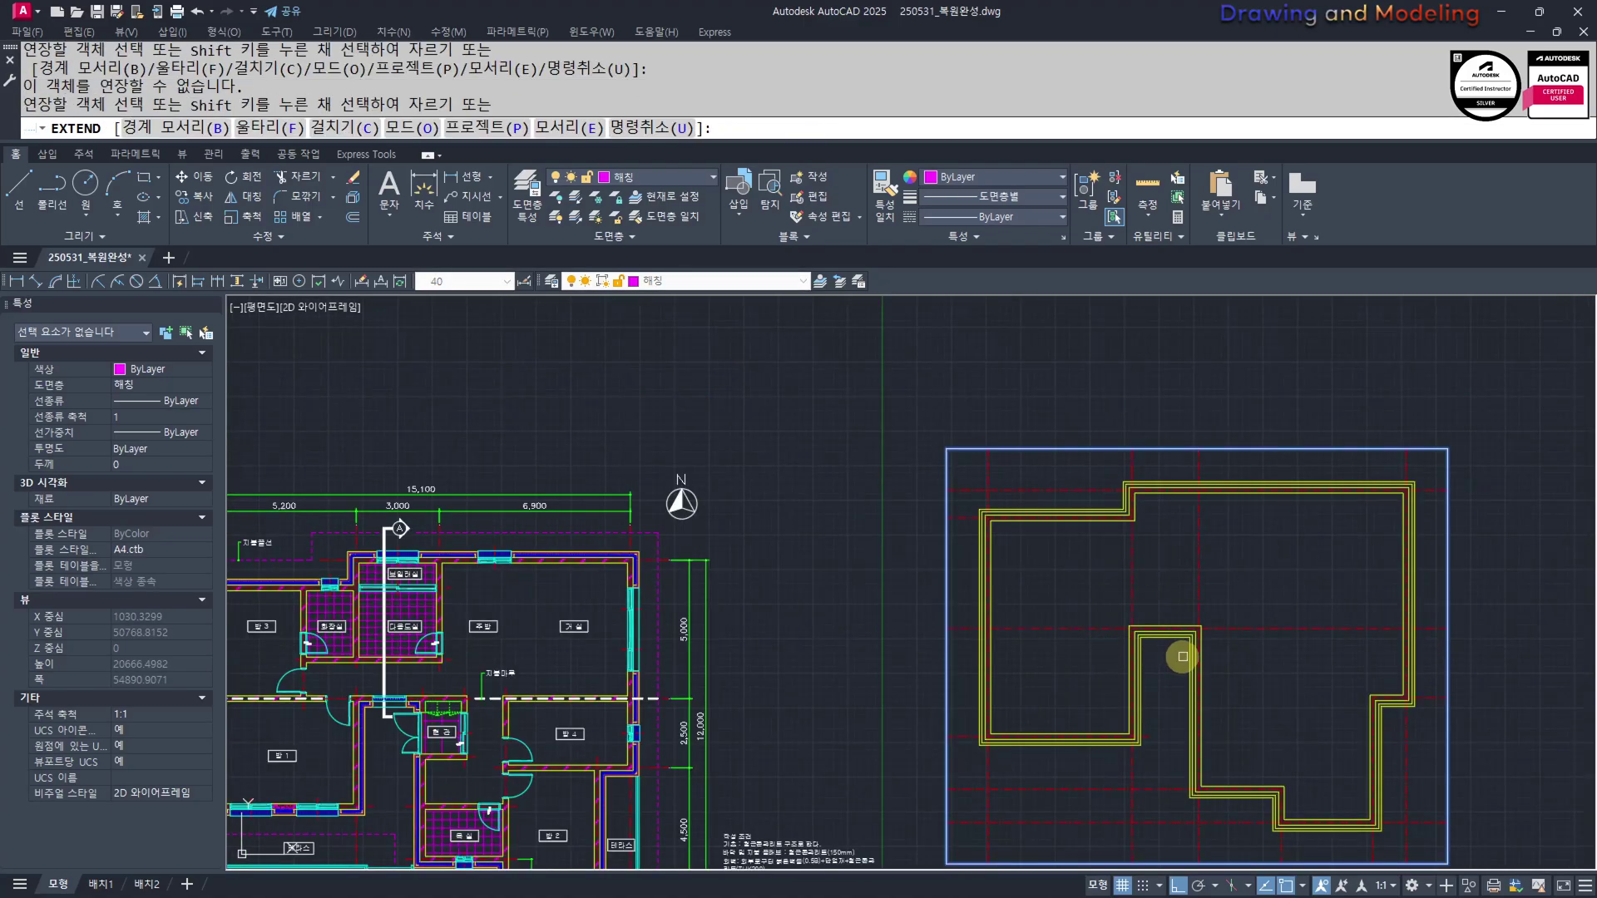
left_click(1183, 656)
left_click(1185, 589)
left_click(1182, 594)
left_click(1142, 660)
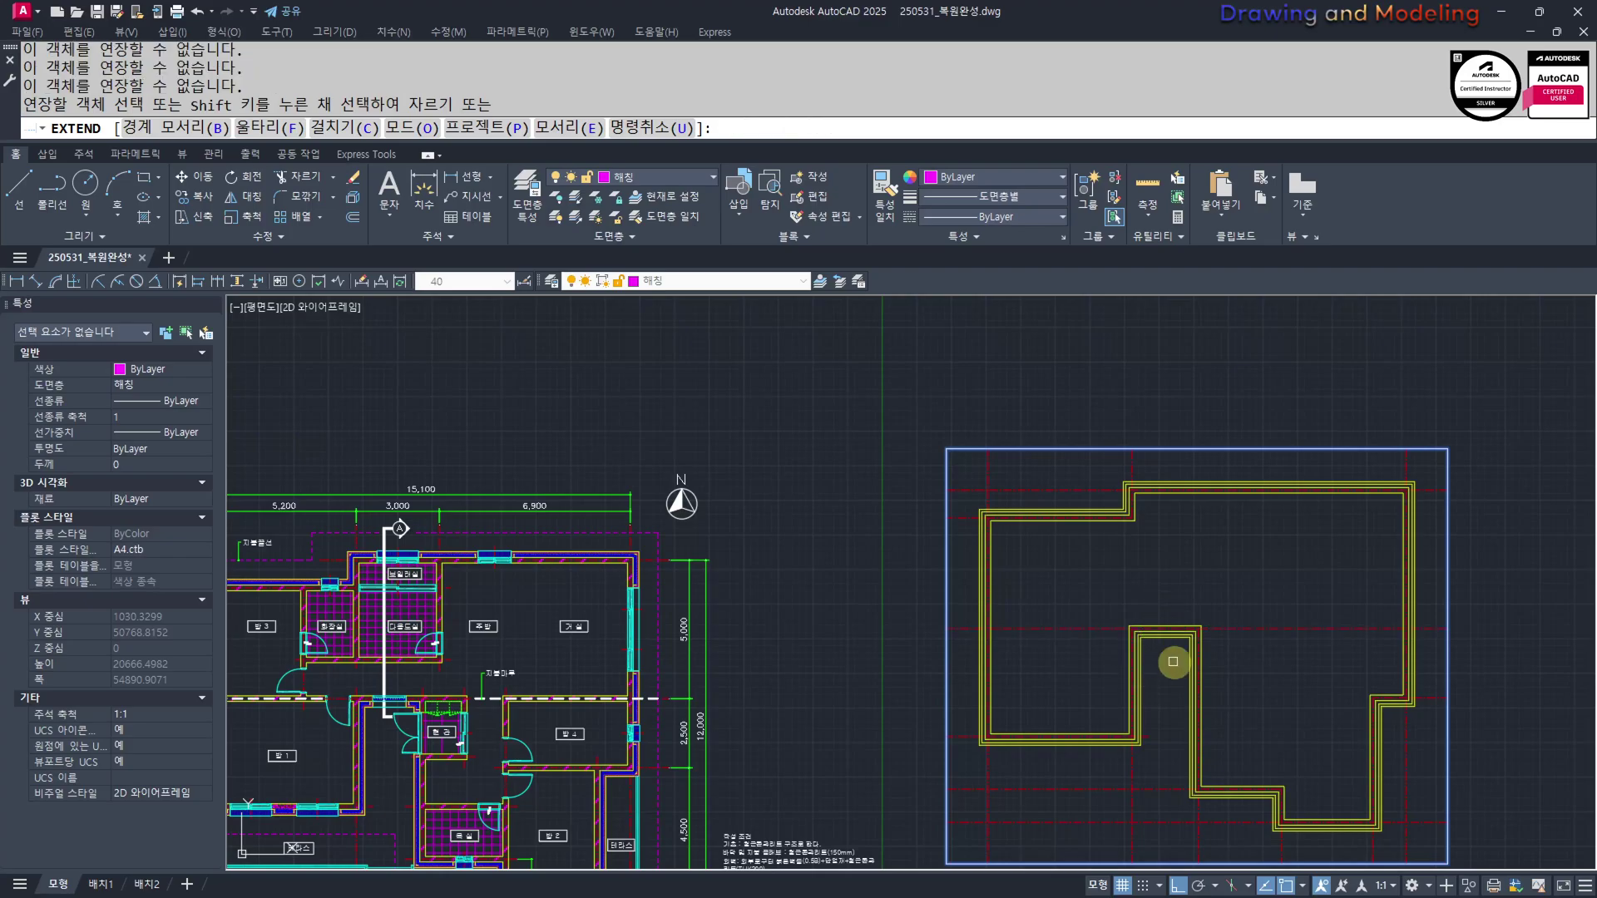
key("Escape")
key("Escape")
Place a linear dimension between the top centerline and the extended recess centerline to check their spacing, and erase it
left_click(1298, 595)
left_click(1280, 663)
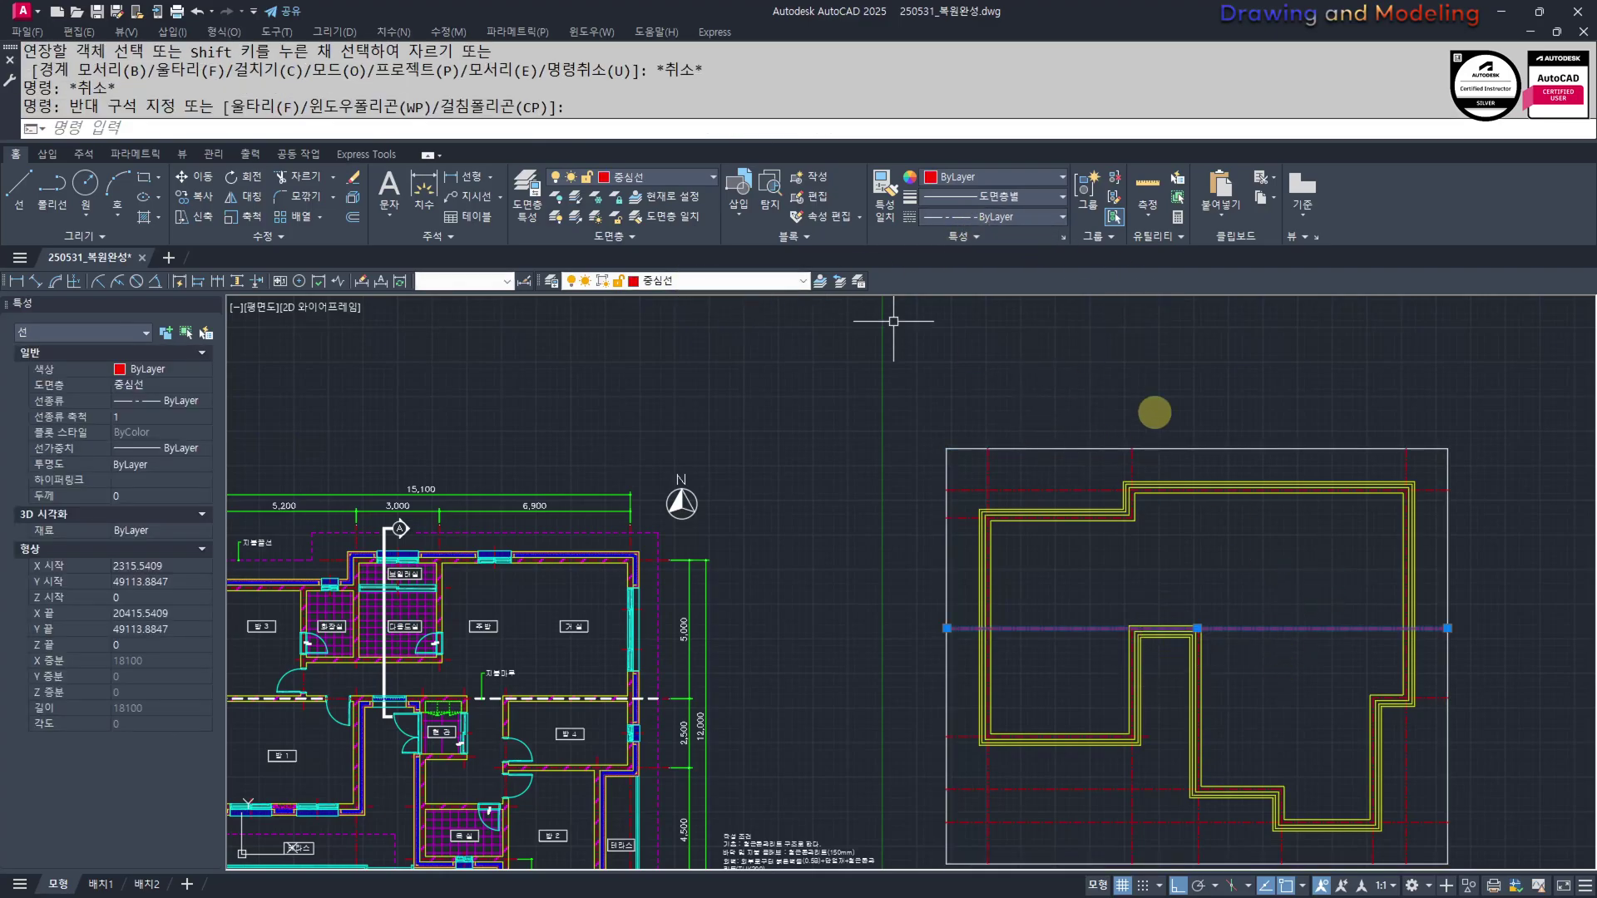
key("Escape")
scroll(1241, 560, "up", 5)
type("q")
key("Return")
left_click(1229, 439)
left_click(1230, 660)
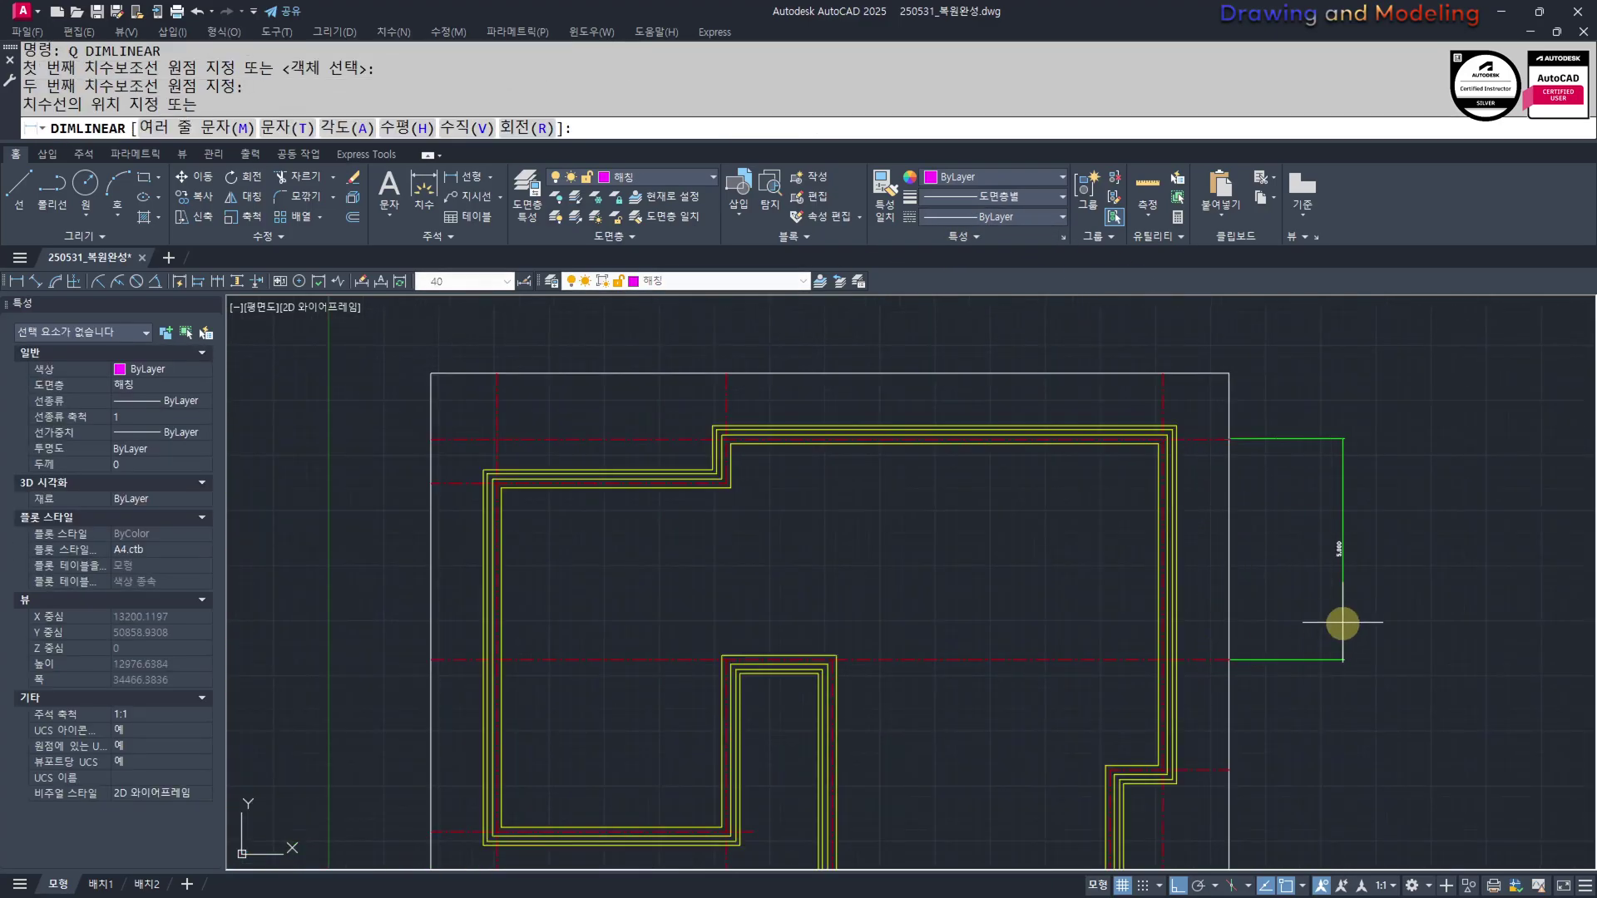
left_click(1342, 629)
key("Escape")
key("Escape")
left_click(1396, 641)
left_click(1304, 592)
key("e")
key("Return")
key("Escape")
key("Escape")
Change the color of the extended horizontal centerline through the recess top to white
left_click(1003, 639)
left_click(970, 703)
middle_click_drag(970, 706, 1072, 697)
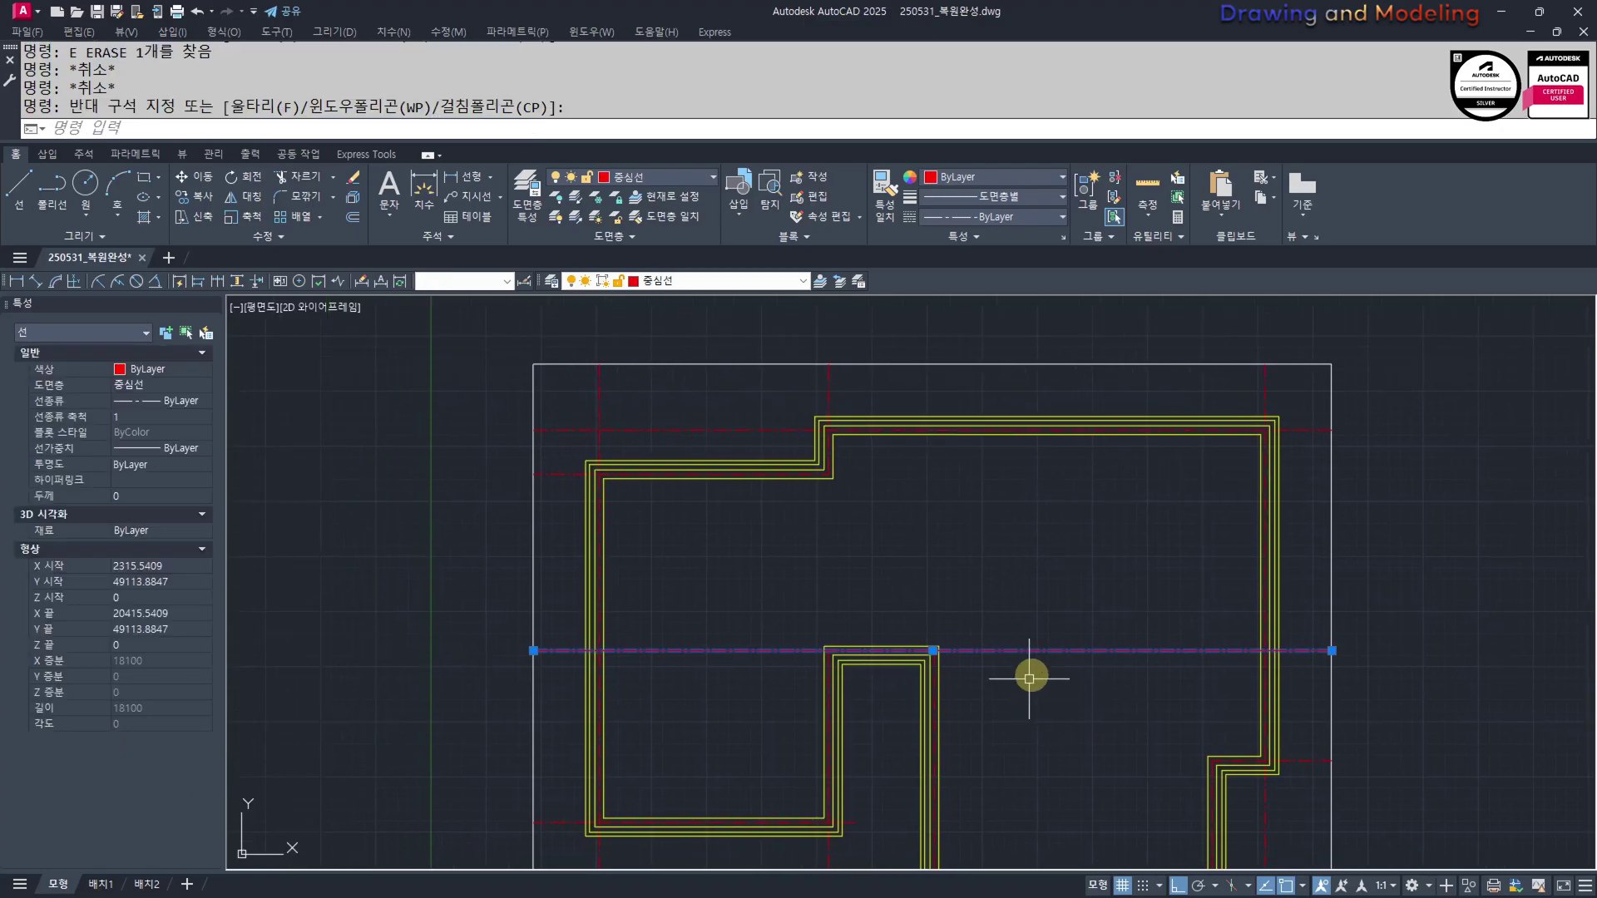
left_click(977, 177)
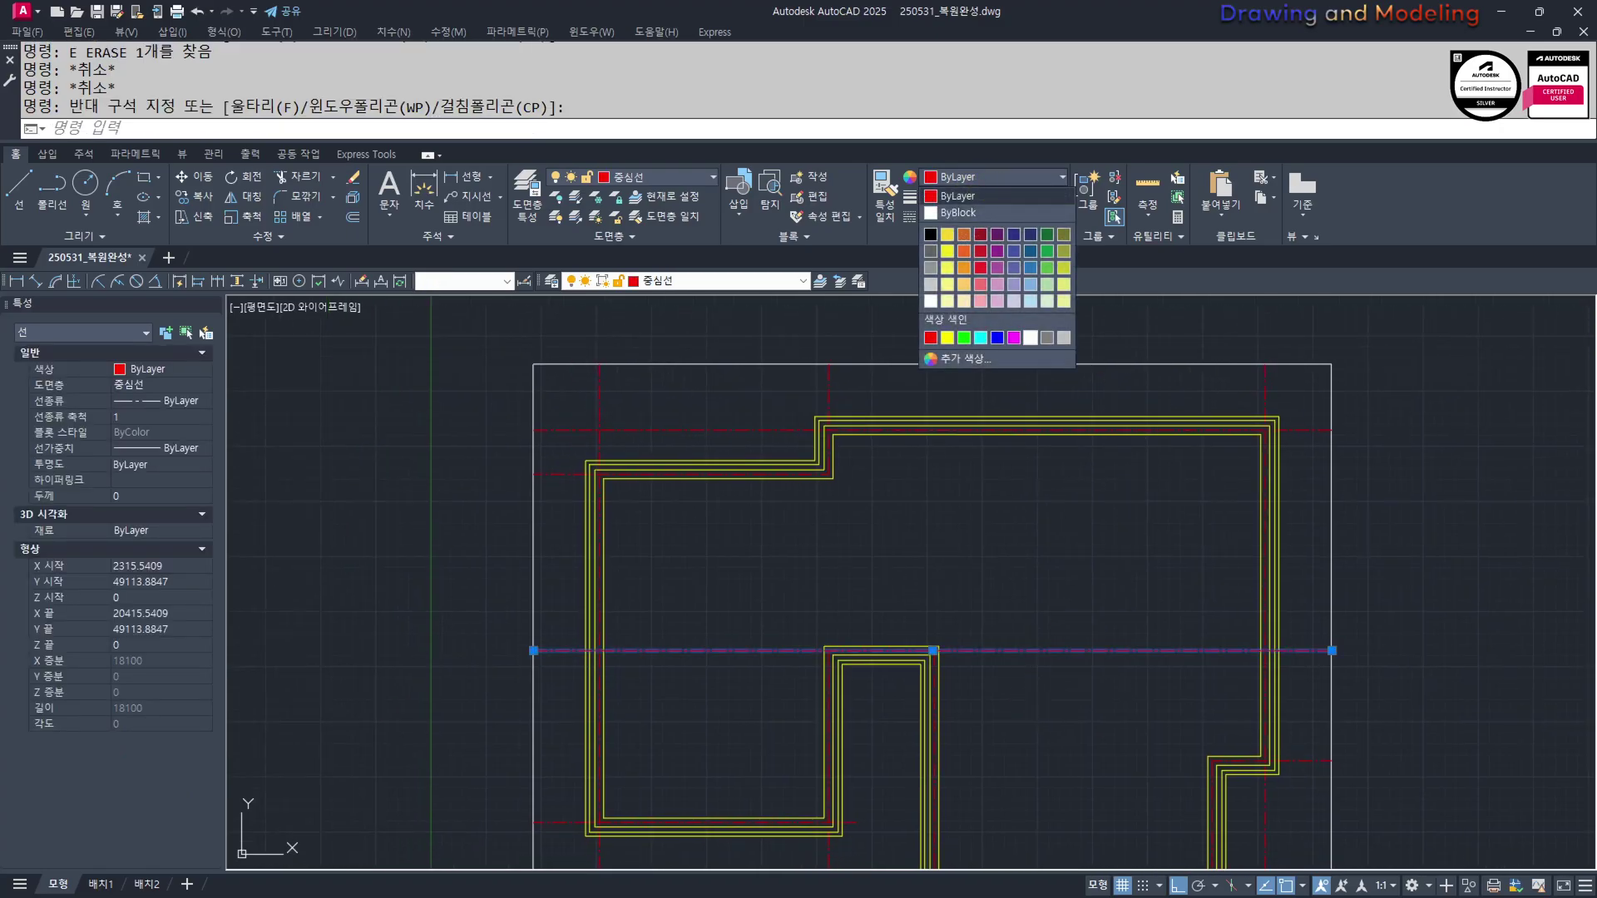
left_click(1030, 338)
key("Escape")
key("Escape")
Draw the section cutting line with a short horizontal top segment, a vertical run down into the recess and a short end tick
middle_click_drag(1066, 636, 1206, 574)
scroll(1224, 582, "down", 3)
middle_click_drag(1094, 635, 1071, 600)
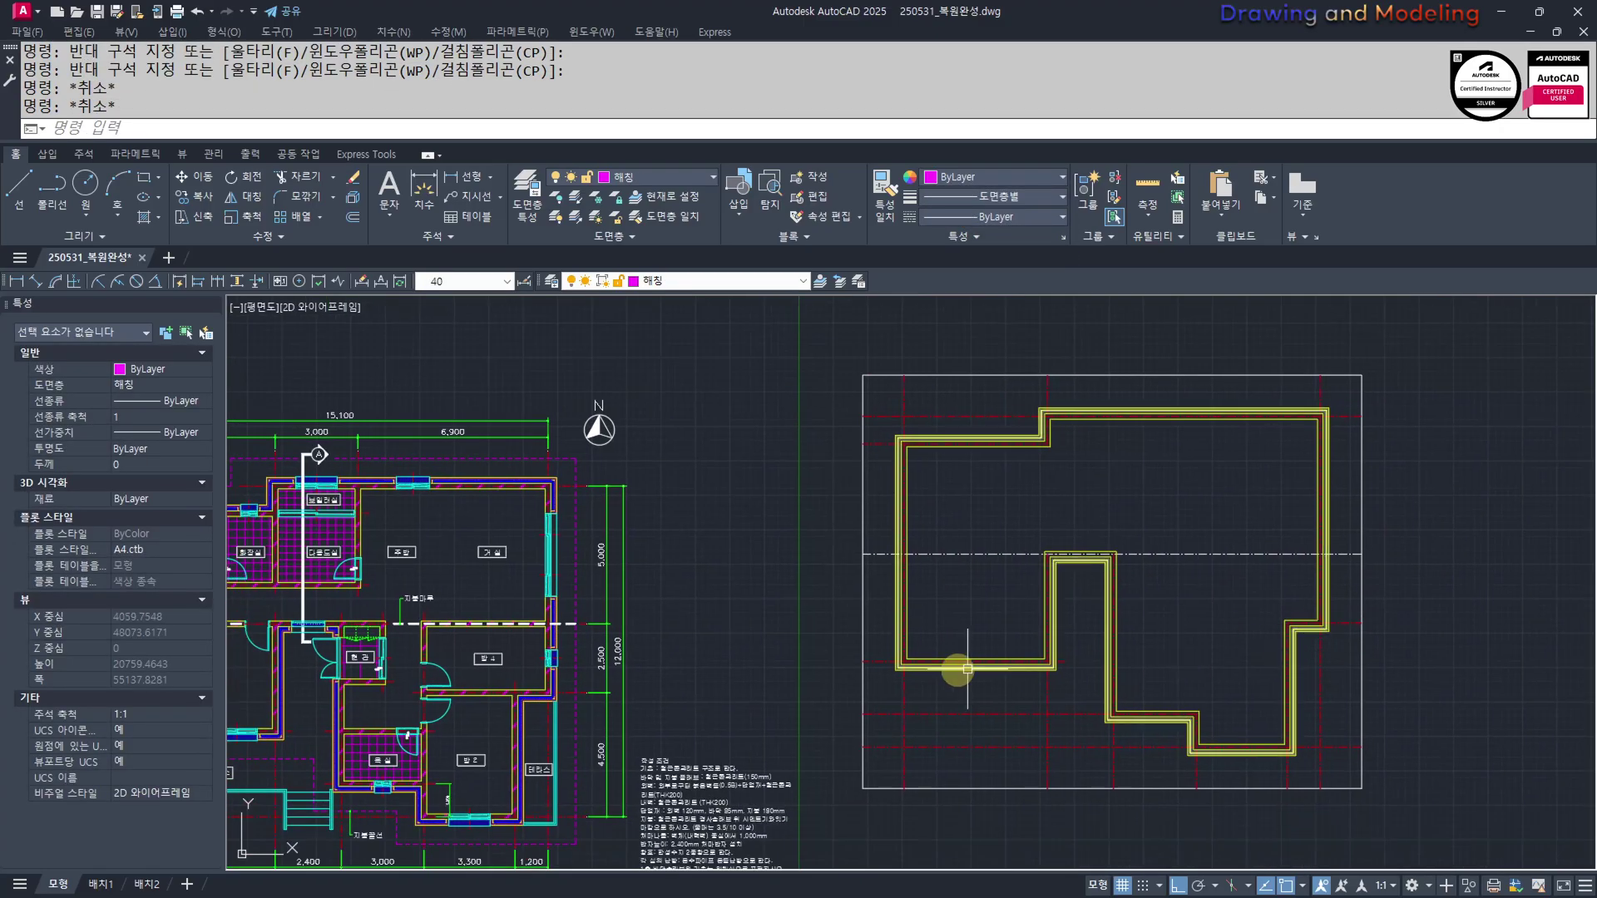
middle_click_drag(873, 688, 1161, 665)
middle_click_drag(1179, 594, 1073, 633)
middle_click_drag(944, 648, 1045, 654)
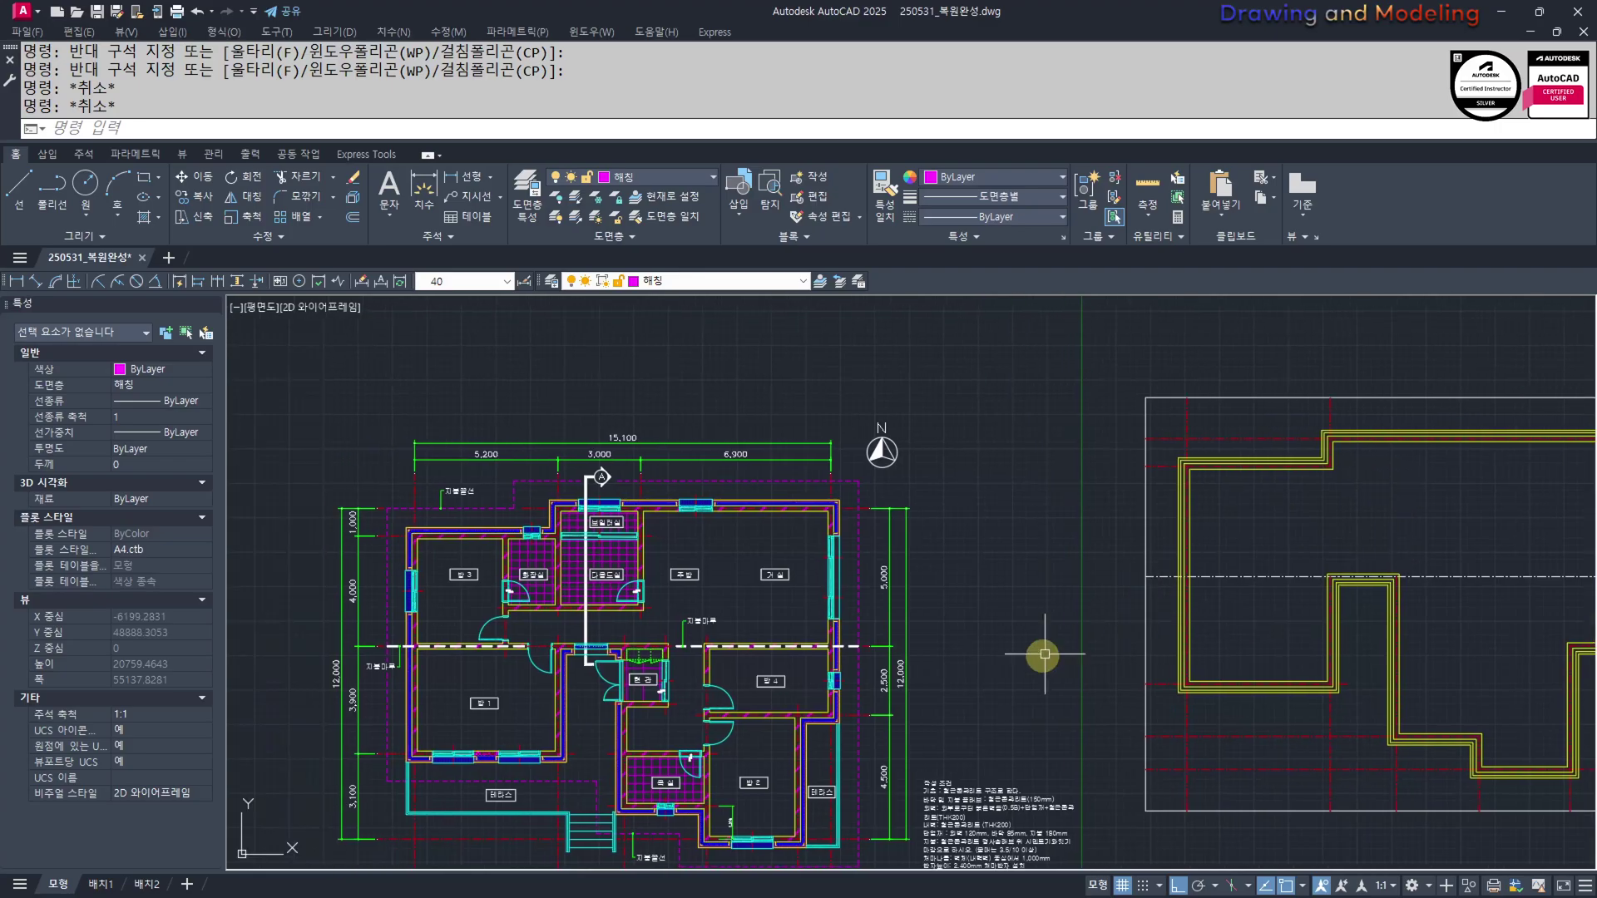
middle_click_drag(1340, 614, 1223, 692)
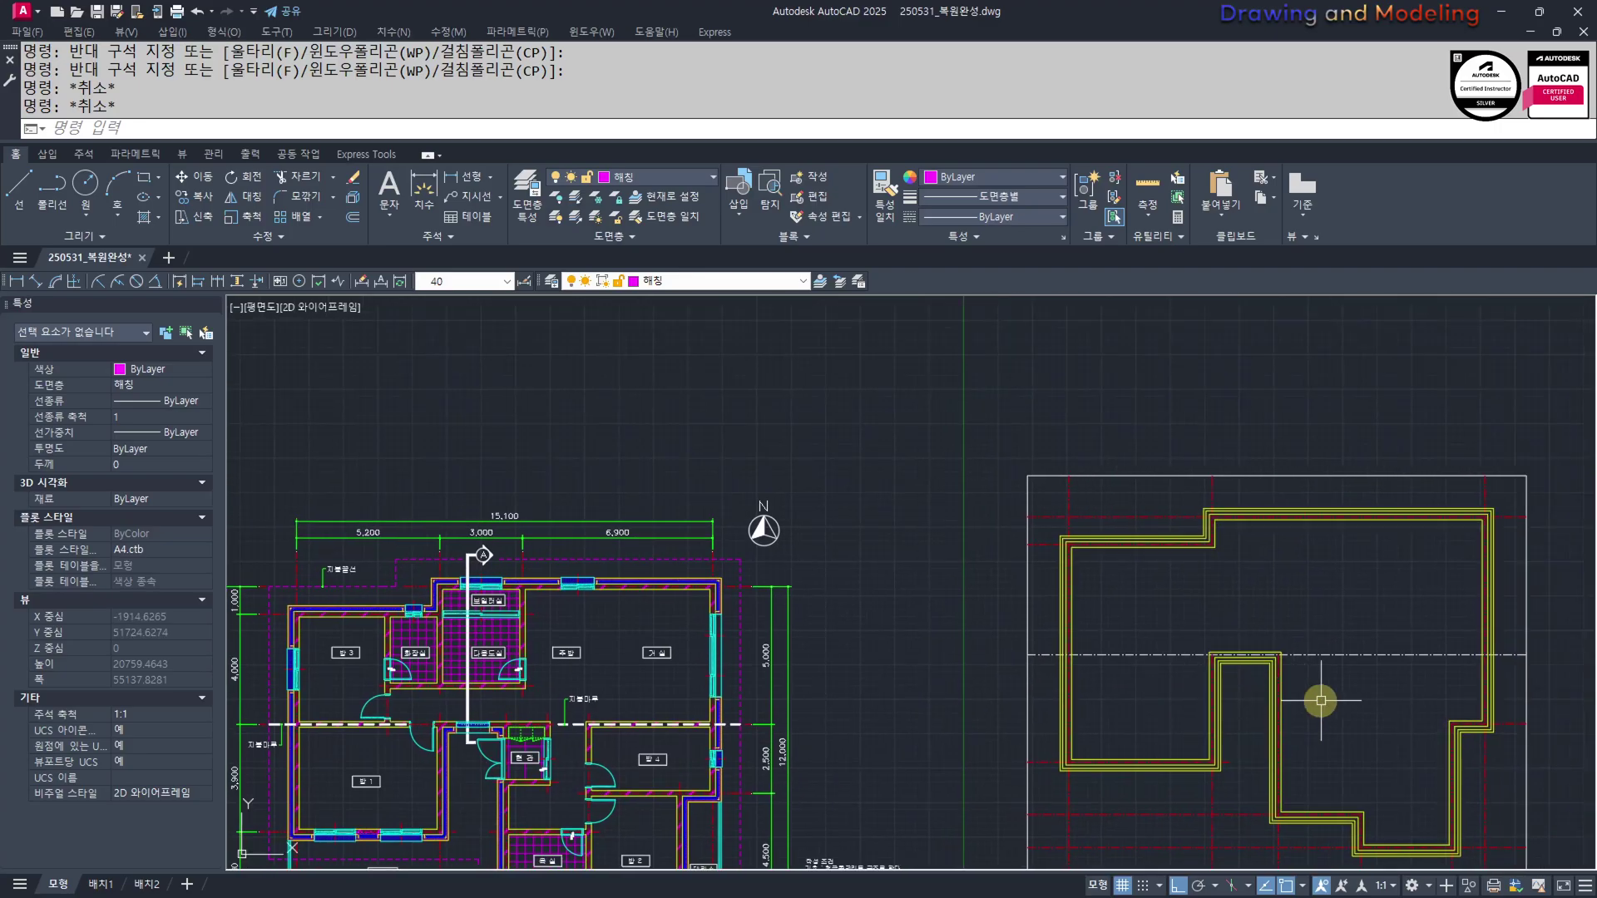
middle_click_drag(1321, 701, 1311, 703)
type("l")
key("Return")
left_click(1287, 425)
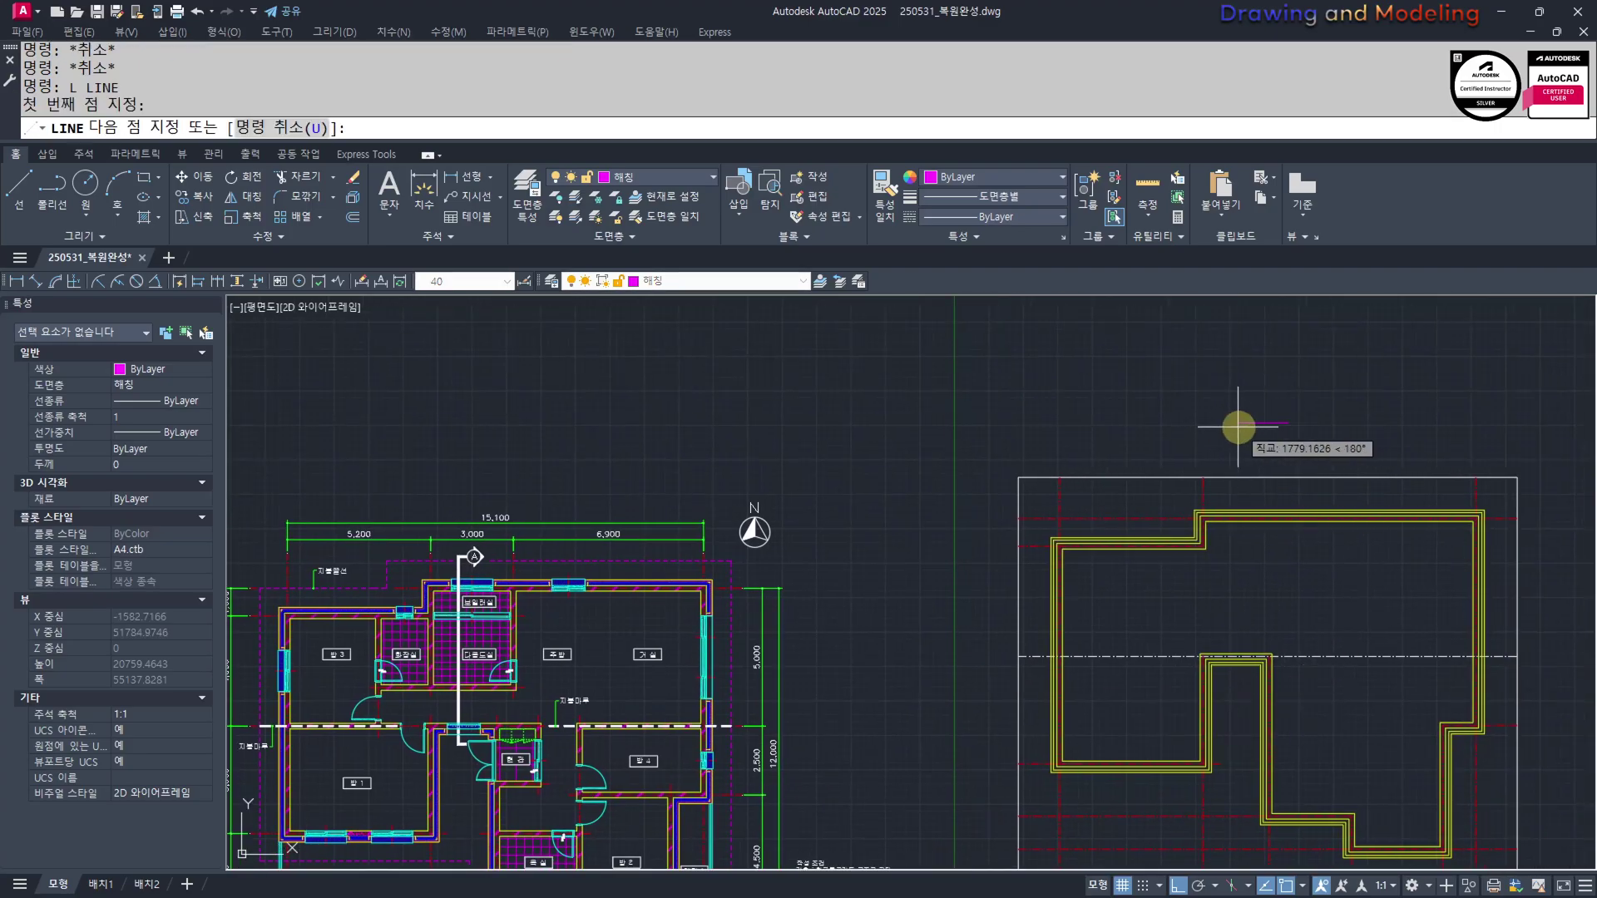
left_click(1232, 703)
scroll(1232, 700, "up", 4)
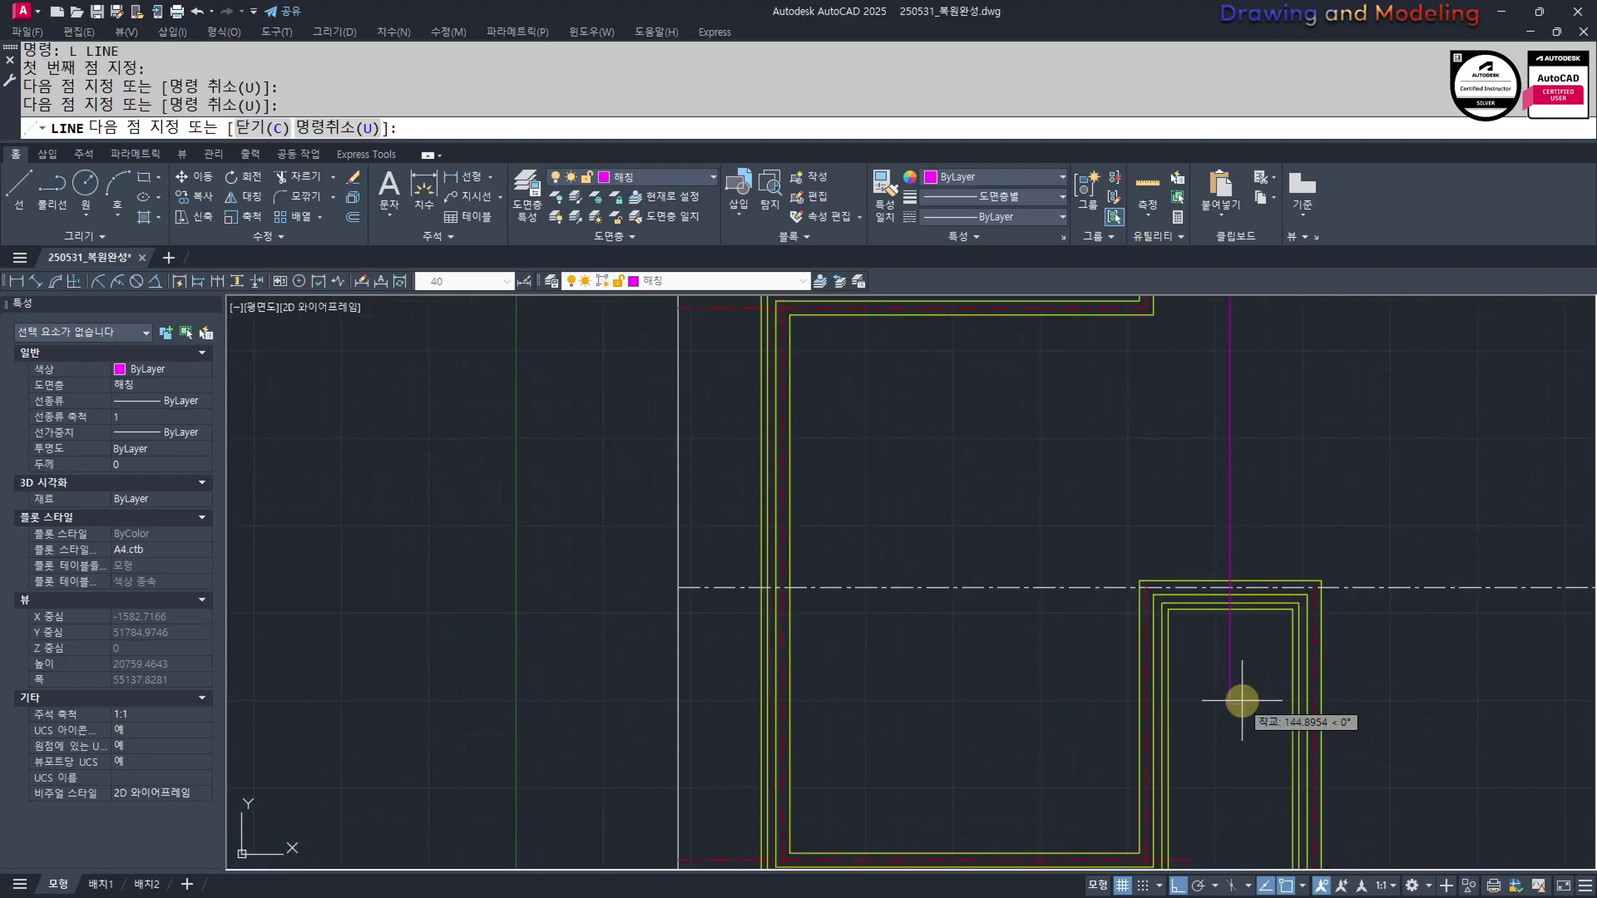
key("Escape")
key("Escape")
Stretch the lower end of the section line upward by about 900
type("s")
key("Return")
left_click(1264, 733)
left_click(1200, 694)
key("Return")
left_click(1056, 750)
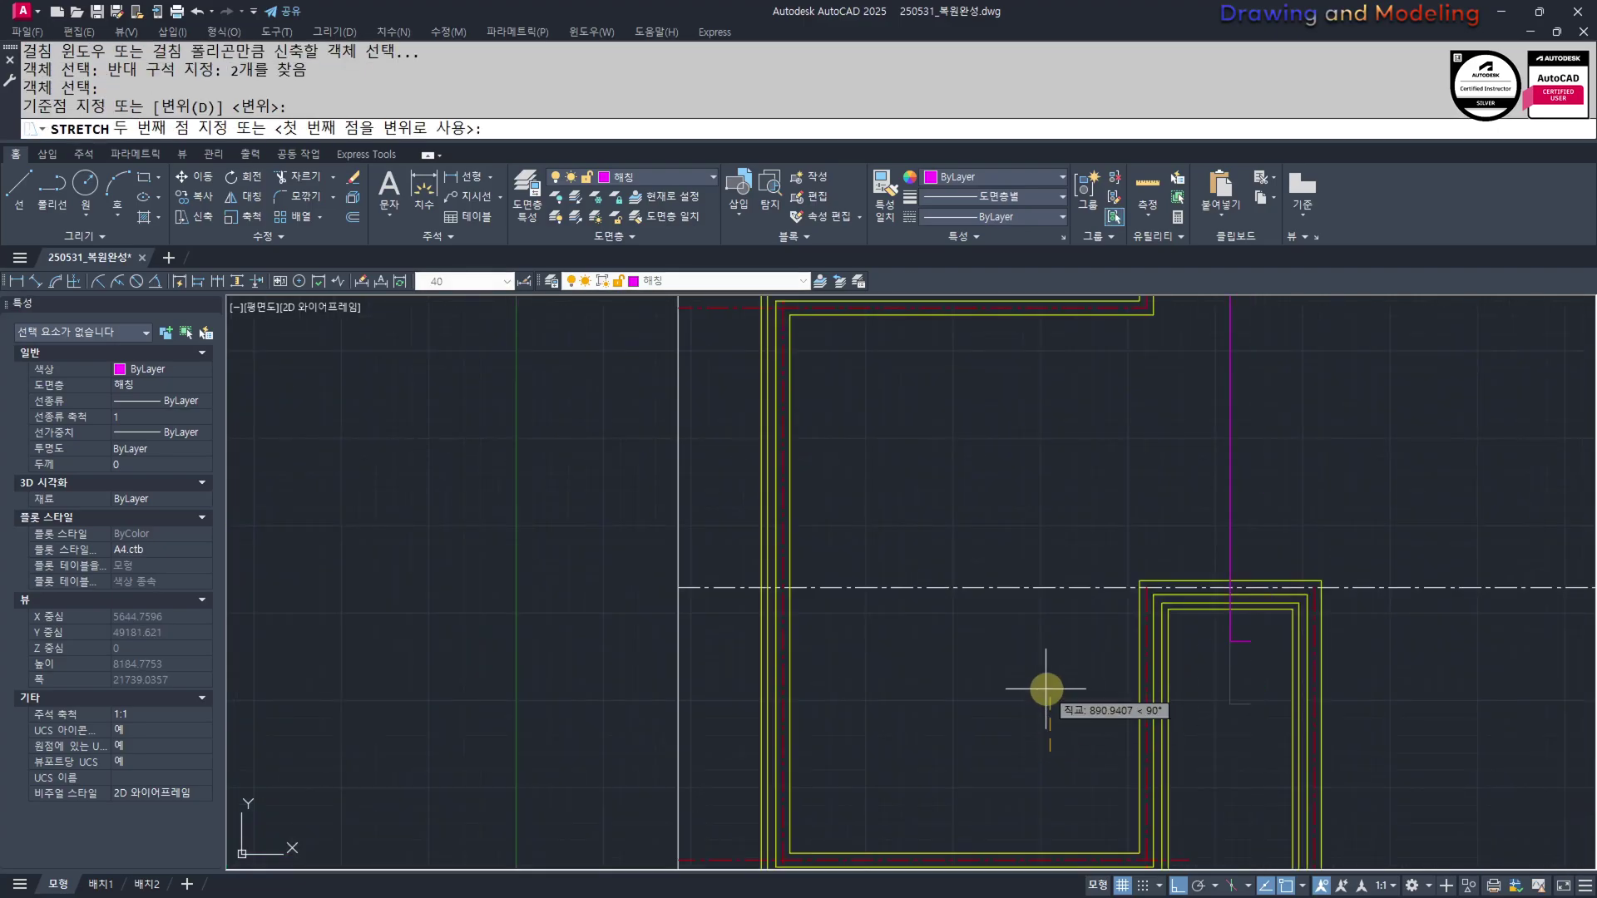
left_click(1046, 685)
key("Escape")
key("Escape")
Examine where the original plan's section line passes through the wall and window beside the entrance and how it ends
scroll(1046, 685, "down", 5)
scroll(791, 732, "up", 7)
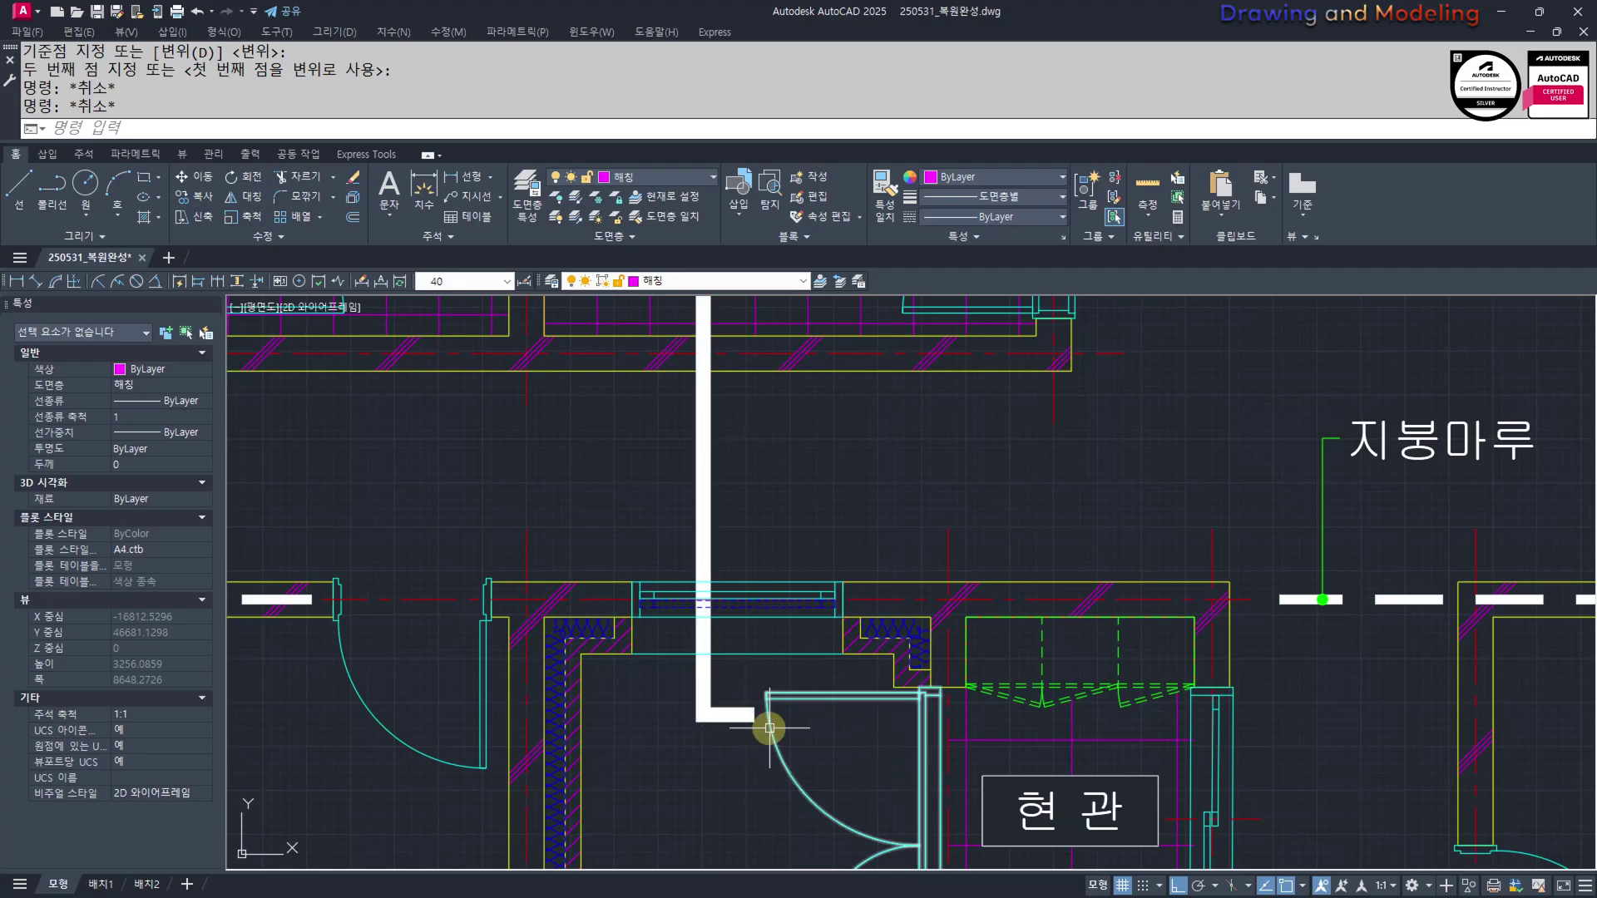
middle_click_drag(703, 760, 828, 747)
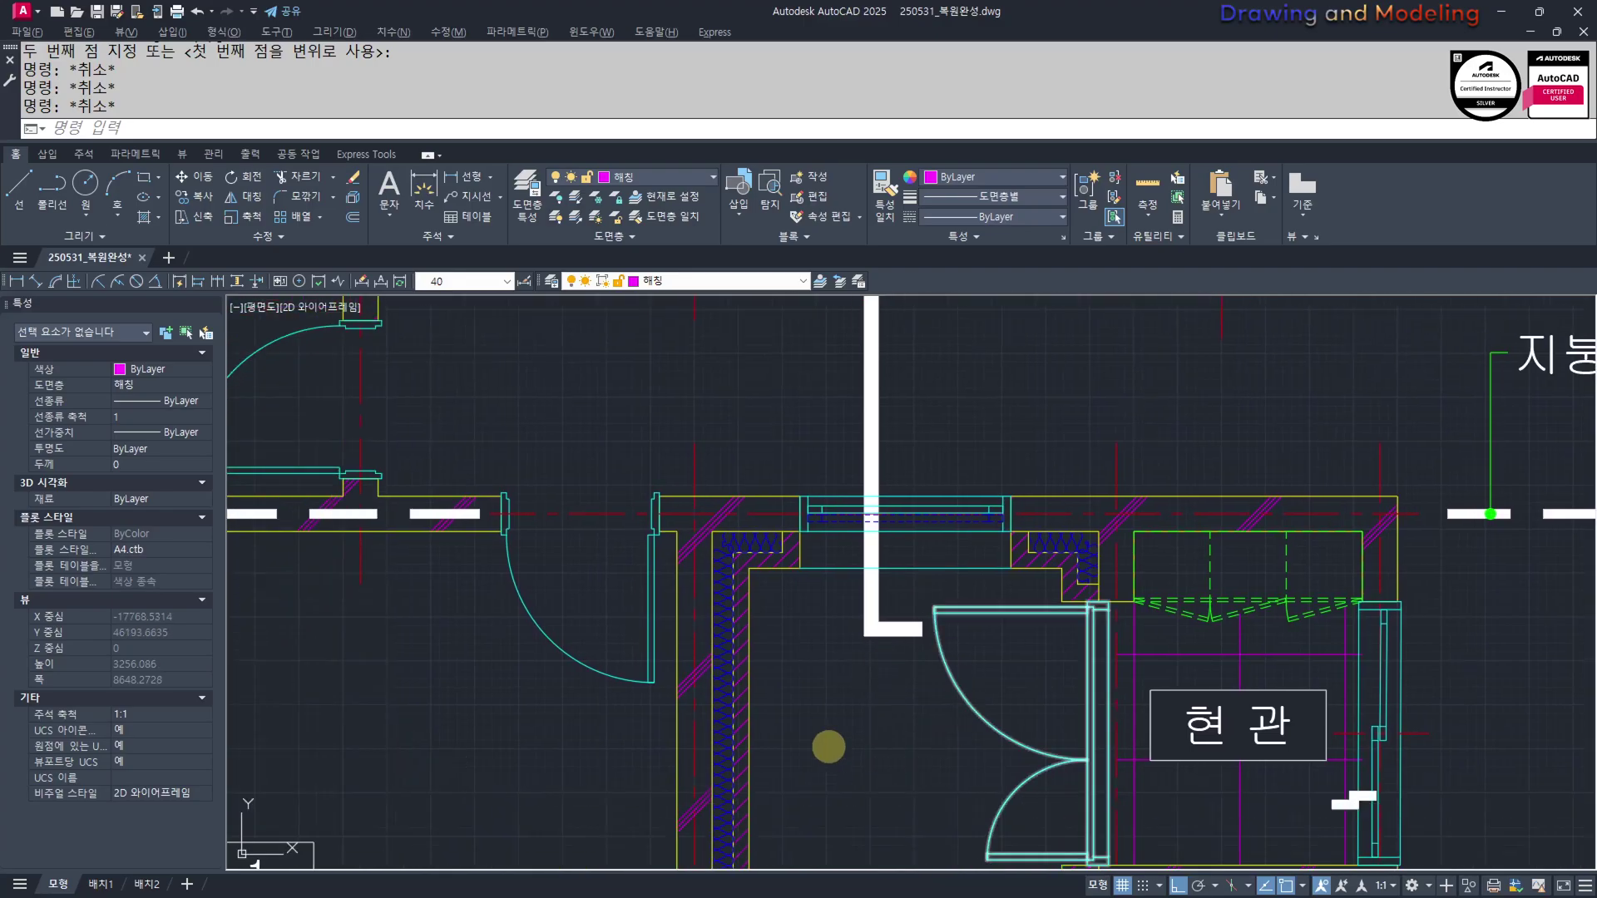
key("Escape")
middle_click_drag(848, 594, 871, 639)
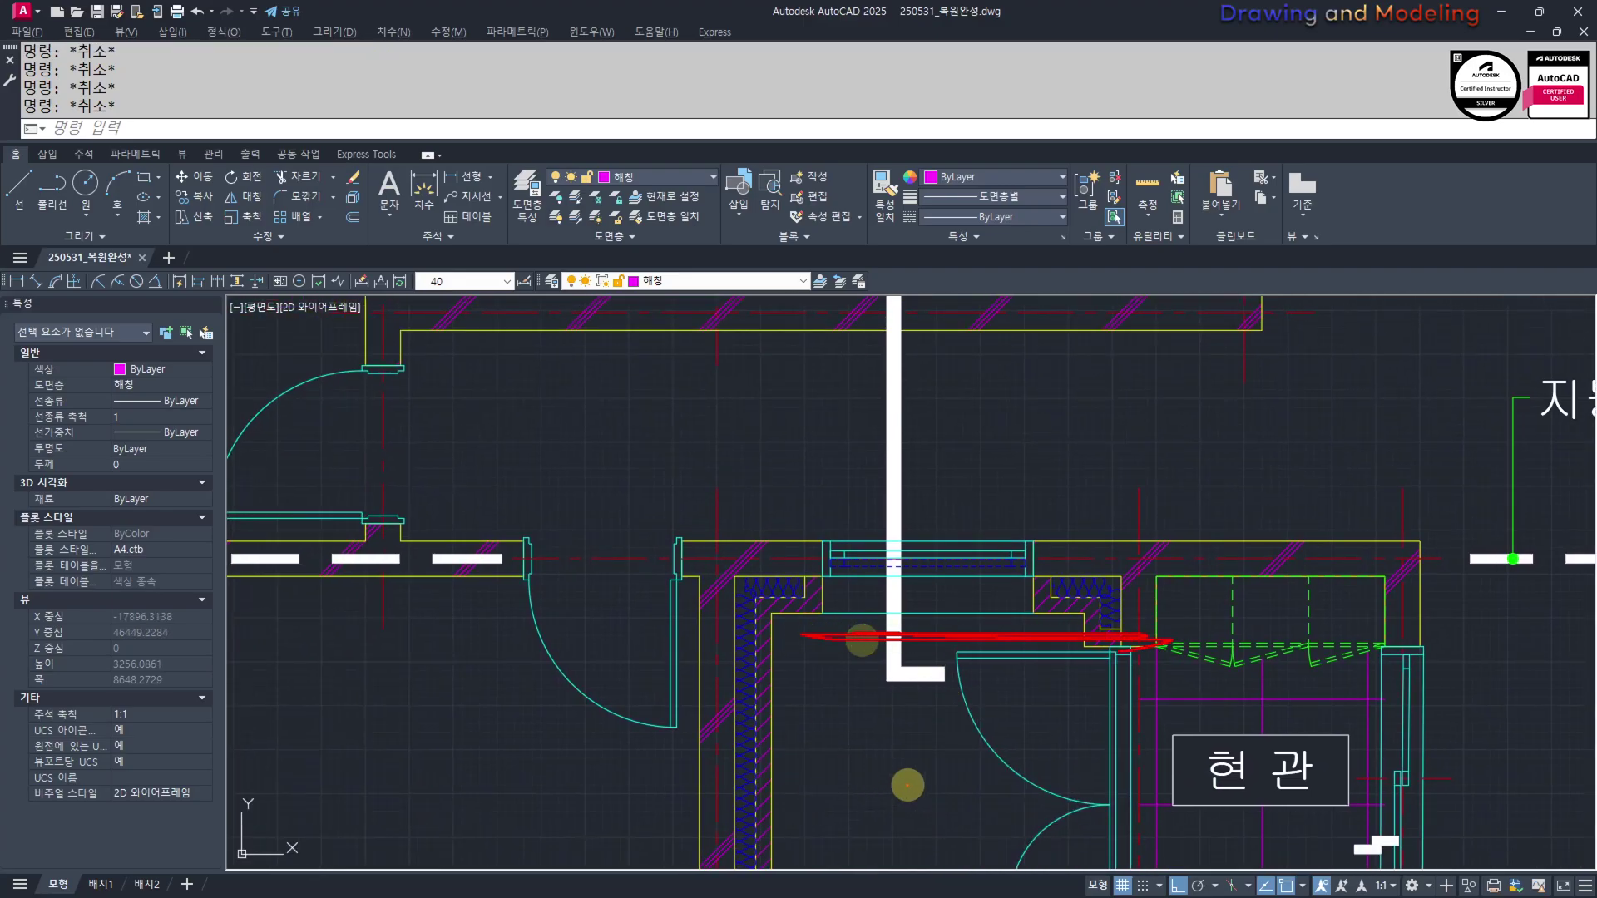
scroll(861, 778, "down", 6)
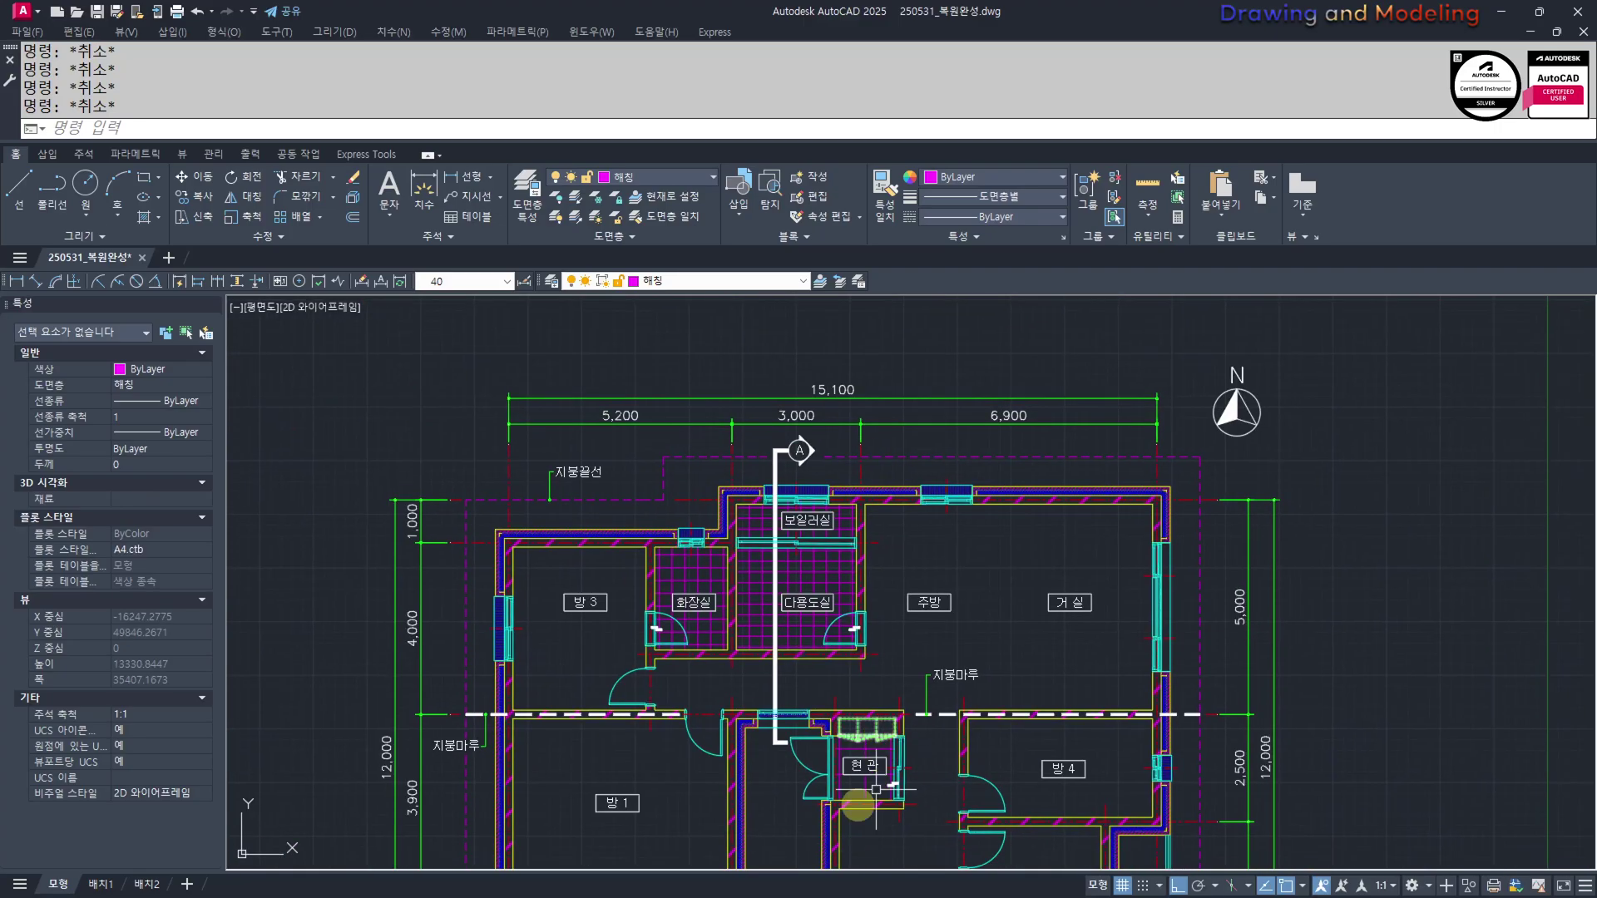
scroll(865, 741, "down", 3)
scroll(824, 716, "up", 5)
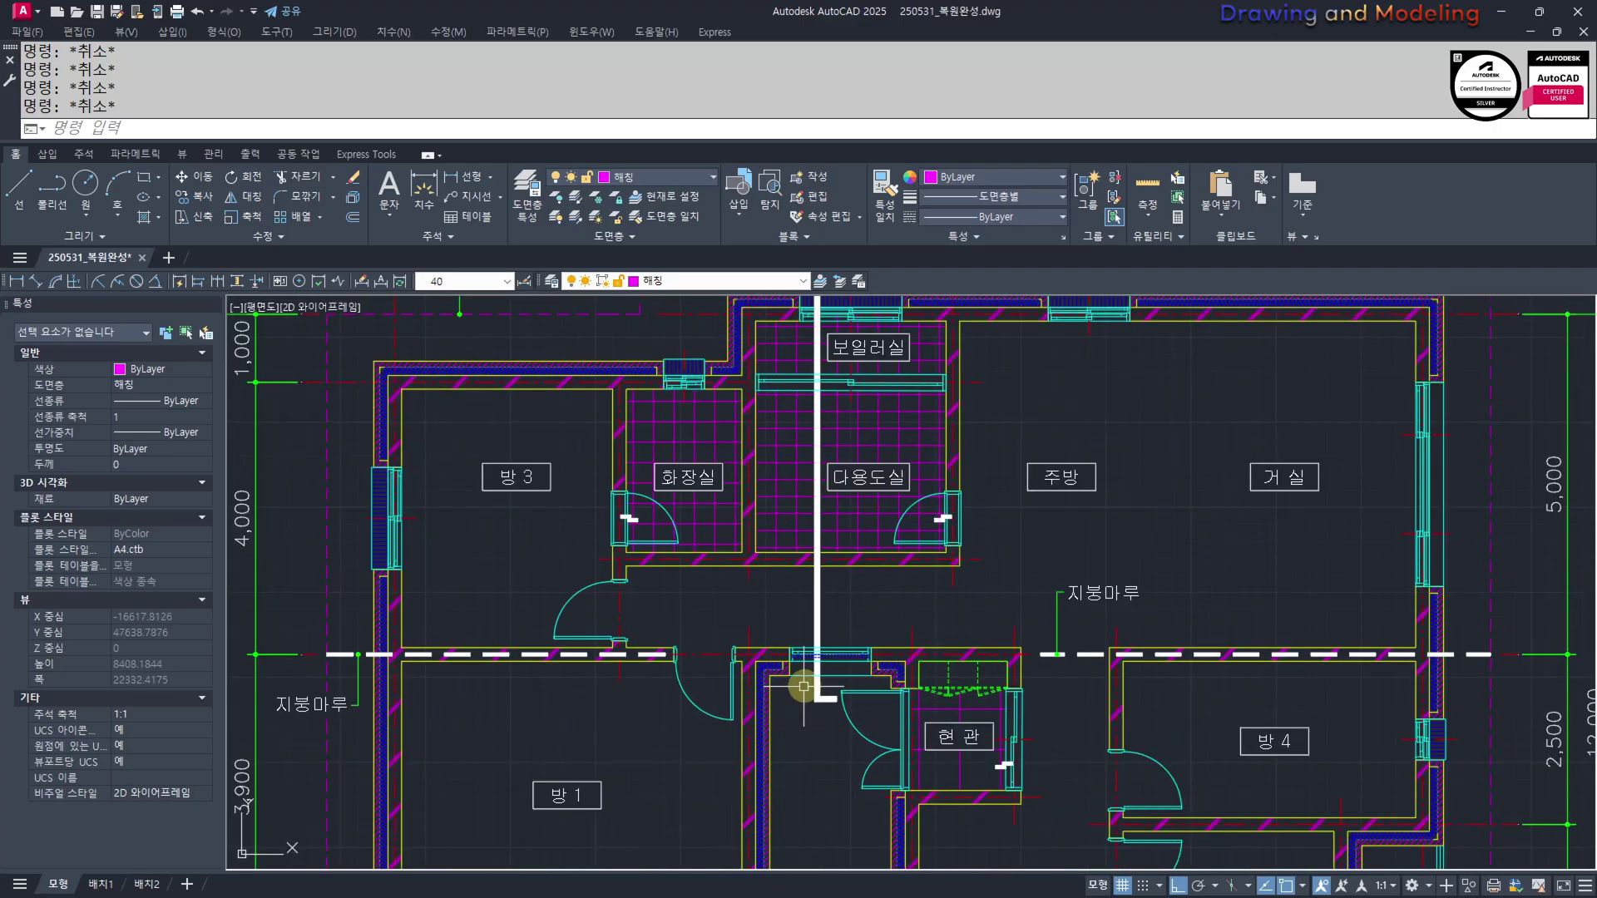
scroll(903, 777, "down", 3)
middle_click_drag(979, 622, 959, 684)
middle_click_drag(1162, 706, 974, 670)
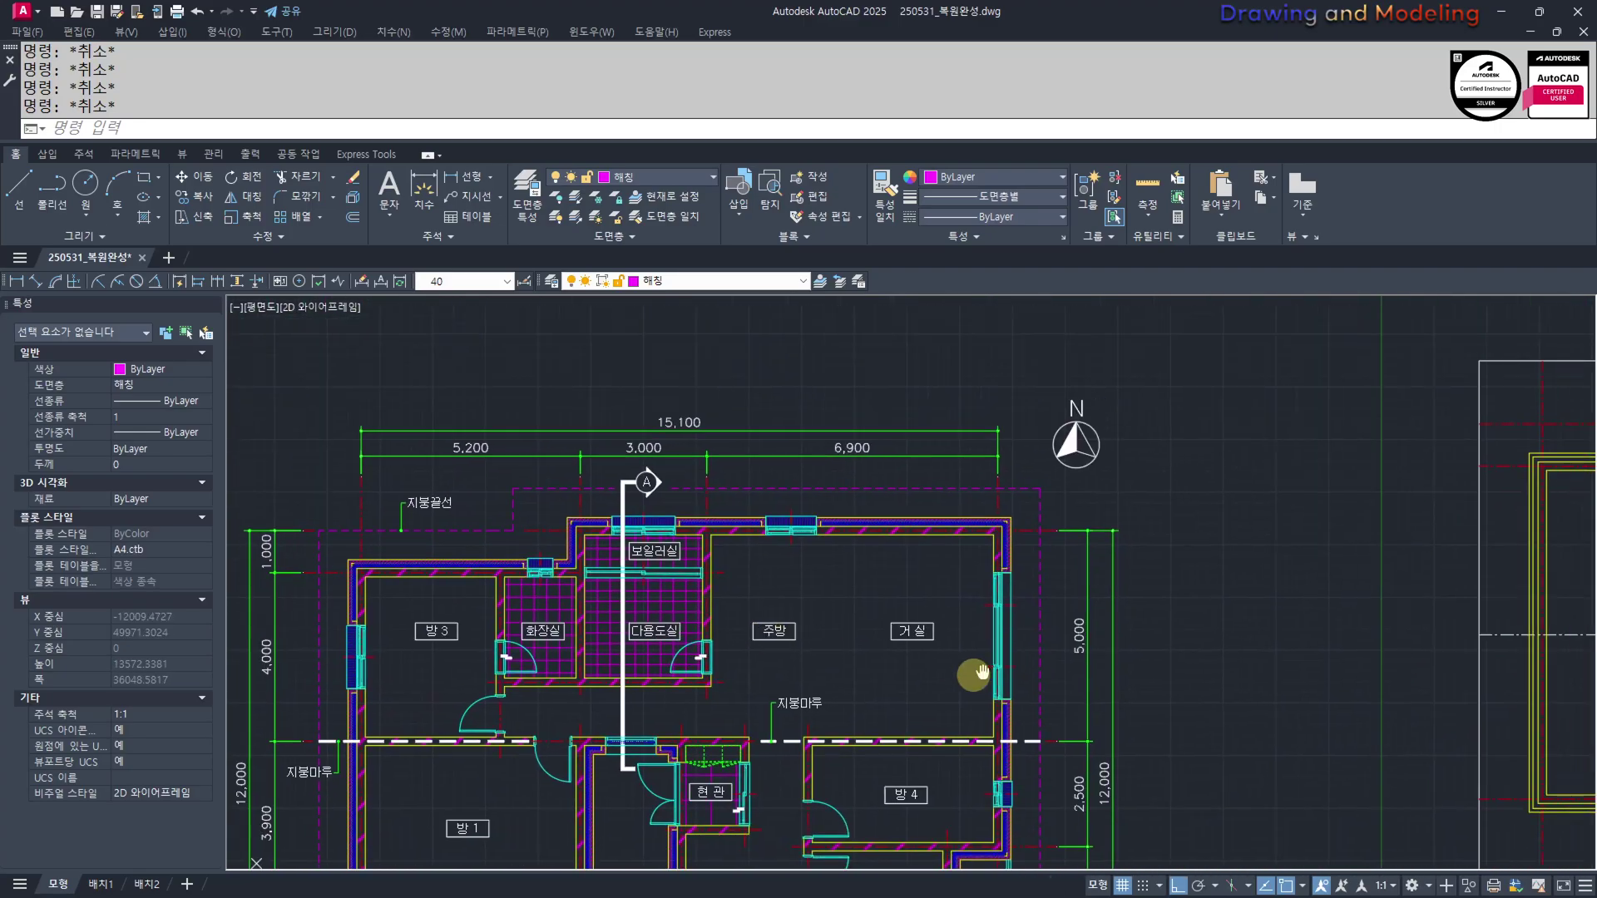
scroll(1081, 676, "down", 1)
mouse_move(1090, 676)
middle_mouse_down()
mouse_move(913, 674)
mouse_move(1027, 675)
middle_mouse_up()
scroll(677, 627, "up", 2)
scroll(795, 621, "down", 2)
middle_click_drag(1164, 624, 666, 645)
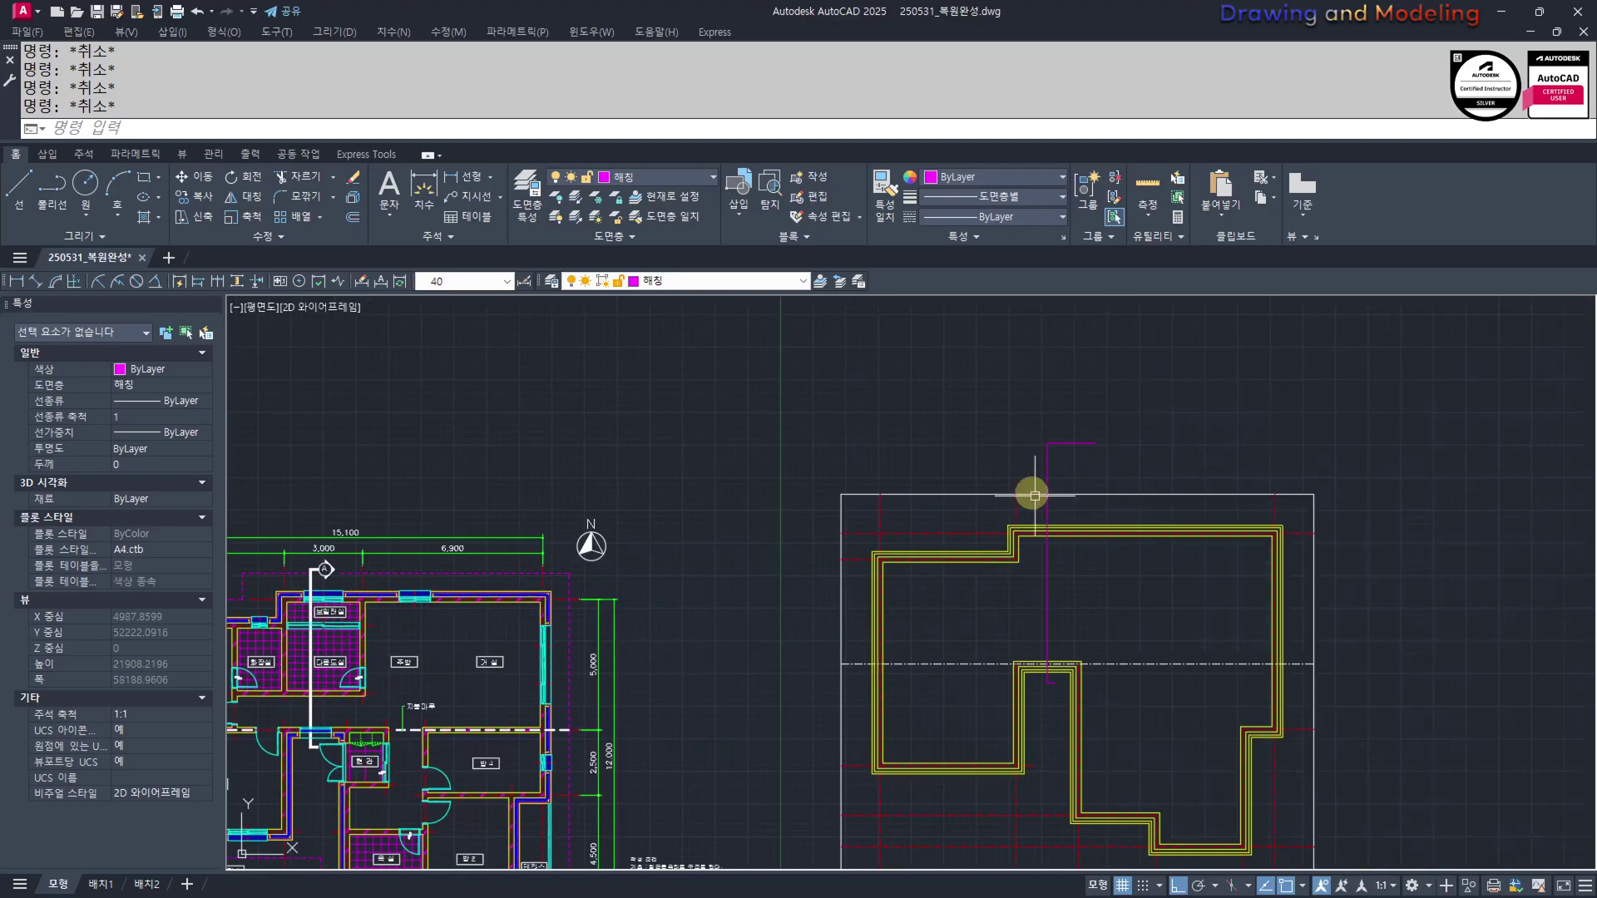
Draw a slanted arrowhead line back from the outer end of the section line's top segment
scroll(1040, 465, "up", 2)
left_click(1284, 468)
mouse_move(1284, 467)
middle_mouse_down()
mouse_move(1198, 481)
mouse_move(1182, 567)
middle_mouse_up()
type("K HATCH")
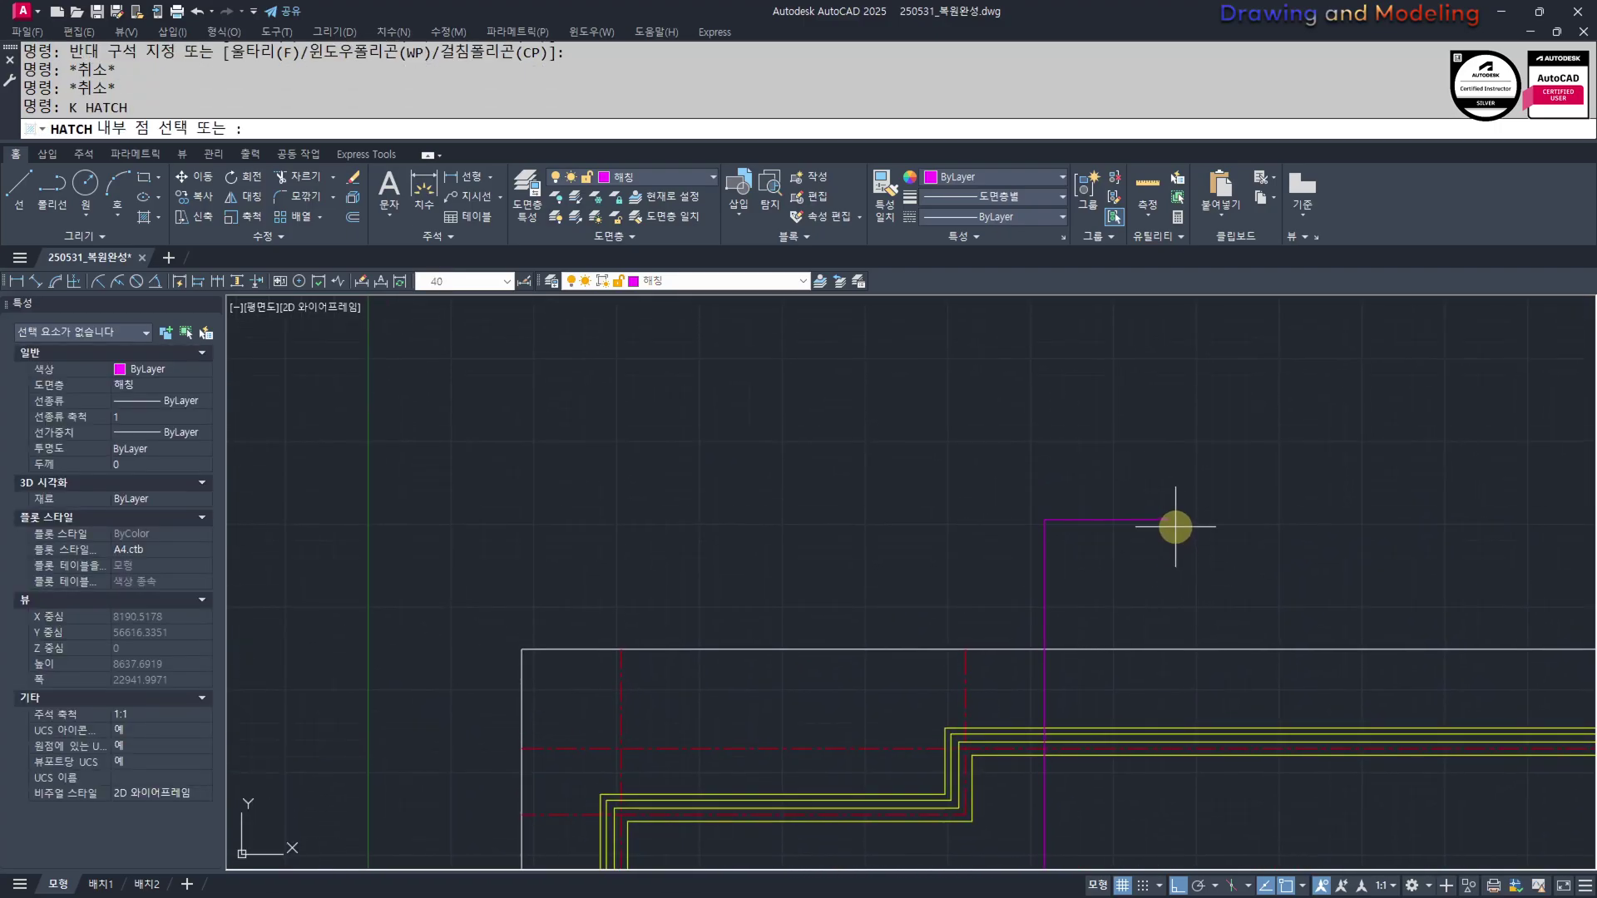
key("Escape")
type("l")
key("Return")
left_click(1169, 521)
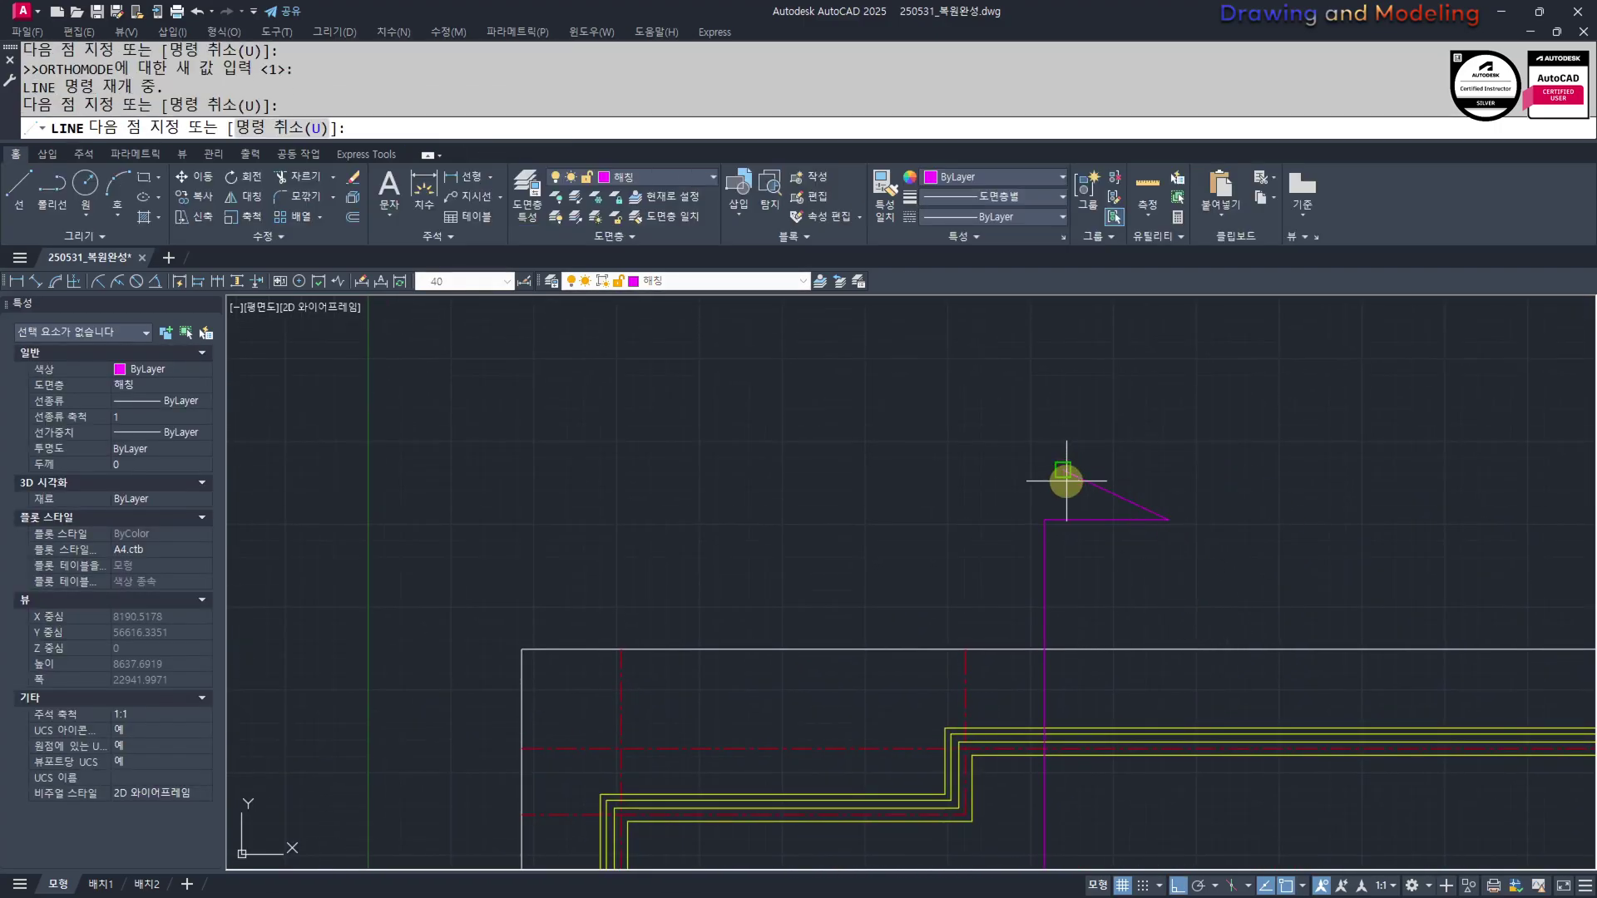
key("Escape")
key("Escape")
Join the section line's segments, arrowhead stroke and end tick into one polyline
left_click(1119, 559)
left_click(945, 435)
scroll(1133, 503, "down", 2)
scroll(1096, 783, "up", 4)
left_click(1080, 772)
left_click(1065, 753)
scroll(1066, 775, "down", 4)
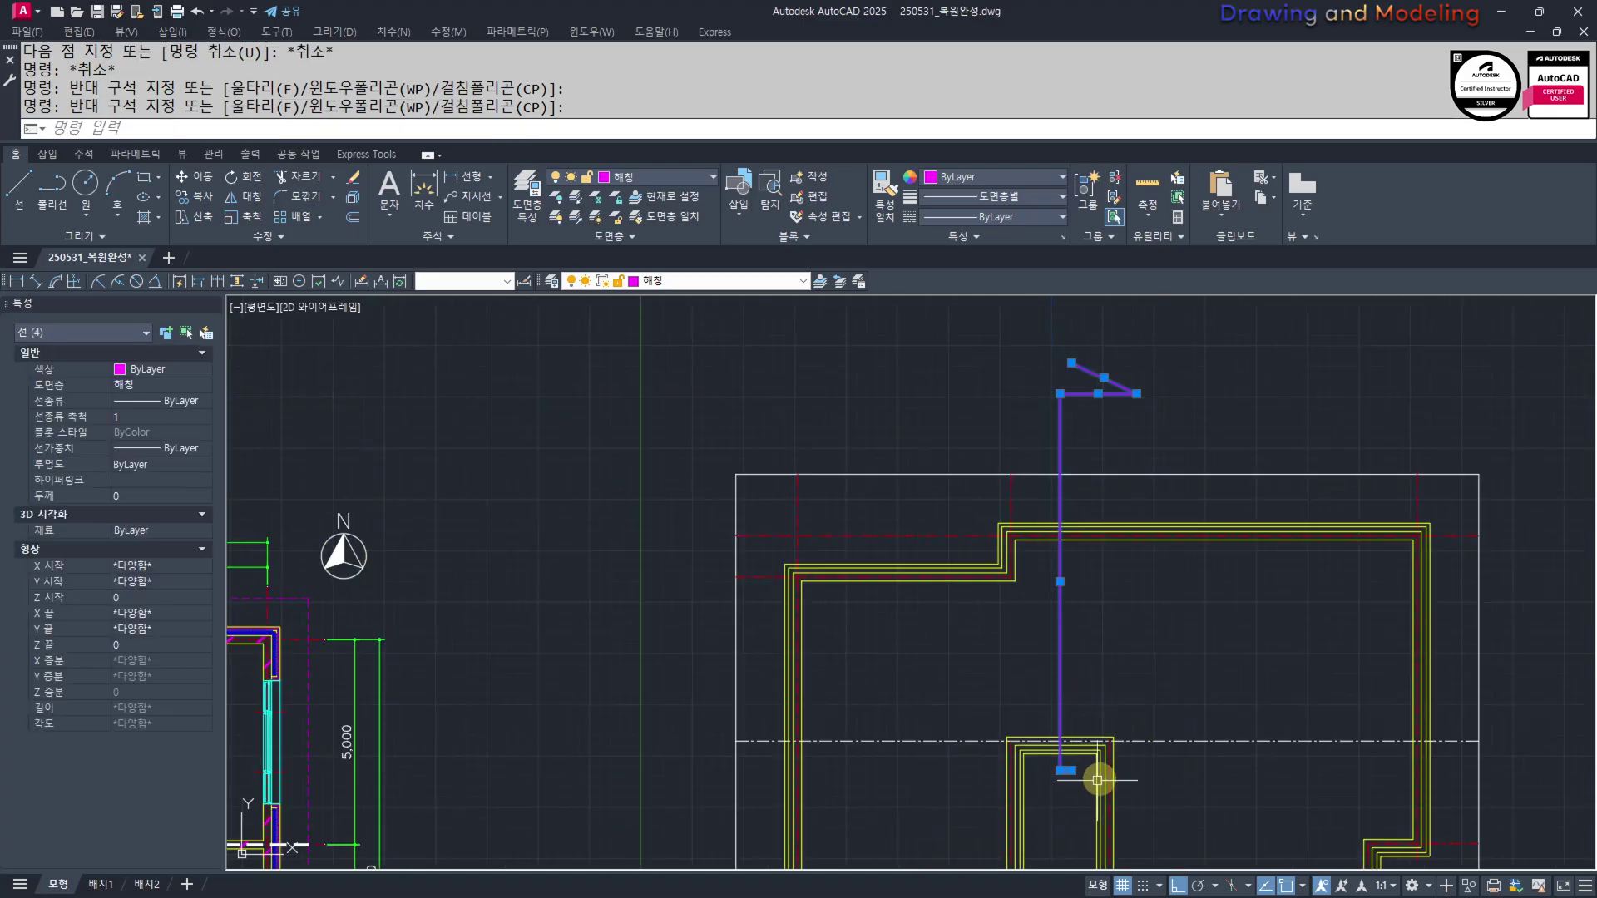
middle_click_drag(1138, 642, 1128, 694)
type("j")
key("Return")
Move the joined section polyline to the white layer and set its width to 80
left_click(1126, 678)
left_click(1006, 706)
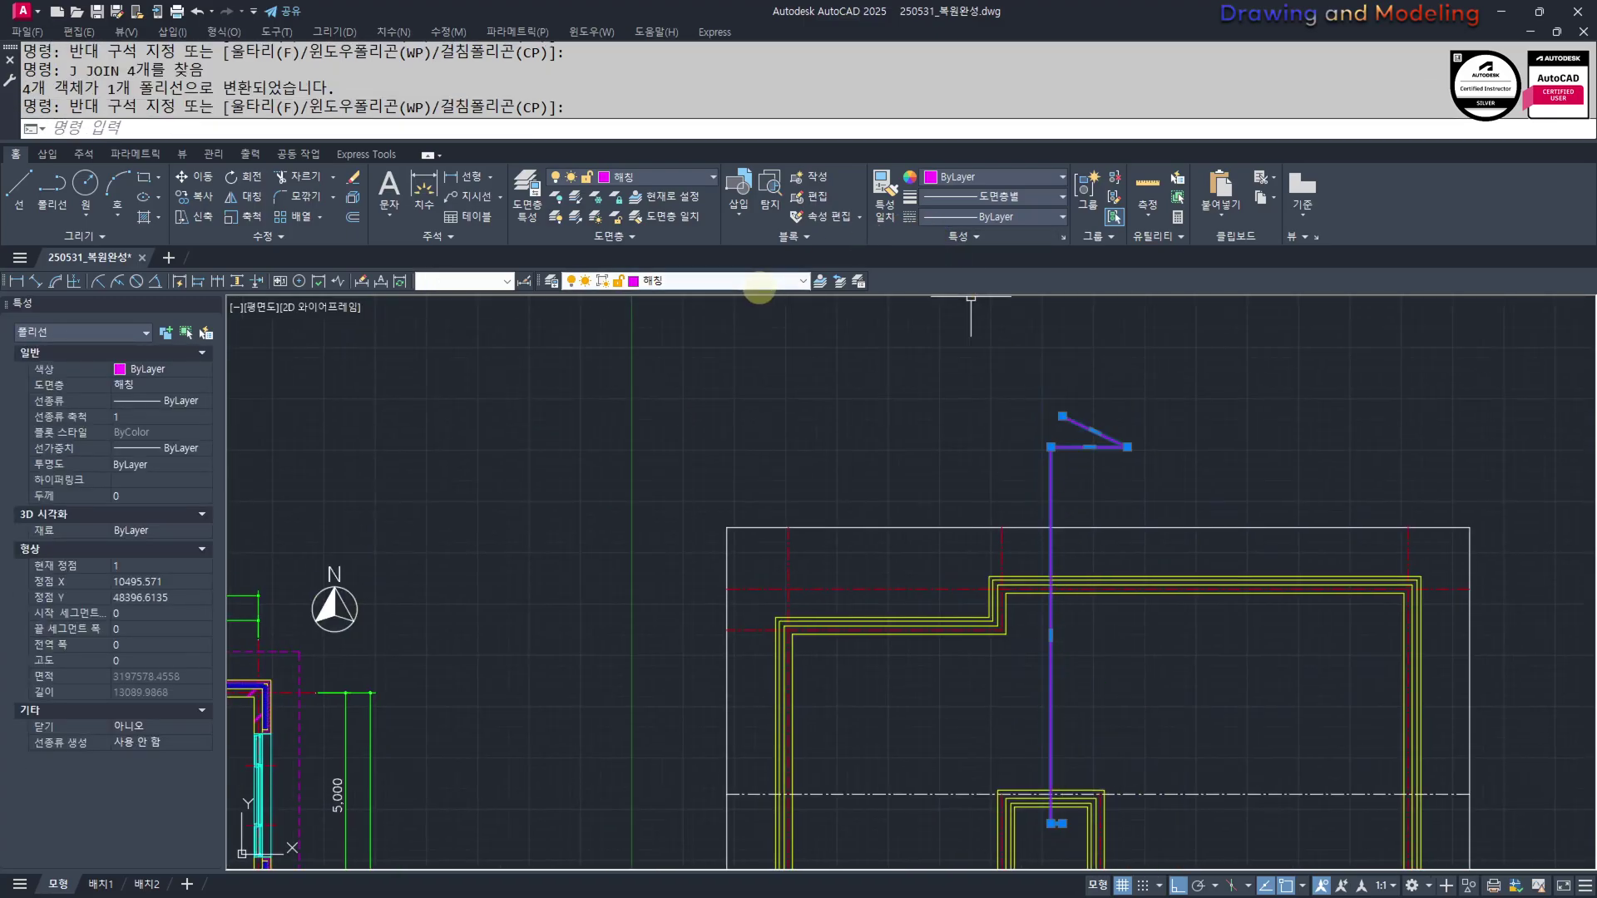
left_click(706, 299)
double_click(1052, 466)
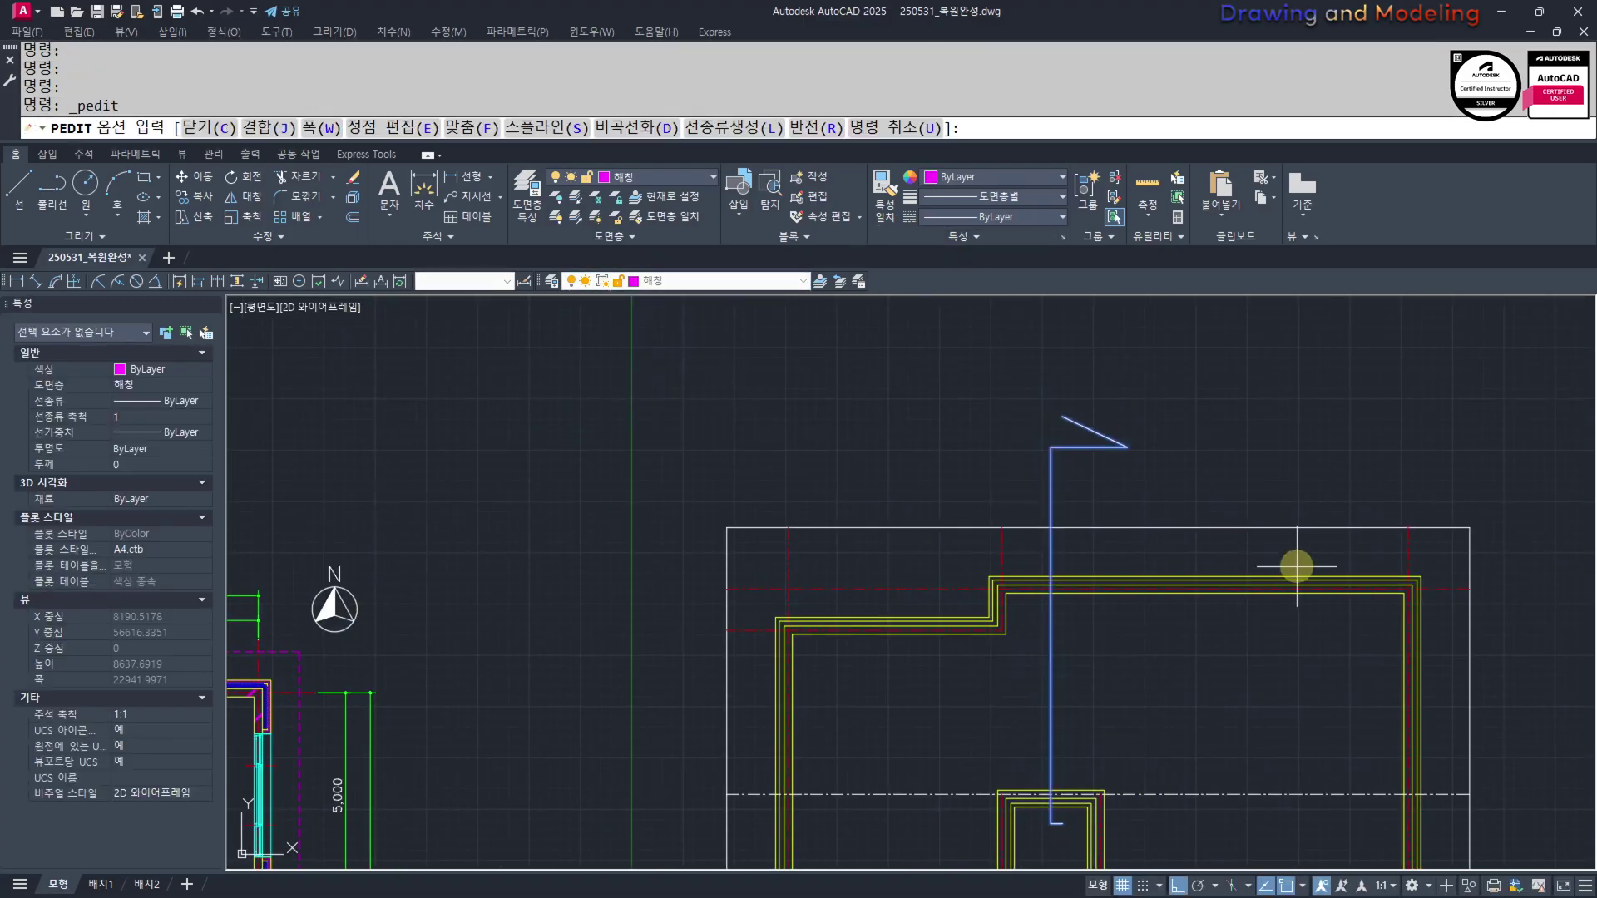
type("w")
key("Return")
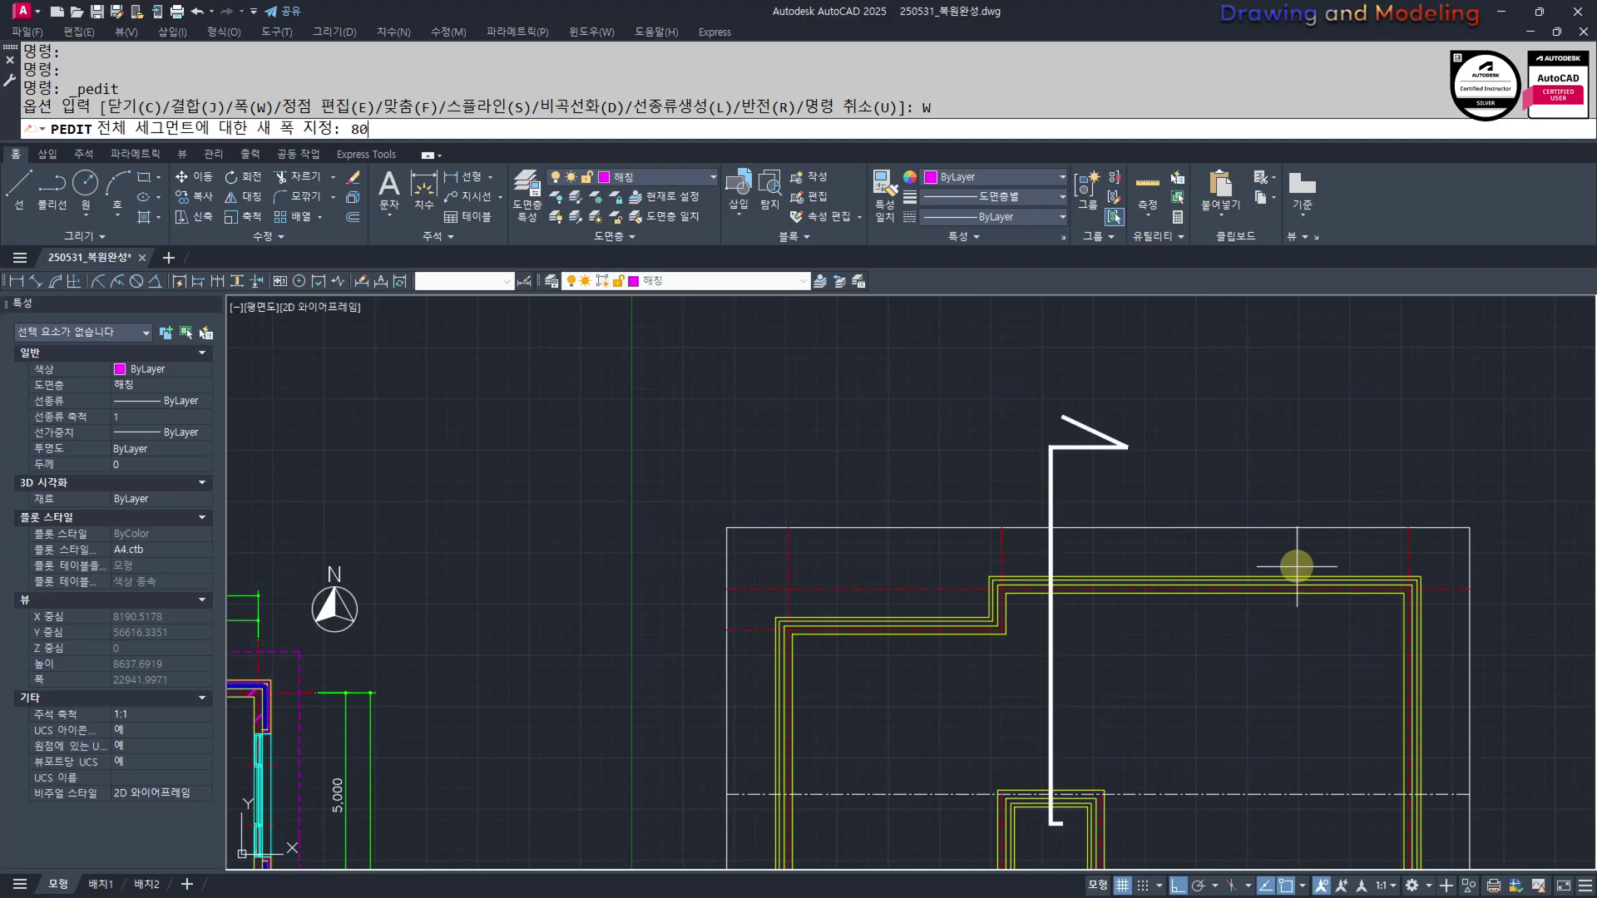
key("Return")
key("Escape")
key("Escape")
key("Escape")
Move the redrawn outline with its centerlines, section line and surrounding rectangle horizontally to the right
scroll(1354, 520, "down", 4)
middle_click_drag(1354, 520, 1186, 504)
left_click(1301, 759)
left_click(982, 484)
scroll(1231, 634, "down", 2)
middle_click_drag(1232, 634, 1121, 572)
type("m")
key("Return")
left_click(970, 717)
left_click(1079, 719)
key("Escape")
key("Escape")
Trim the lowest horizontal centerline where it extends left of the bottom room's wall
scroll(1151, 638, "up", 5)
middle_click_drag(1152, 638, 1204, 679)
type("tr")
left_click(1426, 661)
left_click(1257, 603)
key("space")
left_click_drag(1235, 613, 1175, 659)
key("Escape")
Trim the next lower horizontal centerline where it extends left of the wall on the recess's right side
key("space")
left_click(1167, 584)
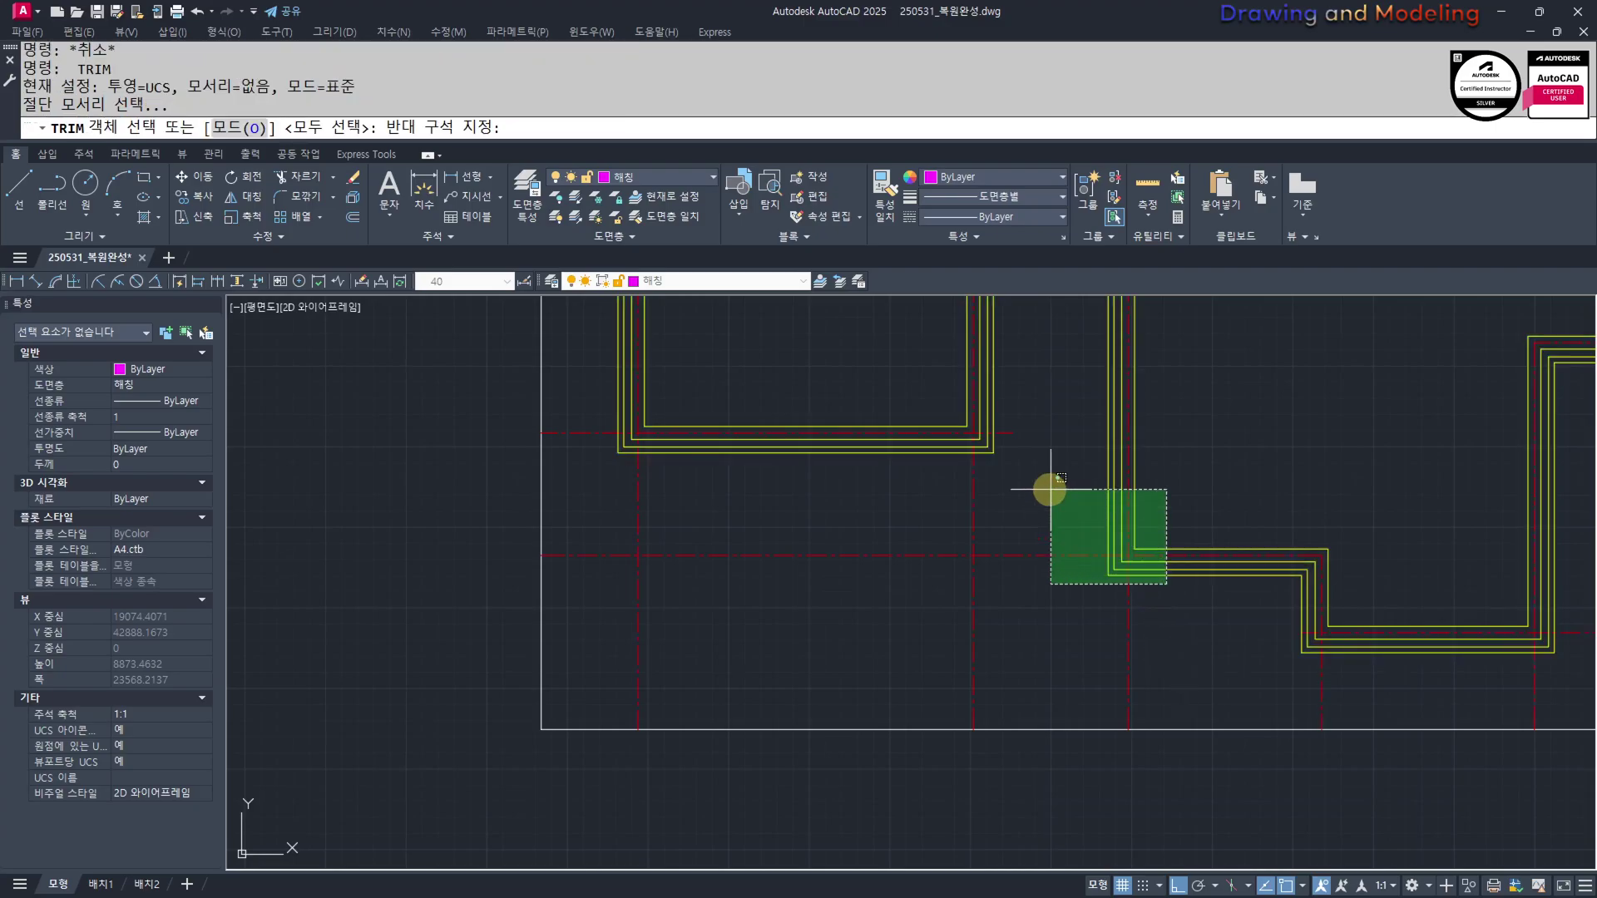
left_click(1050, 489)
key("Escape")
scroll(1095, 675, "down", 5)
scroll(1276, 543, "up", 4)
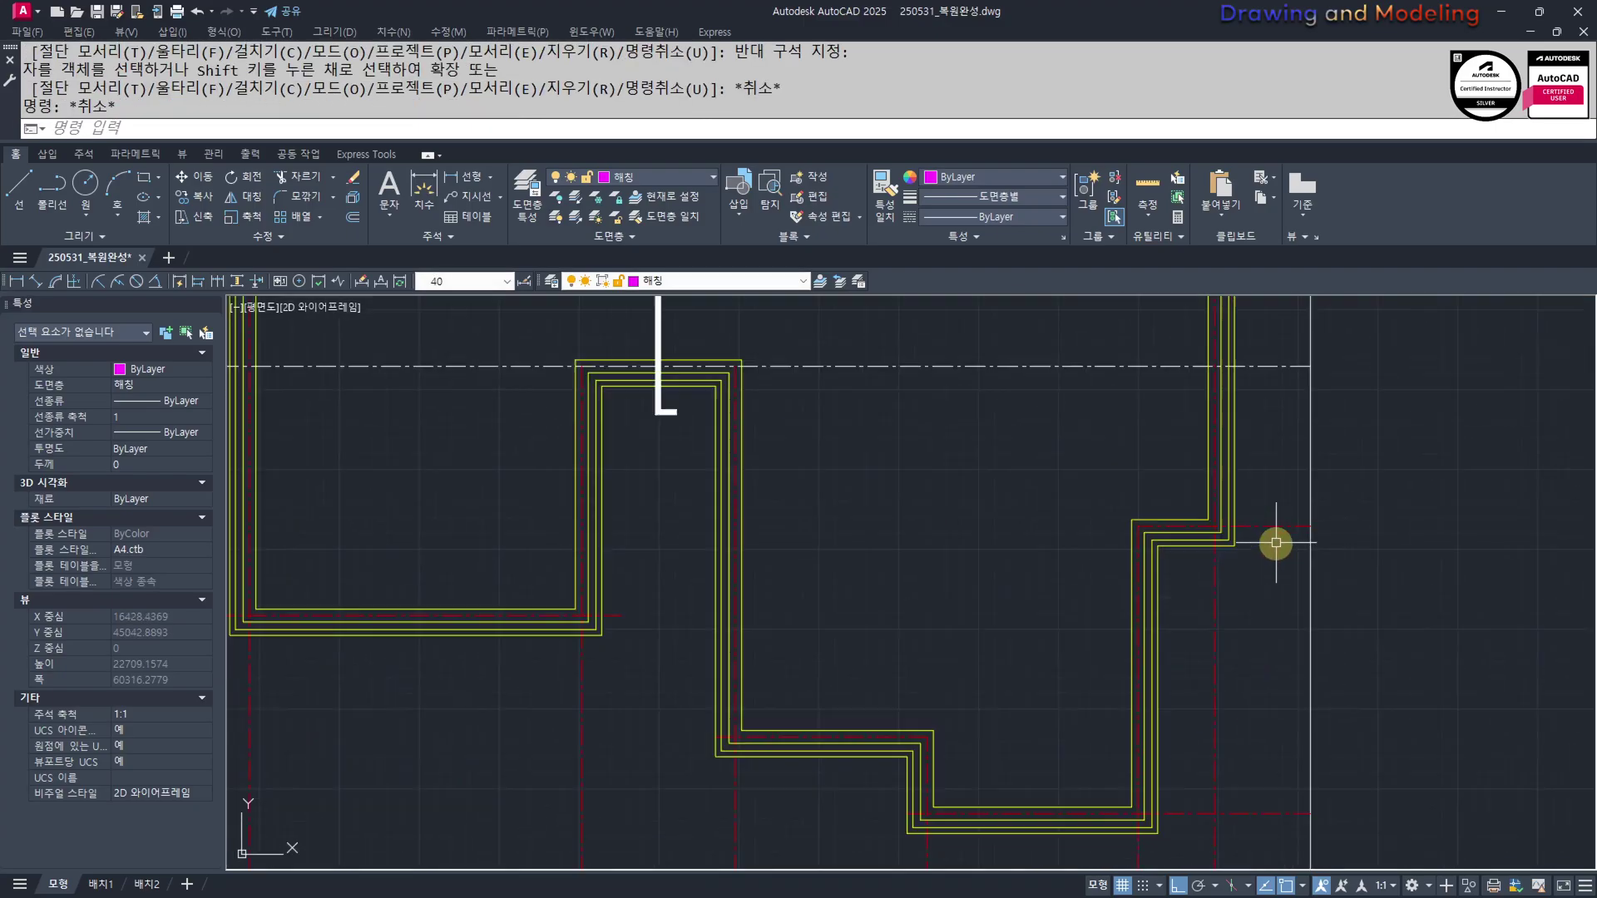
Examine the original floor plan and compare it with the redrawn outline
key("Escape")
key("Escape")
scroll(1235, 628, "down", 4)
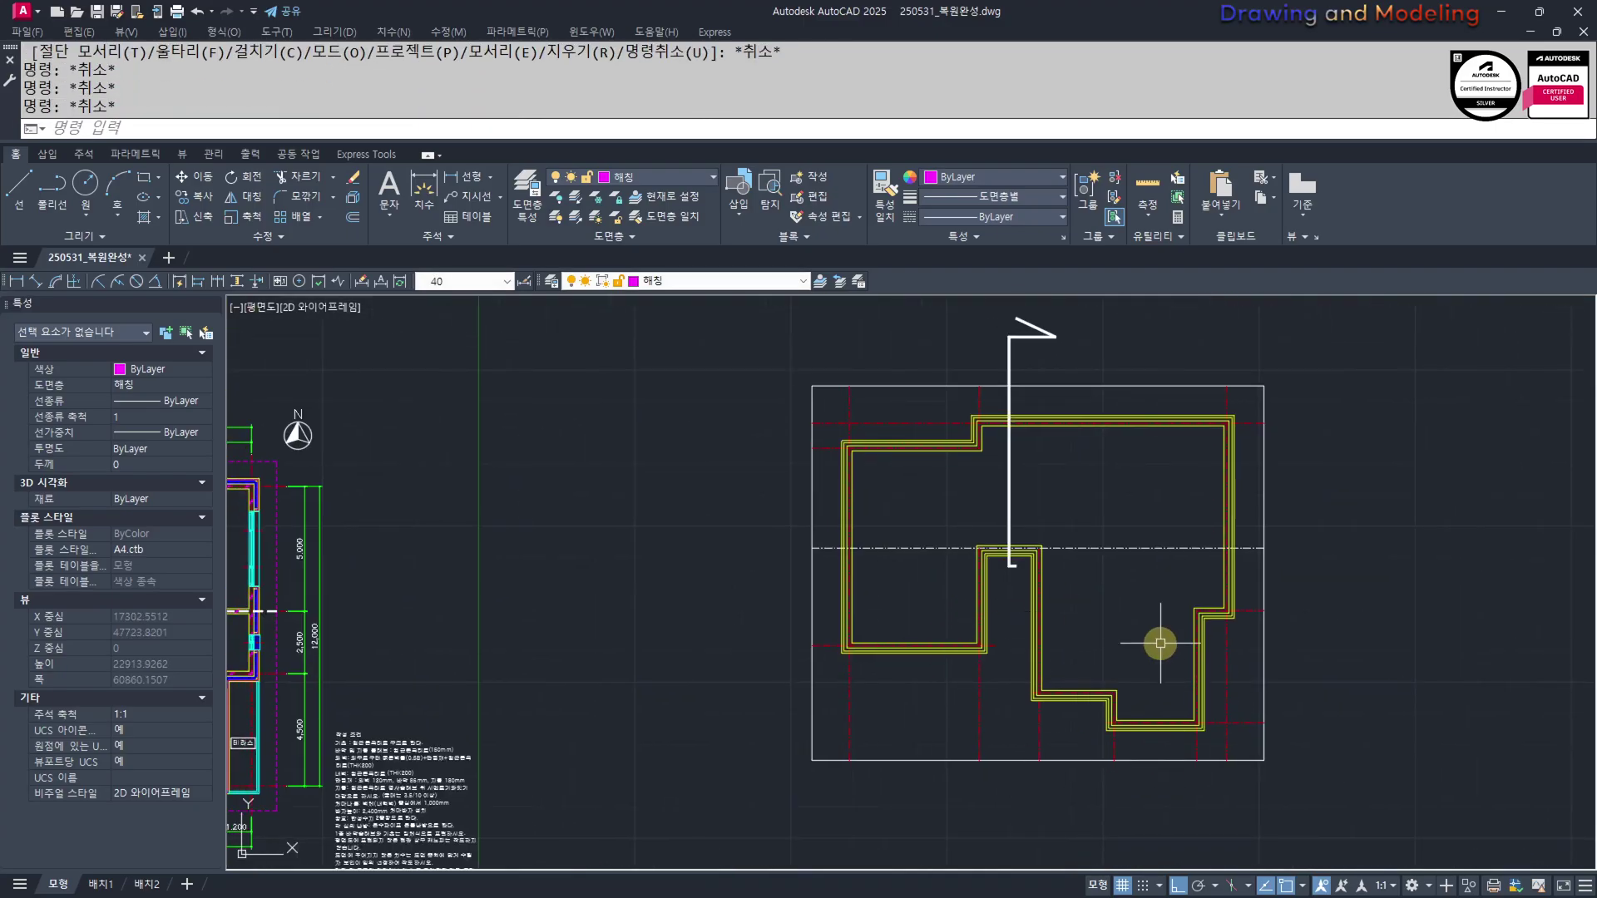
middle_click_drag(1091, 557, 1135, 579)
middle_click_drag(968, 653, 1037, 654)
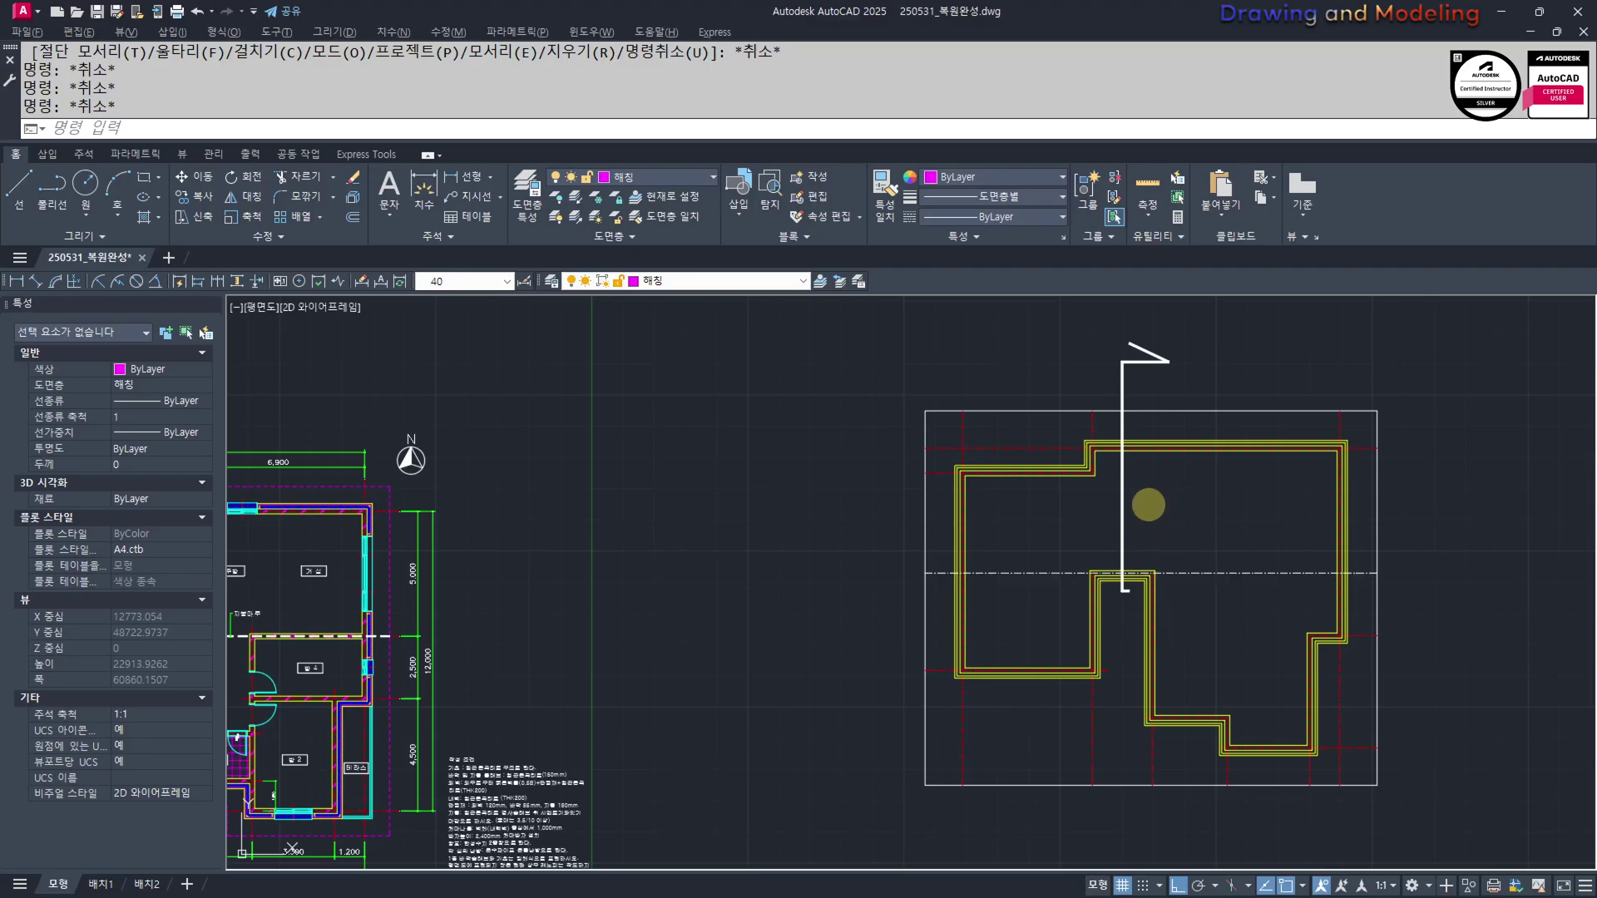
key("Escape")
mouse_move(643, 603)
middle_mouse_down()
mouse_move(784, 621)
mouse_move(1238, 608)
middle_mouse_up()
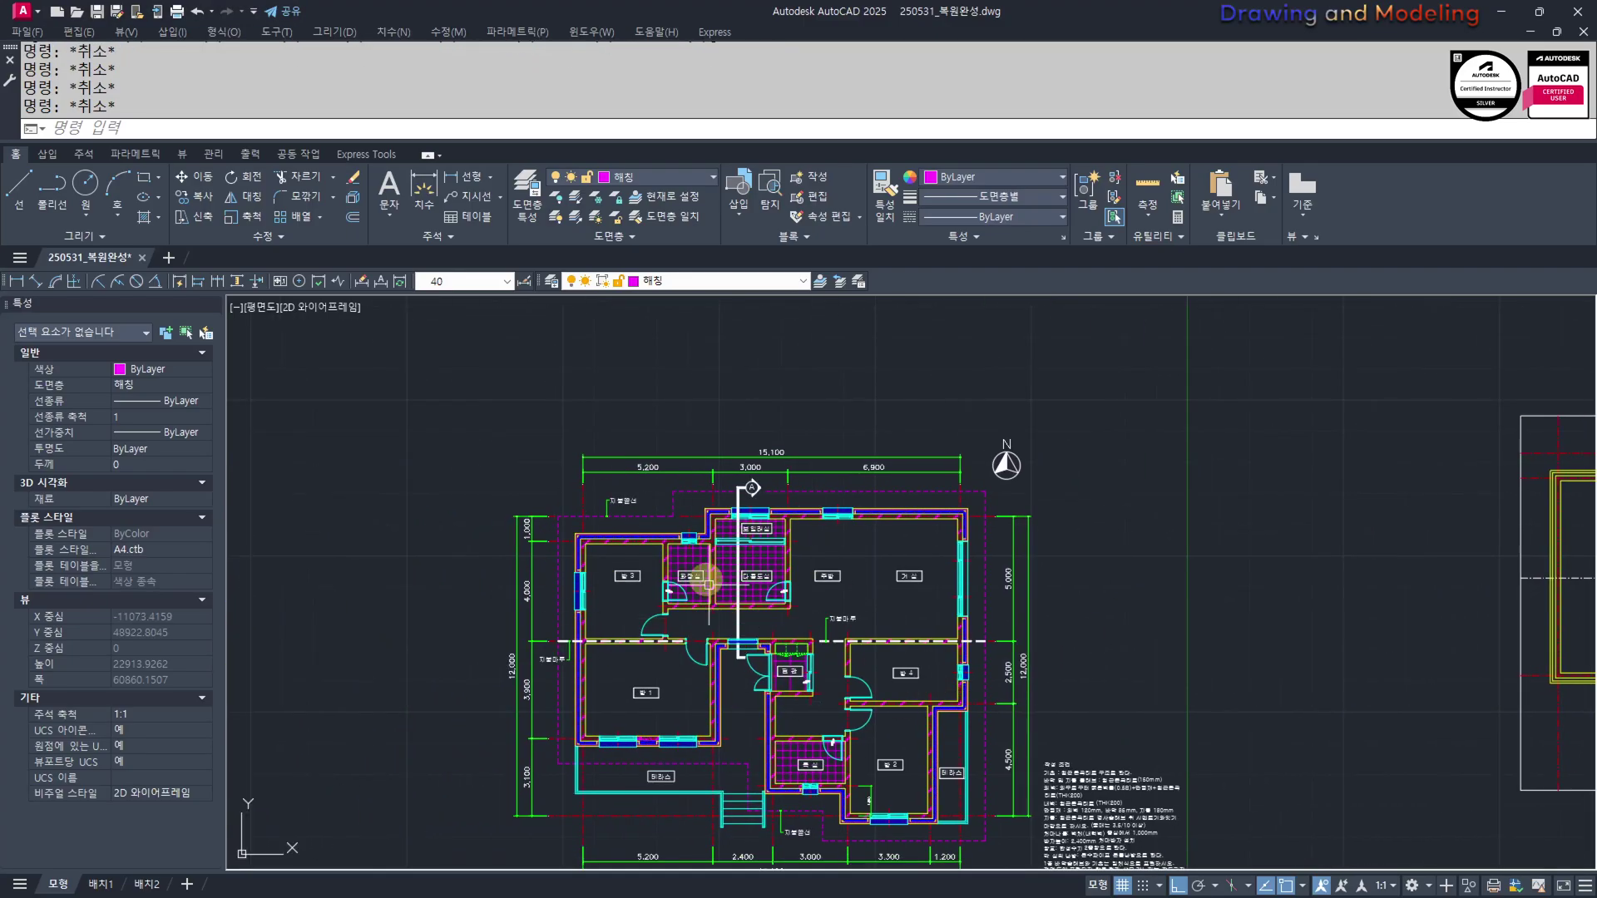
scroll(708, 579, "up", 5)
scroll(976, 552, "down", 8)
scroll(1165, 572, "up", 2)
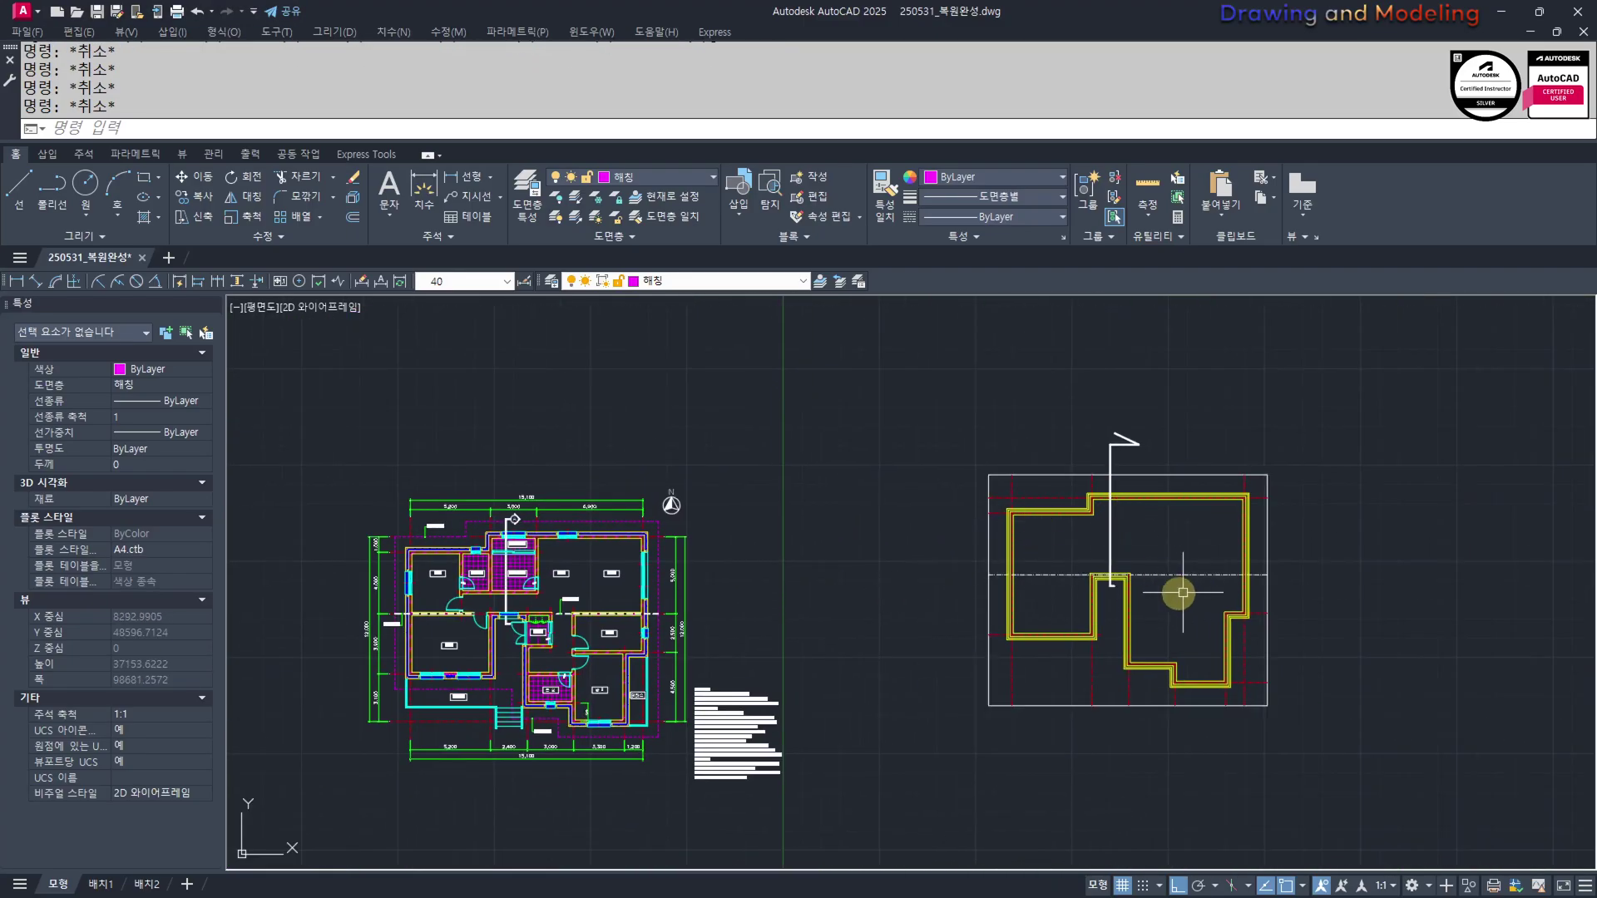
Copy the redrawn outline with its centerlines, section line and surrounding rectangle horizontally to the right
middle_click_drag(1162, 592, 1035, 603)
left_click(1210, 760)
left_click(776, 474)
middle_click_drag(881, 643, 944, 577)
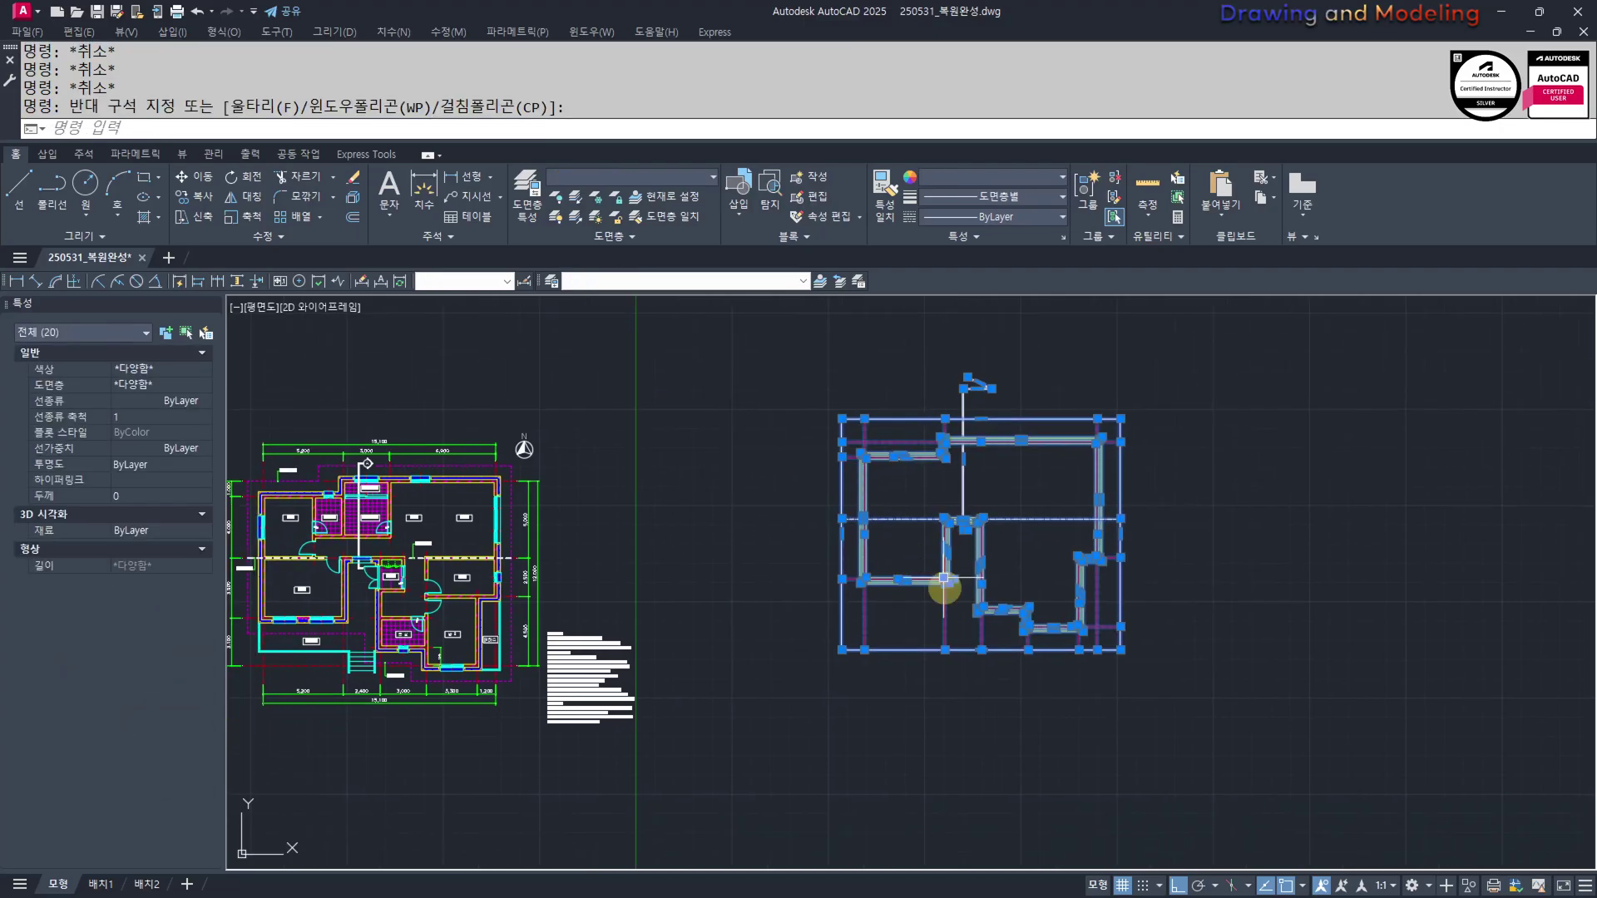
type("cc")
key("space")
left_click(791, 715)
left_click(1212, 719)
key("Escape")
key("Escape")
mouse_move(1295, 707)
middle_mouse_down()
mouse_move(1246, 731)
mouse_move(1220, 721)
middle_mouse_up()
middle_click_drag(307, 643, 514, 675)
scroll(516, 676, "up", 3)
scroll(628, 672, "down", 3)
mouse_move(906, 685)
middle_mouse_down()
mouse_move(821, 687)
mouse_move(864, 634)
middle_mouse_up()
middle_click_drag(949, 713, 917, 679)
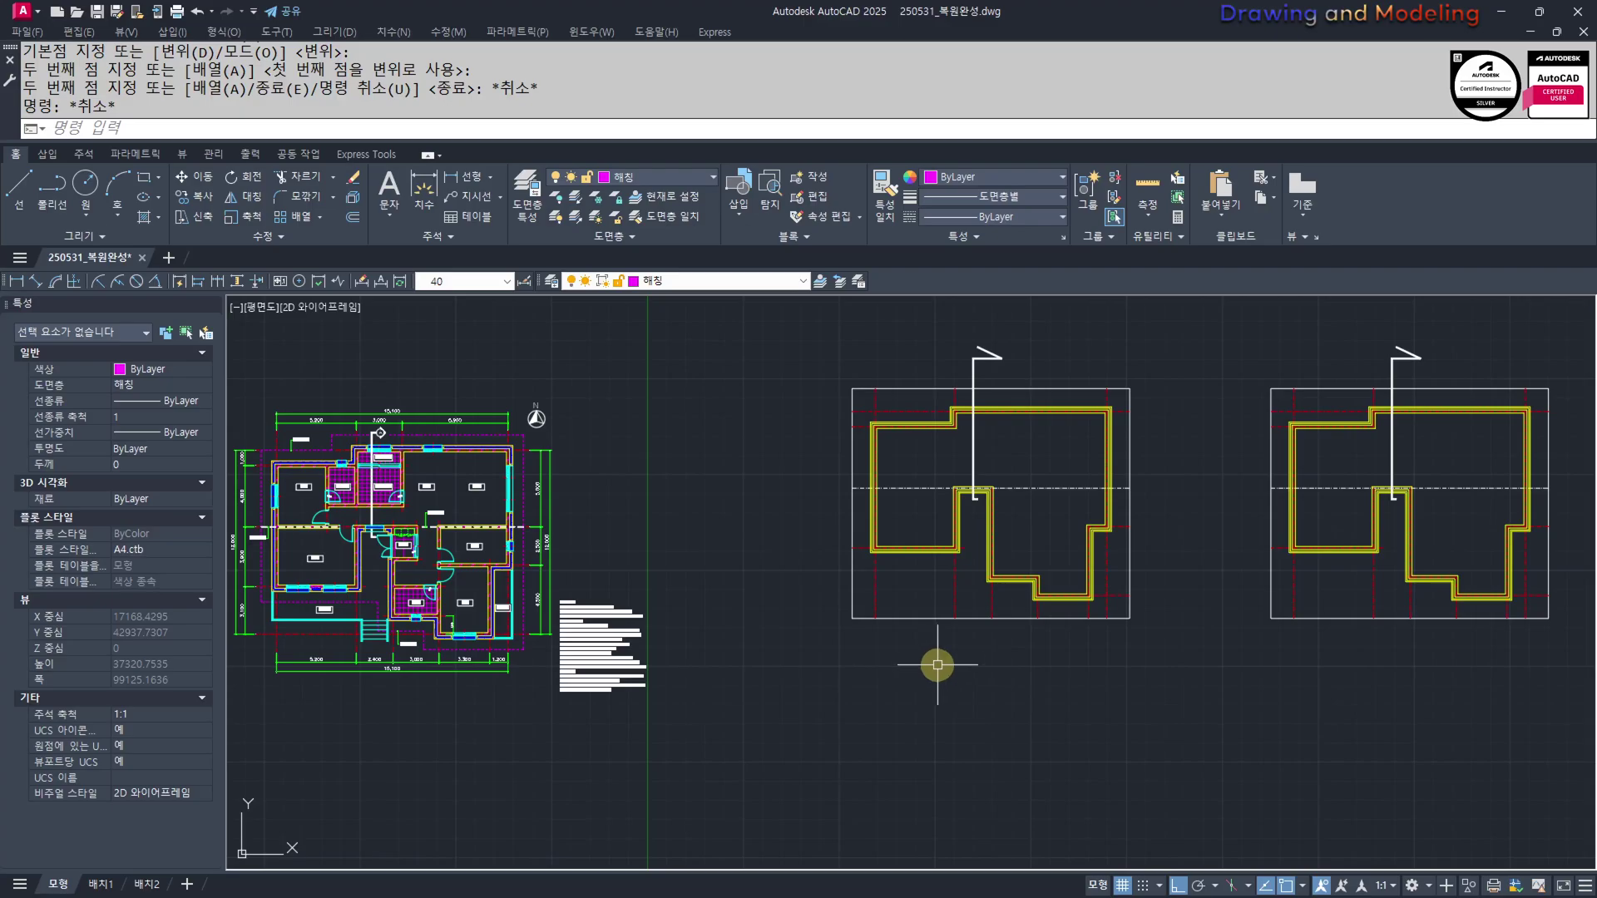
type("l")
key("Return")
left_click(877, 620)
key("Escape")
key("Escape")
middle_click_drag(1017, 661, 1019, 695)
key("Escape")
Rotate the redrawn outline nearest the original plan 90 degrees counterclockwise, with its centerlines, section line and rectangle, about a point at the recess
left_click(1193, 706)
left_click(772, 330)
middle_click_drag(935, 470, 940, 522)
type("ro")
key("Return")
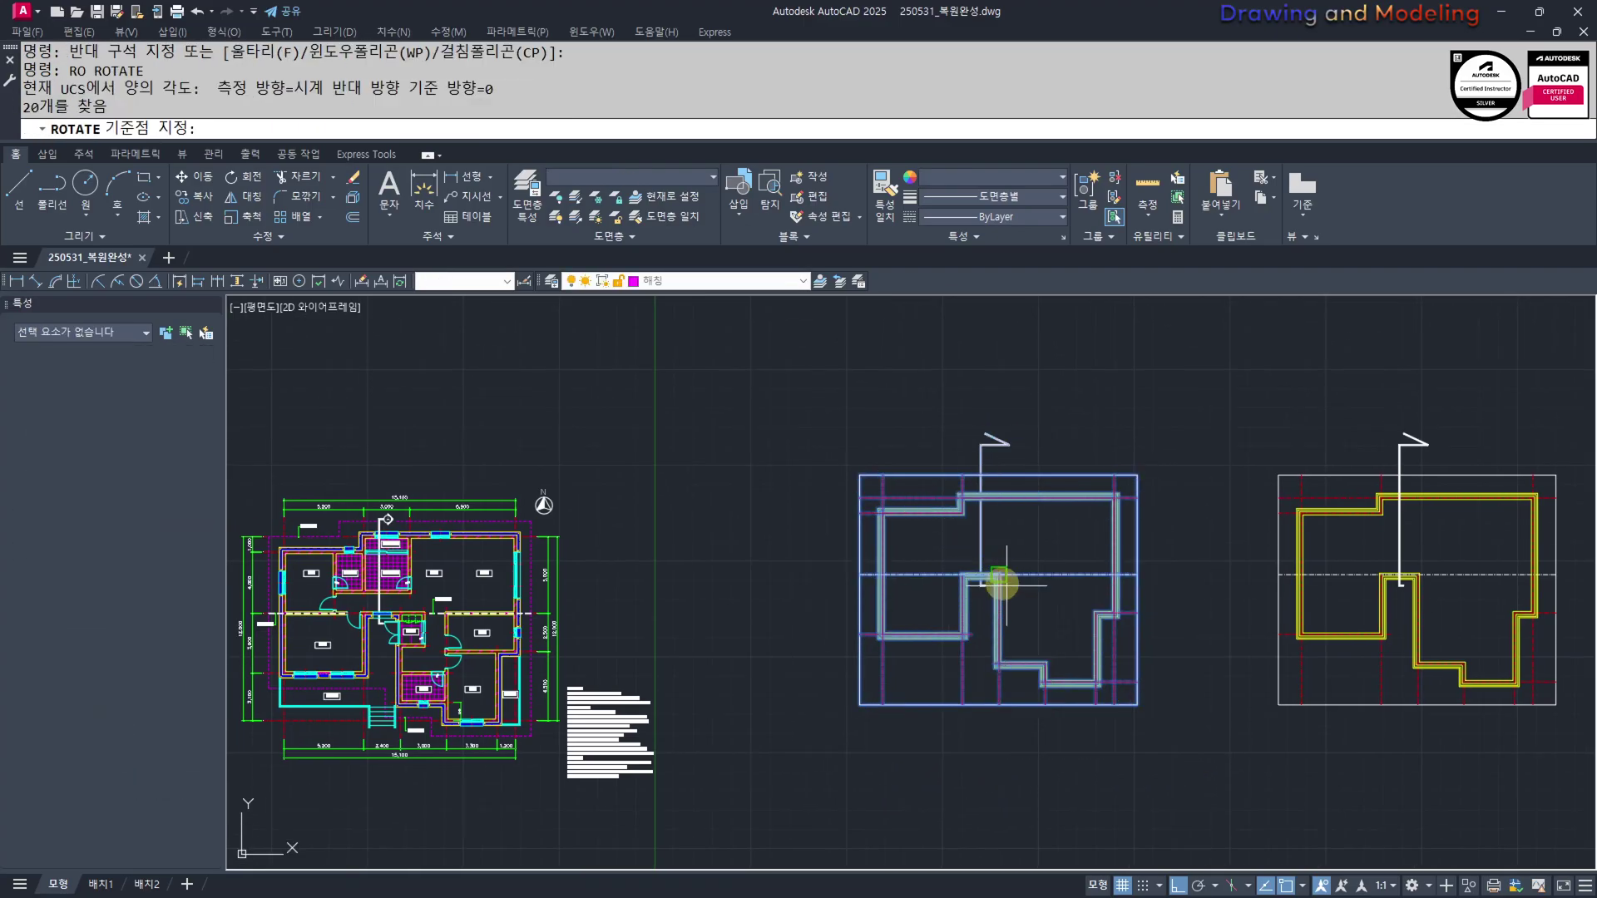
left_click(995, 580)
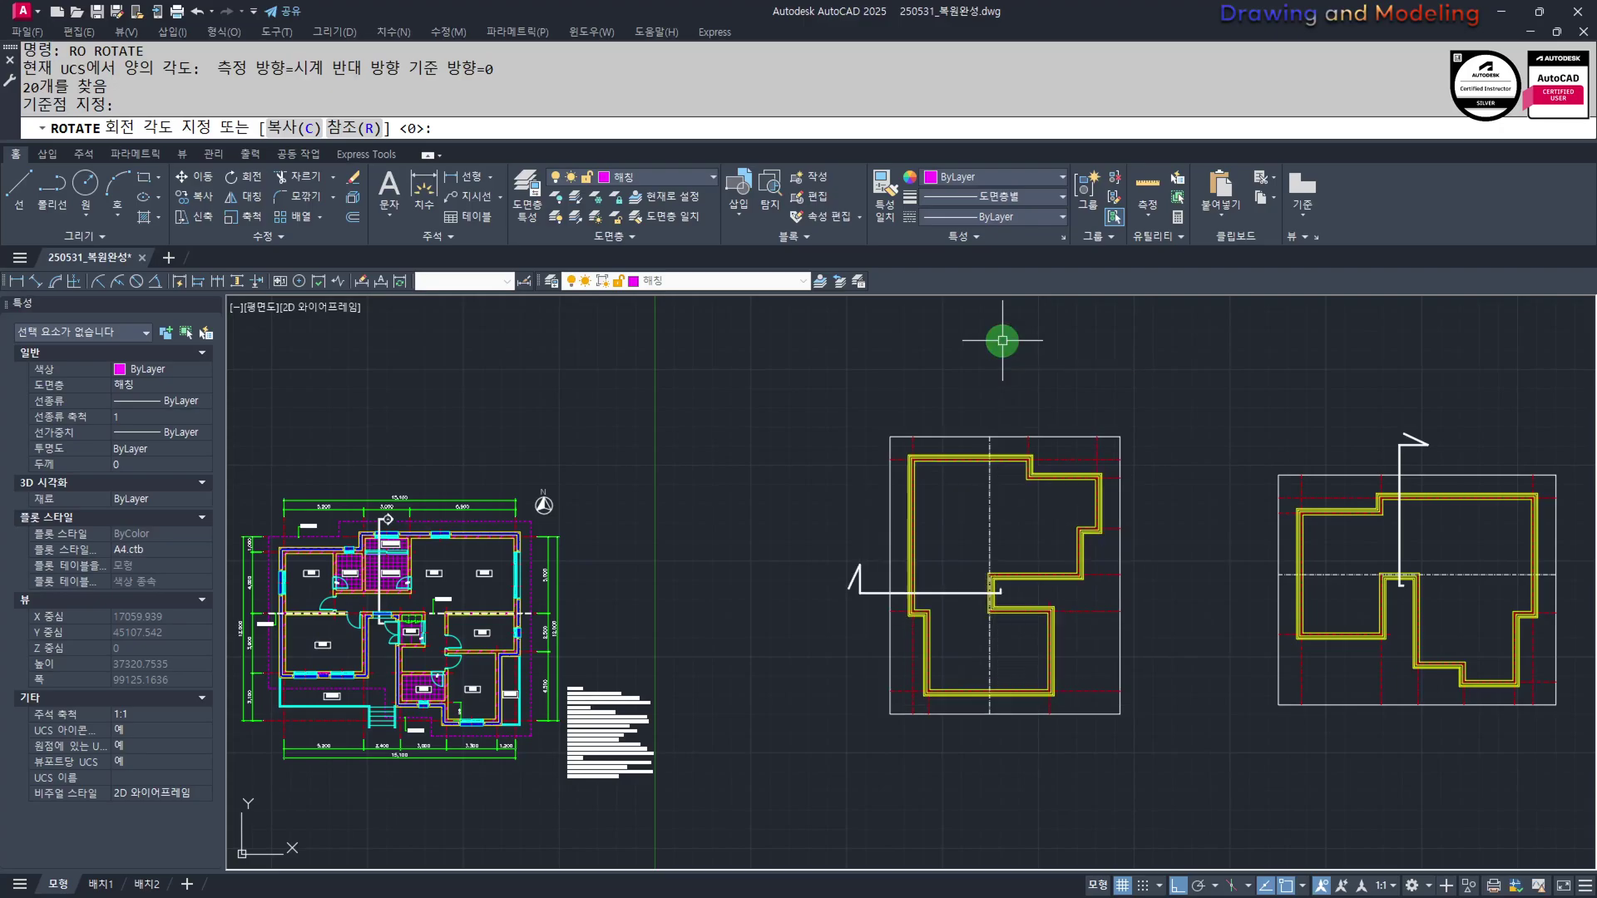
key("Escape")
key("Escape")
Move the rotated outline and its unrotated copy together straight up
middle_click_drag(631, 652, 702, 631)
scroll(621, 624, "up", 4)
scroll(669, 627, "down", 3)
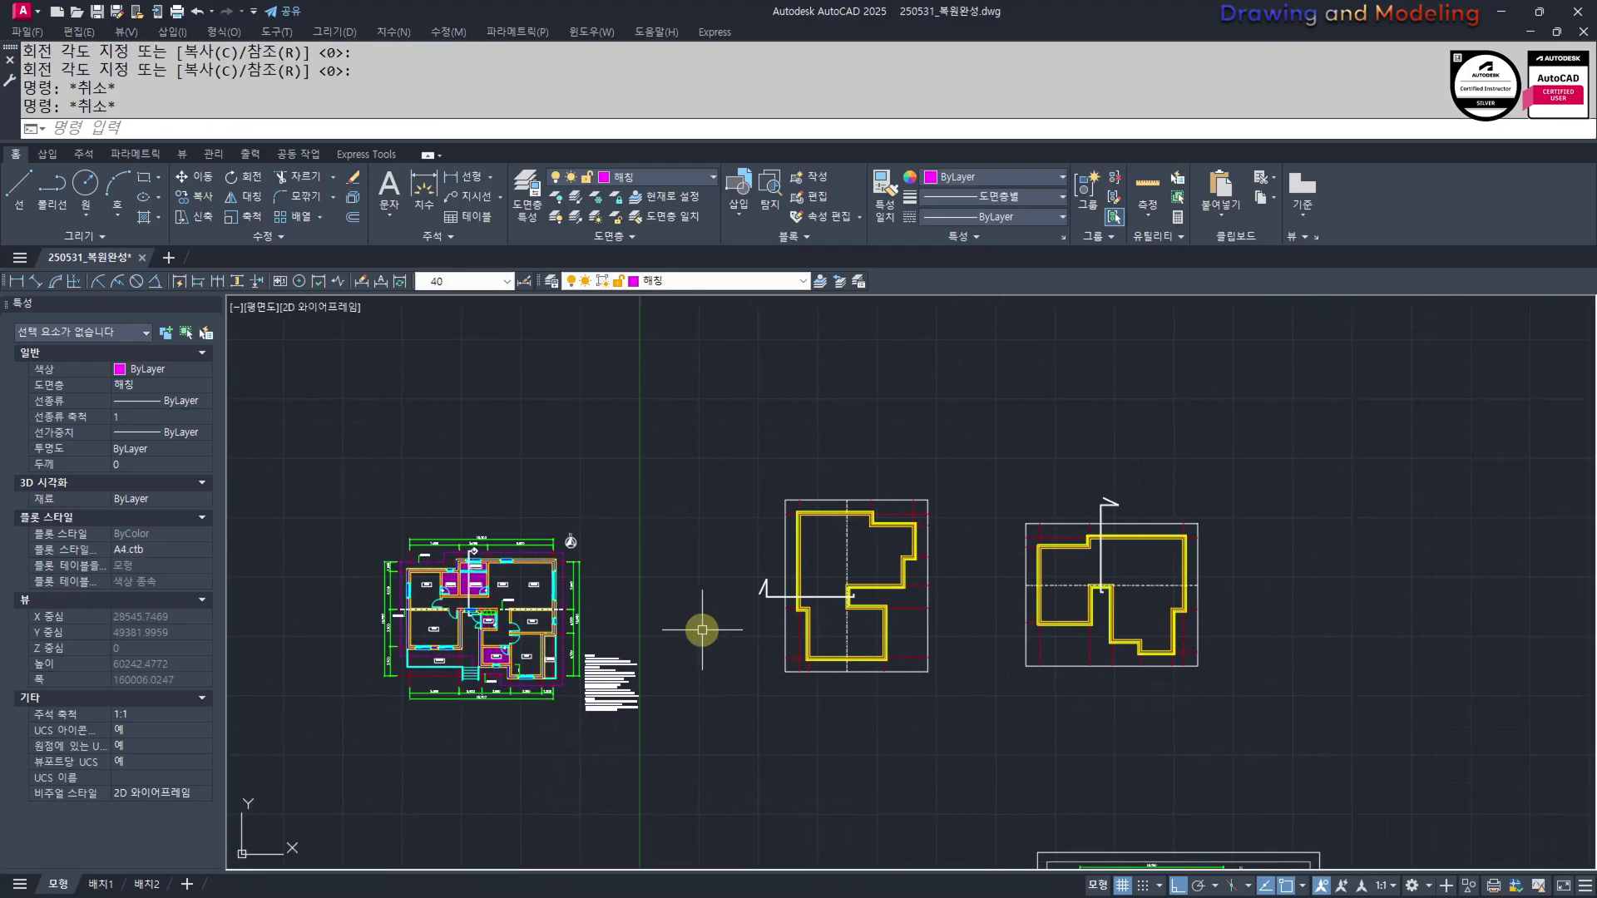
middle_click_drag(898, 700, 947, 649)
left_click(1347, 668)
left_click(836, 391)
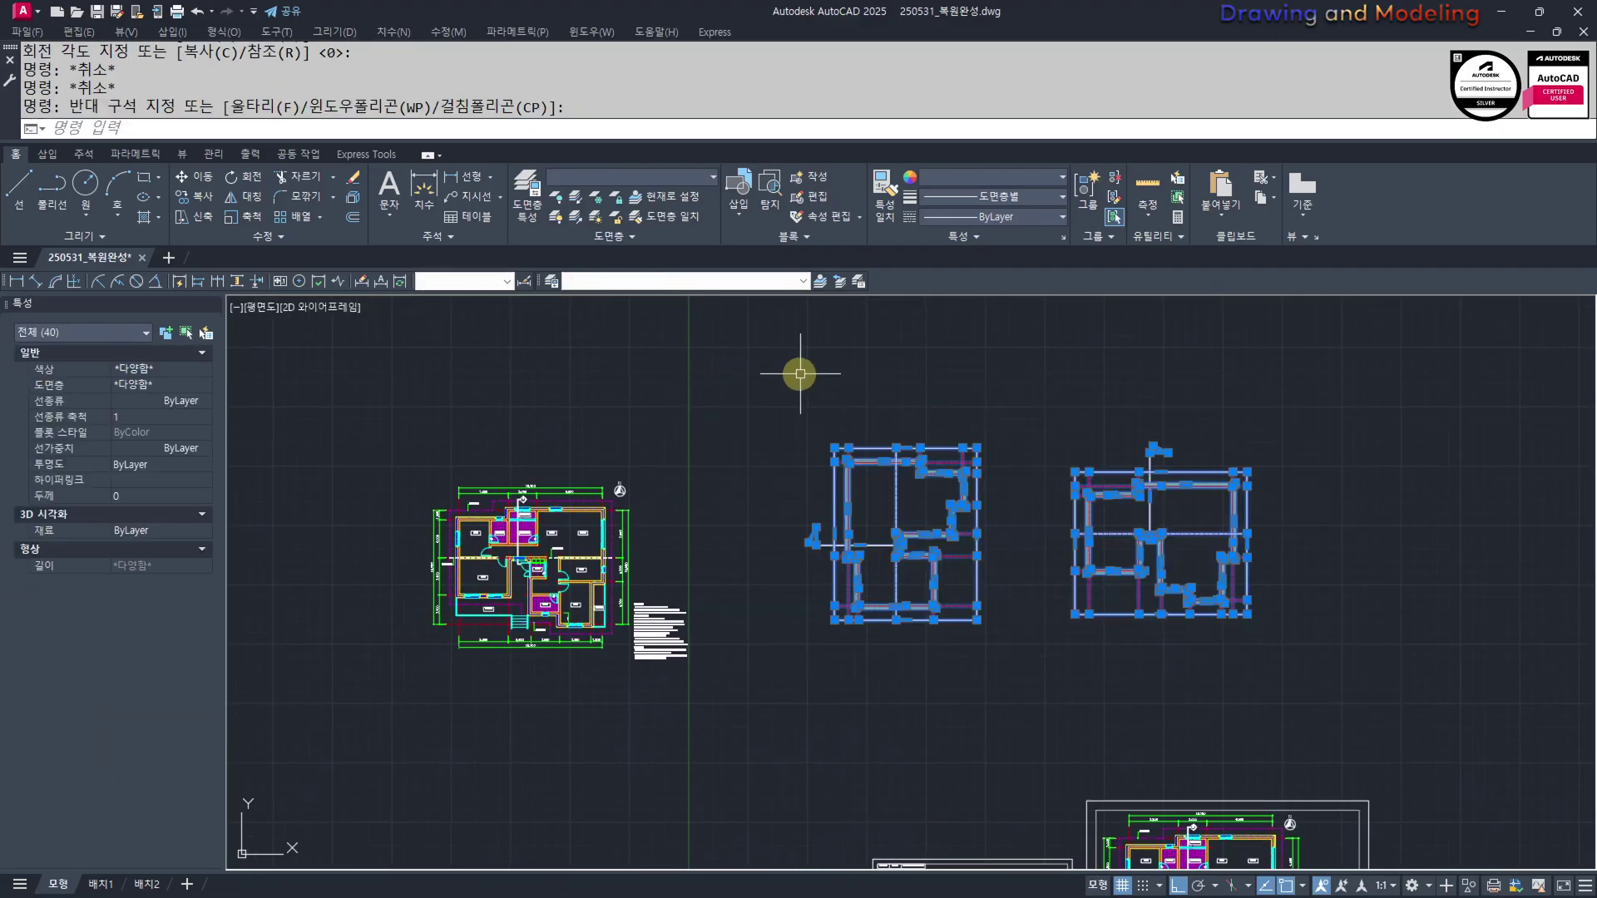
middle_click_drag(840, 475, 855, 522)
type("m")
key("space")
left_click(780, 640)
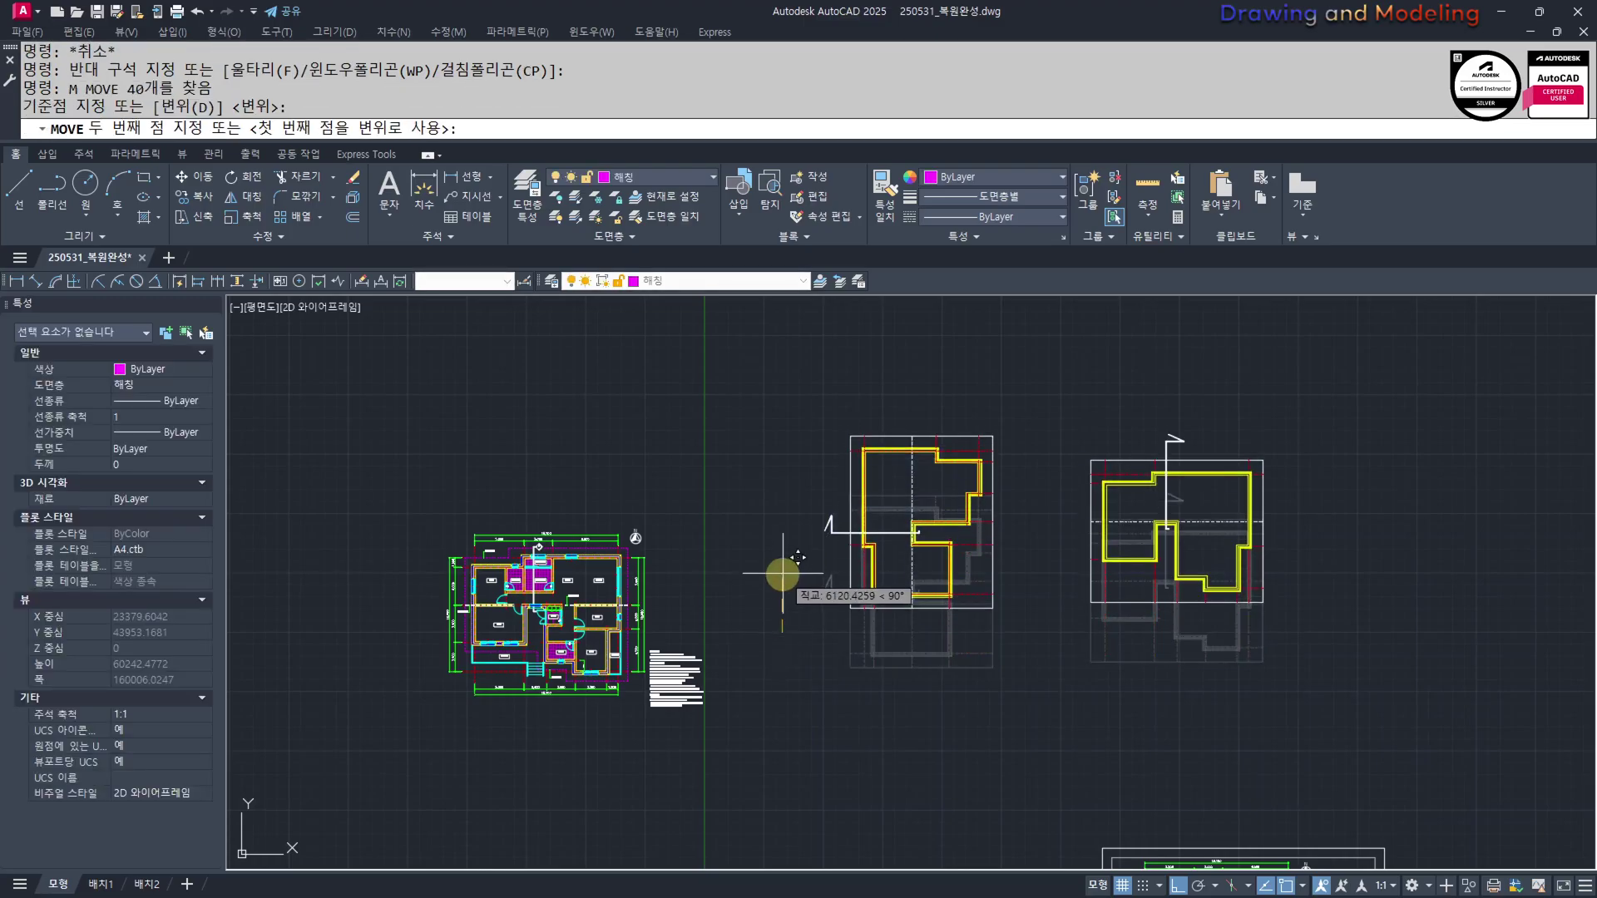
left_click(785, 566)
key("Escape")
key("Escape")
Draw a vertical line about 12,700 mm long downward from where the ridge line meets the rotated plan's lower rectangle edge
scroll(951, 658, "up", 3)
type("l")
key("space")
left_click(889, 566)
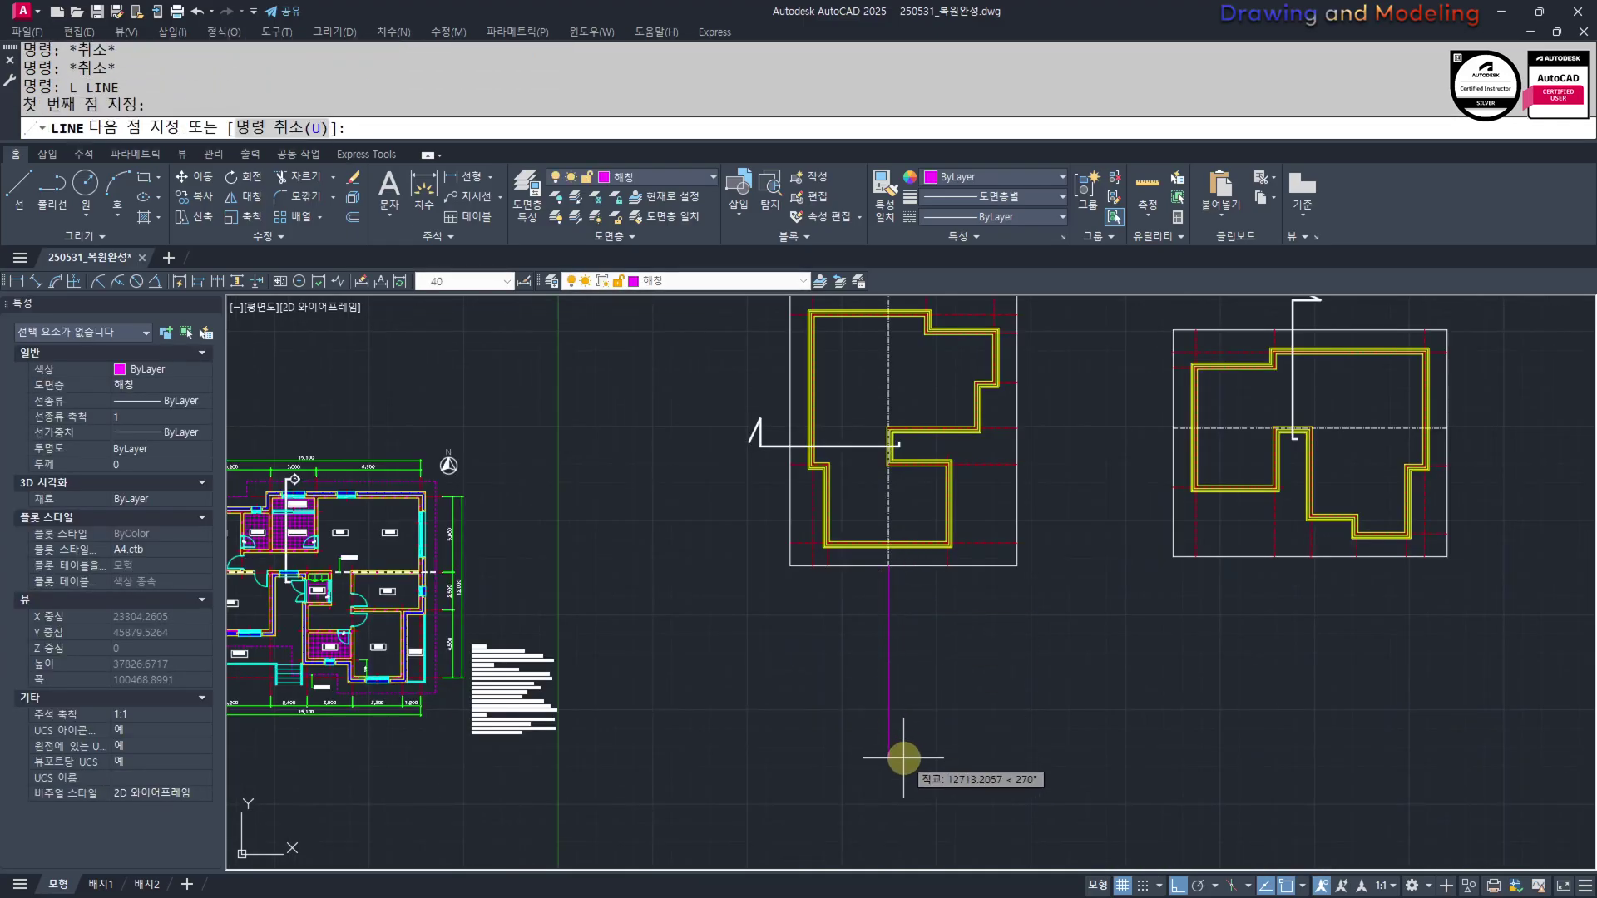
left_click(890, 757)
key("Escape")
key("Escape")
Draw a second vertical line downward from the left wall's centerline at the rotated plan's lower rectangle edge
key("space")
left_click(812, 572)
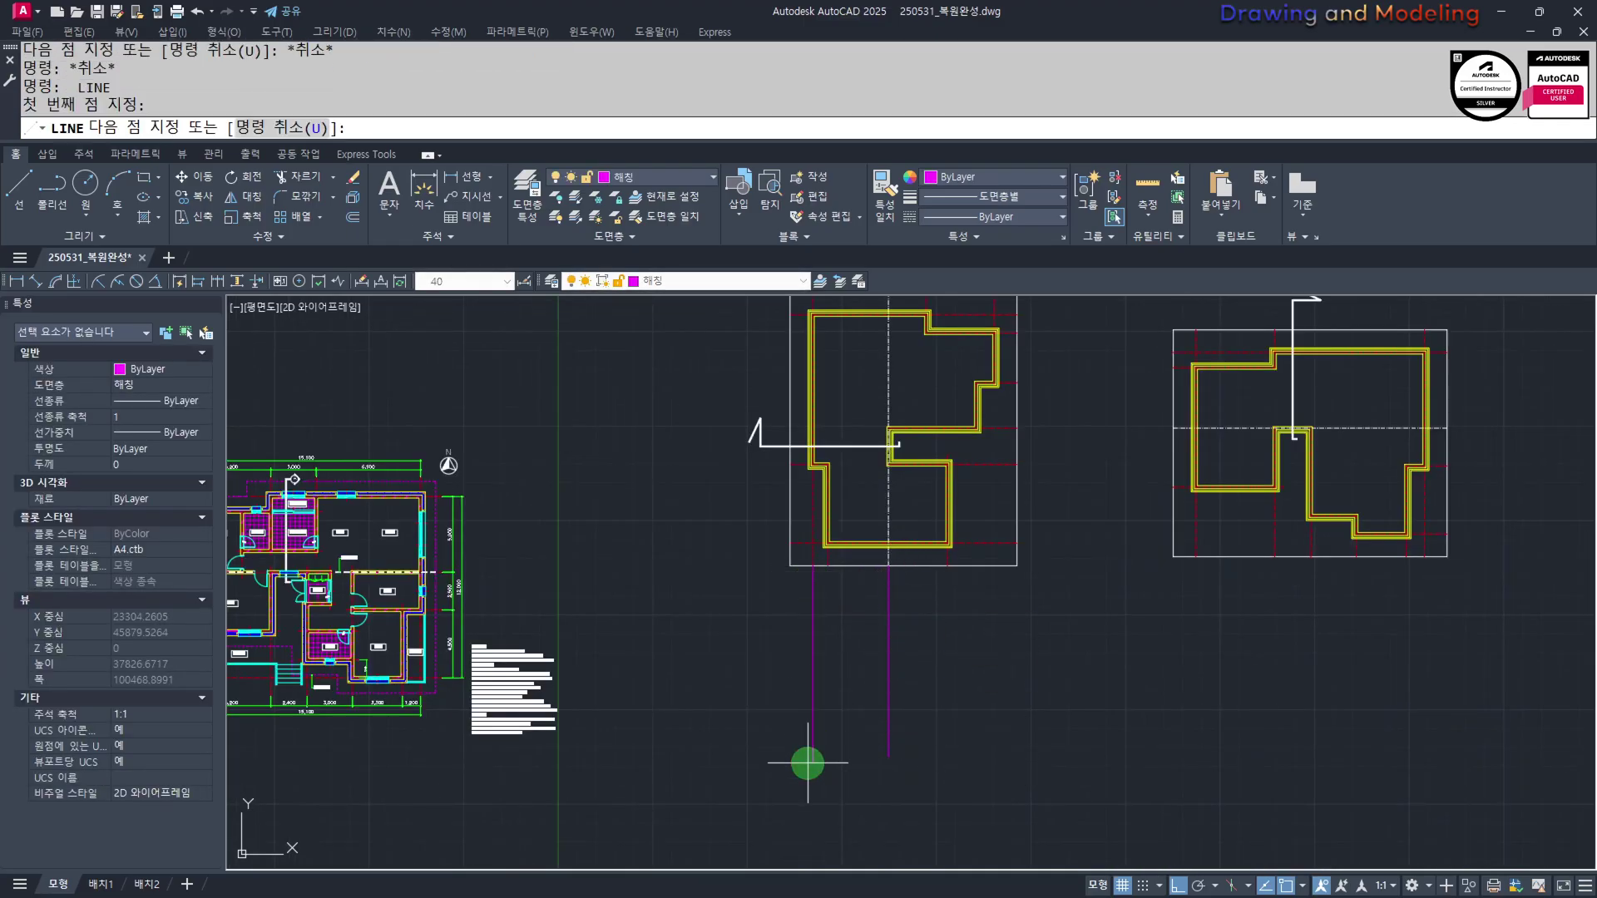
left_click(811, 760)
key("Escape")
key("Escape")
Extend the rotated plan's rightmost wall centerline down to the lower edge of the surrounding rectangle
key("space")
scroll(990, 391, "up", 3)
key("Escape")
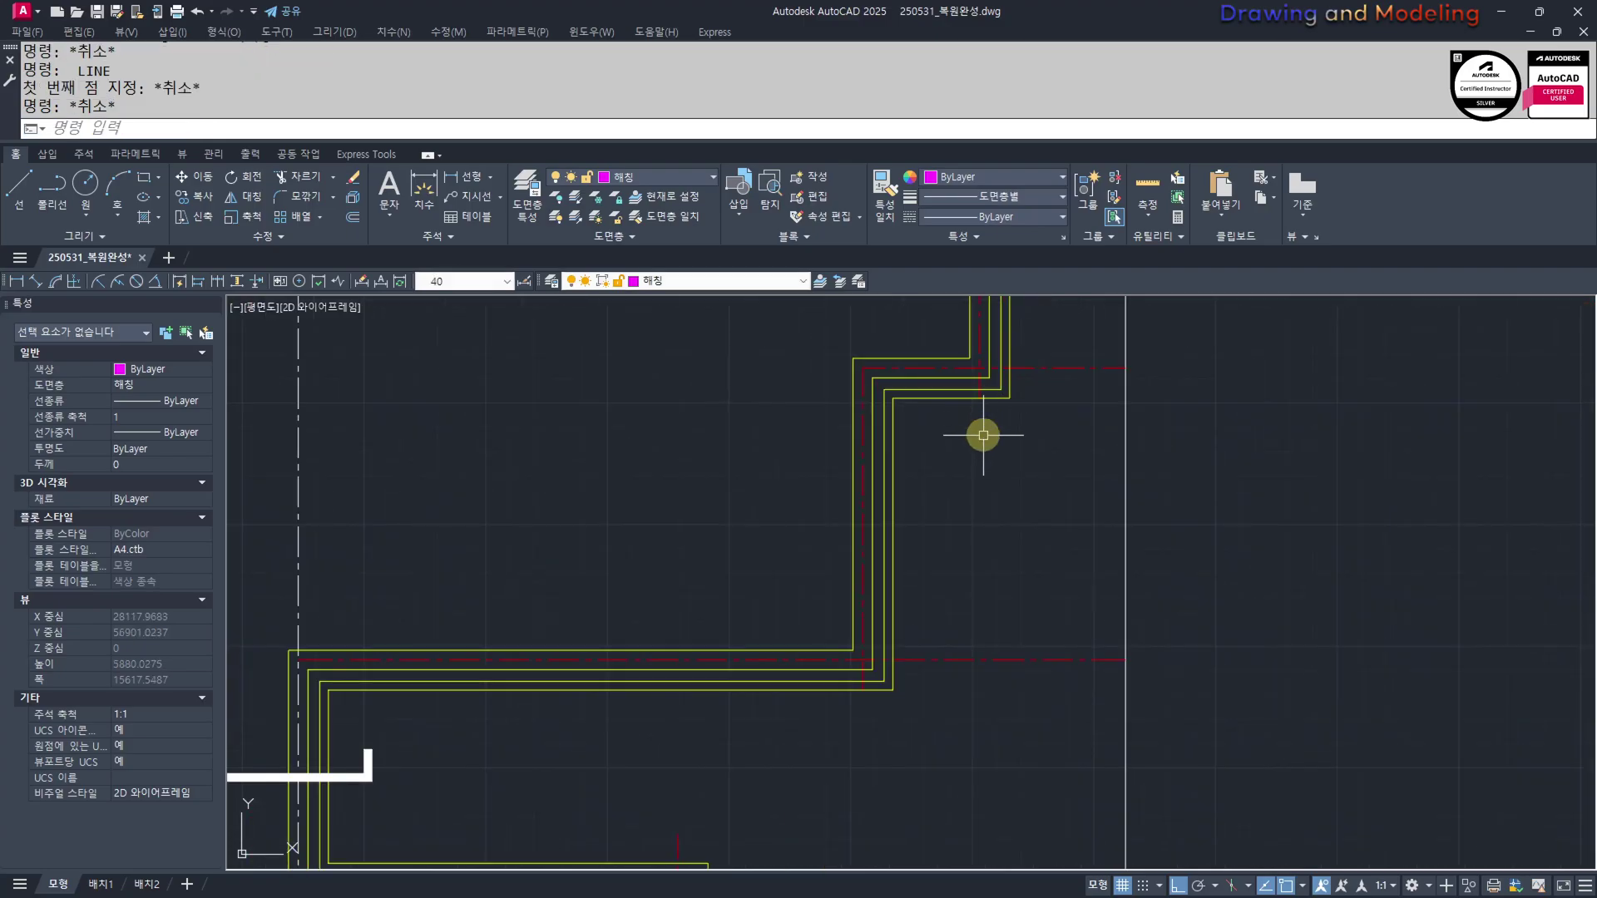
scroll(998, 648, "down", 3)
type("ex")
key("space")
left_click(985, 714)
key("space")
scroll(990, 416, "up", 3)
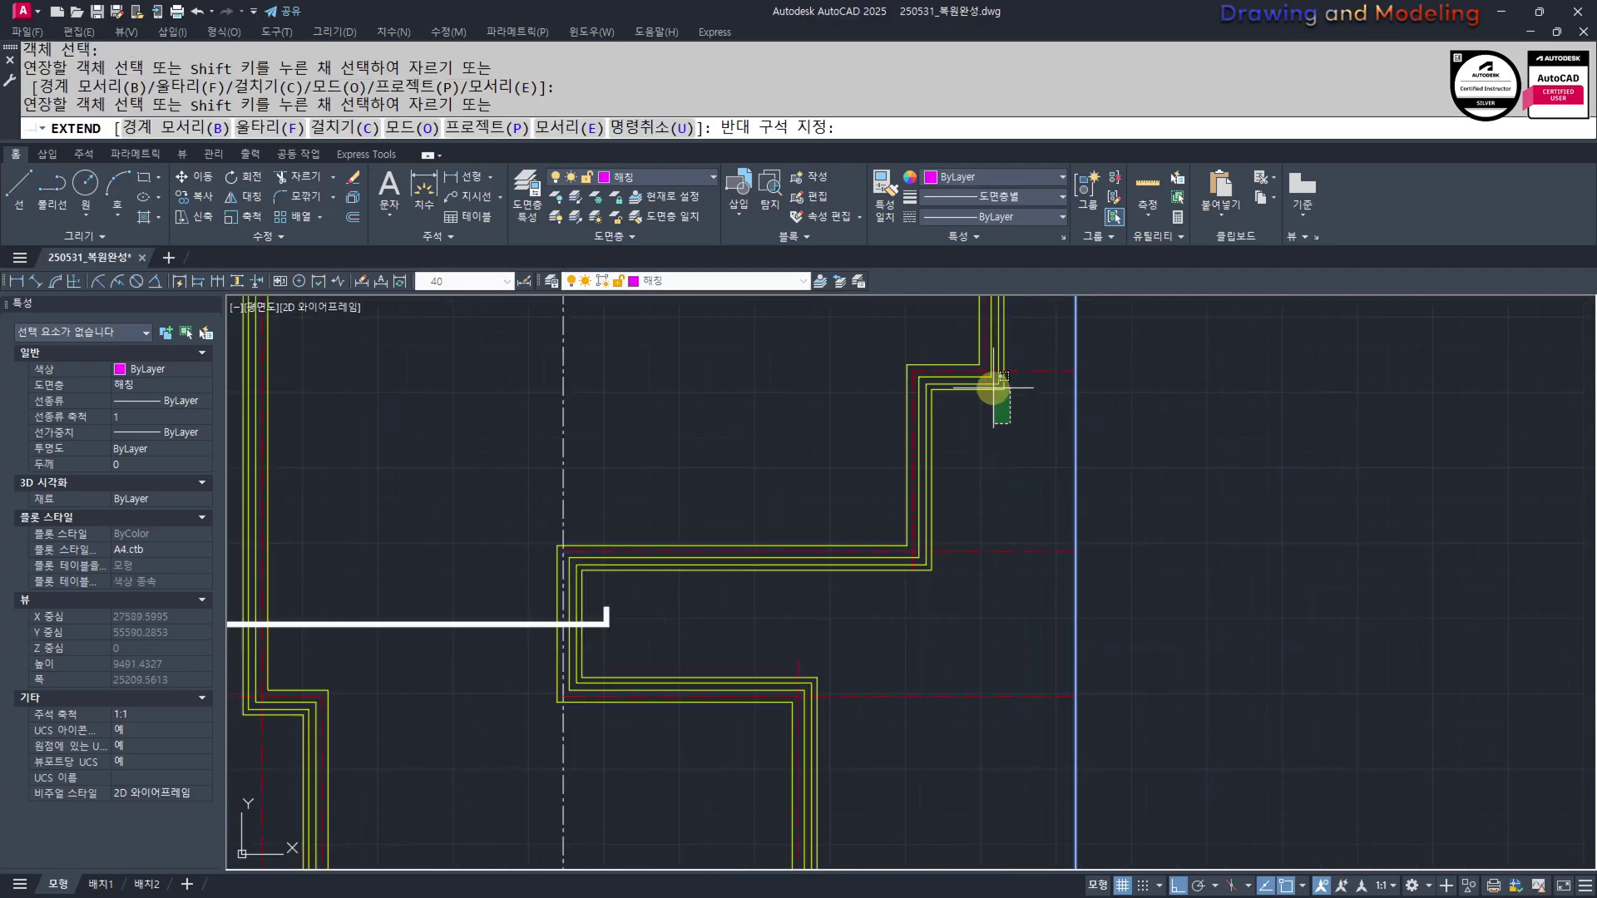
left_click(969, 435)
key("Escape")
Draw a third vertical line downward from the end of the rightmost wall's centerline at the rectangle's lower edge
scroll(1003, 569, "down", 5)
scroll(1025, 583, "up", 3)
middle_click_drag(1035, 605, 1036, 598)
type("l")
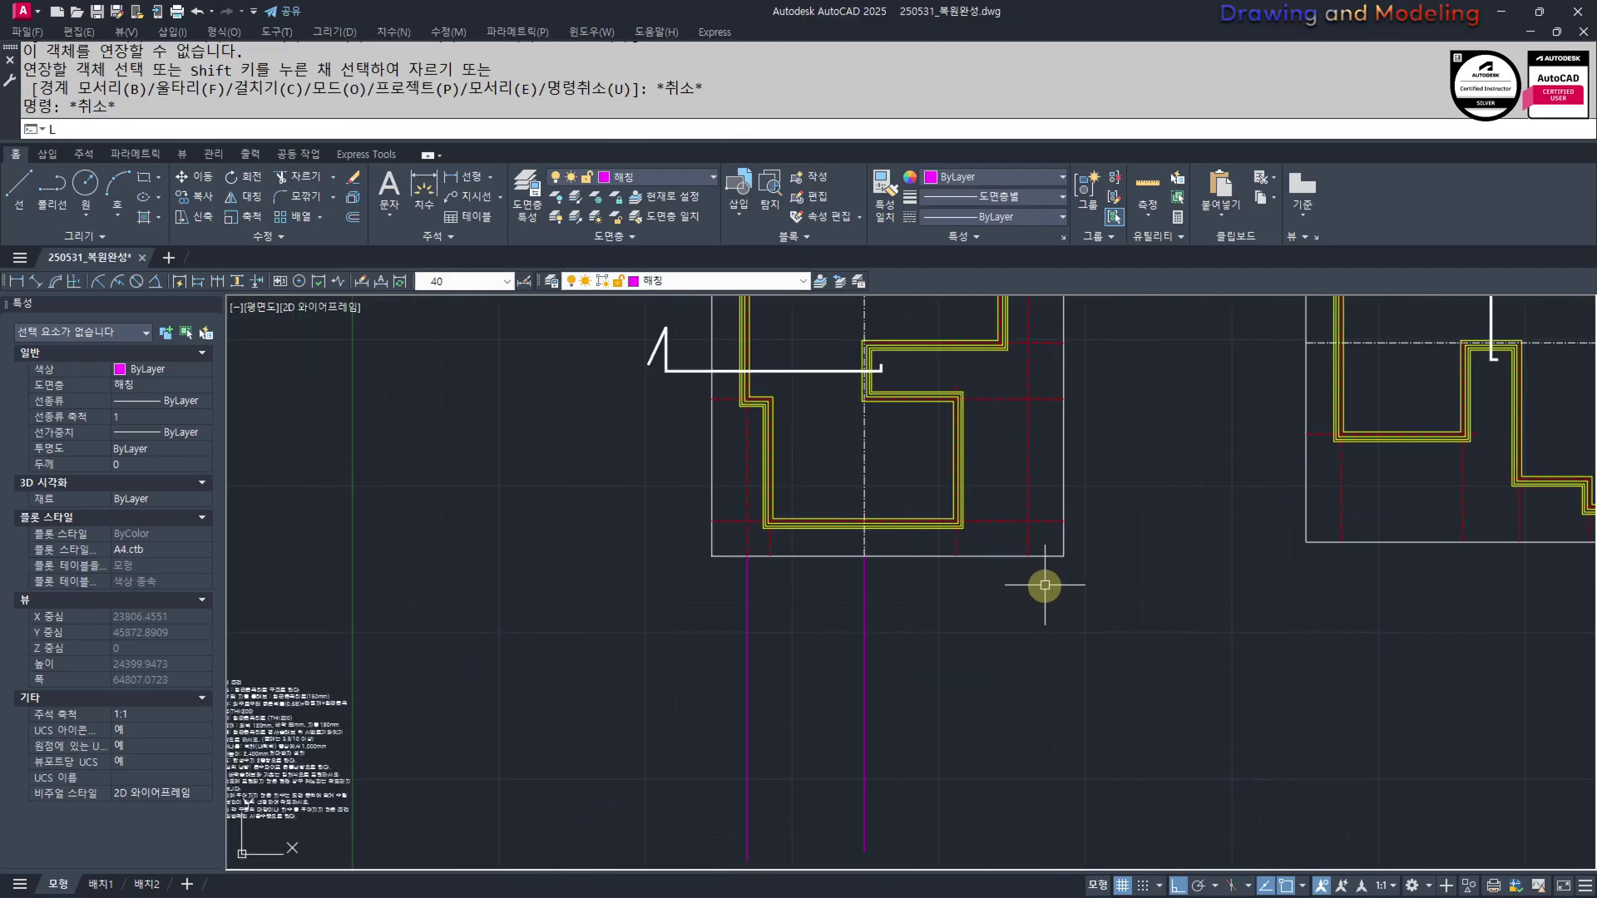
key("space")
left_click(1028, 558)
middle_click_drag(993, 756, 1048, 608)
left_click(1046, 780)
key("Escape")
key("Escape")
Draw a horizontal line about 20,900 mm long across the three vertical projection lines below the rotated plan
middle_click_drag(912, 650, 895, 724)
type("l")
key("space")
left_click(682, 712)
left_click(1171, 755)
key("Escape")
key("Escape")
Match the three vertical projection lines to the properties of a red centerline in the rotated plan
left_click_drag(1145, 762, 1099, 657)
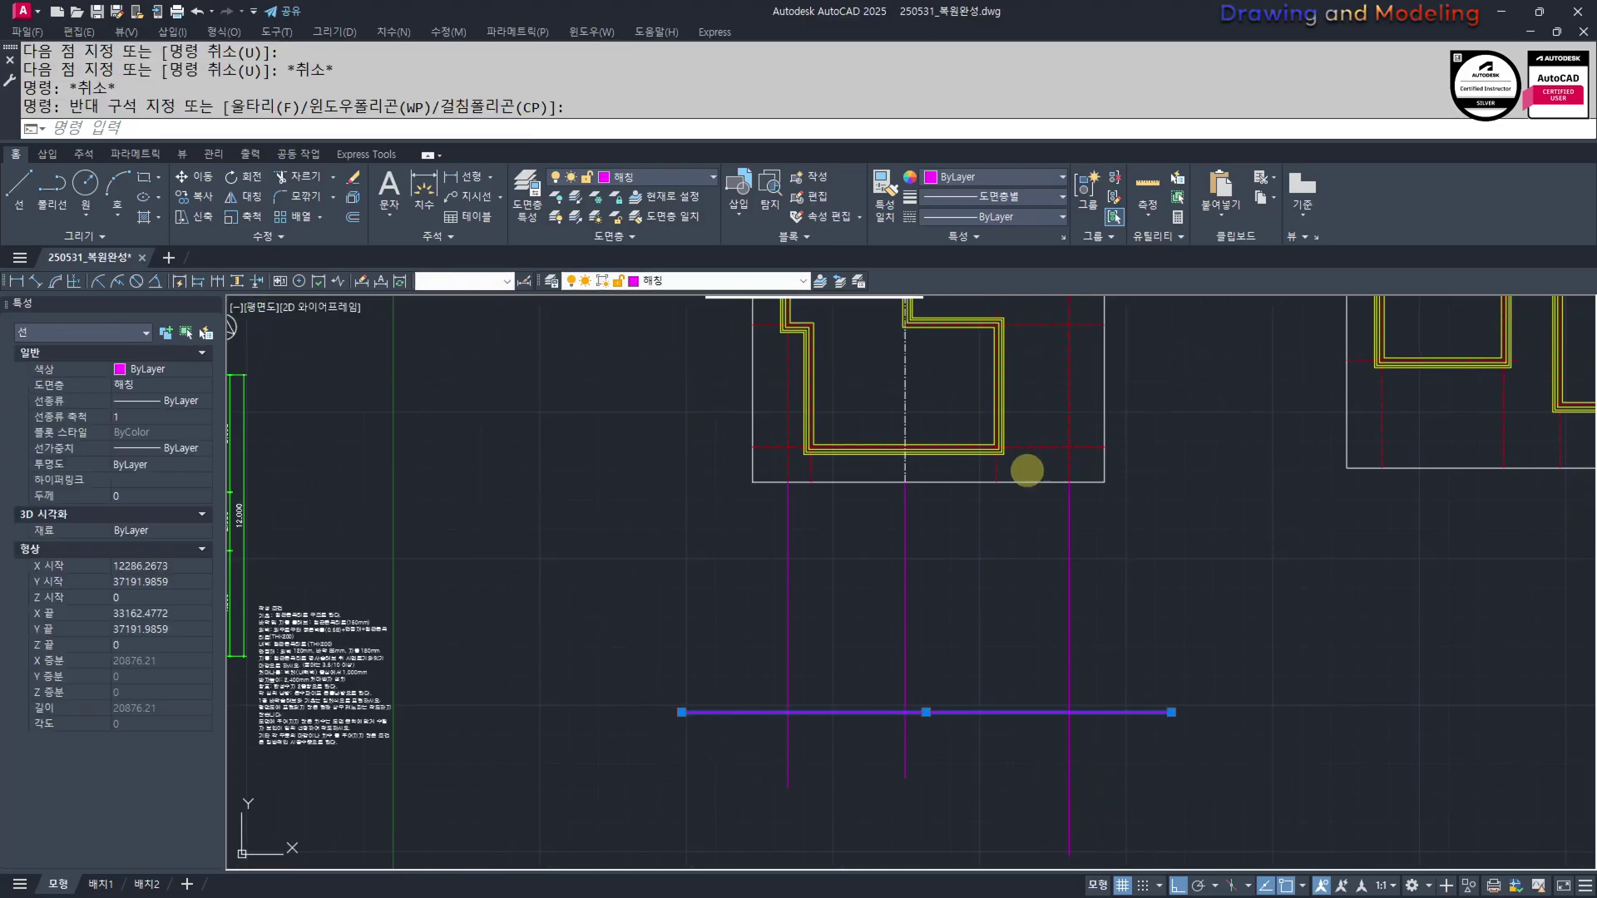
left_click_drag(1027, 471, 1149, 532)
key("Escape")
key("Escape")
middle_click_drag(1072, 535, 1073, 547)
type("ma")
key("space")
left_click(1045, 461)
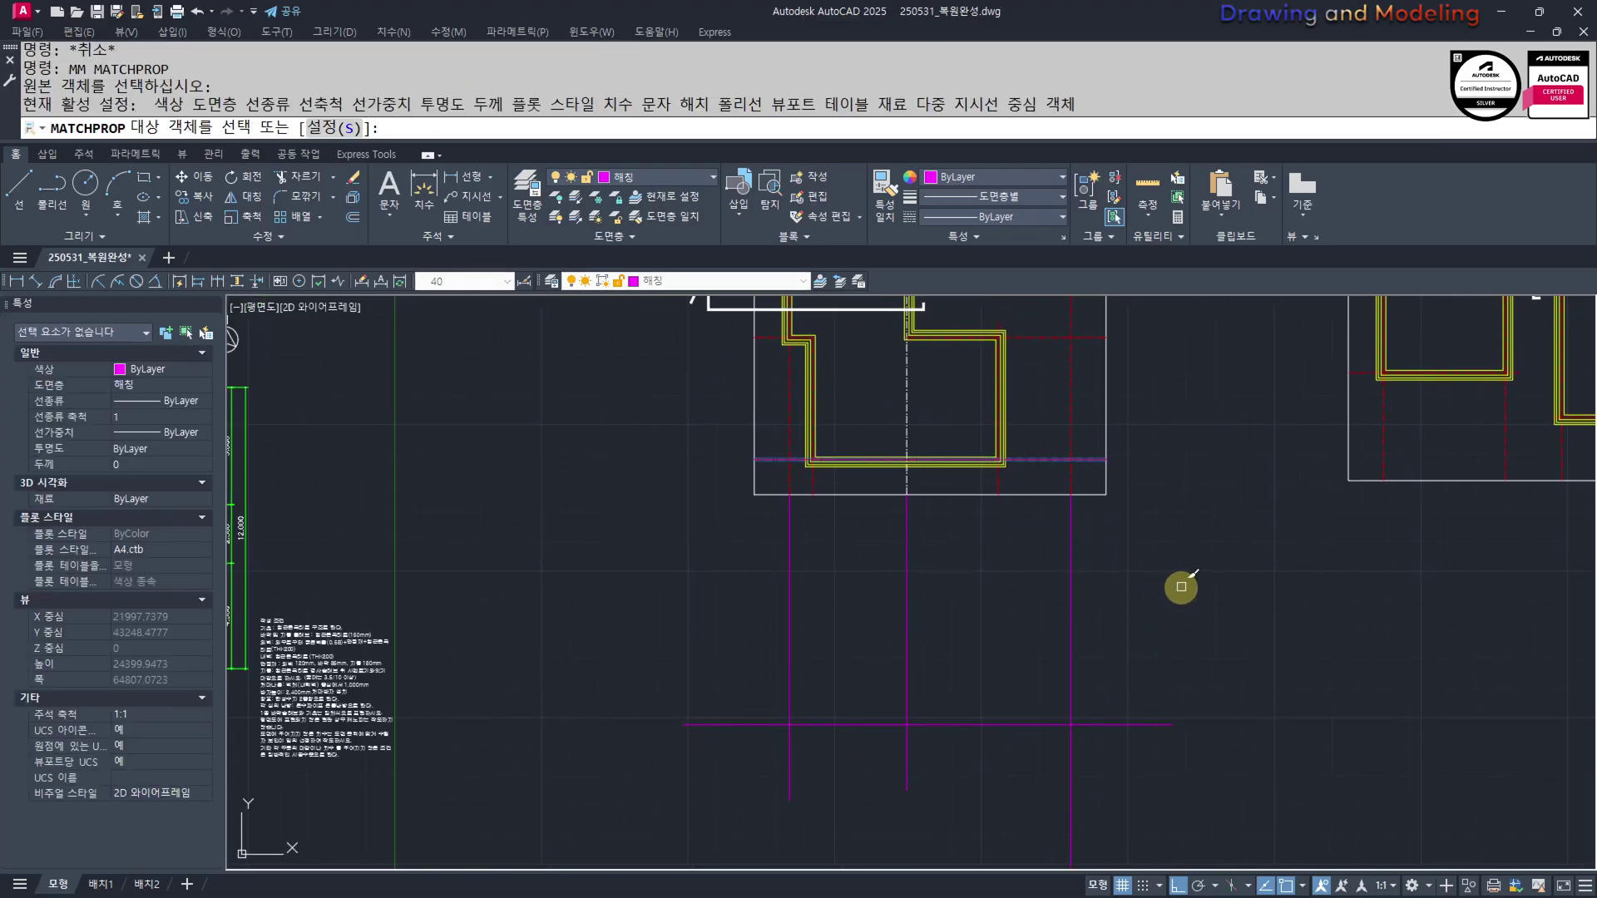
left_click_drag(1181, 589, 707, 611)
key("Escape")
key("Escape")
Assign the horizontal line below the rotated plan to the 단면선 layer
left_click_drag(1152, 697, 1116, 774)
left_click(1115, 774)
left_click(690, 280)
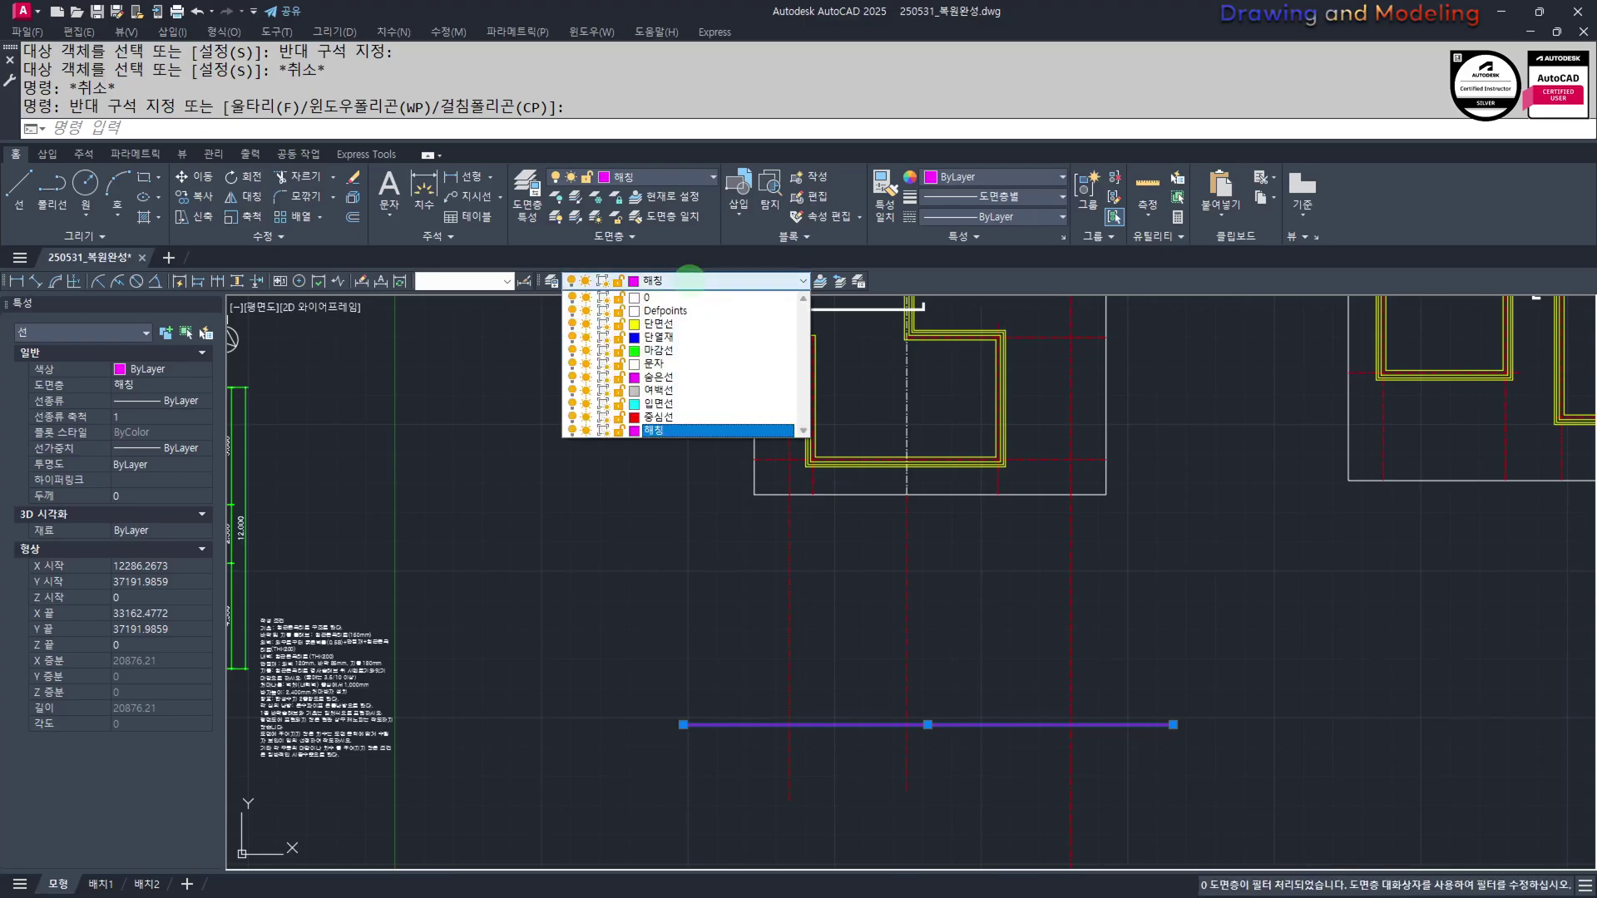
left_click(667, 325)
key("Escape")
key("Escape")
Examine the original floor plan along section line A, including the ridge, entrance, terrace and outside steps
scroll(895, 585, "down", 4)
middle_click_drag(961, 556, 849, 689)
scroll(816, 663, "up", 2)
middle_click_drag(817, 663, 1137, 612)
scroll(663, 640, "up", 4)
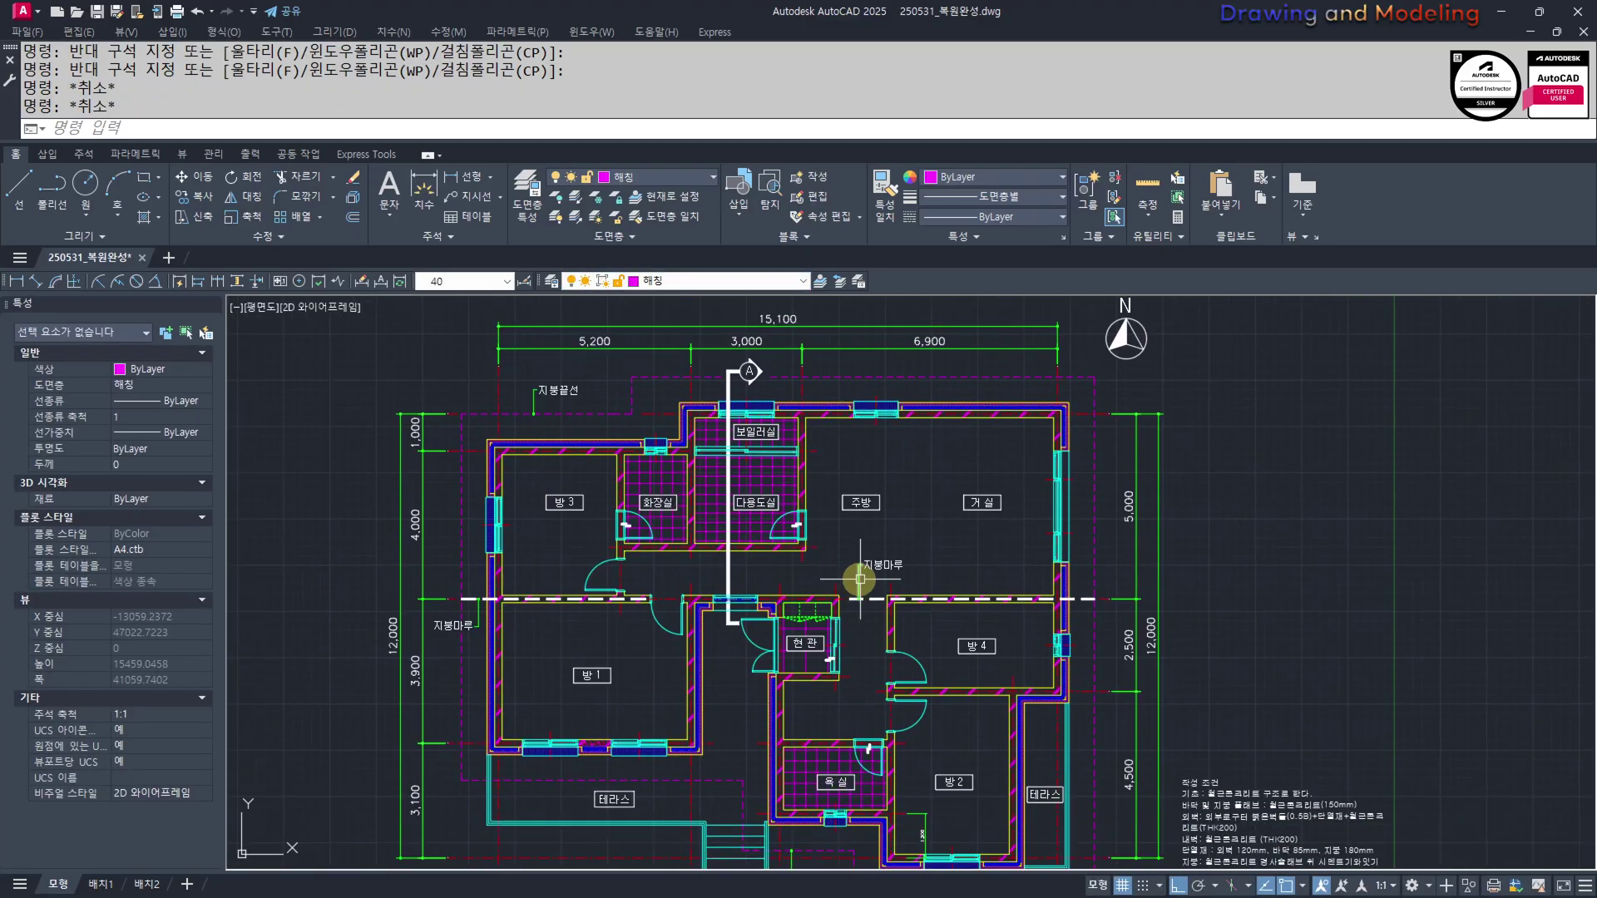
middle_click_drag(873, 713, 855, 748)
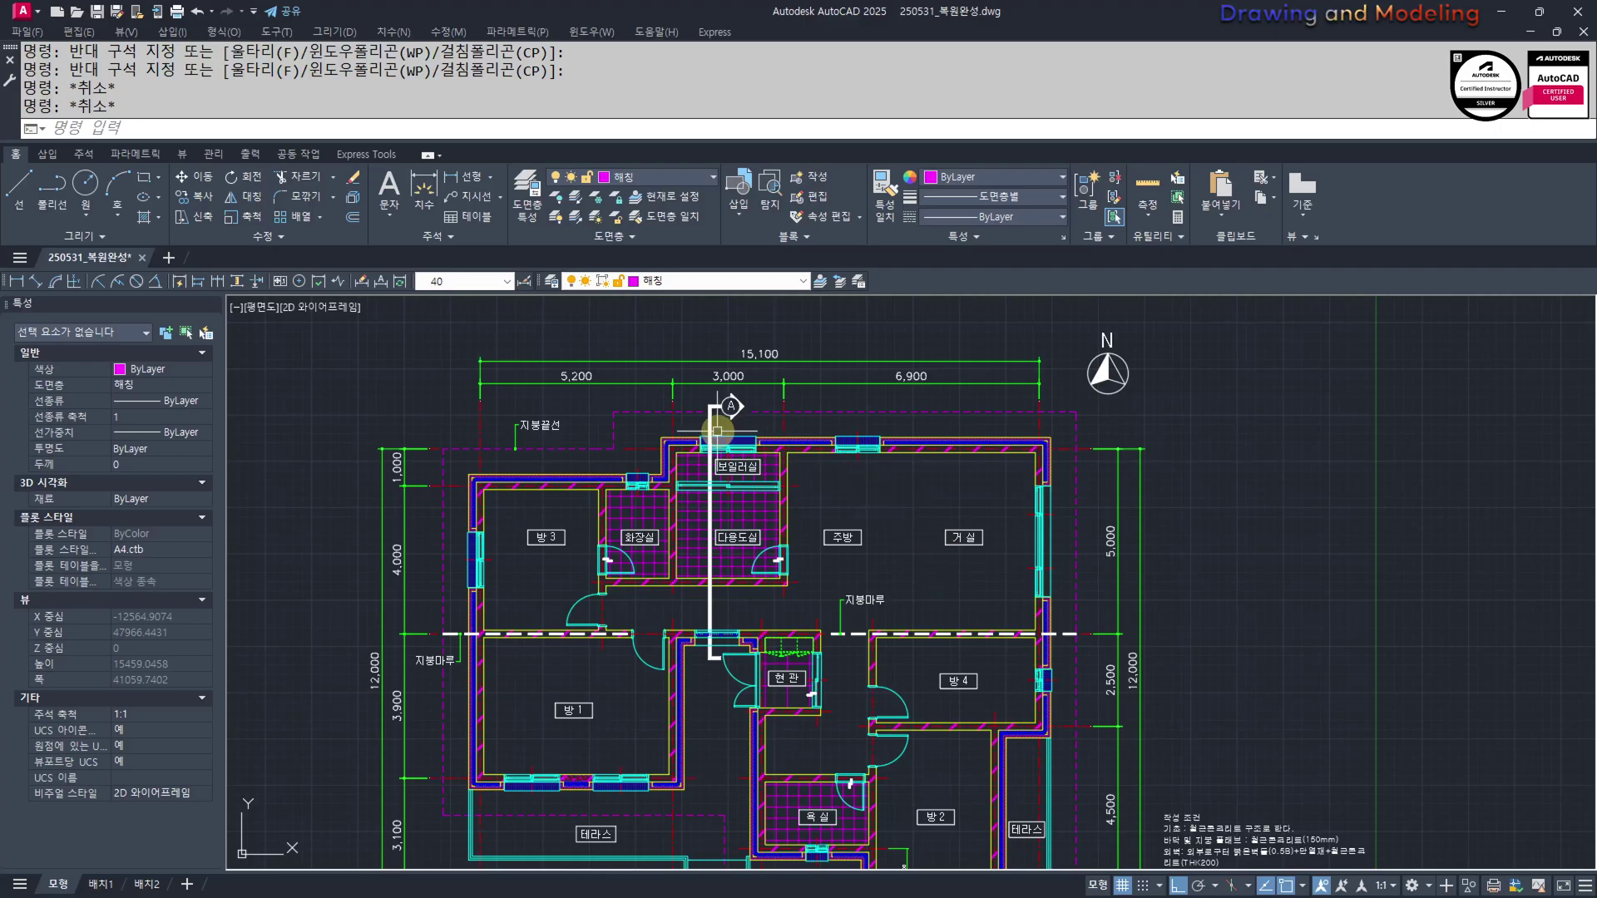
middle_click_drag(701, 652, 651, 670)
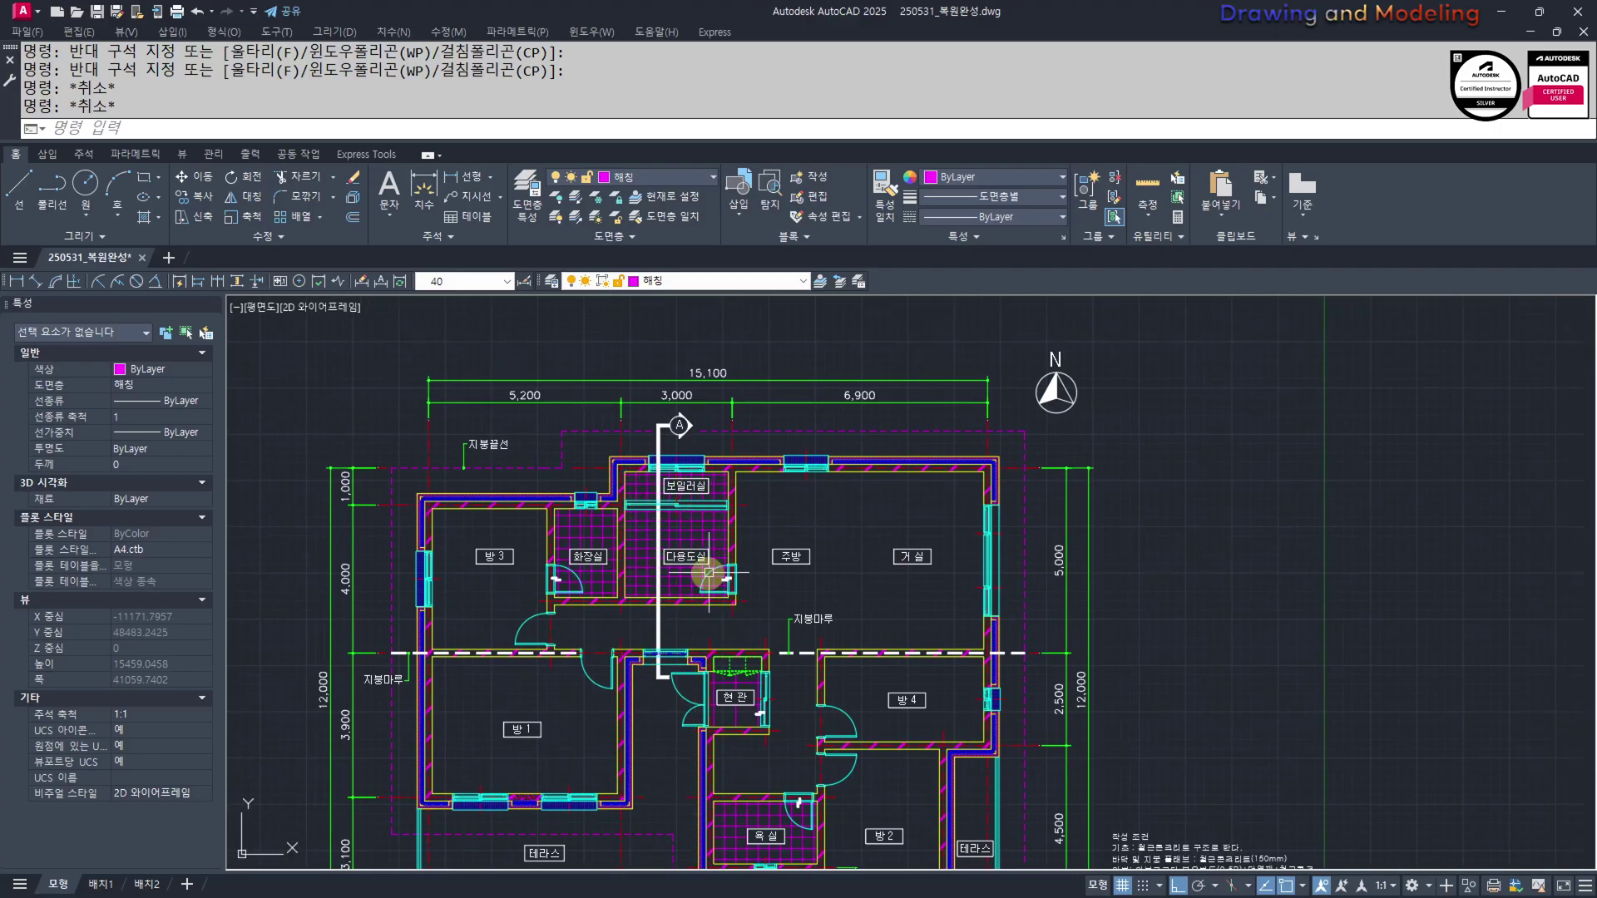
scroll(871, 599, "down", 4)
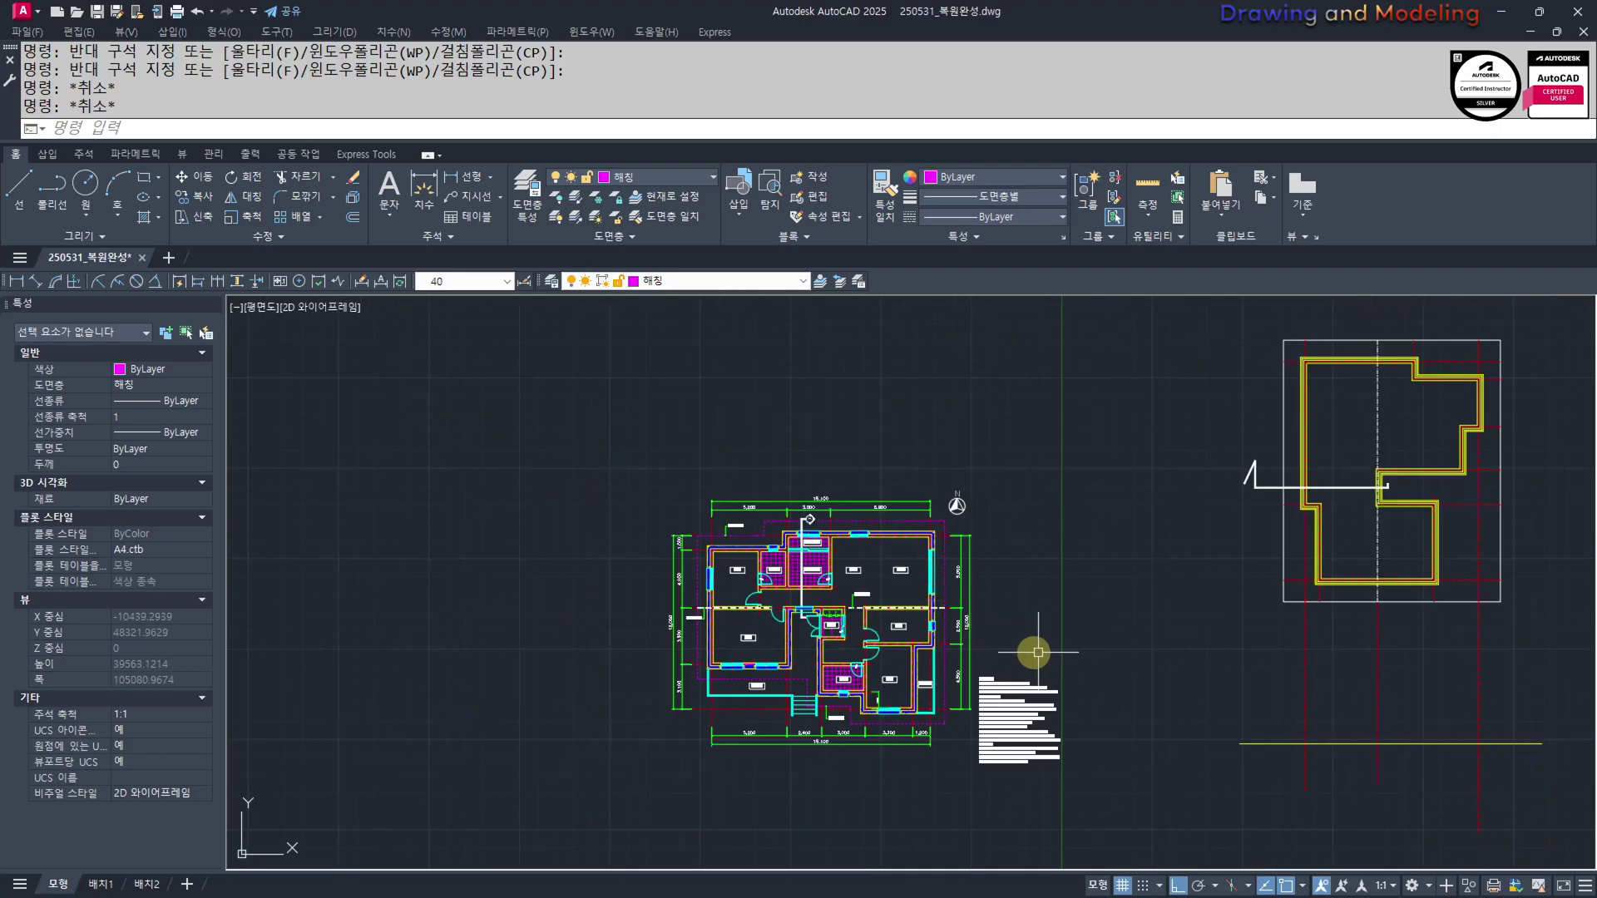
mouse_move(1030, 652)
middle_mouse_down()
mouse_move(830, 677)
mouse_move(920, 723)
mouse_move(842, 672)
middle_mouse_up()
middle_click_drag(1106, 663, 1346, 612)
middle_click_drag(528, 681, 716, 699)
scroll(610, 695, "up", 4)
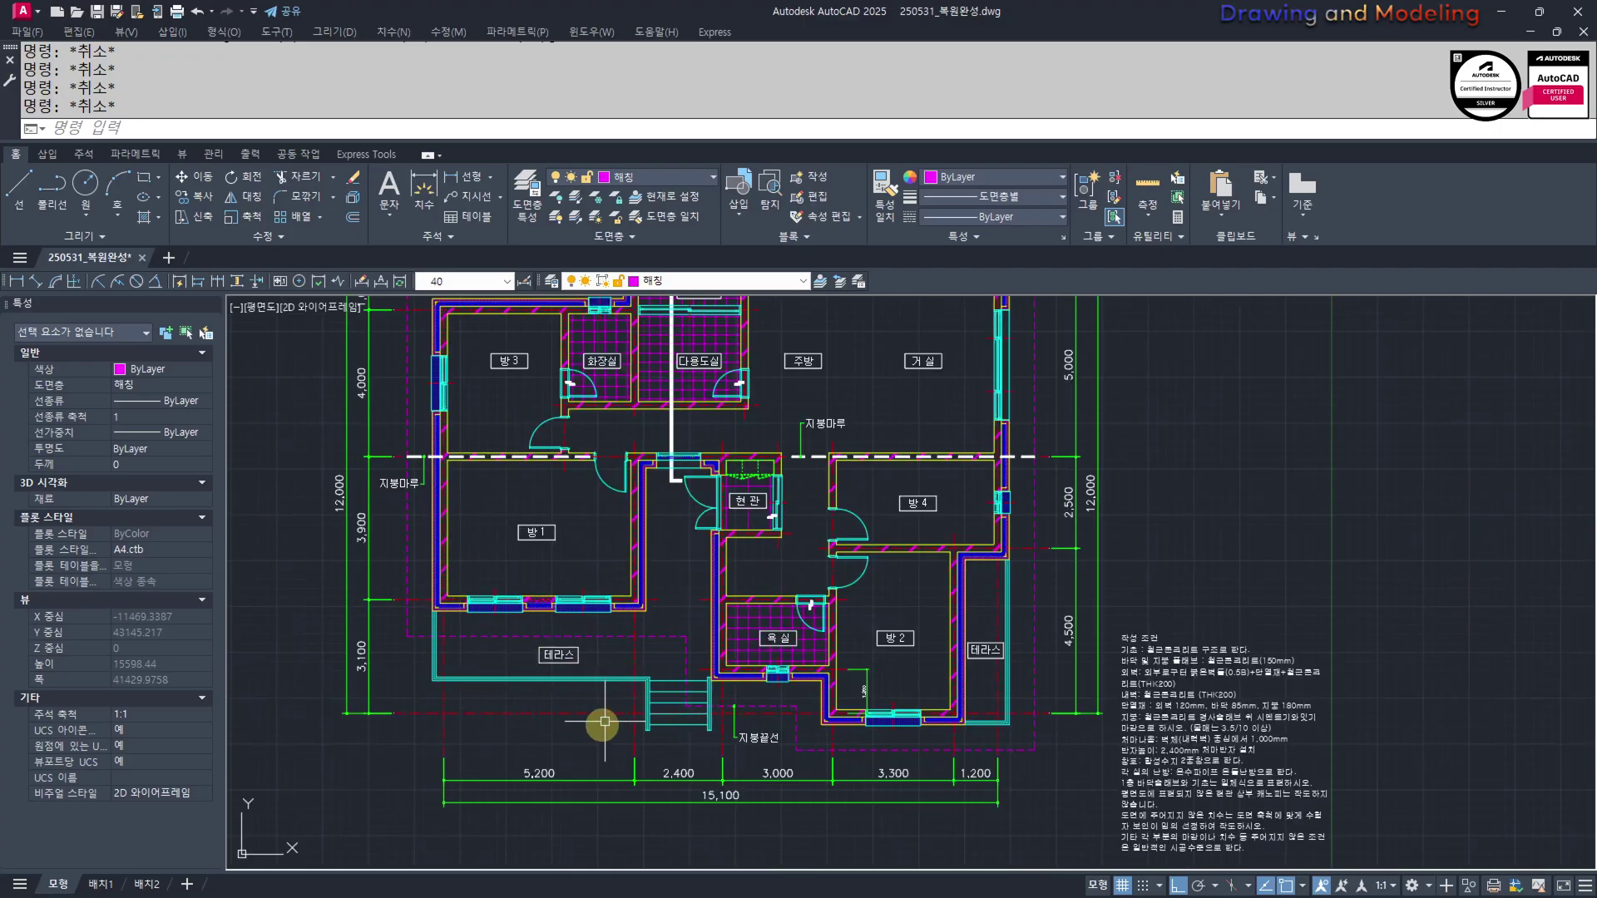
middle_click_drag(968, 571, 903, 671)
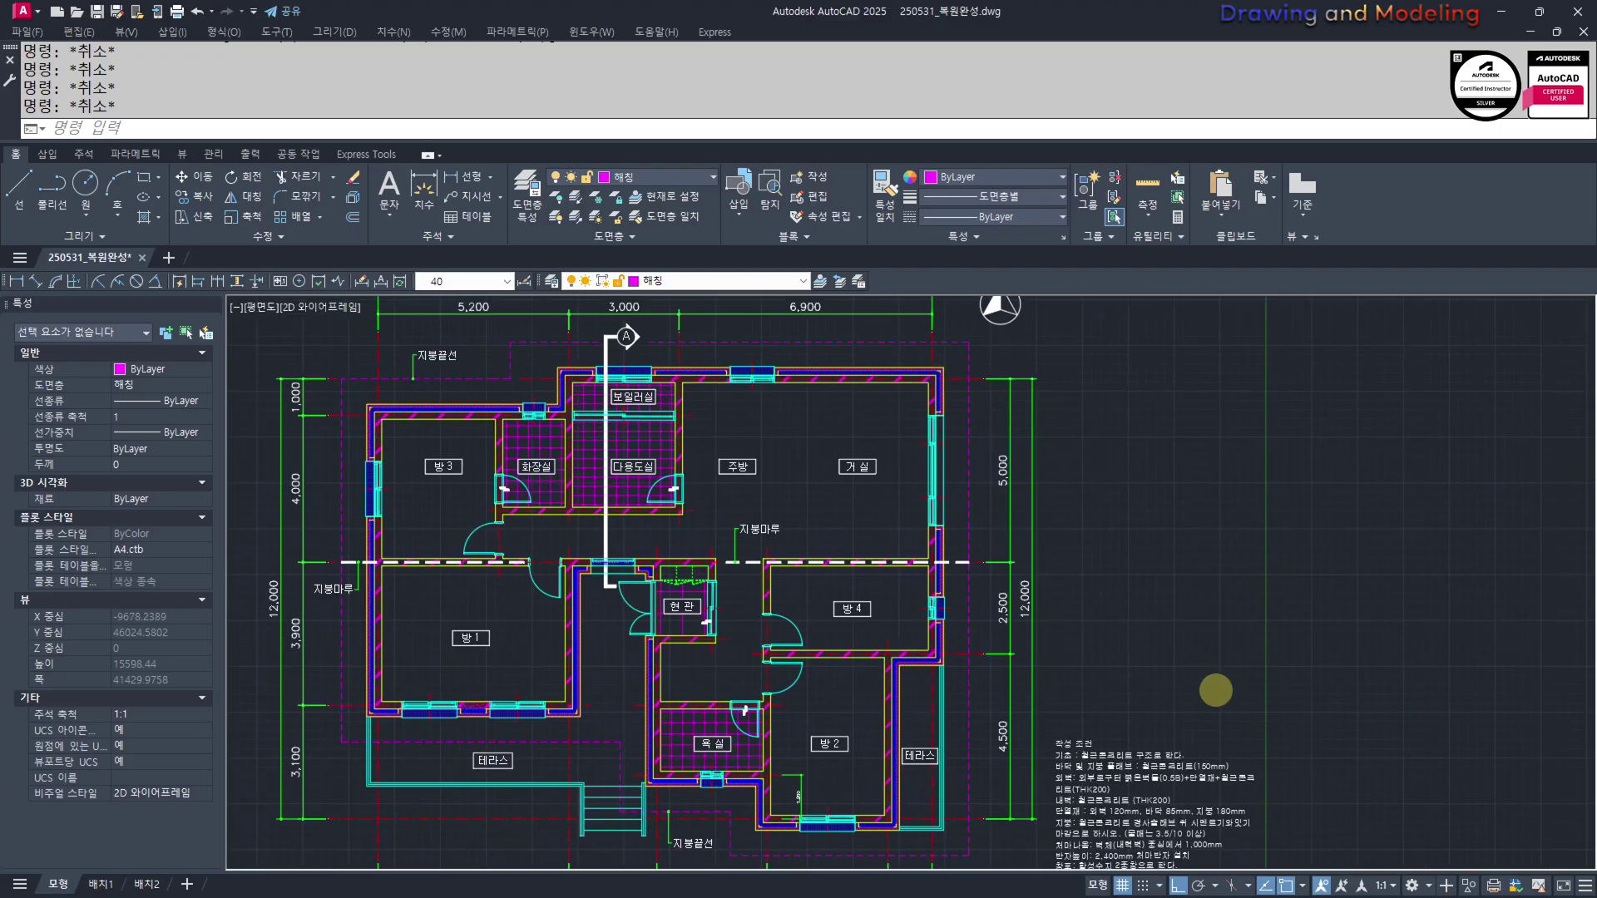
scroll(1215, 691, "down", 4)
middle_click_drag(1530, 715, 868, 693)
scroll(928, 700, "up", 2)
middle_click_drag(679, 691, 928, 720)
scroll(923, 720, "down", 2)
middle_click_drag(457, 714, 686, 714)
scroll(668, 710, "up", 6)
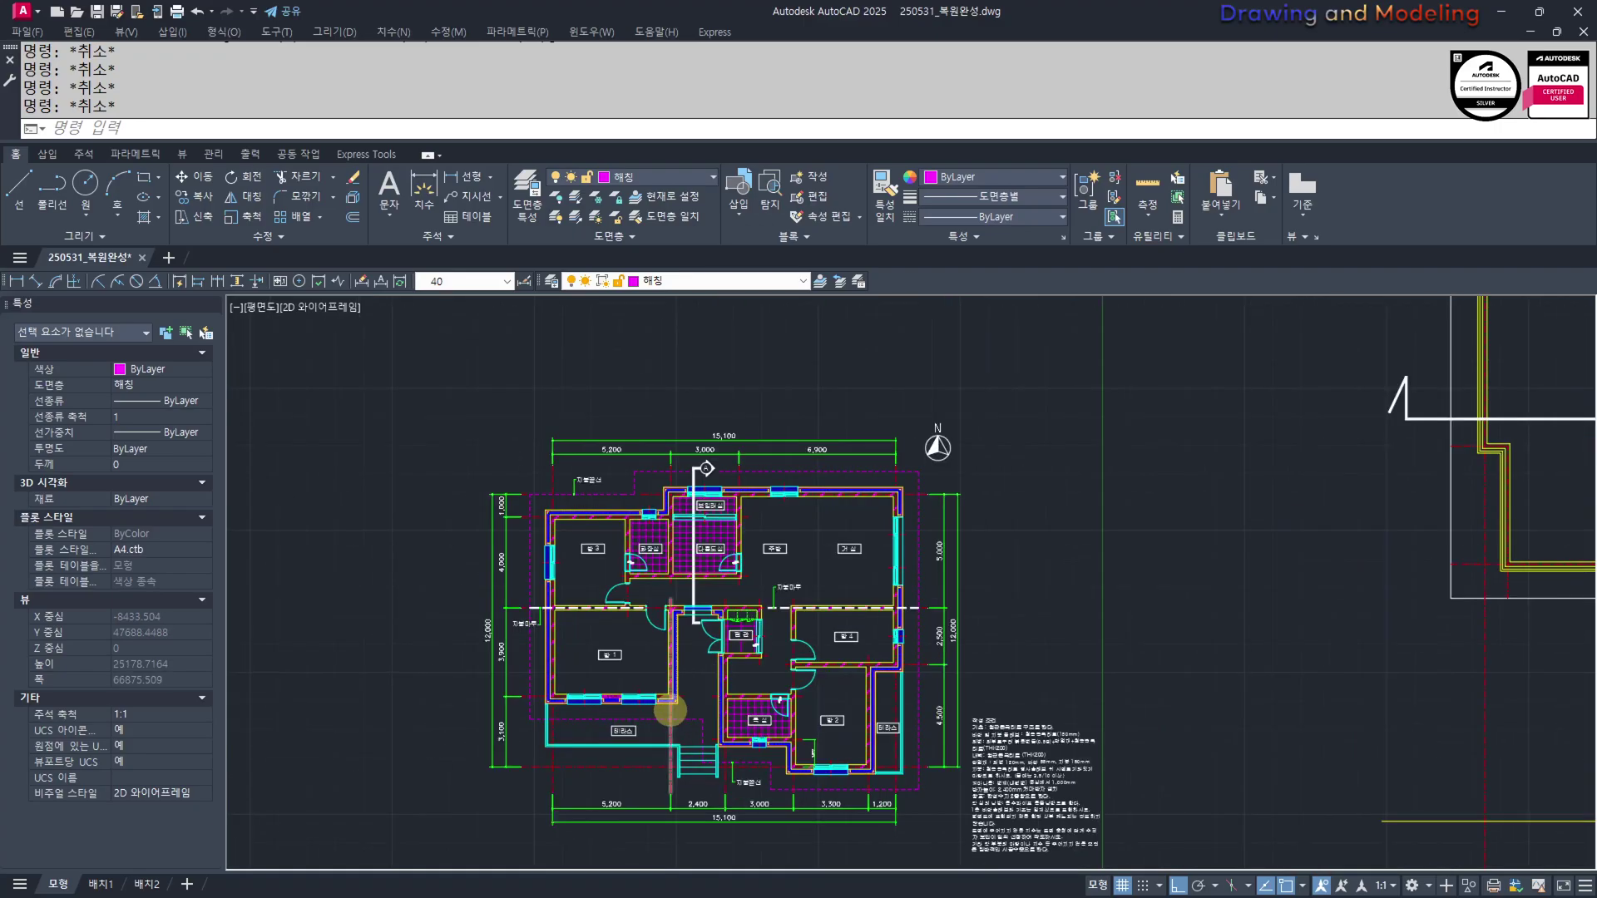
scroll(720, 691, "down", 2)
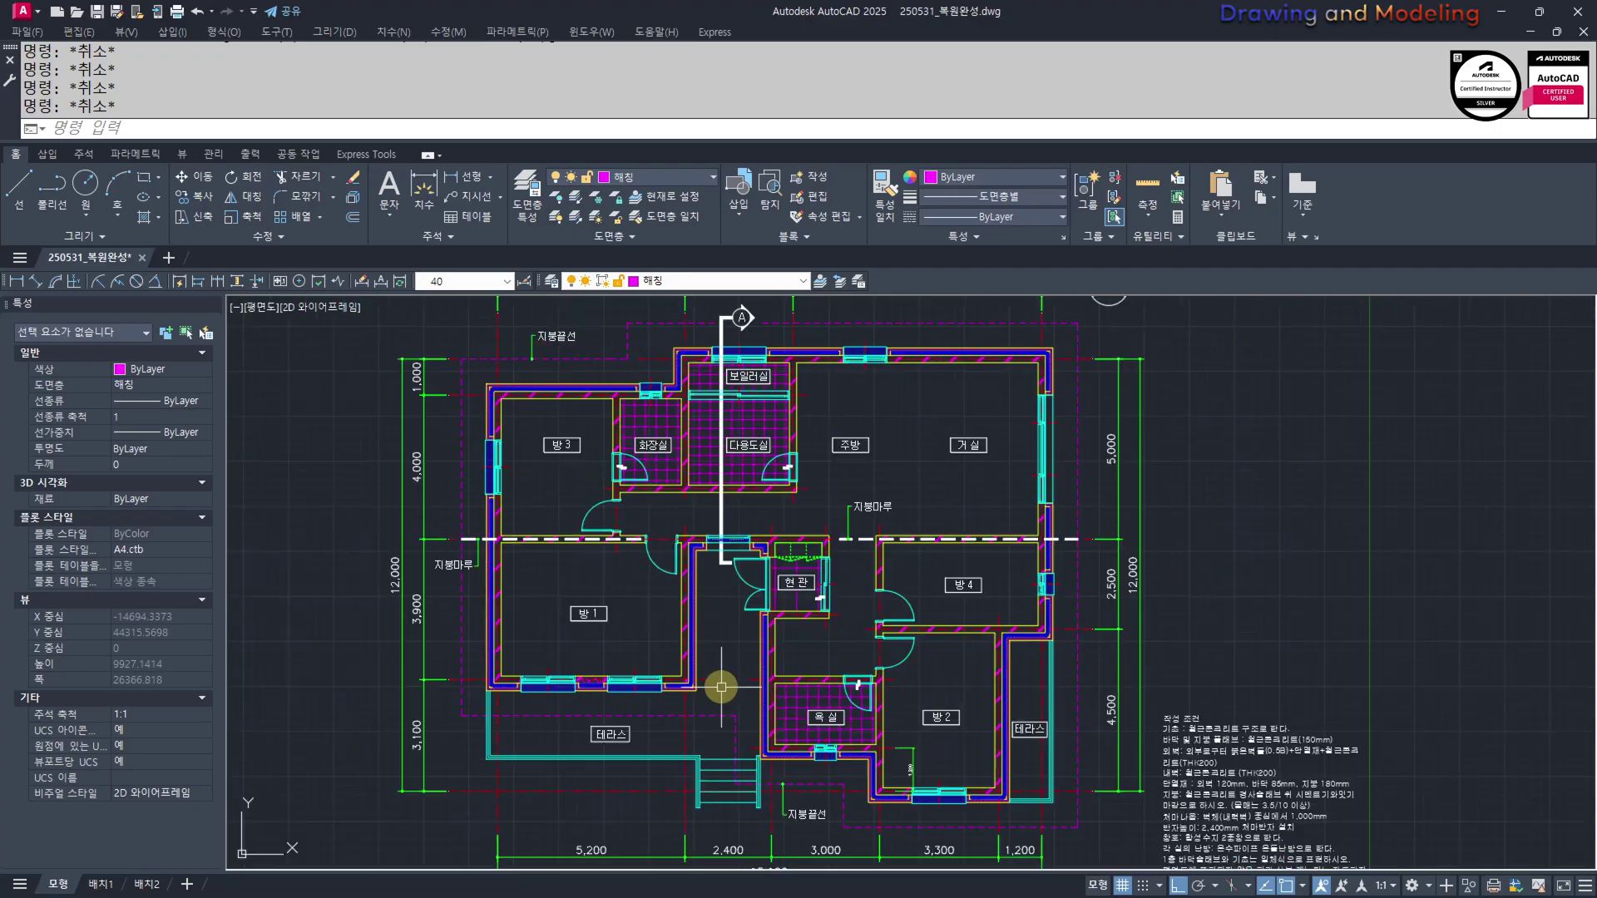
scroll(731, 681, "down", 3)
scroll(742, 666, "up", 1)
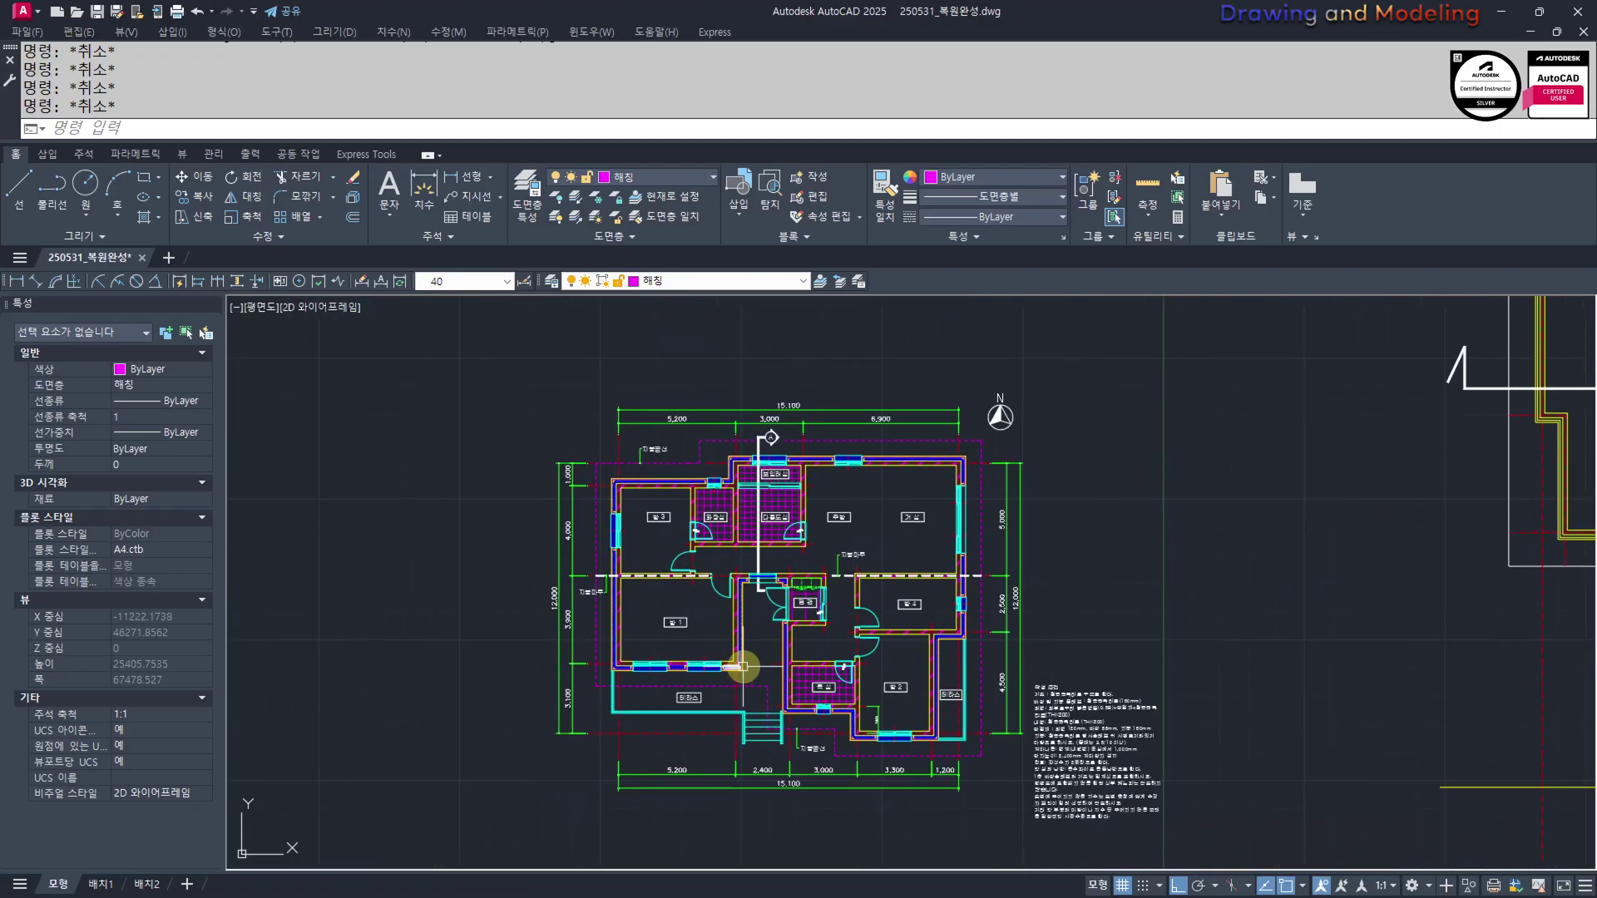
scroll(773, 668, "up", 2)
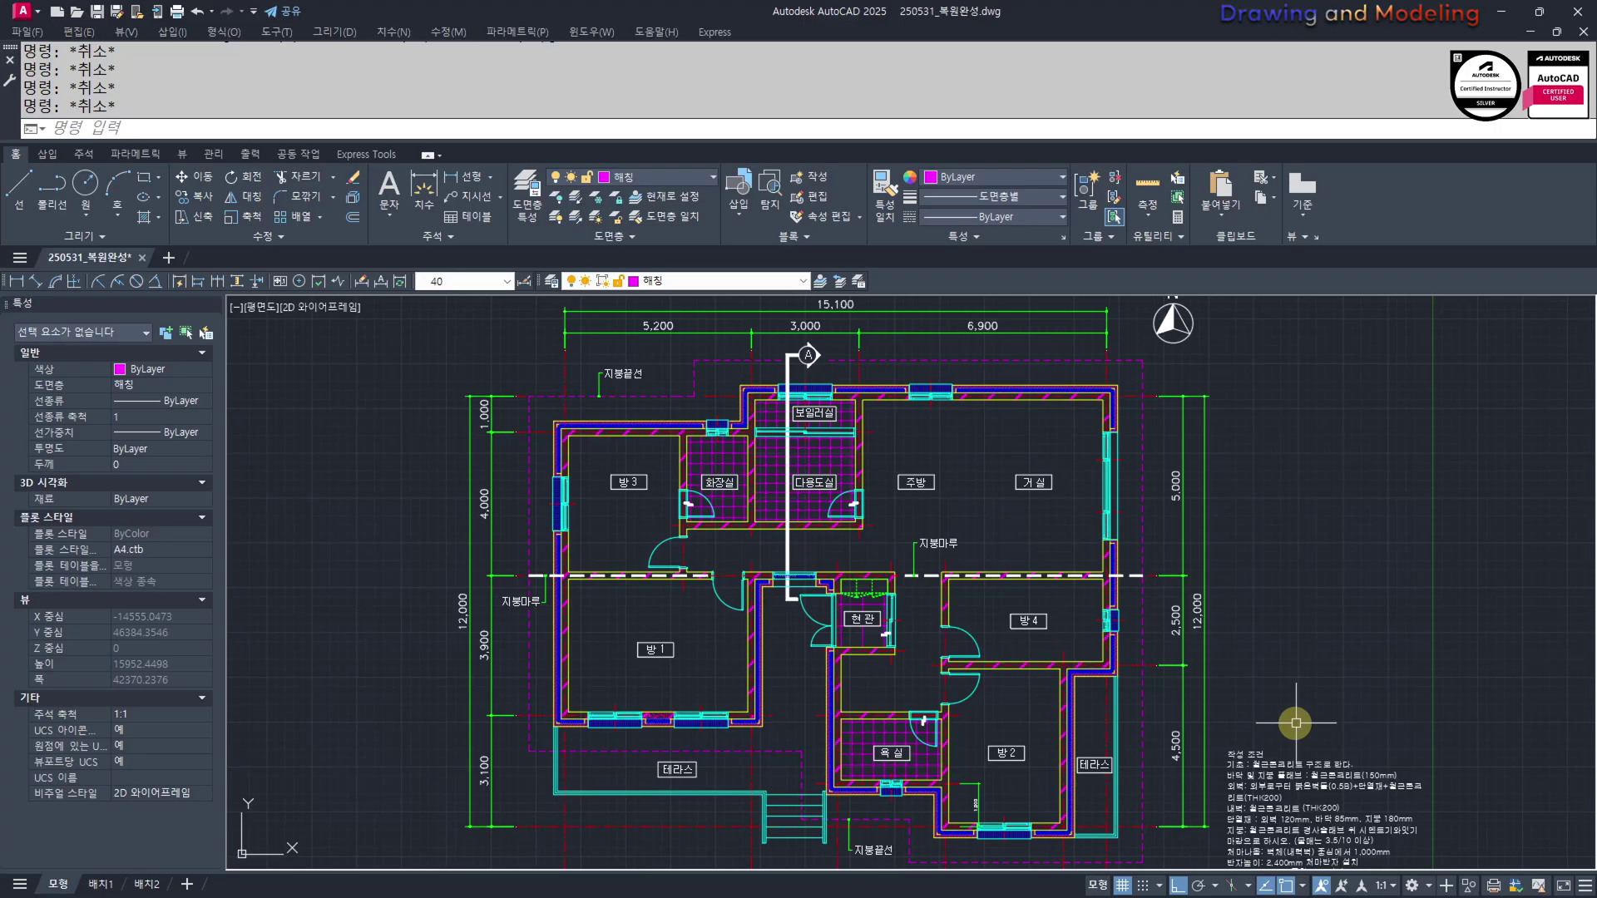
scroll(1356, 702, "down", 5)
scroll(1255, 713, "up", 10)
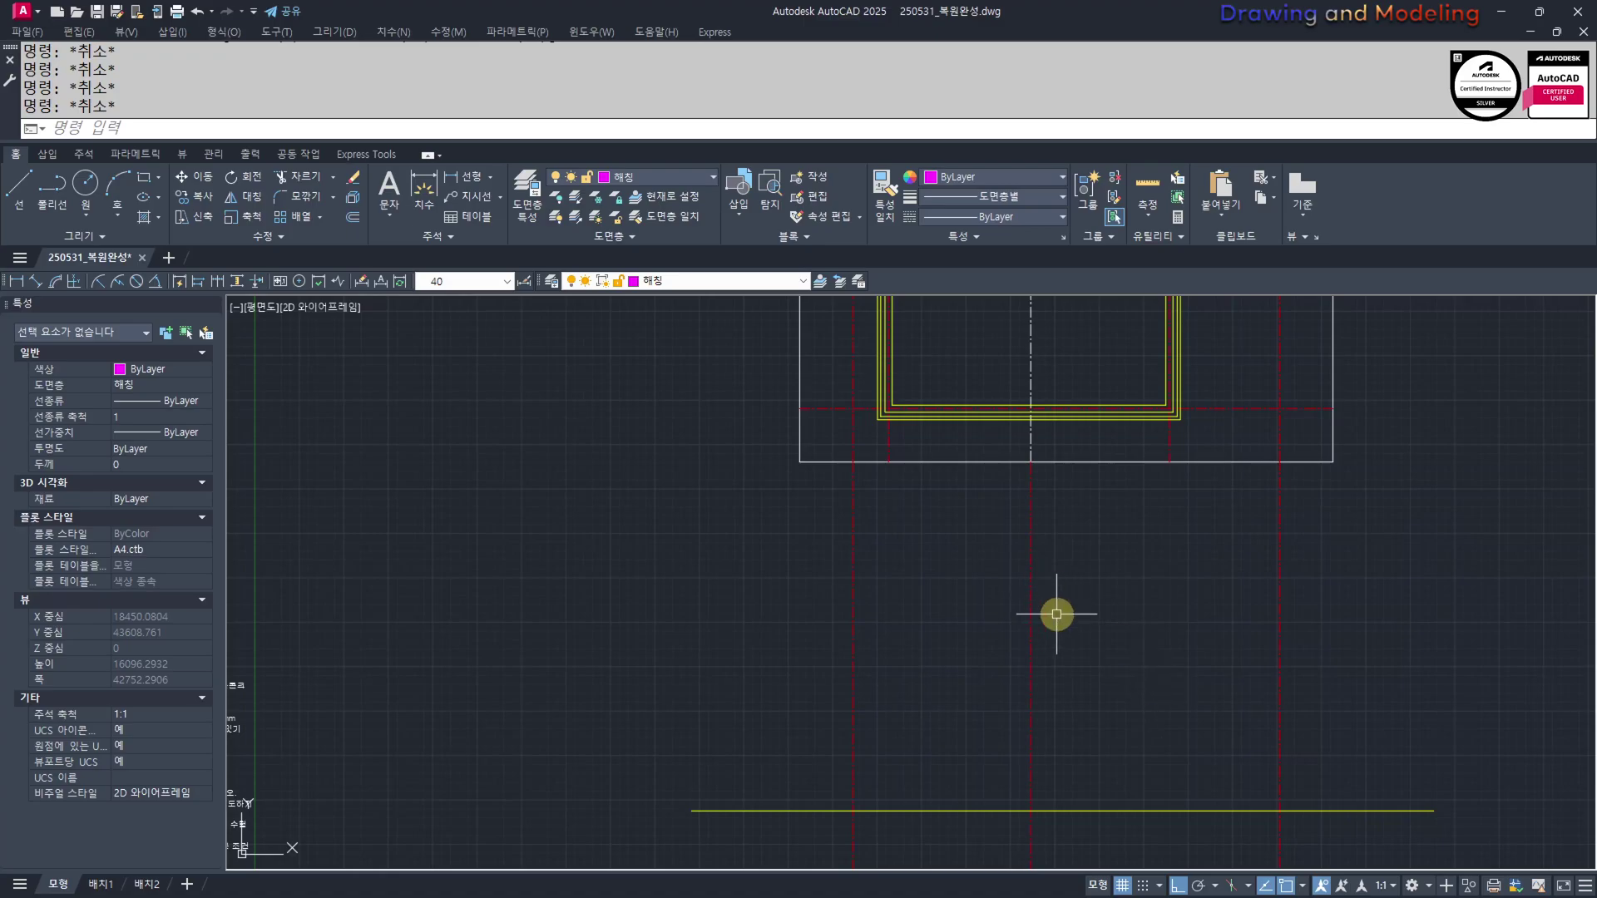
scroll(1056, 614, "down", 2)
middle_click_drag(1136, 719, 1050, 705)
left_click(1036, 641)
left_click(990, 741)
key("Escape")
key("Escape")
middle_click_drag(1180, 674, 982, 672)
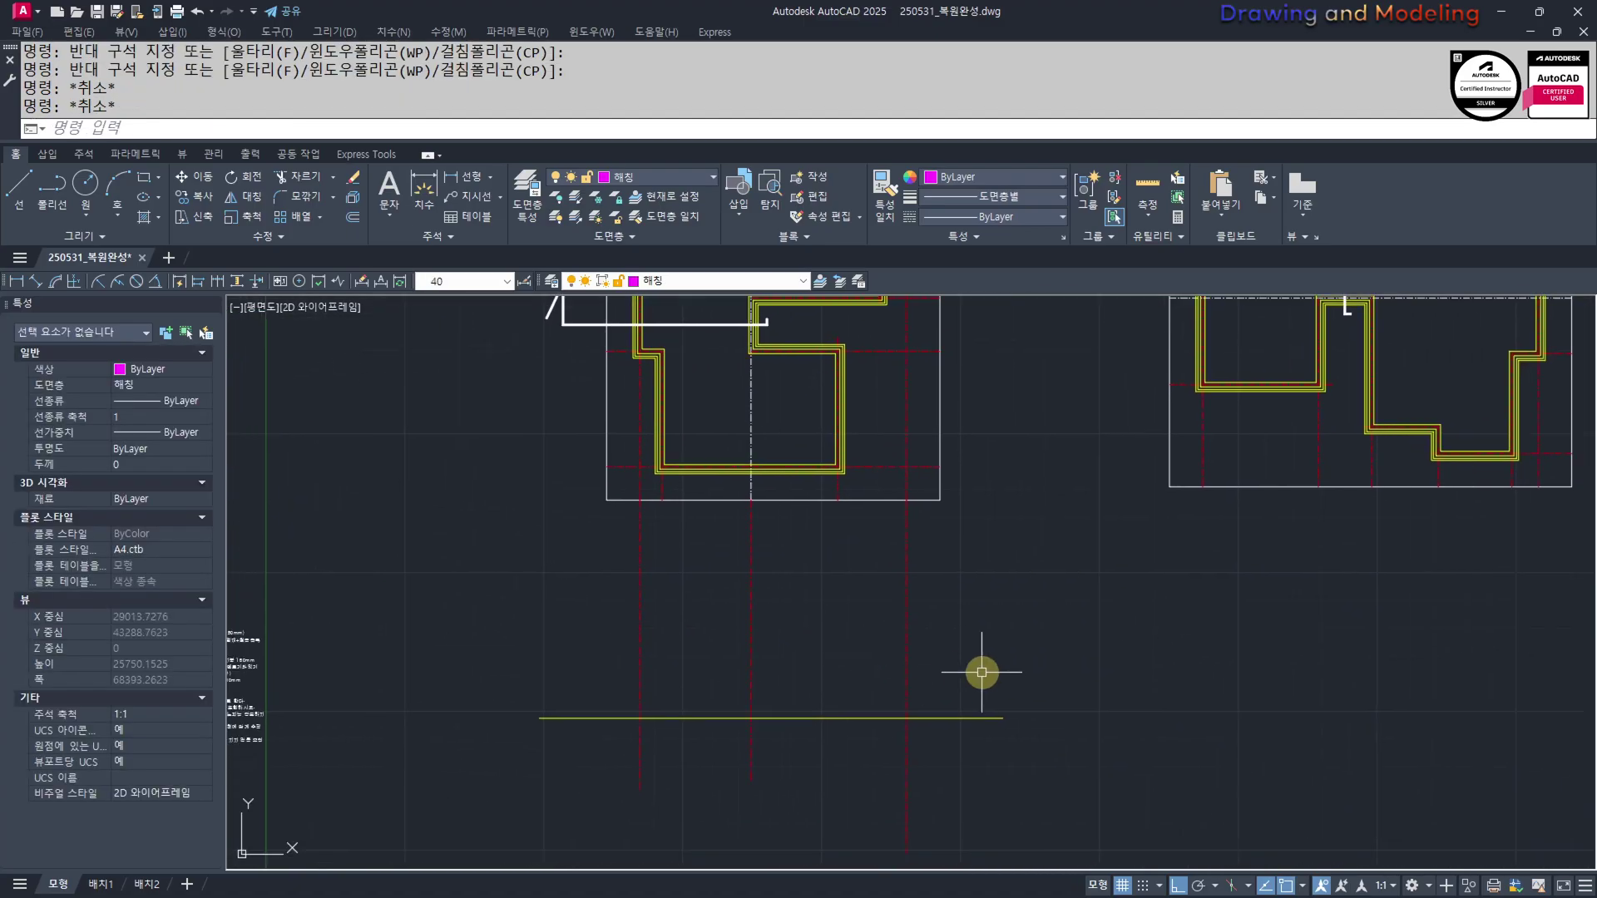
scroll(982, 672, "down", 2)
left_click(1001, 649)
left_click(935, 745)
type("C")
key("Escape")
key("Escape")
Copy the yellow horizontal line straight to the right, placing it beneath the unrotated plan
left_click(984, 678)
left_click(970, 737)
type("CC")
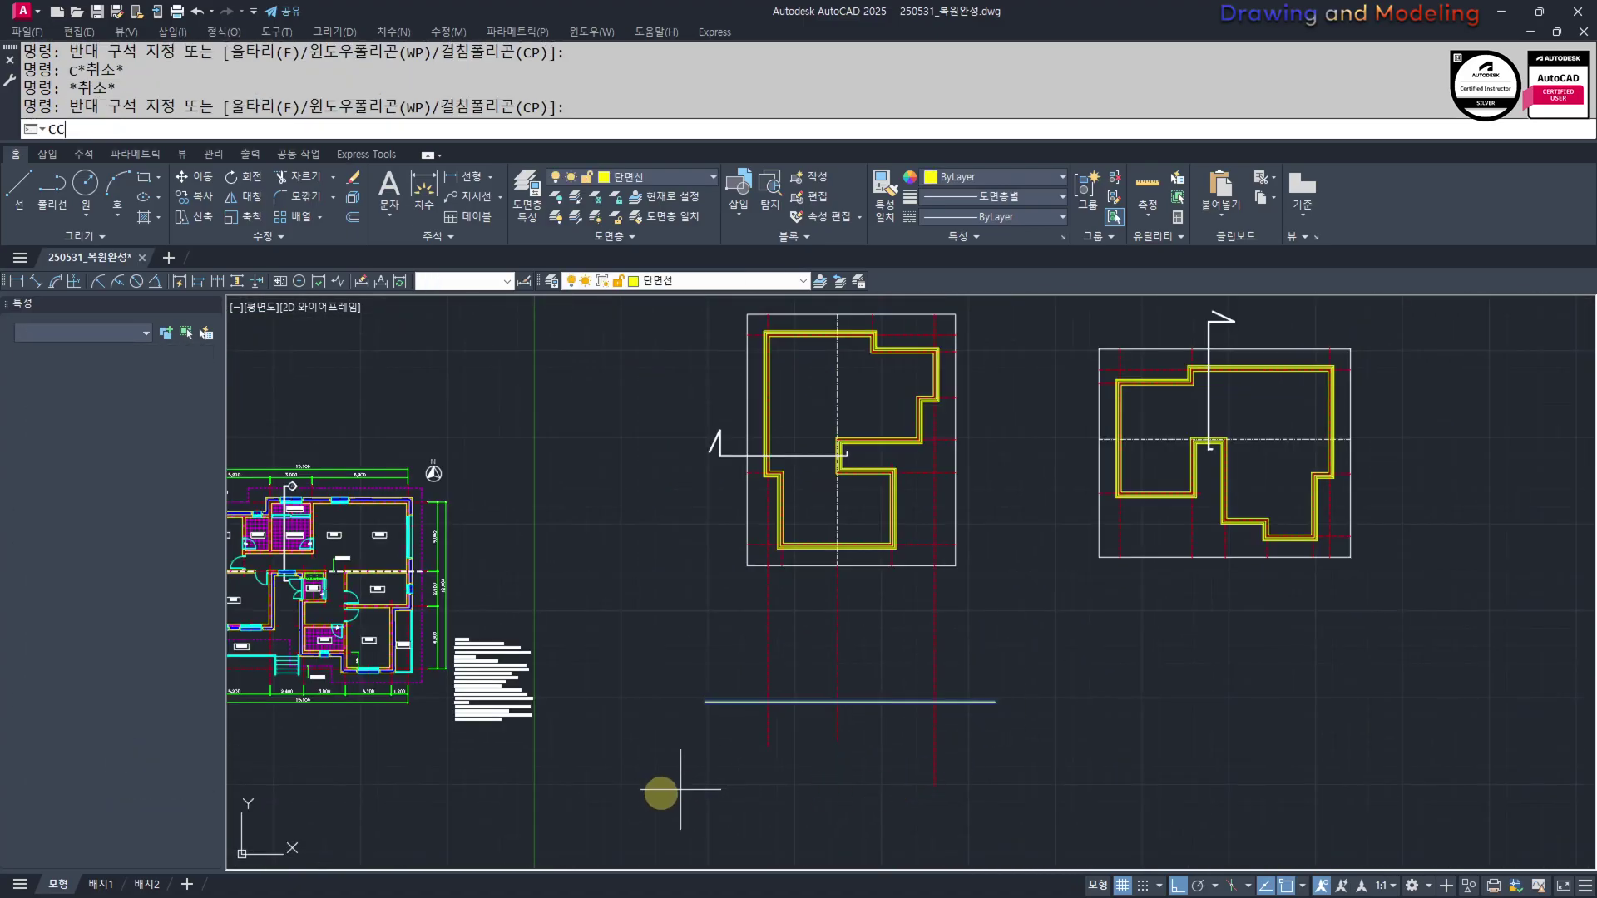
key("Return")
left_click(657, 793)
left_click(1031, 790)
key("Escape")
key("Escape")
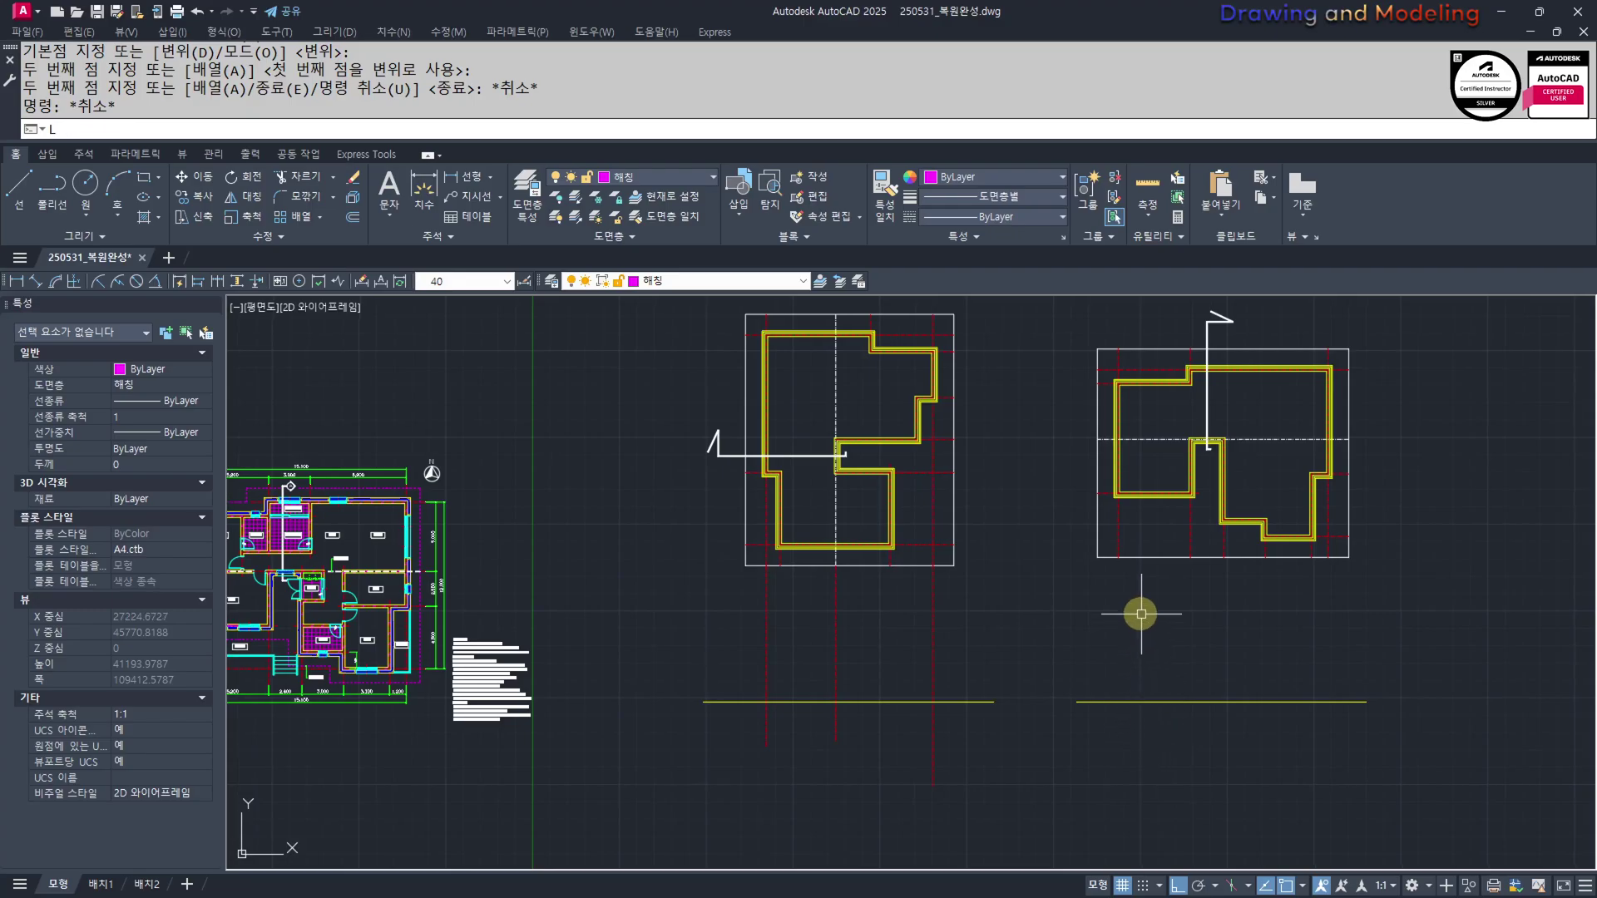
Draw two vertical projection lines from the lower corners of the unrotated plan, extending below the yellow base line
type("L")
key("Return")
left_click(1119, 556)
left_click(1115, 784)
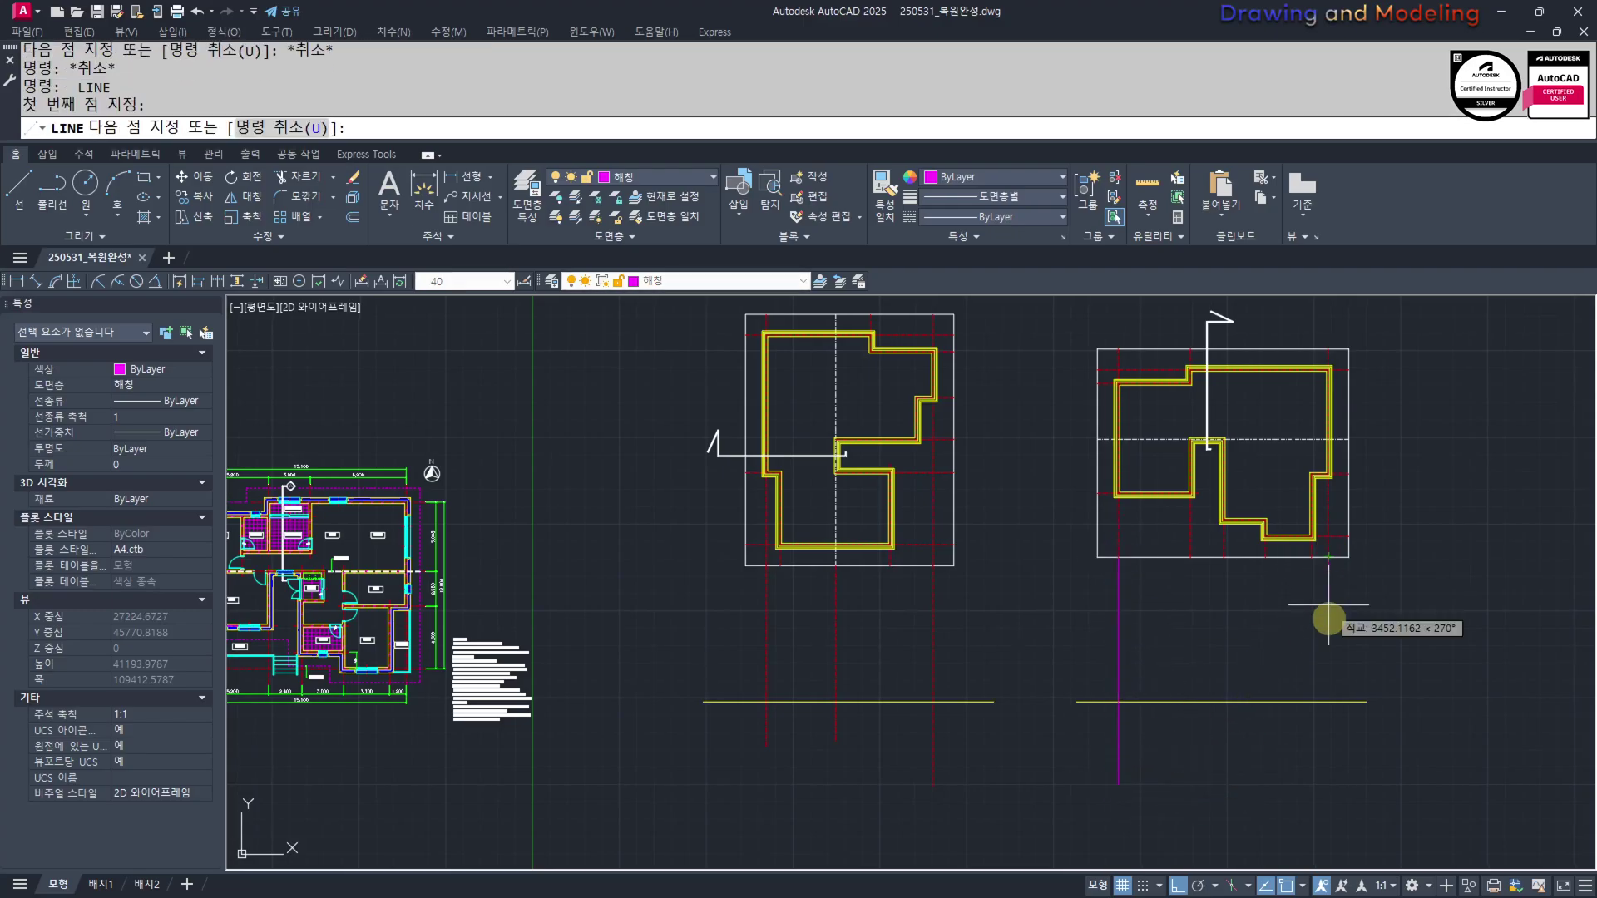
key("Escape")
key("Escape")
middle_click_drag(1026, 628, 1021, 647)
Match both projection lines under the unrotated plan to the properties of a red projection line under the rotated plan
type("MM")
key("Return")
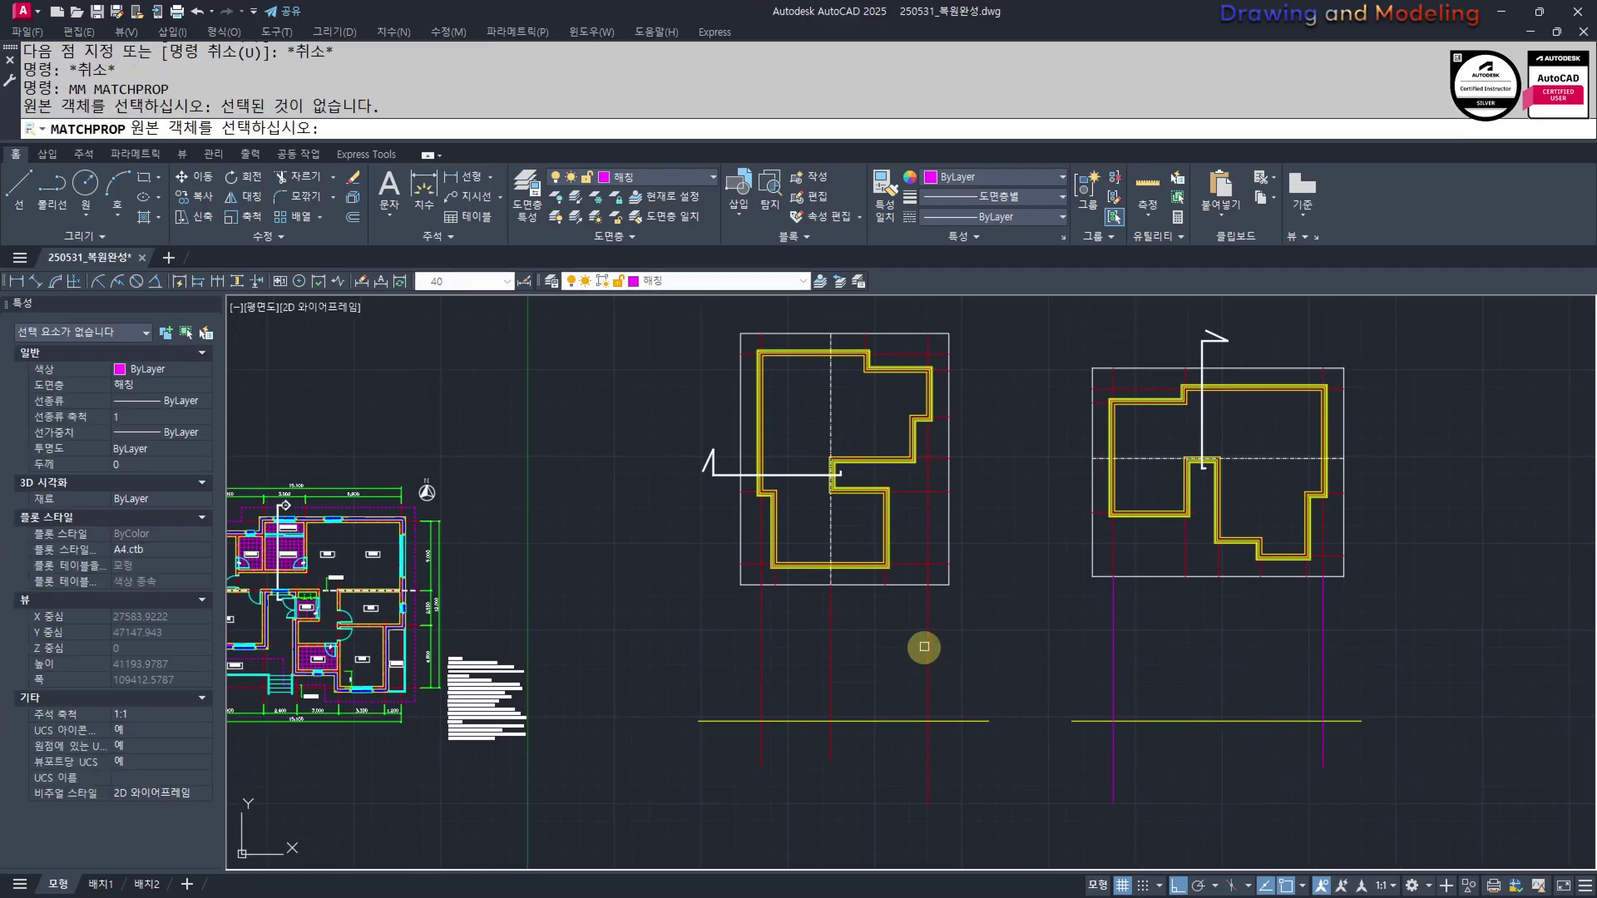
left_click(927, 632)
left_click(1312, 660)
left_click(1066, 660)
left_click(1377, 664)
left_click(1271, 665)
key("Escape")
key("Escape")
middle_click_drag(1135, 653, 1163, 648)
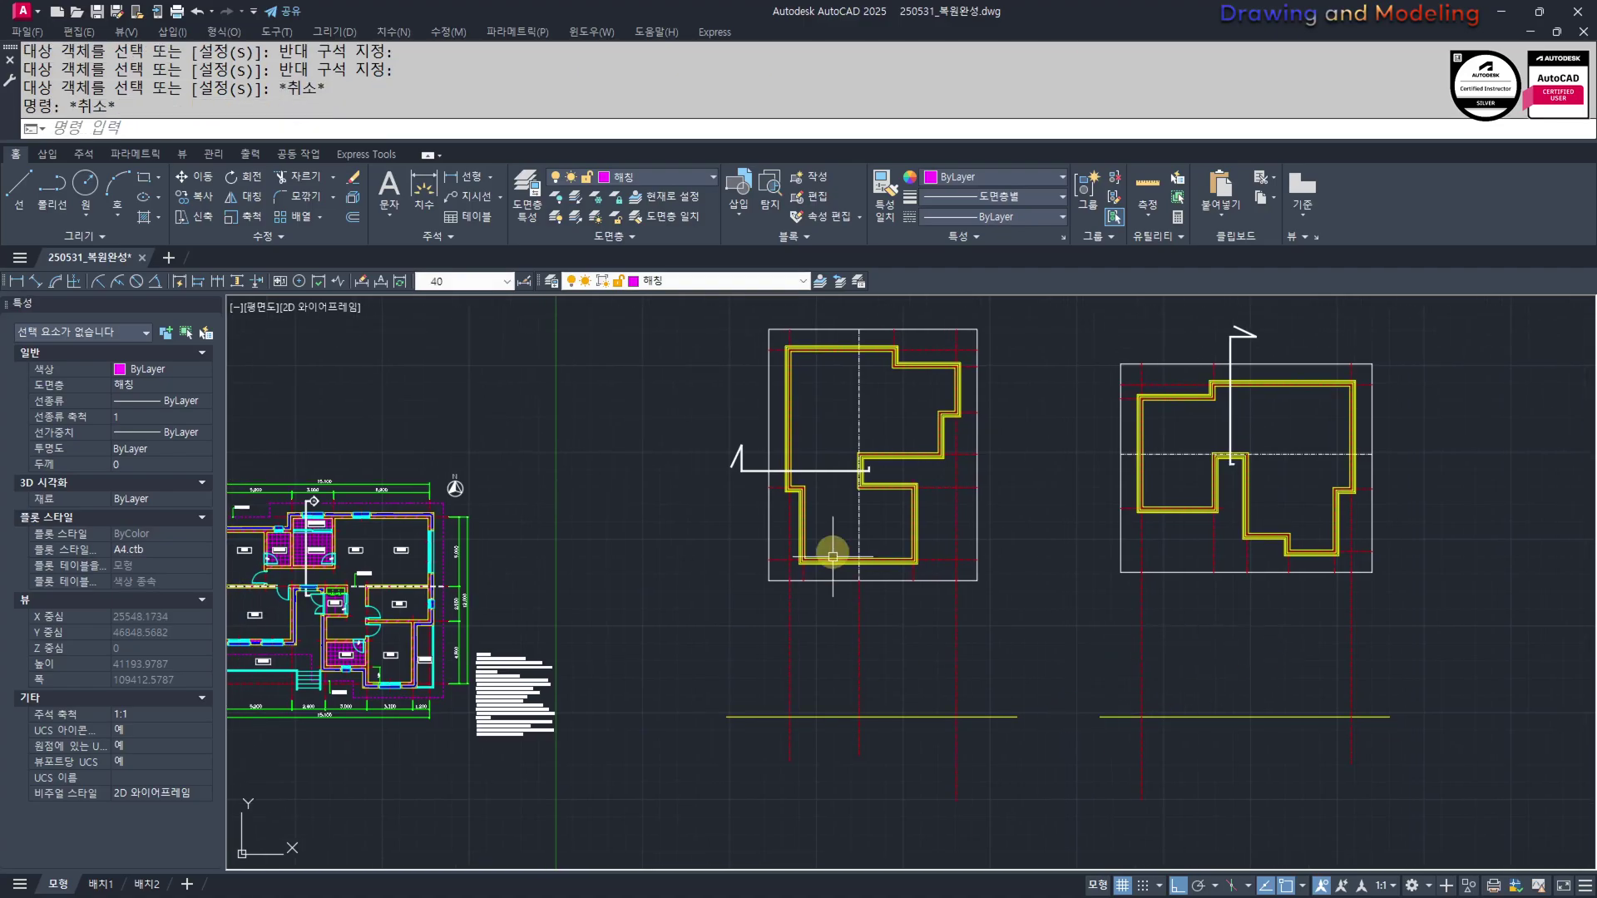
Examine the entrance and outside steps in the original floor plan, and calculate 150*5
middle_click_drag(834, 651, 848, 656)
scroll(831, 716, "up", 2)
mouse_move(1380, 720)
middle_mouse_down()
mouse_move(1048, 713)
mouse_move(1073, 695)
middle_mouse_up()
middle_click_drag(545, 650, 888, 701)
key("Escape")
key("Escape")
scroll(870, 677, "down", 2)
scroll(888, 702, "up", 2)
middle_click_drag(613, 735, 987, 718)
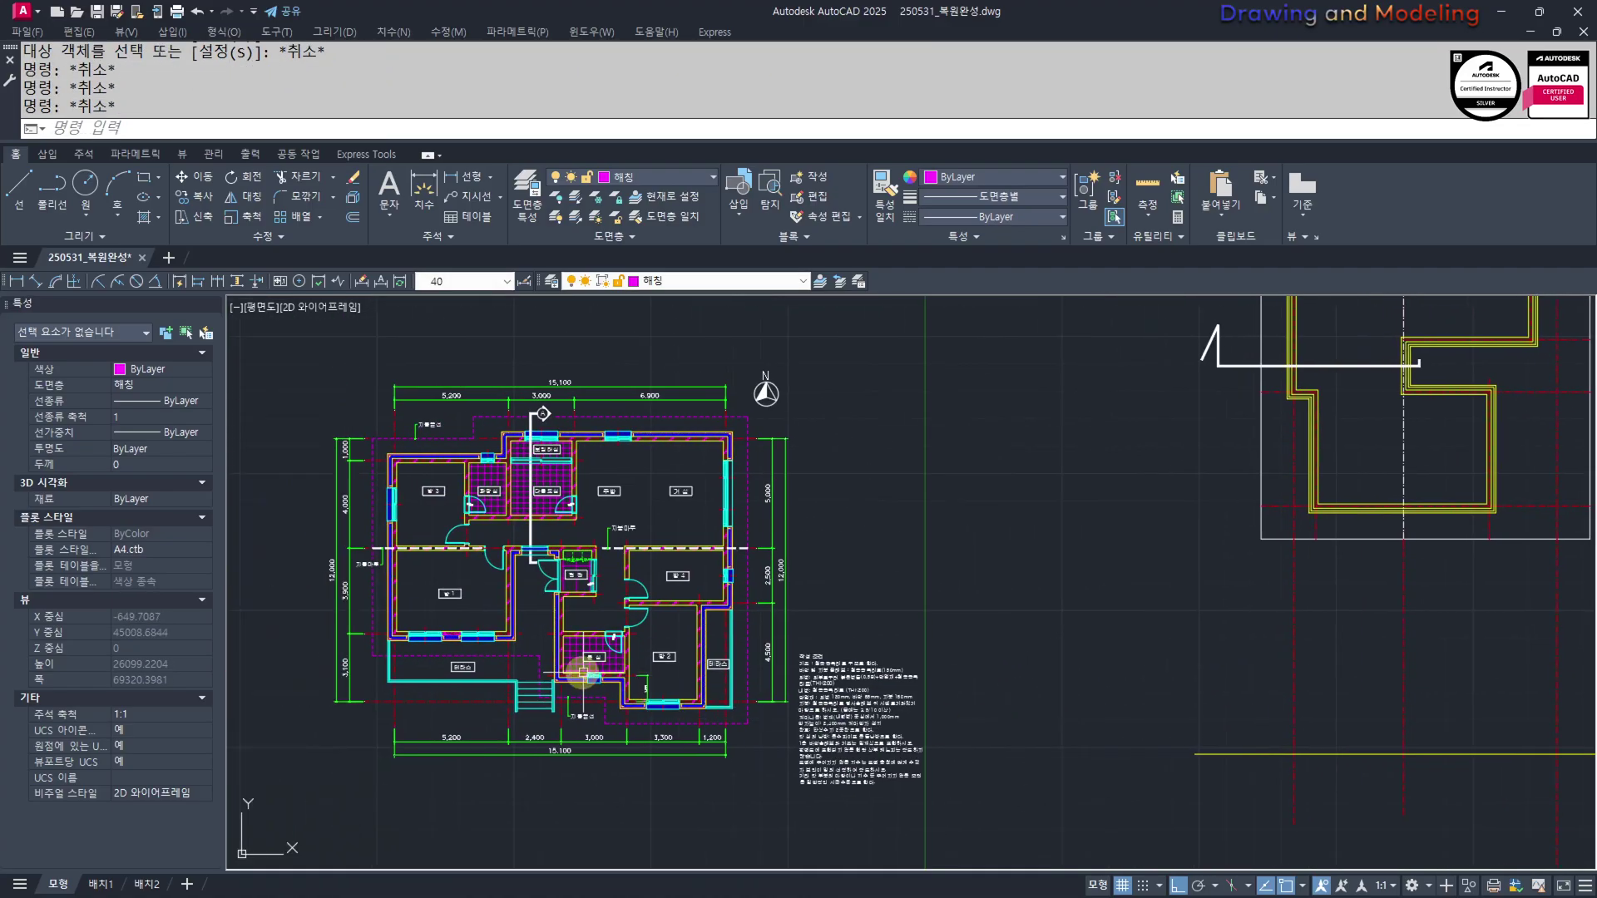
scroll(509, 709, "up", 4)
middle_click_drag(563, 688, 715, 668)
scroll(712, 667, "down", 4)
middle_click_drag(1363, 677, 766, 674)
scroll(1024, 669, "up", 2)
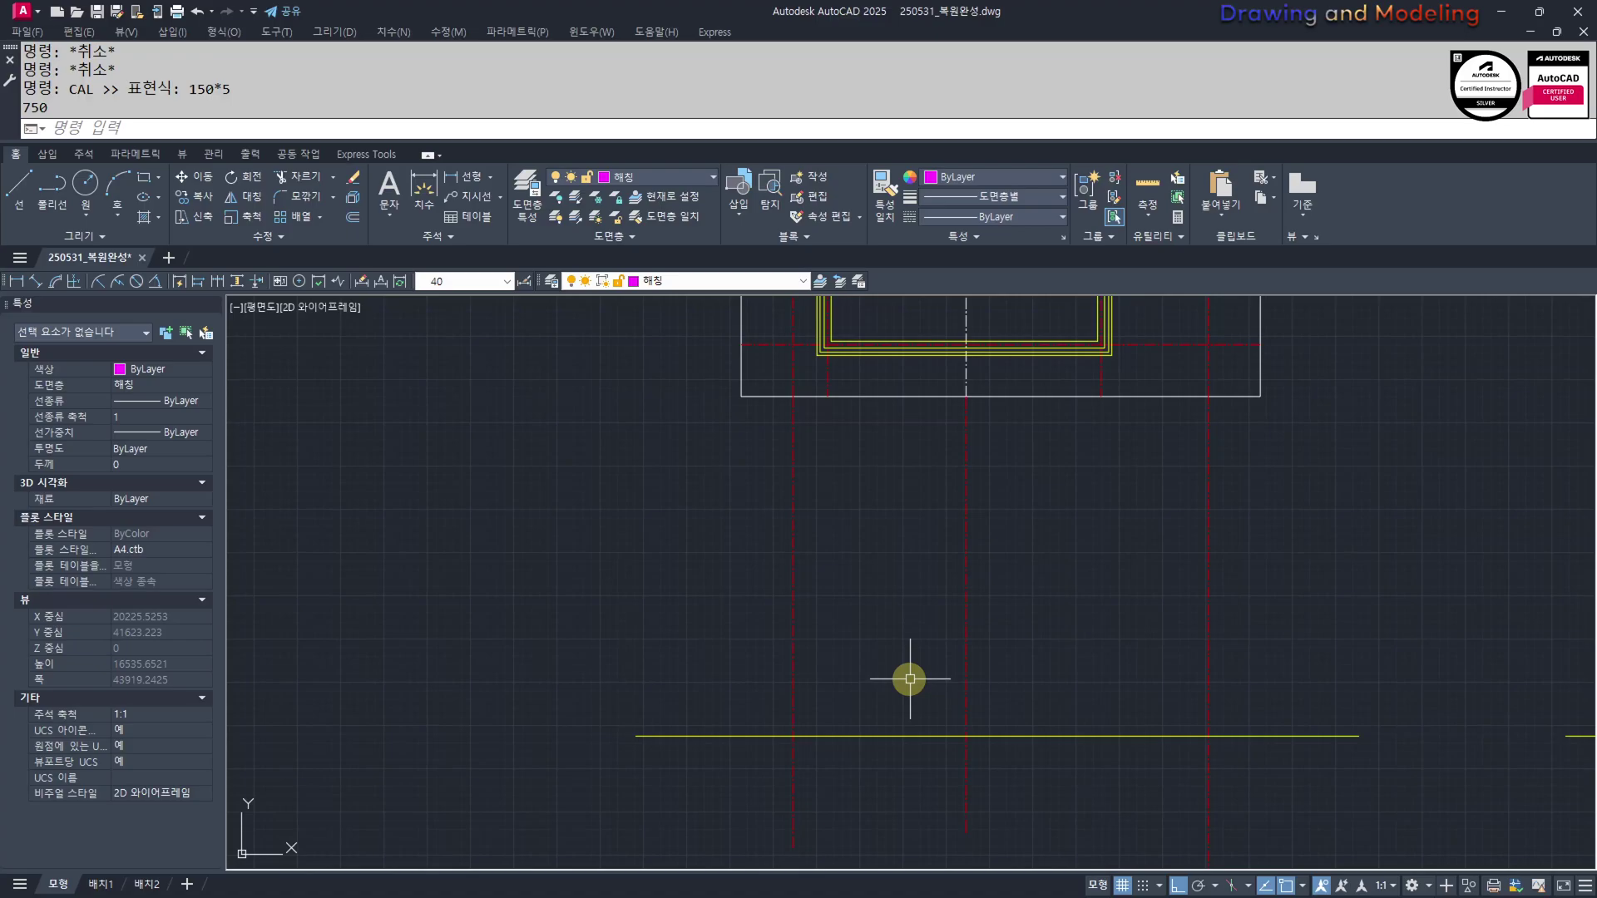
Offset the yellow base line below the rotated plan upward by 900
type("o")
key("Return")
key("Return")
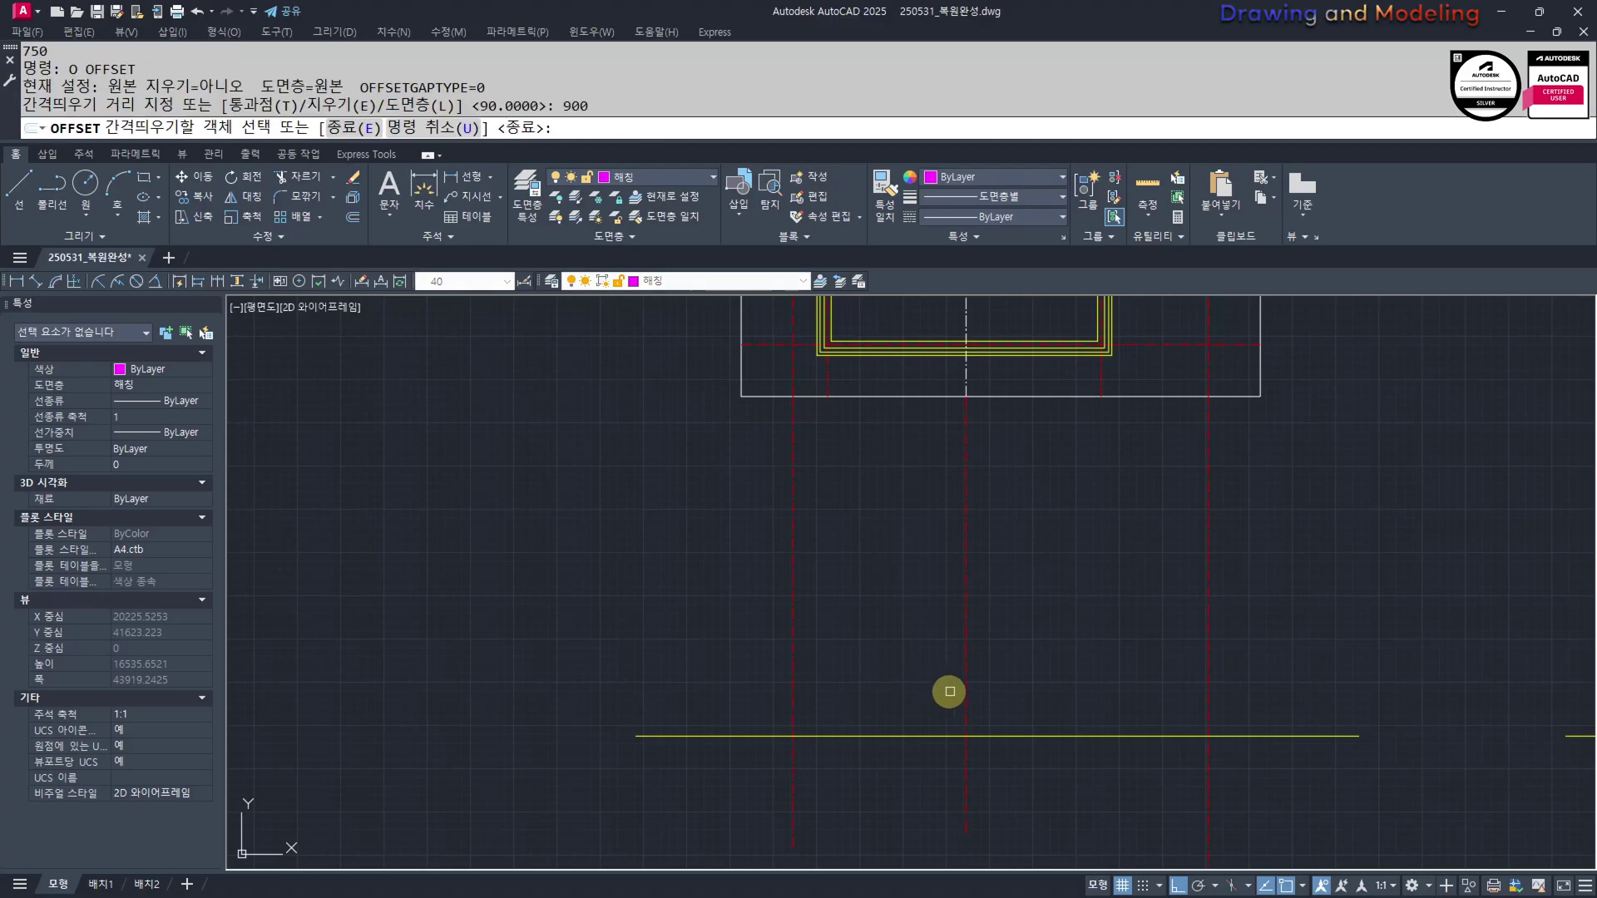
left_click(937, 740)
left_click(909, 670)
key("Escape")
Offset the upper of the two horizontal lines below the rotated plan upward by 2400
key("Return")
type("2400")
key("Return")
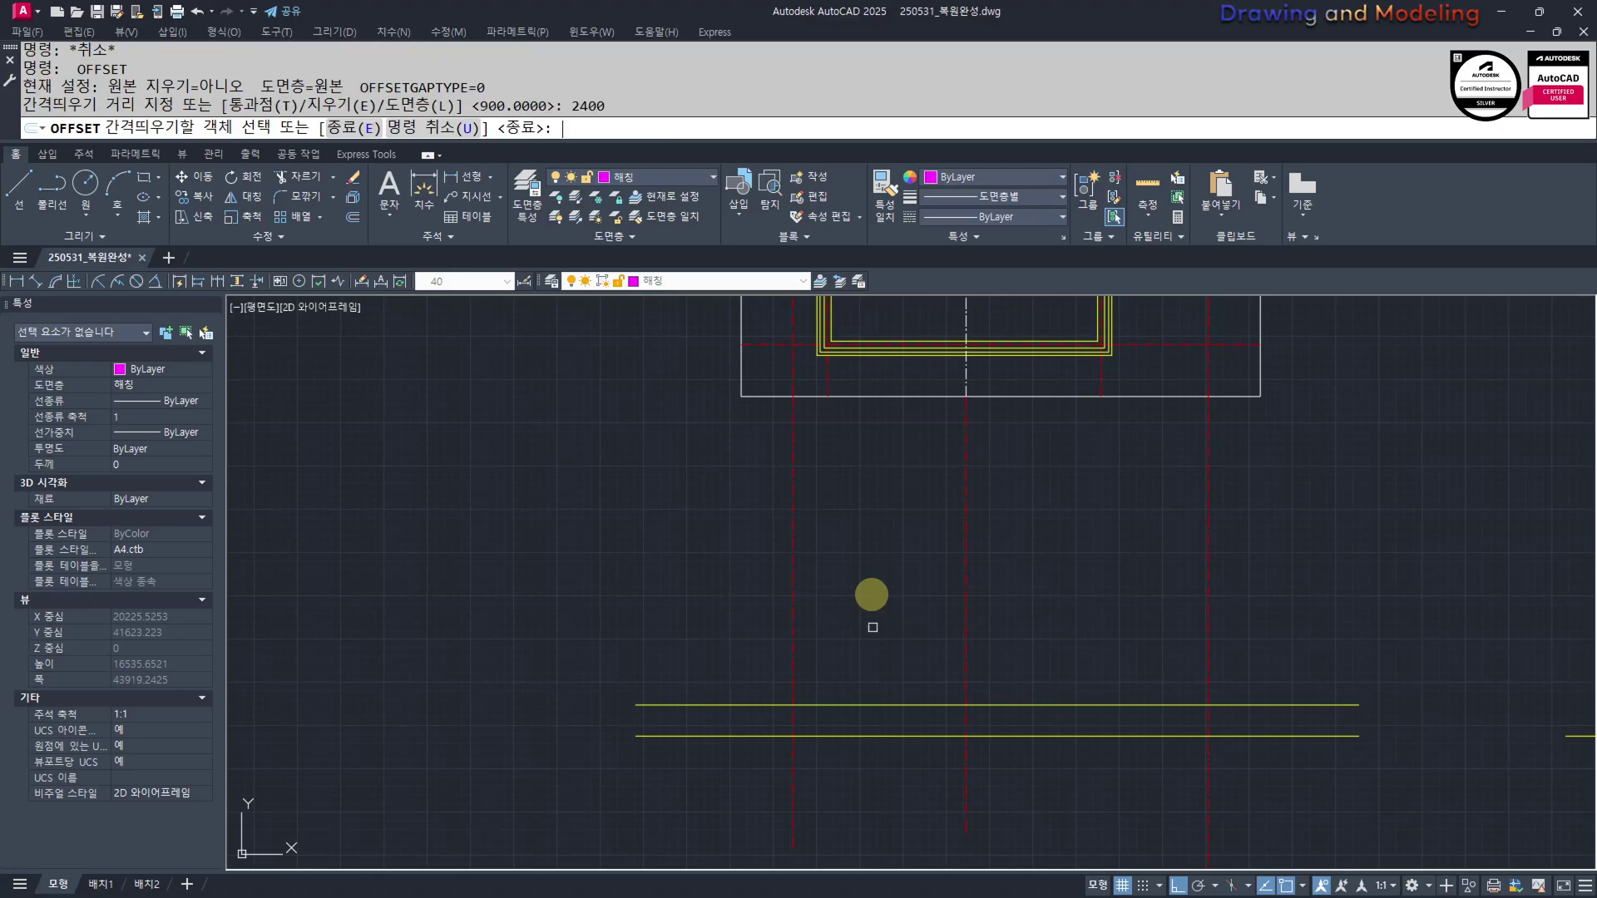
left_click(894, 705)
left_click(915, 670)
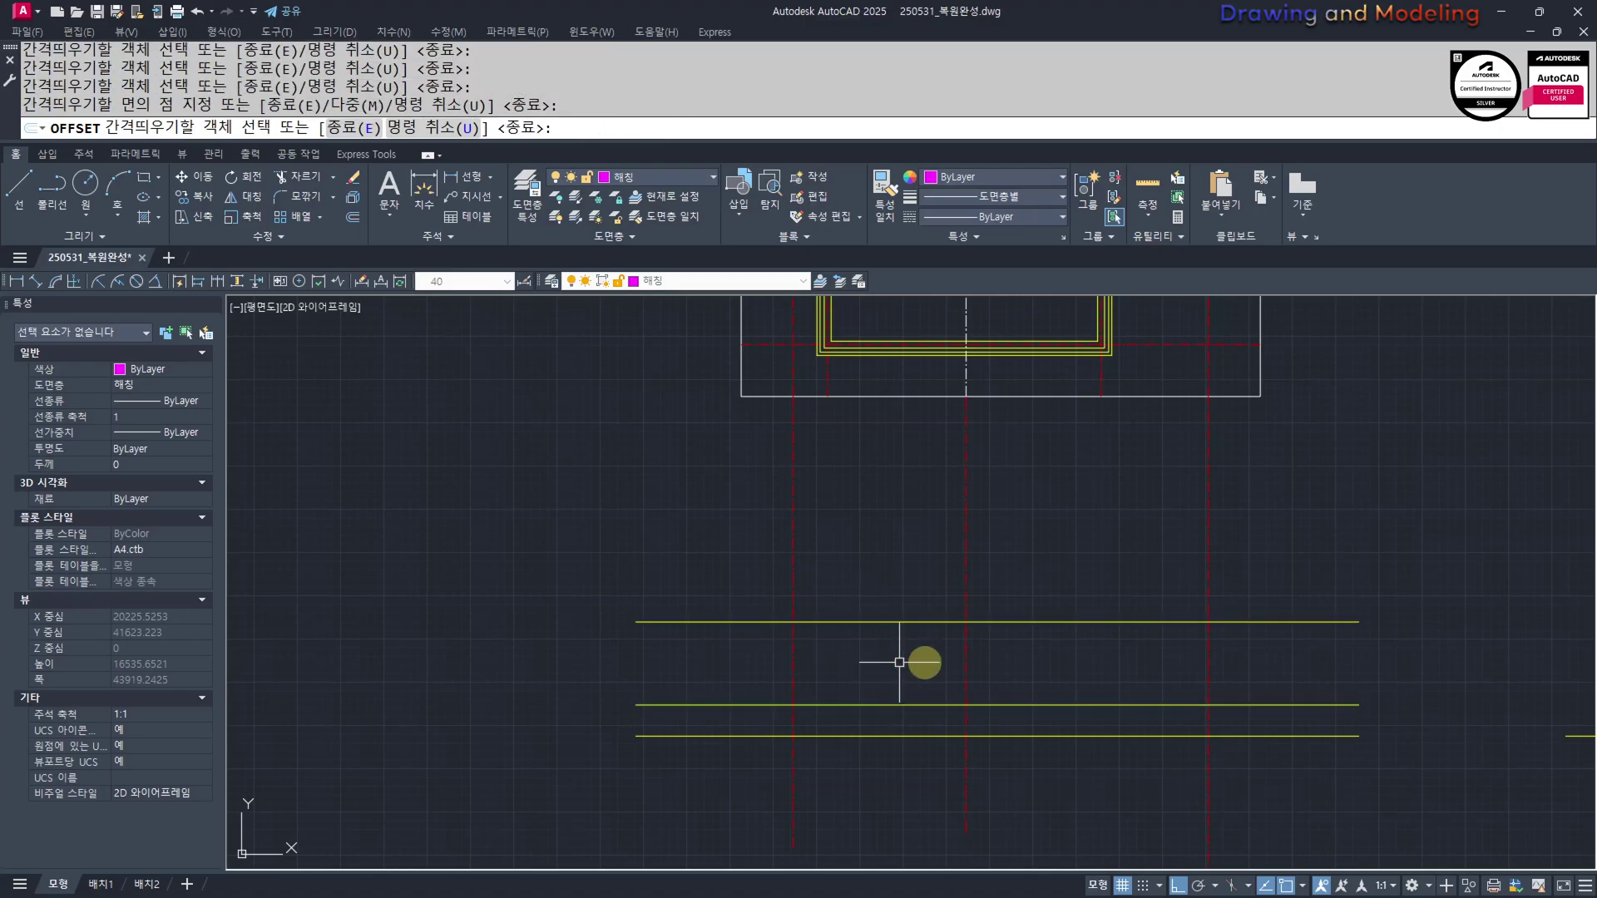
key("Escape")
key("Escape")
middle_click_drag(1326, 619, 1183, 628)
type("rec")
key("Return")
scroll(1105, 595, "up", 2)
left_click(1279, 651)
key("Escape")
key("Escape")
scroll(1168, 581, "up", 2)
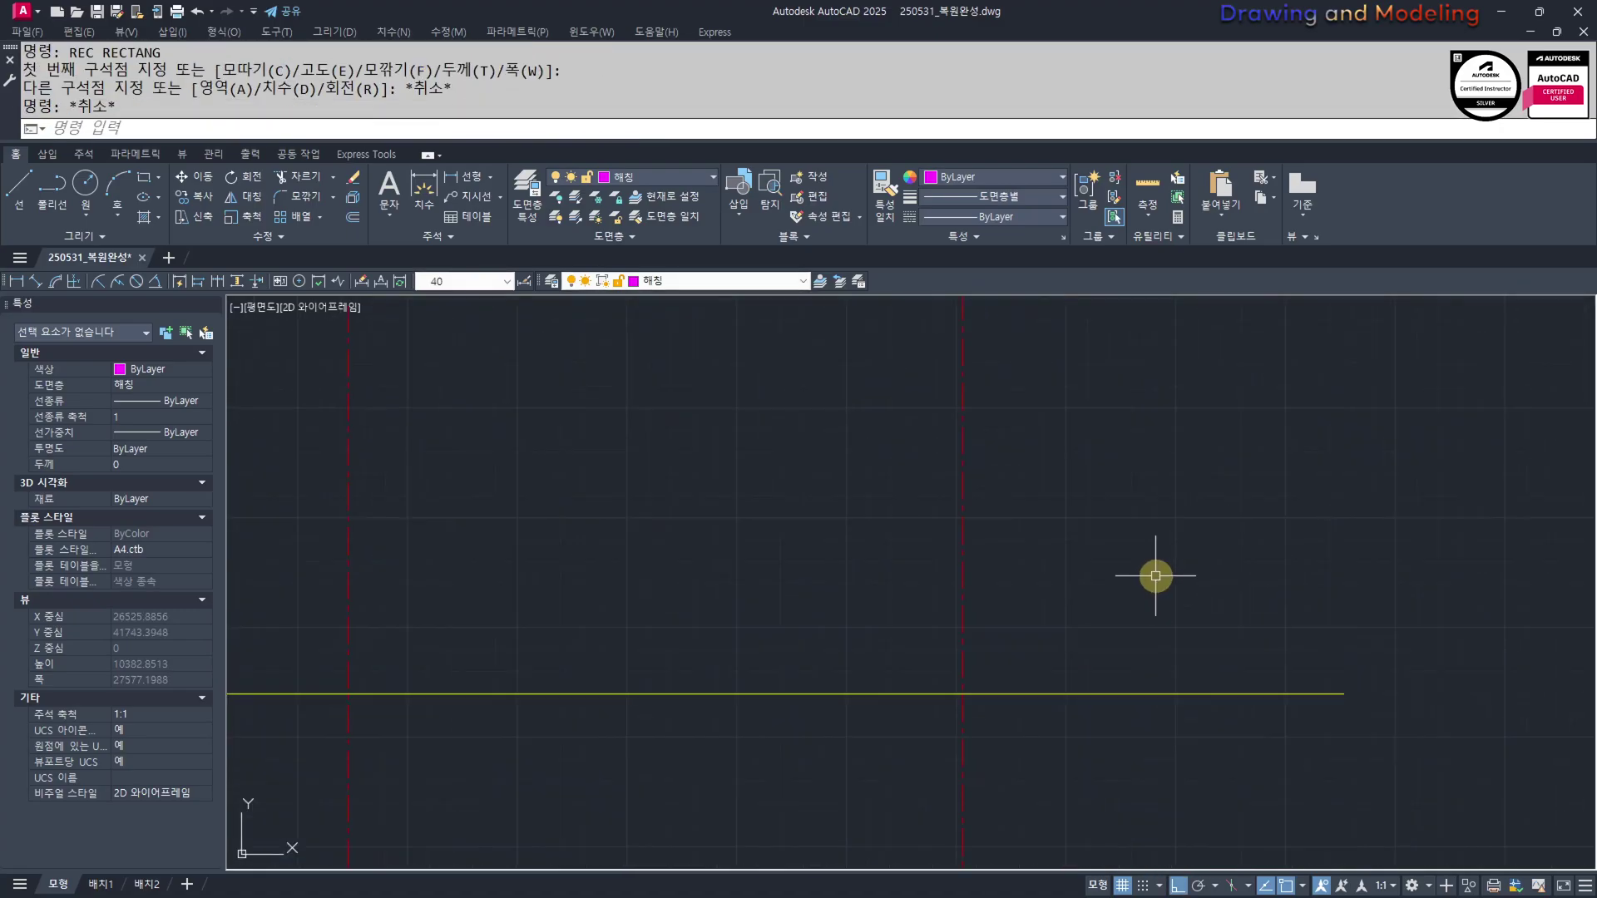
Draw a 1000 by 350 rectangle above the uppermost horizontal line, outside the rightmost projection line
key("Return")
left_click(1086, 651)
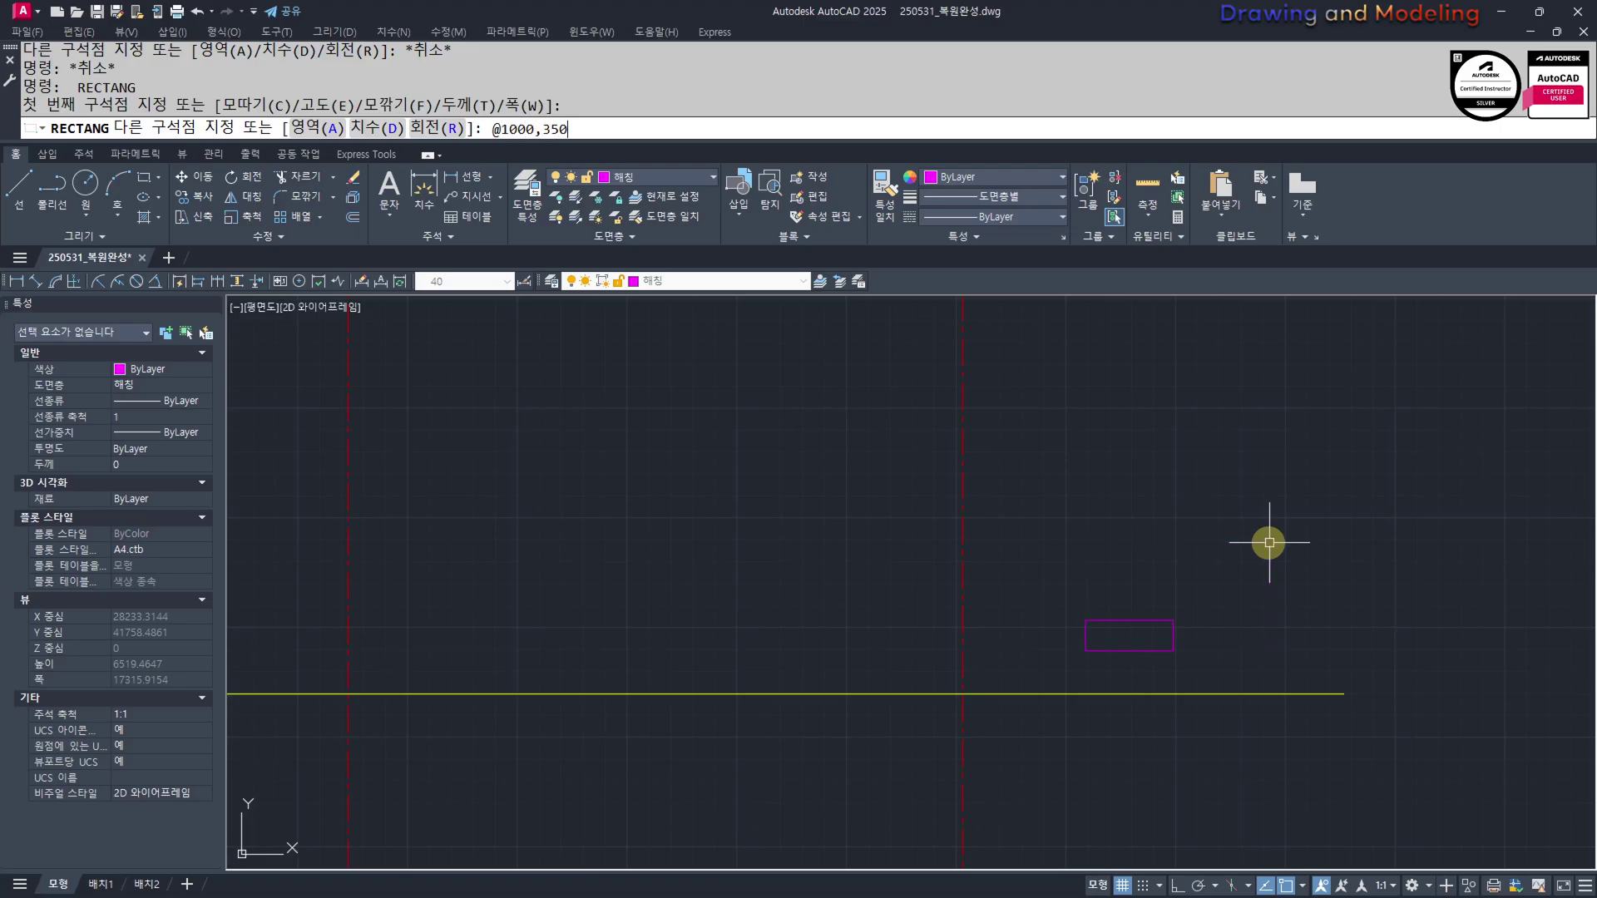
key("Return")
Draw a diagonal line from the rectangle's lower-right corner to its upper-left corner
scroll(1176, 663, "up", 4)
type("l")
key("Return")
left_click(1158, 627)
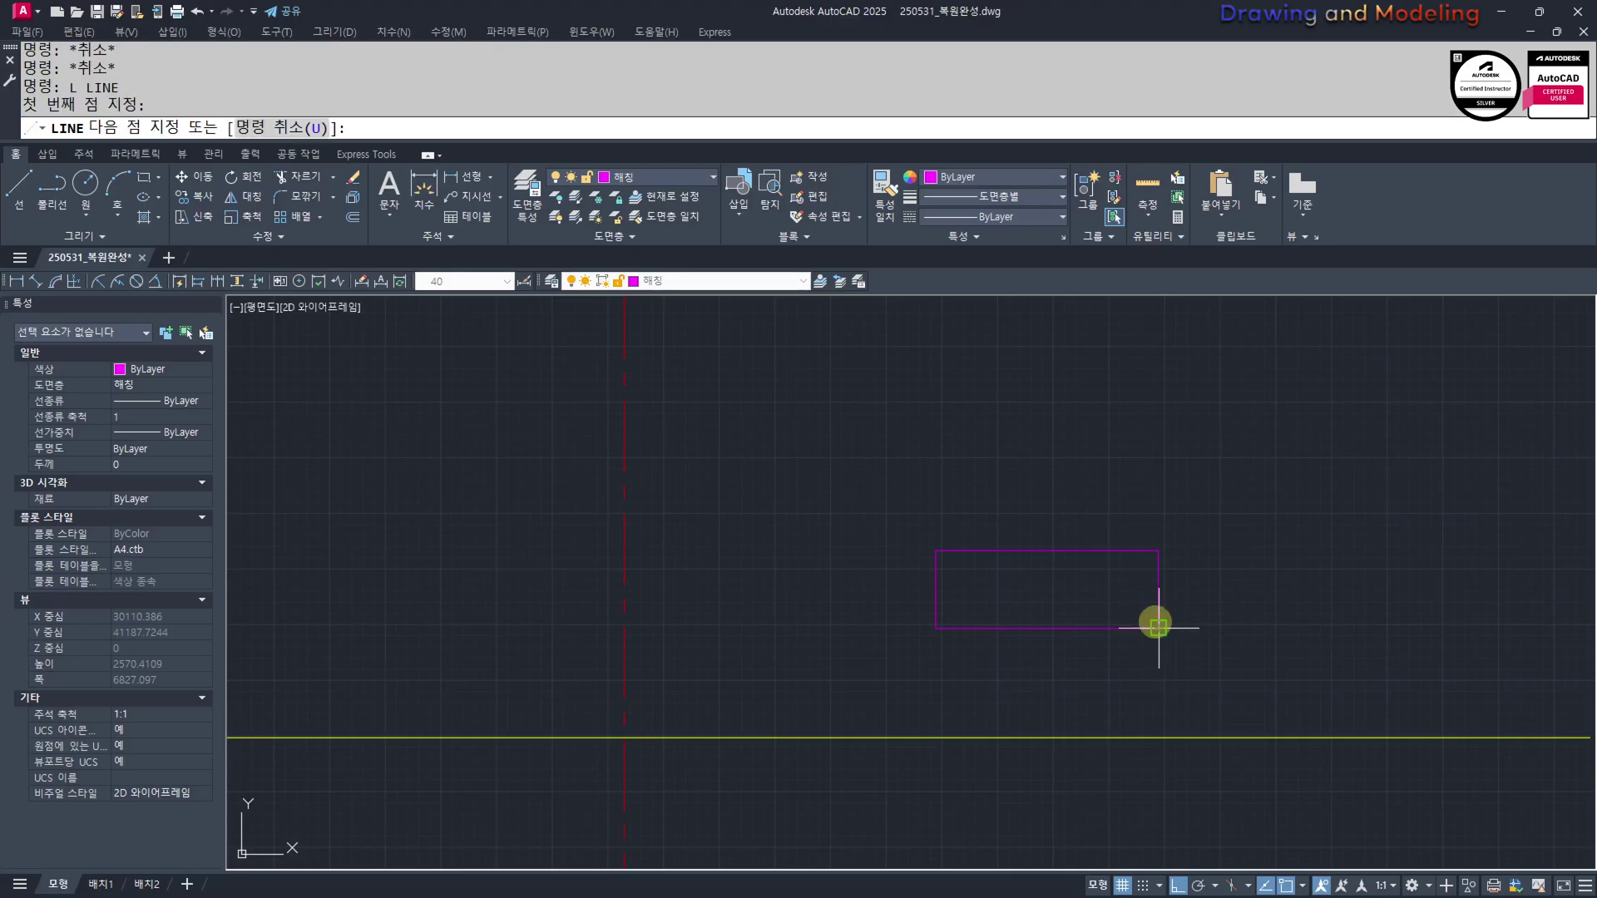
left_click(937, 551)
key("Escape")
Match the diagonal line to the properties of the yellow horizontal line beneath it
scroll(1059, 627, "down", 2)
type("mm")
key("Return")
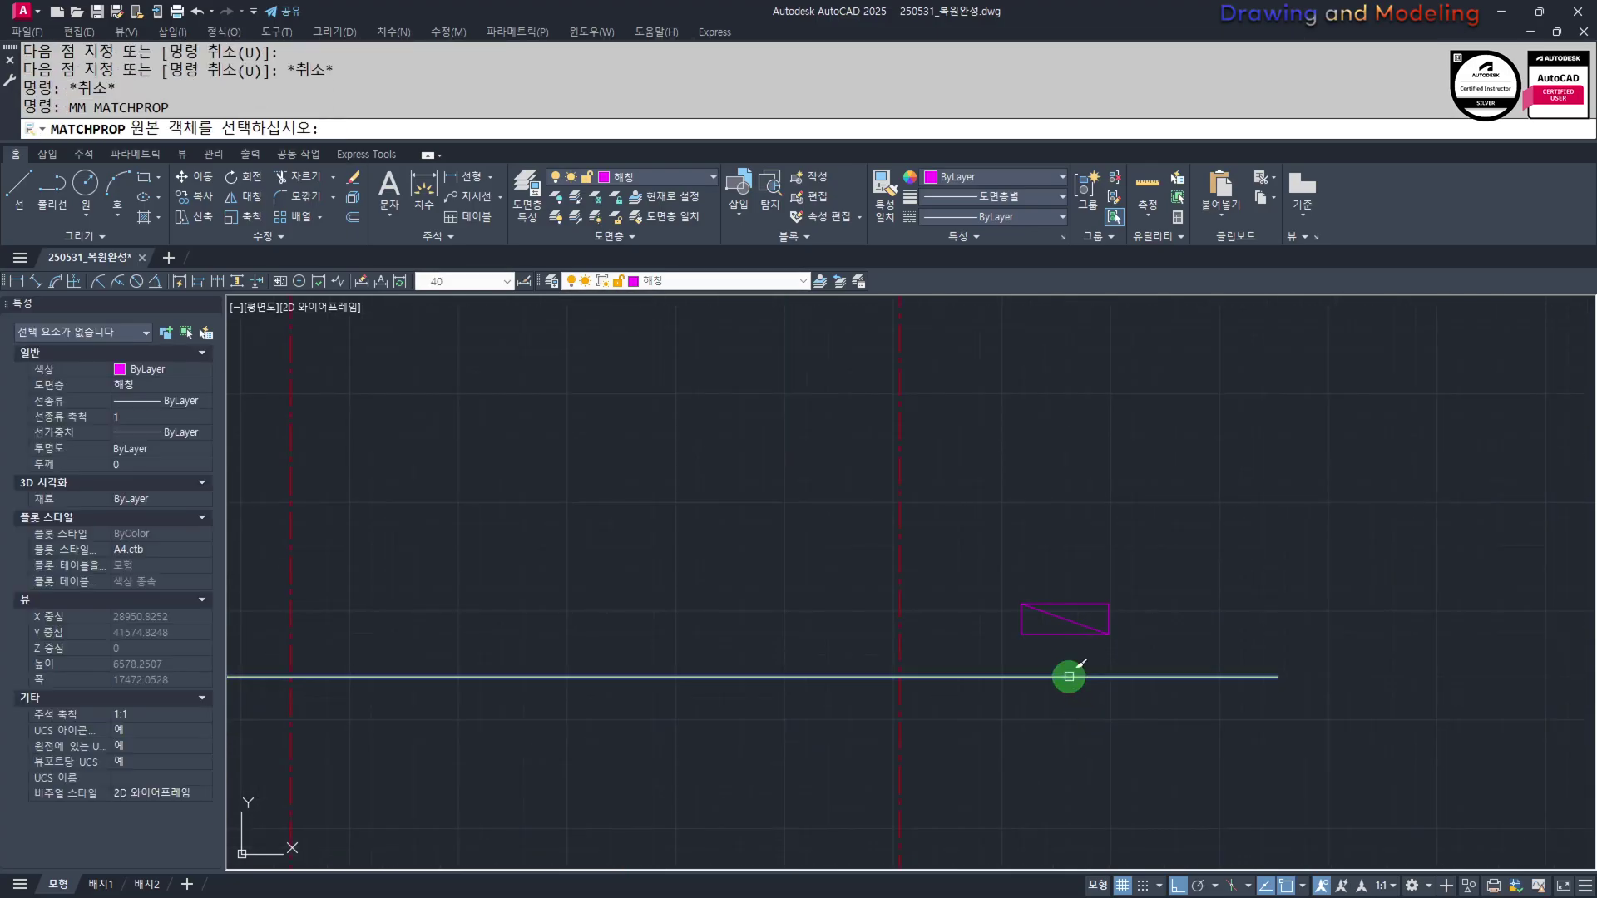
left_click(1066, 673)
scroll(1083, 602, "up", 1)
left_click(1083, 601)
left_click(1055, 627)
scroll(1126, 637, "down", 6)
key("Escape")
key("Escape")
Examine the roof ridge and roof outline in the original floor plan against the rotated plan
scroll(669, 628, "up", 4)
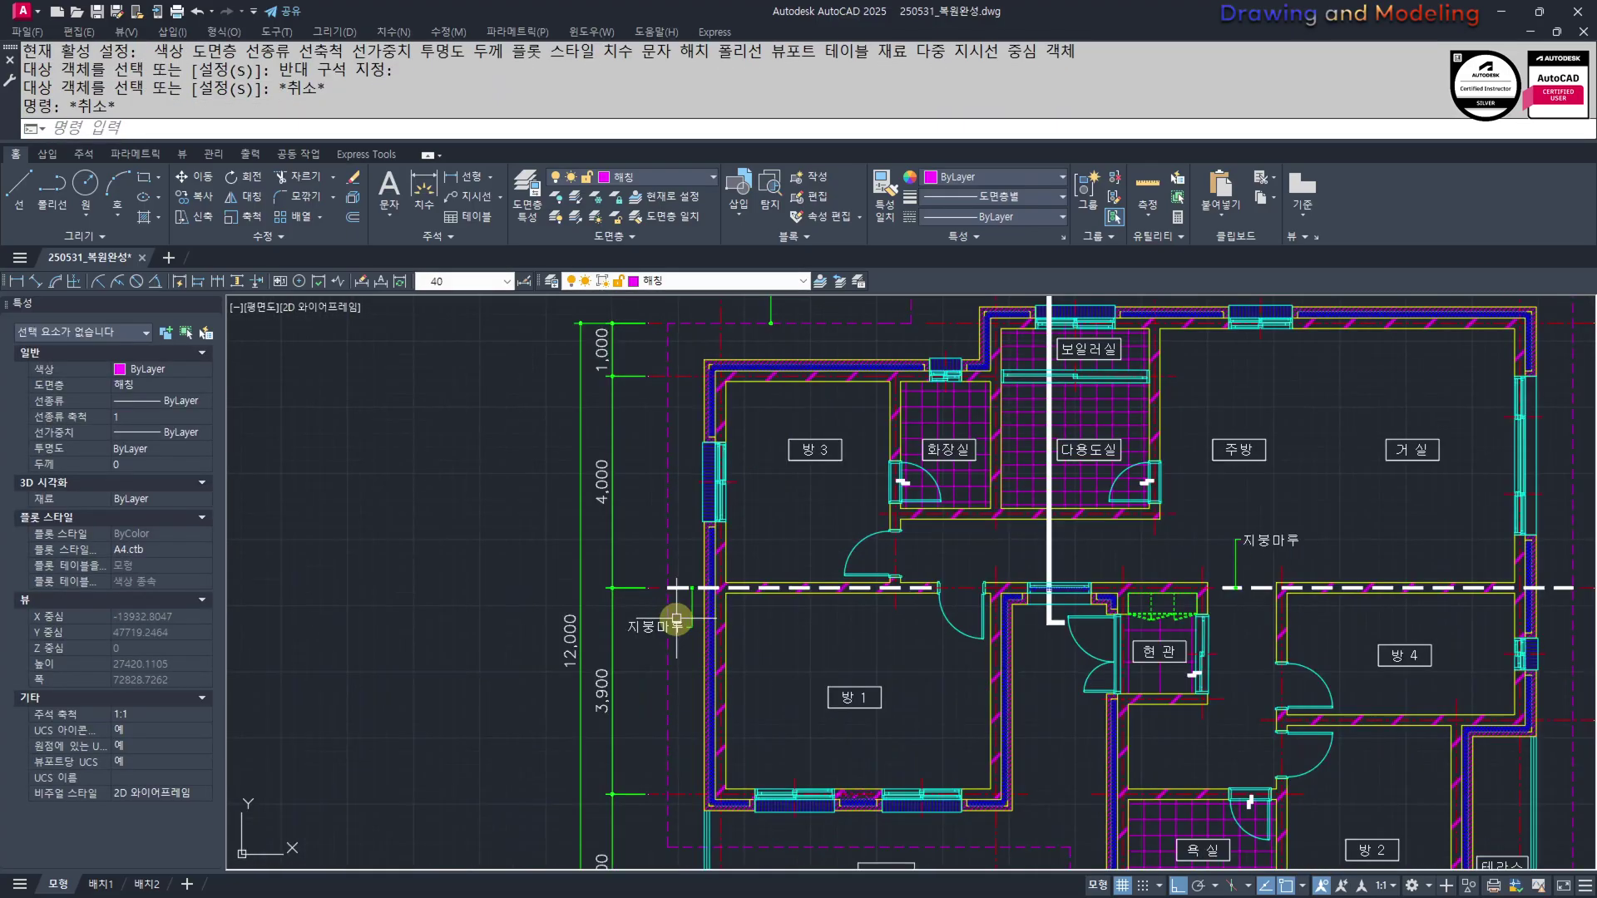
middle_click_drag(1023, 652, 731, 651)
scroll(731, 651, "down", 3)
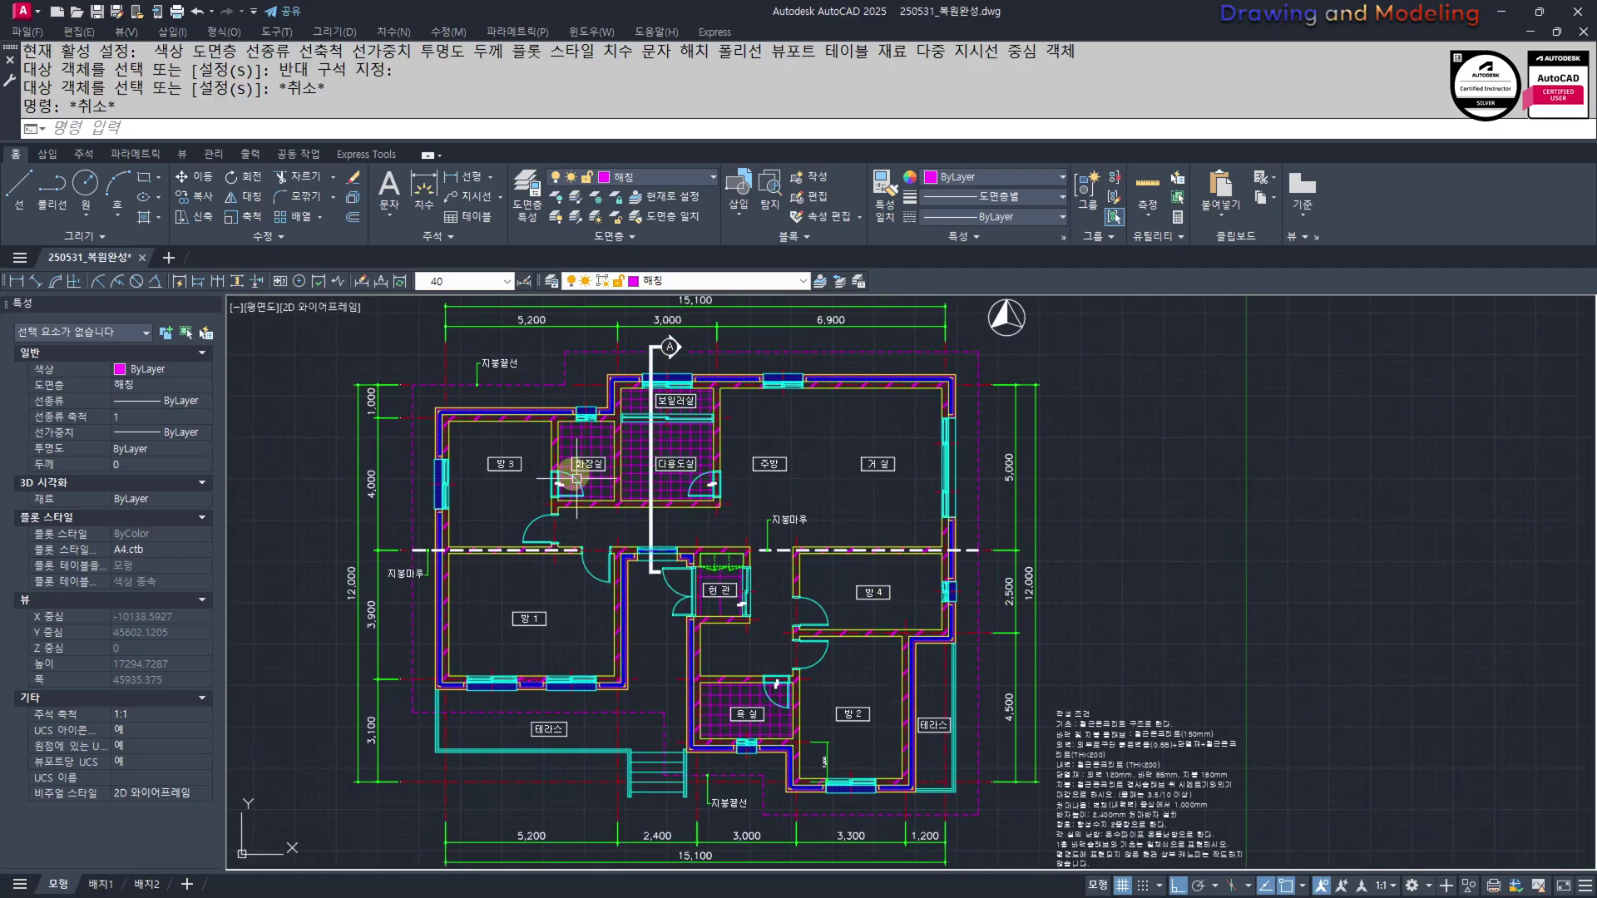
mouse_move(1205, 671)
middle_mouse_down()
mouse_move(588, 688)
mouse_move(417, 735)
middle_mouse_up()
scroll(416, 734, "down", 2)
middle_click_drag(1015, 466, 1012, 574)
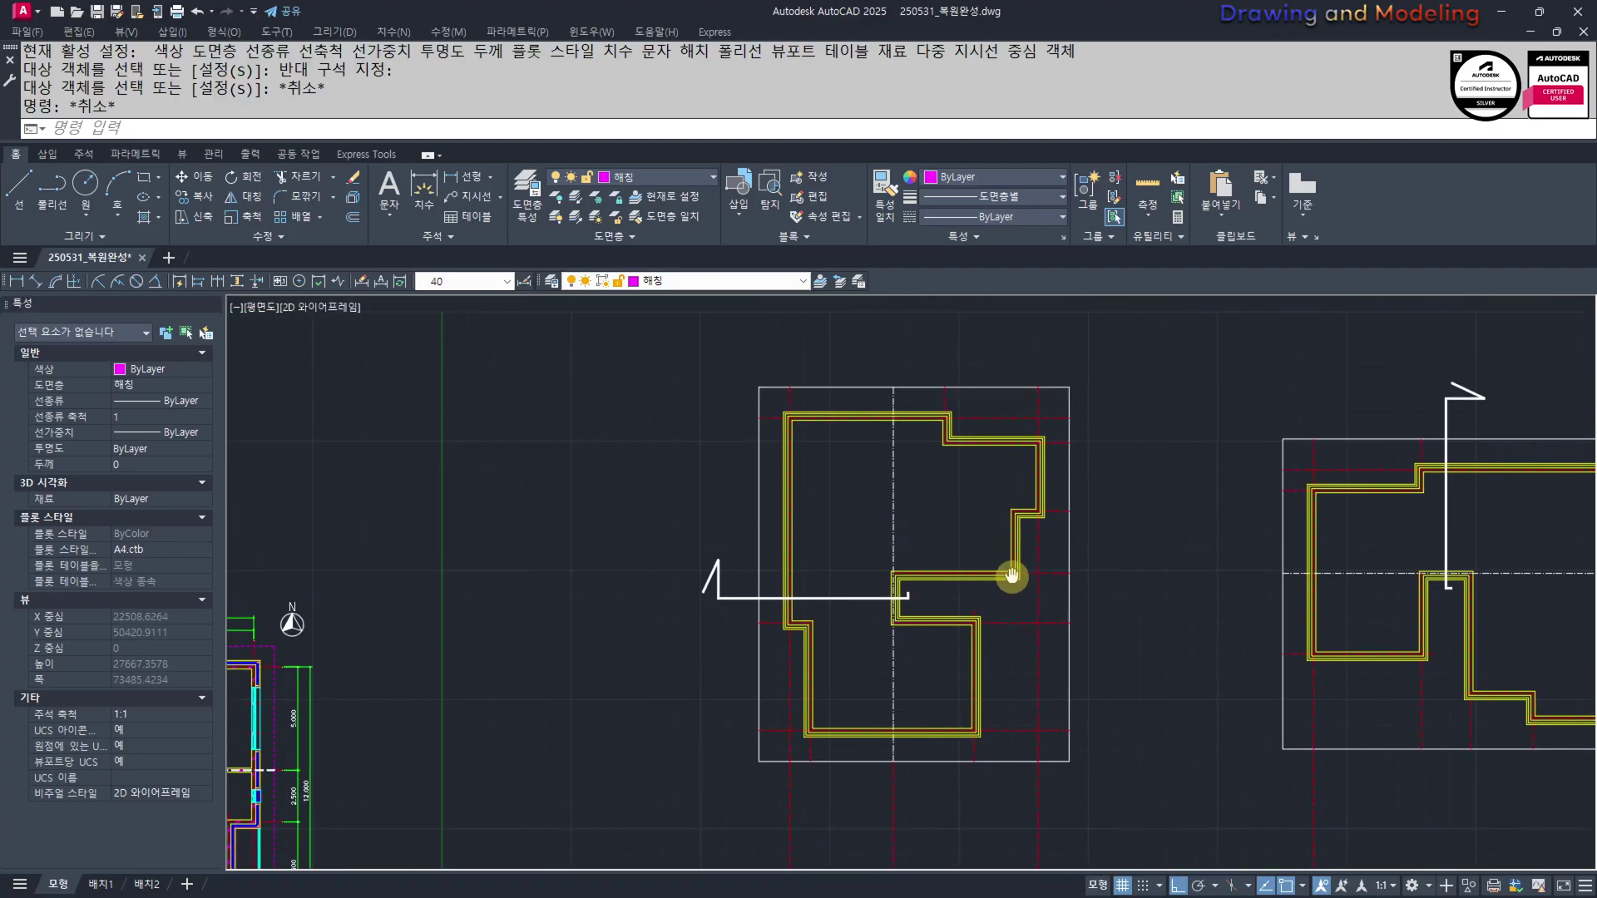
mouse_move(1025, 788)
middle_mouse_down()
mouse_move(1040, 778)
mouse_move(1052, 564)
middle_mouse_up()
Trim away the rectangle's left and bottom edges along the diagonal, leaving a slope triangle
scroll(1108, 676, "up", 3)
scroll(1041, 632, "up", 2)
type("tr")
key("space")
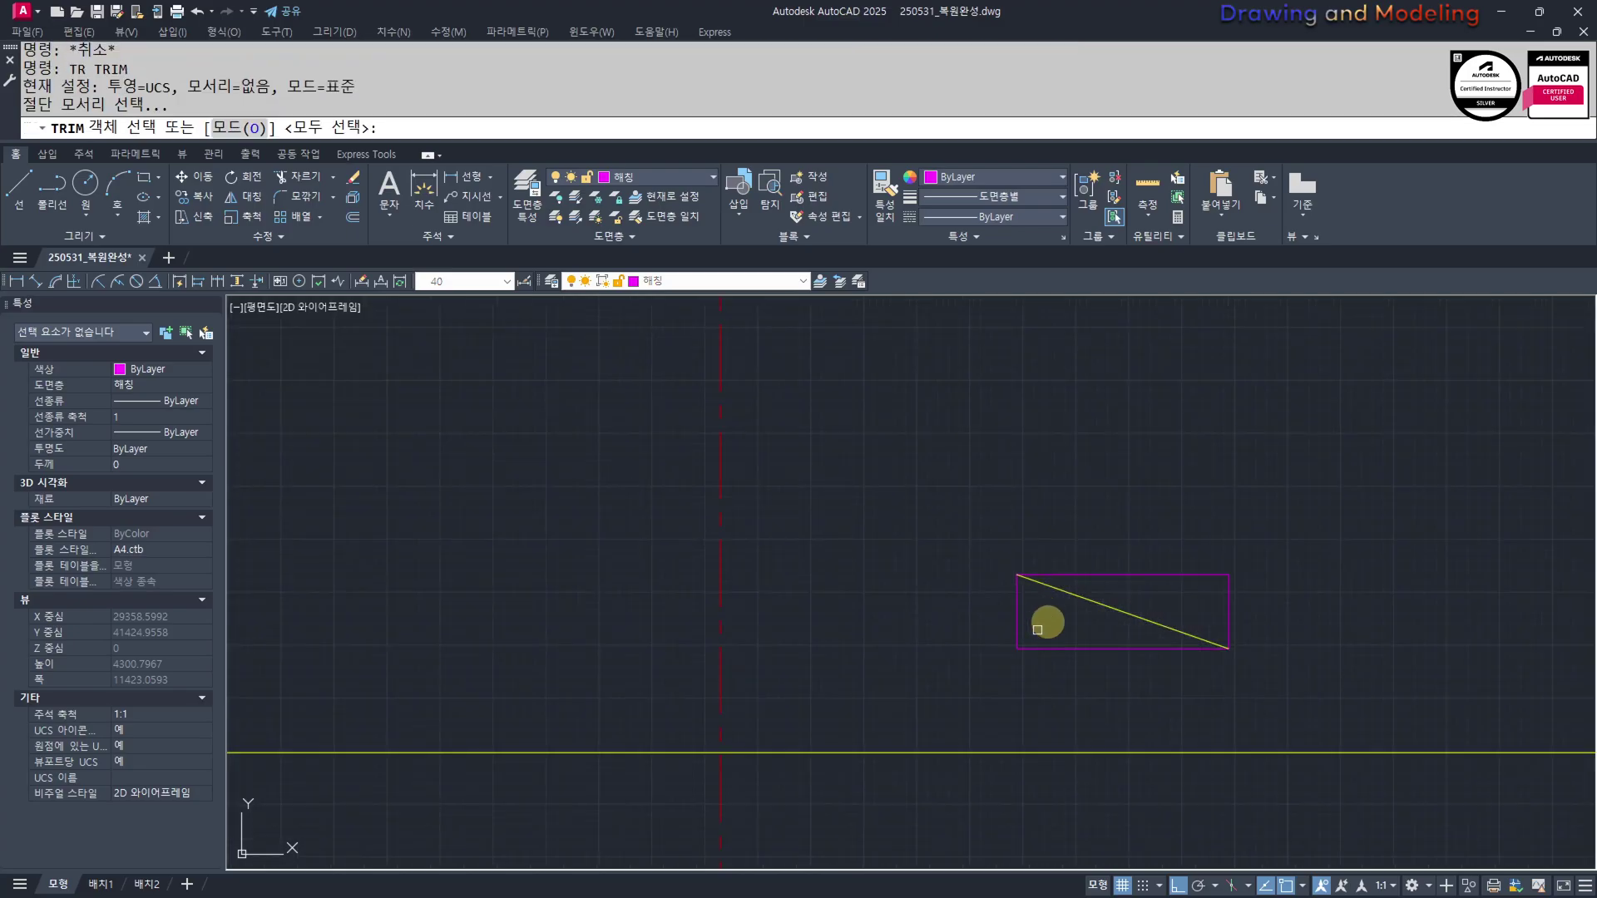
key("space")
left_click_drag(1050, 626, 1005, 665)
key("Escape")
key("Escape")
Copy the diagonal by its lower end to the intersection of the uppermost horizontal line and rightmost projection line
left_click_drag(1188, 610, 1078, 634)
type("cc")
key("Return")
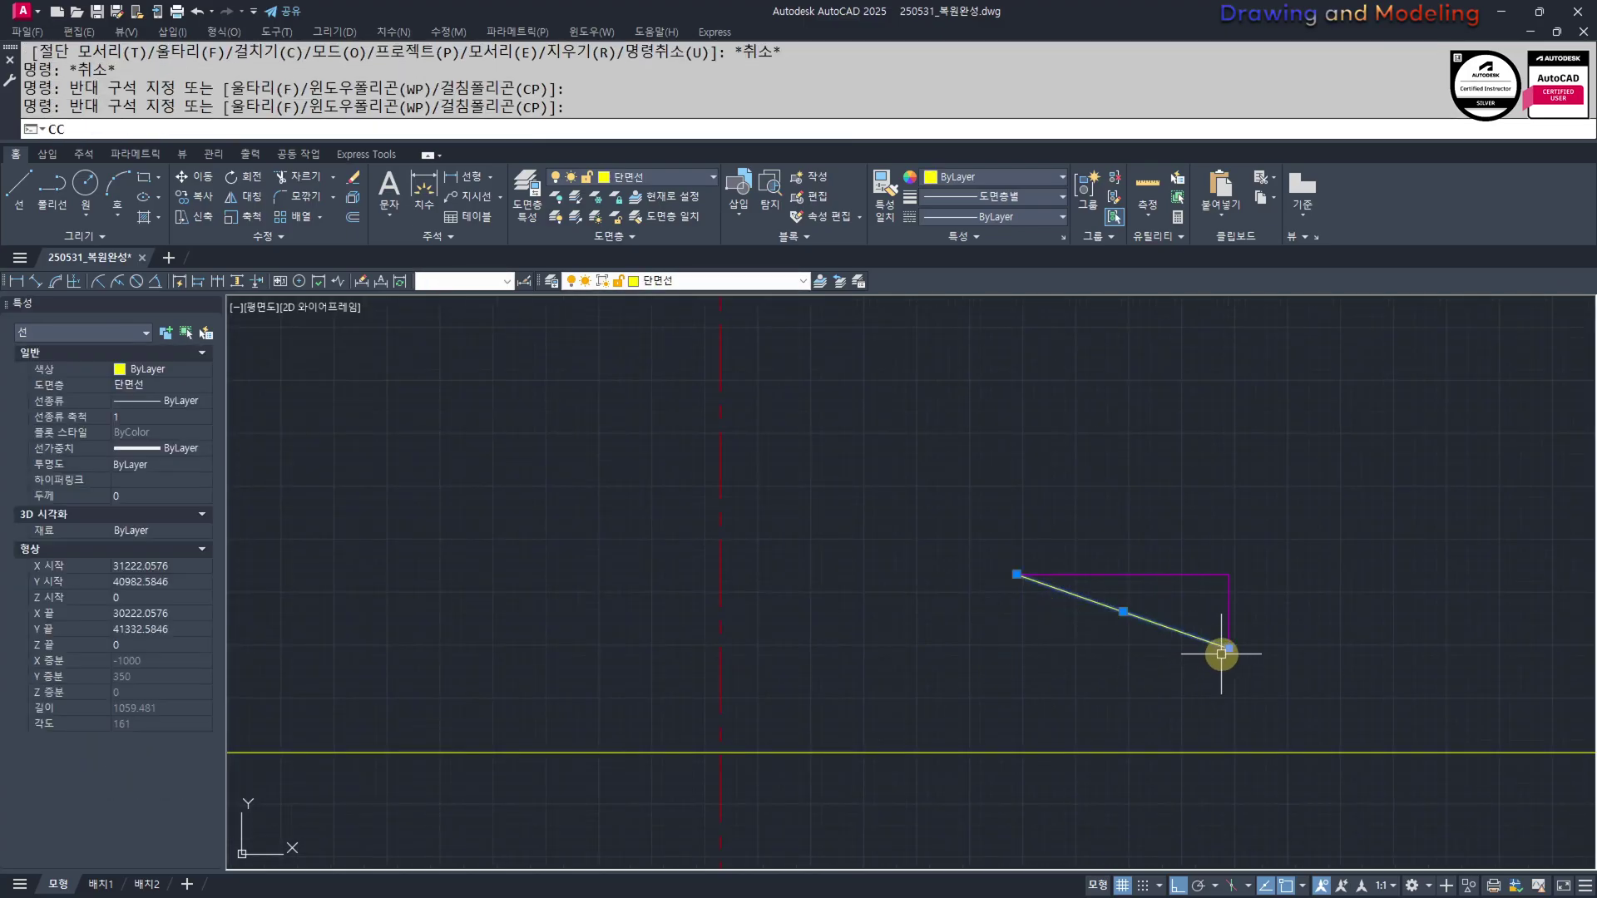
left_click(1228, 648)
left_click(721, 753)
key("Escape")
key("Escape")
scroll(1106, 639, "down", 4)
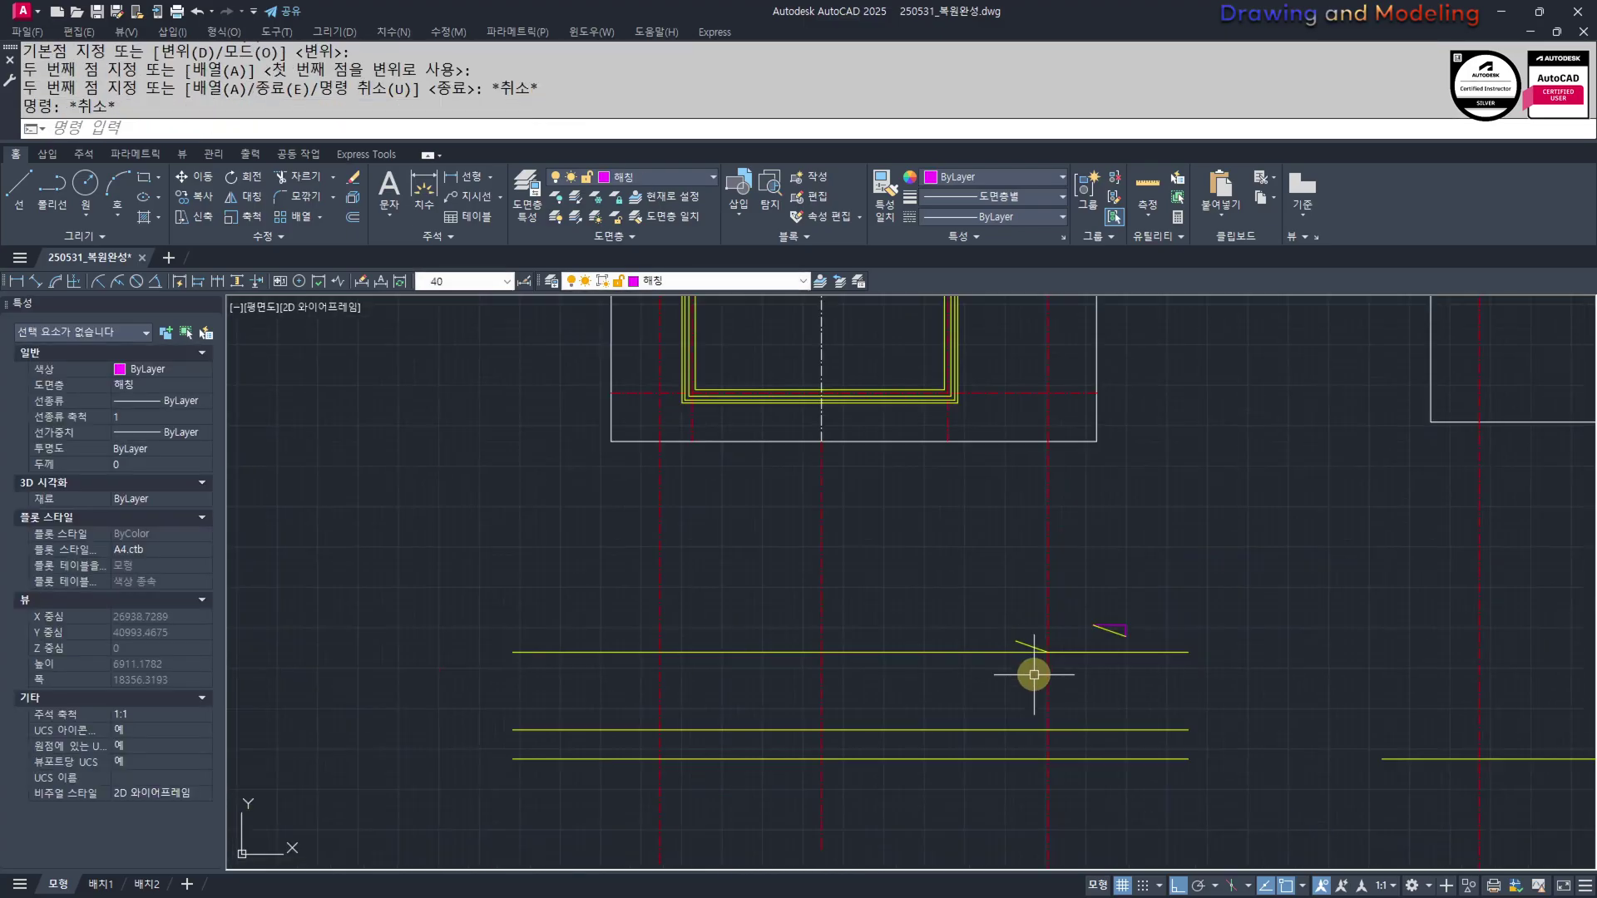
Erase the copied sloped line at the rightmost projection line
scroll(953, 663, "up", 1)
mouse_move(1034, 673)
middle_mouse_down()
mouse_move(960, 669)
mouse_move(857, 714)
middle_mouse_up()
key("Escape")
key("Escape")
scroll(908, 654, "up", 1)
left_click(934, 652)
left_click(892, 692)
type("e")
key("space")
key("Escape")
key("Escape")
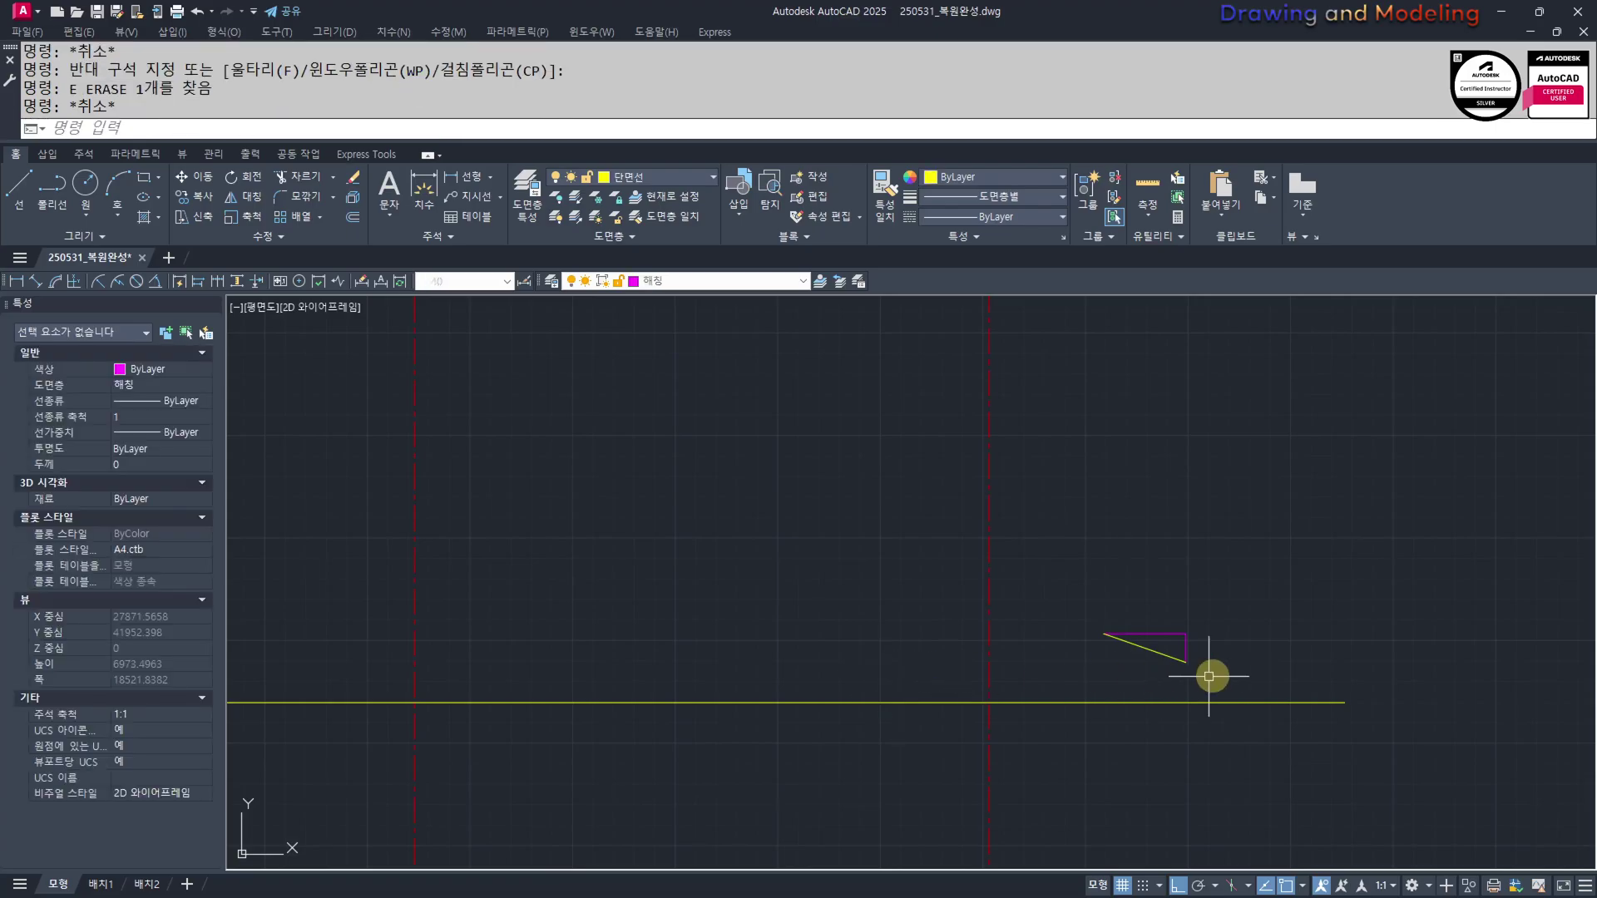
Move the slope triangle straight up, farther above the uppermost horizontal line
left_click(1212, 675)
left_click(1128, 617)
type("M")
key("Return")
left_click(1221, 564)
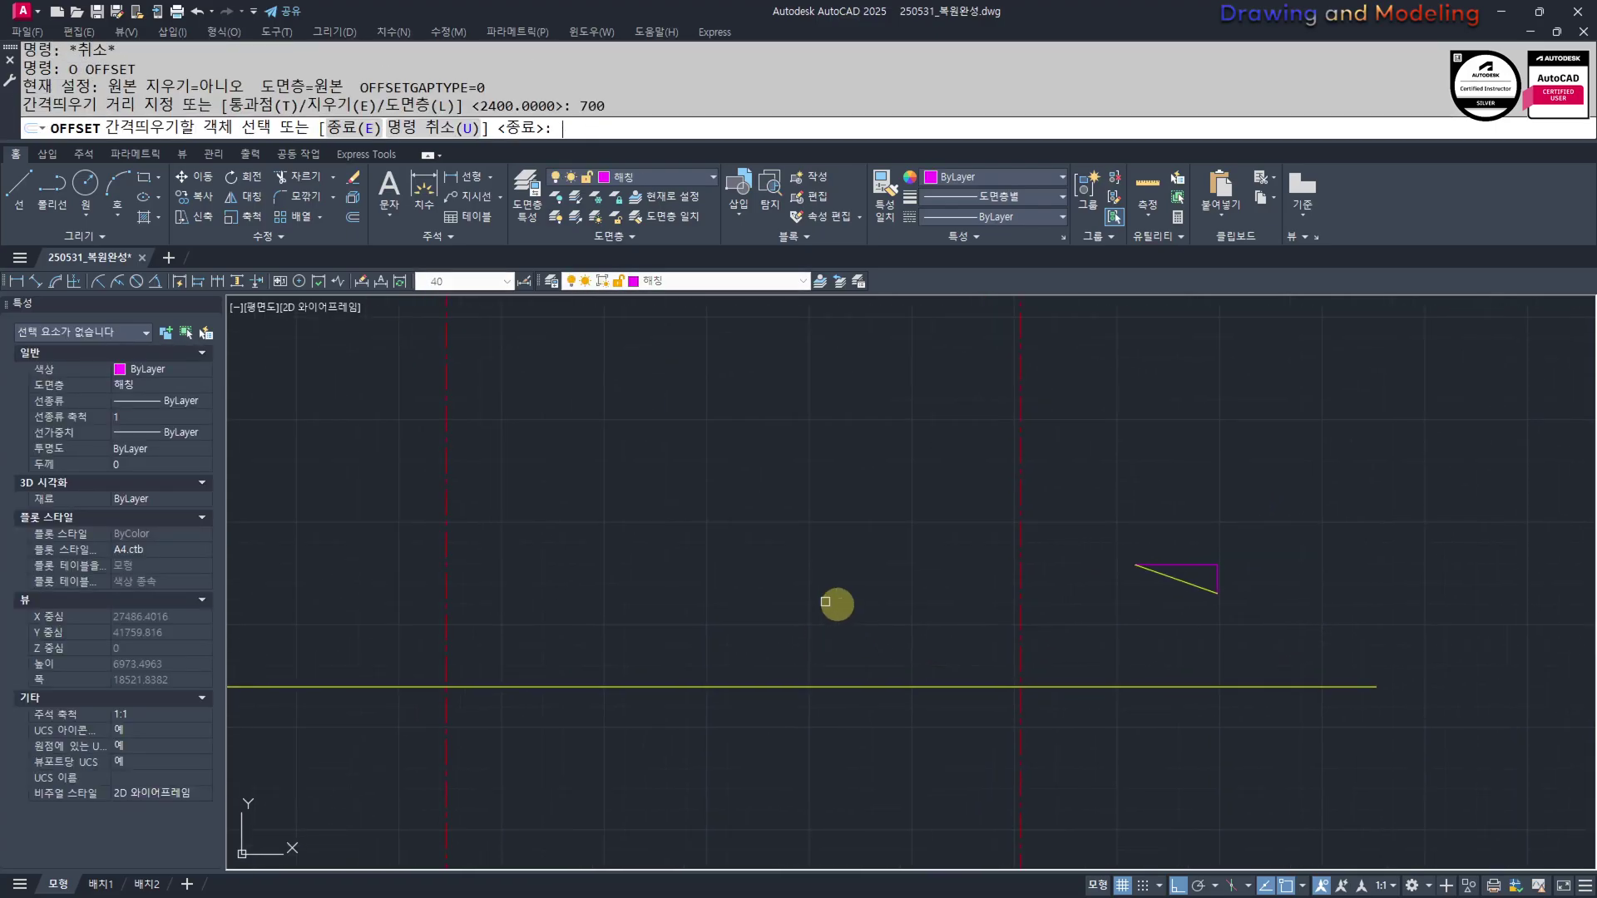
Offset the uppermost horizontal line upward by 700
left_click(983, 689)
left_click(971, 629)
key("Escape")
key("Escape")
Copy the triangle's diagonal by its lower end to where the 700 offset line meets the rightmost projection line
scroll(1195, 579, "up", 4)
left_click(1190, 578)
left_click(1146, 615)
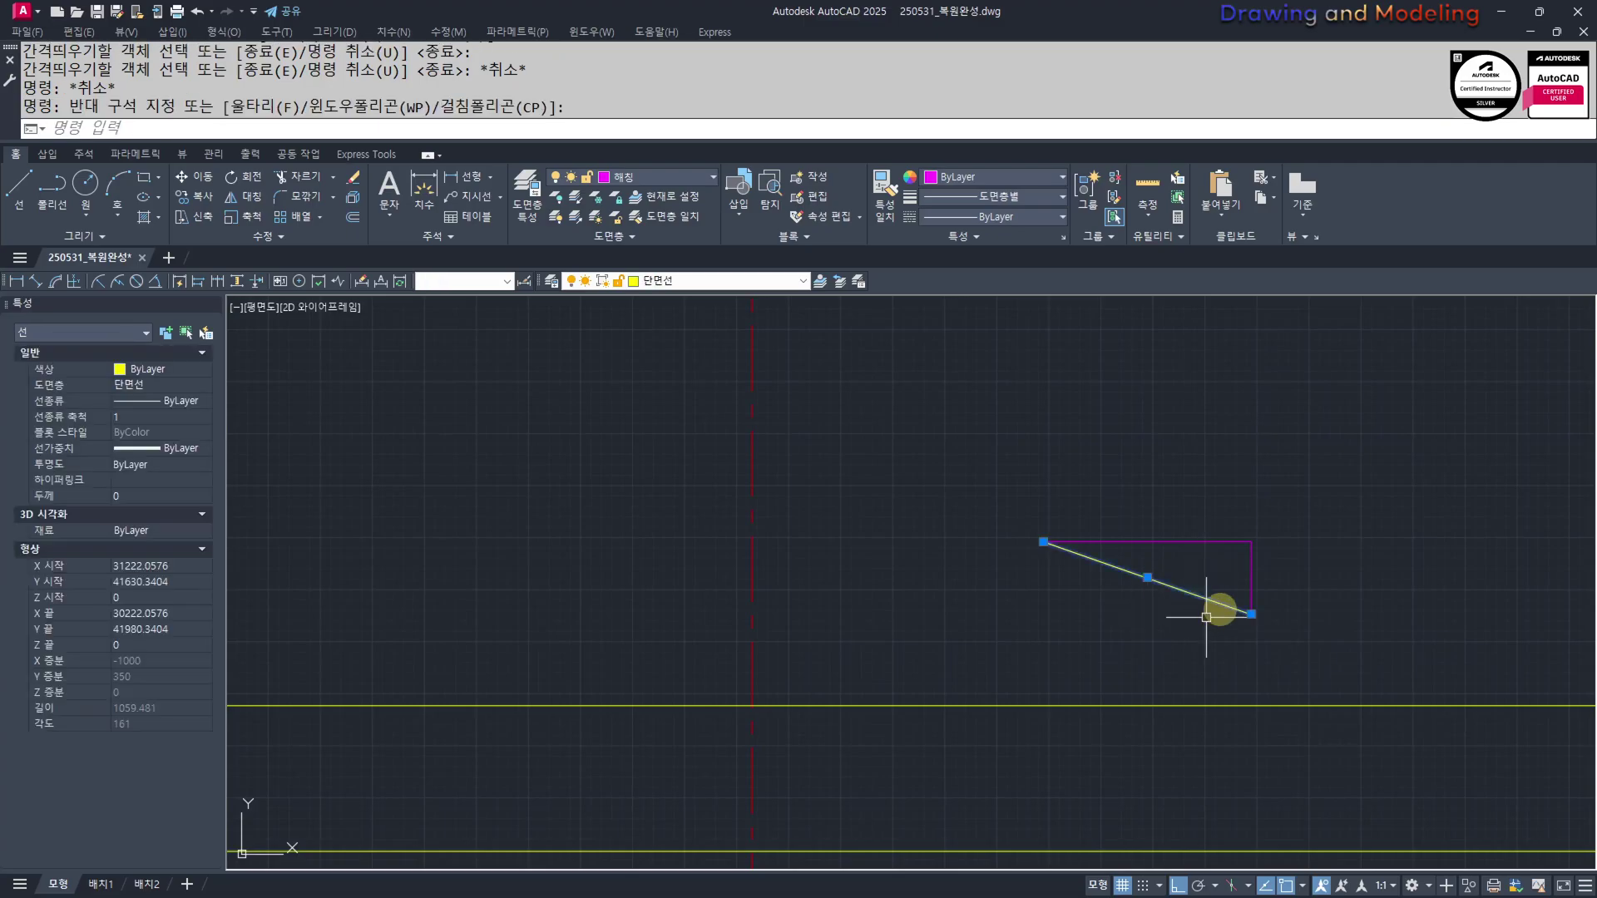
type("CC")
key("space")
key("Return")
left_click(1251, 615)
left_click(752, 703)
key("Escape")
key("Escape")
middle_click_drag(848, 737, 991, 734)
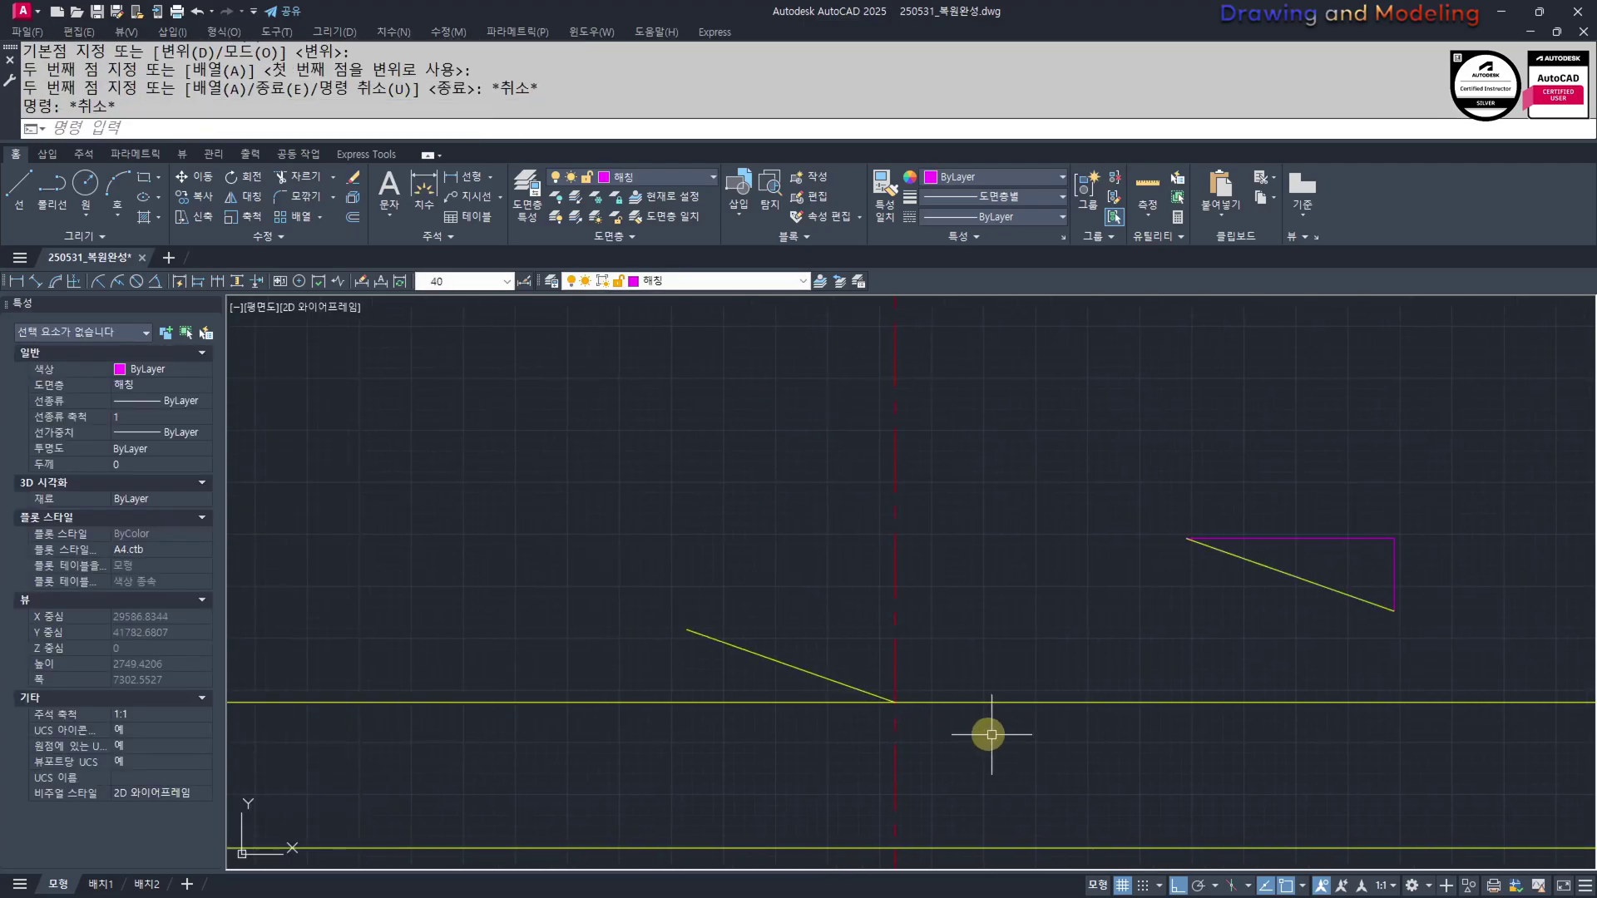
Erase the horizontal line that was offset by 700
left_click(529, 680)
left_click(504, 718)
type("E")
key("space")
Offset the sloped line at the rightmost projection line upward by 150
middle_click_drag(703, 752, 657, 760)
type("O")
key("space")
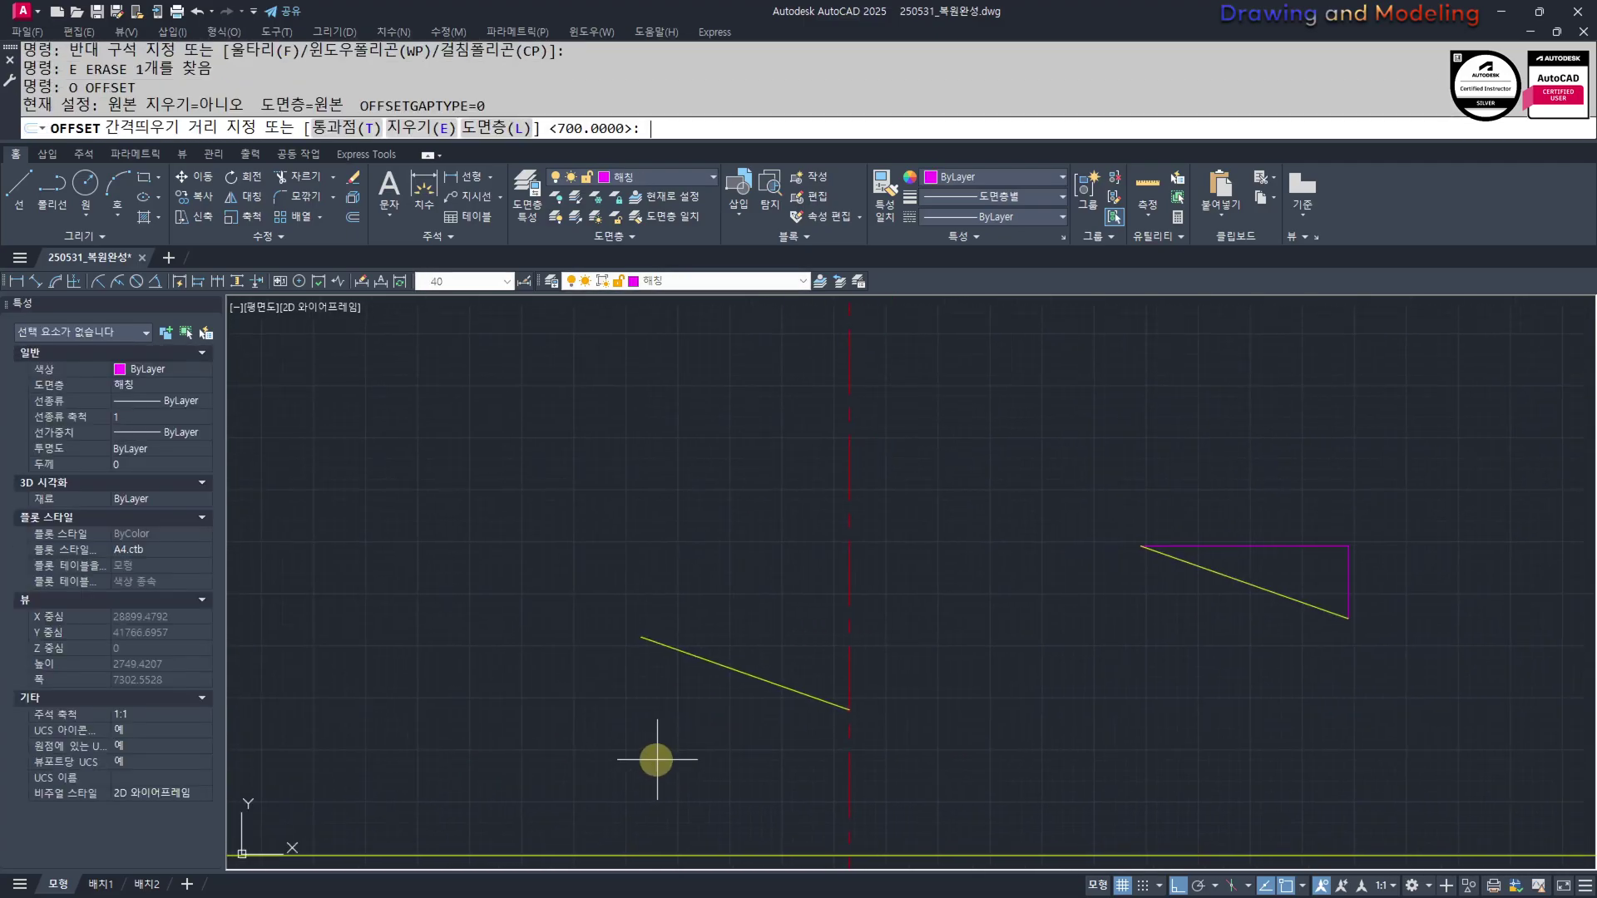
type("150")
key("Return")
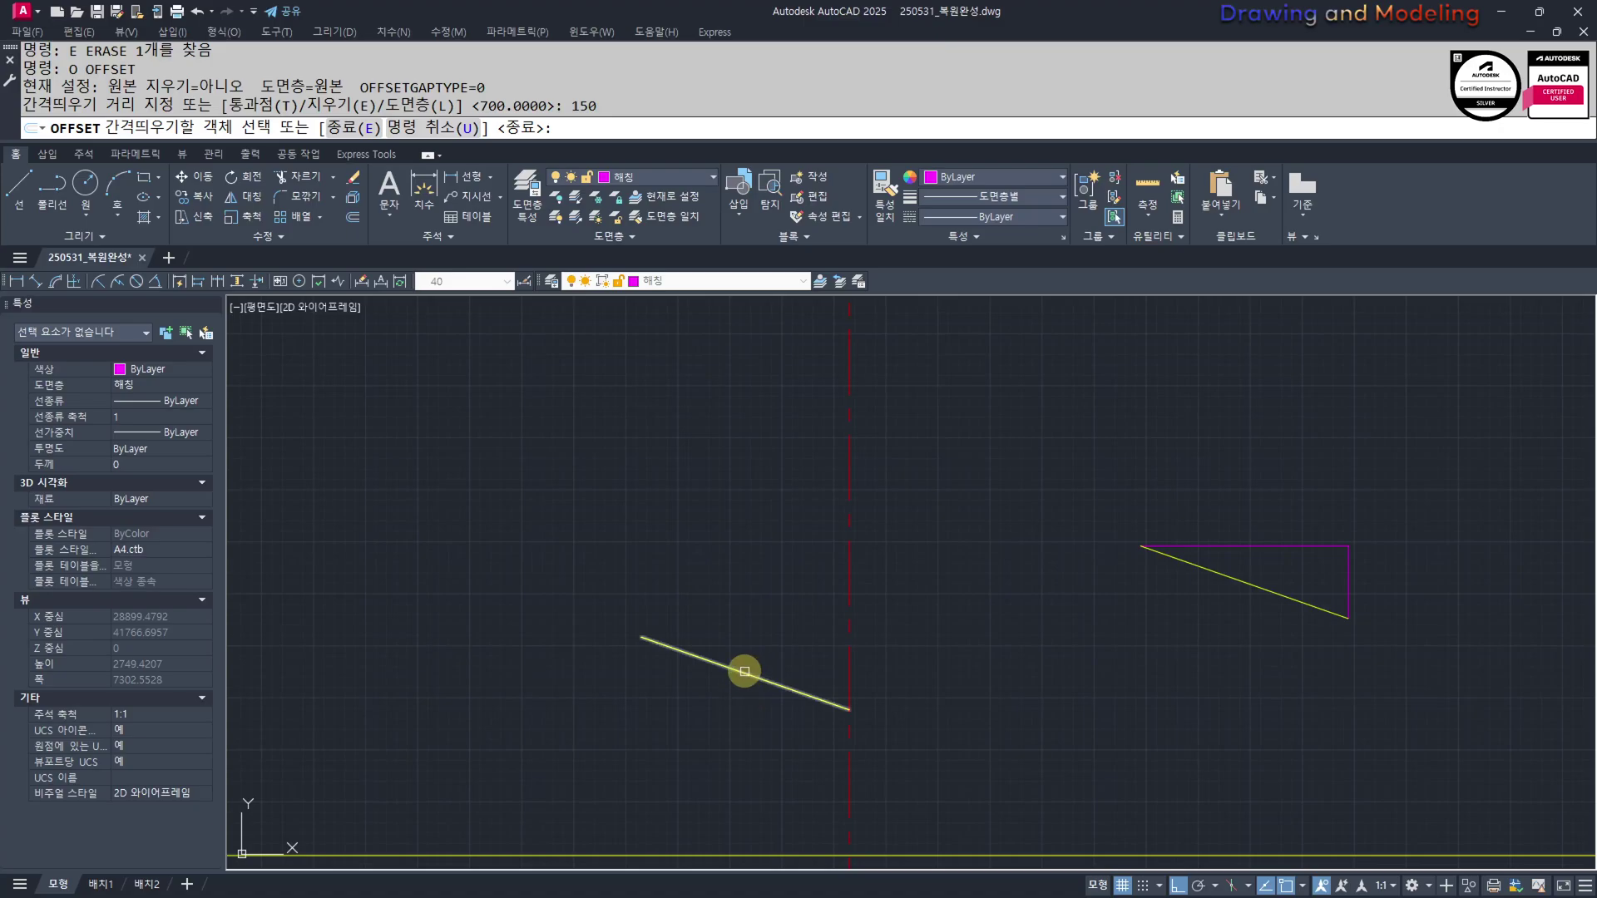
left_click(744, 671)
left_click(785, 599)
key("Escape")
Offset the upper sloped line upward by 10
key("Return")
type("10")
key("Return")
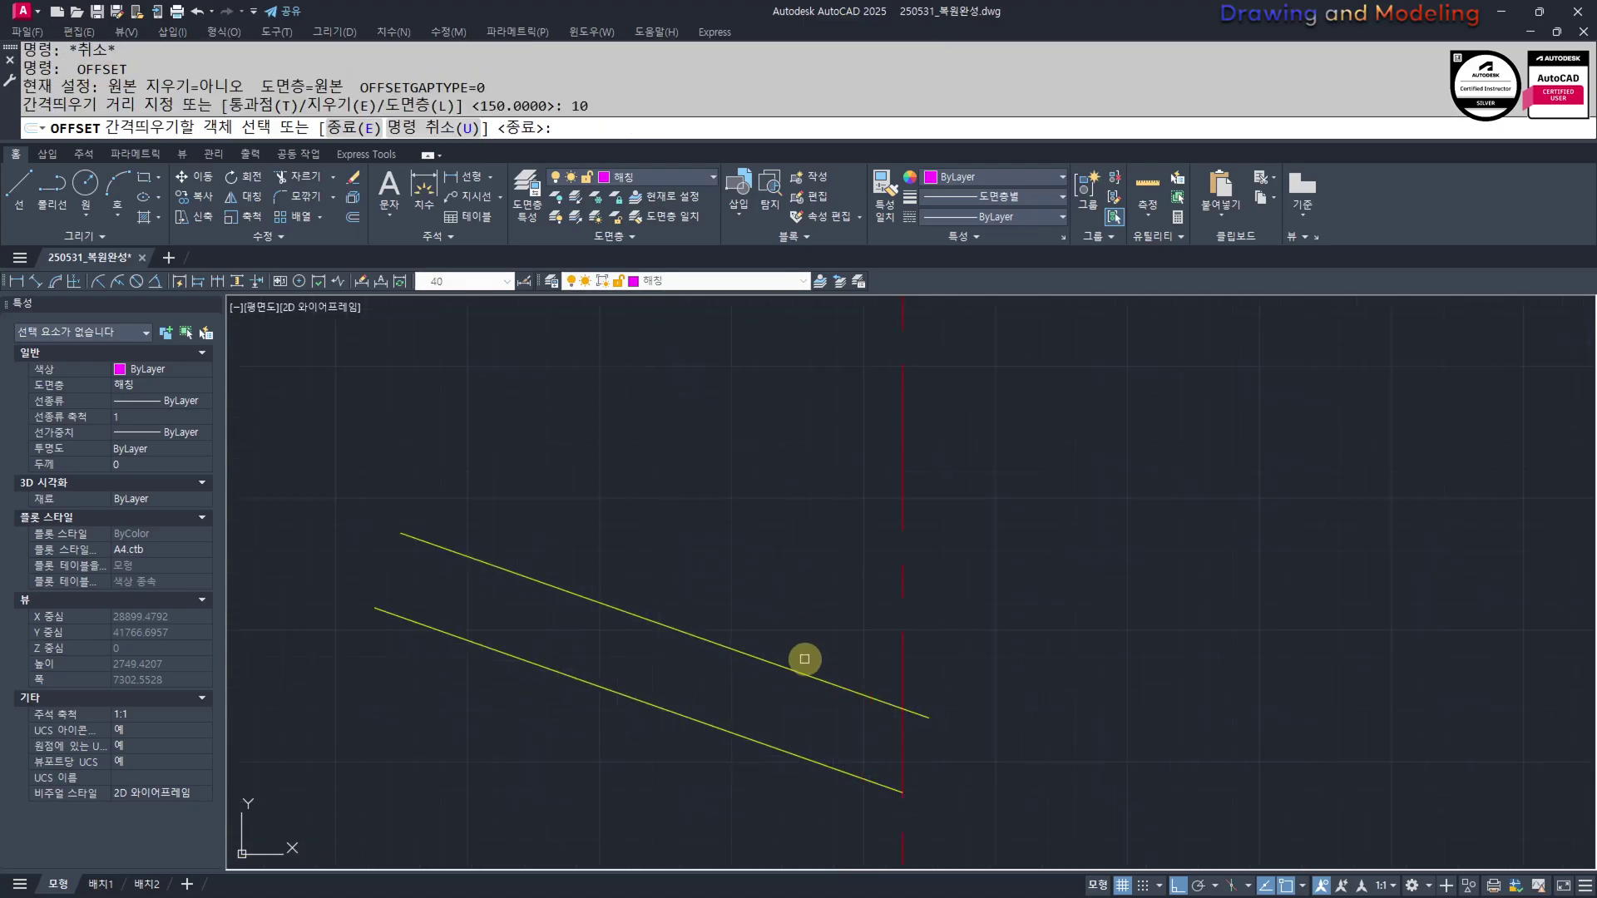
key("Escape")
Offset the newest uppermost sloped line upward by 20
key("Return")
type("20")
key("Return")
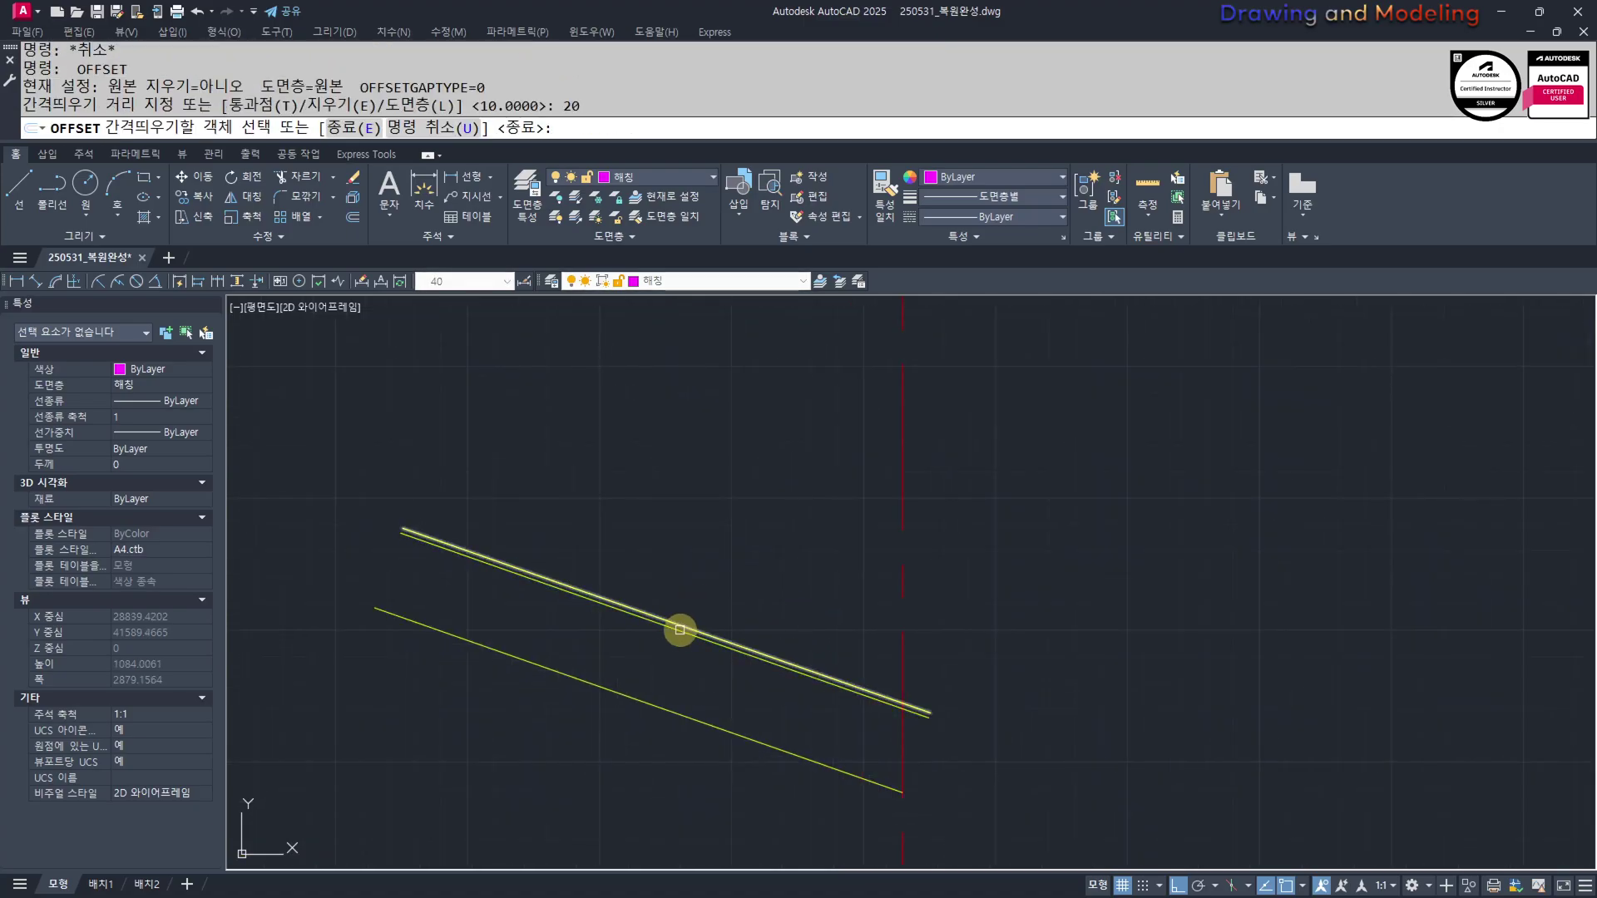
left_click(666, 627)
scroll(689, 630, "up", 4)
key("Escape")
key("Escape")
scroll(697, 619, "down", 2)
Assign the middle of the three closely spaced sloped lines to the 마감선 layer
left_click(677, 625)
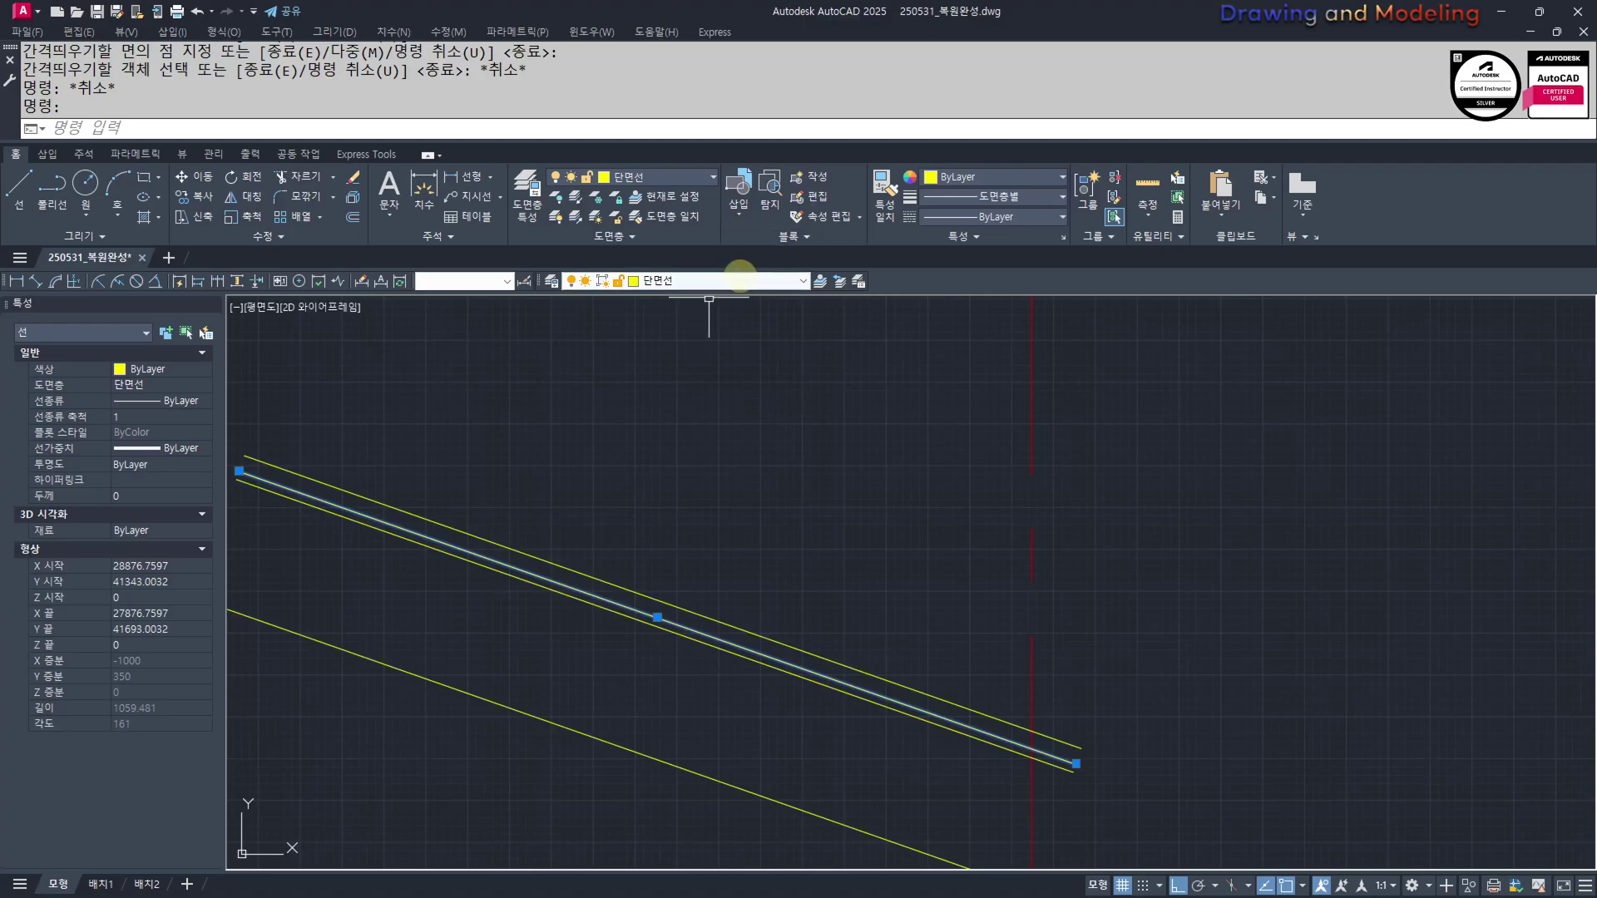
left_click(740, 280)
left_click(690, 360)
key("Escape")
Assign the middle of the three closely spaced sloped lines to the 숨은선 layer
left_click(616, 605)
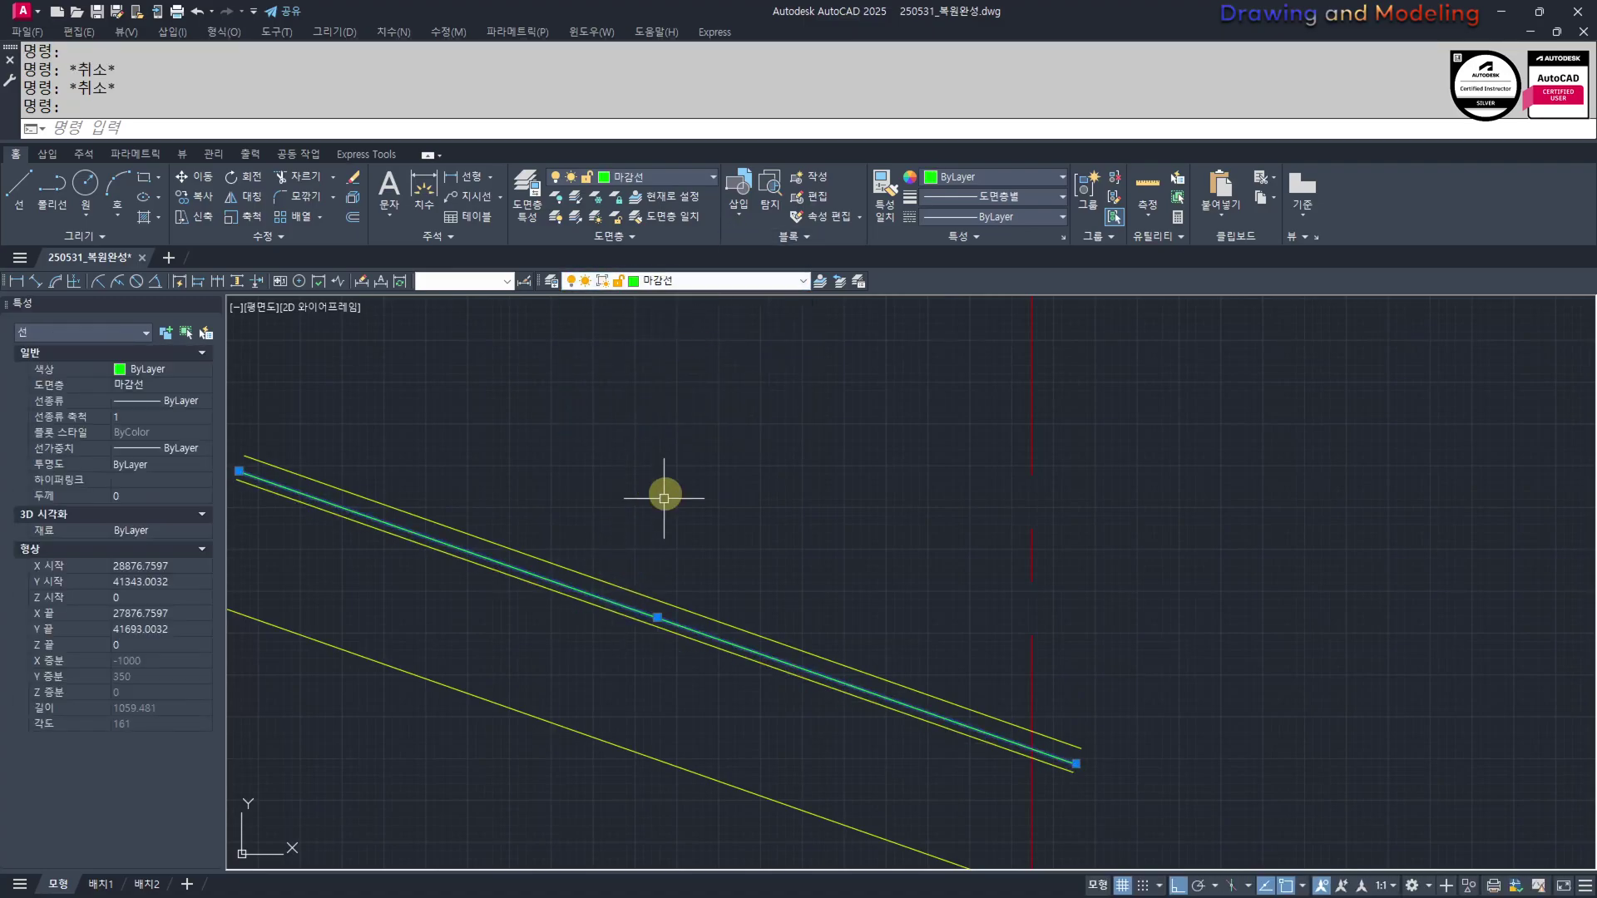
left_click(717, 281)
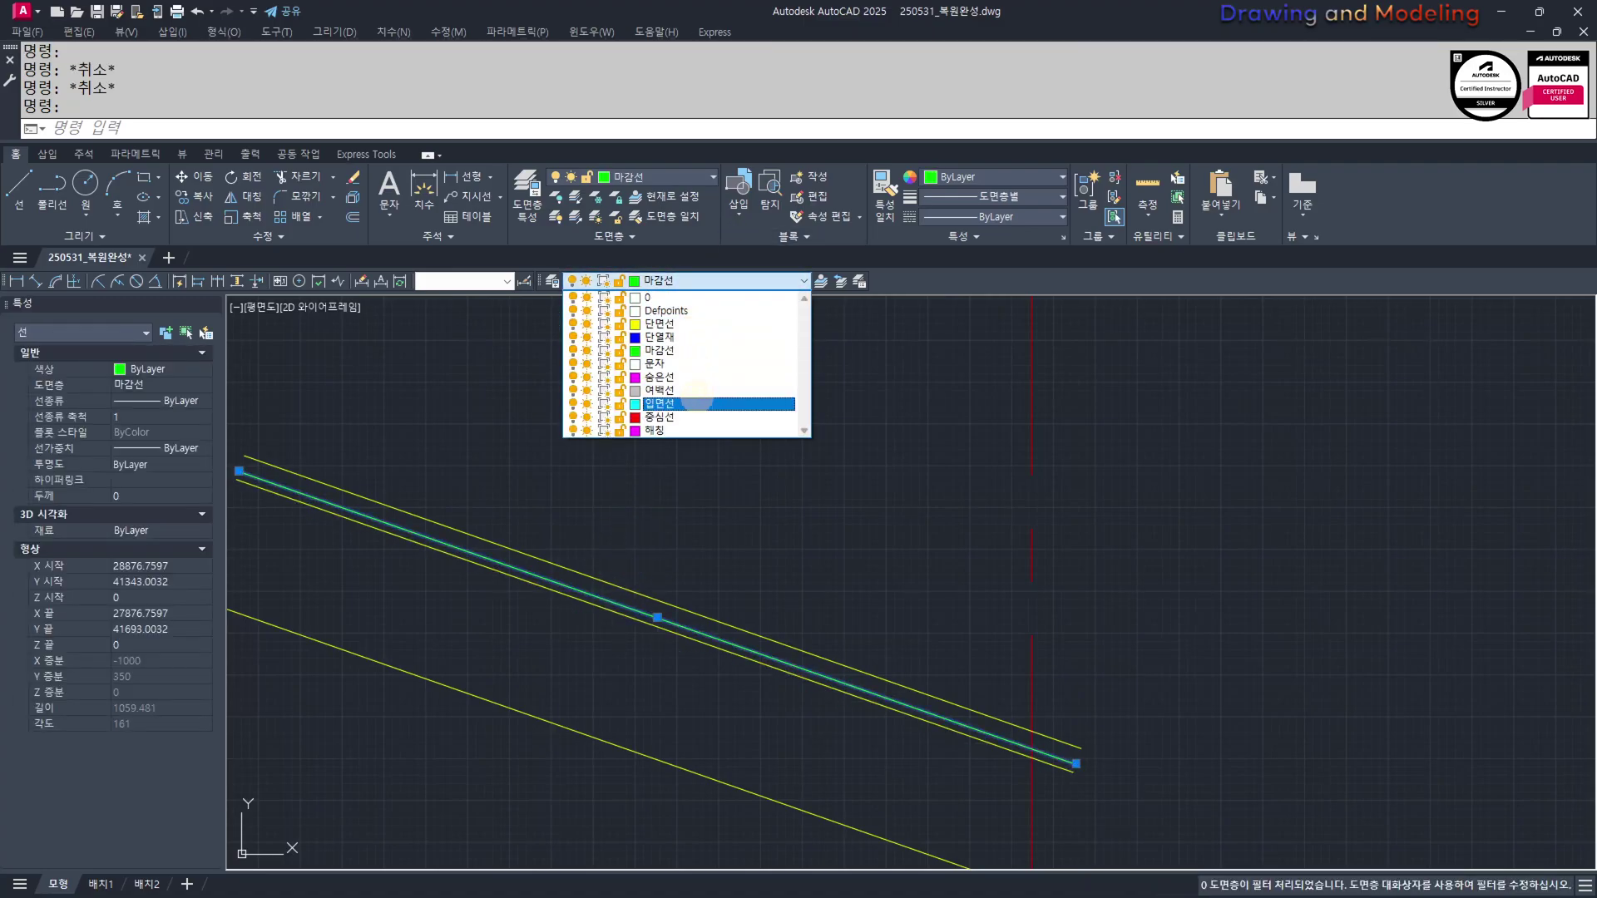
left_click(701, 376)
Assign the uppermost of the three closely spaced sloped lines to the 마감선 layer
left_click(677, 608)
left_click(717, 281)
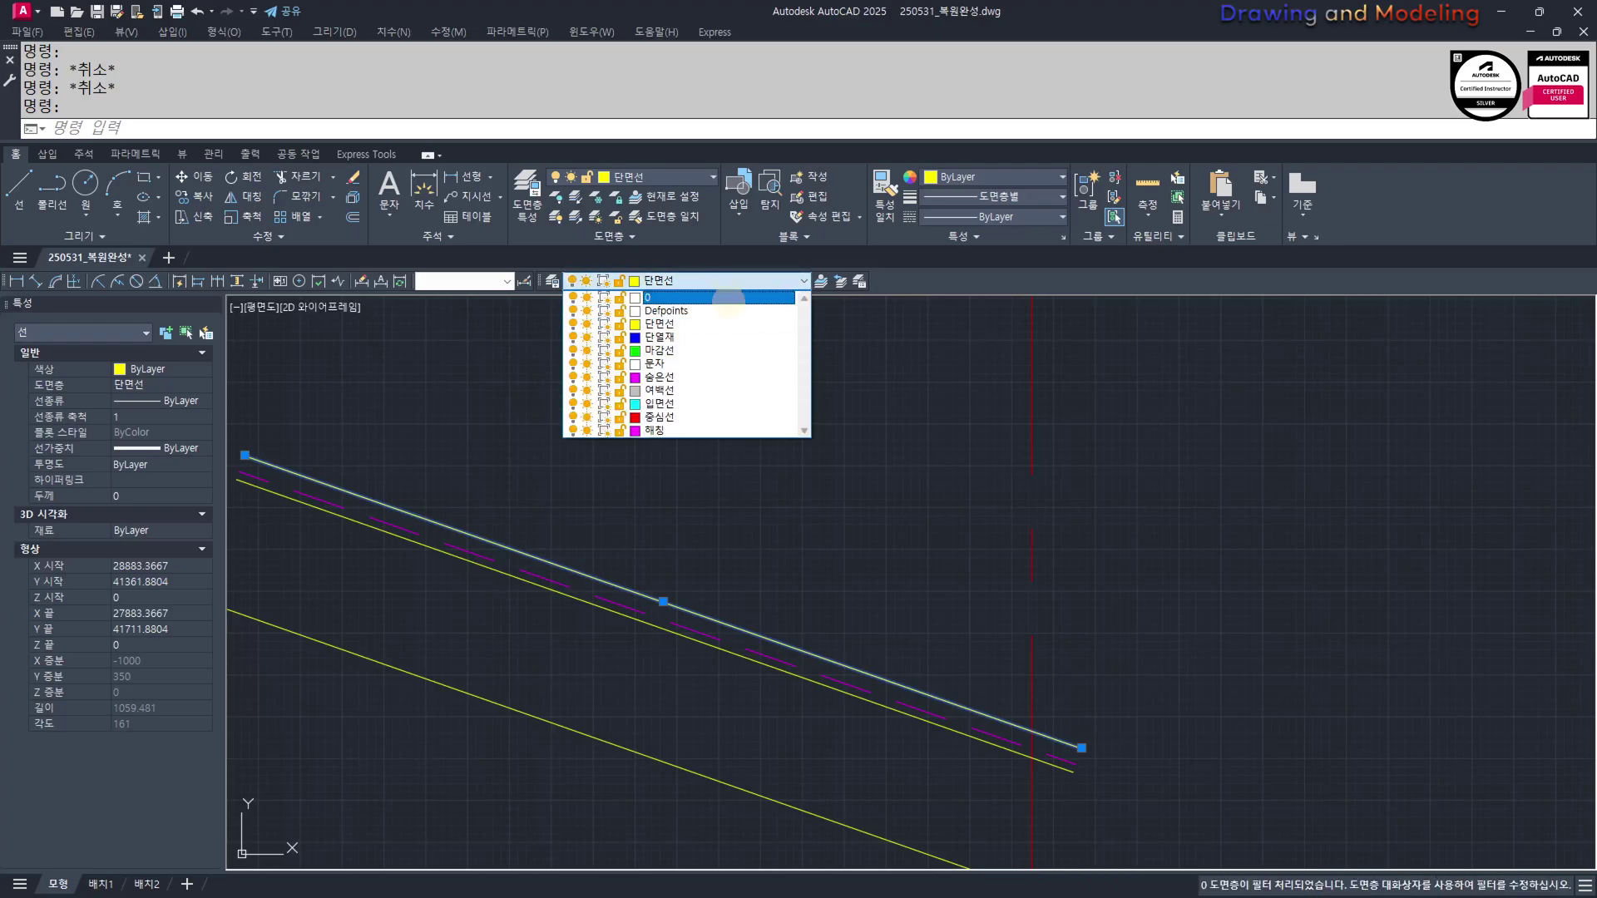
left_click(709, 350)
key("Escape")
Extend all four sloped roof lines up to the vertical ridge centreline
scroll(826, 624, "down", 5)
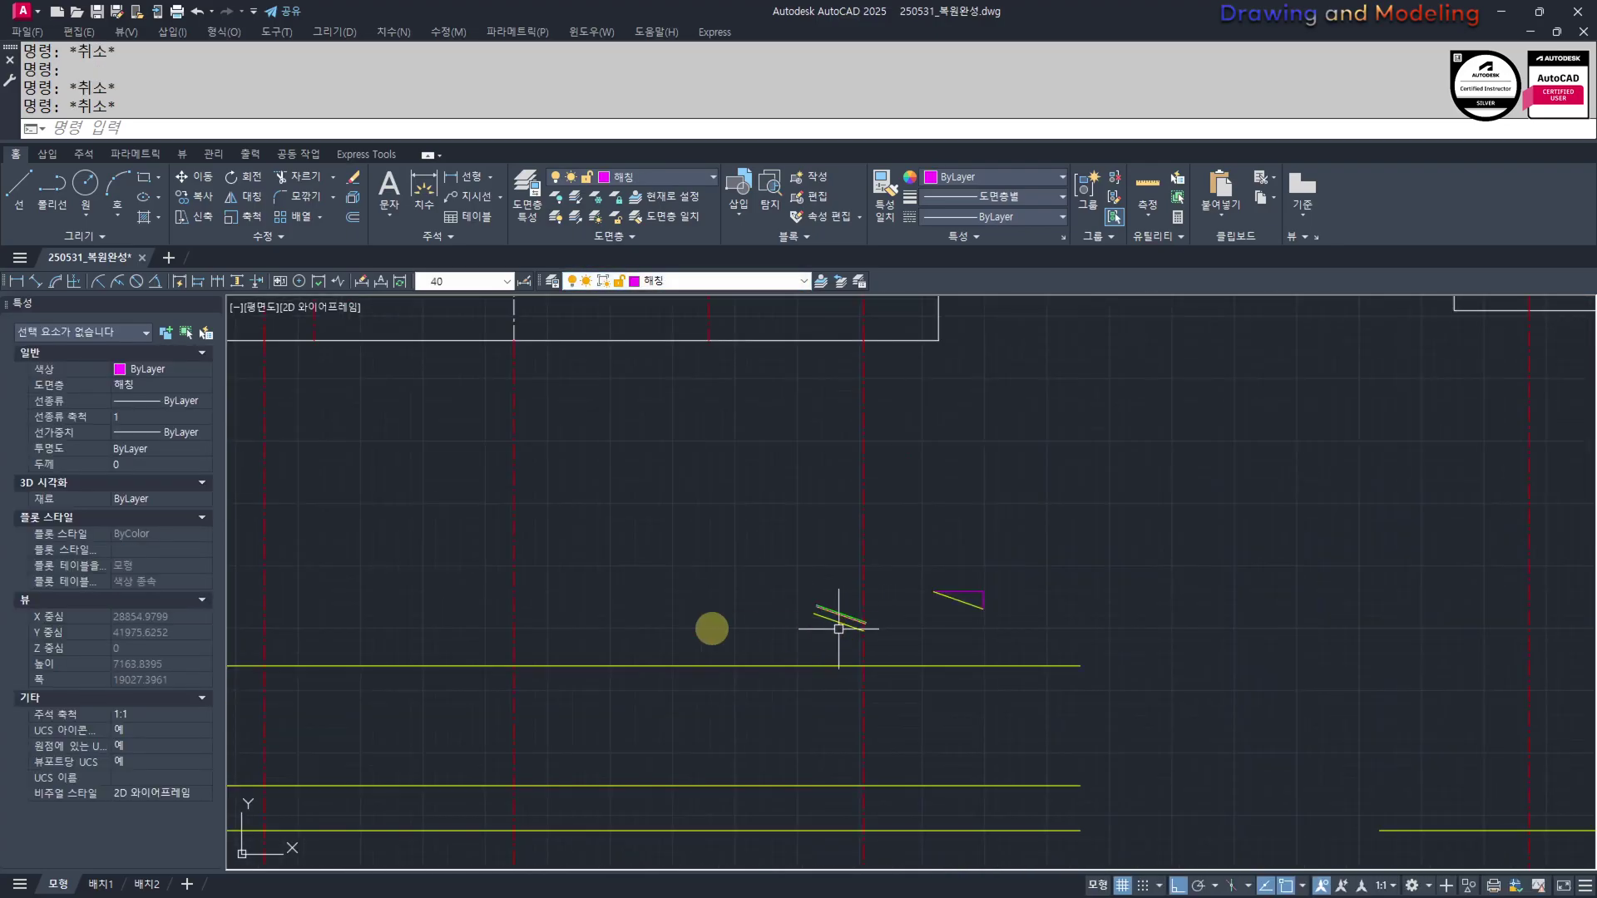
type("ex")
key("Return")
left_click(443, 547)
right_click(825, 582)
left_click(771, 642)
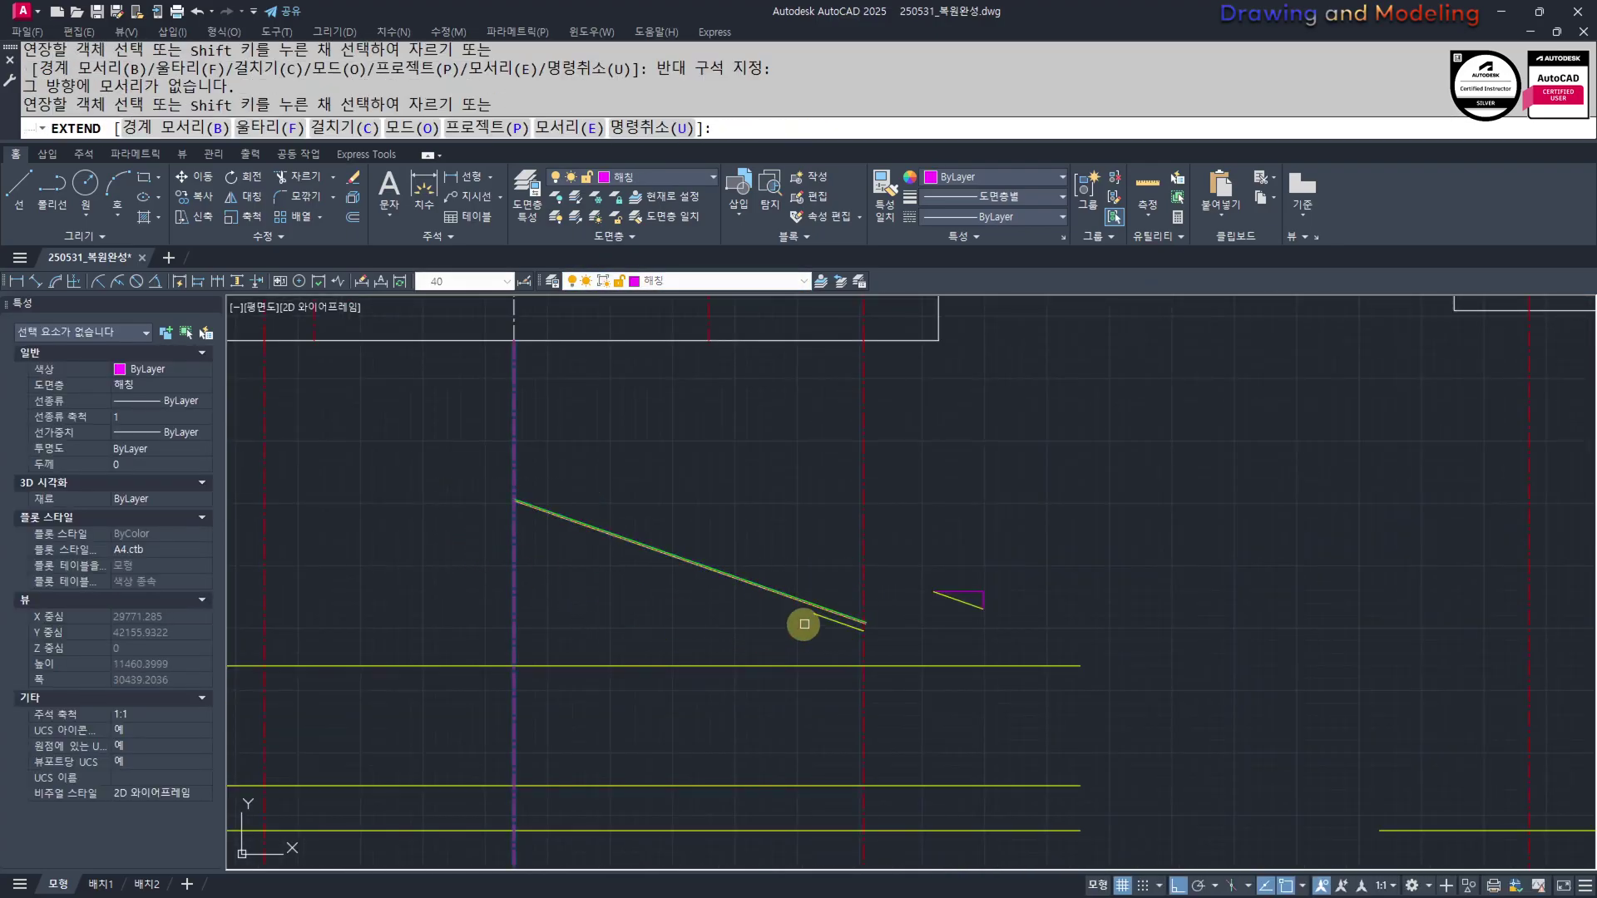
scroll(821, 623, "up", 5)
scroll(915, 653, "down", 5)
left_click(884, 642)
key("Return")
key("Escape")
Mirror the four sloped roof lines about the vertical ridge centreline, keeping the originals
middle_click_drag(691, 615, 887, 645)
type("mi")
key("Return")
left_click(906, 516)
left_click(851, 633)
key("Return")
scroll(793, 568, "up", 2)
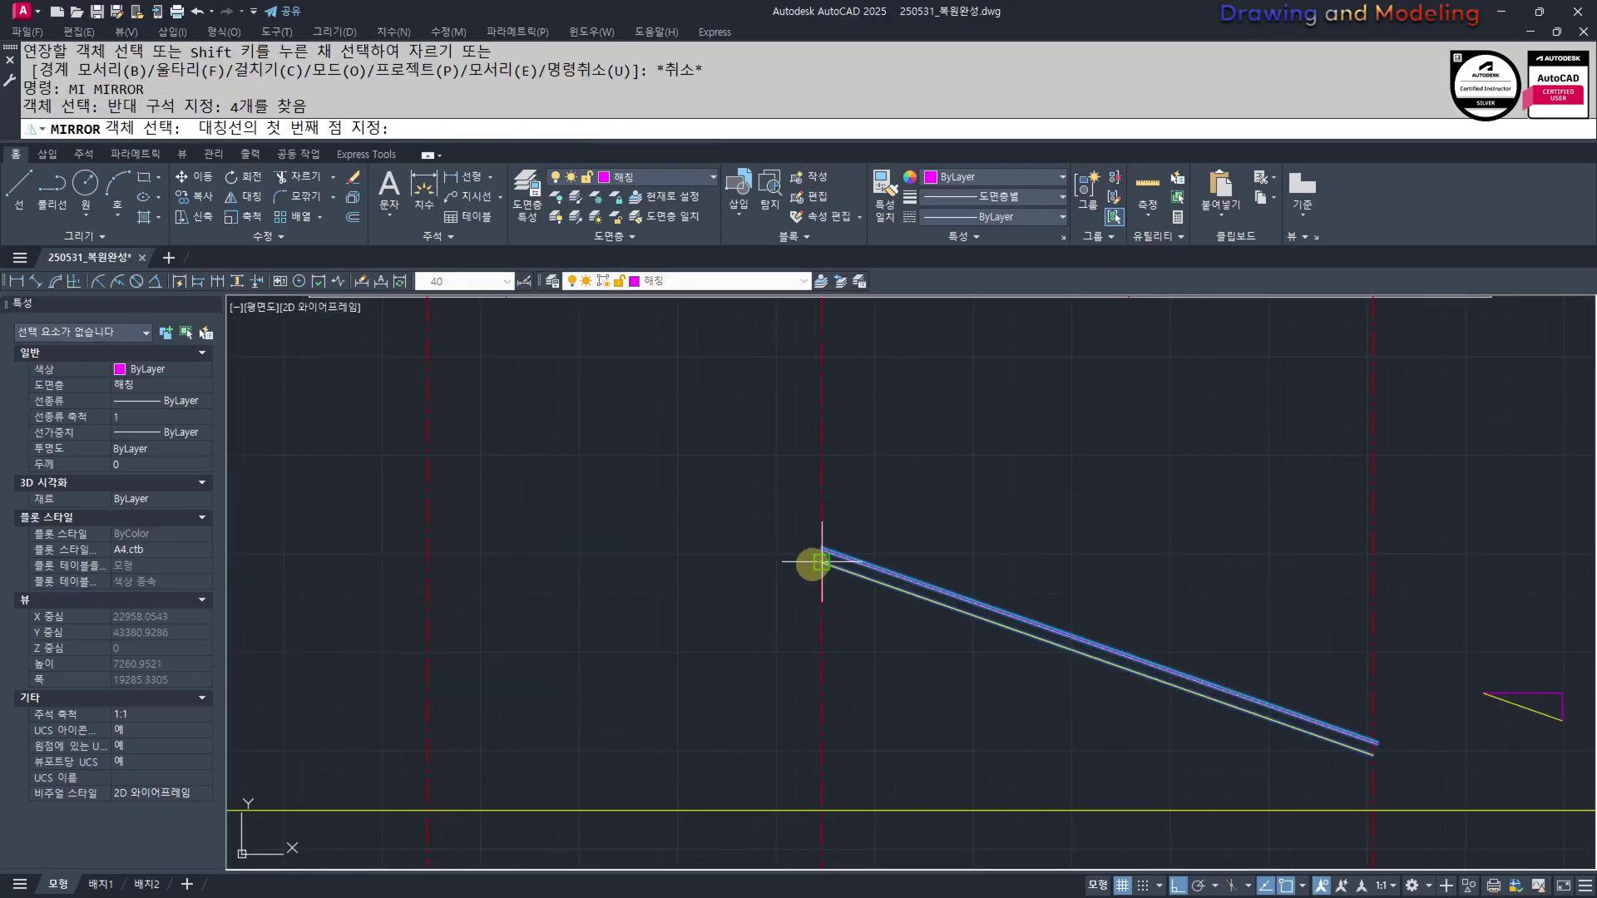
left_click(814, 563)
left_click(871, 666)
key("Return")
key("Escape")
key("Escape")
Move the small slope triangle up and closer to the roof's eave end, with ortho mode off
scroll(998, 675, "down", 4)
scroll(1239, 686, "up", 5)
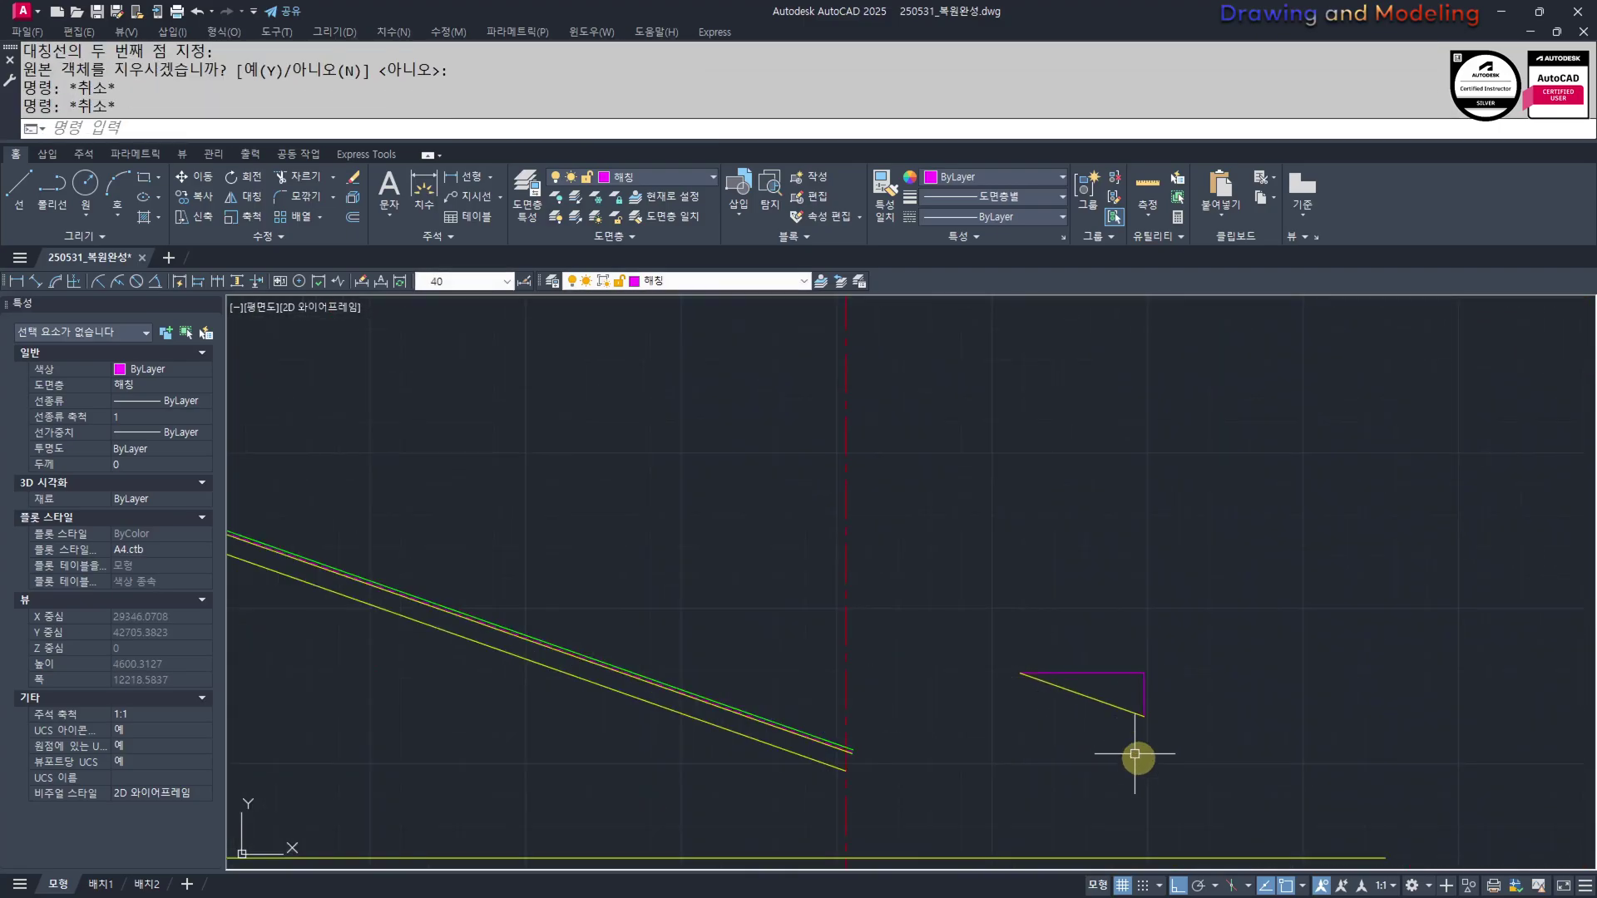
left_click(1137, 755)
left_click(1075, 653)
middle_click_drag(1267, 685, 1239, 702)
type("m")
key("Return")
left_click(1228, 526)
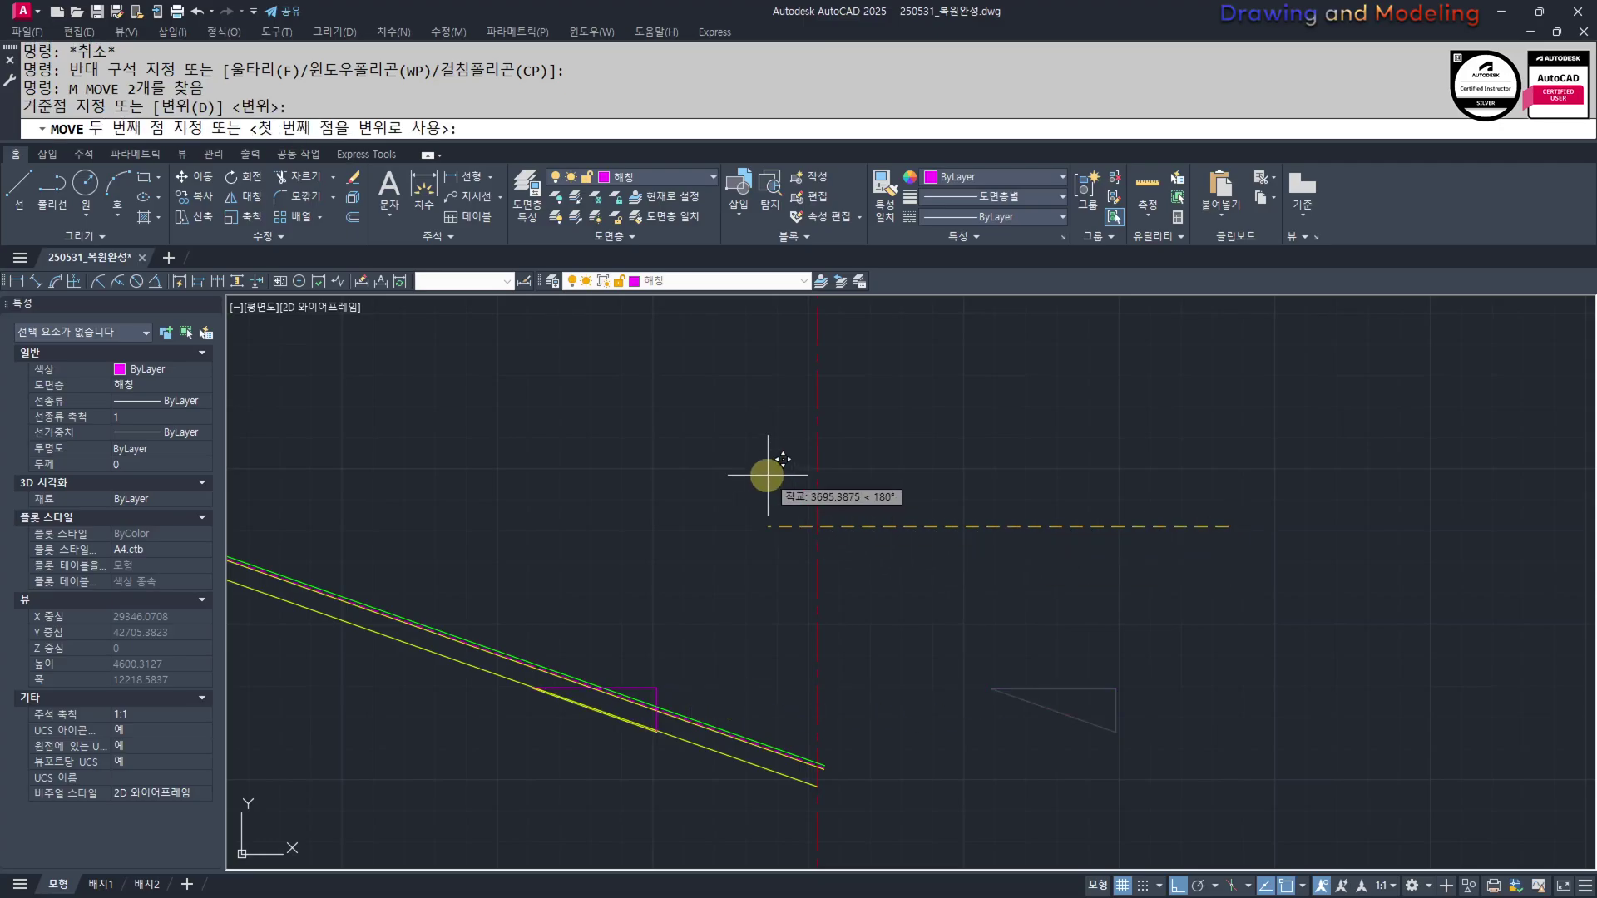
key("F8")
key("Escape")
scroll(745, 631, "down", 4)
key("Escape")
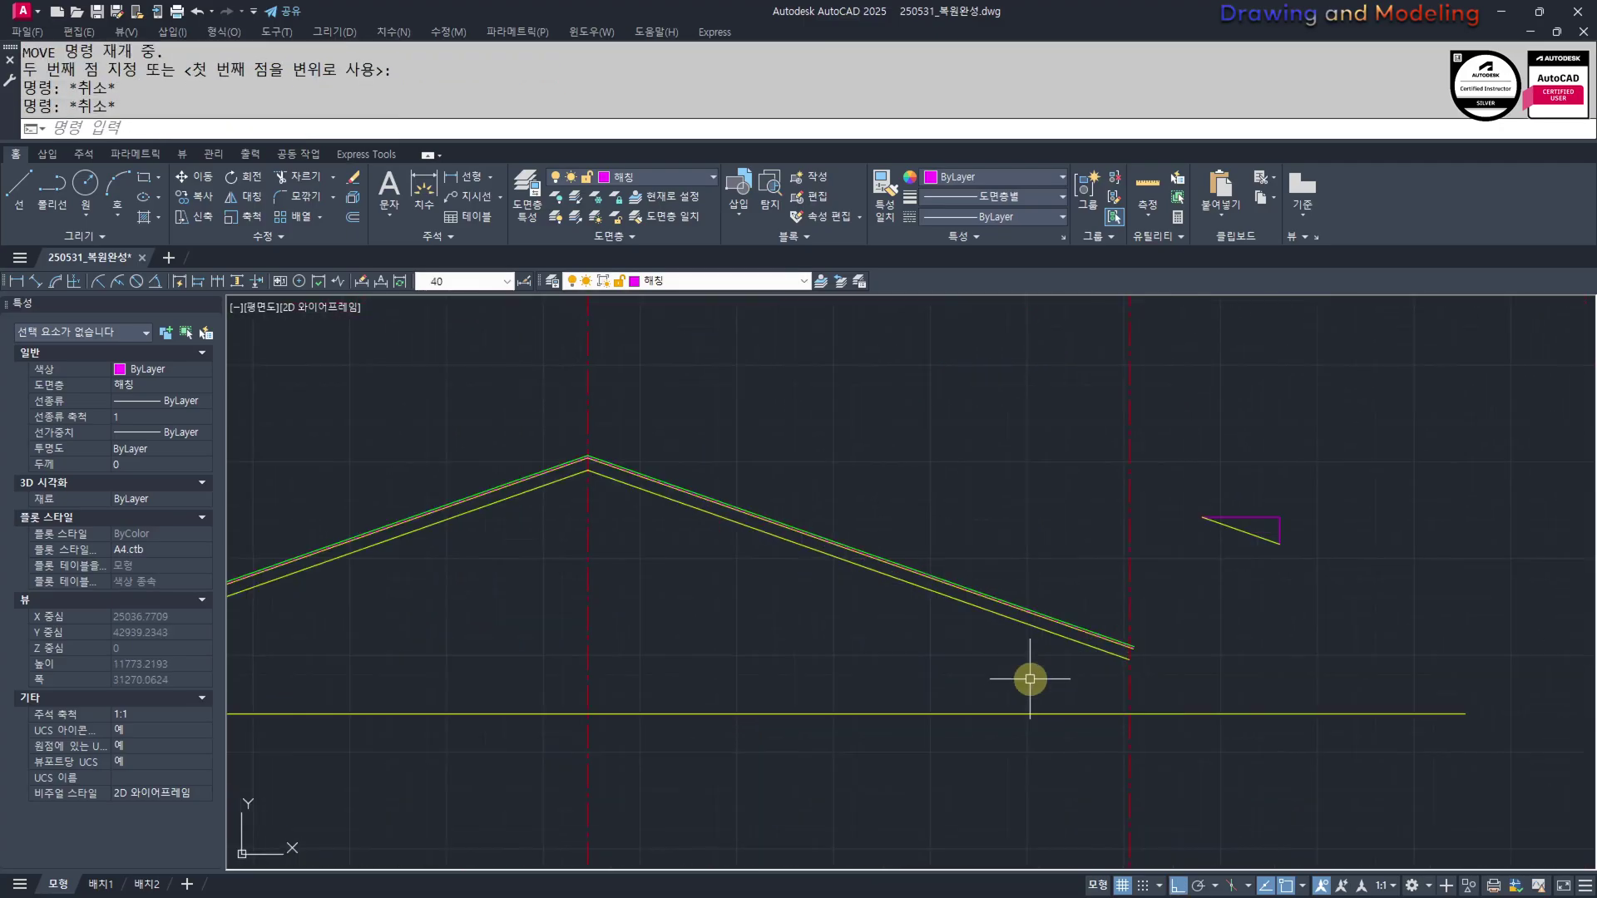
scroll(1016, 803, "down", 3)
type("l")
key("Return")
scroll(1034, 487, "up", 2)
key("Escape")
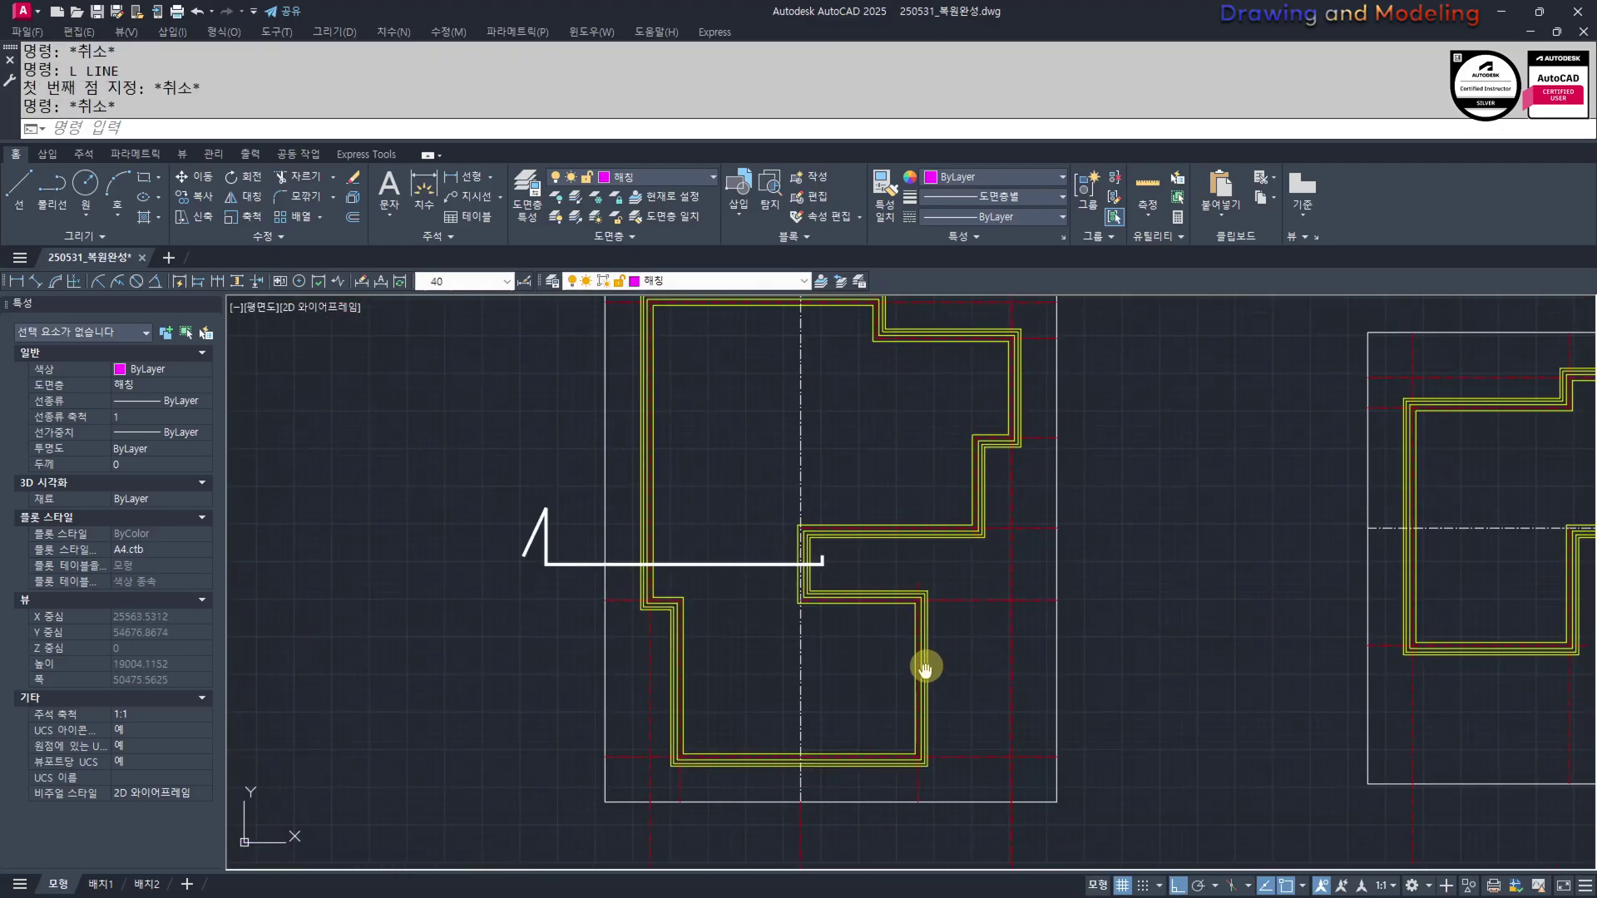
Offset the rotated plan's innermost wall outline outward by 1100
scroll(944, 652, "up", 4)
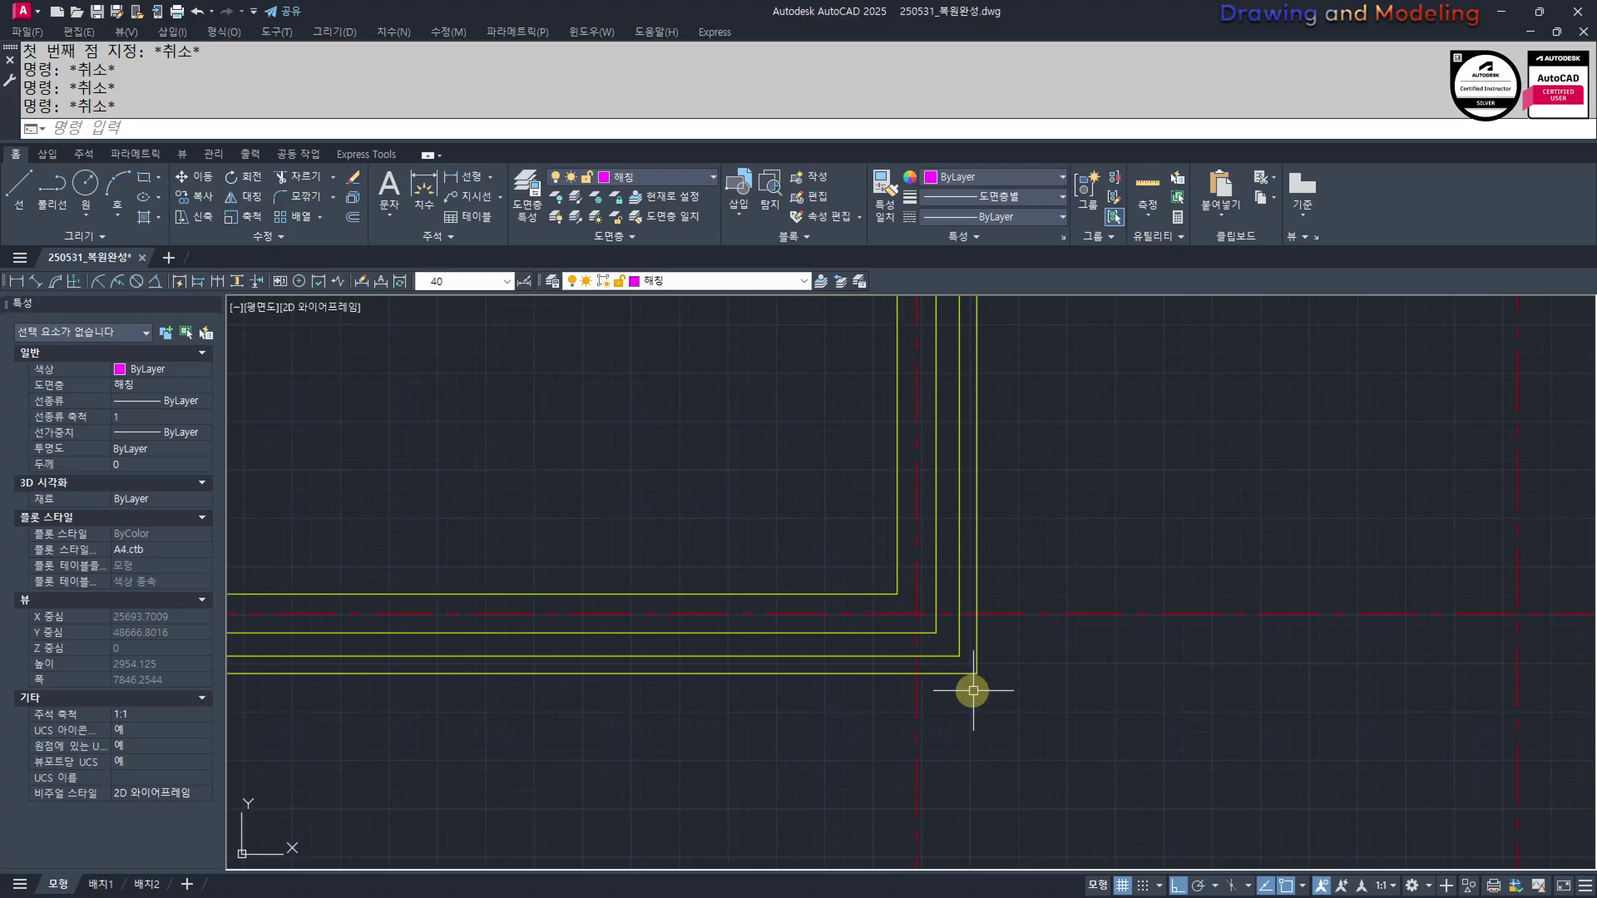
type("o")
key("Return")
type("1100")
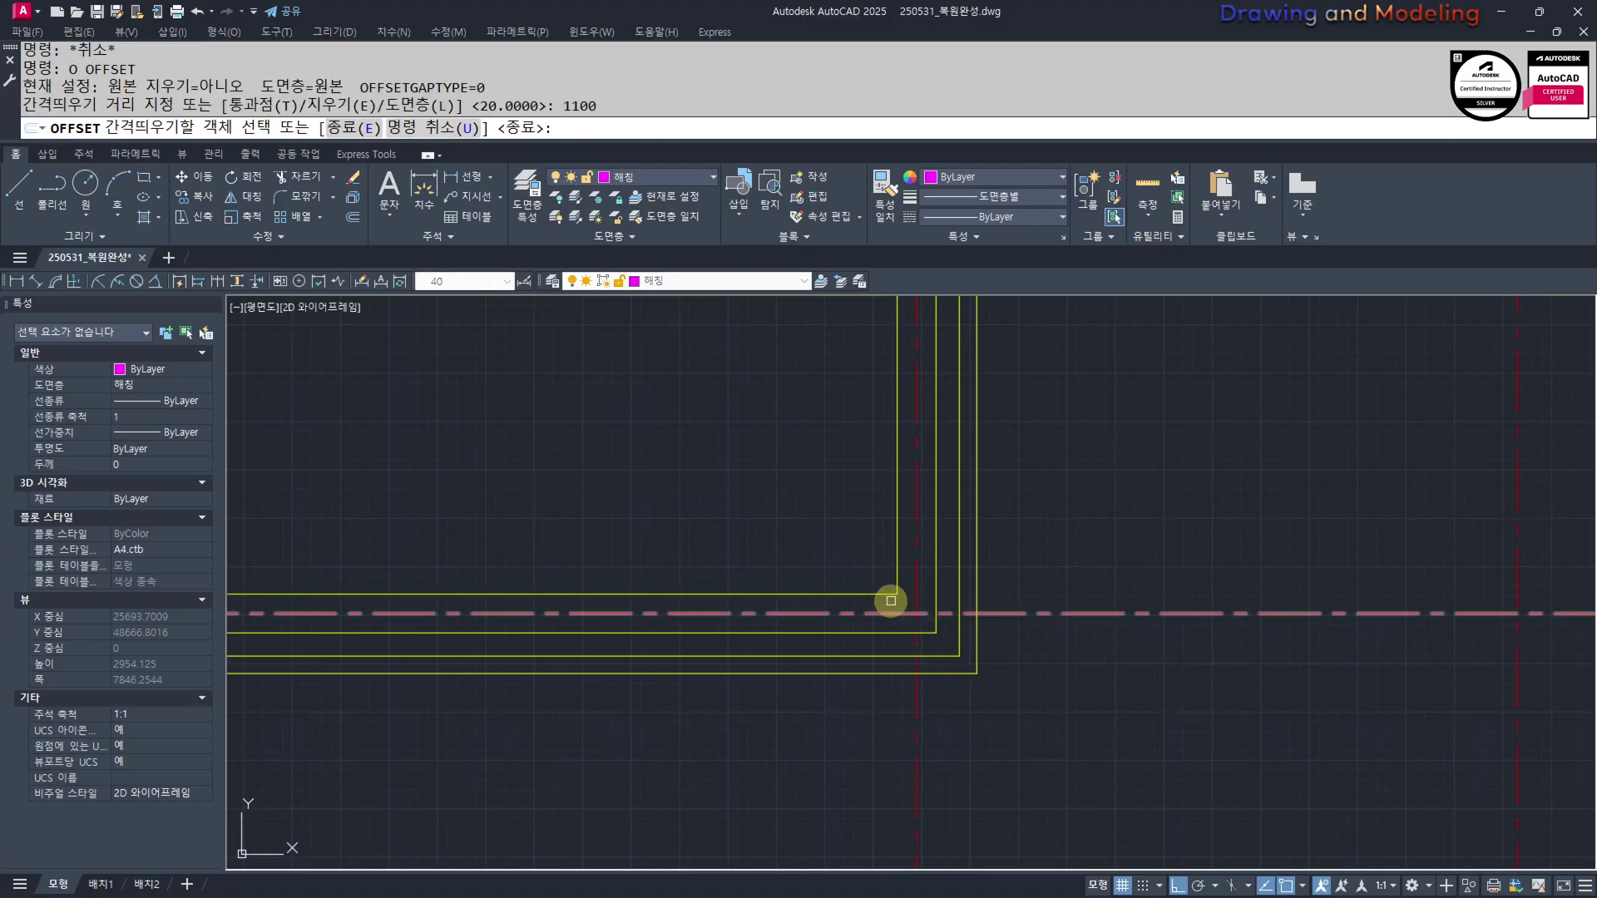
left_click(890, 600)
left_click(1098, 756)
key("Escape")
Measure the horizontal distance from the wall centreline to the new offset outline with a linear dimension
type("q")
key("Return")
left_click(916, 613)
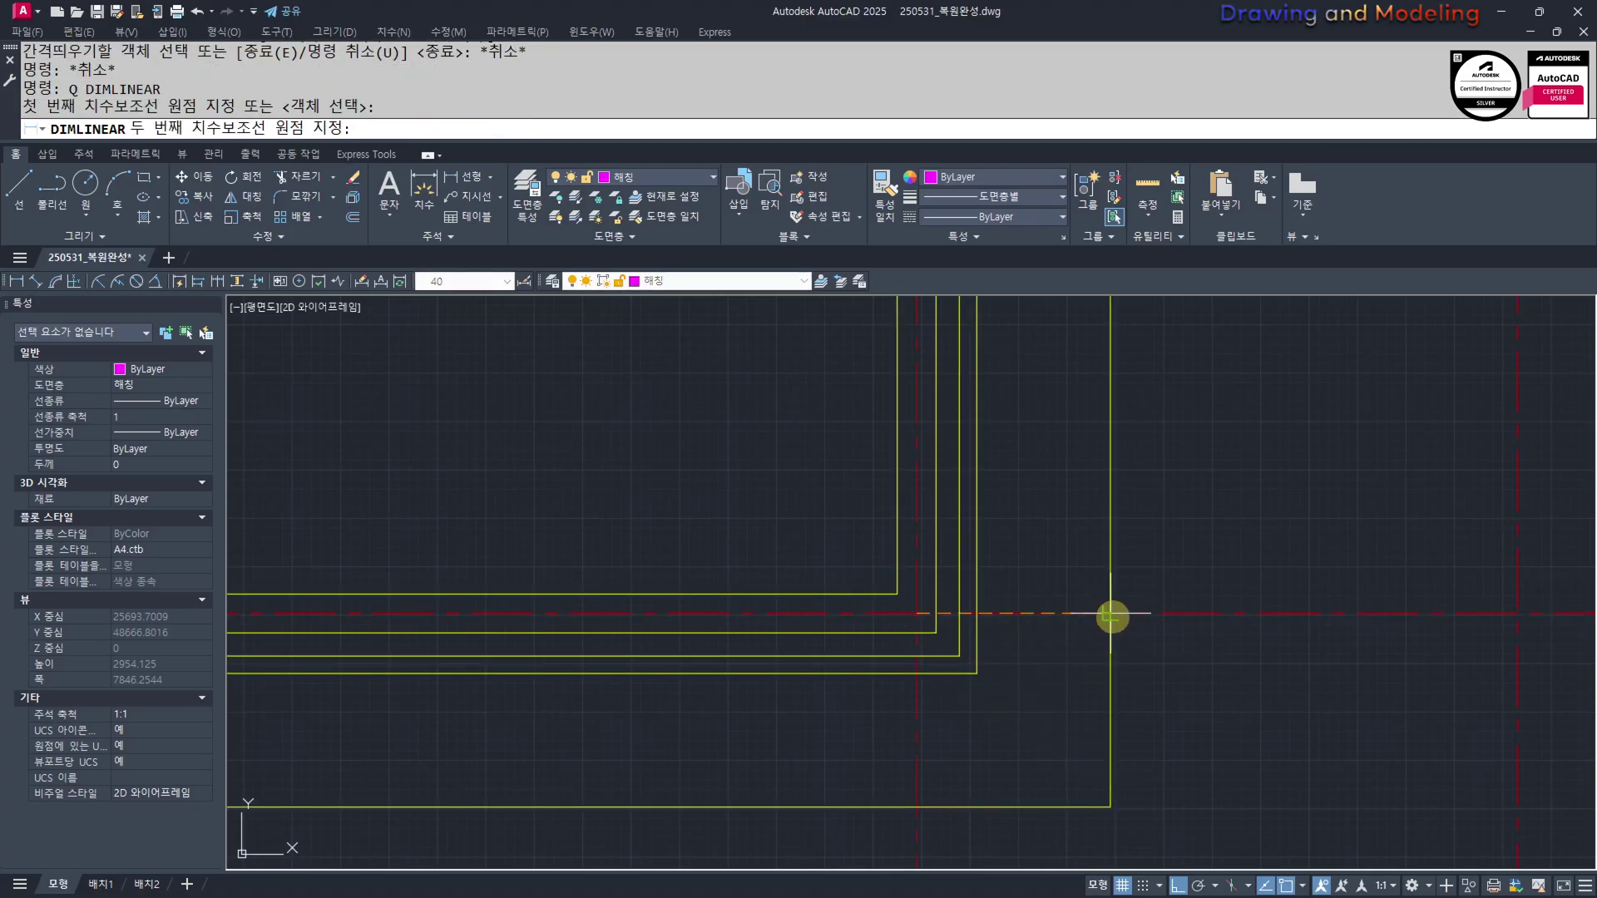
left_click(1110, 614)
key("Escape")
key("Escape")
Assign the rotated plan's outer offset outline to the 숨은선 layer
left_click(1141, 708)
left_click(1058, 759)
left_click(760, 280)
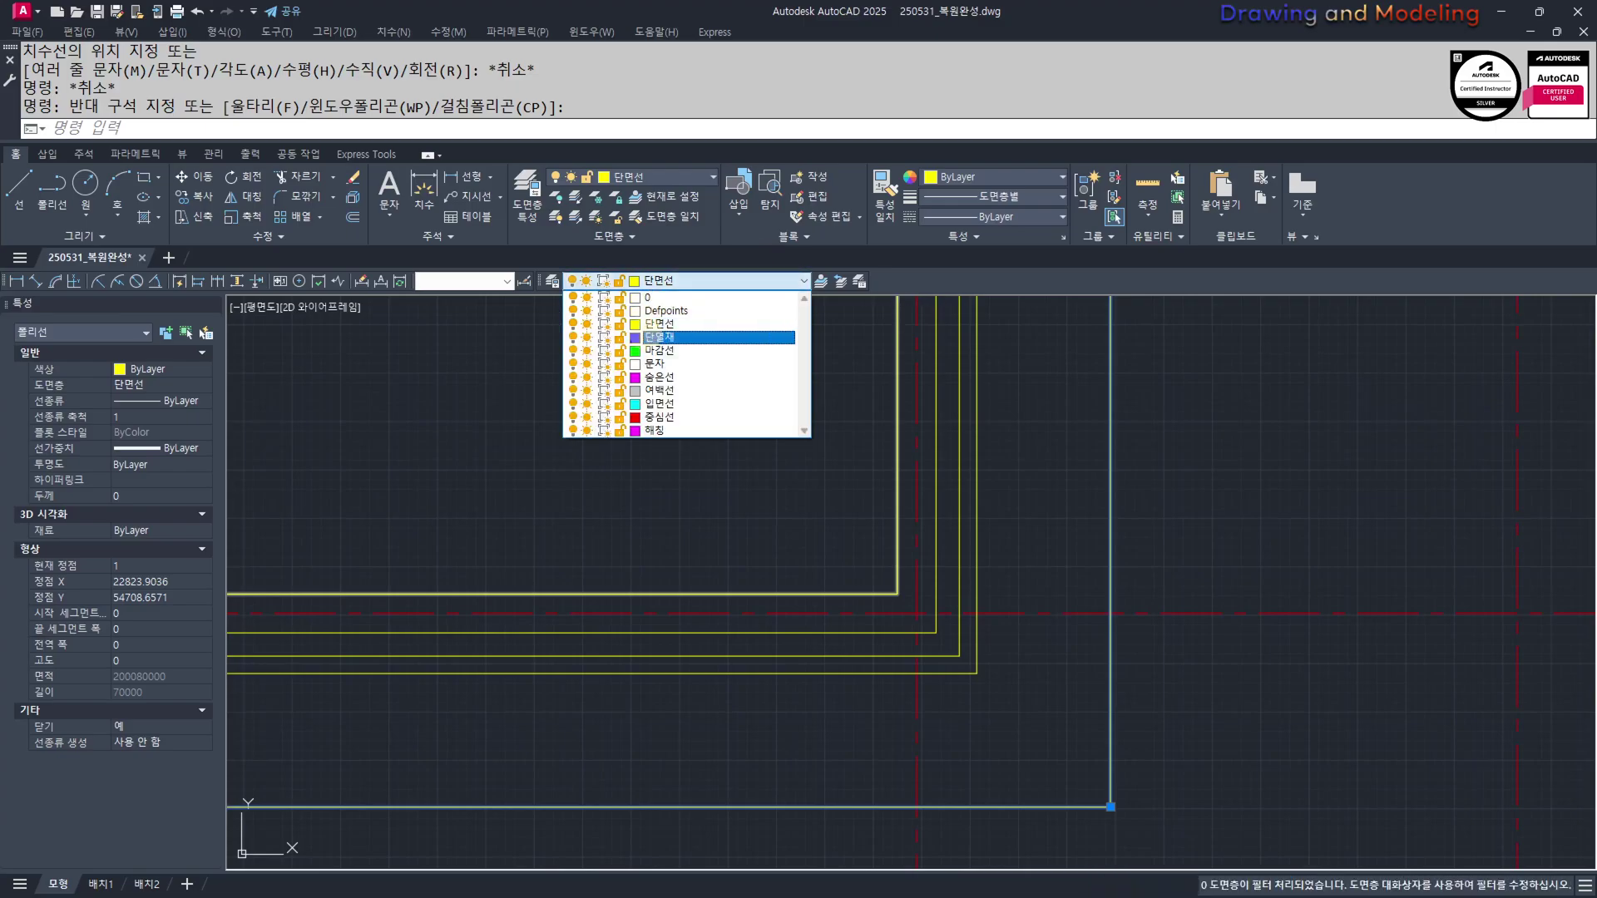
key("Escape")
Offset the neighbouring plan's innermost wall outline outward by 1100
scroll(730, 517, "down", 5)
type("o")
key("Return")
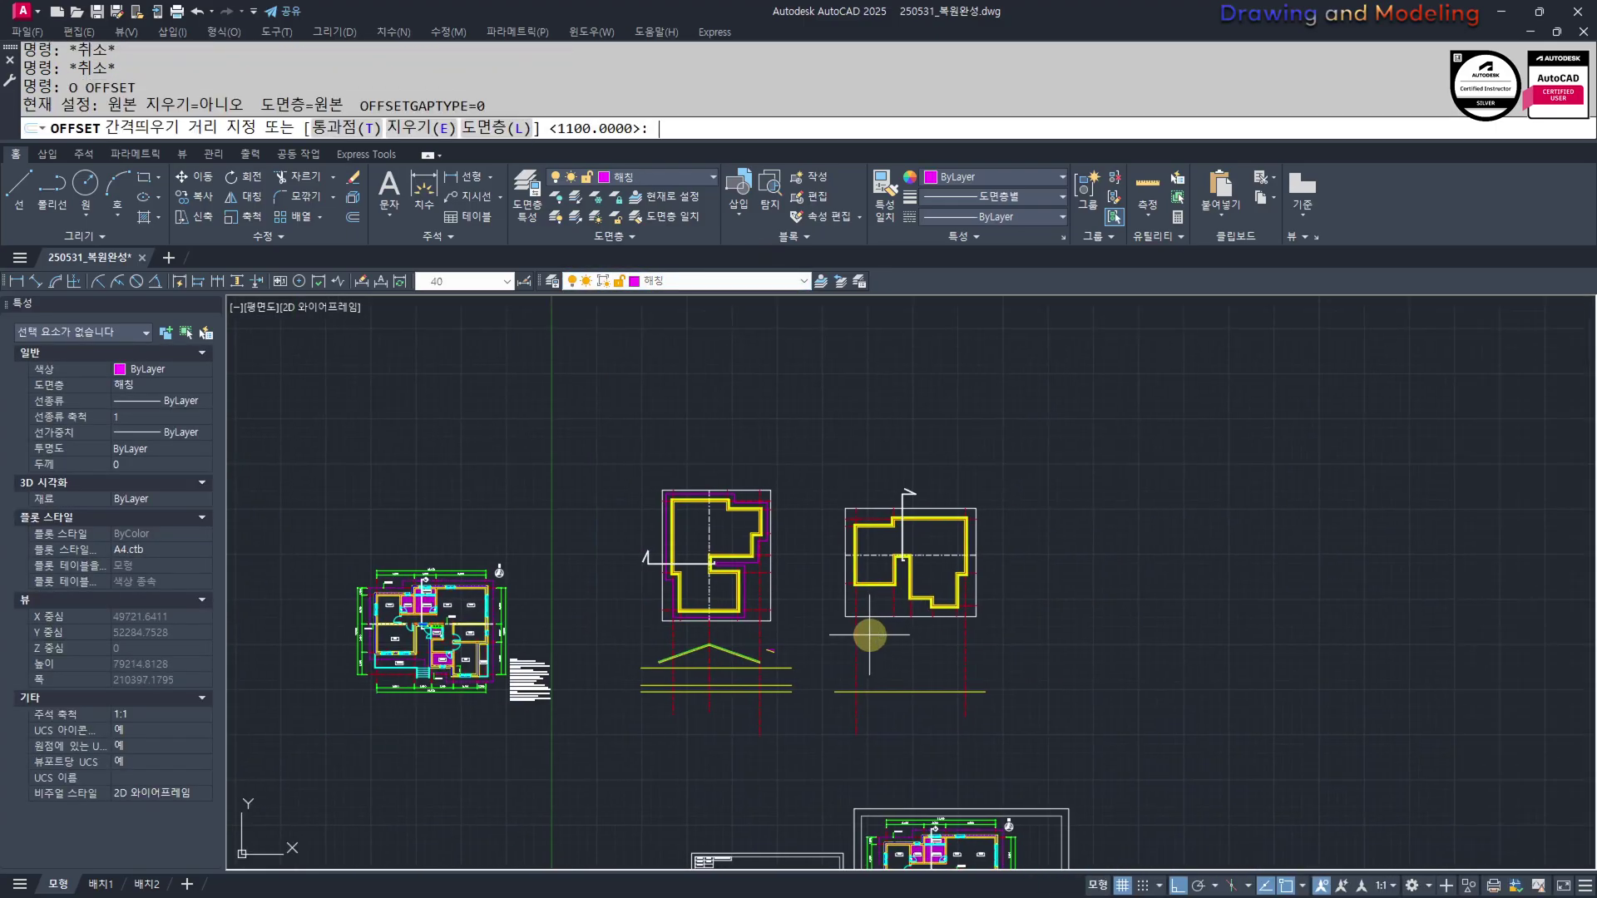
type("1100")
key("Return")
scroll(832, 624, "up", 8)
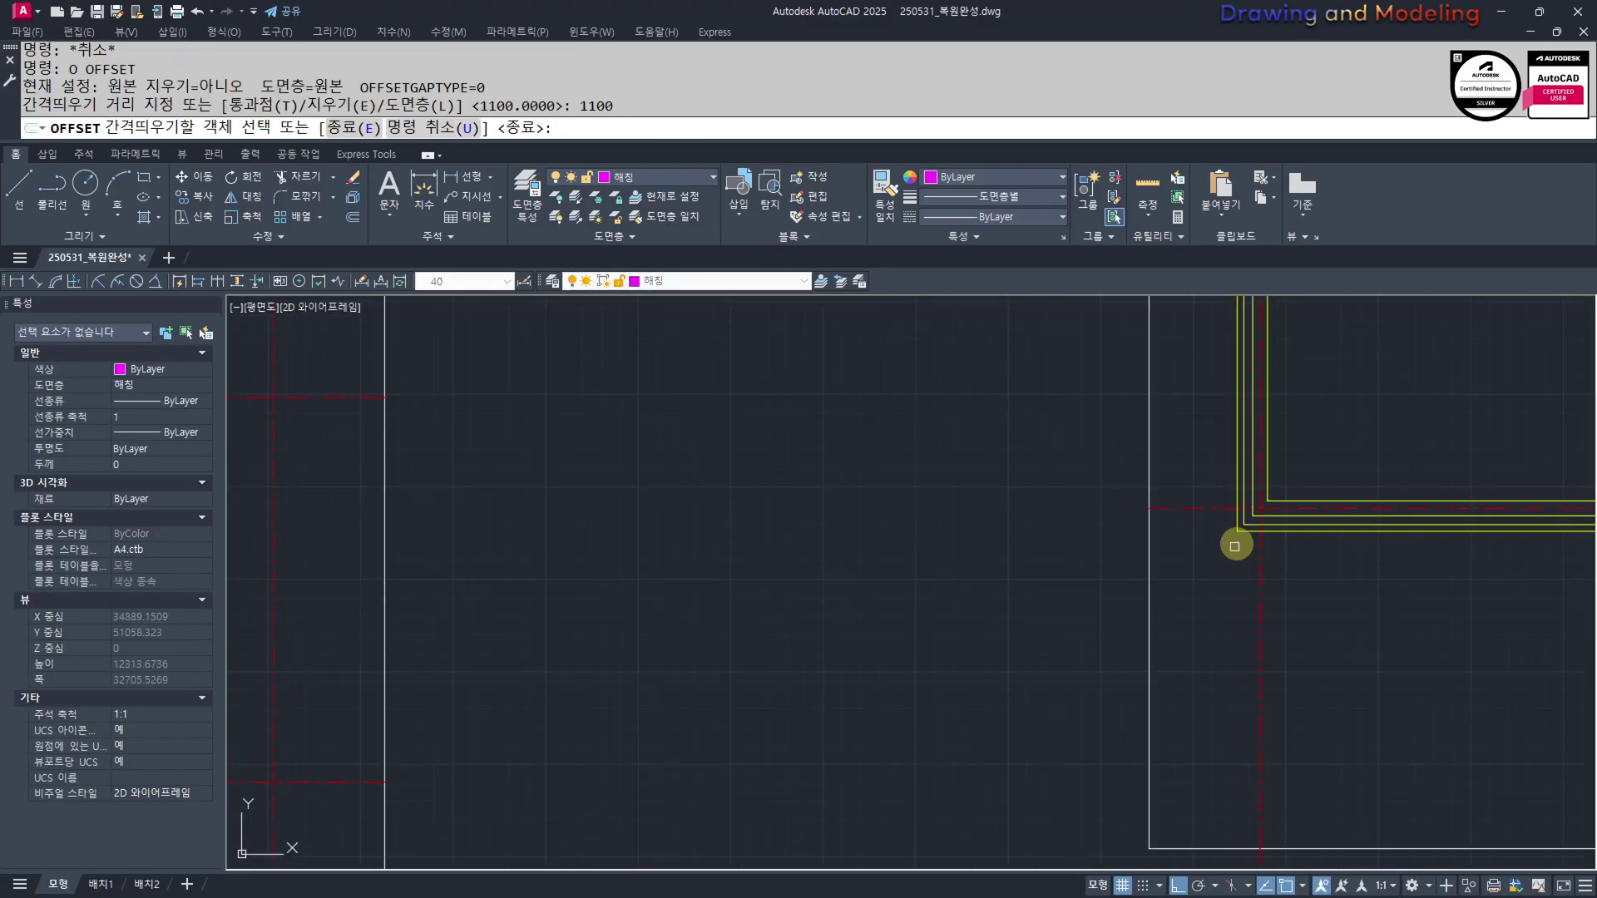
left_click(1321, 501)
left_click(1256, 570)
key("Escape")
key("Escape")
Match the neighbouring plan's outer offset outline to the properties of the rotated plan's hidden-line outline
scroll(1177, 588, "up", 4)
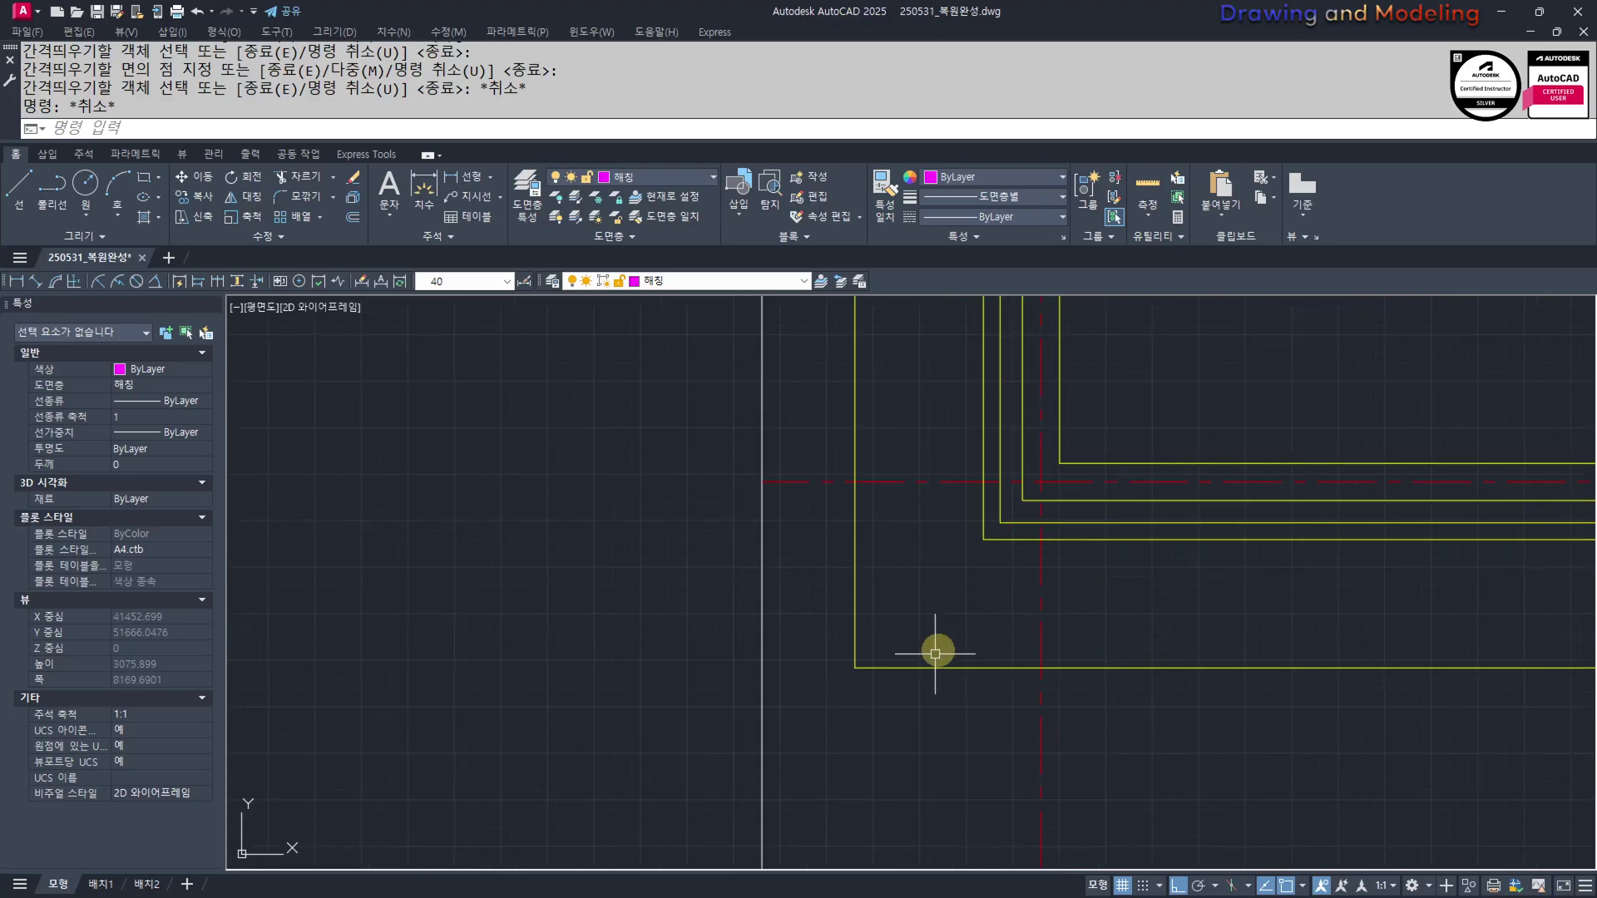
scroll(935, 653, "down", 6)
type("mm")
key("Return")
left_click(473, 635)
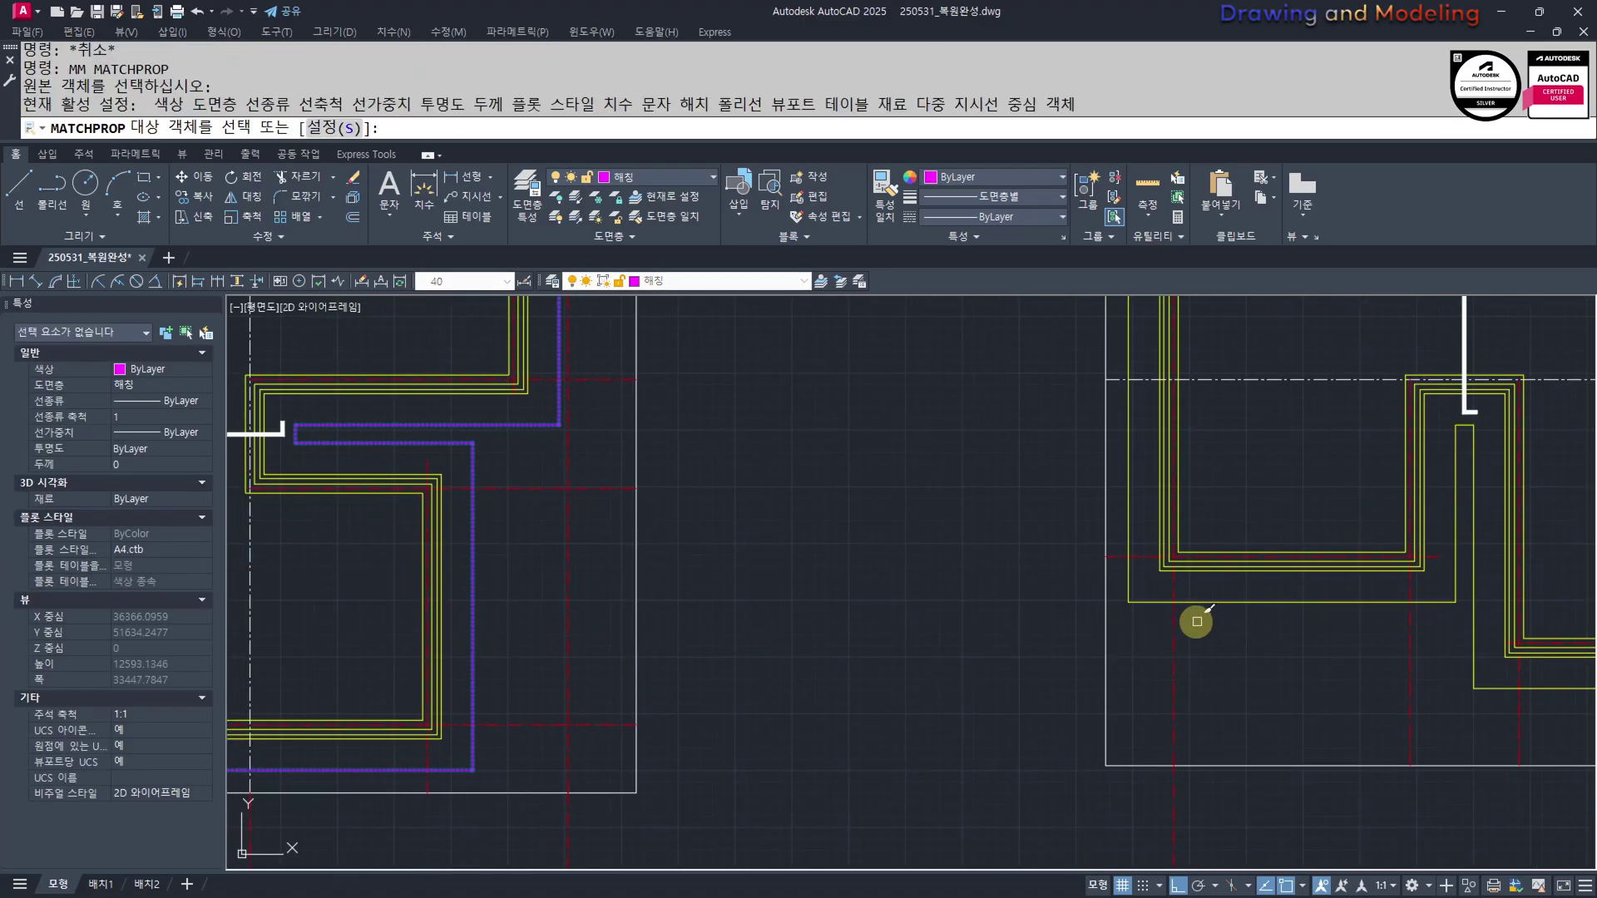
left_click(1203, 602)
left_click(1205, 599)
key("Escape")
key("Escape")
Change the linetype scale of both plans' hidden-line outlines
left_click(1152, 587)
left_click(1120, 616)
left_click(524, 549)
left_click(456, 566)
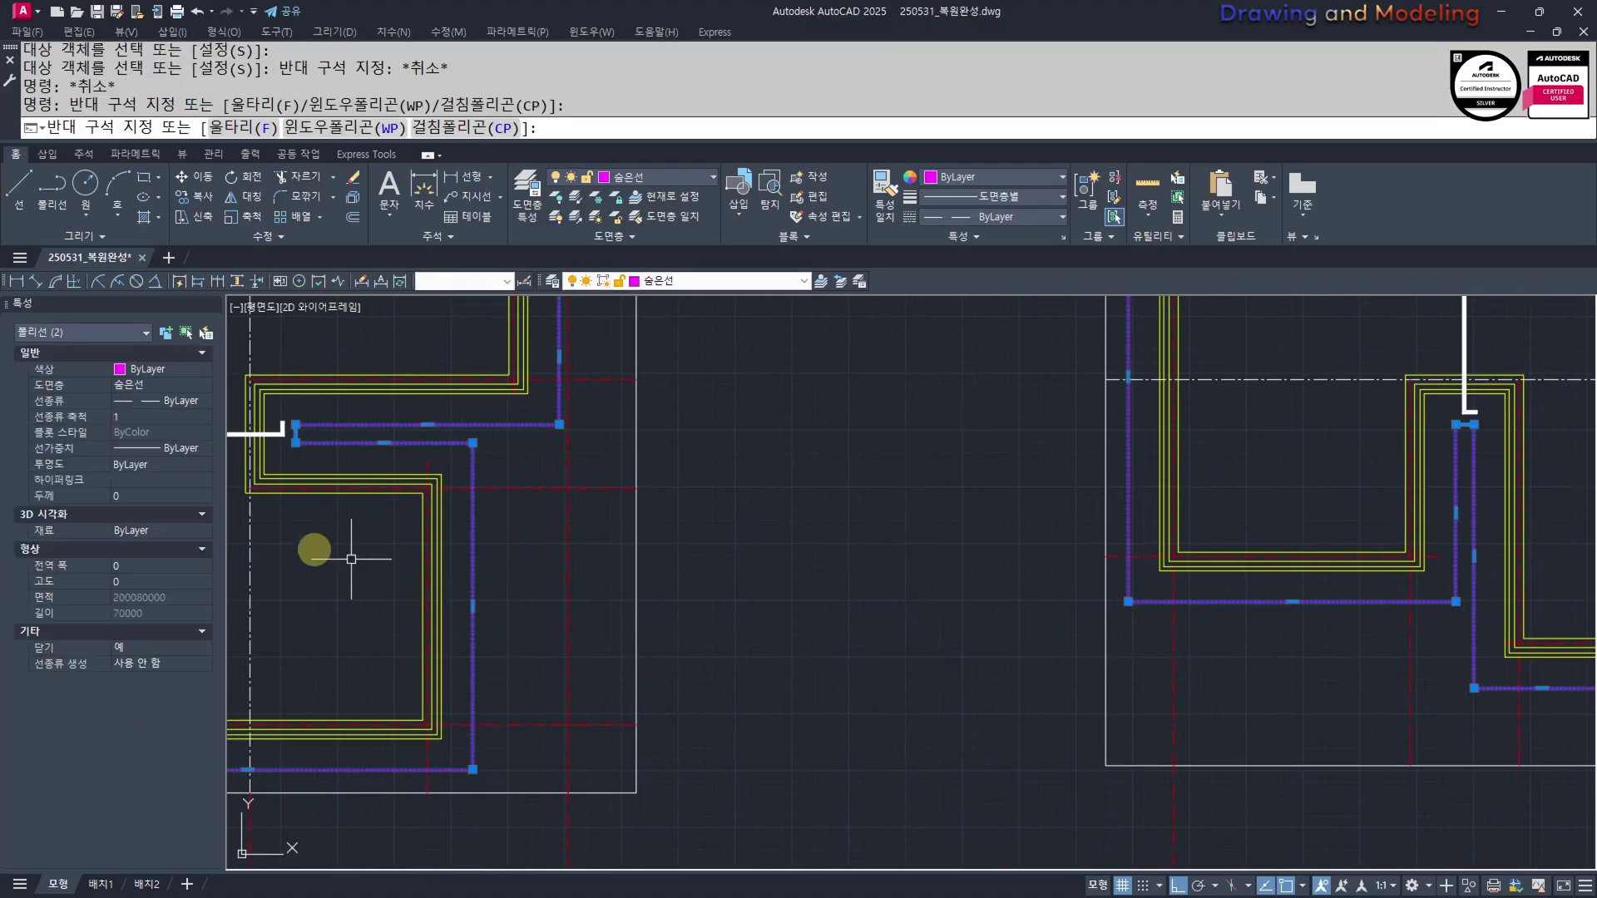
left_click(231, 489)
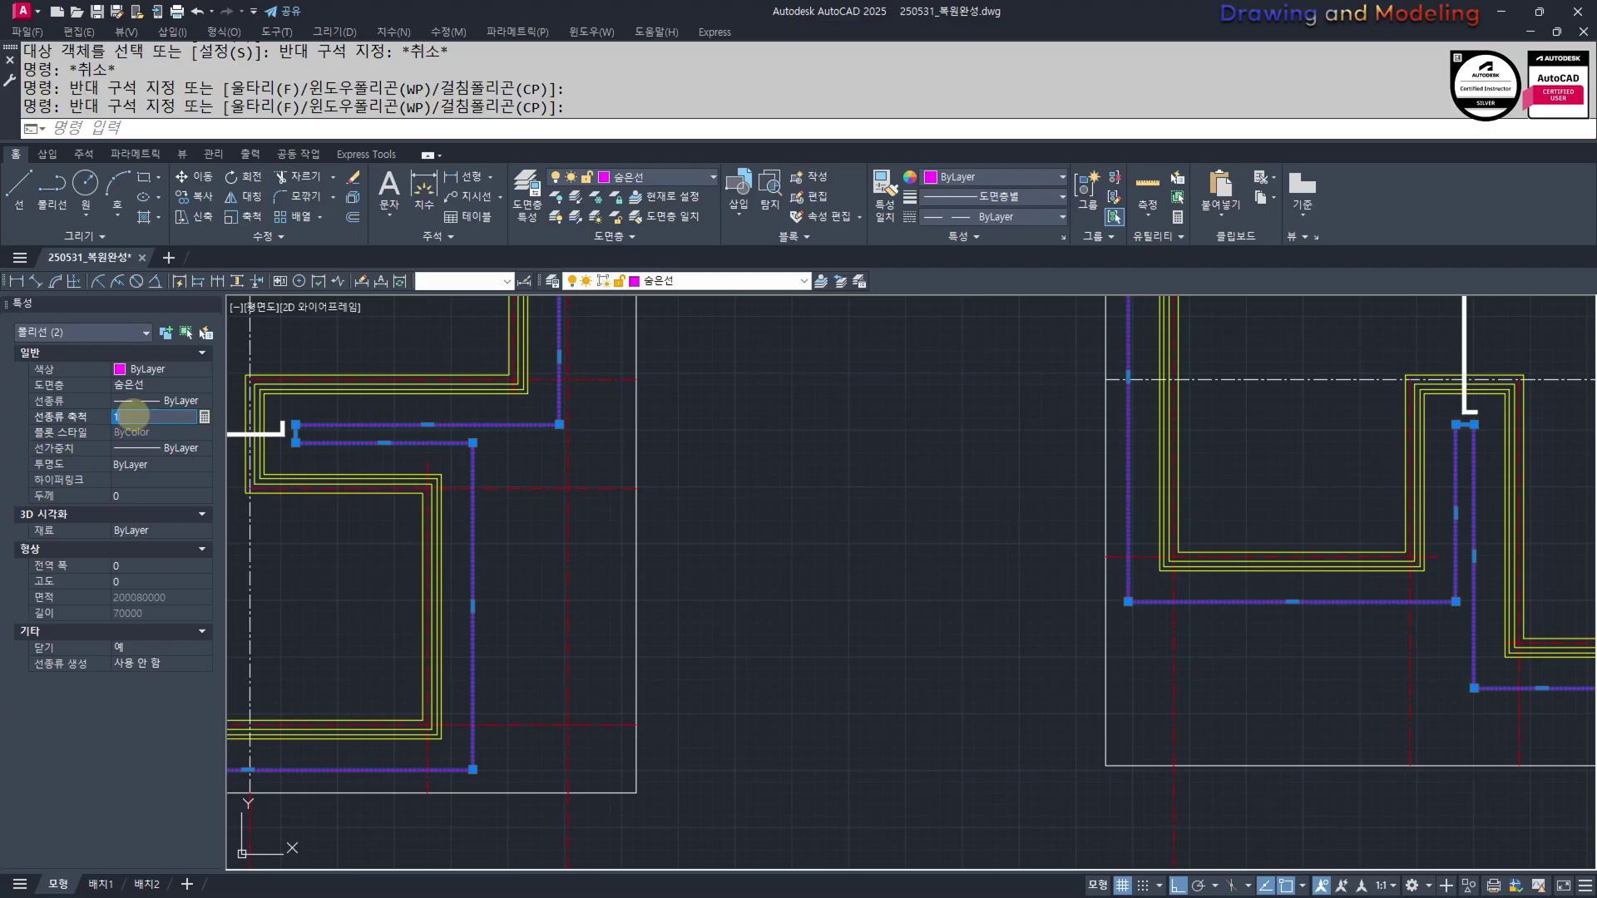
key("Escape")
key("Escape")
Trim away the two horizontal sides of the narrow notch in the rotated plan's hidden-line outline
scroll(465, 527, "up", 3)
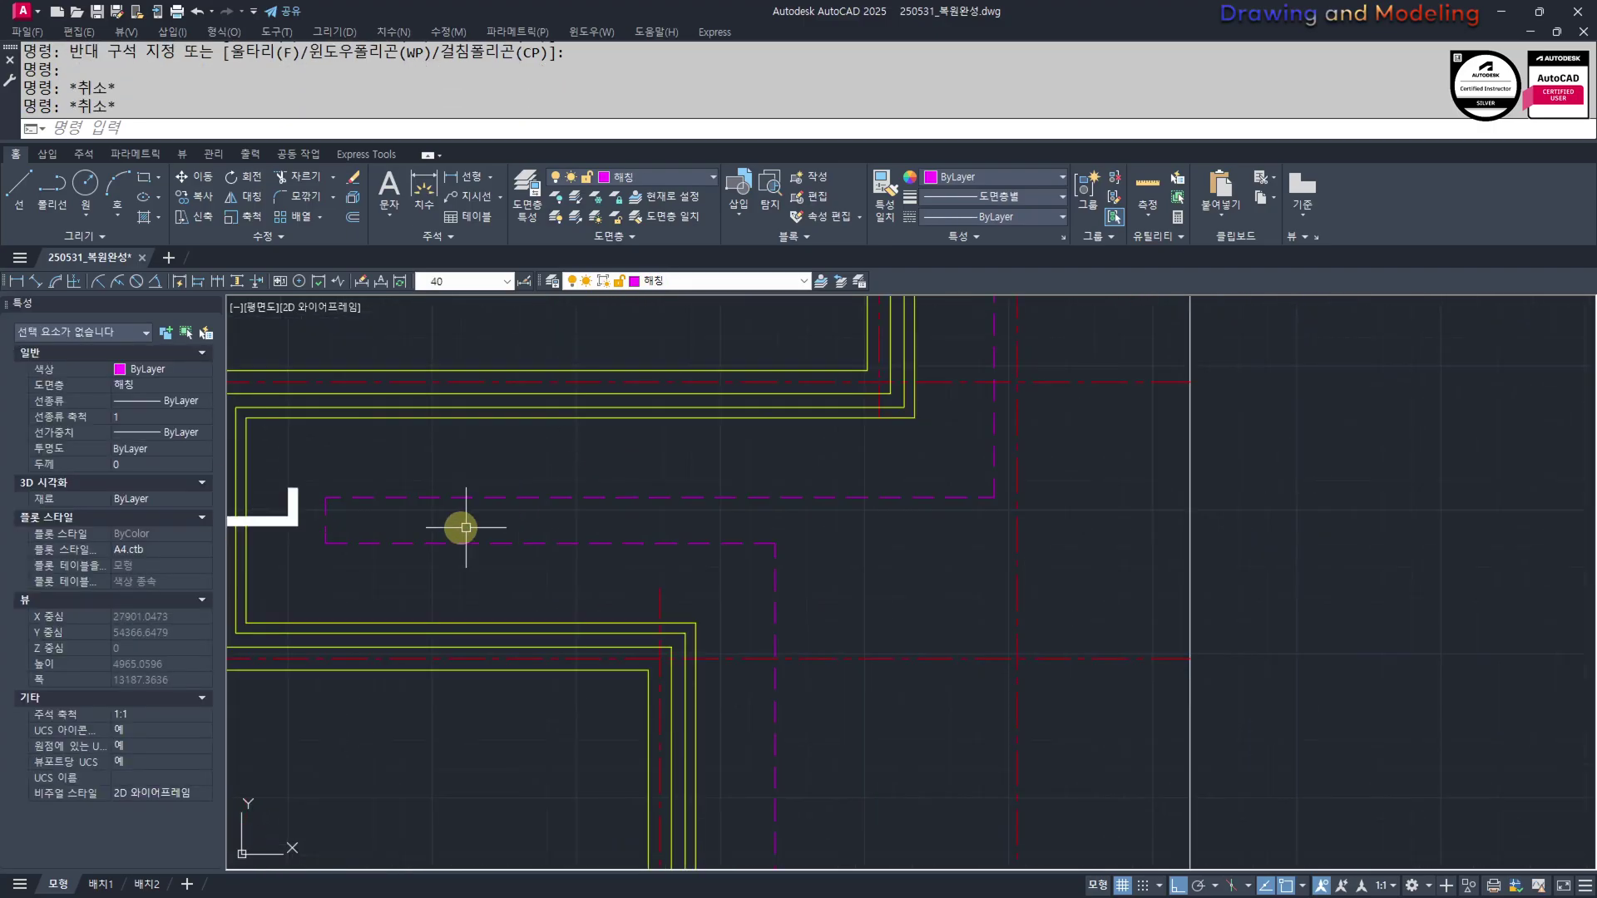
key("space")
left_click(387, 573)
left_click(306, 474)
key("Escape")
Erase the short dashed segment left from the trimmed notch in the rotated plan
left_click(335, 510)
left_click(338, 512)
type("e")
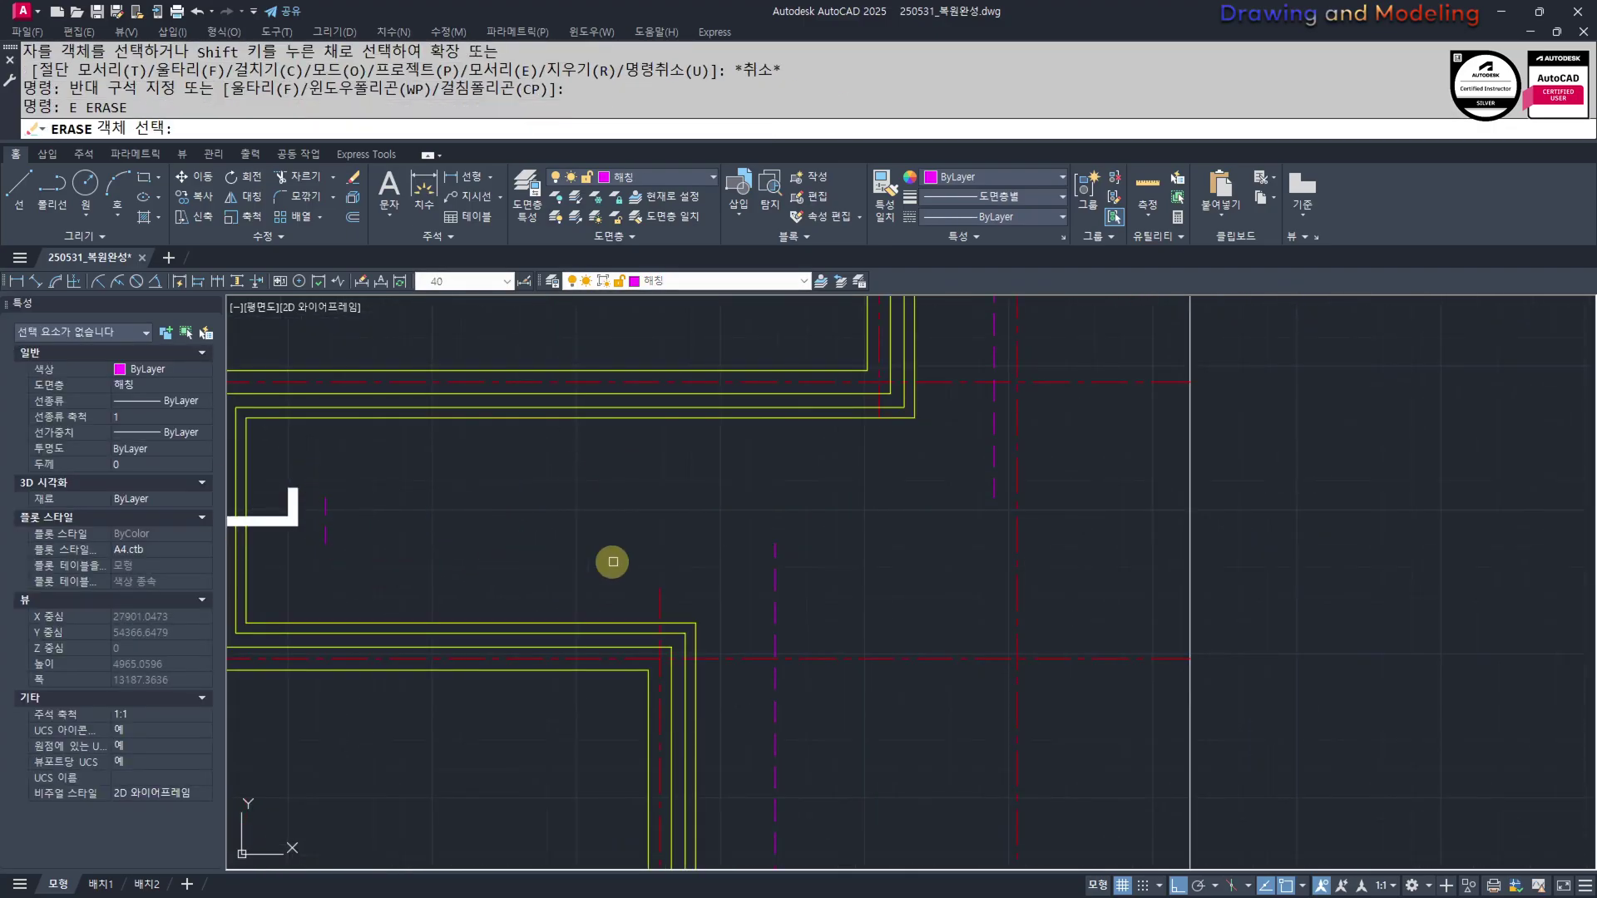
key("Escape")
key("Escape")
left_click(328, 508)
type("e")
middle_click_drag(707, 566, 726, 594)
type("f")
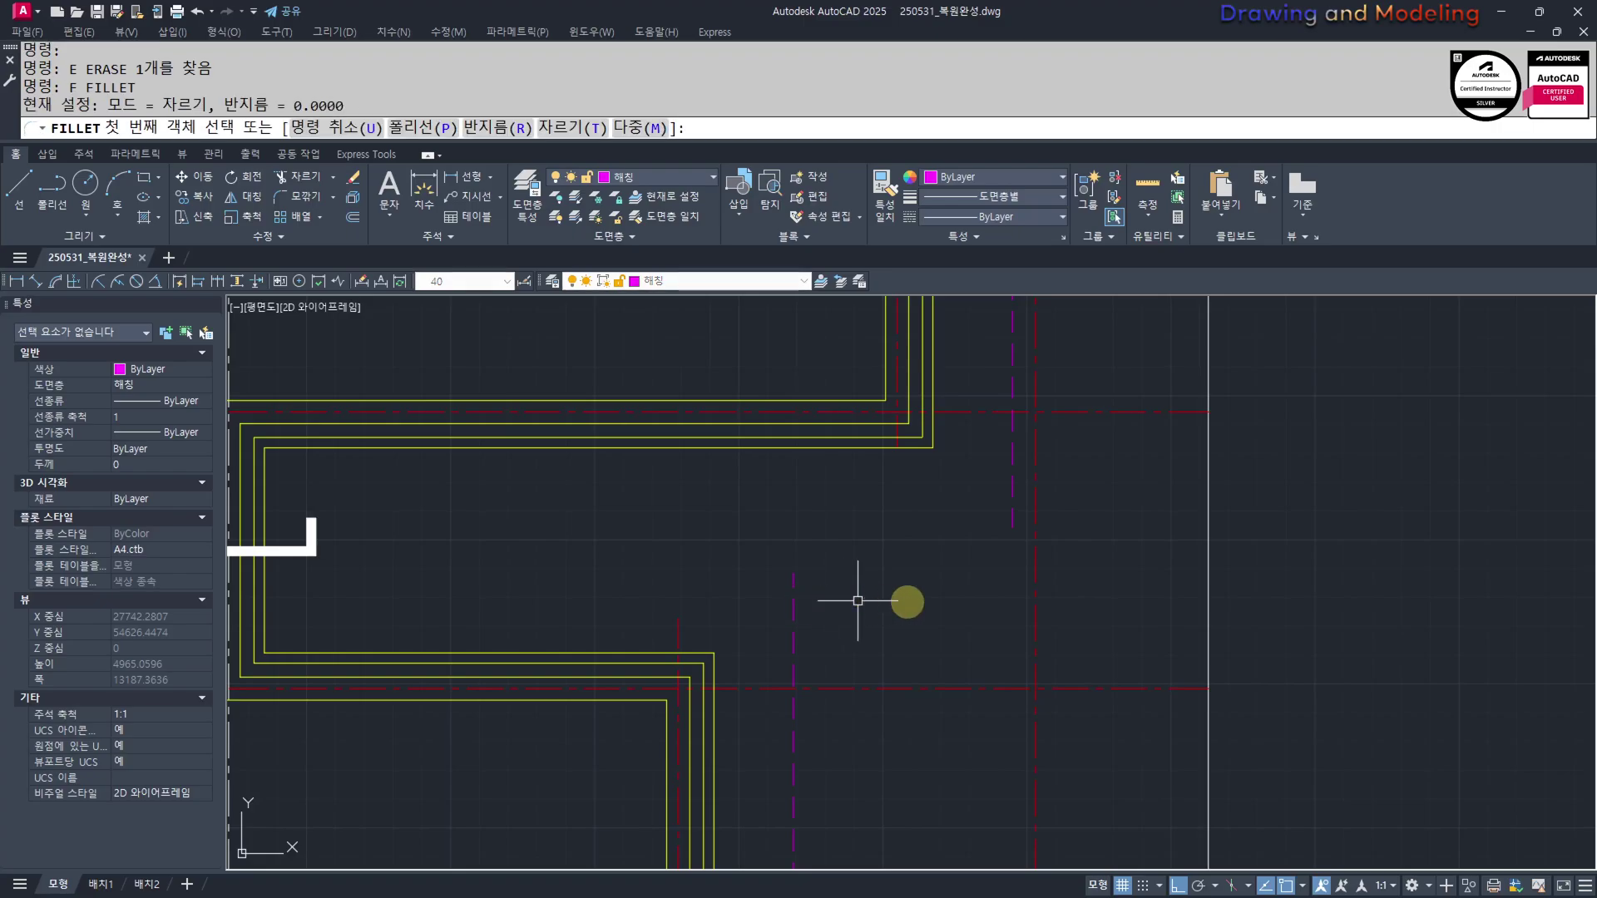
key("Escape")
key("Escape")
Draw a horizontal line from the lower end of the outer vertical dashed segment past the inner vertical dashed segment
middle_click_drag(1035, 595, 1045, 640)
type("l")
key("Return")
left_click(1023, 571)
left_click(697, 570)
key("Escape")
key("Escape")
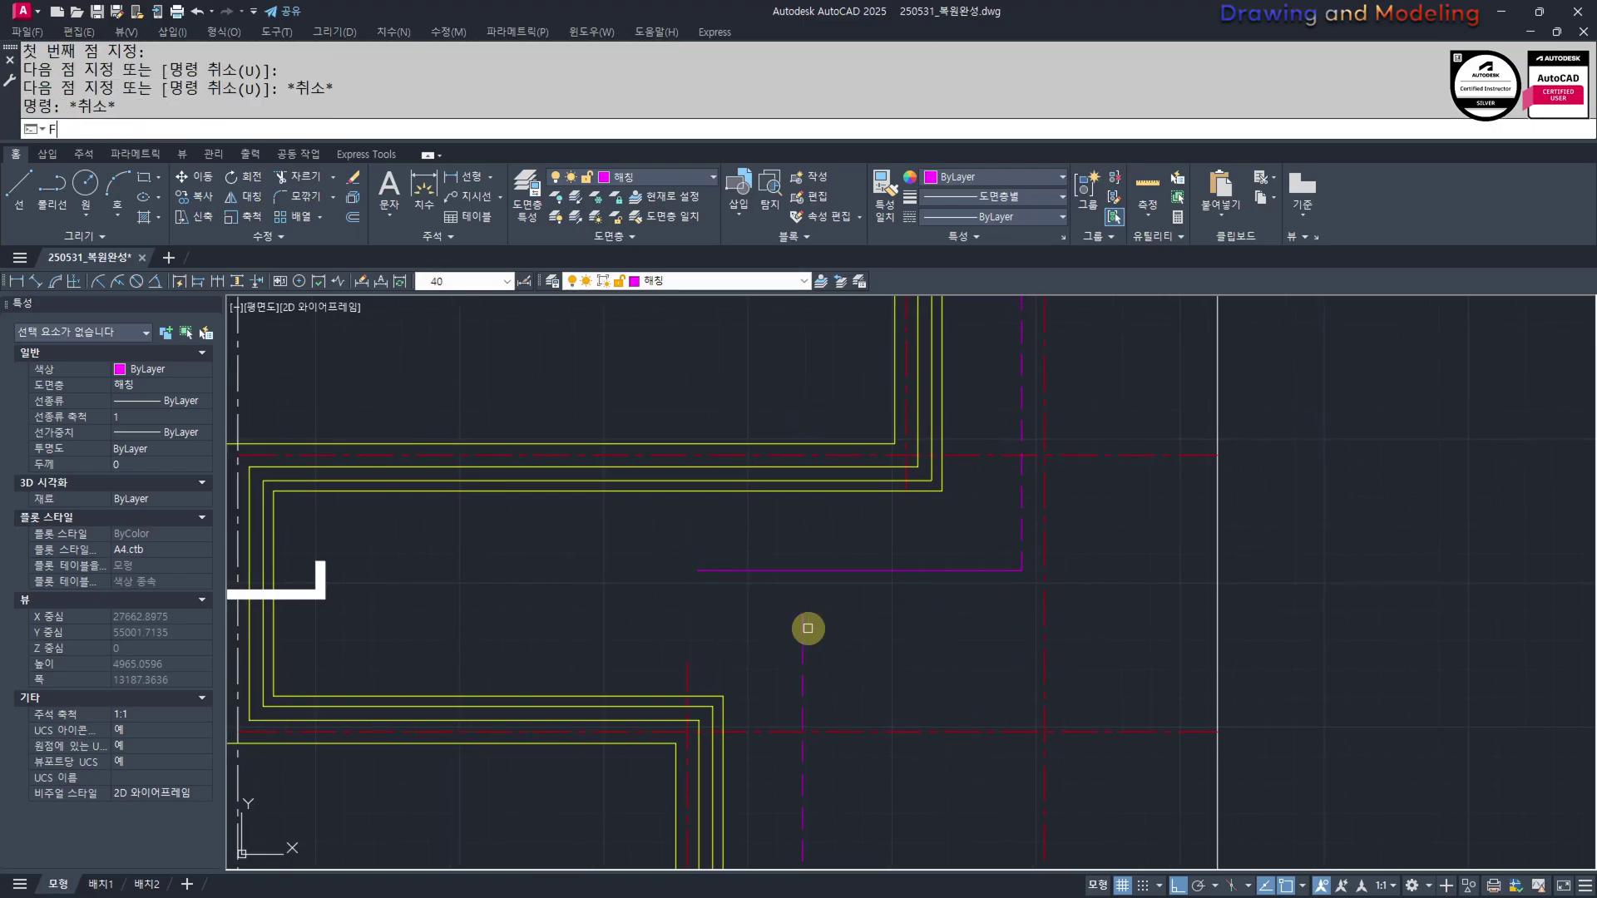
Fillet the new horizontal line with both vertical dashed segments at radius 0 to close the rotated plan's outline
type("f")
key("Return")
left_click(906, 571)
left_click(801, 635)
key("Escape")
key("Return")
left_click(998, 573)
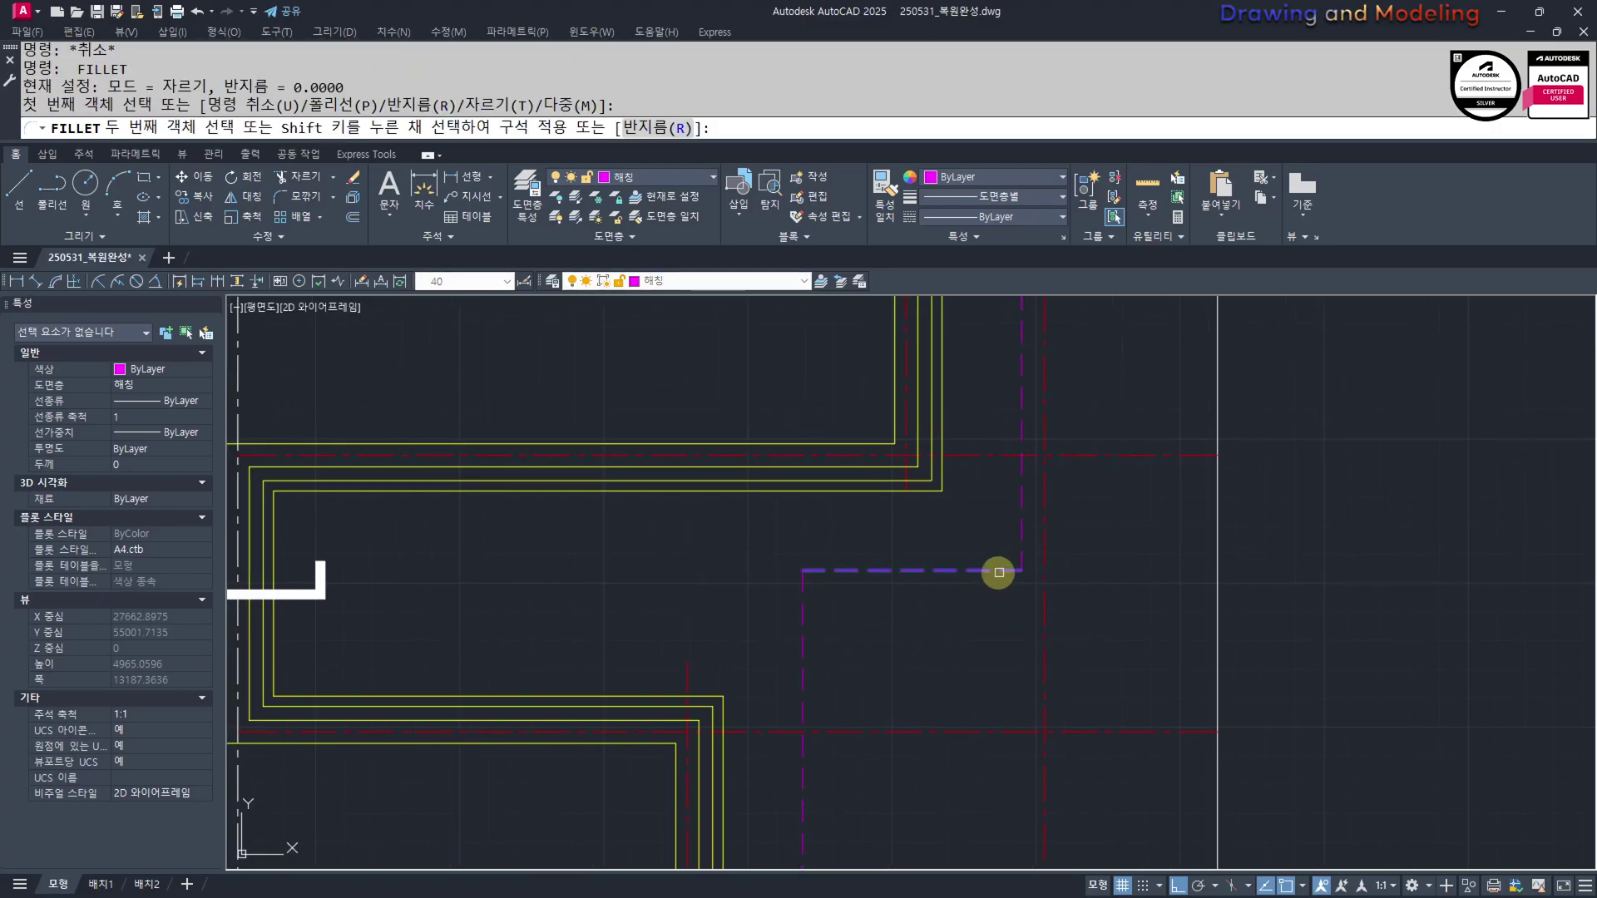
left_click(1023, 548)
key("Escape")
key("Escape")
Trim the vertical notch sides from the neighbouring plan's hidden-line outline and erase the leftover short segment
scroll(690, 589, "down", 6)
middle_click_drag(1081, 620, 684, 606)
scroll(938, 670, "up", 4)
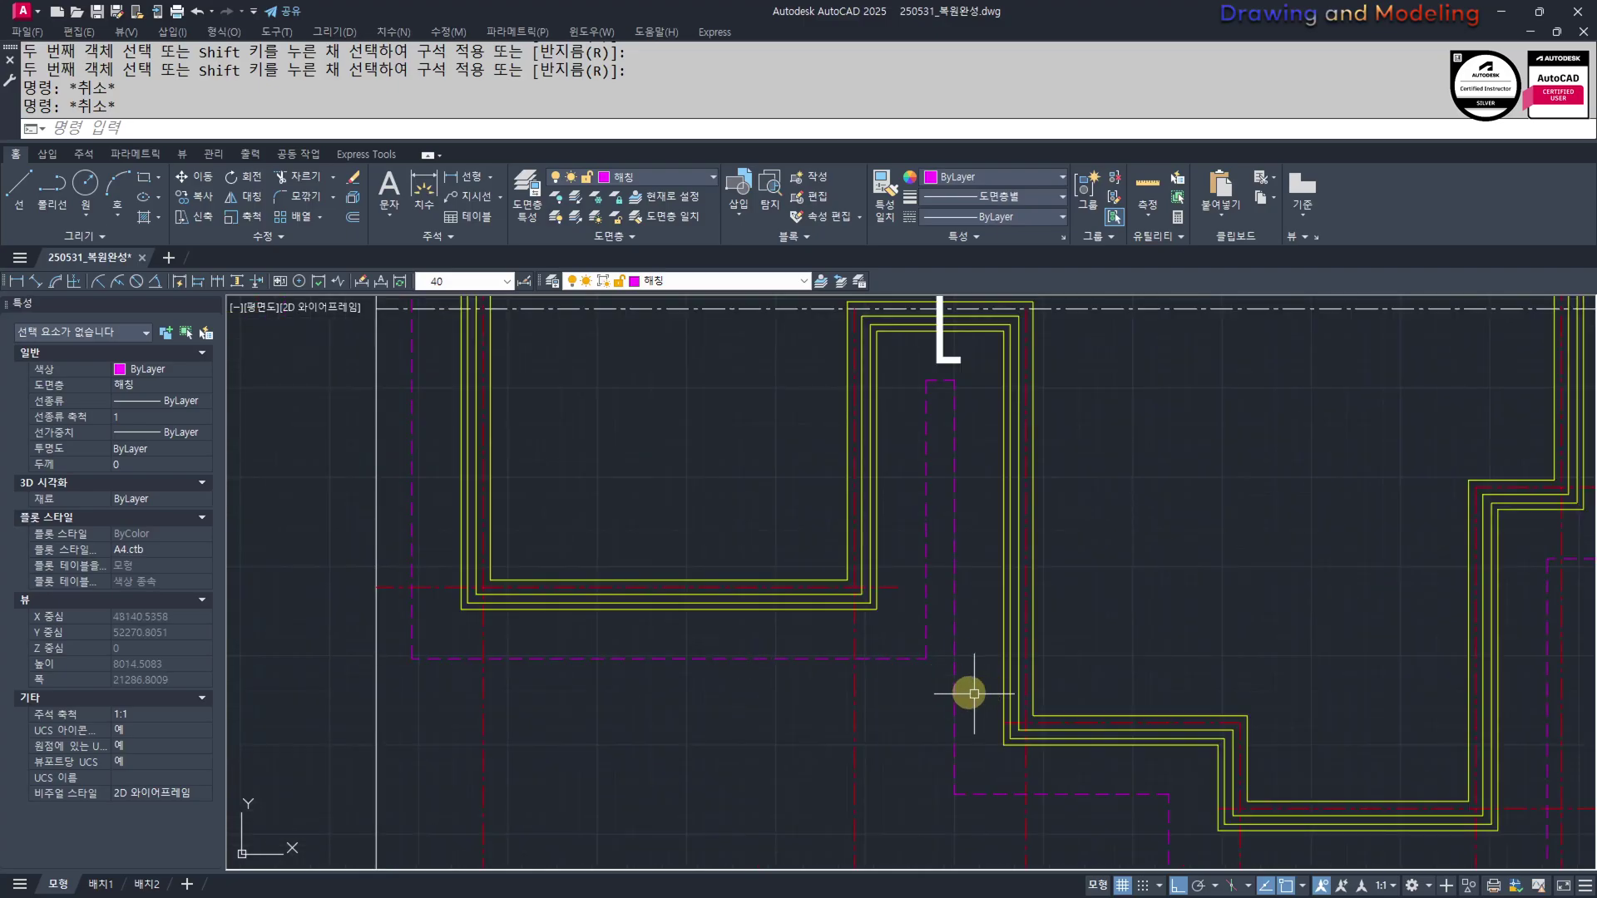
type("tr")
key("space")
key("space")
key("Return")
left_click(909, 374)
key("Escape")
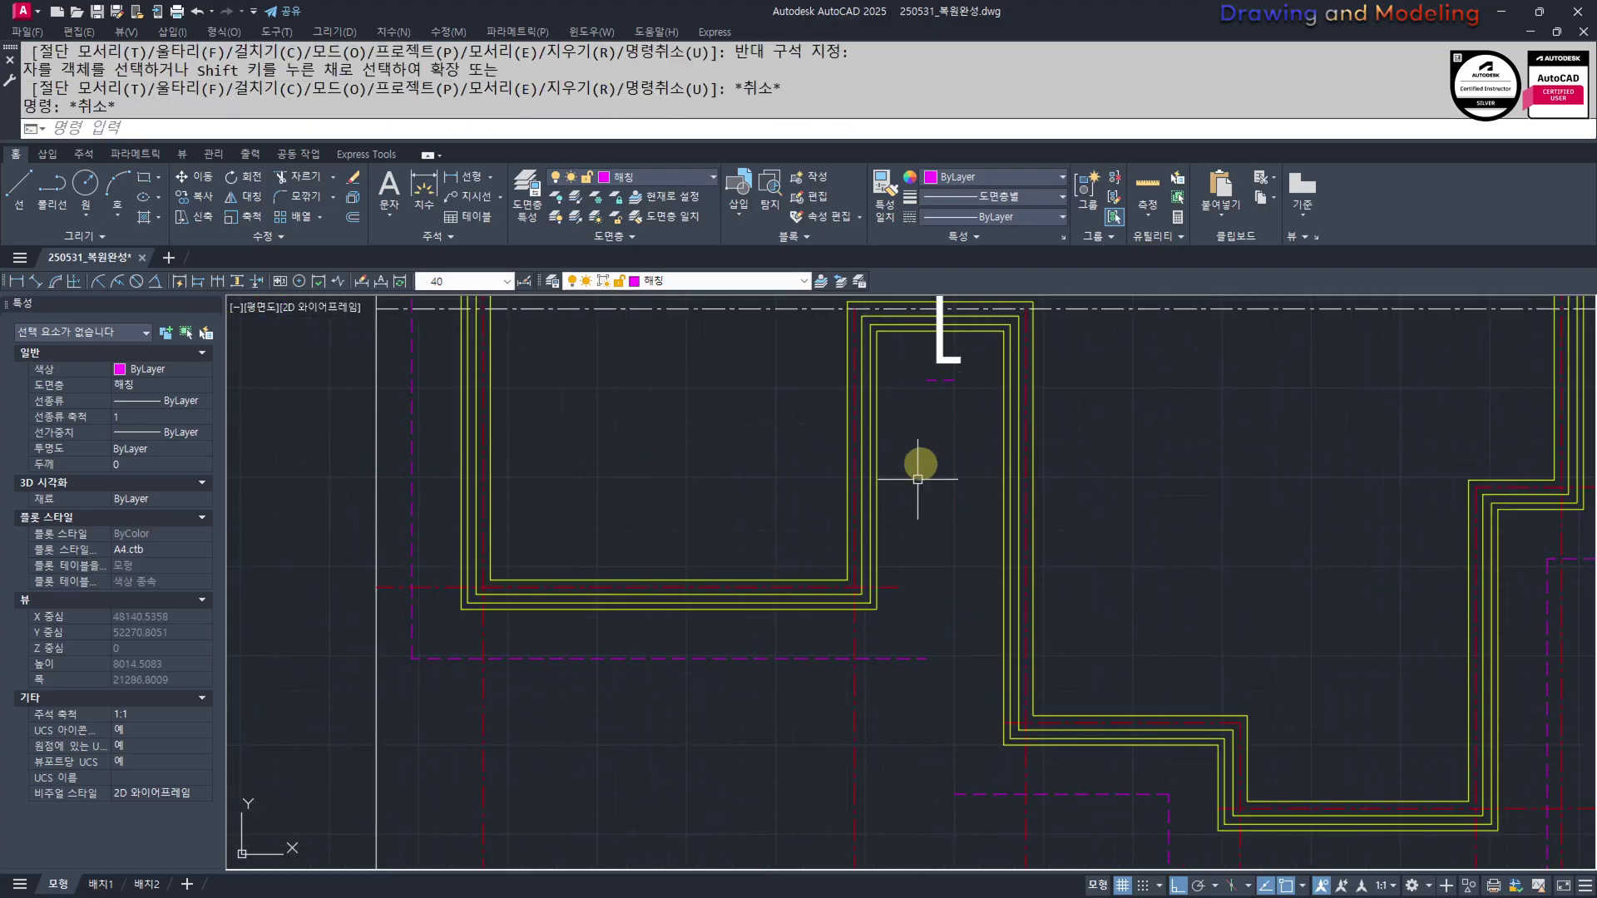
type("f")
key("Return")
key("Escape")
key("Escape")
Draw a vertical line from the end of the lower horizontal dashed segment up past the upper one
middle_click_drag(969, 801, 952, 801)
type("l")
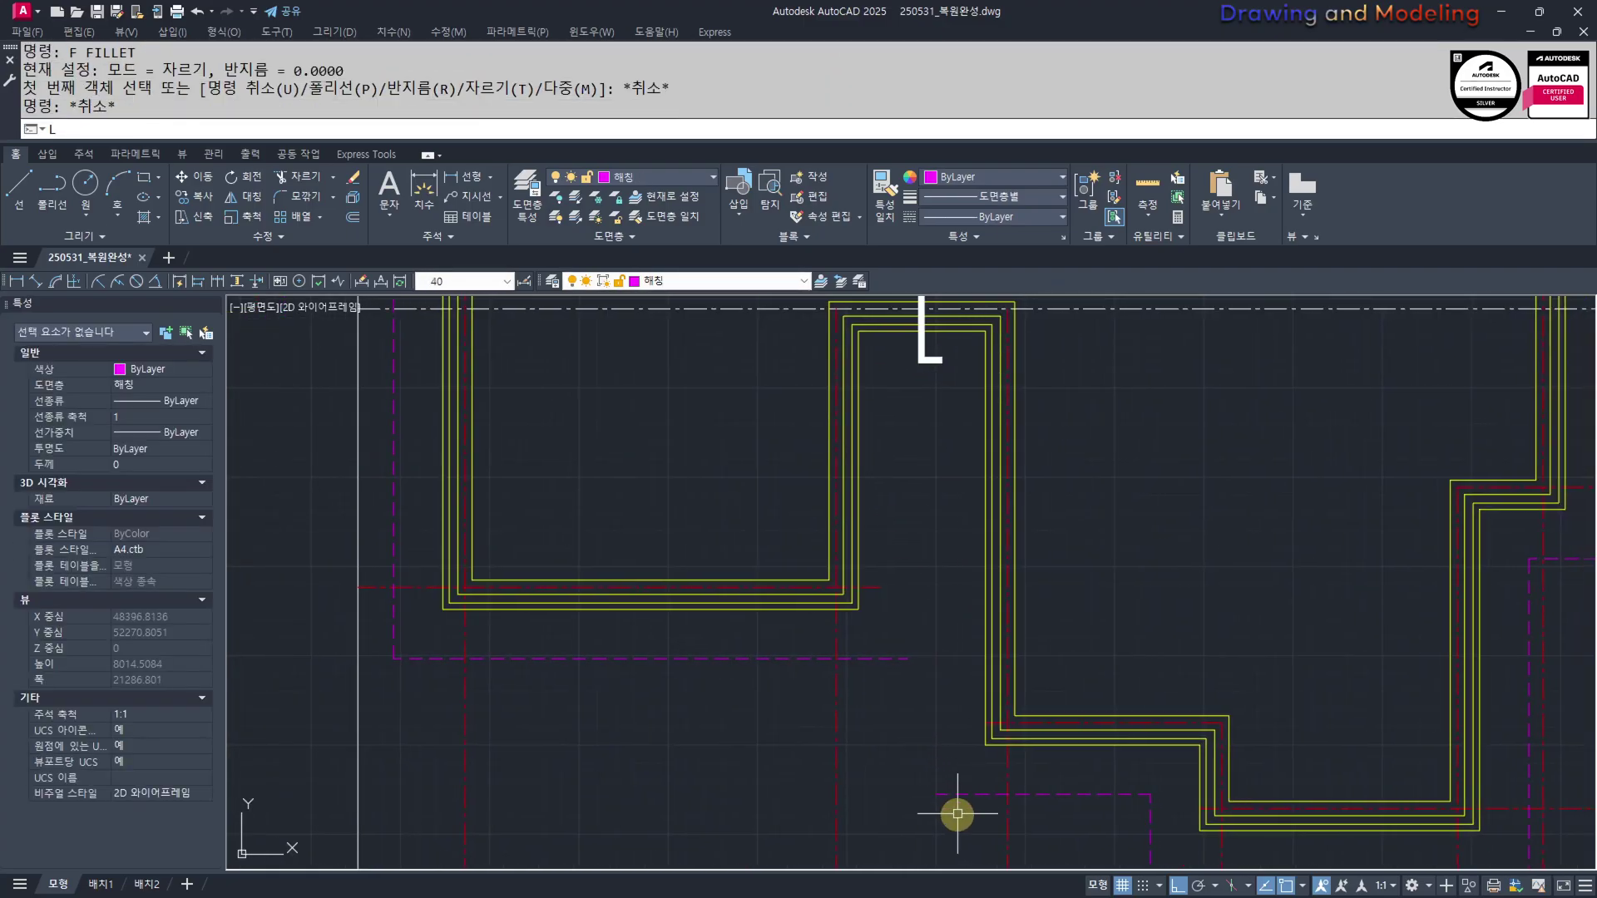
key("Return")
left_click(936, 794)
left_click(936, 599)
key("Escape")
Fillet the new vertical line with the upper and lower horizontal dashed segments at radius 0 to close the outline
type("F")
key("Return")
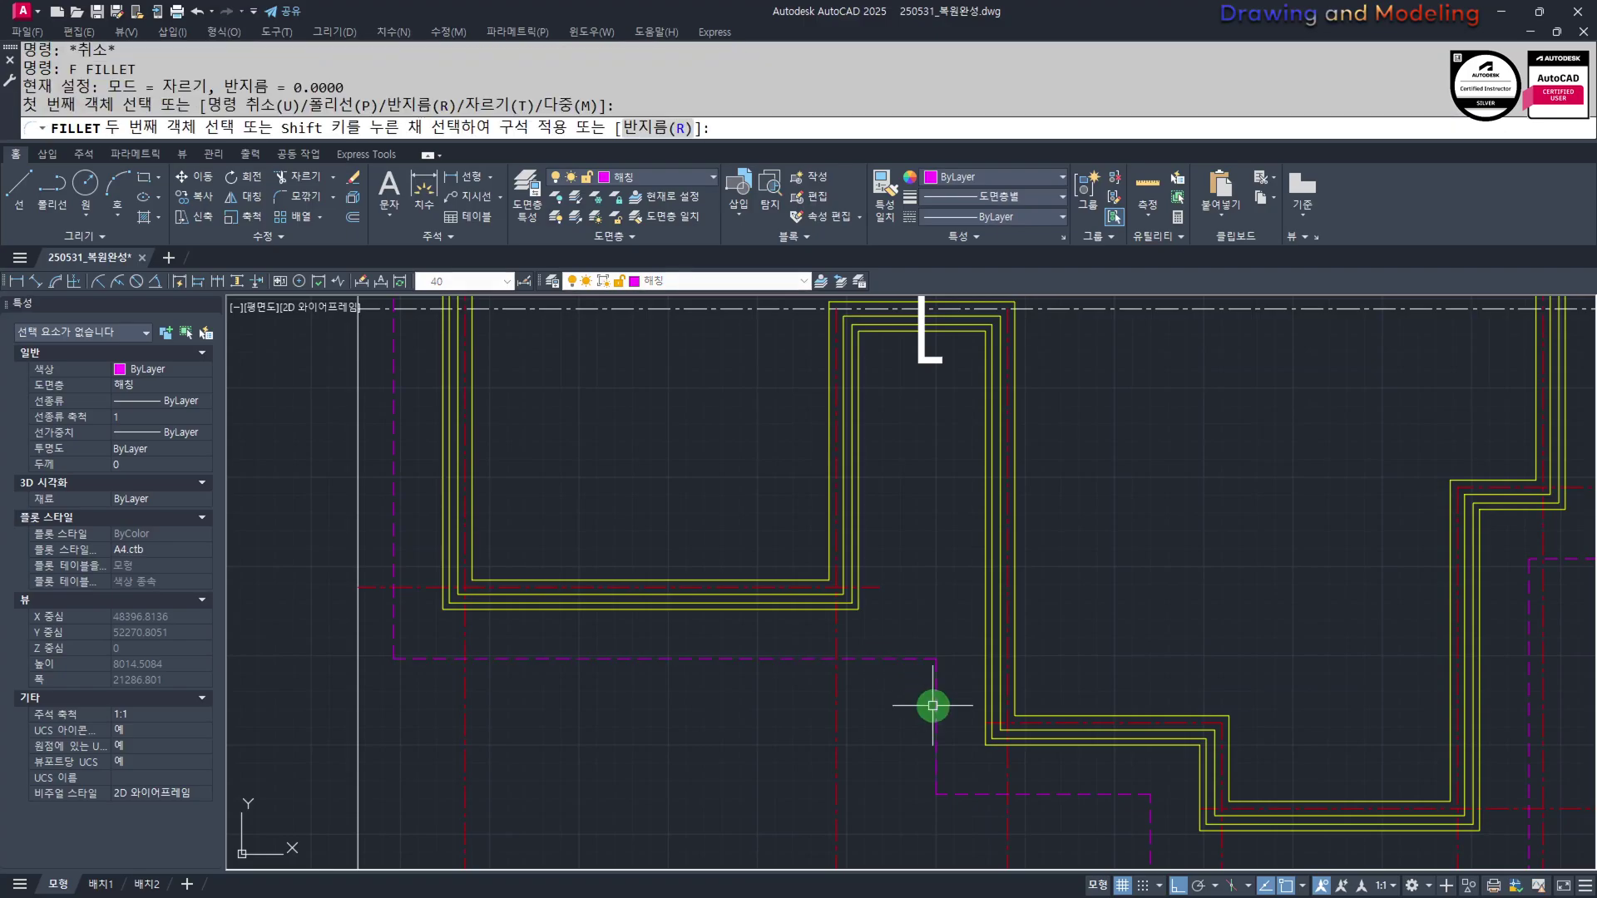
scroll(915, 690, "down", 5)
scroll(941, 756, "up", 3)
left_click(929, 765)
left_click(944, 772)
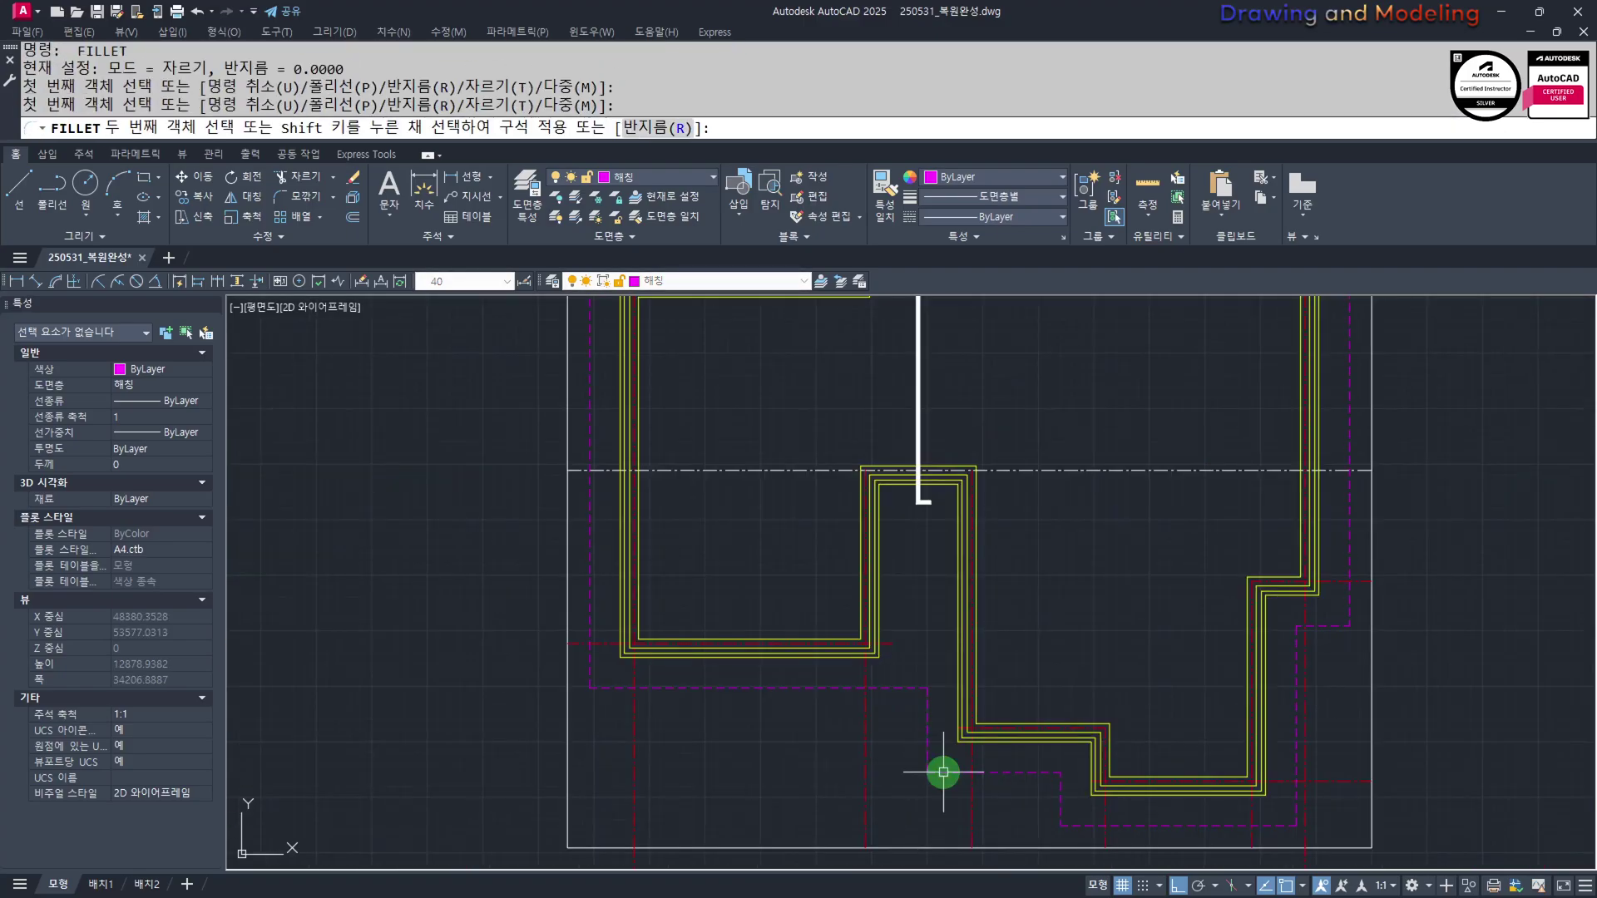
key("Escape")
key("Escape")
scroll(915, 764, "down", 7)
middle_click_drag(596, 759, 724, 678)
scroll(840, 705, "up", 5)
middle_click_drag(848, 707, 966, 819)
key("Escape")
key("Escape")
middle_click_drag(1193, 628, 1190, 710)
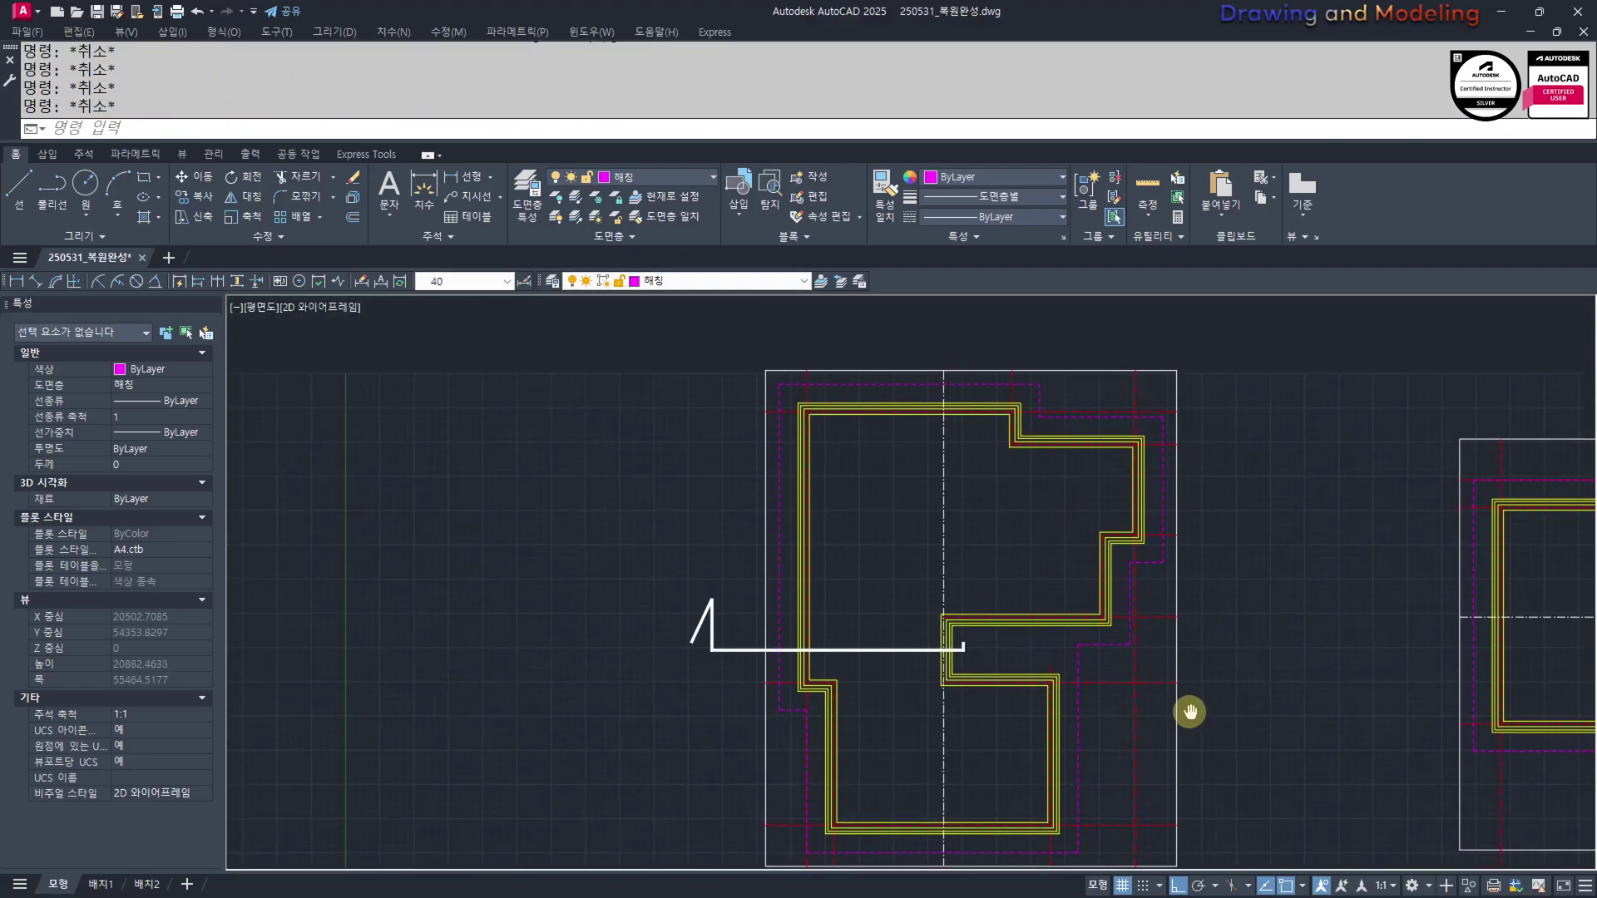
middle_click_drag(1070, 805, 1070, 531)
type("l")
key("Return")
middle_click_drag(1171, 342, 1167, 460)
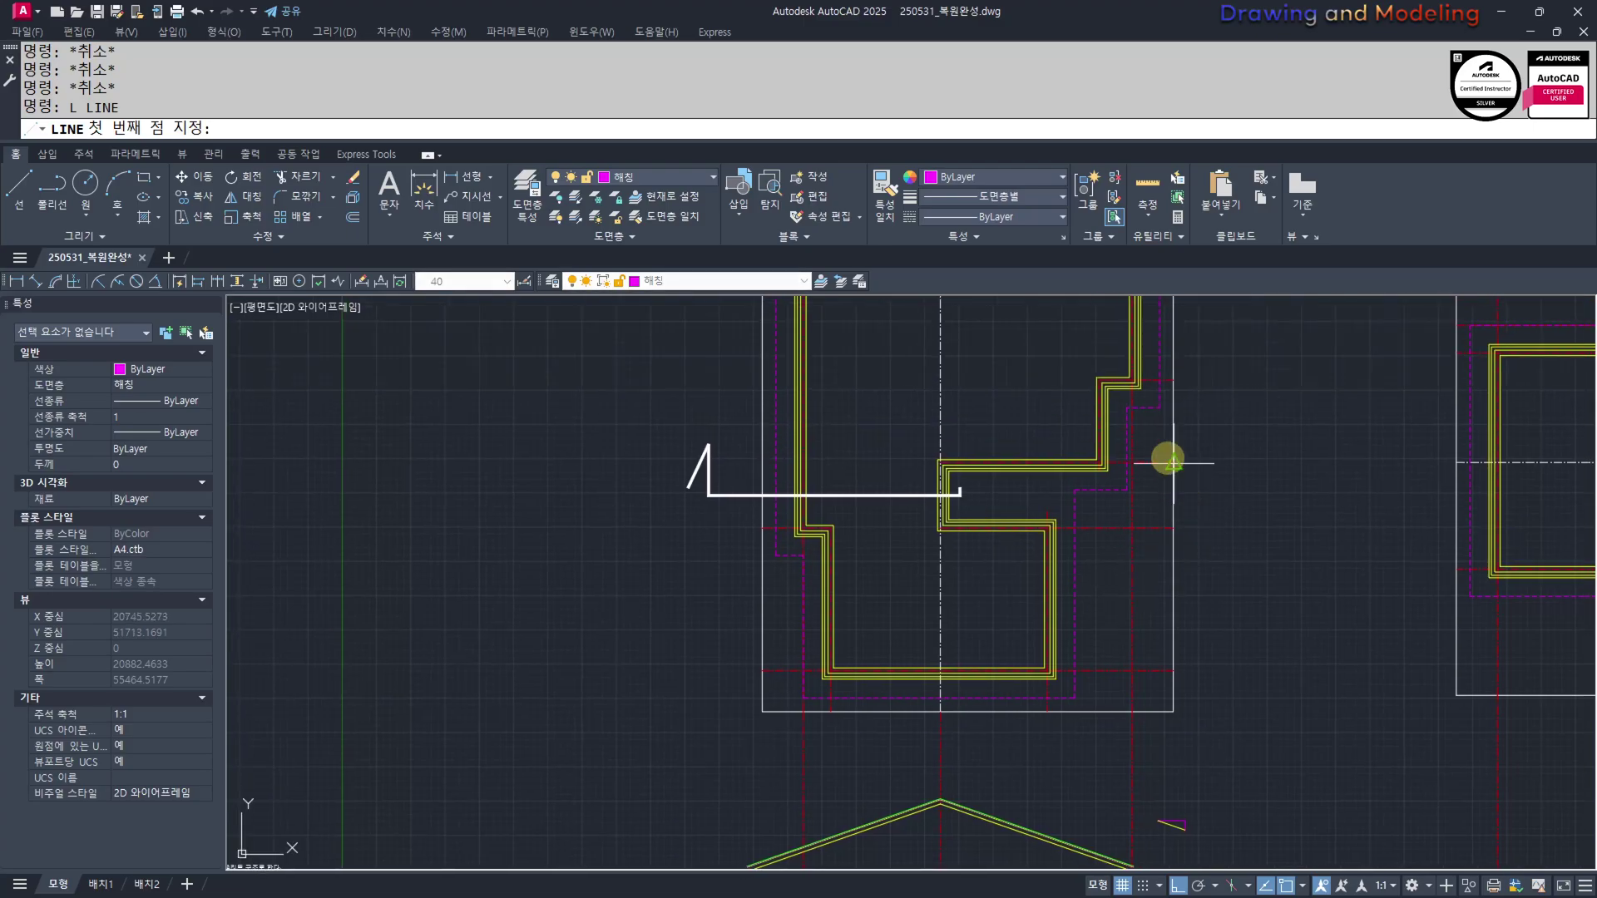
key("Escape")
key("Escape")
Draw a vertical projection line from the rotated plan's outer dashed roof-overhang corner down past the section's floor lines
scroll(1042, 640, "down", 4)
middle_click_drag(1079, 698, 1090, 560)
scroll(1090, 560, "up", 2)
mouse_move(865, 566)
middle_mouse_down()
mouse_move(1019, 651)
mouse_move(1090, 659)
middle_mouse_up()
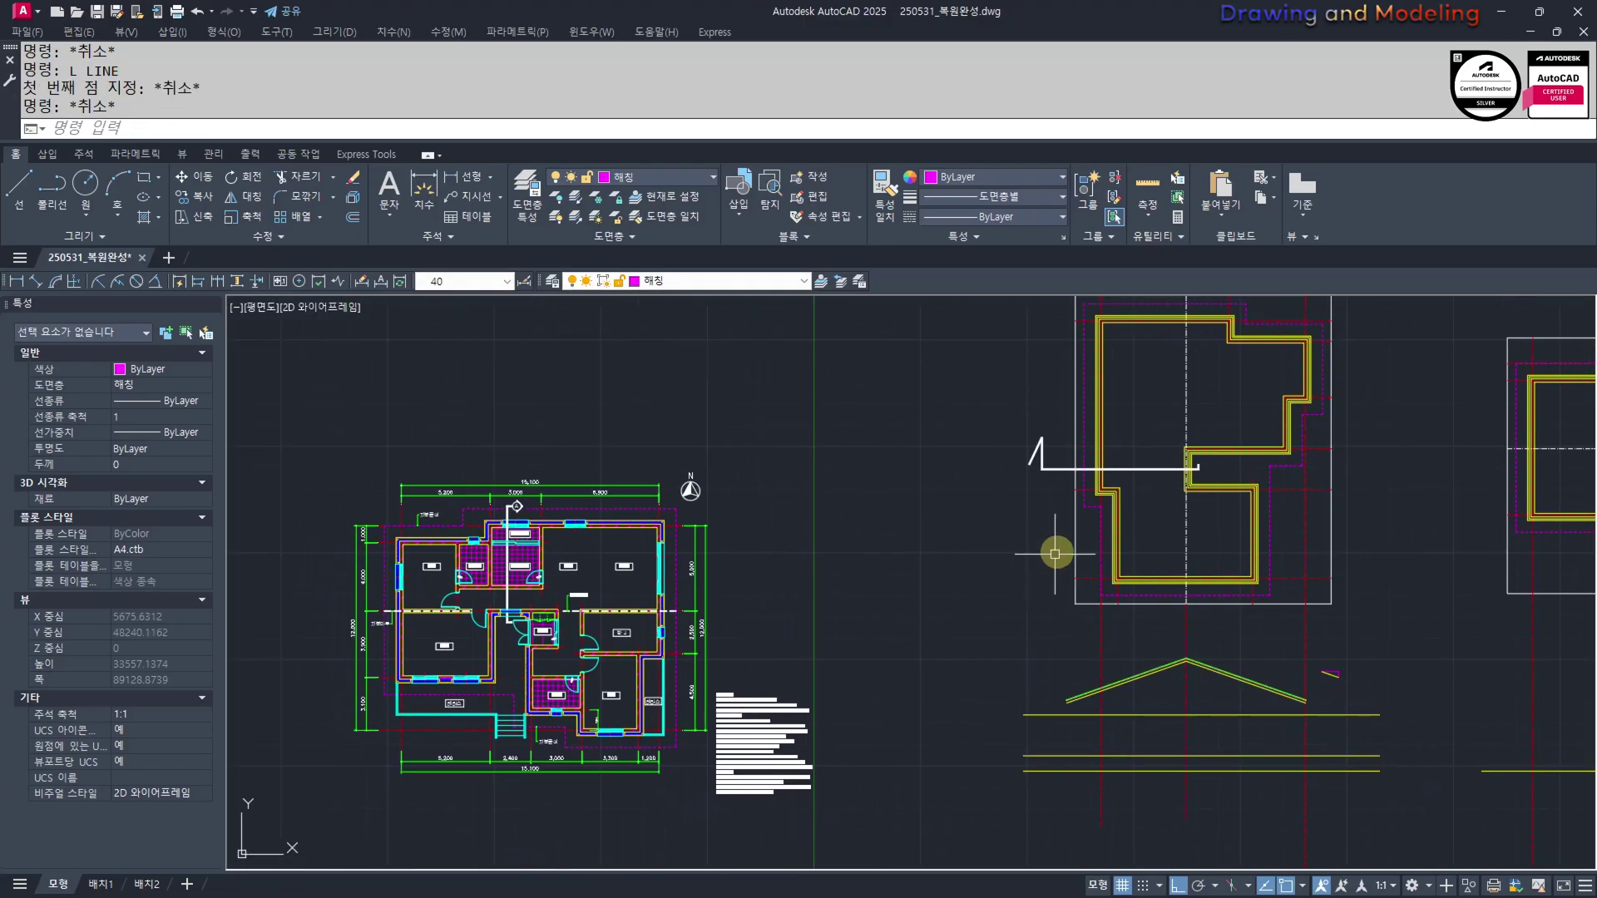
middle_click_drag(1127, 492, 1114, 538)
key("Escape")
middle_click_drag(1112, 656, 1082, 643)
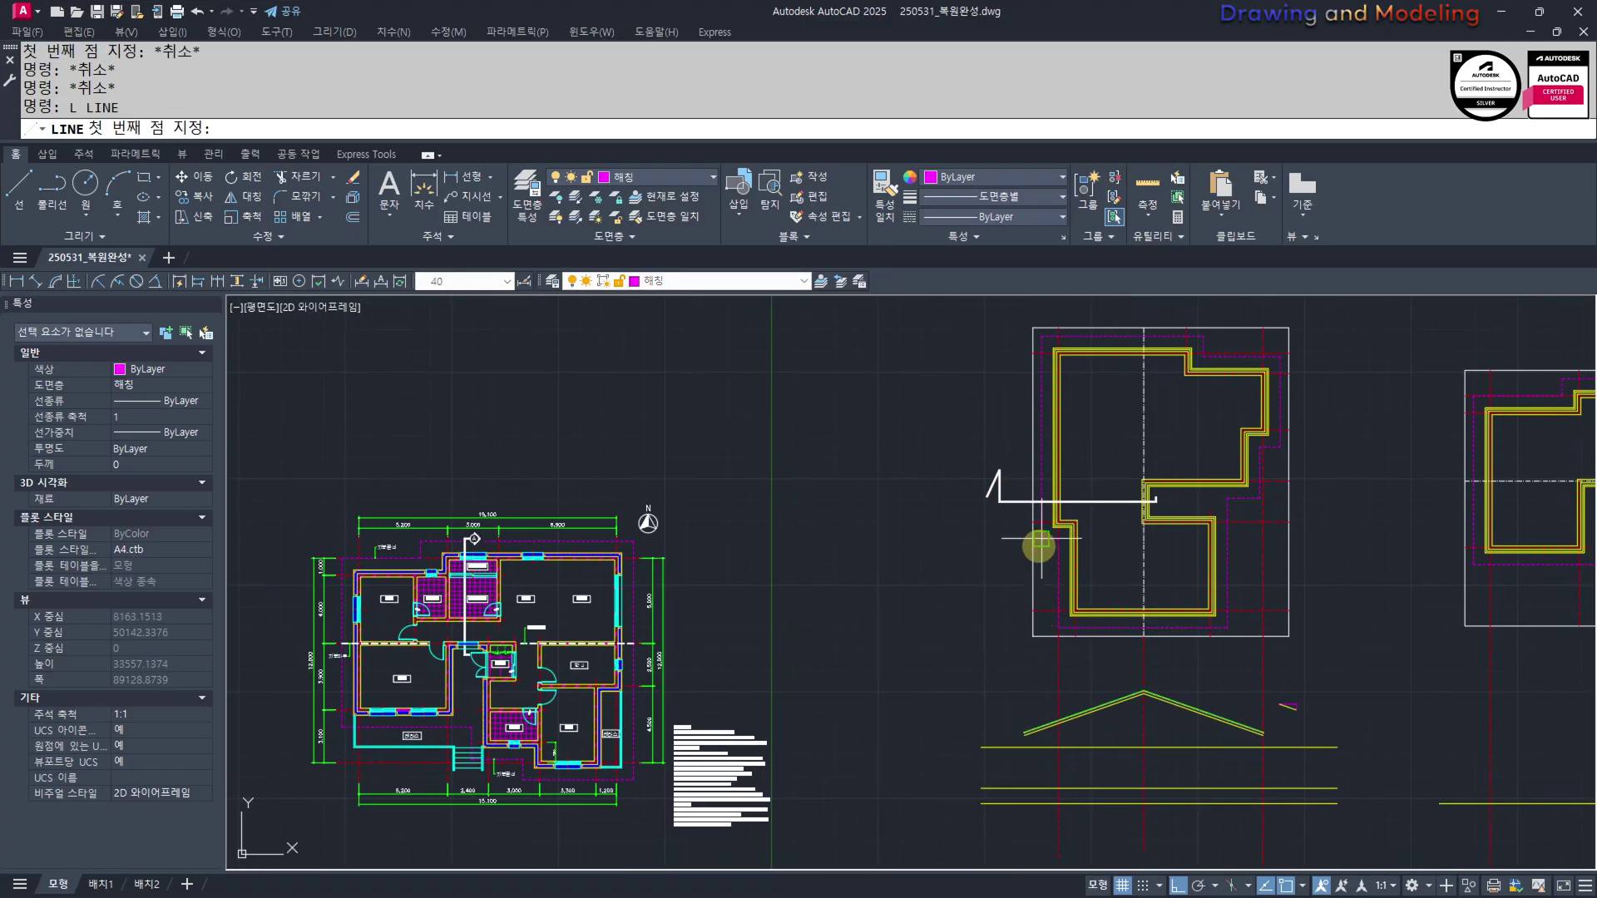
left_click(1042, 539)
middle_click_drag(951, 838, 1013, 662)
left_click(1039, 701)
key("Escape")
key("Escape")
Draw a vertical projection line from the inner end of the rotated plan's section mark down through the section
mouse_move(1179, 538)
middle_mouse_down()
mouse_move(1148, 660)
mouse_move(1097, 732)
middle_mouse_up()
scroll(1133, 569, "up", 4)
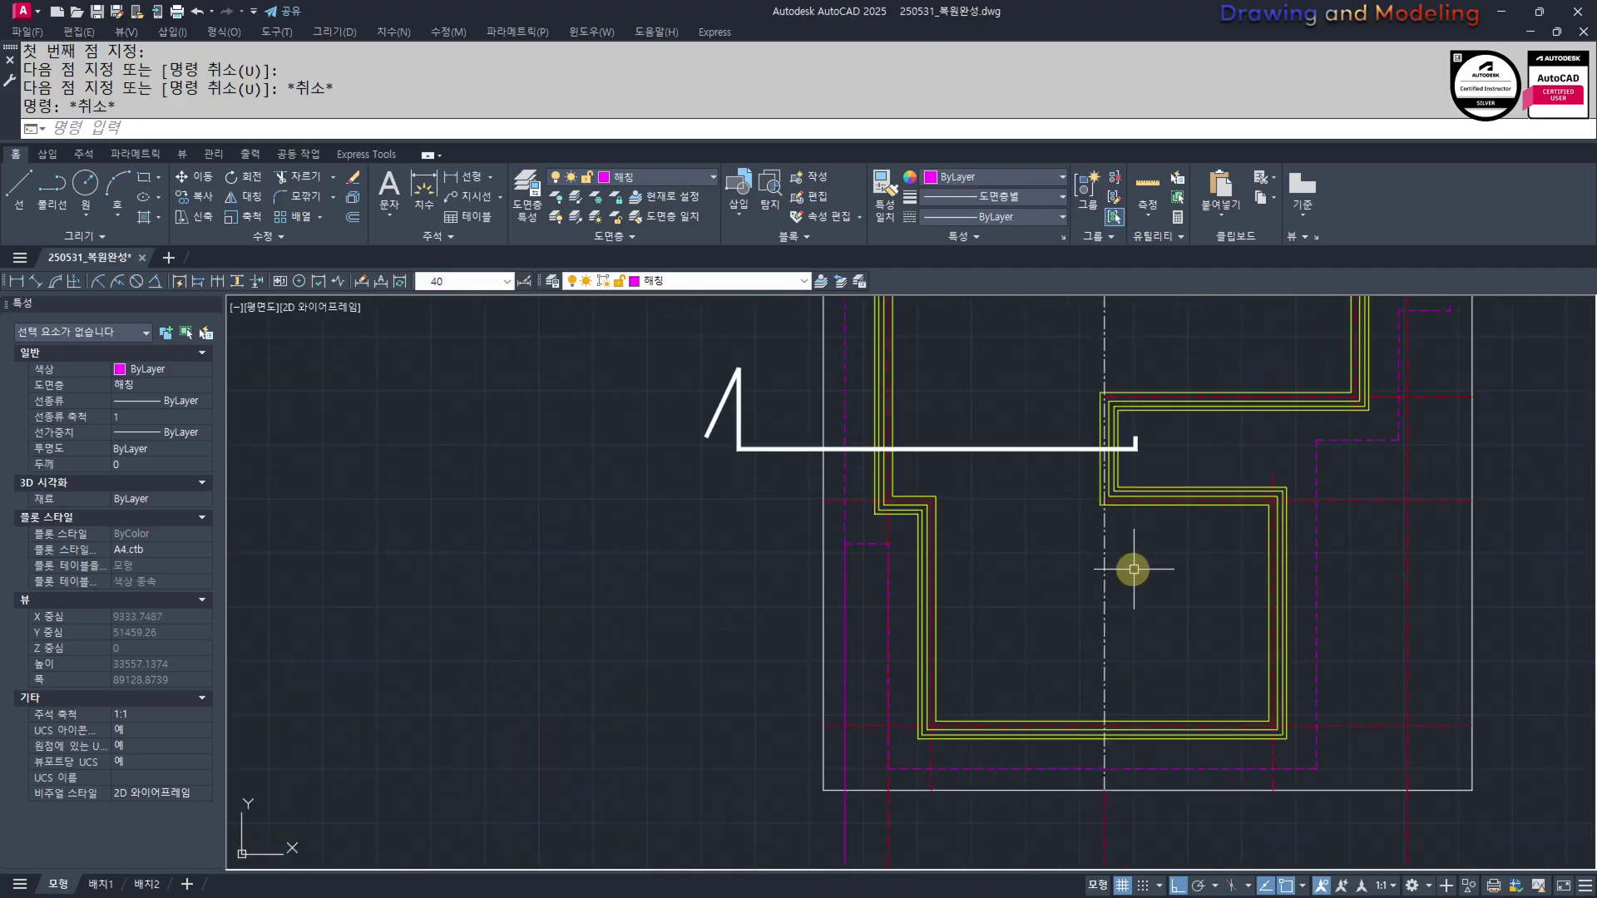
left_click(1151, 458)
scroll(1140, 480, "down", 5)
key("Escape")
key("Escape")
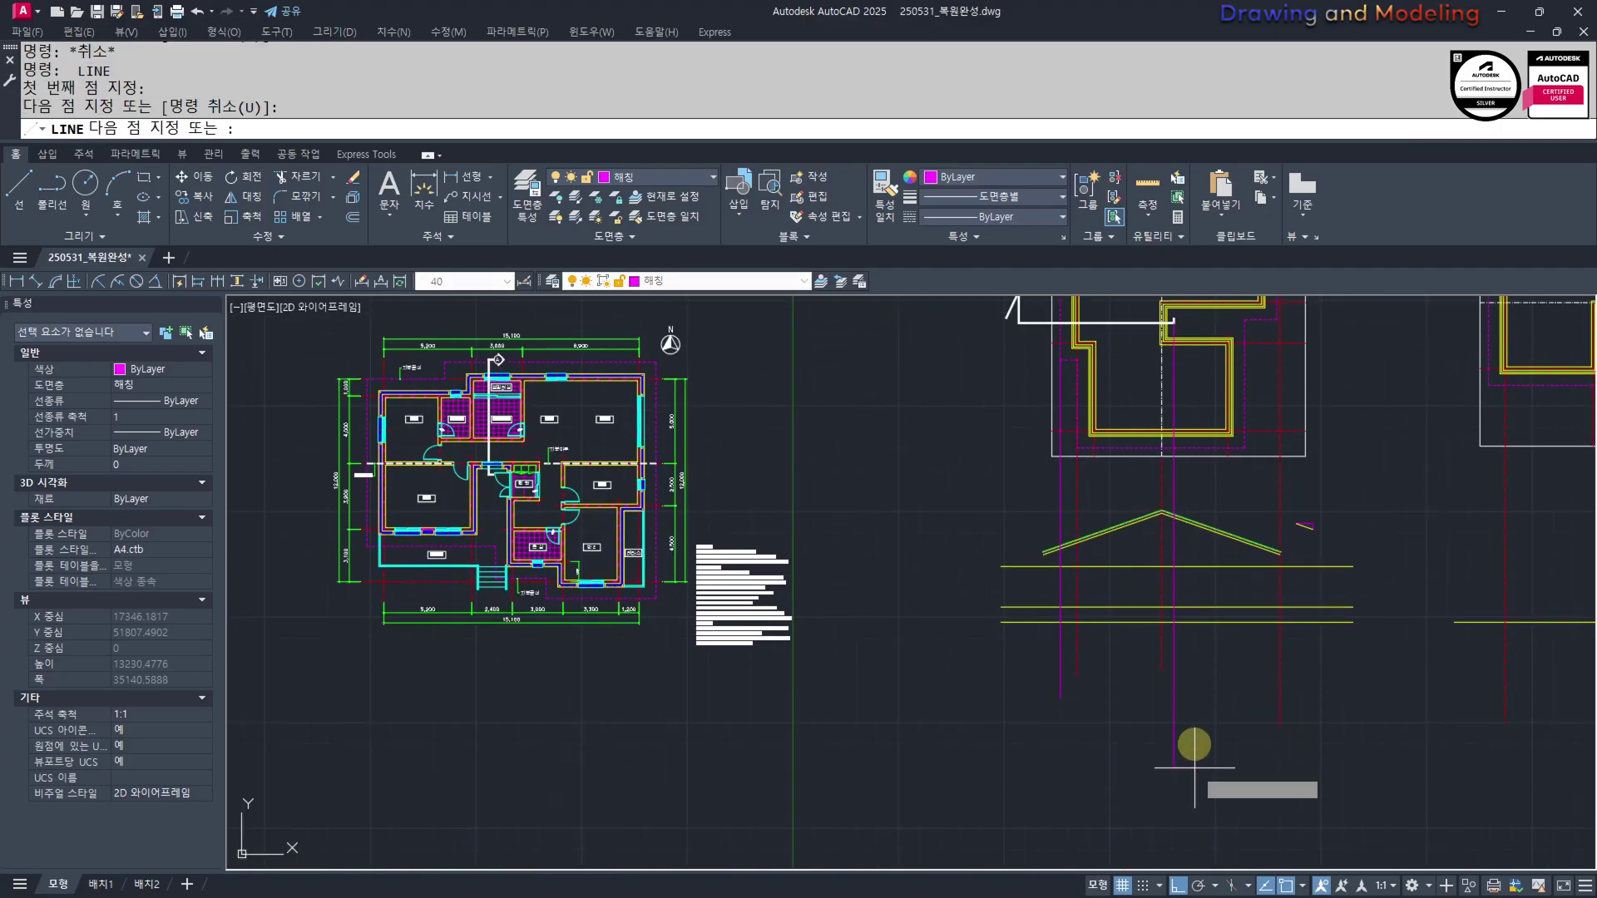
Put the vertical projection line drawn from the section mark on layer 0
left_click(1190, 709)
left_click(1111, 770)
left_click(731, 283)
left_click(722, 296)
key("Escape")
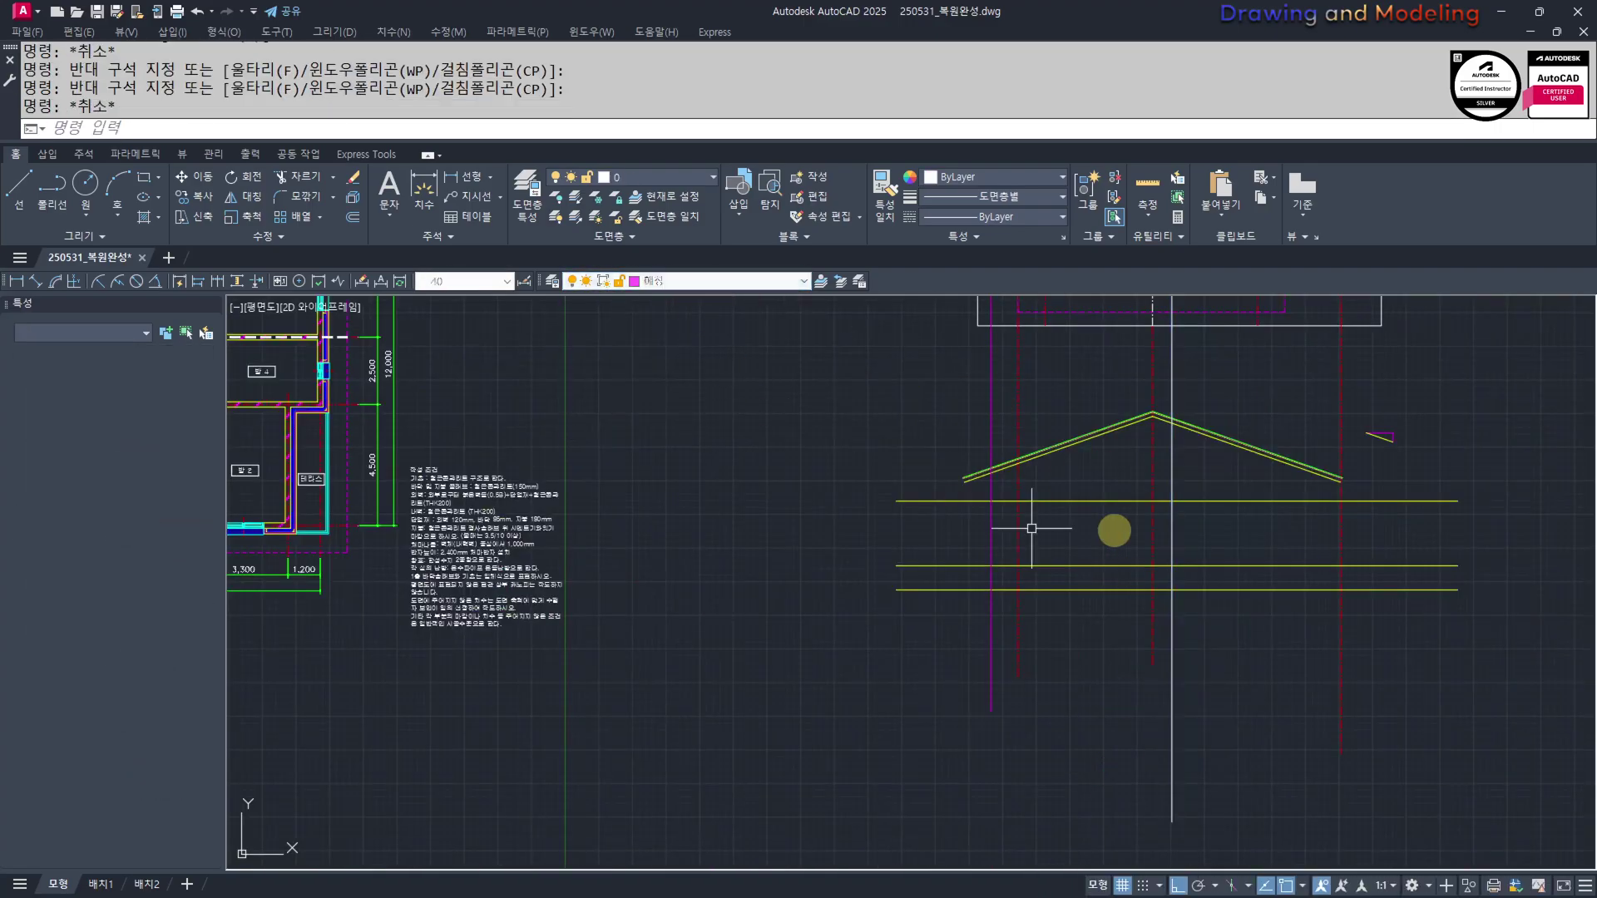
key("Escape")
Examine the original floor plan's section line and dashed roof edges against the two outline plans and the sheets below
middle_click_drag(1131, 487, 1089, 865)
scroll(1040, 748, "down", 4)
scroll(974, 473, "up", 4)
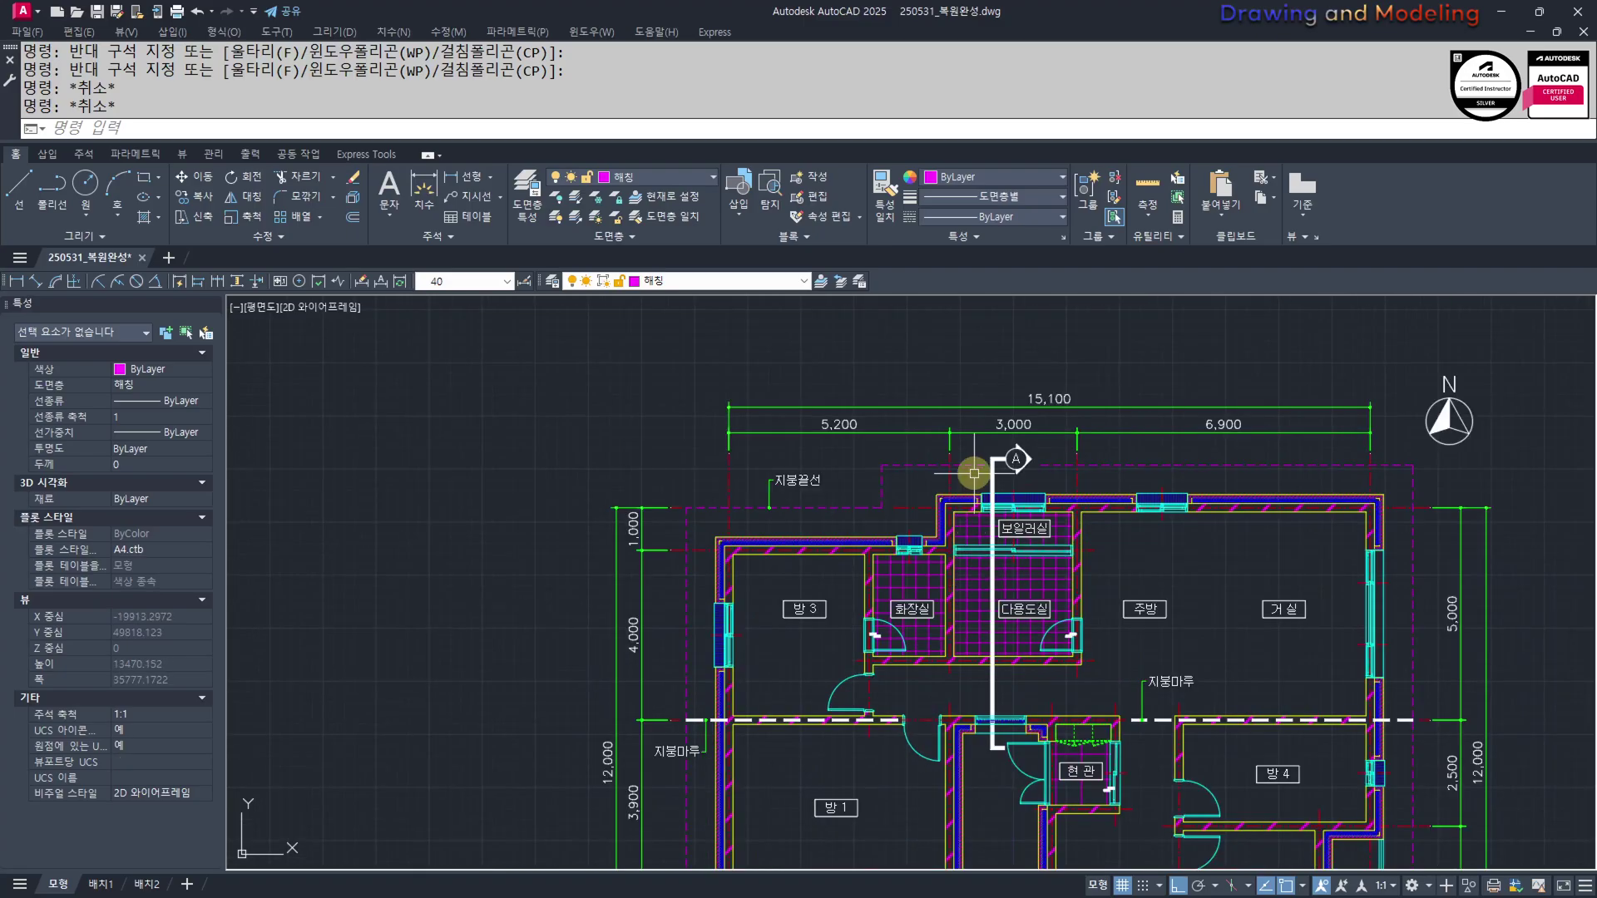
scroll(972, 485, "down", 4)
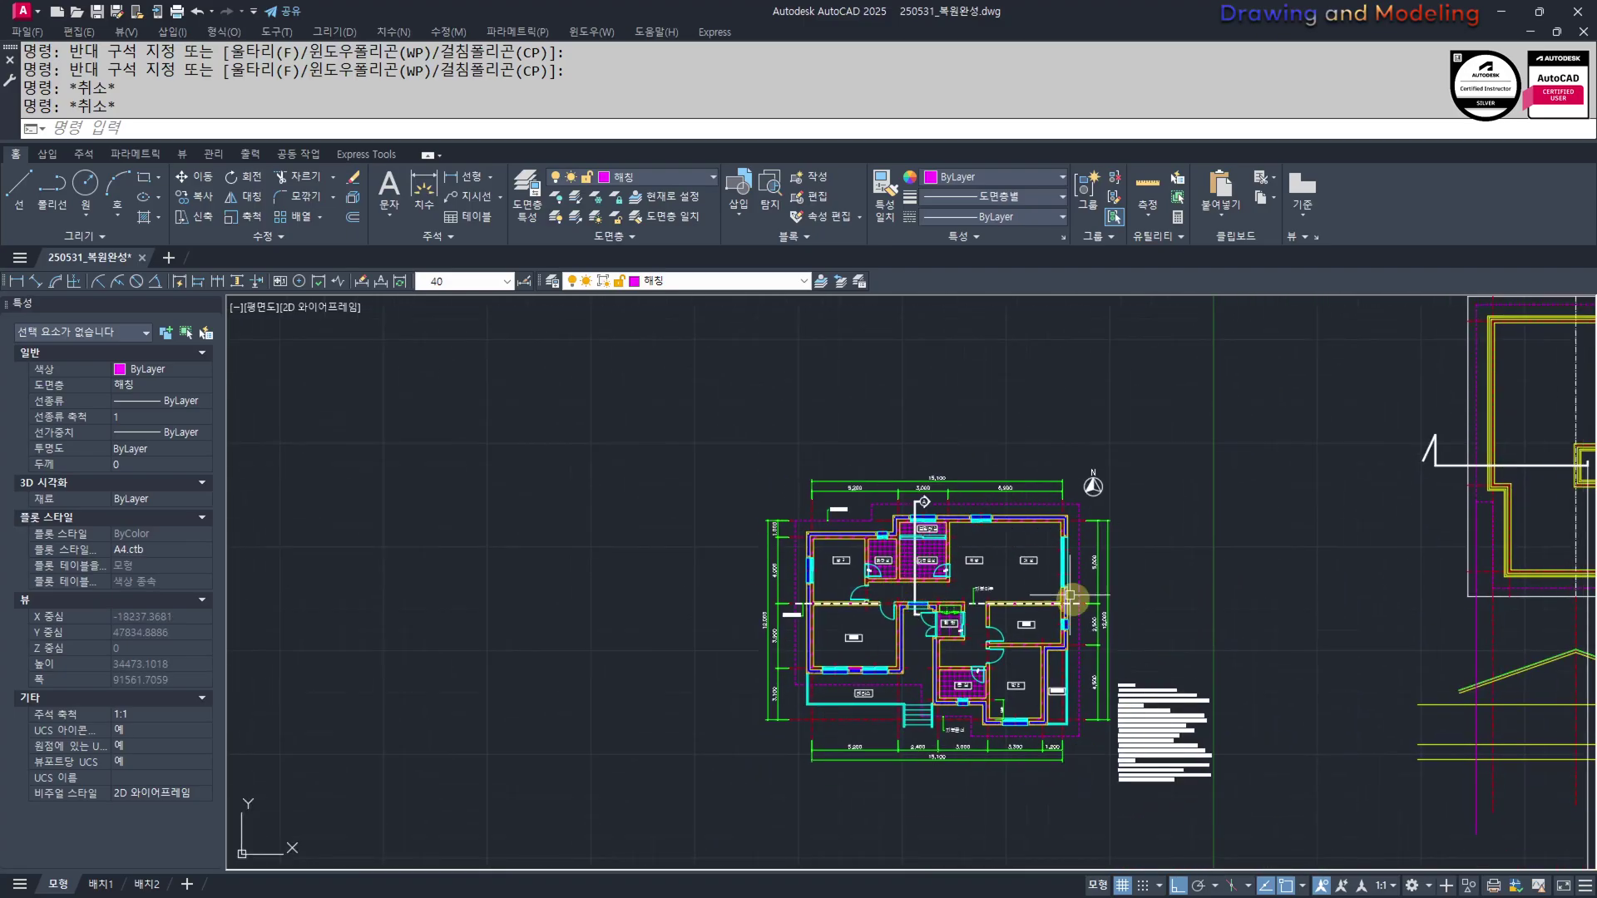
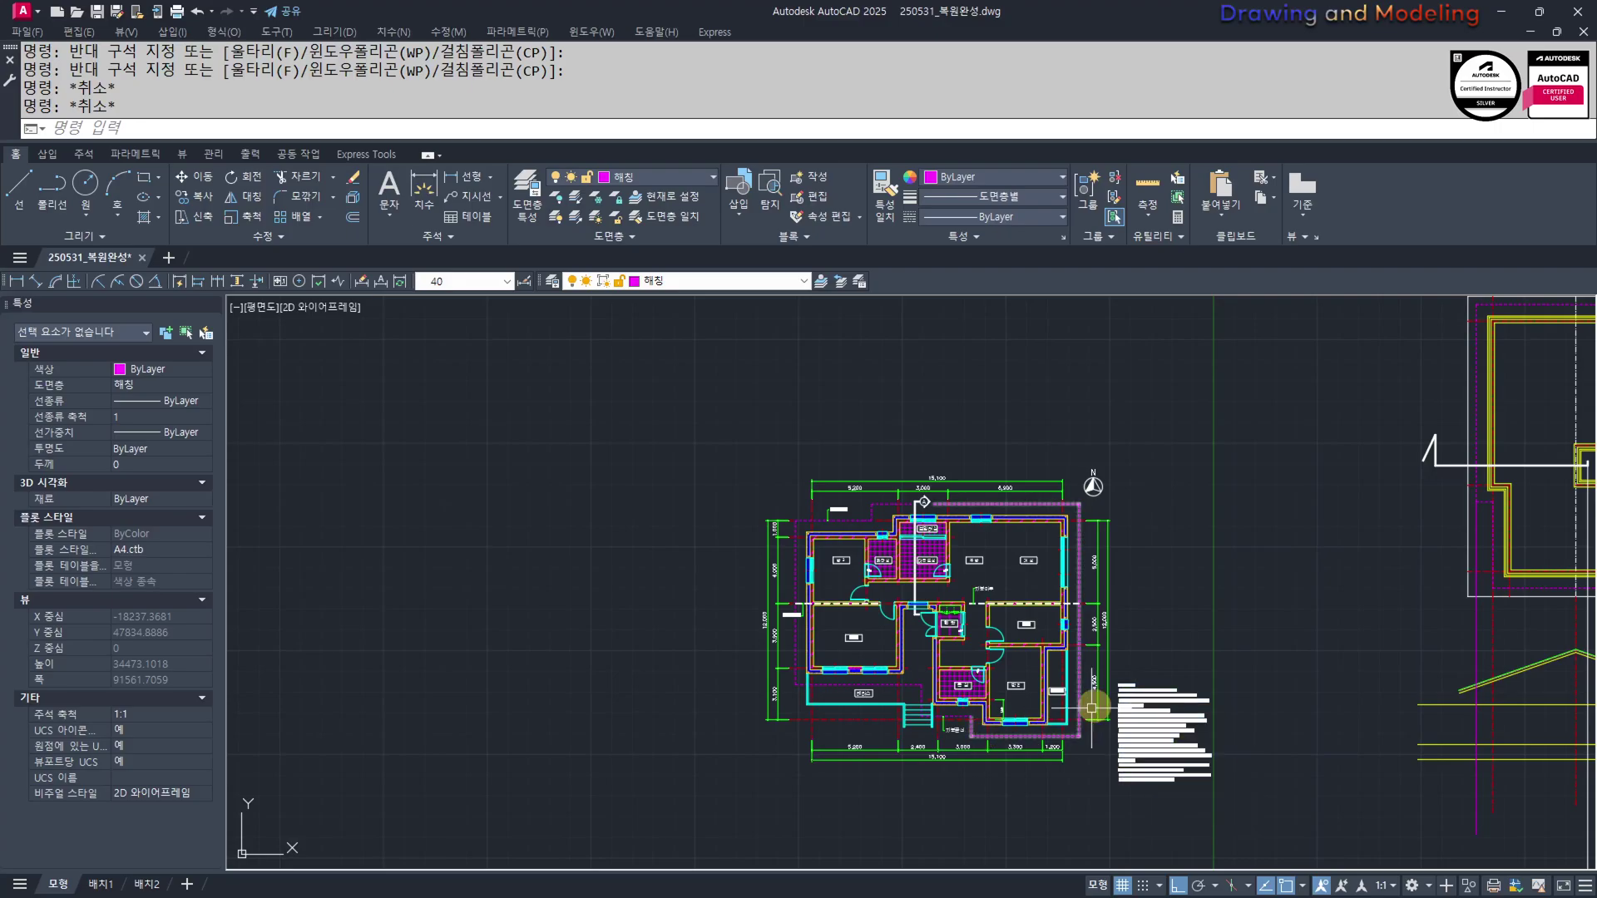
mouse_move(1281, 652)
middle_mouse_down()
mouse_move(1230, 605)
mouse_move(1222, 627)
mouse_move(1040, 605)
middle_mouse_up()
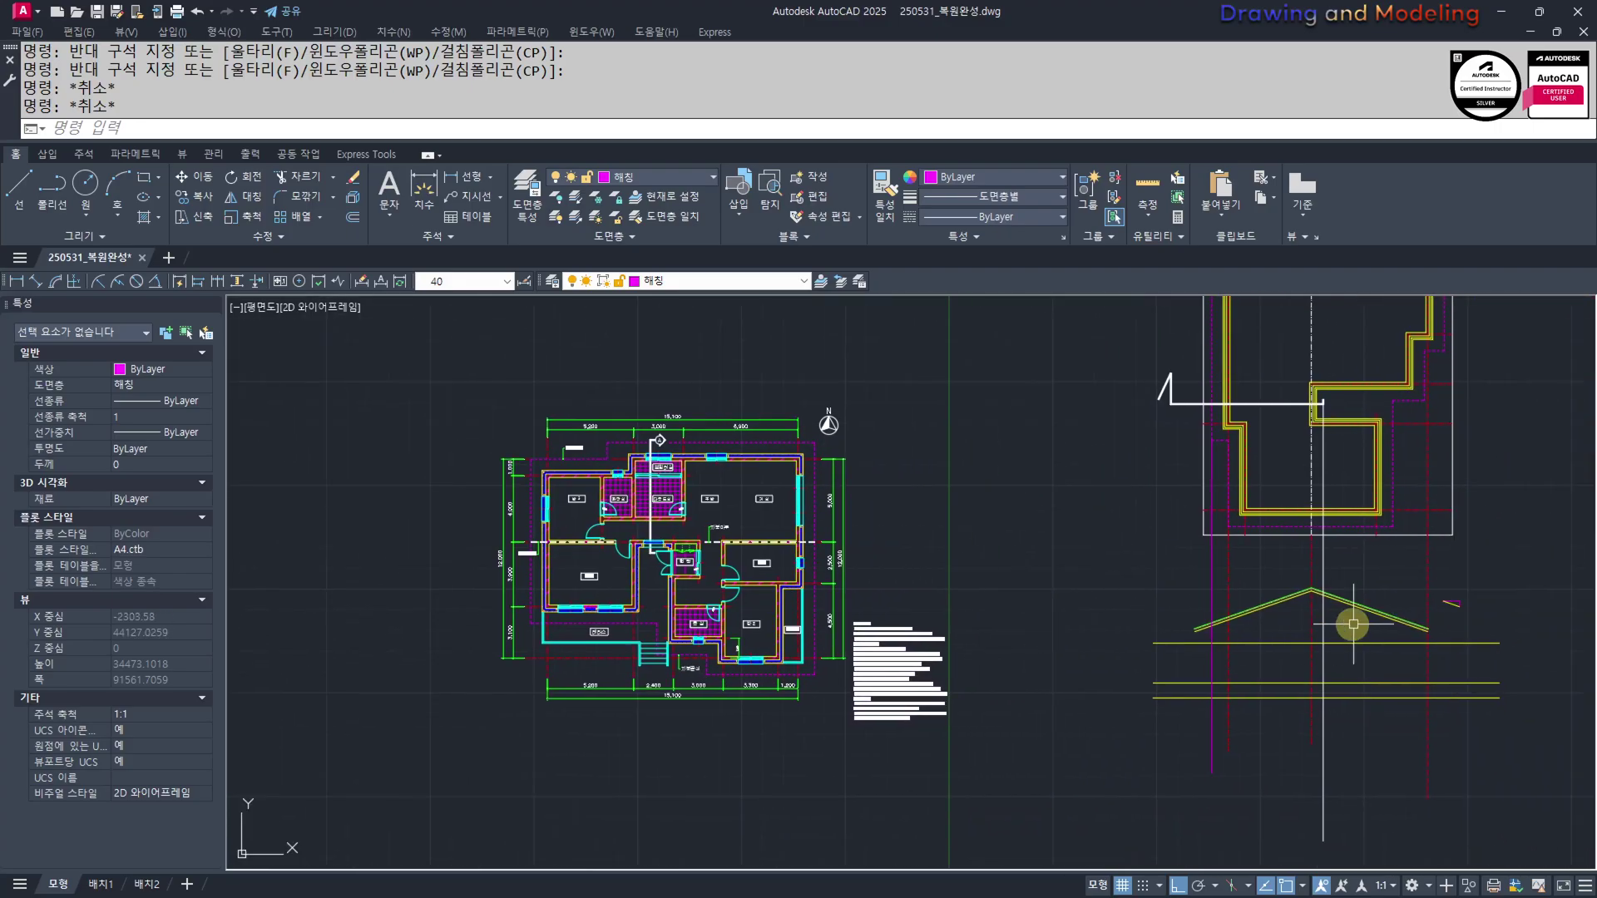
middle_click_drag(1354, 625, 1306, 622)
scroll(585, 436, "up", 4)
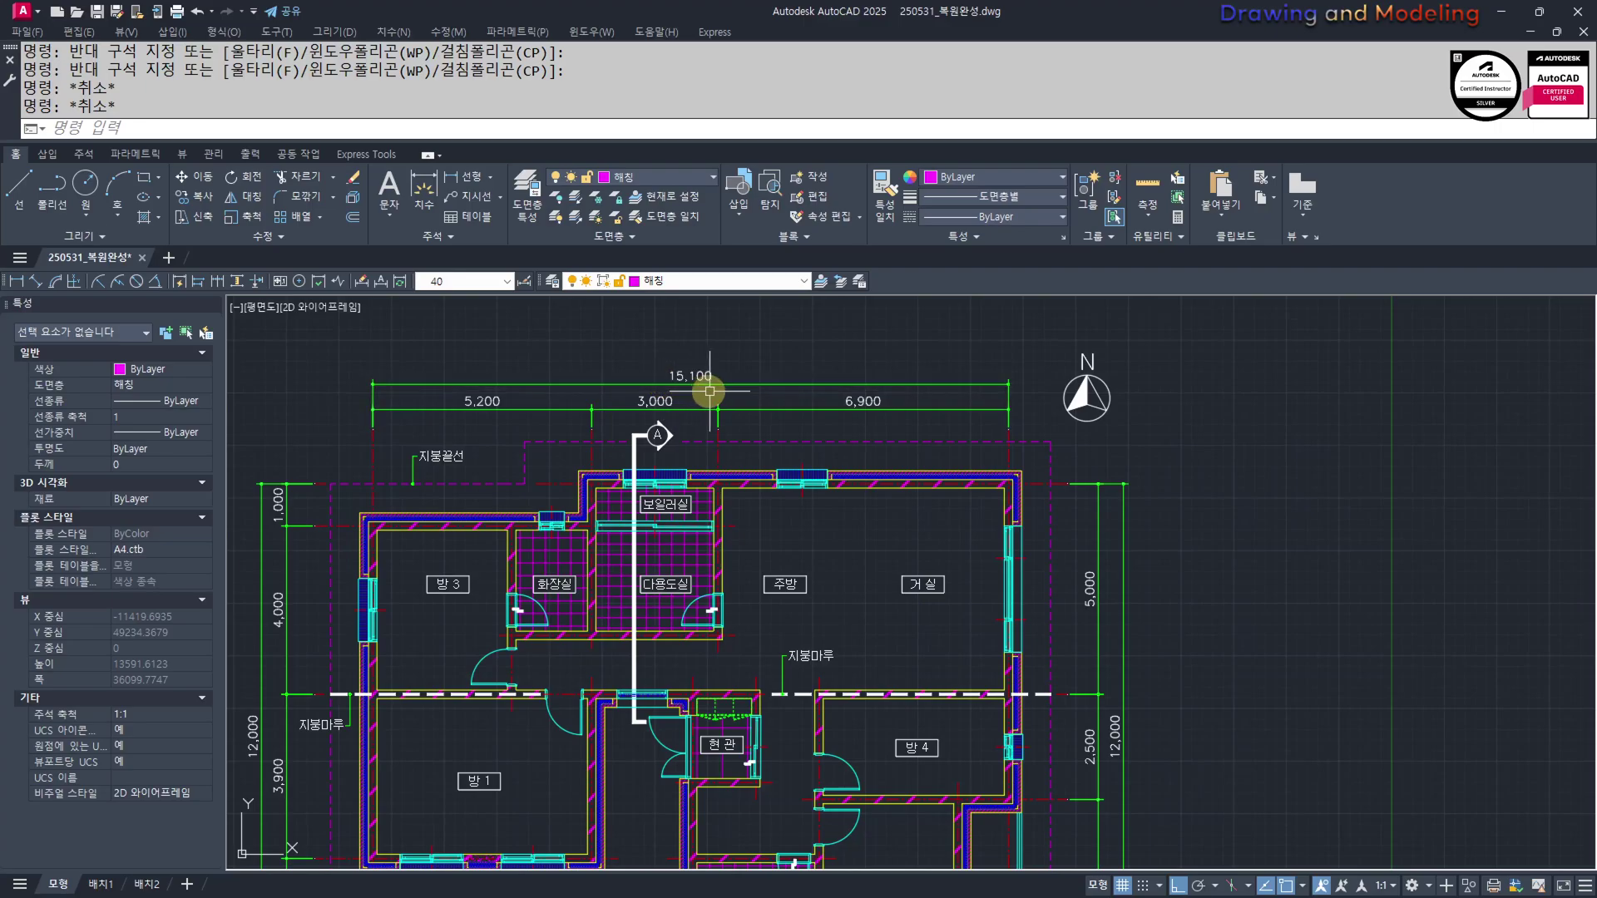
scroll(707, 424, "down", 4)
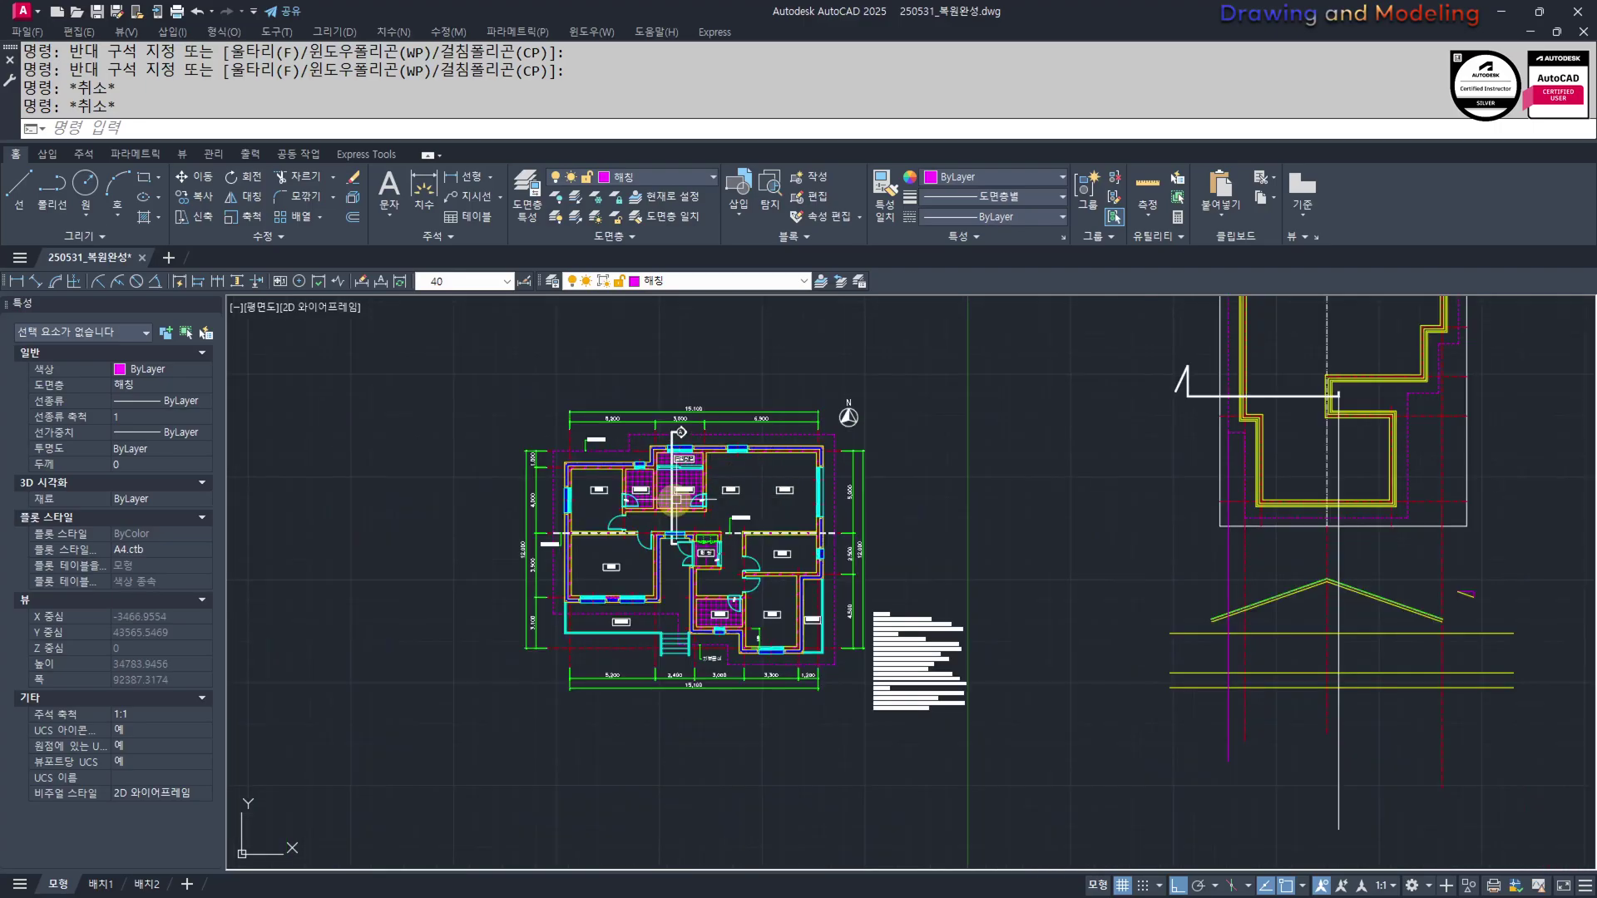
scroll(603, 553, "down", 3)
scroll(866, 563, "up", 5)
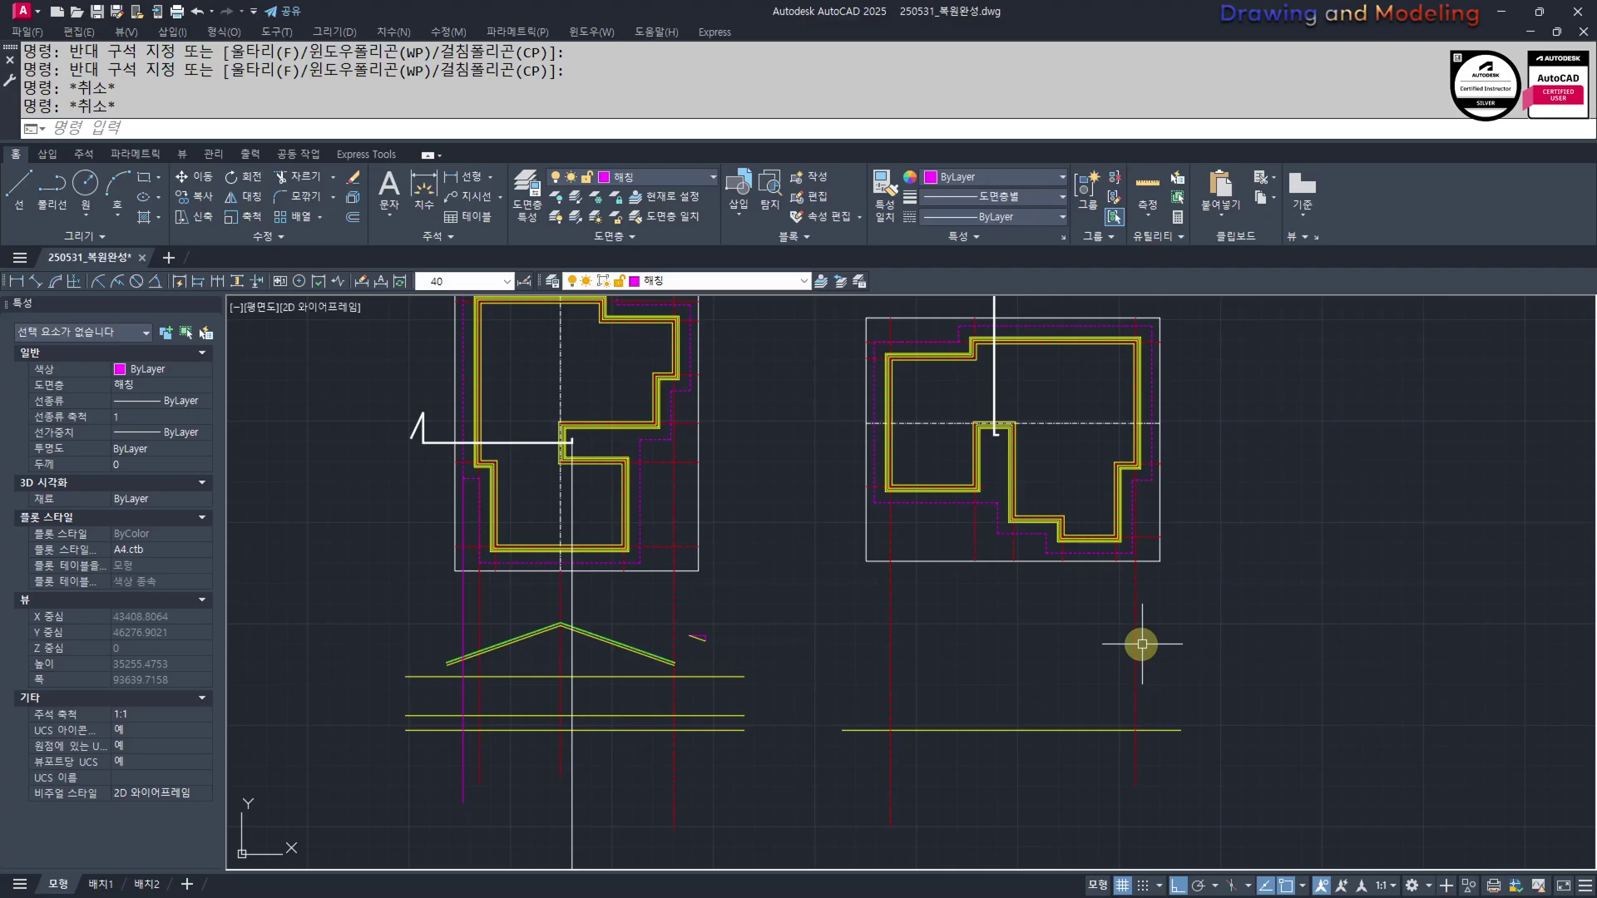
scroll(1141, 643, "down", 4)
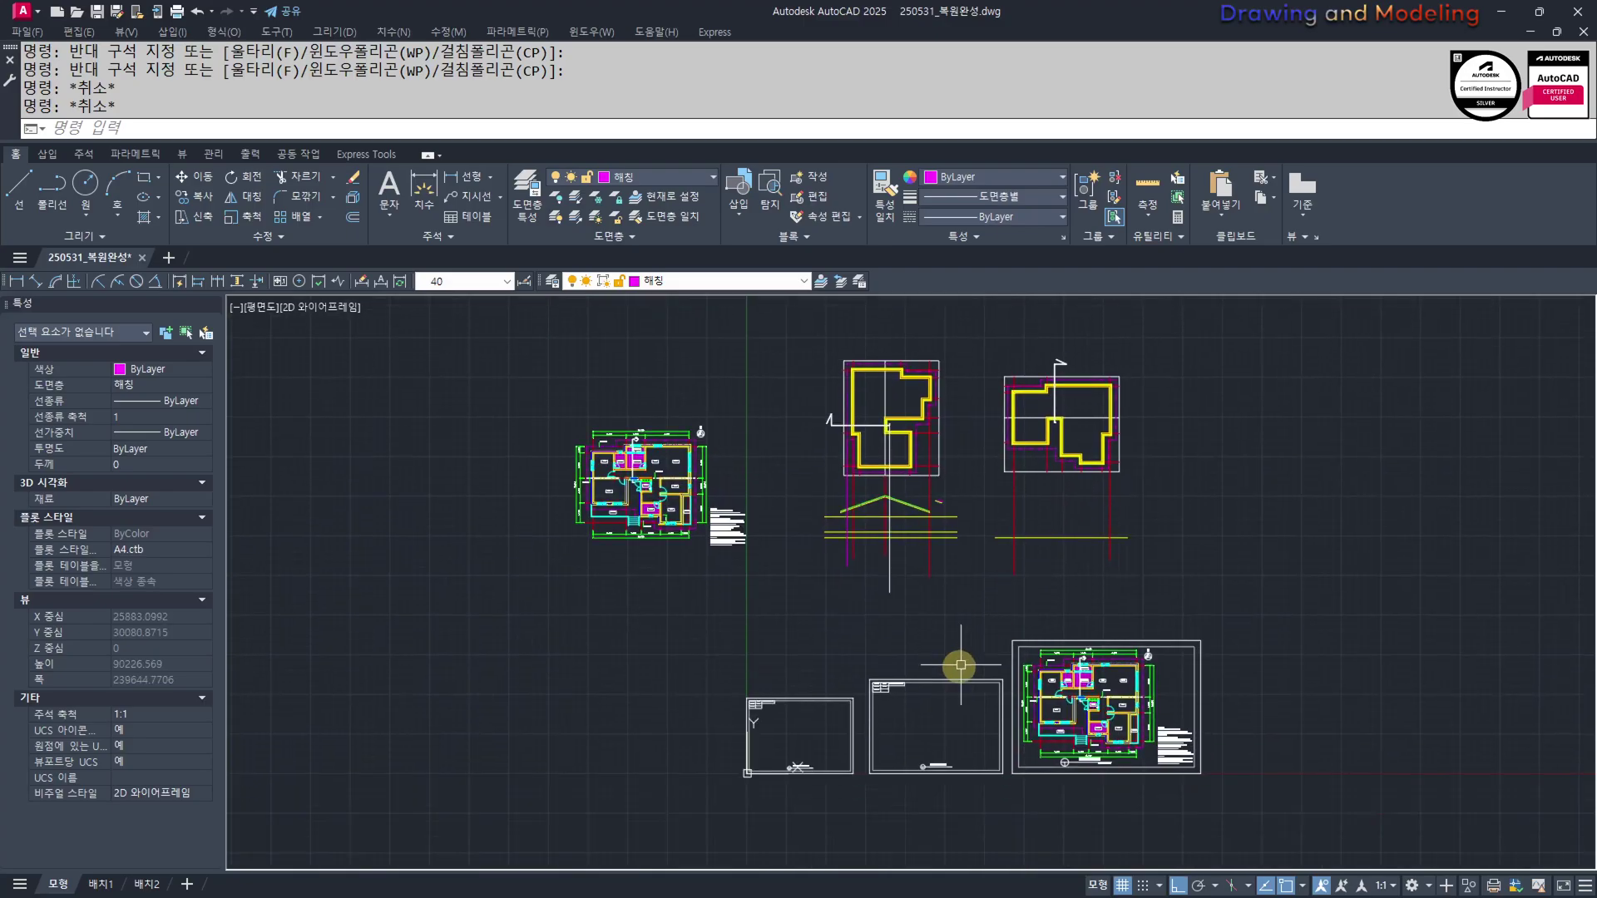
scroll(815, 767, "up", 4)
scroll(955, 578, "down", 2)
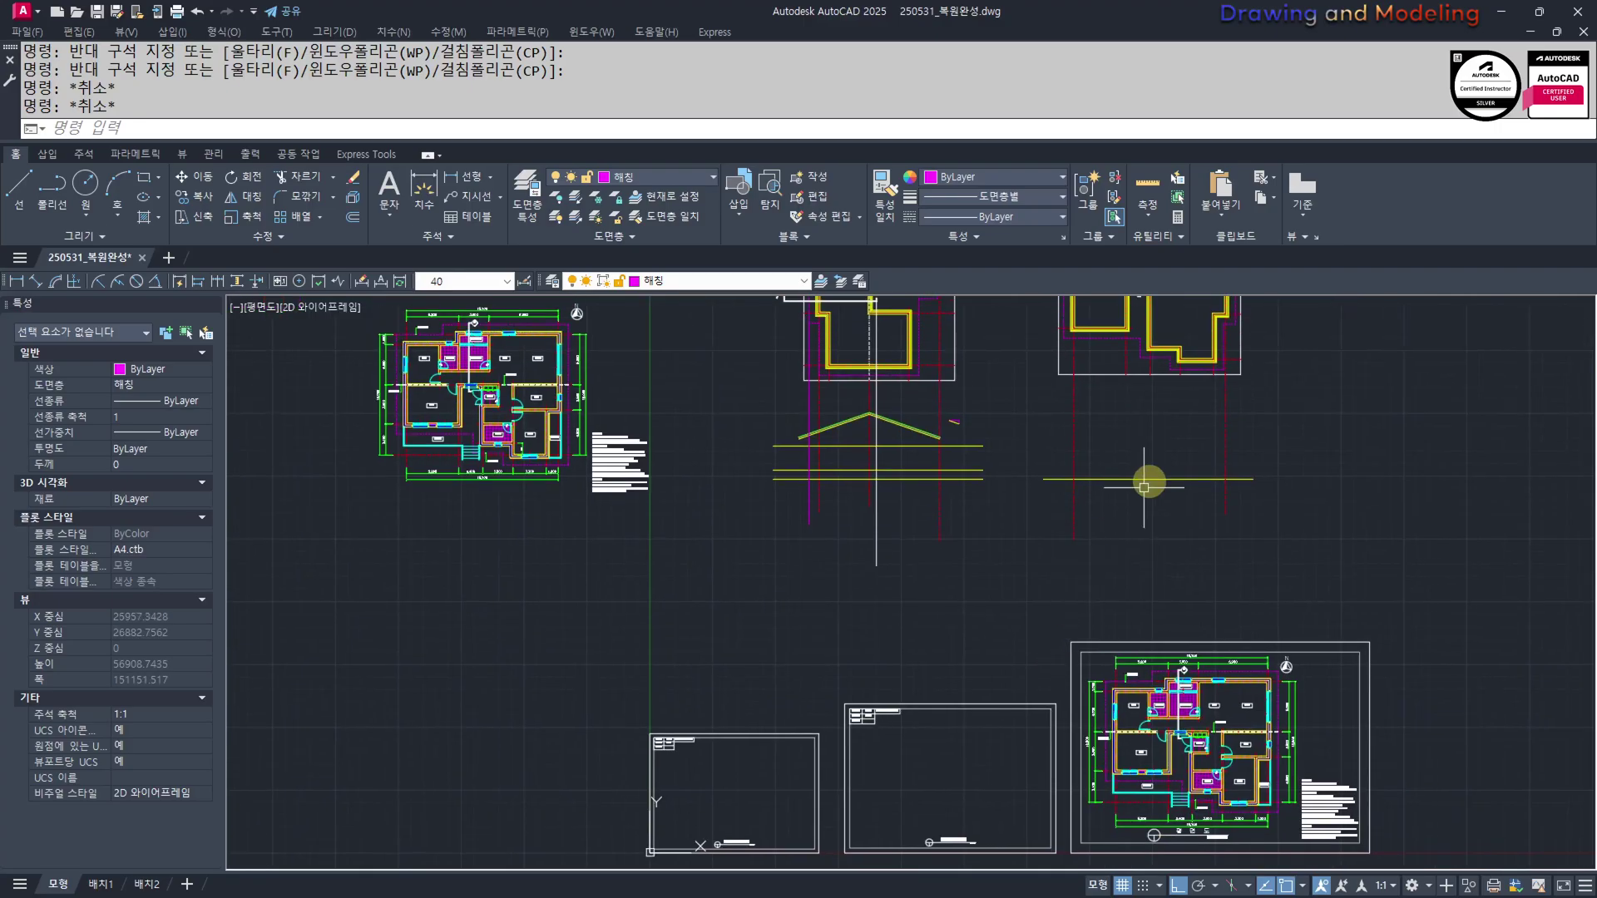
middle_click_drag(1032, 499, 1049, 562)
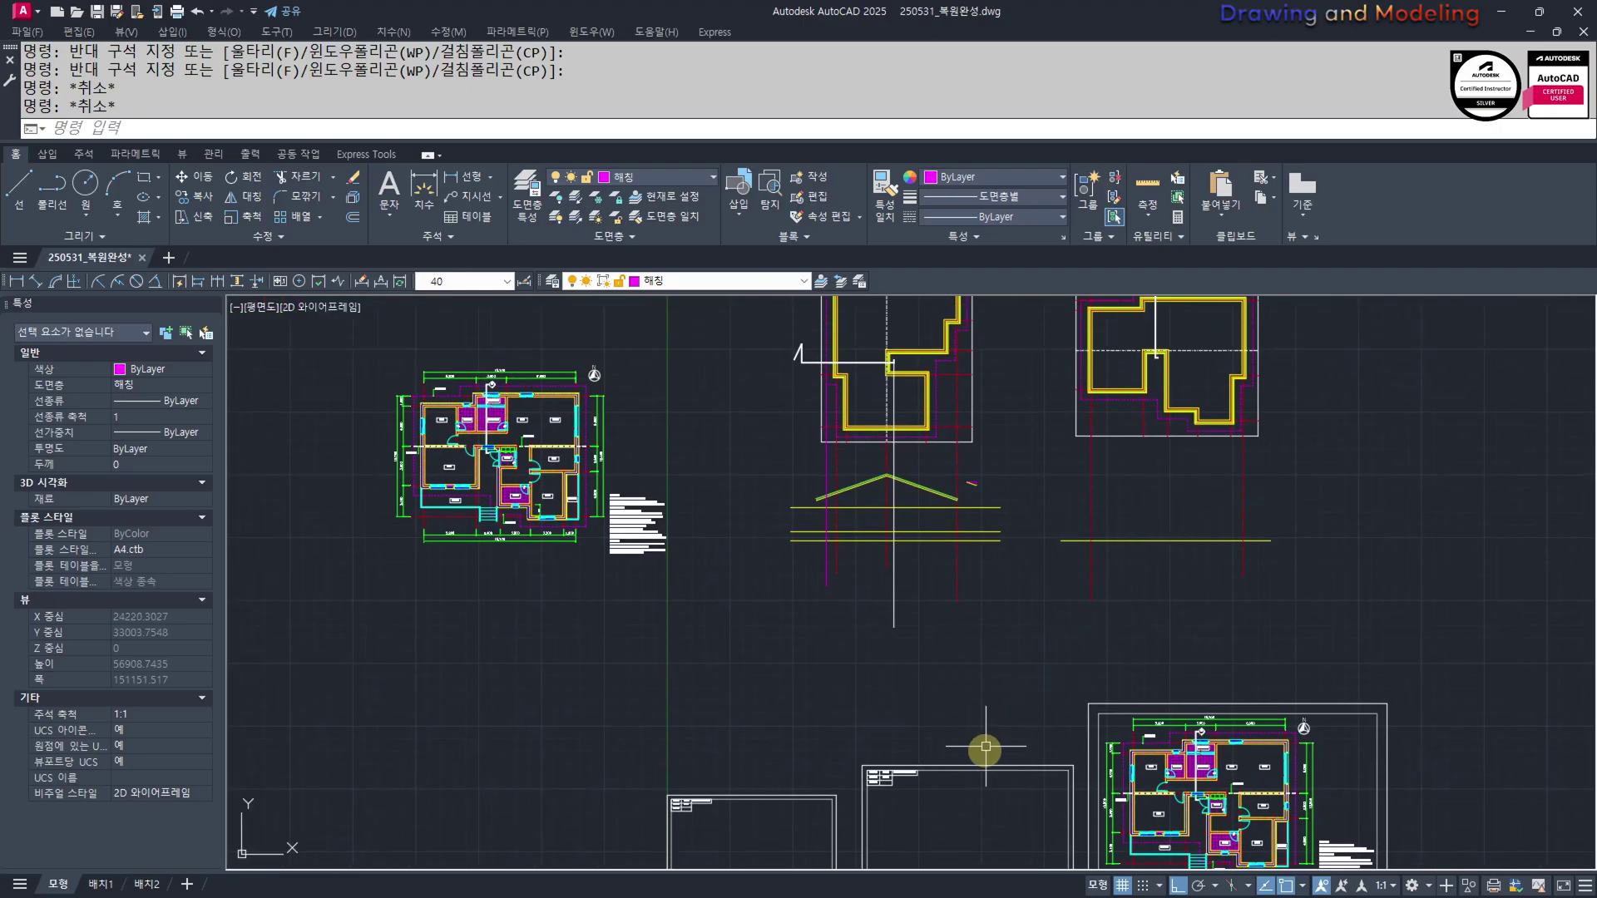
scroll(903, 497, "up", 4)
mouse_move(859, 514)
middle_mouse_down()
mouse_move(889, 575)
mouse_move(970, 660)
middle_mouse_up()
scroll(912, 632, "up", 4)
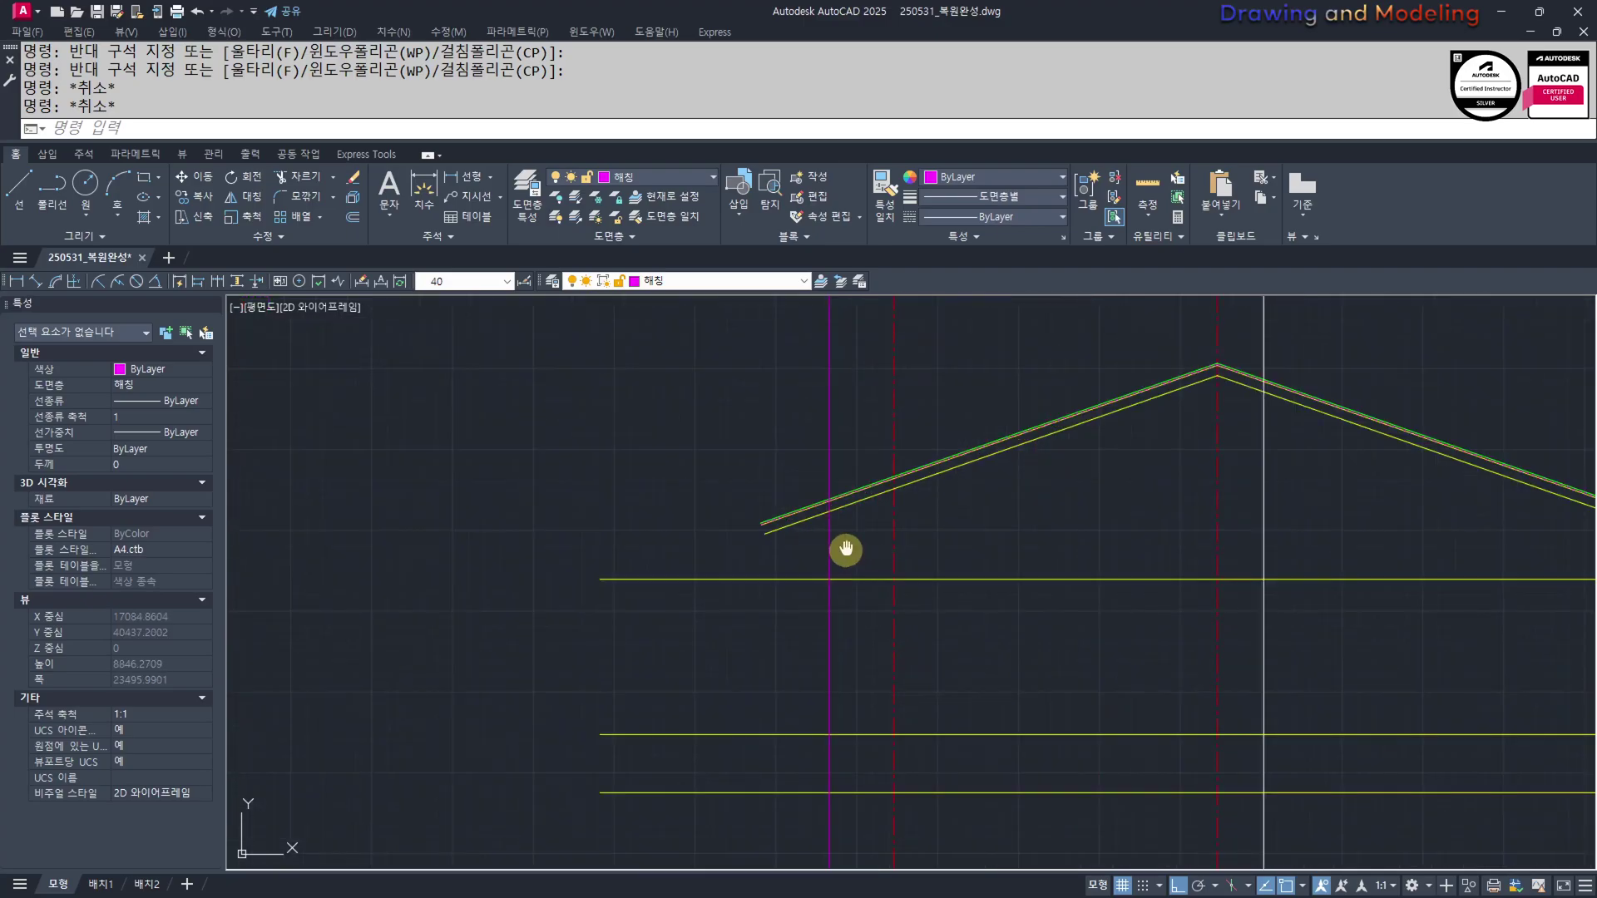
Match the vertical roof-overhang projection line to the properties of the yellow roof line
middle_click_drag(845, 549, 895, 560)
key("Escape")
middle_click_drag(939, 510, 895, 624)
key("Escape")
scroll(890, 630, "down", 2)
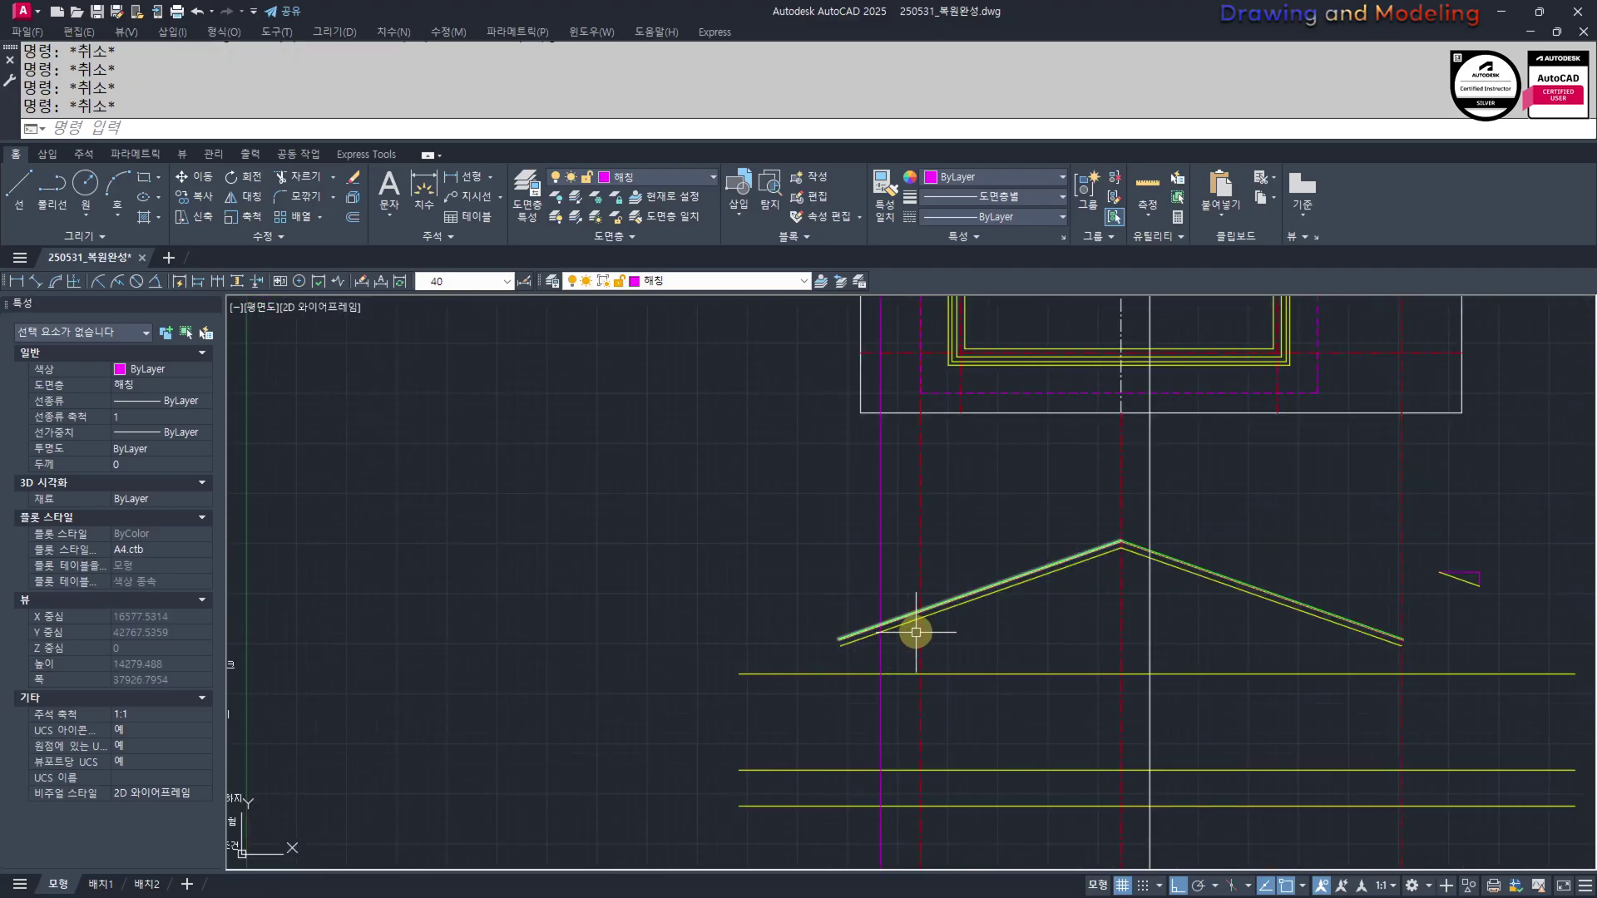
scroll(915, 632, "up", 2)
middle_click_drag(912, 679, 955, 658)
left_click(941, 681)
left_click(934, 638)
left_click(866, 666)
key("Escape")
key("Escape")
scroll(927, 653, "down", 6)
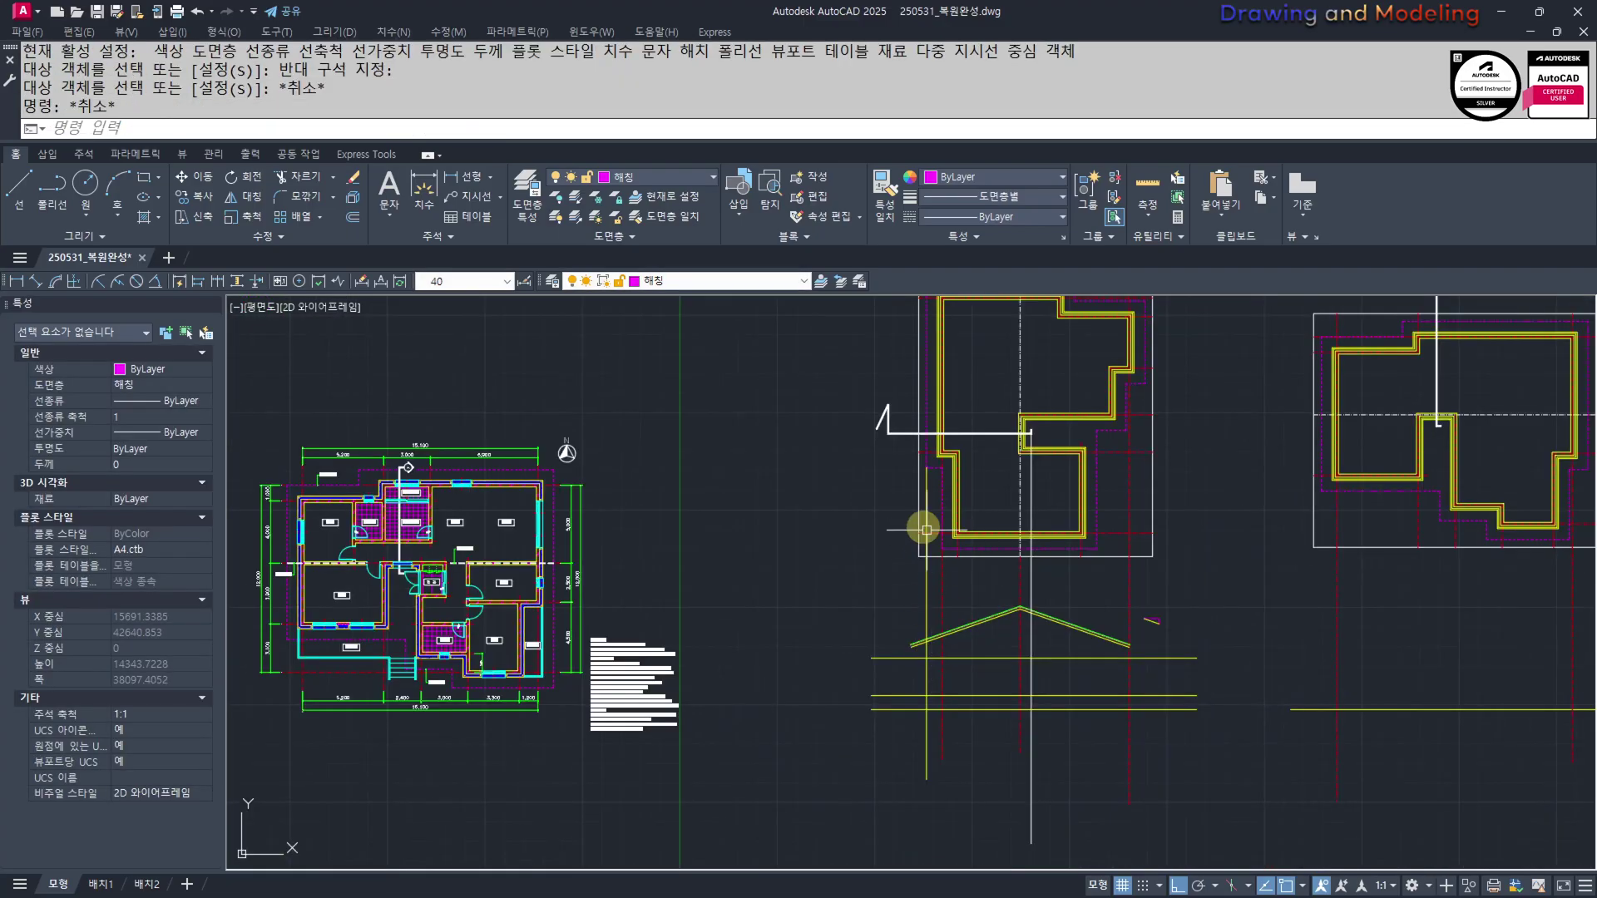
Draw a 150 by 200 rectangle in the empty space beside the sloping roof's lower end
middle_click_drag(936, 566, 1038, 588)
scroll(1056, 635, "up", 6)
middle_click_drag(846, 699, 1033, 677)
key("F8")
type("rec")
key("Return")
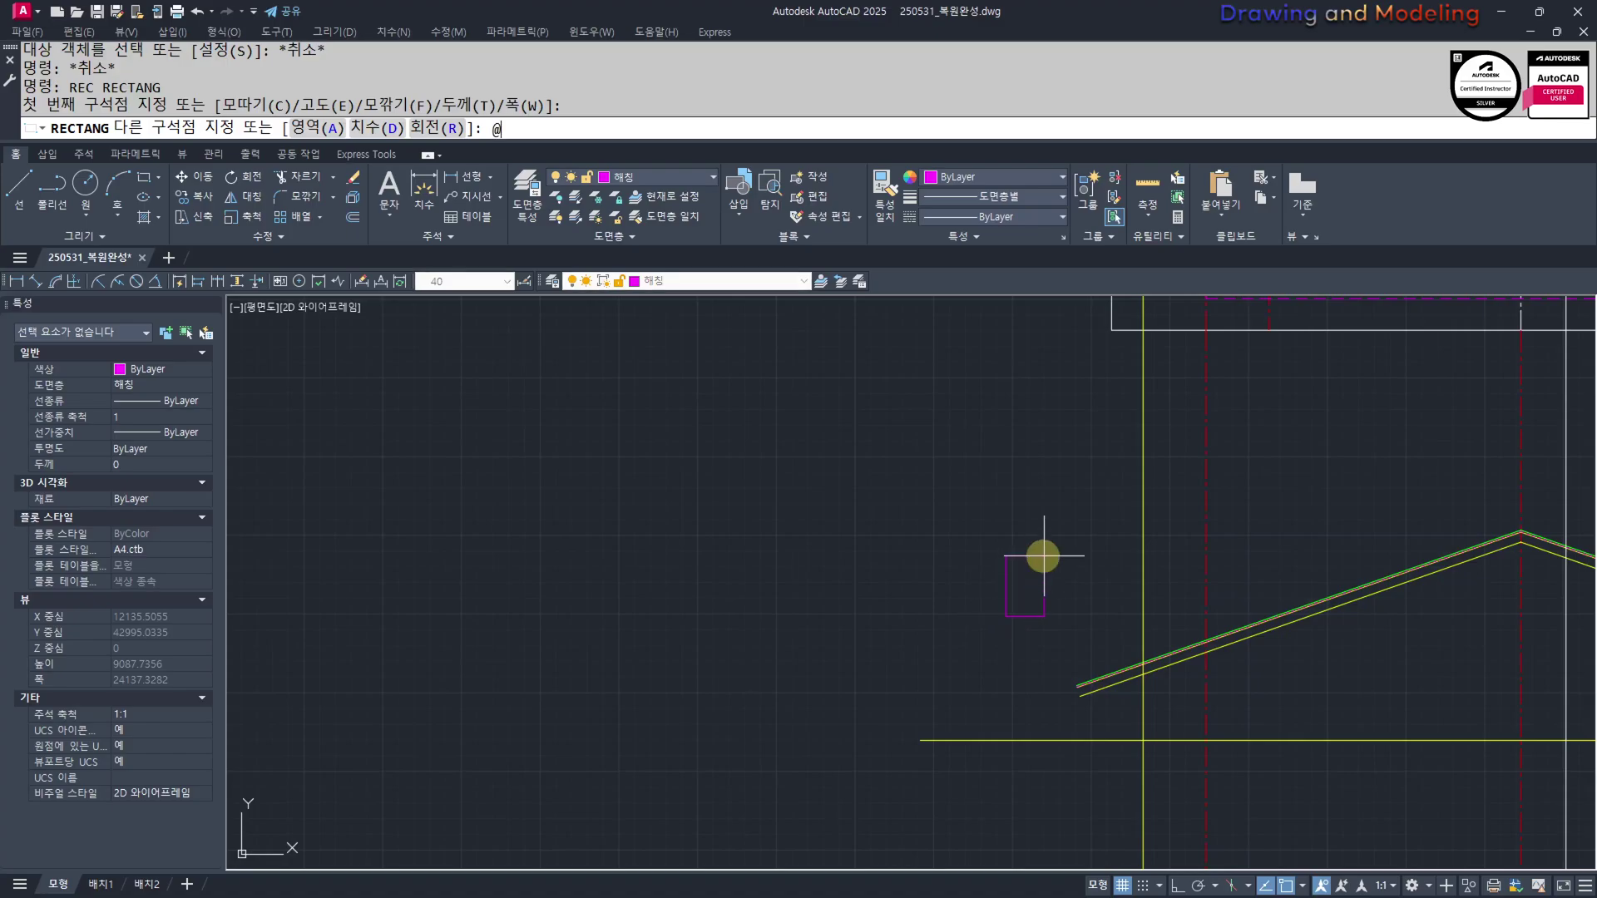
type("0")
key("Return")
key("Escape")
key("Escape")
key("F8")
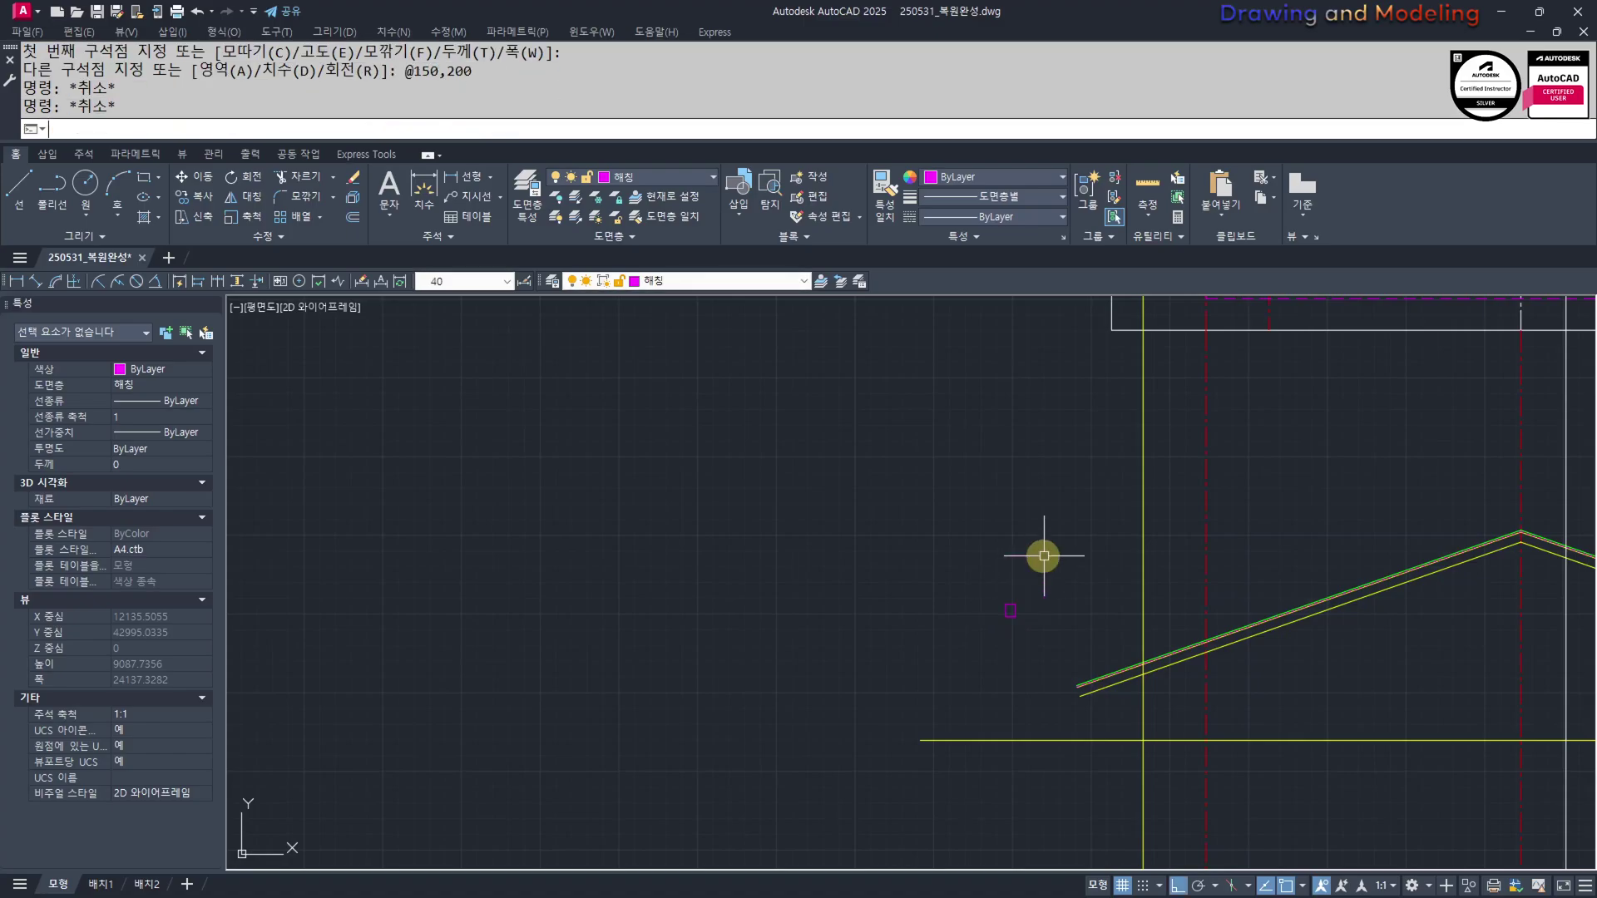
Offset the small rectangle outward by 10, and offset the resulting rectangle outward by 20
type("o")
key("Return")
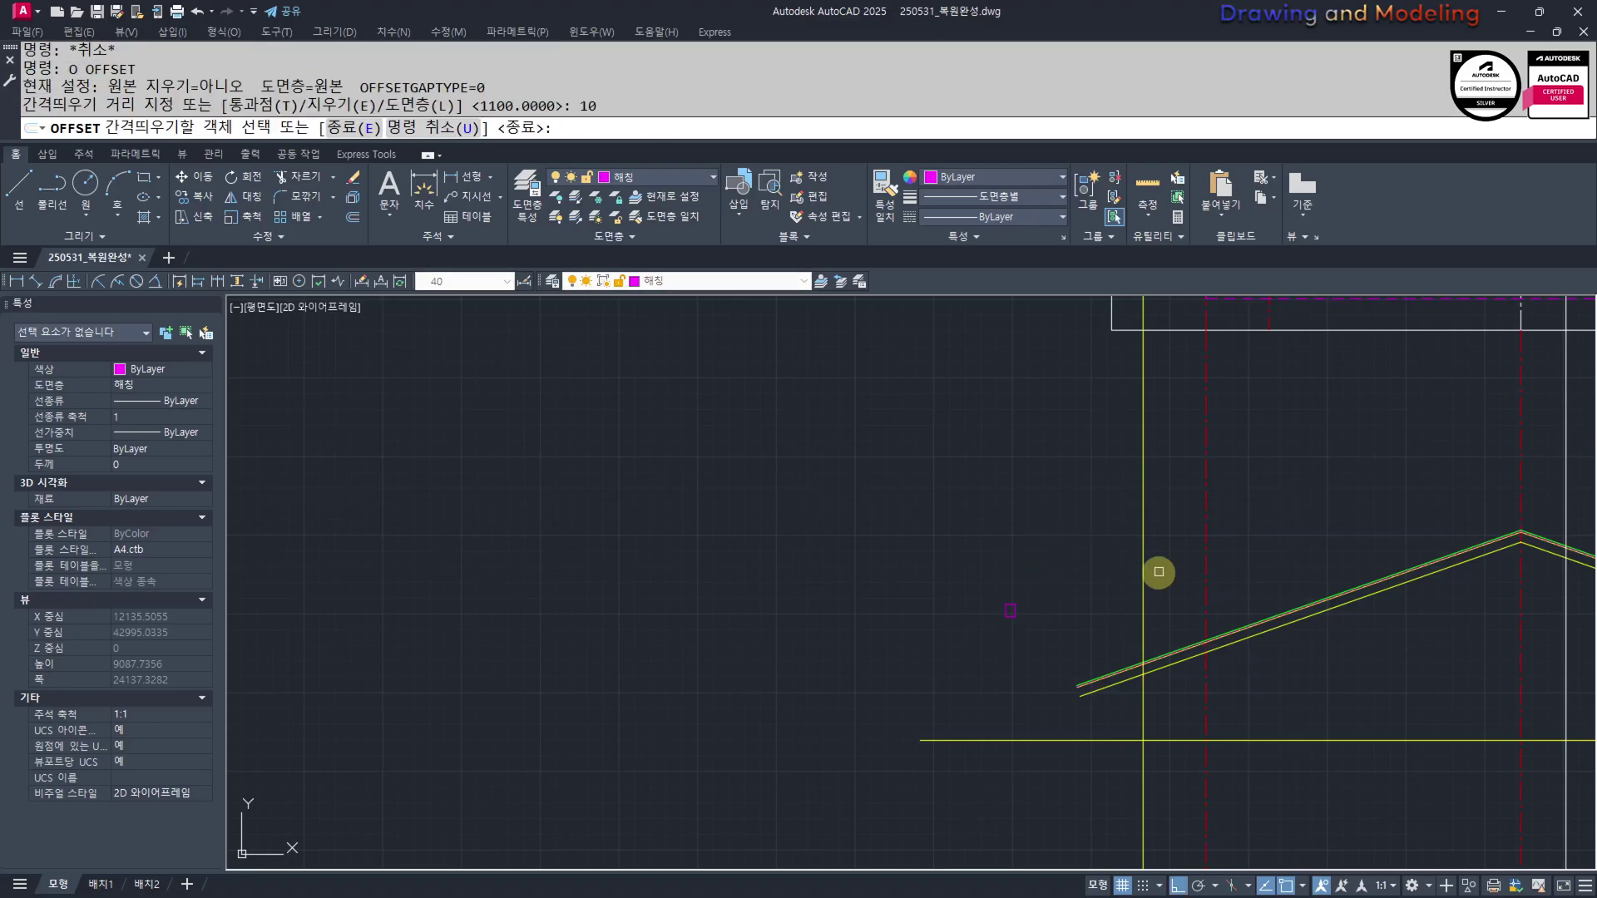
scroll(1159, 572, "up", 4)
key("Escape")
key("Escape")
key("Return")
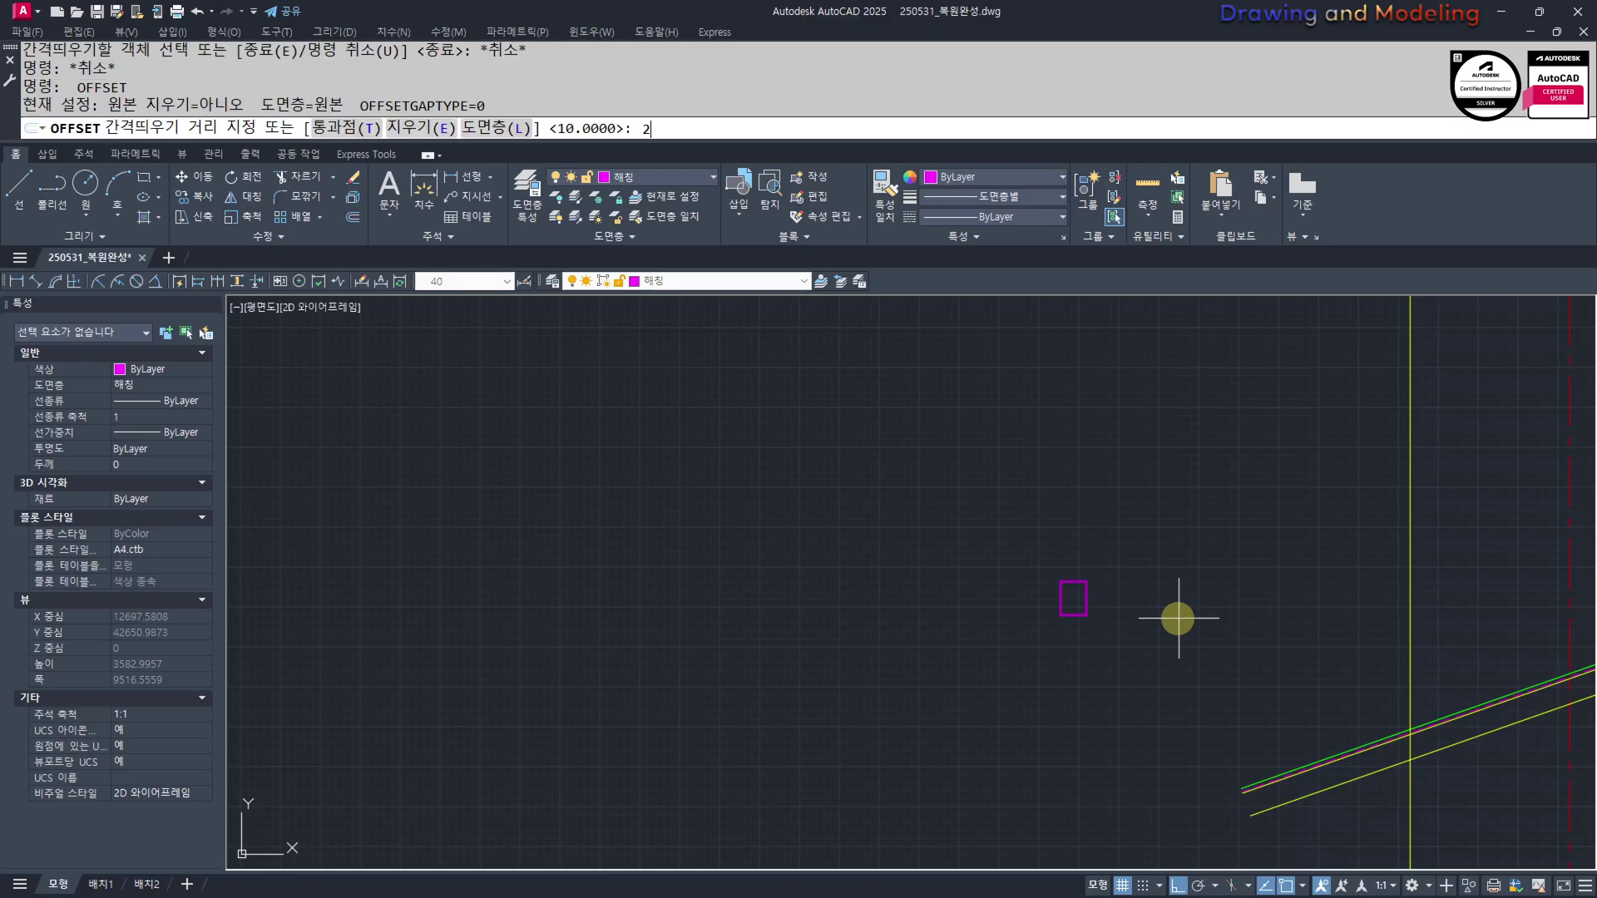
type("20")
key("Return")
left_click(856, 590)
left_click(945, 560)
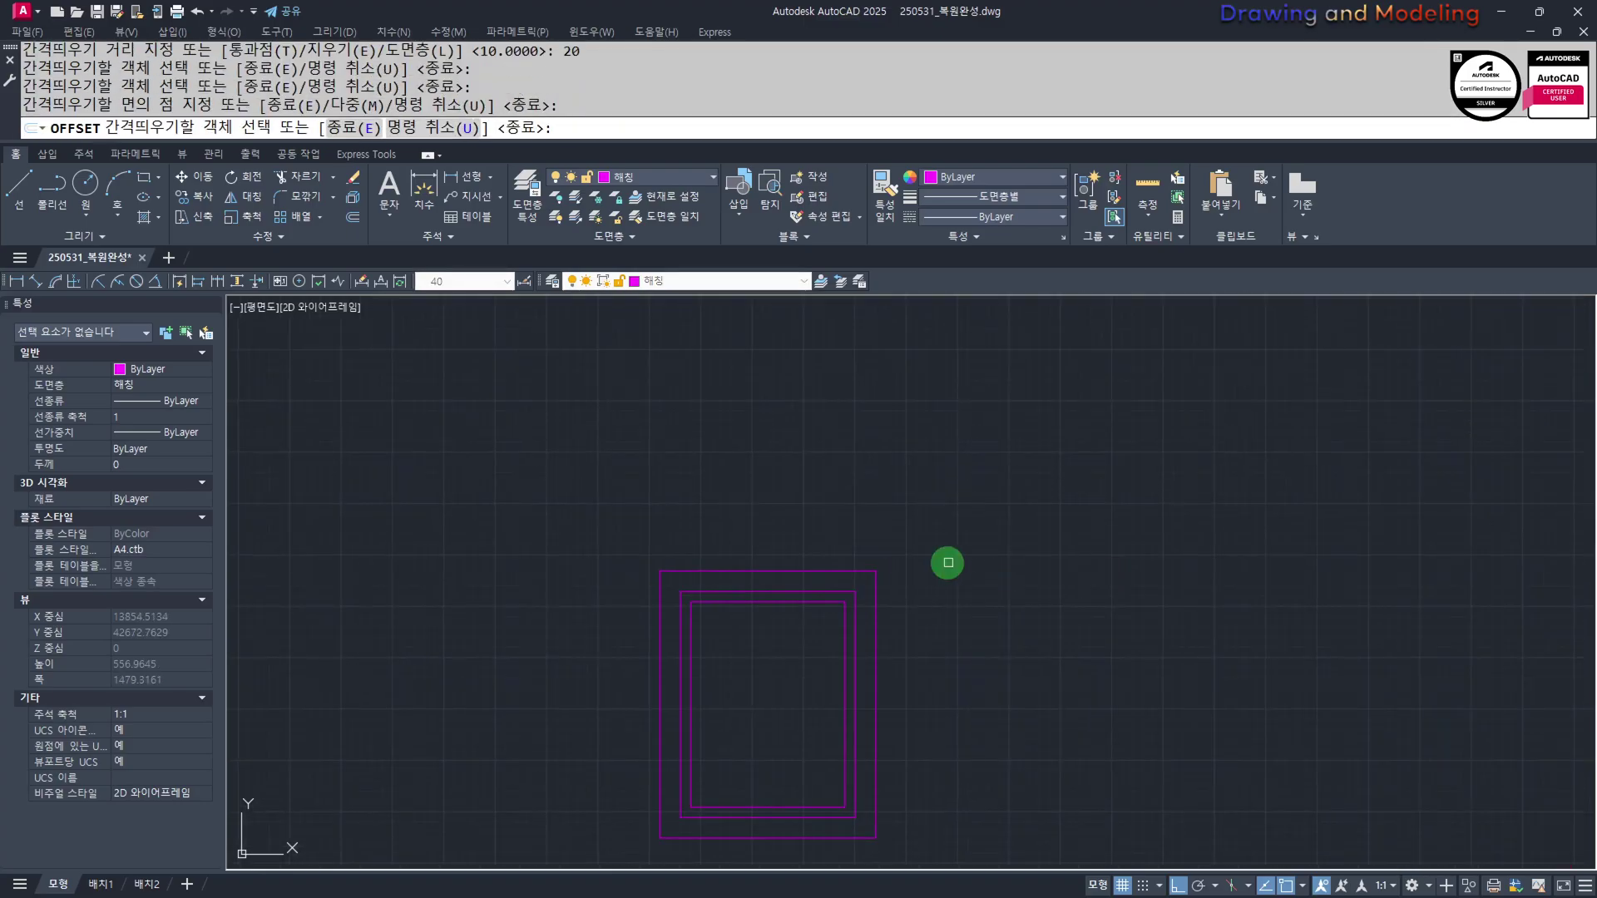
scroll(1040, 540, "down", 7)
key("Escape")
key("Escape")
Match all three nested rectangles to the properties of the lower yellow roof line
type("mm")
key("Return")
left_click(1188, 728)
left_click(1190, 711)
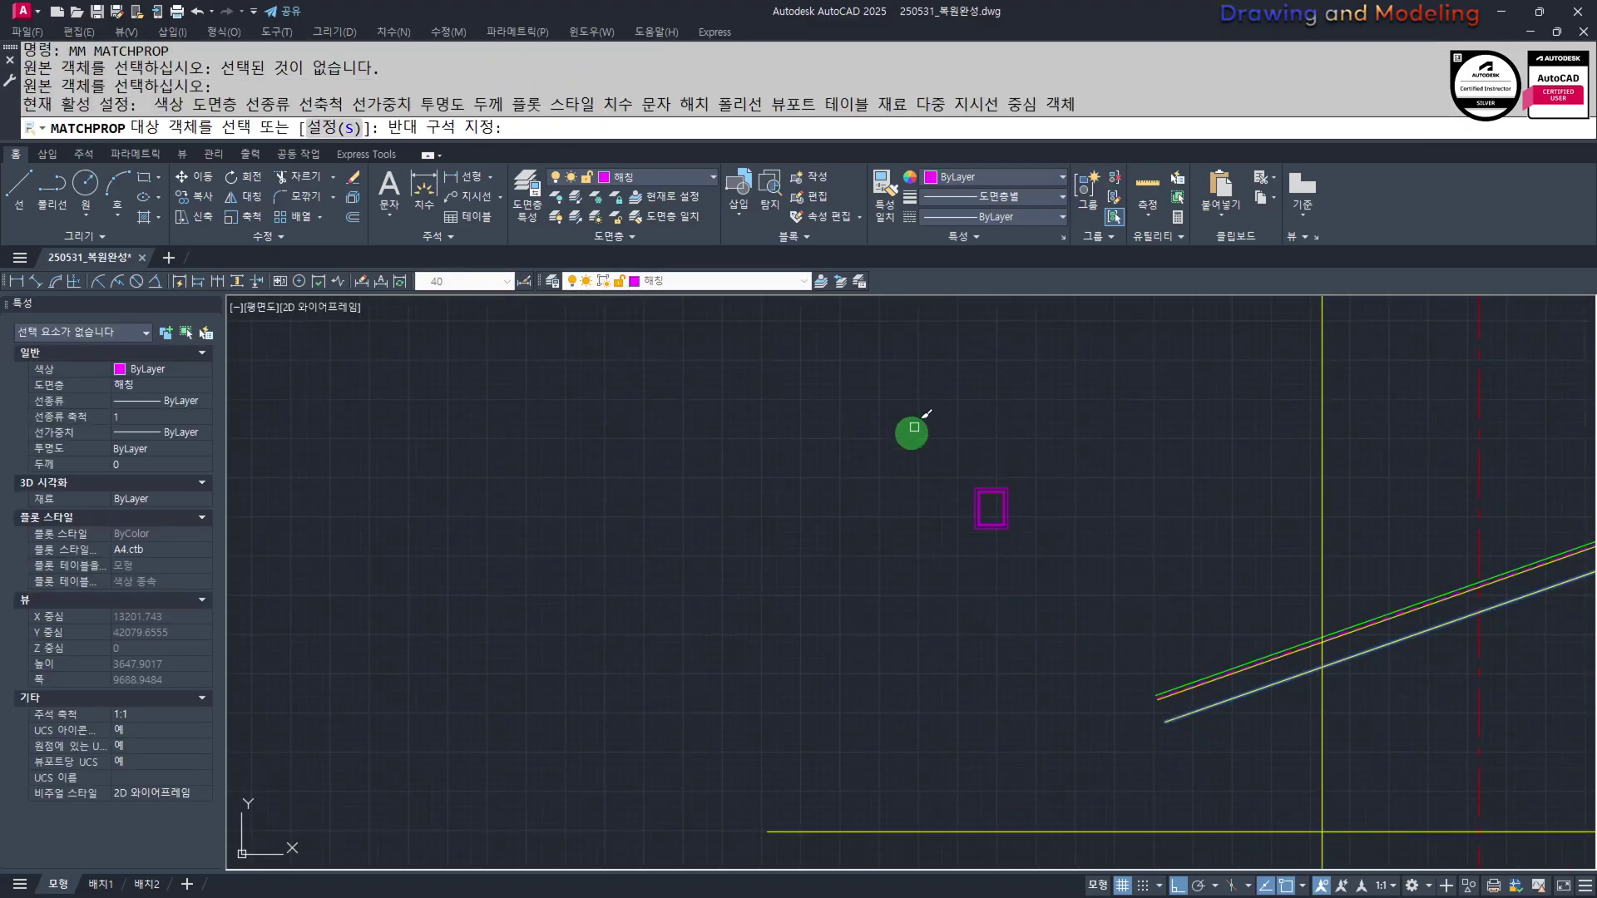
left_click(914, 427)
key("Escape")
key("Escape")
Move the three nested rectangles from their top midpoint to the lower end of the sloping roof
left_click(1134, 438)
left_click(957, 541)
key("m")
key("Return")
left_click(991, 489)
key("F8")
left_click(1157, 710)
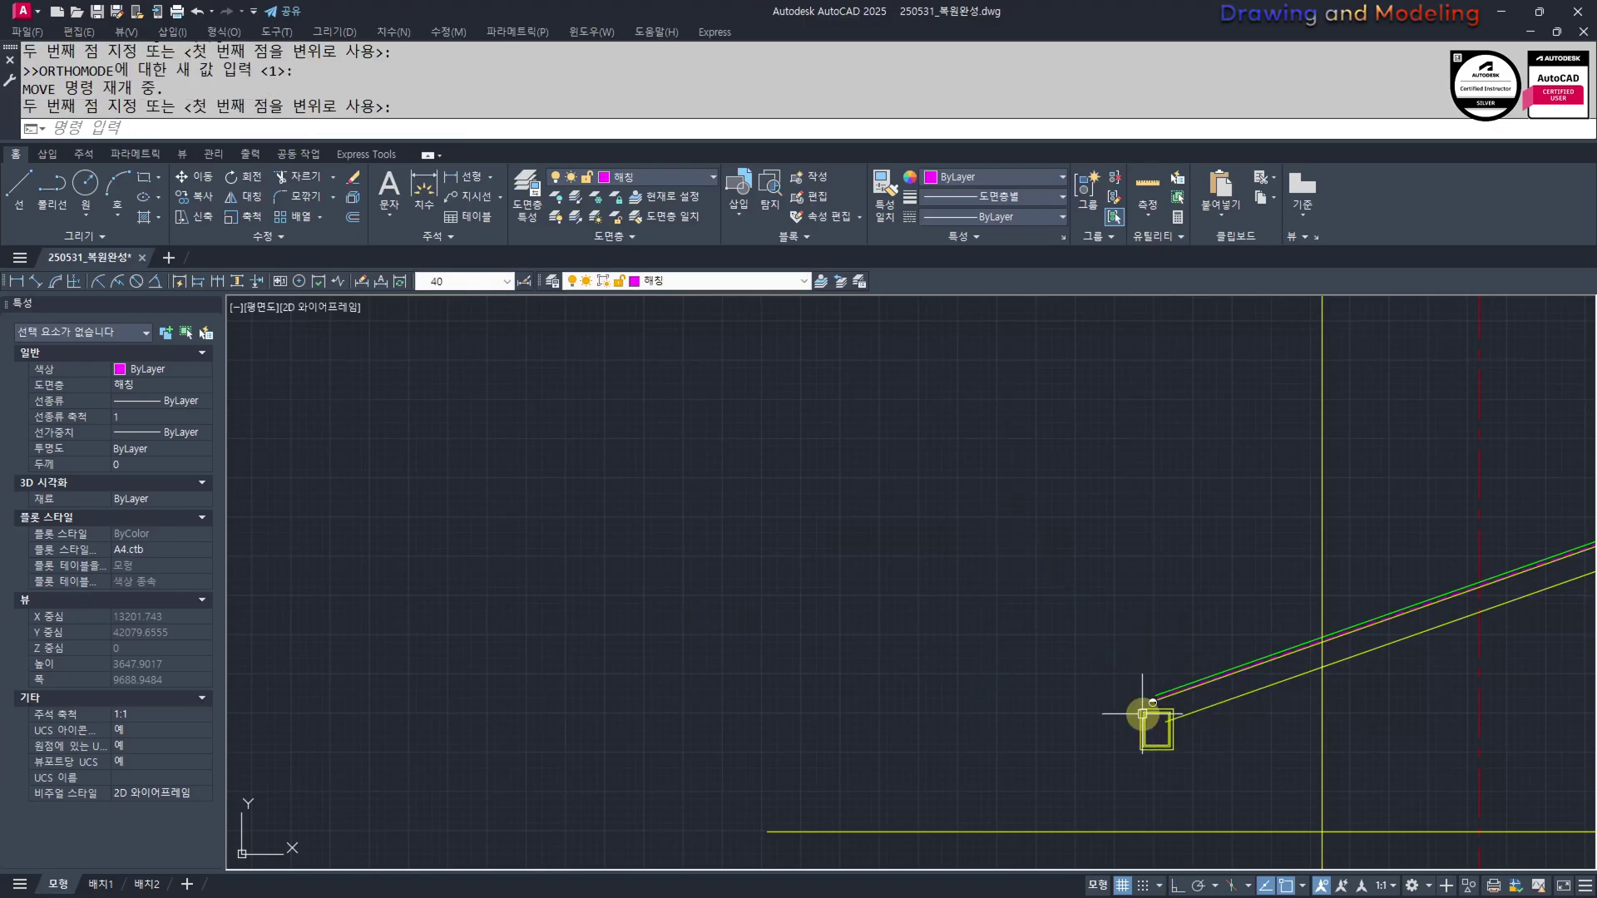
key("Escape")
key("Escape")
Match the outermost rectangle to the properties of the green roof finish line
scroll(1142, 714, "up", 5)
type("mm")
key("Return")
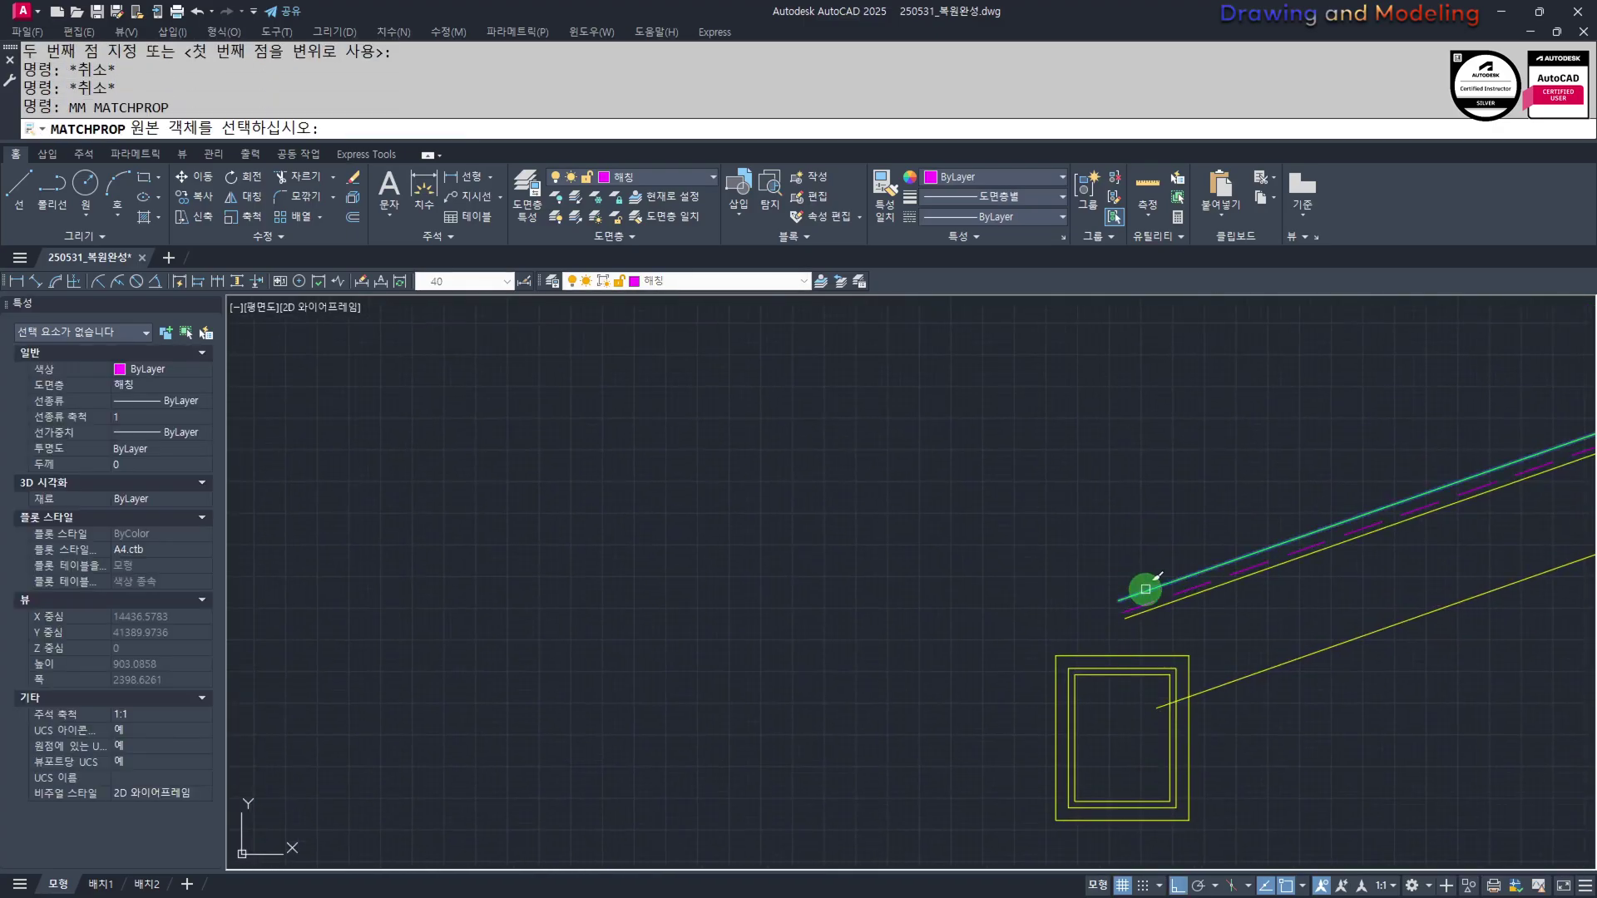
left_click(1145, 589)
scroll(1165, 590, "up", 3)
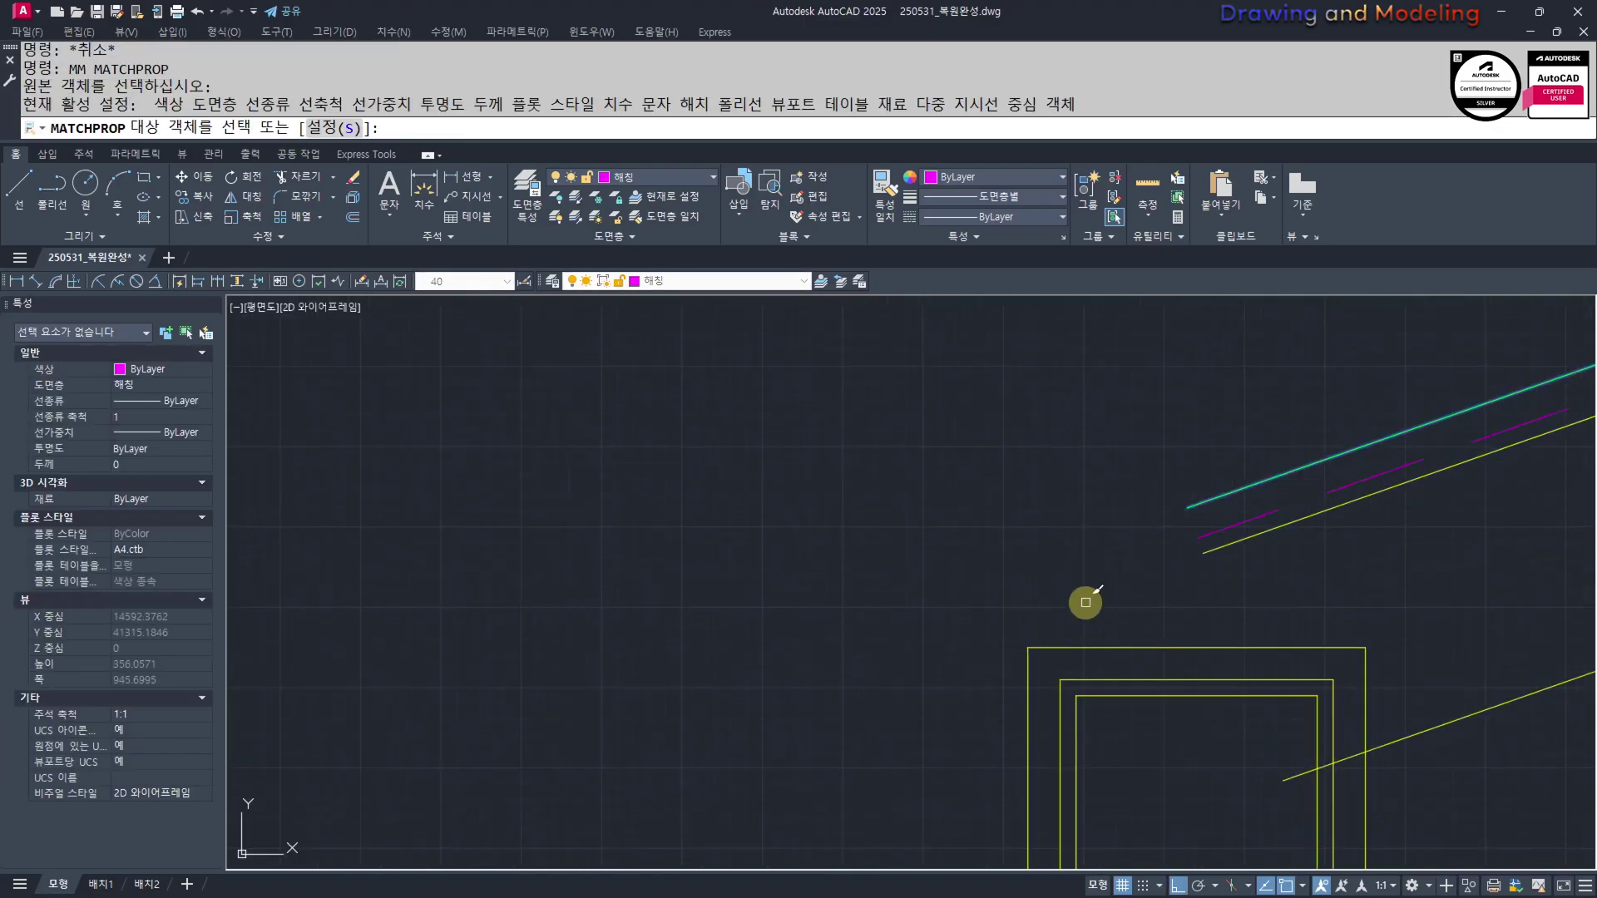
left_click(1179, 684)
key("Escape")
key("Escape")
Erase the middle one of the three nested rectangles at the roof end
left_click(1151, 667)
type("e")
key("Escape")
key("Escape")
left_click(1133, 679)
type("e")
scroll(1114, 655, "down", 4)
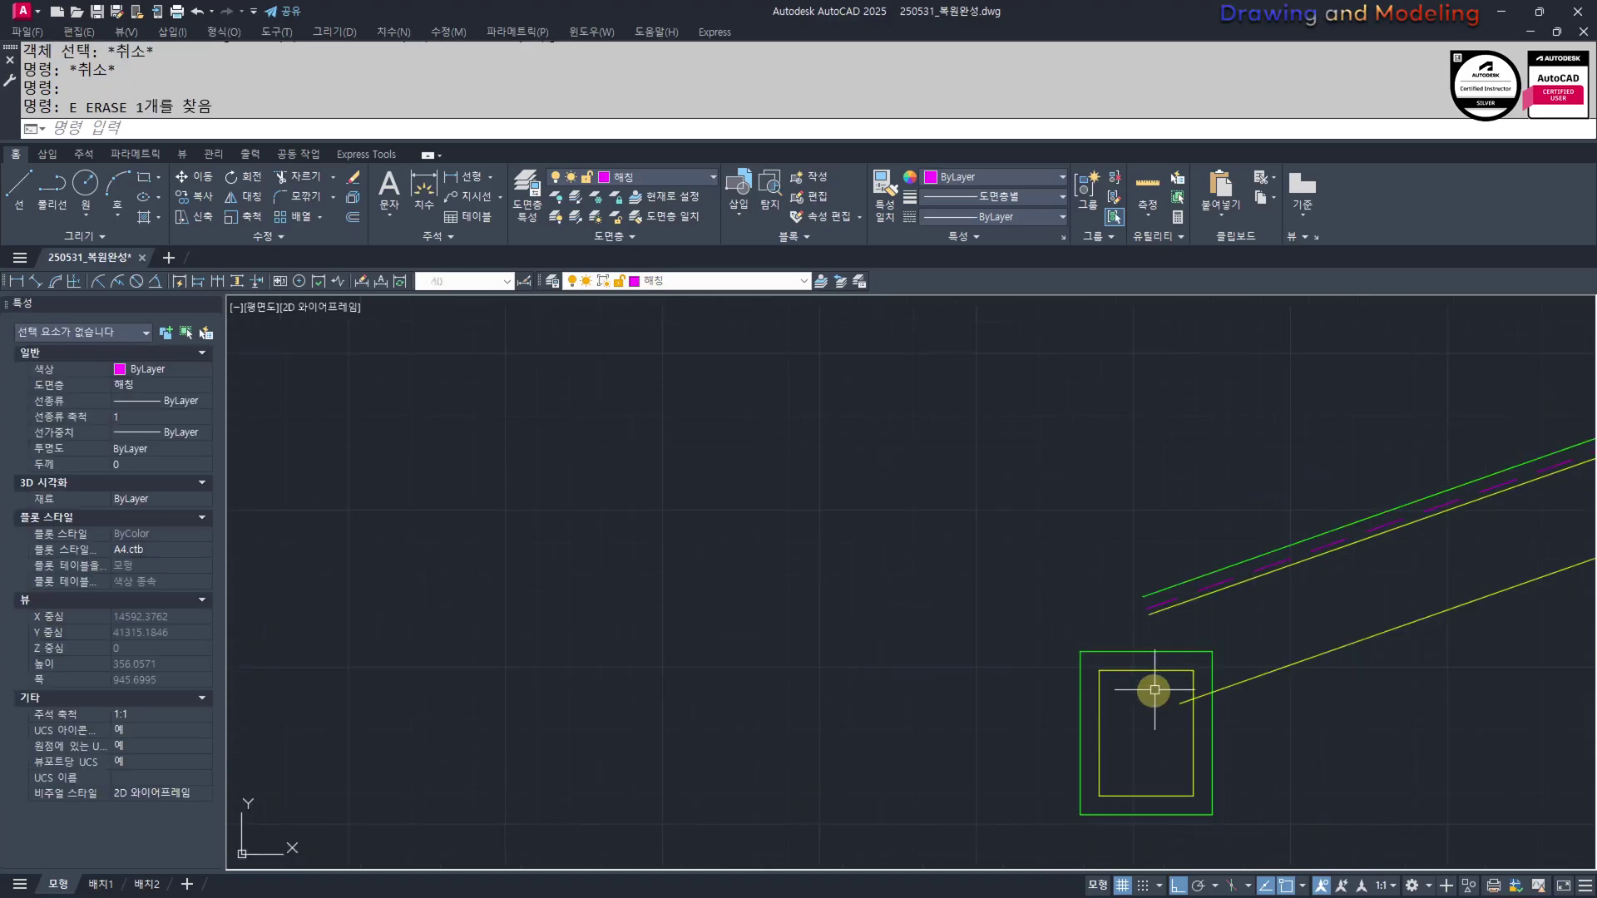
key("Escape")
Move both remaining rectangles so the inner one's upper-left corner meets the end of the upper yellow roof line
left_click(1154, 690)
left_click(1019, 599)
scroll(1140, 667, "up", 3)
type("m")
key("Return")
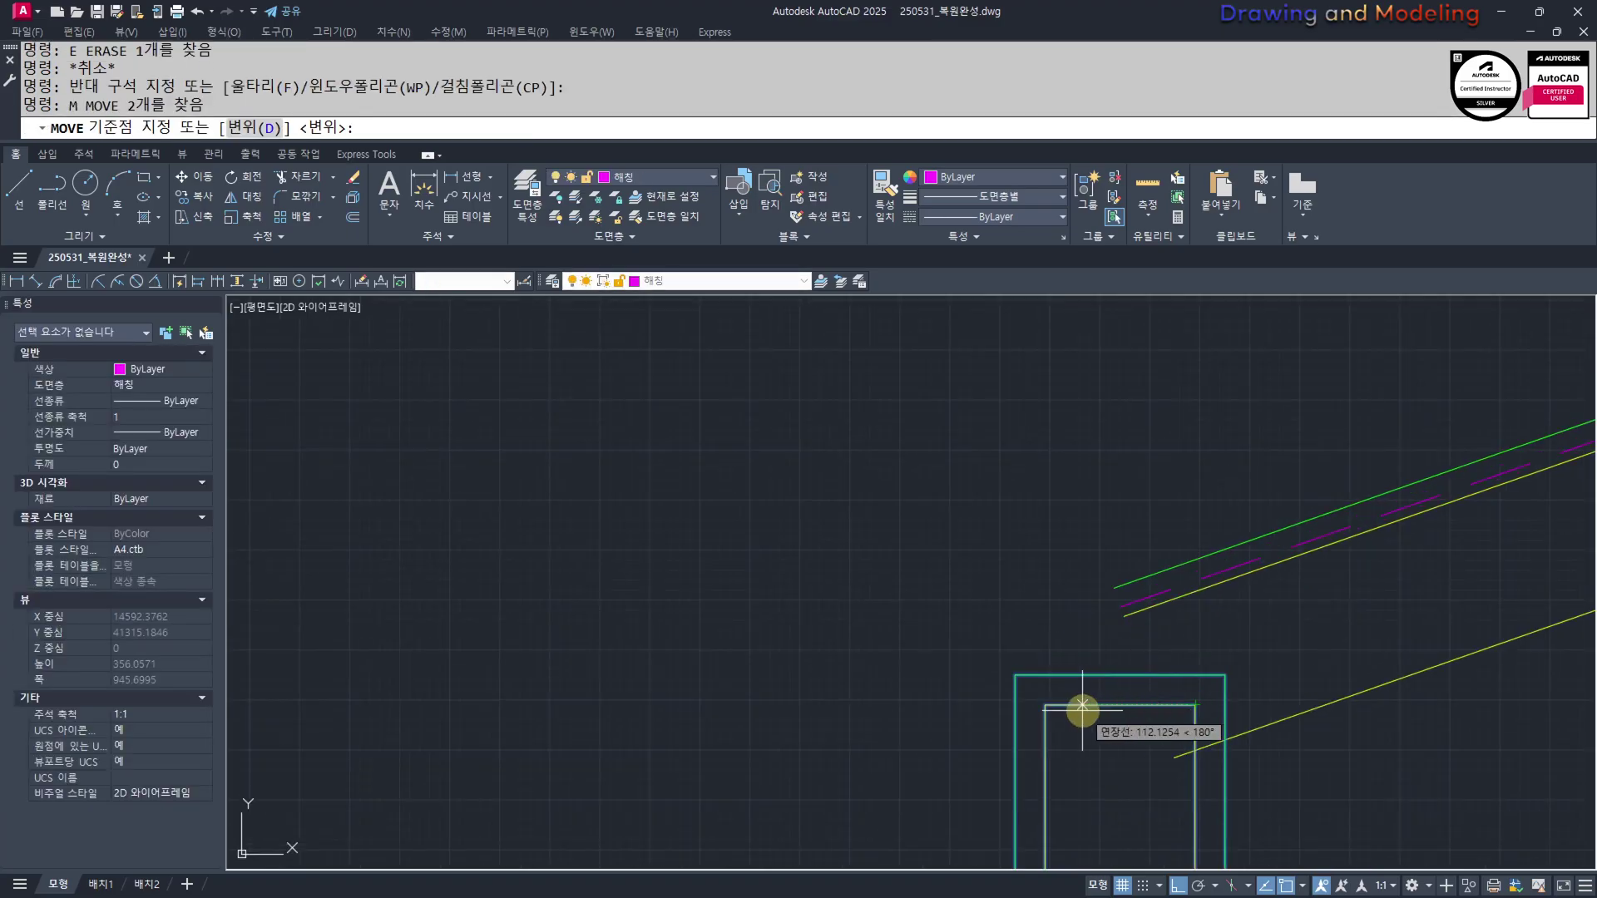
left_click(1046, 707)
left_click(1259, 652)
Explode the two rectangles at the roof end and erase their top edges
middle_click_drag(1204, 676, 1065, 684)
left_click(1176, 650)
type("x")
left_click(1174, 649)
left_click(1162, 598)
type("e")
left_click(1182, 593)
type("e")
key("Escape")
Trim the eave's inner and outer right sides and the lower roof line where they cross
type("tr")
key("space")
left_click(1197, 596)
key("Escape")
key("Escape")
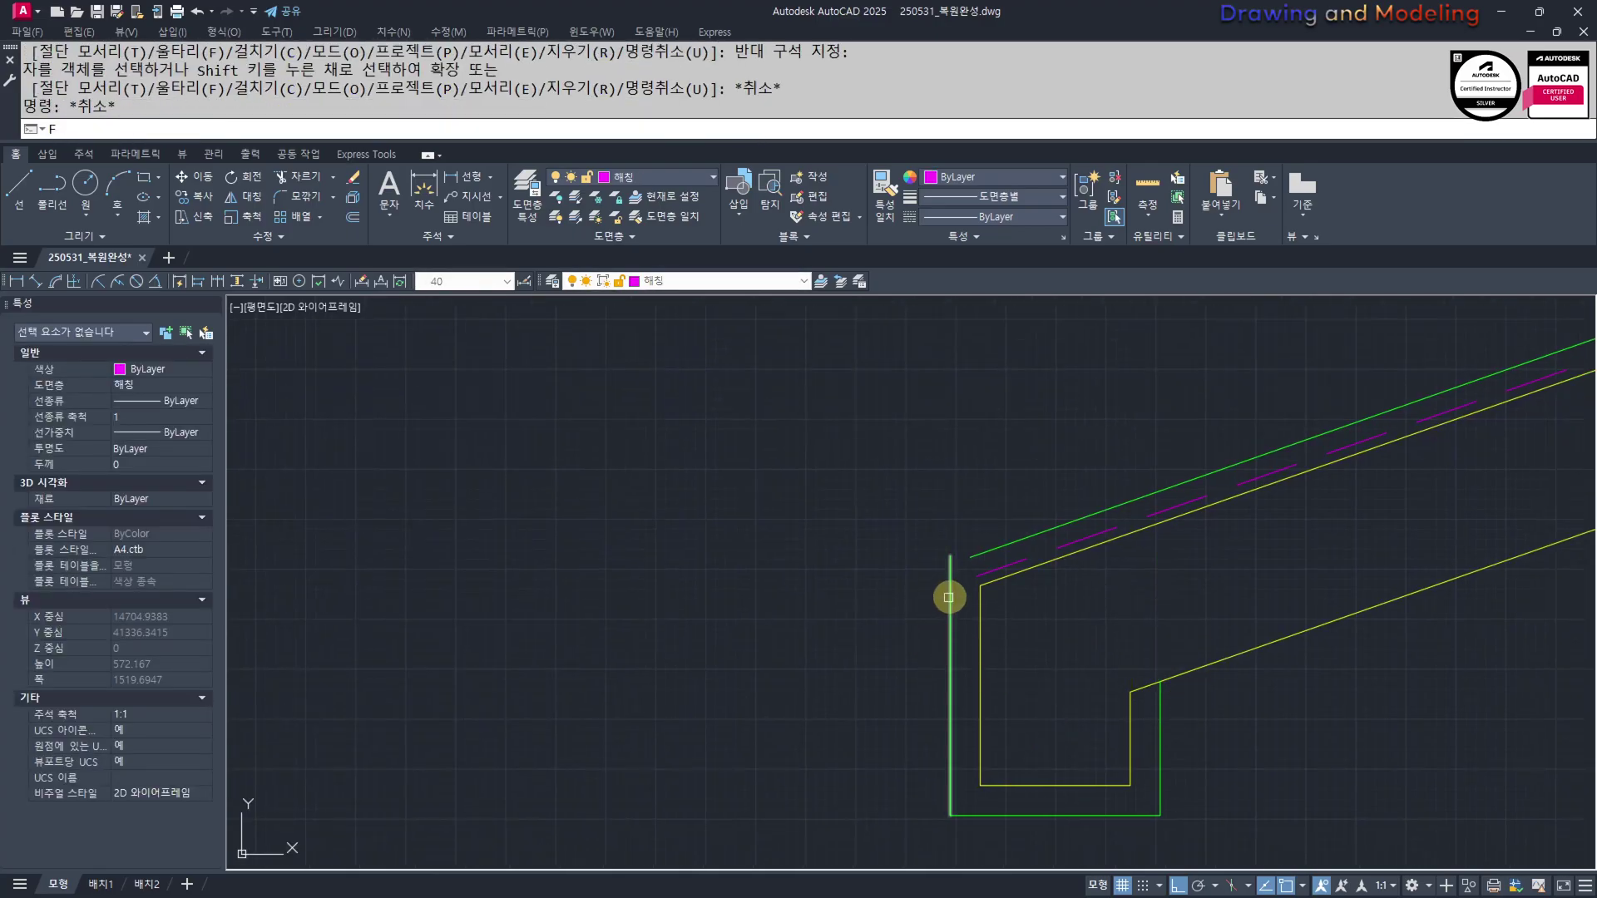
Fillet the green left side of the eave with the green roof line to form a sharp corner
type("f")
left_click(950, 594)
left_click(990, 552)
key("Escape")
key("Escape")
Draw a vertical line down from the midpoint of the eave's inner bottom edge and offset it to both sides
middle_click_drag(1066, 726, 1057, 618)
type("l")
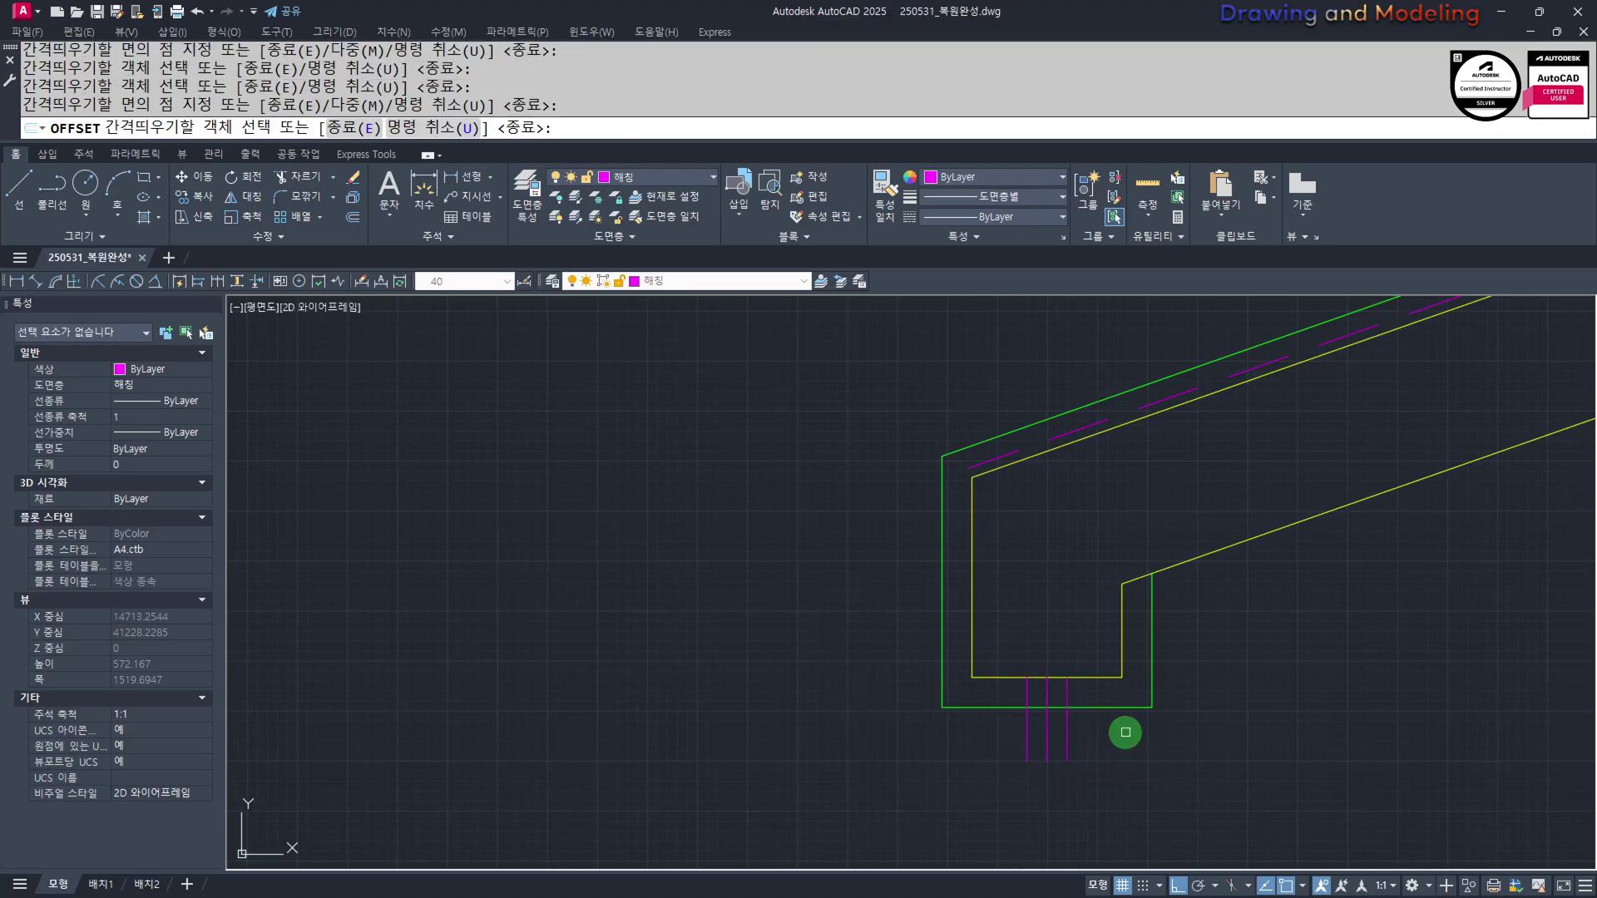
key("Escape")
Erase the middle vertical line below the eave and trim the green bottom edge between the two offset lines
scroll(1048, 713, "up", 4)
left_click(1047, 727)
type("e")
key("Return")
type("tr")
key("Return")
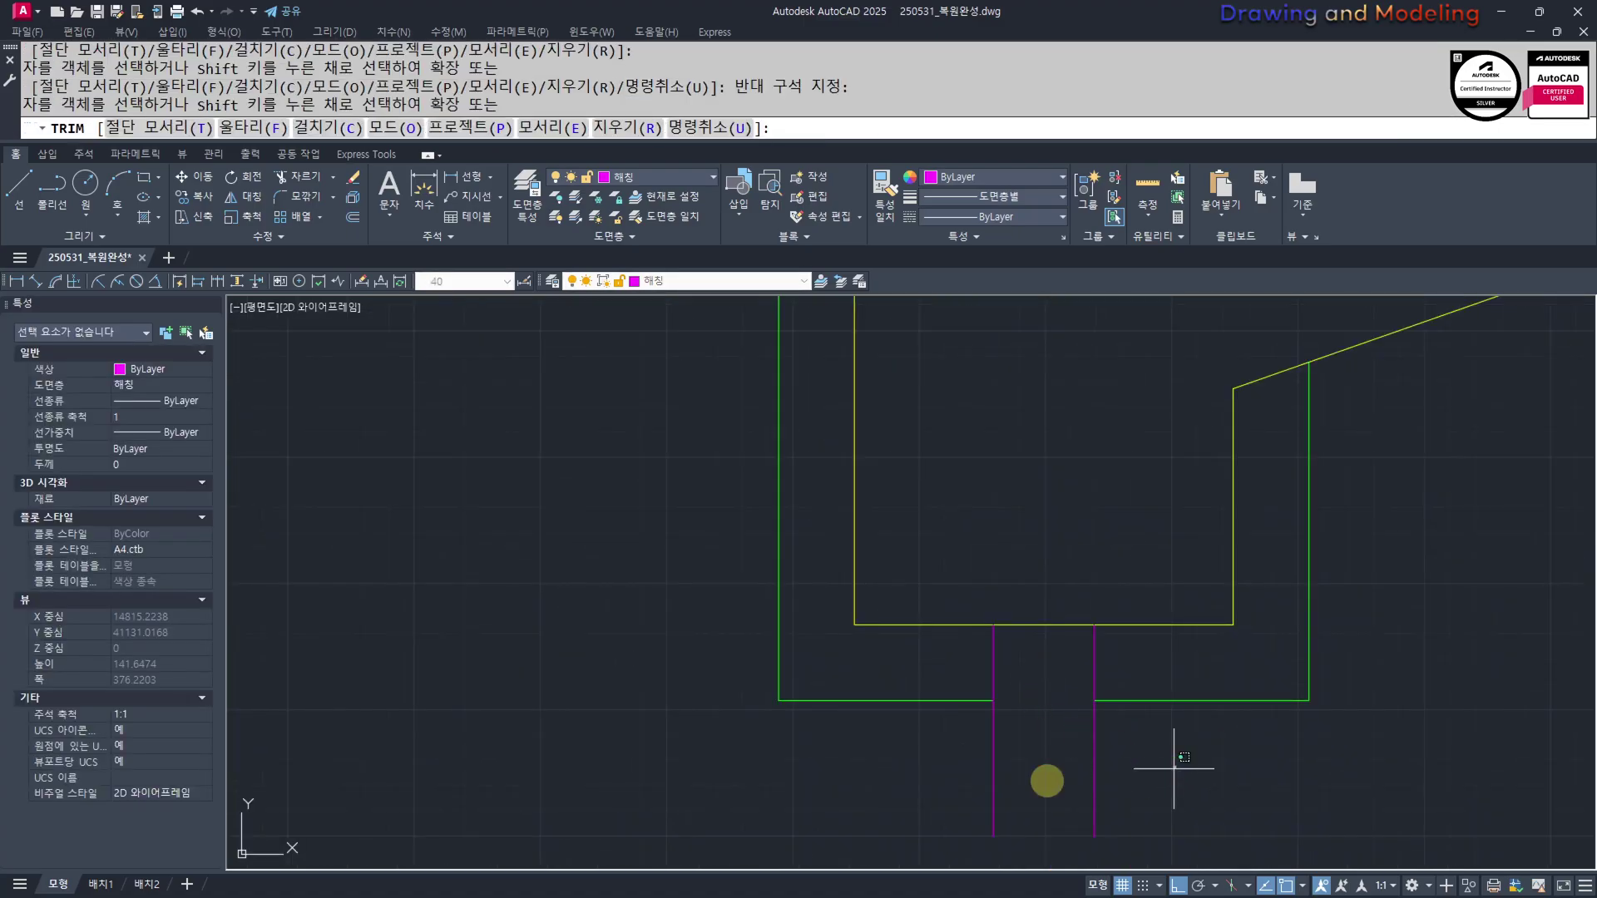
Trim the two vertical lines below the eave's bottom edge and match them to the green edge's properties
key("Escape")
key("Escape")
middle_click_drag(1036, 741, 1037, 743)
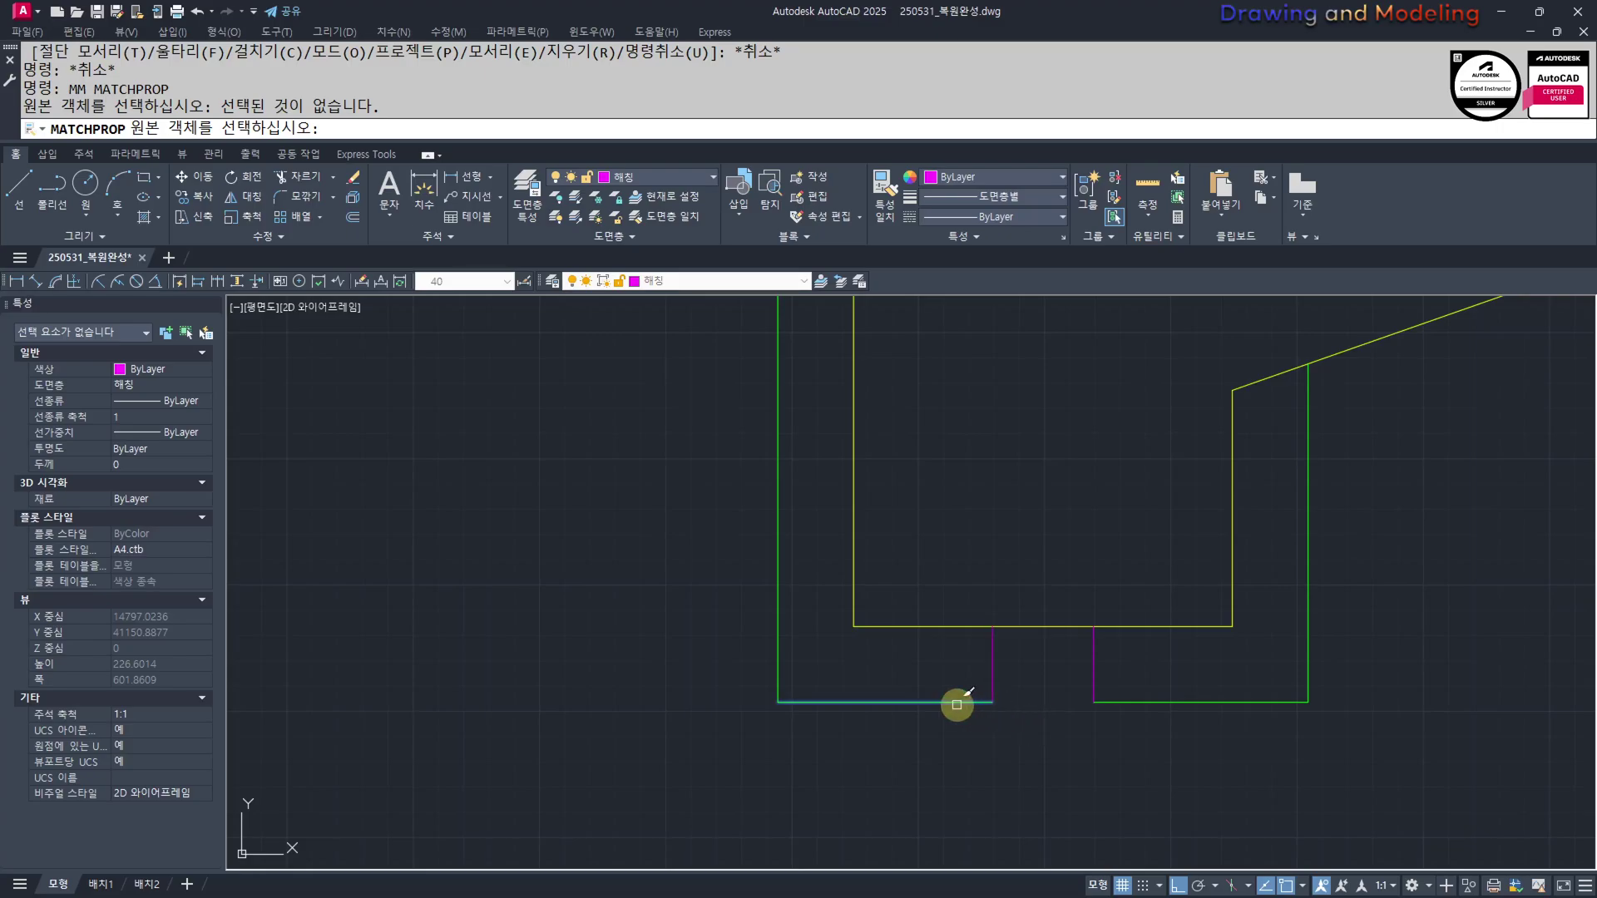
left_click(956, 704)
left_click(1197, 762)
left_click(909, 658)
key("Escape")
key("Escape")
scroll(933, 683, "down", 10)
middle_click_drag(1040, 736, 942, 691)
key("Escape")
key("Escape")
scroll(945, 641, "down", 6)
middle_click_drag(946, 631, 956, 742)
left_click(991, 716)
left_click(932, 765)
scroll(958, 741, "up", 2)
key("Escape")
key("Escape")
scroll(944, 734, "up", 6)
left_click(835, 660)
left_click(993, 813)
scroll(920, 740, "up", 4)
type("c")
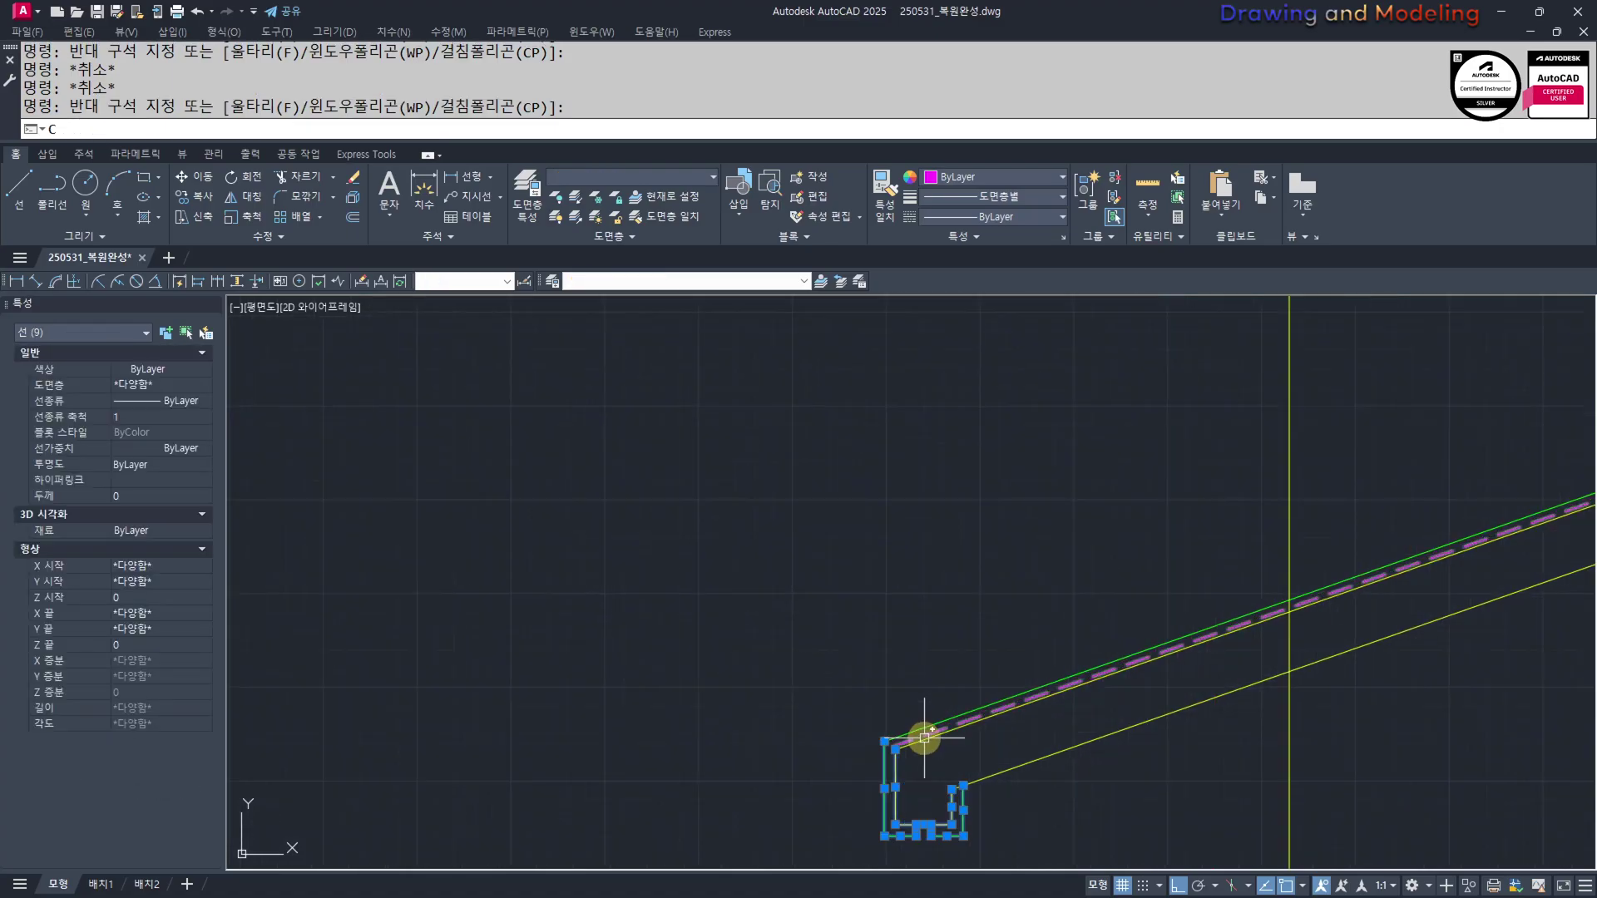
type("o")
key("Return")
left_click(895, 747)
key("Escape")
left_click(1026, 862)
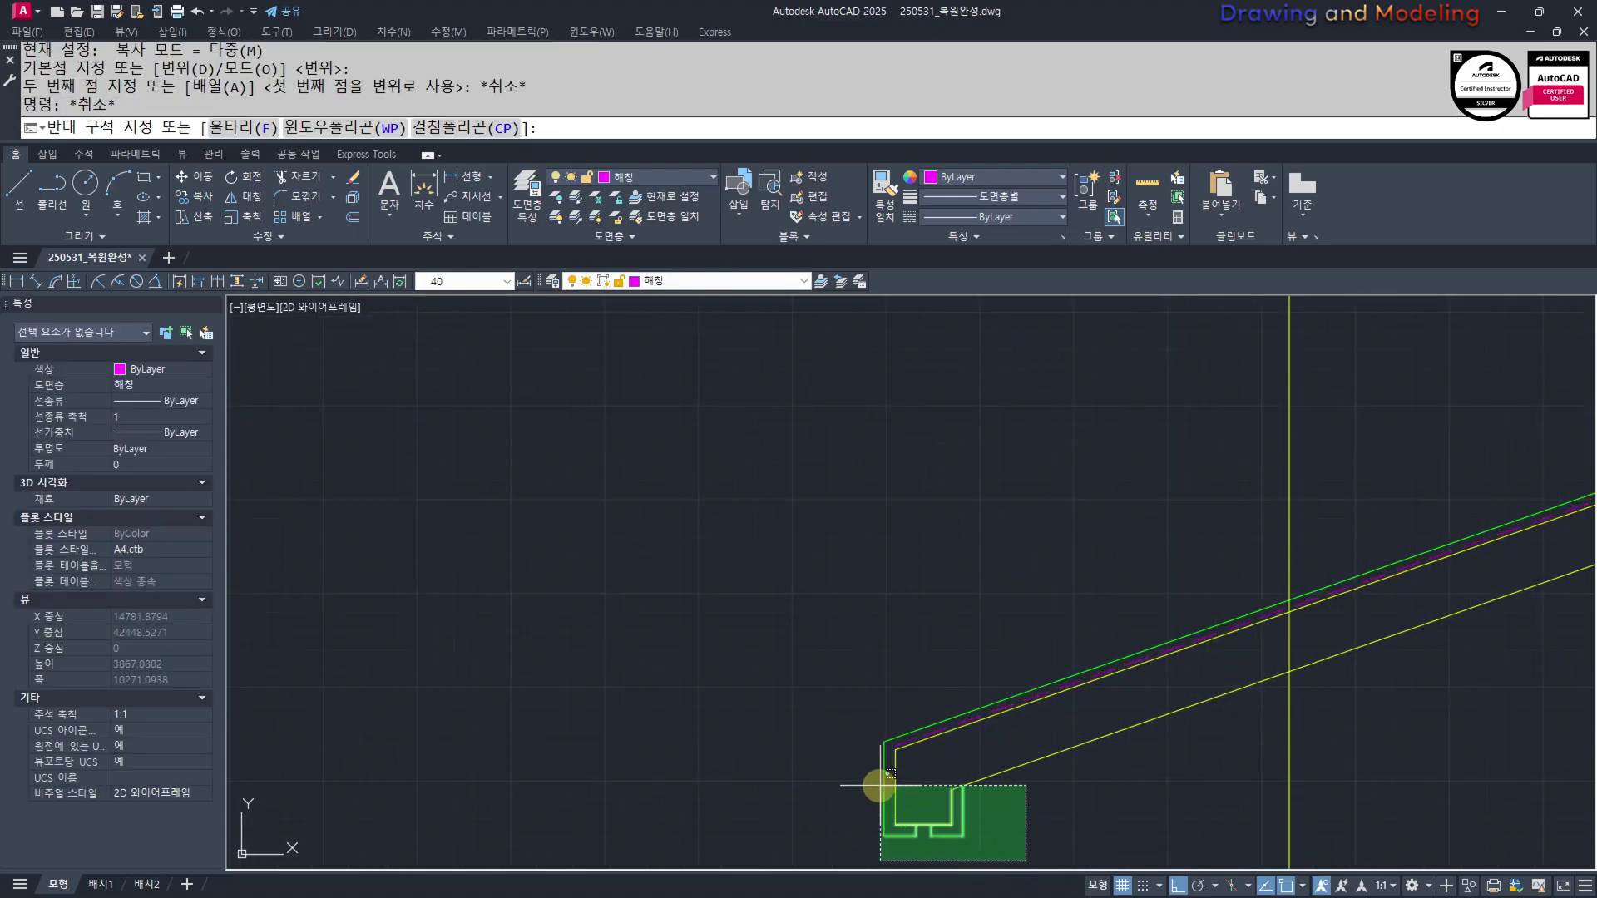
key("Escape")
middle_click_drag(819, 624, 842, 549)
left_click(834, 558)
left_click(1014, 790)
scroll(850, 662, "up", 4)
type("c")
key("space")
left_click(1020, 703)
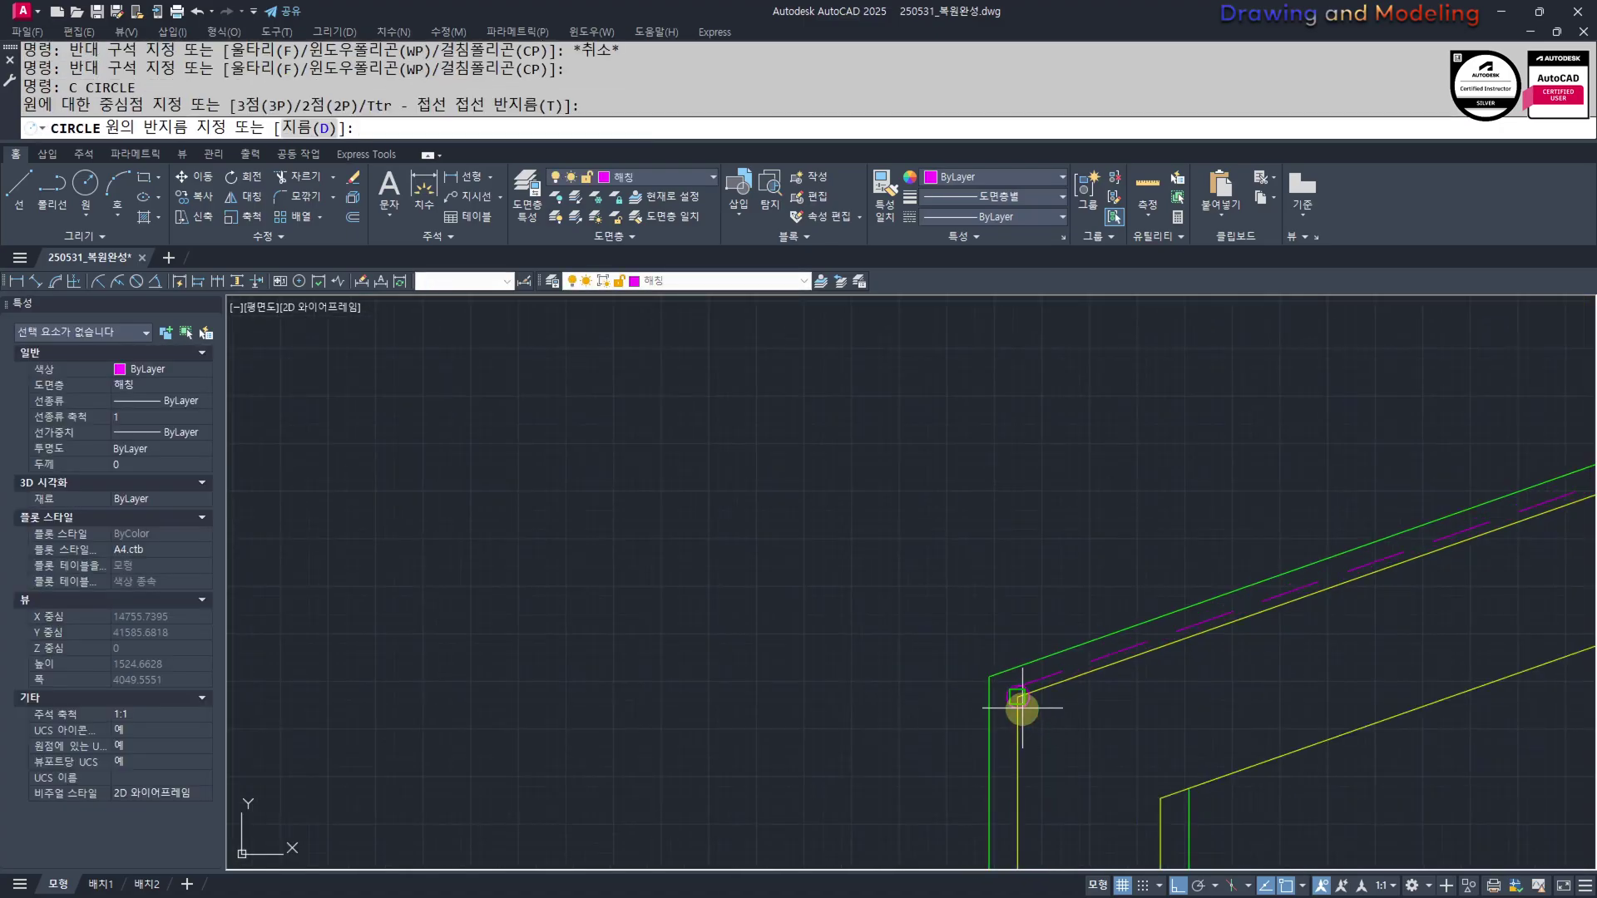
scroll(1054, 775, "down", 4)
key("Escape")
key("Escape")
Move the complete eave profile from its inner upper corner to where the vertical overhang line meets the upper yellow roof line
middle_click_drag(1119, 759, 1012, 759)
left_click(984, 591)
left_click(1113, 760)
scroll(1034, 649, "up", 4)
type("m")
key("space")
left_click(1007, 668)
scroll(1101, 680, "down", 4)
scroll(1302, 628, "up", 4)
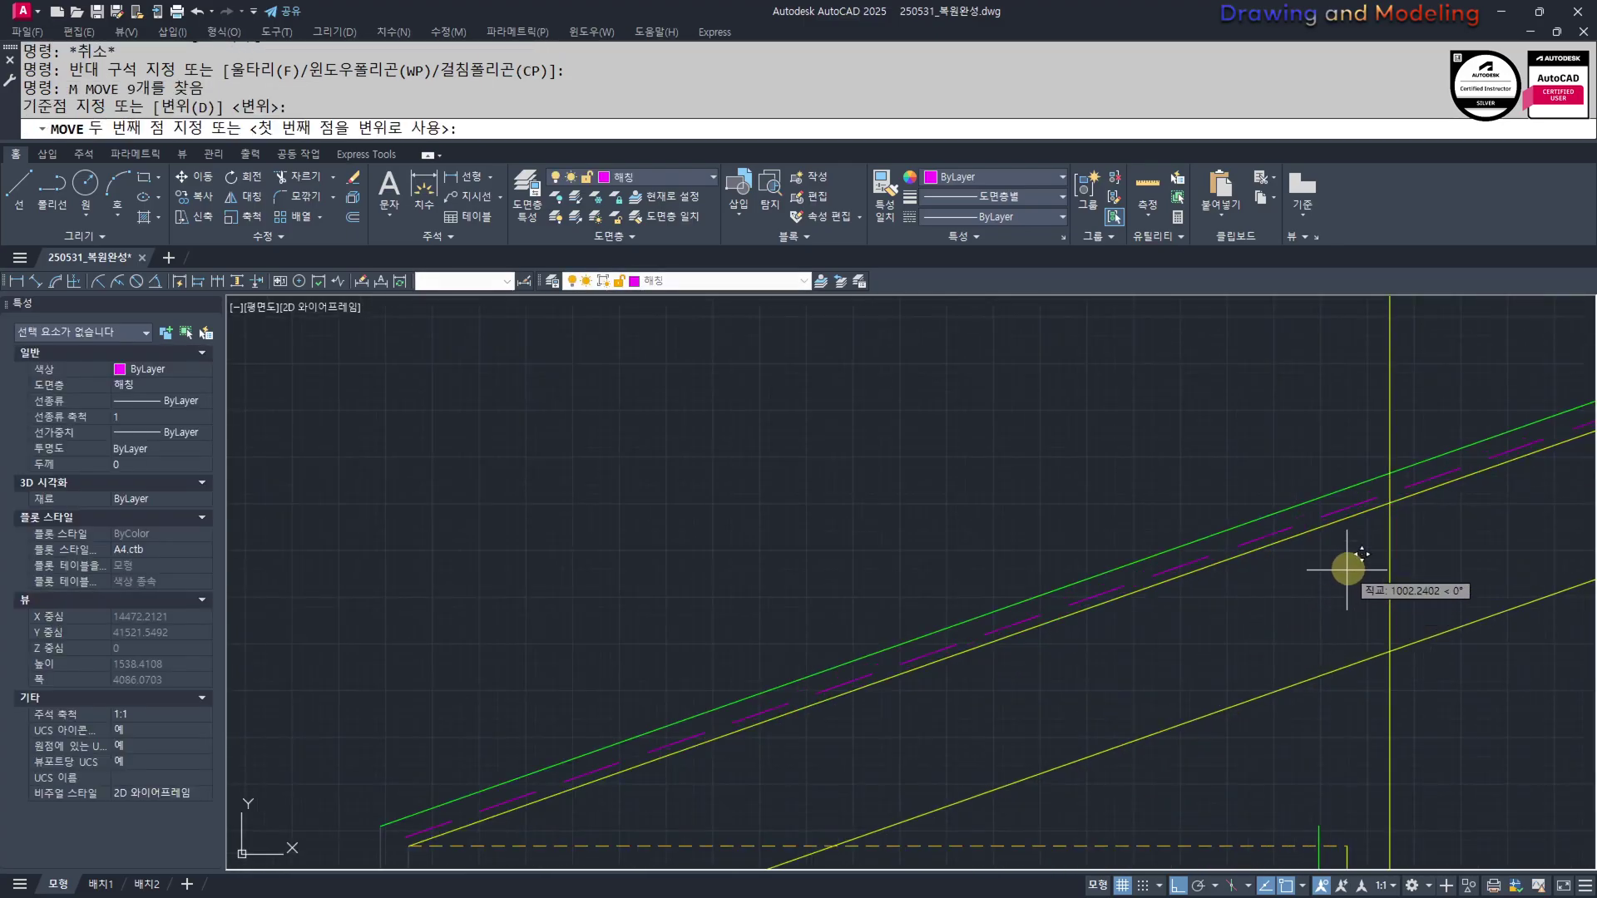
left_click(1390, 504)
key("Escape")
key("Escape")
Trim the left ends of all the roof lines that extend past the vertical overhang line
scroll(1380, 569, "down", 2)
middle_click_drag(1380, 569, 1201, 571)
scroll(1203, 566, "up", 2)
type("tr")
left_click(1273, 391)
left_click(1131, 445)
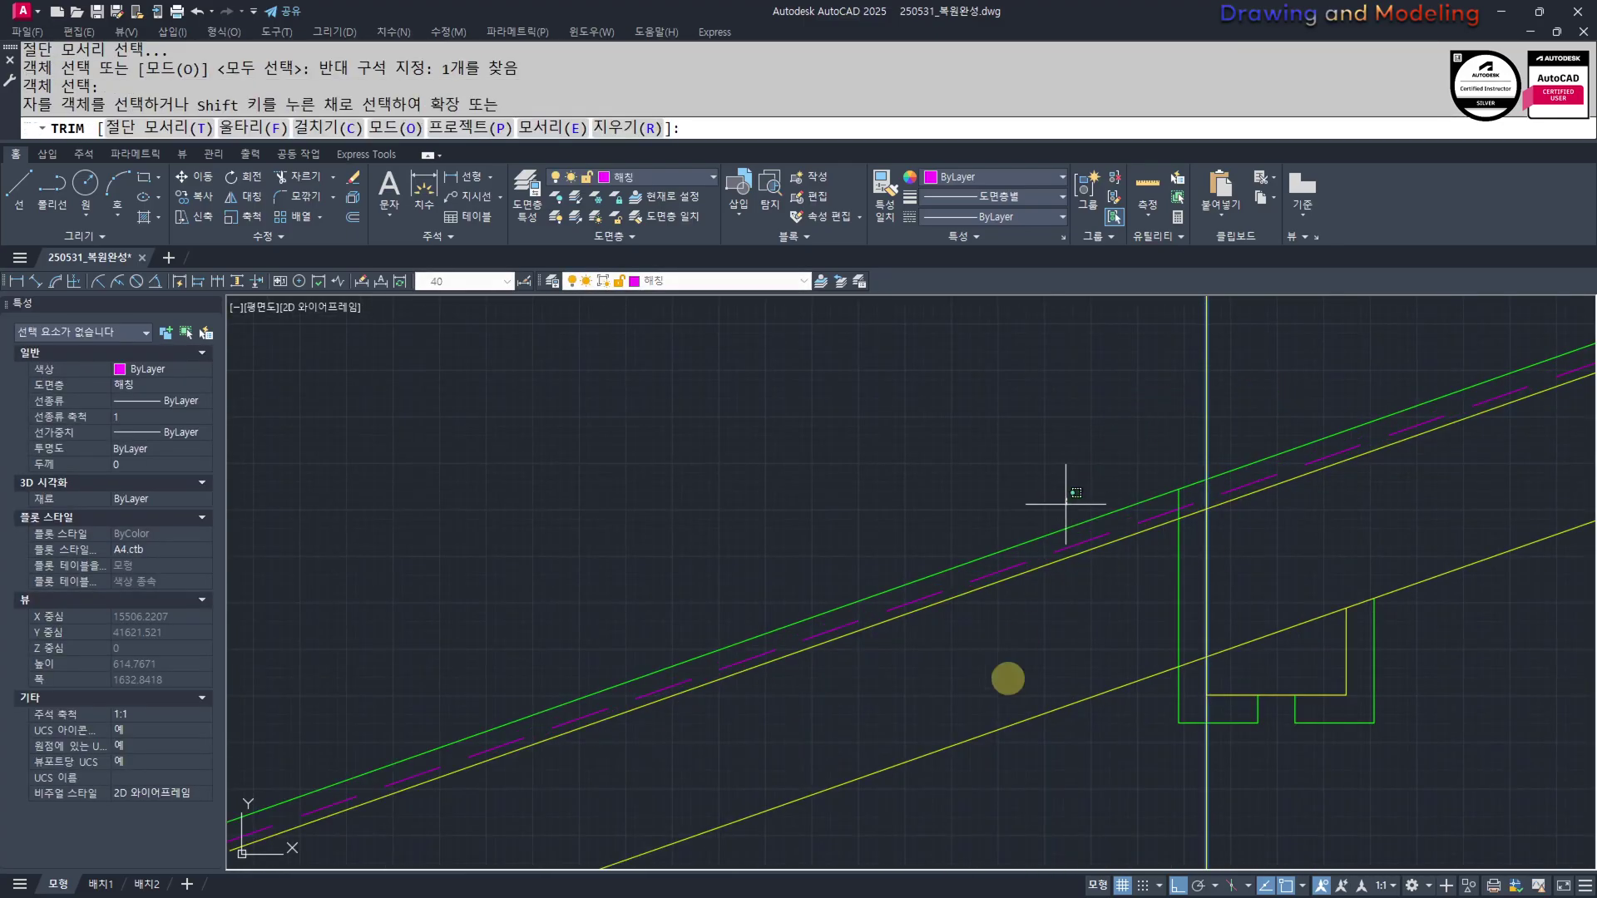
left_click(994, 729)
Trim the lower yellow roof line where it crosses the relocated eave profile
scroll(1328, 635, "up", 2)
type("tr")
left_click(1303, 647)
left_click(1166, 555)
scroll(1046, 622, "down", 3)
Erase the vertical overhang line and fillet the green roof line with the eave's green outer side into a sharp corner
left_click(1102, 765)
left_click(944, 789)
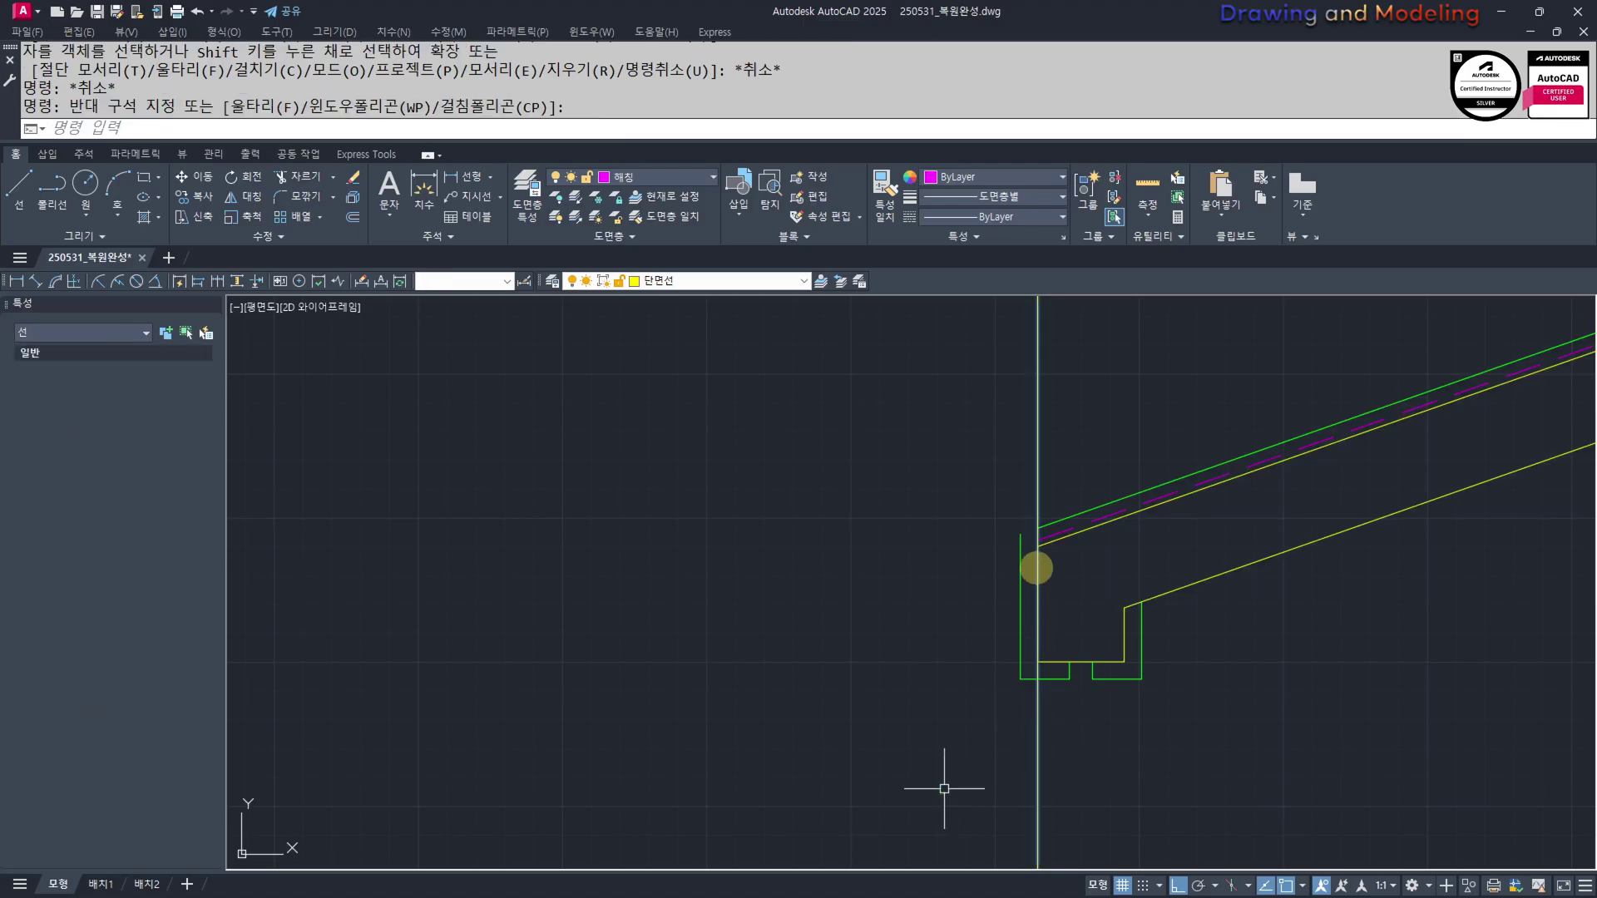
type("e f")
left_click(1055, 524)
left_click(1018, 582)
key("Escape")
key("Escape")
scroll(1079, 672, "down", 3)
mouse_move(1080, 672)
middle_mouse_down()
mouse_move(990, 707)
mouse_move(972, 687)
middle_mouse_up()
scroll(980, 678, "down", 3)
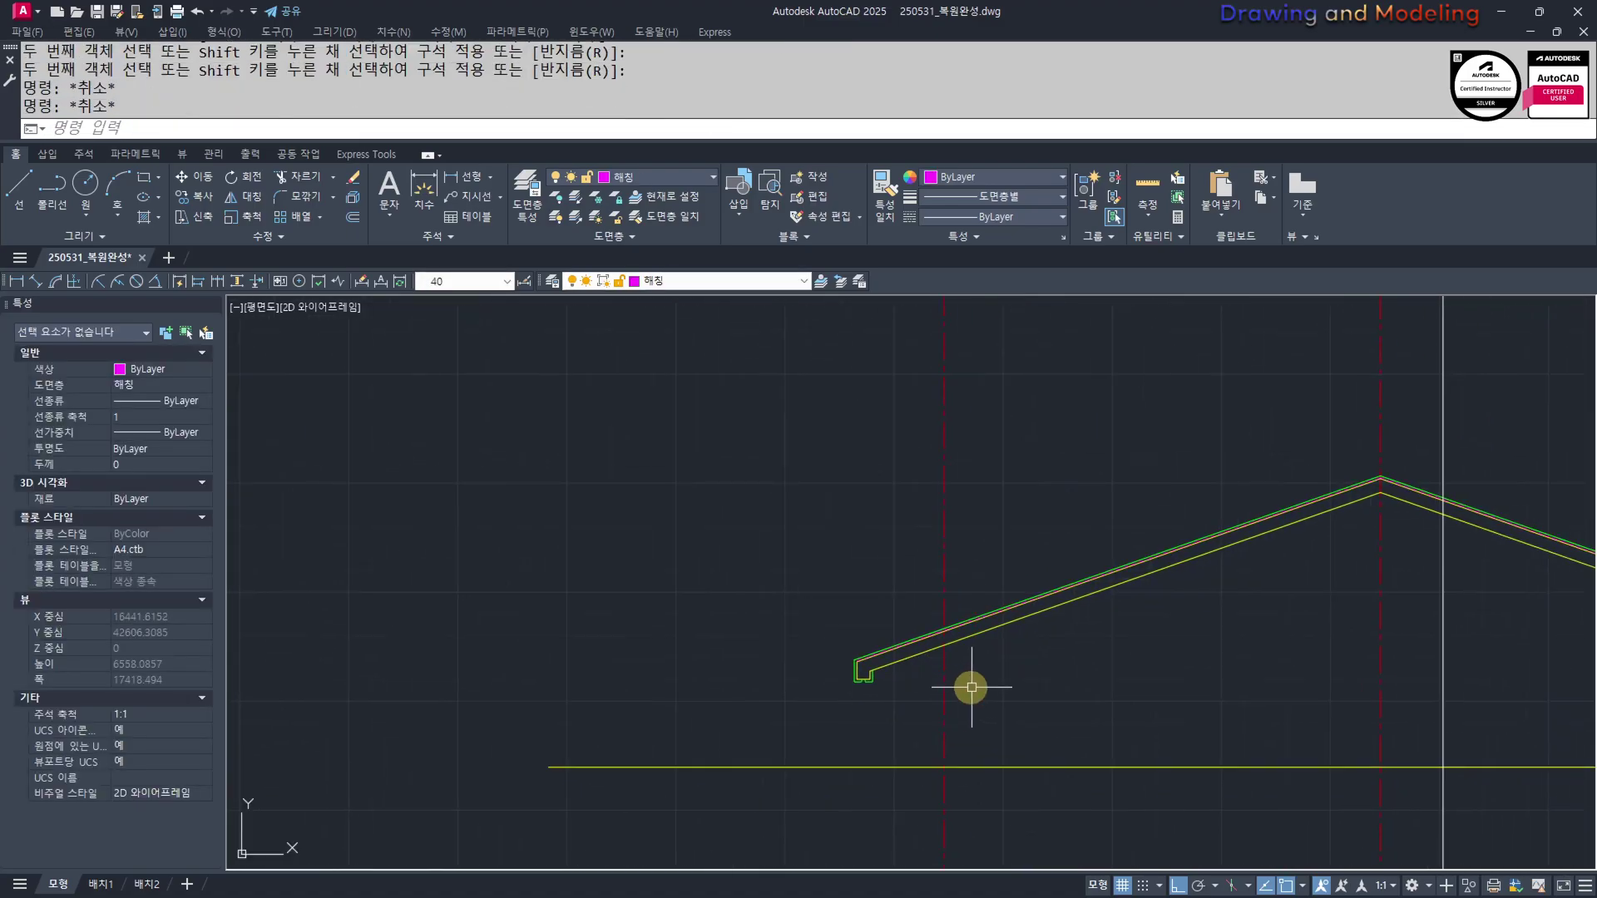
scroll(981, 659, "down", 6)
scroll(969, 563, "up", 5)
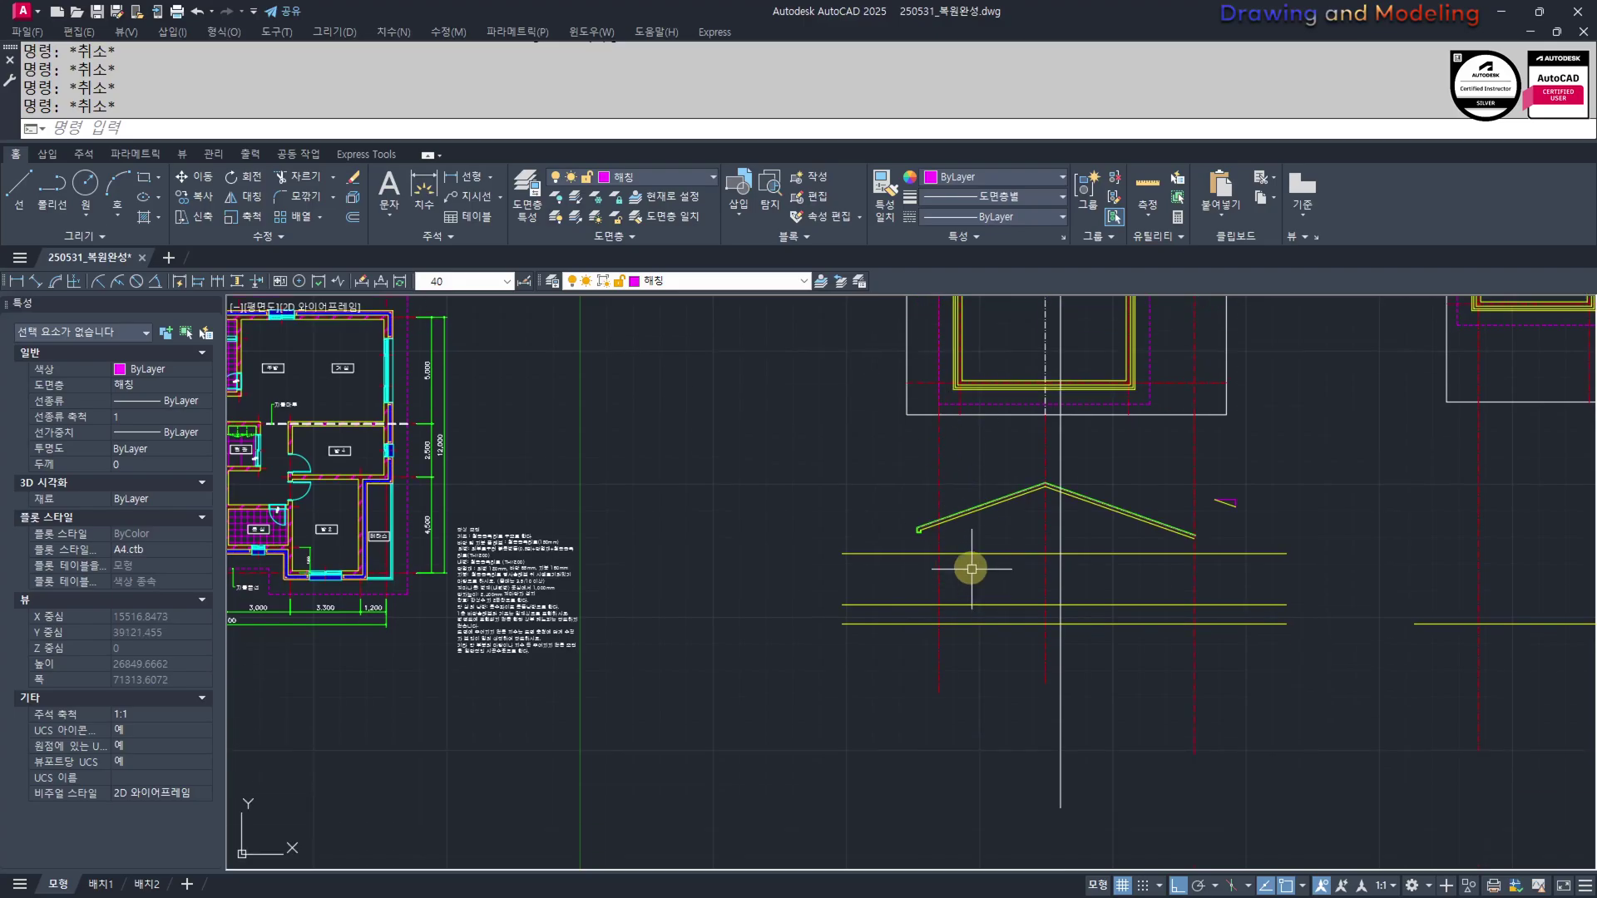
type("o")
key("Return")
type("3100")
key("Return")
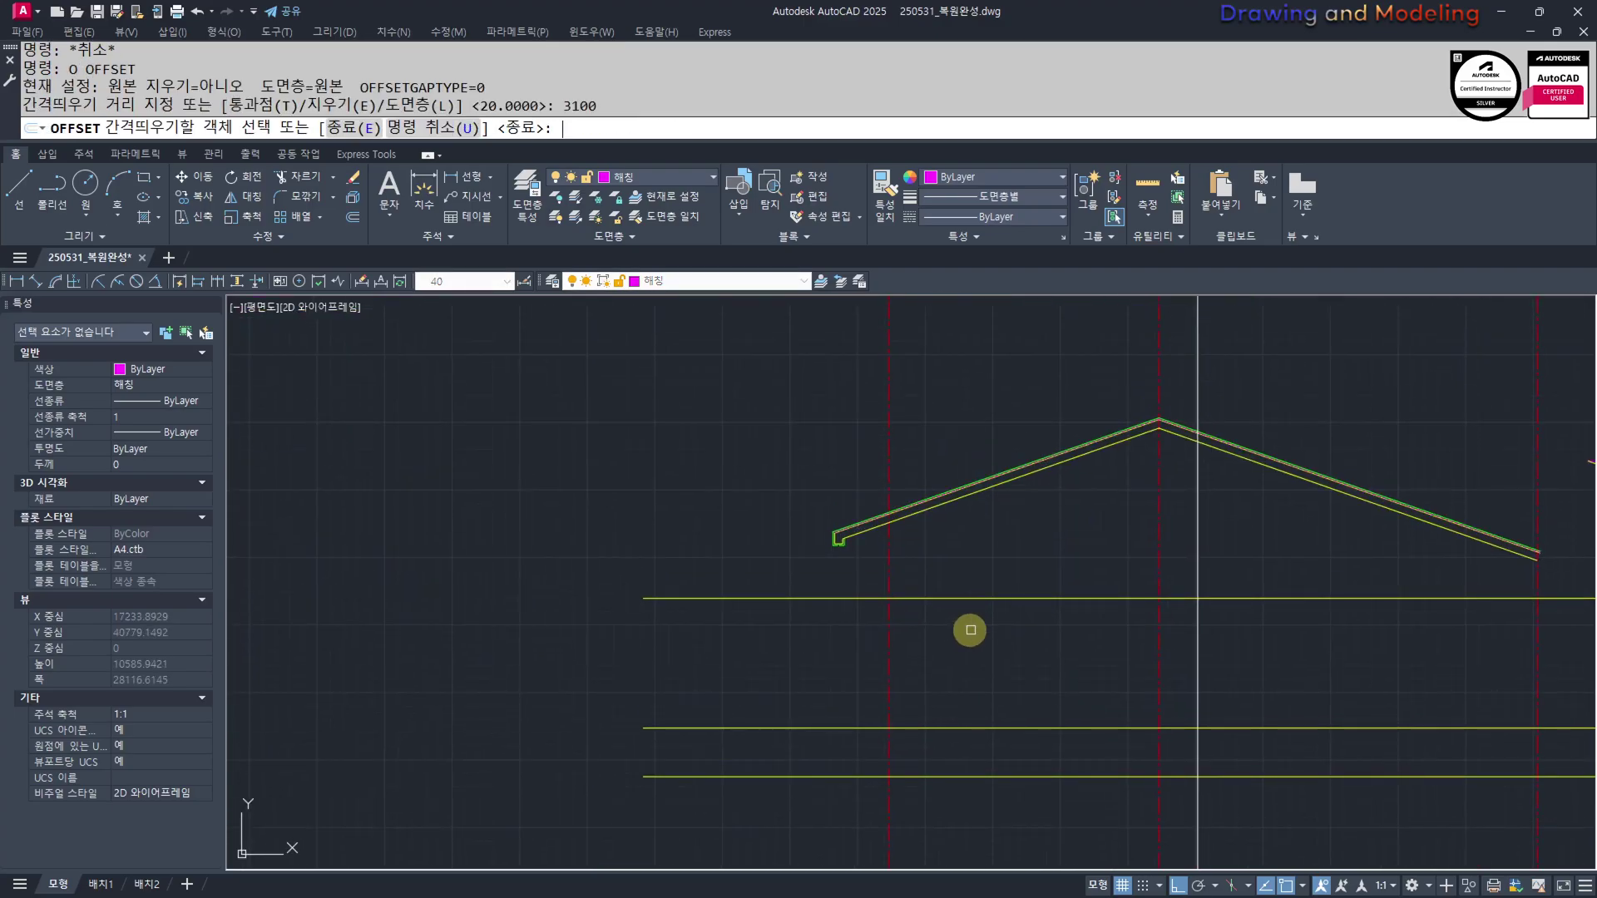
key("Escape")
Offset the red wall axis under the left roof slope by 310, 100 to both sides and 120 to lay out the wall layers
key("Return")
type("310")
key("Return")
scroll(880, 560, "up", 4)
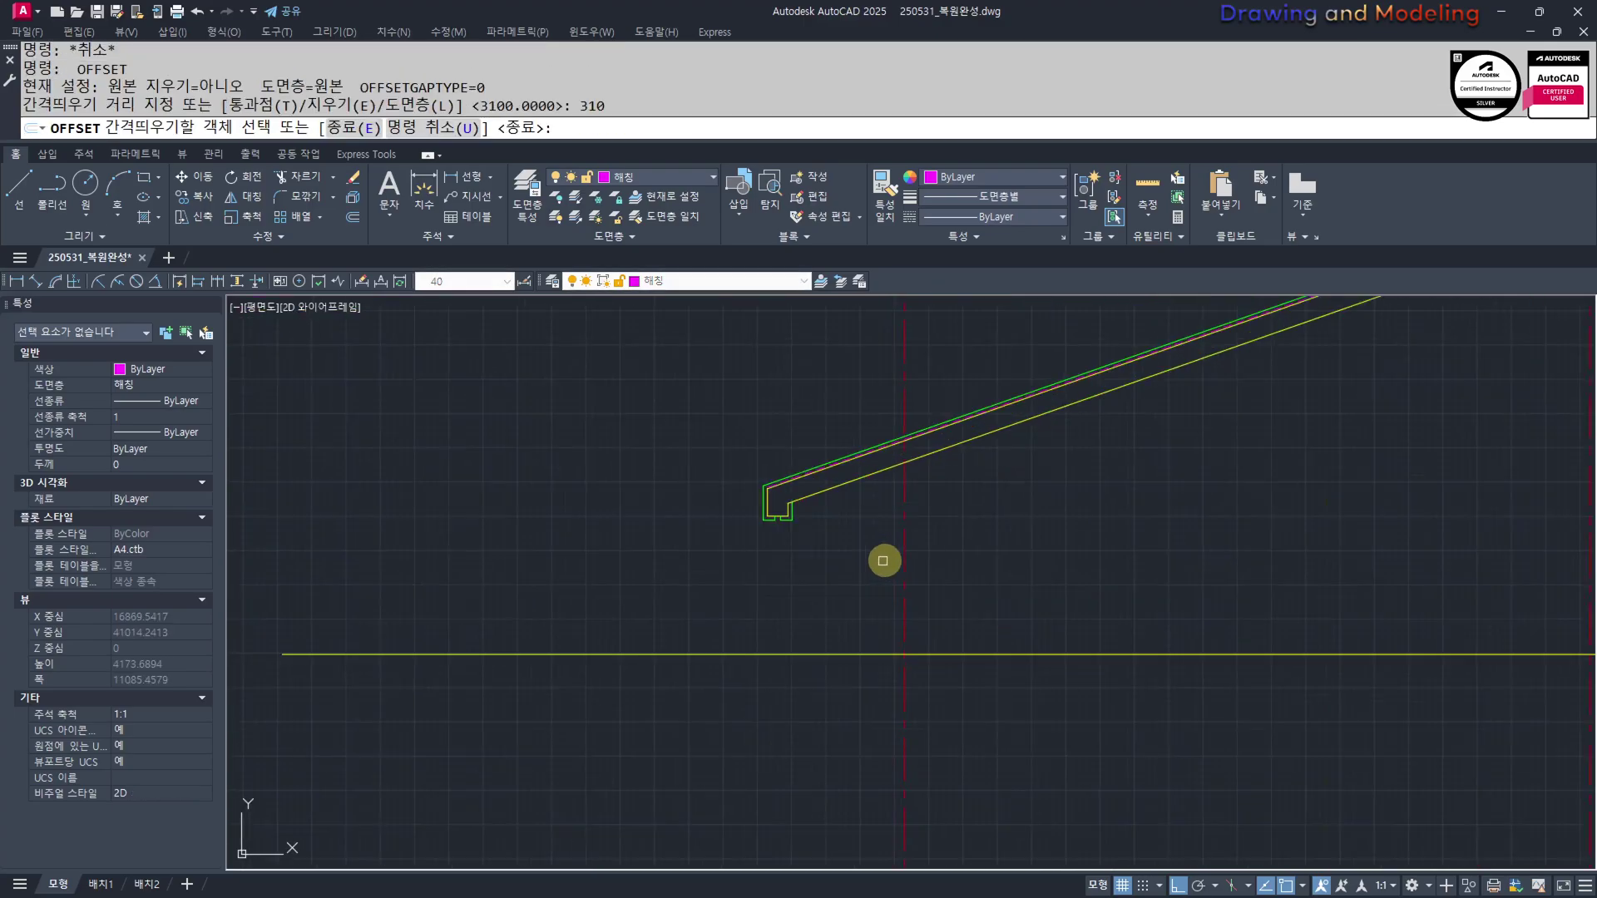
key("Escape")
key("Return")
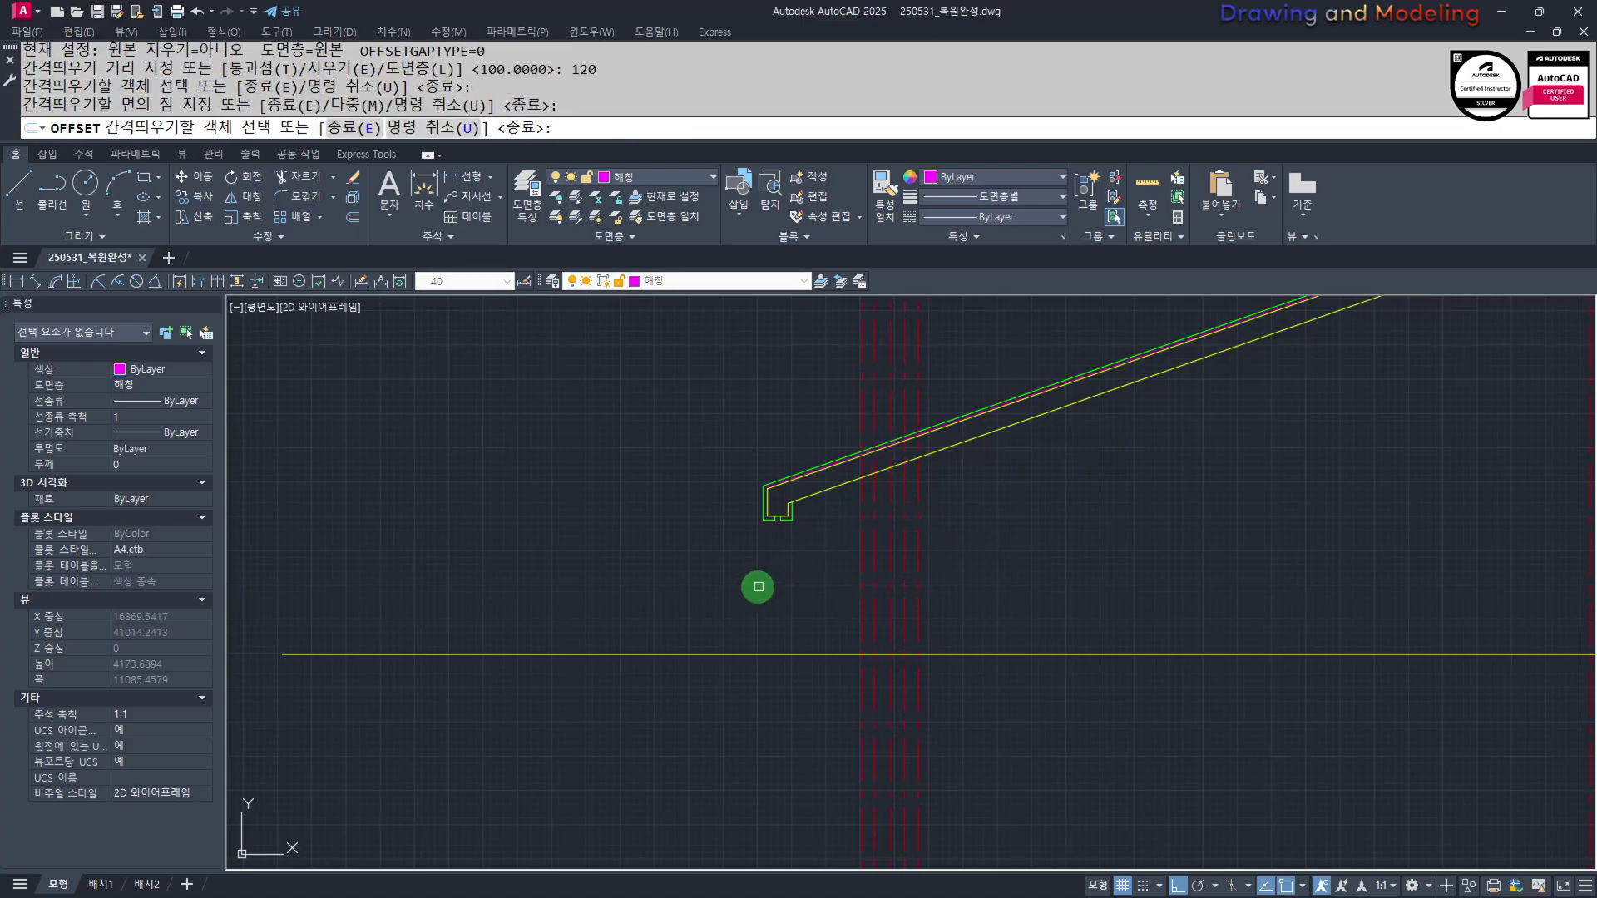
key("Escape")
Match the four offset wall lines to the properties of the yellow lower roof line, leaving out the red axis
scroll(915, 557, "up", 3)
type("mm")
key("Return")
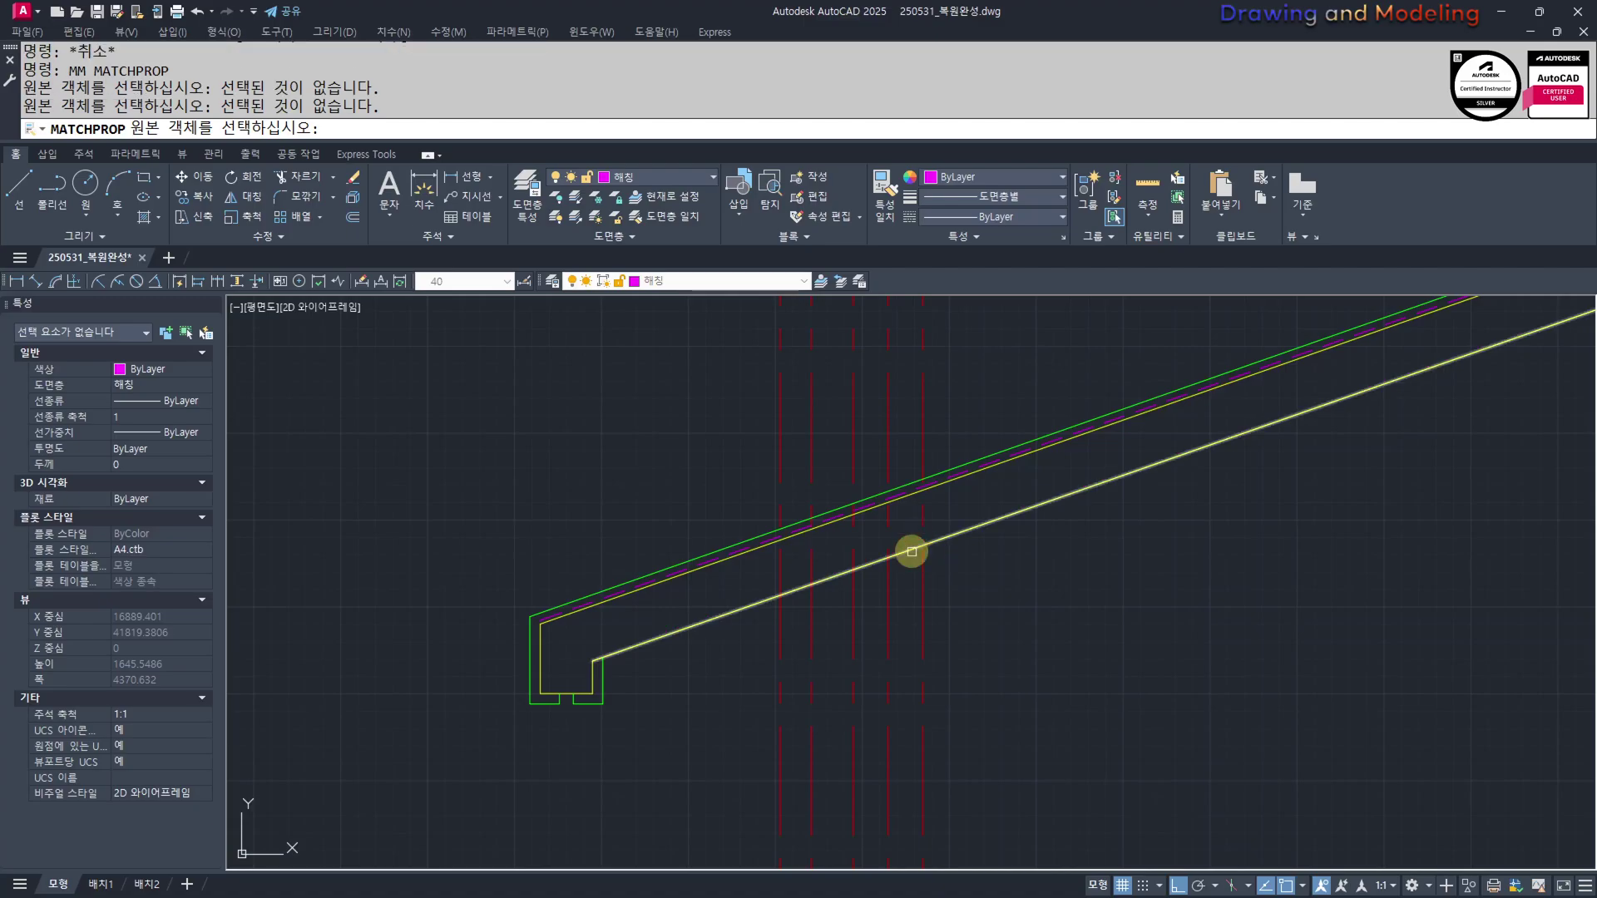
left_click(911, 551)
left_click(959, 563)
left_click(907, 605)
left_click(884, 605)
left_click(774, 625)
key("Escape")
key("Escape")
Trim the four yellow wall lines above the lower roof line
scroll(850, 499, "up", 3)
type("tr")
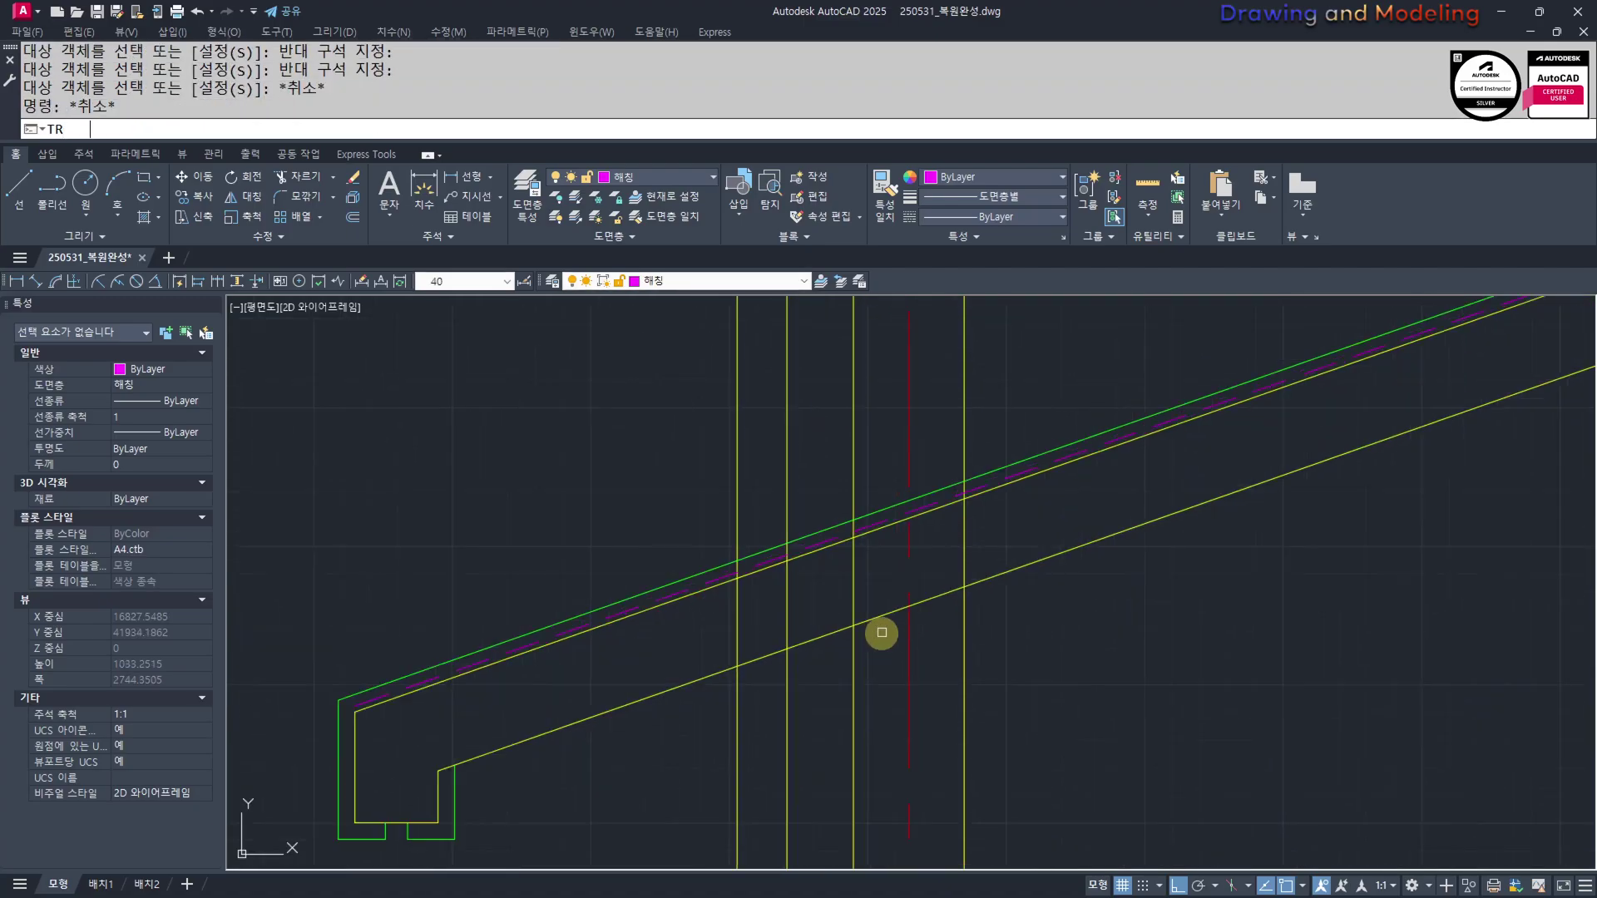
left_click(882, 633)
left_click(873, 601)
key("space")
left_click(870, 424)
left_click(981, 387)
left_click(931, 417)
key("Escape")
key("Escape")
Offset the horizontal yellow line directly below the roof downward by 100
scroll(840, 457, "down", 4)
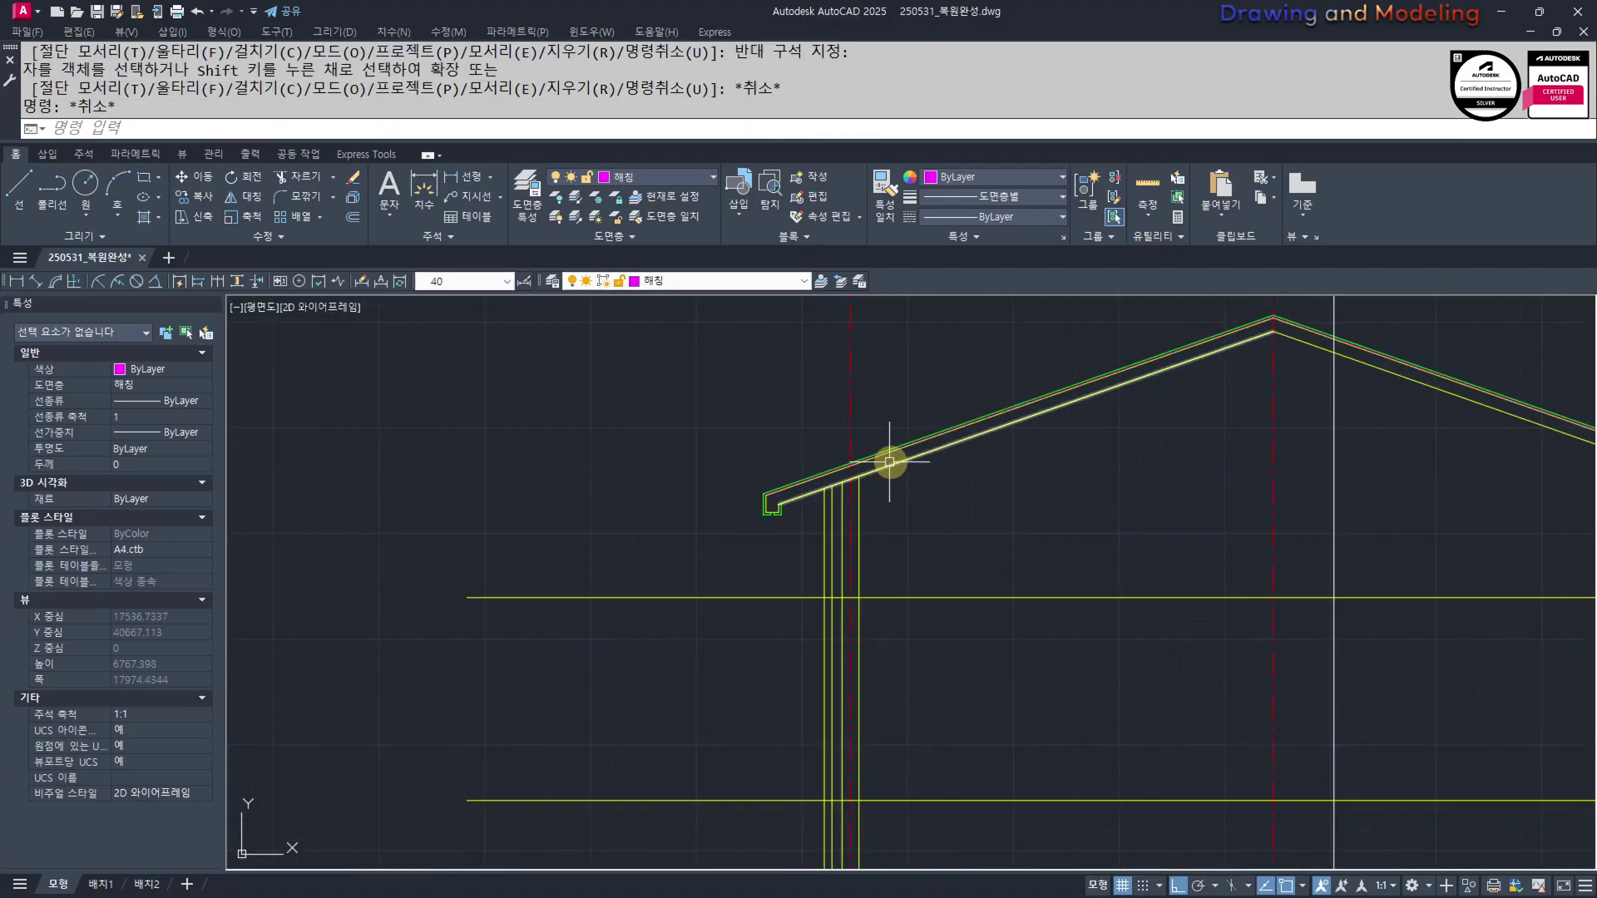
scroll(816, 560, "up", 4)
type("o")
key("Return")
type("100")
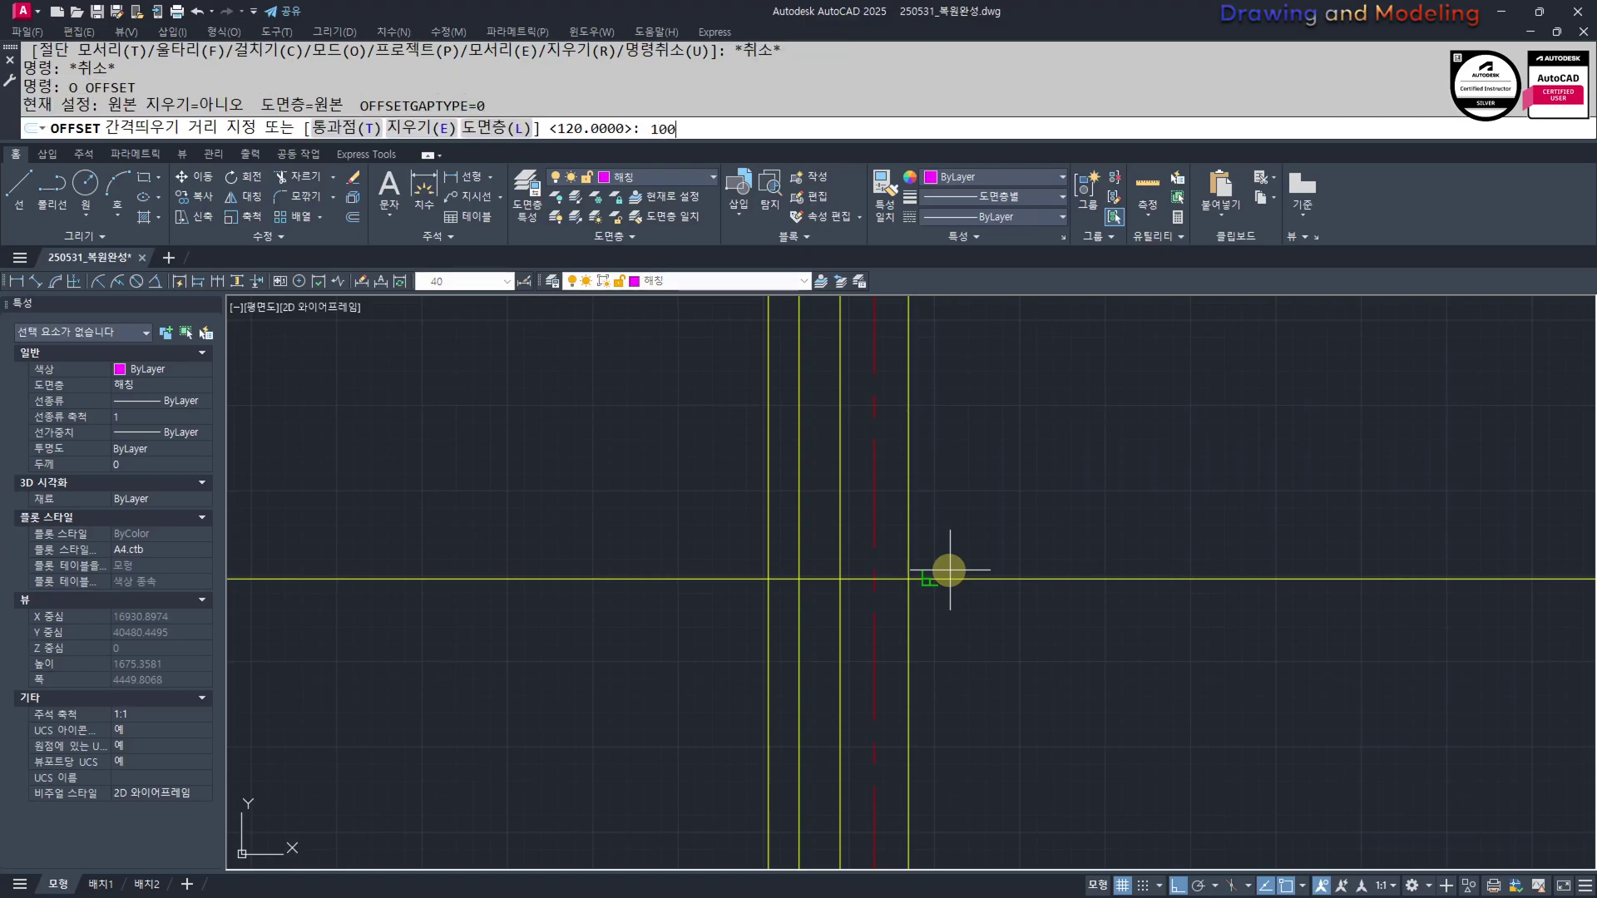
key("Return")
left_click(945, 579)
left_click(925, 651)
key("Escape")
Trim the upper horizontal line outside the wall's inner face and the lower one inside it
scroll(773, 580, "up", 4)
type("TR")
key("Return")
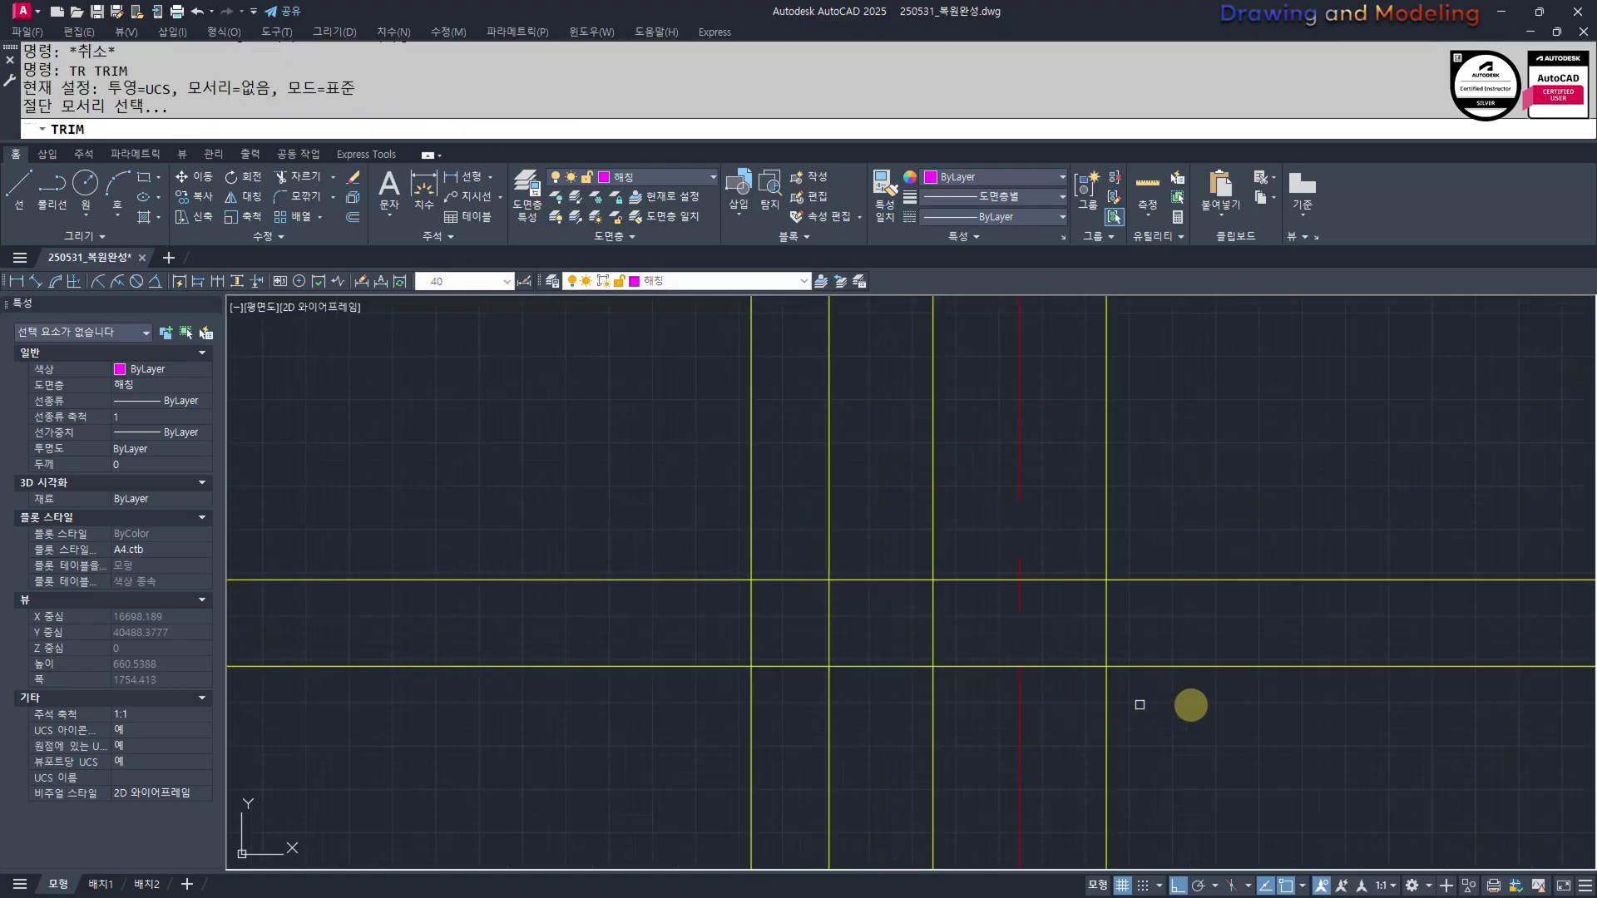
left_click(1191, 707)
left_click(1067, 626)
key("space")
left_click(1201, 635)
left_click(1140, 729)
middle_click_drag(790, 735, 878, 669)
Trim the lower horizontal line where it extends beyond the wall's outermost line
key("Escape")
key("space")
left_click(938, 503)
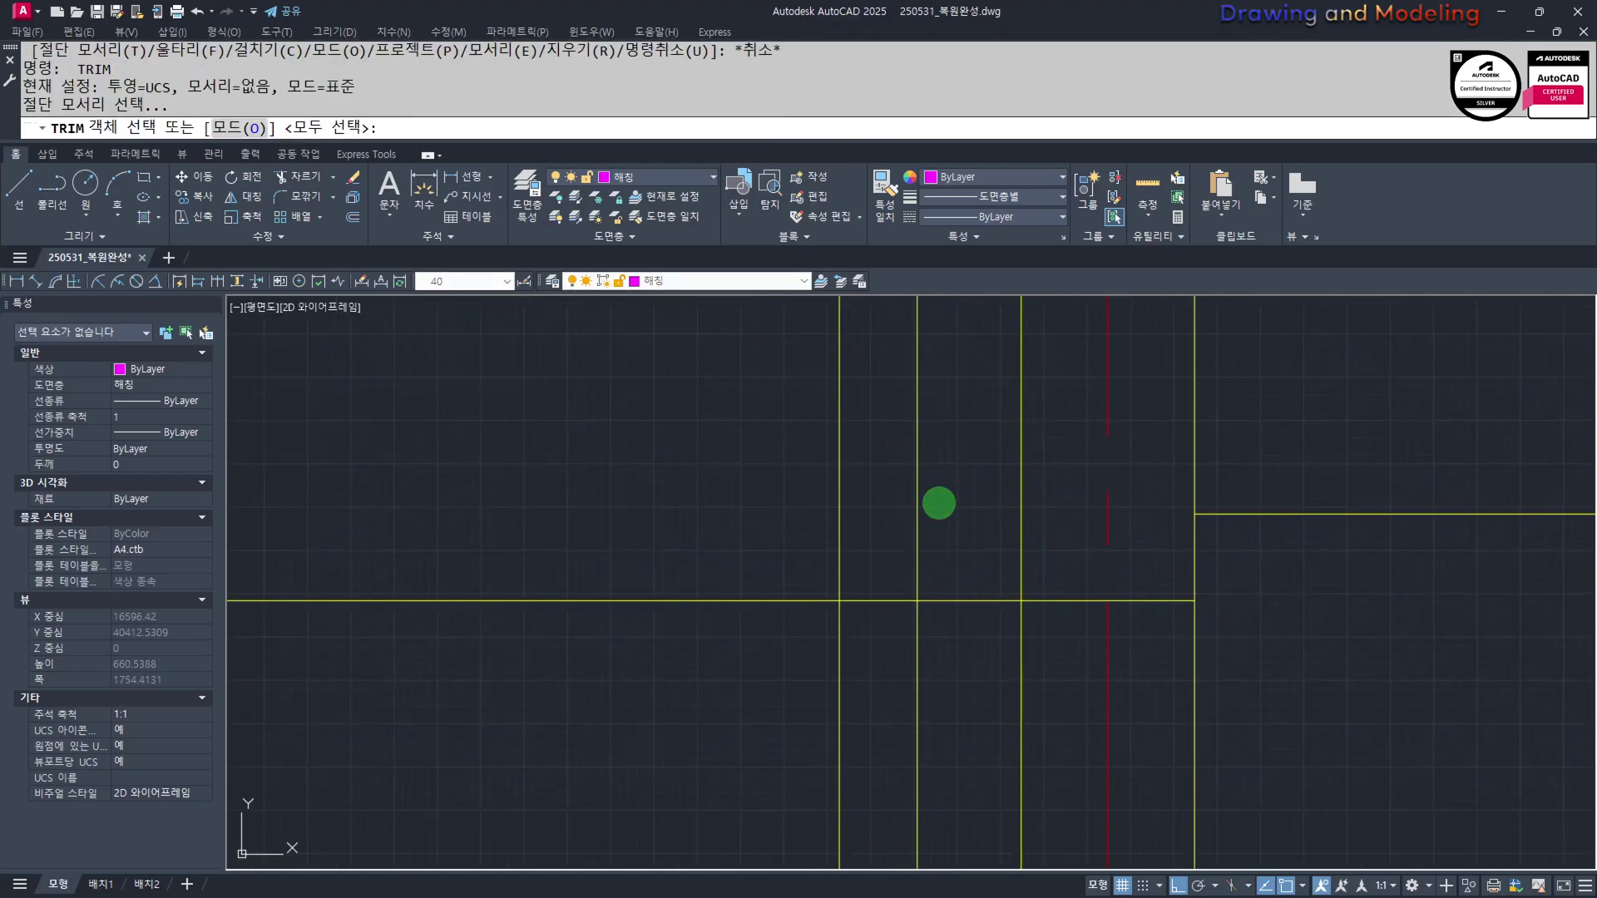
left_click(769, 661)
key("space")
left_click(805, 536)
left_click(753, 644)
key("Escape")
key("Escape")
key("Escape")
key("Escape")
key("Escape")
Examine where the section line cuts through the utility room and the window beside the entrance on the floor plan
scroll(969, 582, "down", 5)
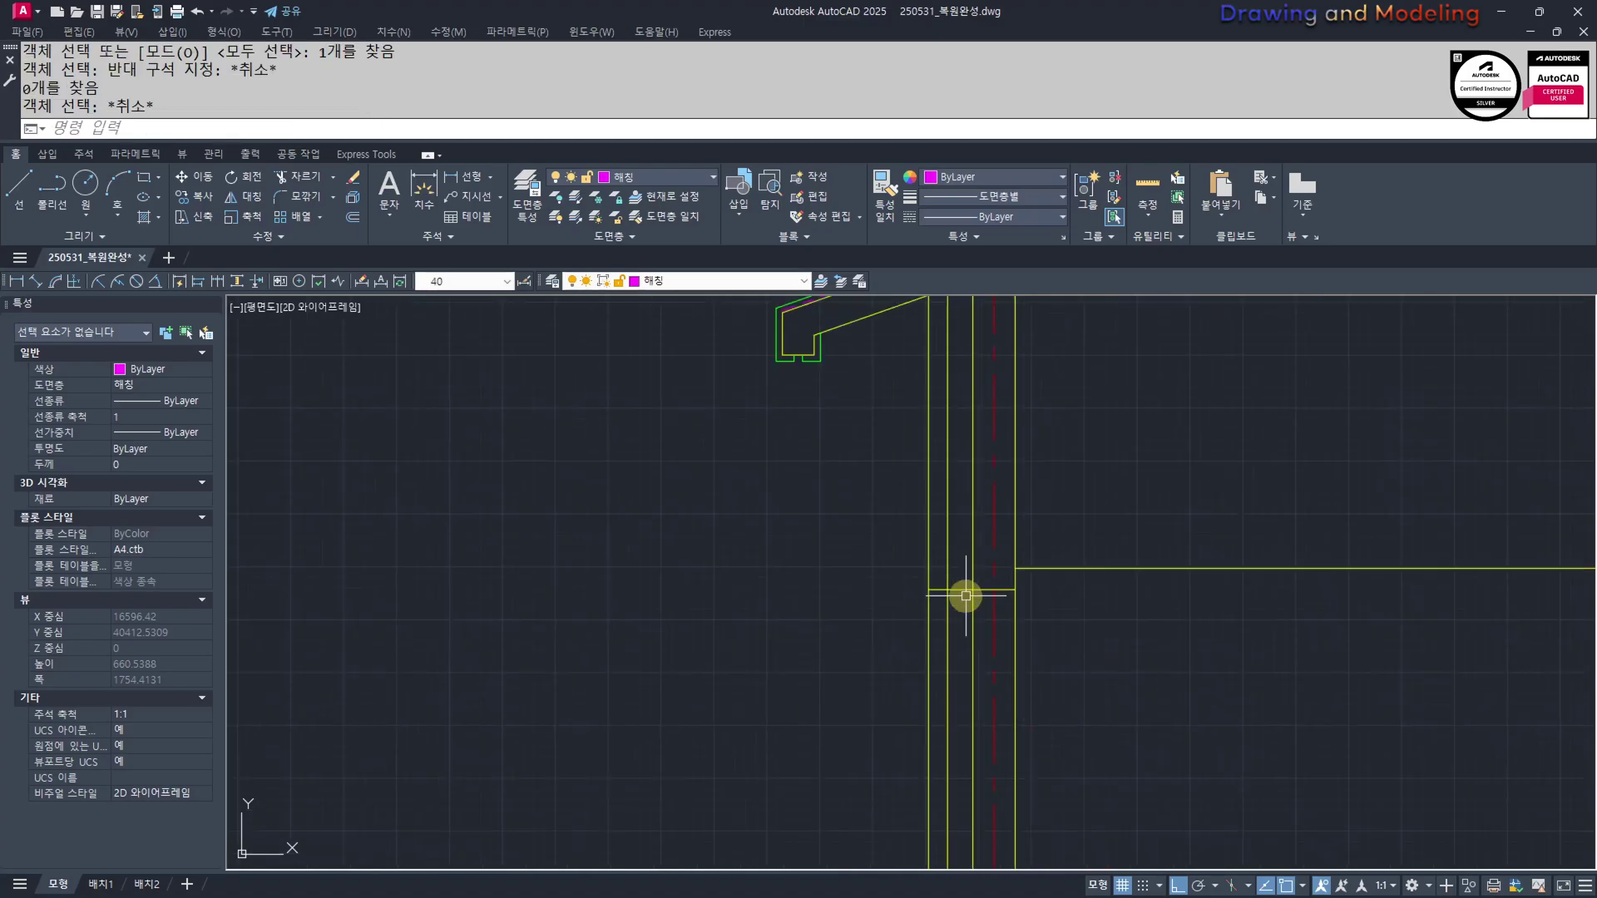
scroll(898, 592, "down", 4)
middle_click_drag(487, 509, 788, 639)
scroll(773, 637, "up", 8)
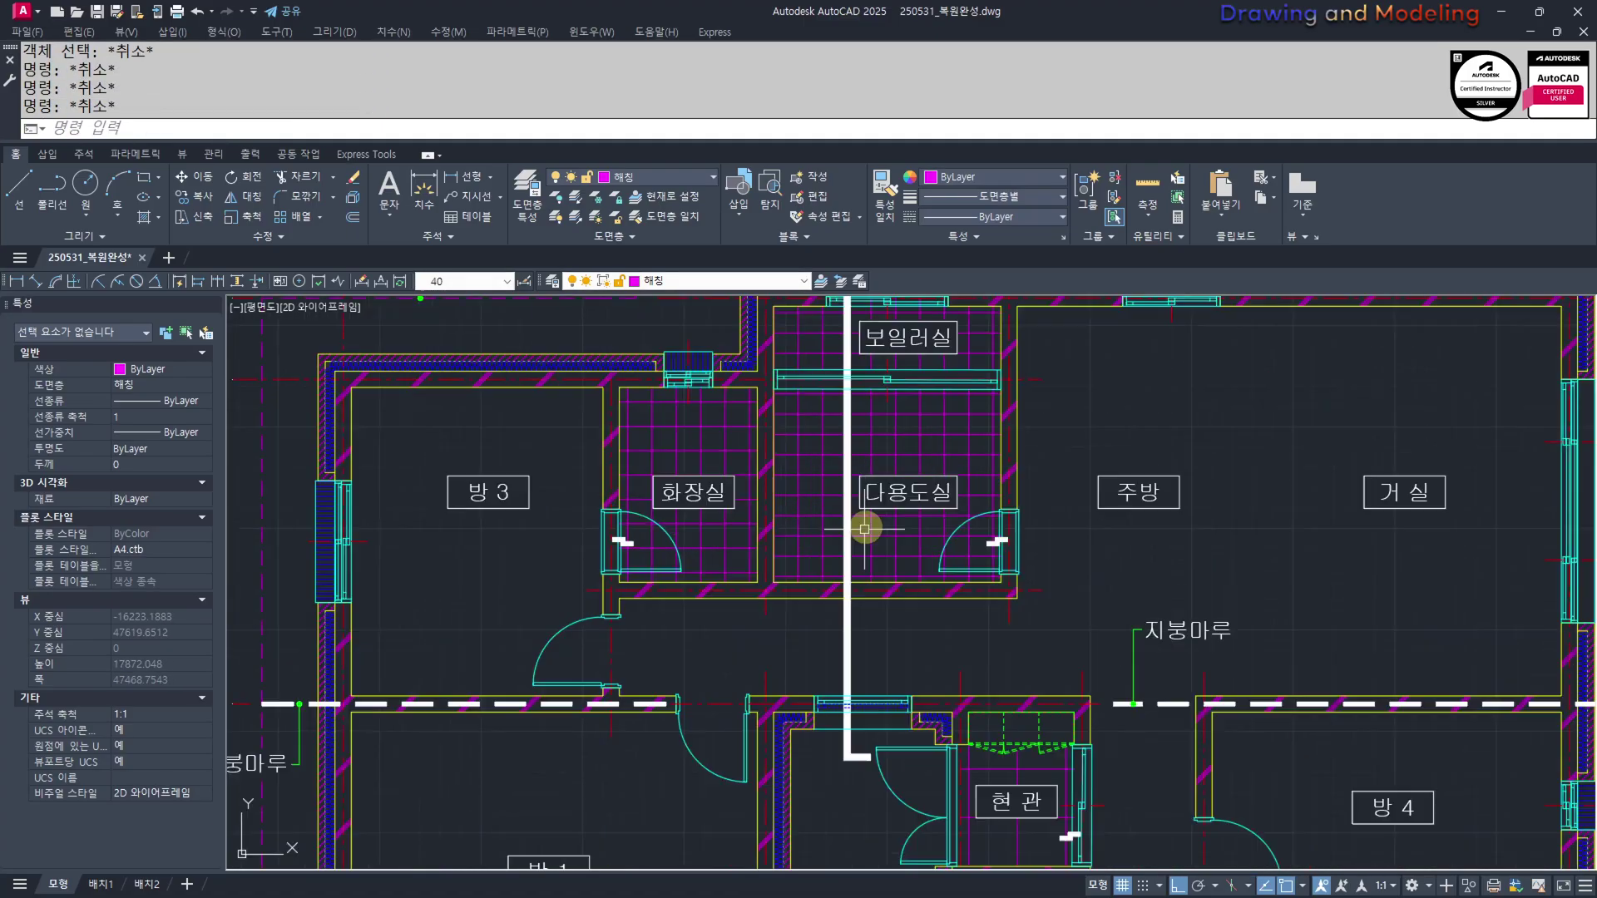
middle_click_drag(881, 385, 897, 608)
scroll(909, 471, "down", 6)
middle_click_drag(1438, 681, 964, 715)
Offset the upper of the two lowest horizontal lines upward by 900 across the left wall
key("Escape")
scroll(992, 594, "up", 6)
scroll(766, 666, "up", 2)
scroll(827, 672, "up", 4)
scroll(796, 666, "down", 8)
scroll(948, 722, "up", 6)
left_click(1207, 515)
left_click(1081, 657)
key("Escape")
key("Escape")
type("o")
key("Return")
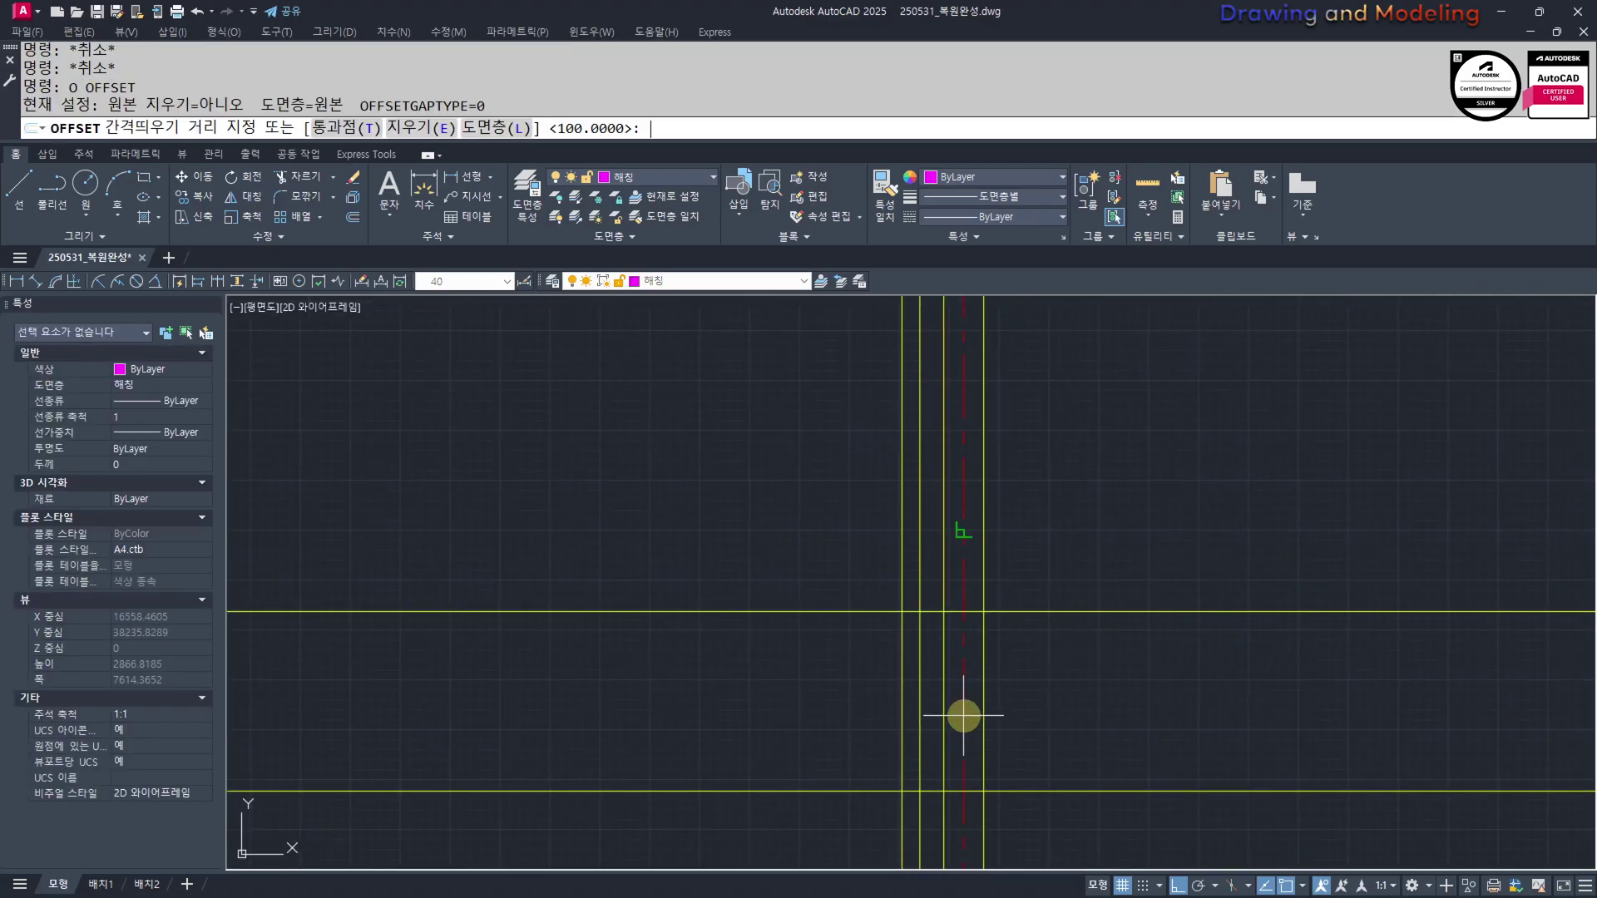
type("900")
key("Return")
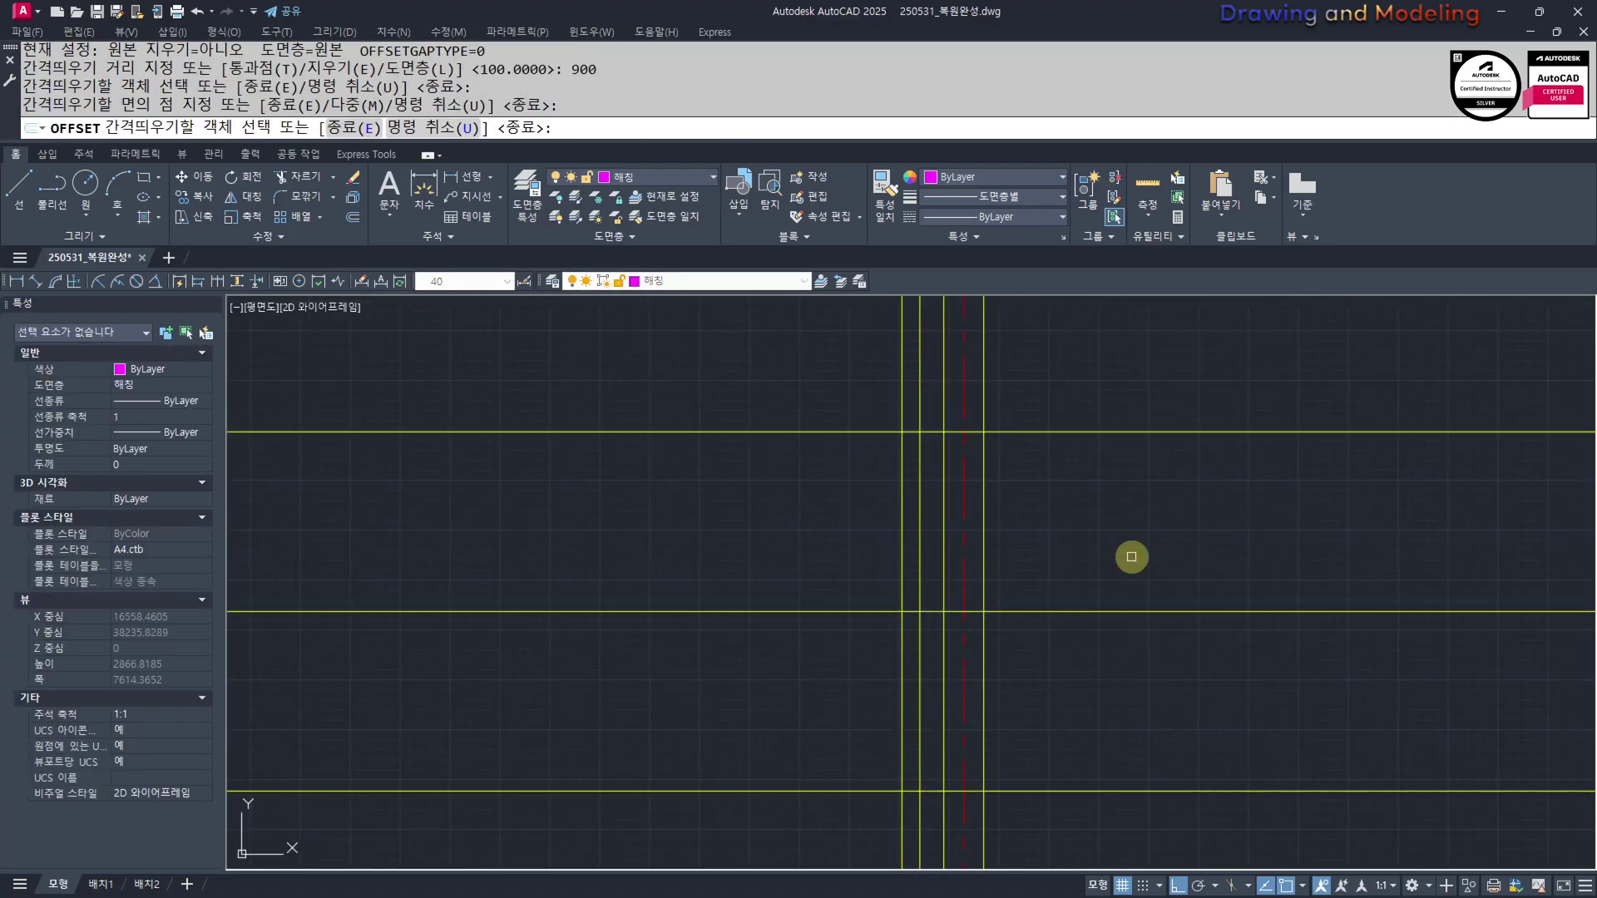
Trim the left wall's two inner layer lines between the window opening's upper and lower horizontal edges
key("Escape")
scroll(1024, 574, "up", 3)
type("tr")
key("Return")
scroll(1136, 703, "down", 2)
left_click(1083, 555)
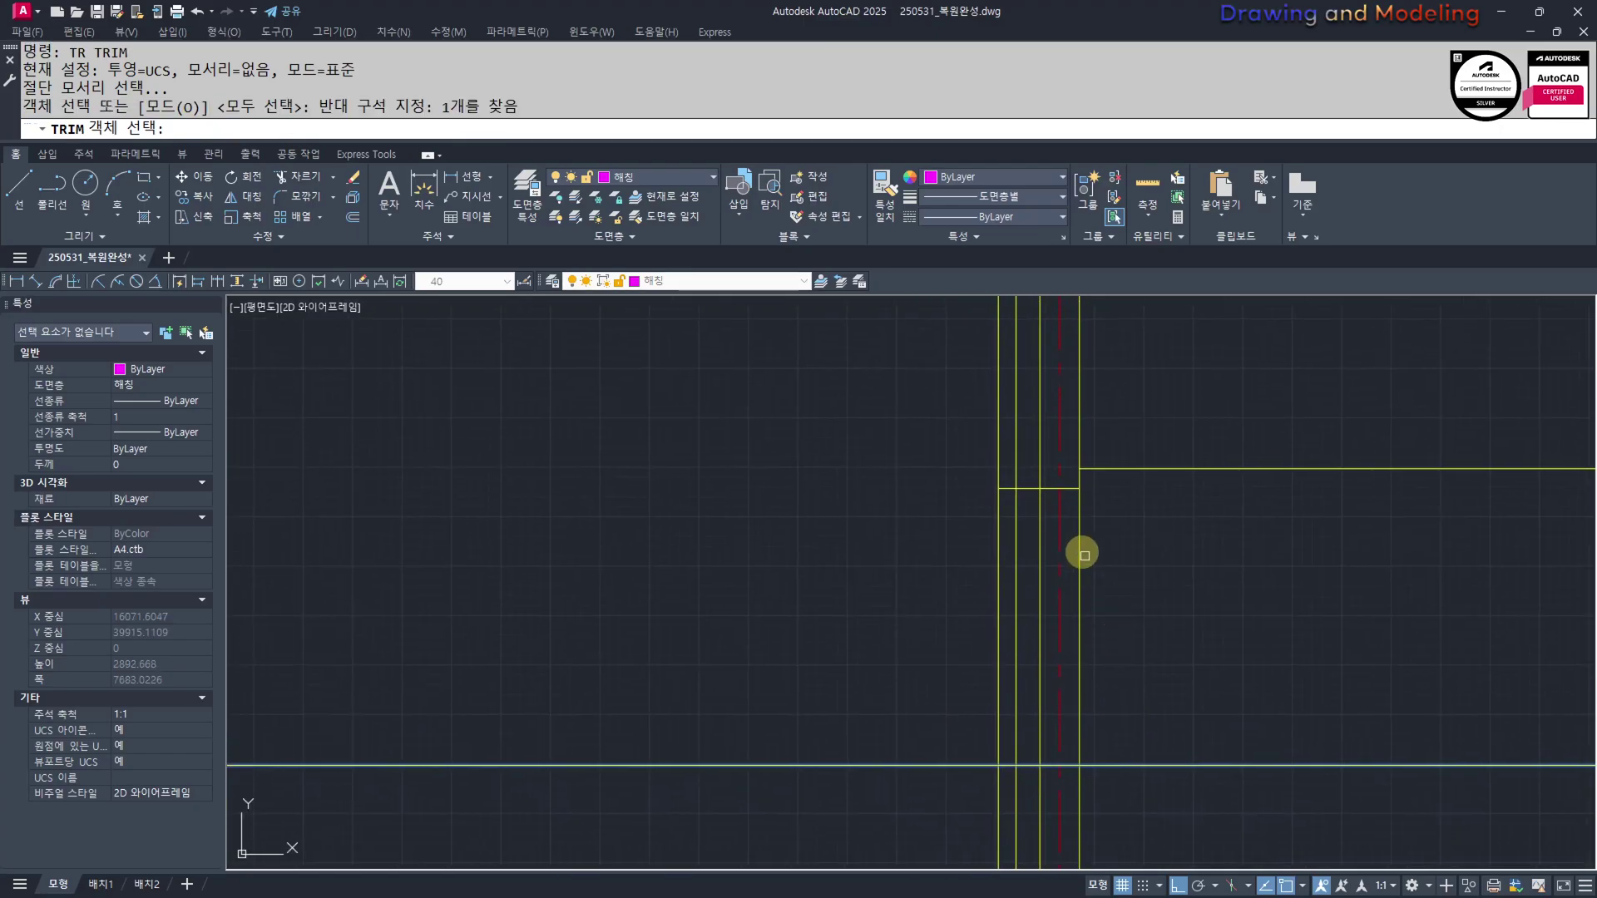
left_click(1035, 509)
key("Return")
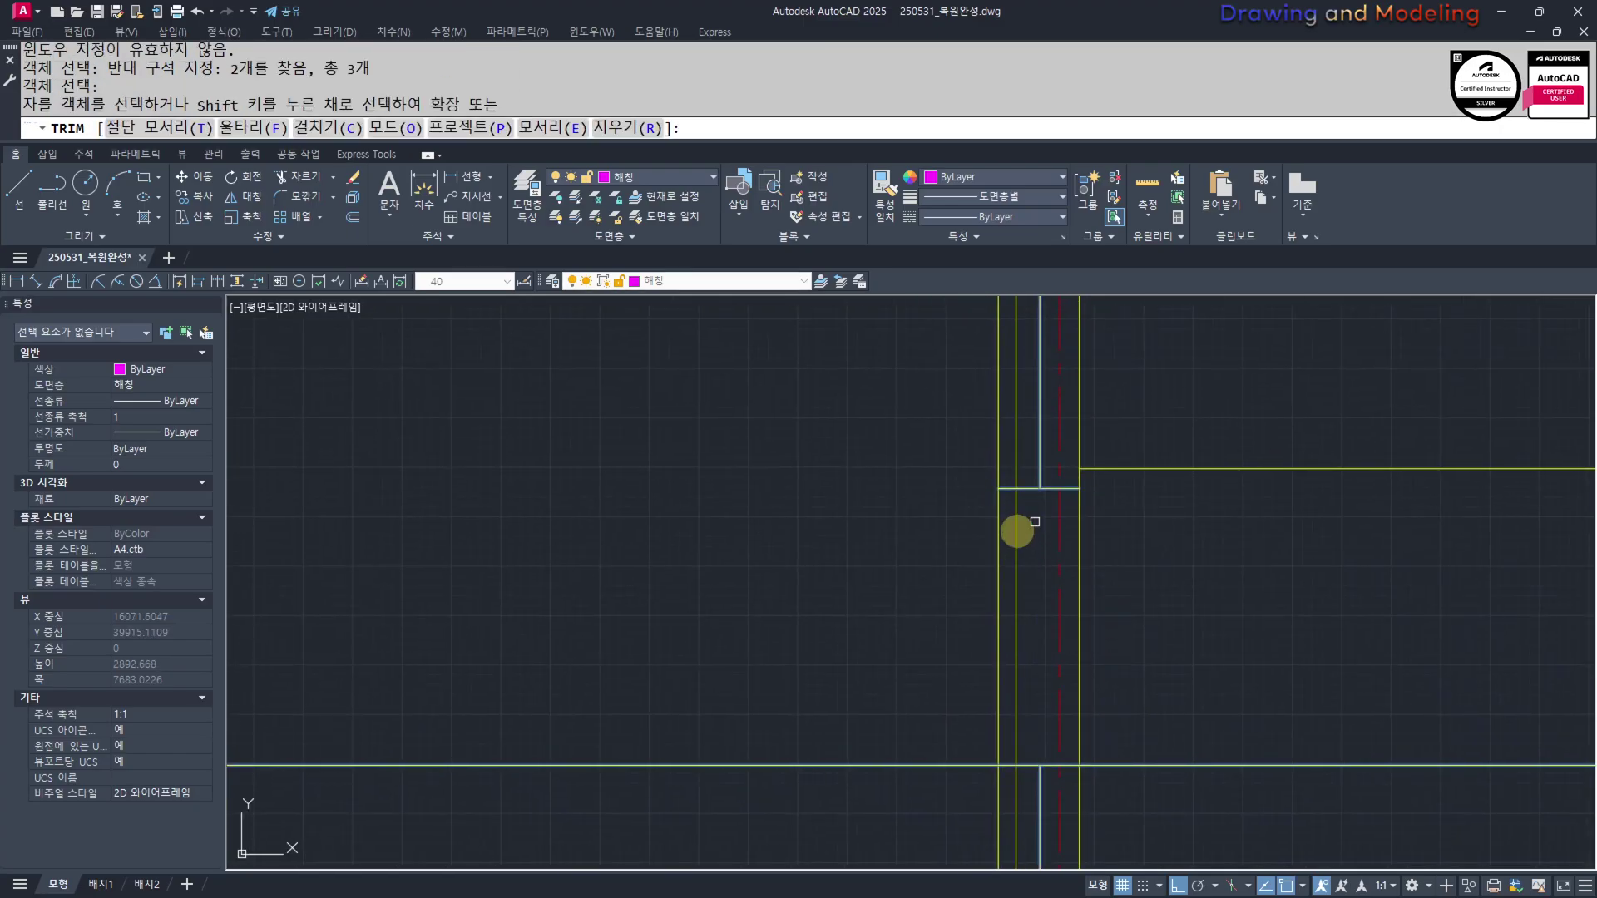
key("Escape")
Trim the window opening's lower edge where it extends beyond the left wall's outer and inner faces
middle_click_drag(1016, 790, 986, 655)
type("tr")
key("Return")
left_click(1098, 664)
left_click(870, 588)
key("Return")
left_click(860, 564)
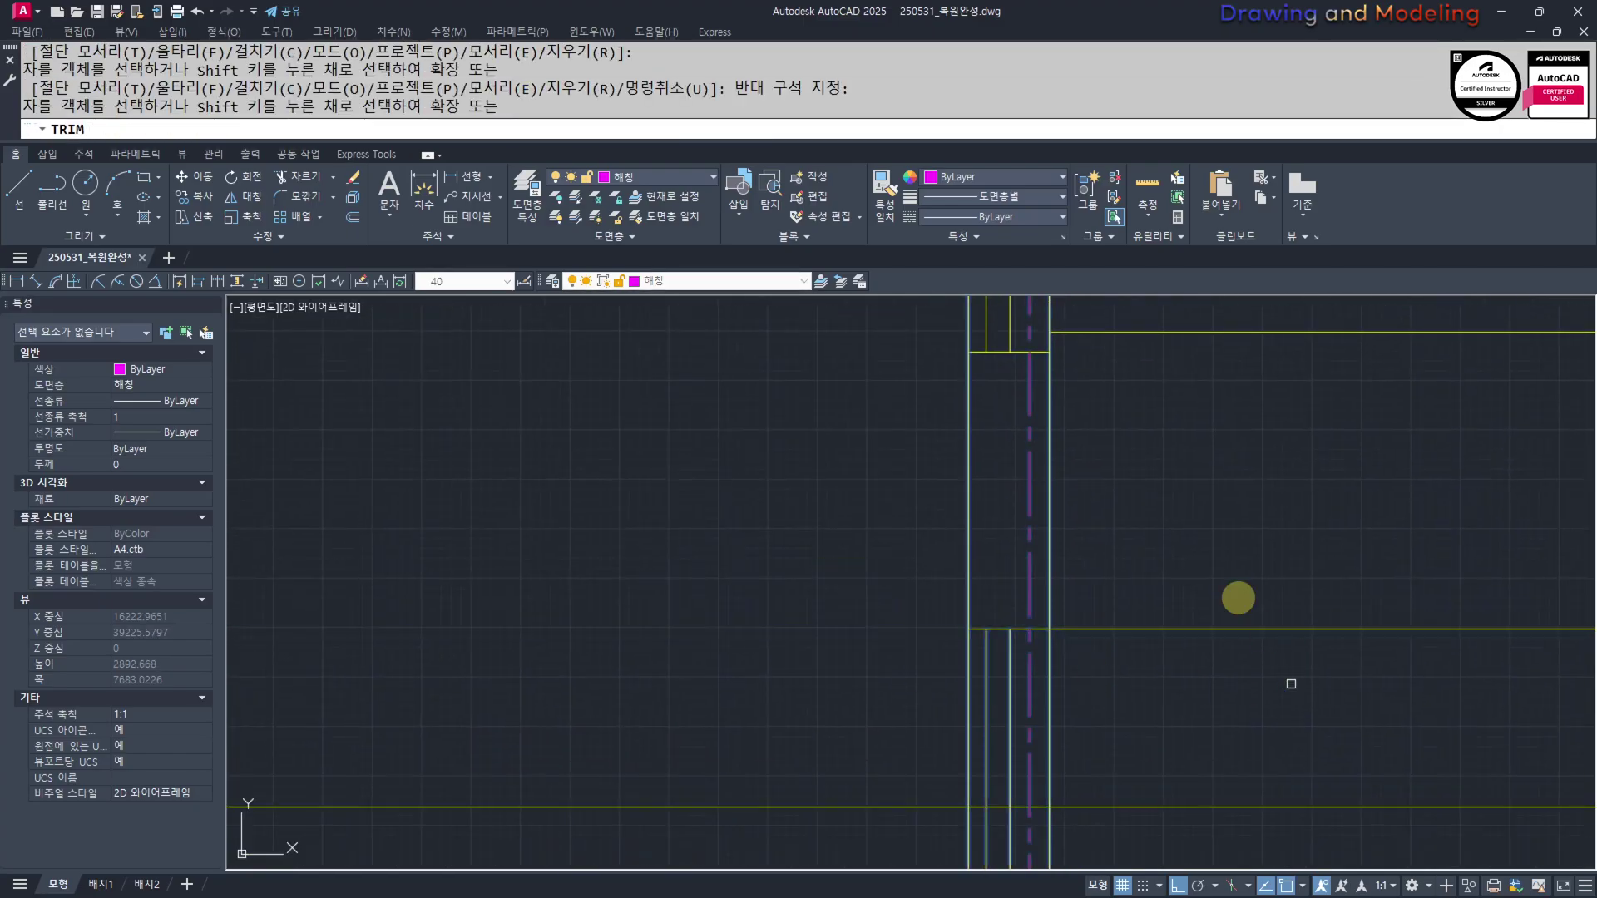
scroll(981, 622, "up", 3)
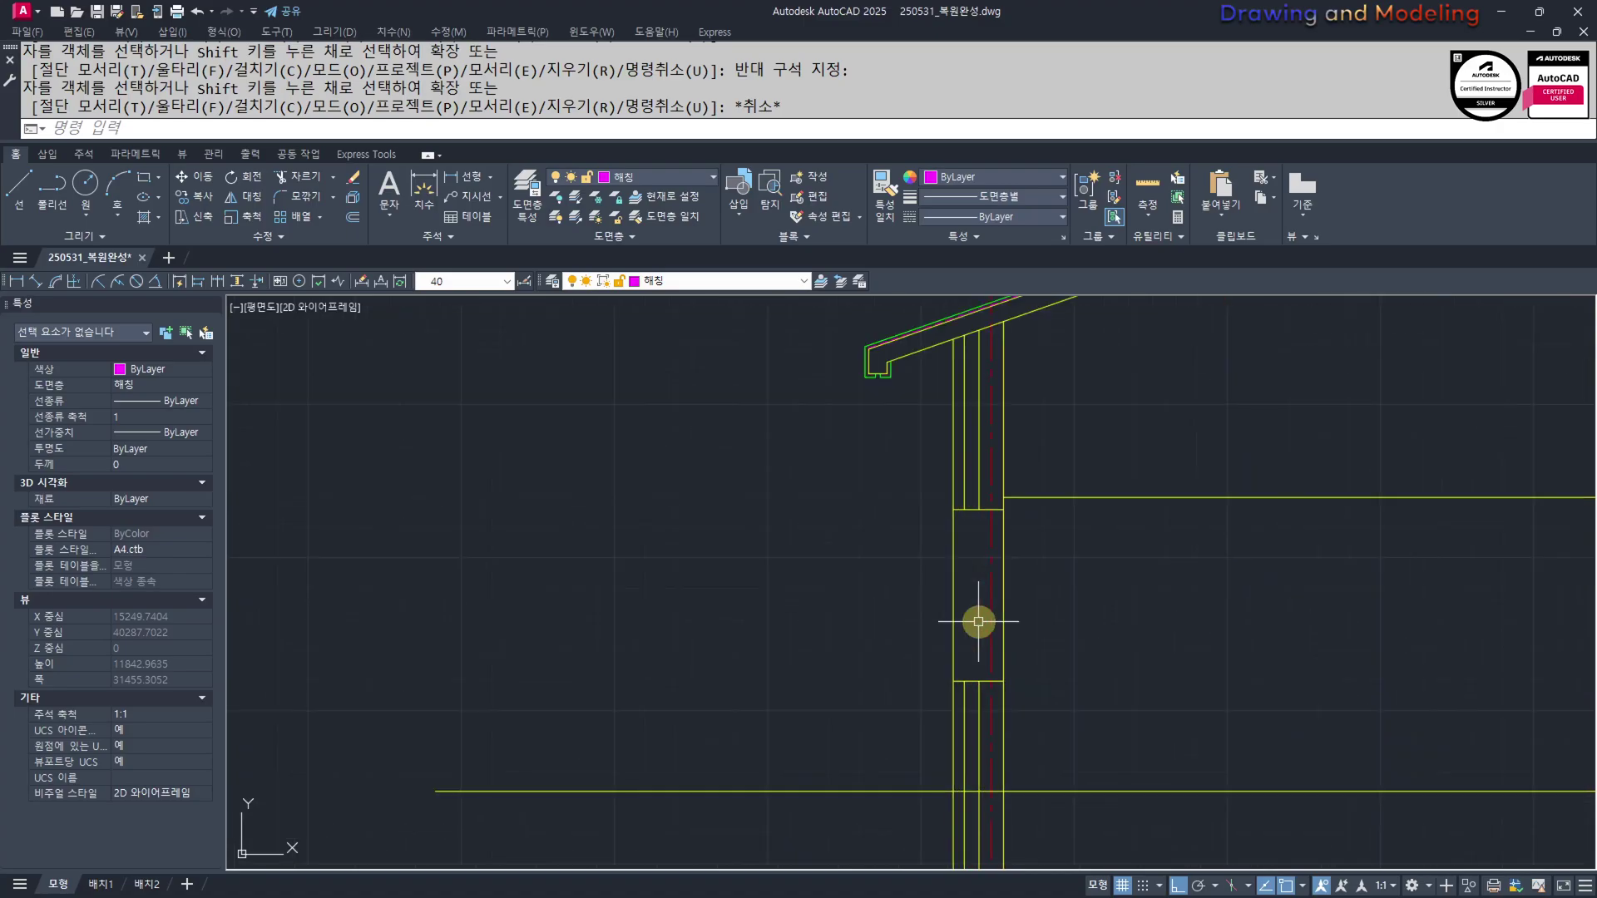
scroll(957, 677, "down", 2)
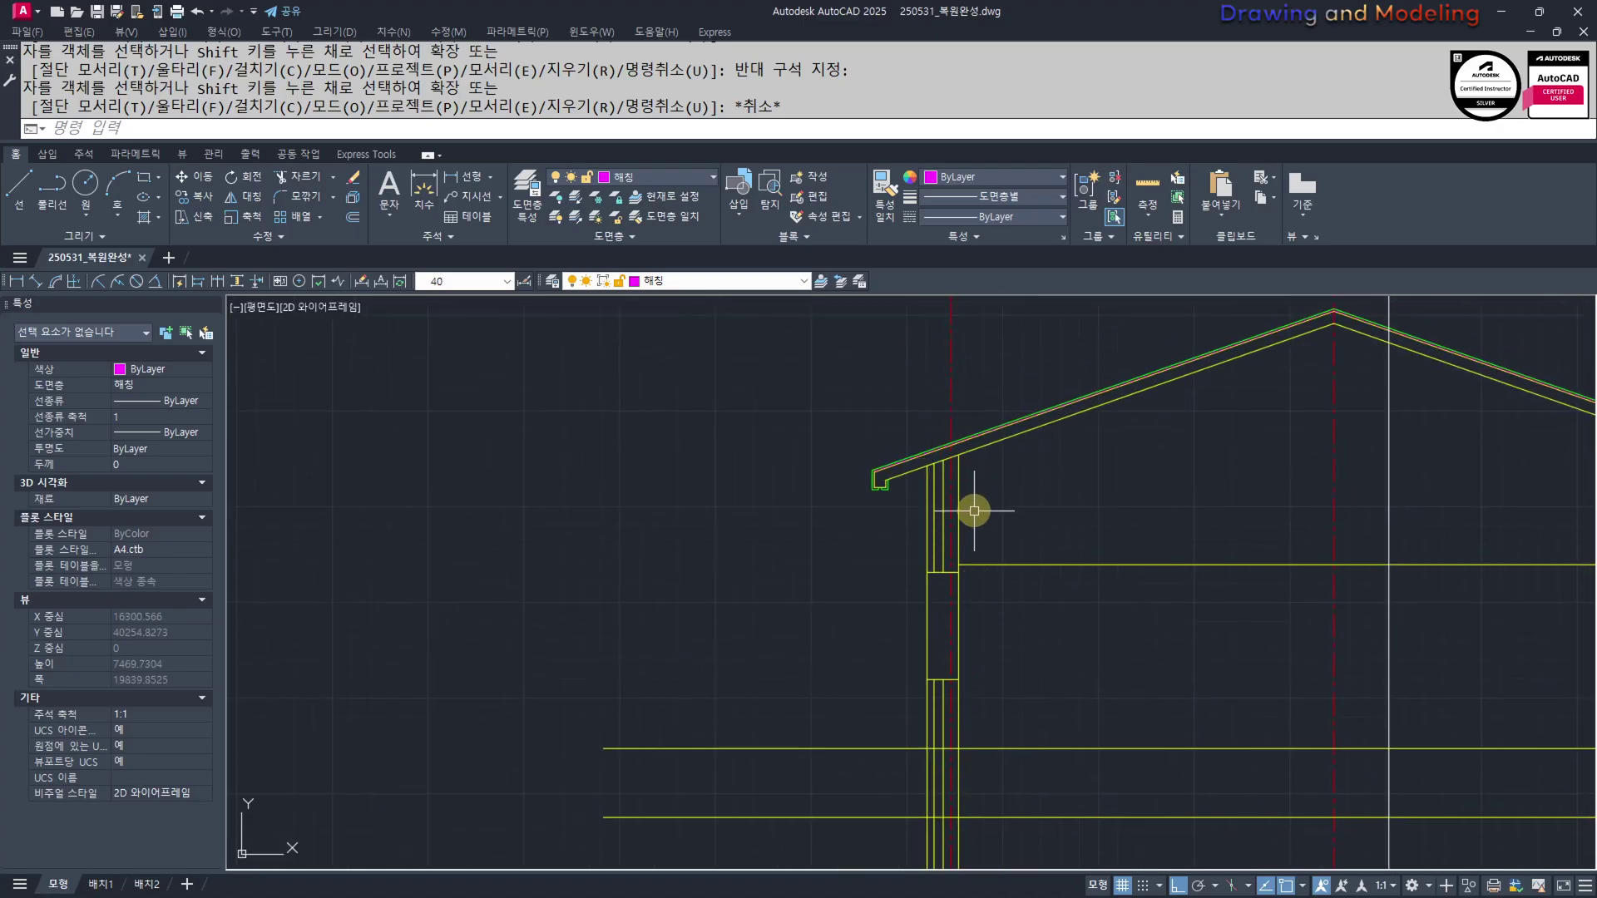
key("Escape")
key("Escape")
Draw a circle of radius 20 centred on the eave's outer upper corner
scroll(905, 504, "up", 6)
scroll(950, 606, "up", 2)
middle_click_drag(944, 698, 1197, 713)
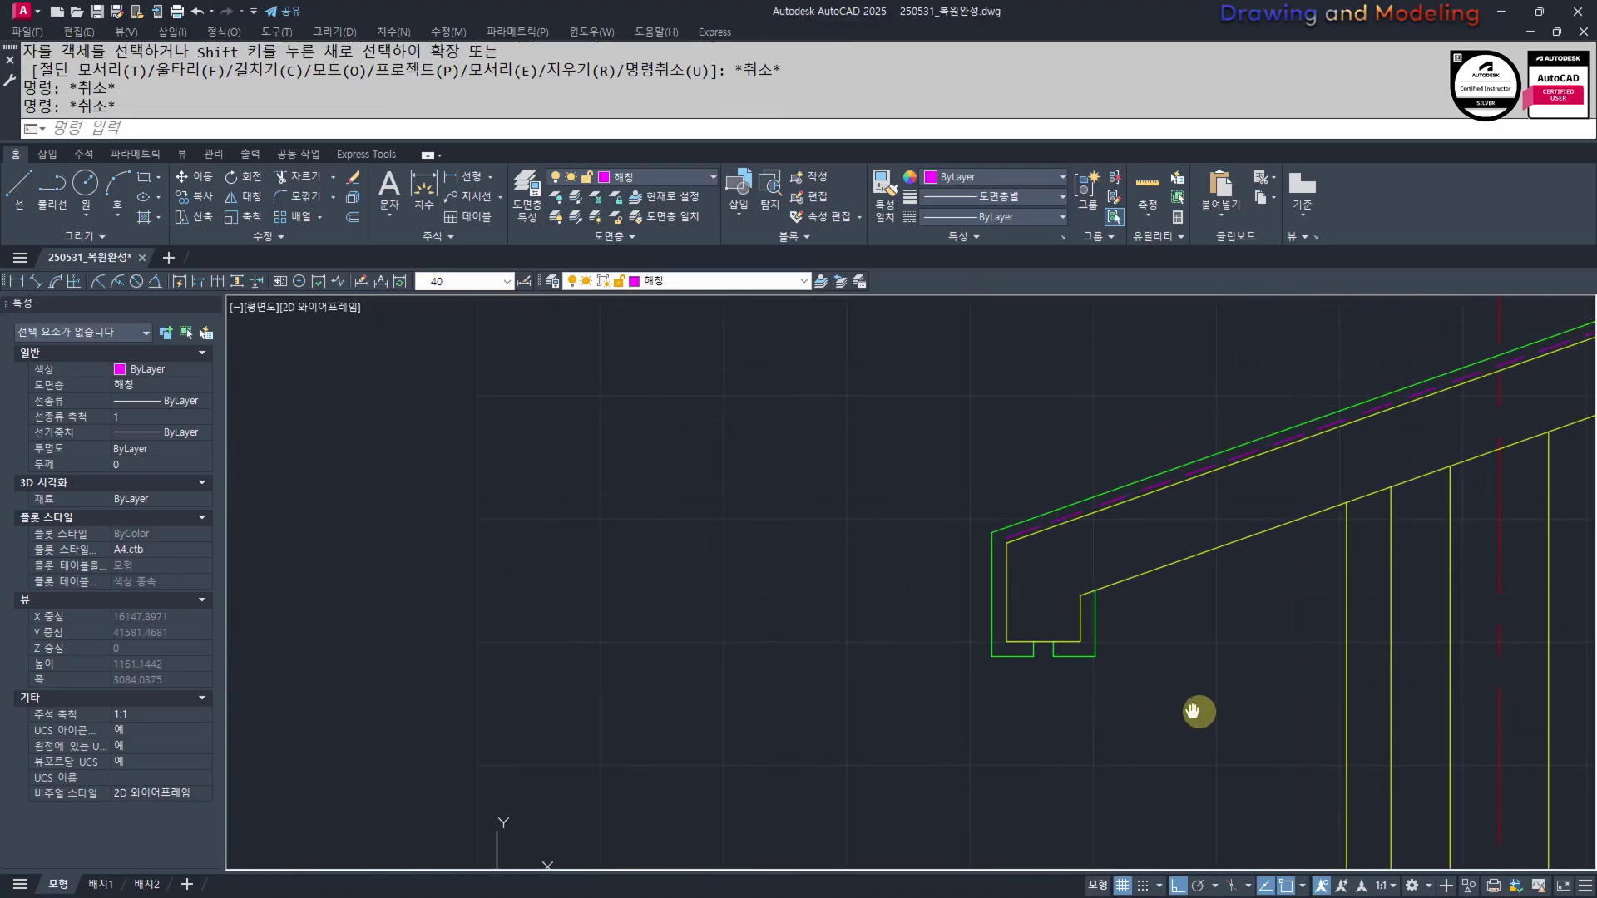
middle_click_drag(969, 623, 1079, 703)
type("c")
key("Return")
left_click(1101, 613)
scroll(1081, 604, "up", 2)
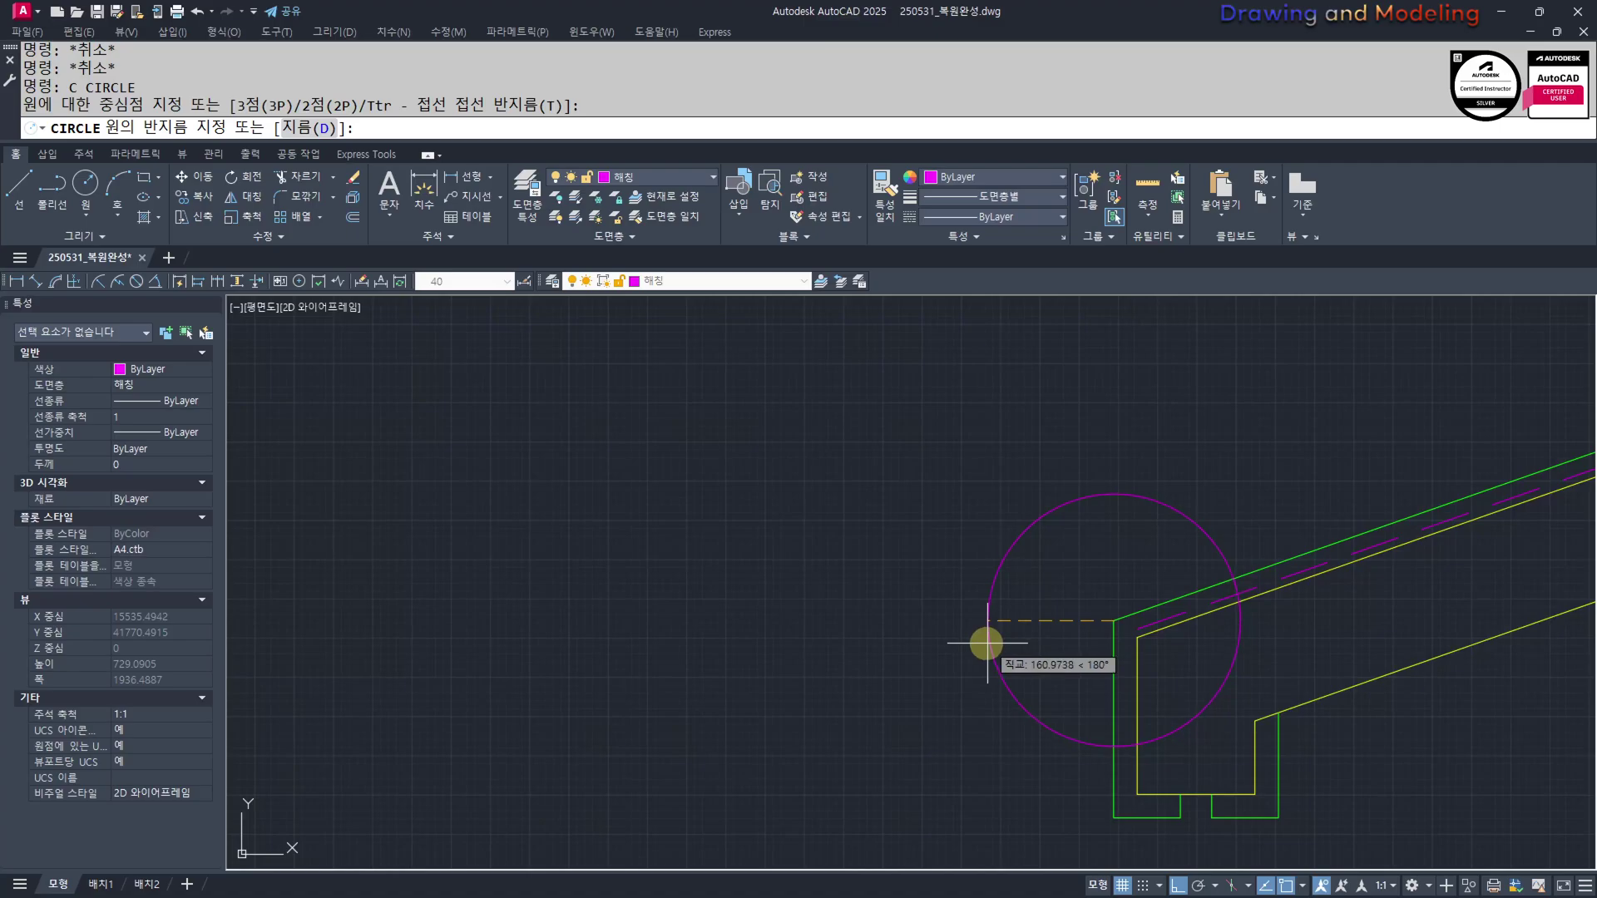
type("20")
key("Return")
key("Escape")
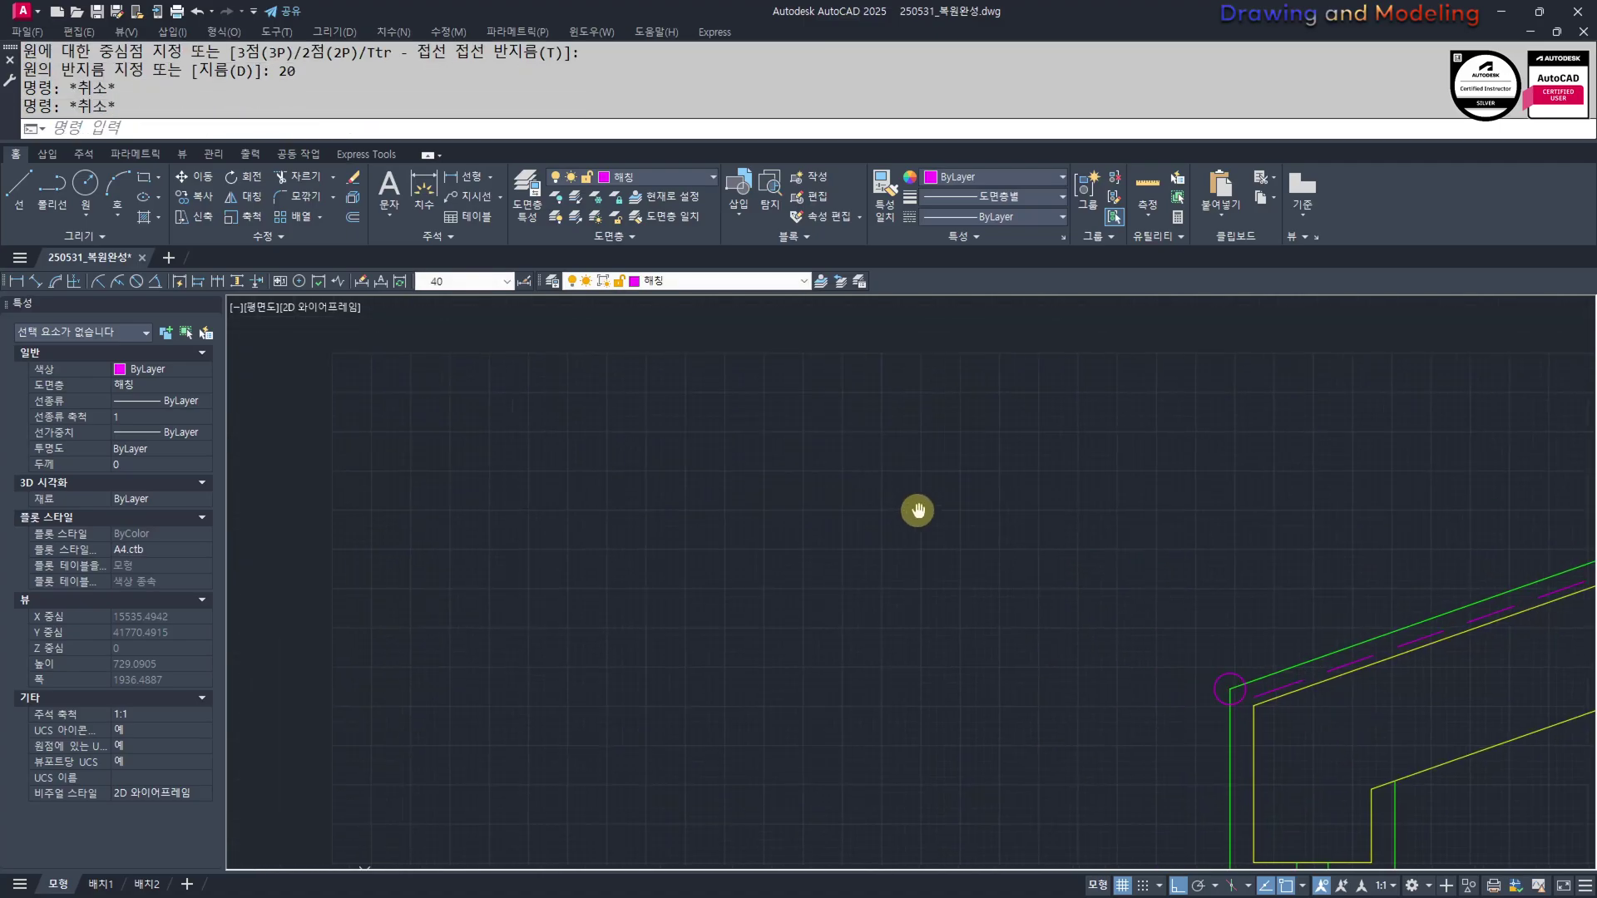
Draw a 340 by 40 rectangle in the empty space up and to the left of the eave
left_click(795, 539)
type("@")
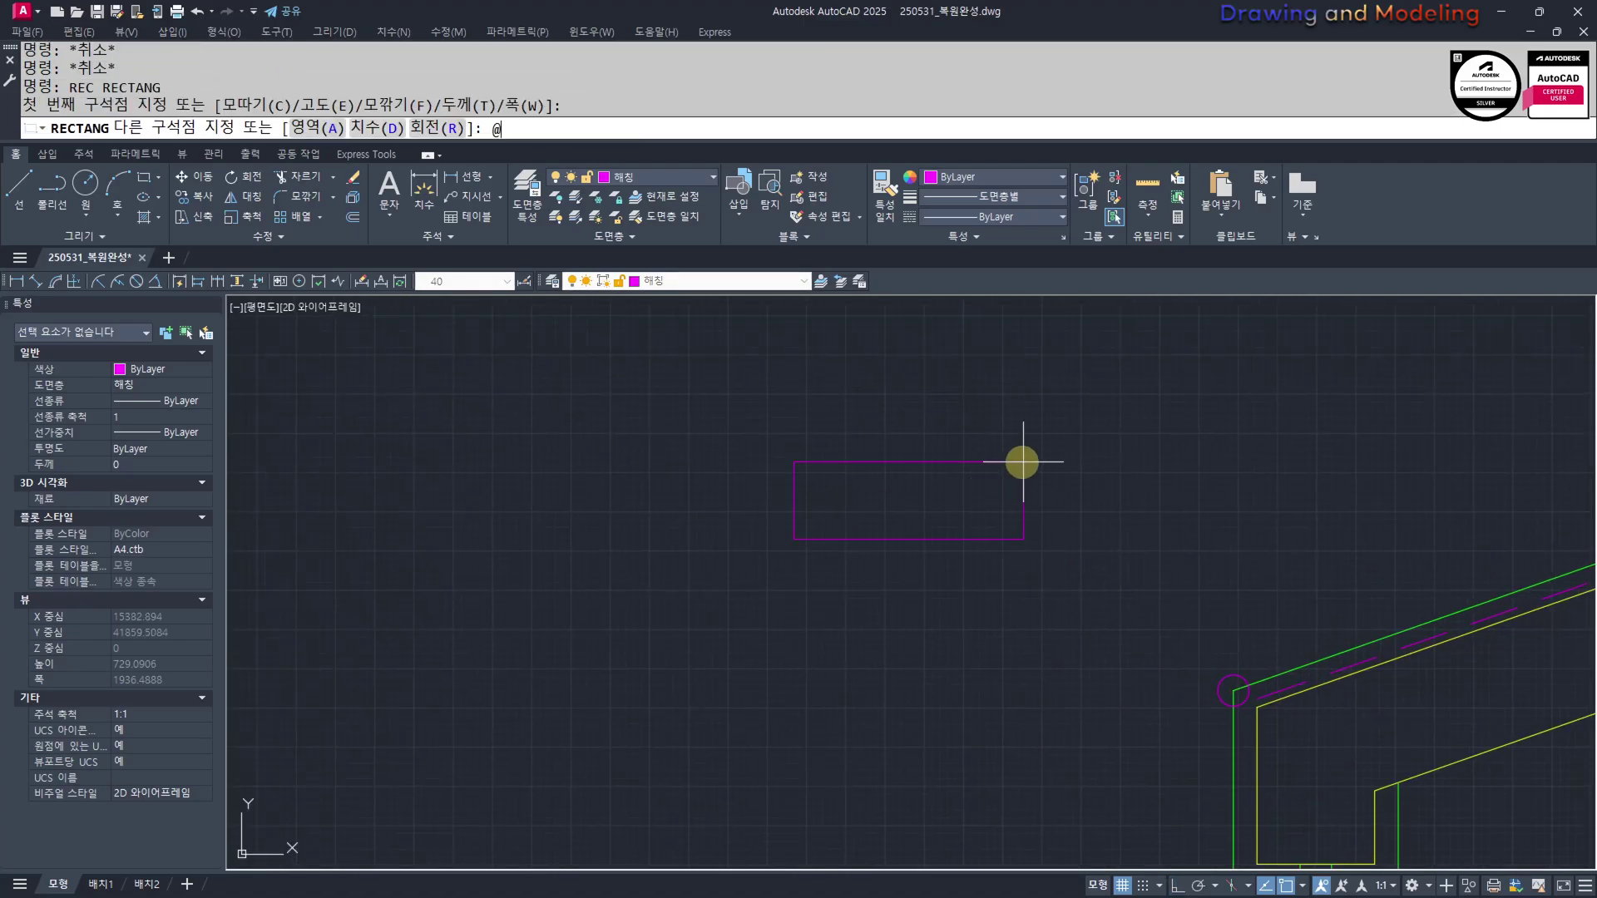
key("Return")
key("Escape")
key("Escape")
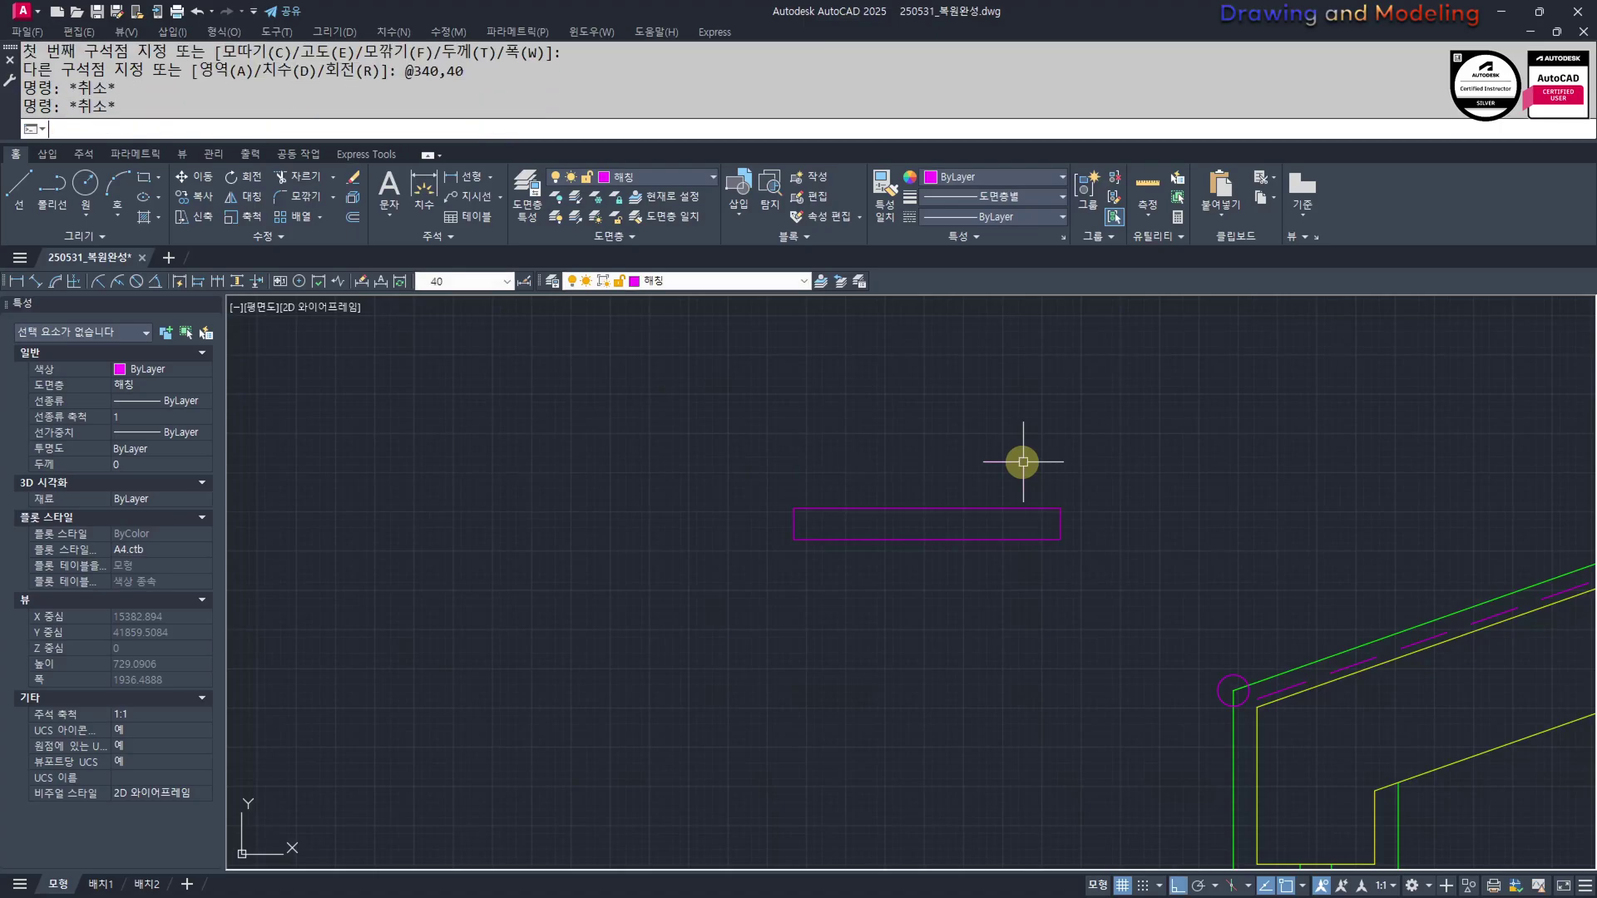
Match the rectangle's properties to the eave's green outer line
type("ma")
key("Return")
left_click(1237, 748)
left_click(1230, 748)
left_click(1232, 730)
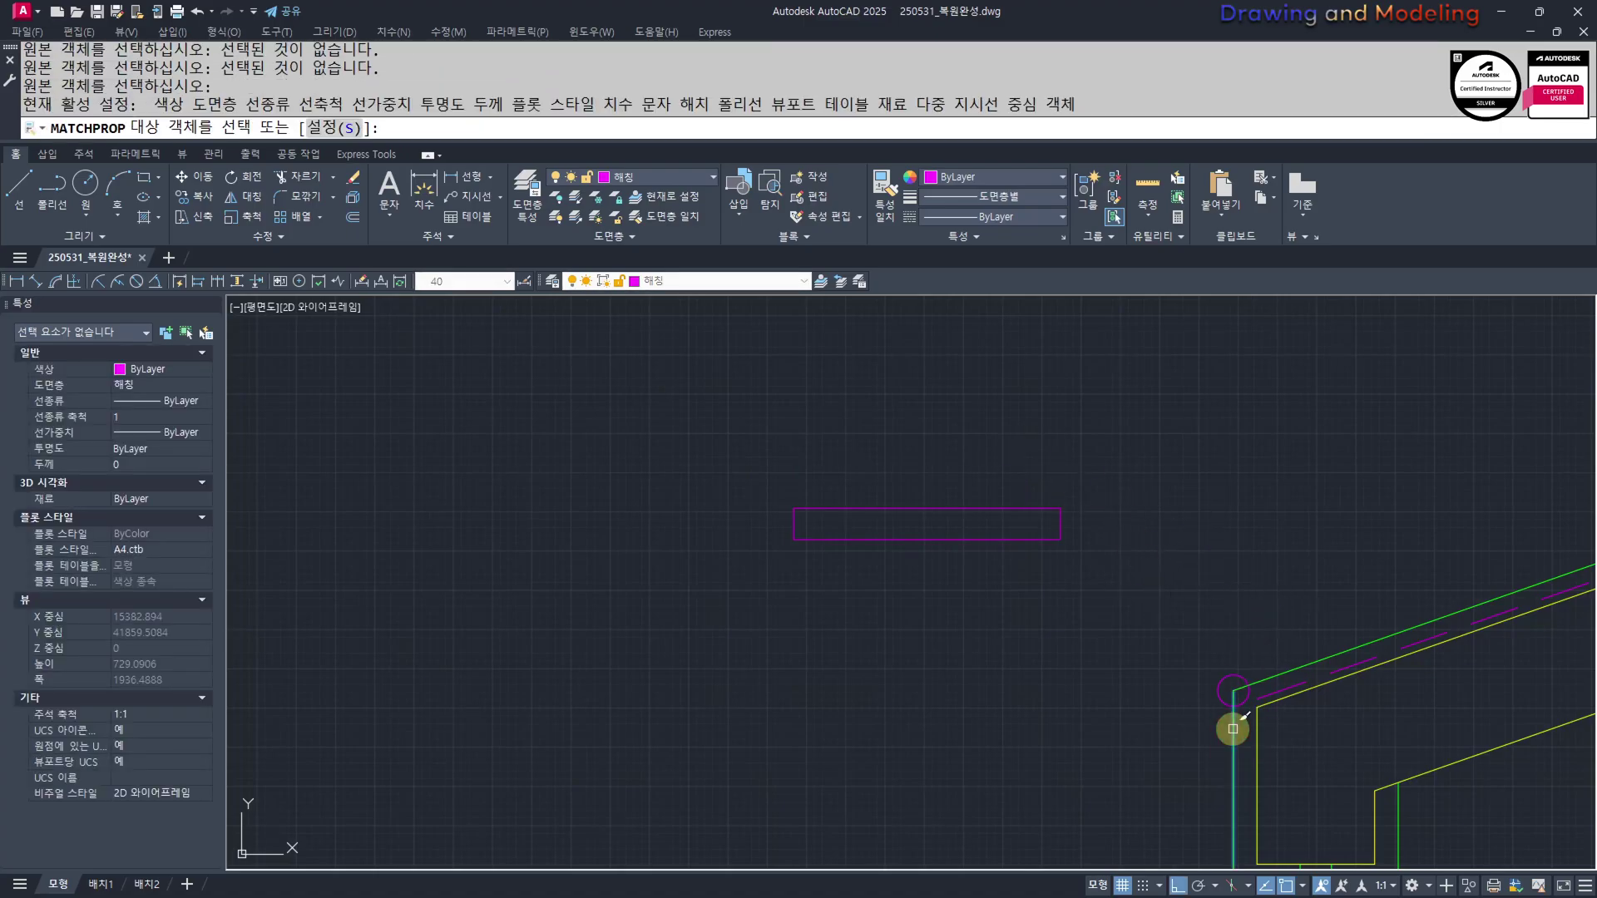
key("Escape")
key("Escape")
left_click(1093, 481)
left_click(988, 557)
type("xc")
key("space")
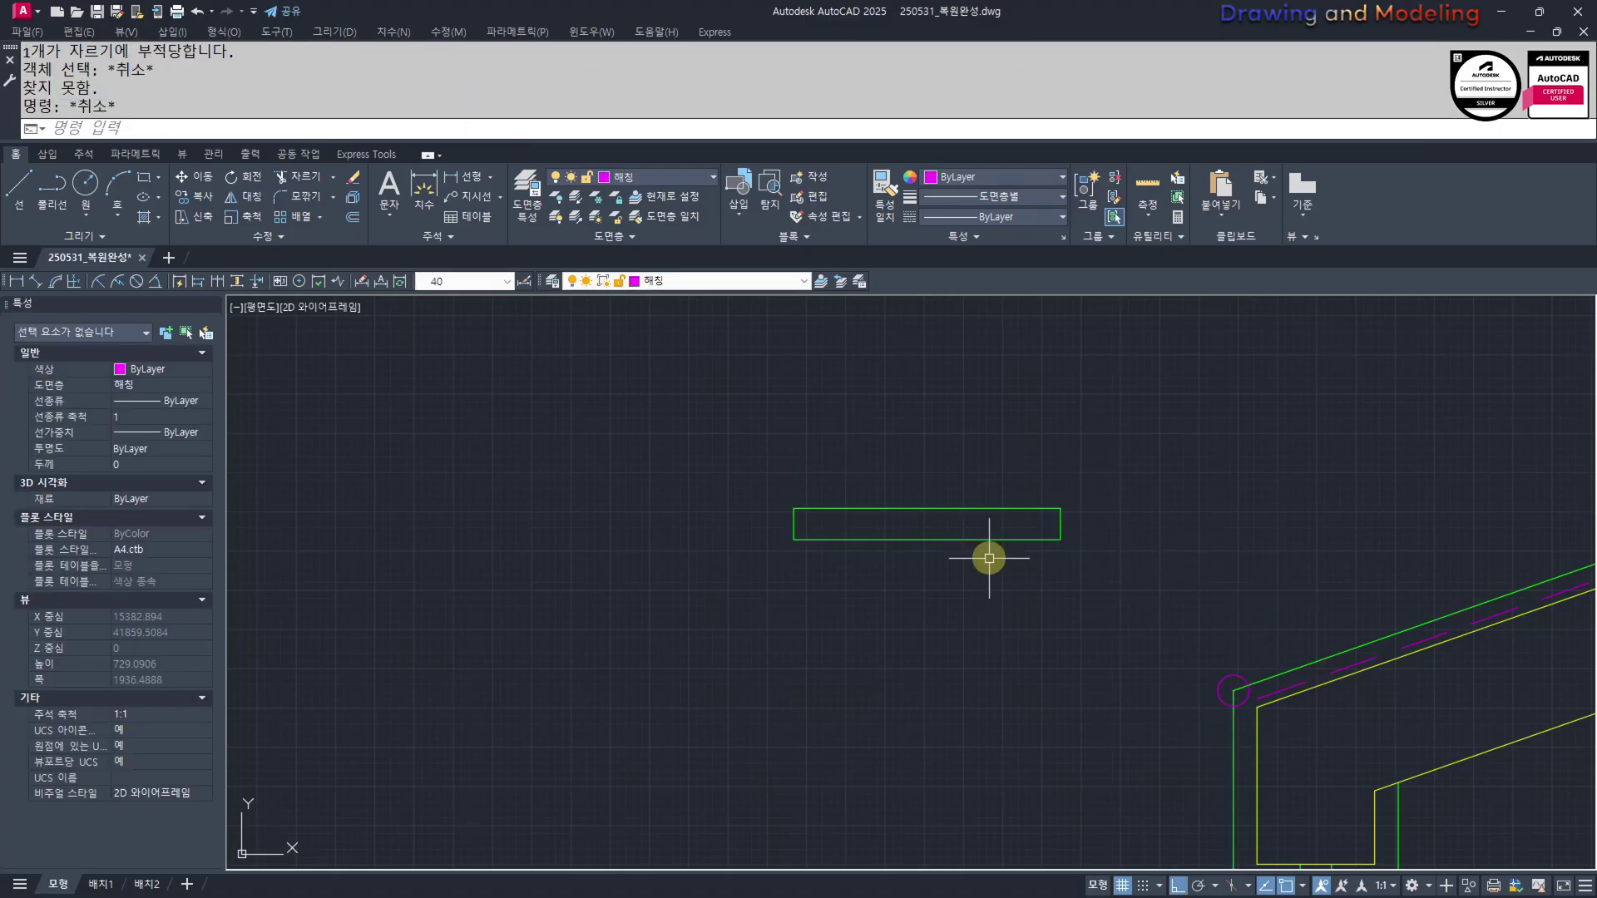
left_click(1086, 438)
left_click(908, 610)
key("Escape")
key("Escape")
Explode the rectangle into separate lines
left_click(1072, 487)
left_click(923, 568)
type("x")
key("space")
key("Escape")
key("Escape")
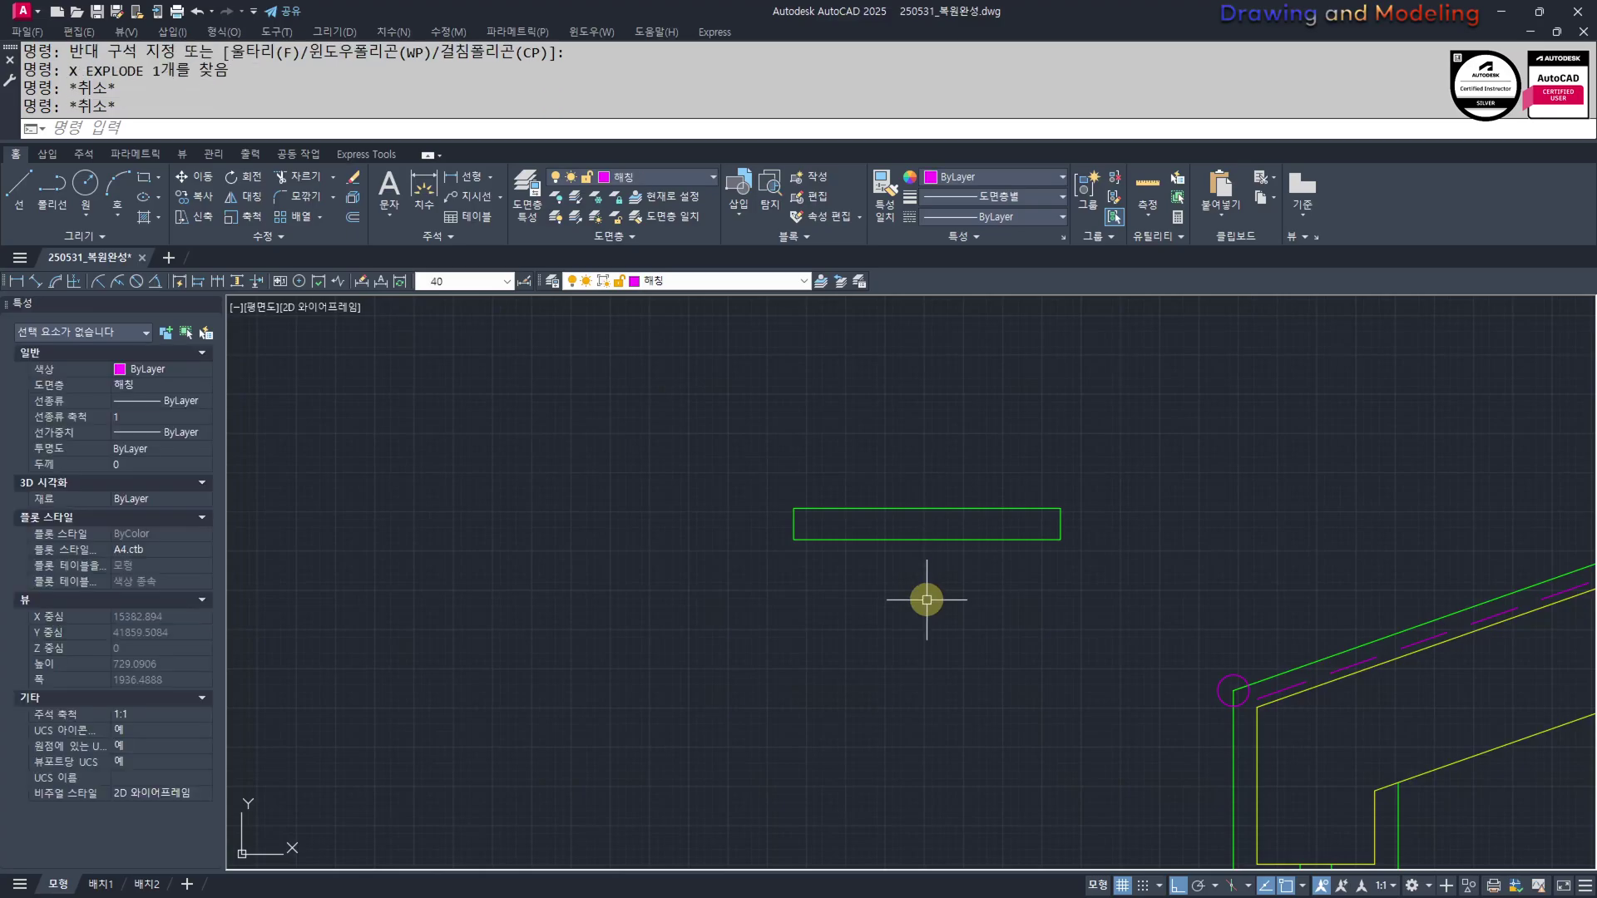
Offset the rectangle's right, top and left edges inward by 20
type("o")
key("Return")
type("20")
key("Return")
left_click(1067, 522)
left_click(974, 536)
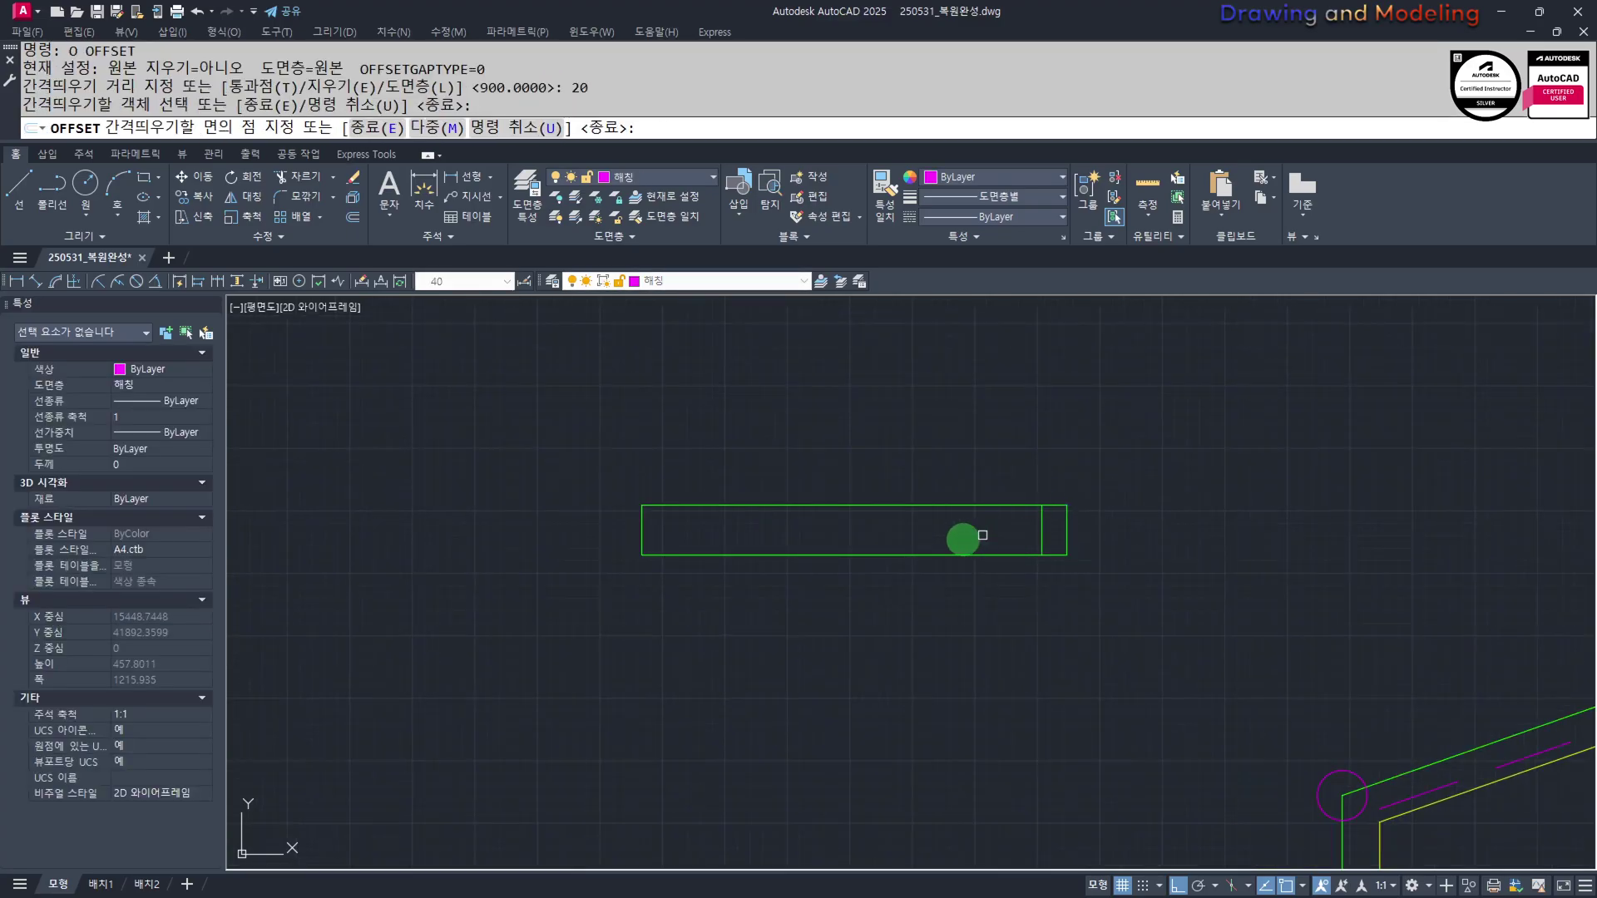
left_click(921, 506)
left_click(898, 555)
left_click(639, 511)
left_click(643, 511)
left_click(816, 592)
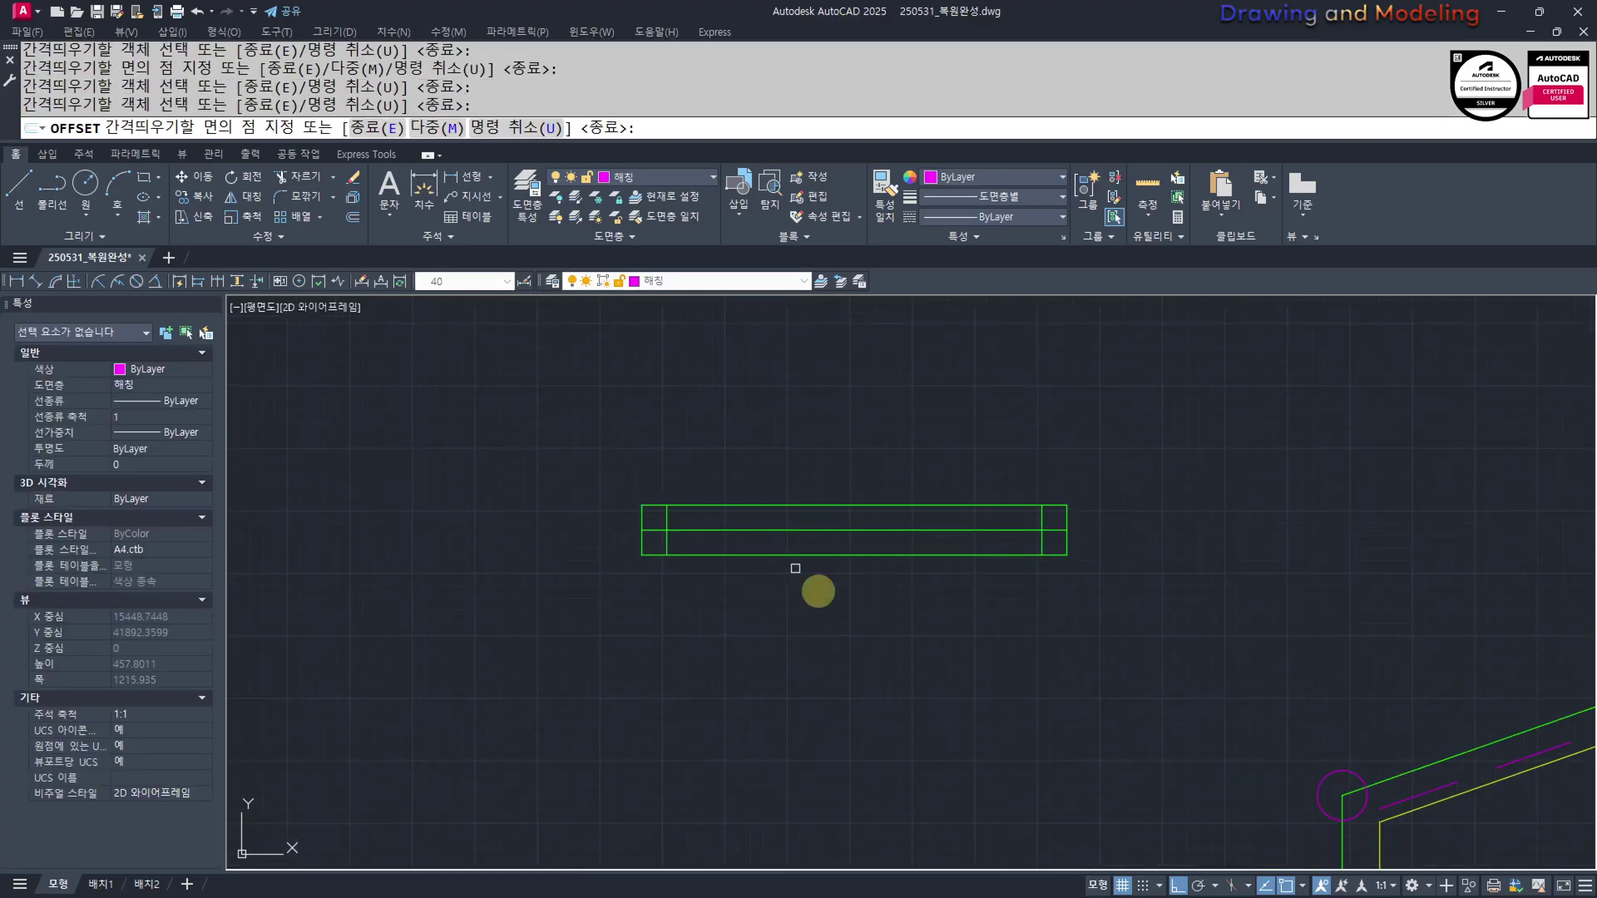
key("Escape")
Trim the rectangle and its offset lines into a channel-shaped tile profile with two downward legs
scroll(987, 634, "up", 5)
type("tr")
key("Return")
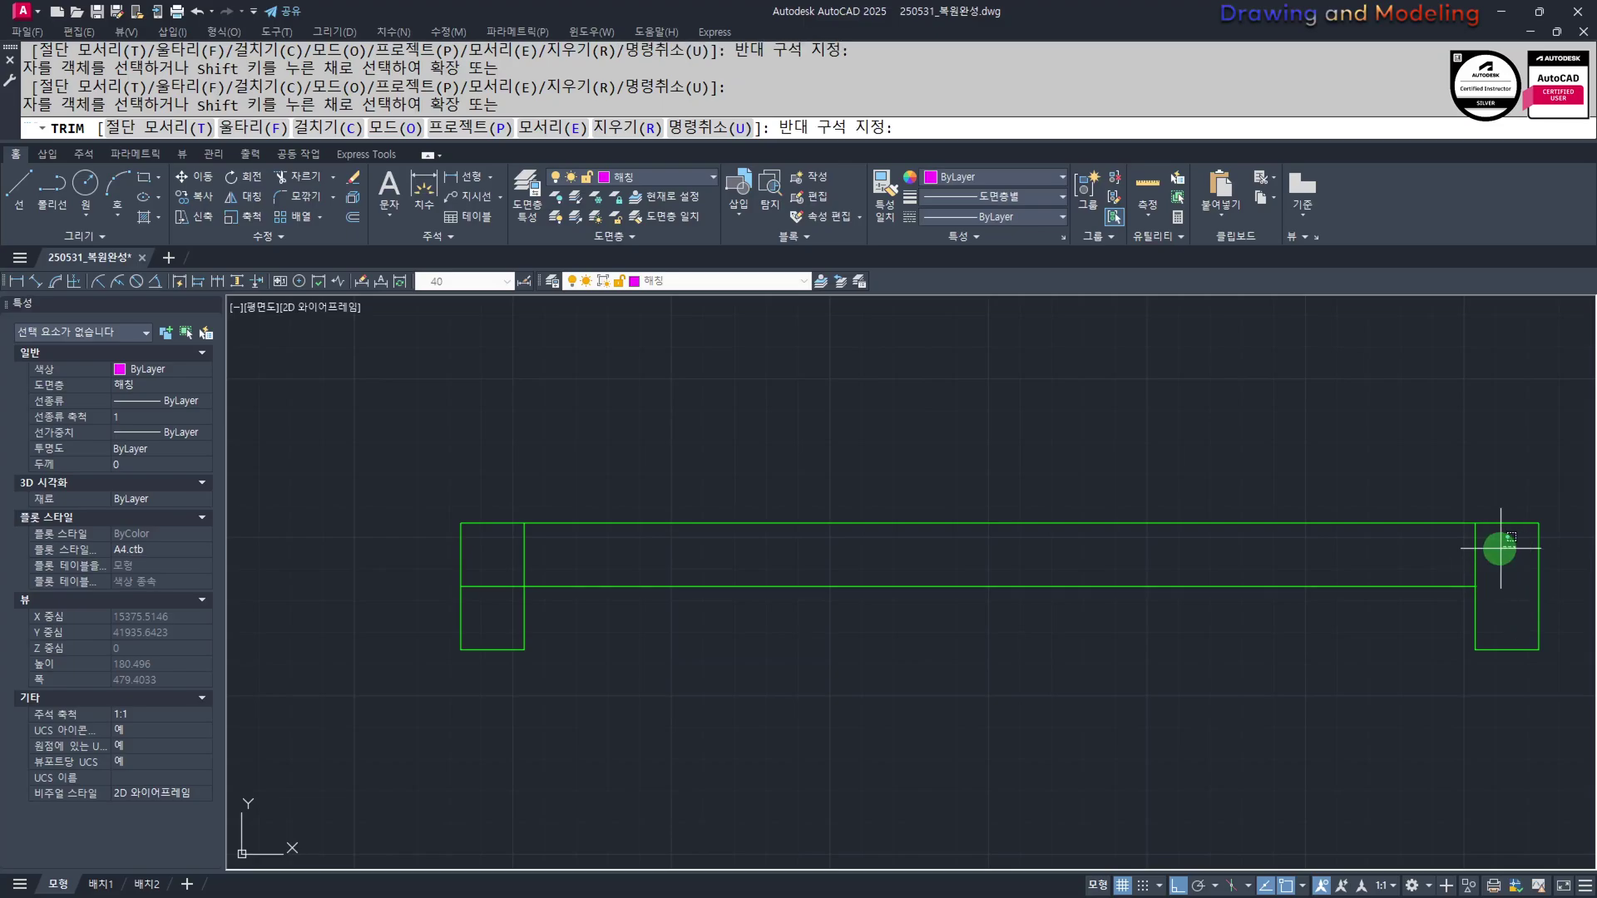
key("Escape")
scroll(489, 597, "down", 5)
Join the channel profile's segments into a single polyline
left_click(380, 442)
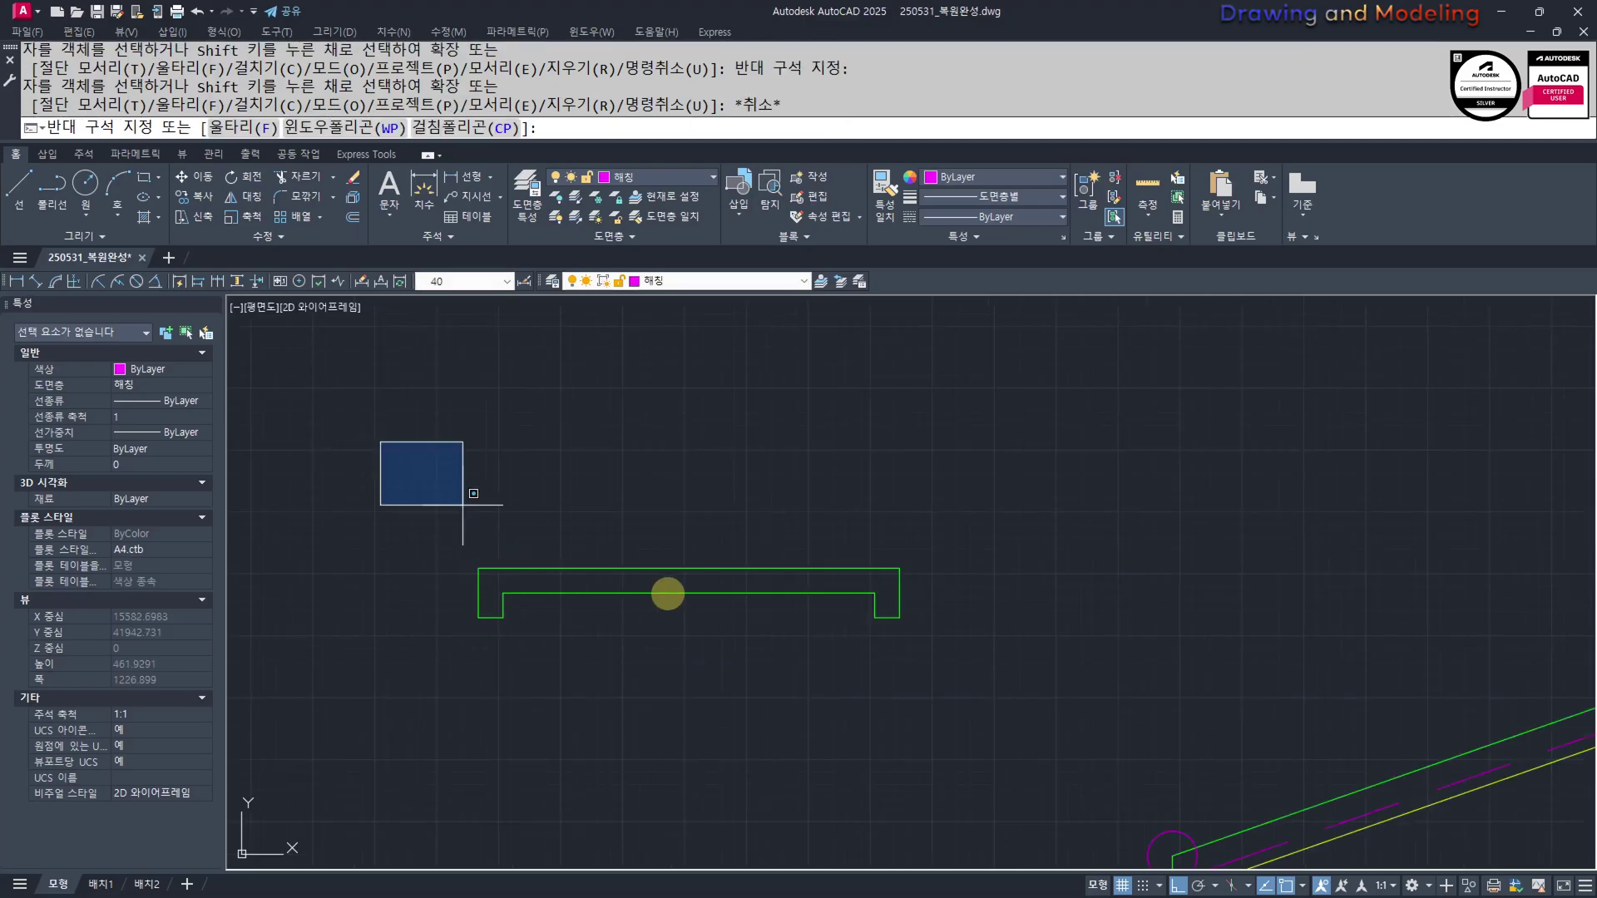
left_click(921, 690)
middle_click_drag(820, 700, 943, 661)
key("Return")
scroll(927, 616, "up", 2)
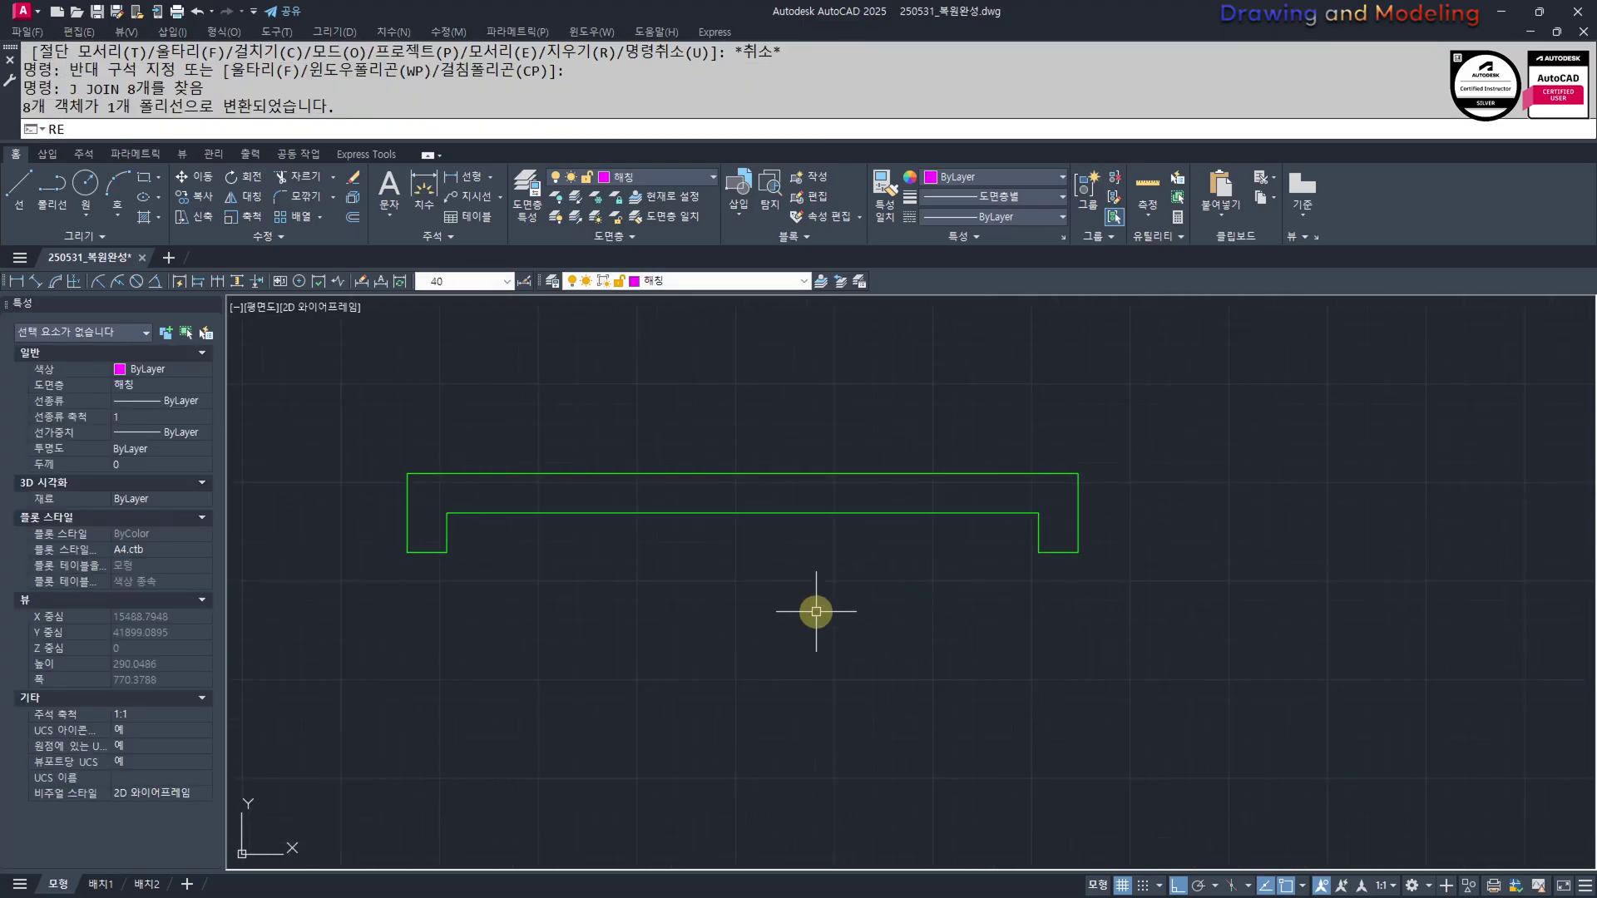
key("Escape")
key("Escape")
type("REC")
key("Return")
left_click(760, 640)
type("@")
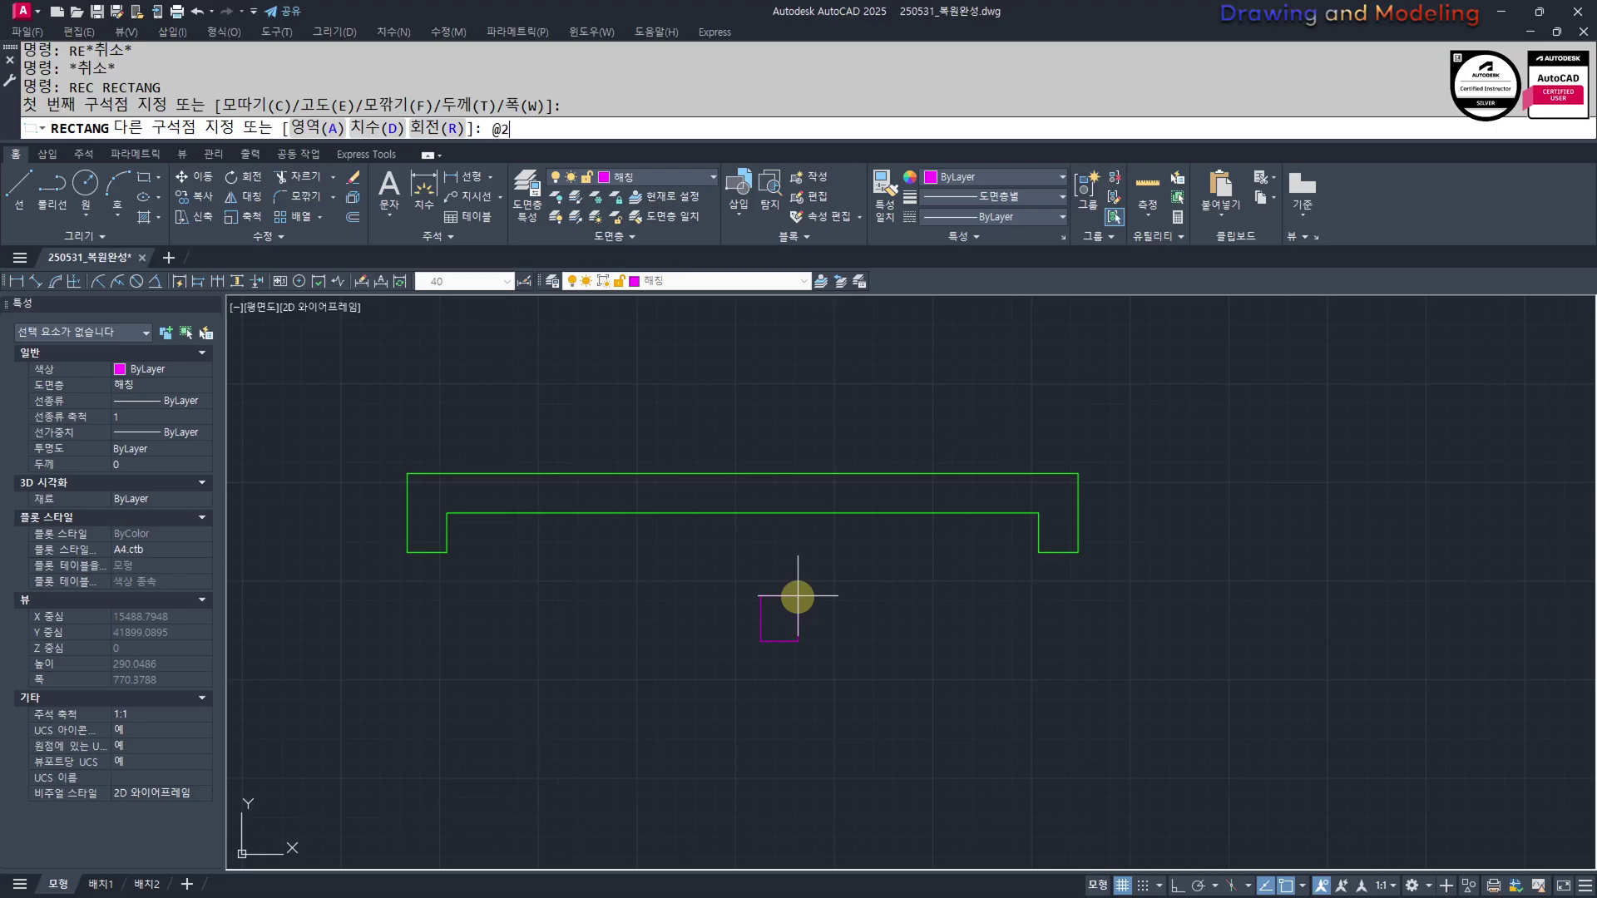
type("20,20")
key("Return")
key("Escape")
Draw a 20 by 20 square below the channel profile and add a diagonal line between its lower-left and upper-right corners
key("Return")
left_click(791, 645)
type("@")
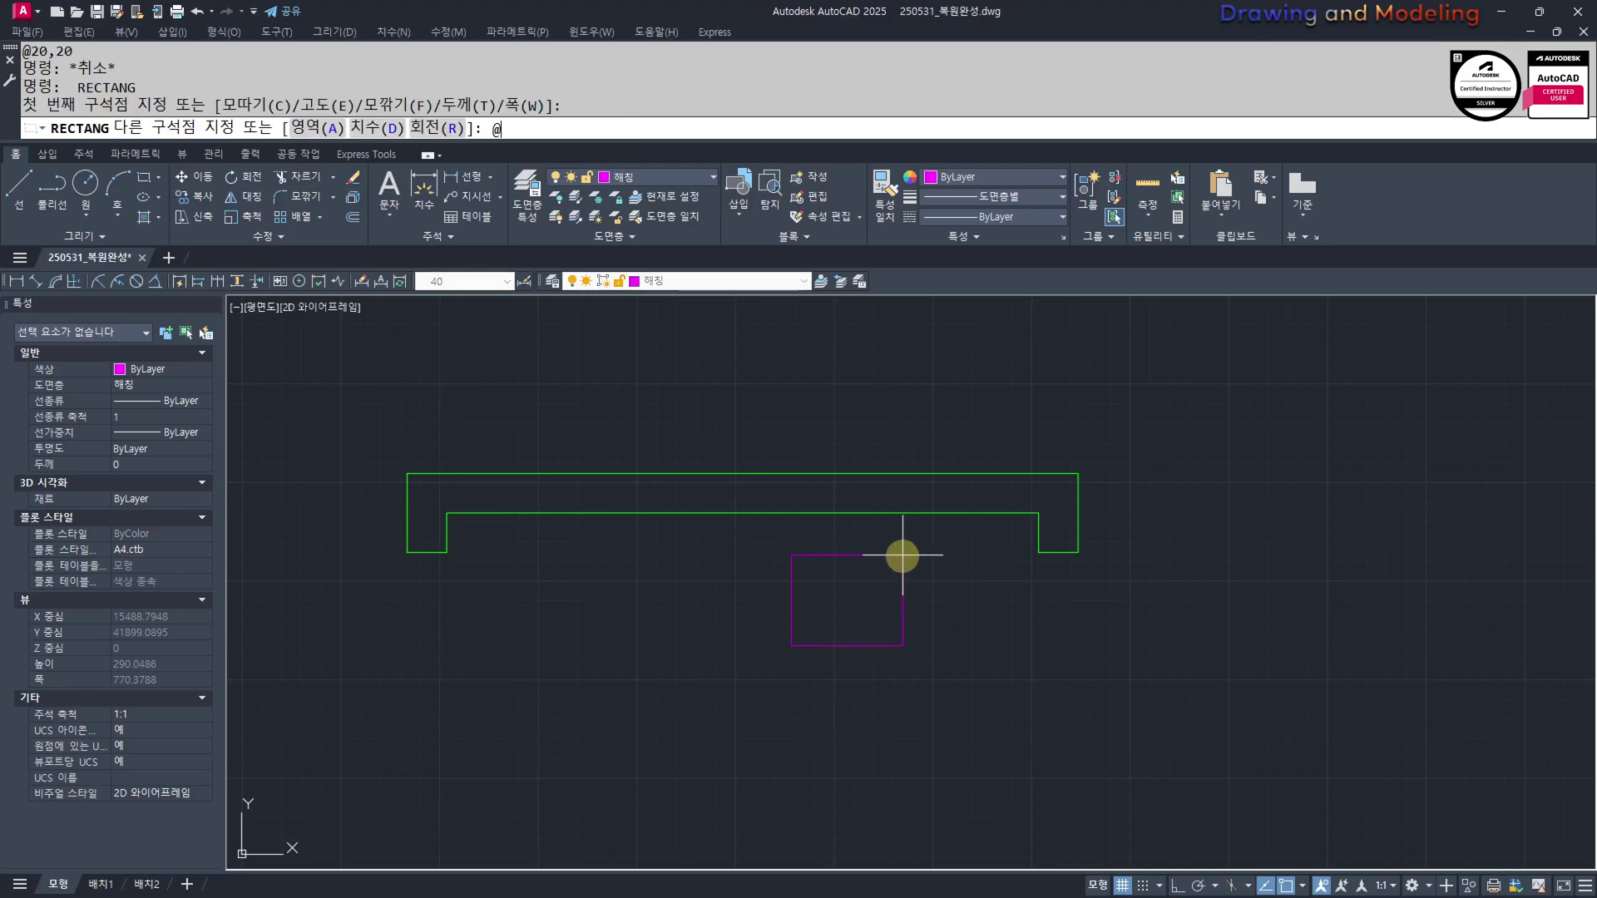
type("20,20")
key("Return")
key("Escape")
key("Escape")
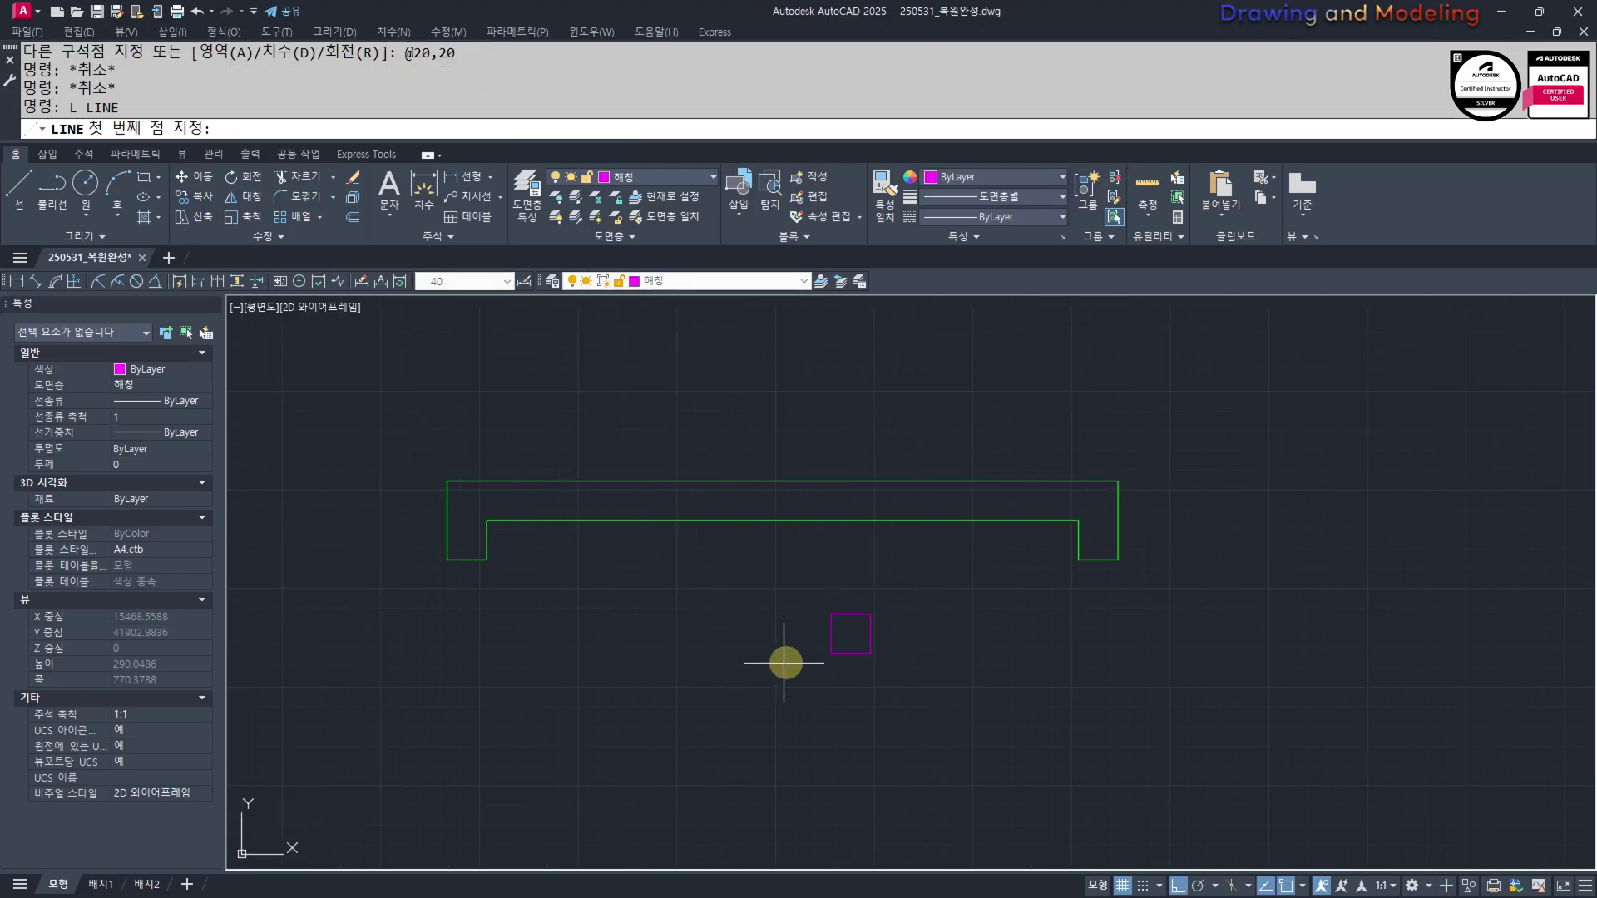
left_click(830, 613)
key("Escape")
middle_click_drag(937, 558, 982, 574)
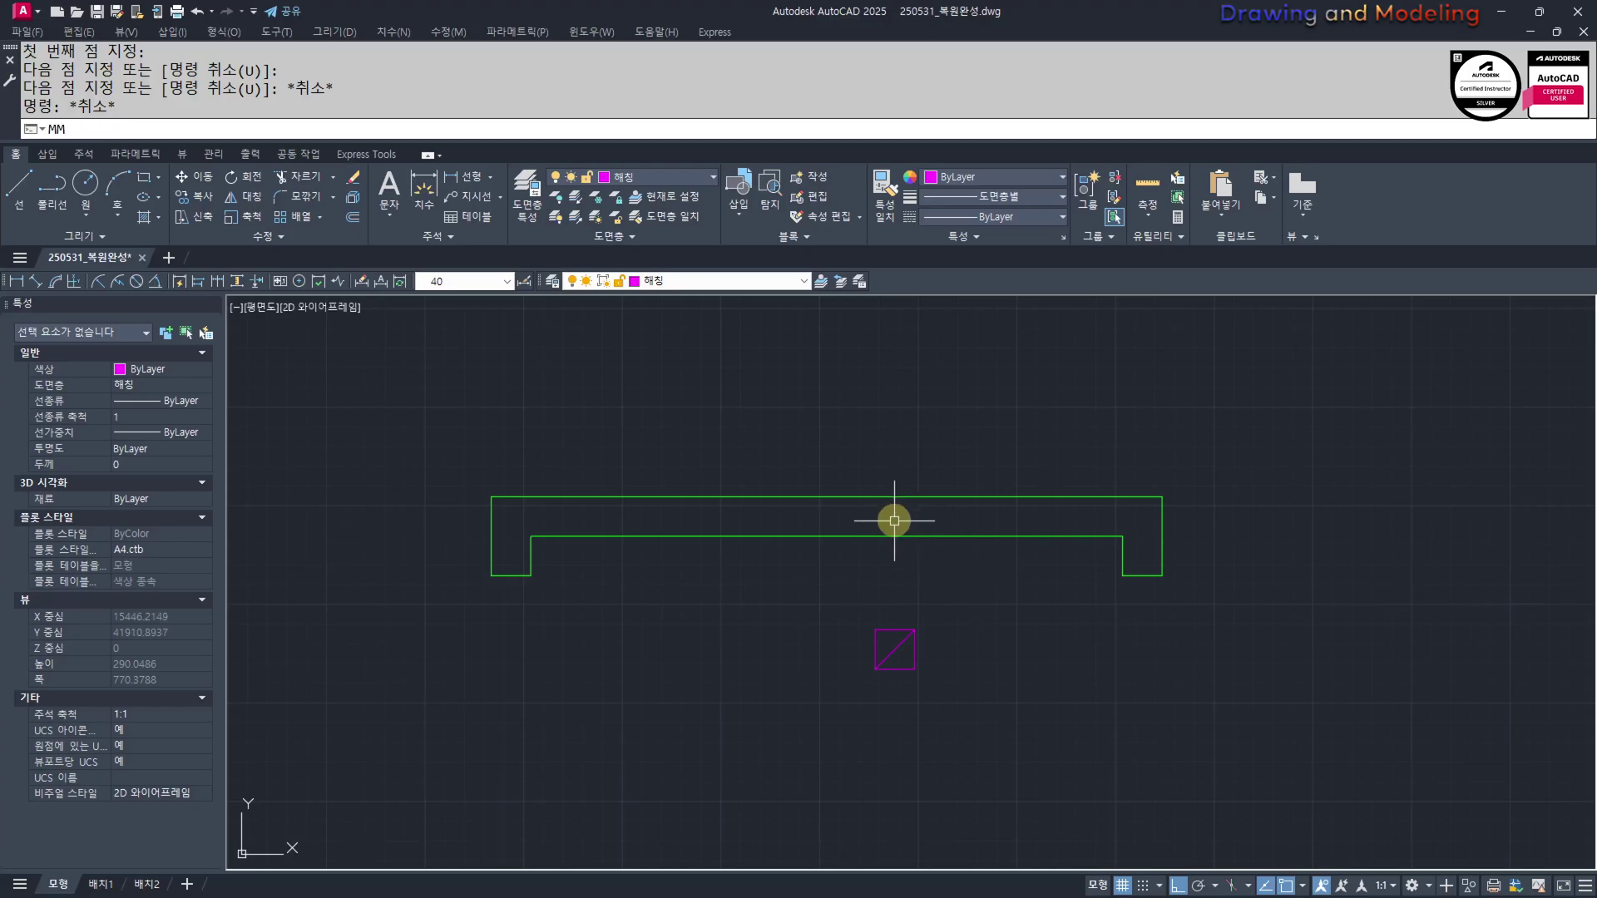
Match the square's outline to the channel profile's properties, leaving its diagonal on the hatch layer
type("MM")
key("Return")
left_click(881, 536)
scroll(863, 632, "up", 3)
left_click(925, 718)
left_click(846, 638)
left_click(886, 619)
left_click(842, 660)
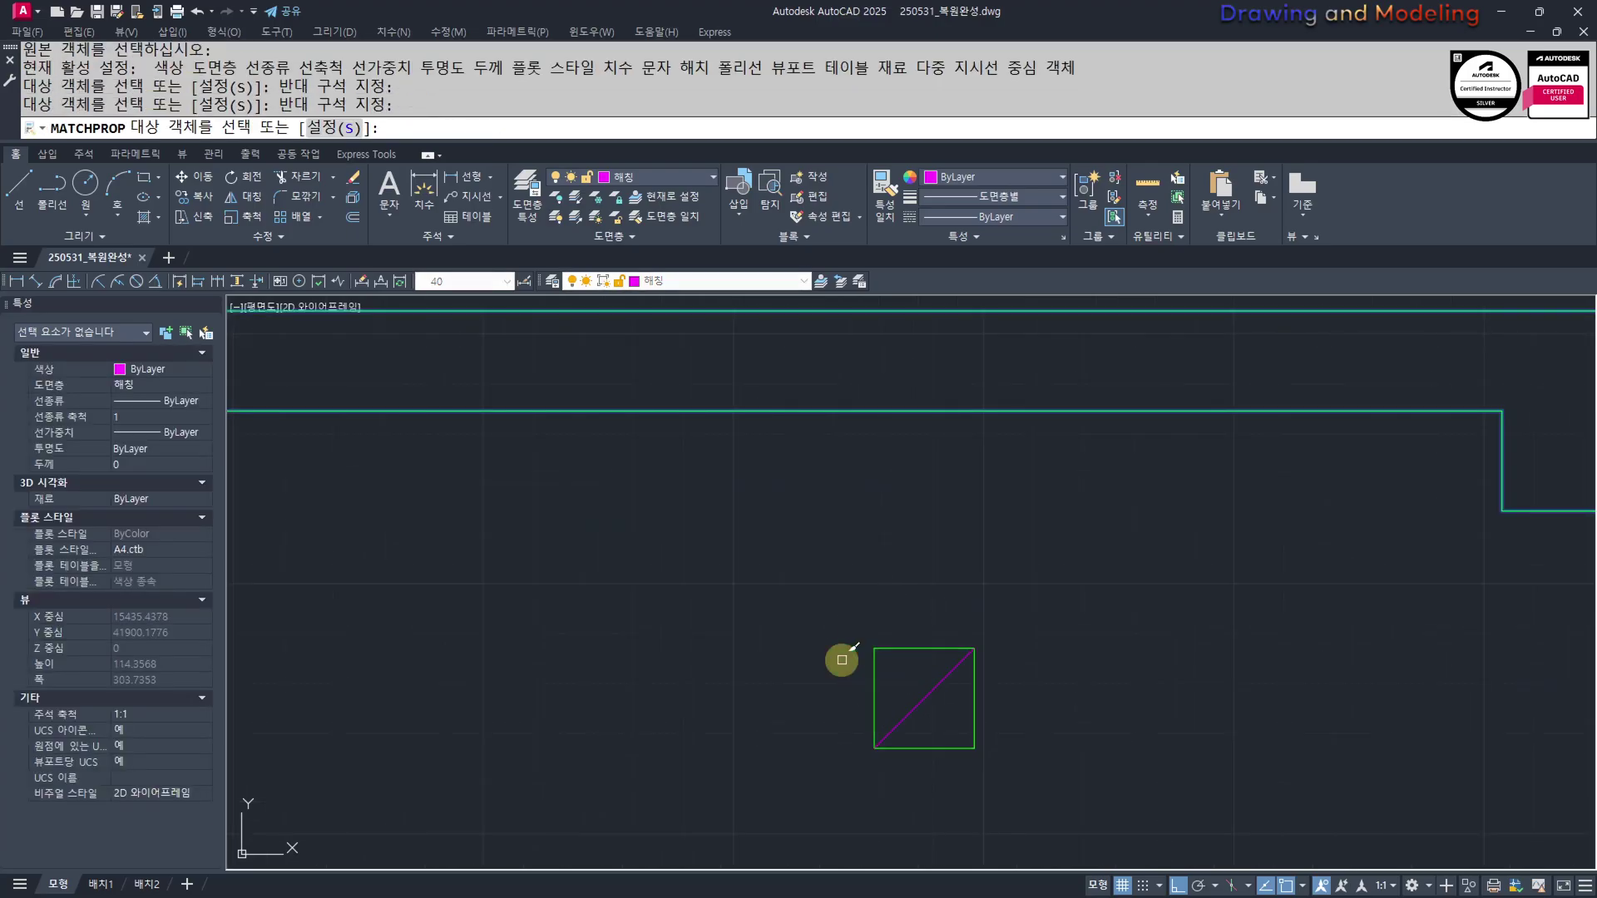
key("Escape")
Move the square and its diagonal into the channel profile's inner upper-right corner
left_click(1053, 743)
left_click(865, 599)
type("M")
key("Return")
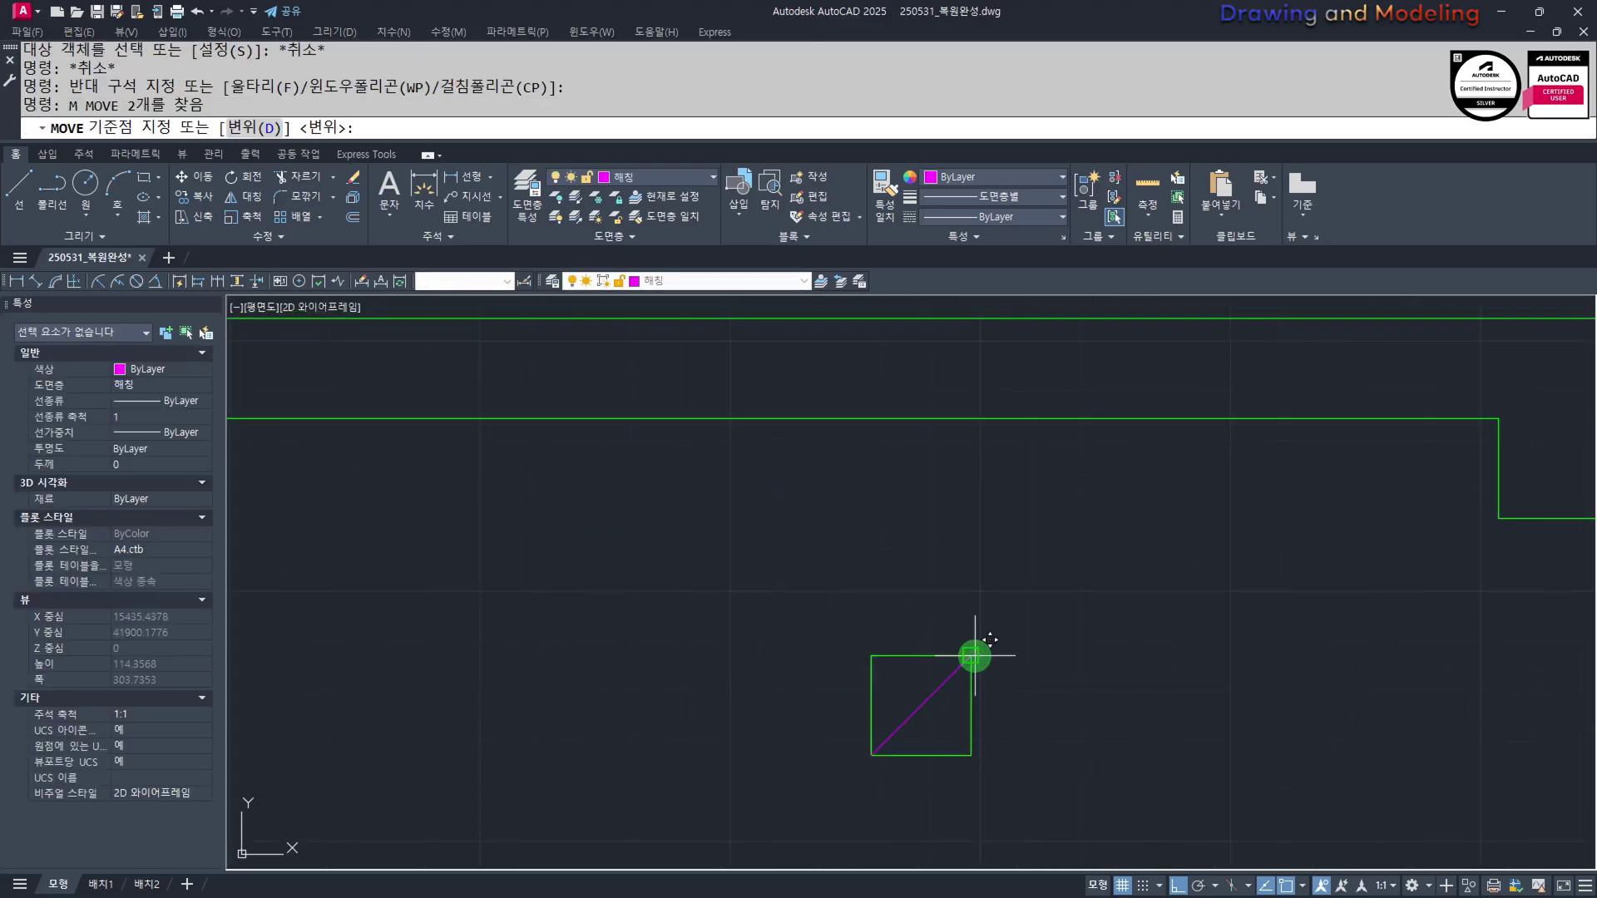
left_click(975, 655)
left_click(1499, 422)
key("Escape")
Copy the square and its diagonal 250 to the left inside the channel profile
left_click(1440, 560)
left_click(1355, 460)
scroll(1265, 541, "down", 4)
type("C")
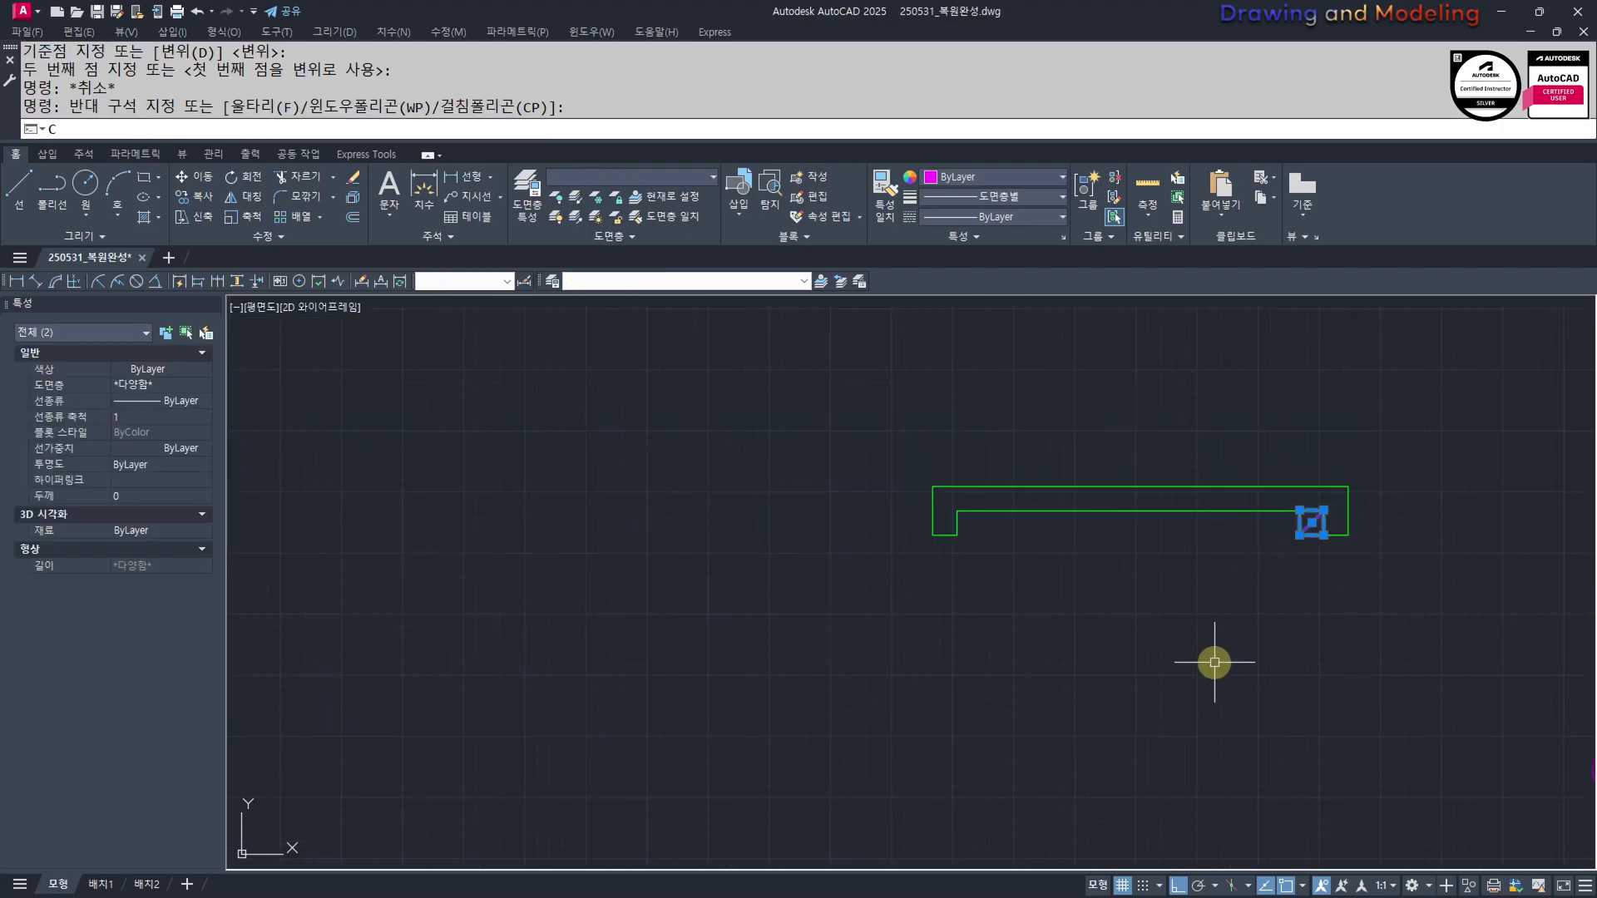
type("C")
key("Return")
left_click(1295, 642)
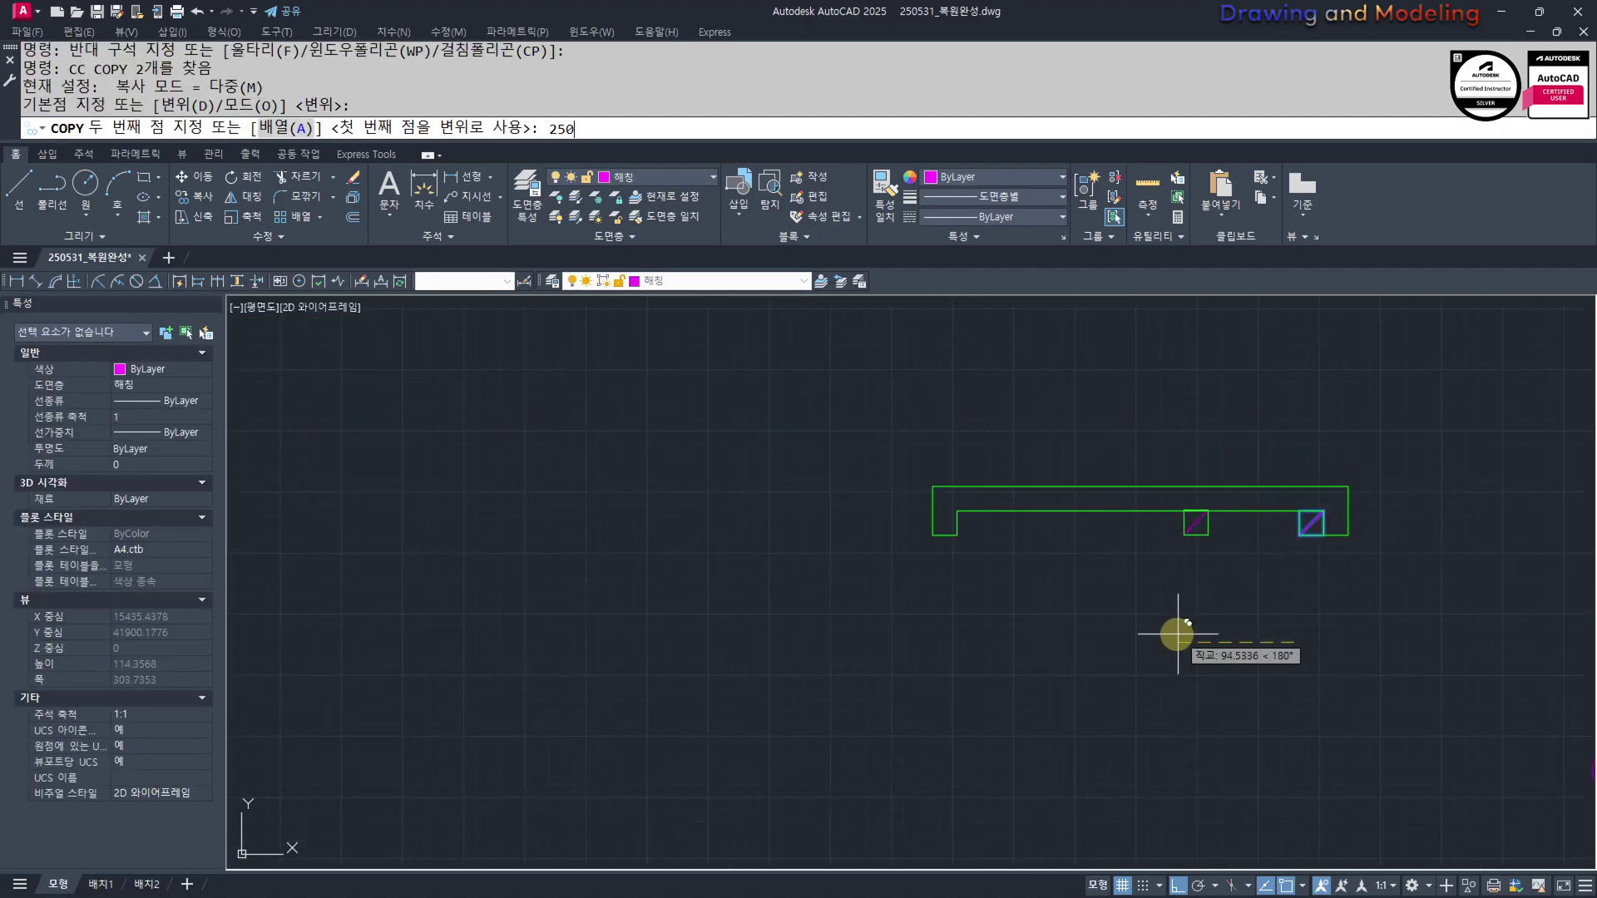
type("250")
key("Return")
key("Escape")
Stretch the upper edge of the left square and its diagonal upward by 20
scroll(843, 542, "up", 4)
type("S")
key("Return")
left_click(828, 597)
left_click(617, 532)
key("Return")
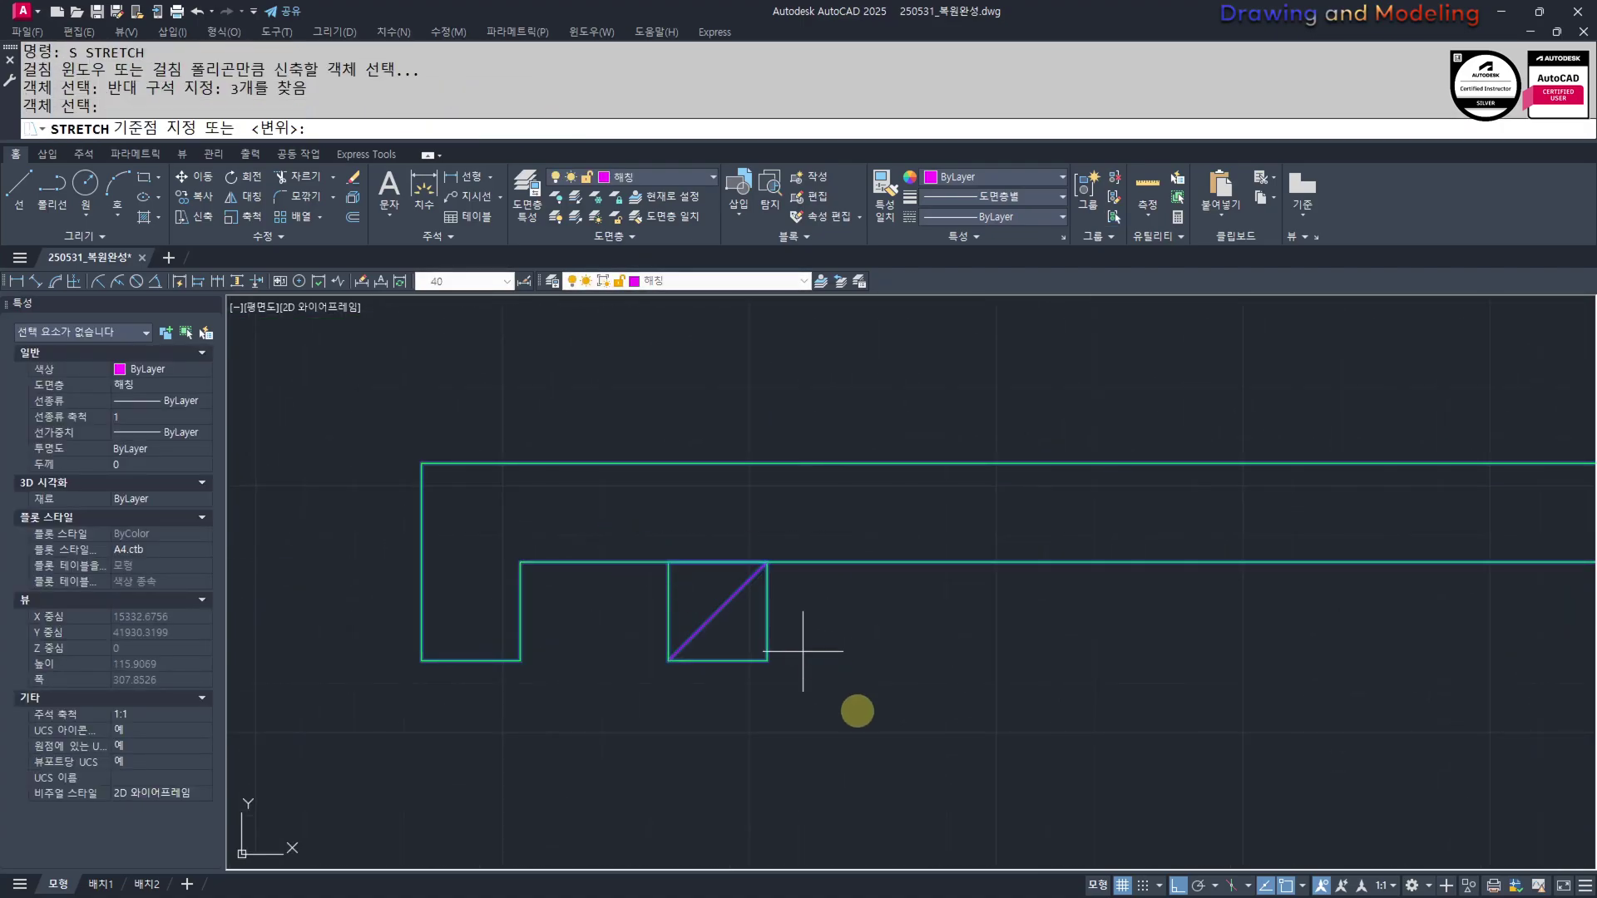
left_click(861, 718)
type("20")
key("Return")
key("Escape")
key("Escape")
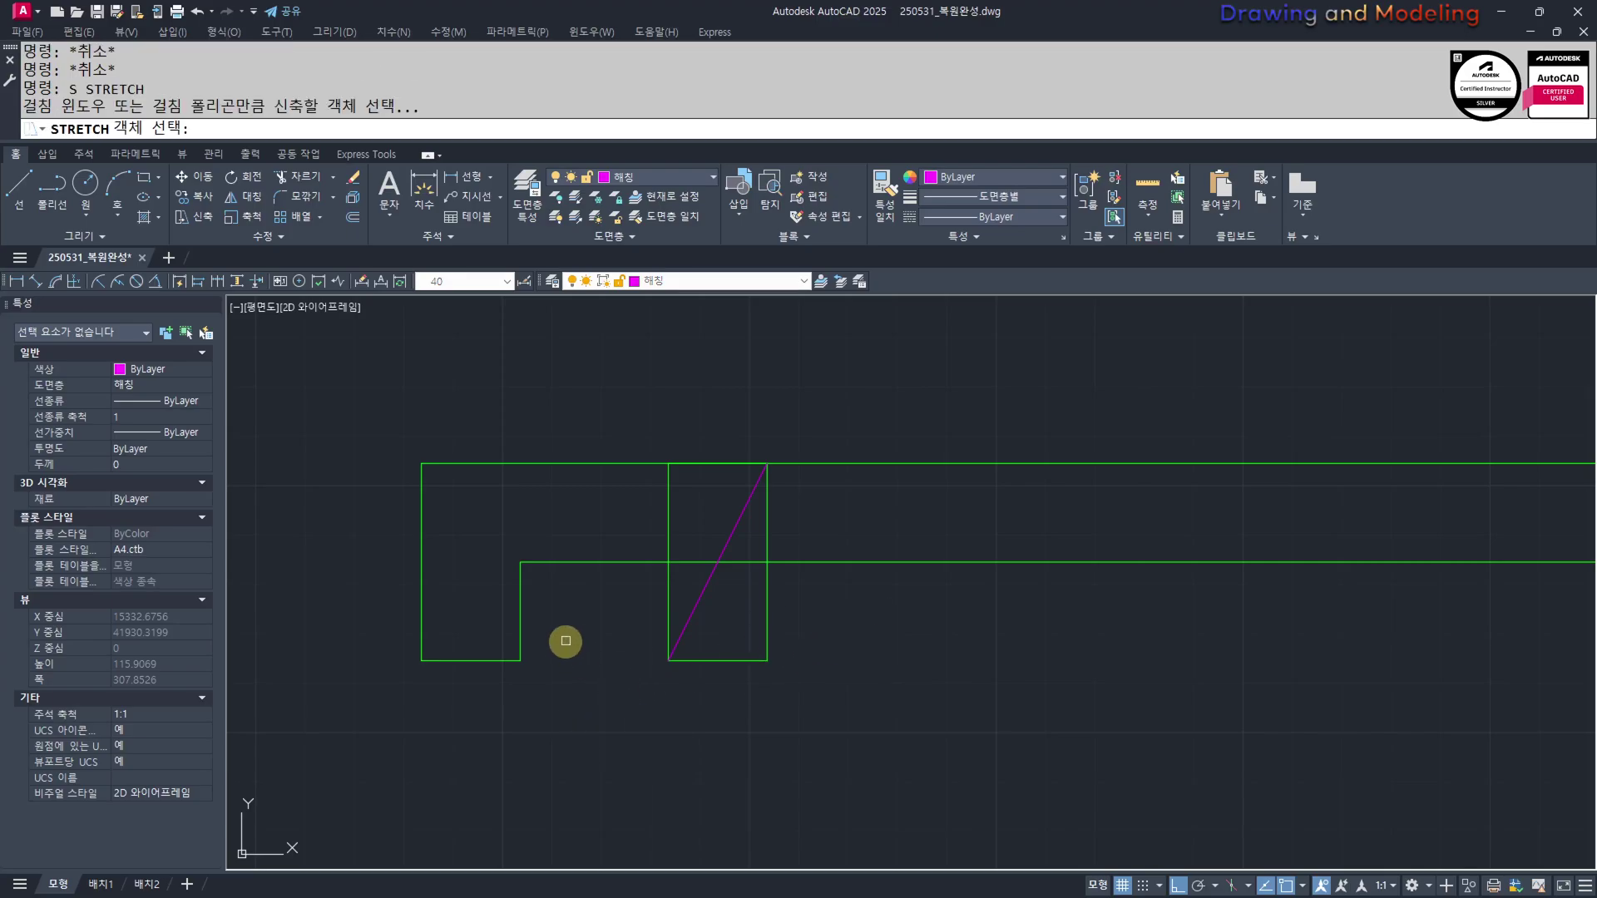
Stretch the channel profile's left leg downward by 20
left_click(565, 641)
left_click(315, 721)
key("Return")
left_click(919, 638)
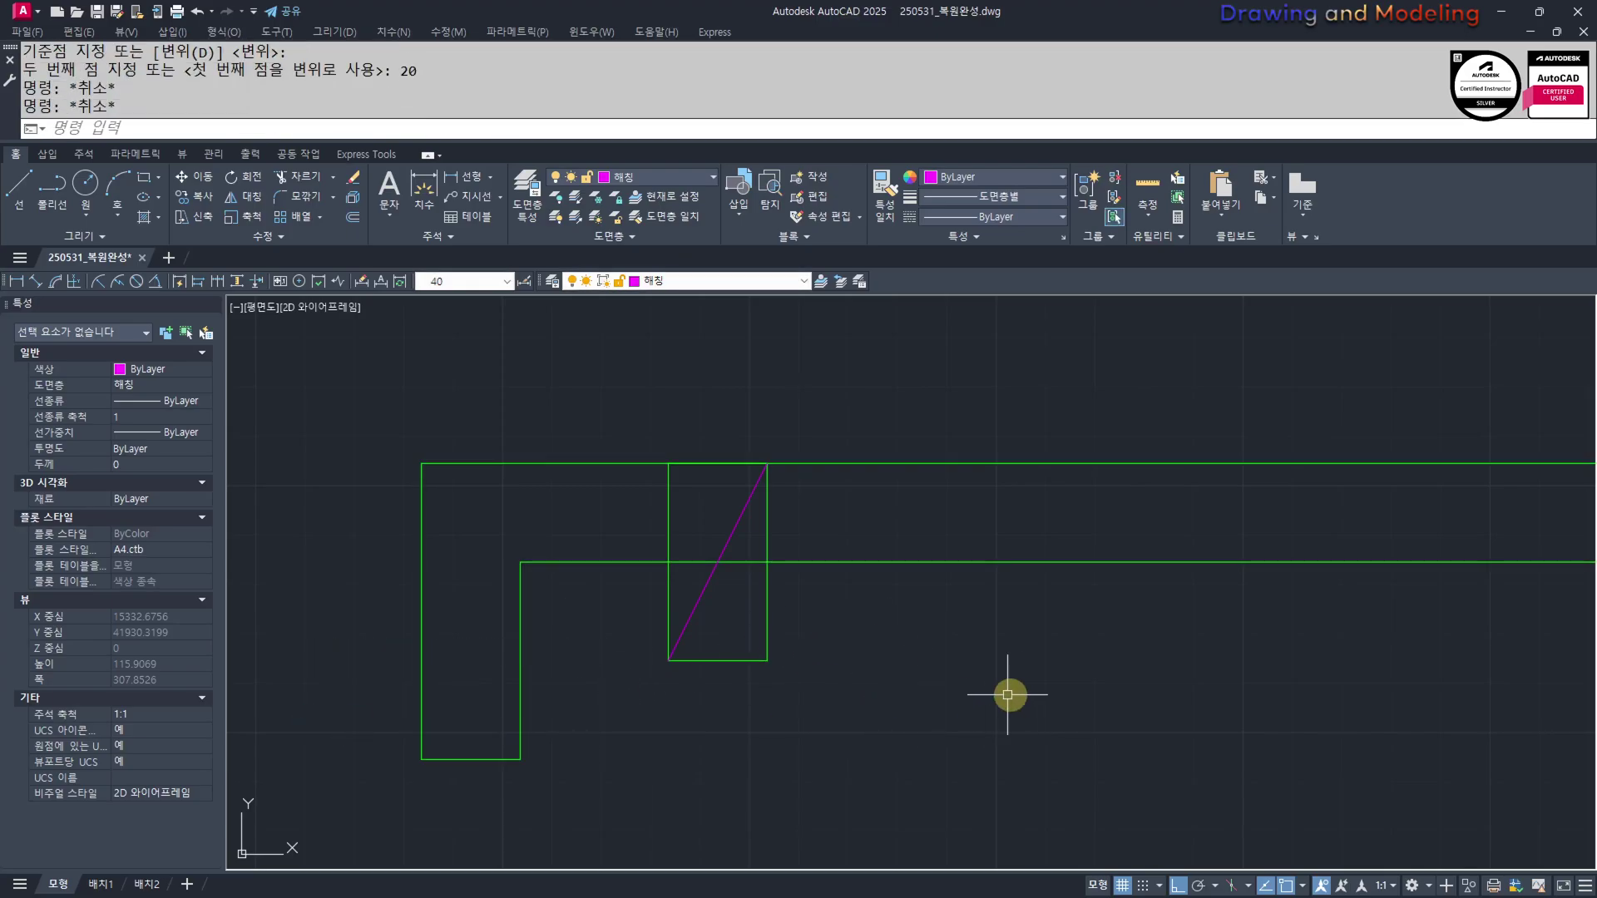
Rotate the channel profile by reference about its lower-right outer corner so its inner edge rests on the left batten's upper-right corner
middle_click_drag(1008, 695, 890, 698)
scroll(841, 685, "down", 1)
type("ro")
key("Return")
left_click(1063, 641)
left_click(948, 460)
key("Return")
middle_click_drag(1559, 700, 1459, 711)
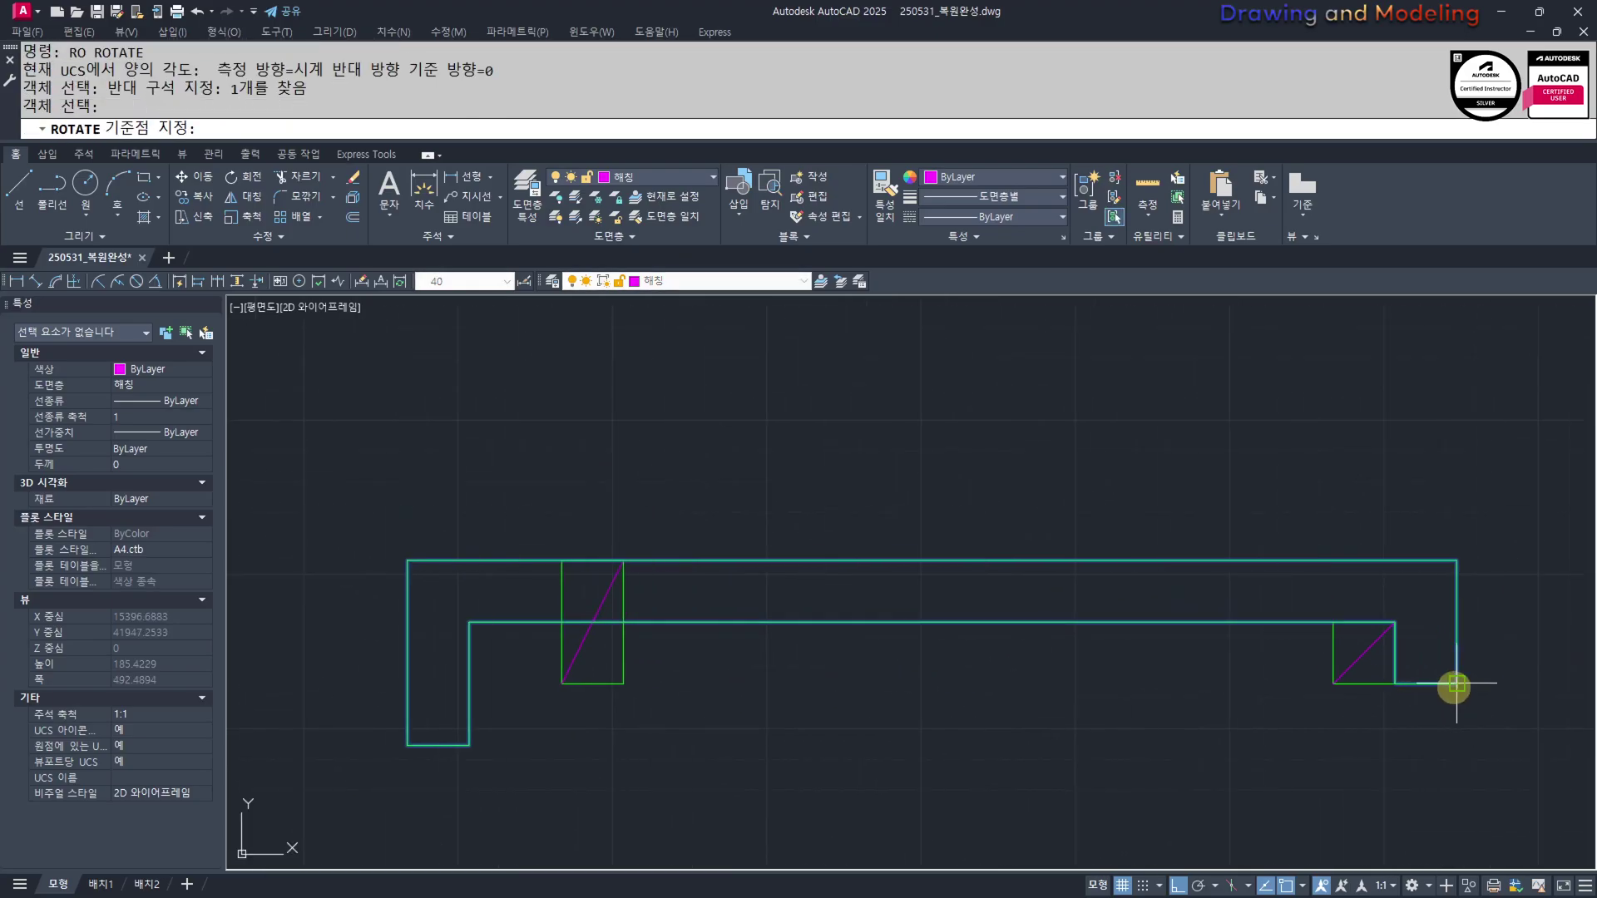
left_click(1456, 683)
type("r")
key("Return")
left_click(1454, 681)
left_click(624, 563)
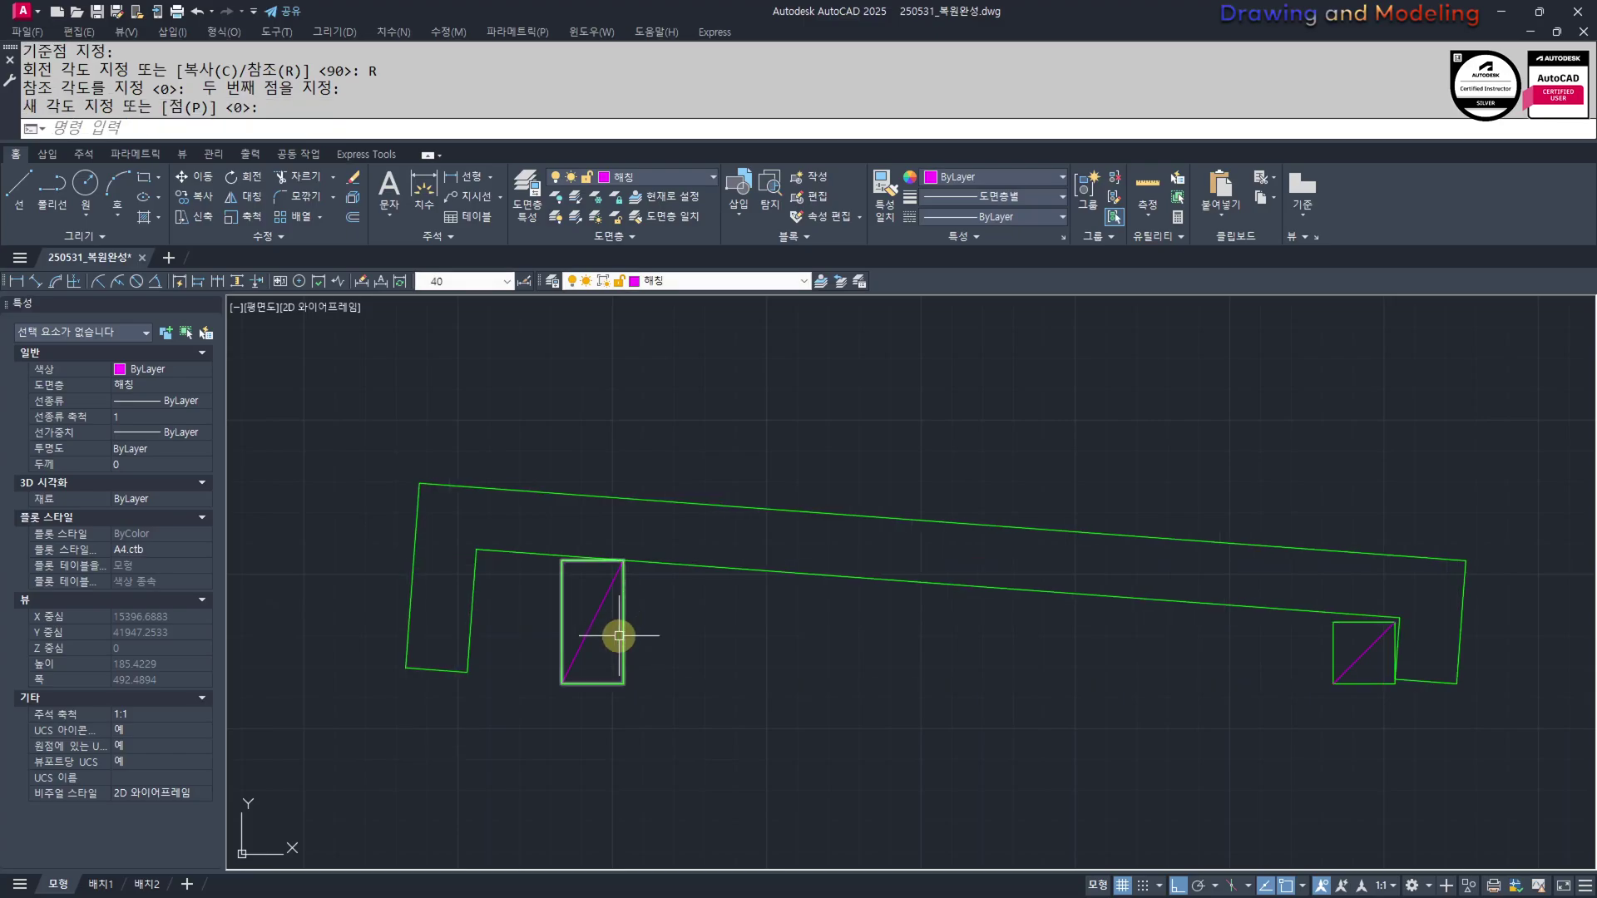
key("Escape")
key("Escape")
Copy the channel-shaped tile profile and its right batten with the diagonal 300 to the right
middle_click_drag(648, 636, 742, 663)
scroll(742, 663, "down", 2)
type("co")
key("Return")
left_click(1220, 637)
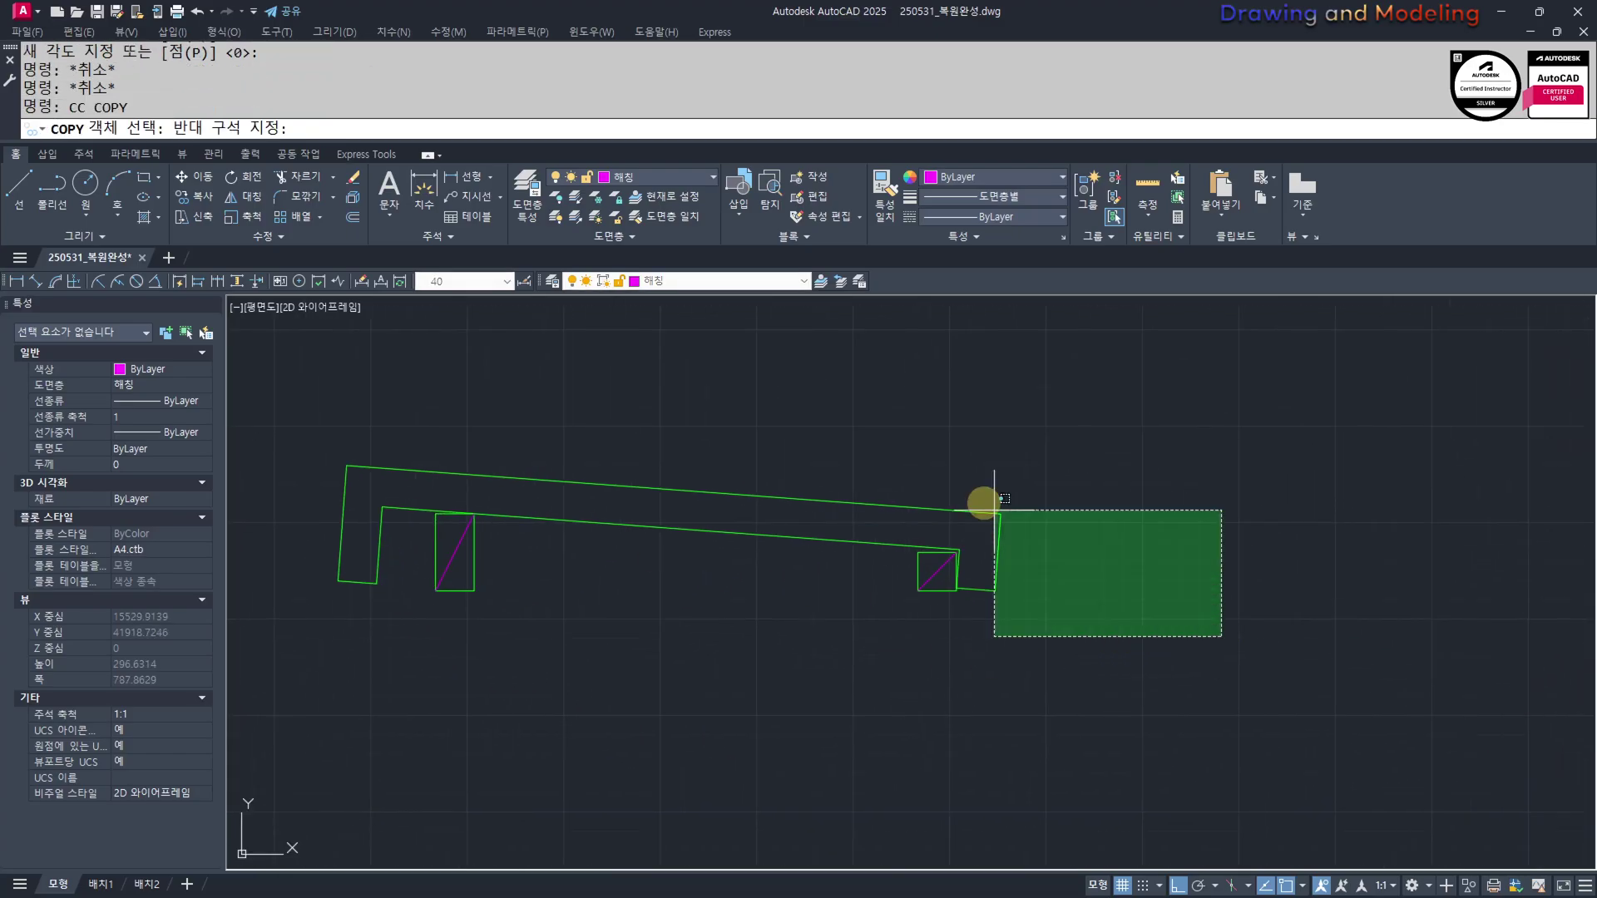
left_click(898, 524)
key("Return")
left_click(643, 694)
type("300")
key("Return")
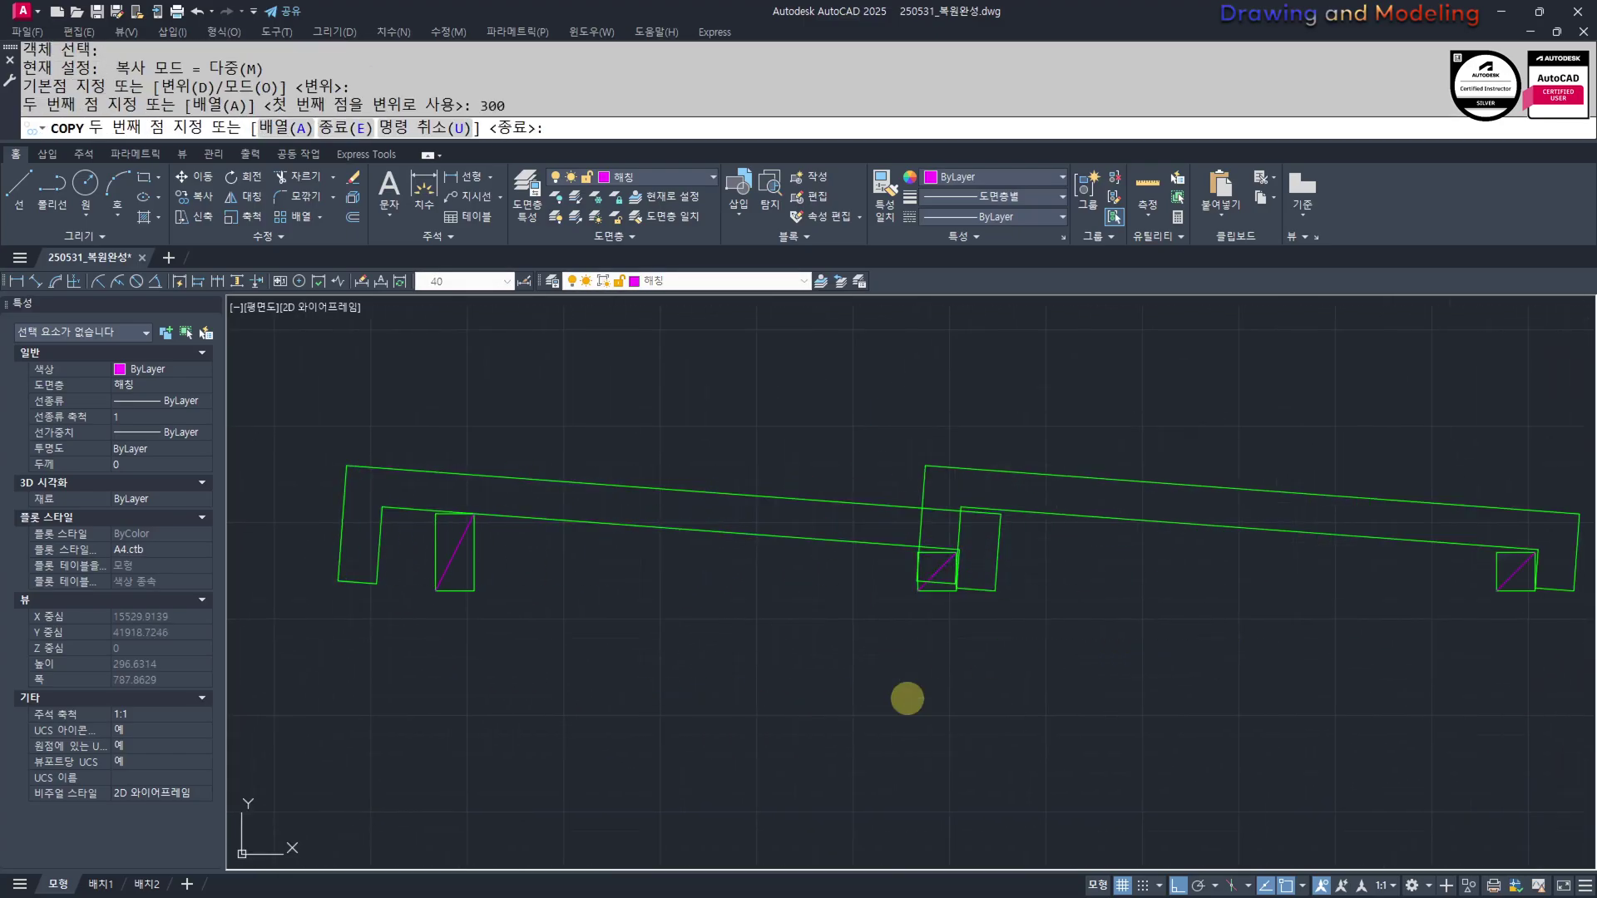
key("Escape")
key("Escape")
Fillet the copied tile's inner left leg edge with its upper and lower long edges at radius 0, closing the left end
middle_click_drag(1042, 551, 1102, 647)
left_click(1180, 538)
left_click(1019, 596)
type("xf")
key("Return")
left_click(1012, 633)
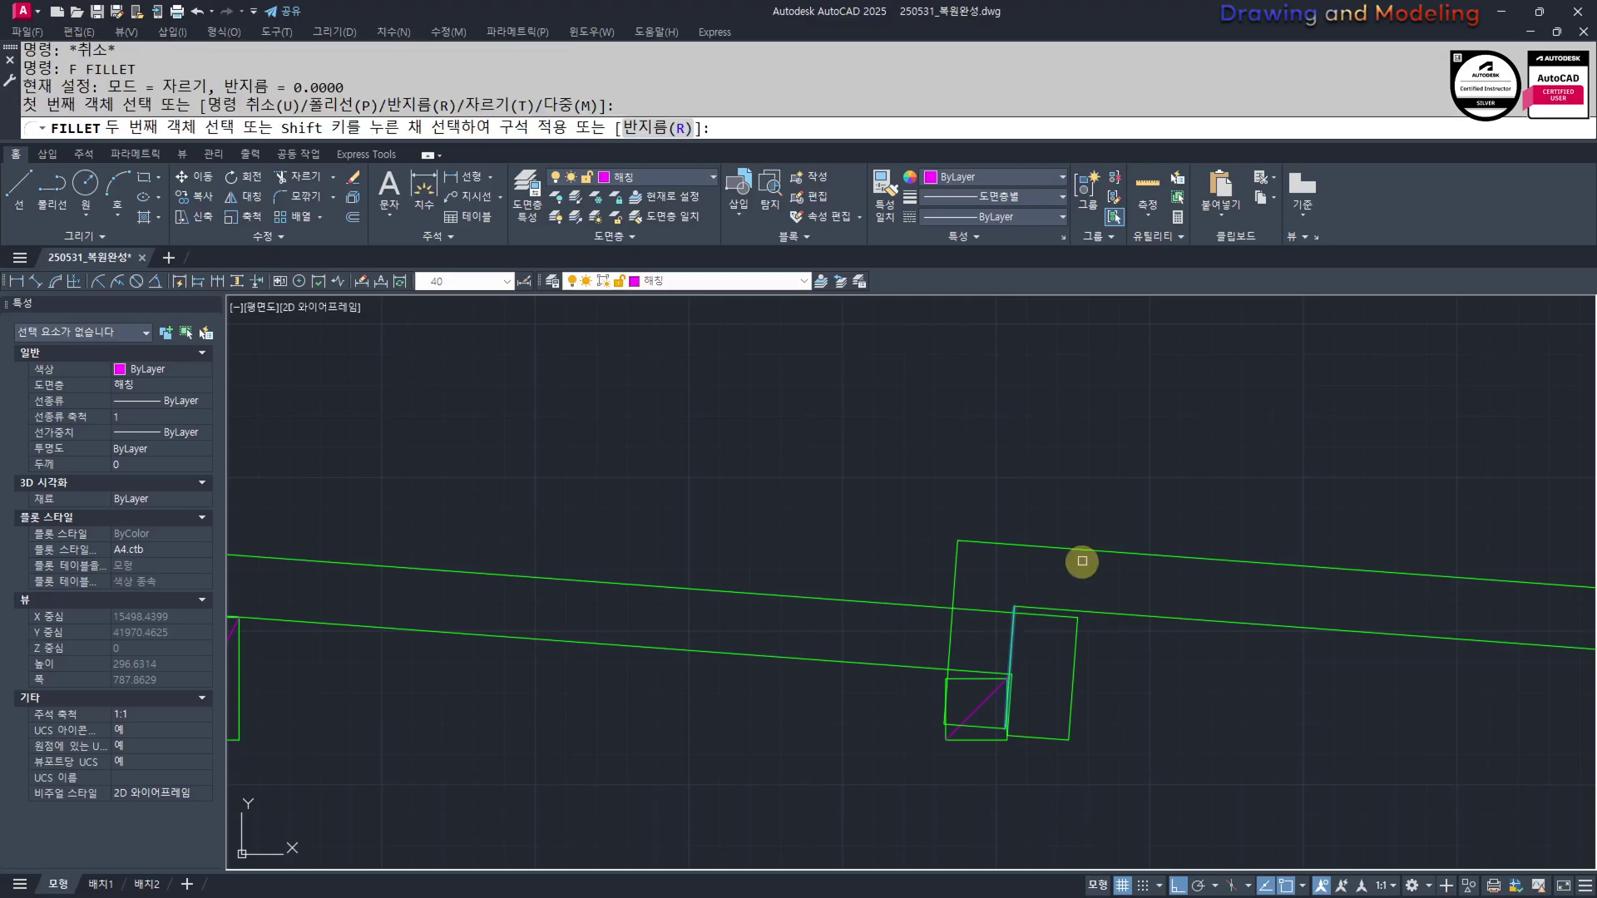
left_click(1046, 551)
key("Return")
left_click(1016, 566)
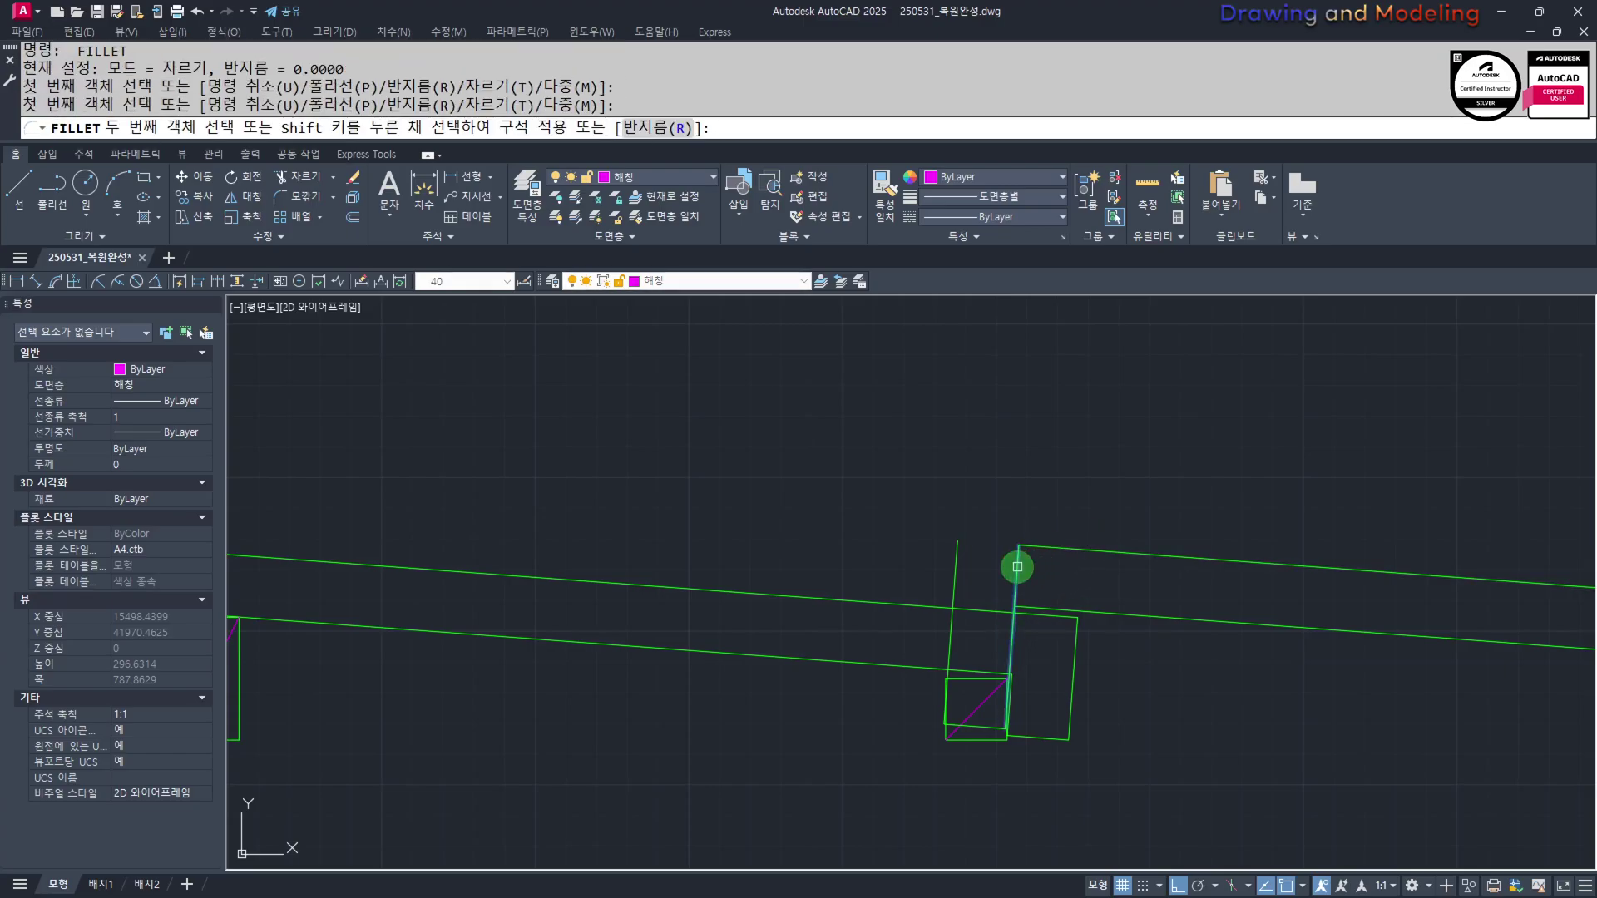
left_click(1108, 610)
key("Escape")
key("Escape")
Erase the leftover outer edge and short bottom edge of the copied tile's left leg
left_click(979, 632)
left_click(921, 636)
type("e")
key("Return")
left_click(978, 731)
type("e")
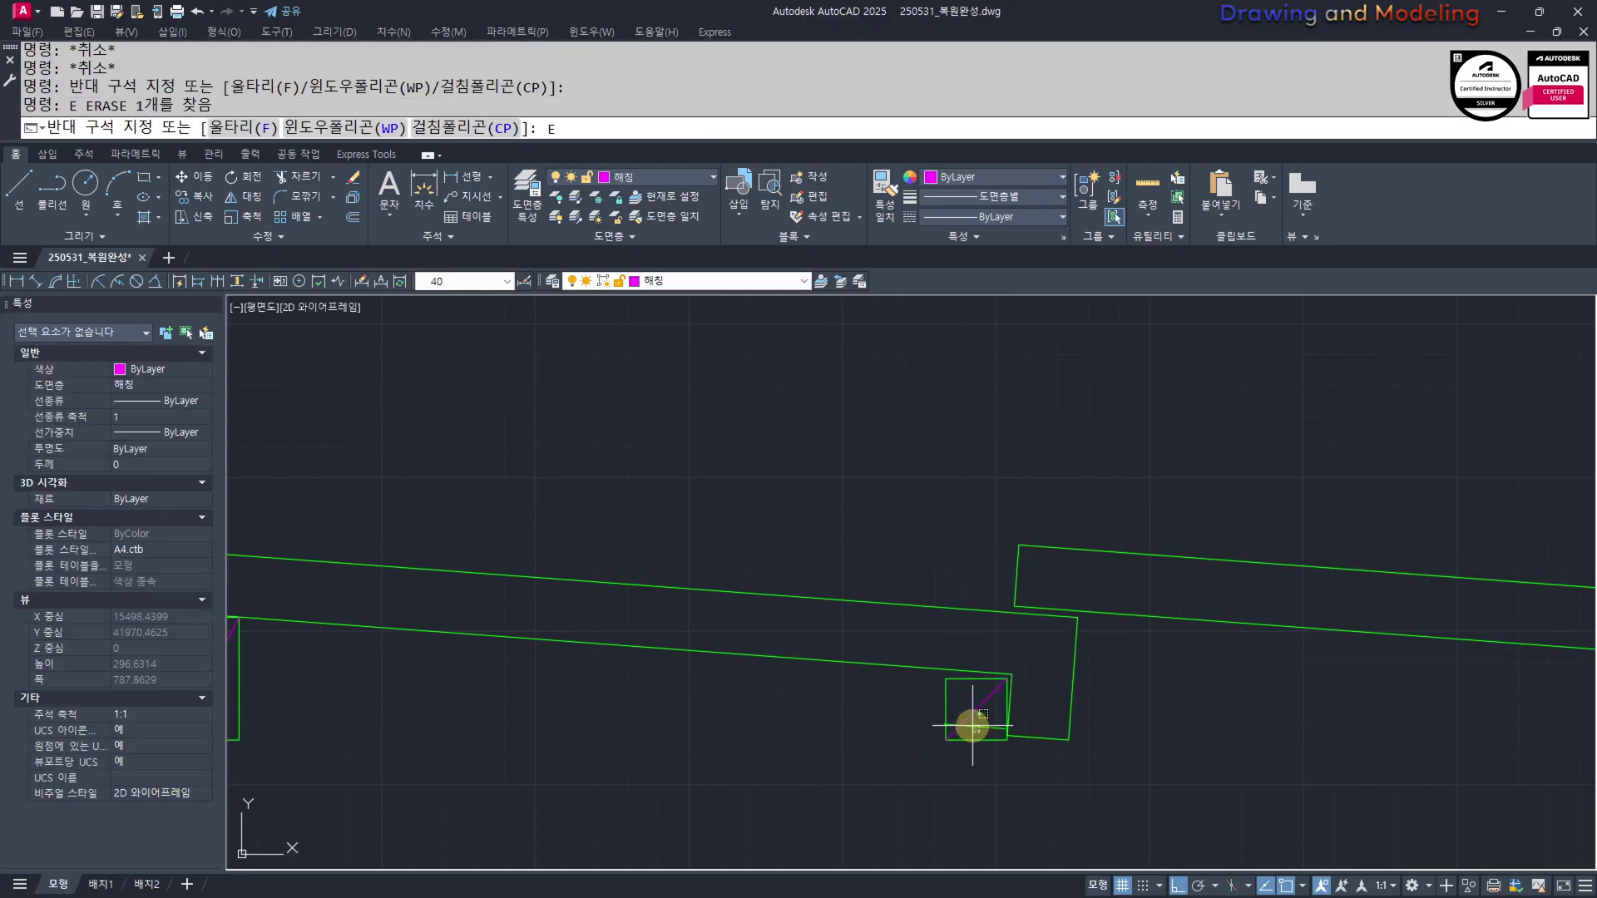
key("Return")
key("Escape")
key("Escape")
left_click(980, 727)
key("e")
key("Return")
Join the copied right tile's six outline segments into one polyline
scroll(973, 676, "down", 2)
scroll(982, 672, "down", 2)
left_click(987, 637)
left_click(1173, 703)
left_click(1159, 574)
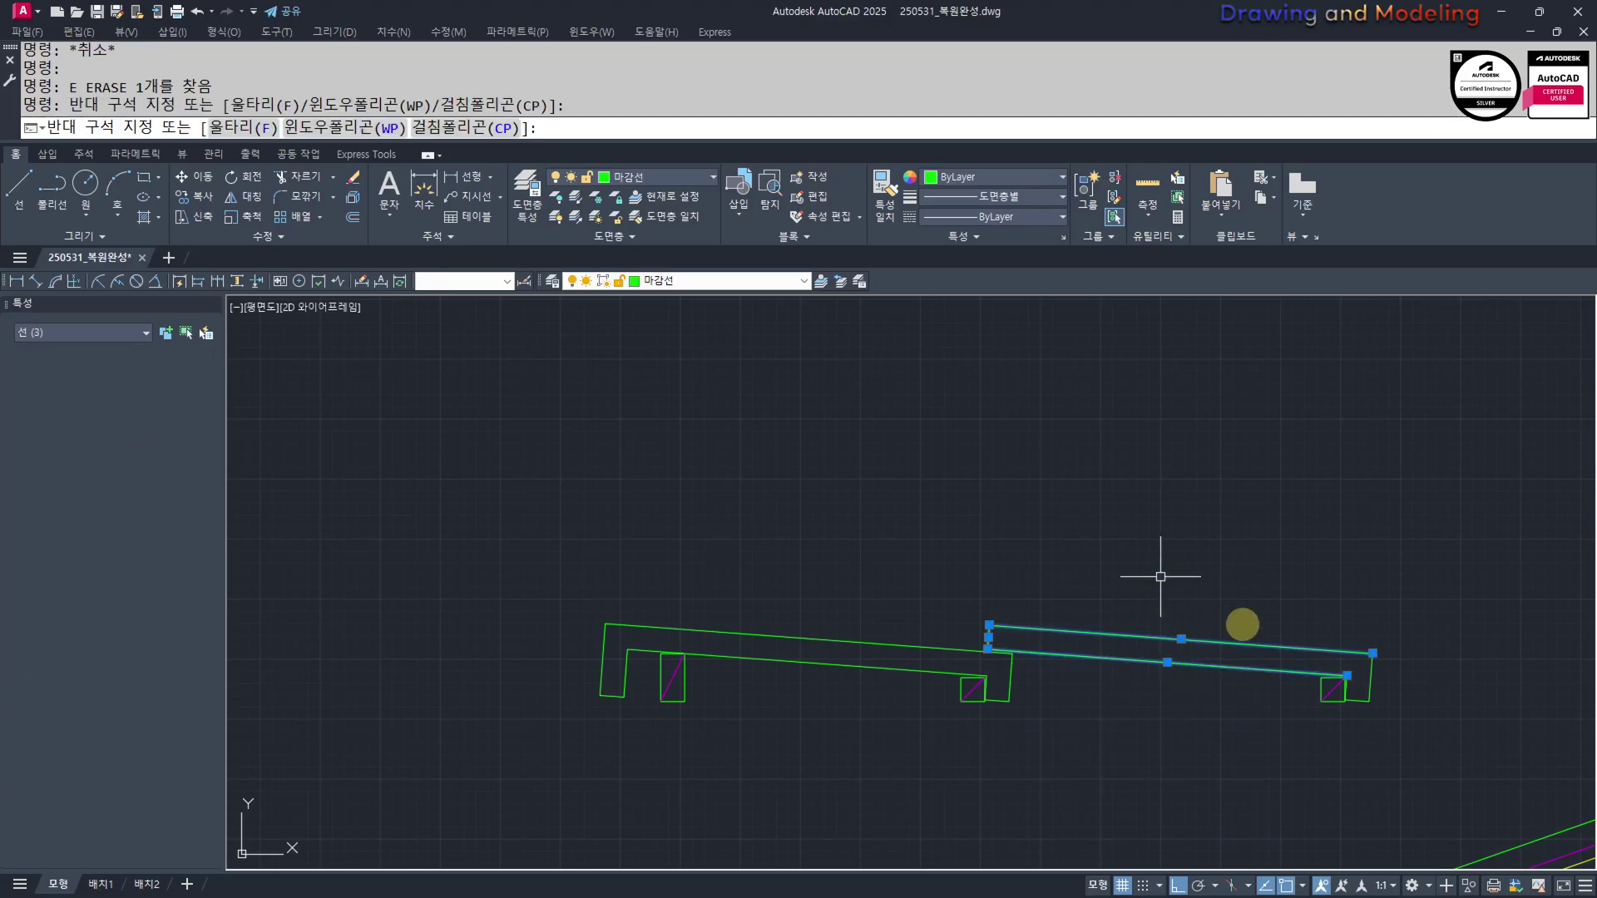
left_click(1334, 603)
left_click(1437, 753)
middle_click_drag(1260, 753, 1039, 665)
key("Return")
Group the right tile outline with its batten square and diagonal
left_click(1113, 648)
left_click(998, 502)
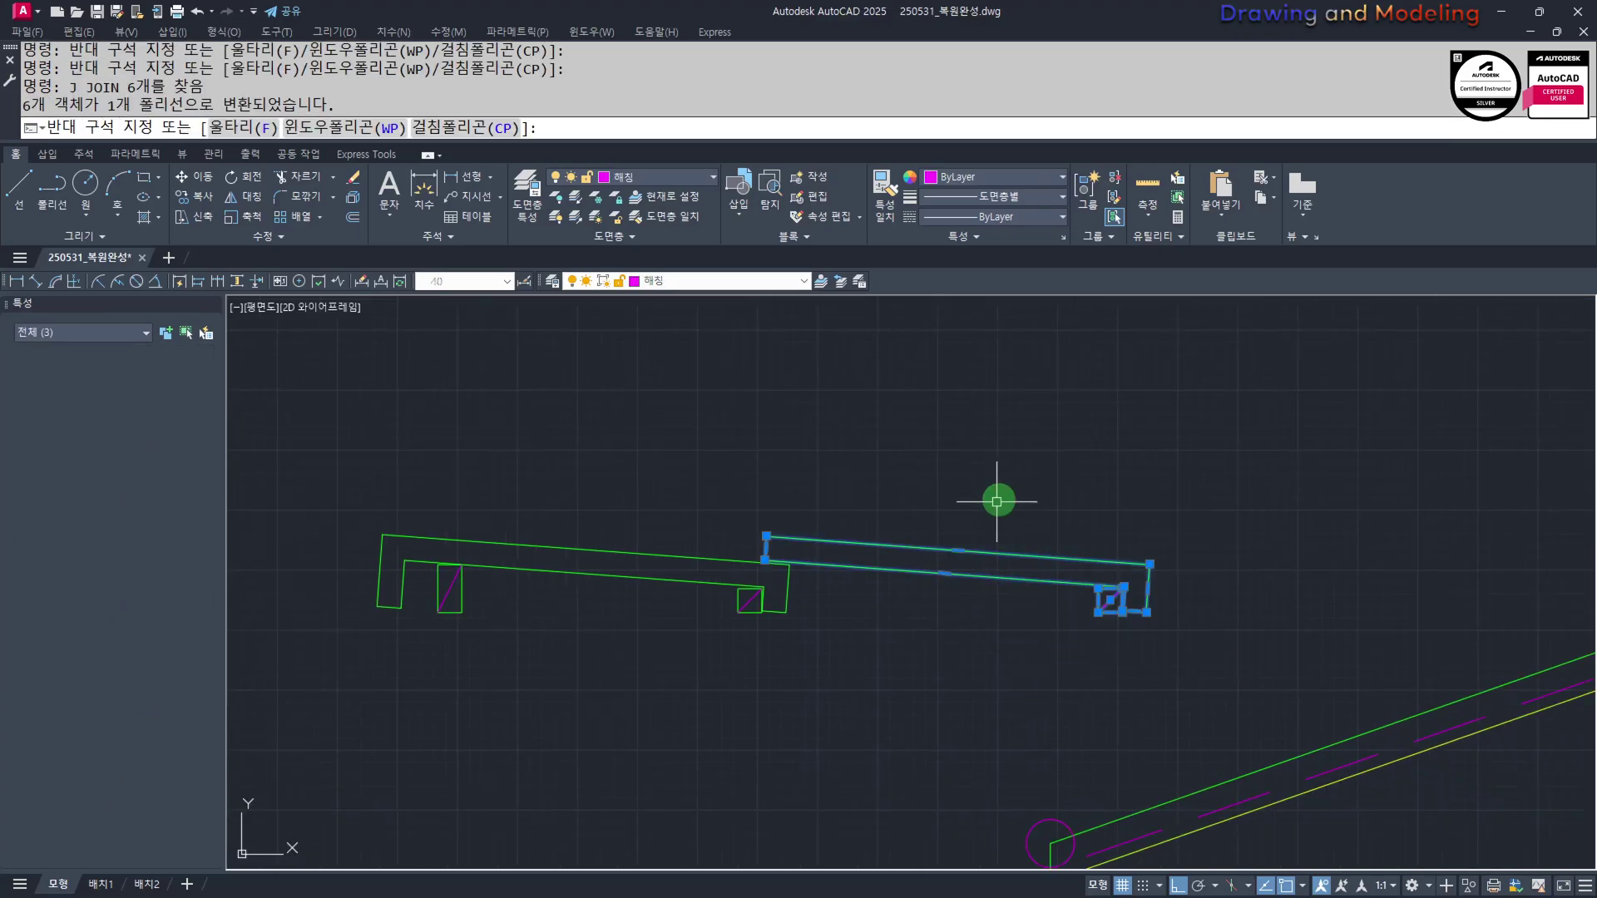
middle_click_drag(847, 672, 1000, 642)
type("g")
key("Return")
Group the left tile outline with its two battens and their diagonals
left_click(423, 434)
left_click(917, 638)
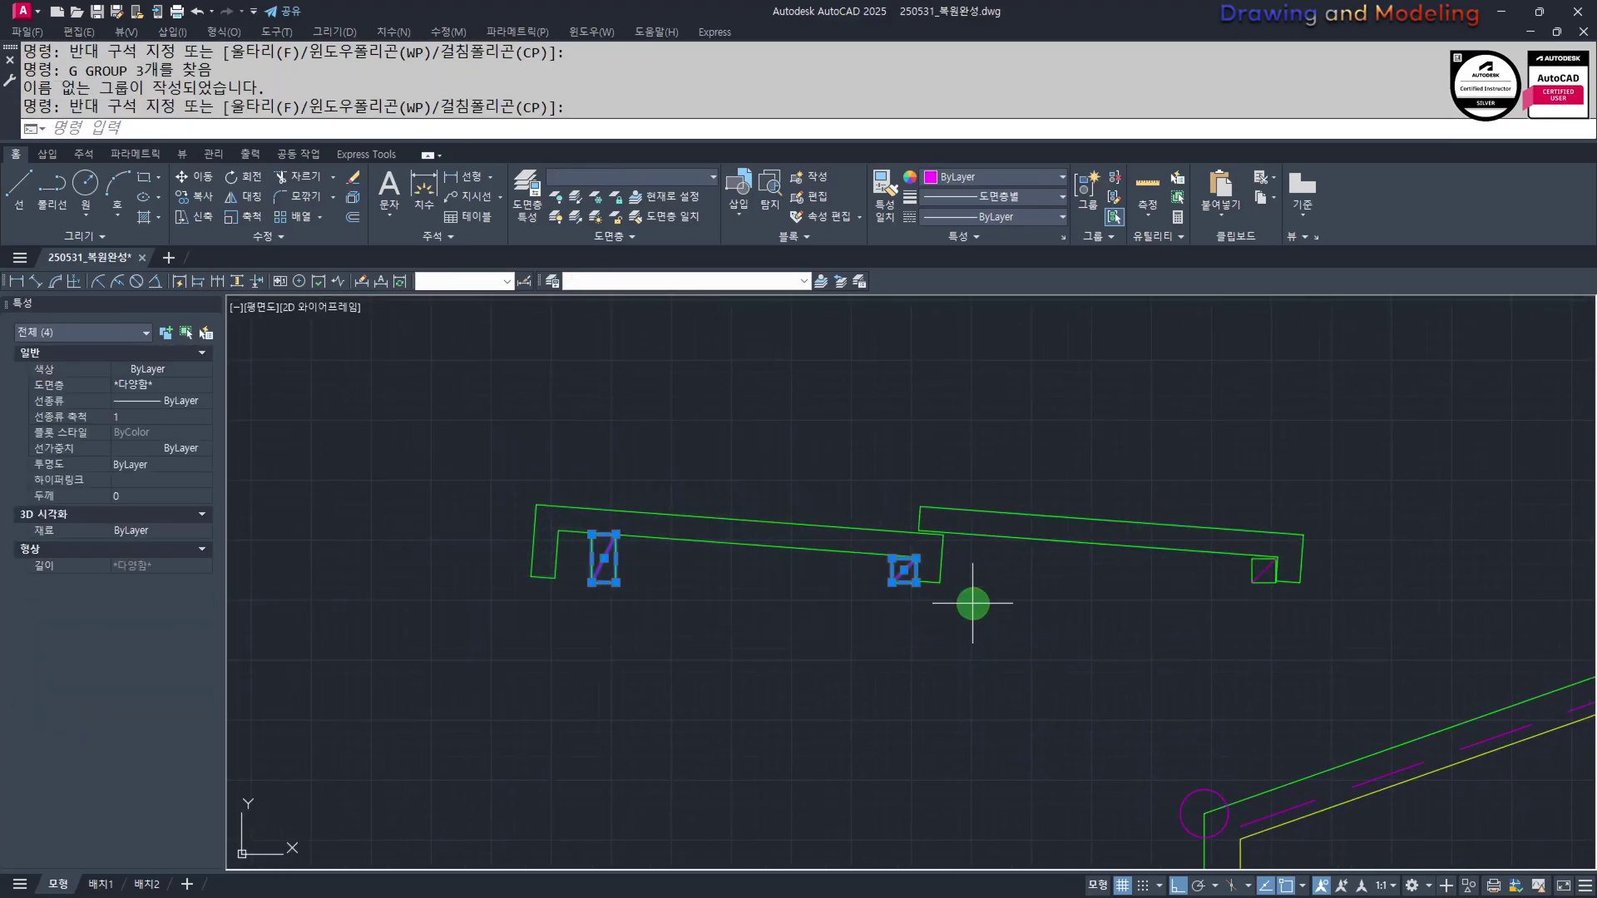
key("Escape")
key("Escape")
Move both tile groups so the left batten's lower-left corner sits where the eave circle crosses the roof's upper line
middle_click_drag(846, 656, 987, 657)
left_click(1081, 630)
left_click(962, 488)
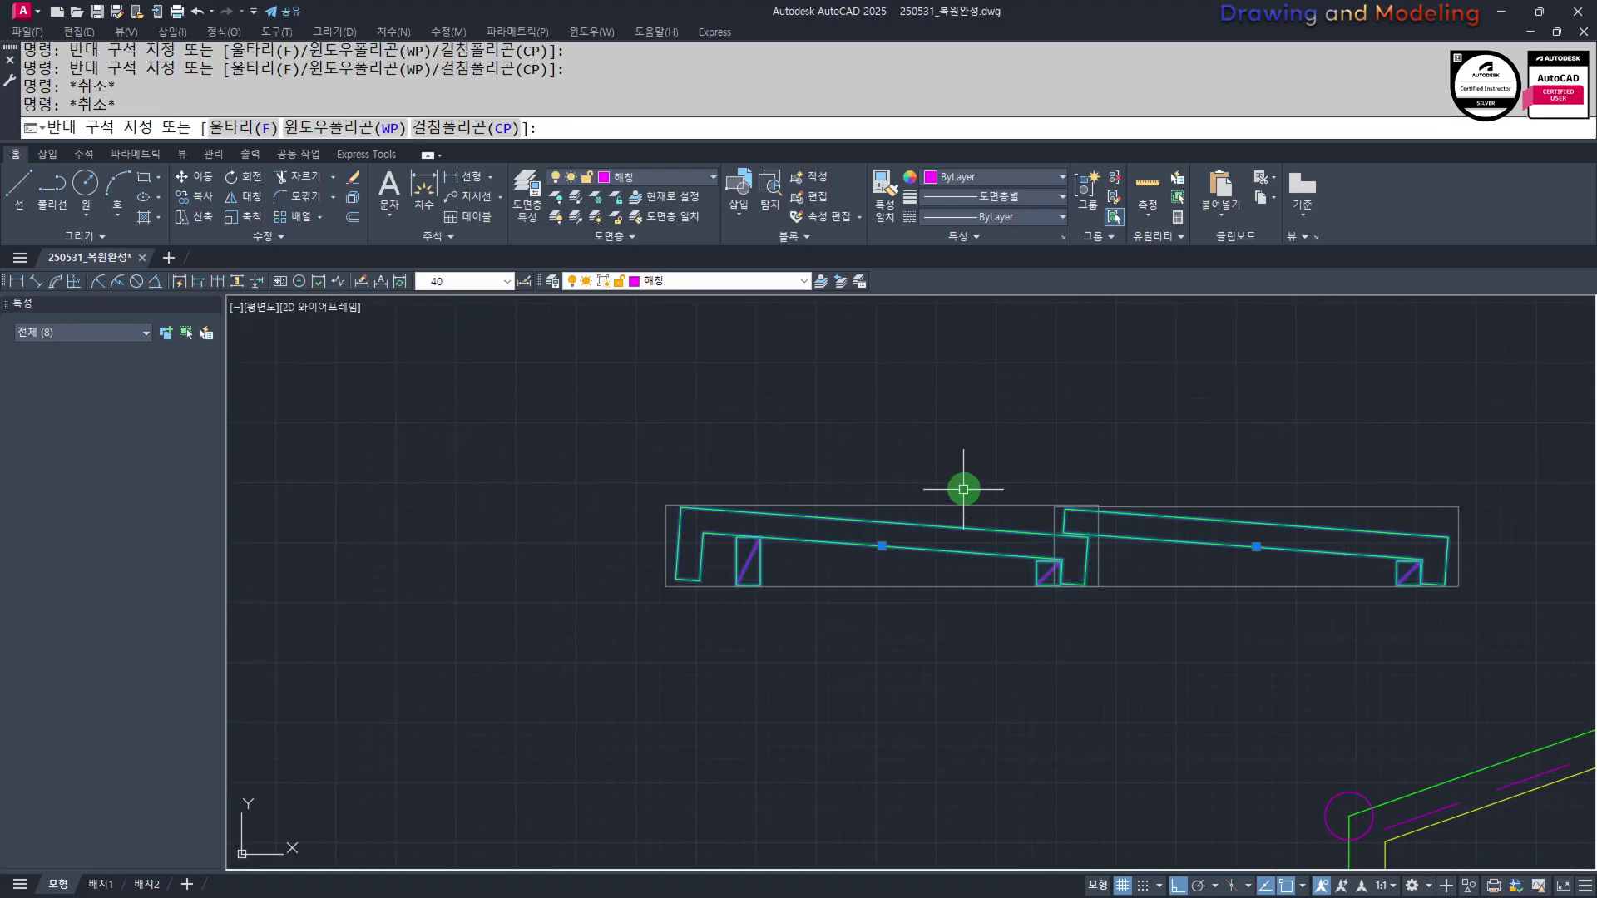
middle_click_drag(880, 692, 930, 643)
type("m")
key("Return")
left_click(783, 534)
middle_click_drag(1252, 704, 938, 671)
left_click(903, 663)
key("Escape")
key("Escape")
Rotate both tile groups about the left batten's lower-left corner so the battens rest along the roof slope
middle_click_drag(1205, 700, 1132, 741)
type("ro")
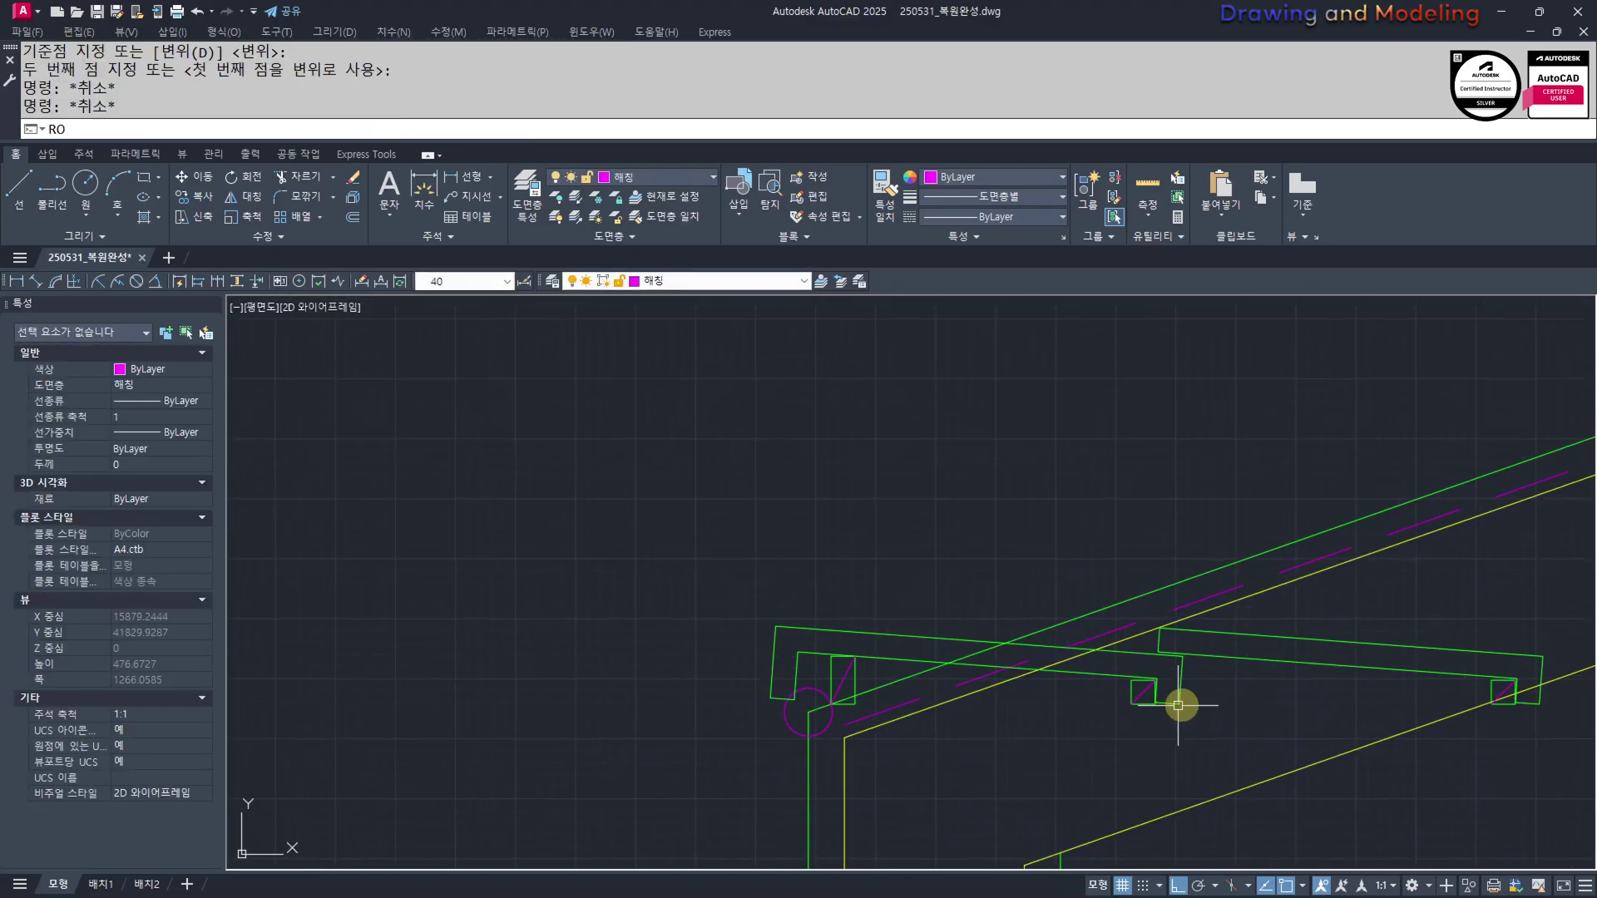
left_click(1174, 655)
key("Return")
scroll(834, 680, "up", 4)
left_click(833, 707)
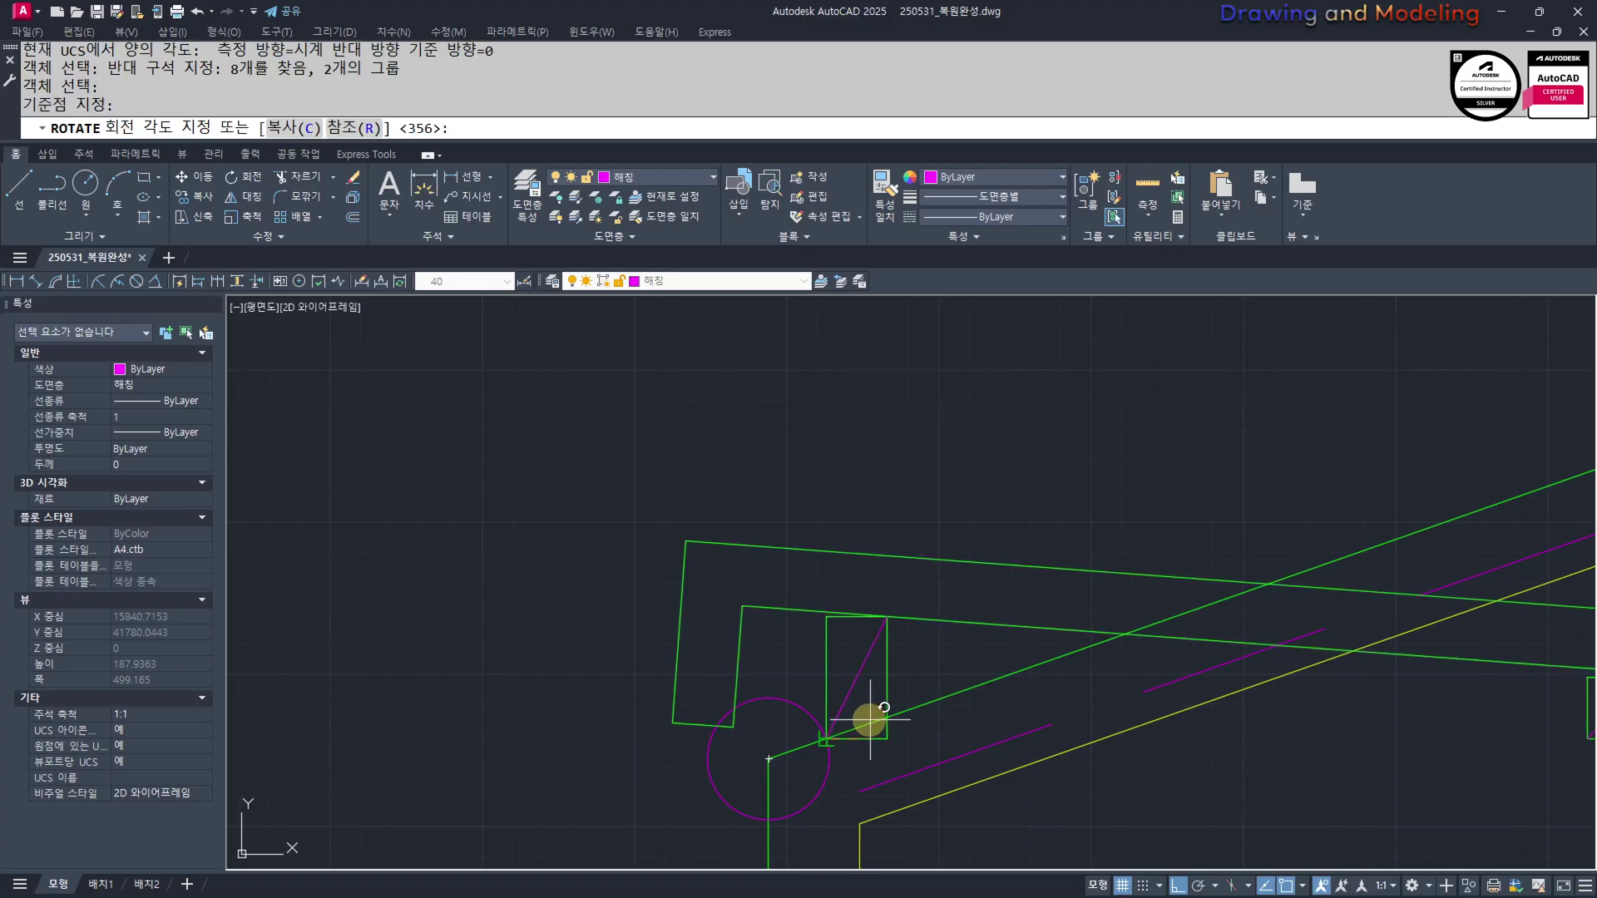
left_click(879, 717)
key("Escape")
key("Escape")
Erase the construction circle at the eave end of the roof line
left_click_drag(851, 745, 816, 770)
type("e")
key("Return")
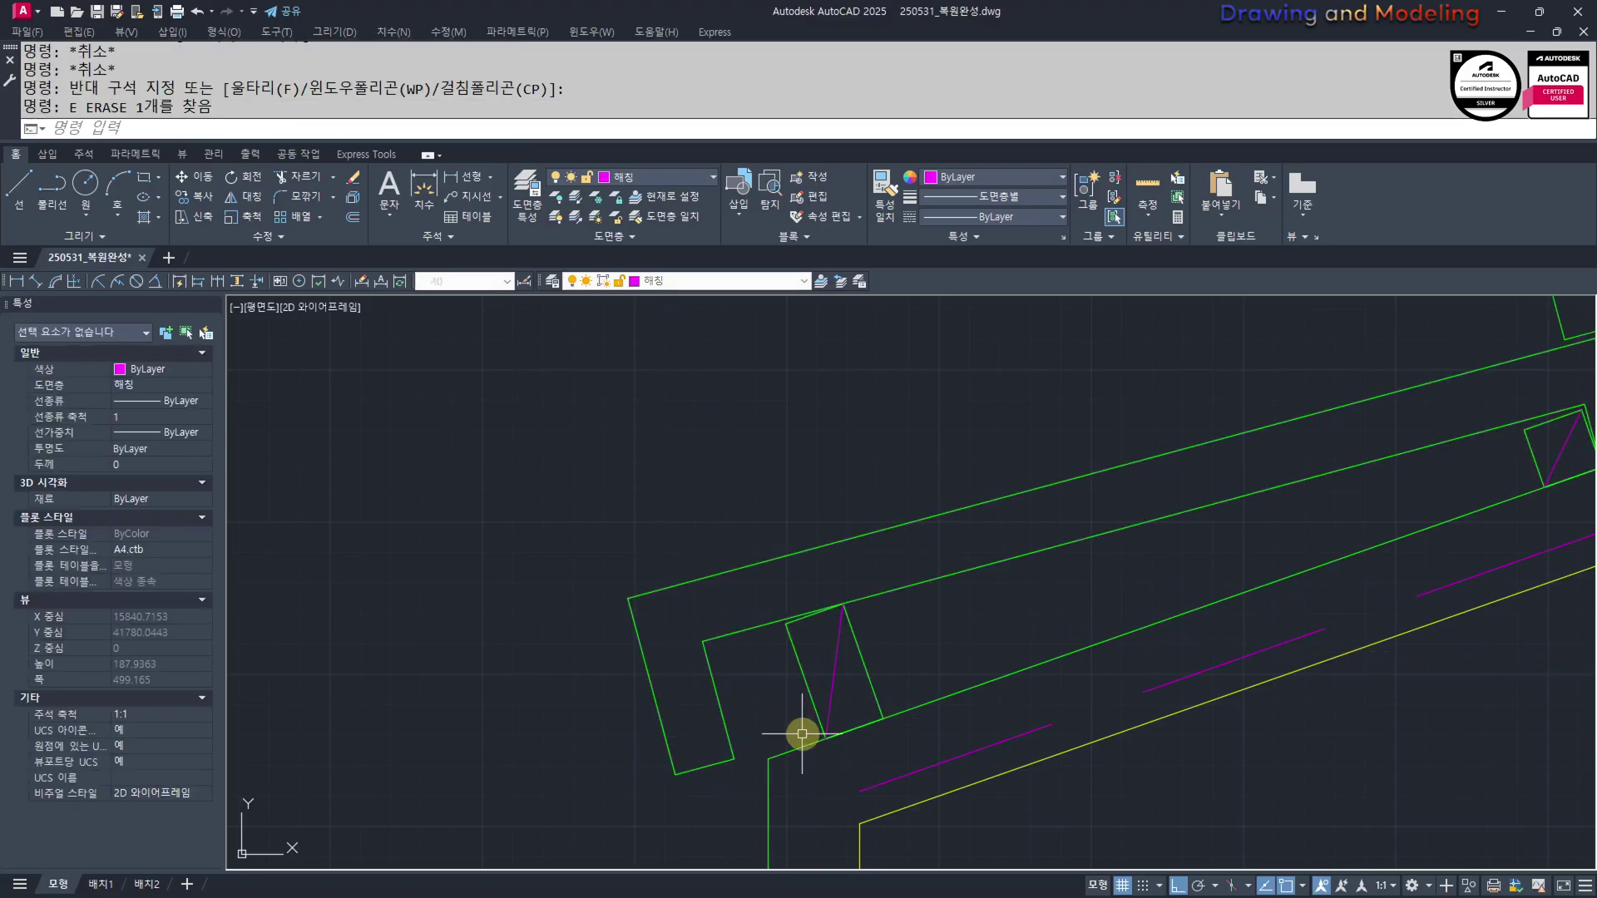
key("Escape")
key("Escape")
Array the upper tile group along the left roof slope's upper line as a path array with 300 item spacing
scroll(802, 734, "down", 4)
middle_click_drag(1062, 639, 865, 697)
left_click(885, 685)
key("Return")
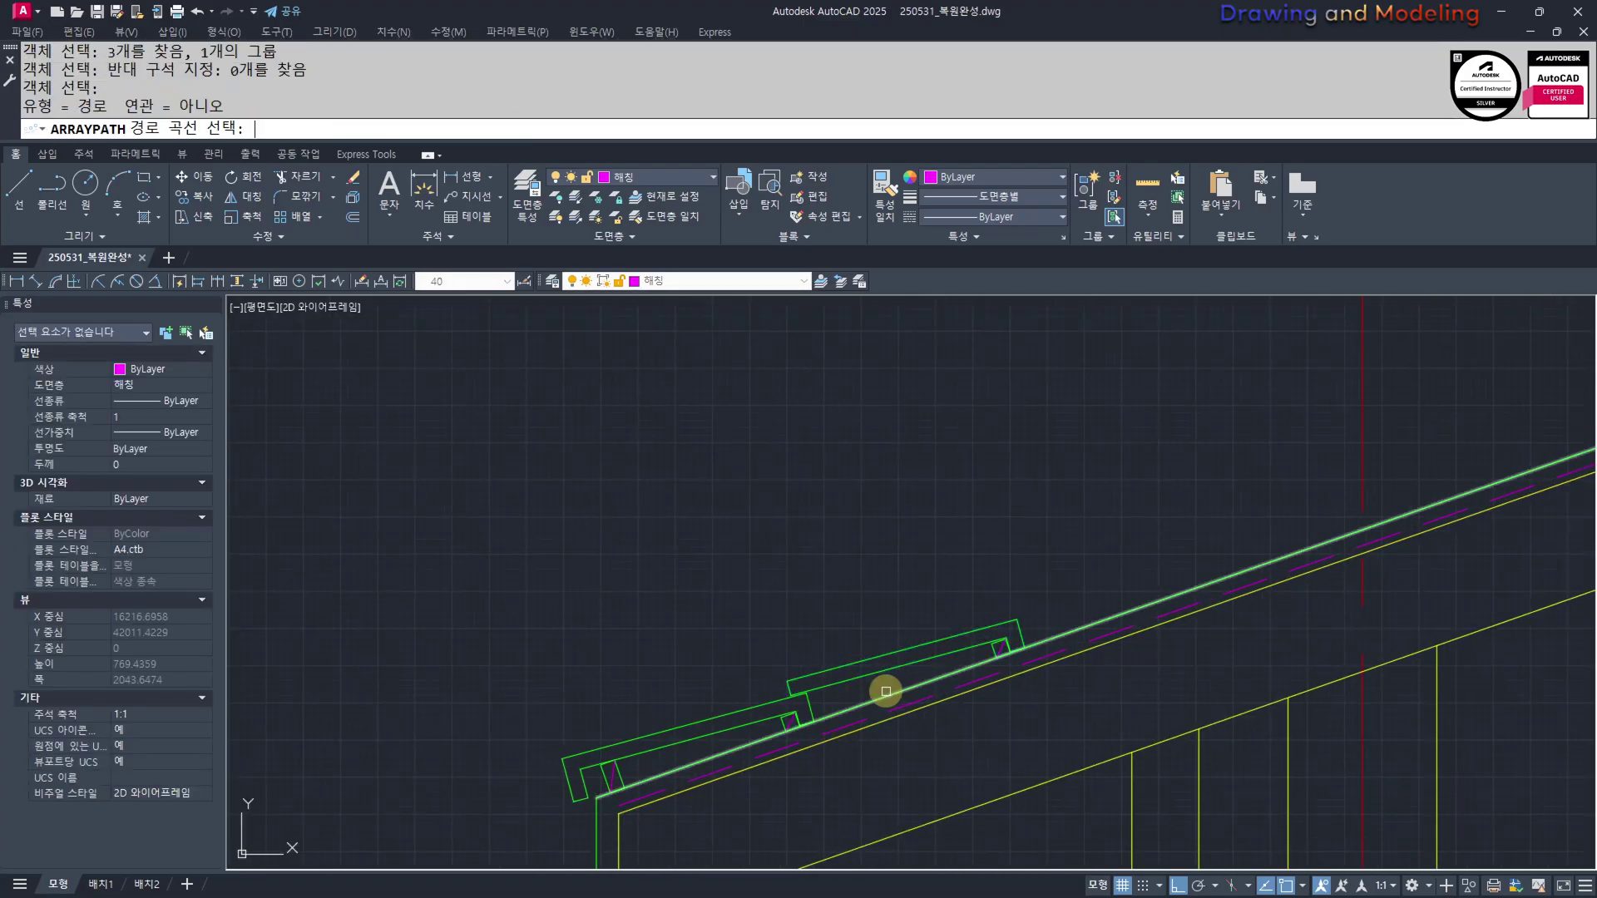
left_click(886, 694)
scroll(1082, 710, "down", 4)
middle_click_drag(1088, 711, 792, 642)
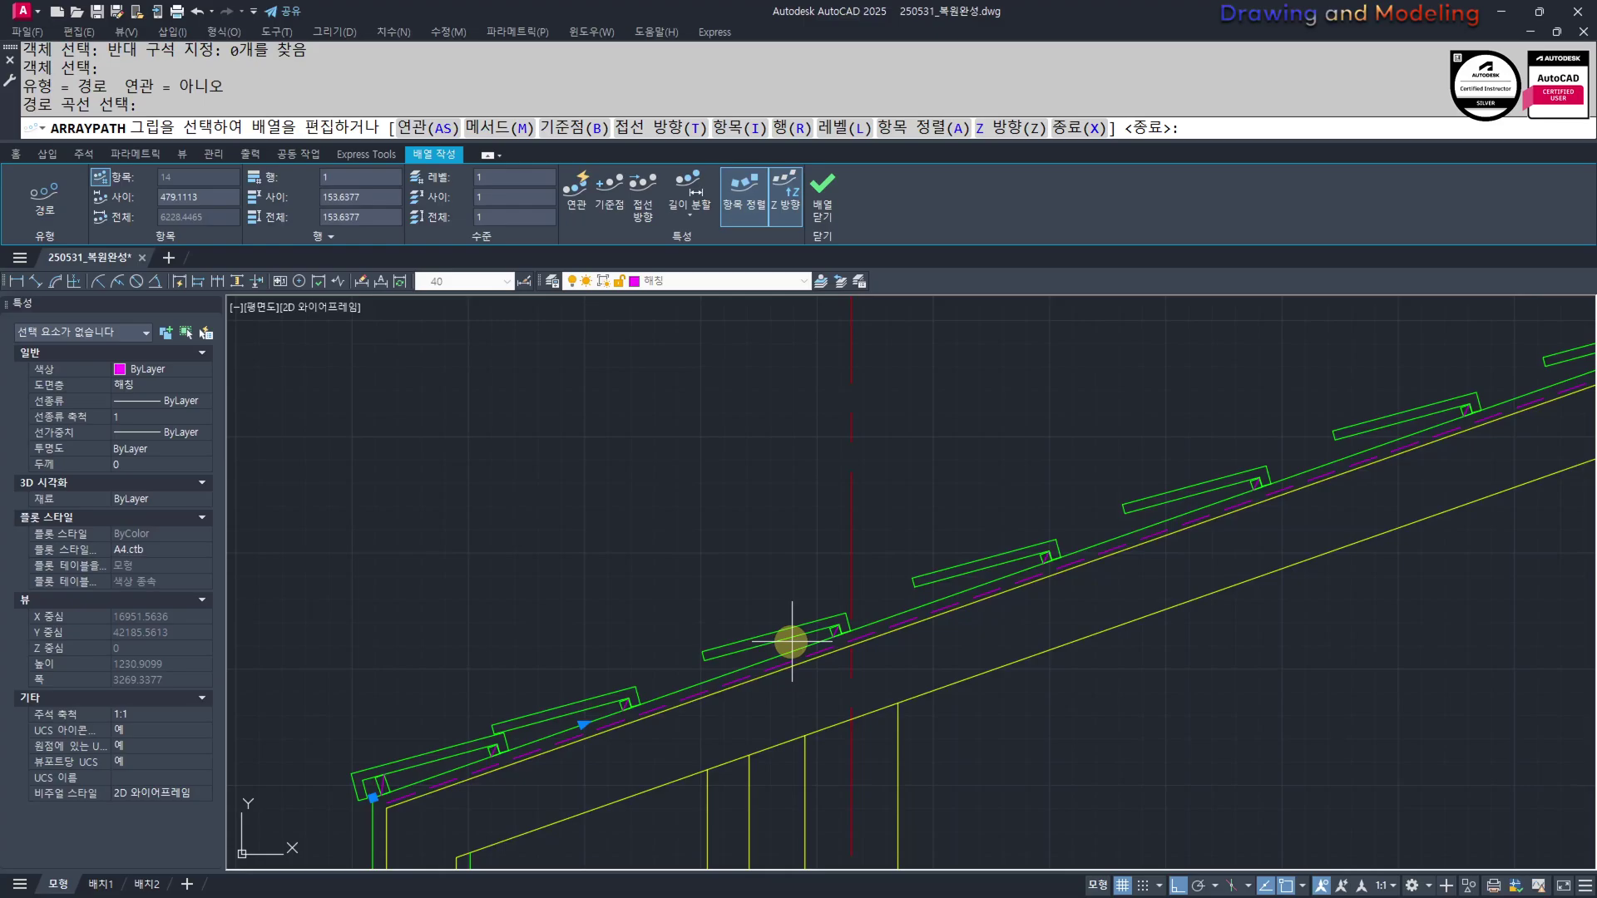
type("I")
key("Return")
type("300")
key("Return")
scroll(786, 632, "down", 6)
key("Escape")
key("Escape")
key("Escape")
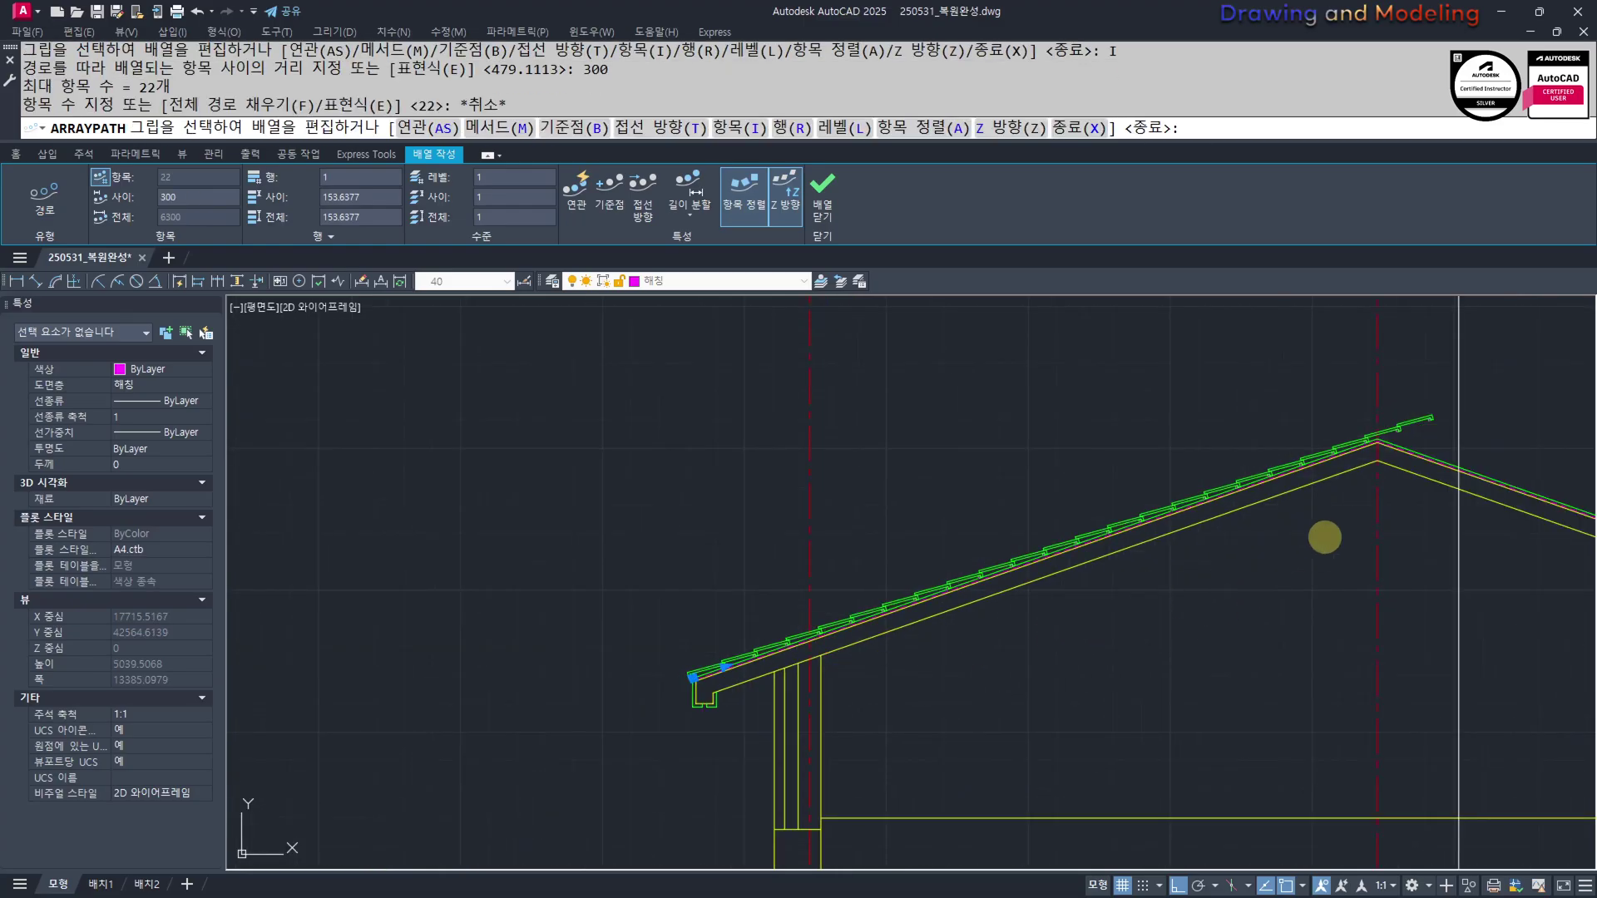
Erase the arrayed tile groups that run past the ridge
scroll(1392, 437, "up", 6)
middle_click_drag(1392, 437, 1261, 507)
key("Escape")
key("Escape")
scroll(1302, 489, "up", 2)
left_click_drag(1394, 502, 1231, 411)
type("e")
key("Escape")
key("Escape")
Mirror the tile groups nearest the ridge across the vertical ridge centerline, keeping the originals
scroll(1037, 553, "down", 6)
middle_click_drag(1037, 552, 1190, 584)
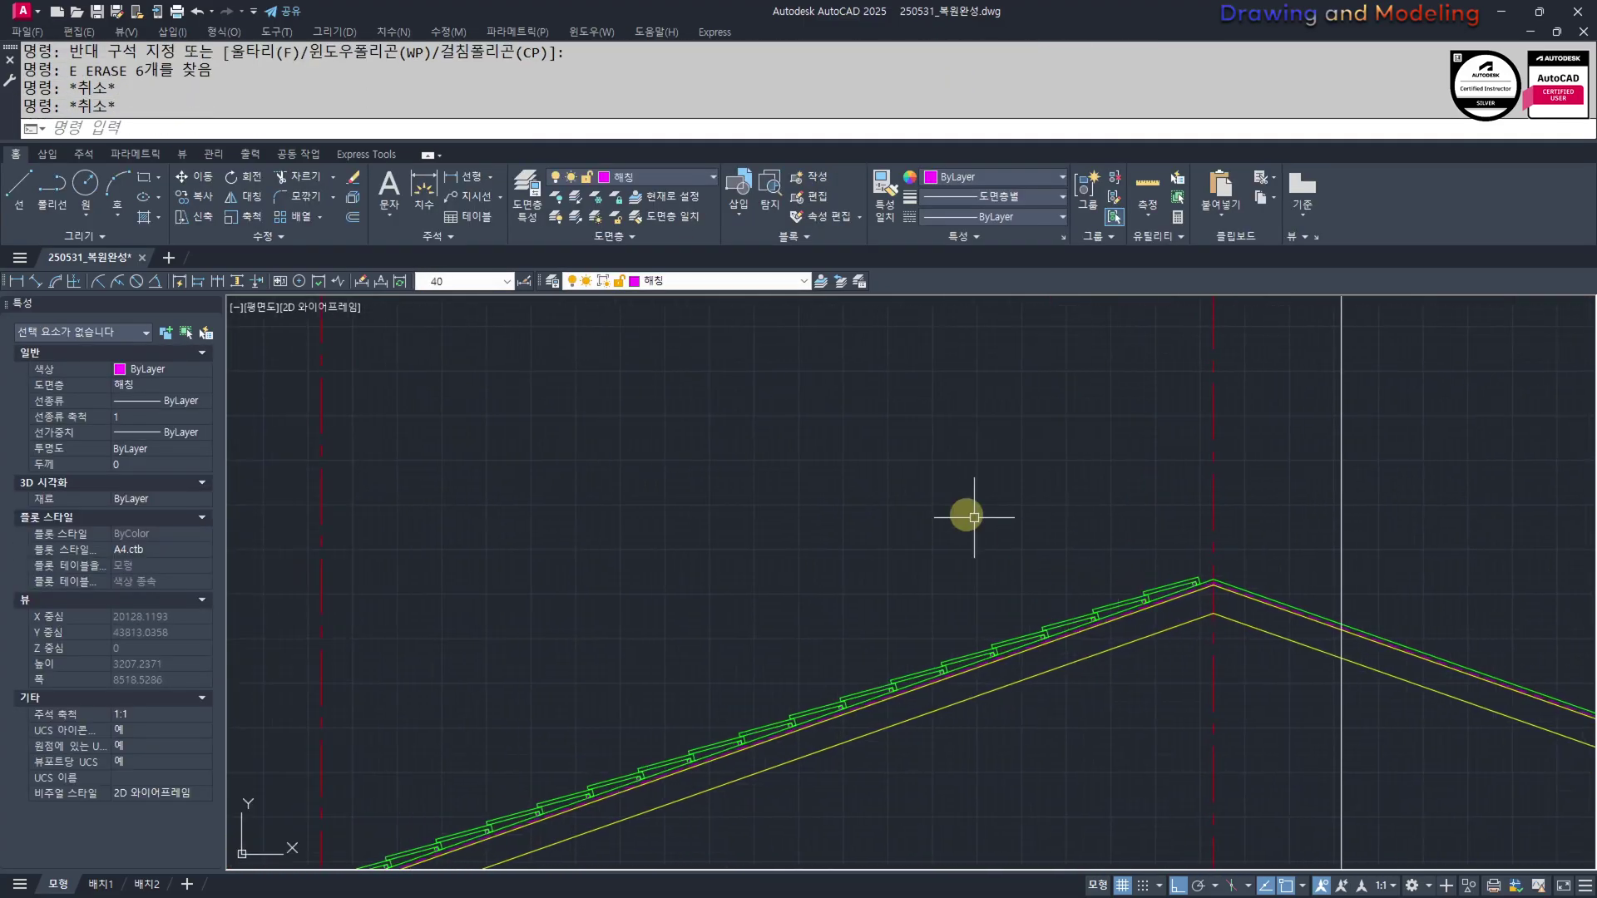
left_click_drag(861, 476, 1275, 759)
left_click(1276, 760)
middle_click_drag(1255, 791, 1333, 744)
type("mi")
key("Return")
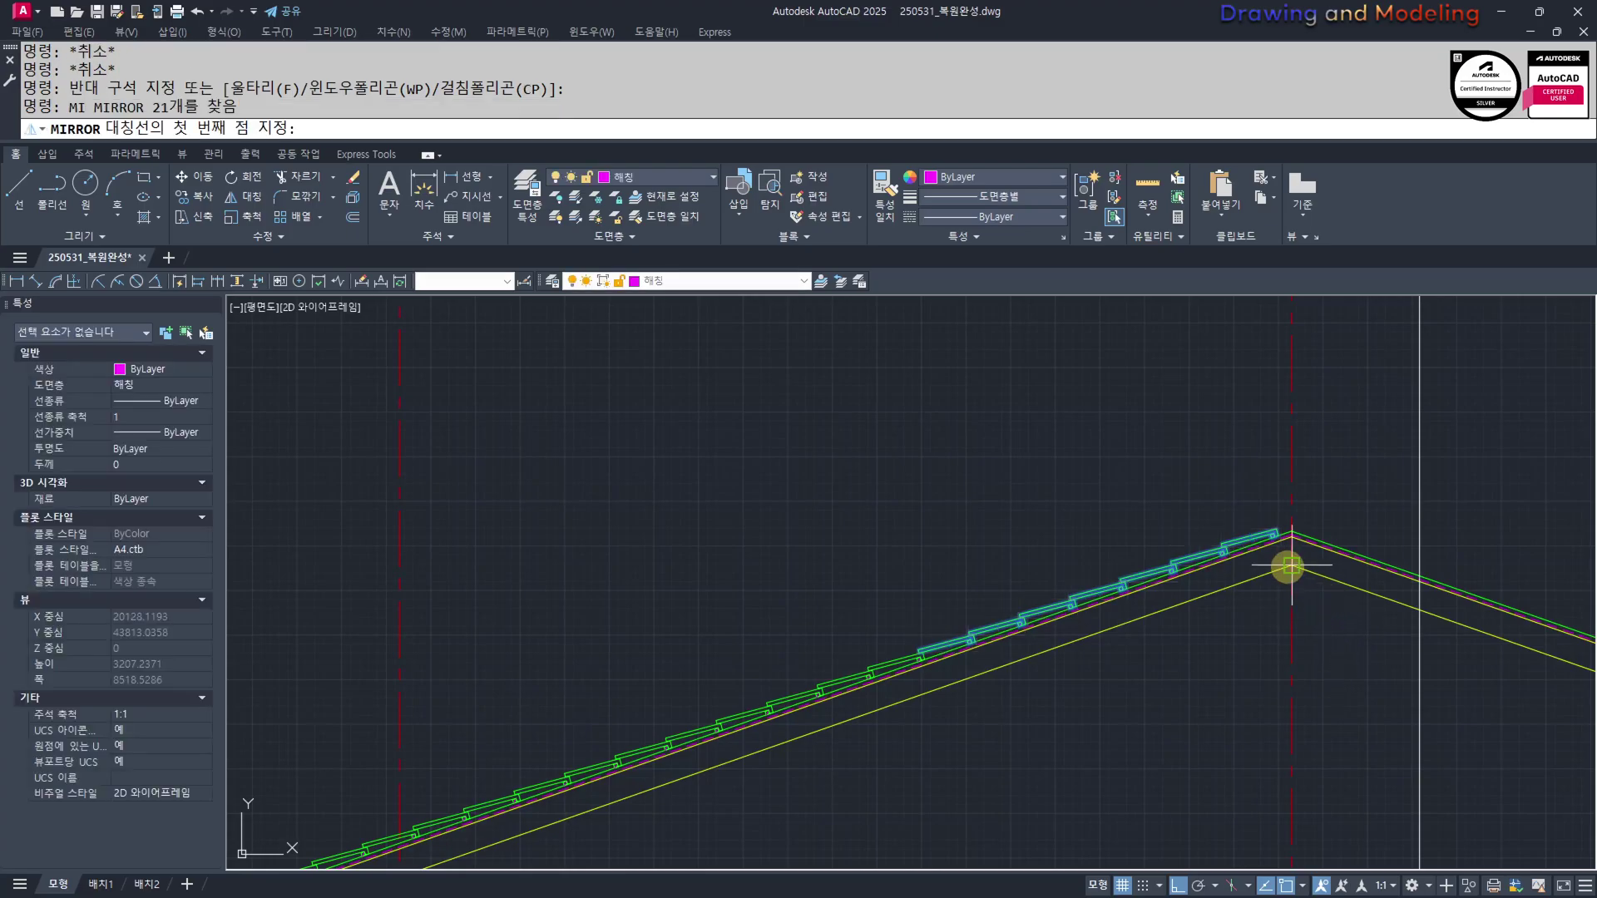
left_click(1225, 694)
key("Return")
key("Escape")
key("Escape")
Offset the vertical ridge centerline 150 to both sides
scroll(1319, 553, "up", 3)
middle_click_drag(1319, 552, 1135, 643)
type("o")
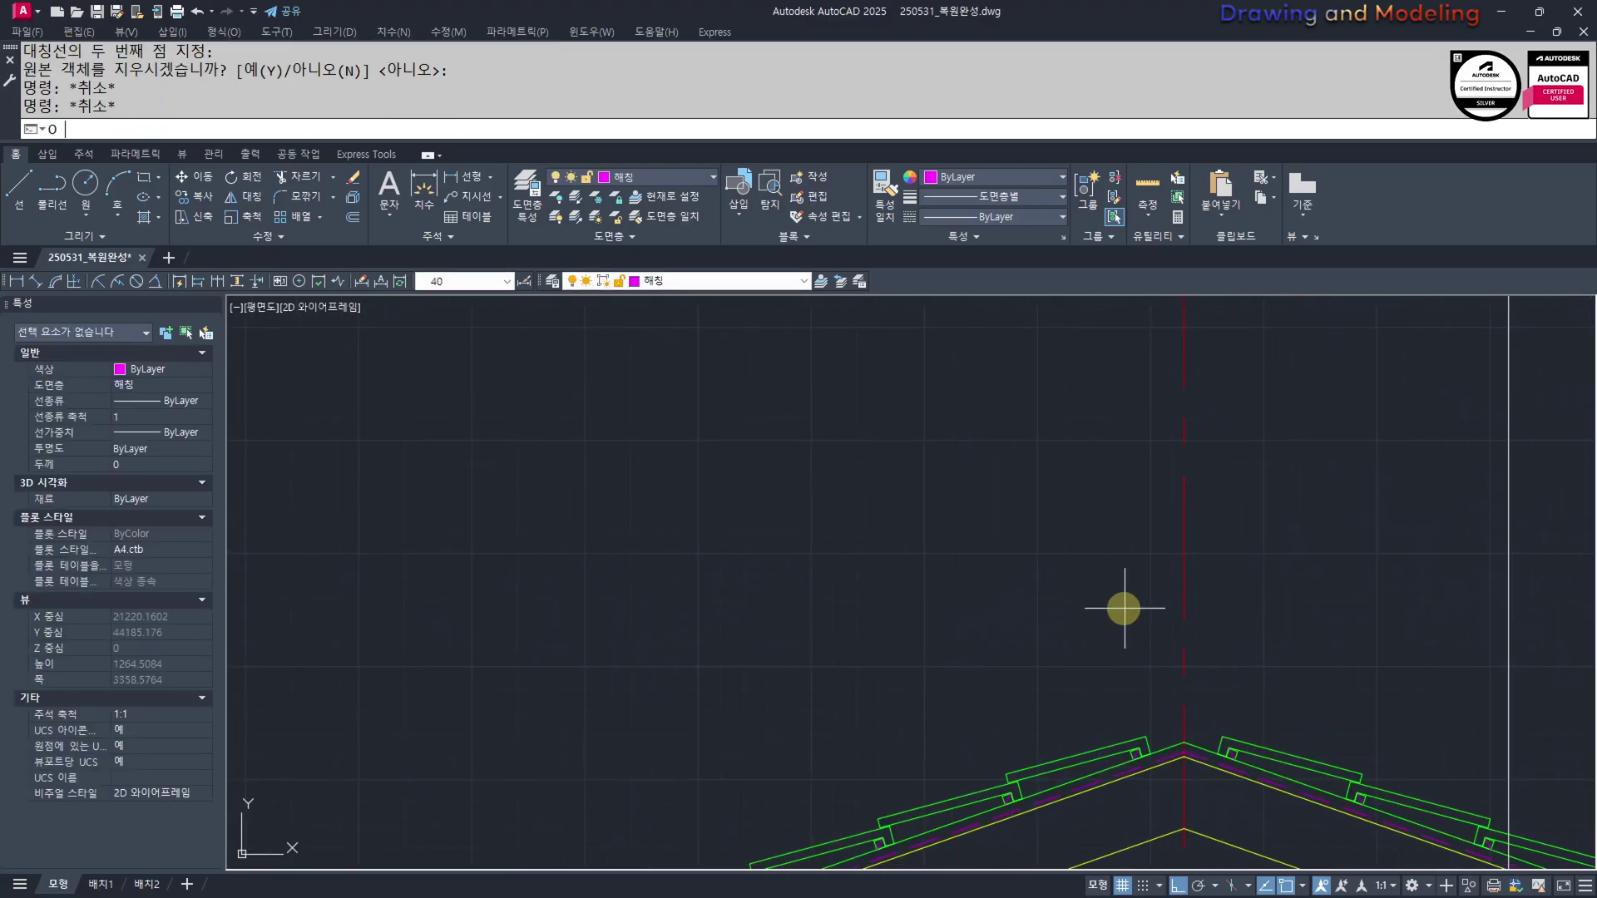
key("Return")
type("150")
left_click(1186, 544)
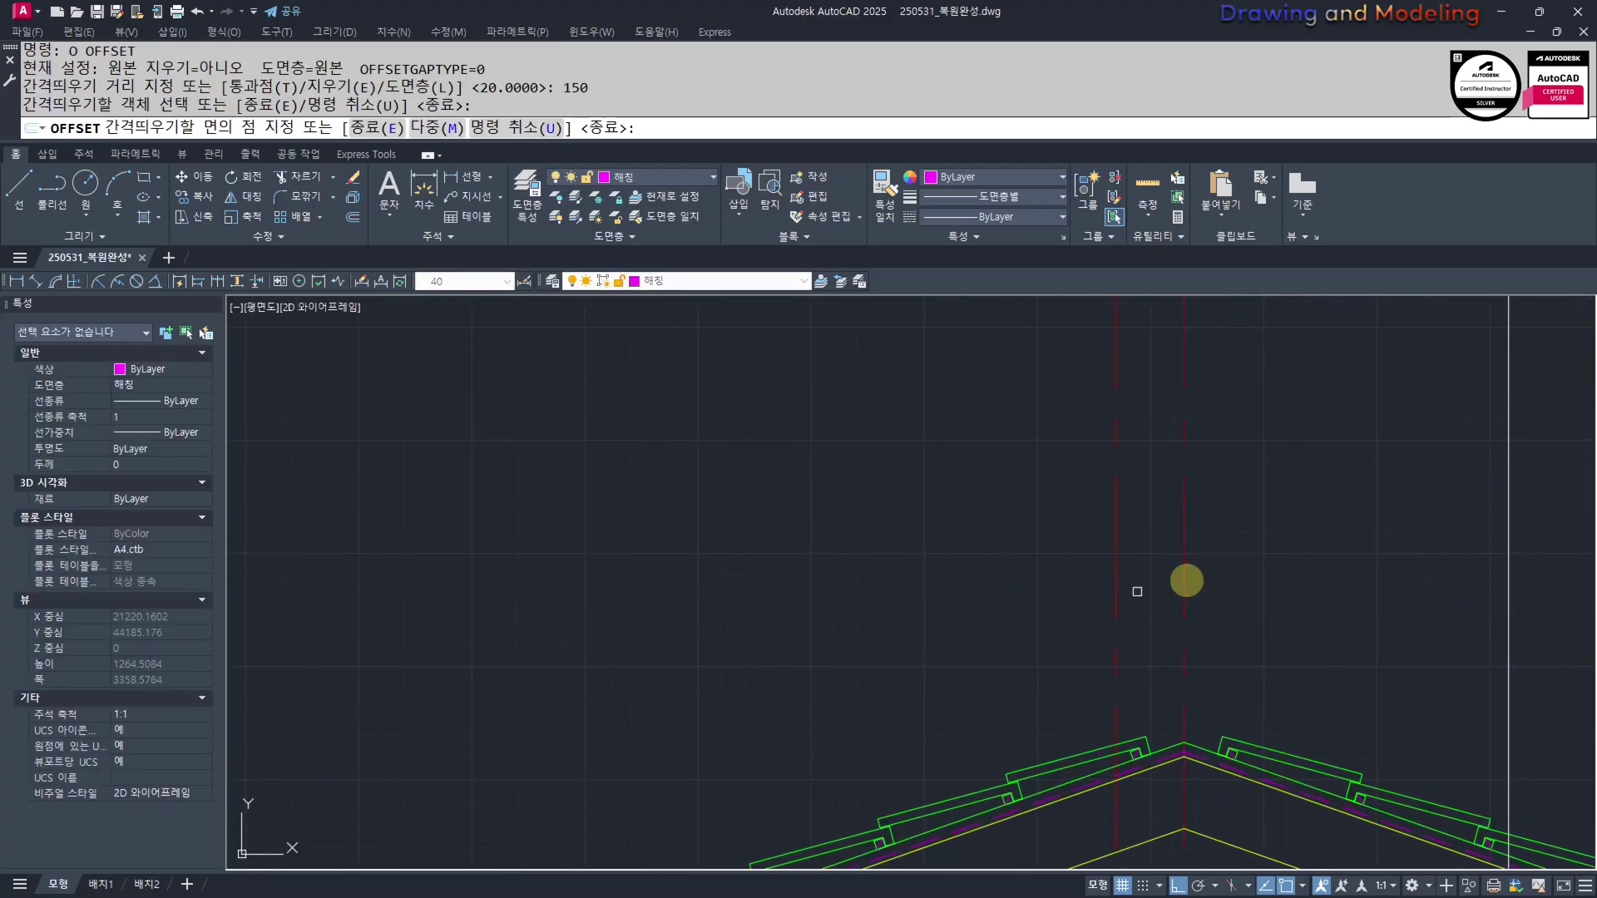
left_click(1134, 588)
left_click(1184, 603)
left_click(1265, 620)
key("Escape")
key("Escape")
scroll(1187, 699, "up", 5)
type("tr")
key("Return")
key("Escape")
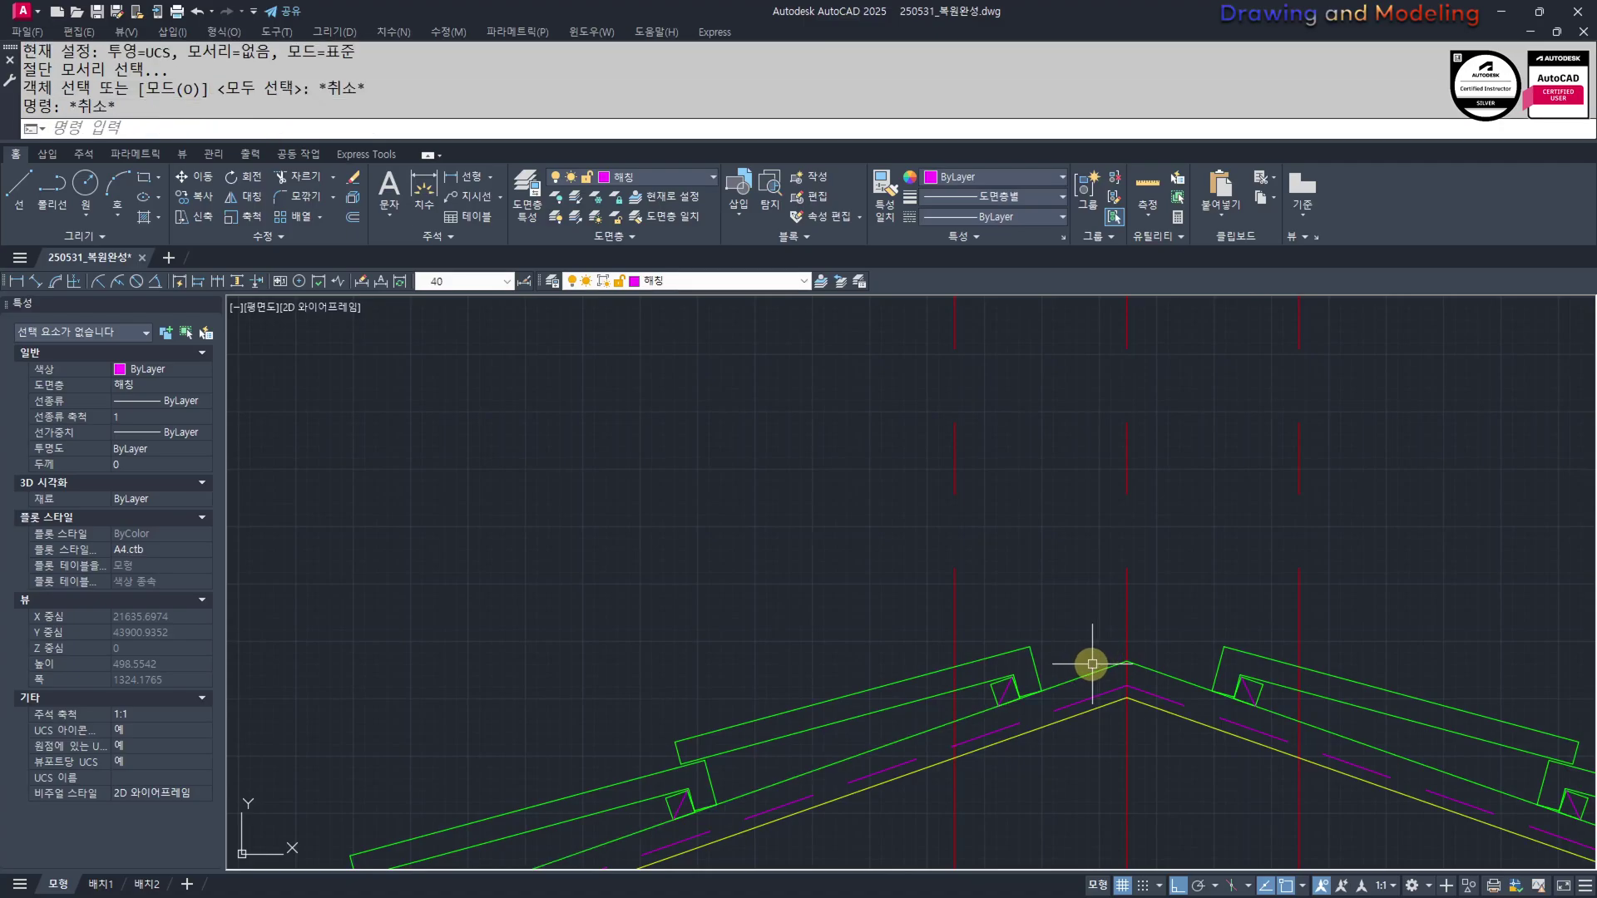
Draw a construction circle of radius 50 centered on the apex of the roof's upper line
left_click(1127, 659)
type("50")
key("Return")
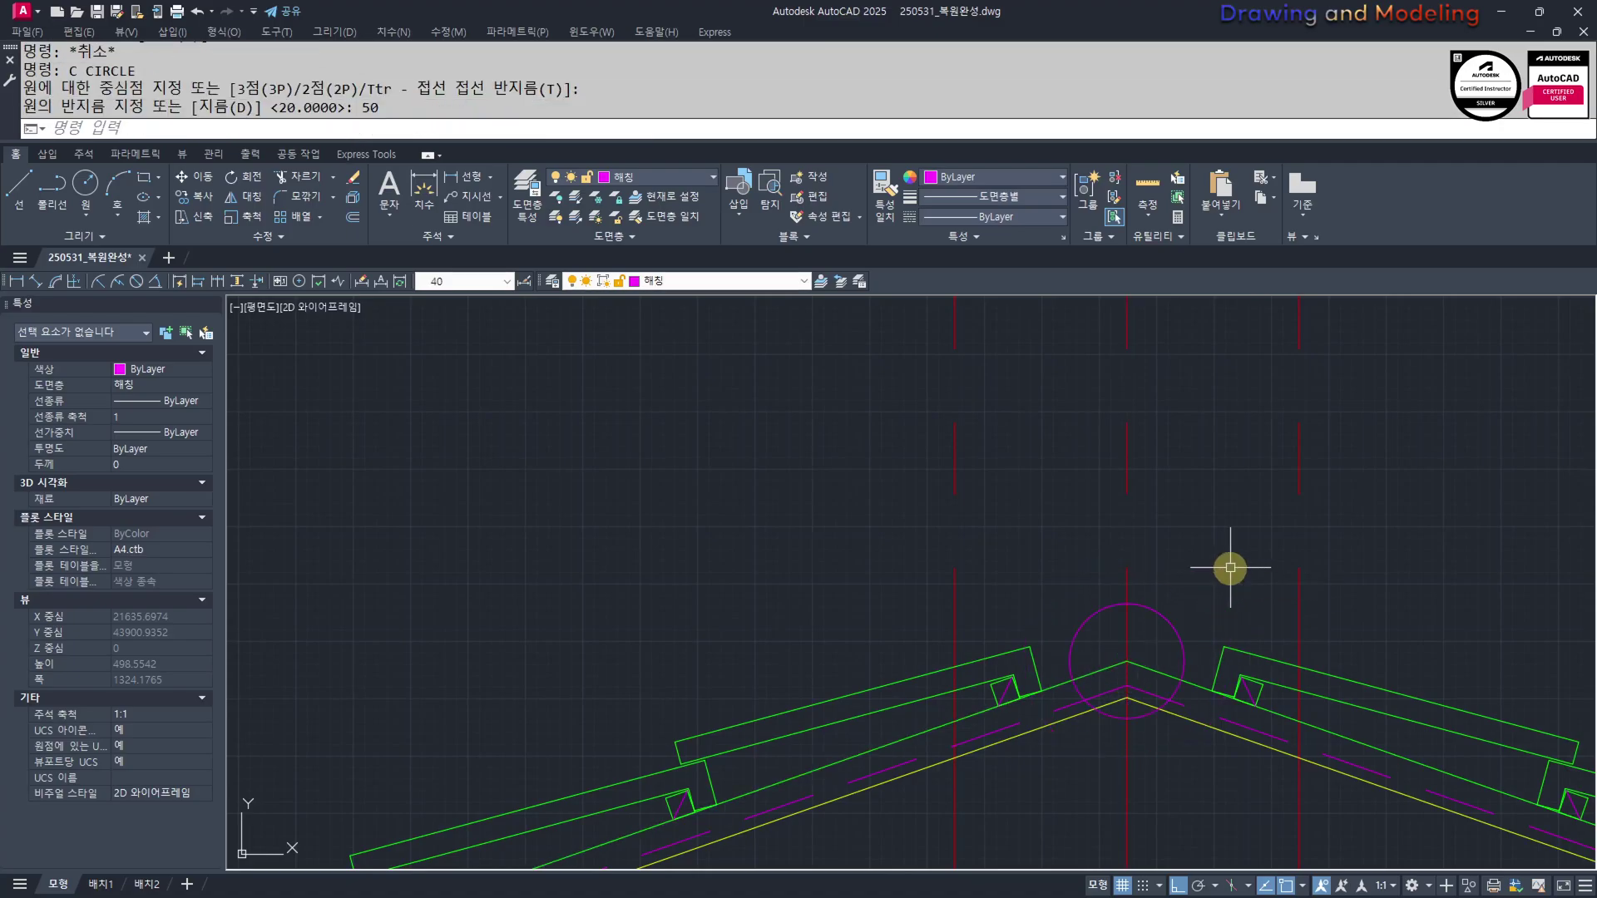
Draw a three-point arc between the offset lines' crossings with the tile tops, passing through the top of the ridge circle
middle_click_drag(1177, 663, 1120, 653)
scroll(951, 653, "up", 2)
type("a")
key("Return")
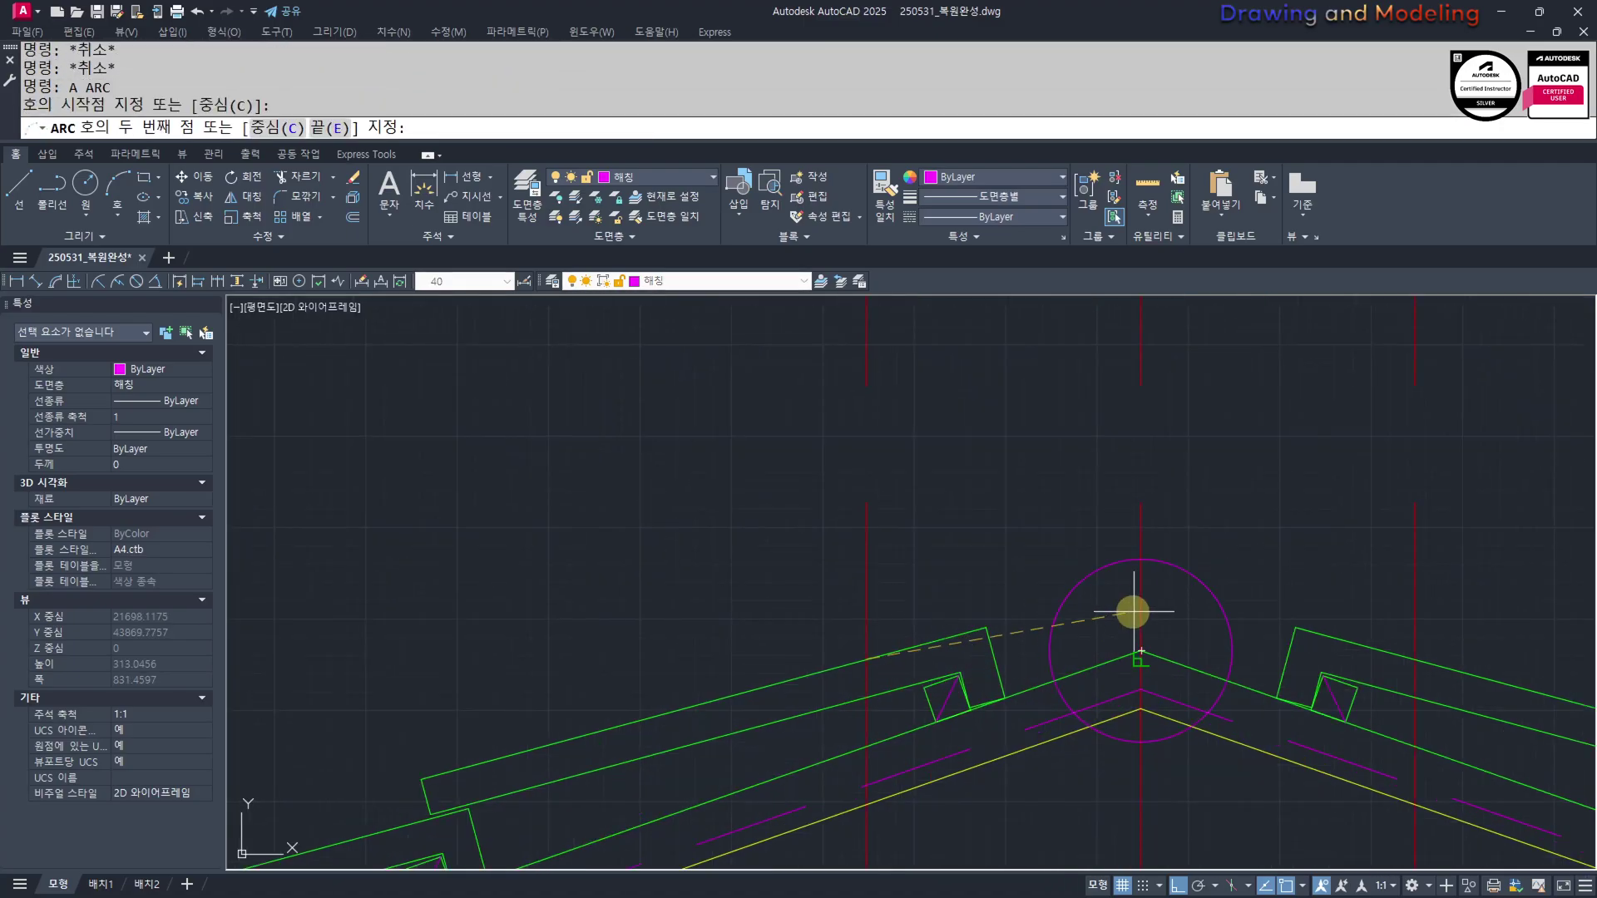
left_click(1149, 565)
left_click(1412, 660)
key("Escape")
Erase the construction circle at the roof apex
left_click(1254, 606)
left_click(1194, 617)
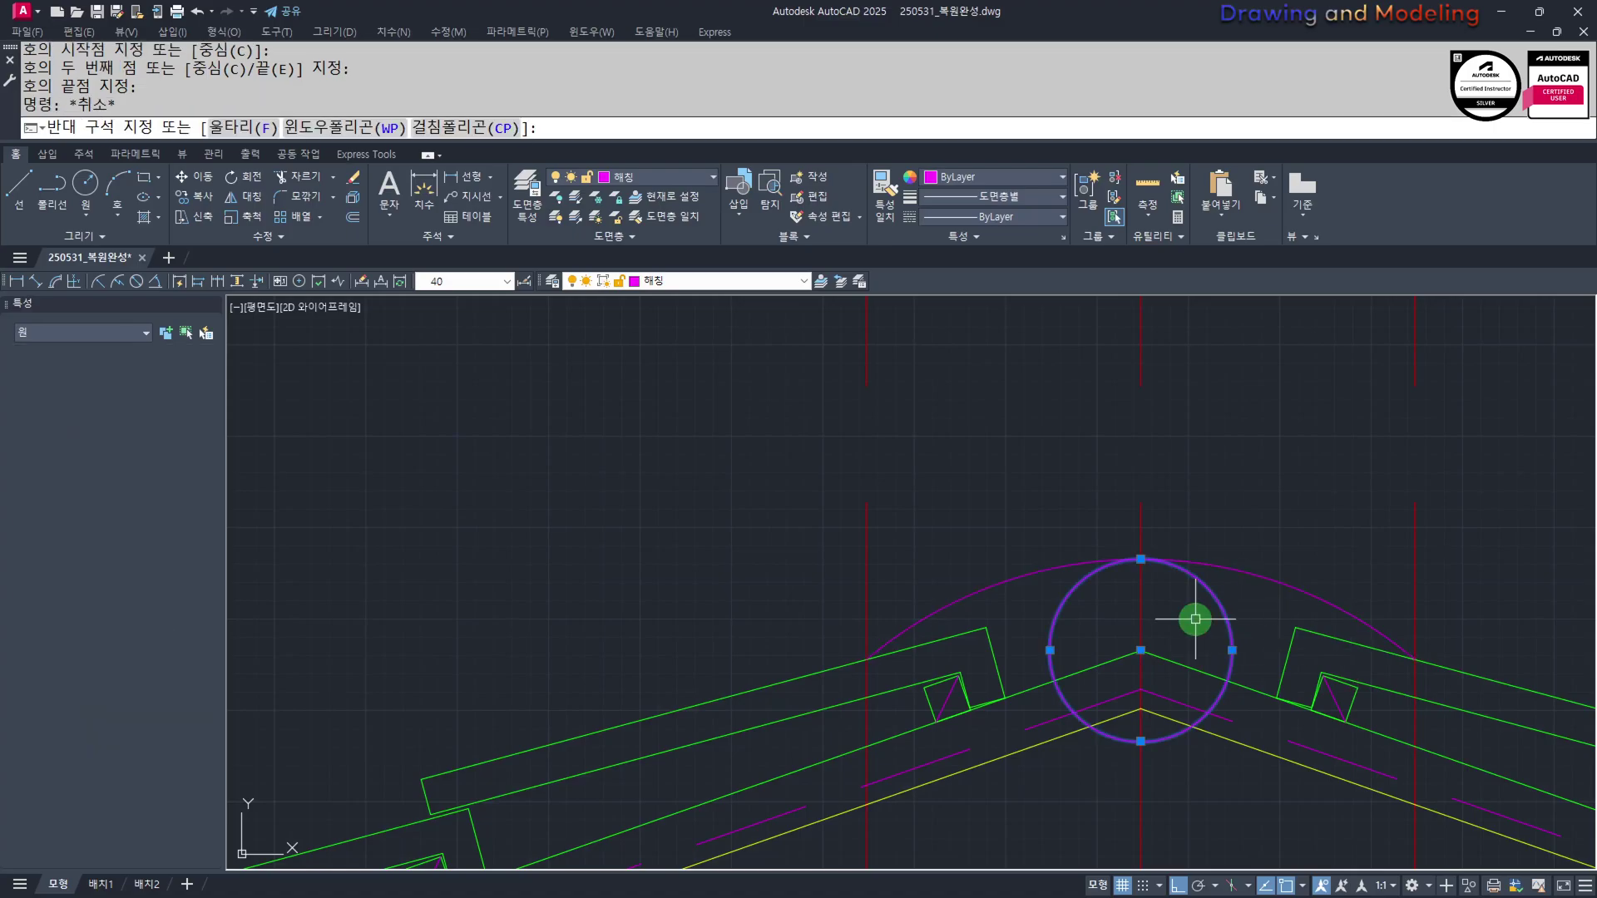
type("e")
key("Return")
key("Escape")
Offset the ridge arc upward three times at a spacing of 20 to form the stacked layers of the ridge cap
middle_click_drag(1157, 620, 1135, 637)
type("o")
key("Return")
type("20")
key("Return")
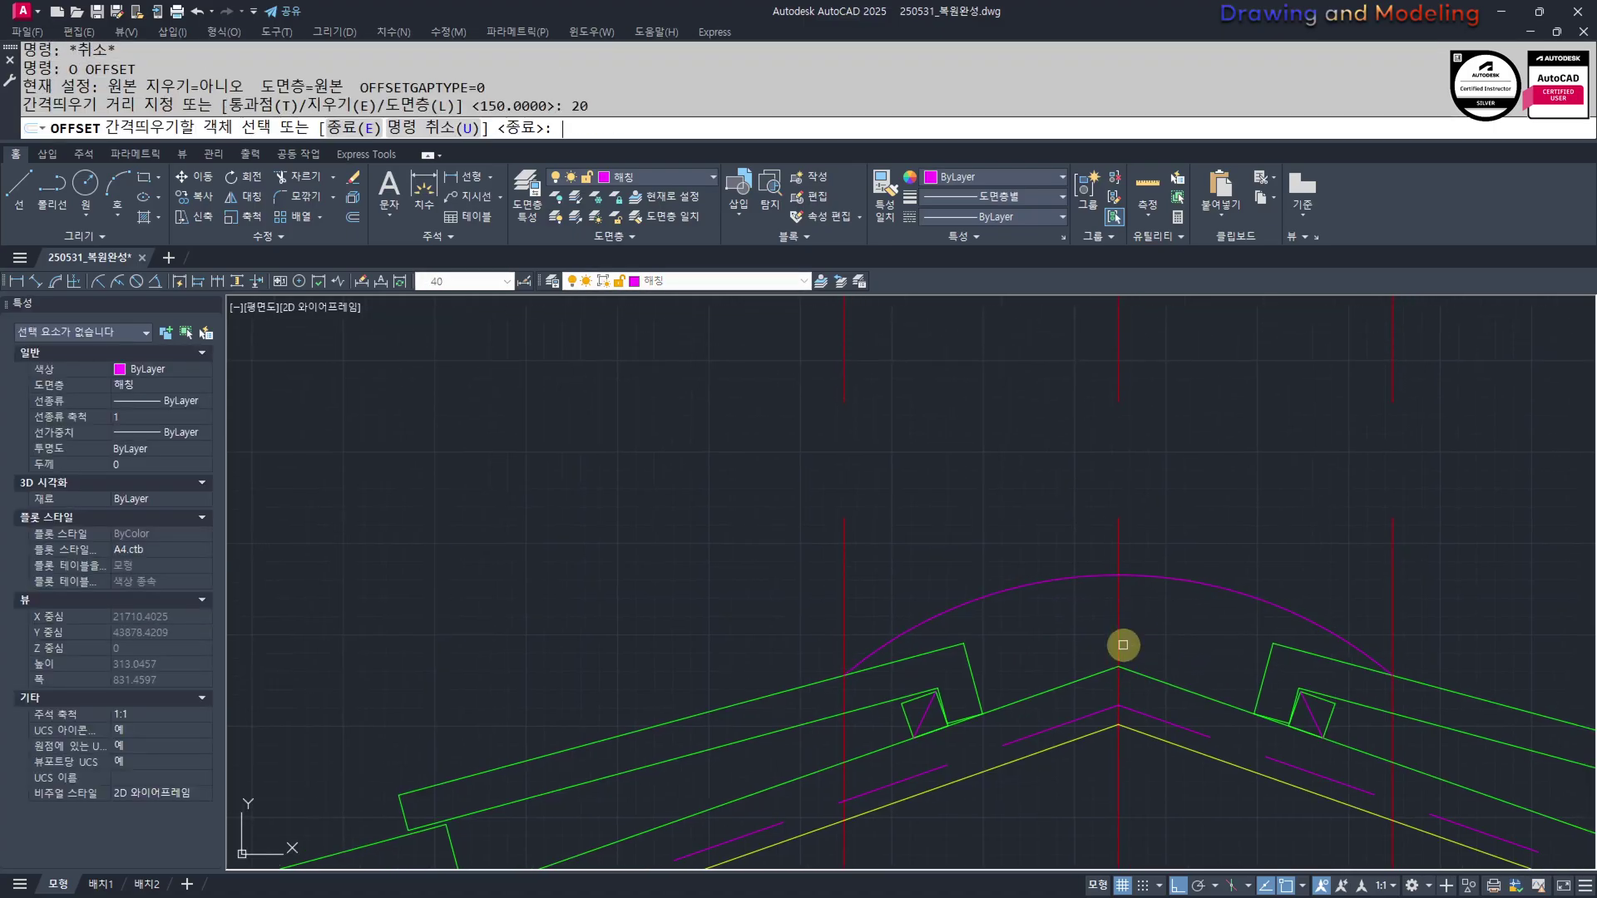
left_click(1229, 588)
left_click(1249, 568)
left_click(1253, 560)
left_click(1287, 502)
left_click(1287, 530)
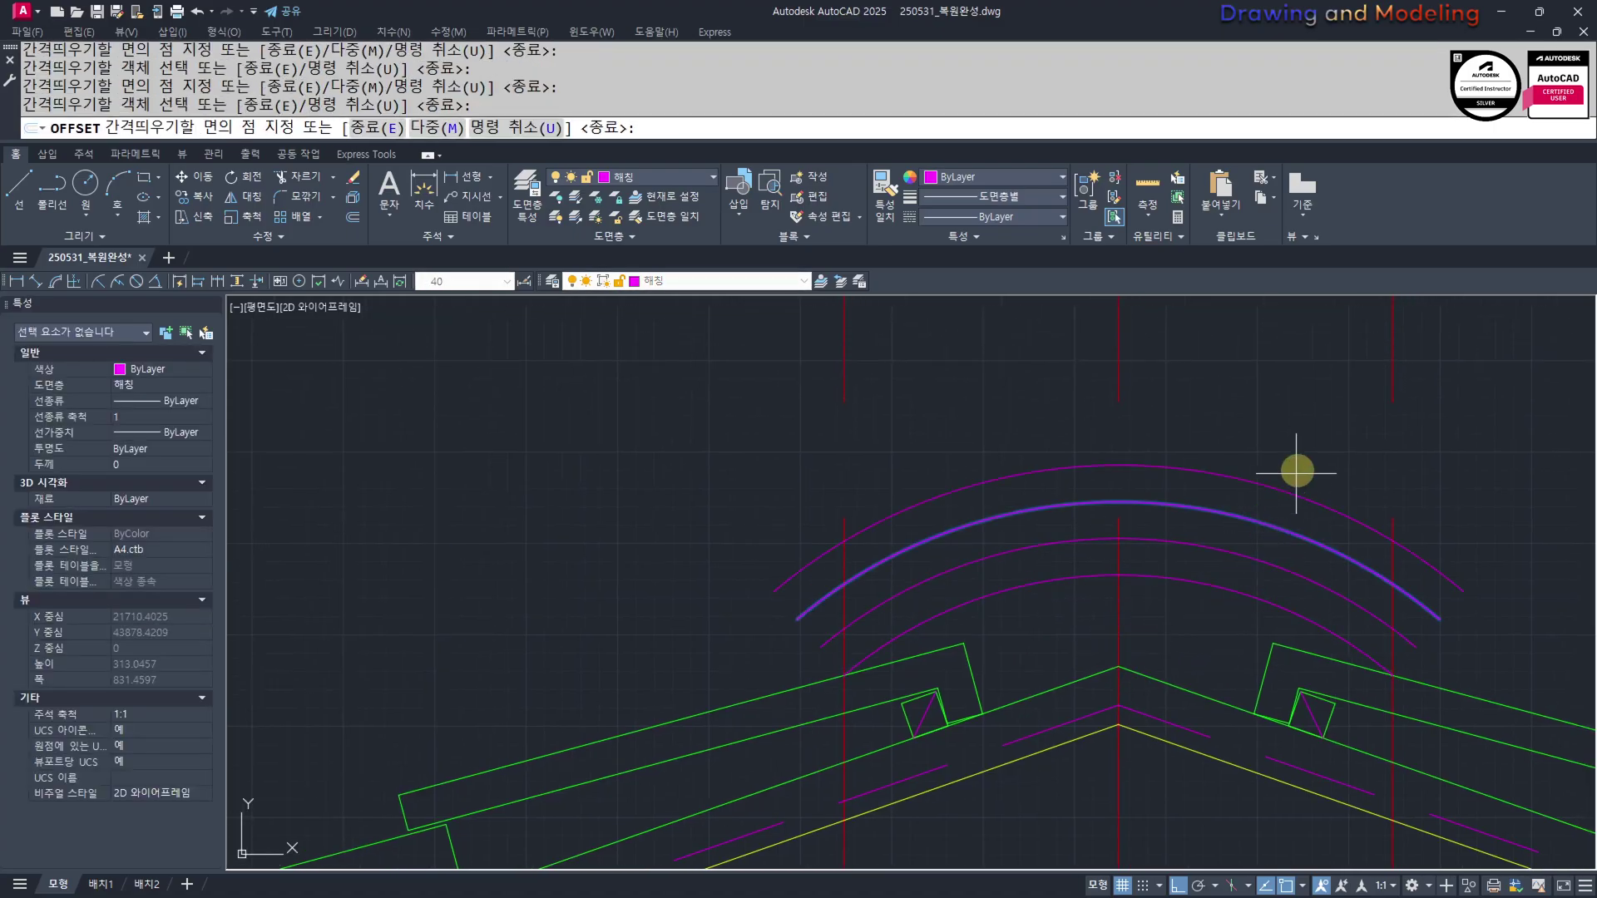
left_click(1297, 472)
key("Escape")
key("Escape")
Match the properties of the green roof slope line onto the four ridge arcs and the two vertical offset lines
scroll(1261, 542, "down", 2)
middle_click_drag(1252, 580, 1188, 602)
type("mm")
key("Return")
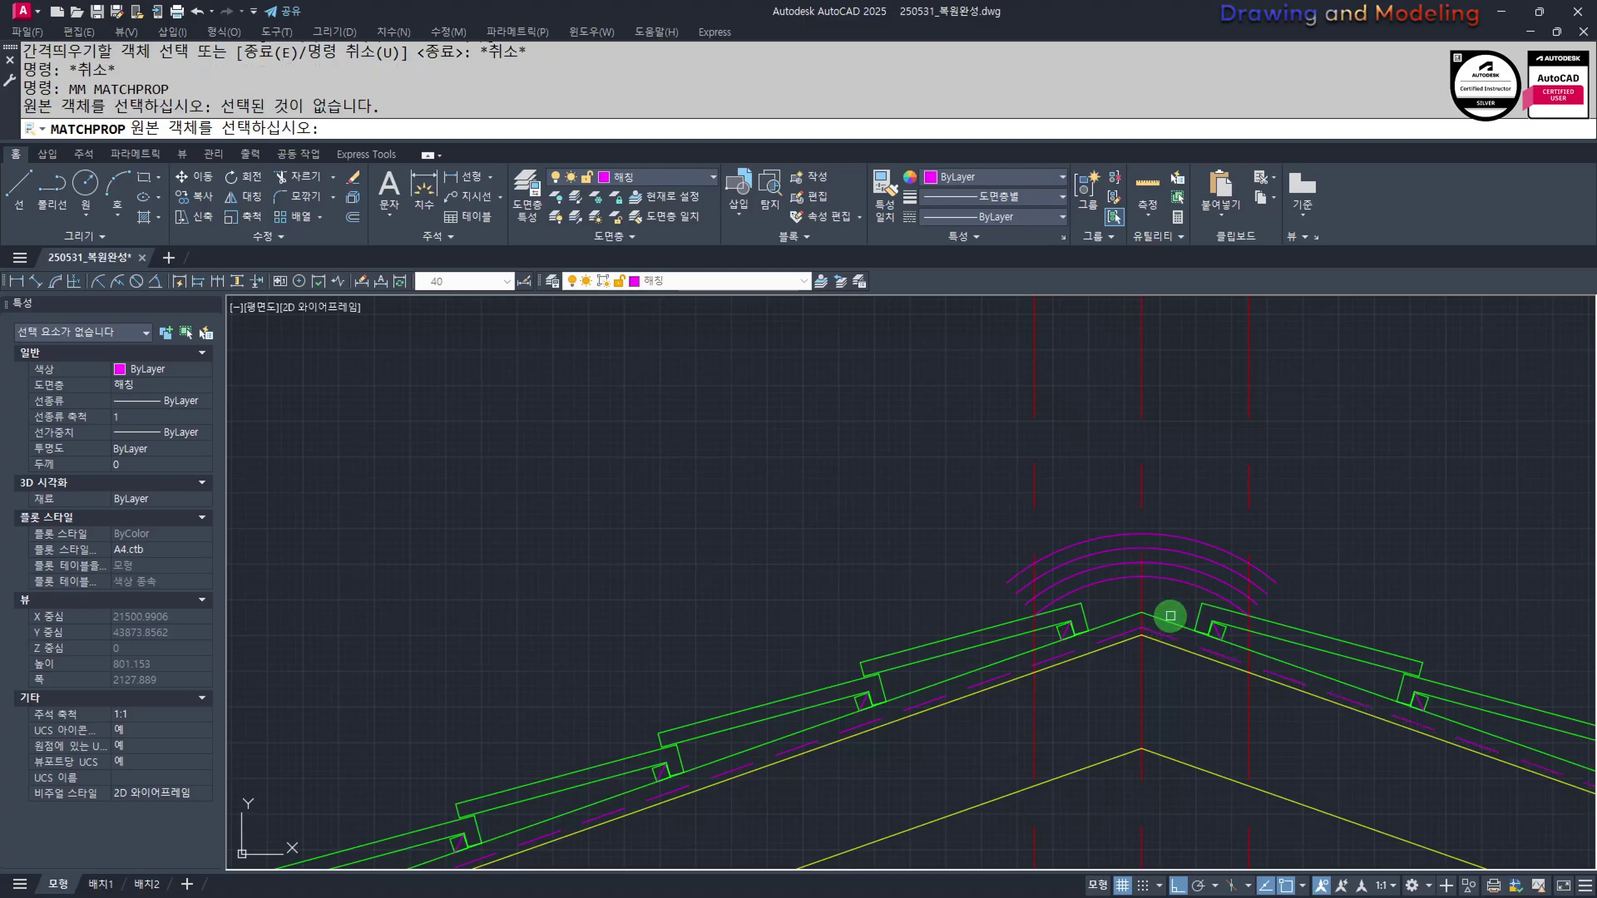
left_click(1170, 618)
left_click(1169, 585)
left_click(1291, 445)
left_click(1172, 499)
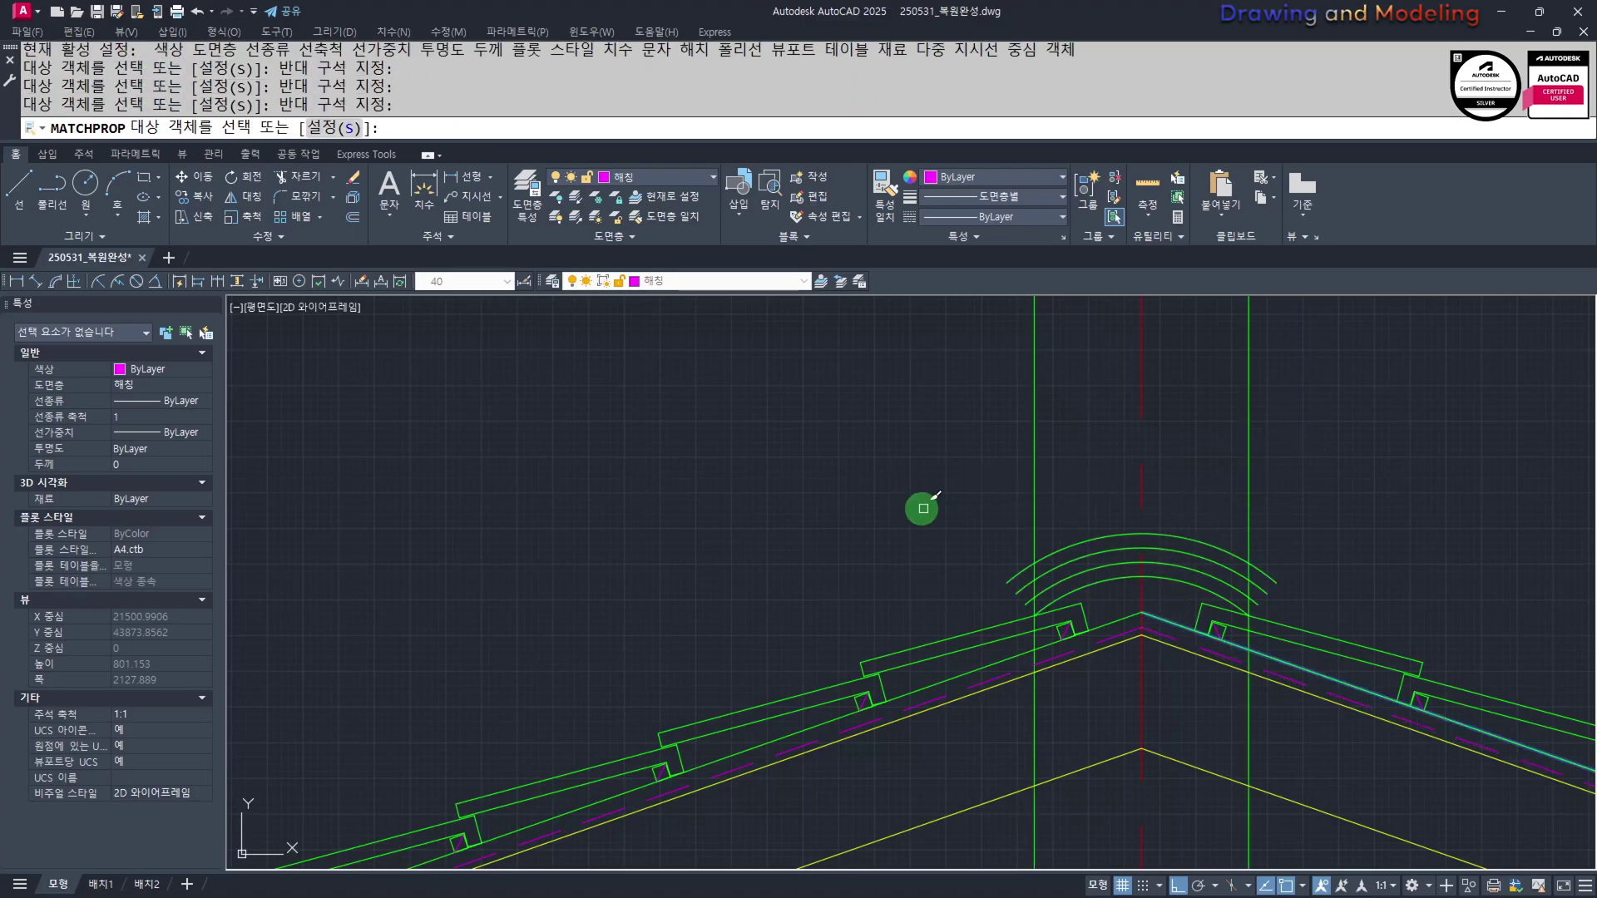
key("Escape")
key("Escape")
Trim away the two vertical lines below the lowest ridge arc, using the arcs and the verticals as cutting edges
middle_click_drag(1165, 583, 1140, 588)
scroll(1142, 588, "up", 2)
type("tr")
left_click(1152, 604)
left_click(1123, 479)
left_click(1298, 487)
left_click(1234, 455)
left_click(967, 422)
left_click(905, 474)
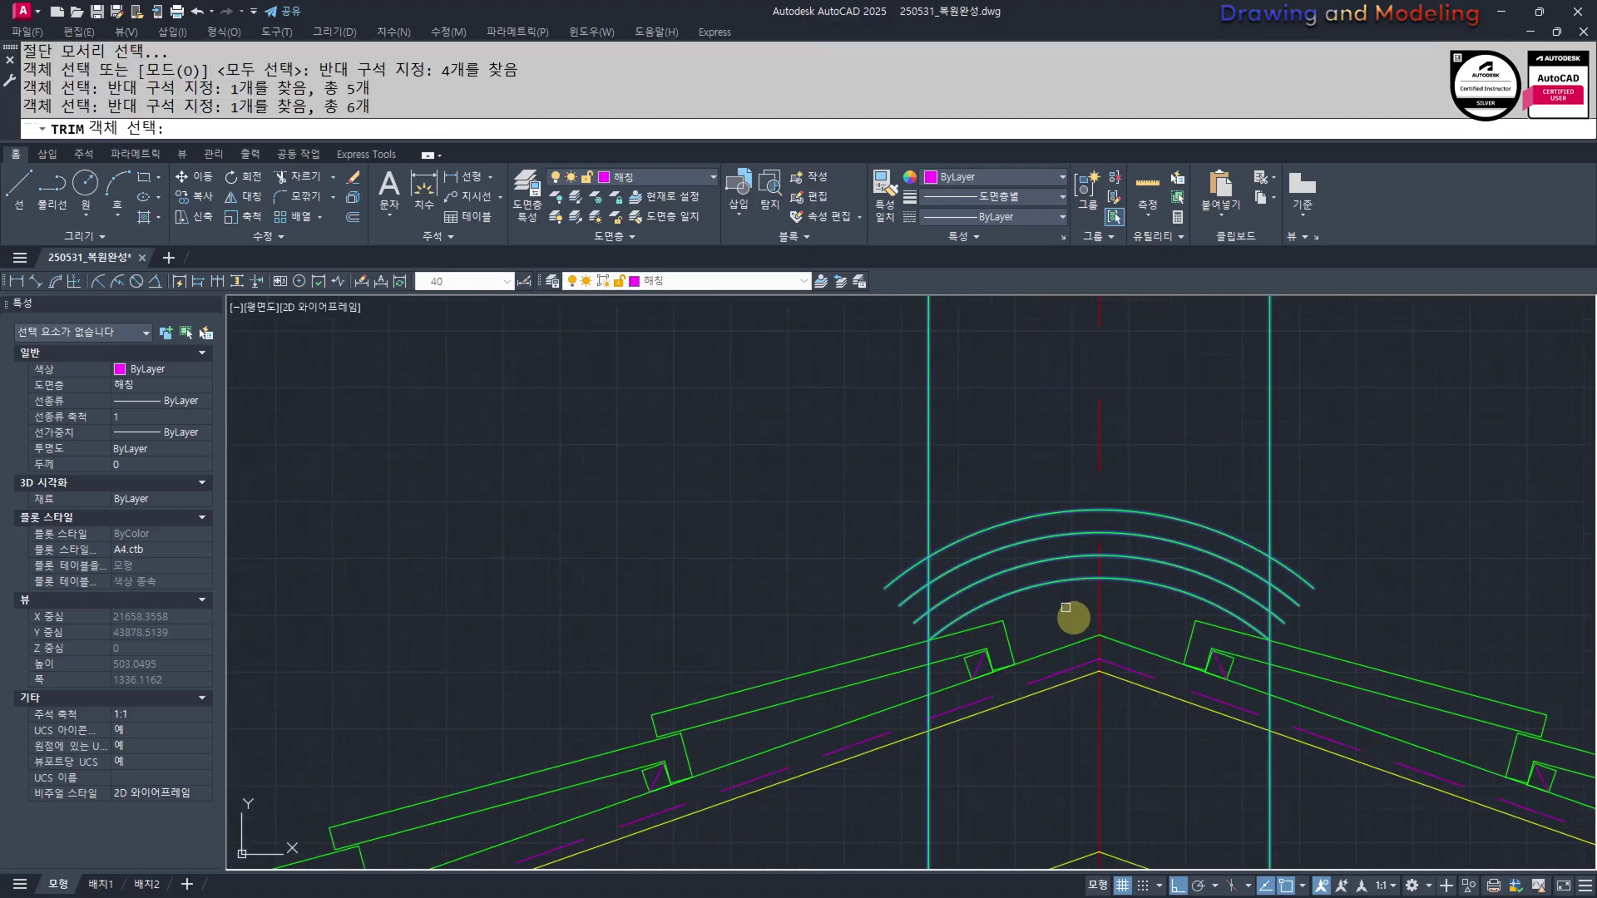
key("space")
scroll(1073, 617, "down", 2)
left_click(1106, 804)
left_click(1011, 755)
left_click(912, 816)
Trim the vertical lines above the top ridge arc and the arc ends that project beyond the verticals on both sides
scroll(1082, 434, "up", 4)
left_click(1285, 442)
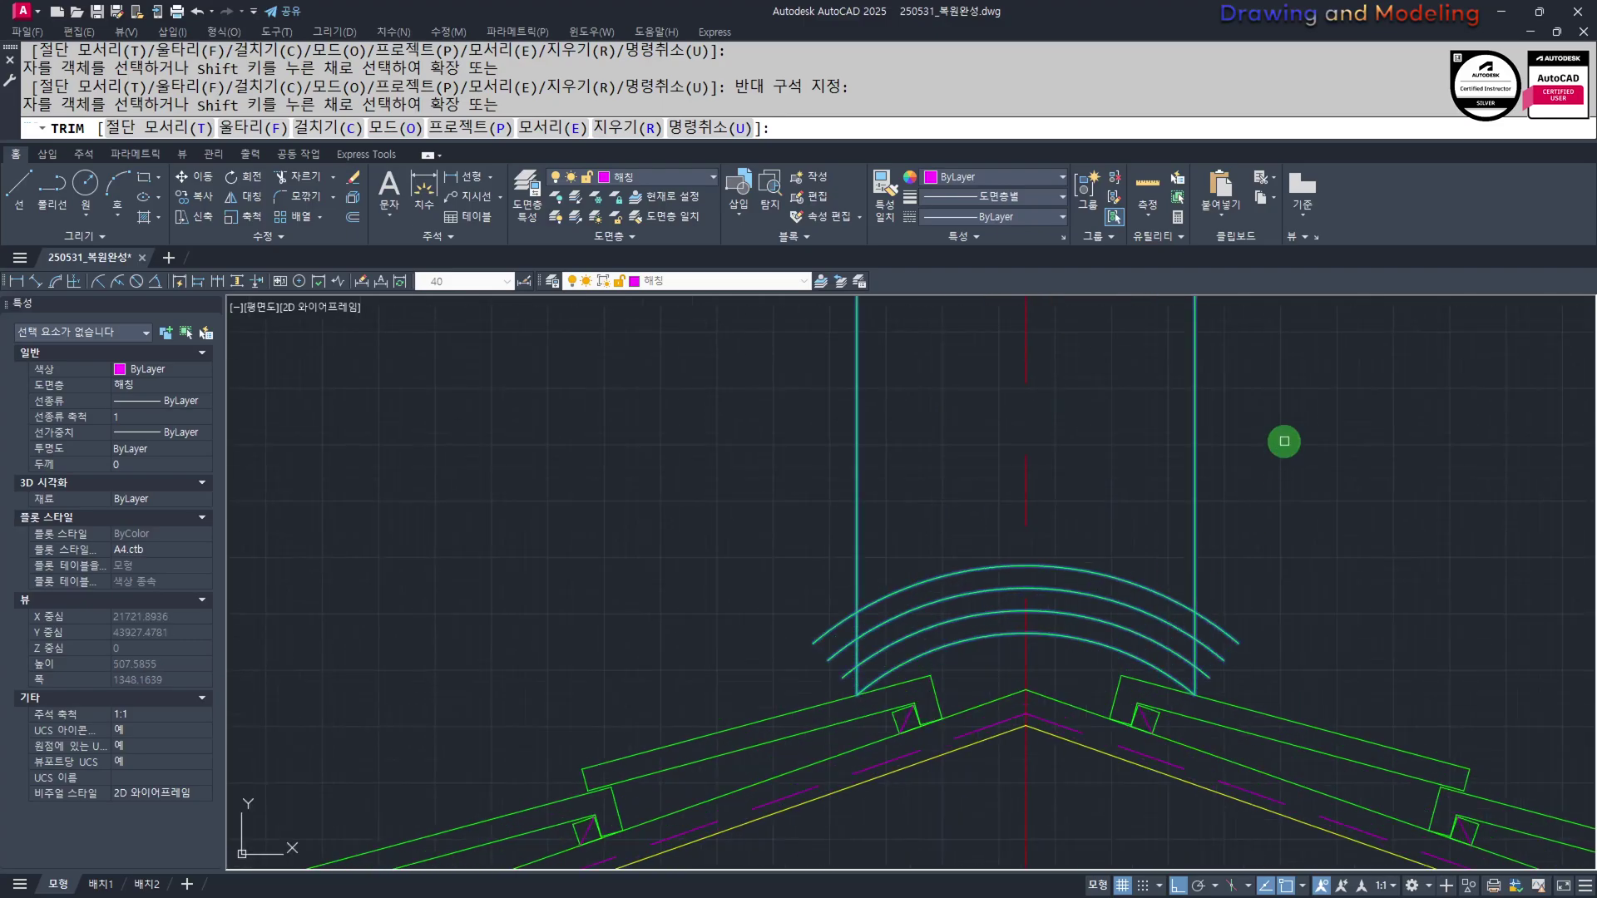
scroll(808, 687, "up", 2)
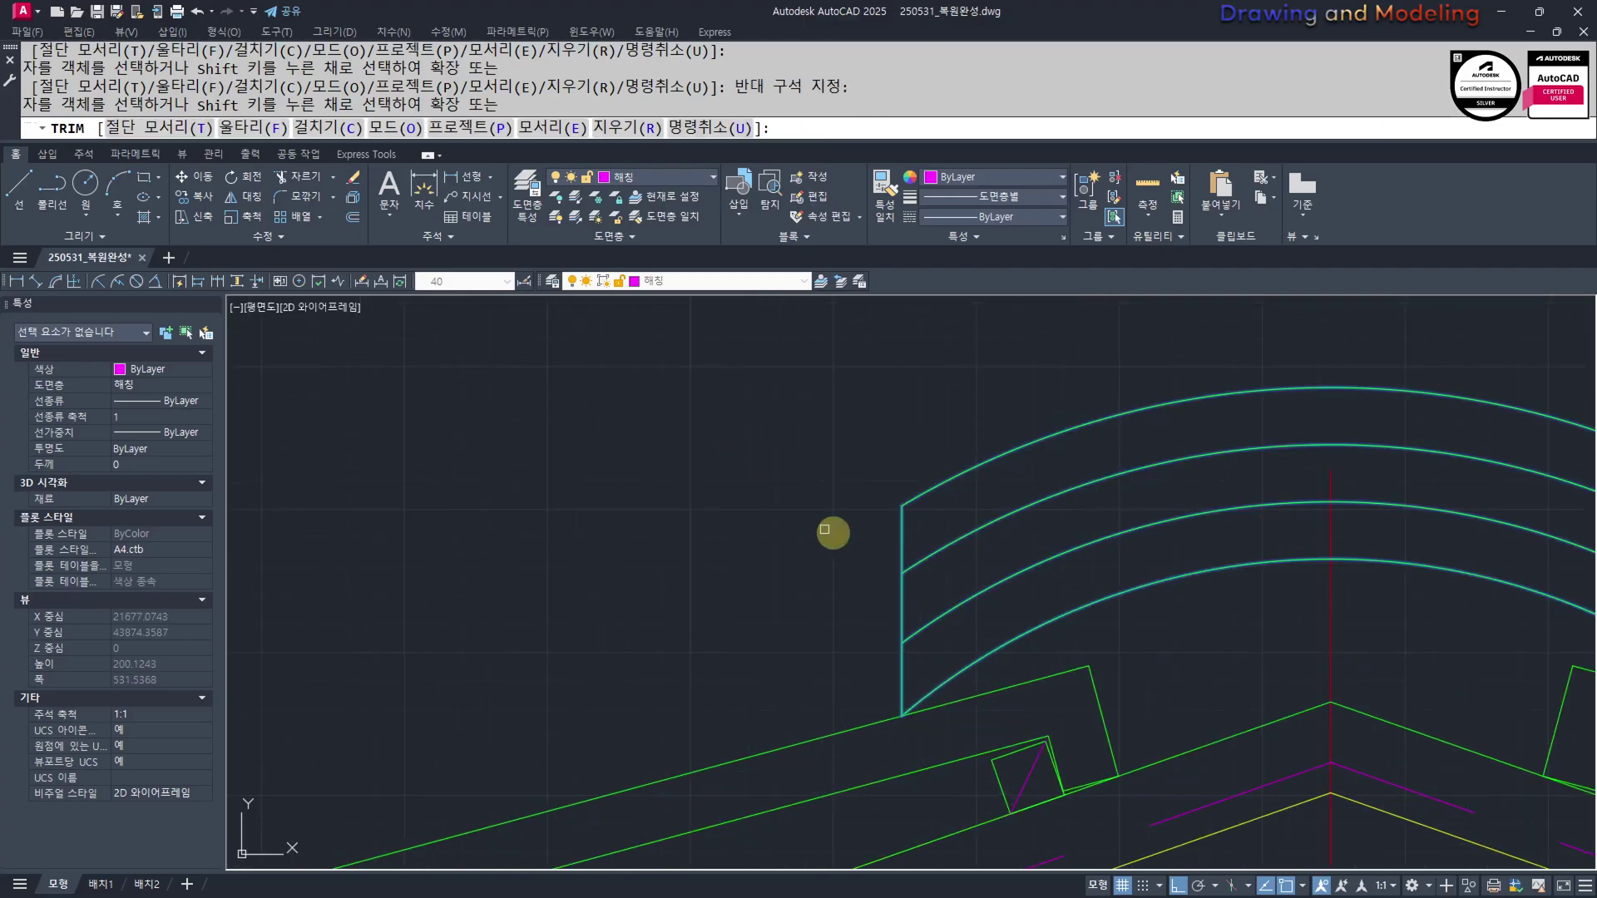
scroll(1176, 560, "up", 2)
left_click(1312, 450)
key("Escape")
key("Escape")
scroll(1059, 693, "down", 4)
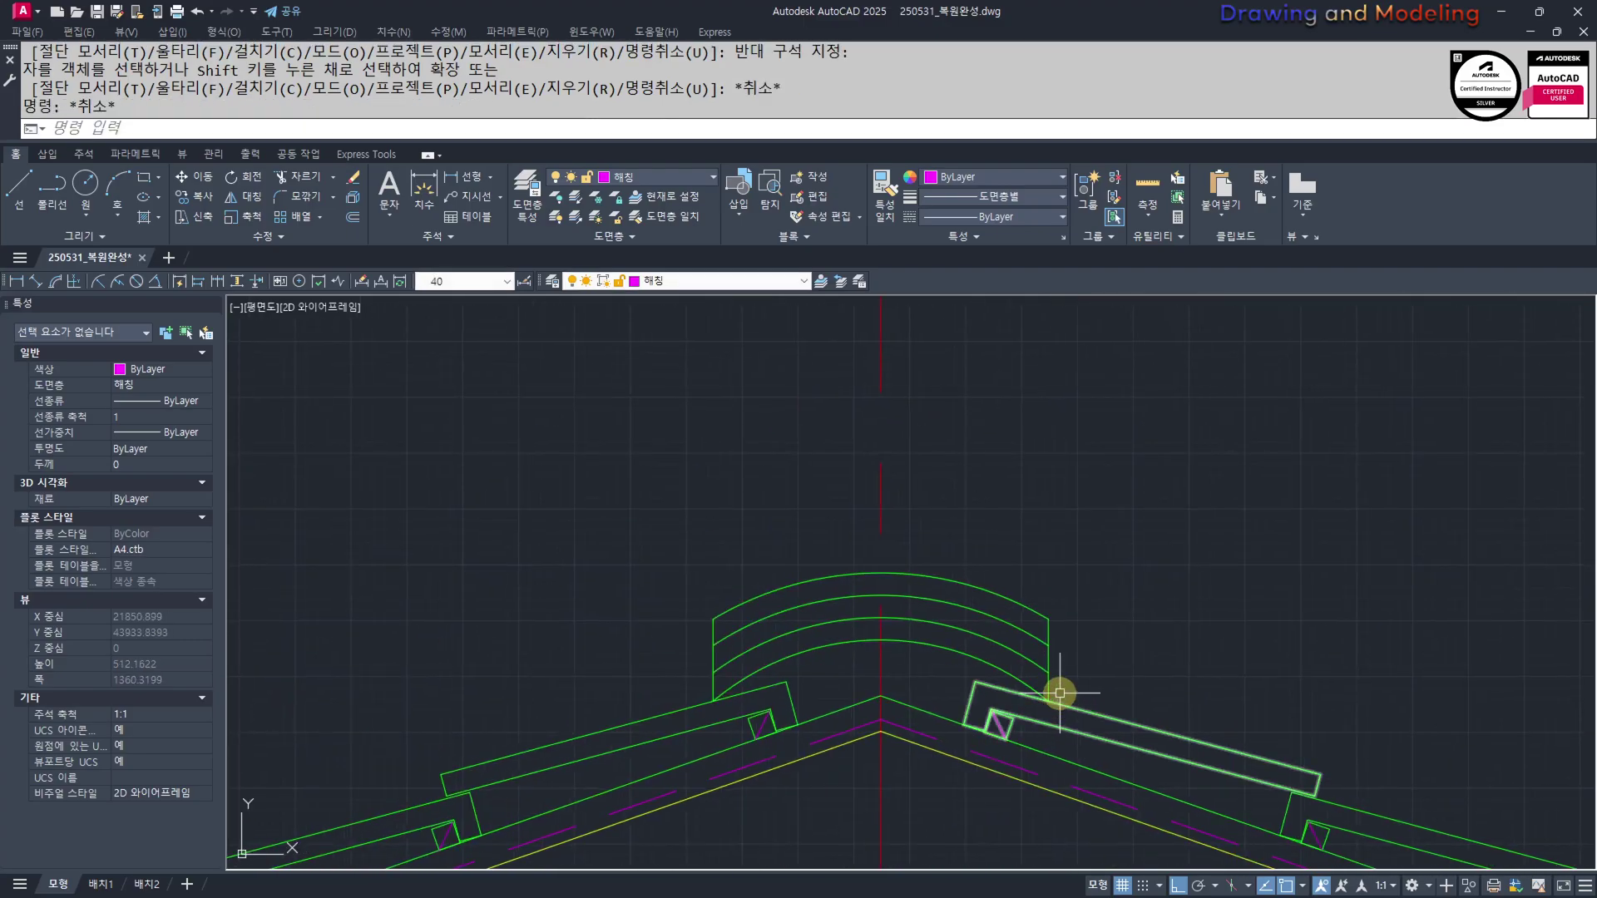
Draw a horizontal construction line through the lower right corner of the ridge cap, where the lowest arc meets the tile top
type("XL")
key("space")
type("H")
key("space")
scroll(1028, 705, "up", 2)
left_click(1059, 706)
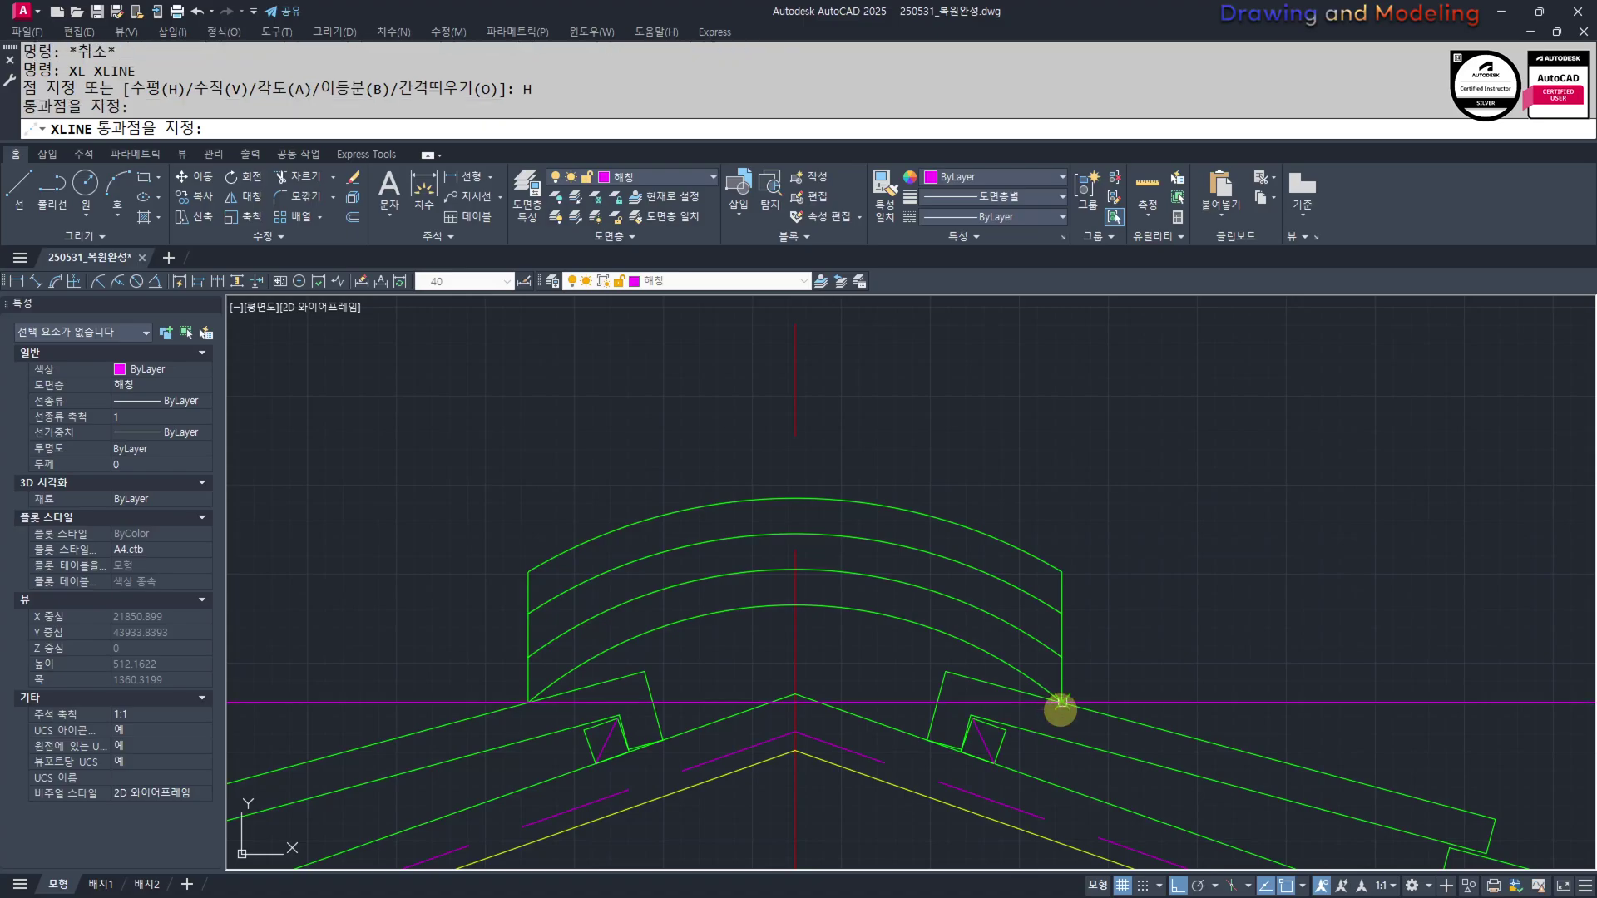
key("Escape")
key("Escape")
scroll(1051, 732, "down", 2)
scroll(1082, 690, "up", 3)
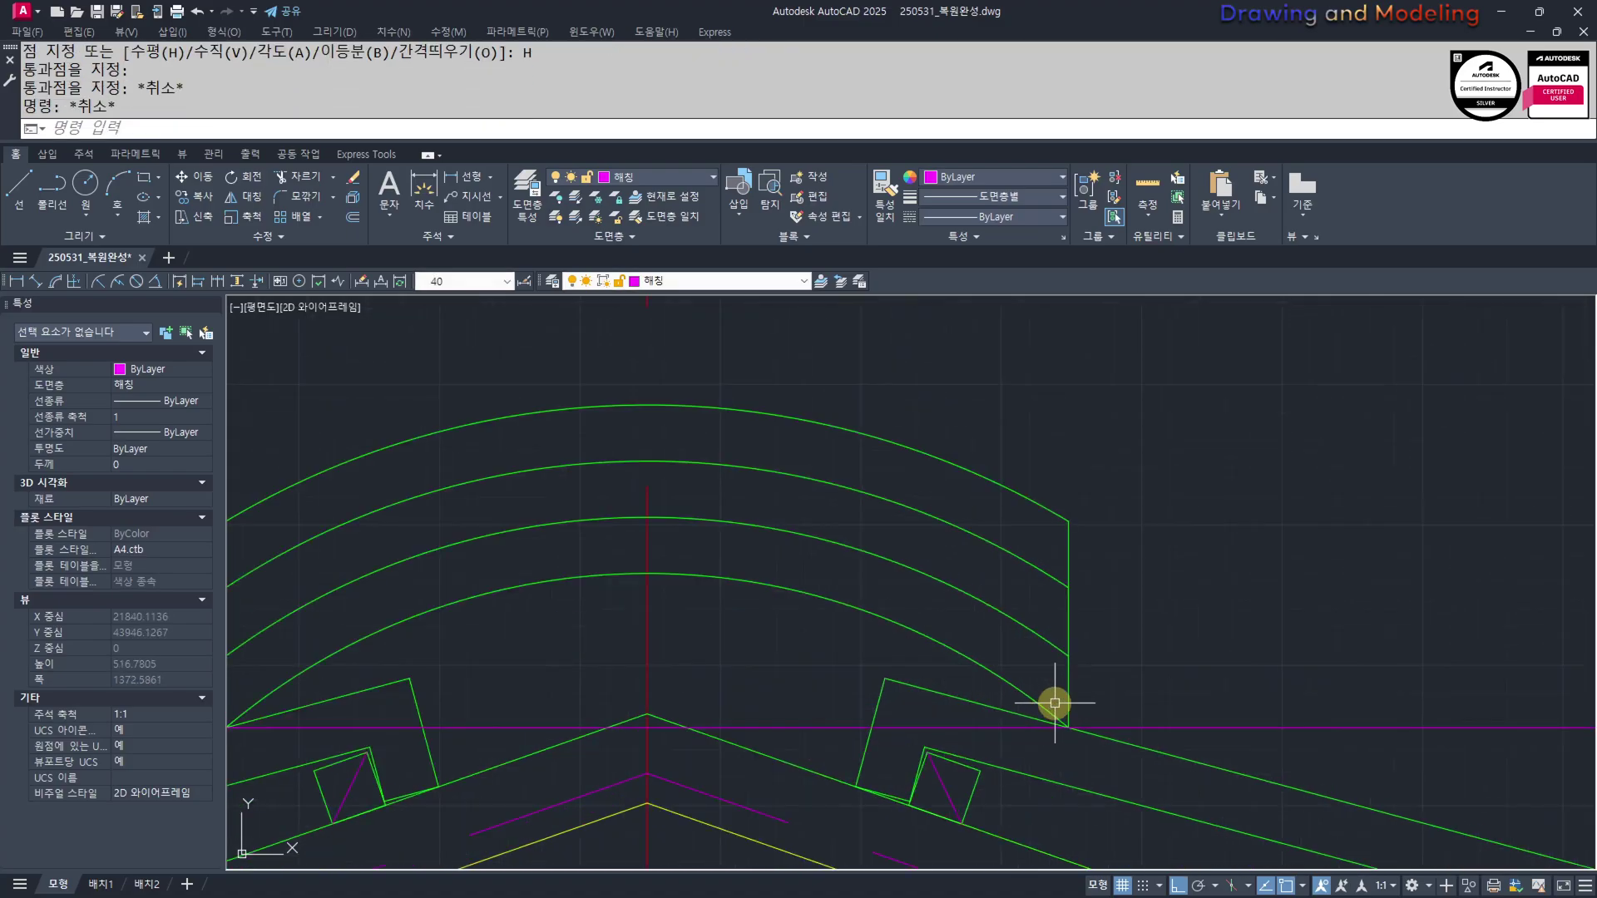
Offset the horizontal construction line at the base of the ridge tiles upward by 300
key("Escape")
key("Escape")
scroll(1039, 732, "down", 2)
mouse_move(920, 818)
middle_mouse_down()
mouse_move(954, 798)
mouse_move(923, 810)
middle_mouse_up()
type("o")
key("Return")
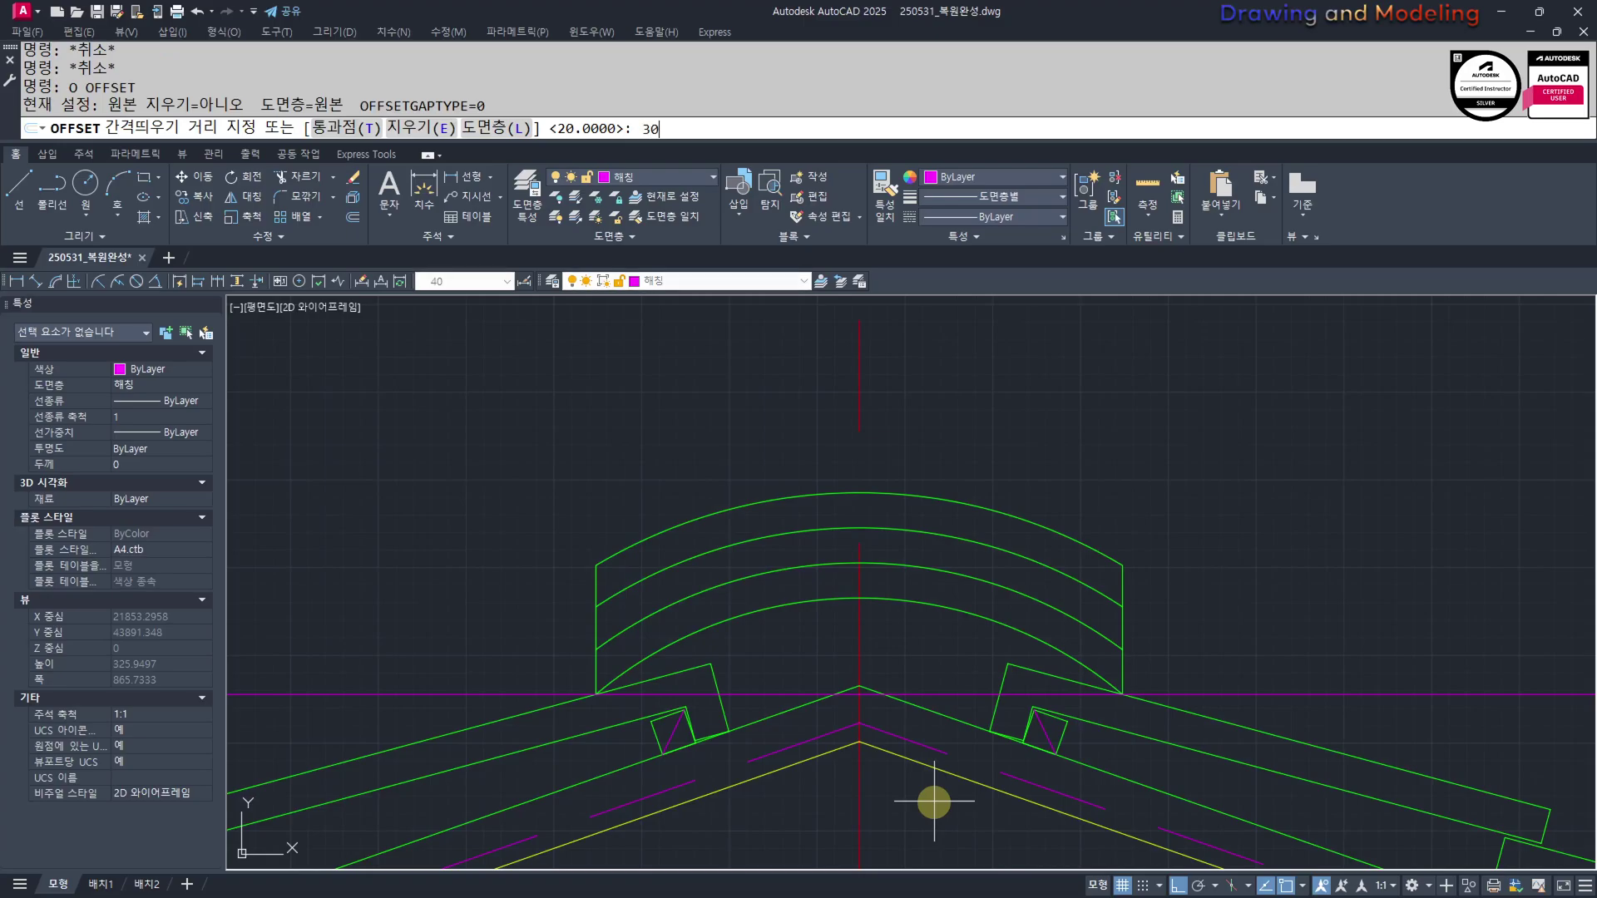
scroll(1023, 819, "down", 2)
left_click(1242, 795)
left_click(1112, 648)
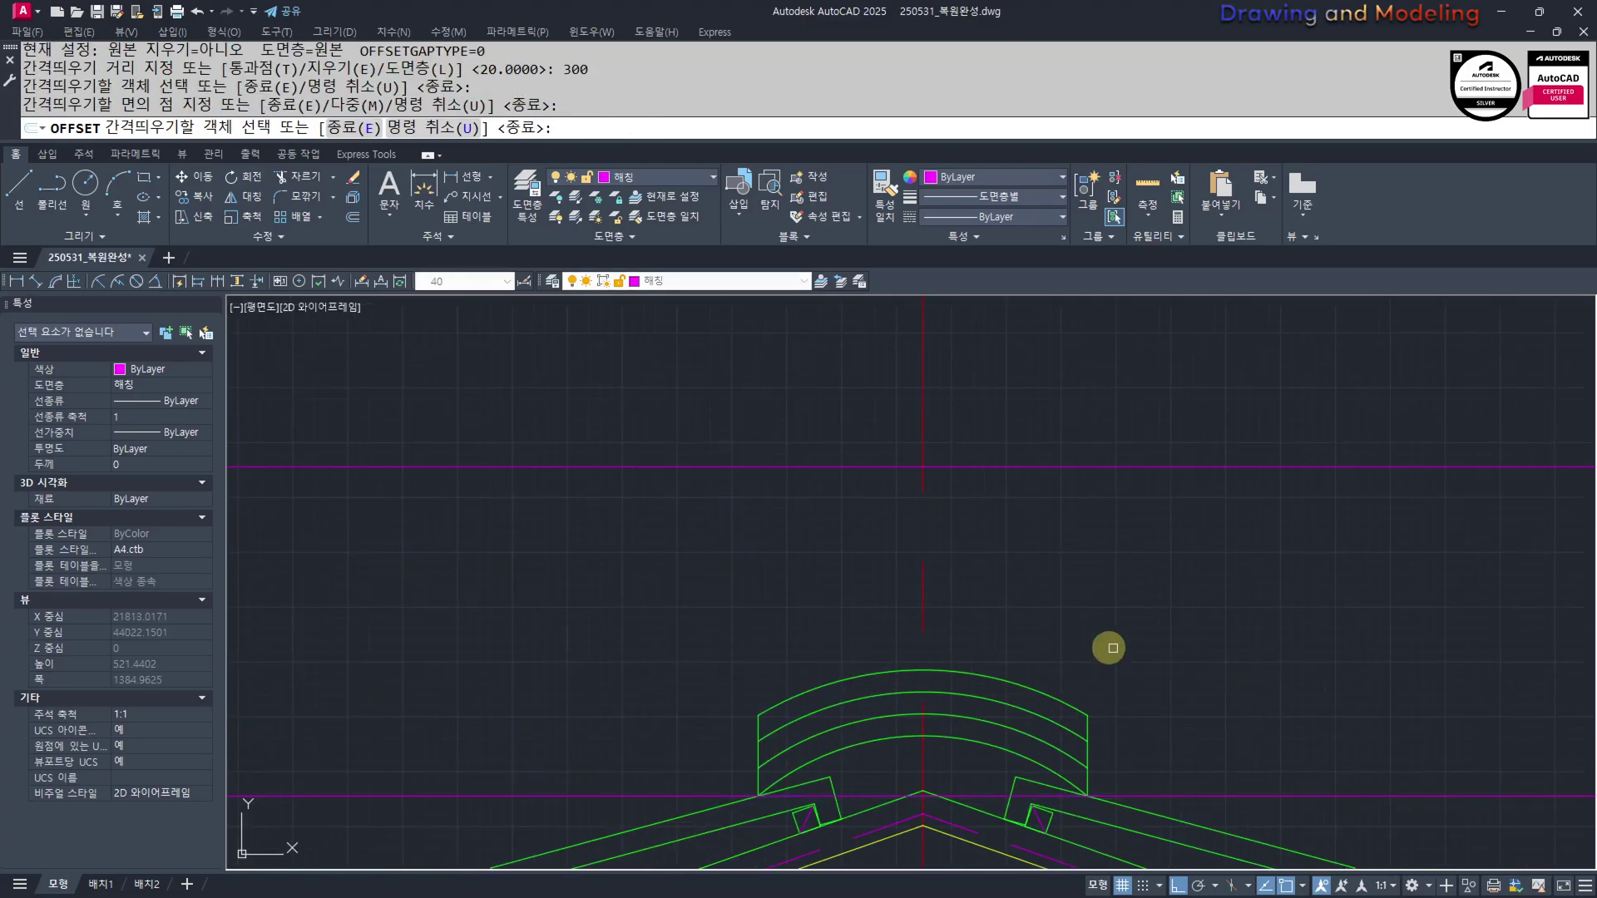
Offset the vertical roof centerline 100 to the right
key("Escape")
key("Return")
type("100")
key("Return")
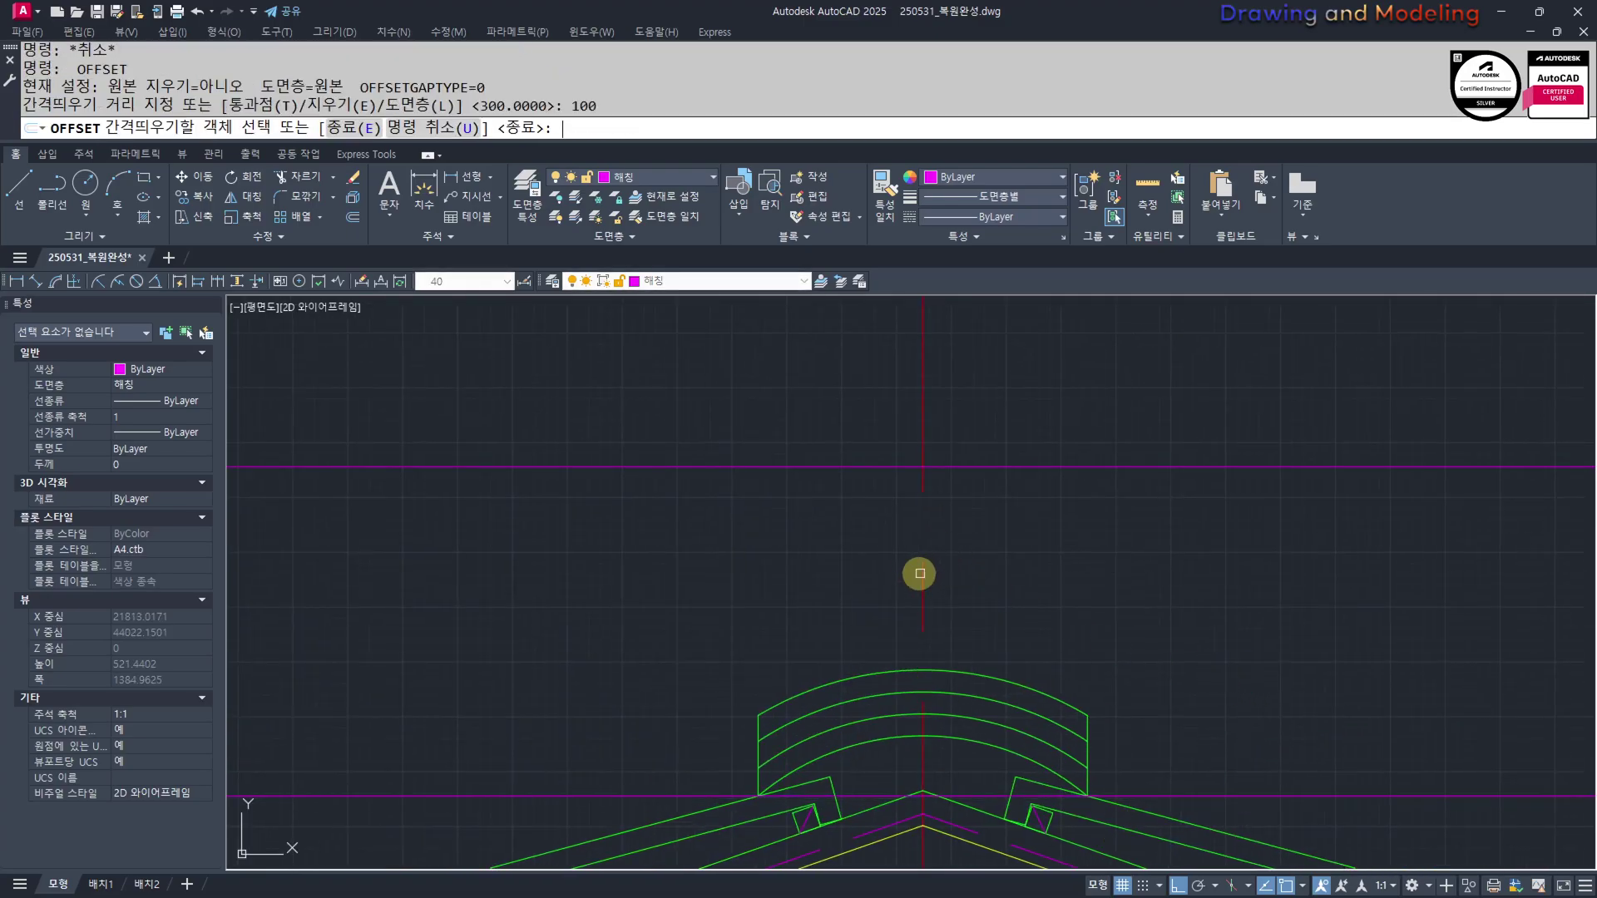
left_click(919, 586)
left_click(1065, 590)
Offset the upper horizontal construction line downward by 70
key("Escape")
key("Return")
type("70")
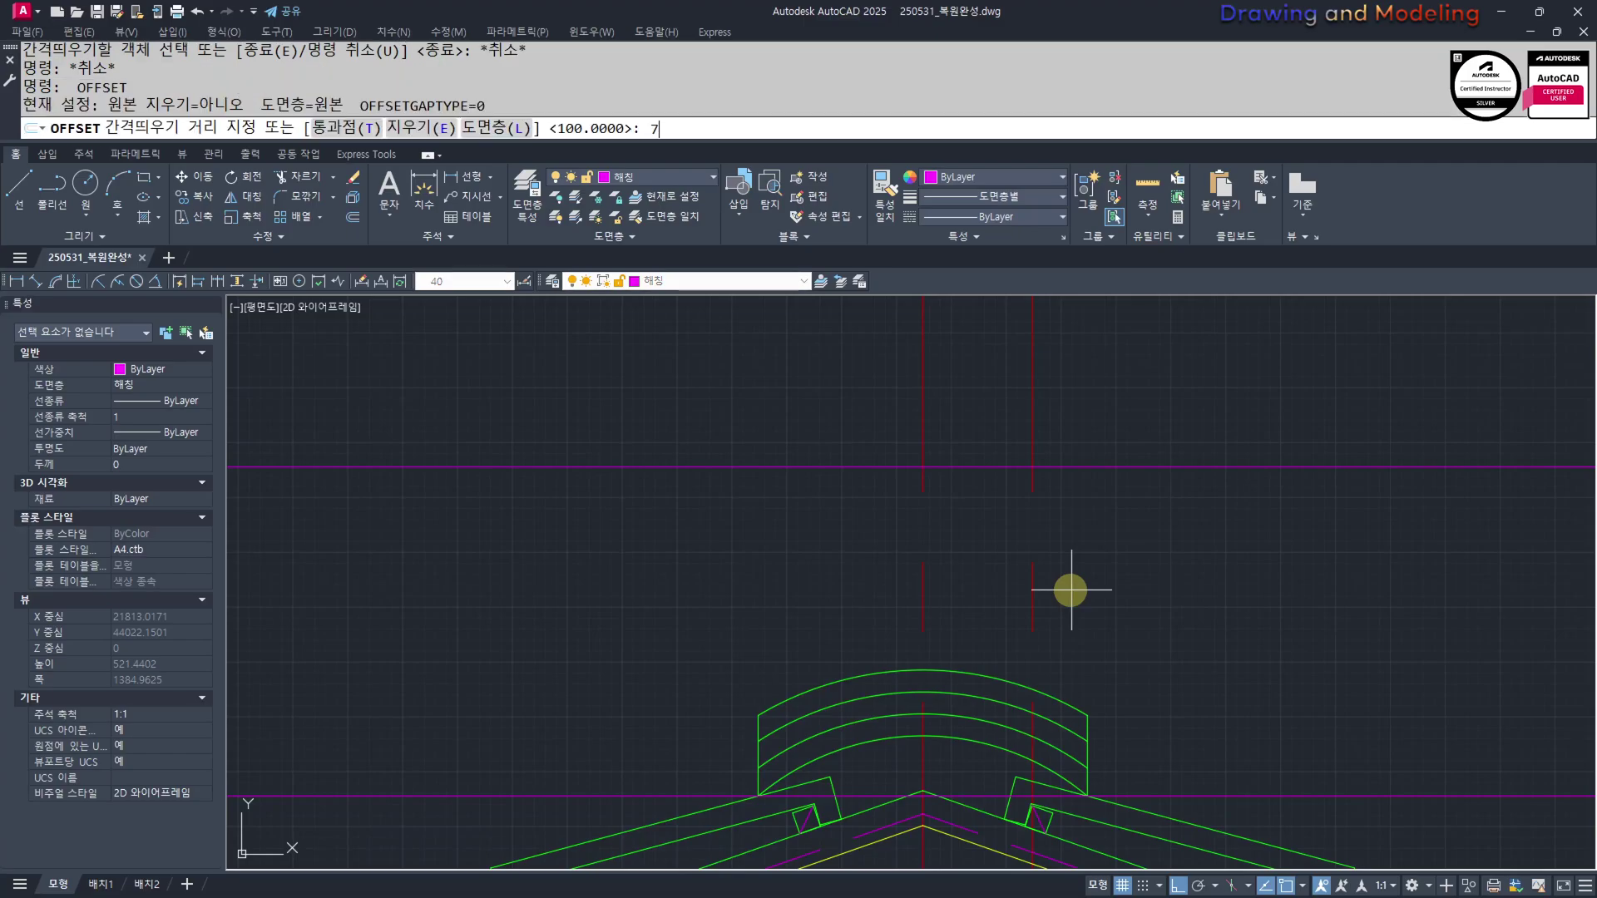
key("Return")
left_click(1079, 466)
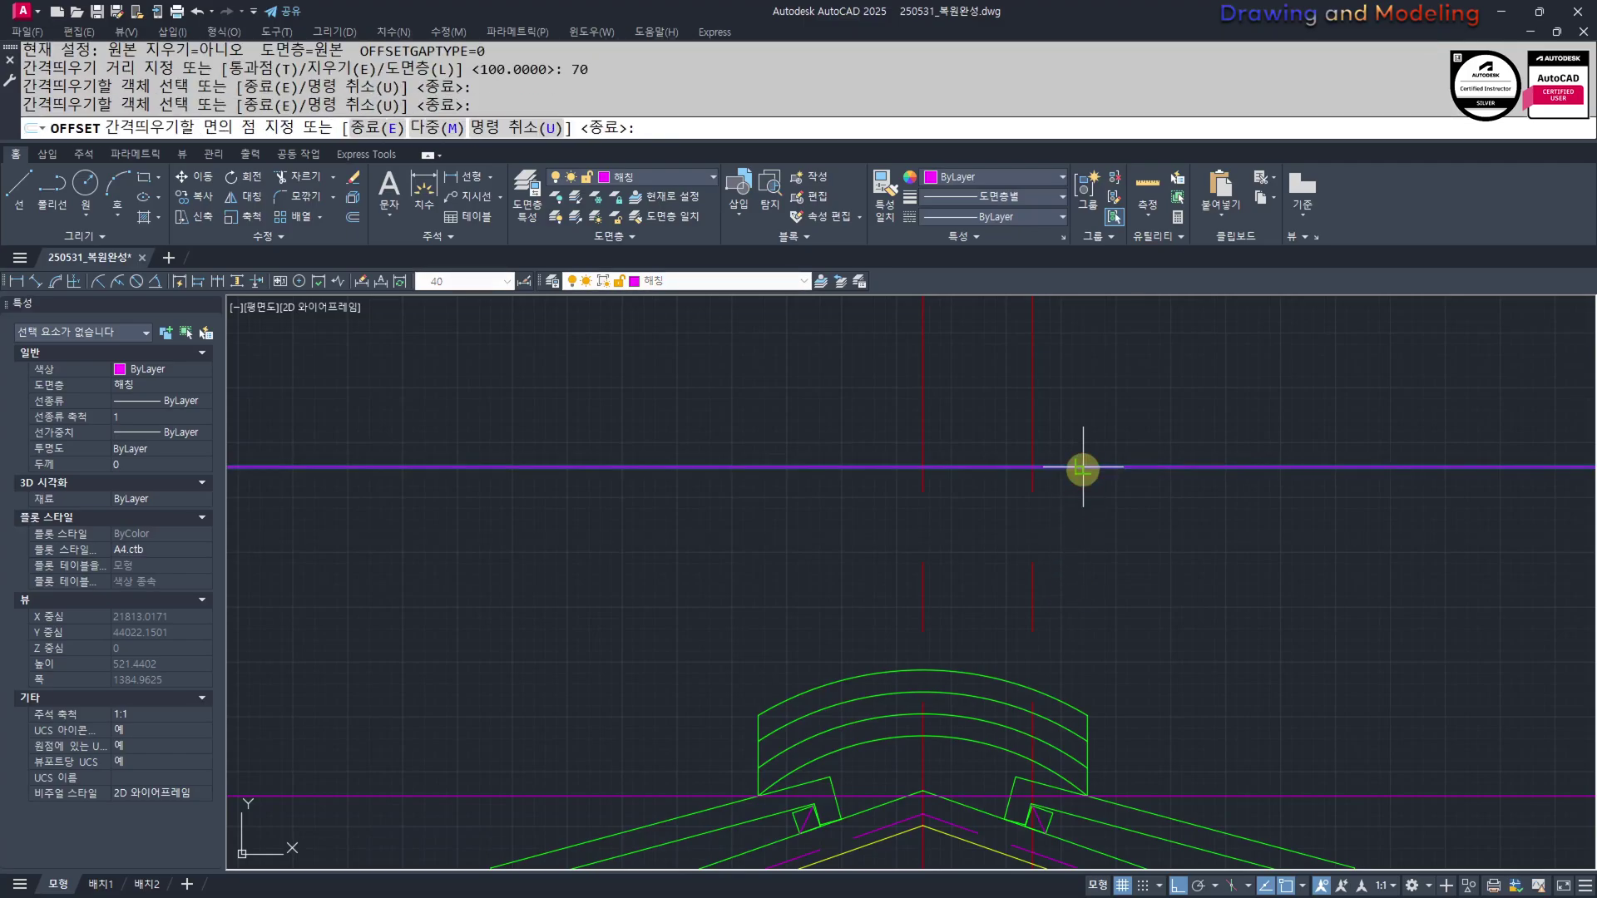
left_click(1080, 666)
key("Escape")
Draw an arc from the uppermost ridge tile's right end through the helper-line intersection to the centerline at the upper construction line
type("a")
key("Return")
left_click(1083, 710)
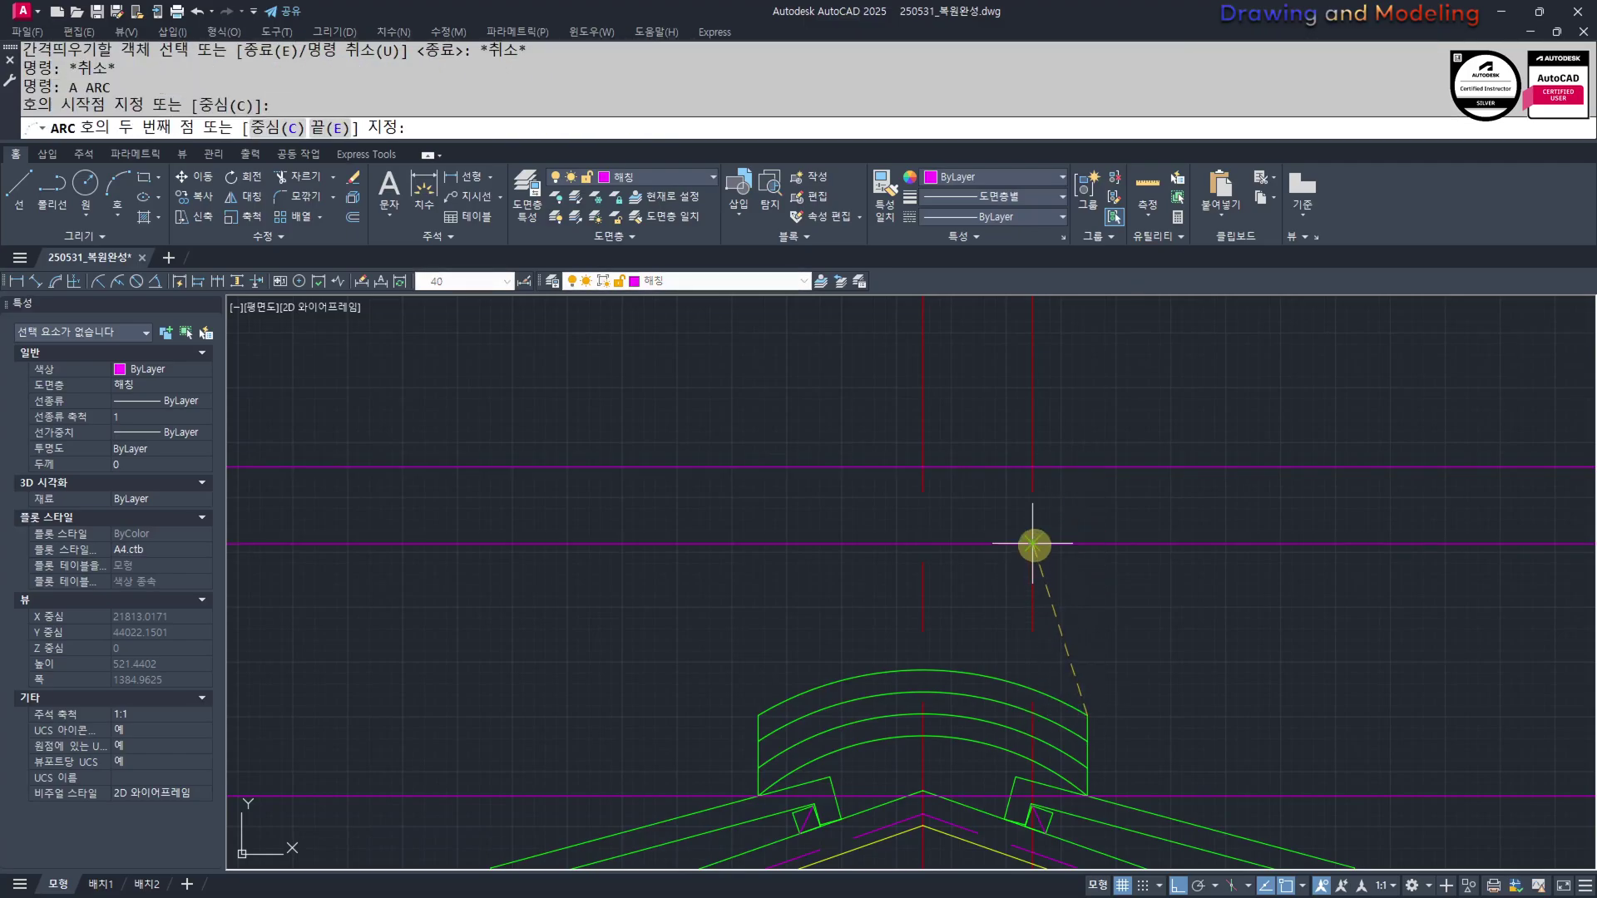
left_click(1033, 545)
Erase the two upper horizontal construction lines and the horizontal line at the ridge tile base
left_click(1262, 607)
left_click(1226, 388)
key("e")
key("Return")
left_click(1444, 778)
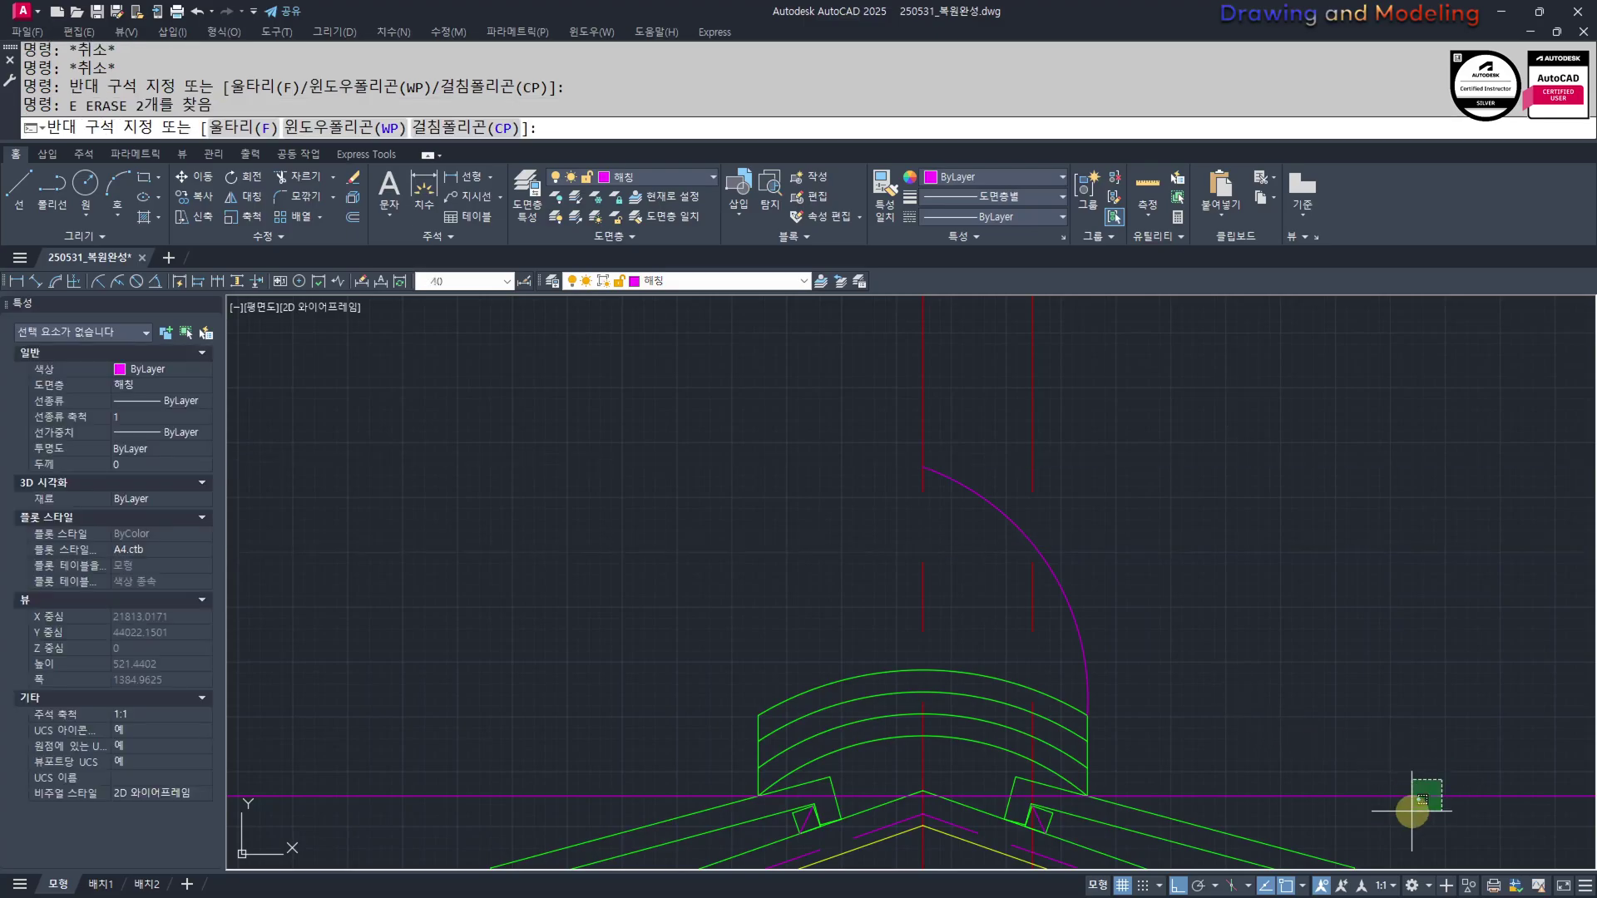
left_click(1411, 813)
key("e")
key("Return")
Match the new arc's properties to the green uppermost ridge tile arc
middle_click_drag(1135, 776, 1219, 794)
type("mM")
key("Return")
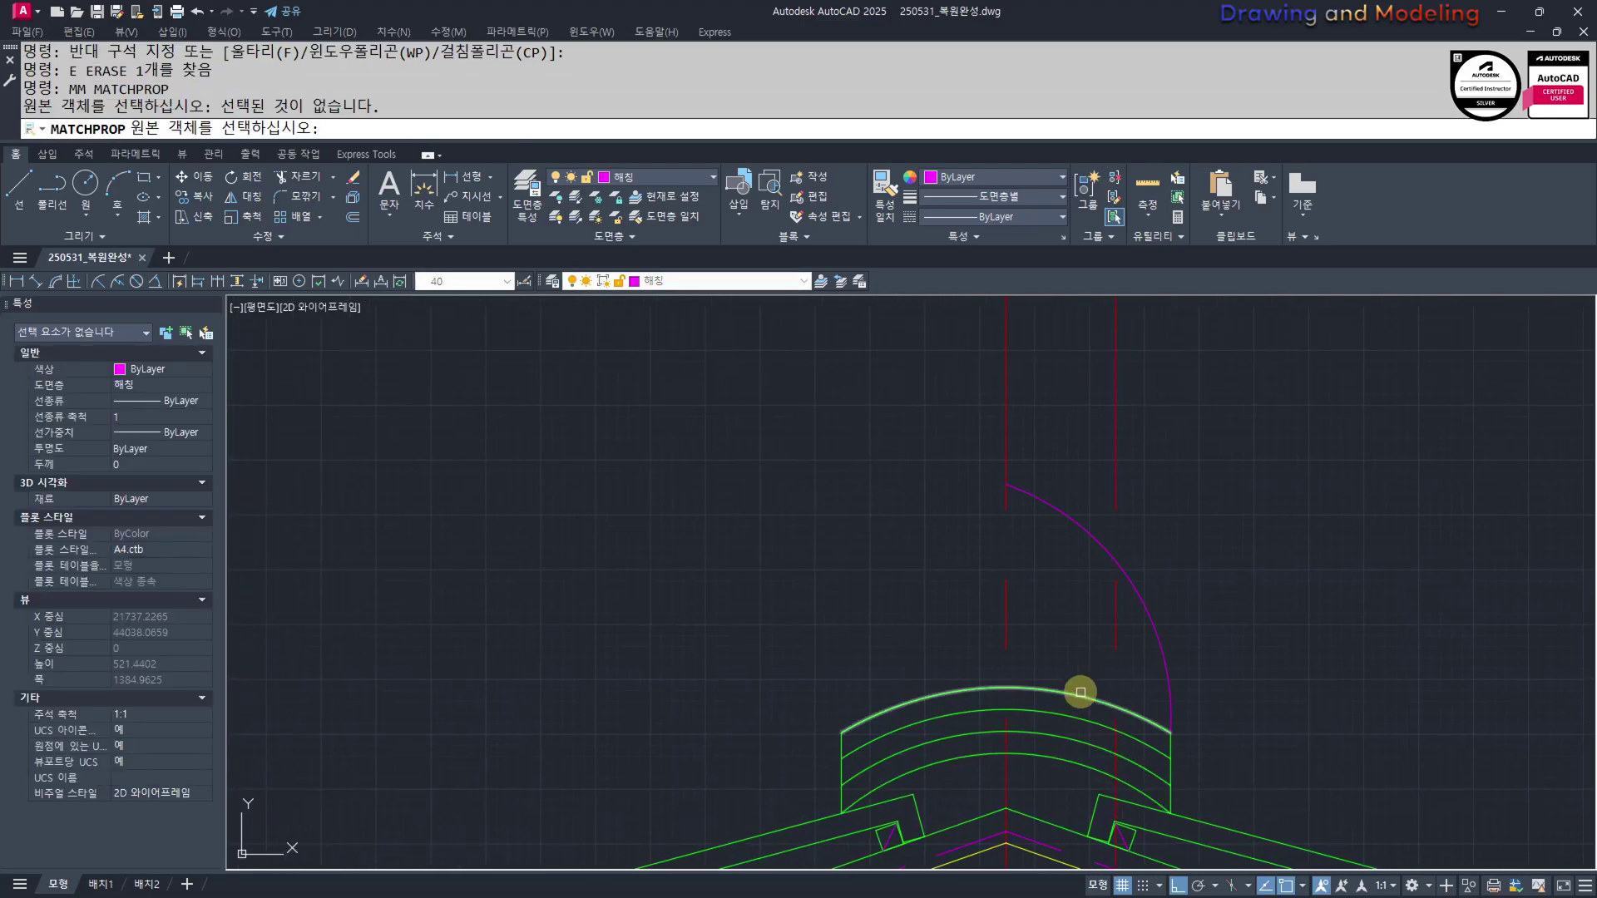
left_click(1081, 692)
left_click(1164, 597)
left_click(1044, 646)
key("Escape")
key("Escape")
Erase the vertical helper line offset to the right of the roof centerline
left_click(1165, 453)
left_click(1077, 410)
type("e")
key("Return")
key("Escape")
key("Escape")
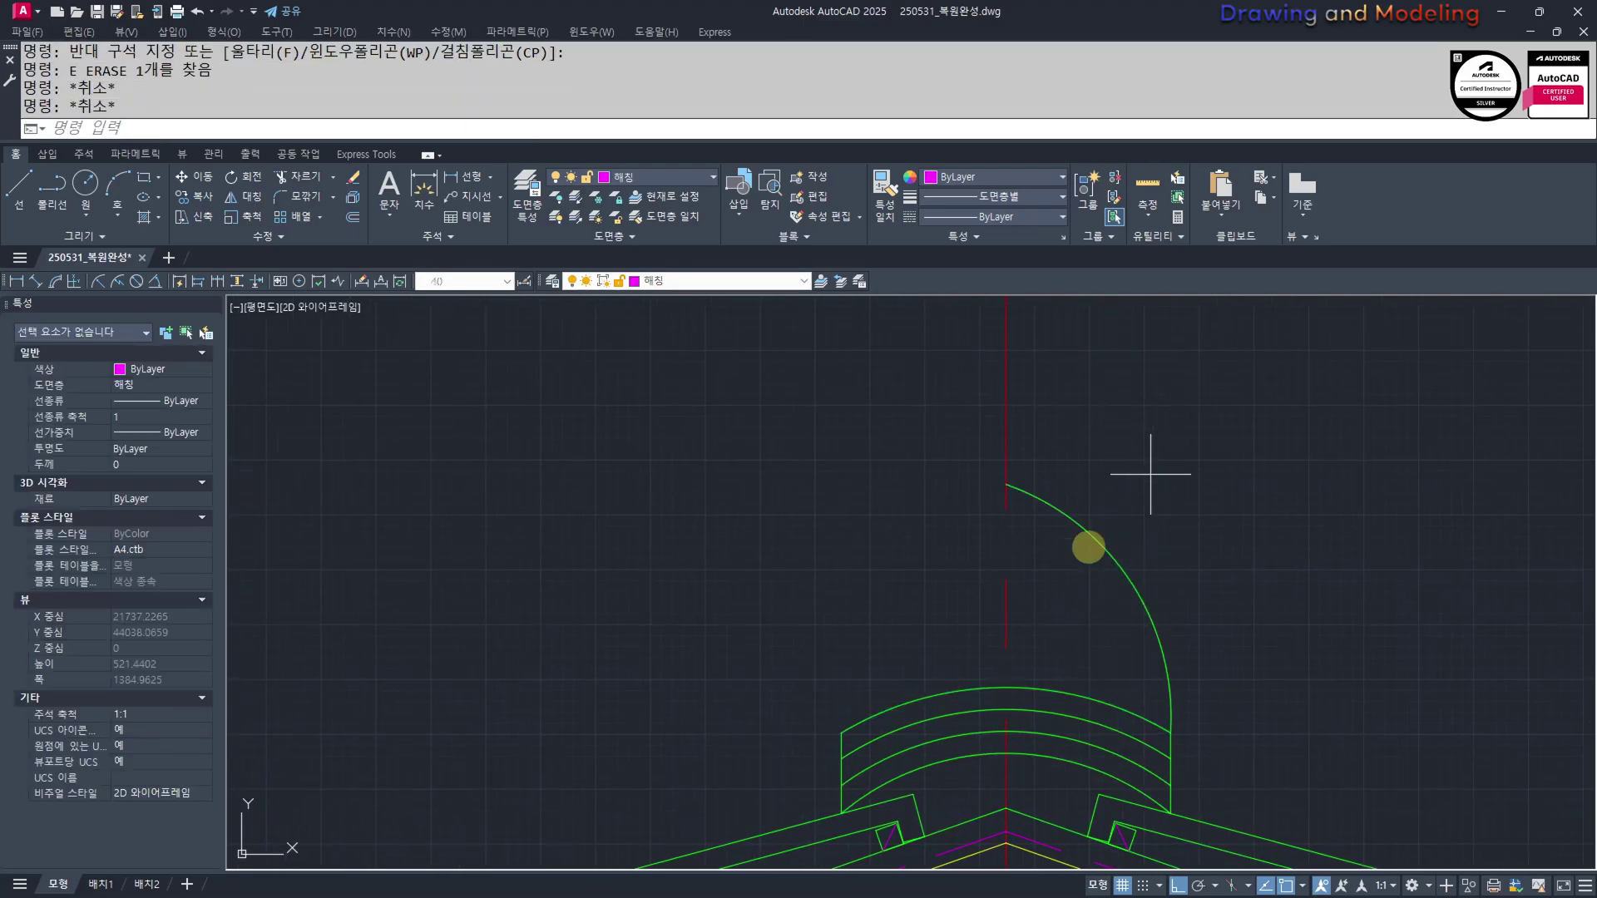
Mirror the ridge cap arc about the vertical centerline, keeping the original
left_click(1088, 547)
middle_click_drag(1054, 636, 1090, 642)
type("mi")
key("Return")
left_click(1043, 692)
left_click(1143, 421)
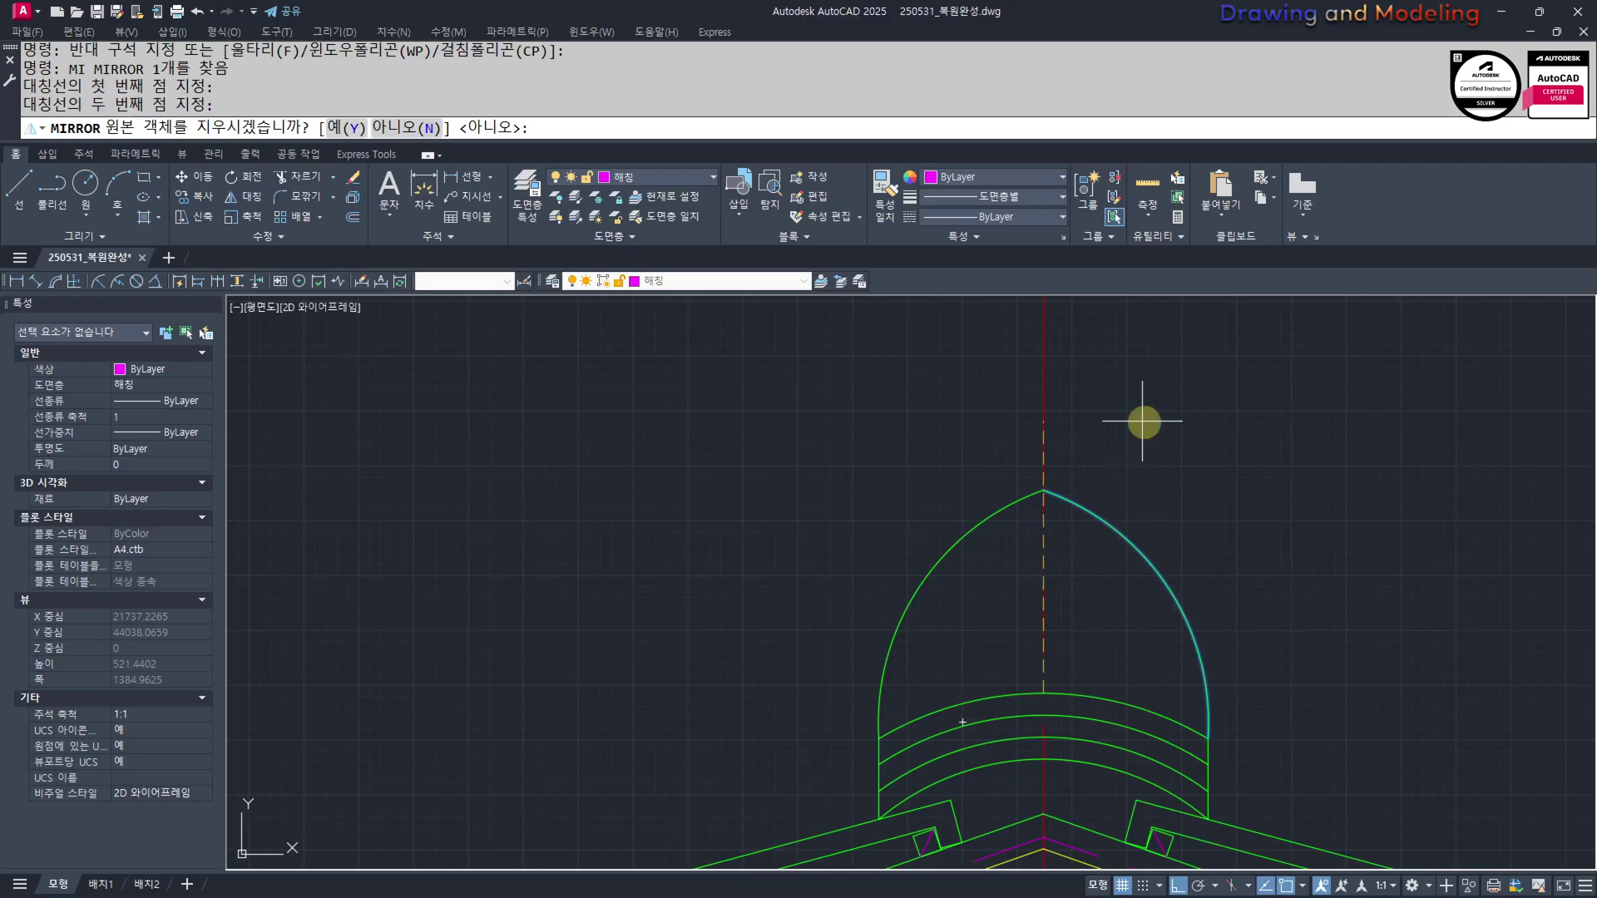
key("Return")
key("Return")
key("Escape")
key("Escape")
key("Escape")
Examine the completed ridge cap and the surrounding roof tiles in the section
scroll(1170, 570, "down", 3)
scroll(1079, 561, "down", 5)
middle_click_drag(1169, 570, 1095, 588)
scroll(1071, 569, "up", 8)
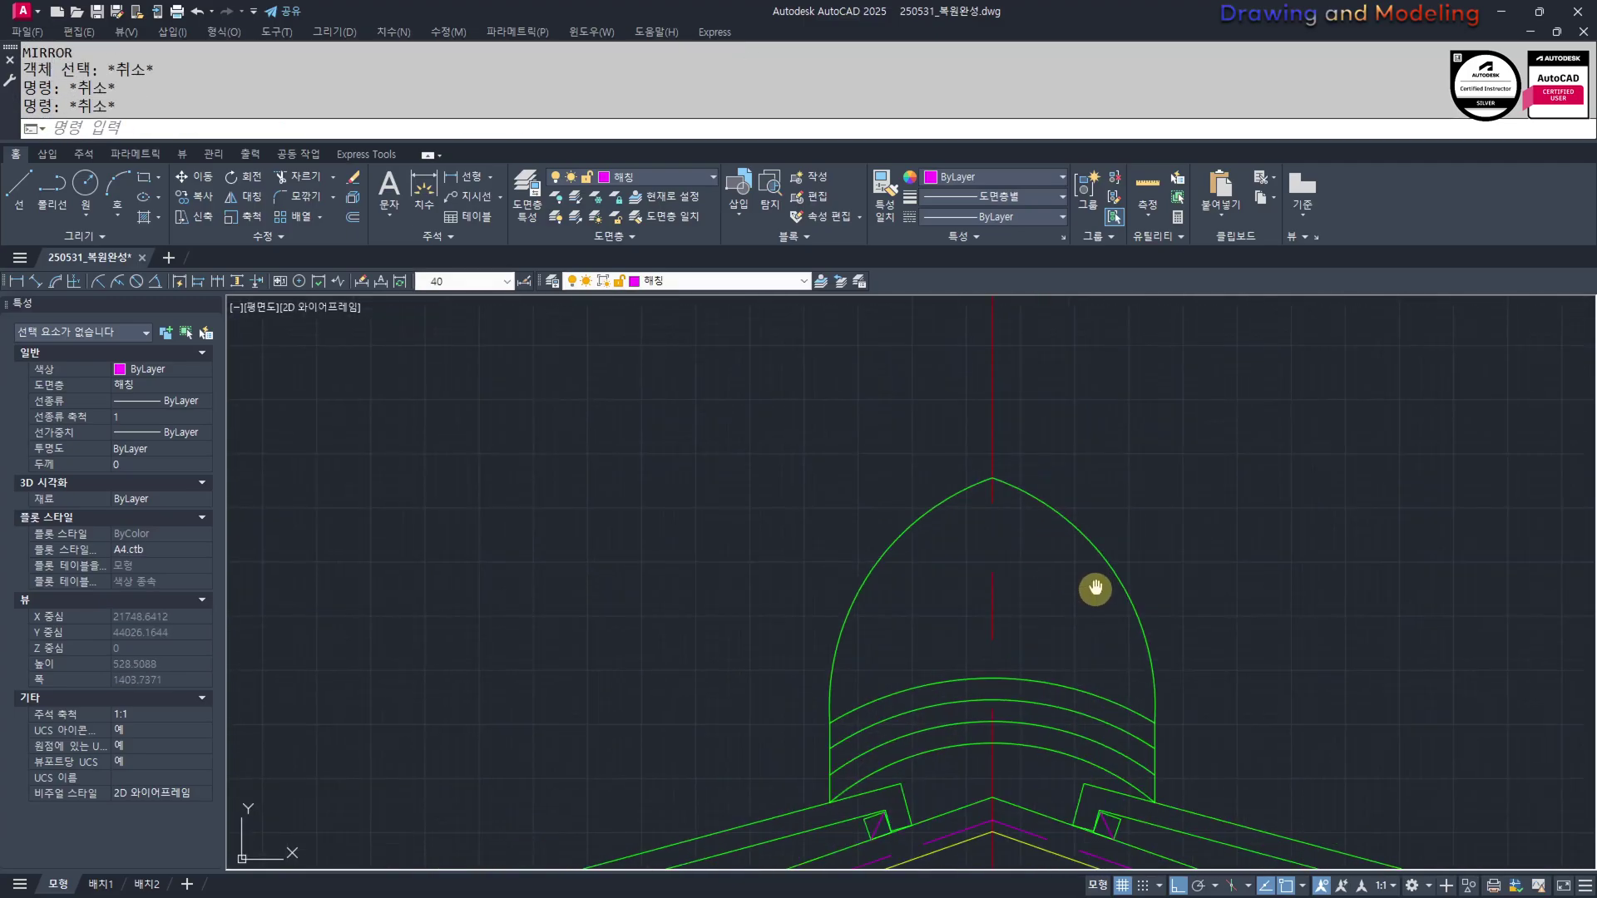
scroll(1087, 684, "down", 4)
scroll(1045, 524, "up", 4)
scroll(1080, 641, "down", 4)
scroll(986, 572, "up", 1)
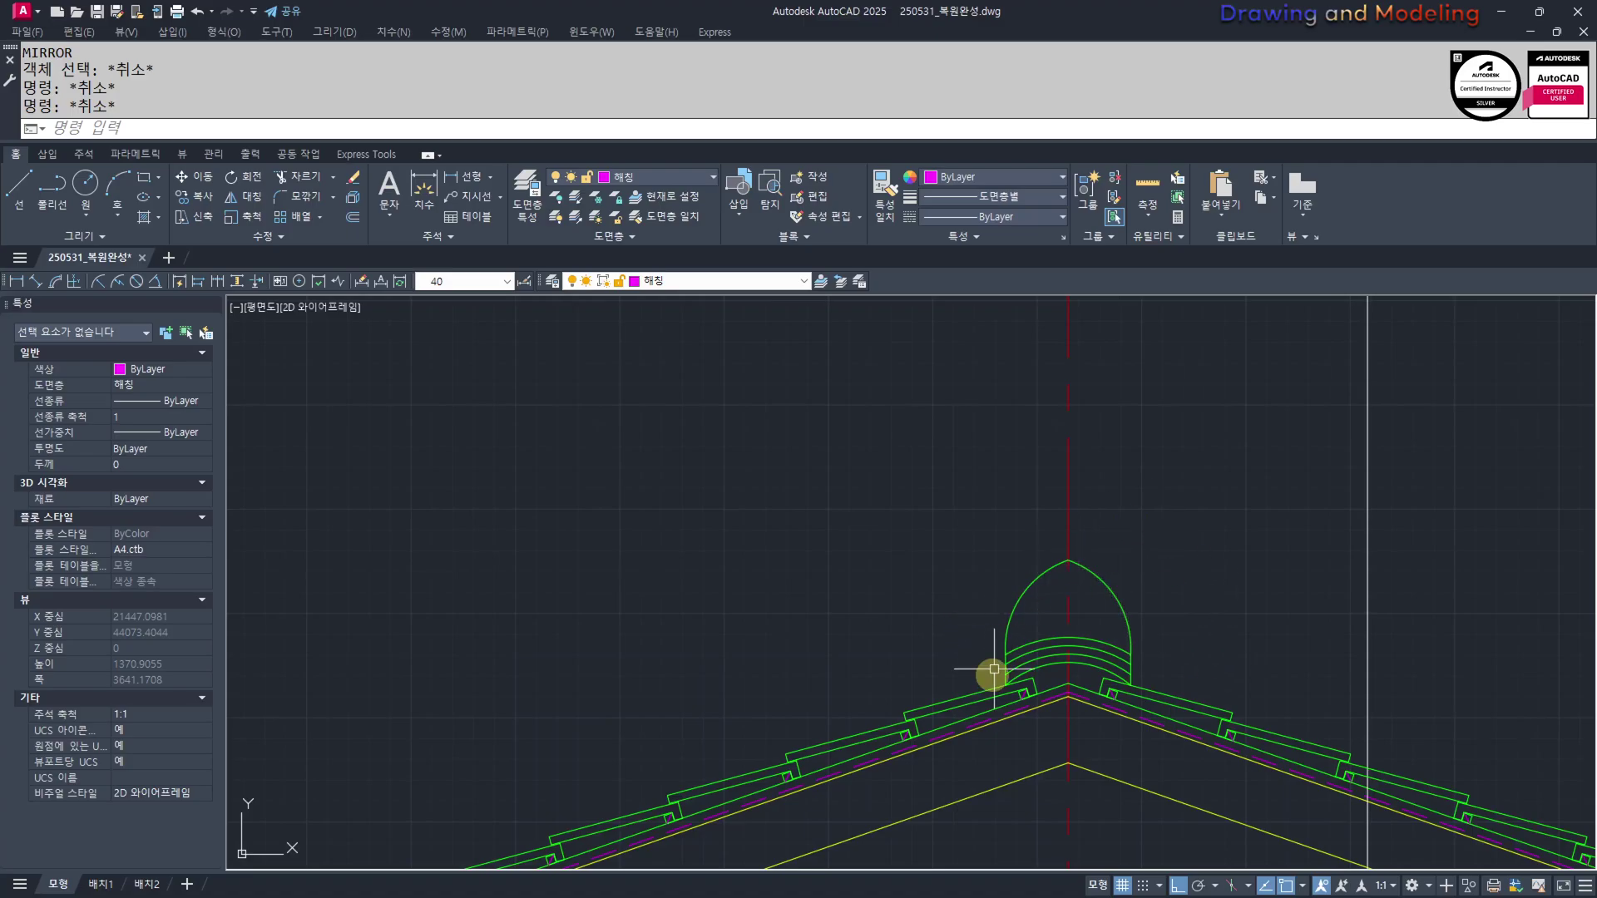
scroll(1133, 613, "up", 2)
scroll(952, 688, "down", 7)
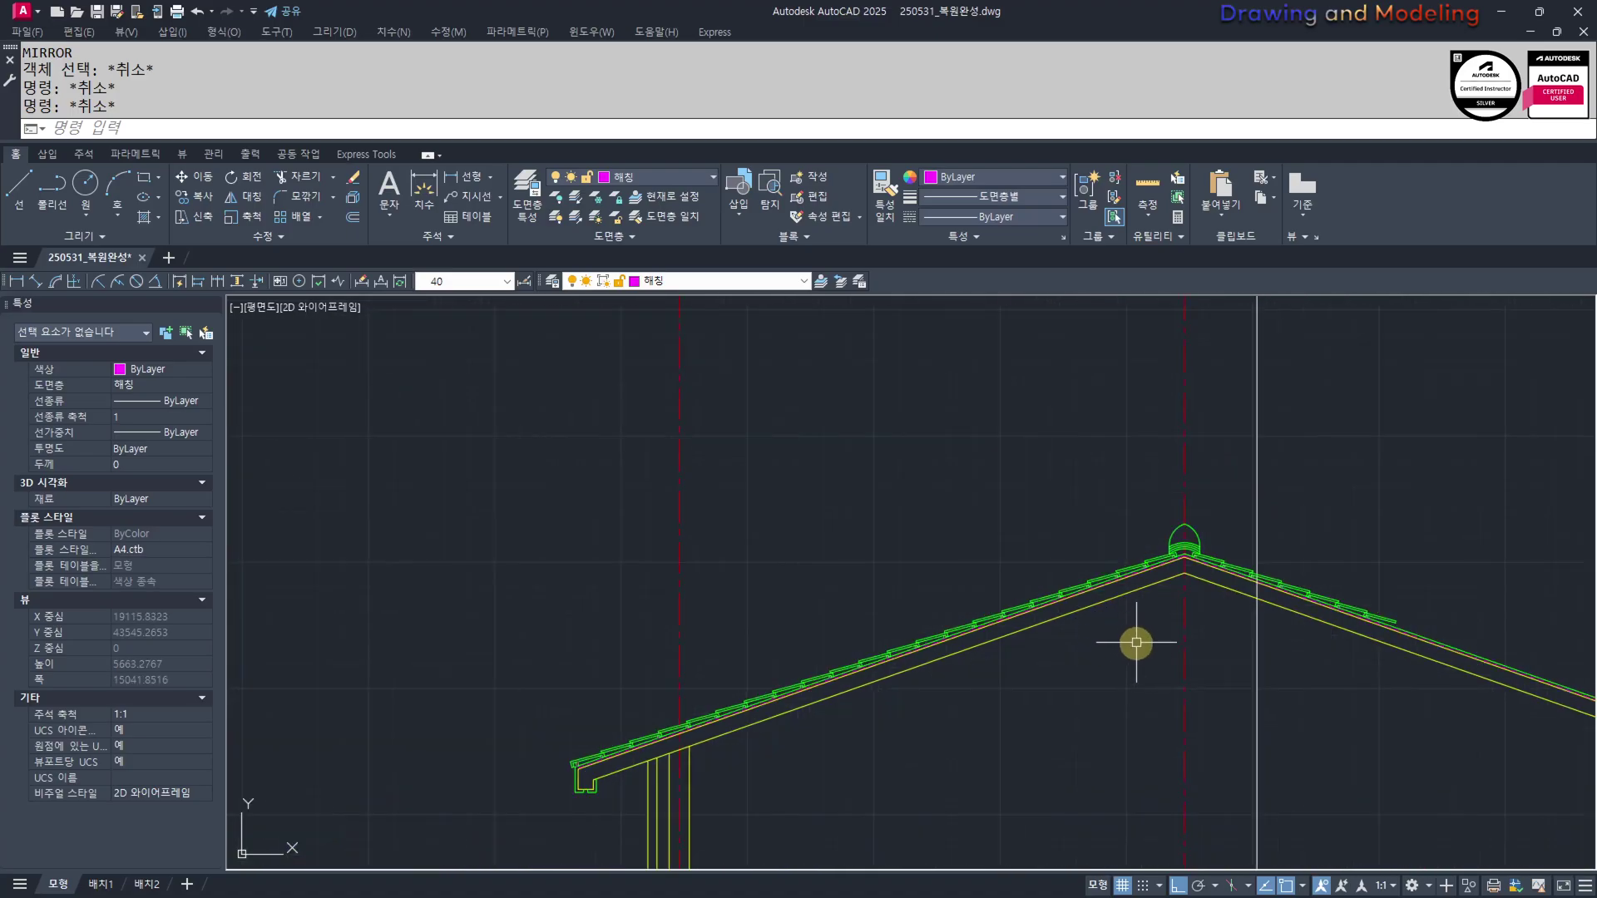
Examine the floor plan where the section cut line crosses the wall and window beside the entrance (현관)
scroll(1008, 741, "down", 6)
scroll(761, 665, "up", 8)
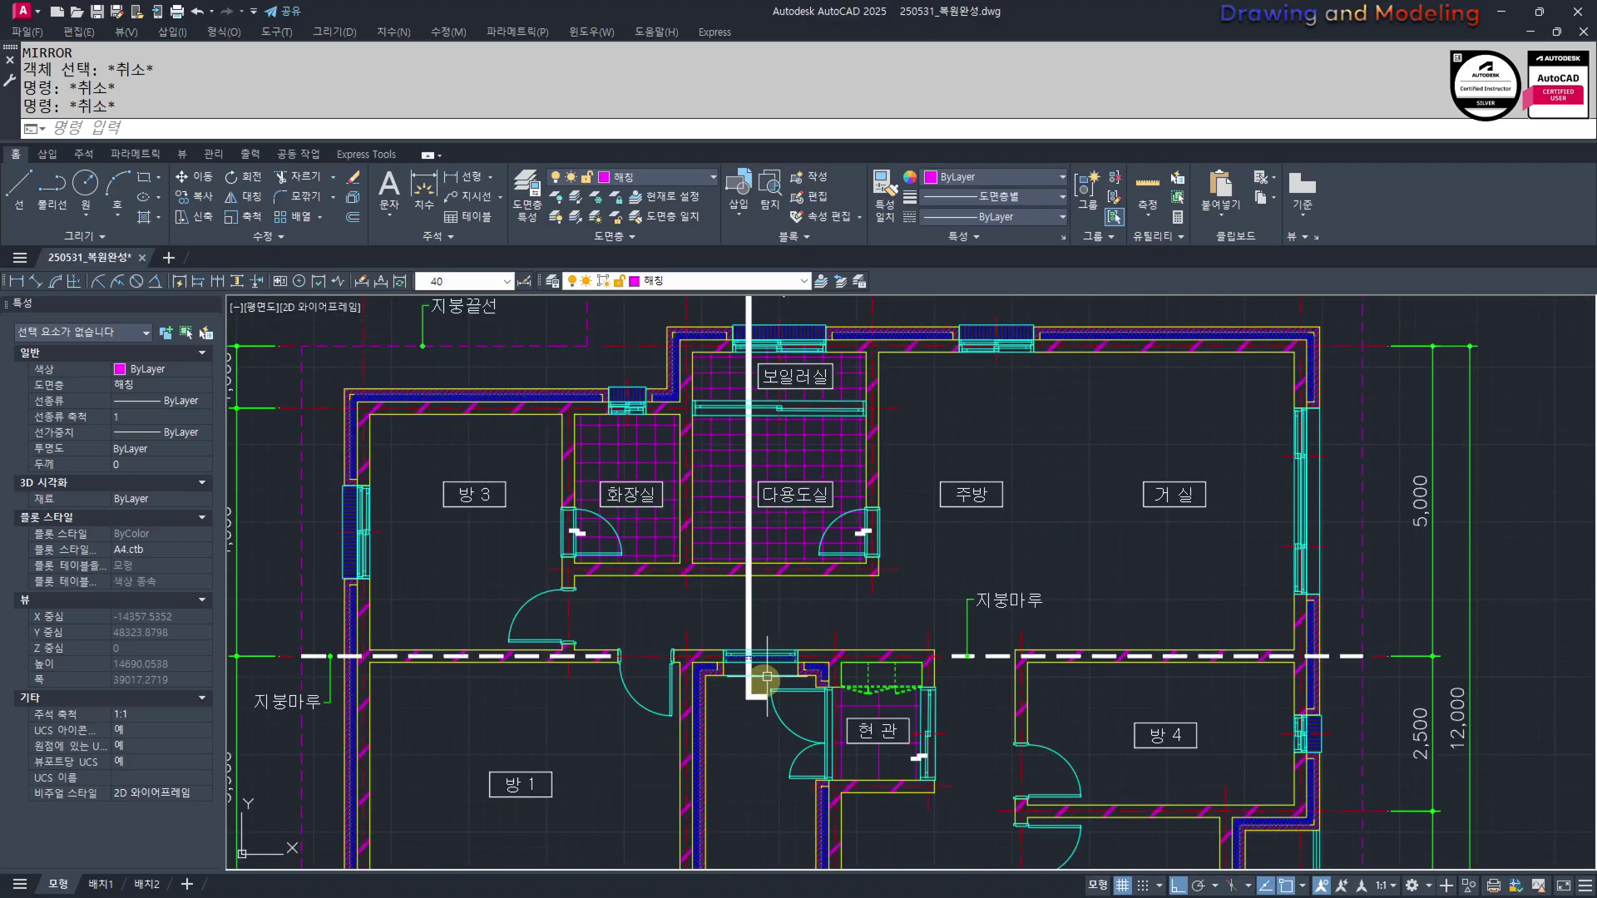
middle_click_drag(795, 690, 829, 695)
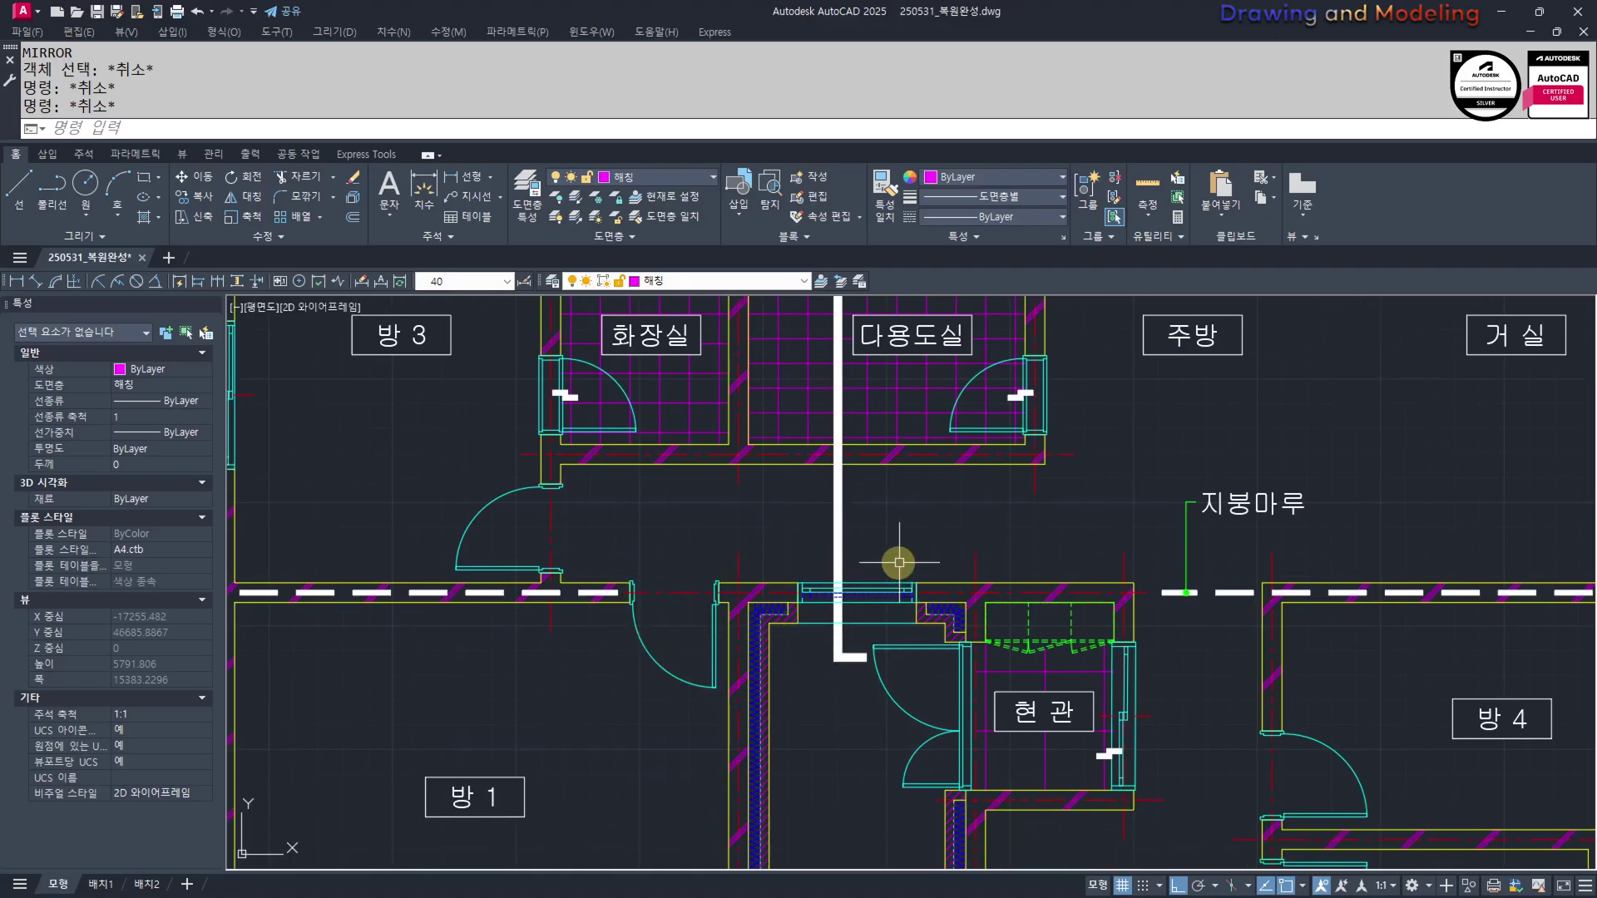
scroll(809, 582, "down", 6)
scroll(1044, 699, "down", 2)
middle_click_drag(1414, 790, 1012, 684)
scroll(1054, 620, "up", 4)
middle_click_drag(1054, 620, 1039, 664)
scroll(1305, 735, "down", 2)
middle_click_drag(1305, 734, 1590, 725)
scroll(507, 541, "up", 6)
middle_click_drag(558, 468, 852, 707)
scroll(956, 756, "up", 6)
scroll(517, 569, "down", 2)
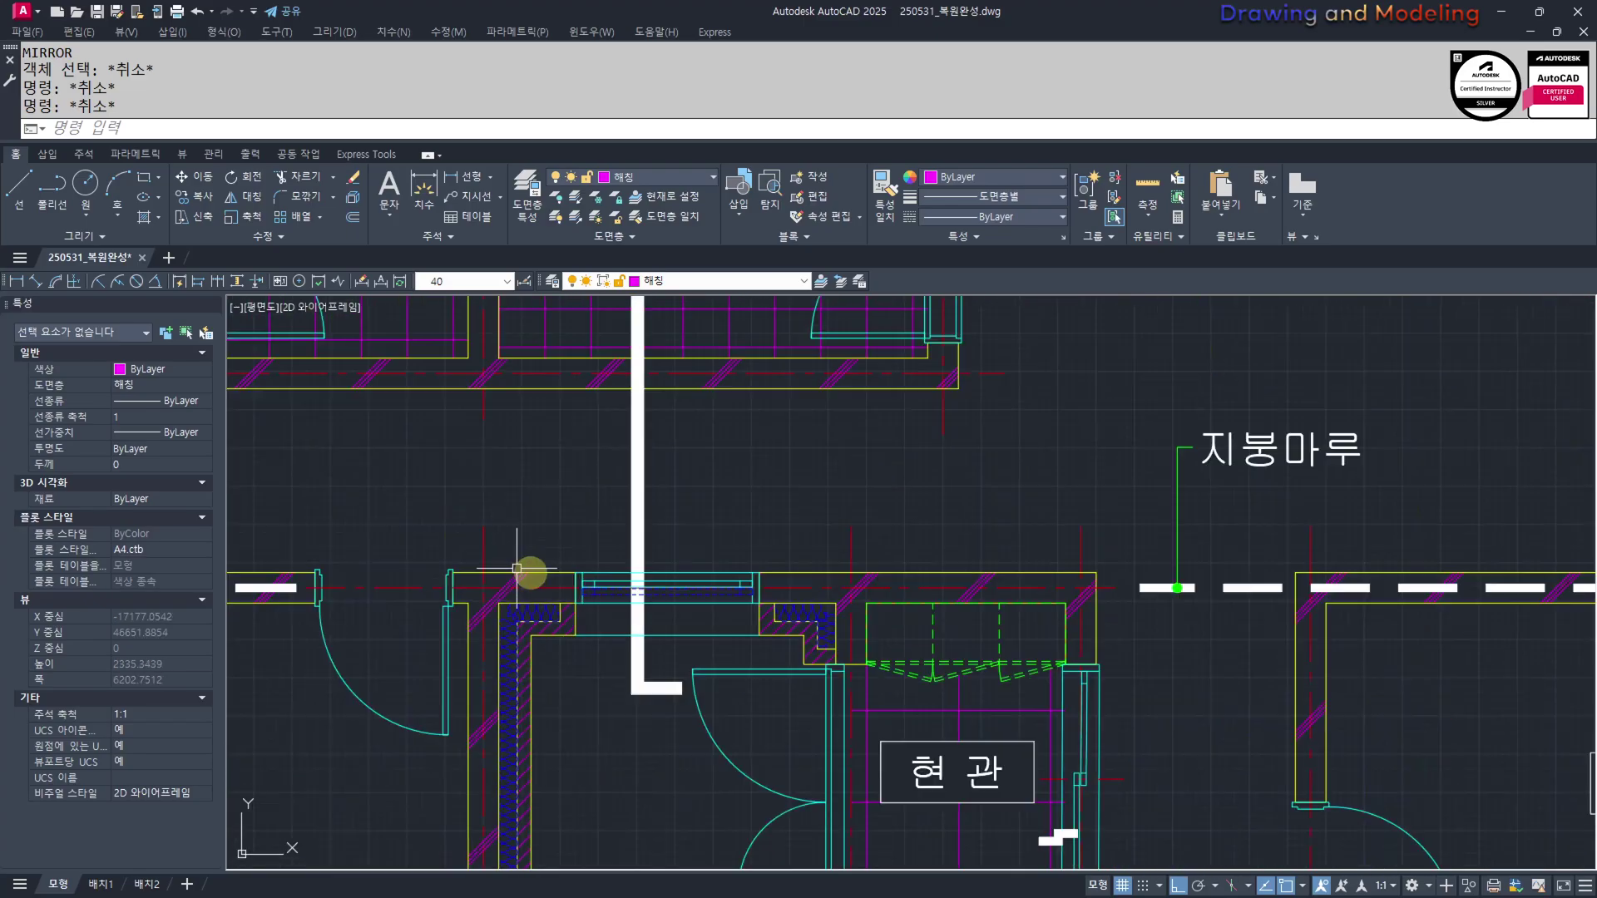
scroll(1023, 696, "down", 5)
scroll(945, 713, "up", 7)
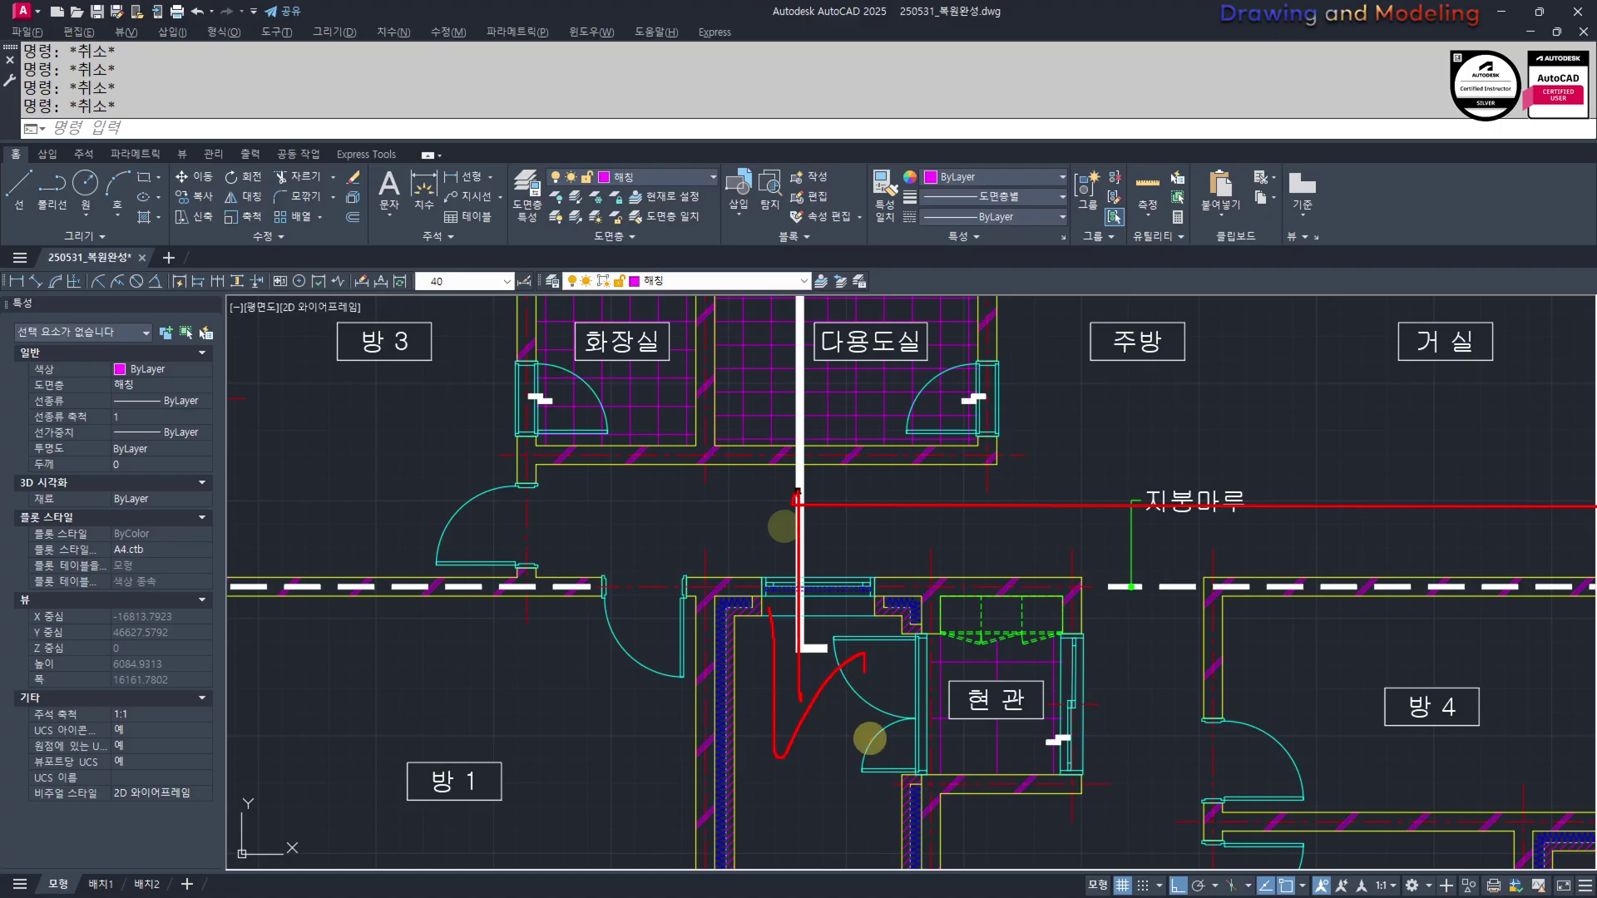
key("Escape")
Offset the ridge centerline in the section by 100 to both sides
scroll(870, 738, "down", 6)
mouse_move(1023, 747)
middle_mouse_down()
mouse_move(827, 602)
mouse_move(259, 592)
middle_mouse_up()
scroll(259, 592, "down", 2)
scroll(755, 621, "up", 6)
mouse_move(368, 662)
middle_mouse_down()
mouse_move(660, 656)
mouse_move(691, 636)
middle_mouse_up()
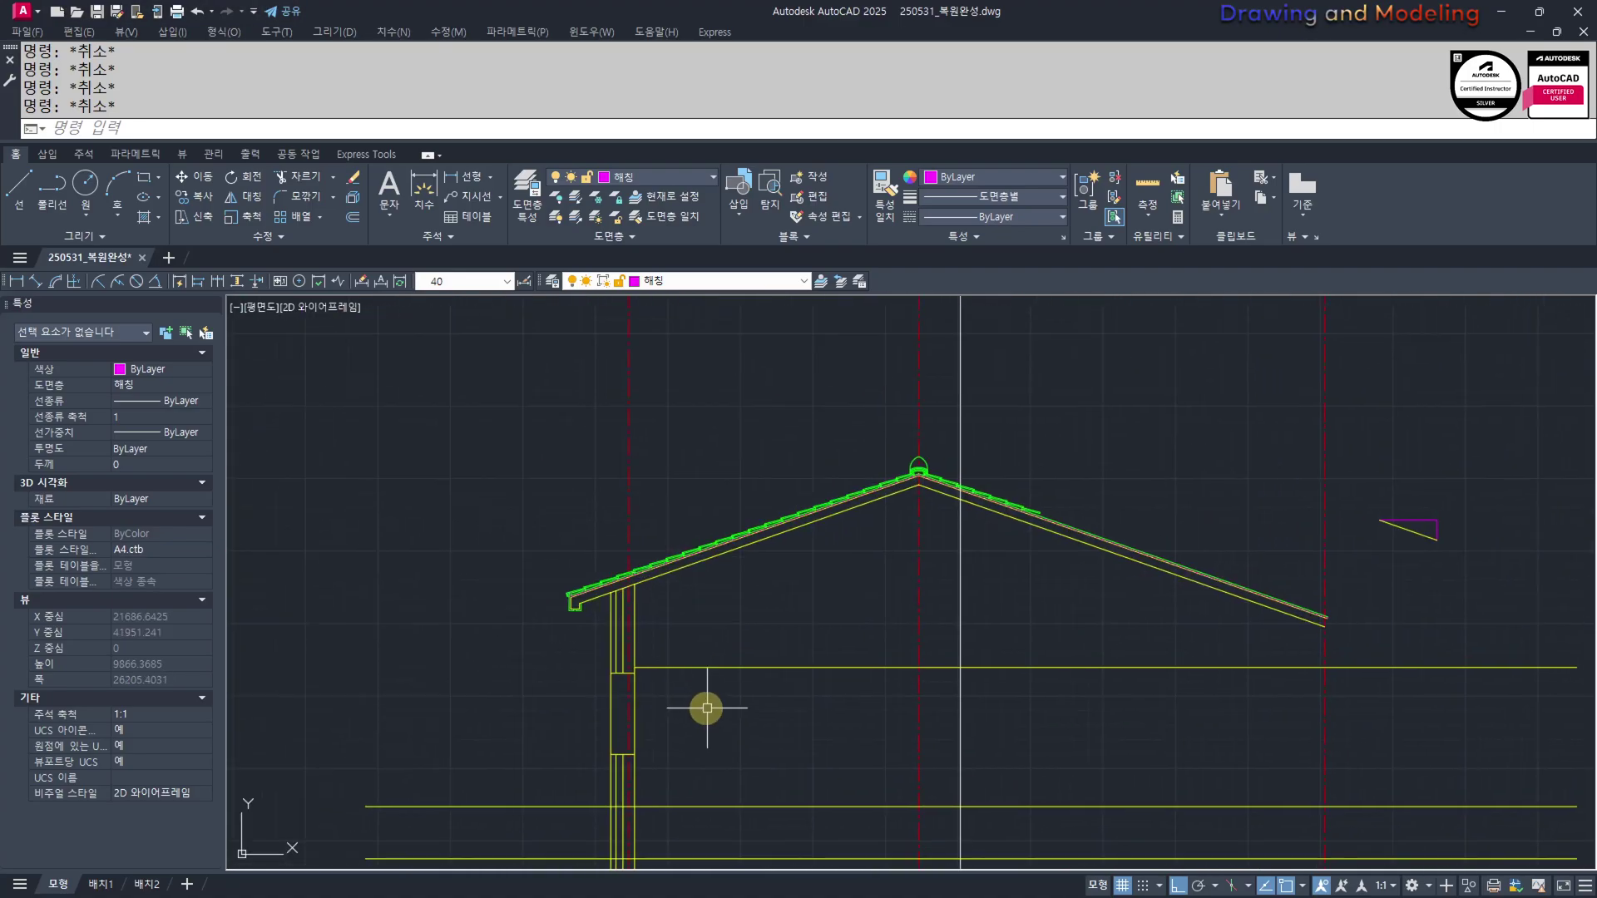
type("o")
key("space")
type("1")
scroll(940, 533, "up", 4)
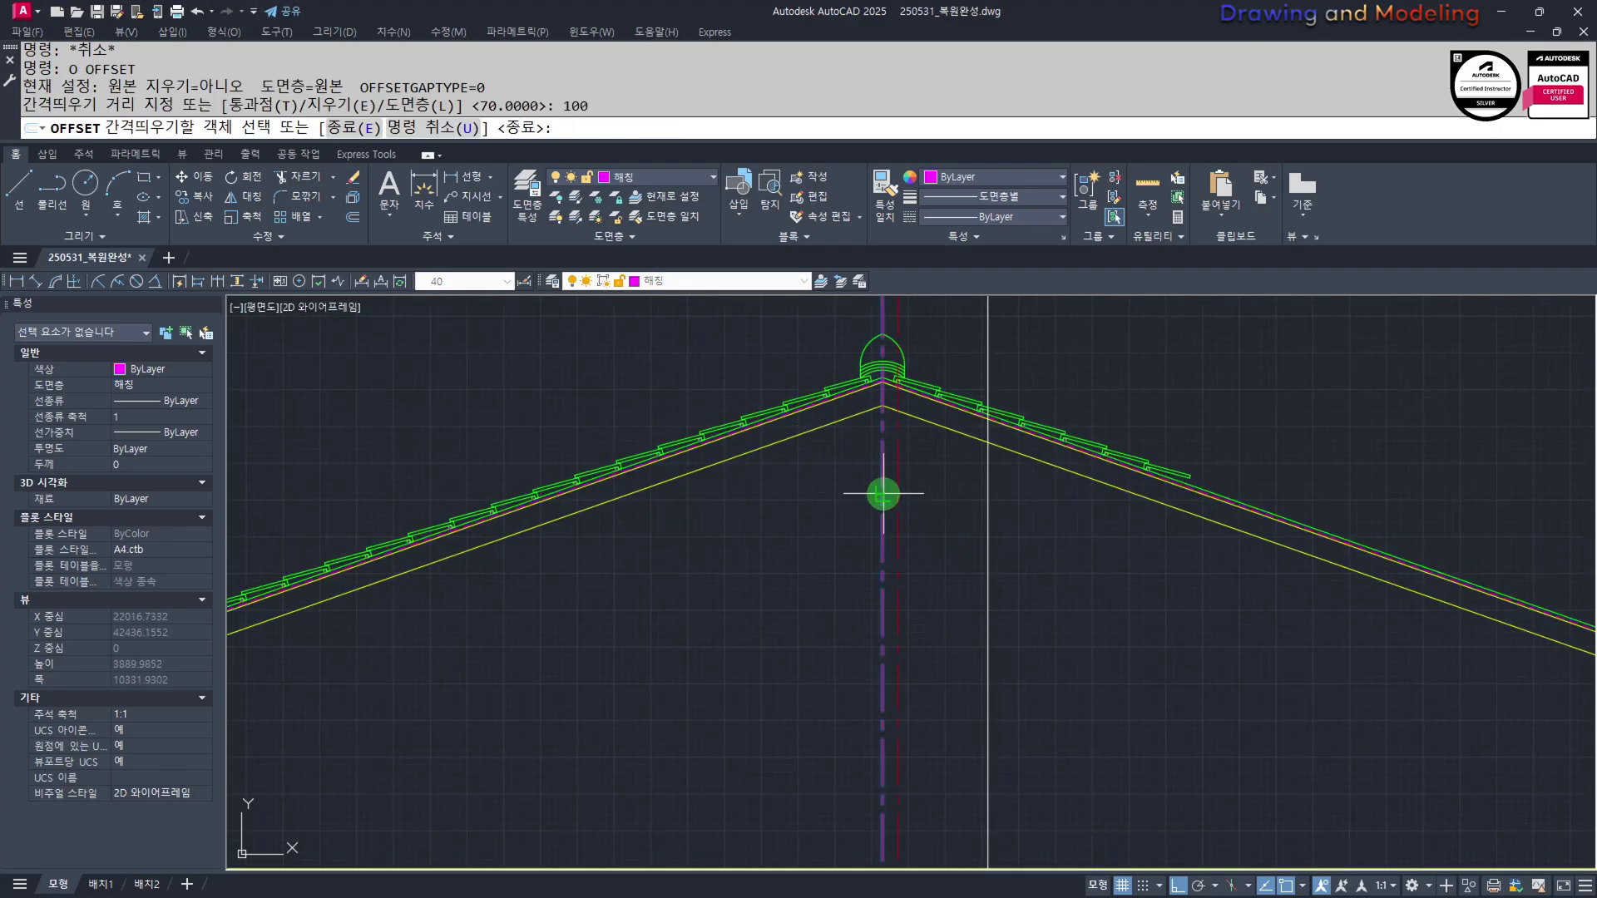
left_click(825, 506)
left_click(883, 502)
left_click(953, 509)
key("Escape")
key("Escape")
Offset the wall line right of the centerline by 120 to the right
key("space")
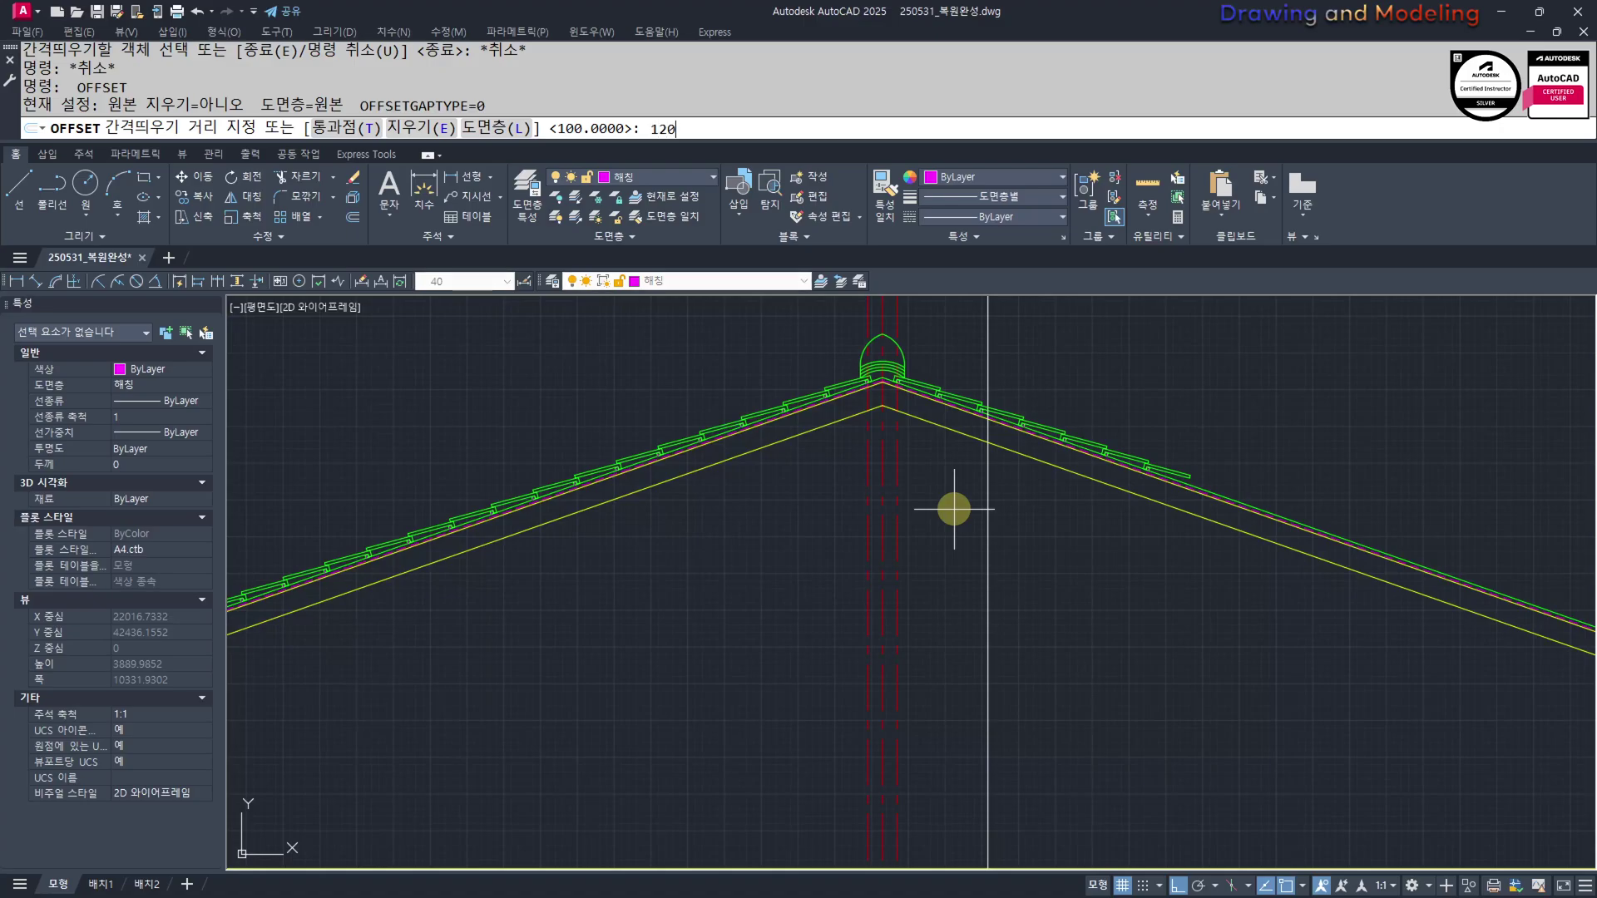
type("120")
key("space")
left_click(898, 517)
left_click(958, 524)
key("Escape")
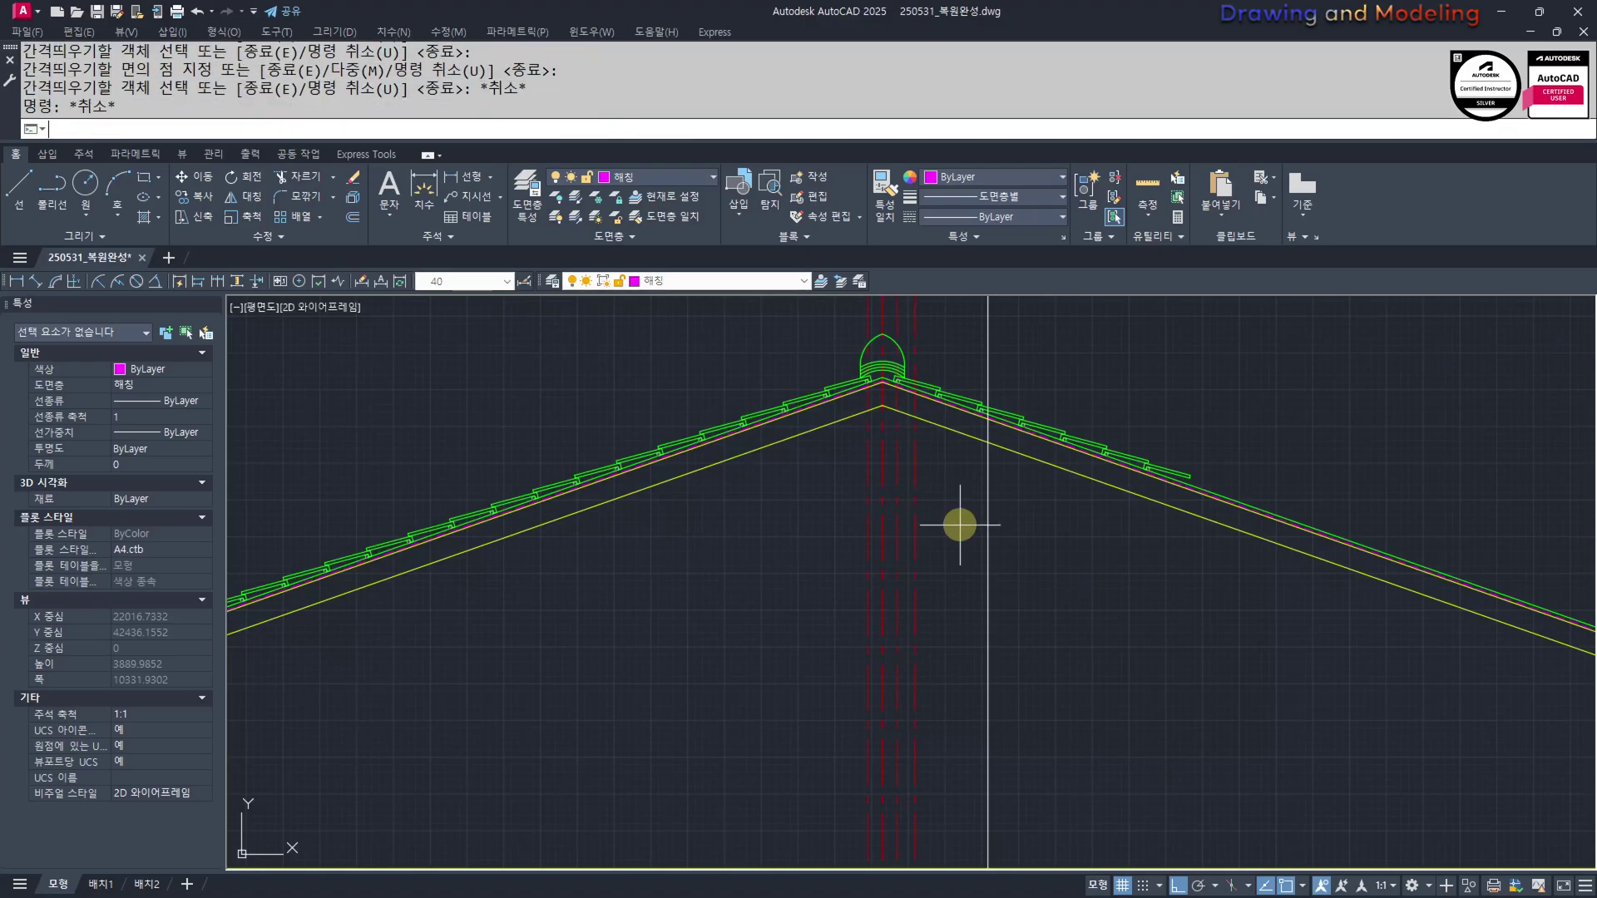
Offset the outermost right wall line by another 90 to the right
key("space")
key("space")
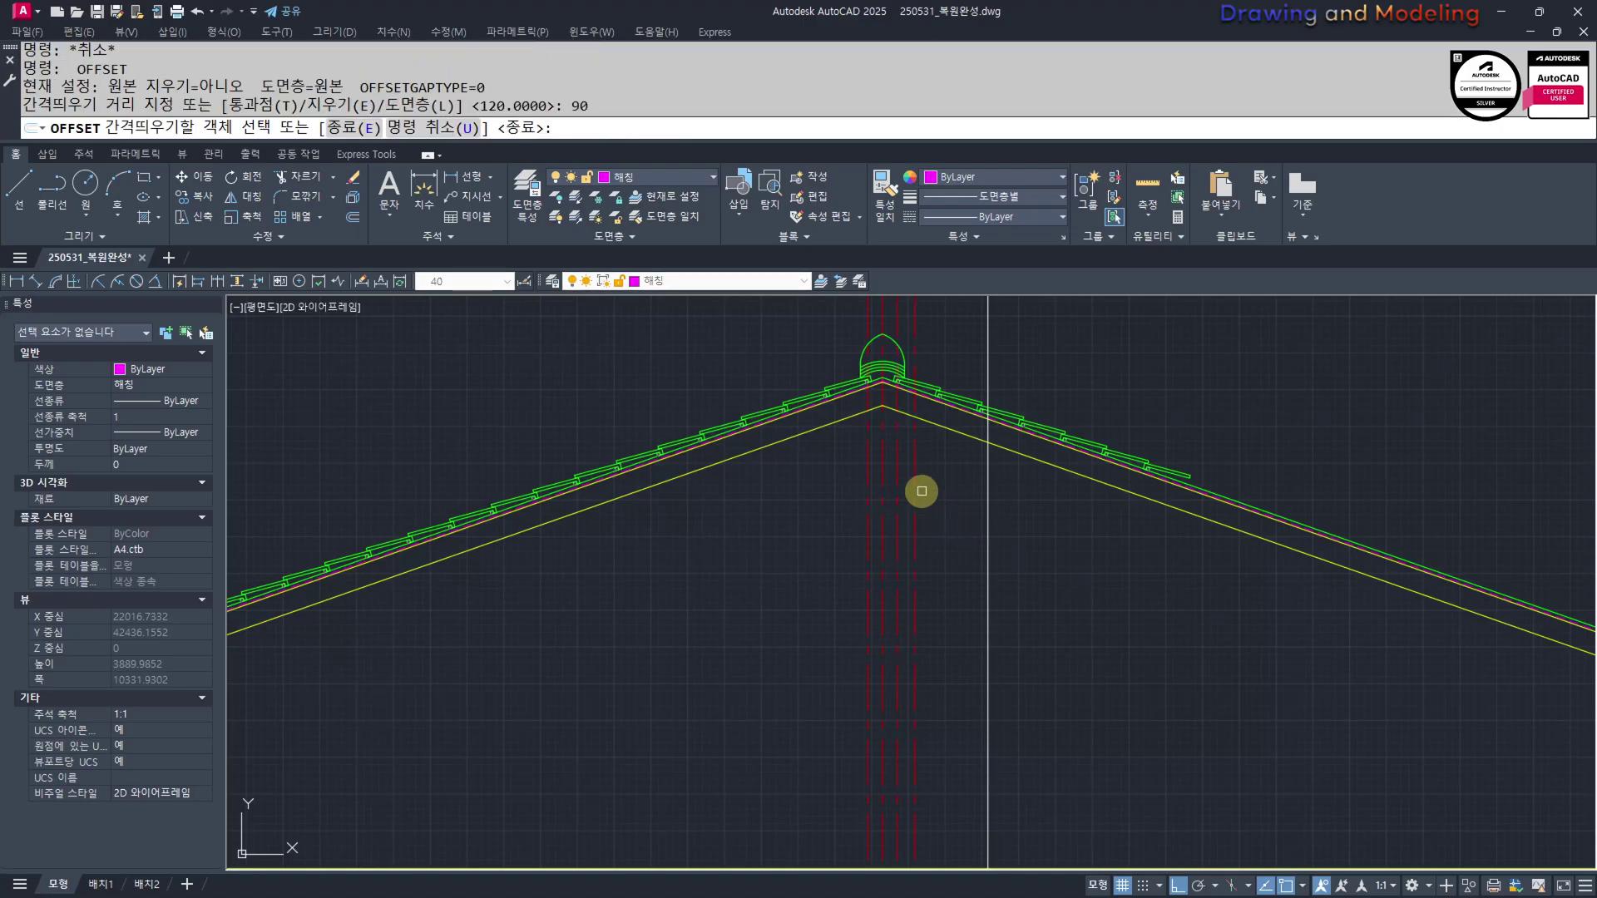
left_click(914, 491)
left_click(955, 507)
key("Escape")
key("Escape")
Trim the four offset wall lines above the underside of the roof slab, using both sloped underside lines as cutting edges
scroll(960, 520, "up", 4)
type("tr")
key("space")
left_click(1015, 551)
left_click(990, 584)
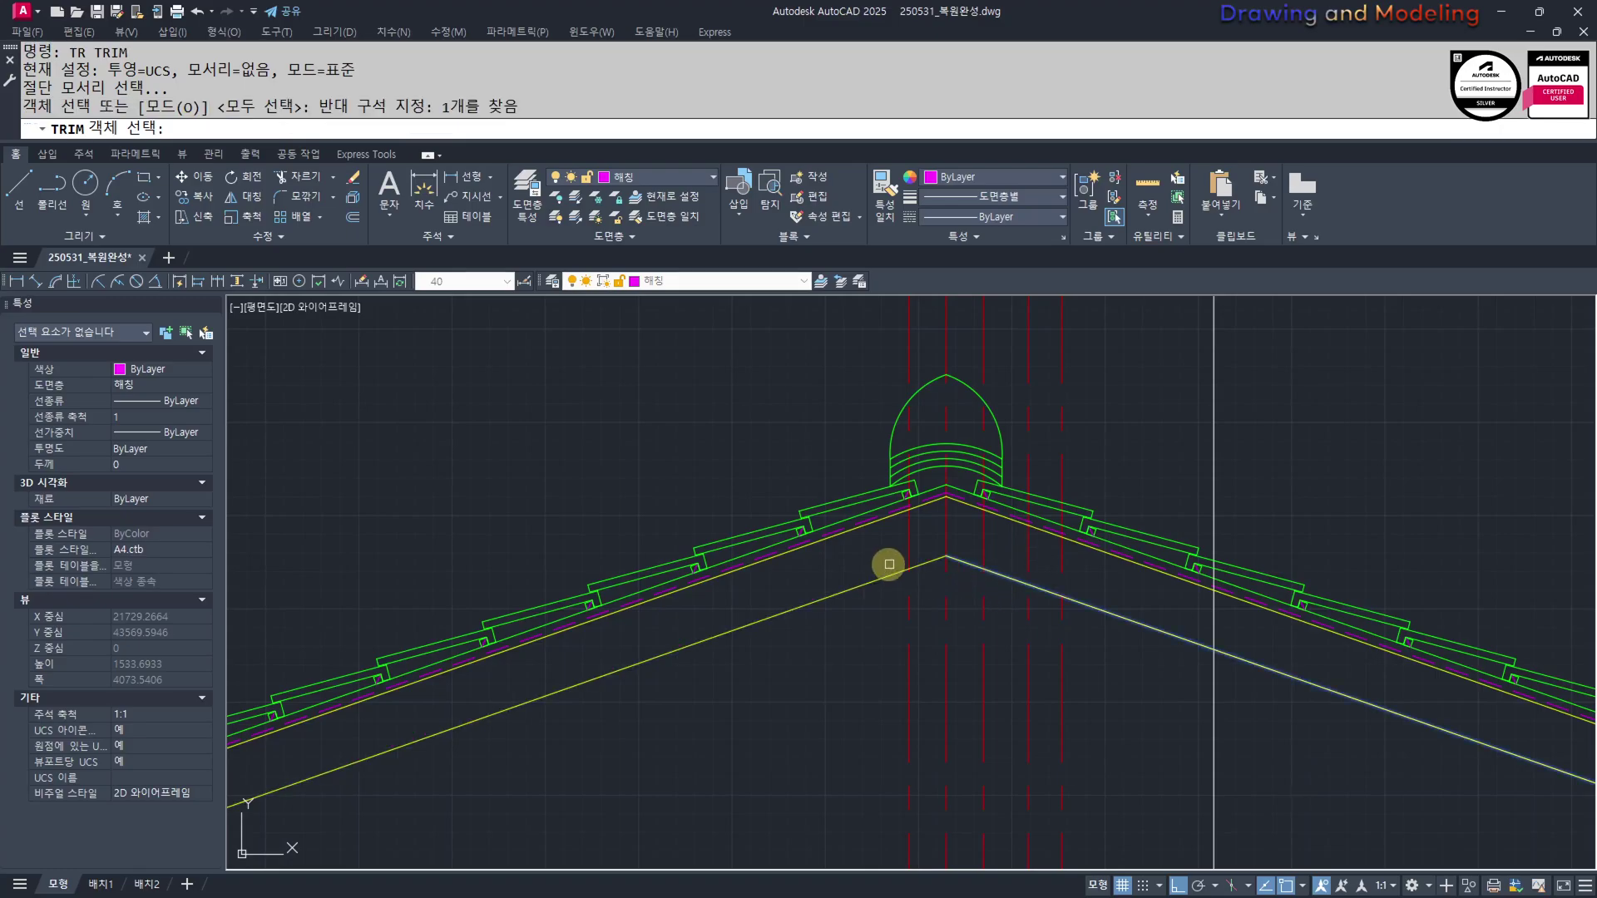
left_click(888, 573)
key("space")
left_click(918, 545)
left_click(894, 552)
left_click(1080, 333)
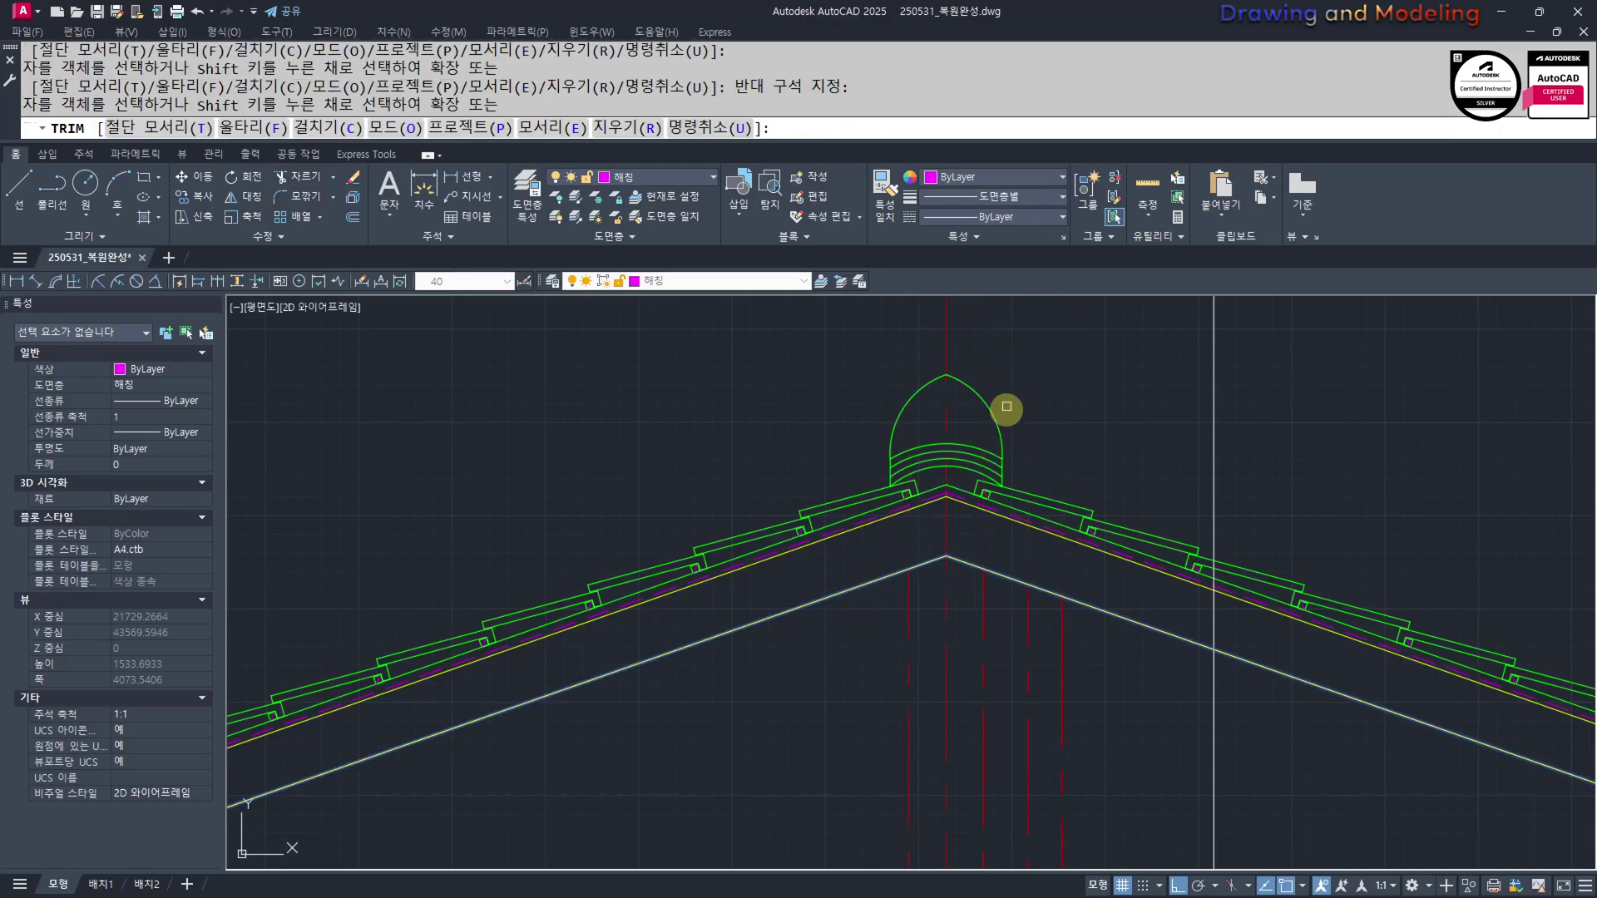
key("Escape")
key("Escape")
Match the four trimmed wall lines to the properties of the yellow roof slab underside line
middle_click_drag(1071, 596, 1069, 517)
type("mm")
key("space")
left_click(1095, 525)
left_click(1091, 528)
left_click(1080, 558)
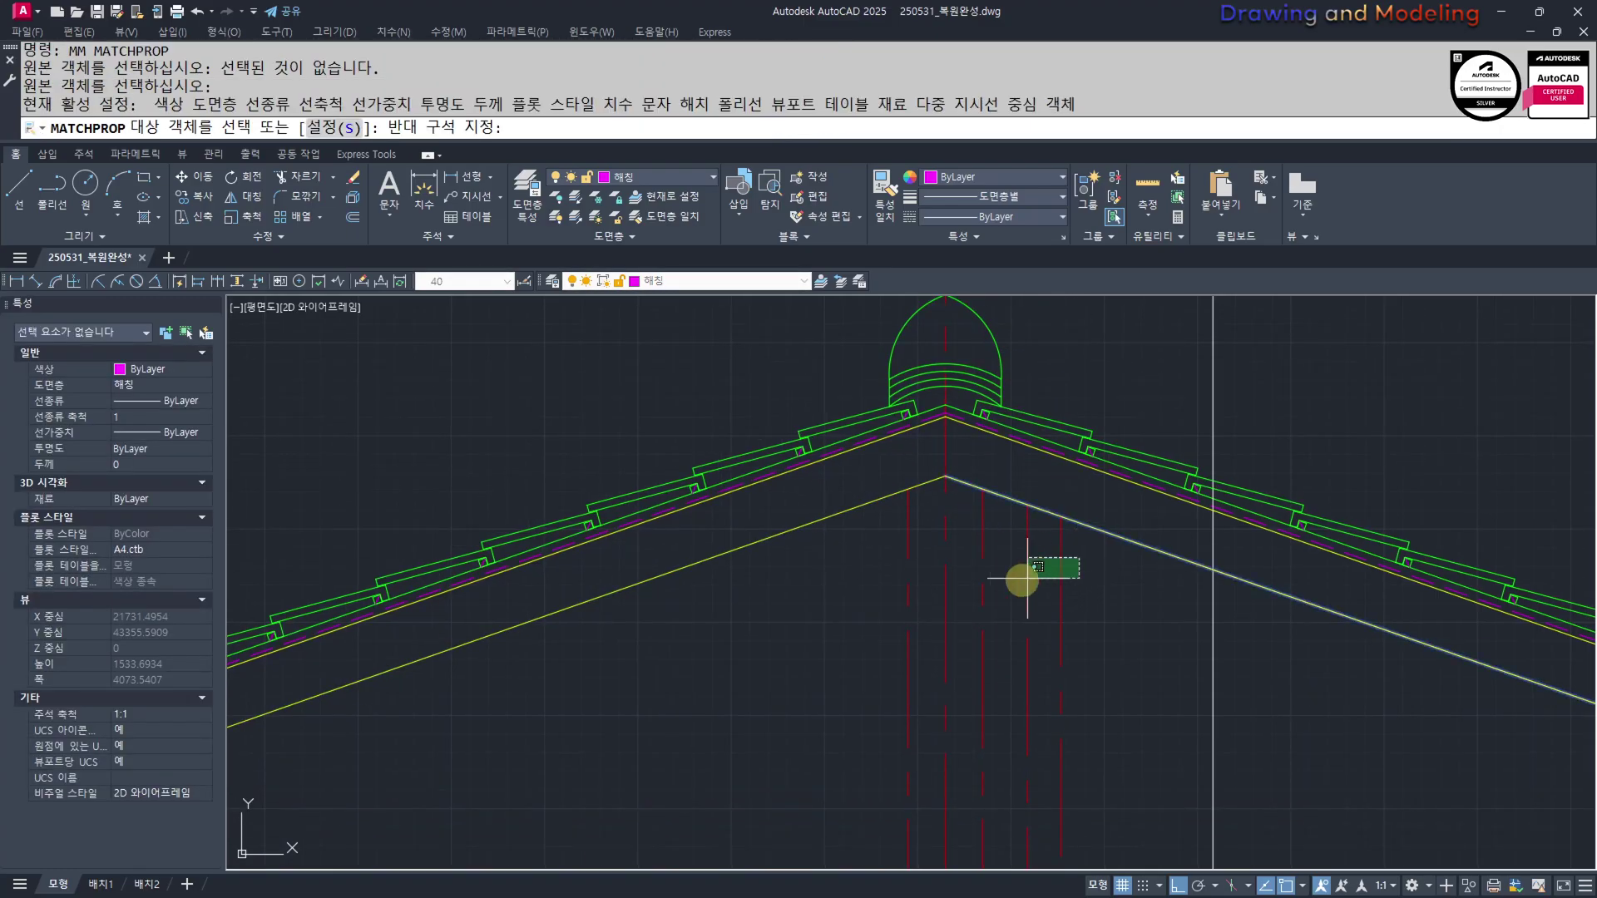
left_click(964, 601)
left_click(921, 585)
left_click(869, 630)
key("Escape")
key("Escape")
Offset the ridge centerline 300 to the left
scroll(938, 585, "down", 5)
scroll(923, 599, "up", 2)
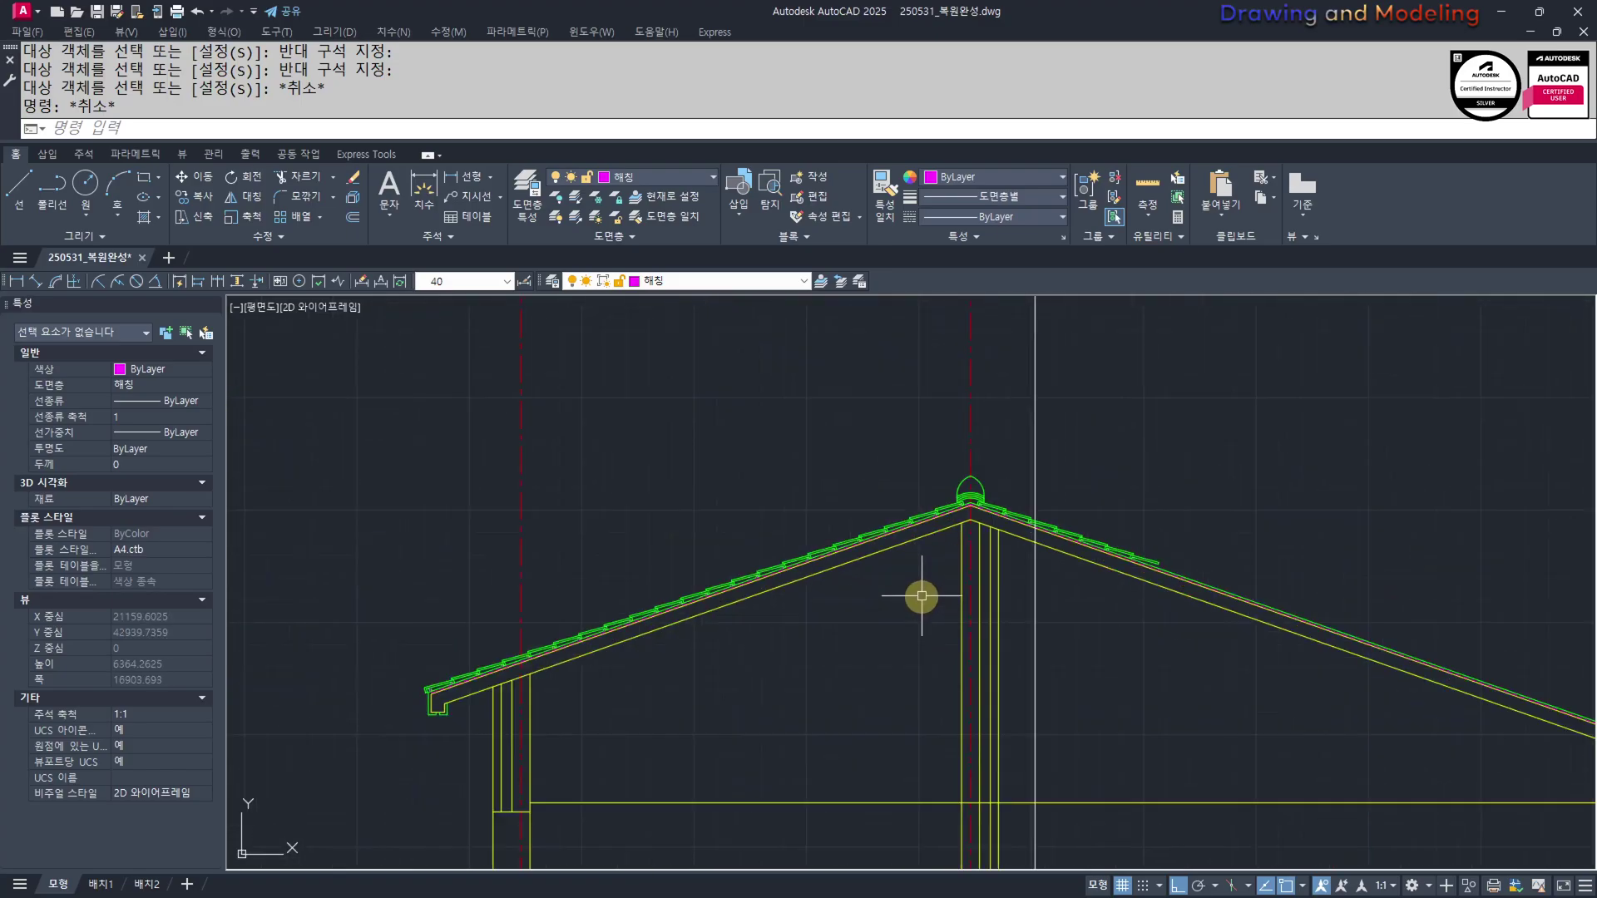
scroll(922, 596, "up", 2)
middle_click_drag(921, 596, 900, 638)
type("O")
key("space")
type("300")
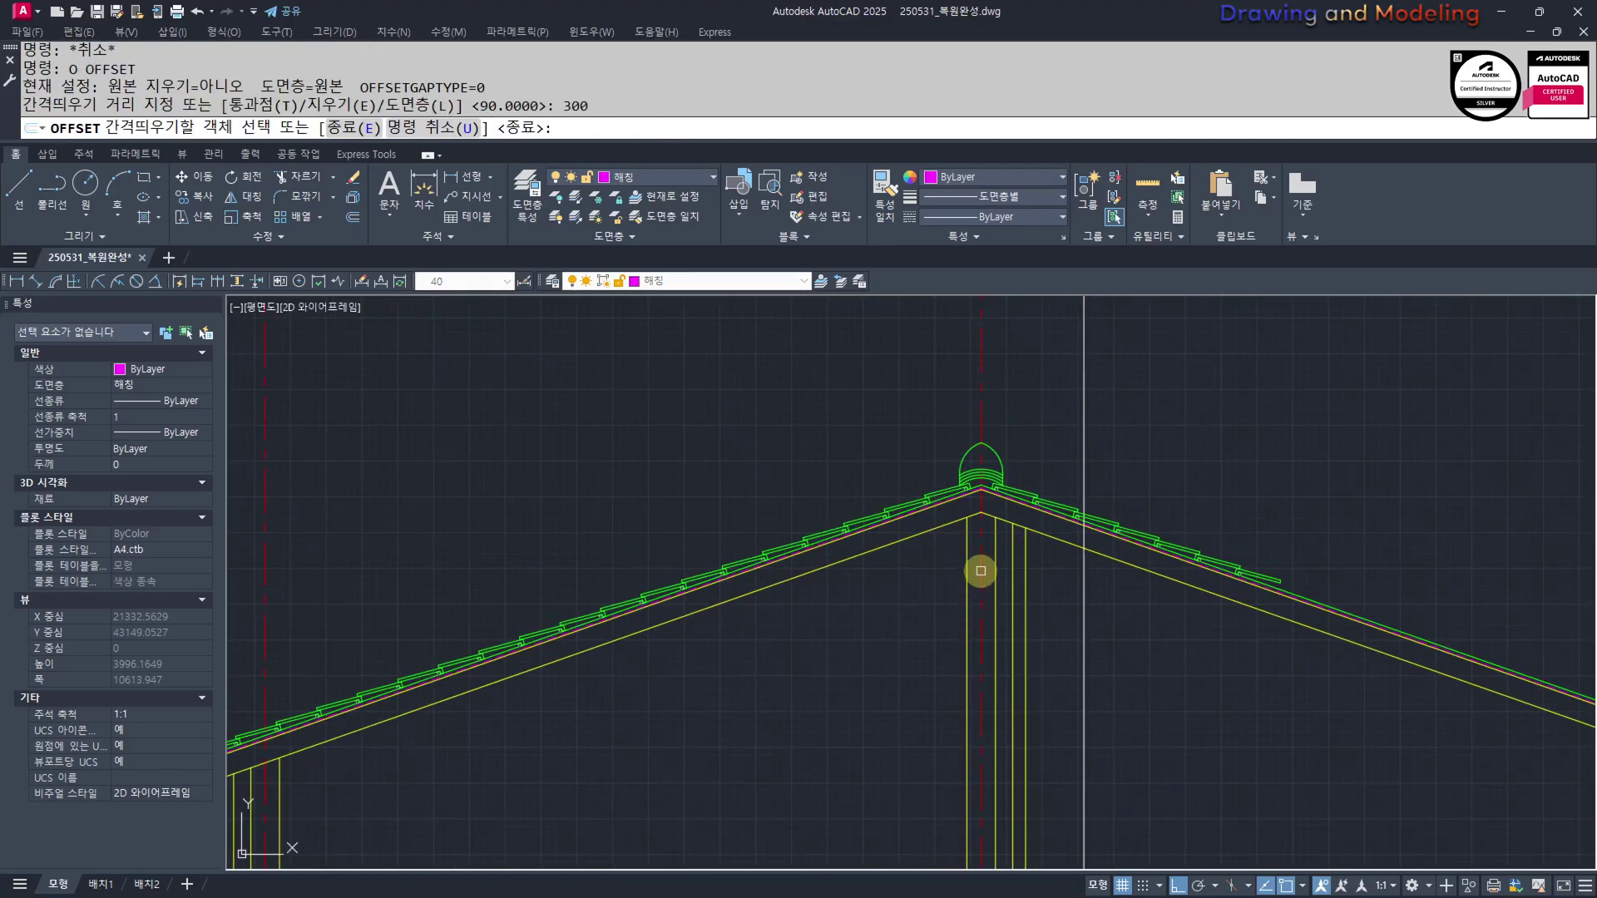
scroll(981, 570, "up", 4)
left_click(980, 567)
left_click(941, 549)
key("Escape")
key("Escape")
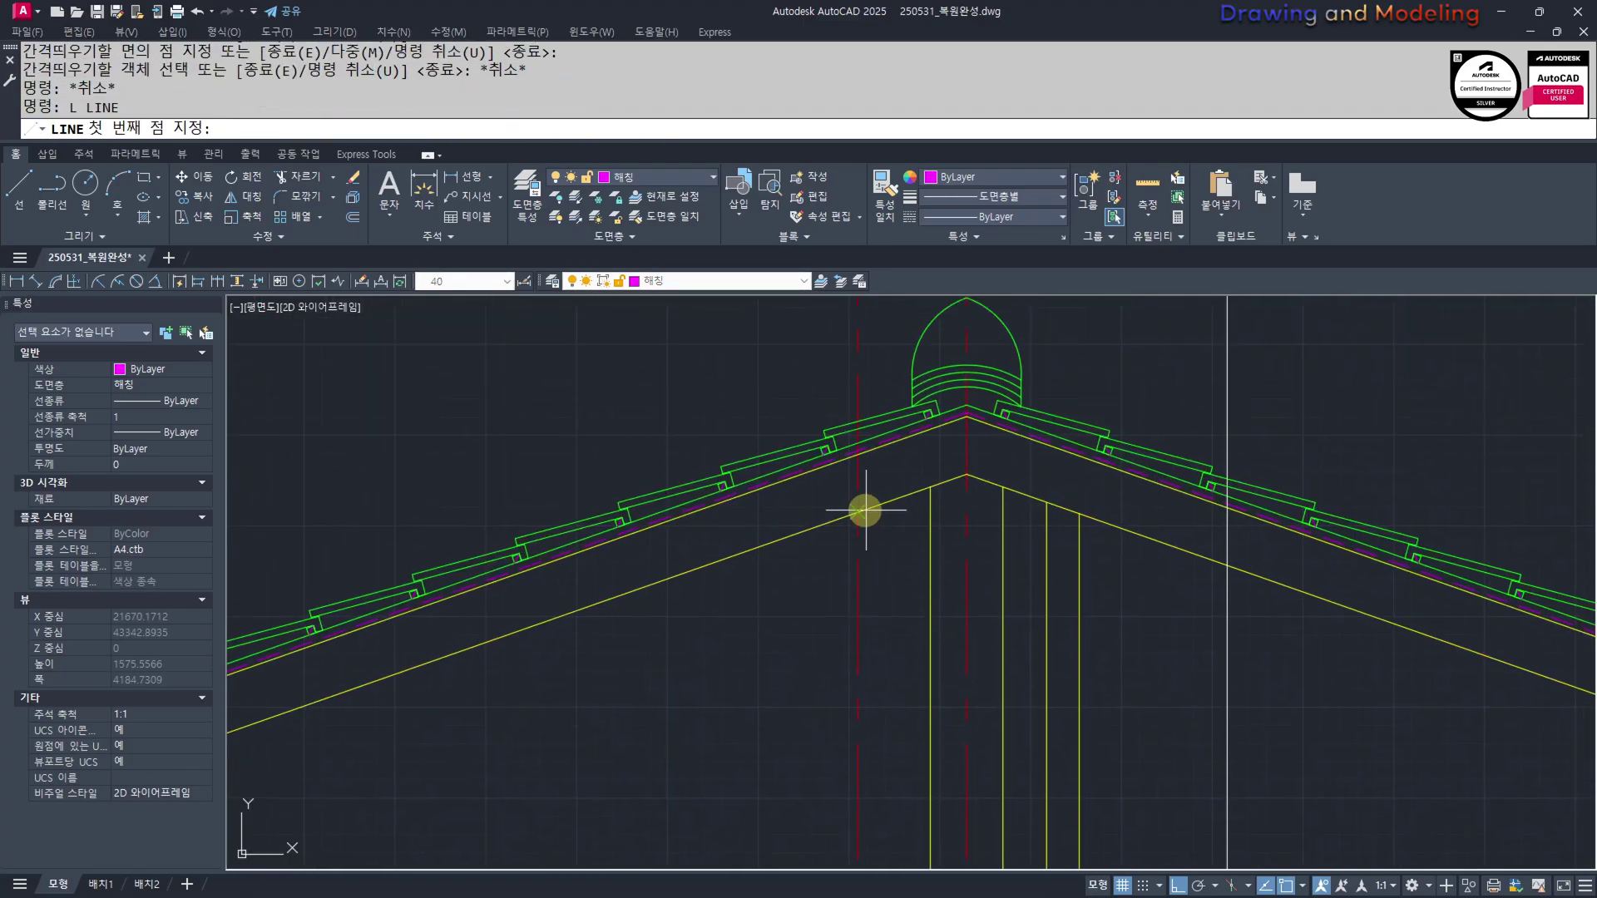
Draw a horizontal line rightward across the wall from the left helper line's intersection with the slab underside, and erase that helper line
left_click(858, 511)
key("Escape")
key("Escape")
left_click(878, 596)
left_click(775, 647)
type("E ")
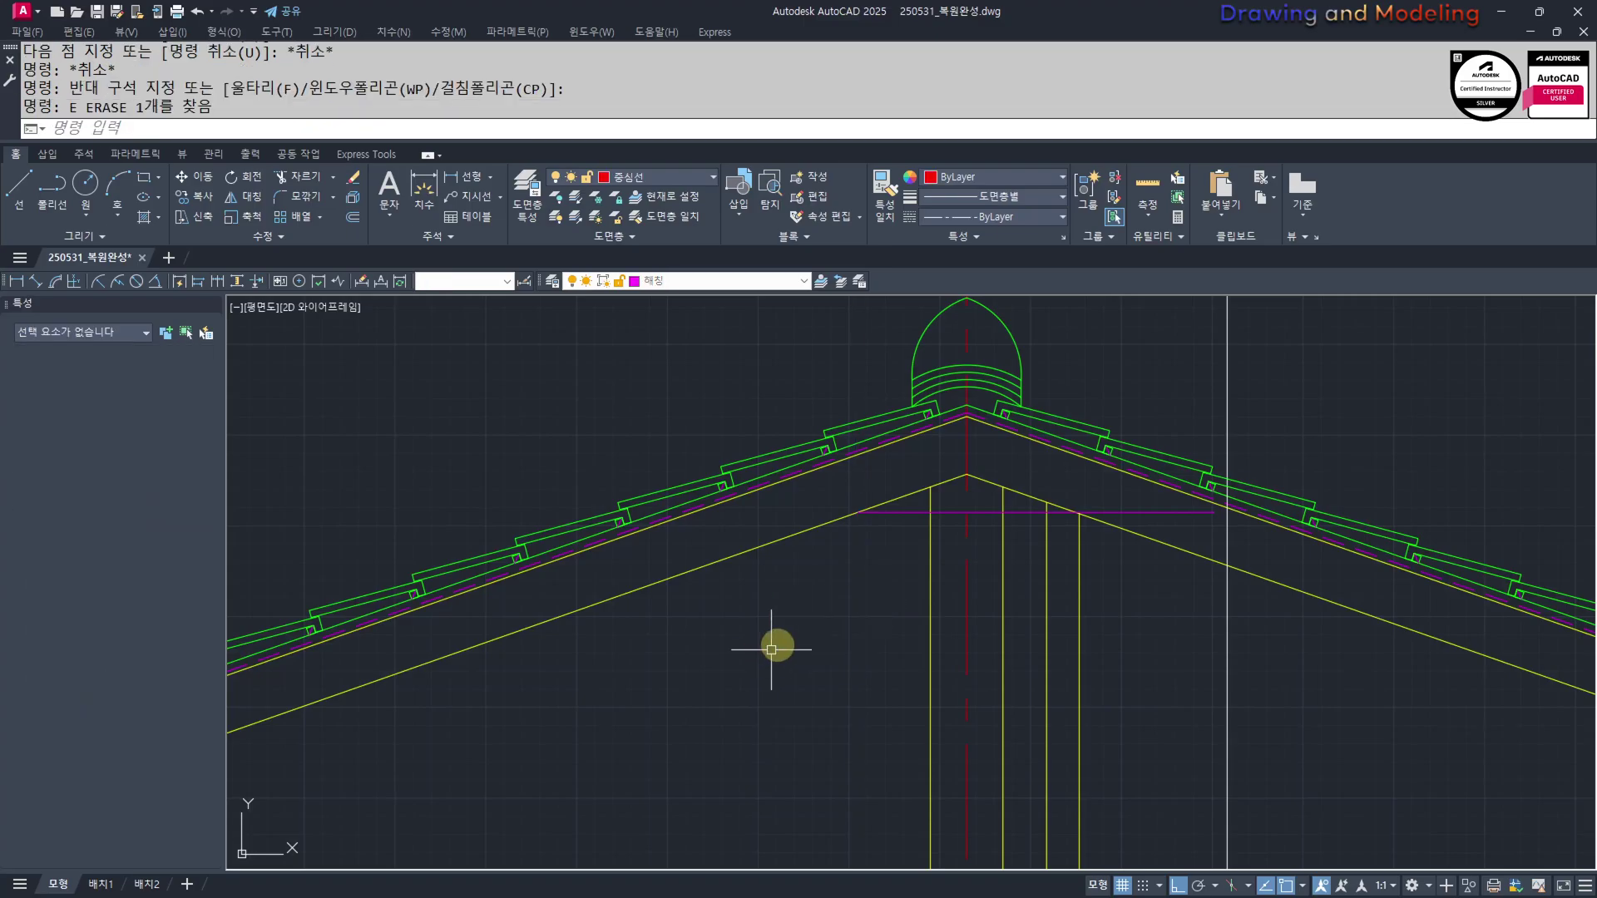
Offset the horizontal magenta line beneath the ridge 500 downward, and erase the offset copy
type("O")
key("space")
type("500")
key("space")
left_click(892, 513)
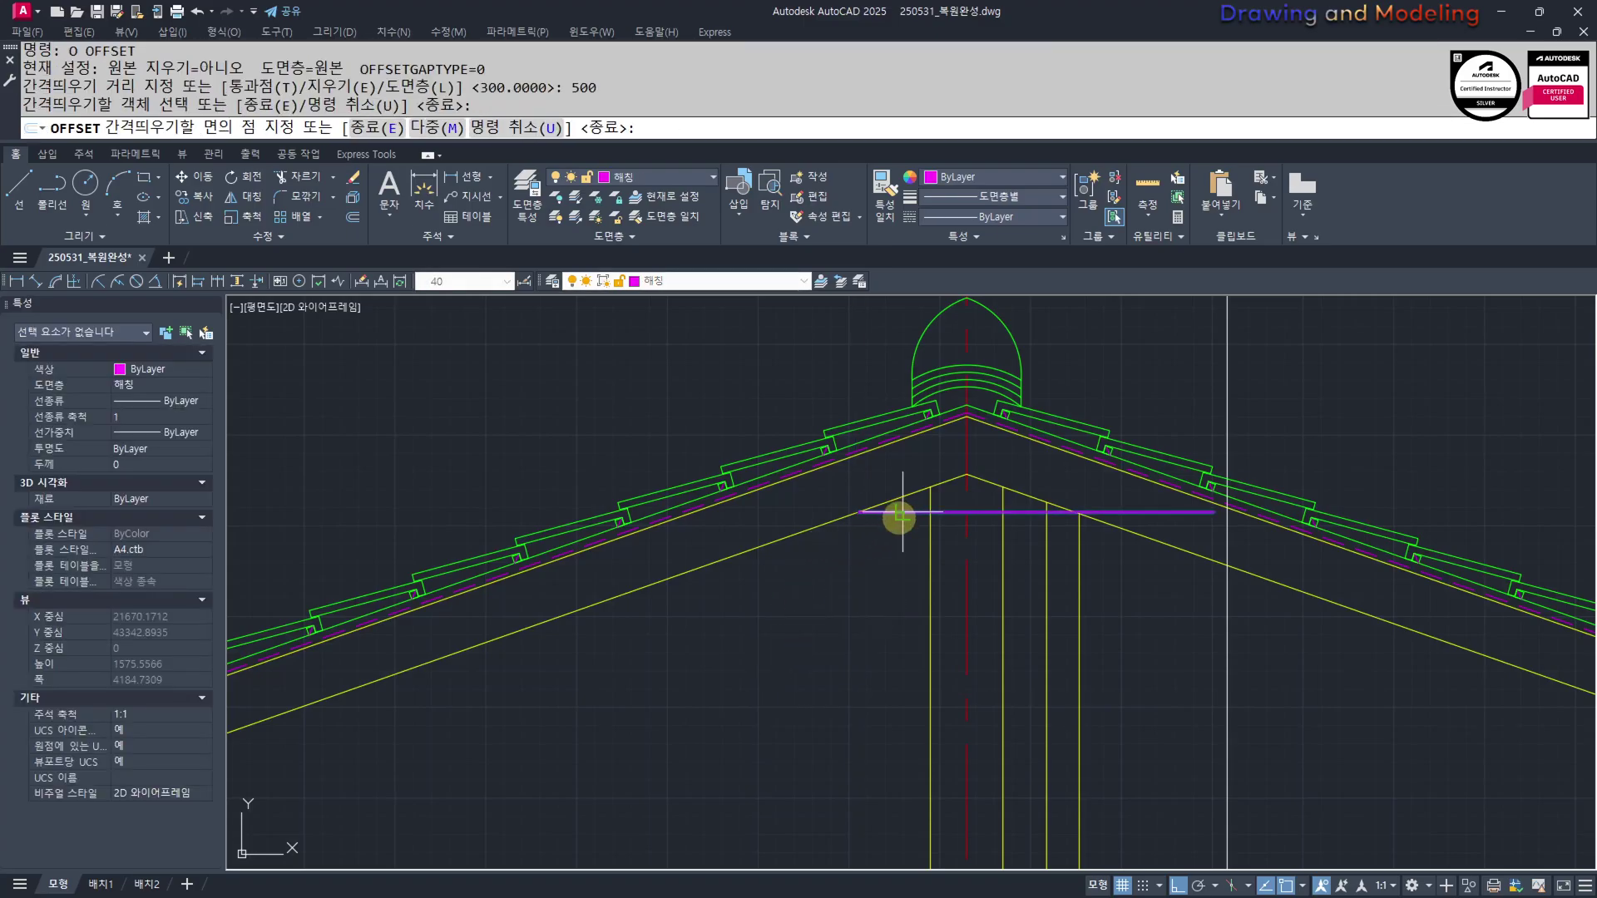
left_click(884, 582)
key("Escape")
key("Escape")
scroll(926, 570, "up", 2)
mouse_move(927, 571)
middle_mouse_down()
mouse_move(858, 593)
mouse_move(835, 547)
middle_mouse_up()
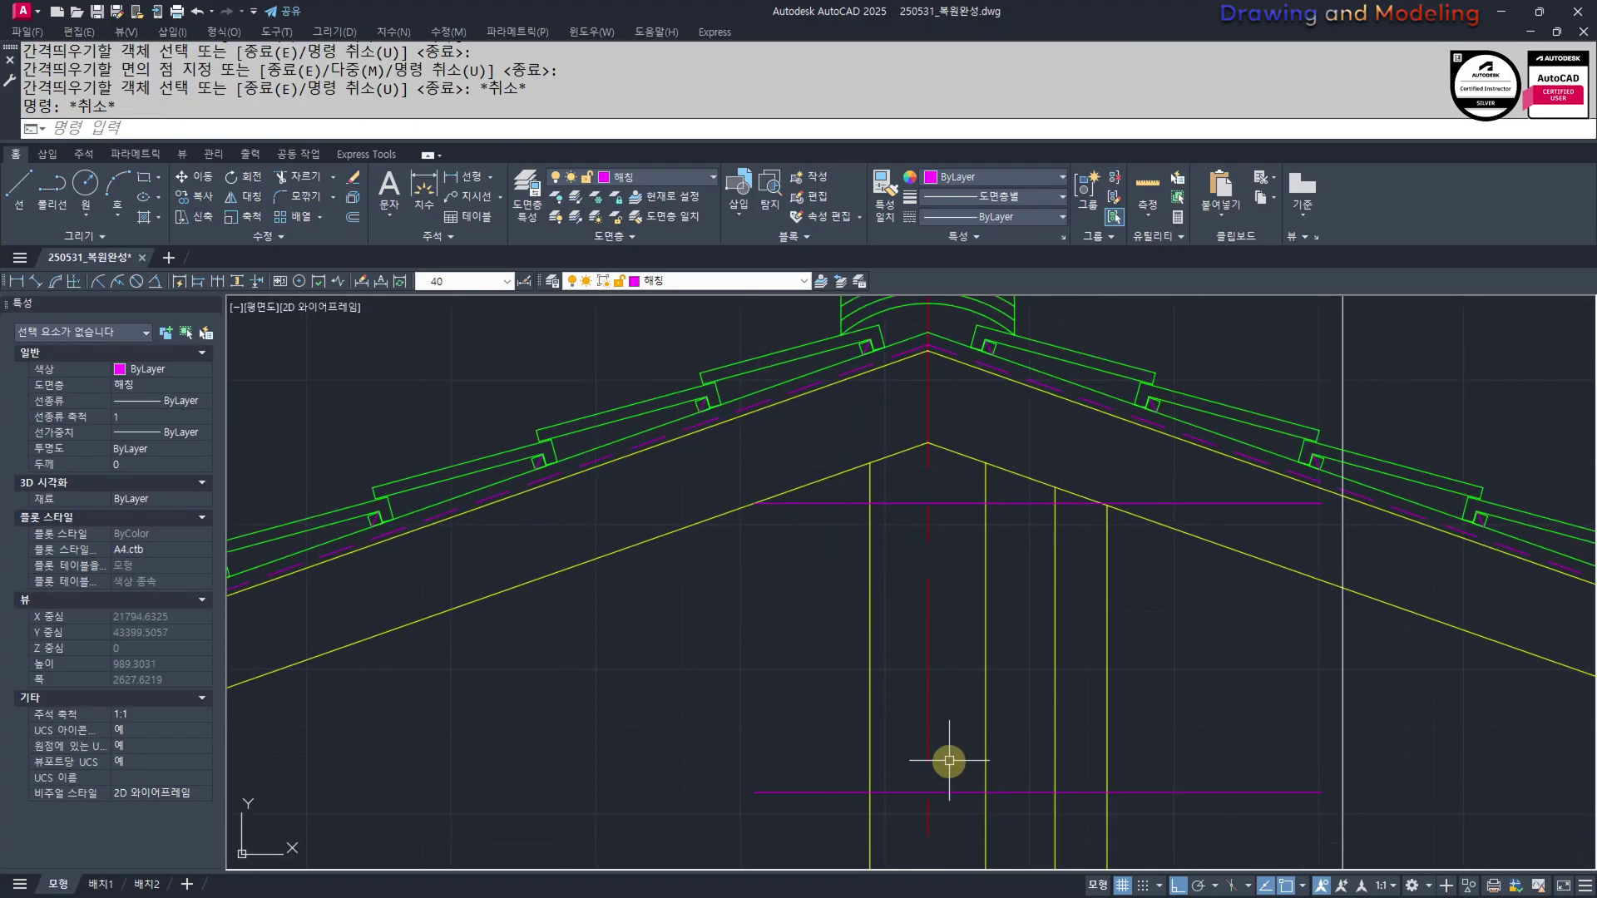
middle_click_drag(940, 769, 969, 705)
type("TR")
key("space")
left_click(955, 685)
scroll(848, 738, "down", 2)
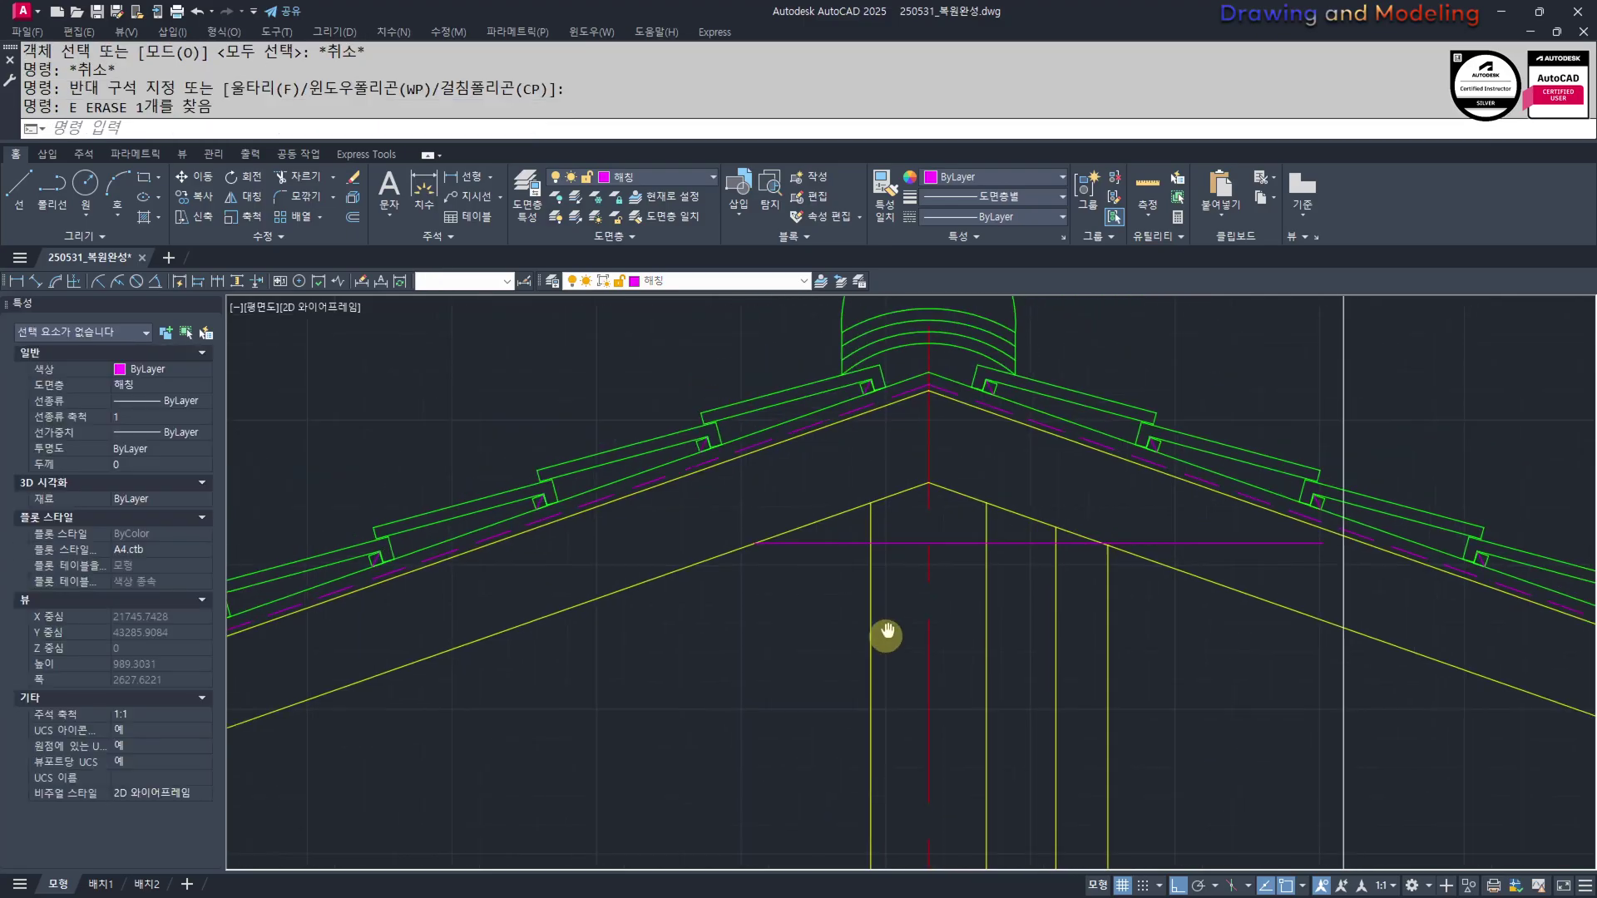
Trim the vertical wall lines and the sloped slab underside lines above the horizontal magenta line
scroll(884, 634, "up", 5)
key("space")
left_click(810, 578)
left_click(836, 571)
left_click(802, 592)
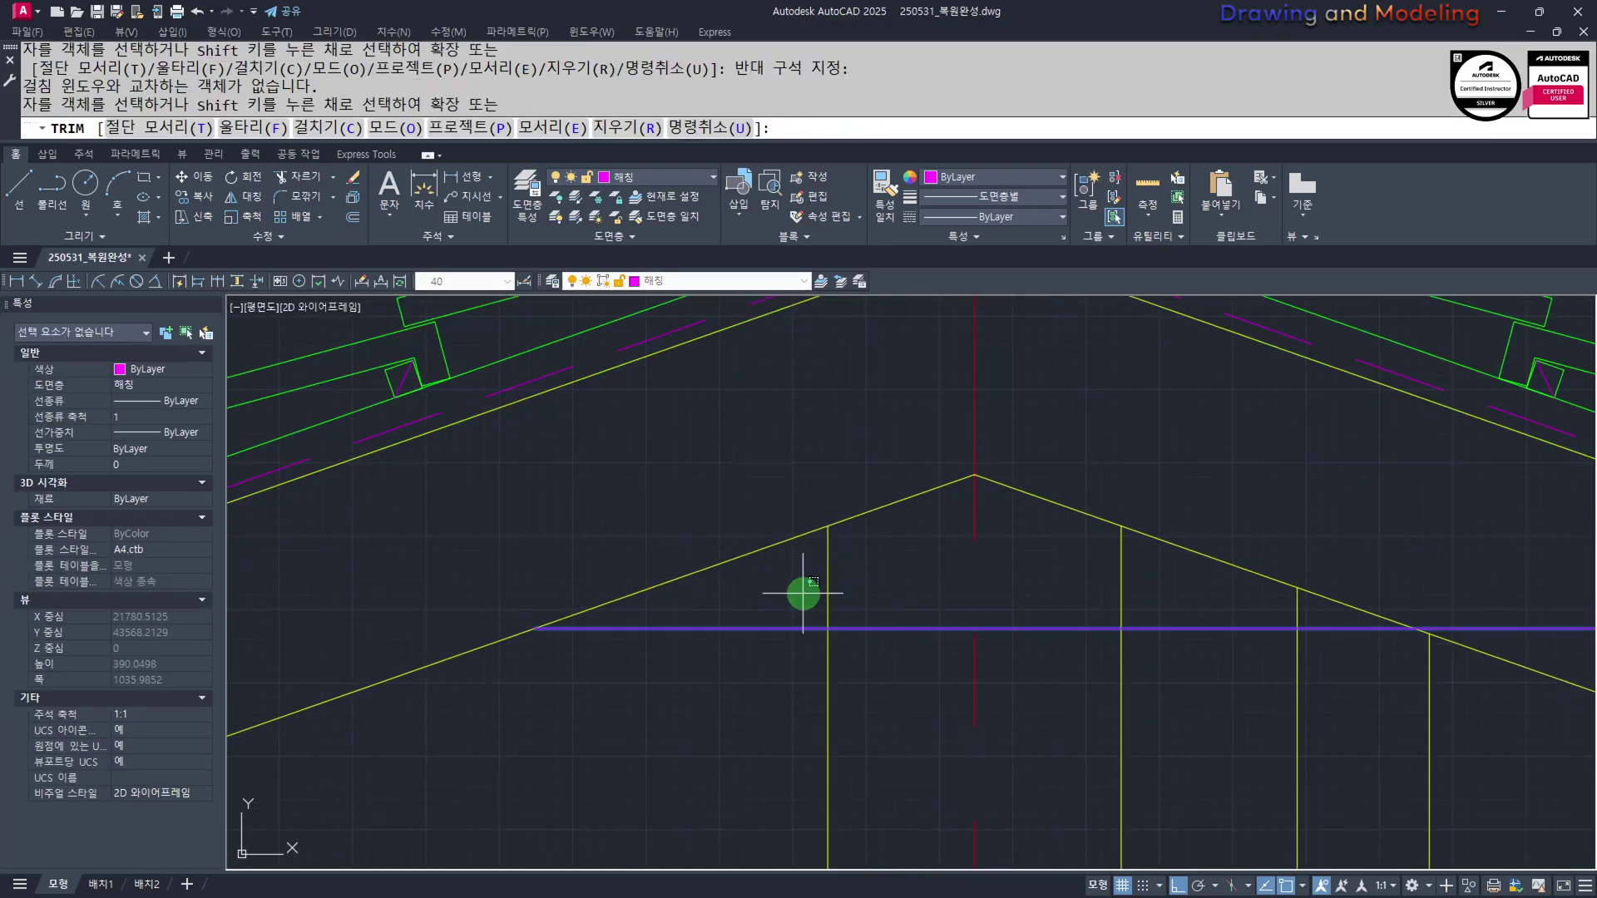
left_click(895, 587)
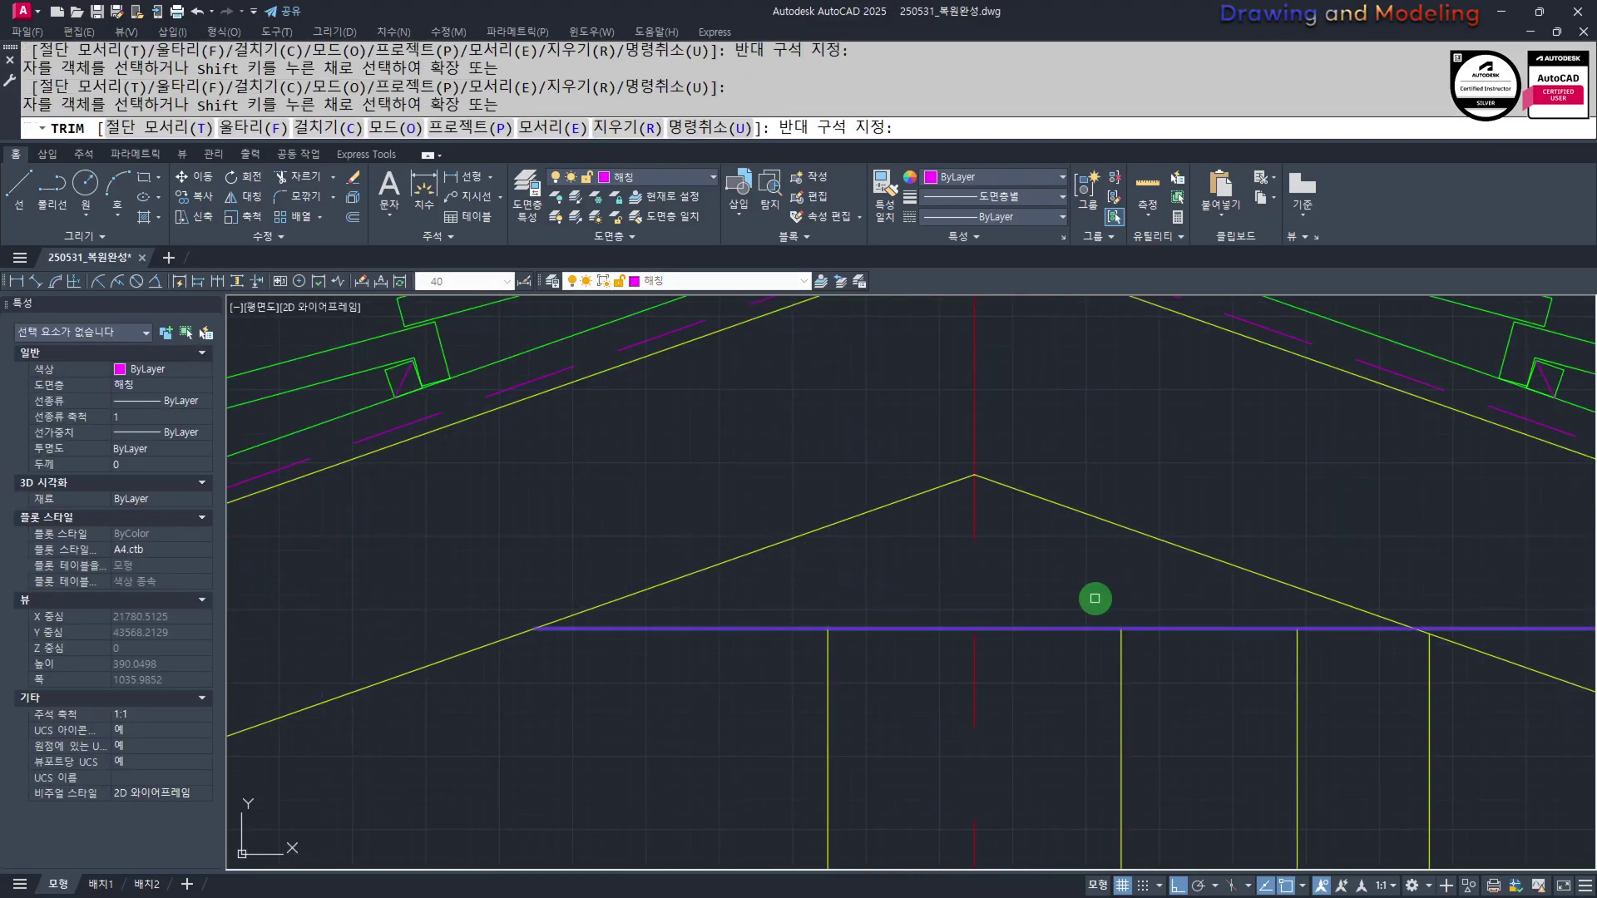
key("Escape")
key("Escape")
scroll(1120, 591, "down", 2)
Trim the horizontal magenta line's overhang beyond the right sloped slab underside
type("TR")
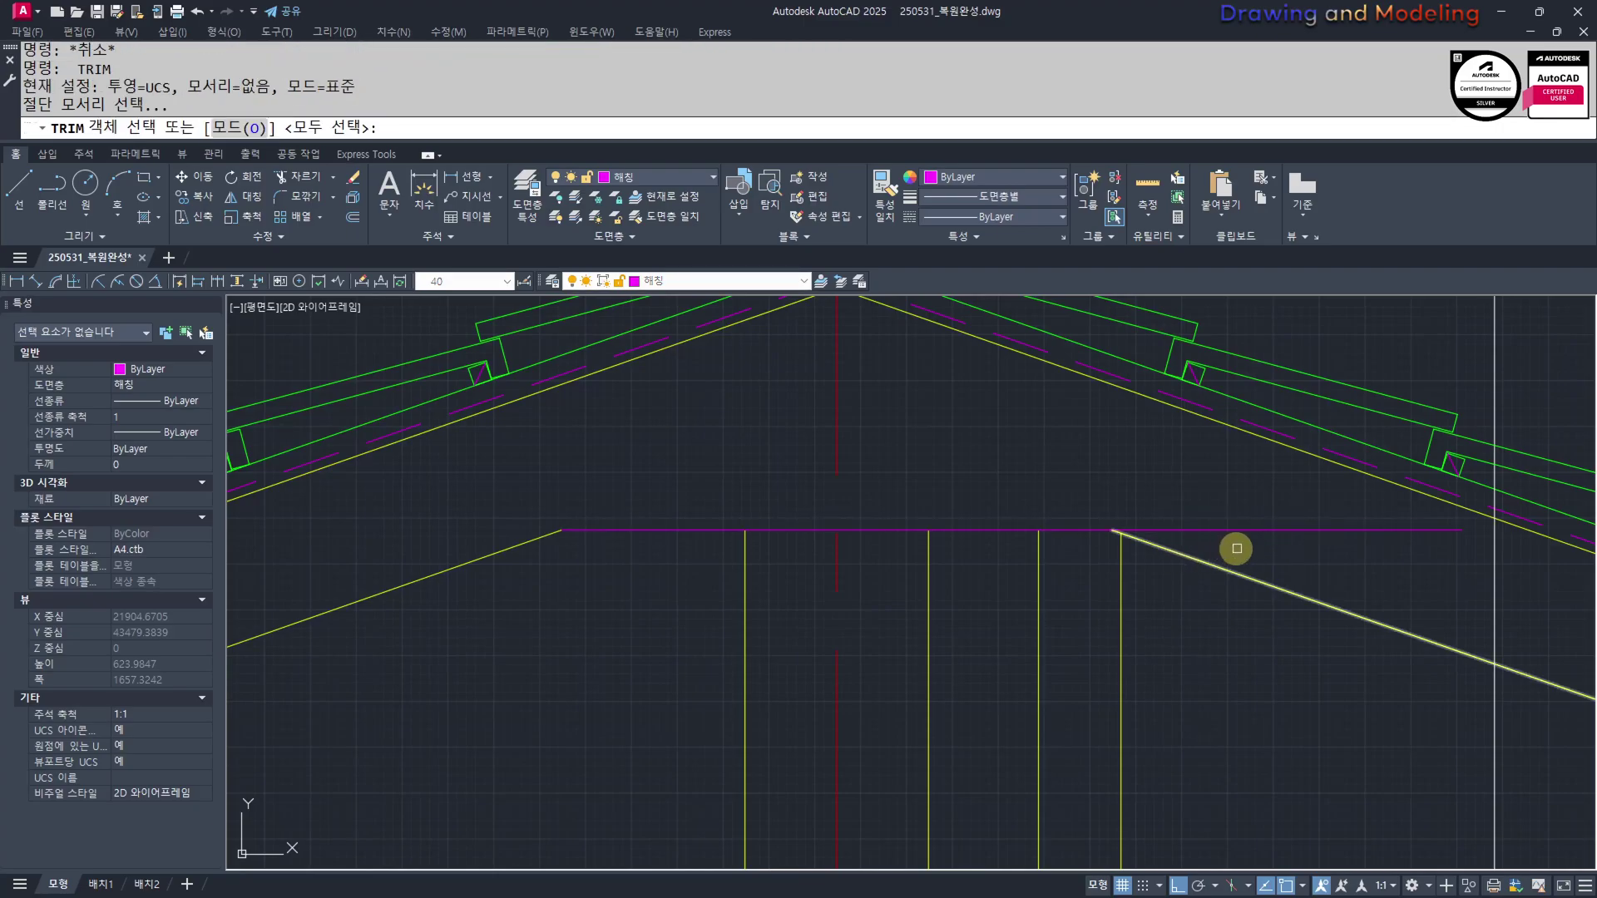
left_click(1237, 549)
key("space")
left_click(1287, 549)
key("Escape")
key("Escape")
Trim the horizontal magenta line between the two wall lines on either side of the ridge centerline
middle_click_drag(842, 600, 888, 601)
type("tr")
key("space")
left_click(1016, 581)
left_click(810, 624)
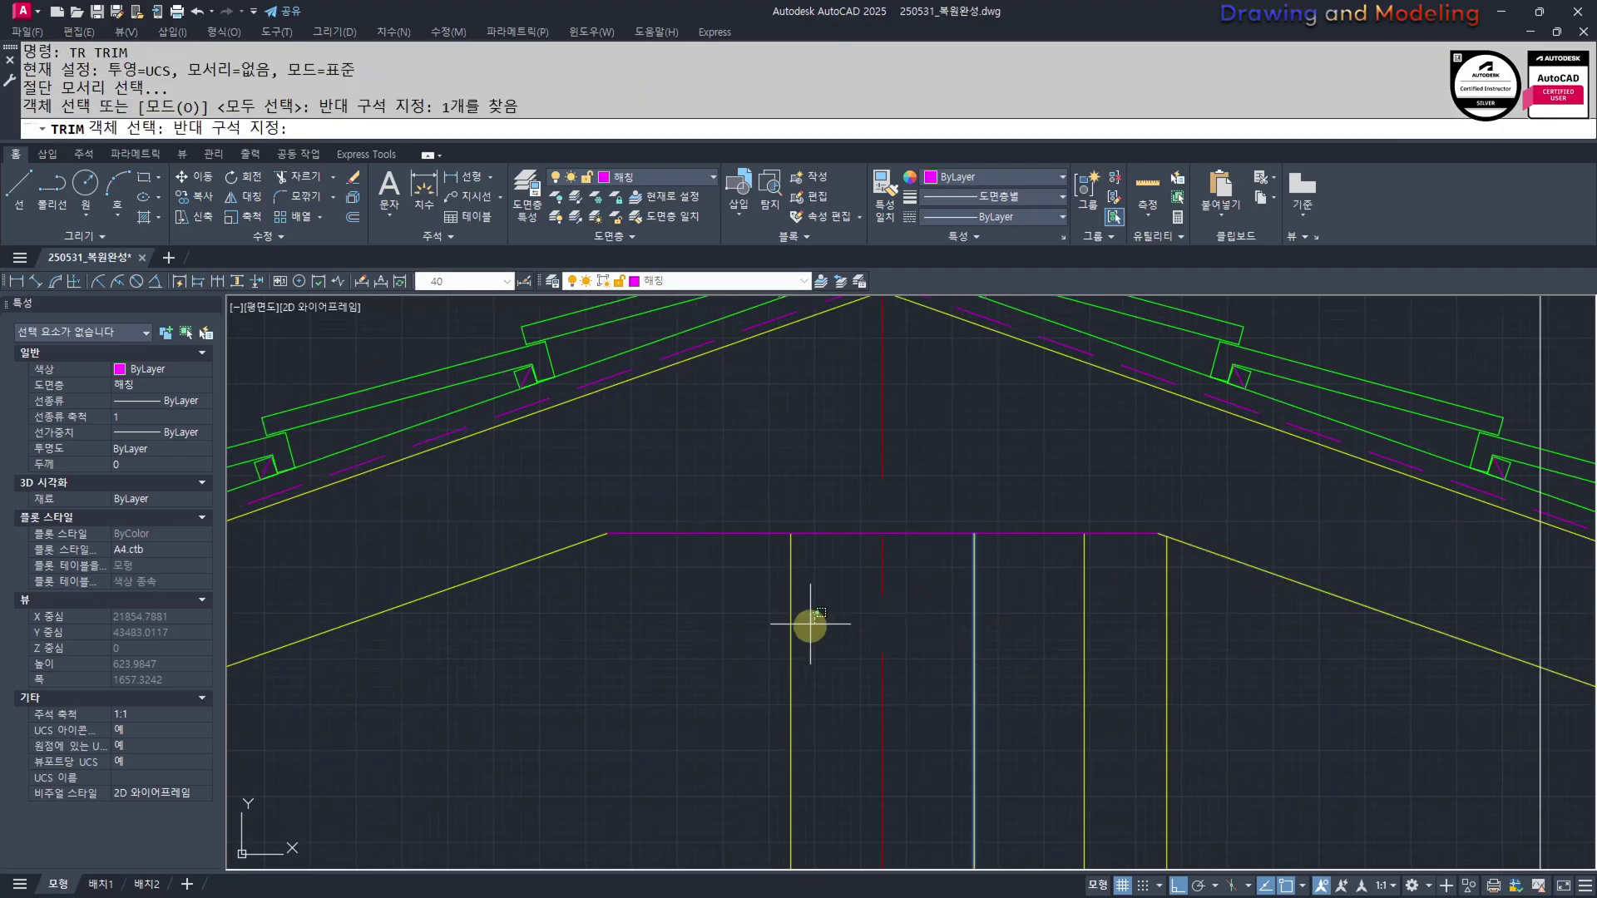
key("space")
key("Escape")
scroll(824, 571, "down", 3)
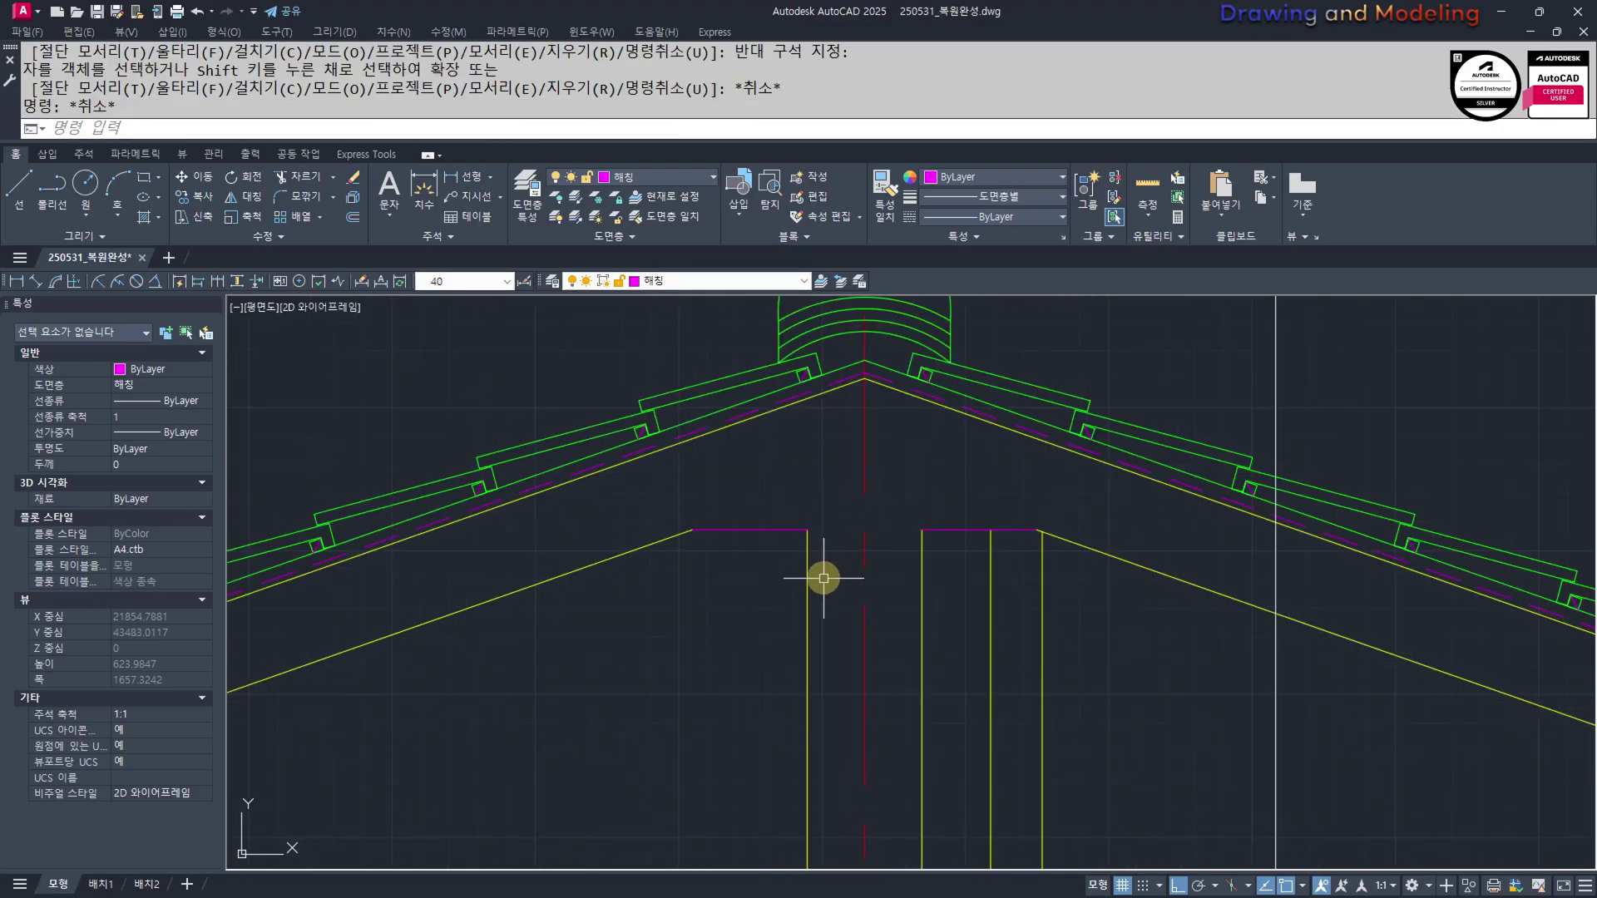
Match both remaining horizontal magenta segments beneath the ridge to the properties of the yellow slab underside line
type("mm")
key("space")
left_click(952, 559)
left_click(1091, 477)
left_click(971, 538)
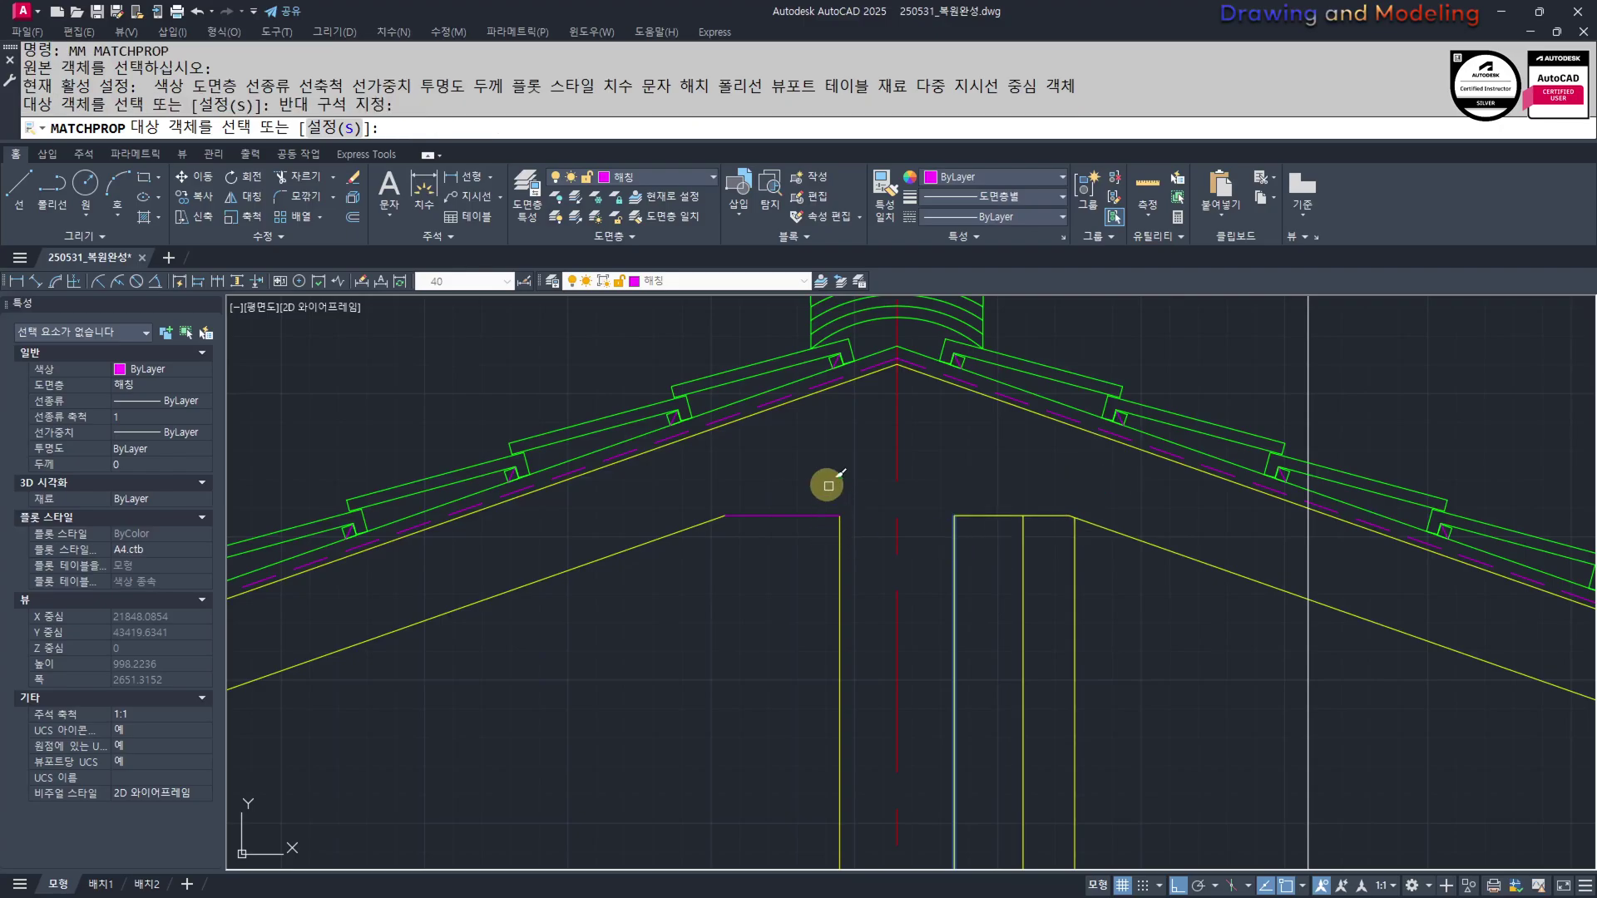
left_click(827, 484)
left_click(756, 533)
key("Escape")
key("Escape")
Try to trim the right-hand wall lines above the upper horizontal yellow line, and undo that trim
scroll(759, 537, "down", 3)
middle_click_drag(786, 819, 905, 647)
scroll(927, 845, "up", 4)
type("tr")
left_click(1072, 649)
left_click(1051, 698)
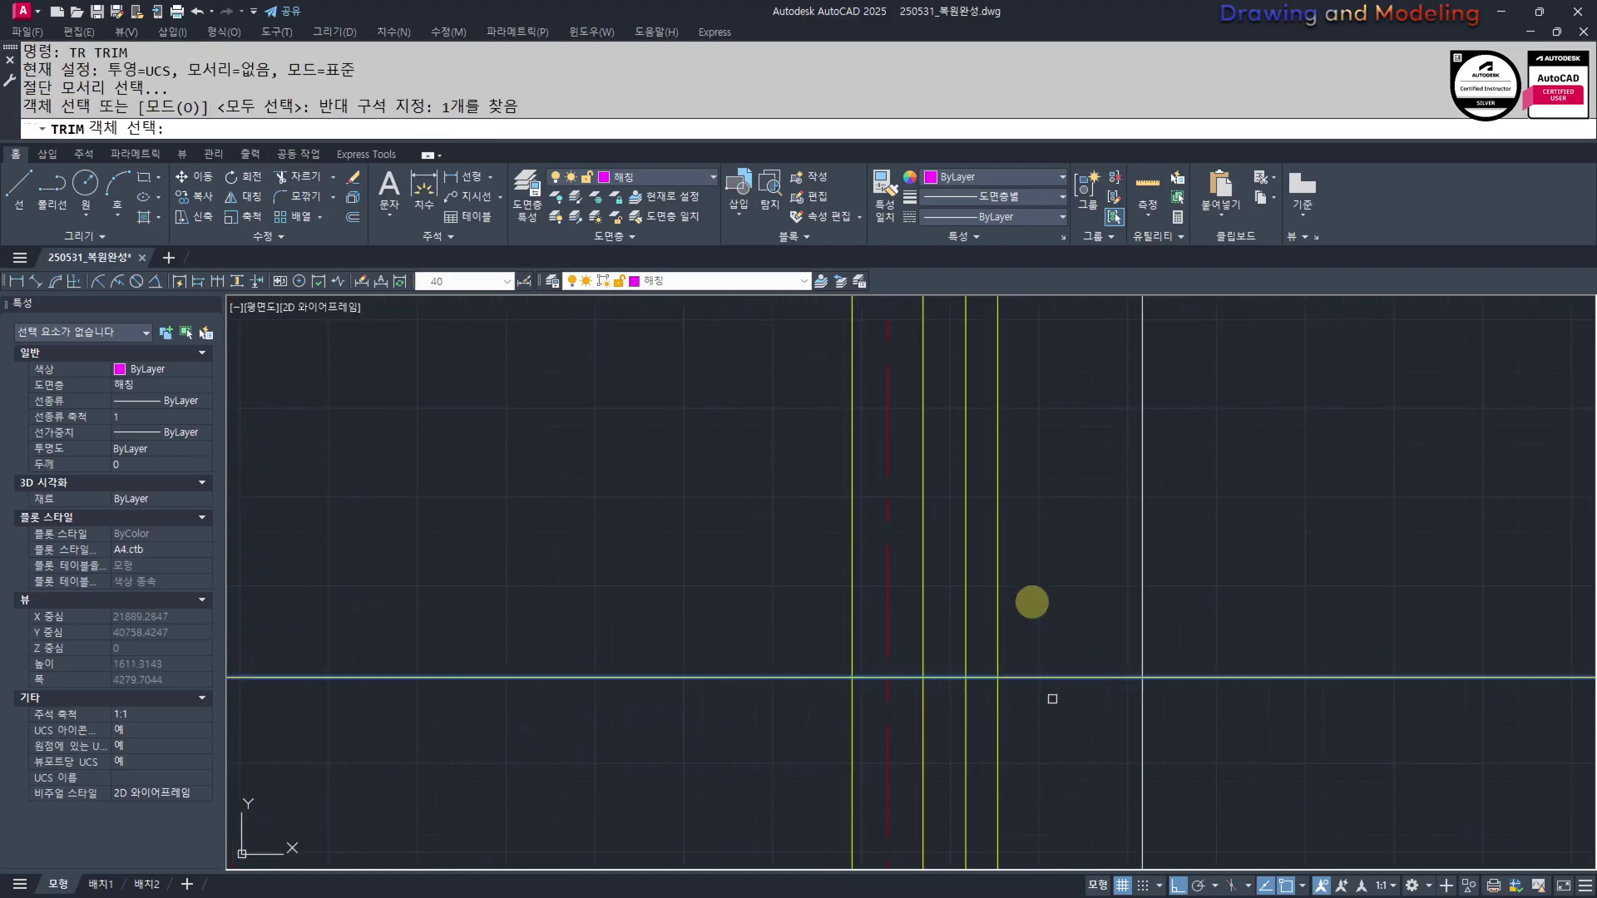
key("space")
left_click(1032, 602)
left_click(903, 627)
key("Escape")
key("ctrl+z")
Trim the two rightmost wall lines above the upper horizontal yellow line
type("tr")
left_click(1066, 639)
left_click(1027, 706)
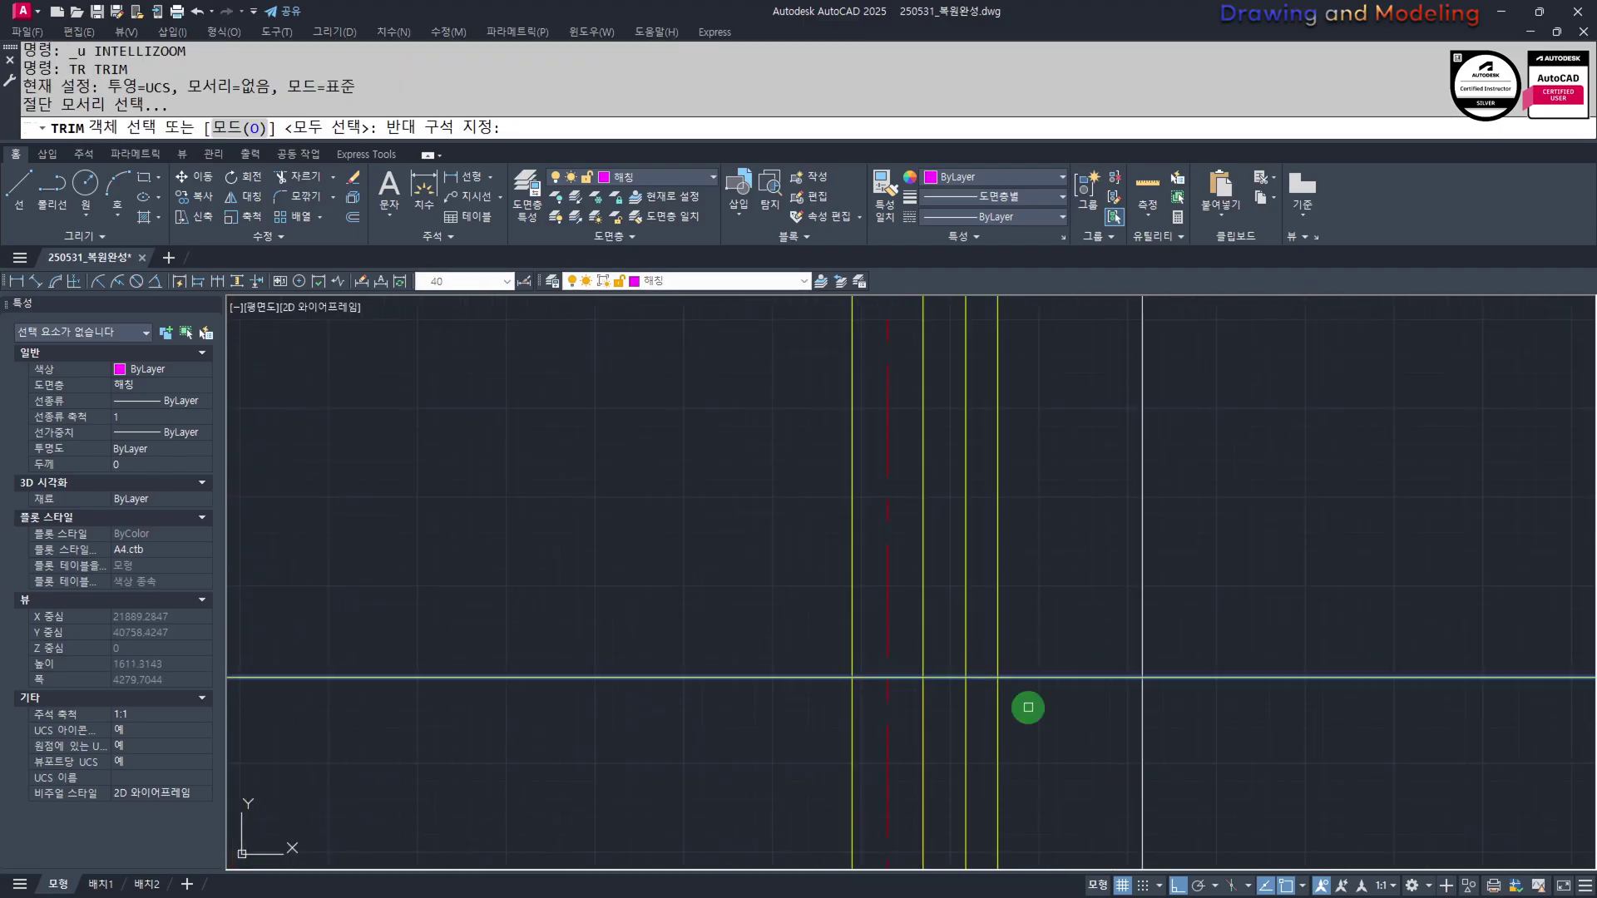
key("space")
left_click(1030, 617)
left_click(962, 651)
key("Escape")
key("Escape")
key("Escape")
scroll(1040, 632, "down", 5)
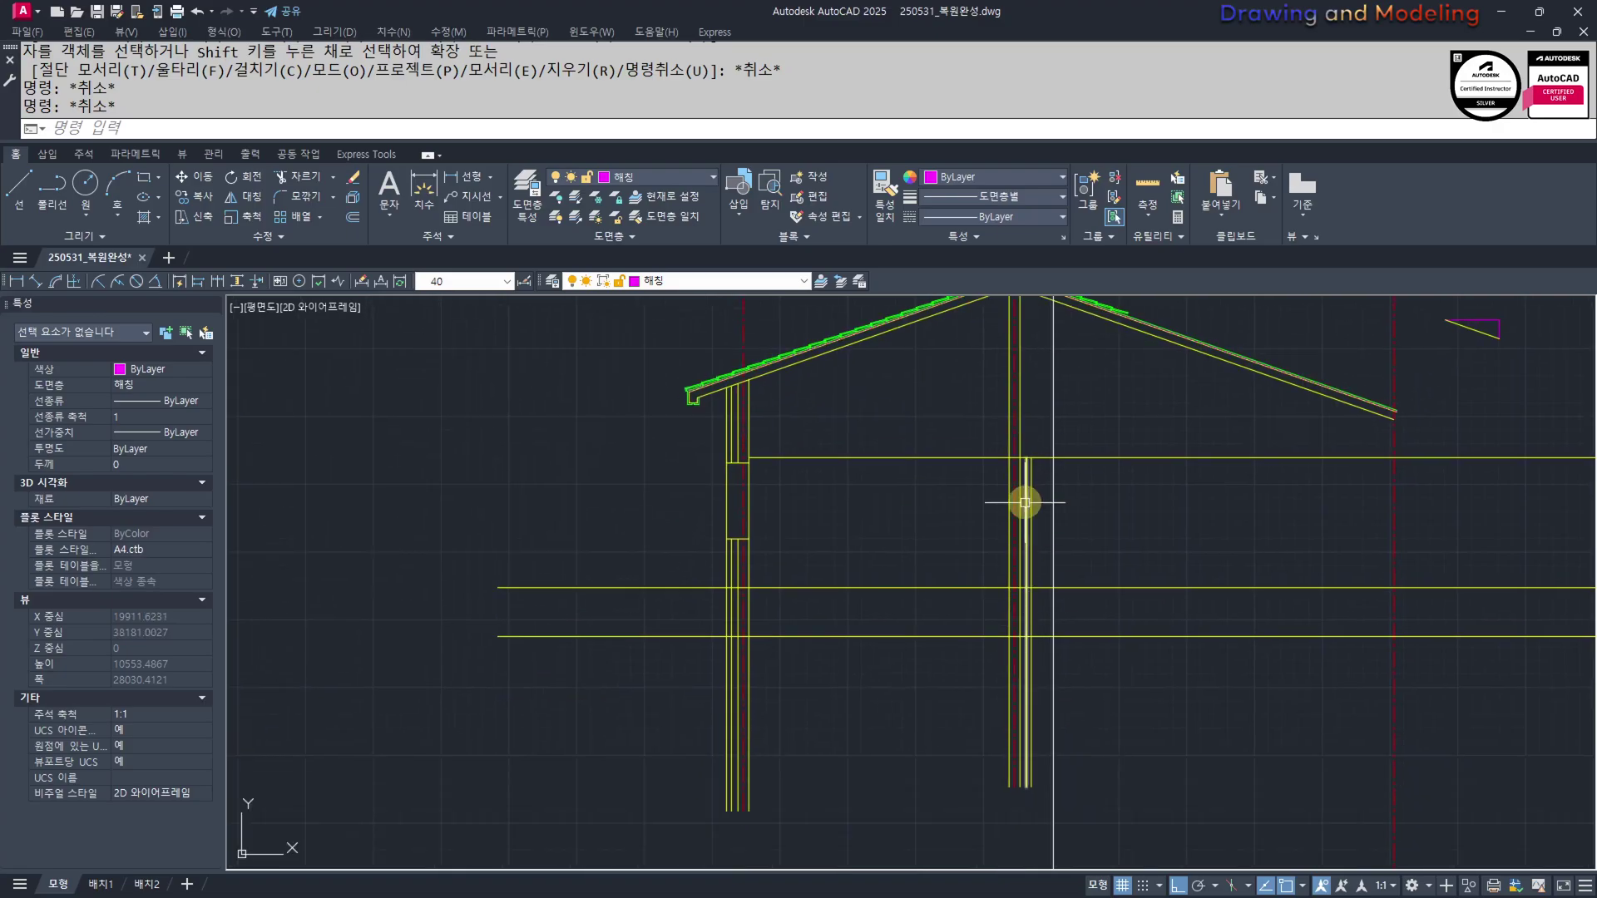
Review the section's roof slab, wall lines and horizontal lines beneath the ridge
middle_click_drag(1011, 350, 952, 578)
scroll(951, 577, "up", 3)
middle_click_drag(930, 514, 916, 455)
scroll(935, 532, "down", 2)
middle_click_drag(885, 693, 892, 546)
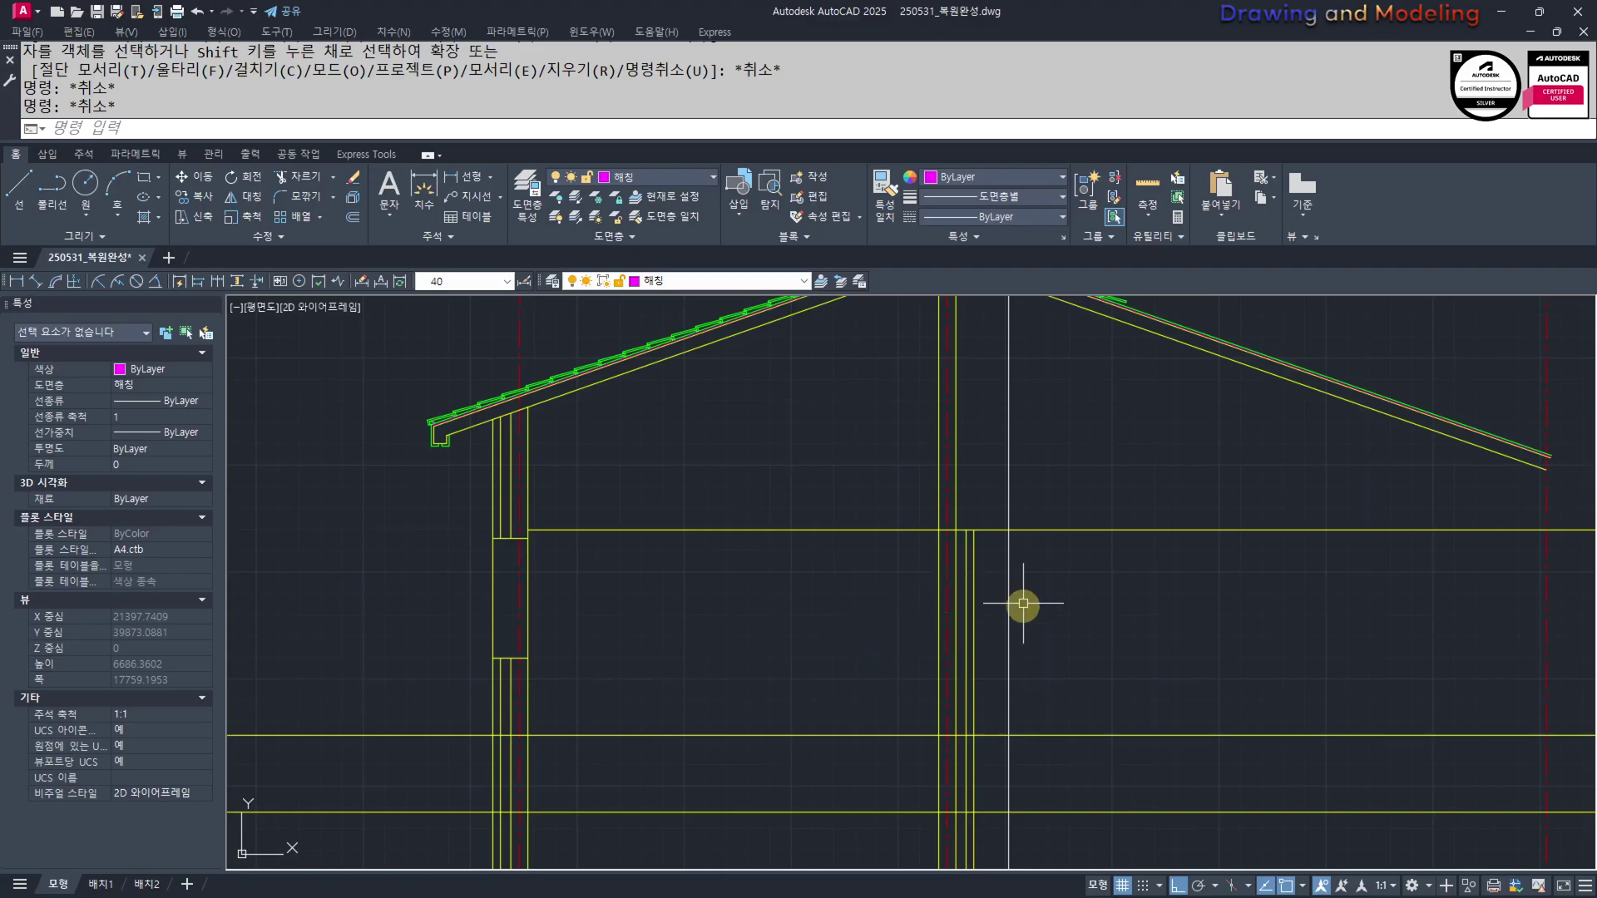
mouse_move(1125, 676)
middle_mouse_down()
mouse_move(1073, 752)
mouse_move(1045, 737)
middle_mouse_up()
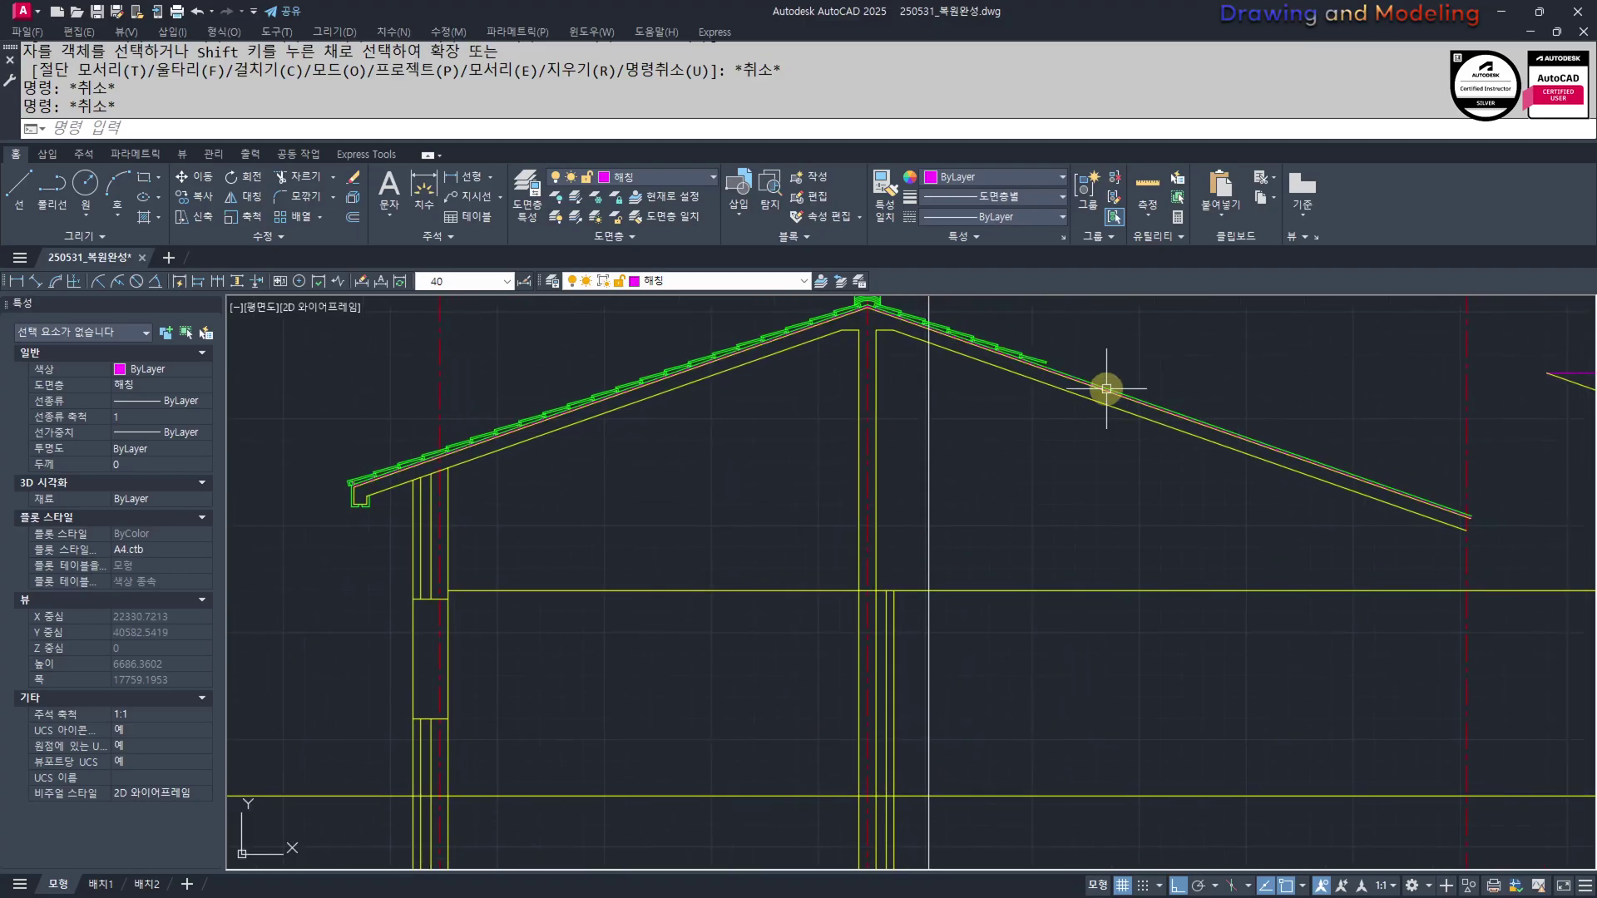
Examine the windows, walls and partition that section line A cuts through in the floor plan
mouse_move(719, 549)
middle_mouse_down()
mouse_move(813, 614)
mouse_move(946, 619)
middle_mouse_up()
scroll(1263, 541, "down", 5)
scroll(653, 499, "up", 3)
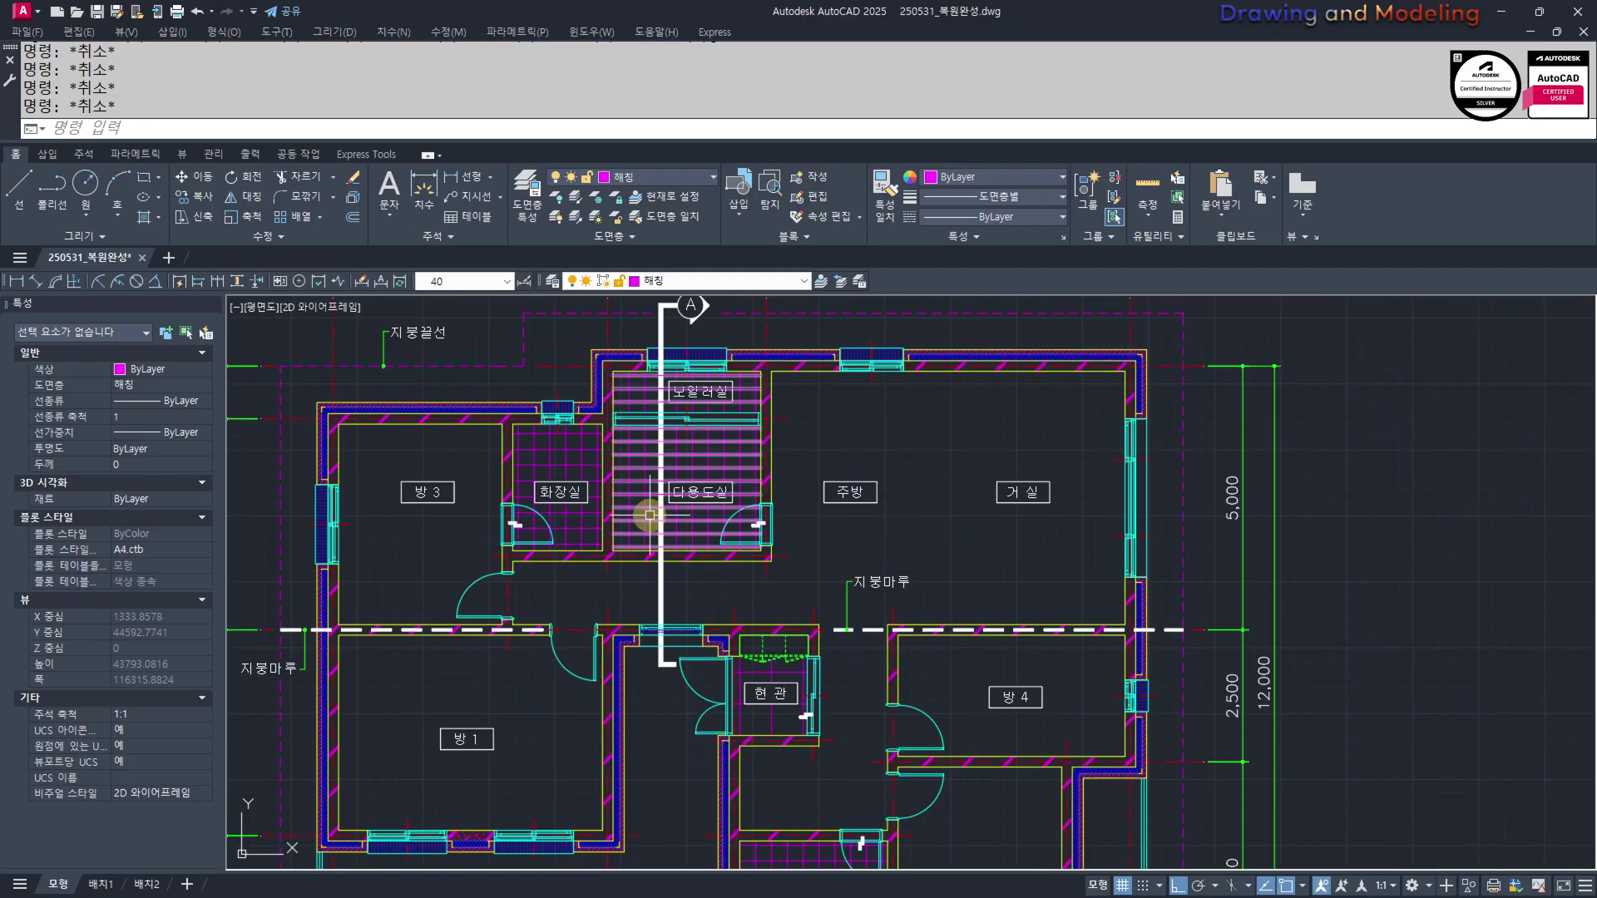
scroll(806, 645, "up", 1)
scroll(828, 493, "up", 1)
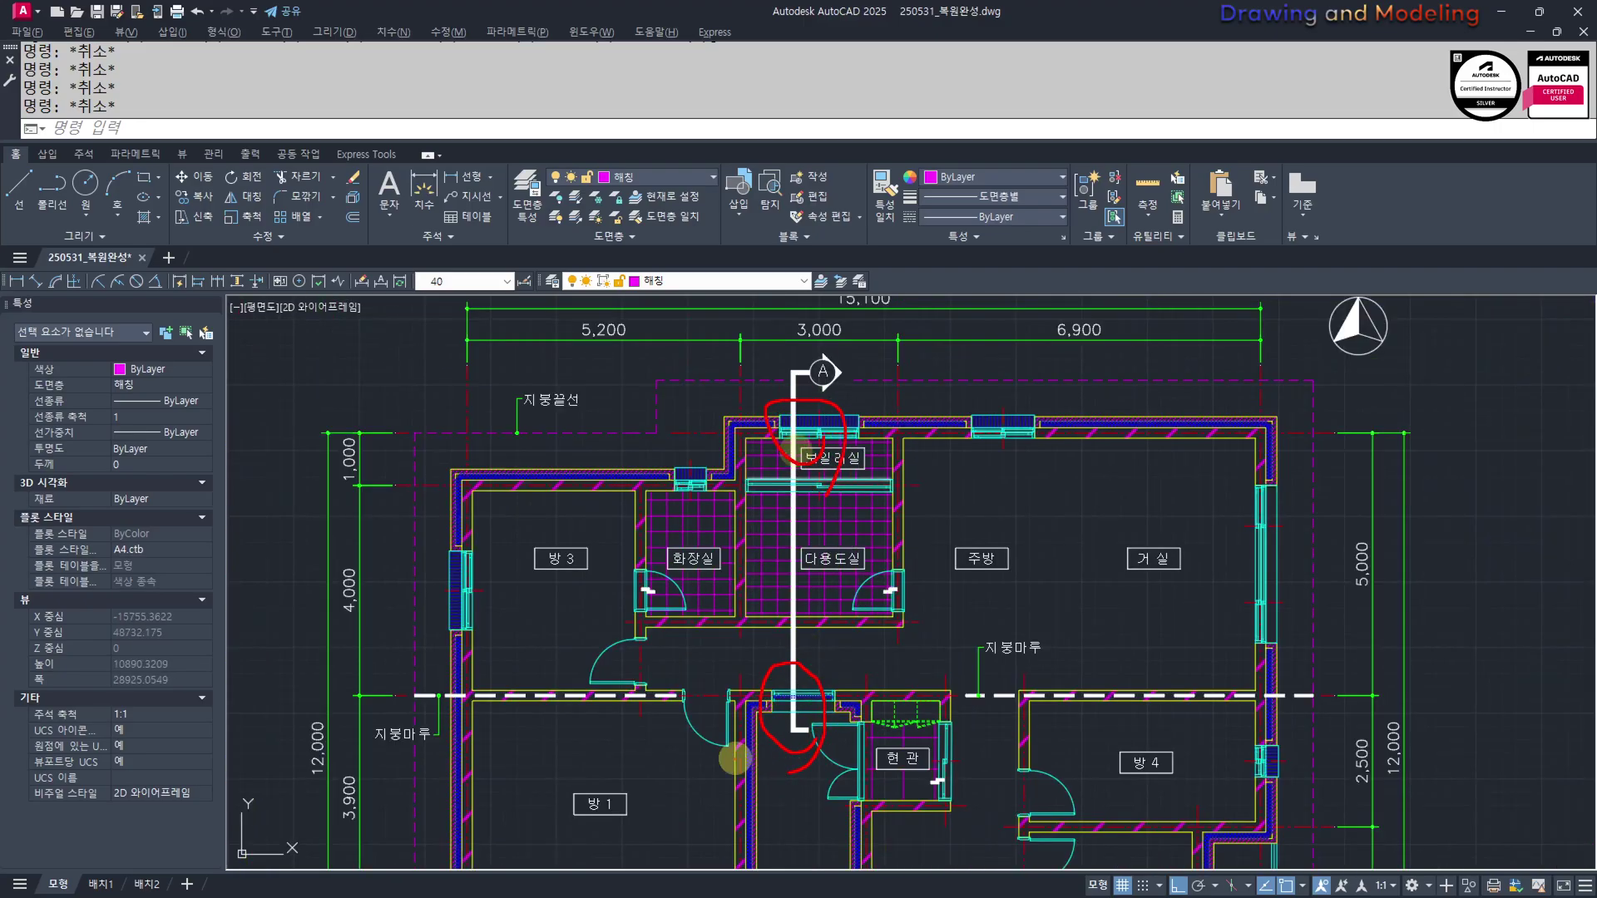
scroll(794, 698, "up", 2)
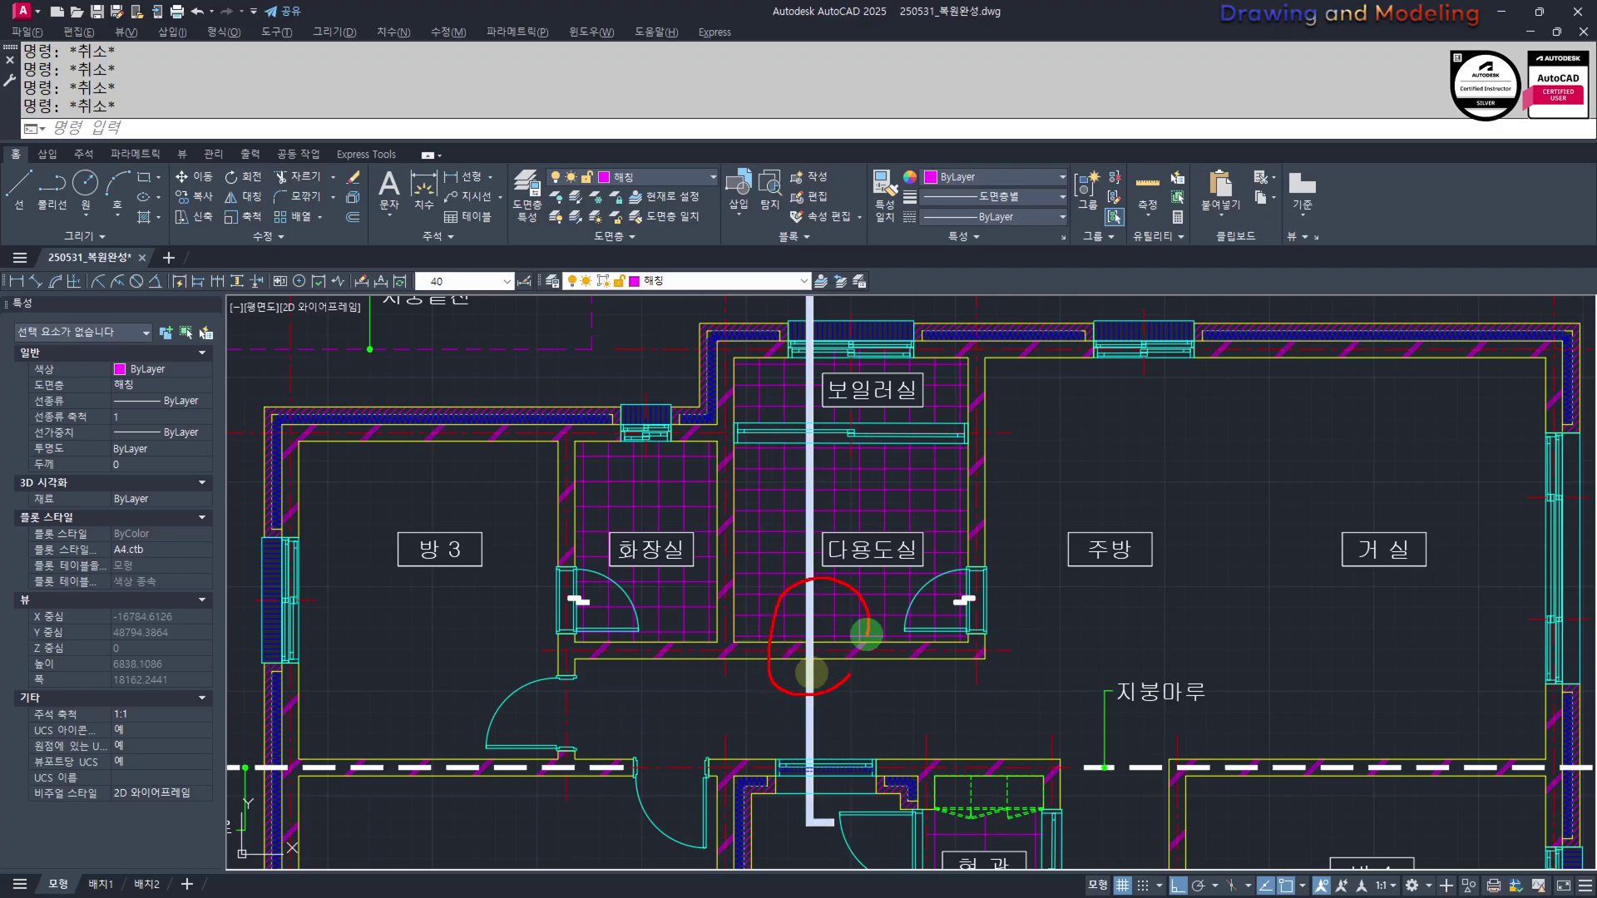
right_click_drag(838, 452, 823, 471)
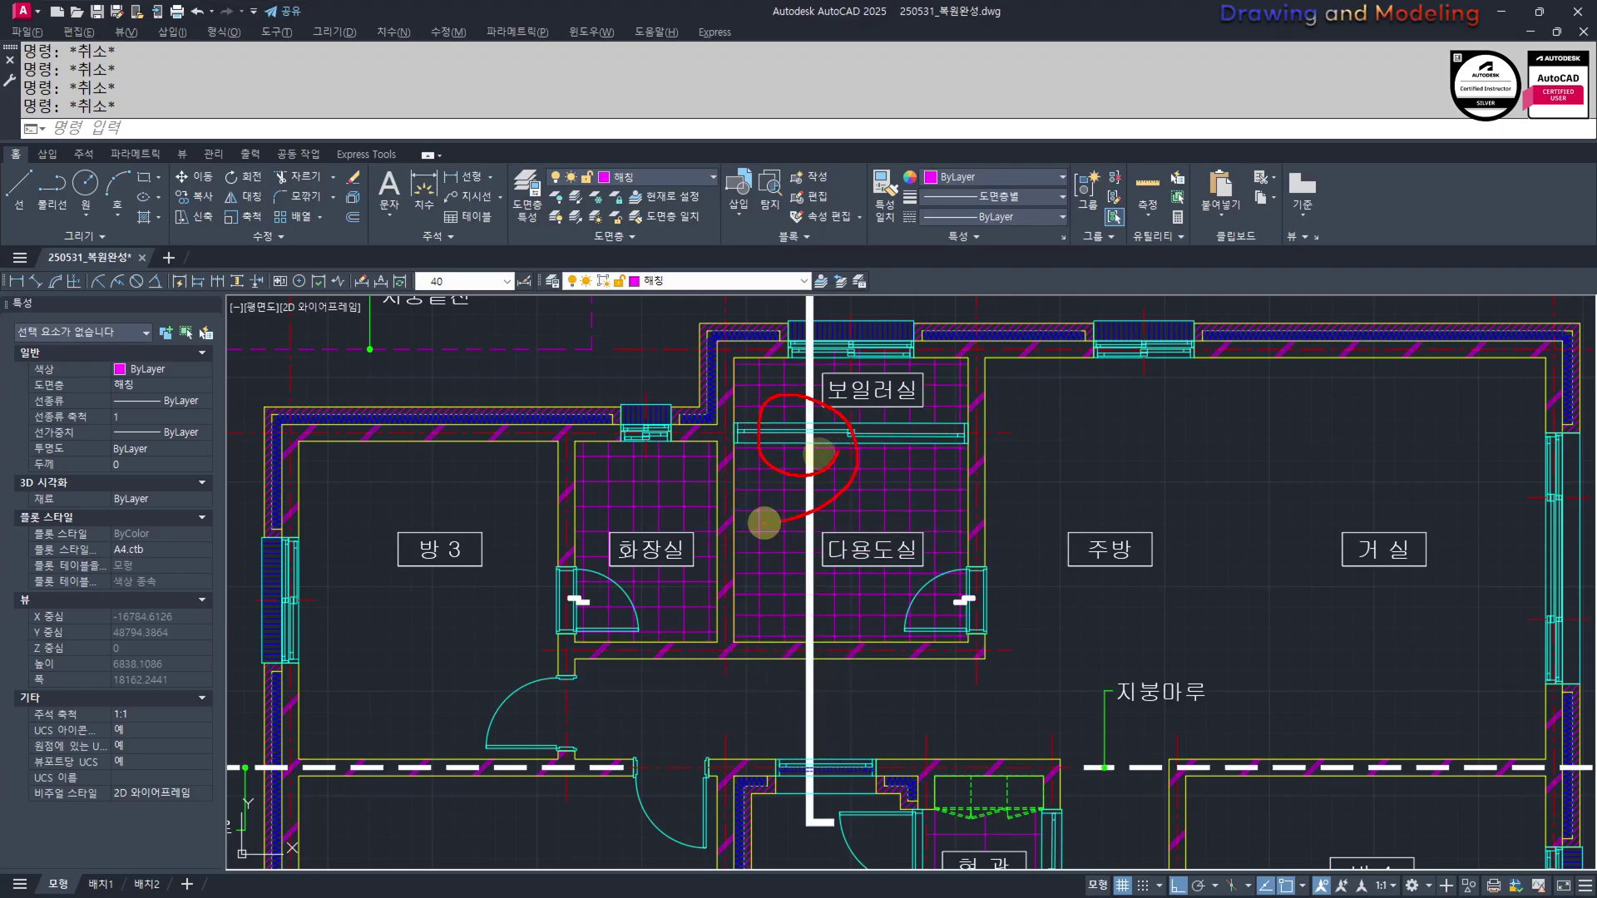
right_click_drag(764, 524, 724, 525)
Compare the section drawing with the floor plan's partition between 보일러실 and 다용도실 on section line A
scroll(549, 518, "down", 4)
scroll(948, 574, "down", 2)
mouse_move(1247, 669)
middle_mouse_down()
mouse_move(712, 577)
mouse_move(749, 619)
middle_mouse_up()
scroll(890, 628, "up", 4)
middle_click_drag(764, 558, 820, 627)
scroll(803, 644, "down", 6)
middle_click_drag(320, 574, 713, 624)
scroll(758, 607, "up", 7)
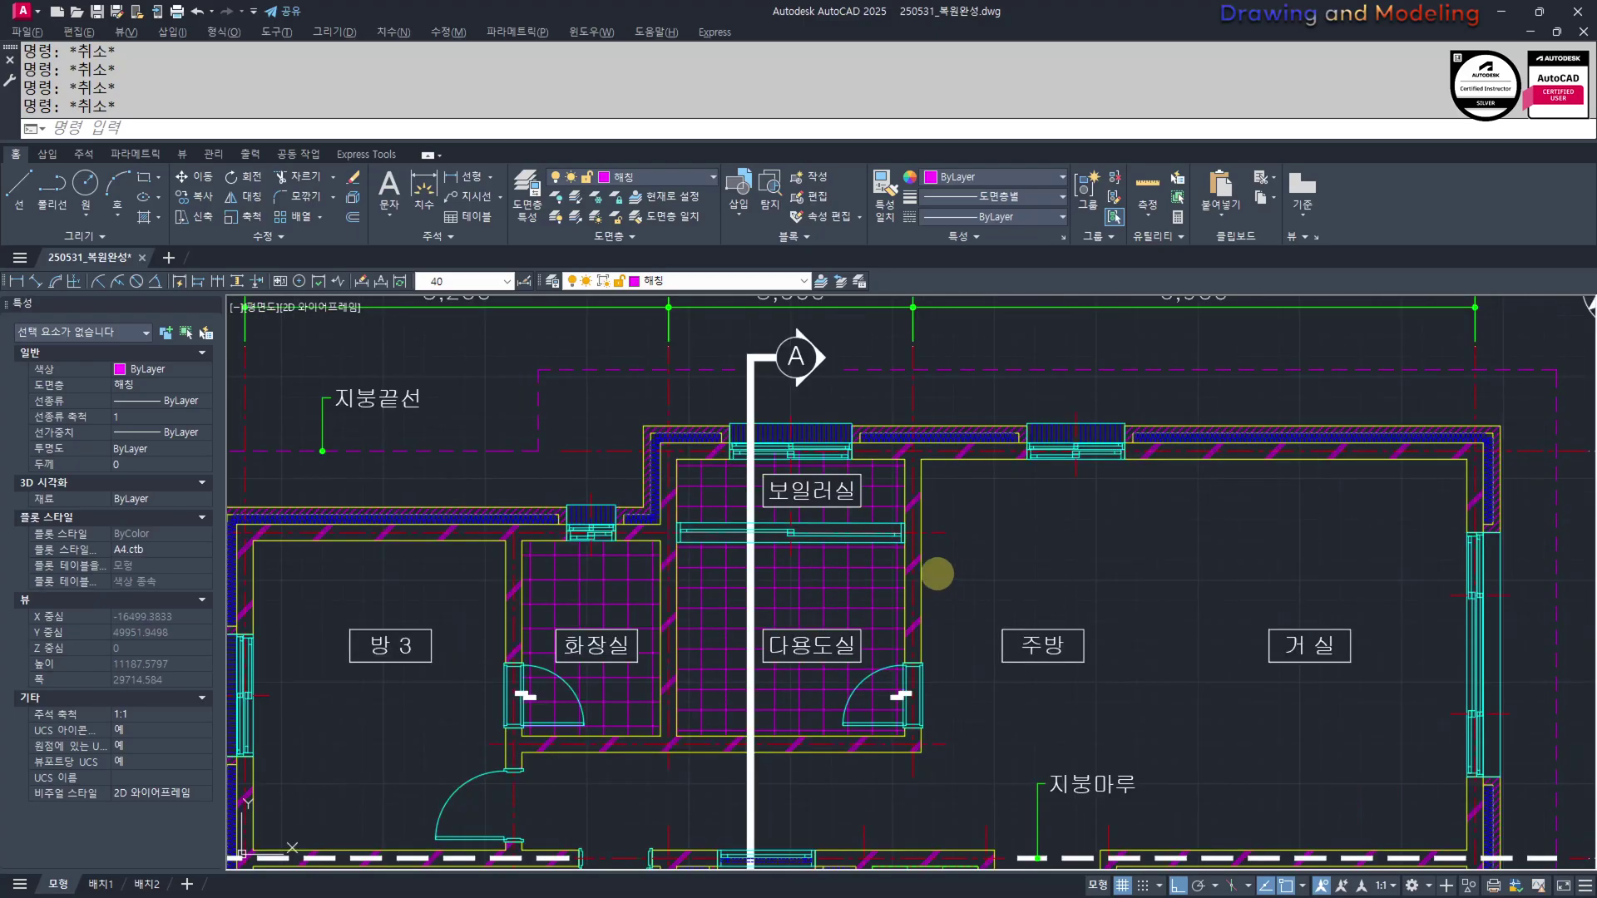
scroll(940, 574, "up", 2)
right_click_drag(790, 542, 612, 502)
scroll(745, 574, "down", 3)
Place four horizontal construction lines through the layer endpoints on the ridge cap's right edge
middle_click_drag(745, 574, 297, 457)
scroll(298, 457, "down", 3)
scroll(969, 641, "up", 3)
middle_click_drag(990, 641, 652, 560)
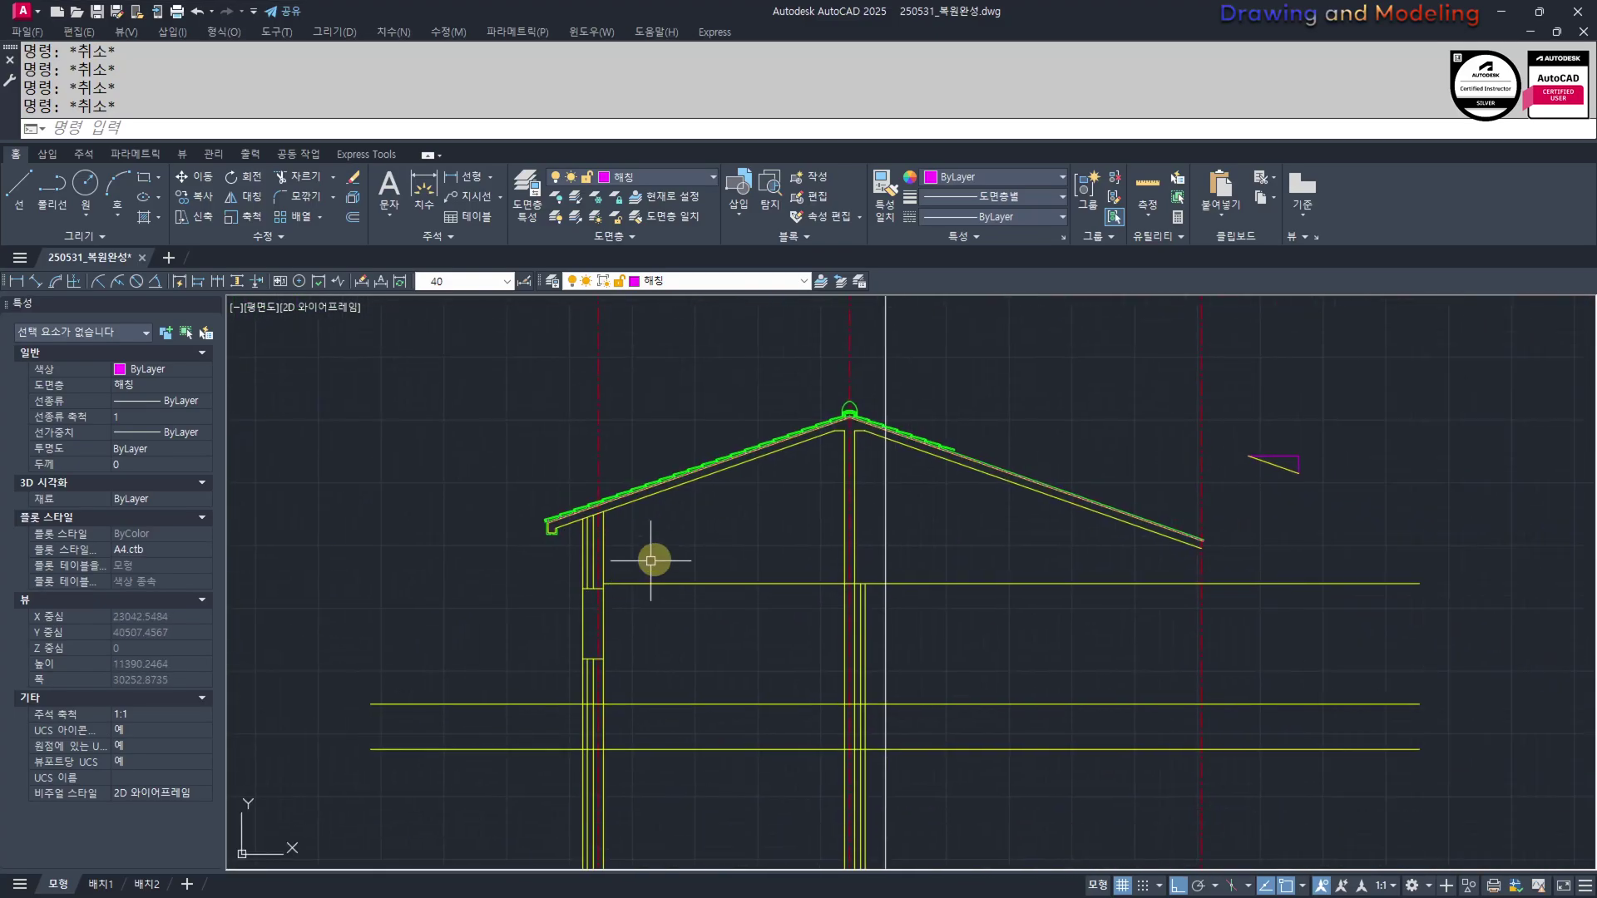
mouse_move(852, 660)
middle_mouse_down()
mouse_move(786, 743)
mouse_move(996, 628)
middle_mouse_up()
scroll(826, 691, "down", 4)
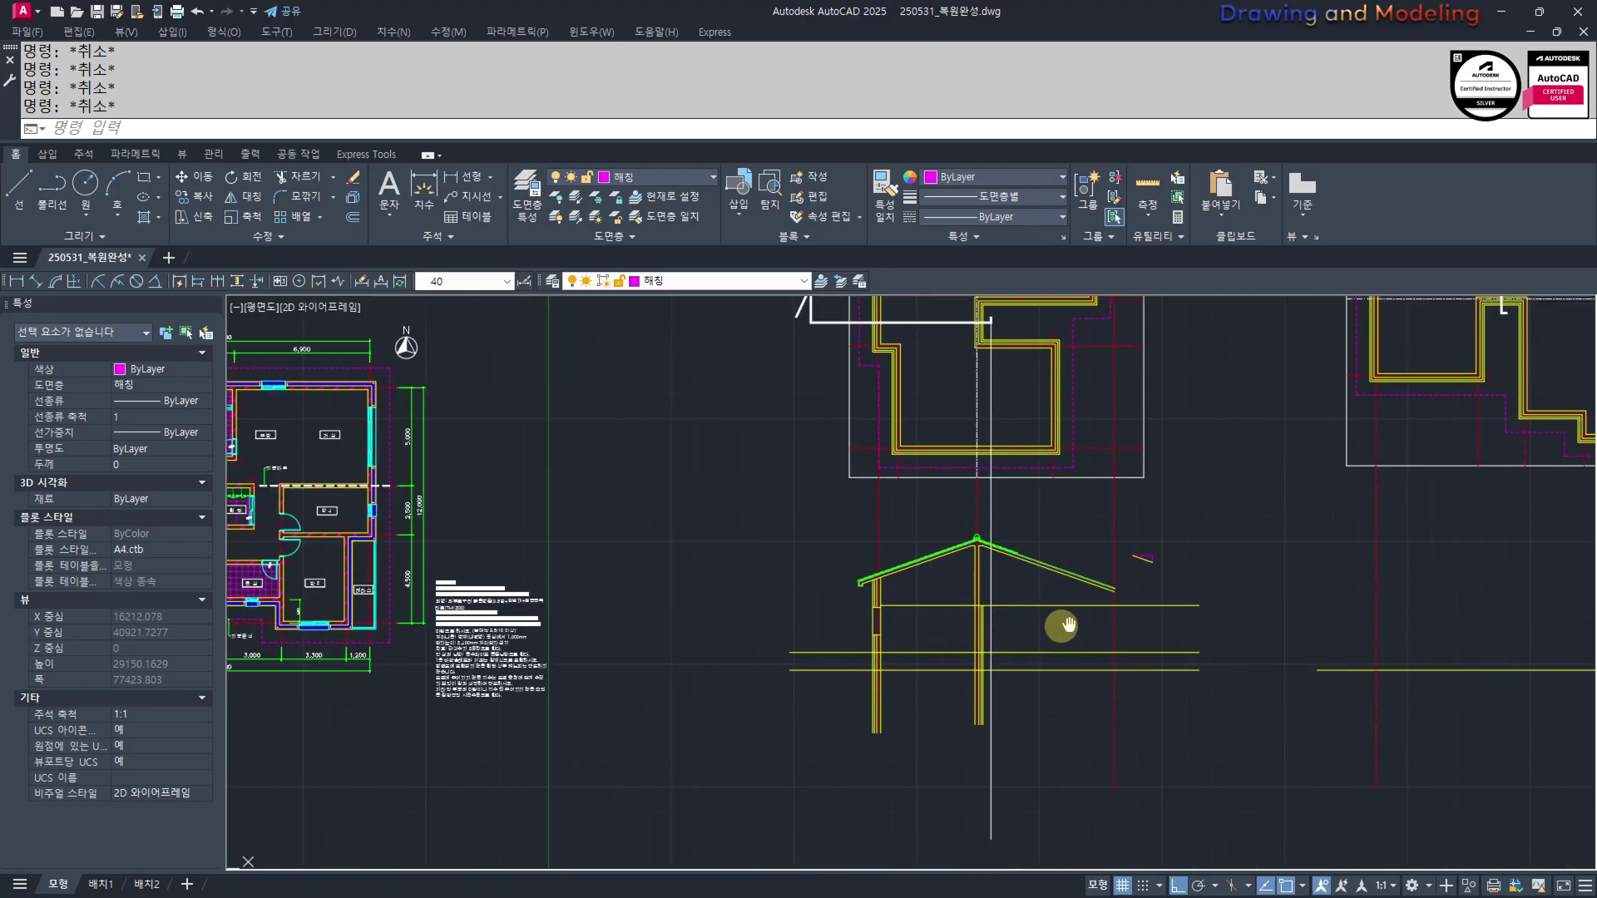
key("Return")
type("H")
key("Return")
scroll(1152, 510, "up", 5)
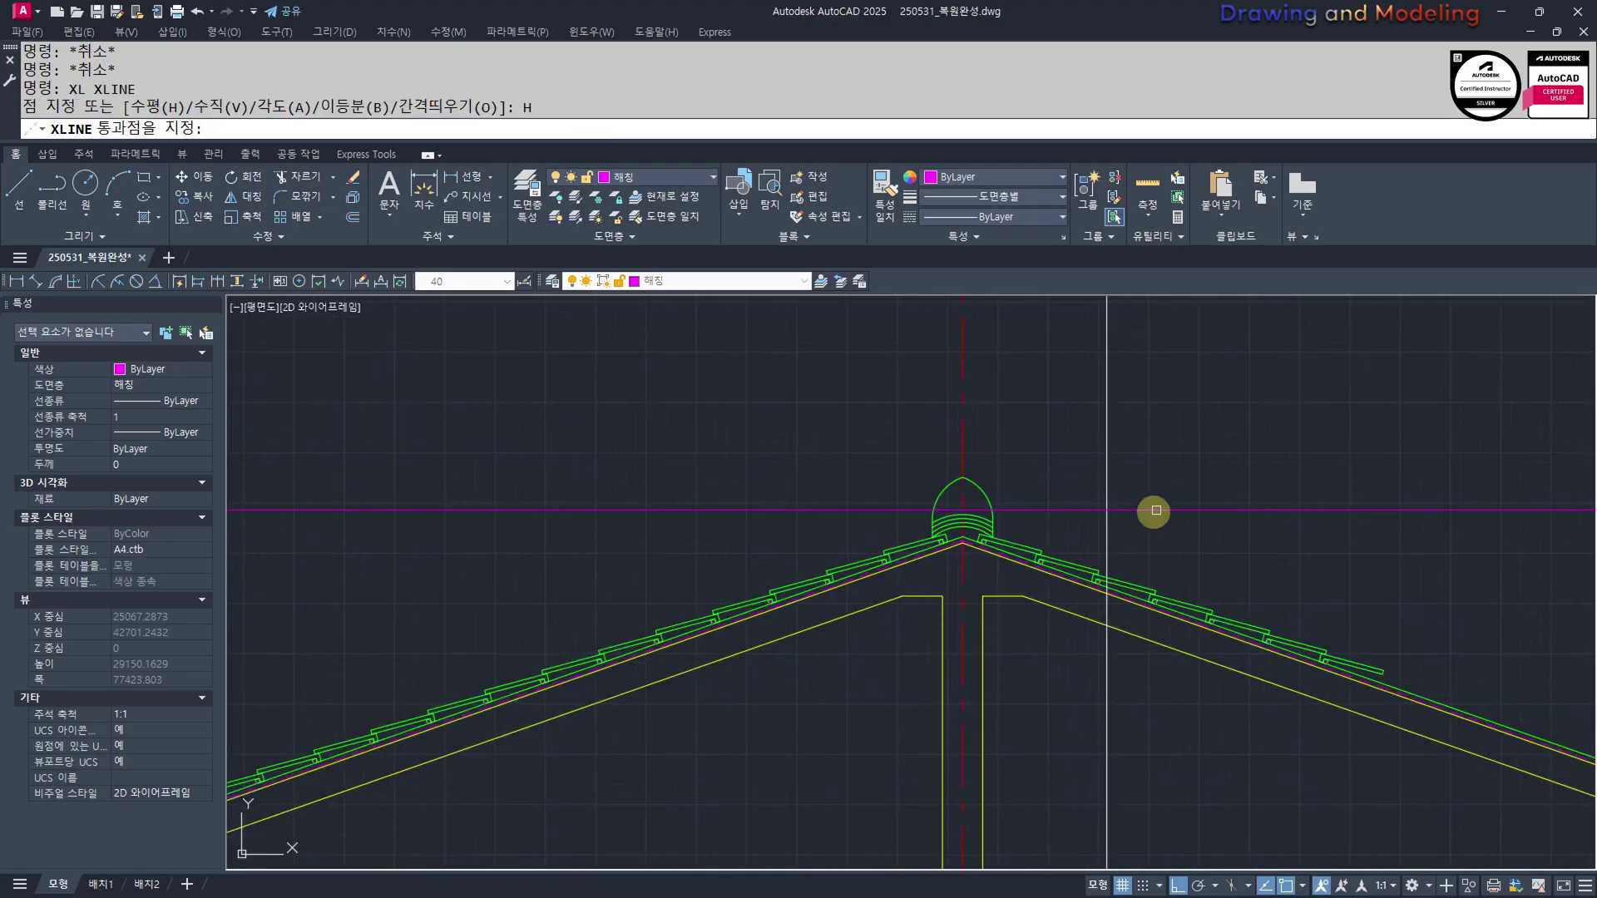
scroll(1005, 627, "up", 6)
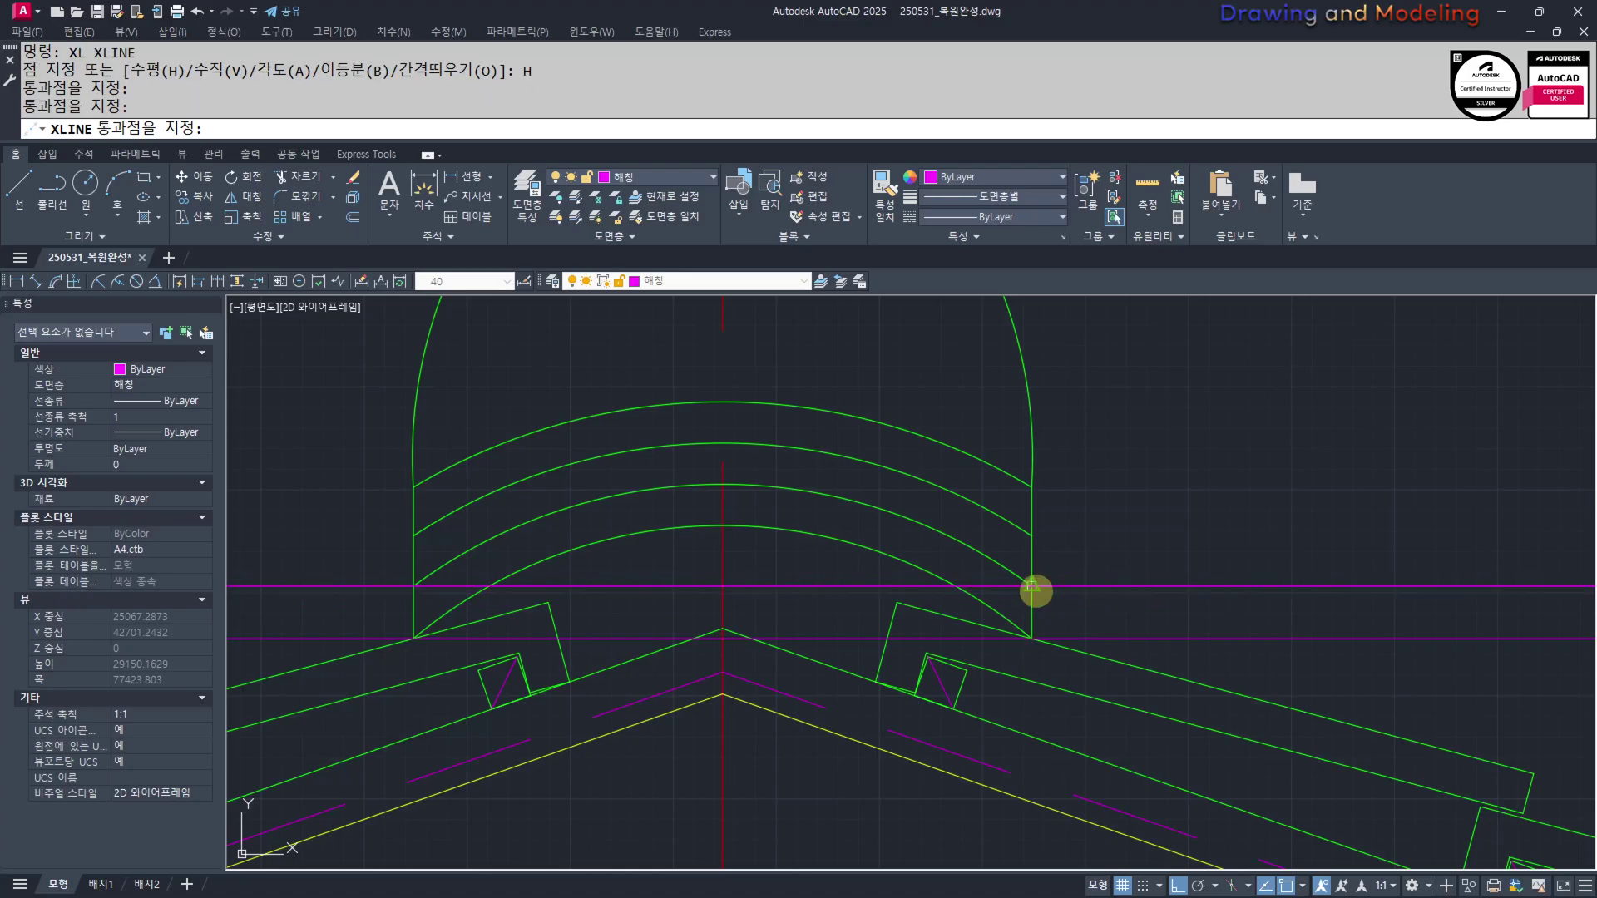
scroll(1031, 487, "down", 2)
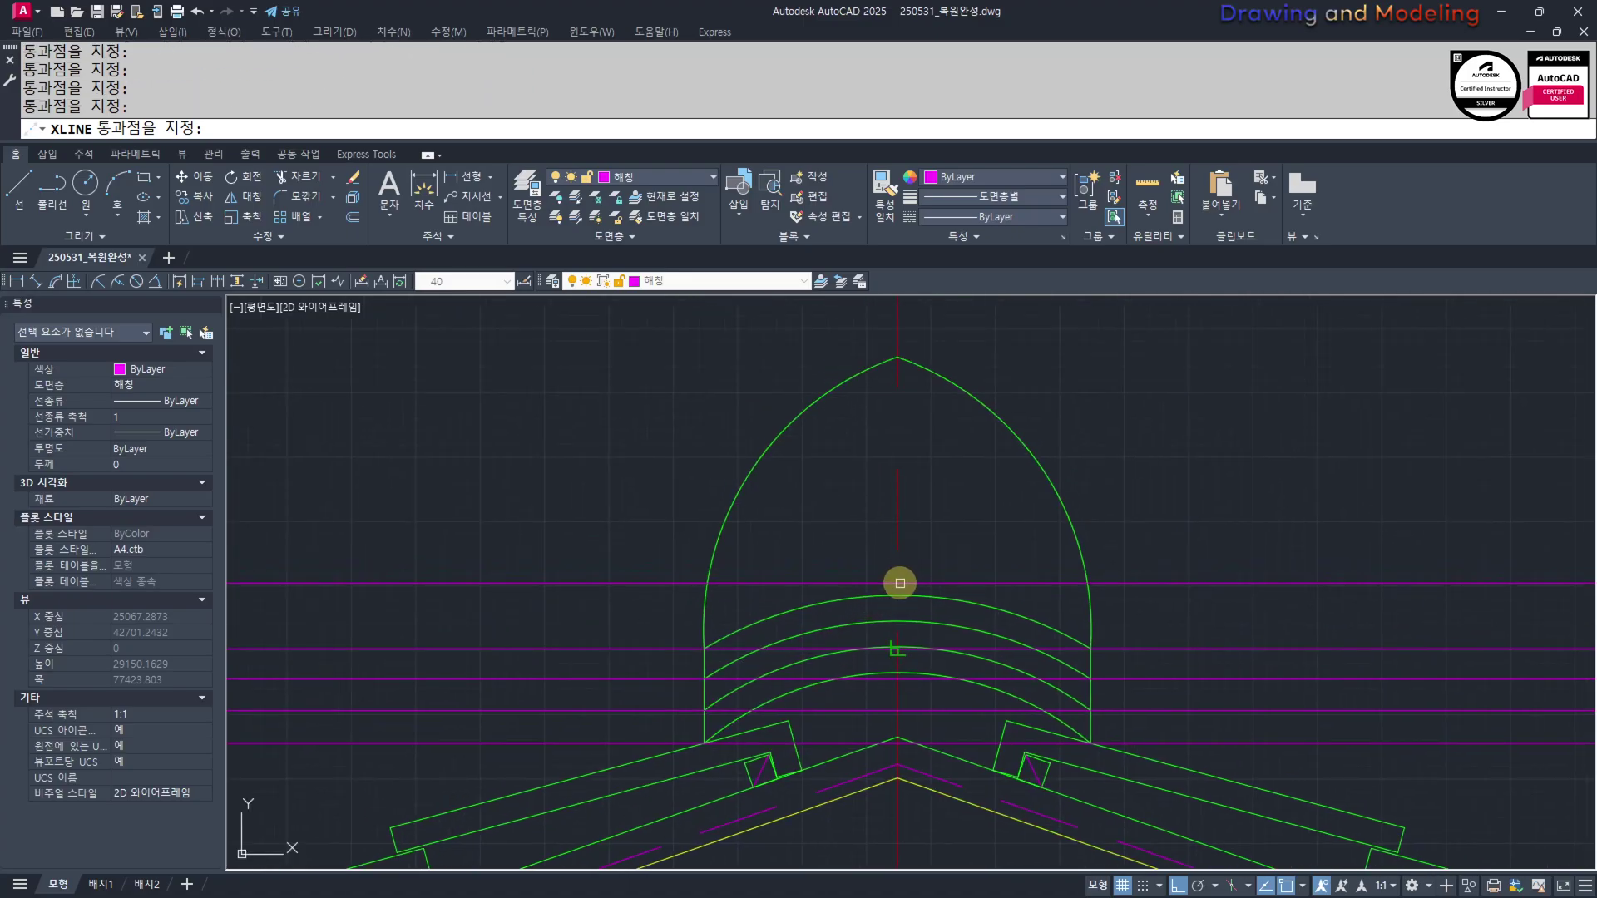
Draw a circle of radius 70 centered on the midpoint of the ridge cap's topmost inner arc
type("c")
key("Return")
left_click(898, 596)
type("7")
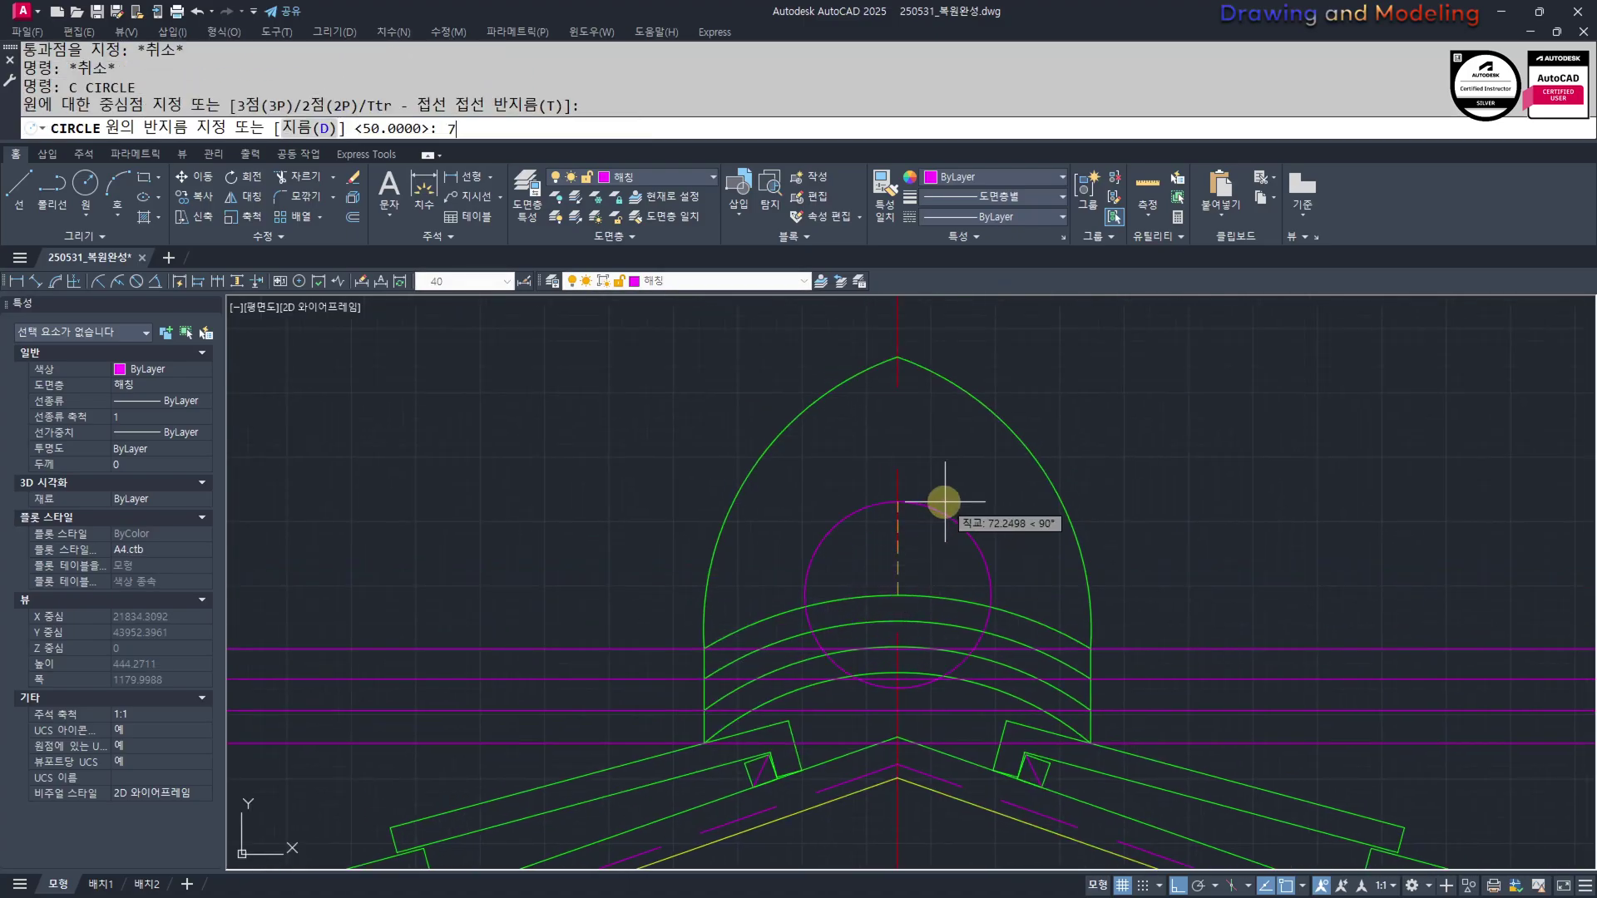
type("0")
key("Return")
Offset the ridge cap circle 20 inward
type("o")
key("Return")
type("20")
key("Return")
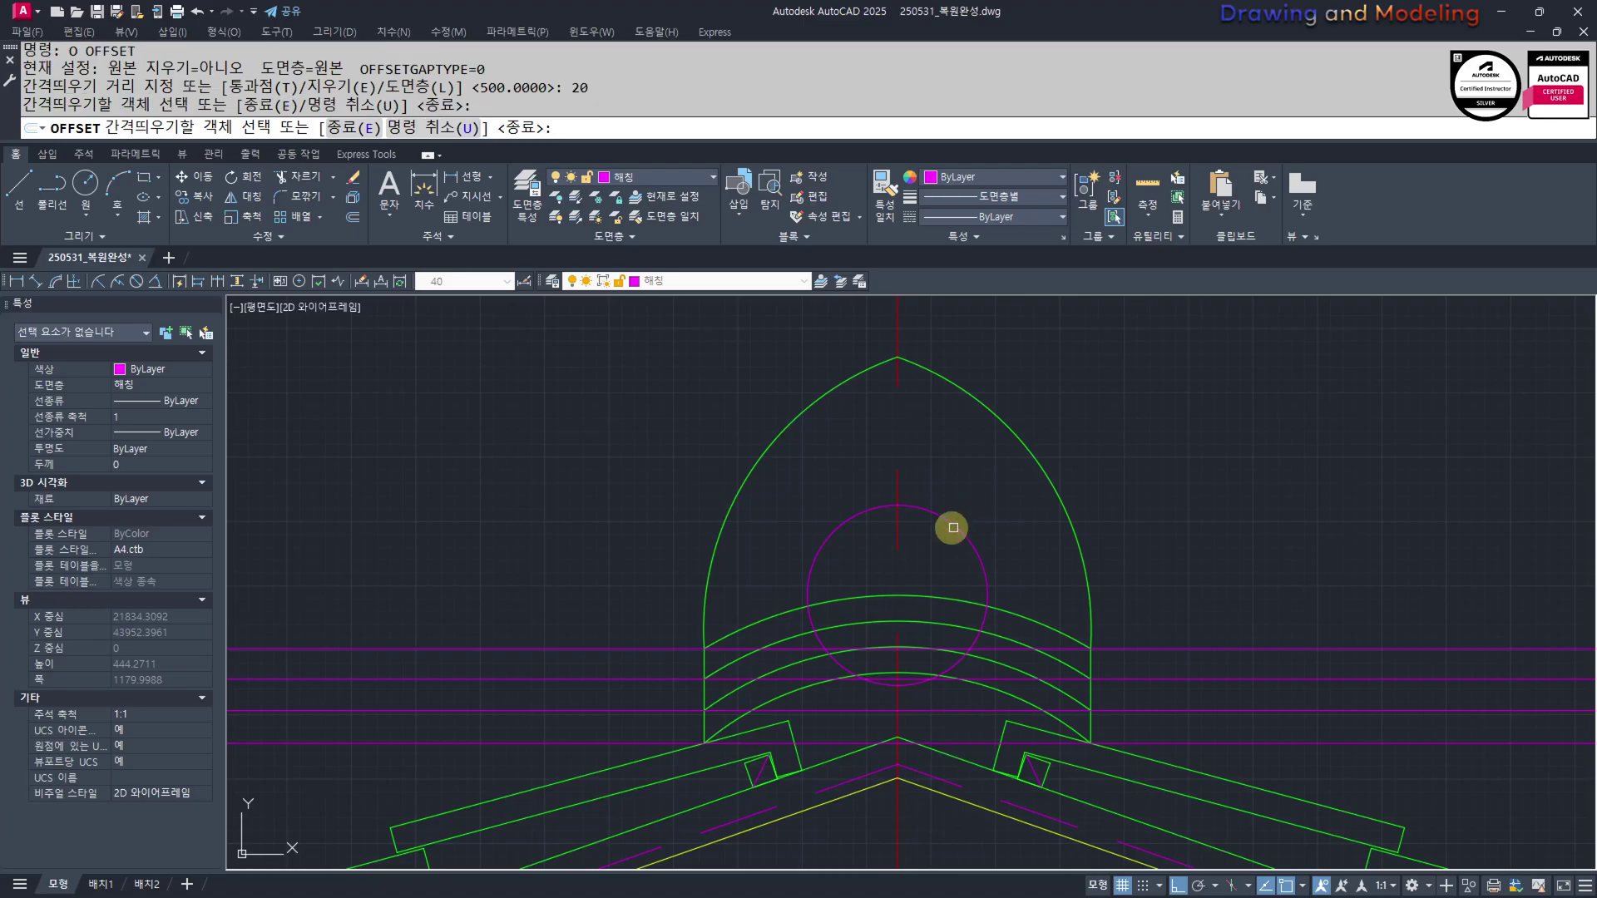
left_click(952, 529)
left_click(949, 544)
key("Escape")
key("Escape")
Trim both circles below the ridge cap's topmost inner arc
scroll(954, 603, "up", 2)
type("tr")
key("Return")
left_click(943, 582)
left_click(916, 611)
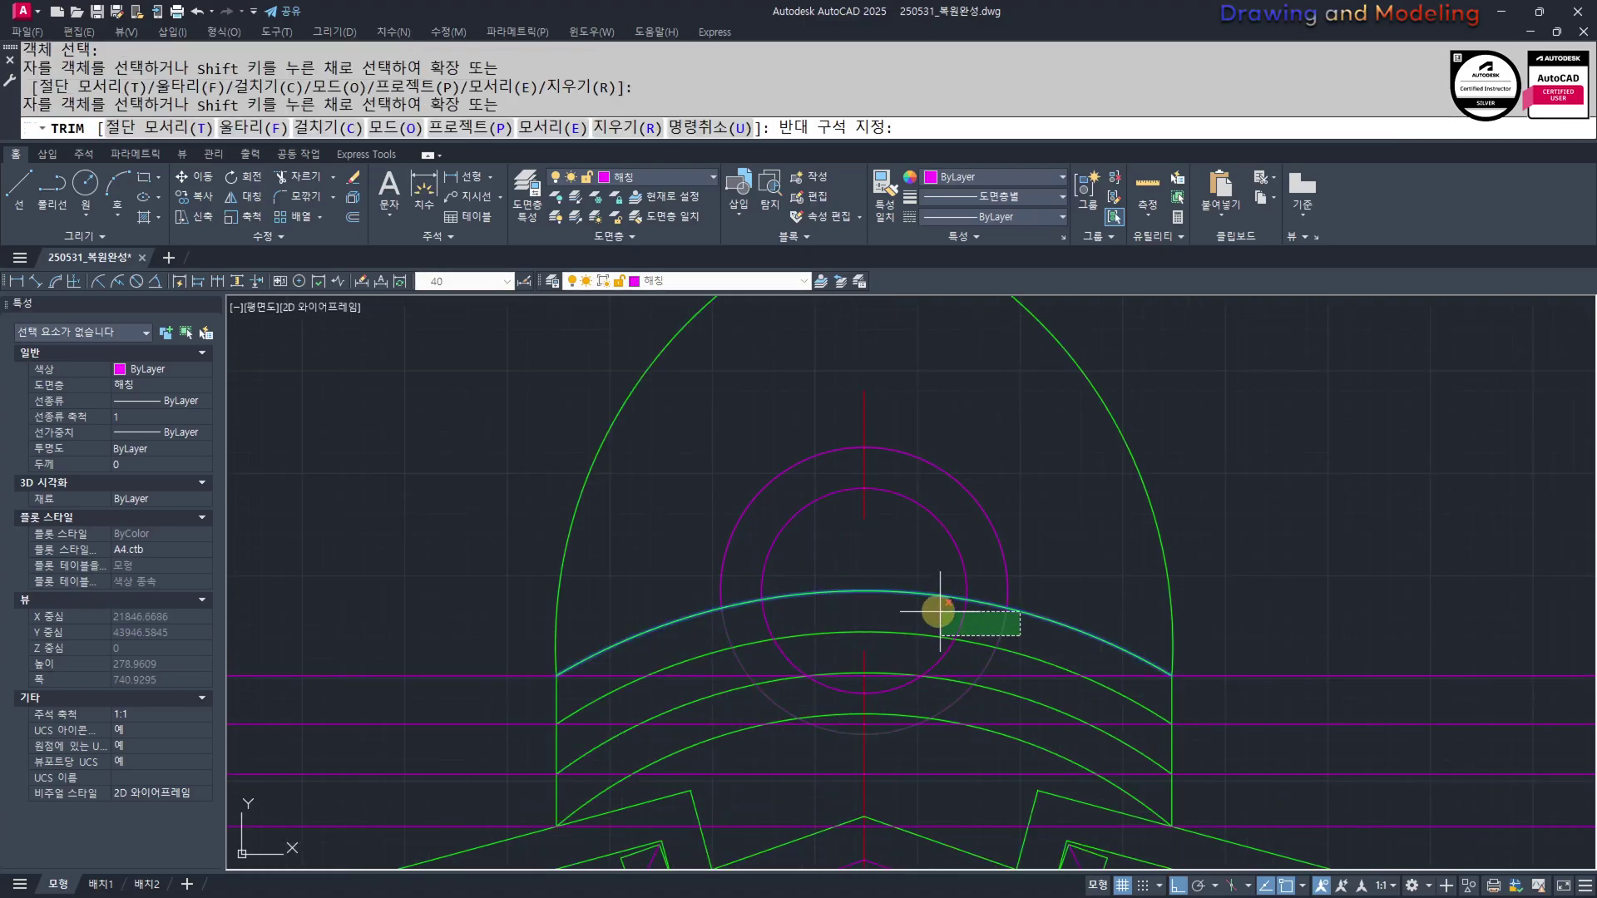
left_click(939, 612)
key("Escape")
key("Escape")
Match the two trimmed circle arcs to the properties of the green ridge cap arc
middle_click_drag(944, 619, 952, 643)
type("mm")
key("Return")
left_click(960, 622)
left_click(1047, 492)
left_click(950, 610)
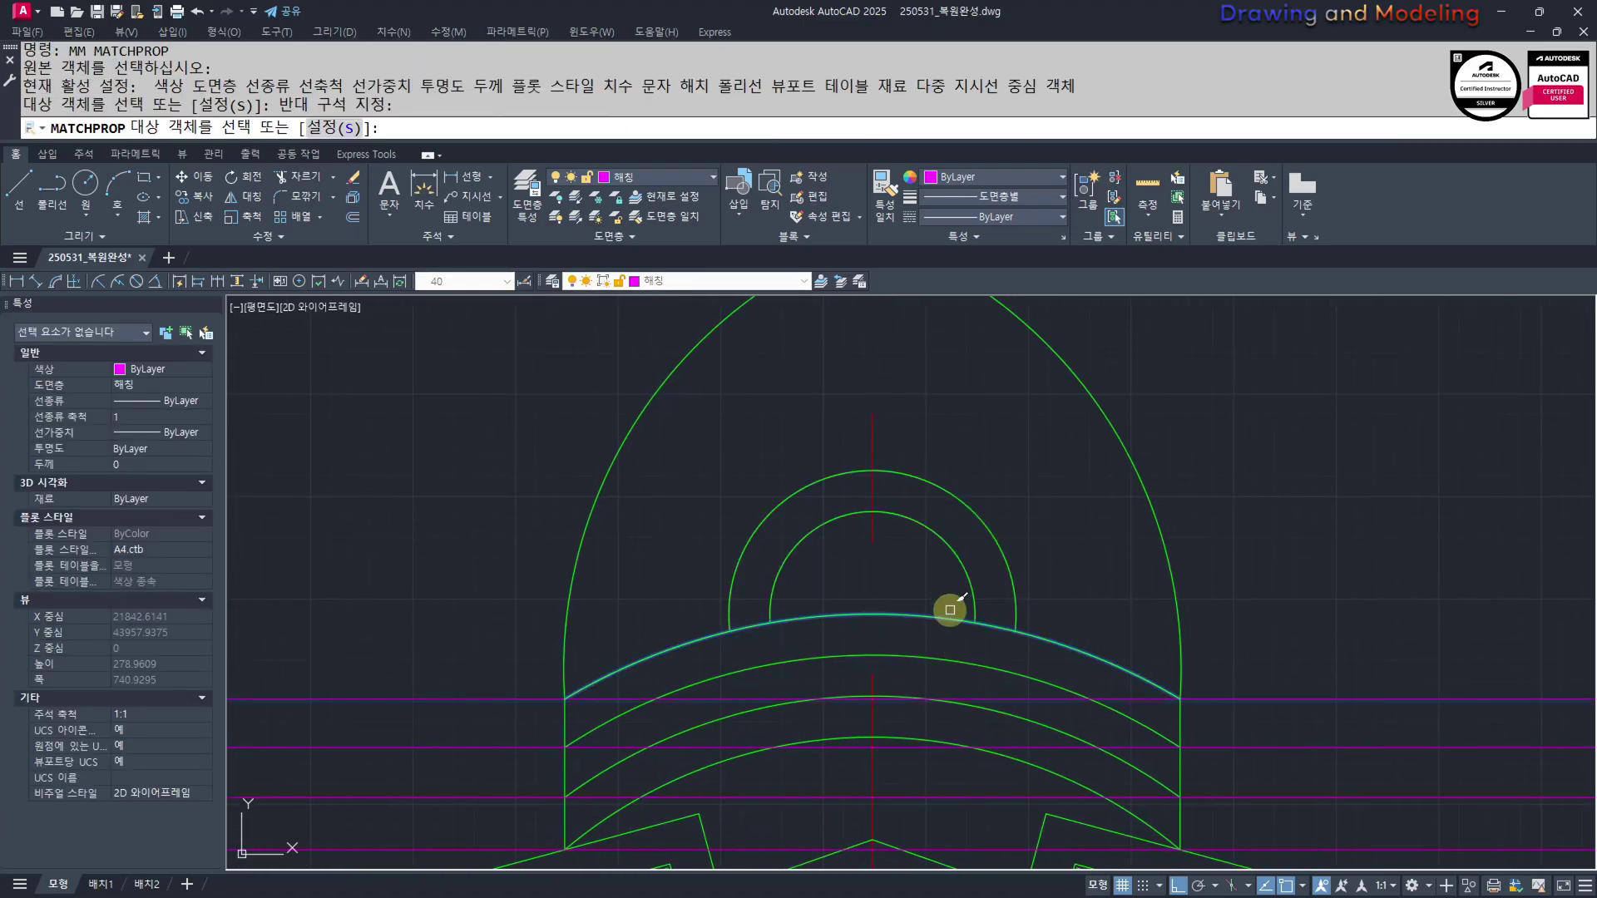
key("Escape")
key("Escape")
Place a horizontal construction line through the top of the outer circle arc in the ridge cap
type("xl")
key("Return")
type("h")
key("Return")
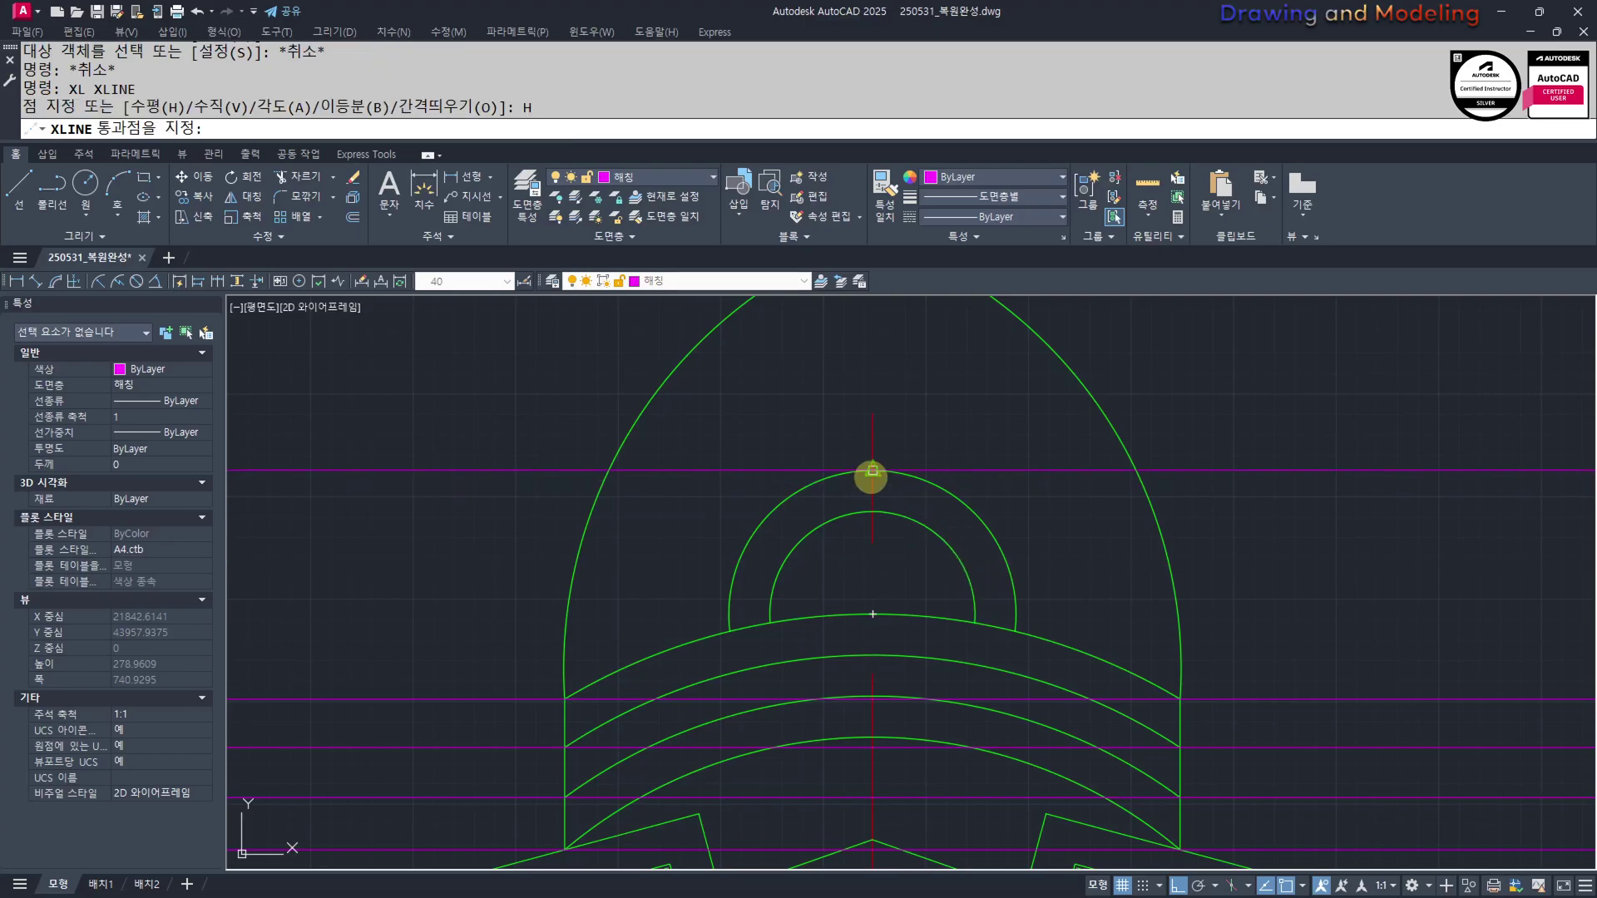
left_click(873, 471)
key("Escape")
key("Escape")
Match the lowest horizontal construction line to the yellow slab line and the others to the green ridge cap outline
scroll(1004, 668, "down", 2)
type("mm")
key("Return")
left_click(945, 809)
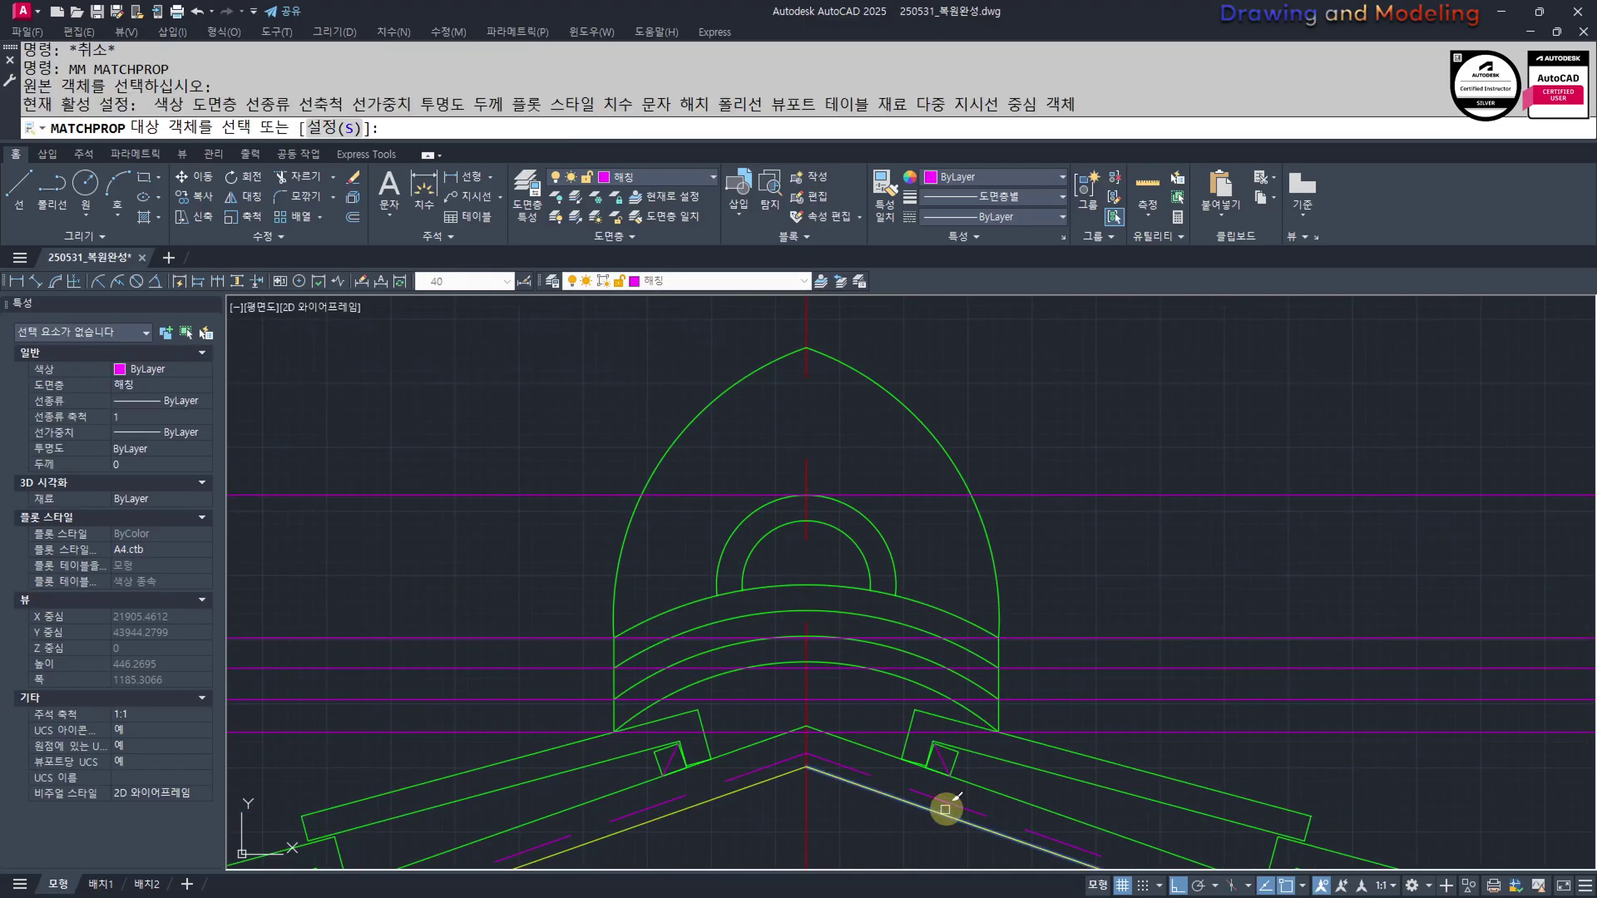
left_click(998, 552)
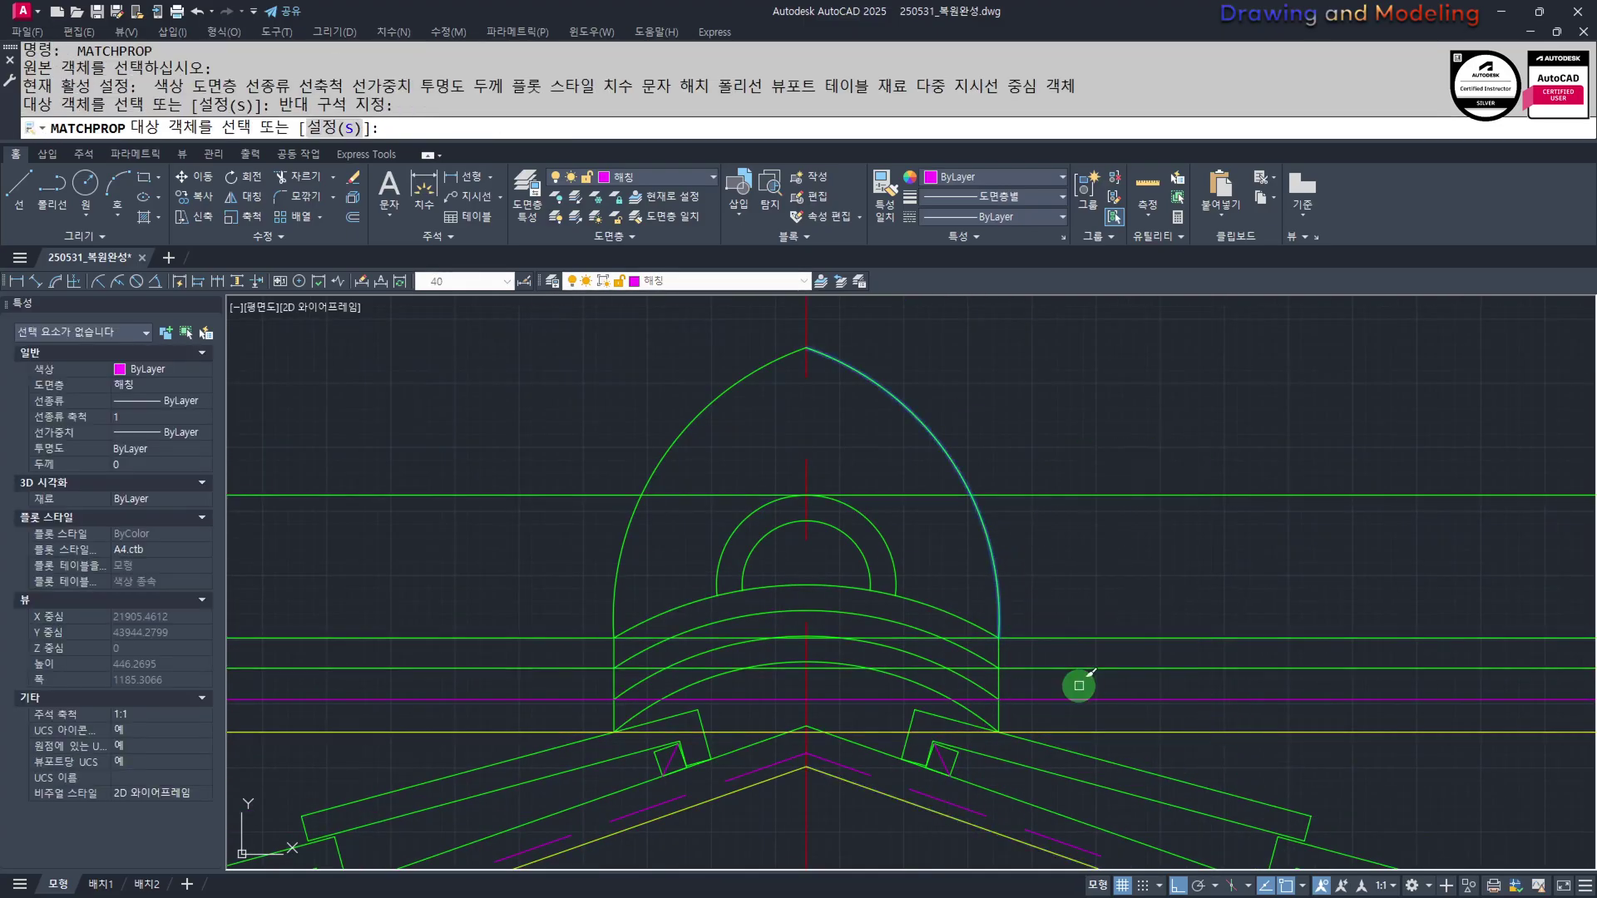
key("Escape")
key("Escape")
Draw vertical lines from the roof plan's left and right eave corners down past the horizontal ridge lines
scroll(647, 531, "down", 5)
scroll(647, 531, "down", 4)
middle_click_drag(804, 583, 491, 599)
scroll(982, 595, "down", 1)
middle_click_drag(1048, 595, 813, 656)
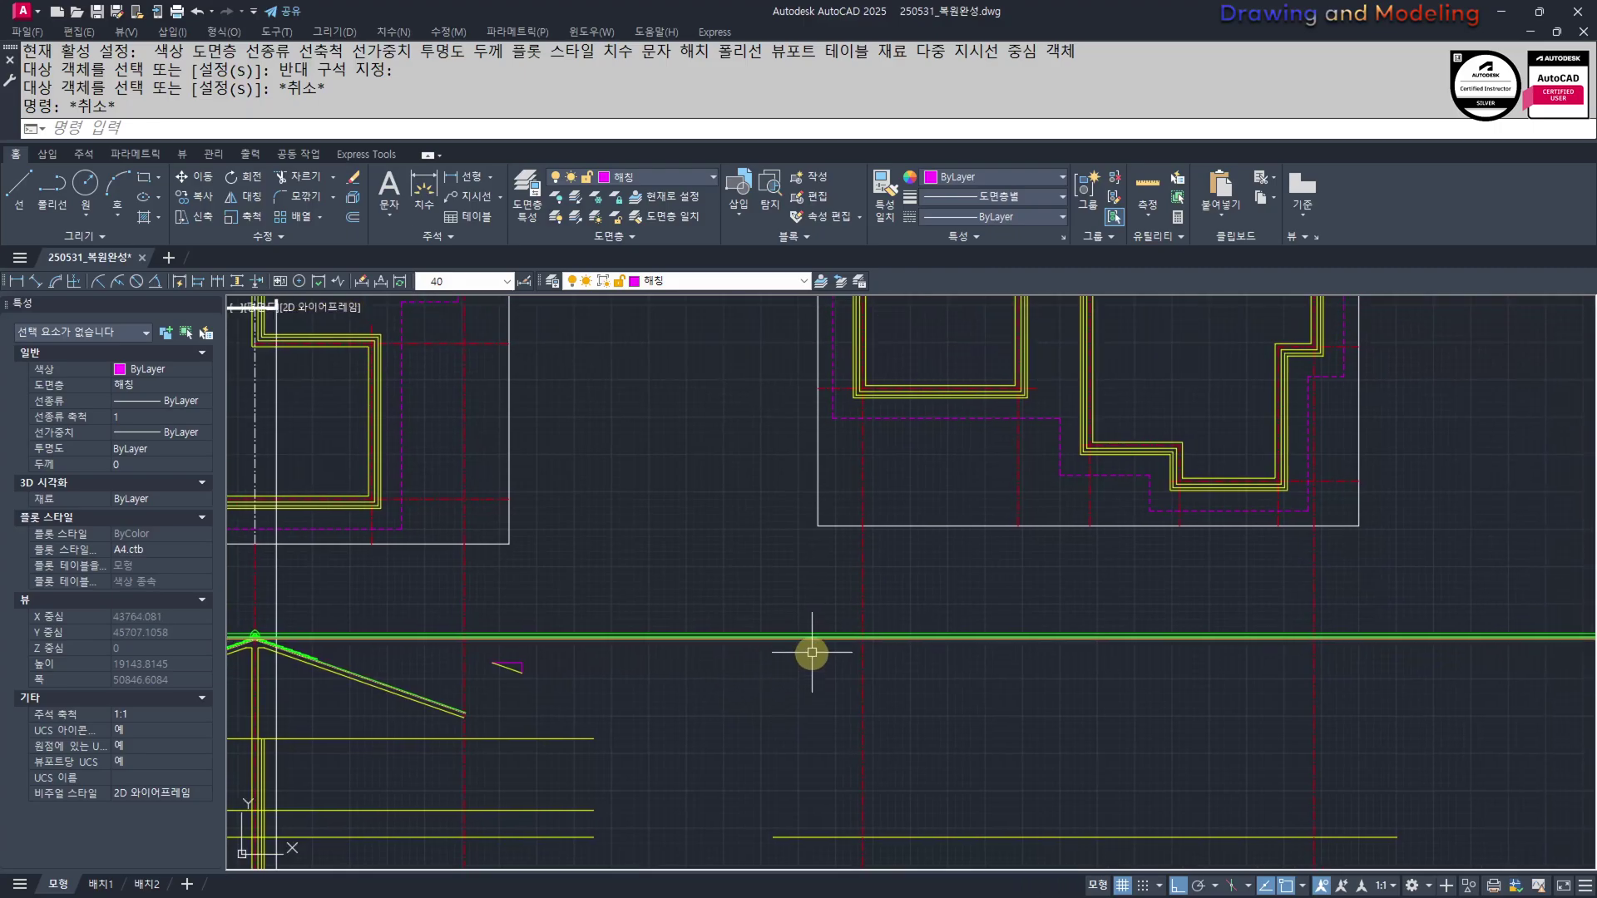
type("l")
key("Return")
middle_click_drag(834, 484, 848, 520)
left_click(844, 458)
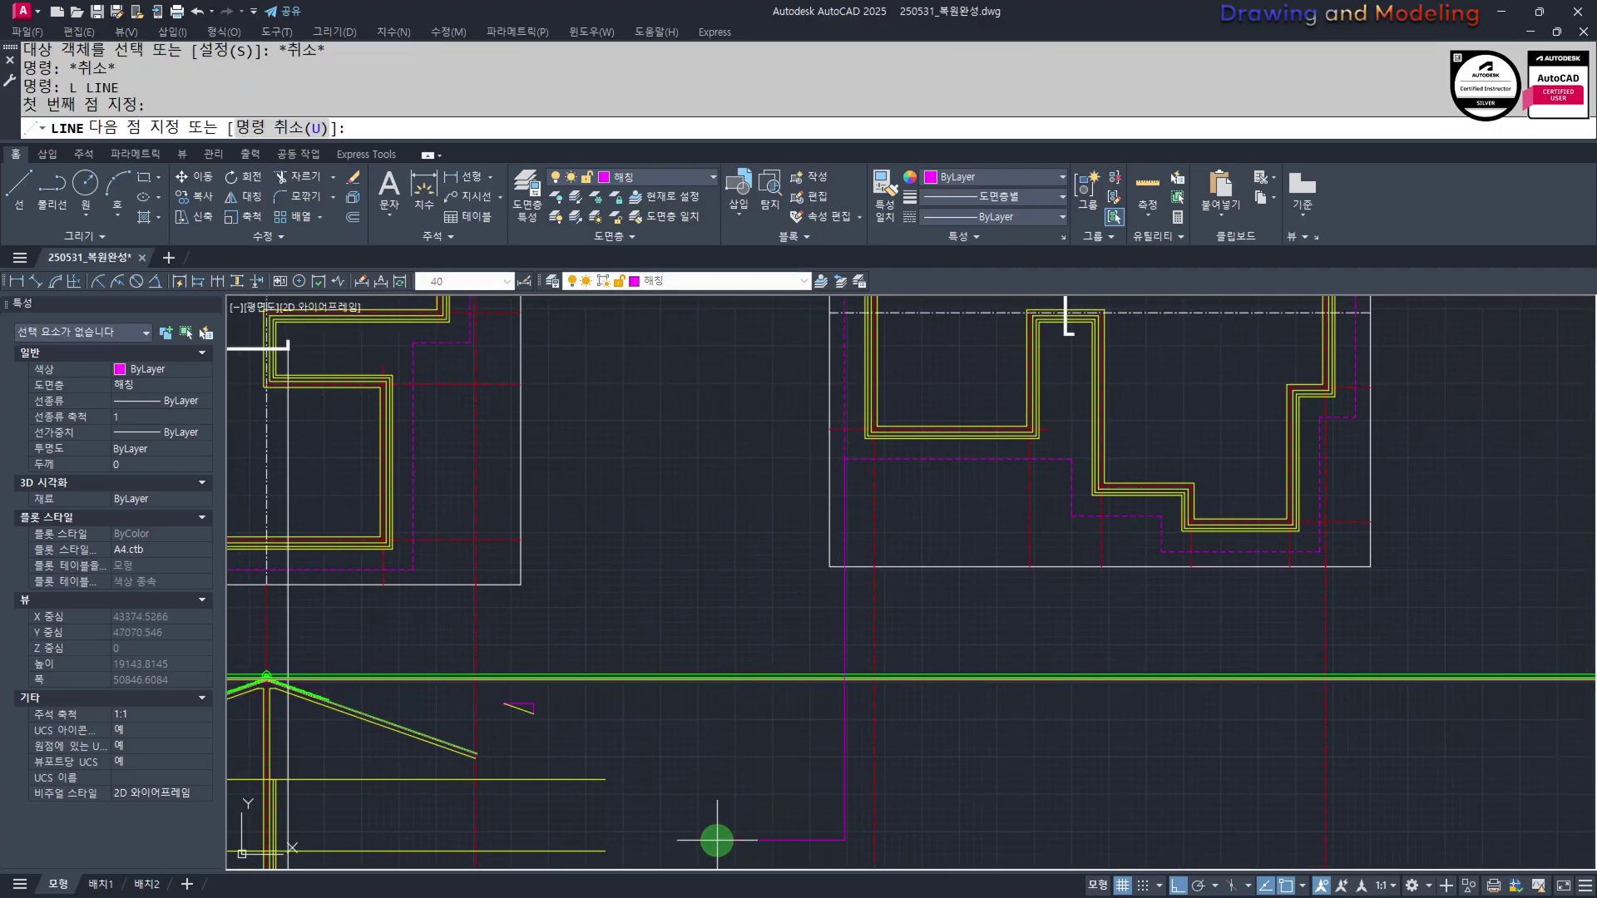
left_click(717, 840)
key("Escape")
left_click(1356, 418)
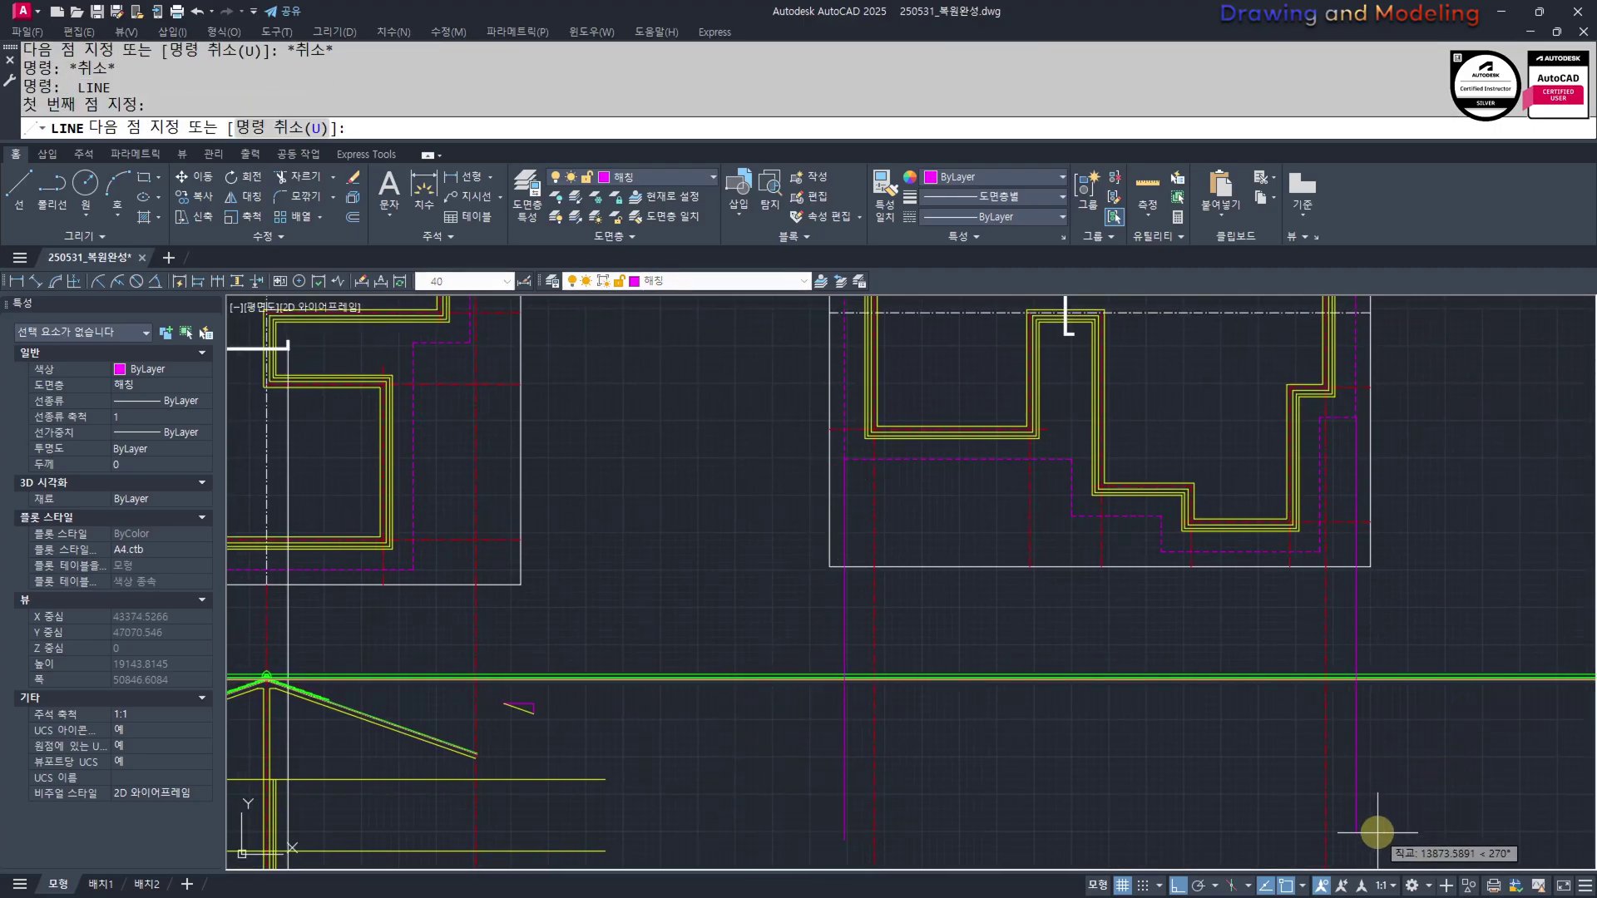
key("Escape")
key("Escape")
Trim the horizontal ridge lines extending left of the left vertical eave line and right of the right one
middle_click_drag(1141, 706, 1060, 646)
type("tr")
left_click(1372, 660)
left_click(713, 605)
key("space")
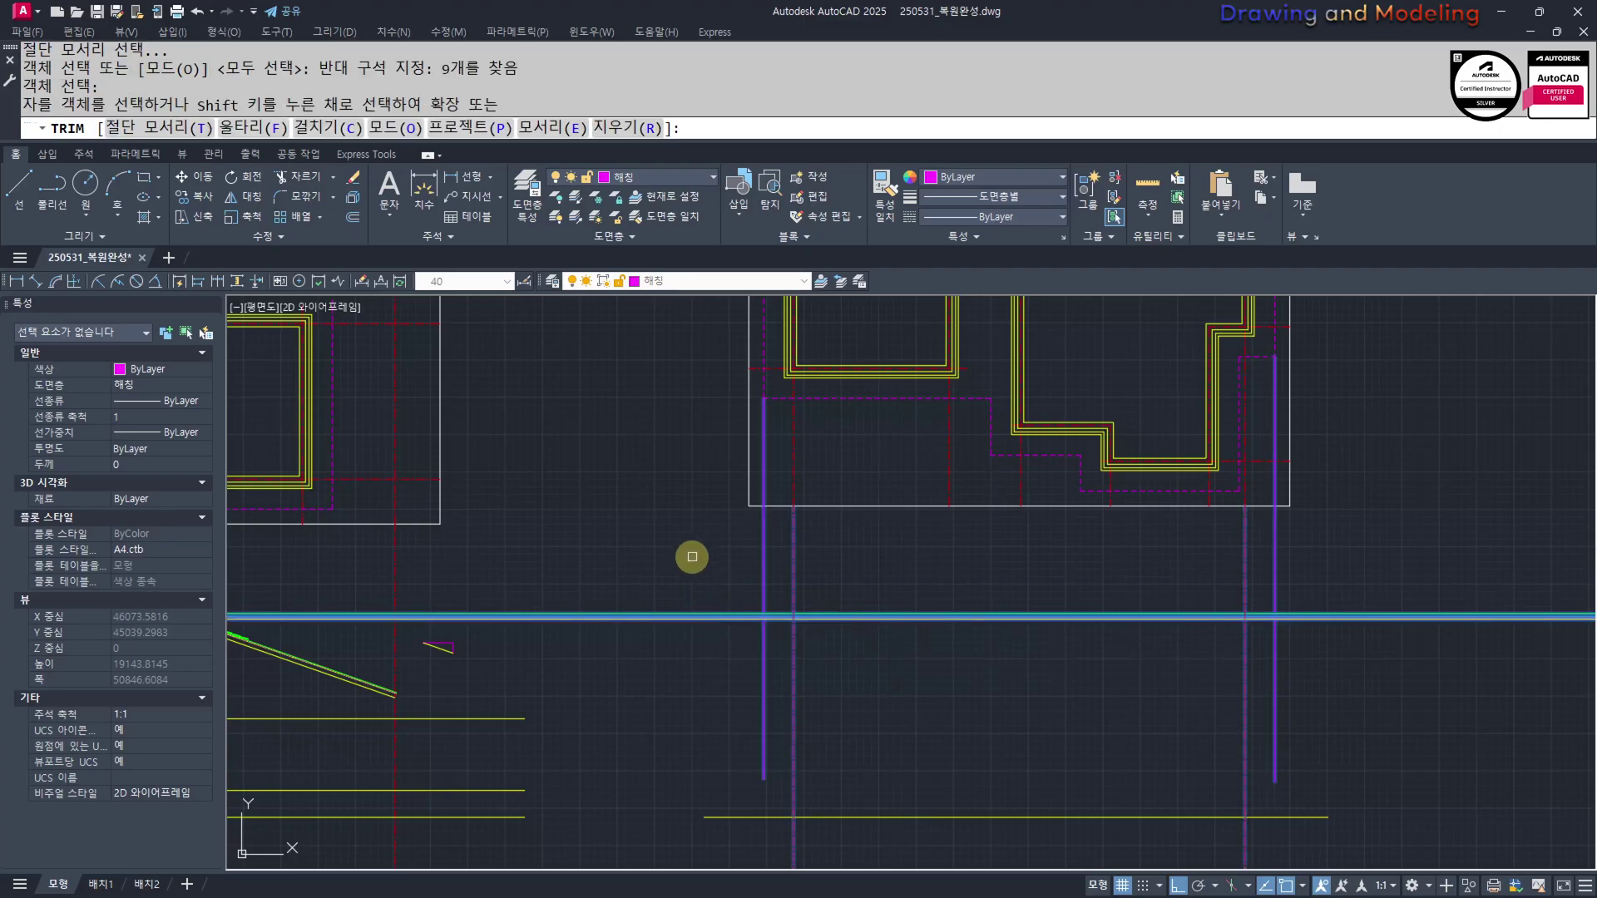
left_click(691, 554)
left_click(620, 703)
key("Escape")
Match the left and right vertical eave lines to the properties of the yellow slab line
scroll(766, 624, "up", 10)
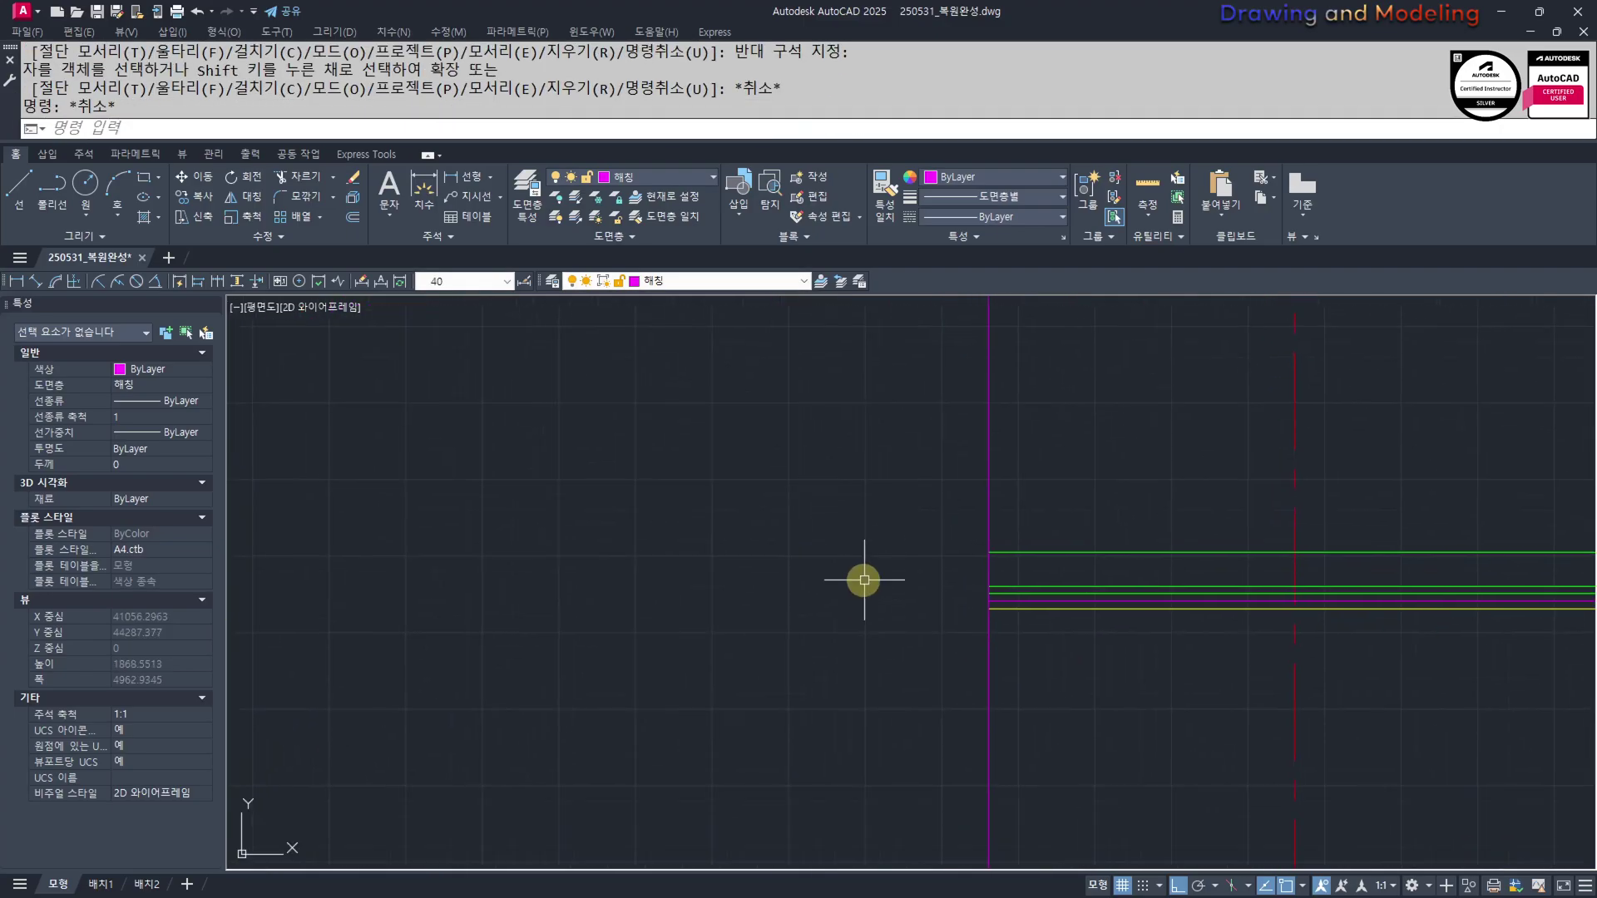
key("space")
scroll(955, 608, "up", 4)
left_click(1066, 616)
left_click(1069, 612)
left_click(1076, 643)
left_click(984, 721)
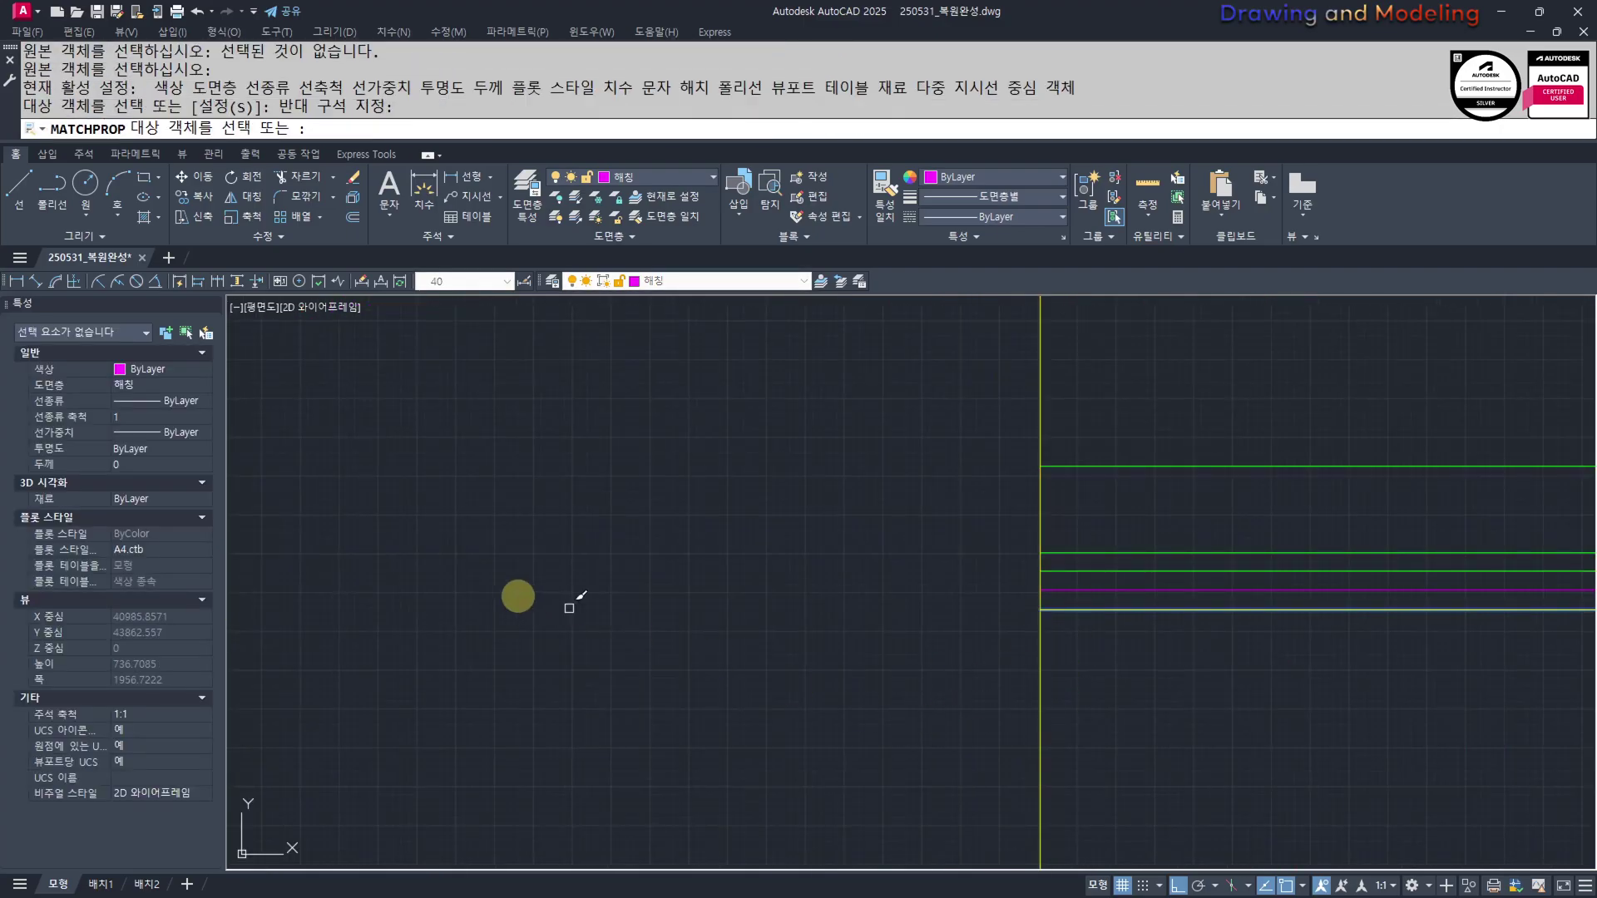
scroll(757, 604, "down", 8)
middle_click_drag(1247, 655, 931, 697)
scroll(931, 697, "down", 5)
left_click(1304, 634)
key("Escape")
key("Escape")
Offset the left vertical eave line 300 inward
scroll(748, 675, "up", 5)
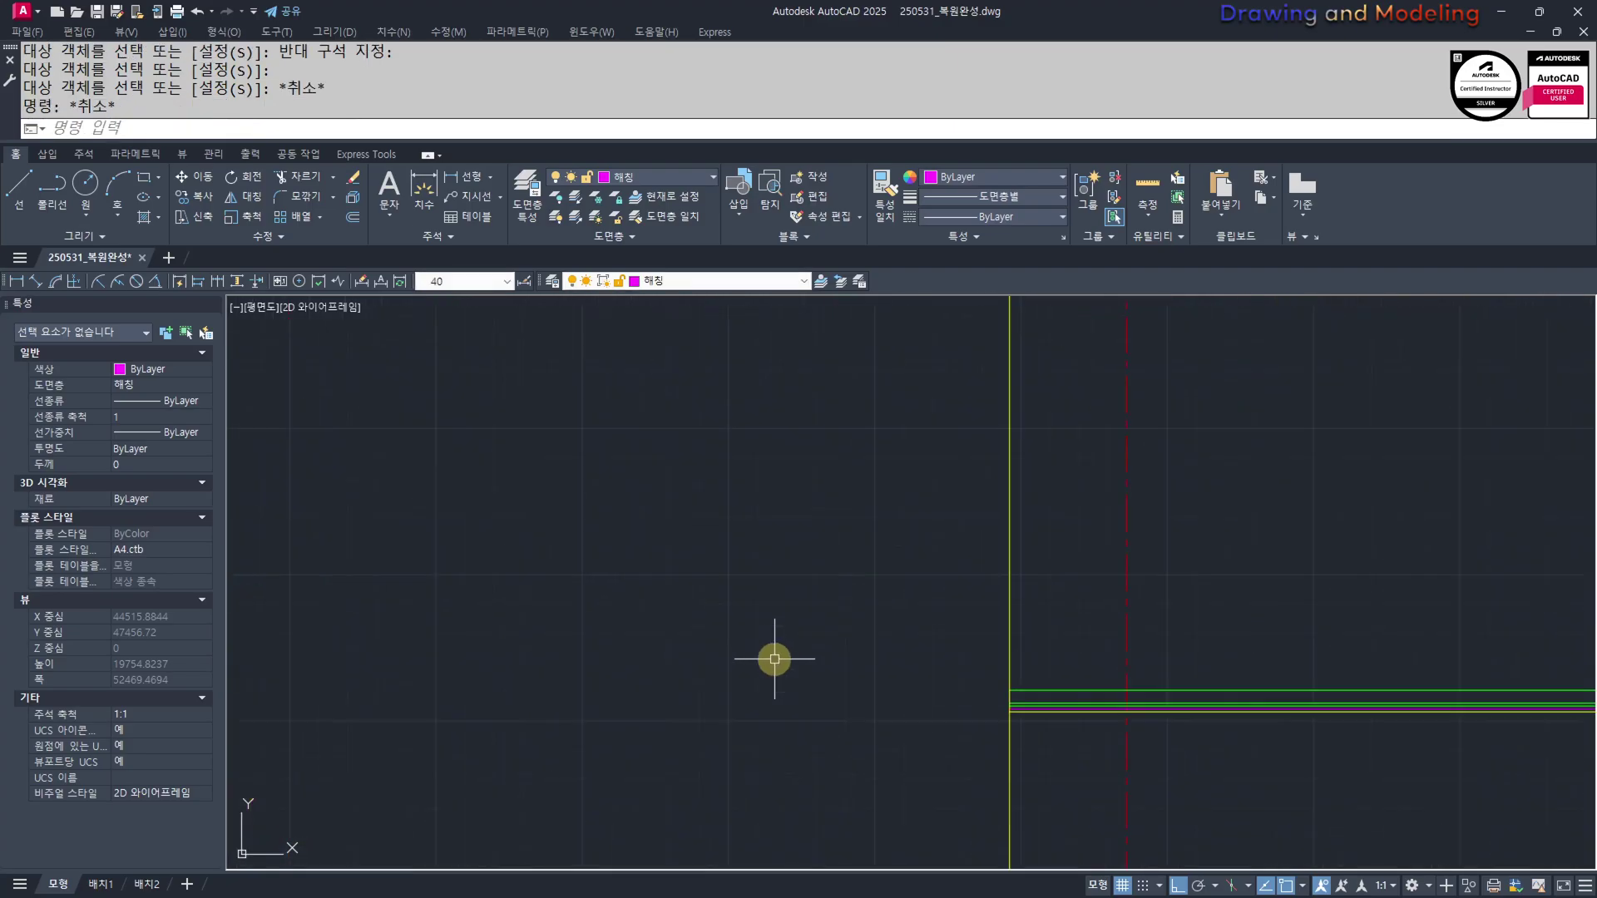
scroll(1043, 685, "up", 4)
middle_click_drag(1110, 765, 1051, 678)
scroll(961, 751, "up", 2)
type("O")
key("space")
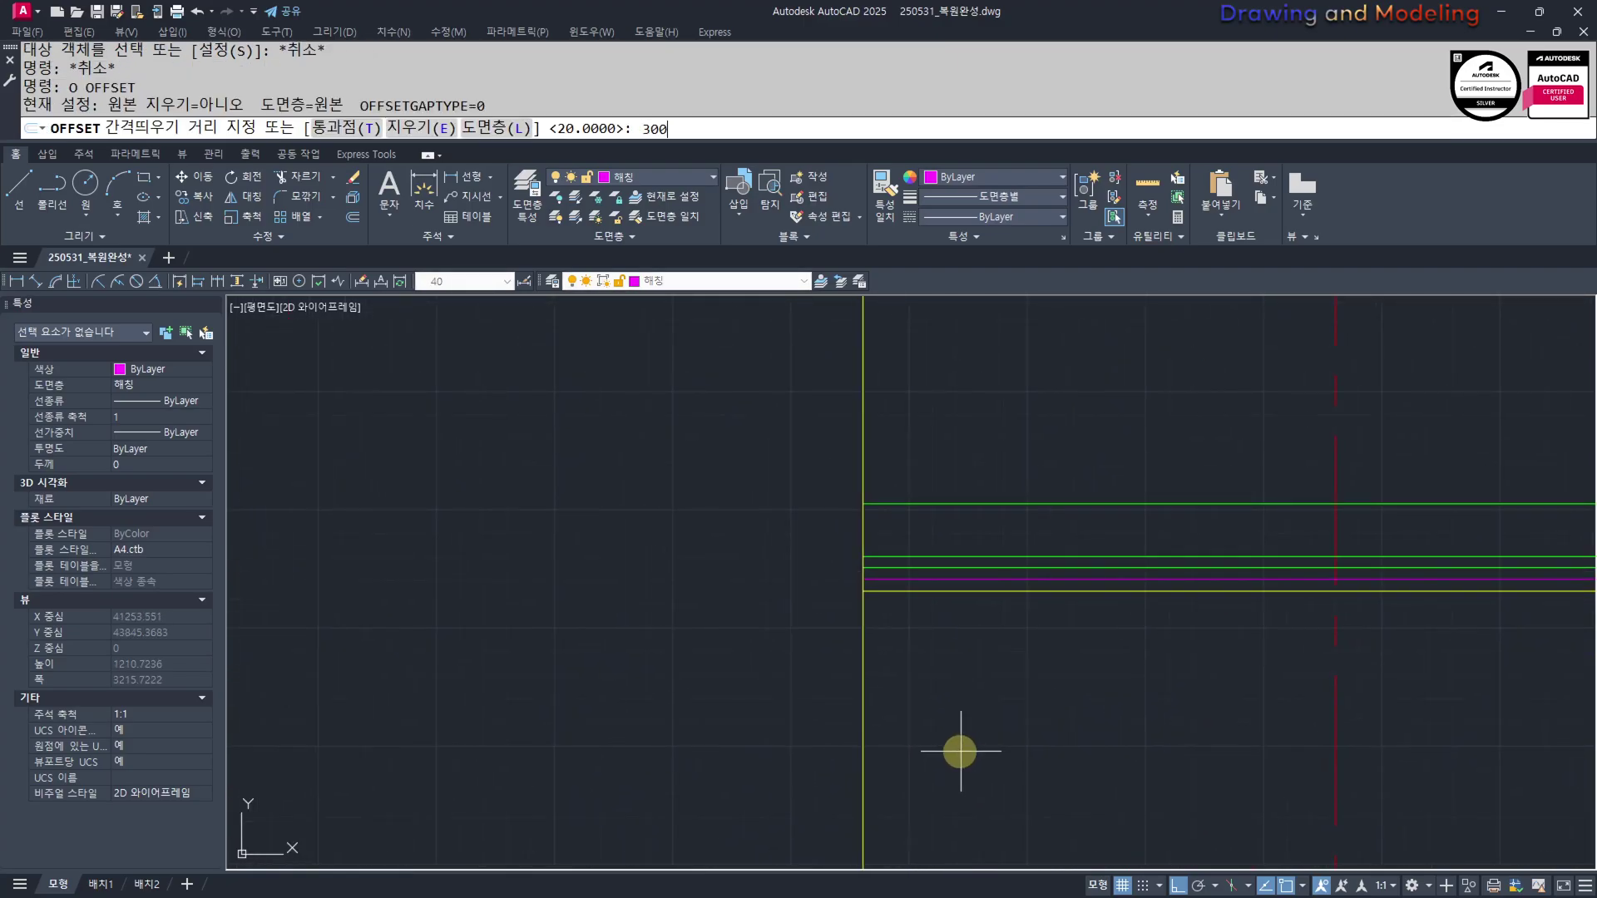
type("300")
key("space")
left_click(862, 484)
left_click(1133, 493)
middle_click_drag(994, 641, 1030, 695)
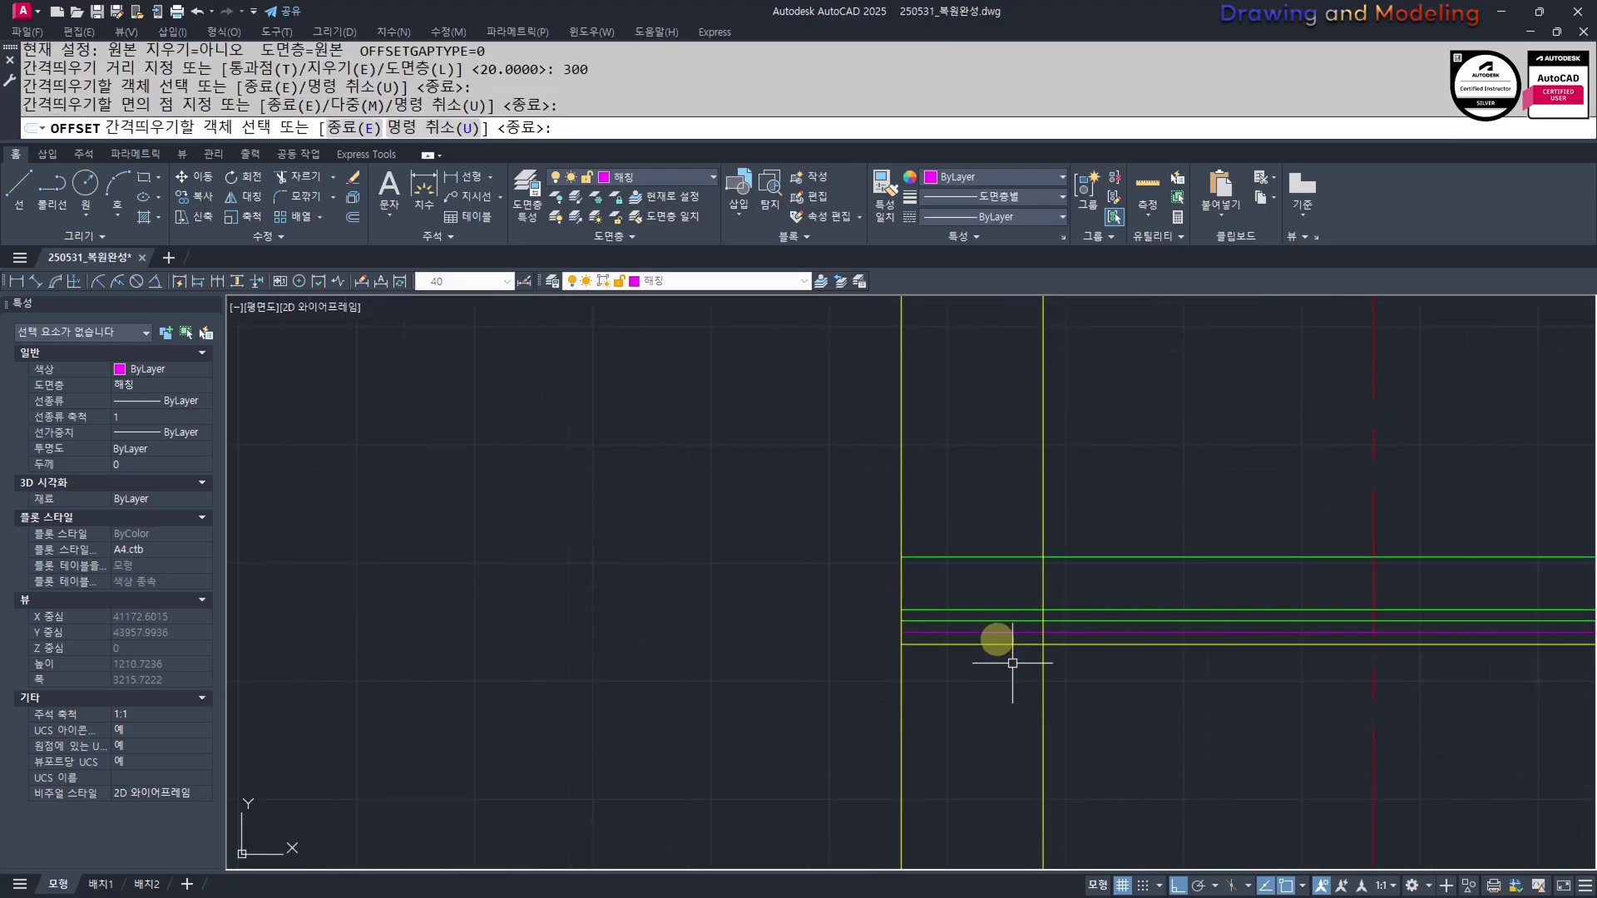
key("Escape")
Trim the left end into a step, with ridge lines ending at the offset line and the eave line at the slab line
scroll(997, 634, "up", 4)
type("TR")
key("space")
left_click(1208, 699)
left_click(1098, 657)
left_click(865, 382)
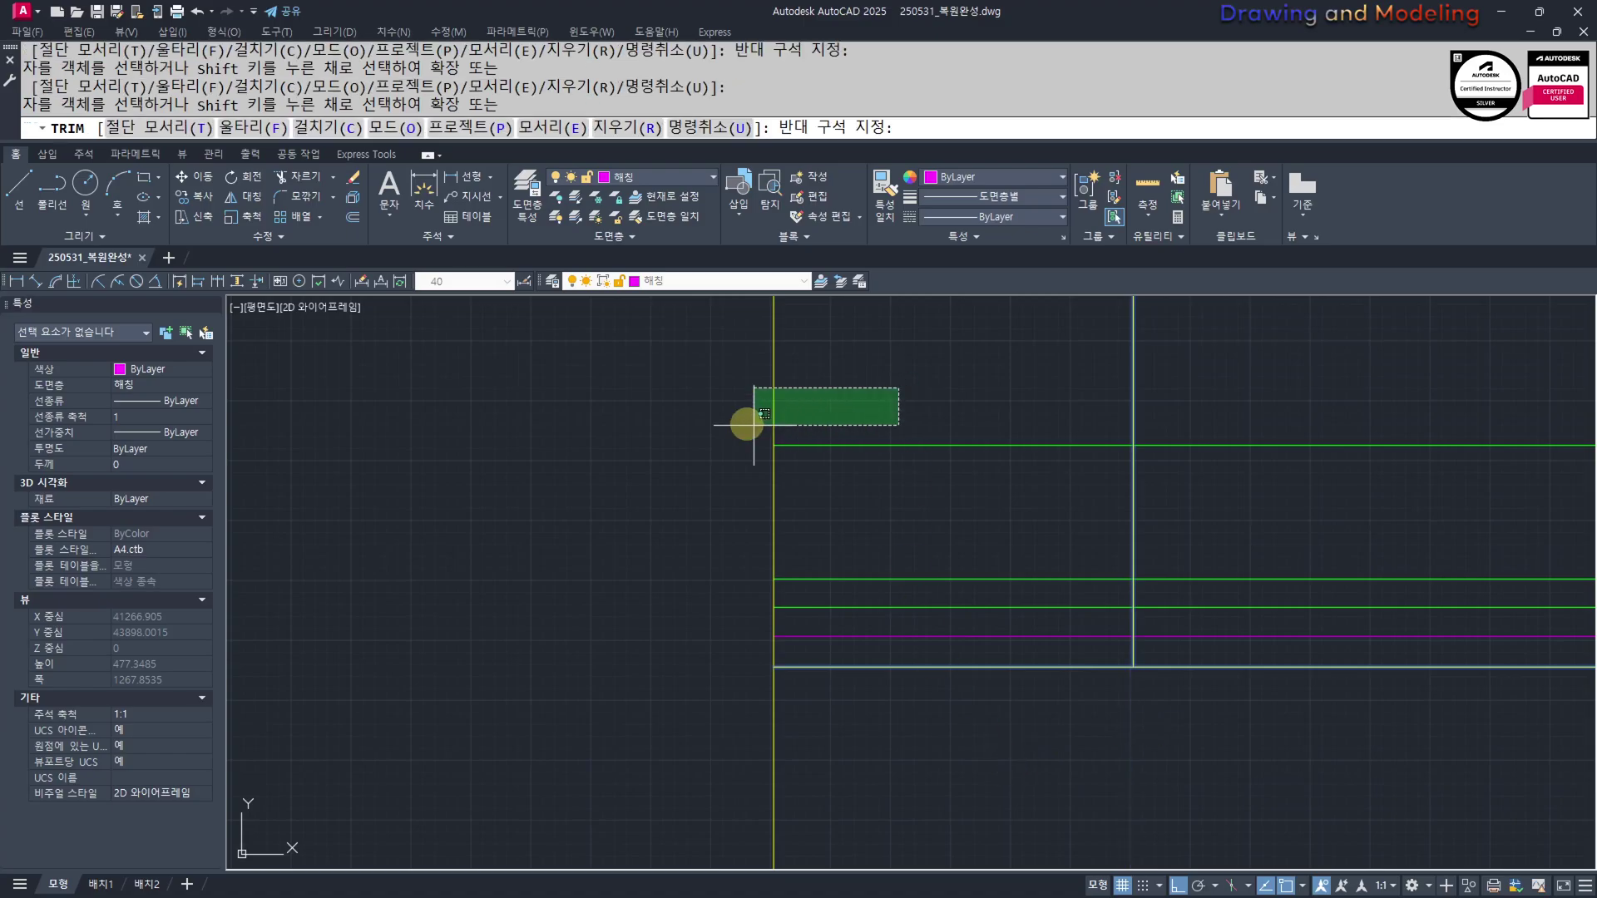
left_click(718, 643)
key("Escape")
Offset the upper vertical line, the slab line and the left eave line 50 outward
middle_click_drag(718, 644, 796, 621)
type("o")
key("space")
type("50")
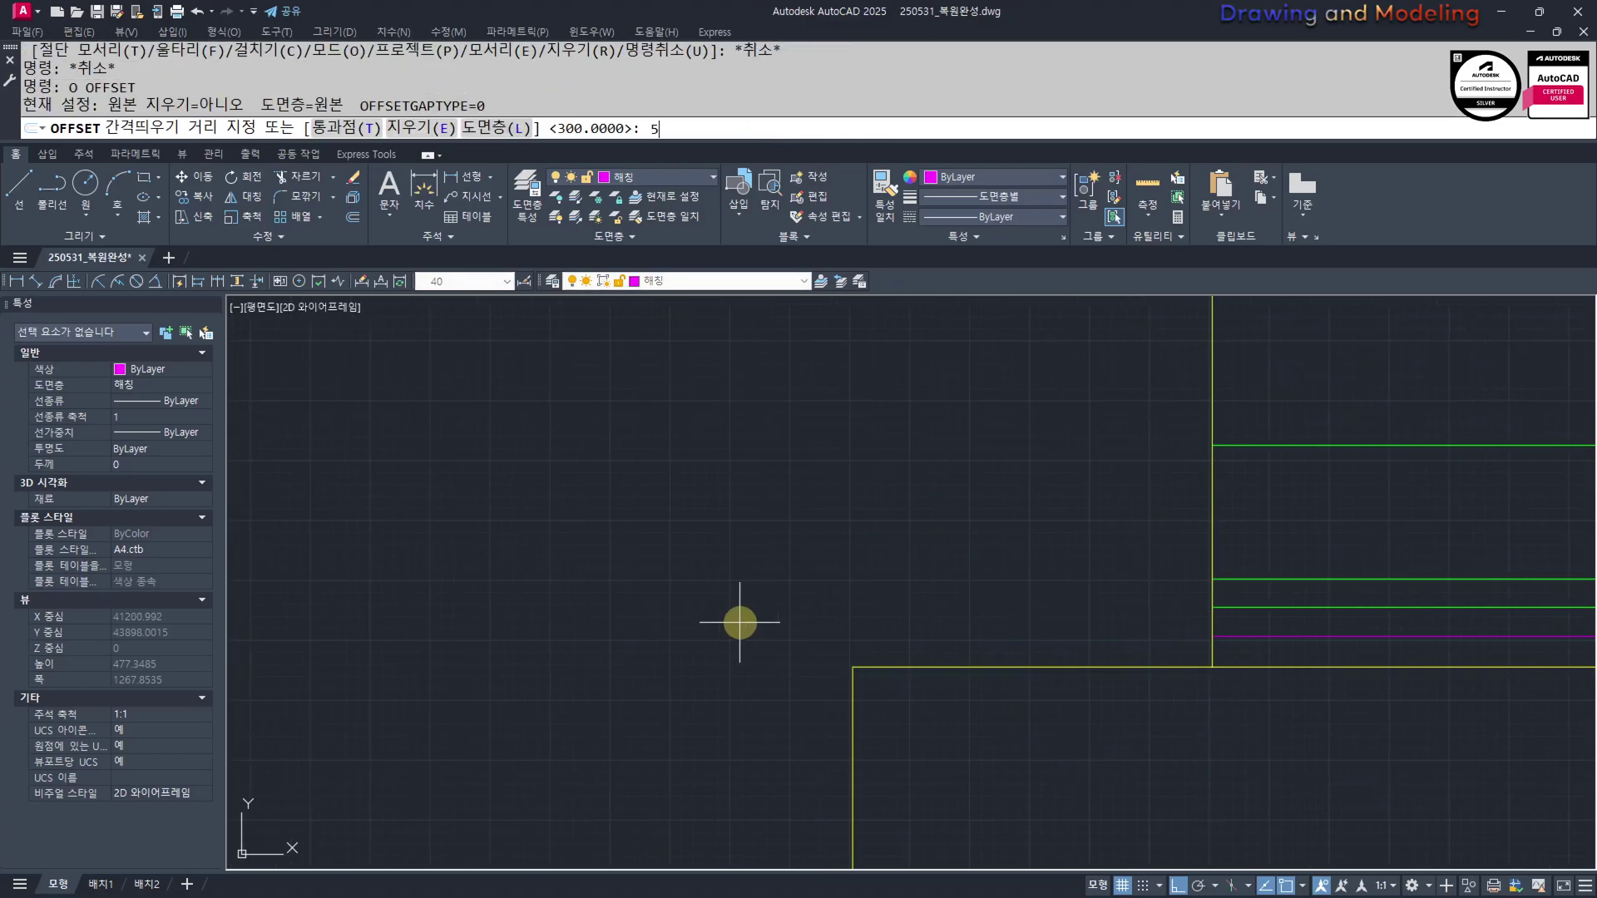
key("space")
left_click(1216, 517)
left_click(1107, 561)
left_click(864, 658)
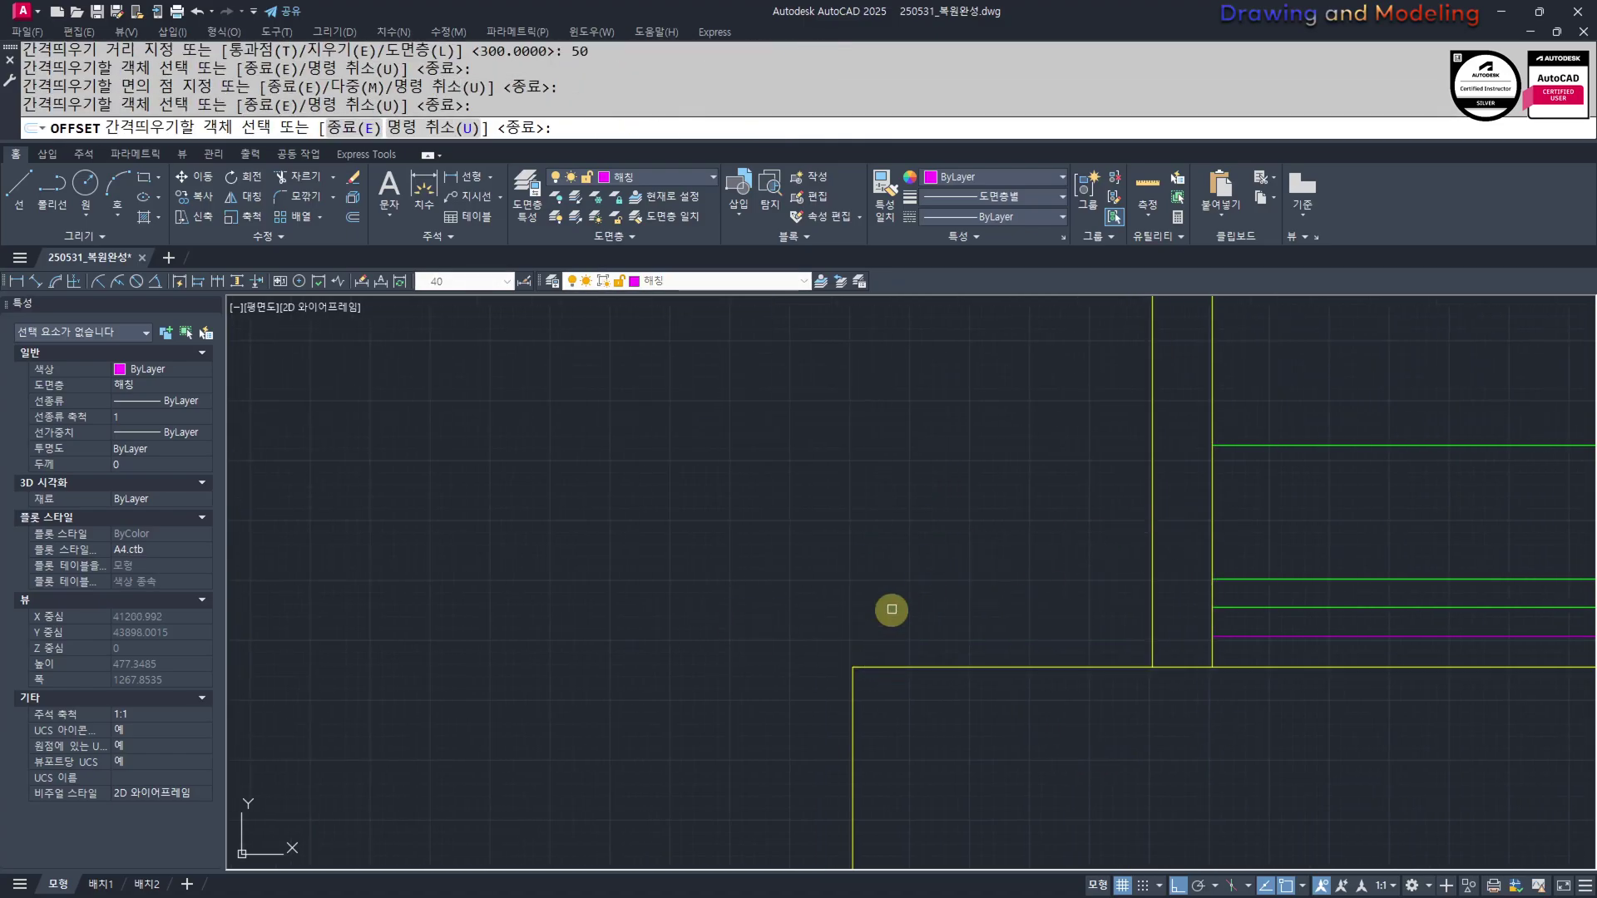
left_click(891, 610)
left_click(856, 667)
left_click(871, 642)
left_click(854, 684)
left_click(767, 696)
key("Escape")
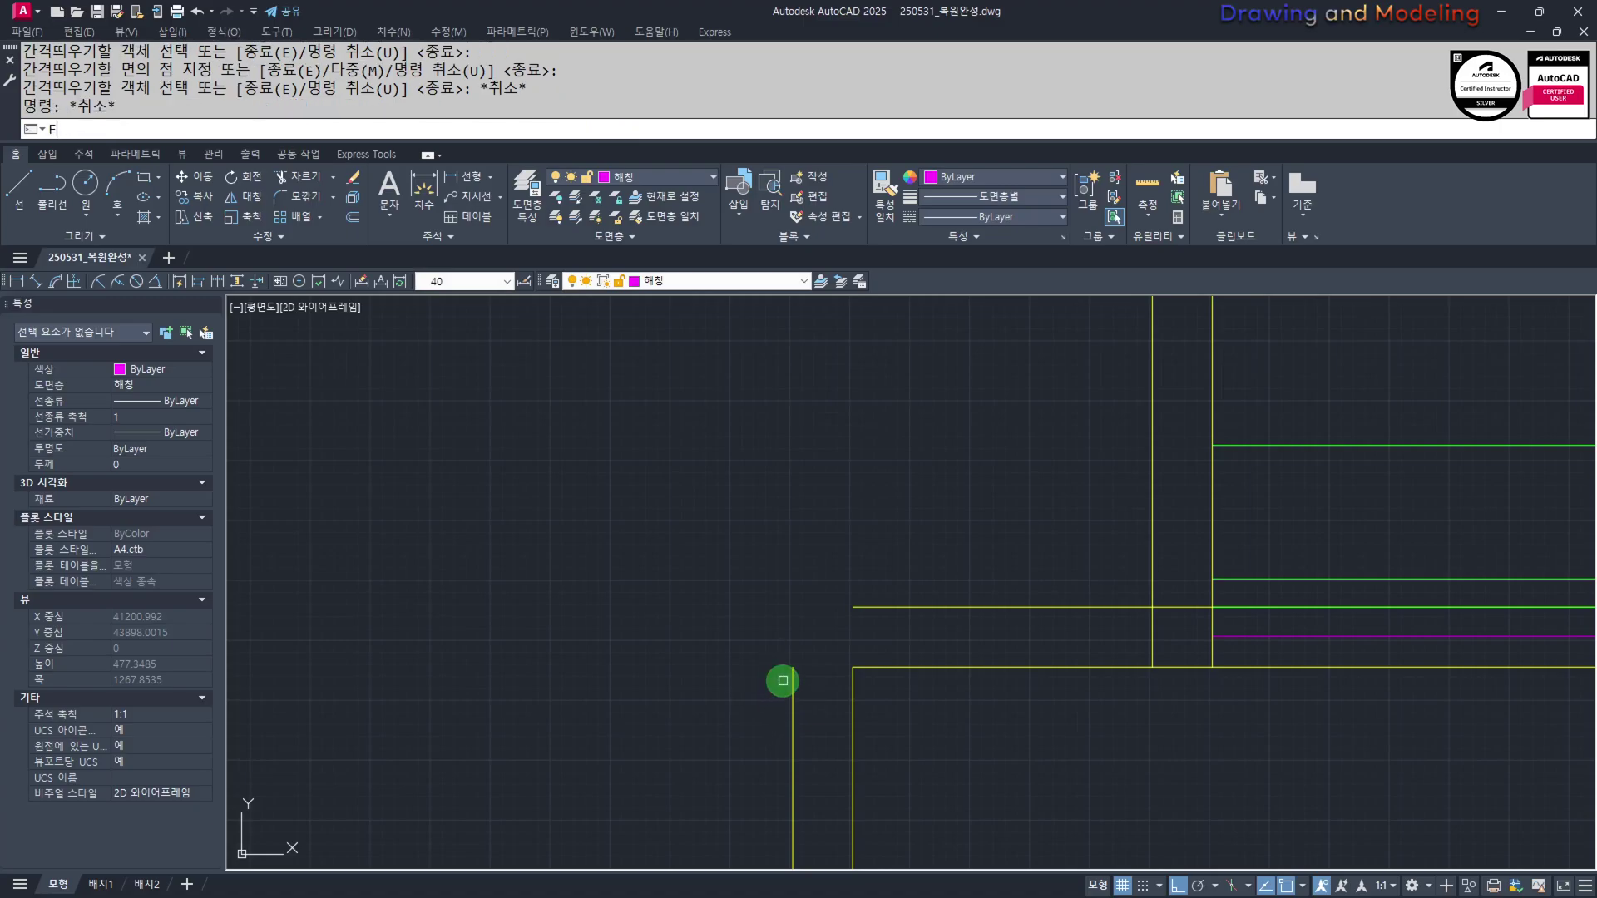
Join the three outer offset lines into sharp corners with zero-radius fillets
type("f")
key("space")
left_click(794, 689)
left_click(935, 607)
key("space")
left_click(1115, 610)
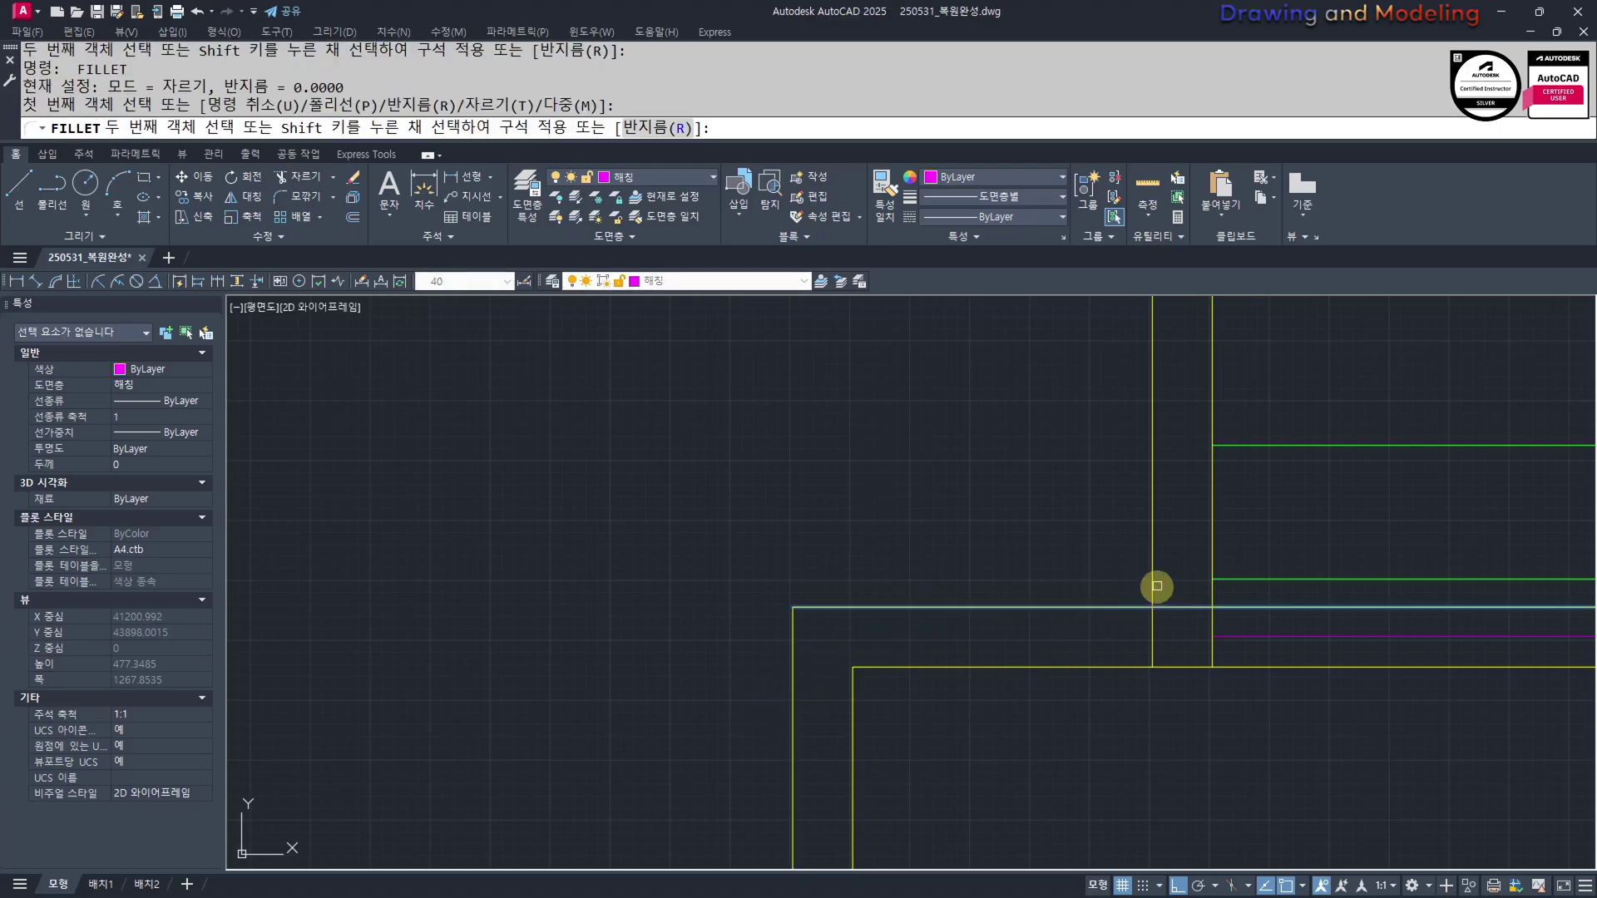
left_click(1157, 586)
left_click(1150, 582)
key("Escape")
key("Escape")
Match the stepped outer outline and the upper inner vertical line to the green ridge line's properties
middle_click_drag(1214, 565, 1209, 600)
type("ma")
key("space")
left_click(1247, 480)
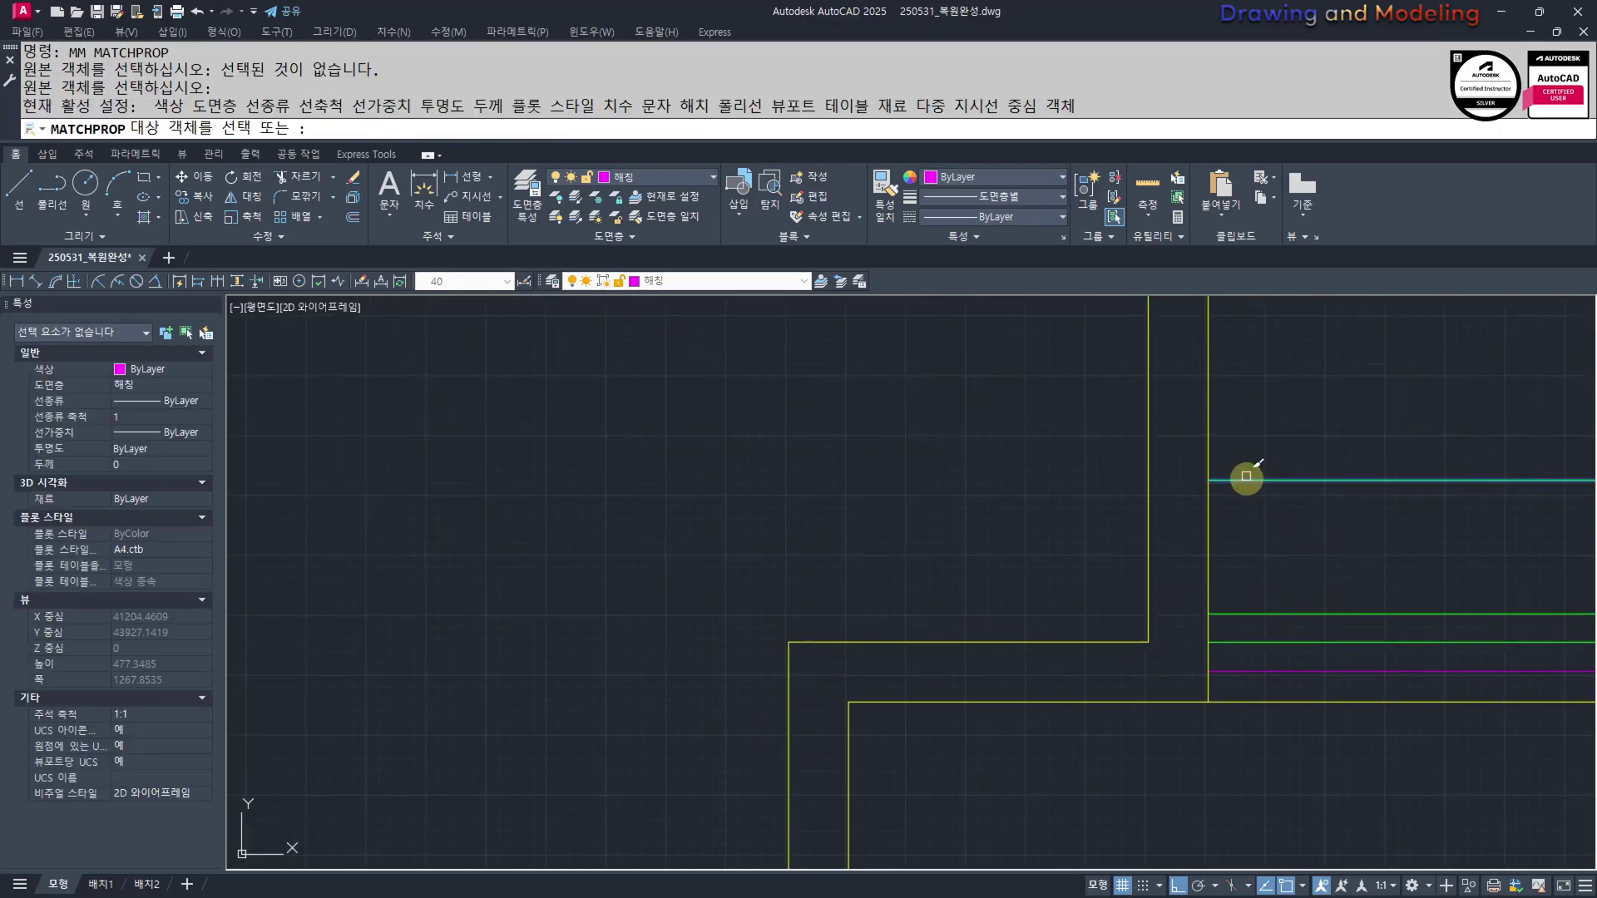
left_click(1268, 397)
left_click(1031, 449)
left_click(860, 563)
left_click(744, 661)
key("Escape")
Place a horizontal construction line through the top point of the ridge cap in the section
scroll(535, 595, "down", 5)
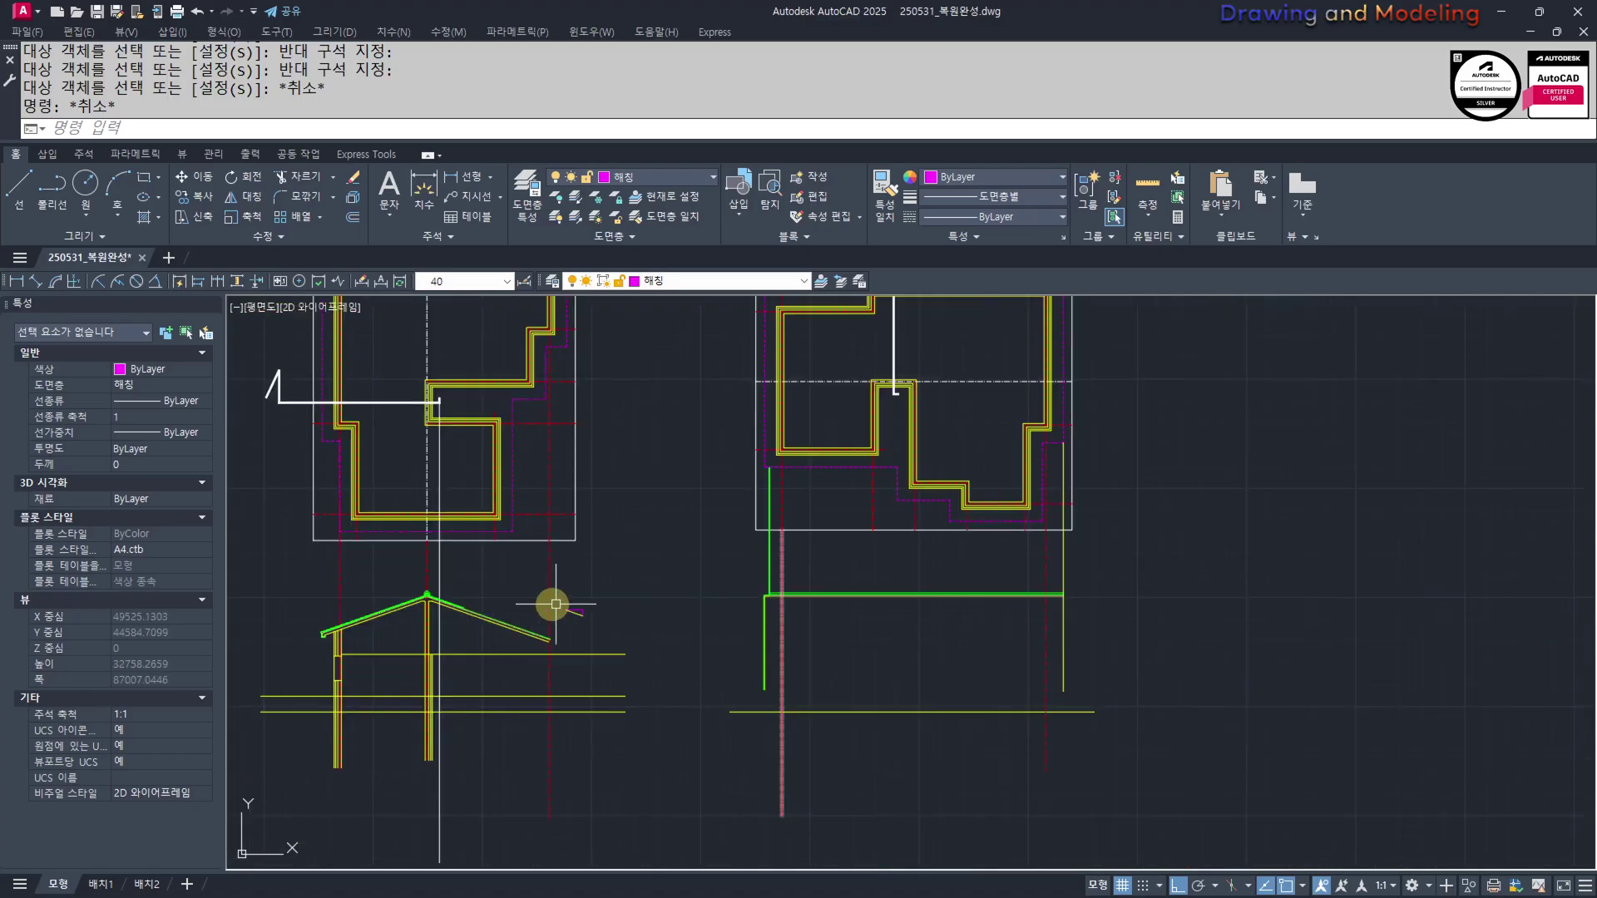
scroll(820, 582, "up", 6)
type("xl")
key("space")
type("h")
key("space")
scroll(848, 598, "up", 10)
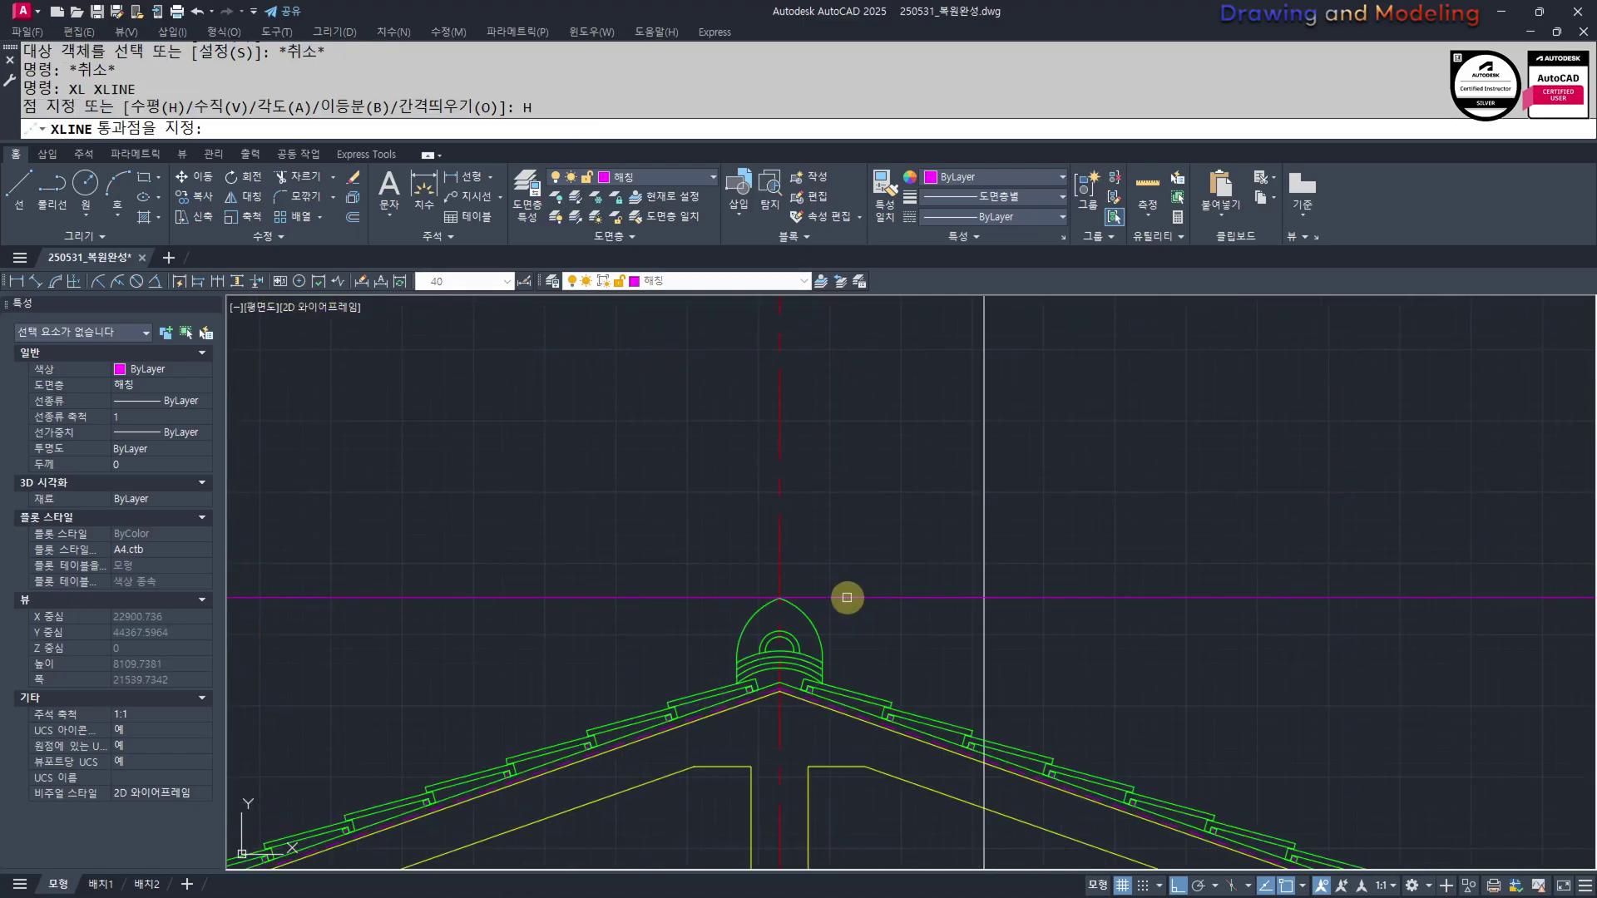
key("Escape")
scroll(1122, 635, "down", 5)
Trim the two green verticals above the construction line, and the construction line on either side of them
scroll(891, 560, "up", 8)
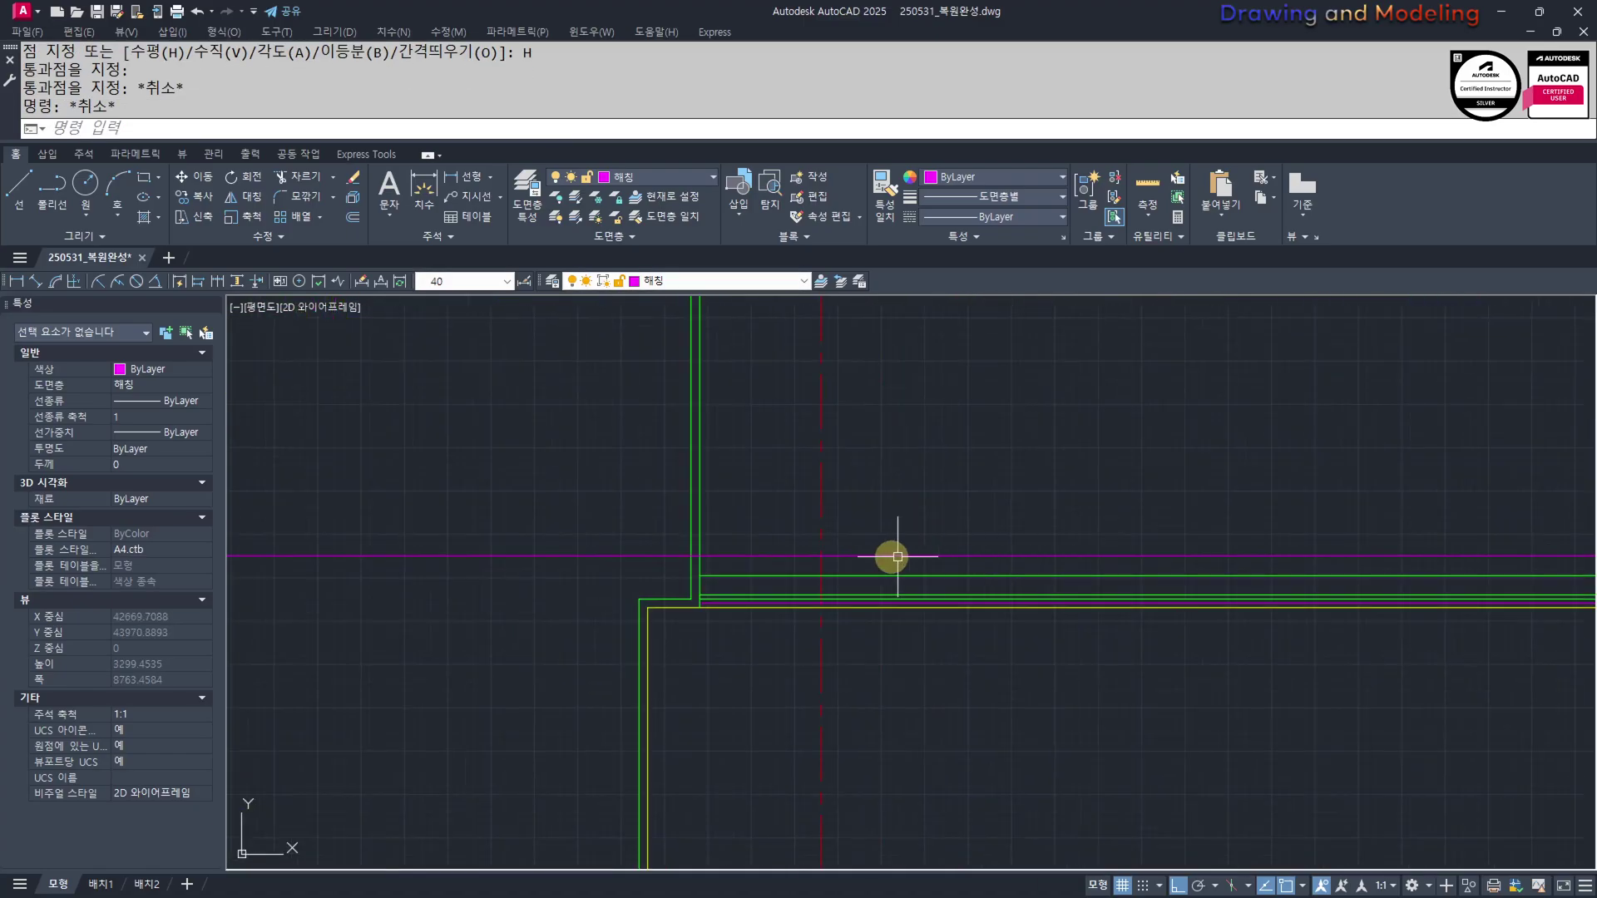
type("tr")
key("space")
left_click(831, 490)
key("space")
left_click(1069, 449)
left_click(834, 483)
left_click(724, 567)
left_click(724, 585)
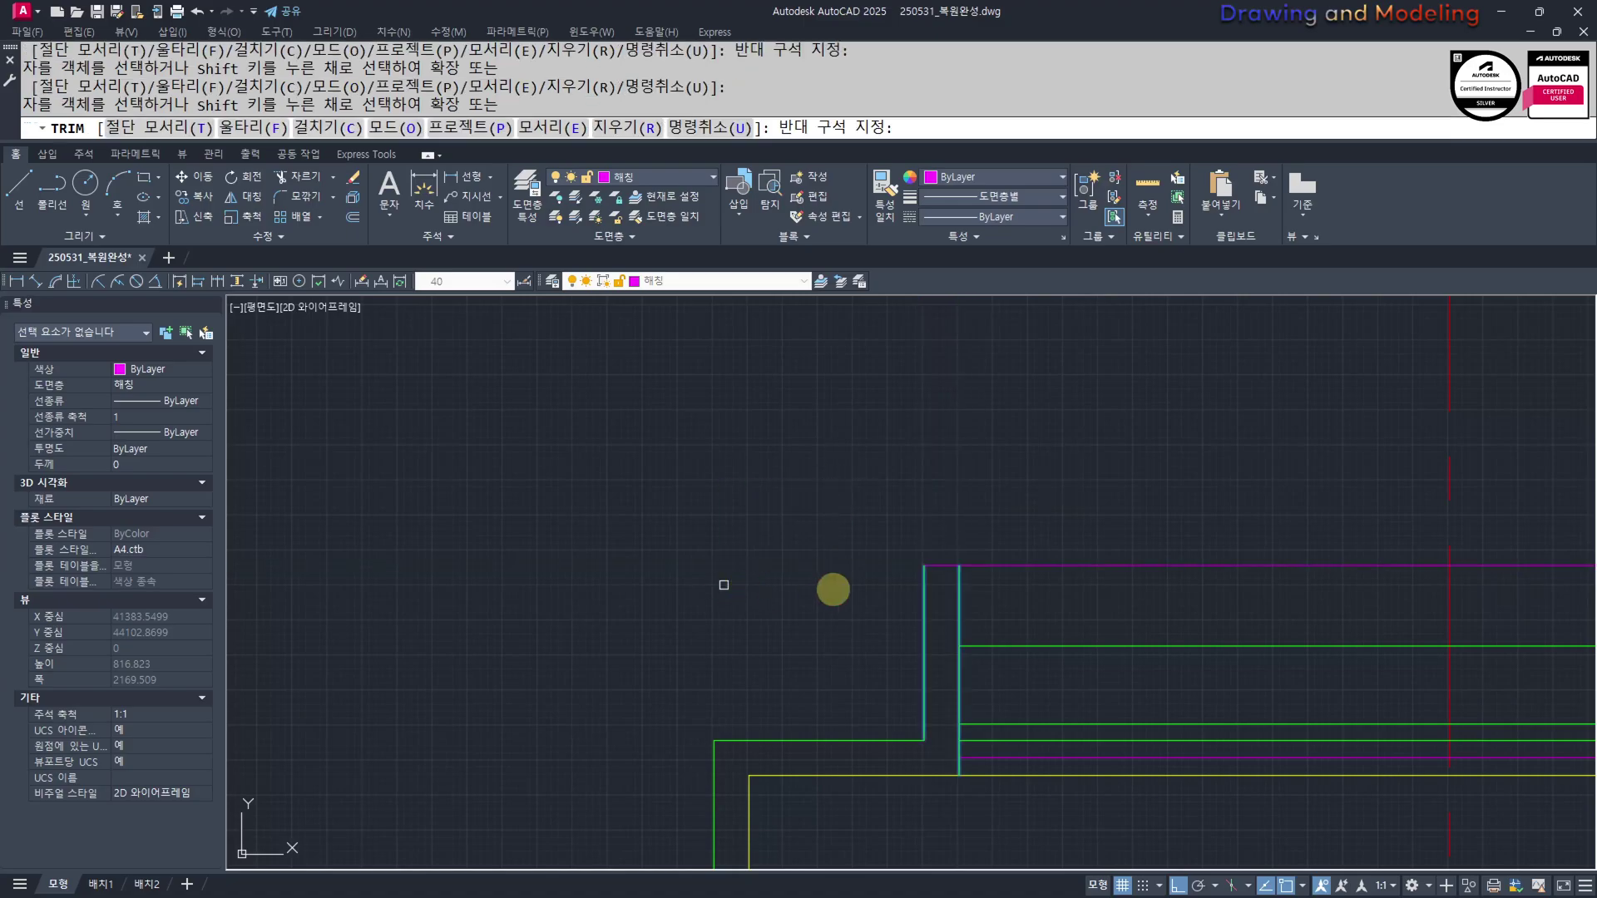
key("Escape")
key("Escape")
Offset the green horizontal line above the left slab end 150 downward
middle_click_drag(729, 714, 847, 471)
scroll(997, 450, "down", 8)
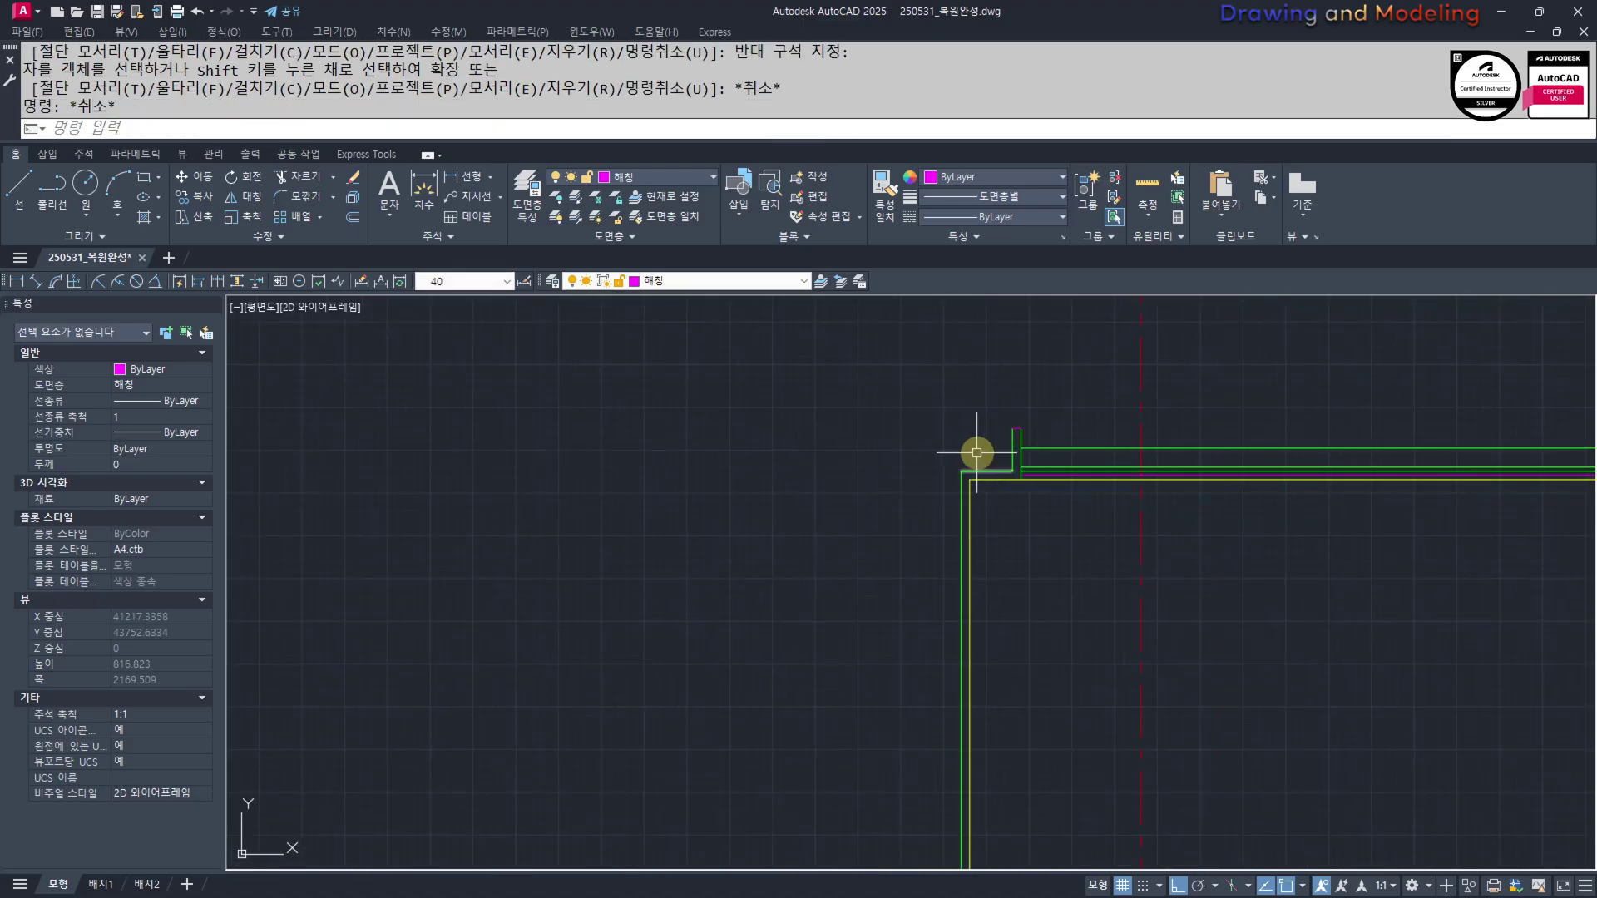
scroll(977, 452, "up", 5)
middle_click_drag(796, 544, 840, 537)
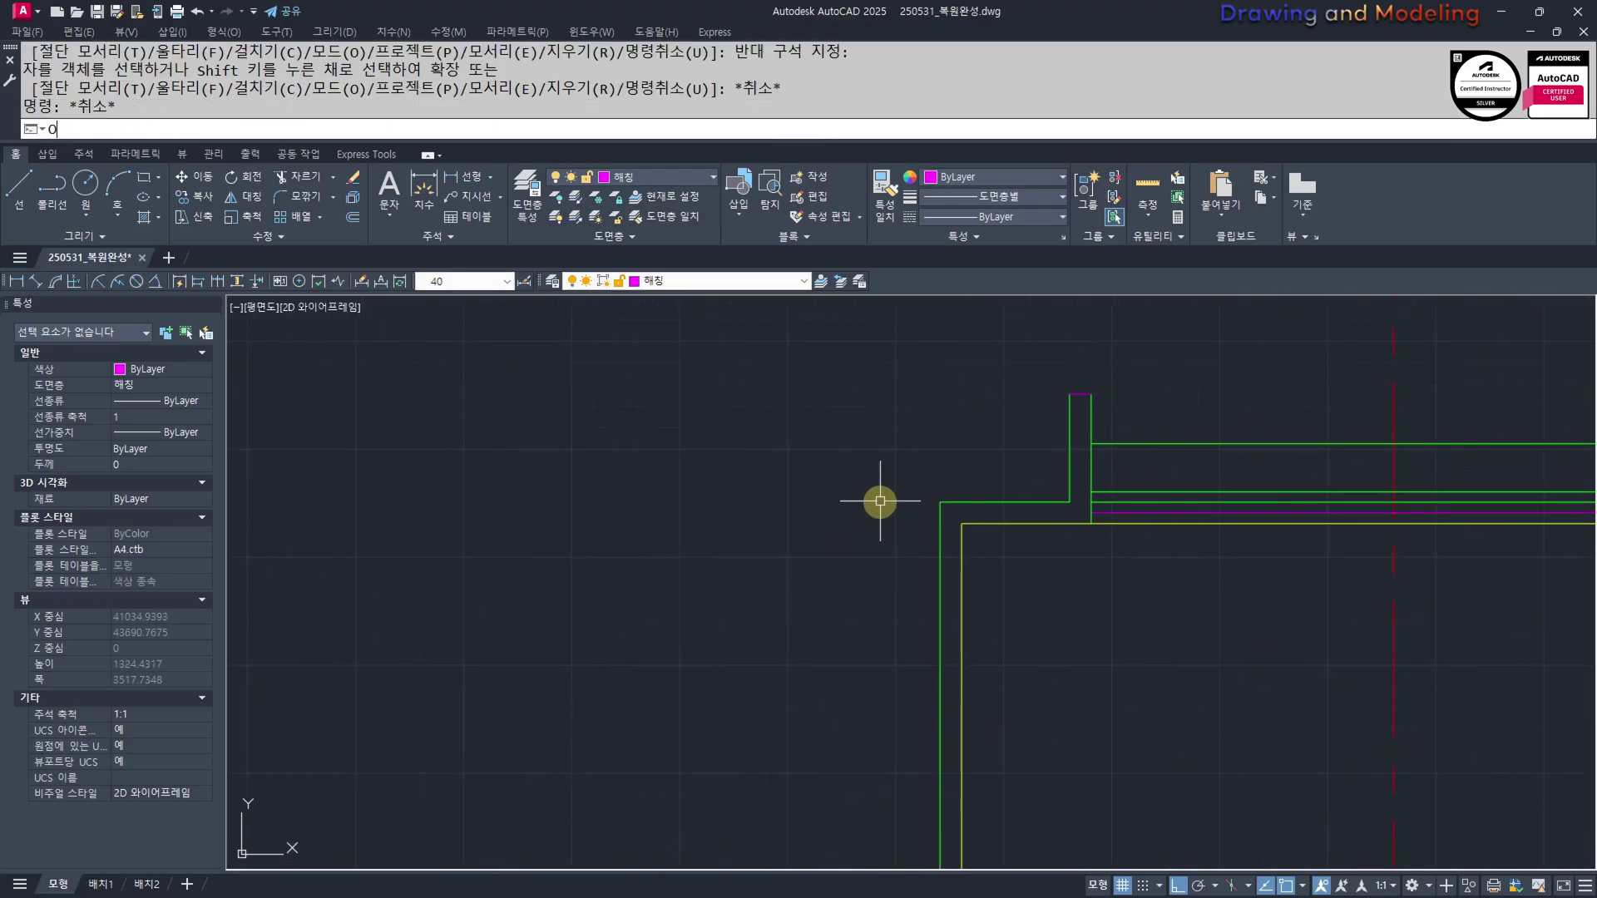
type("o")
key("Return")
type("150")
key("Return")
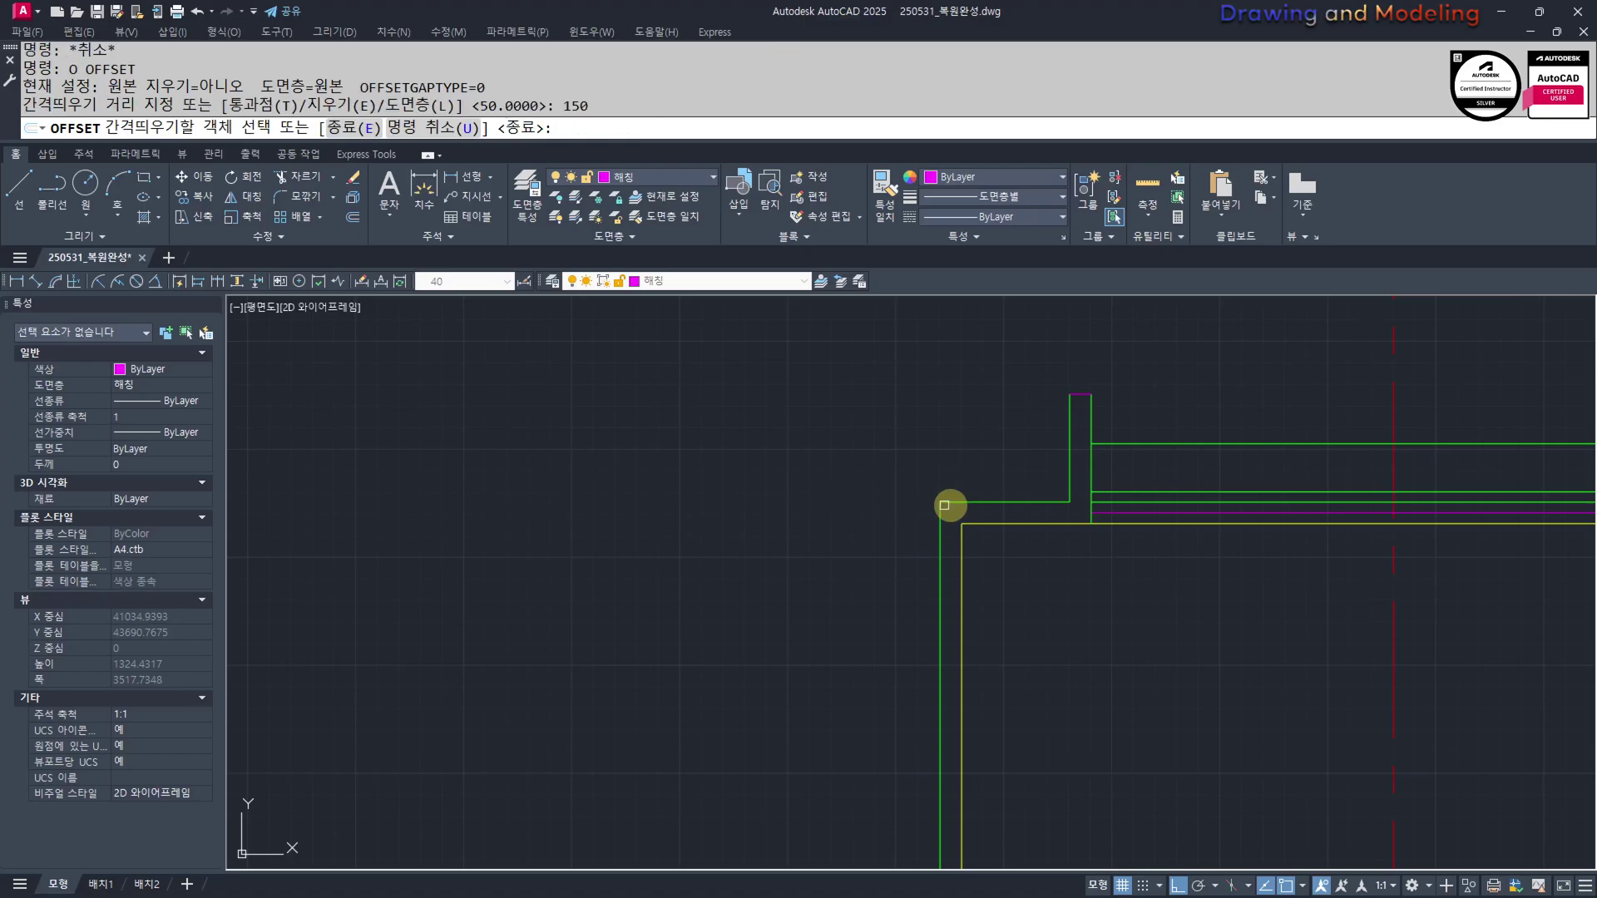
key("Escape")
Trim the offset line right of the eave line and the outer green vertical below it to close the eave cap
scroll(931, 570, "up", 4)
type("tr")
key("Return")
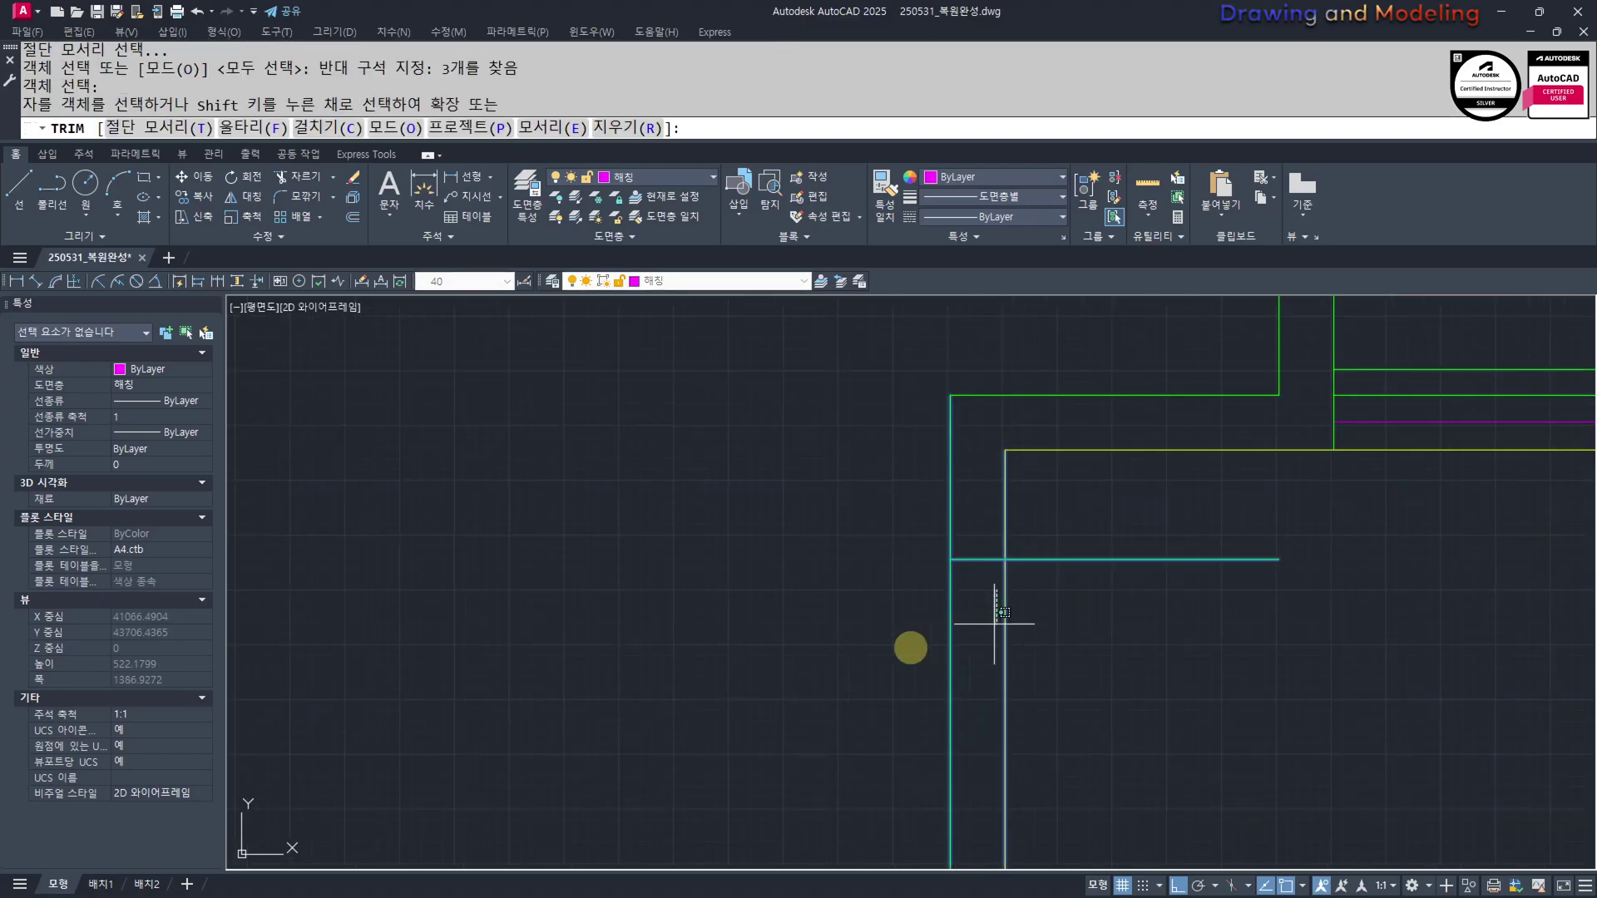
left_click(1159, 642)
left_click(1090, 529)
key("Escape")
key("Escape")
scroll(1206, 479, "down", 4)
Match the magenta line on top of the left ridge end piece to the green outline
middle_click_drag(1256, 454, 1100, 630)
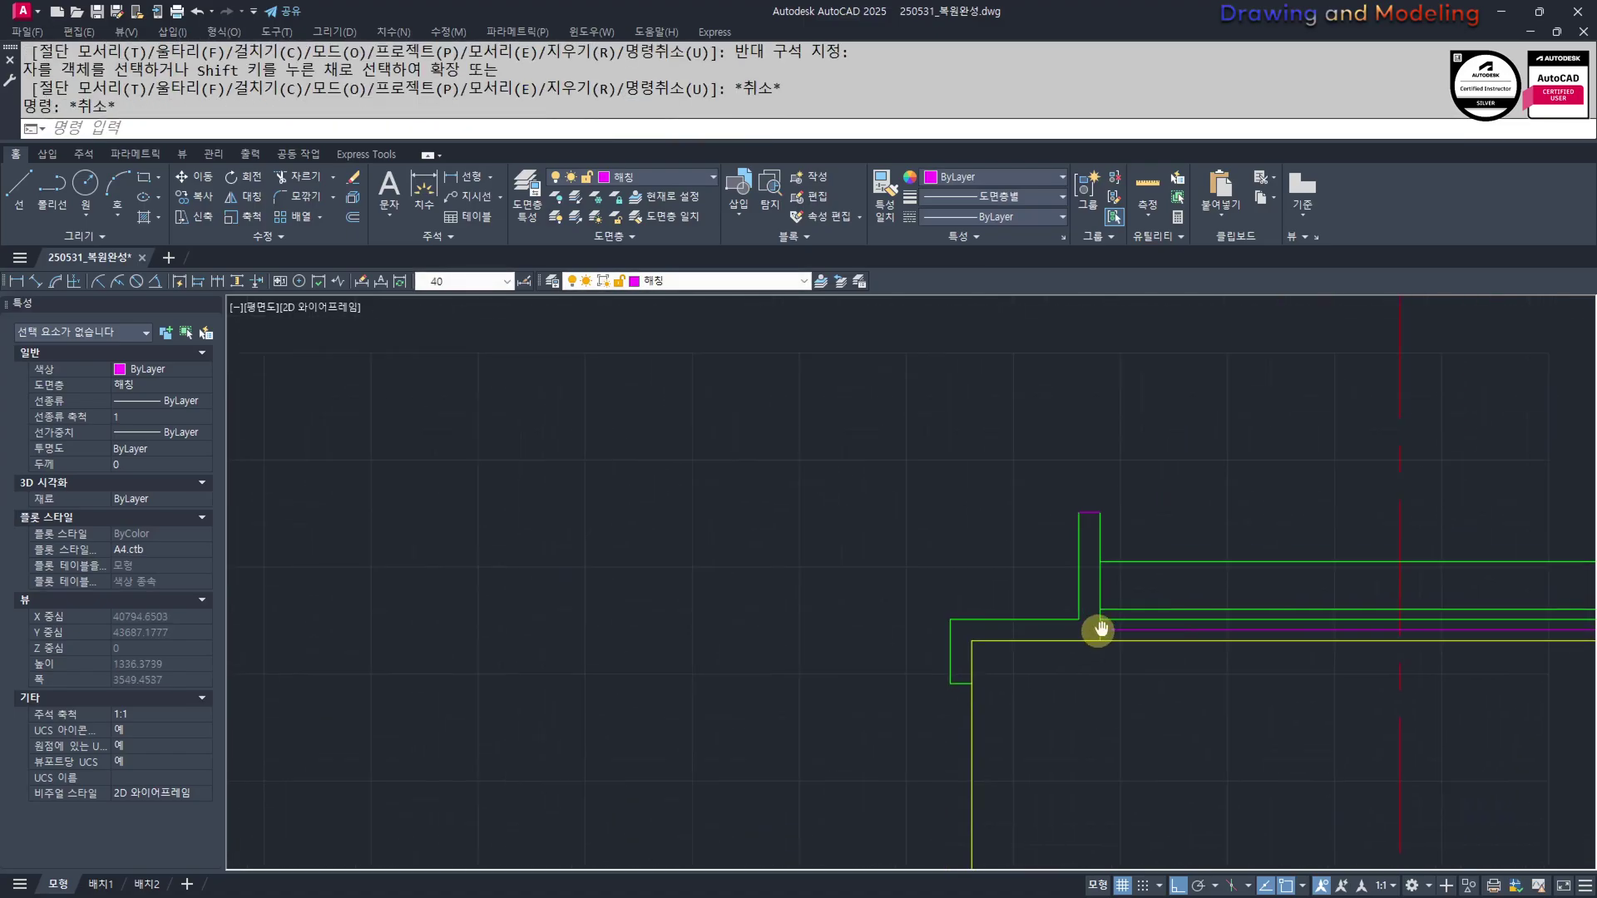
key("Return")
left_click(1161, 563)
left_click(1165, 457)
left_click(1020, 530)
key("Escape")
Mirror the six green end-cap lines about a vertical axis through the ridge line's midpoint, keeping the originals
left_click(712, 400)
left_click(1224, 775)
scroll(1018, 636, "down", 8)
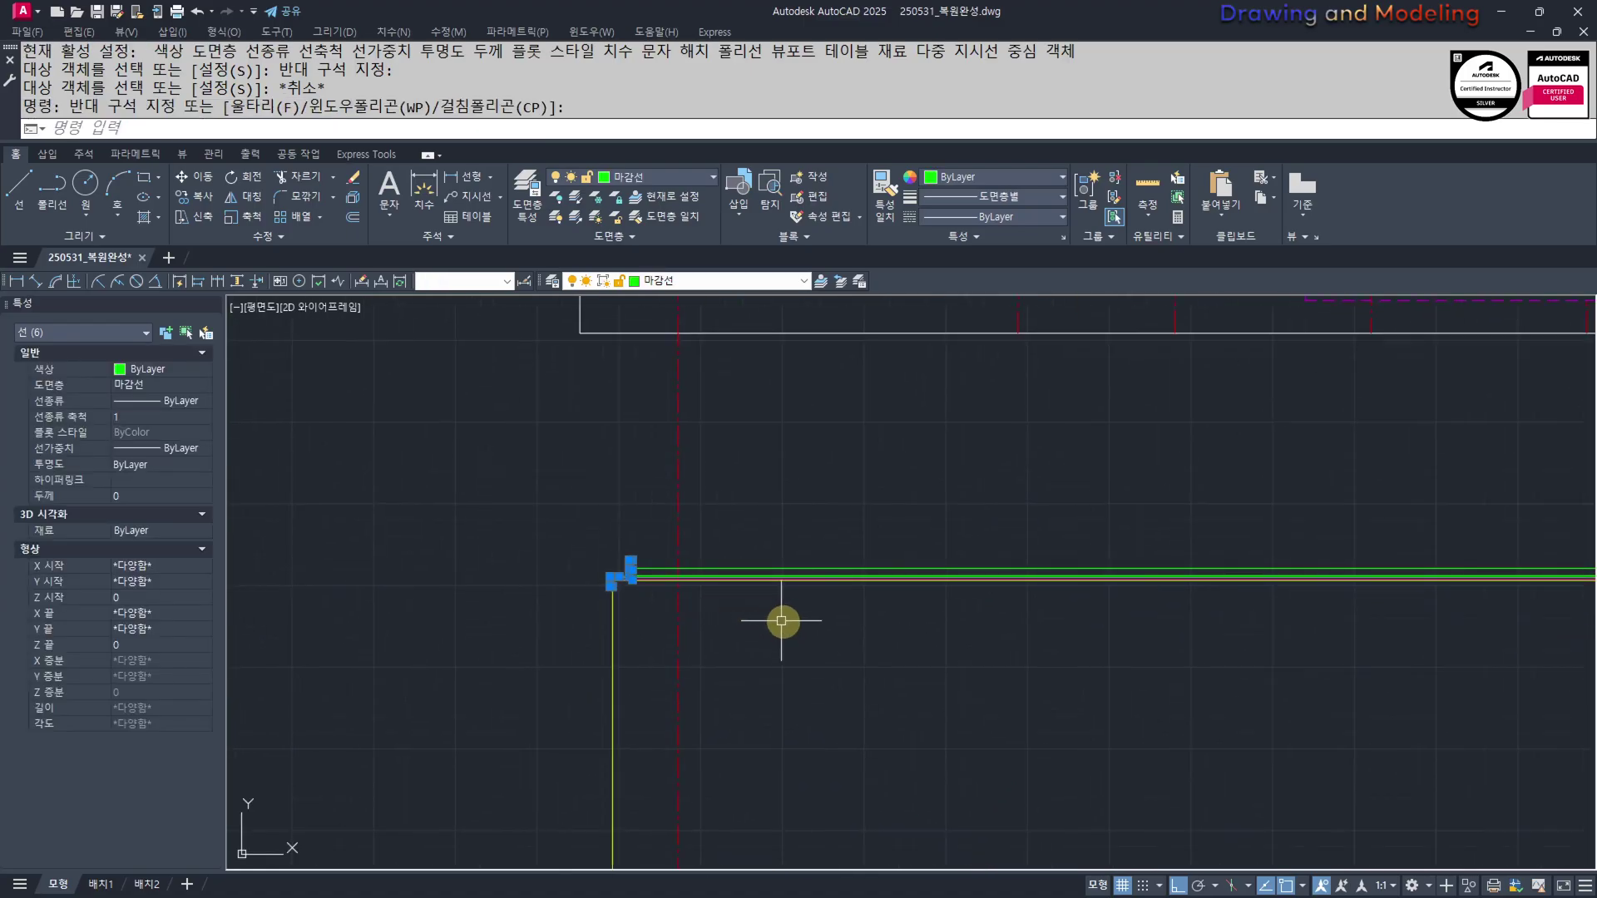
type("mi")
key("Return")
scroll(1244, 613, "down", 2)
middle_click_drag(1245, 613, 770, 611)
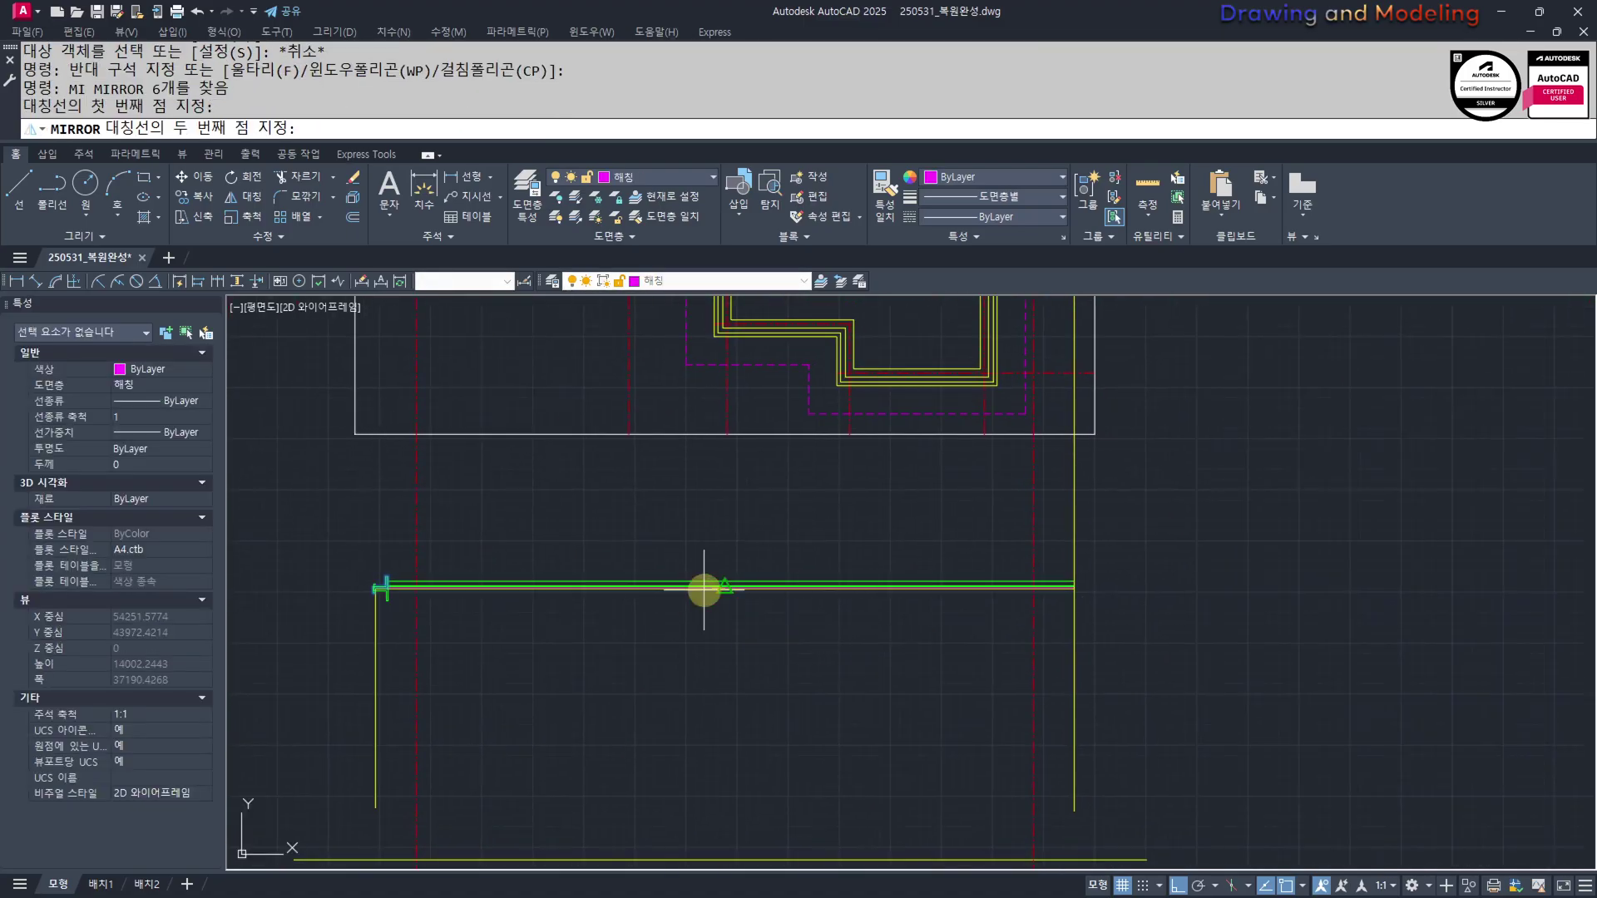
left_click(727, 498)
key("space")
key("Escape")
key("Escape")
scroll(1051, 585, "up", 6)
scroll(1181, 588, "up", 4)
scroll(943, 544, "up", 4)
type("tr")
key("space")
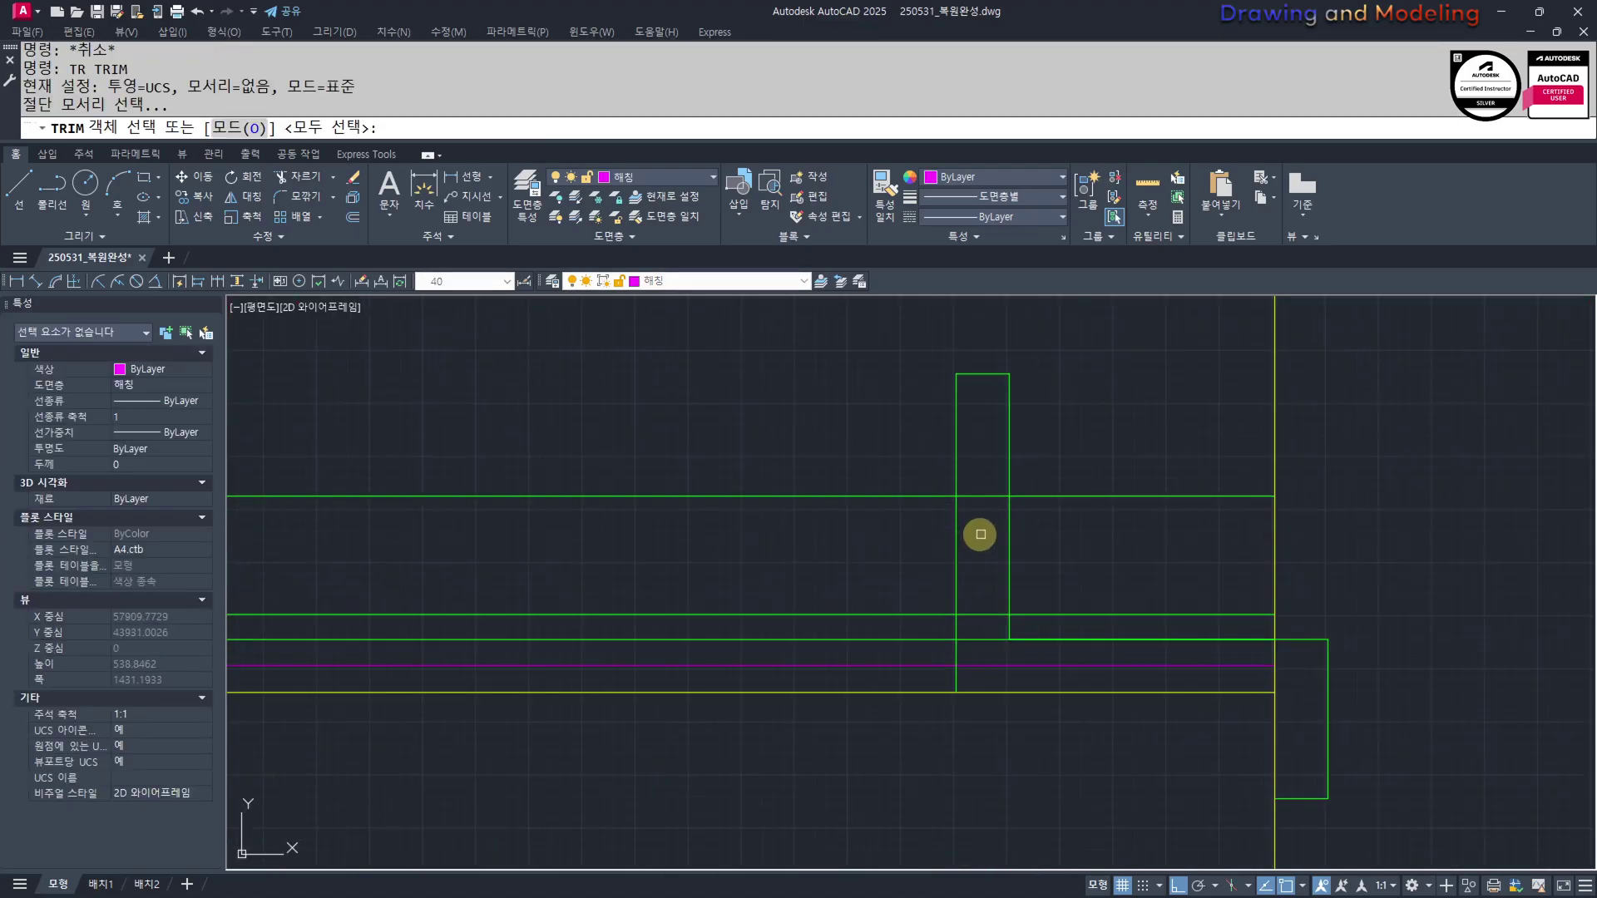
left_click(980, 535)
left_click(932, 557)
key("space")
key("Escape")
key("Escape")
Trim the magenta line beyond the right ridge end piece, using the piece's left edge as a cutting edge
key("space")
left_click(987, 556)
left_click(932, 571)
left_click(1128, 720)
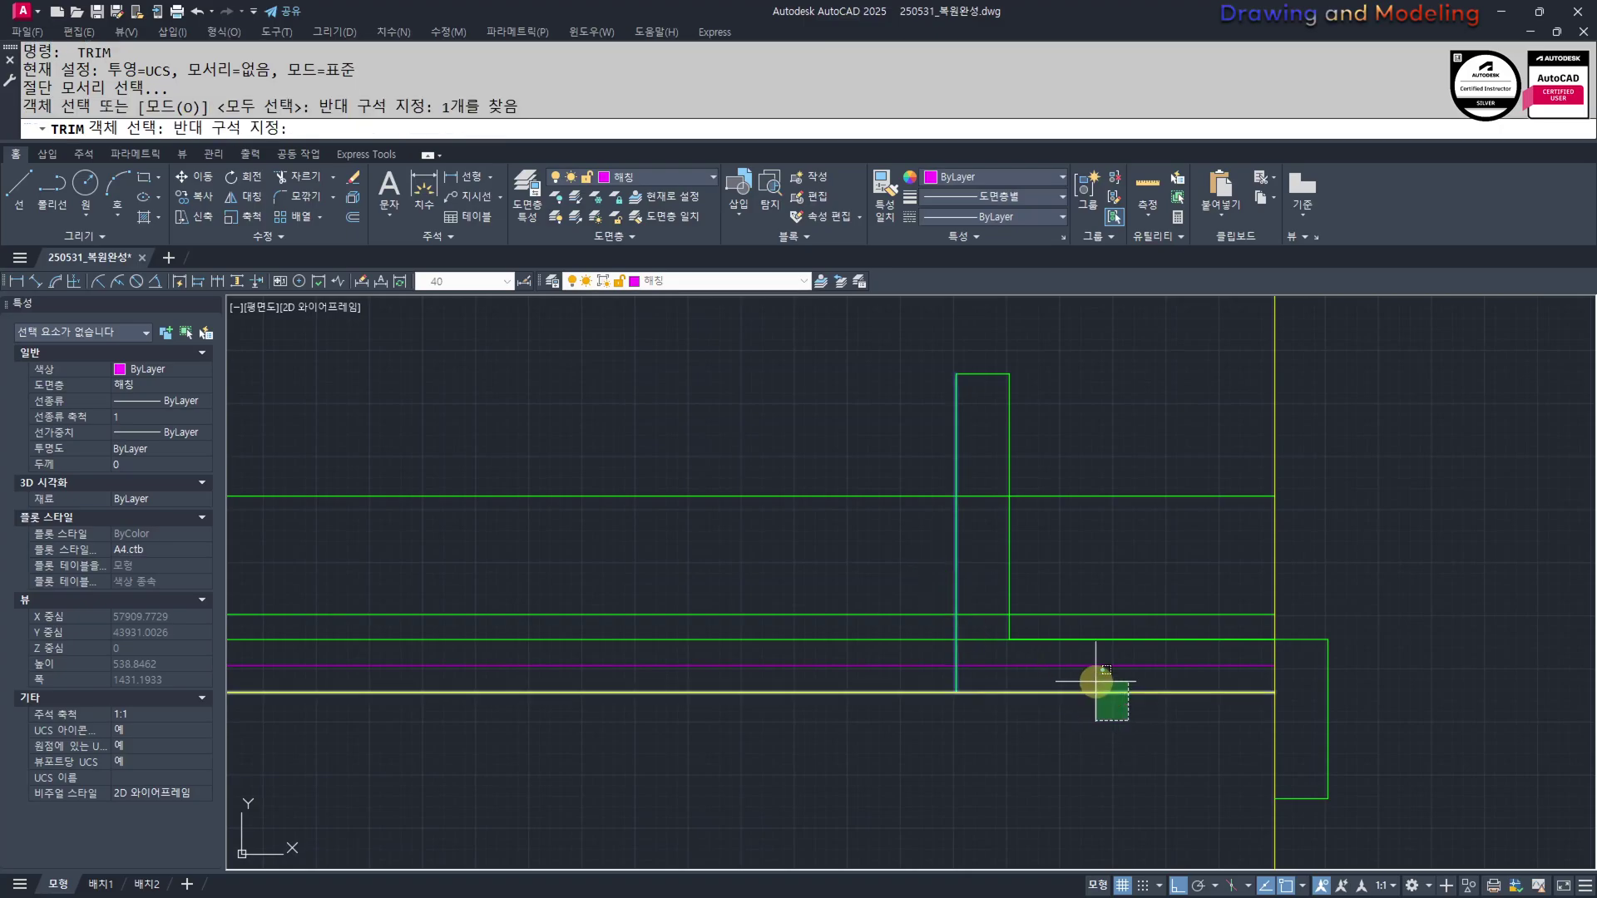
left_click(1096, 682)
key("Return")
left_click(1108, 673)
key("Escape")
key("Escape")
key("Escape")
key("Escape")
scroll(873, 560, "down", 8)
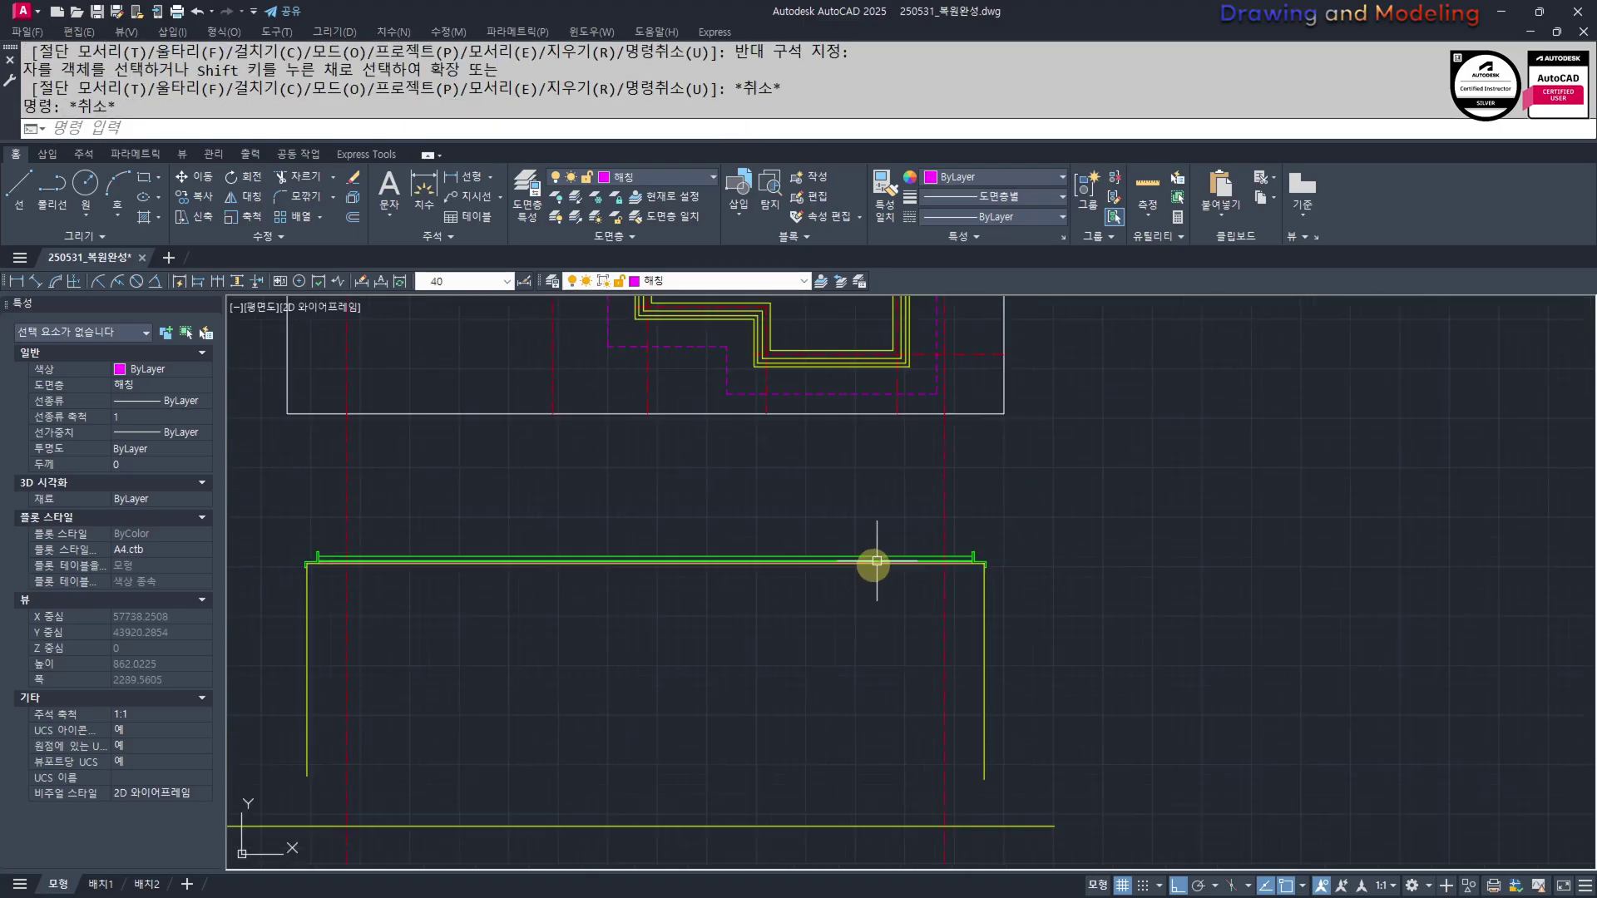
Move the small roof-slope triangle from the right of the section to the open space above its left eave
scroll(932, 645, "up", 3)
scroll(834, 654, "down", 3)
scroll(1005, 611, "up", 2)
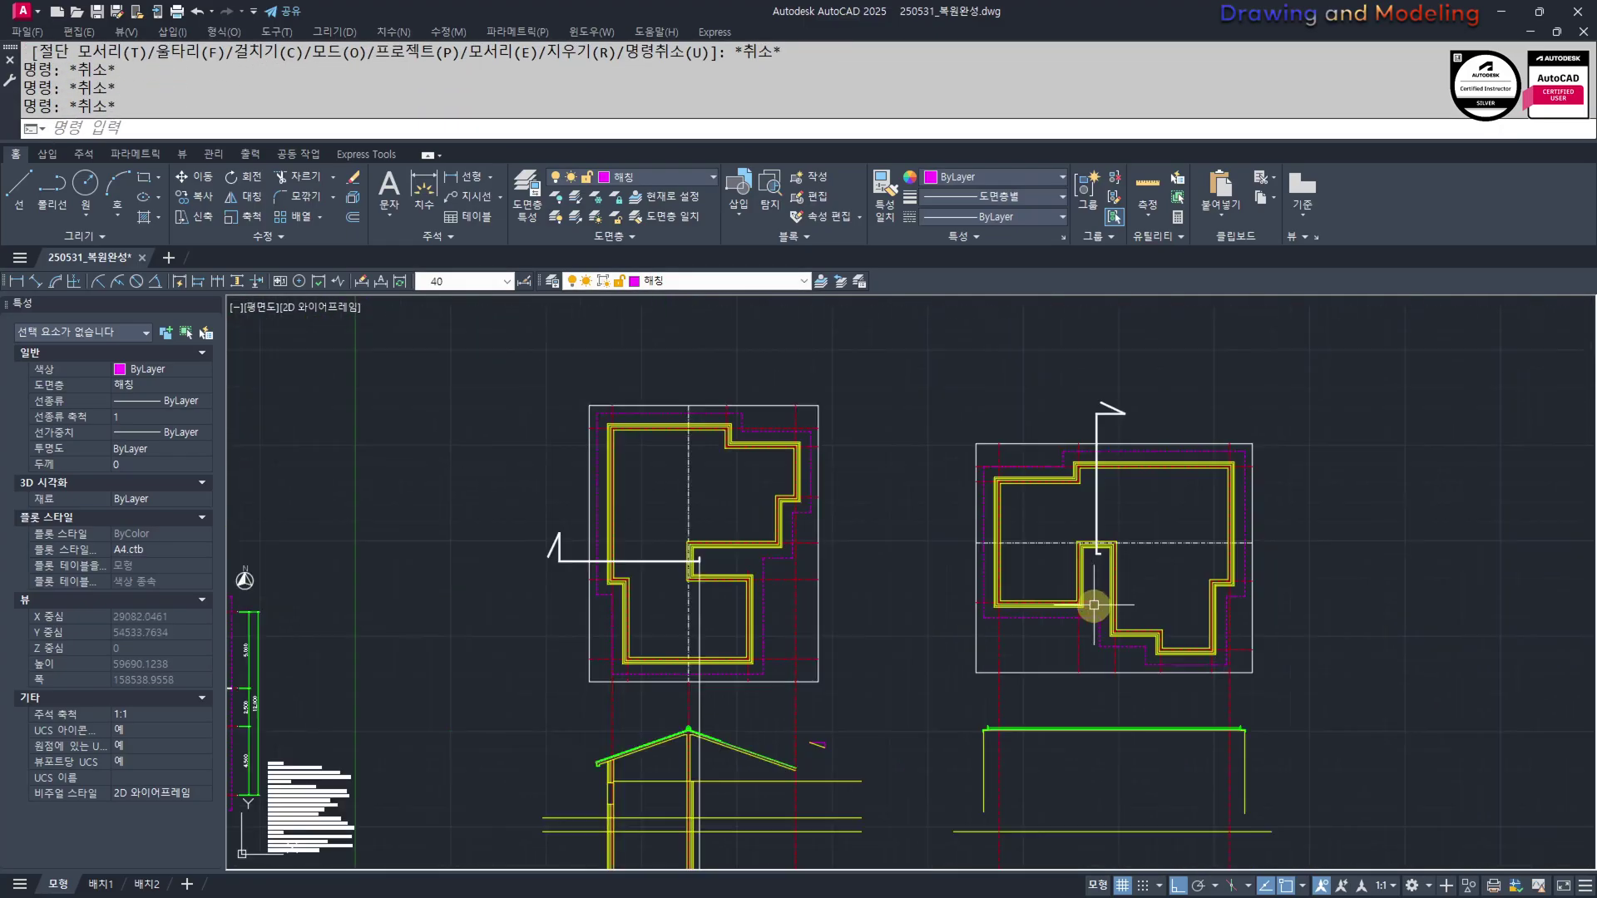
middle_click_drag(1146, 682, 1213, 651)
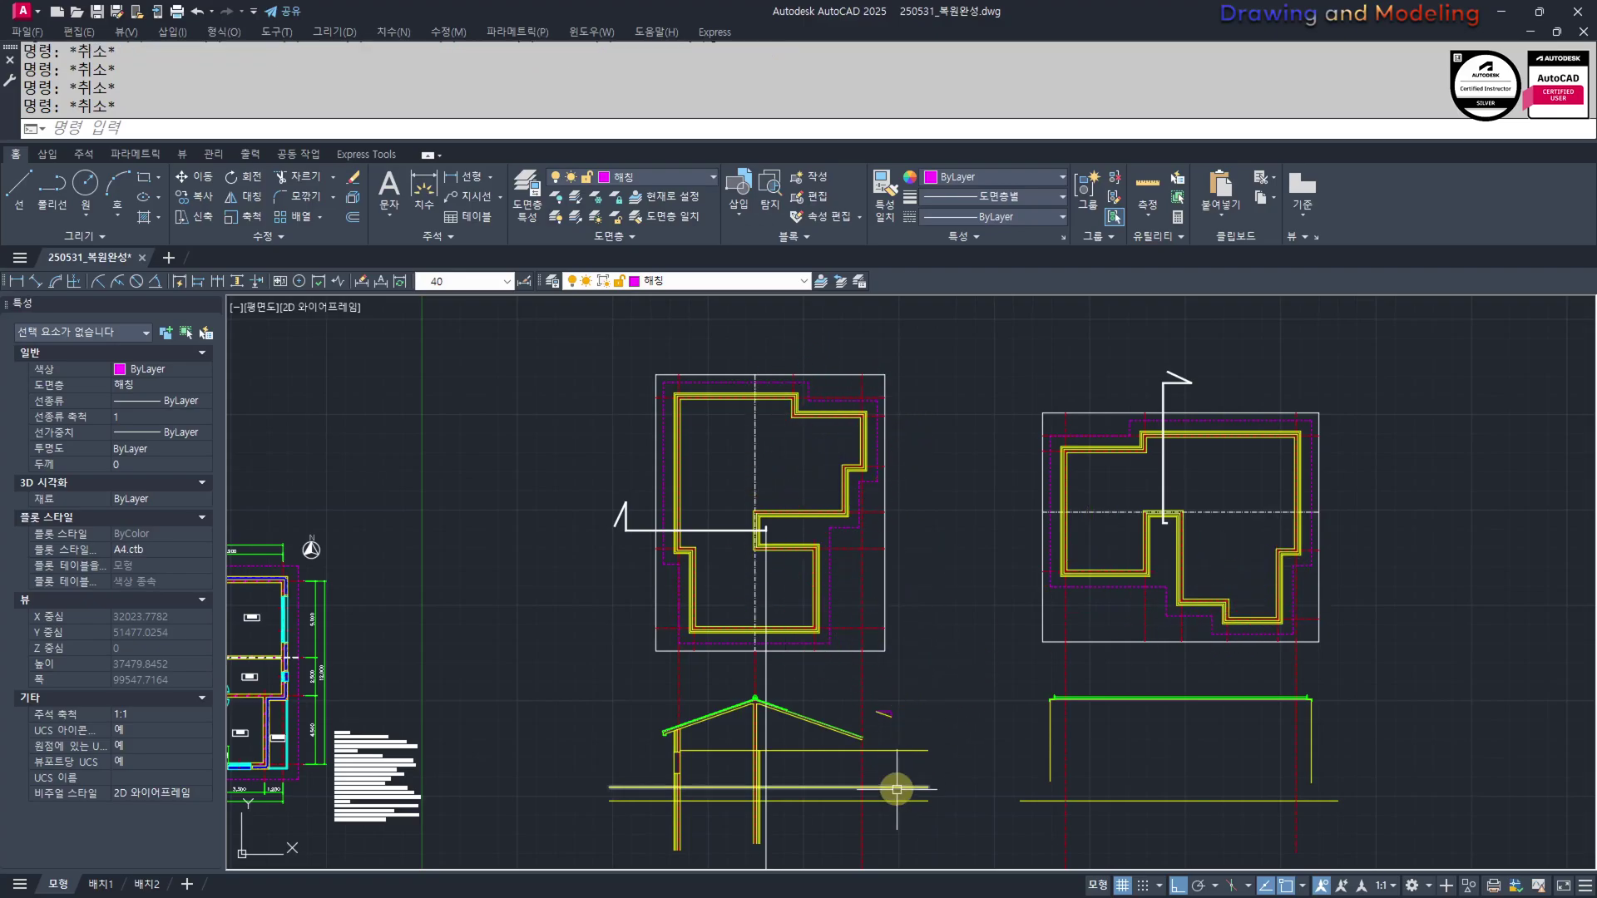
scroll(880, 712, "up", 4)
left_click(985, 662)
left_click(956, 662)
left_click(956, 663)
left_click(860, 743)
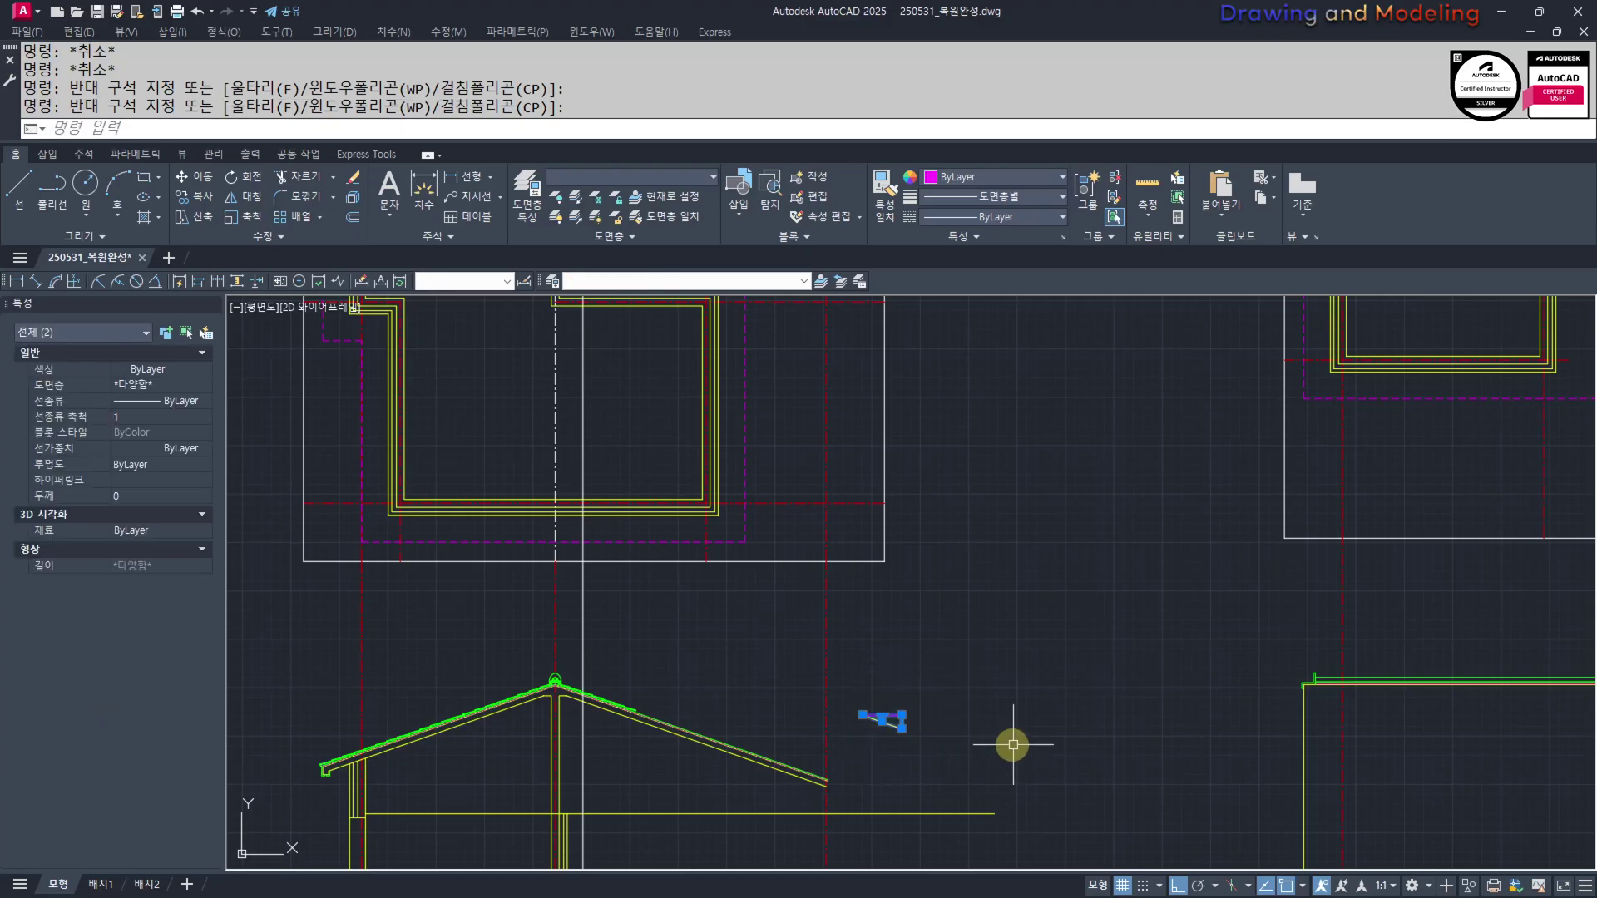
type("M")
key("Return")
left_click(978, 698)
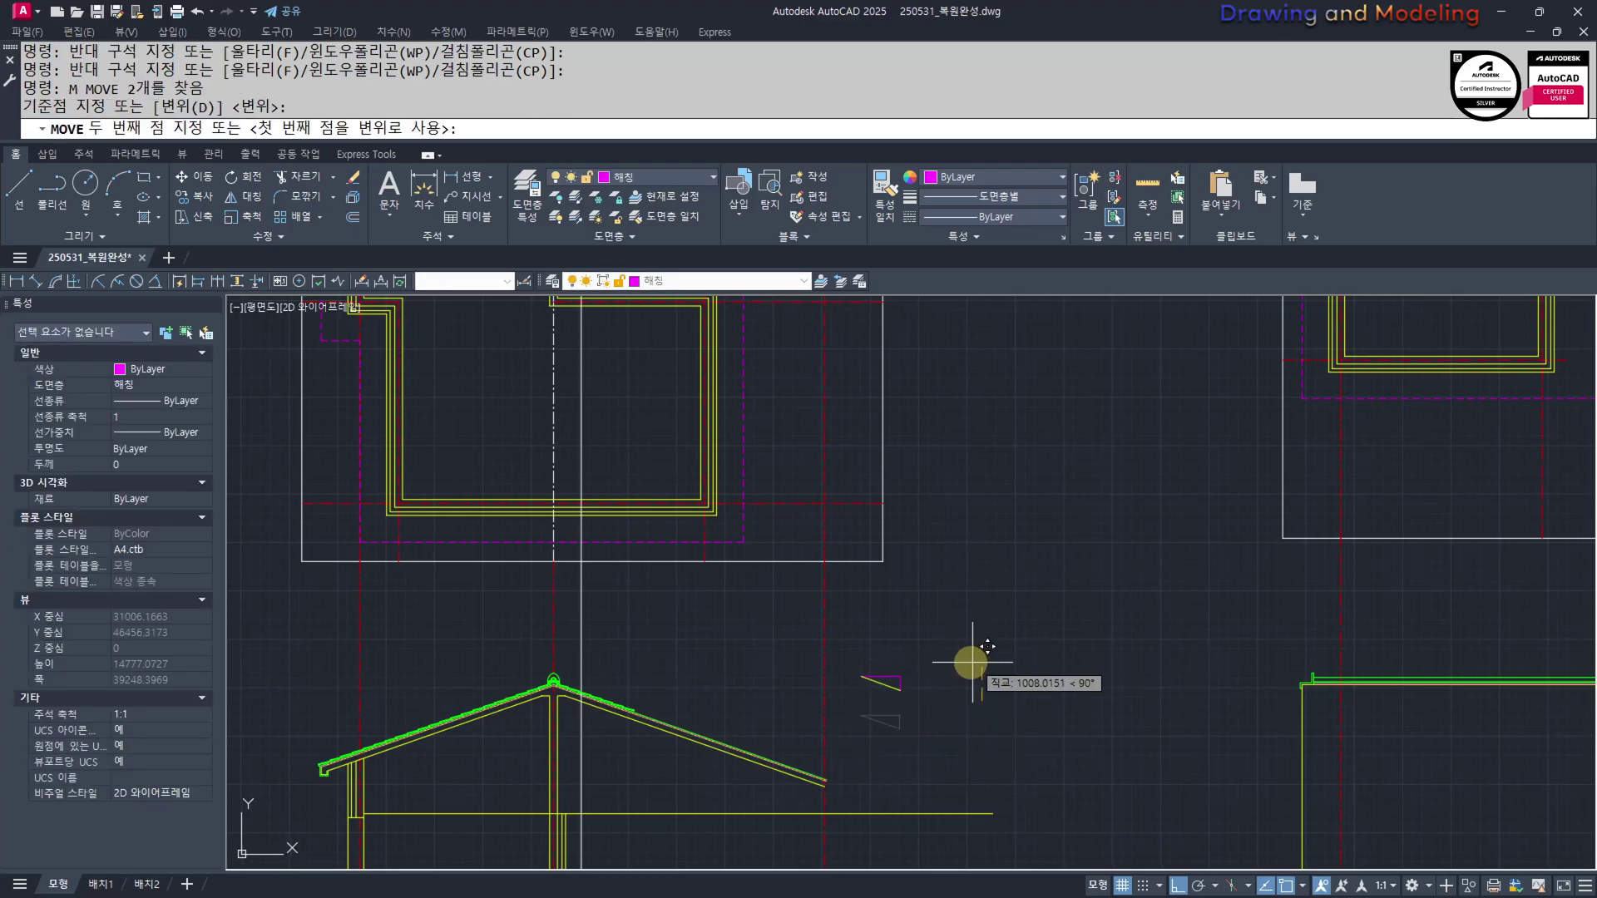
key("F8")
left_click(386, 650)
key("Escape")
key("Escape")
middle_click_drag(692, 624, 709, 666)
scroll(765, 675, "down", 2)
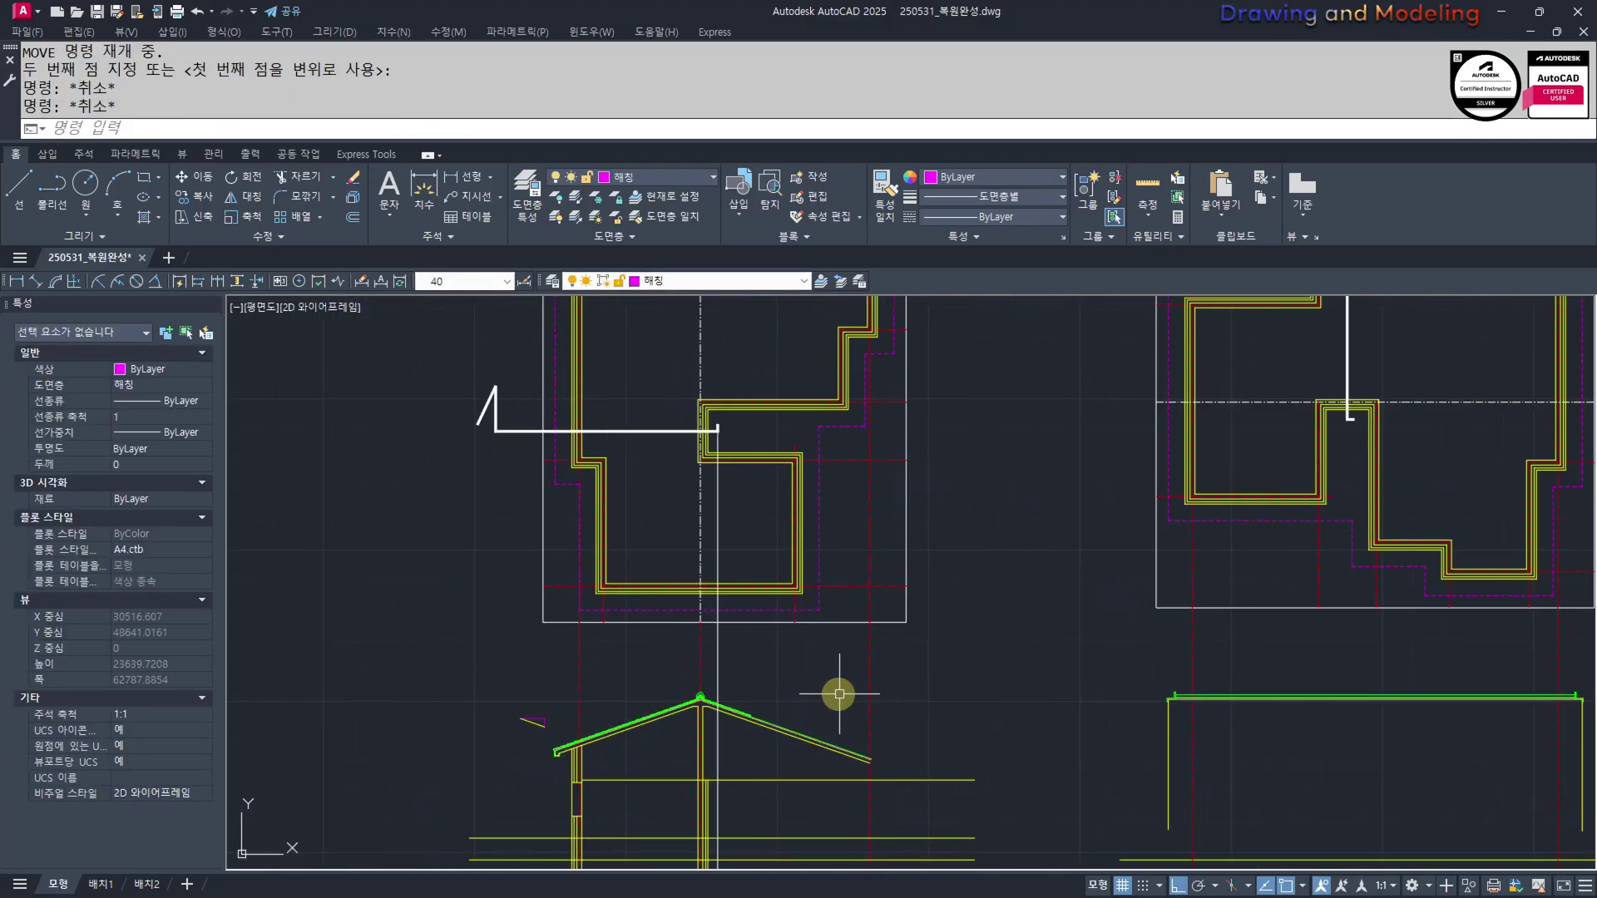
type("L")
middle_click_drag(888, 656, 880, 750)
key("Escape")
key("Escape")
Draw three vertical construction lines through the right-side corners of the dashed roof outline in the left plan
type("XL")
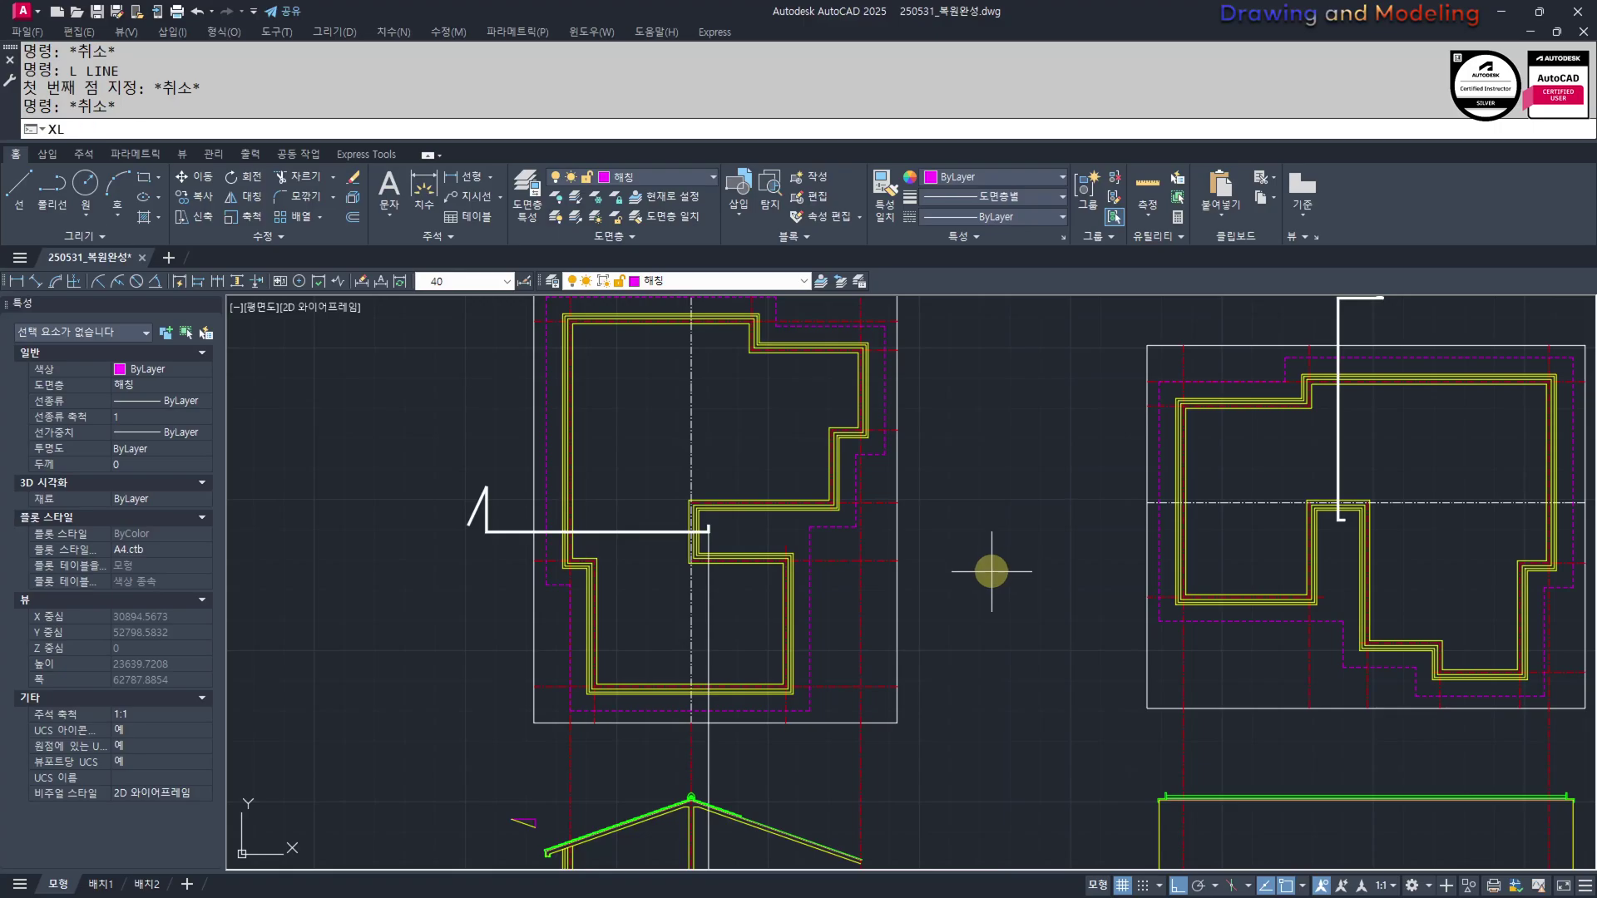
key("Return")
type("V")
key("Return")
scroll(905, 456, "up", 3)
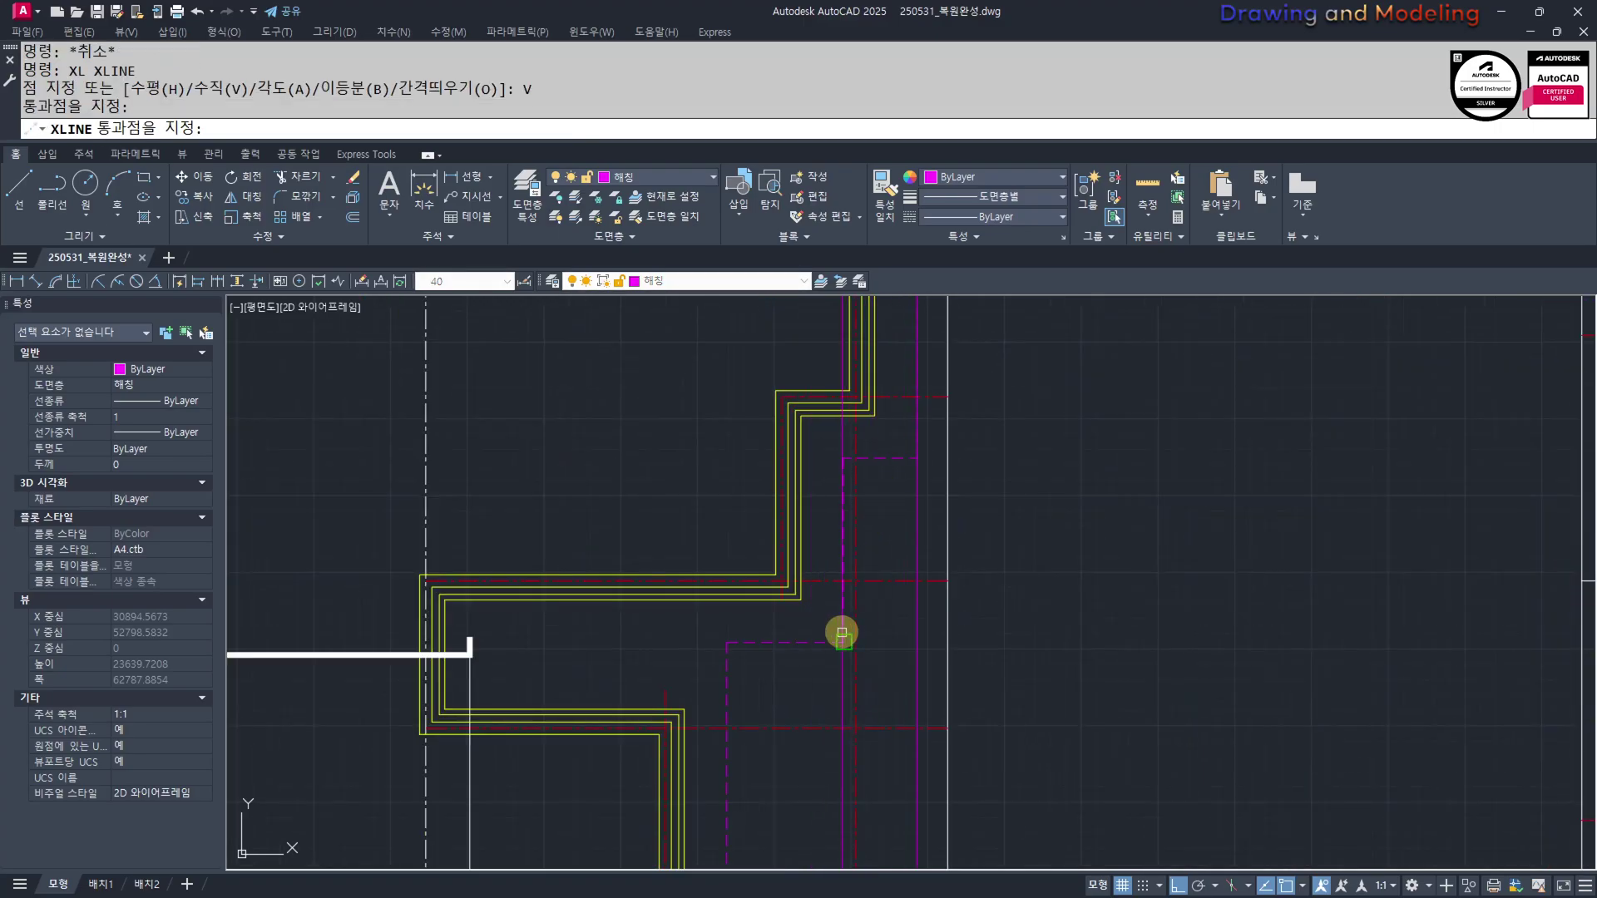
left_click(842, 633)
middle_click_drag(842, 633, 901, 558)
scroll(914, 774, "down", 2)
middle_click_drag(915, 815, 841, 509)
scroll(951, 741, "up", 4)
left_click(895, 670)
scroll(893, 675, "down", 8)
key("Escape")
key("Escape")
Extend the upper yellow line of the section's right roof slope to the outermost vertical construction line
scroll(874, 581, "up", 6)
type("EX")
key("Return")
left_click(1036, 624)
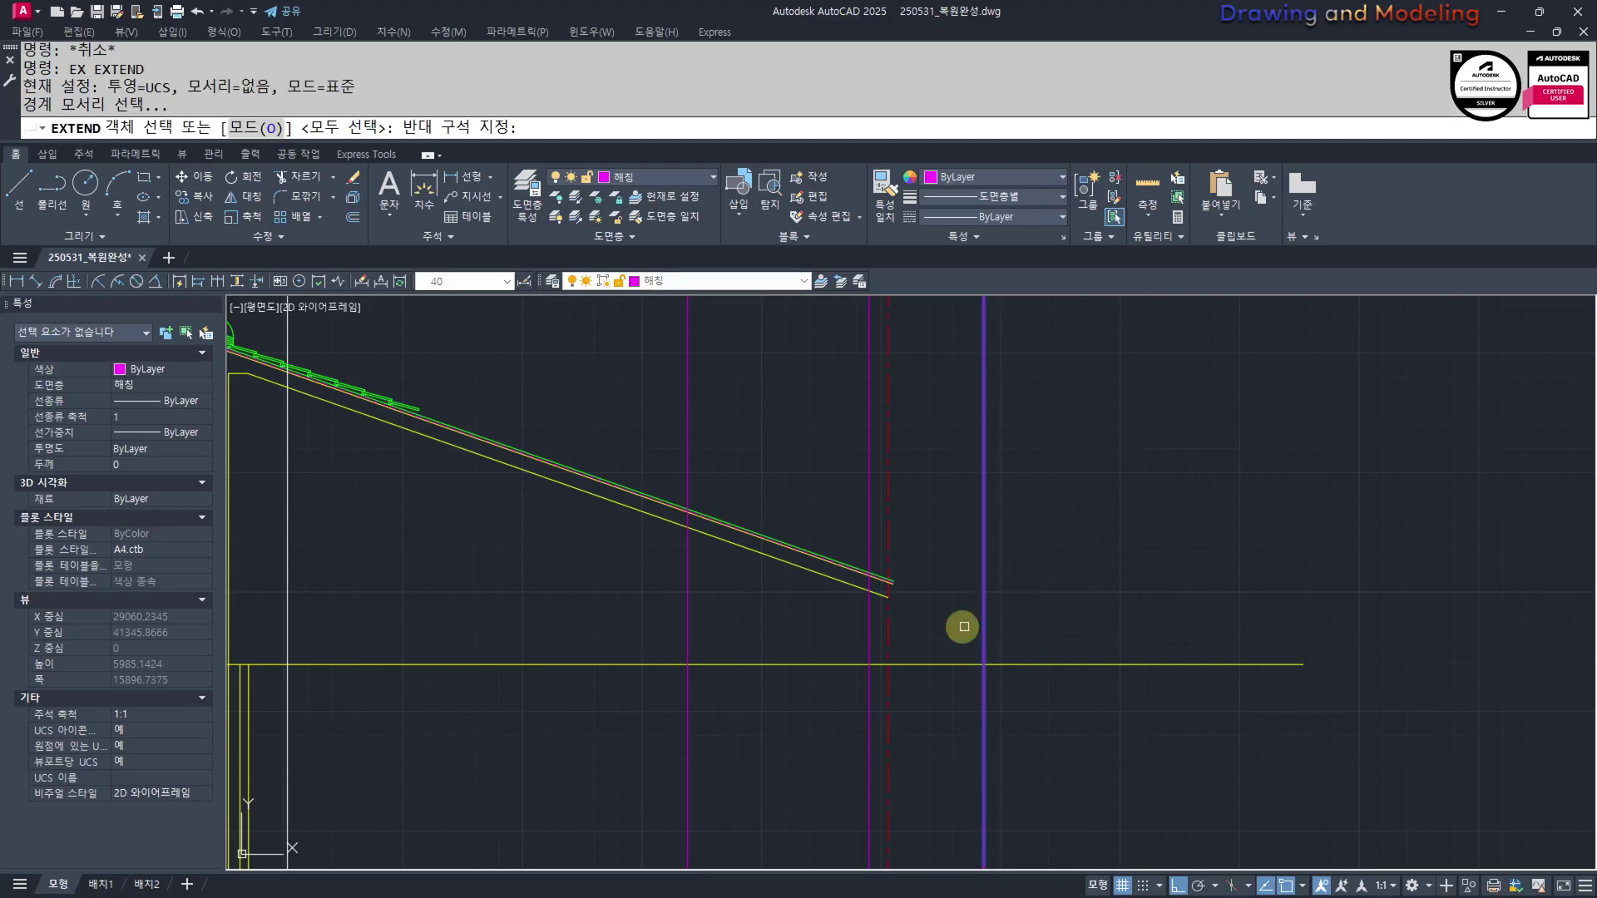
left_click(961, 627)
key("Return")
scroll(923, 580, "up", 5)
left_click(853, 585)
key("Escape")
key("Escape")
scroll(741, 535, "down", 5)
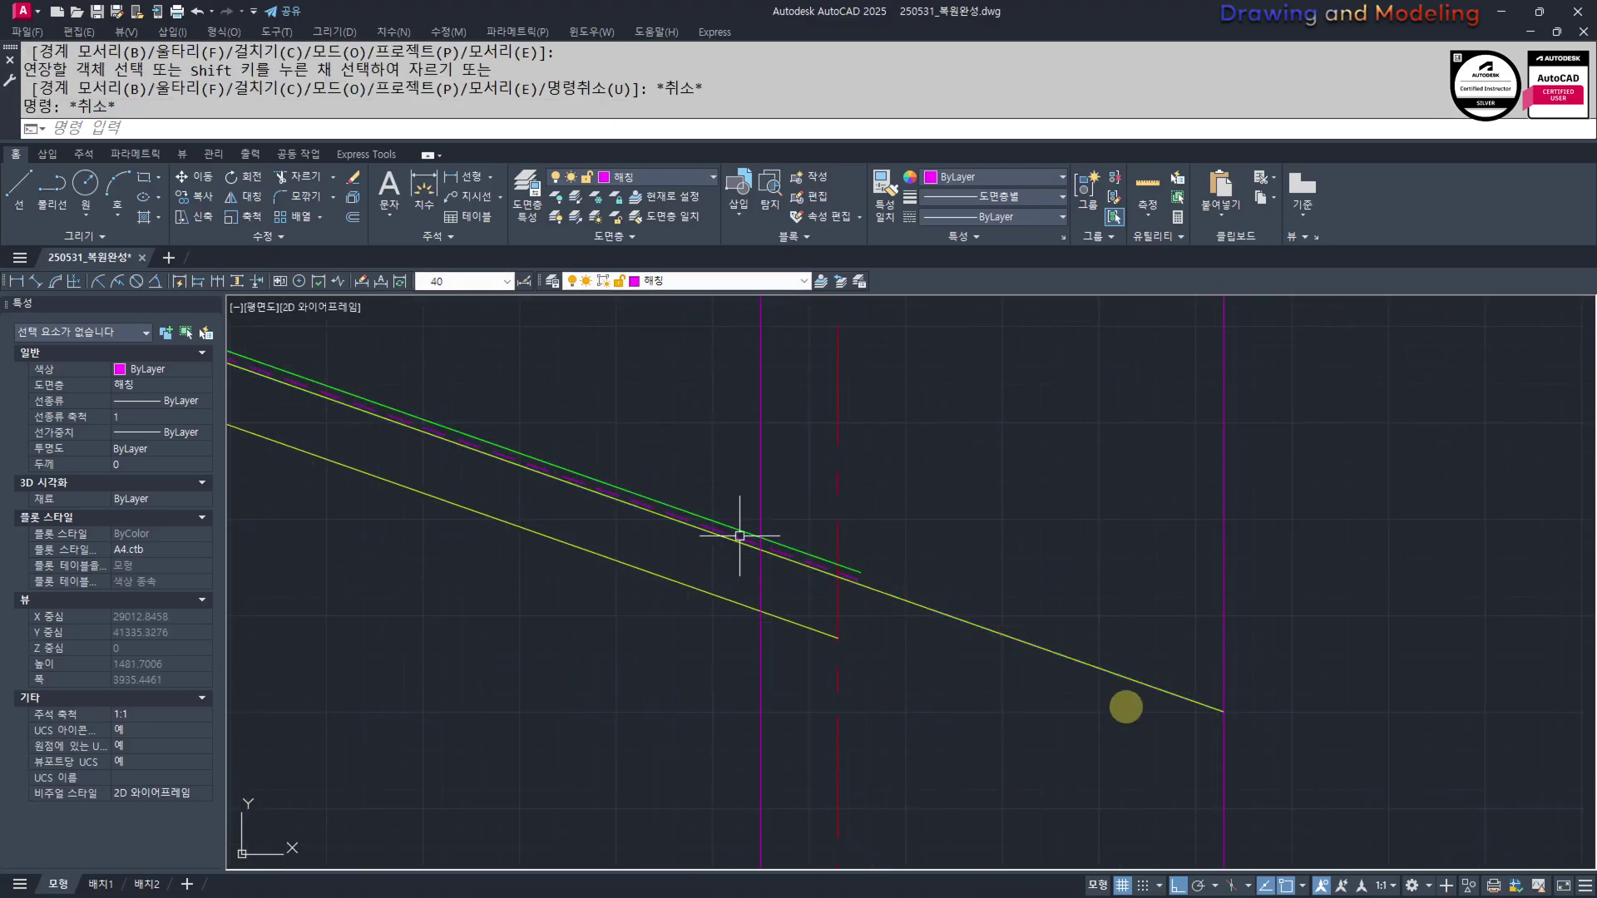
Draw three horizontal construction lines through the points where the vertical construction lines meet the section's right roof slope
type("X")
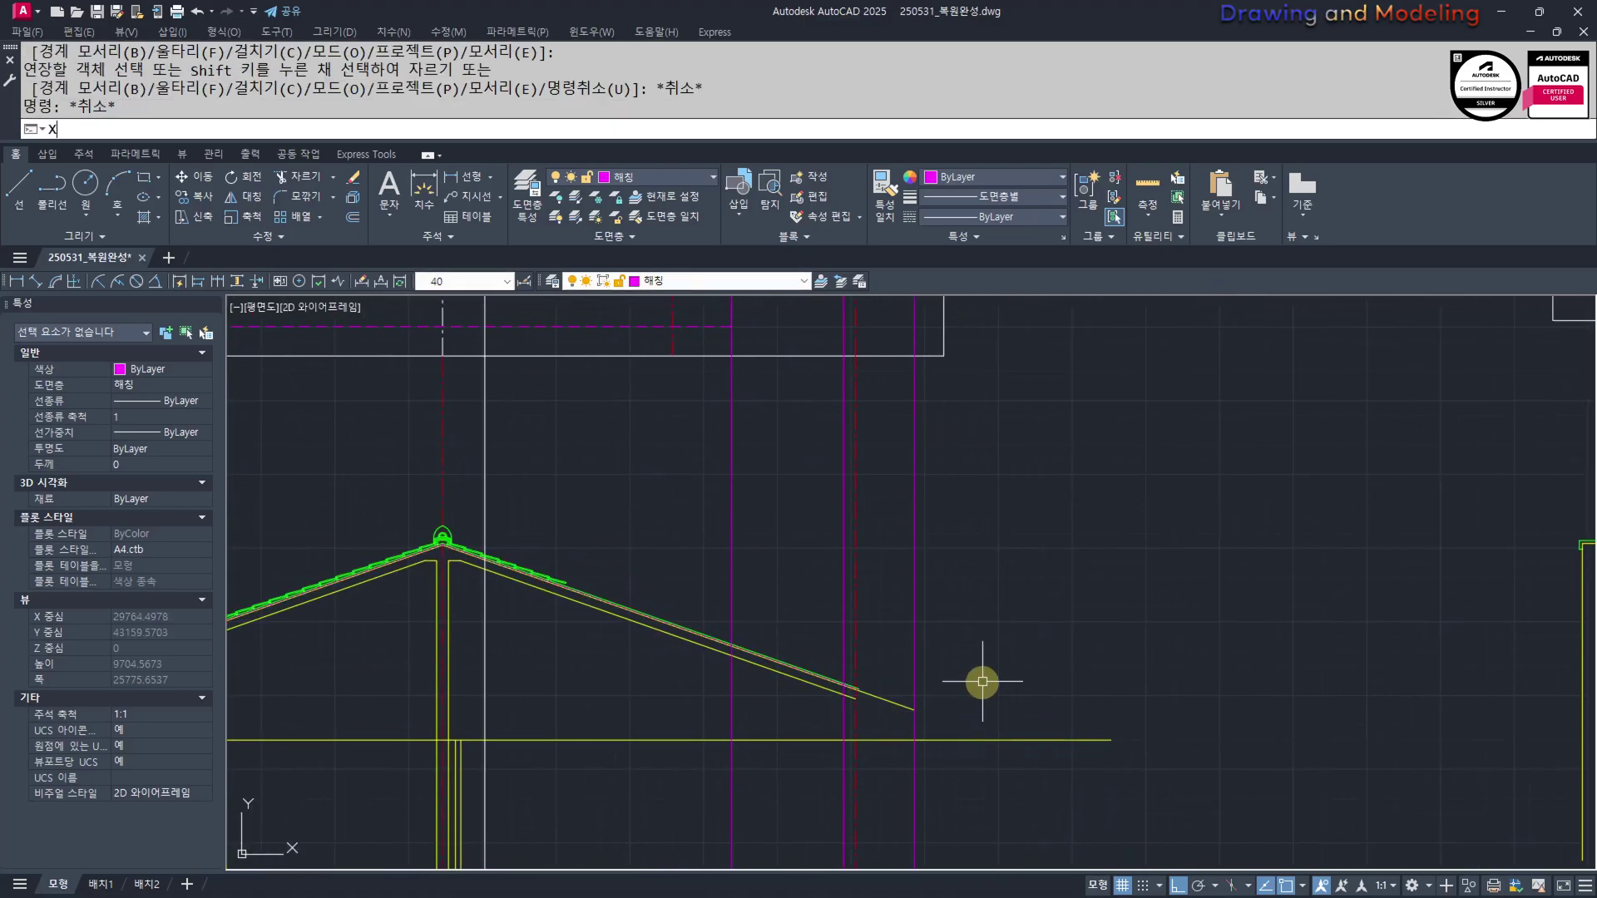
type("L")
key("Return")
type("H")
key("Return")
scroll(937, 670, "up", 3)
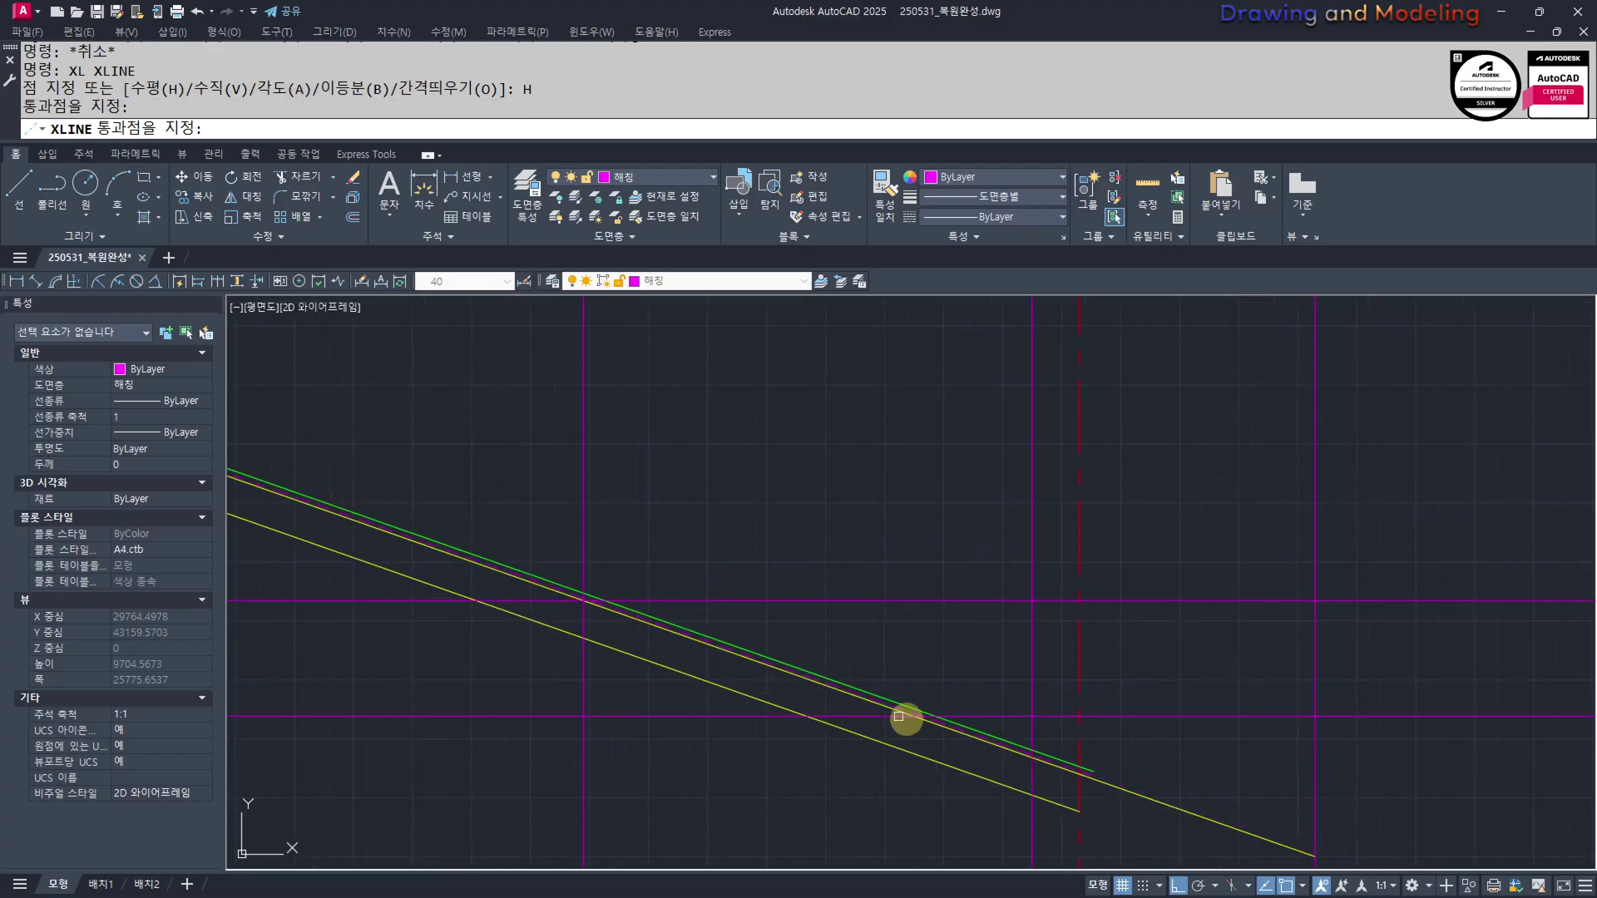
scroll(898, 716, "up", 4)
left_click(846, 615)
scroll(969, 702, "down", 3)
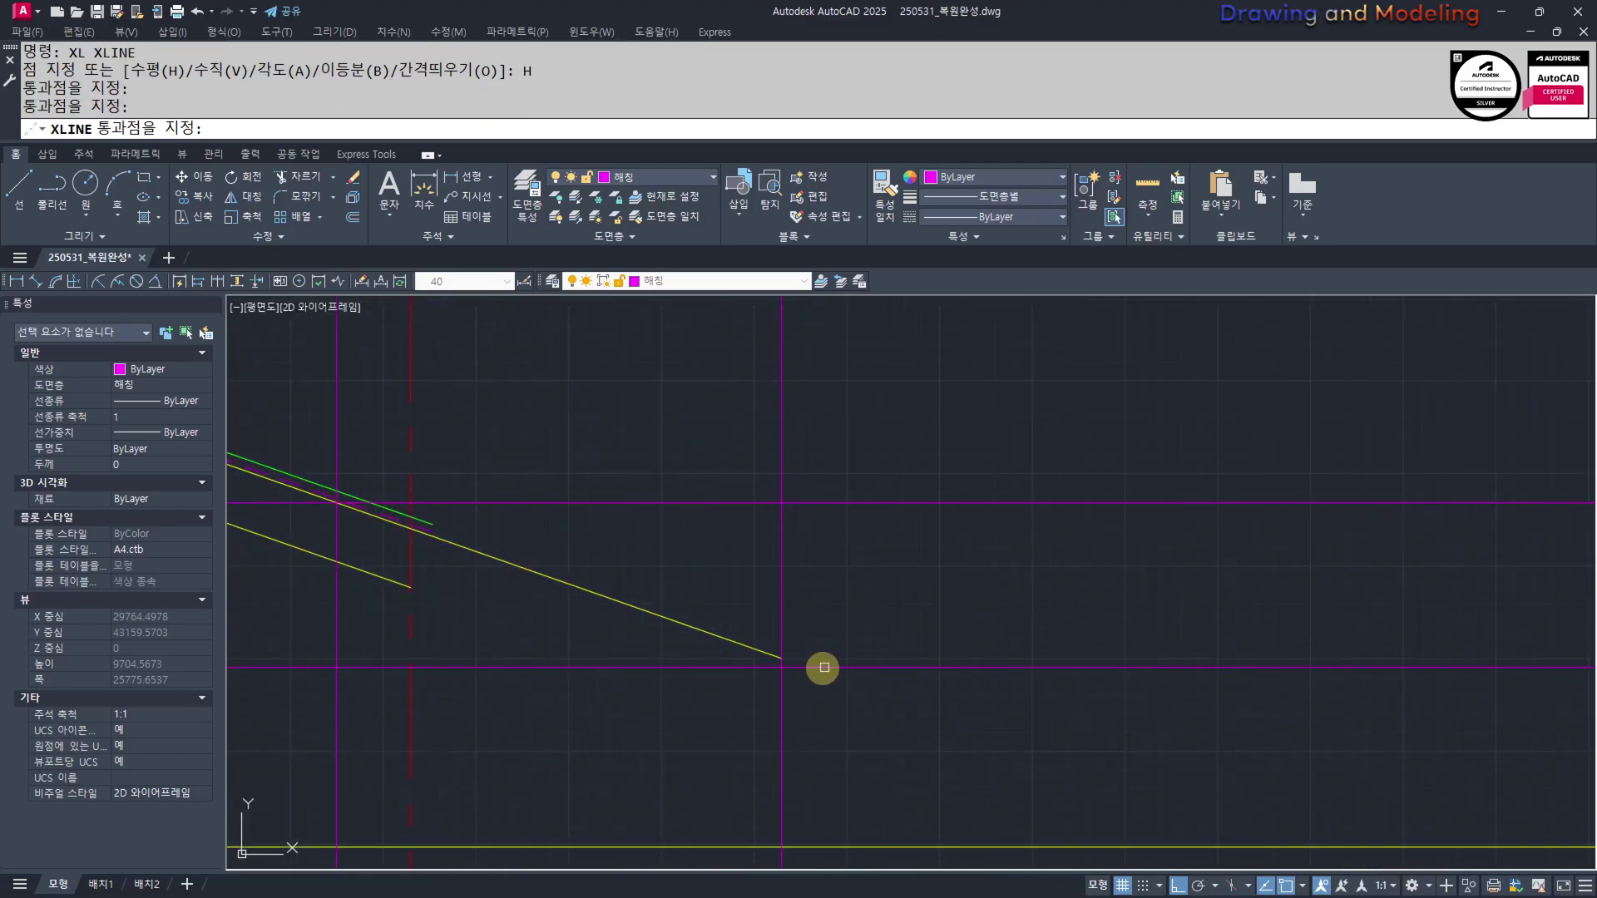
key("Escape")
key("Escape")
Offset each of the three horizontal construction lines 200 downward
scroll(799, 657, "down", 3)
type("IO")
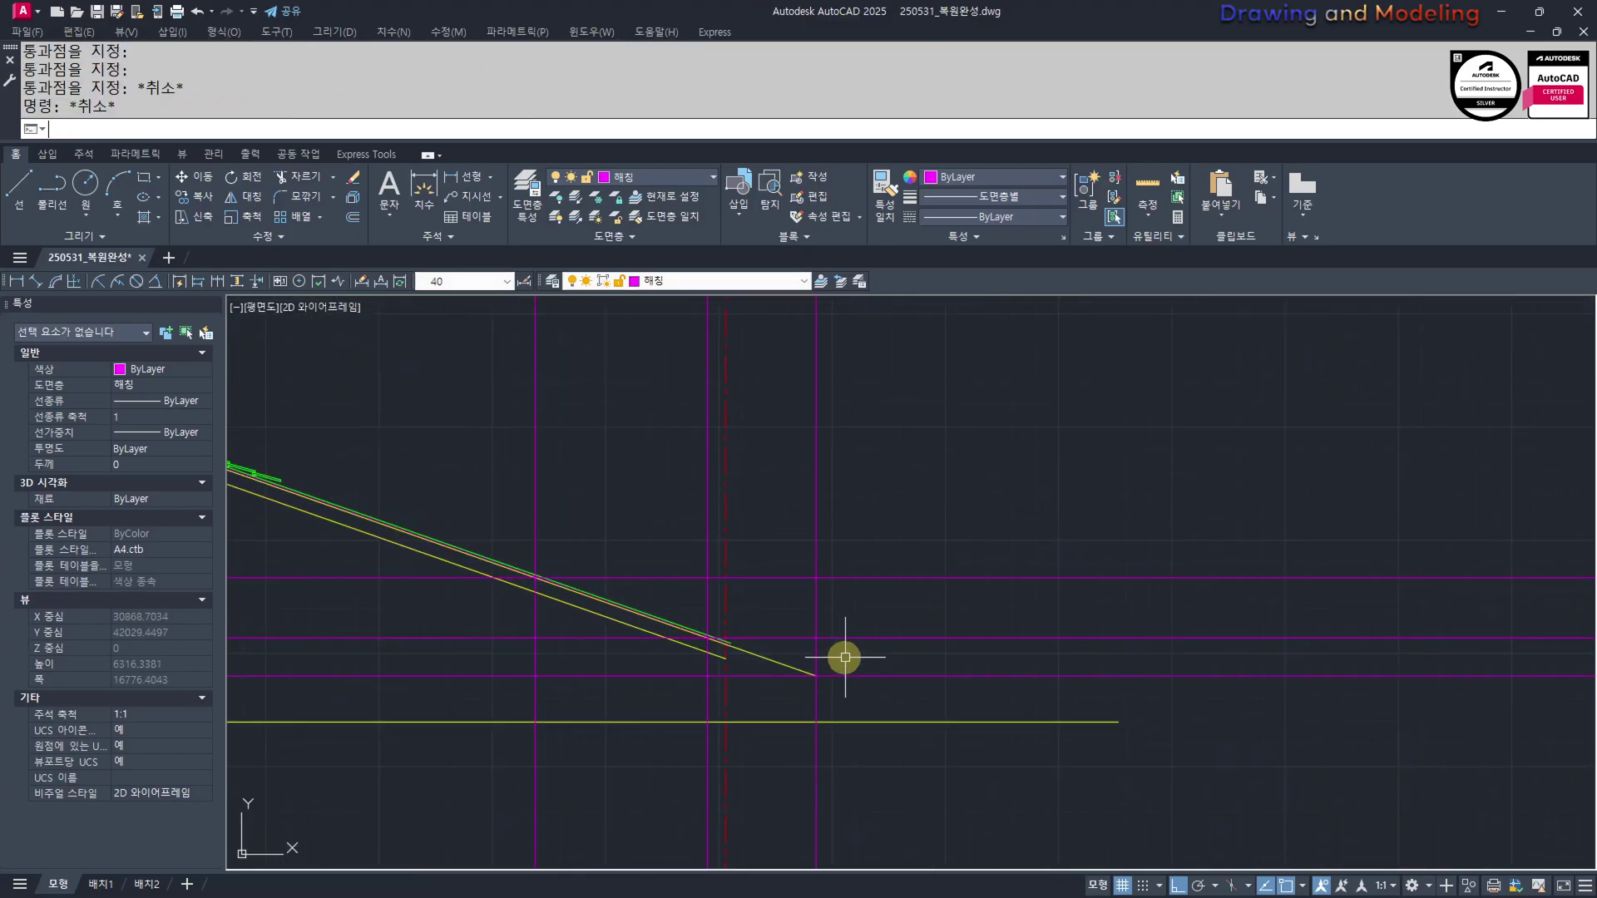
type("o")
key("space")
type("200")
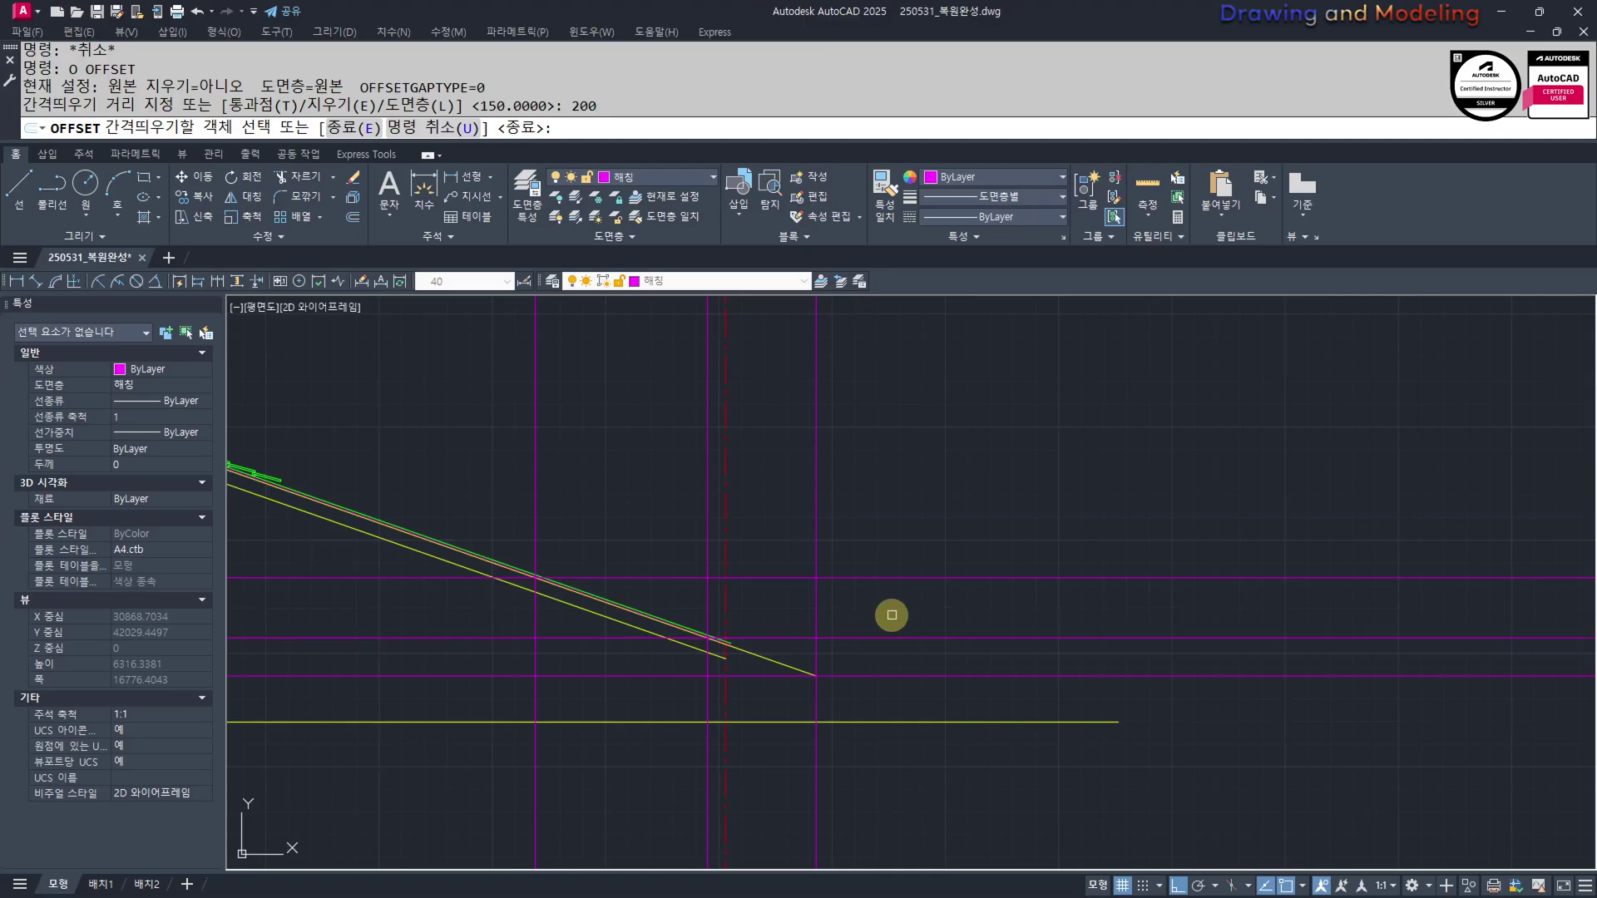
left_click(905, 578)
left_click(902, 615)
left_click(902, 638)
left_click(894, 661)
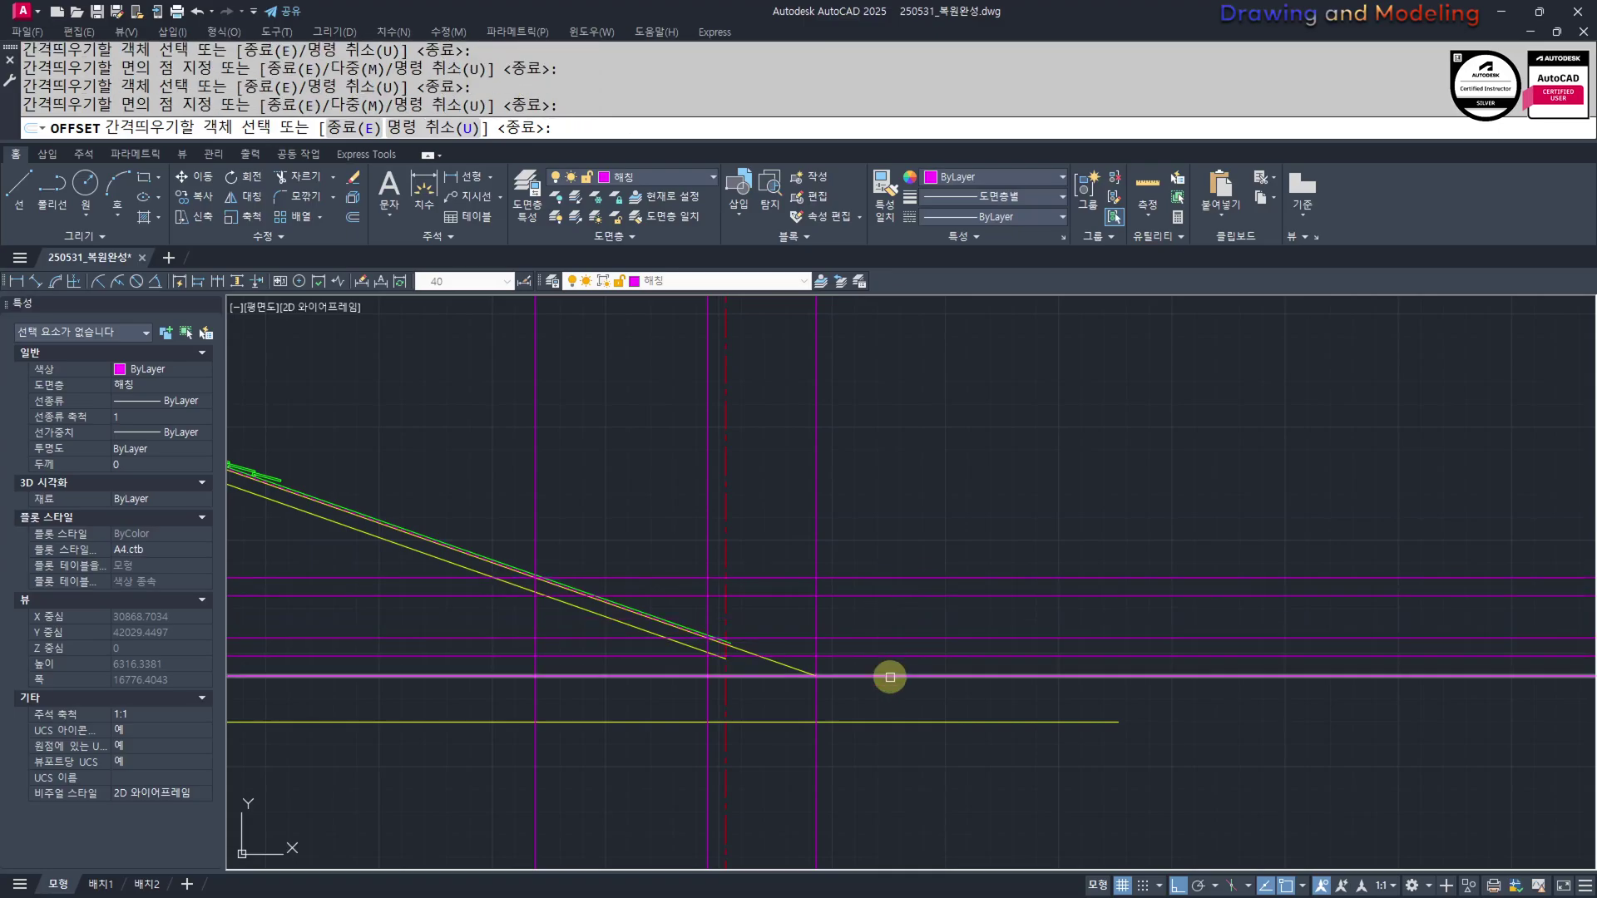
left_click(890, 677)
left_click(952, 727)
key("Return")
Match all six horizontal construction lines to the properties of the section's yellow horizontal line
type("mm")
key("Return")
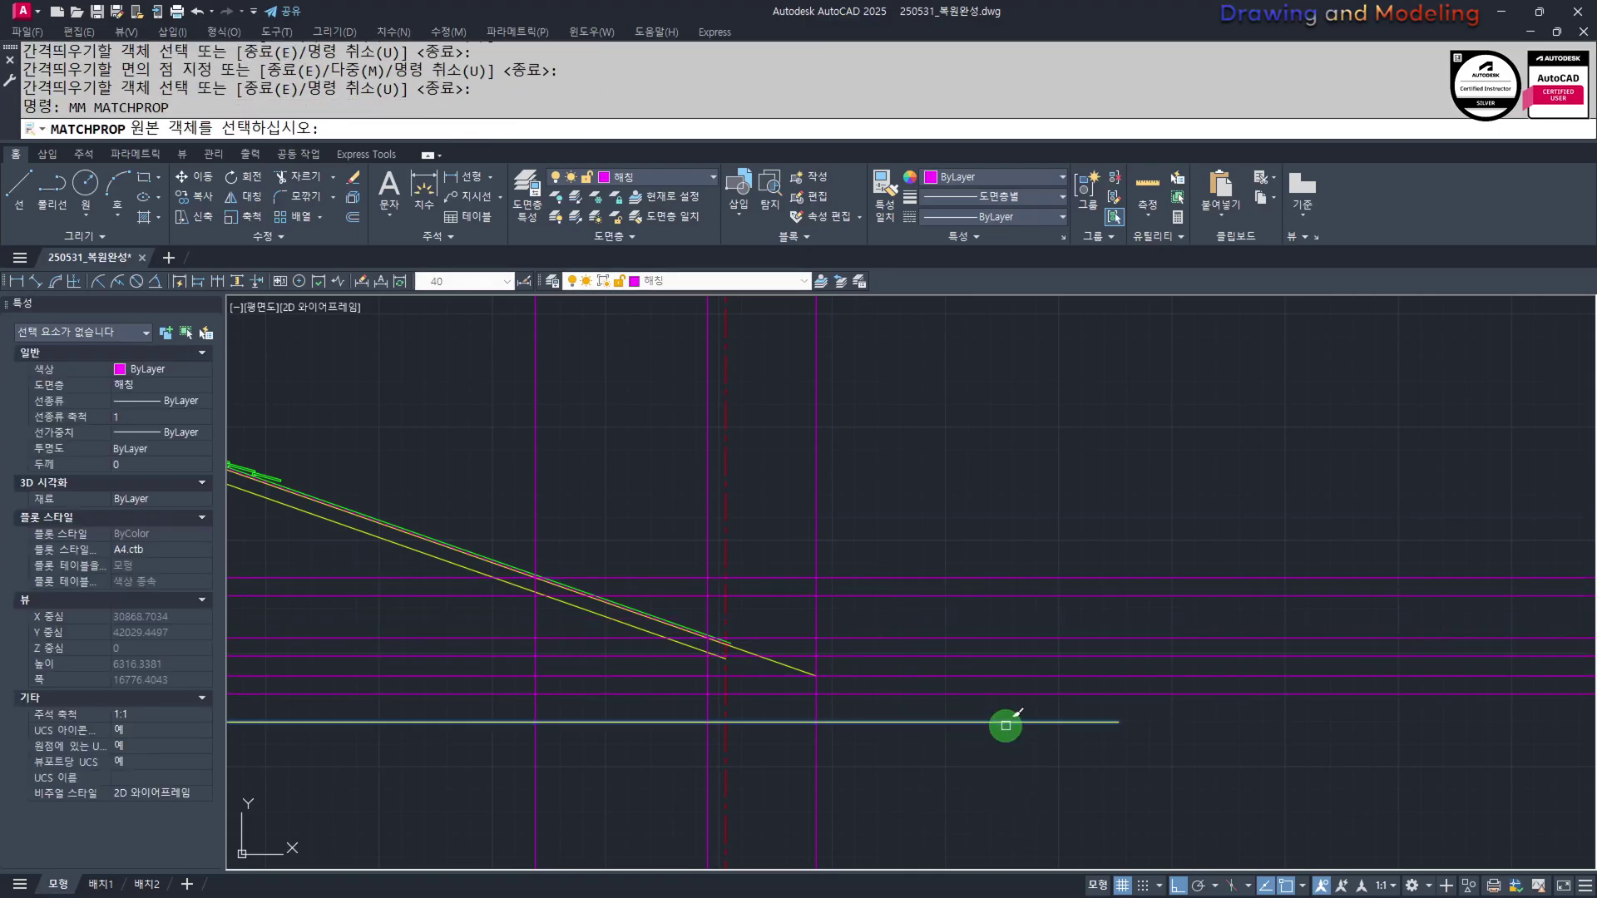
left_click(1005, 726)
left_click(1390, 716)
left_click(1187, 510)
key("Escape")
key("Escape")
key("Escape")
key("Escape")
scroll(1185, 582, "down", 5)
middle_click_drag(1290, 645, 695, 678)
scroll(827, 673, "up", 5)
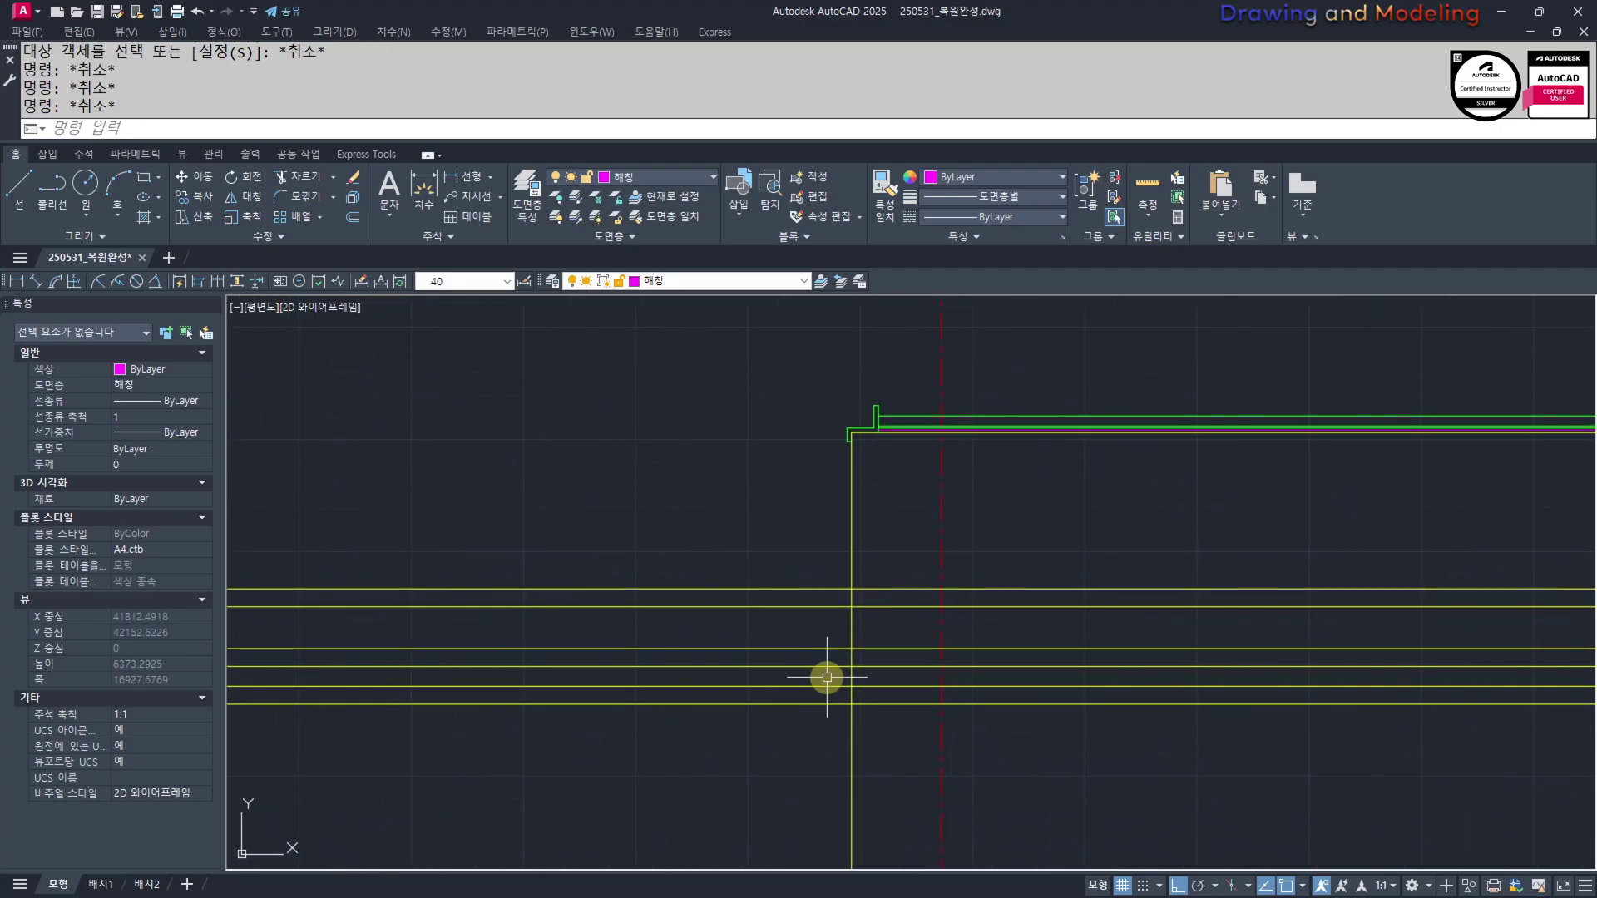
Draw a vertical construction line through the inner corner of the dashed roof outline's upper-right step in the left plan
scroll(827, 677, "down", 6)
middle_click_drag(1077, 736, 1208, 723)
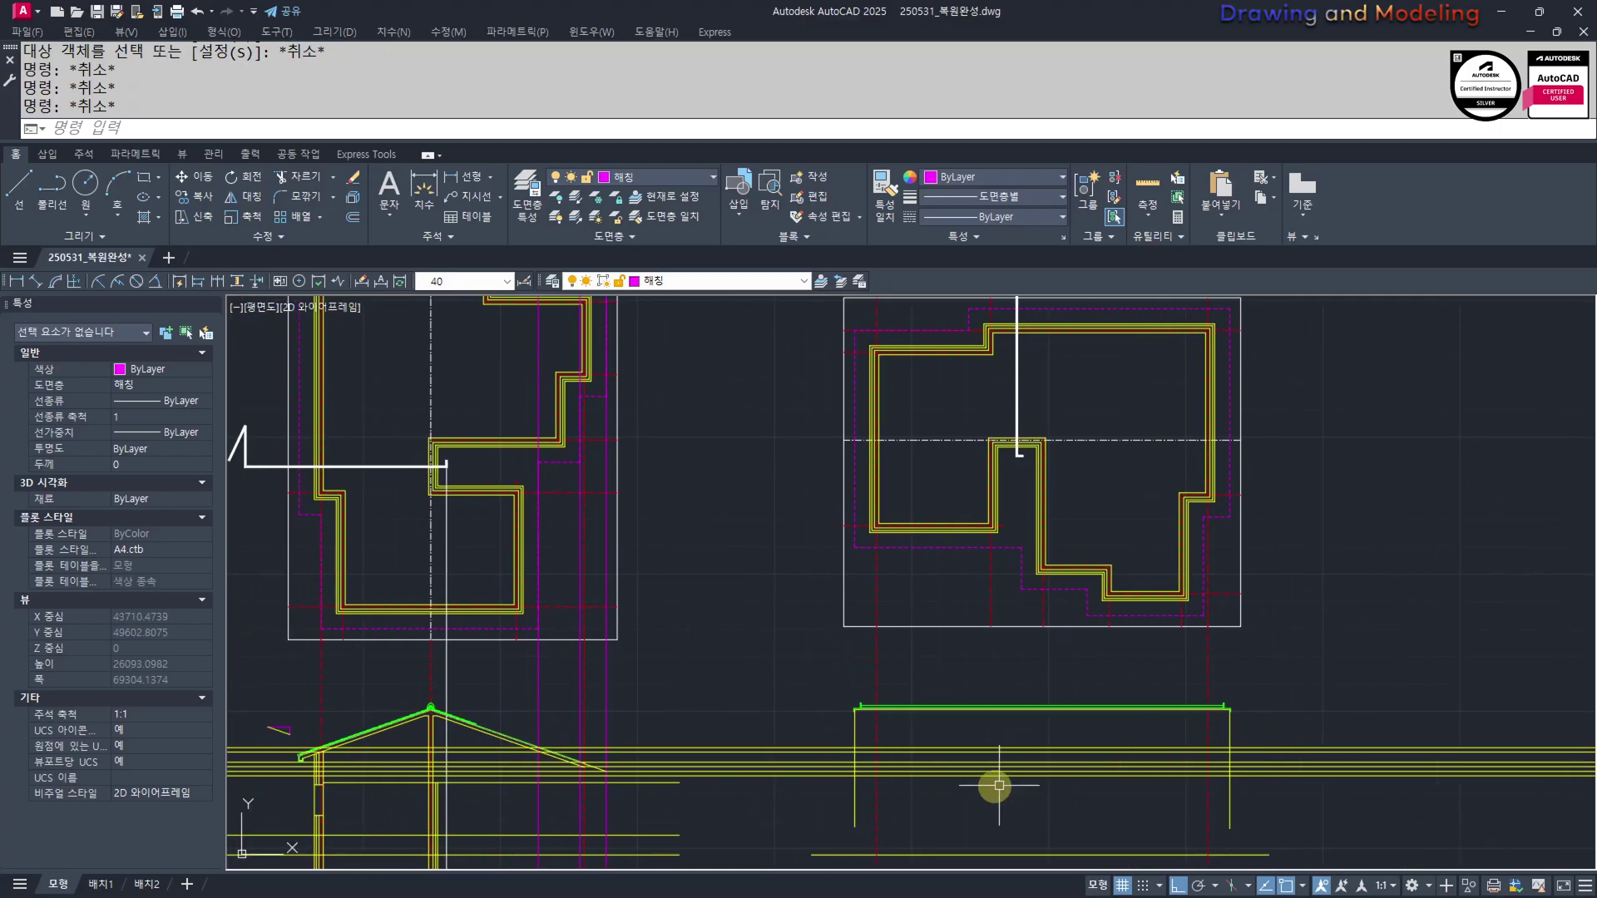
mouse_move(716, 709)
middle_mouse_down()
mouse_move(884, 712)
mouse_move(965, 735)
middle_mouse_up()
middle_click_drag(1112, 582, 1147, 687)
middle_click_drag(869, 569, 922, 591)
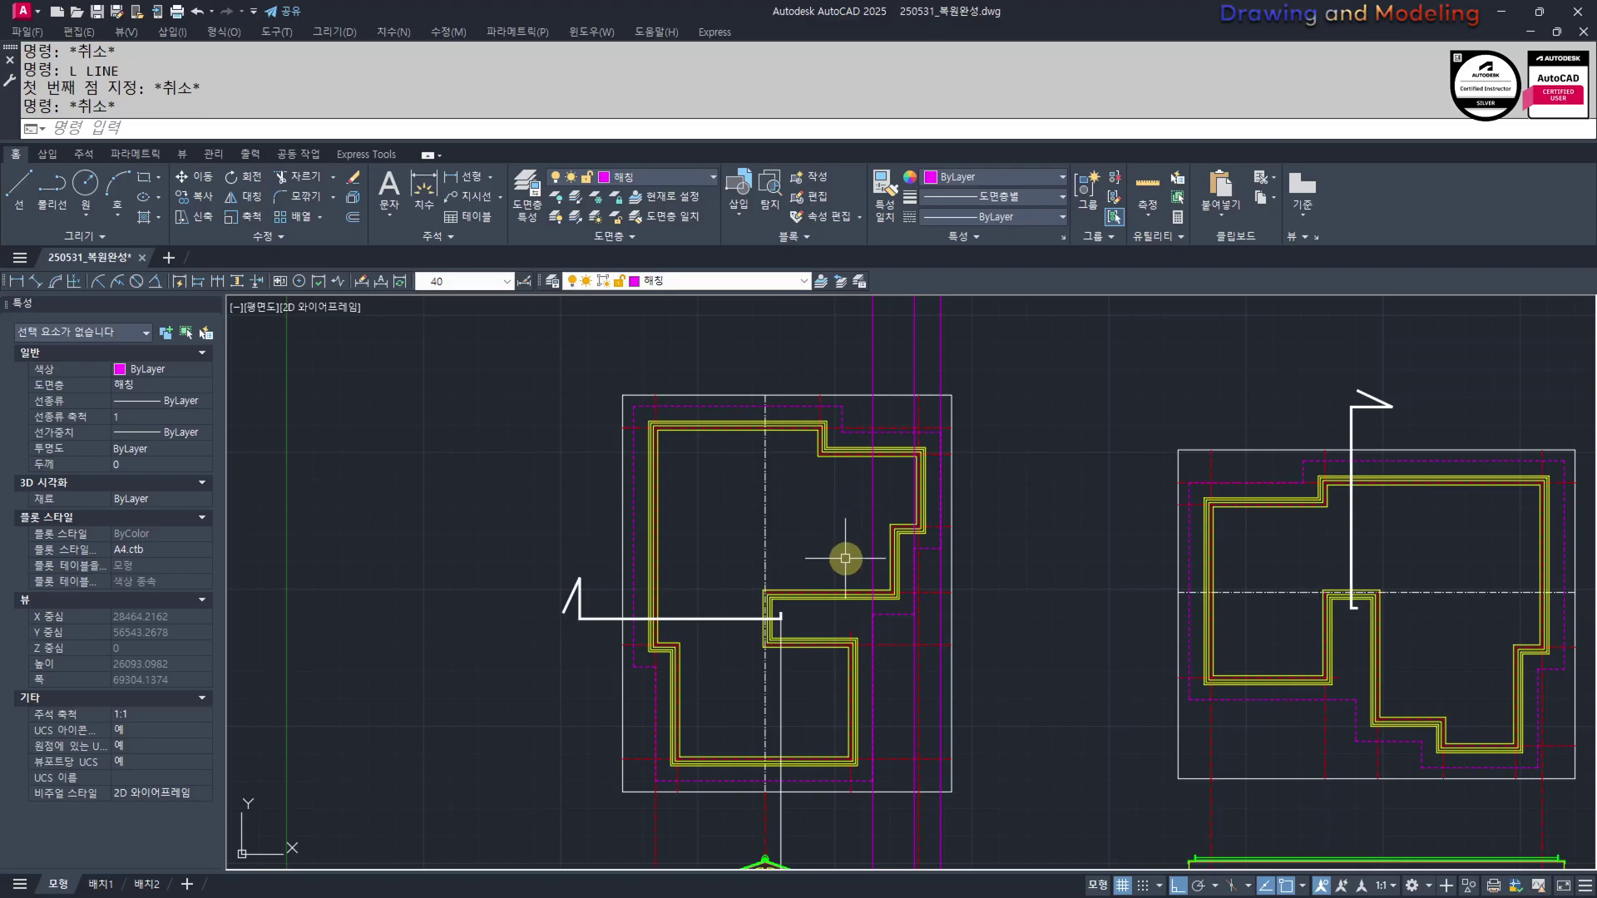
key("Return")
scroll(764, 439, "up", 4)
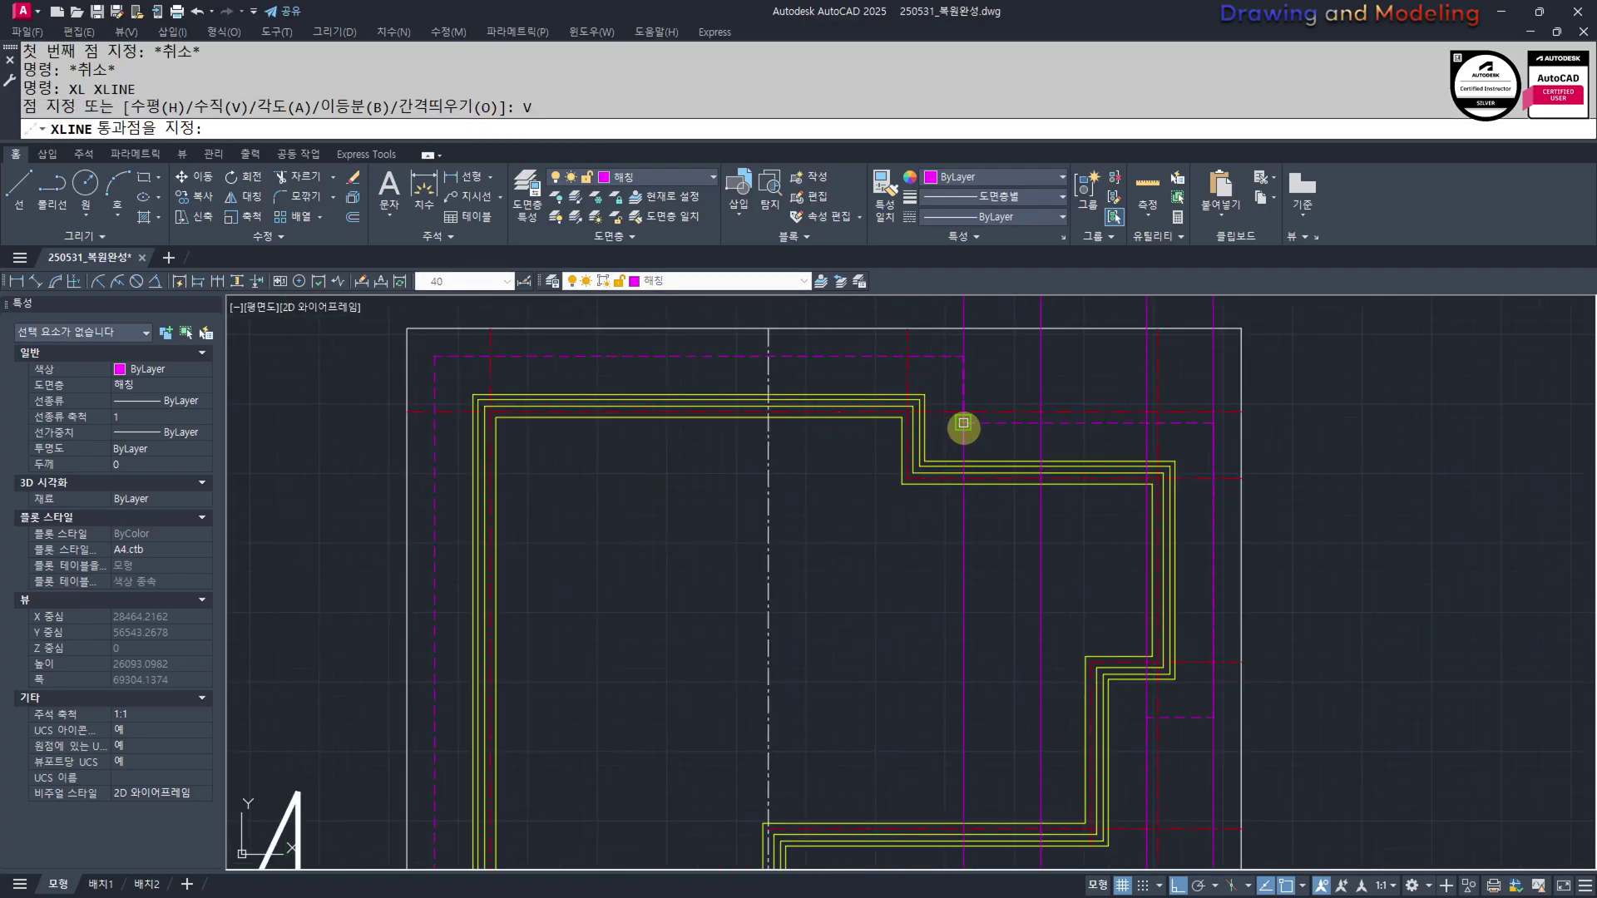
left_click(963, 426)
key("Escape")
key("Escape")
scroll(964, 499, "down", 6)
middle_click_drag(998, 644, 904, 474)
scroll(895, 599, "up", 6)
scroll(923, 616, "down", 4)
middle_click_drag(1147, 668, 810, 666)
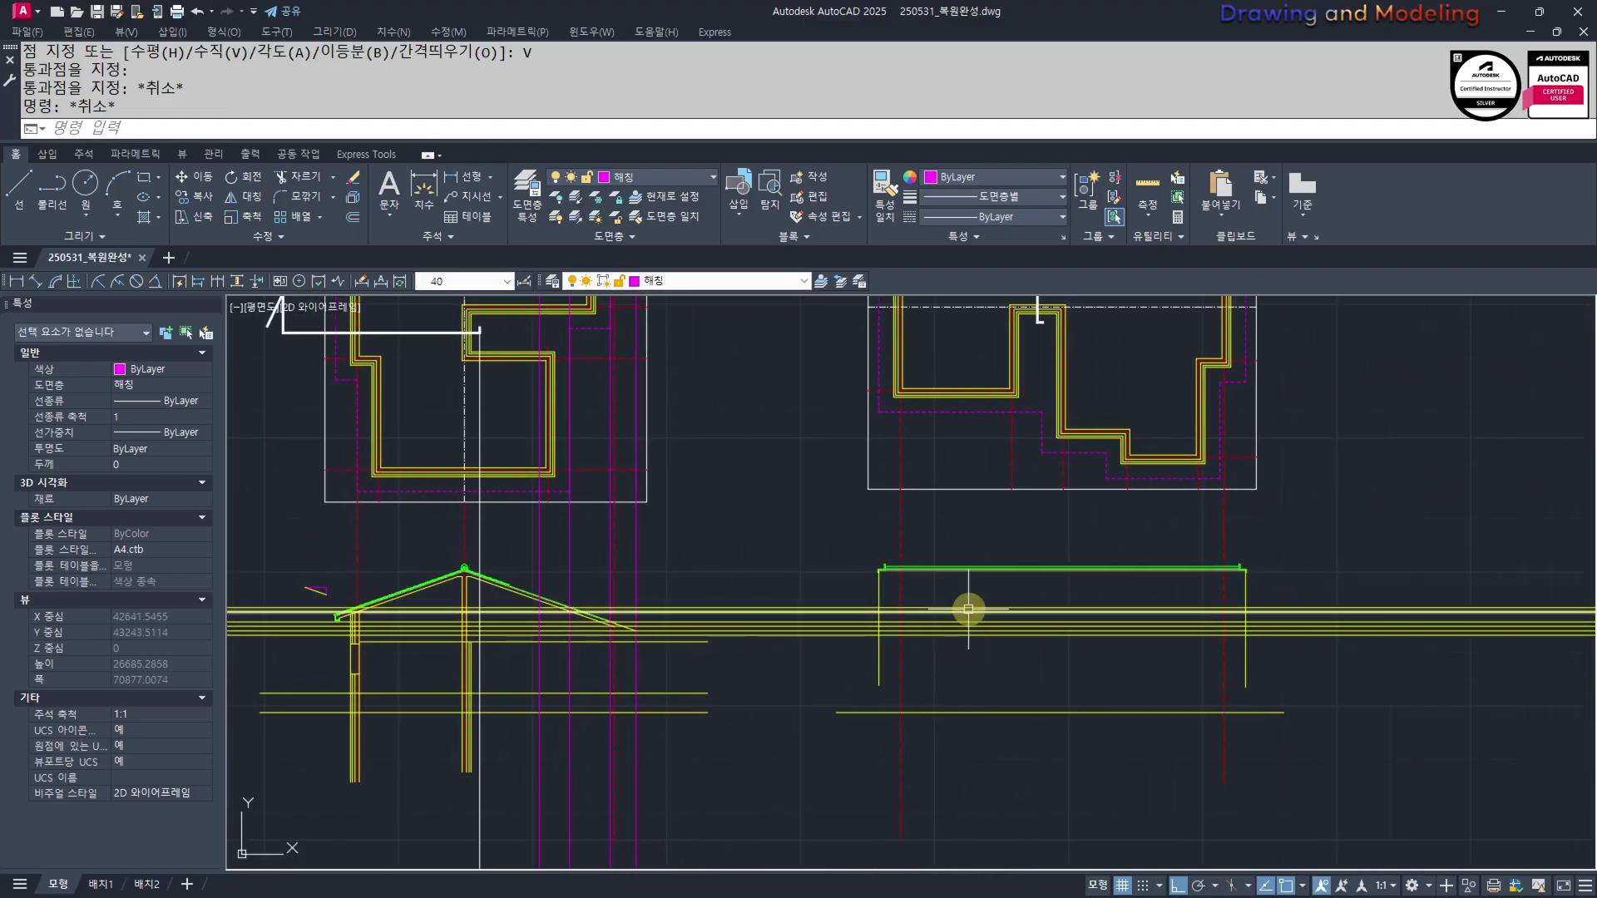
mouse_move(969, 609)
middle_mouse_down()
mouse_move(927, 678)
mouse_move(936, 648)
middle_mouse_up()
middle_click_drag(1126, 684, 1068, 671)
key("Escape")
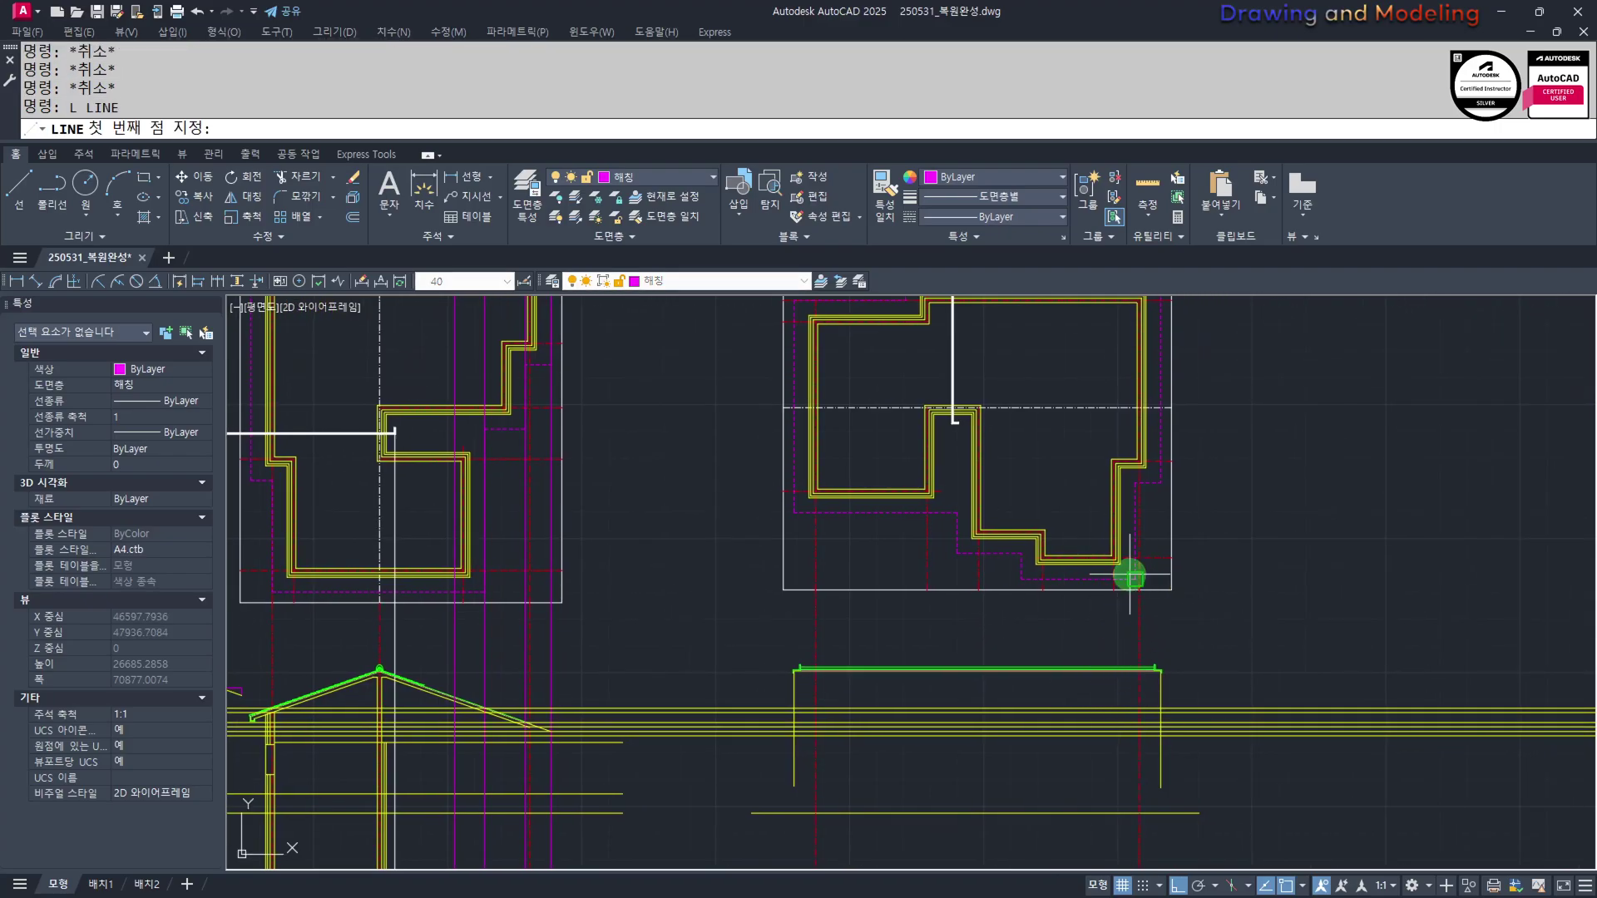
left_click(1129, 575)
key("Escape")
middle_click_drag(1088, 752, 1114, 706)
Erase the six yellow horizontal construction lines crossing the section and elevation
left_click(794, 711)
left_click(574, 657)
type("e")
key("Return")
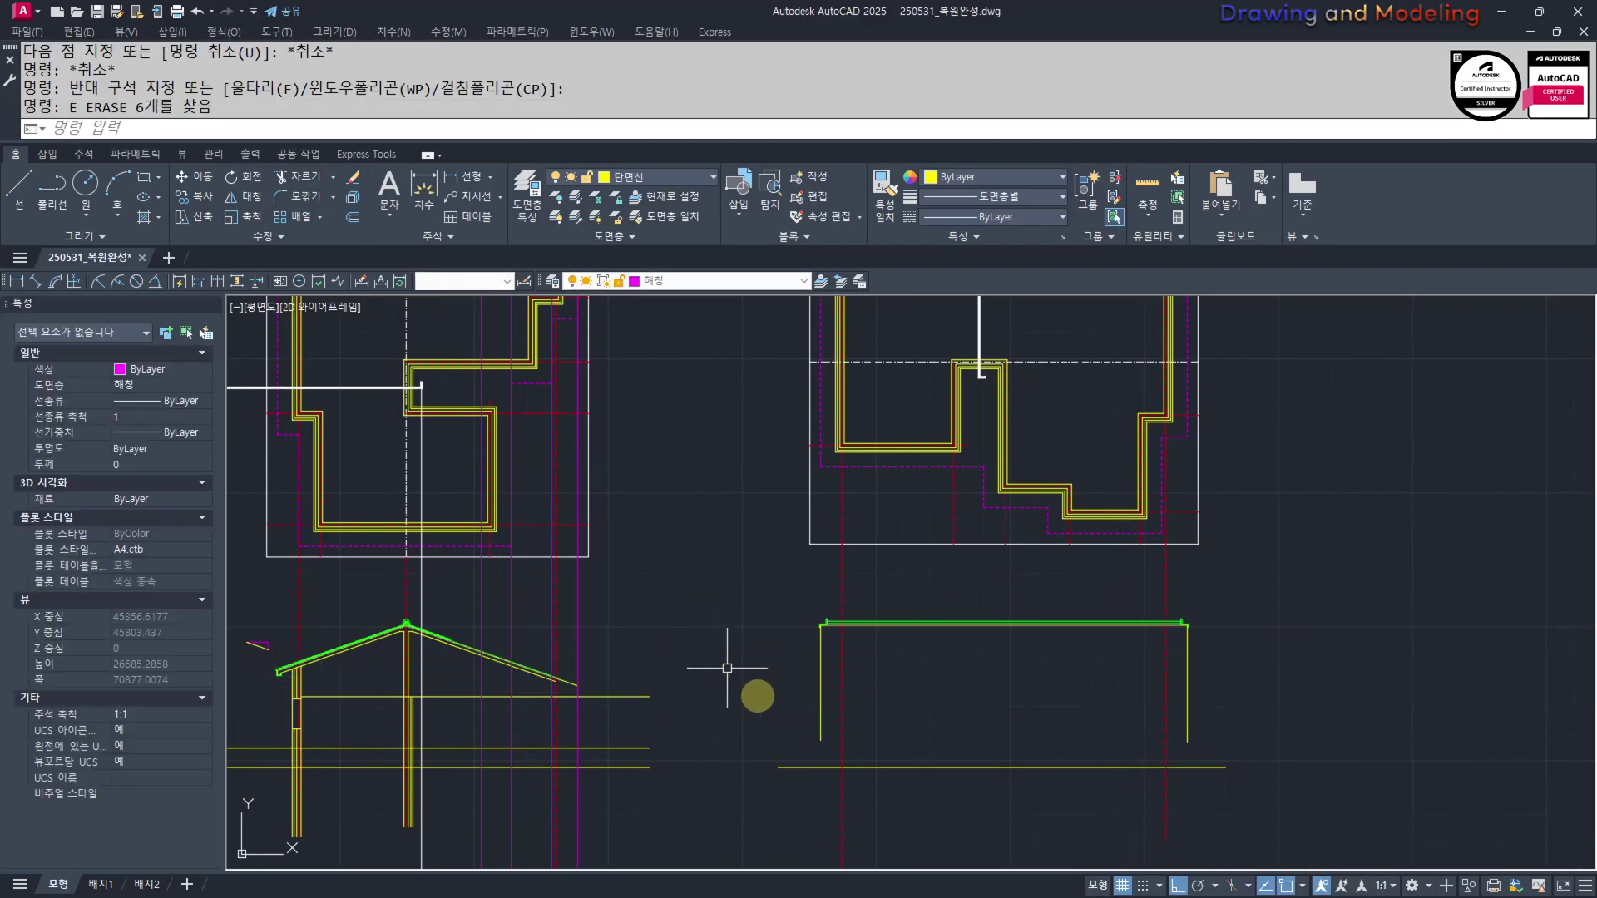
Draw a vertical line about 17,200 long from the dashed roof outline's inner corner in the right plan down through the elevation
middle_click_drag(944, 707, 972, 709)
middle_click_drag(875, 560, 876, 572)
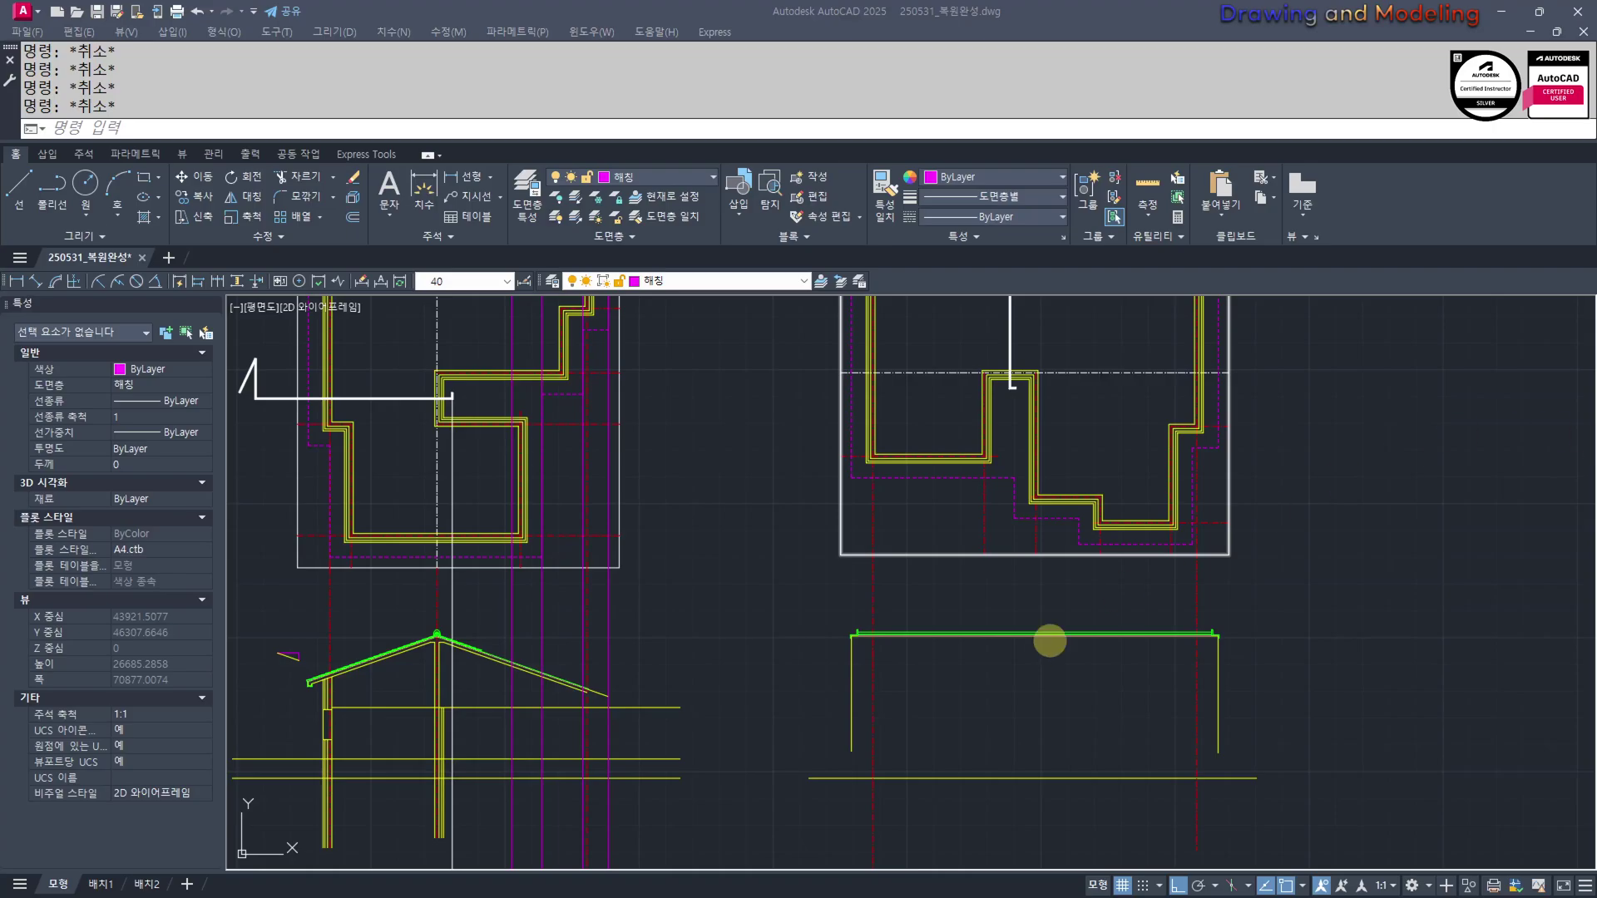
middle_click_drag(993, 678, 1032, 541)
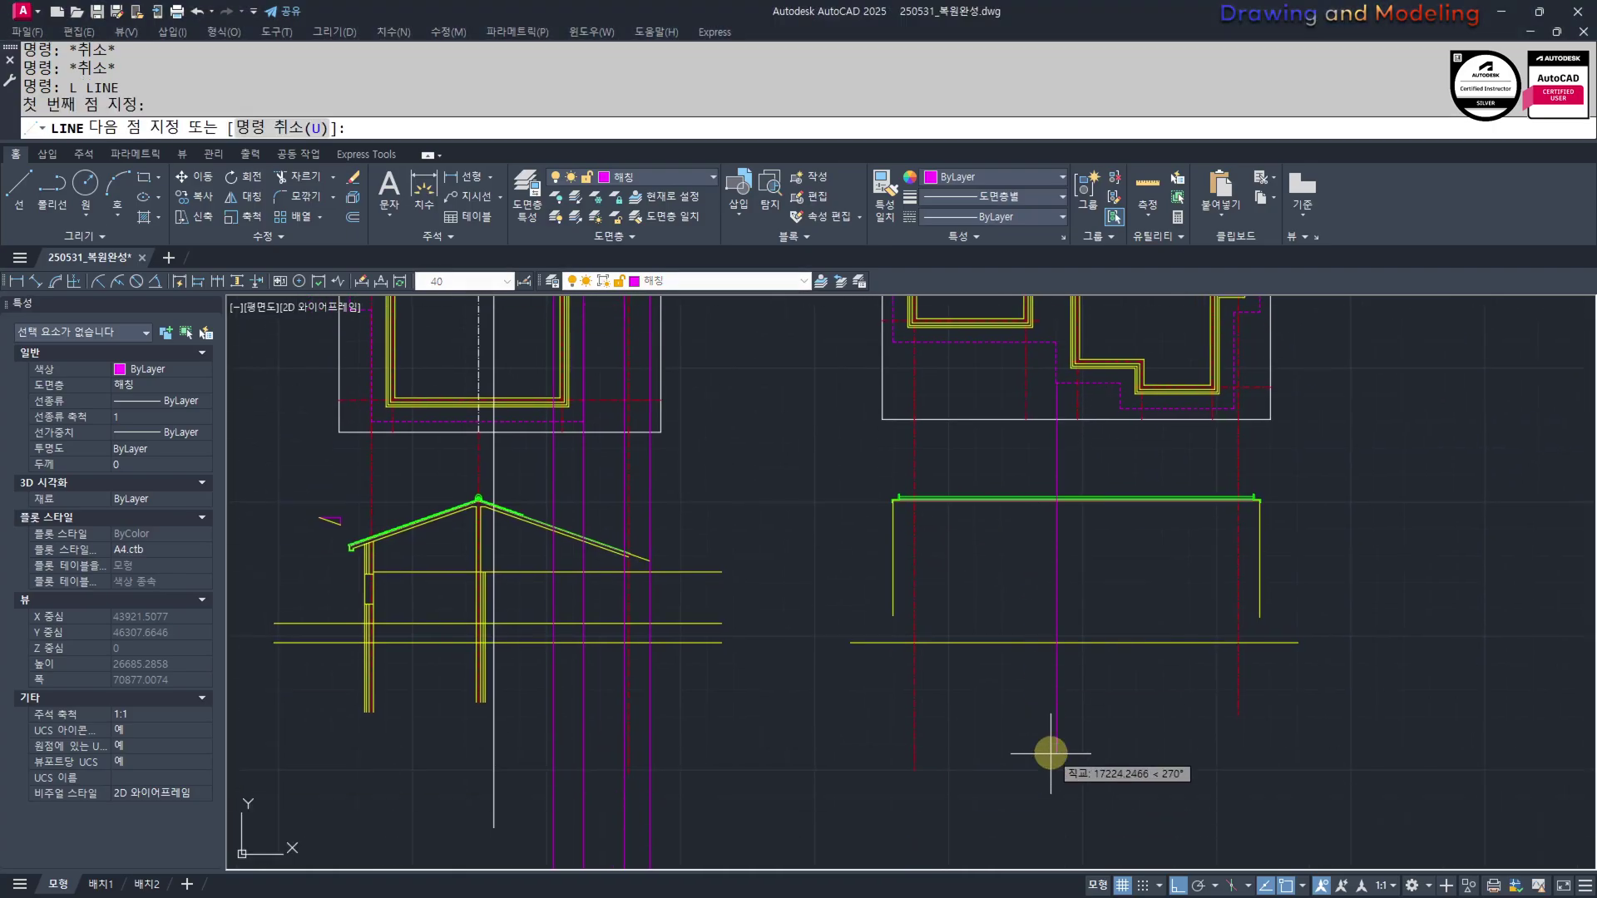
left_click(1052, 752)
key("Escape")
key("Escape")
Compare the stepped dashed roof outline in both plans with the roof slope in the section below
middle_click_drag(1033, 631, 1015, 727)
scroll(866, 385, "up", 2)
middle_click_drag(866, 385, 865, 504)
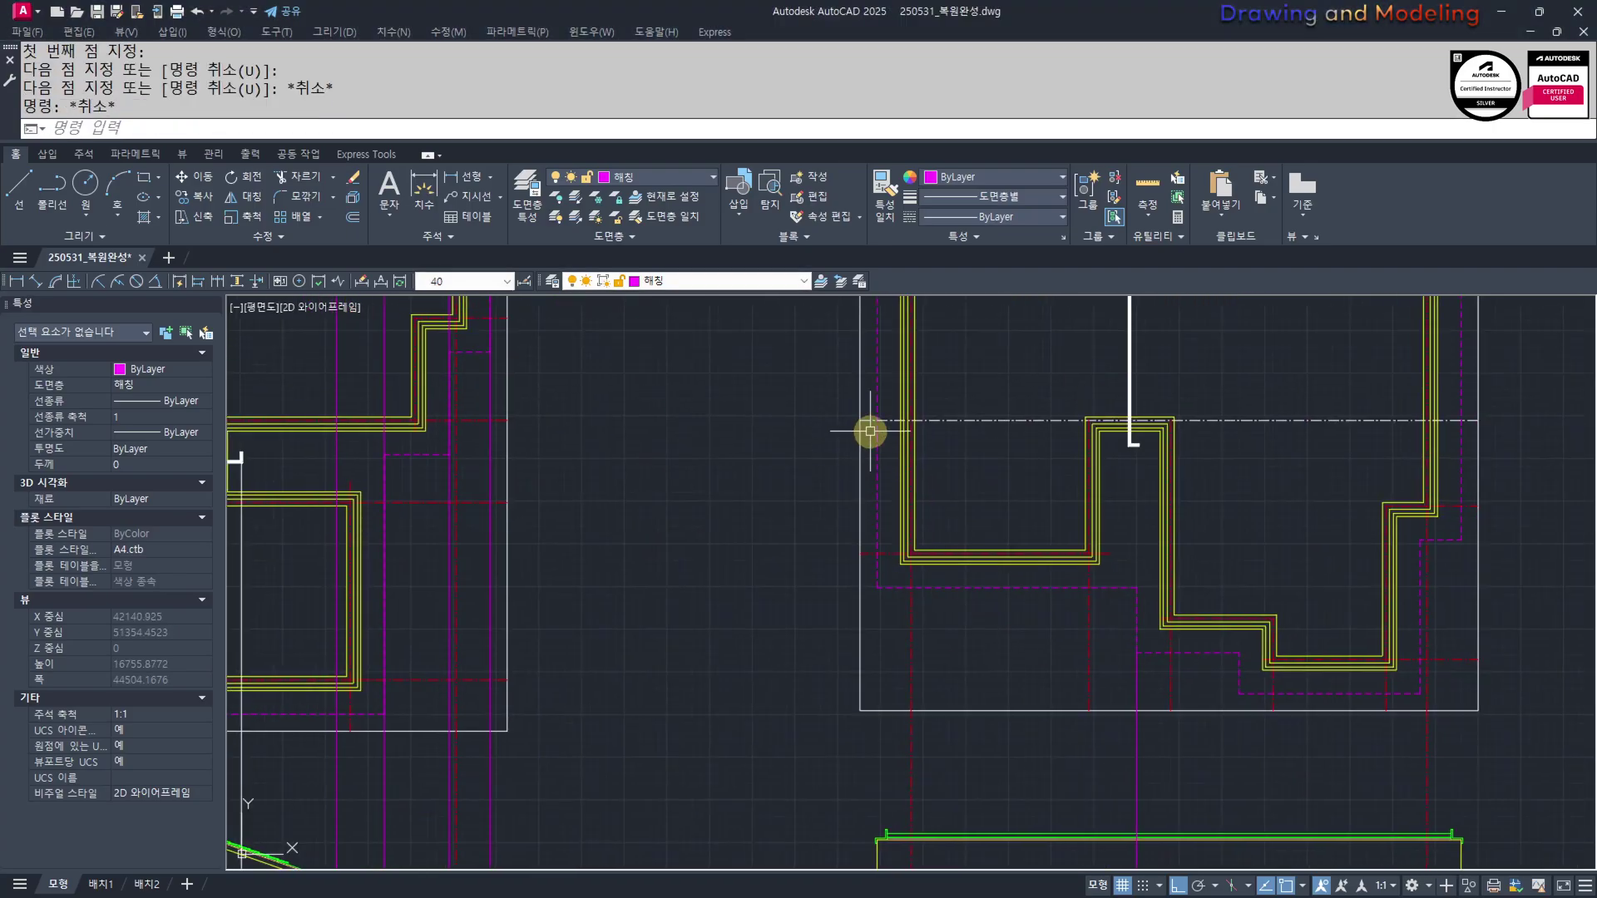
scroll(870, 431, "down", 4)
scroll(812, 496, "up", 4)
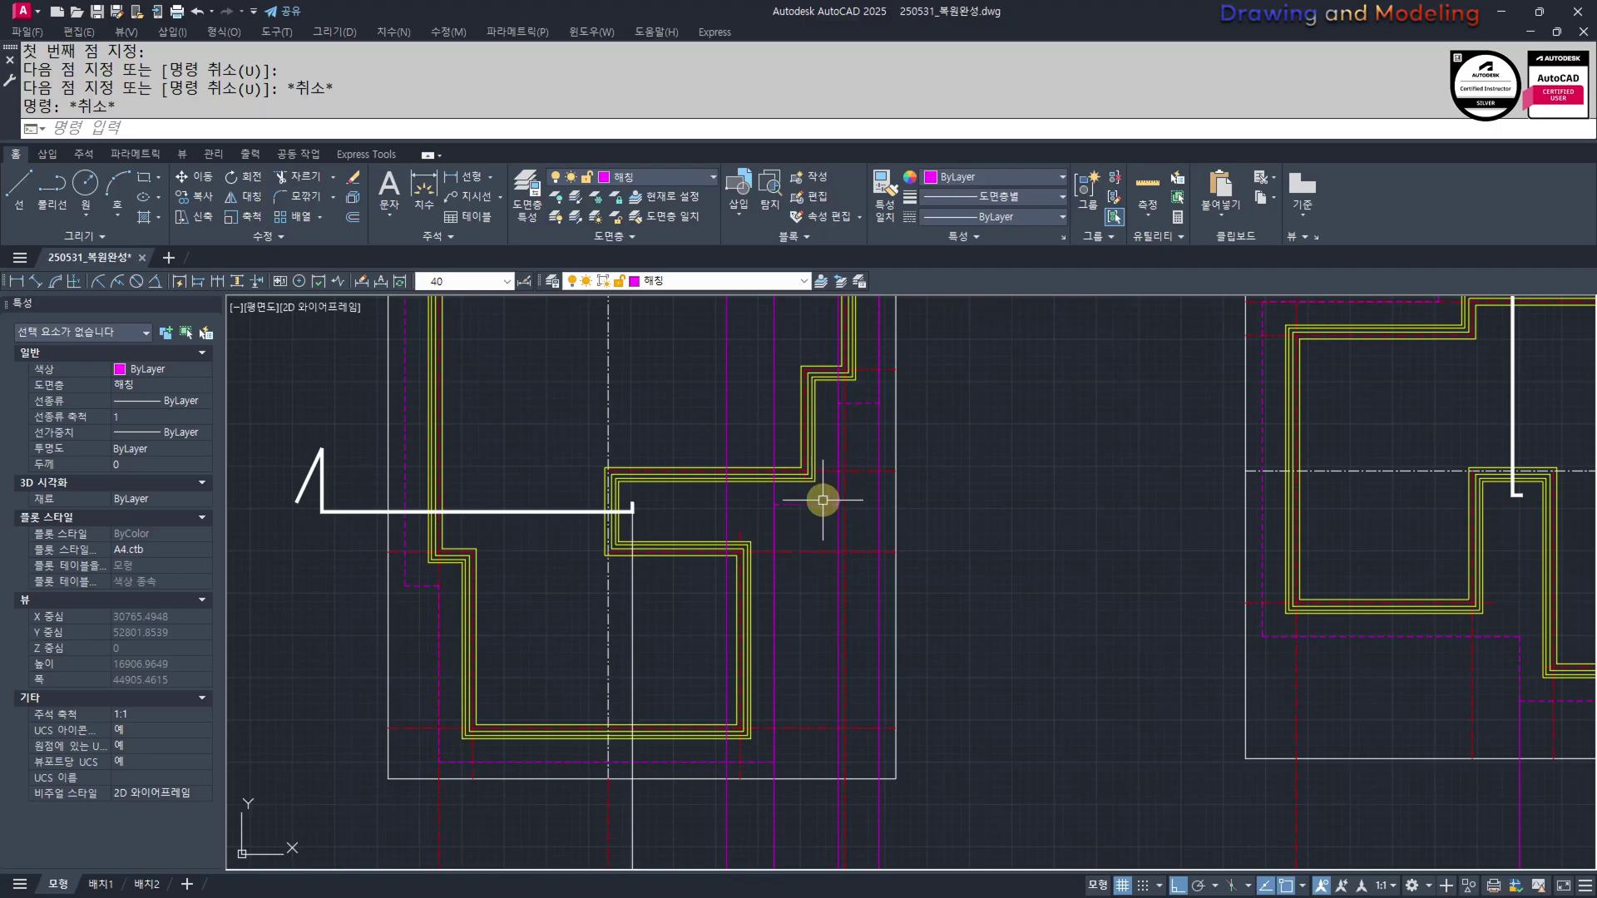
key("Escape")
key("Escape")
scroll(848, 508, "down", 4)
scroll(1062, 552, "up", 4)
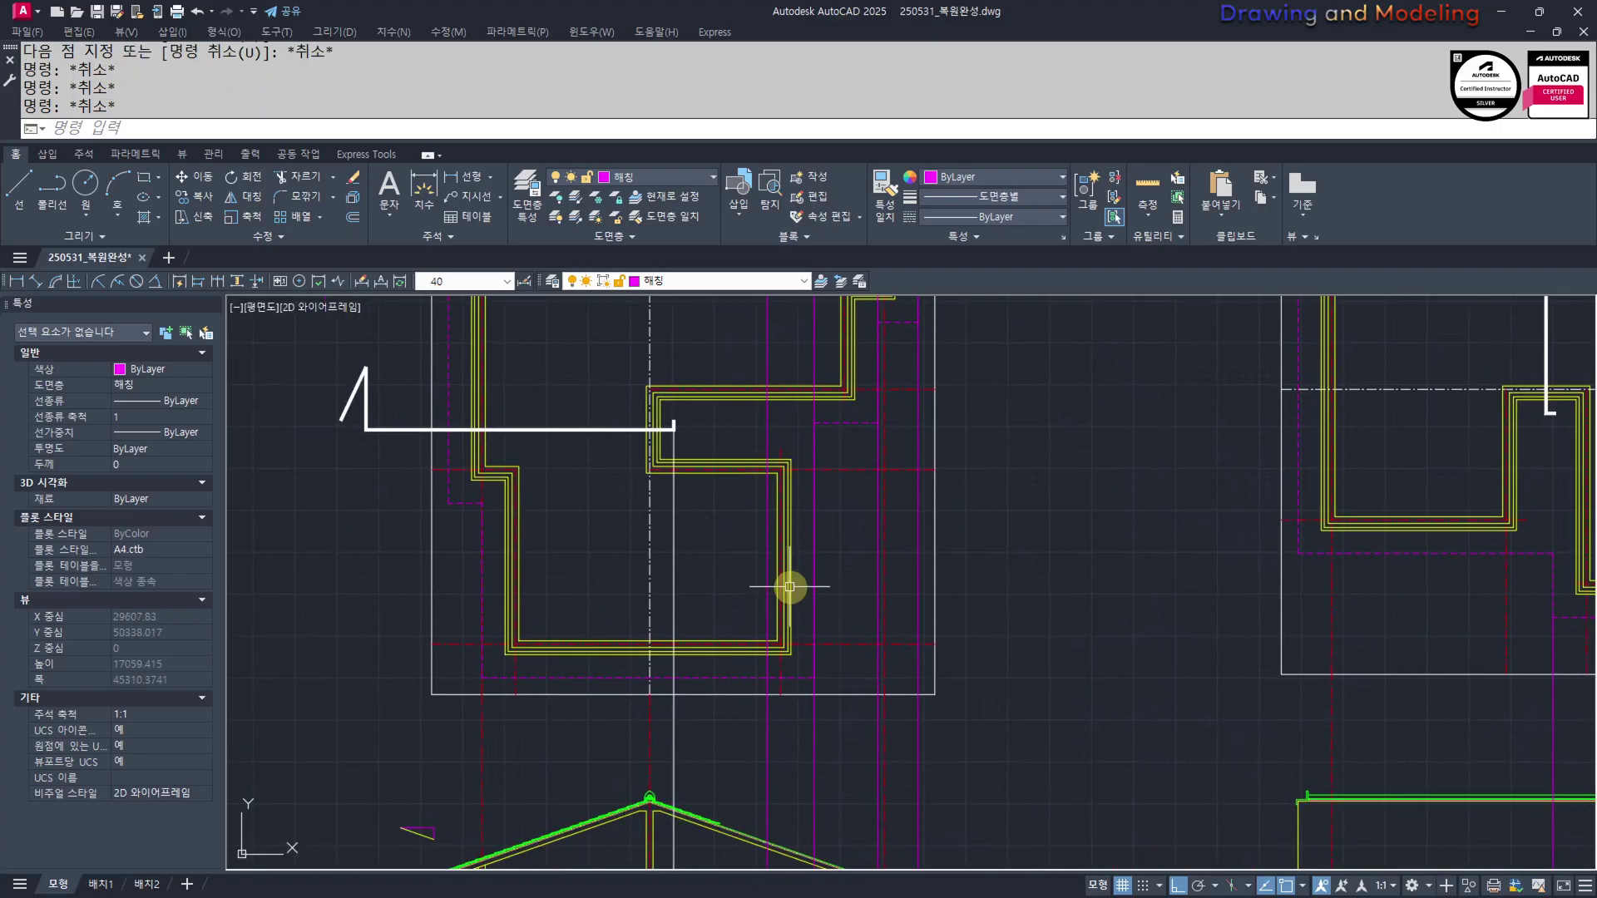
scroll(859, 627, "down", 4)
scroll(856, 634, "up", 6)
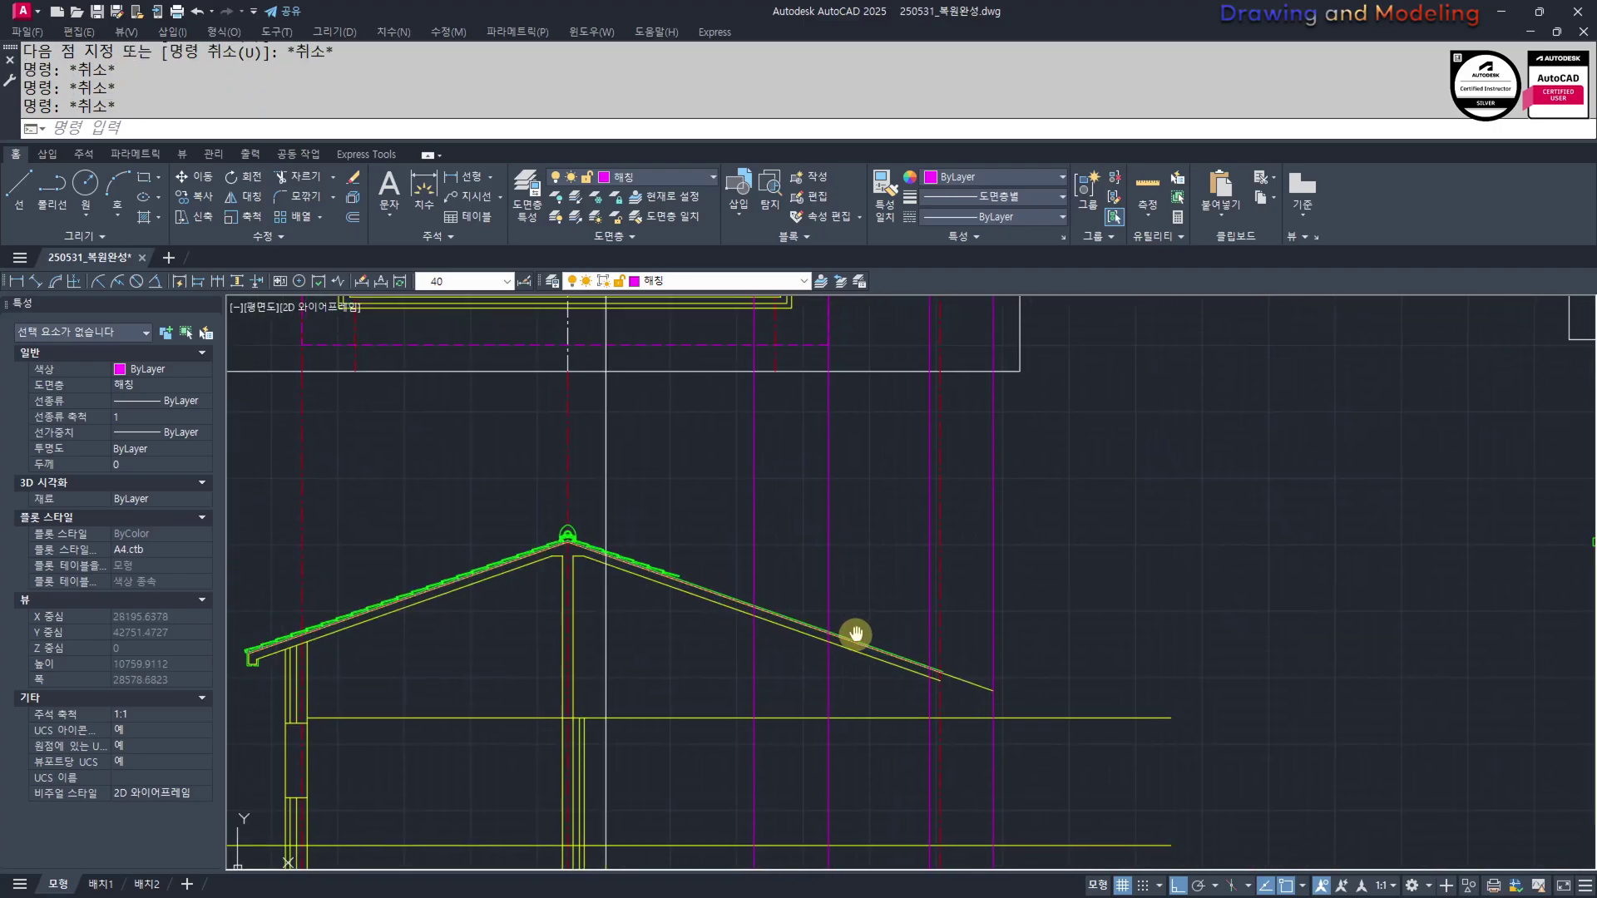
Draw a horizontal construction line through the point where the roof step's vertical construction line meets the section's right slope
type("XH")
key("Return")
scroll(820, 638, "up", 3)
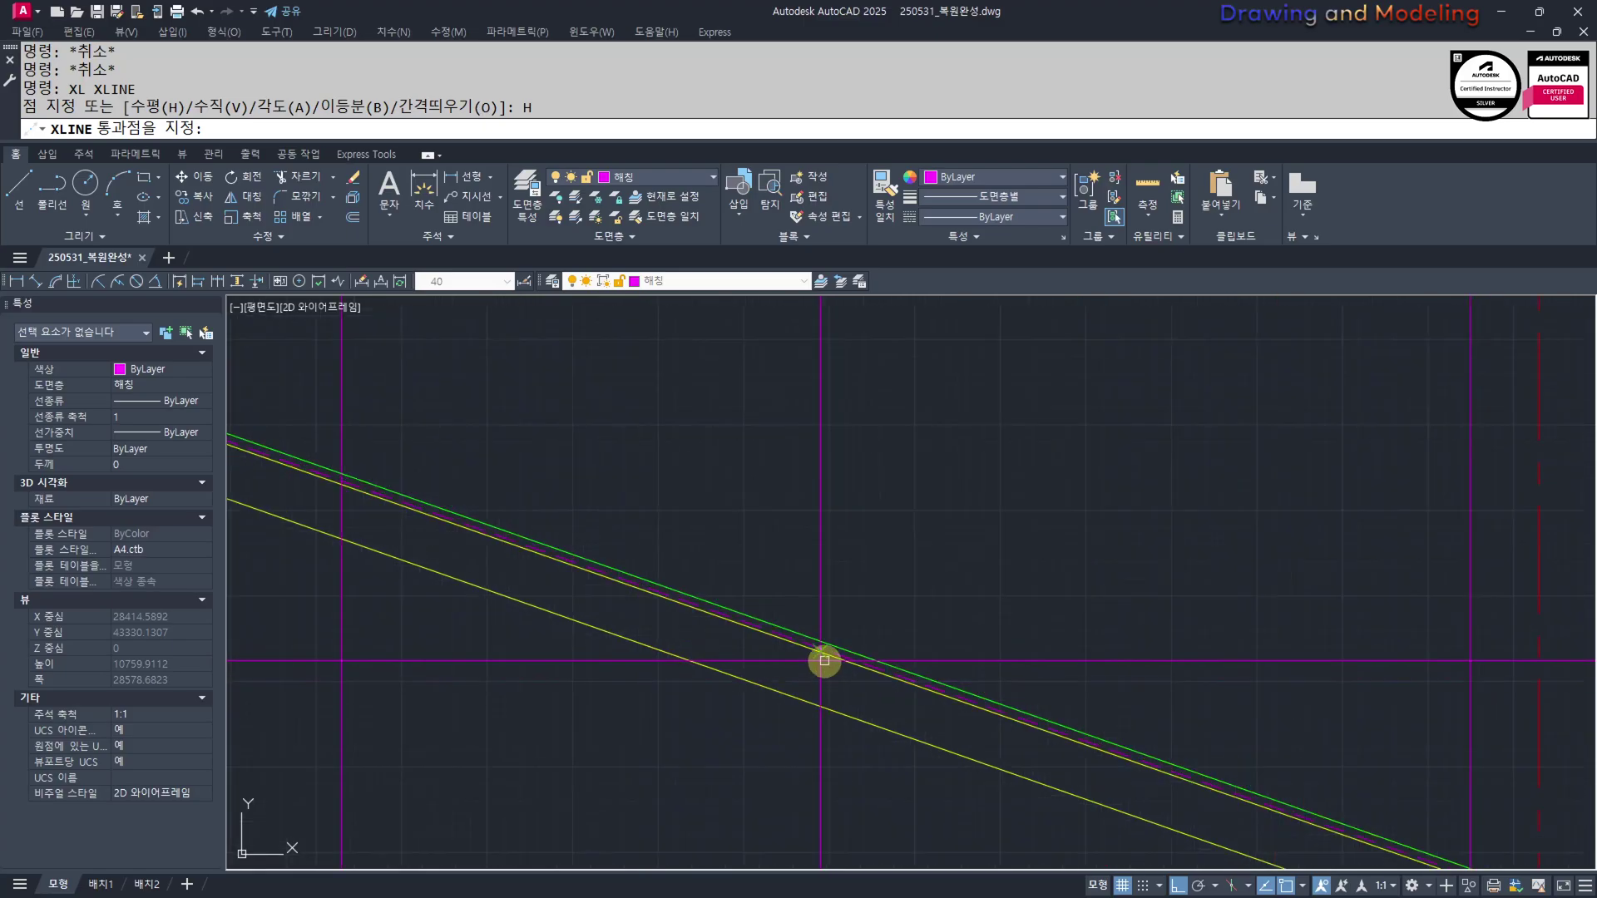
key("Escape")
key("Escape")
scroll(809, 688, "down", 7)
scroll(824, 642, "up", 8)
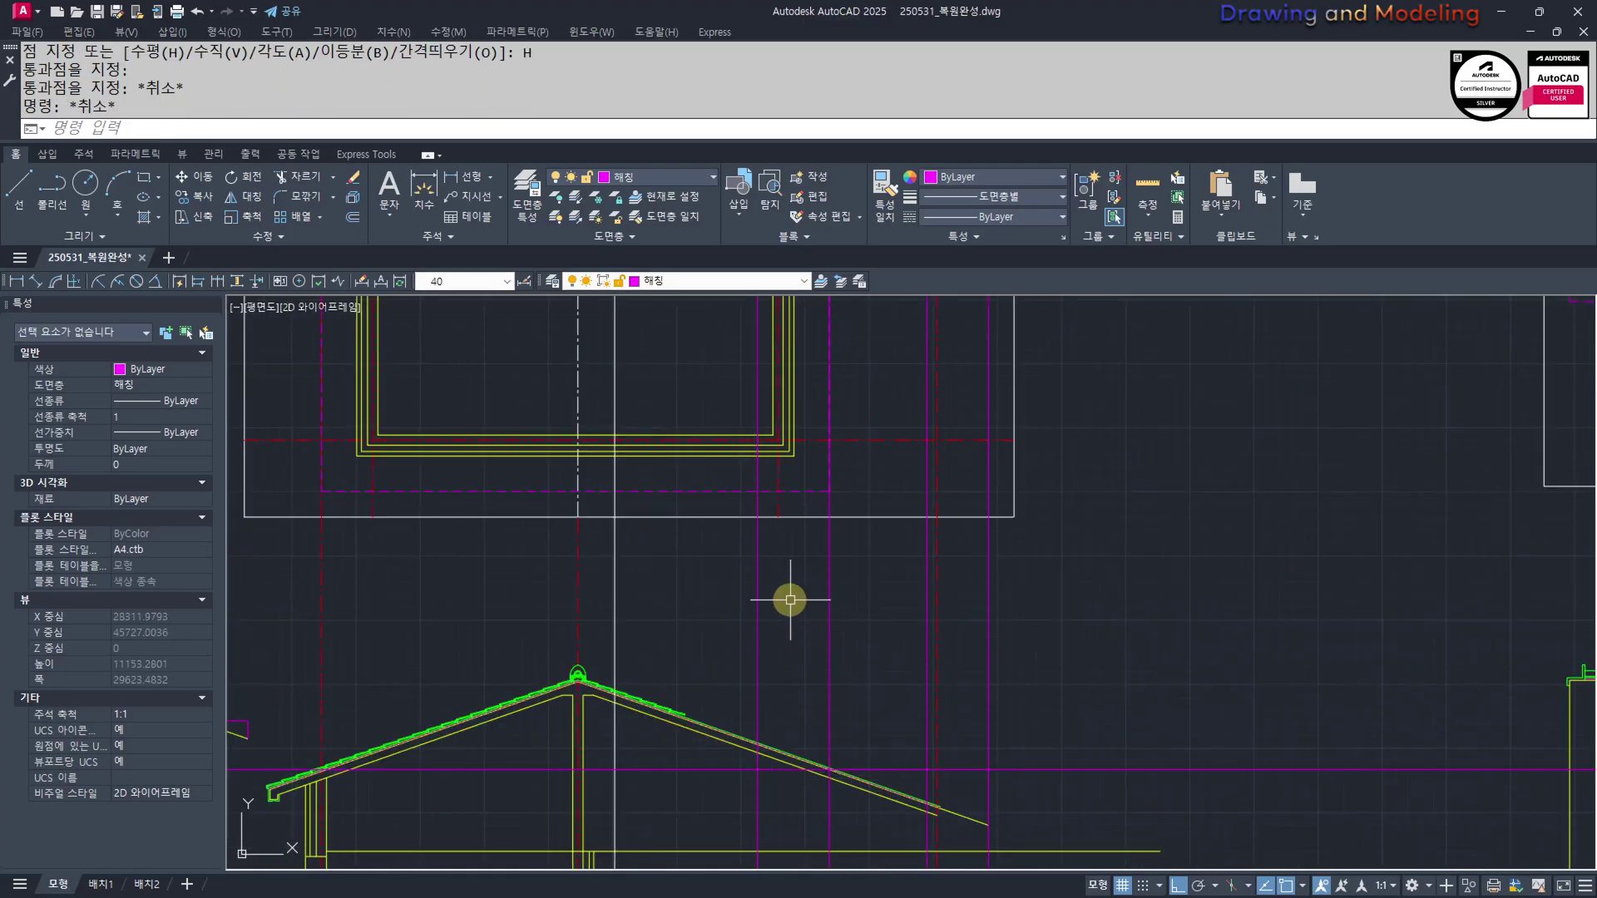
Erase three surplus vertical construction lines over the section, keeping the one through the inner edge of the lower roof outline
left_click(790, 582)
left_click(720, 606)
type("E")
left_click(930, 558)
type("E")
left_click(1004, 574)
left_click(978, 584)
key("Escape")
key("Escape")
scroll(937, 634, "down", 5)
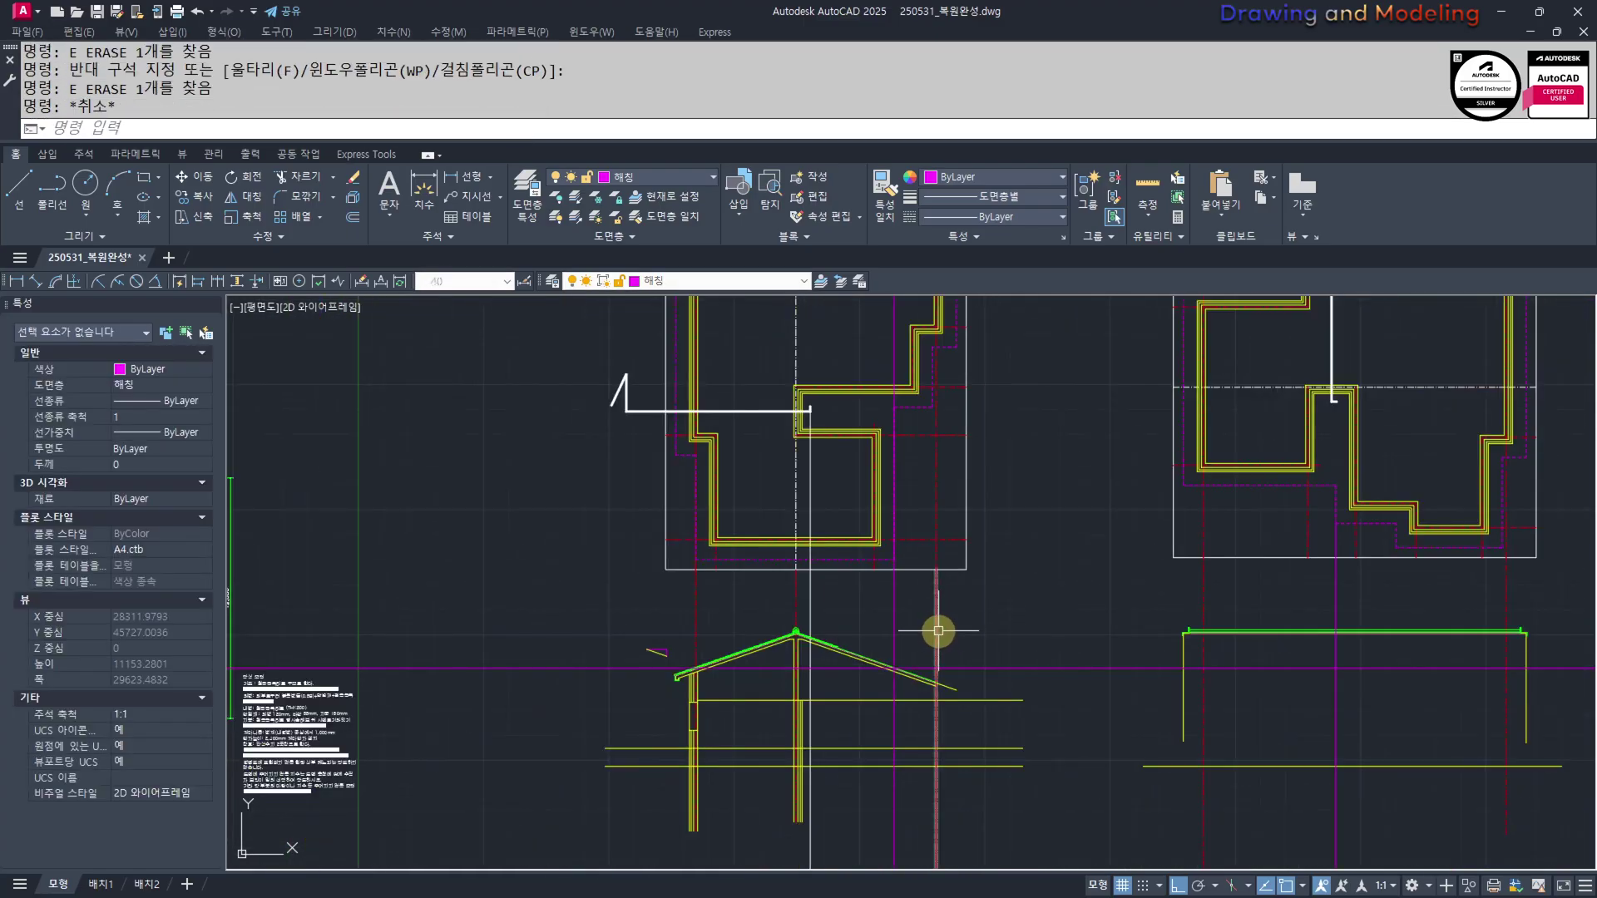
scroll(831, 553, "up", 5)
mouse_move(748, 744)
middle_mouse_down()
mouse_move(726, 678)
mouse_move(730, 704)
middle_mouse_up()
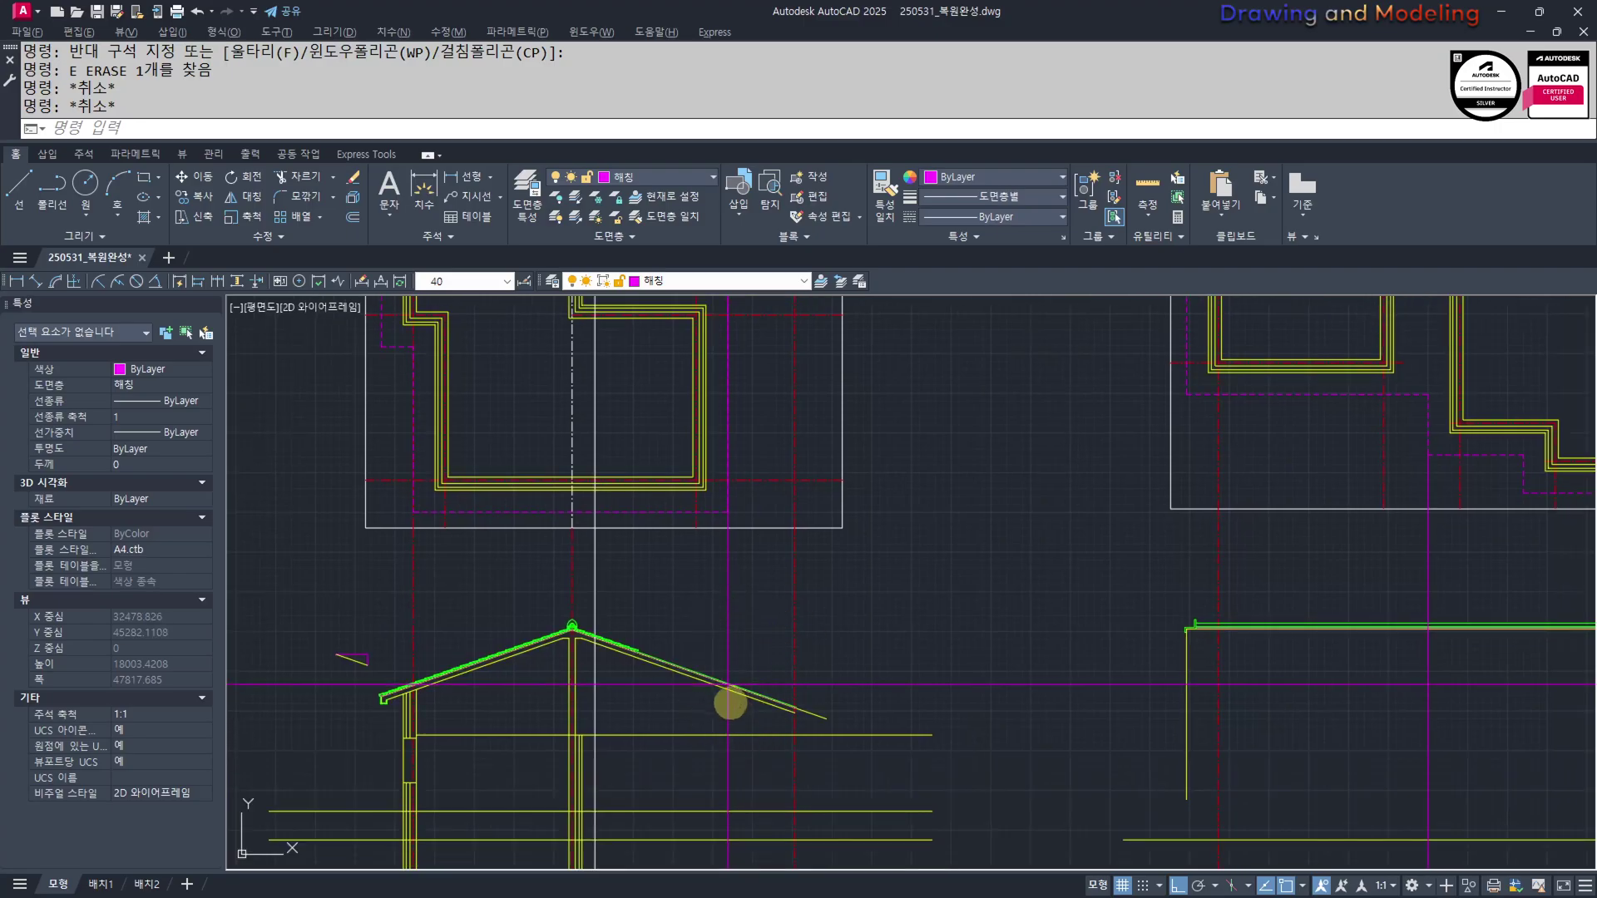
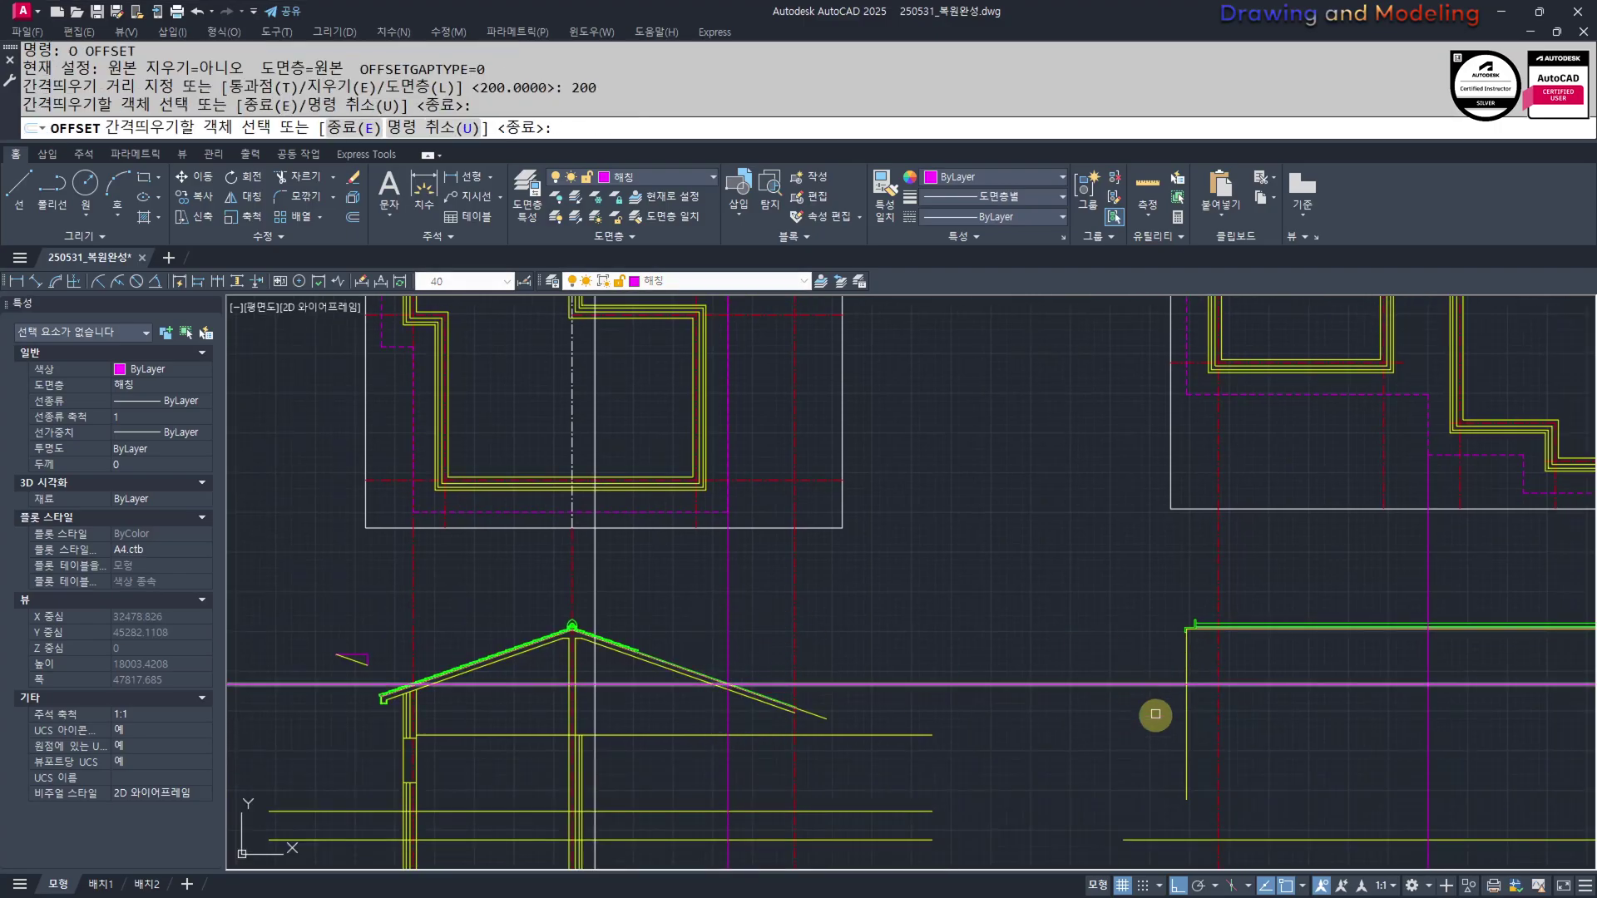
Offset the projected horizontal line 200 downward and trim both lines and the elevation's left roof-end line where they meet
left_click(1140, 687)
key("Escape")
scroll(1123, 745, "up", 5)
type("tr")
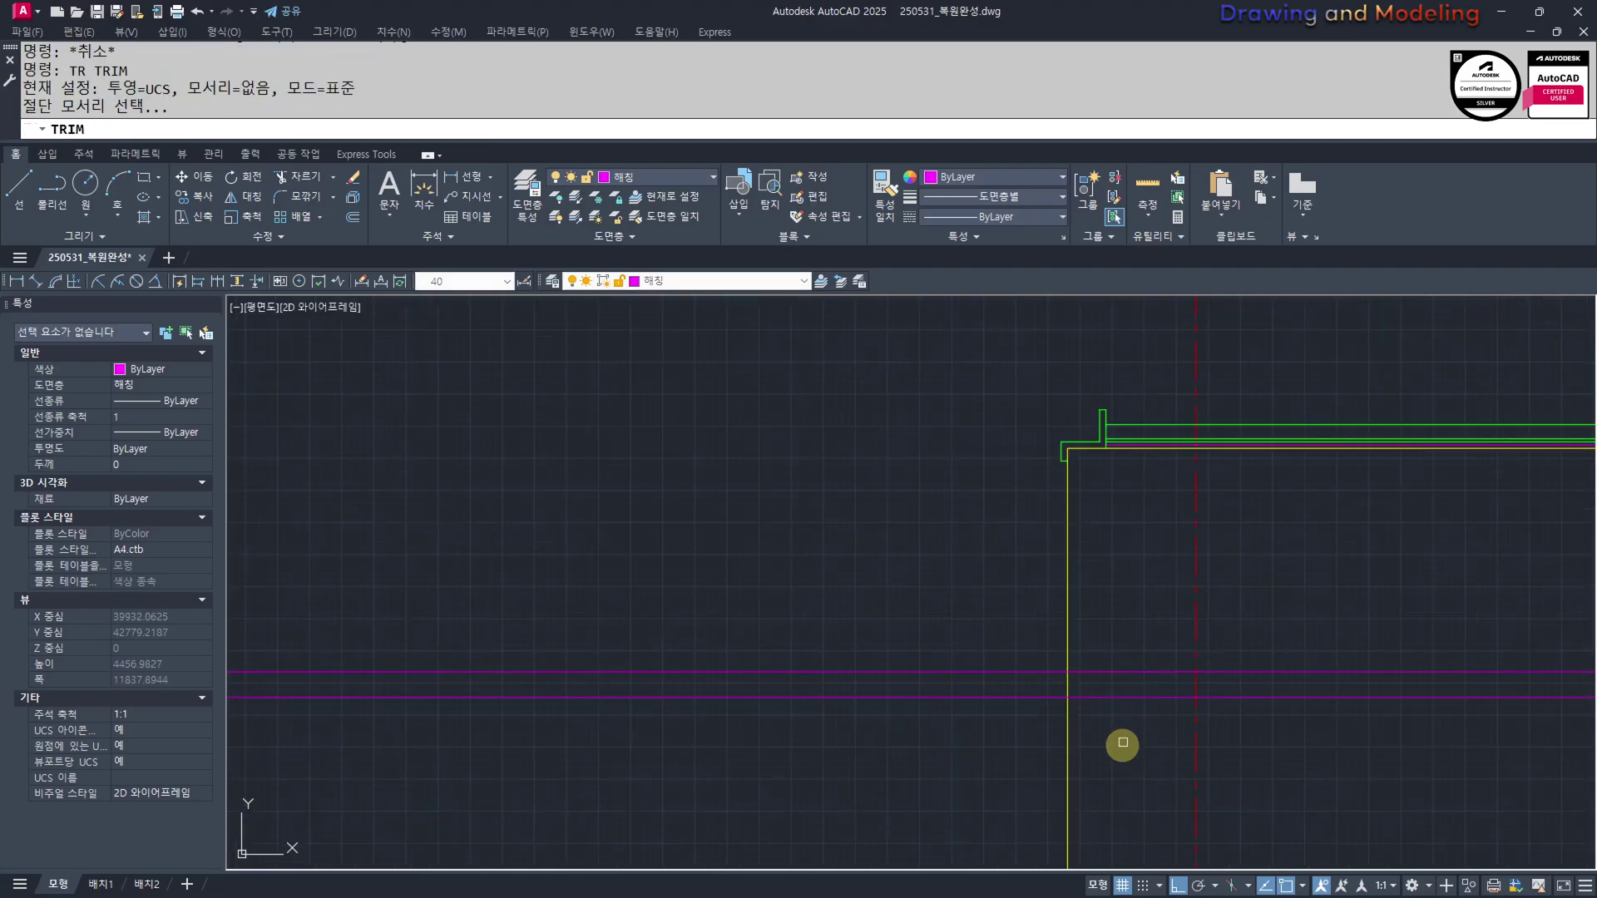
left_click(1123, 742)
left_click(1034, 653)
key("space")
key("Escape")
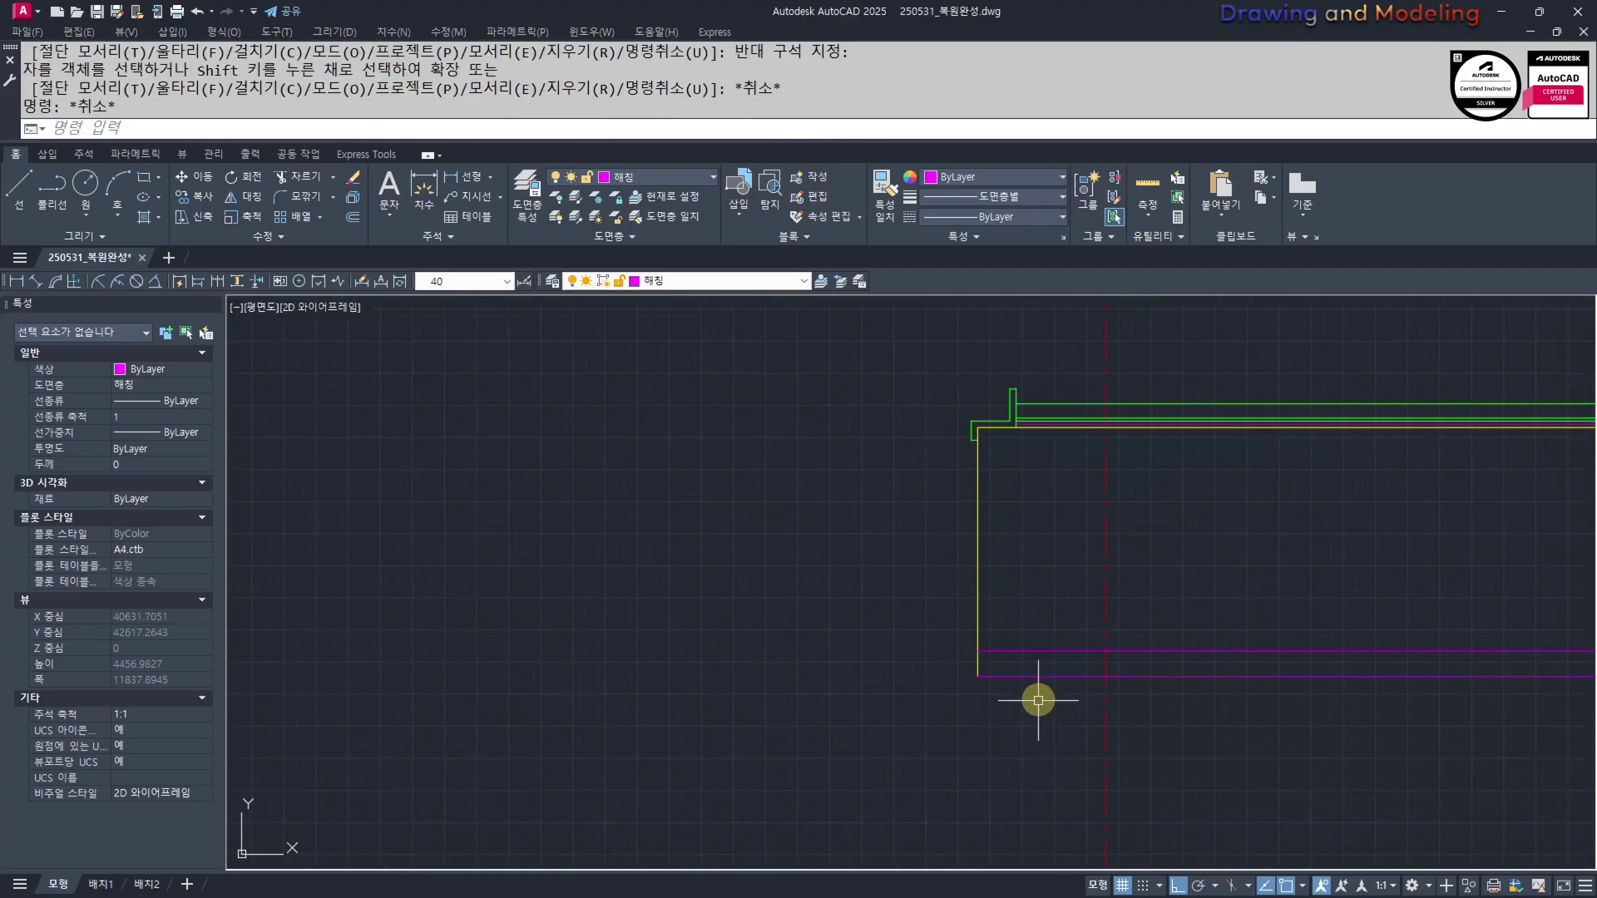
Match the properties of the two horizontal eave lines to the elevation's left roof-end line
type("ma")
left_click(977, 592)
left_click(1046, 605)
left_click(877, 745)
key("Escape")
scroll(900, 701, "down", 4)
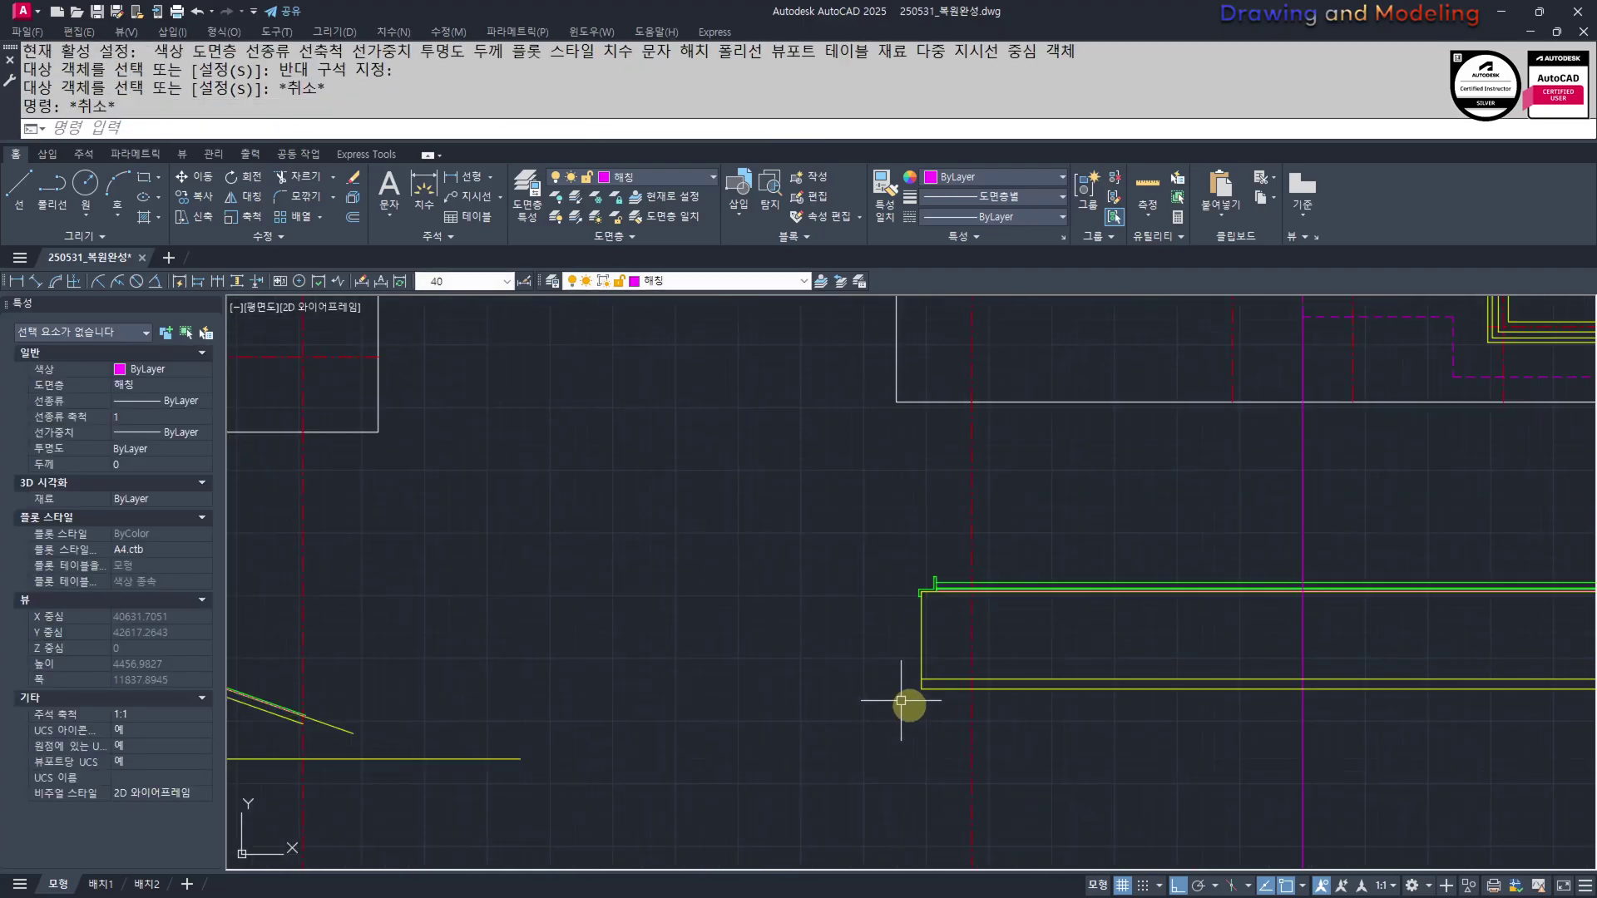
Trim both eave lines beyond the vertical line projected from the right plan's inner roof corner
scroll(1397, 713, "up", 4)
type("tr")
left_click(1152, 726)
left_click(1094, 585)
key("space")
left_click(1206, 704)
key("Escape")
scroll(1124, 710, "down", 4)
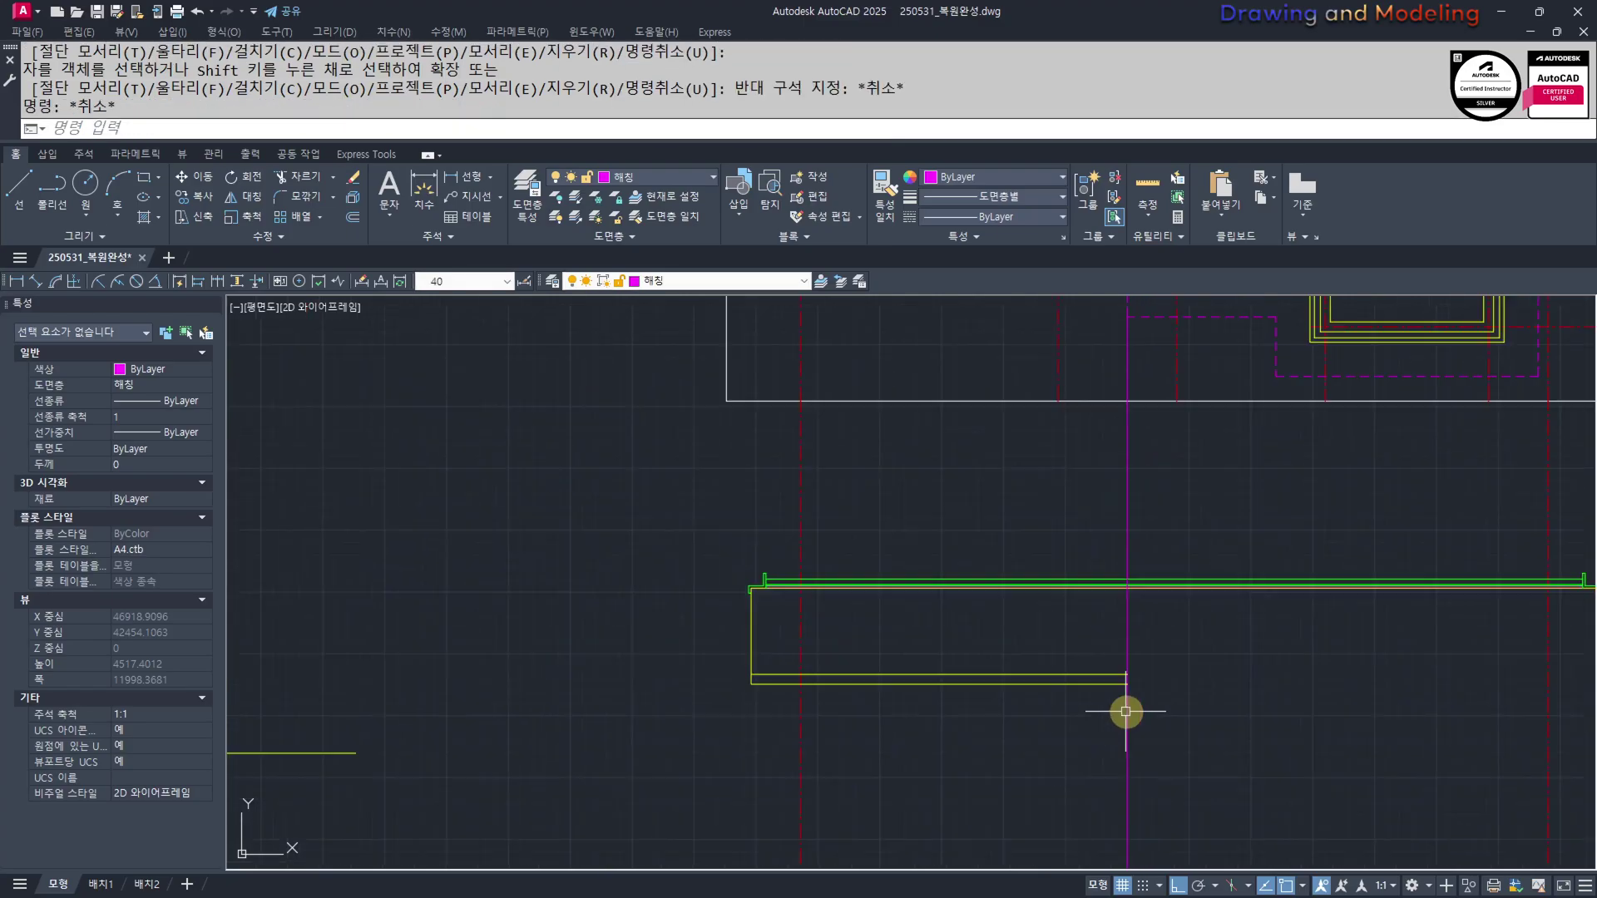
Match the vertical projection line at the end of the upper eave to the eave line's properties
key("Escape")
scroll(1125, 711, "down", 4)
scroll(1123, 720, "up", 3)
scroll(1180, 731, "down", 2)
scroll(1073, 727, "up", 3)
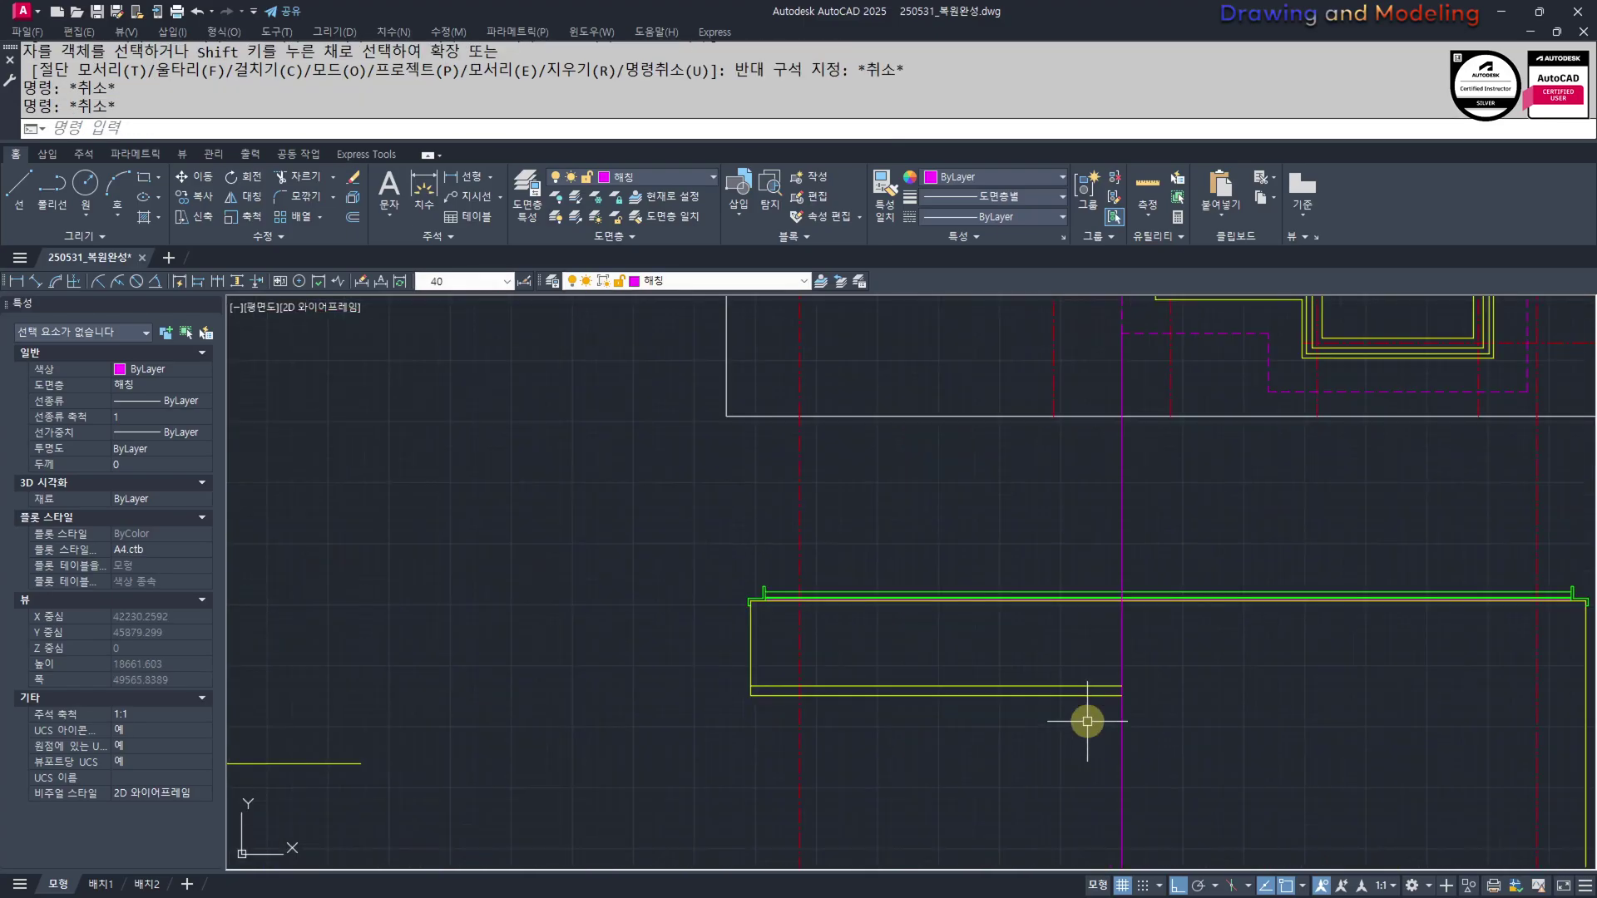
type("ma")
left_click(1059, 695)
left_click(1197, 688)
left_click(1037, 702)
key("Escape")
key("Escape")
scroll(1082, 716, "down", 4)
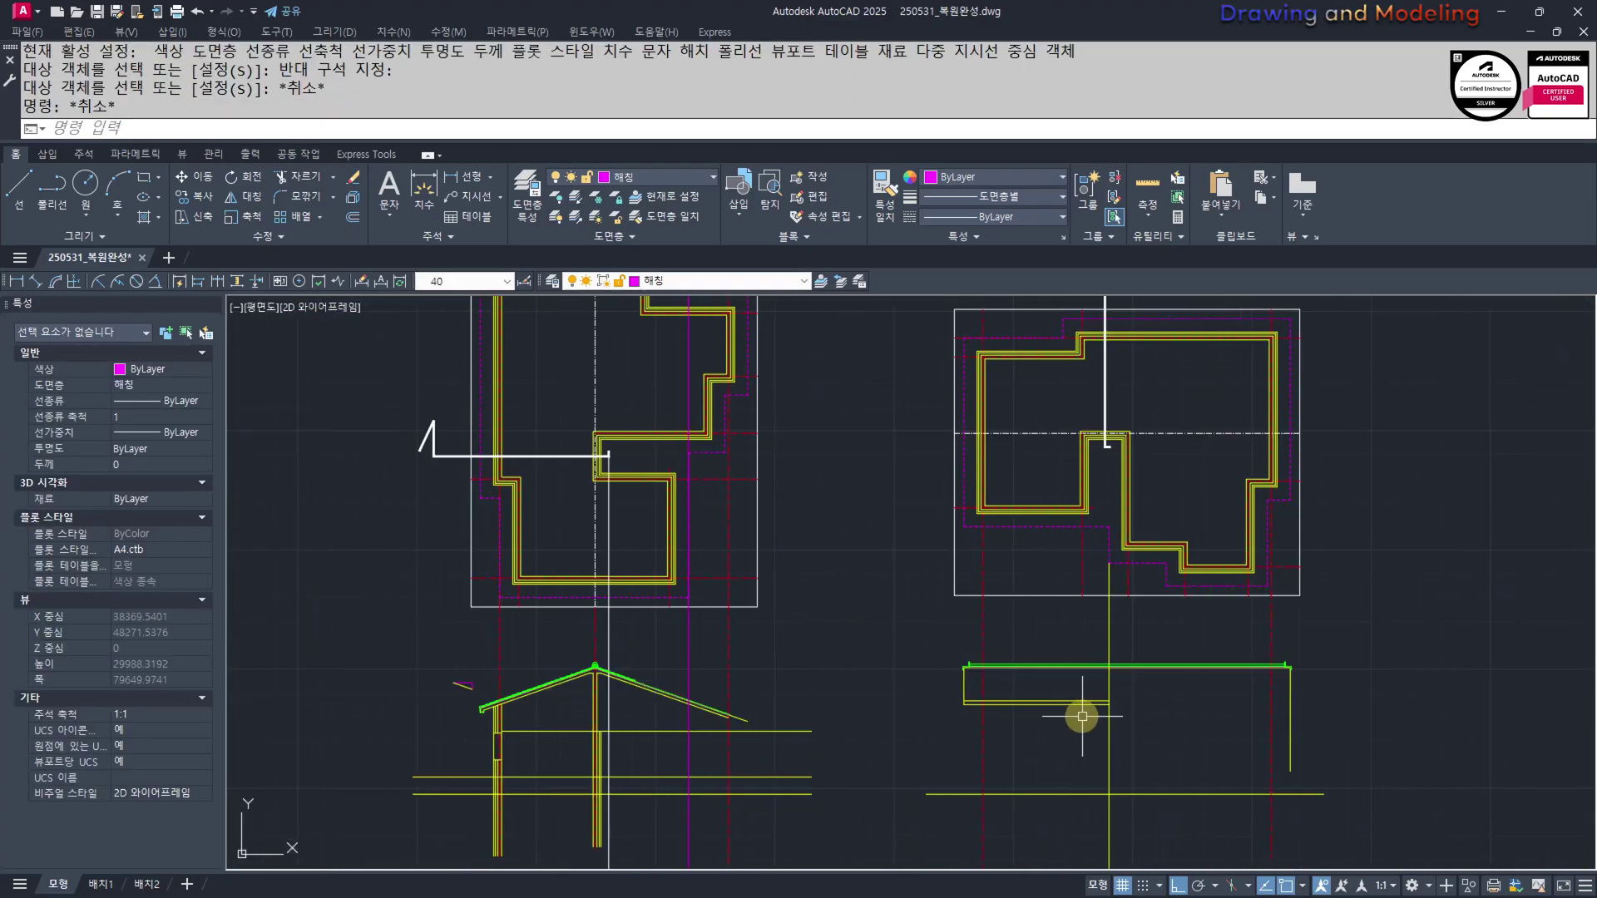
Erase the vertical construction line running through the left plan and the section's right slope
left_click(694, 771)
left_click(677, 759)
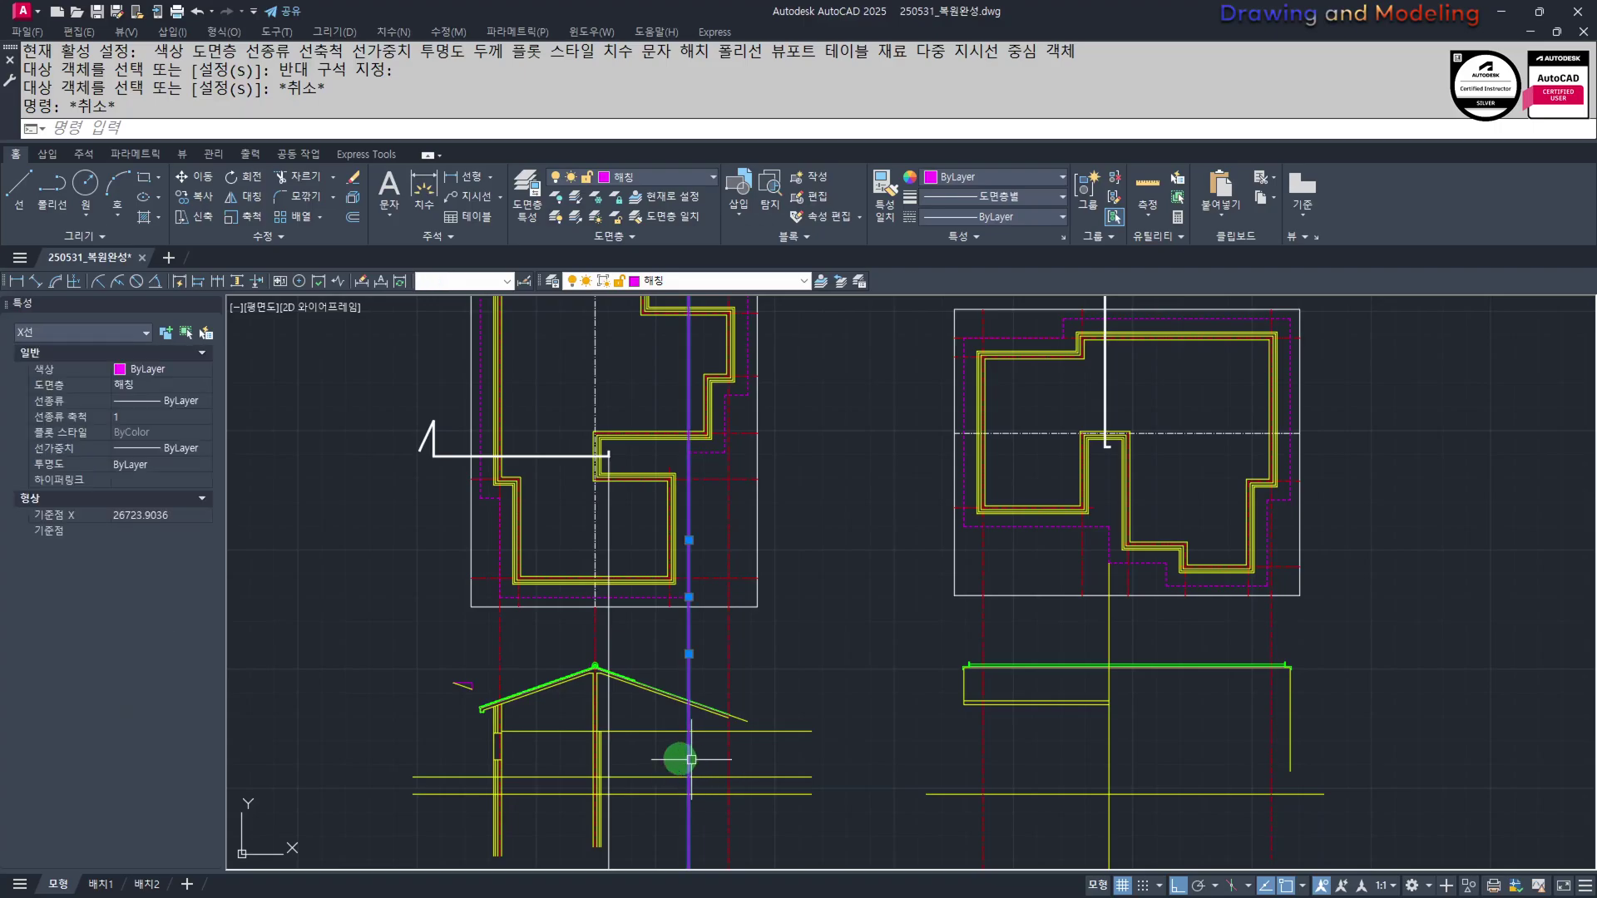
type("e")
key("Escape")
key("Escape")
Draw a vertical construction line through the middle step of the dashed roof outline on the left plan's right side
middle_click_drag(835, 697, 878, 719)
type("XL")
key("space")
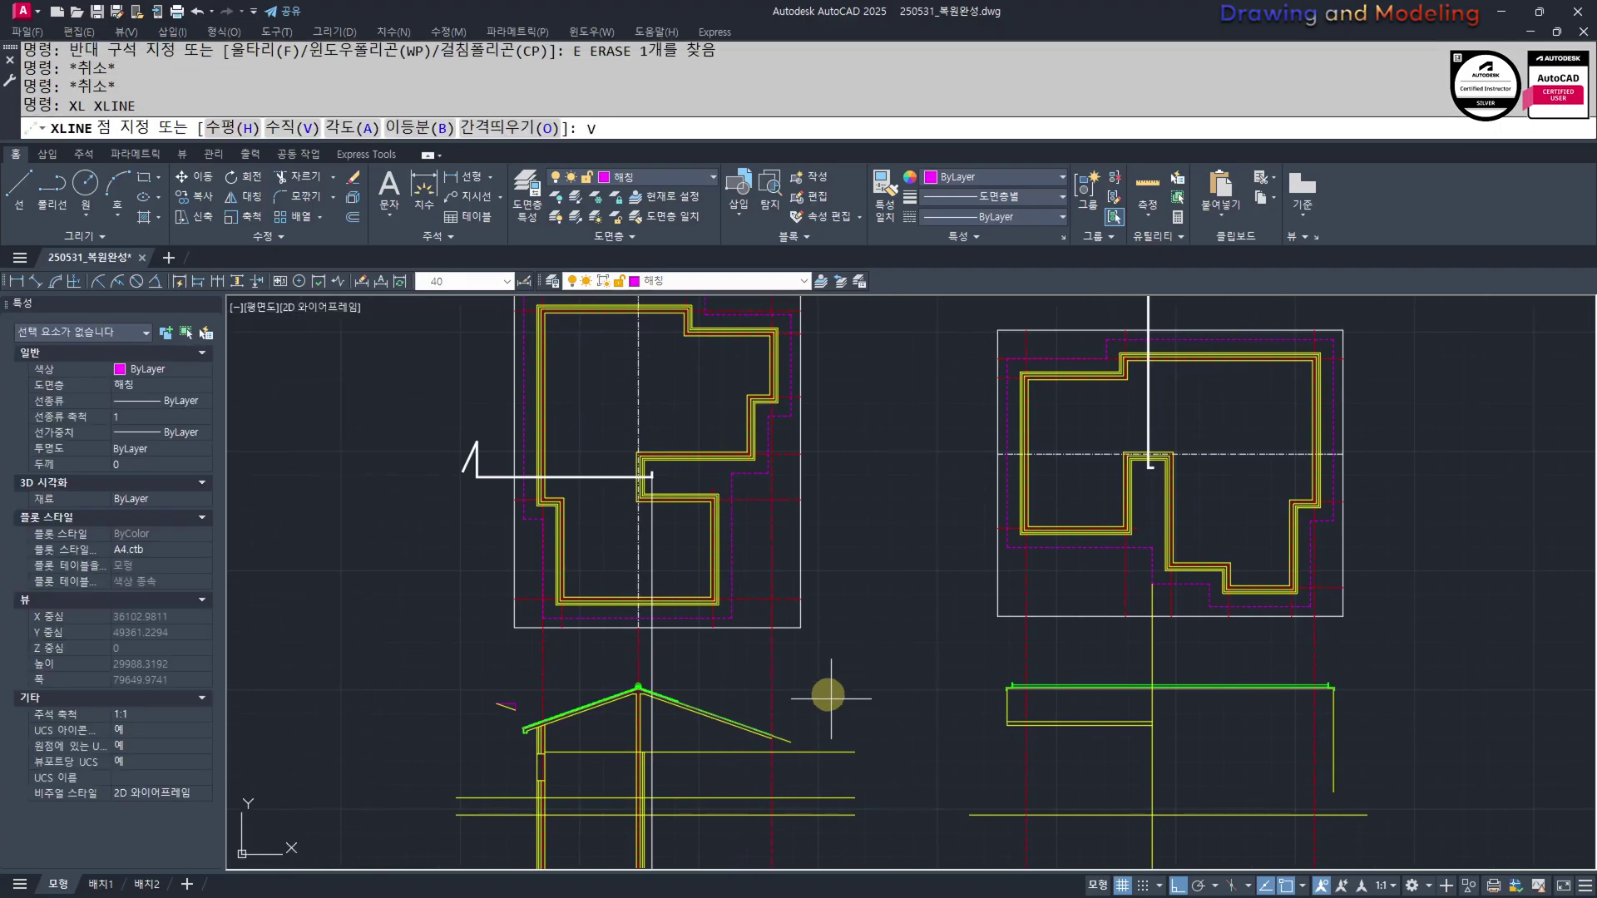
type("v")
key("space")
scroll(798, 657, "up", 4)
scroll(832, 549, "down", 4)
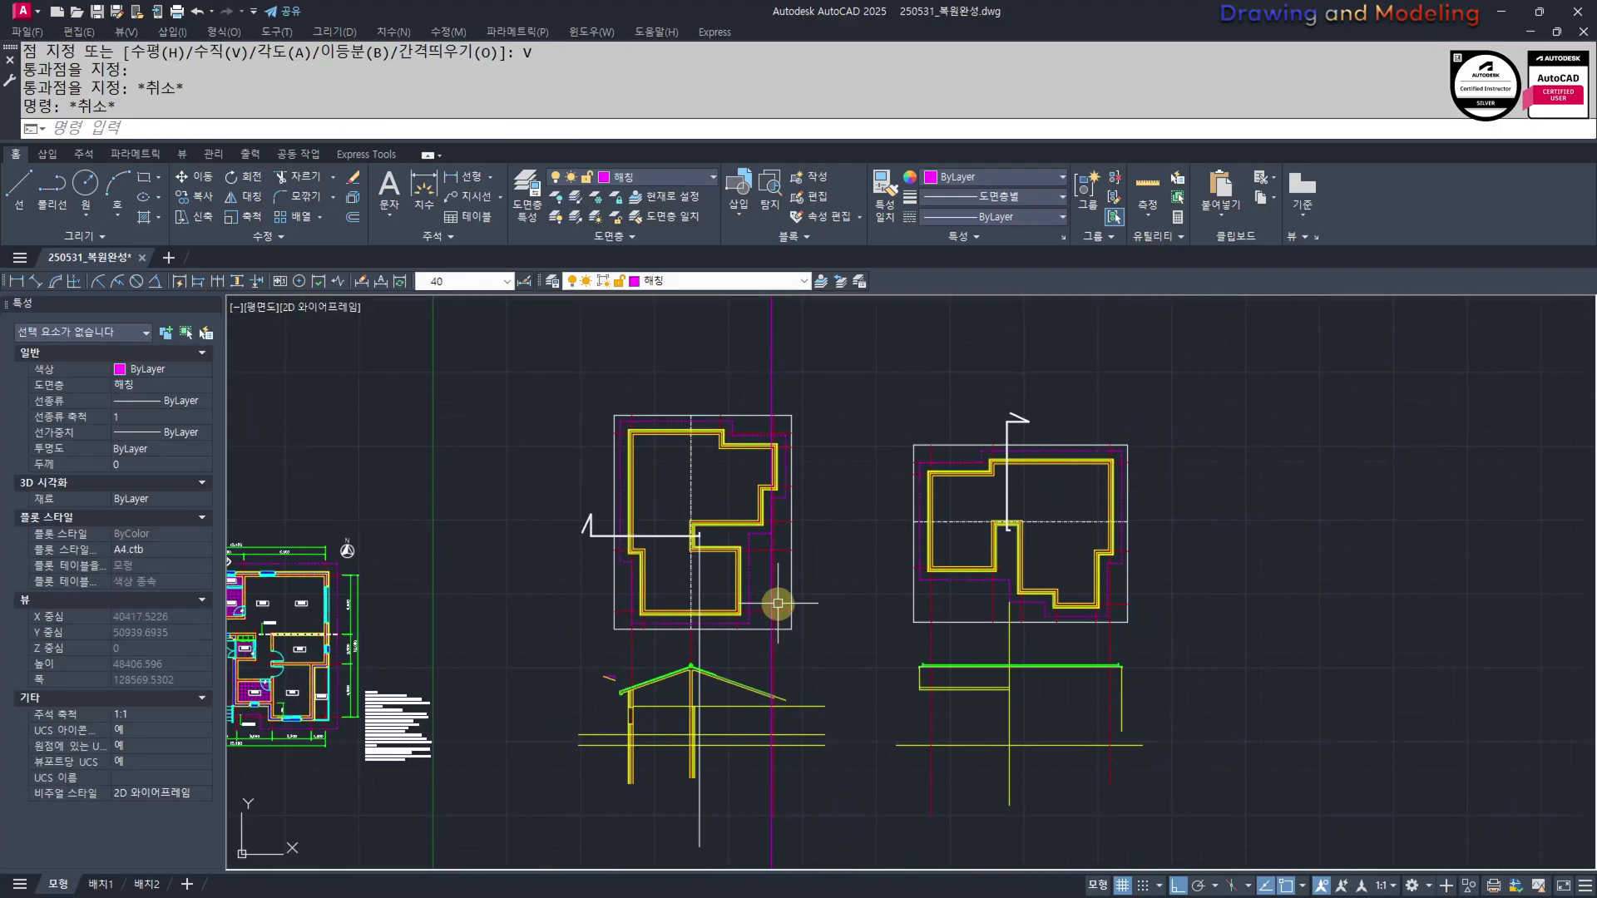
key("Escape")
key("Escape")
Draw a horizontal construction line through the point where the middle step's vertical construction line meets the section's right slope
type("XL")
key("space")
type("h")
key("space")
scroll(714, 702, "up", 3)
scroll(904, 675, "up", 5)
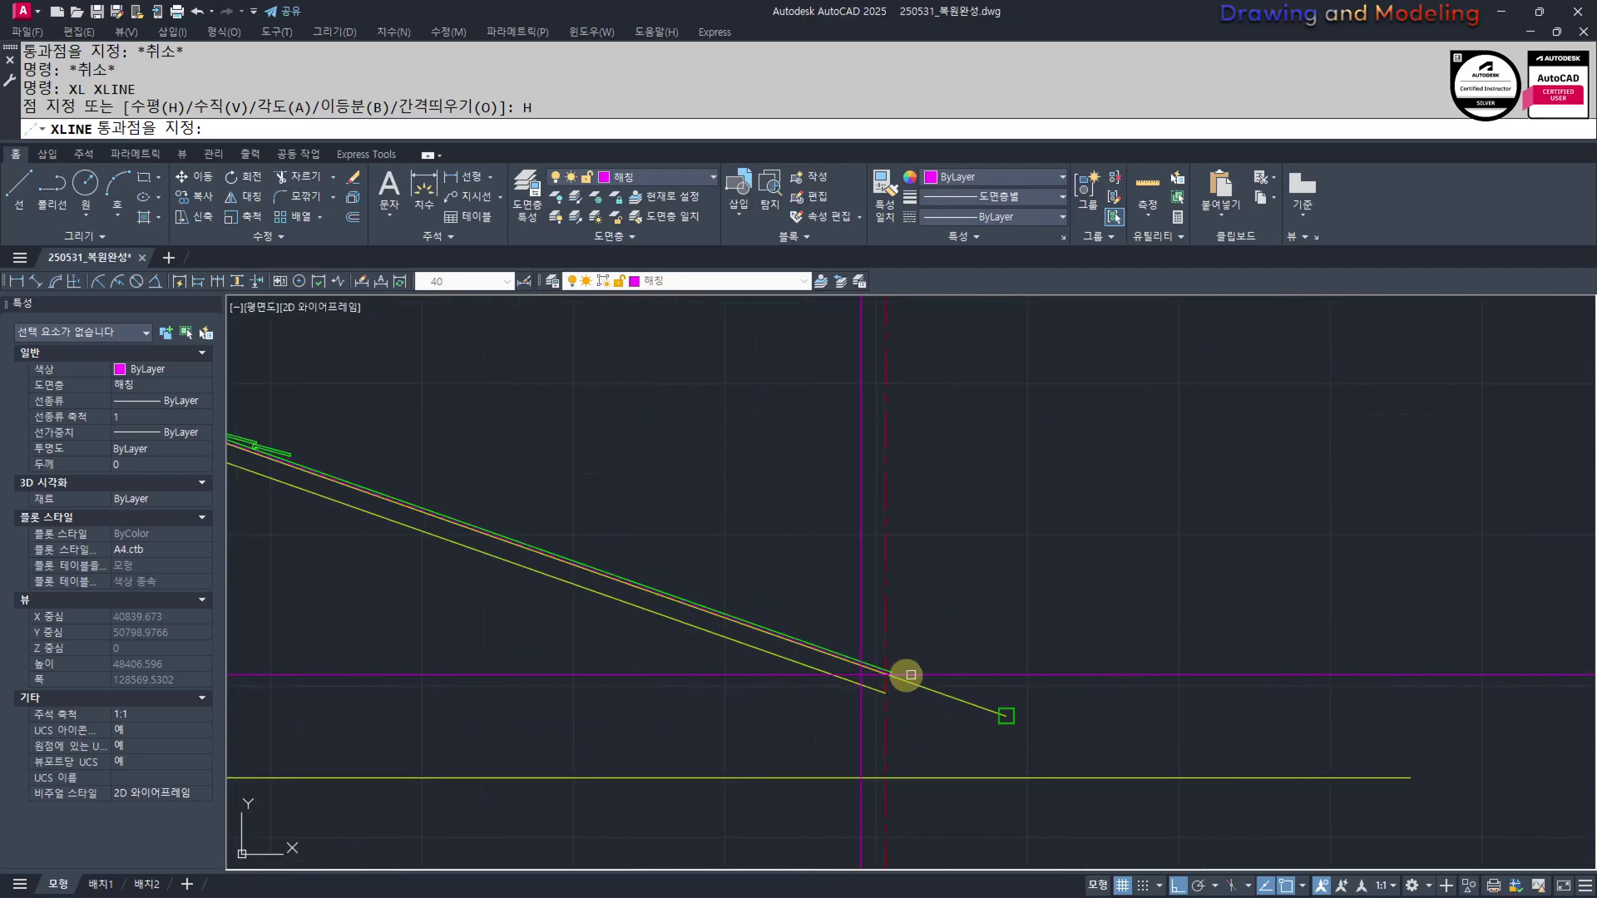
scroll(909, 653, "down", 4)
key("Escape")
key("Escape")
middle_click_drag(884, 660, 874, 715)
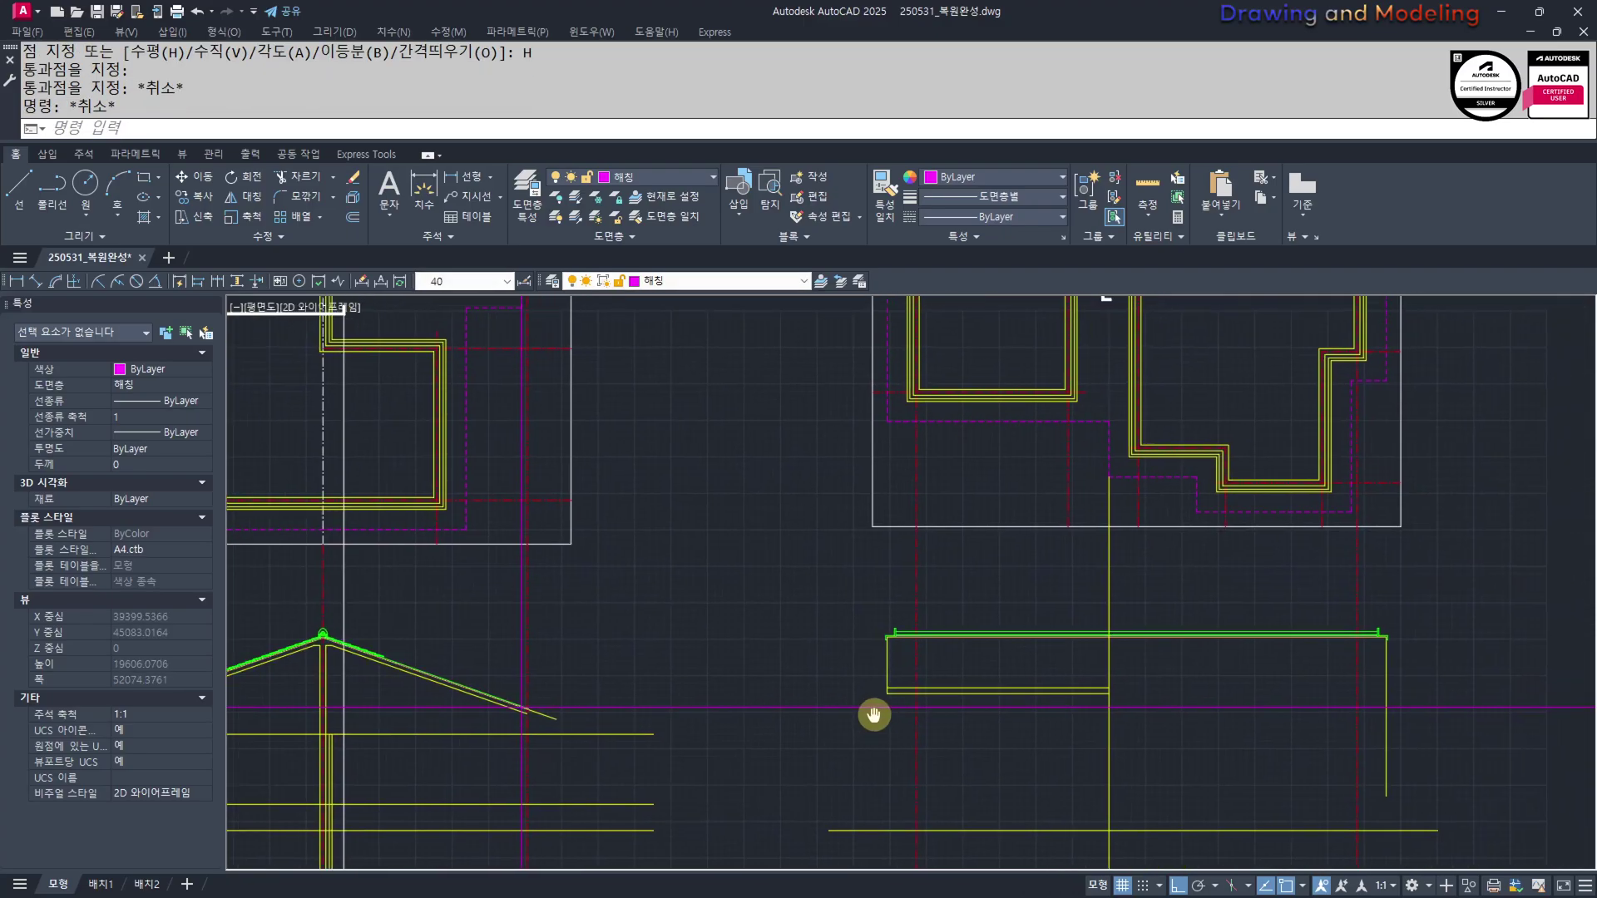
Offset the middle step's horizontal construction line 200 downward
type("O")
key("space")
type("20")
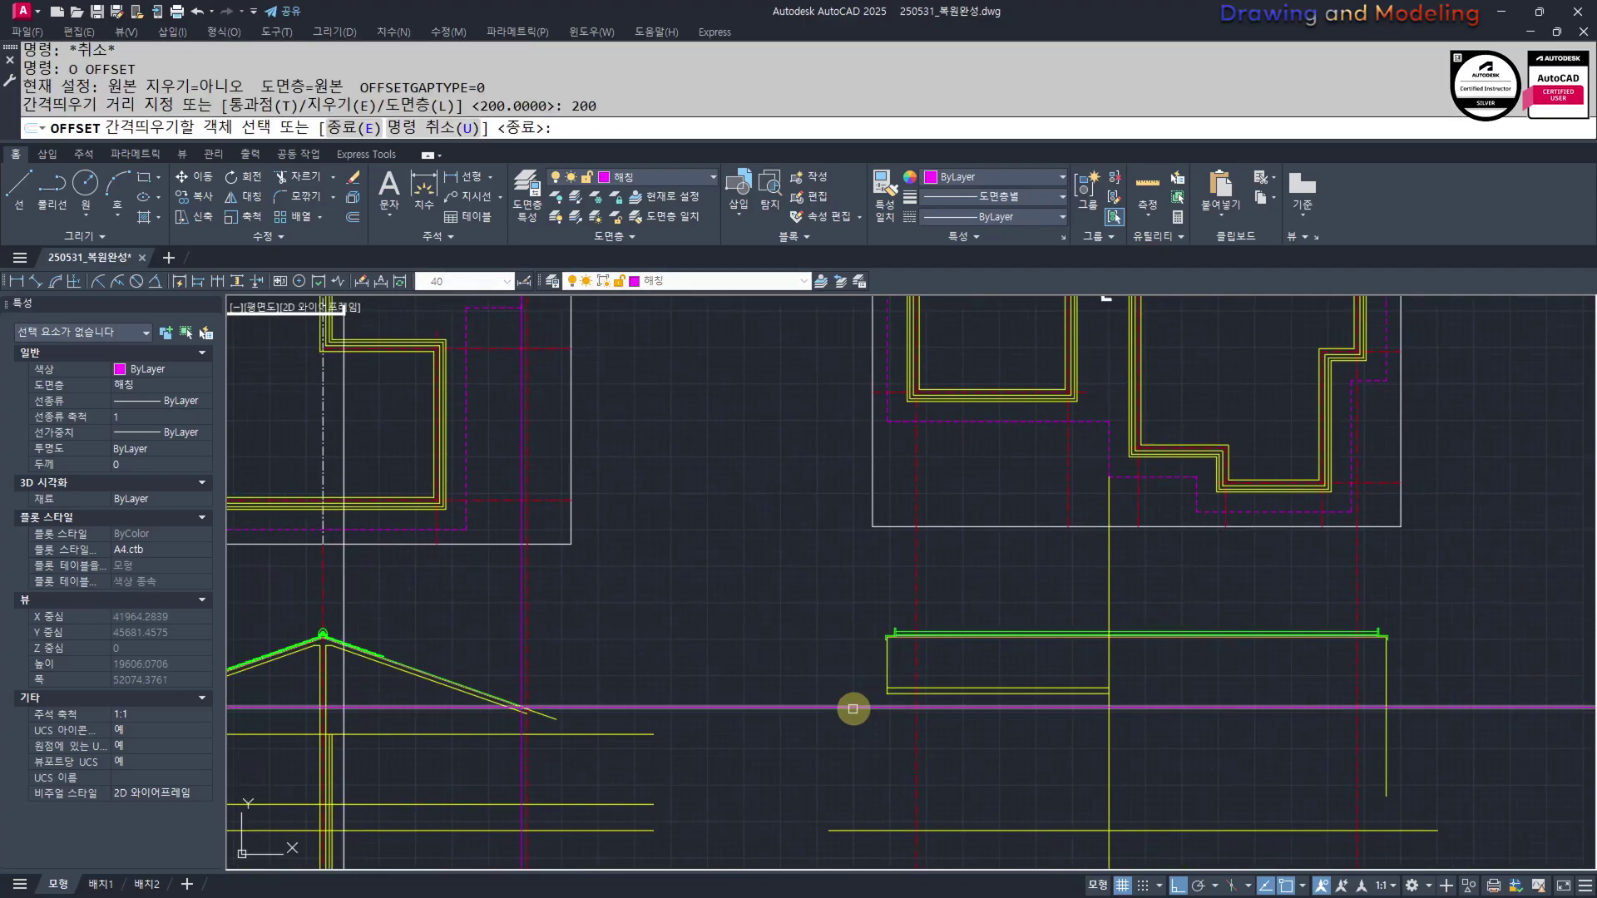
left_click(854, 709)
left_click(855, 759)
key("Escape")
key("Escape")
Match the properties of the middle step's two horizontal lines to the elevation's vertical step line
scroll(1170, 753, "up", 3)
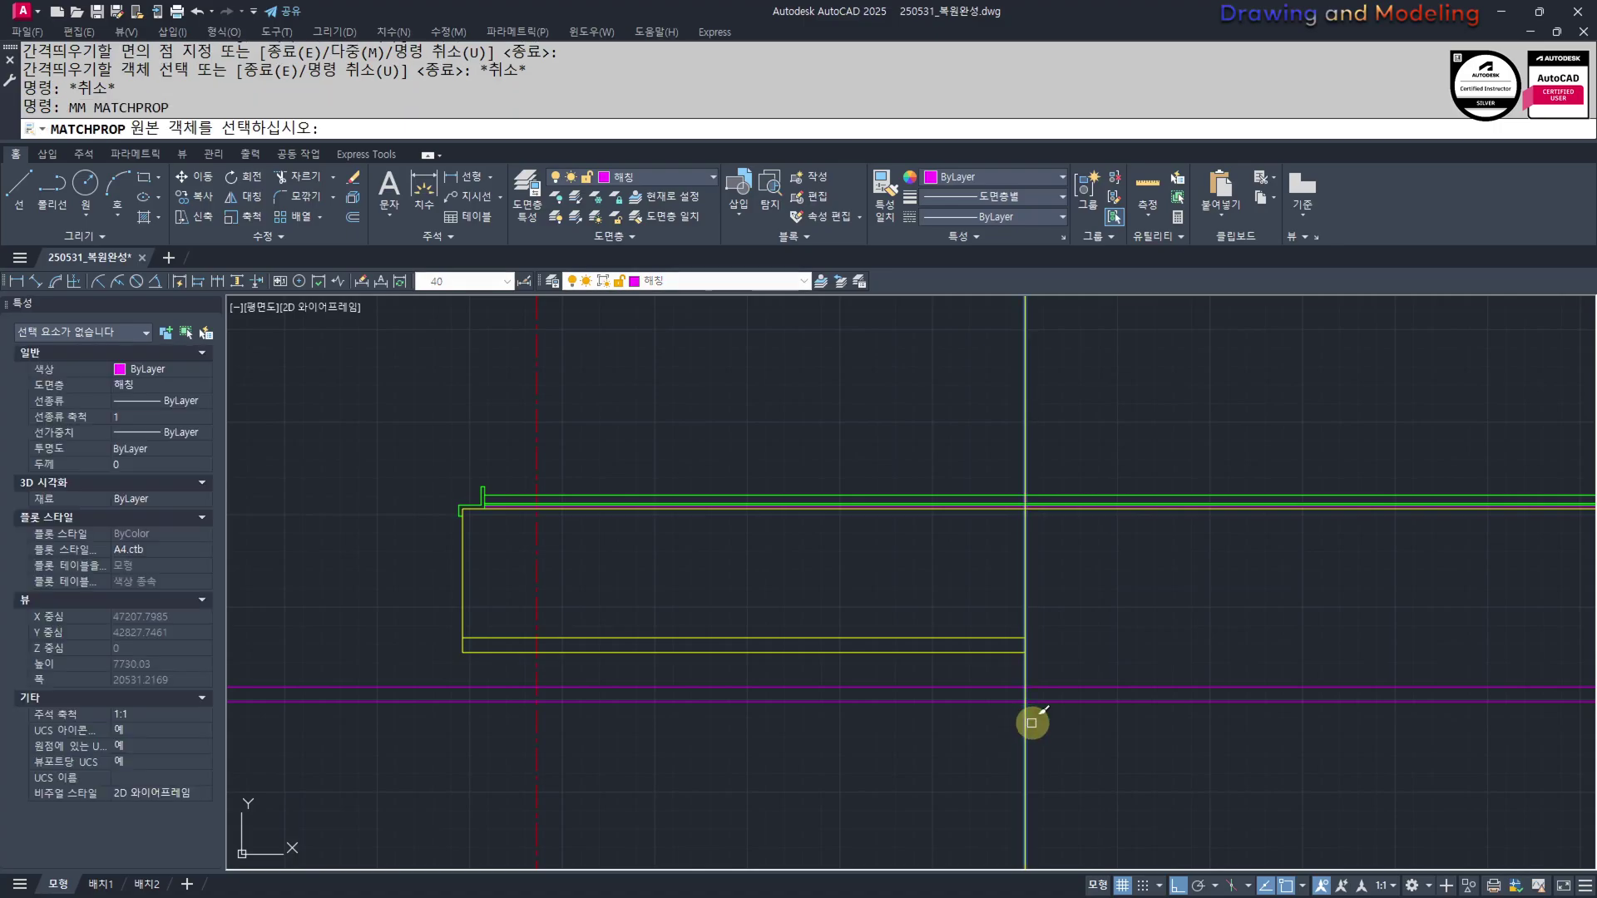
left_click(1028, 723)
left_click_drag(1016, 720, 1005, 665)
key("Escape")
key("Escape")
Trim the middle eave lines and the vertical step line to form the first eave step in the elevation
scroll(1039, 699, "up", 2)
type("tr")
left_click_drag(1091, 774, 961, 532)
key("space")
left_click(955, 679)
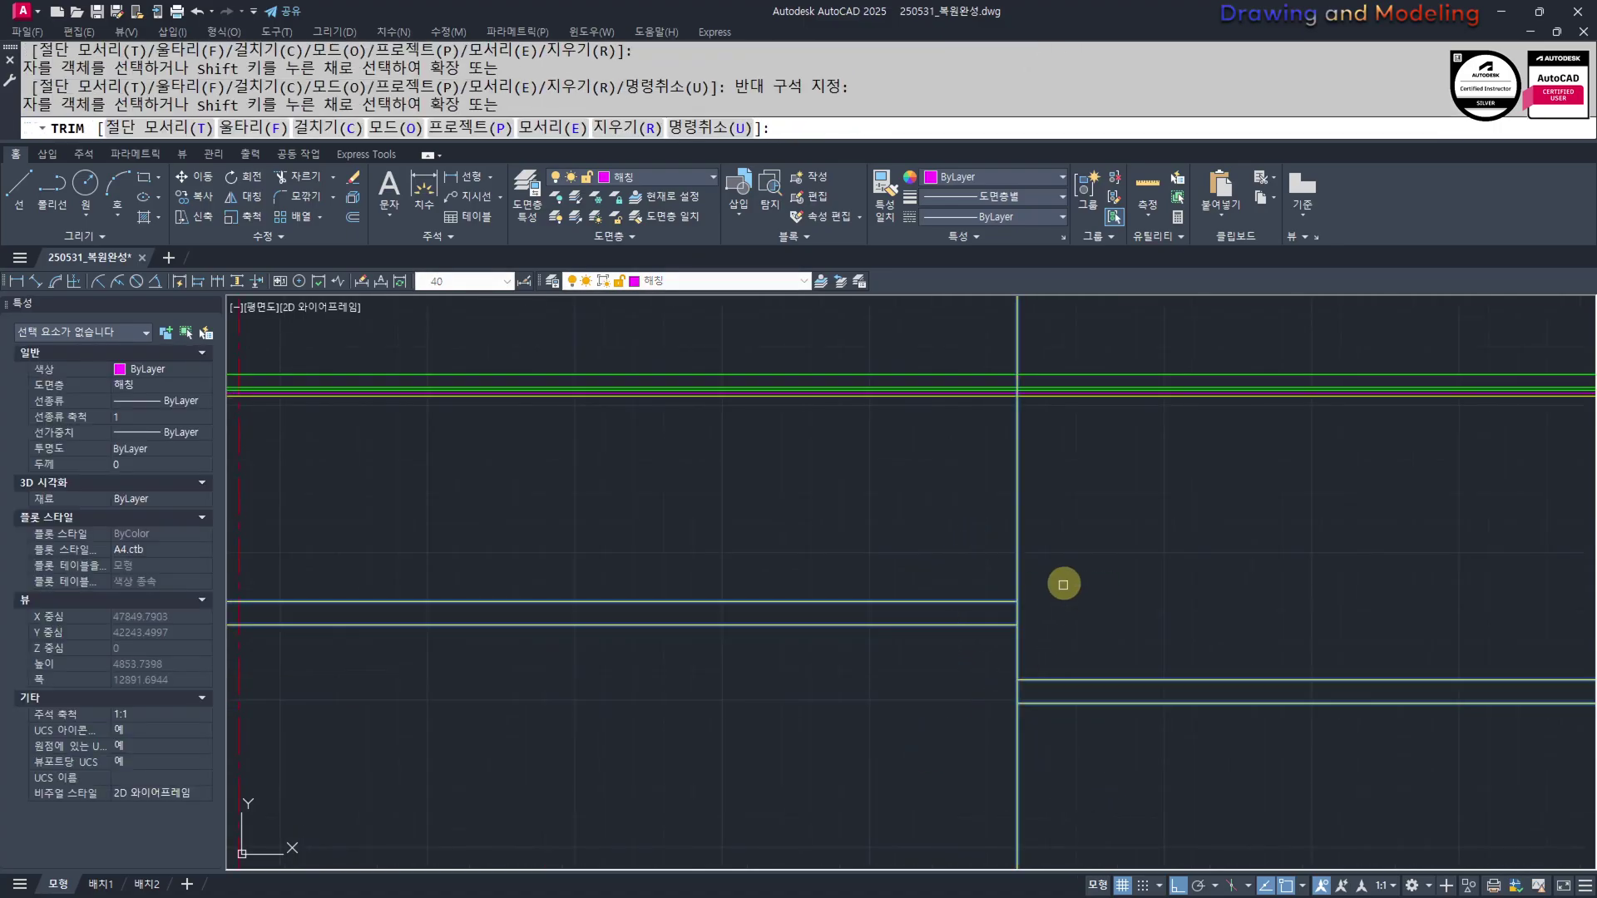
key("Escape")
key("Escape")
scroll(802, 677, "down", 5)
Draw a vertical line from the dashed roof outline's next step corner in the right plan down through the elevation
type("l")
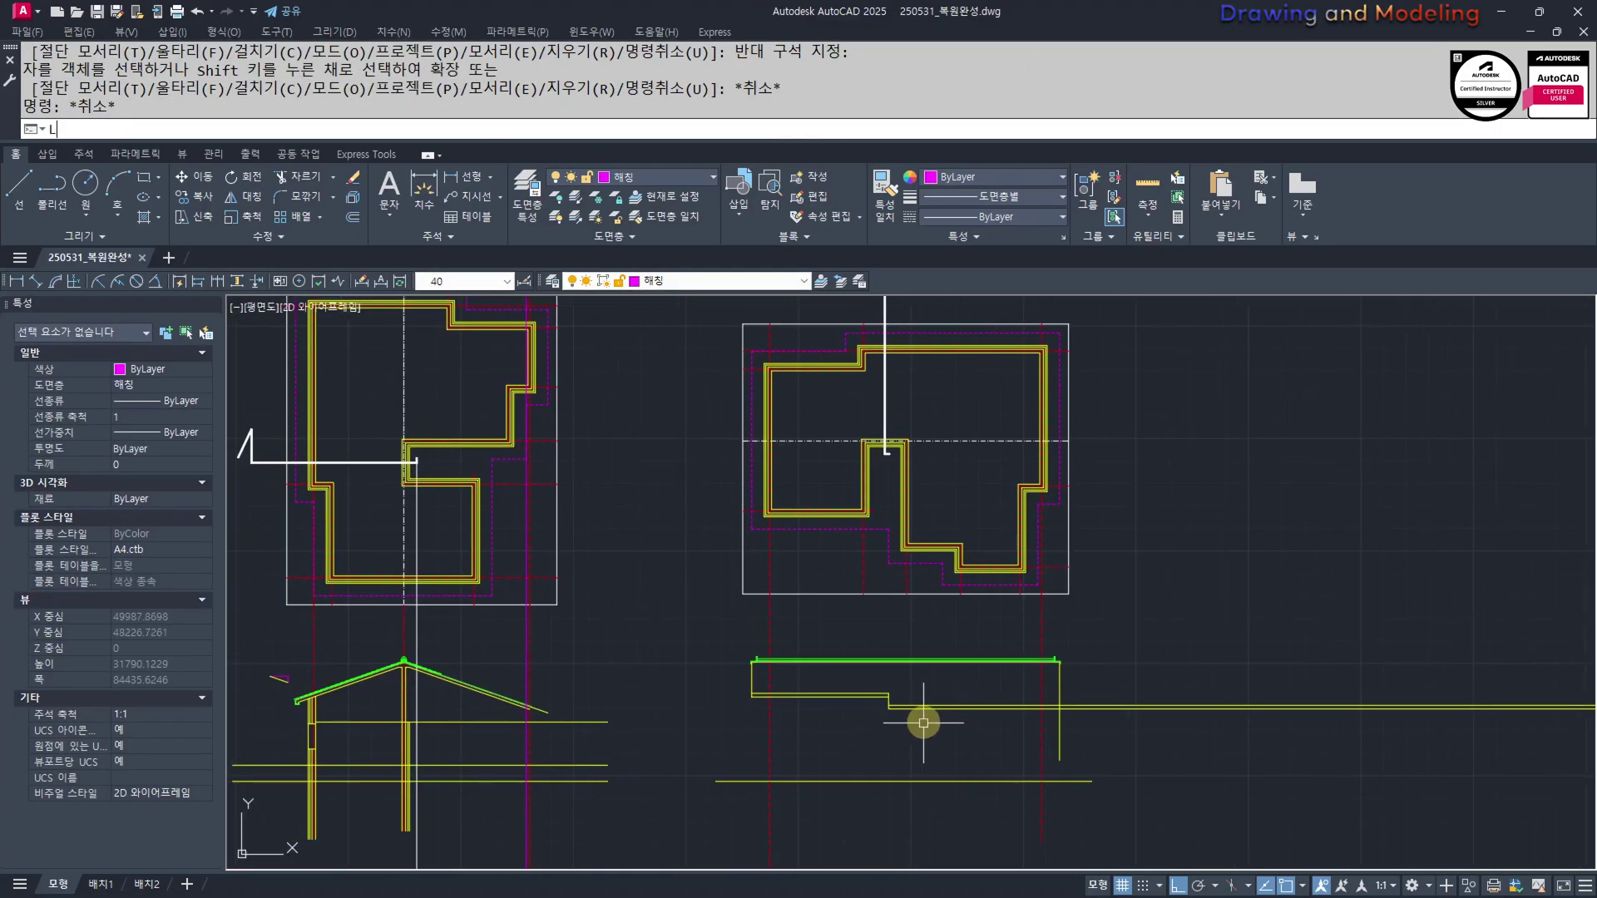
scroll(939, 587, "up", 4)
left_click(945, 574)
middle_click_drag(923, 738, 956, 597)
left_click(965, 850)
key("Escape")
key("Escape")
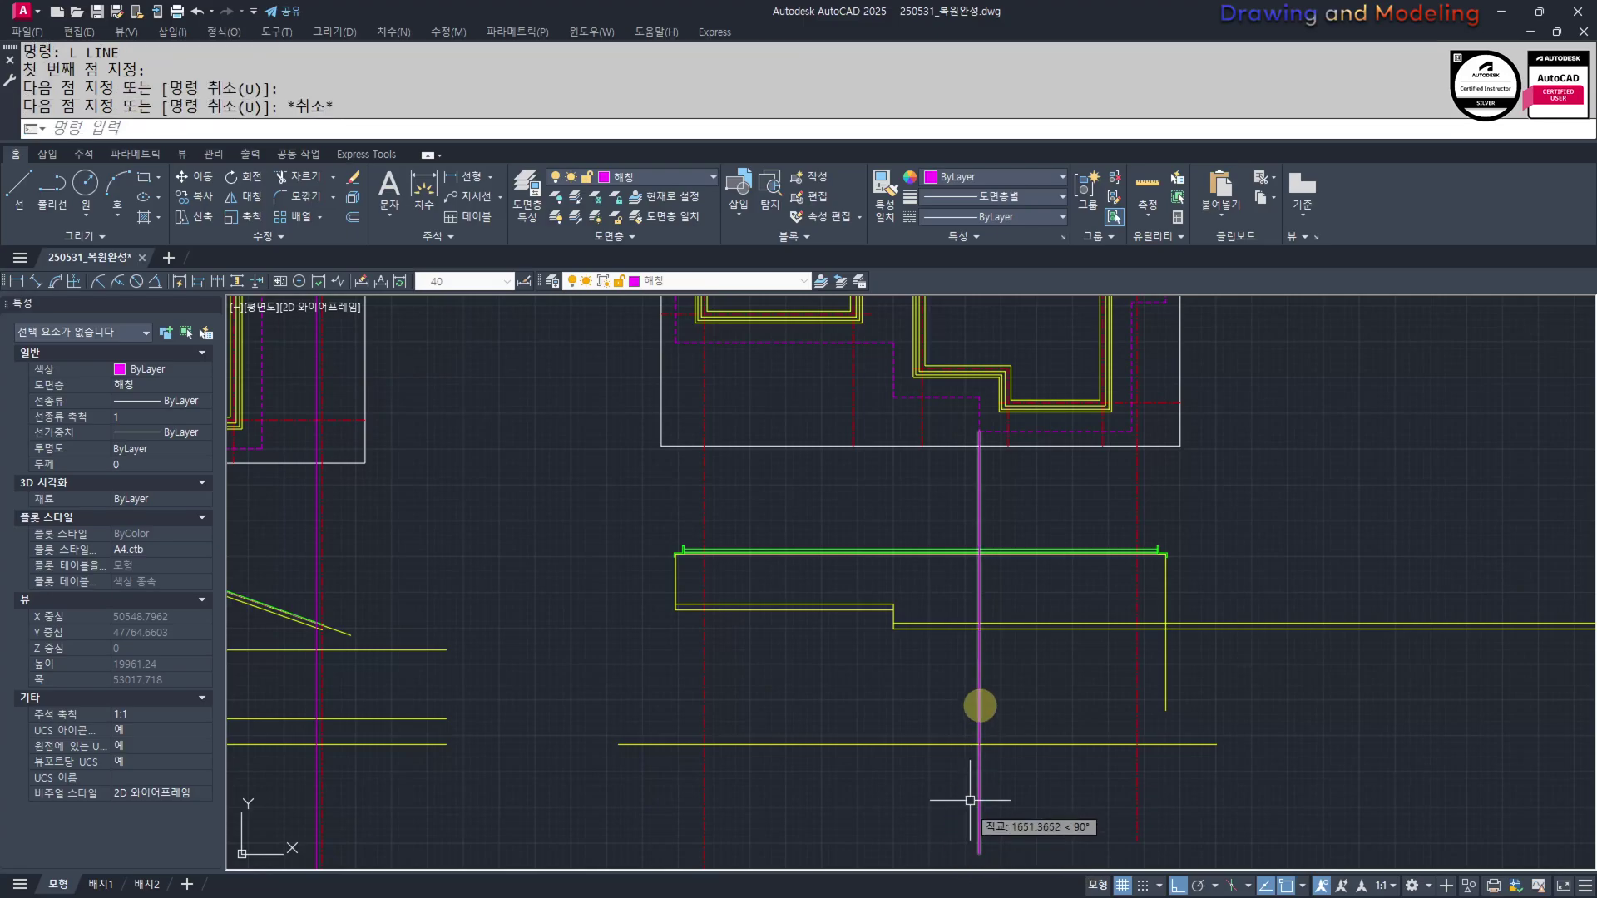
Match the new vertical projection line's properties to the elevation's eave lines
scroll(991, 598, "up", 2)
type("m")
left_click(940, 650)
left_click_drag(1020, 697, 903, 619)
key("Escape")
key("Escape")
scroll(927, 661, "down", 4)
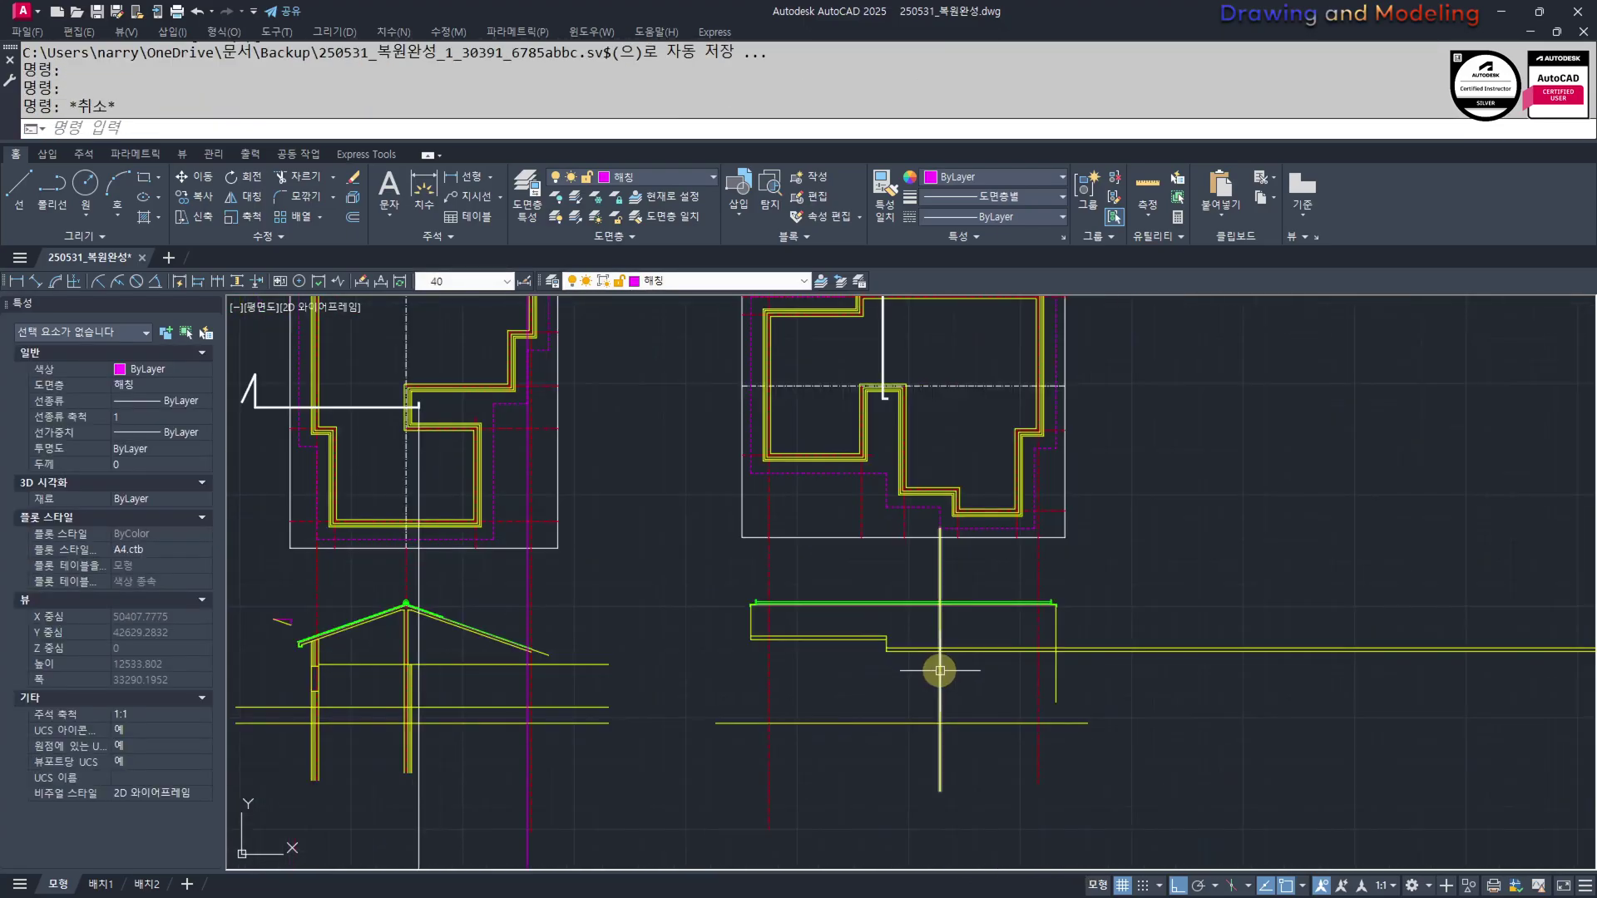
Trim the middle eave lines beyond the new vertical line and remove the vertical line's part above the eave
scroll(949, 669, "up", 4)
middle_click_drag(951, 669, 1026, 749)
type("tr")
left_click_drag(1032, 753, 946, 652)
key("space")
mouse_move(1116, 693)
left_mouse_down()
mouse_move(1110, 772)
mouse_move(952, 675)
left_mouse_up()
key("Escape")
key("Escape")
type("tr")
key("space")
left_click_drag(1050, 657, 994, 675)
key("Escape")
scroll(997, 675, "down", 5)
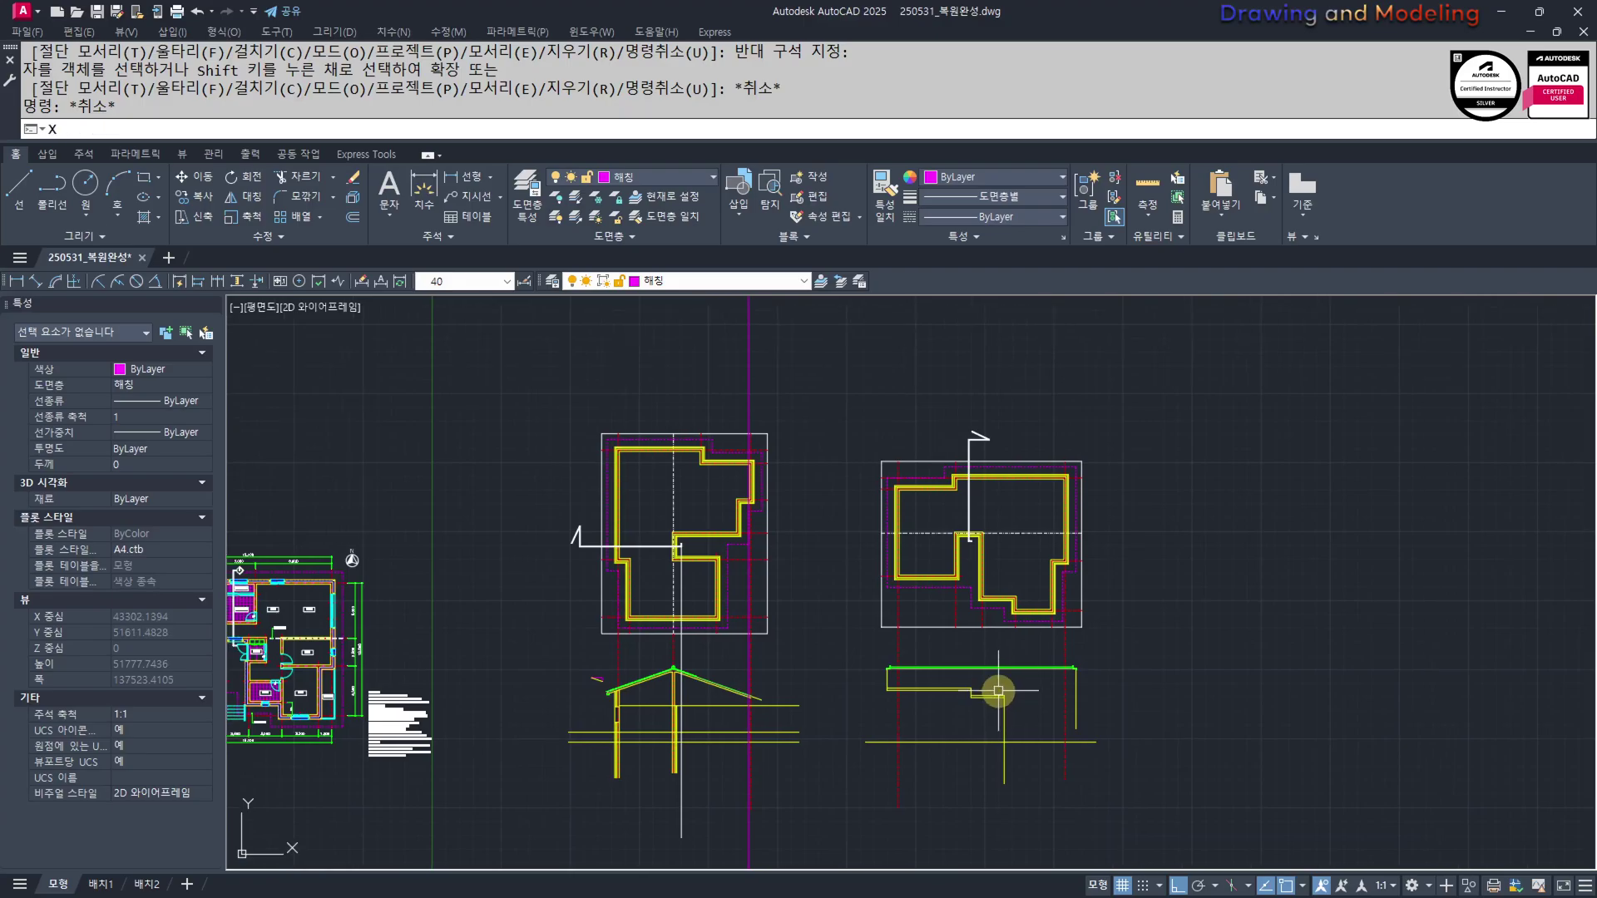
Erase the middle step's vertical construction line over the left plan and section
type("xl v")
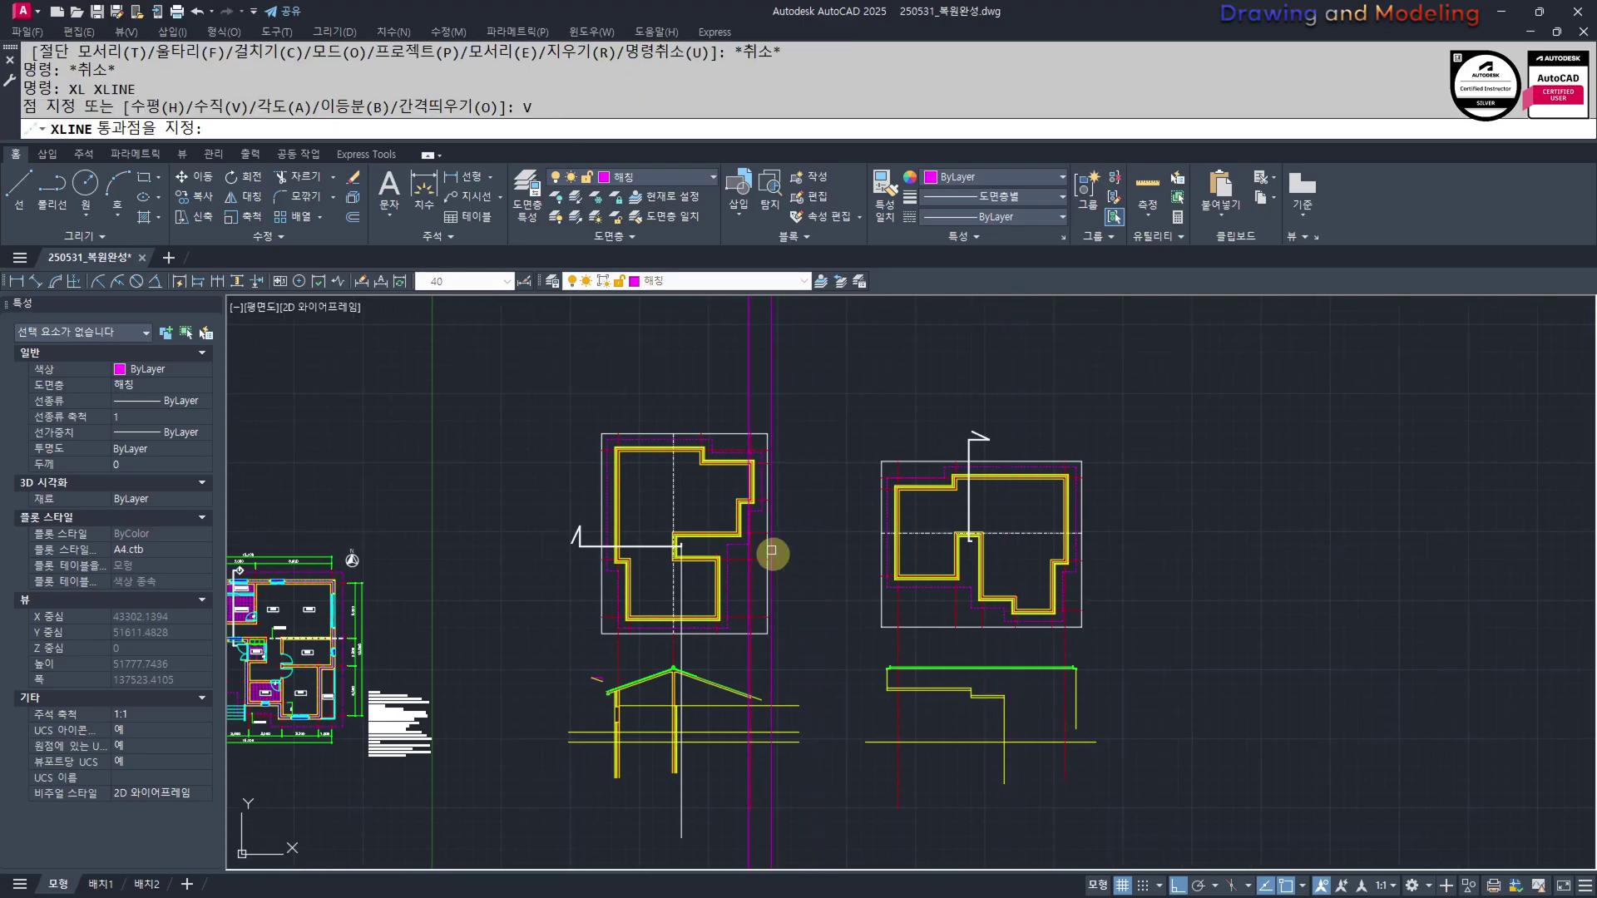
middle_click_drag(791, 606, 844, 622)
left_click_drag(813, 363, 775, 391)
type("e")
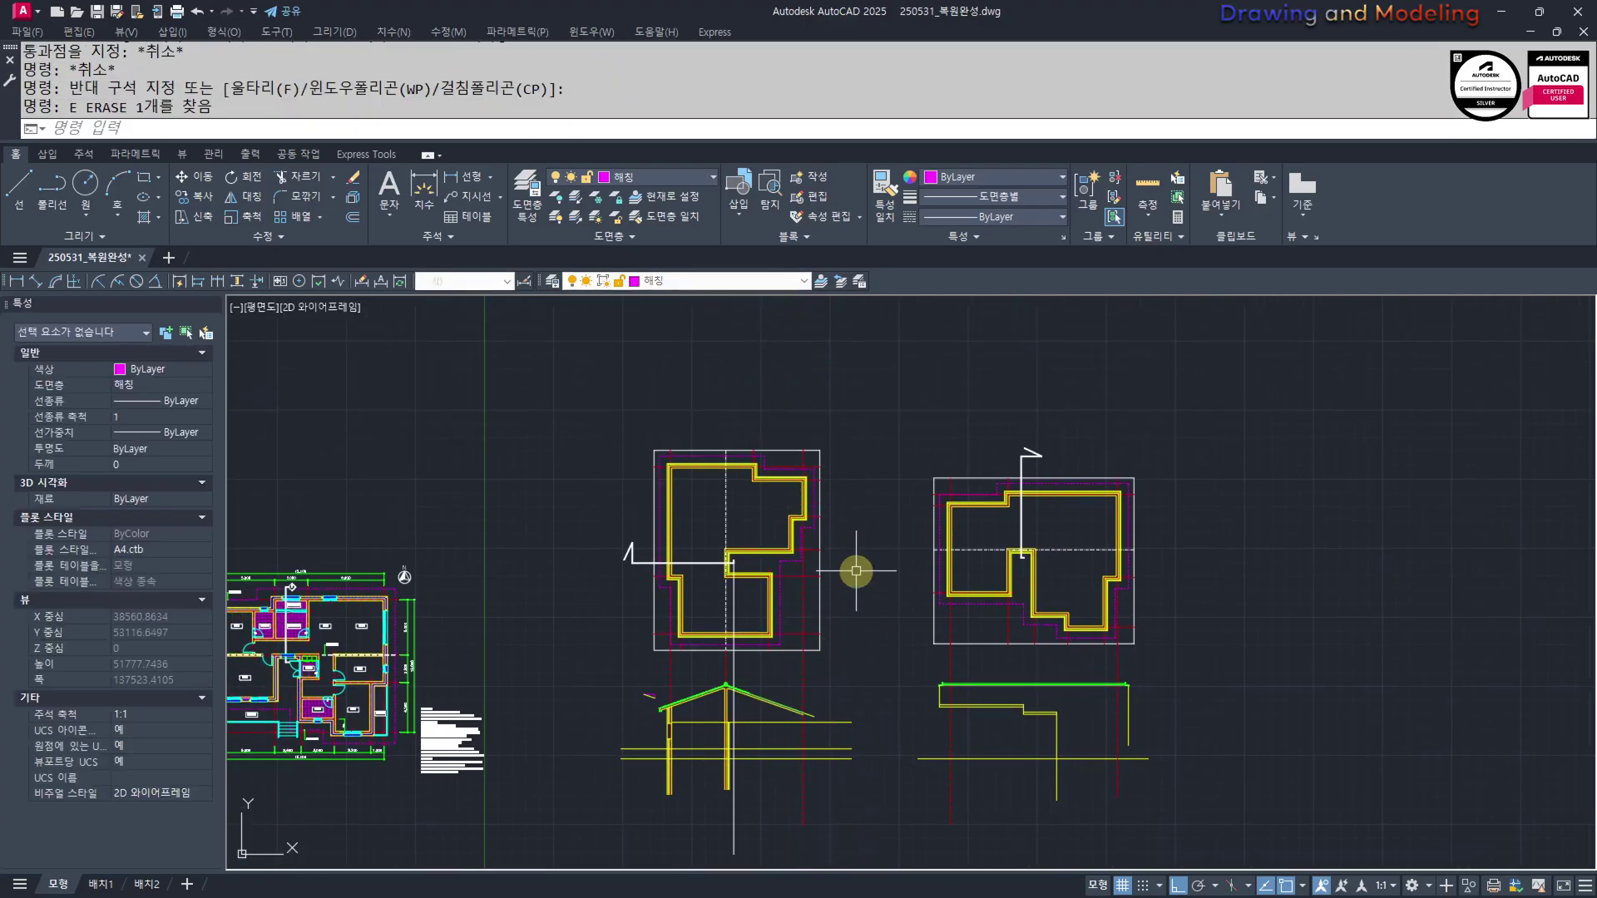
key("Escape")
key("Escape")
middle_click_drag(1088, 683, 1056, 670)
scroll(1057, 669, "up", 3)
middle_click_drag(632, 581, 771, 640)
type("xl ")
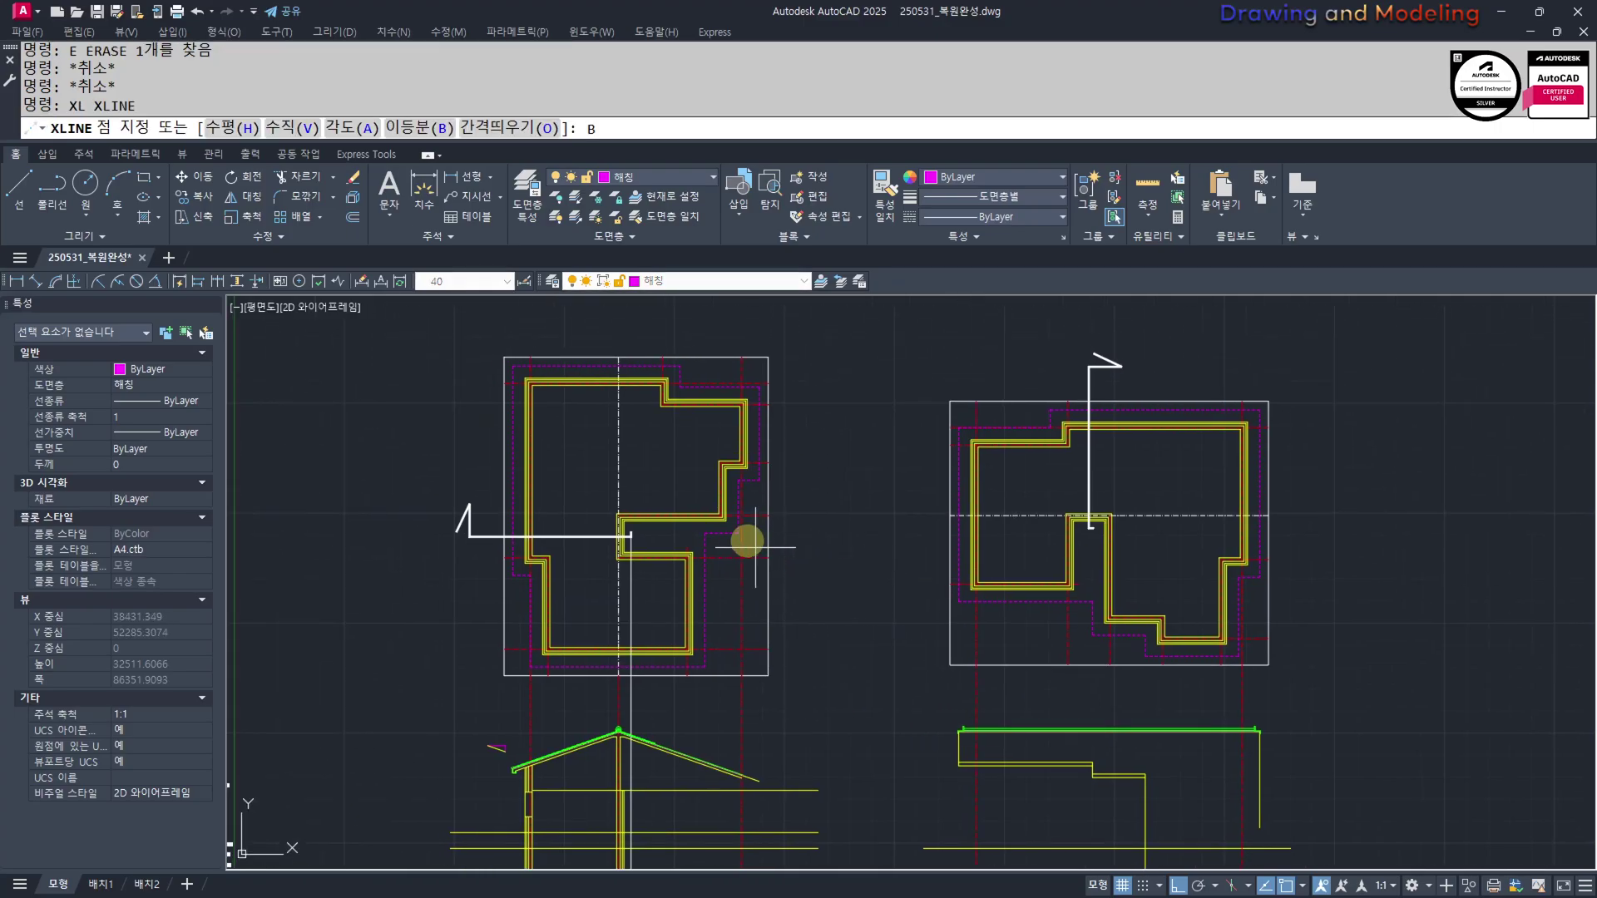
type("B")
key("space")
scroll(767, 484, "up", 2)
key("Escape")
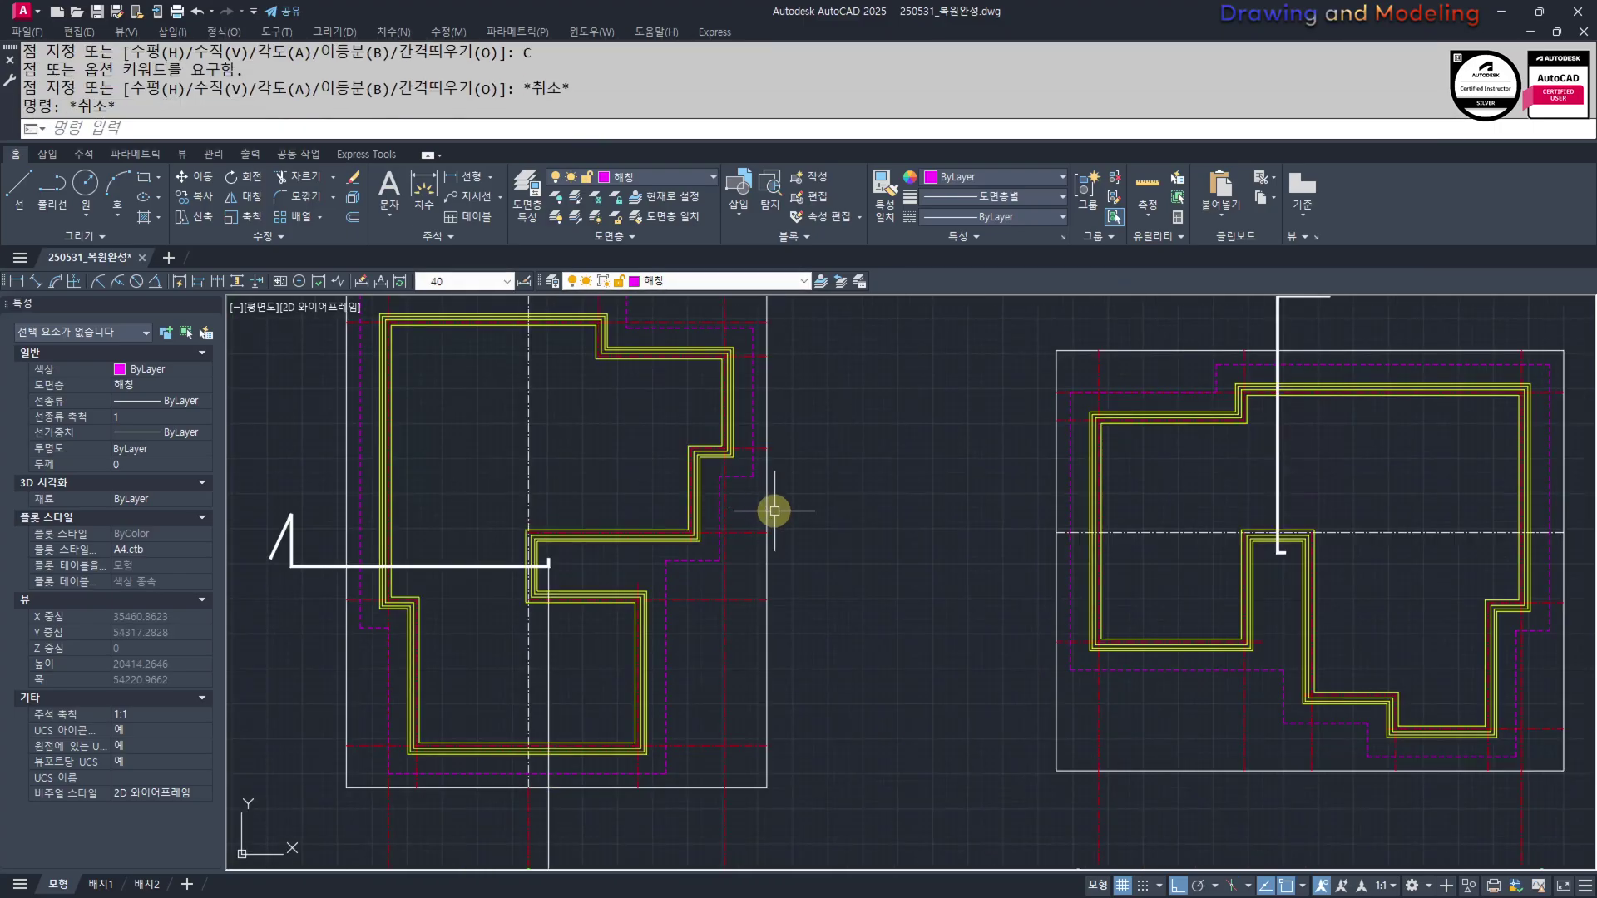
Draw a vertical construction line through the outermost right edge of the dashed roof outline in the left plan
key("space")
type("v")
key("space")
key("Escape")
key("Escape")
scroll(799, 508, "down", 4)
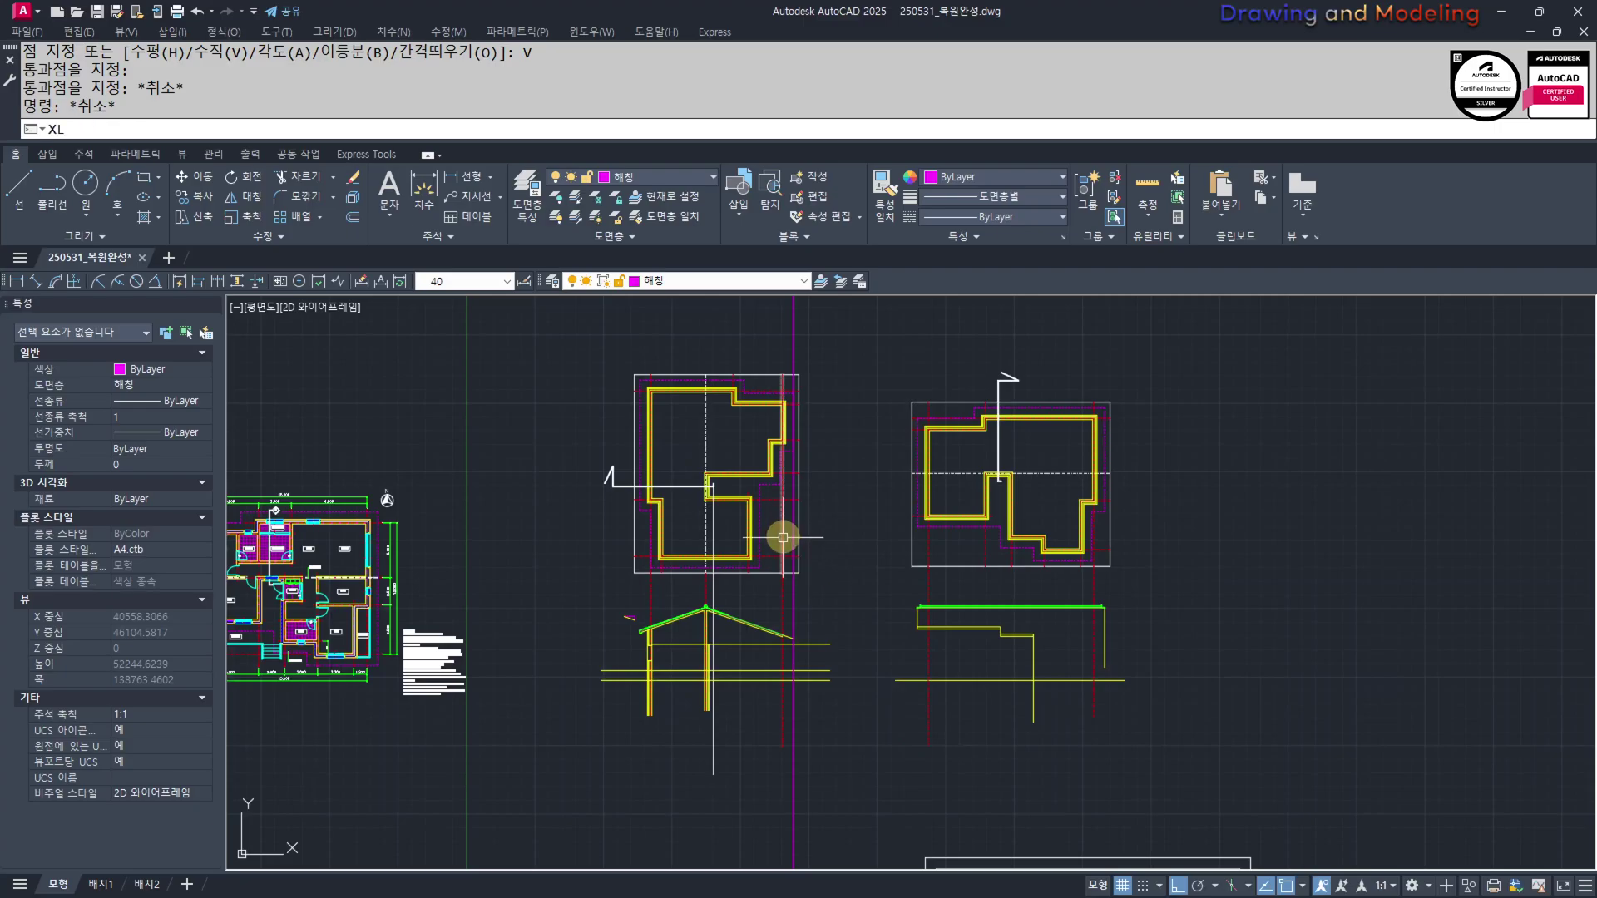
key("space")
type("B")
key("space")
key("Escape")
key("Escape")
Draw a horizontal construction line through the lower end of the section's right roof slope
key("space")
scroll(769, 624, "up", 2)
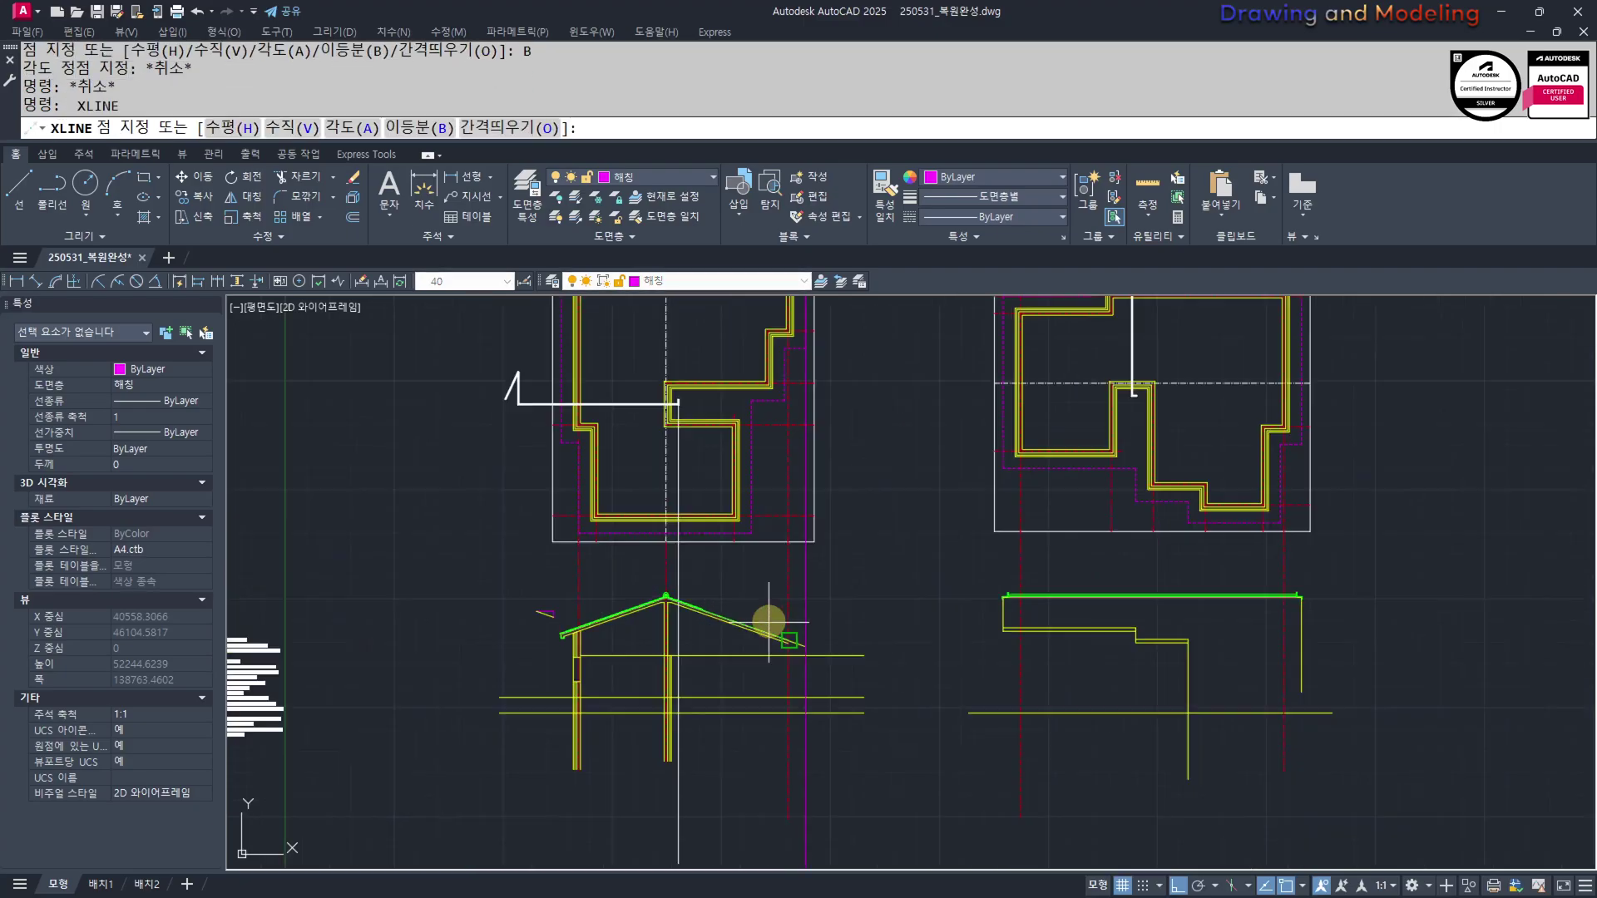
scroll(769, 624, "up", 2)
scroll(849, 628, "up", 2)
type("H")
key("space")
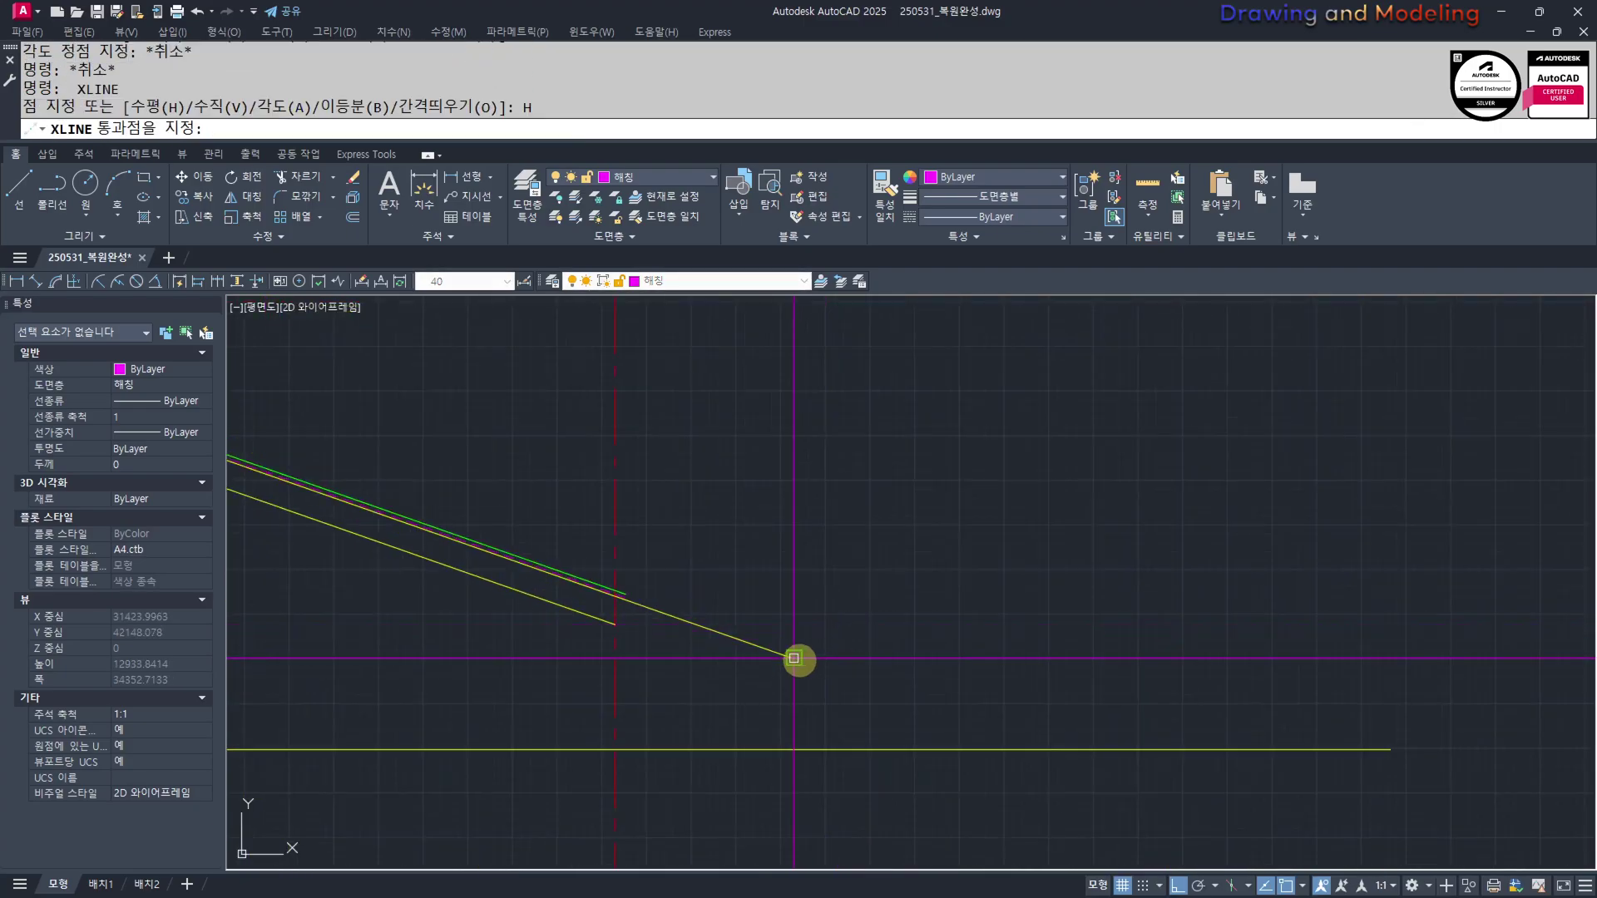
key("Escape")
key("Escape")
scroll(832, 657, "down", 3)
scroll(1023, 657, "up", 4)
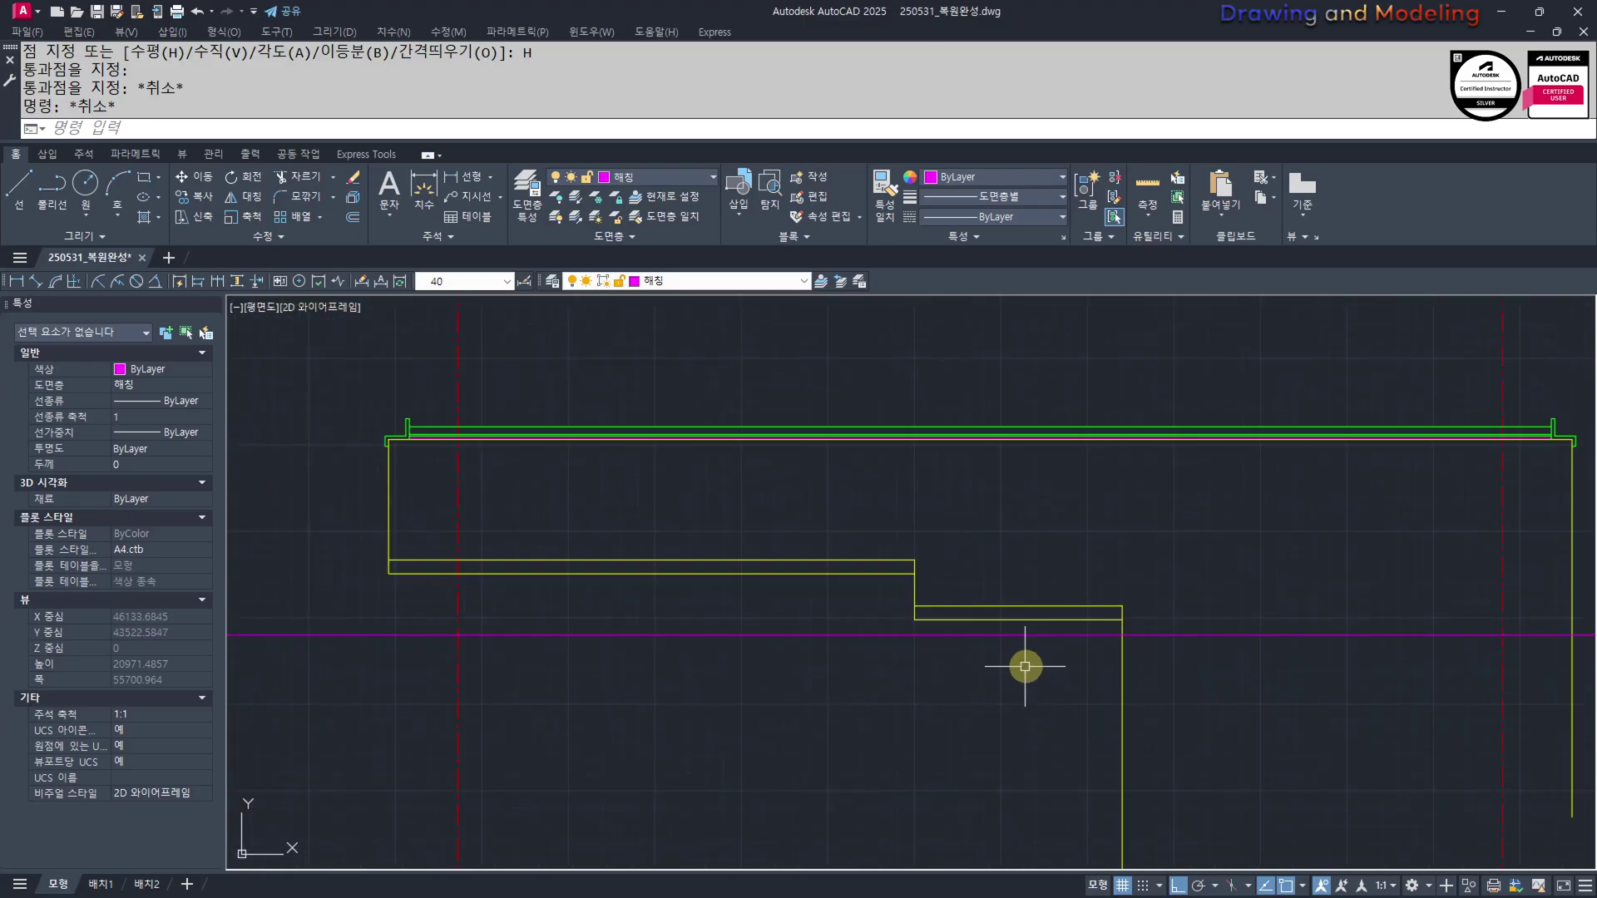
Offset the lowest eave's horizontal construction line 200 downward
type("O")
key("space")
type("200")
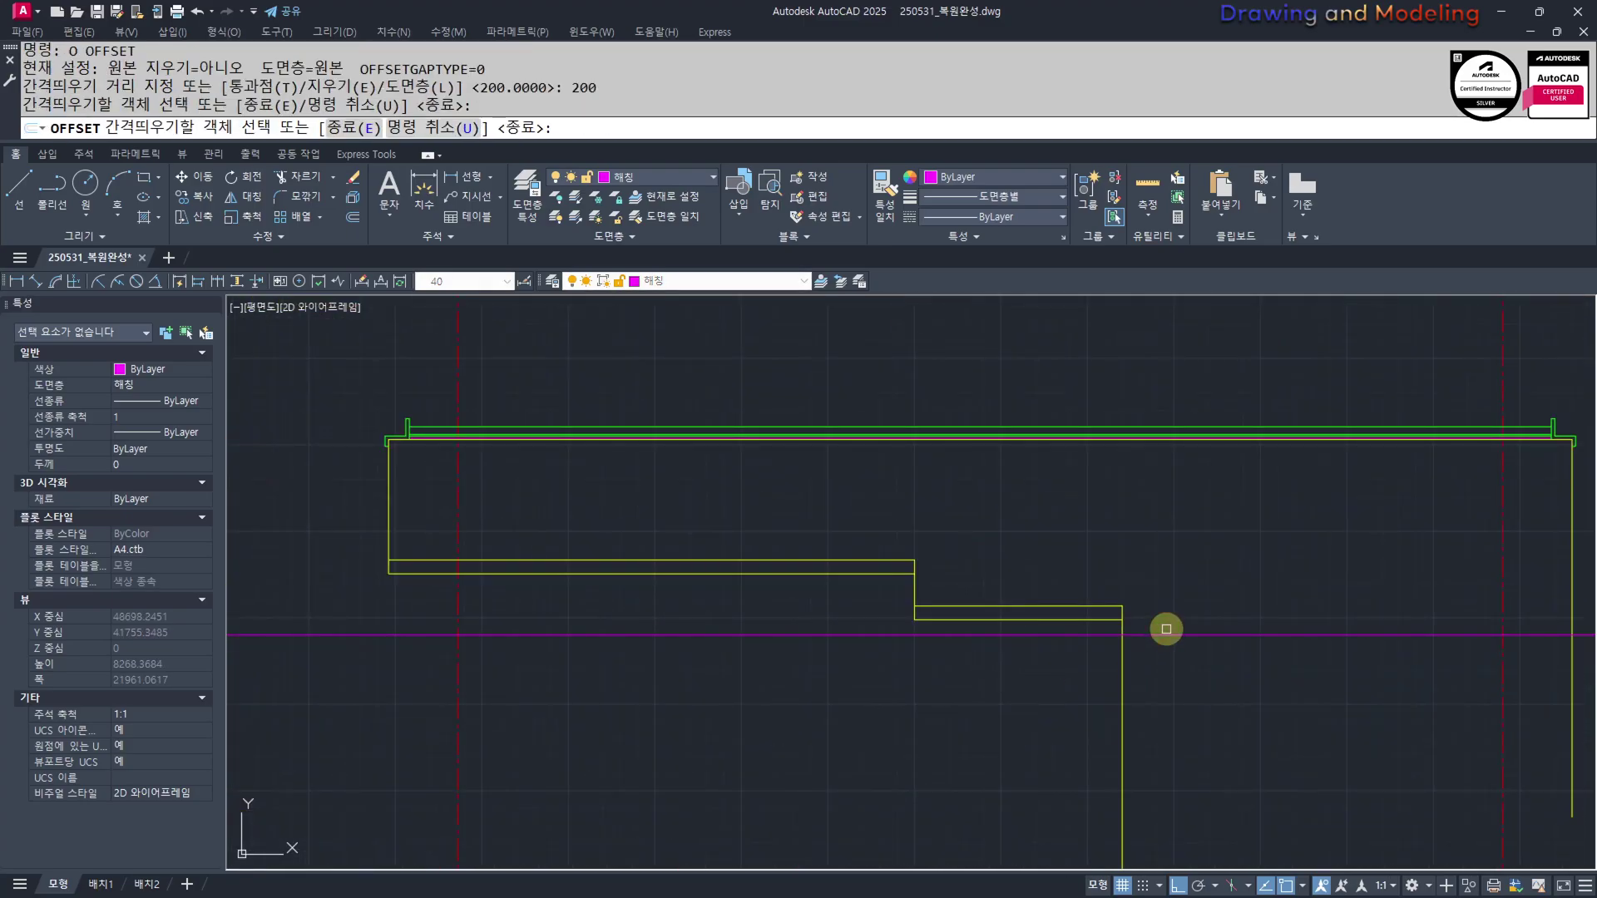
left_click(1166, 635)
left_click(1151, 661)
key("Escape")
key("Escape")
Trim the lowest eave lines and the second vertical step line to form the second eave step
scroll(1151, 661, "up", 4)
type("TR")
left_click_drag(1145, 679, 1023, 546)
key("space")
left_click_drag(982, 447, 965, 662)
left_click_drag(1139, 715, 876, 706)
key("Escape")
key("Escape")
scroll(956, 707, "down", 4)
middle_click_drag(957, 707, 815, 692)
Match the two construction lines of the elevation's third eave step to the properties of the finished second eave line
type("MM")
left_click(820, 630)
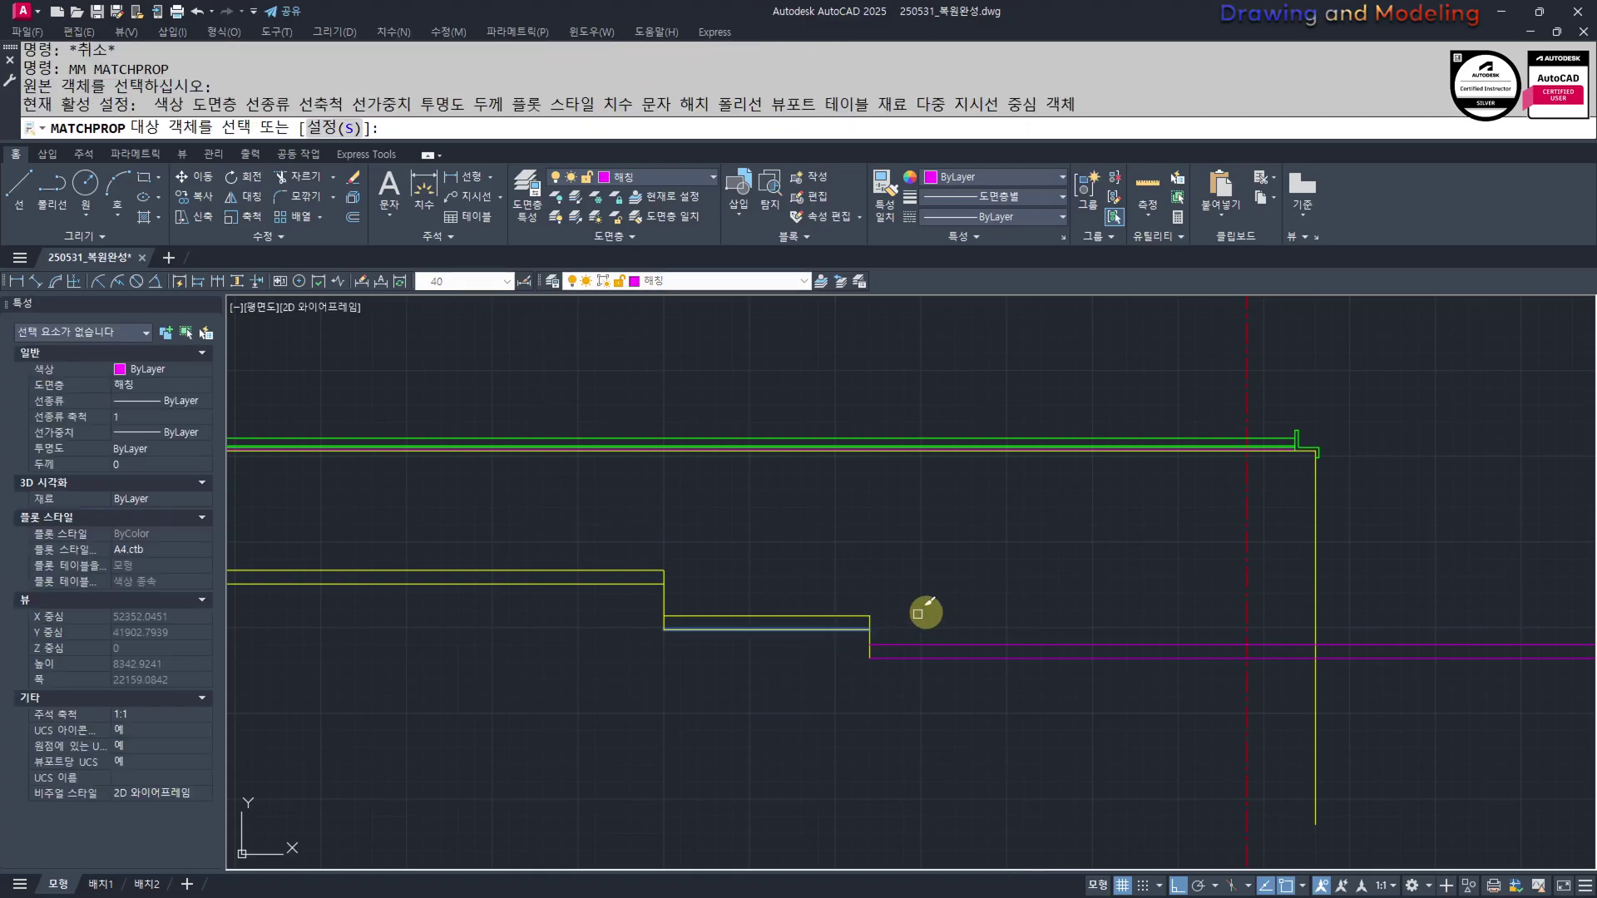
left_click(957, 614)
left_click(933, 670)
key("Escape")
key("Escape")
middle_click_drag(1252, 685, 1102, 707)
Project a vertical line from the lower right corner of the right plan's dashed roof outline down past the third eave step
type("TR")
key("space")
key("Escape")
key("Escape")
key("Escape")
key("Escape")
scroll(1087, 638, "down", 3)
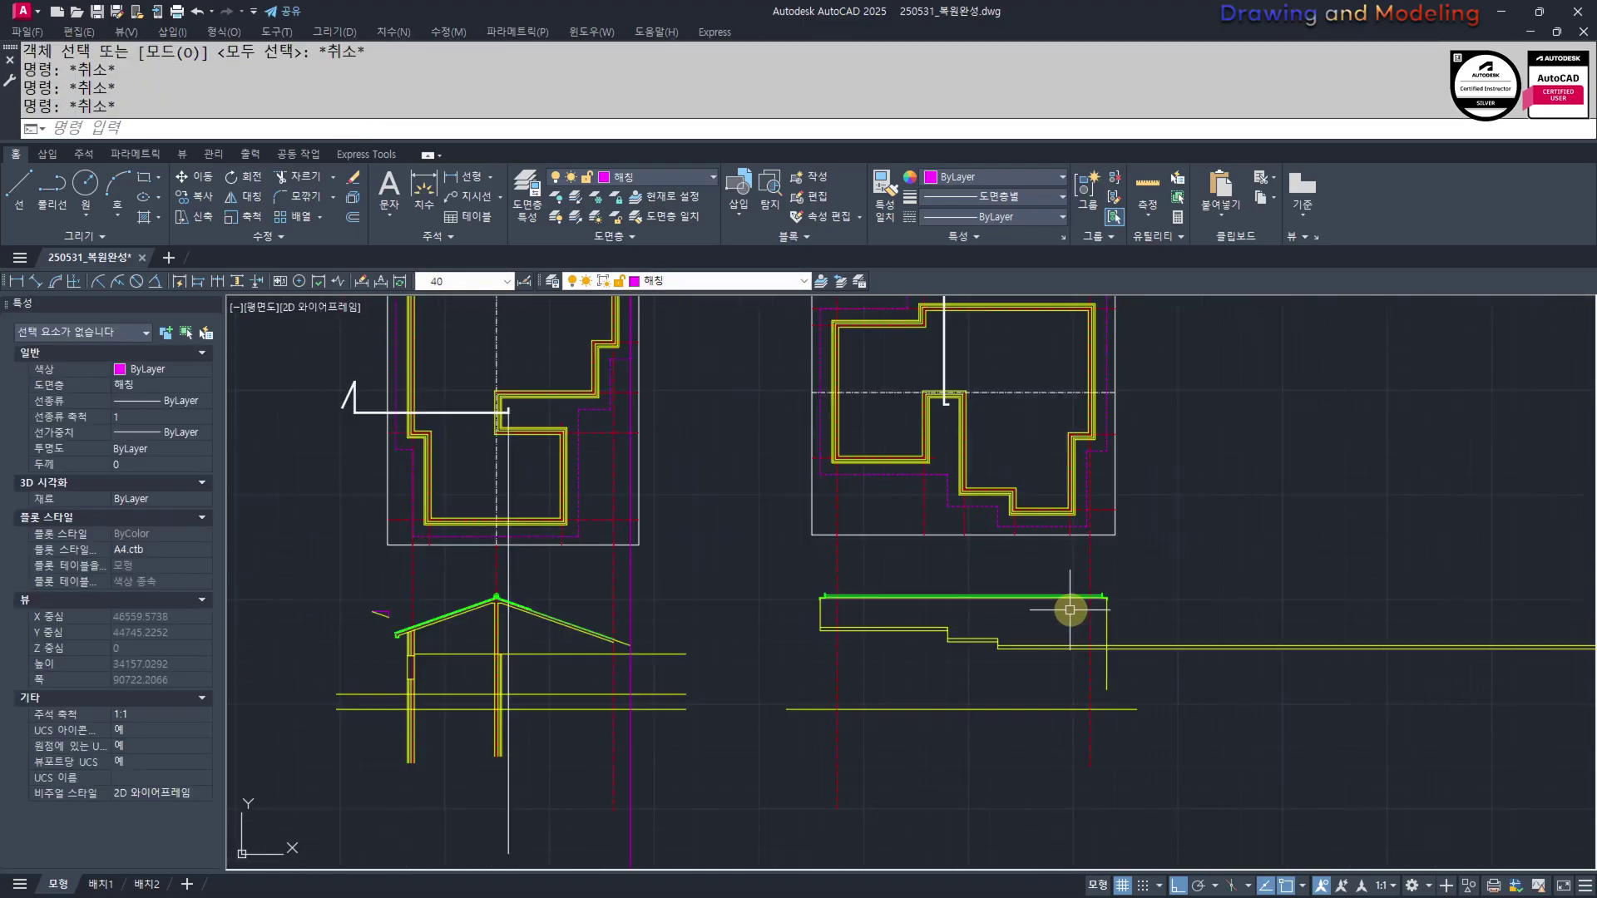
mouse_move(1070, 610)
middle_mouse_down()
mouse_move(1087, 624)
mouse_move(1102, 532)
mouse_move(1049, 711)
middle_mouse_up()
scroll(1106, 565, "up", 4)
scroll(1097, 595, "down", 7)
left_click(1080, 755)
key("Escape")
key("Escape")
scroll(1099, 582, "up", 4)
scroll(1102, 576, "up", 8)
left_click(1075, 633)
mouse_move(1071, 653)
left_mouse_down()
mouse_move(1014, 695)
mouse_move(994, 565)
left_mouse_up()
key("Escape")
key("Escape")
scroll(1111, 558, "up", 2)
Trim the third eave lines and the projected vertical line to each other at the step's right corner
type("TR")
key("space")
key("space")
left_click_drag(1089, 517, 1060, 711)
left_click_drag(1062, 756, 905, 815)
key("Escape")
key("Escape")
scroll(1081, 678, "down", 14)
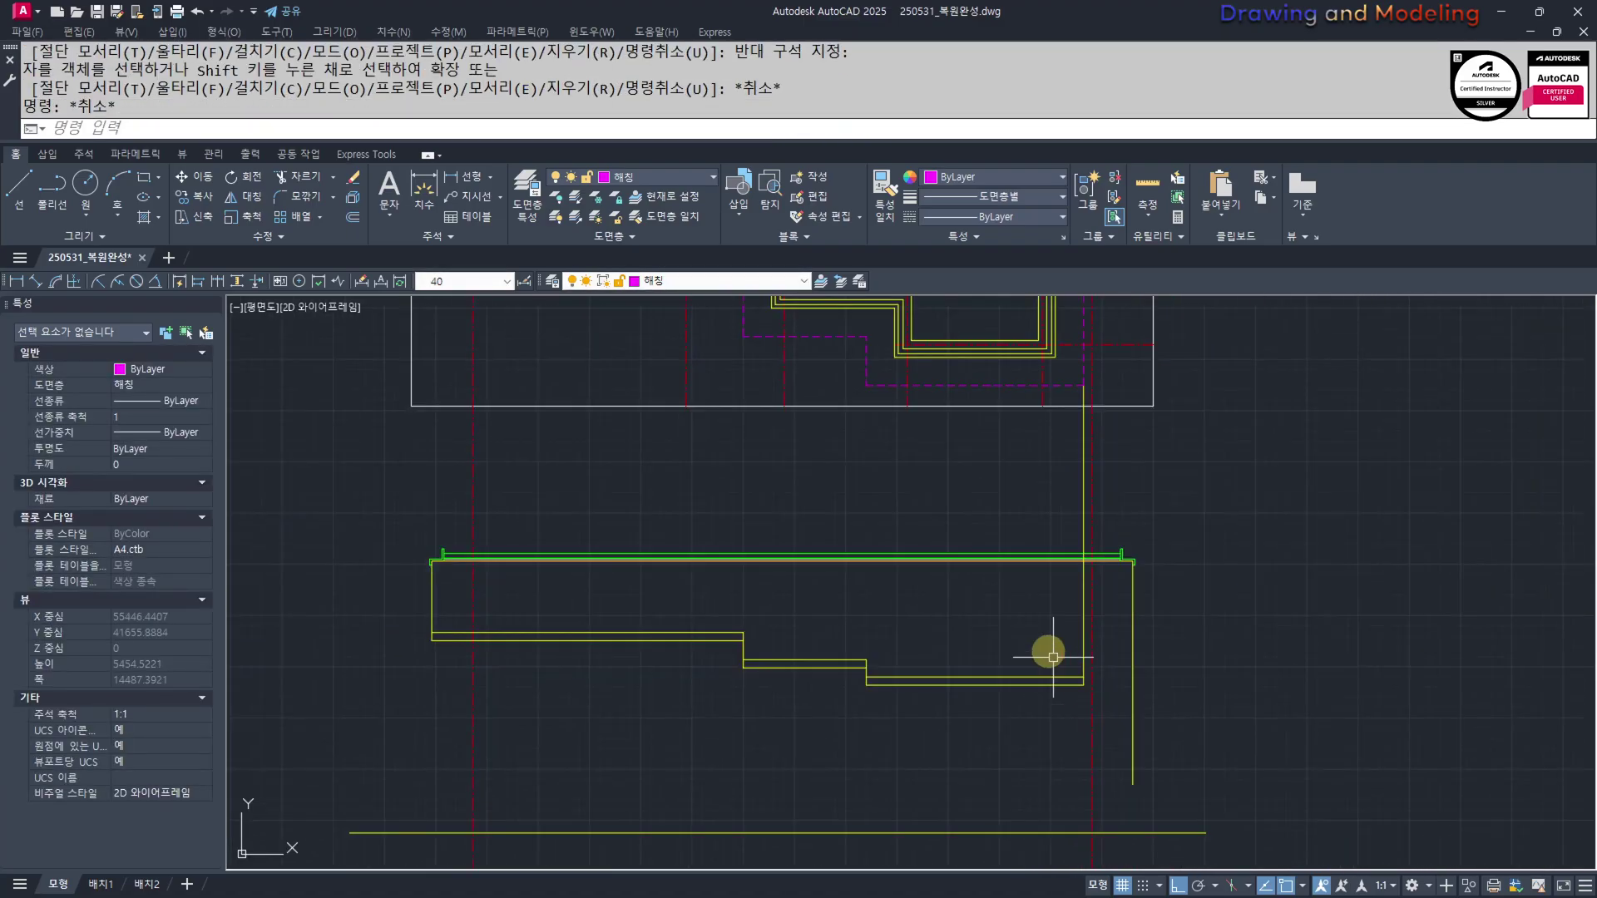
Draw a vertical construction line through the upper notch of the dashed roof outline in the left plan
middle_click_drag(957, 630, 1055, 646)
scroll(940, 516, "up", 4)
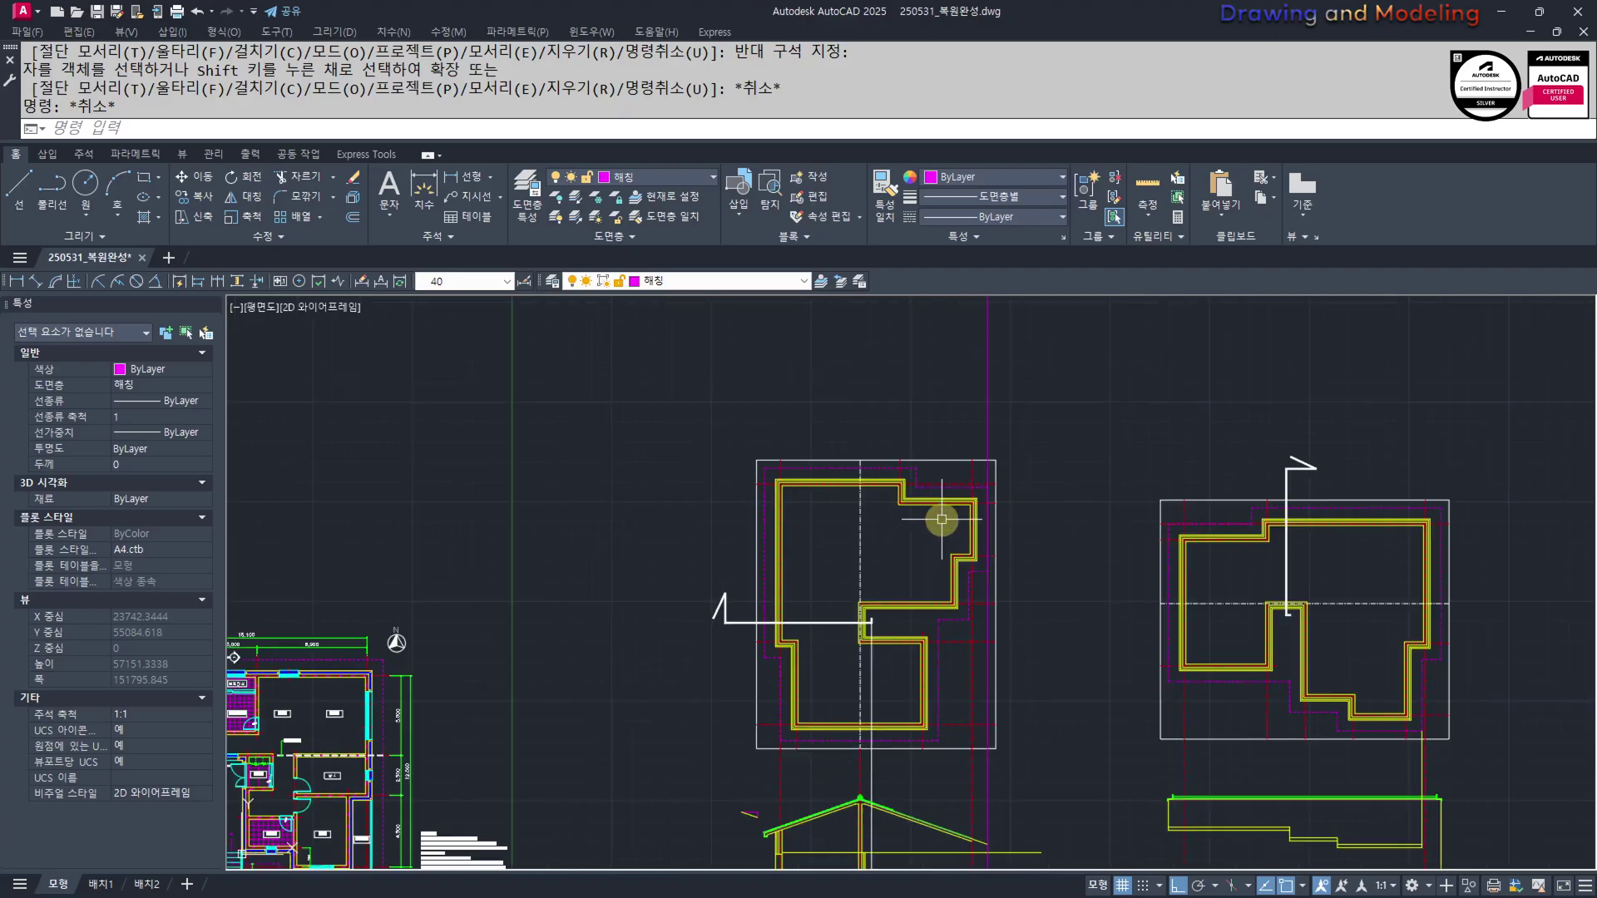
type("XL")
key("Return")
type("v")
key("Return")
scroll(944, 507, "up", 4)
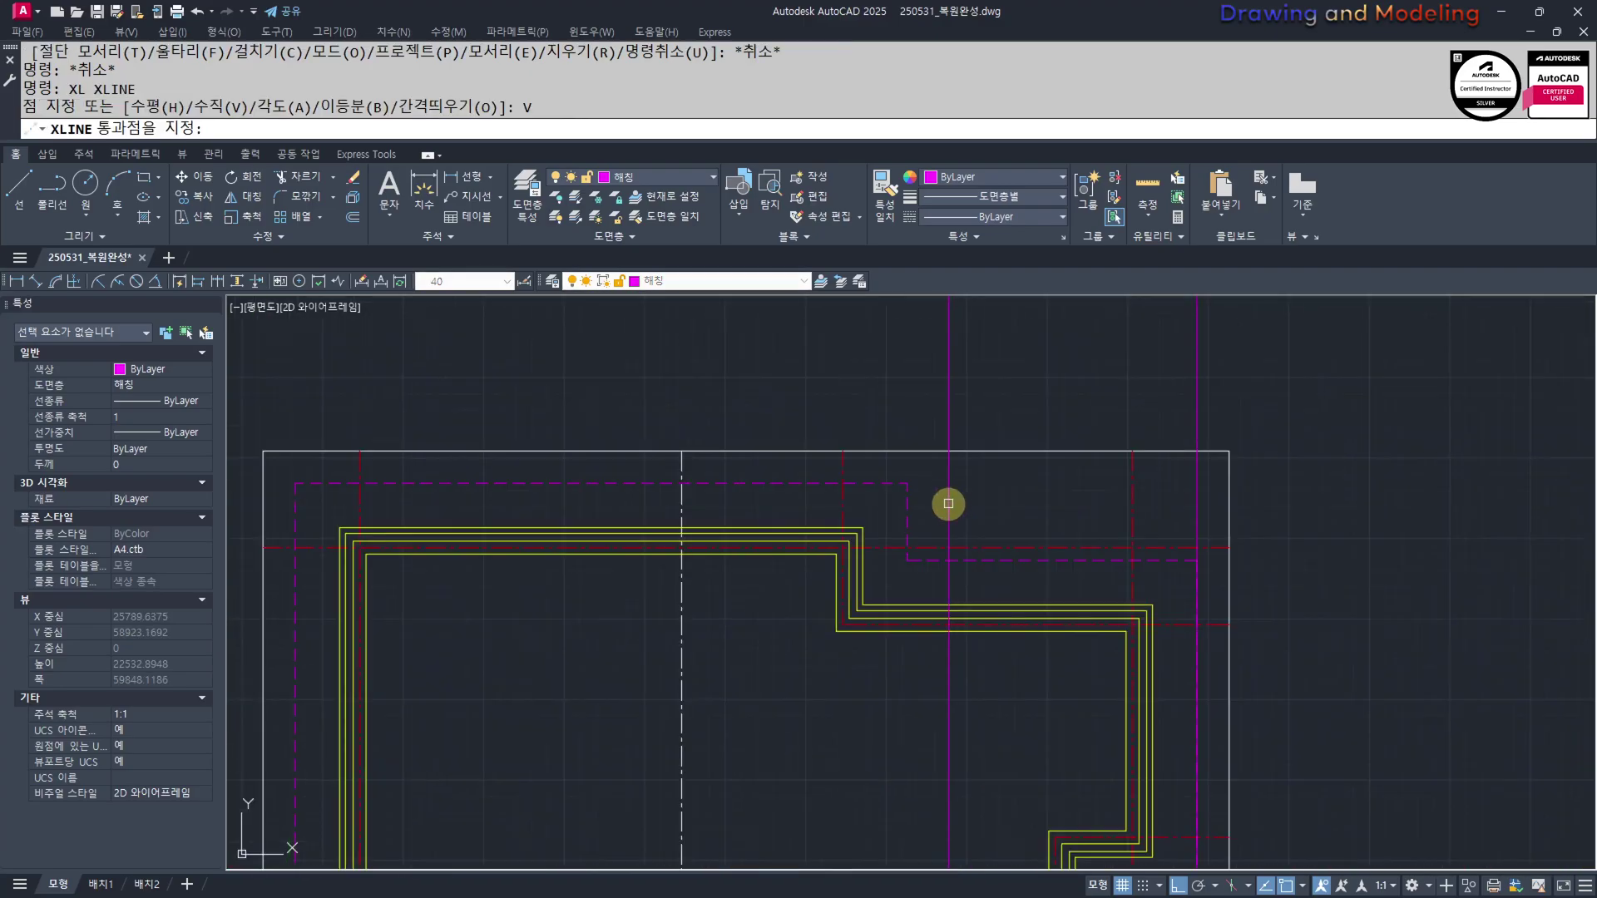
Erase the earlier vertical construction line along the outermost right edge of the left plan's dashed roof outline
left_click_drag(1269, 402, 1177, 420)
type("e")
key("space")
scroll(1019, 533, "down", 8)
middle_click_drag(1022, 582, 1009, 501)
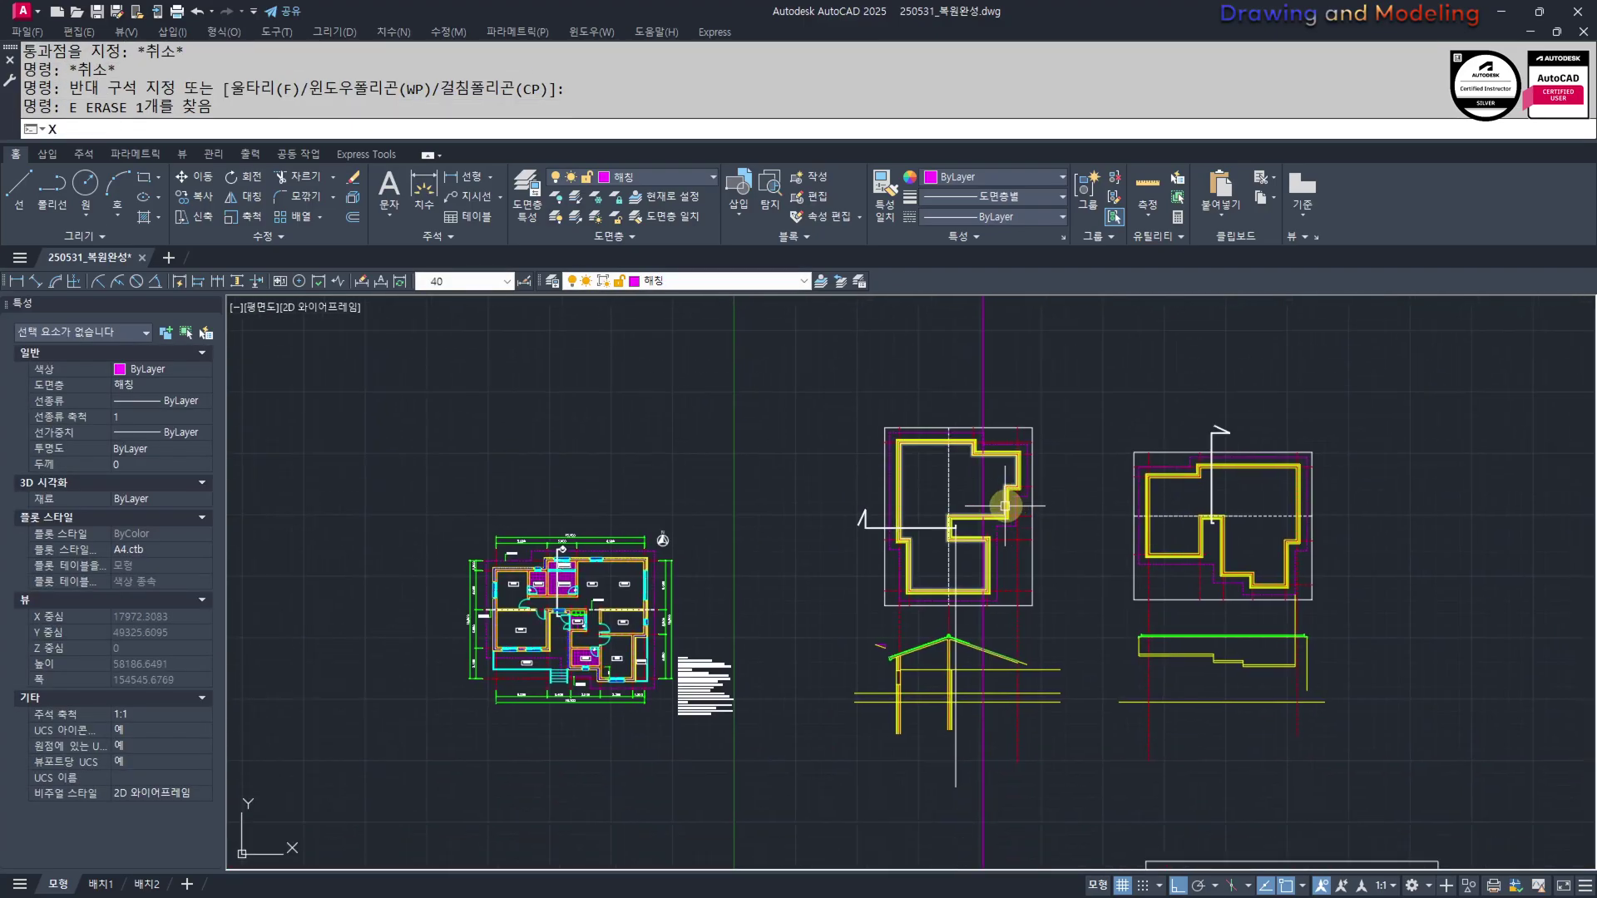
Draw a horizontal construction line through the point where the vertical construction line meets the section's right roof slope
type("xl")
key("space")
type("h")
scroll(925, 661, "up", 6)
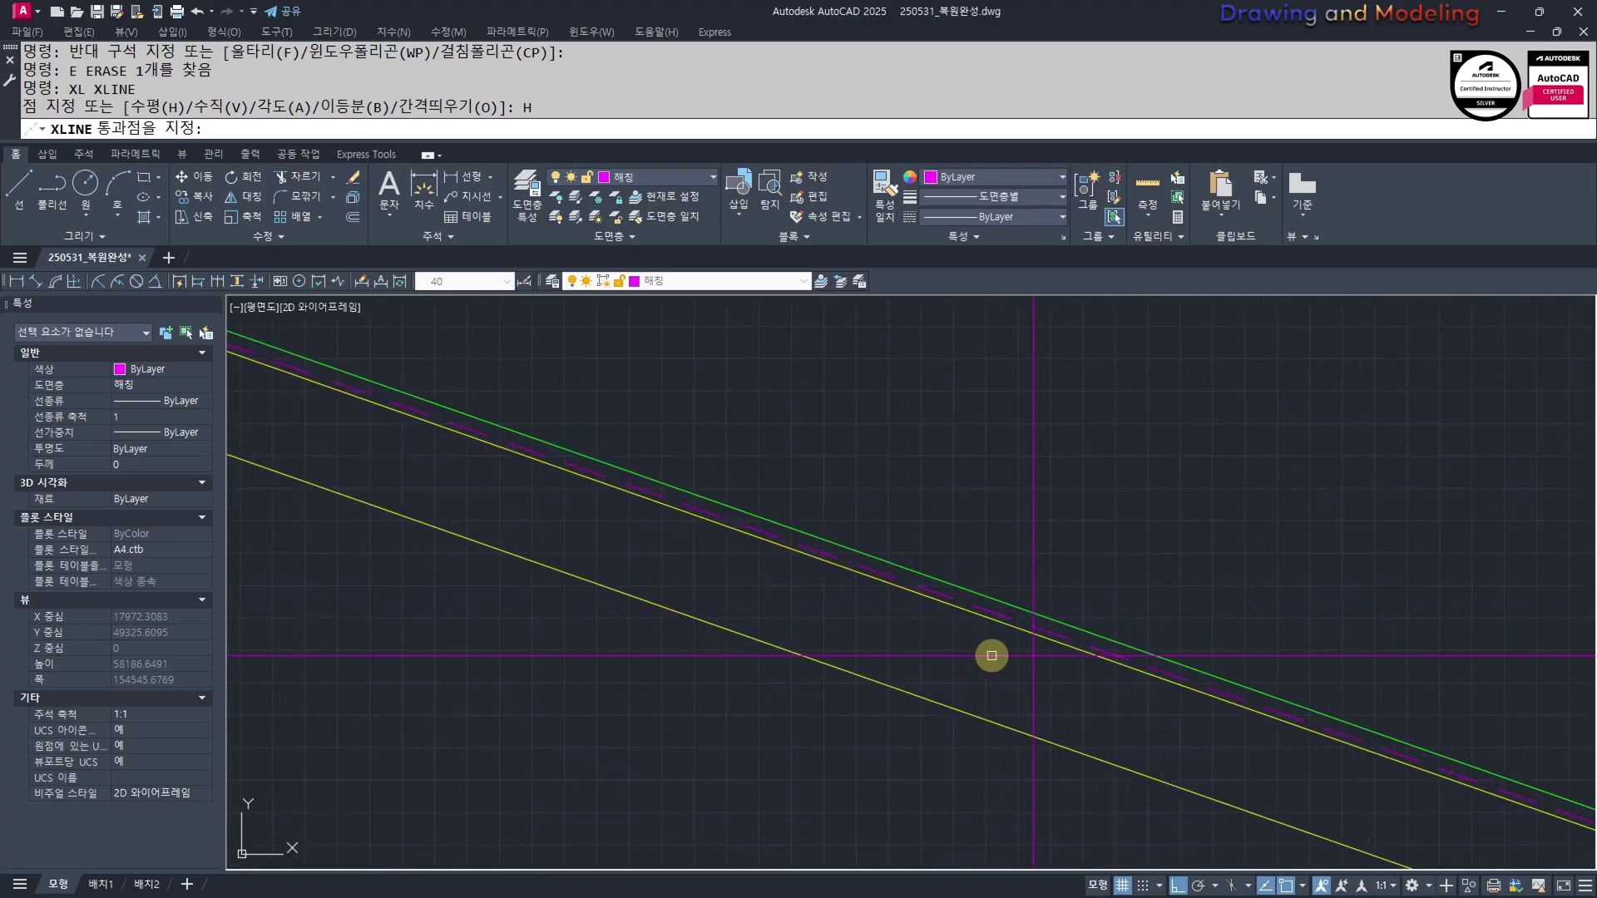
key("Escape")
key("Escape")
key("Escape")
Offset the new horizontal construction line 200 downward beside the elevation's right roof end
scroll(1030, 637, "down", 5)
scroll(1144, 638, "up", 6)
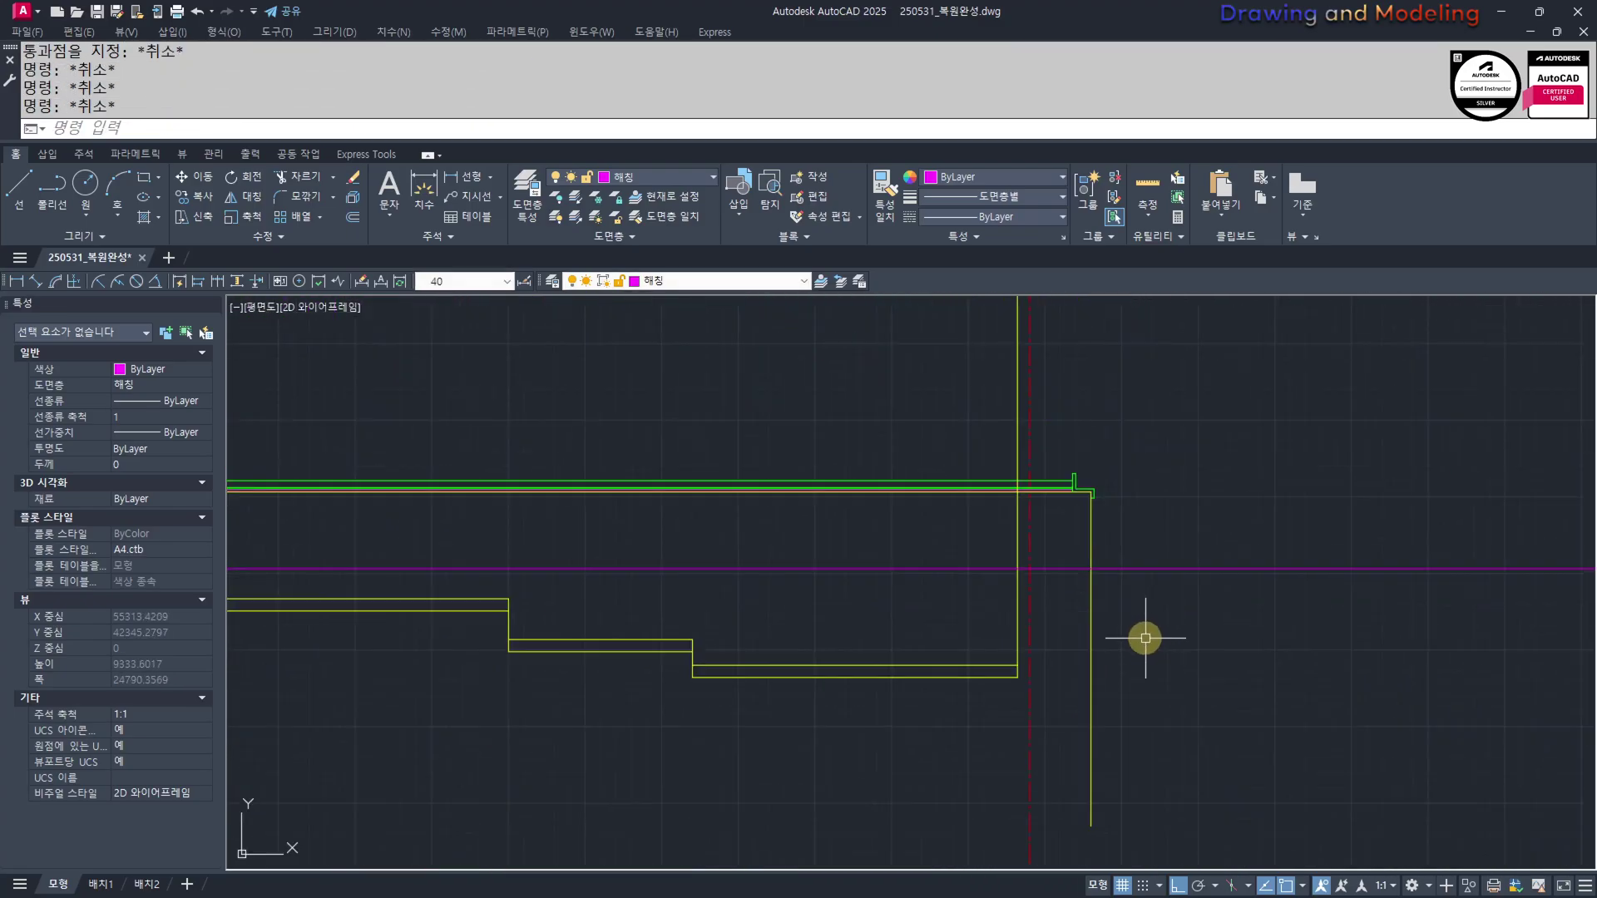
type("o")
key("Return")
type("20")
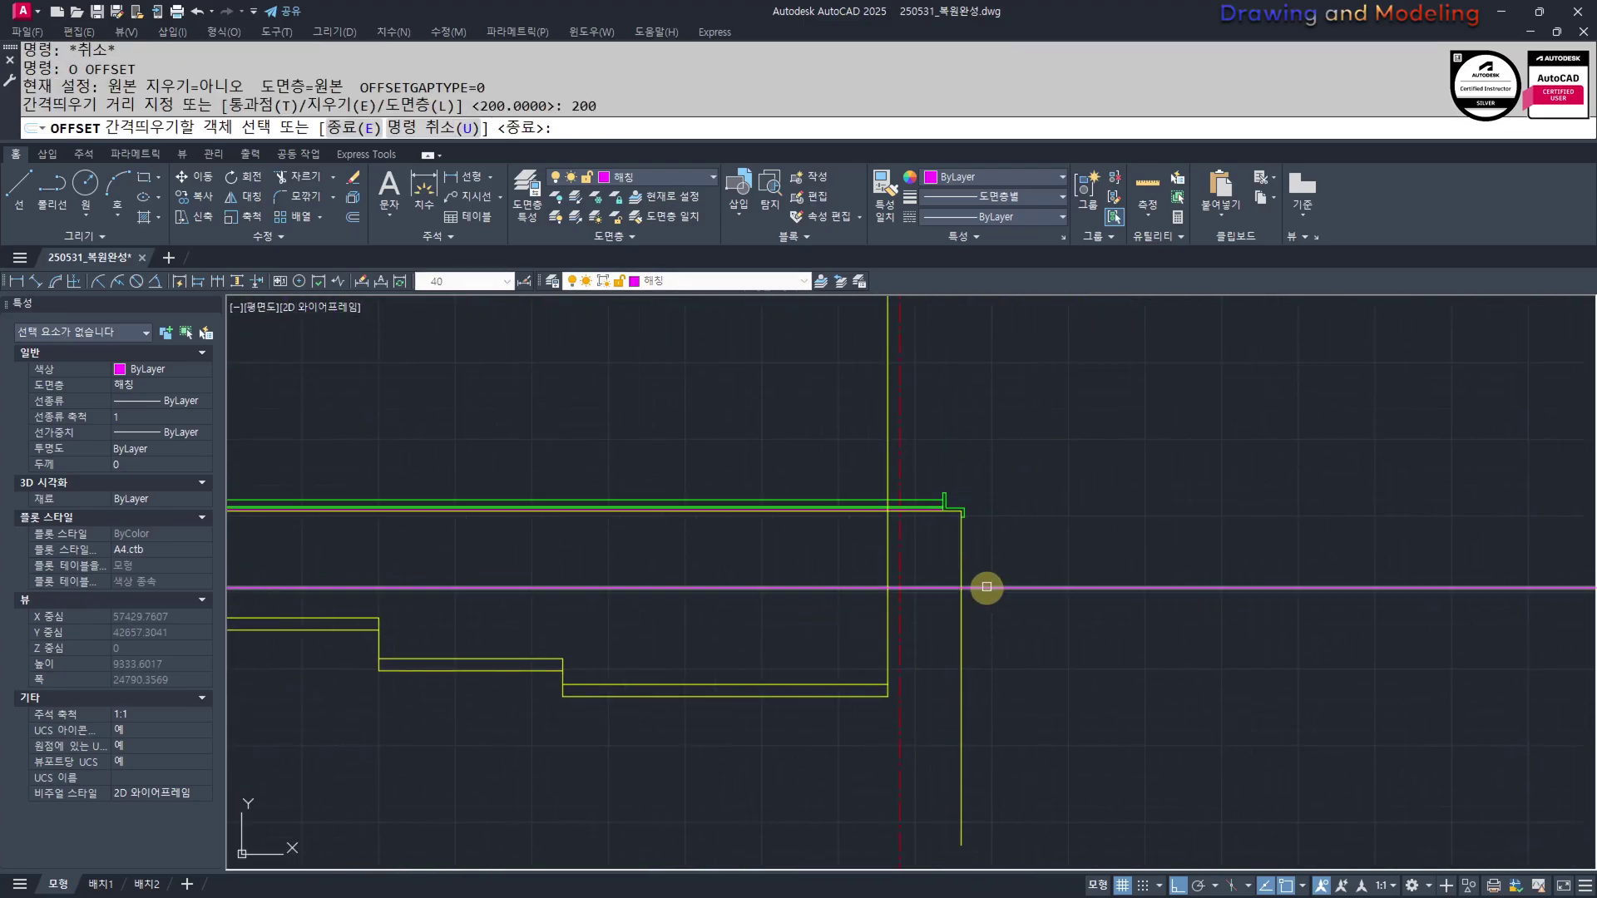
left_click(986, 587)
left_click(973, 616)
key("Escape")
key("Escape")
key("Escape")
Trim the two construction lines and both vertical lines to form the short raised eave at the elevation's right end
scroll(904, 606, "up", 6)
type("tr")
key("Return")
left_click(990, 627)
left_click(803, 507)
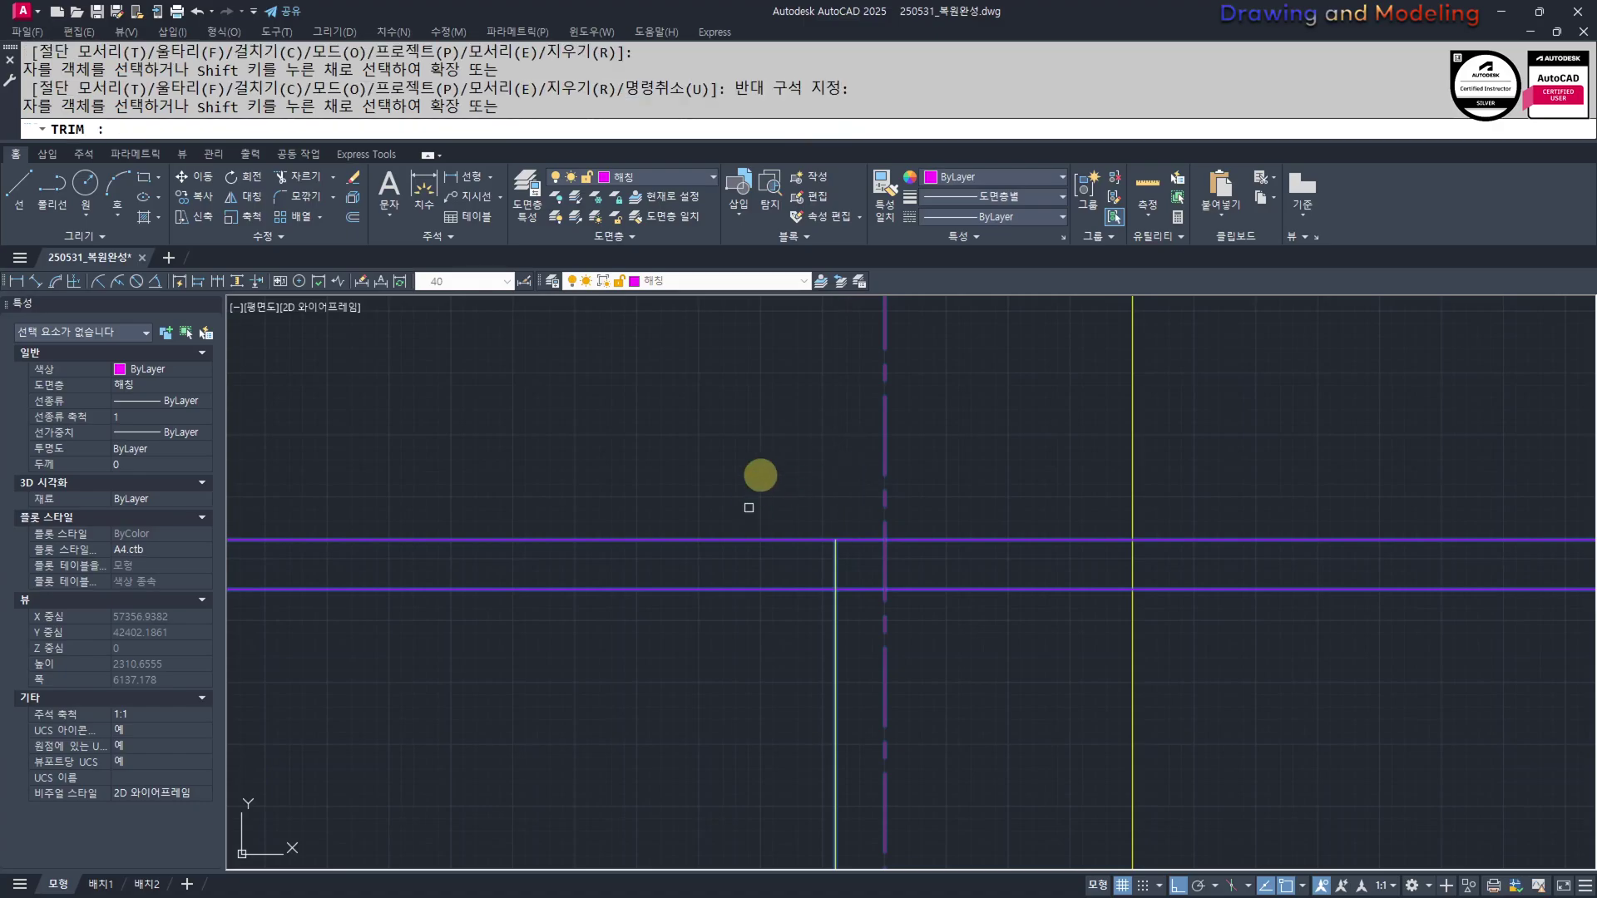
left_click(760, 475)
key("Return")
key("Return")
left_click(1257, 660)
left_click(1111, 508)
key("Return")
left_click(1265, 681)
key("Escape")
middle_click_drag(1164, 643, 1160, 687)
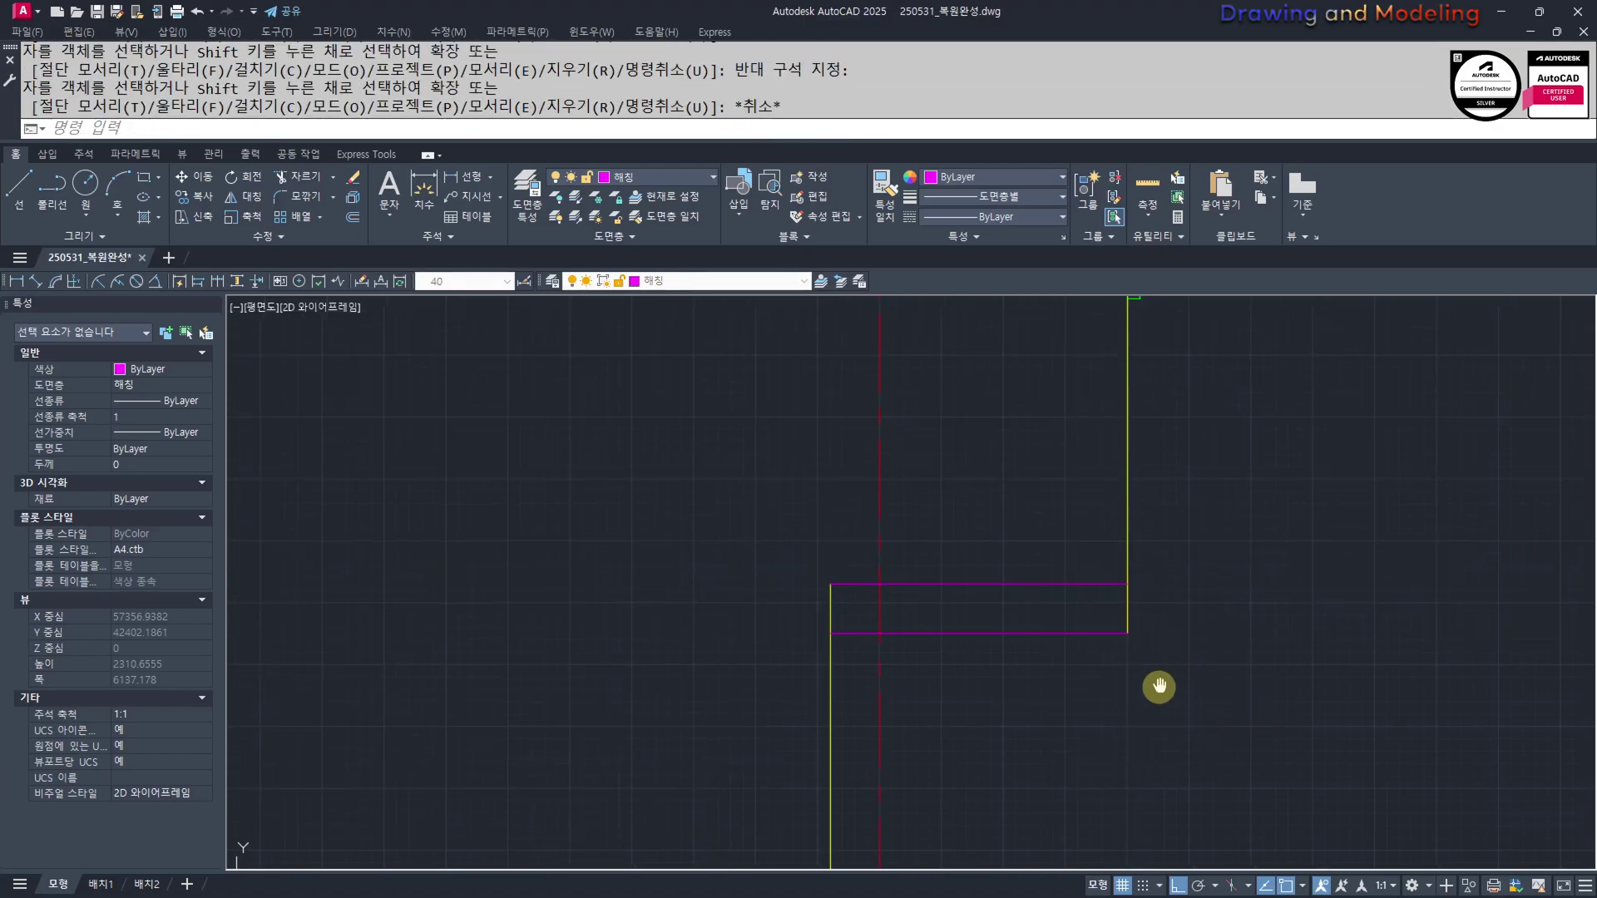
Match the short right eave's two horizontal lines to the properties of the adjoining roof edge line
scroll(1172, 703, "down", 2)
type("ma")
key("Return")
left_click(1137, 618)
left_click(1224, 587)
left_click(1077, 694)
key("Escape")
key("Escape")
scroll(1201, 641, "down", 10)
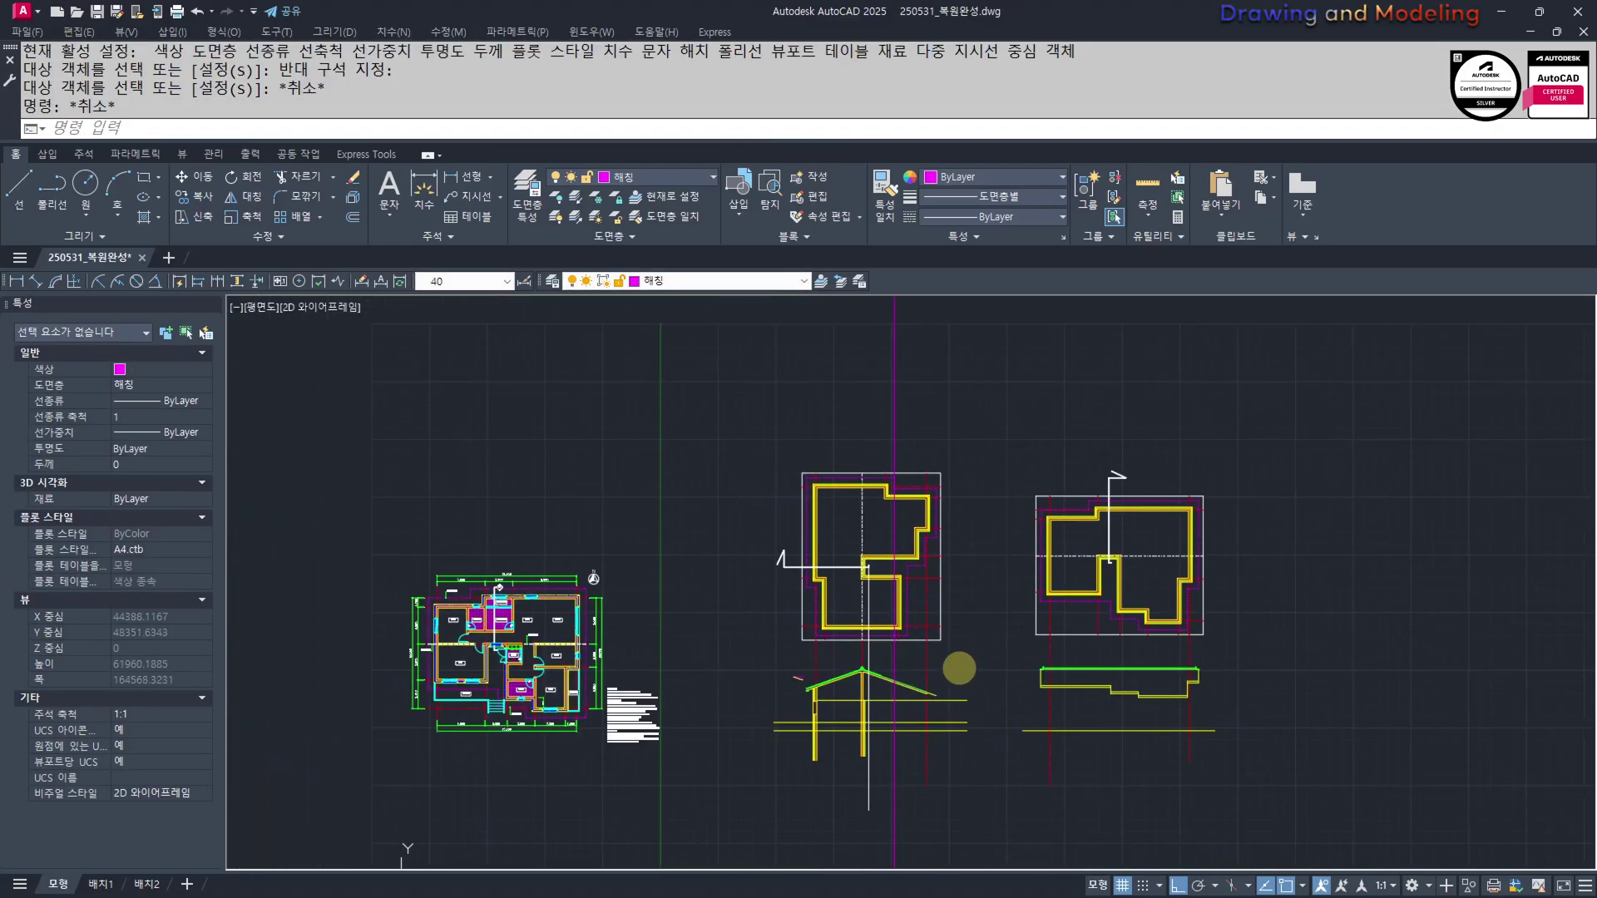
Erase the remaining vertical construction line running through the left plan and the section
scroll(901, 645, "up", 3)
left_click(901, 656)
left_click(844, 637)
type("e")
key("Return")
key("Escape")
key("Escape")
Compare the elevation's stepped eaves with the roof outlines in both plans and with the section
scroll(777, 599, "down", 4)
scroll(934, 619, "up", 3)
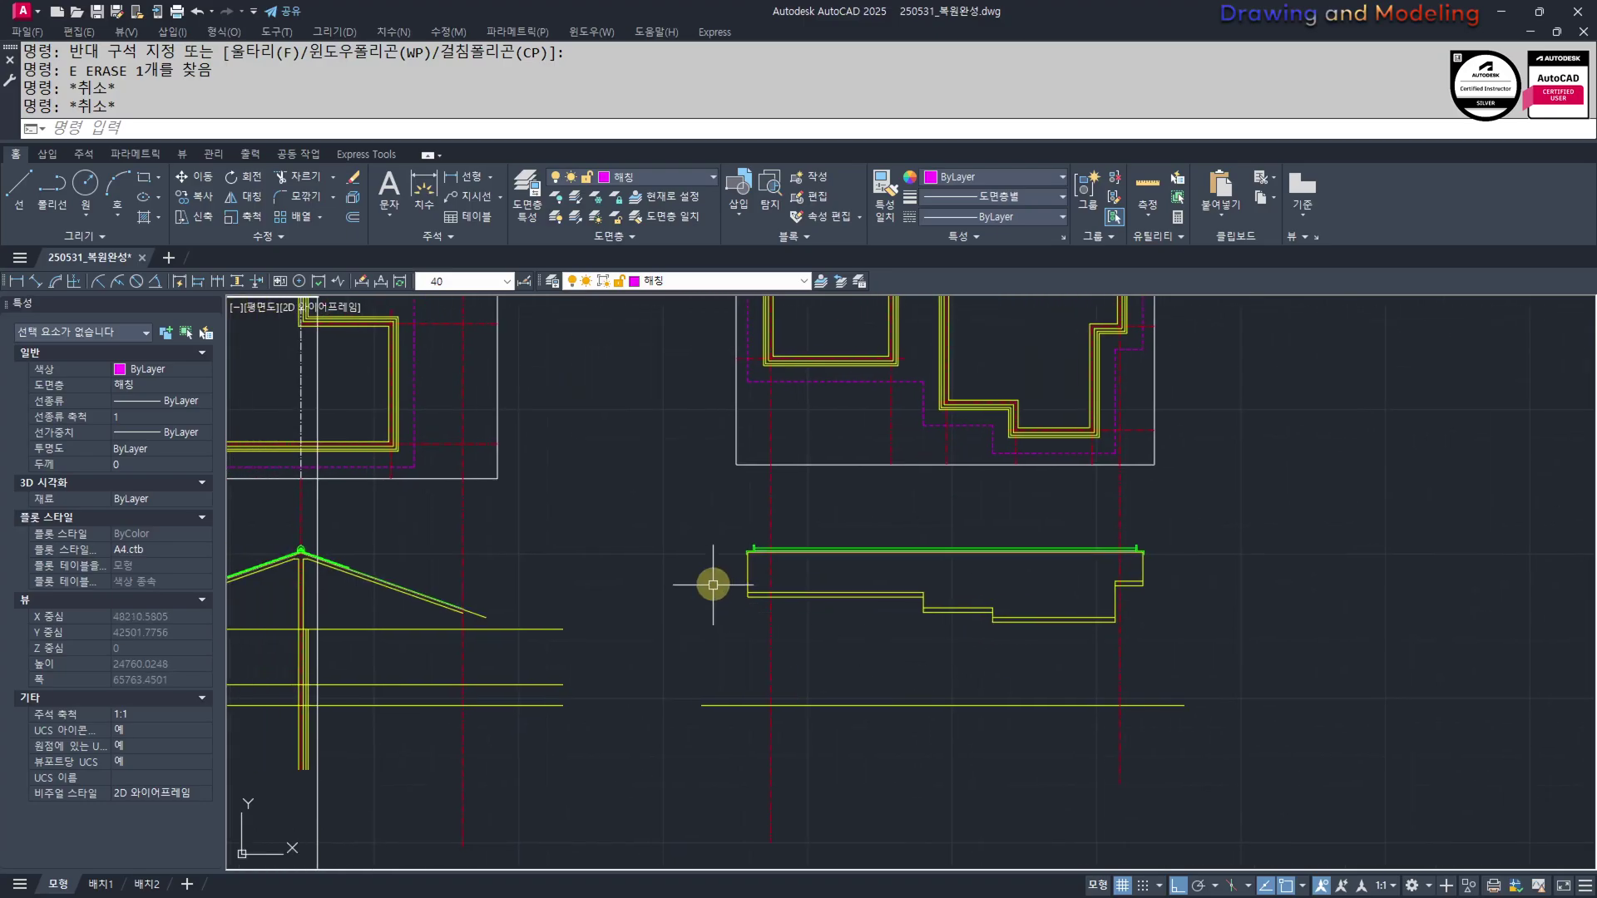
scroll(1134, 657, "down", 4)
scroll(1158, 515, "up", 2)
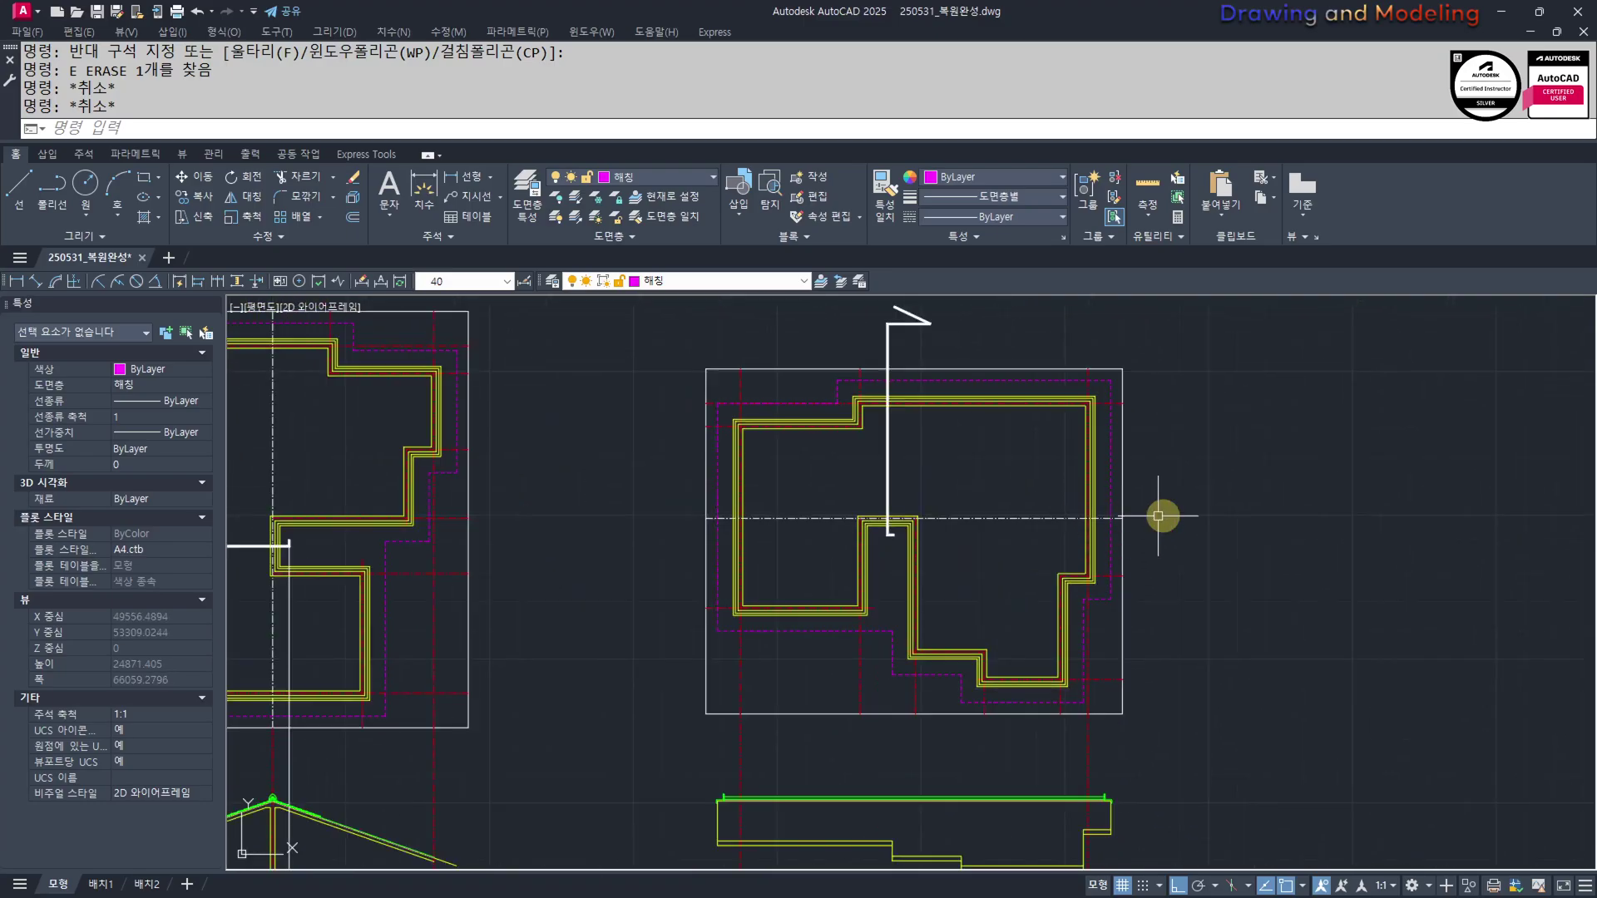
scroll(1117, 419, "down", 5)
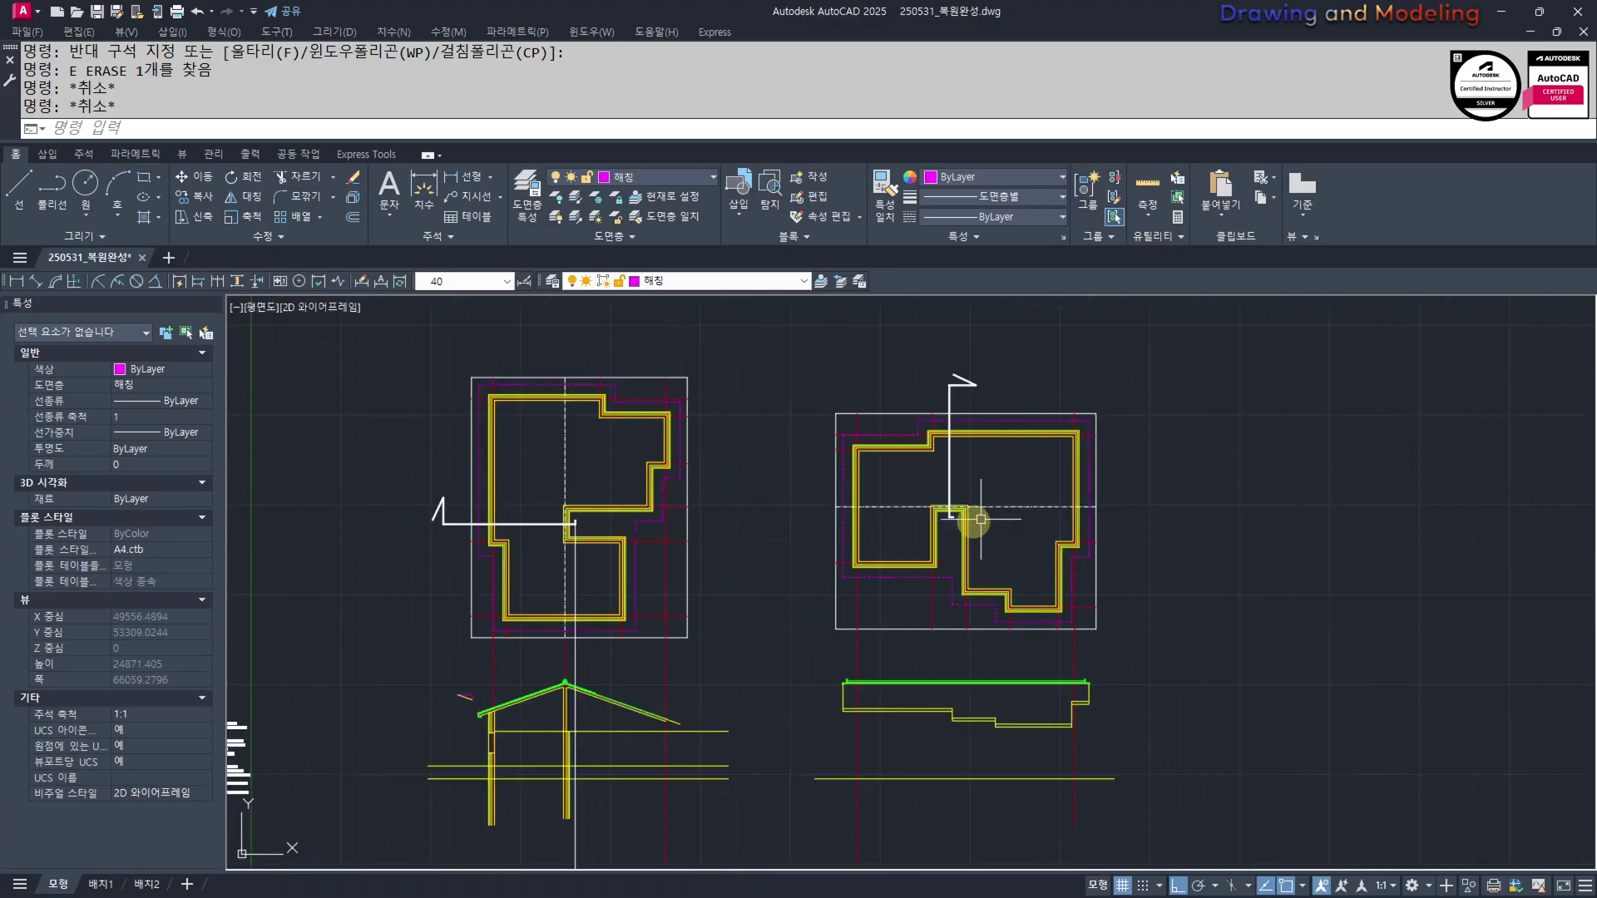
scroll(774, 453, "up", 5)
scroll(861, 532, "down", 4)
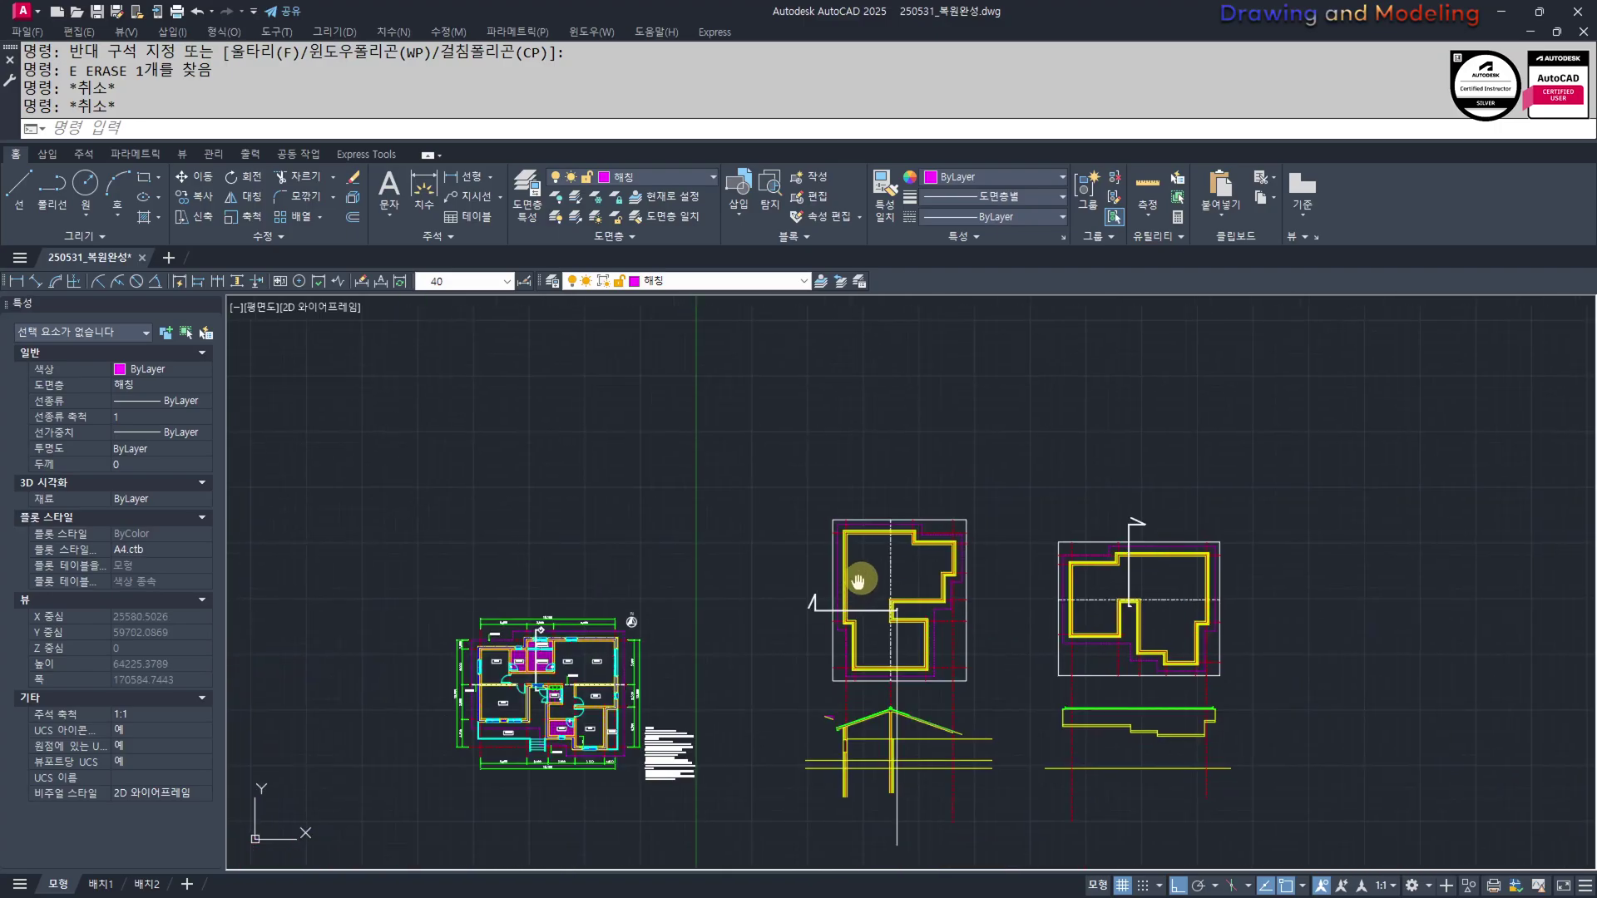
mouse_move(812, 659)
middle_mouse_down()
mouse_move(866, 535)
mouse_move(852, 641)
mouse_move(832, 548)
middle_mouse_up()
scroll(889, 475, "up", 4)
scroll(947, 500, "down", 4)
Draw horizontal construction lines at the bottom edge of the section's left eave fascia
type("xl")
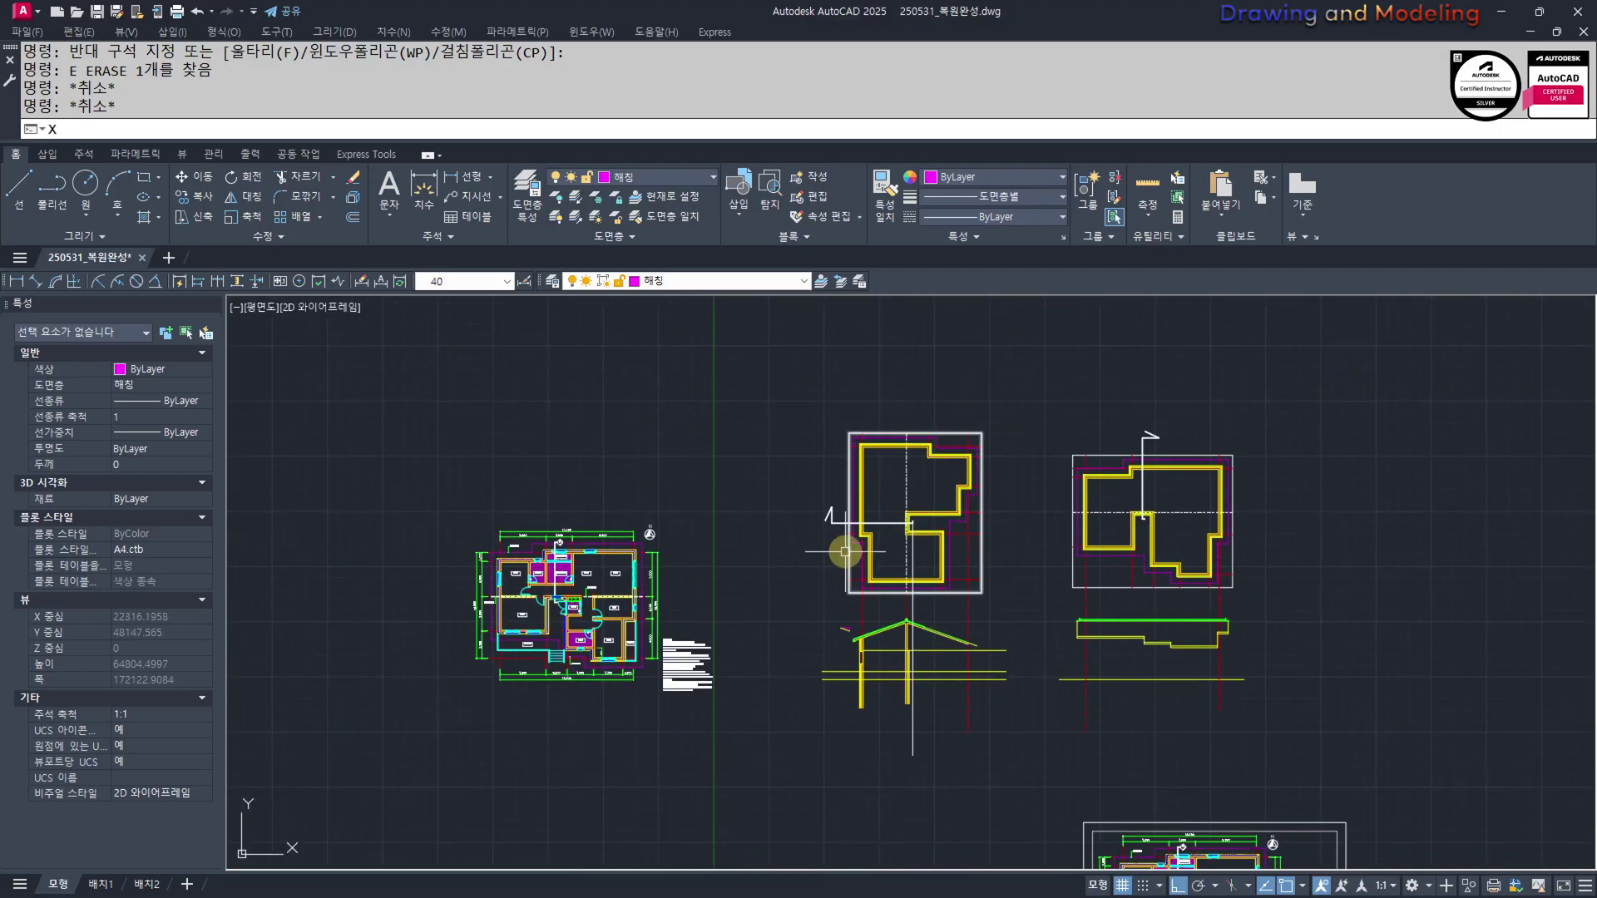
key("Return")
type("h")
key("Return")
scroll(832, 657, "up", 6)
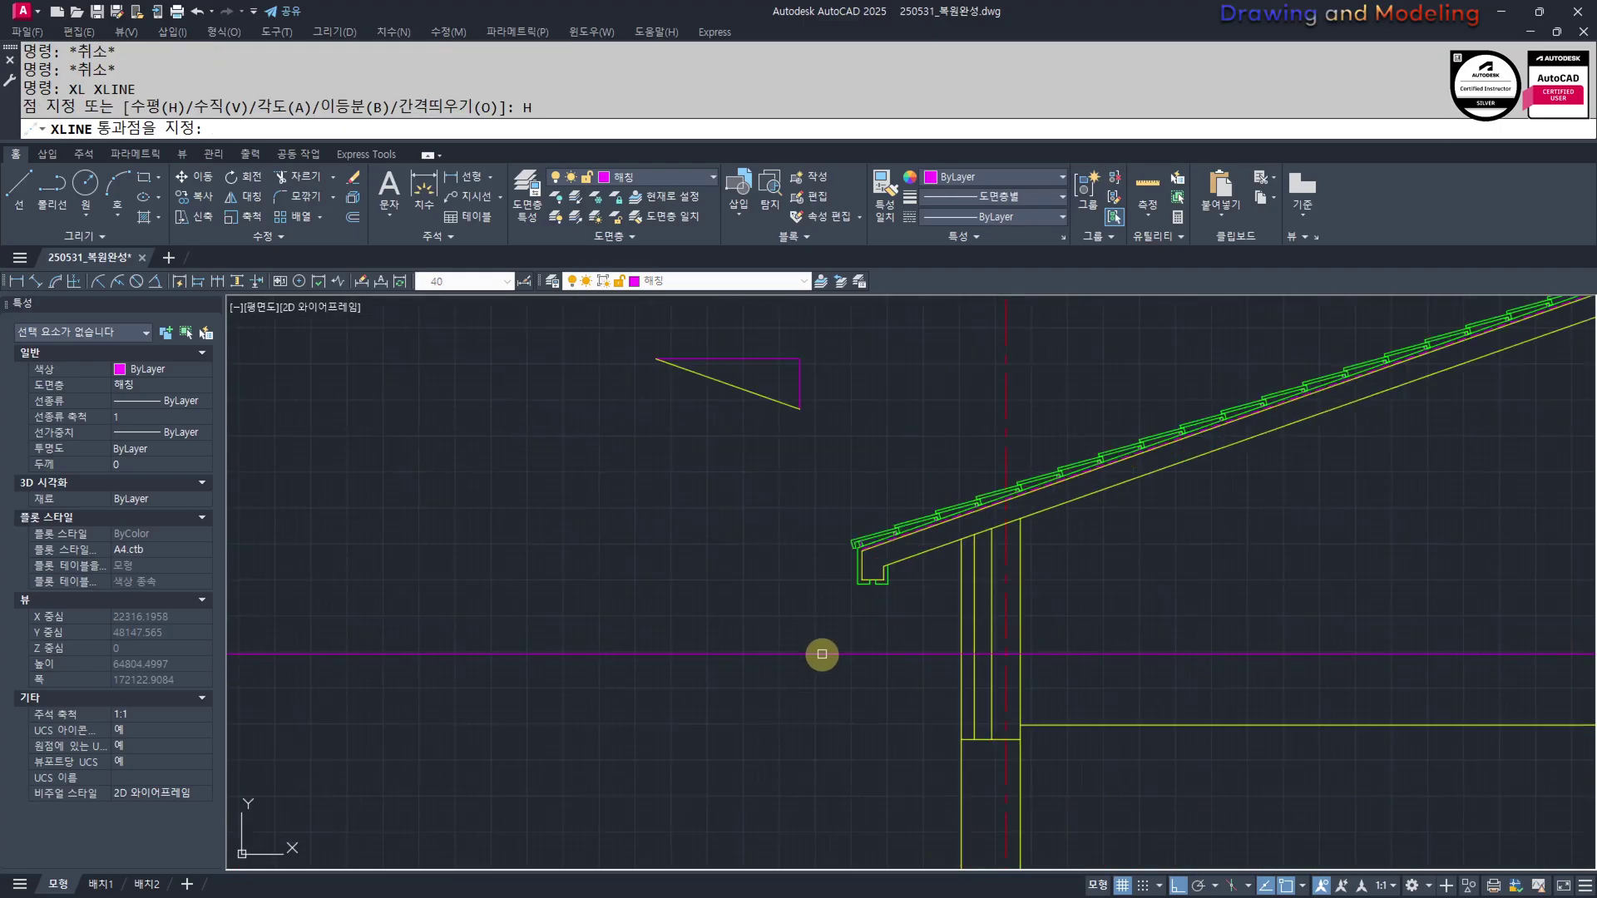
left_click(833, 559)
scroll(509, 607, "down", 4)
scroll(623, 582, "up", 6)
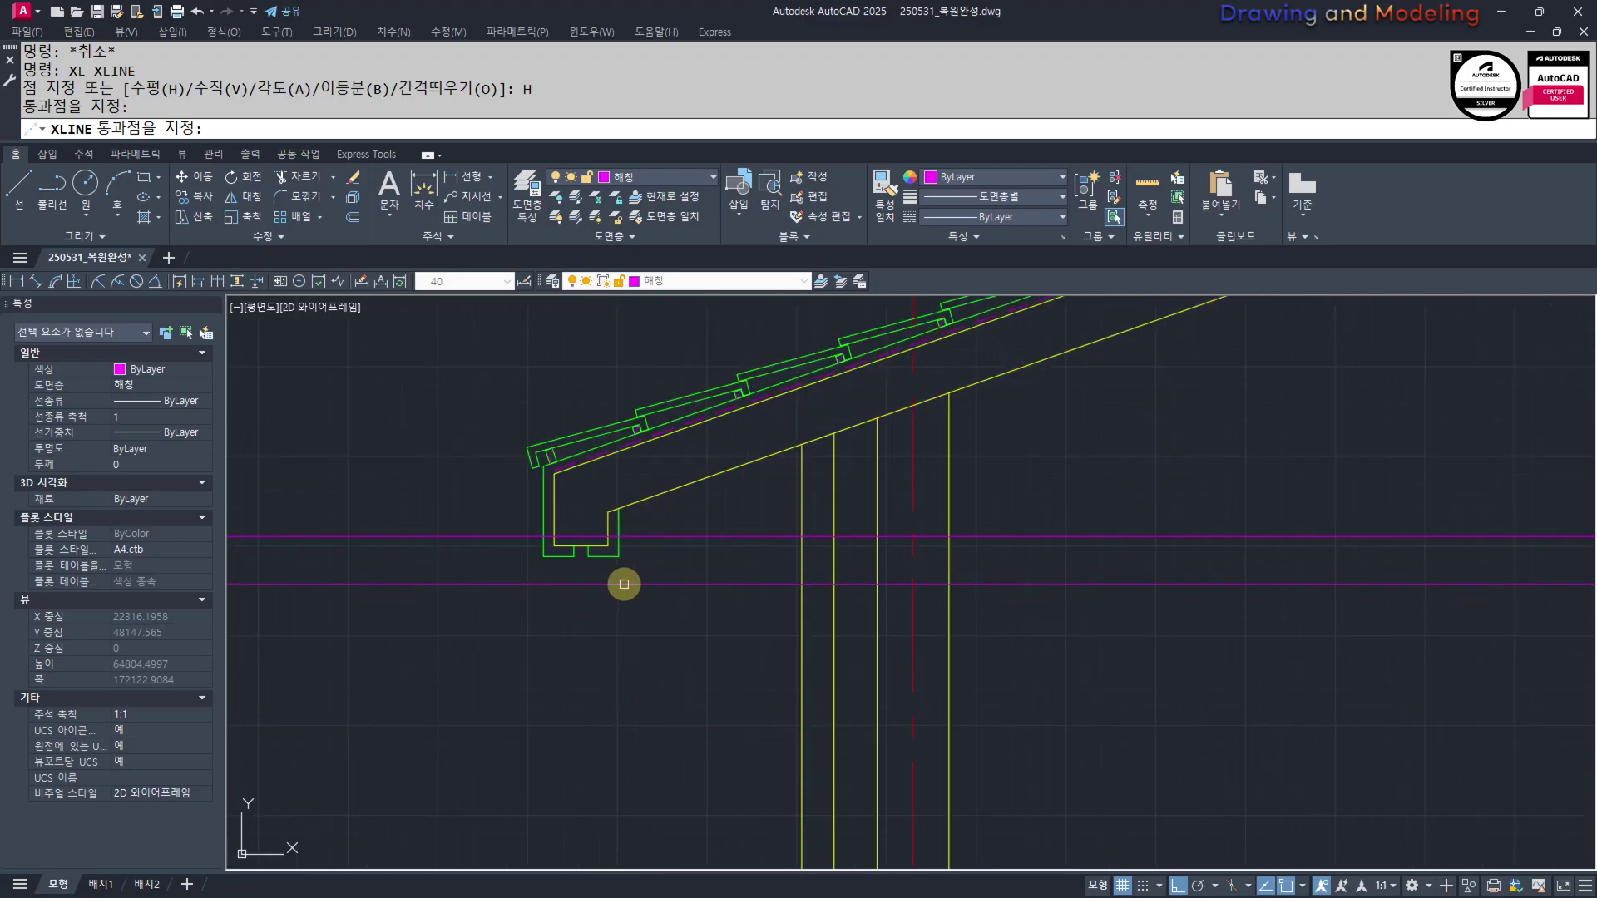
key("Escape")
key("Escape")
Erase the misplaced horizontal construction line just above the bottom of the left eave fascia
left_click(802, 459)
type("e")
key("Return")
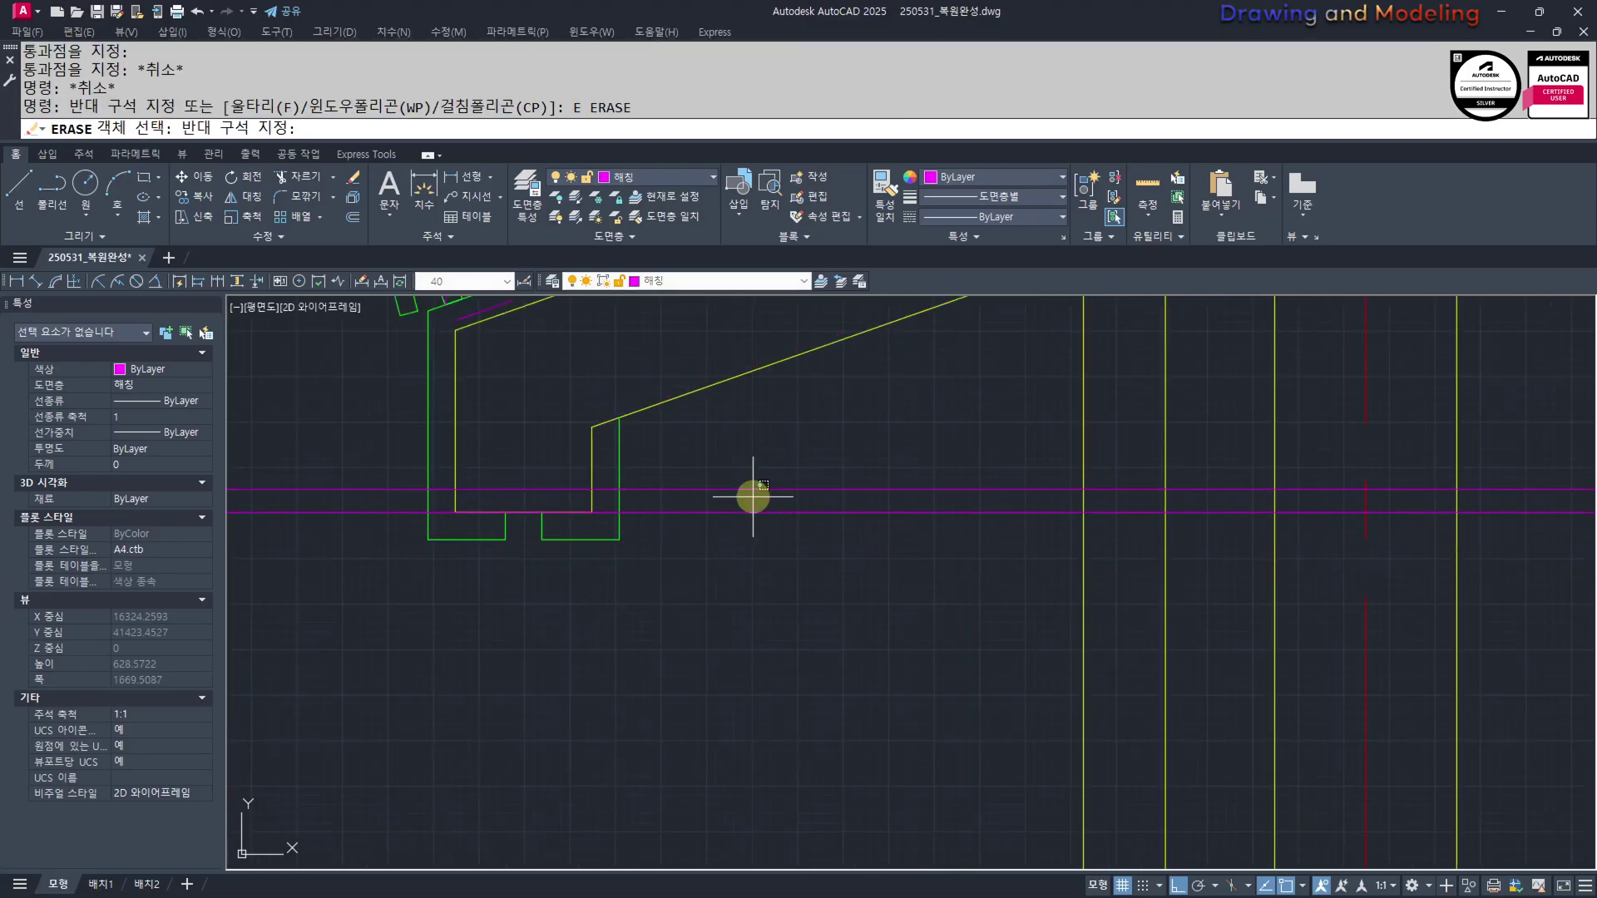
left_click(749, 500)
left_click(634, 477)
type("e")
key("Return")
key("Escape")
key("Escape")
Draw a vertical line downward from the lower right corner of the elevation's short right eave, past the horizontal construction line
scroll(578, 550, "down", 7)
scroll(1133, 570, "up", 3)
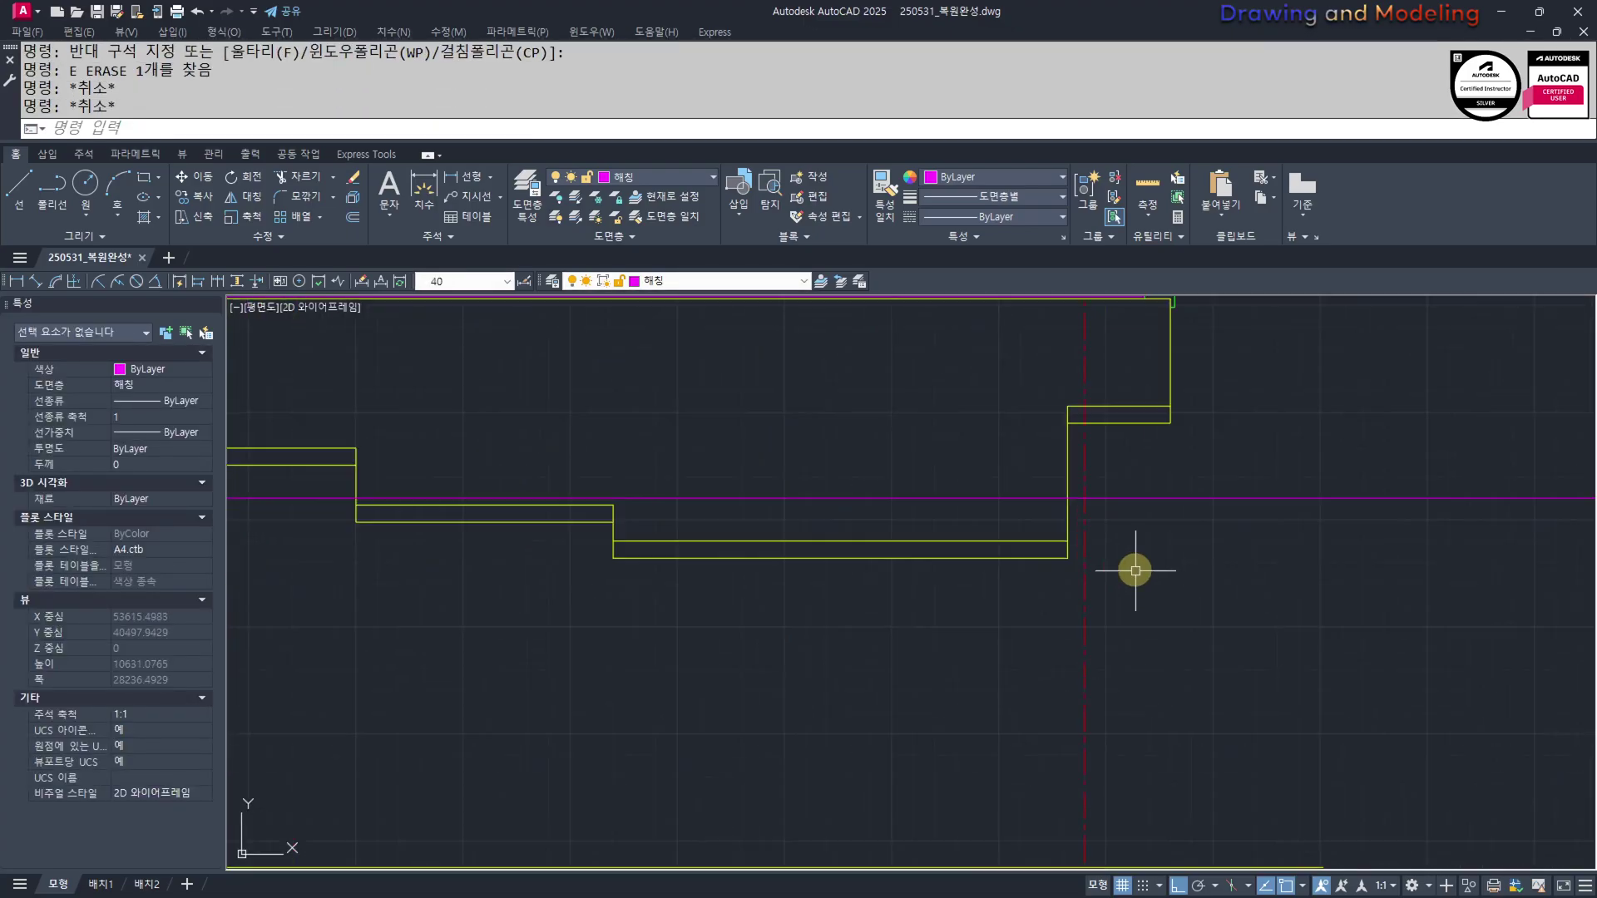
middle_click_drag(1121, 557, 1077, 634)
type("l")
key("Return")
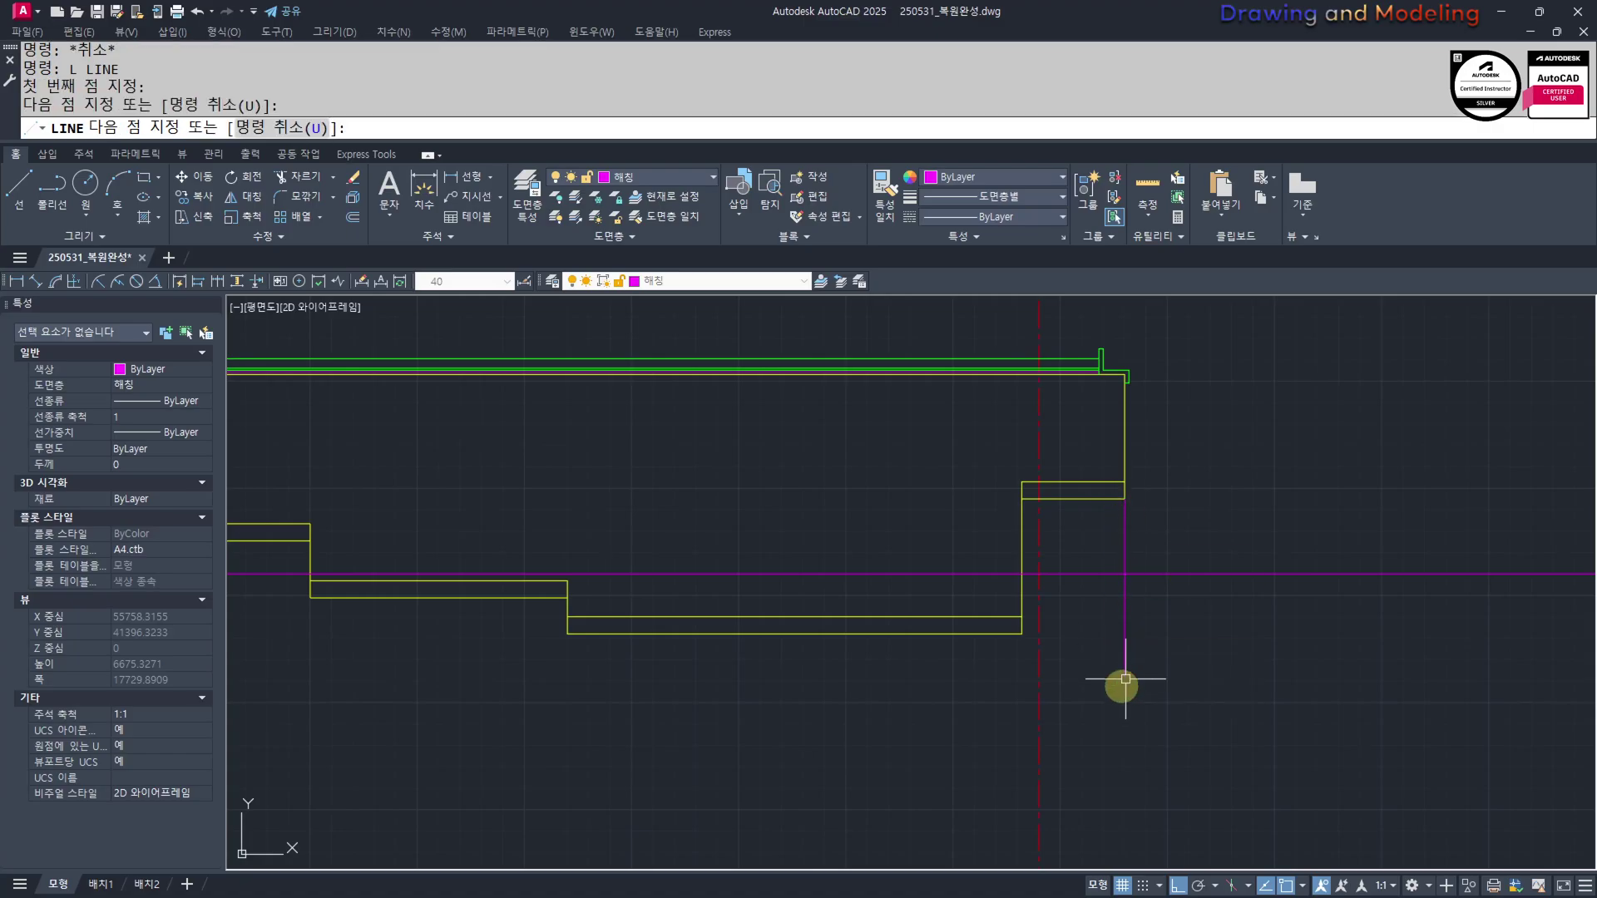
type("o")
key("Return")
type("3")
key("Return")
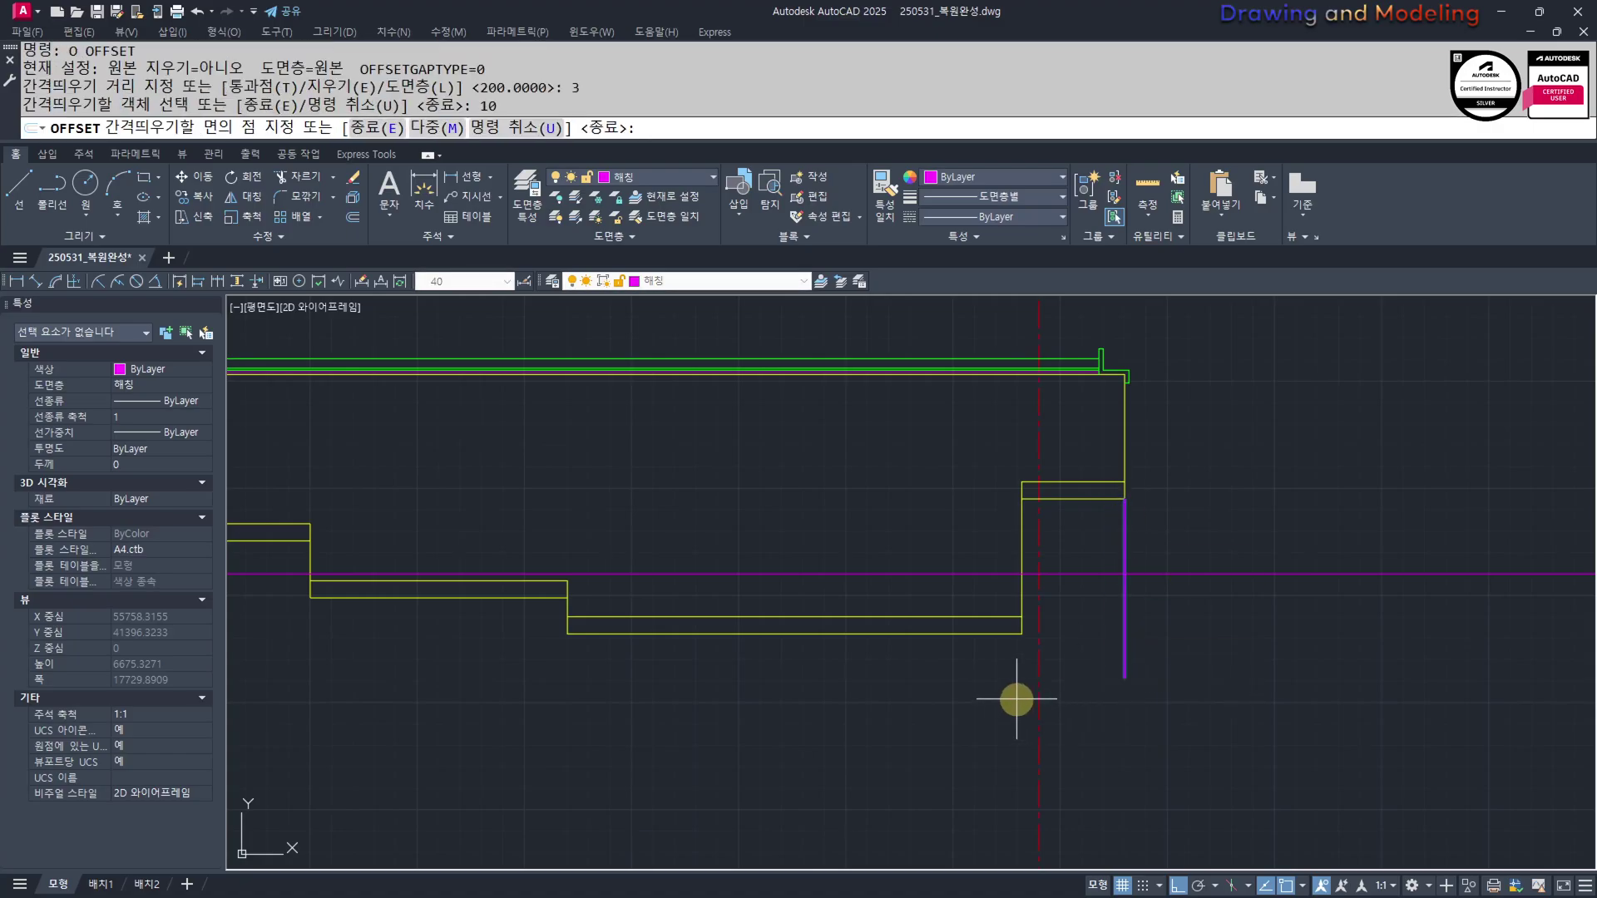
key("Escape")
Offset the red wall centreline near the elevation's right end 310 to the right
type("o")
key("Return")
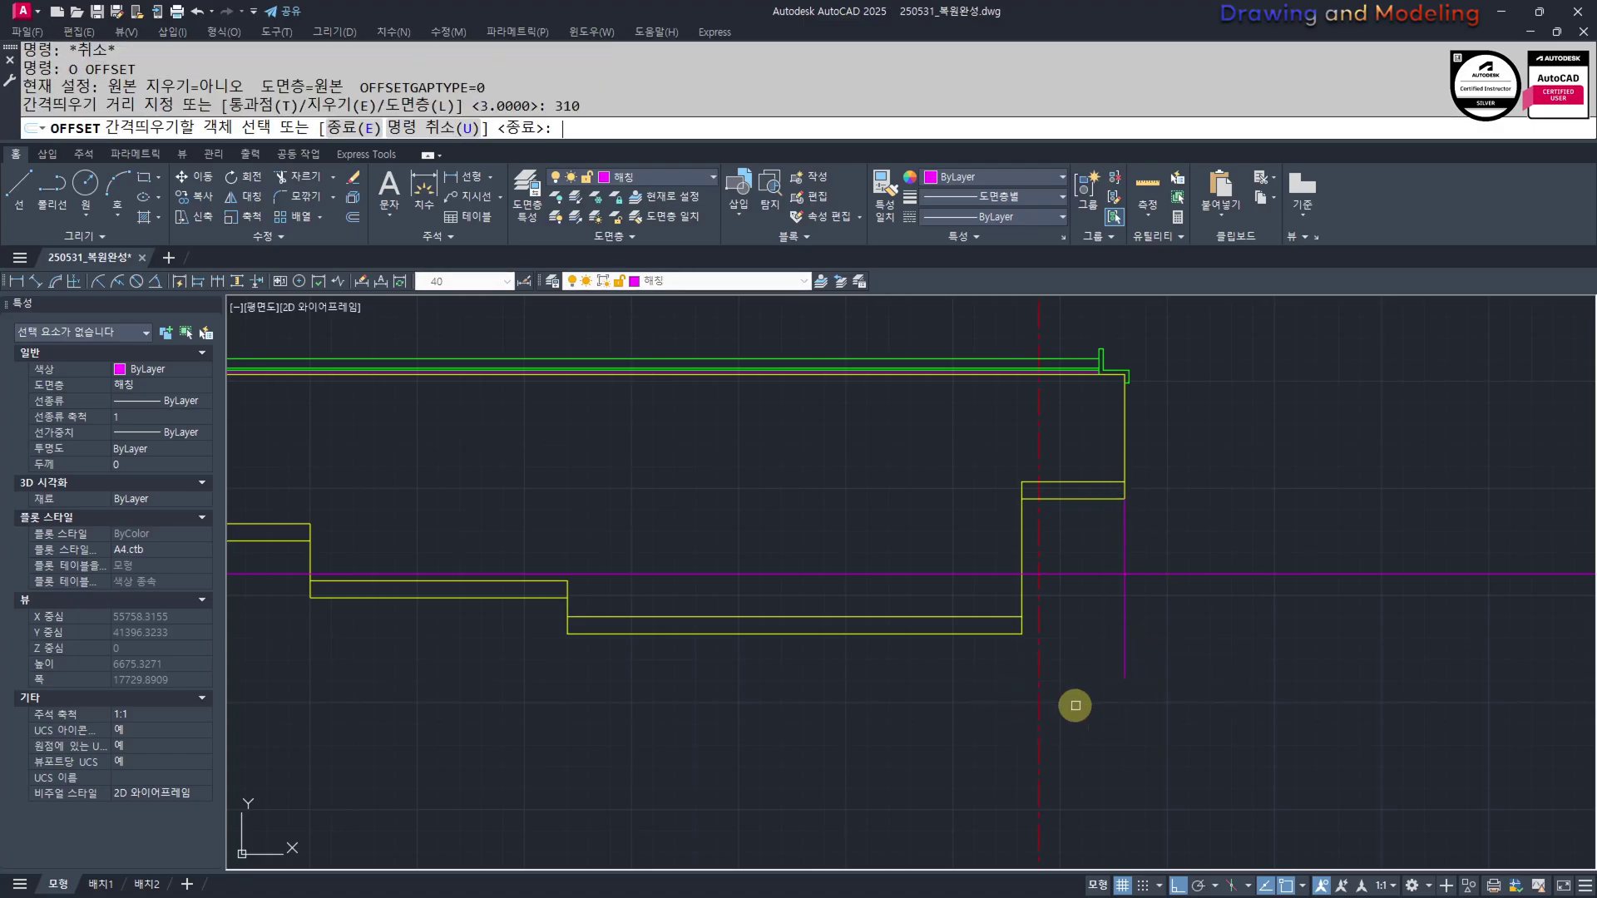
left_click(1036, 661)
left_click(1070, 642)
key("Escape")
key("Escape")
scroll(1073, 649, "up", 2)
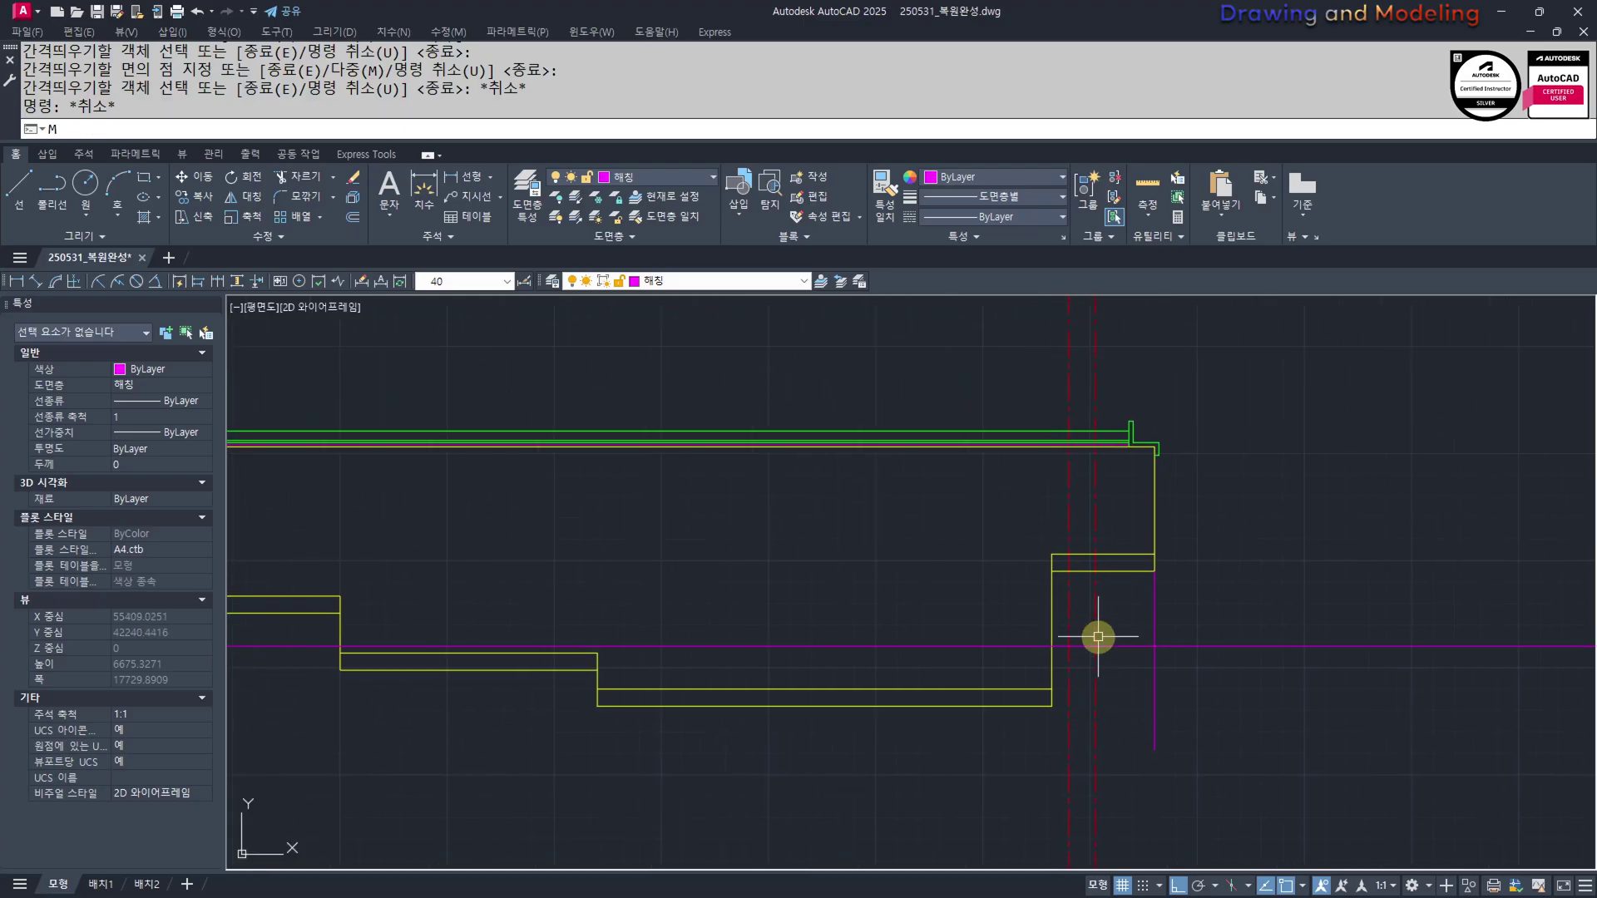
Match the offset wall line near the elevation's right end to the yellow eave line's properties
type("mm")
key("Return")
left_click(1111, 608)
left_click(1054, 652)
key("Escape")
key("Escape")
scroll(1068, 562, "up", 3)
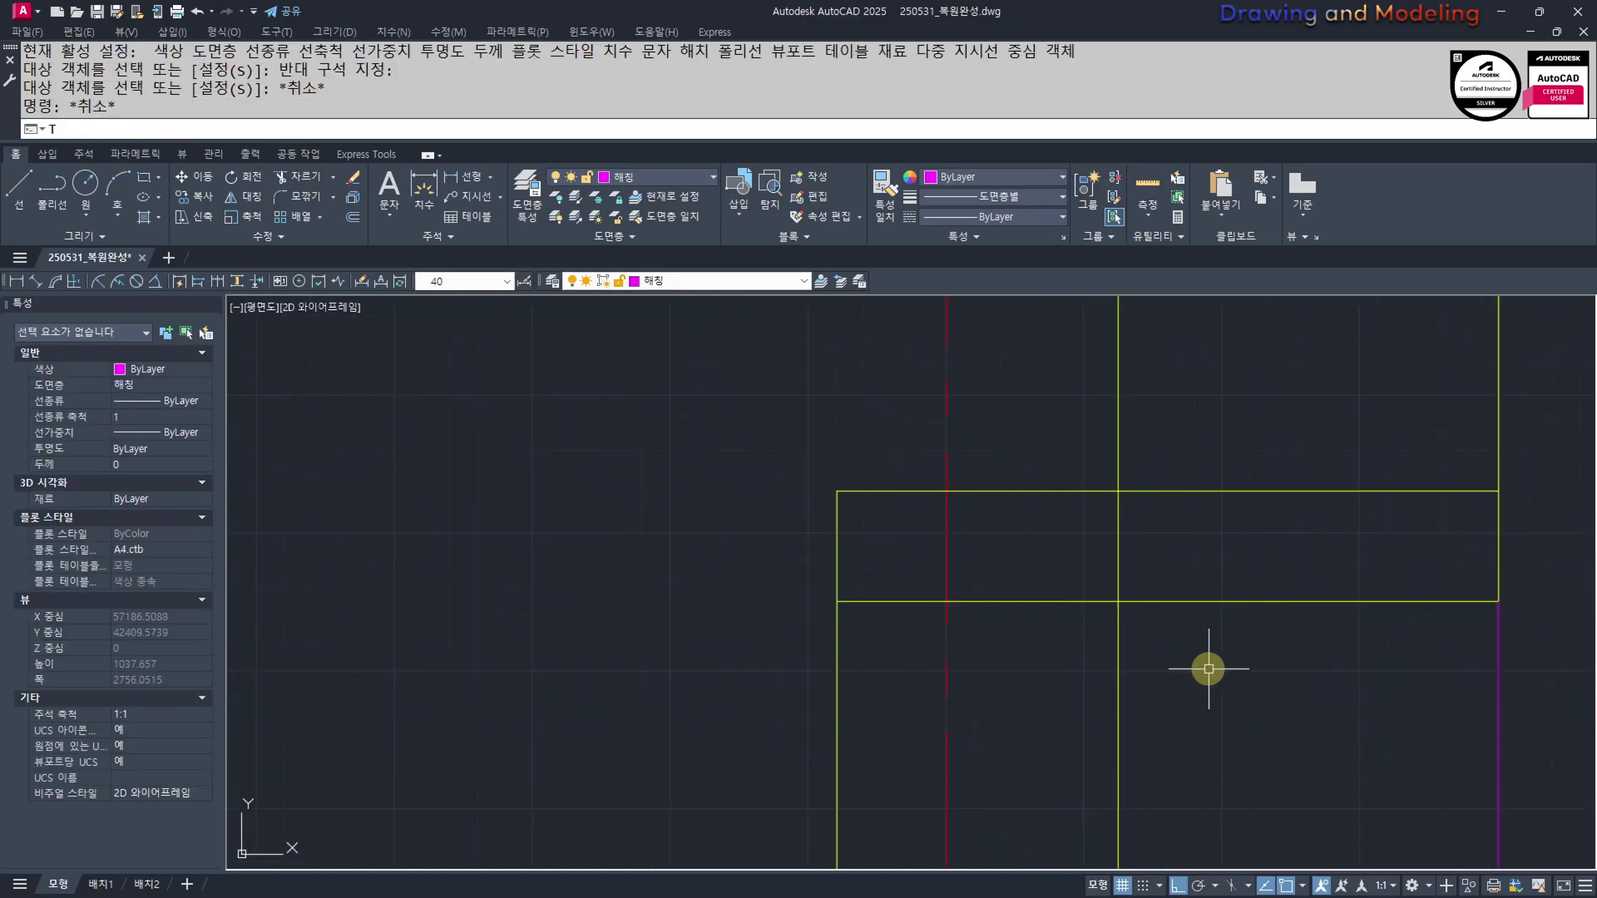
Trim the right wall line above the underside of the short right eave
type("tr")
key("Return")
left_click(1209, 666)
left_click(1038, 569)
scroll(1106, 573, "down", 5)
scroll(1116, 606, "up", 3)
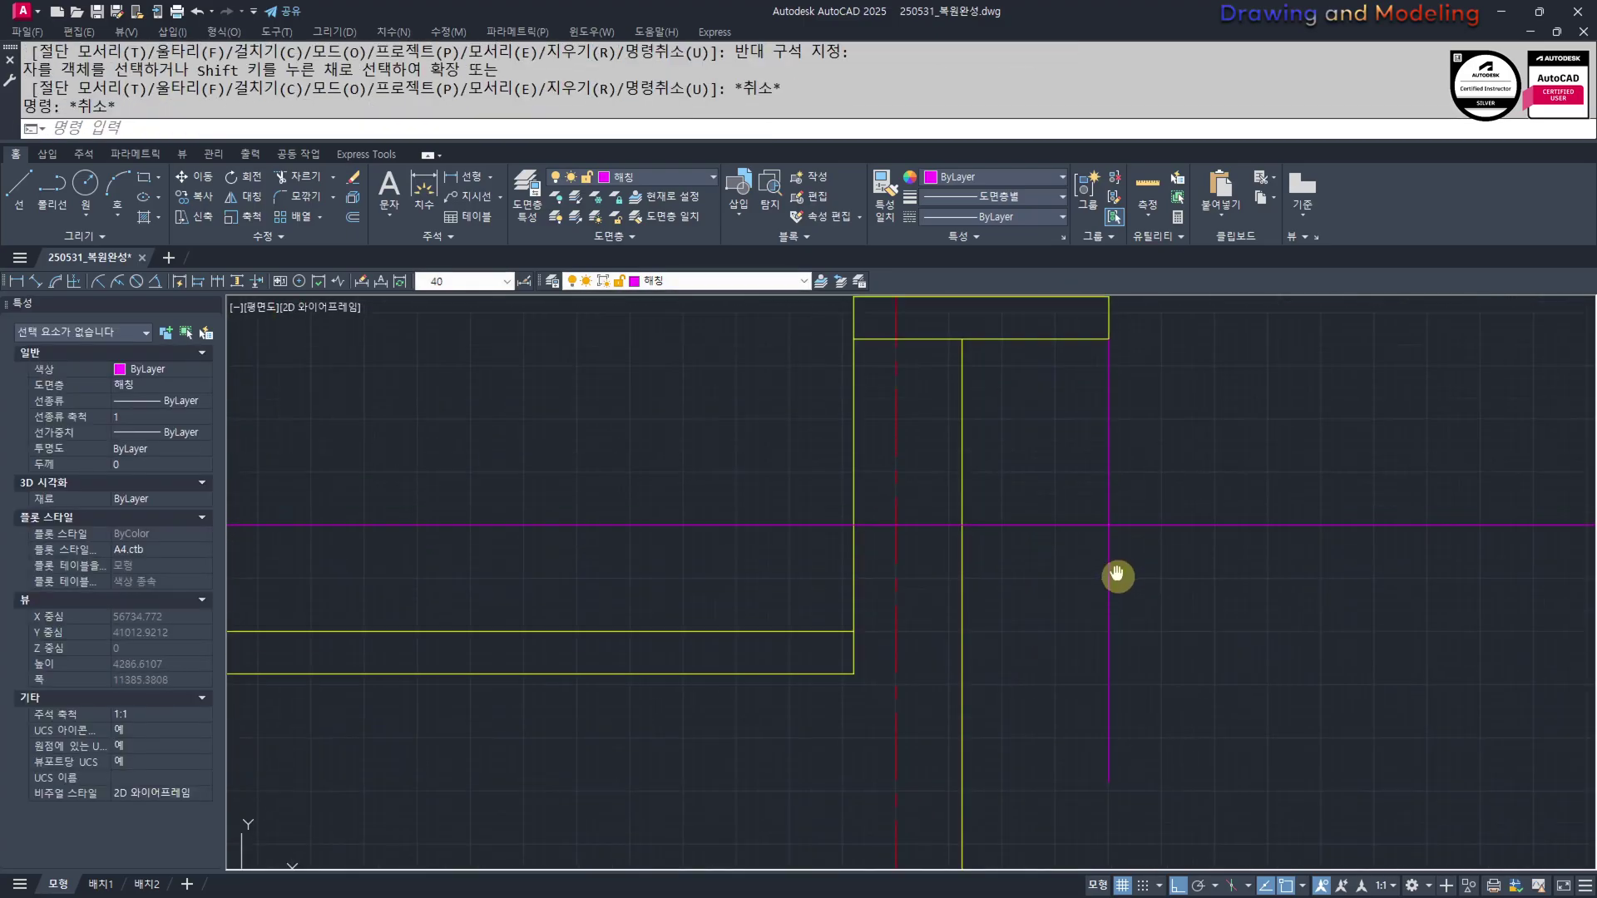
Trim the magenta vertical and horizontal lines beyond their intersection to form an outer corner below the short right eave
type("tr")
key("Return")
left_click(1115, 578)
key("Return")
left_click(1233, 663)
key("Escape")
key("Escape")
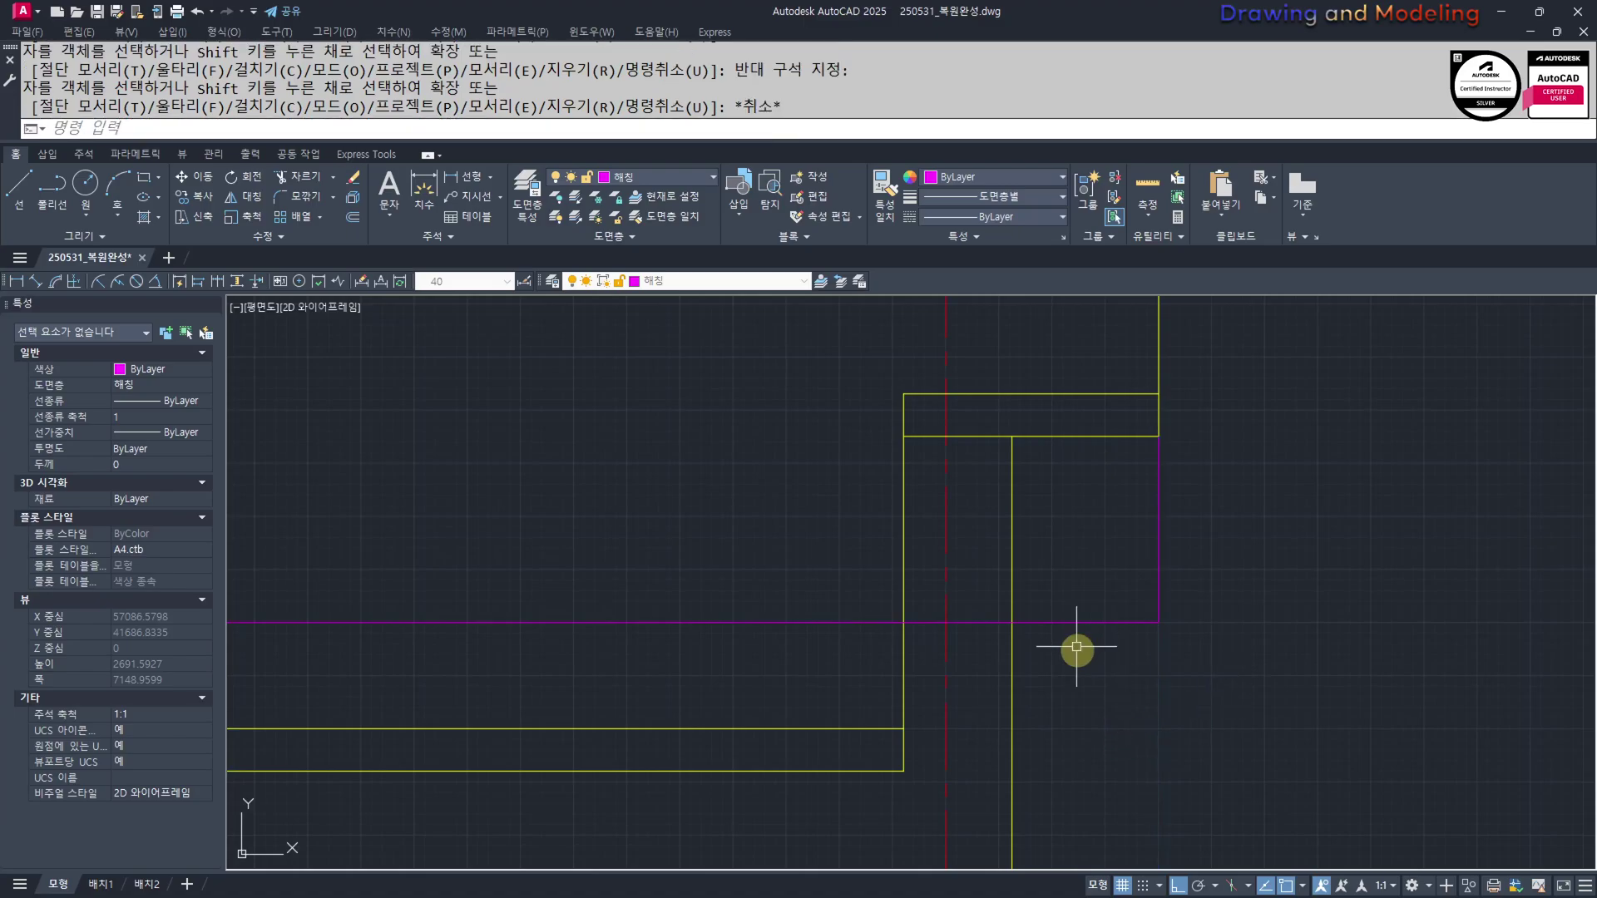
Trim the magenta horizontal line where it runs left of the right wall line
type("tr")
key("Return")
left_click(1090, 731)
middle_click_drag(1076, 648, 1076, 712)
left_click(1004, 634)
left_click(998, 689)
key("Escape")
key("Escape")
Offset the magenta vertical line 150 toward the wall and the magenta bottom line 50 upward
type("o")
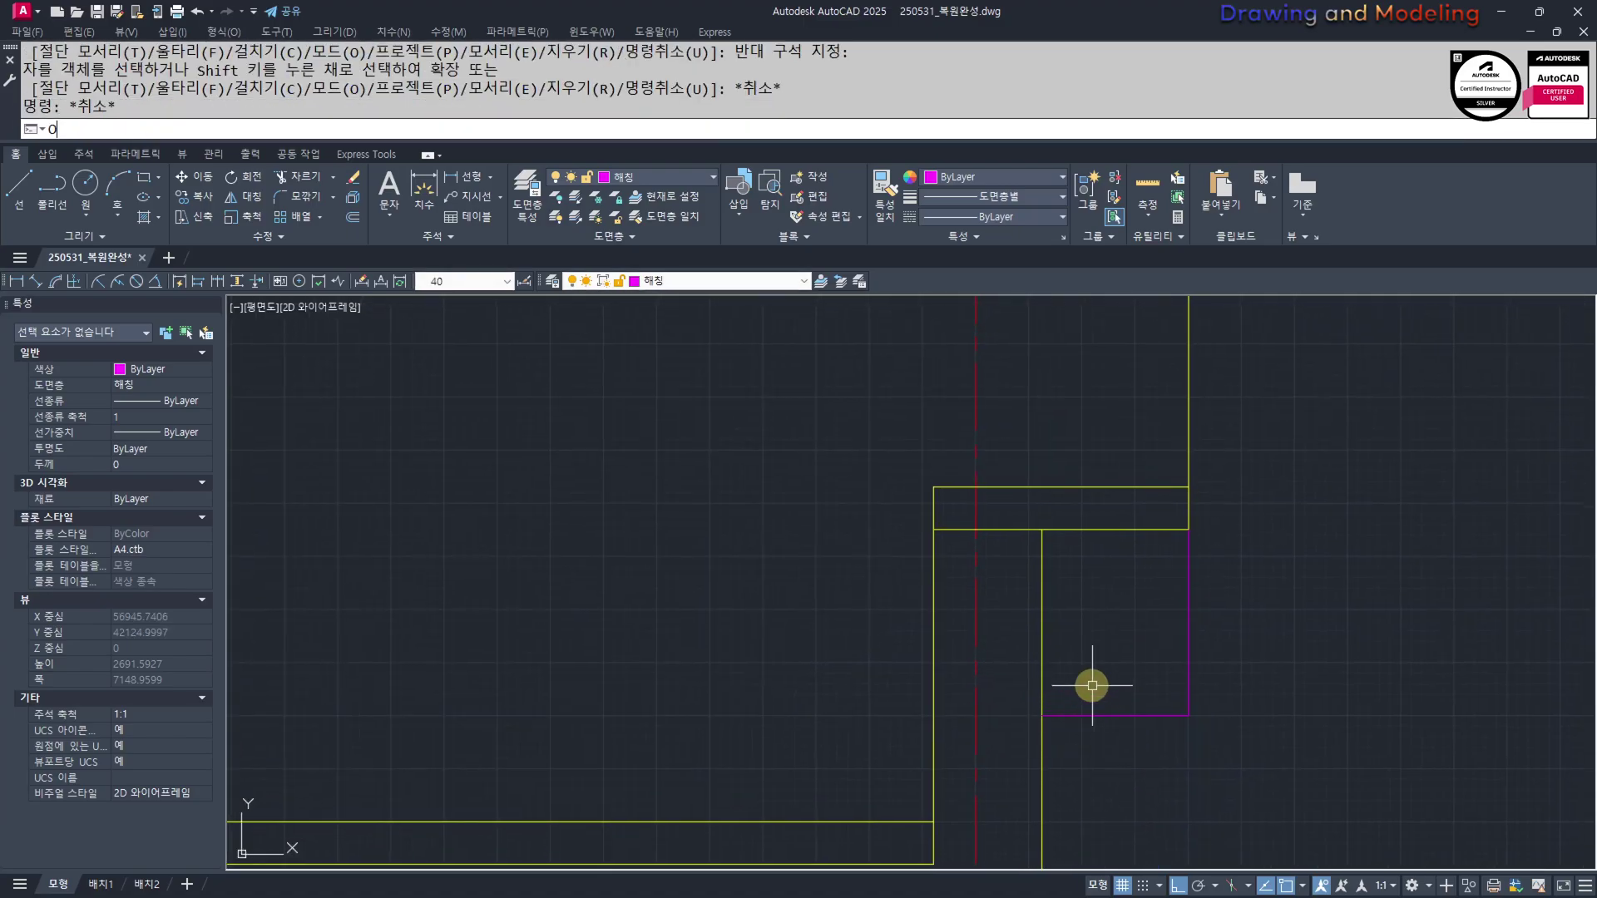
key("Return")
type("150")
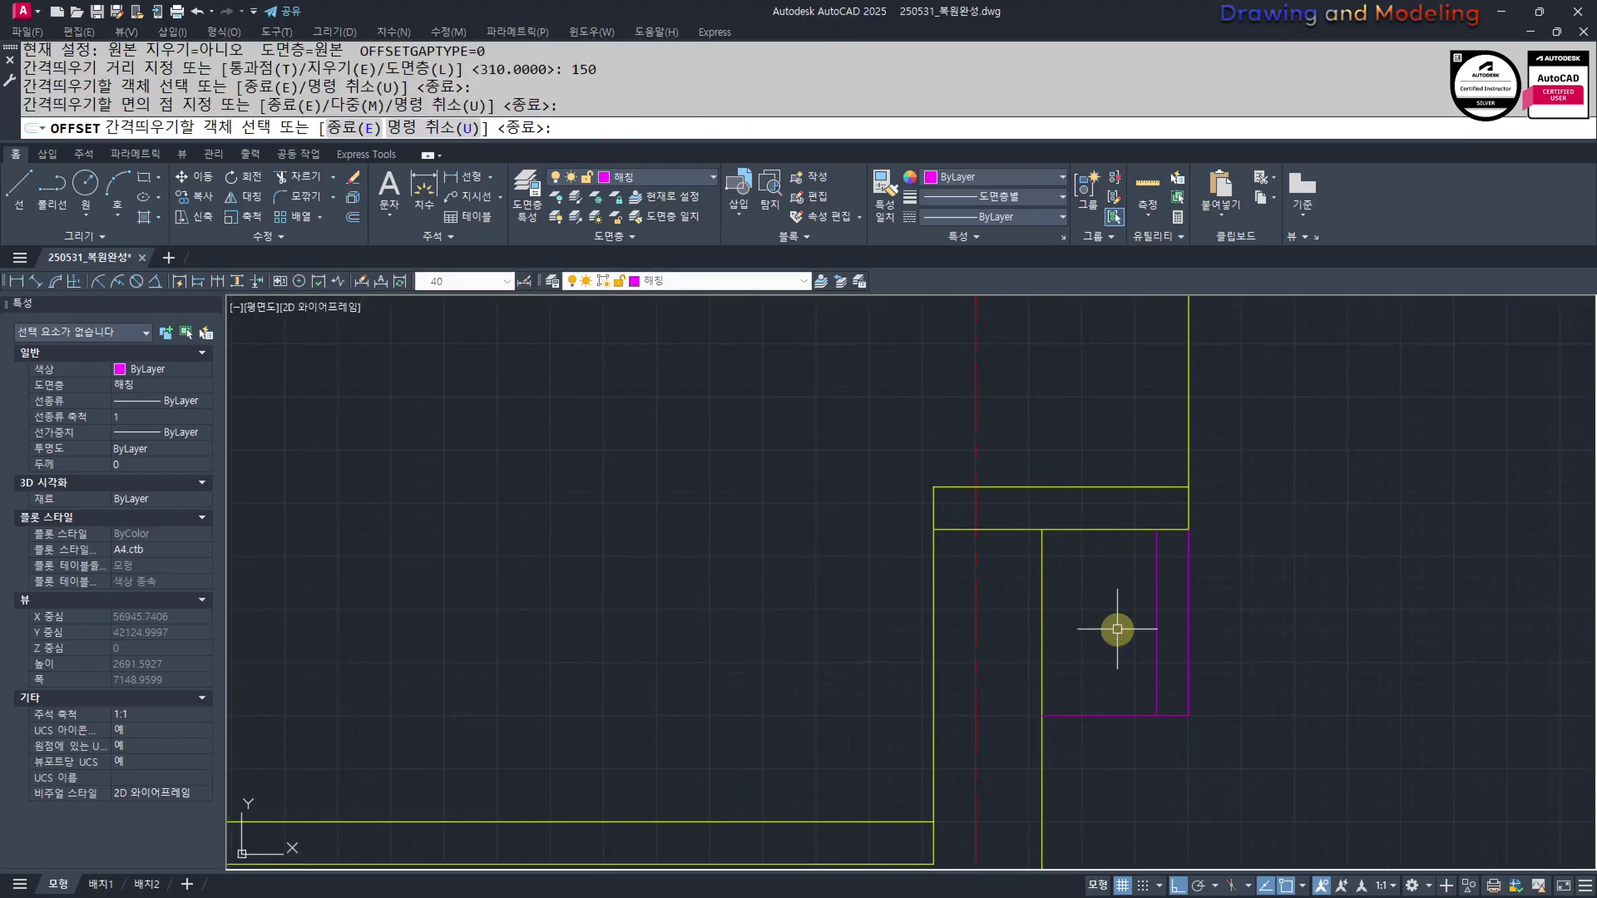
key("Escape")
key("Escape")
key("Return")
type("5")
left_click(1131, 692)
key("Escape")
key("Escape")
scroll(1155, 708, "up", 4)
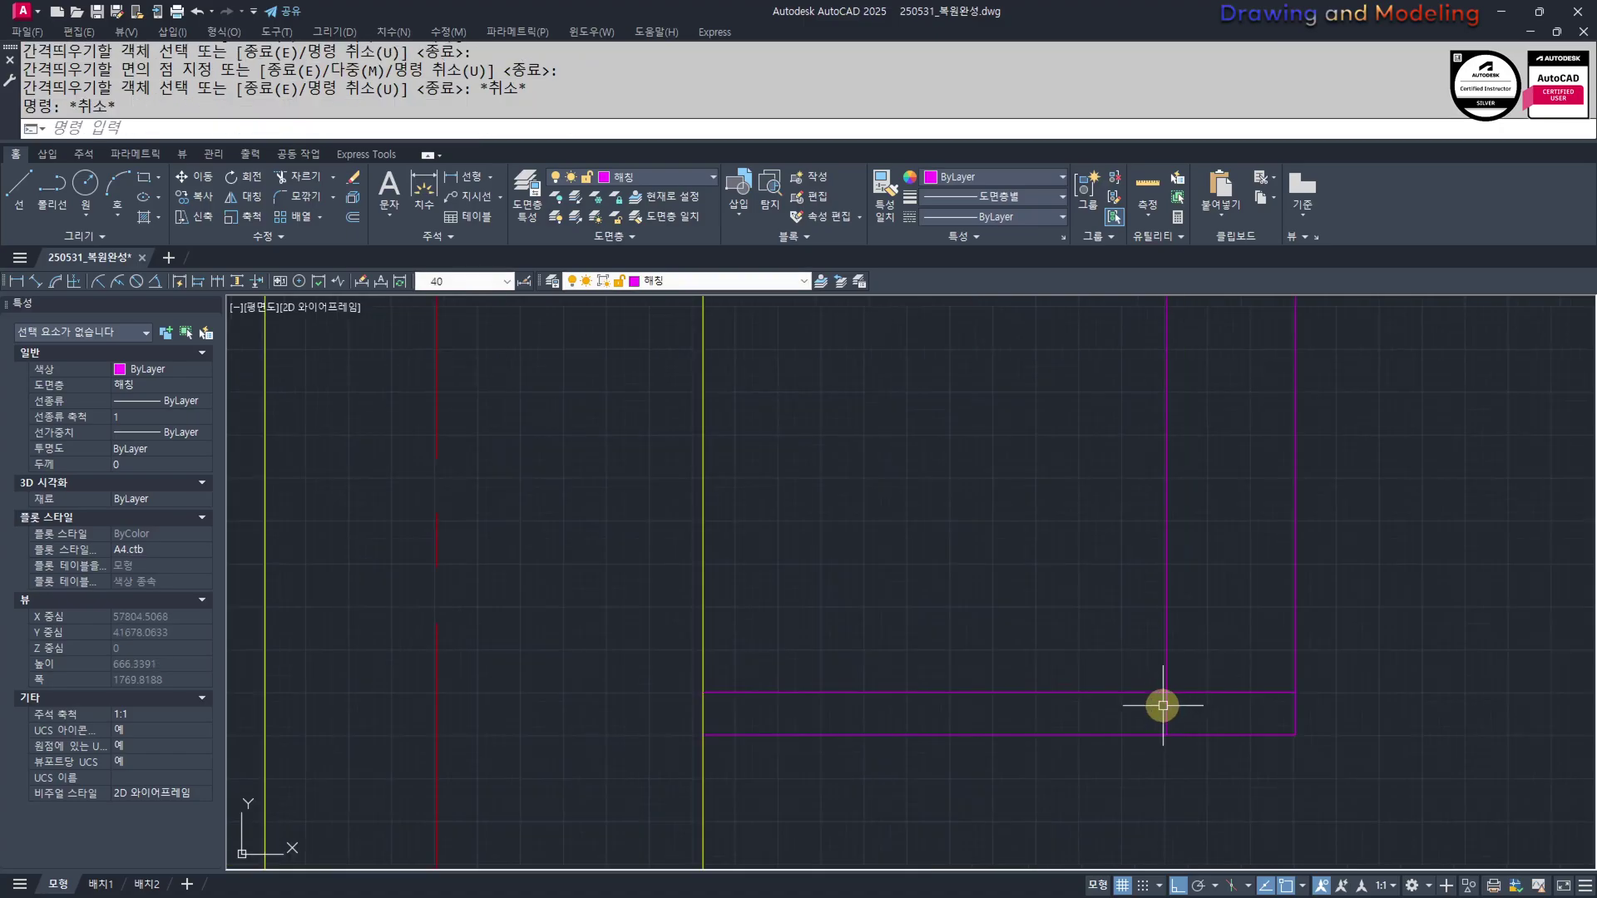
Trim the inner horizontal magenta line between the two magenta vertical lines
type("tr")
key("Return")
left_click(1235, 685)
key("Escape")
key("Escape")
scroll(1220, 686, "down", 4)
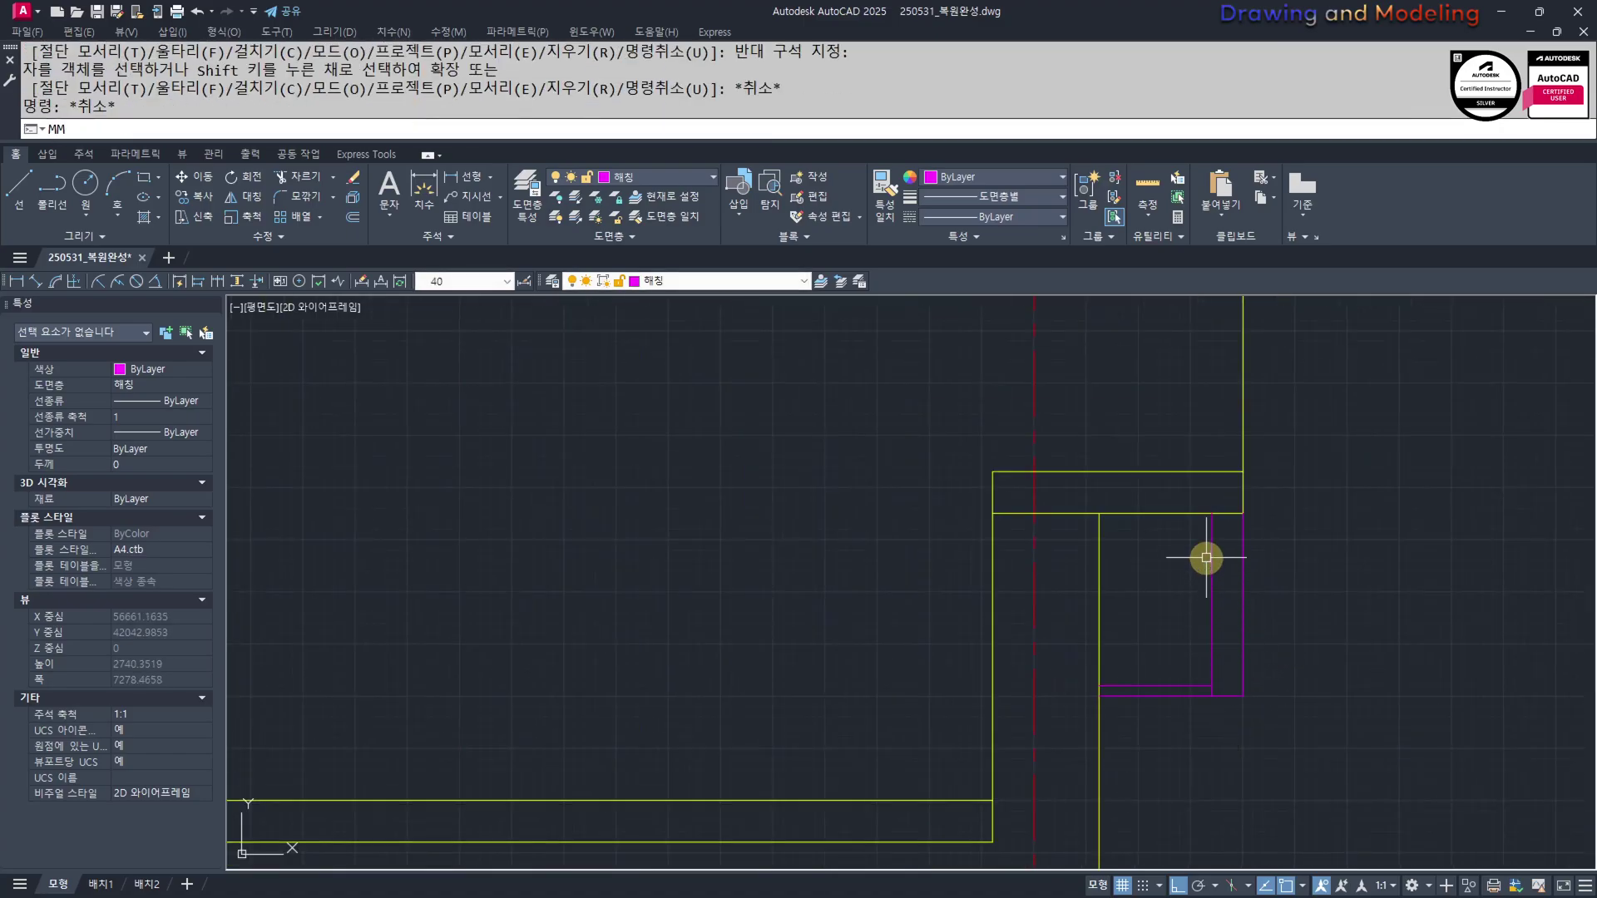
Match the magenta outer and inner lines below the short right eave to the green roof edge's properties
type("mm")
key("Return")
scroll(1193, 567, "down", 4)
middle_click_drag(1190, 570, 1198, 635)
left_click(1181, 487)
scroll(1174, 748, "up", 6)
left_click(1375, 607)
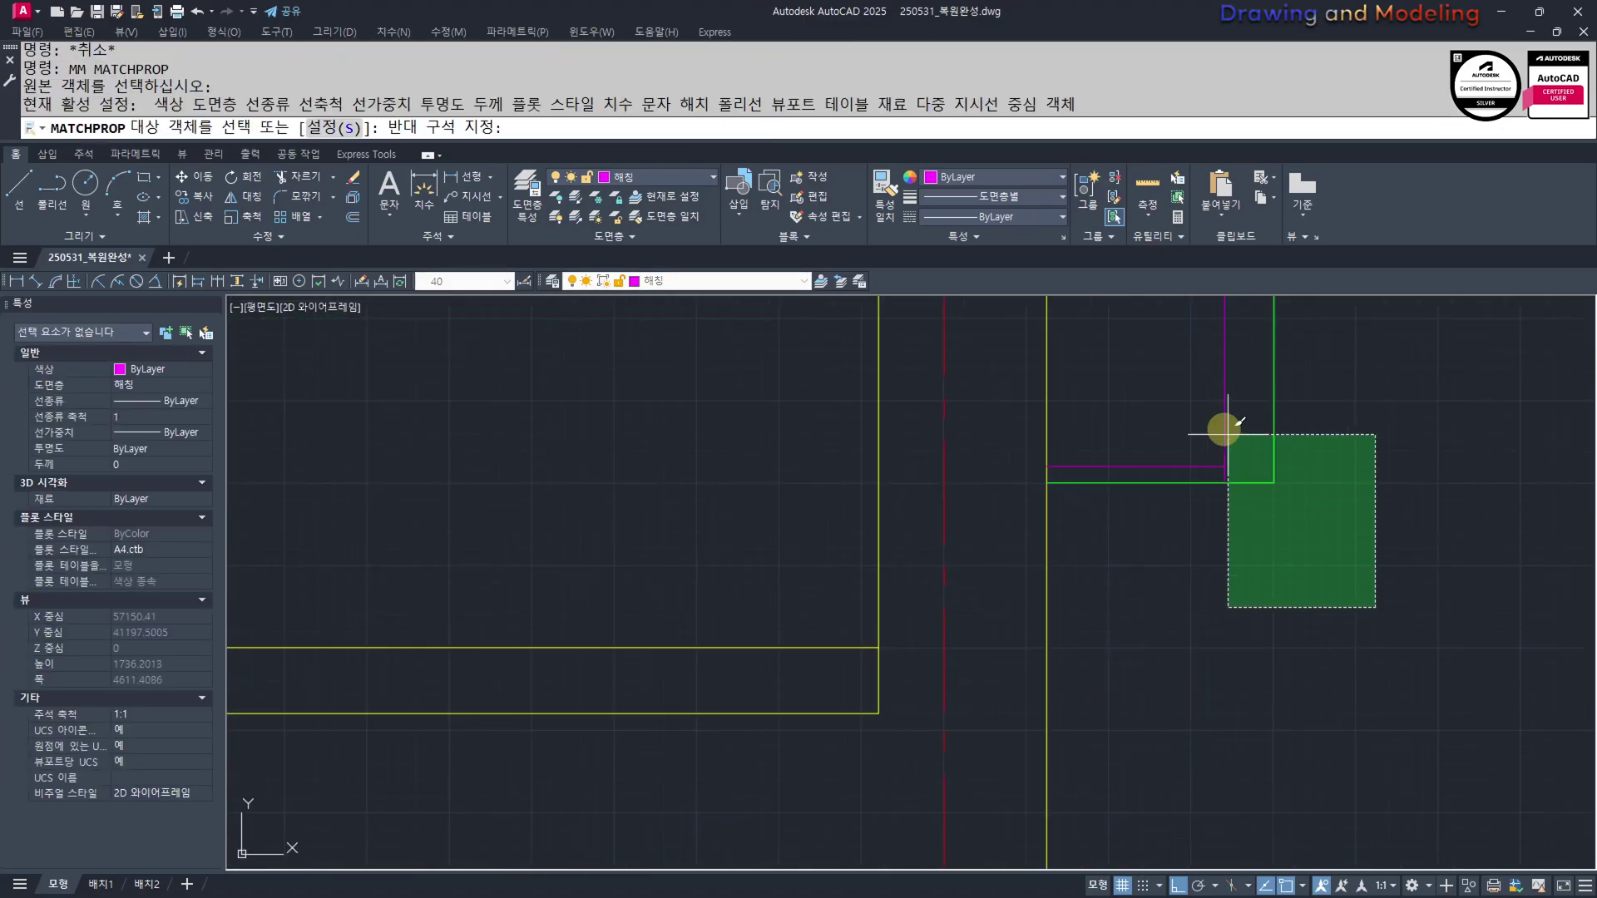
left_click(1224, 429)
key("Escape")
key("Escape")
scroll(1224, 445, "down", 2)
middle_click_drag(1223, 454, 1398, 703)
scroll(1257, 703, "down", 3)
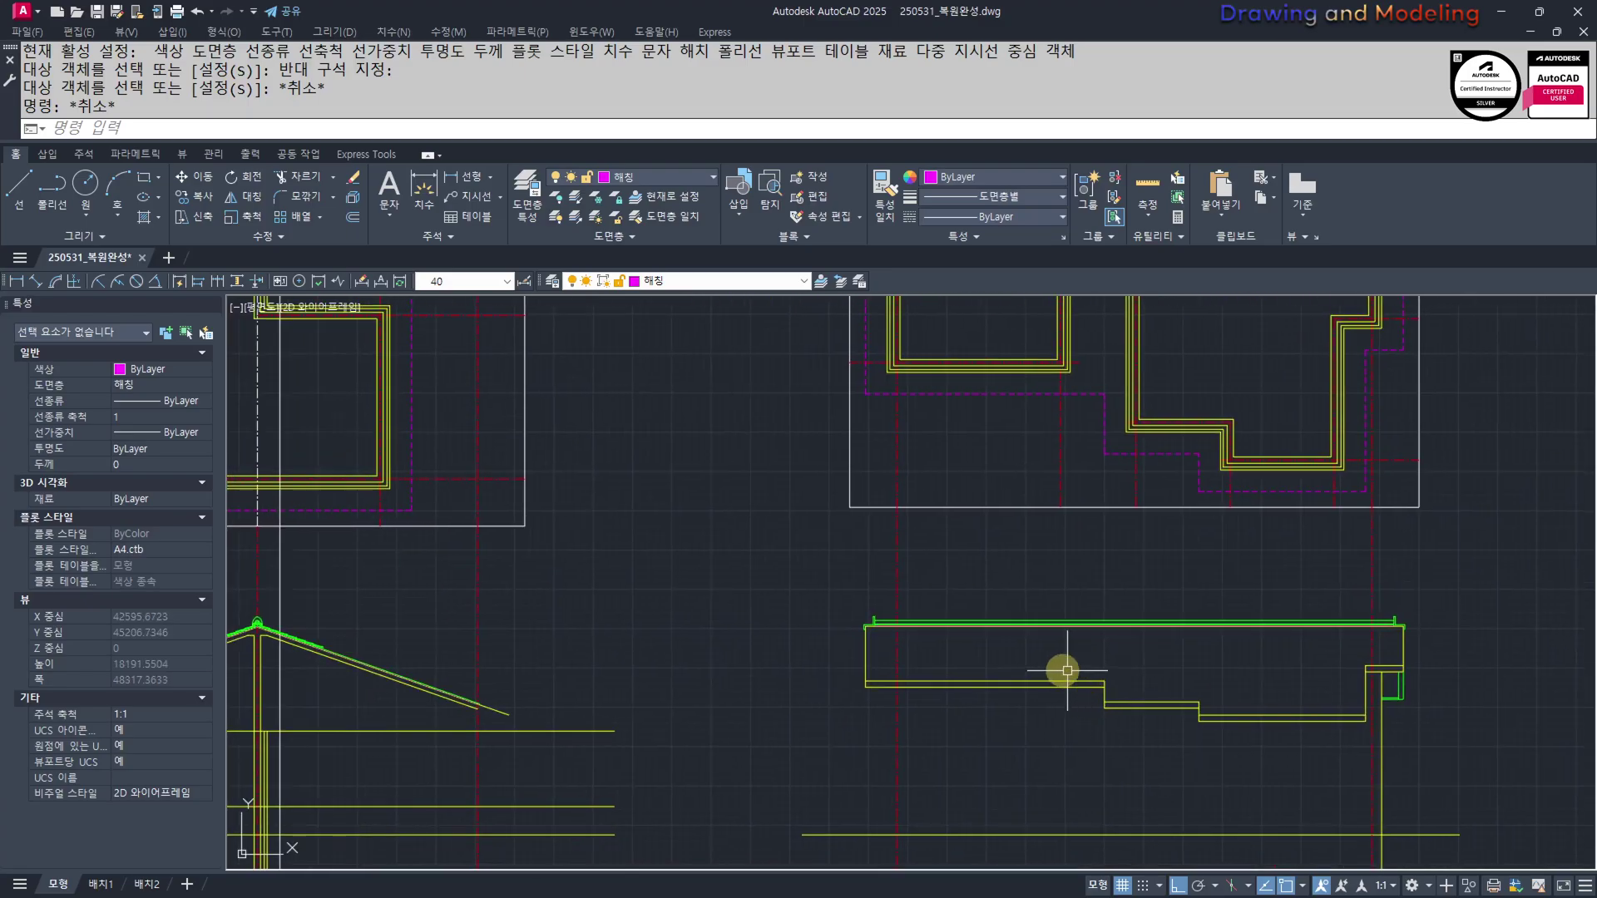
middle_click_drag(1038, 720, 1015, 657)
type("o")
key("Return")
type("31")
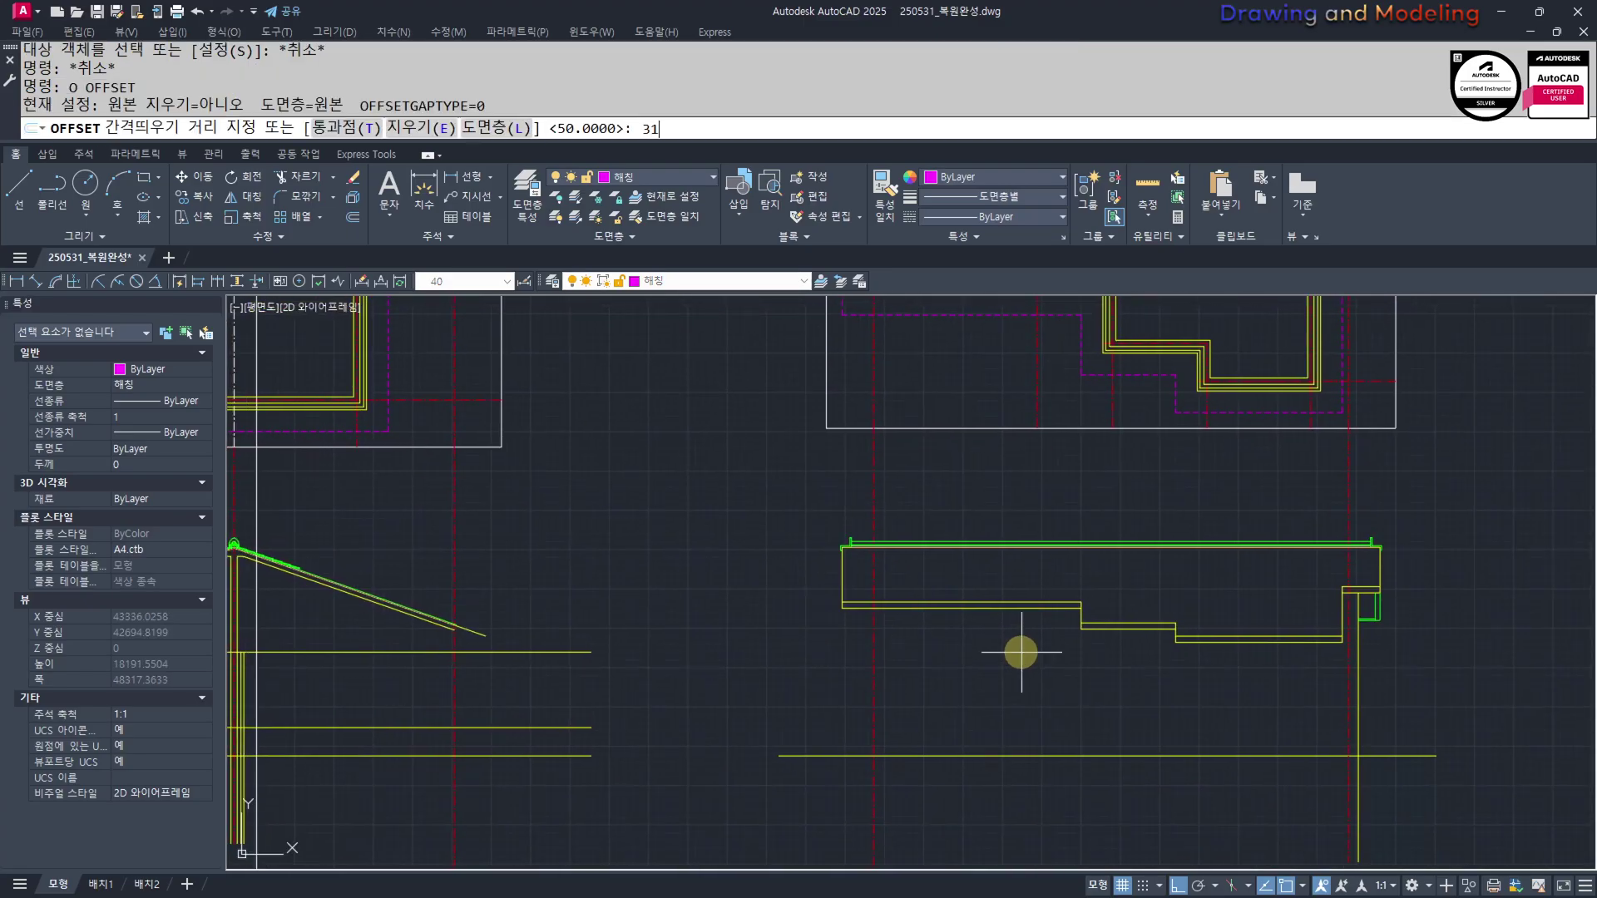
key("Escape")
key("Escape")
Offset the red wall centreline near the elevation's left end 310 to the left
key("Return")
type("3")
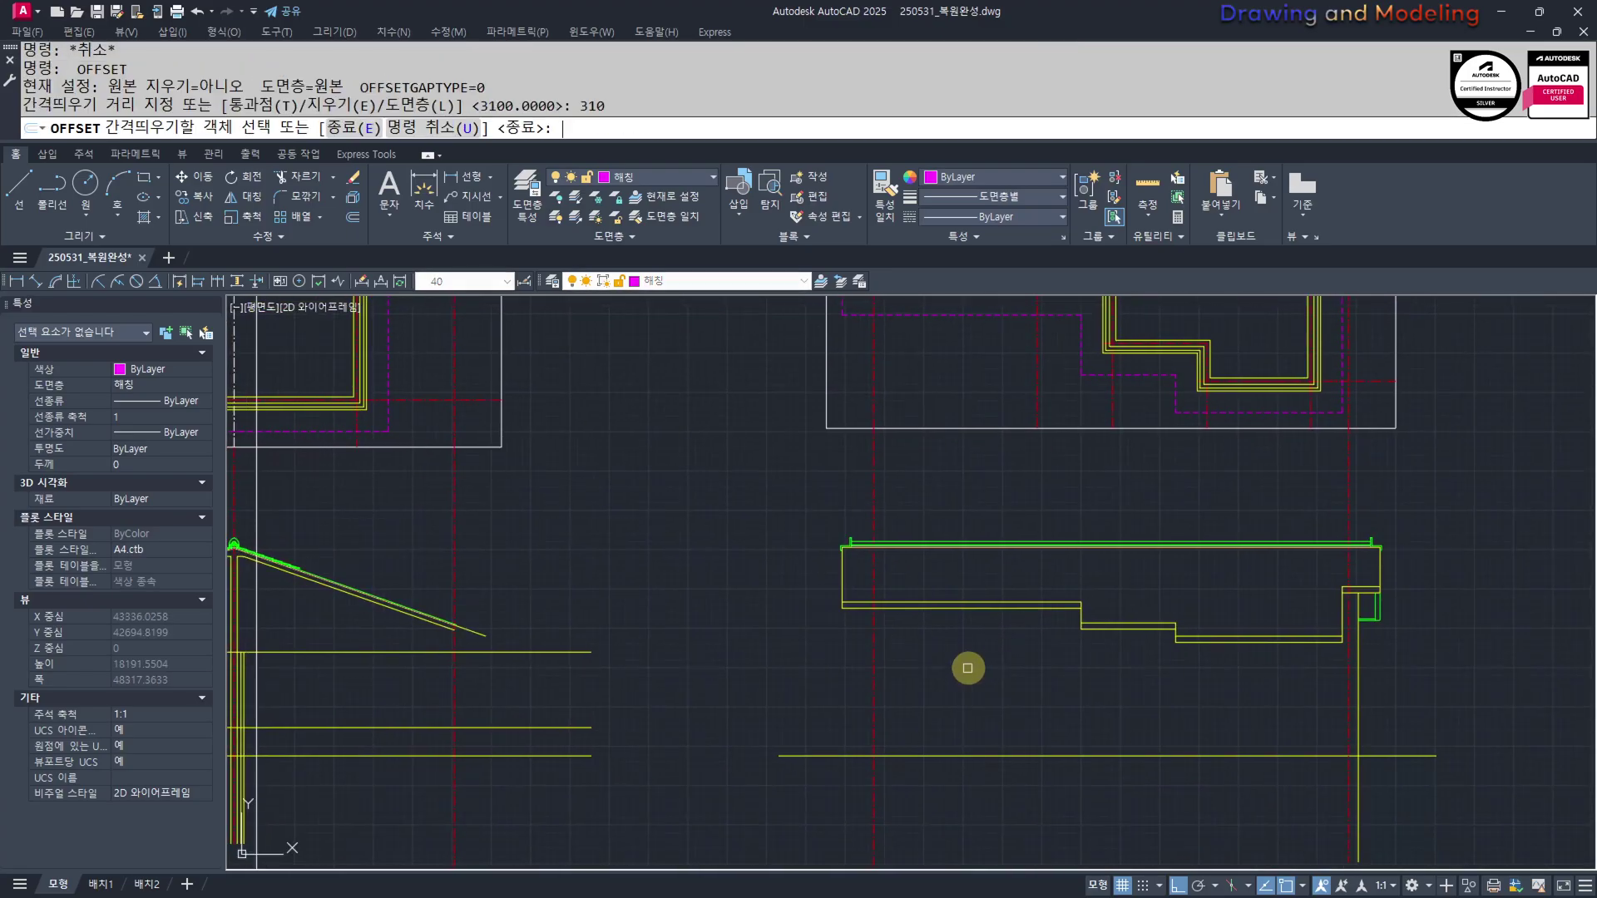
left_click(873, 638)
key("Escape")
key("Escape")
Match the offset wall line near the elevation's left end to the yellow lines' properties
scroll(880, 659, "up", 6)
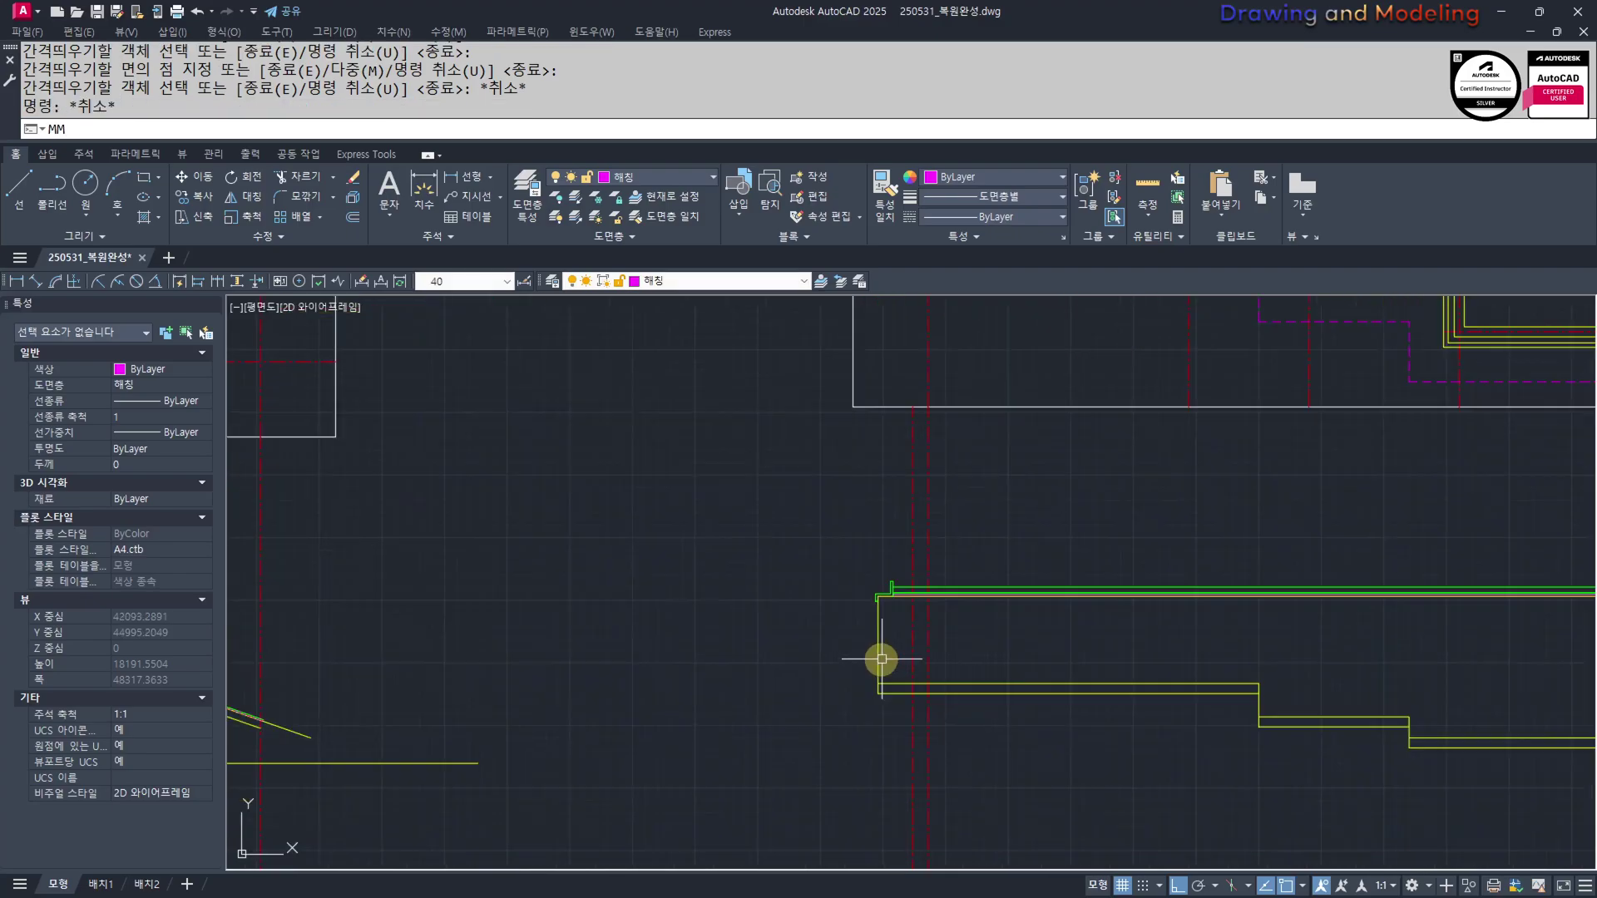
type("mm")
key("Return")
left_click(966, 787)
left_click(966, 803)
left_click(902, 801)
key("Escape")
Trim the left wall line above the underside of the left eave
scroll(940, 857, "up", 4)
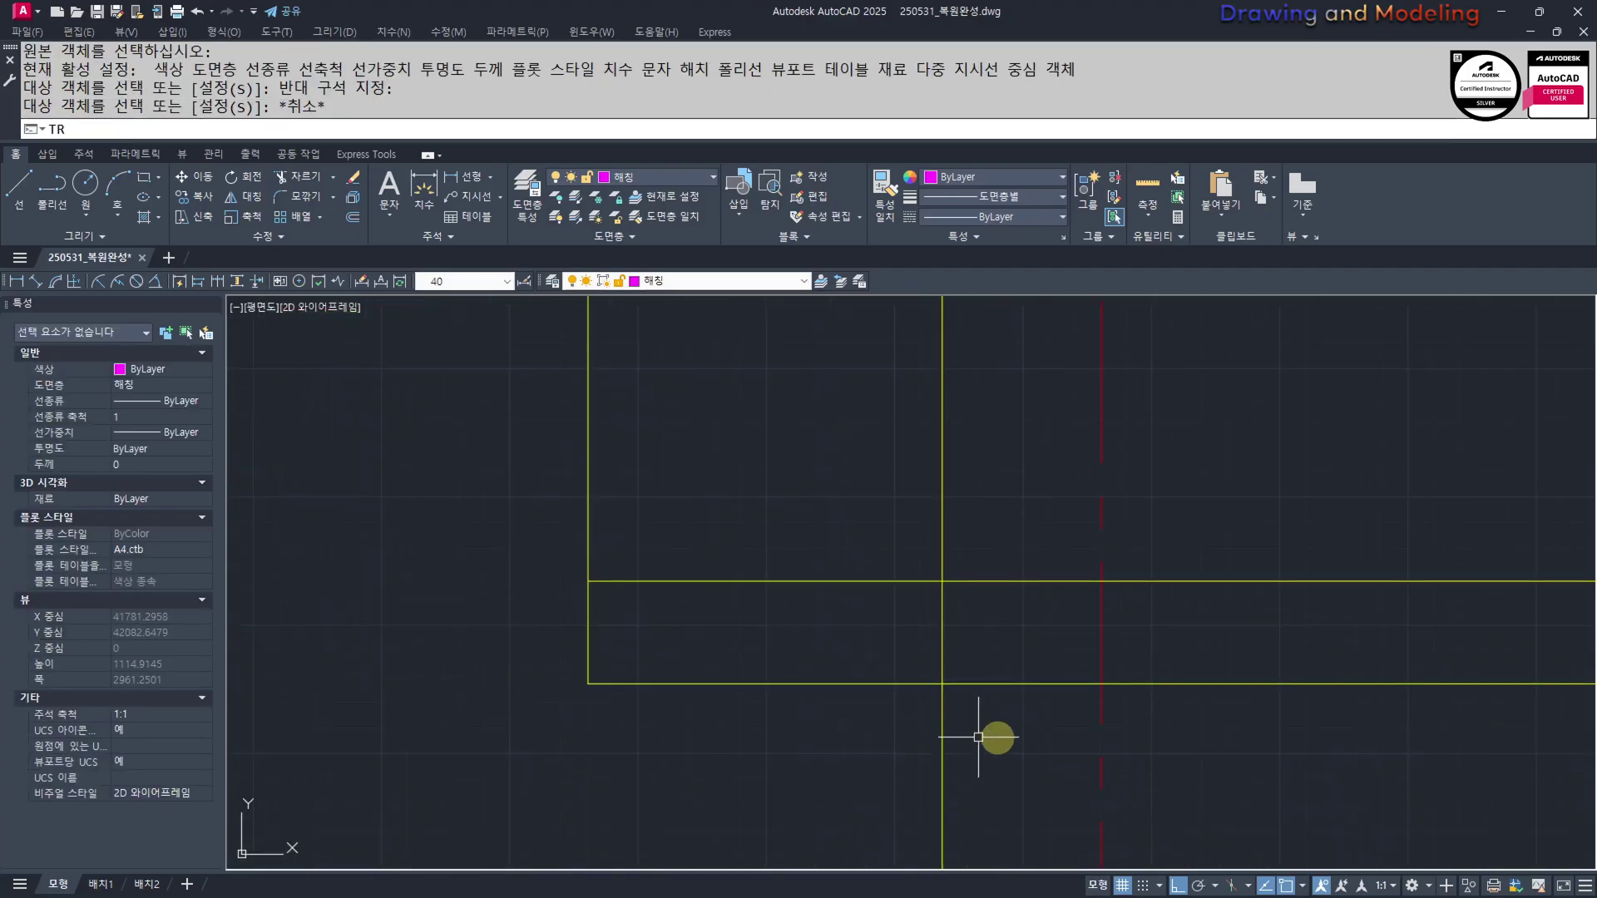
type("tr")
left_click(980, 738)
left_click(875, 628)
scroll(897, 645, "down", 6)
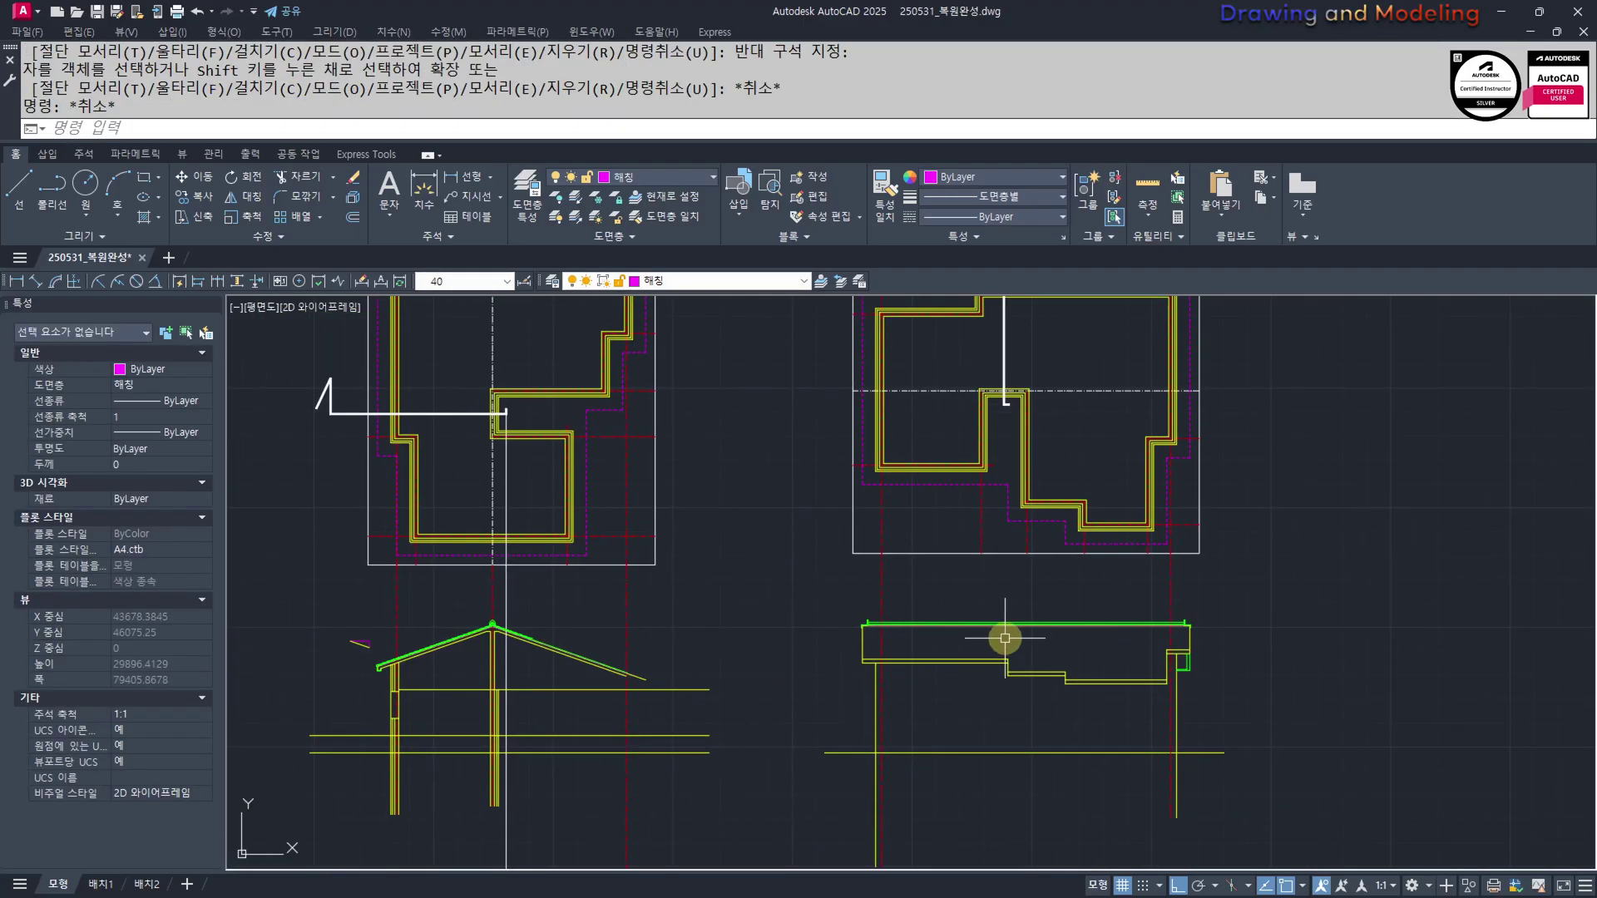
type("l")
key("Return")
scroll(1026, 473, "up", 4)
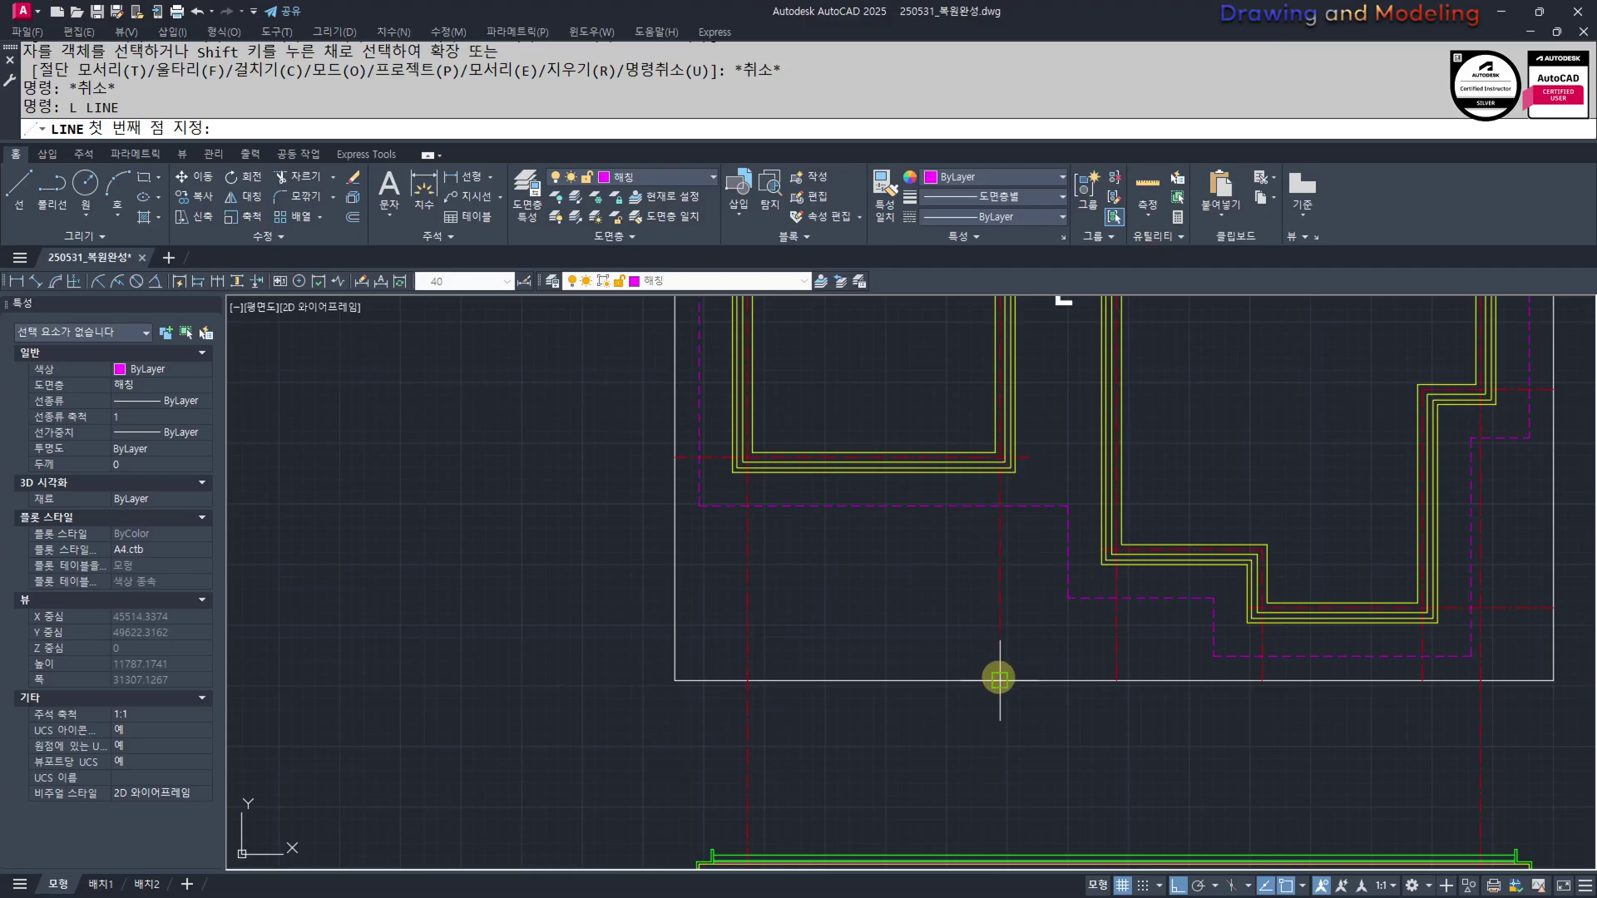
left_click(1000, 681)
key("Escape")
key("Escape")
scroll(996, 761, "down", 4)
middle_click_drag(995, 761, 974, 736)
mouse_move(968, 651)
middle_mouse_down()
mouse_move(1001, 648)
mouse_move(1031, 527)
middle_mouse_up()
Draw vertical lines down through the elevation from the plan border at the two wall centrelines flanking the plan's recess
type("l")
key("Return")
left_click(1019, 489)
left_click(1025, 788)
key("Escape")
key("Escape")
key("space")
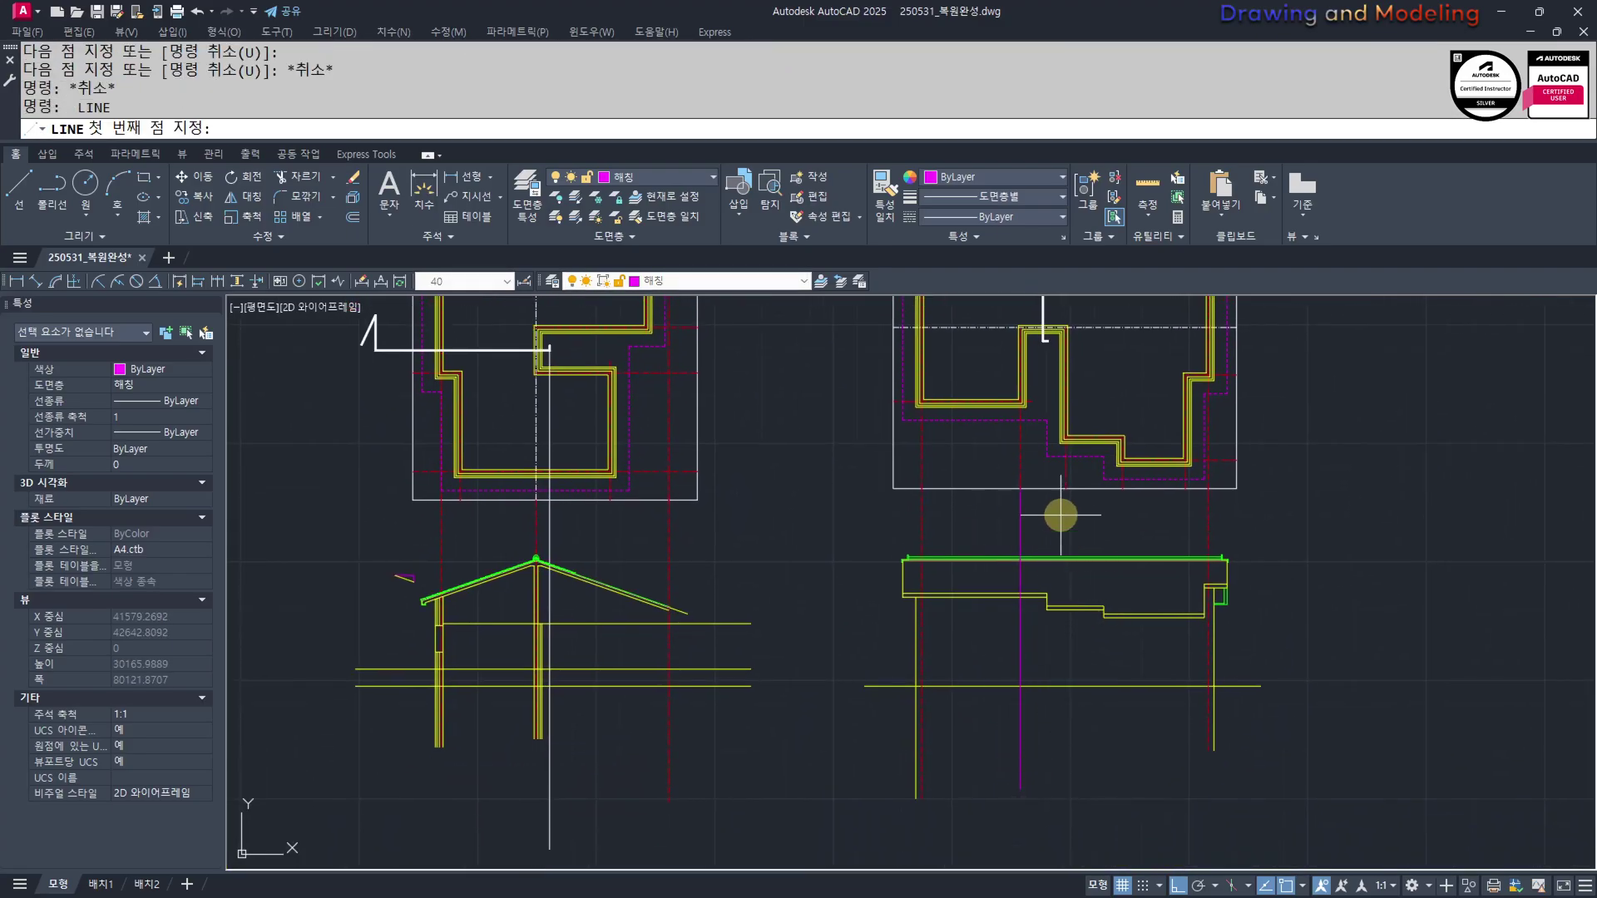
left_click(1063, 488)
left_click(1063, 791)
key("Escape")
key("Escape")
Draw a third vertical line down through the elevation from the wall centreline at the plan's lower step
key("space")
left_click(1123, 484)
left_click(1123, 482)
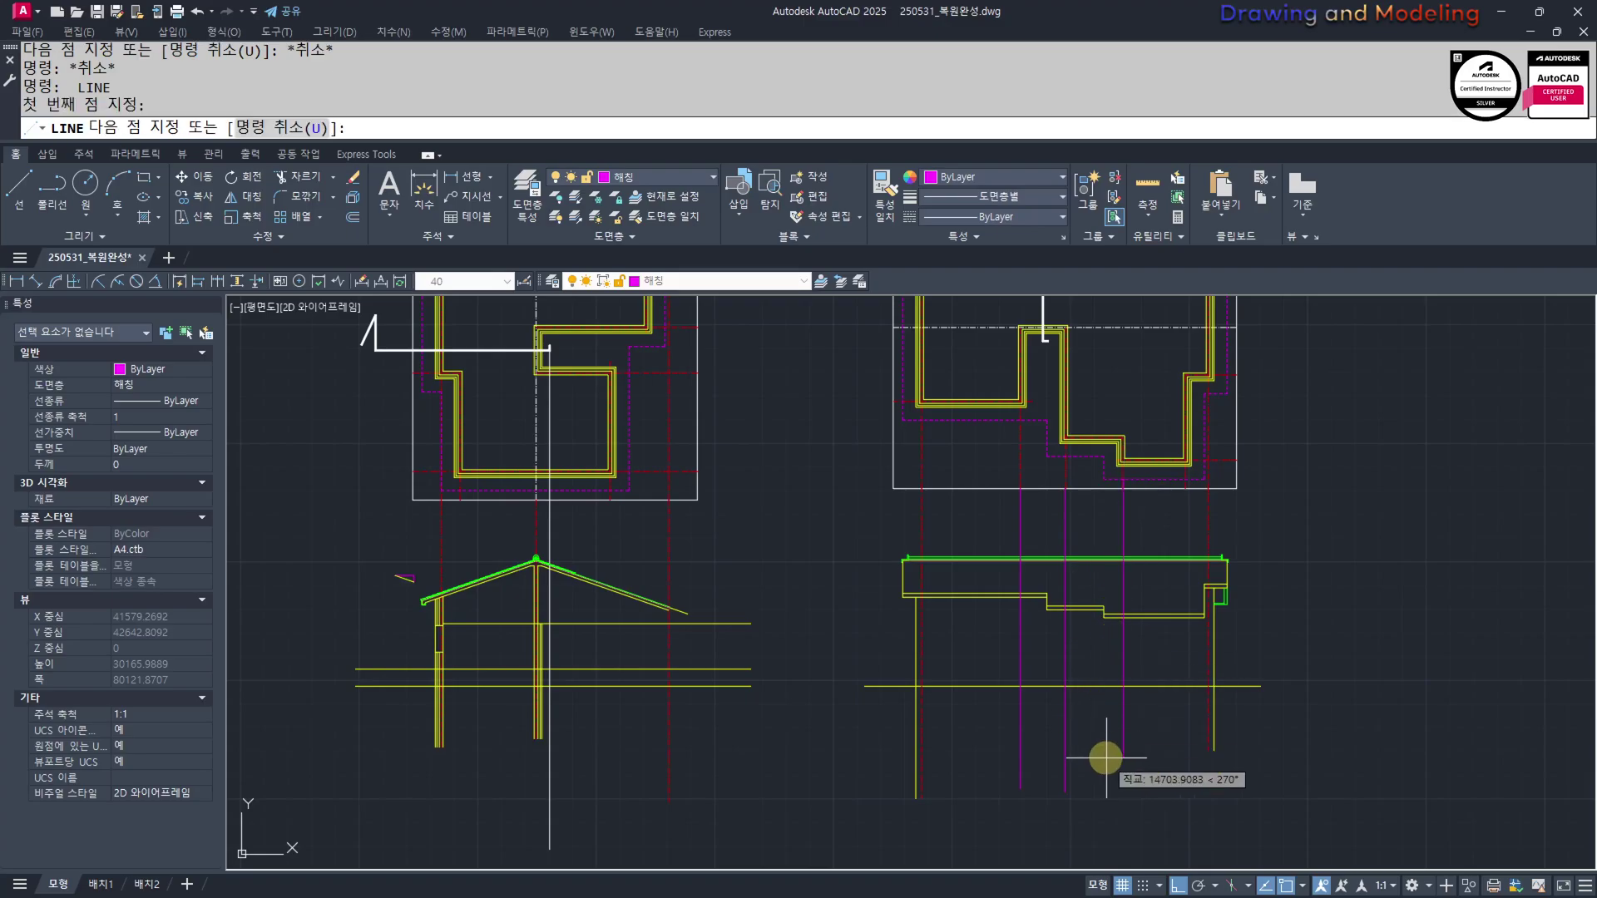
key("Escape")
key("Escape")
Match the three magenta projection lines to the red centreline near the elevation's right end
scroll(1156, 740, "up", 2)
key("space")
left_click(1246, 601)
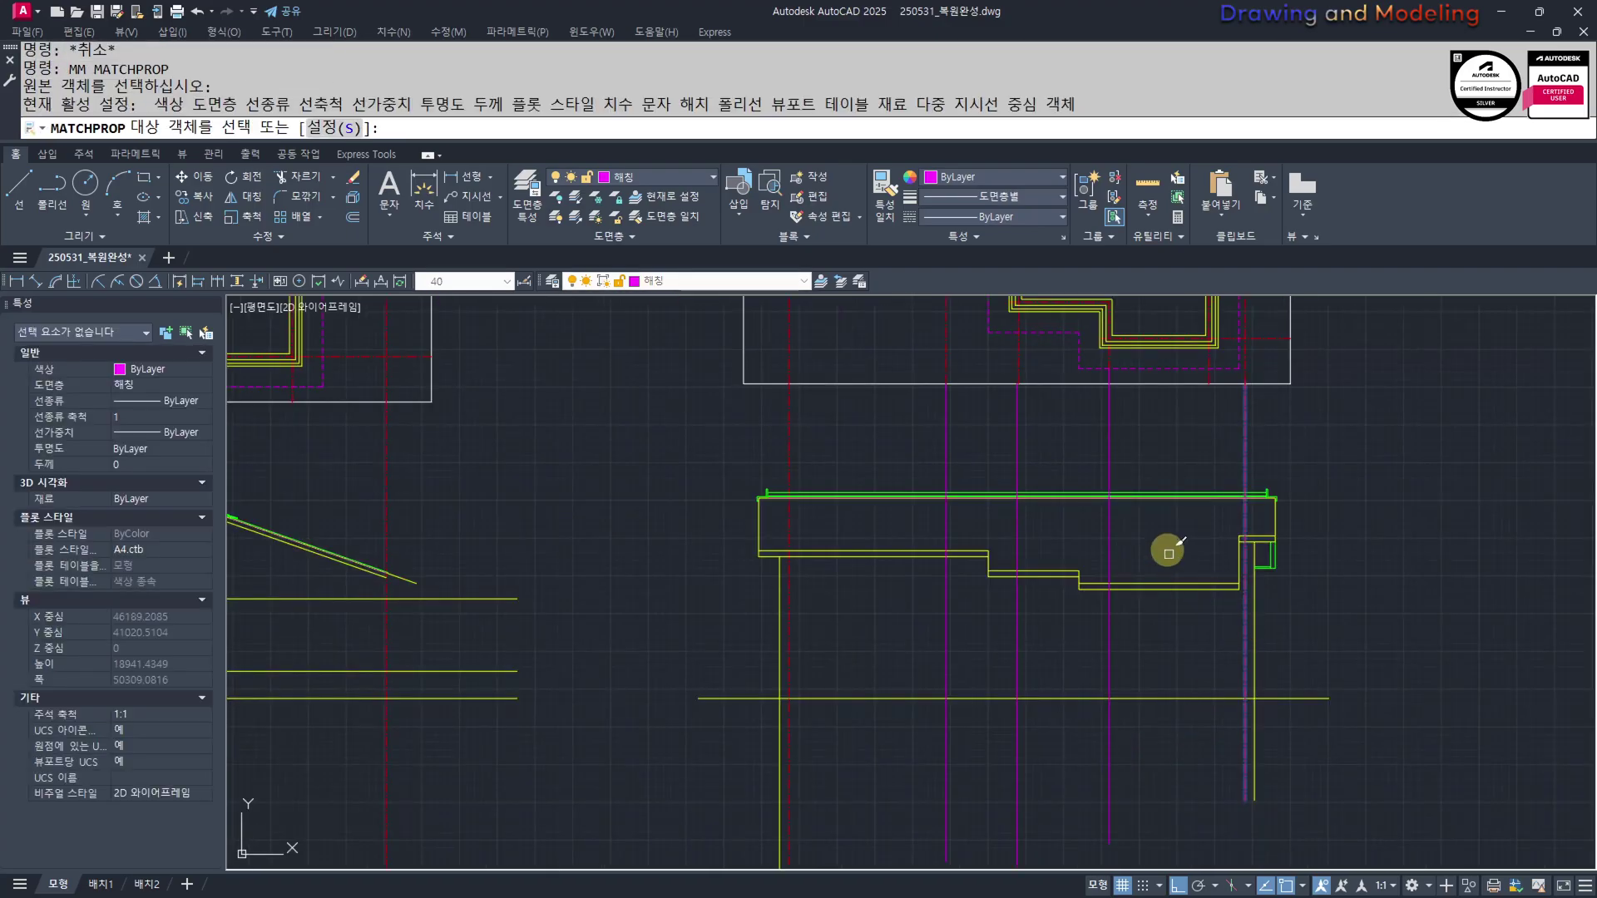
left_click(1174, 442)
left_click(832, 434)
key("Escape")
key("Escape")
Offset the middle and right of the three projected wall centrelines 310 to the left
middle_click_drag(1027, 608, 1011, 625)
type("O")
key("Return")
type("31")
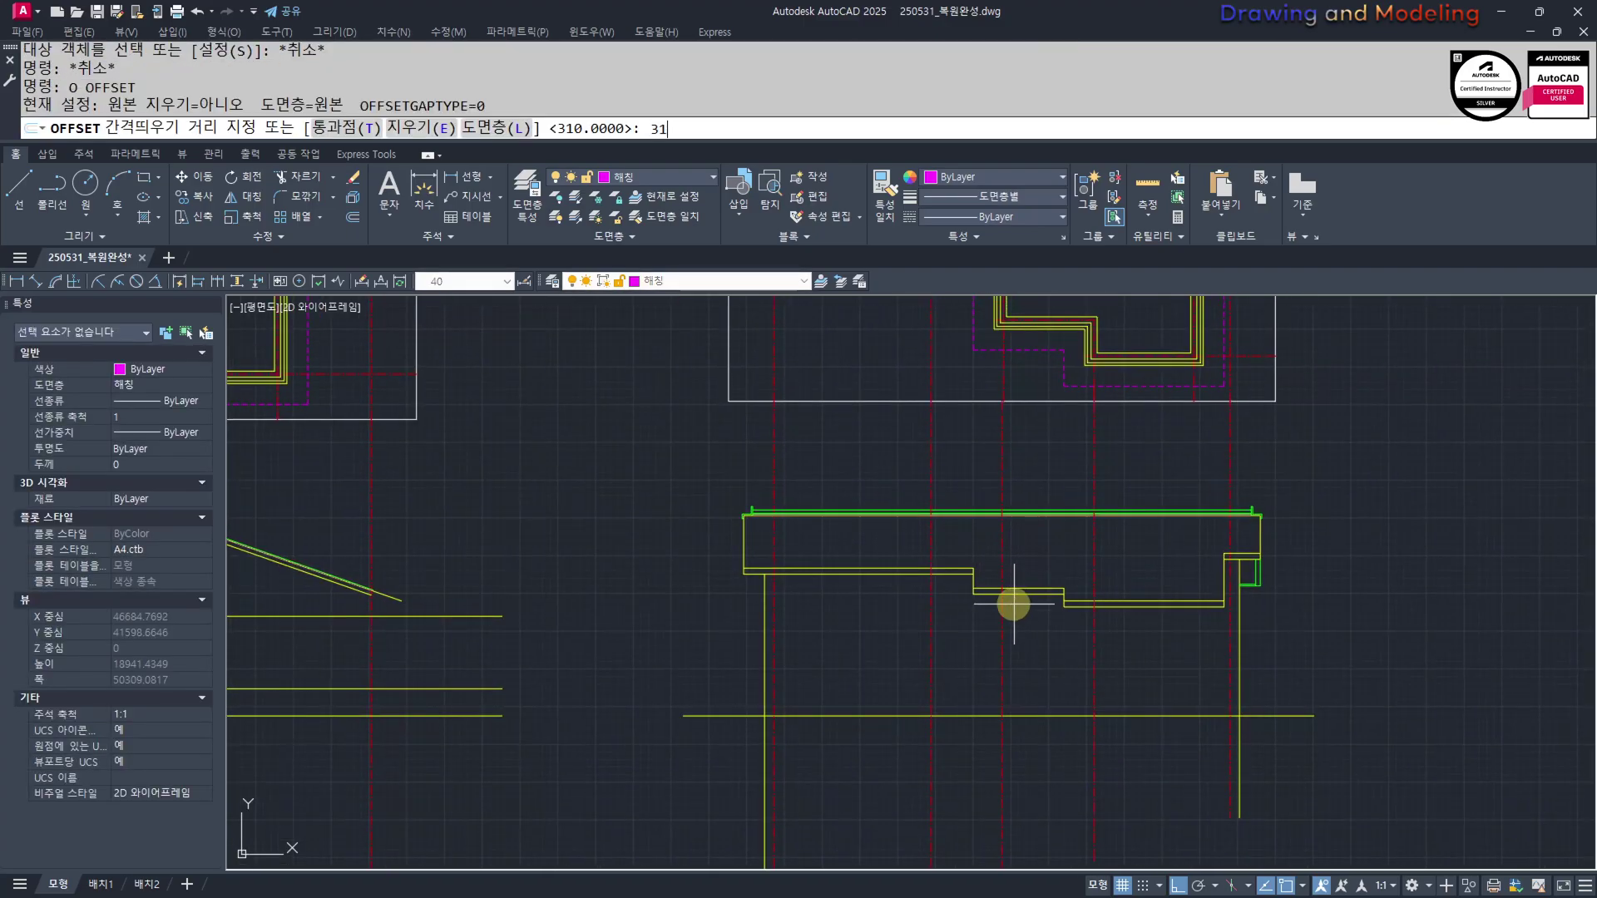
type("0")
key("Return")
left_click(1095, 652)
left_click(1040, 652)
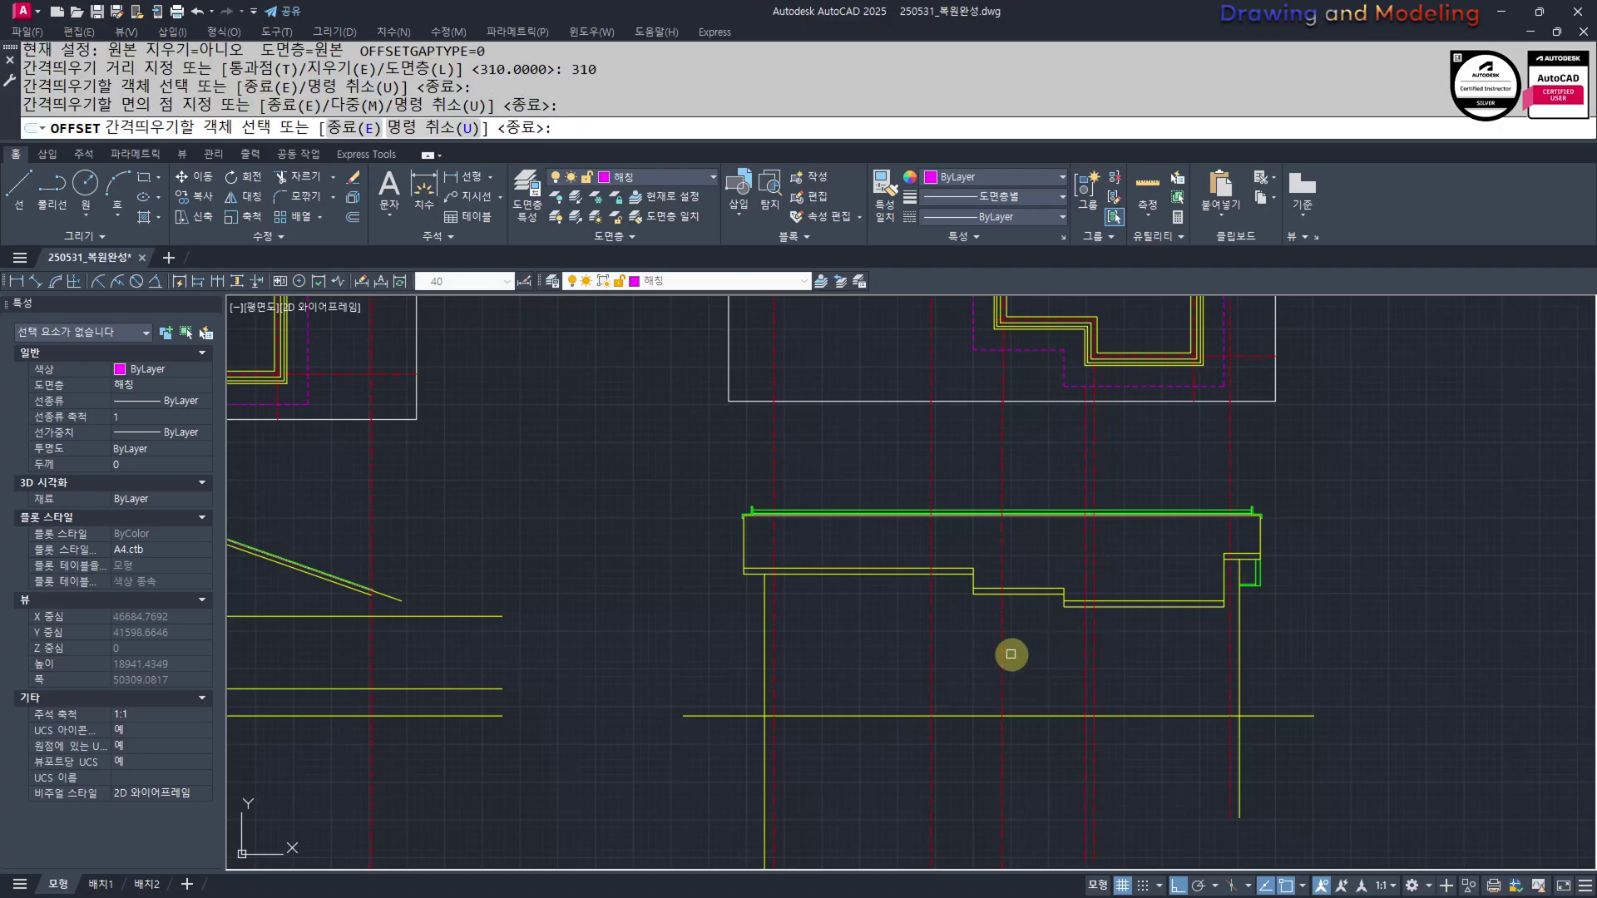
left_click(1002, 650)
left_click(948, 649)
Offset the leftmost of the three projected wall centrelines 310 to the right
middle_click_drag(951, 644, 969, 739)
left_click(938, 731)
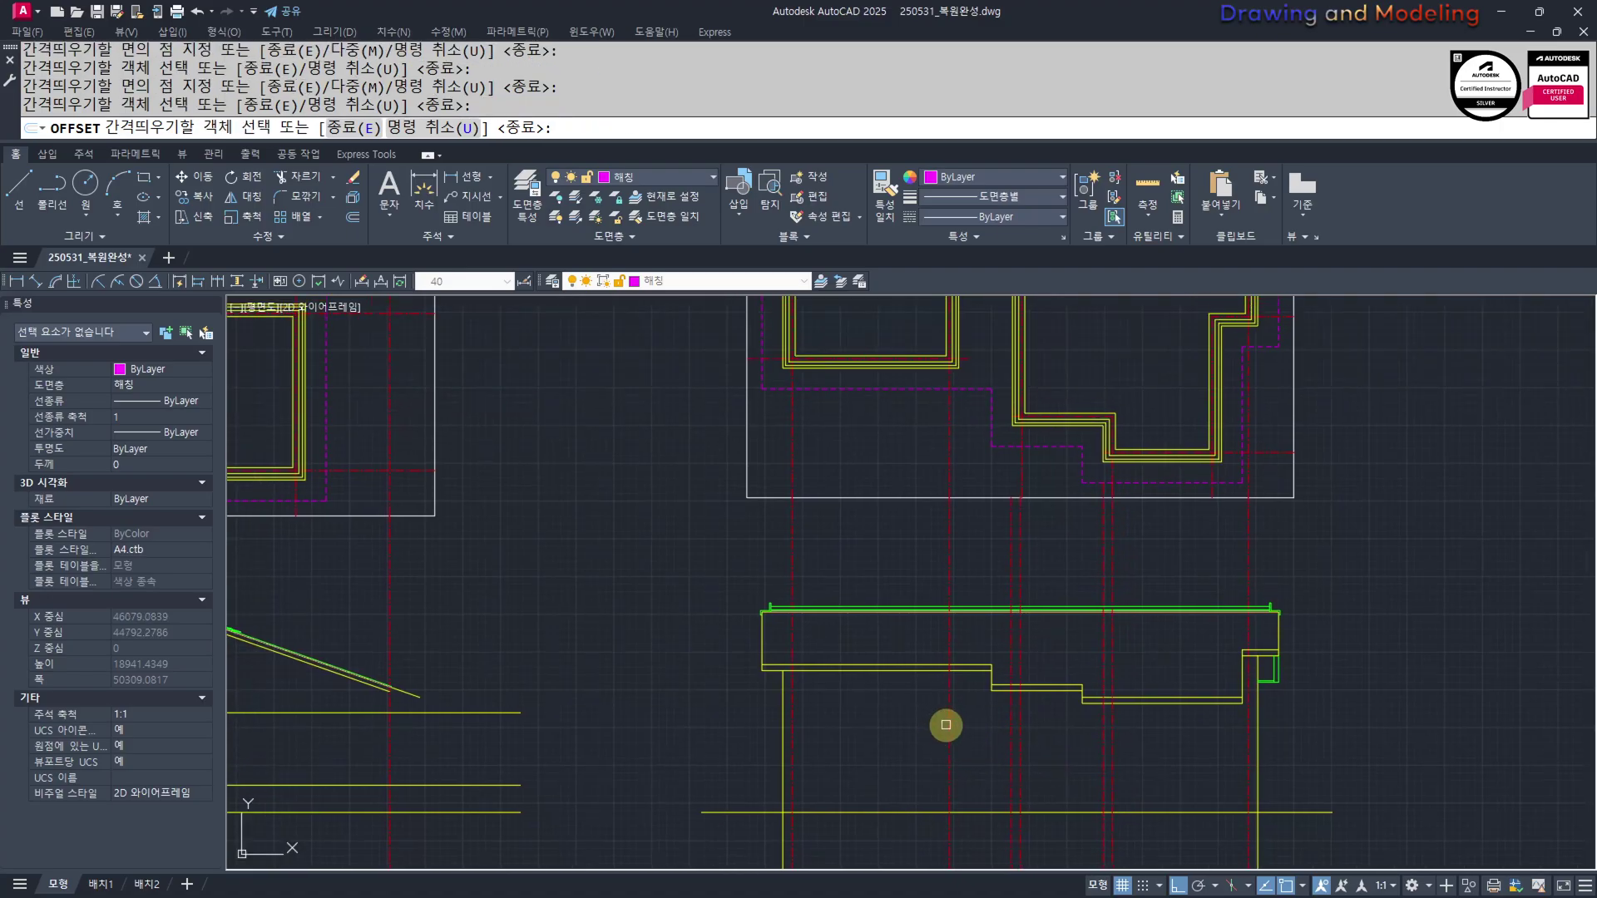
left_click(948, 727)
left_click(981, 735)
key("Escape")
key("Escape")
Match the three newly offset wall lines to the yellow middle eave line's properties
type("MM")
key("Return")
scroll(1032, 715, "up", 4)
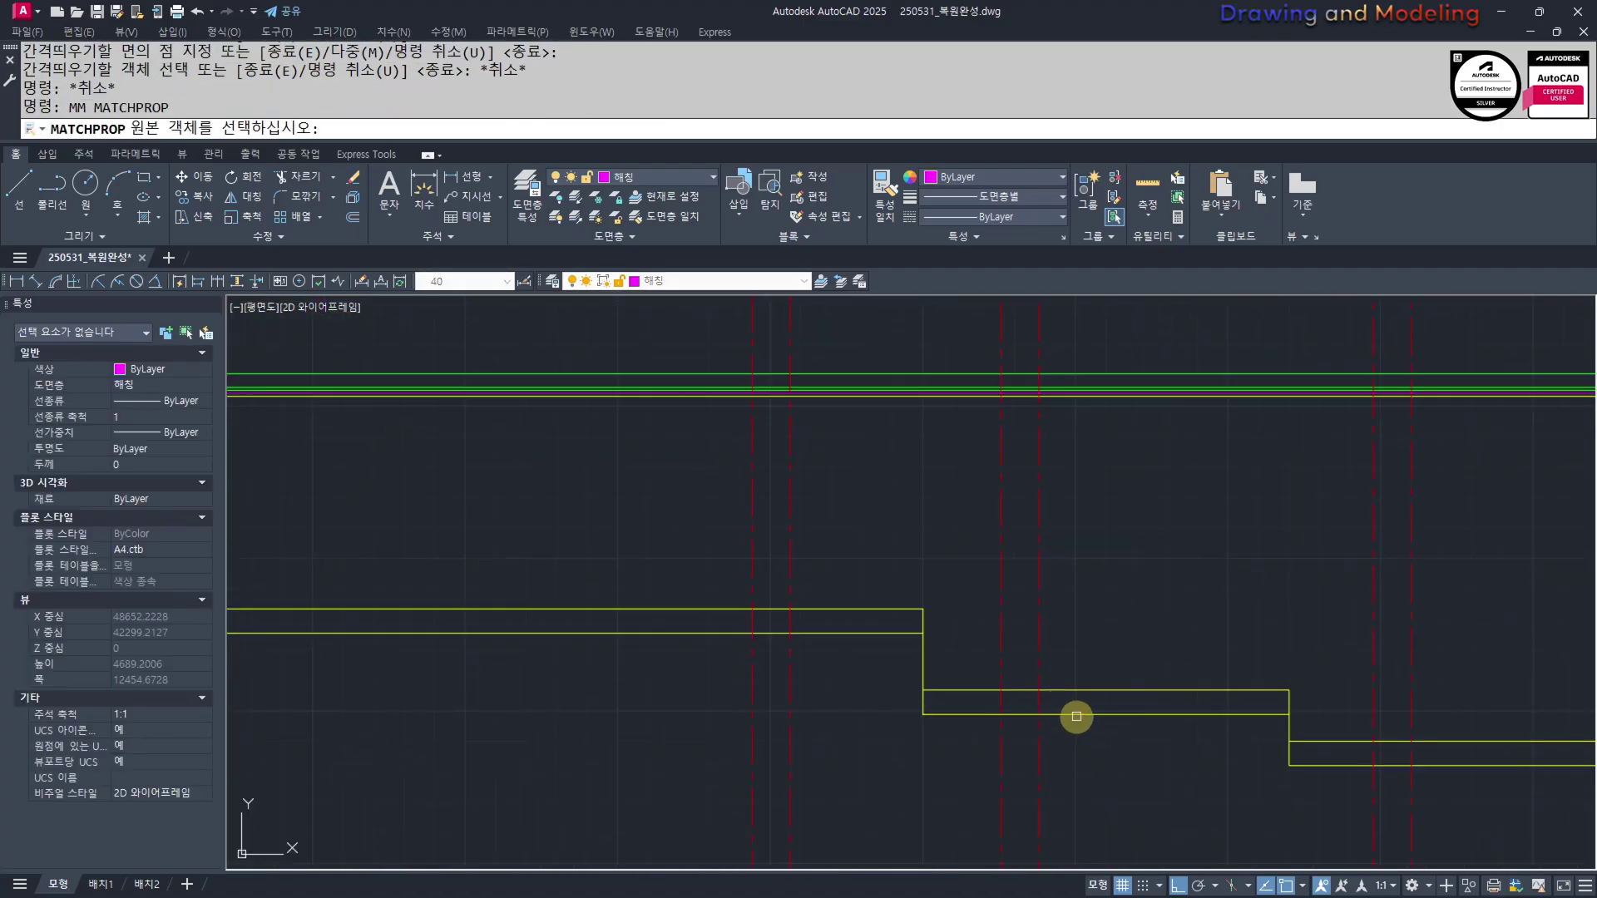
left_click(1076, 716)
left_click(1018, 632)
left_click(973, 647)
left_click(830, 497)
left_click(758, 558)
middle_click_drag(1333, 635, 1088, 575)
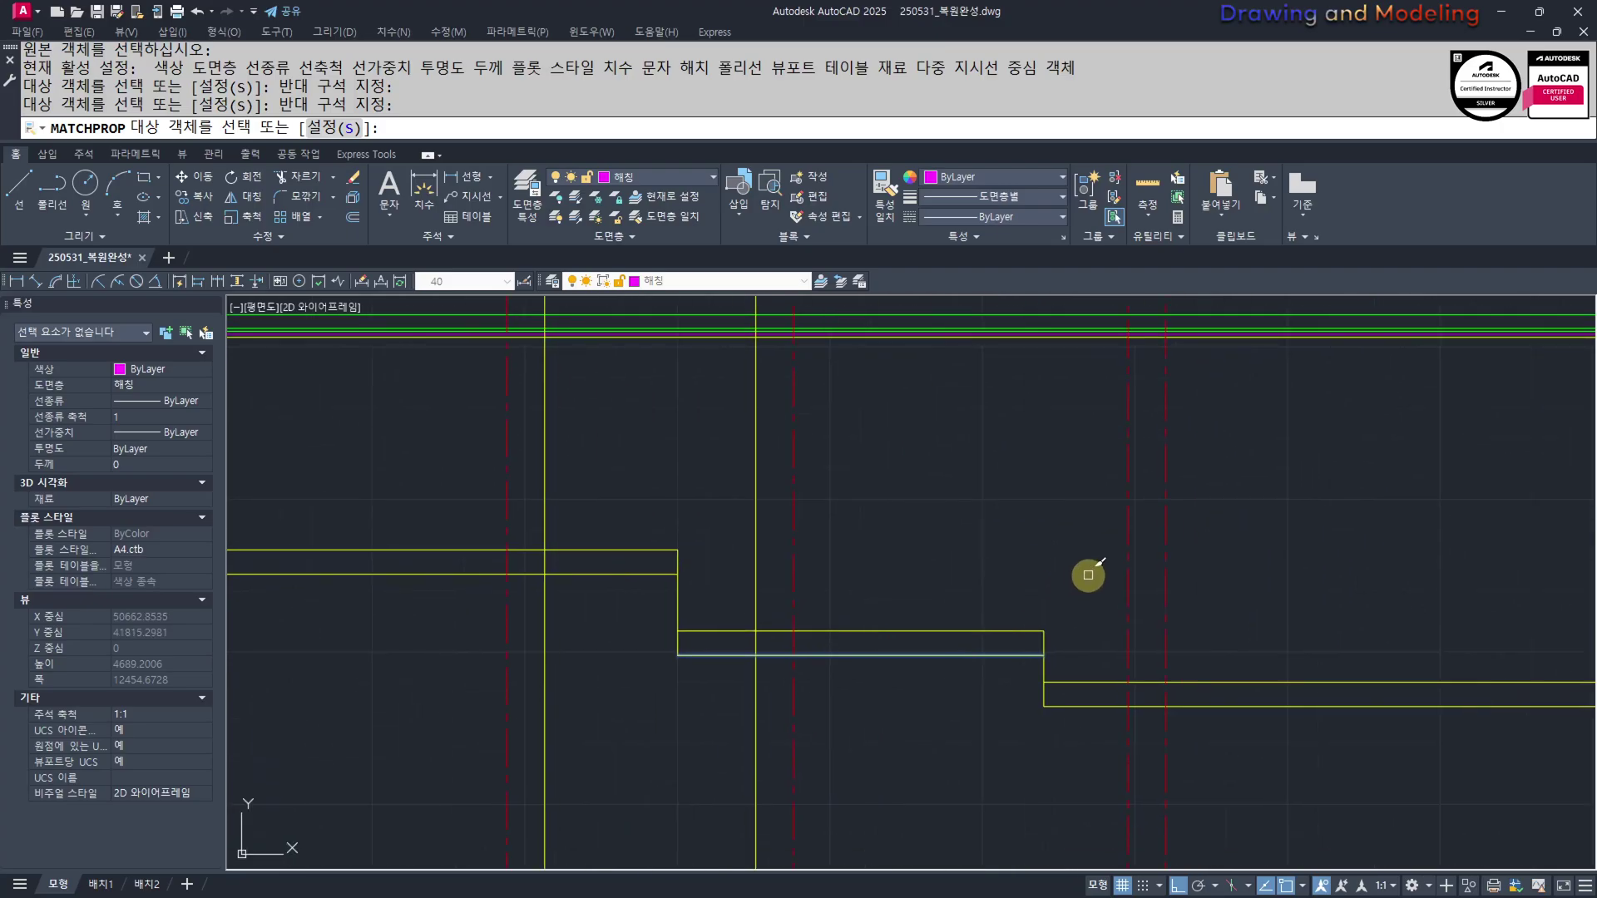
left_click(1067, 589)
key("Escape")
key("Escape")
Trim the three yellow wall lines above the undersides of the stepped eaves in the elevation
middle_click_drag(1027, 700, 1119, 688)
type("TR")
key("Return")
left_click(1183, 687)
left_click(1152, 702)
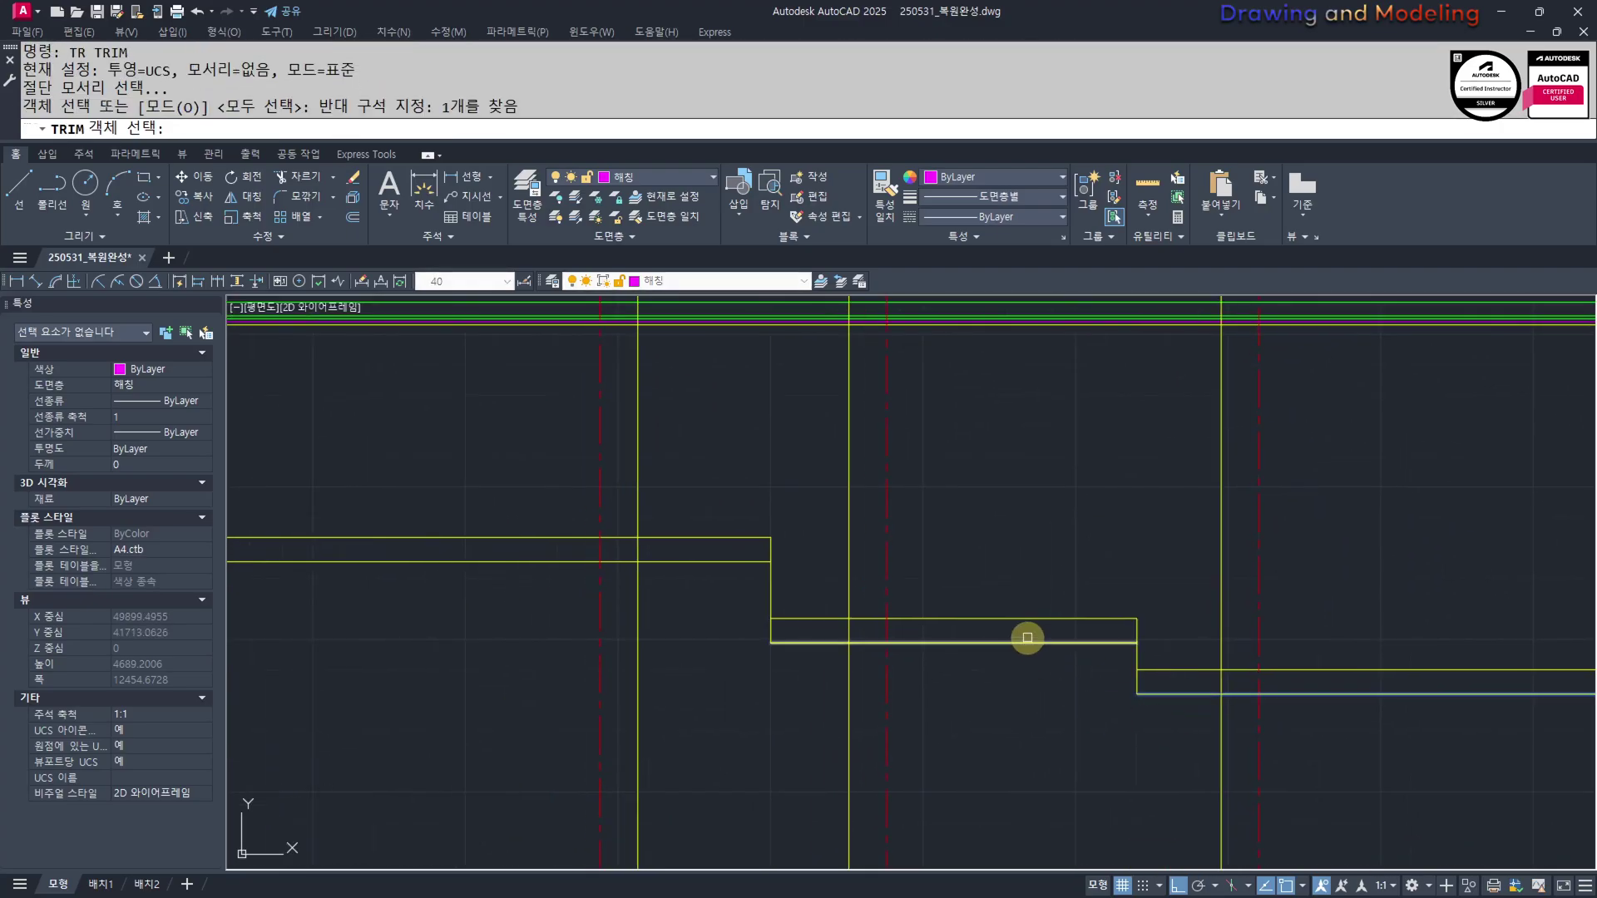
left_click(1028, 638)
left_click(675, 571)
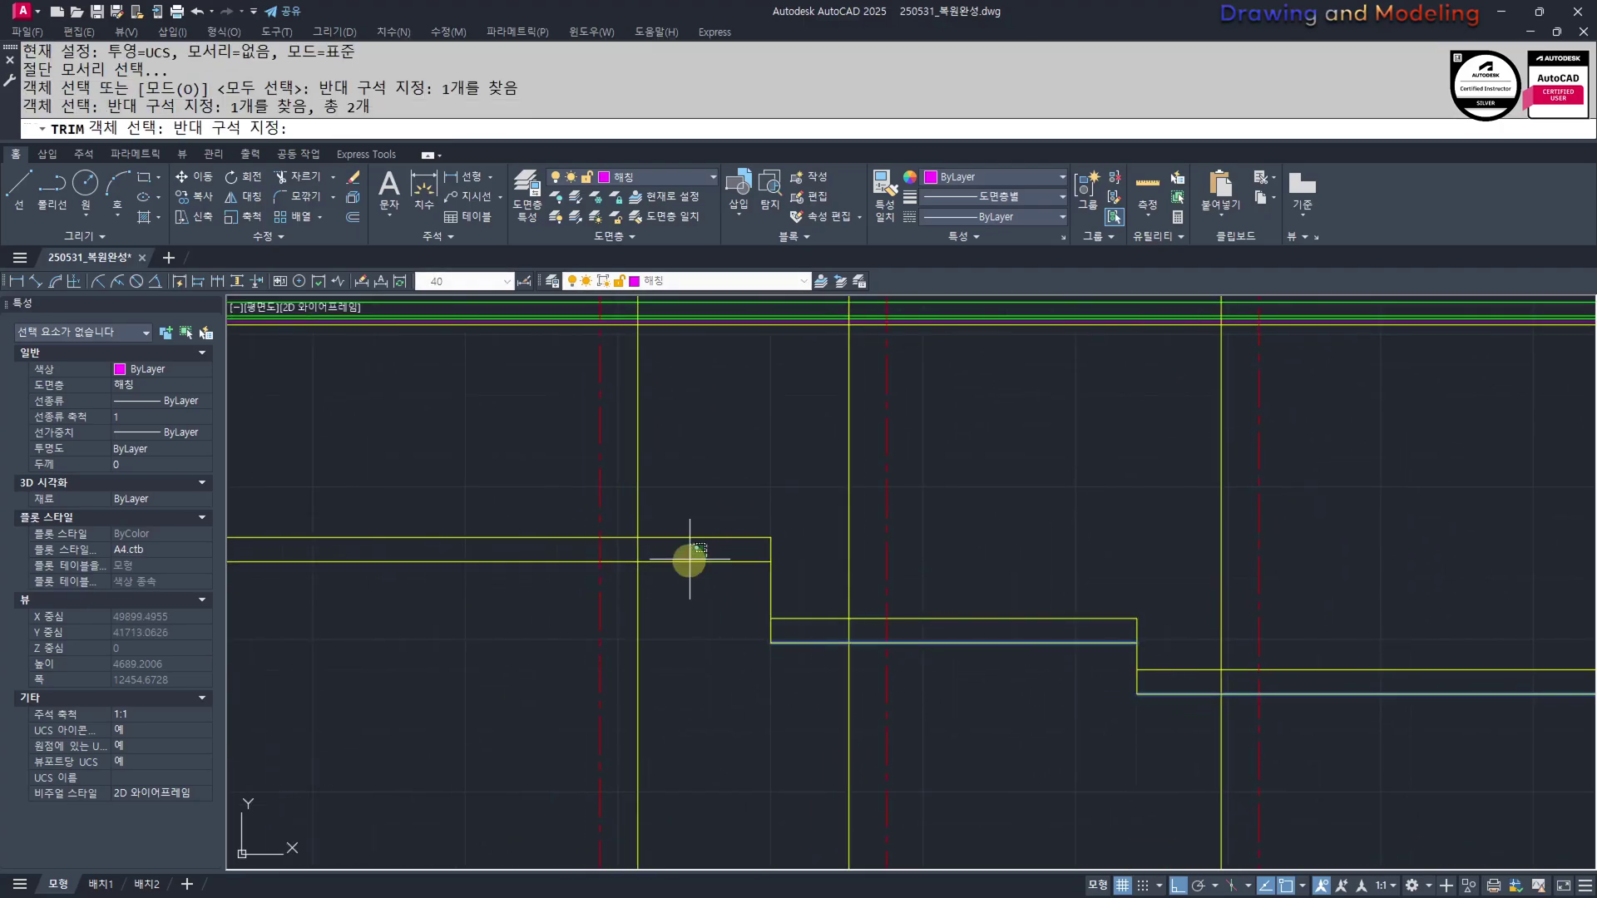
key("Return")
left_click(638, 467)
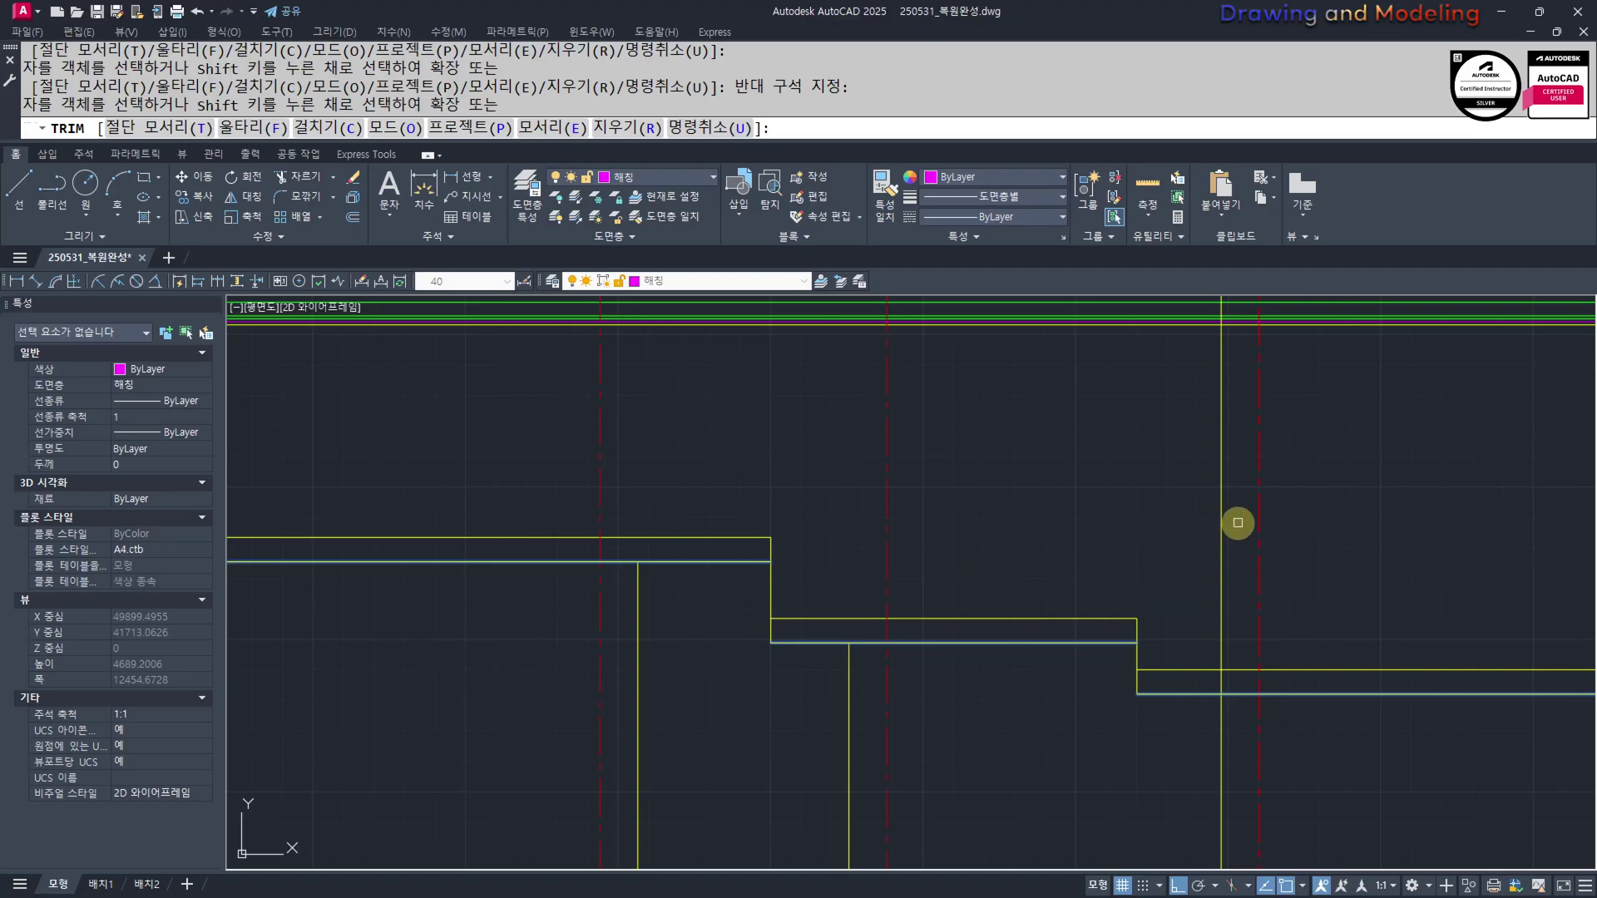
key("Escape")
key("Escape")
Turn off the layer of the red centrelines that cross the elevation
scroll(948, 611, "down", 4)
scroll(955, 628, "up", 1)
middle_click_drag(945, 706, 1030, 709)
type("FF")
key("Return")
left_click(1134, 556)
key("Escape")
key("Escape")
key("Return")
left_click(1127, 534)
key("Escape")
key("Escape")
Trim the elevation's wall lines below the ground line and turn all layers back on
type("TR")
key("Return")
key("Return")
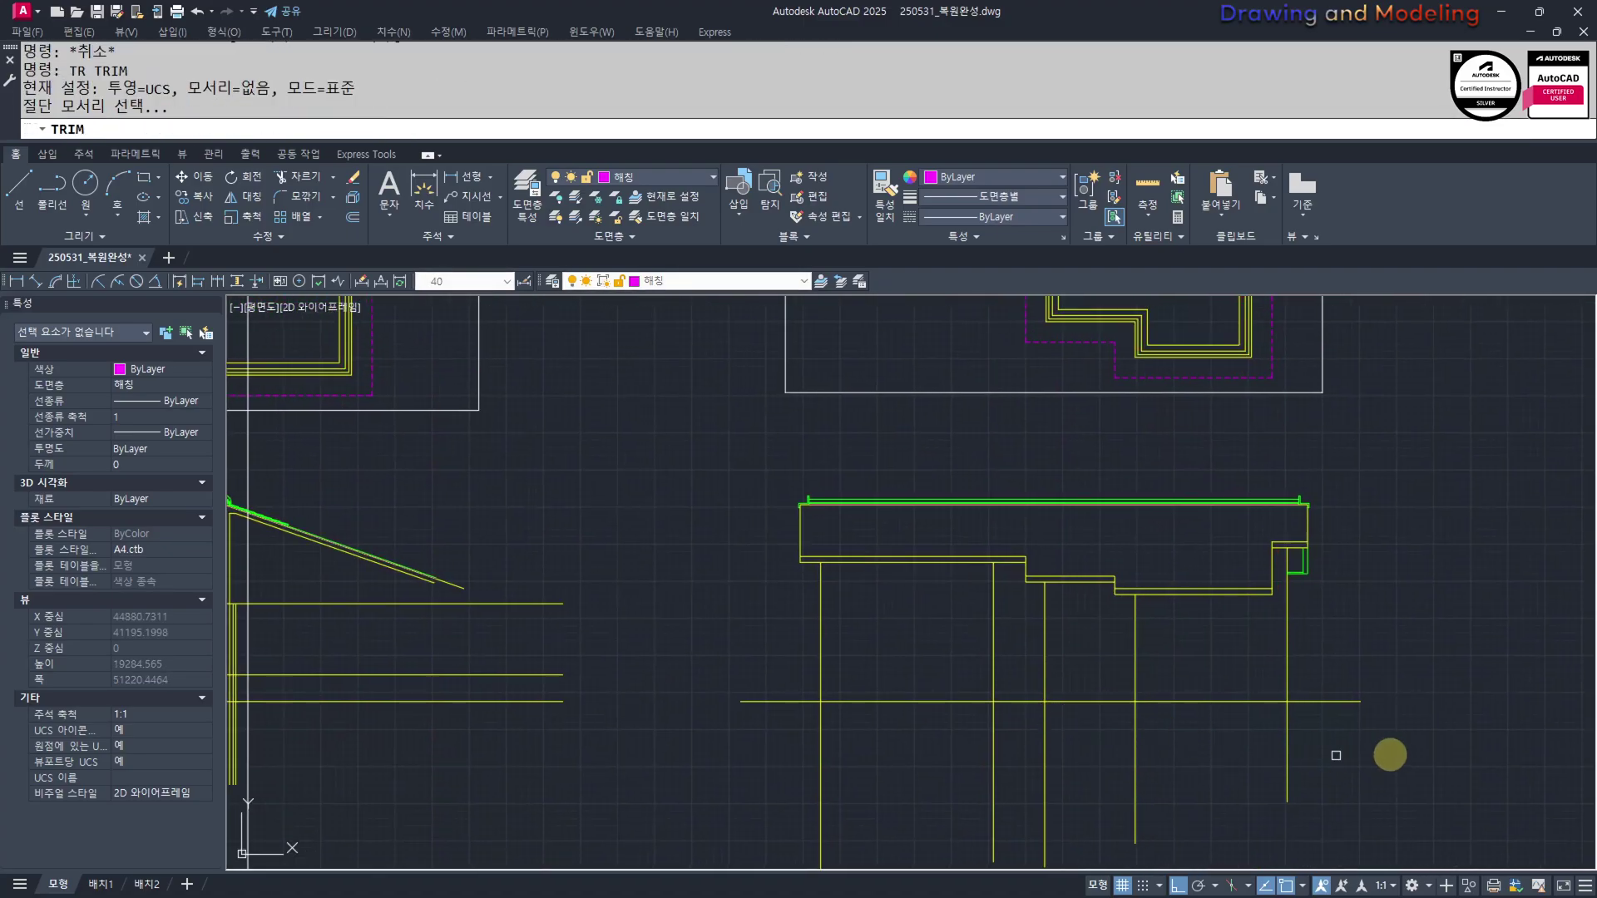
left_click(1398, 755)
left_click(780, 751)
key("Escape")
key("Escape")
middle_click_drag(1073, 790, 1042, 818)
type("OO")
key("Return")
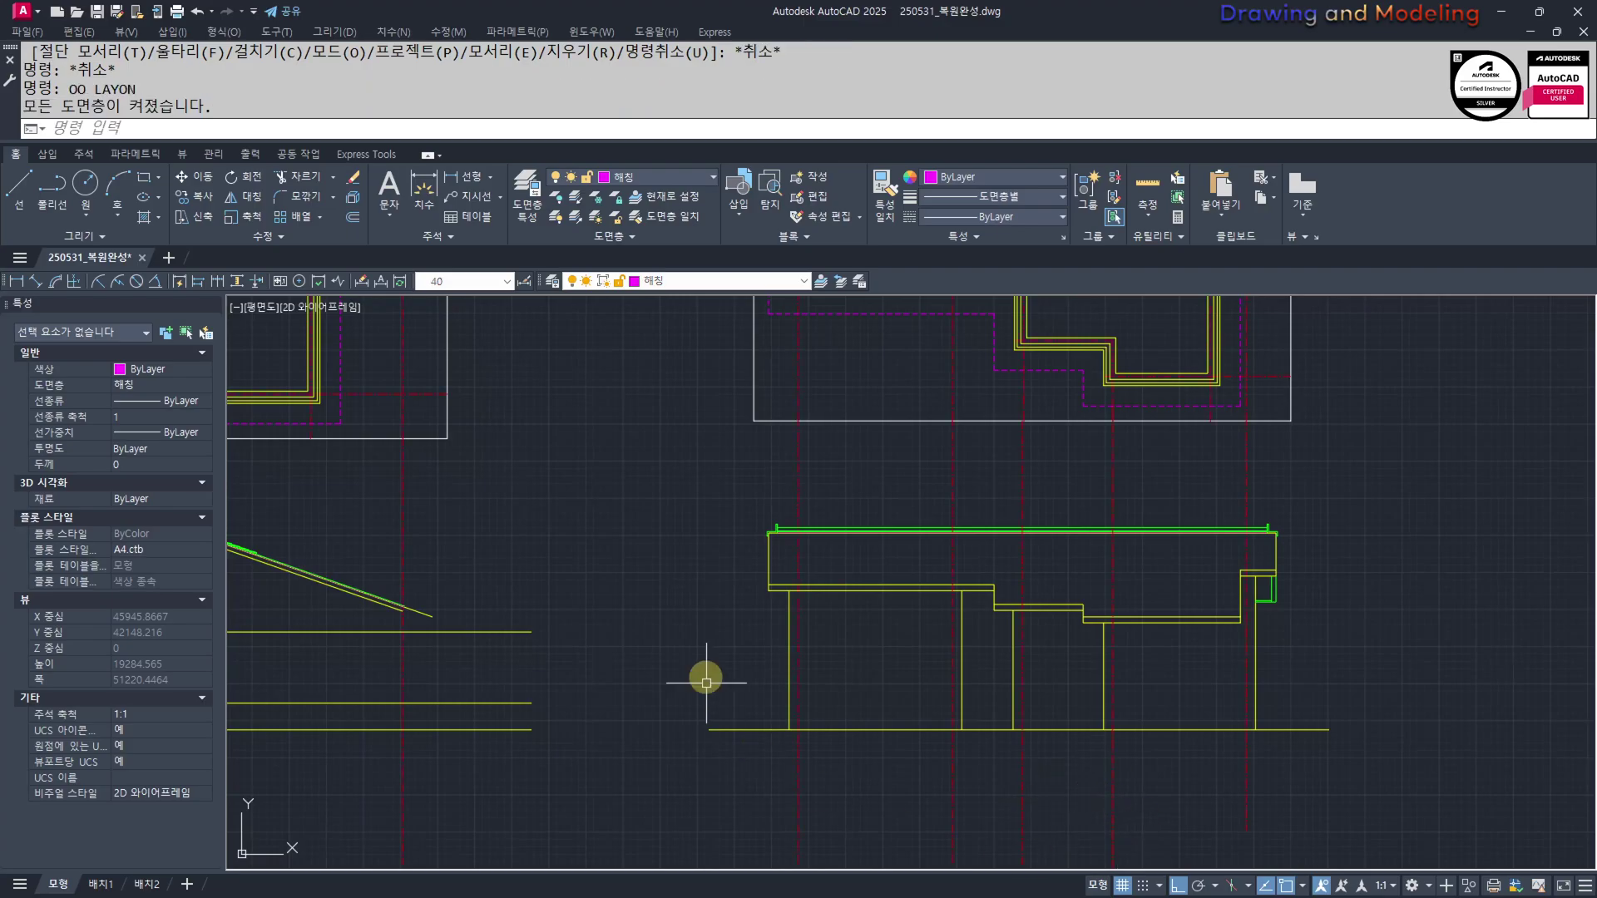
Examine the elevation's left eave, the trimmed wall lines and the ground line
mouse_move(1078, 634)
middle_mouse_down()
mouse_move(1128, 694)
mouse_move(1009, 763)
mouse_move(811, 749)
mouse_move(967, 620)
mouse_move(801, 662)
middle_mouse_up()
scroll(1055, 717, "up", 2)
scroll(811, 749, "down", 4)
scroll(891, 620, "up", 4)
scroll(666, 596, "down", 2)
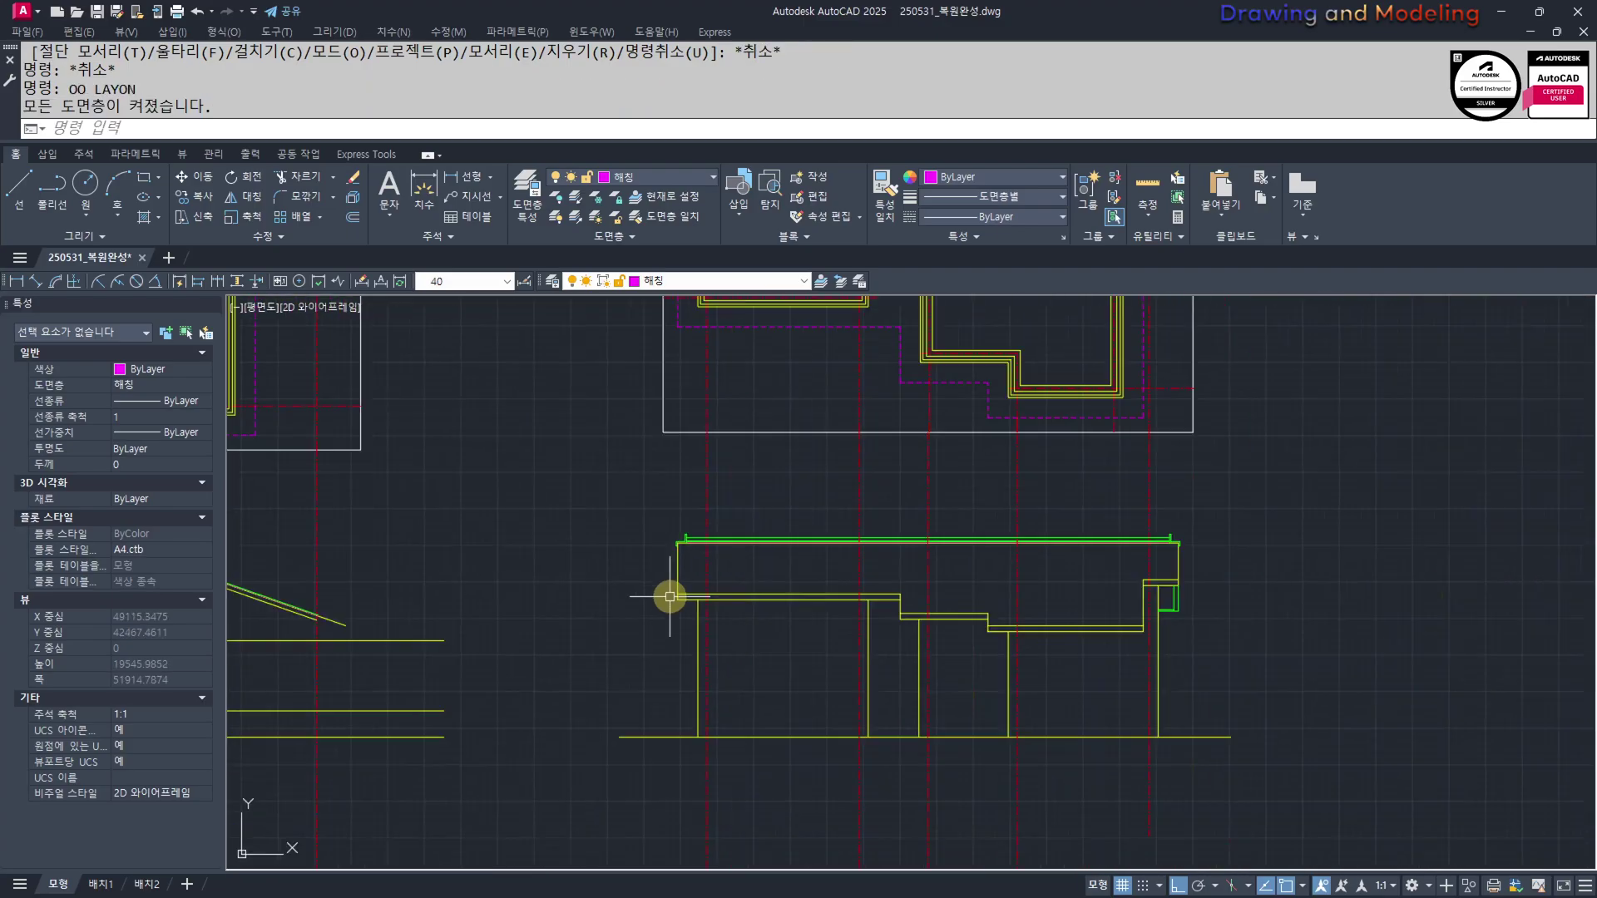
mouse_move(679, 534)
middle_mouse_down()
mouse_move(848, 649)
mouse_move(932, 765)
middle_mouse_up()
key("Escape")
key("Escape")
scroll(916, 762, "down", 2)
Draw a vertical line from the stepped-in roof edge in the rotated plan down through the section's left roof slope
middle_click_drag(474, 745, 840, 770)
scroll(856, 766, "up", 2)
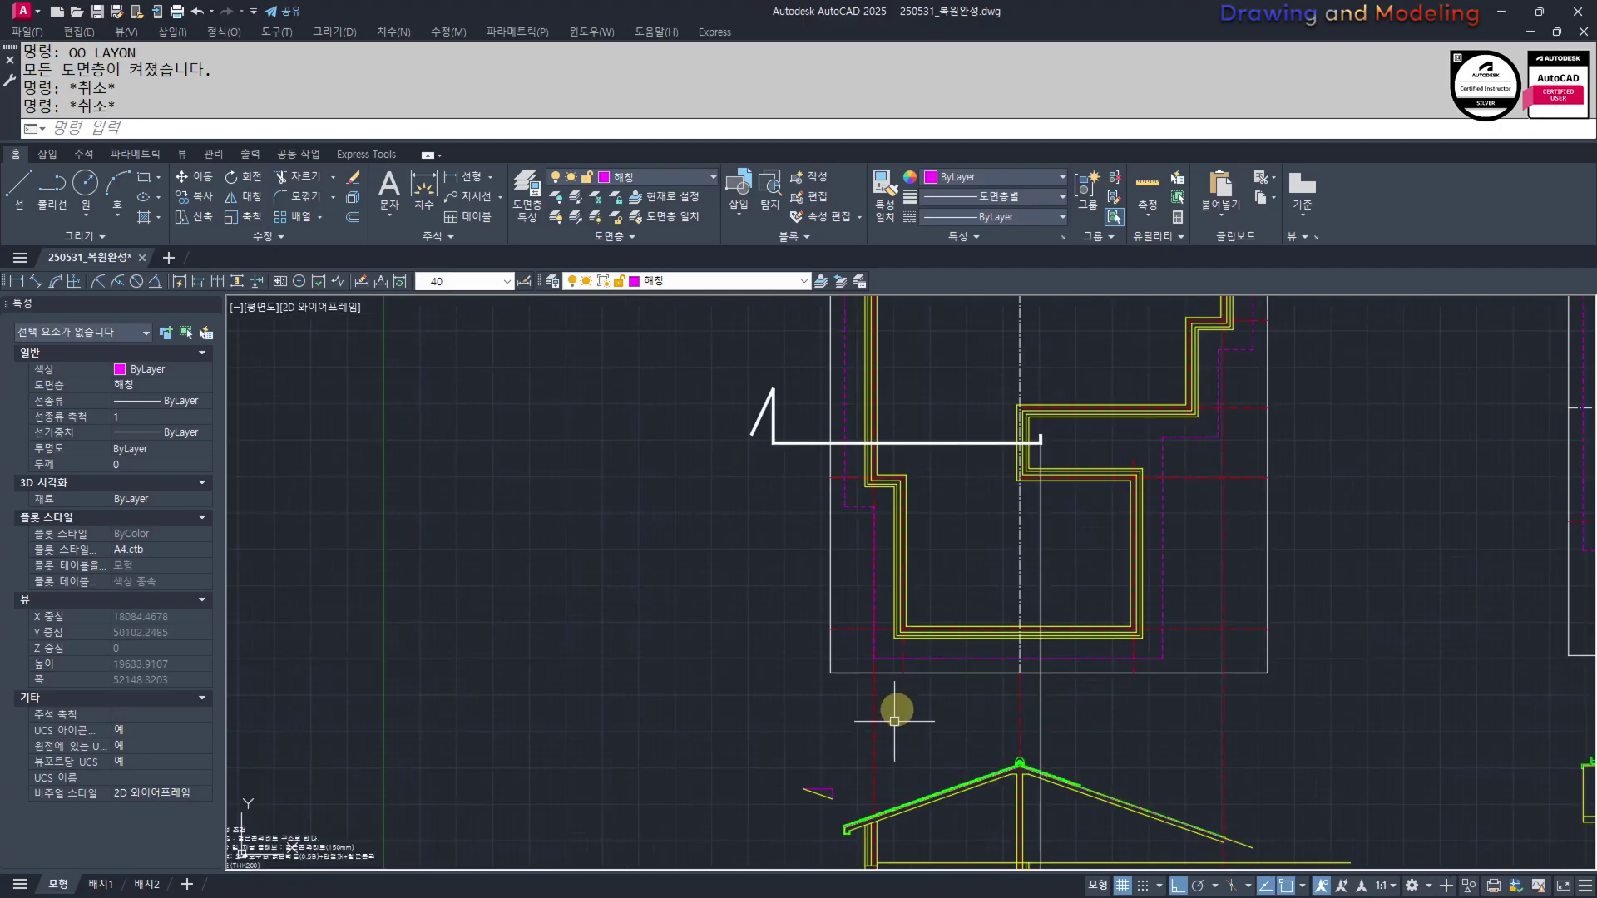
middle_click_drag(898, 712, 898, 752)
scroll(898, 752, "down", 2)
middle_click_drag(1008, 712, 976, 722)
mouse_move(845, 733)
middle_mouse_down()
mouse_move(855, 661)
mouse_move(912, 637)
mouse_move(926, 592)
middle_mouse_up()
type("l")
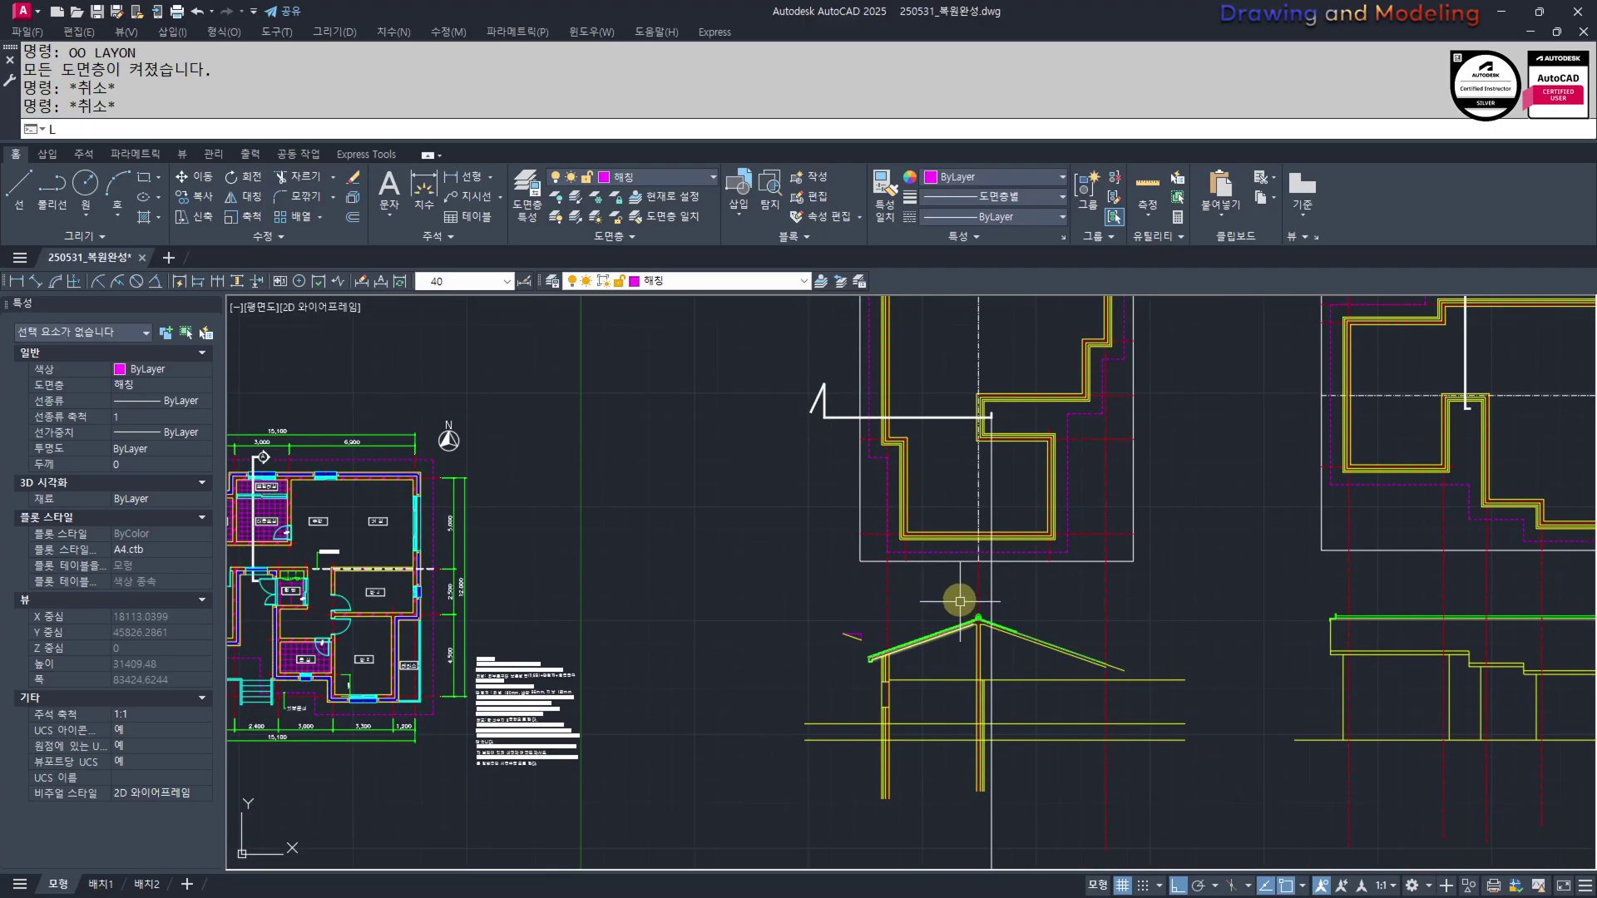
key("space")
scroll(903, 581, "up", 4)
left_click(834, 487)
scroll(963, 679, "down", 3)
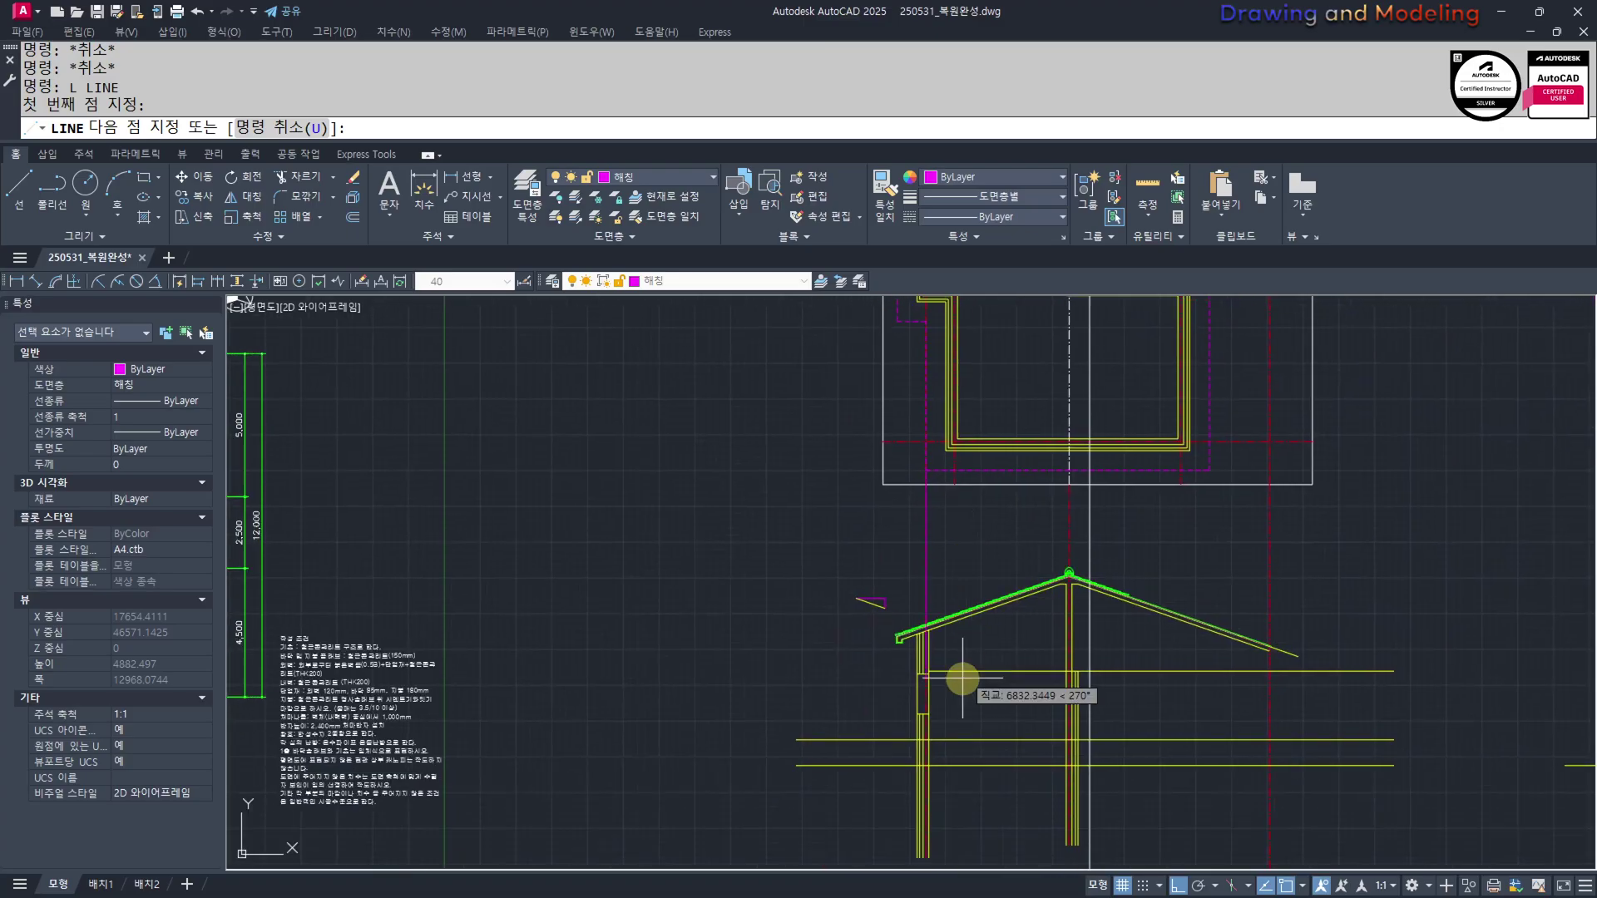
key("Escape")
Place a horizontal construction line where the new vertical line crosses the top edge of the section's sloped roof slab
scroll(934, 732, "up", 5)
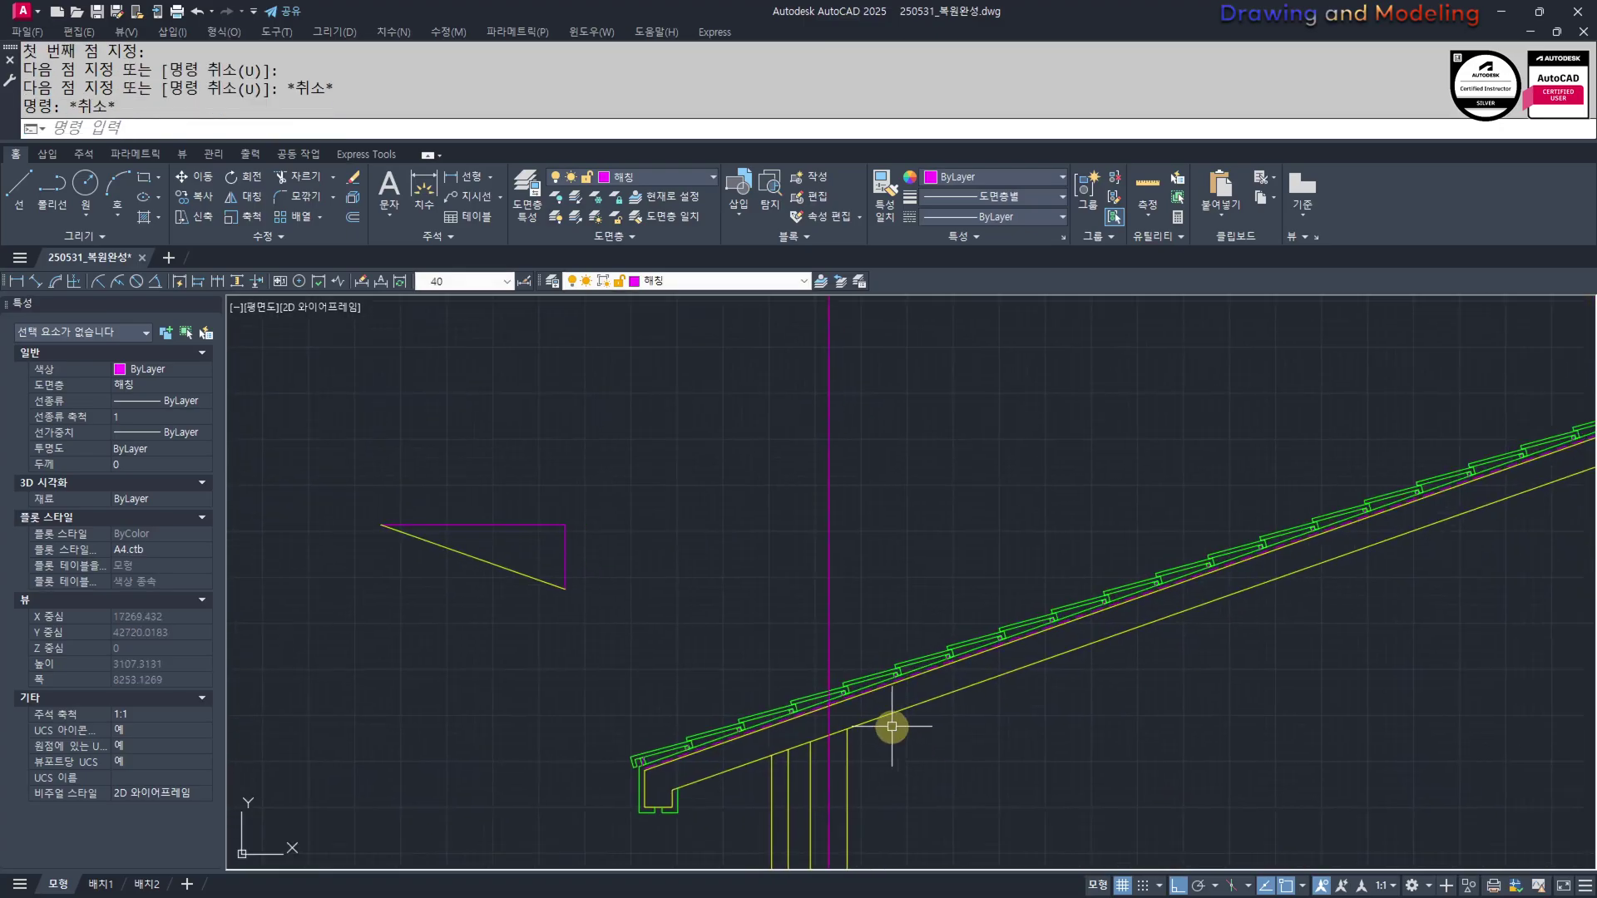
type("xl")
key("Return")
type("H")
key("Return")
scroll(870, 781, "up", 3)
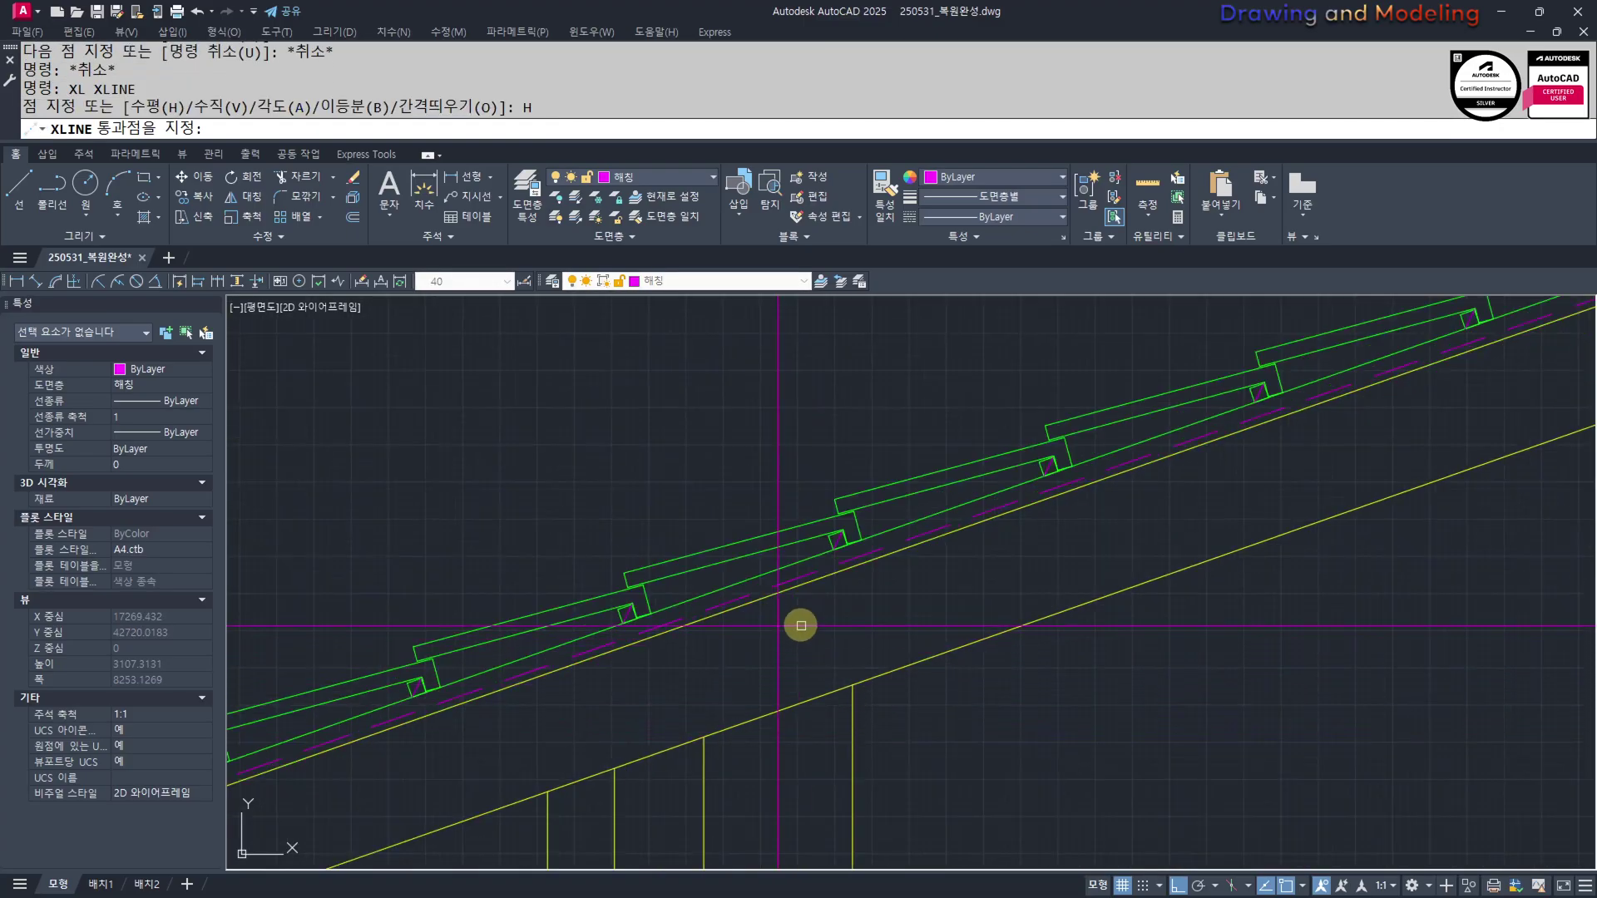
left_click(778, 593)
key("Escape")
Offset the horizontal construction line 200 downward
type("OP")
key("Return")
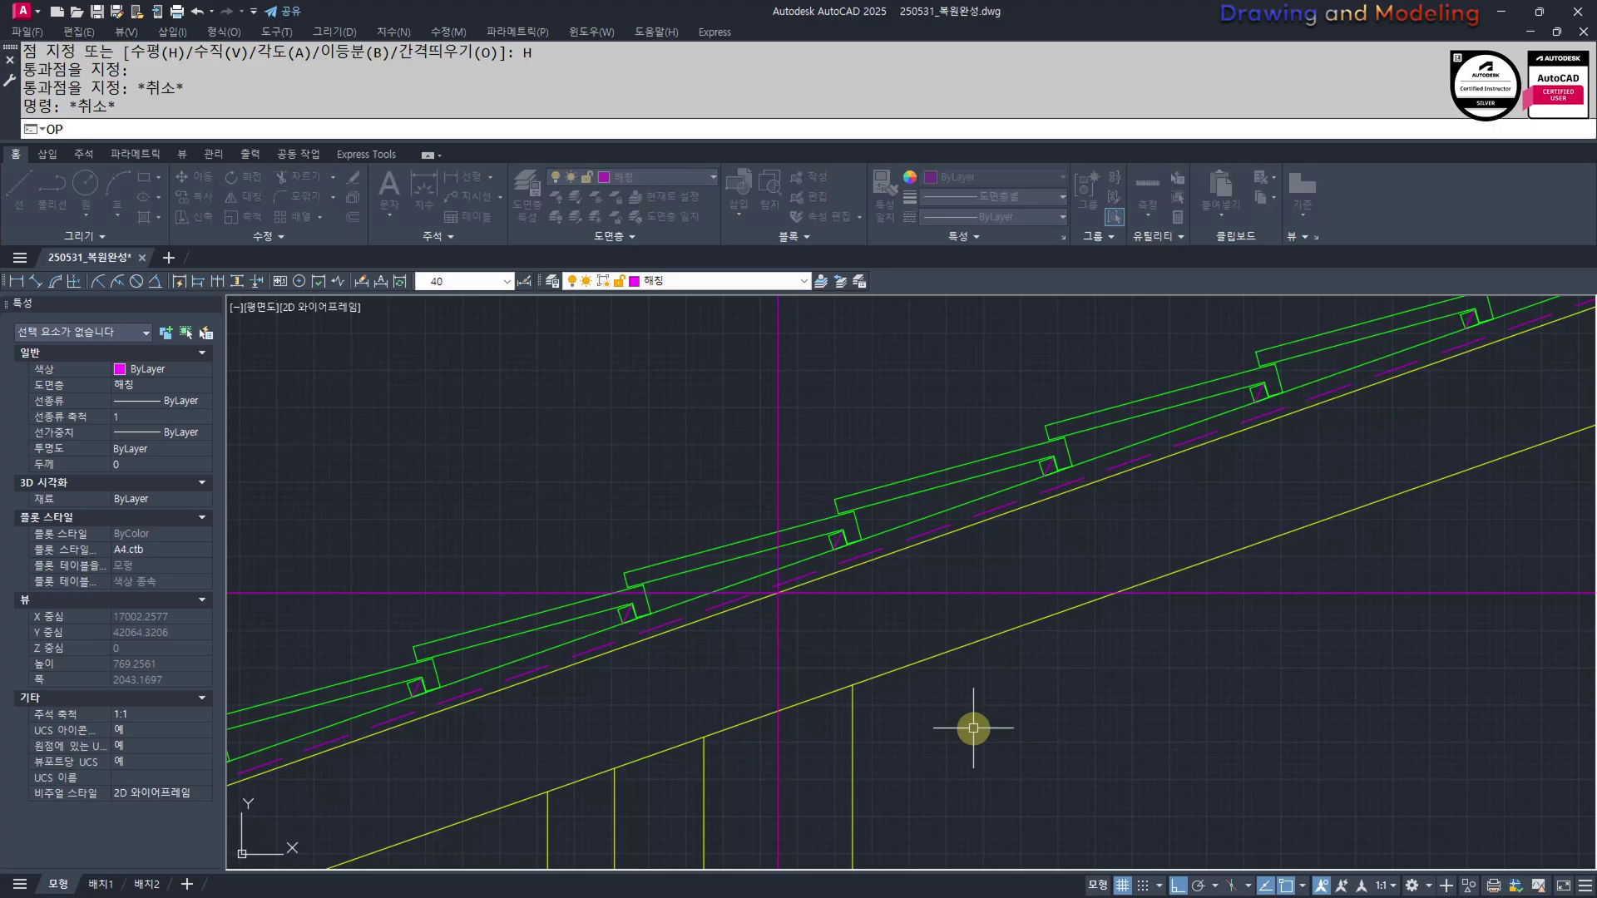
key("Escape")
type("O")
key("Return")
type("200")
key("Return")
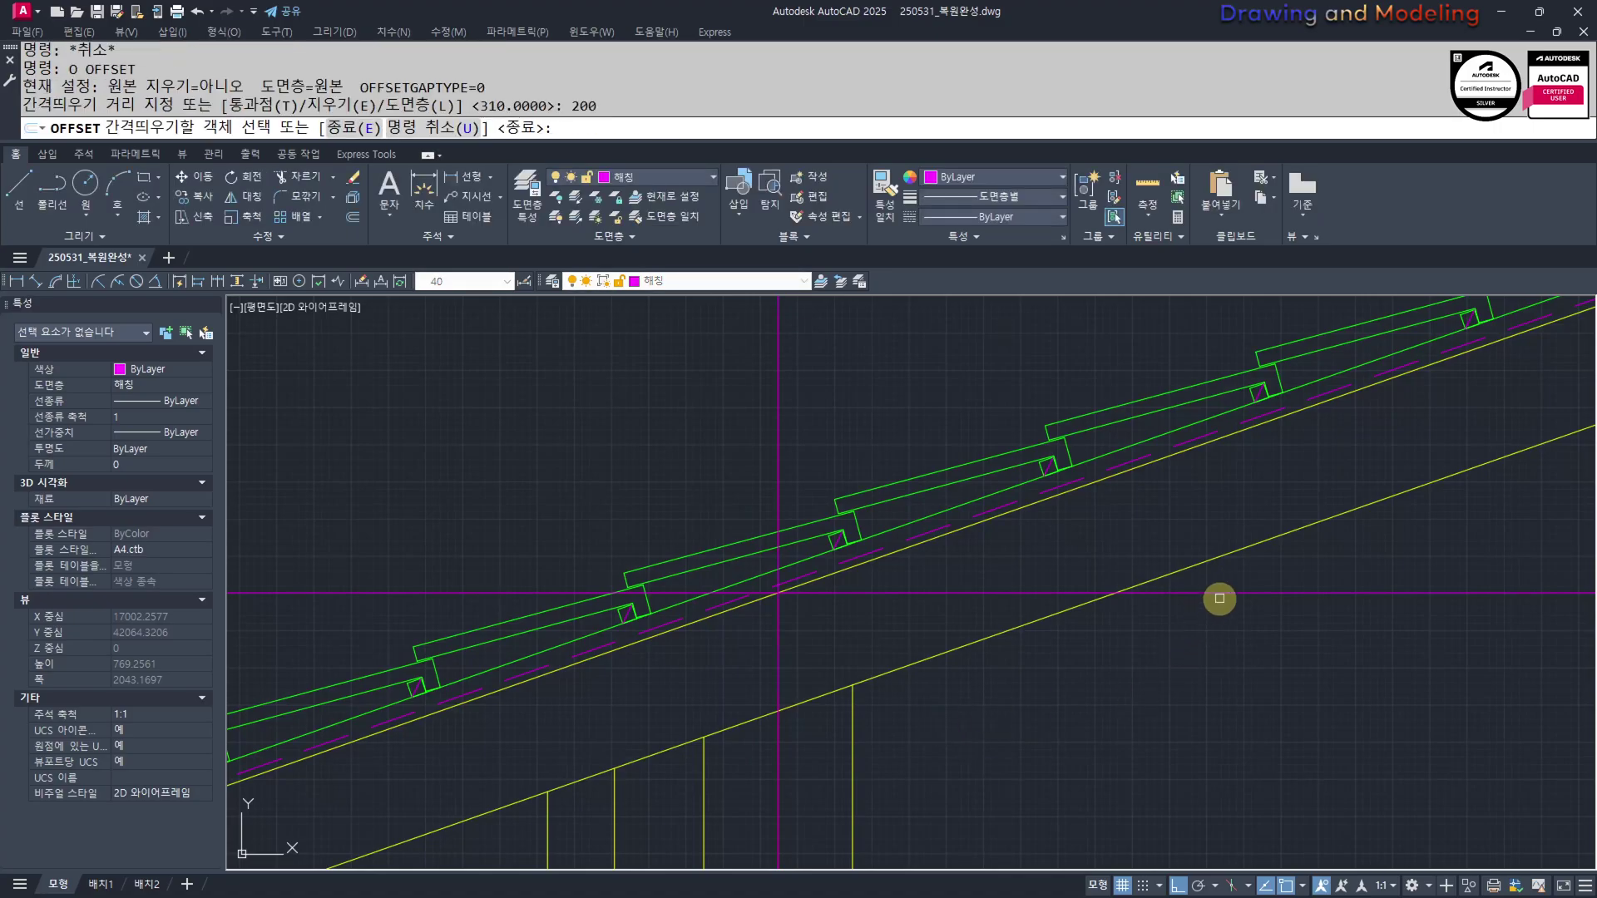
left_click(1219, 597)
left_click(1219, 652)
key("Escape")
key("Escape")
Erase the original upper horizontal construction line, keeping the offset copy
left_click(1397, 623)
left_click(1358, 560)
type("E")
key("Return")
key("Escape")
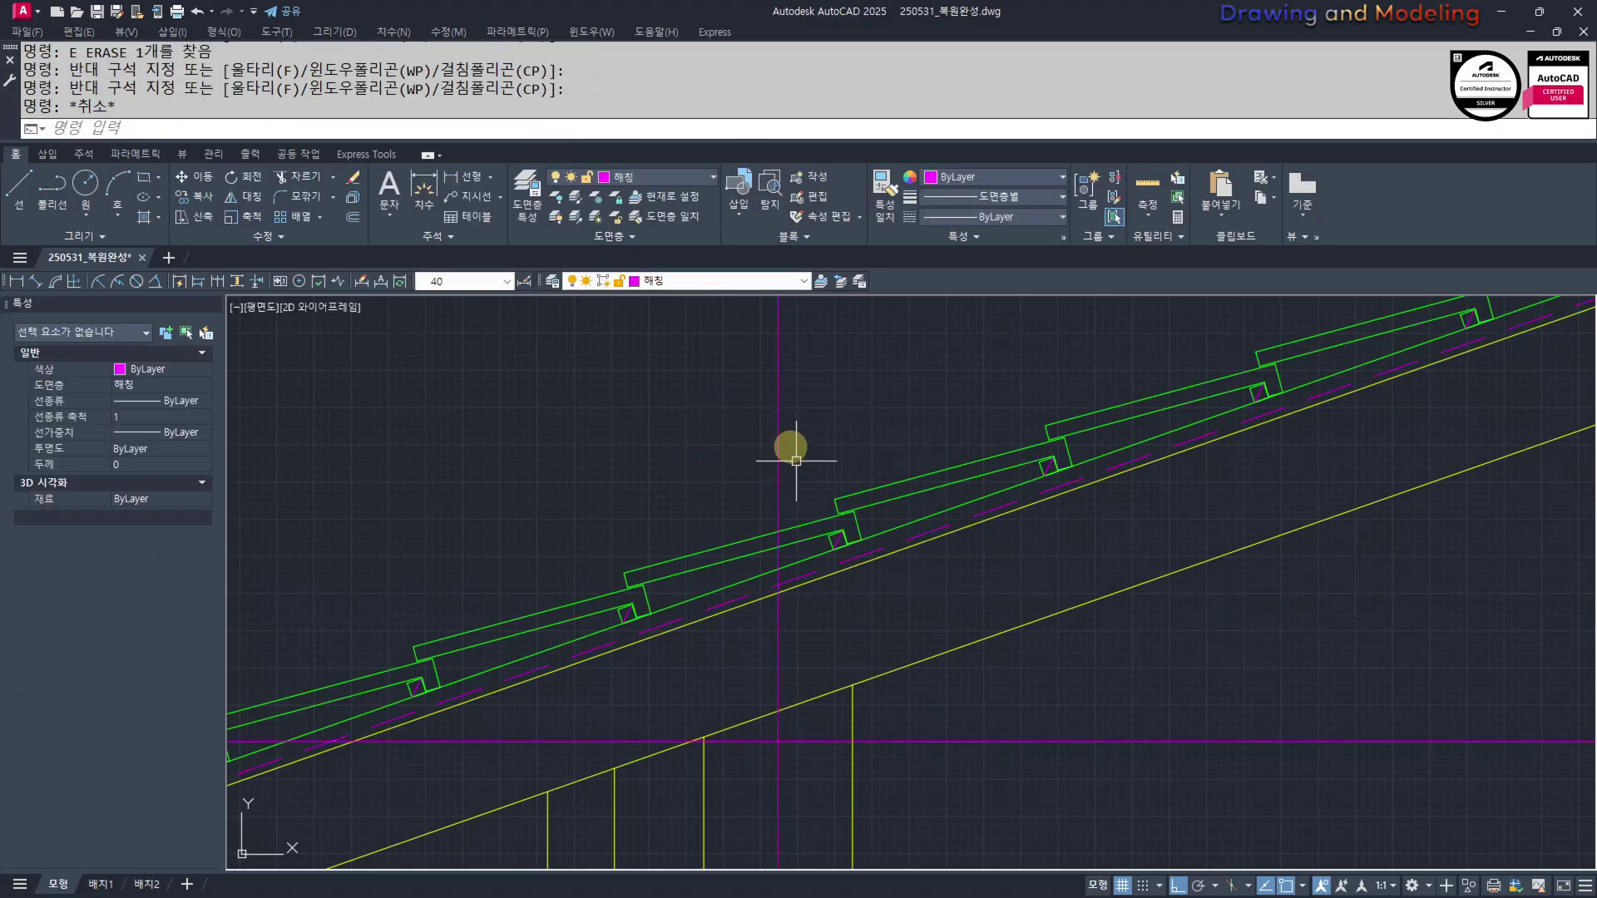
key("Escape")
Draw a short vertical line from the lower left corner of the elevation's eave down past the construction line
scroll(663, 662, "down", 6)
scroll(769, 641, "up", 6)
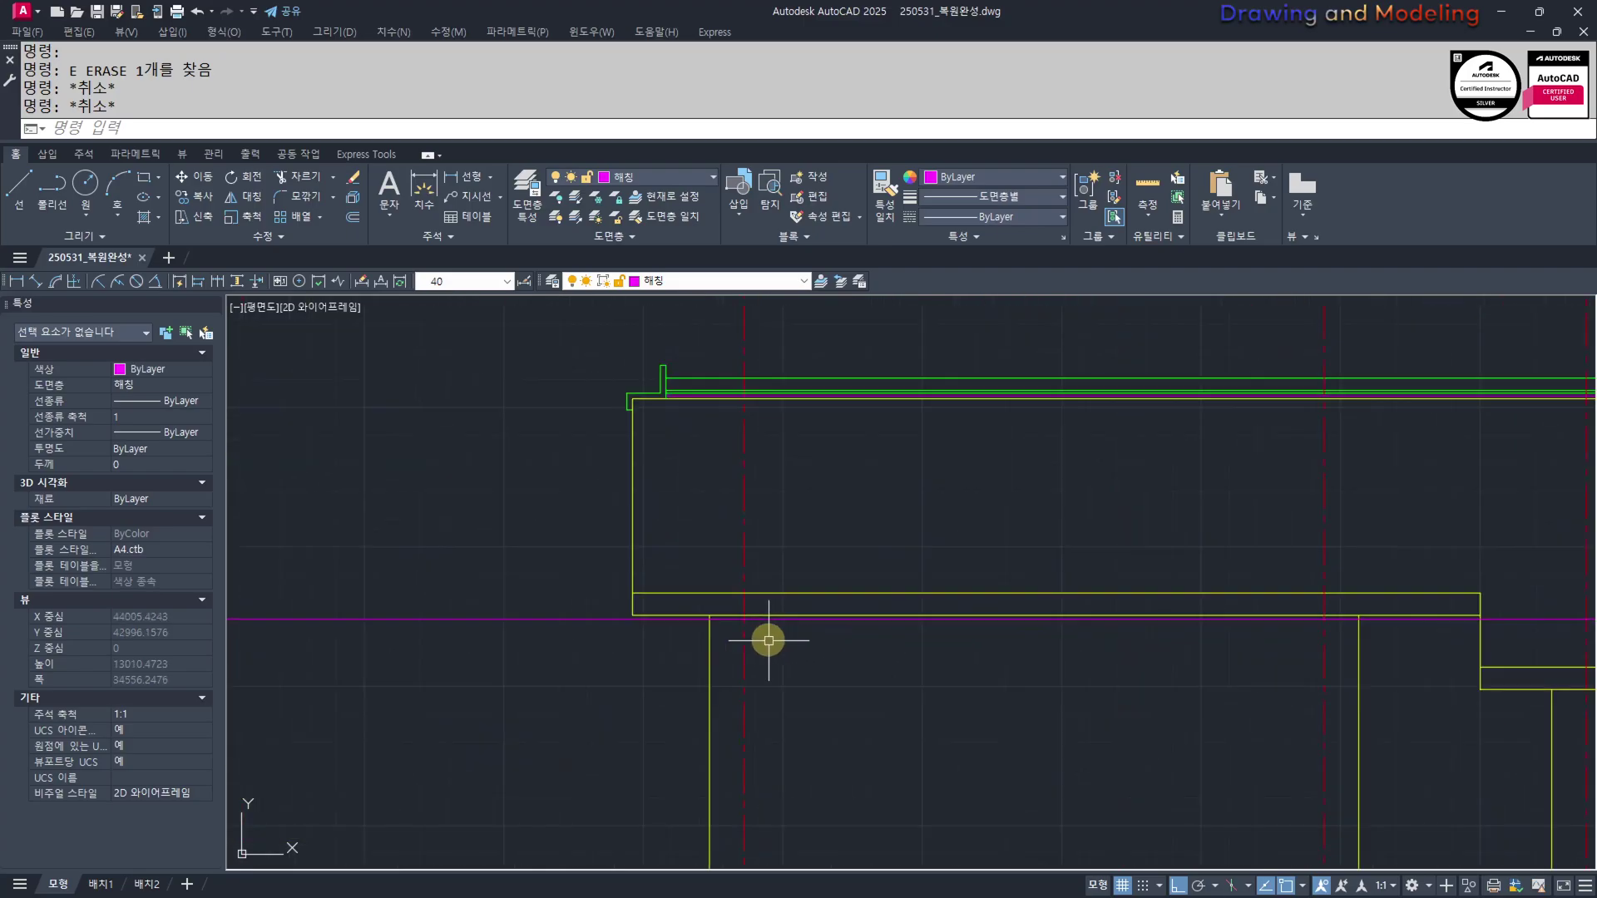
scroll(769, 640, "up", 5)
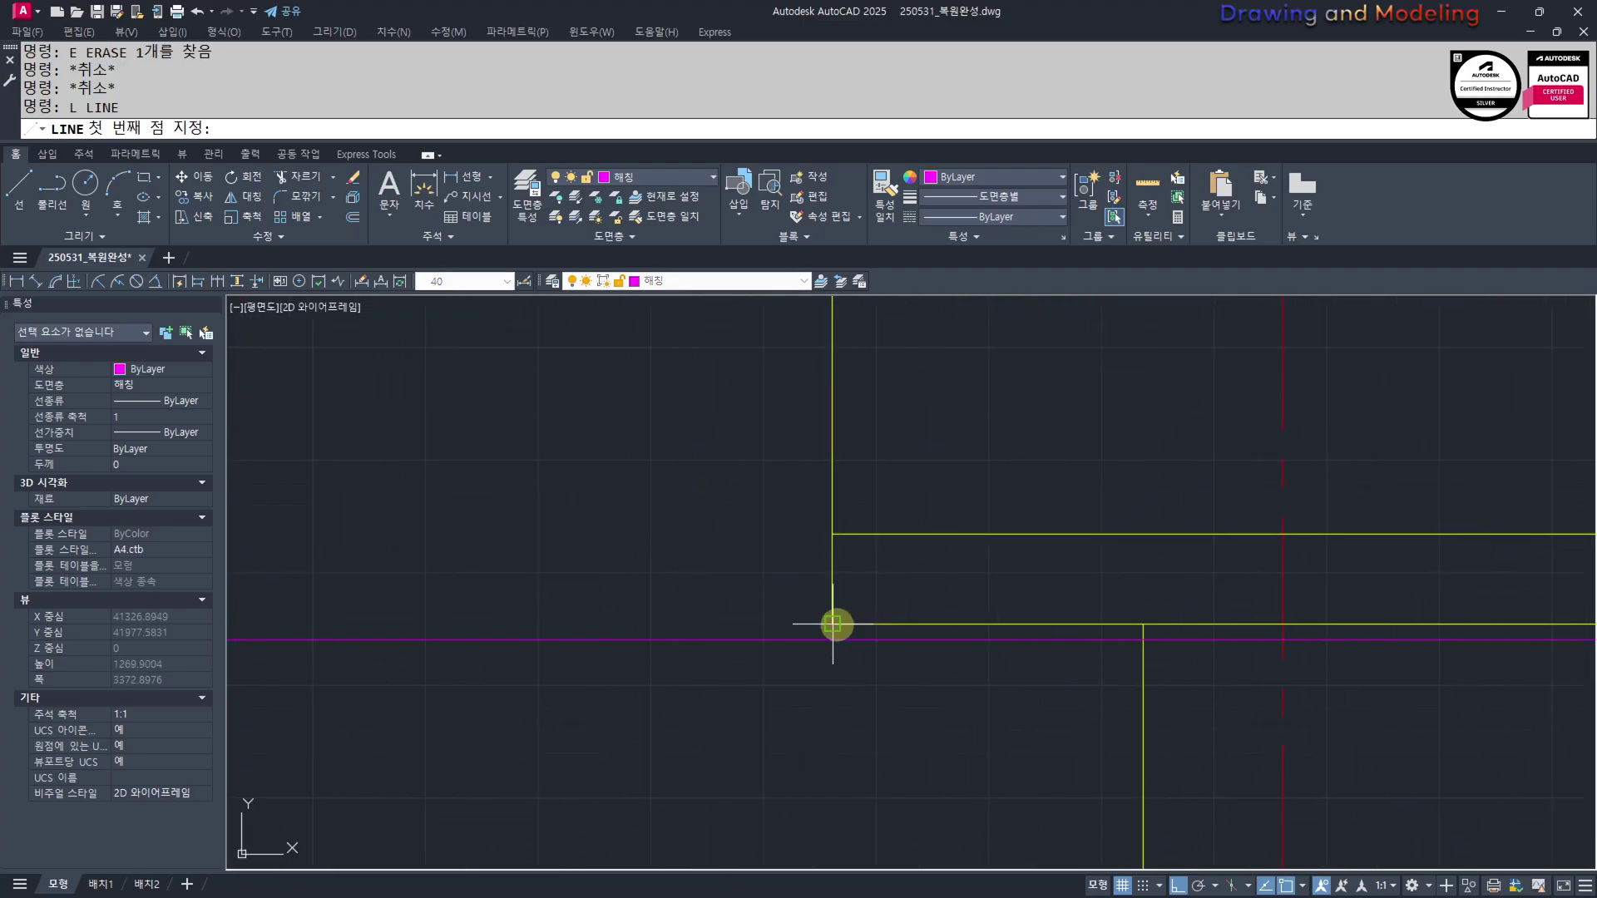
left_click(833, 623)
left_click(839, 721)
key("Escape")
key("Escape")
Trim the construction line beyond the eave's left end and the short vertical line below it
scroll(835, 644, "up", 2)
type("TR")
key("Return")
left_click(919, 678)
left_click(794, 574)
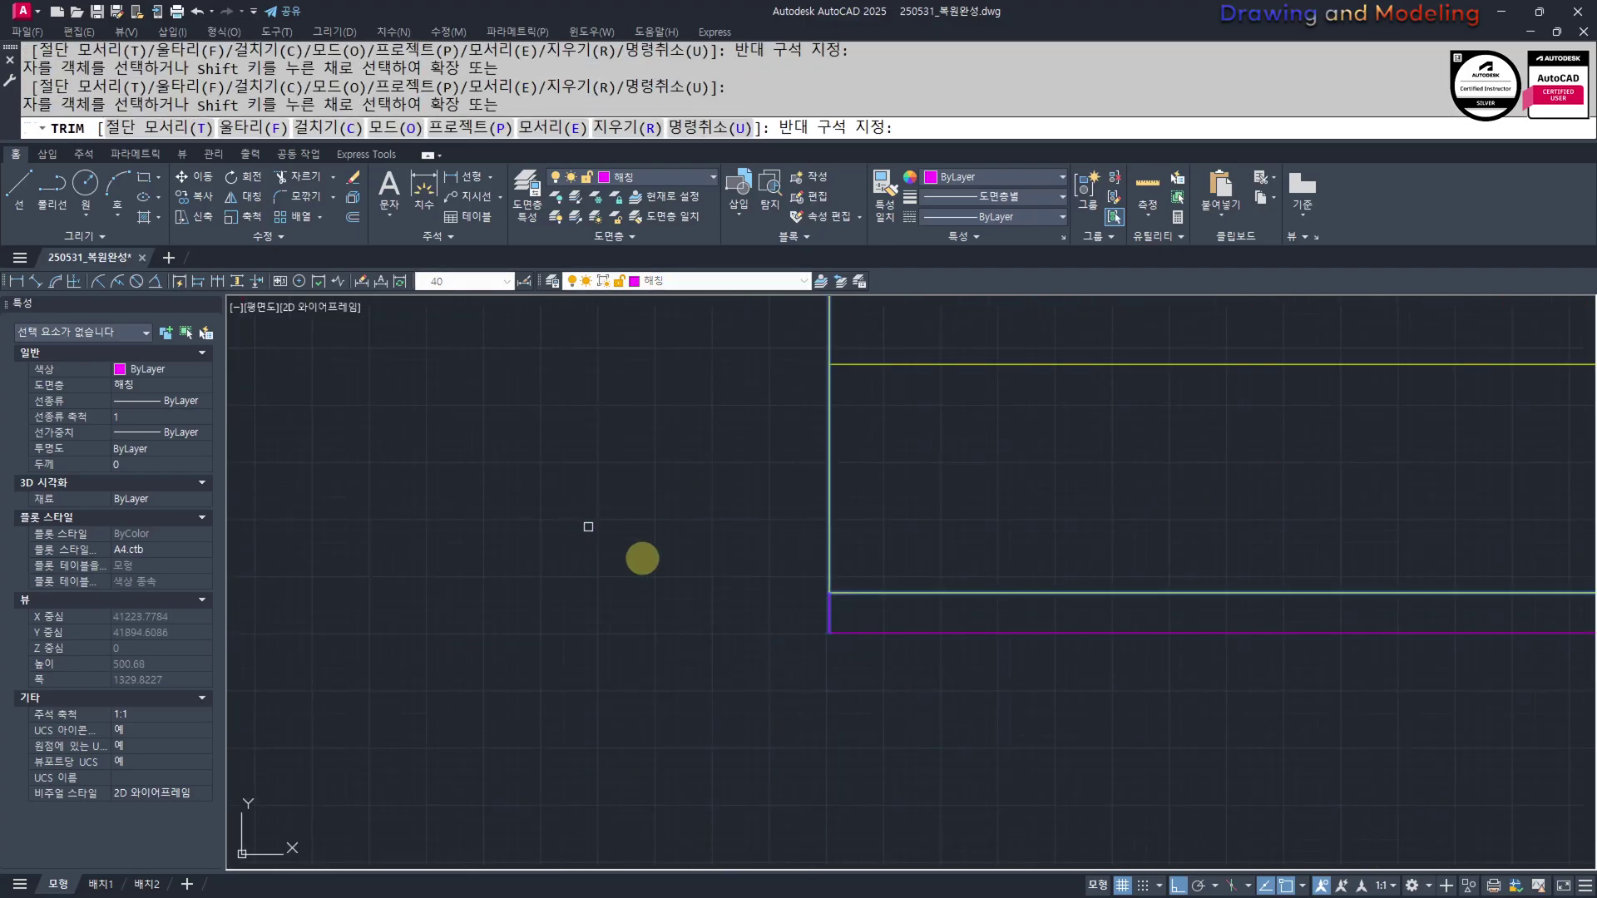
key("Escape")
key("Escape")
Trim the construction line beyond the elevation's left wall line, keeping only the piece under the overhang
scroll(915, 649, "down", 2)
scroll(884, 652, "up", 2)
type("TR")
left_click(955, 662)
left_click(709, 671)
left_click(920, 600)
scroll(812, 637, "down", 6)
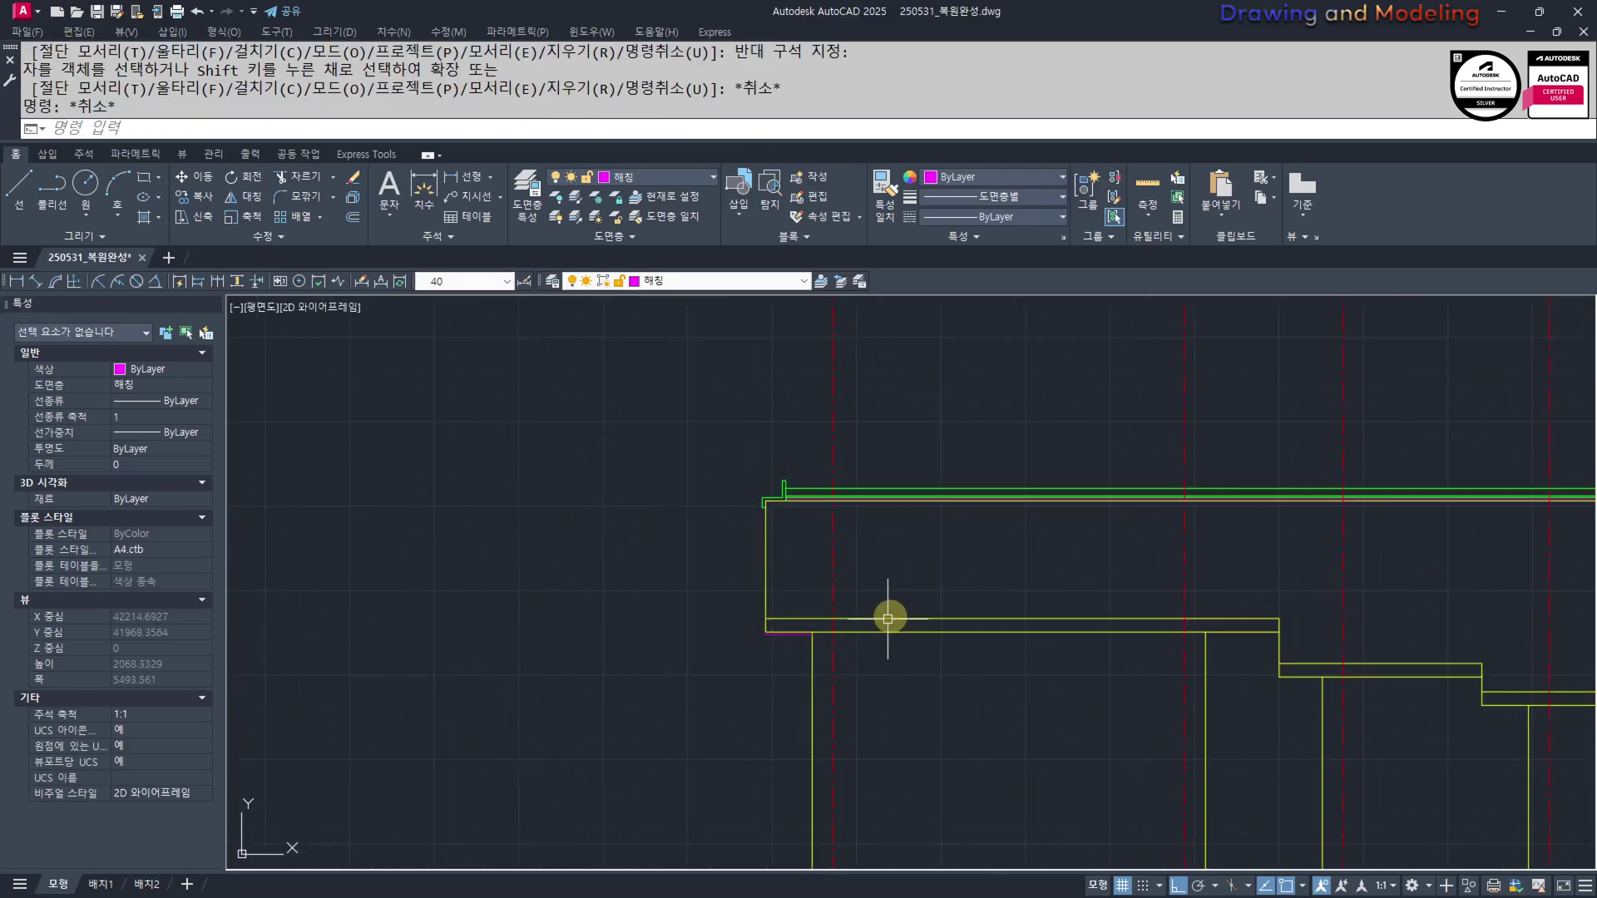
Match the magenta lines under the left overhang to the properties of the yellow elevation lines
scroll(832, 628, "down", 4)
type("mm")
key("Return")
left_click(820, 600)
scroll(574, 615, "up", 3)
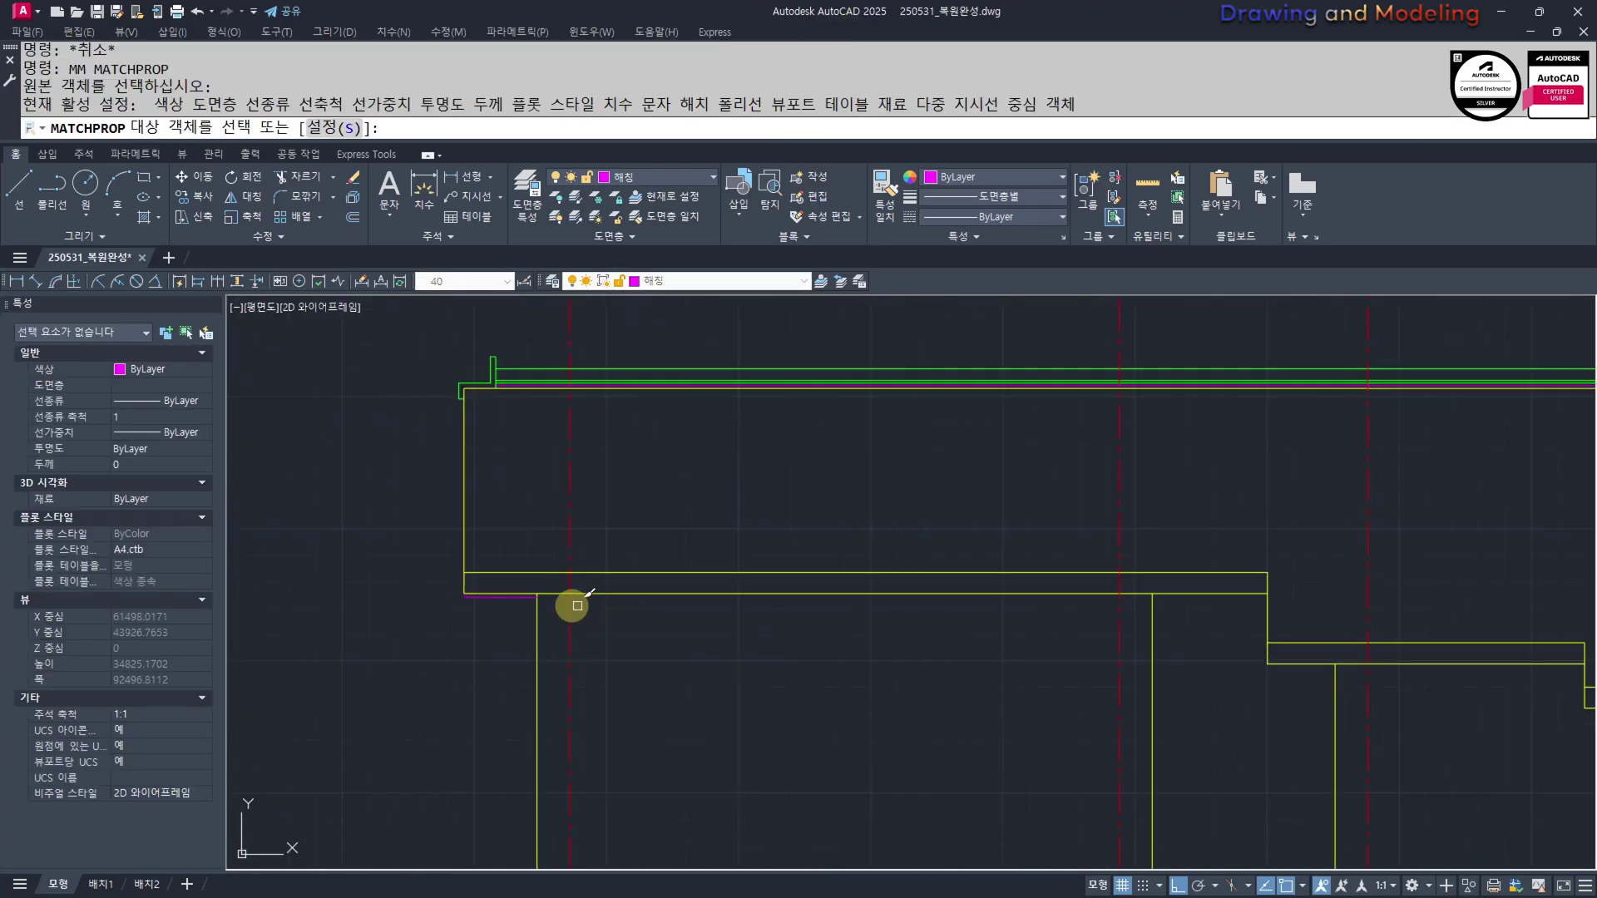
scroll(420, 576, "up", 3)
left_click(568, 633)
key("Escape")
key("Escape")
Examine the floor plan's front walls, windows, terrace and roof edge line
scroll(683, 650, "down", 8)
middle_click_drag(636, 661, 866, 675)
scroll(674, 653, "up", 3)
scroll(826, 670, "down", 2)
scroll(449, 670, "up", 8)
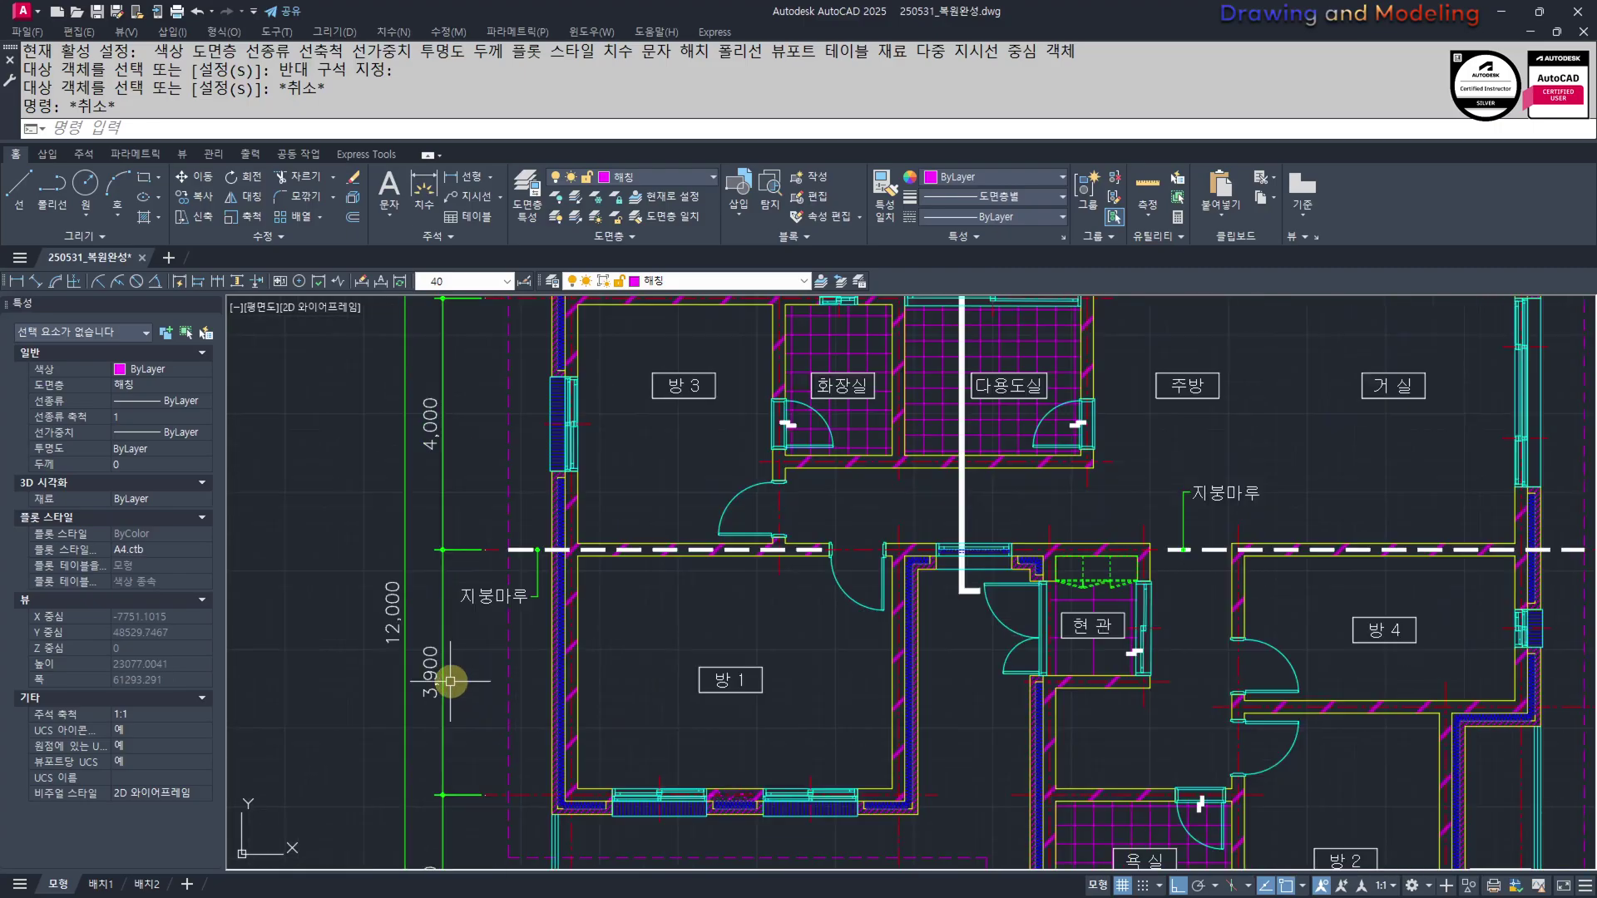
scroll(722, 636, "down", 4)
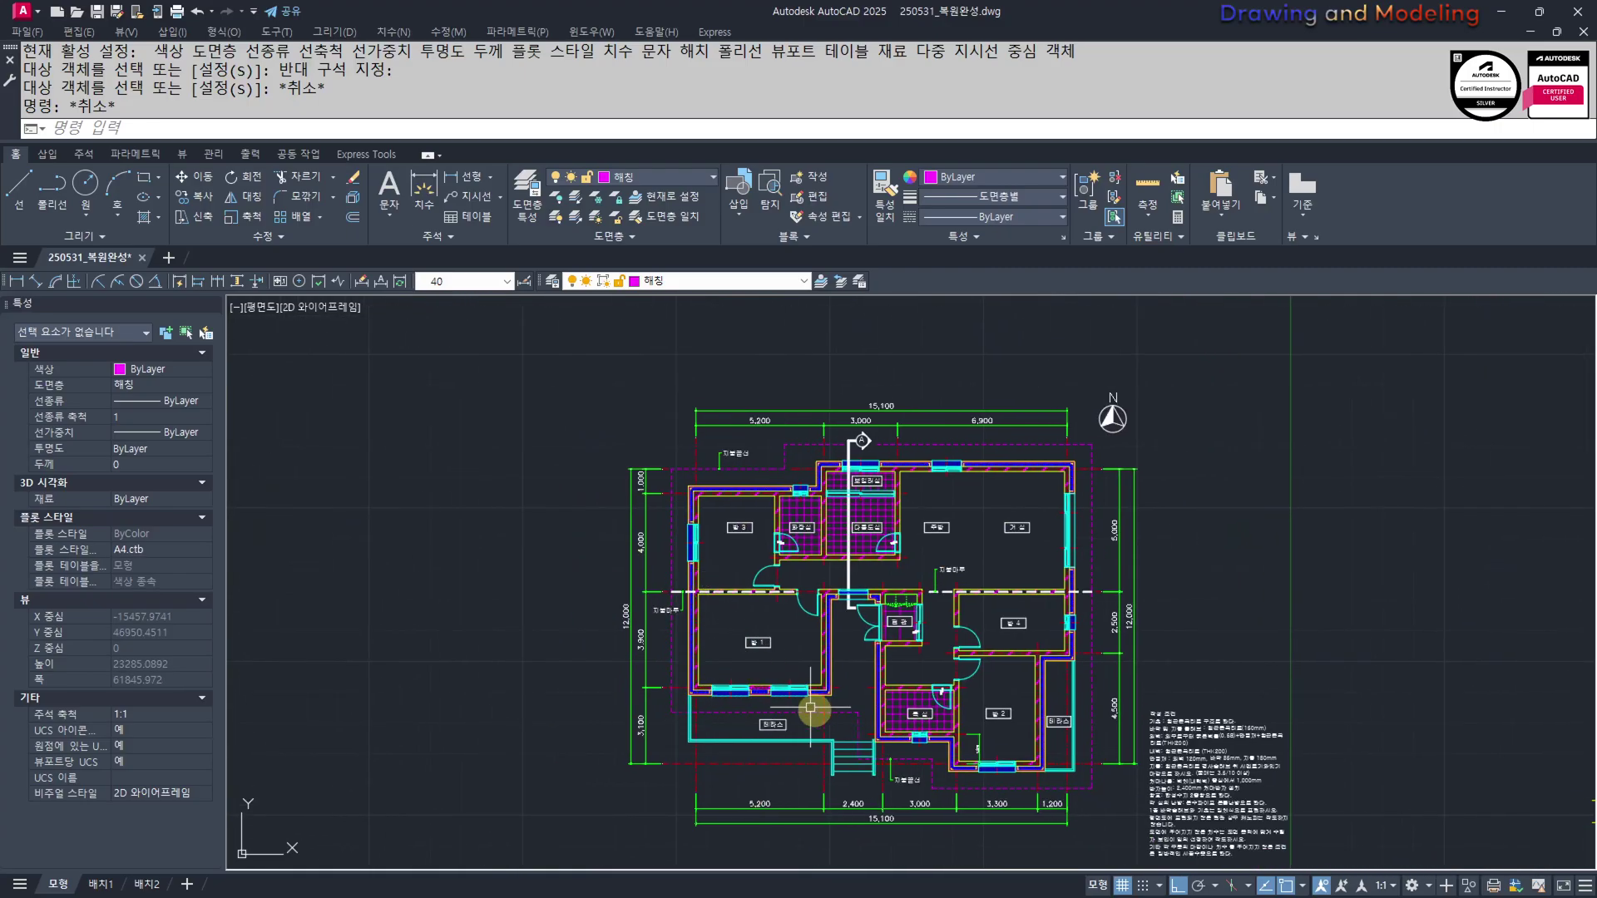
scroll(714, 681, "up", 2)
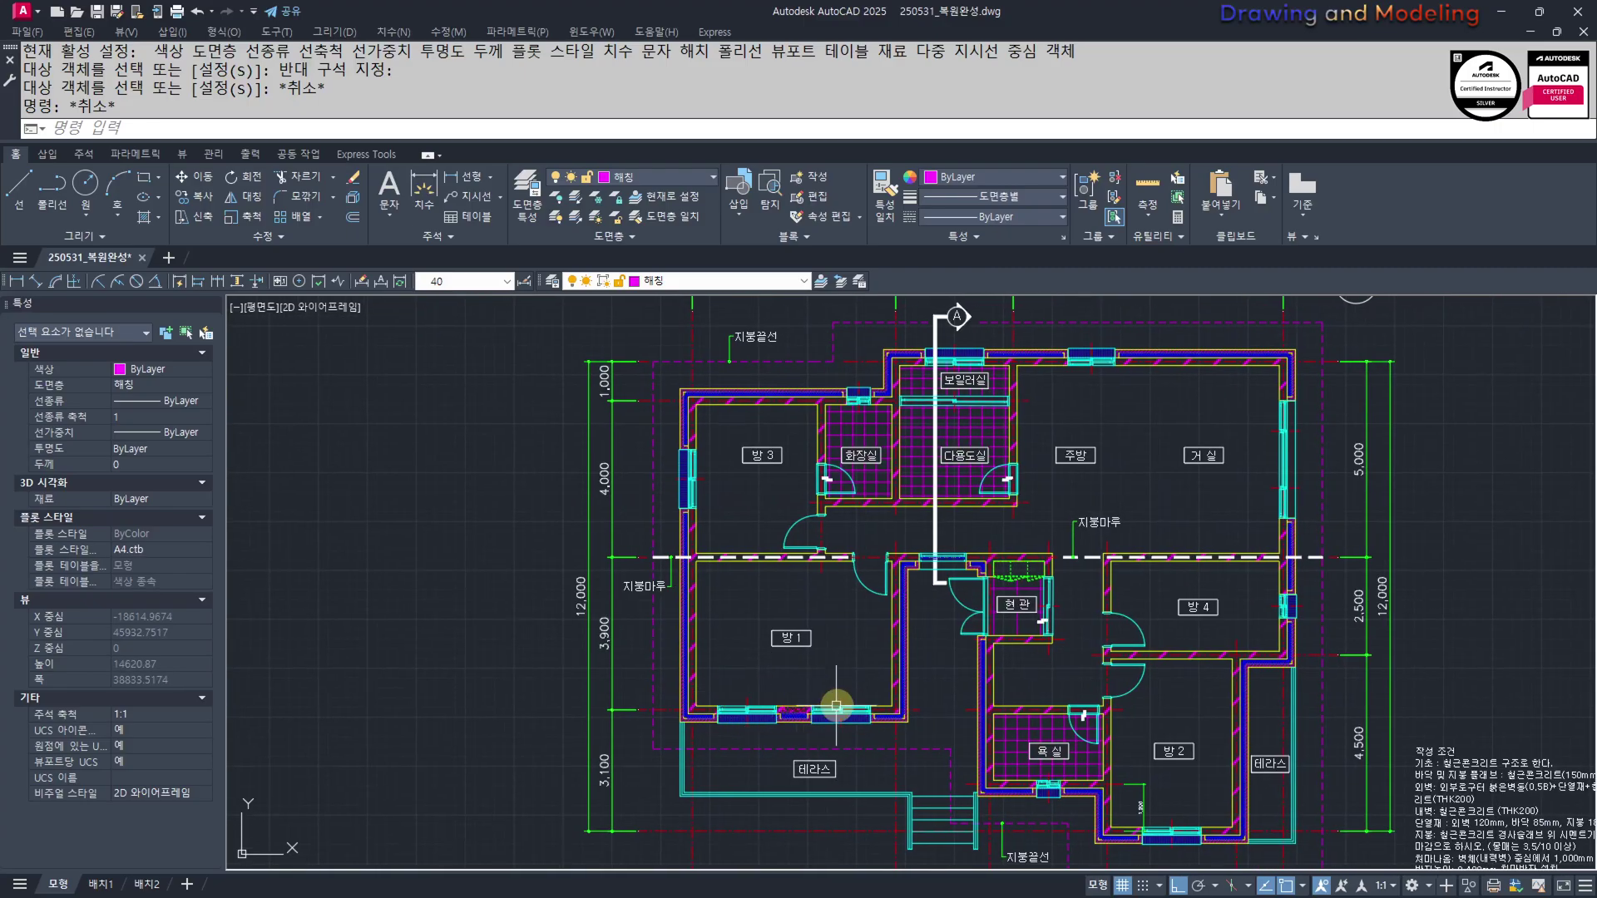
middle_click_drag(858, 764, 833, 772)
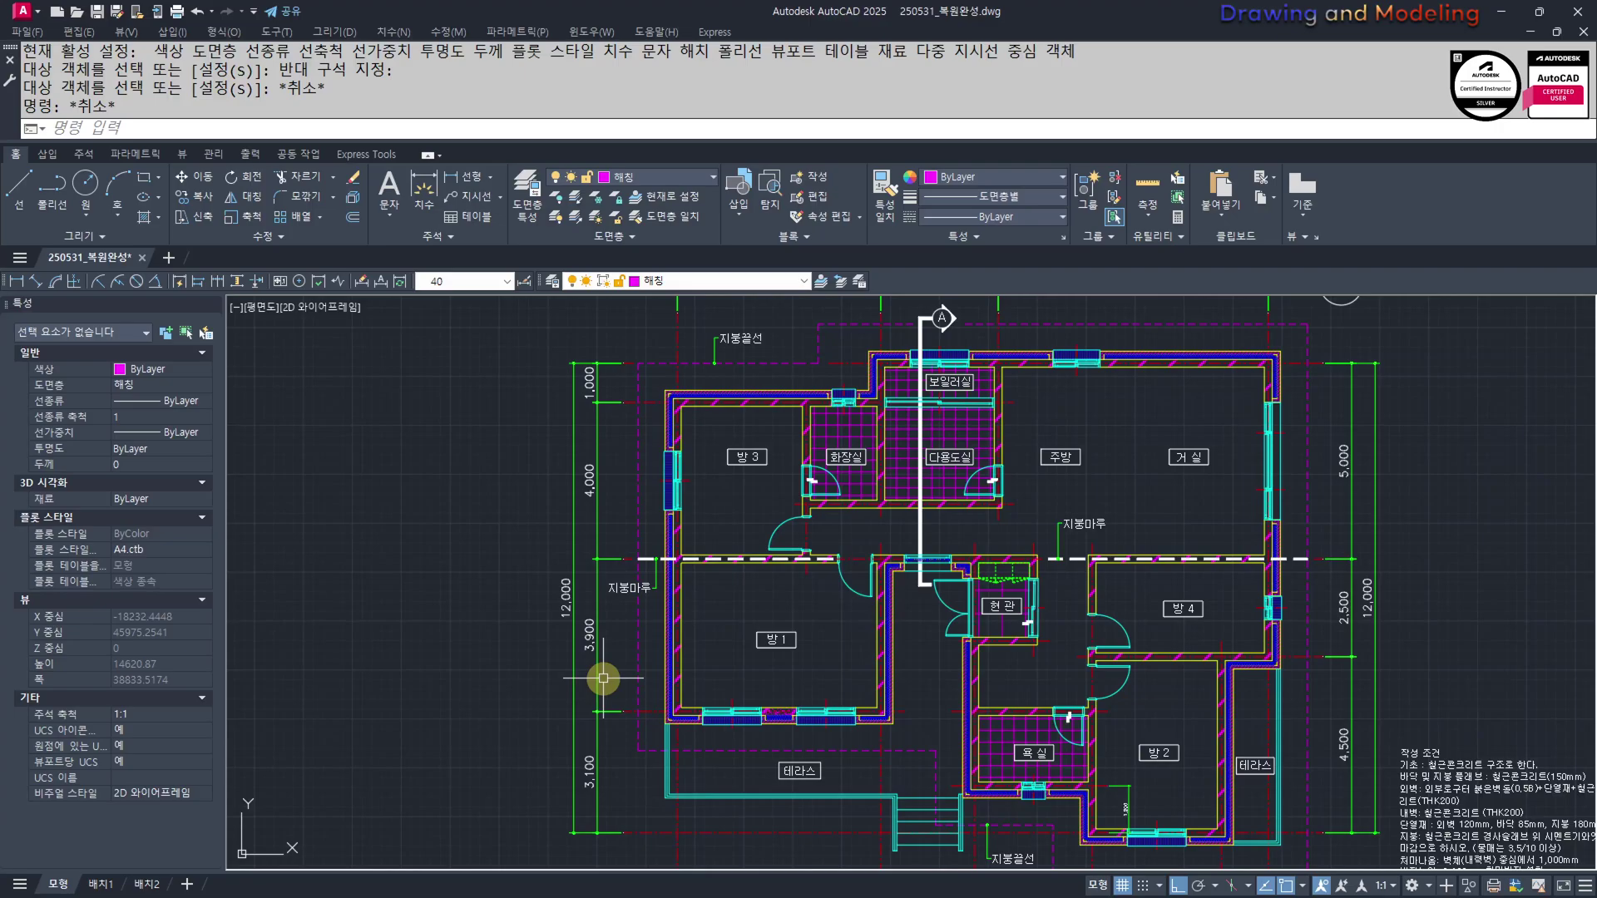
scroll(1020, 754, "up", 4)
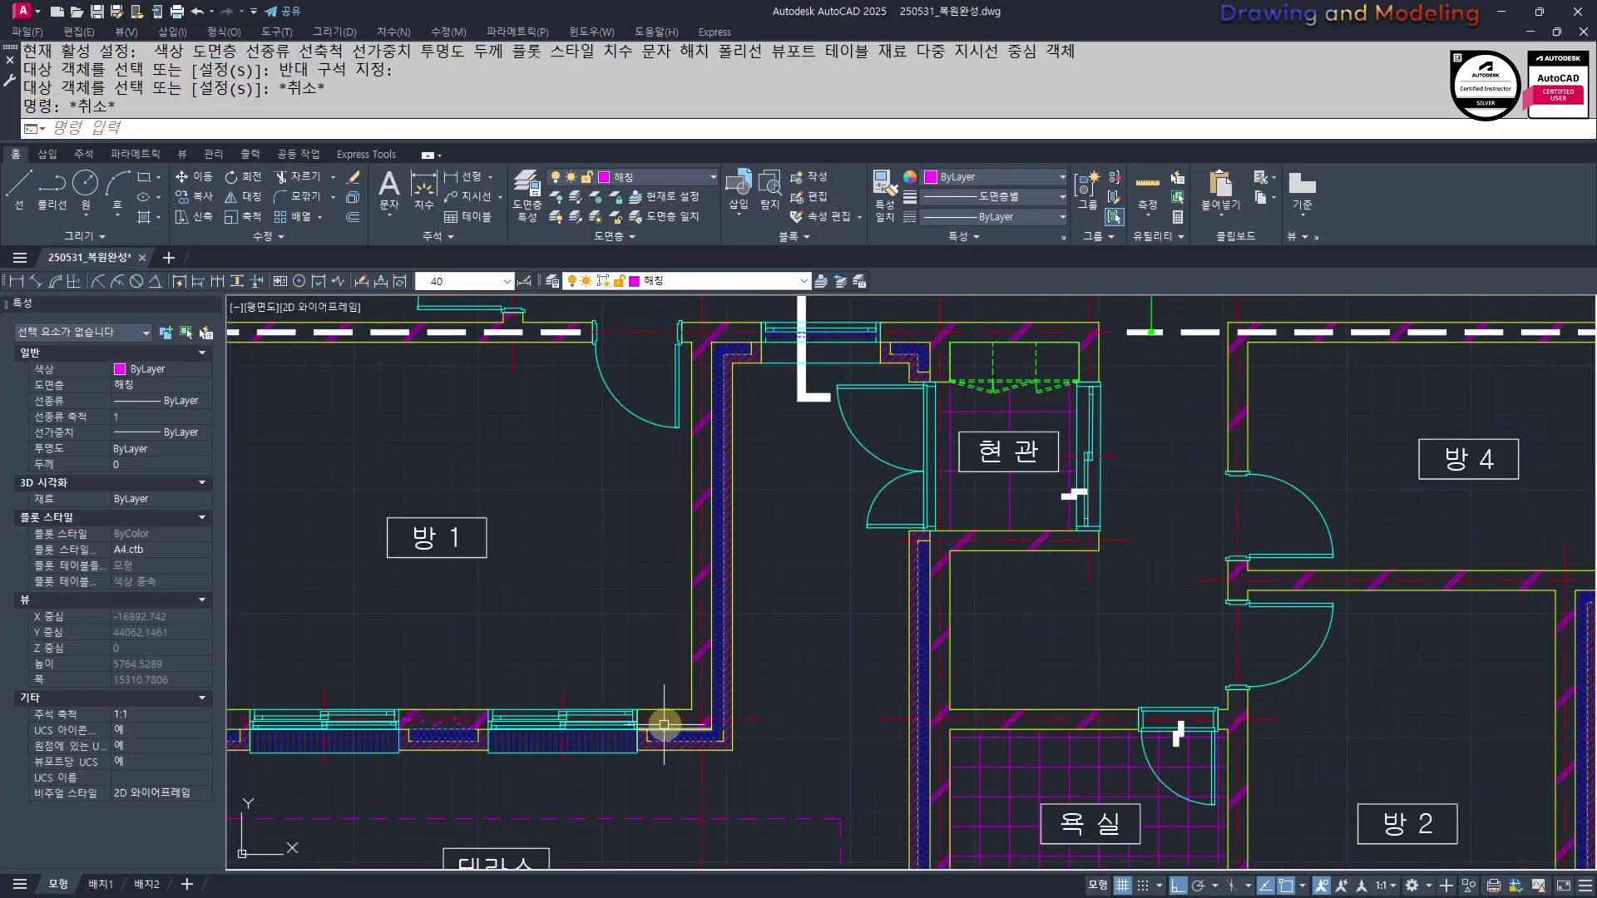
scroll(673, 706, "down", 4)
middle_click_drag(704, 745, 790, 707)
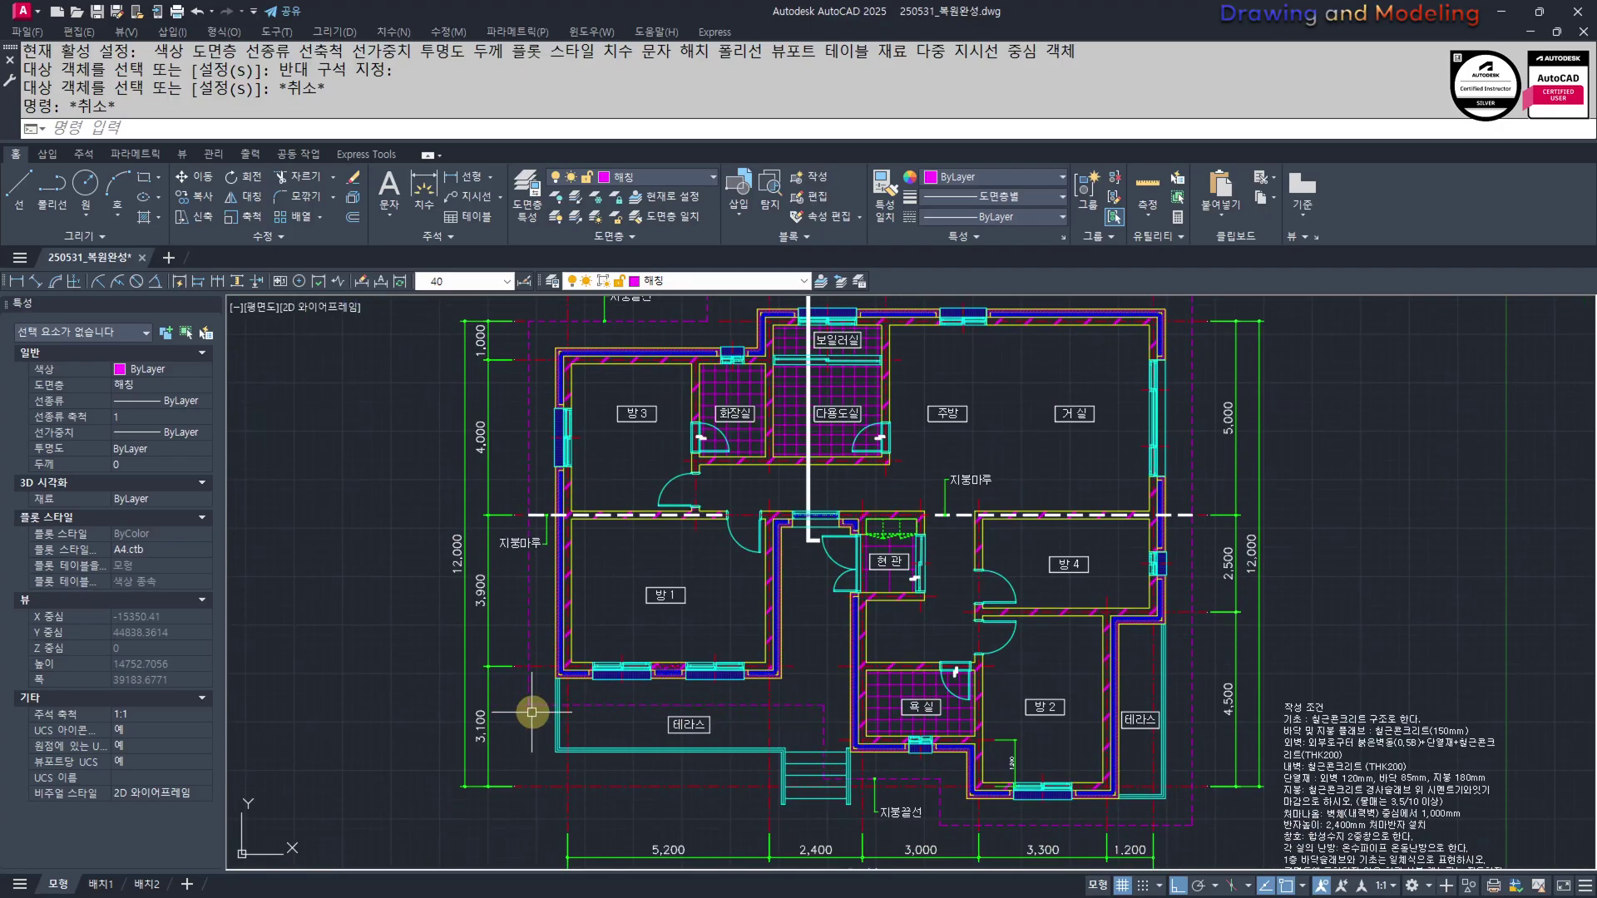
scroll(759, 667, "down", 4)
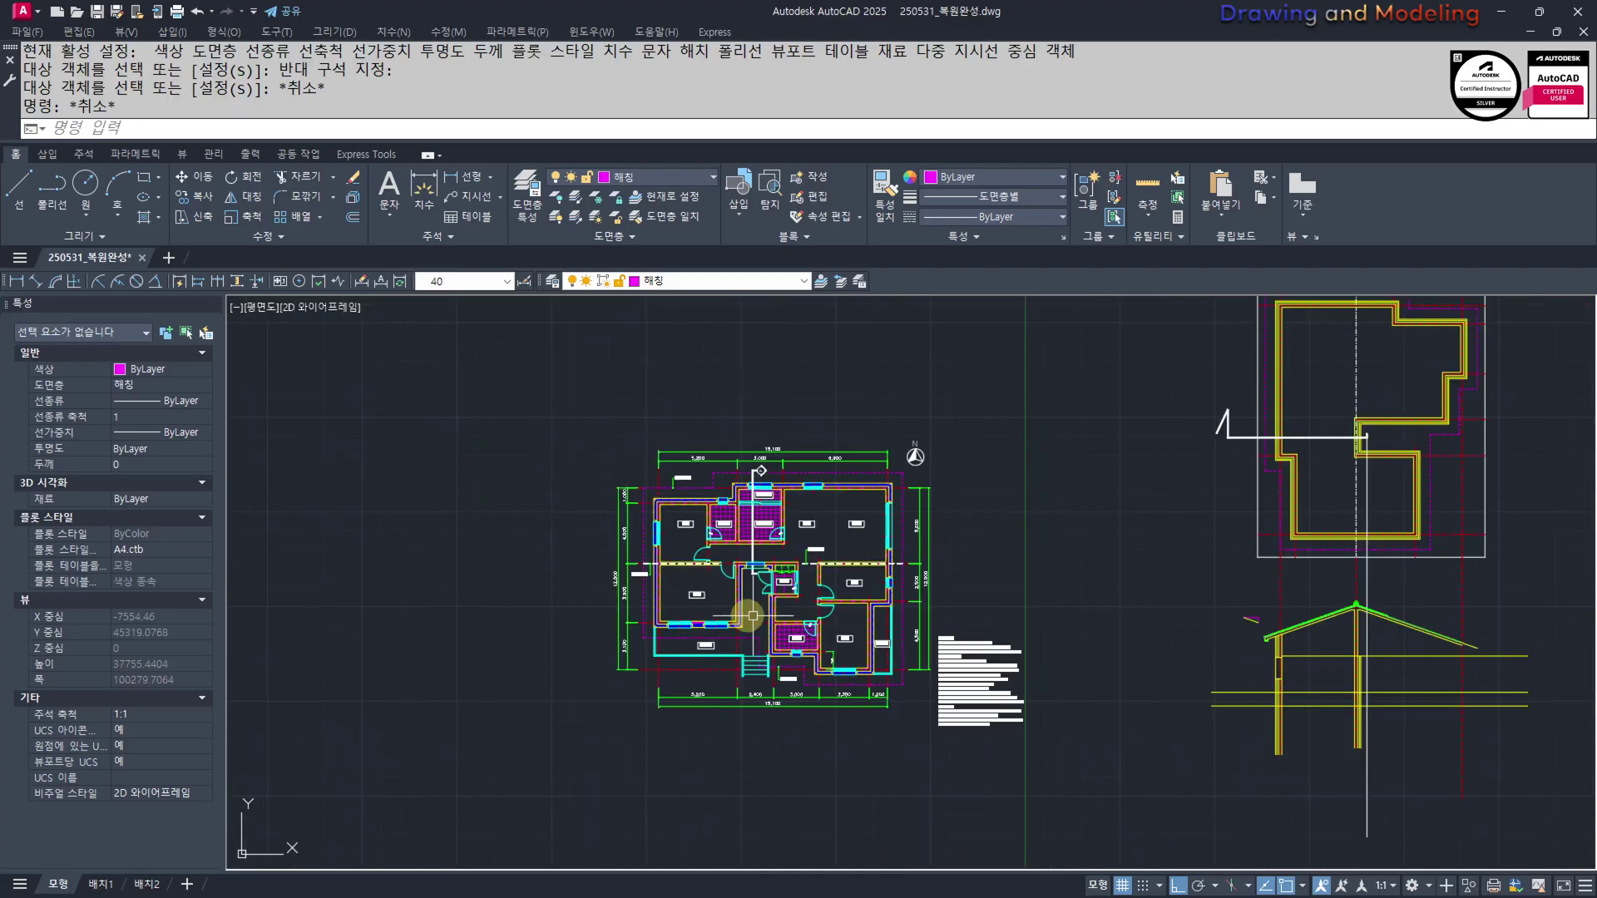
scroll(803, 643, "up", 4)
scroll(798, 648, "down", 6)
Examine the floor plan closely around the entrance, bathroom, steps and the windows of rooms 1 and 2
middle_click_drag(1098, 673, 789, 641)
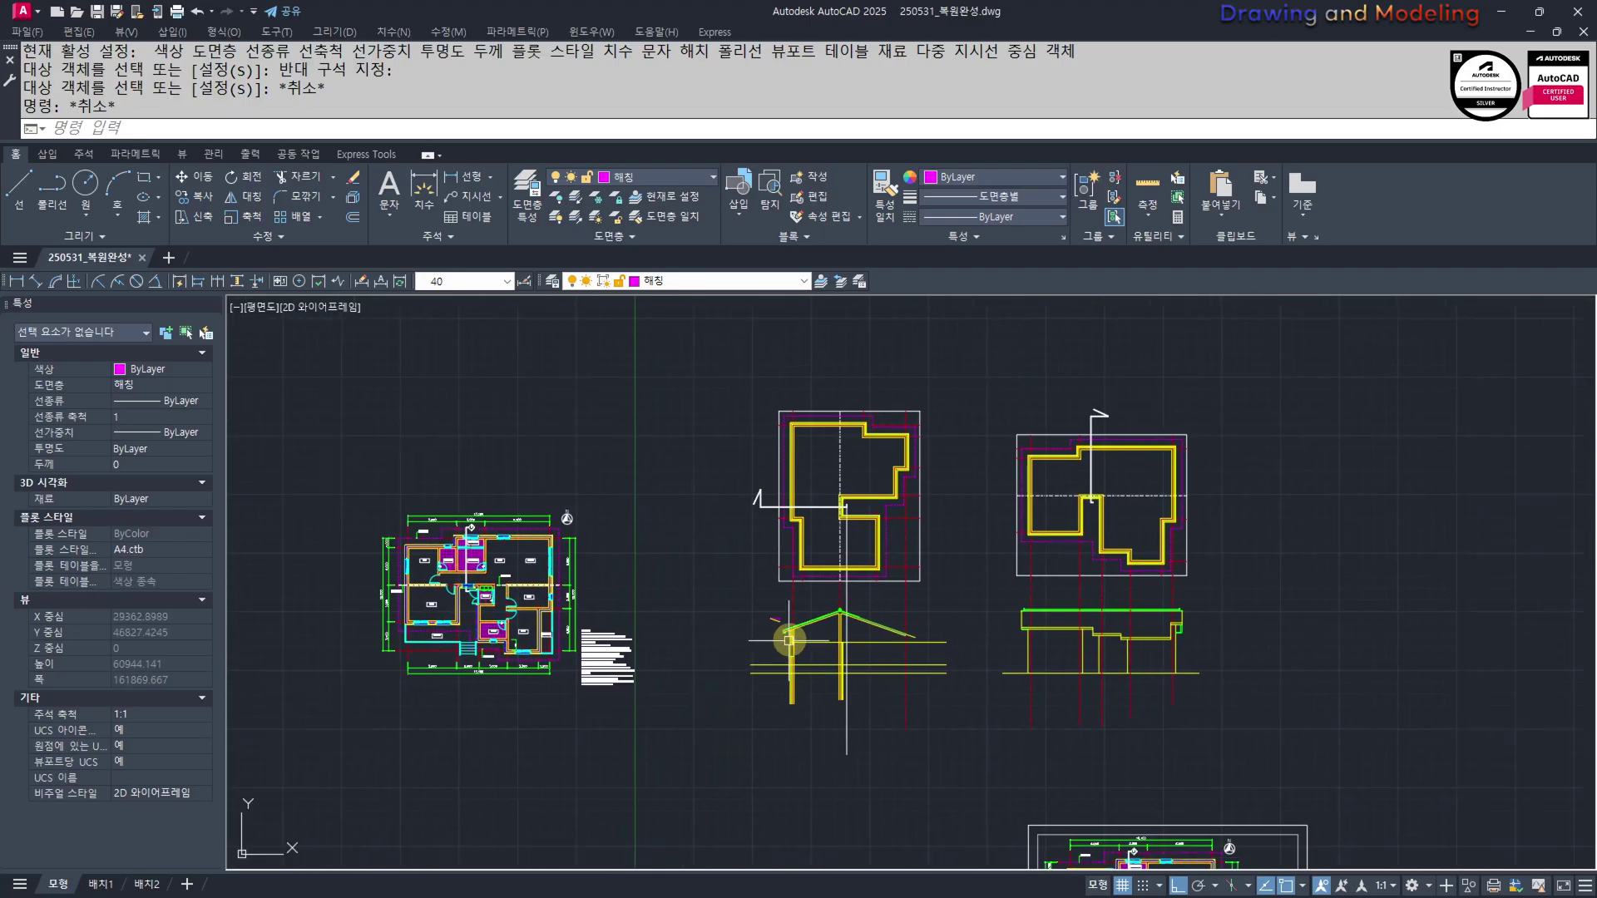
scroll(993, 641, "up", 4)
middle_click_drag(249, 682, 665, 684)
scroll(634, 594, "up", 4)
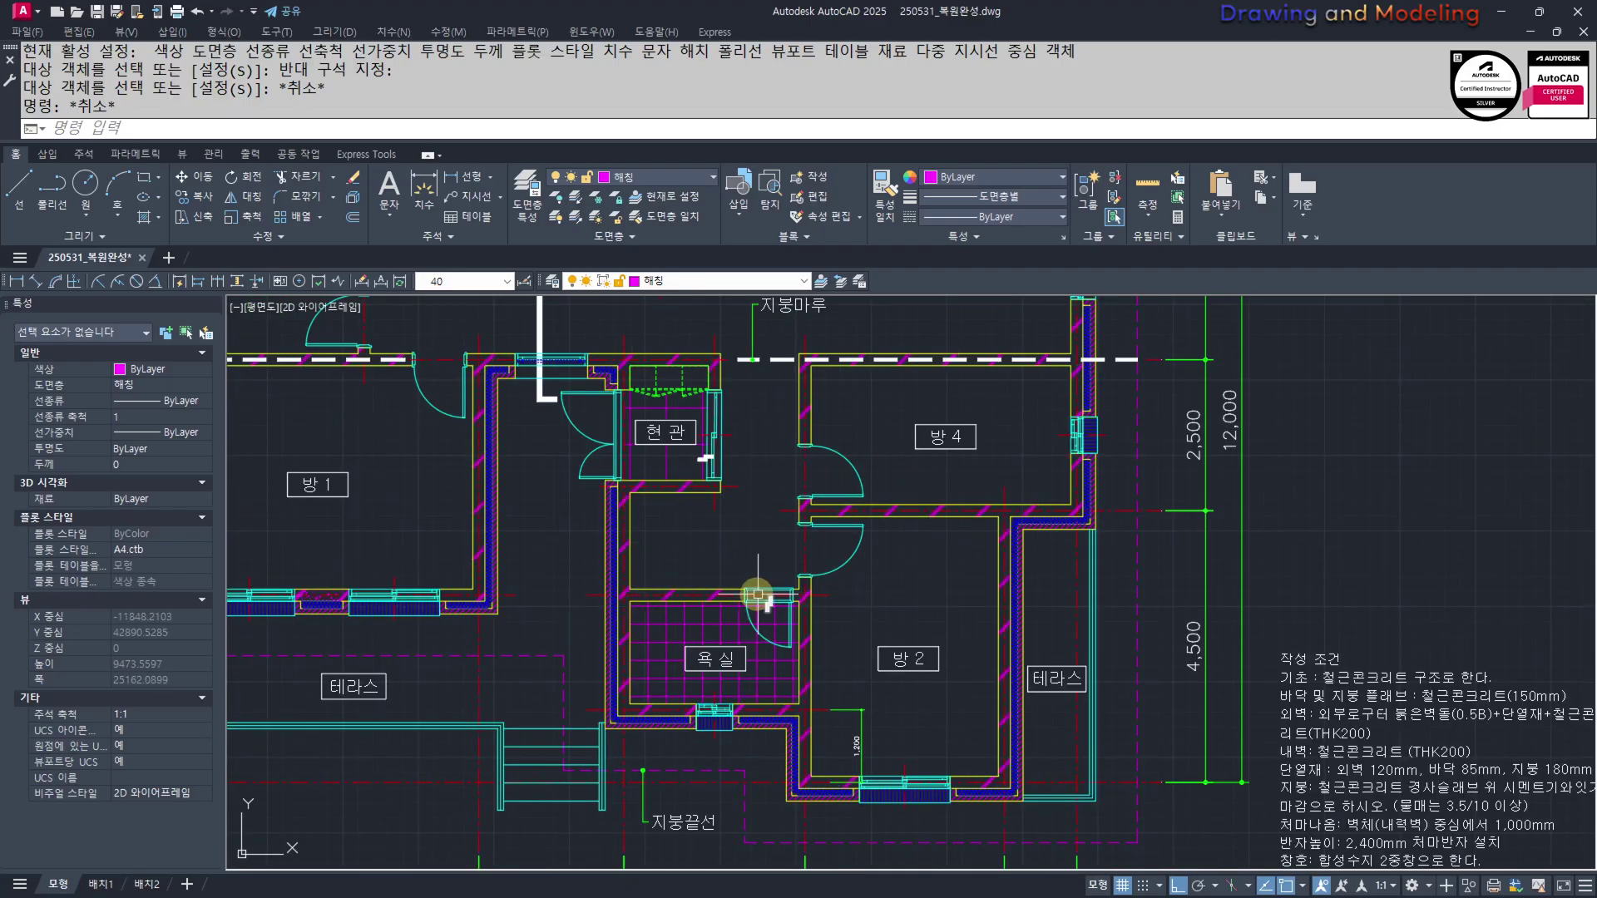
middle_click_drag(542, 614, 857, 642)
scroll(1031, 631, "up", 2)
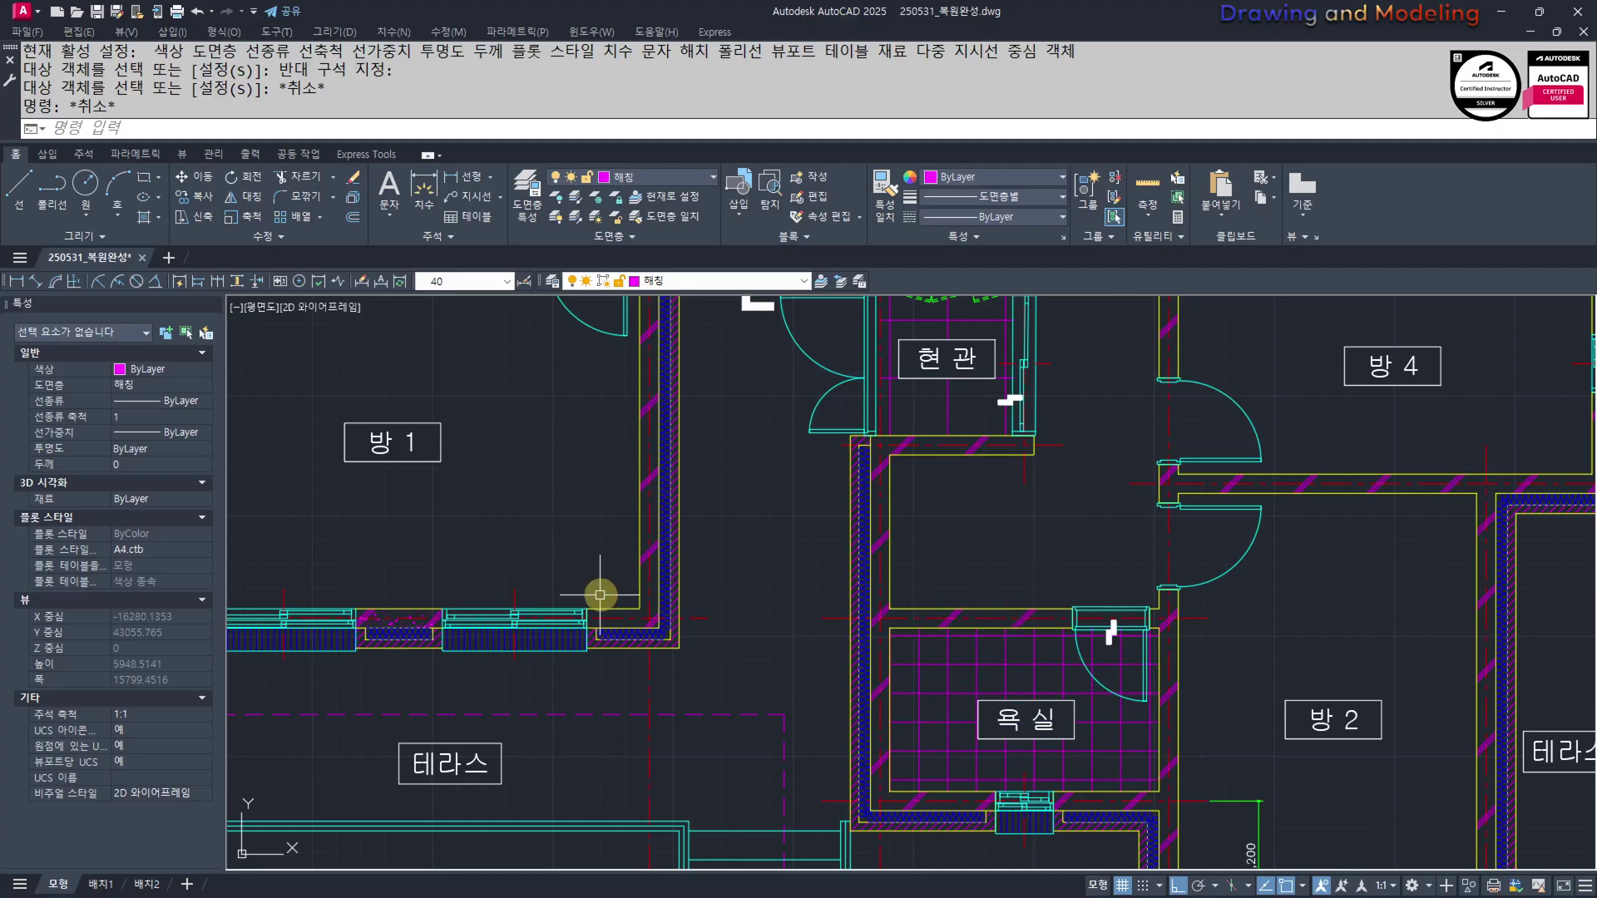
middle_click_drag(428, 601, 859, 630)
middle_click_drag(1554, 645, 1000, 647)
scroll(1089, 639, "up", 2)
scroll(998, 628, "down", 4)
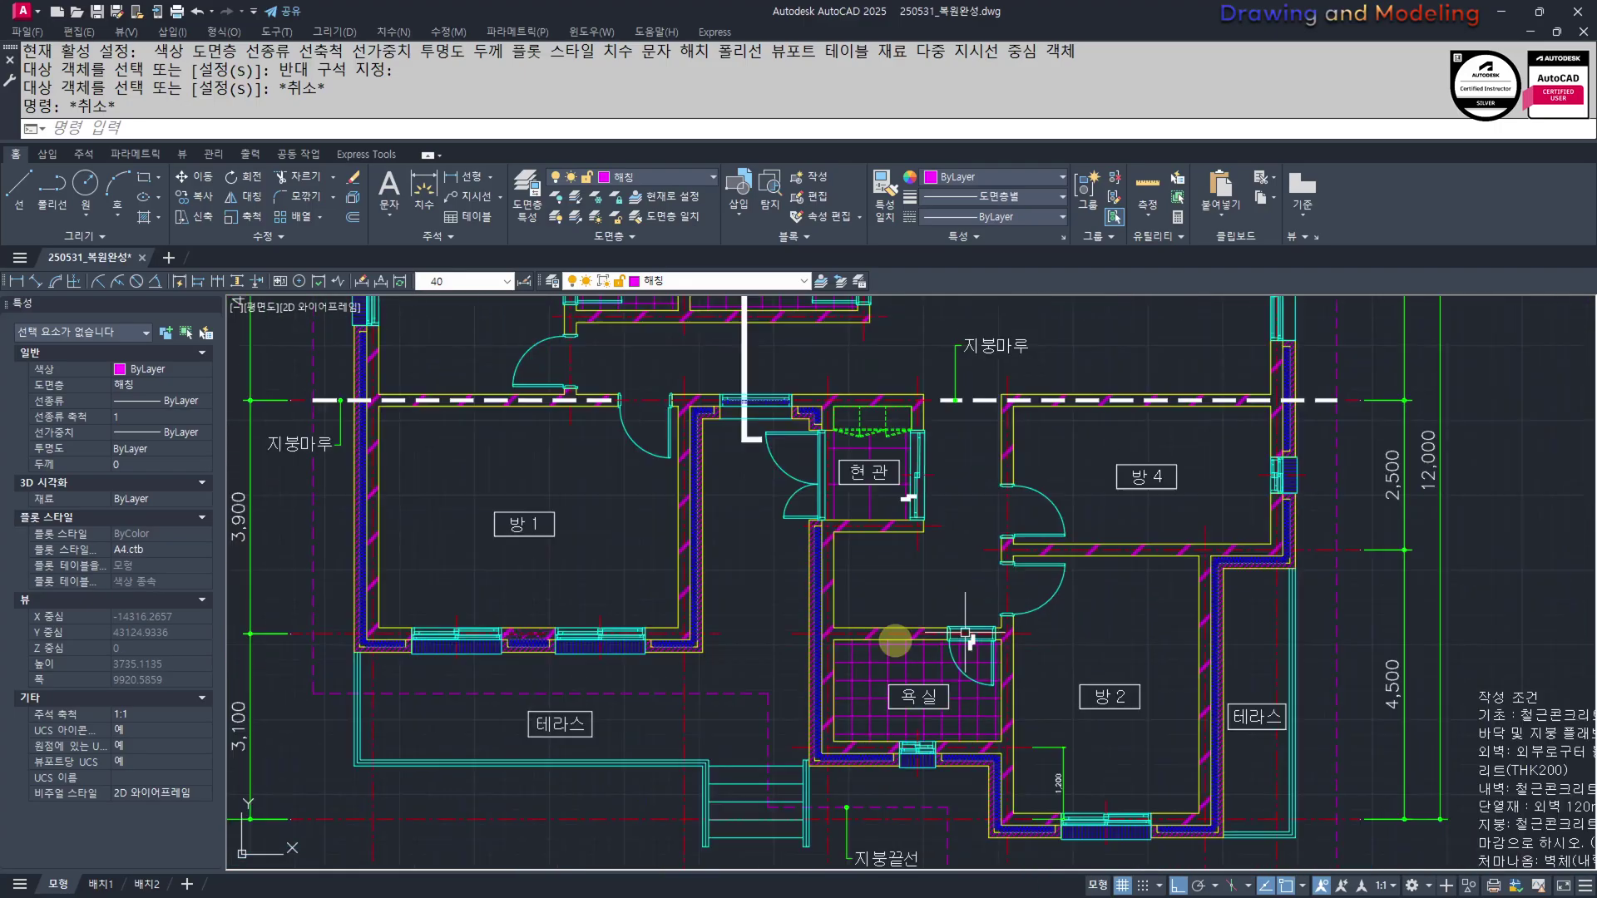
middle_click_drag(401, 448, 823, 460)
Compare the section and the elevation with the roof plans above them
scroll(823, 459, "down", 6)
middle_click_drag(1219, 537, 563, 610)
middle_click_drag(1139, 637, 890, 638)
scroll(891, 638, "up", 4)
mouse_move(1033, 614)
middle_mouse_down()
mouse_move(791, 643)
mouse_move(841, 719)
middle_mouse_up()
scroll(715, 707, "down", 2)
middle_click_drag(502, 674, 775, 697)
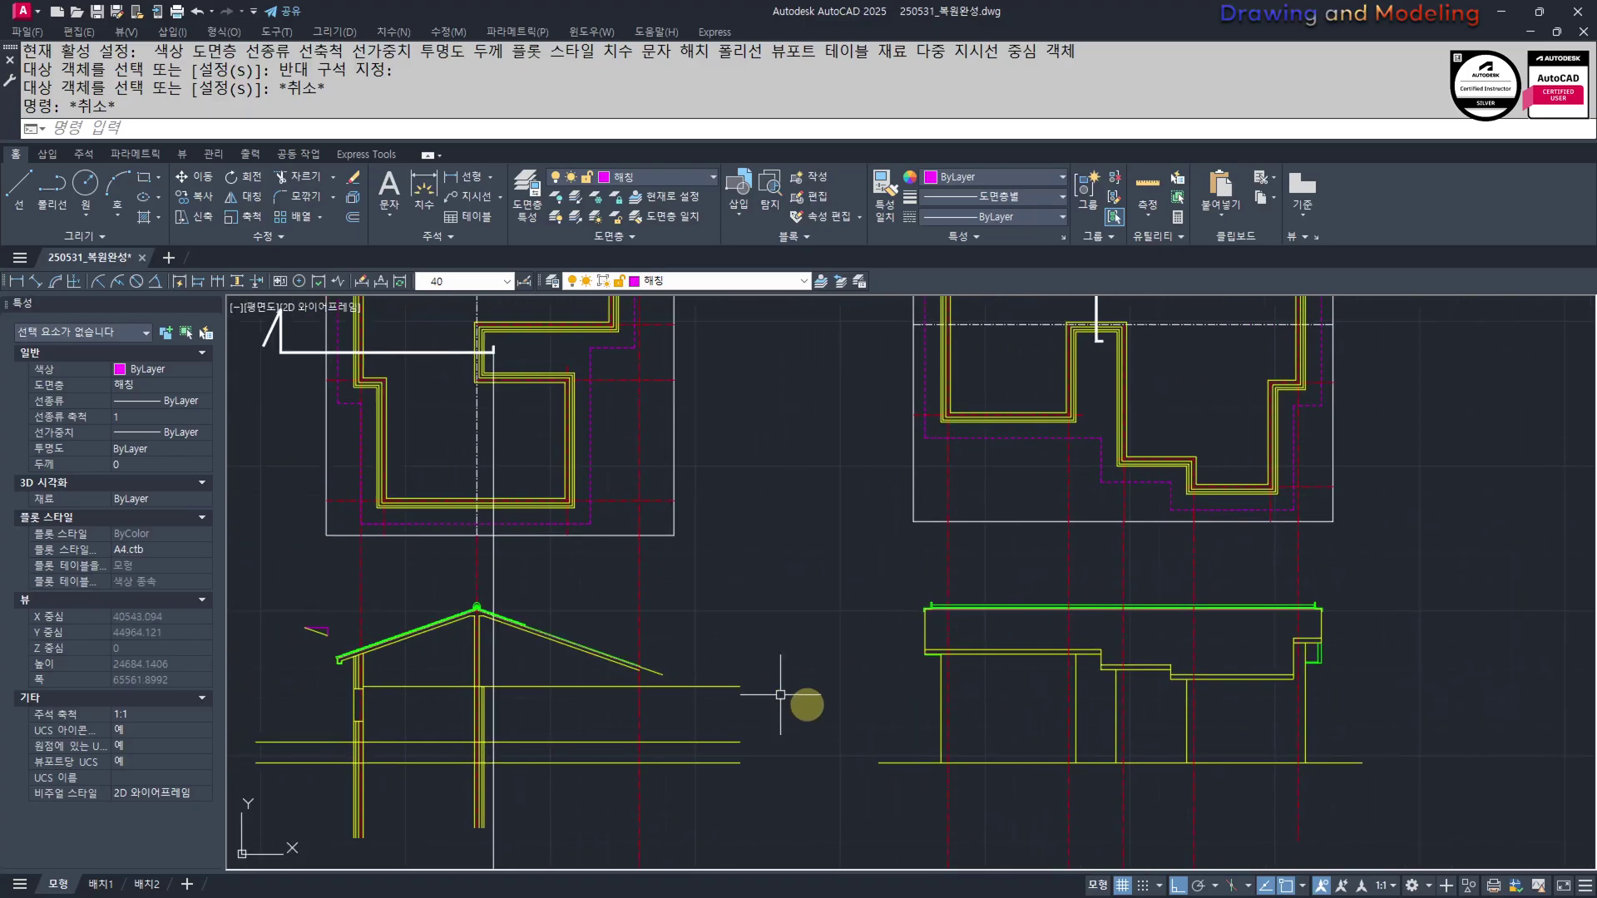
middle_click_drag(1101, 680, 963, 680)
middle_click_drag(815, 689, 860, 694)
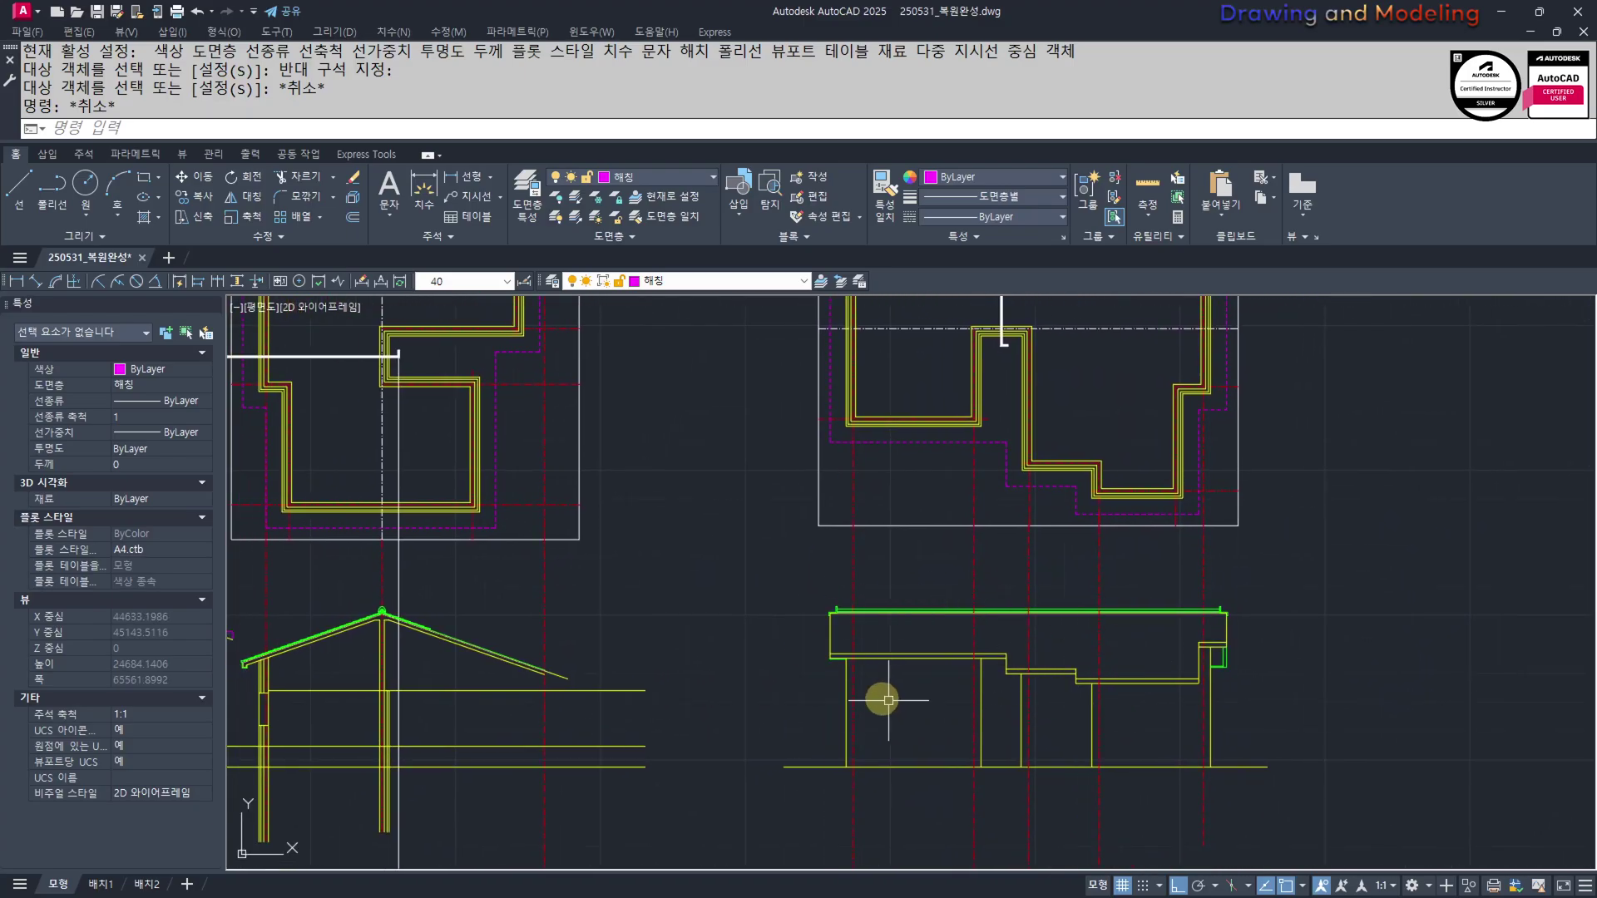
middle_click_drag(974, 700, 919, 674)
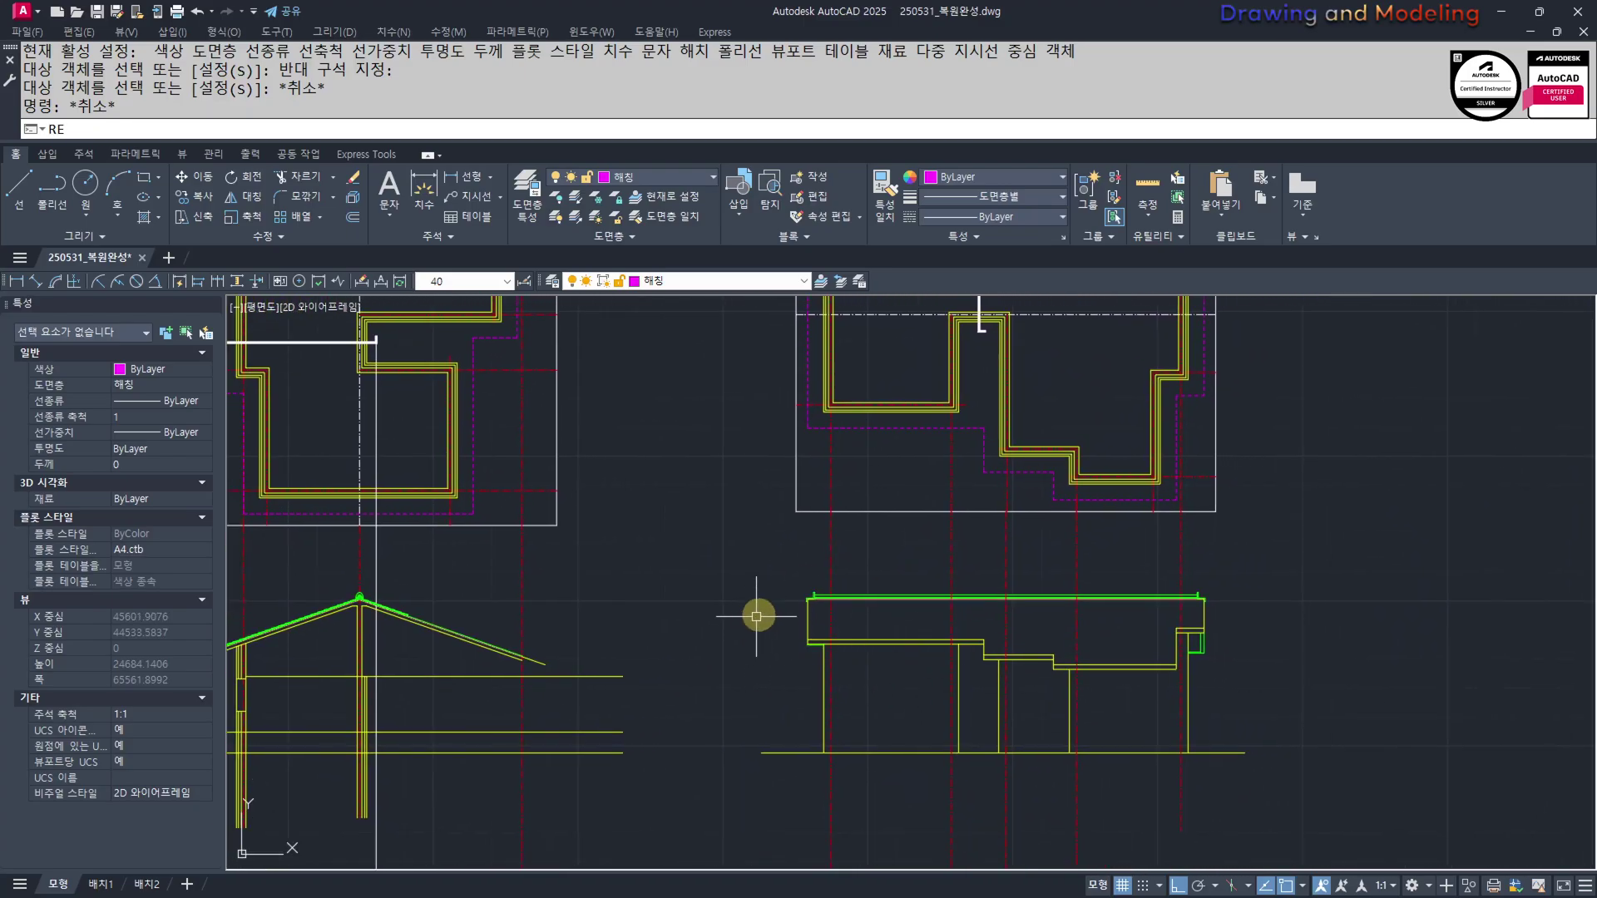
Draw a rectangle enclosing the elevation from above the roof to below the ground line
type("rec")
key("space")
left_click(770, 548)
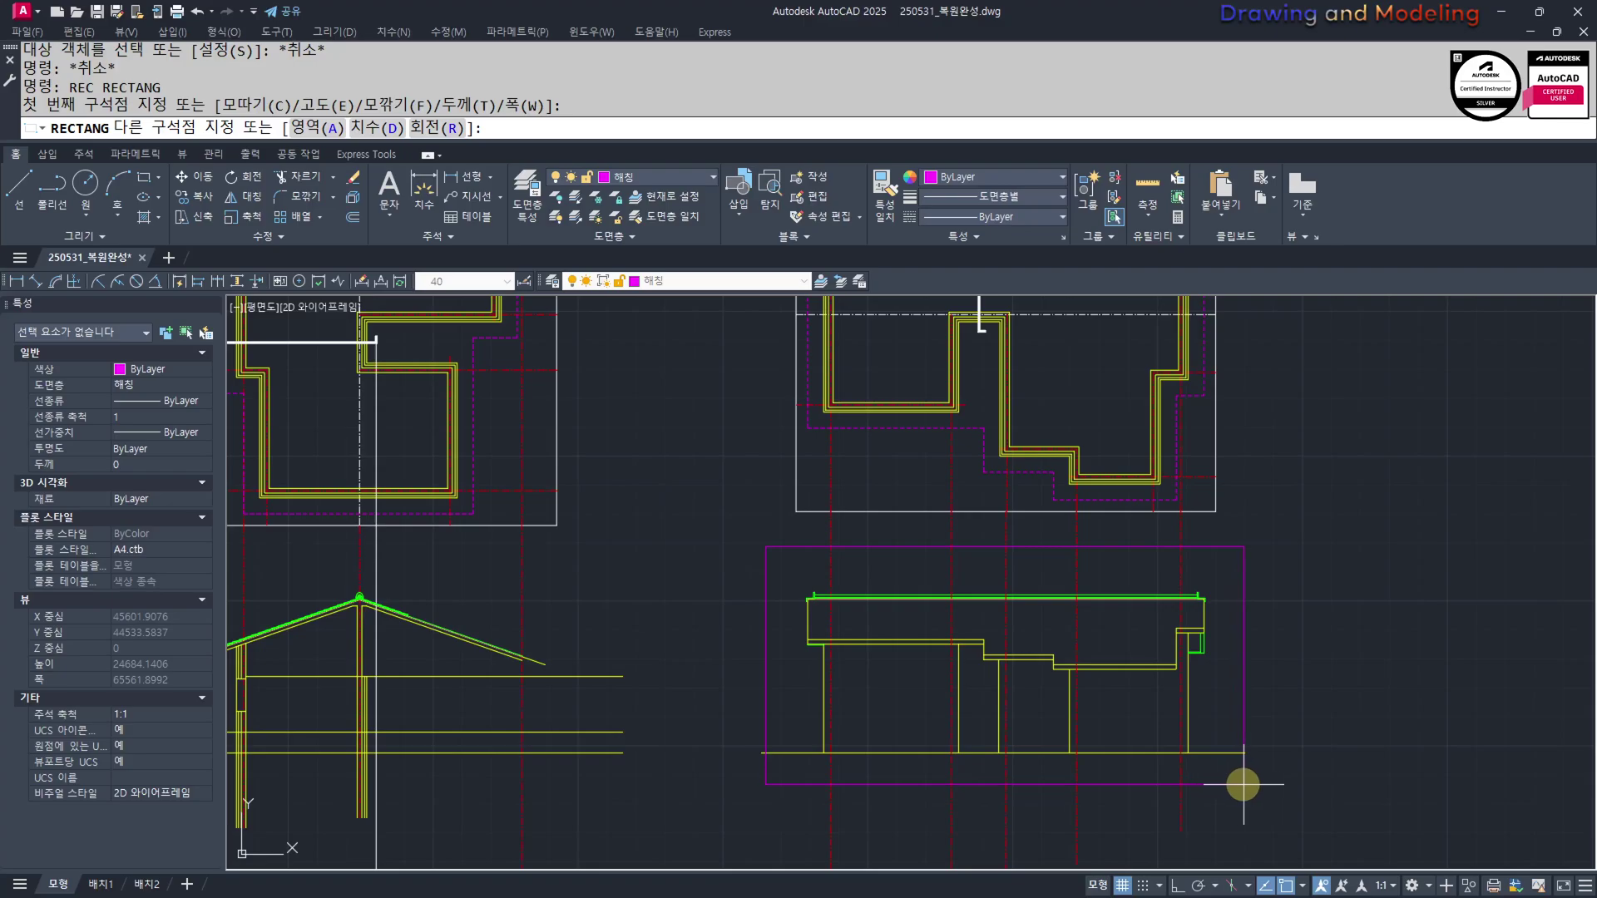
left_click(1243, 784)
Trim the vertical projection lines outside the rectangle enclosing the elevation
type("tr")
key("Return")
left_click(729, 541)
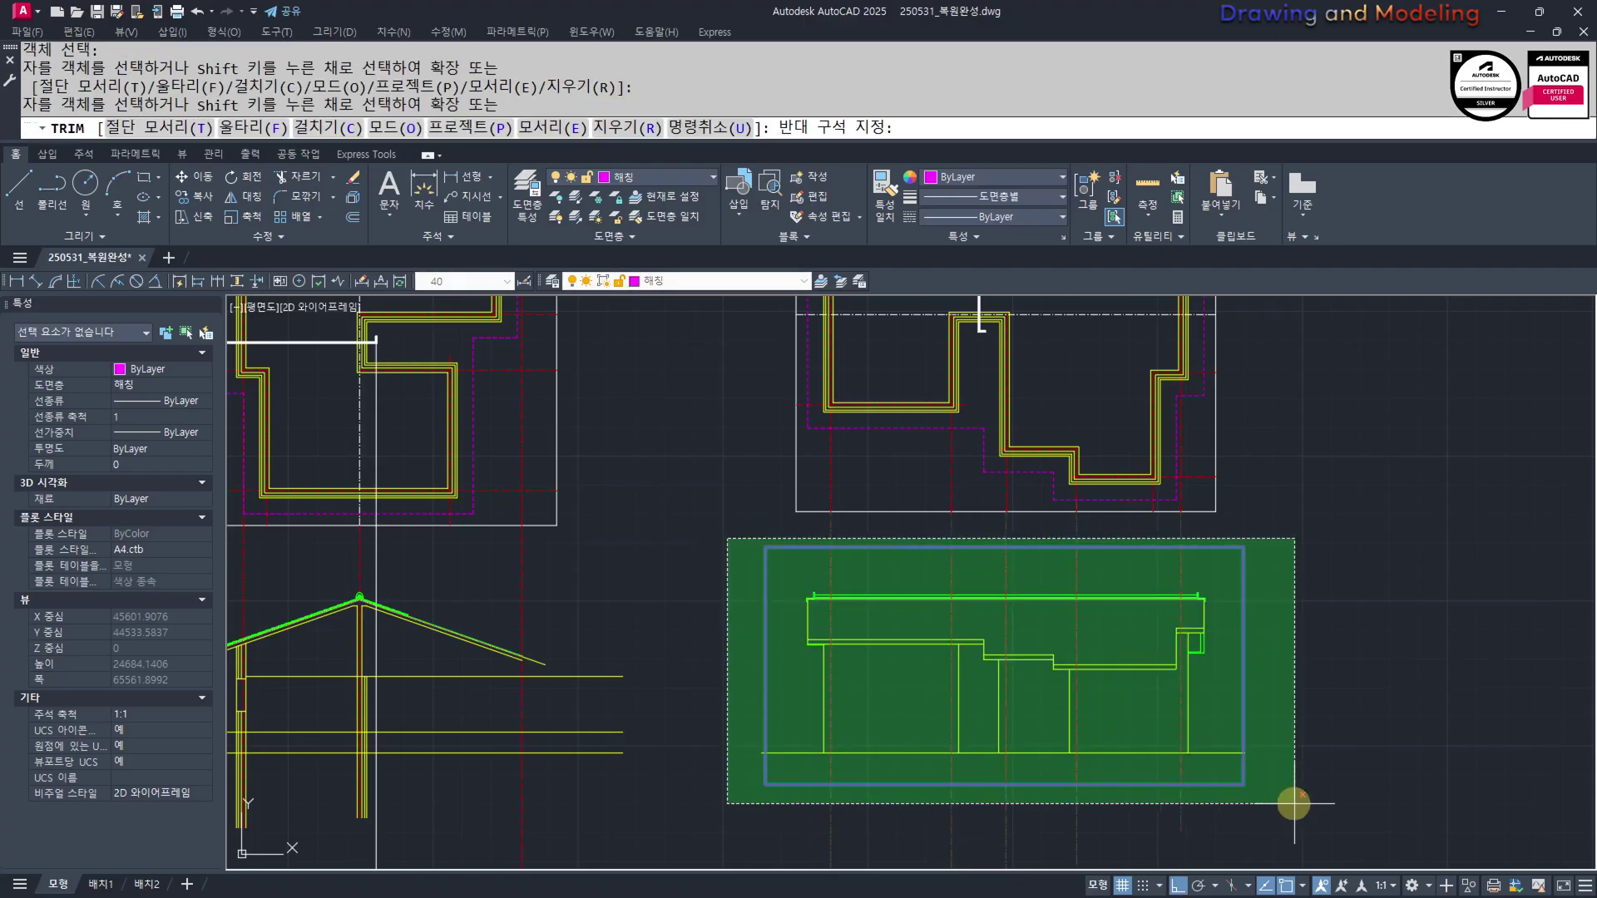
left_click(1294, 803)
key("Escape")
key("Escape")
middle_click_drag(1039, 785, 1145, 784)
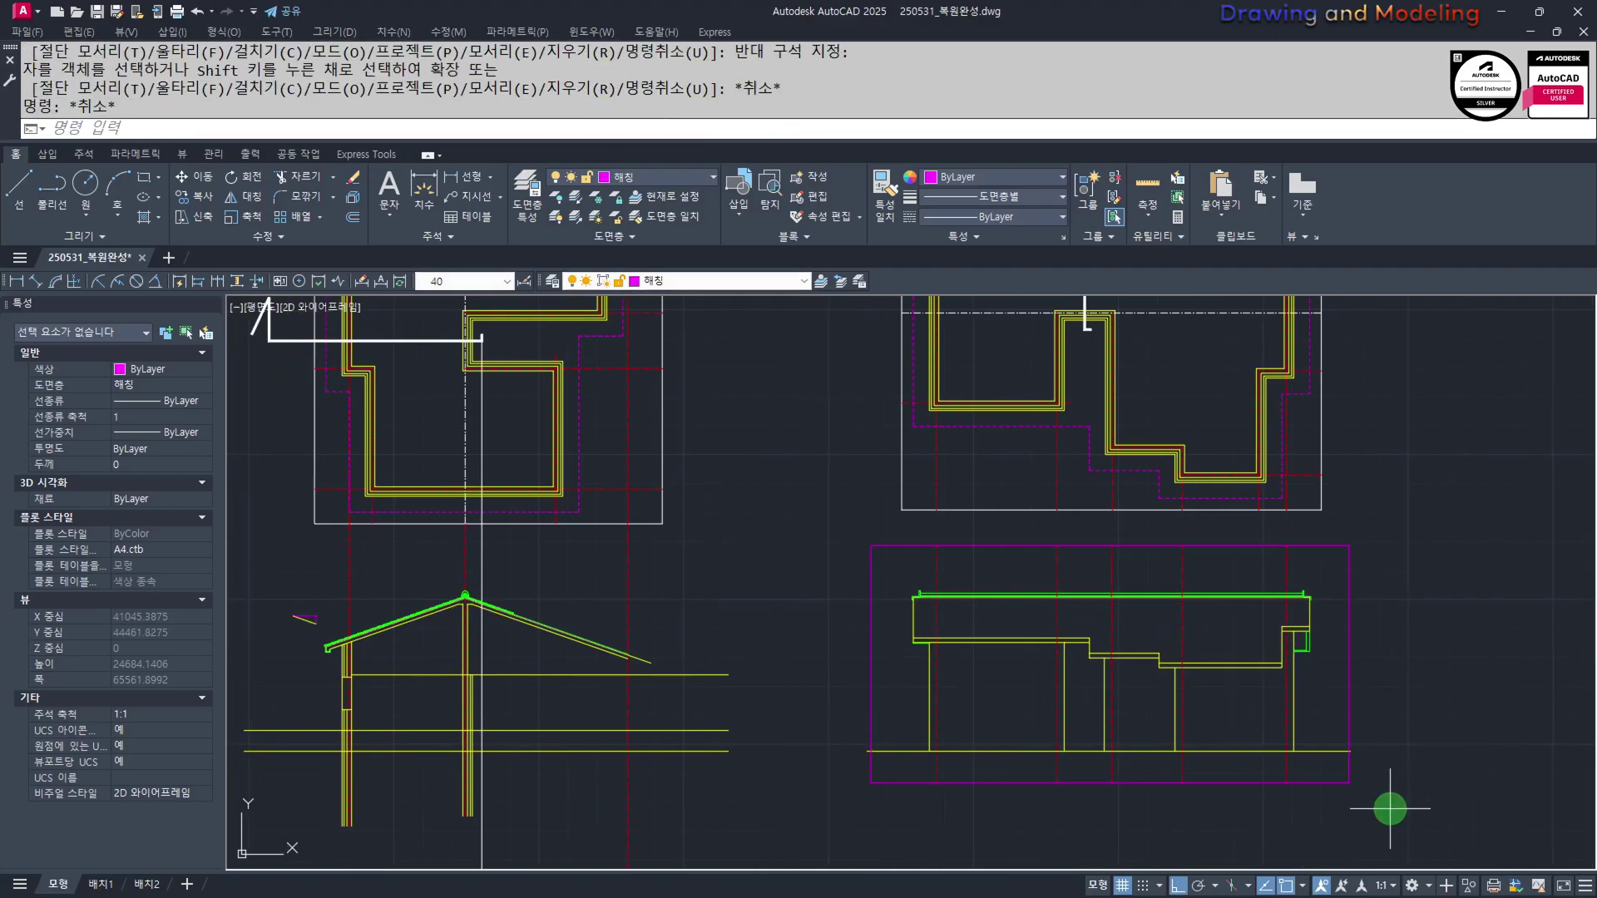
left_click(1266, 783)
left_click(1172, 764)
key("Escape")
key("Escape")
Trim the overhanging ends of the elevation's ground line at both sides of the enclosing rectangle
scroll(882, 748, "up", 2)
type("tr")
key("Return")
key("Return")
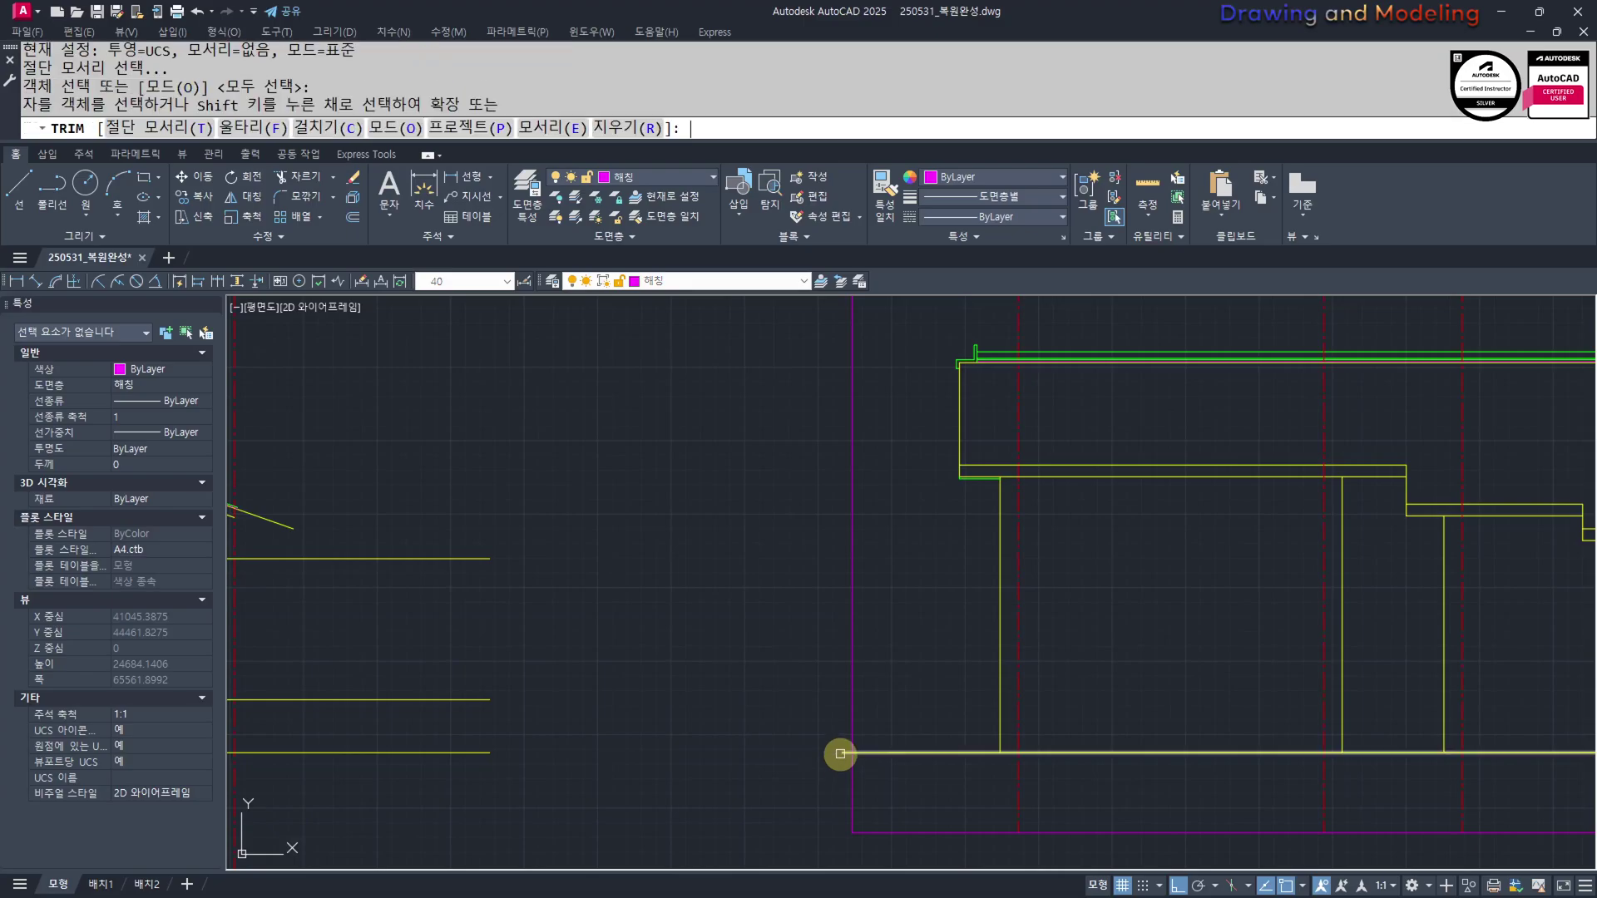
left_click(839, 755)
scroll(957, 761, "down", 1)
middle_click_drag(1281, 790, 950, 753)
scroll(1321, 731, "up", 2)
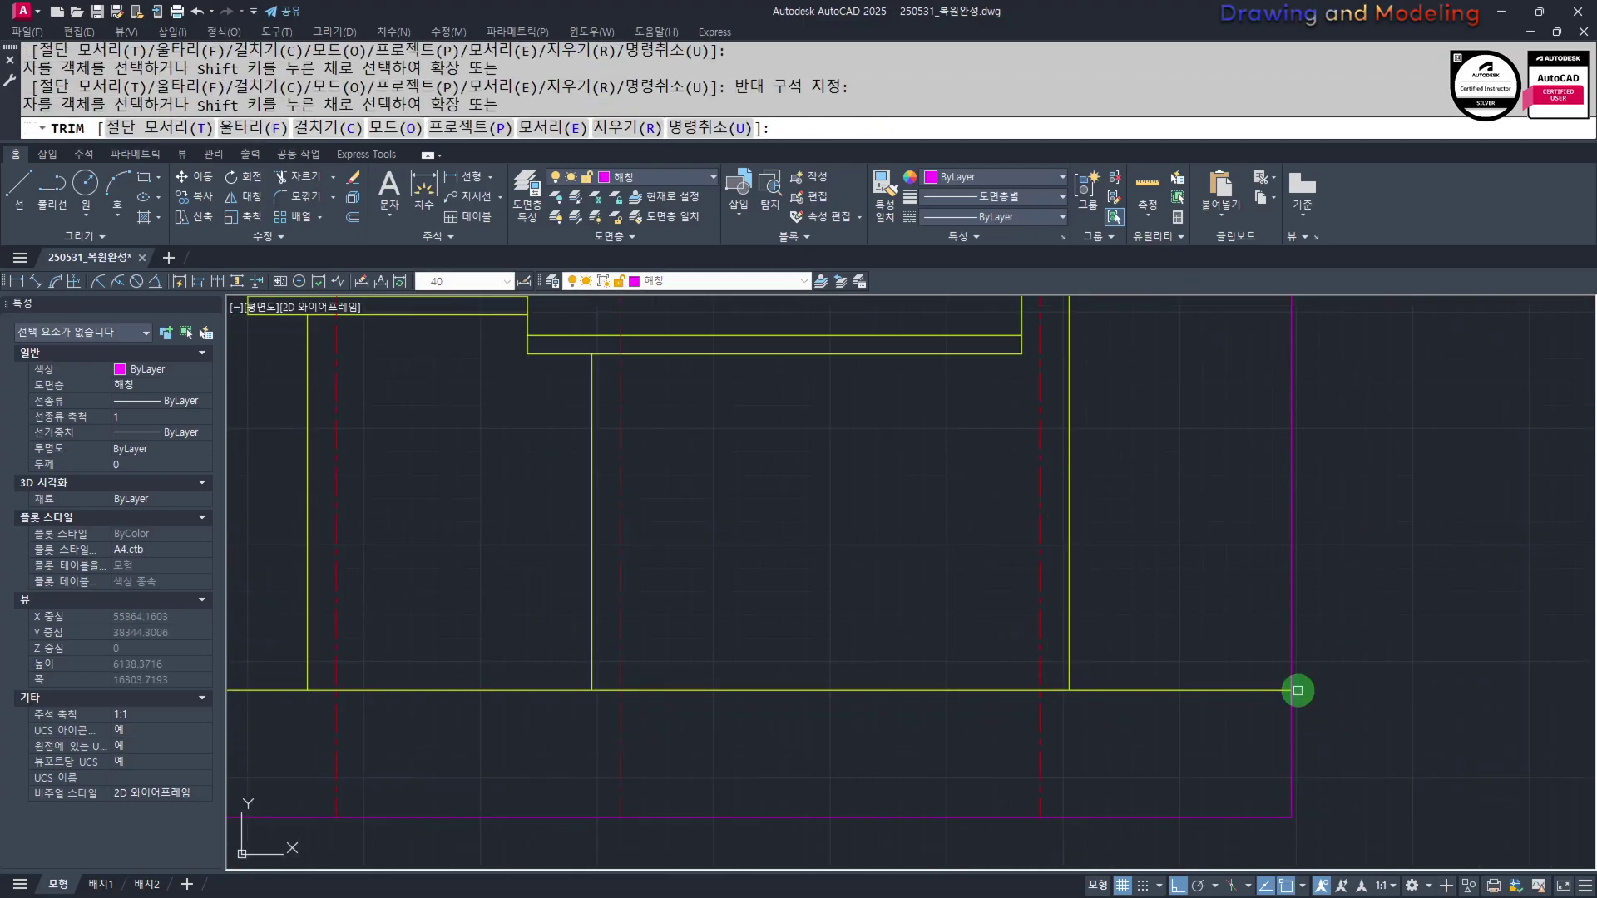
key("Escape")
key("Escape")
Compare the size of the elevation's enclosing rectangle with the 남측입면도 sheet frame using a trial copy
left_click(1308, 574)
left_click(1243, 601)
scroll(1108, 648, "down", 3)
type("cc")
left_click(921, 593)
scroll(915, 603, "down", 2)
middle_click_drag(858, 715, 990, 652)
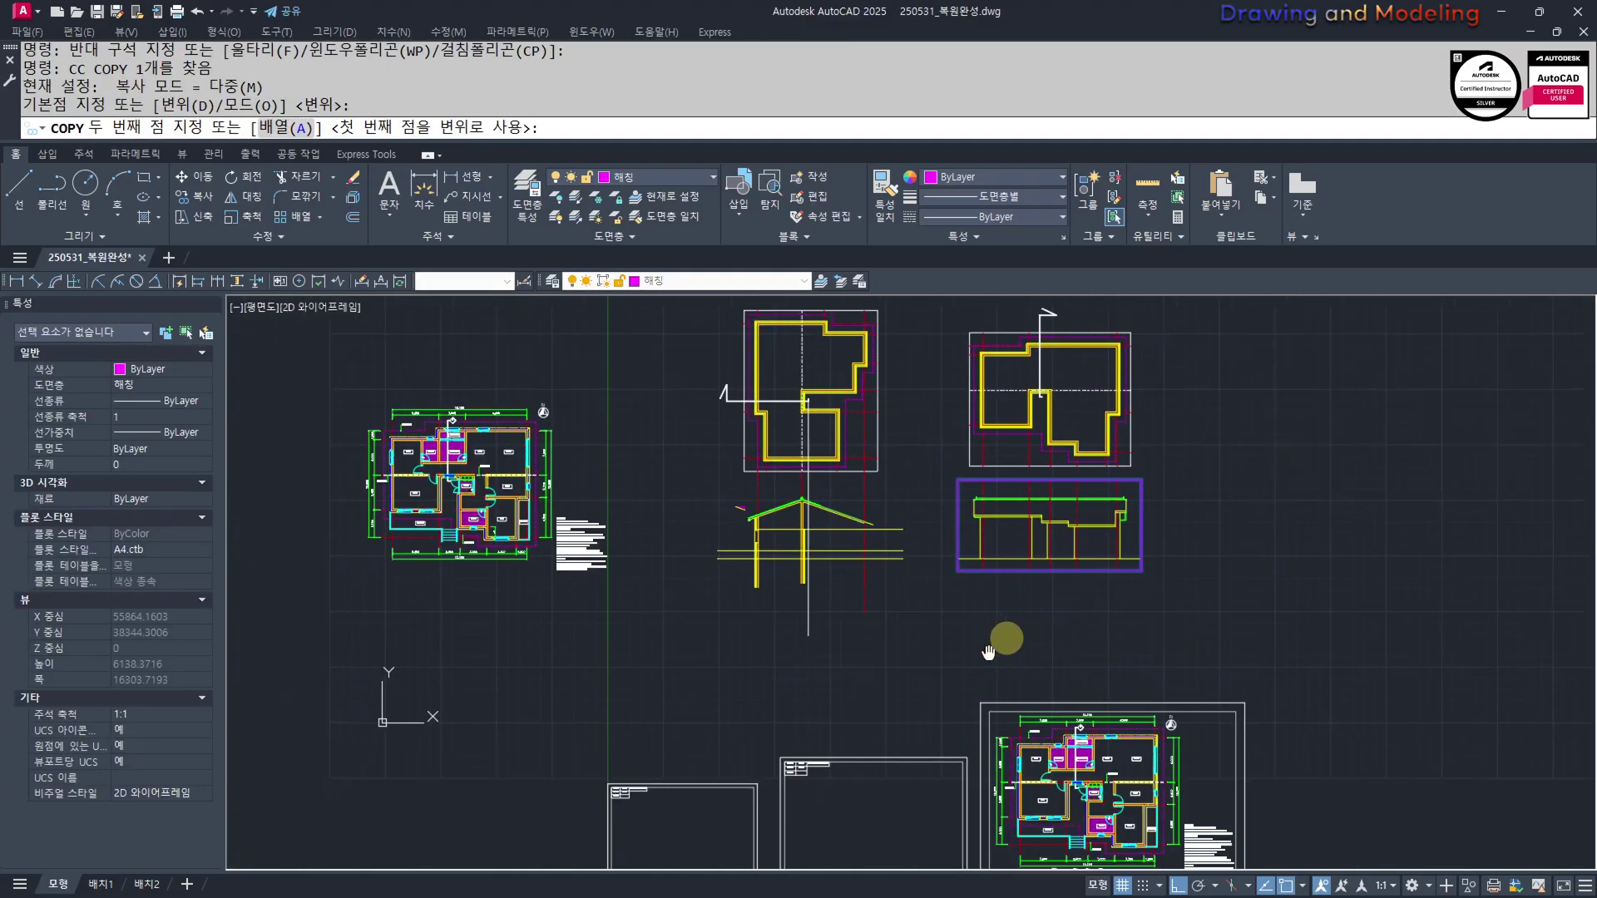
scroll(962, 731, "up", 6)
key("F8")
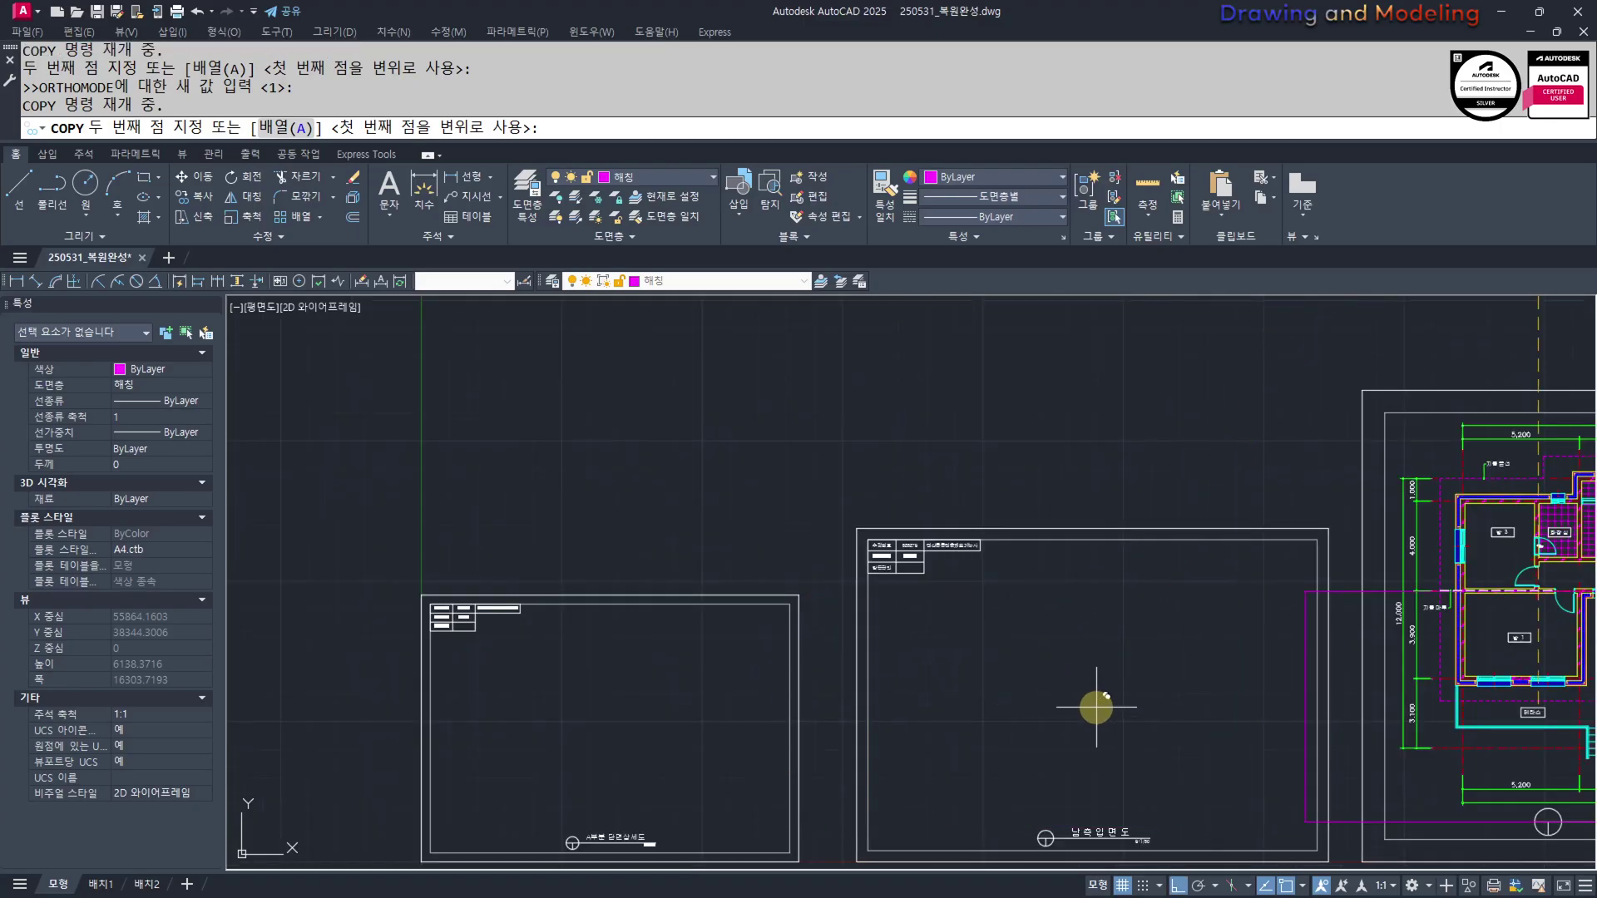
key("Escape")
key("Escape")
scroll(1176, 563, "down", 4)
scroll(1176, 702, "up", 7)
Try to stretch the left side of the enclosing rectangle and ground line inward toward the roof edge
type("s")
key("space")
left_click(661, 824)
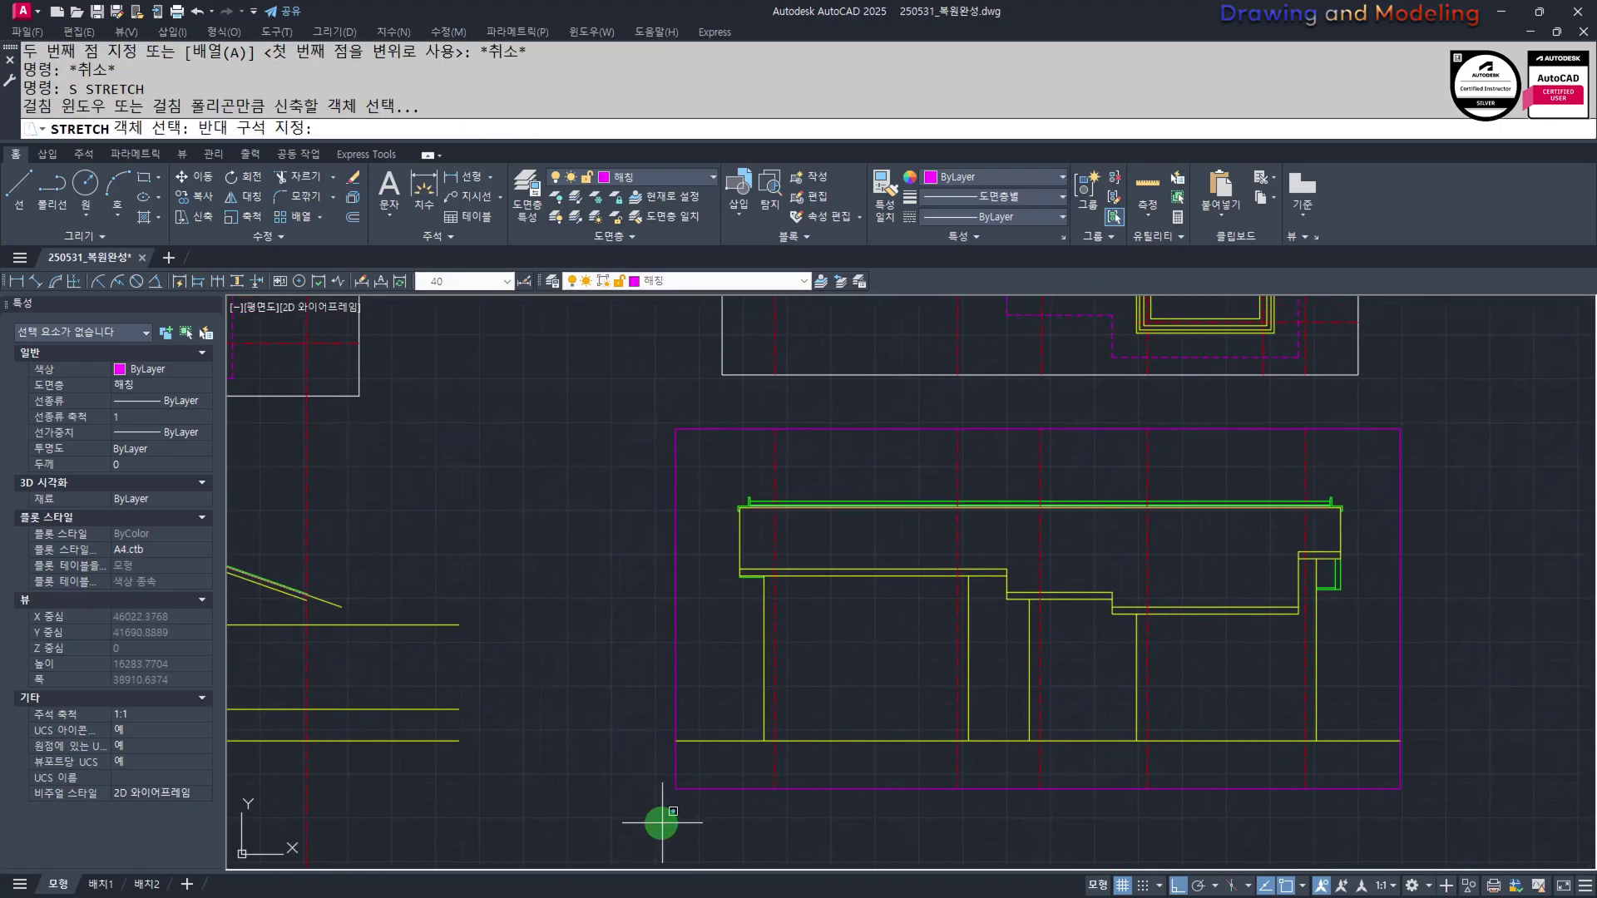
left_click(694, 821)
left_click(696, 823)
left_click(627, 357)
key("space")
left_click(586, 607)
left_click(616, 613)
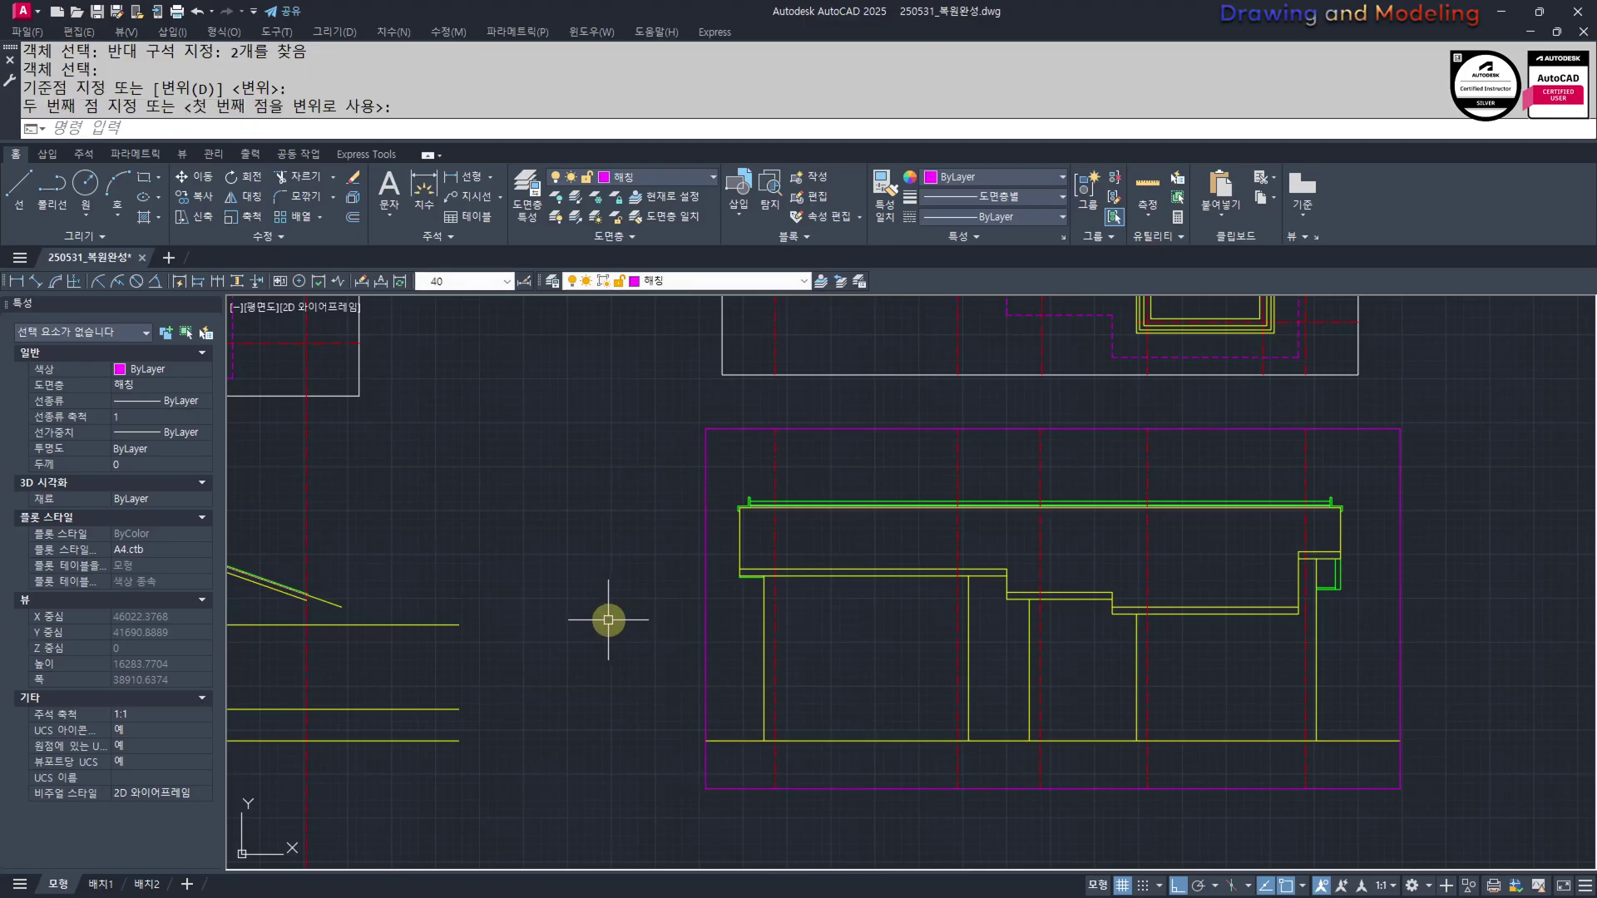
Stretch the left side of the enclosing rectangle, together with the ground line end, slightly inward
type("s")
key("space")
left_click(691, 396)
left_click(597, 819)
key("space")
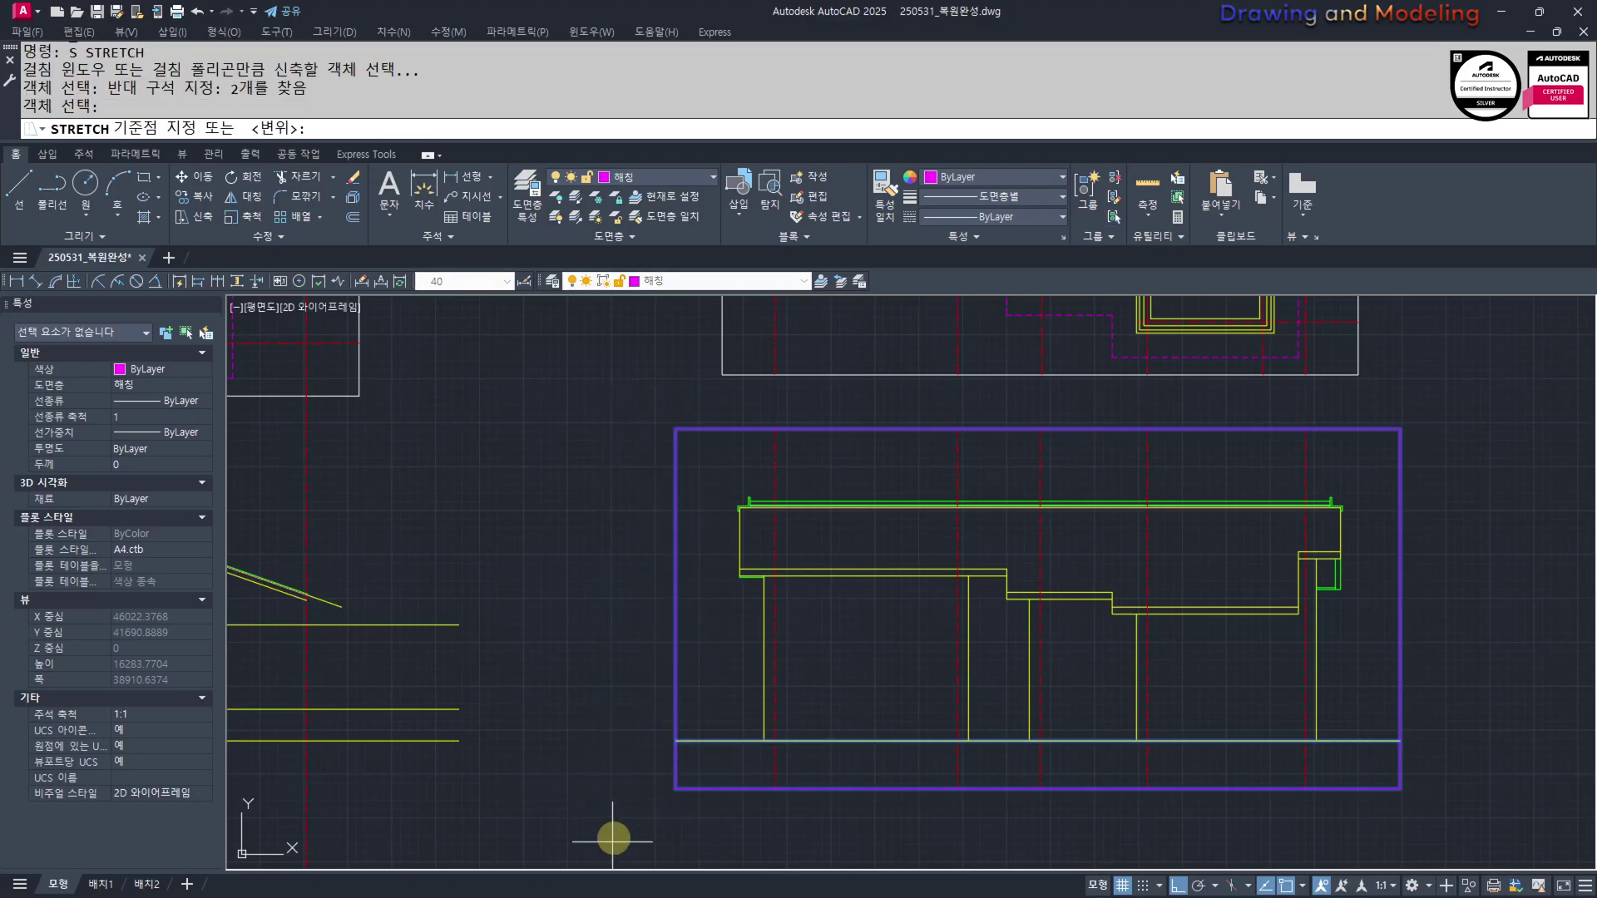
left_click(630, 823)
left_click(648, 822)
Stretch the right side of the enclosing rectangle and the ground line slightly inward
key("space")
left_click(1461, 394)
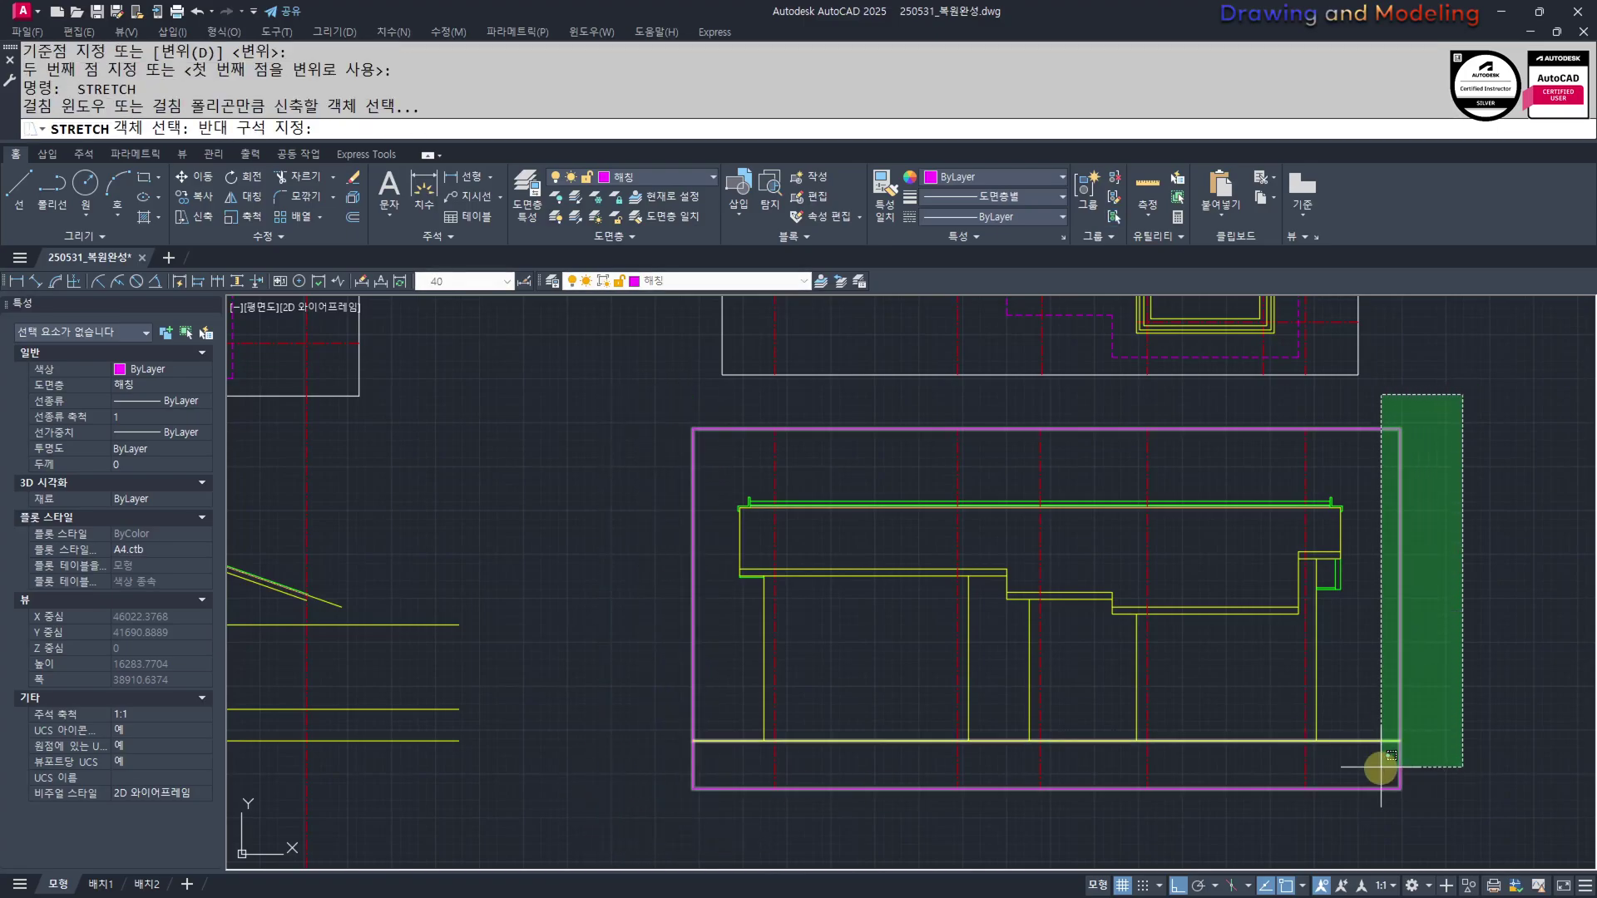
left_click(1377, 822)
key("space")
left_click(1436, 828)
left_click(1430, 830)
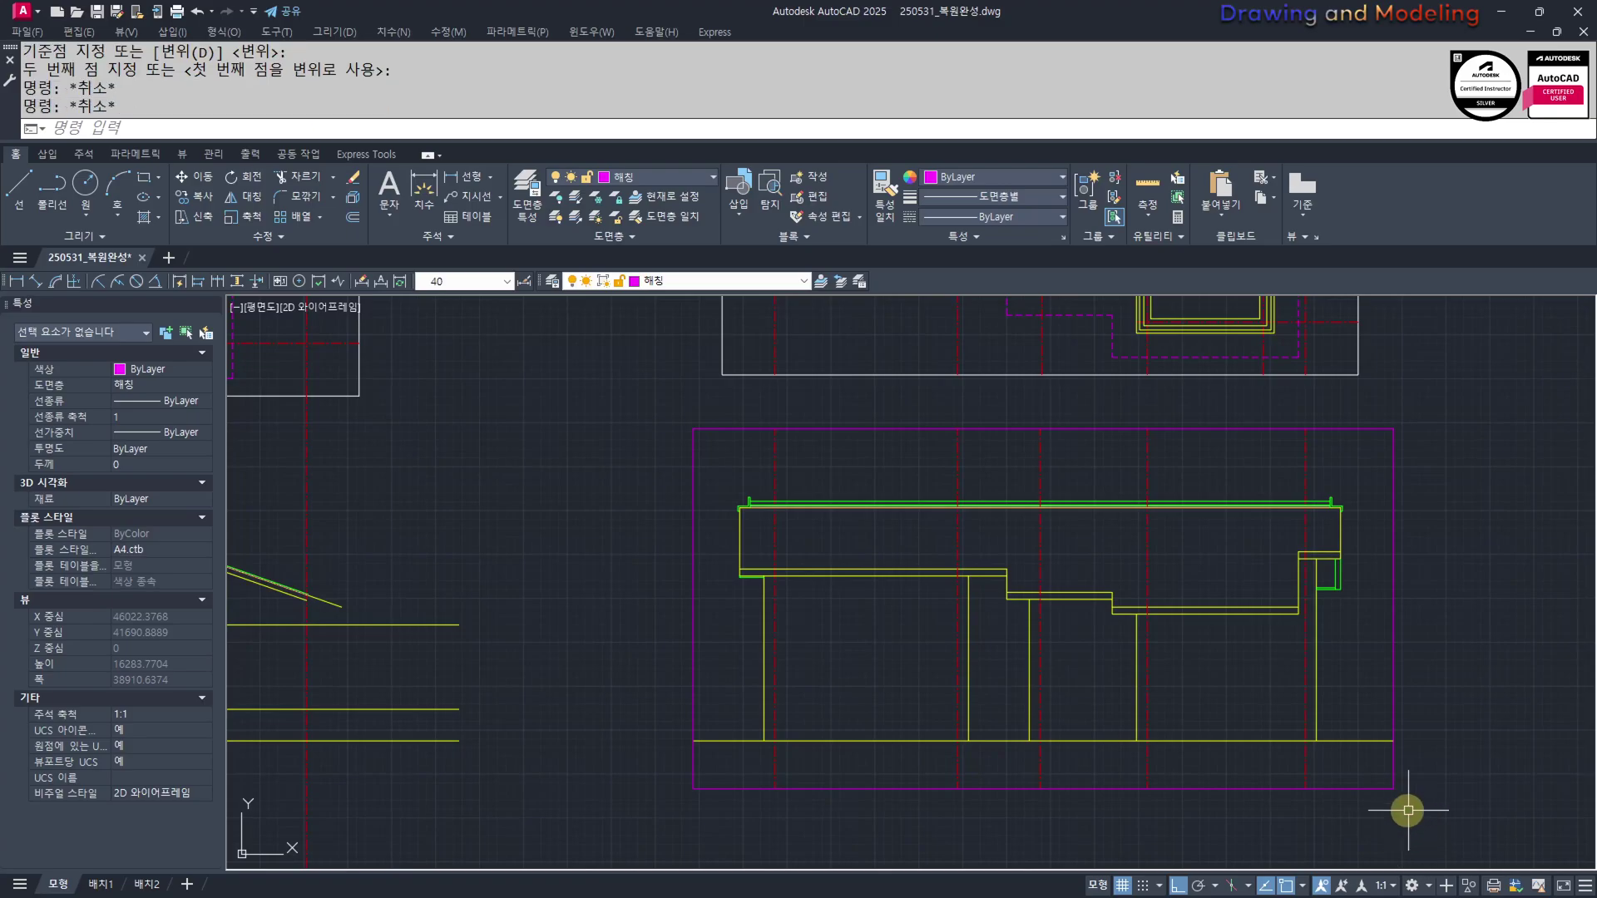
Check the narrowed rectangle's fit inside the 남측입면도 sheet frame with another trial copy
left_click(1408, 810)
left_click(1376, 771)
type("cc")
key("space")
left_click(1367, 646)
scroll(1164, 707, "down", 3)
middle_click_drag(915, 803, 1166, 462)
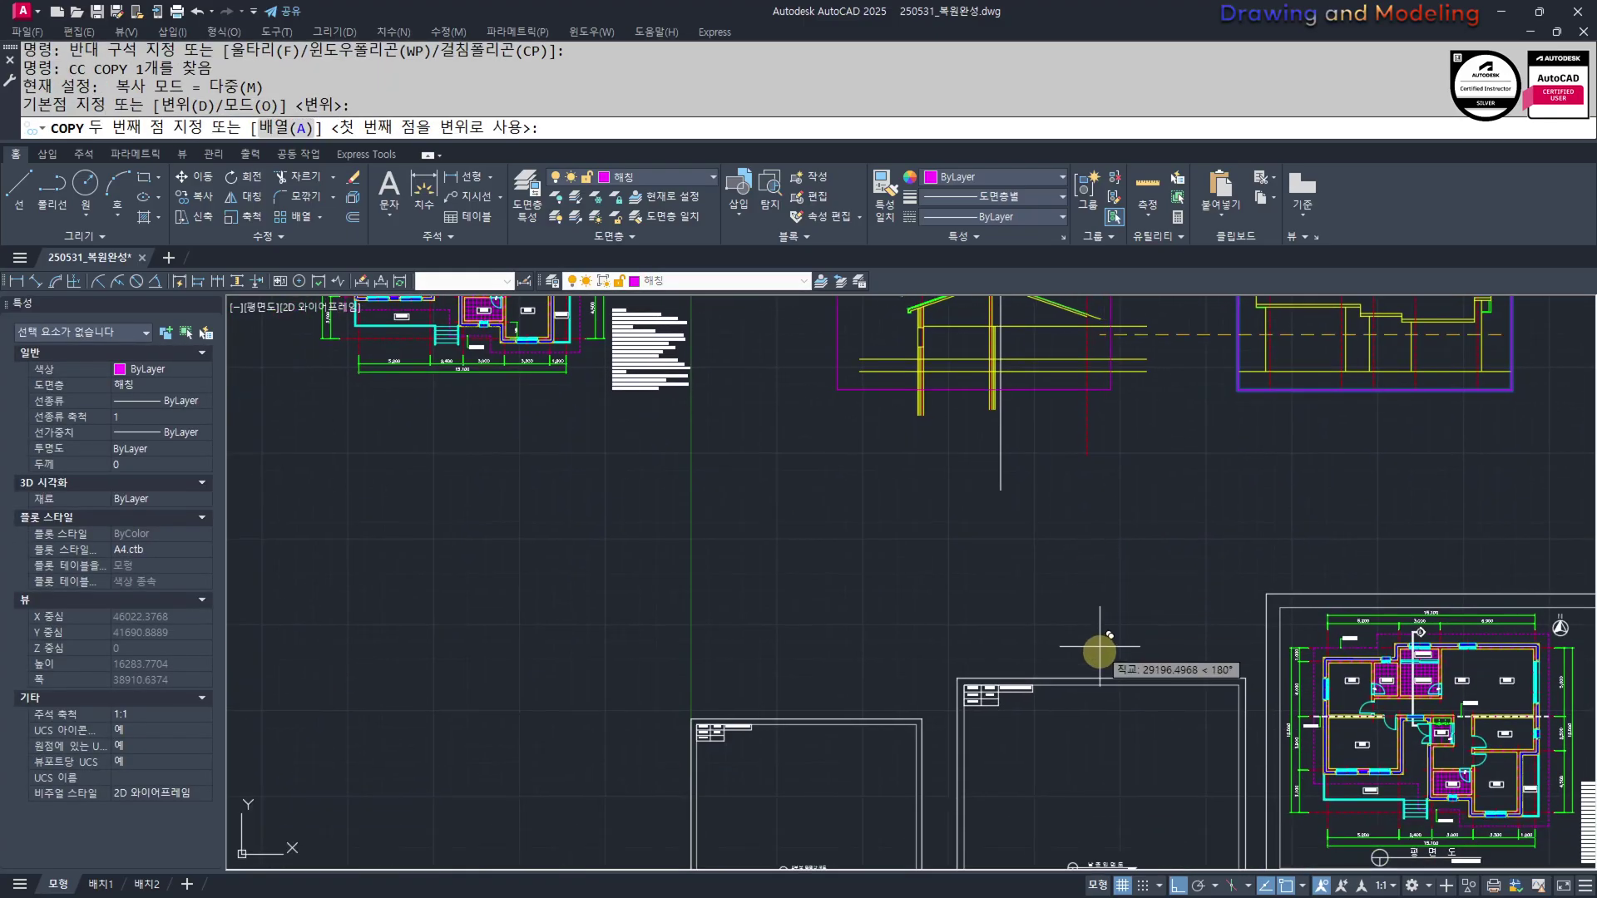
middle_click_drag(1094, 745, 1060, 628)
key("F8")
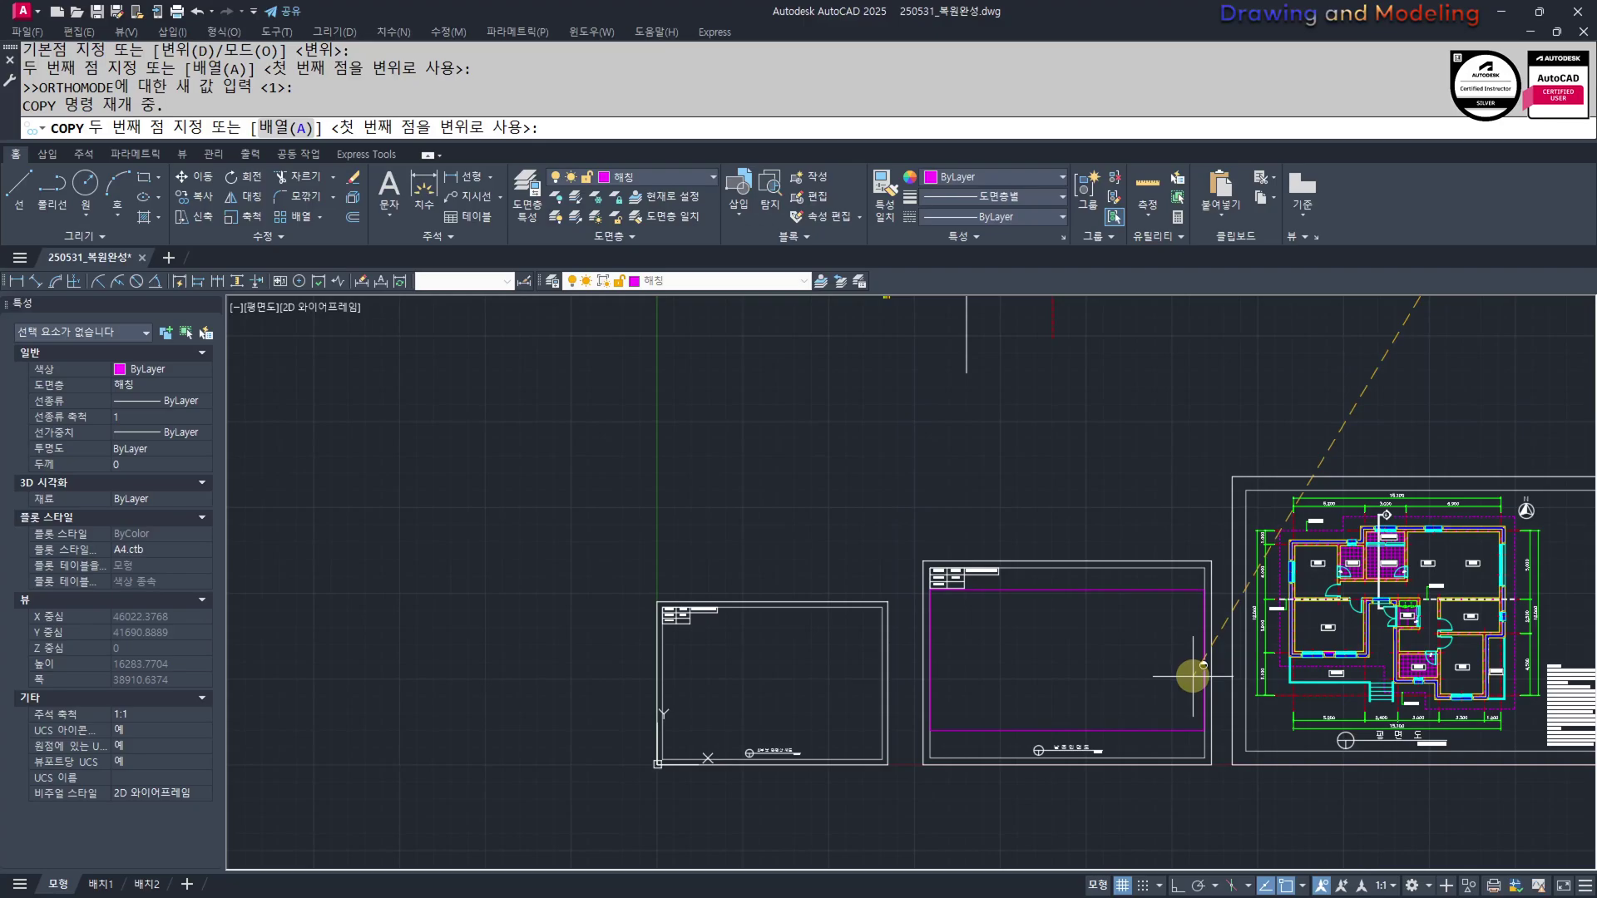
key("Escape")
key("Escape")
scroll(1192, 677, "down", 4)
middle_click_drag(1266, 484, 1226, 592)
scroll(1226, 591, "up", 6)
middle_click_drag(1328, 677, 1247, 718)
scroll(1227, 711, "up", 2)
middle_click_drag(1097, 755, 1207, 724)
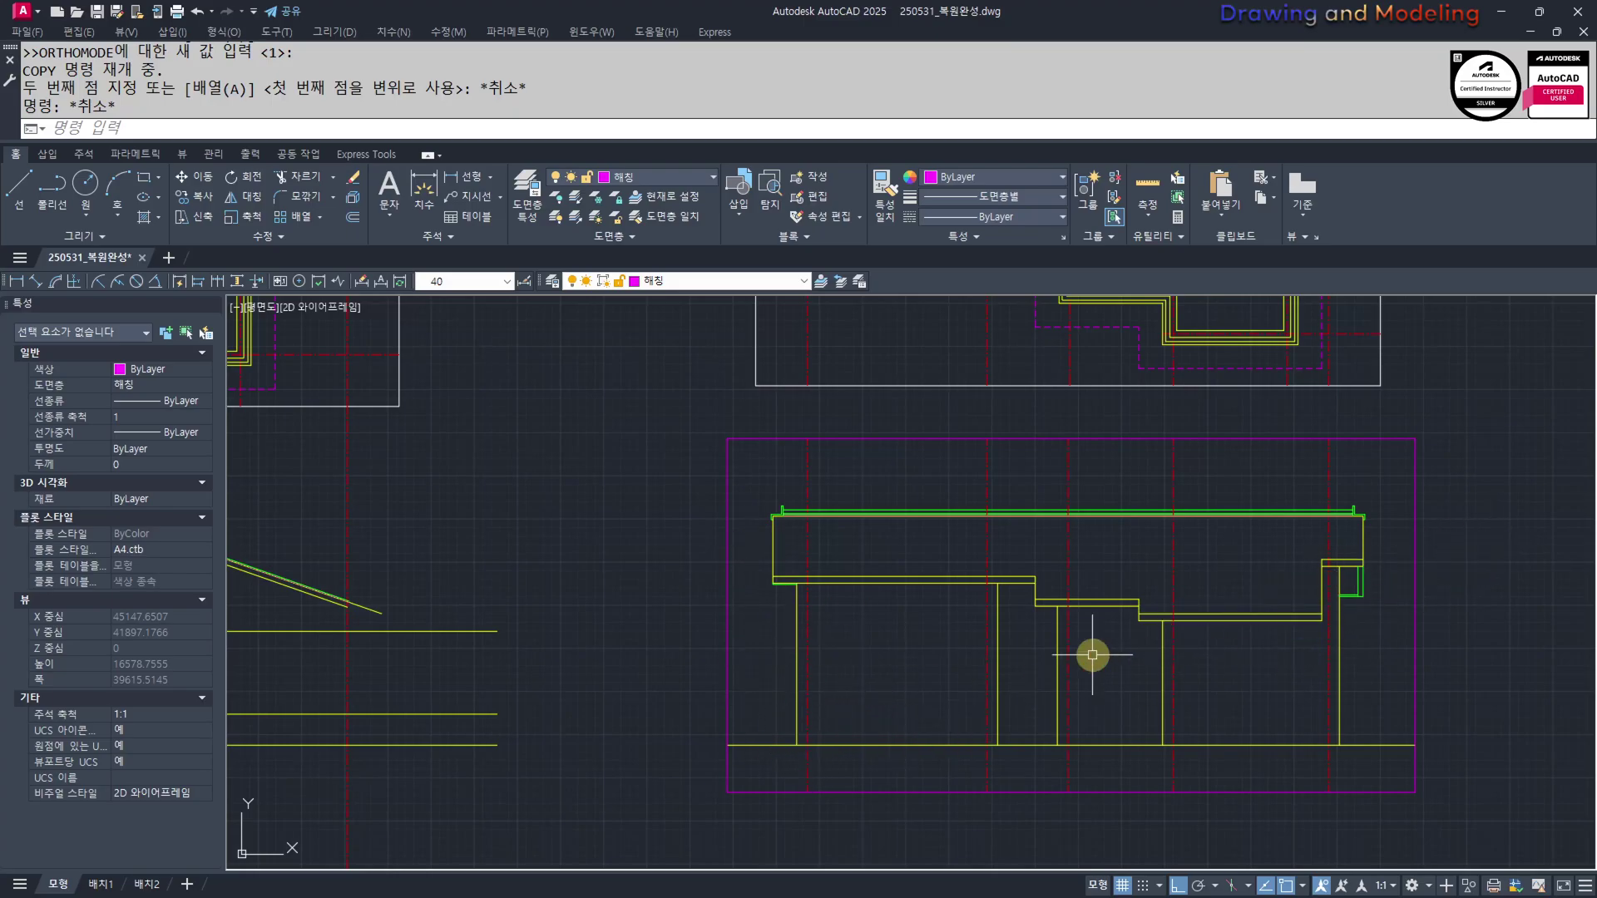
Move the elevation and the roof plan above it horizontally to the right, farther away from the section
scroll(990, 660, "down", 4)
middle_click_drag(870, 623, 1036, 639)
key("Escape")
left_click(1393, 740)
left_click(996, 337)
middle_click_drag(1111, 777, 1148, 732)
type("m")
key("space")
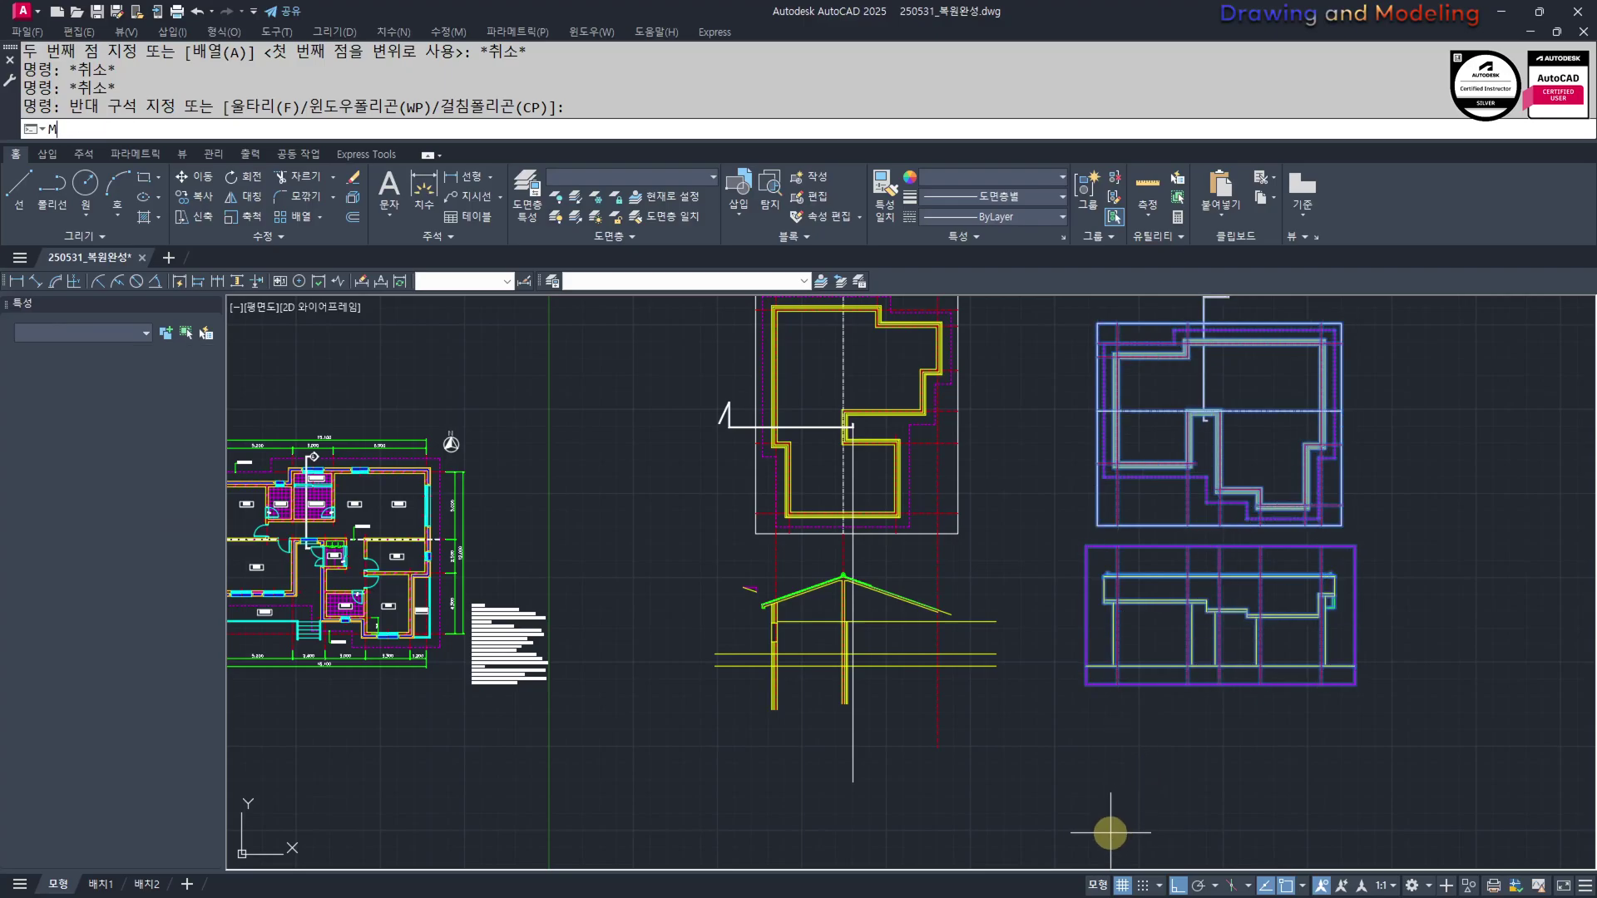
left_click(1081, 748)
left_click(1116, 742)
key("Escape")
key("Escape")
Erase the red vertical projection line at the right end of the section
scroll(840, 661, "up", 4)
mouse_move(840, 661)
middle_mouse_down()
mouse_move(972, 669)
mouse_move(1044, 701)
middle_mouse_up()
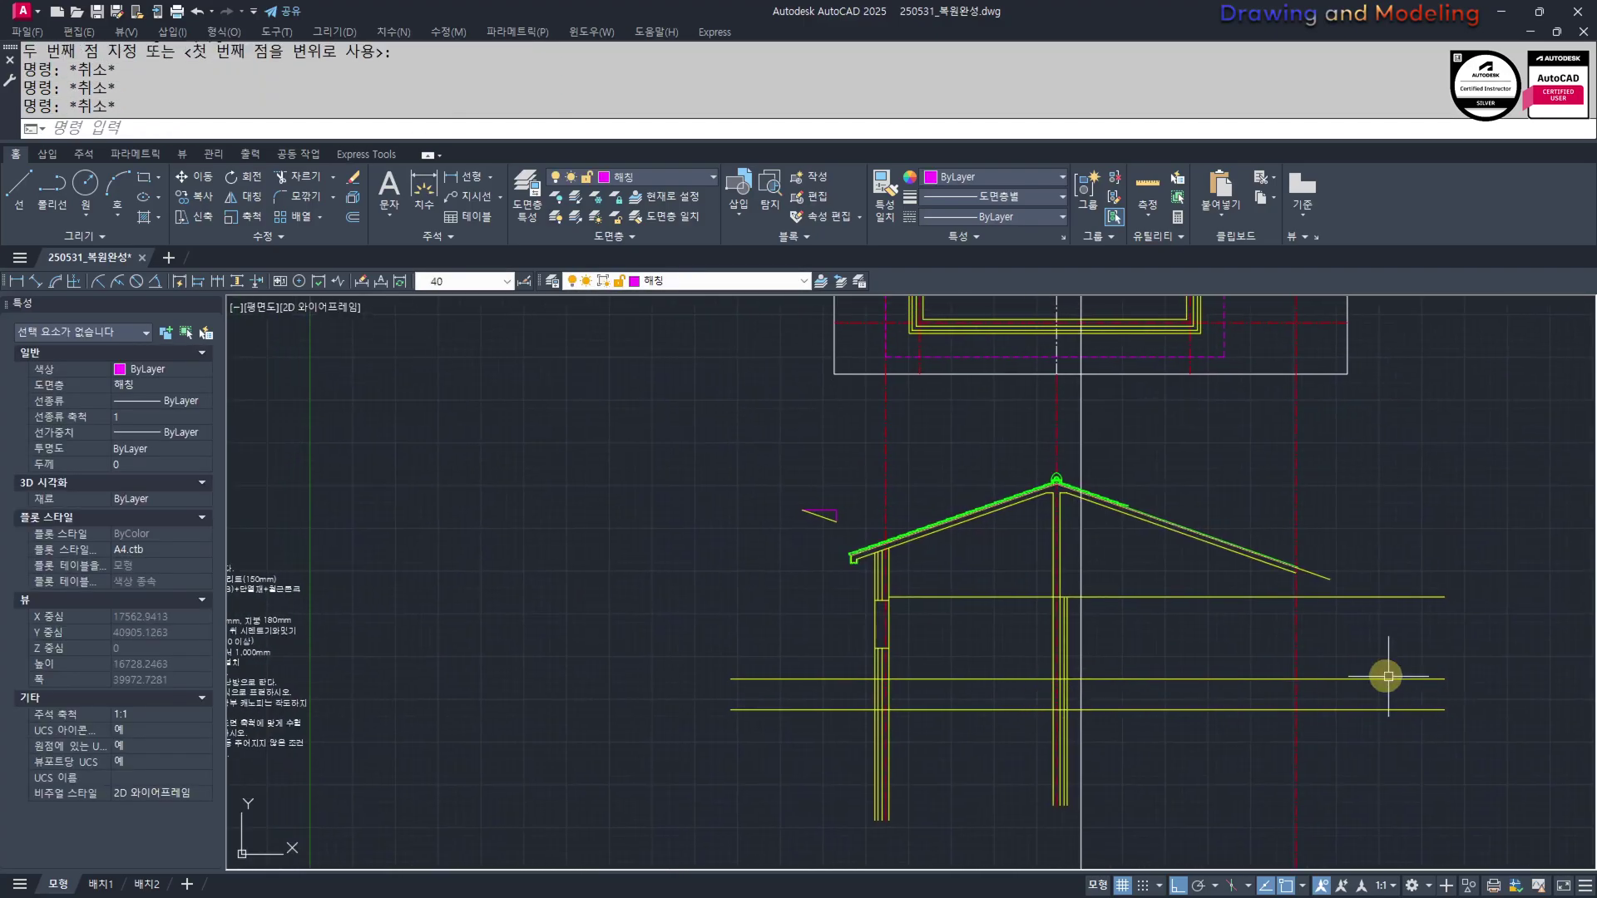
left_click(1328, 639)
left_click(1244, 651)
type("e")
key("space")
key("Escape")
key("Escape")
Offset the section's ground line downward by 700
mouse_move(1074, 549)
middle_mouse_down()
mouse_move(1123, 645)
mouse_move(1145, 596)
middle_mouse_up()
scroll(1127, 641, "down", 2)
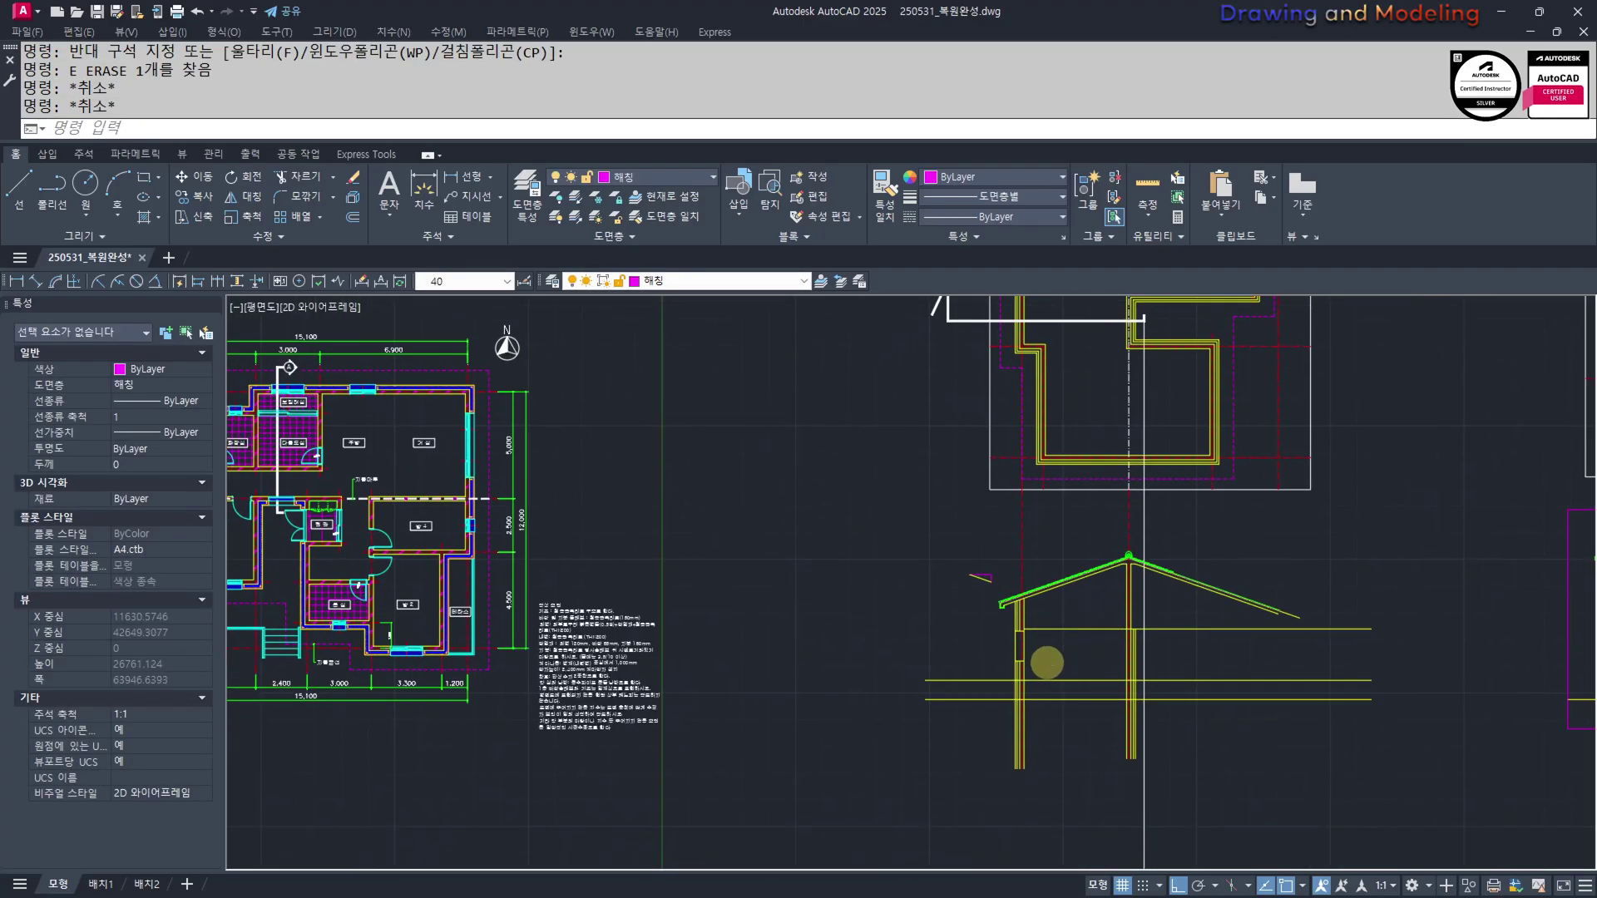
scroll(1046, 662, "up", 4)
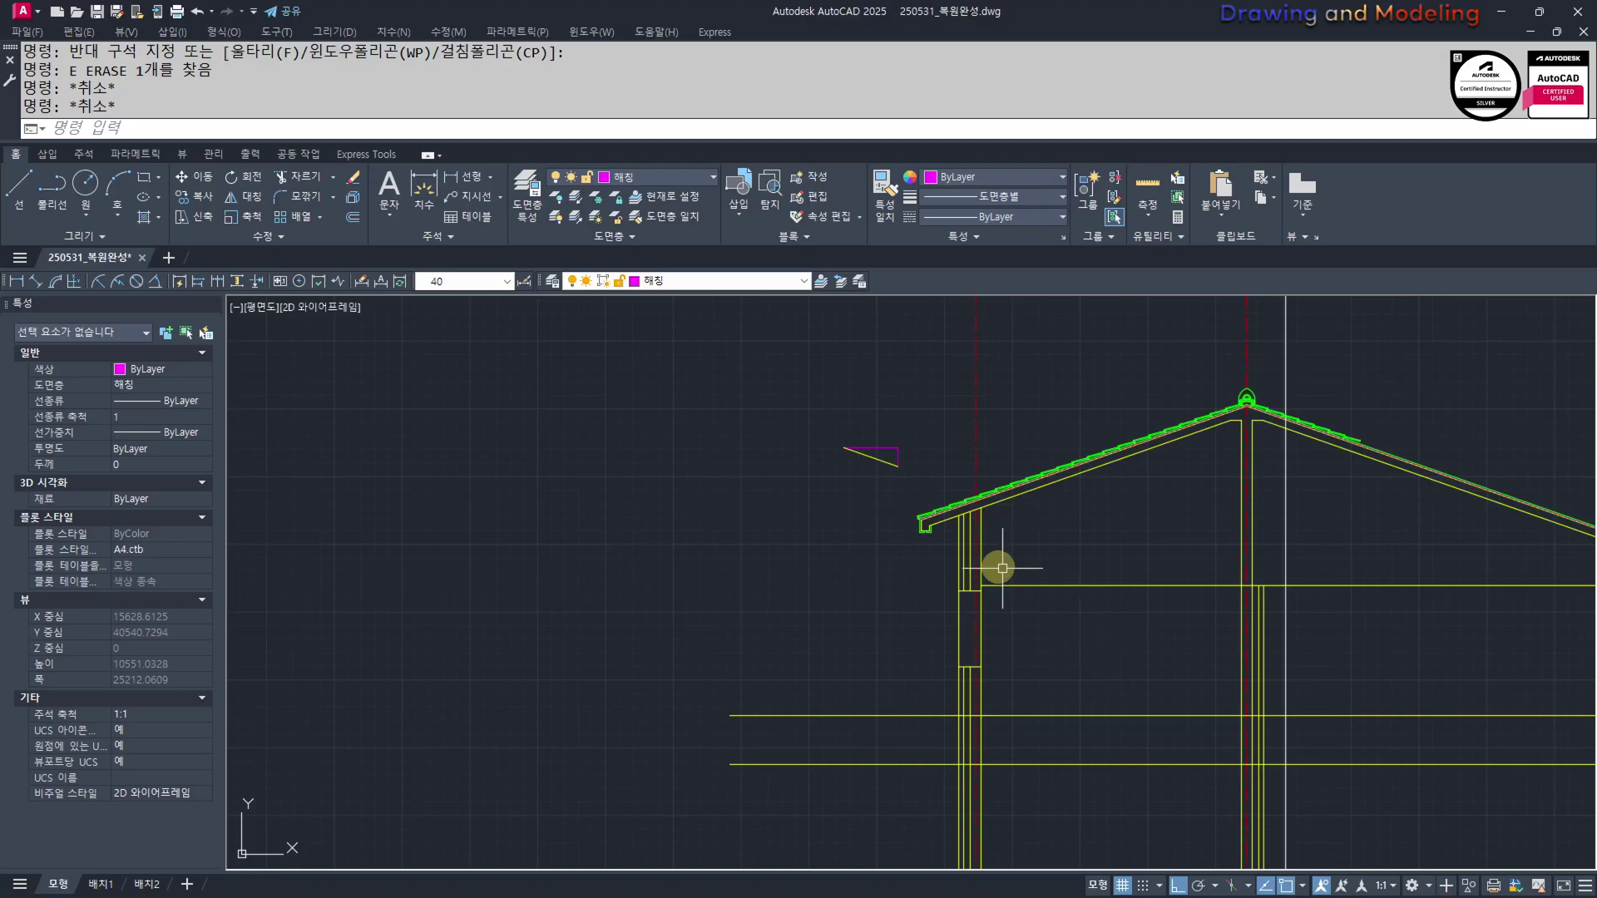
key("Escape")
key("Escape")
scroll(1037, 716, "down", 2)
scroll(1016, 652, "up", 2)
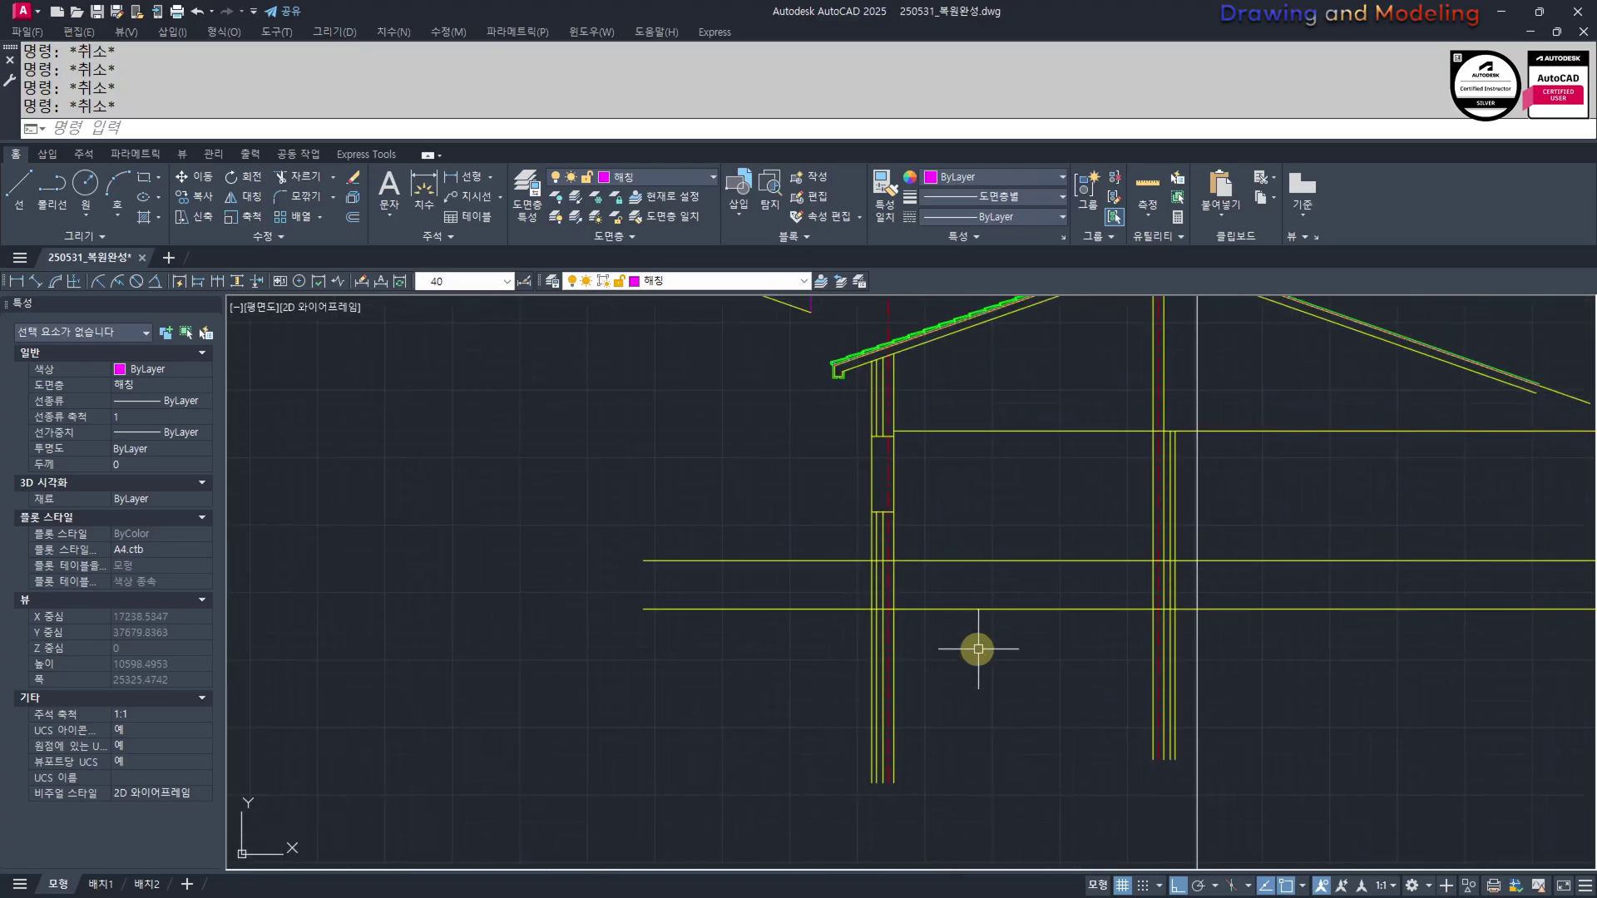
type("o")
key("Return")
key("Return")
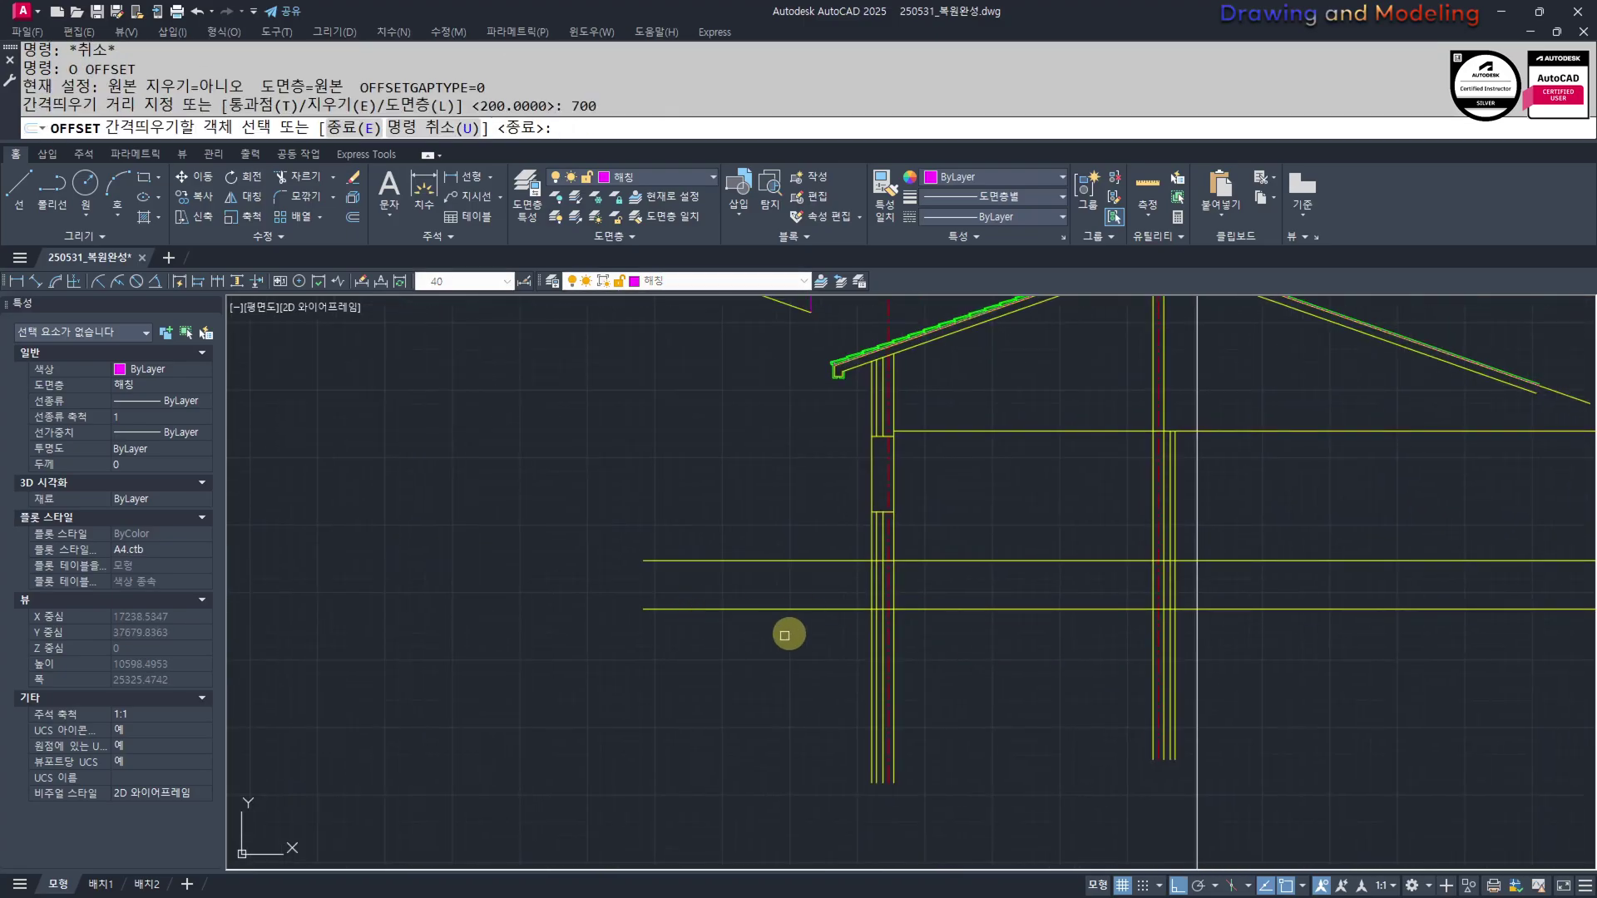
left_click(859, 608)
left_click(823, 664)
key("Escape")
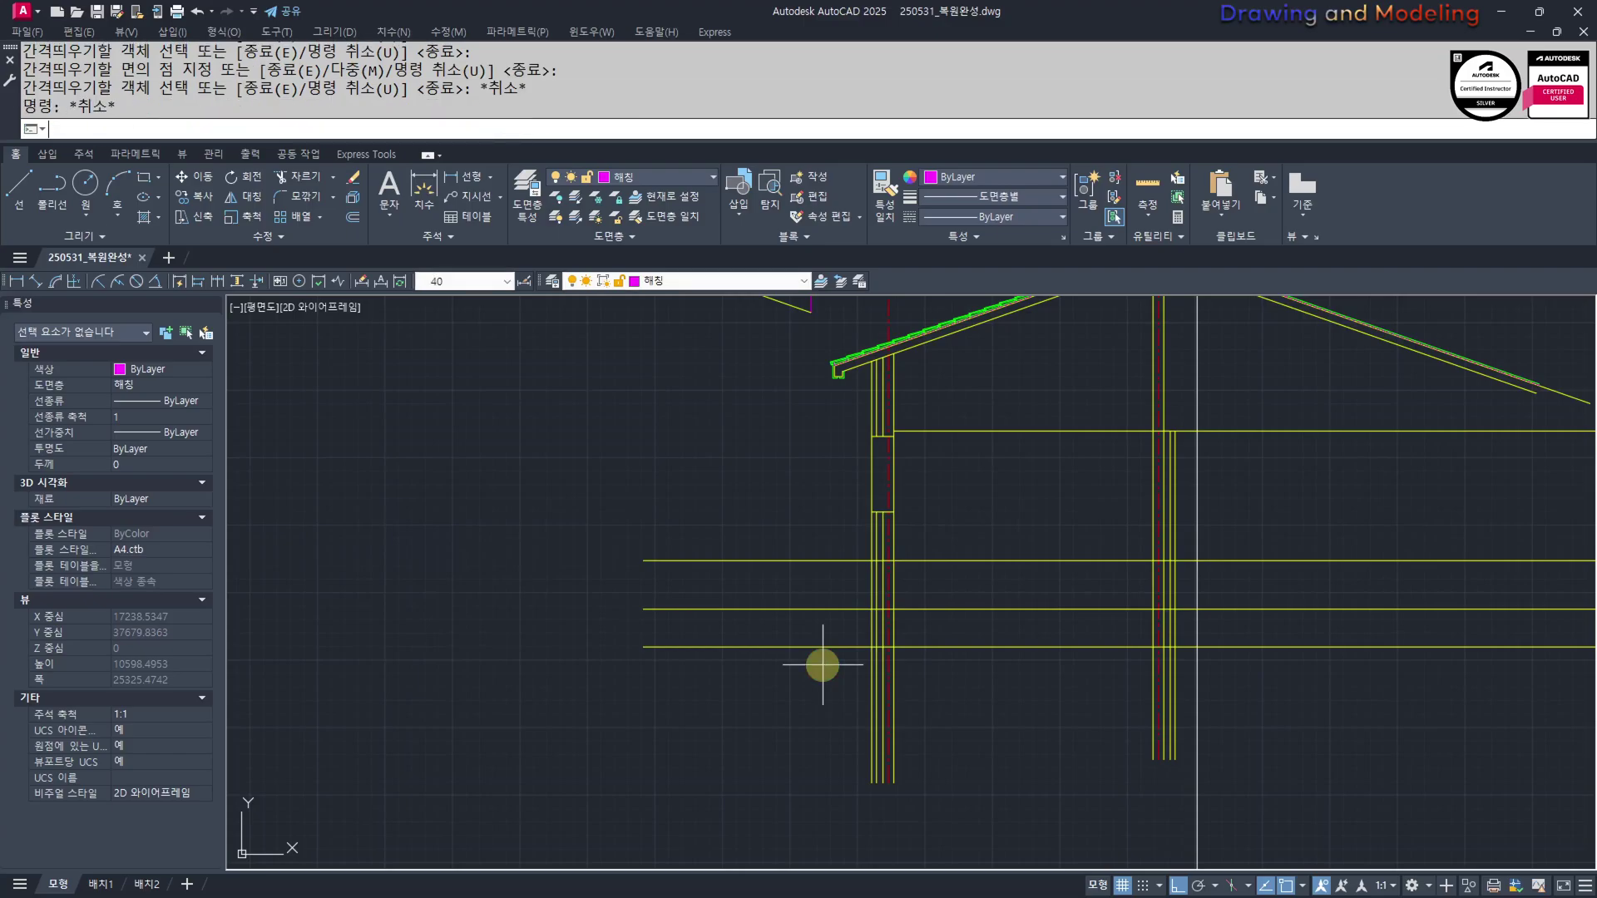
Offset the lowest horizontal line below the section's ground line downward by 300
key("Return")
type("300")
key("Return")
left_click(749, 646)
key("Escape")
key("Escape")
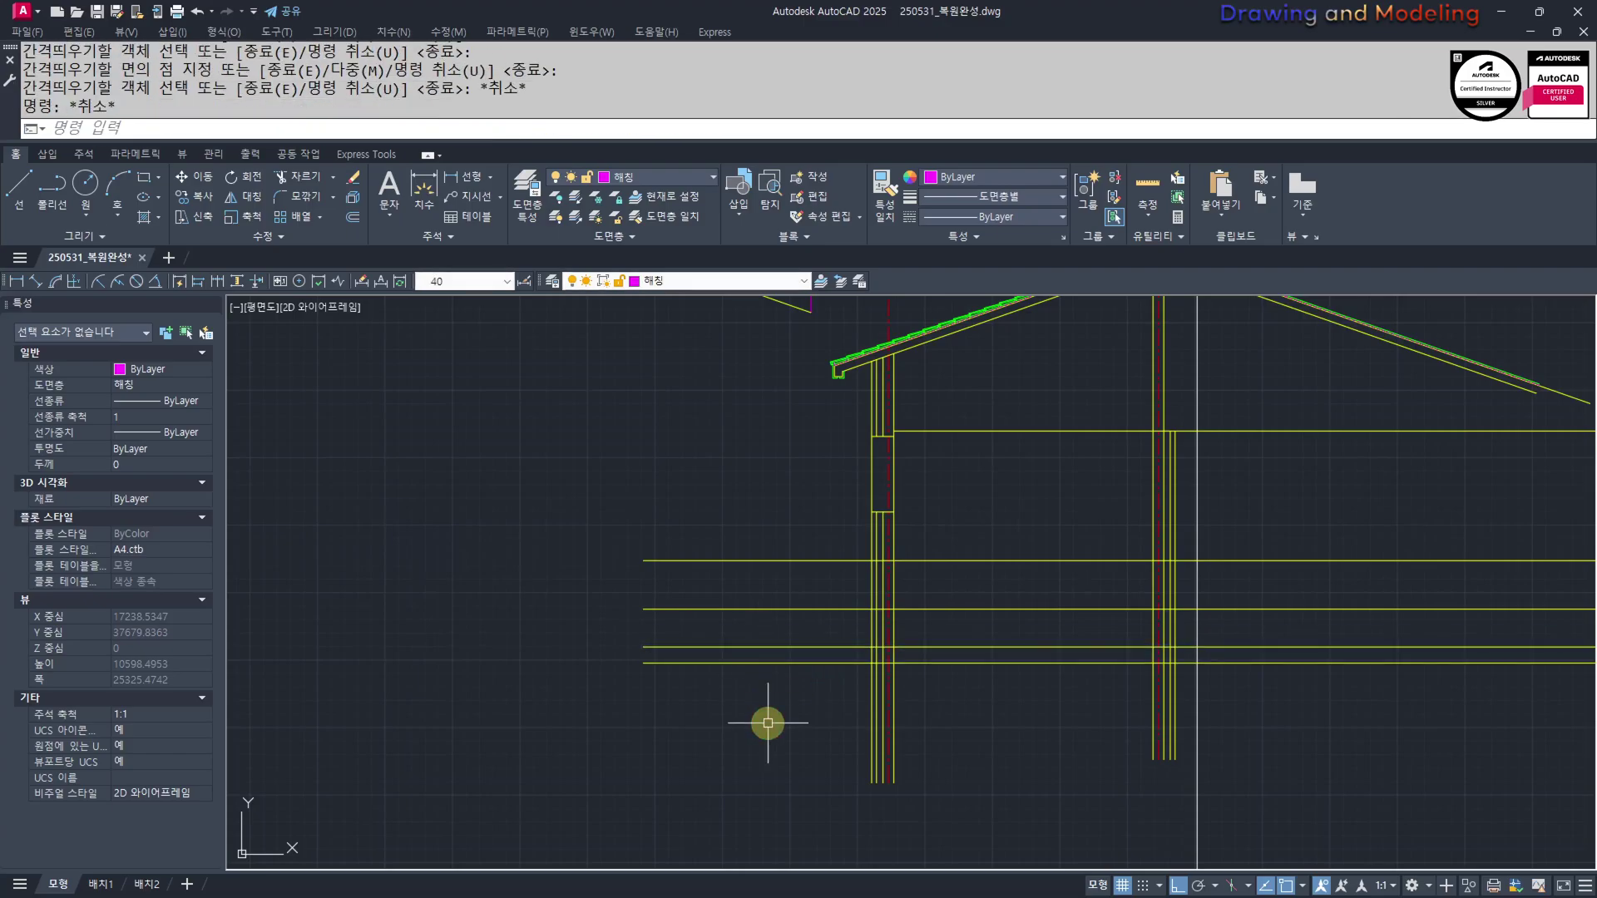
Offset the new bottom line of the section's foundation downward by 250
key("Return")
key("Return")
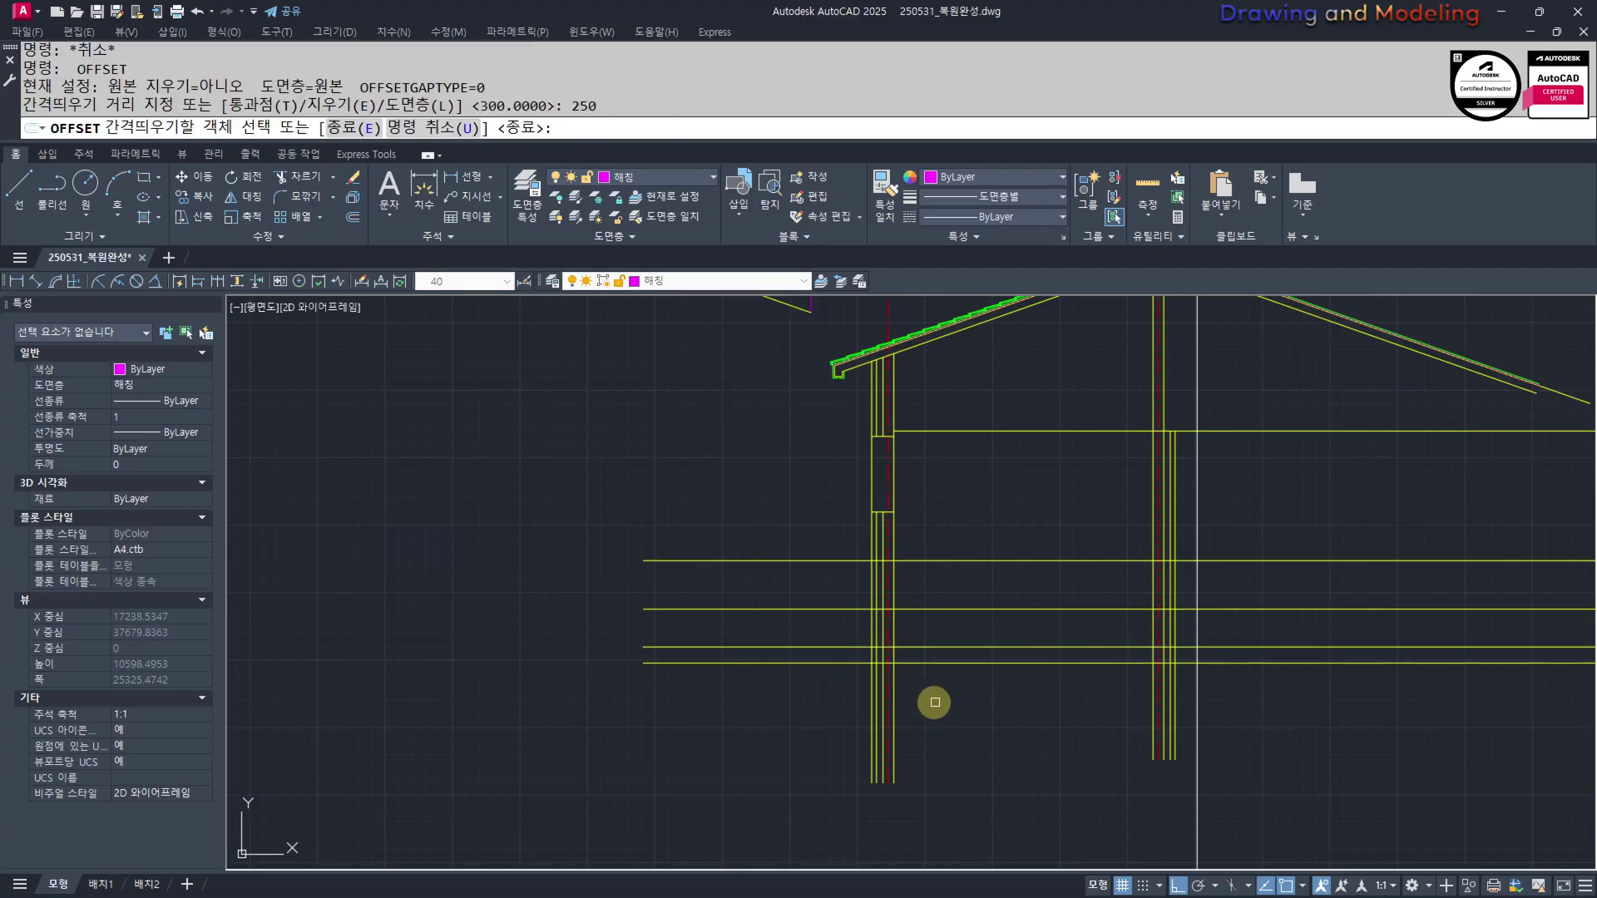
left_click(840, 663)
left_click(834, 727)
key("Escape")
Offset the left wall's outer face line outward by 200 to mark the footing edge
key("Return")
type("200")
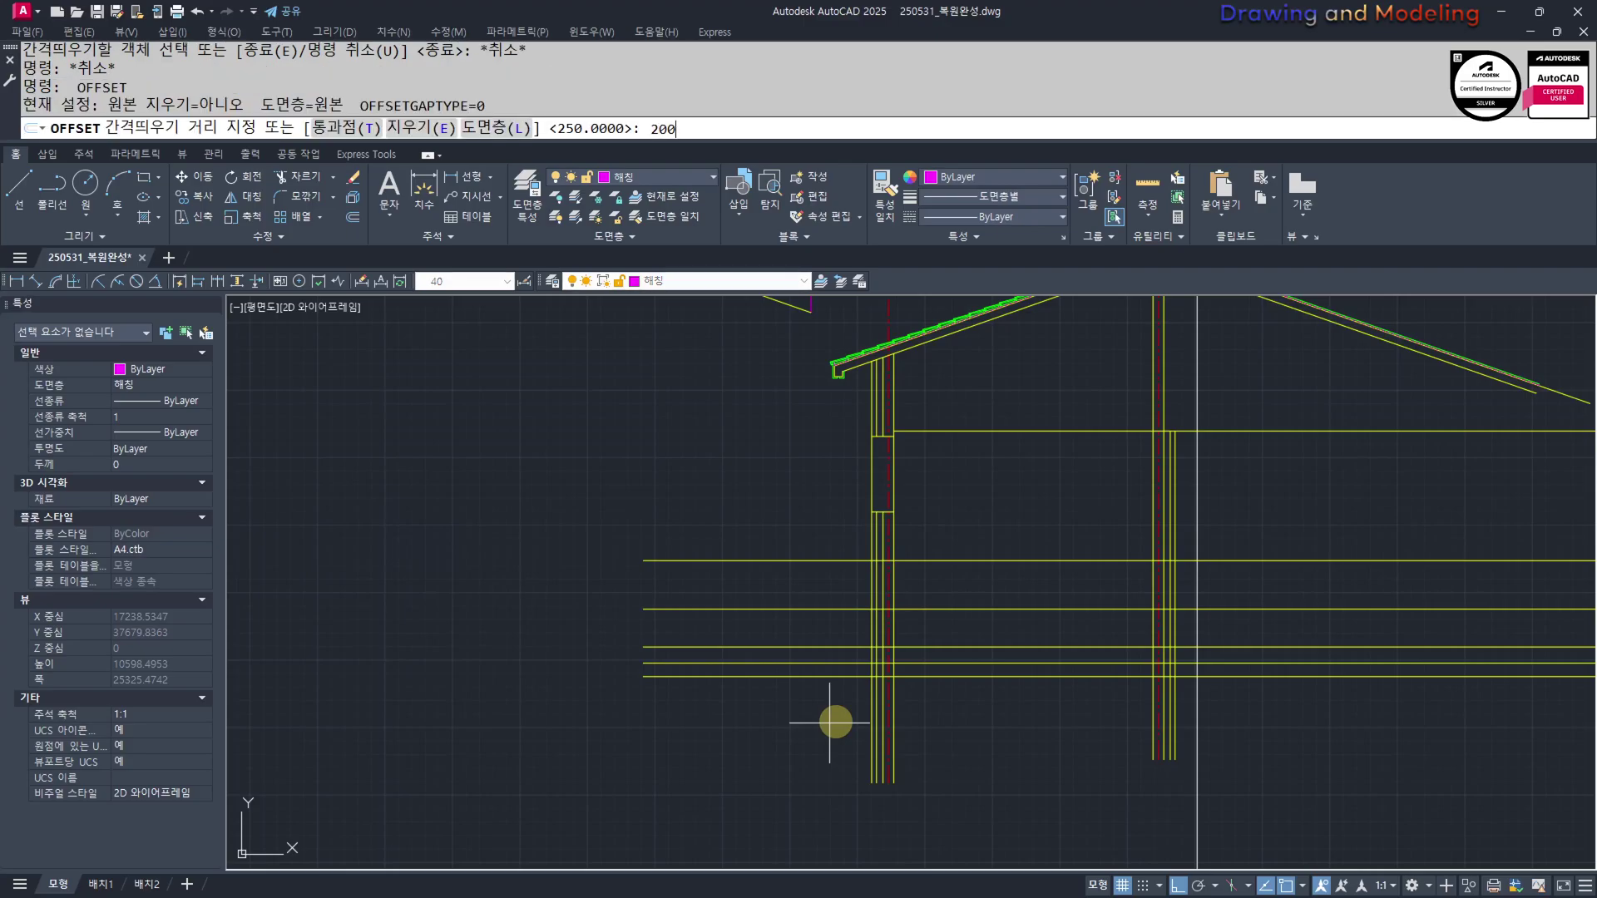
key("Return")
scroll(860, 697, "up", 7)
left_click(866, 599)
left_click(791, 613)
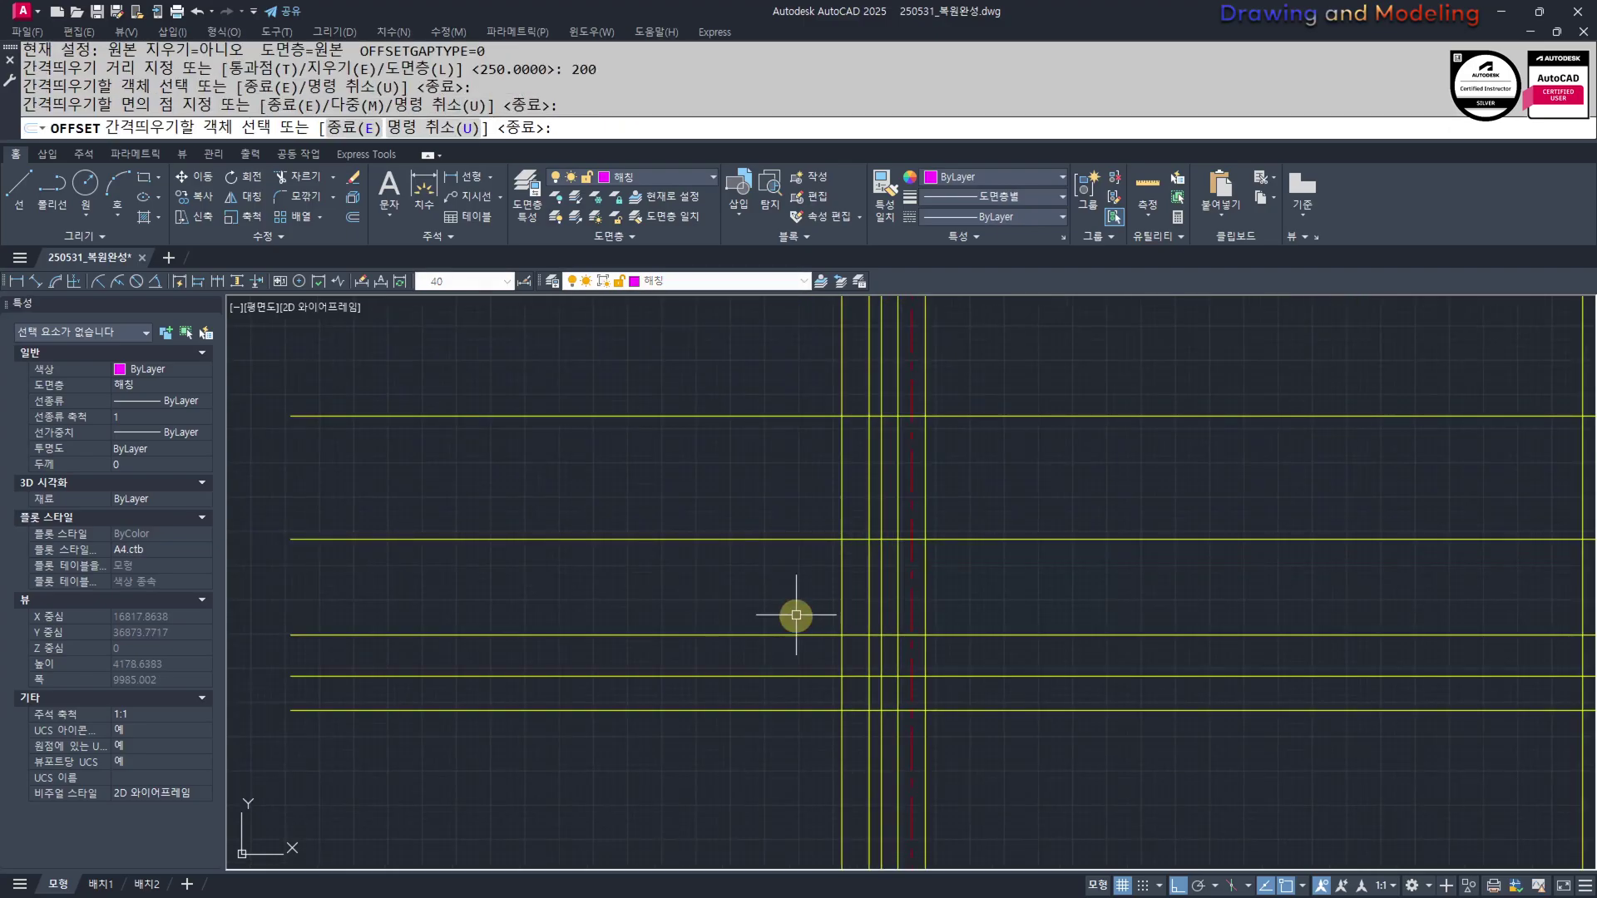
key("Escape")
key("Escape")
Trim the three foundation lines outside the footing edge and the edge line above the footing top
scroll(832, 665, "up", 1)
type("TR")
key("Return")
left_click(1126, 838)
left_click(802, 605)
key("Return")
scroll(881, 586, "up", 2)
left_click(873, 582)
left_click(784, 608)
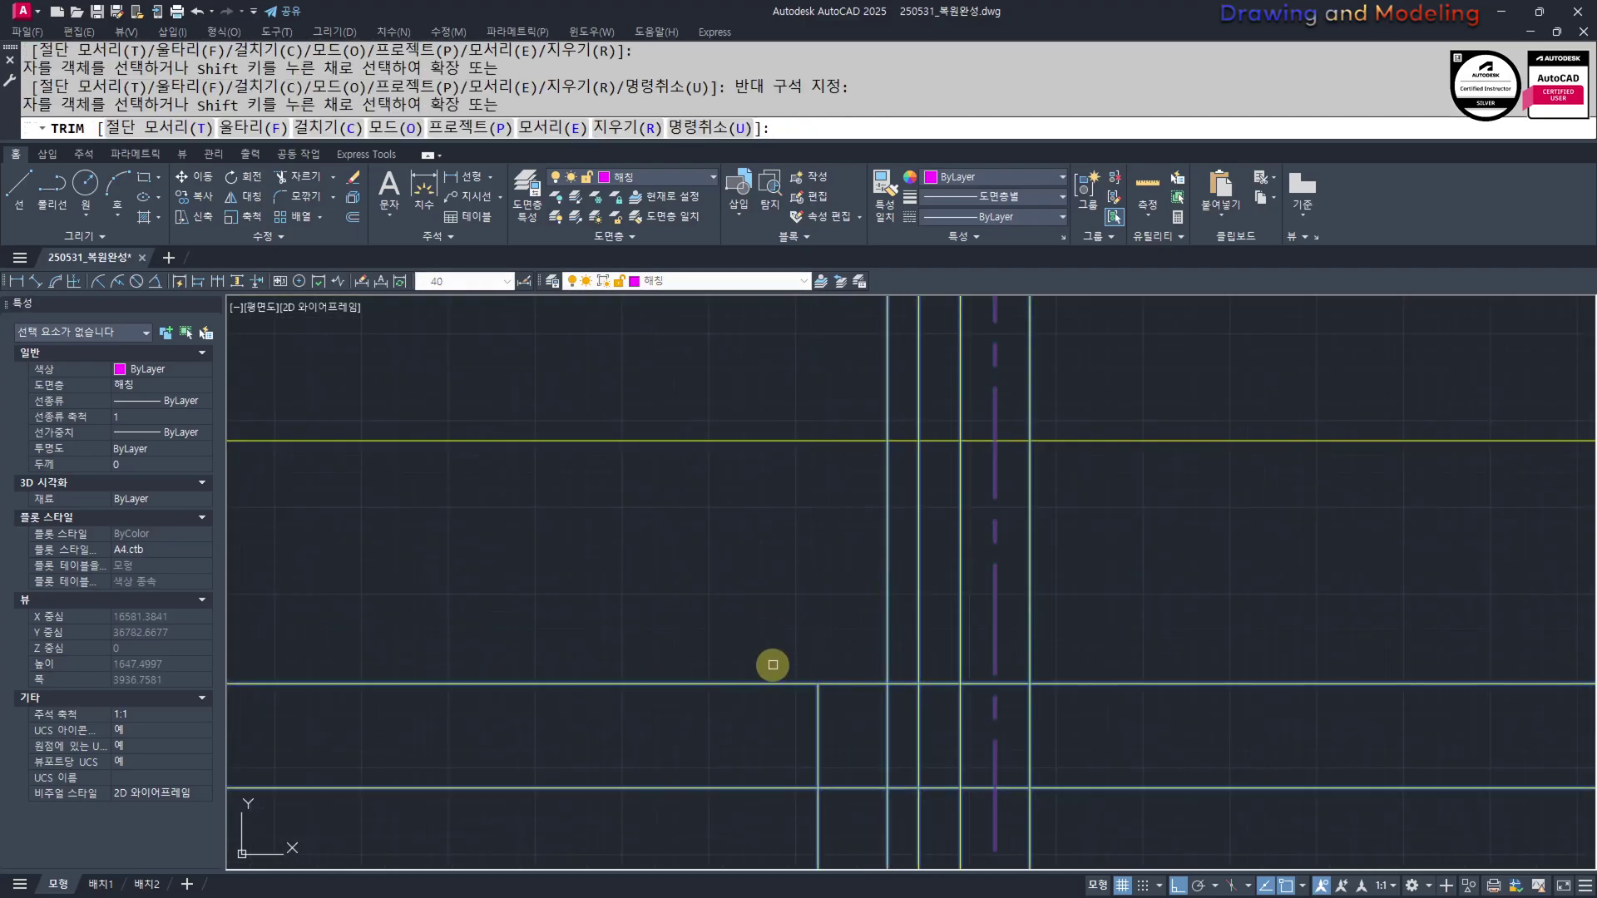
left_click_drag(807, 568, 763, 702)
key("Escape")
Offset the left footing edge line outward by 100
type("O")
key("Return")
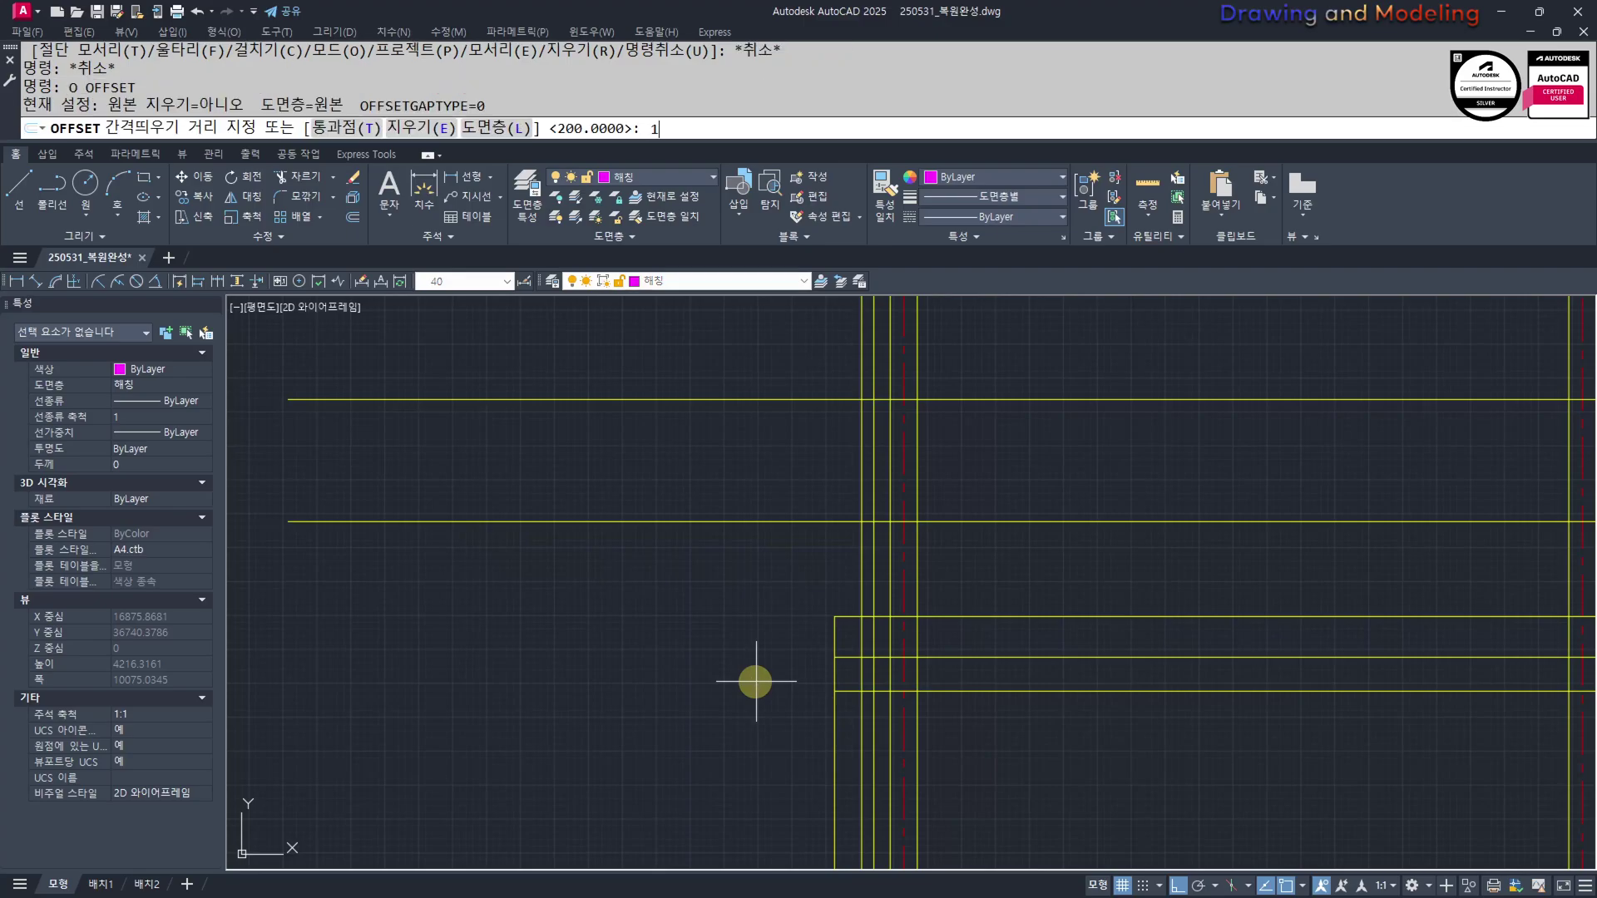
type("100")
key("Return")
scroll(871, 624, "up", 2)
left_click(806, 646)
left_click(698, 702)
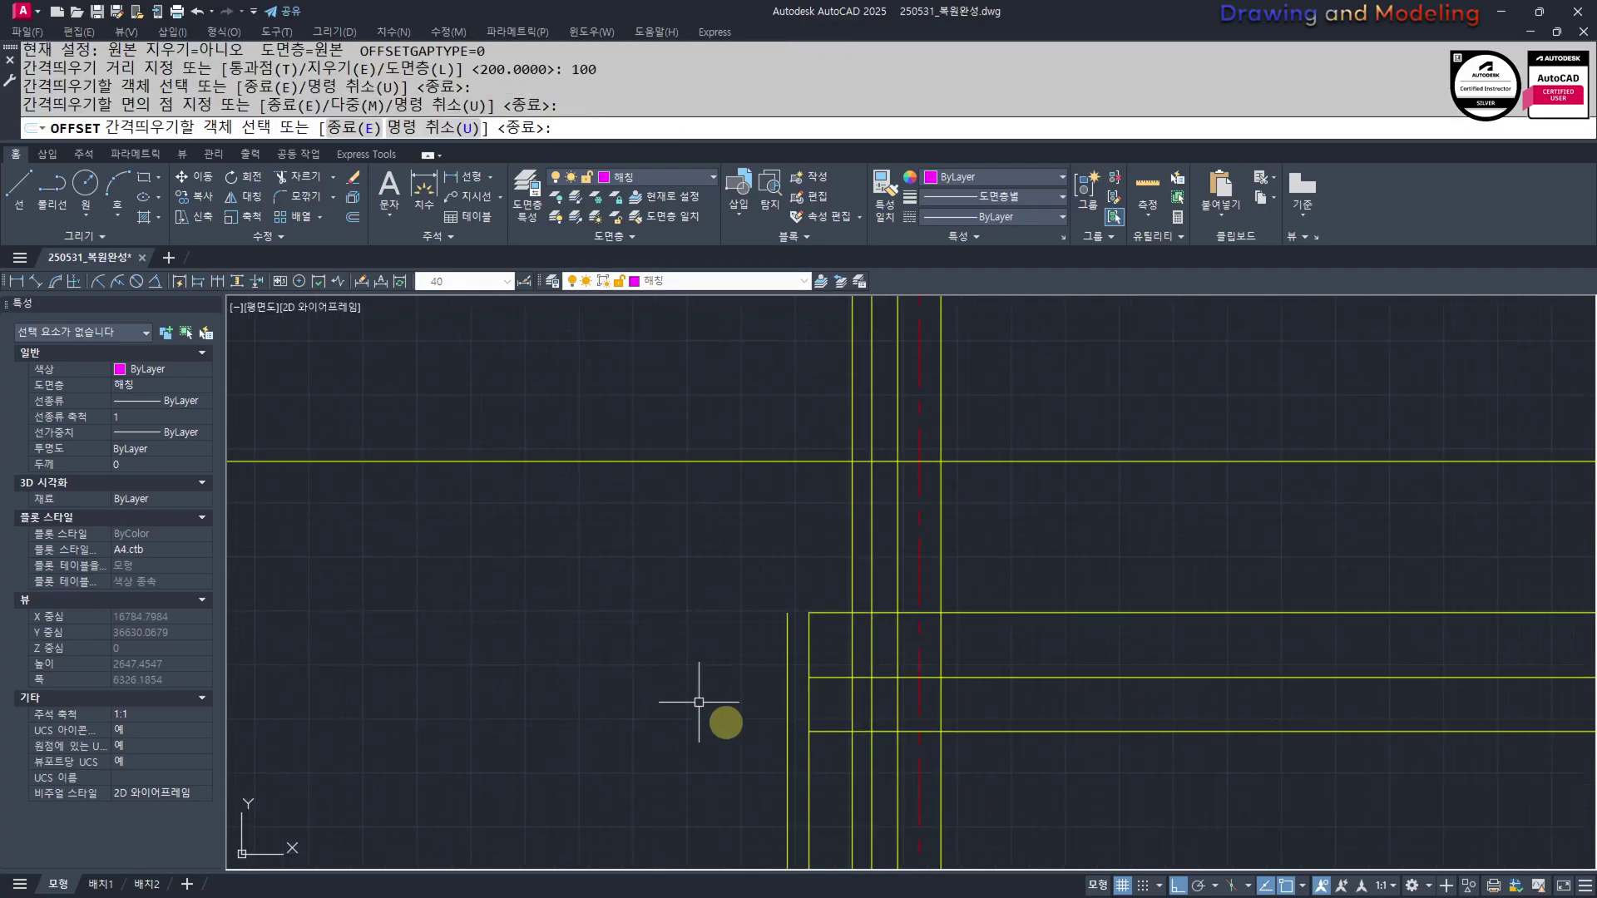
key("Escape")
Extend the two lower foundation lines to the outermost vertical edge line
scroll(785, 723, "up", 2)
type("EX")
key("Return")
key("Return")
left_click(877, 617)
middle_click_drag(810, 703, 817, 705)
Trim the left footing edge lines into a stepped outline, removing the outer edge above the base and the excess below it
type("TR")
key("Return")
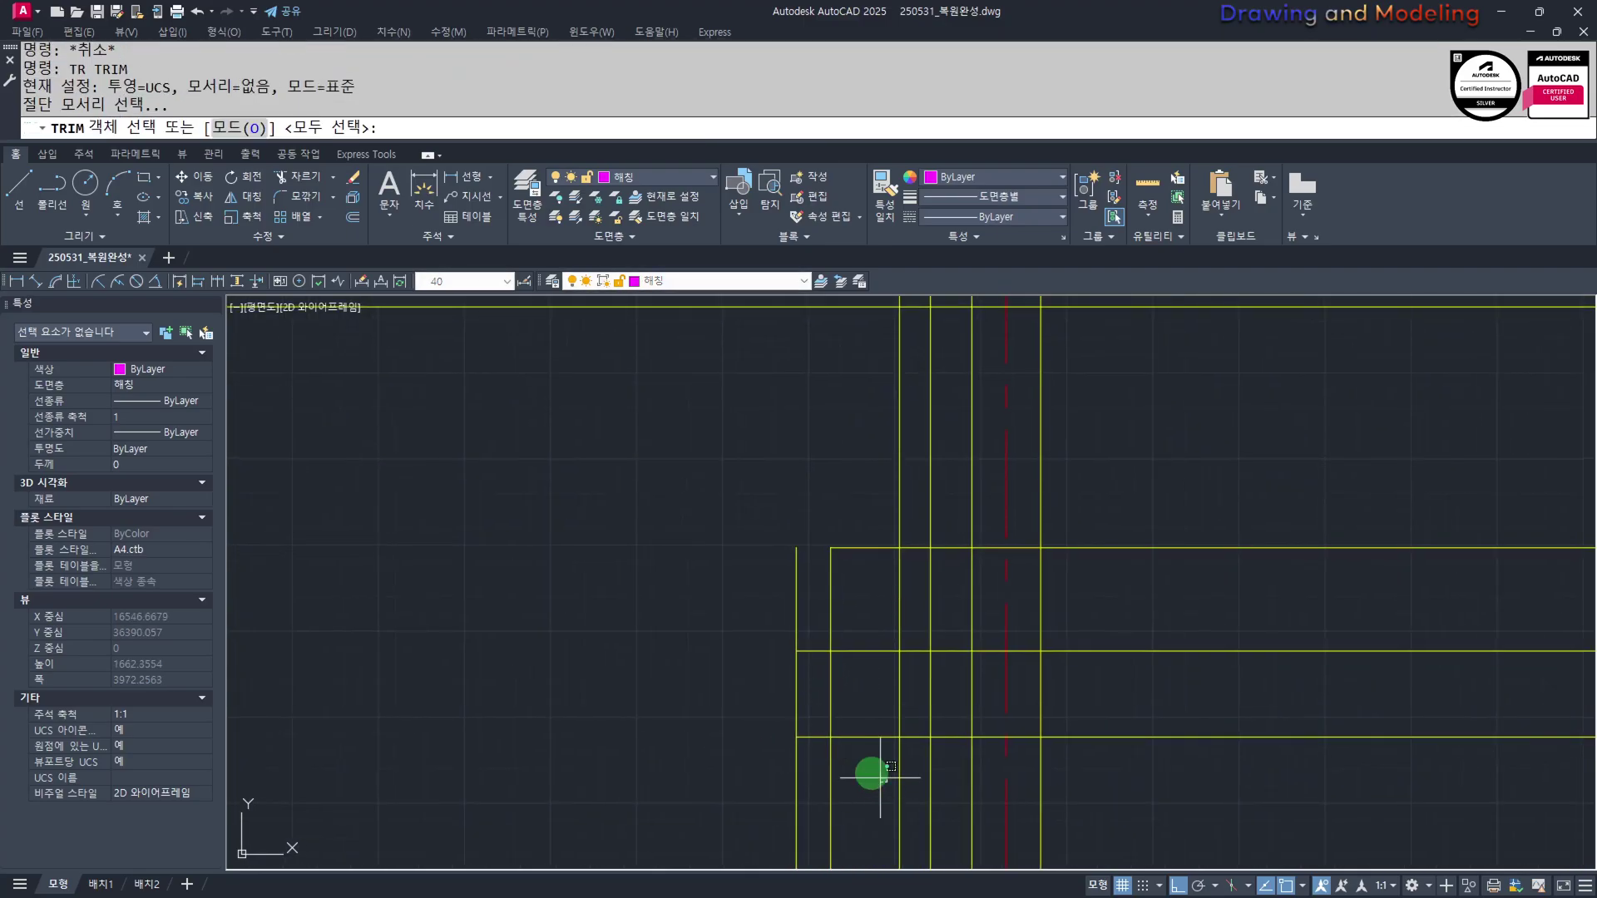
left_click_drag(880, 777, 775, 645)
key("Return")
left_click_drag(820, 582, 783, 651)
left_click_drag(887, 782, 860, 790)
left_click(761, 707)
key("Escape")
key("Escape")
middle_click_drag(778, 715, 807, 712)
Trim the left wall's inner vertical lines below the footing's top line
type("TR")
key("Return")
left_click(920, 514)
left_click(868, 603)
key("Escape")
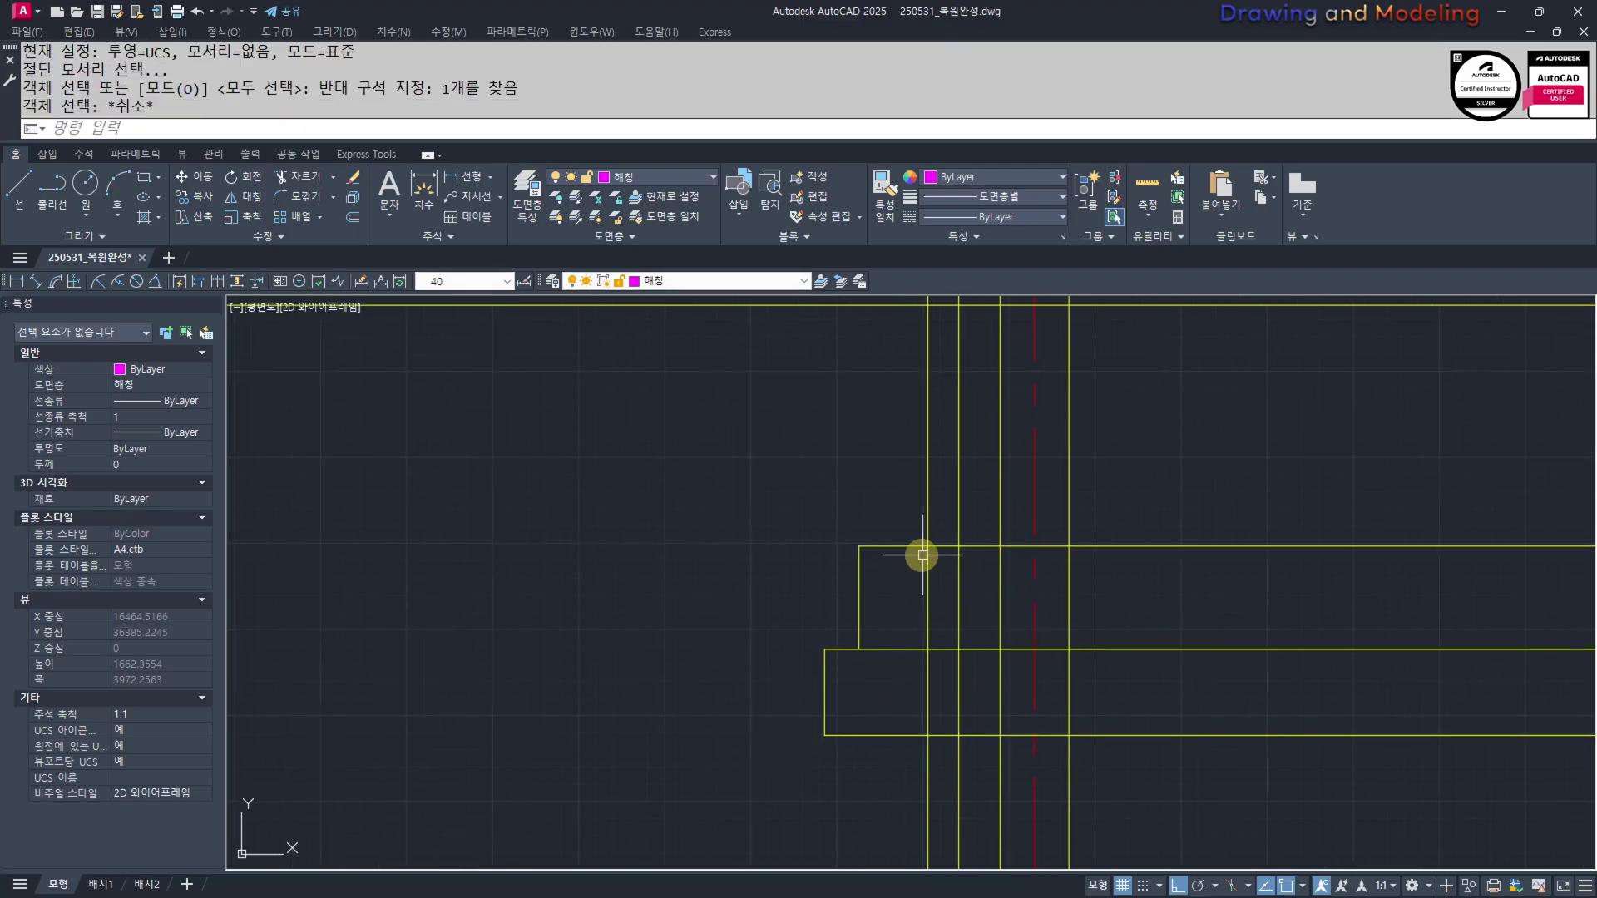
key("space")
left_click(942, 531)
left_click(884, 581)
key("space")
left_click(1093, 582)
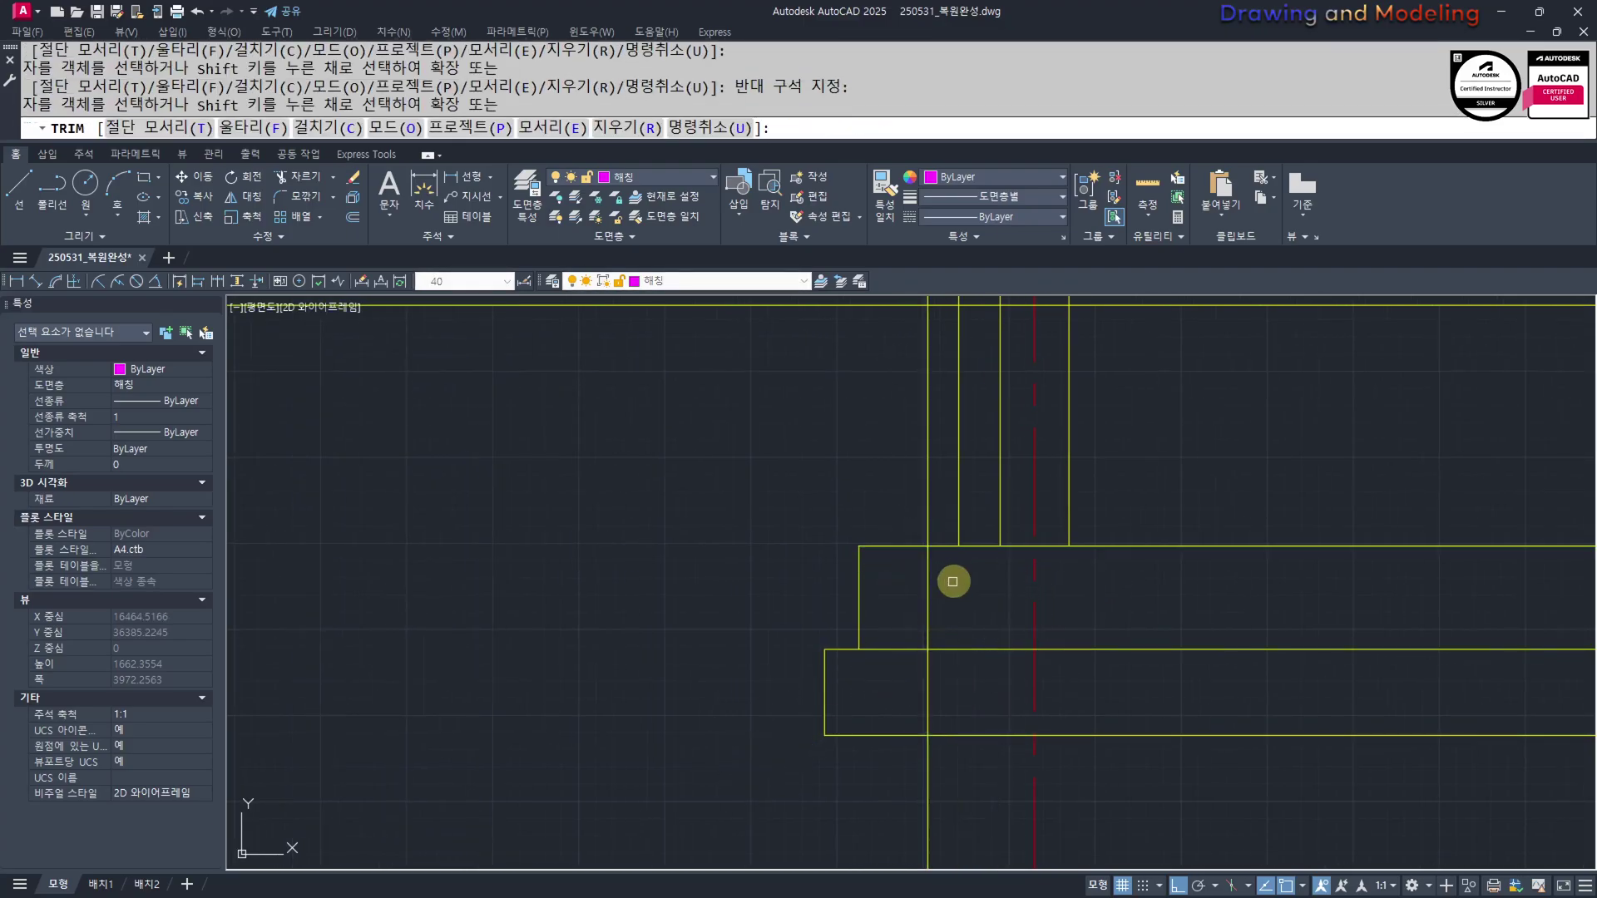
Trim the wall's outermost face line below the footing top, and the footing's top line inward from the outer face
key("Escape")
middle_click_drag(907, 625, 1047, 634)
key("space")
left_click(968, 534)
left_click(934, 535)
key("space")
left_click(1227, 529)
left_click(1210, 596)
key("Escape")
key("Escape")
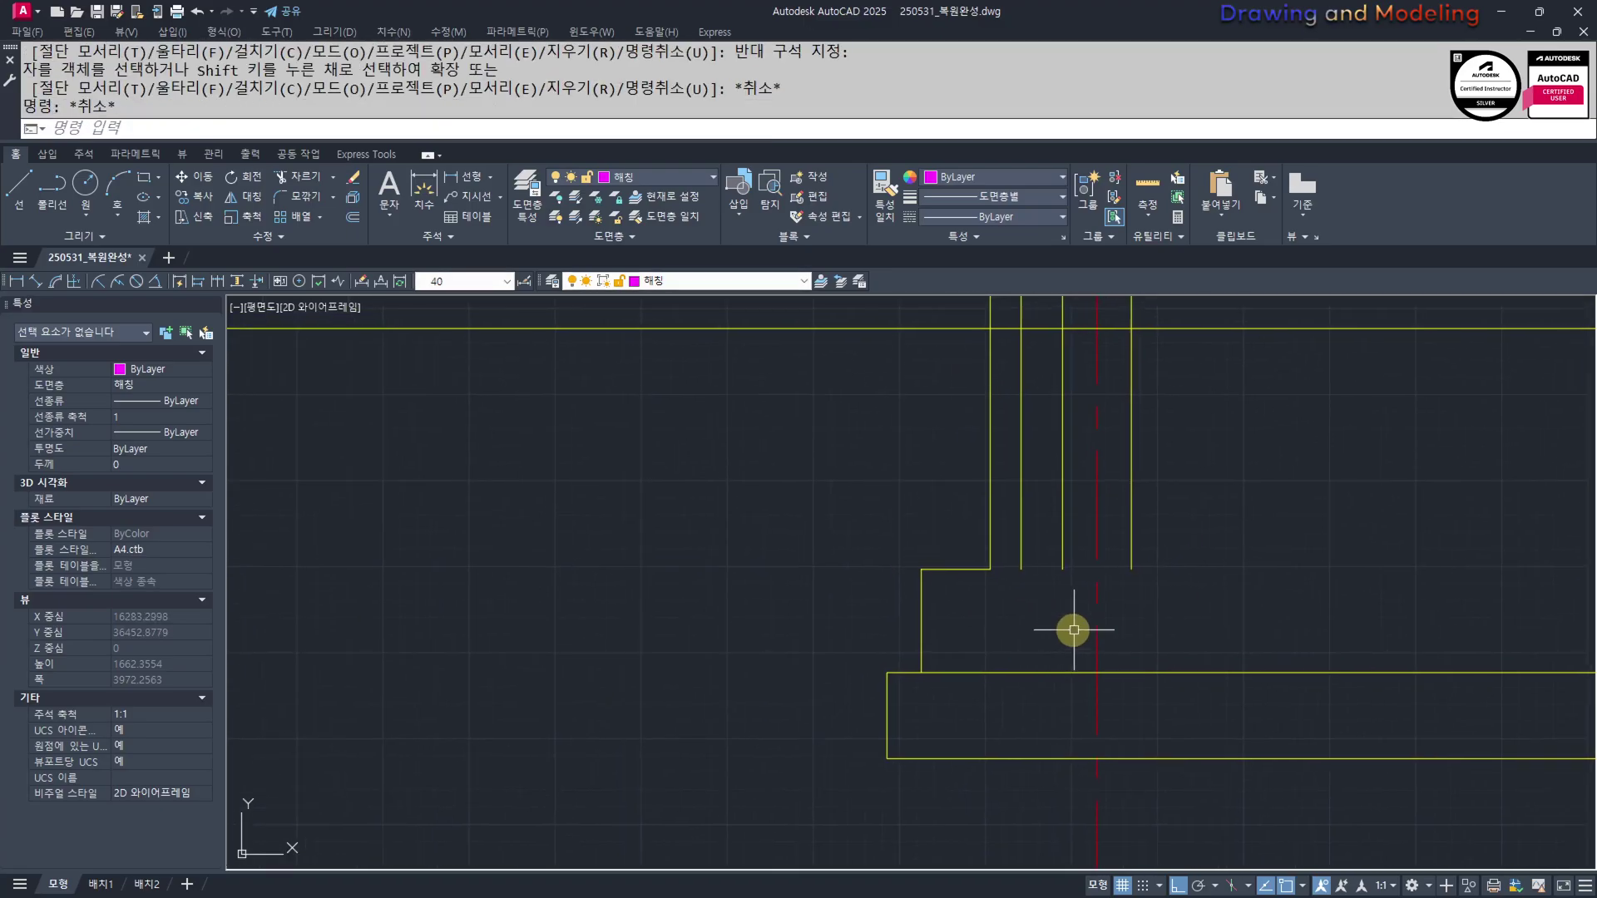
Mirror the footing's three left outline segments about the vertical axis midway between the wall's two outer faces, keeping the originals
left_click(859, 497)
left_click(1005, 736)
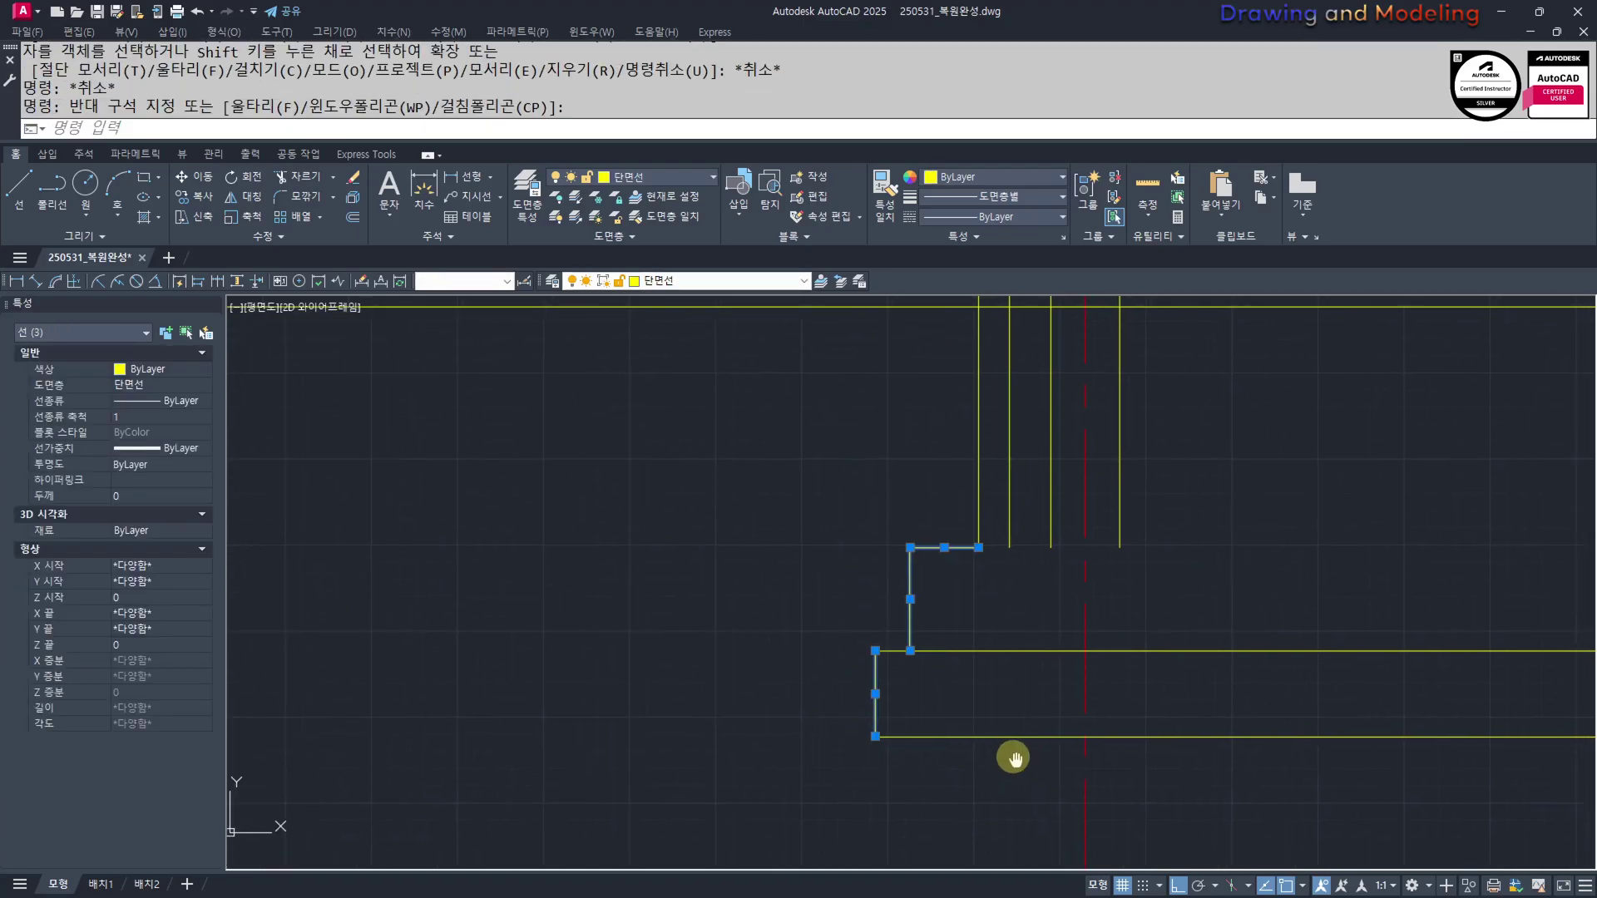
middle_click_drag(1012, 756, 1015, 713)
type("MI")
key("Return")
right_click(966, 563, "shift")
left_click(1052, 213)
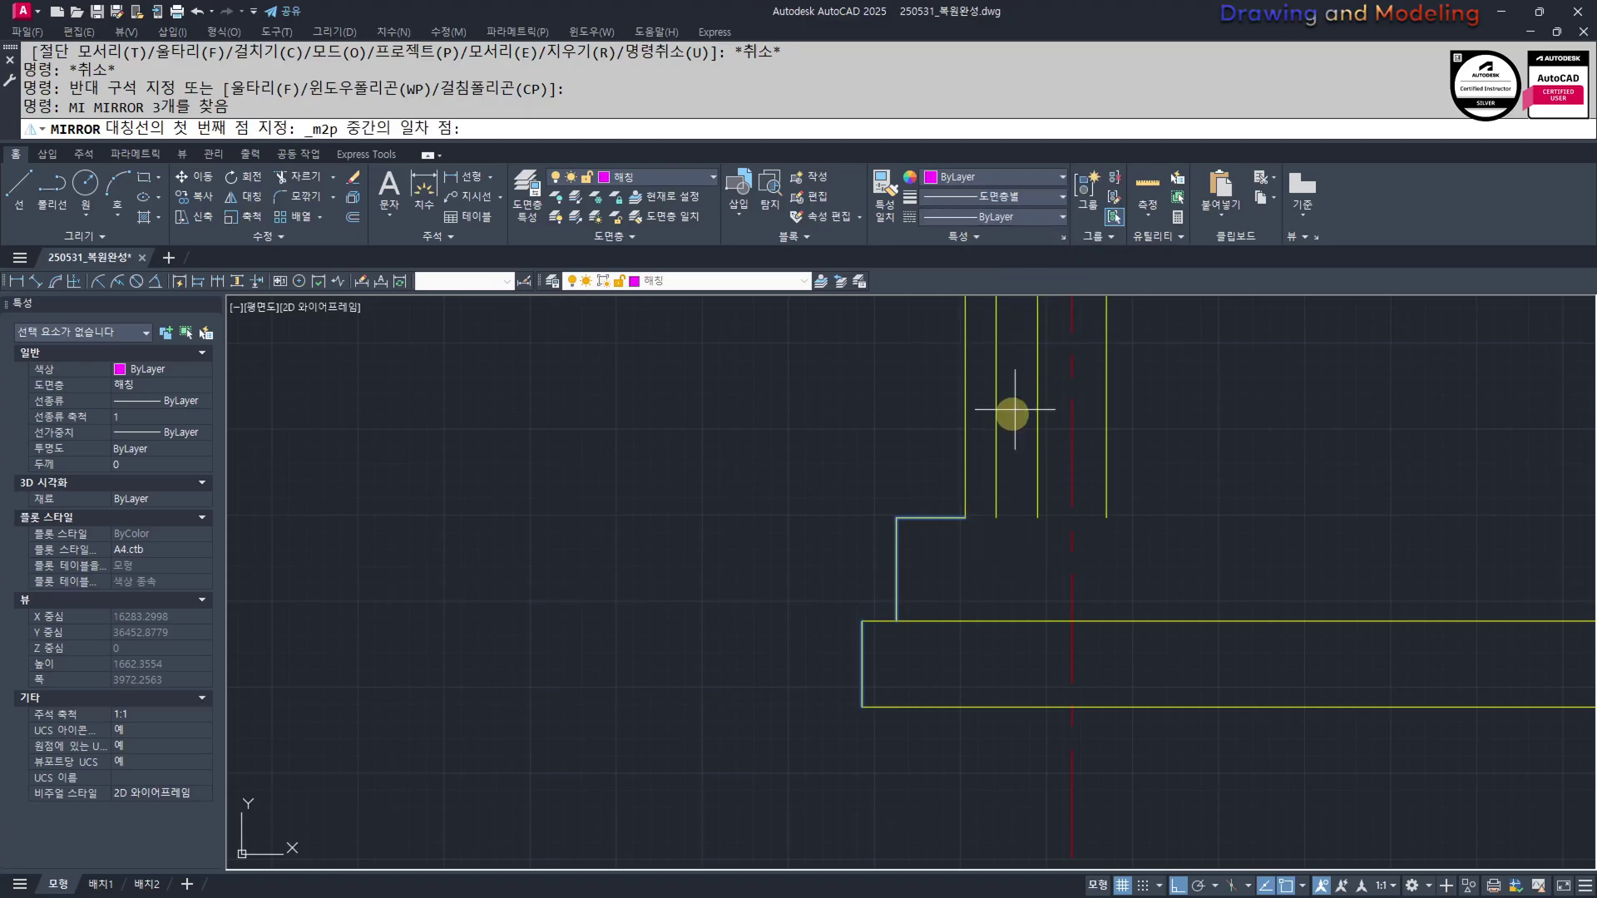
left_click(1107, 518)
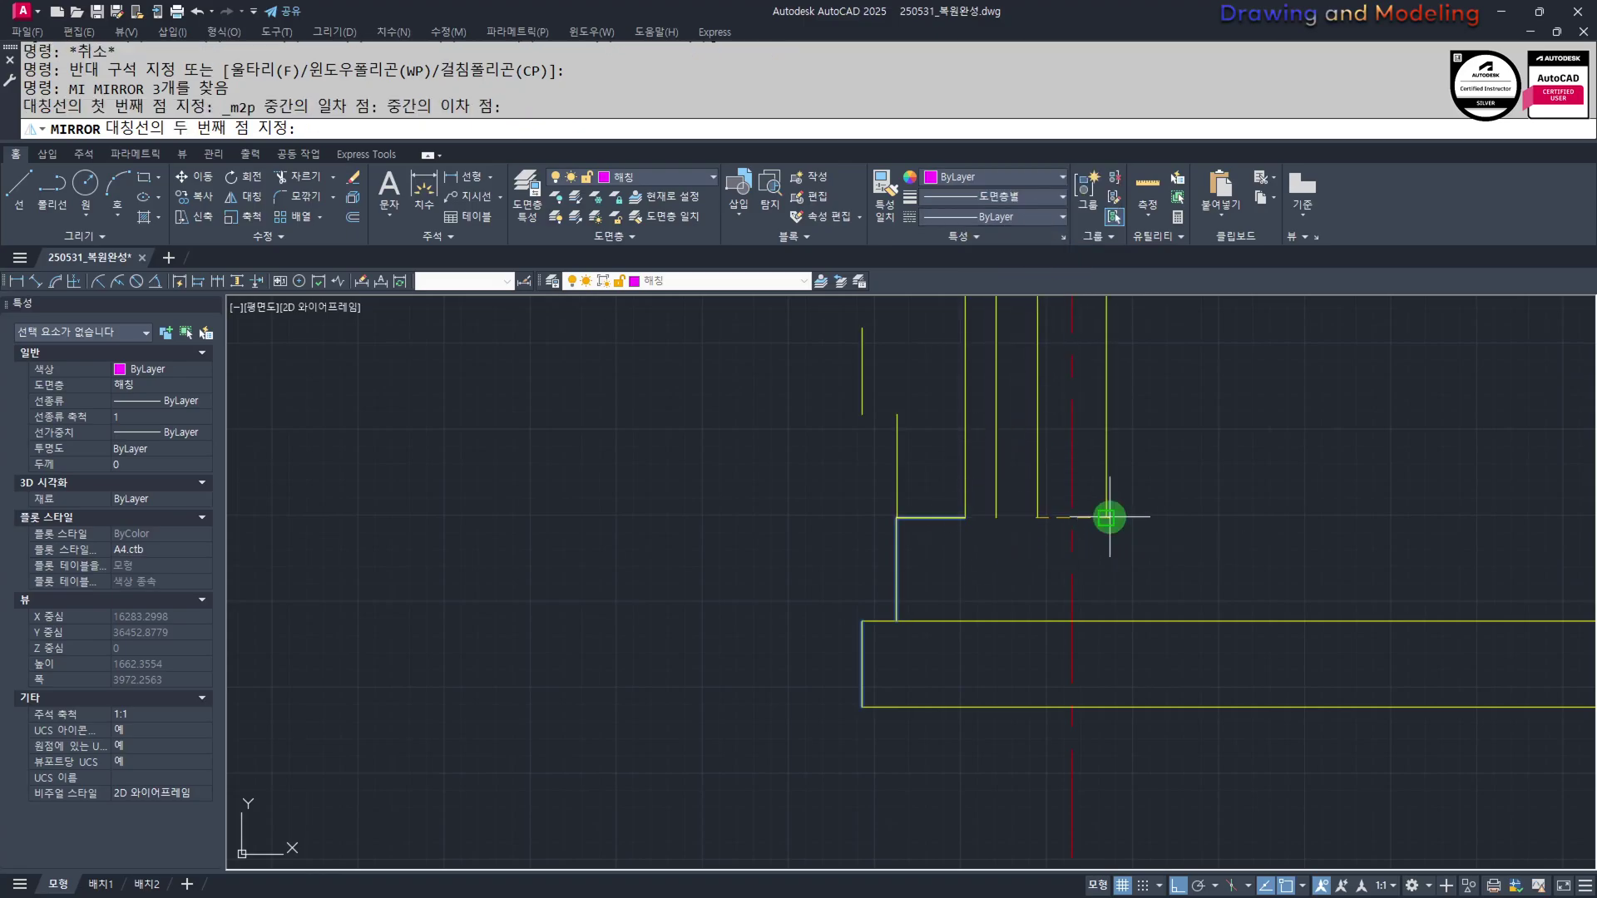
left_click(1011, 664)
key("Return")
key("Escape")
key("Escape")
Trim the two horizontal base lines beyond the footing's mirrored right edge
middle_click_drag(1182, 697, 1101, 690)
type("TR")
key("Return")
left_click(1193, 744)
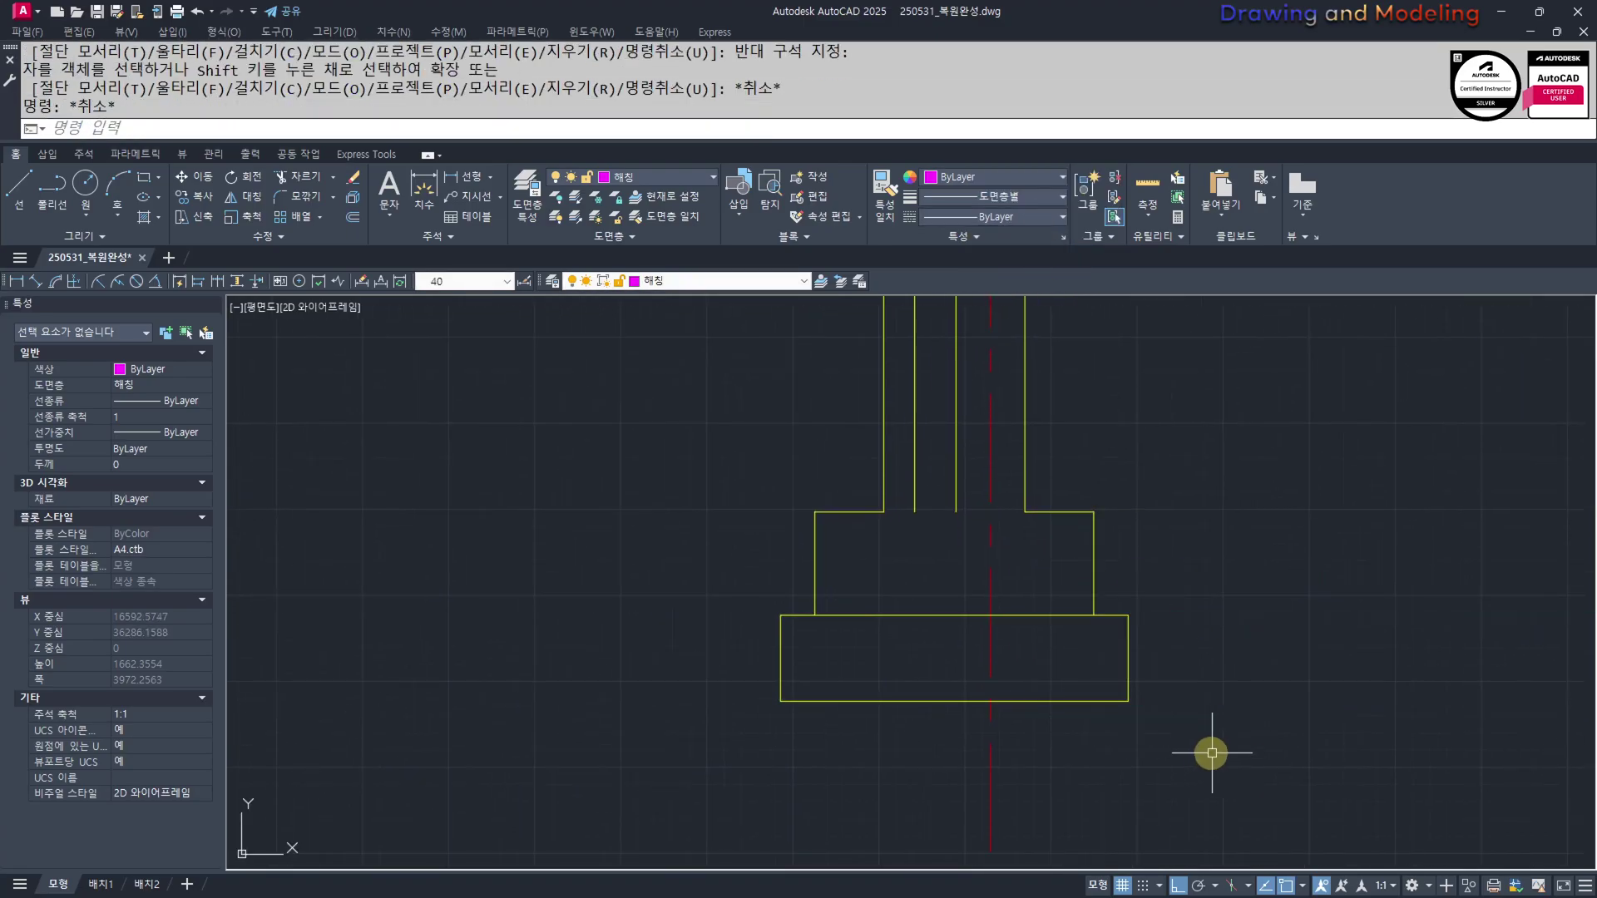
Offset the top line of the footing's base downward by 50
type("o")
key("Return")
type("50")
key("Return")
left_click(1039, 616)
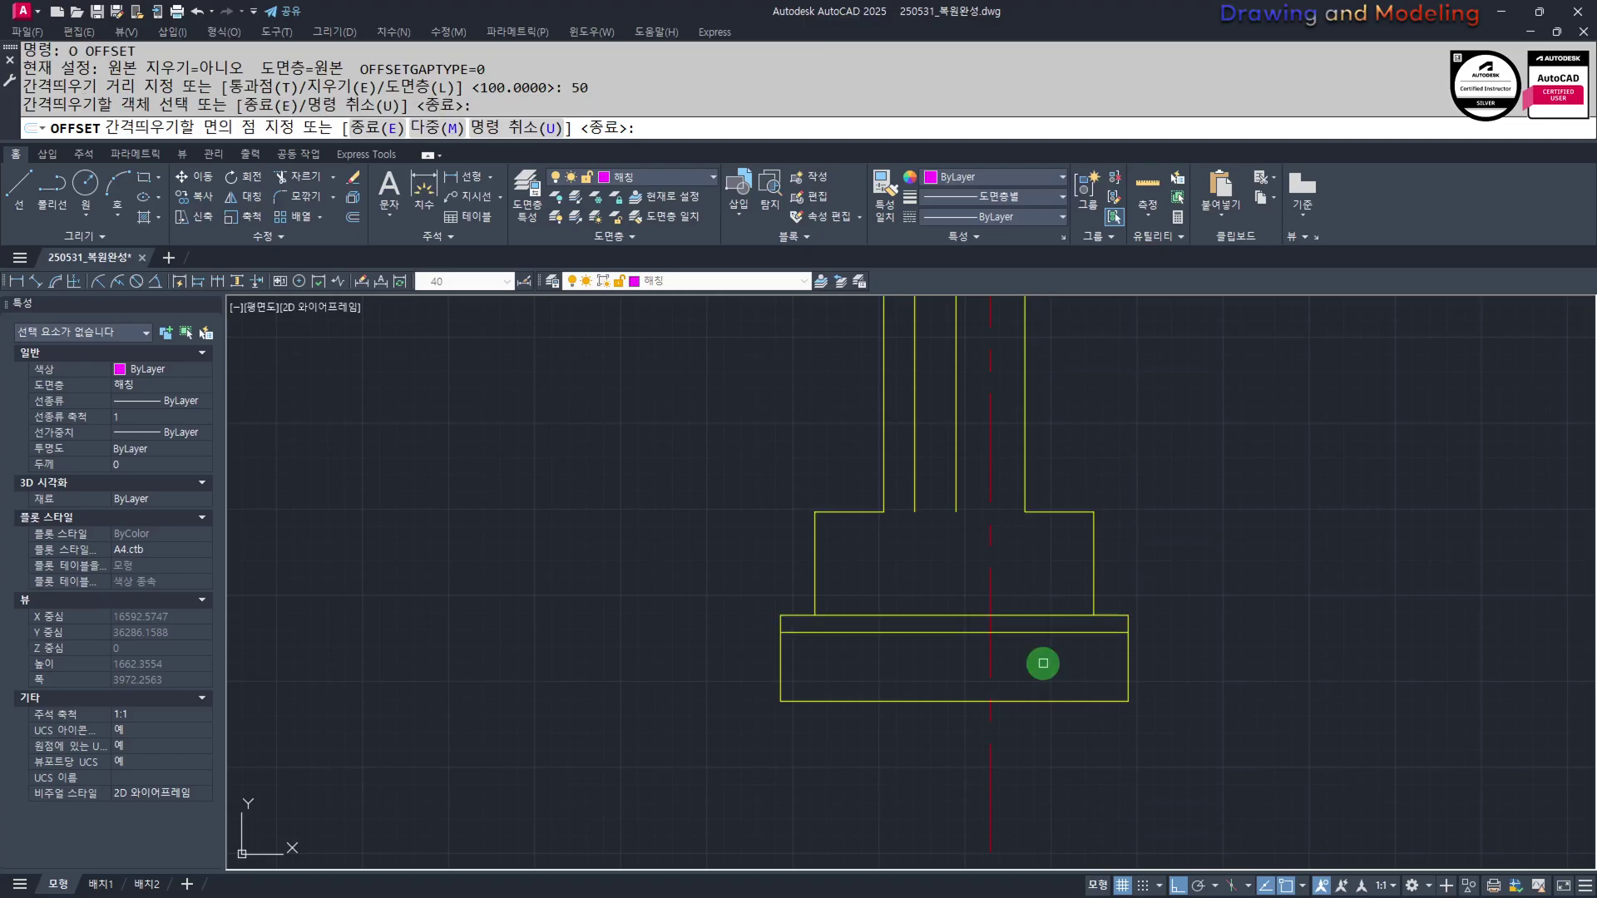
left_click(1044, 678)
key("Escape")
key("Escape")
scroll(1040, 700, "down", 2)
type("tr")
key("Return")
scroll(1091, 565, "down", 4)
key("Escape")
key("Escape")
scroll(1140, 529, "up", 4)
key("space")
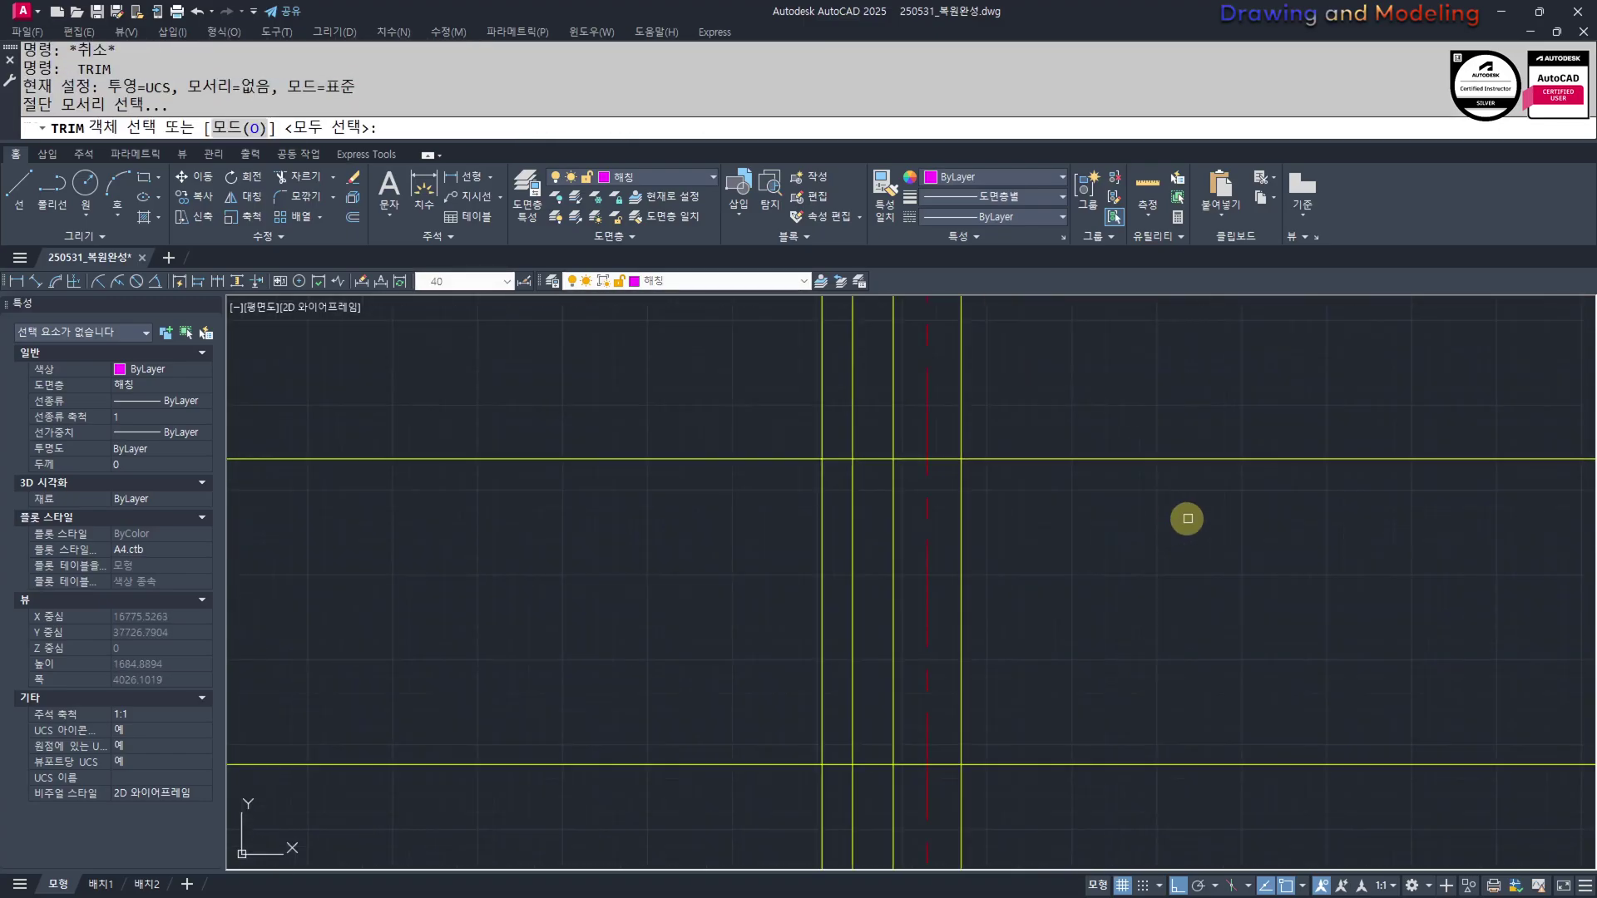
left_click(1187, 517)
left_click(1119, 431)
key("space")
key("Escape")
key("Escape")
Trim the left wall's two inner lines below the lower horizontal level line
middle_click_drag(1004, 702, 1065, 599)
left_click(1146, 698)
key("space")
scroll(980, 680, "up", 2)
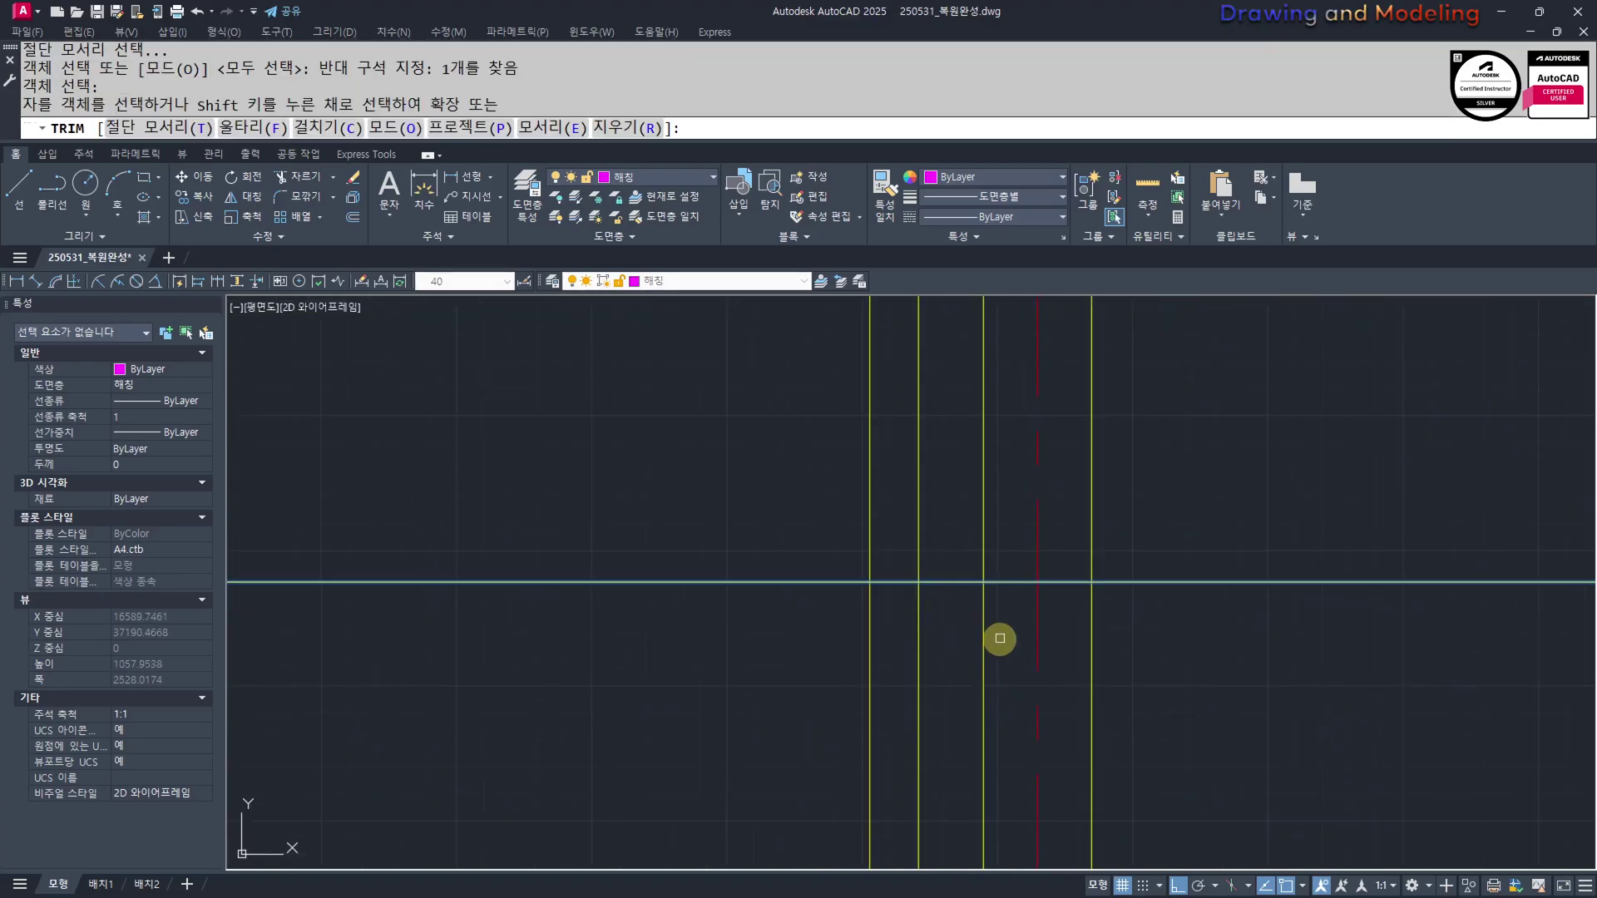
left_click(999, 641)
left_click(912, 660)
key("Escape")
key("Escape")
Copy the completed footing outline from the left wall to the section's other wall, aligning its top corner with that wall's left face
scroll(923, 636, "down", 6)
middle_click_drag(923, 642, 994, 622)
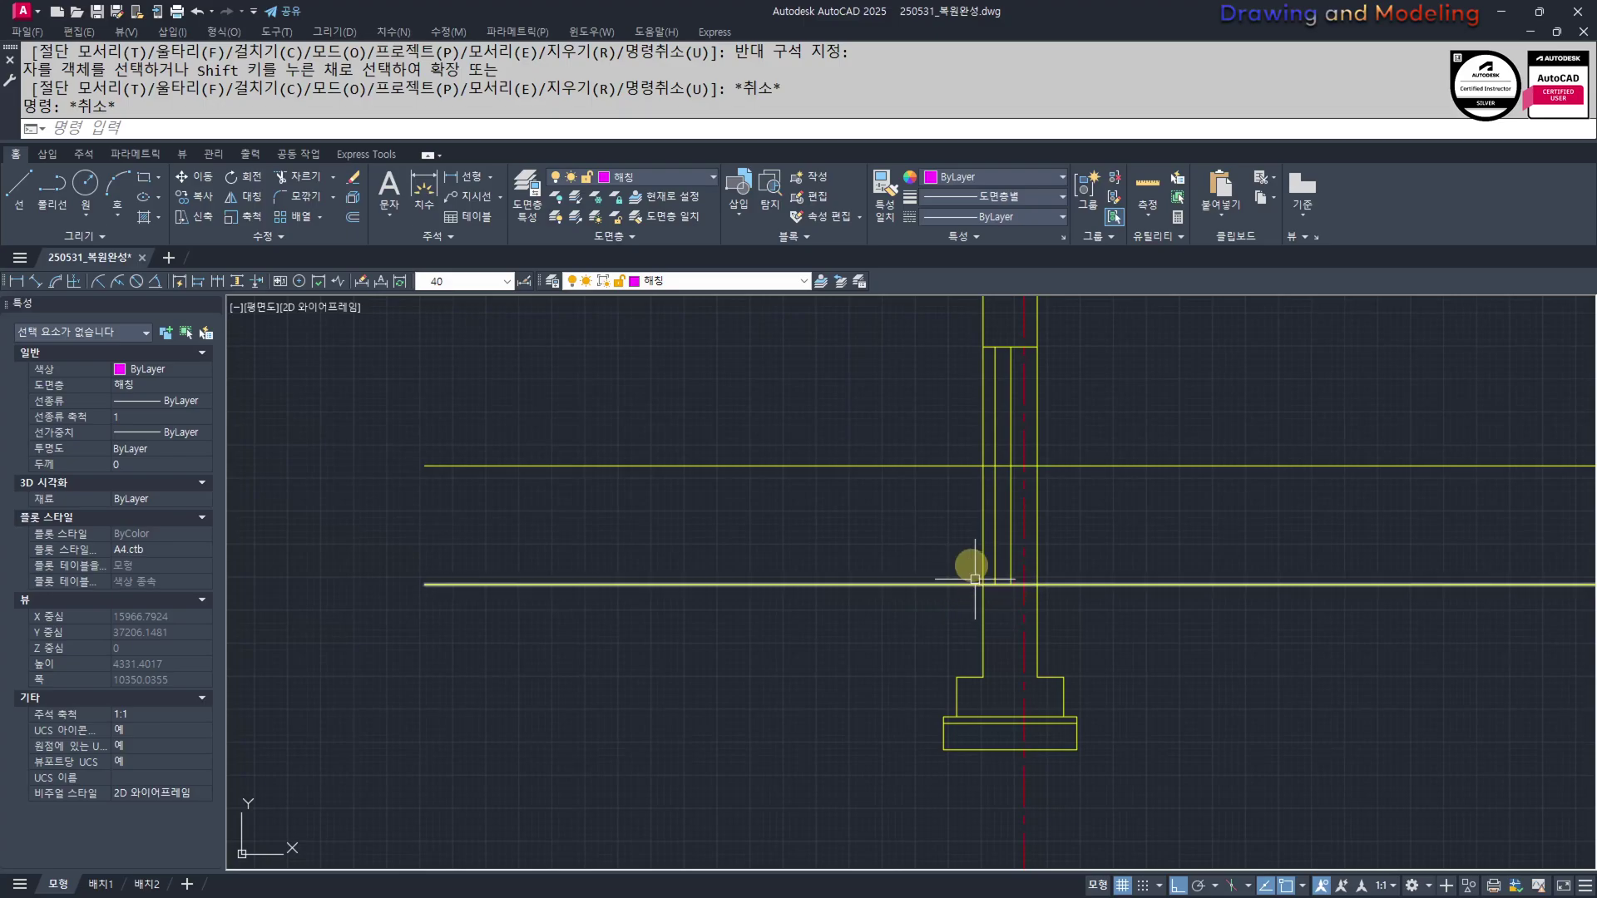
scroll(957, 690, "down", 2)
middle_click_drag(994, 736, 768, 633)
key("Escape")
scroll(720, 559, "up", 2)
left_click(681, 537)
left_click(1005, 727)
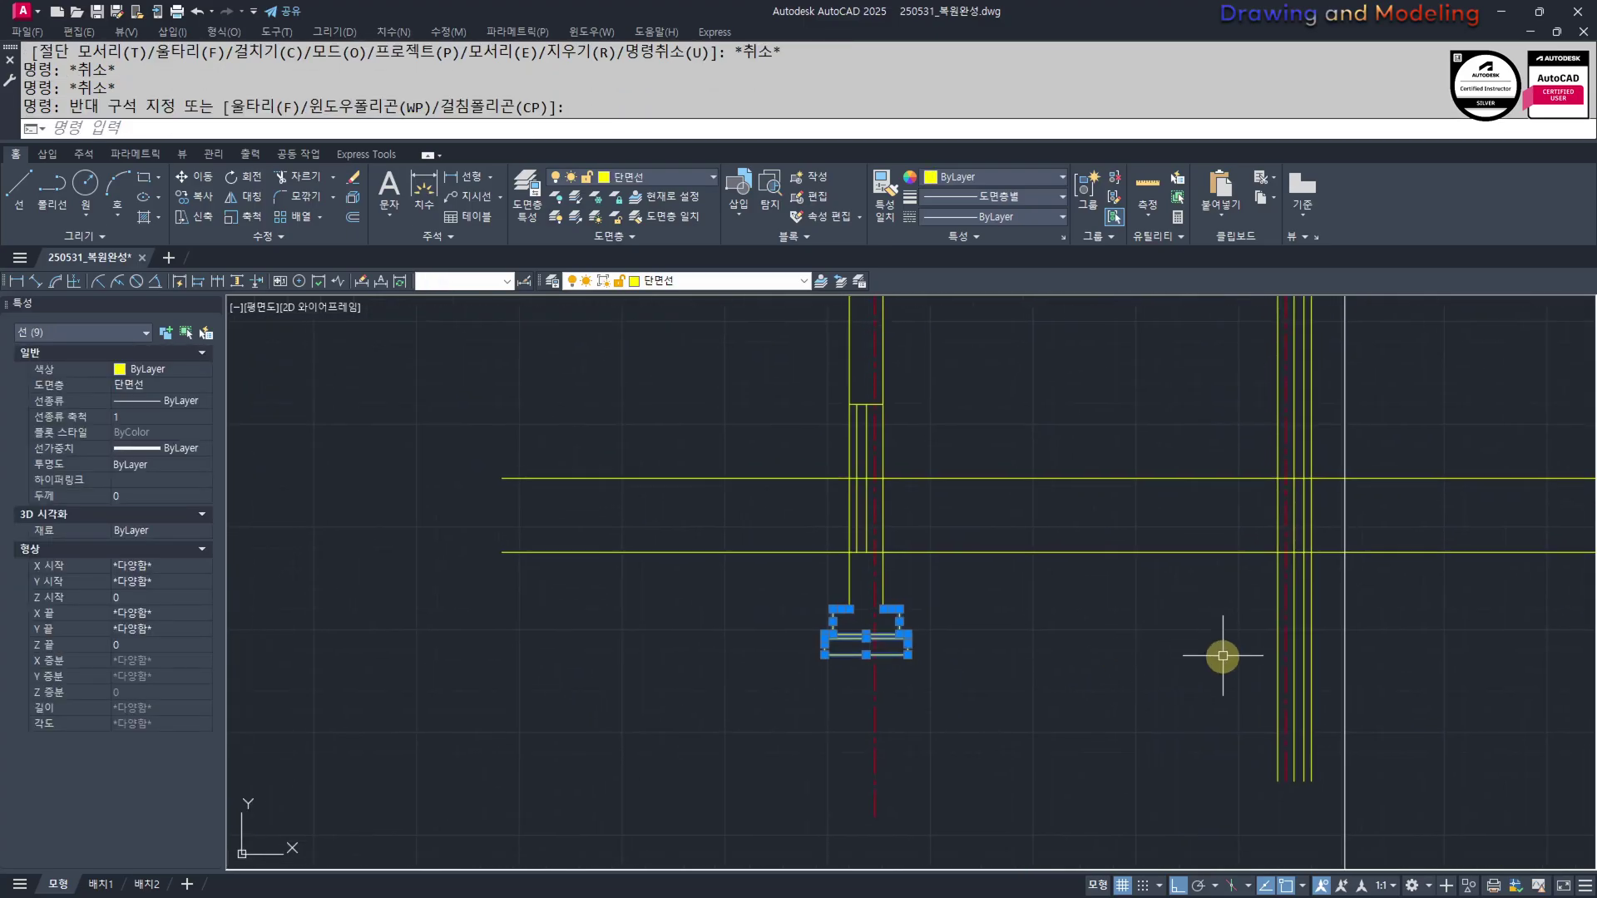
scroll(806, 612, "up", 1)
scroll(883, 605, "down", 4)
middle_click_drag(237, 465, 742, 602)
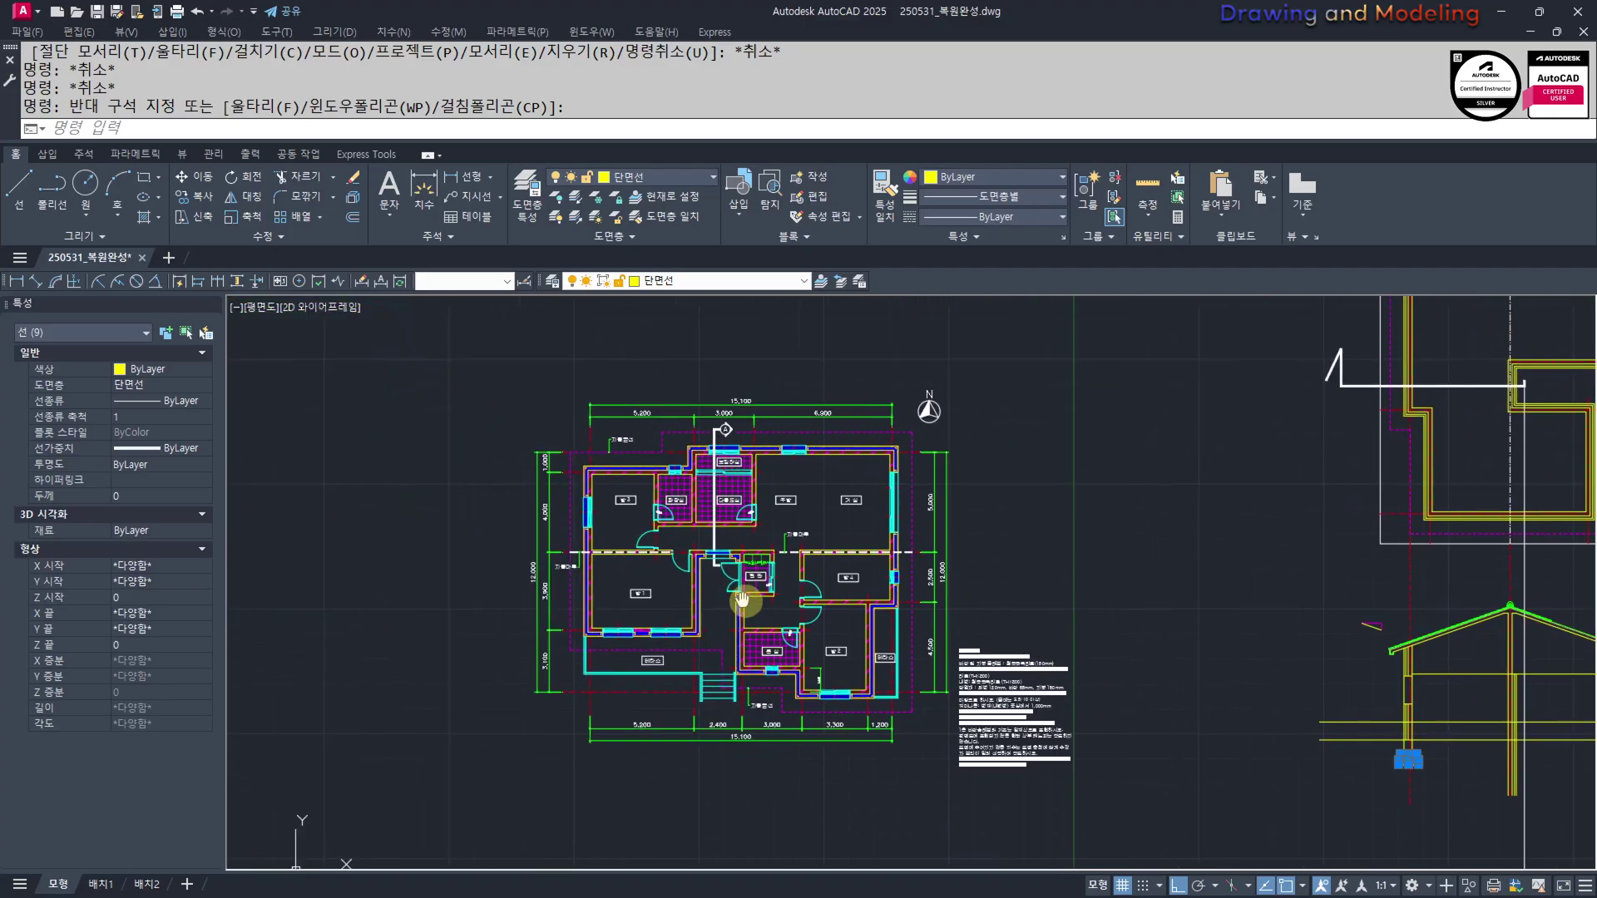
scroll(722, 548, "up", 2)
scroll(728, 547, "down", 3)
middle_click_drag(1185, 689, 862, 667)
scroll(570, 589, "up", 5)
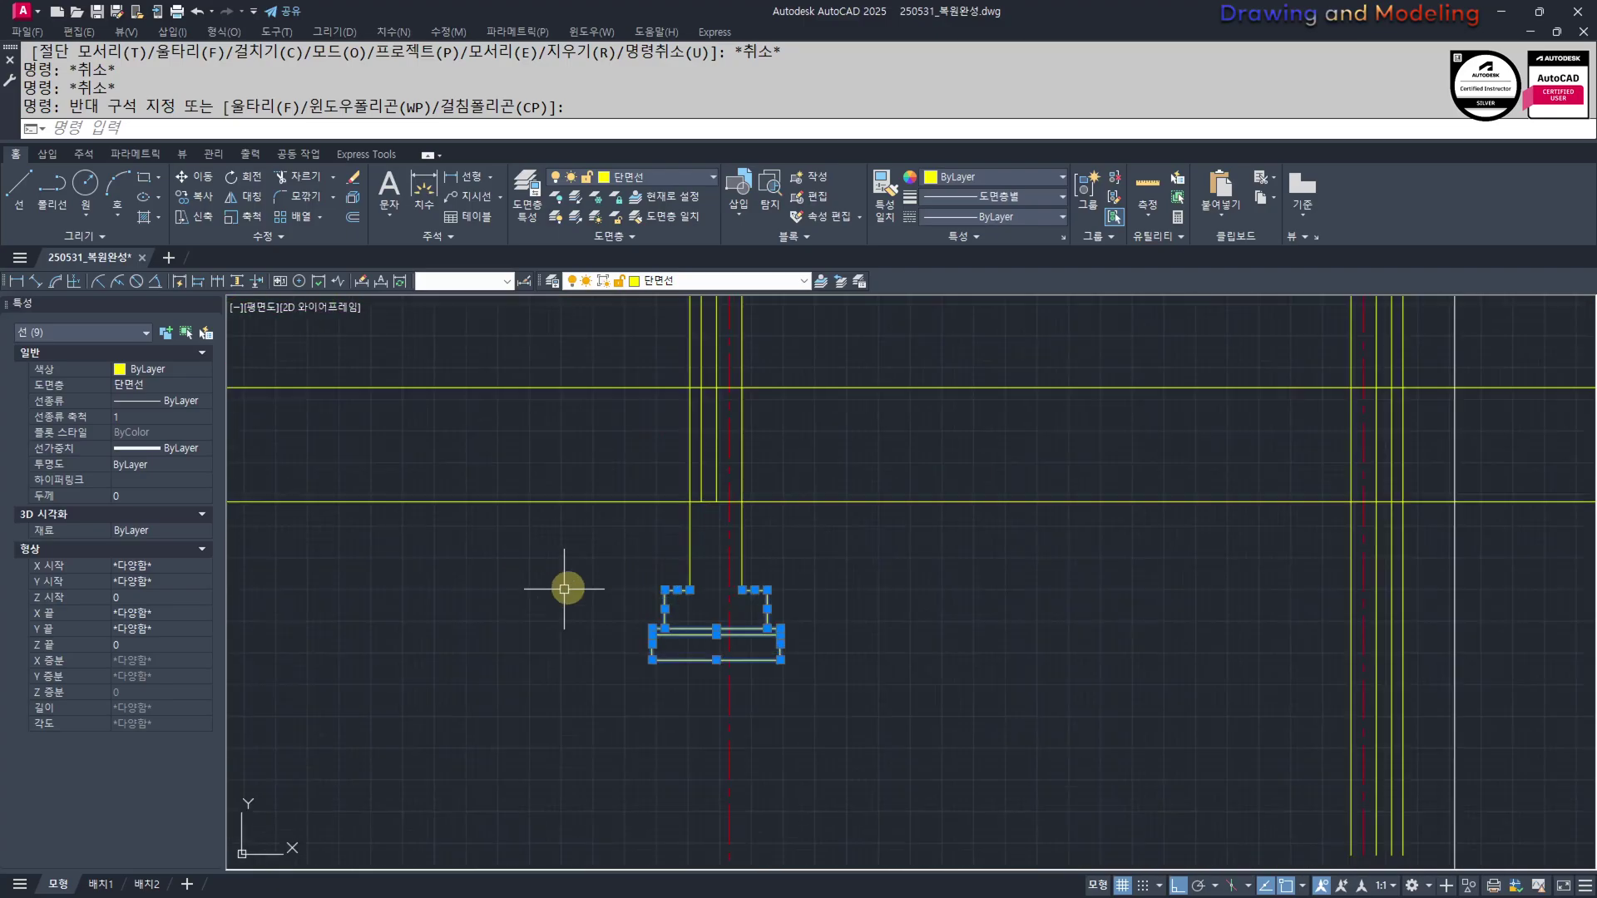
scroll(751, 596, "up", 2)
type("cc")
key("space")
left_click(759, 594)
scroll(1123, 649, "down", 2)
scroll(898, 611, "up", 2)
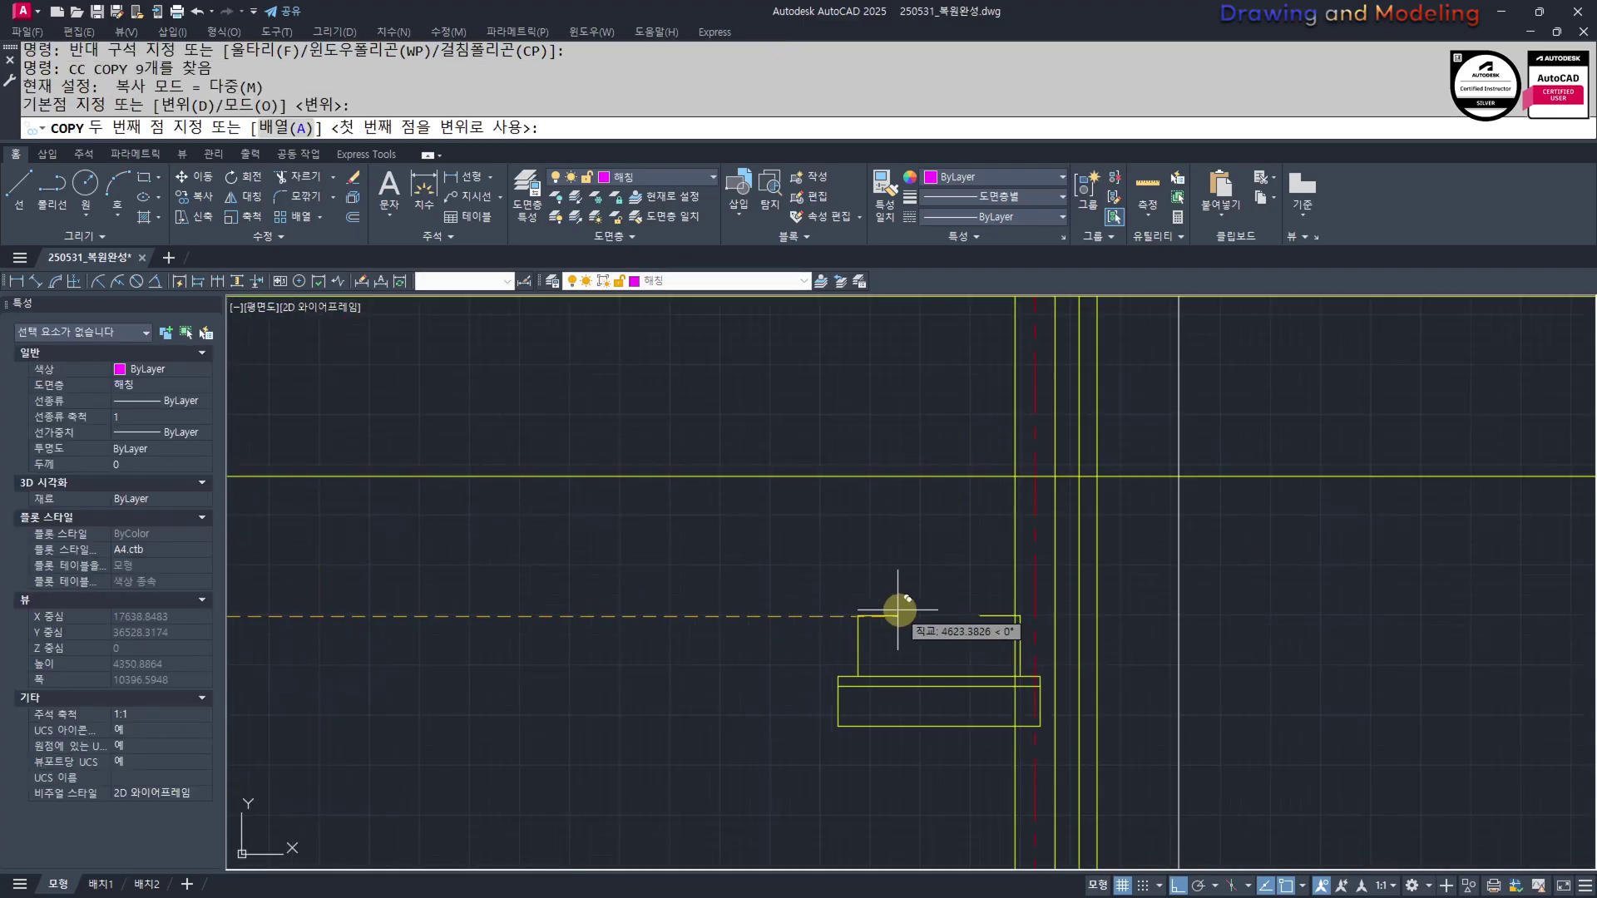
left_click(1016, 616)
key("Escape")
Trim the second wall's vertical lines below the copied footing's top edges
scroll(1098, 641, "up", 3)
type("tr")
key("space")
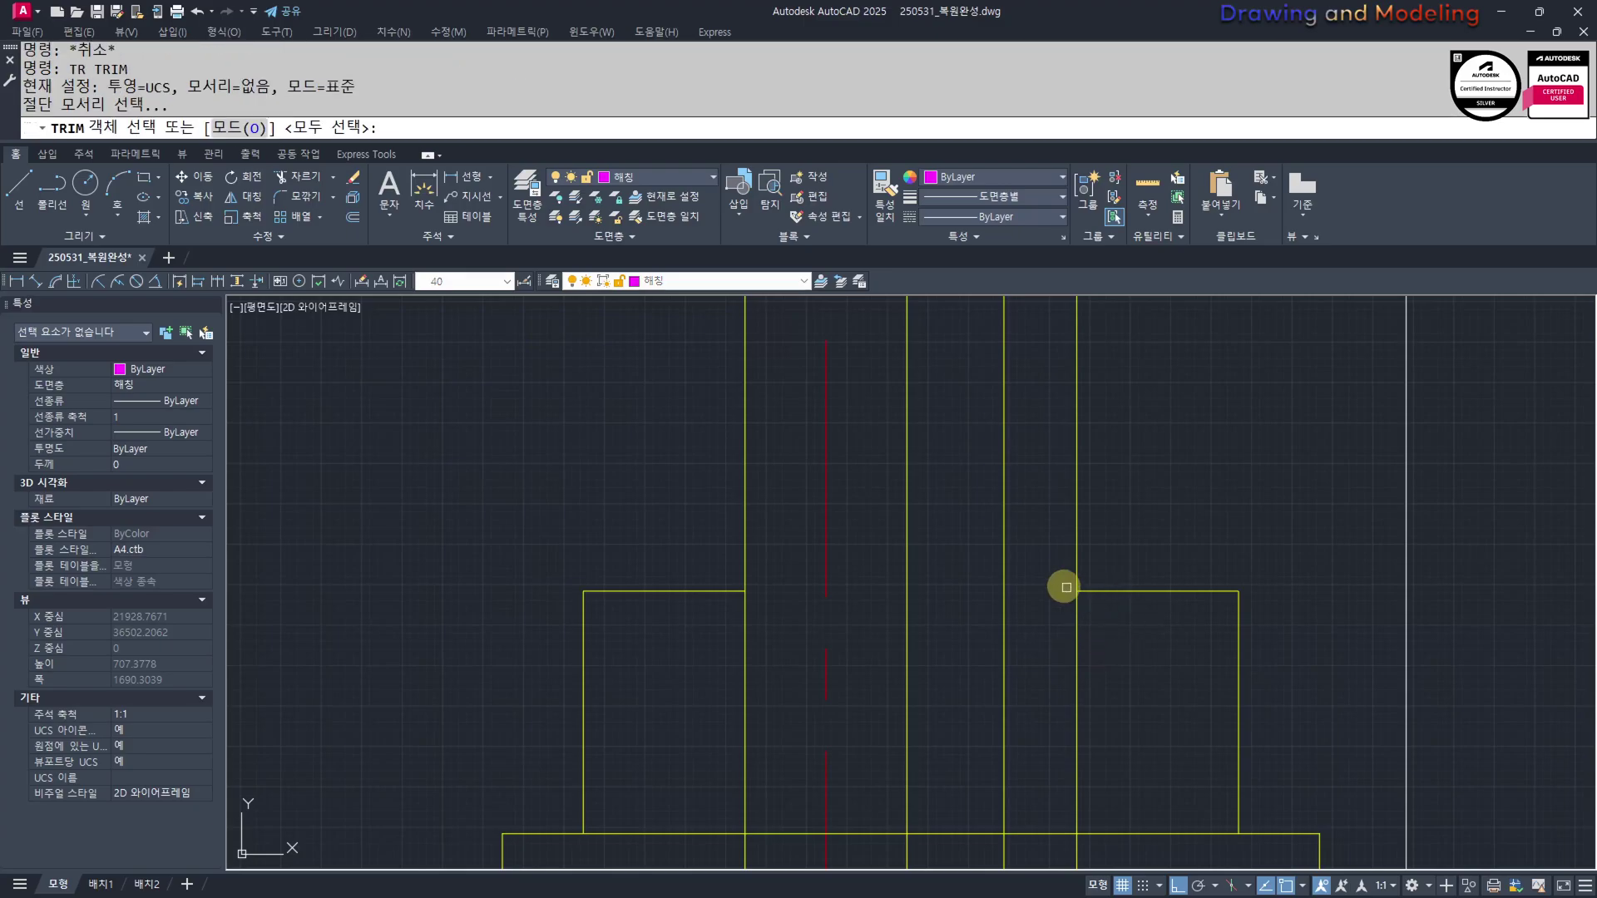
key("Escape")
key("Escape")
key("space")
left_click(1130, 621)
left_click(1042, 567)
left_click(769, 564)
left_click(695, 621)
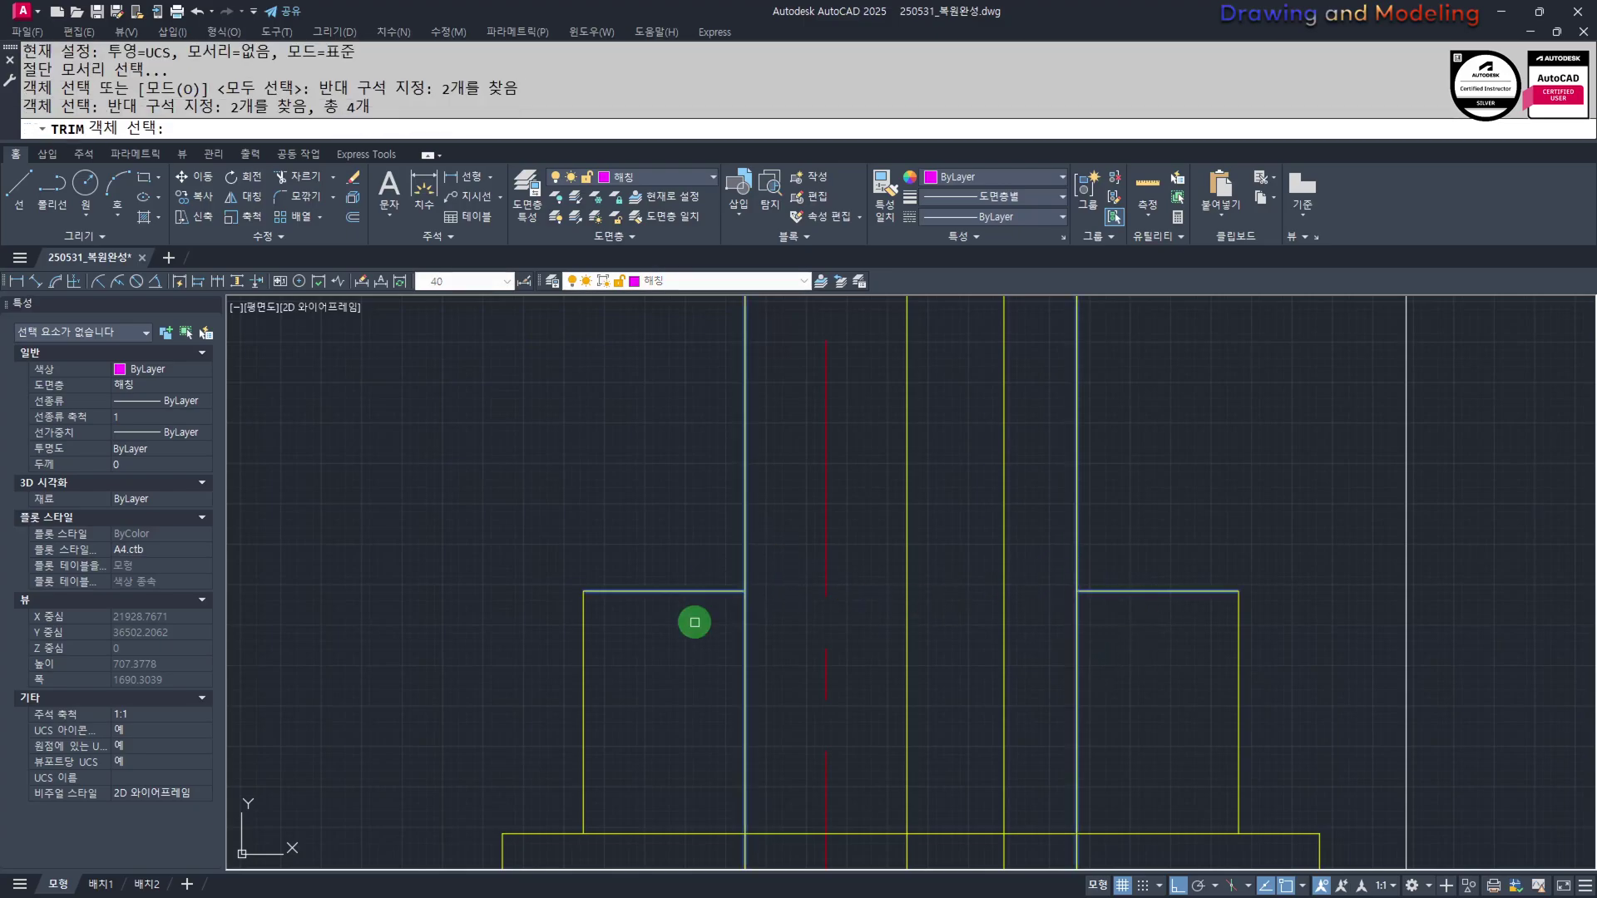
key("space")
left_click(746, 657)
key("Escape")
key("Escape")
Trim the second wall's two inner lines below the lower horizontal level line
scroll(1044, 598, "up", 4)
type("tr")
left_click(1185, 609)
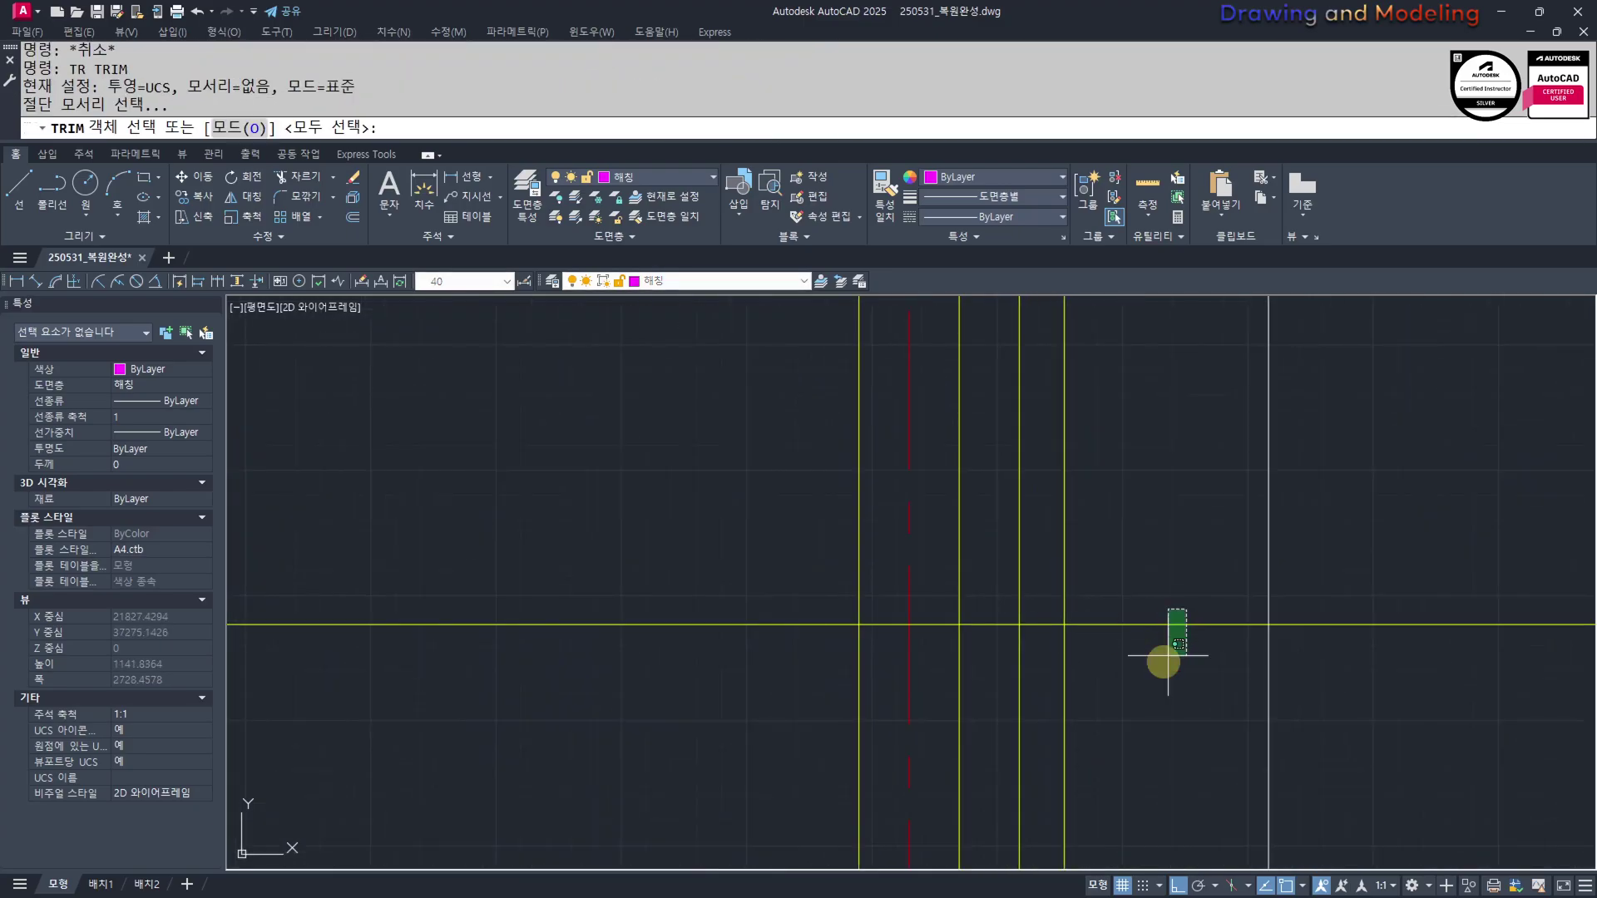
left_click(1161, 660)
key("space")
left_click(1045, 672)
left_click(927, 684)
key("Escape")
key("Escape")
Examine the section's walls and footings, and the ceiling line's position relative to the left wall's window opening
scroll(942, 665, "down", 5)
middle_click_drag(940, 669, 1016, 614)
key("Escape")
key("Escape")
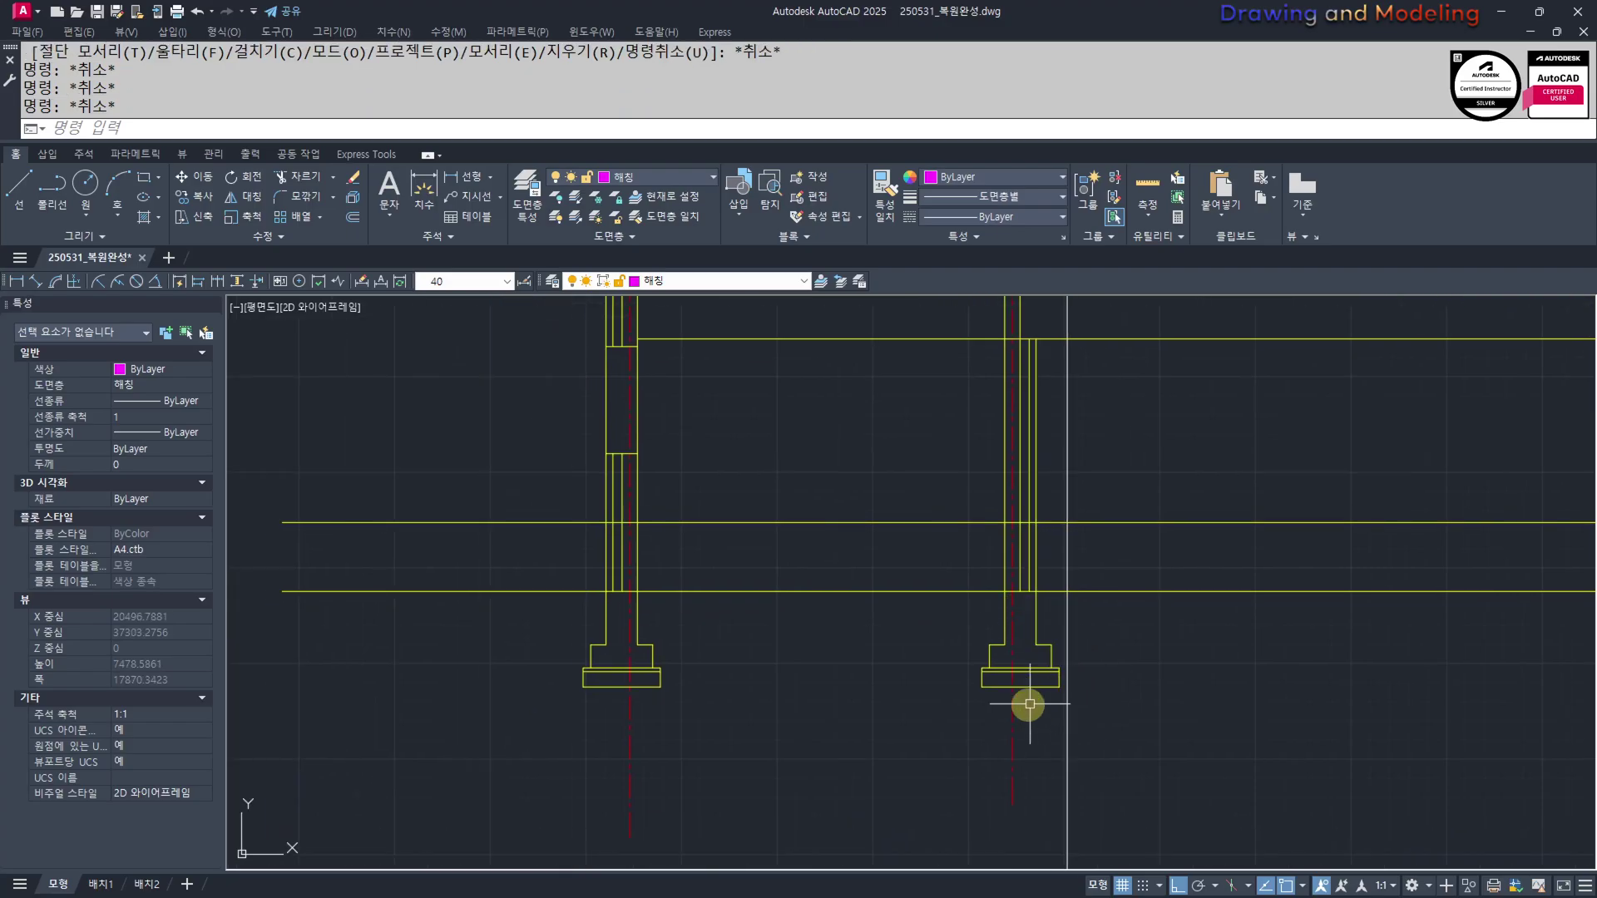
middle_click_drag(941, 741, 963, 738)
middle_click_drag(915, 674, 923, 706)
scroll(1084, 652, "up", 2)
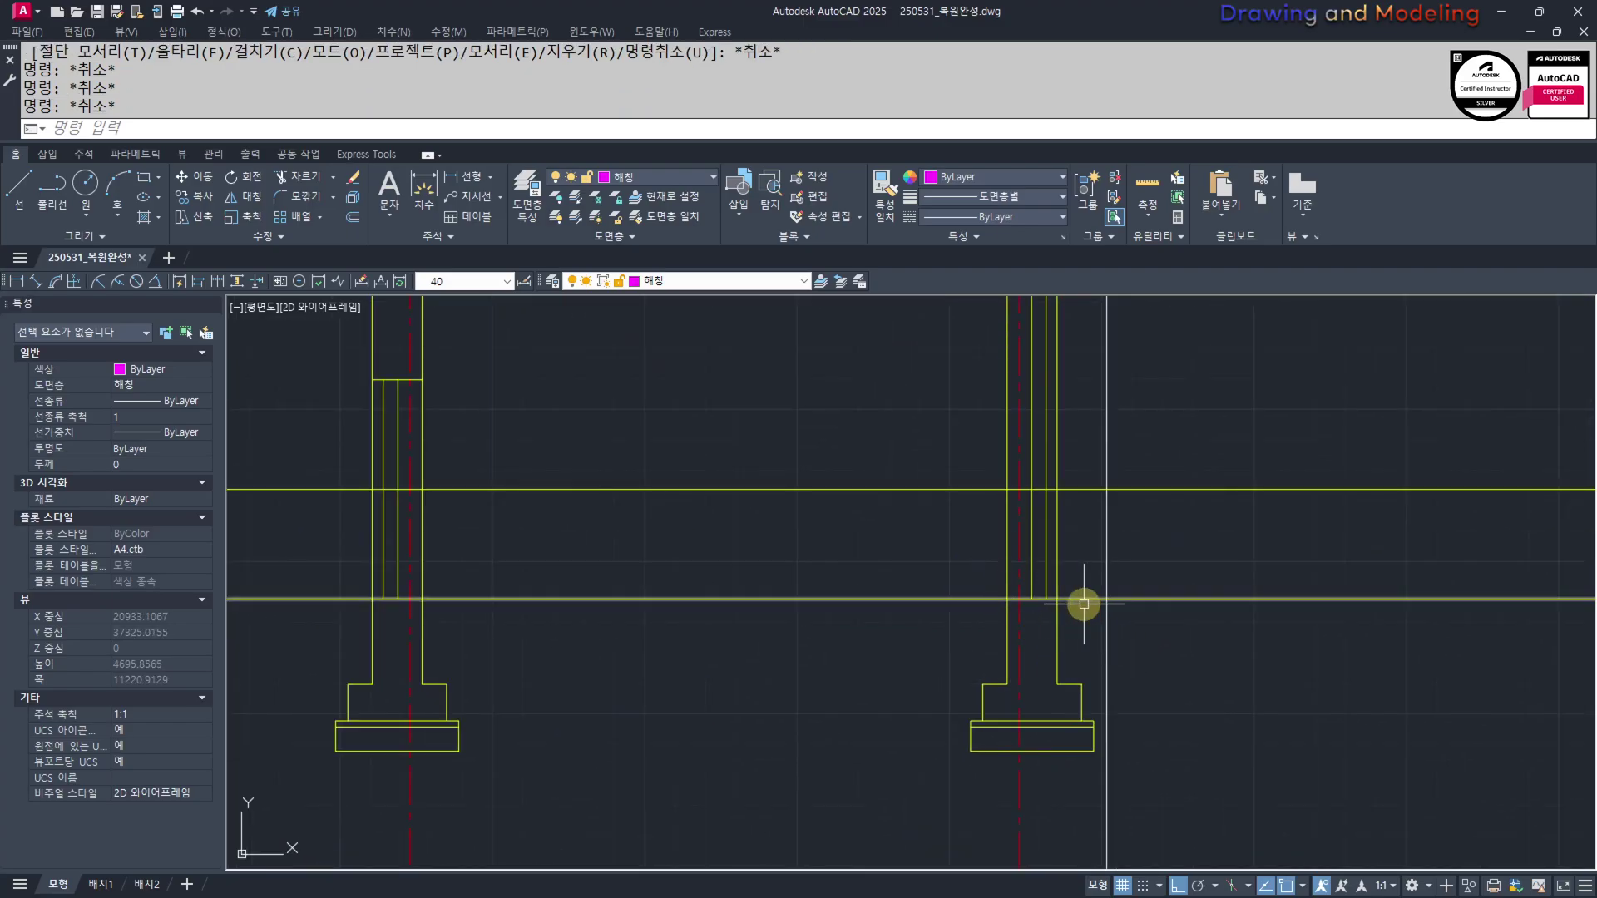
middle_click_drag(1084, 603, 1050, 701)
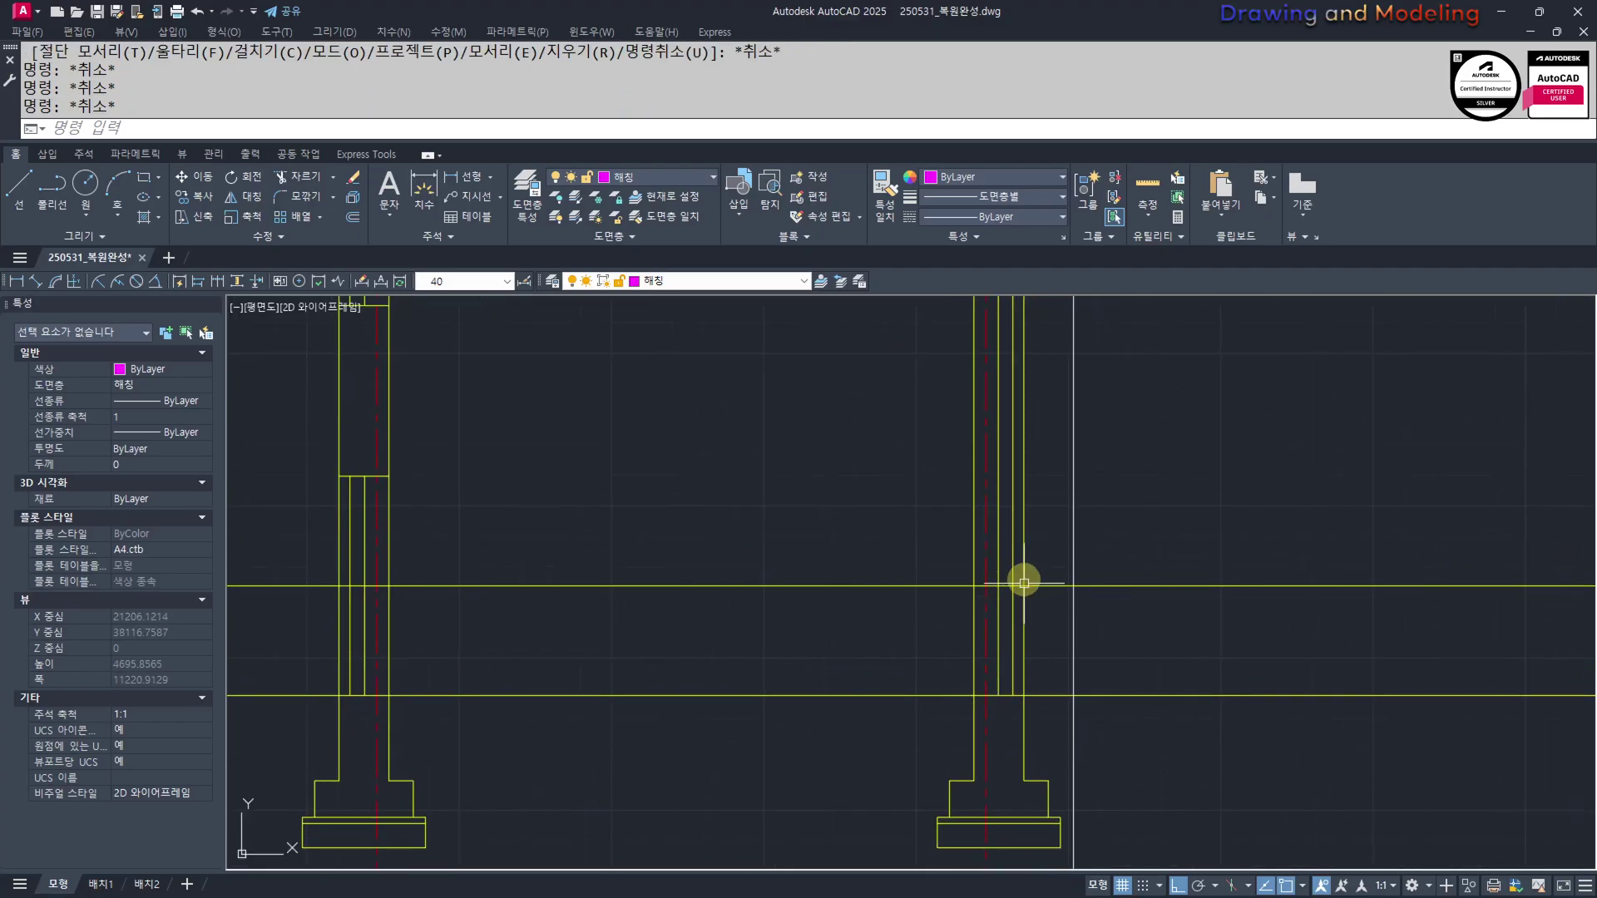
scroll(1024, 583, "down", 4)
middle_click_drag(913, 744, 923, 762)
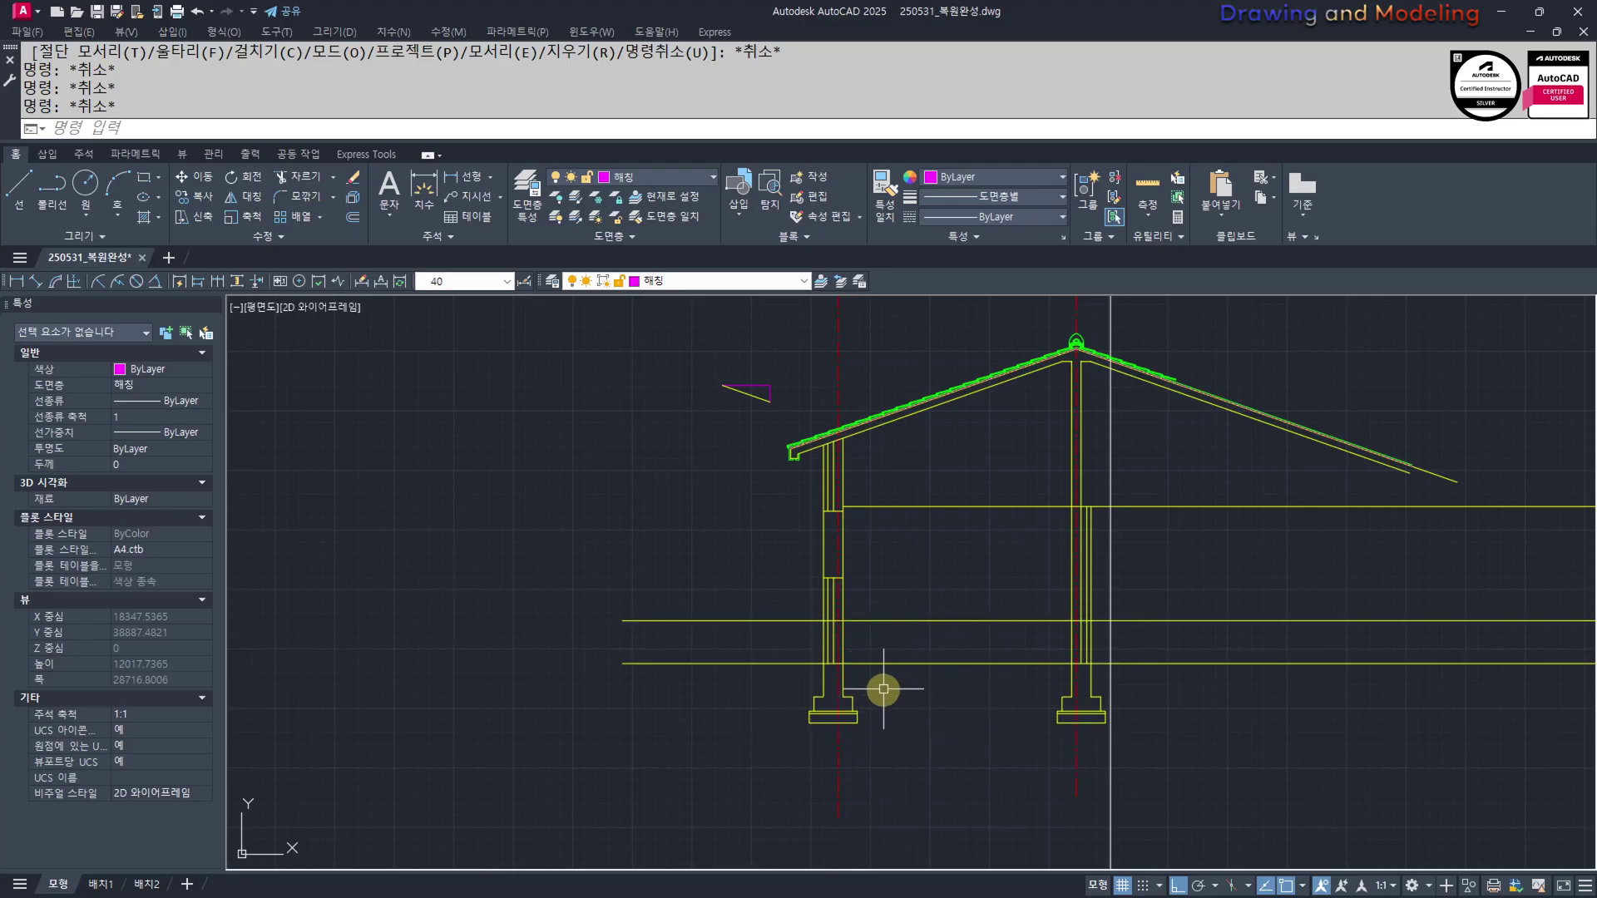
scroll(817, 587, "up", 2)
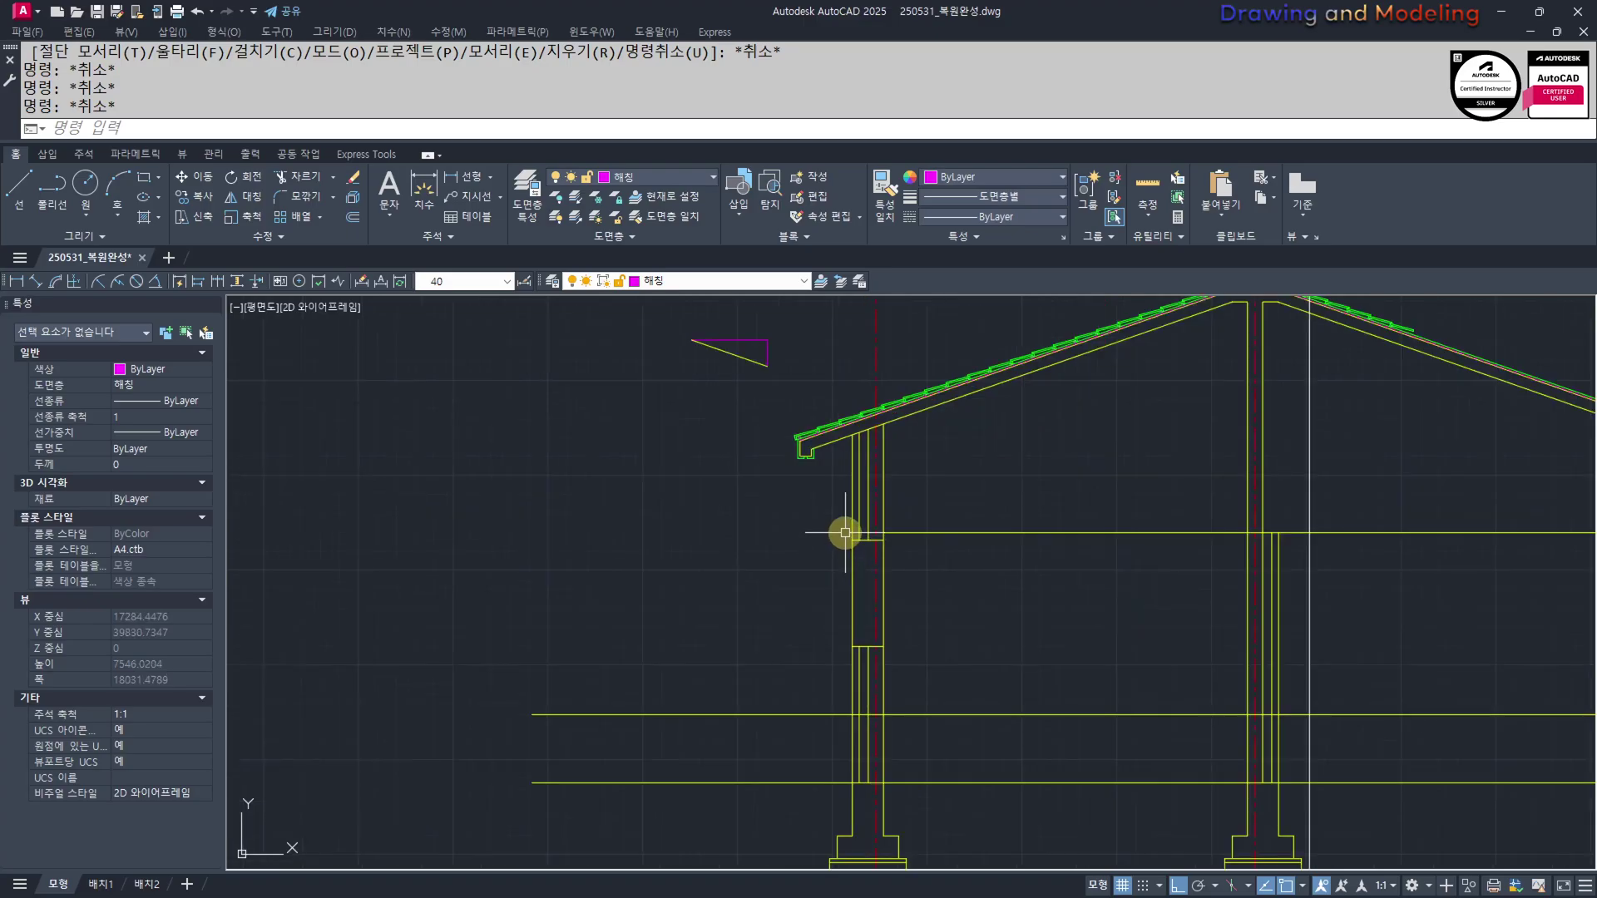
scroll(885, 694, "up", 4)
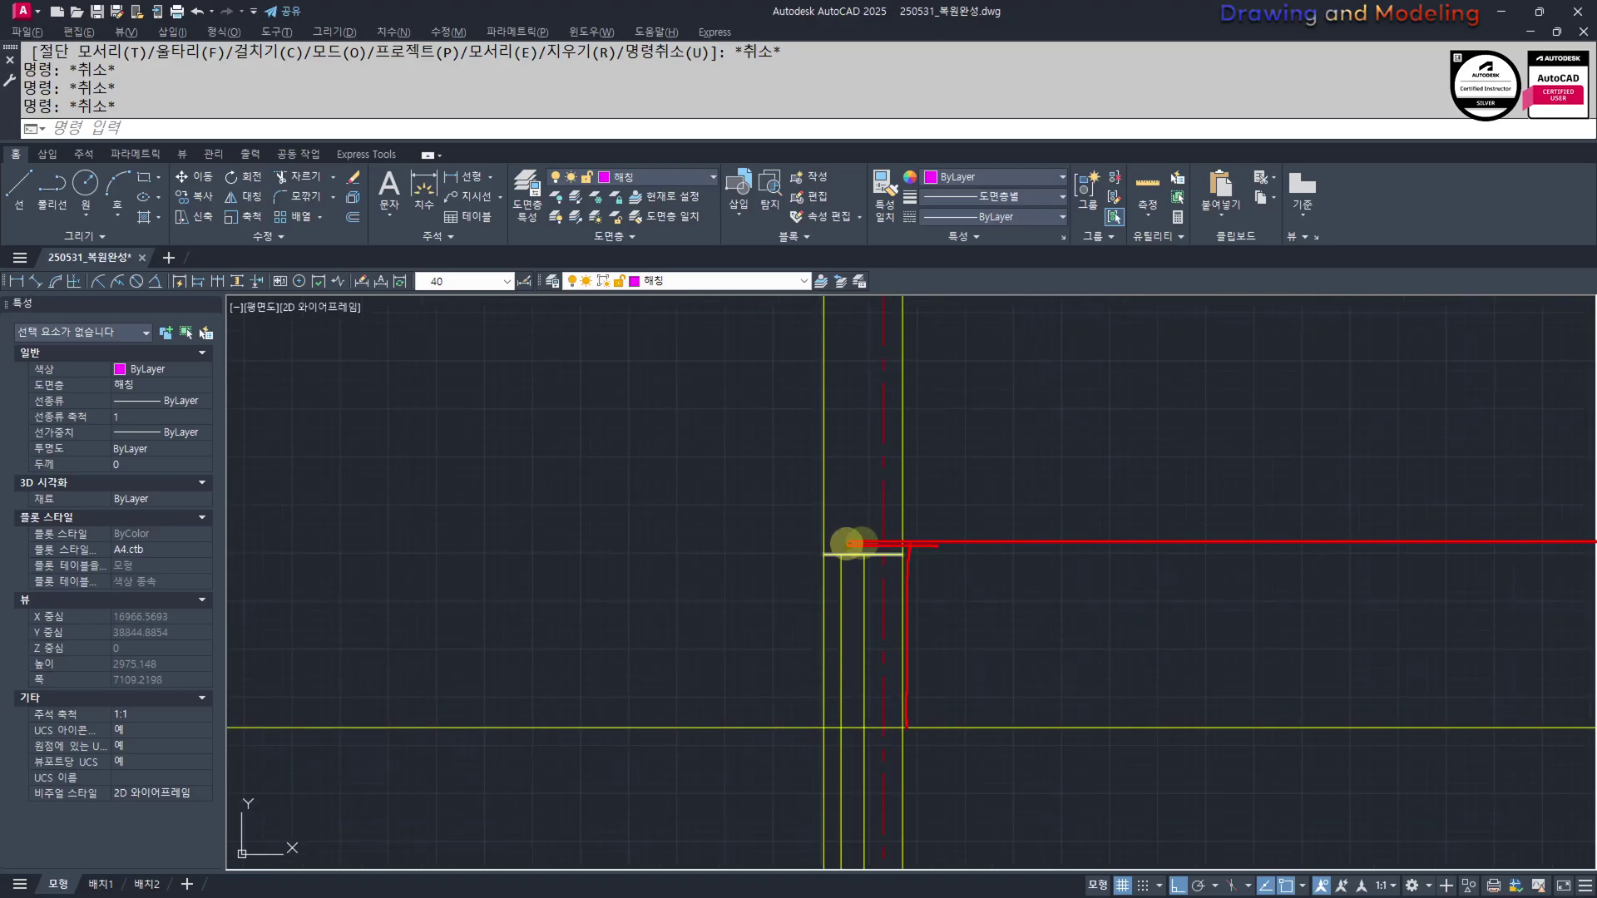
scroll(670, 597, "down", 4)
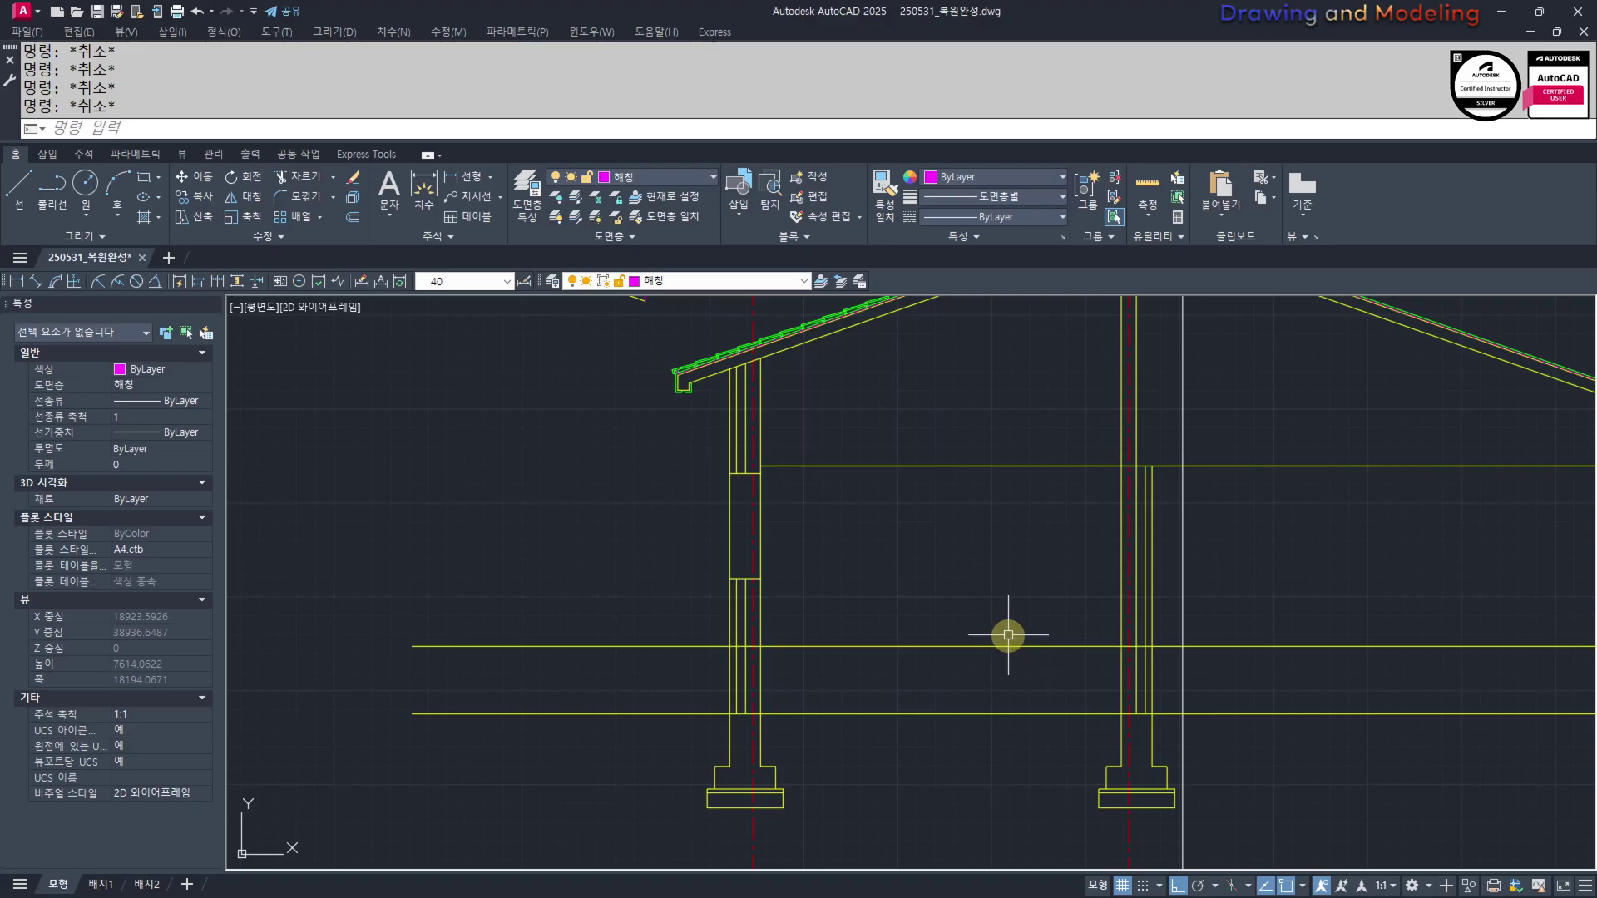
Examine the floor plan along section line A through 보일러실 and 다용도실, comparing it with the section's walls
scroll(902, 585, "down", 2)
middle_click_drag(545, 591, 1072, 637)
scroll(1069, 632, "down", 4)
mouse_move(641, 532)
middle_mouse_down()
mouse_move(958, 562)
mouse_move(1008, 598)
middle_mouse_up()
scroll(967, 497, "up", 6)
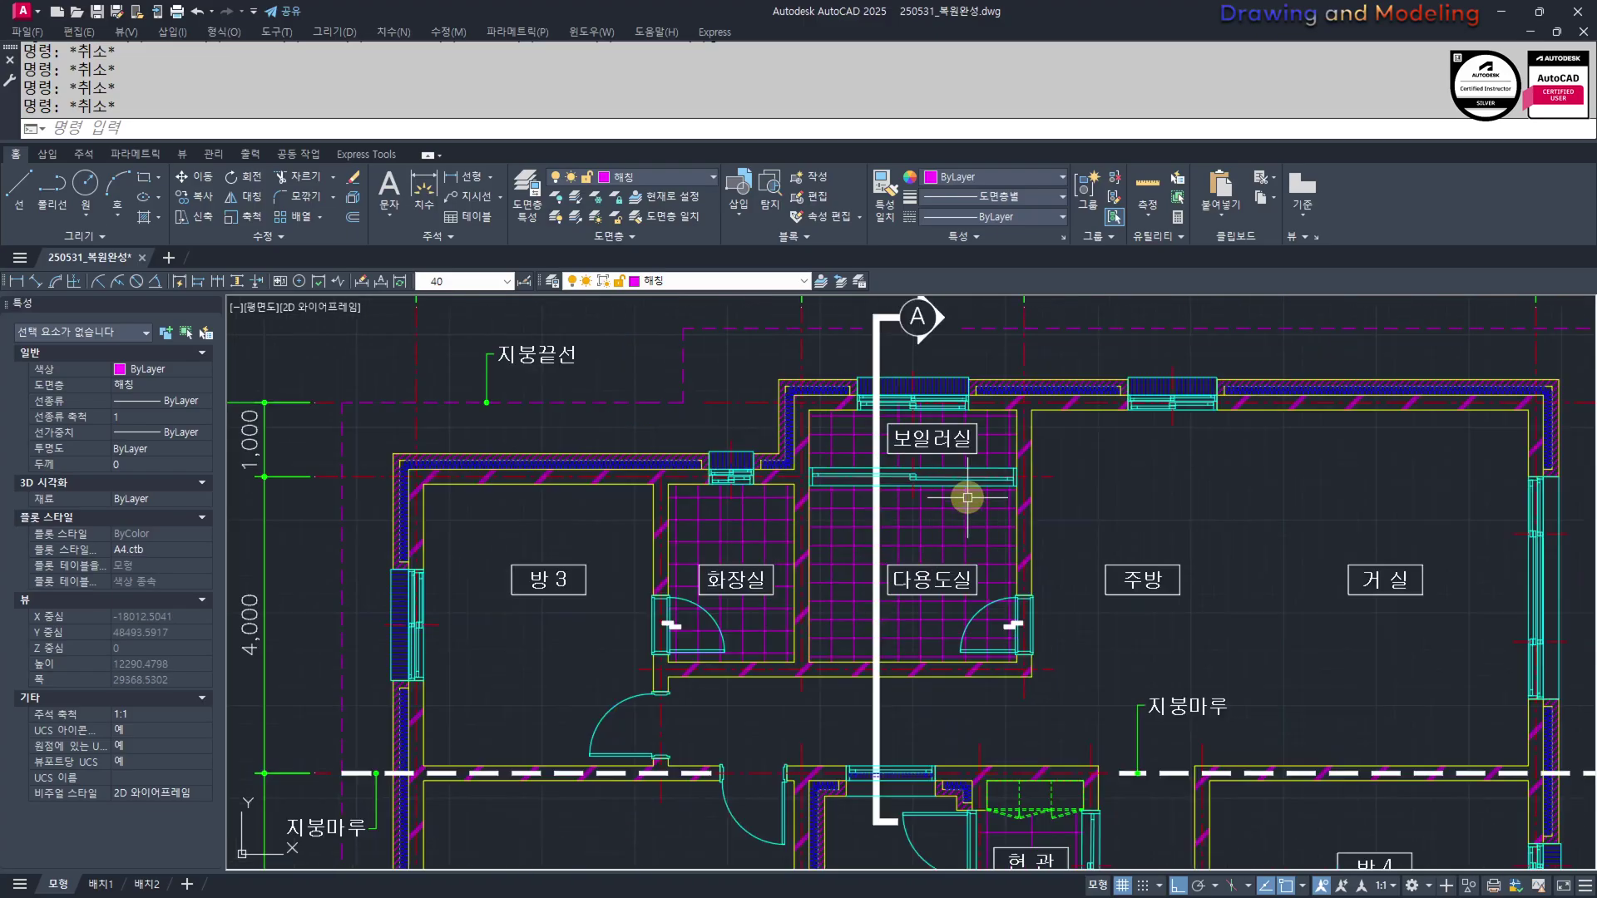
scroll(967, 498, "down", 4)
scroll(1008, 613, "up", 6)
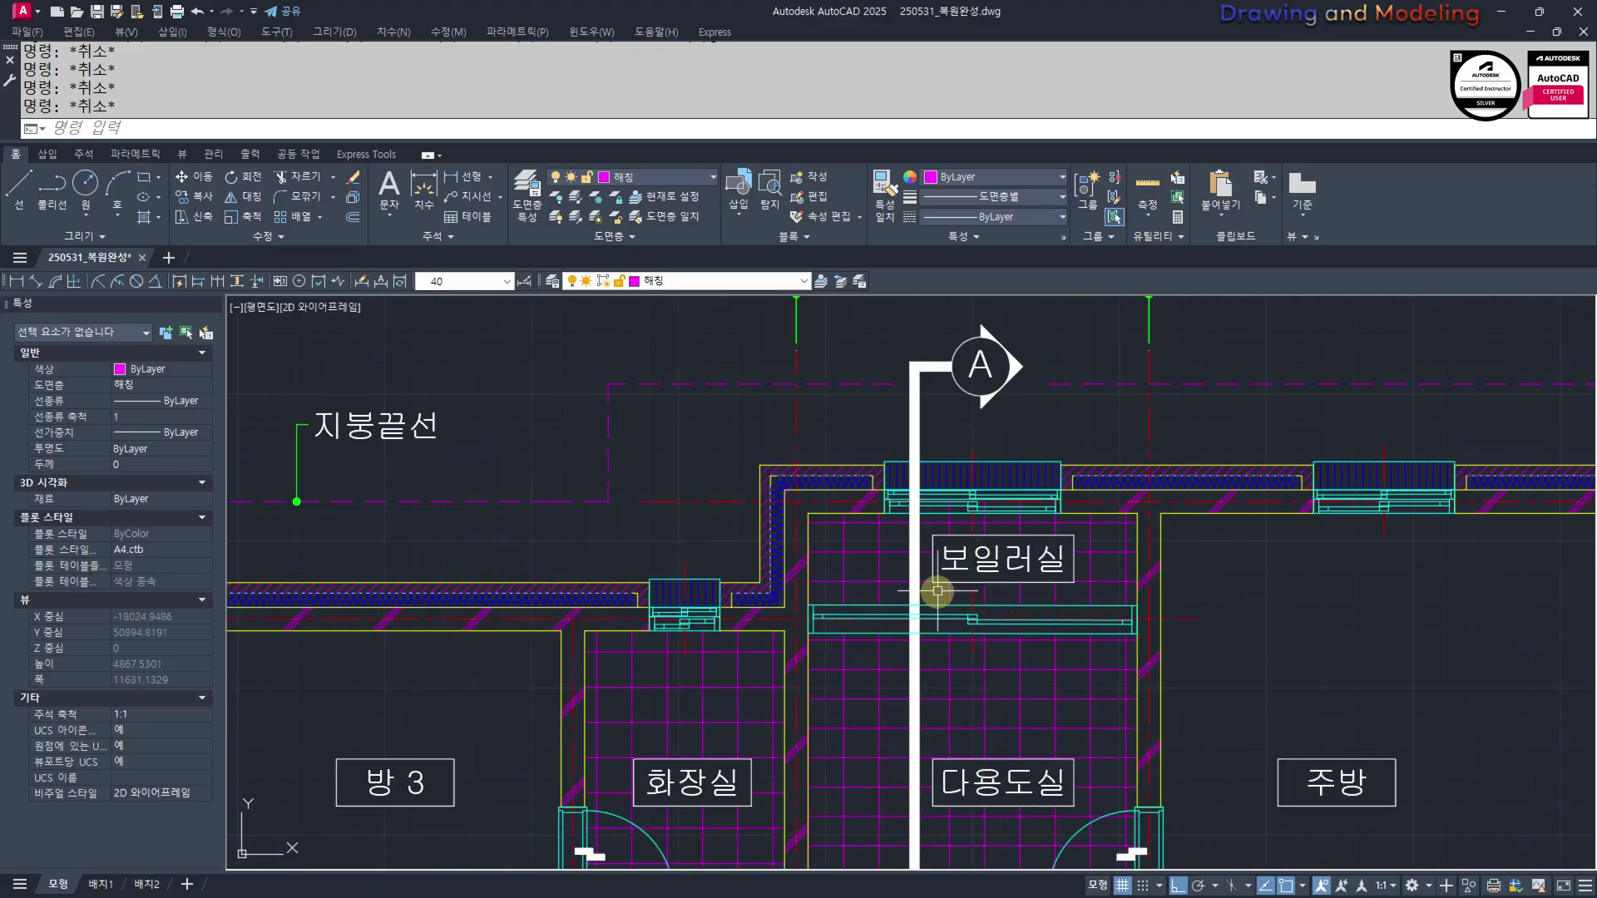
scroll(936, 625, "down", 5)
scroll(812, 607, "up", 3)
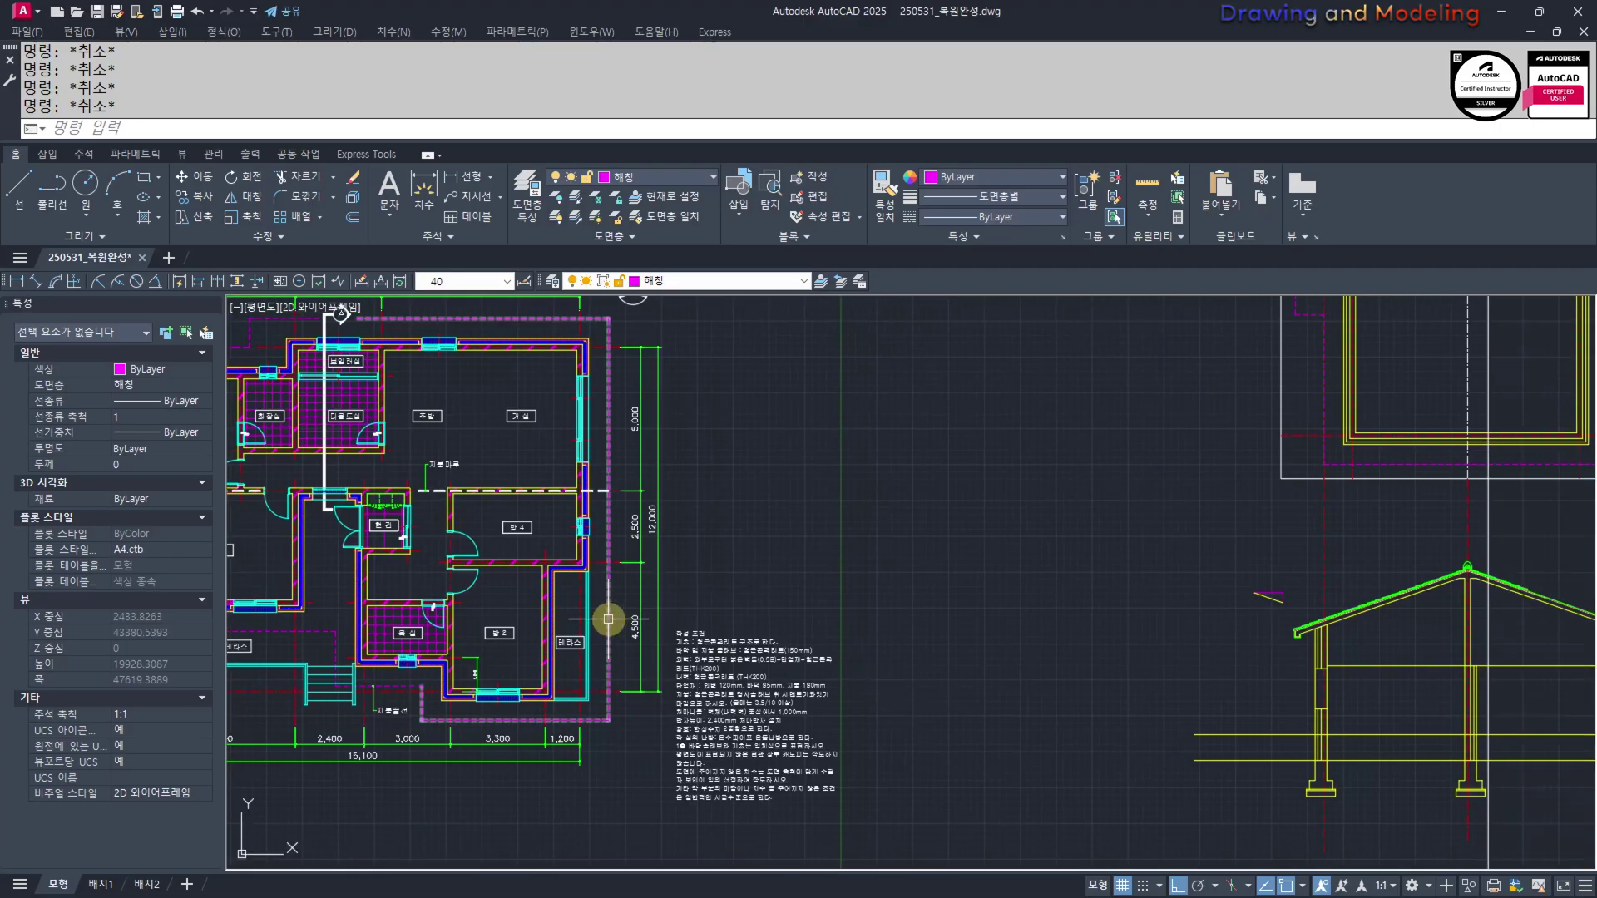
middle_click_drag(562, 531, 598, 568)
scroll(667, 472, "up", 4)
scroll(896, 622, "down", 4)
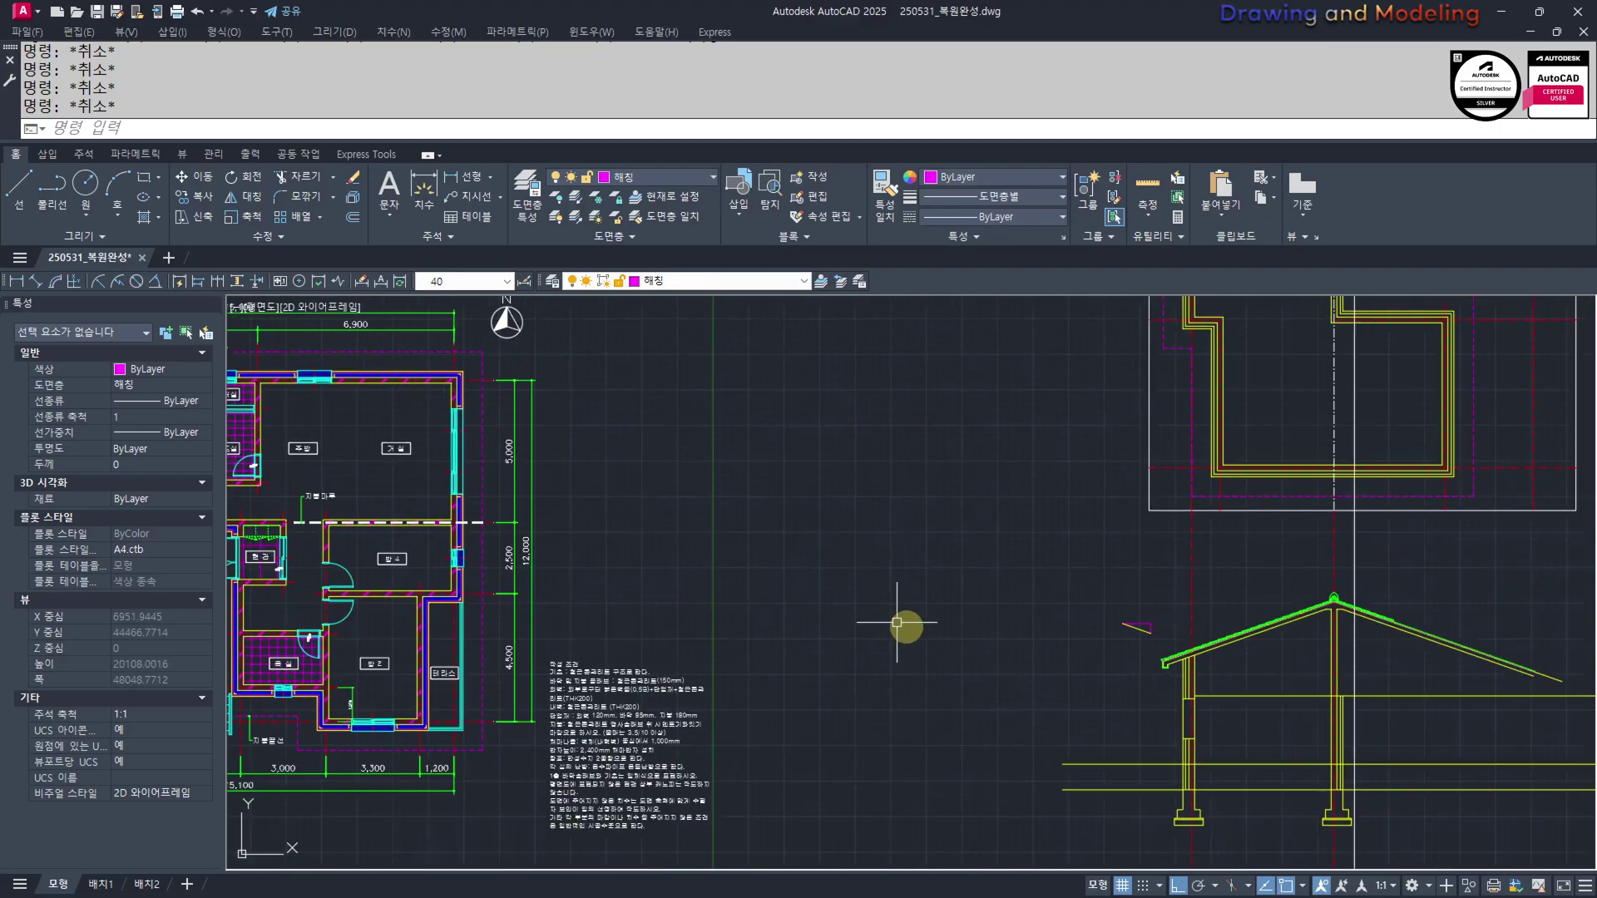
scroll(1200, 740, "up", 4)
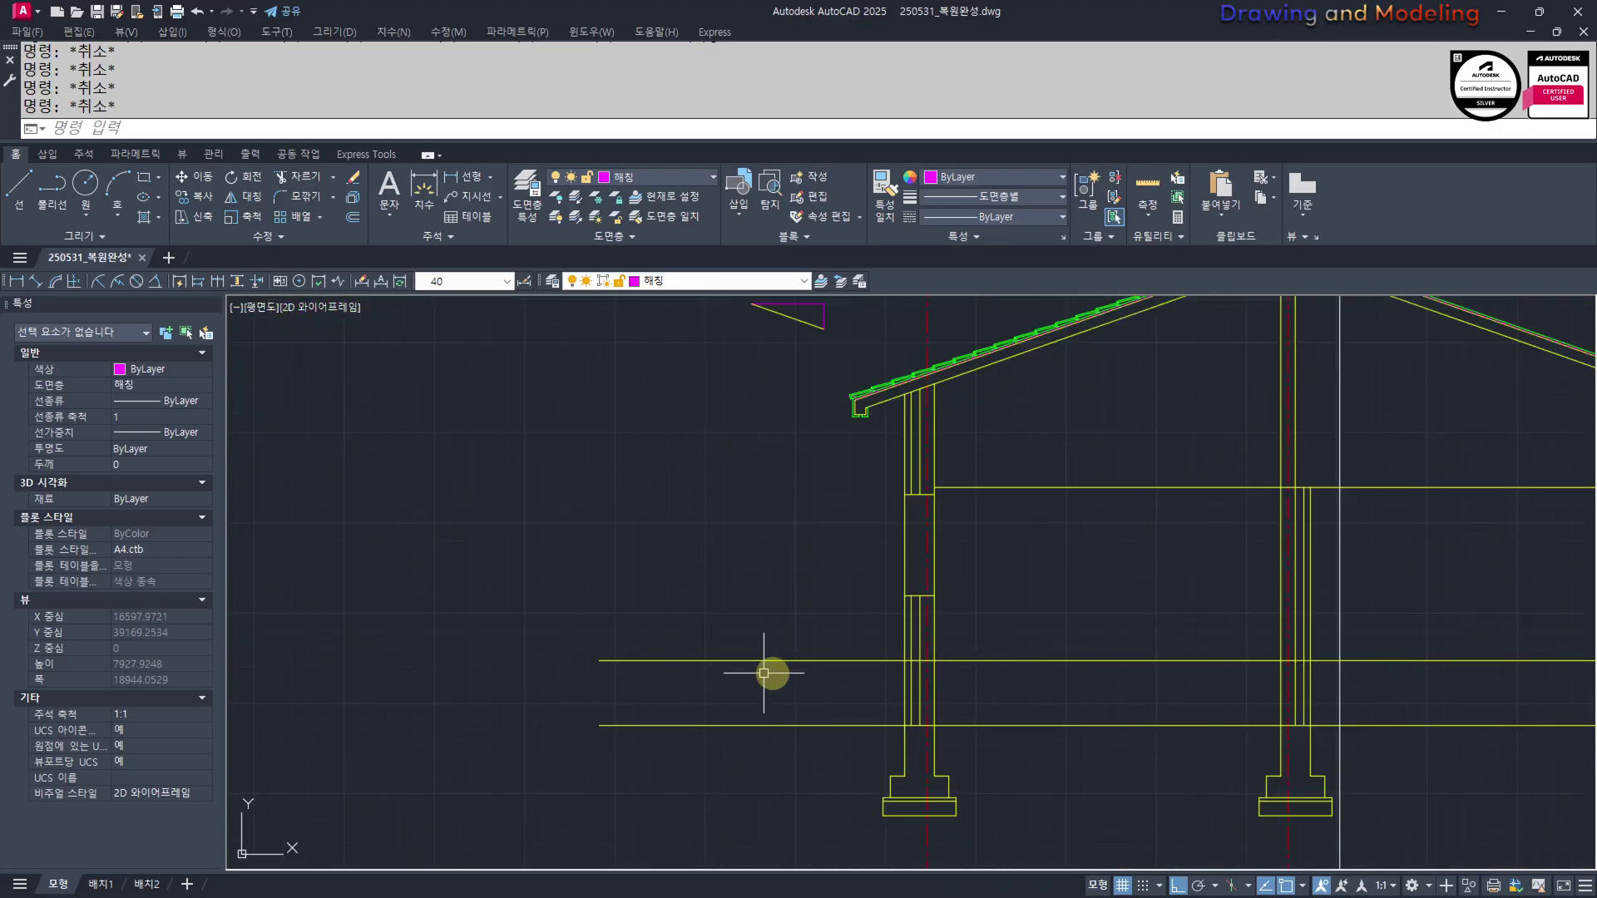
scroll(1455, 693, "down", 4)
scroll(866, 641, "up", 4)
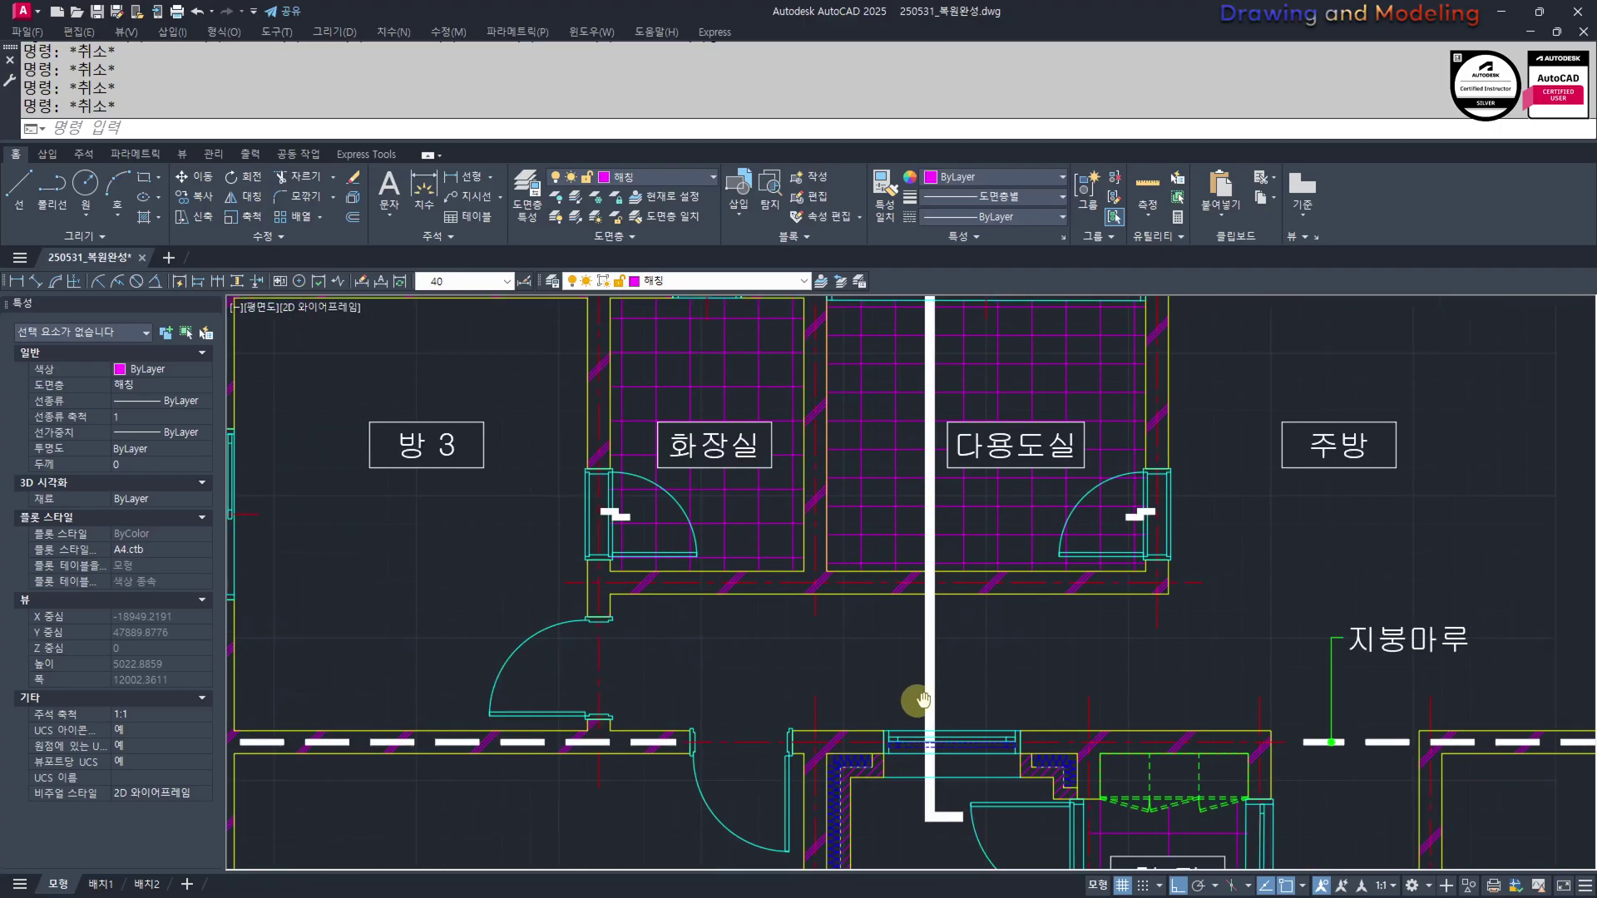
scroll(926, 631, "down", 2)
scroll(926, 631, "up", 2)
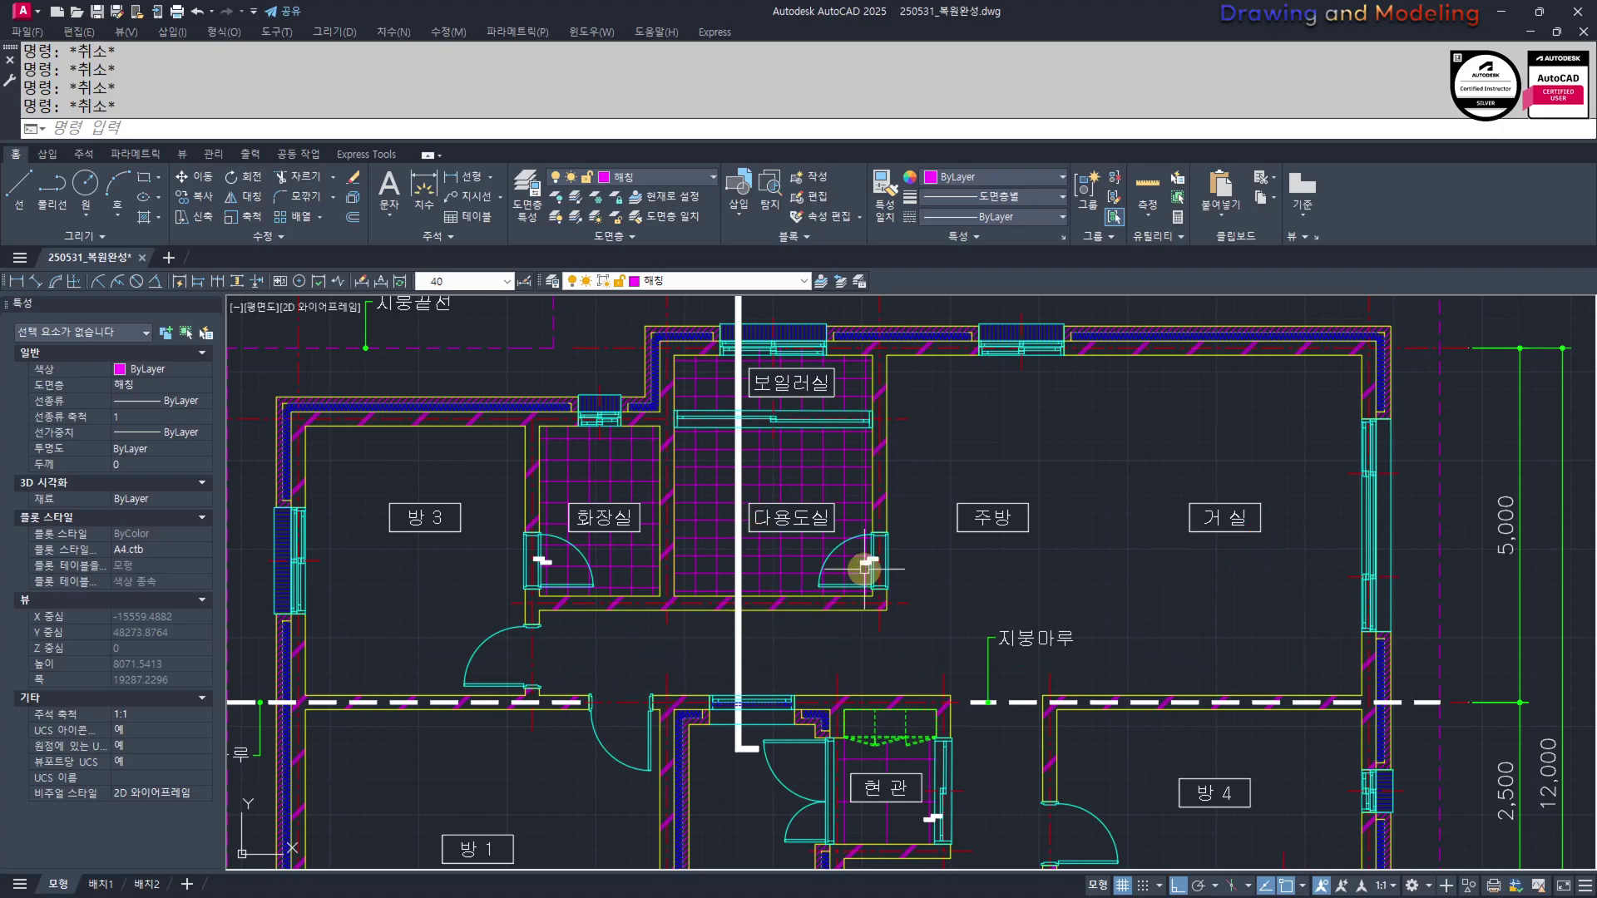
Compare the floor plan along section line A, from 다용도실 to the 지붕마루 line, with the section drawing
scroll(918, 578, "down", 3)
middle_click_drag(1361, 779, 1070, 731)
scroll(1242, 724, "up", 2)
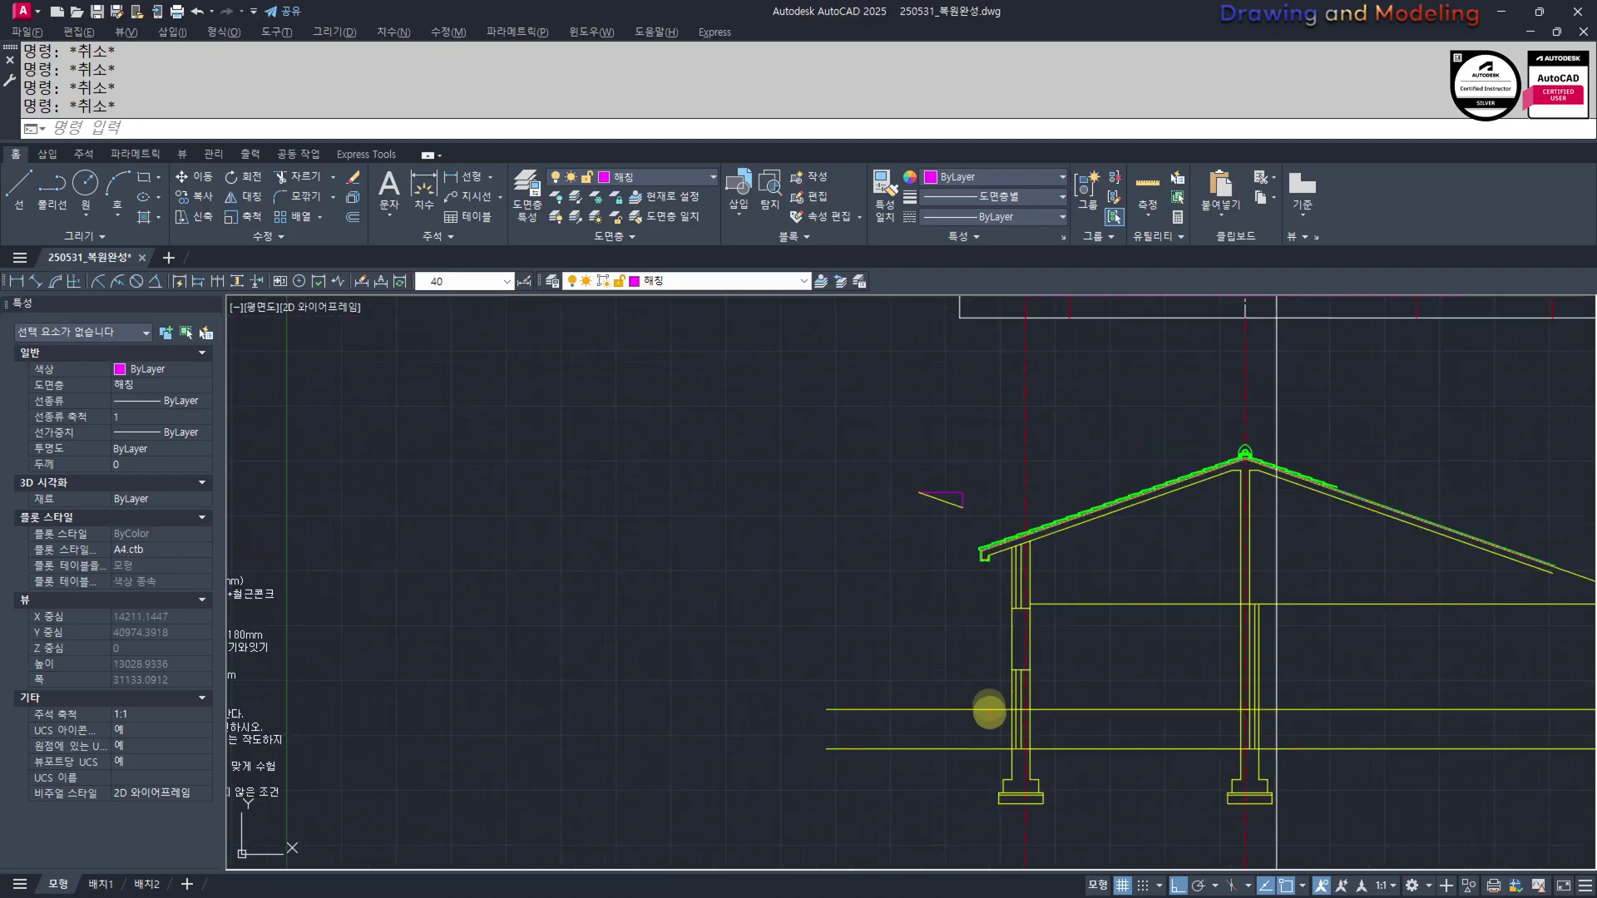
scroll(882, 669, "down", 2)
middle_click_drag(693, 682, 1120, 688)
scroll(435, 500, "up", 2)
middle_click_drag(435, 501, 870, 751)
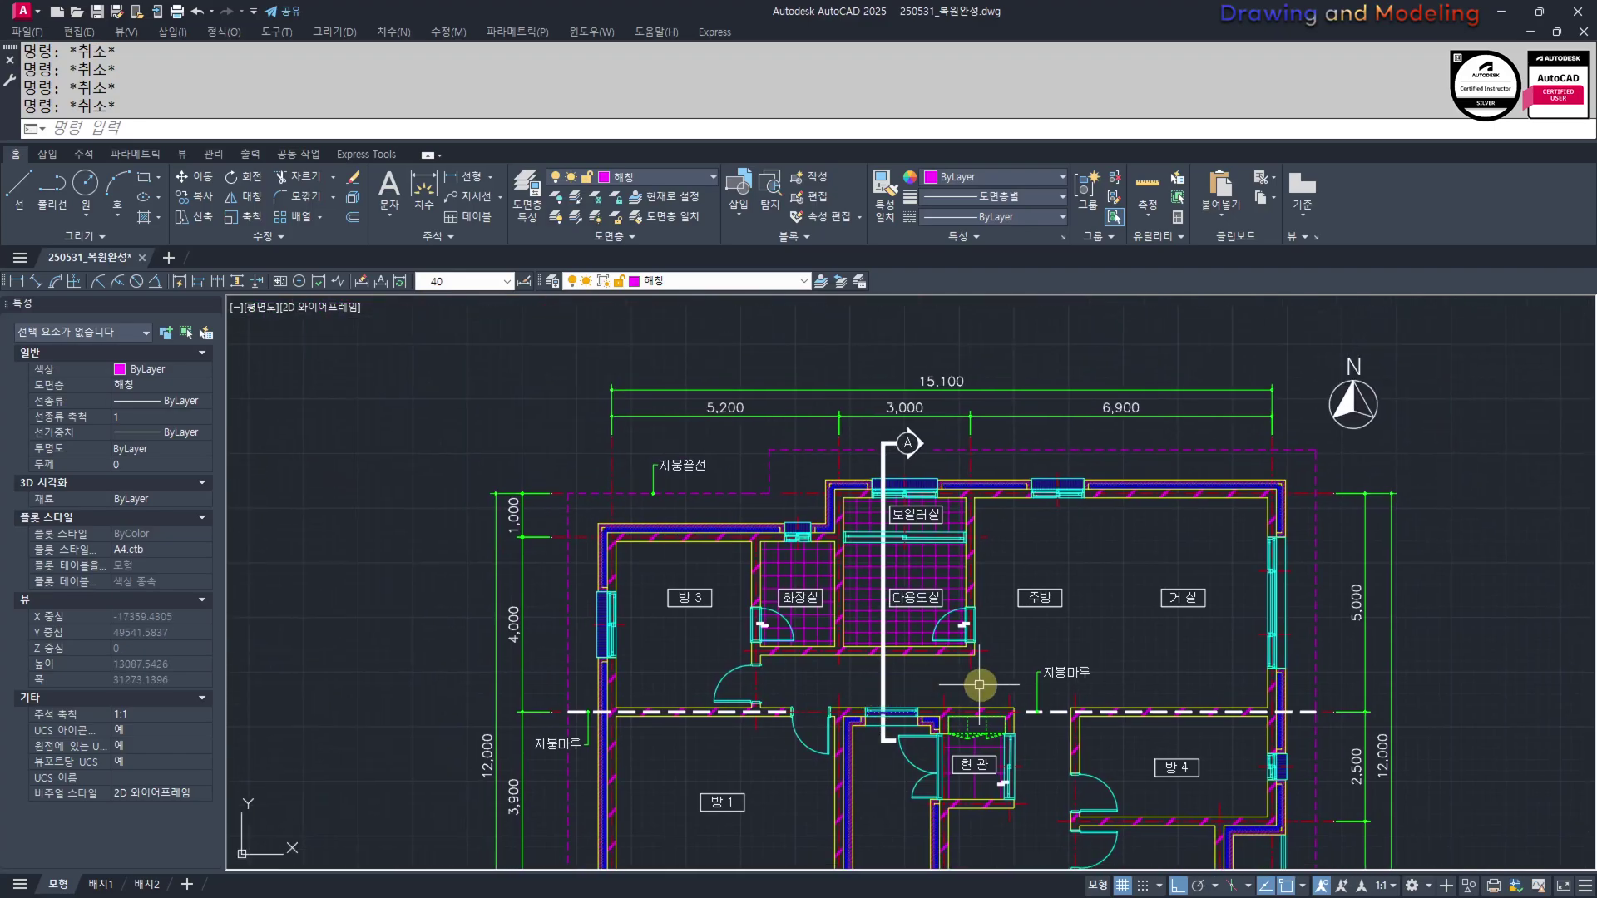
scroll(989, 688, "up", 4)
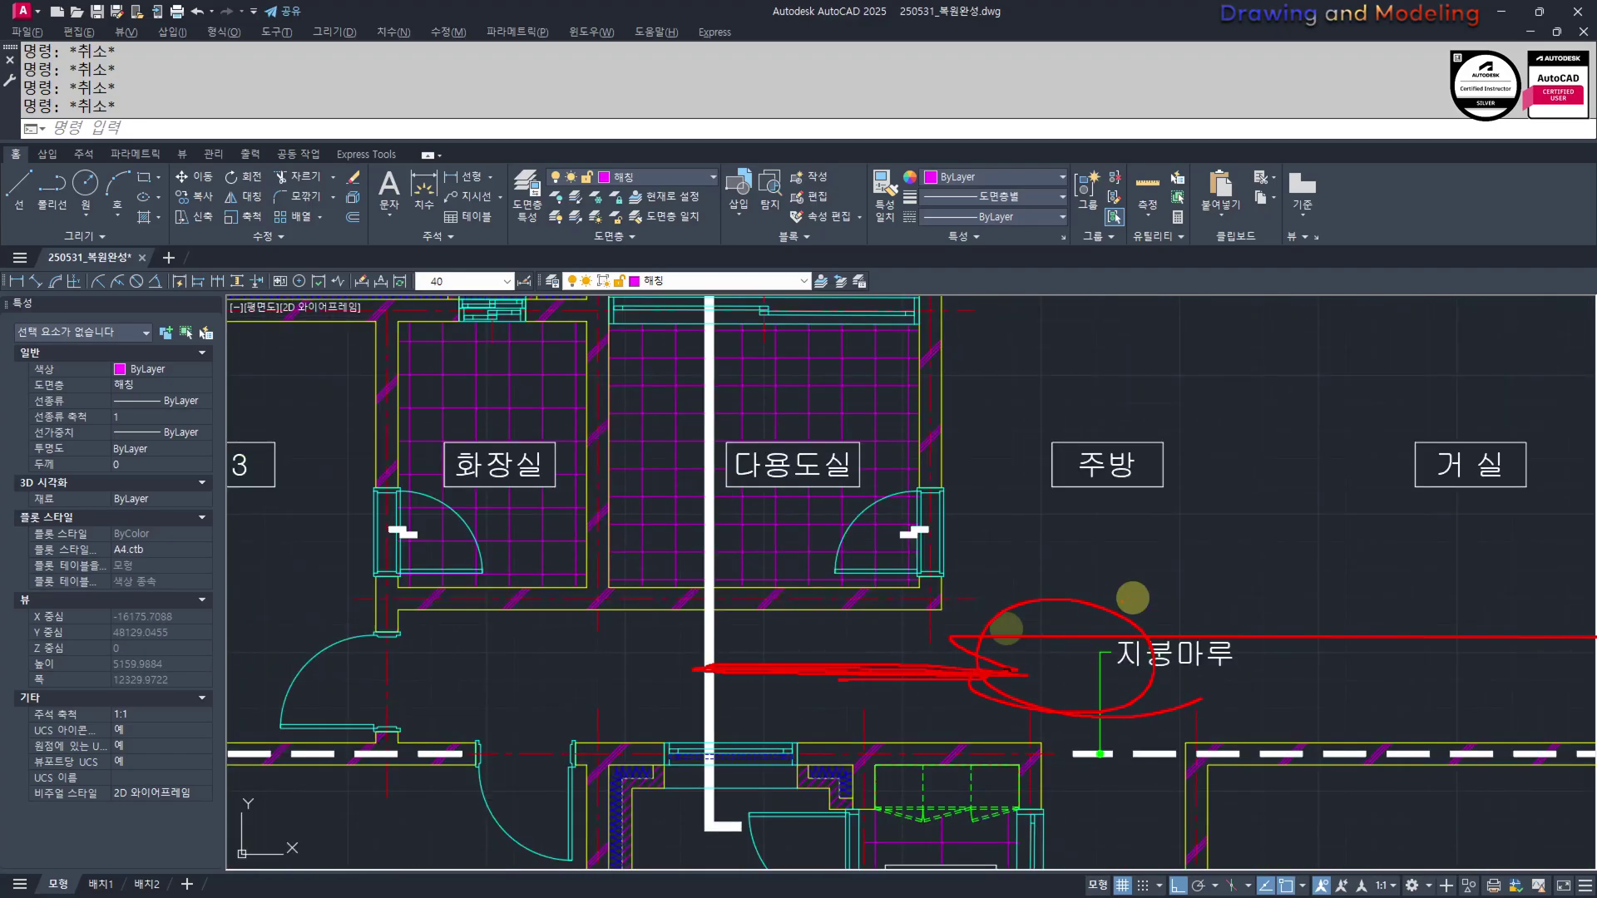
scroll(1006, 629, "down", 4)
middle_click_drag(1123, 665, 880, 652)
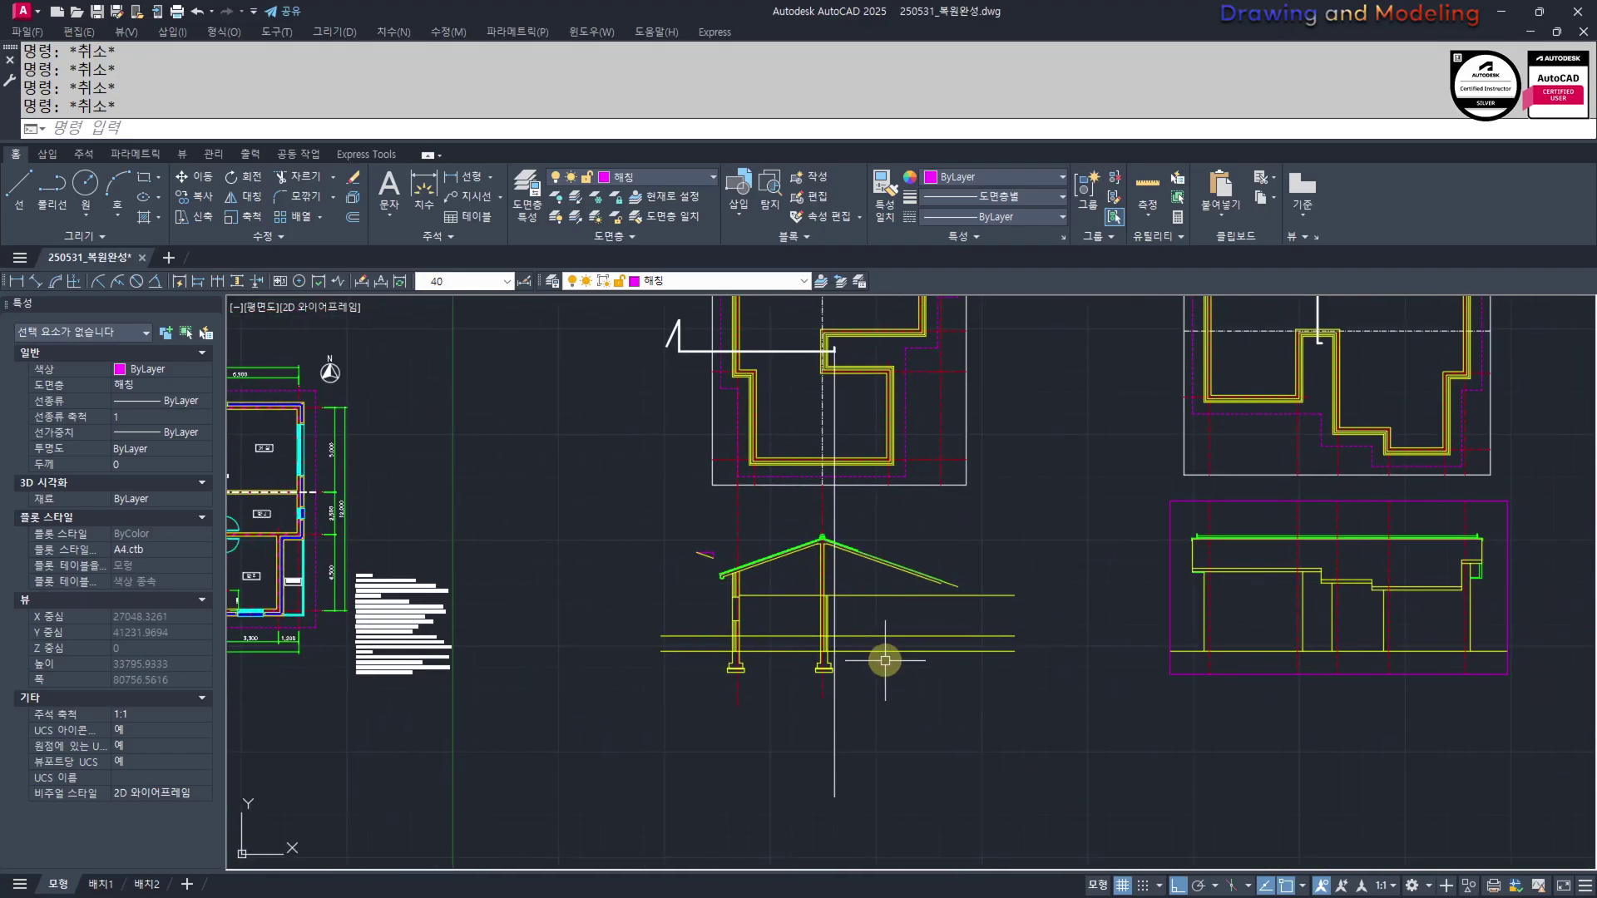
Offset the section's upper horizontal level line upward by 40 beside the left wall
scroll(777, 724, "up", 6)
scroll(983, 732, "up", 2)
type("o")
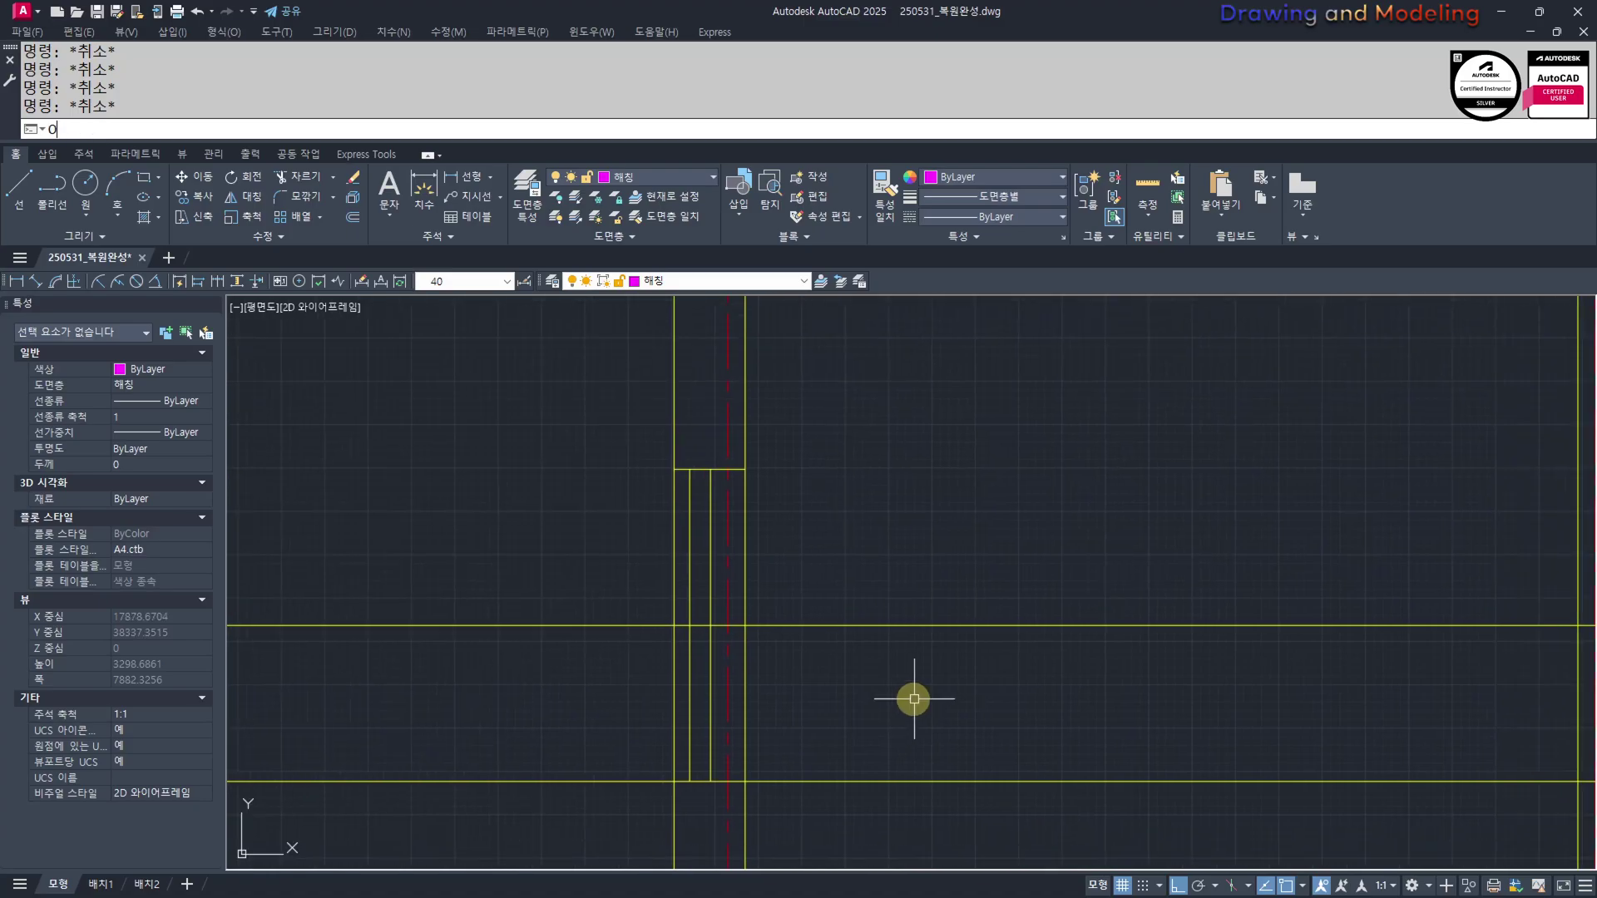
key("Return")
type("40")
key("Return")
left_click(846, 629)
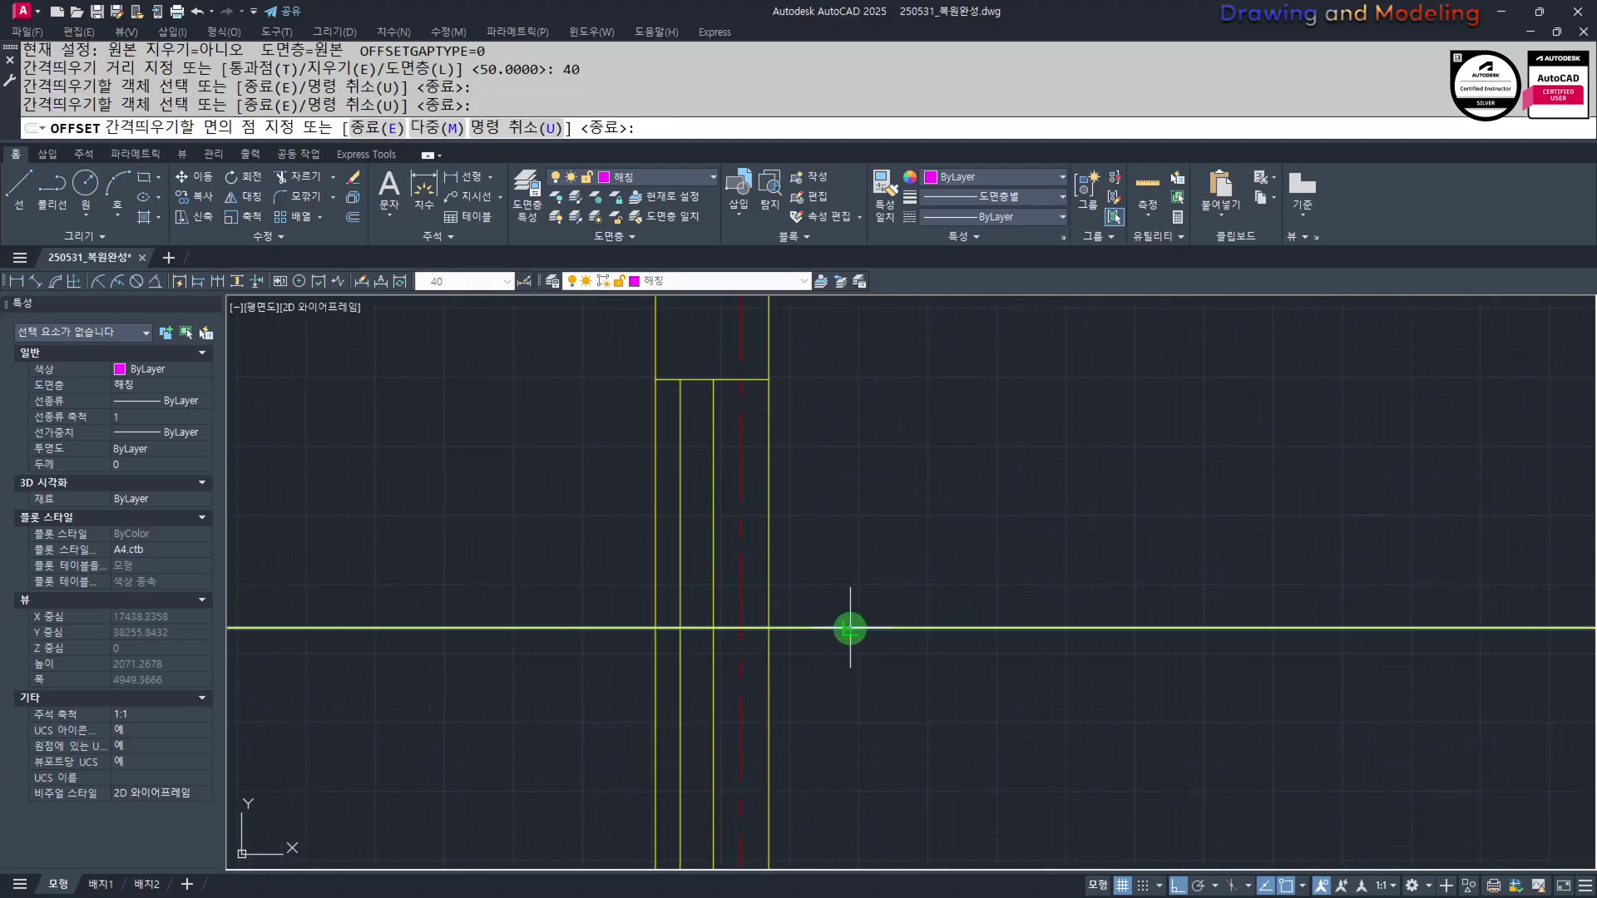
left_click(832, 619)
key("Escape")
scroll(773, 631, "up", 4)
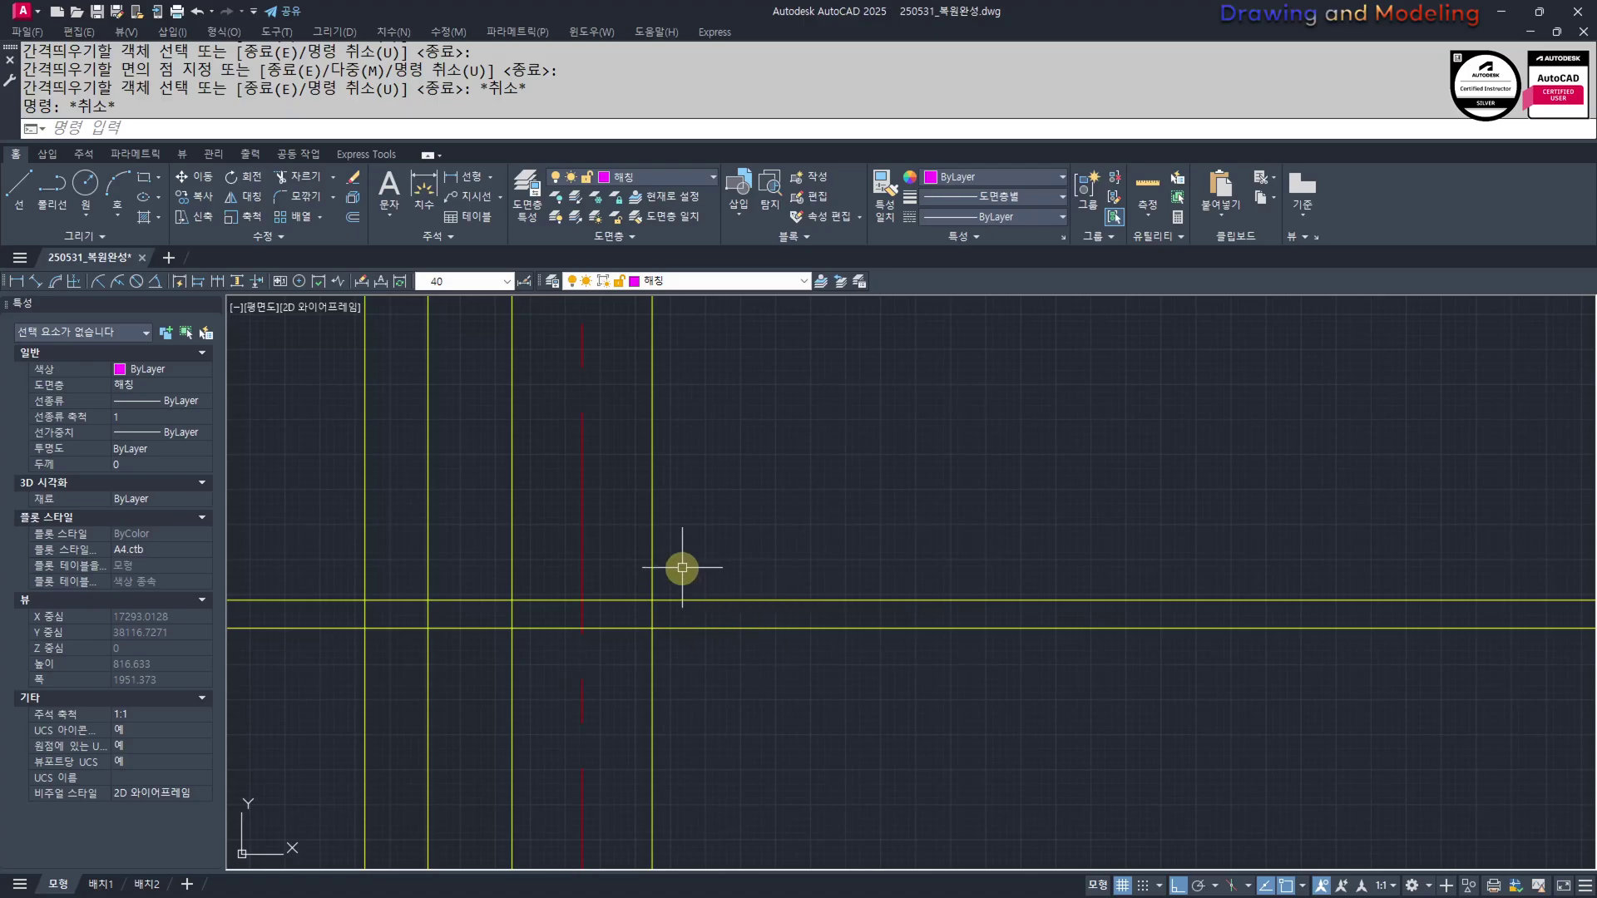
Offset the lower of the two close floor lines downward by 80
type("o")
key("Return")
middle_click_drag(835, 732, 785, 691)
type("80")
key("Return")
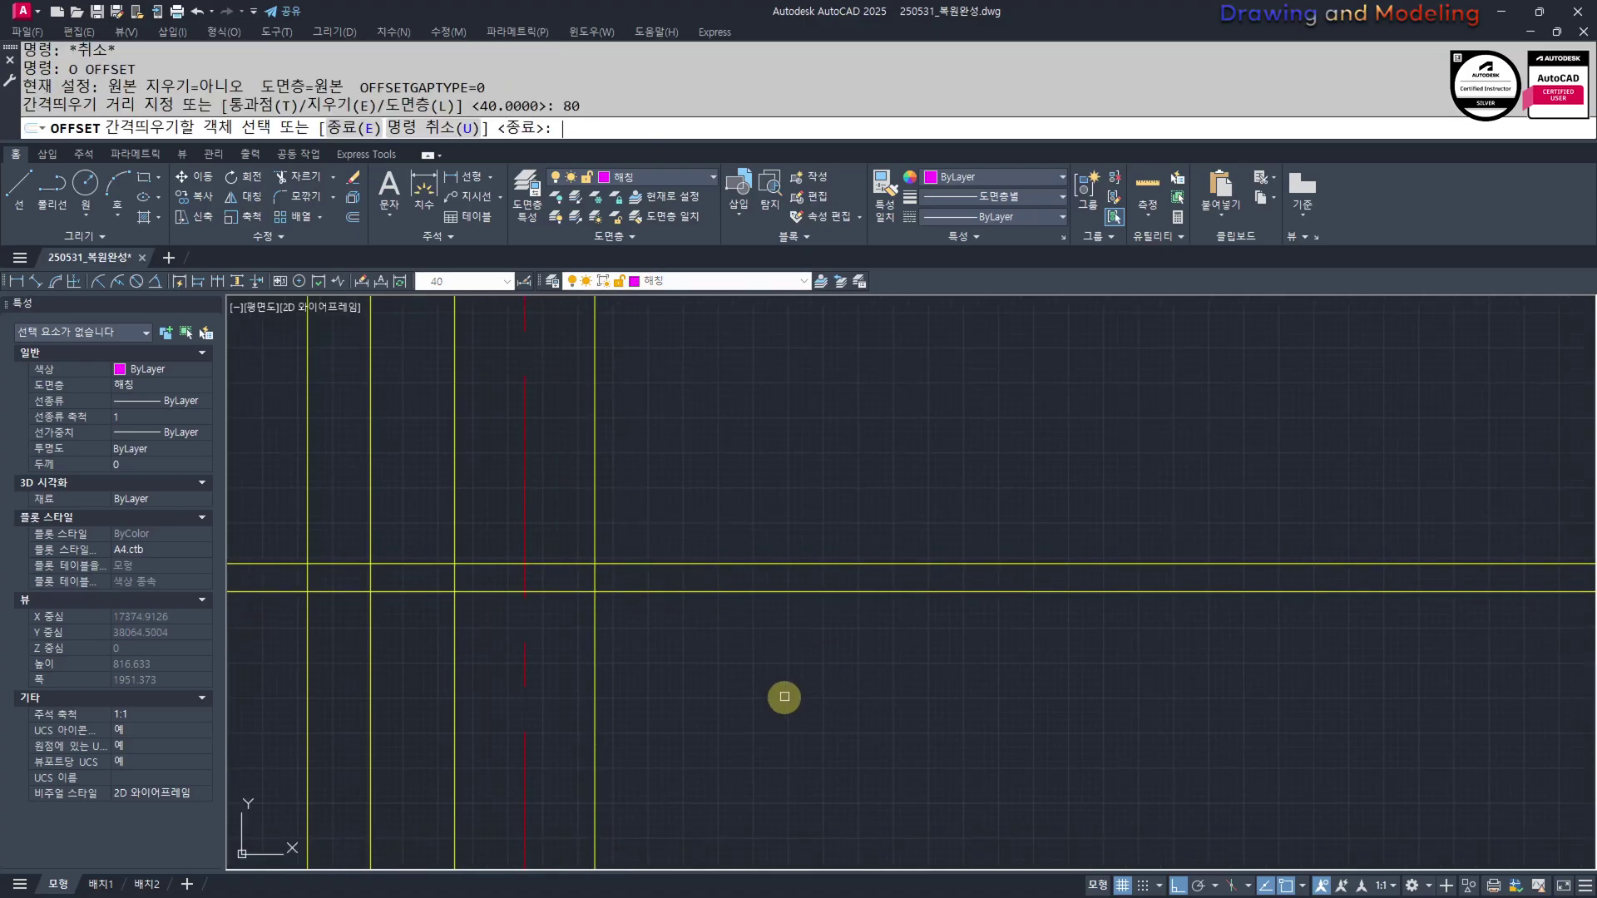
left_click(800, 592)
left_click(789, 651)
key("Escape")
Offset the new lowest floor line downward by 30
type("o")
key("Return")
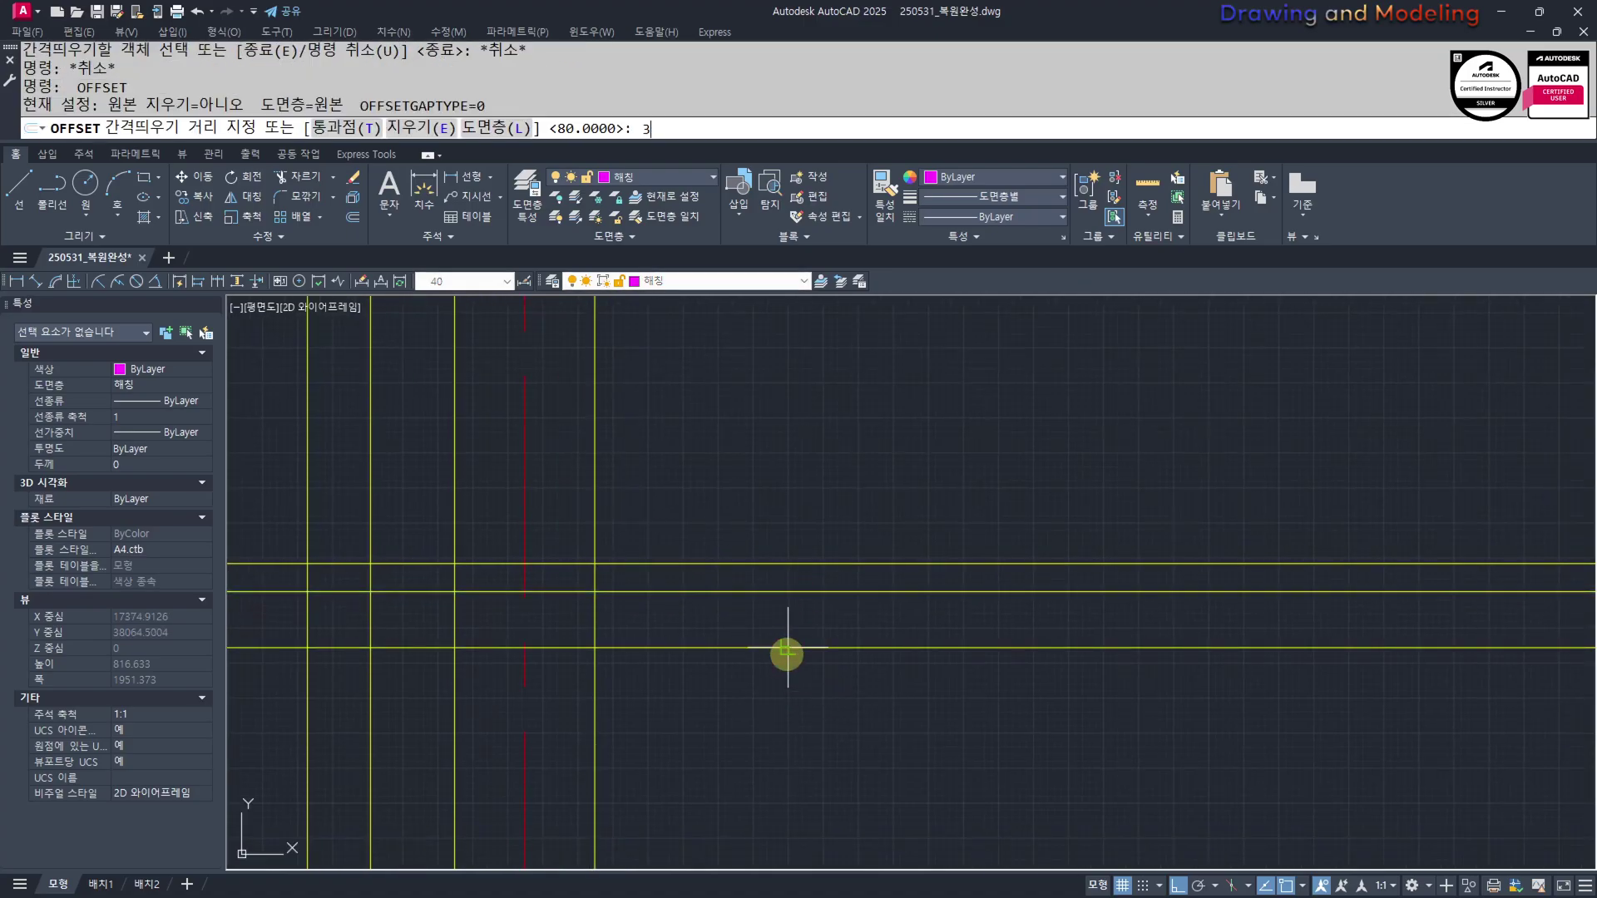
type("30")
key("Return")
left_click(794, 649)
left_click(799, 654)
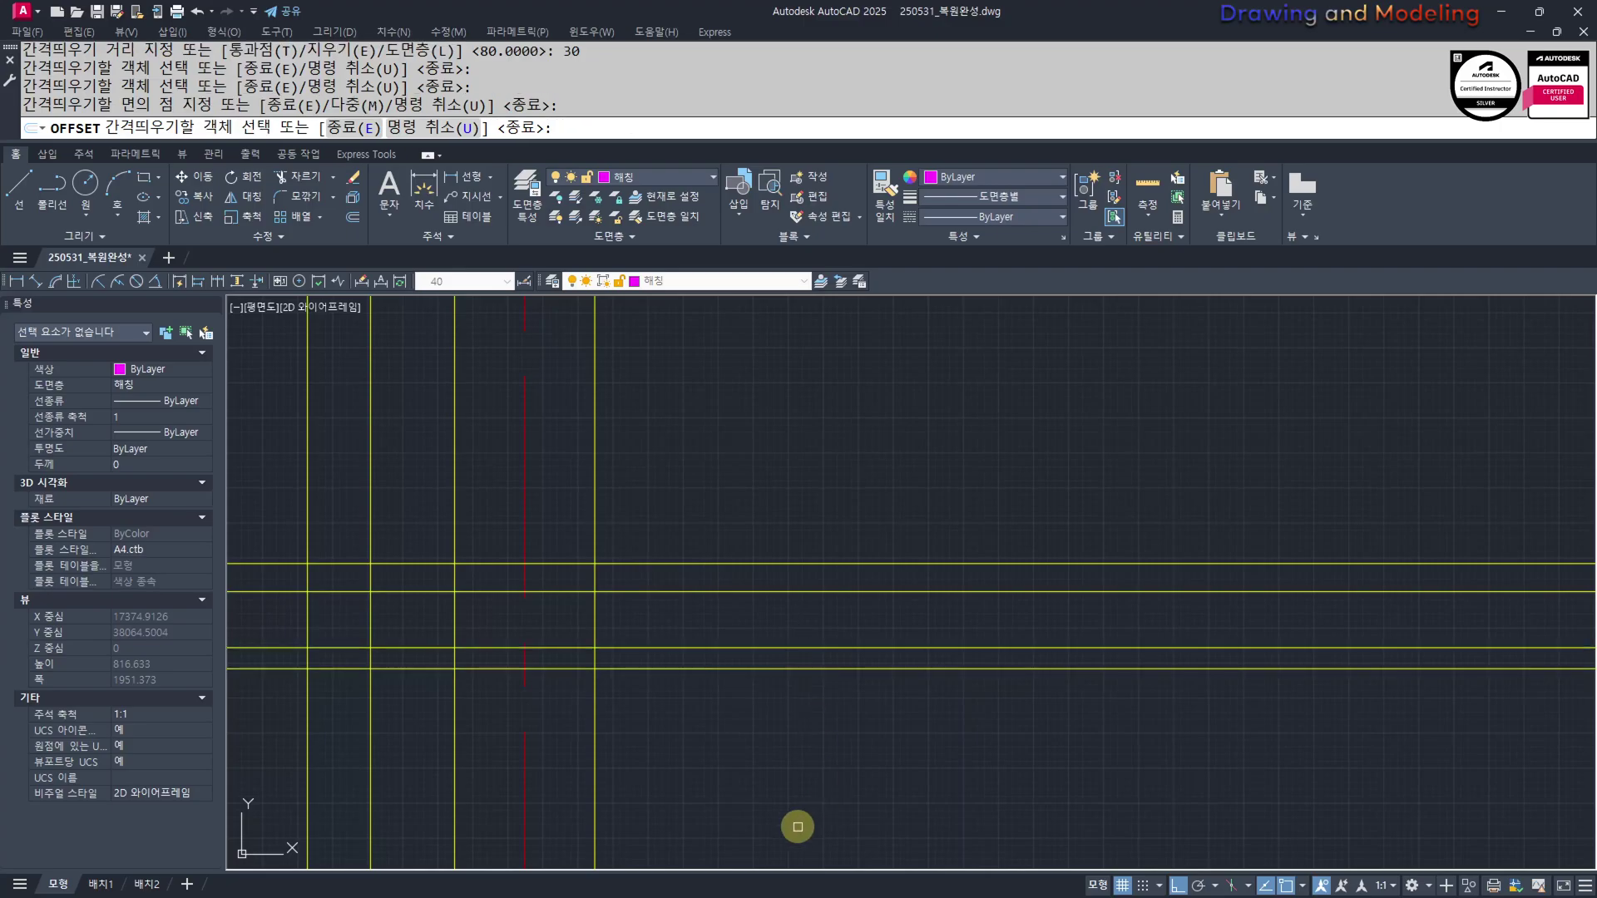
key("Escape")
key("Escape")
Offset the lowest floor layer line downward by 150 for the slab thickness
middle_click_drag(799, 826, 901, 781)
key("Return")
type("150")
key("Return")
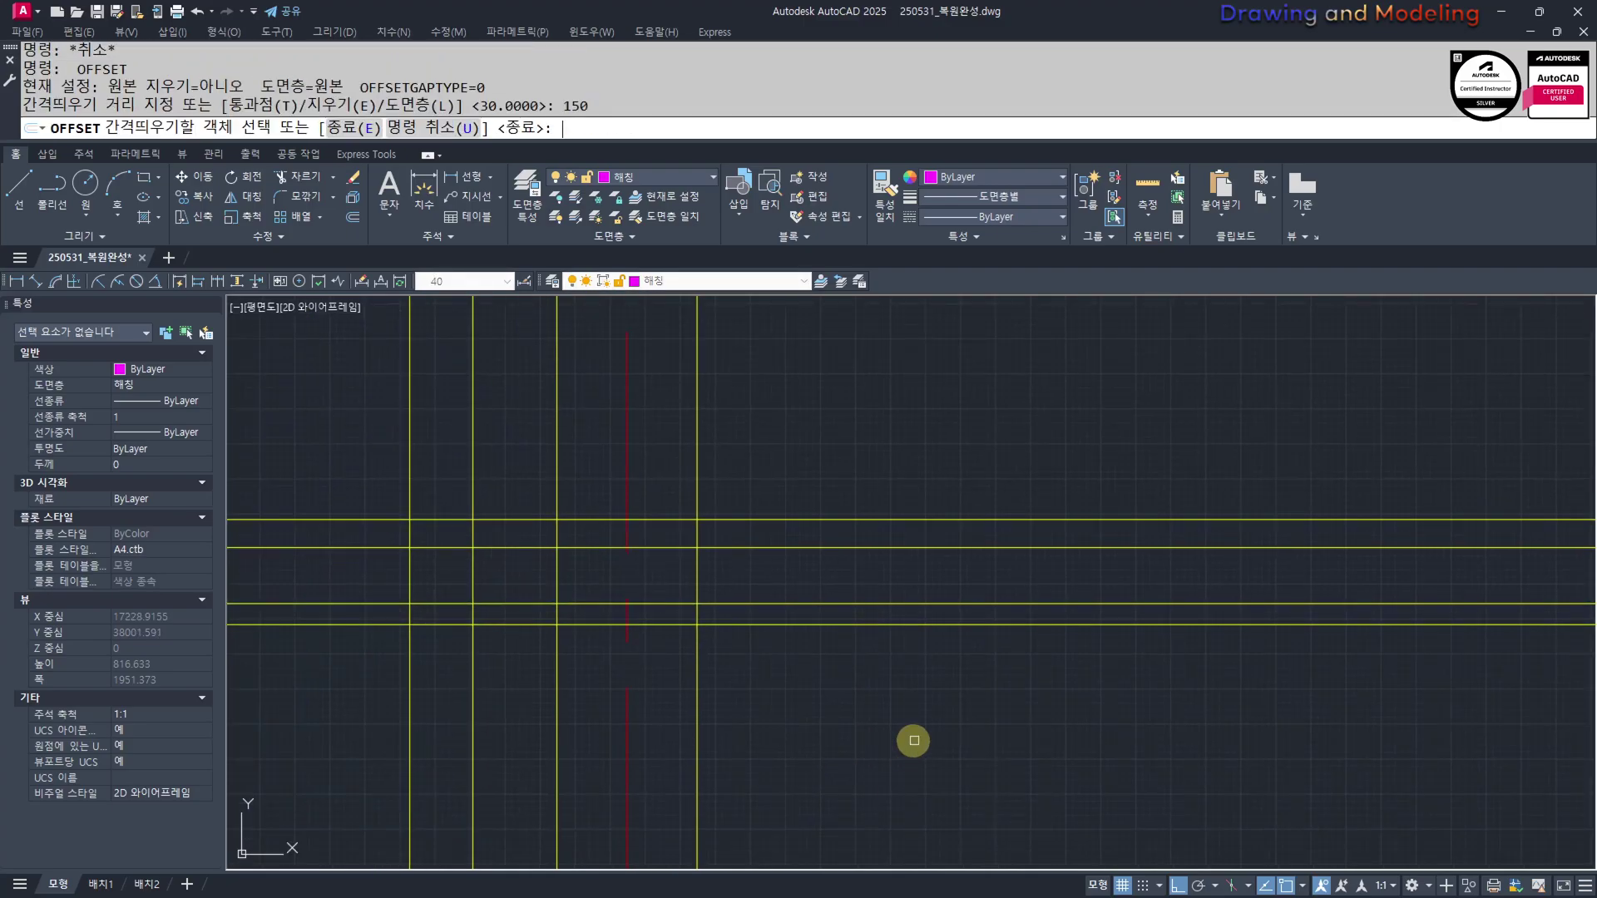
left_click(791, 625)
left_click(785, 702)
key("Escape")
middle_click_drag(831, 716, 870, 595)
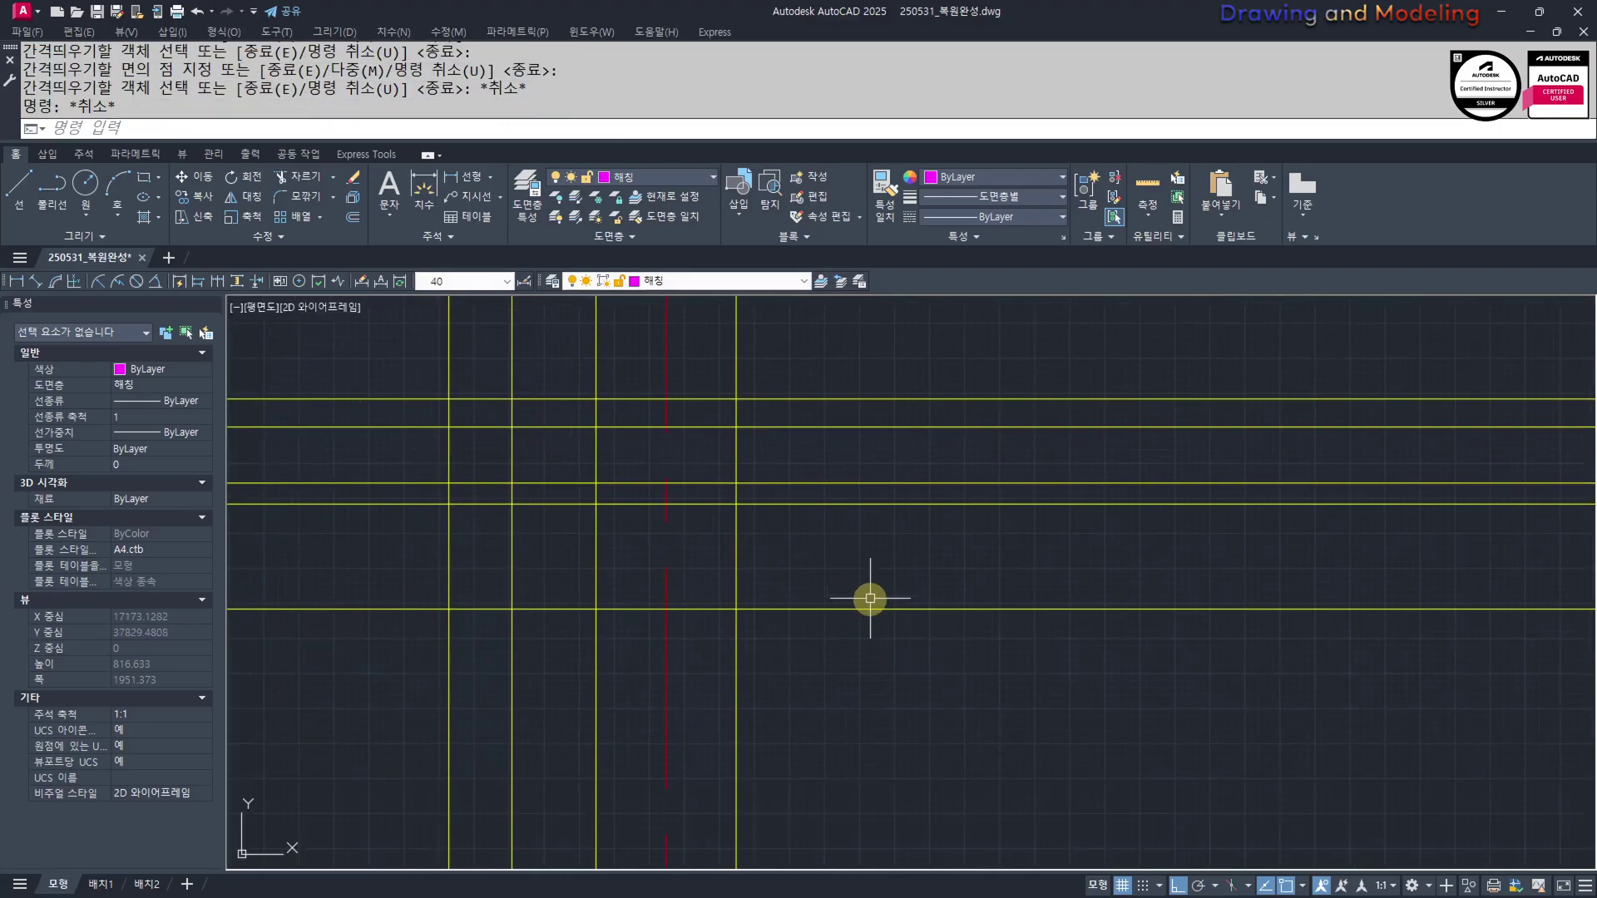
key("Return")
type("80")
key("Return")
left_click(927, 608)
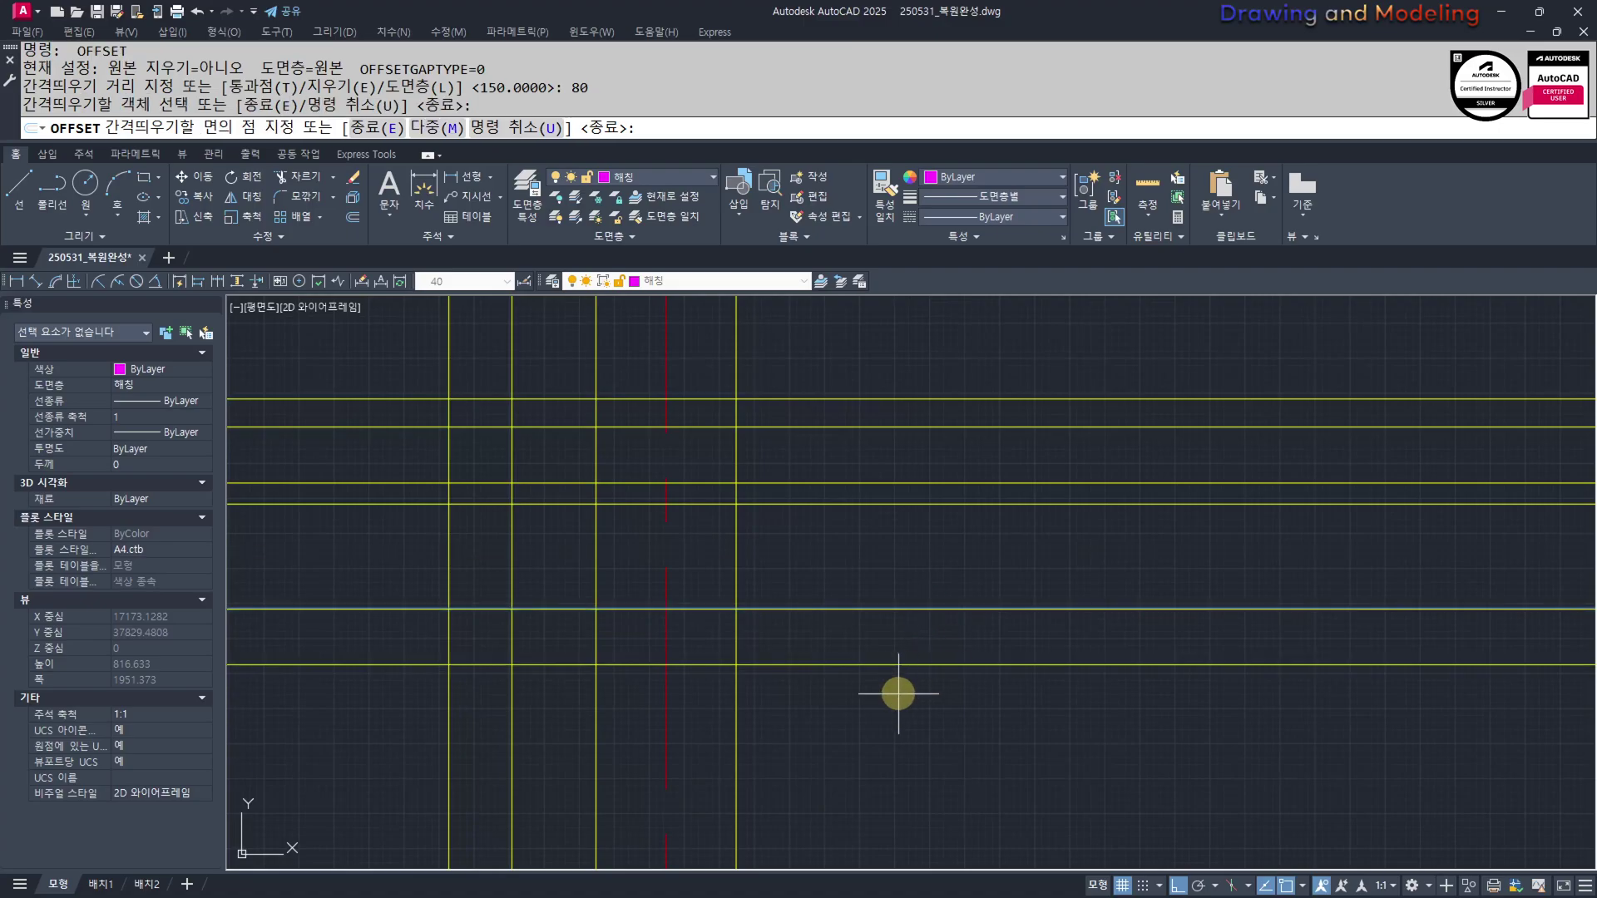
key("Escape")
Offset the slab's bottom line downward by 85
key("Return")
type("85")
key("Return")
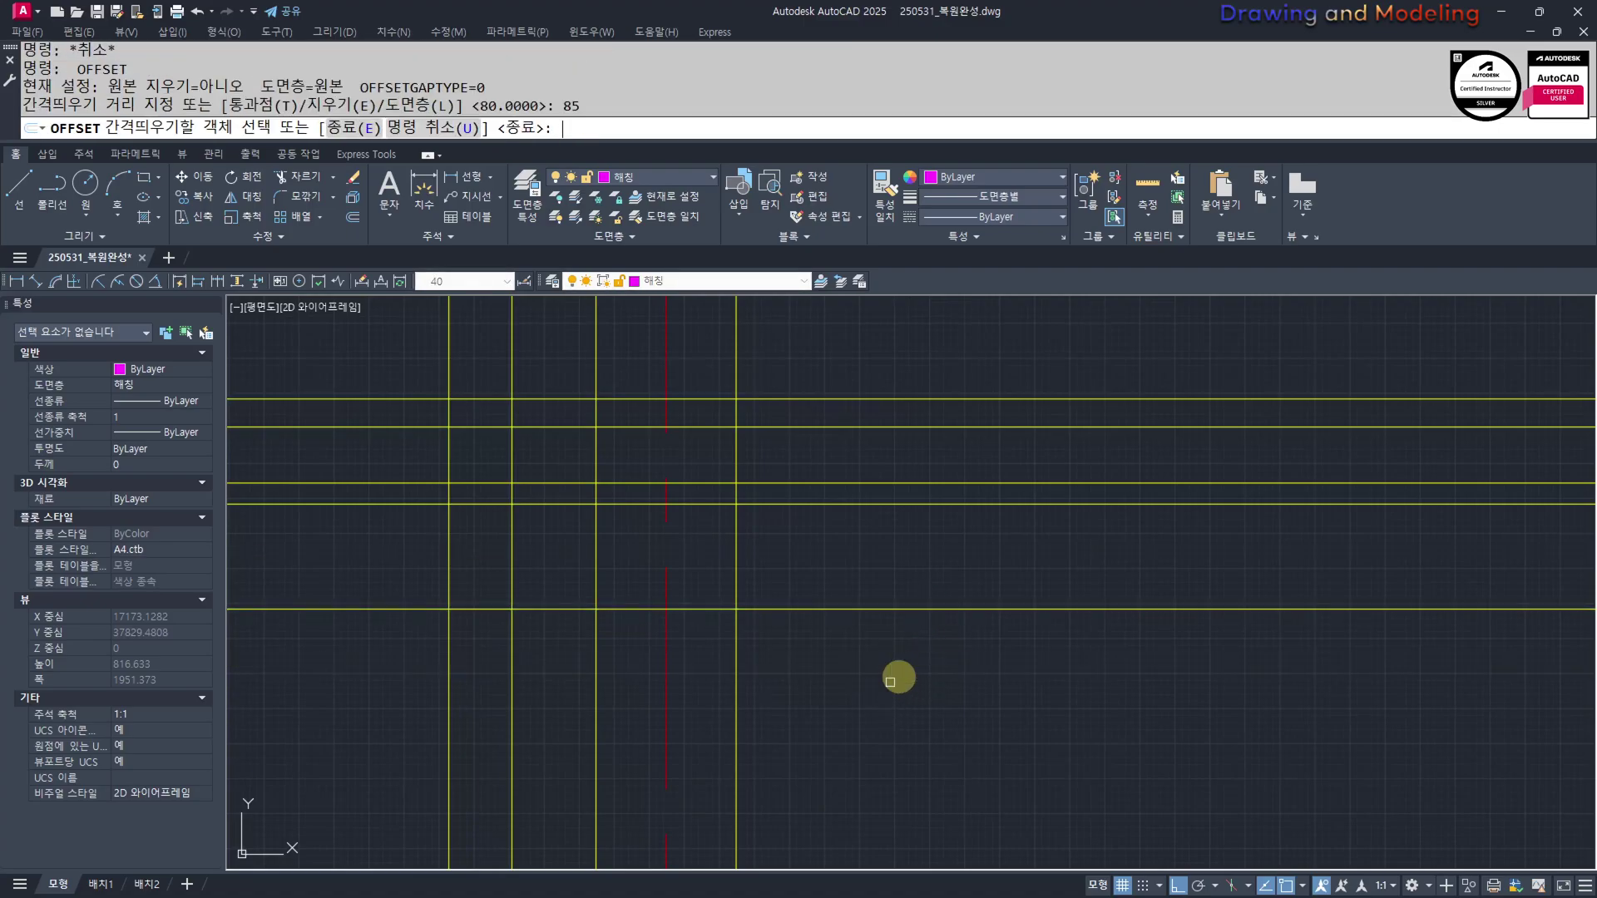
left_click(766, 606)
left_click(795, 684)
key("Escape")
key("Escape")
Trim all the floor layer lines back to the left wall's inner face, using that face as the cutting edge
middle_click_drag(791, 706, 893, 762)
type("tr")
key("Return")
left_click_drag(869, 782, 815, 753)
key("Return")
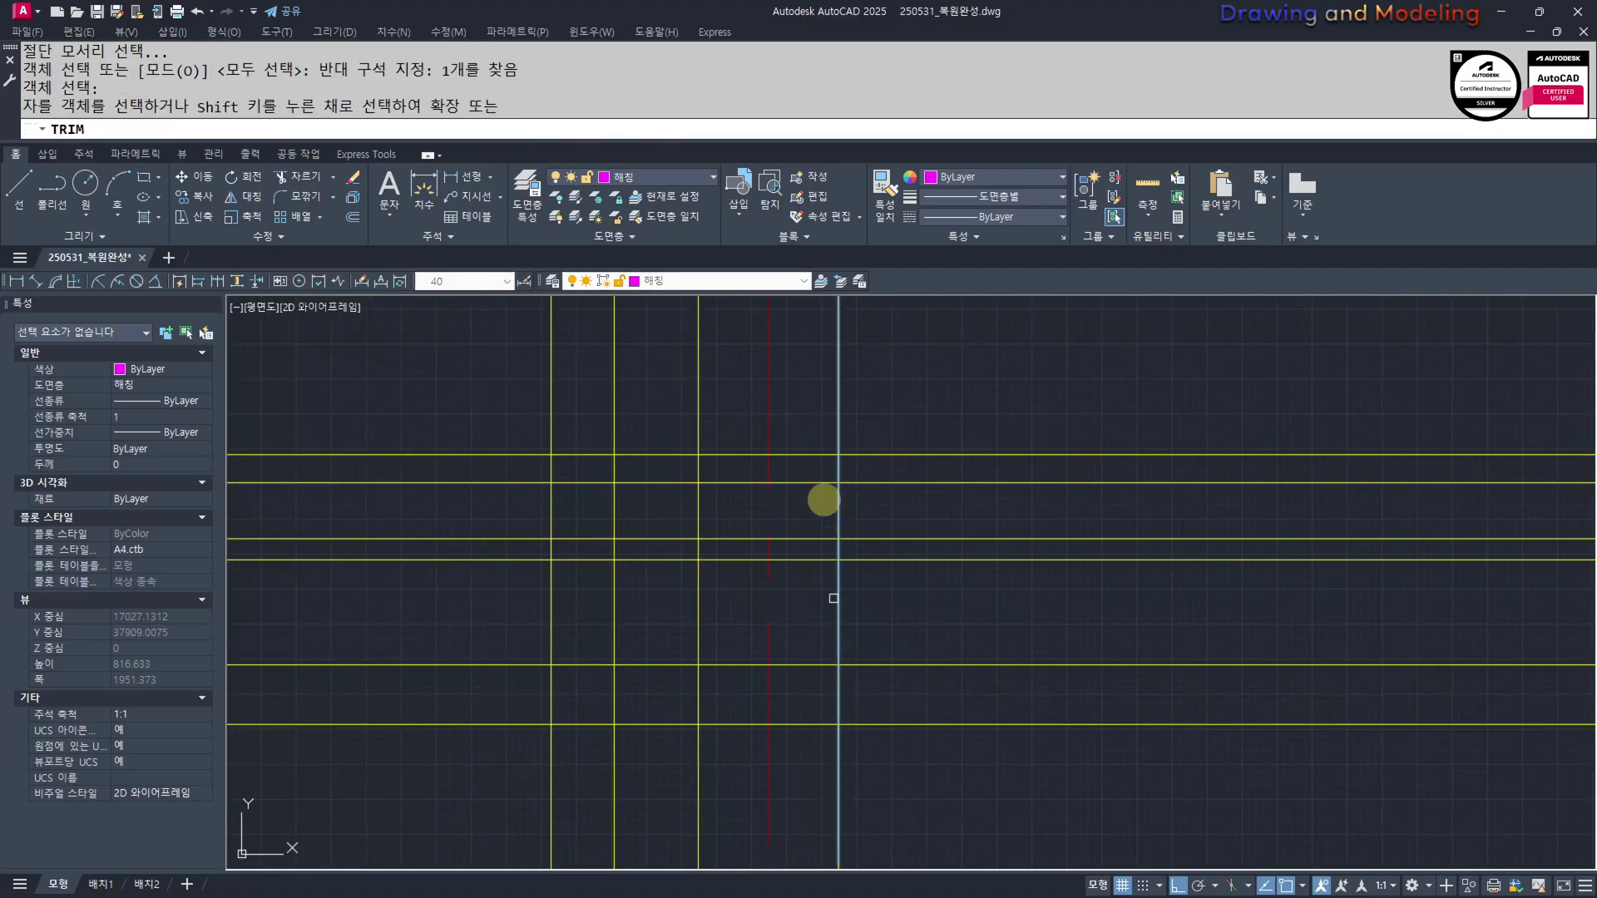
left_click(804, 395)
left_click(791, 784)
key("Escape")
key("Escape")
Try a horizontal line across the left wall at the top floor line, and erase it
middle_click_drag(900, 638, 962, 769)
type("l")
key("Return")
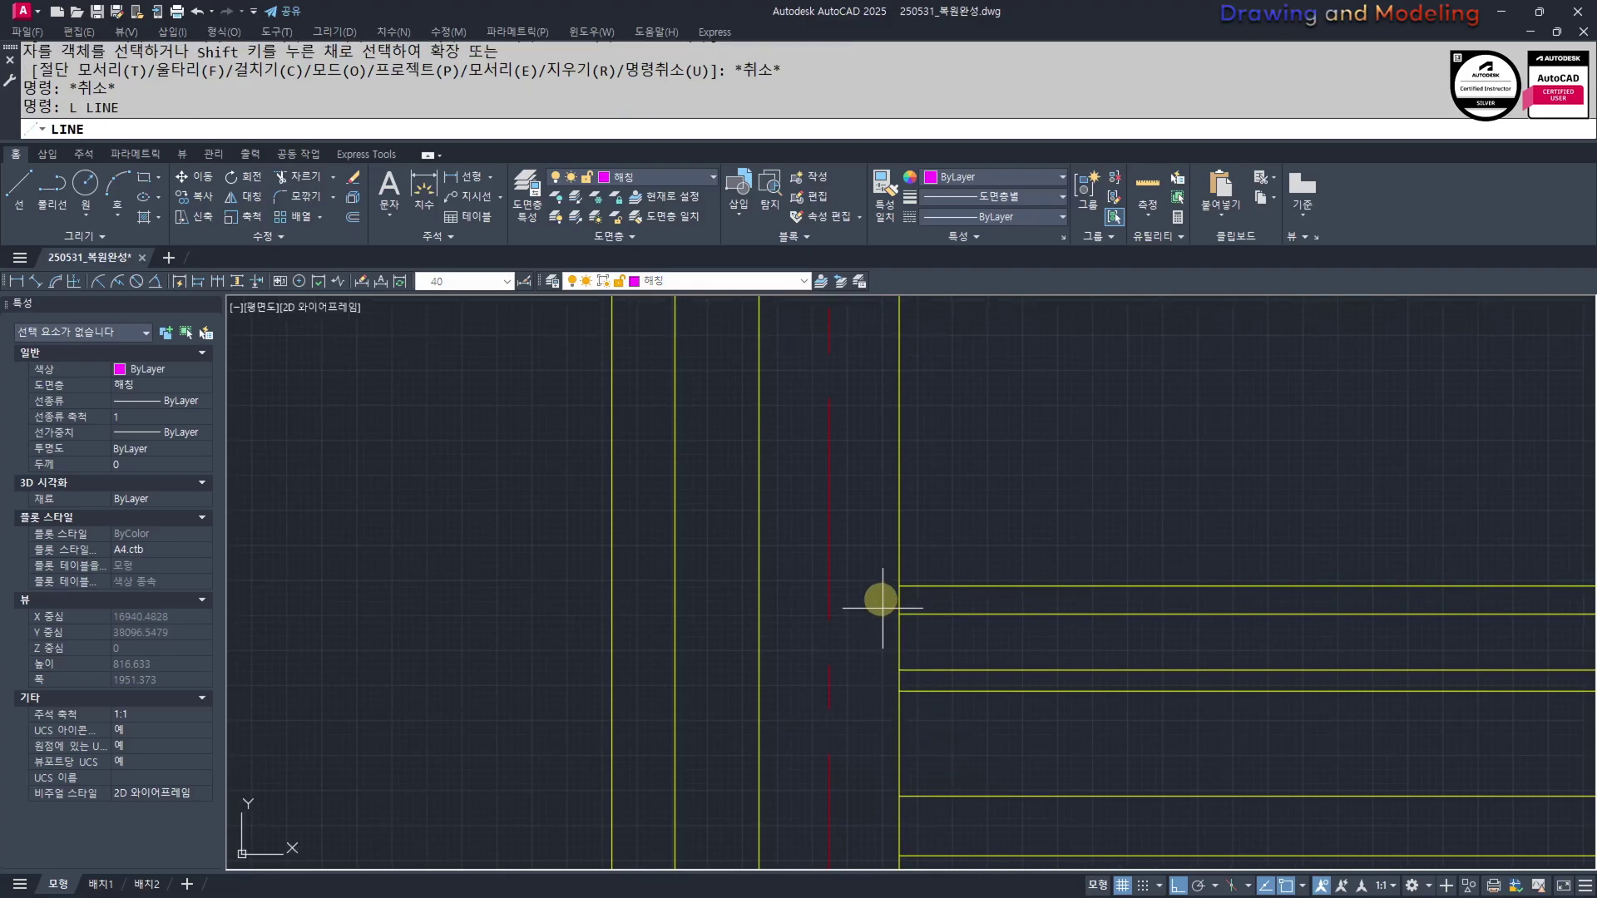
left_click(899, 585)
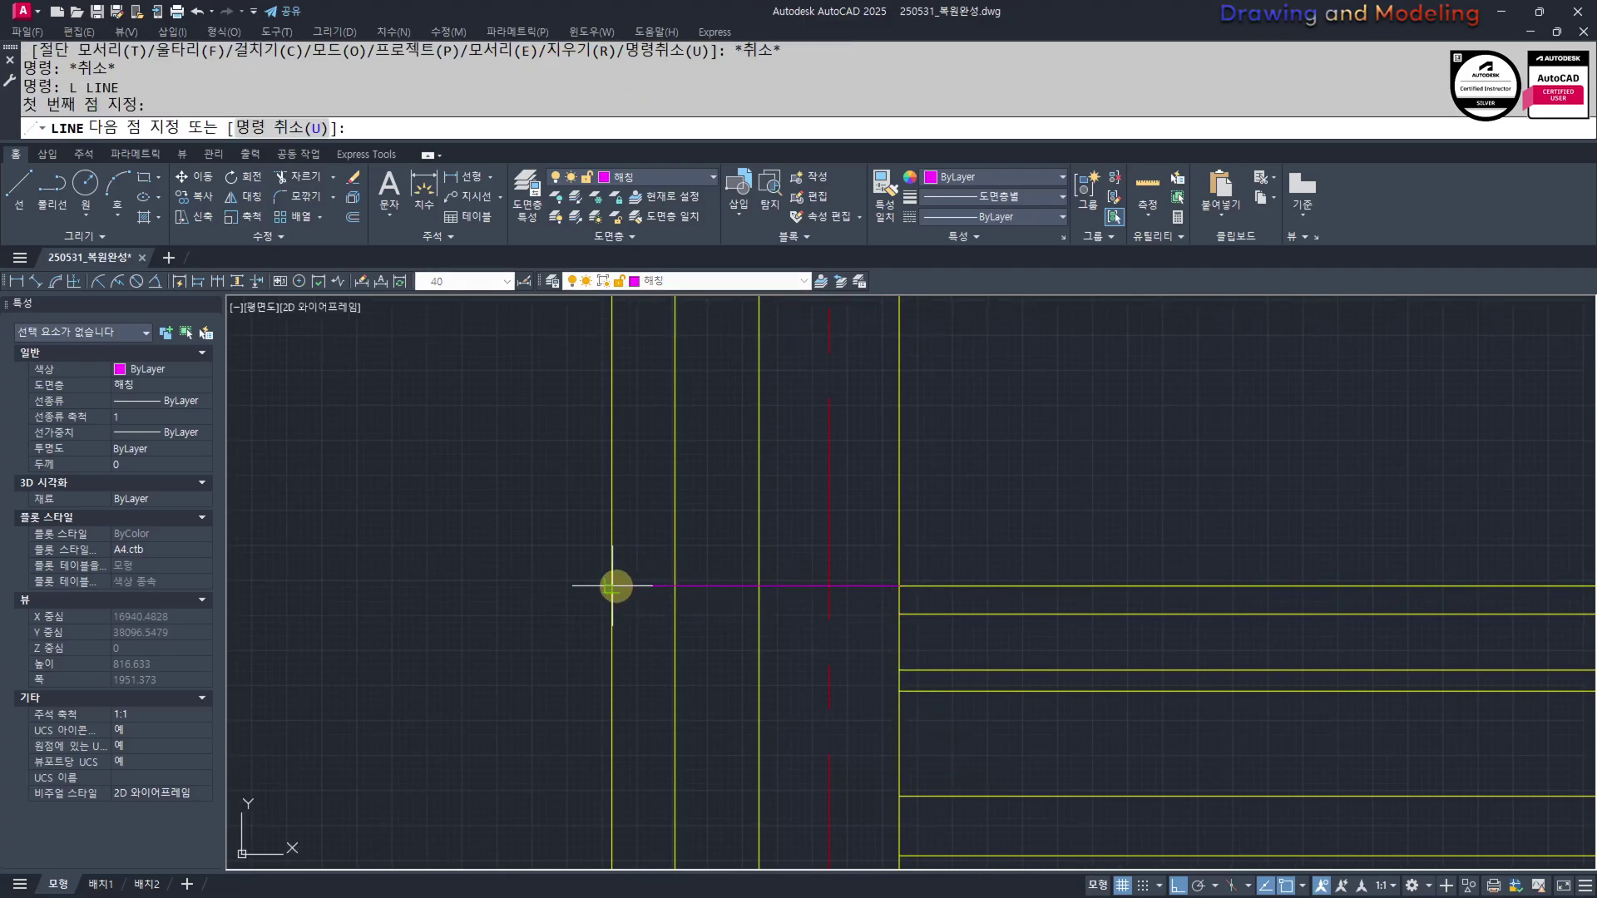
left_click(772, 594)
key("Escape")
key("Escape")
left_click(830, 555)
left_click(793, 611)
key("Escape")
key("Escape")
left_click_drag(809, 549, 761, 603)
key("e")
key("Return")
key("Escape")
key("Escape")
Trim the left wall's inner face line between the slab's top and bottom lines
scroll(782, 556, "down", 3)
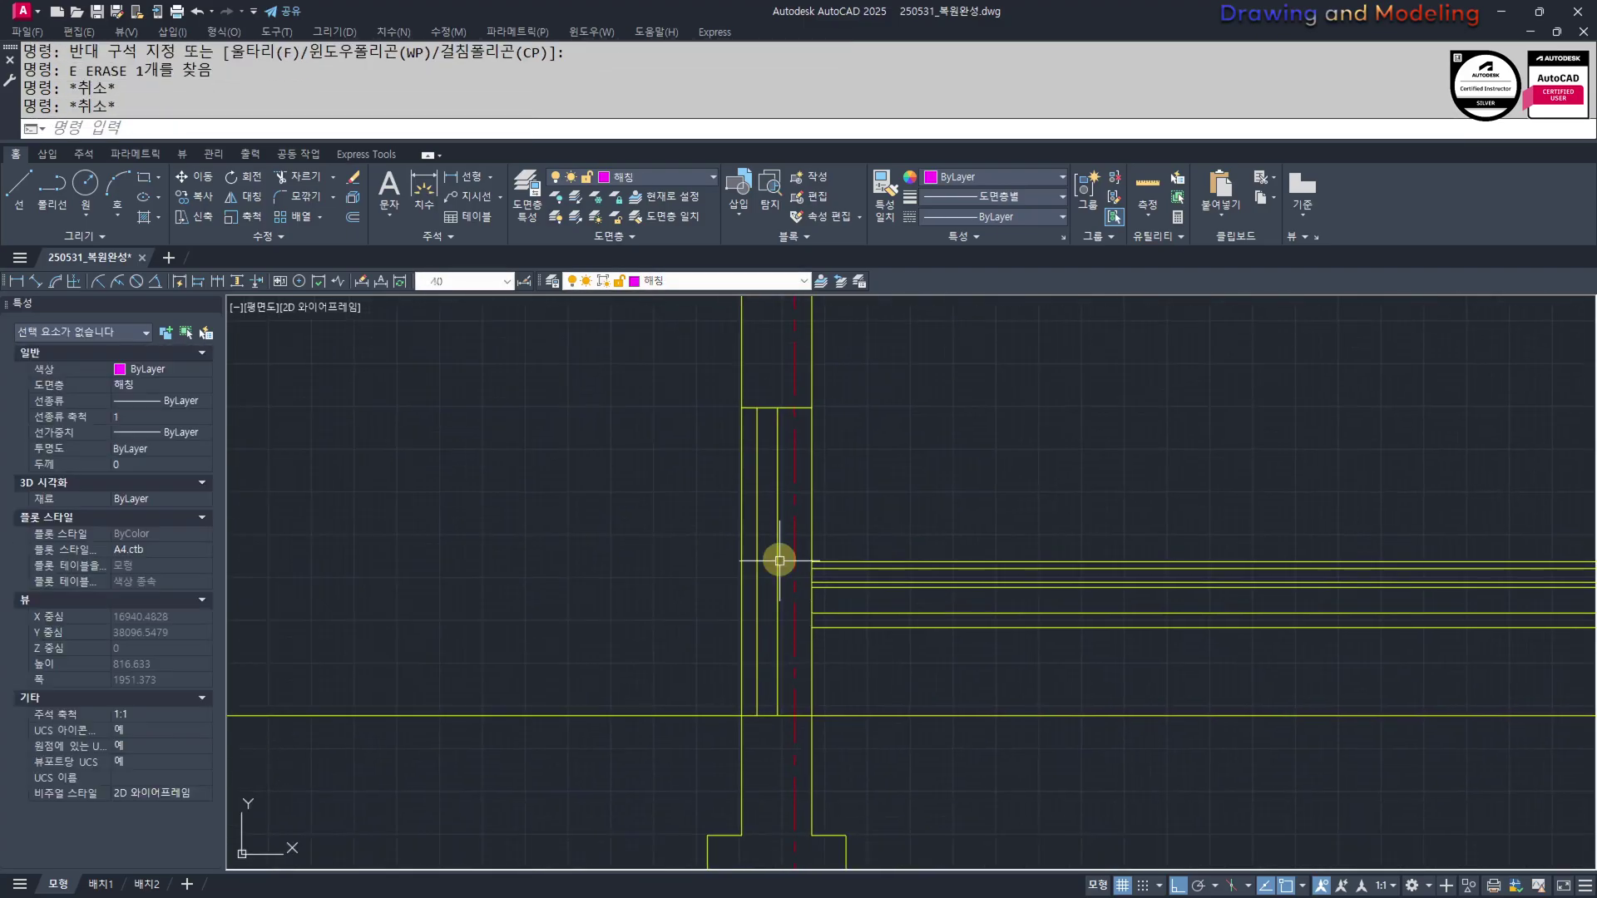
middle_click_drag(885, 579, 830, 646)
key("Escape")
scroll(779, 645, "up", 8)
type("tr")
key("Return")
key("Return")
left_click(712, 628)
left_click(636, 684)
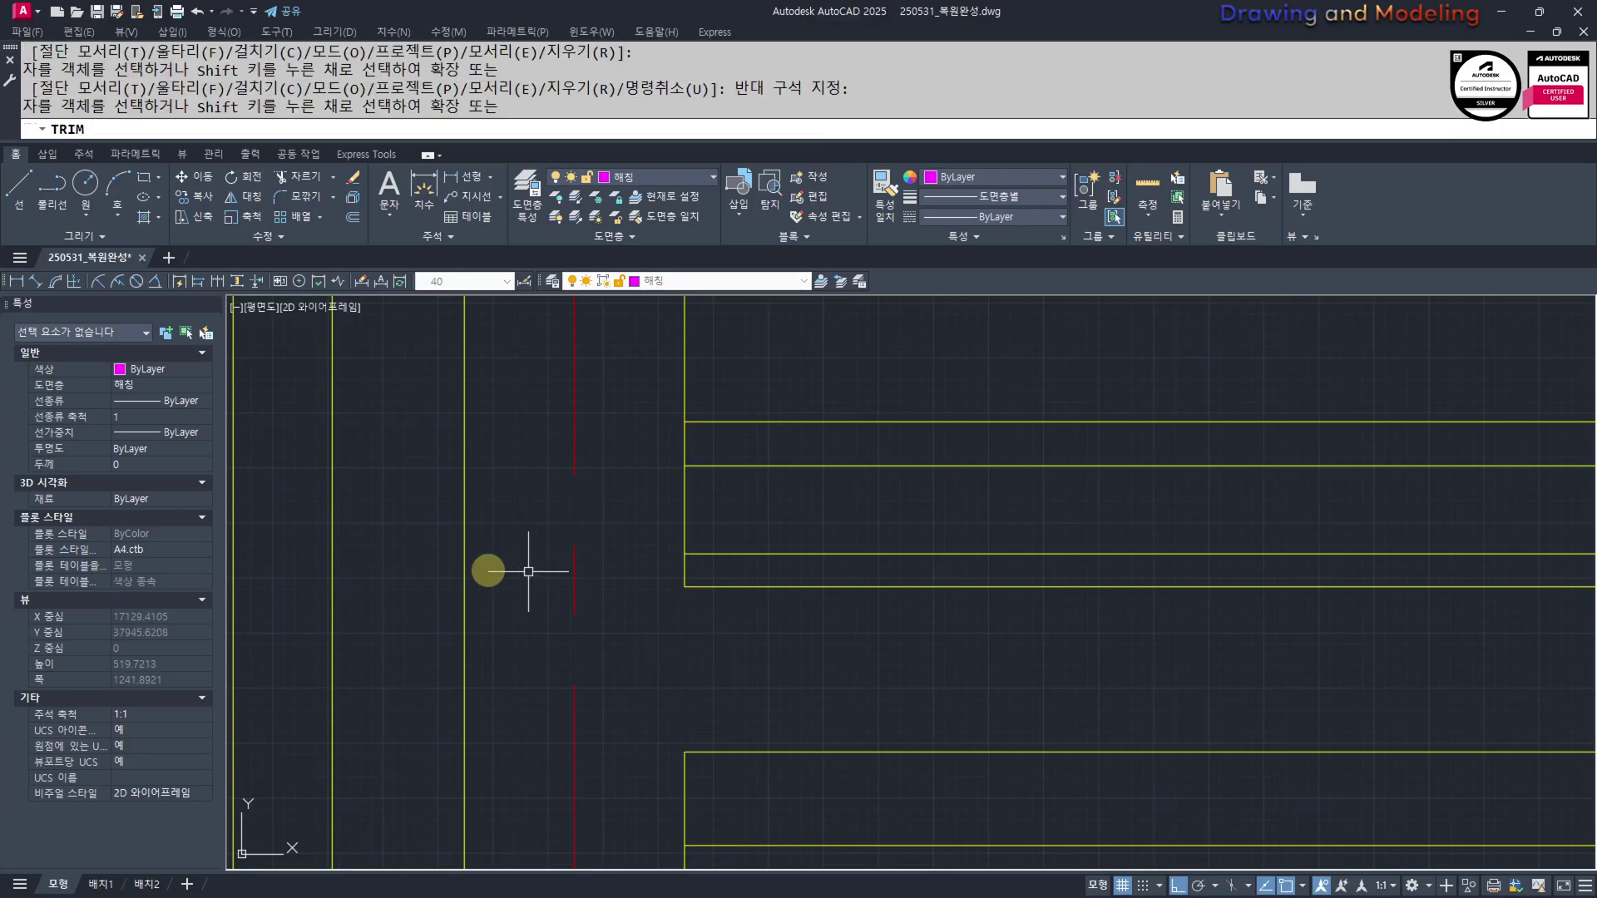
key("Escape")
key("Escape")
Trim the floor layer lines beyond the second wall's left face, using that face as the cutting edge
scroll(539, 594, "down", 6)
middle_click_drag(1414, 595, 510, 591)
scroll(931, 586, "up", 4)
type("tr")
key("Return")
left_click(946, 624)
left_click(895, 657)
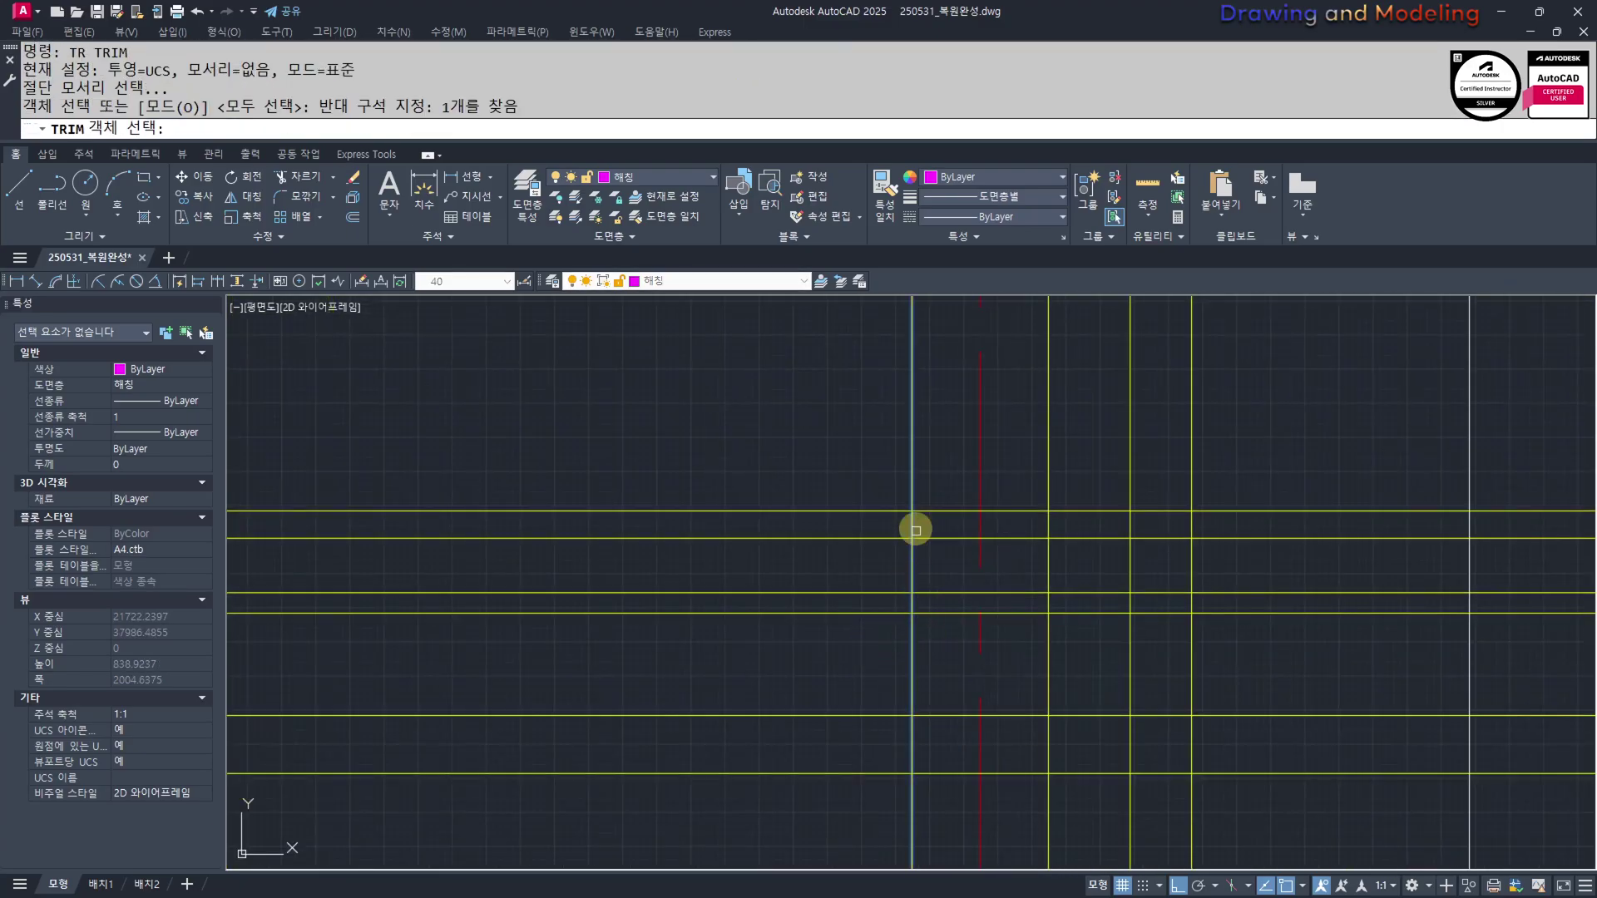
key("Return")
left_click(934, 427)
left_click(920, 812)
key("Escape")
key("Escape")
Trim the second wall's left face line between the slab's top and bottom lines
type("tr")
key("Return")
key("Return")
left_click(937, 645)
left_click(865, 660)
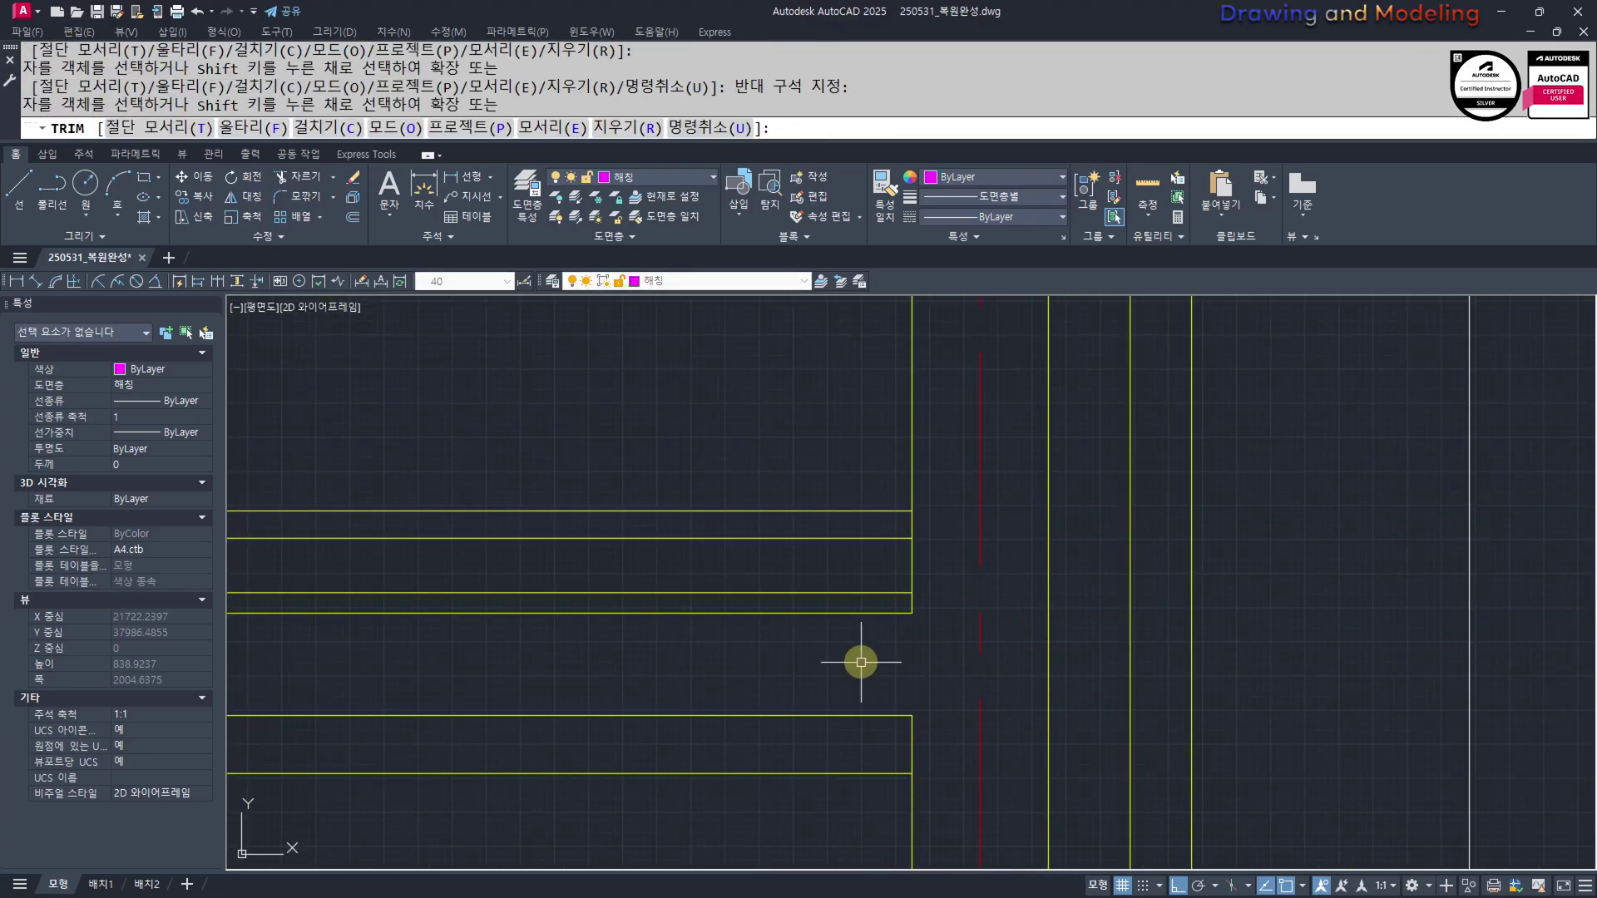
key("Escape")
key("Escape")
Examine the section's floor layers and the floor plan between 다용도실's lower wall and the 지붕마루 line
scroll(1097, 689, "down", 10)
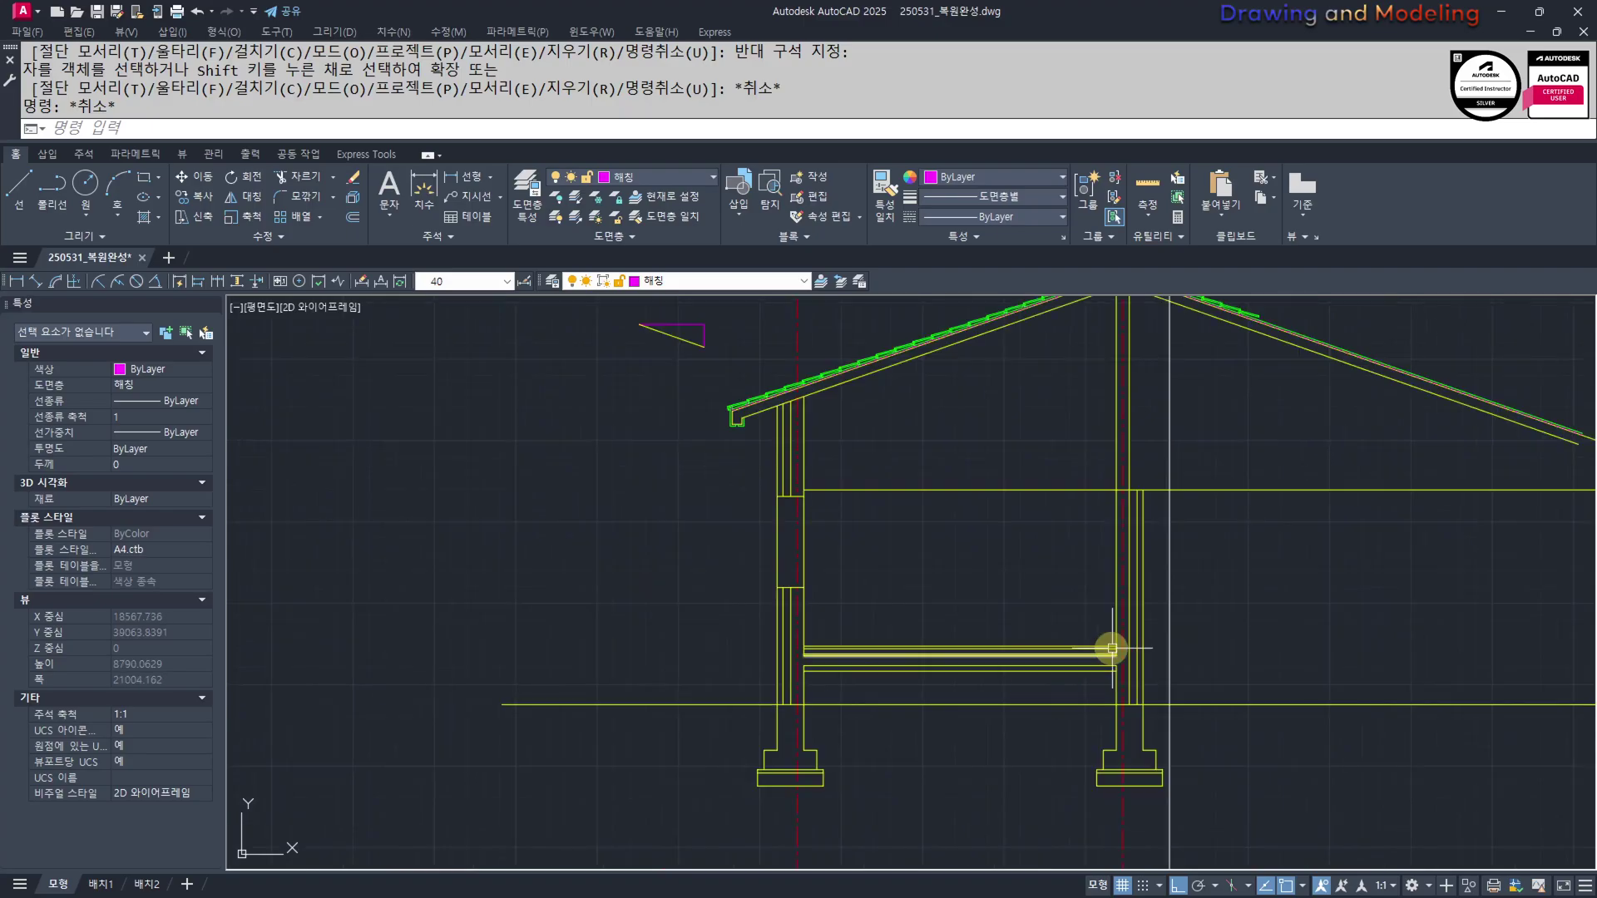
scroll(926, 660, "up", 4)
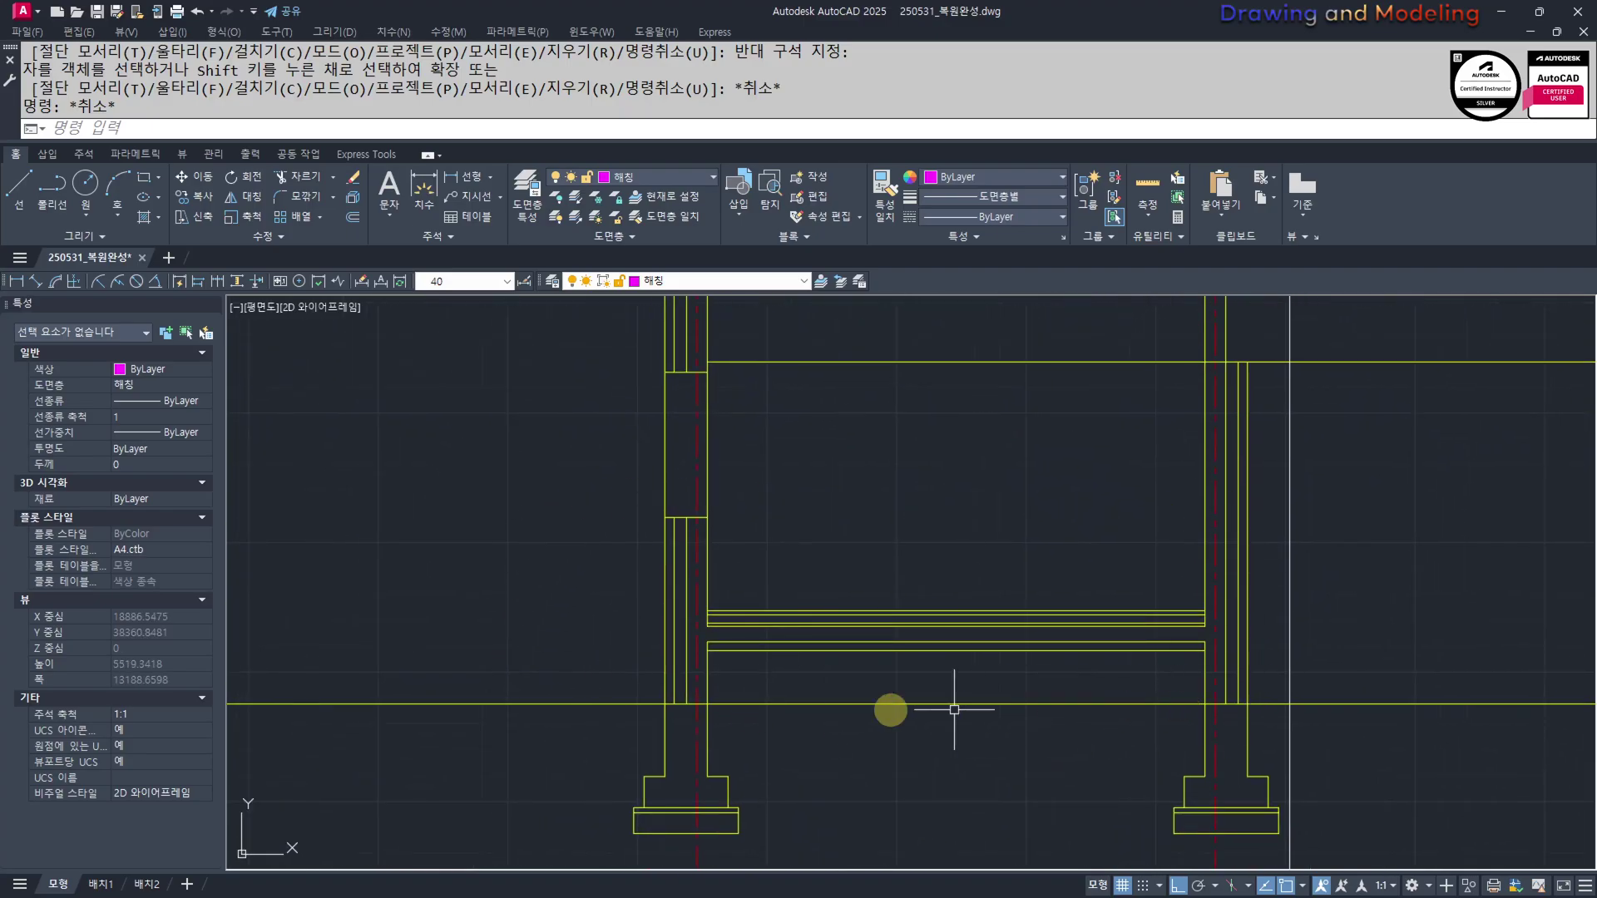
key("Escape")
key("Escape")
scroll(890, 624, "up", 2)
scroll(876, 679, "down", 6)
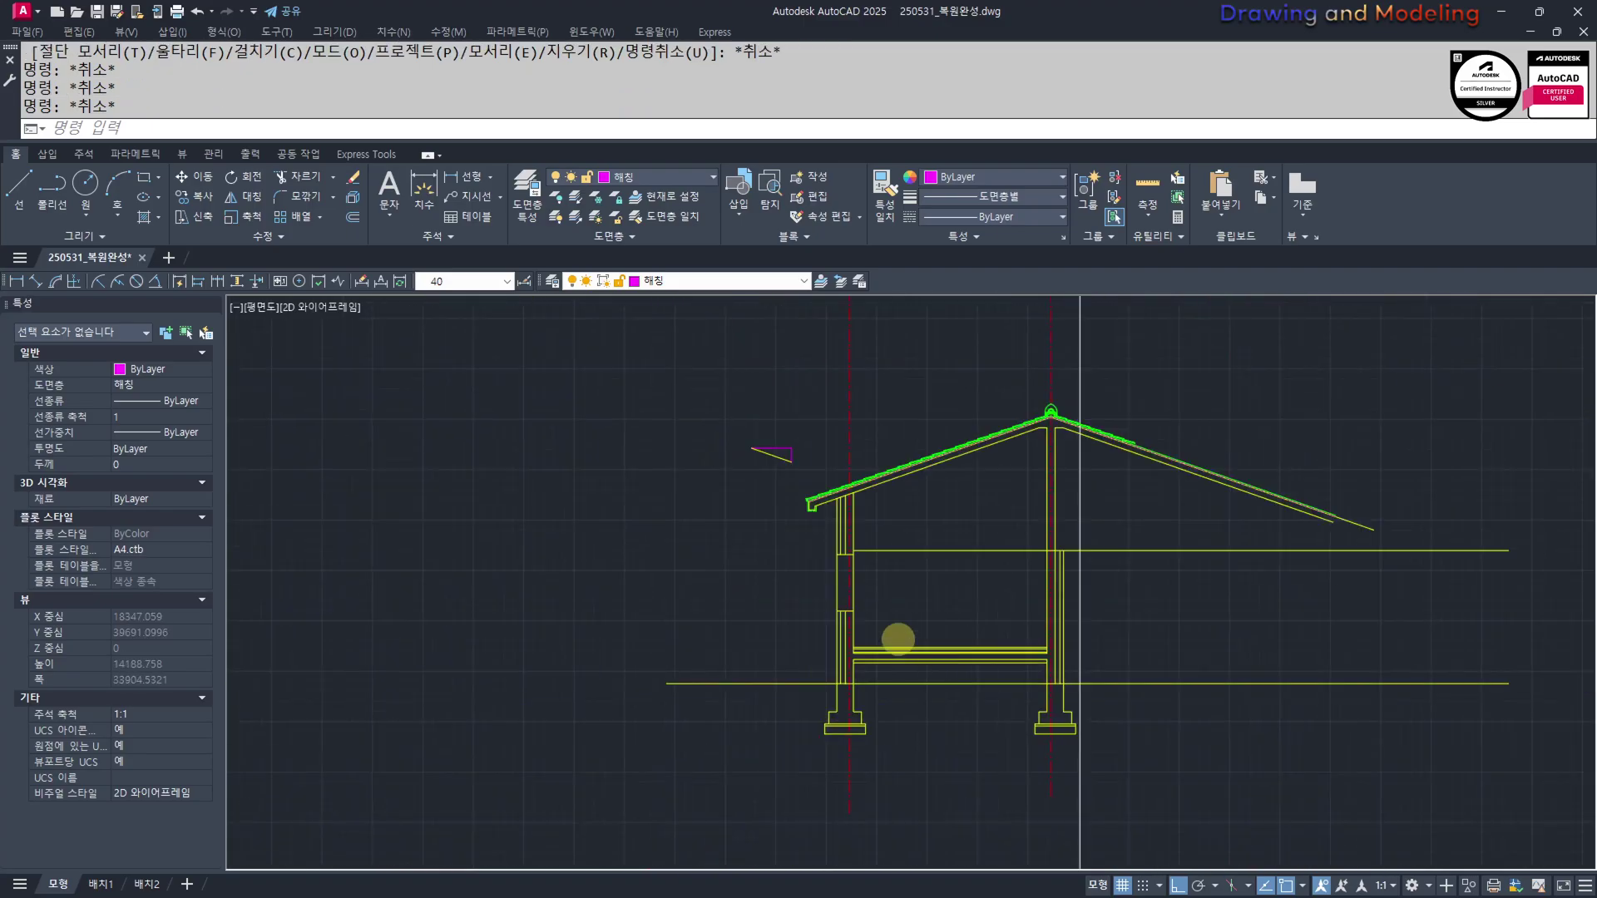
scroll(755, 646, "up", 6)
scroll(860, 636, "up", 2)
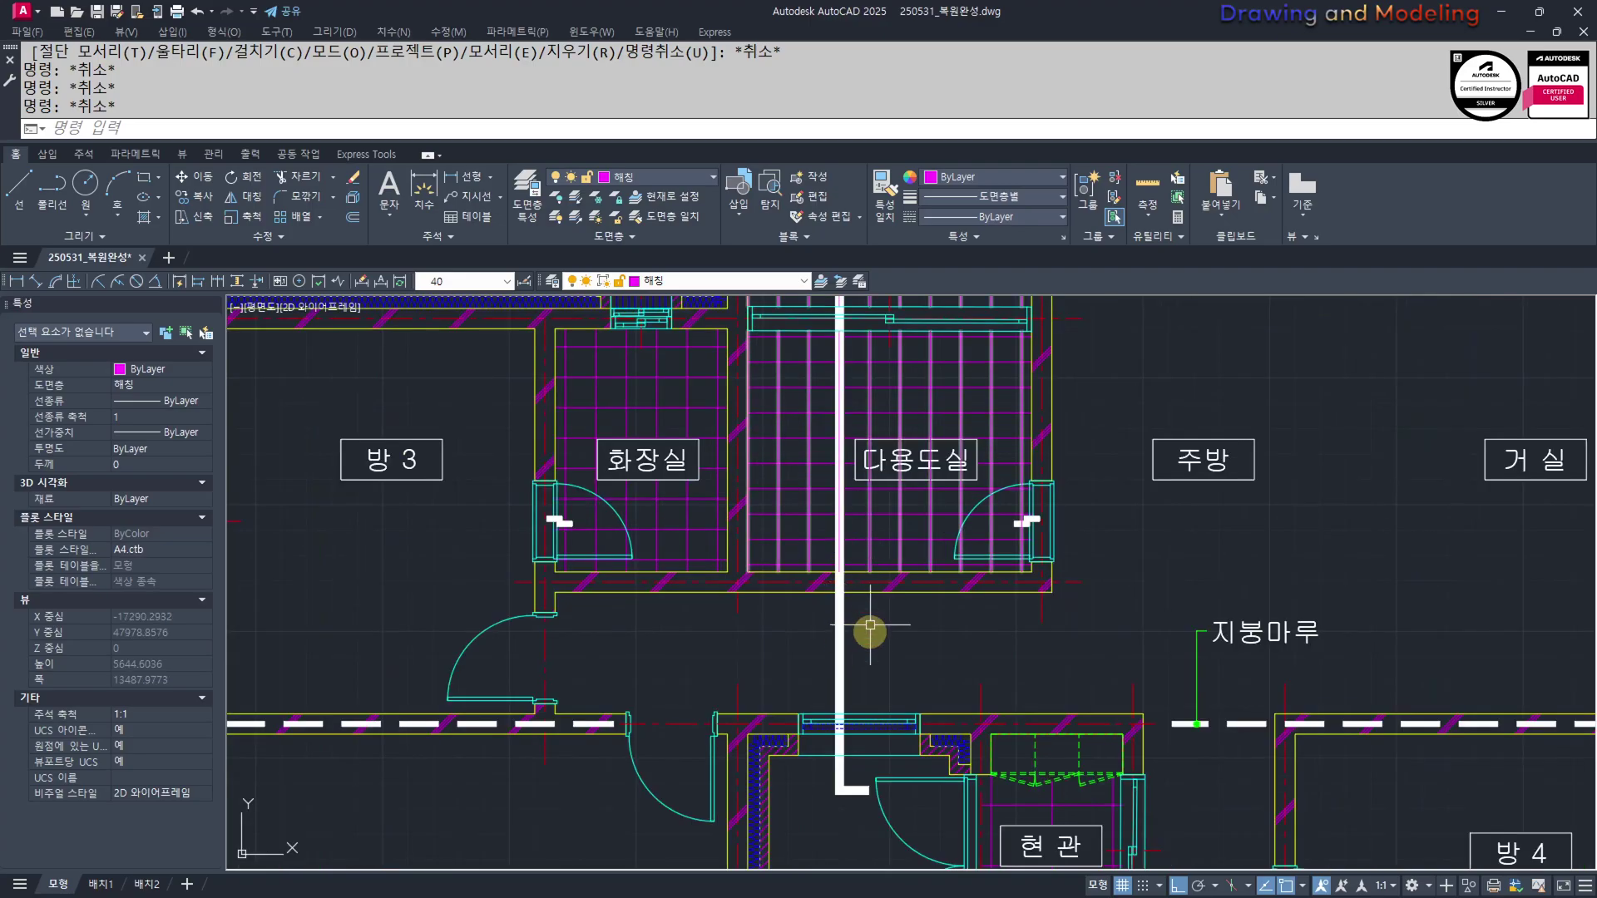
scroll(906, 677, "down", 4)
scroll(953, 587, "up", 5)
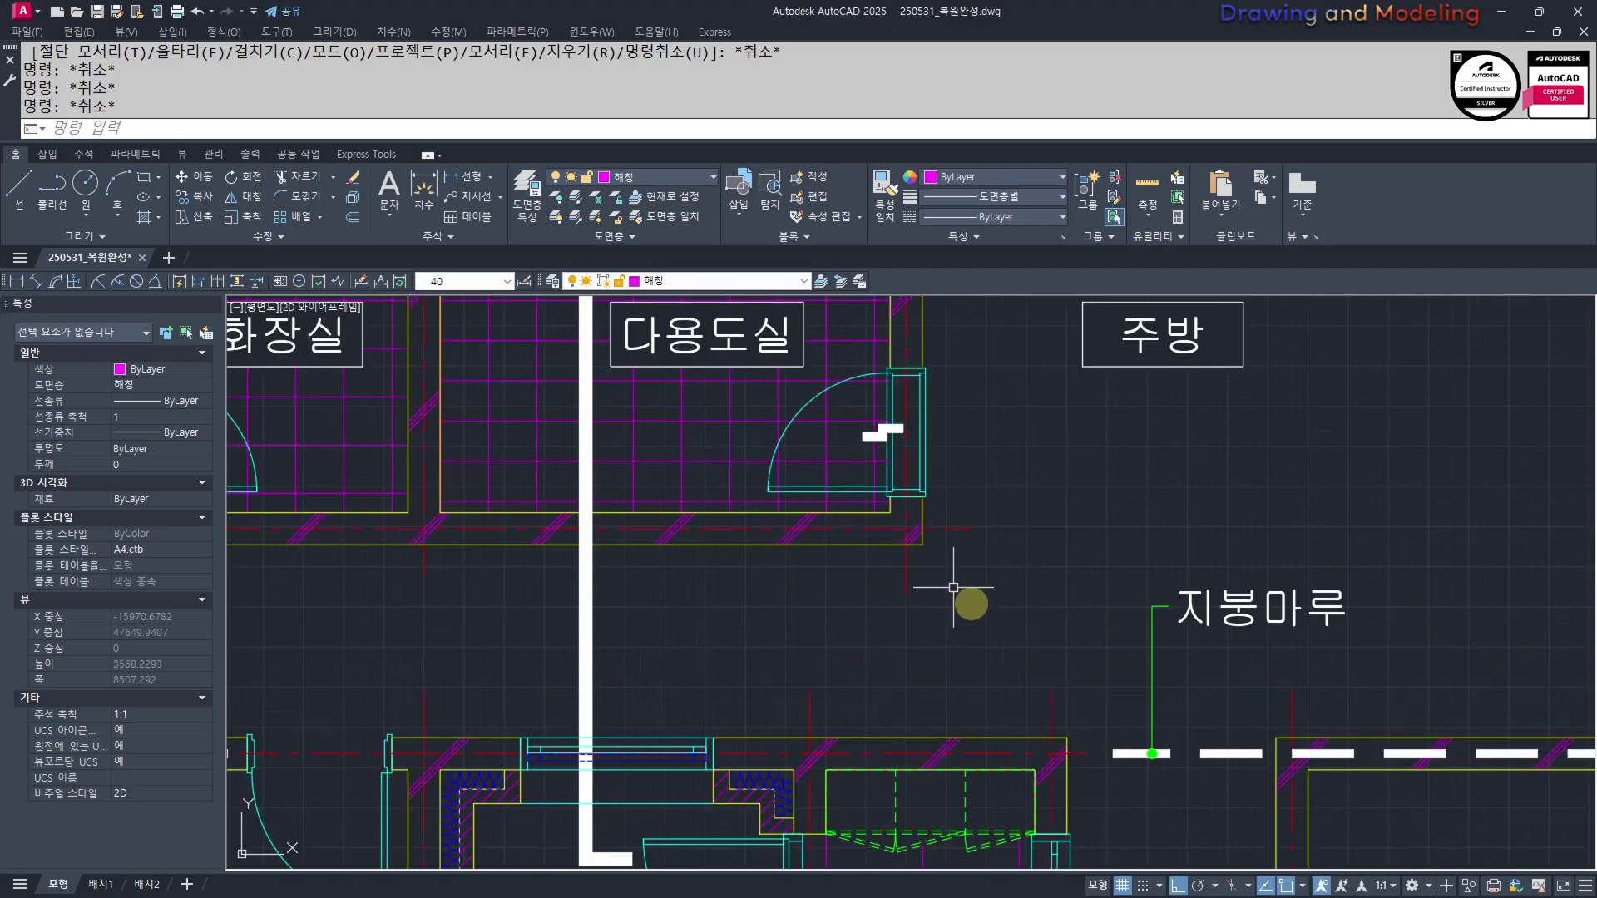
Add a linear dimension on the floor plan from 다용도실's lower wall centreline to the 지붕마루 centreline
left_click(1069, 738)
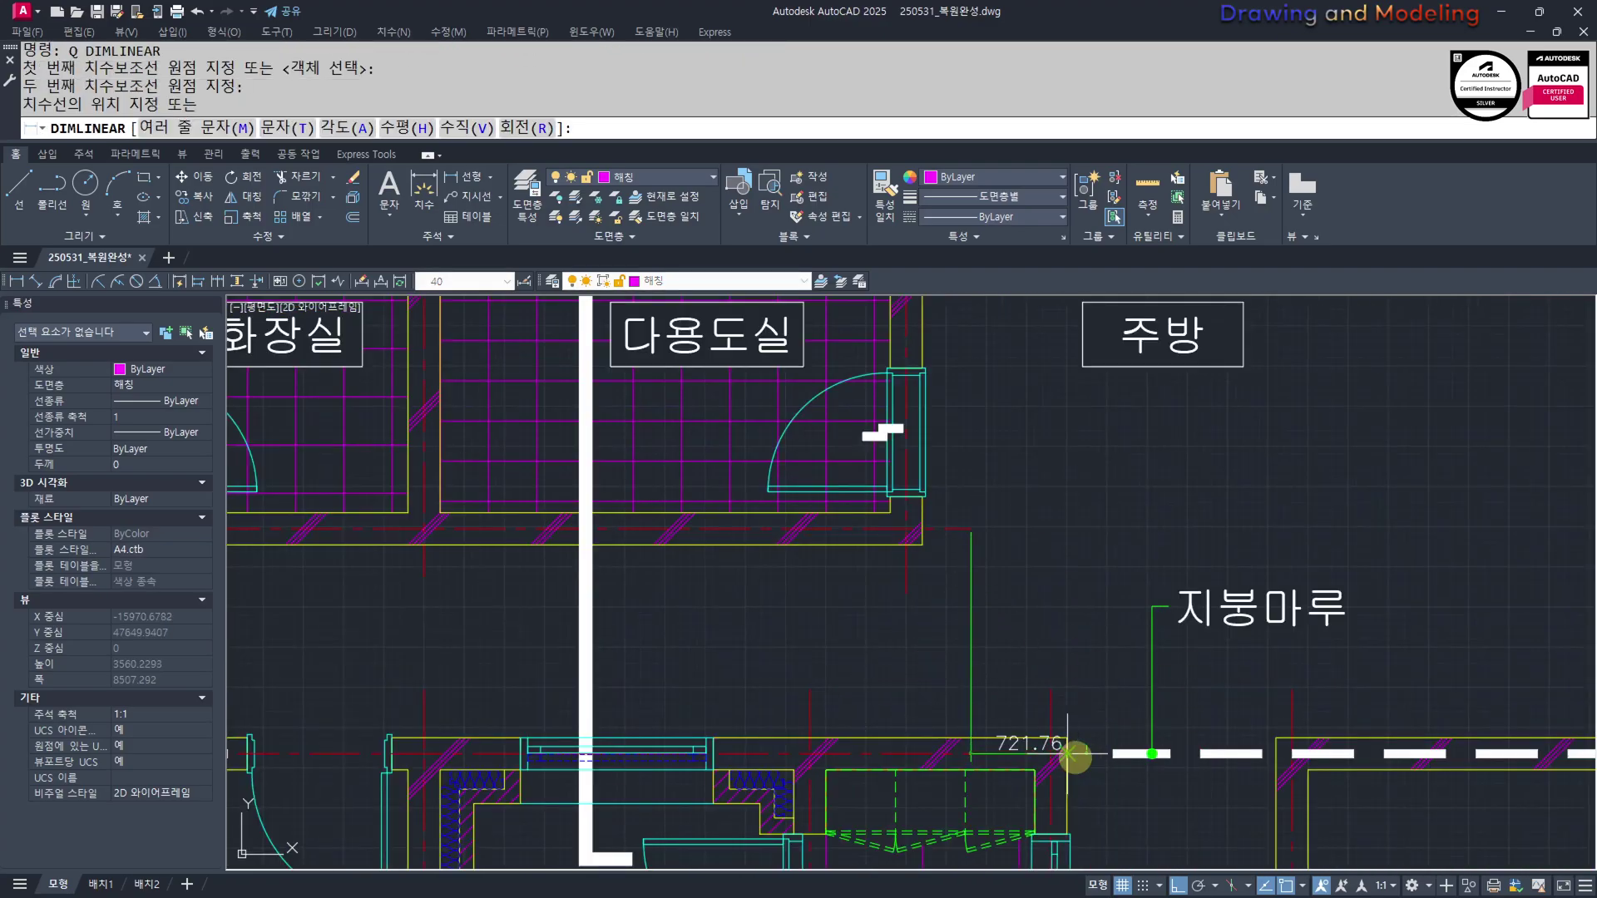
left_click(1106, 624)
key("Escape")
key("Escape")
scroll(1106, 623, "down", 7)
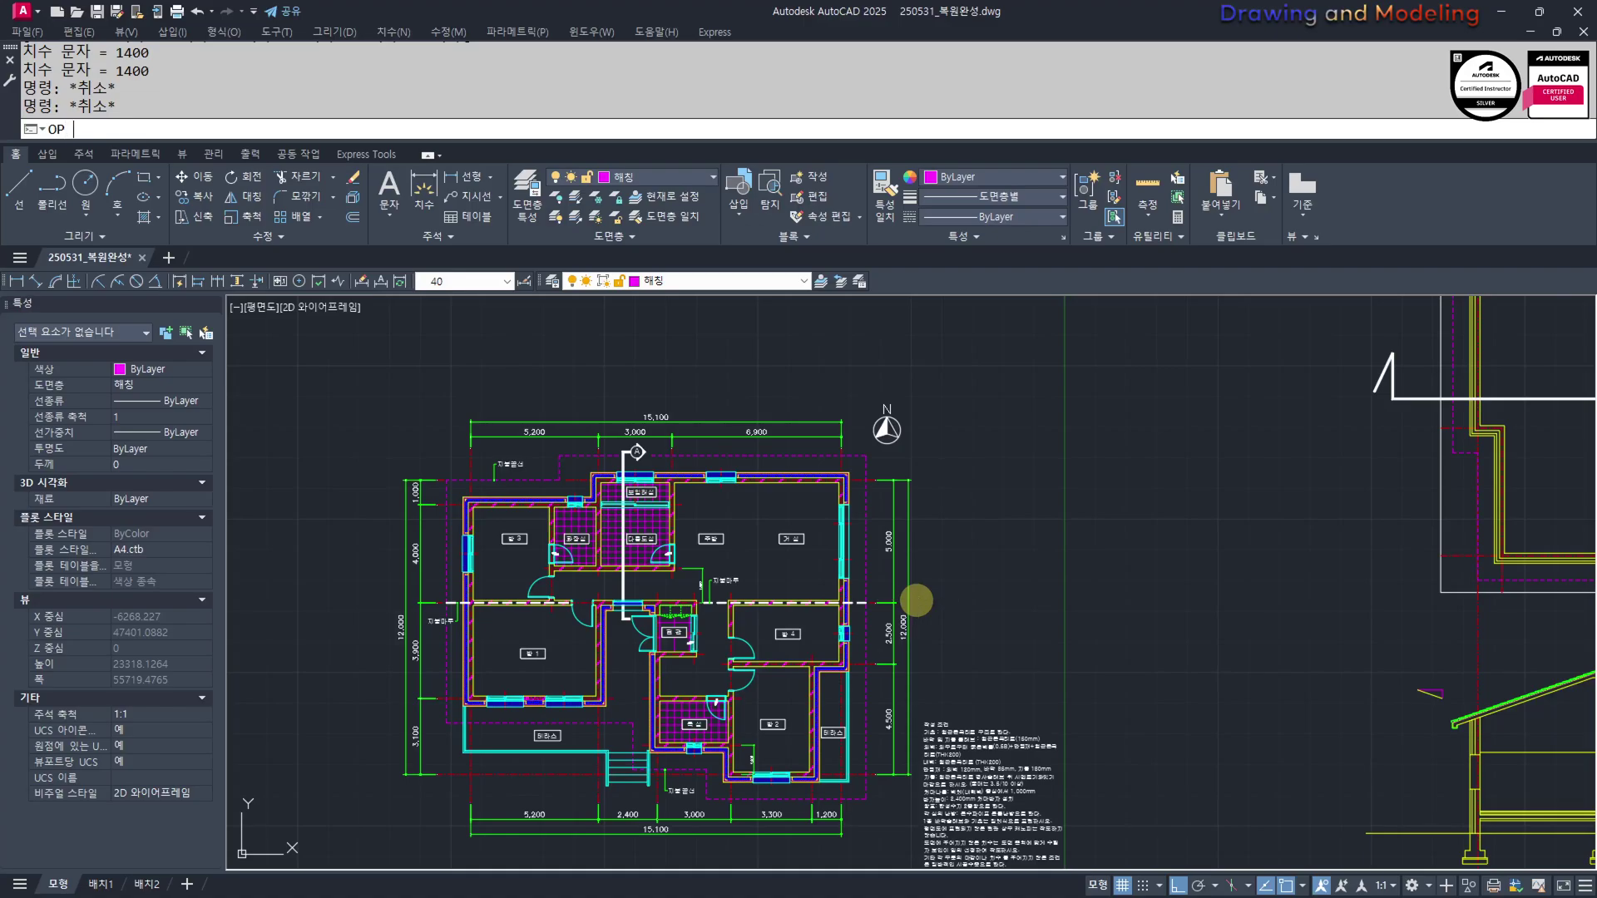
type("OP")
key("Return")
key("Escape")
key("Escape")
Offset the centreline under the section's roof ridge by 1400 toward the left wall
type("O")
key("Return")
type("1400")
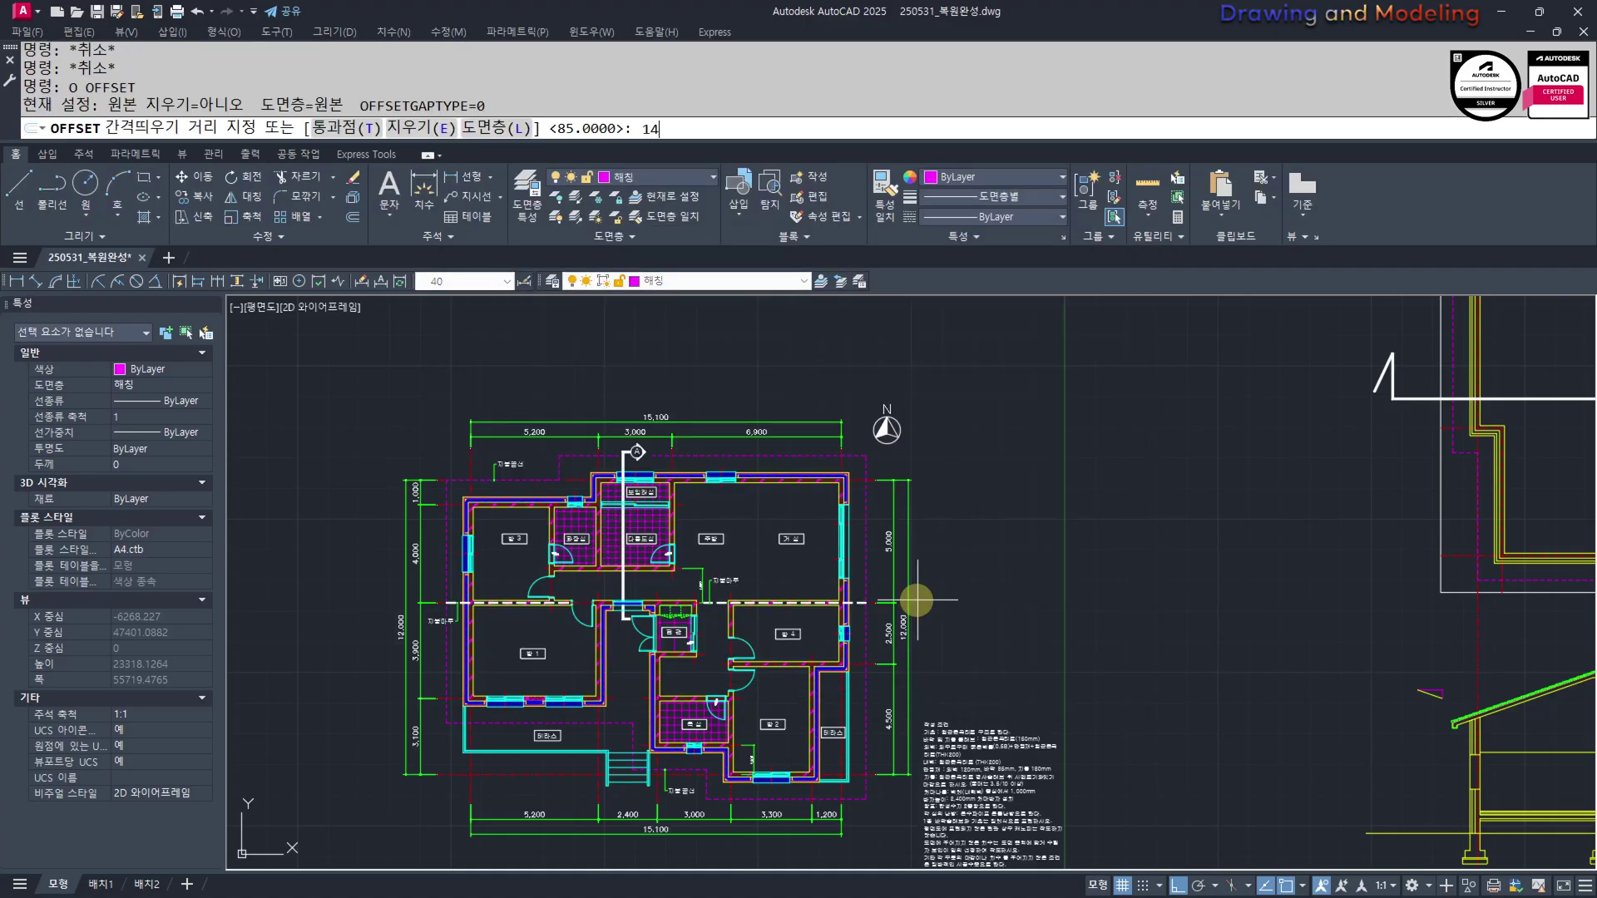
key("Return")
scroll(916, 599, "down", 4)
scroll(1102, 560, "up", 5)
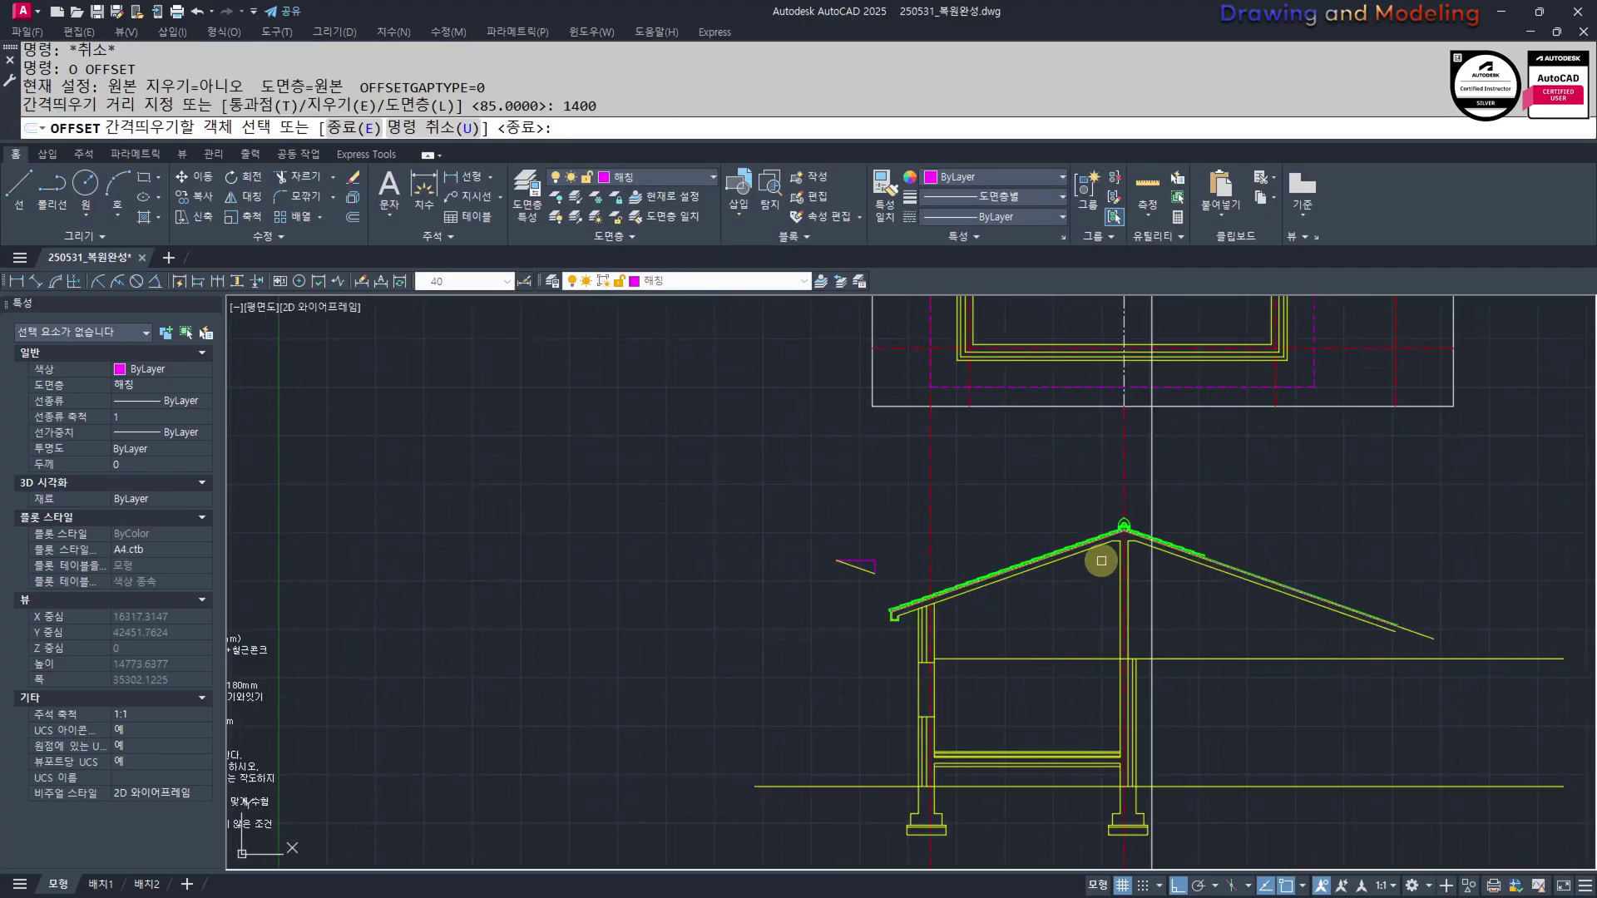
left_click(1125, 448)
left_click(985, 474)
key("Escape")
key("Escape")
Offset the new interior wall centreline by 100 to both sides
scroll(1012, 684, "up", 2)
middle_click_drag(1009, 688, 942, 706)
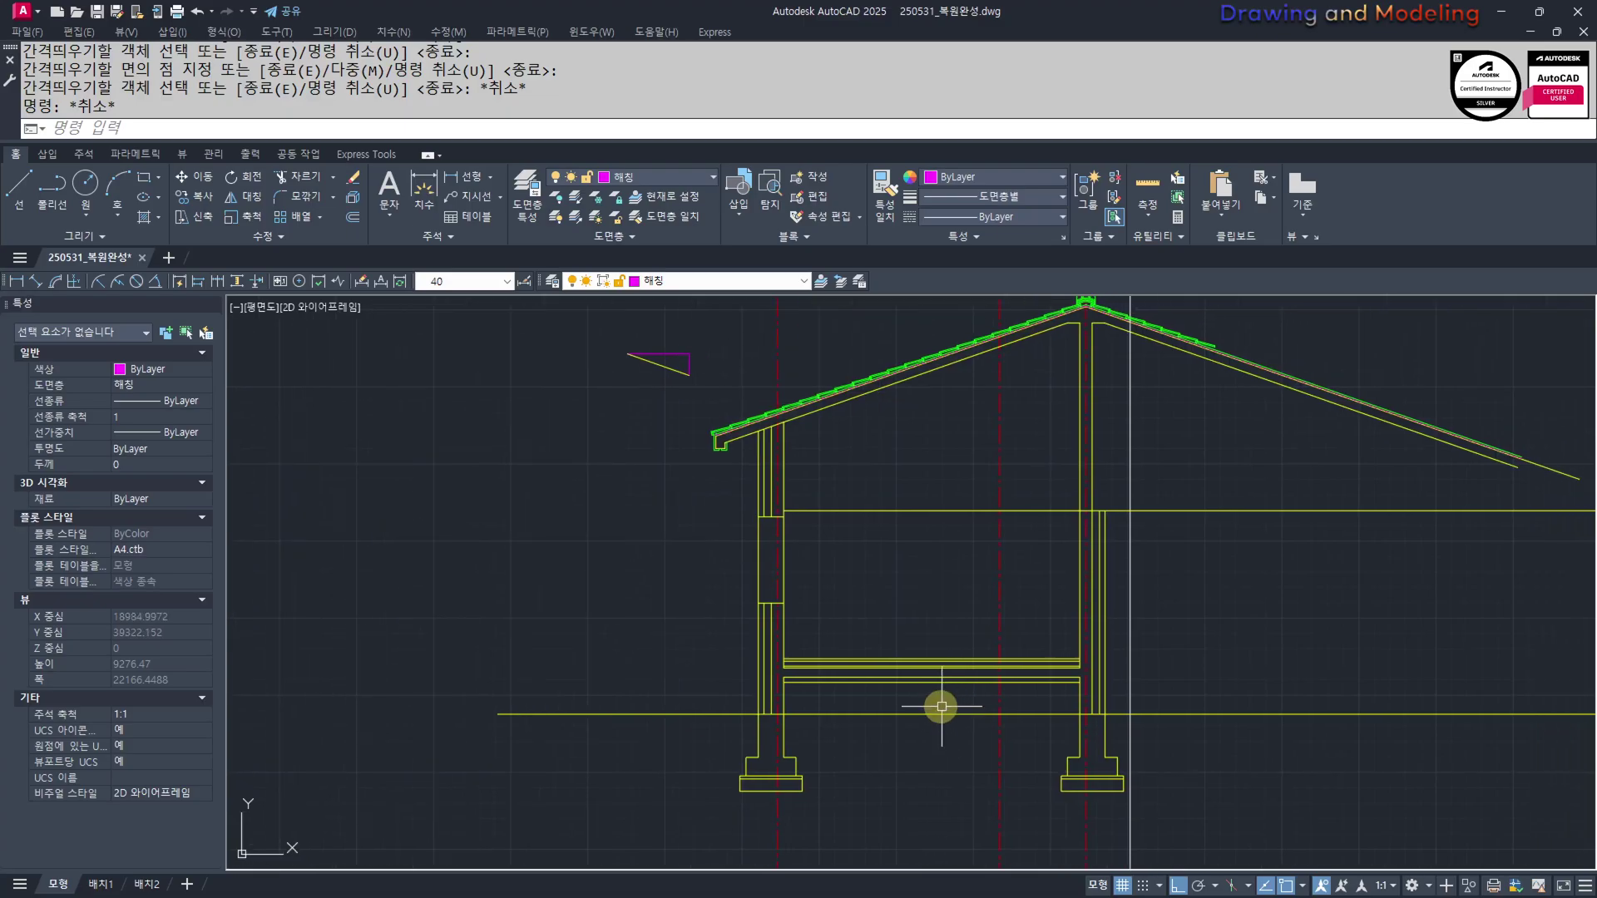
type("O")
key("Return")
type("100")
key("Return")
left_click(996, 582)
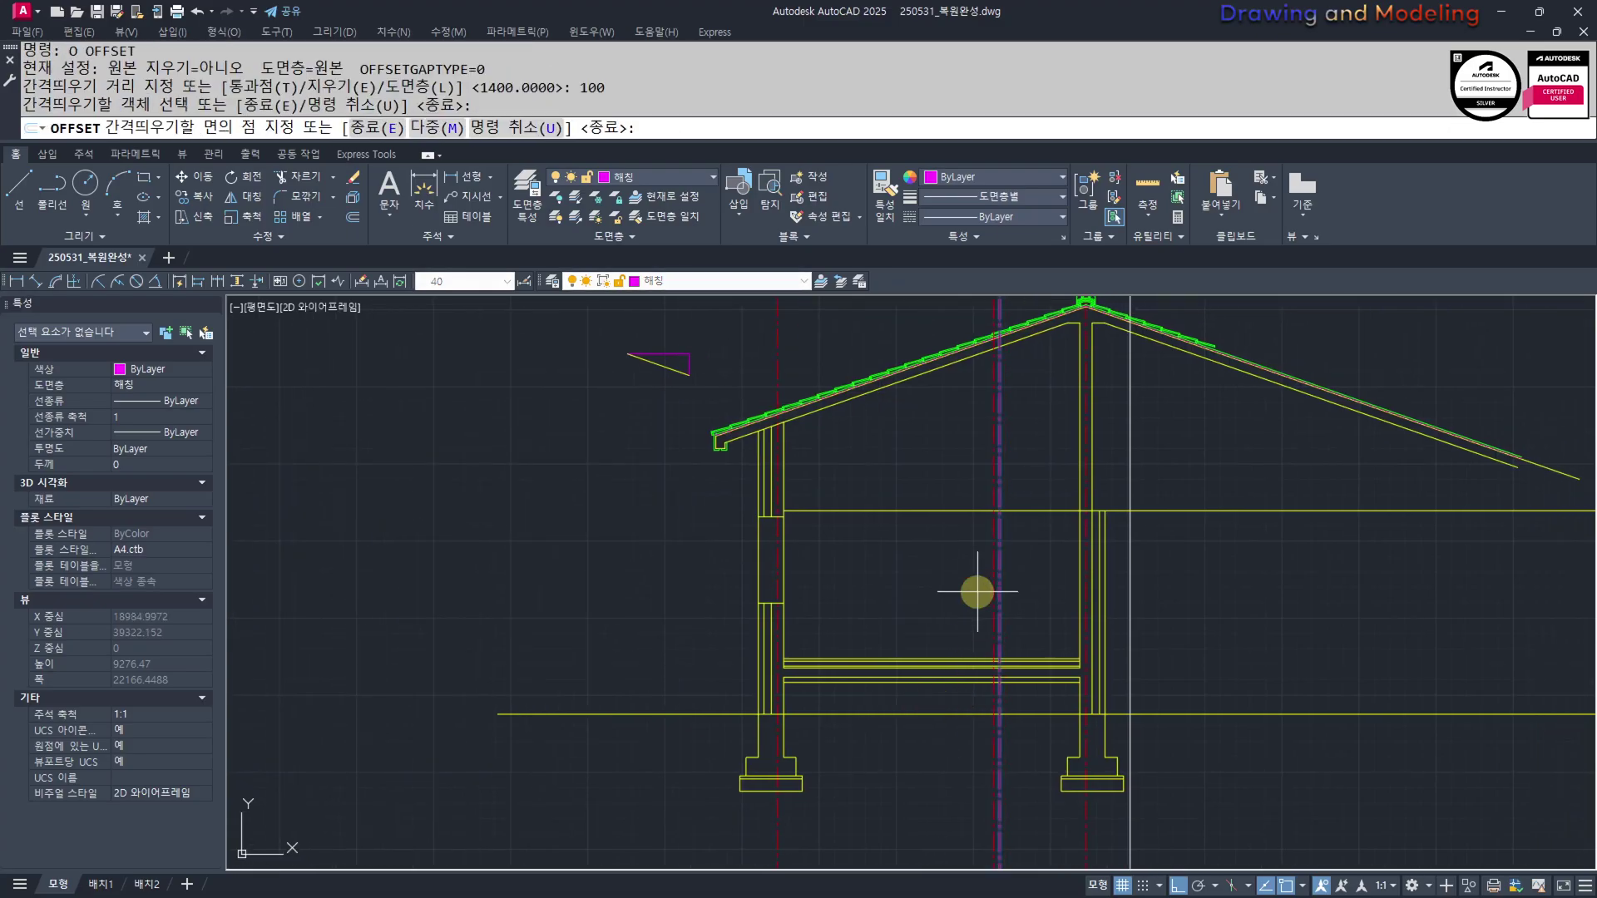
left_click(974, 592)
key("Escape")
Match the properties of a yellow floor line onto the interior wall's two offset lines
scroll(980, 666, "up", 5)
type("MM")
key("Return")
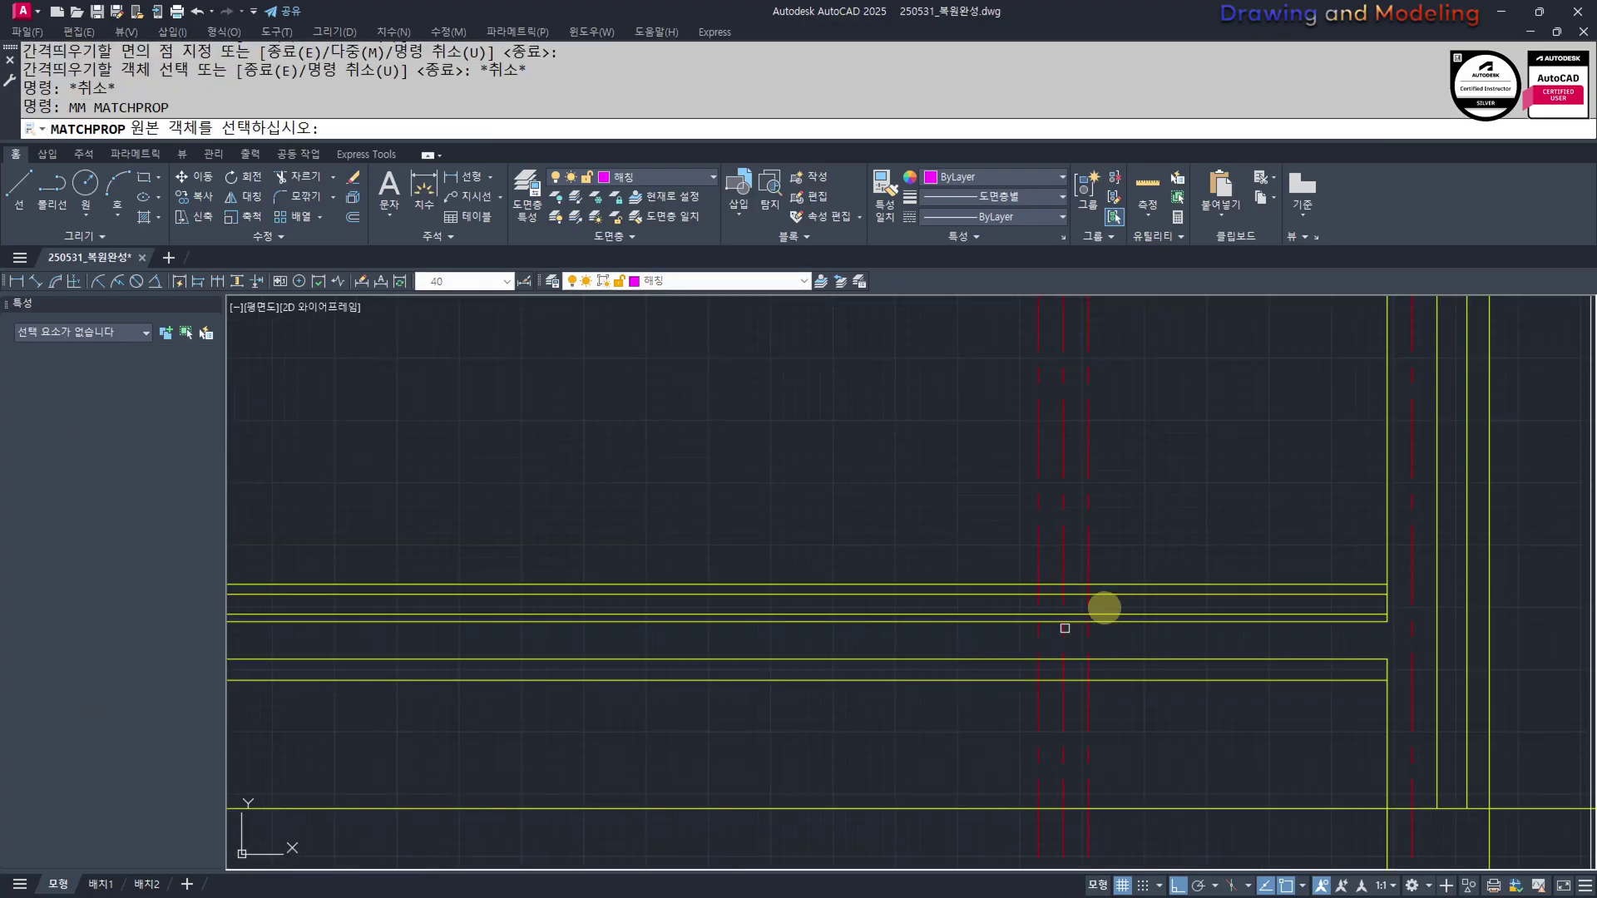
scroll(1106, 607, "up", 2)
left_click(1113, 586)
left_click(1070, 547)
left_click(989, 550)
key("Escape")
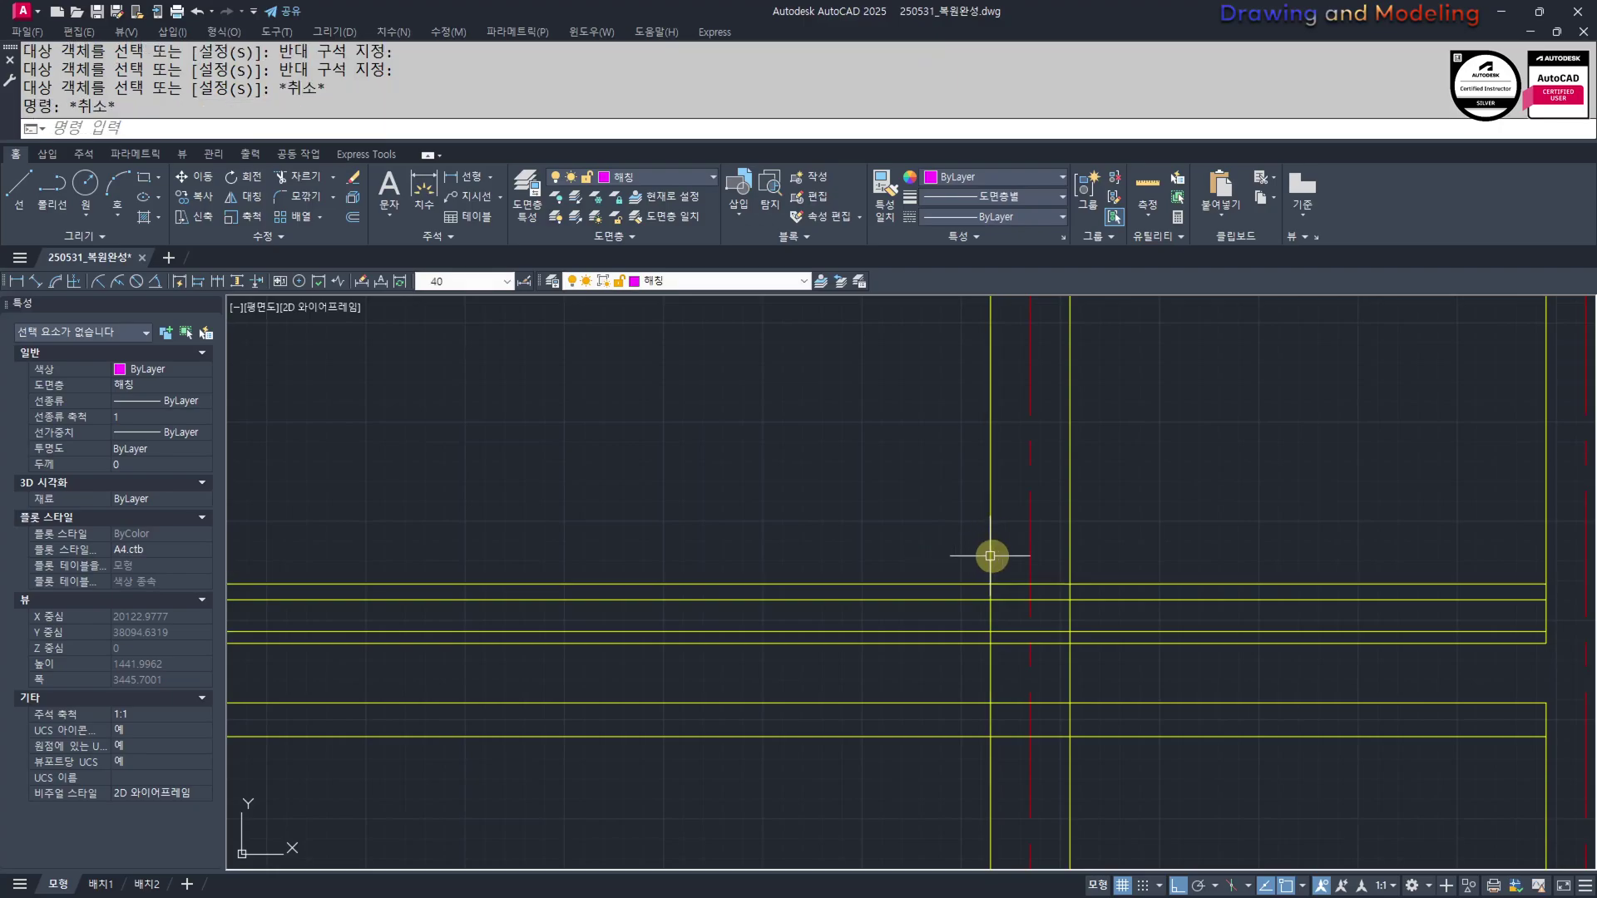
Trim the floor slab lines that cross between the interior wall's two face lines in the section
scroll(1037, 545, "up", 2)
type("TR")
key("Return")
left_click(1097, 526)
left_click(1061, 535)
left_click(970, 507)
left_click(931, 531)
middle_click_drag(978, 637, 915, 514)
scroll(915, 513, "down", 2)
key("Return")
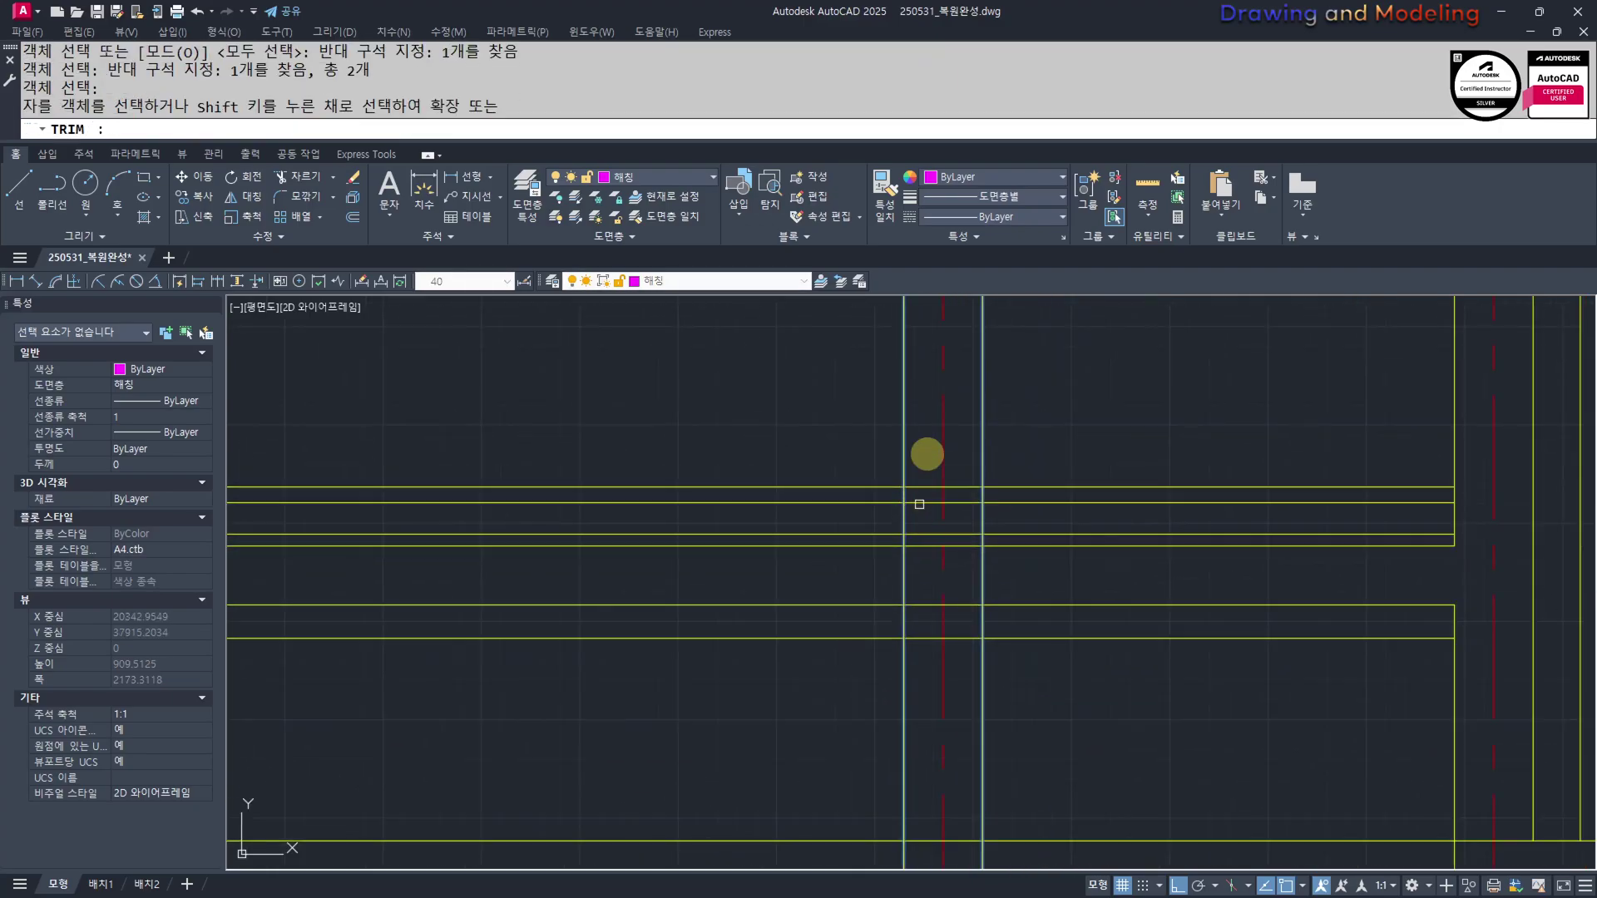
left_click(930, 440)
left_click(930, 701)
scroll(916, 574, "up", 2)
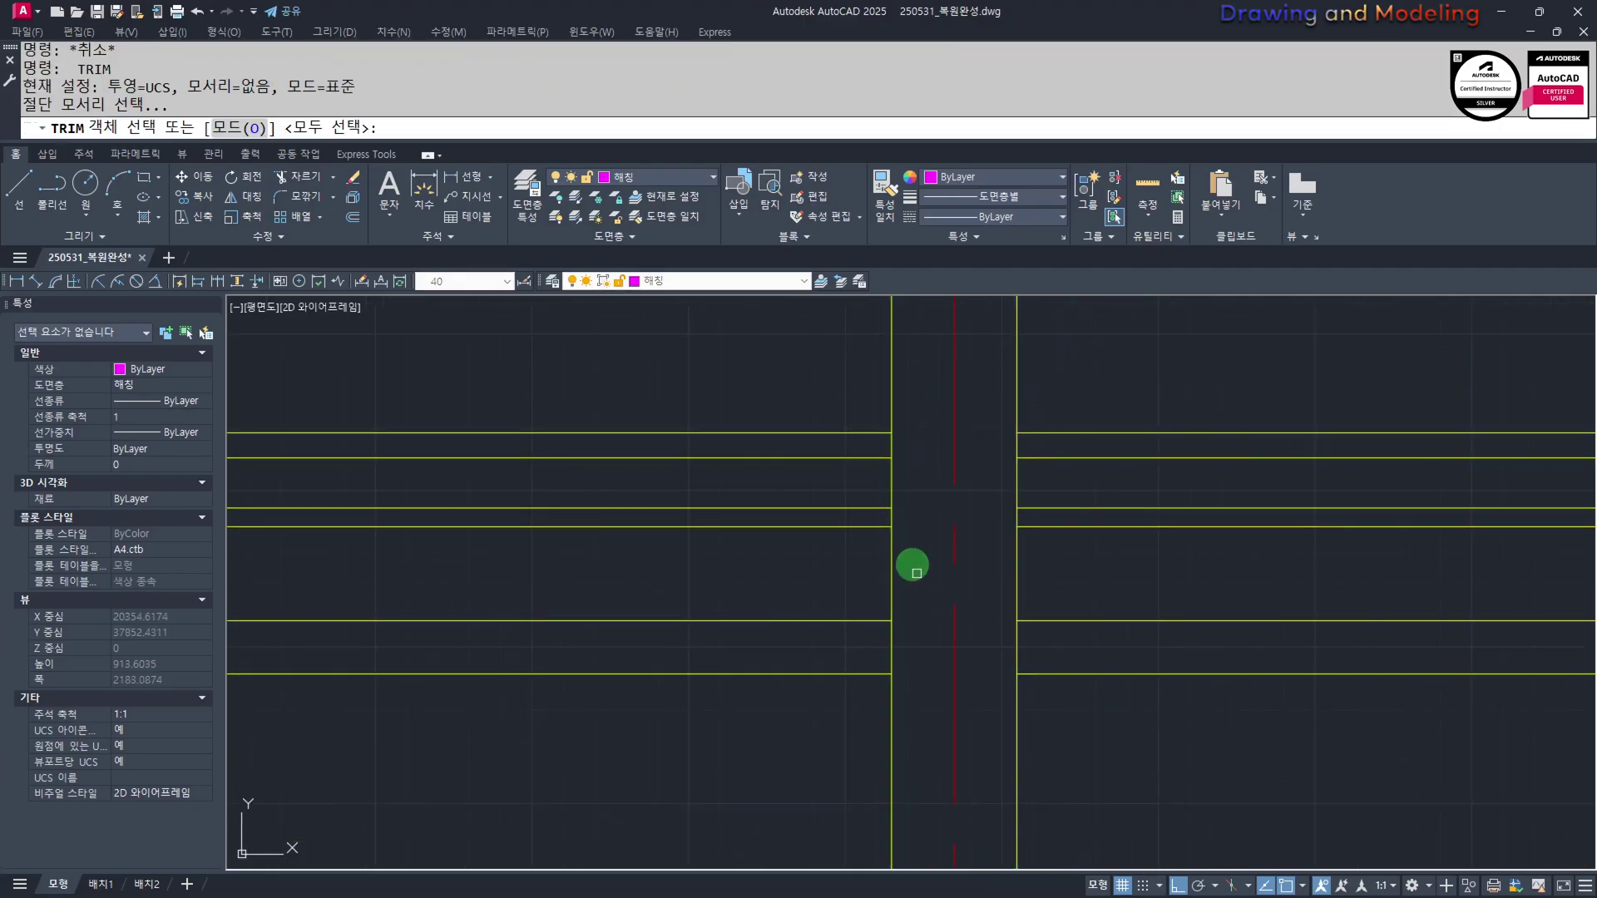
left_click(1026, 556)
left_click(990, 576)
key("Escape")
key("Escape")
Copy the left outer wall's footing to the interior wall, aligning its stem corner with the wall's left face line
scroll(940, 587, "down", 6)
scroll(803, 650, "up", 3)
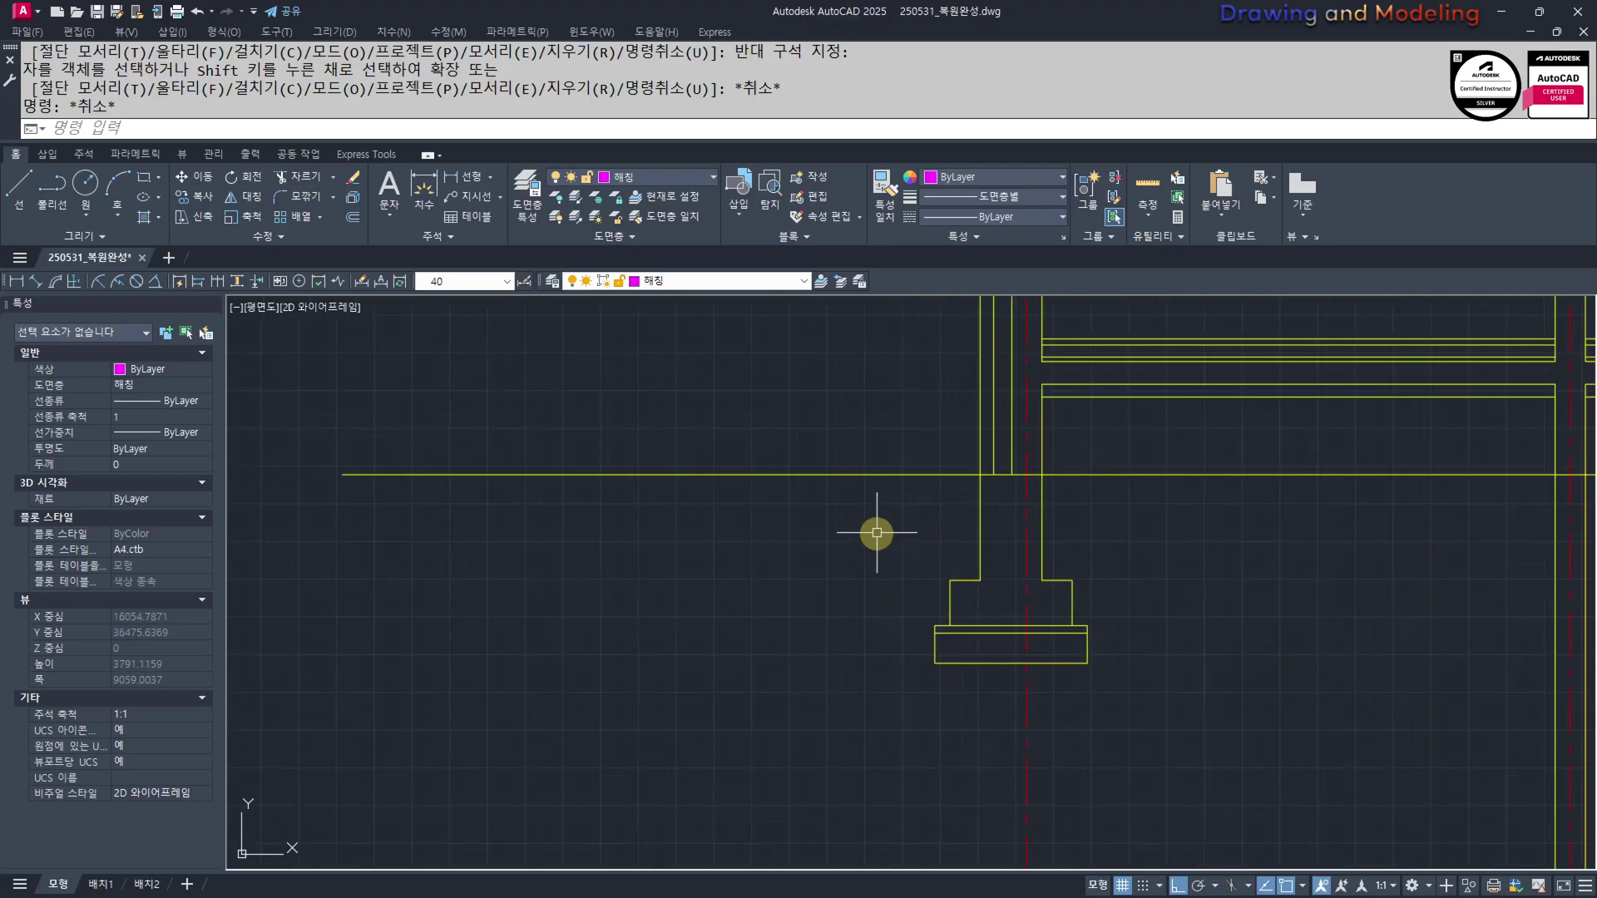
left_click(877, 533)
left_click(1119, 694)
scroll(890, 577, "up", 2)
type("cc")
key("Return")
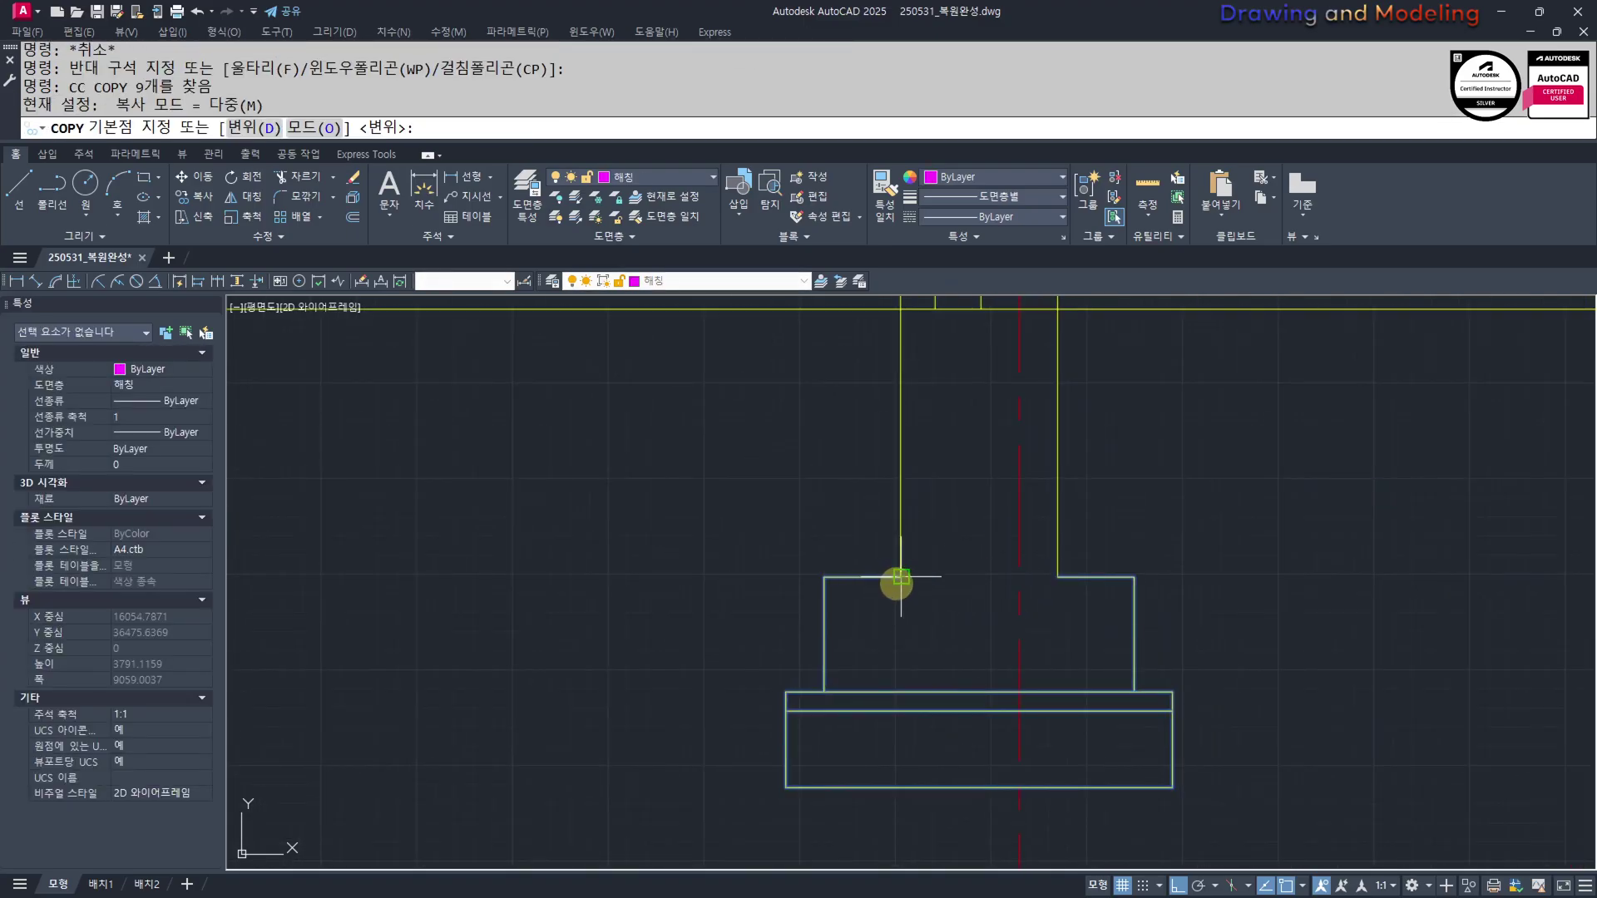
left_click(900, 576)
scroll(955, 624, "down", 3)
scroll(1219, 570, "up", 3)
left_click(1289, 567)
key("Escape")
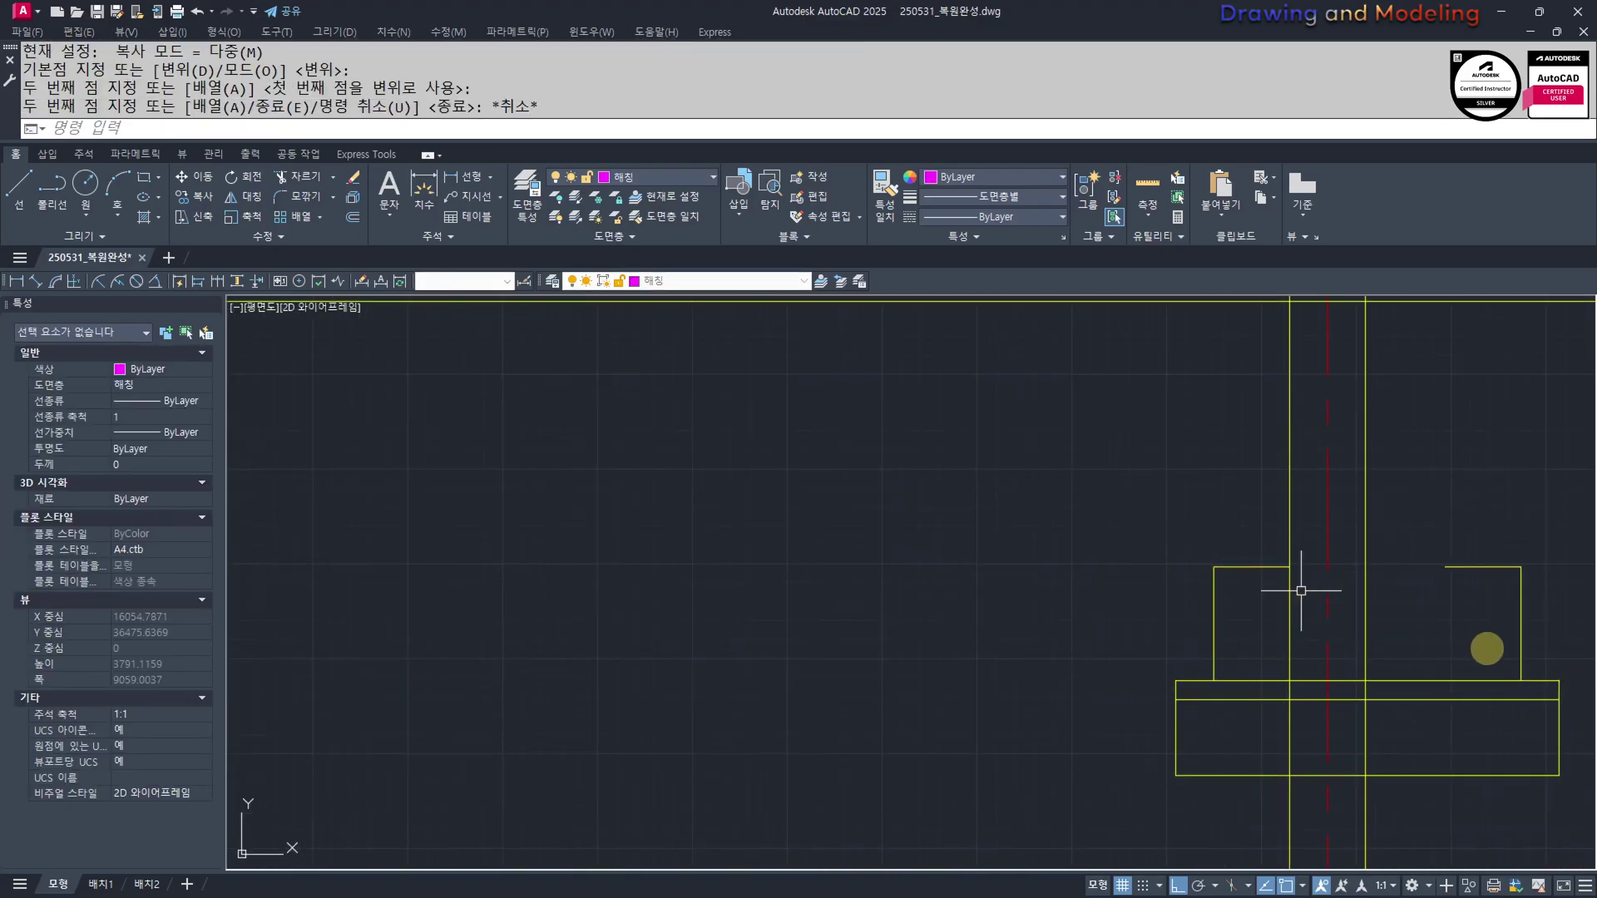
key("Escape")
middle_click_drag(1489, 648, 1152, 632)
type("s")
left_click(1298, 466)
left_click(1114, 812)
key("Escape")
key("Escape")
Stretch the right half of the copied footing inward so its upper step meets the interior wall's right face line
type("s")
left_click(1258, 494)
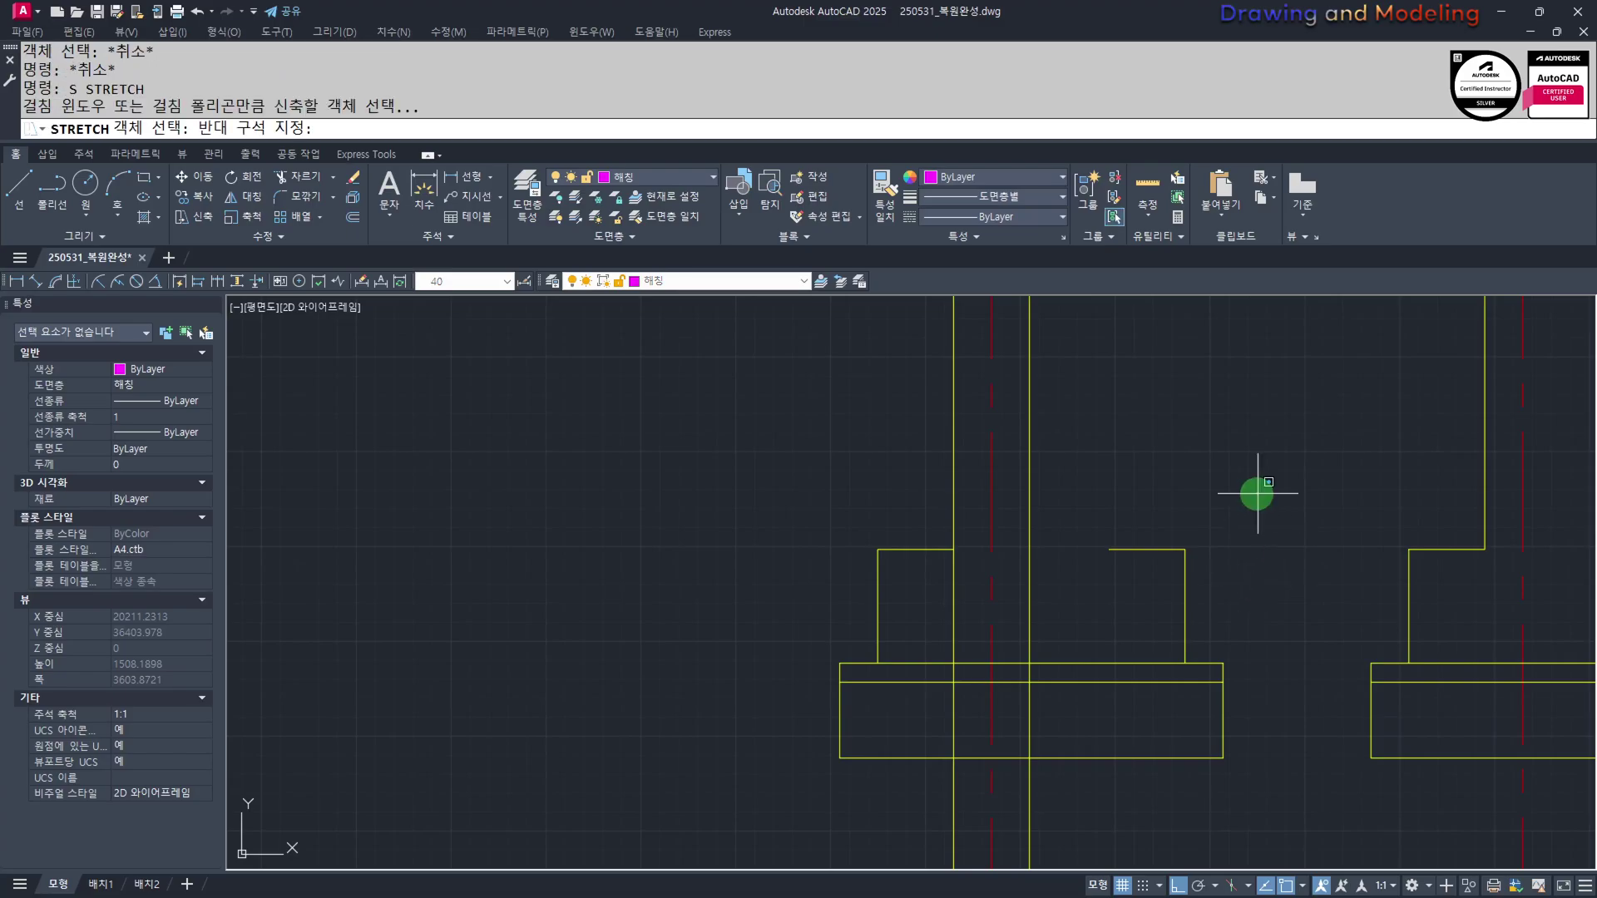
left_click(1094, 777)
key("Return")
scroll(1113, 562, "up", 2)
left_click(1106, 542)
left_click(970, 533)
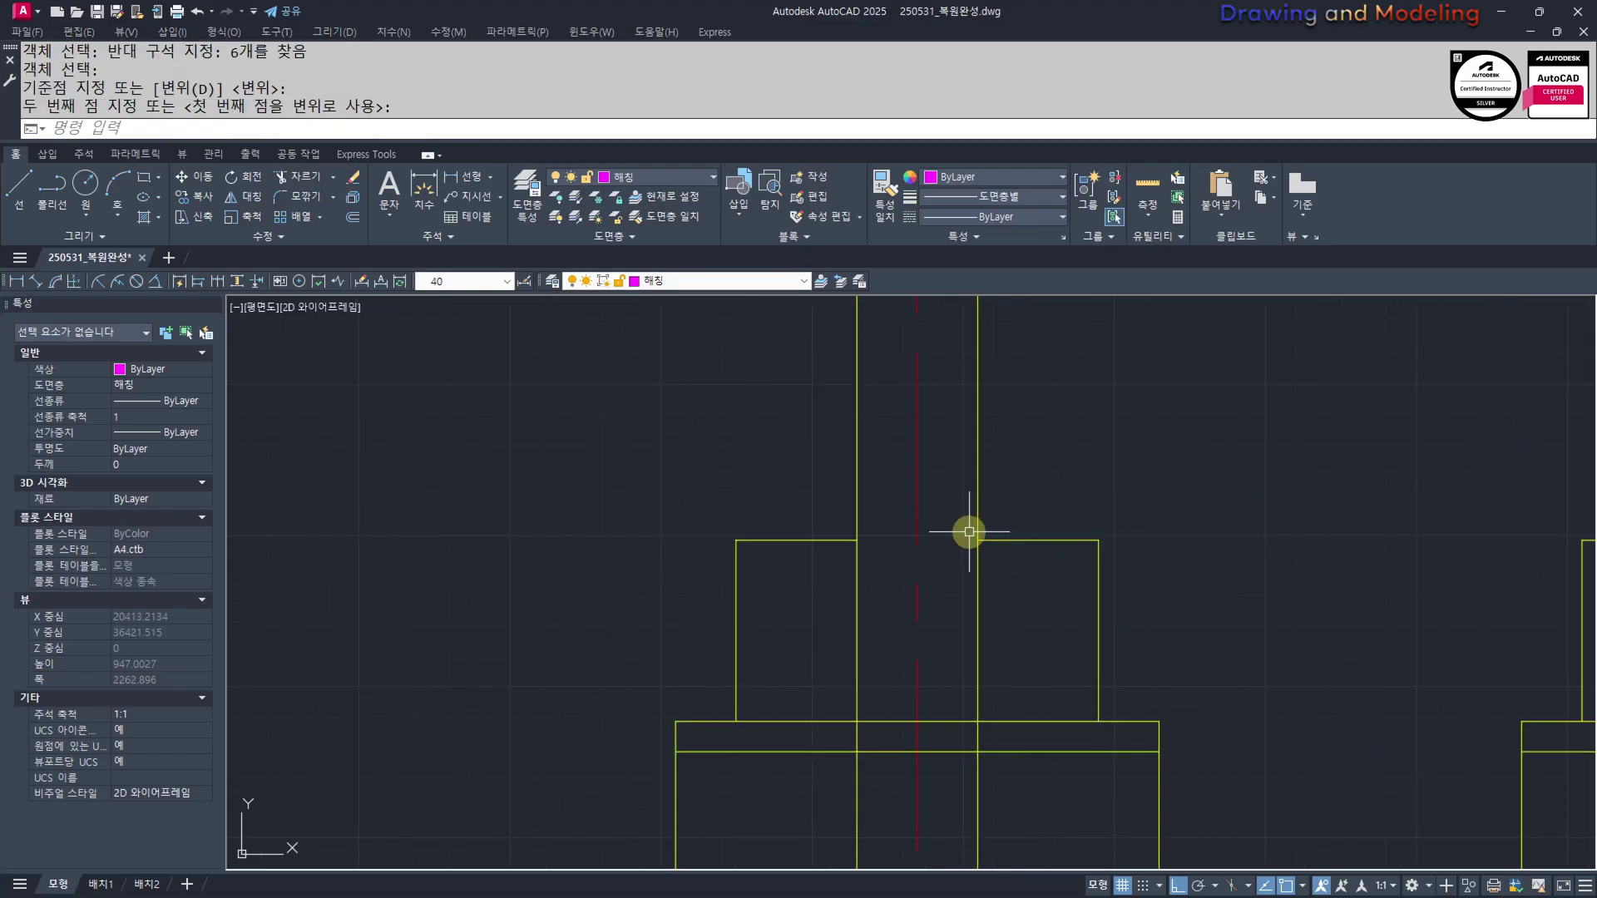
key("Escape")
key("Escape")
Trim the interior wall's two face lines below the top of its footing
middle_click_drag(877, 572, 898, 631)
type("tr")
left_click(1039, 609)
left_click(869, 587)
key("space")
left_click(905, 620)
left_click(1032, 657)
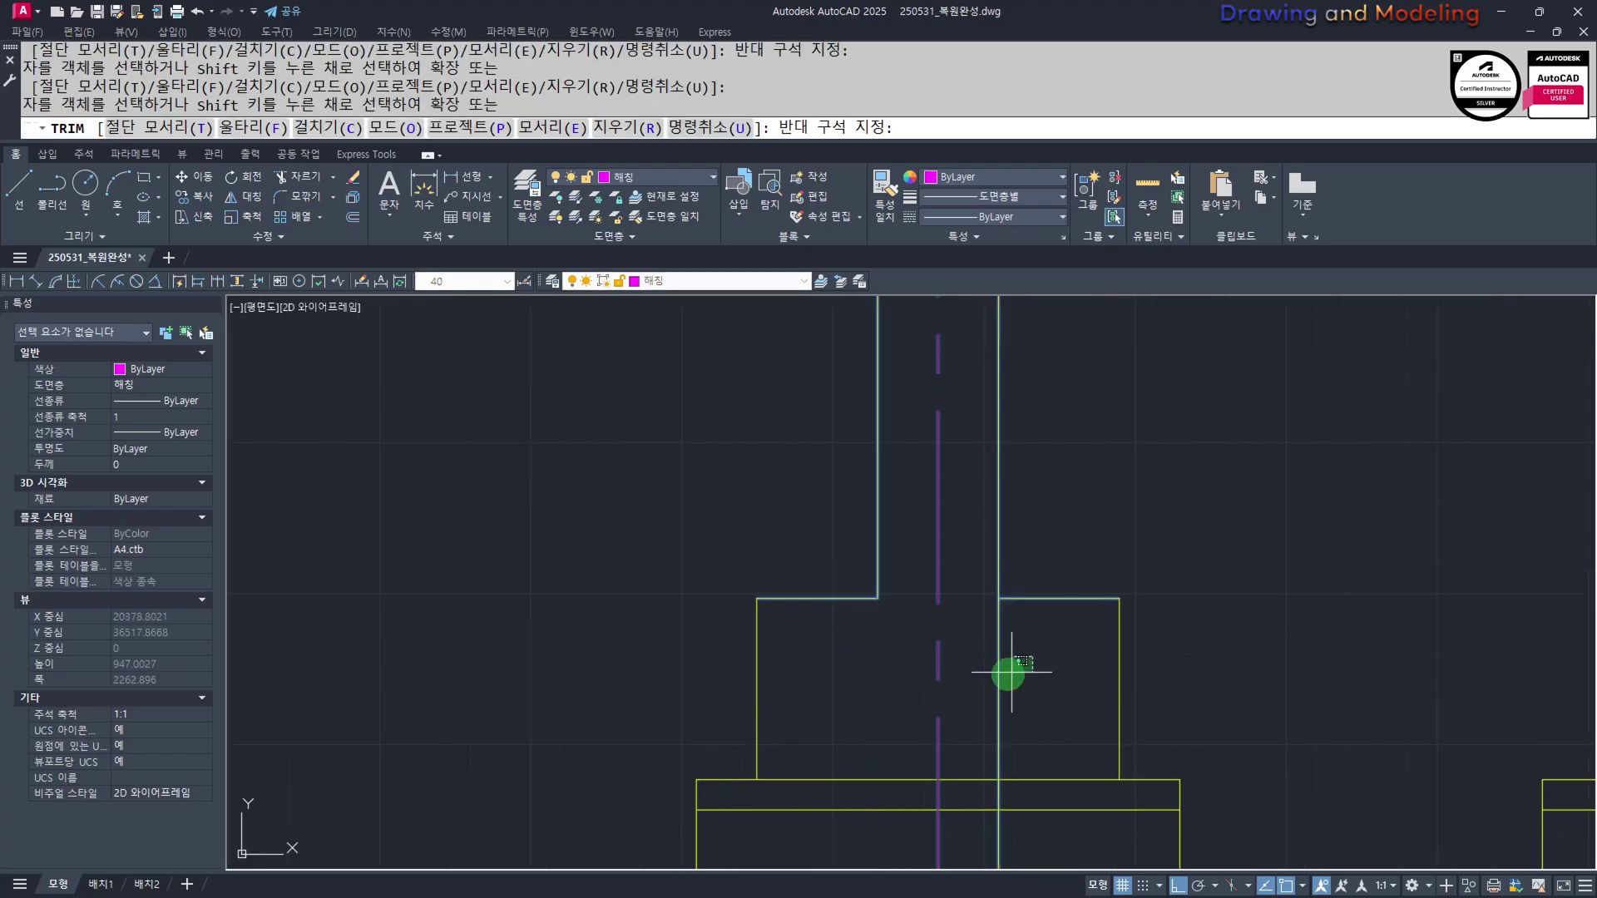
key("Escape")
key("Escape")
Review the whole section around the new interior wall, from the footings up to the roof
scroll(877, 634, "down", 5)
scroll(931, 698, "up", 4)
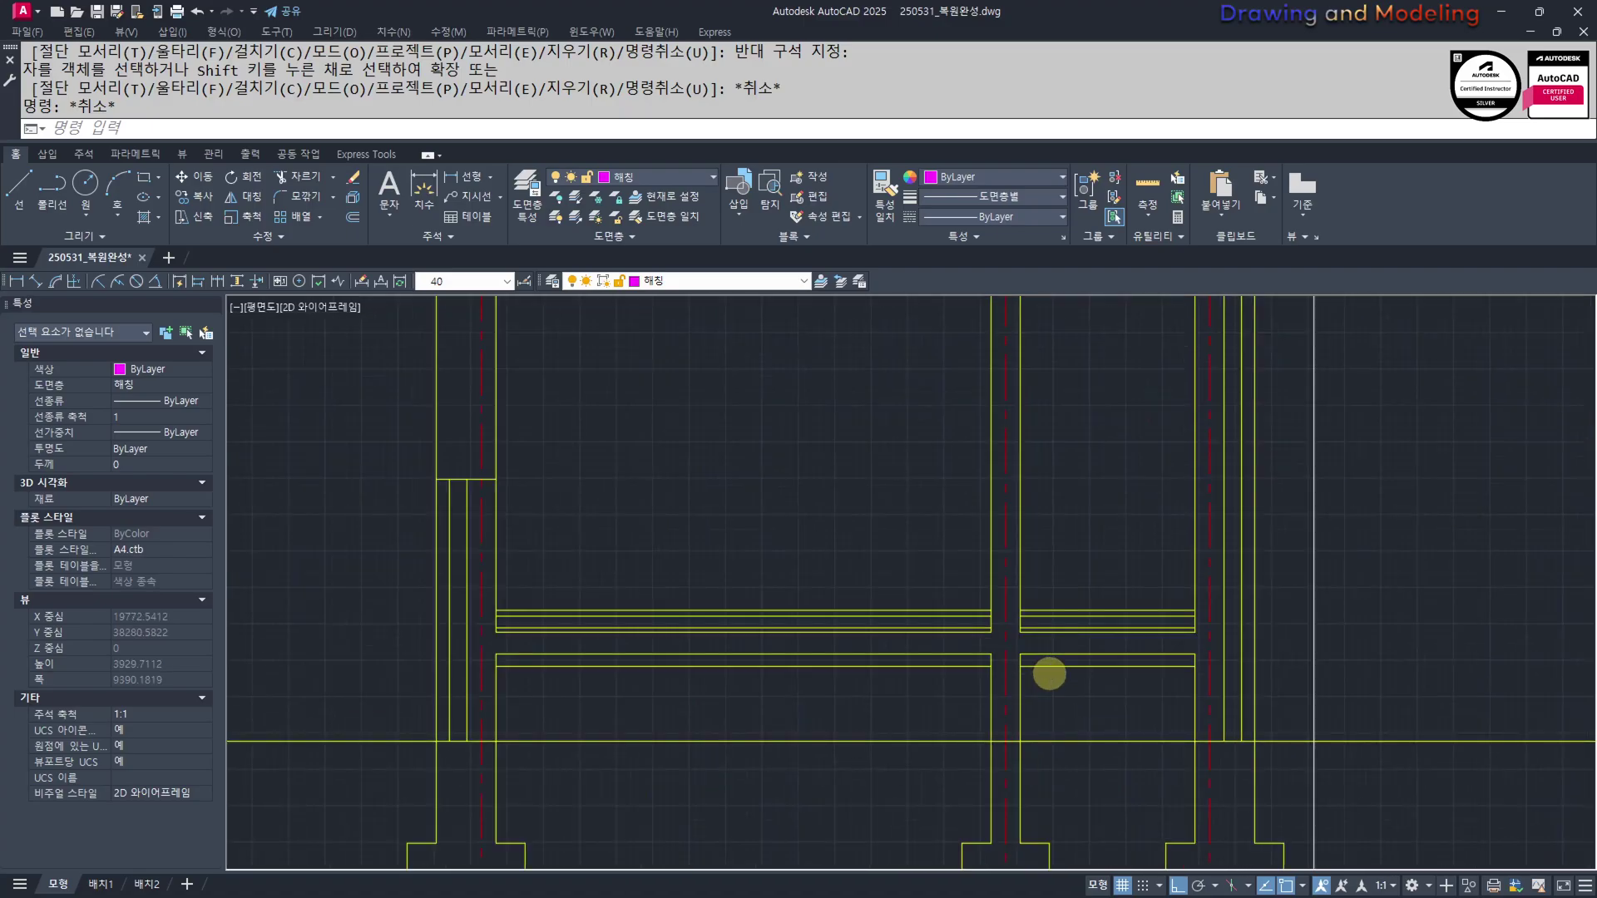
scroll(1005, 662, "down", 5)
middle_click_drag(917, 686, 927, 719)
middle_click_drag(1207, 684, 1101, 711)
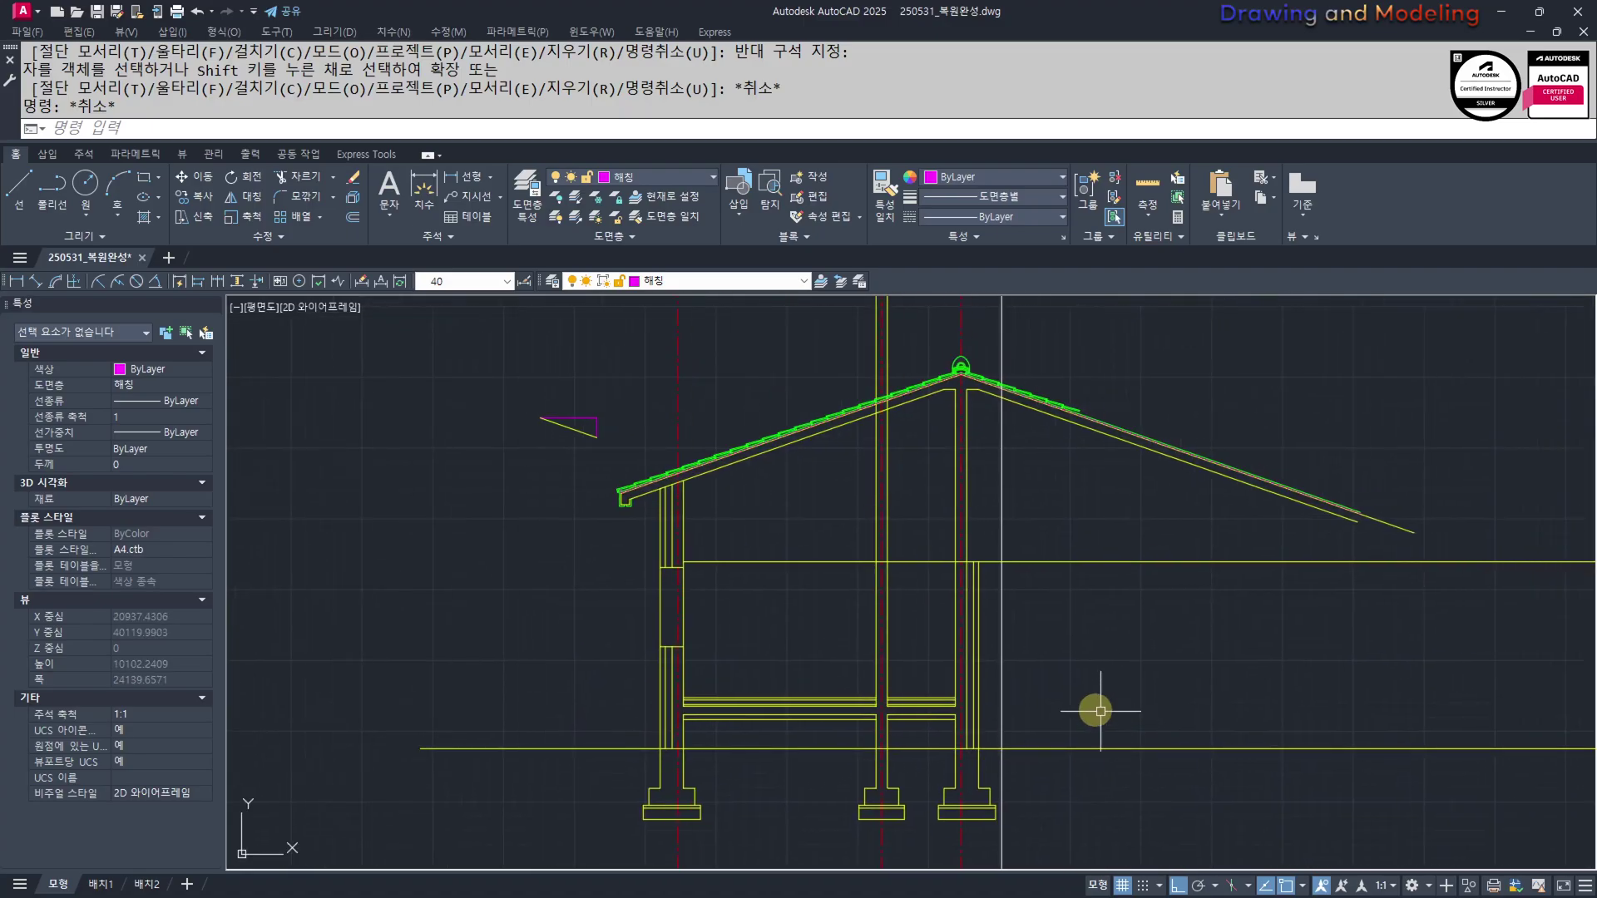
middle_click_drag(1001, 679, 1095, 696)
middle_click_drag(1238, 712, 1195, 717)
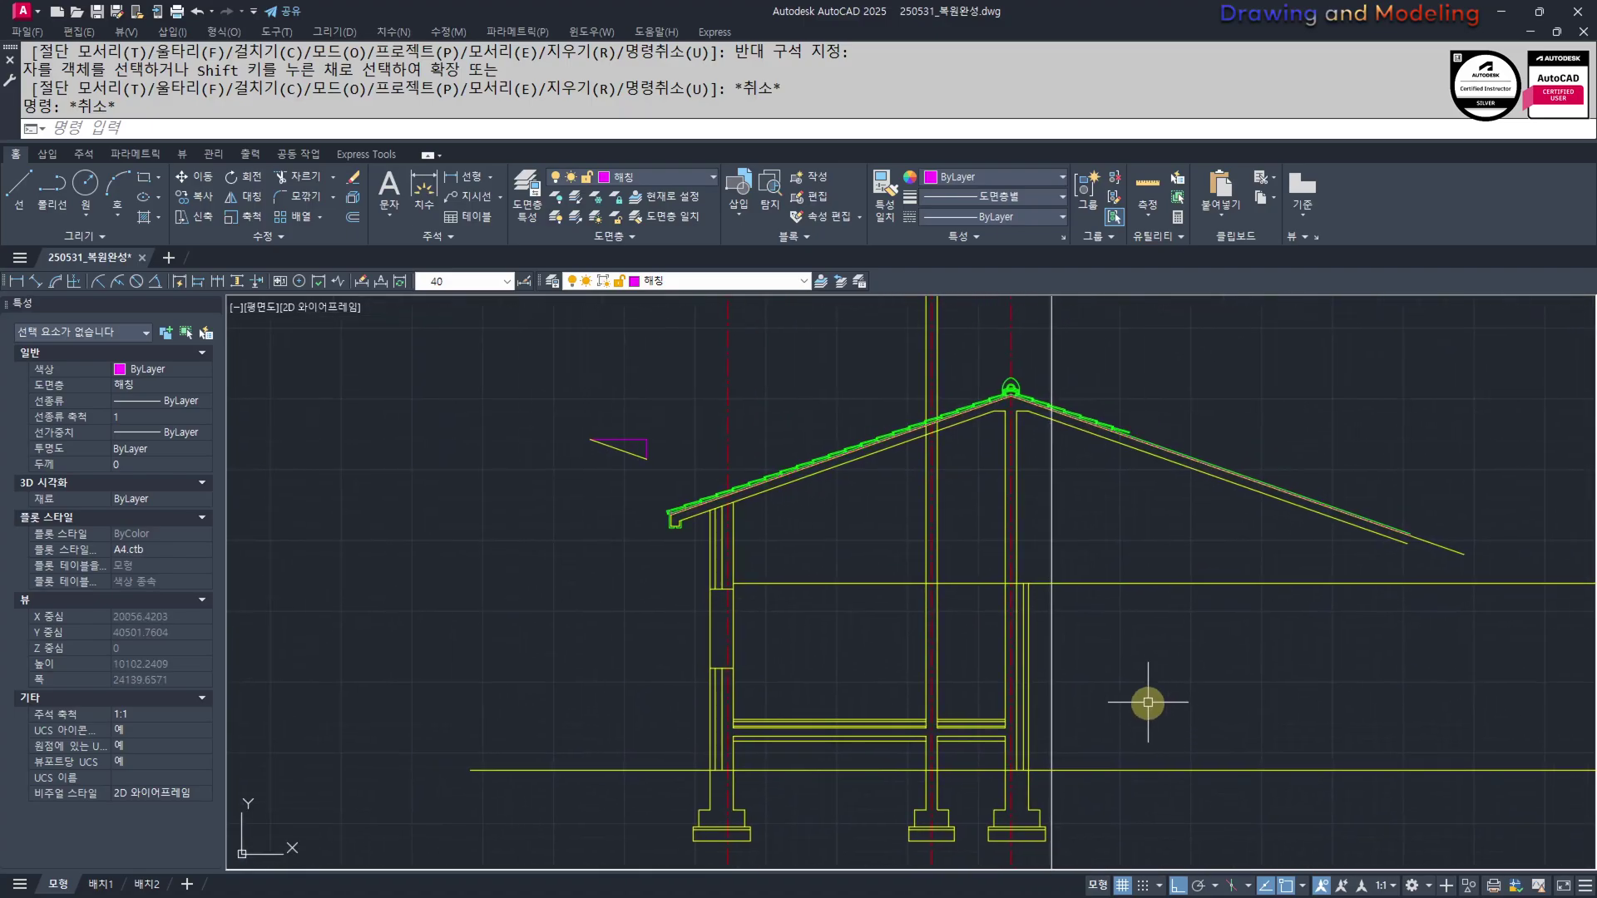
middle_click_drag(1093, 682, 1262, 706)
Trim the interior wall's two face lines above the underside of the left roof slab
scroll(1040, 790, "up", 2)
middle_click_drag(1171, 416, 1134, 513)
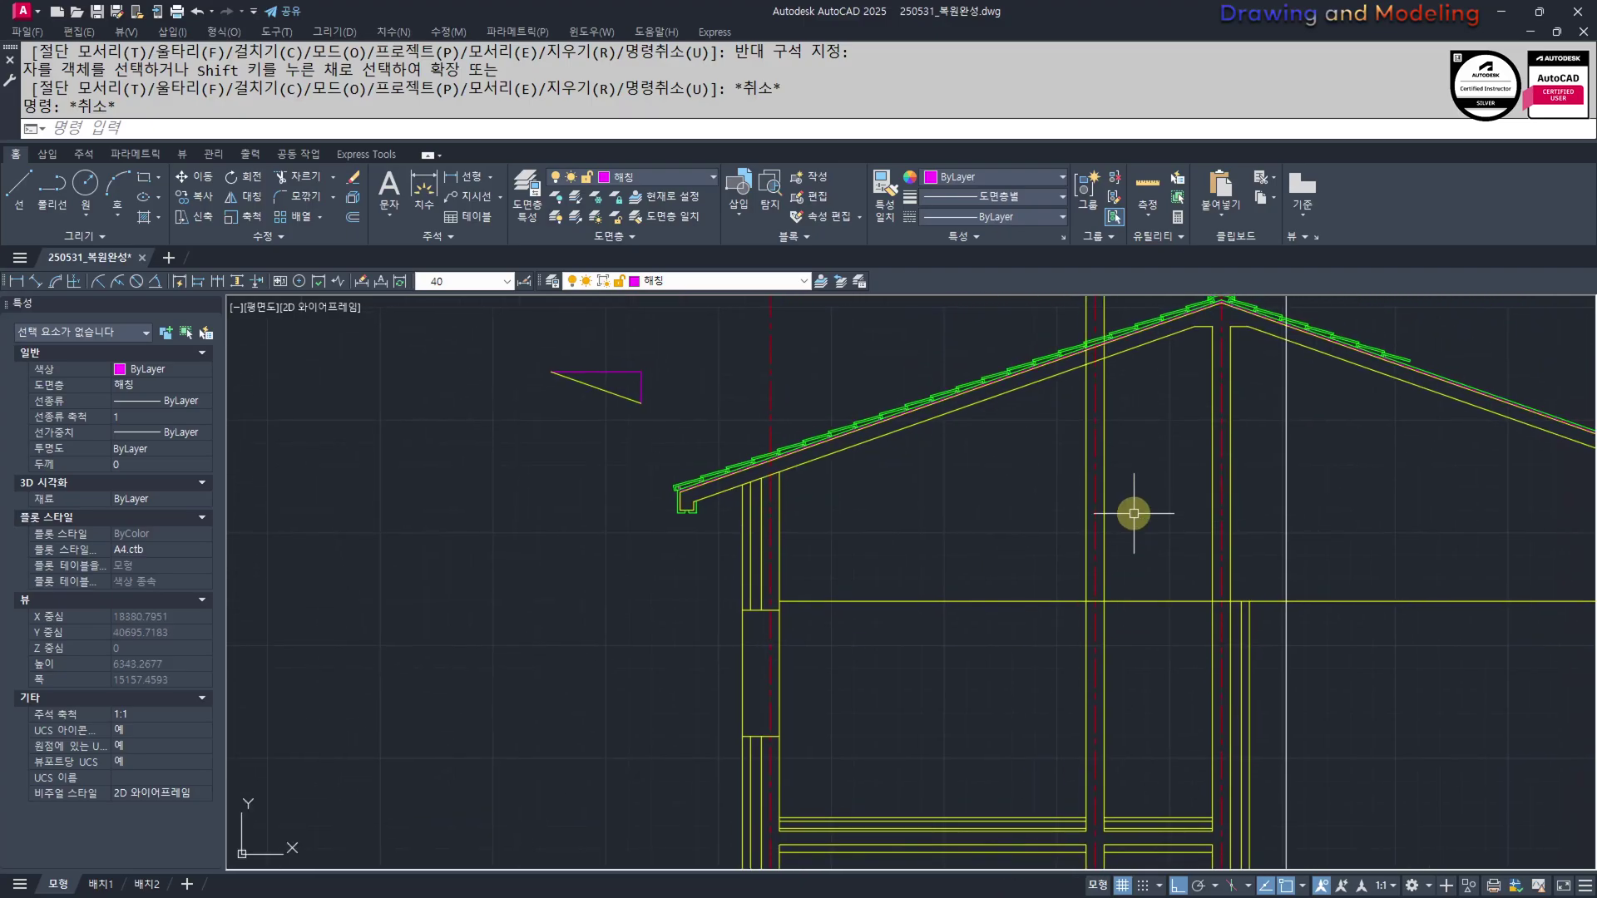
scroll(1037, 382, "up", 4)
middle_click_drag(1037, 383, 1080, 535)
type("tr")
key("space")
left_click(1122, 563)
left_click(1103, 526)
key("space")
left_click(1062, 467)
middle_click_drag(1094, 405, 1076, 542)
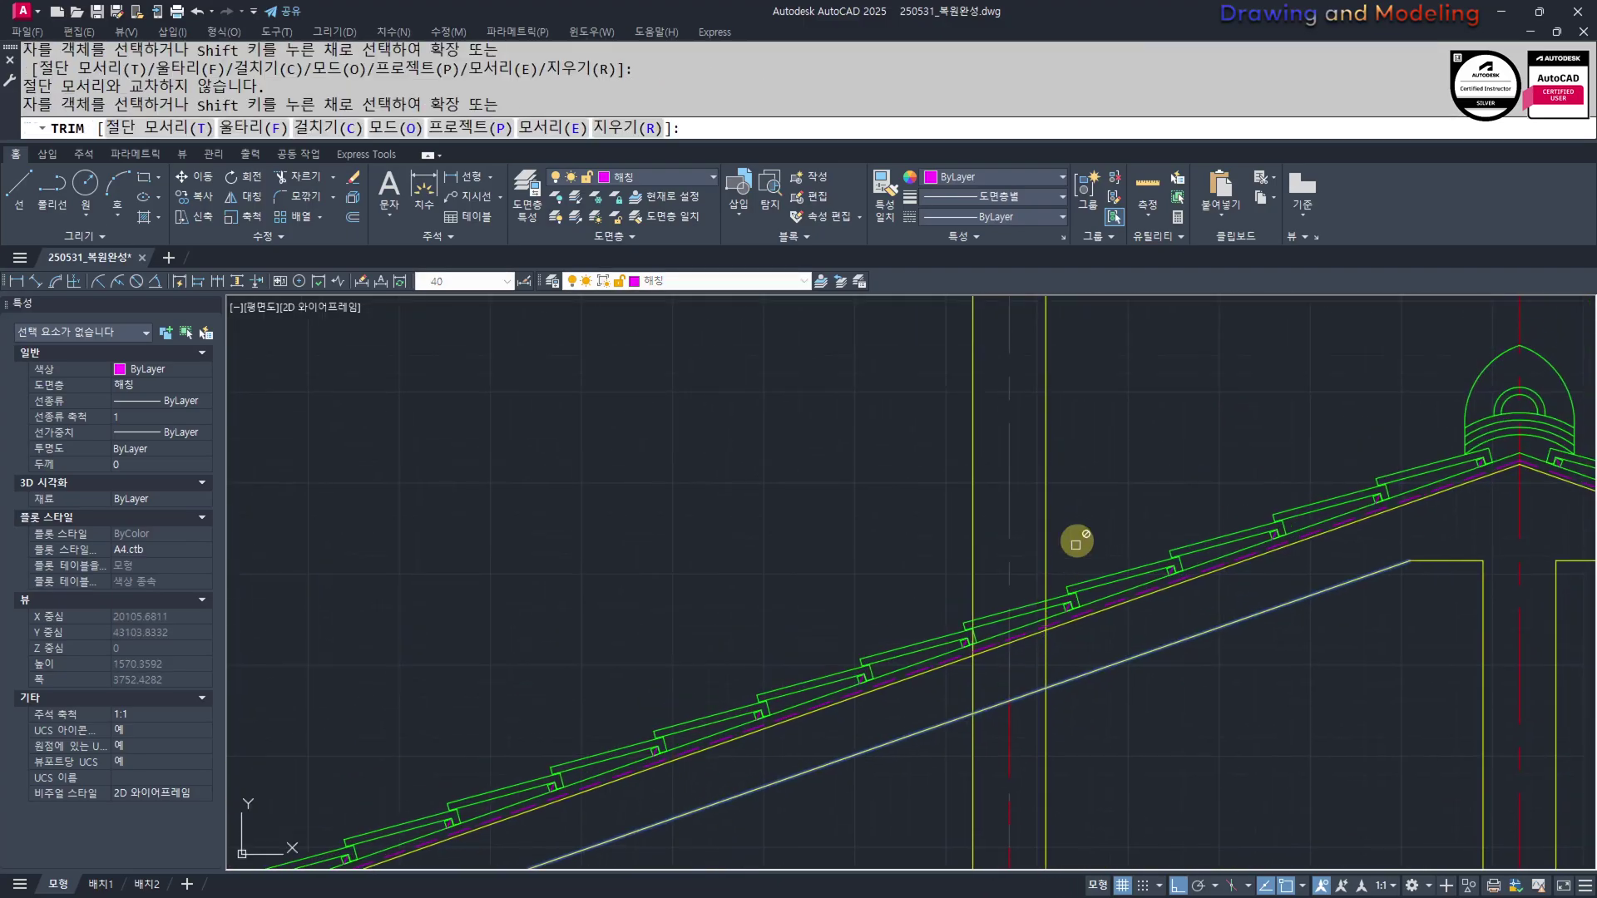
left_click(1045, 538)
key("Escape")
key("Escape")
Examine the interior wall's junction with the roof slab and the floor layers and footings below
scroll(991, 687, "down", 5)
middle_click_drag(998, 763, 1016, 653)
scroll(997, 625, "up", 5)
scroll(990, 564, "down", 3)
scroll(1009, 563, "up", 3)
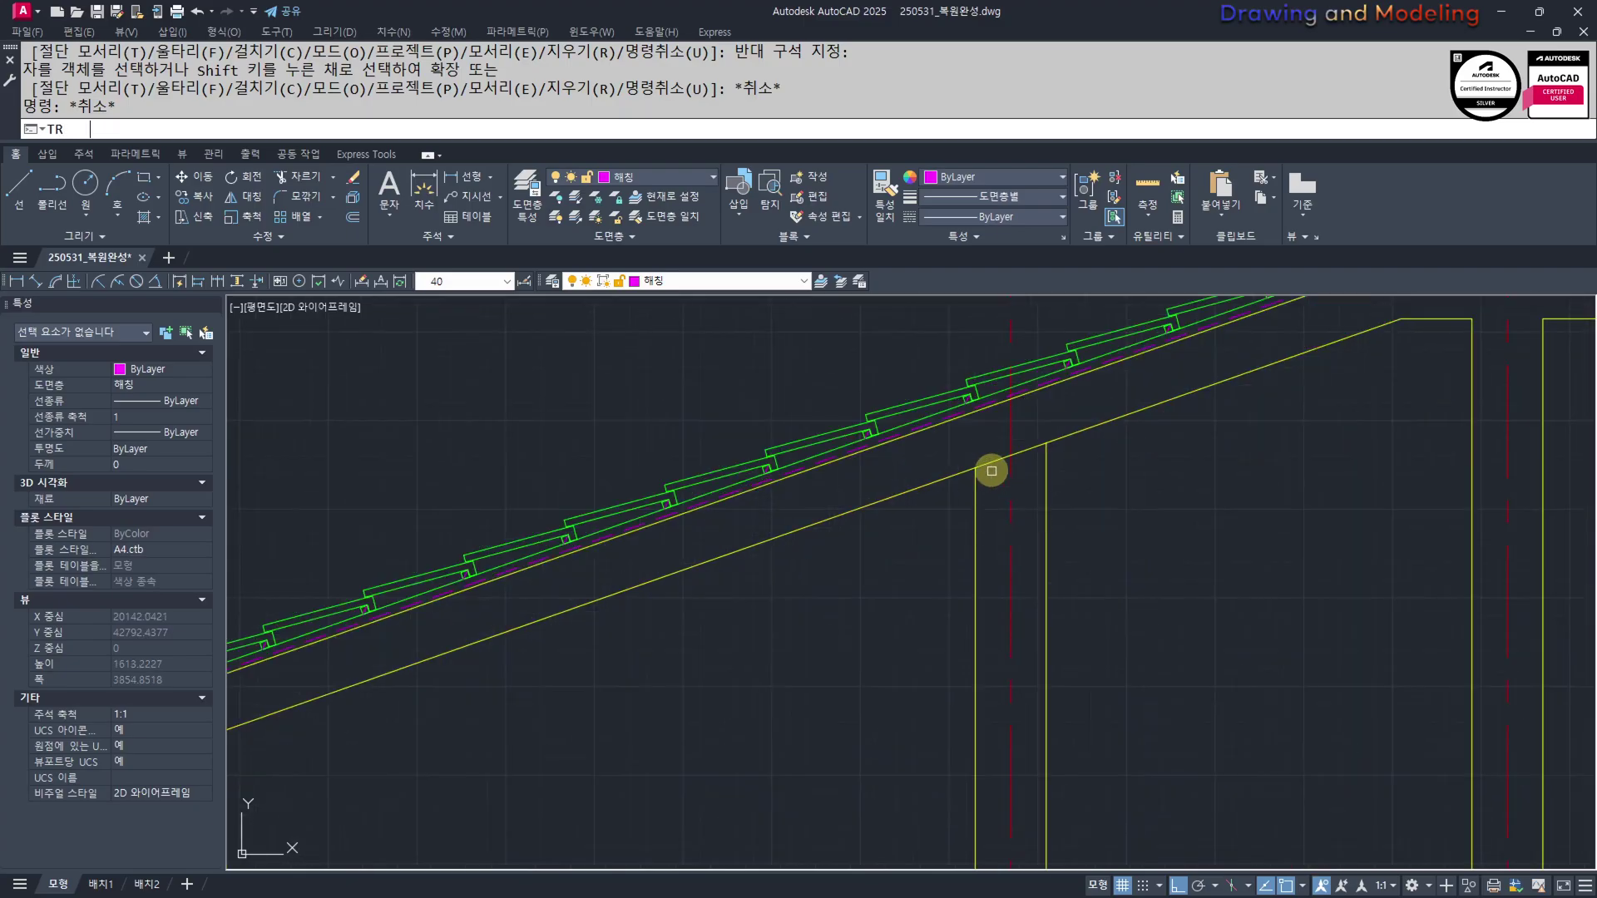
right_click(990, 478)
key("Escape")
scroll(1028, 480, "down", 3)
scroll(1009, 553, "up", 4)
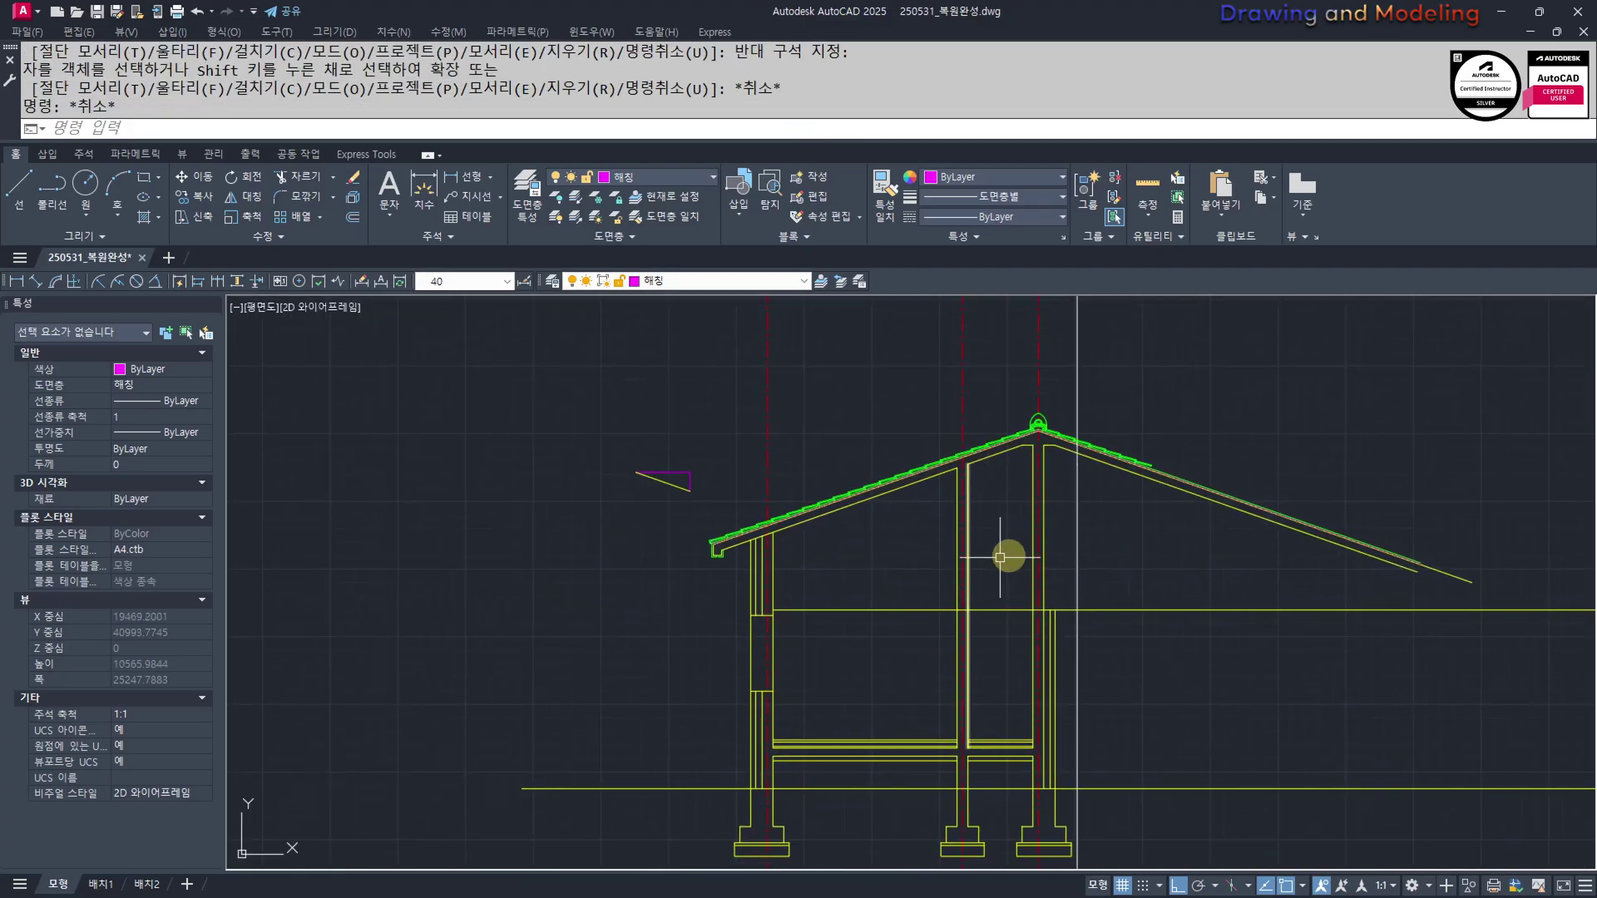
middle_click_drag(934, 610, 851, 619)
scroll(912, 632, "up", 4)
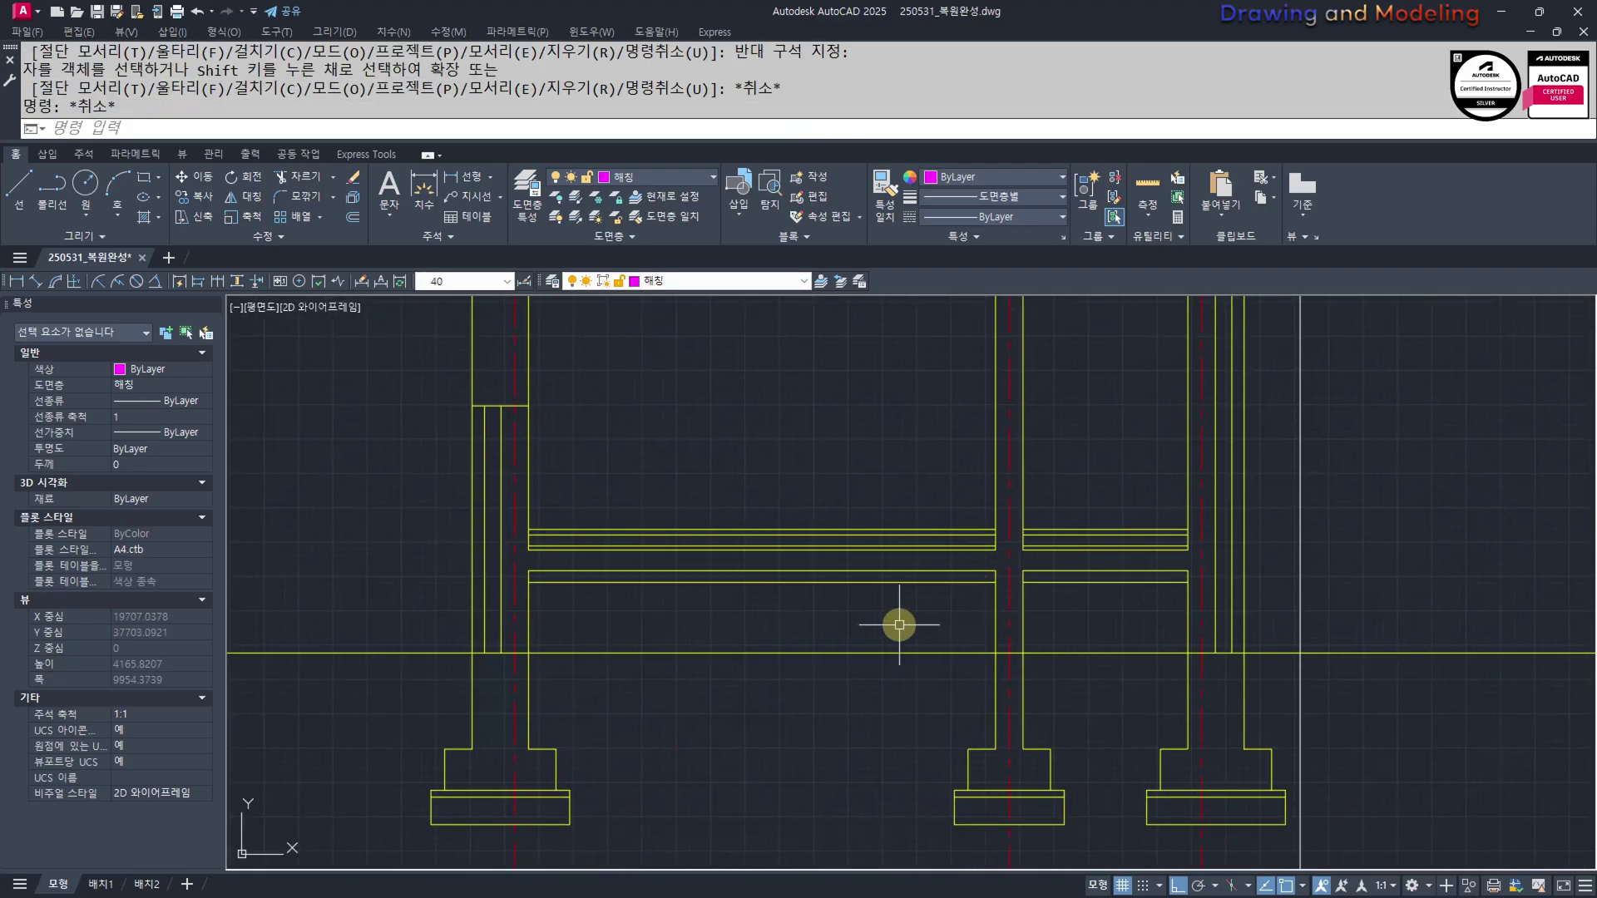
Erase the three floor finish lines above the slab in the wide room left of the interior wall
key("Escape")
key("Escape")
scroll(915, 533, "down", 3)
scroll(931, 517, "up", 3)
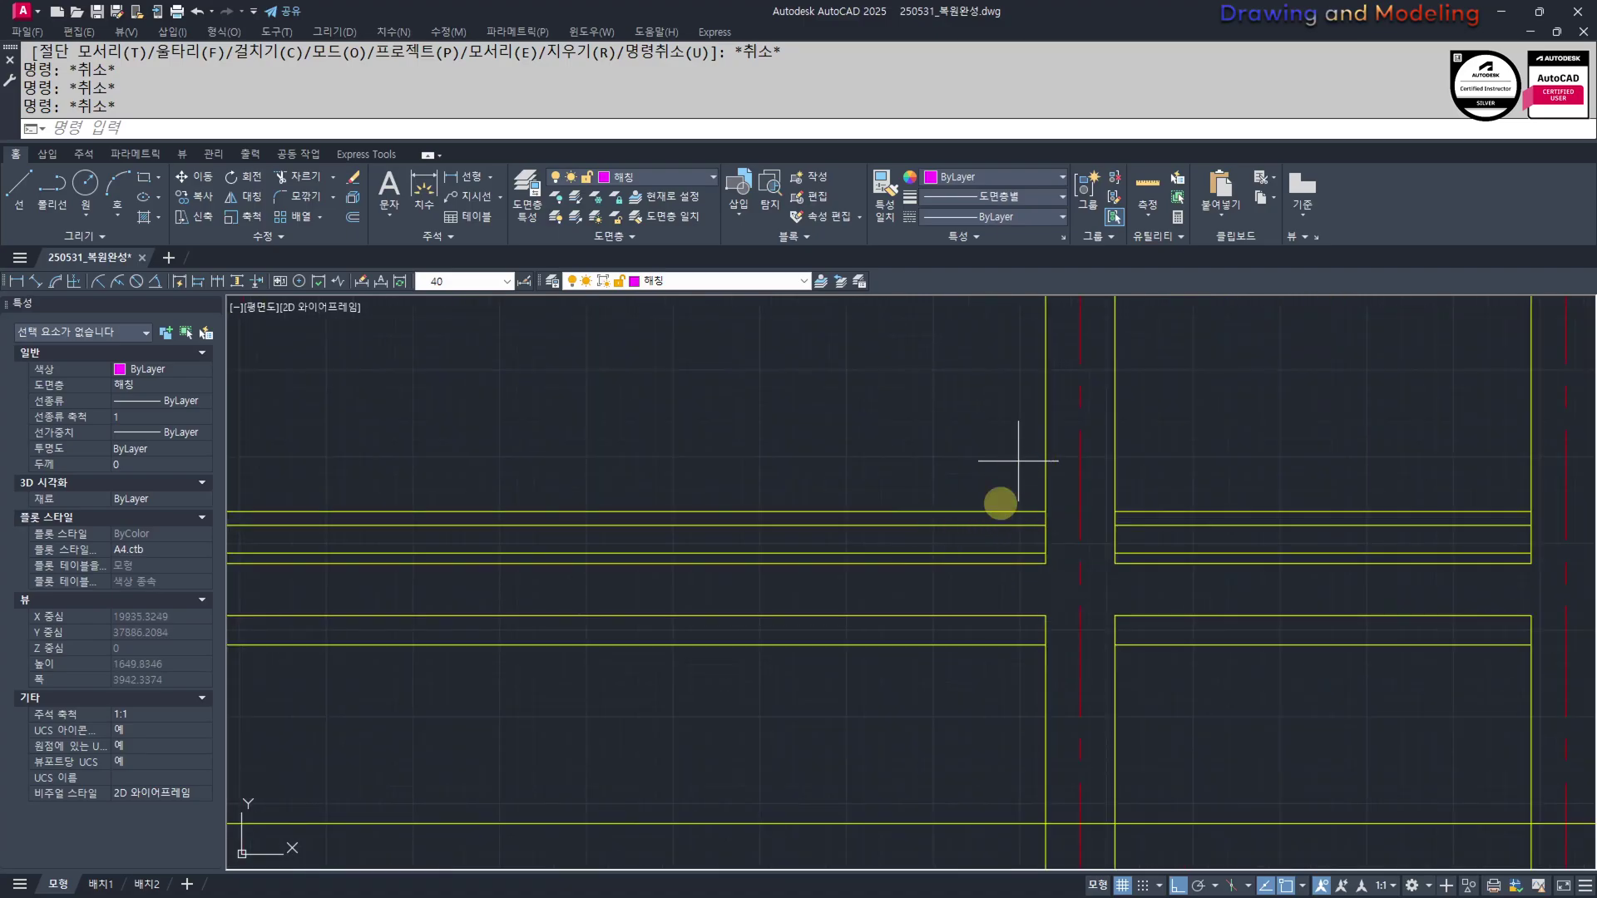
left_click(1018, 460)
left_click(976, 559)
type("e")
key("space")
key("Escape")
key("Escape")
scroll(845, 522, "down", 12)
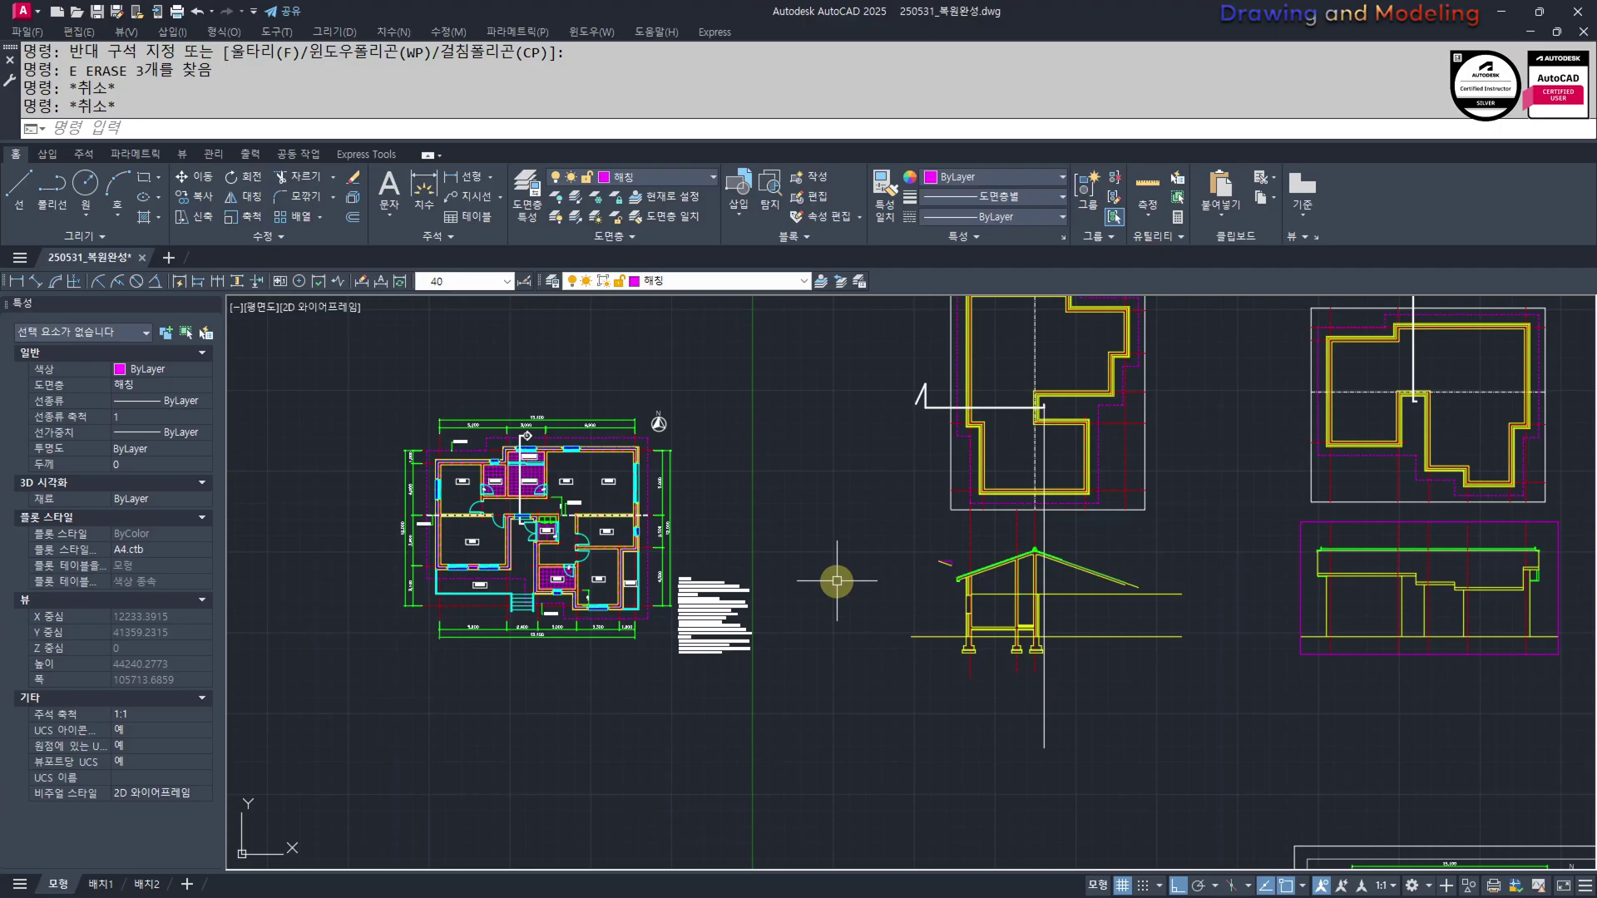
scroll(1026, 641, "up", 10)
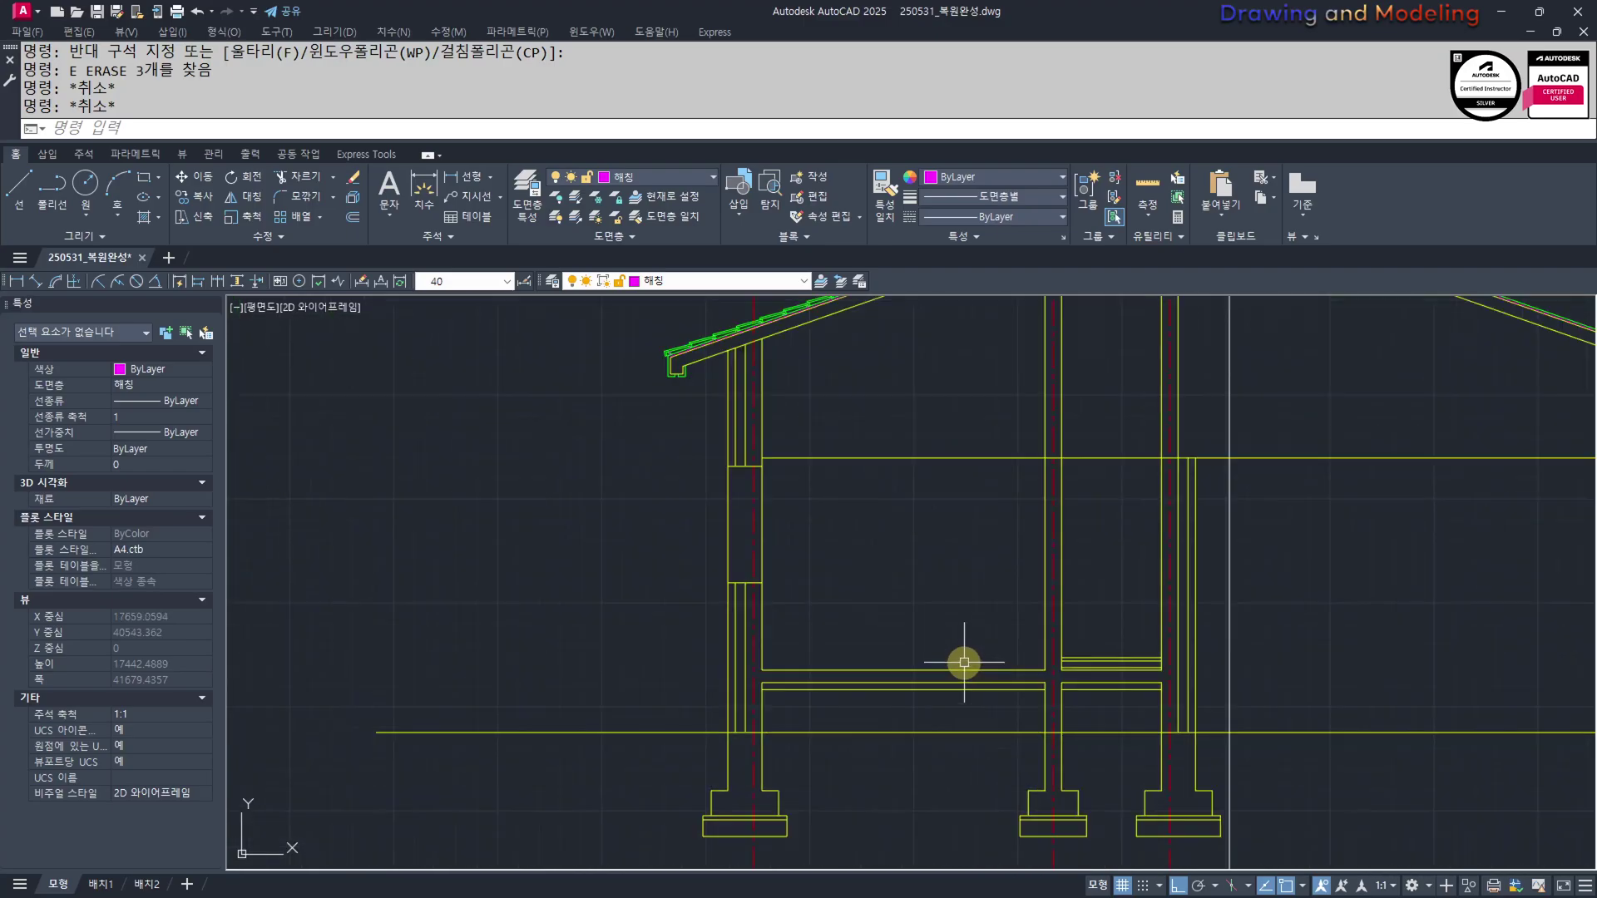
key("Escape")
key("Escape")
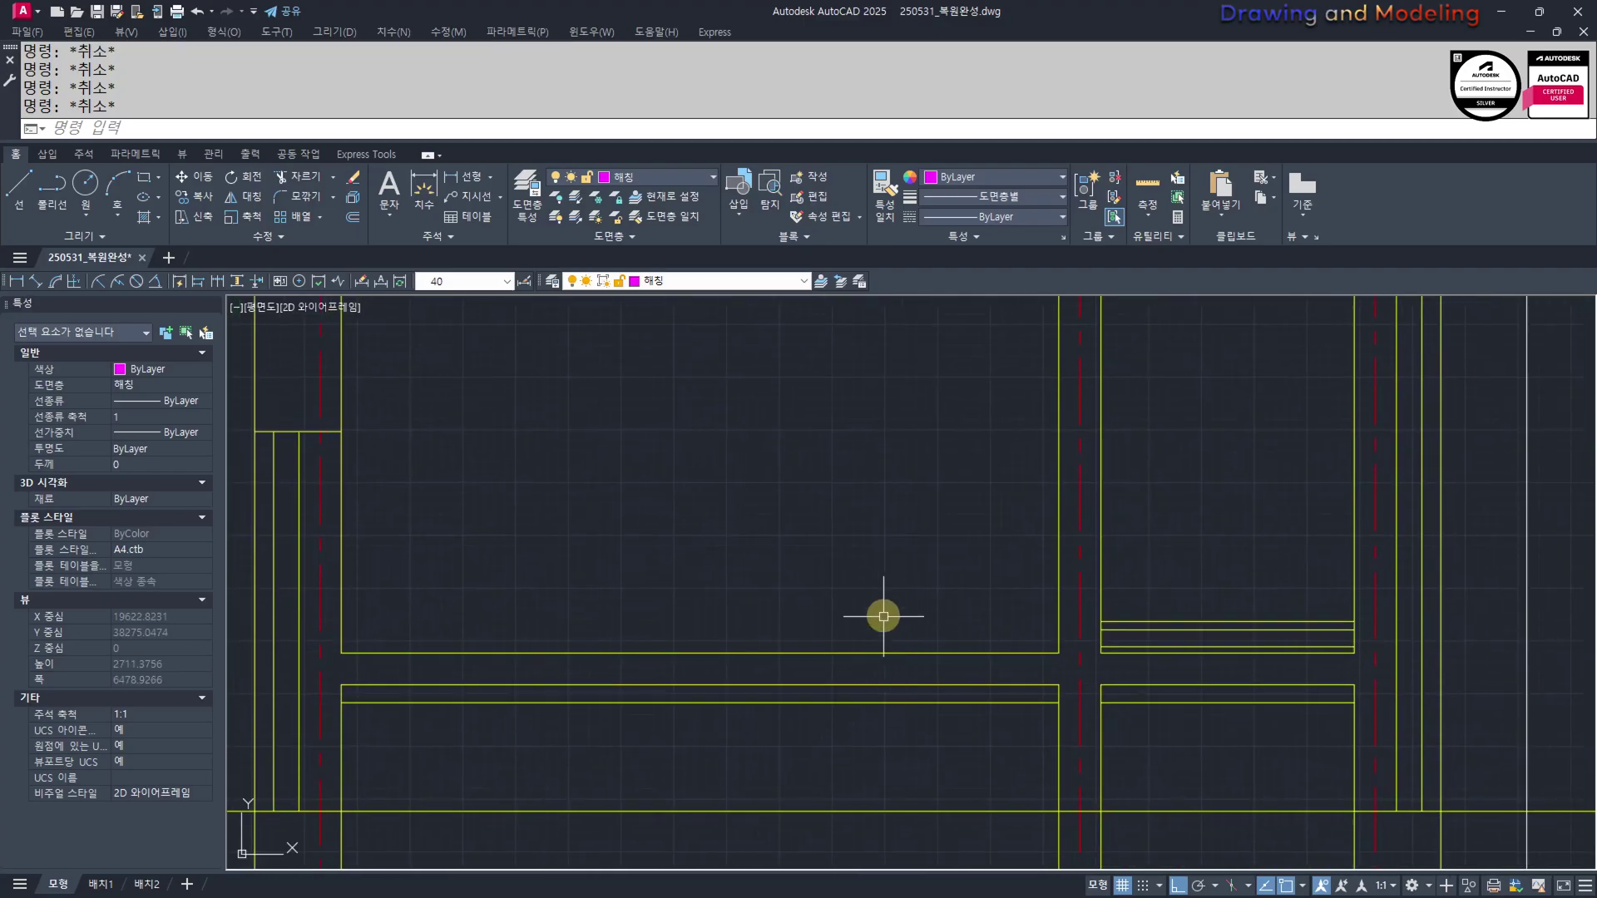
scroll(884, 616, "down", 3)
scroll(926, 652, "up", 3)
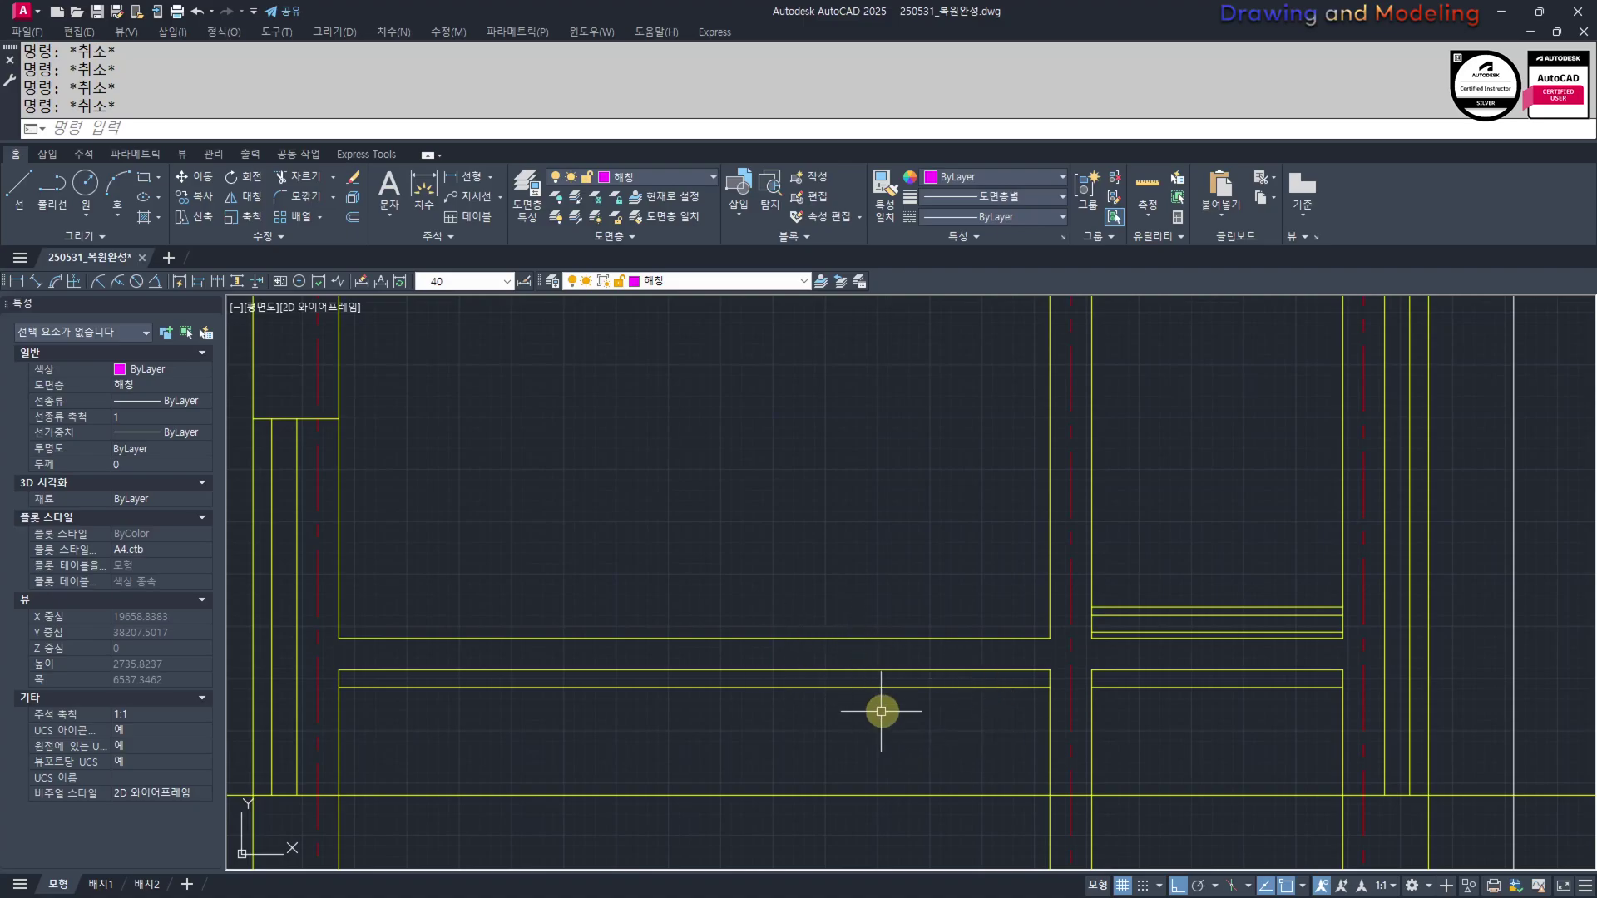
Offset the lowest line under the floor slabs by 50 downward on both sides of the interior wall
middle_click_drag(881, 711, 883, 660)
type("o")
key("Return")
type("50")
key("Return")
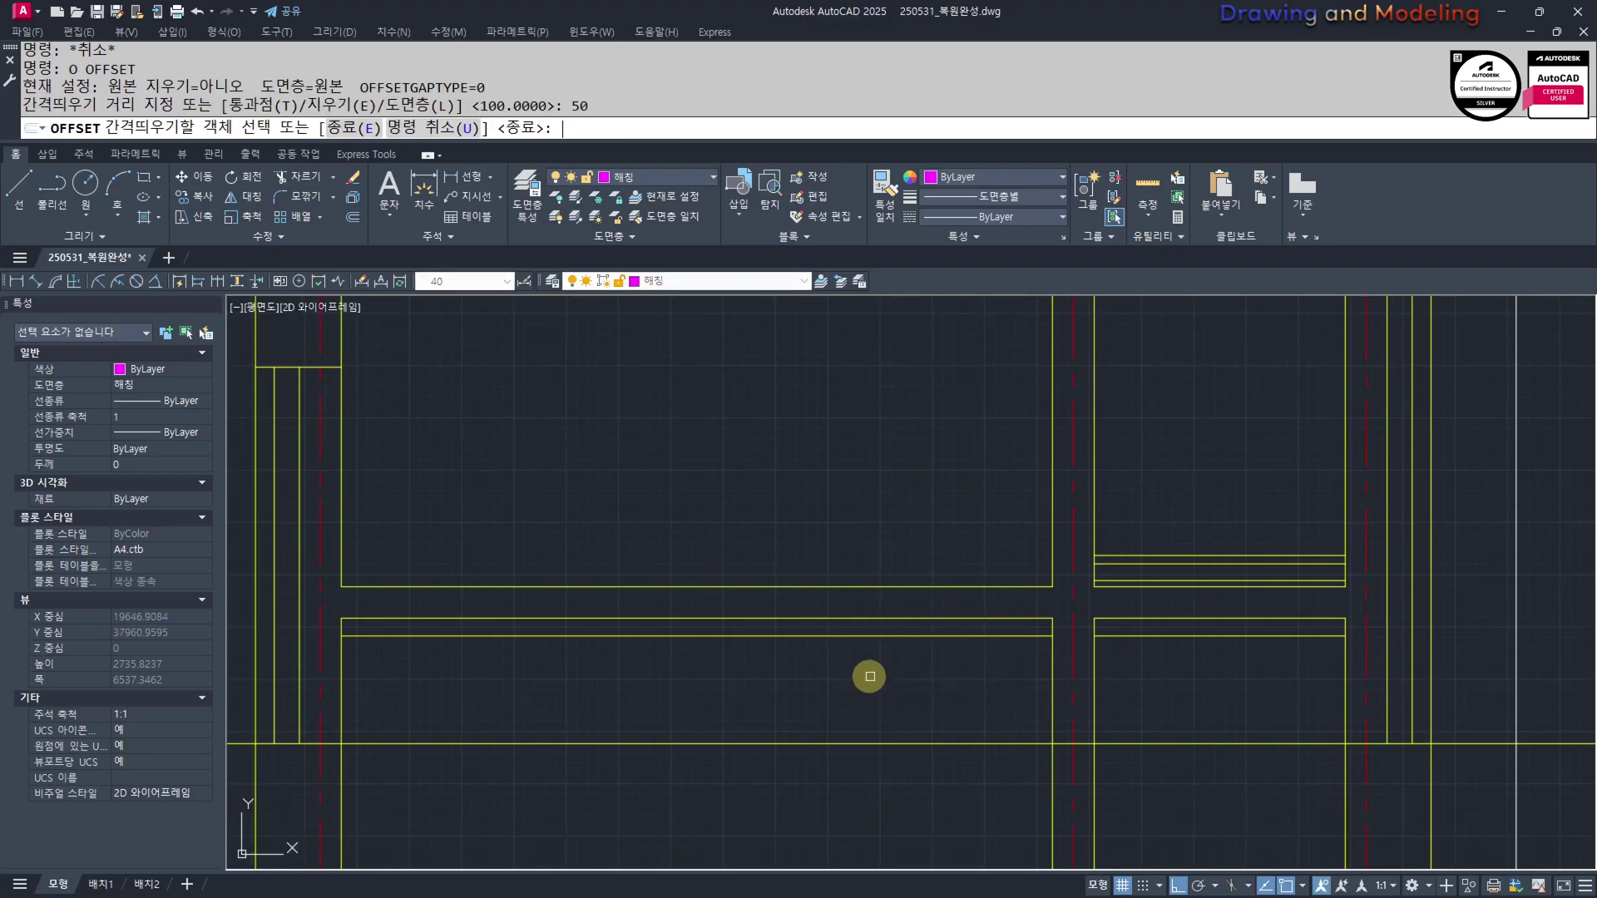
left_click(982, 637)
left_click(993, 663)
left_click(1154, 643)
left_click(1153, 671)
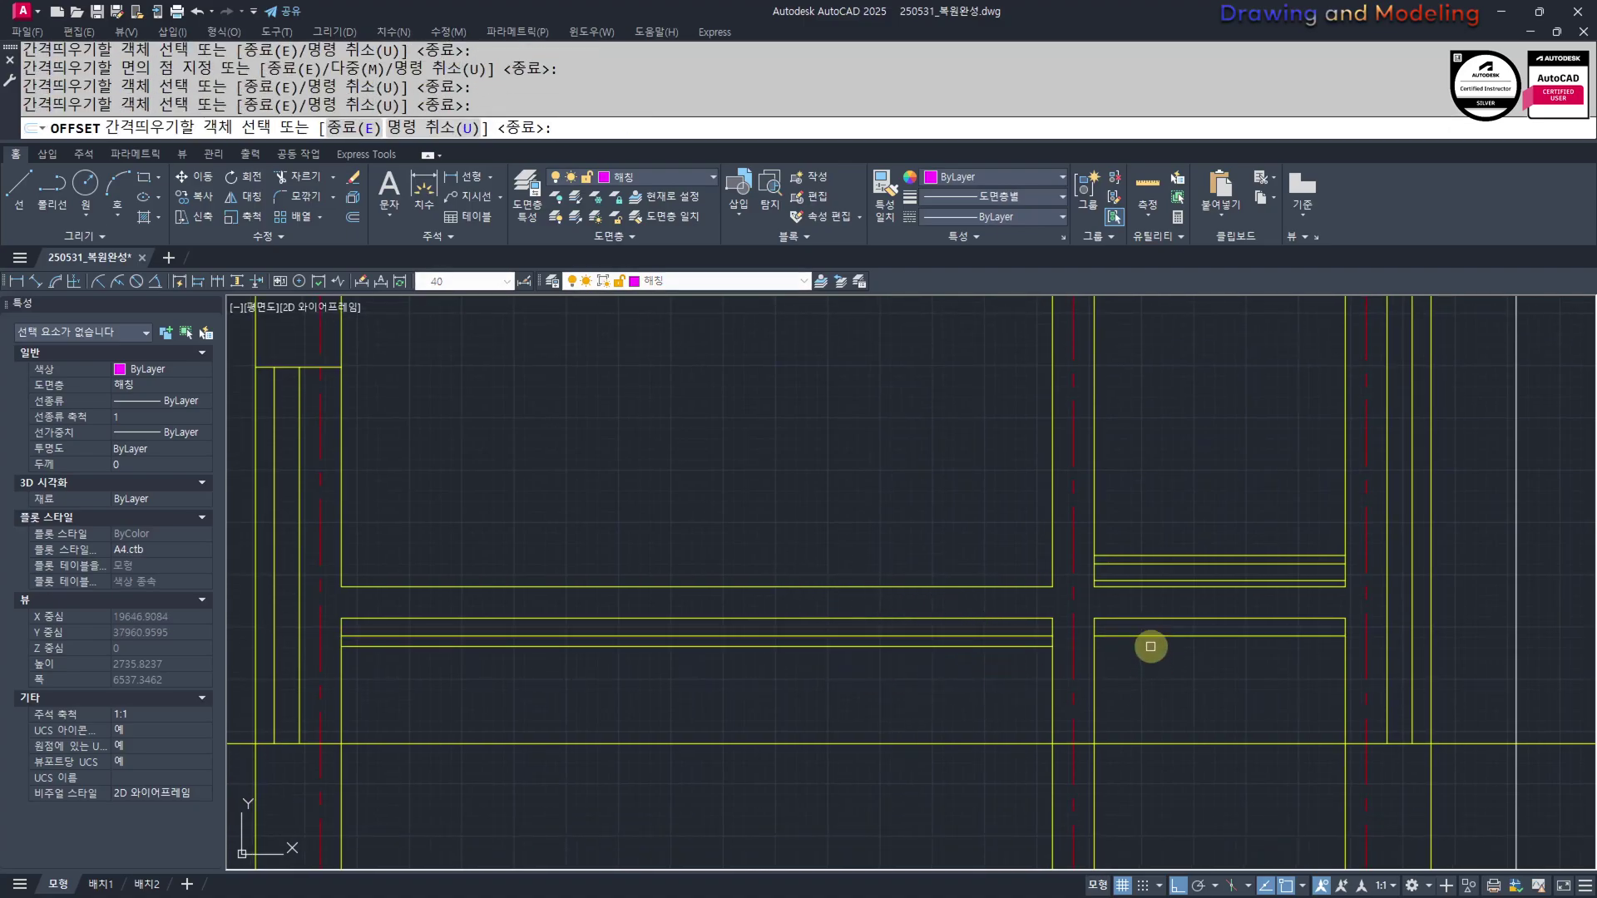
left_click(1152, 637)
left_click(1156, 682)
key("Escape")
Offset the new lowest lines by 200 downward on both sides of the interior wall
key("Return")
type("200")
key("Return")
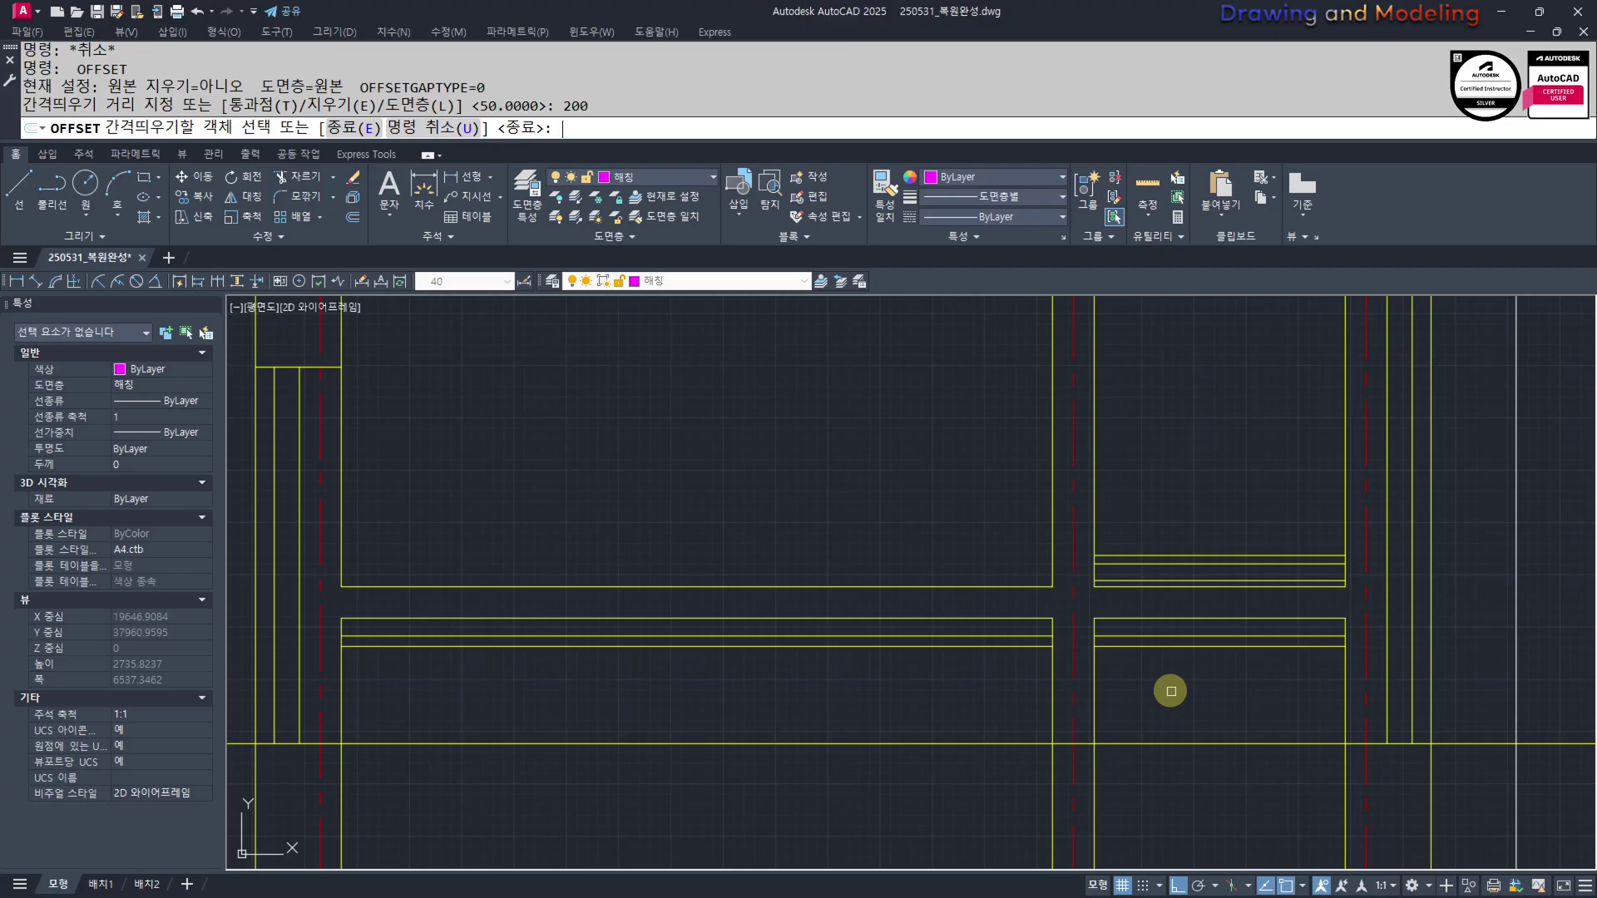
left_click(1132, 650)
left_click(1130, 681)
left_click(1025, 650)
left_click(1026, 677)
key("Escape")
key("Escape")
Place a 60° construction line across the bottom layer of the left outer wall's footing, near its lower-left corner
scroll(986, 706, "down", 5)
middle_click_drag(969, 719, 994, 654)
middle_click_drag(804, 763, 855, 720)
type("XL")
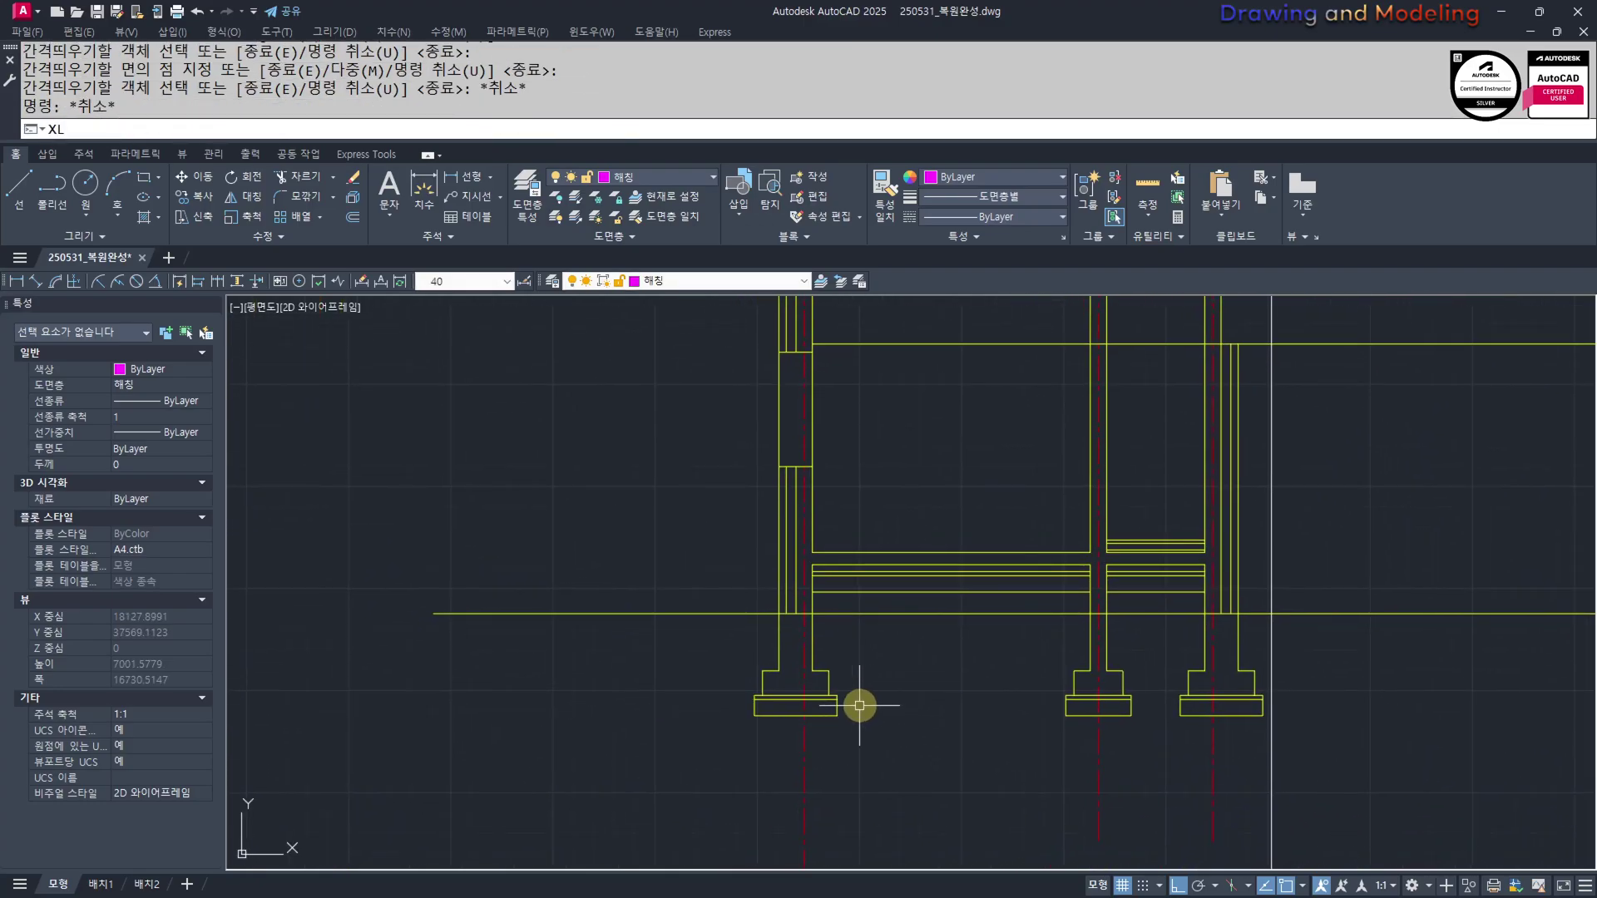
key("Return")
type("A")
key("Return")
type("60")
key("Return")
scroll(735, 722, "up", 4)
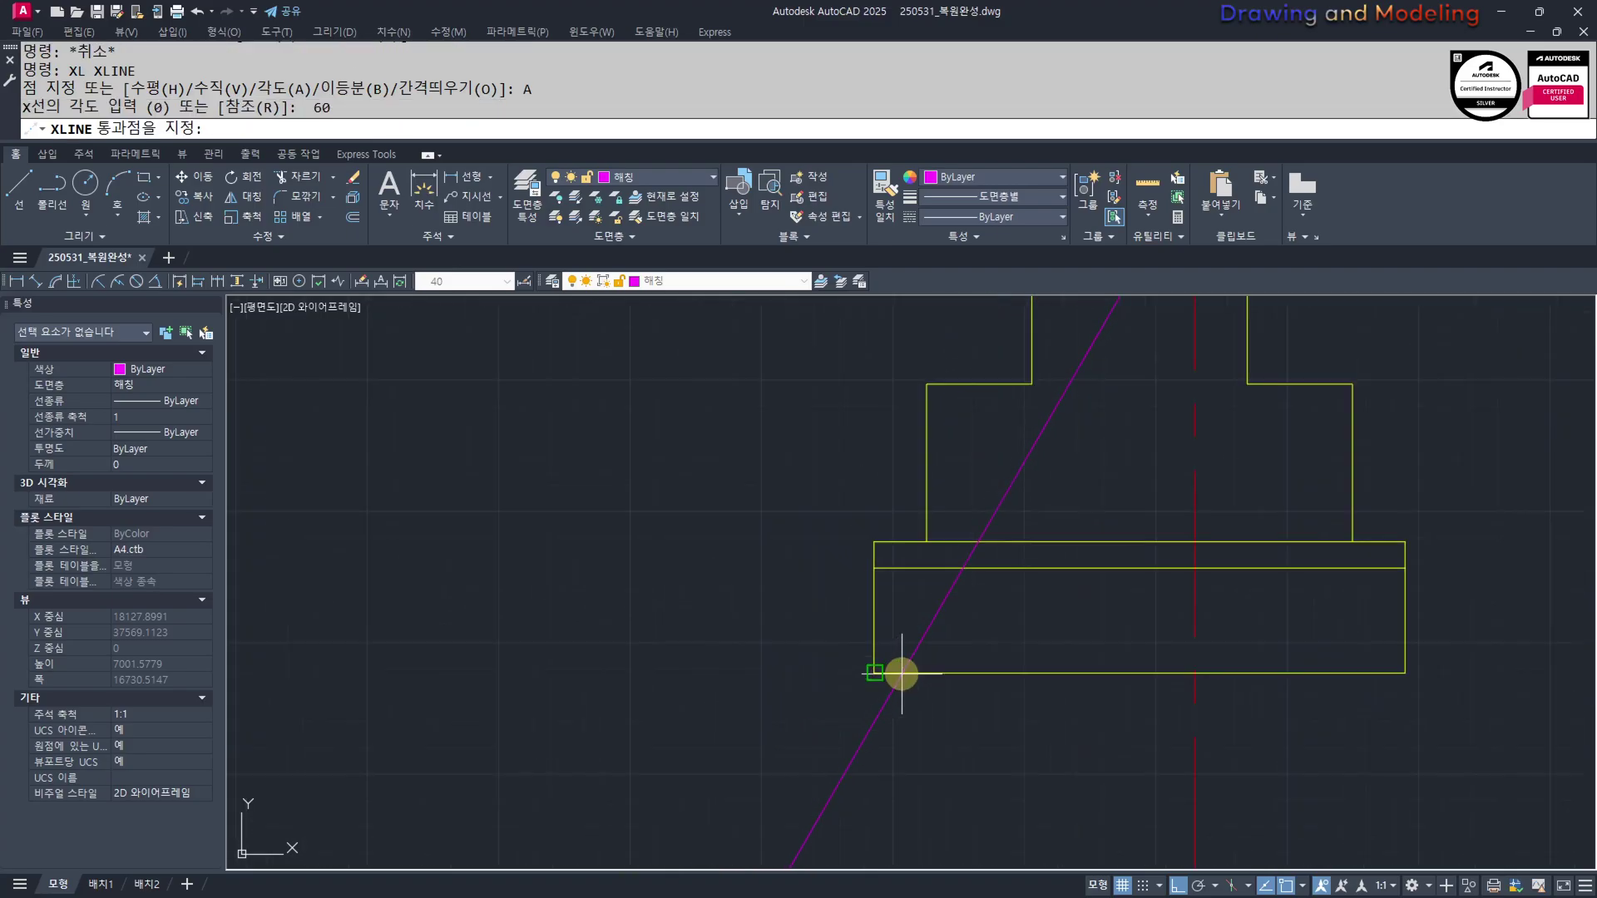
scroll(903, 672, "up", 1)
left_click(905, 624)
key("Escape")
key("Escape")
Trim the 60° construction line to the bottom layer of the footing, between its upper and lower lines
type("TR")
key("Return")
left_click(1032, 714)
left_click(970, 489)
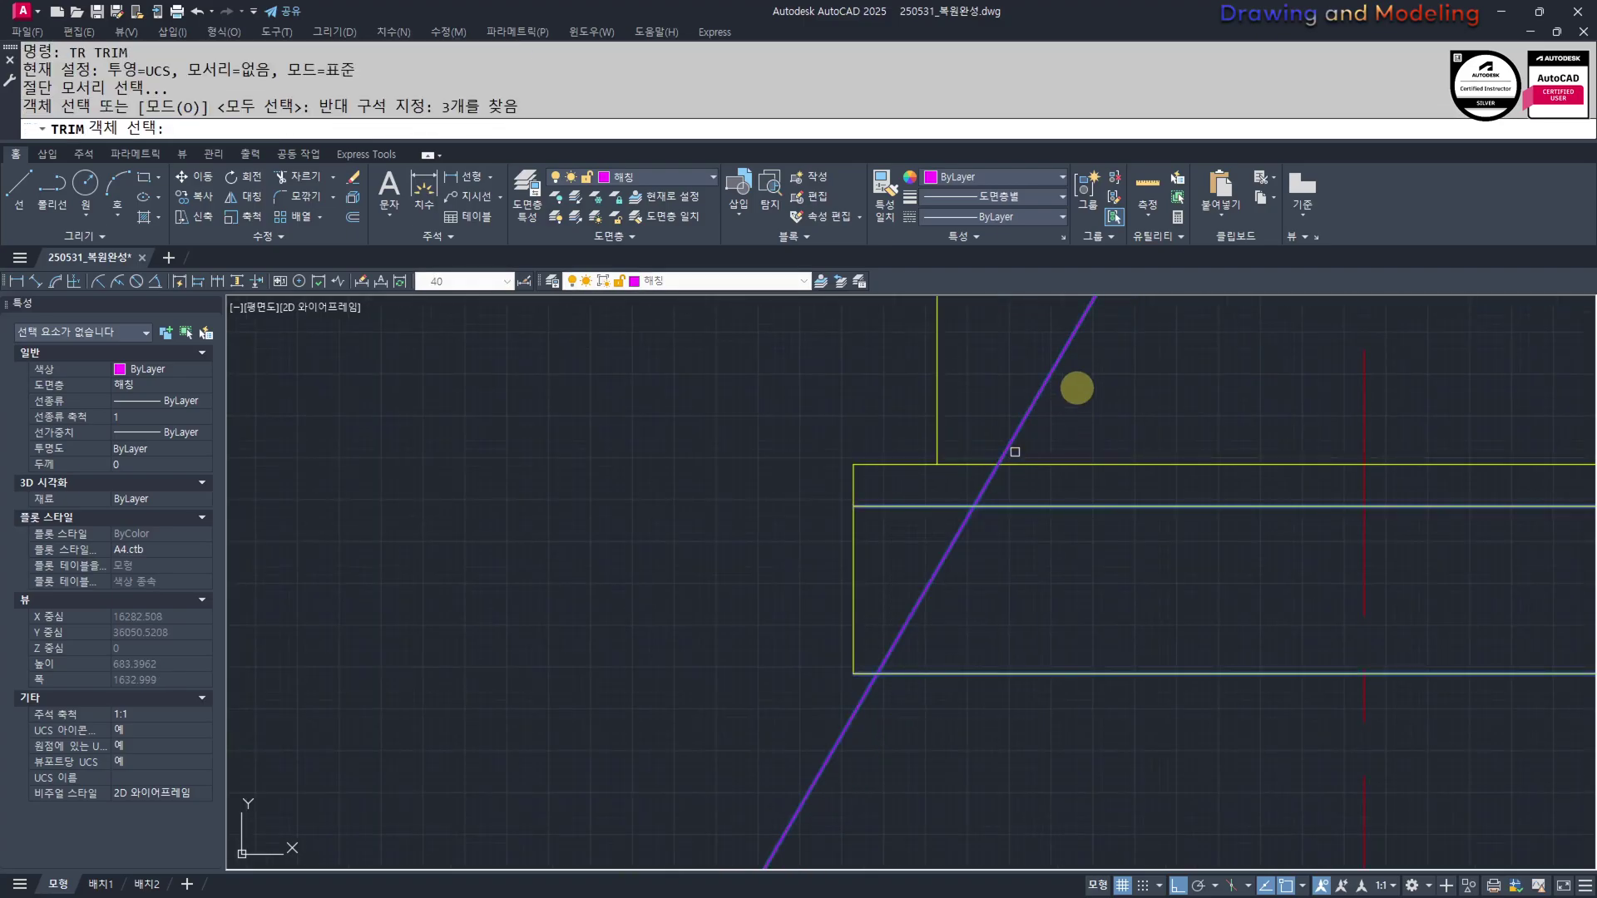
key("Return")
left_click_drag(1082, 384, 1009, 359)
left_click_drag(937, 705, 824, 740)
key("Escape")
key("Escape")
Draw a circle of radius 40 at each end of the inclined line in the footing's bottom layer
middle_click_drag(916, 698, 912, 723)
scroll(883, 705, "up", 4)
key("c")
key("Return")
left_click(857, 703)
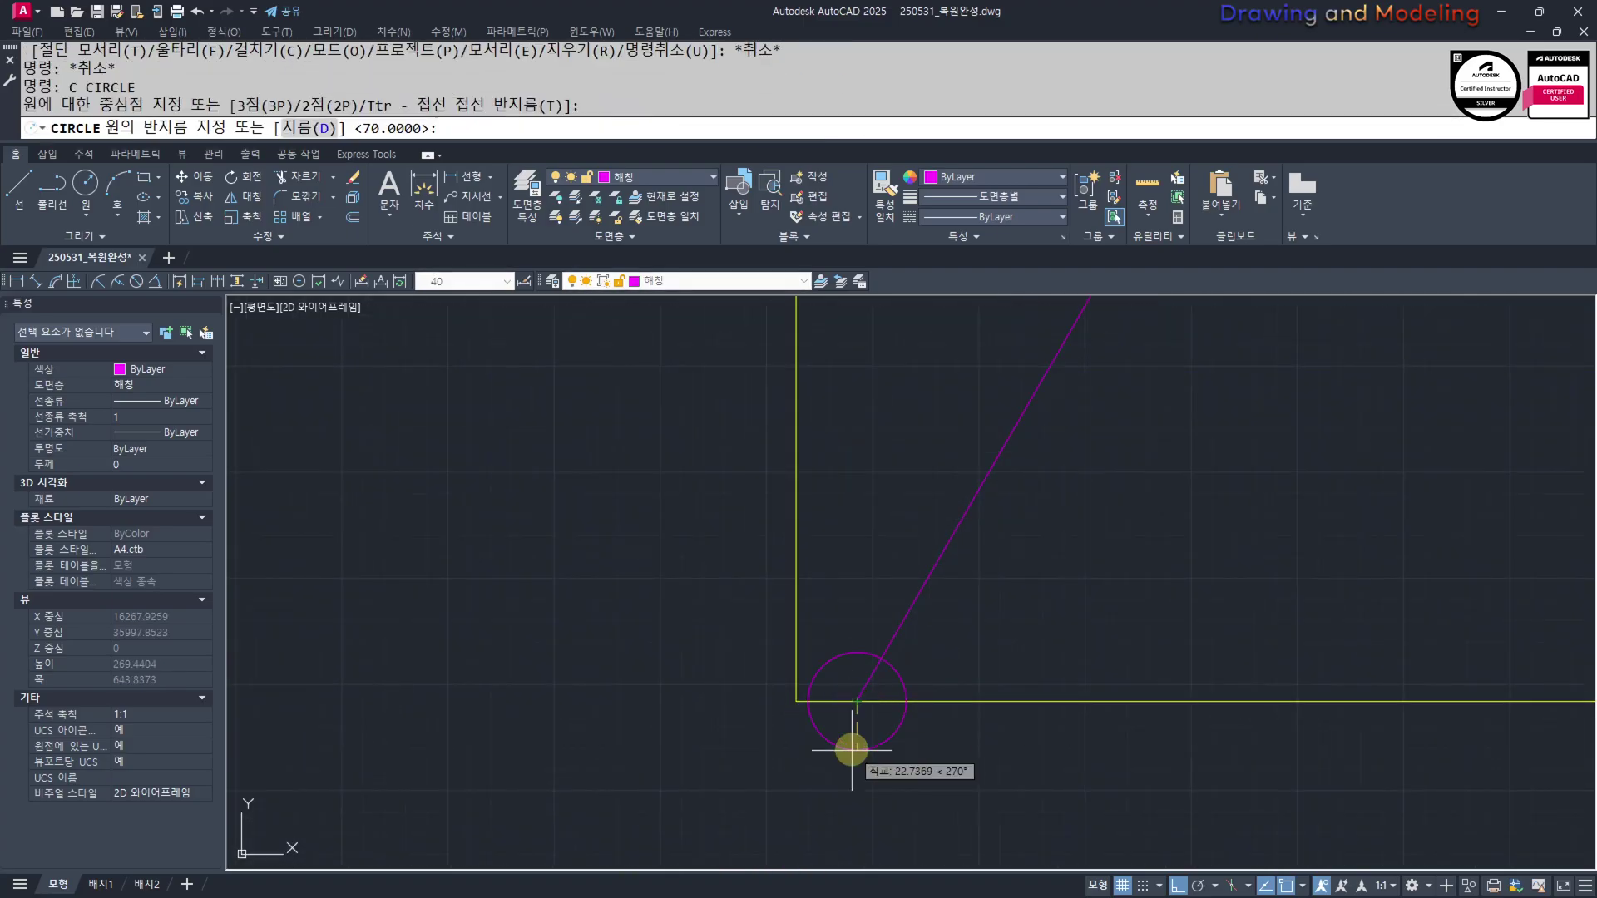
type("40")
key("space")
key("space")
middle_click_drag(1153, 452, 1083, 711)
left_click(1031, 536)
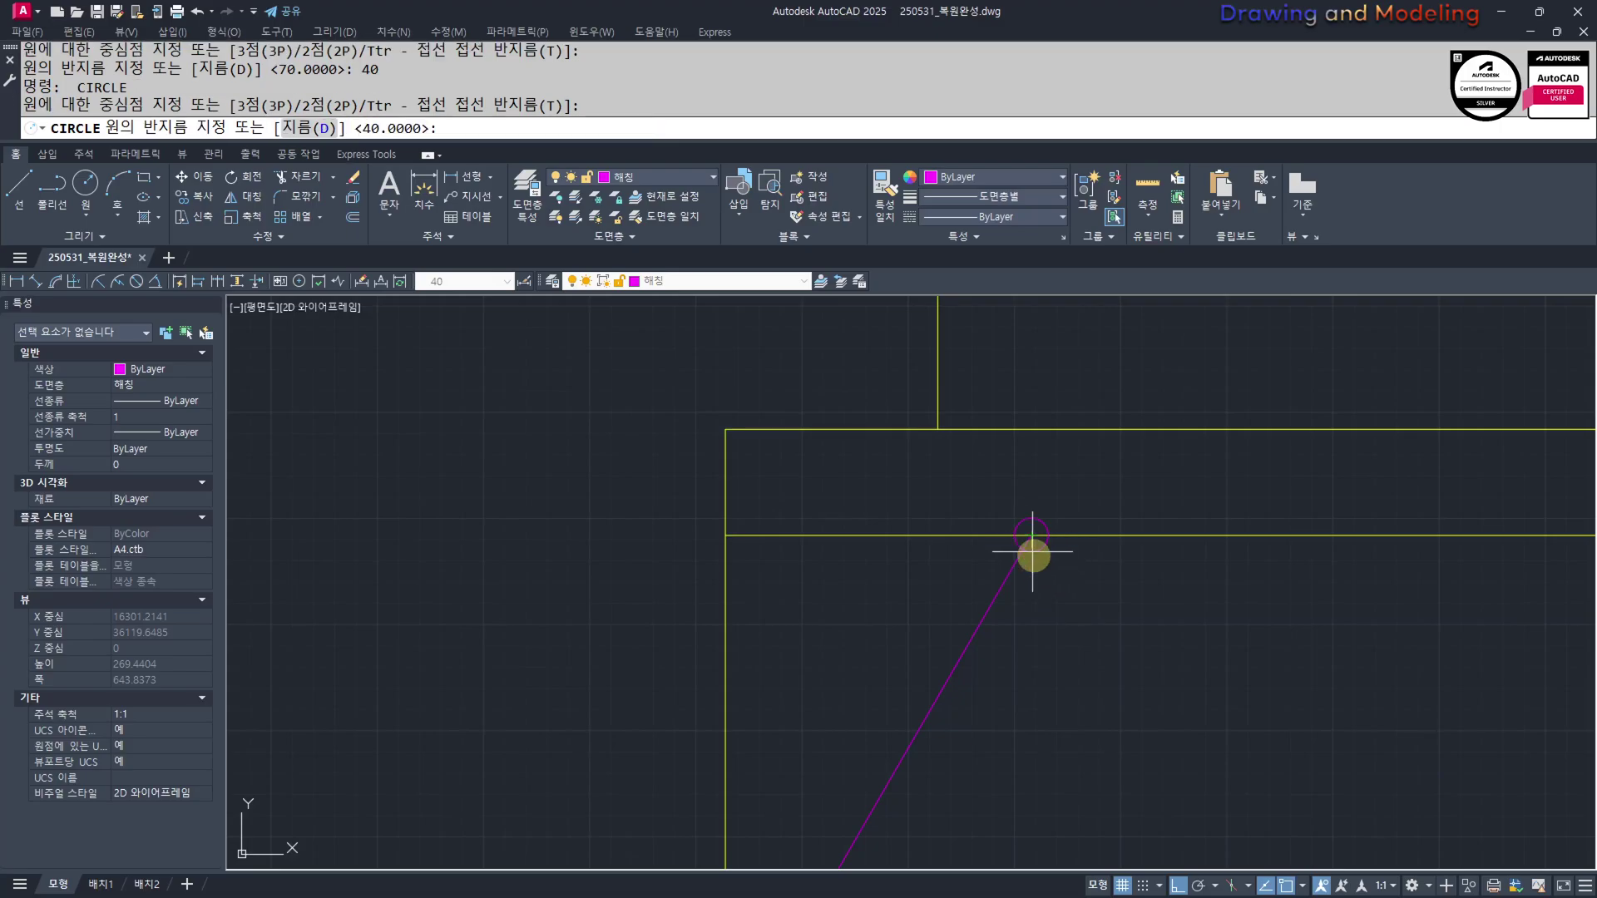
key("Escape")
key("Escape")
middle_click_drag(1008, 616, 1037, 655)
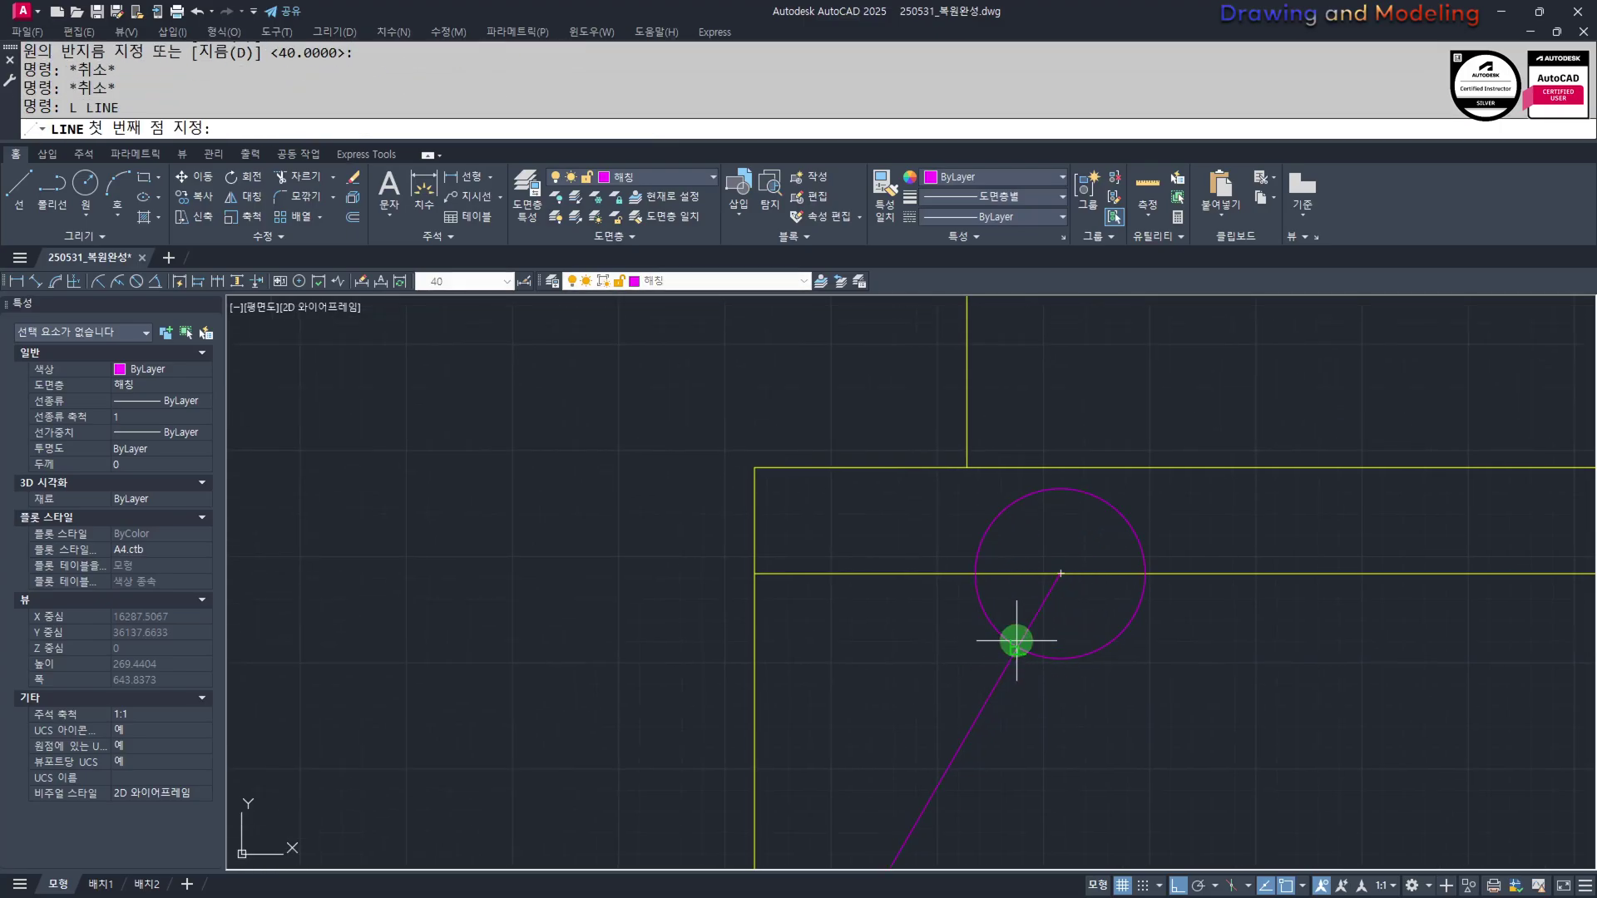
Draw a short line from the upper circle's intersection with the inclined line to the circle's left quadrant
left_click(1017, 640)
left_click(976, 574)
key("Escape")
key("Escape")
Draw a short line from the lower circle's intersection with the inclined line to the circle's right quadrant on the layer's bottom line
scroll(925, 827, "down", 2)
middle_click_drag(925, 827, 998, 499)
scroll(998, 499, "up", 2)
key("space")
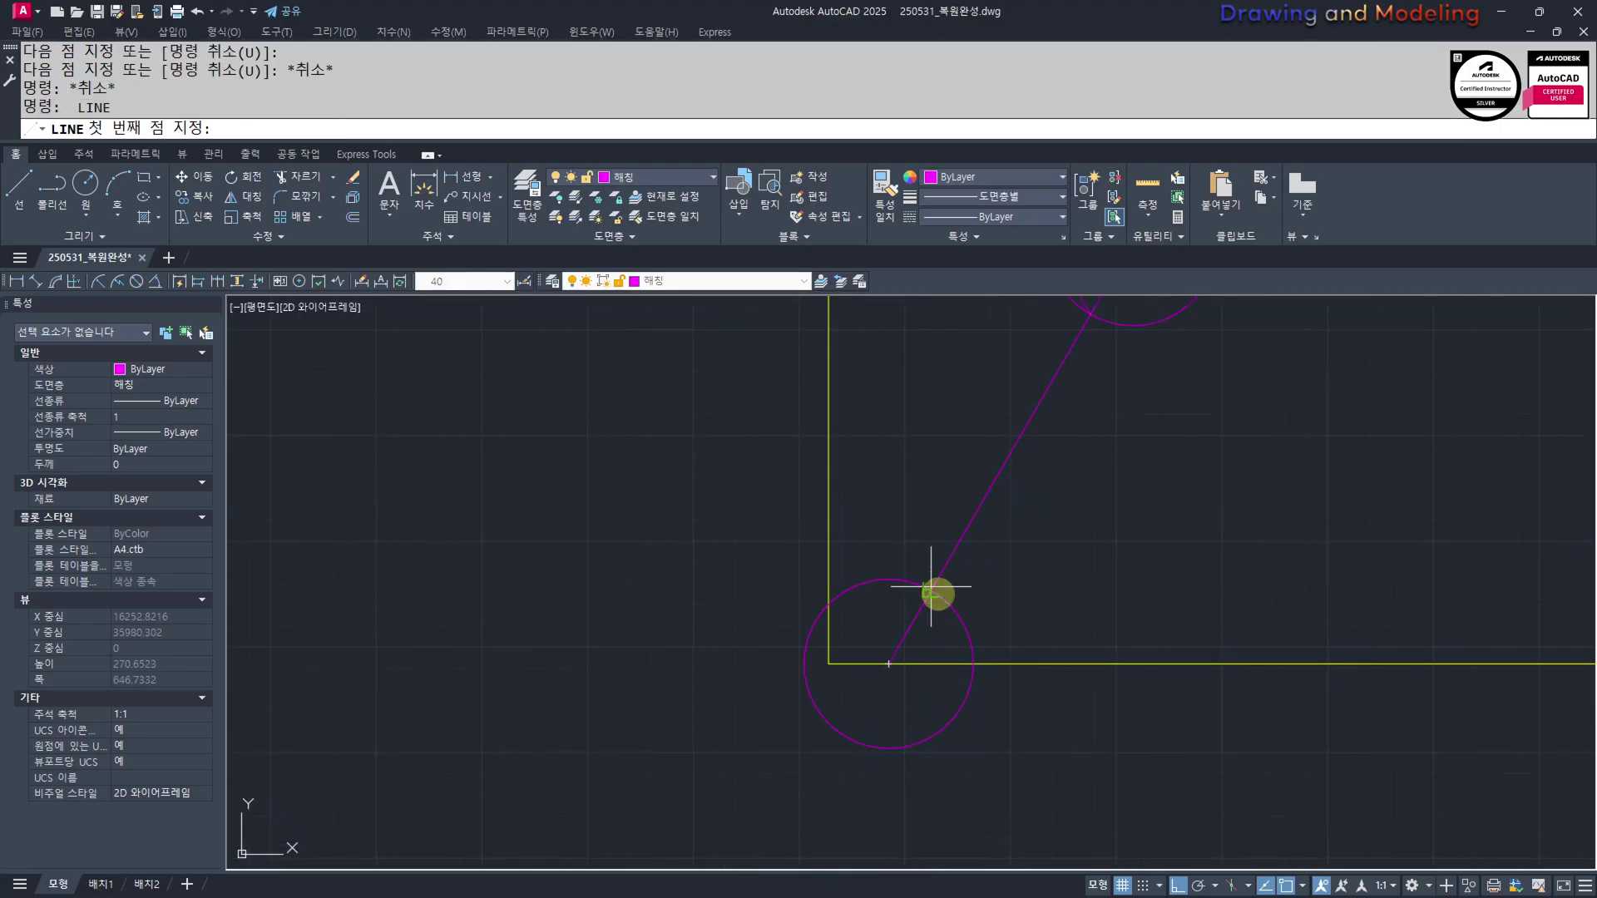
left_click(931, 587)
left_click(971, 653)
key("Escape")
key("Escape")
Erase both construction circles at the ends of the inclined line
left_click(1007, 701)
left_click(884, 724)
left_click(1098, 582)
left_click(1069, 472)
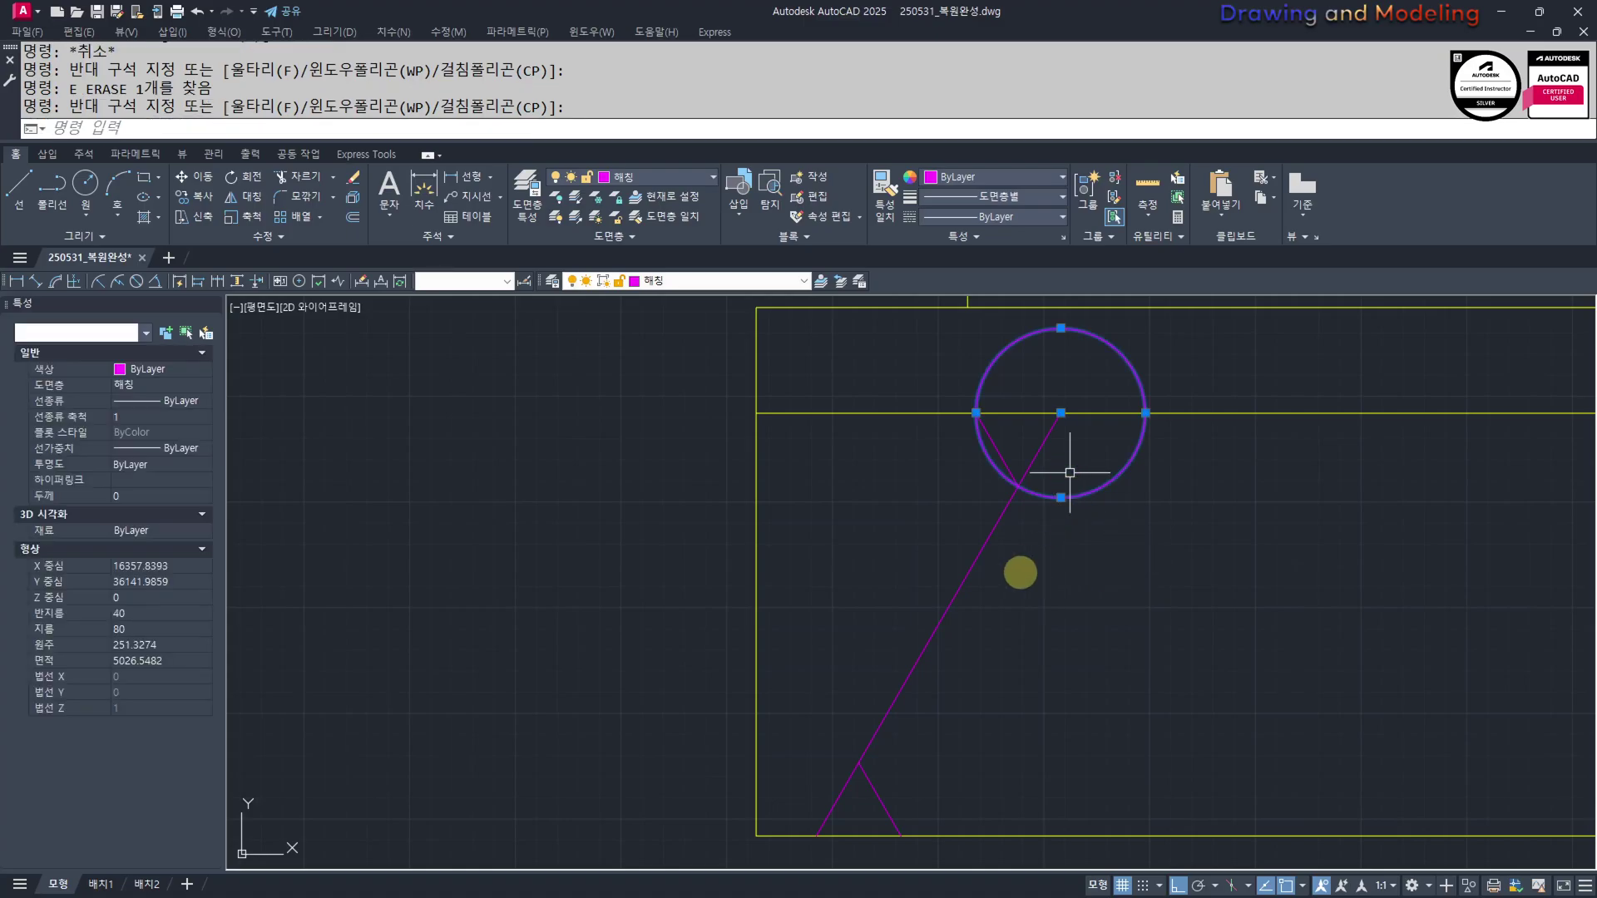
type("e")
key("space")
Group the inclined line and its two short end lines into one rubble symbol
scroll(1015, 580, "down", 3)
left_click(746, 460)
left_click(752, 687)
left_click(873, 484)
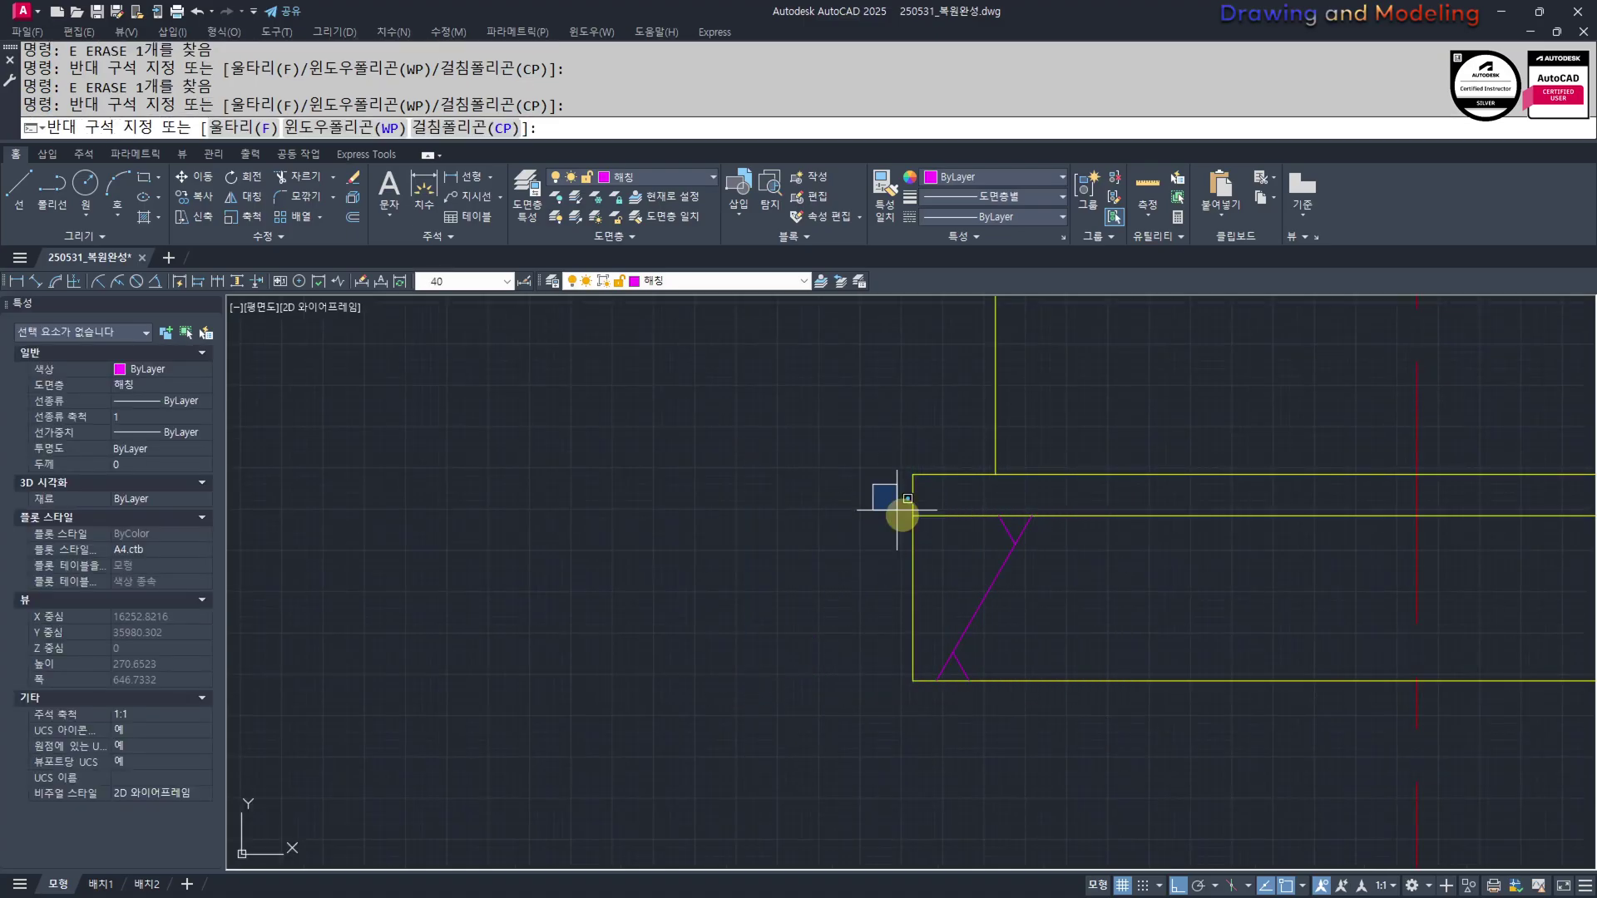
left_click(1102, 714)
middle_click_drag(1114, 712, 910, 717)
type("g")
key("space")
key("Escape")
key("Escape")
Array the rubble symbol along the bottom line of the left outer wall's footing with an item spacing of 200
left_click(836, 598)
left_click(745, 559)
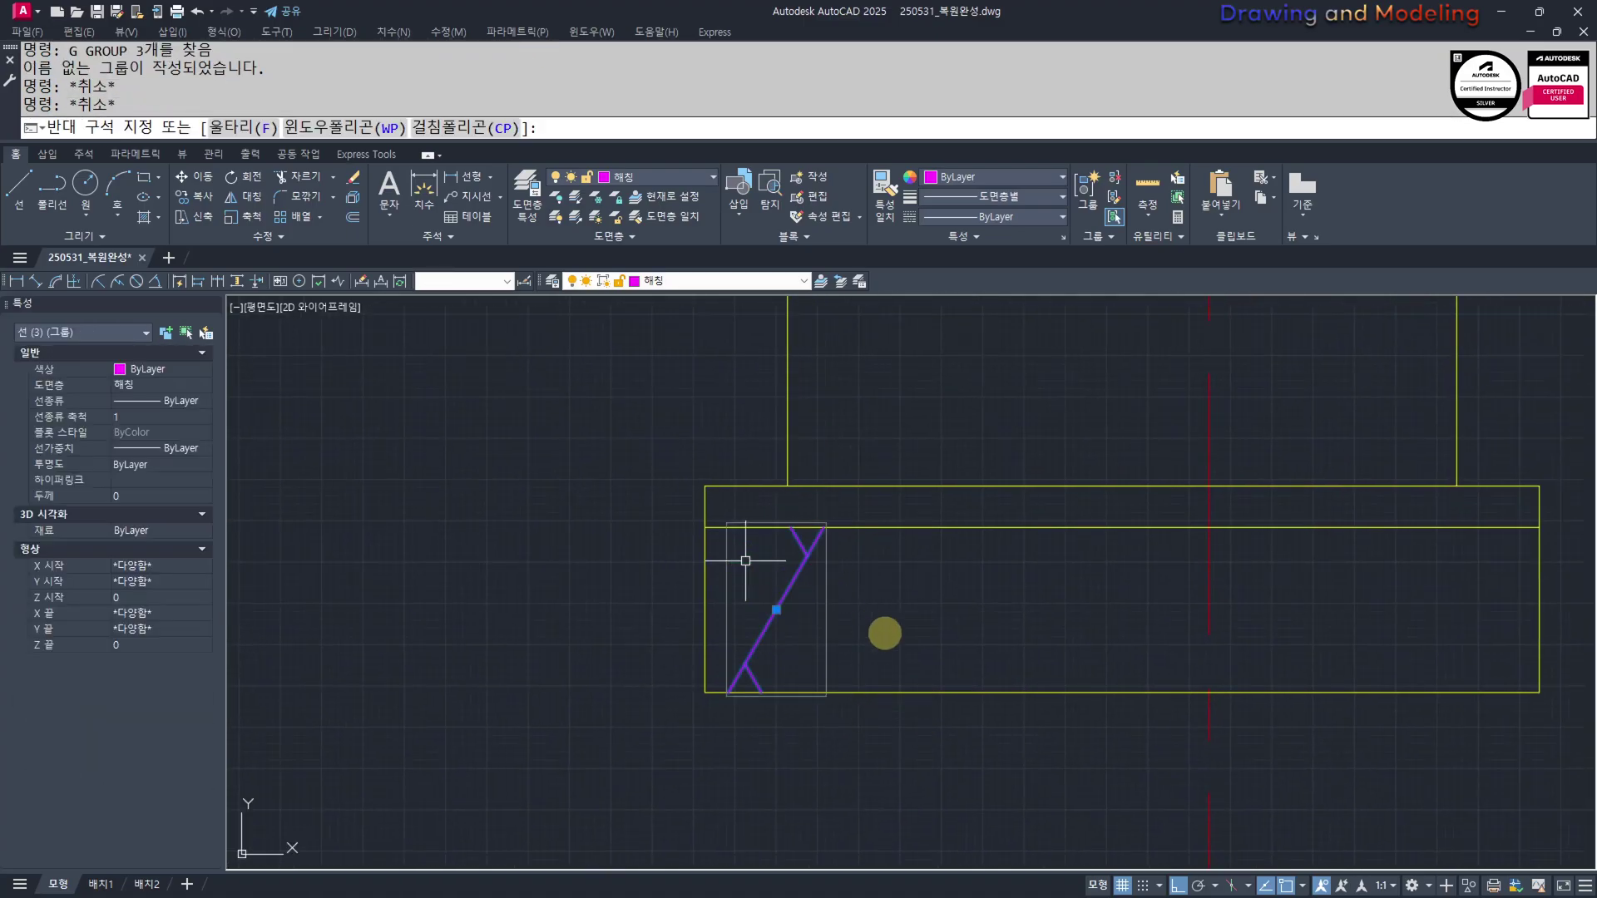
type("aq")
key("space")
left_click(836, 692)
middle_click_drag(894, 780, 846, 786)
type("i")
key("space")
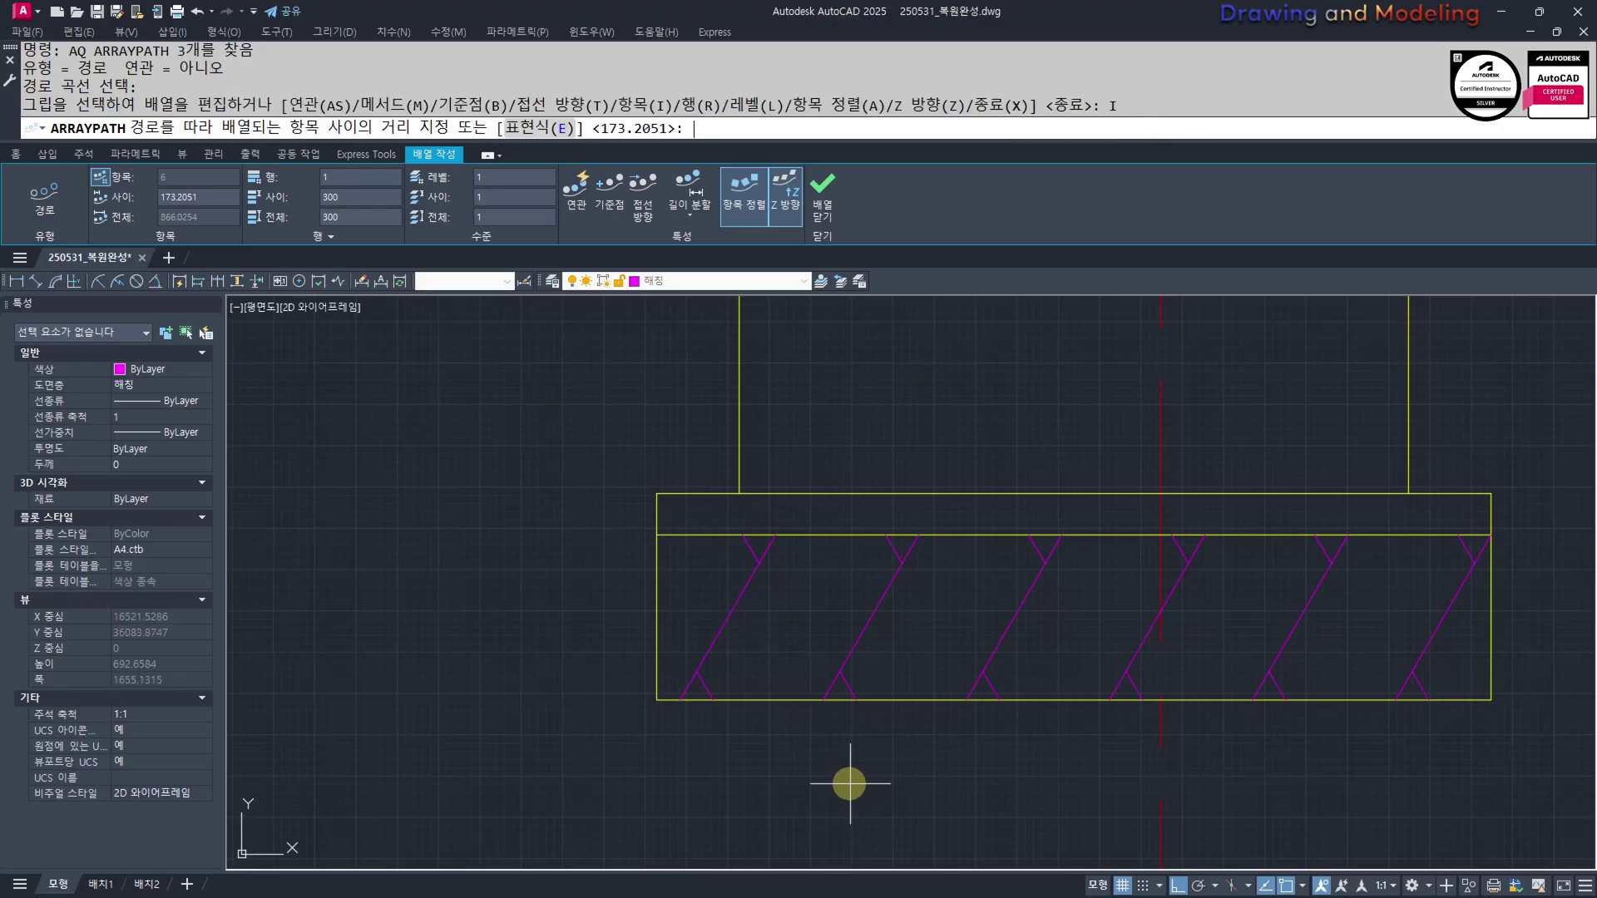
type("200")
key("space")
key("Escape")
key("Escape")
key("Escape")
key("Escape")
Erase the arrayed rubble symbol that lies outside the footing's right edge
middle_click_drag(1156, 648, 827, 664)
left_click(1236, 573)
left_click(1198, 642)
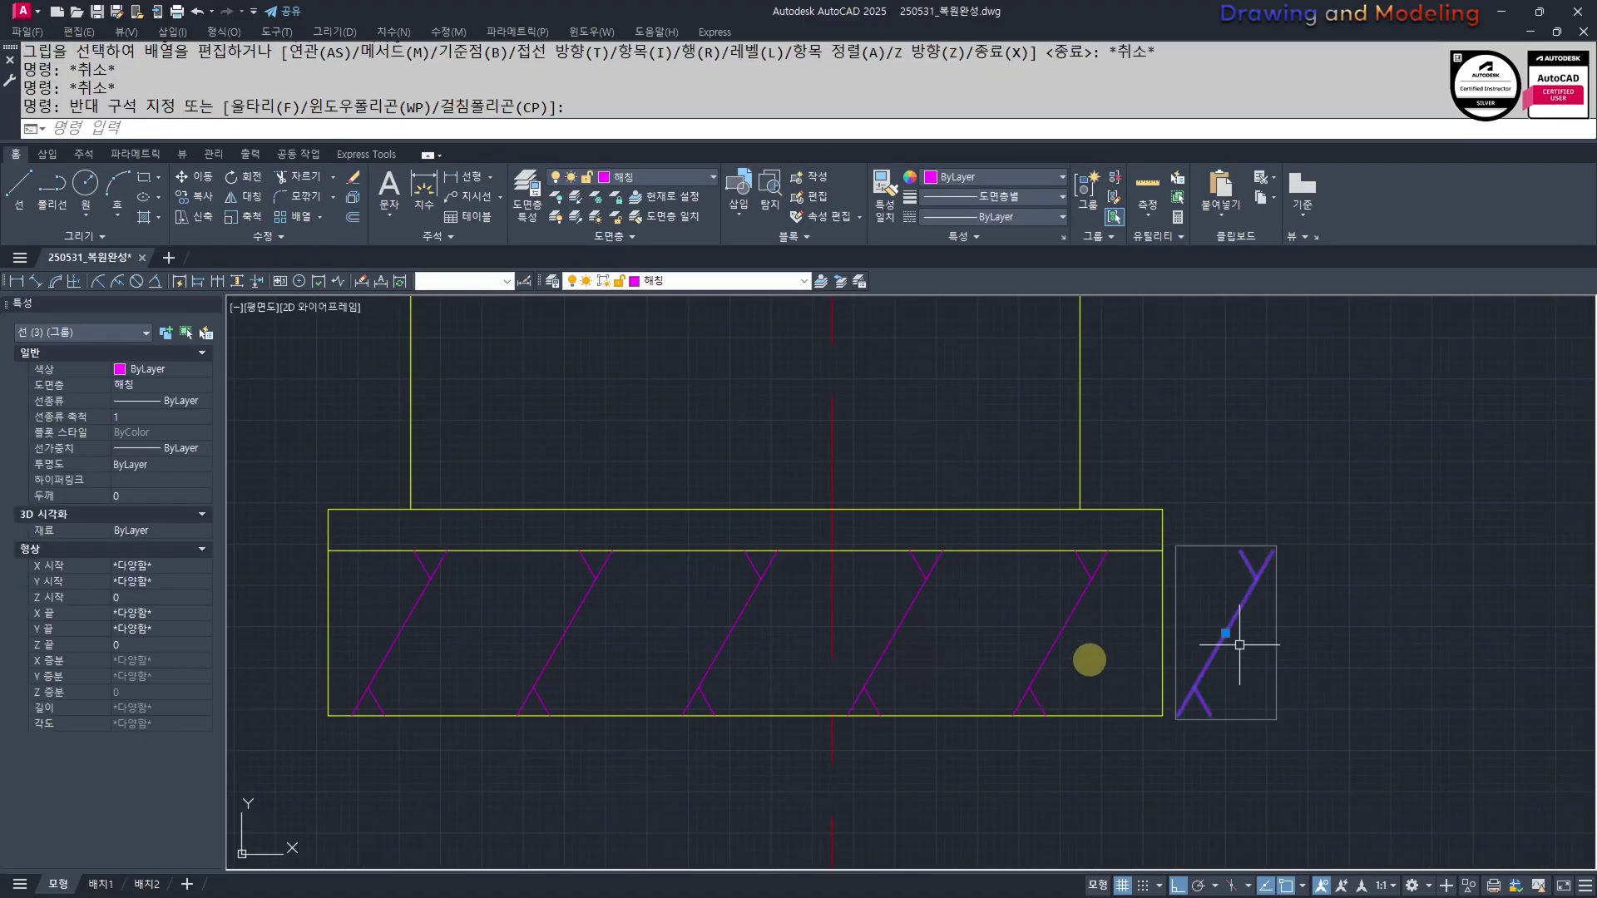
type("e")
key("space")
Copy the four leftmost rubble symbols from the footing's lower-left corner to the lower-left corner of the interior wall's footing
middle_click_drag(955, 598, 1062, 595)
left_click(1064, 582)
left_click(986, 637)
left_click_drag(877, 627, 509, 607)
type("cc")
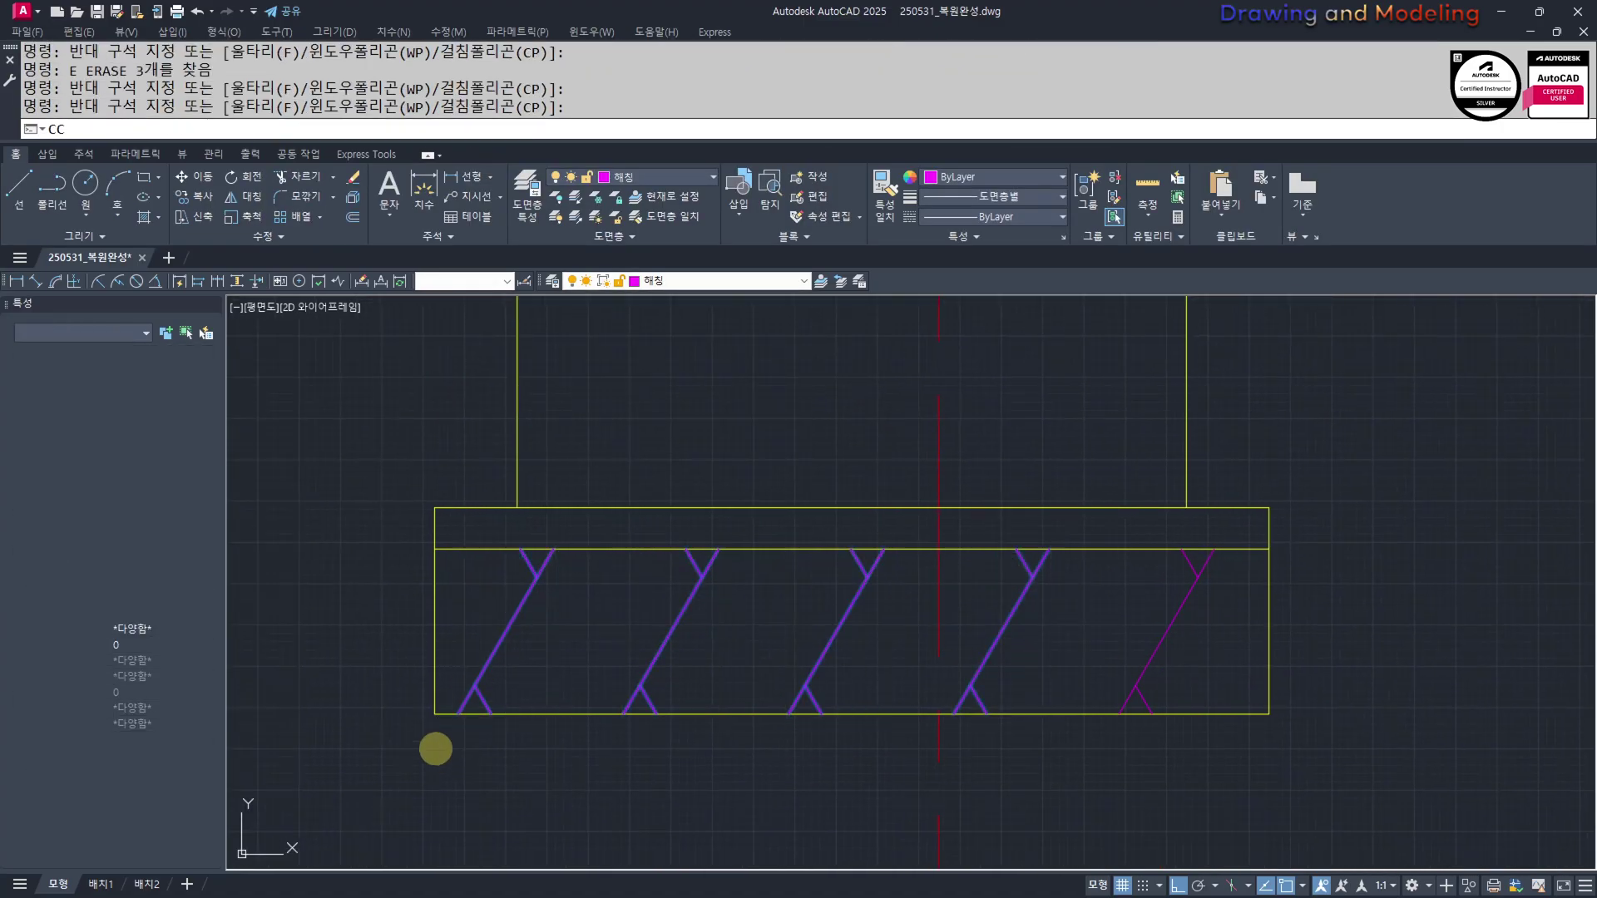
key("space")
left_click(435, 715)
scroll(452, 726, "down", 6)
middle_click_drag(1144, 729, 849, 759)
scroll(857, 759, "up", 3)
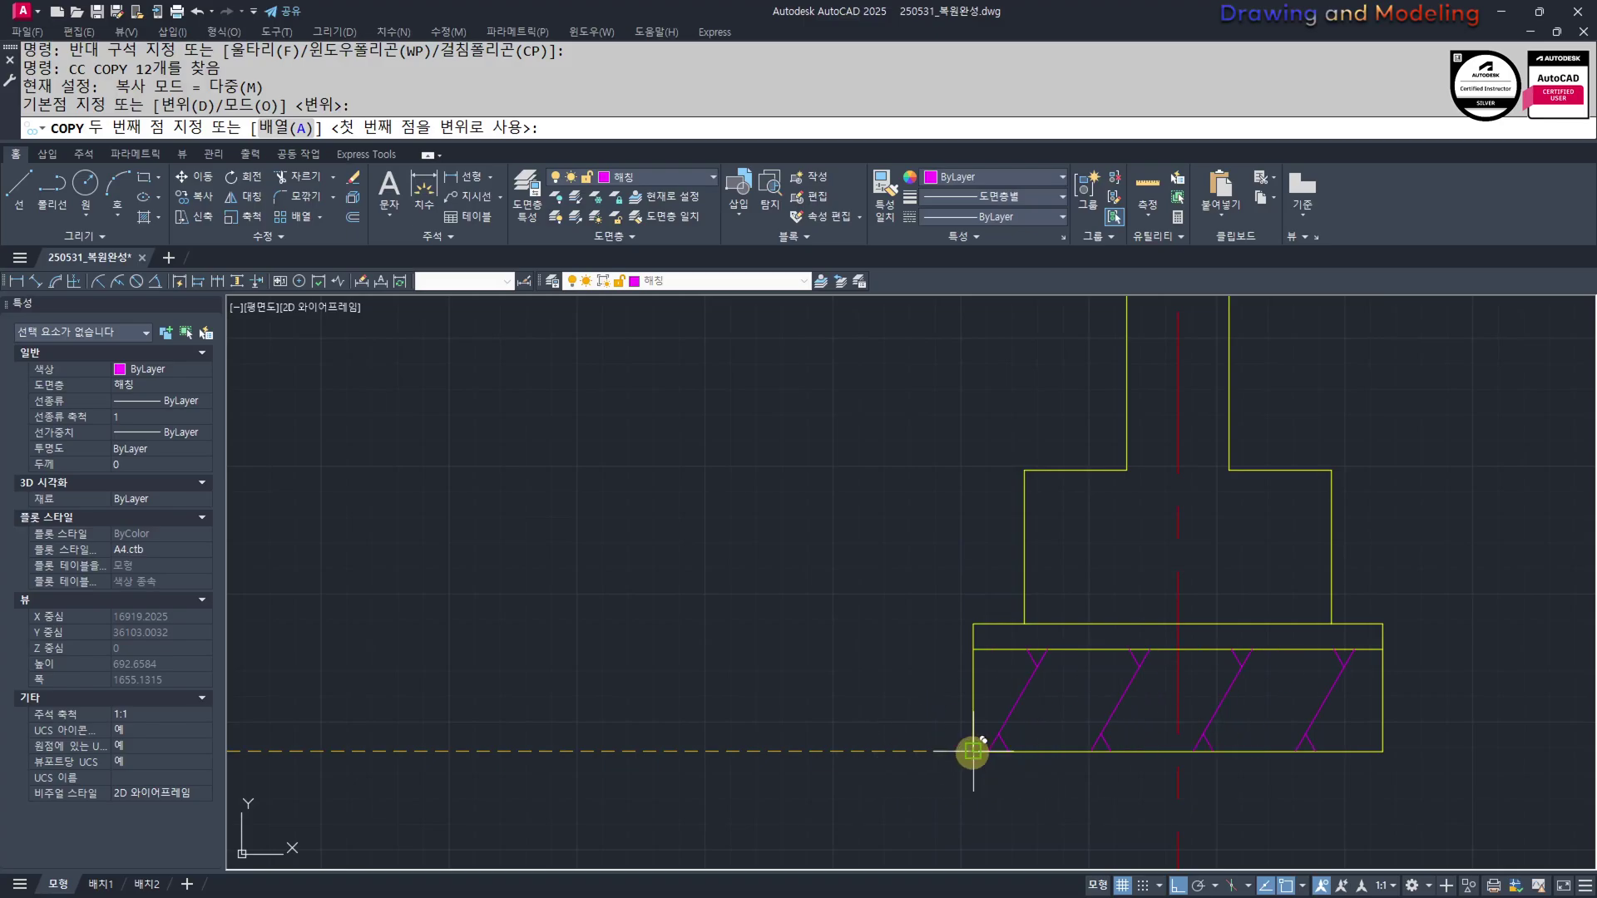
left_click(973, 753)
key("Escape")
Move the five rubble symbols in the left outer wall's footing slightly to the right to centre them in the layer
scroll(582, 761, "down", 3)
scroll(485, 731, "up", 3)
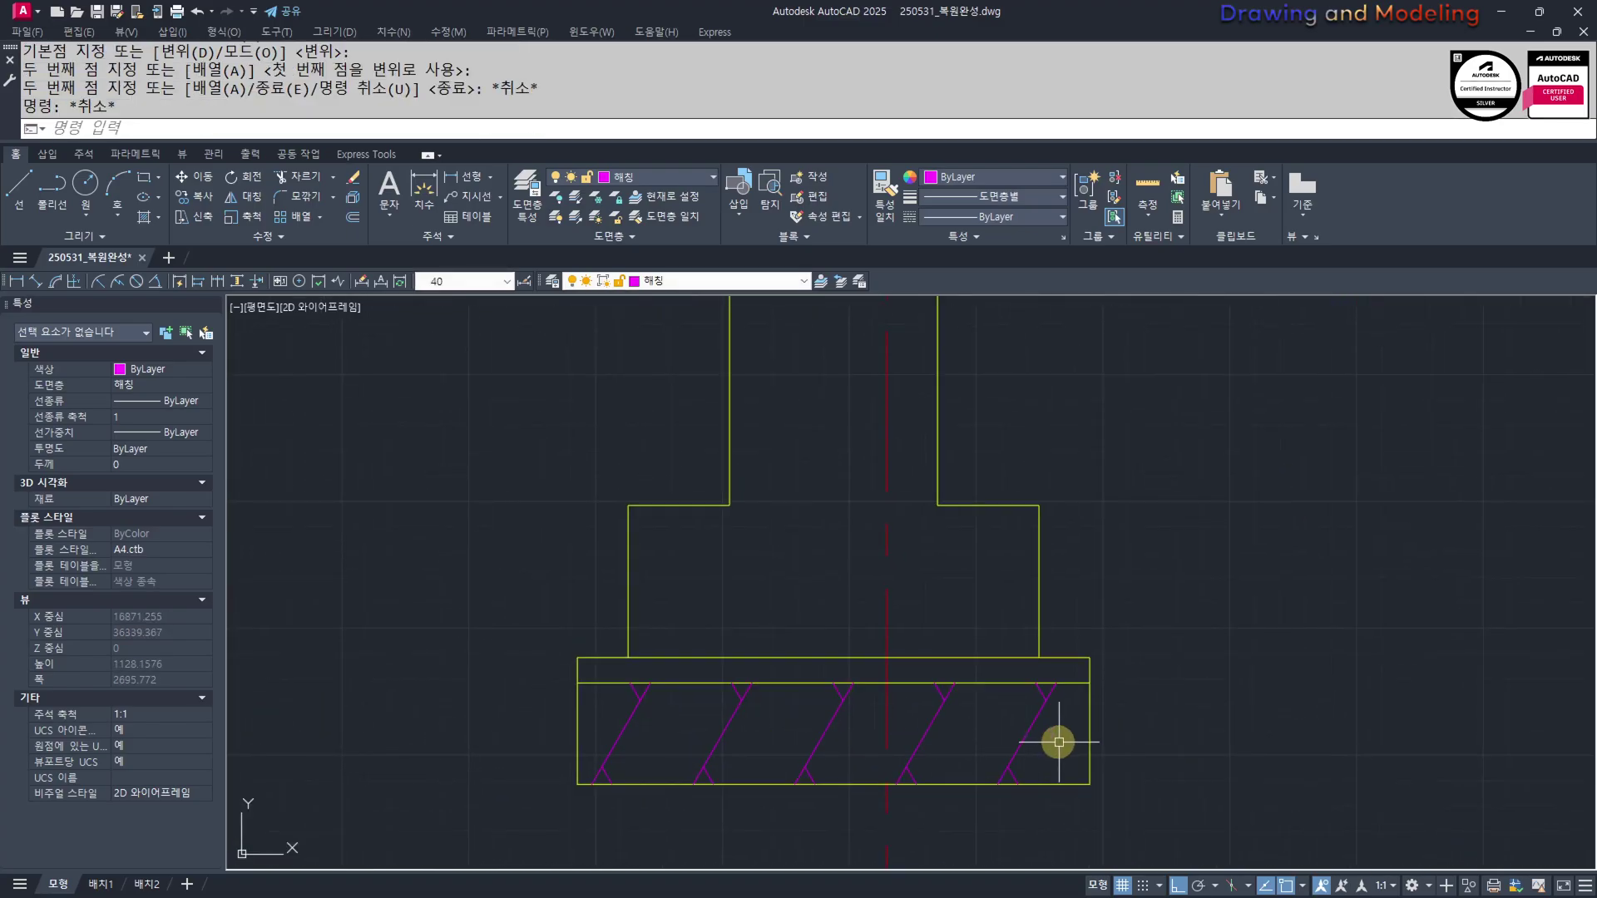
left_click(1068, 735)
left_click(930, 697)
left_click(838, 737)
left_click(600, 714)
middle_click_drag(746, 850, 774, 784)
scroll(773, 783, "up", 2)
type("m")
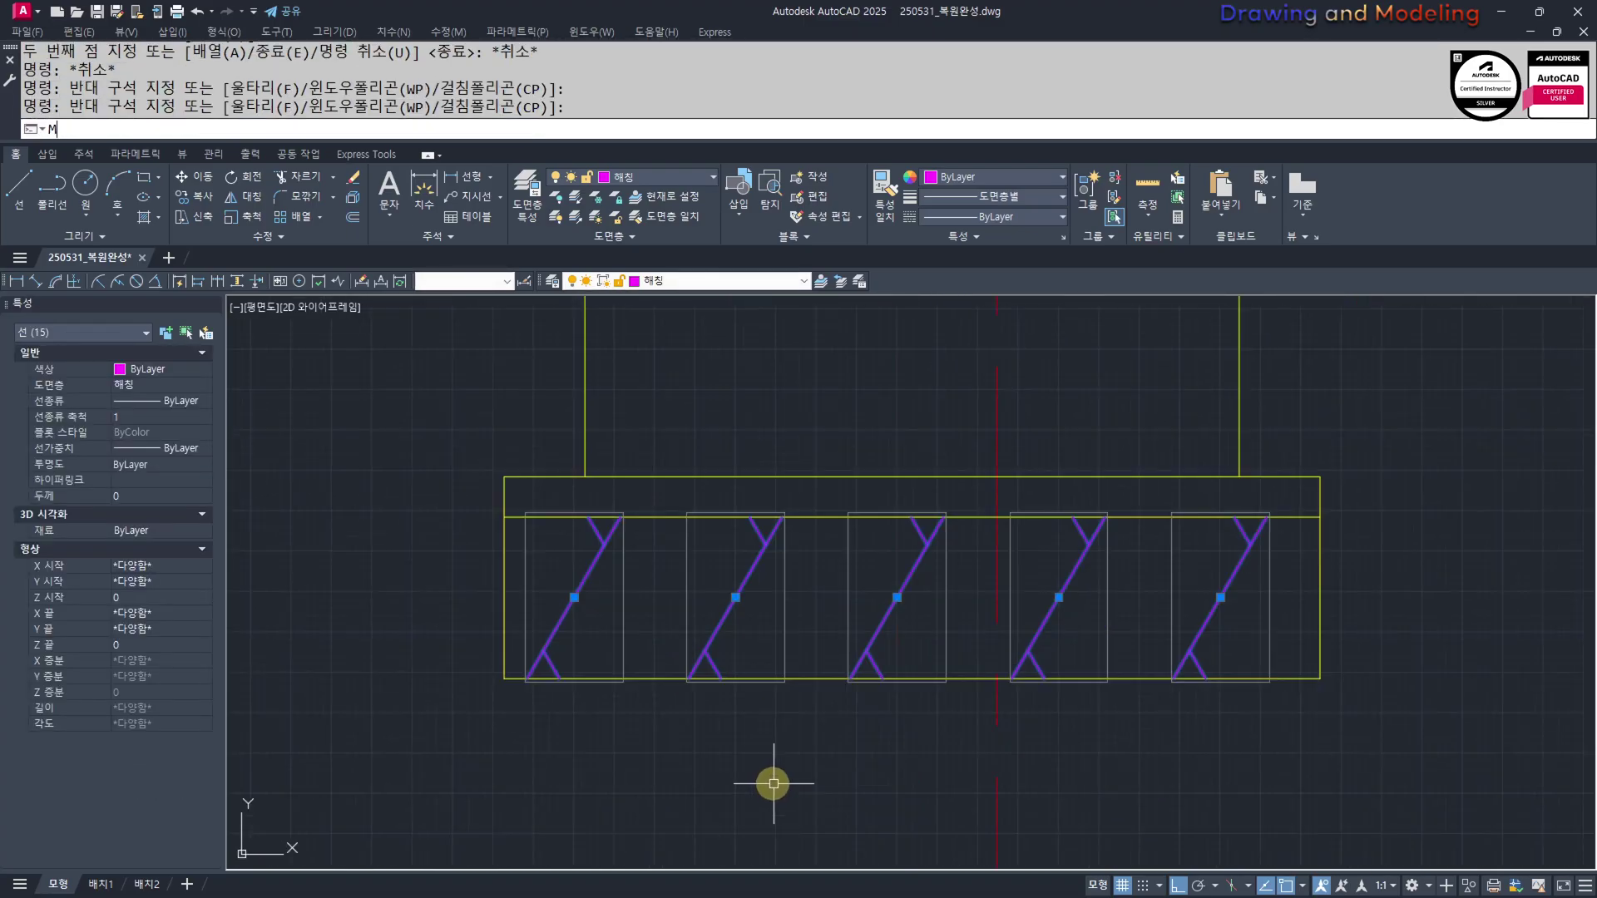
key("space")
left_click(737, 791)
left_click(751, 788)
key("Escape")
key("Escape")
Copy the left footing's five rubble symbols from its lower-left corner to the lower-left corner of the right outer wall's footing
left_click(1262, 637)
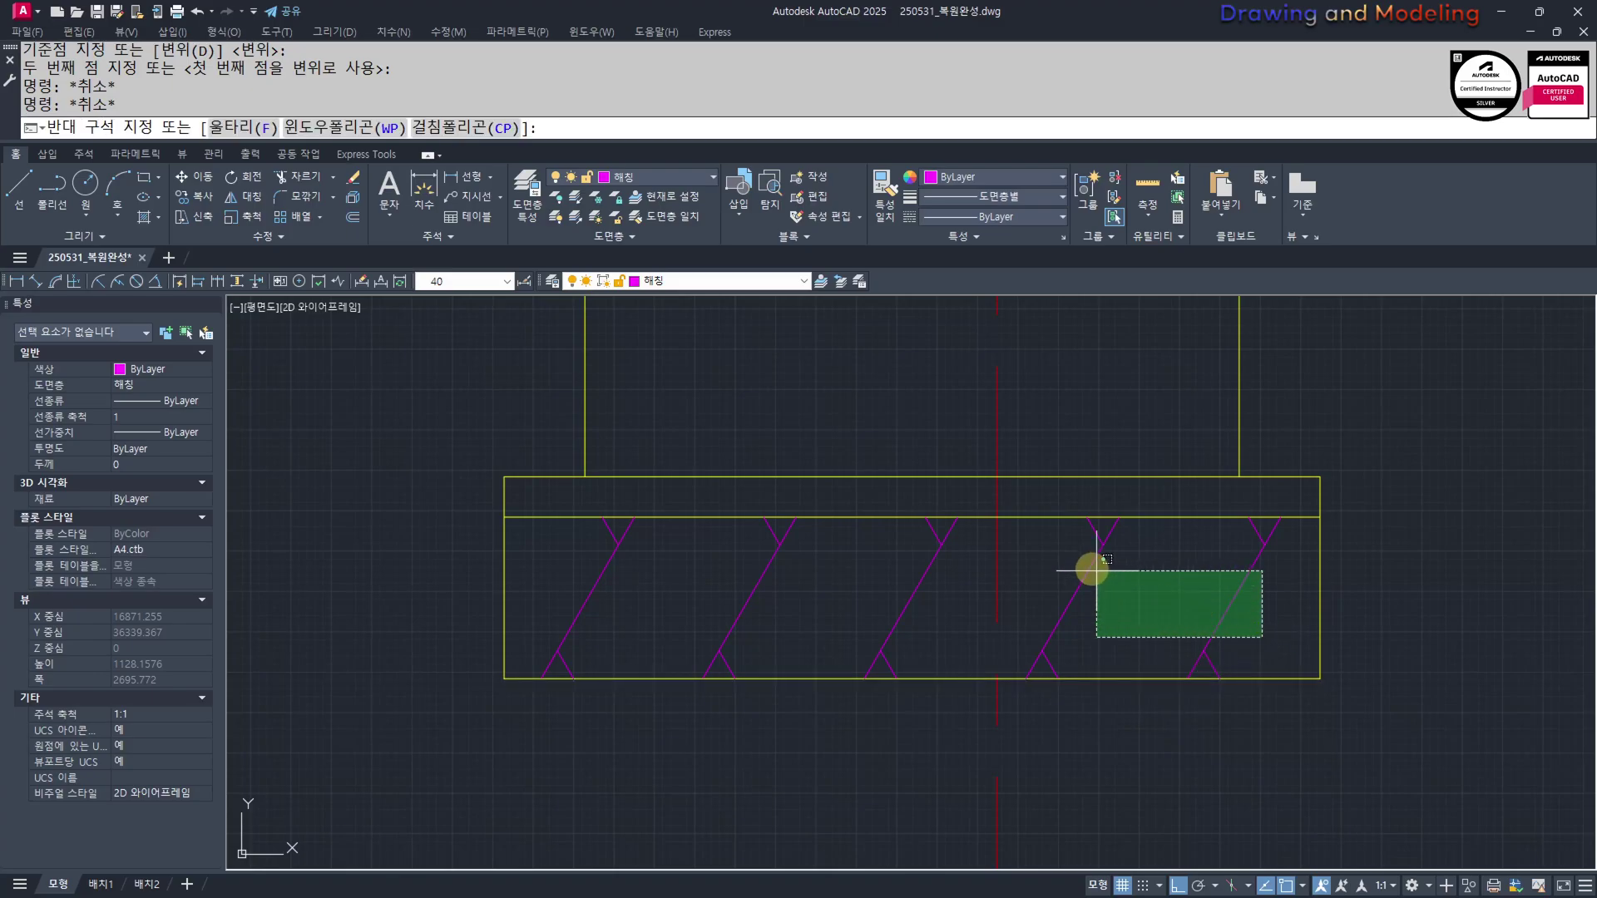
left_click(1067, 572)
left_click(944, 613)
left_click(566, 603)
type("cc")
key("space")
left_click(505, 678)
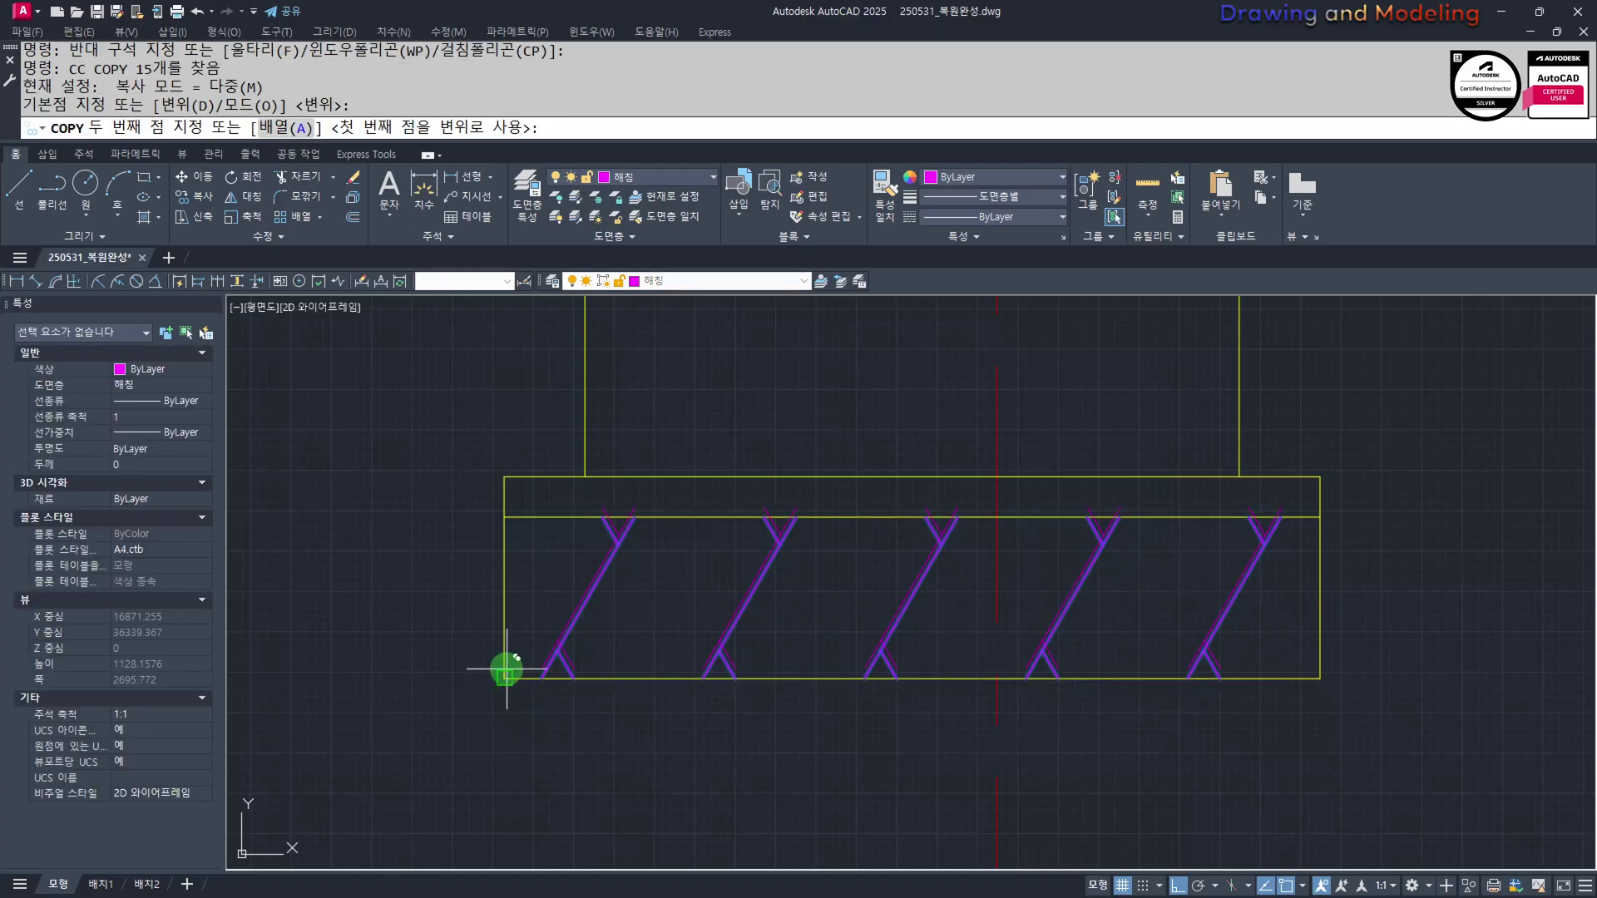
scroll(507, 673, "down", 3)
scroll(1229, 749, "up", 2)
left_click(851, 675)
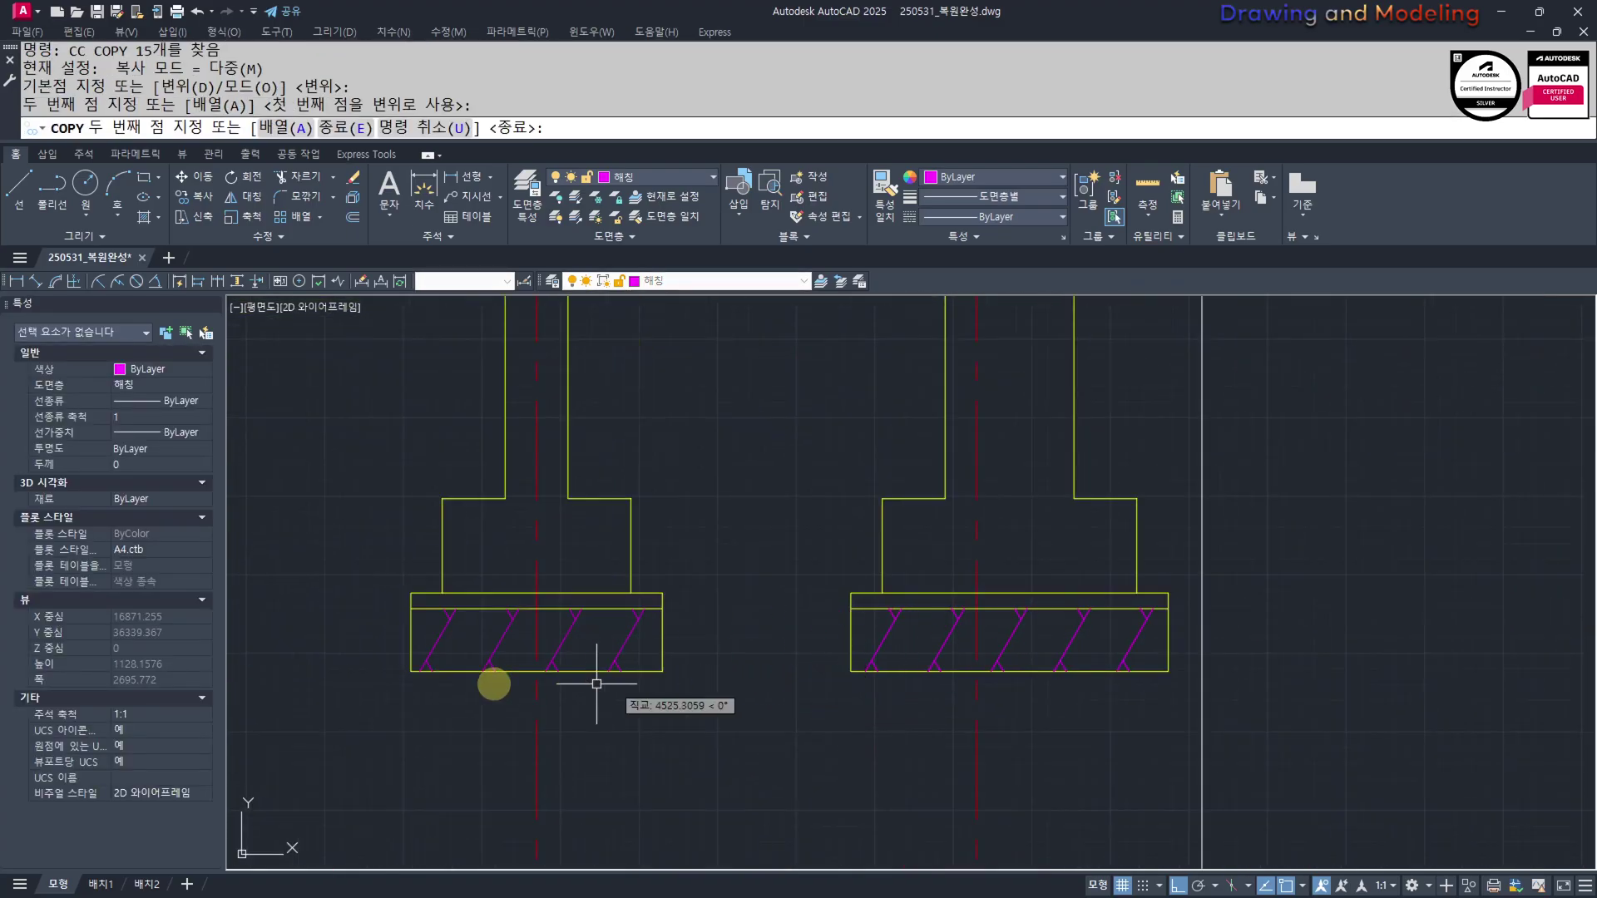
Copy one slanted rubble mark from the footing base to the start of the base layer under the wide room's floor
key("Escape")
key("Escape")
scroll(742, 738, "down", 3)
key("Return")
scroll(703, 706, "up", 4)
left_click(832, 638)
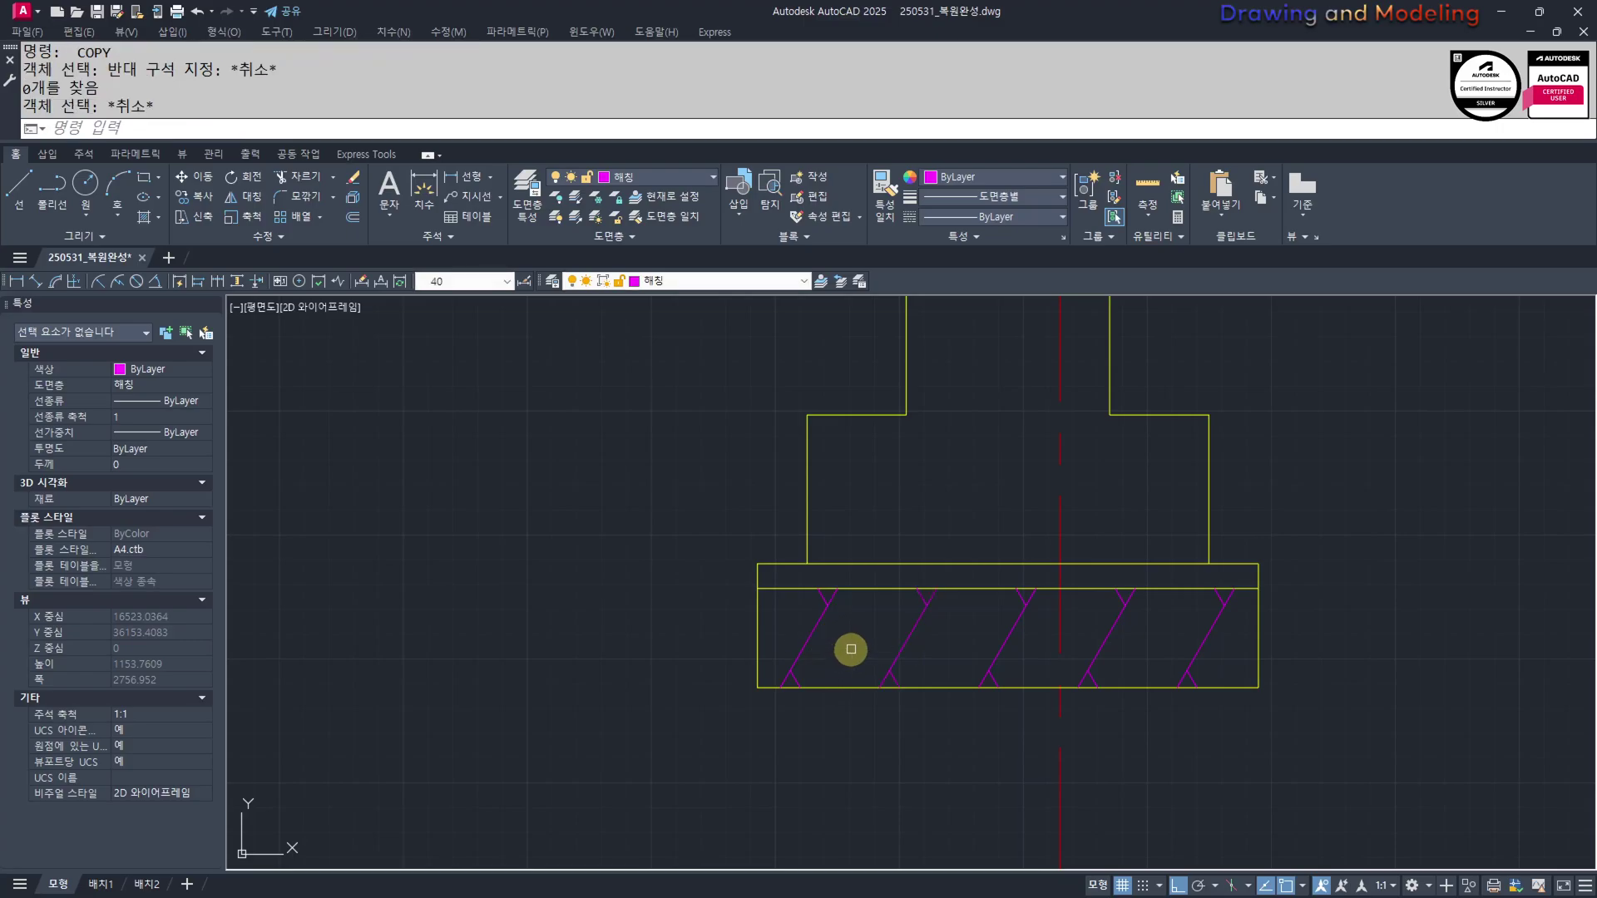
key("Return")
left_click(751, 685)
scroll(751, 685, "down", 4)
scroll(915, 640, "up", 4)
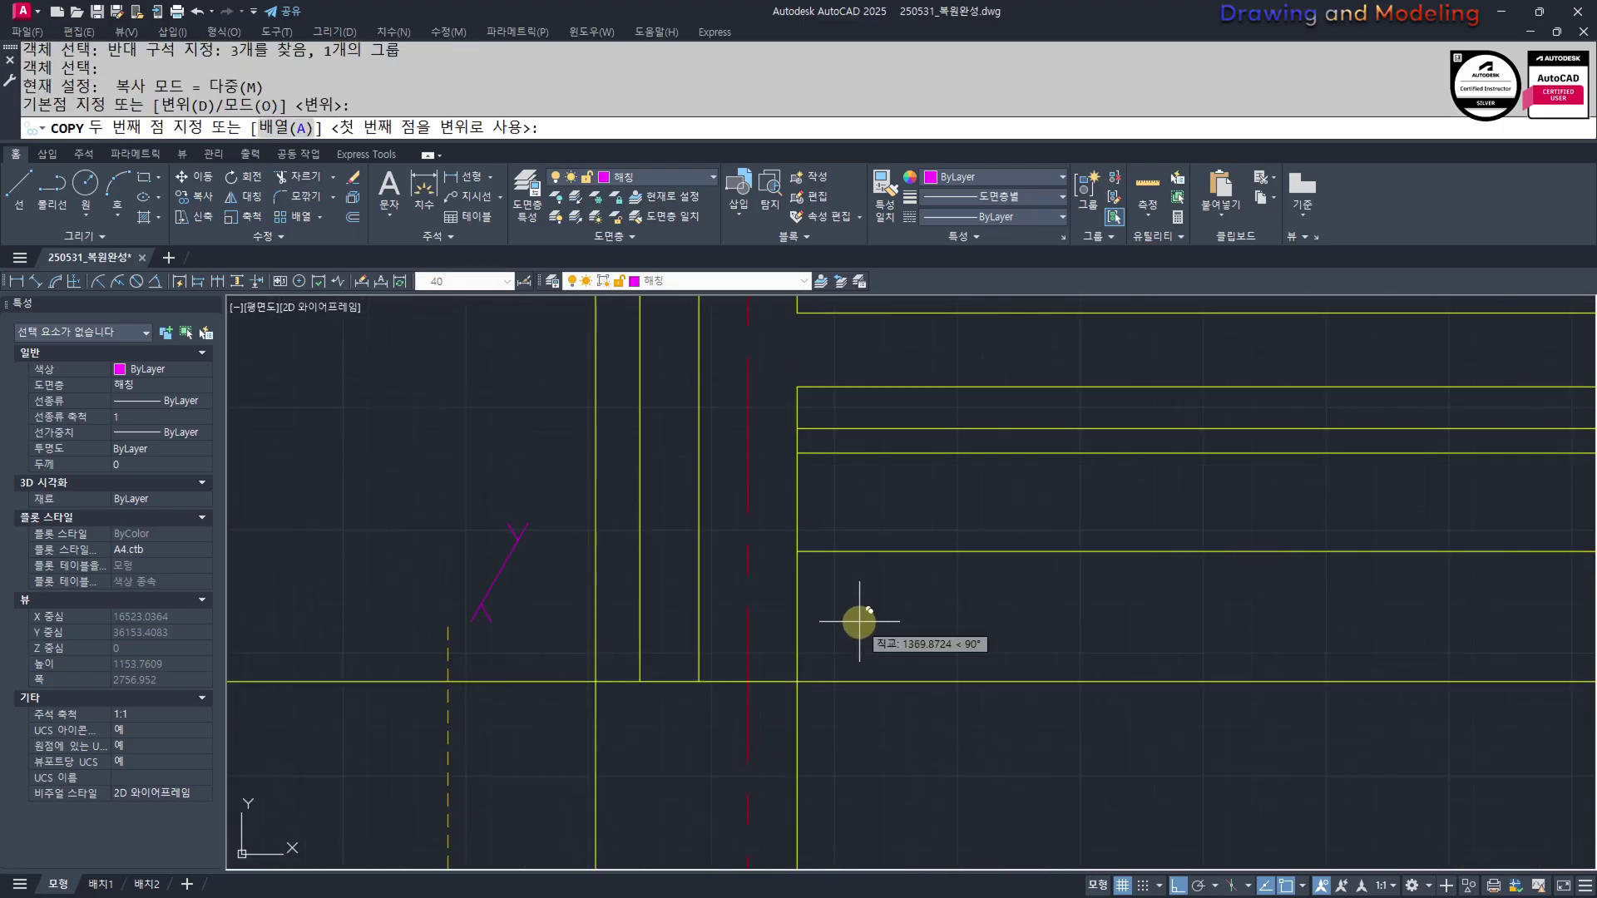
left_click(813, 551)
key("Escape")
key("Escape")
Create a path array of the copied rubble mark along the lower line of the wide floor's base layer
middle_click_drag(849, 577, 840, 701)
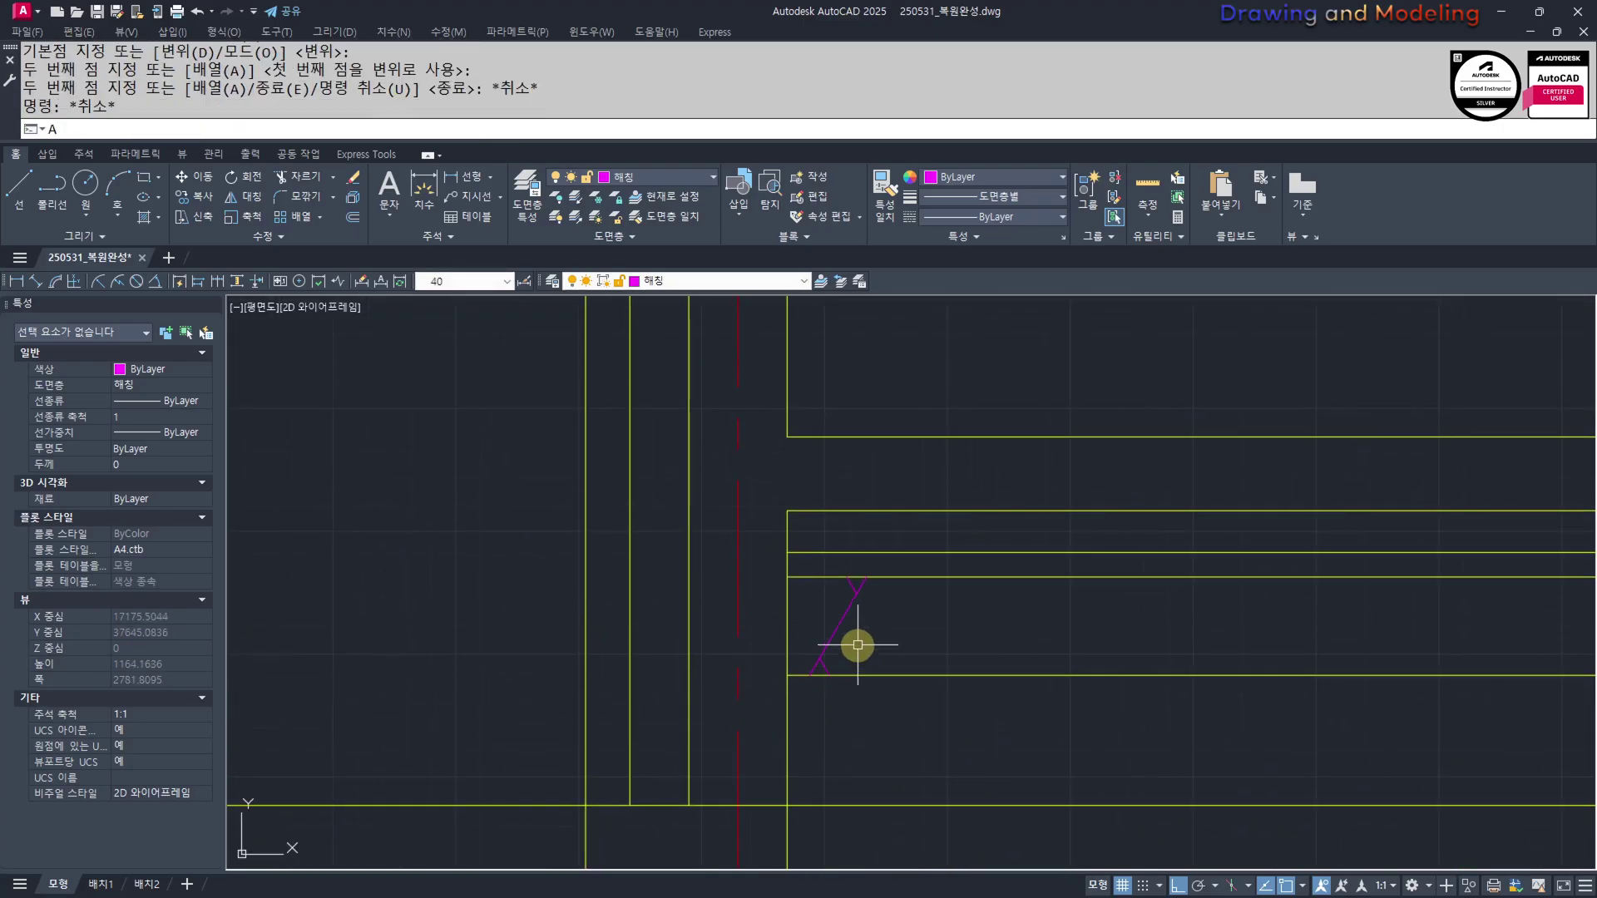
type("aq")
key("Return")
left_click(857, 645)
left_click(816, 589)
key("Return")
left_click(872, 670)
middle_click_drag(976, 784, 898, 795)
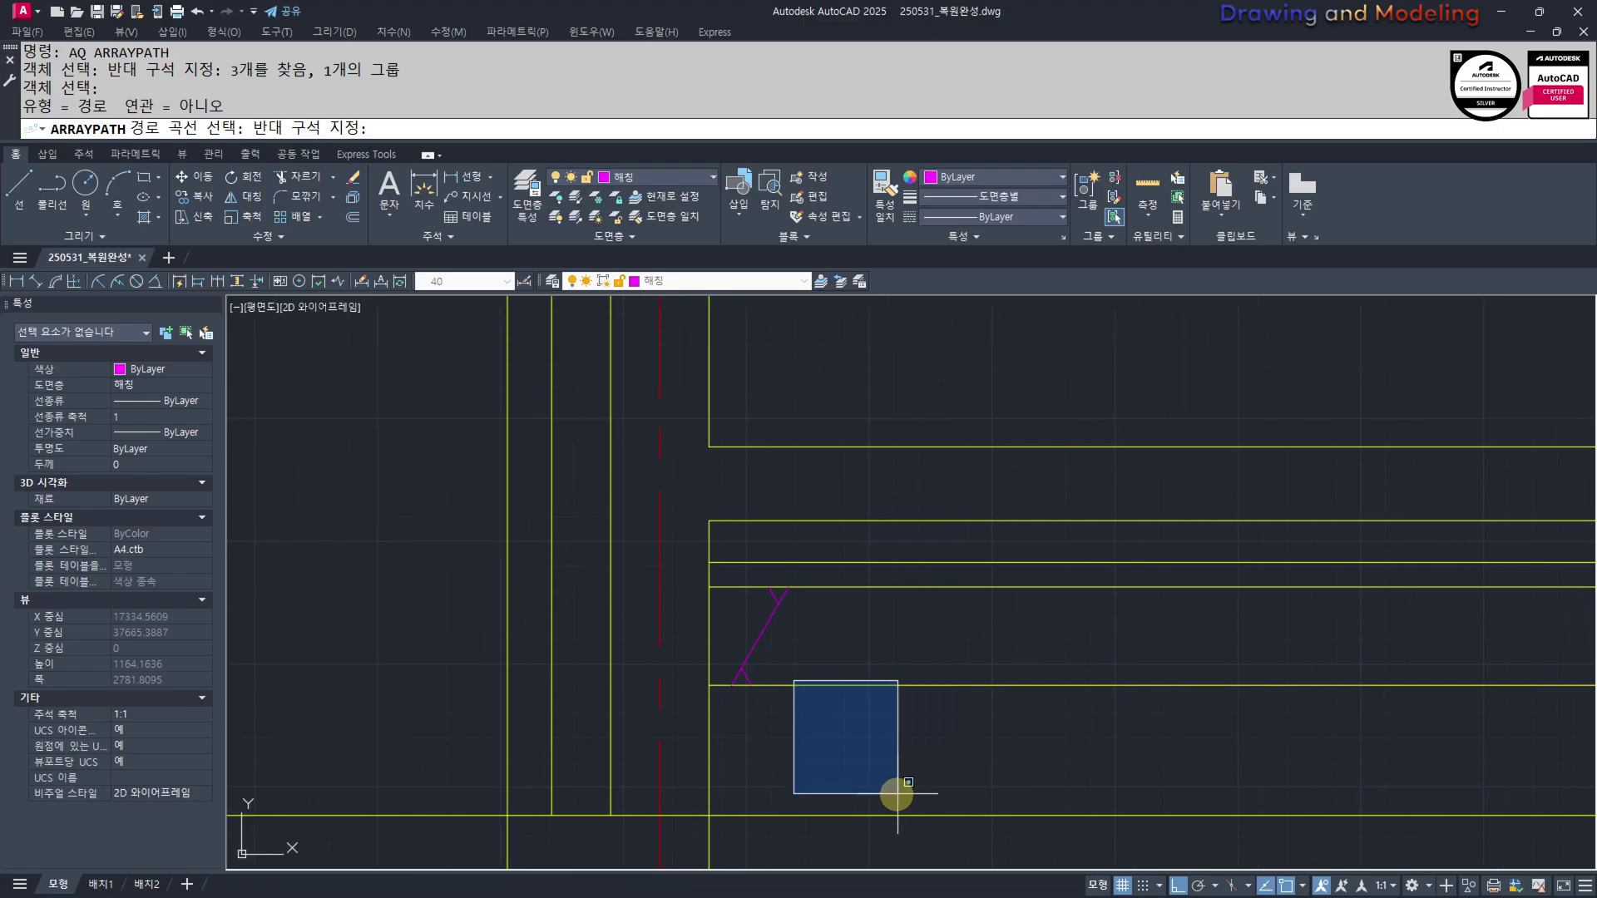
left_click(770, 757)
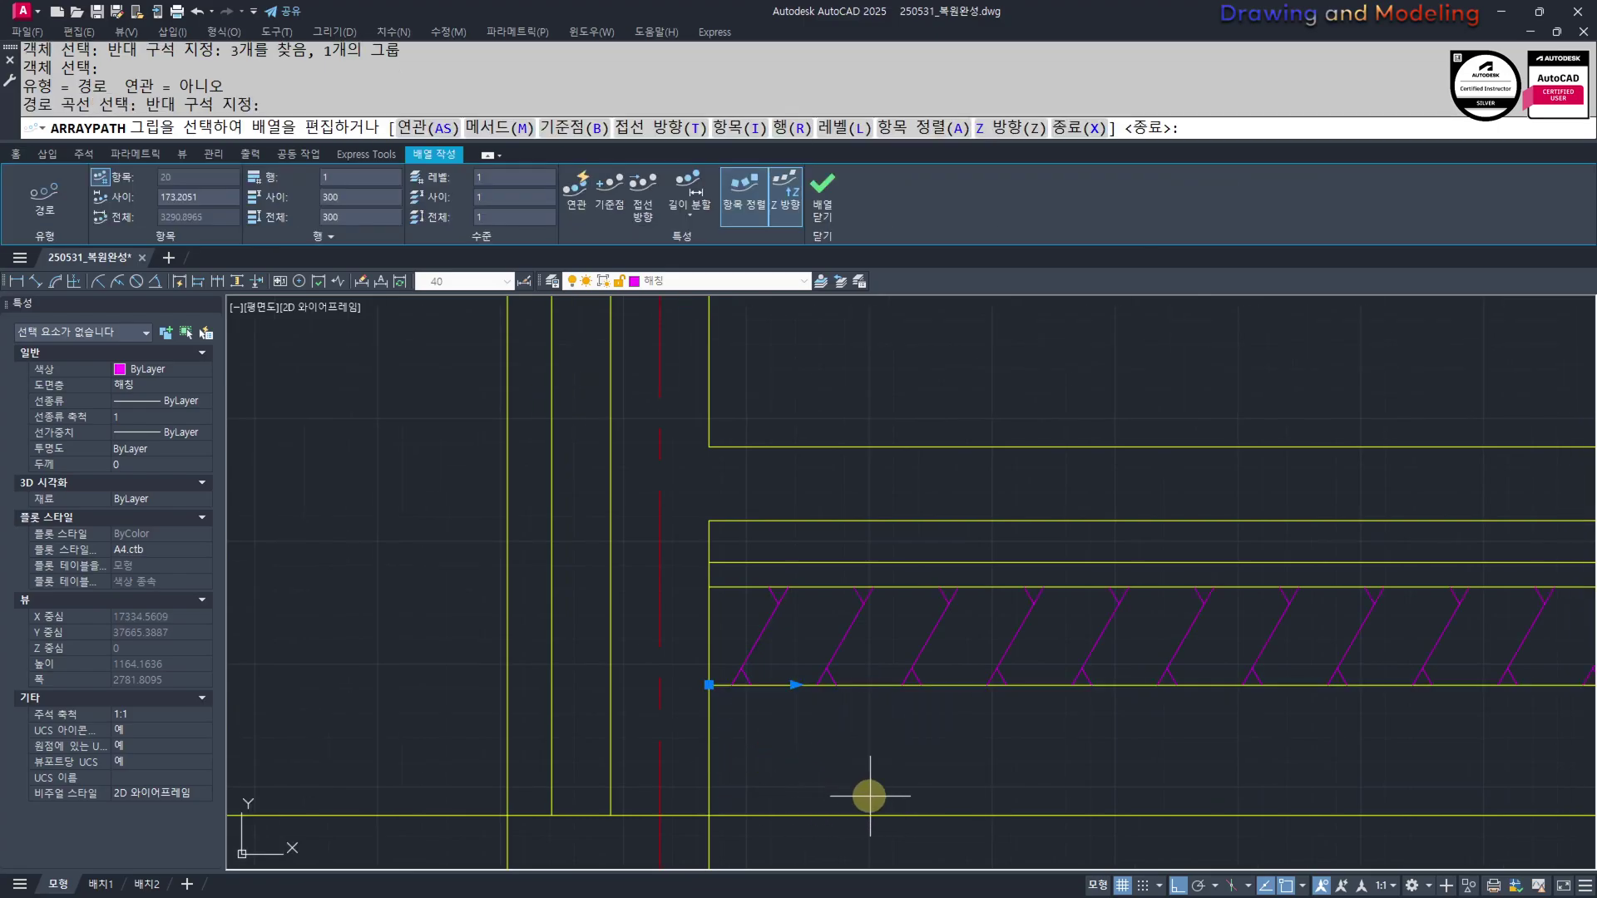
Set the path array's item spacing to 600, filling the wide floor's base layer, and finish the array
type("i")
key("Return")
type("600")
key("Return")
scroll(782, 749, "down", 4)
middle_click_drag(1018, 700, 880, 677)
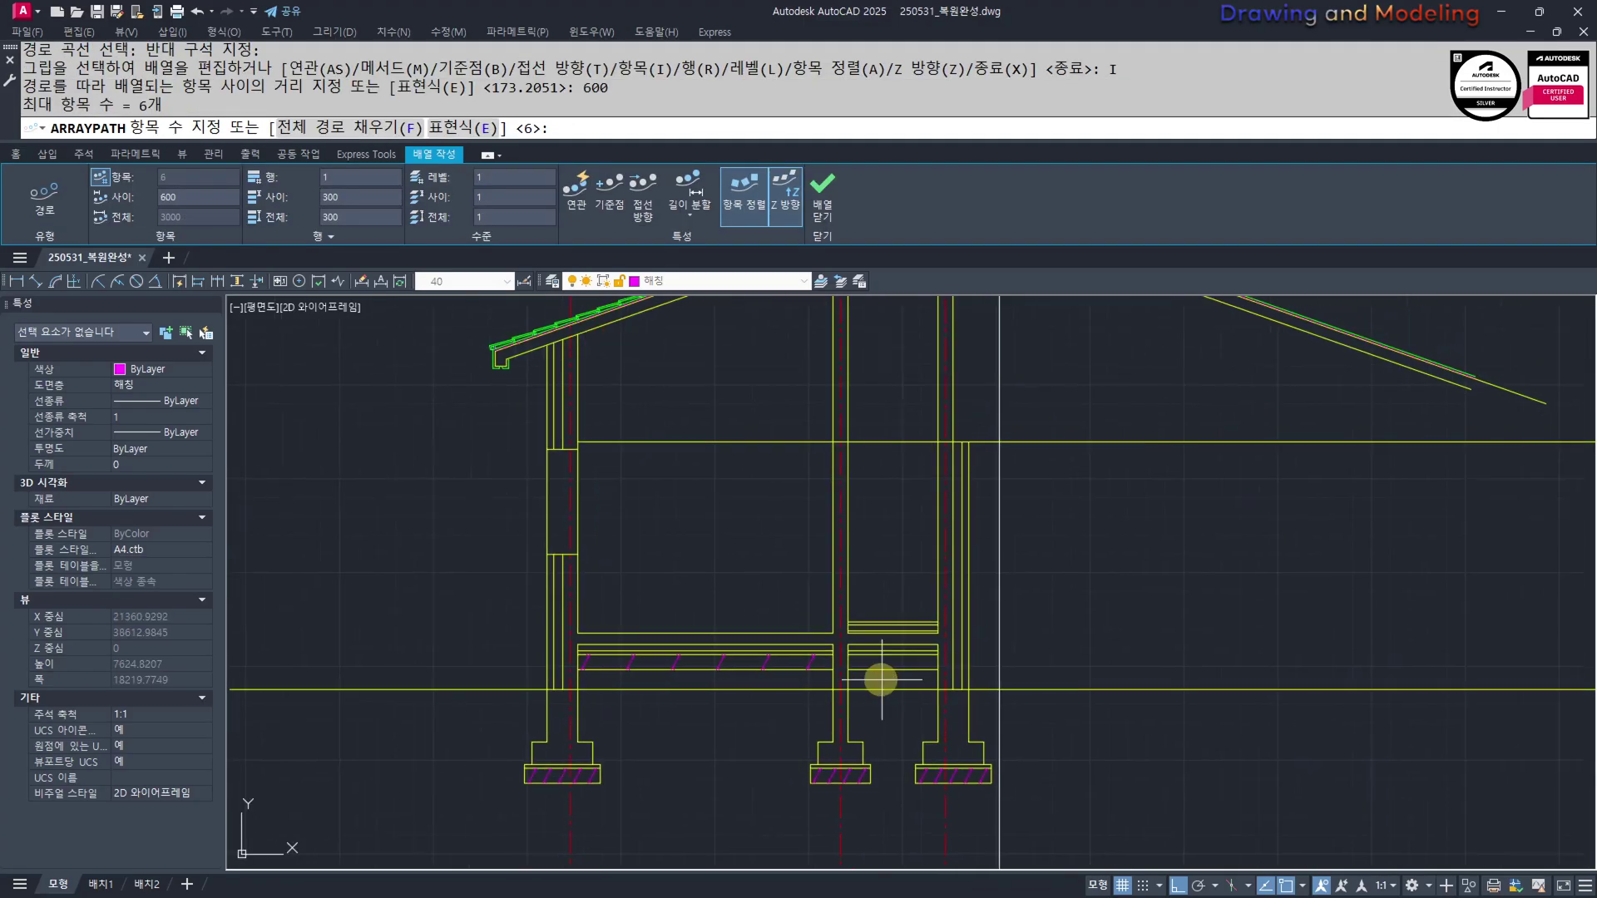
key("Escape")
key("Escape")
key("Escape")
key("Escape")
scroll(727, 660, "up", 1)
key("Escape")
Move all the arrayed rubble marks slightly to the right within the wide floor's base layer
scroll(526, 645, "up", 2)
left_click(1006, 682)
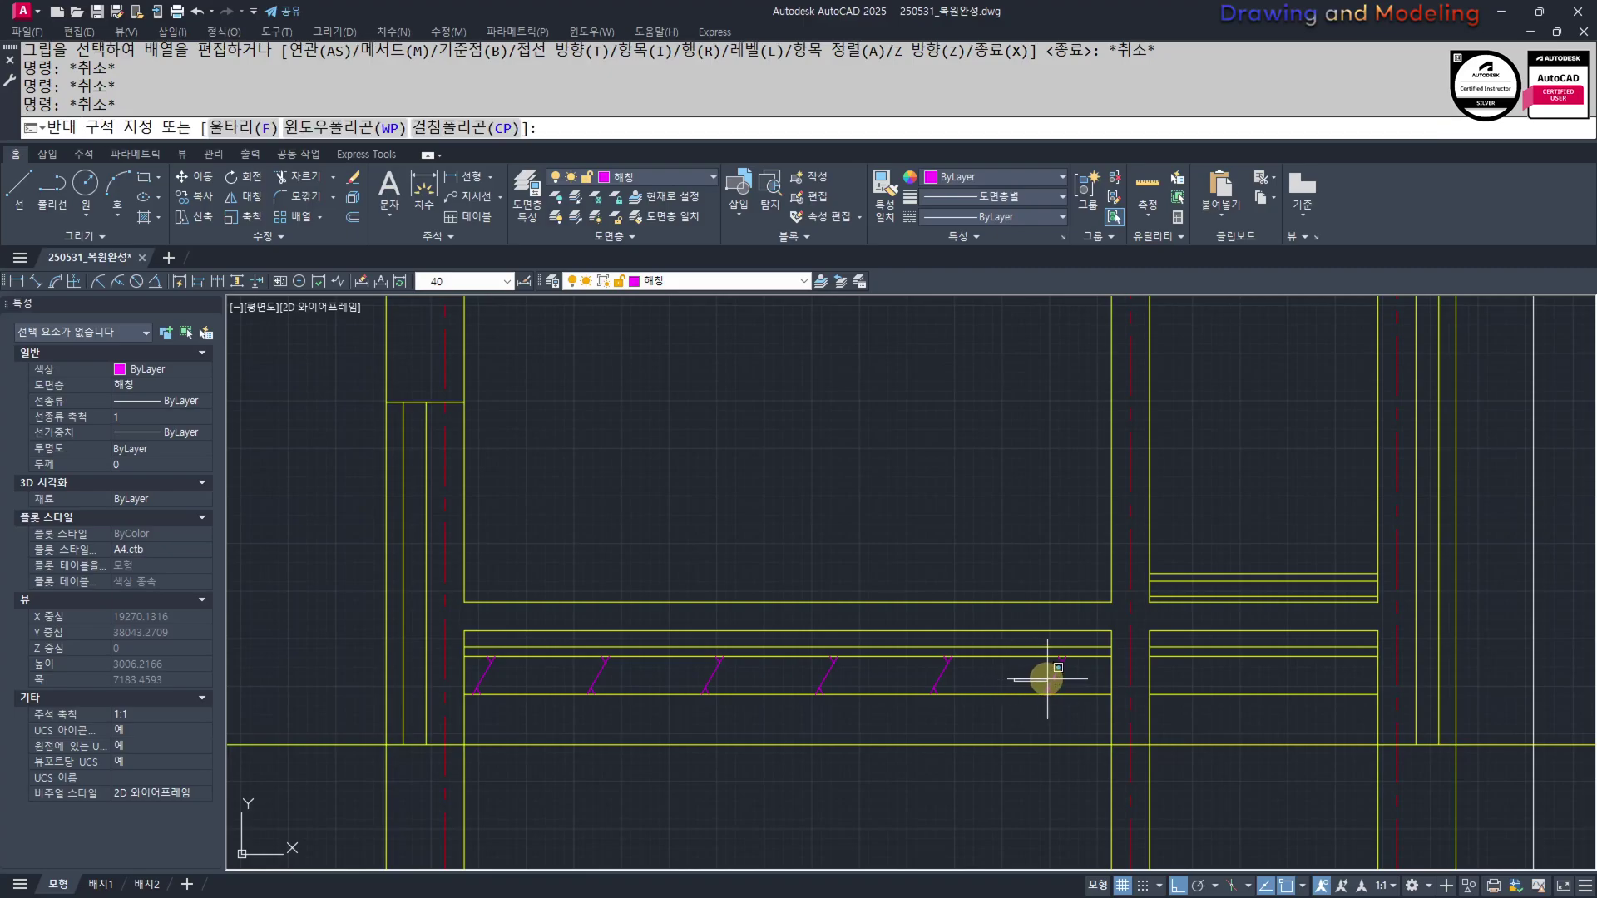
left_click(504, 672)
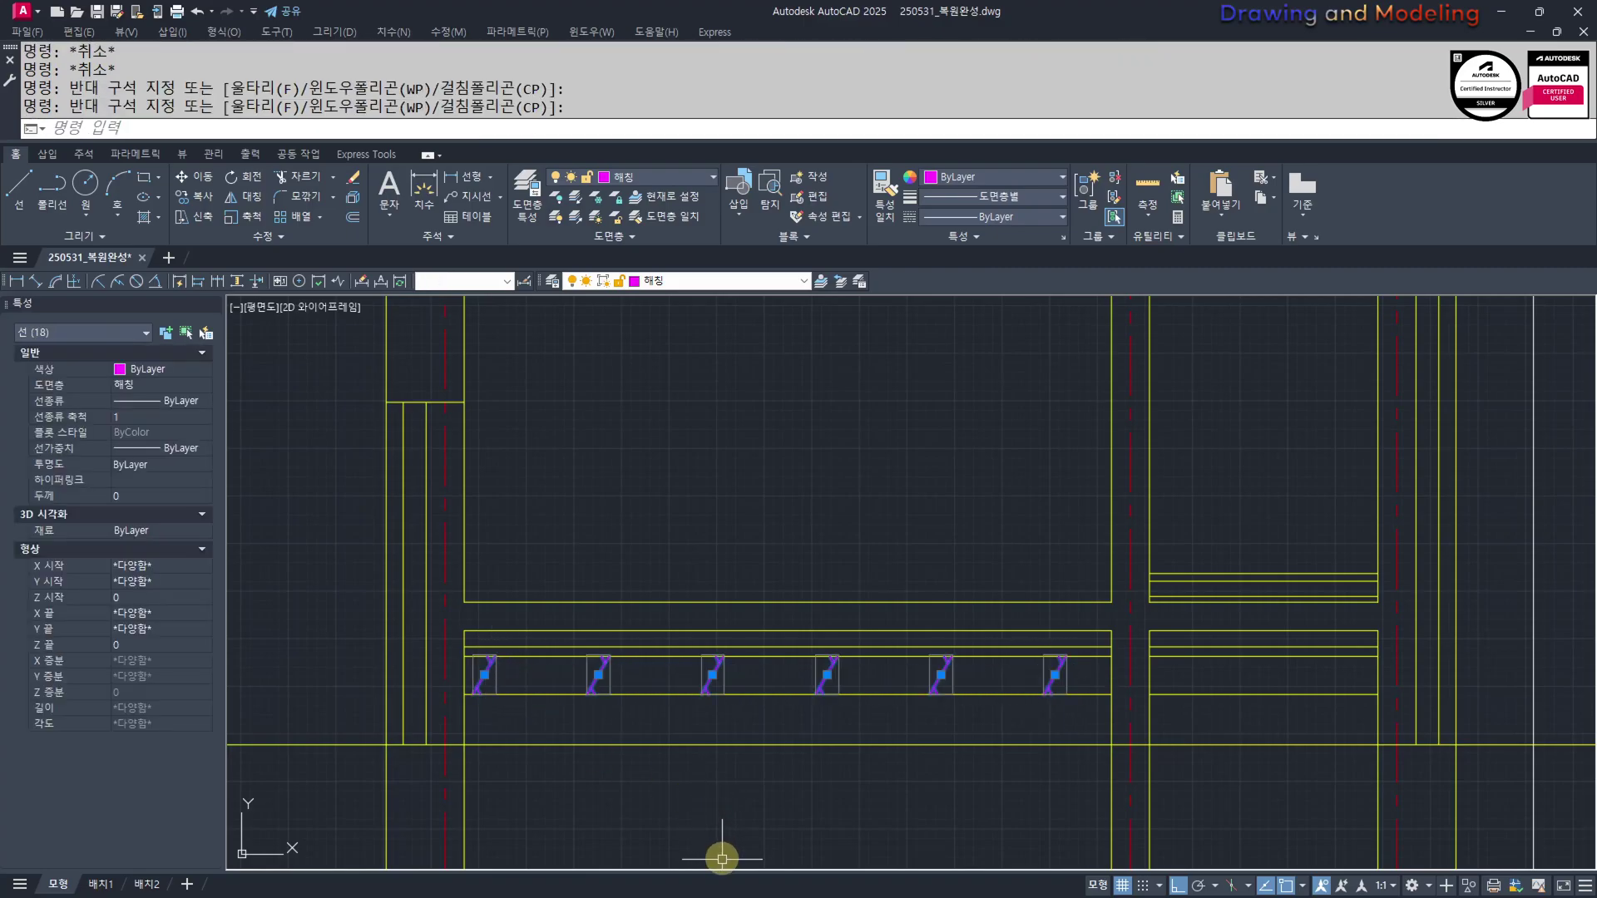
type("m")
key("space")
left_click(696, 818)
left_click(720, 820)
key("Escape")
key("Escape")
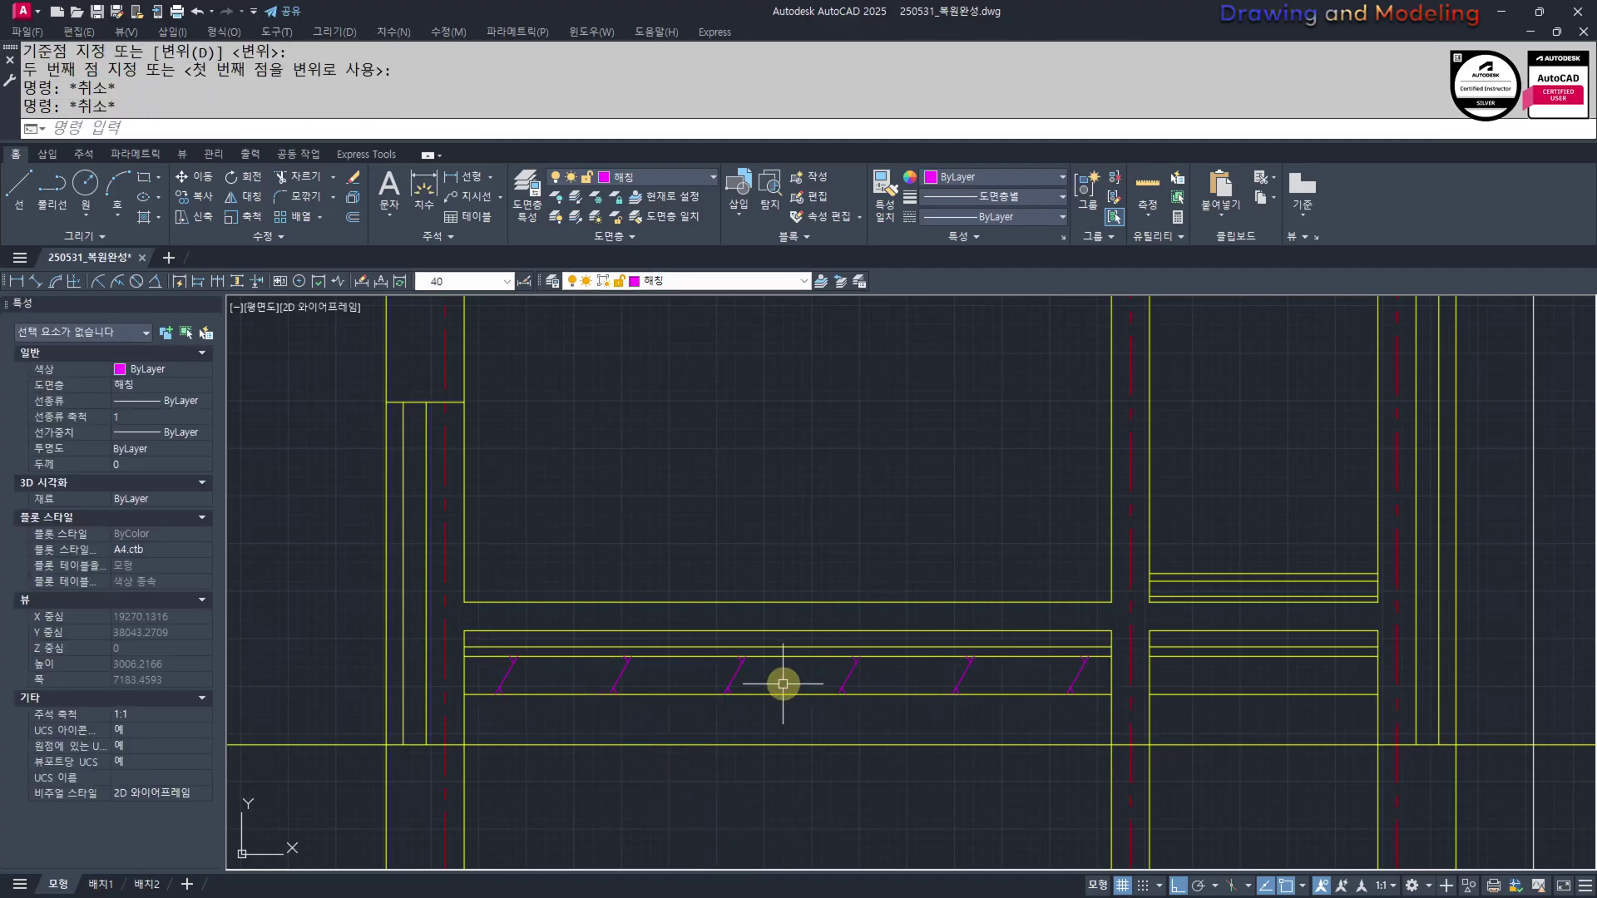
Copy the two leftmost rubble marks into the base layer under the narrow room's floor, from corner to corner
left_click(684, 677)
left_click(474, 667)
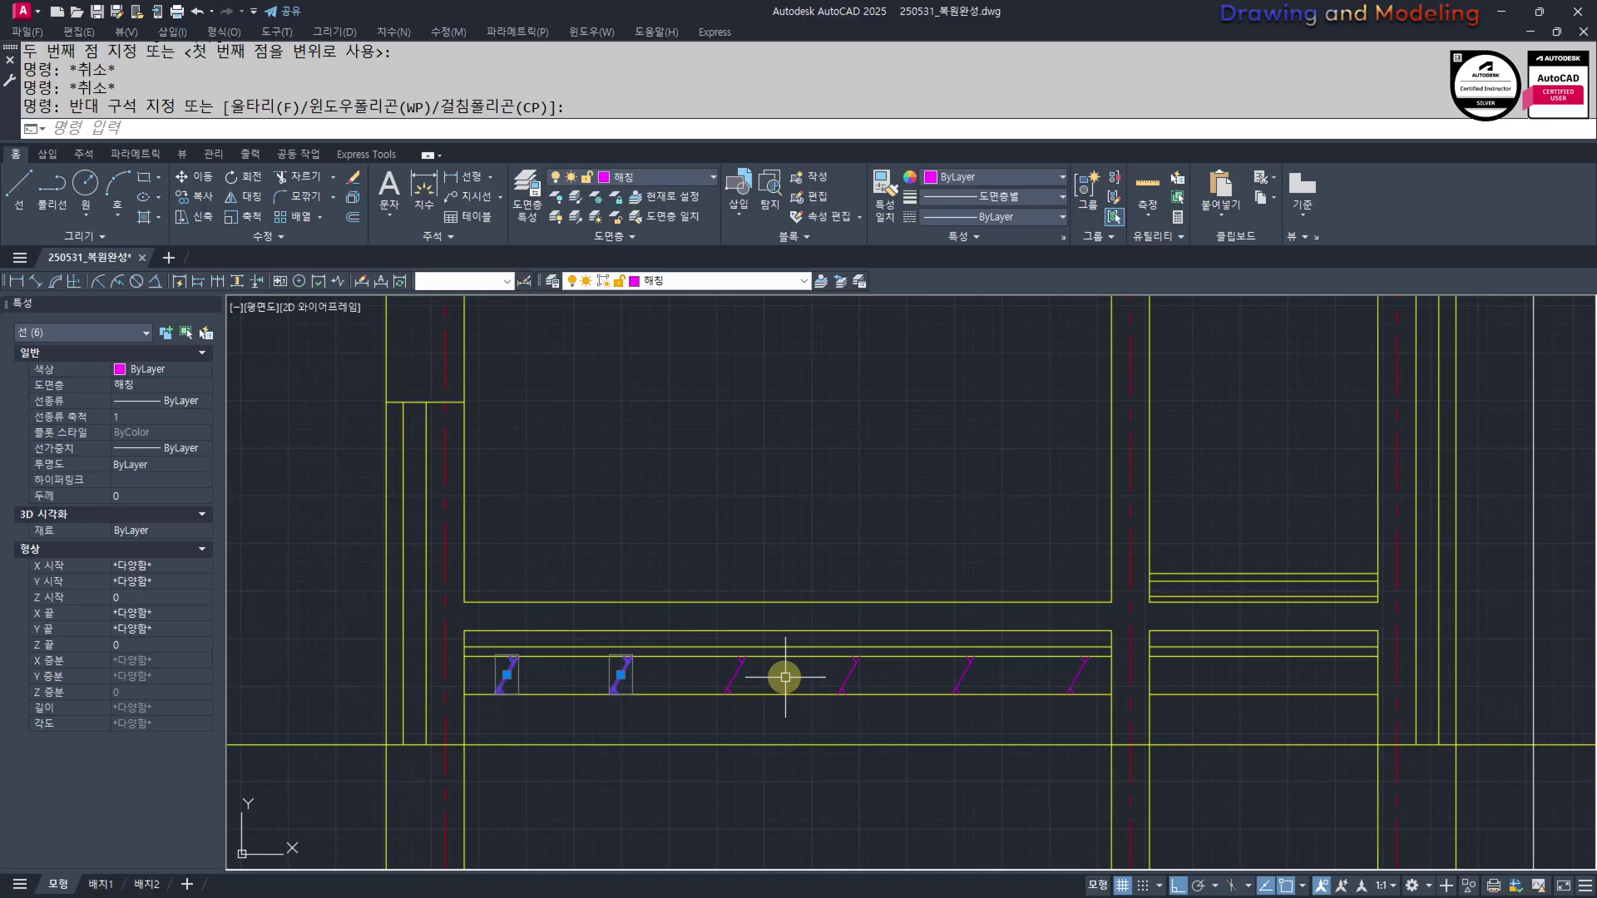
key("Return")
left_click(464, 695)
left_click(1149, 694)
key("Escape")
key("Escape")
Move the two copied rubble marks slightly to the right within the narrow floor's base layer
left_click(1346, 687)
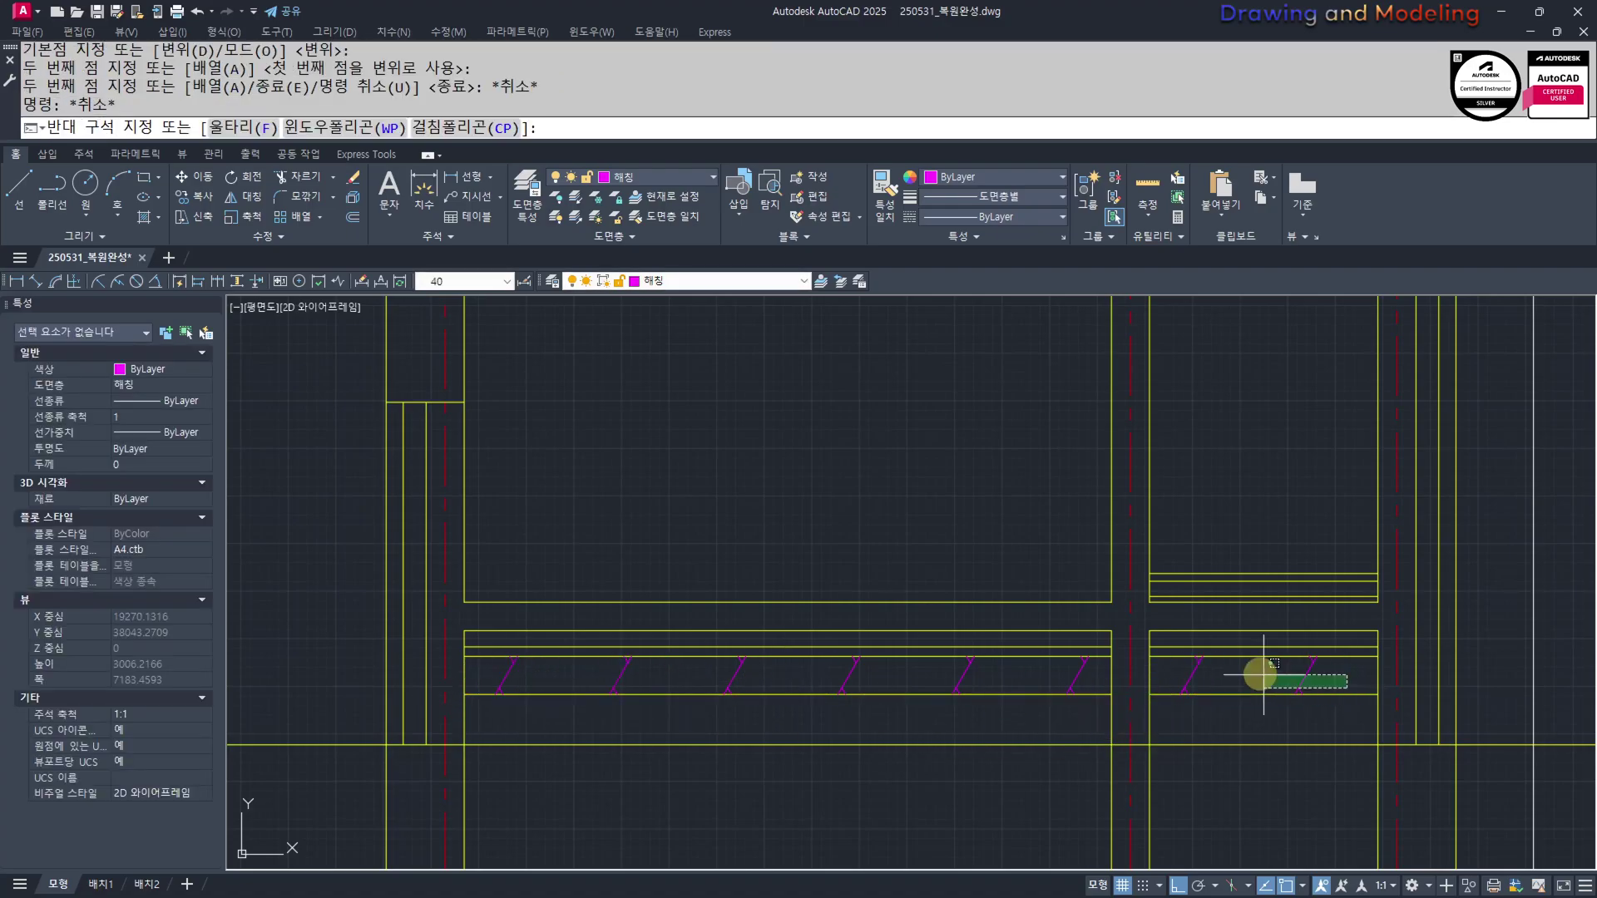
left_click(1174, 667)
middle_click_drag(1282, 800, 1200, 774)
type("m")
key("space")
left_click(1156, 794)
left_click(1186, 783)
key("Escape")
key("Escape")
scroll(910, 706, "down", 4)
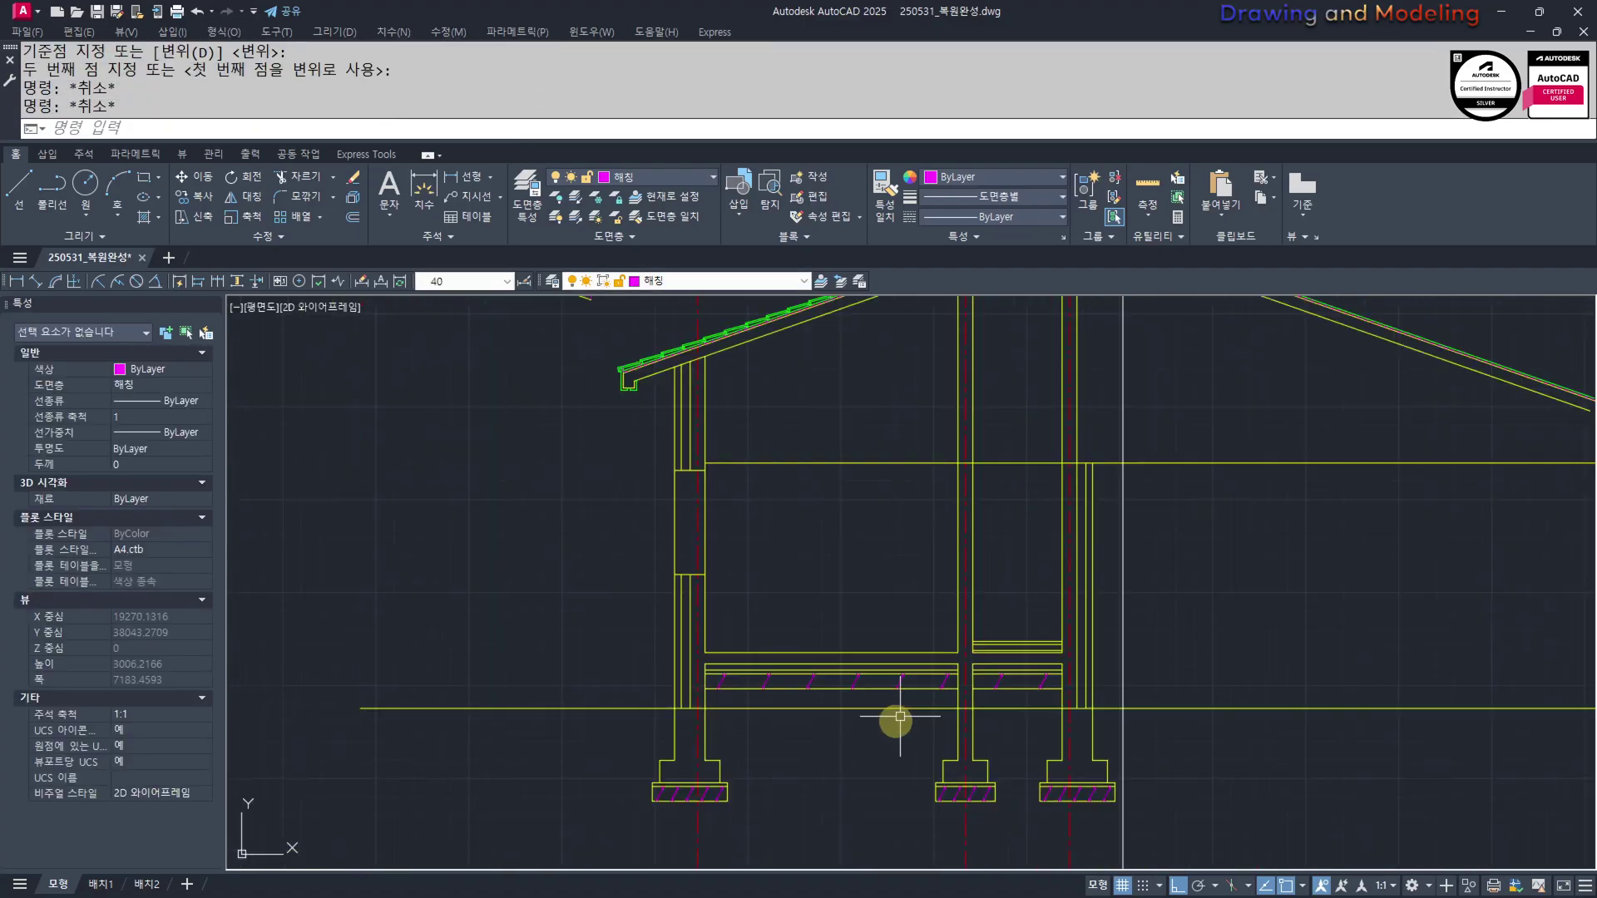
Offset the line above the narrow floor's bottom edge 15 downward, undoing a first offset made on the wide floor's layer line
scroll(899, 716, "up", 4)
type("o")
key("Return")
type("15")
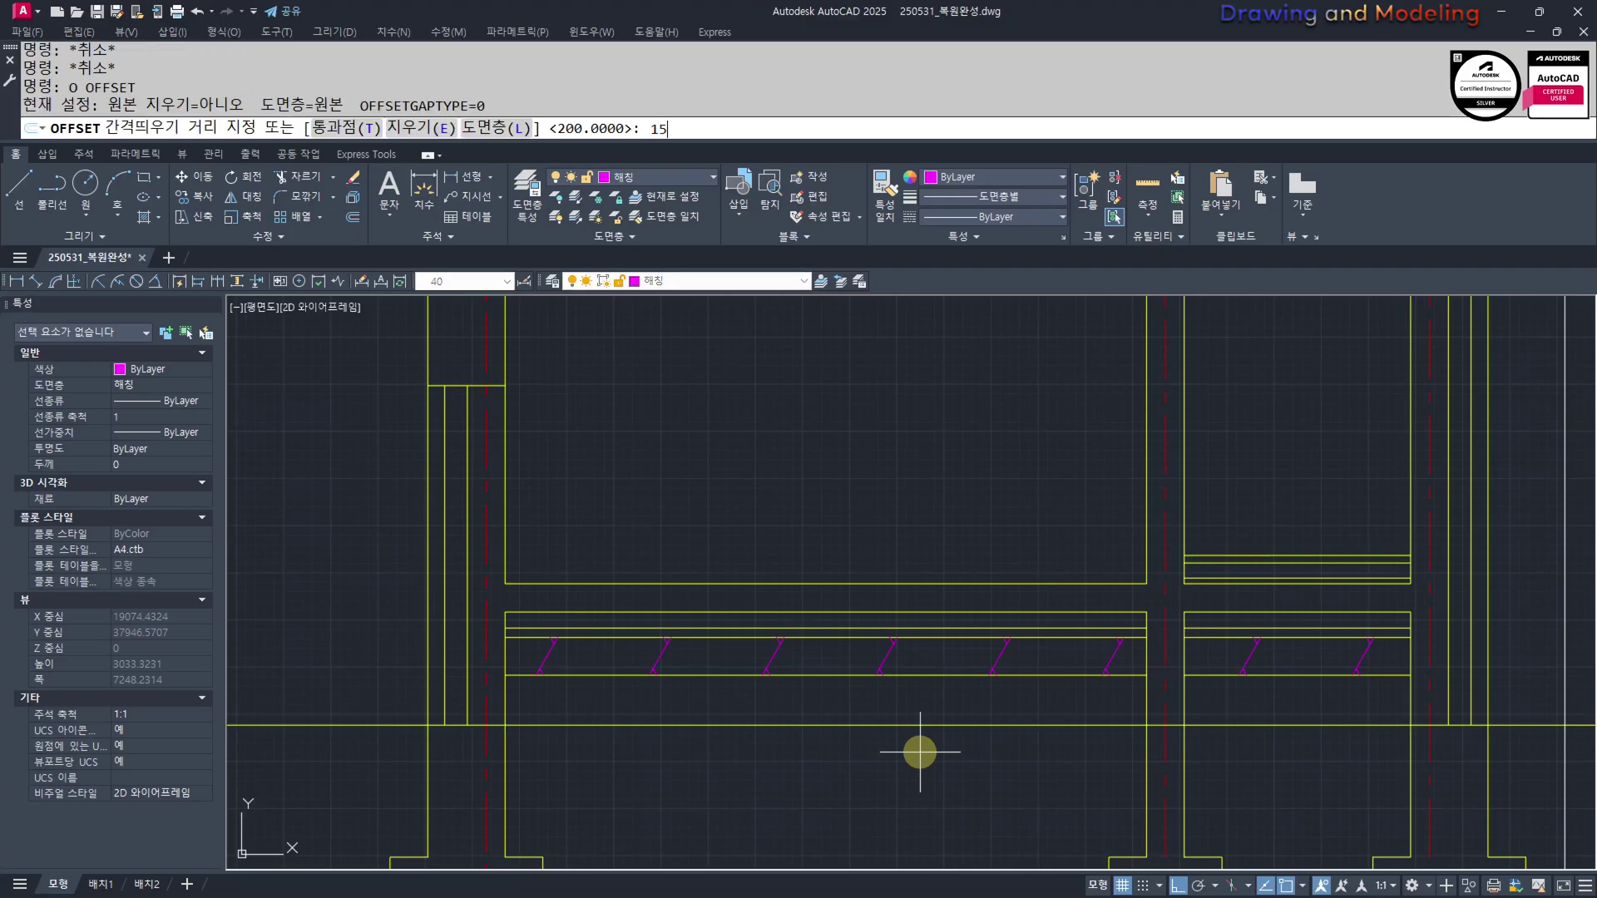
key("Return")
scroll(1137, 624, "up", 4)
left_click(1081, 636)
left_click(1102, 668)
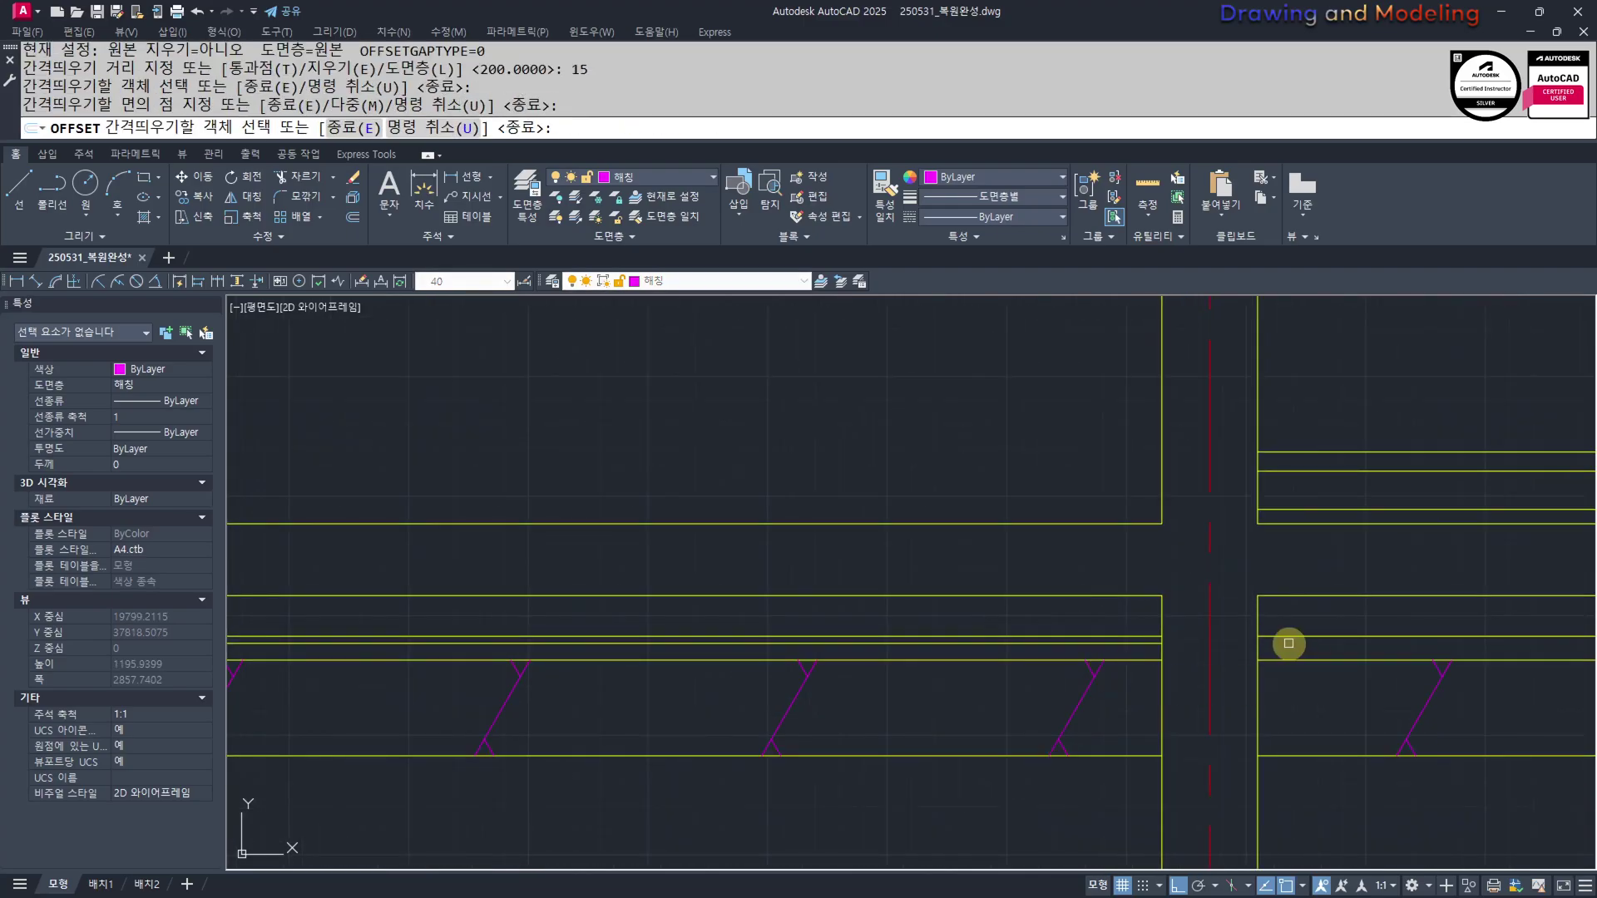
key("ctrl+z")
scroll(1188, 593, "down", 4)
middle_click_drag(1187, 591, 816, 604)
scroll(829, 557, "up", 4)
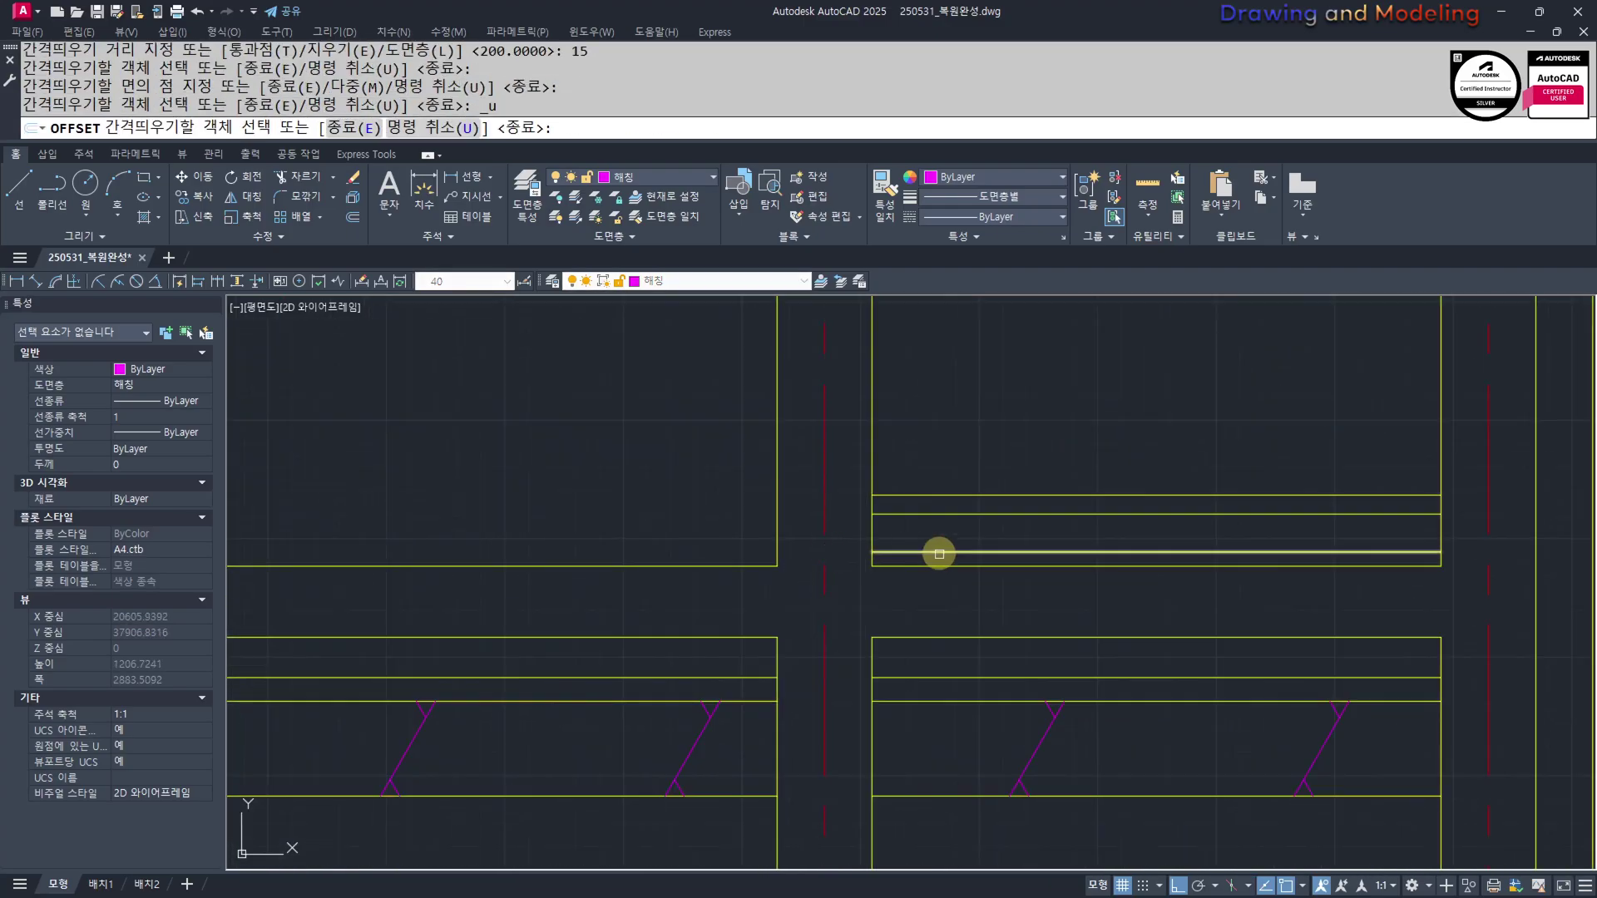
left_click(939, 553)
left_click(920, 586)
key("Escape")
key("Escape")
Put the new centre line on the 단열재 layer and reduce its linetype scale to fit the thin insulation layer
scroll(916, 564, "up", 2)
left_click(915, 560)
left_click(852, 553)
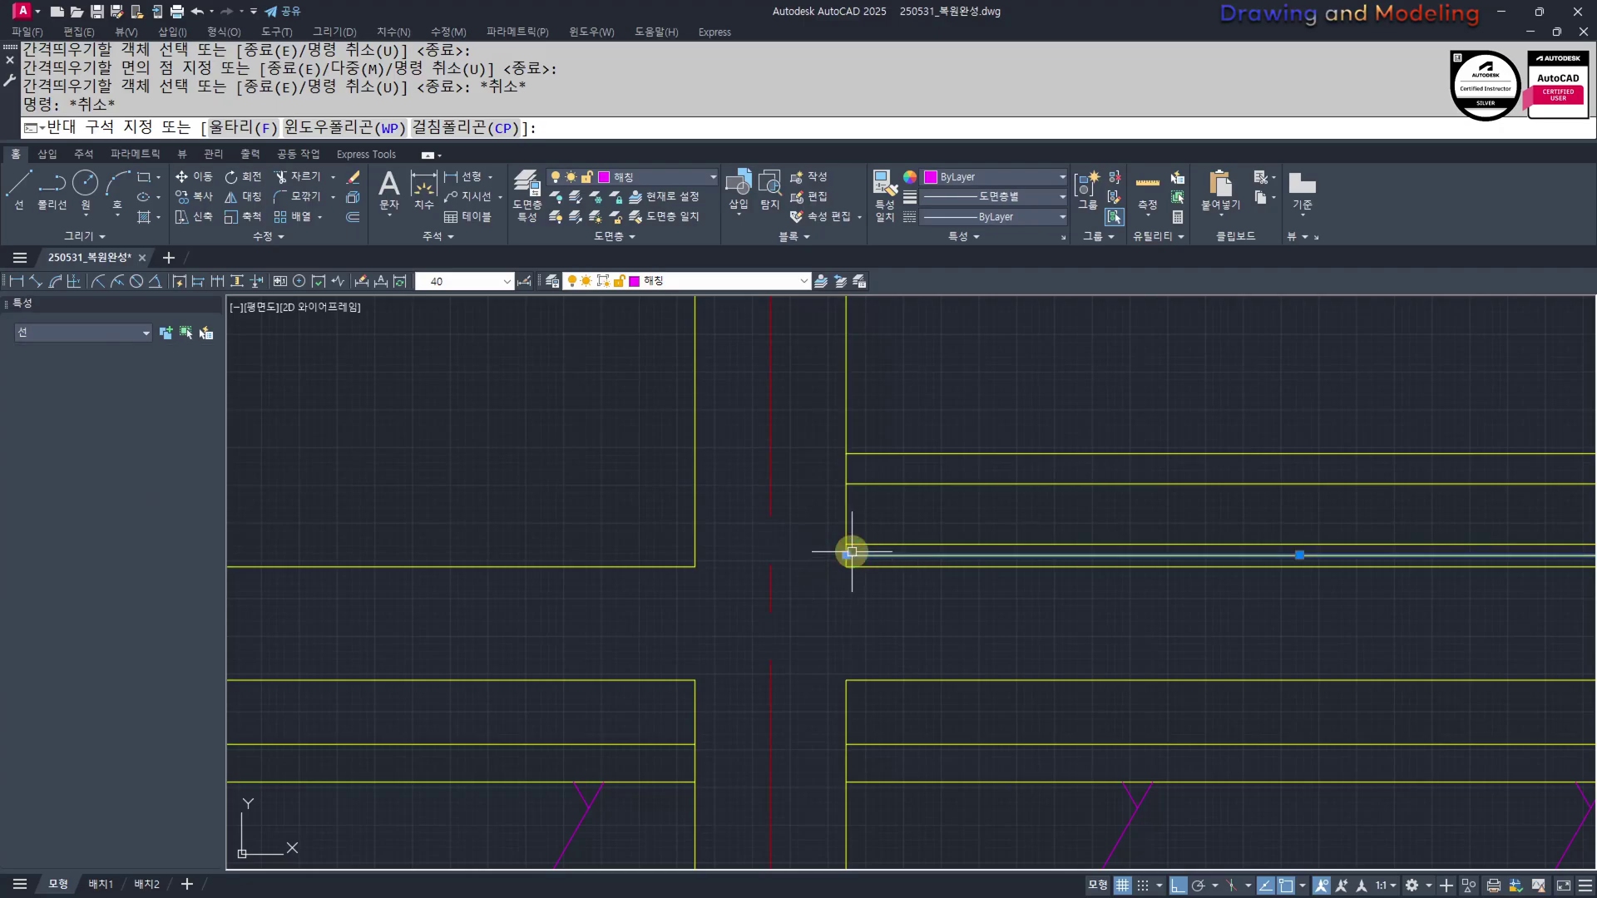
left_click(726, 282)
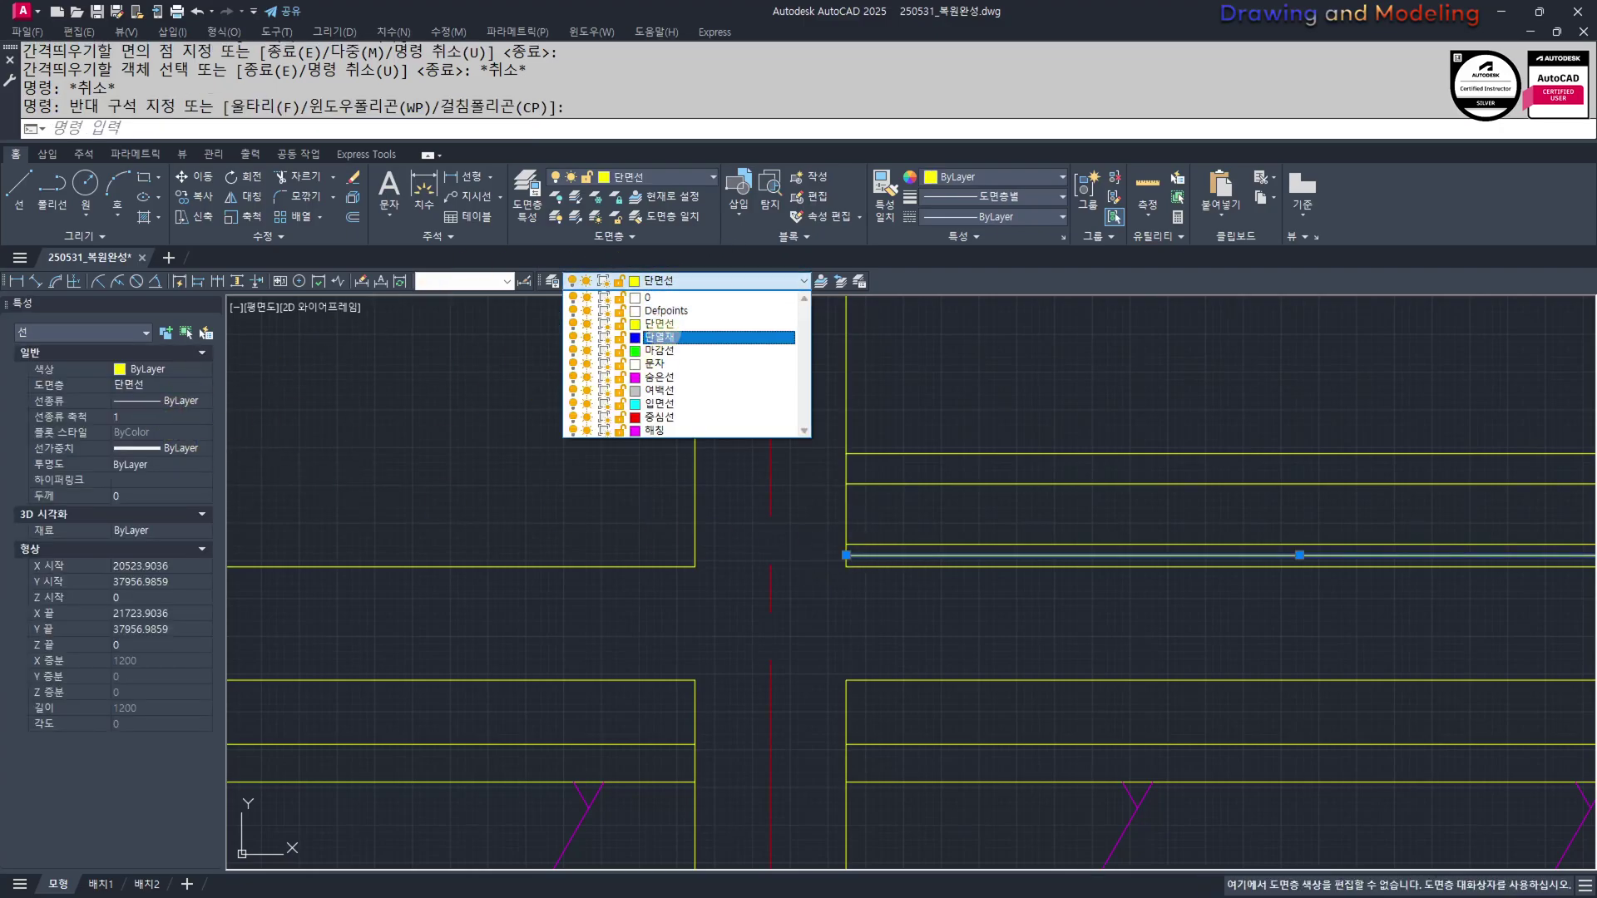
left_click(672, 336)
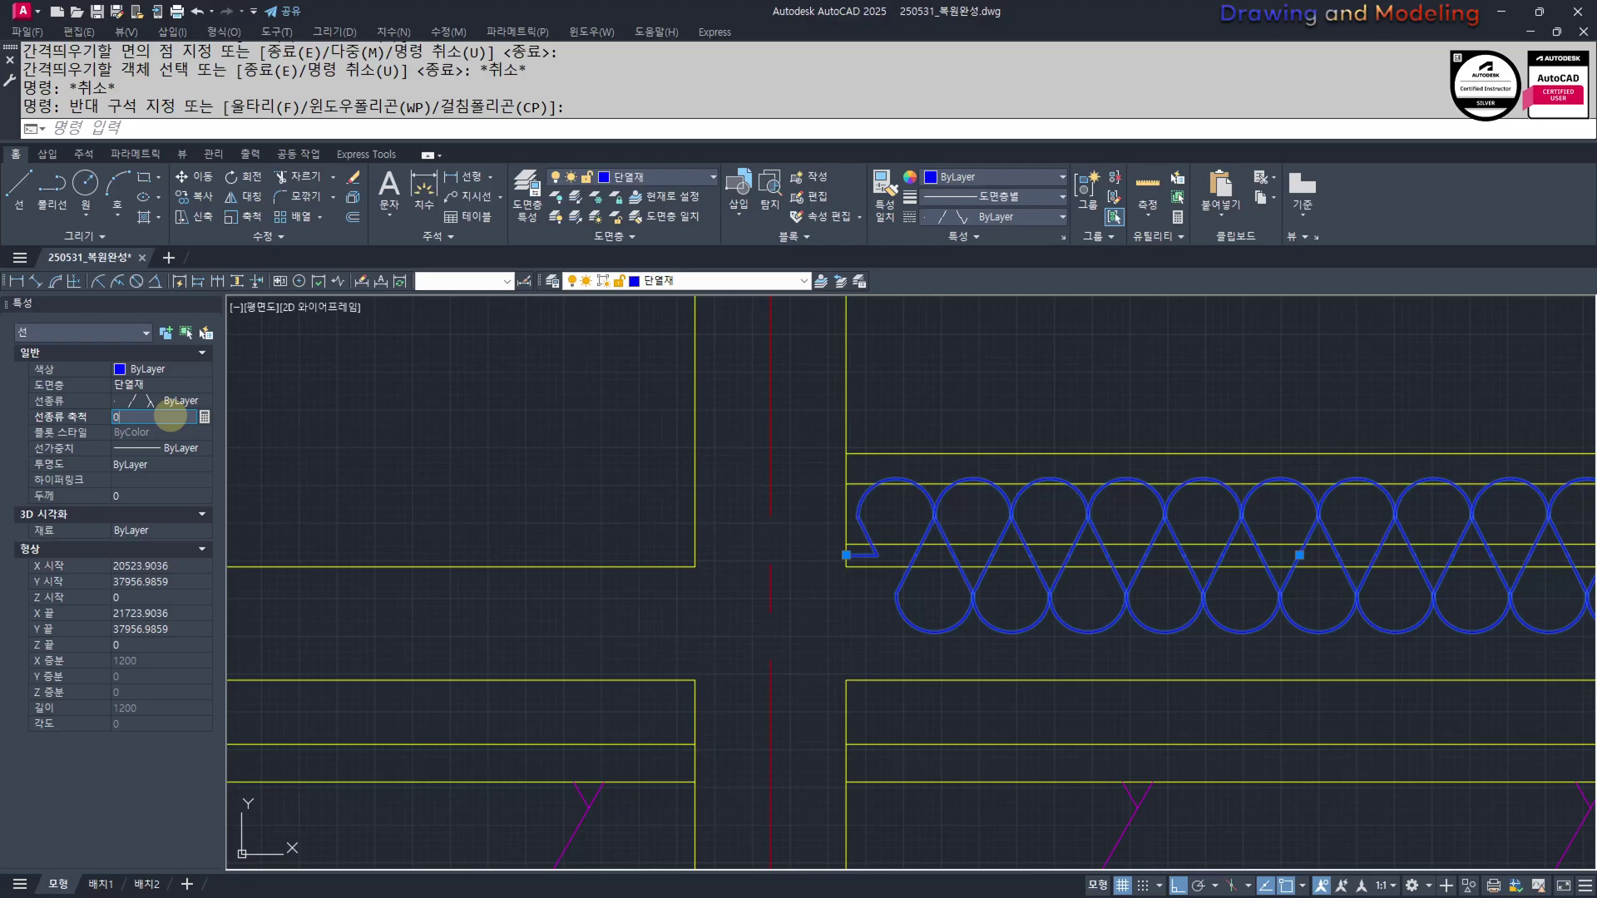
key("Return")
key("Escape")
key("Escape")
key("Escape")
key("Escape")
middle_click_drag(1152, 629, 891, 690)
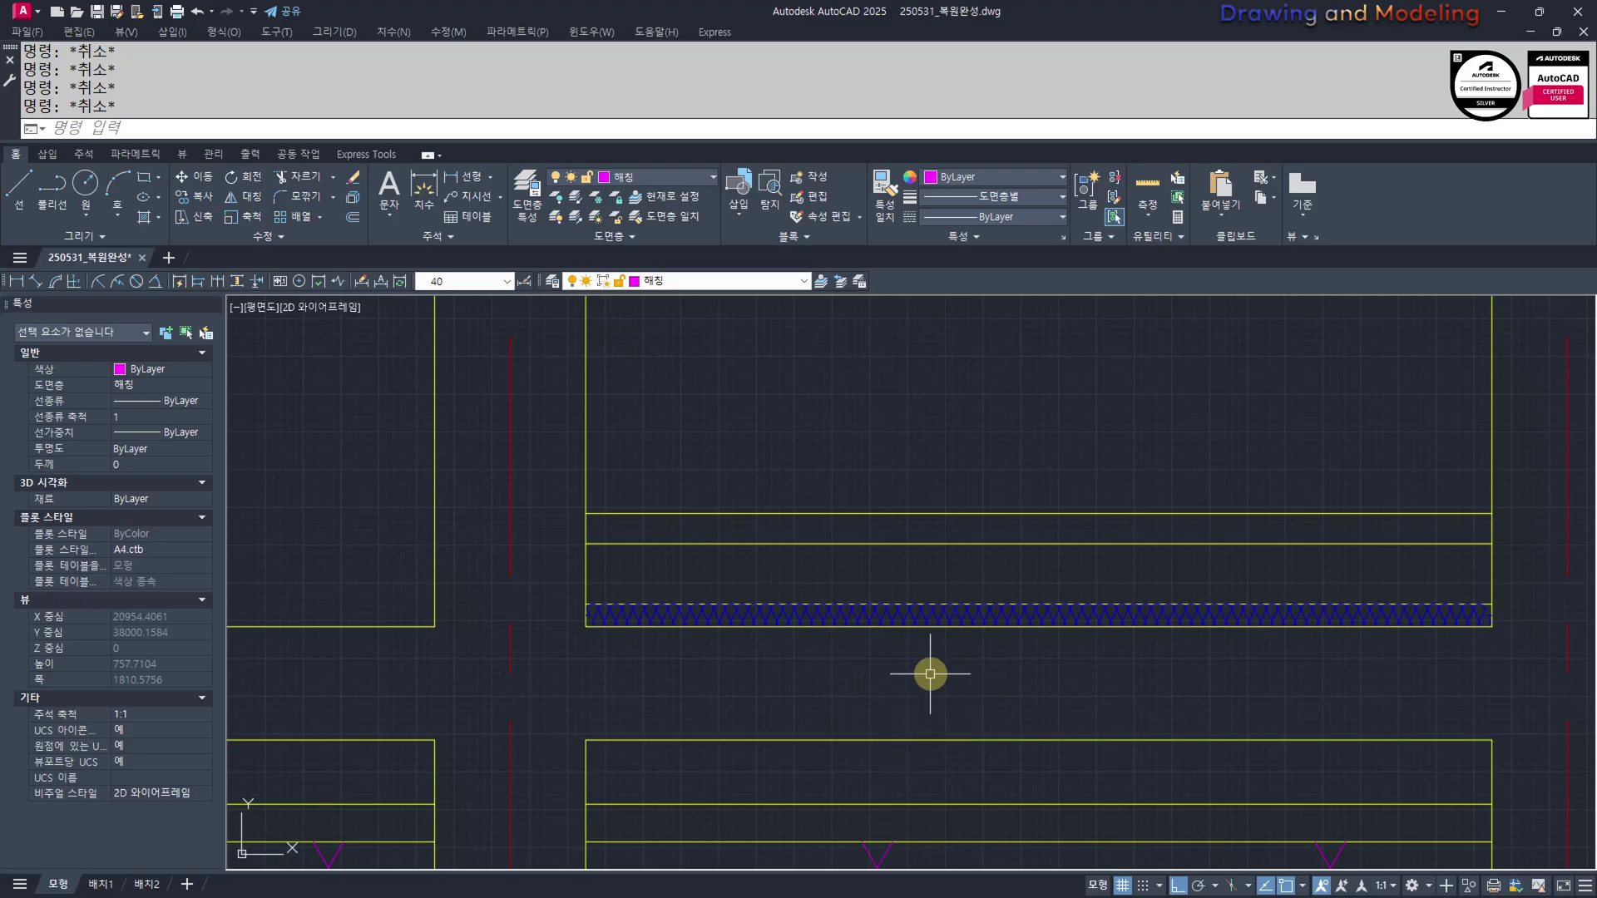
Hatch the layer directly above the insulation in the narrow room's floor
scroll(958, 685, "down", 2)
middle_click_drag(1038, 701, 1109, 657)
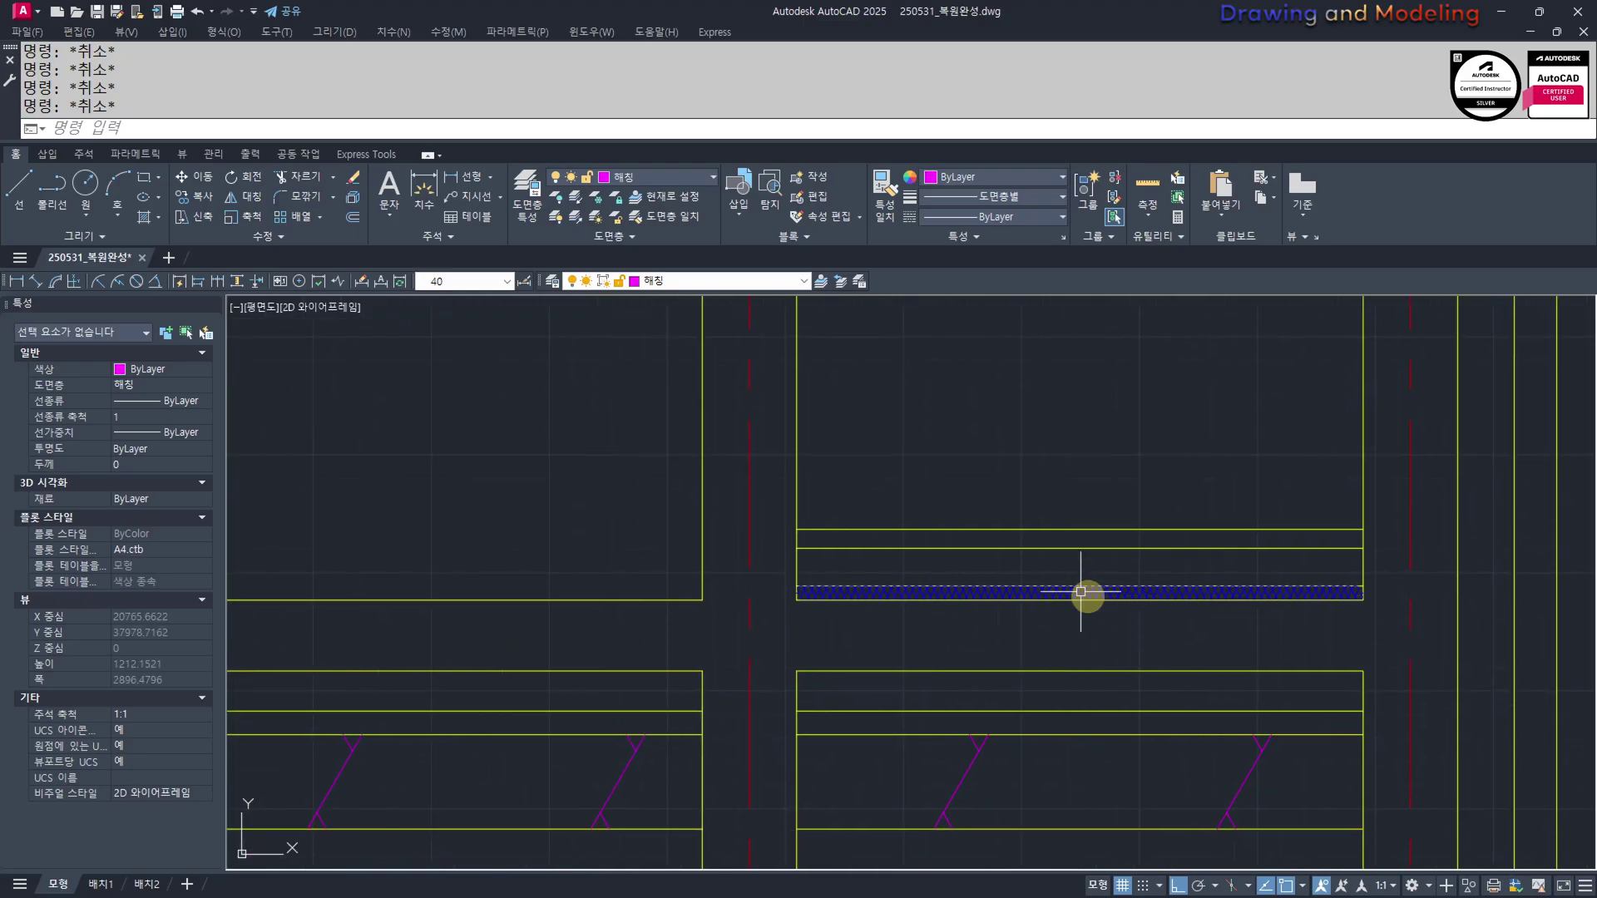
scroll(1152, 624, "down", 5)
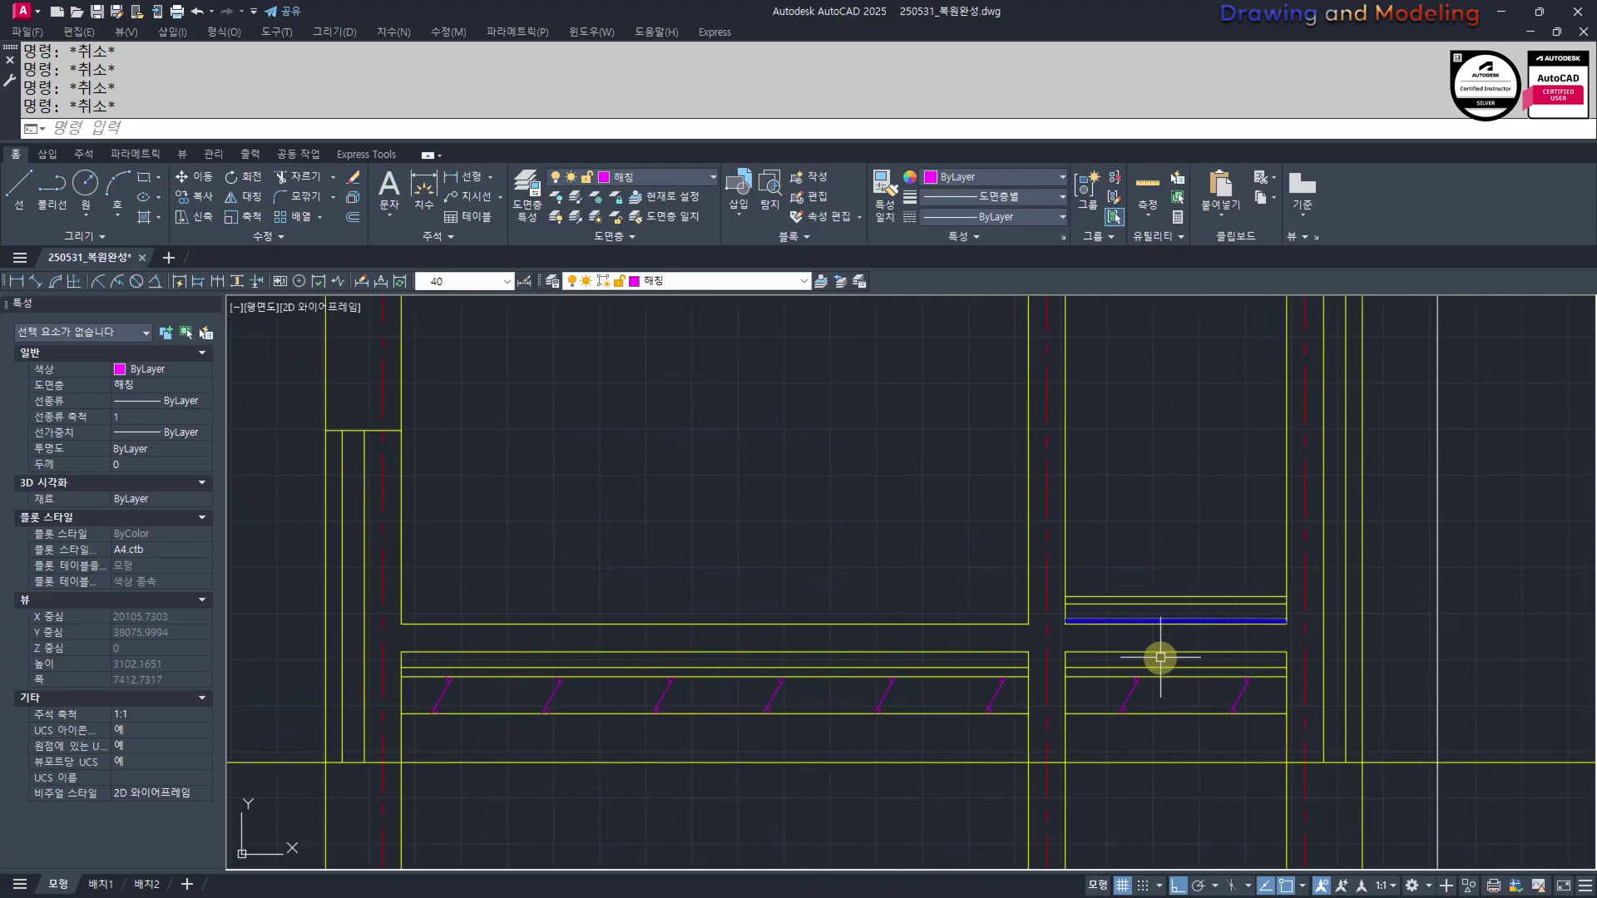
scroll(1027, 698, "up", 3)
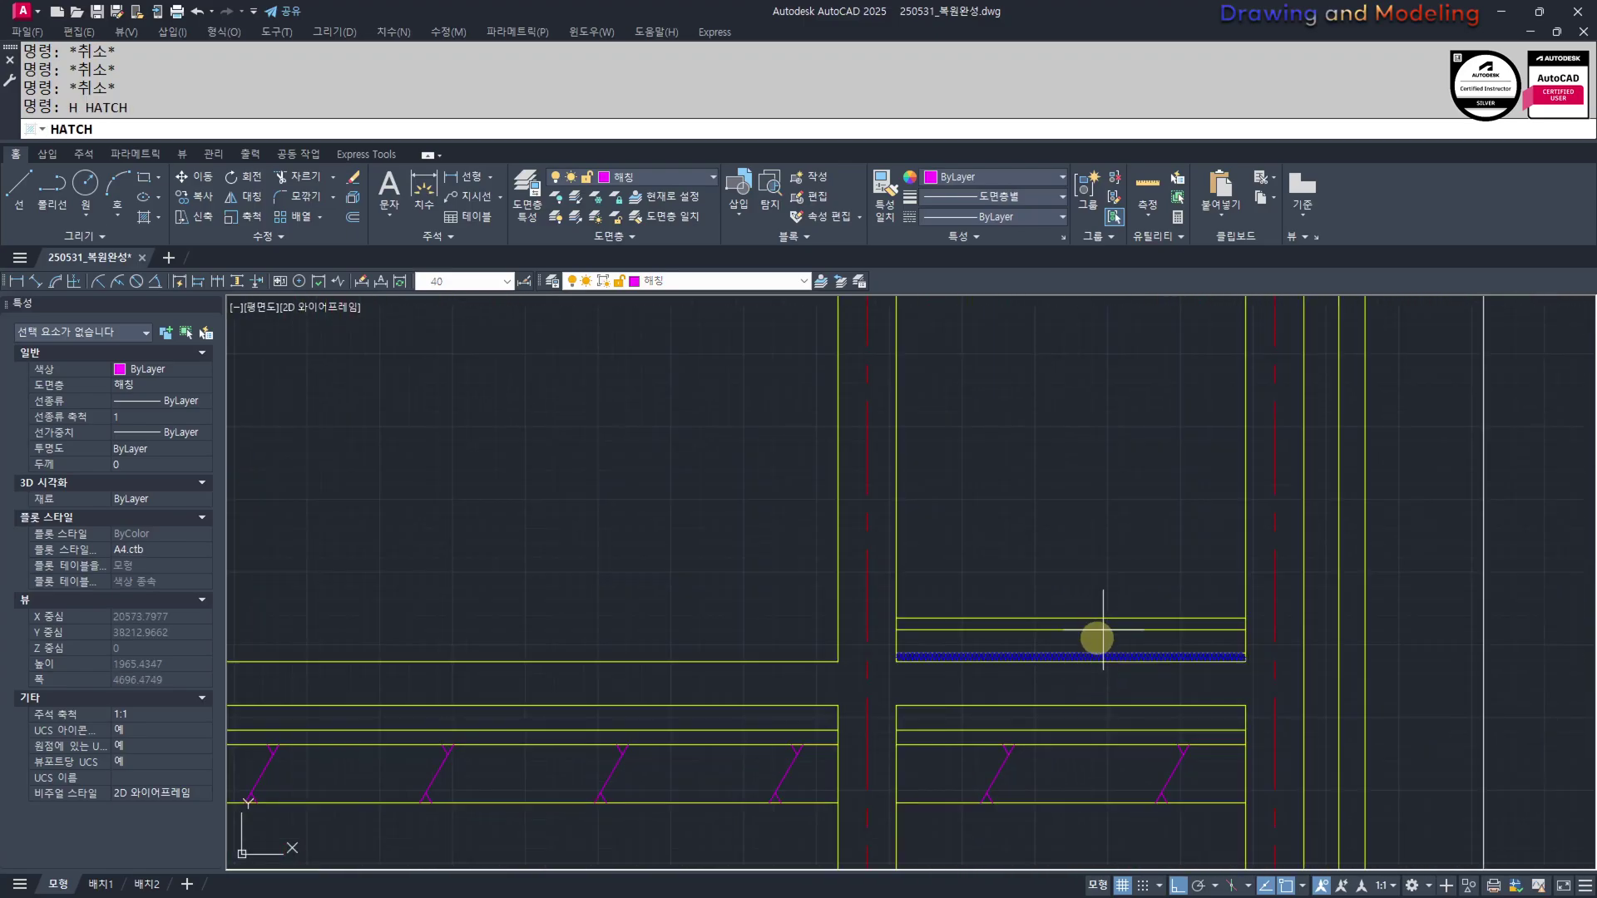
left_click(1098, 637)
key("Escape")
Change the narrow floor's hatch to the HONEY pattern with a scale of 5
left_click(1040, 645)
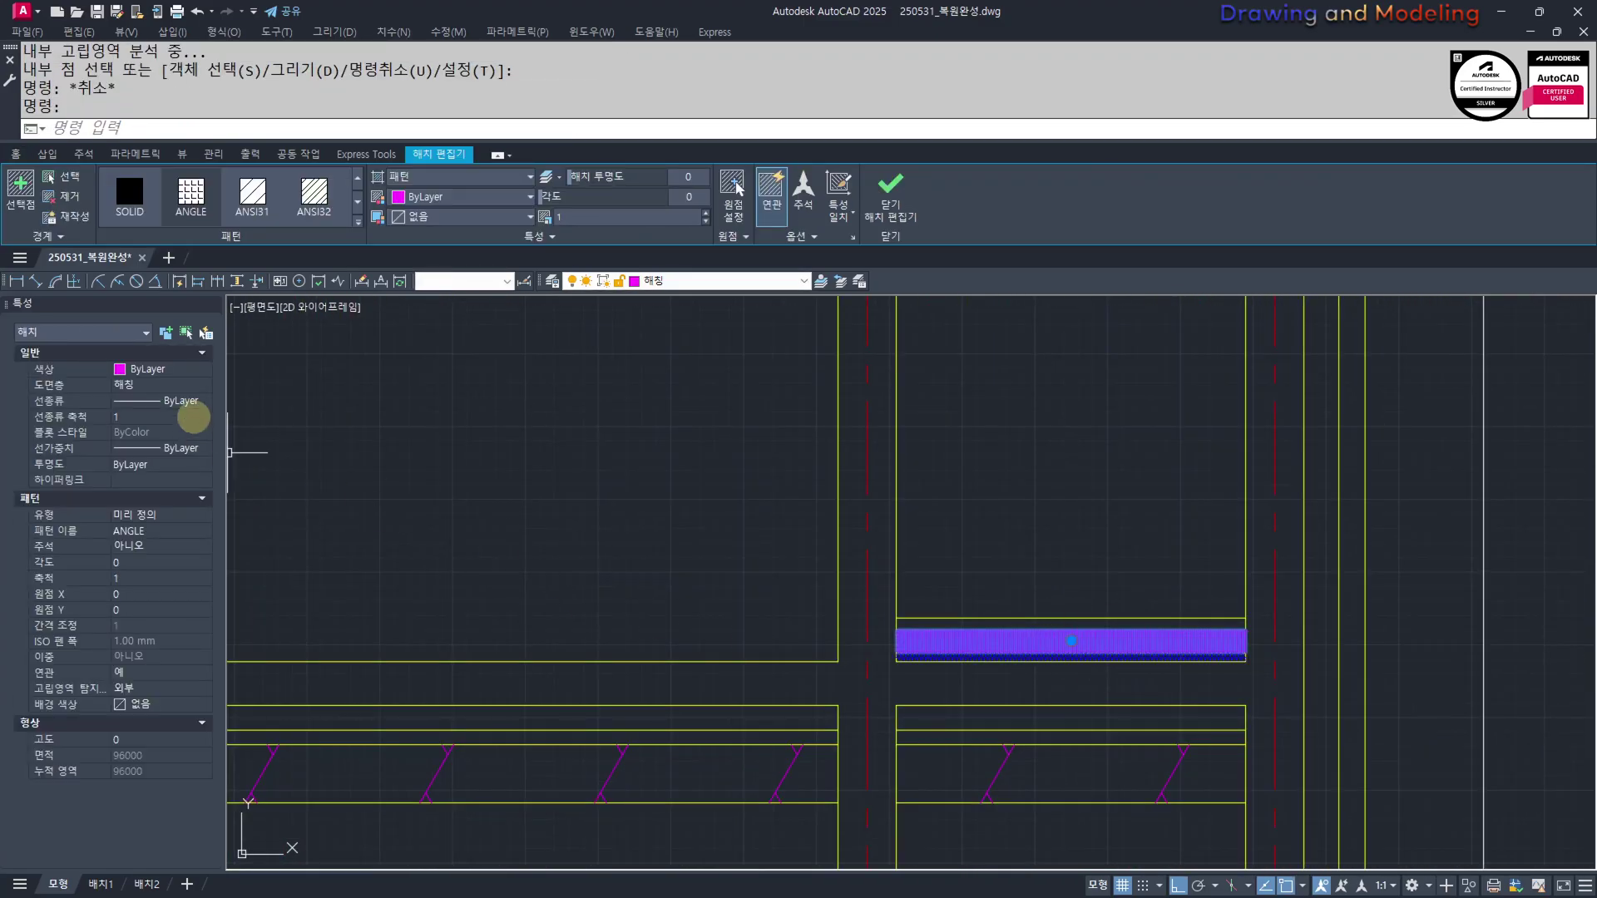
left_click(255, 198)
scroll(283, 202, "down", 3)
left_click(298, 204)
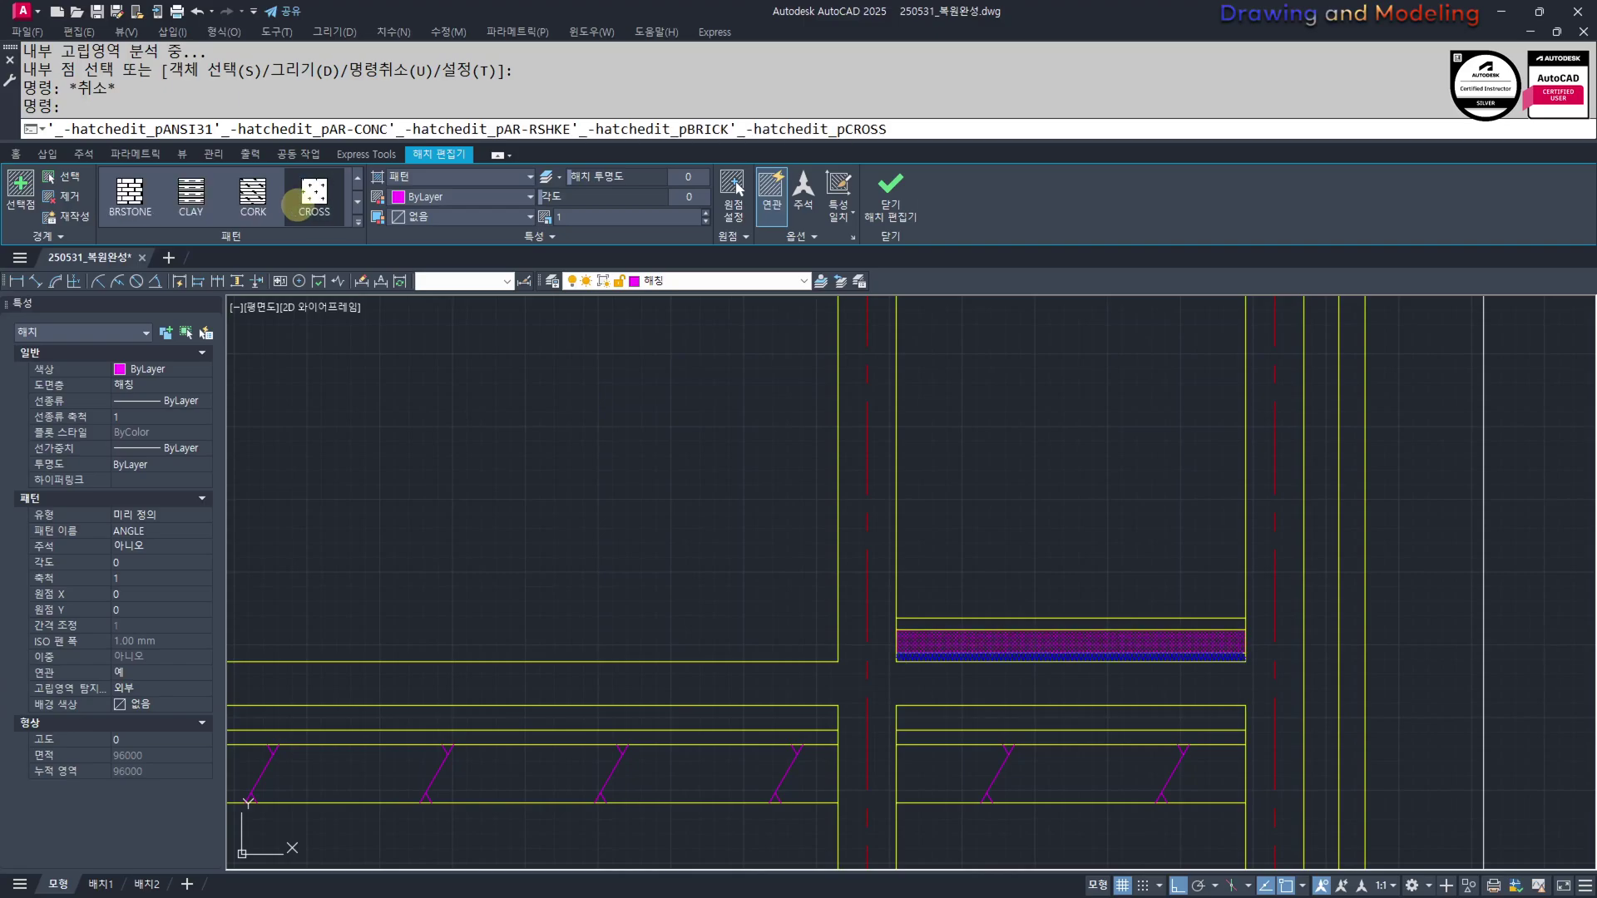
scroll(297, 204, "down", 1)
double_click(297, 203)
scroll(297, 204, "down", 1)
left_click(297, 203)
scroll(297, 207, "down", 3)
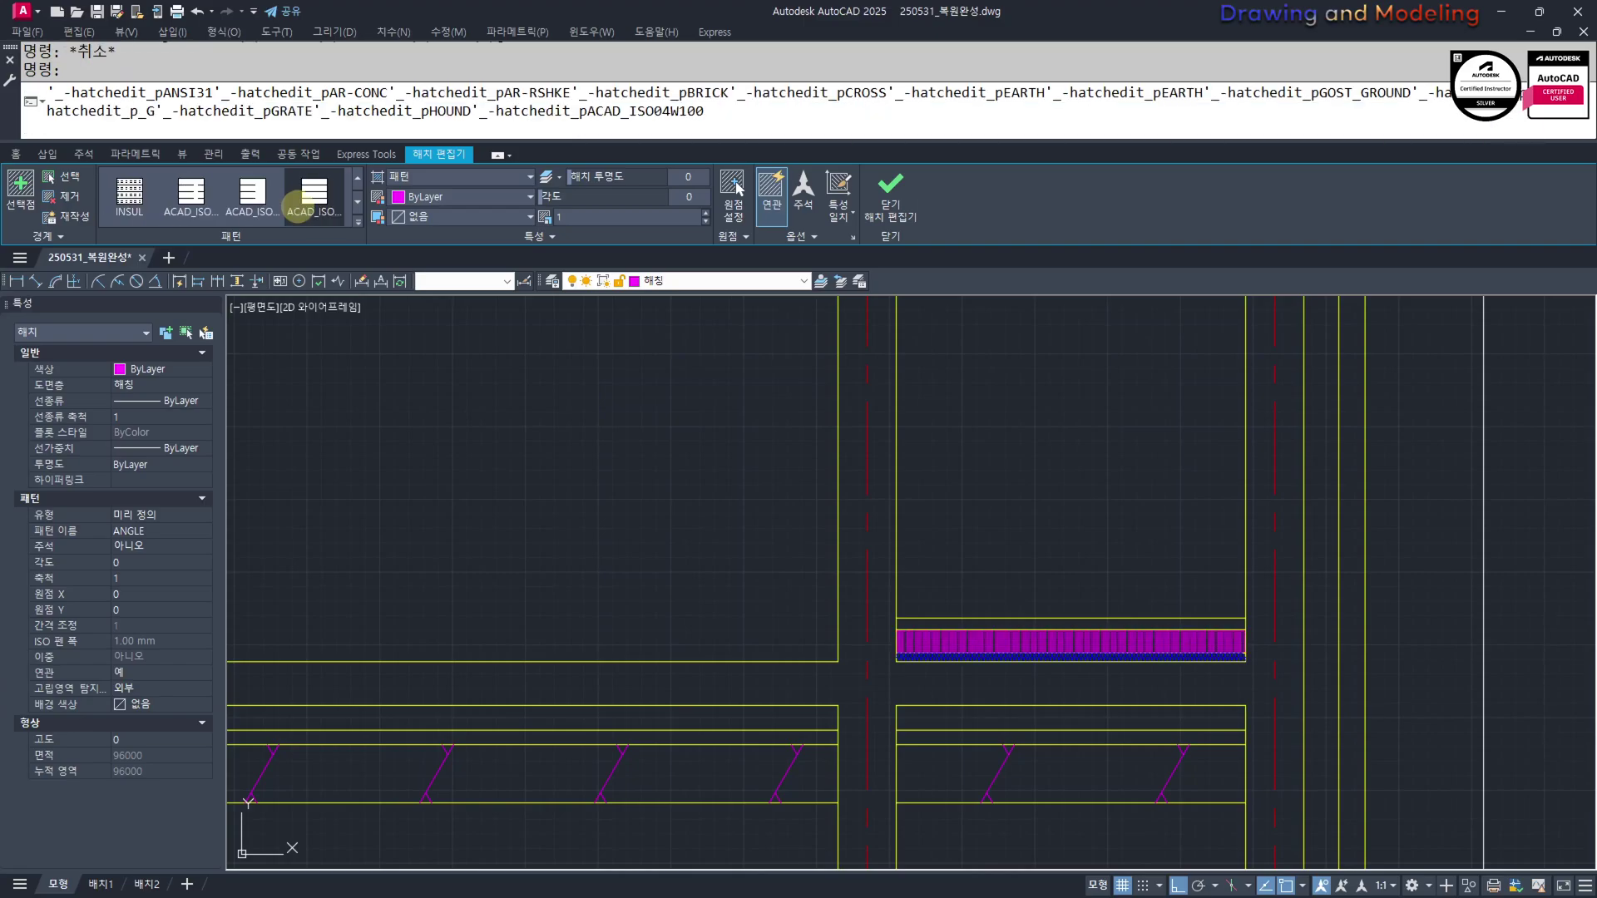
scroll(300, 205, "up", 1)
left_click(260, 201)
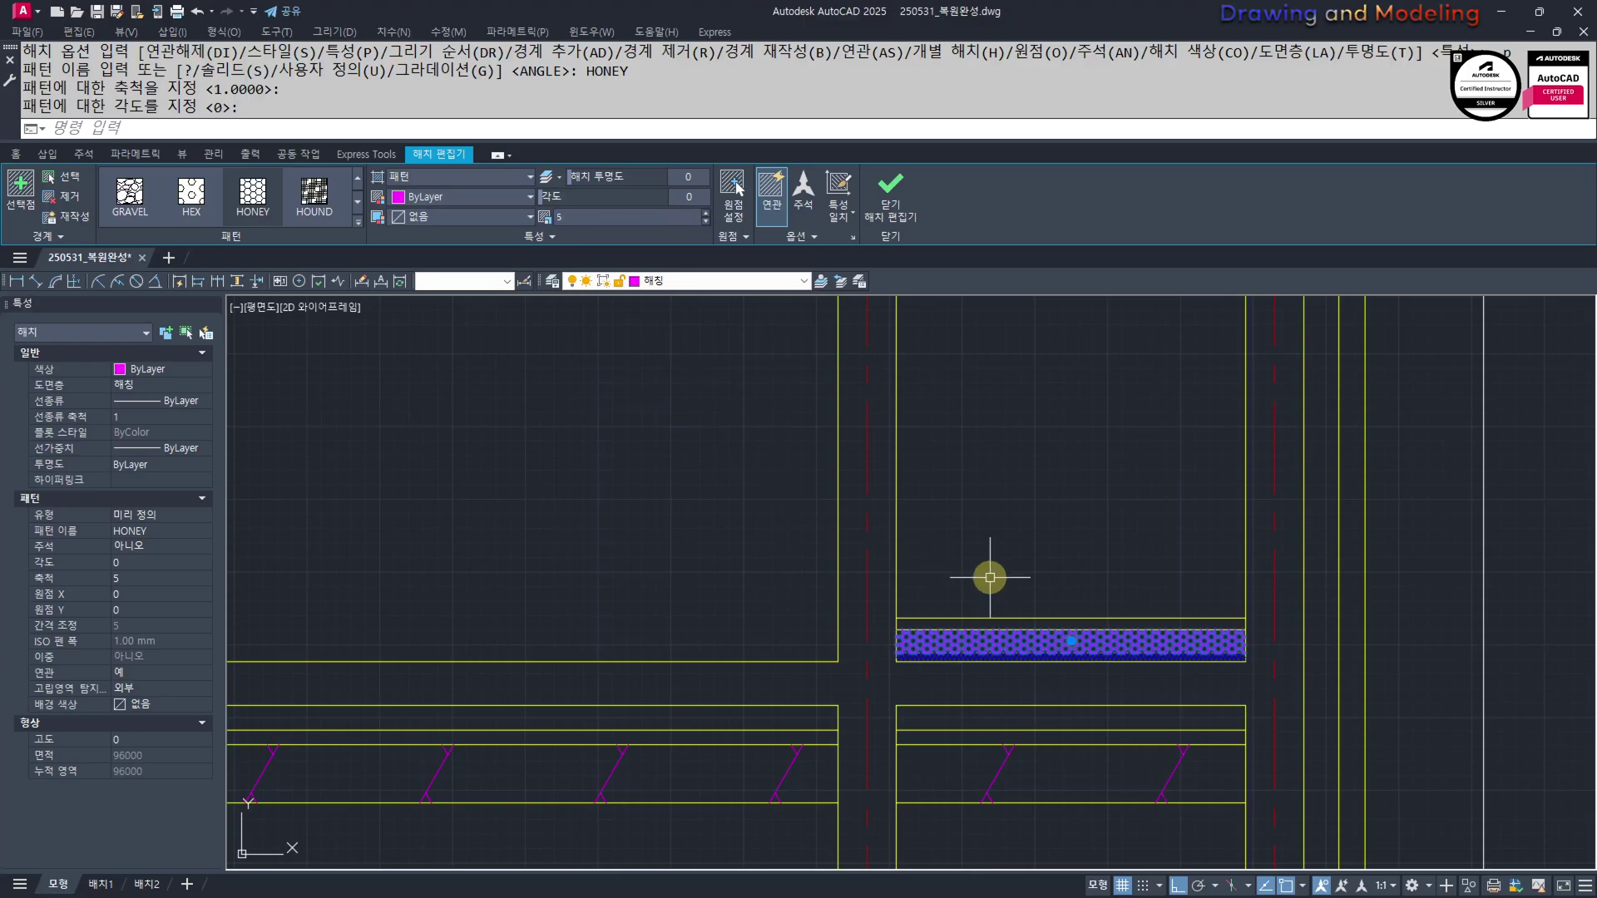
scroll(1050, 644, "up", 2)
middle_click_drag(1051, 645, 824, 634)
scroll(848, 635, "up", 2)
key("Escape")
key("Escape")
scroll(859, 720, "down", 4)
mouse_move(786, 742)
middle_mouse_down()
mouse_move(872, 692)
mouse_move(1050, 702)
mouse_move(923, 665)
middle_mouse_up()
scroll(857, 664, "down", 2)
scroll(1070, 660, "up", 6)
scroll(815, 663, "down", 4)
middle_click_drag(712, 676, 874, 680)
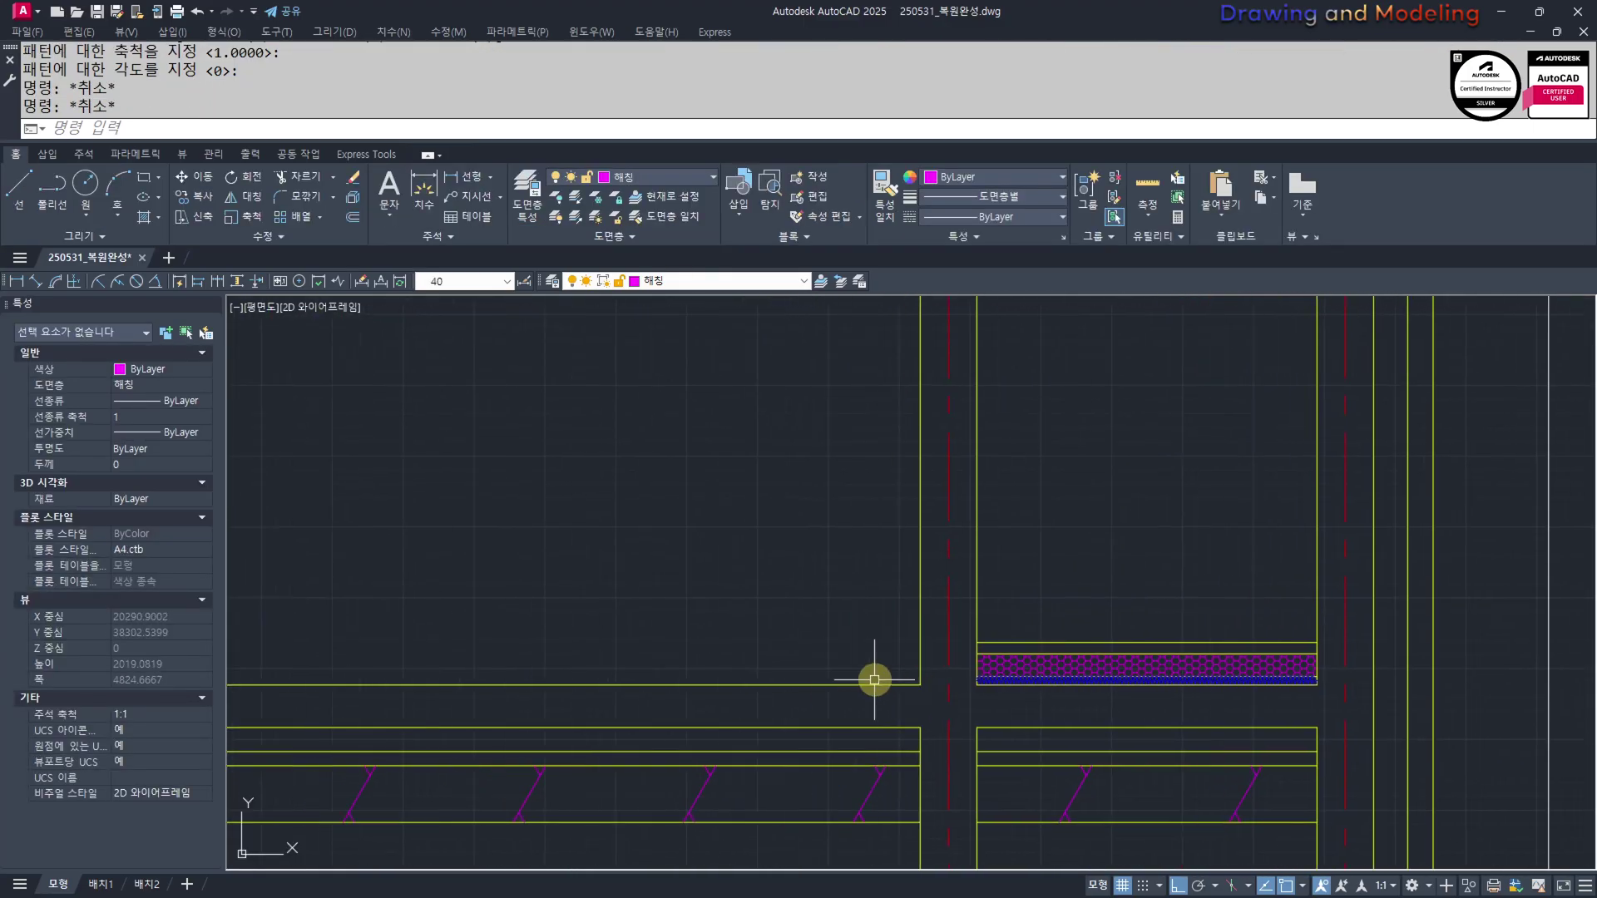
Offset the narrow room's right wall line 100 into the room
scroll(988, 664, "up", 4)
middle_click_drag(987, 661, 887, 641)
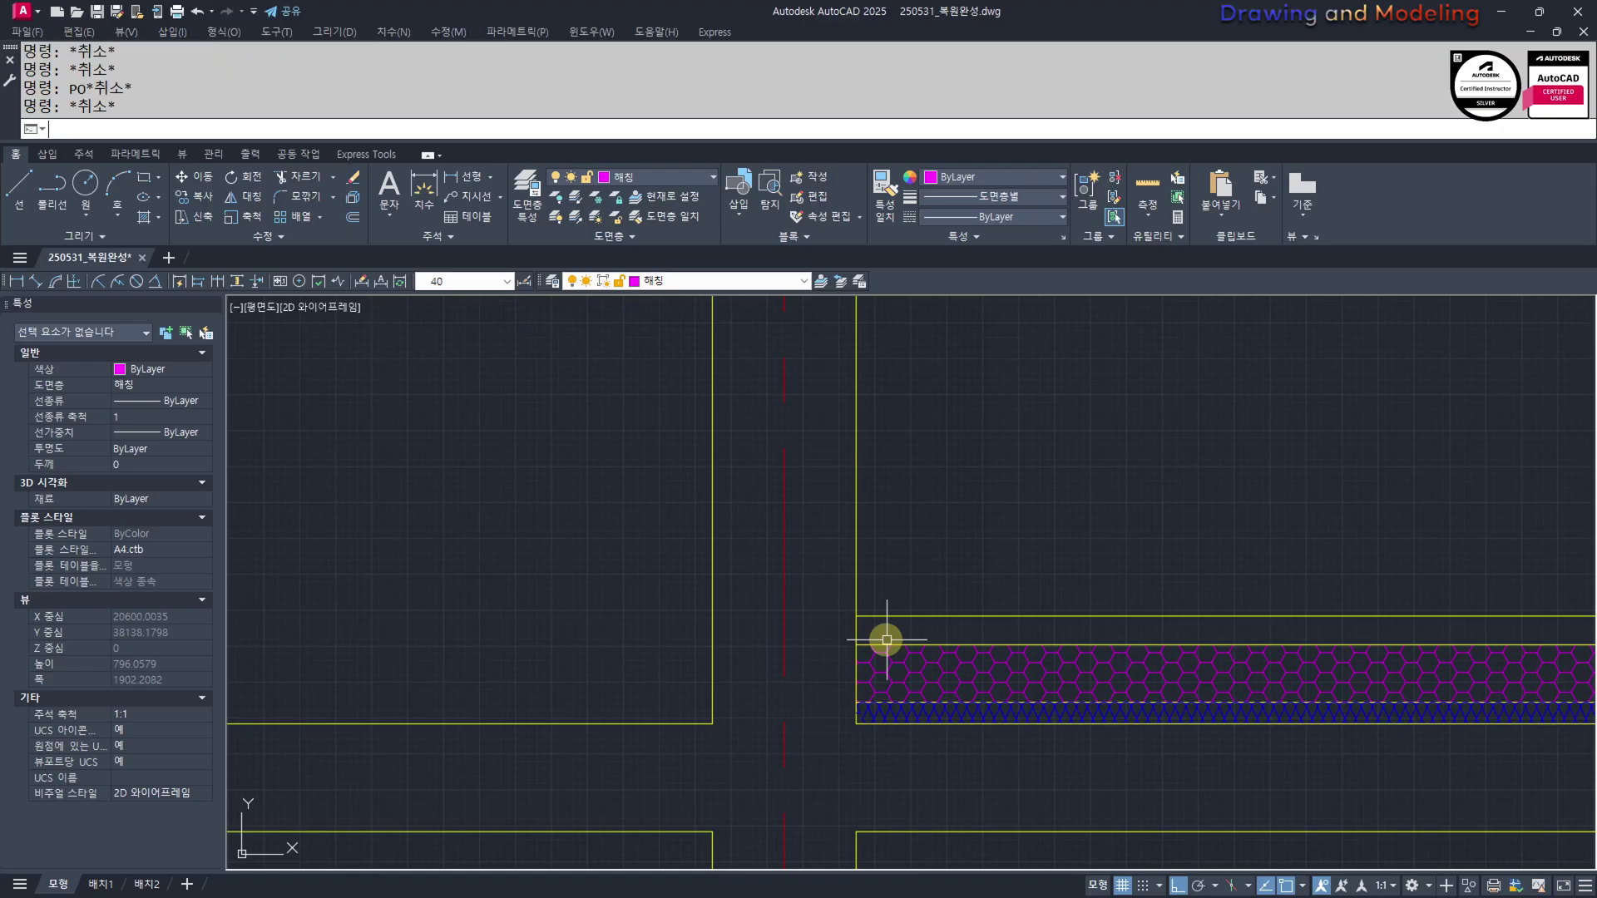
type("O")
key("space")
type("100")
key("space")
scroll(1046, 621, "down", 8)
scroll(1139, 610, "up", 8)
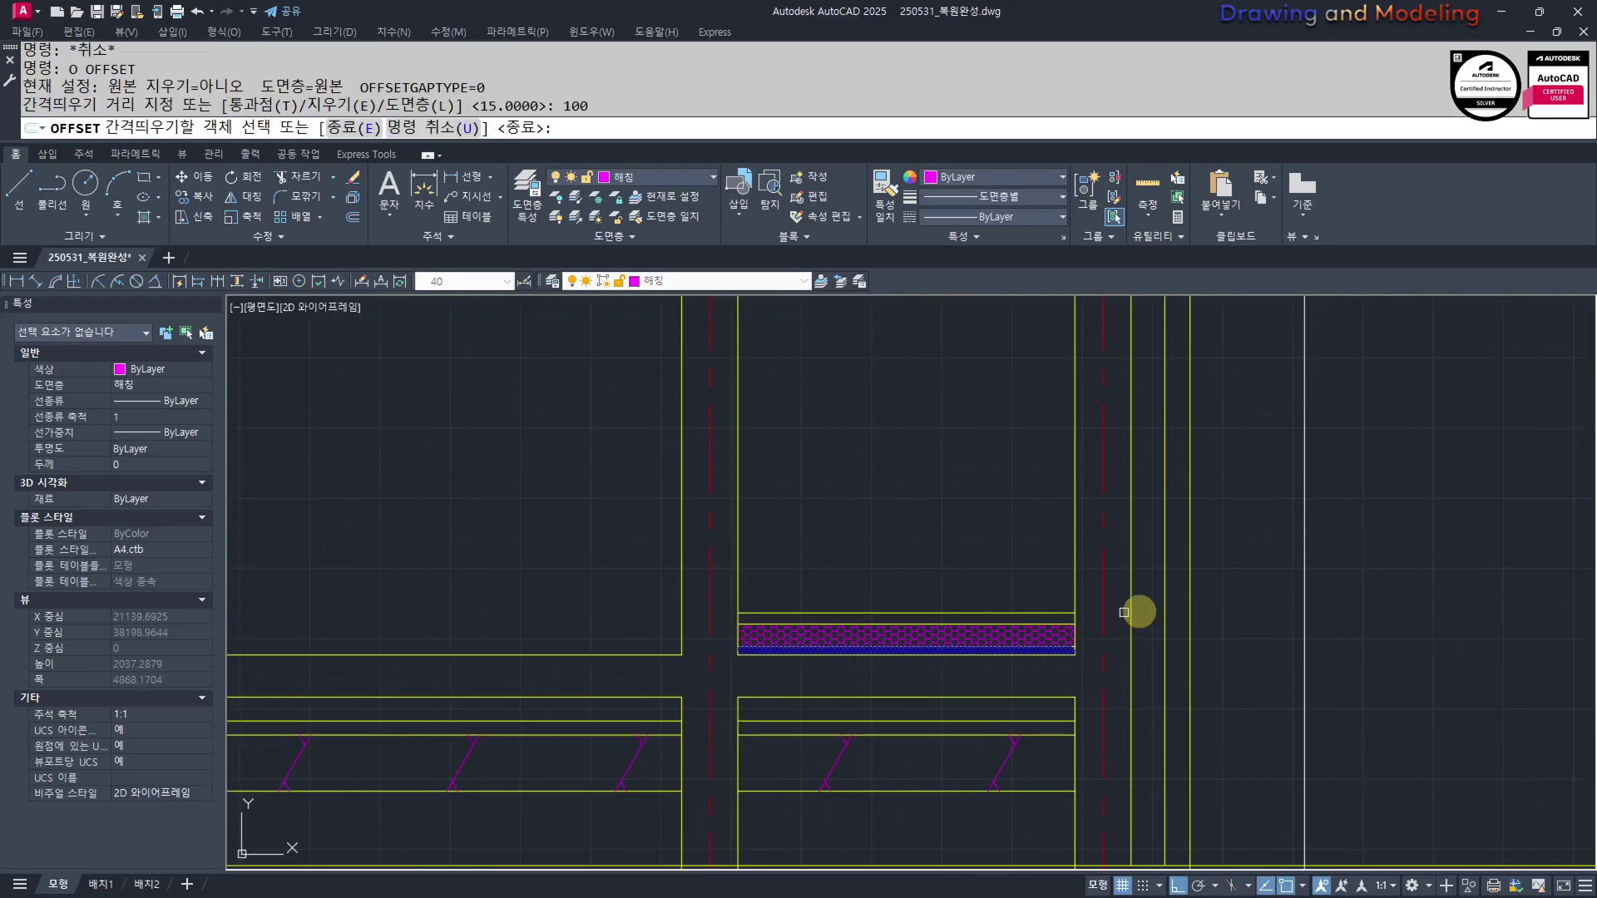
left_click(964, 585)
left_click(894, 597)
middle_click_drag(868, 605, 938, 604)
key("Escape")
key("Escape")
Offset the top line of the honeycomb-hatched layer 15 downward
key("space")
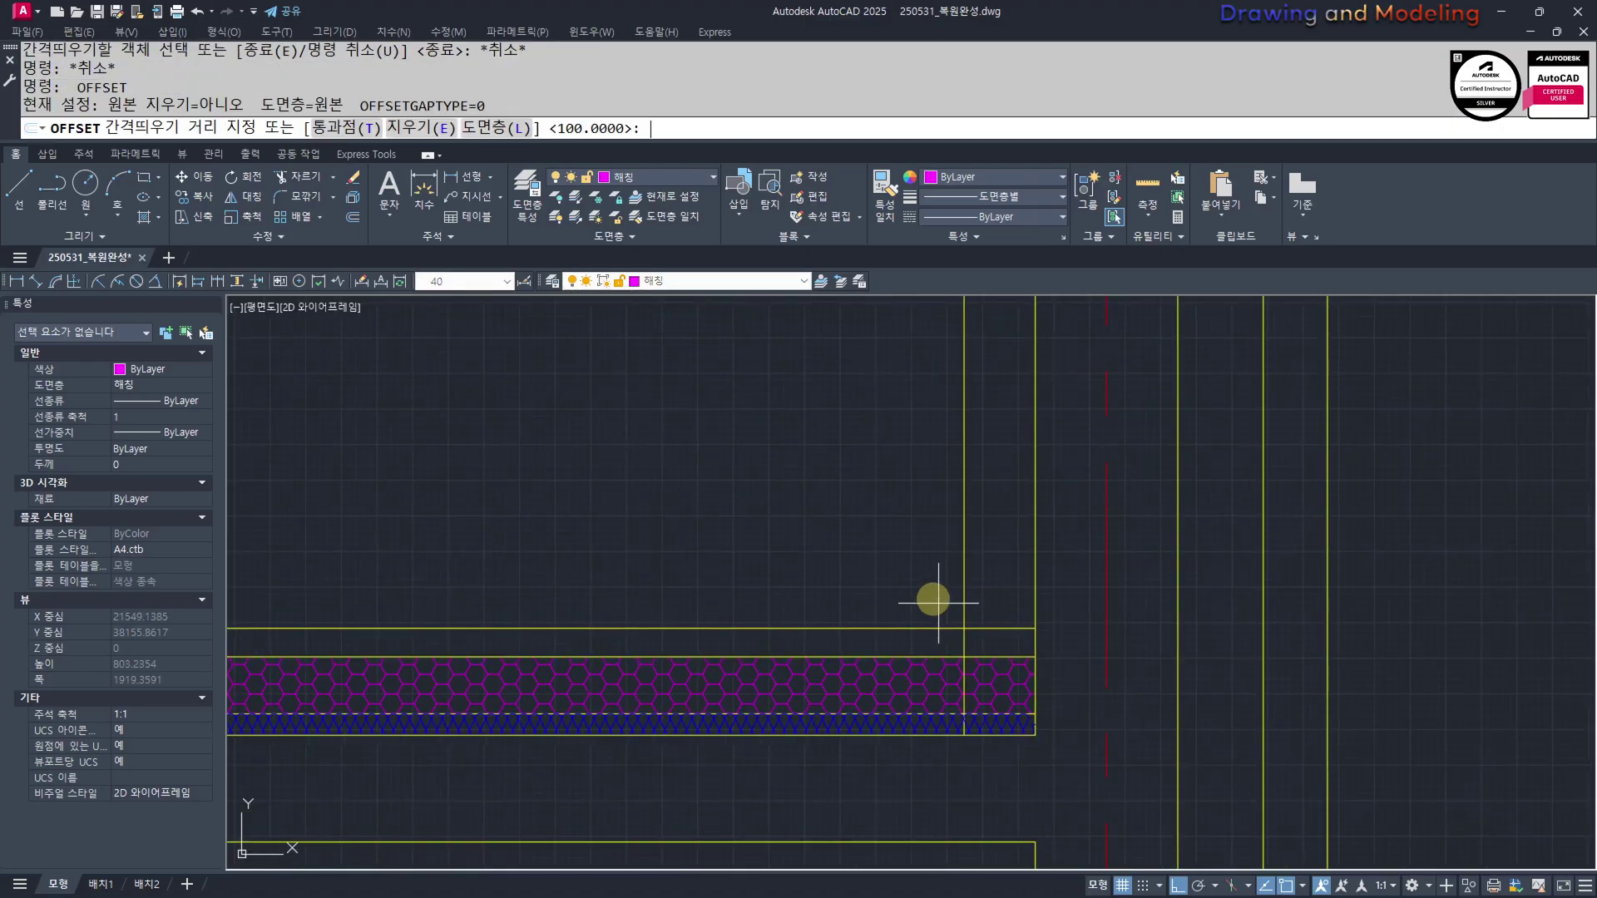
type("15")
key("Return")
scroll(921, 642, "up", 4)
left_click(1000, 683)
left_click(1003, 688)
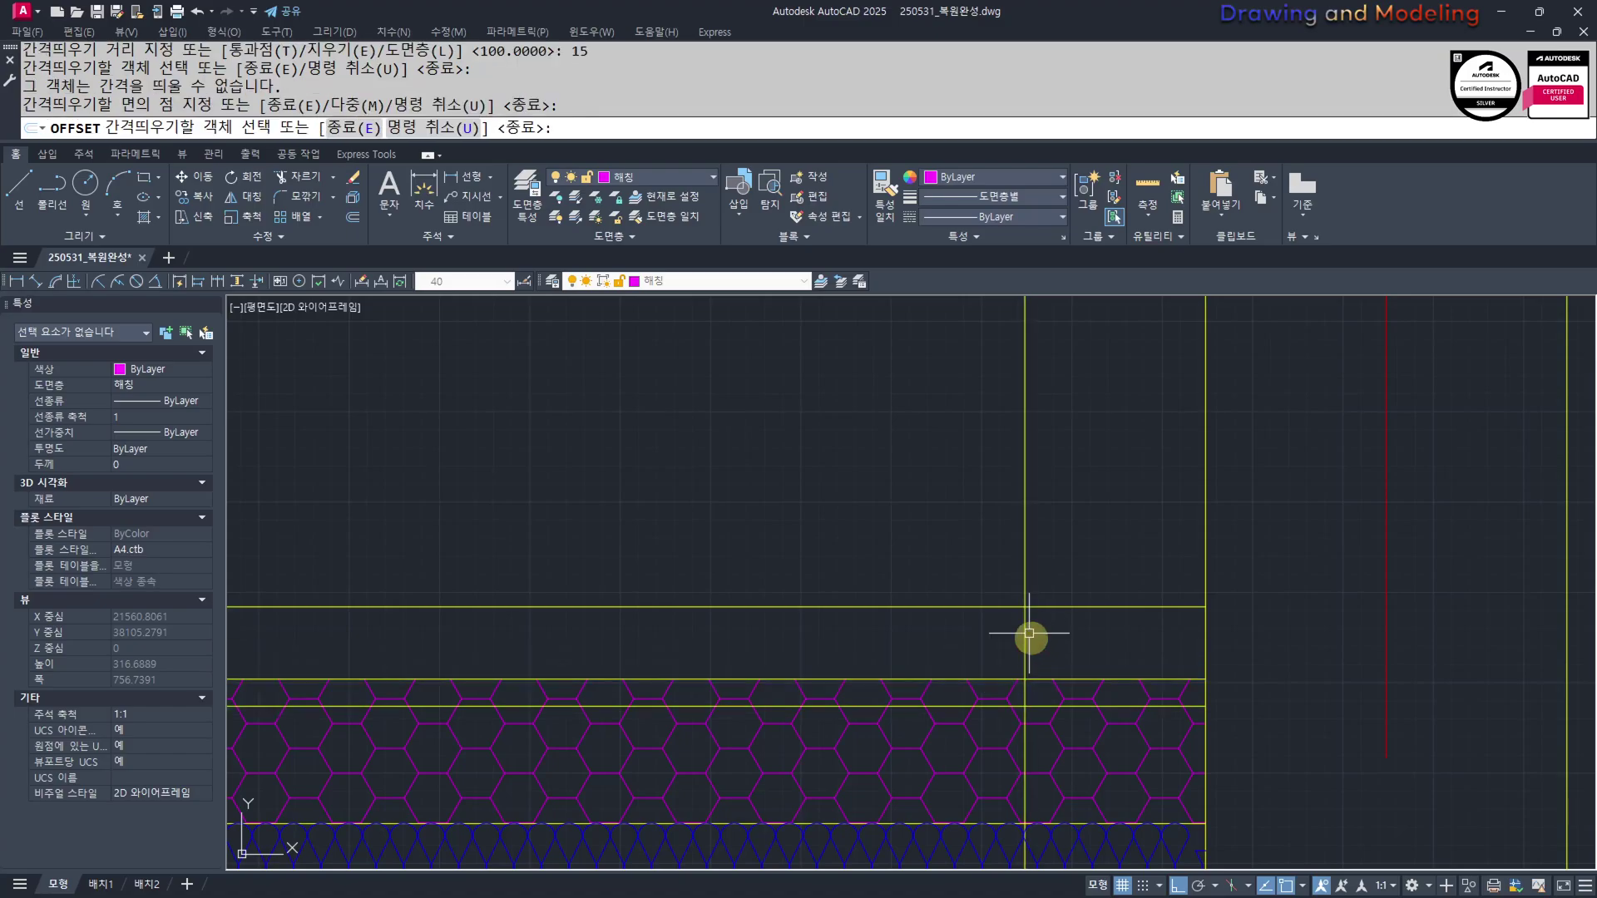
key("Escape")
key("Escape")
Offset the top line of the honeycomb-hatched layer 15 upward into the finishing layer above
scroll(1051, 633, "up", 4)
key("space")
key("space")
left_click(928, 757)
left_click(967, 682)
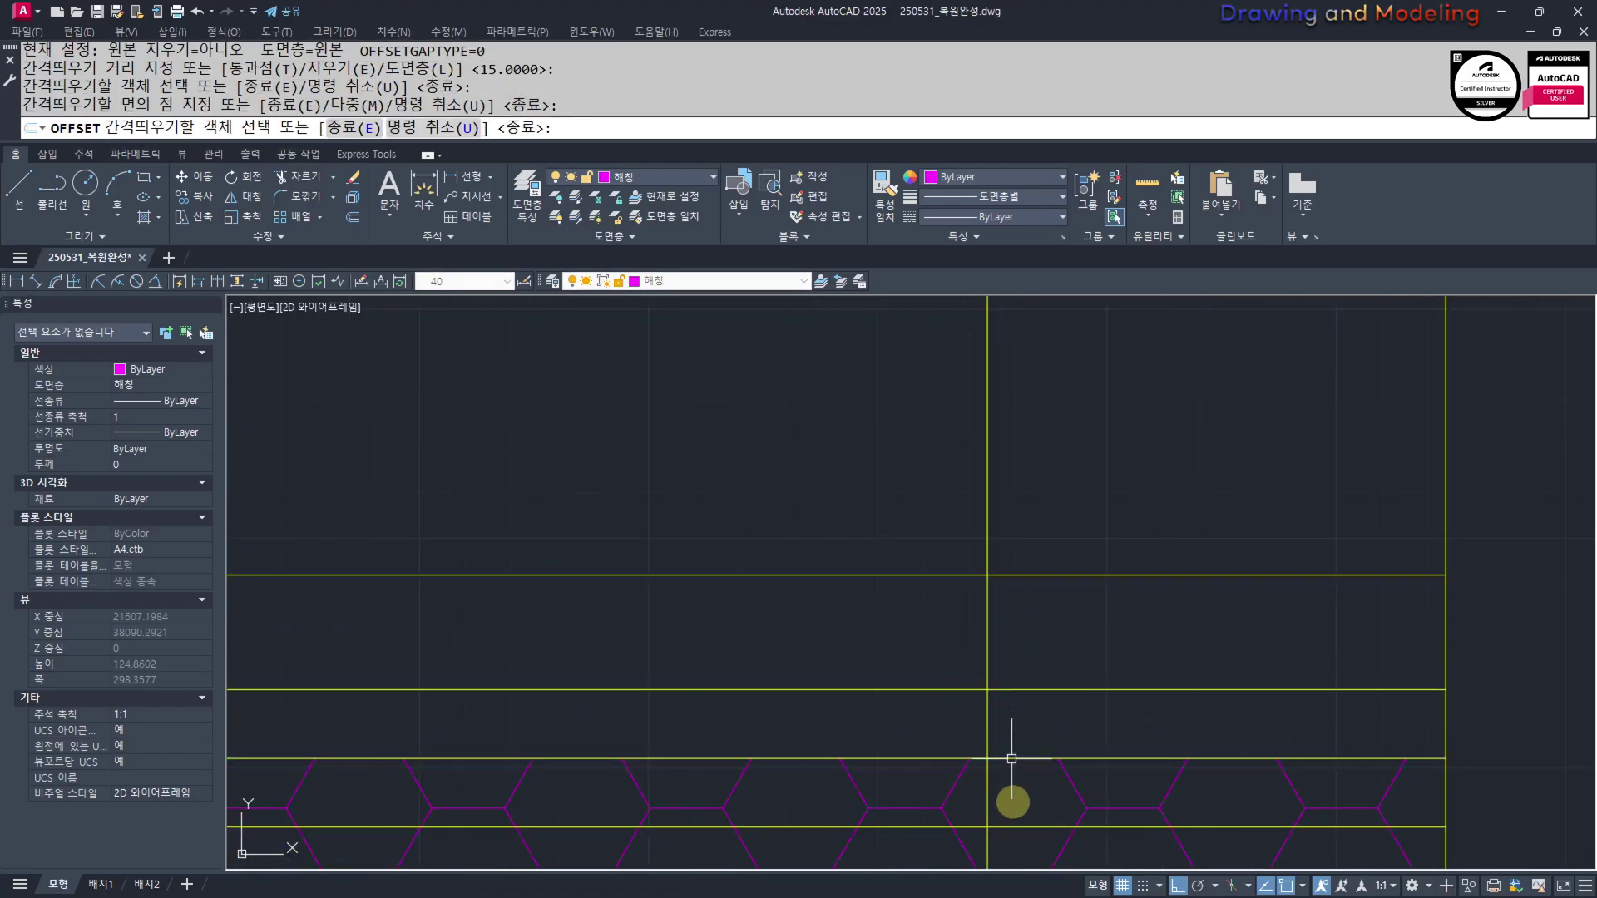
key("Escape")
key("Escape")
Erase the misplaced offset line inside the honeycomb-hatched layer
left_click(1028, 835)
left_click(1008, 834)
key("e")
key("Return")
Draw a circle of diameter 25 centred where the vertical offset line crosses the upper horizontal offset line
type("c")
key("Return")
left_click(987, 689)
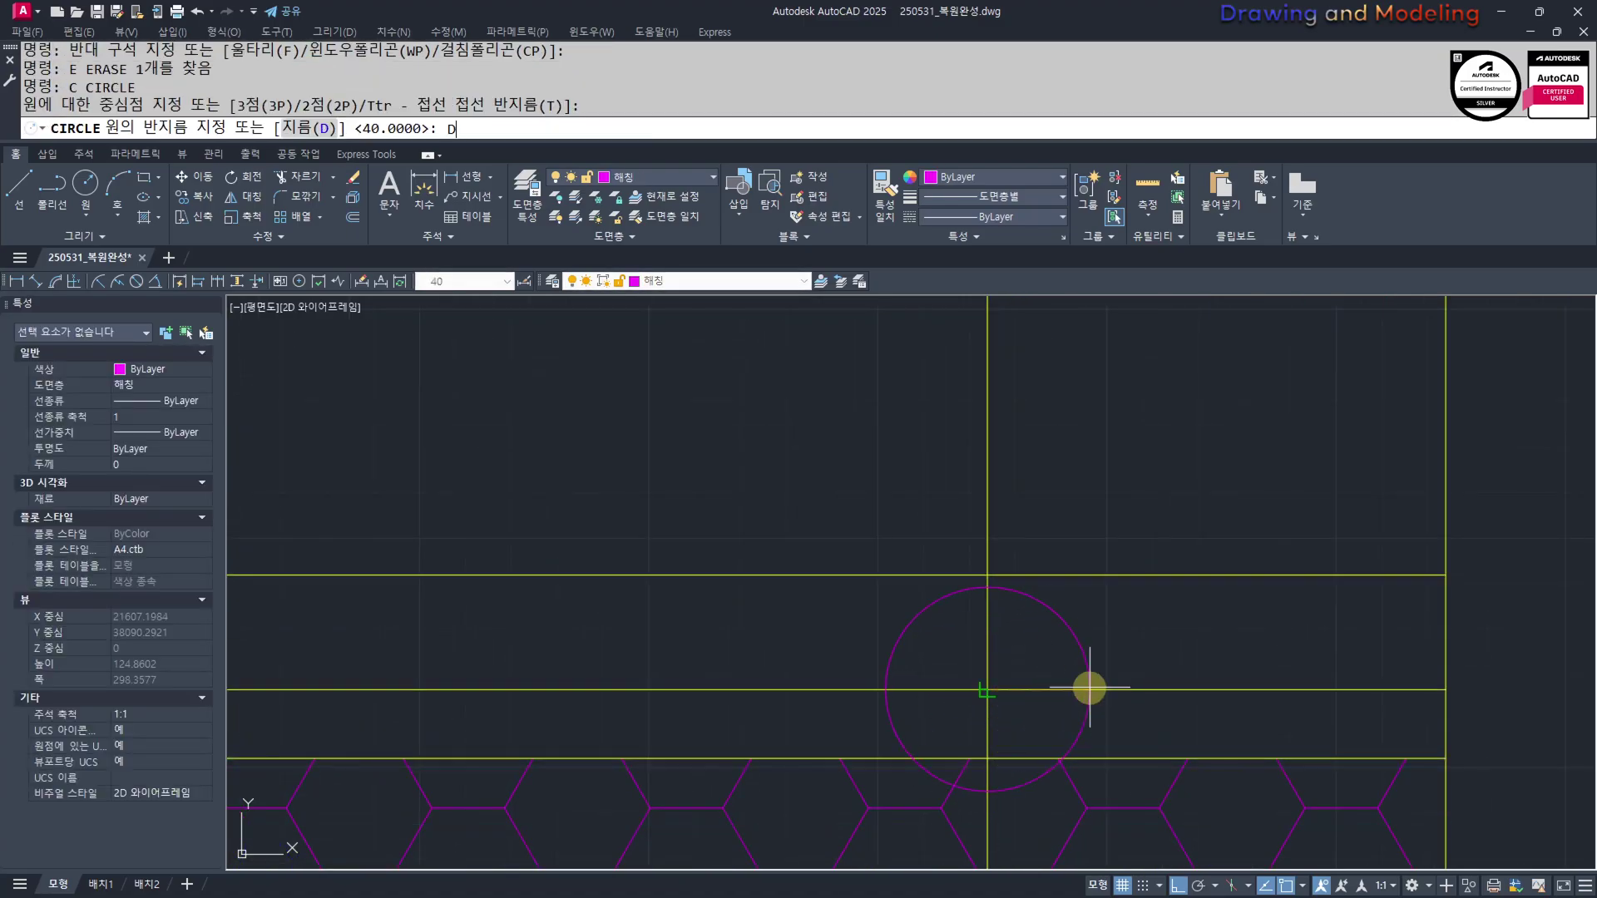
type("d")
key("Return")
type("25")
key("Return")
key("Escape")
key("Escape")
Offset the pipe circle 20 outward to make a larger guide circle
type("o")
key("Return")
type("20")
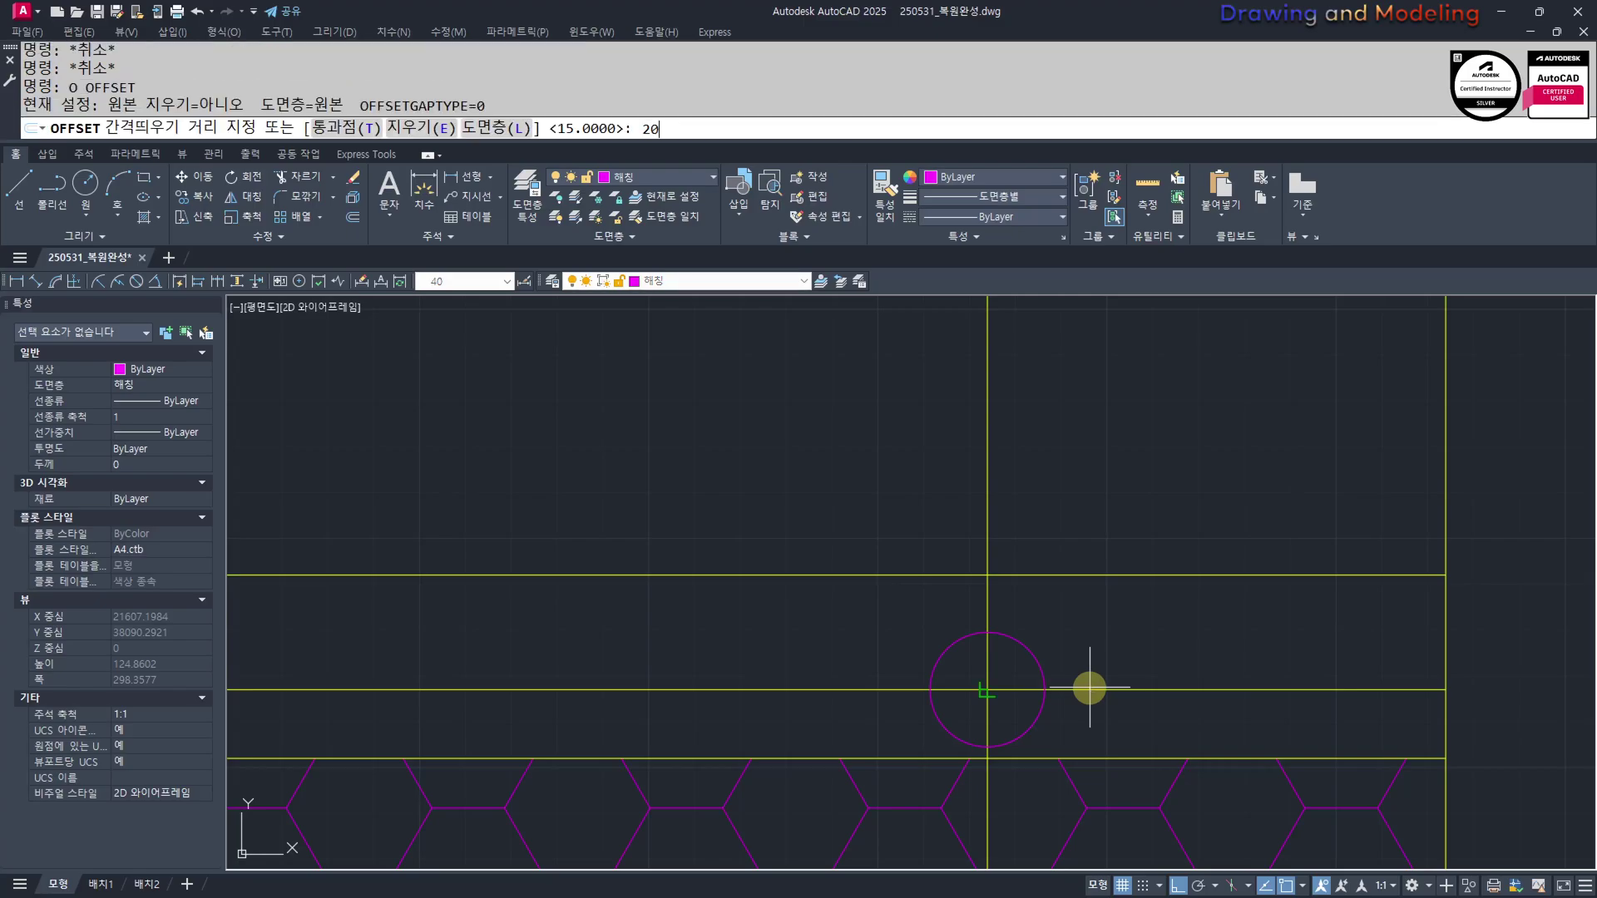
key("Return")
left_click(1034, 657)
left_click(1052, 645)
key("Escape")
key("Escape")
Trim the vertical and horizontal guide lines outside the larger circle, leaving a centre cross on the pipe
middle_click_drag(1066, 685, 1108, 650)
type("tr")
key("Return")
left_click(1192, 636)
left_click(1144, 617)
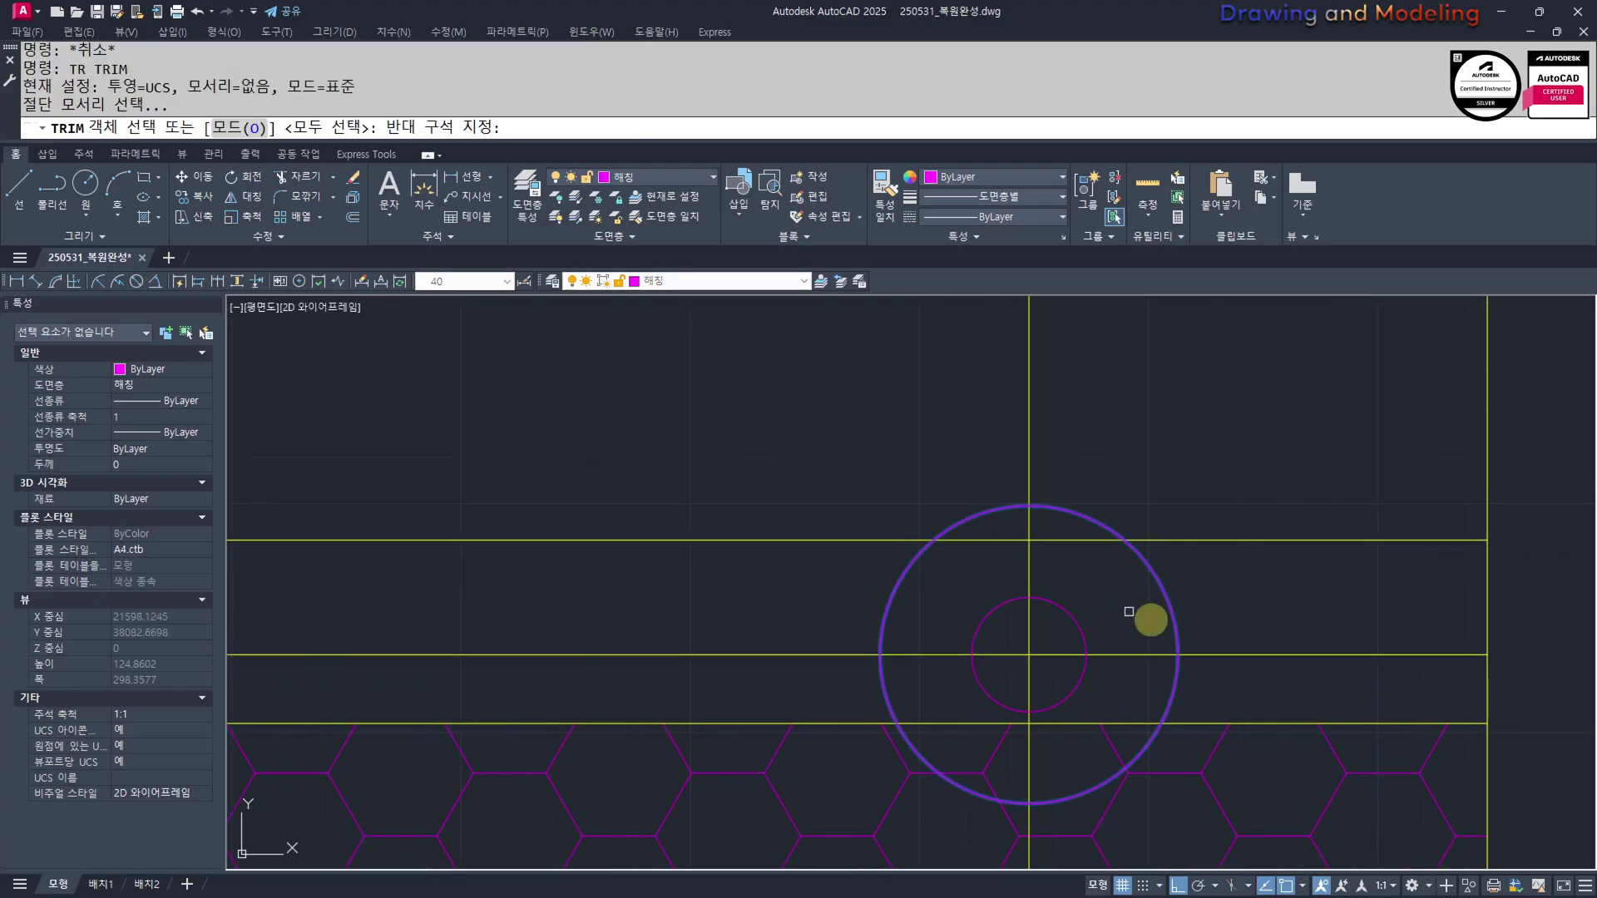
key("Return")
left_click(972, 421)
left_click(1097, 427)
left_click(800, 581)
left_click(1270, 664)
middle_click_drag(1039, 868, 1072, 743)
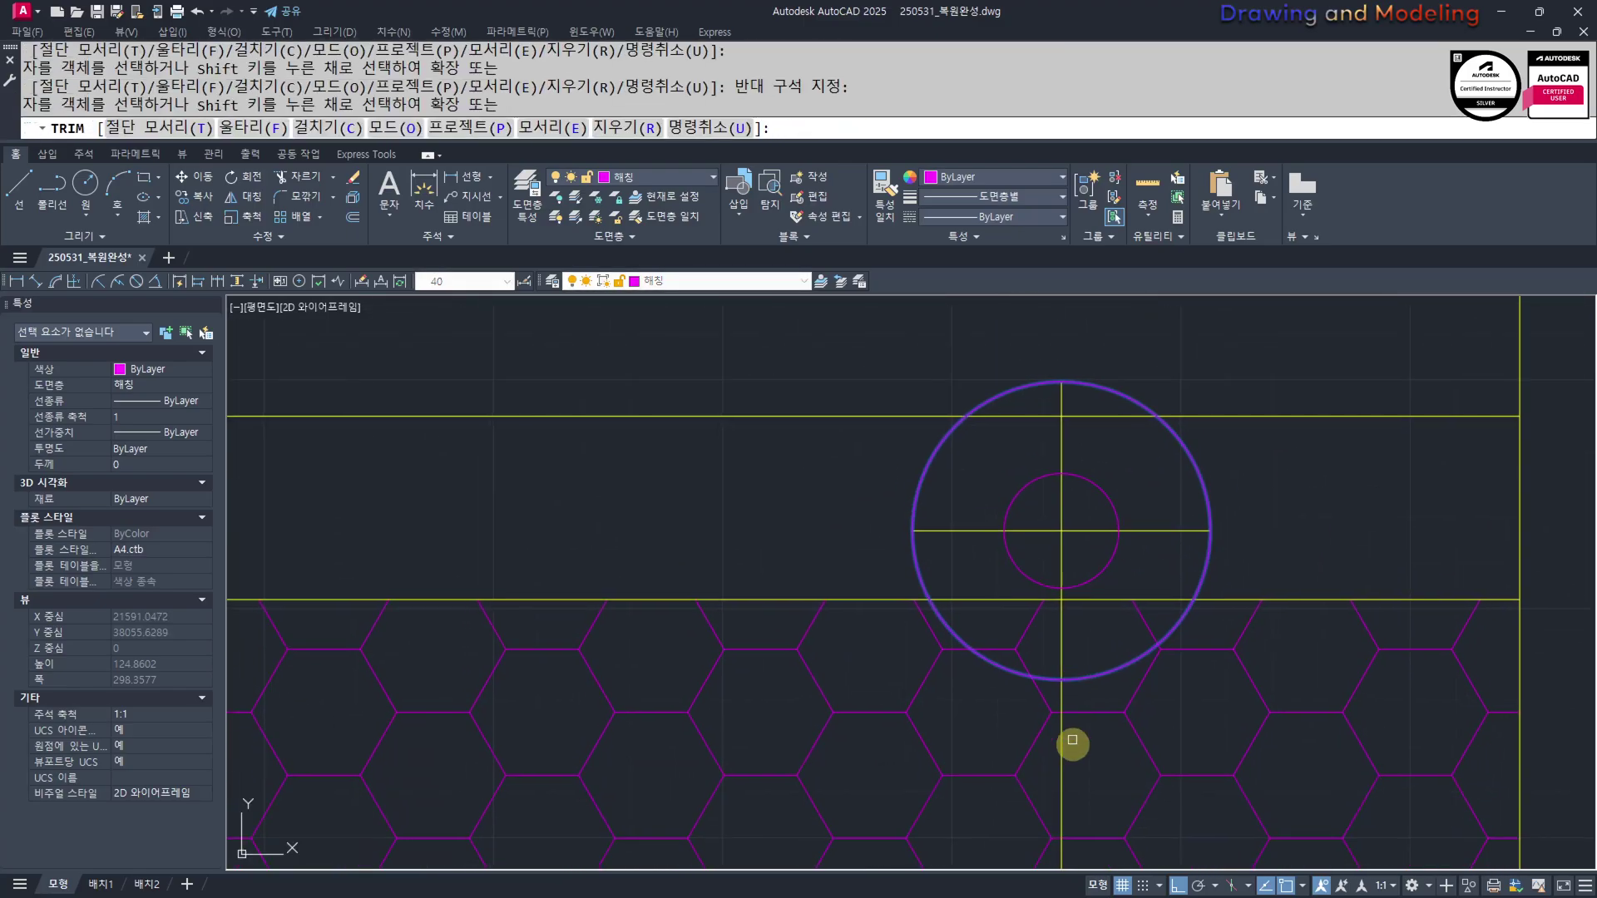
key("Escape")
key("Escape")
Erase the outer guide circle around the pipe
left_click(1237, 492)
left_click(1194, 502)
type("e")
Match the properties of the wall's red centre line onto the two crossing lines of the pipe
scroll(1002, 682, "down", 6)
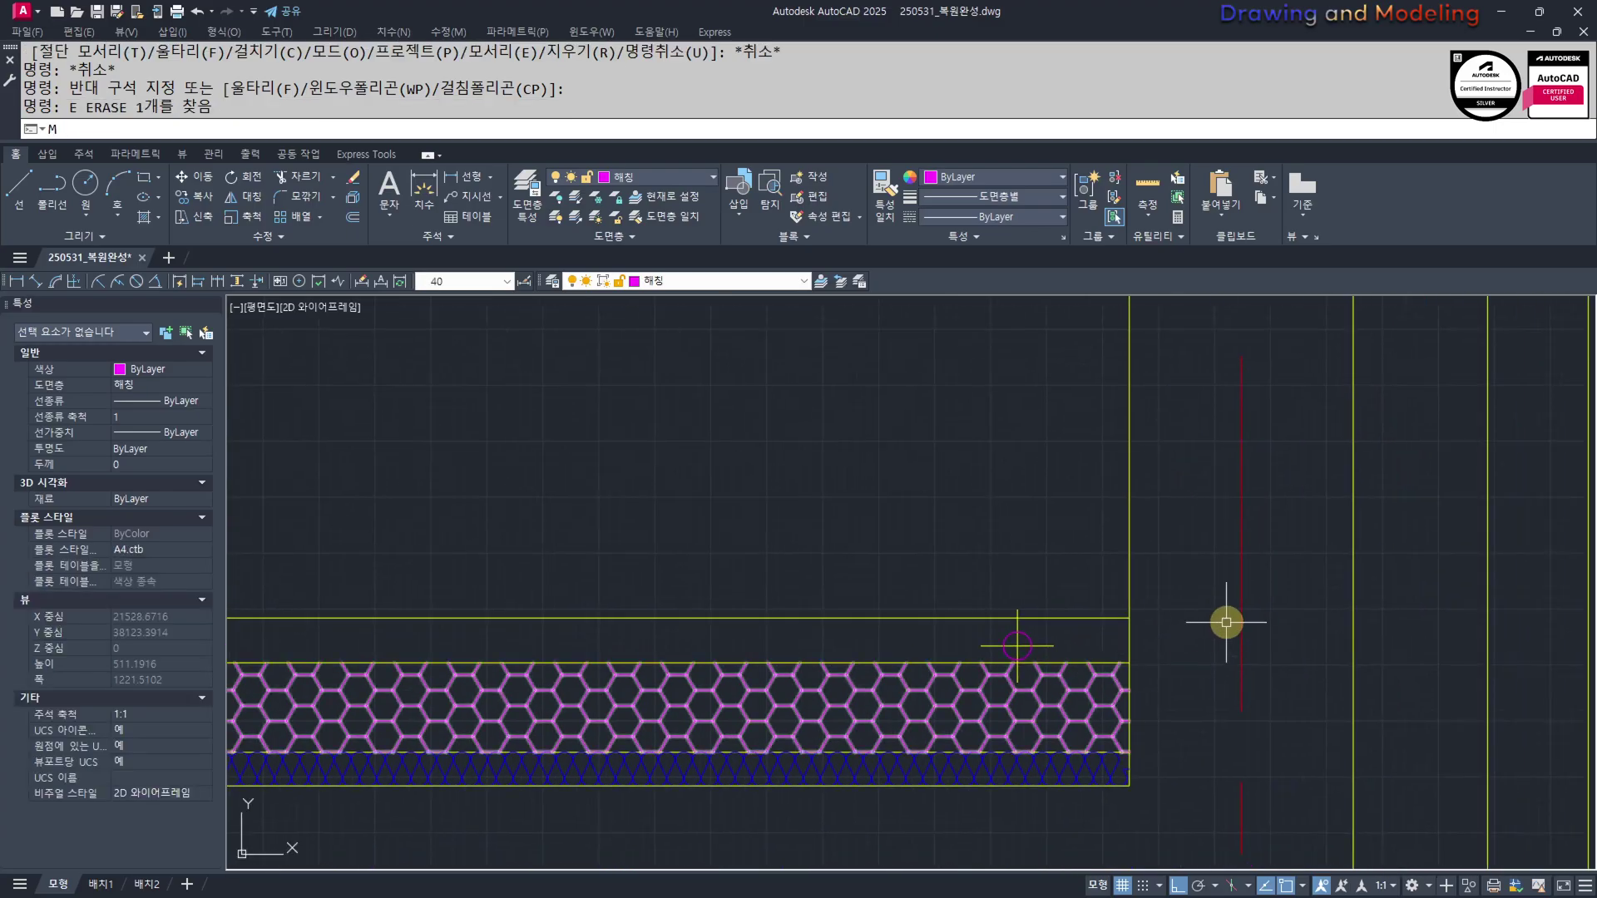
type("mm")
key("Return")
left_click(1244, 579)
scroll(1019, 647, "up", 5)
left_click(1050, 581)
left_click(978, 688)
key("Escape")
key("Escape")
scroll(1104, 655, "down", 2)
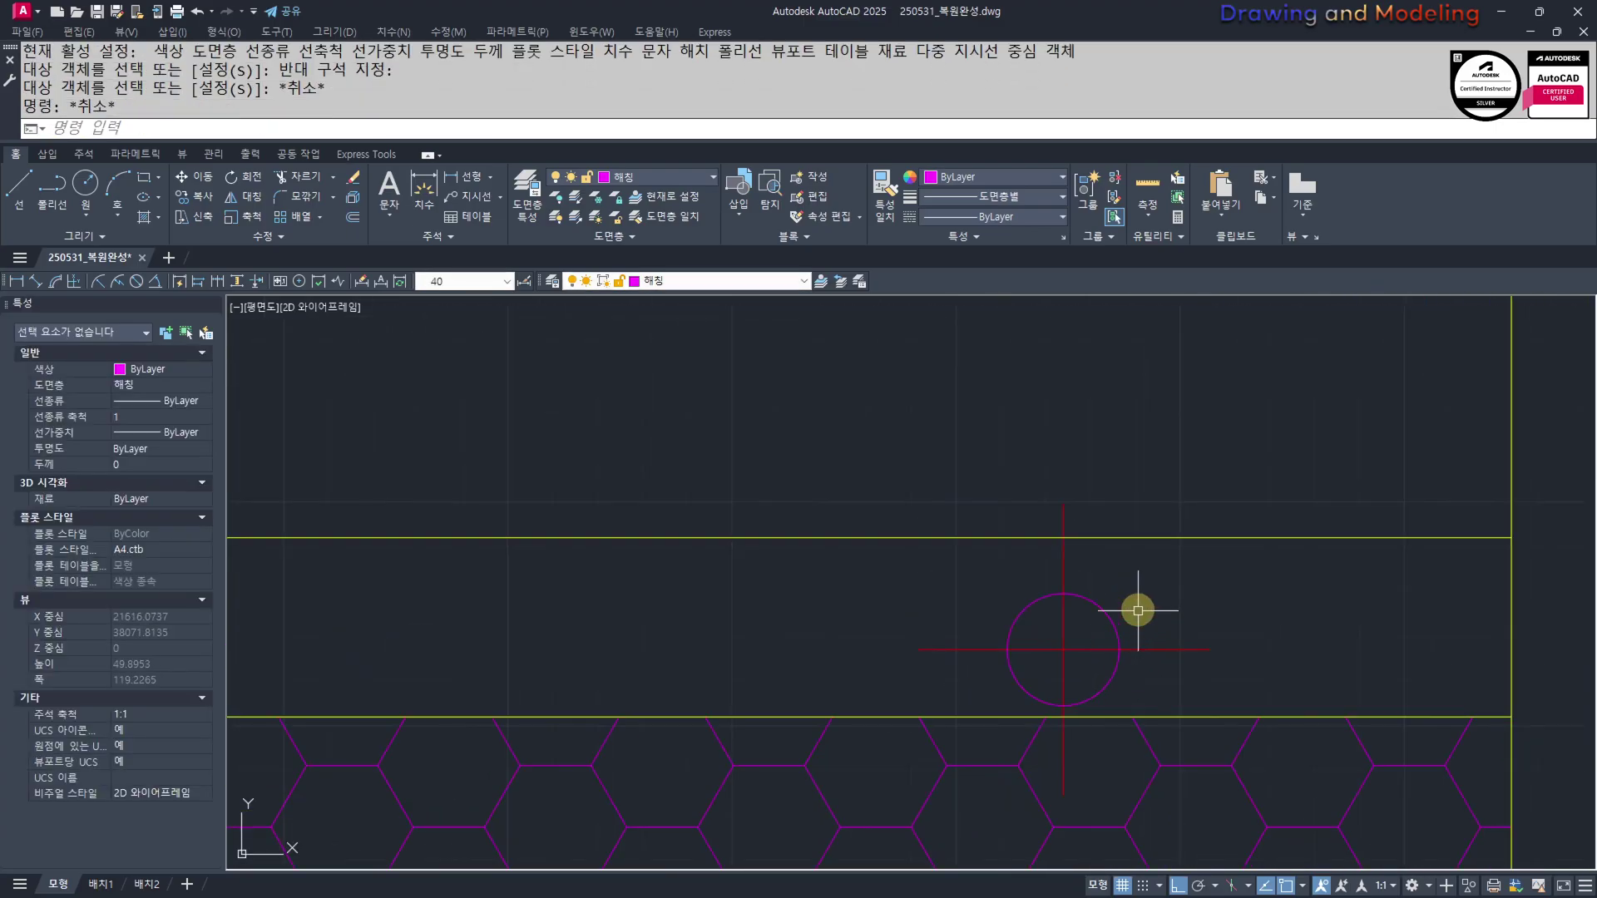
left_click(1137, 613)
left_click(1068, 636)
left_click(682, 281)
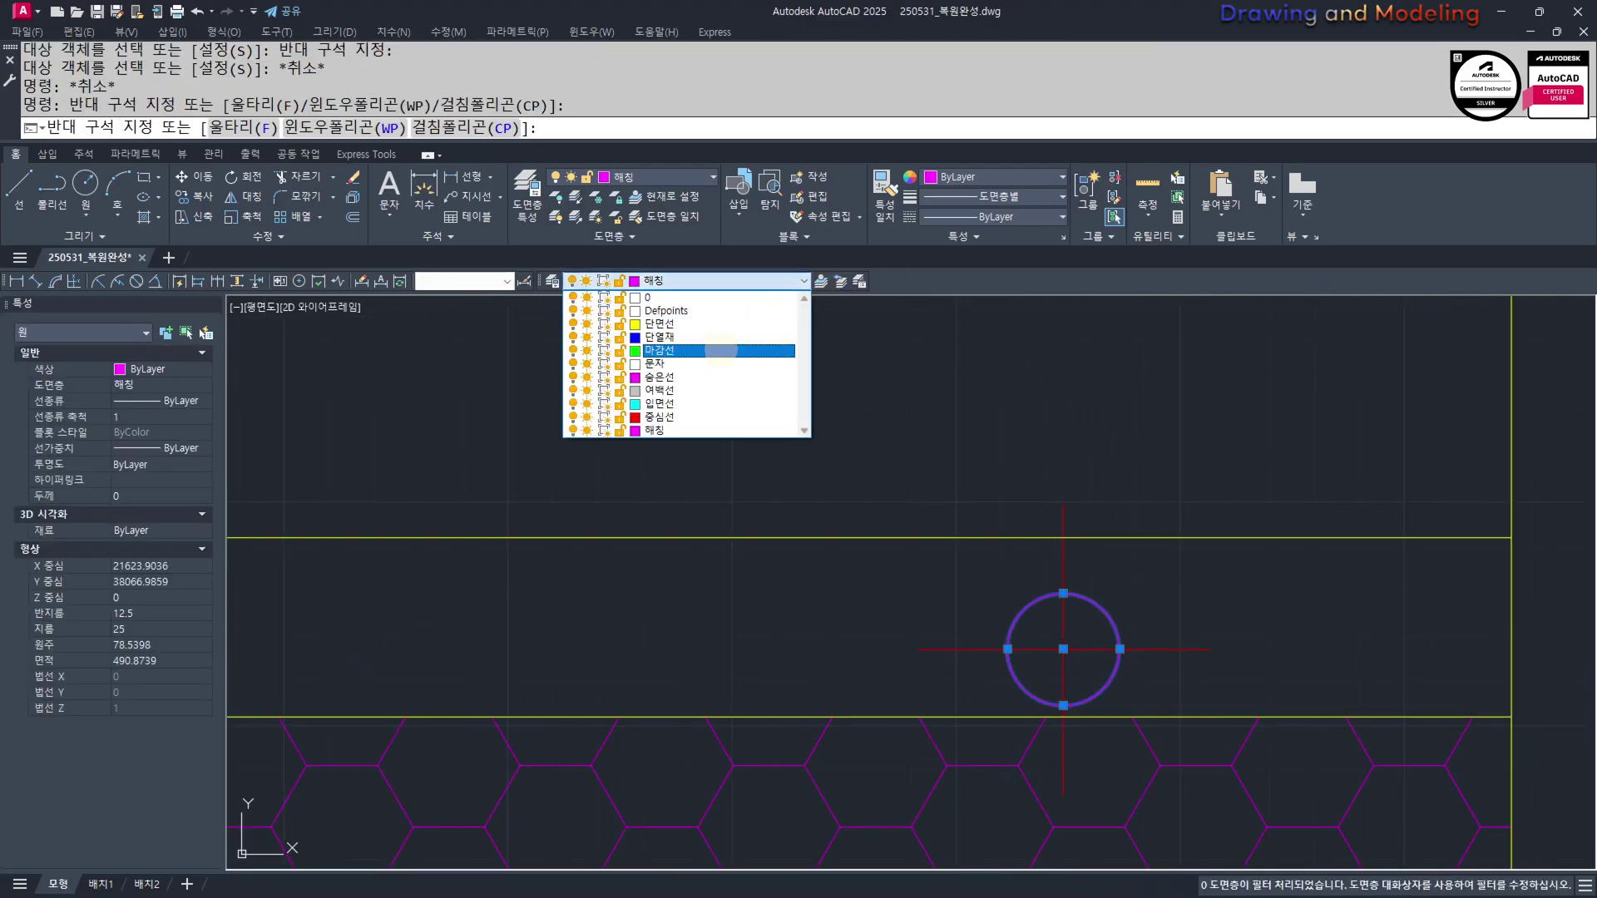
key("Escape")
key("Escape")
key("Escape")
Move the pipe circle to the 마감선 layer
left_click(1143, 595)
left_click(948, 452)
left_click(703, 281)
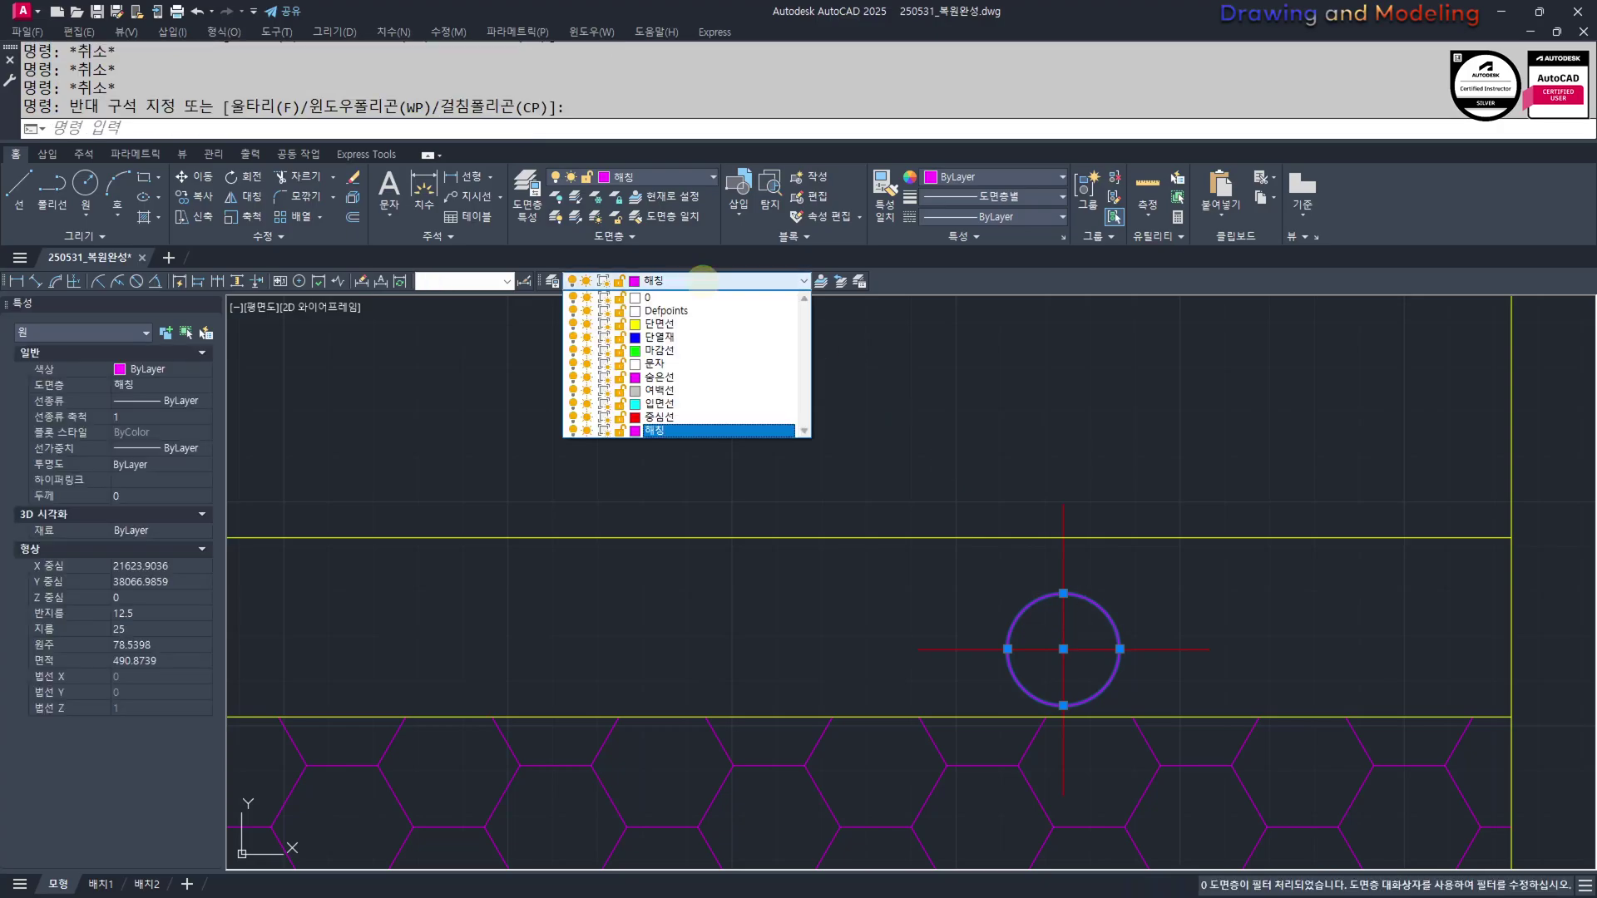
left_click(660, 350)
key("Escape")
key("Escape")
key("Escape")
key("Escape")
middle_click_drag(1101, 646, 1154, 610)
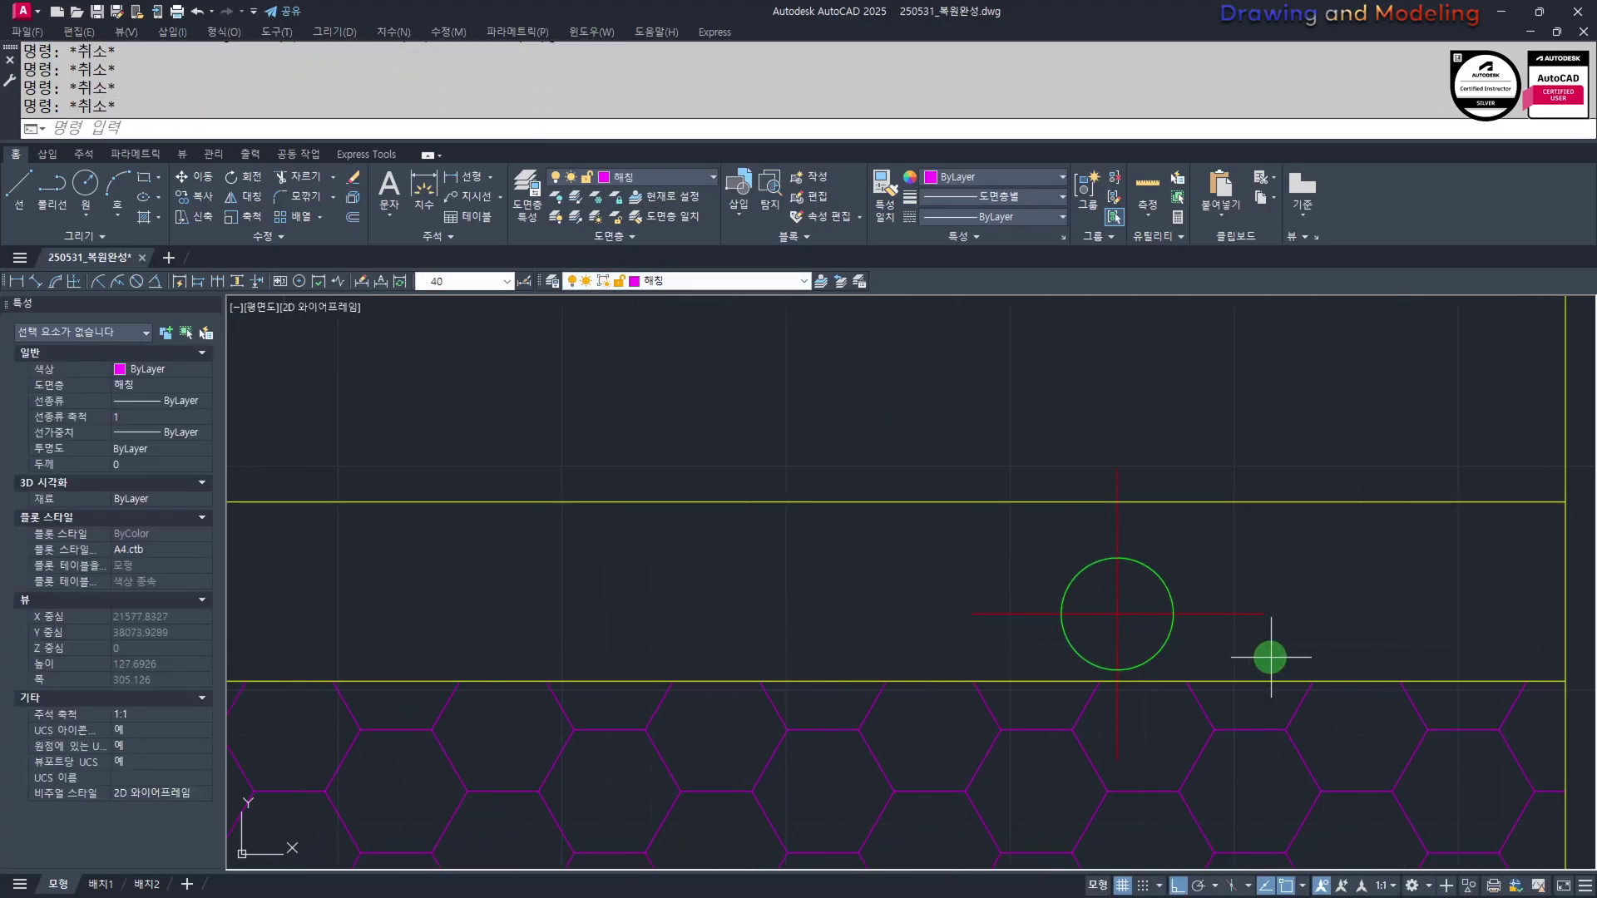
Copy the pipe circle with its centre lines 250 to the left
left_click(1268, 657)
left_click(1006, 511)
scroll(1006, 586, "down", 3)
middle_click_drag(1007, 591, 1247, 647)
type("cc")
key("Return")
left_click(1201, 468)
type("2")
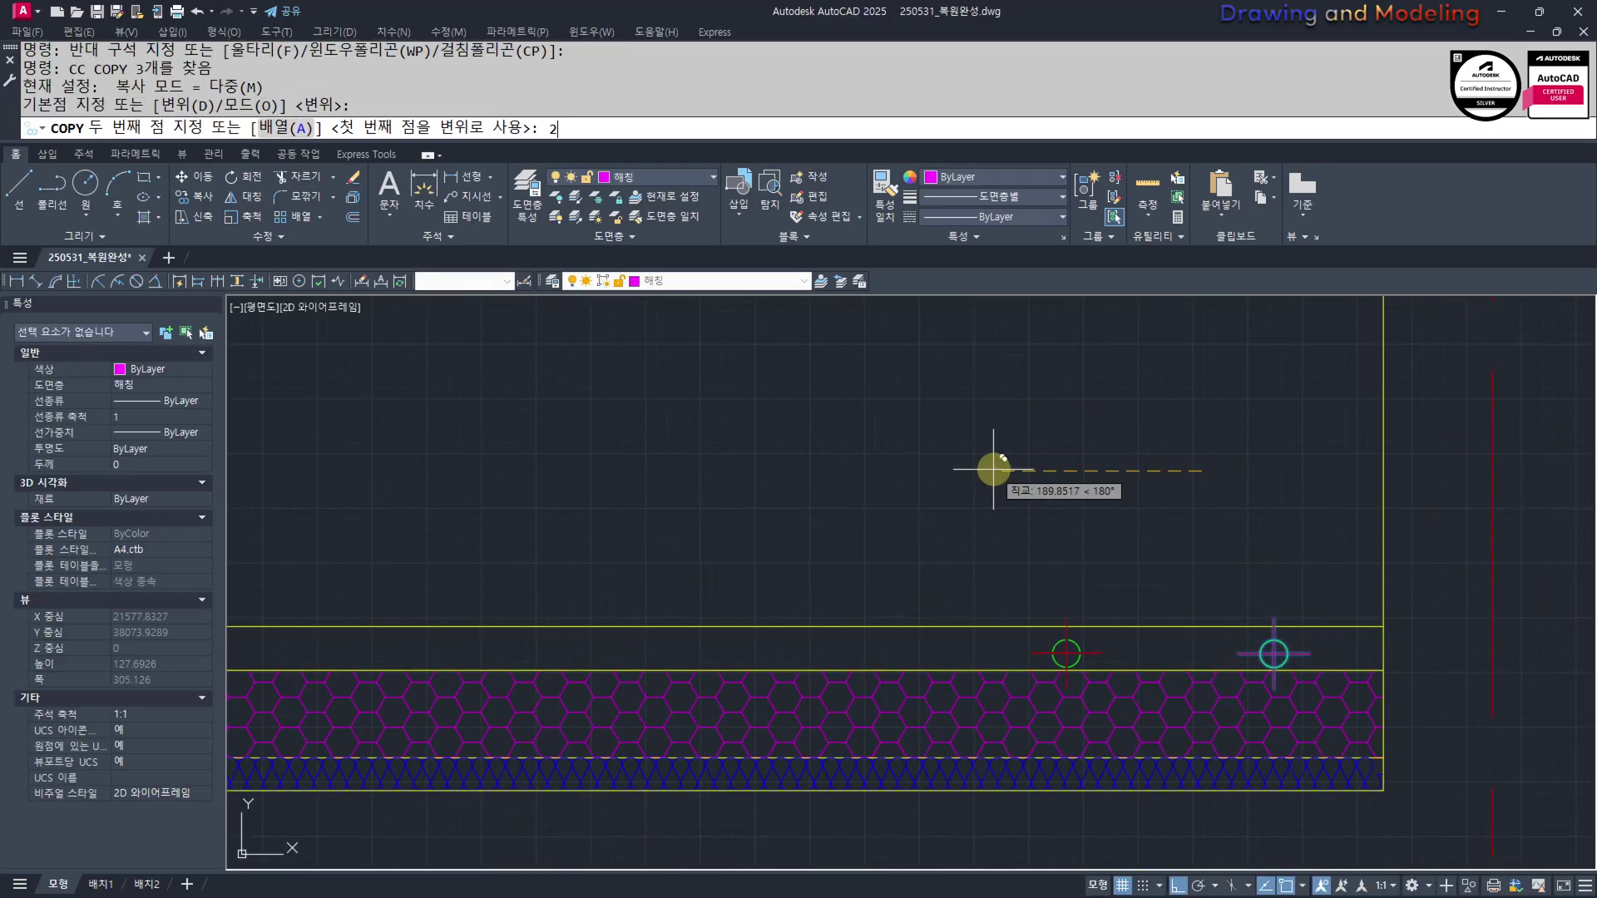
type("50")
key("Return")
key("Escape")
key("Escape")
Draw two horizontal lines joining the tops and the bottoms of the two pipe circles
type("l")
key("Return")
scroll(1264, 572, "up", 3)
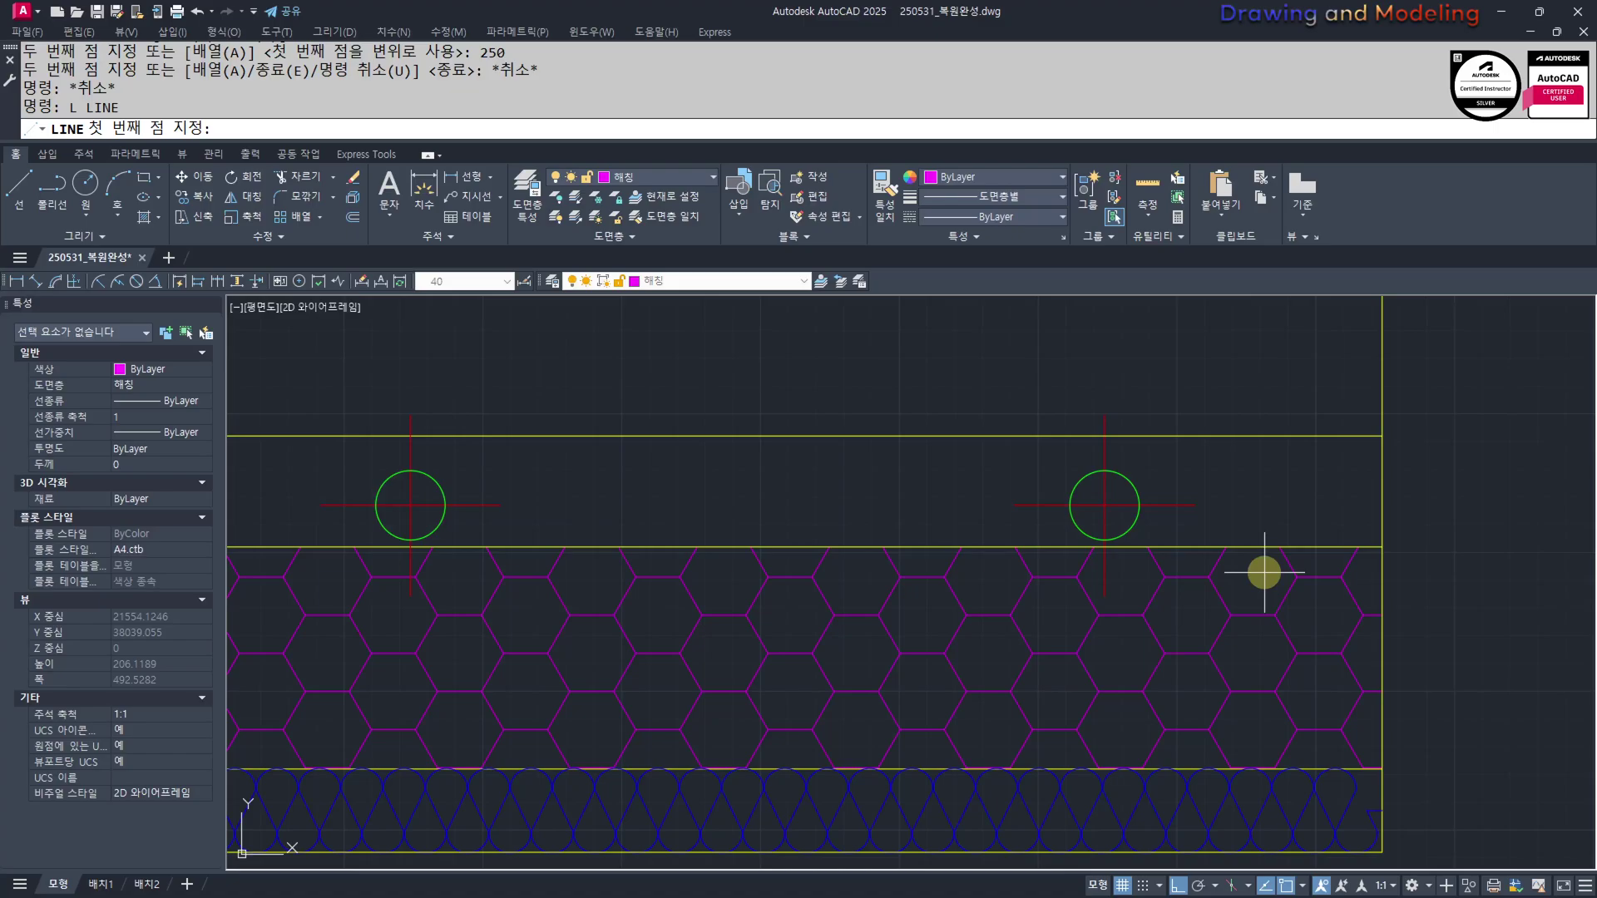
left_click(1105, 471)
middle_click_drag(660, 489, 850, 547)
left_click(600, 528)
key("Escape")
key("Escape")
key("space")
left_click(601, 597)
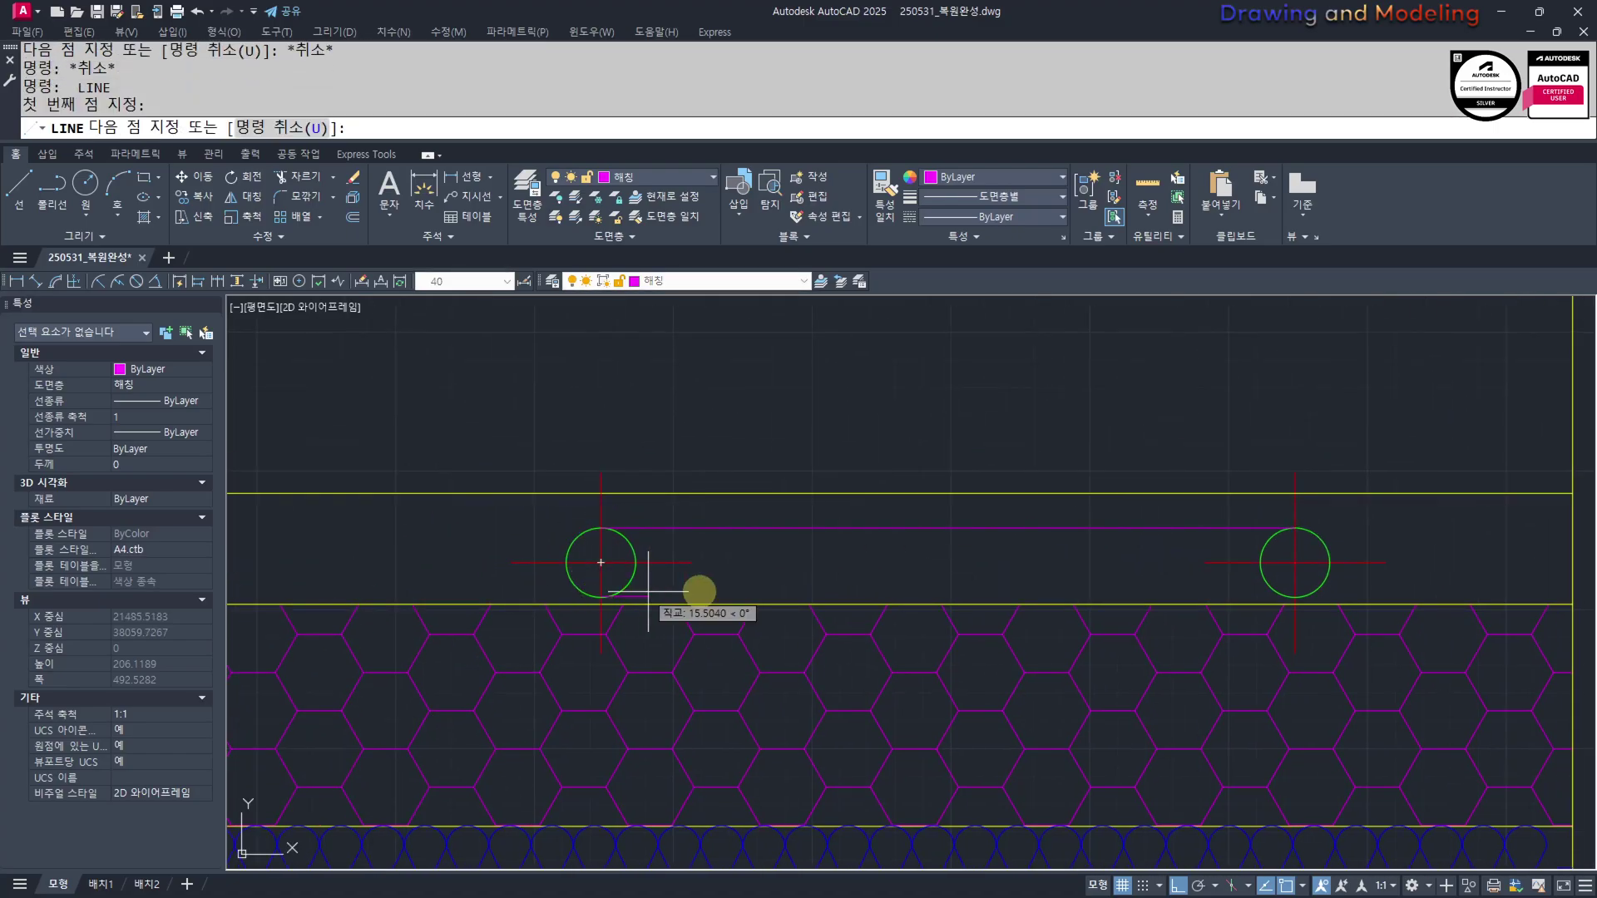
left_click(1305, 591)
key("Escape")
key("Escape")
Move the two lines connecting the pipe circles to the 숨은선 layer
left_click(1038, 590)
left_click(1036, 591)
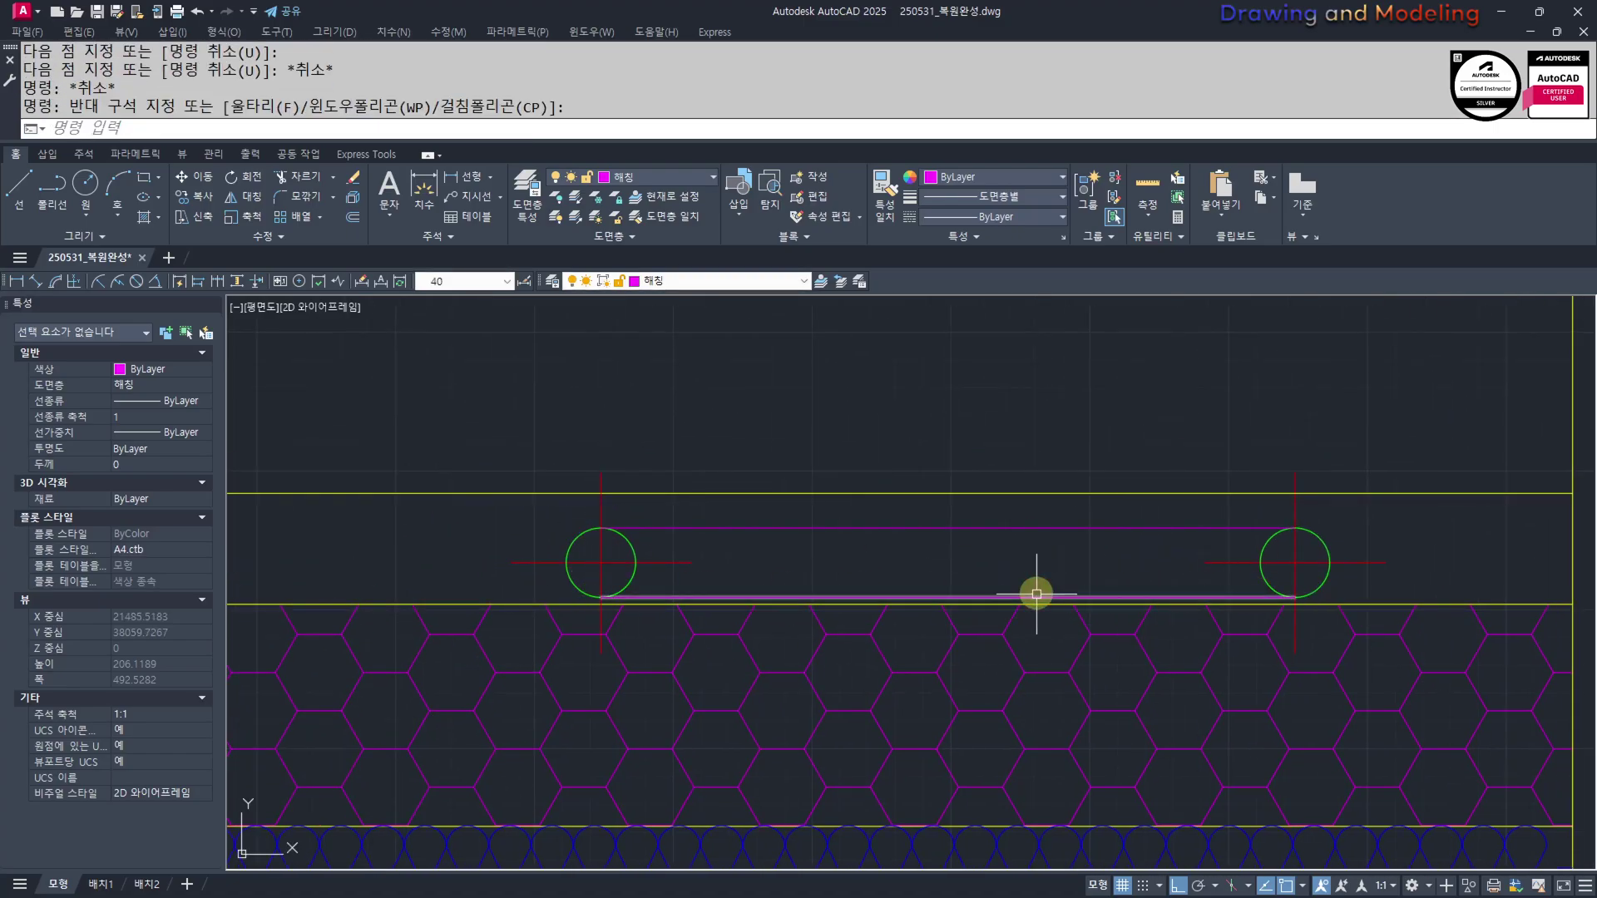
left_click(1036, 596)
left_click(1018, 528)
left_click(724, 281)
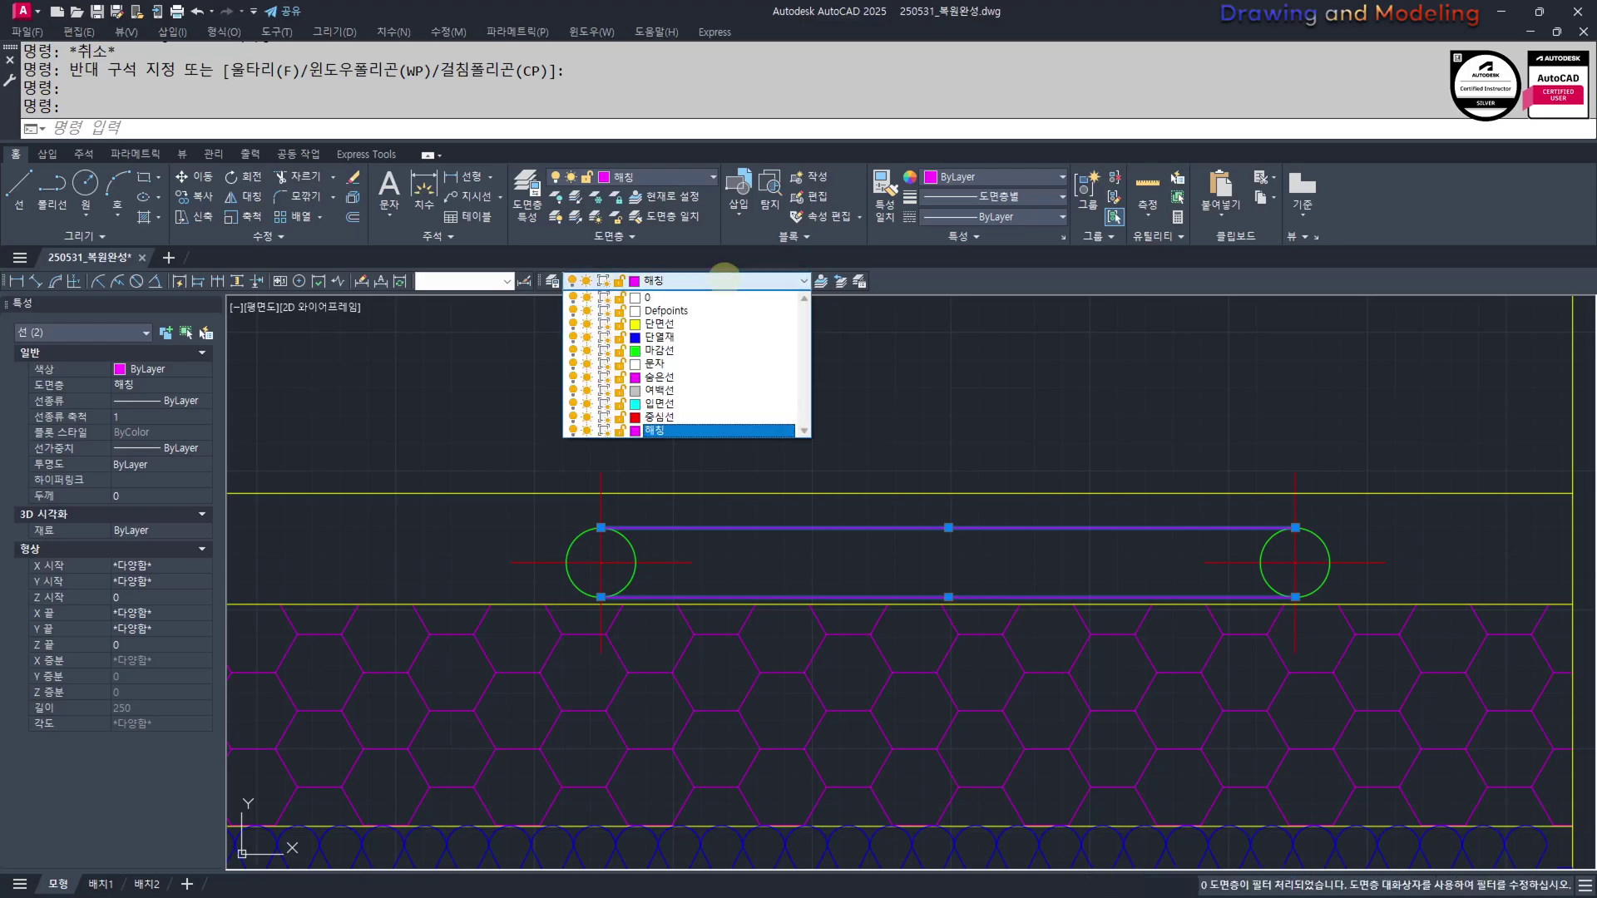
left_click(669, 378)
key("Escape")
key("Escape")
scroll(723, 532, "down", 2)
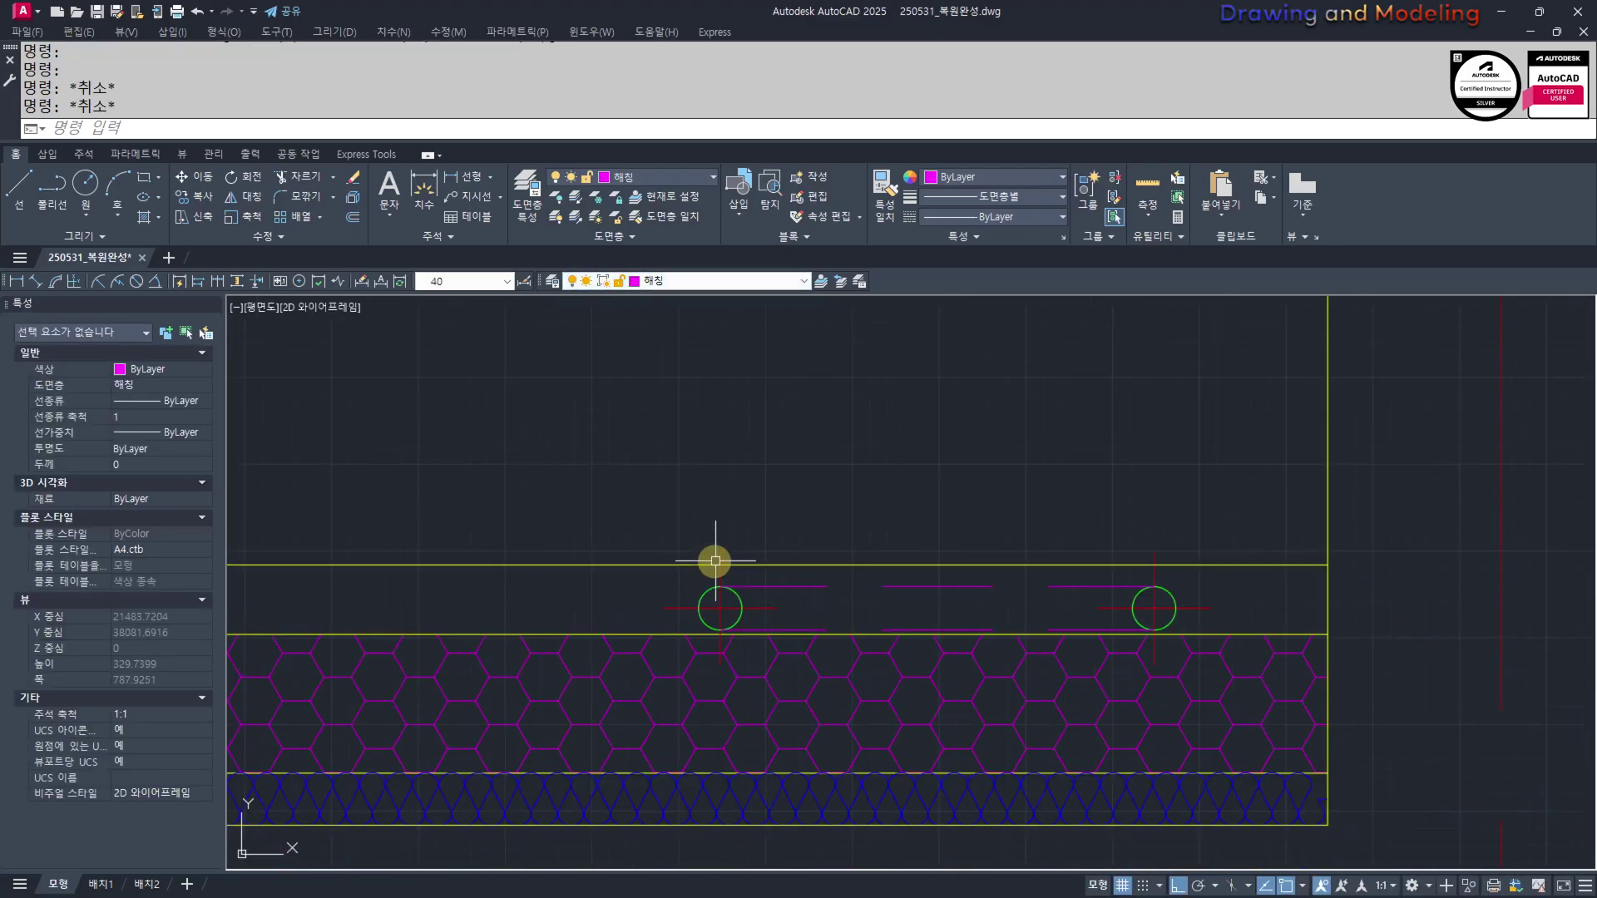
Group both pipe circles with their centre lines and connecting lines
left_click(580, 466)
left_click(1290, 758)
scroll(859, 625, "down", 4)
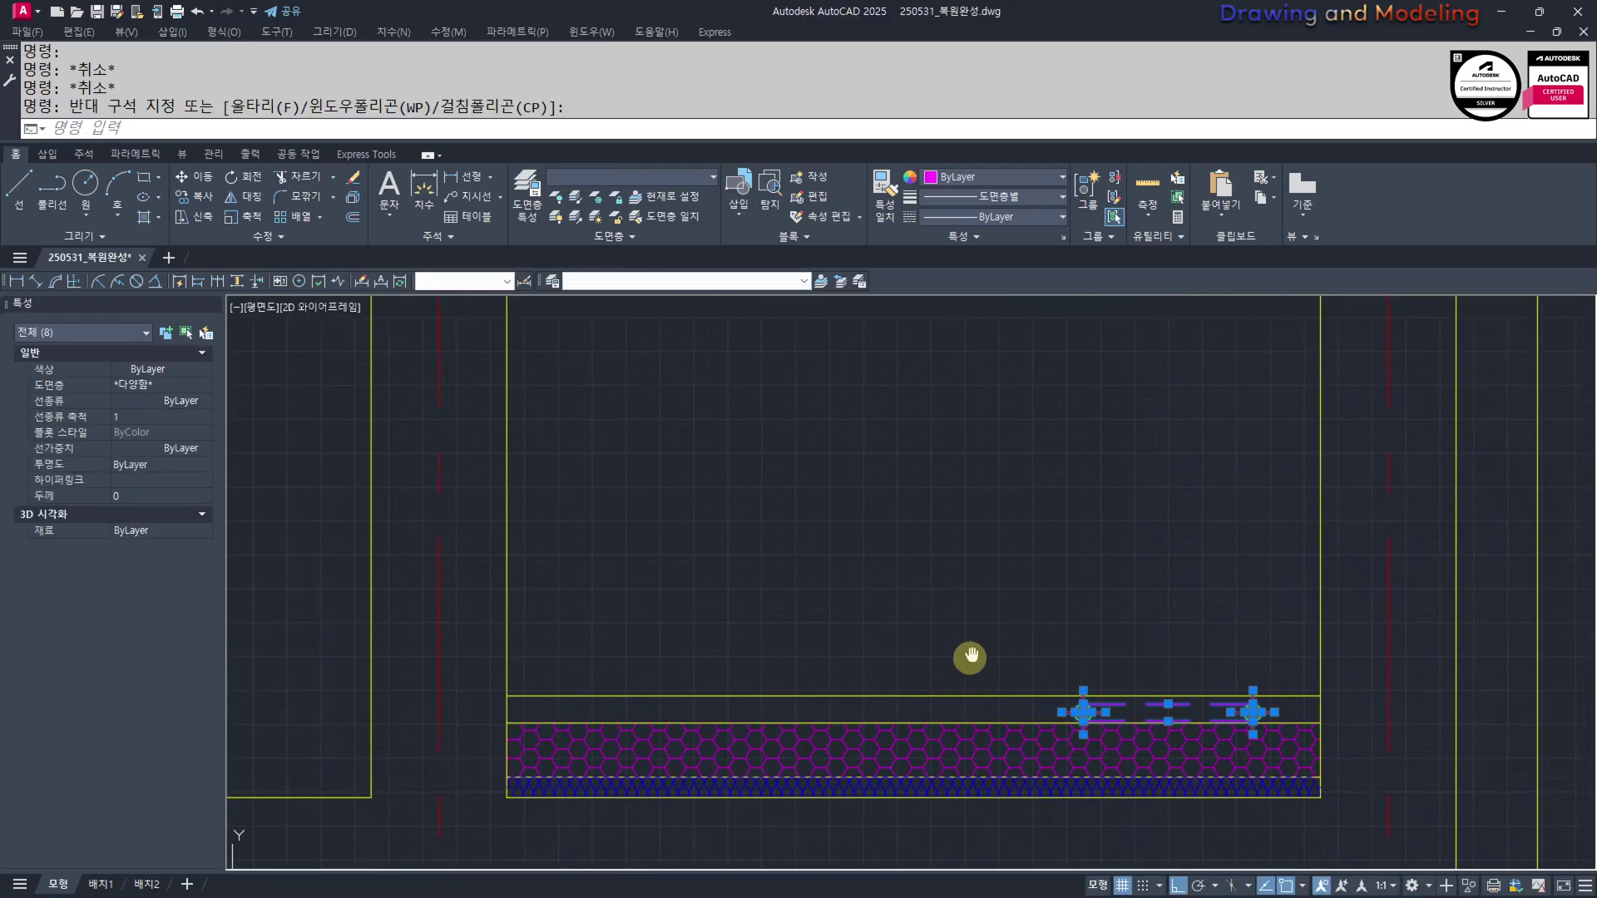
type("G")
key("space")
key("Escape")
key("Escape")
left_click(1227, 717)
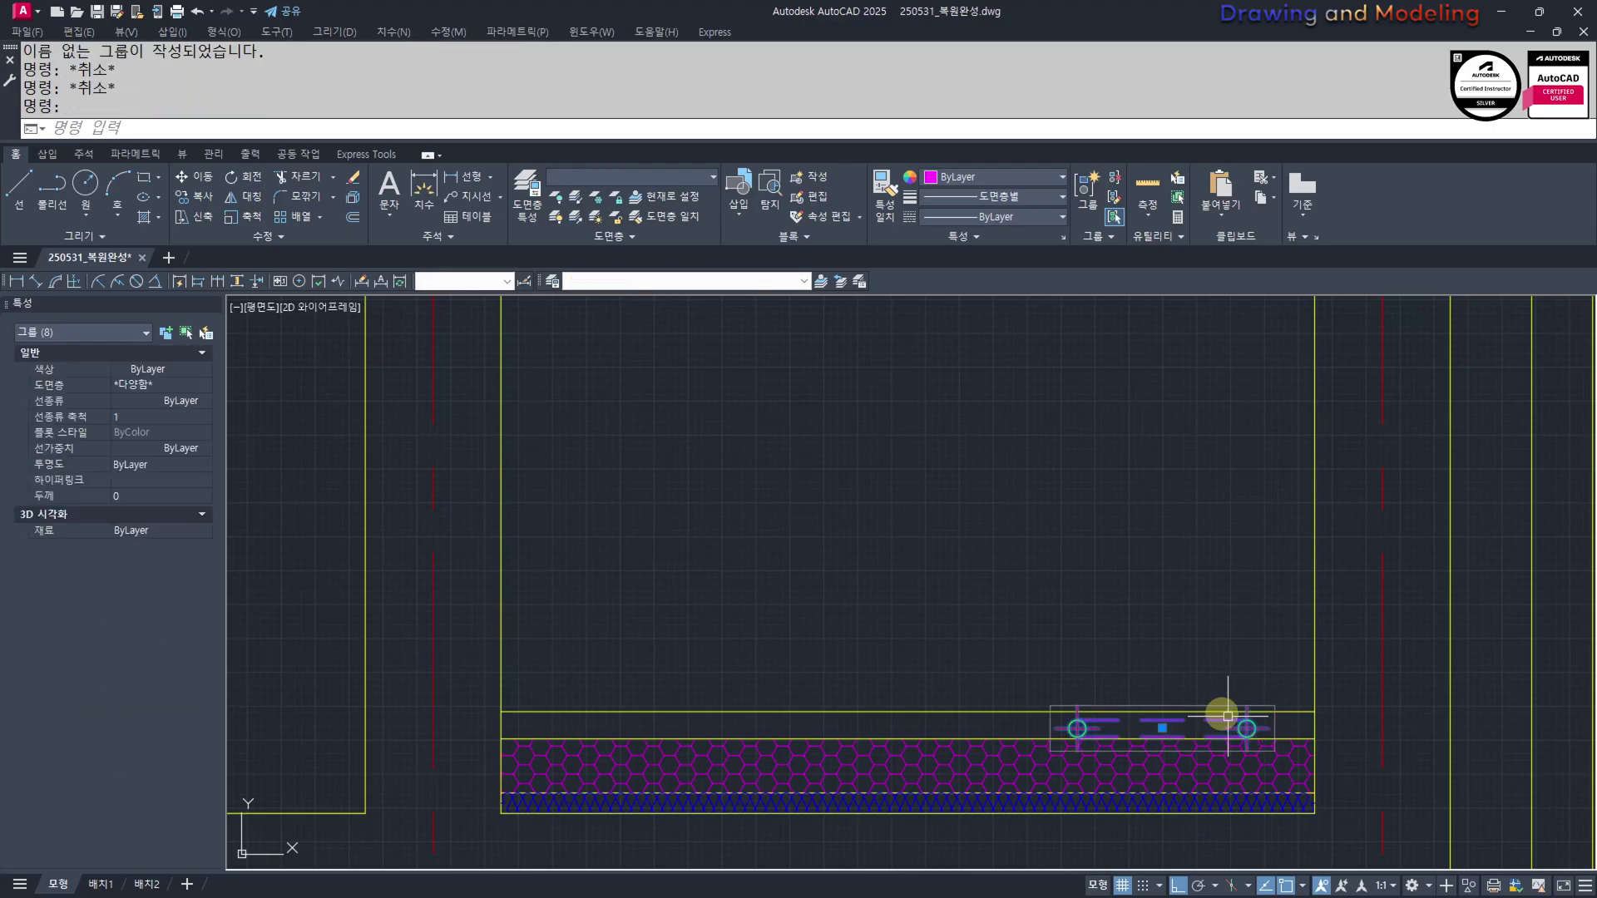
middle_click_drag(947, 580, 1012, 583)
type("CC")
key("space")
key("Escape")
key("Escape")
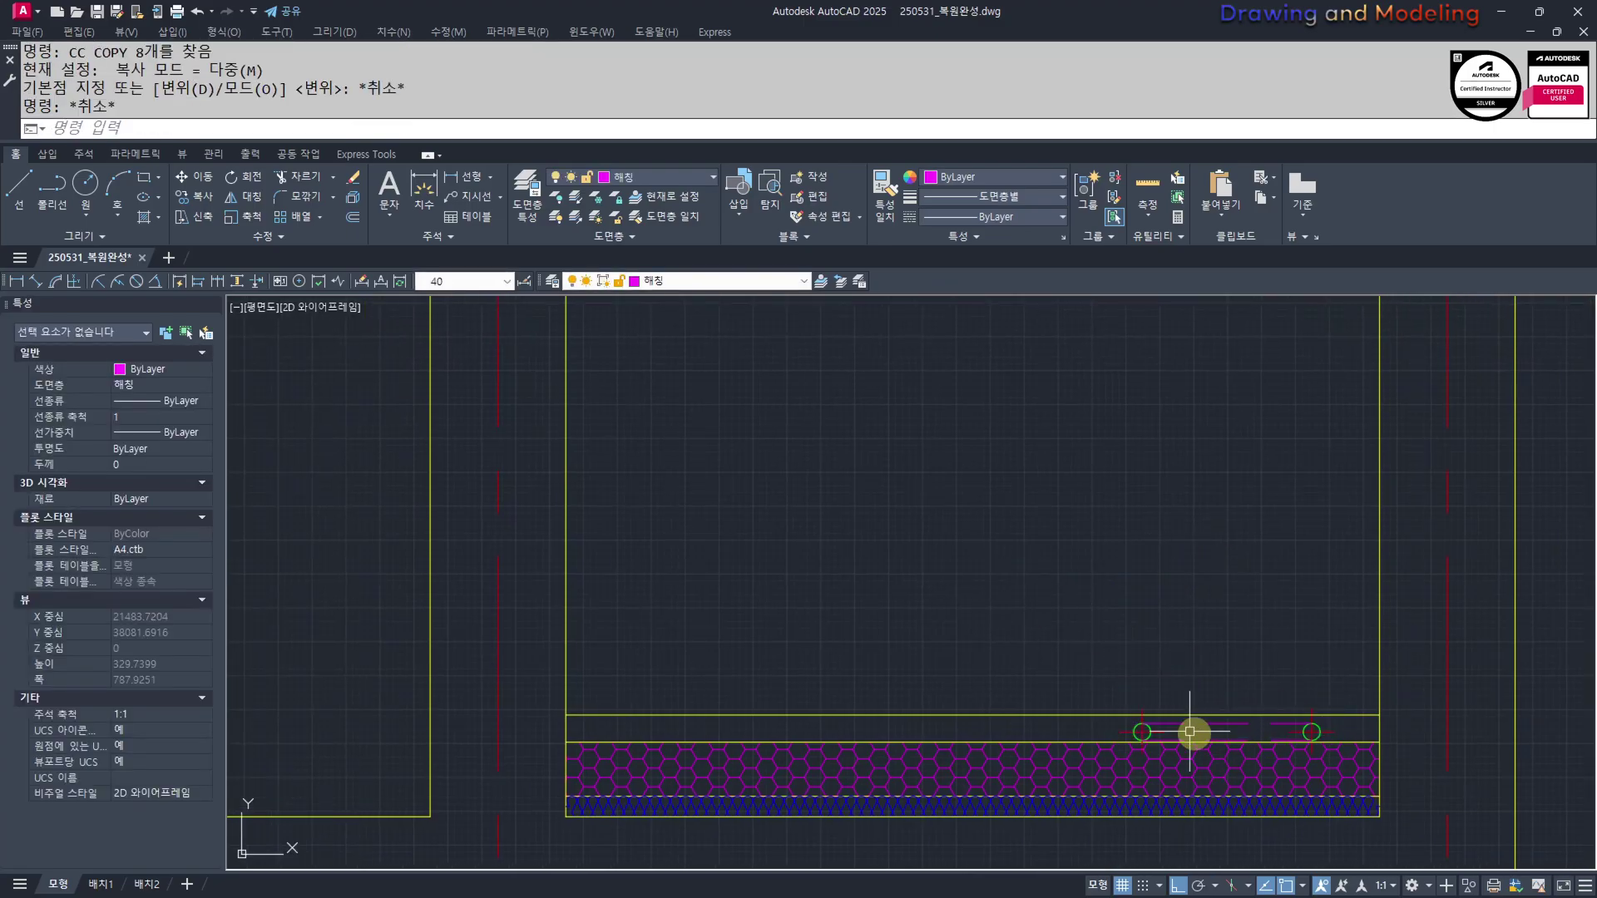
Path-array the grouped pipe pair along the top line of the finishing layer with an item spacing of 500
scroll(1198, 738, "up", 2)
left_click(1400, 715)
left_click(1297, 742)
middle_click_drag(1018, 675, 1079, 637)
scroll(1051, 671, "down", 2)
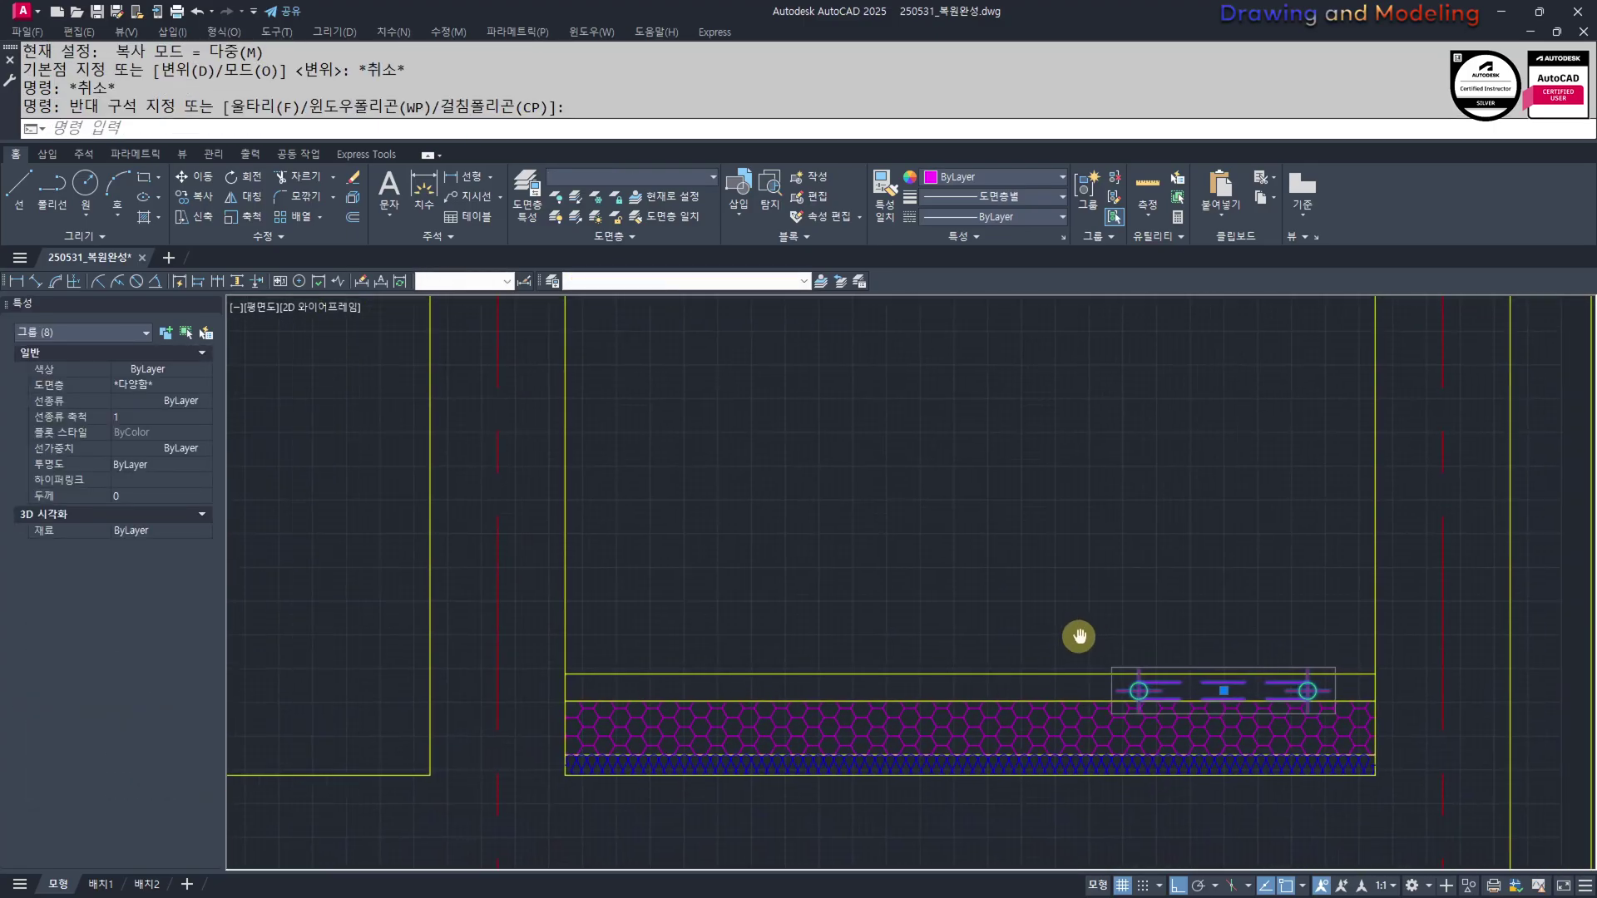
type("AQ")
key("Return")
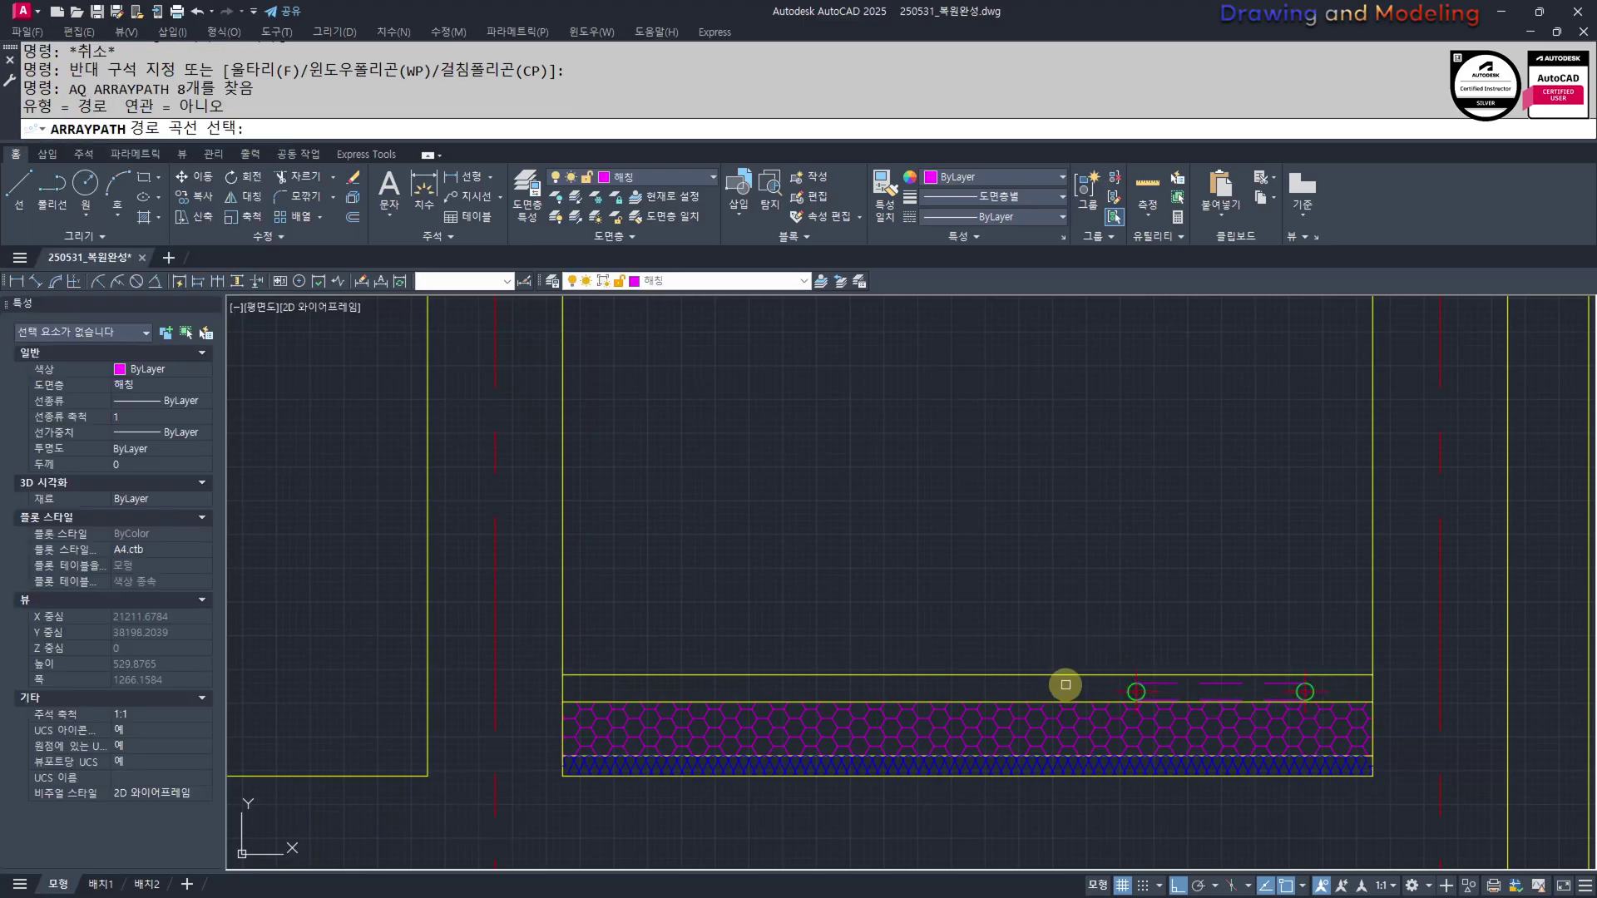
left_click(1075, 676)
type("I")
key("Return")
type("500")
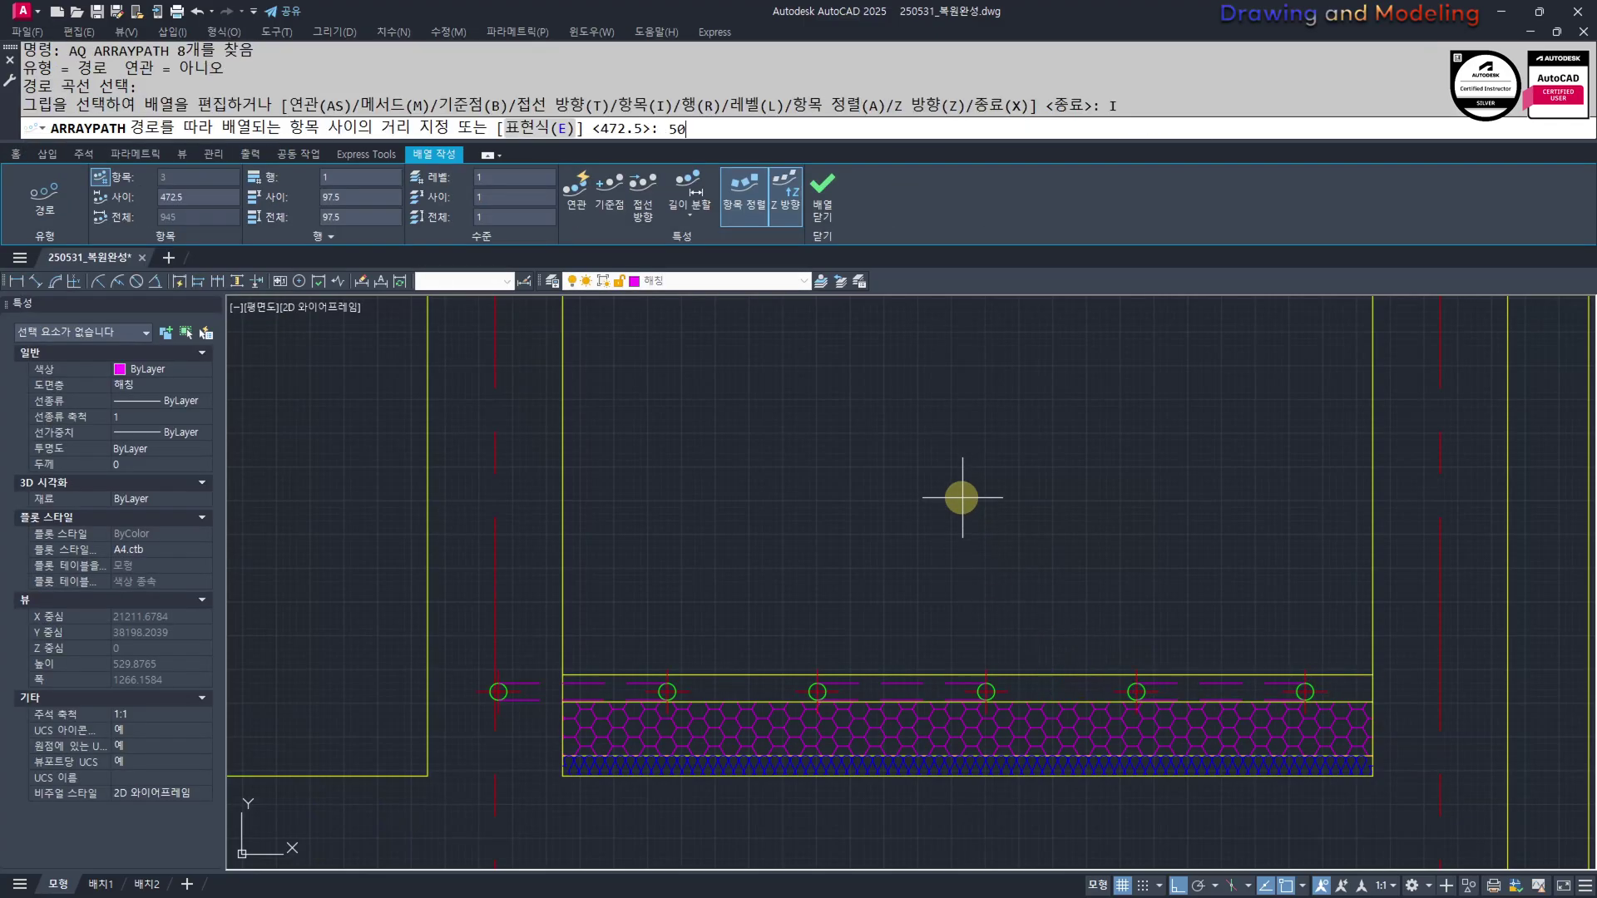
key("Return")
key("Escape")
key("Escape")
key("Escape")
key("Escape")
Ungroup the leftmost pipe pair that crosses the wall edge
middle_click_drag(736, 661, 995, 591)
scroll(793, 606, "up", 2)
left_click(792, 604)
left_click(756, 659)
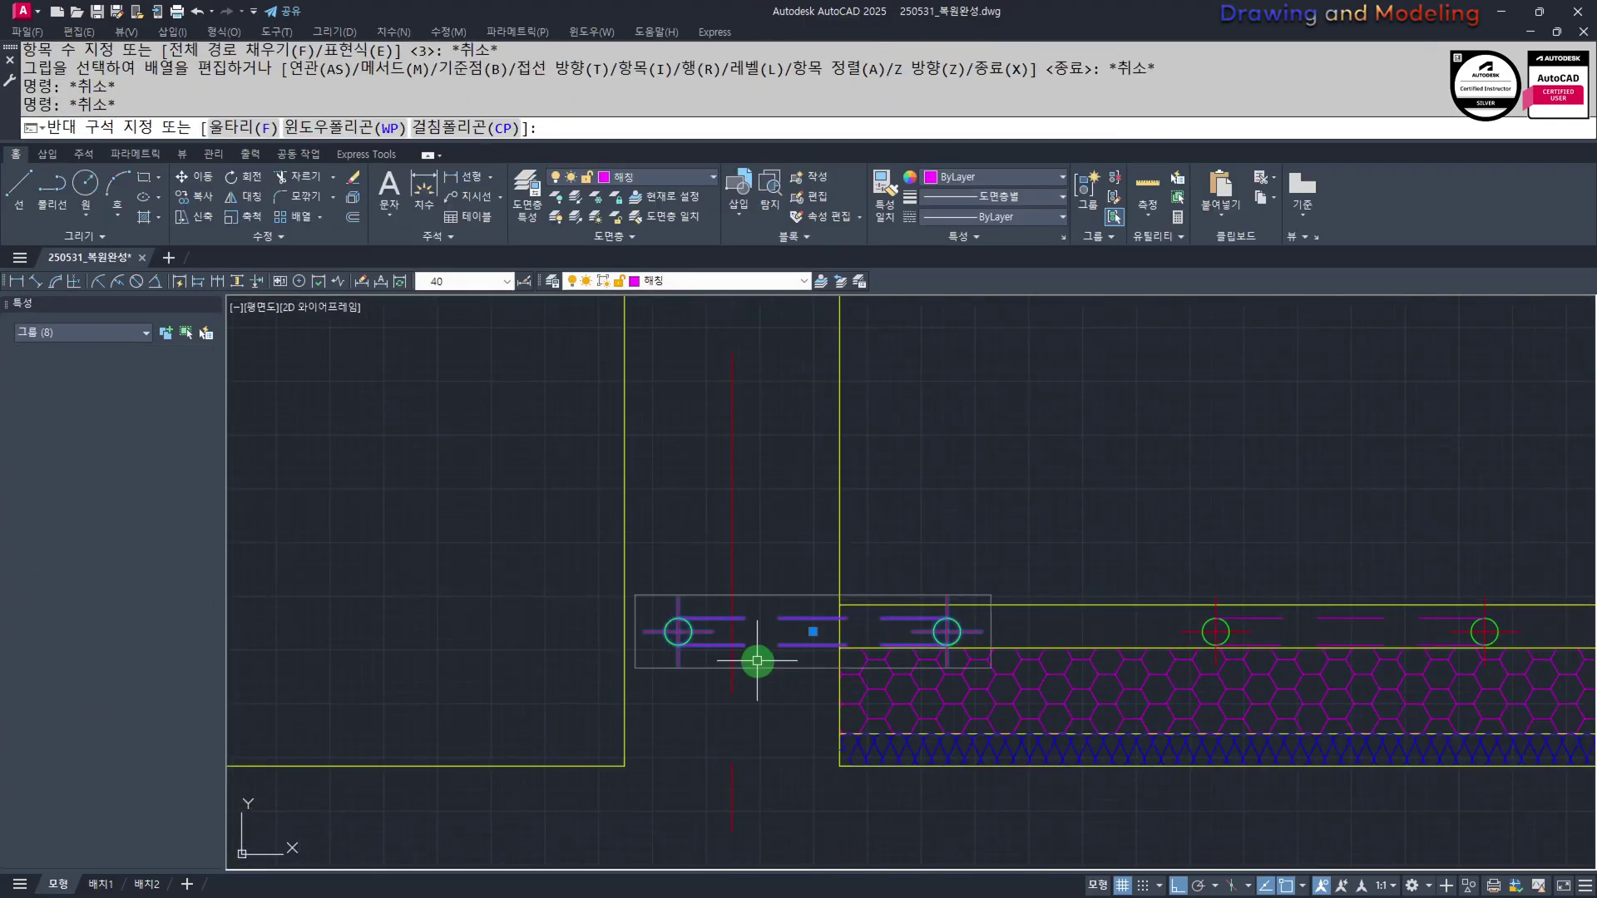
type("UNG")
key("Return")
key("Escape")
key("Escape")
scroll(813, 605, "up", 2)
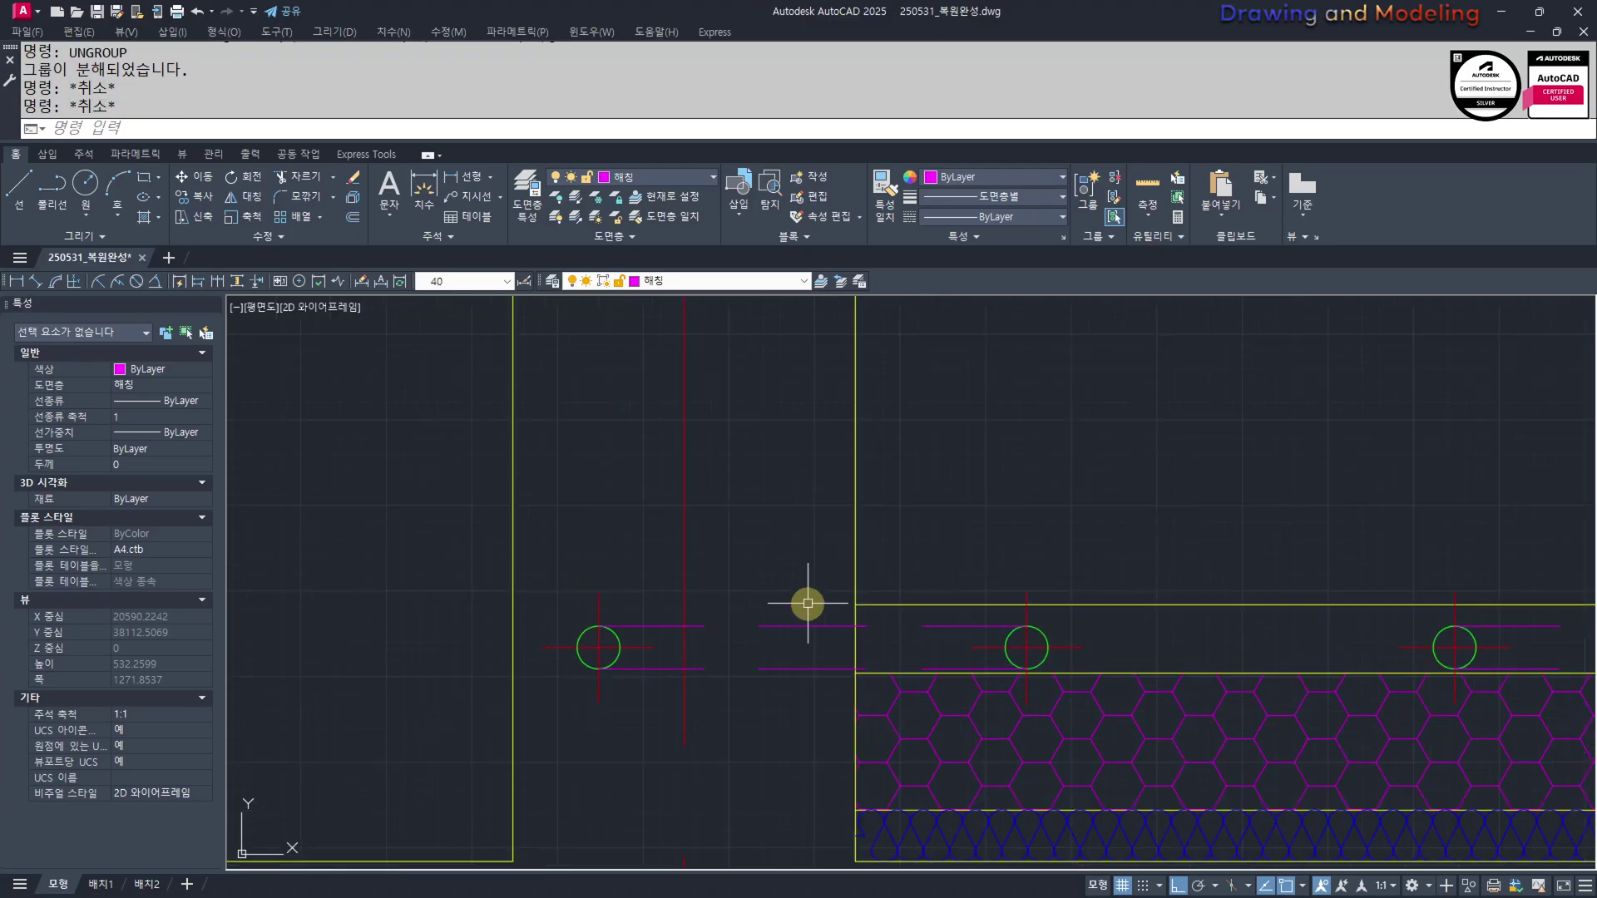
type("TR")
key("Return")
left_click(910, 510)
key("Escape")
key("Escape")
Erase the leftmost pair's connecting lines and the pipe circle with centre lines lying inside the wall
left_click(804, 606)
left_click(745, 677)
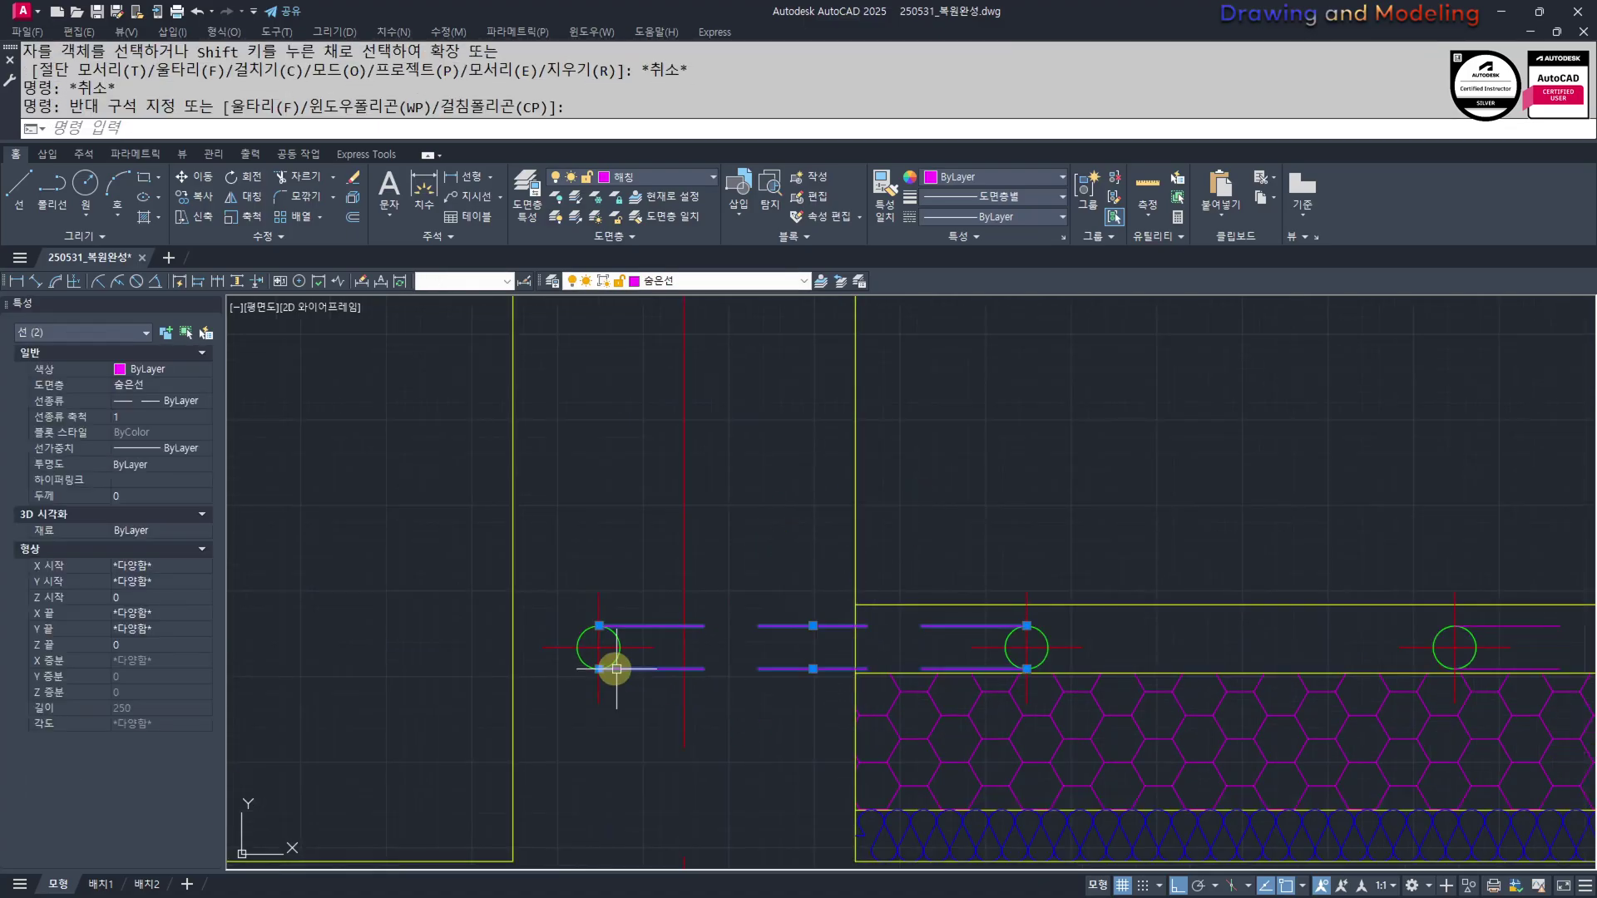
type("E")
left_click(527, 561)
left_click(746, 717)
type("E")
key("Escape")
key("Escape")
key("Escape")
Draw a short horizontal line in the building section
scroll(747, 694, "down", 3)
scroll(866, 677, "up", 1)
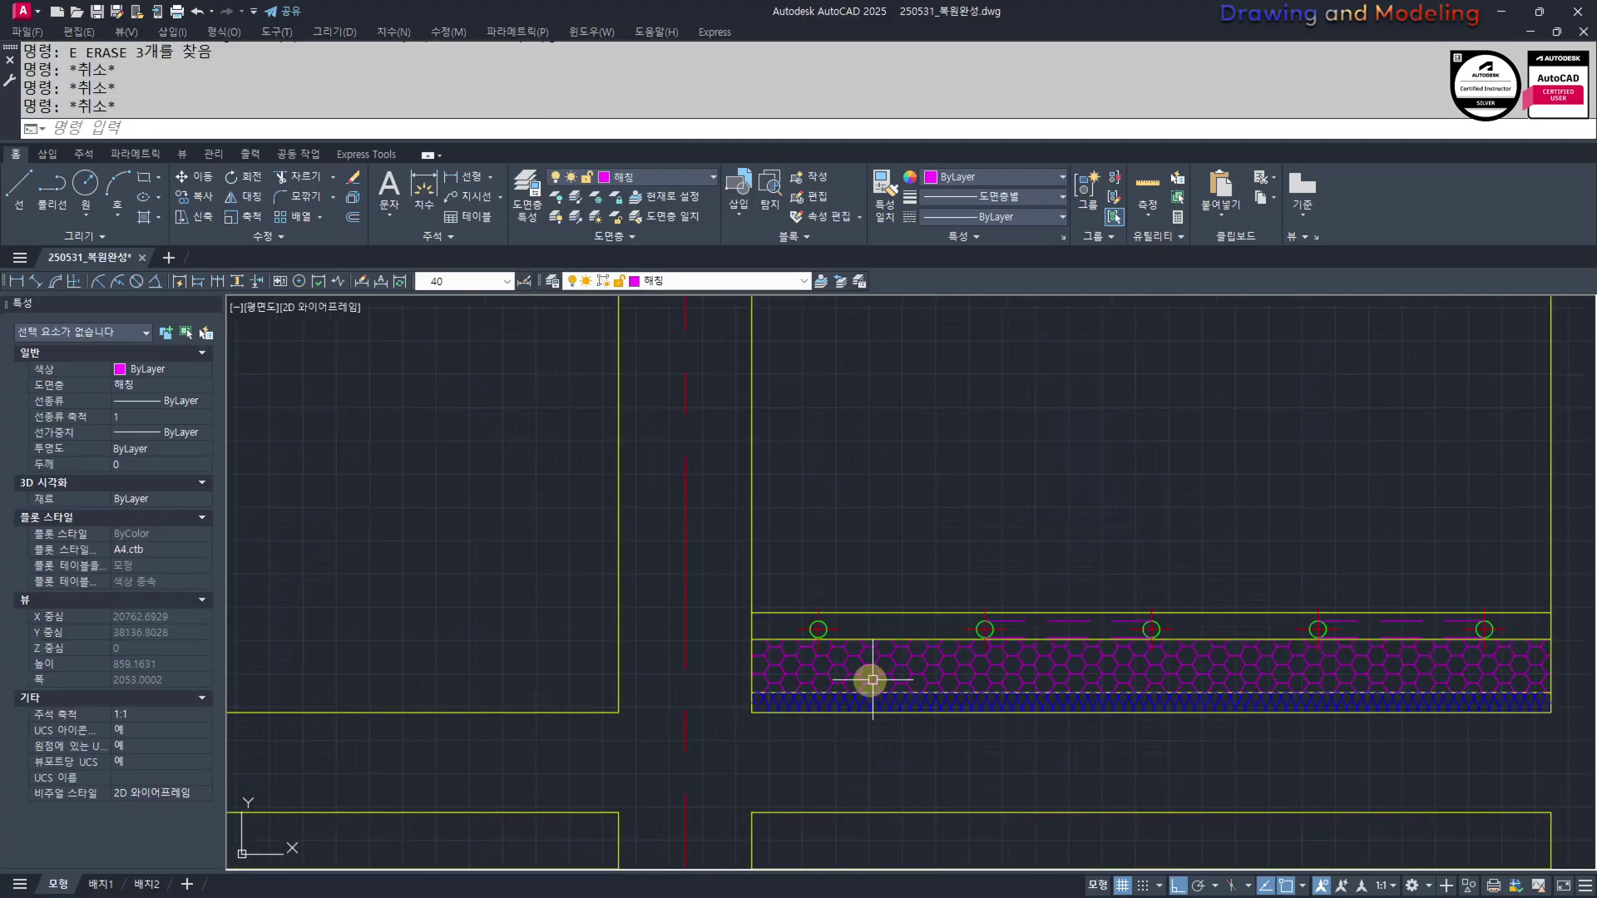
scroll(1028, 675, "up", 2)
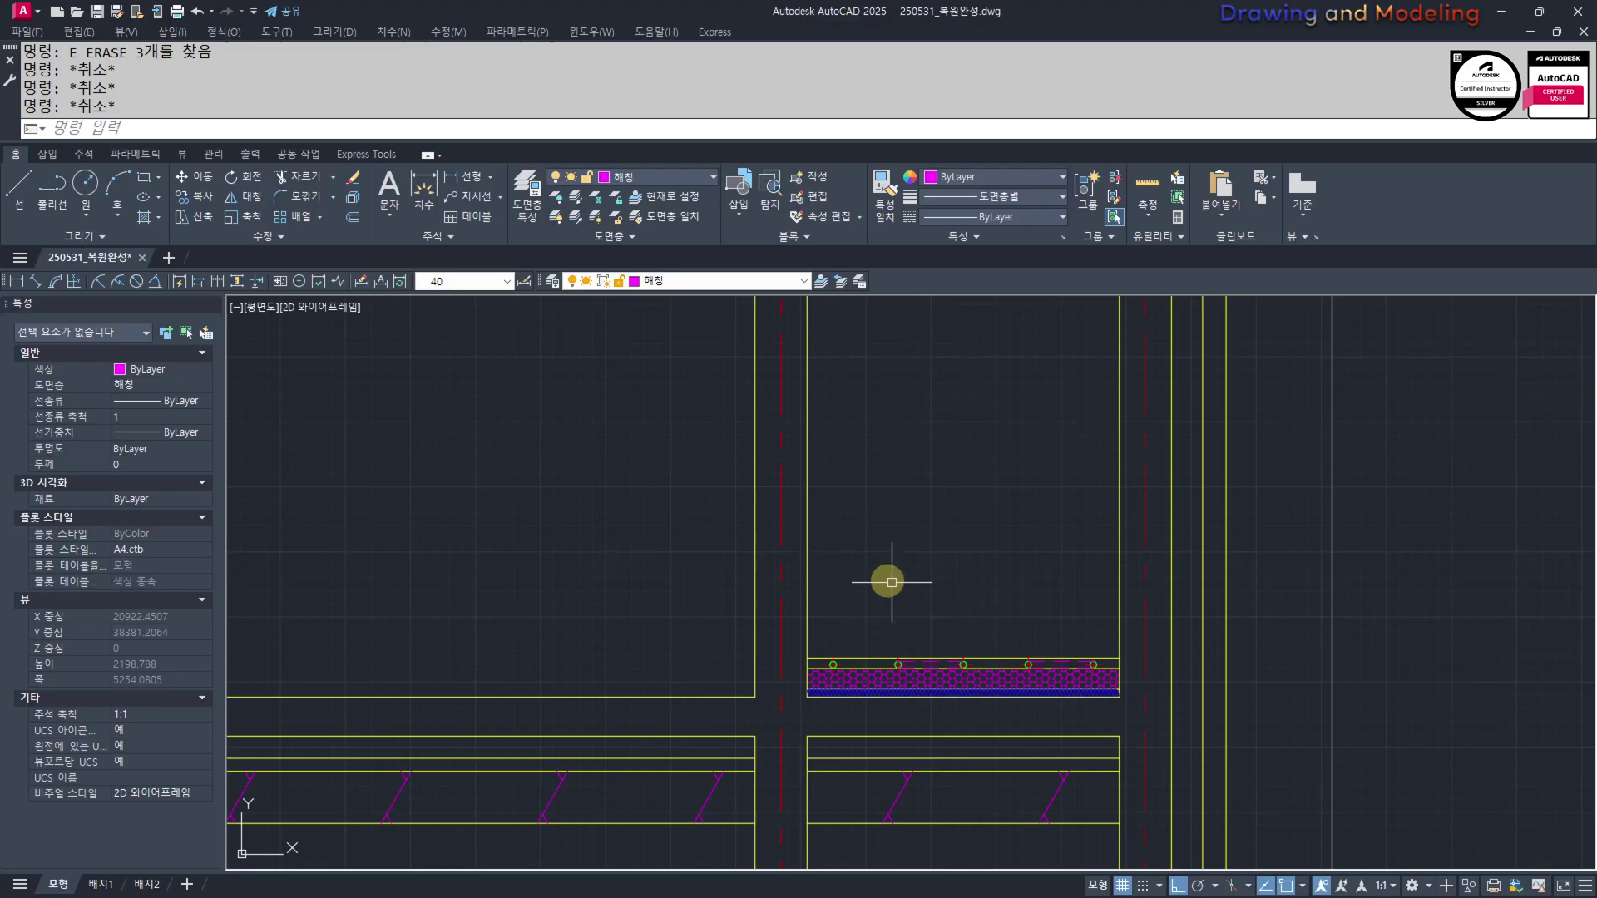
scroll(1009, 666, "down", 2)
middle_click_drag(1079, 707, 1026, 507)
mouse_move(822, 550)
middle_mouse_down()
mouse_move(915, 667)
mouse_move(916, 695)
middle_mouse_up()
scroll(1028, 683, "up", 6)
type("l")
key("Return")
left_click(938, 596)
left_click(738, 592)
key("Escape")
key("Escape")
Match the properties of an existing section line onto the short horizontal line
type("ma")
key("Return")
left_click(951, 632)
scroll(1087, 671, "down", 8)
scroll(1085, 677, "down", 8)
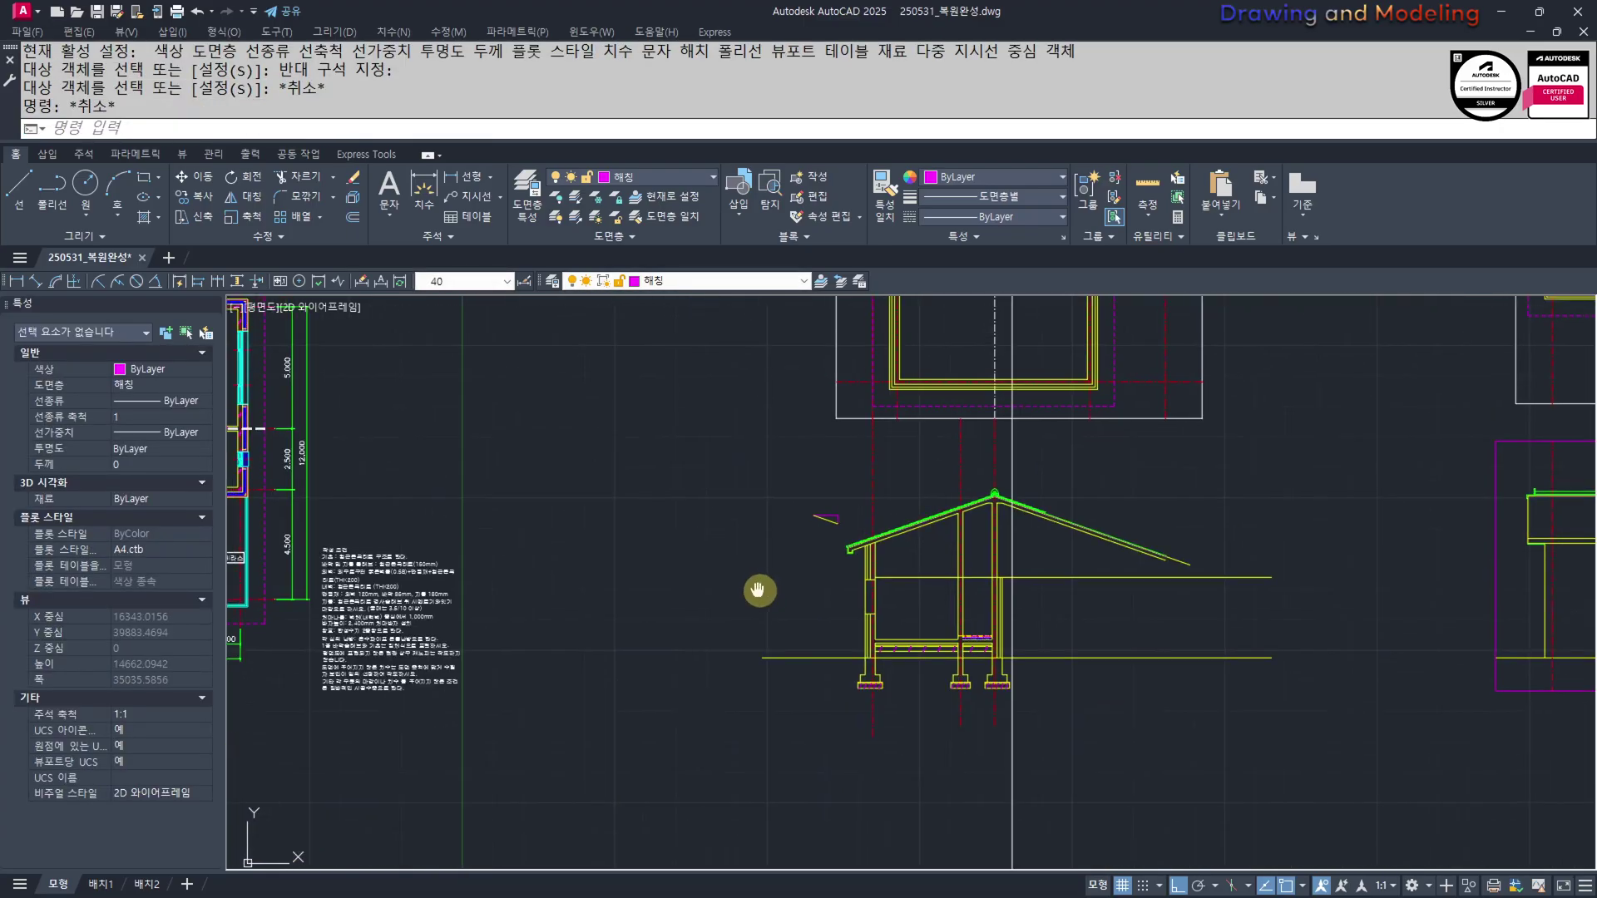
Erase the horizontal line running along the upper edge of the insulation hatch in the raised floor of the section
middle_click_drag(760, 591, 1414, 683)
scroll(786, 574, "up", 4)
mouse_move(784, 561)
middle_mouse_down()
mouse_move(941, 646)
mouse_move(807, 629)
mouse_move(869, 632)
middle_mouse_up()
scroll(786, 553, "up", 2)
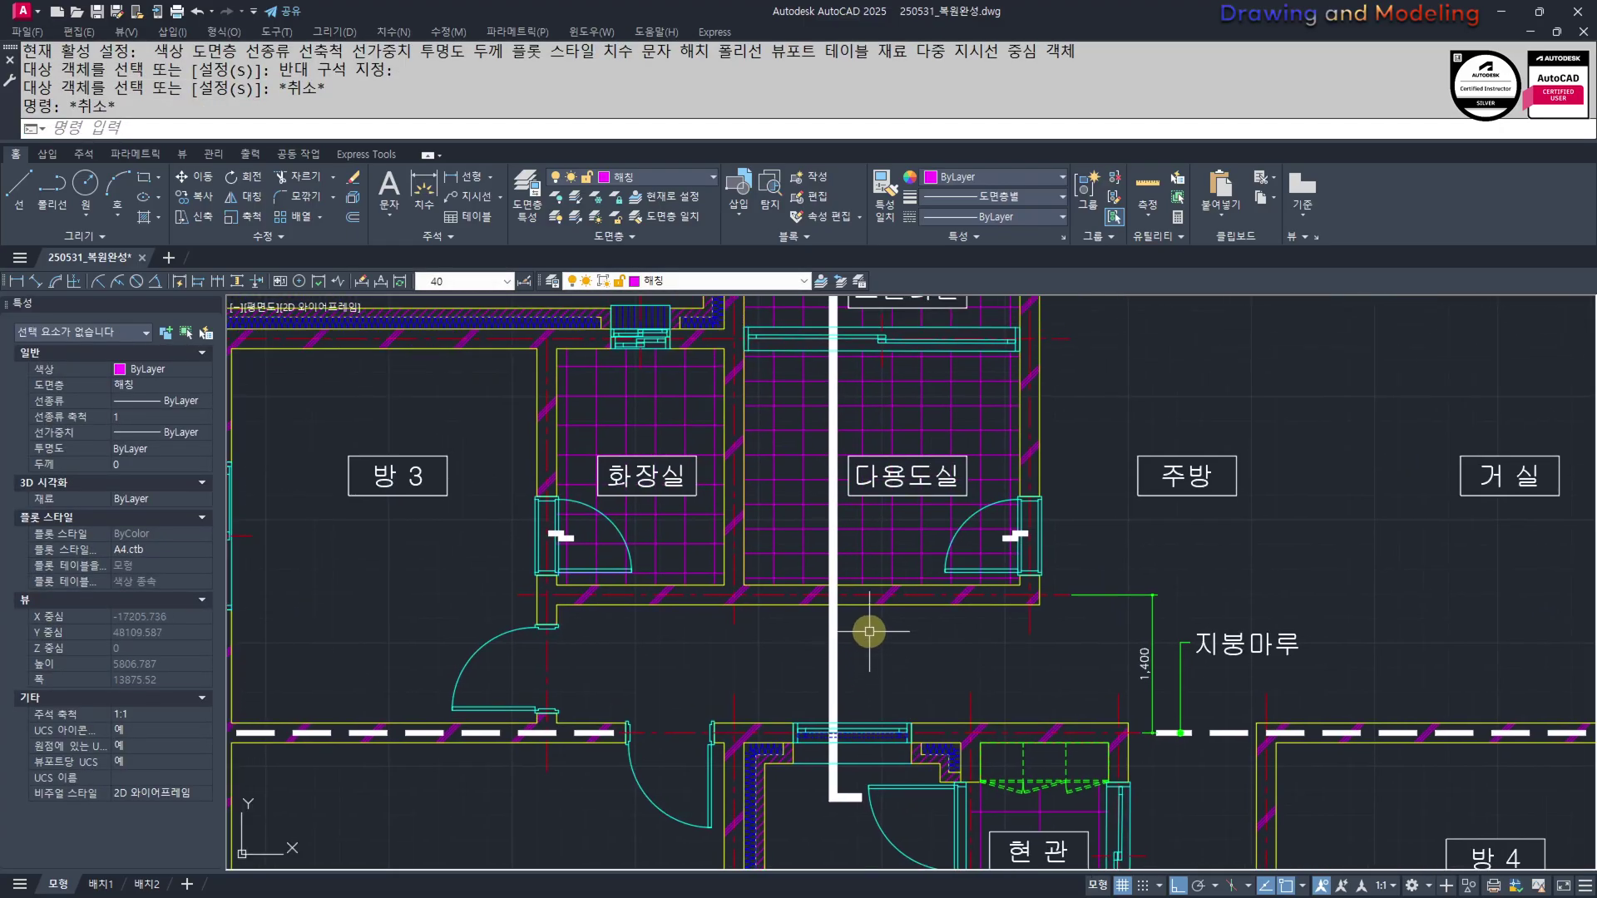
scroll(865, 613, "down", 3)
scroll(635, 535, "down", 6)
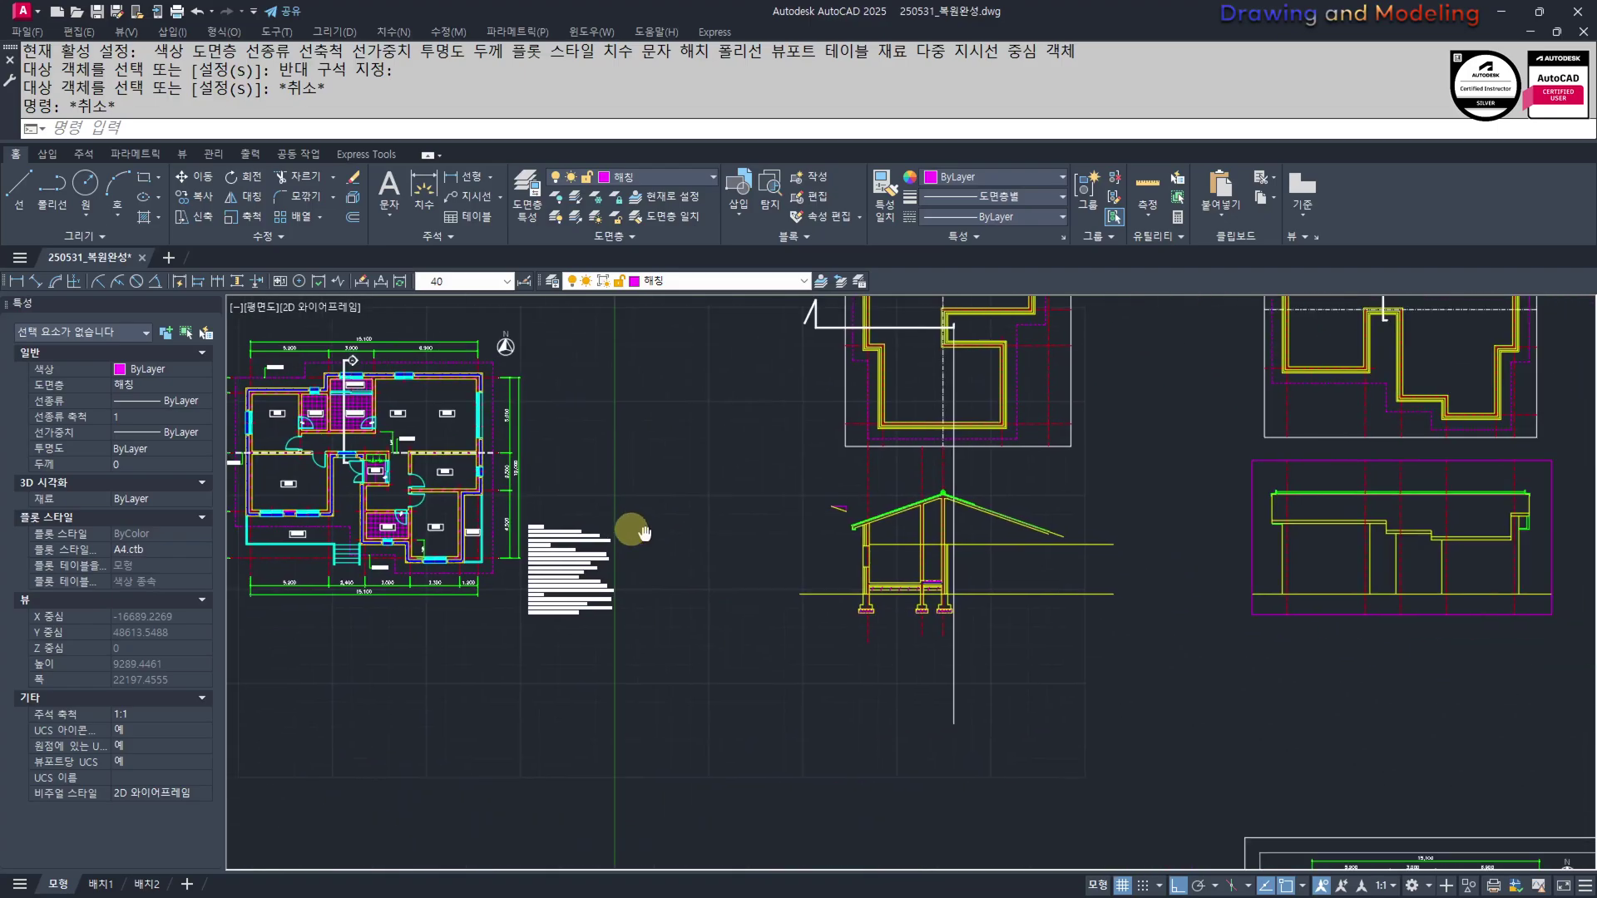
scroll(846, 547, "up", 6)
scroll(970, 623, "up", 2)
left_click(1005, 560)
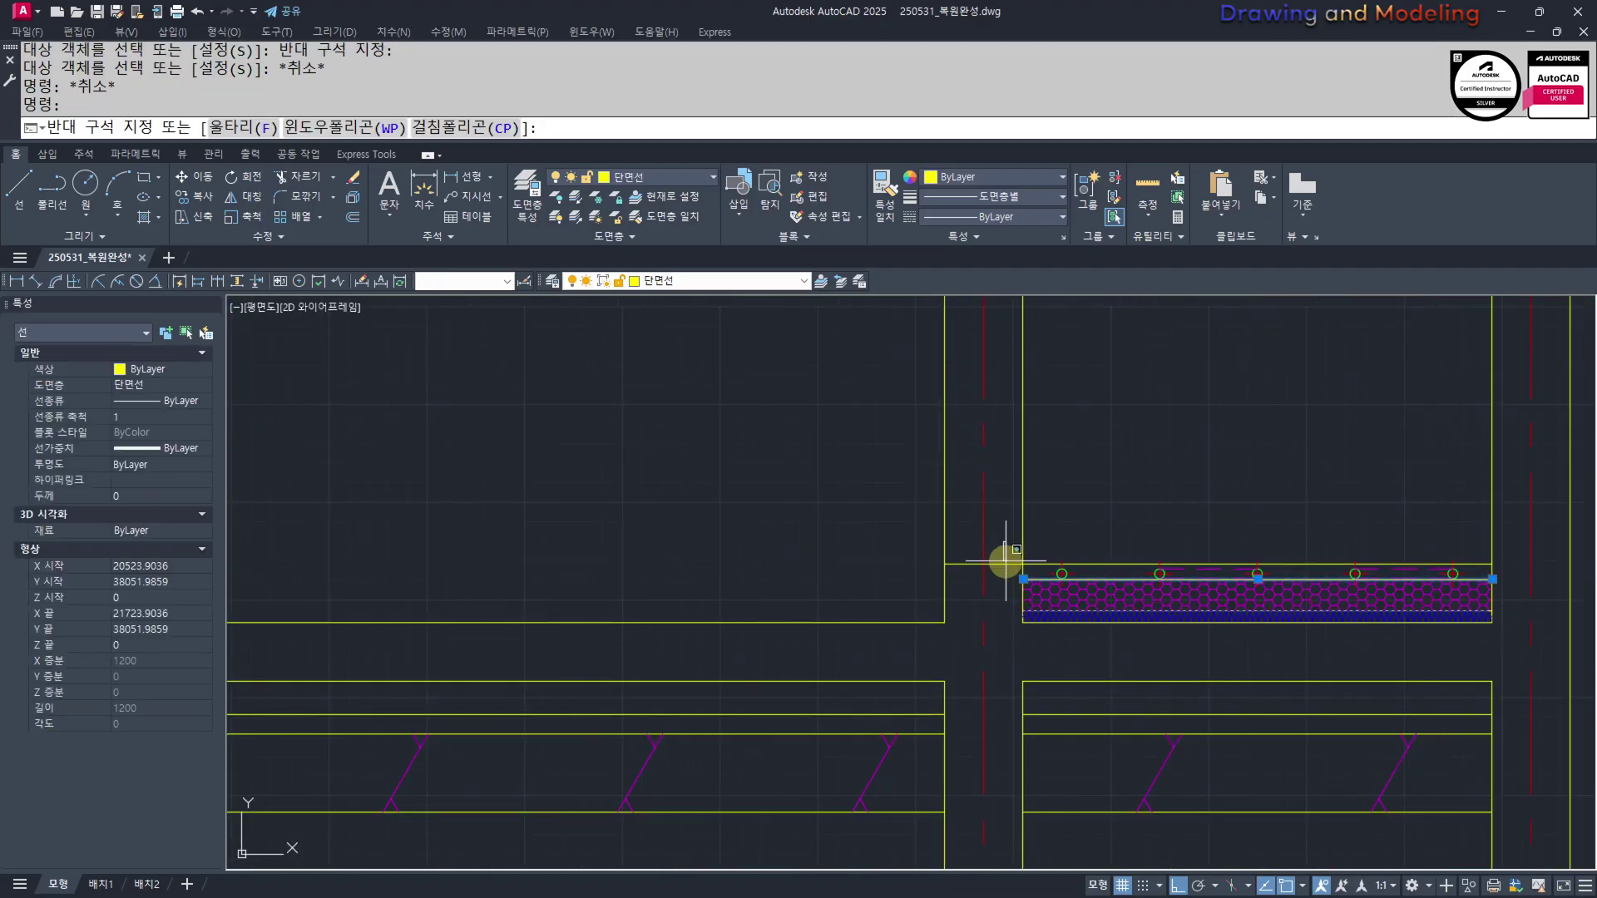
key("Escape")
scroll(969, 648, "down", 5)
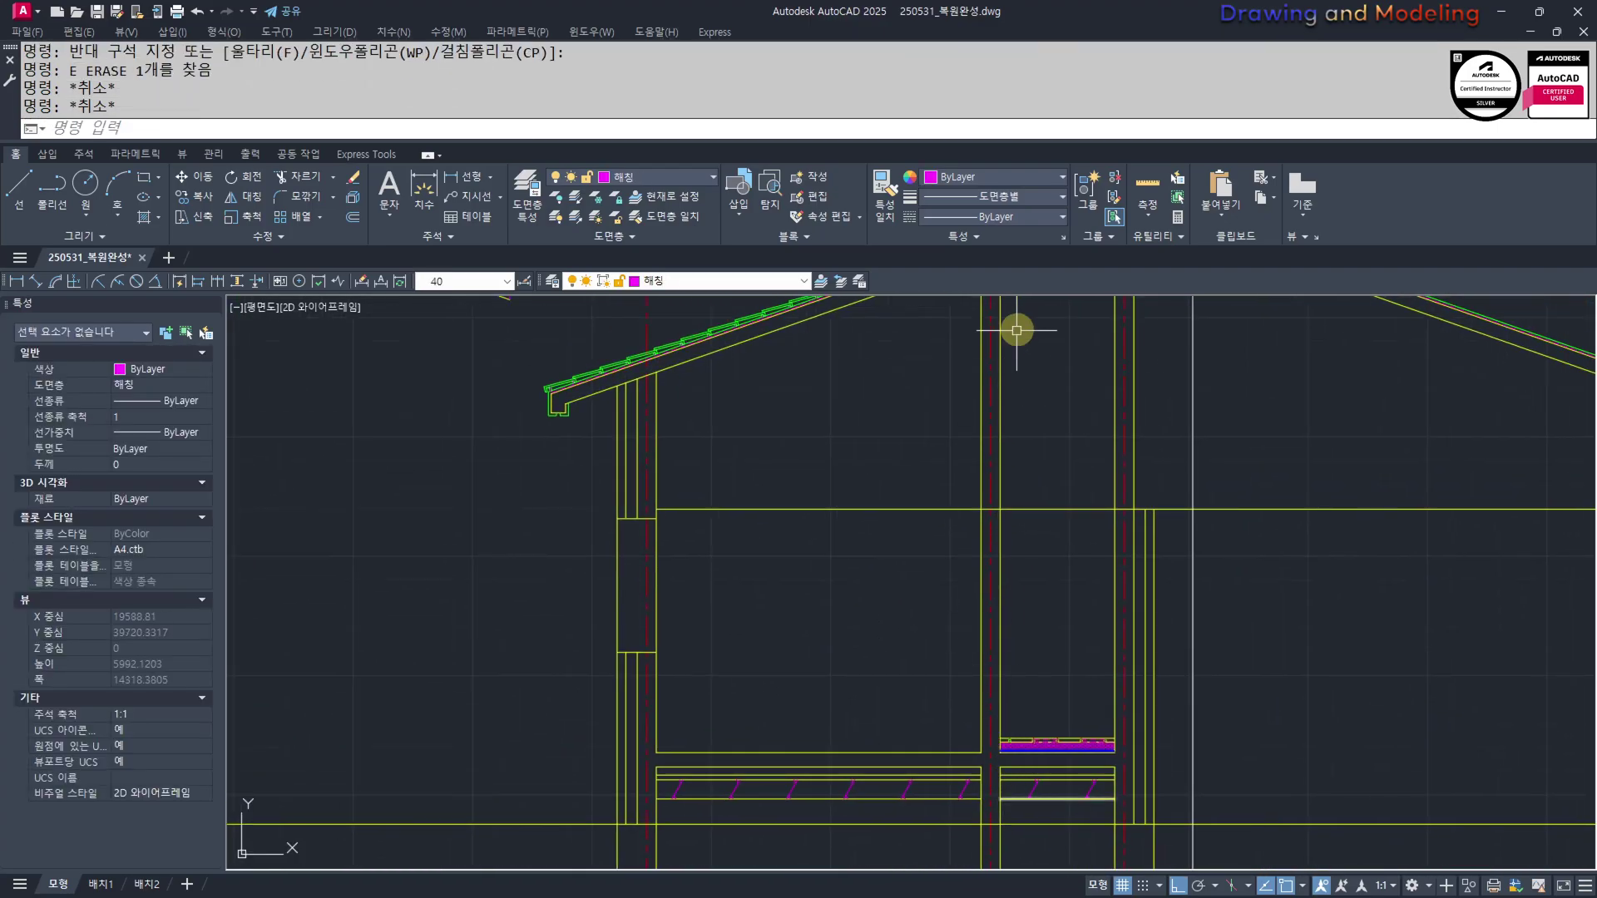
Trim the horizontal ceiling line where it crosses the middle wall, using both wall faces as cutting edges
scroll(1002, 557, "up", 4)
type("tr")
key("Return")
left_click(961, 486)
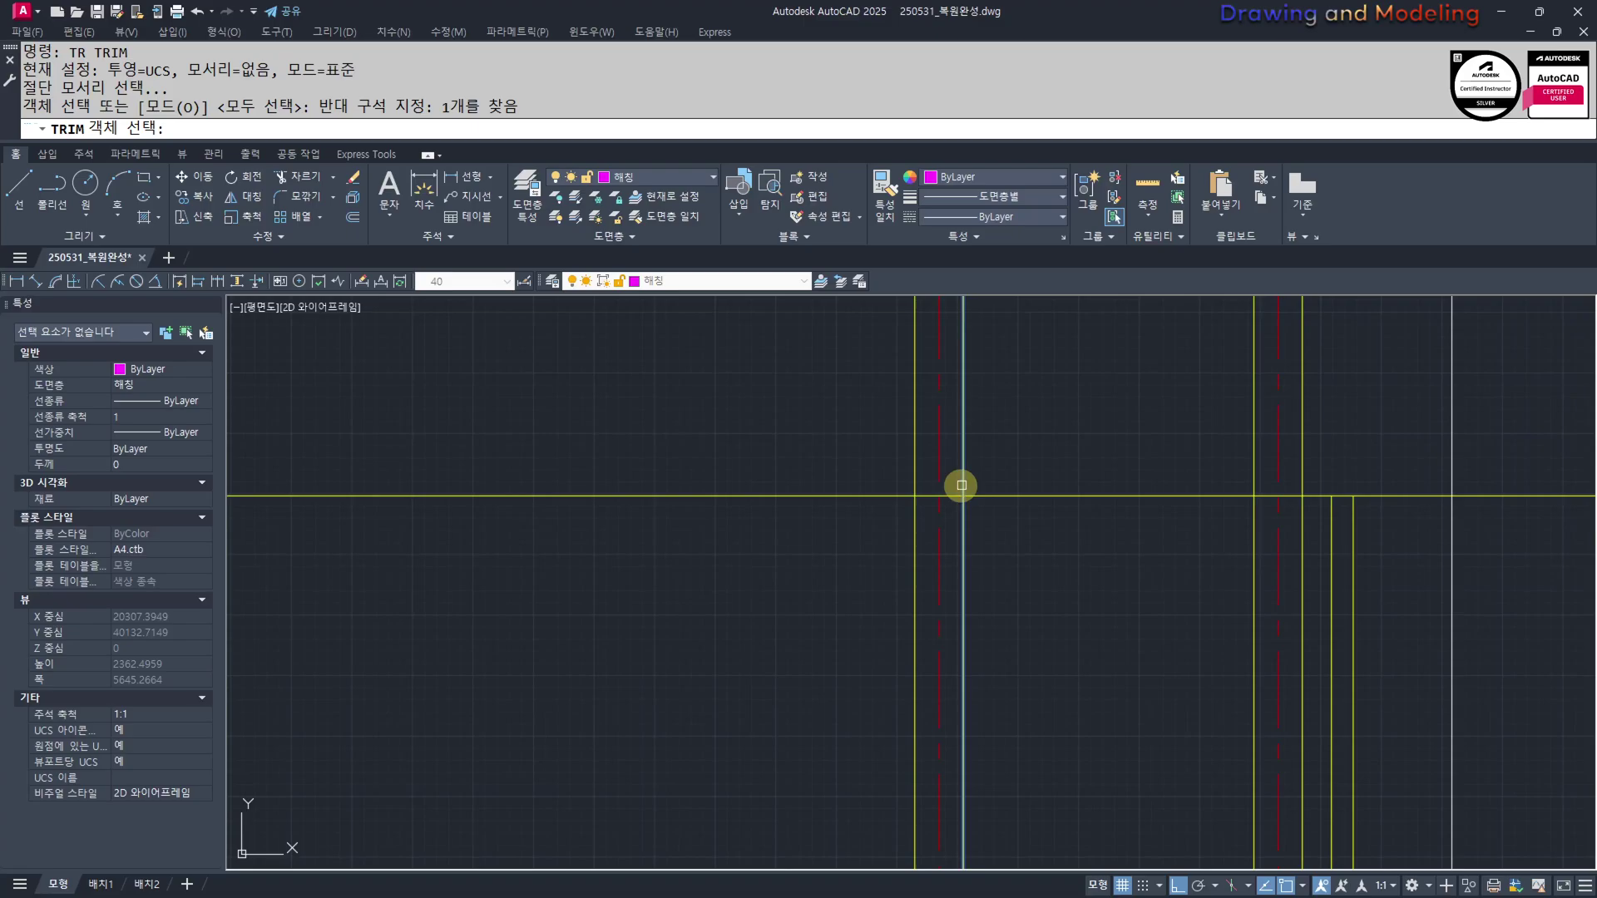
left_click(905, 477)
key("Return")
left_click(944, 485)
left_click(952, 497)
left_click(953, 499)
key("Escape")
key("Escape")
scroll(909, 541, "down", 6)
middle_click_drag(889, 571, 913, 592)
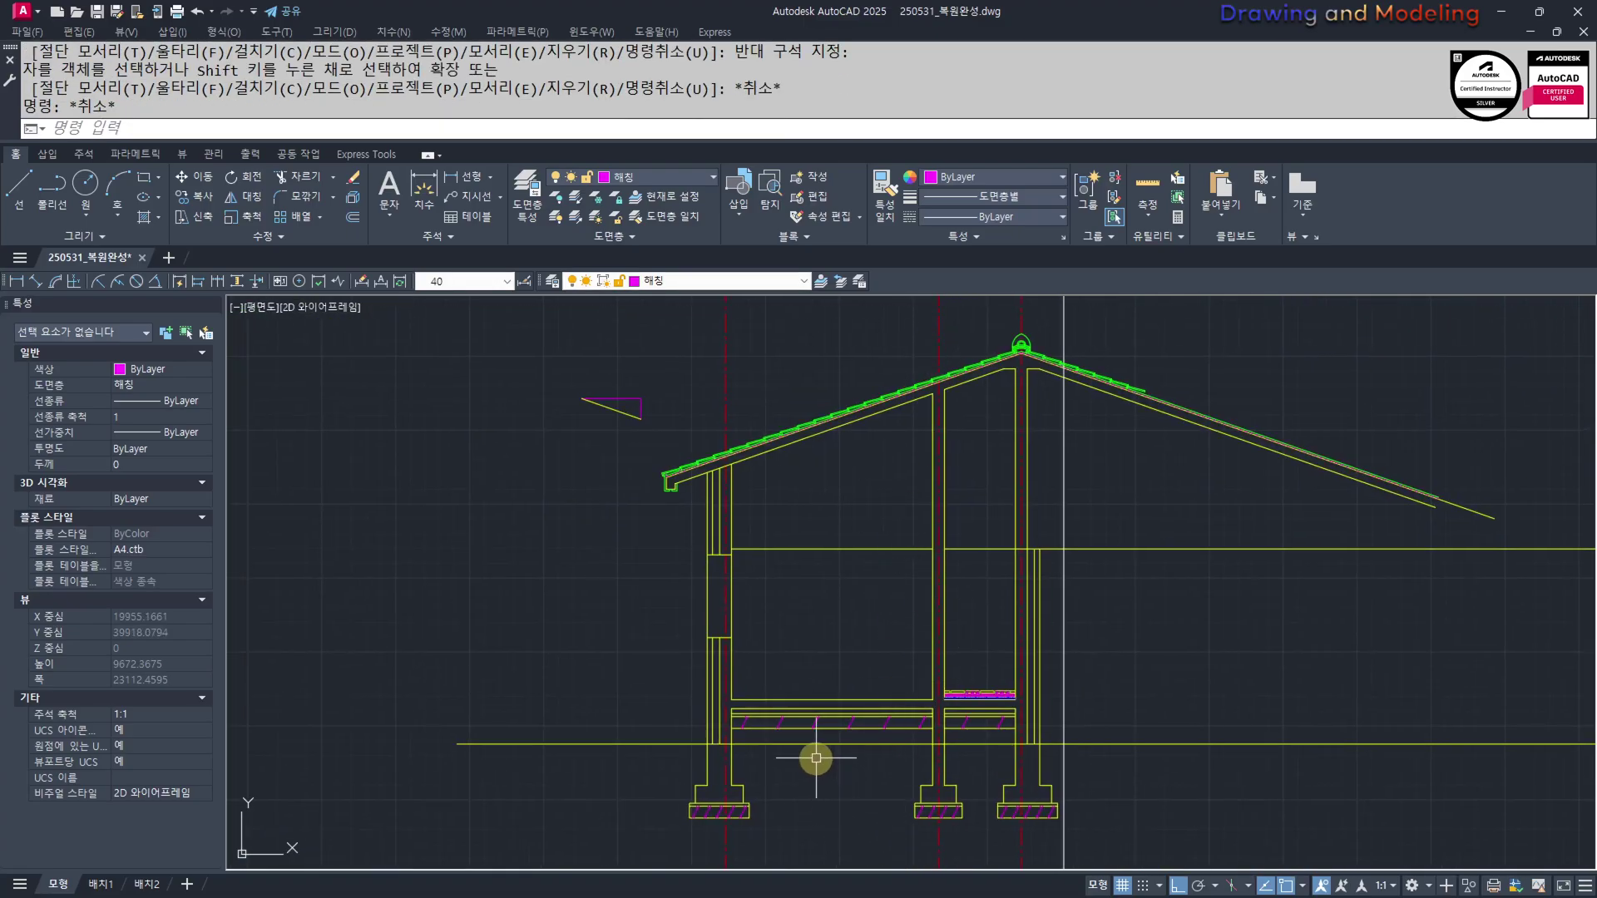
Draw a 190 by 90 rectangle for a sill brick in the empty area outside the exterior wall
middle_click_drag(792, 656, 979, 621)
scroll(881, 604, "up", 4)
key("Escape")
key("Escape")
scroll(876, 607, "down", 4)
middle_click_drag(938, 684, 1165, 667)
middle_click_drag(775, 668, 915, 667)
scroll(1265, 652, "up", 8)
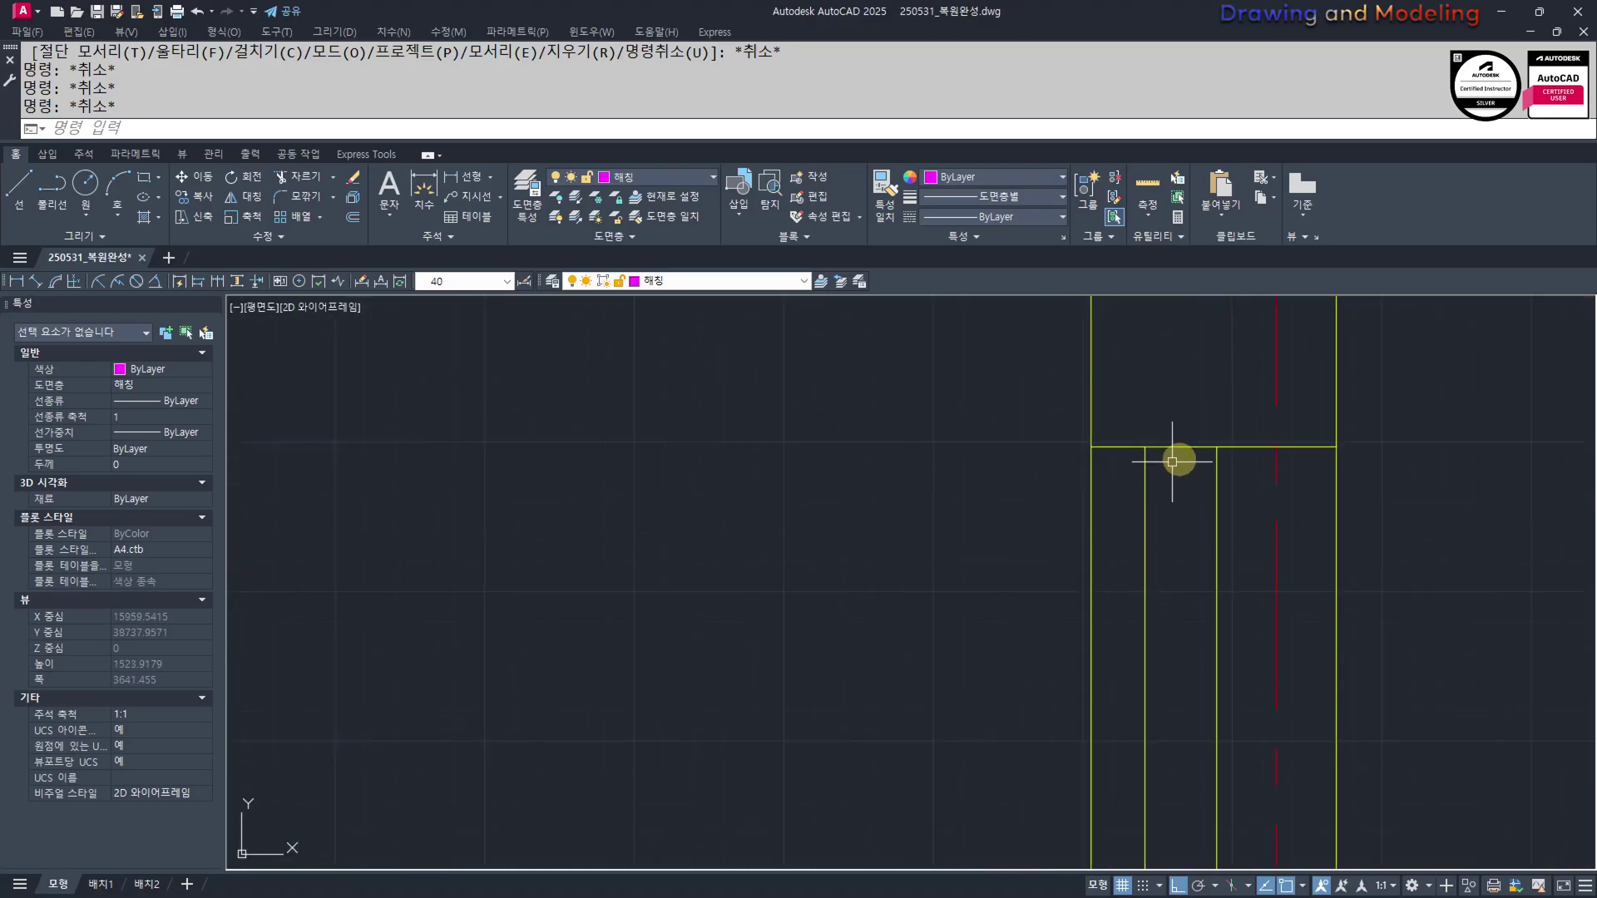
mouse_move(1013, 537)
middle_mouse_down()
mouse_move(836, 648)
mouse_move(885, 618)
middle_mouse_up()
middle_click_drag(761, 617, 806, 674)
type("REC")
key("Return")
left_click(747, 678)
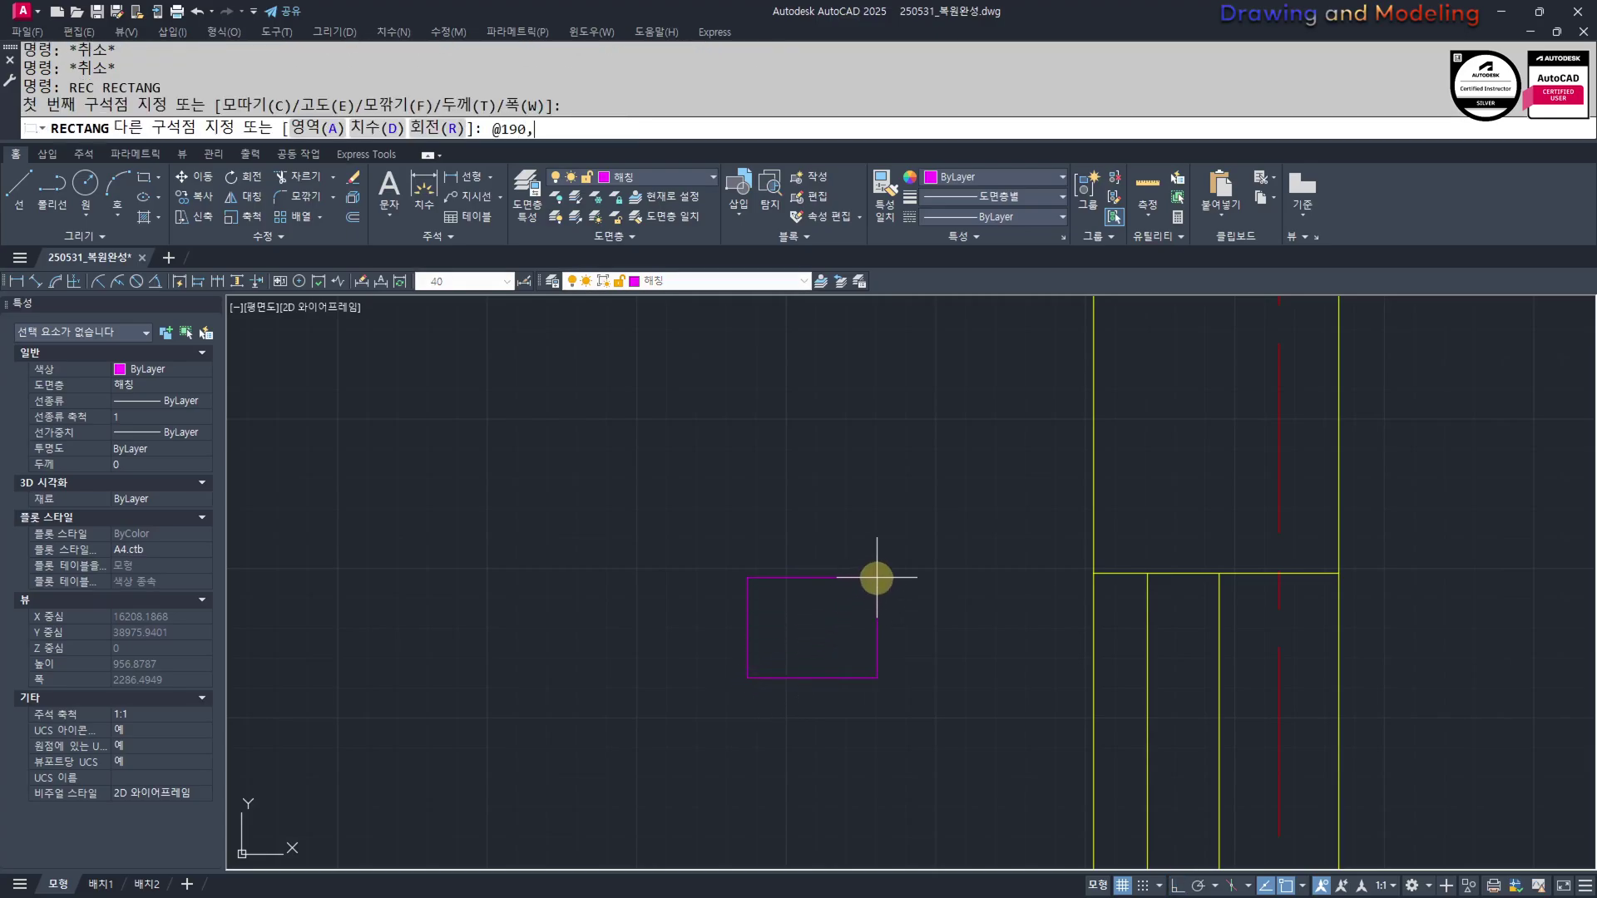
key("Return")
key("Escape")
key("Escape")
middle_click_drag(921, 646, 990, 642)
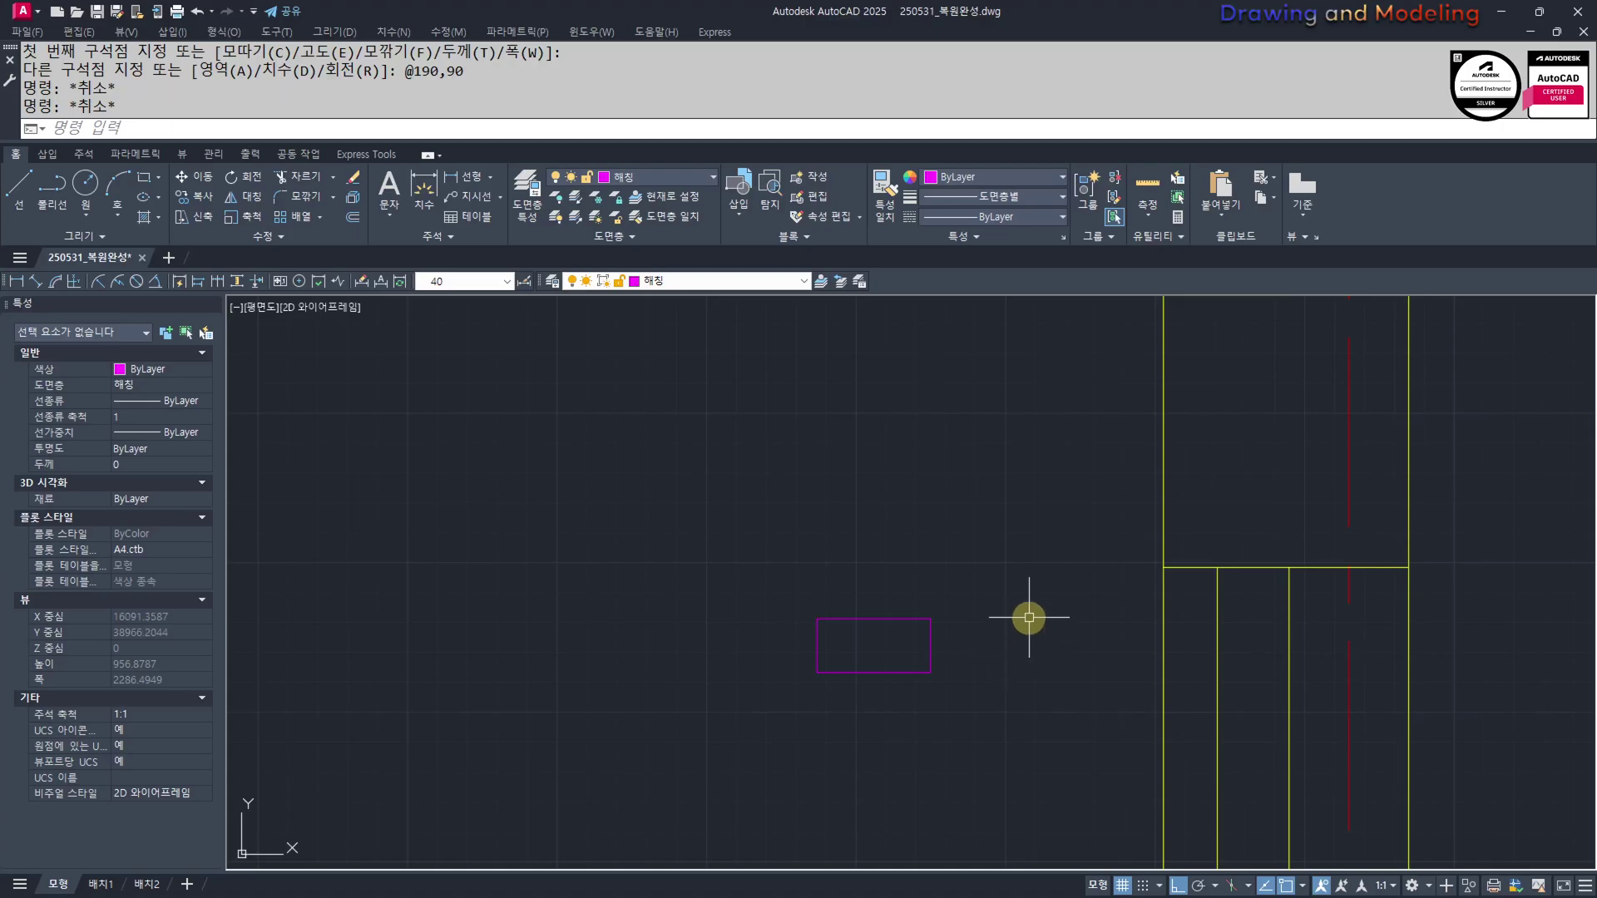
Match the properties of the exterior wall's section line onto the brick rectangle
type("MA")
key("Return")
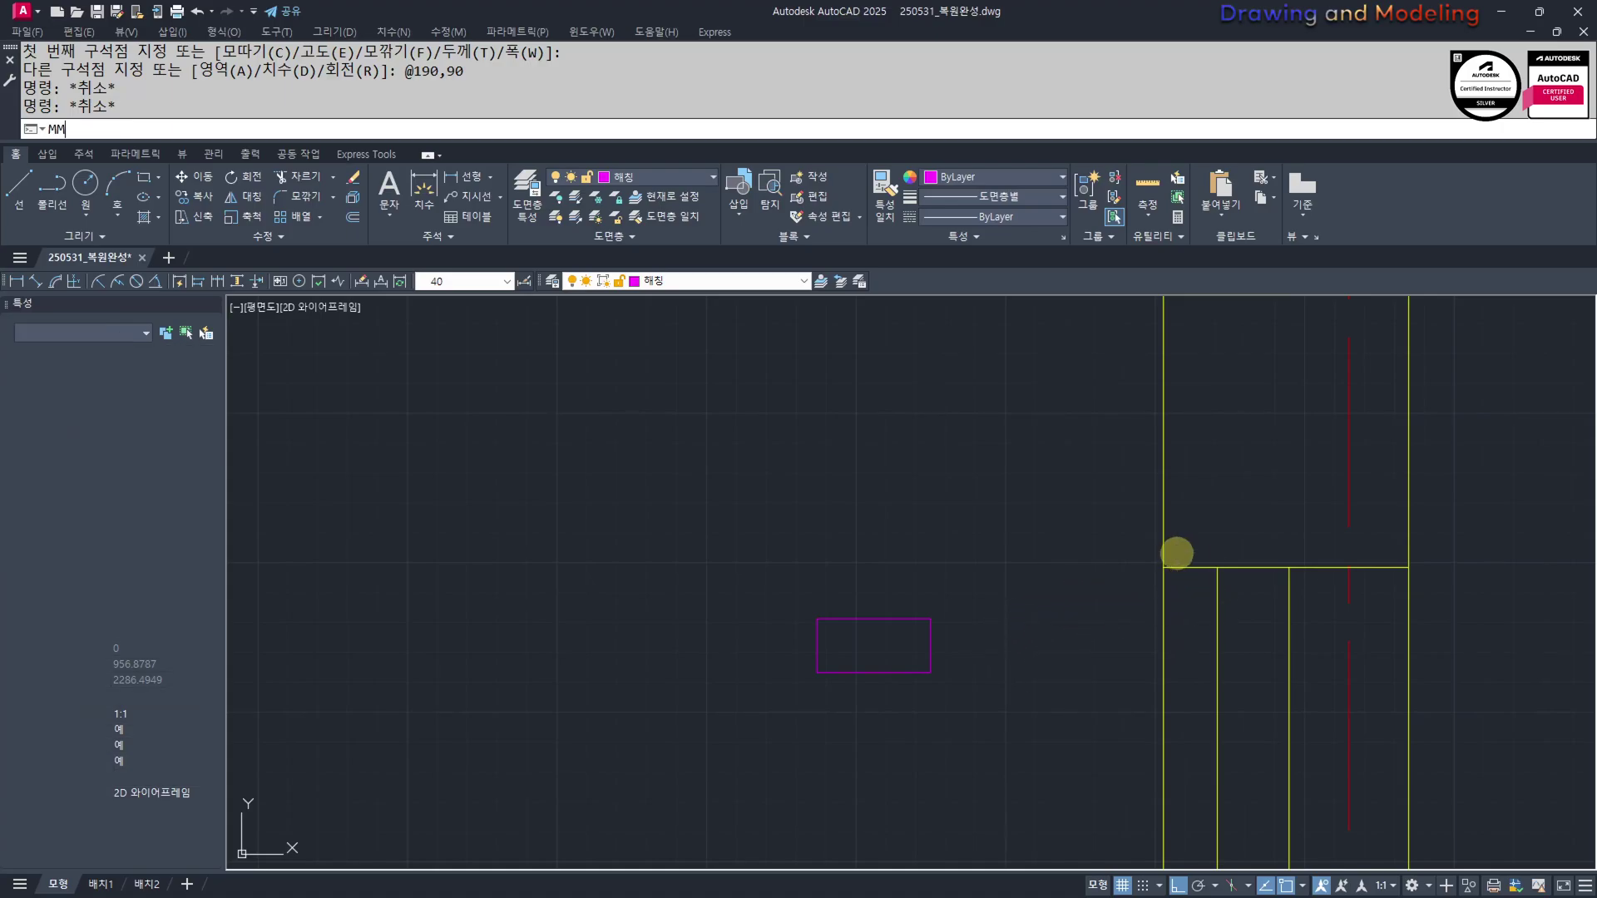
left_click(1162, 539)
left_click(956, 645)
left_click(855, 744)
key("Escape")
key("Escape")
Fill the brick rectangle with a diagonal-line hatch
middle_click_drag(897, 705, 957, 706)
type("h")
key("space")
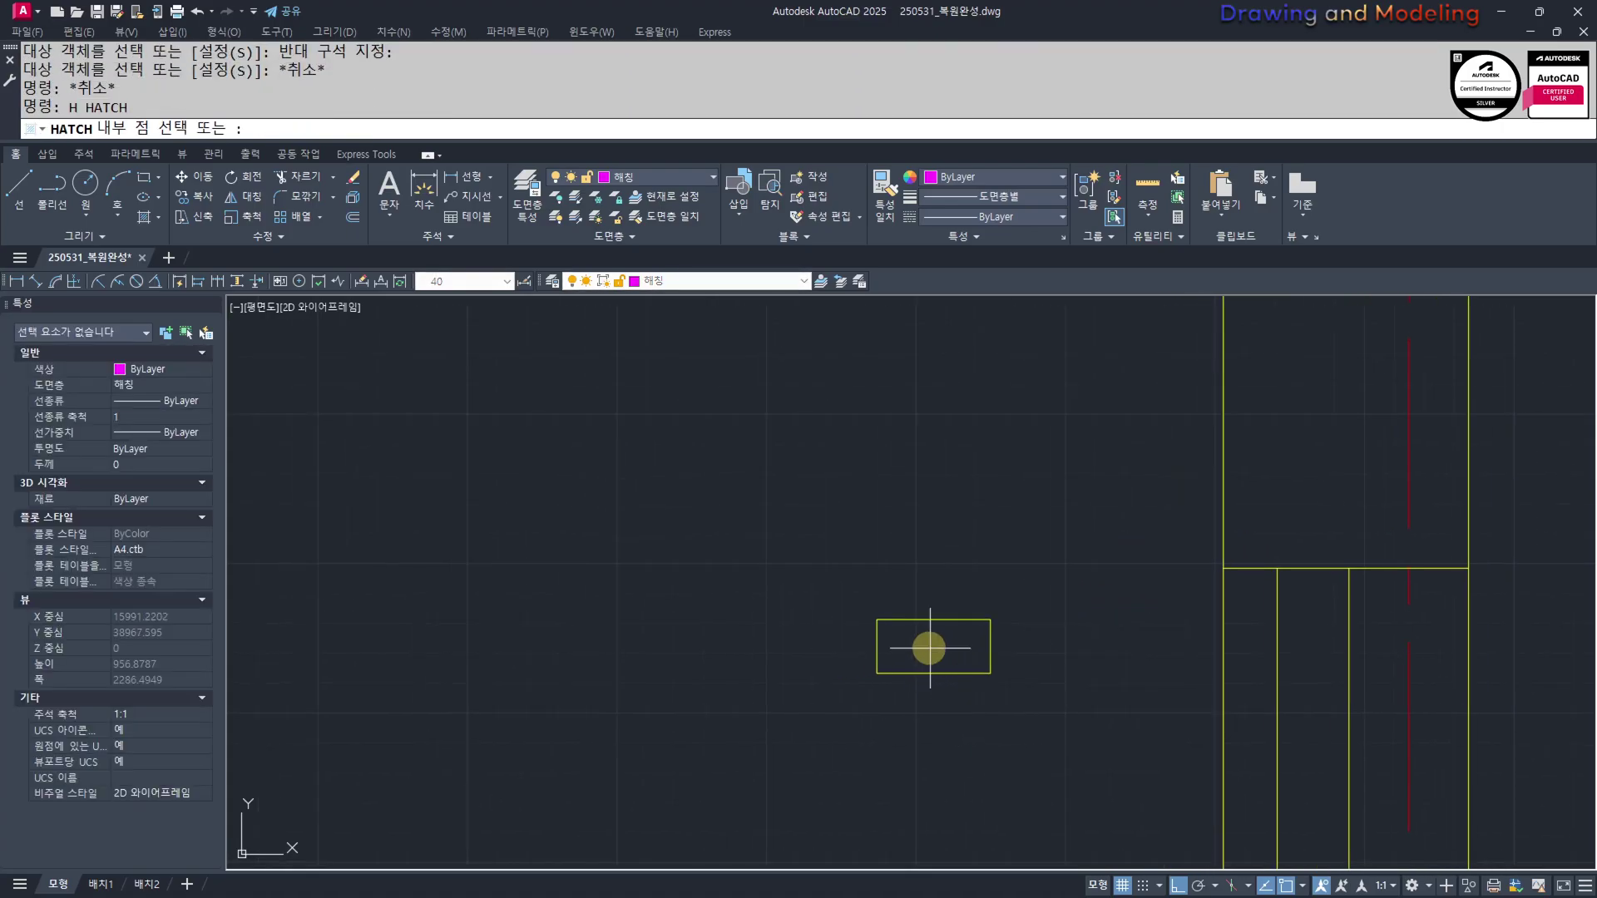
left_click(926, 645)
left_click(573, 230)
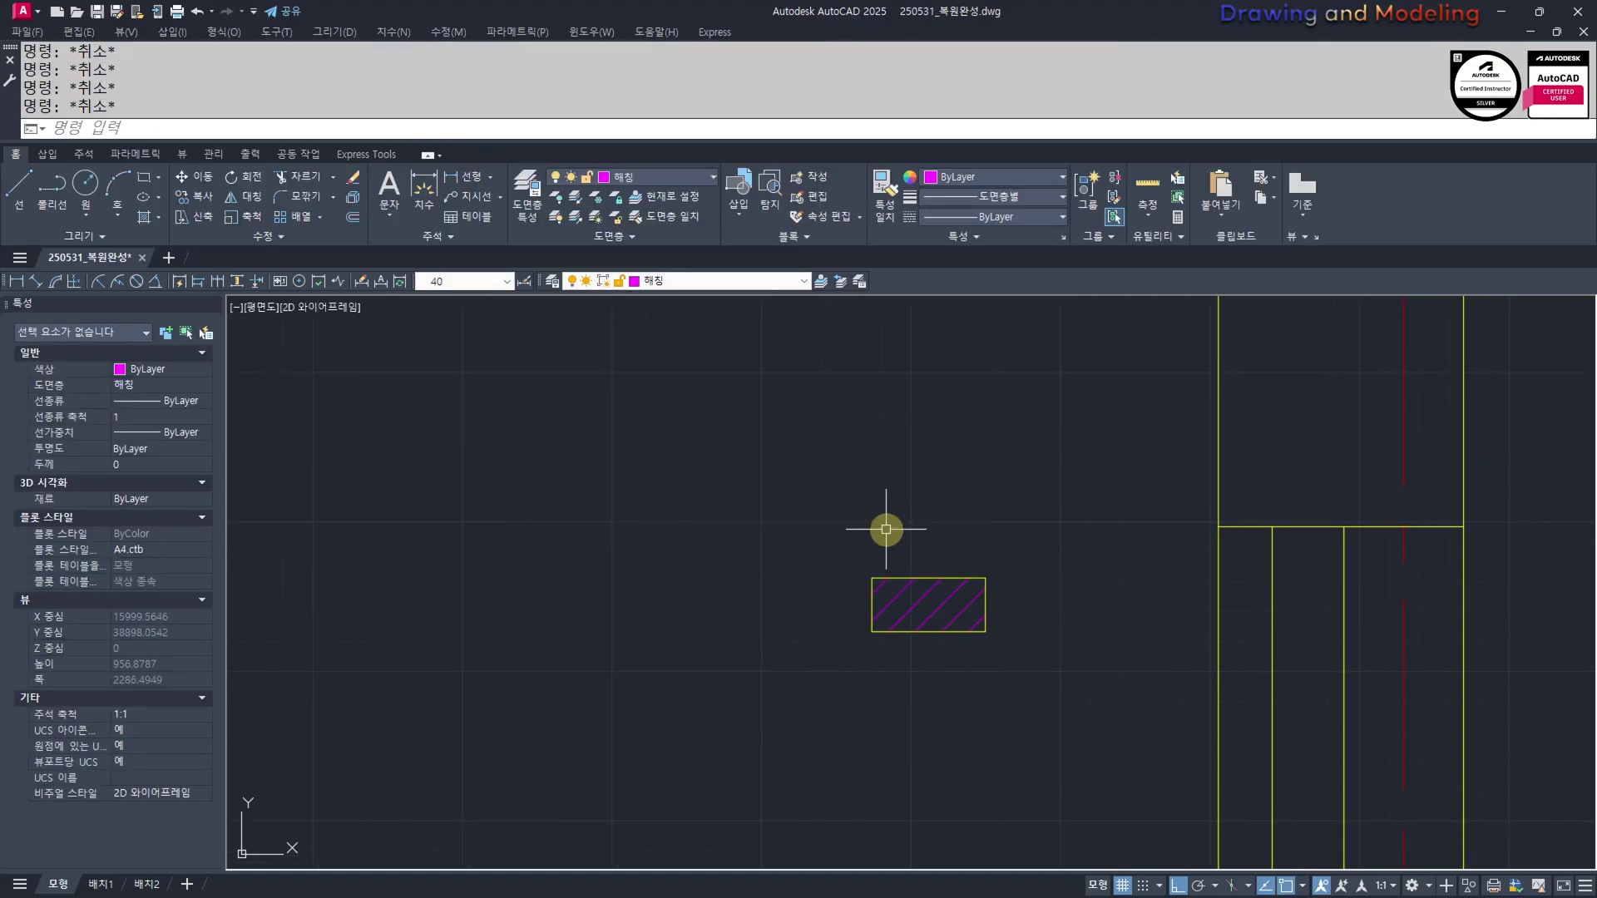
key("Escape")
key("Escape")
Copy the hatched brick to a spare position directly above the original
left_click(1035, 532)
left_click(837, 659)
type("cc")
key("space")
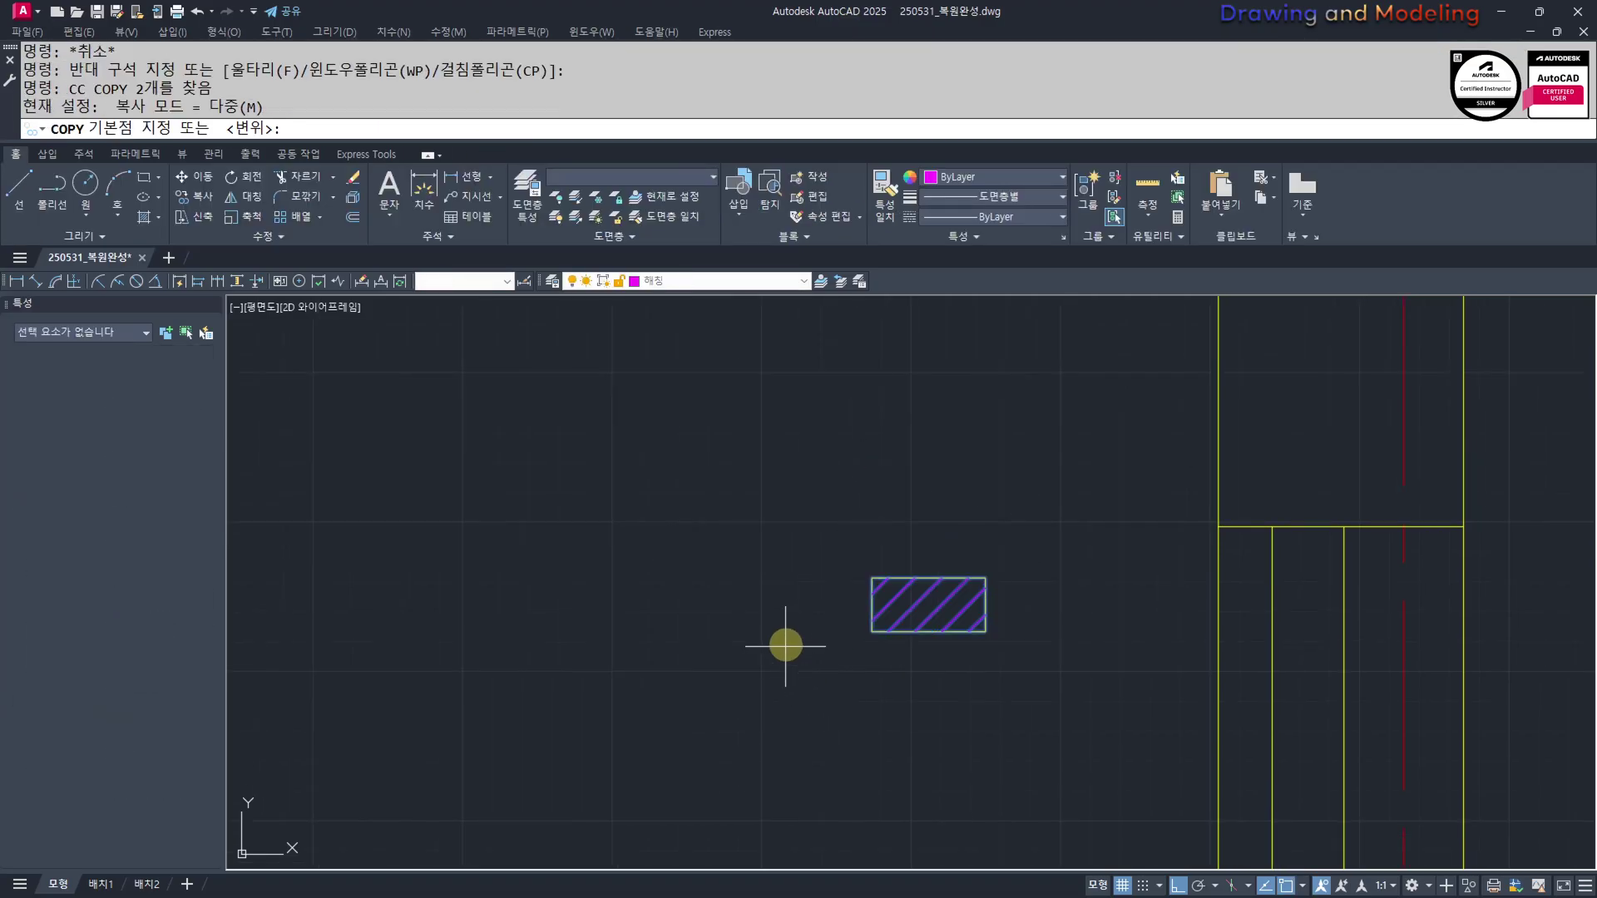
left_click(785, 614)
left_click(821, 427)
key("Escape")
key("Escape")
Rotate the lower hatched brick by 10 degrees about its upper-right corner
type("ro")
key("Return")
left_click(1054, 570)
left_click(822, 642)
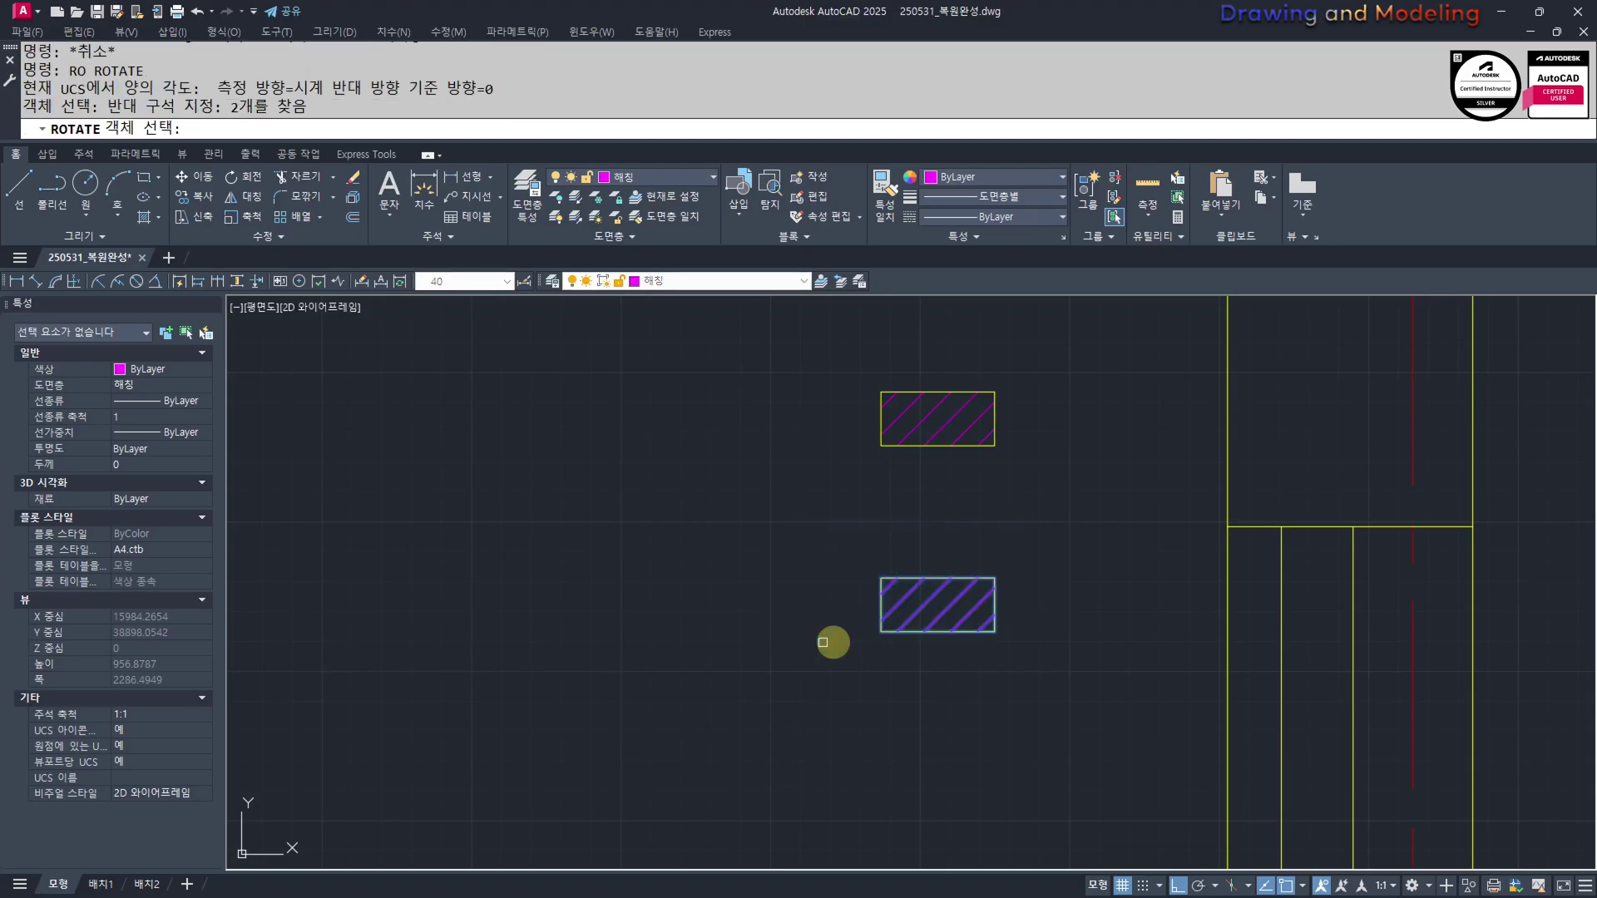
left_click(994, 578)
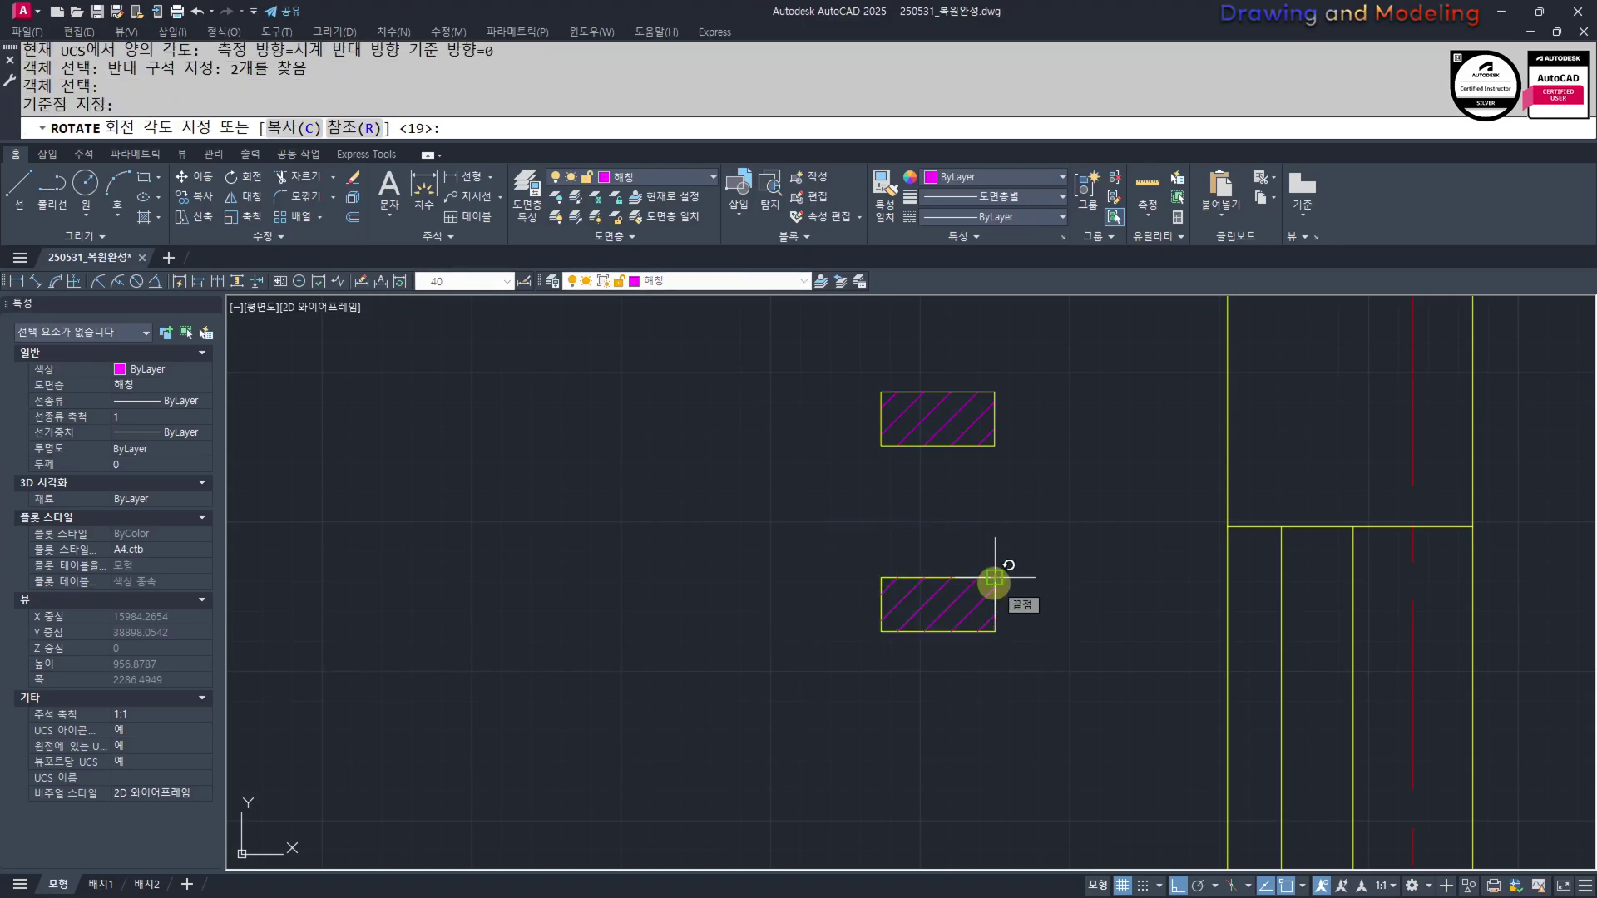
key("space")
key("Escape")
key("Escape")
Move the tilted brick by its upper-right corner onto the outer end of the window sill line at the exterior wall
middle_click_drag(1023, 594, 991, 628)
type("m")
key("space")
left_click(976, 574)
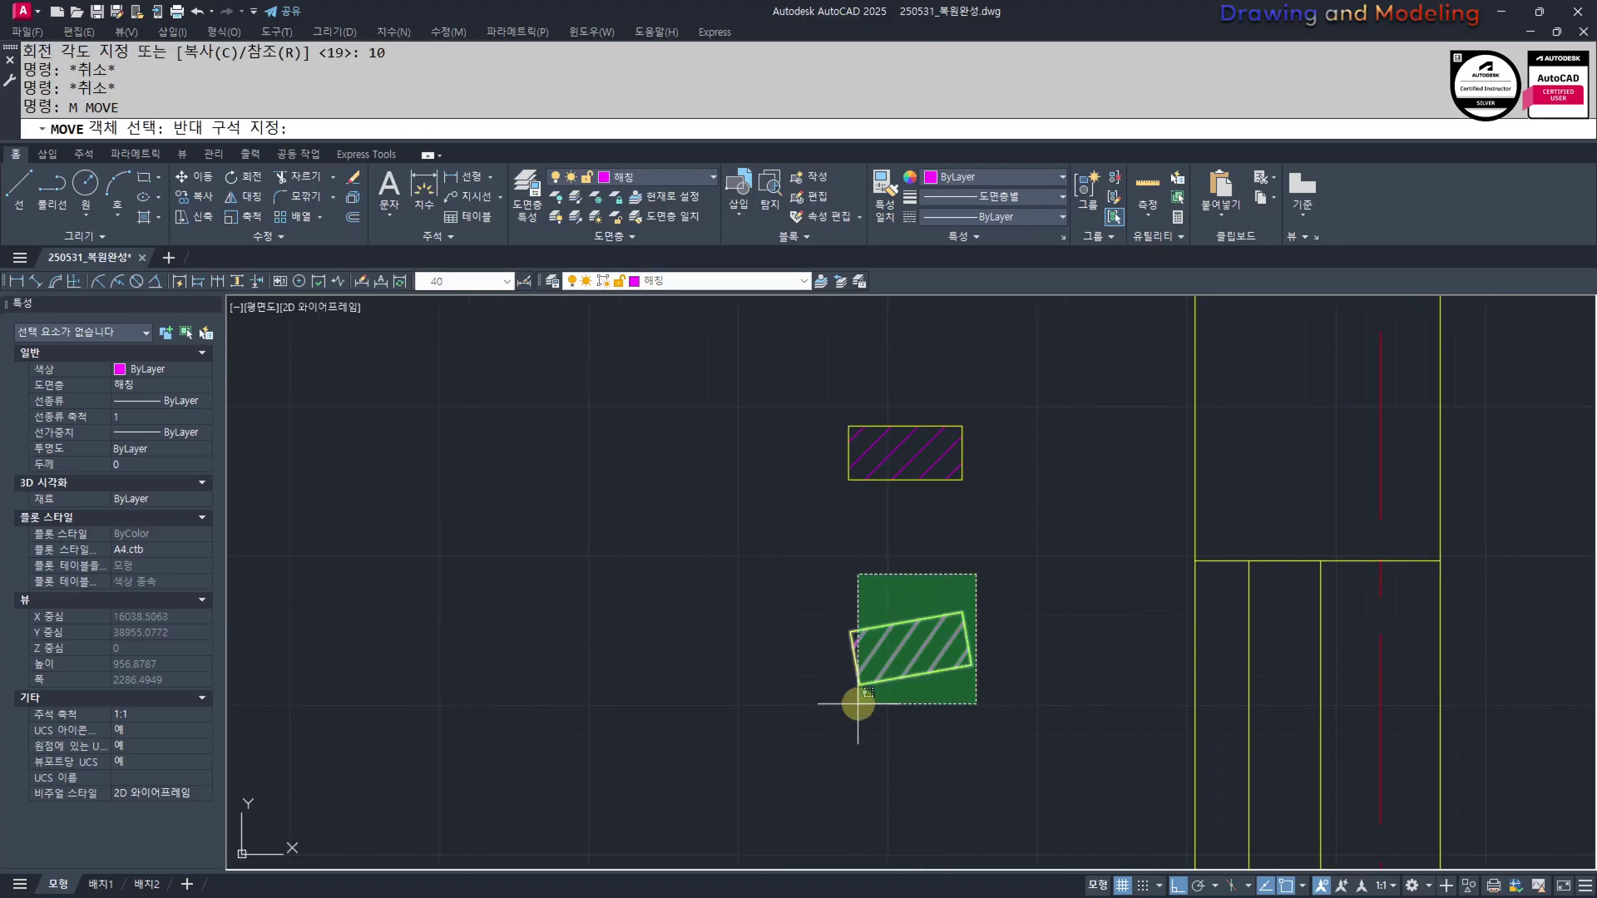
left_click(857, 704)
key("space")
left_click(970, 602)
left_click(1193, 557)
key("Escape")
key("Escape")
middle_click_drag(1110, 651, 1105, 672)
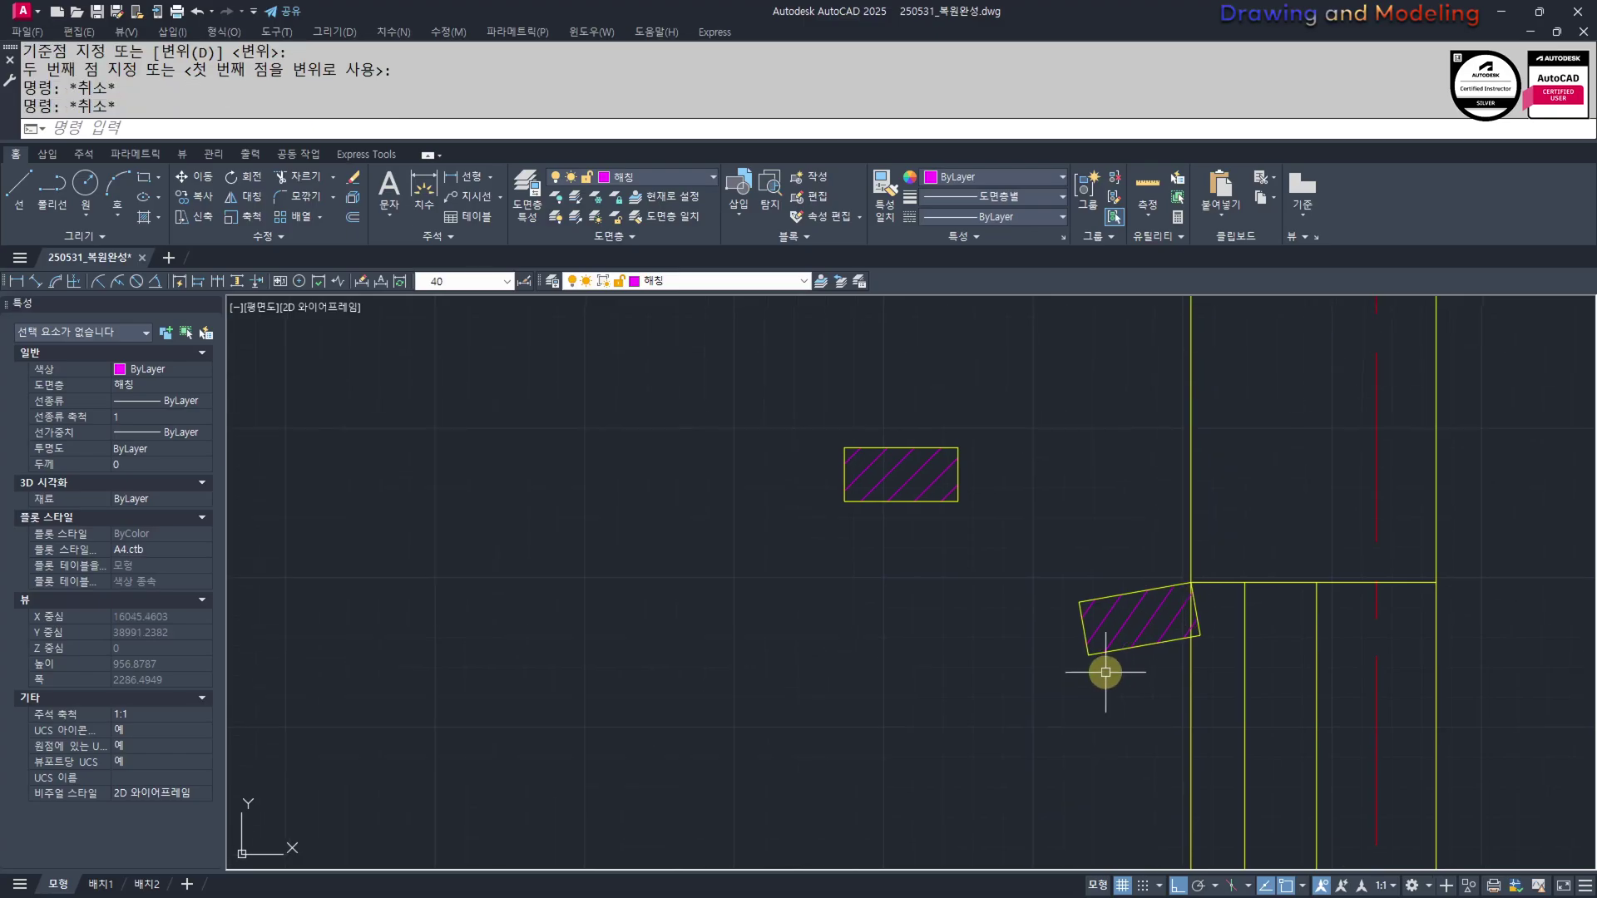
left_click(1077, 602)
scroll(1222, 606, "up", 5)
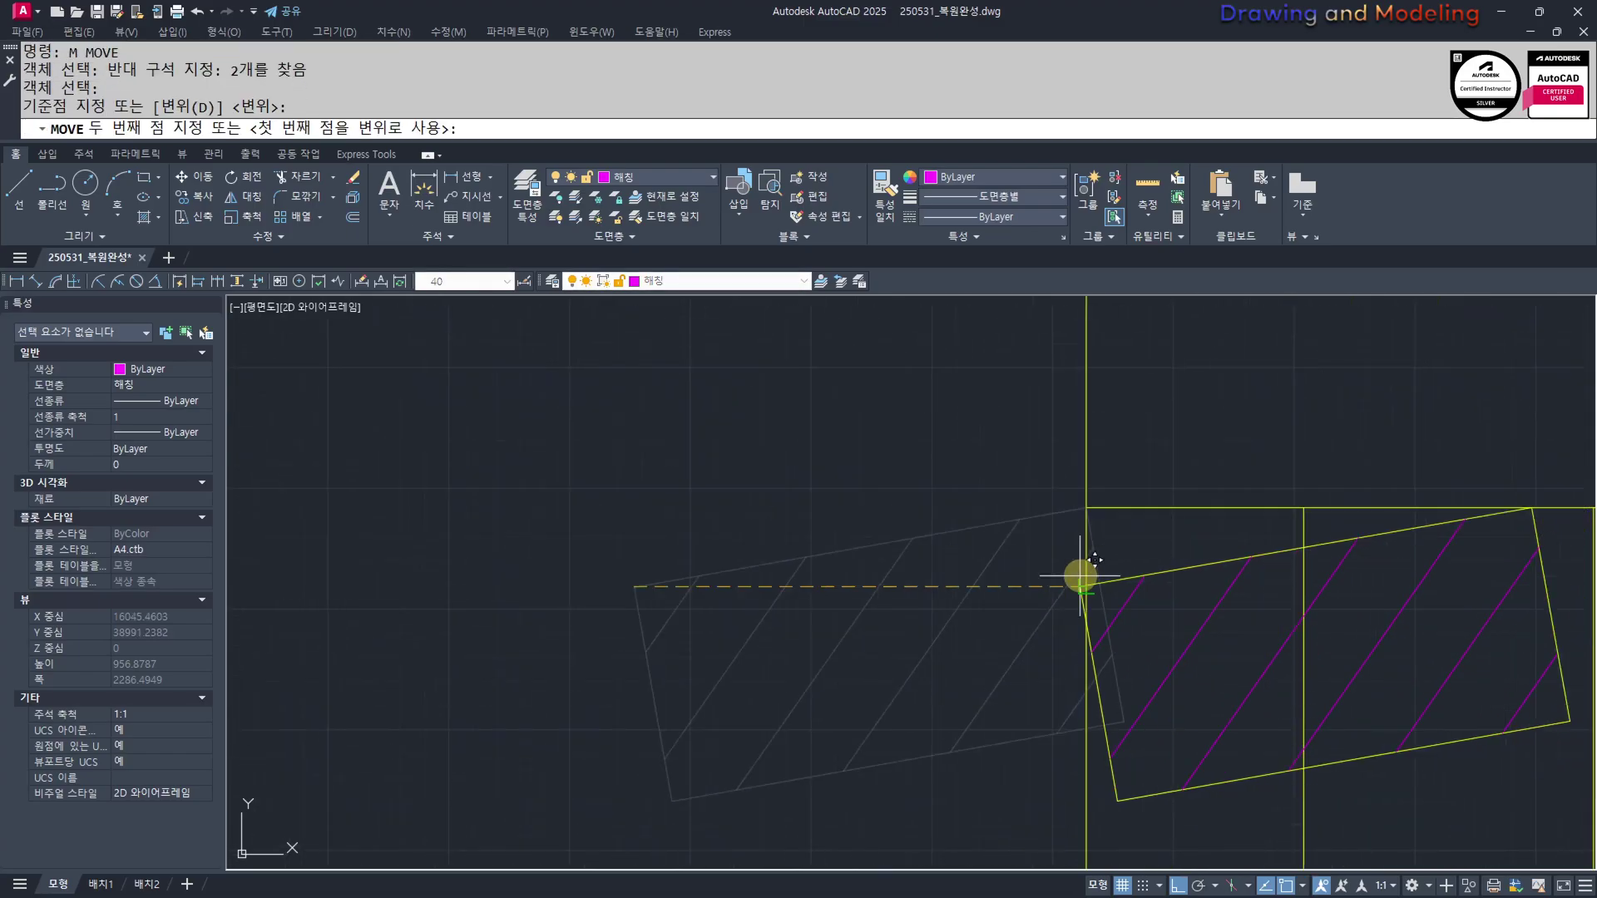
key("Escape")
key("Escape")
Move the tilted brick horizontally into the wall so its lower-left corner lies on the outer wall face
key("Return")
left_click_drag(866, 723, 637, 672)
middle_click_drag(687, 842, 741, 702)
key("Return")
left_click(726, 660)
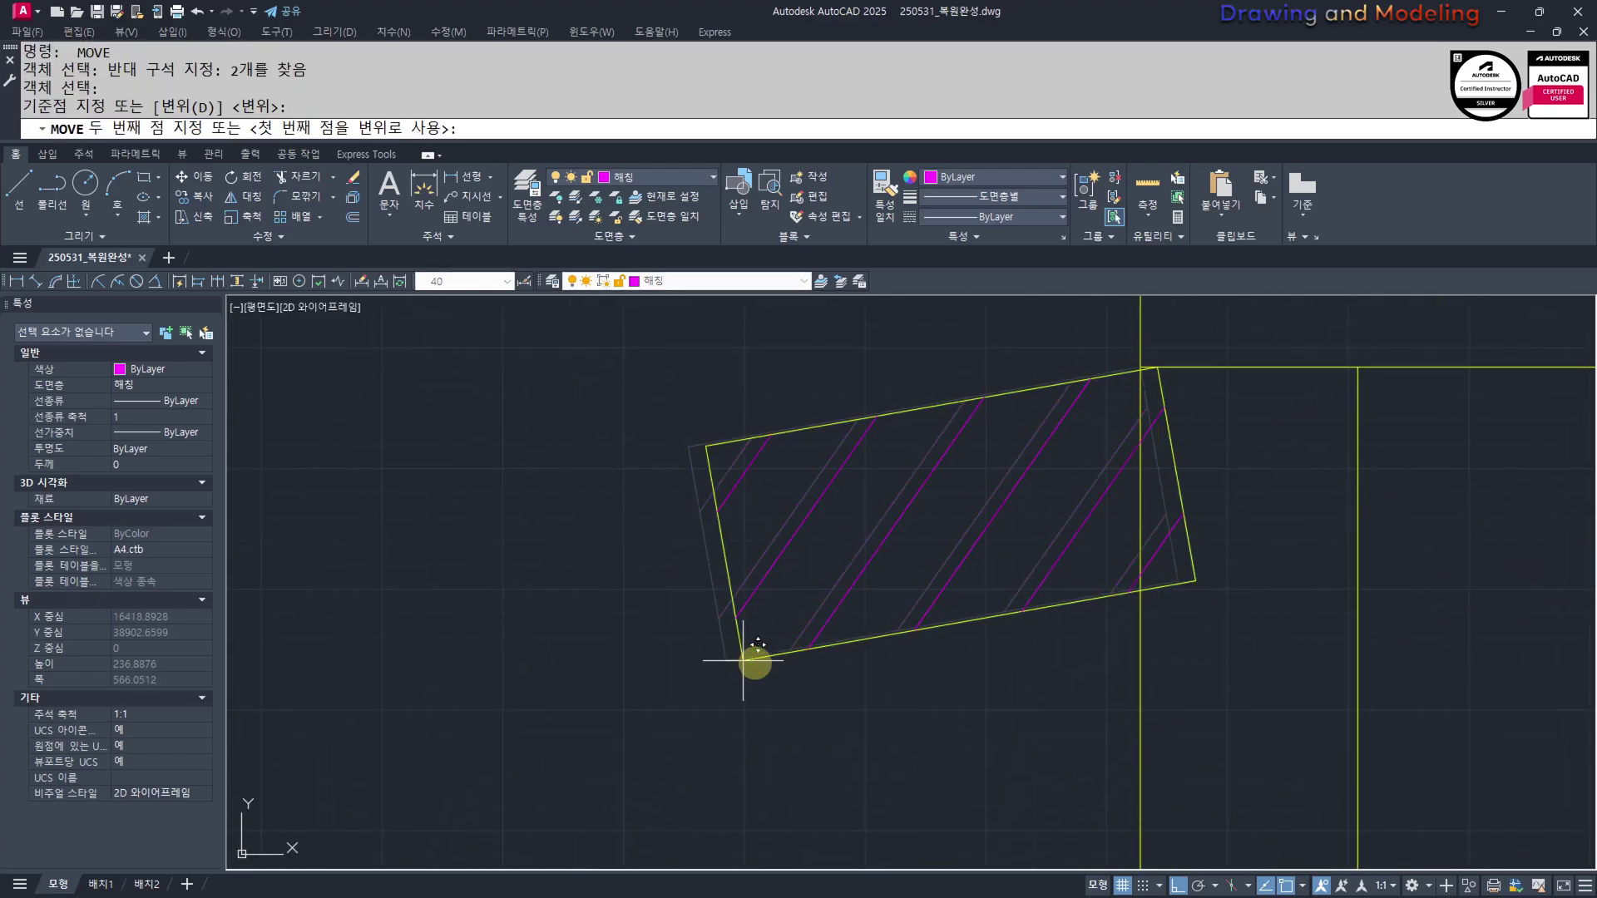
left_click(1134, 663)
key("Escape")
key("Escape")
scroll(943, 638, "down", 2)
scroll(1406, 464, "up", 2)
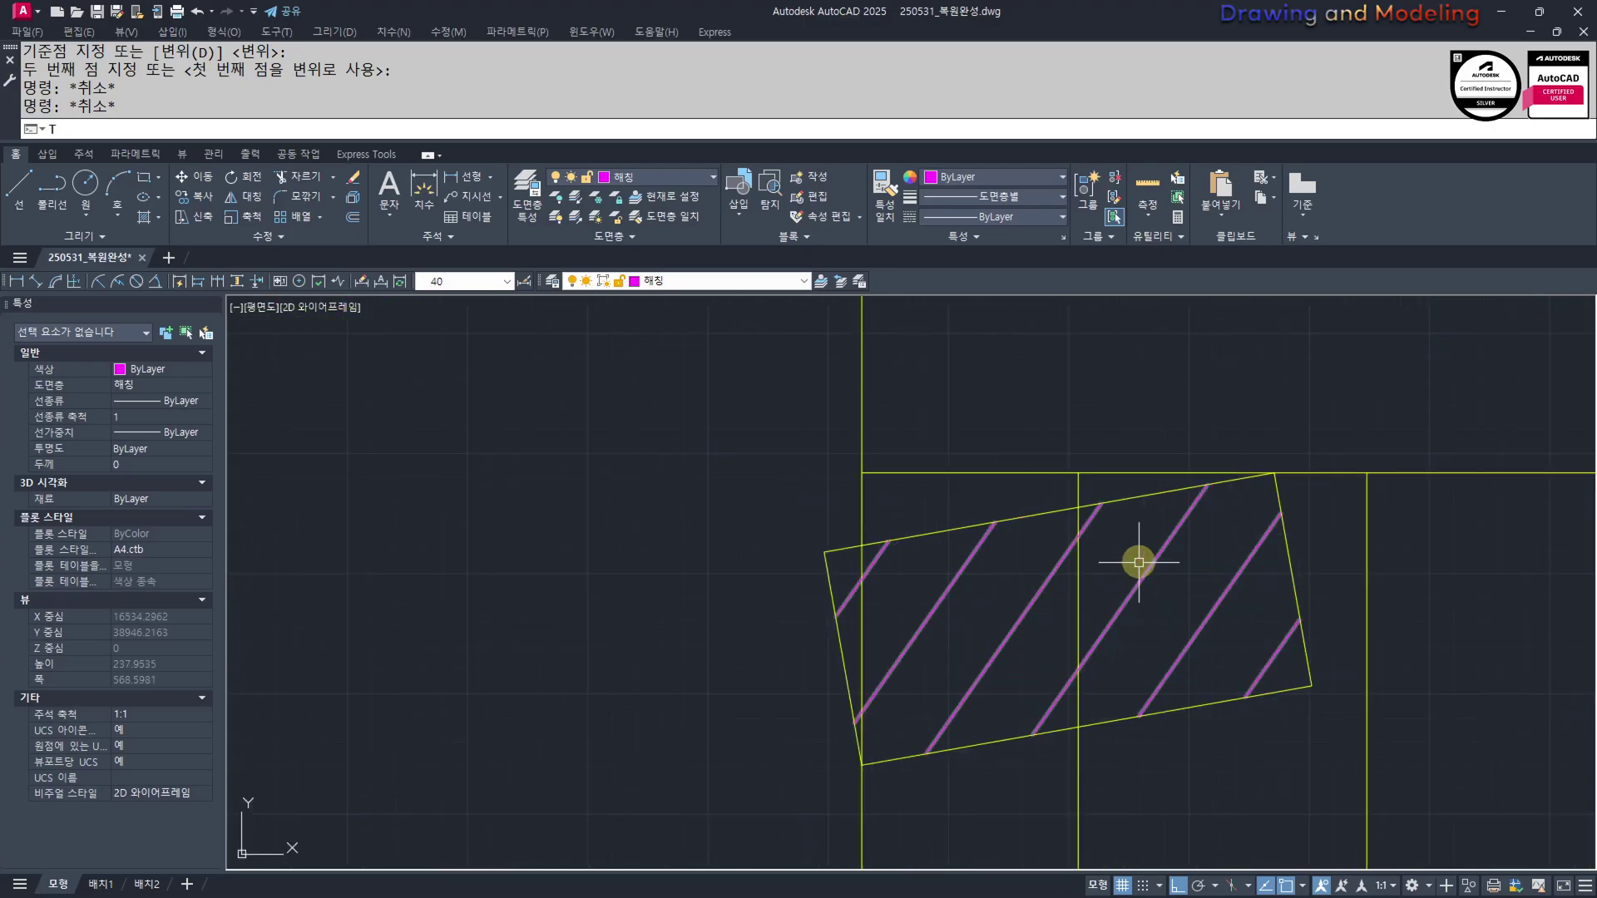
Trim the horizontal sill line and the outer cavity line where they run above the tilted brick
type("tr")
left_click(1119, 500)
key("Return")
left_click(1074, 495)
key("Escape")
key("Escape")
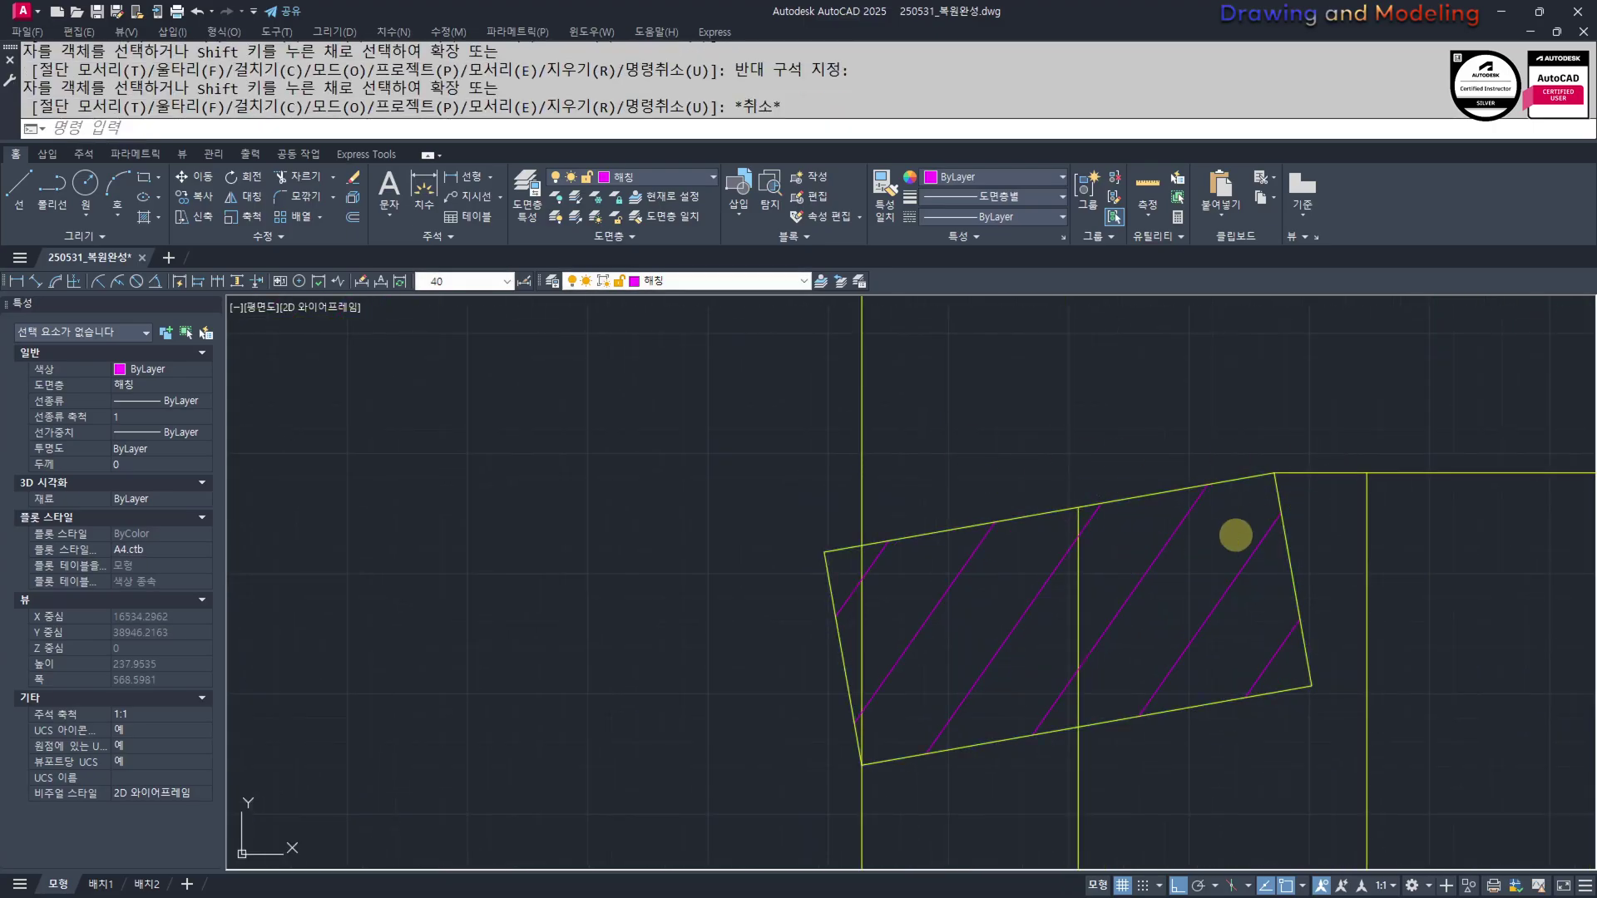
Trim the part of the outer cavity line that passes through the tilted brick
key("Return")
left_click(1115, 694)
left_click(1096, 733)
key("Return")
left_click(1081, 604)
key("Escape")
key("Escape")
key("Escape")
scroll(1028, 613, "down", 10)
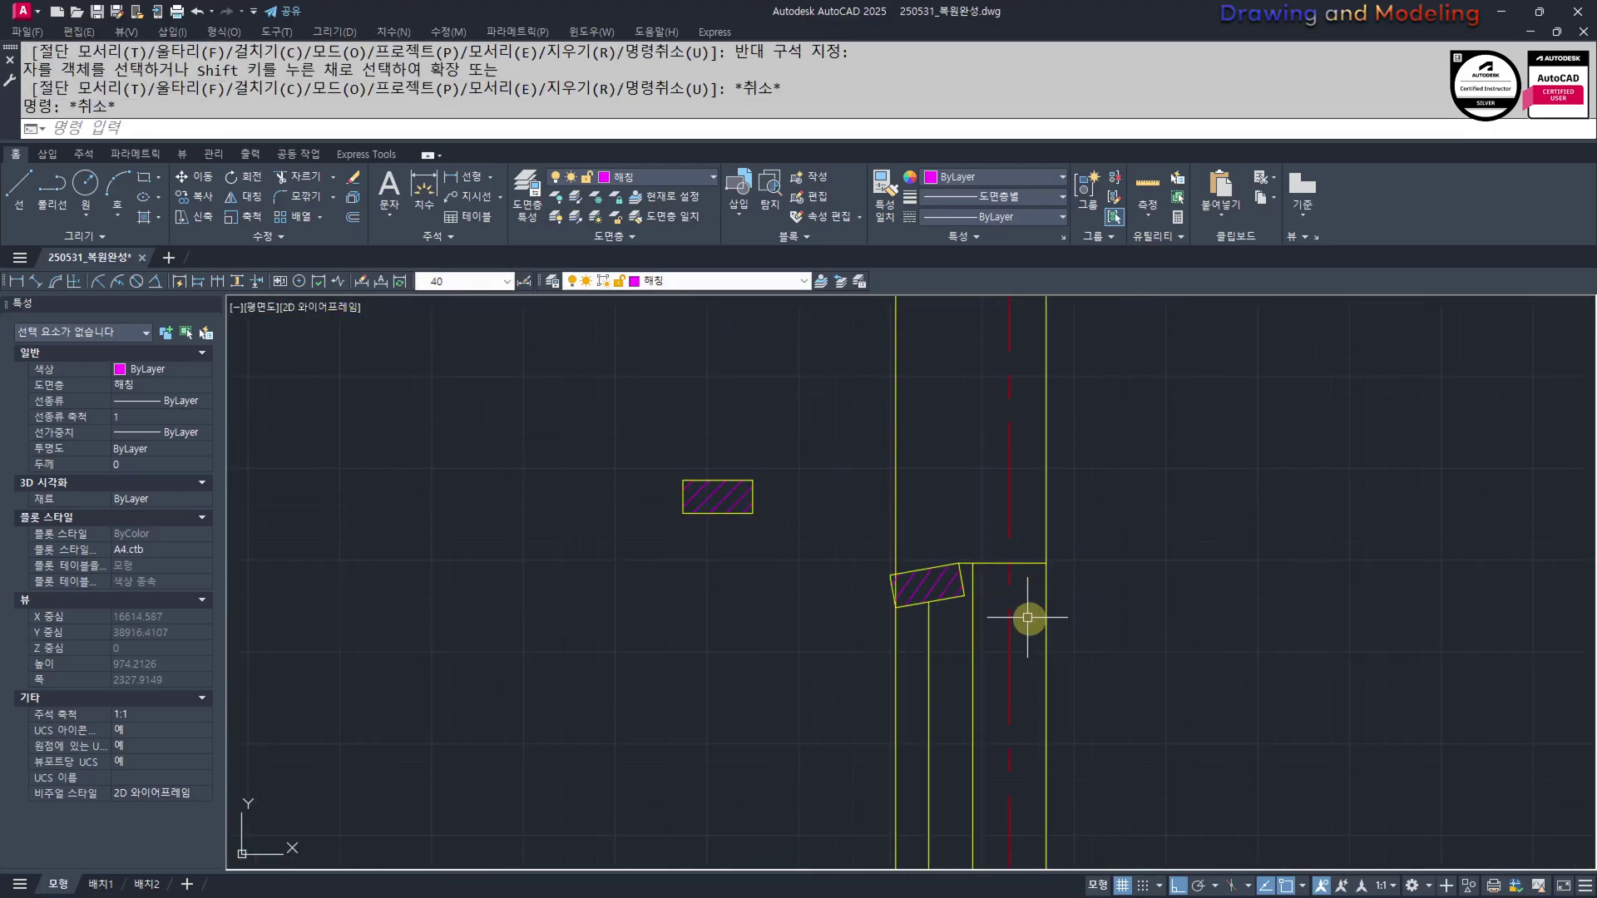
Offset the outer cavity line 60 towards the inside of the exterior wall to create the insulation centre line
type("o")
key("Return")
type("60")
key("Return")
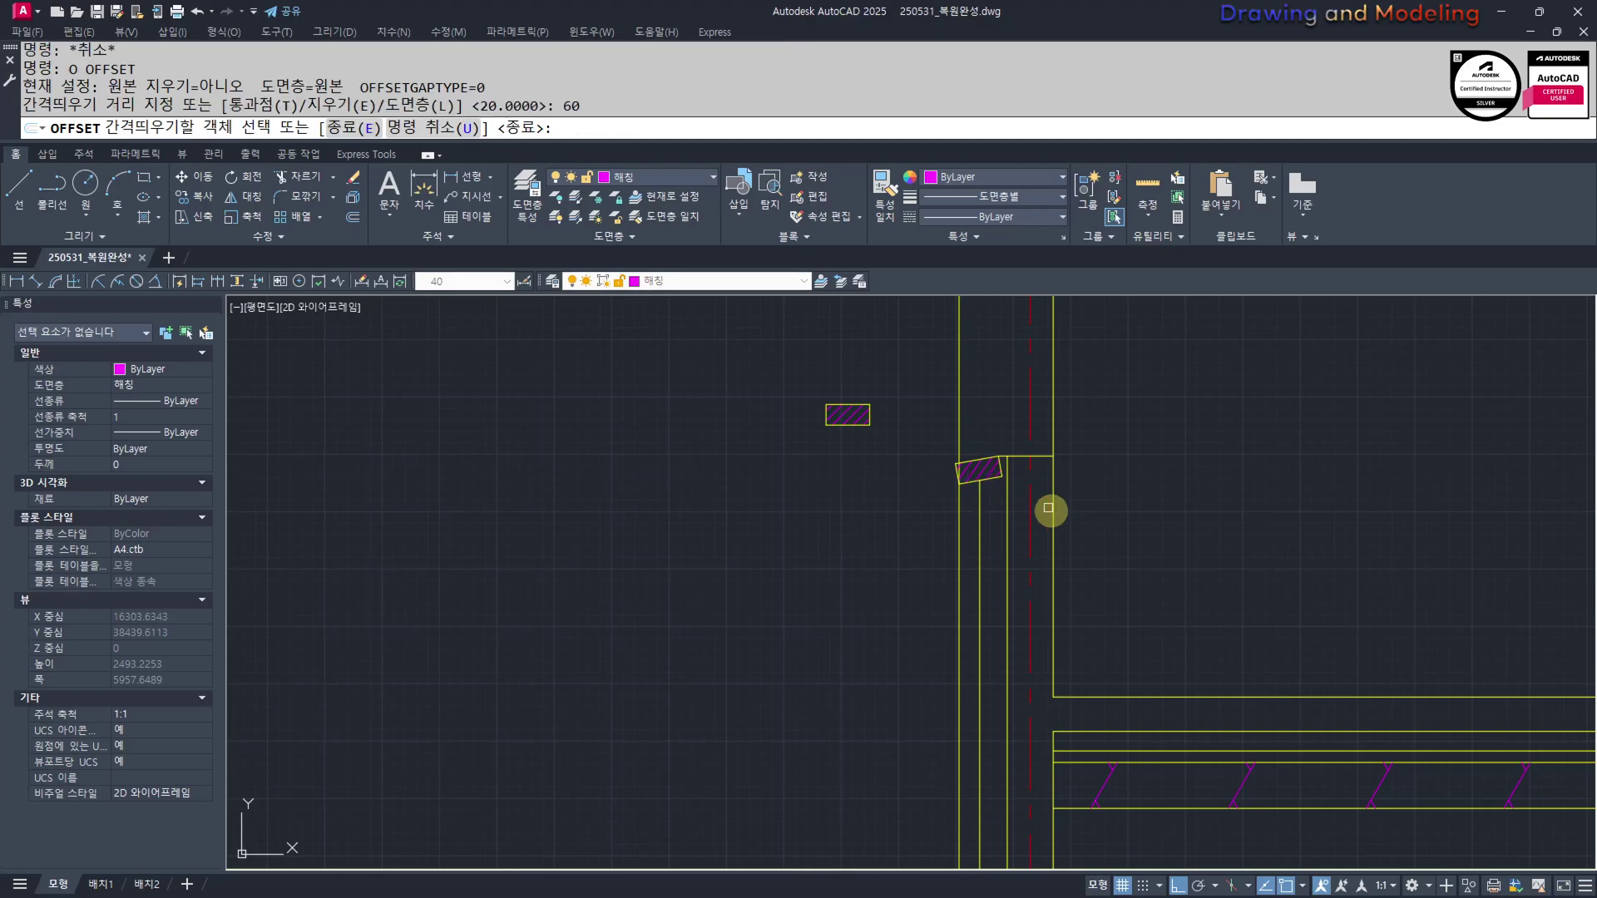
left_click(981, 525)
left_click(996, 524)
key("Escape")
key("Escape")
Extend the upper end of the offset cavity line to the underside of the tilted brick
scroll(927, 508, "up", 4)
type("ex")
key("Return")
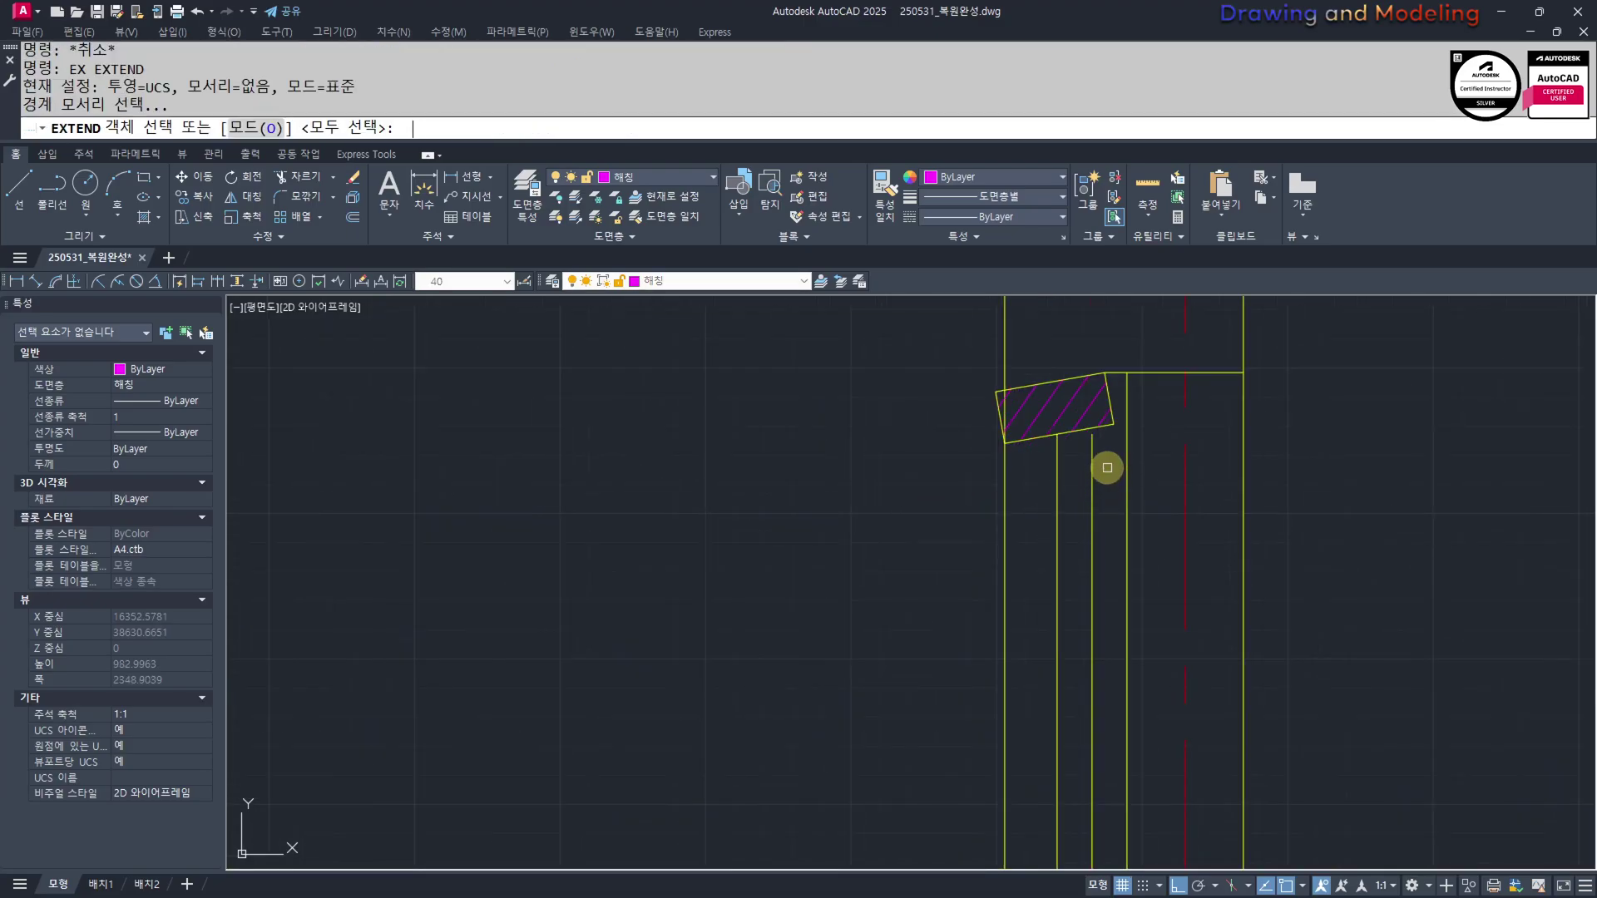
key("Return")
left_click(1095, 470)
key("Escape")
Put the cavity's centre line on the 단열재 layer and set its linetype scale to 0.6
left_click(1096, 493)
left_click(798, 456)
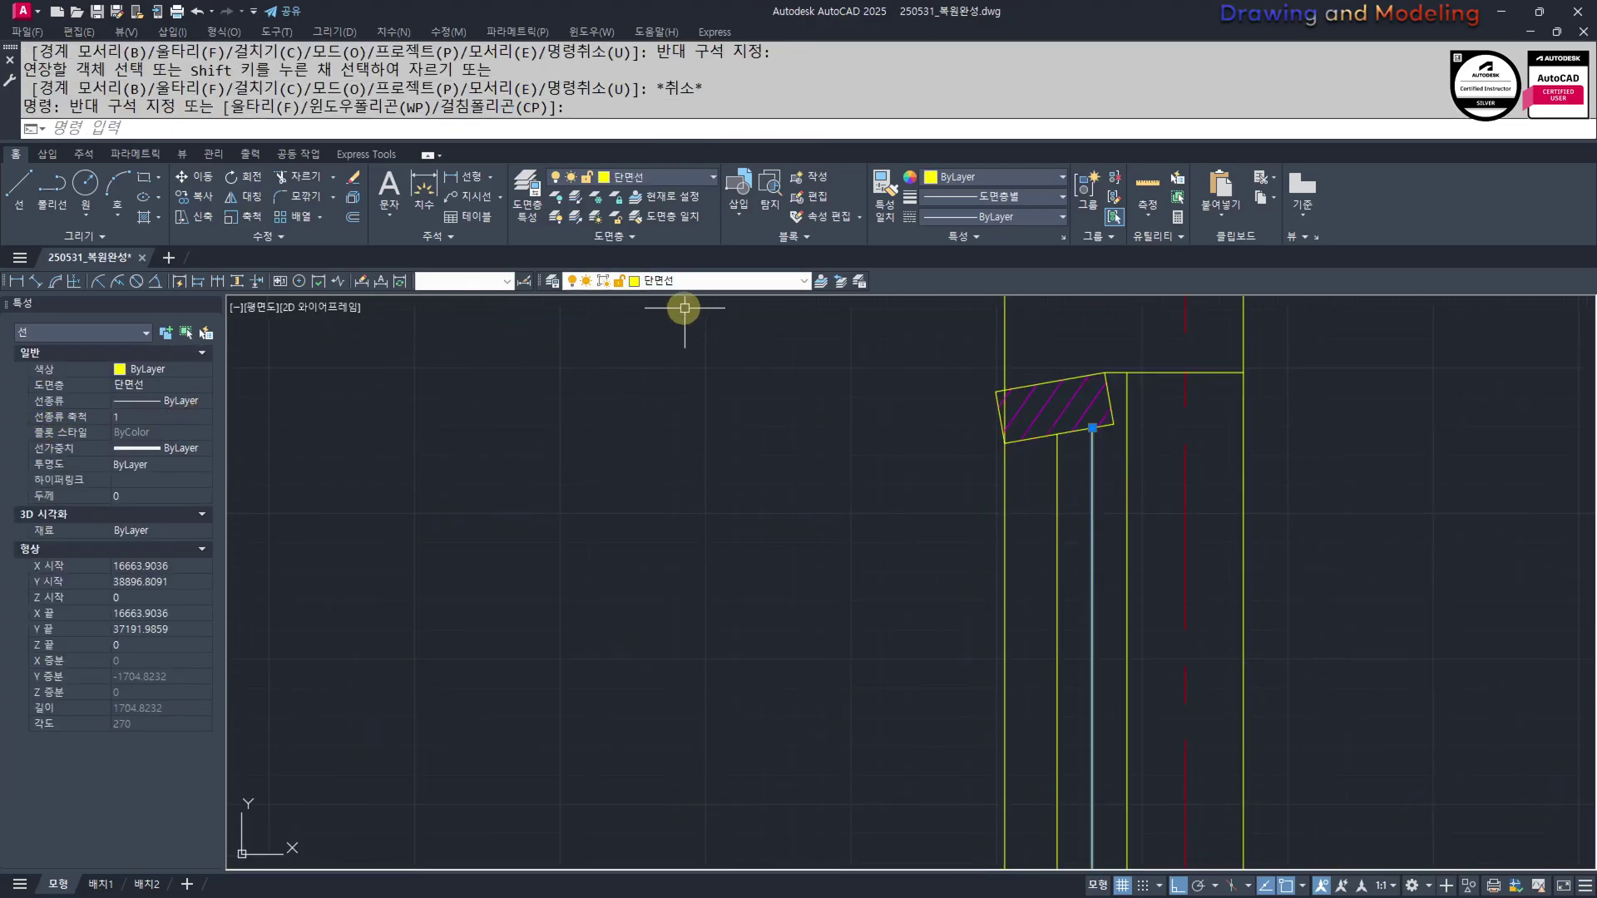
left_click(682, 281)
left_click(673, 337)
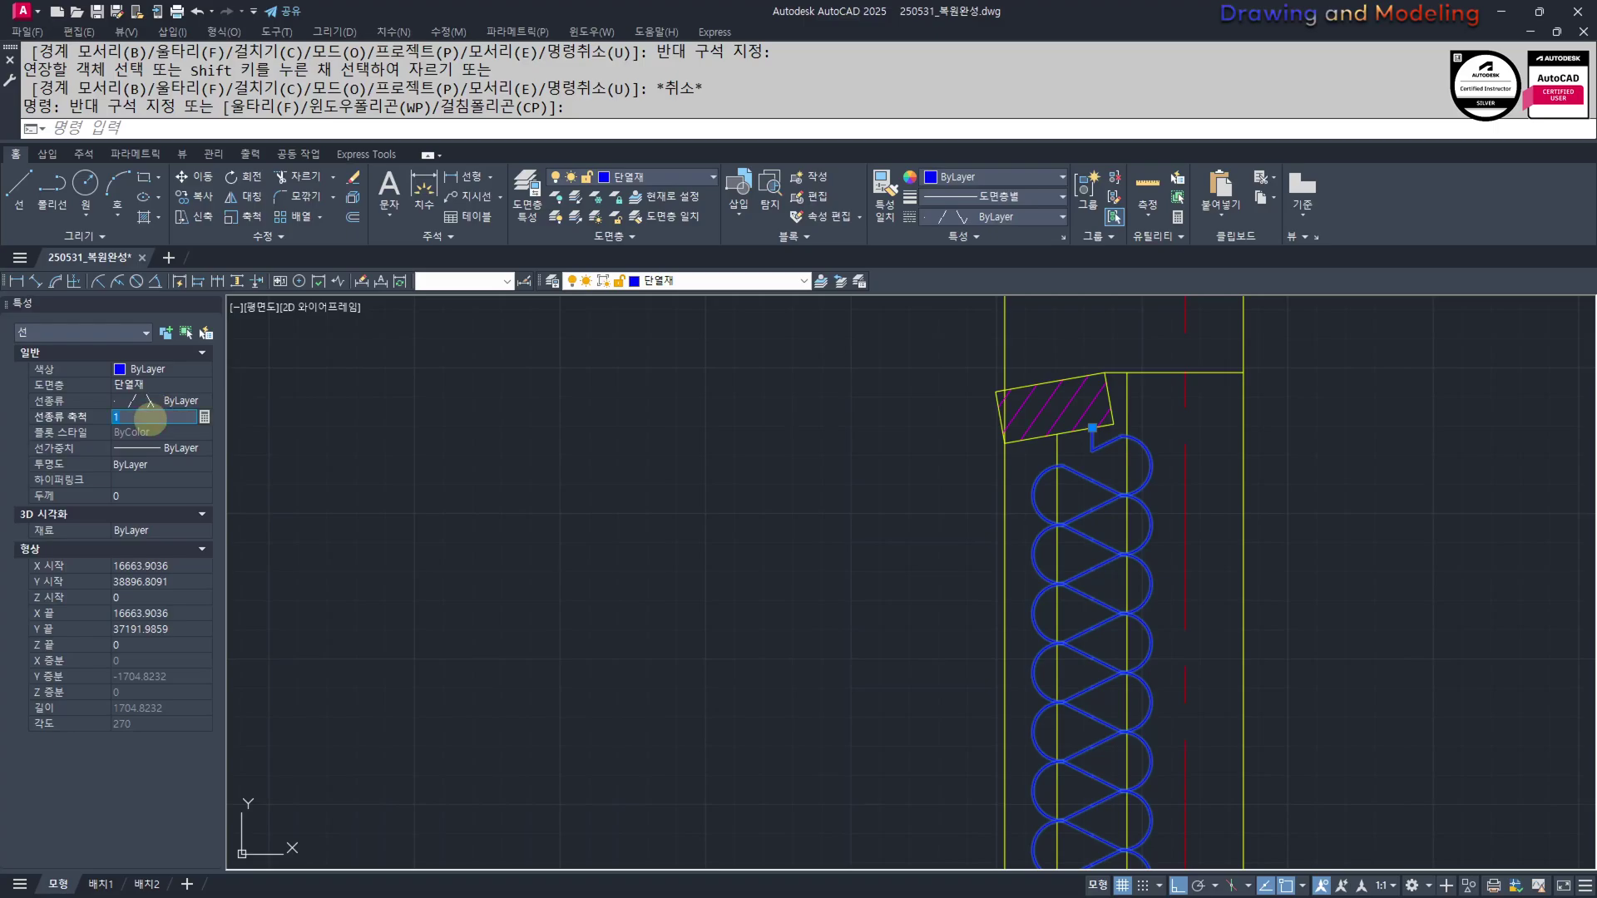
left_click(151, 420)
type("0.6")
key("Return")
key("Escape")
key("Escape")
key("Escape")
Trim away the ground line on the interior side of the exterior wall's insulation, using the cavity lines as cutting edges
scroll(840, 536, "down", 6)
middle_click_drag(841, 549, 839, 395)
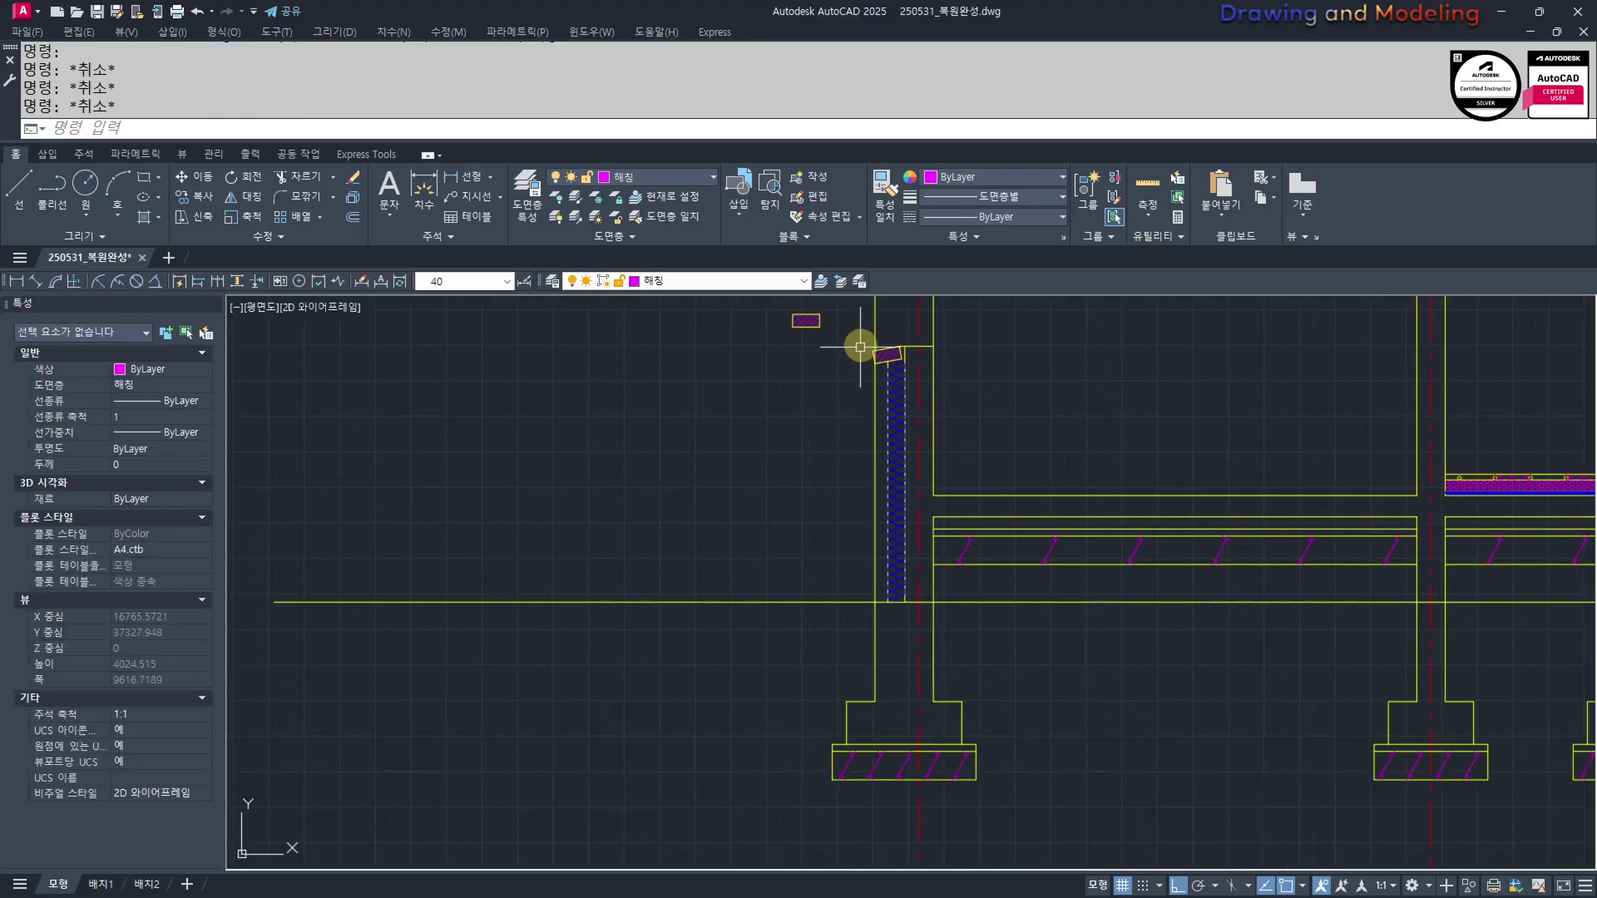
scroll(814, 479, "up", 2)
middle_click_drag(814, 479, 828, 664)
middle_click_drag(873, 558, 854, 403)
scroll(940, 703, "up", 4)
type("tr")
key("space")
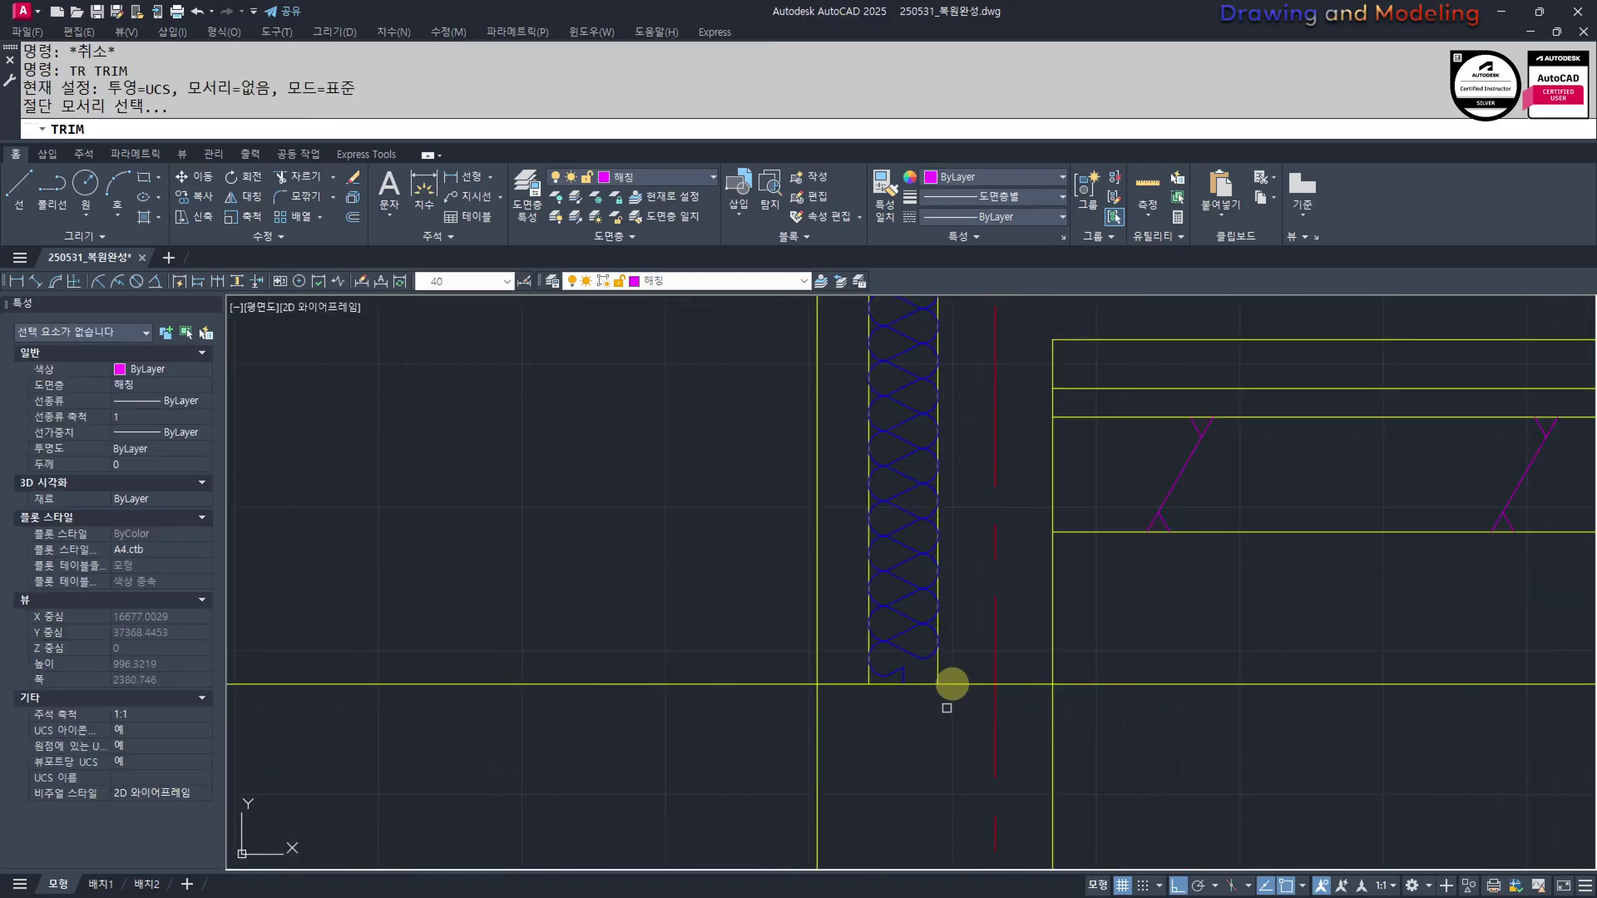
left_click(960, 620)
left_click(780, 735)
key("space")
left_click(1156, 798)
left_click(1073, 668)
key("Escape")
key("Escape")
Examine the ground line, wall footings and floor layers across the building section
scroll(836, 672, "down", 6)
middle_click_drag(943, 575, 1076, 577)
scroll(671, 688, "down", 2)
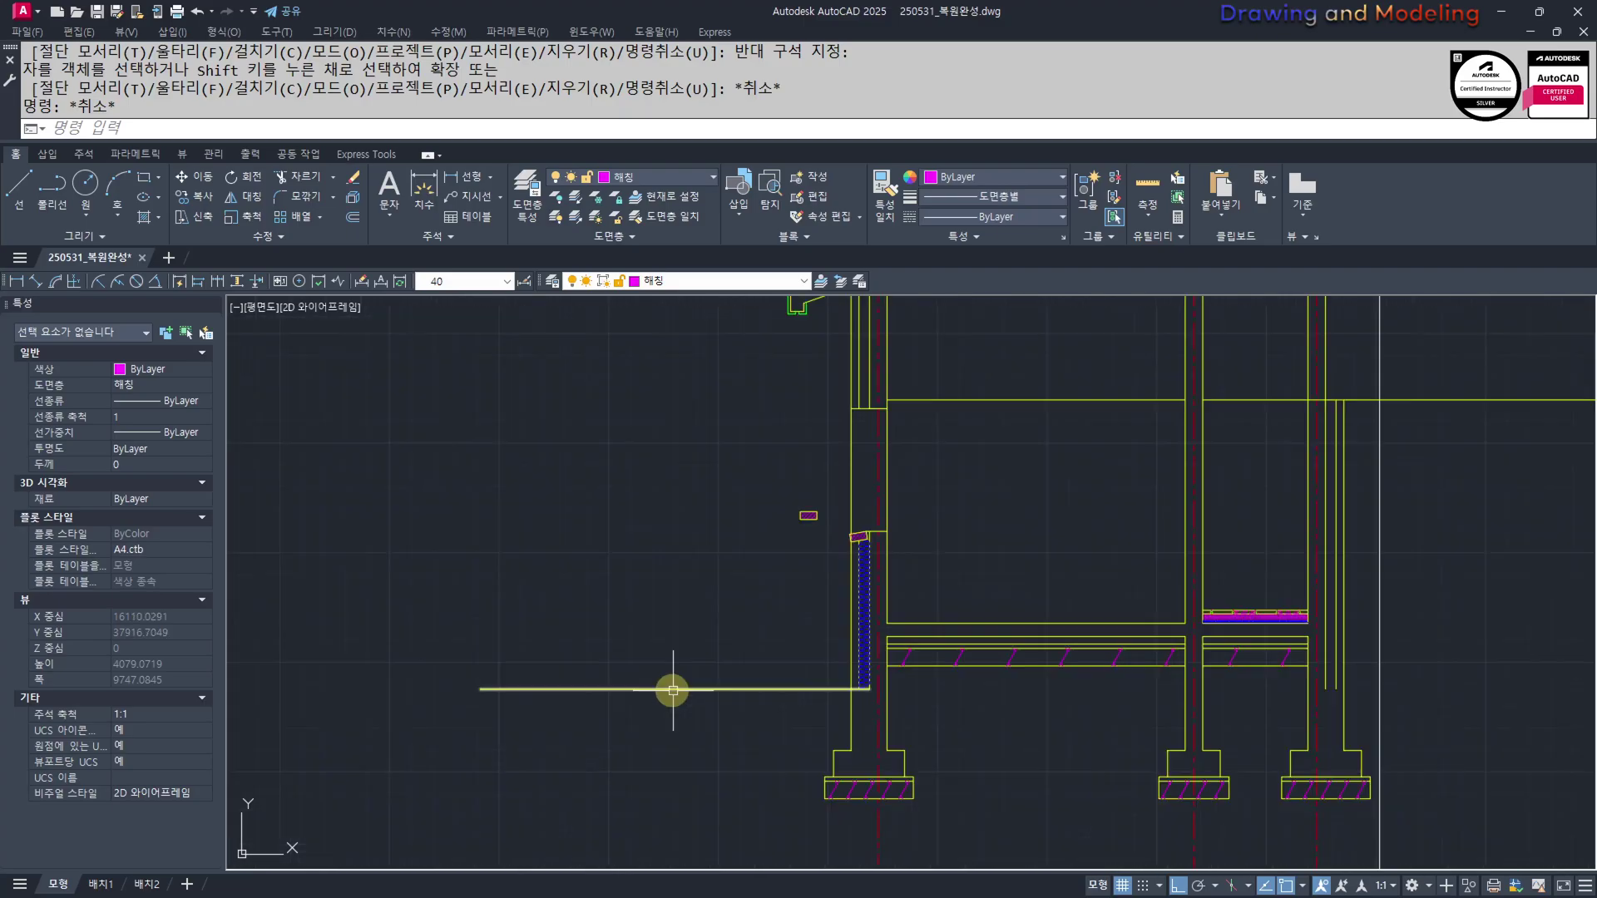
middle_click_drag(758, 683, 646, 690)
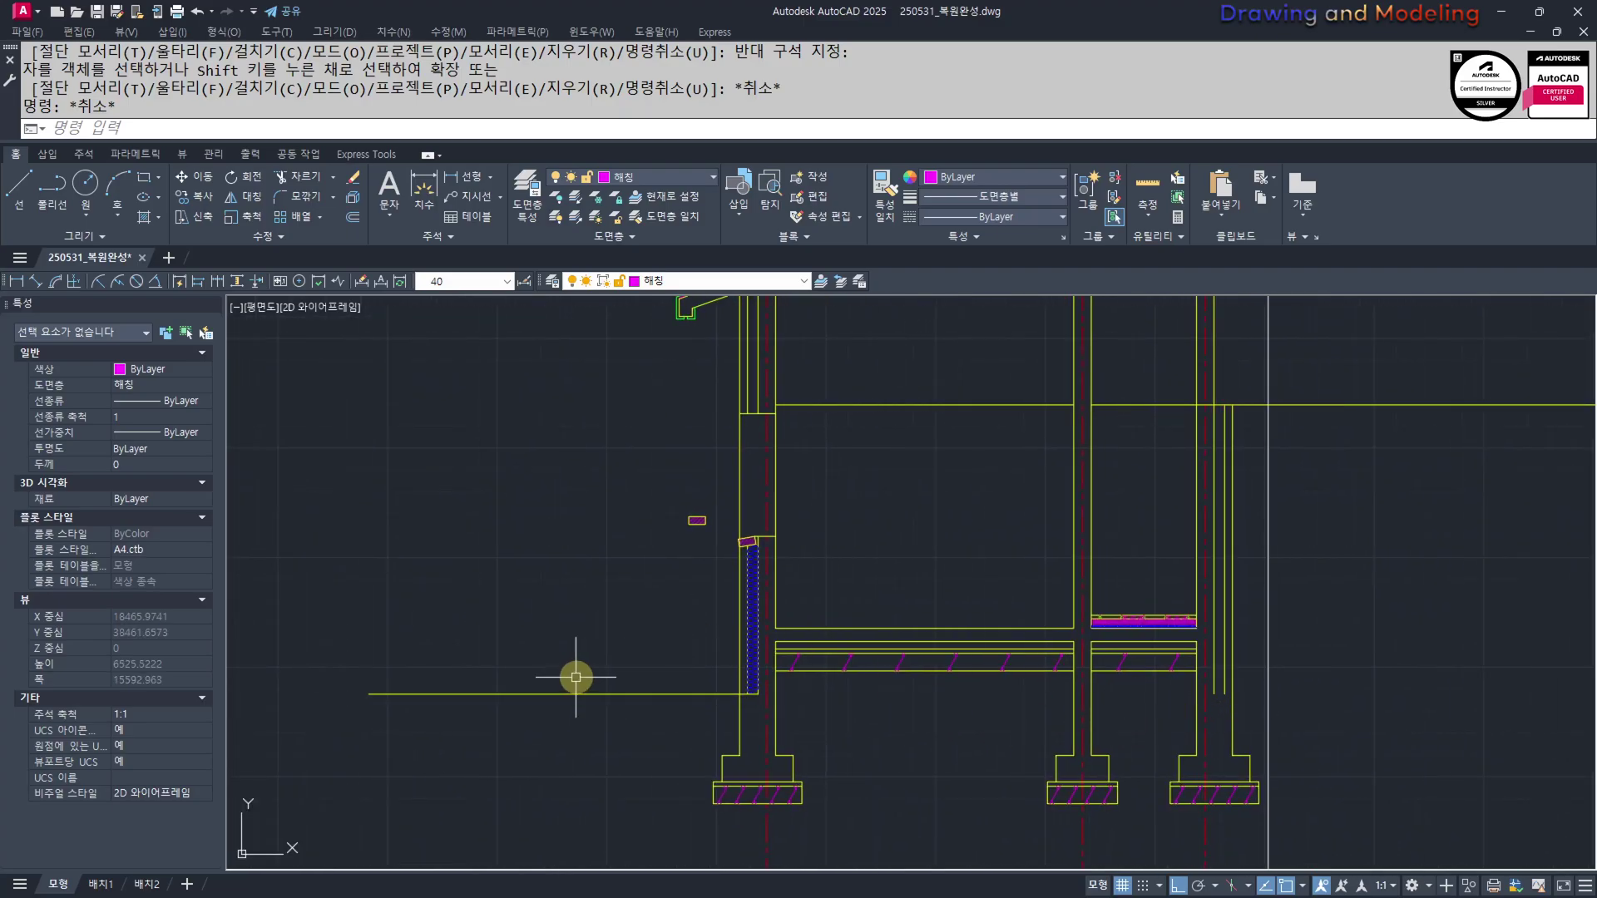
middle_click_drag(774, 761, 675, 762)
mouse_move(564, 733)
middle_mouse_down()
mouse_move(424, 770)
mouse_move(469, 811)
mouse_move(645, 799)
mouse_move(813, 720)
middle_mouse_up()
scroll(469, 812, "down", 2)
scroll(809, 699, "up", 4)
mouse_move(1095, 701)
middle_mouse_down()
mouse_move(560, 699)
mouse_move(498, 726)
middle_mouse_up()
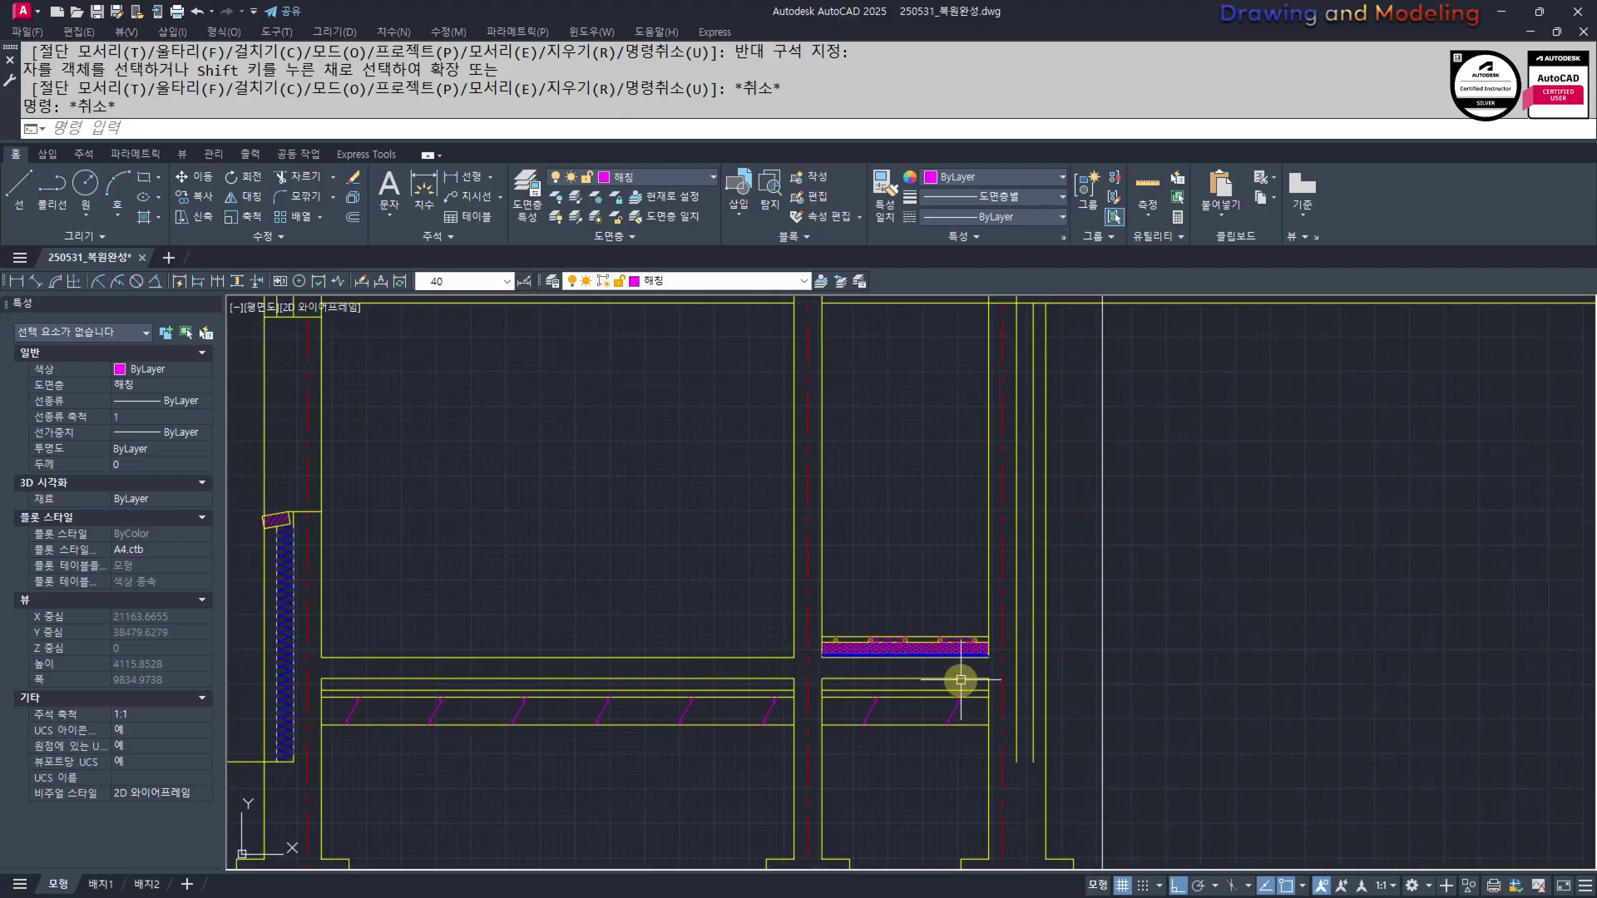
Draw a horizontal line from the lower outer corner of the floor finish layers outward past the exterior wall
scroll(961, 681, "down", 5)
scroll(962, 677, "up", 10)
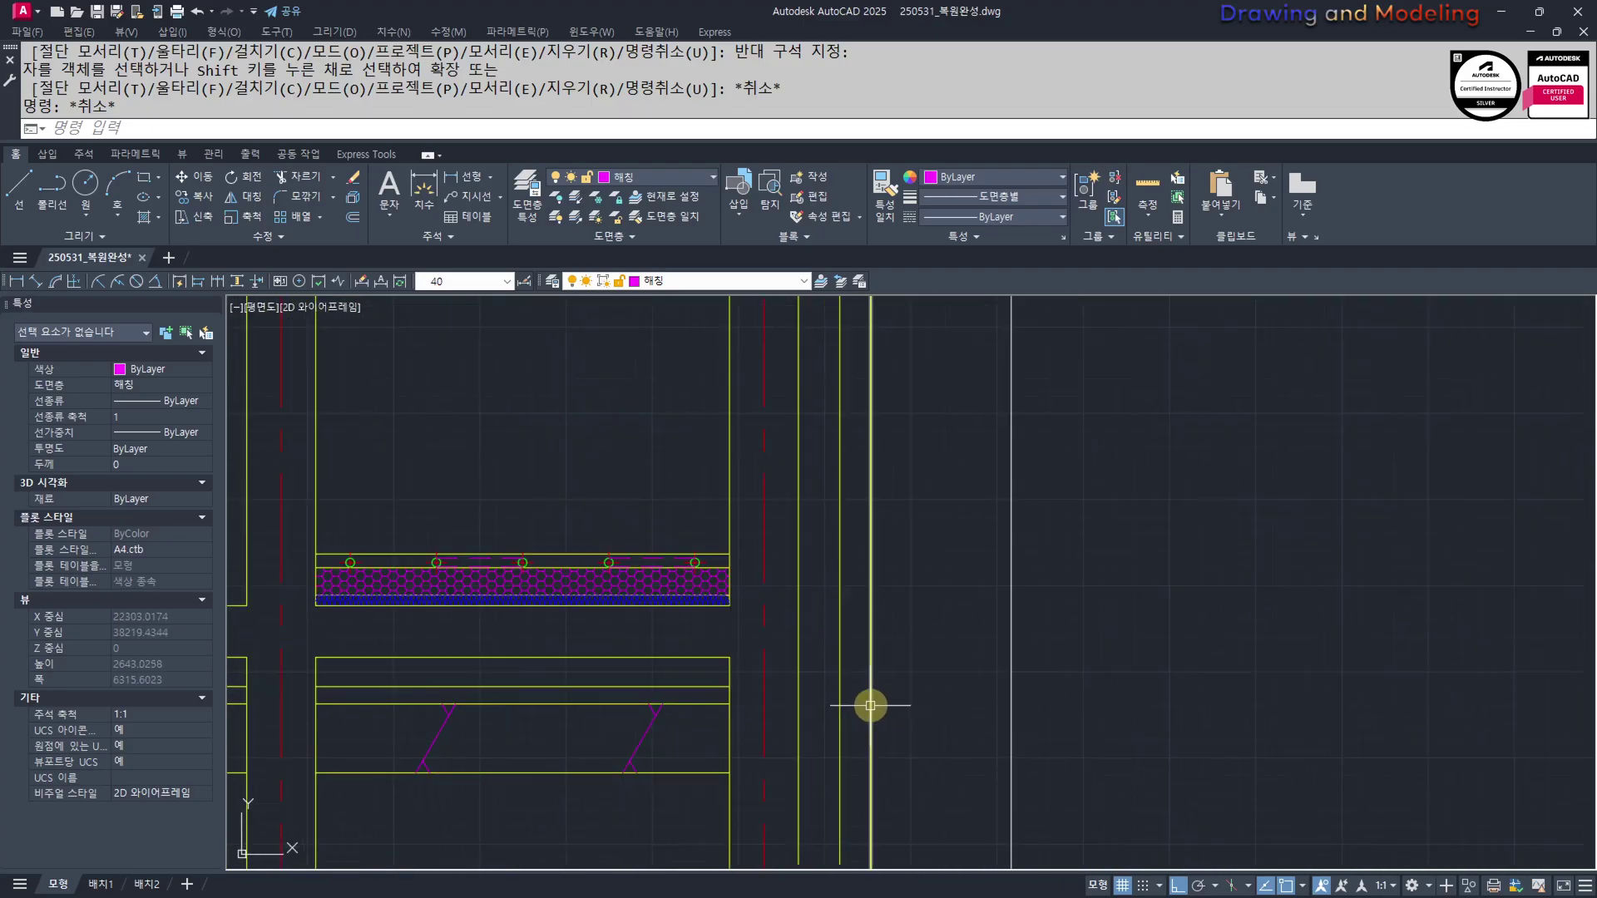
type("l")
key("space")
left_click(731, 608)
left_click(1424, 643)
key("Escape")
key("Escape")
middle_click_drag(880, 631, 954, 691)
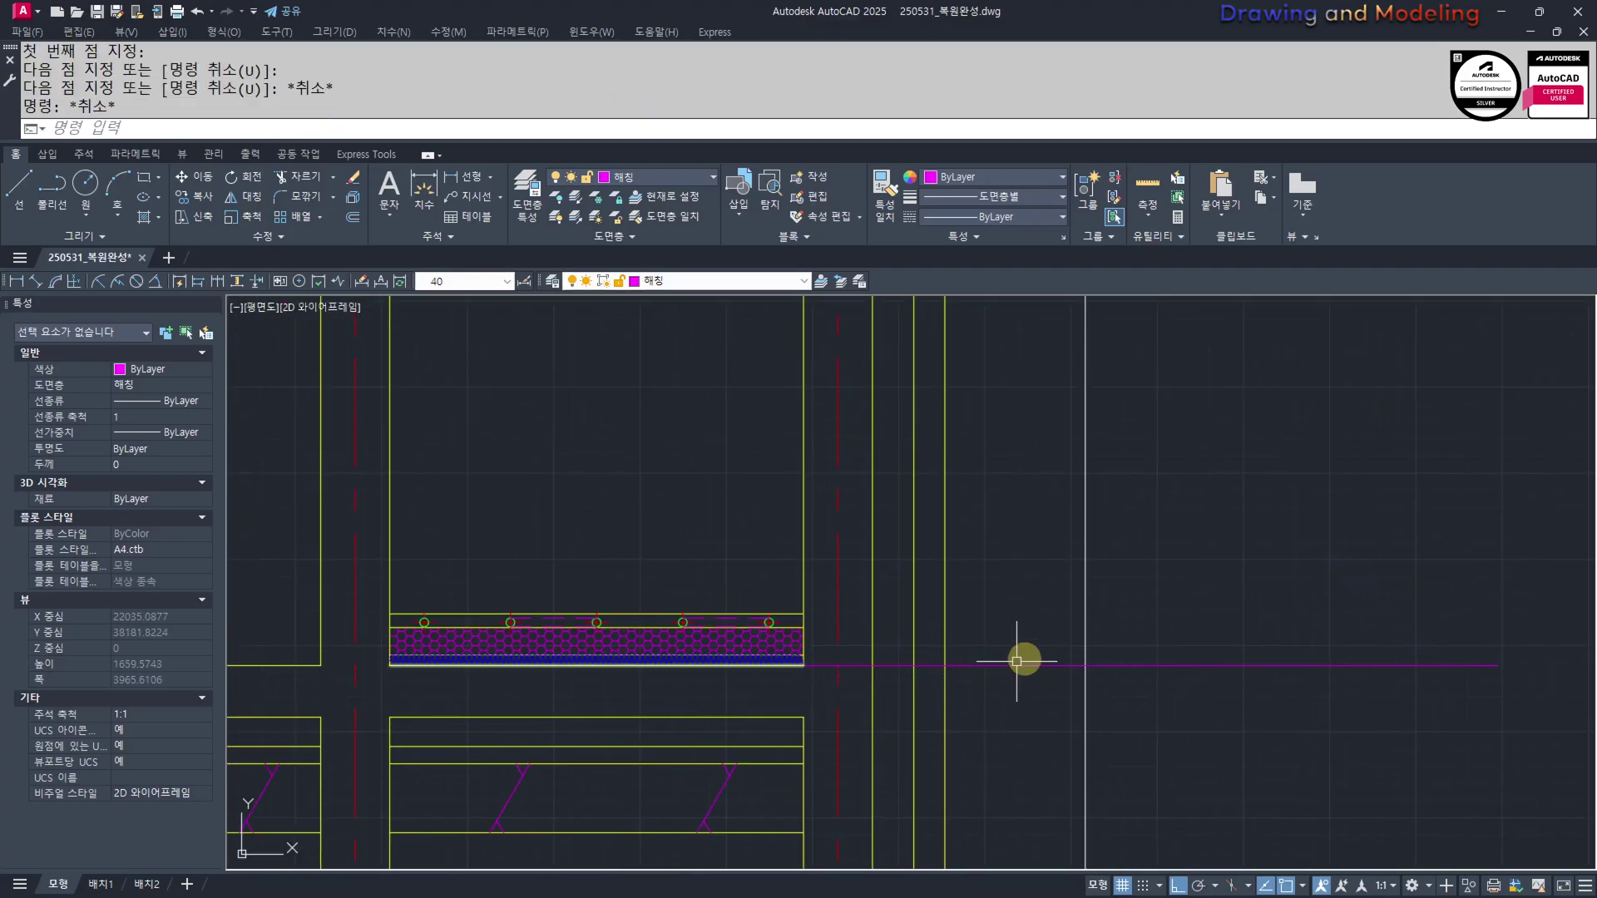
Examine the floor plan around the 현관 entrance and the section cut line
scroll(1017, 661, "down", 8)
scroll(810, 575, "up", 7)
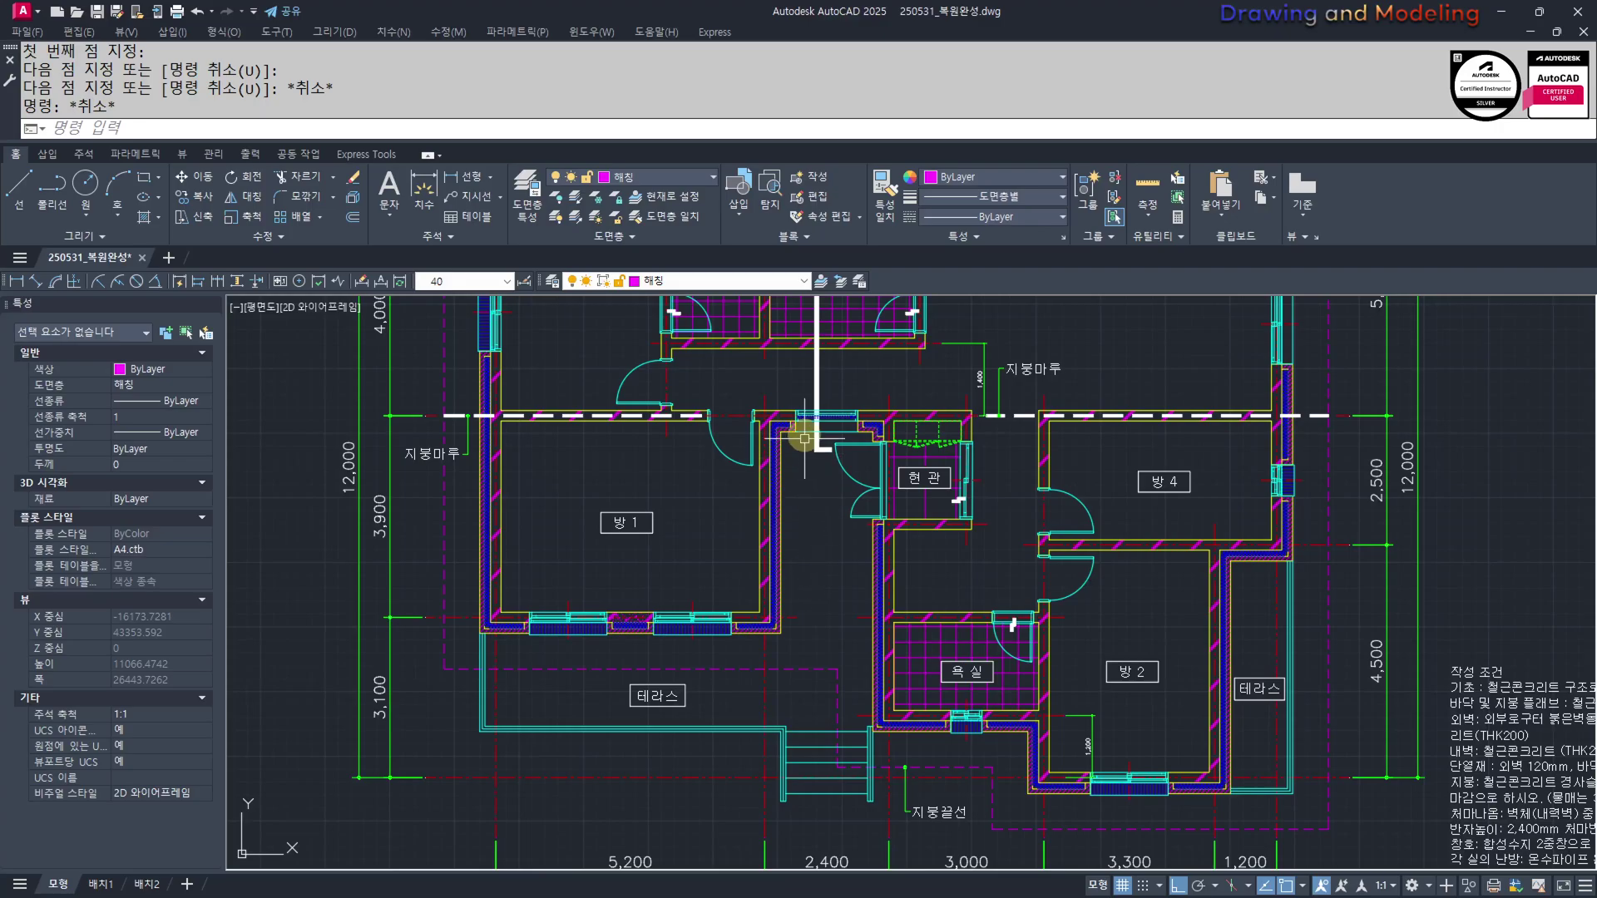
middle_click_drag(818, 421, 744, 453)
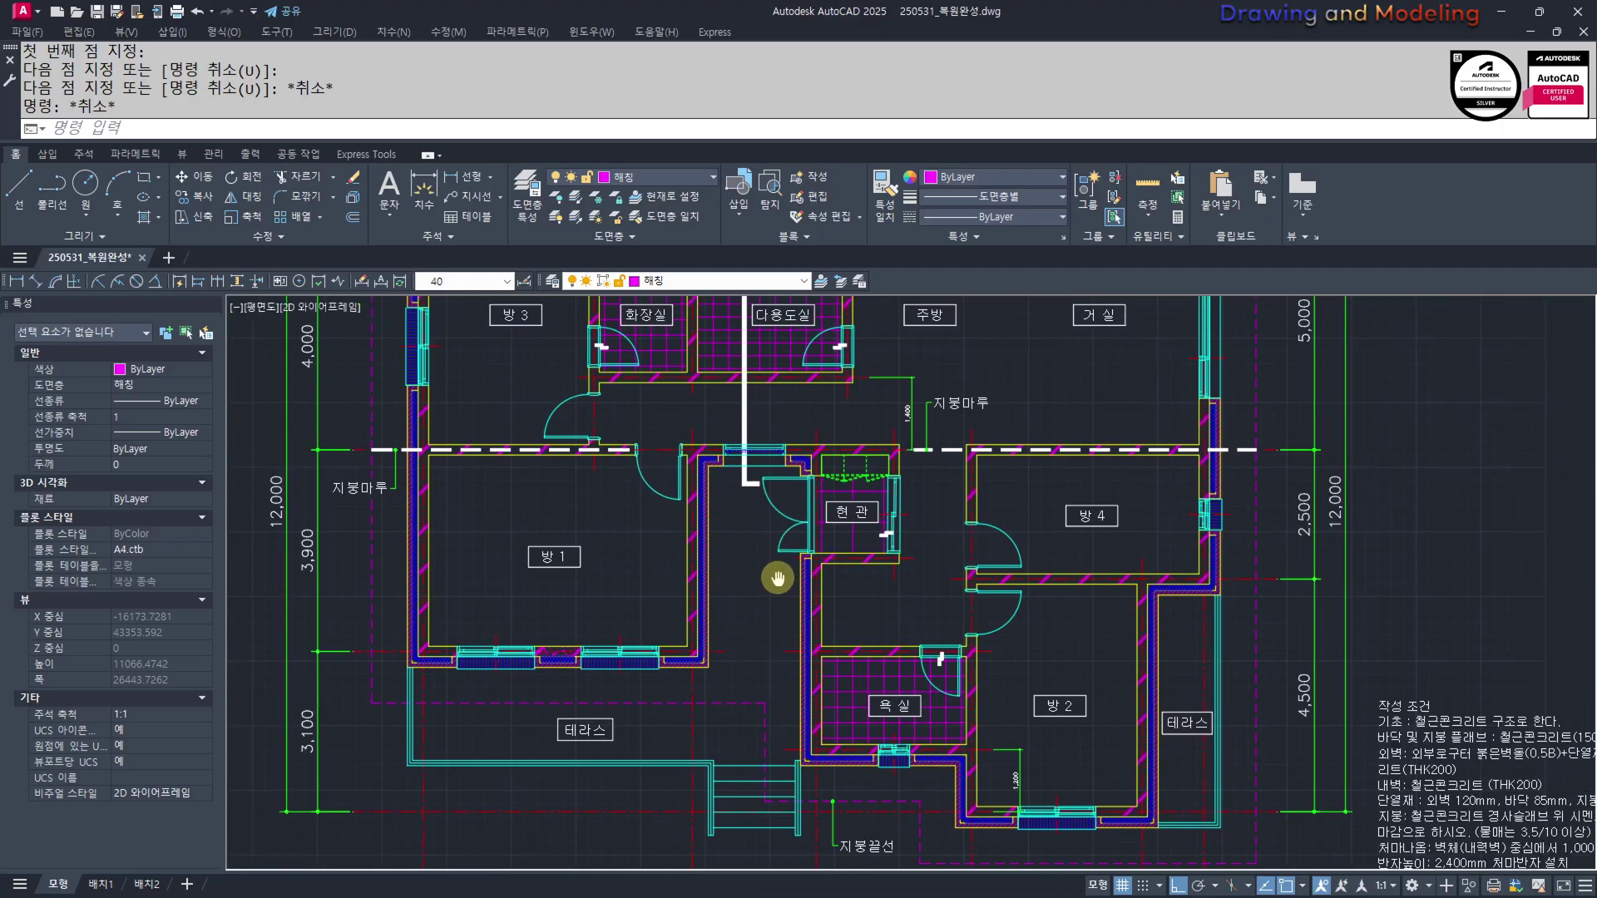
scroll(763, 550, "down", 6)
mouse_move(1256, 672)
middle_mouse_down()
mouse_move(862, 627)
mouse_move(737, 541)
middle_mouse_up()
middle_click_drag(994, 630, 1025, 613)
mouse_move(690, 592)
middle_mouse_down()
mouse_move(762, 603)
mouse_move(915, 749)
middle_mouse_up()
scroll(814, 611, "up", 10)
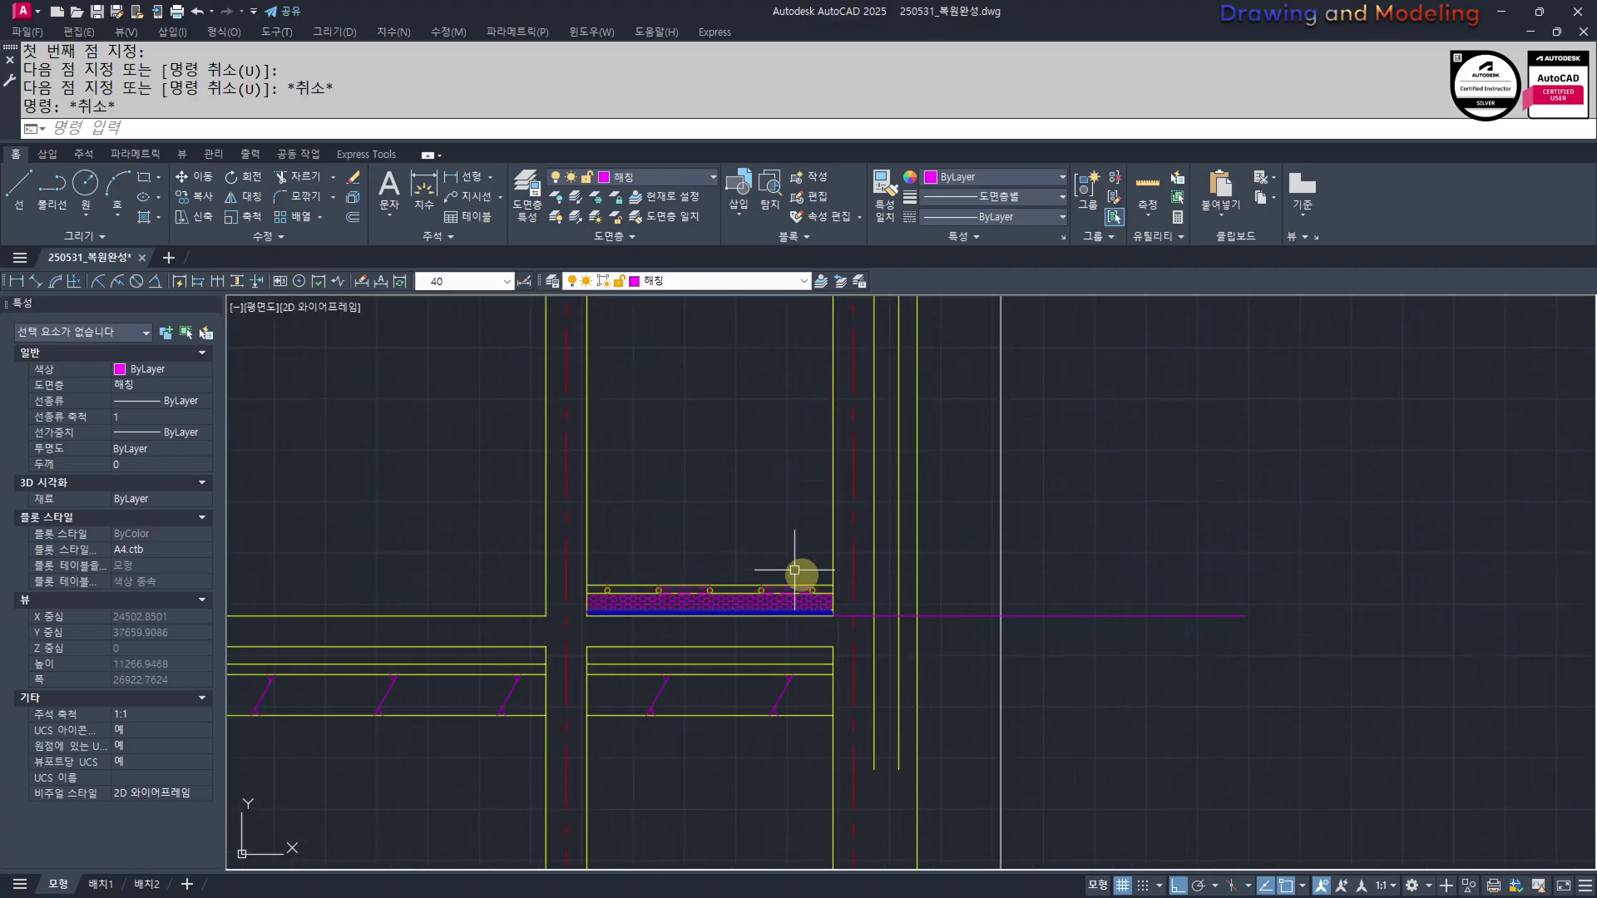
Trim away the part of the new horizontal line inside the wall, using the wall's outer face as cutting edge
scroll(907, 663, "up", 4)
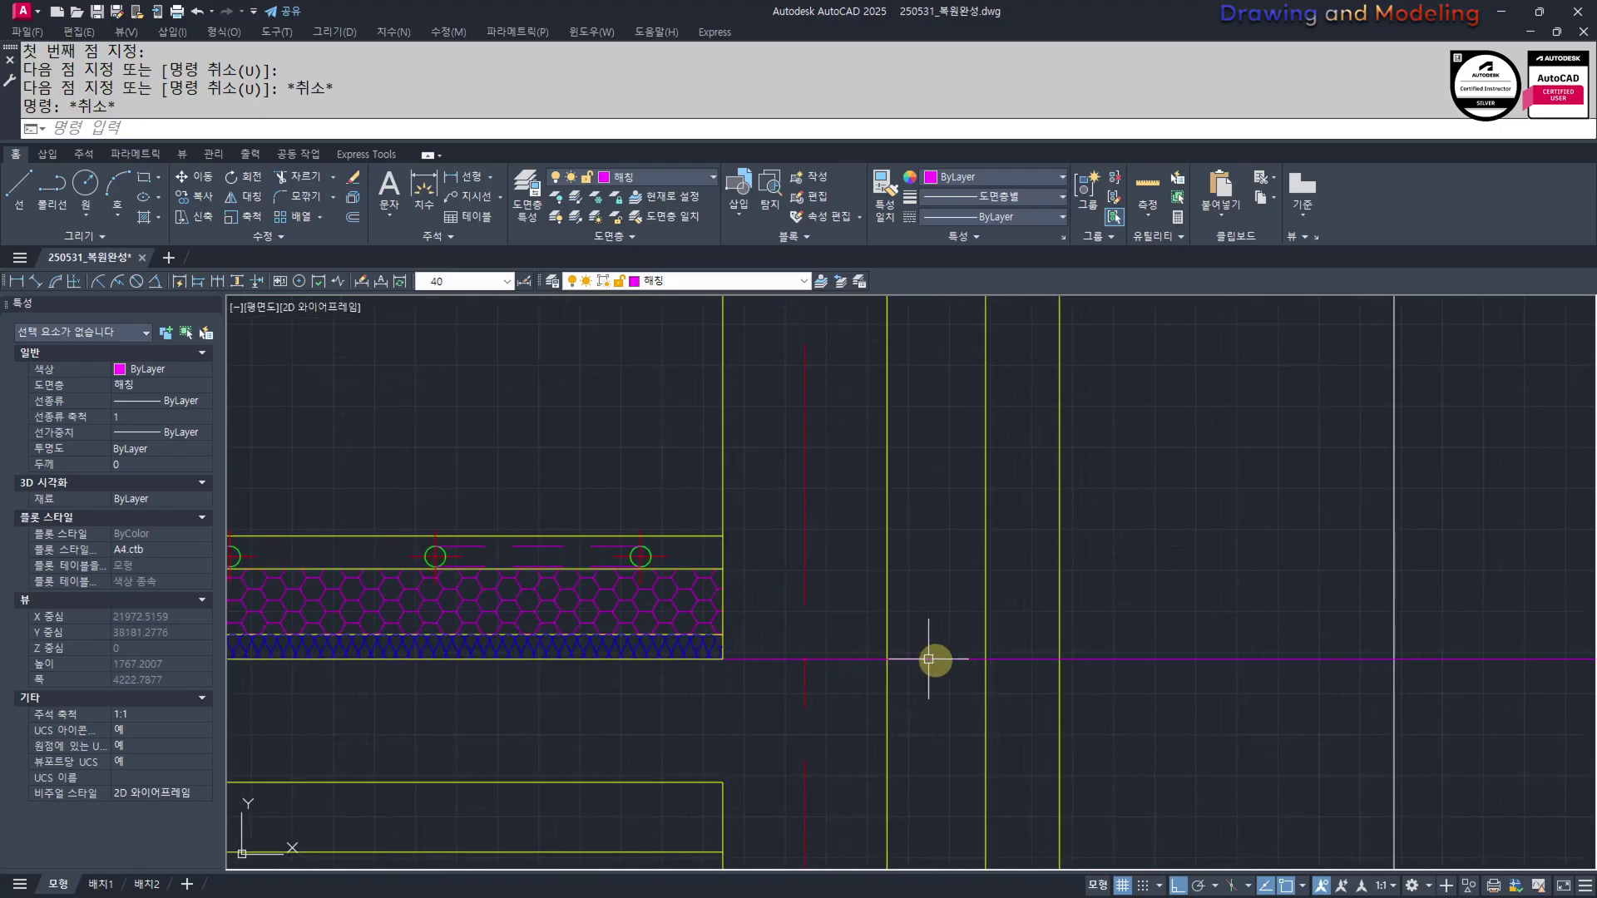
type("tr")
key("space")
left_click_drag(1086, 700, 1009, 727)
key("space")
left_click_drag(1024, 625, 1016, 699)
key("Escape")
key("Escape")
middle_click_drag(1051, 669, 936, 655)
Offset the outside floor line 30 upwards
type("o")
key("space")
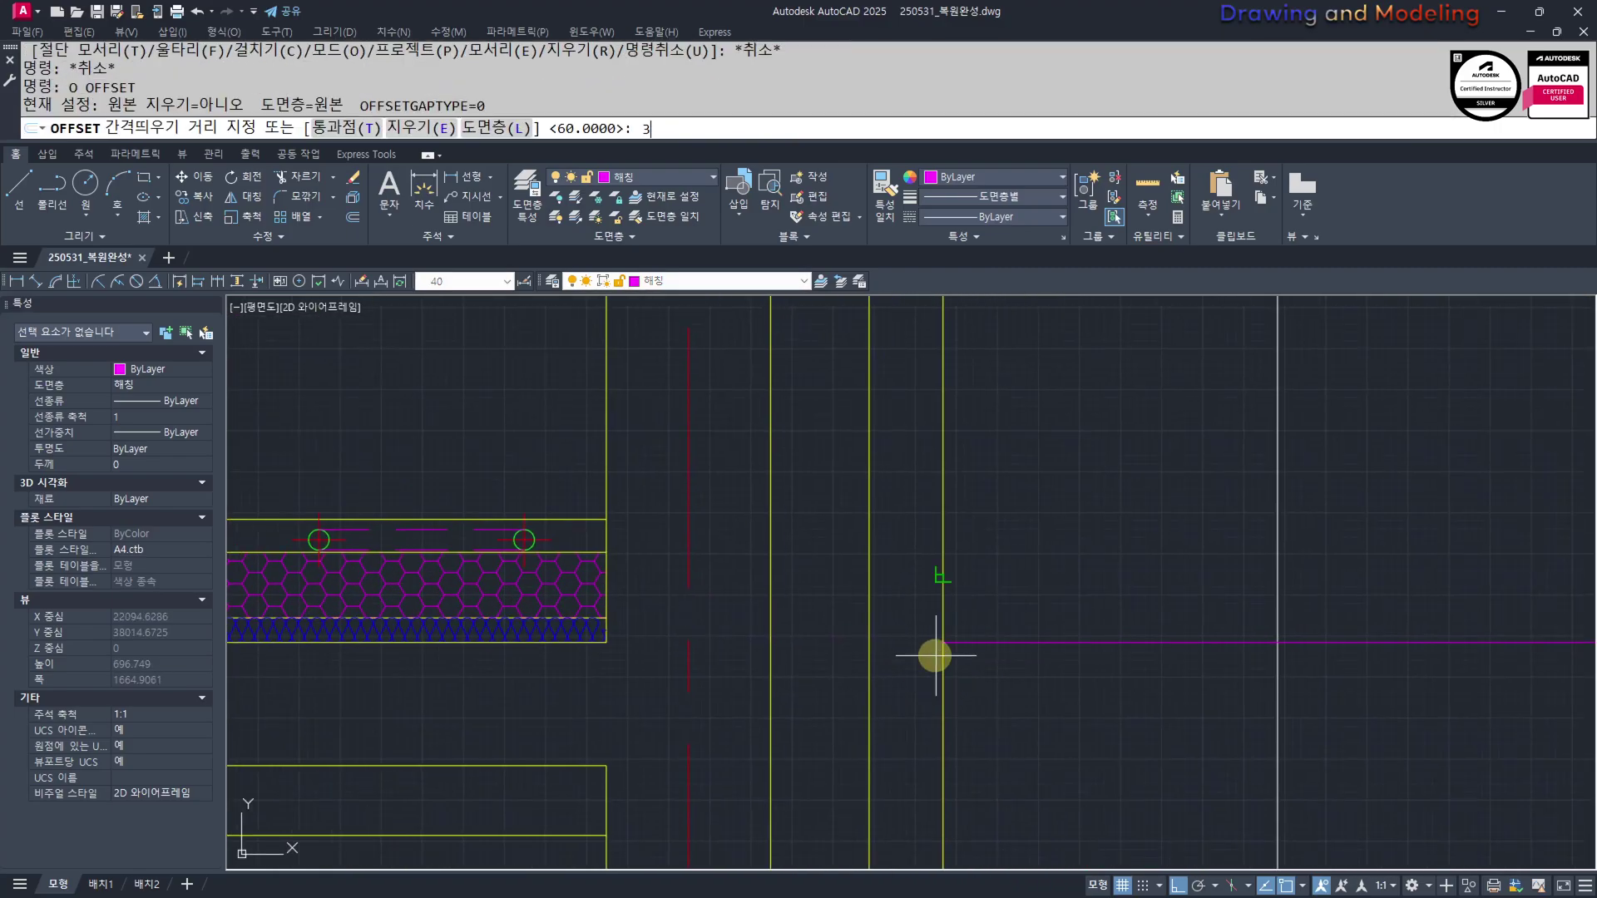
type("30")
key("space")
left_click(994, 643)
left_click(1006, 636)
key("Escape")
key("Escape")
Put the upper of the two outside floor lines on the green layer
left_click(1116, 685)
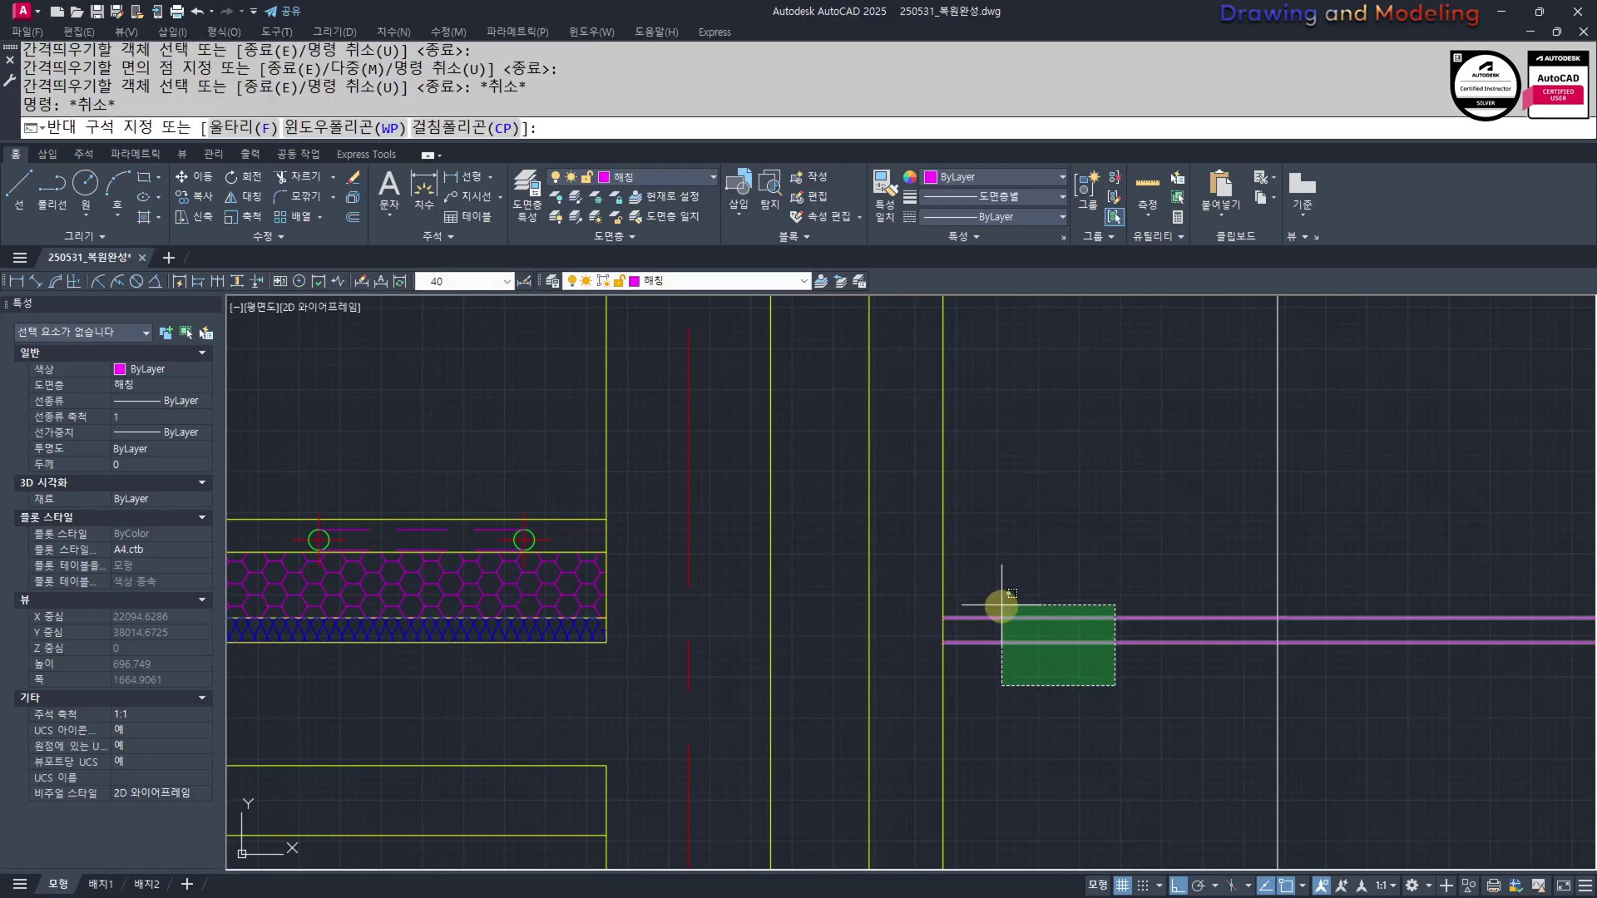
key("Escape")
key("Escape")
middle_click_drag(693, 692, 721, 704)
key("Escape")
key("Escape")
left_click(1056, 647)
left_click(987, 616)
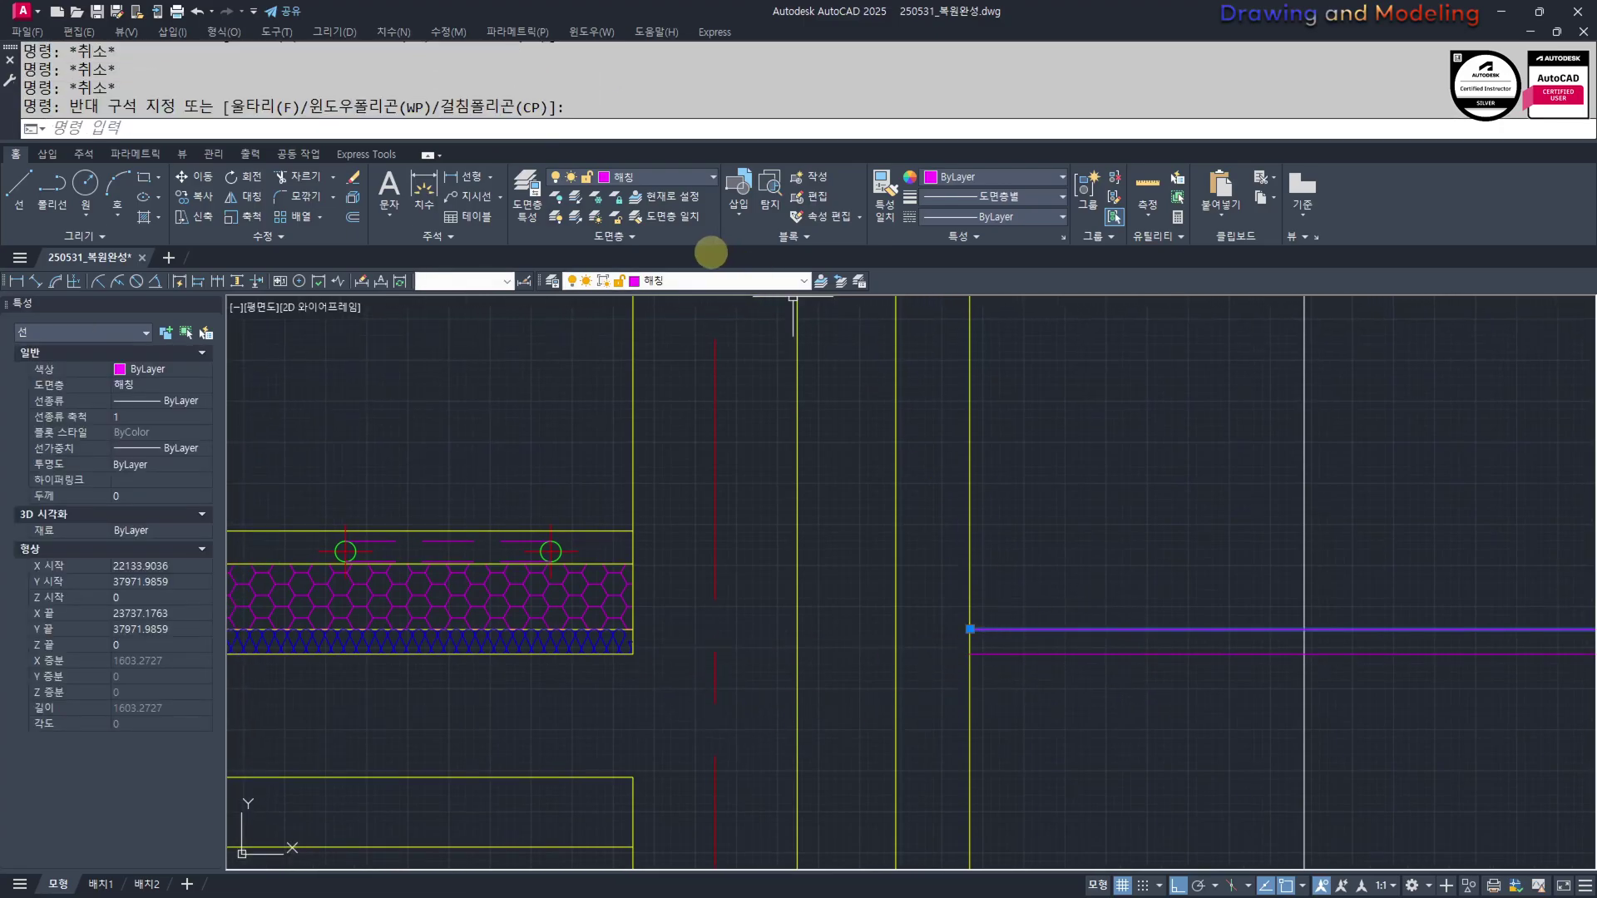
left_click(683, 281)
left_click(676, 353)
key("Escape")
key("Escape")
middle_click_drag(970, 732, 891, 670)
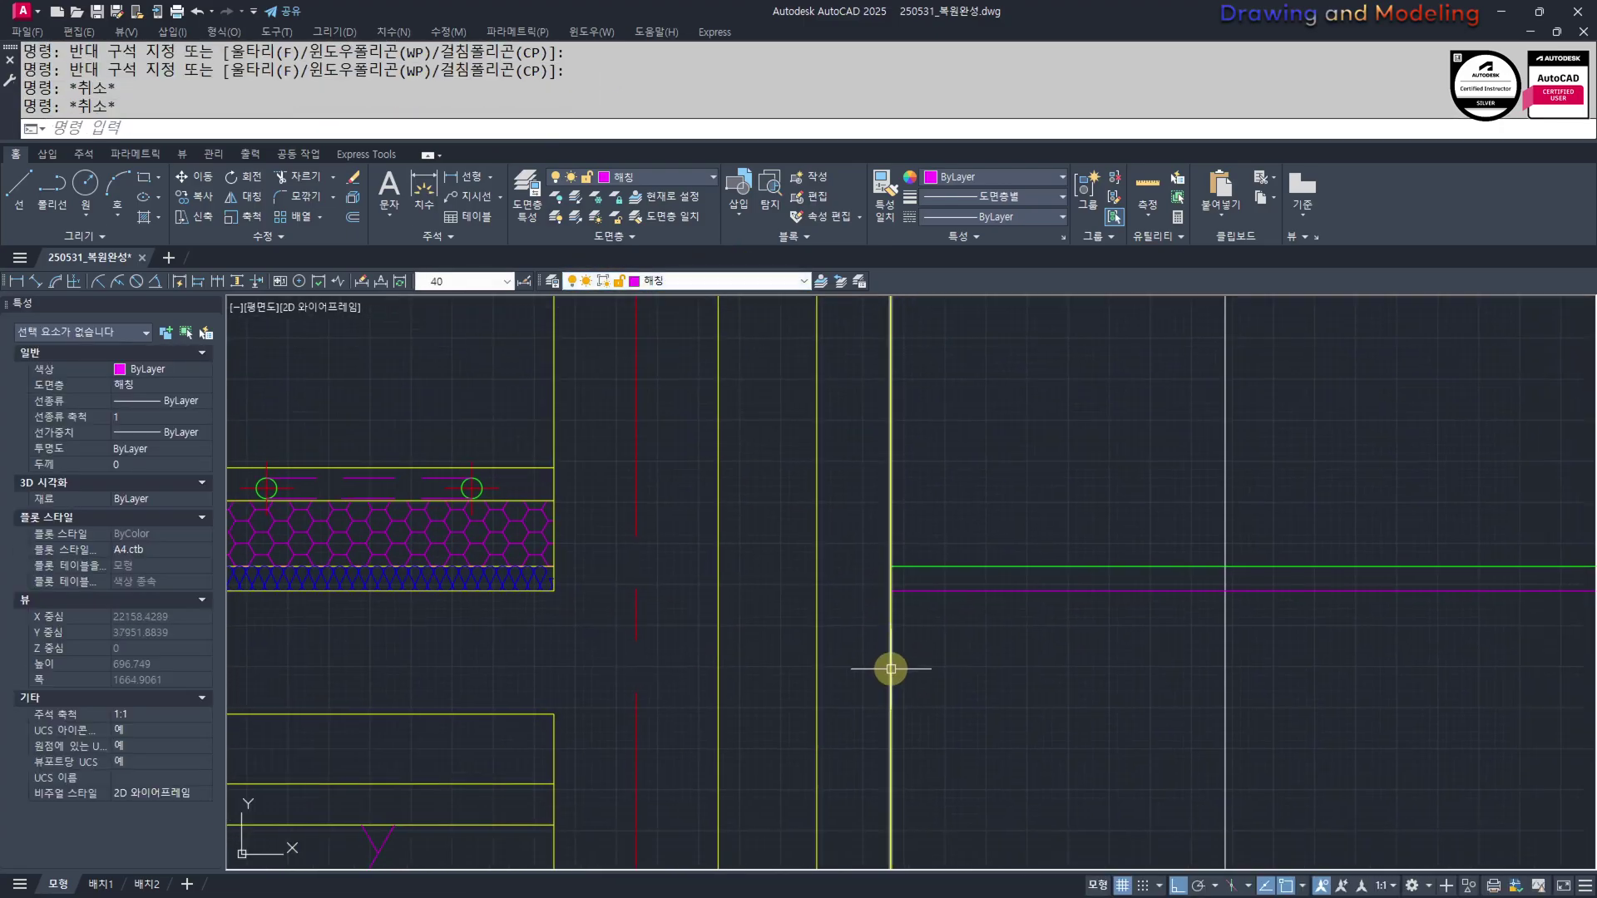
Match the lower outside floor line's properties to the wall's outer face line
type("mm")
key("space")
left_click(883, 617)
left_click(888, 607)
left_click(1001, 604)
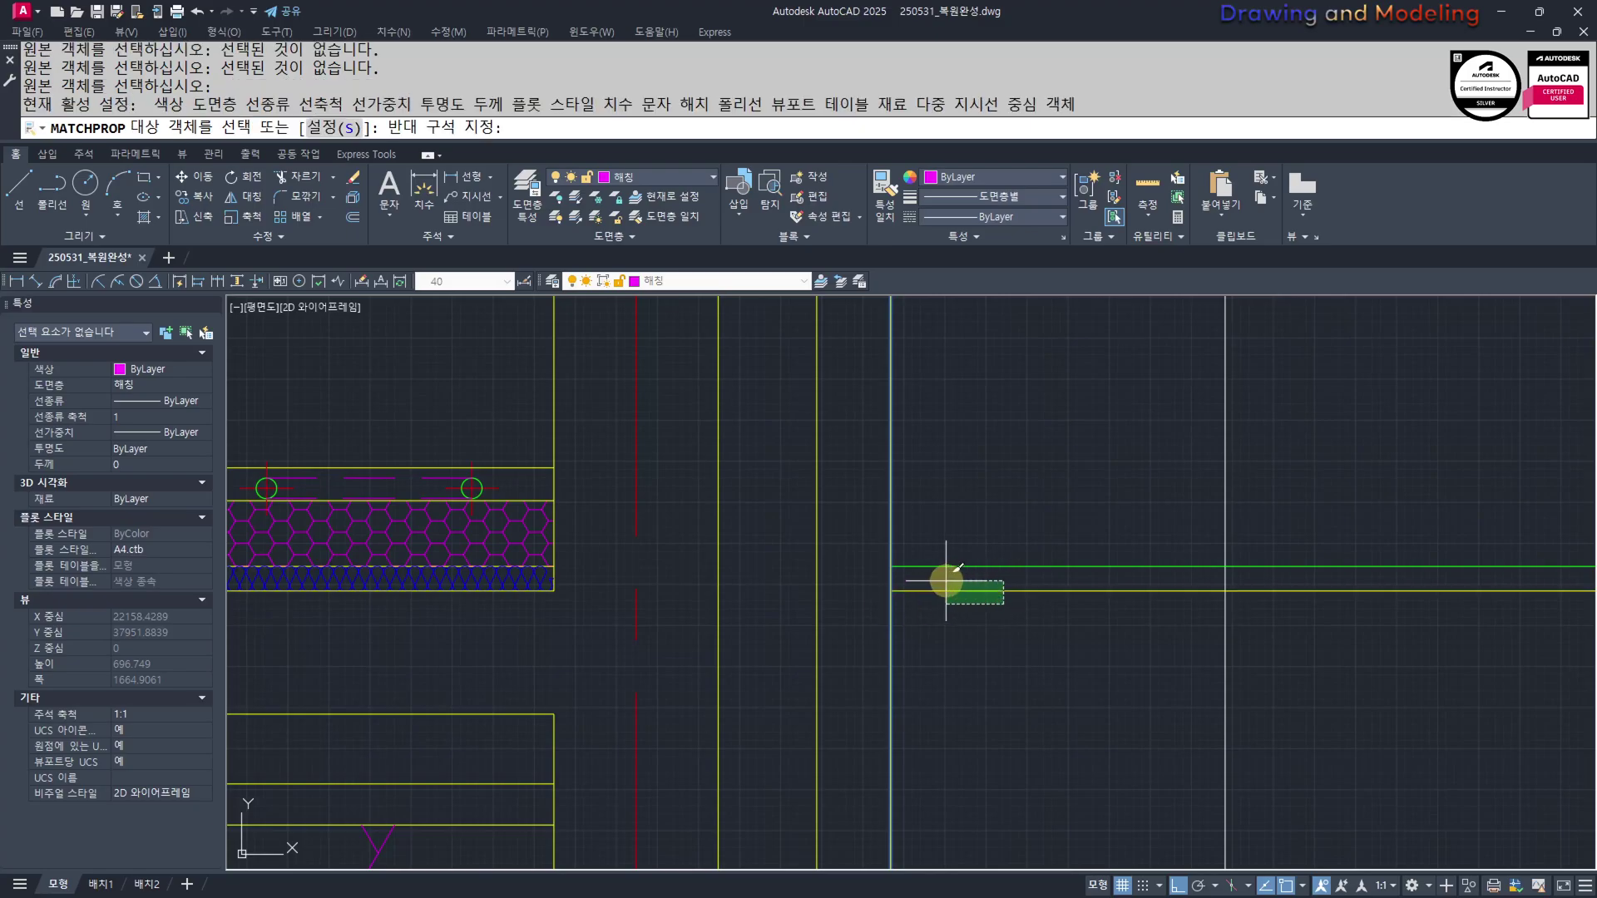
left_click(945, 578)
key("Escape")
key("Escape")
Offset the lower outside floor line 150 downwards for the slab's underside
middle_click_drag(1000, 686, 816, 635)
type("o 150")
key("space")
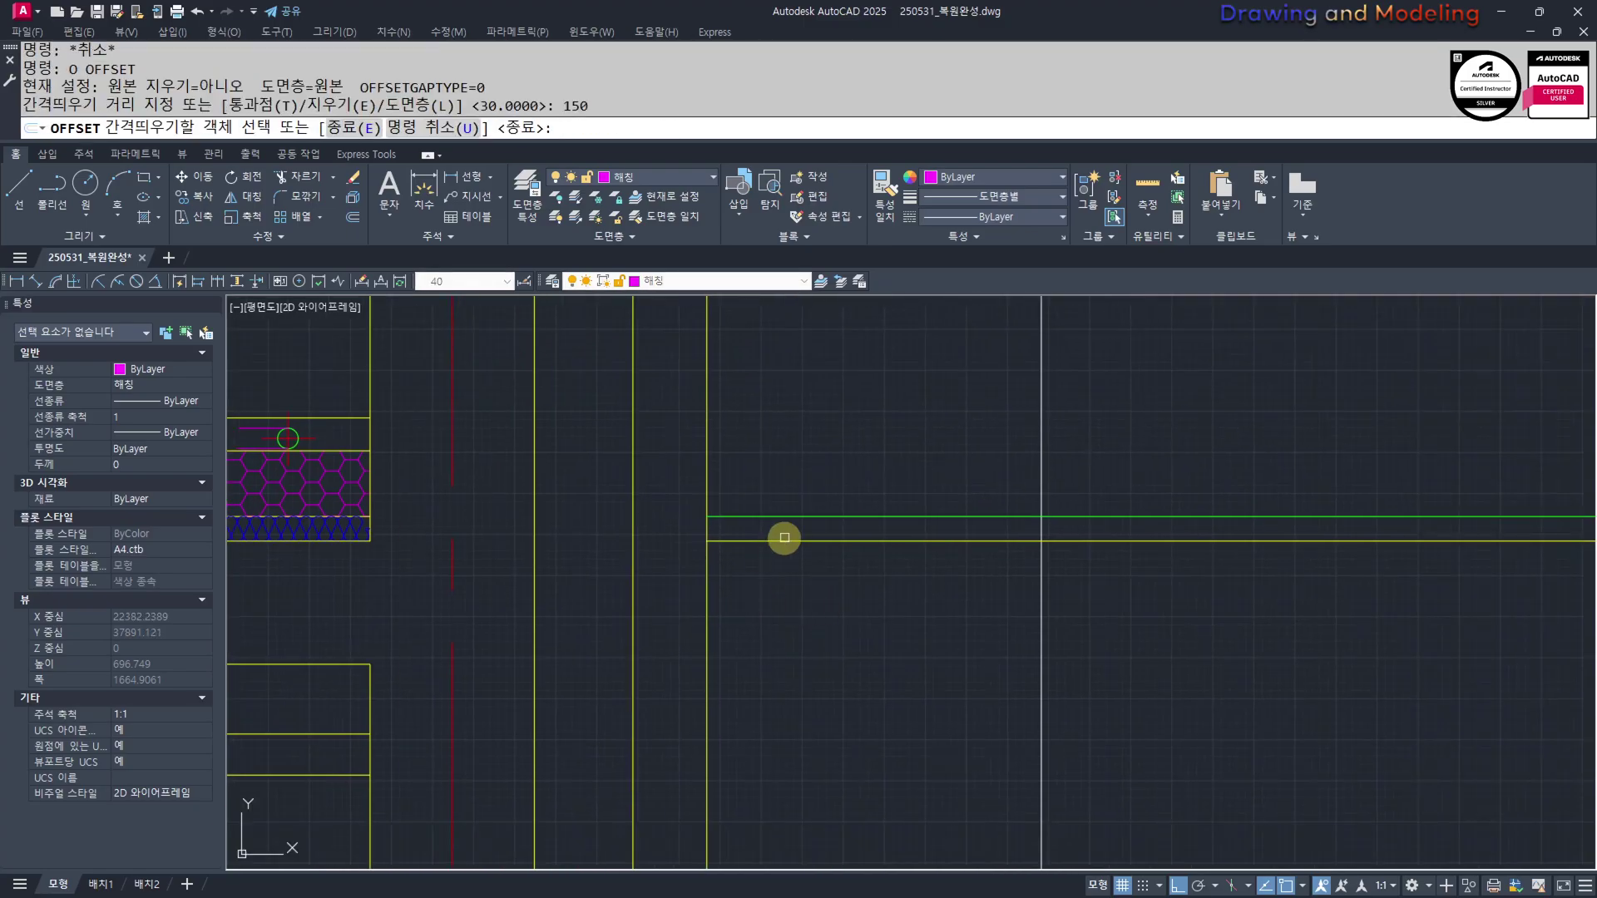
left_click(789, 541)
left_click(778, 642)
key("Escape")
key("Escape")
Trim away the wall's outer face line between the top and underside of the outside slab
scroll(824, 658, "down", 1)
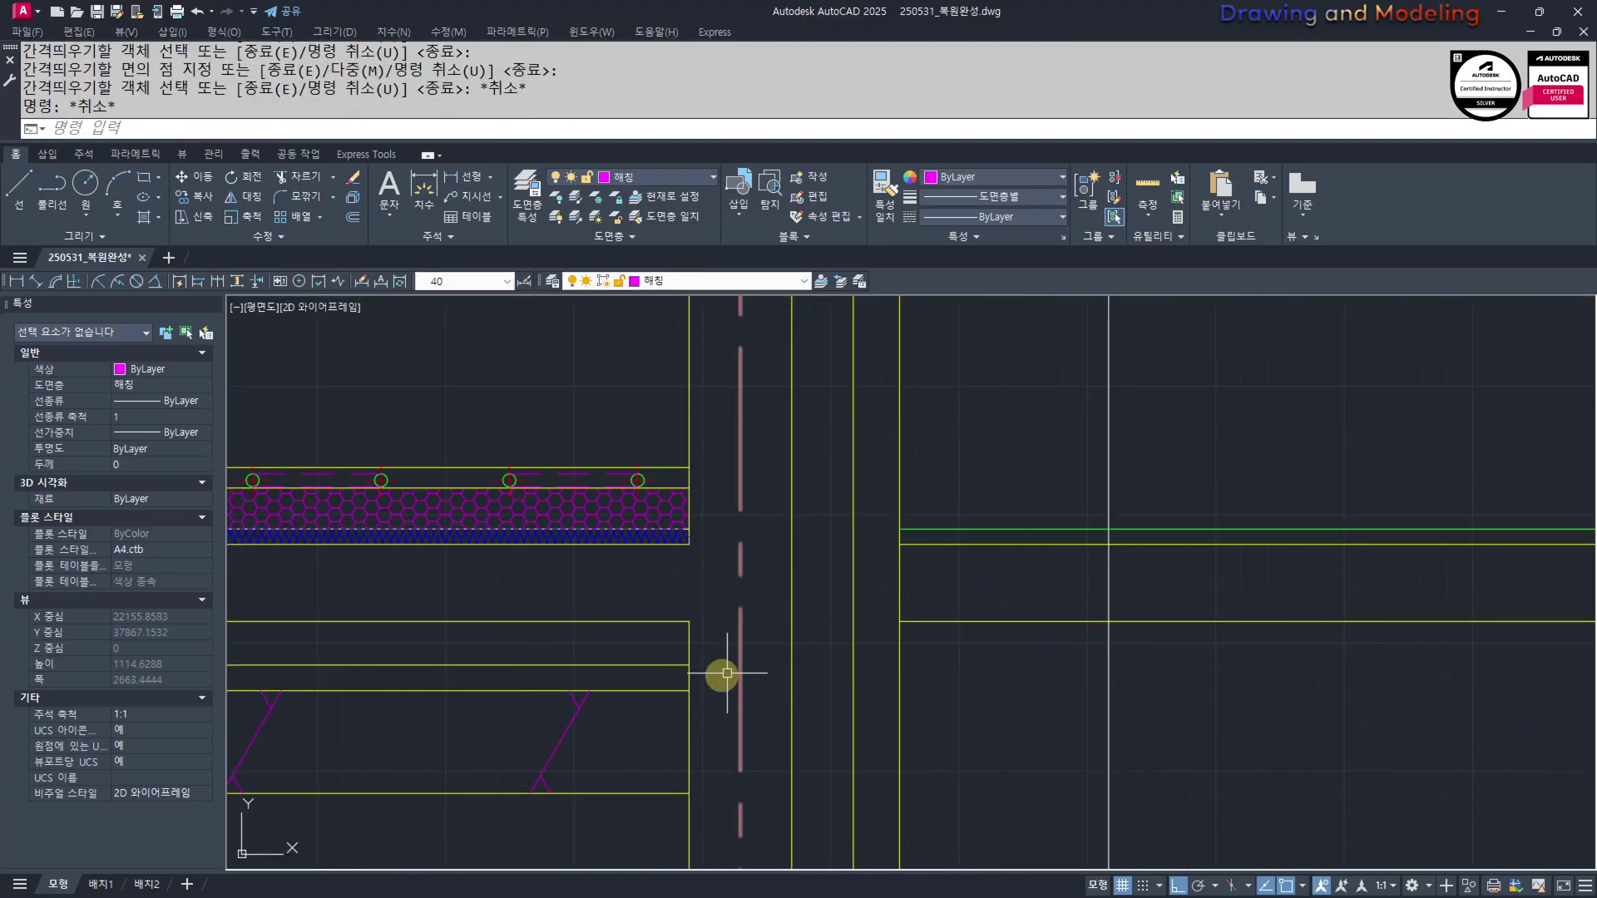
middle_click_drag(984, 663, 948, 706)
scroll(899, 614, "up", 1)
type("tr")
left_click(898, 606)
left_click(822, 635)
key("Escape")
key("Escape")
Copy the base layer lines and a diagonal rubble symbol from below the interior slab to the outer face of the exterior wall
scroll(827, 645, "down", 2)
middle_click_drag(640, 761, 1003, 664)
left_click(874, 702)
left_click(664, 588)
type("cc")
key("space")
left_click(673, 596)
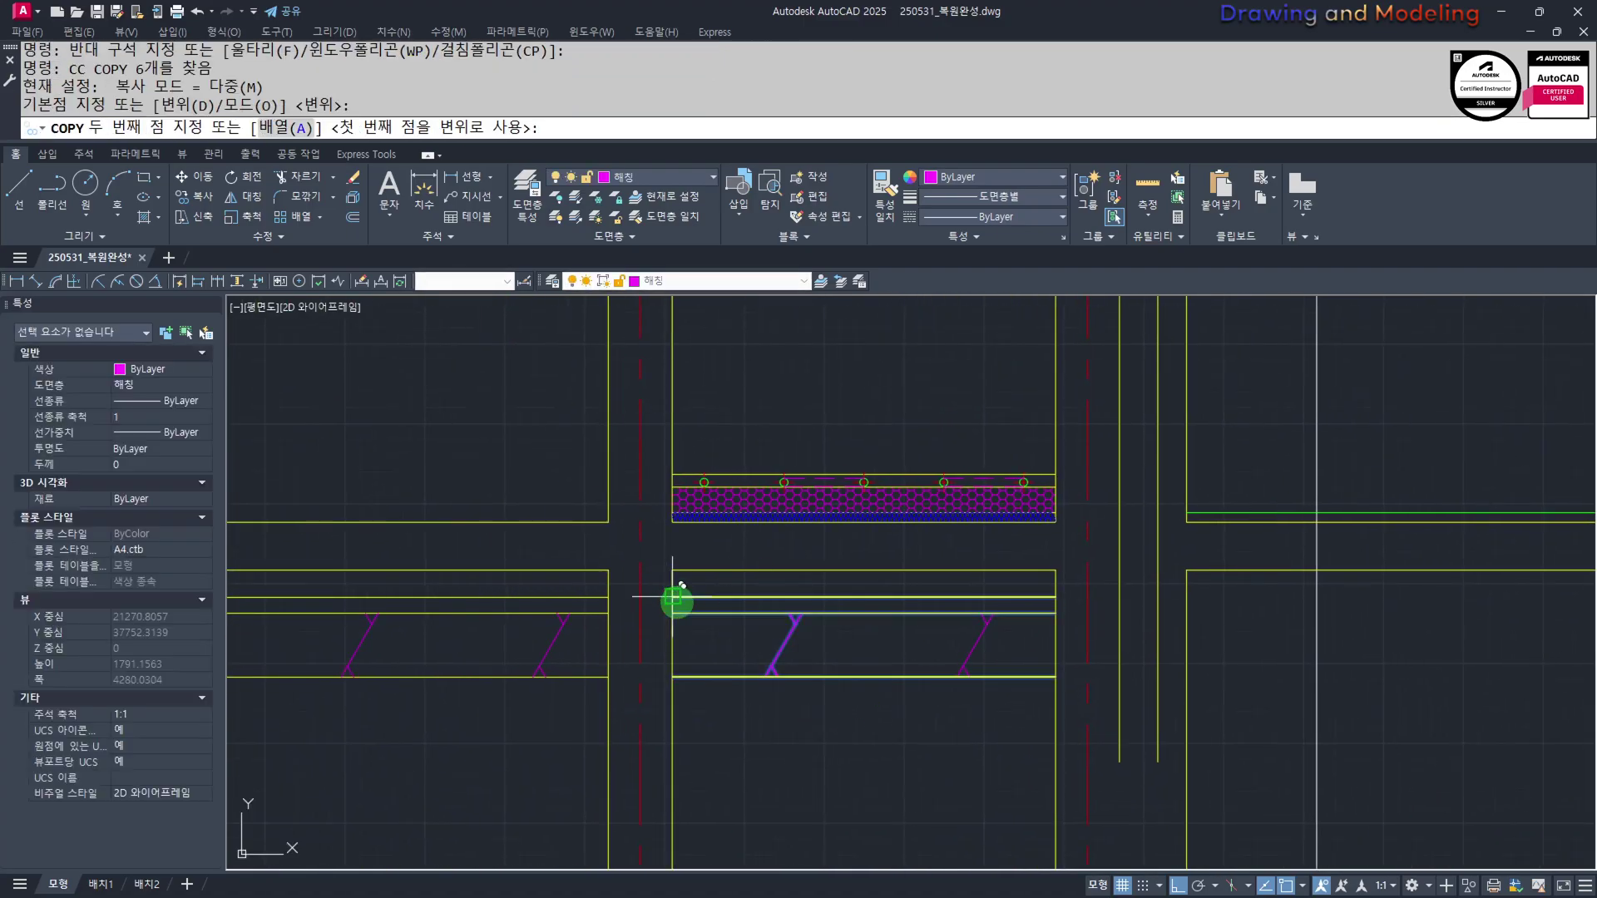
left_click(1186, 597)
key("Escape")
key("Escape")
Trim the copied base layer lines beyond the white vertical boundary line
middle_click_drag(1342, 642, 1145, 663)
scroll(1144, 663, "up", 2)
type("tr")
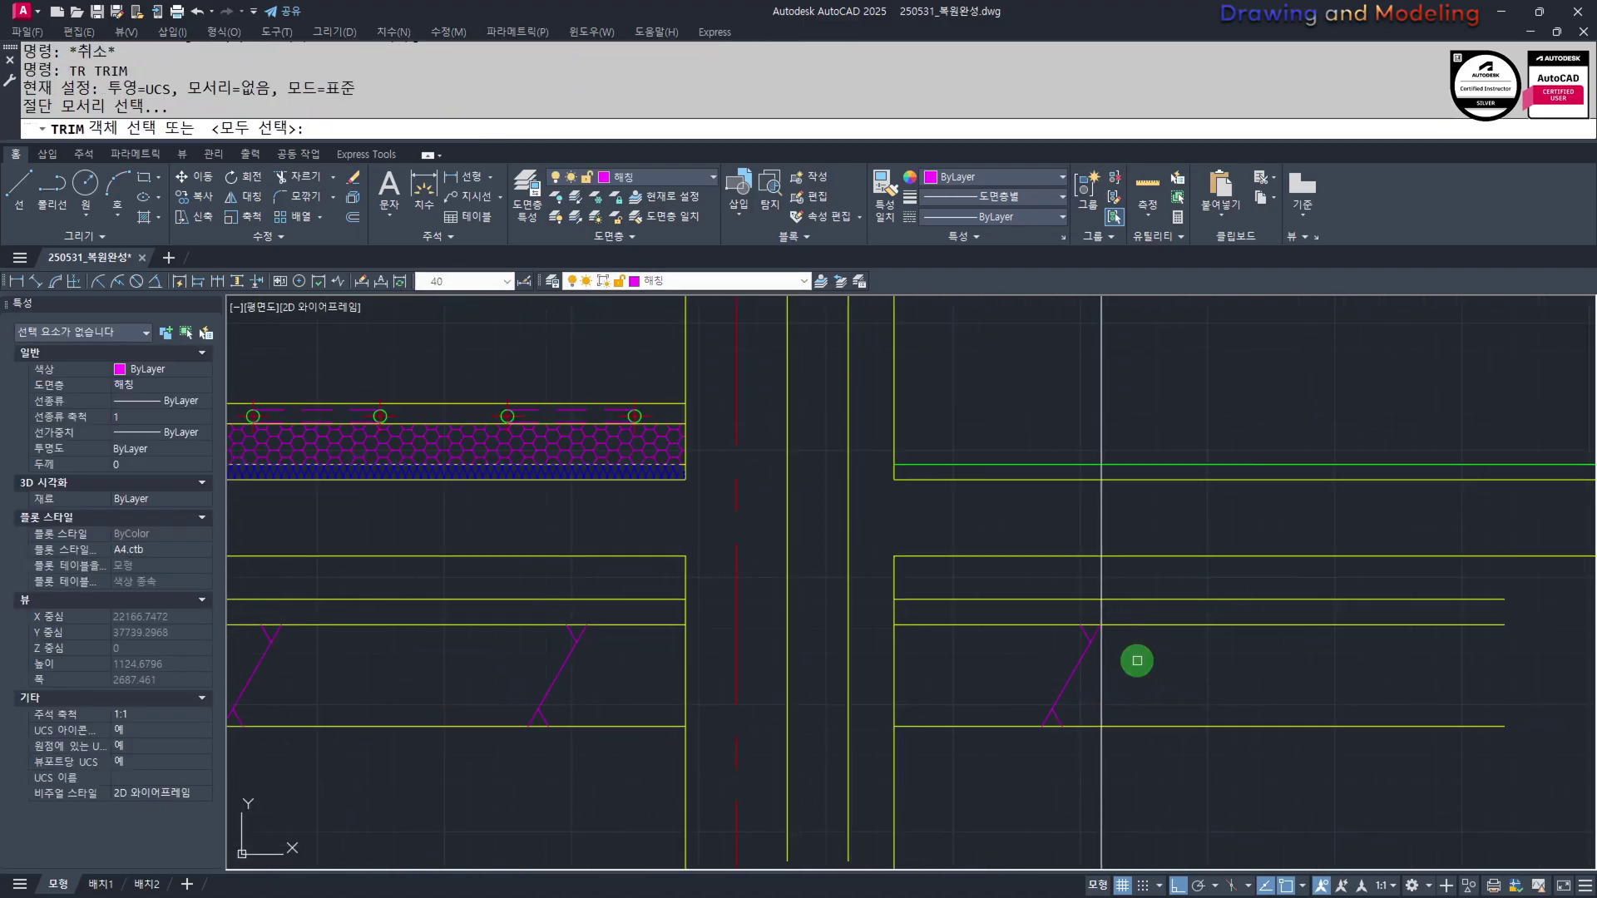
left_click(1136, 661)
left_click(1086, 687)
key("space")
left_click(1198, 706)
left_click(1282, 657)
left_click(1195, 582)
key("Escape")
scroll(1040, 677, "down", 2)
scroll(1081, 647, "up", 2)
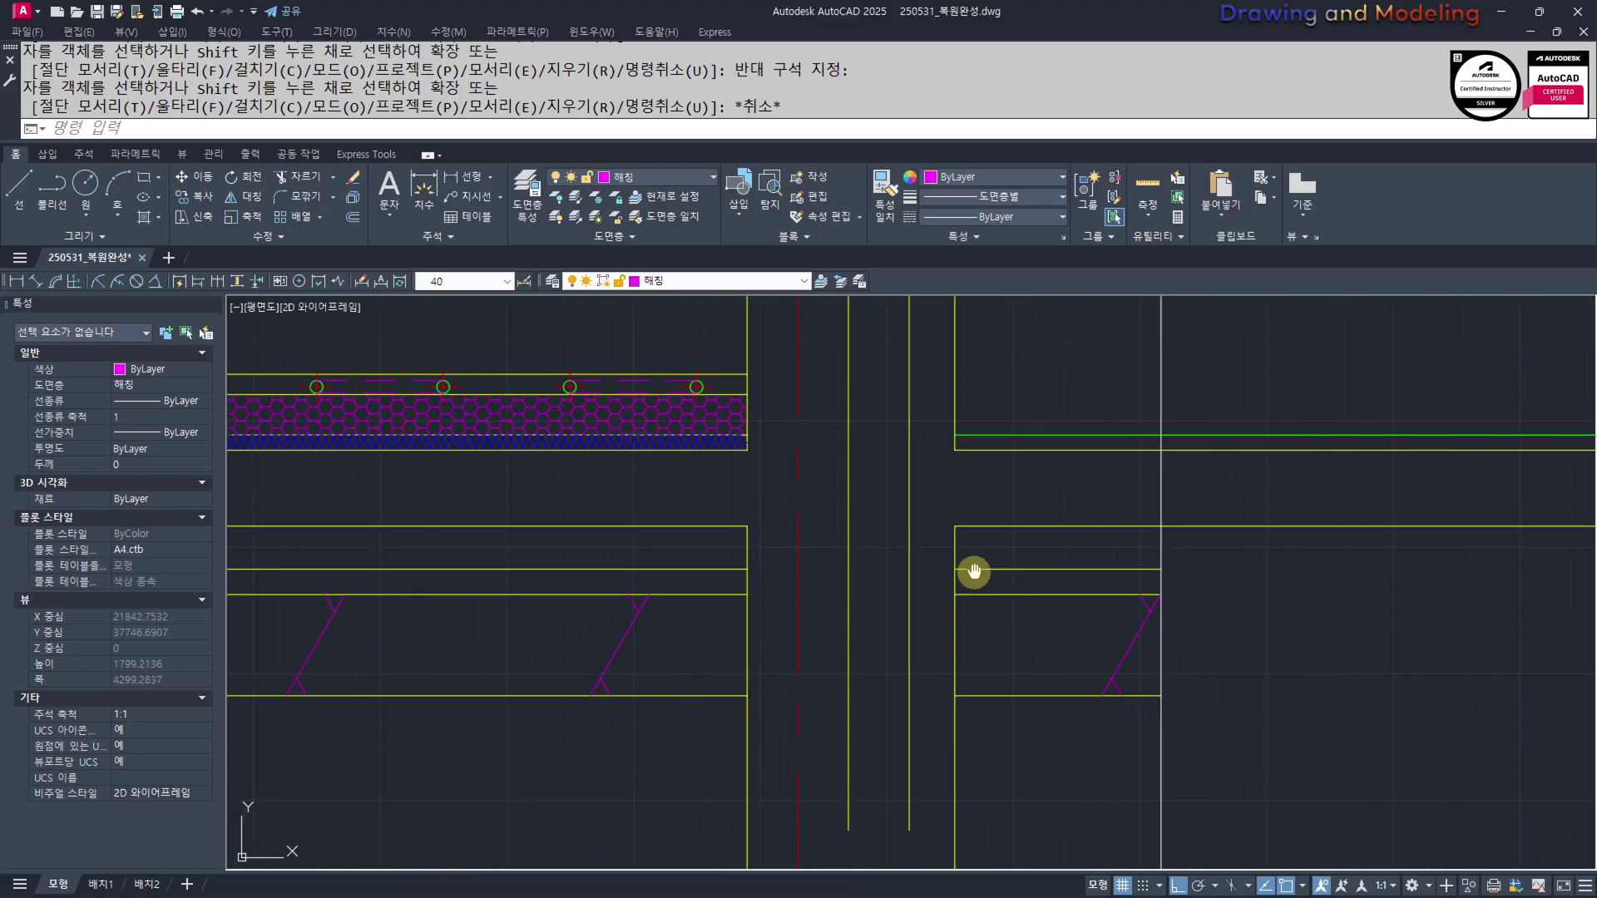
Extend the outside slab's top line inward to the inner line of the wall's insulation cavity
middle_click_drag(974, 571, 1014, 686)
type("ex")
key("space")
left_click(1023, 569)
left_click(1009, 570)
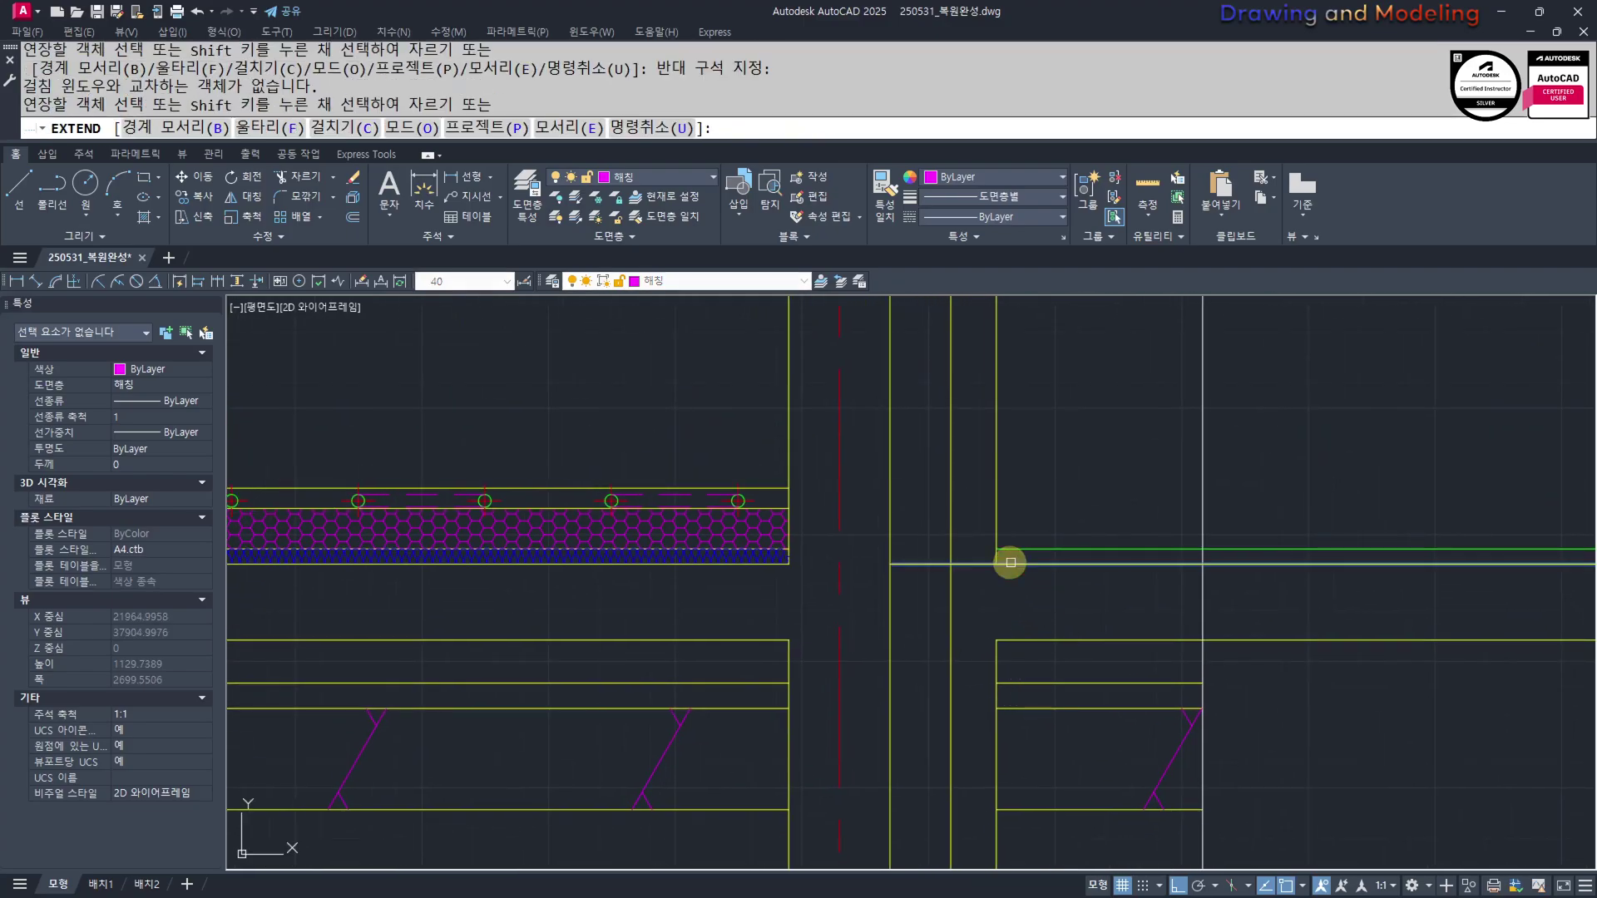
left_click(1009, 567)
middle_click_drag(930, 591, 946, 628)
key("Escape")
Trim the two cavity lines below the extended slab top line
key("Escape")
type("tr")
left_click(940, 559)
left_click(925, 619)
key("space")
left_click(885, 660)
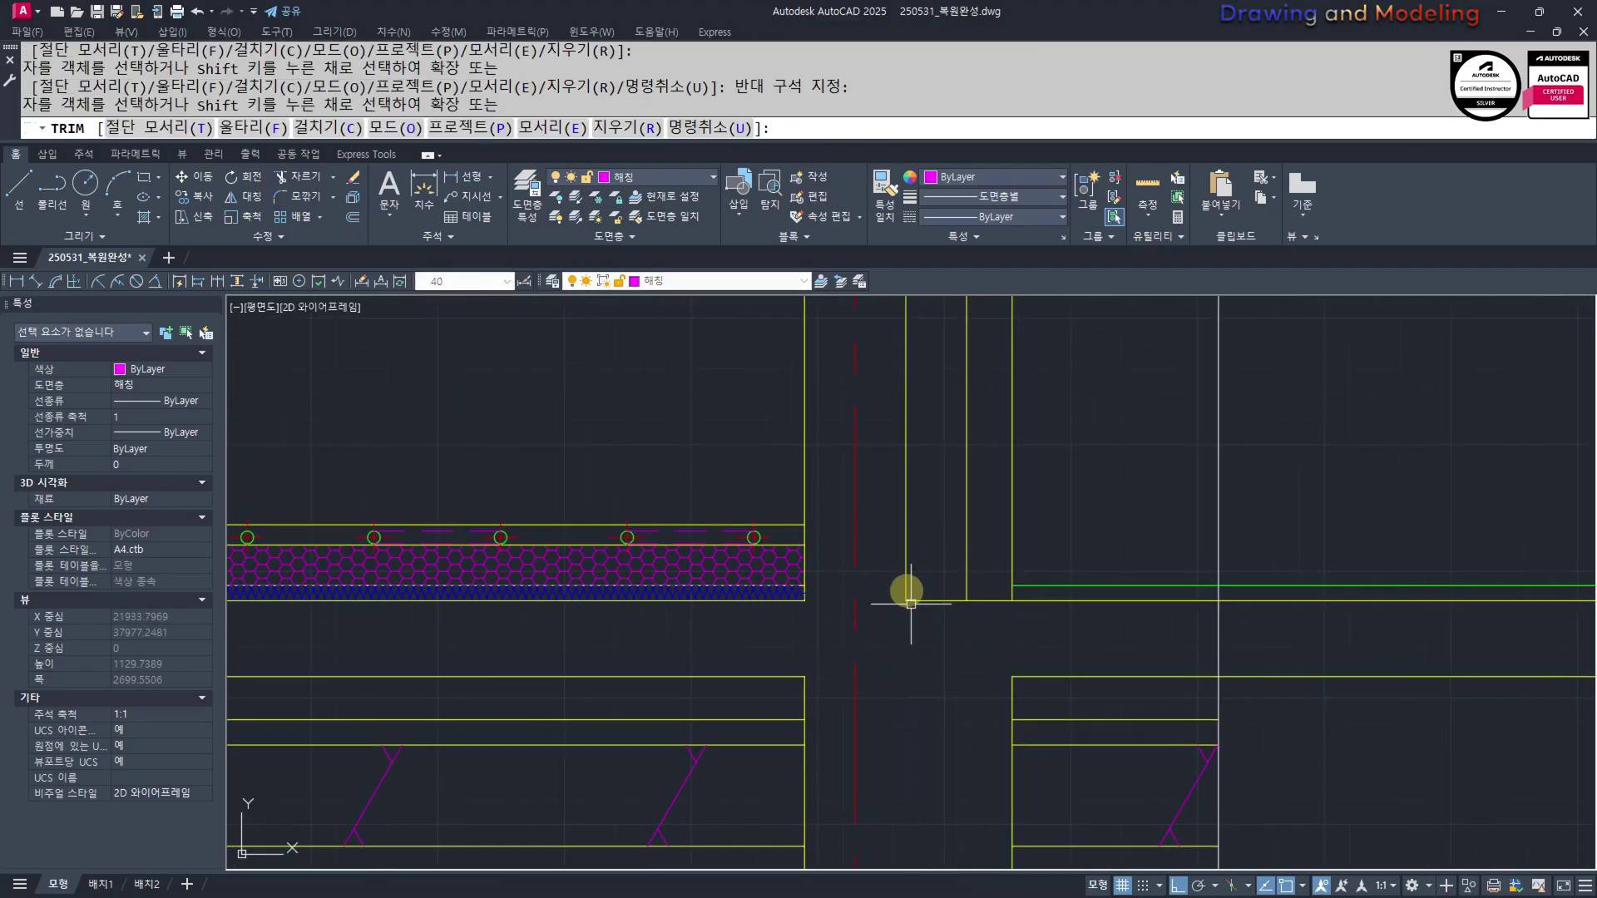
key("Escape")
key("Escape")
Move the outside rubble symbol horizontally towards the wall, clear of the white boundary line
scroll(918, 524, "down", 6)
scroll(920, 550, "up", 6)
middle_click_drag(1189, 631, 1017, 656)
scroll(1017, 656, "up", 2)
left_click(1028, 676)
left_click(944, 673)
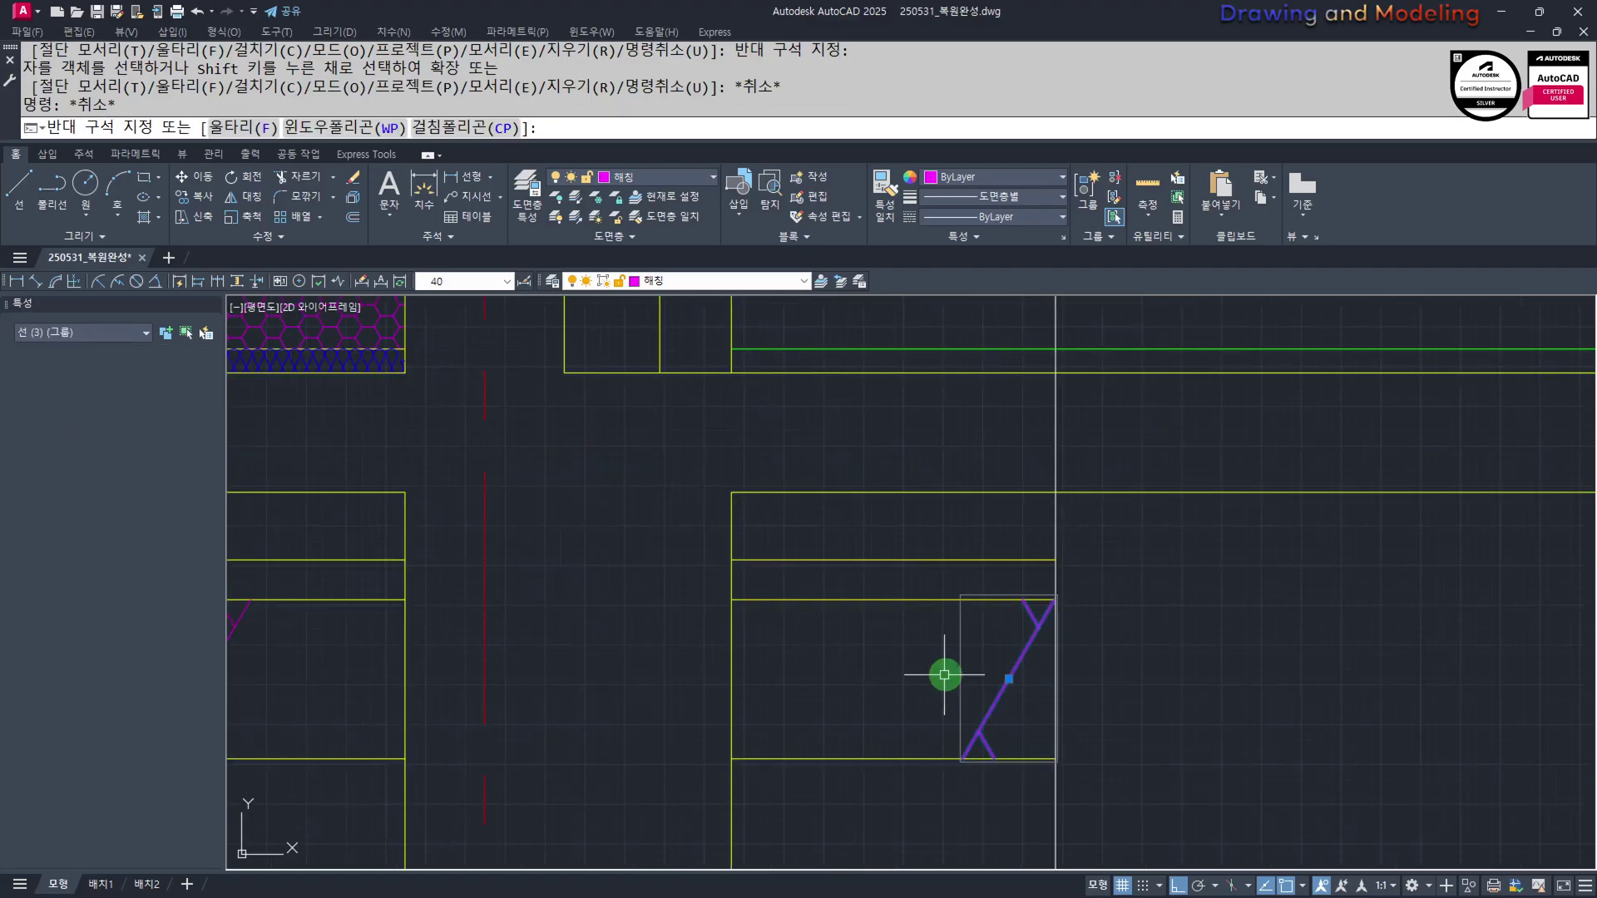
scroll(1050, 711, "down", 2)
middle_click_drag(1161, 736, 988, 716)
type("m")
left_click(1154, 712)
left_click(1084, 713)
key("Escape")
key("Escape")
scroll(920, 670, "down", 2)
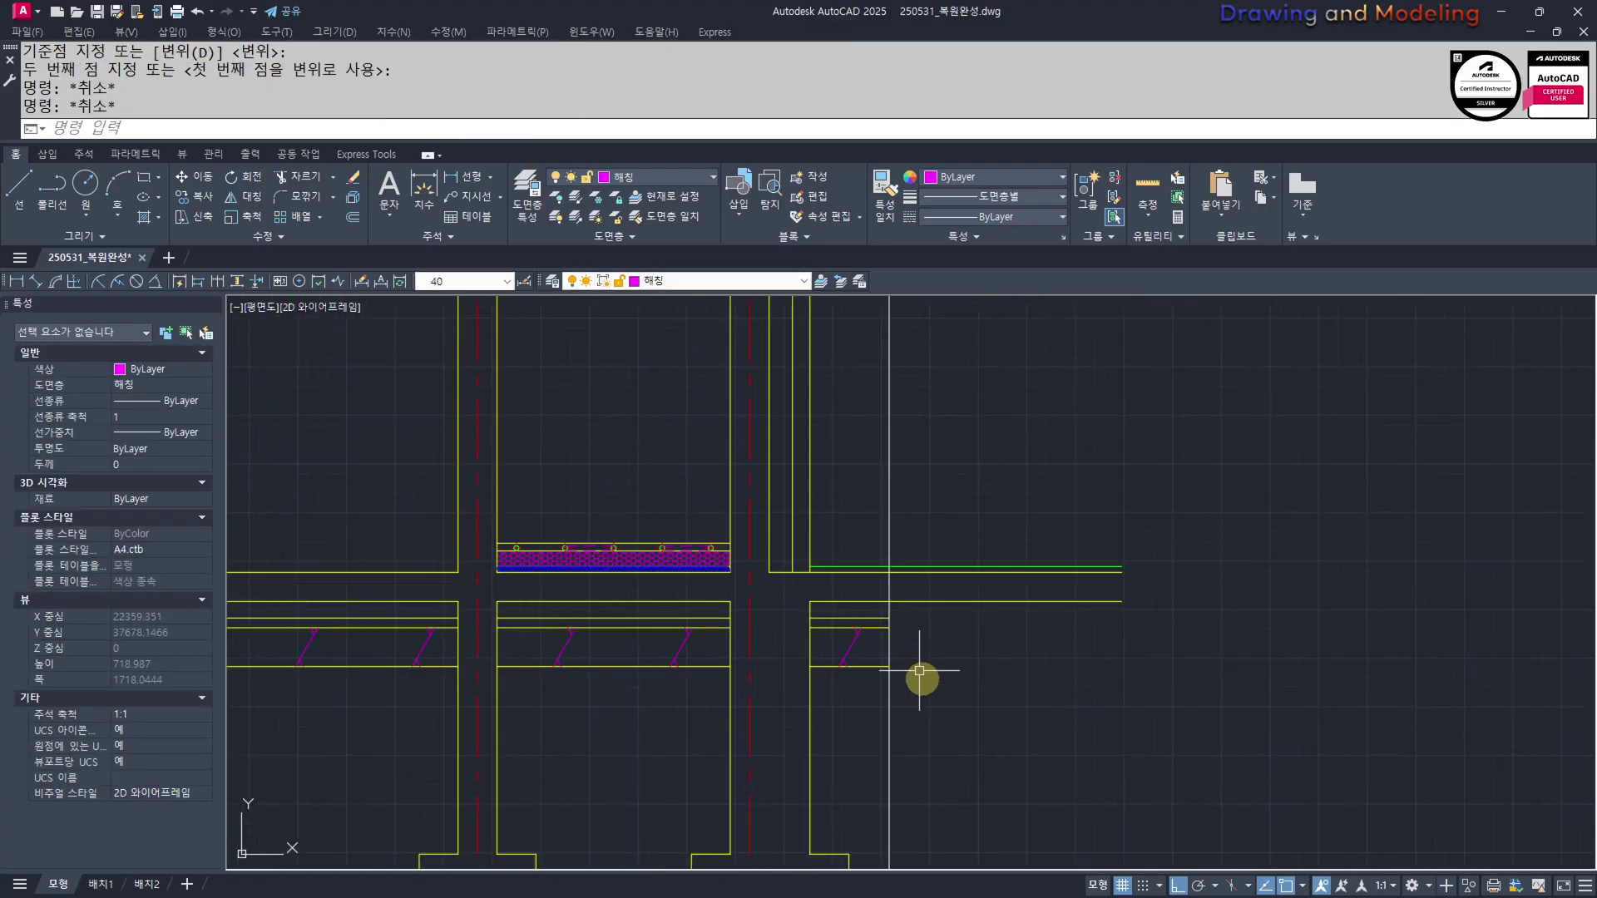
Trim the outside finish and slab lines beyond the white vertical boundary line
middle_click_drag(920, 675, 959, 746)
type("tr")
left_click(983, 525)
left_click(898, 574)
middle_click_drag(789, 706, 984, 721)
scroll(1101, 675, "up", 2)
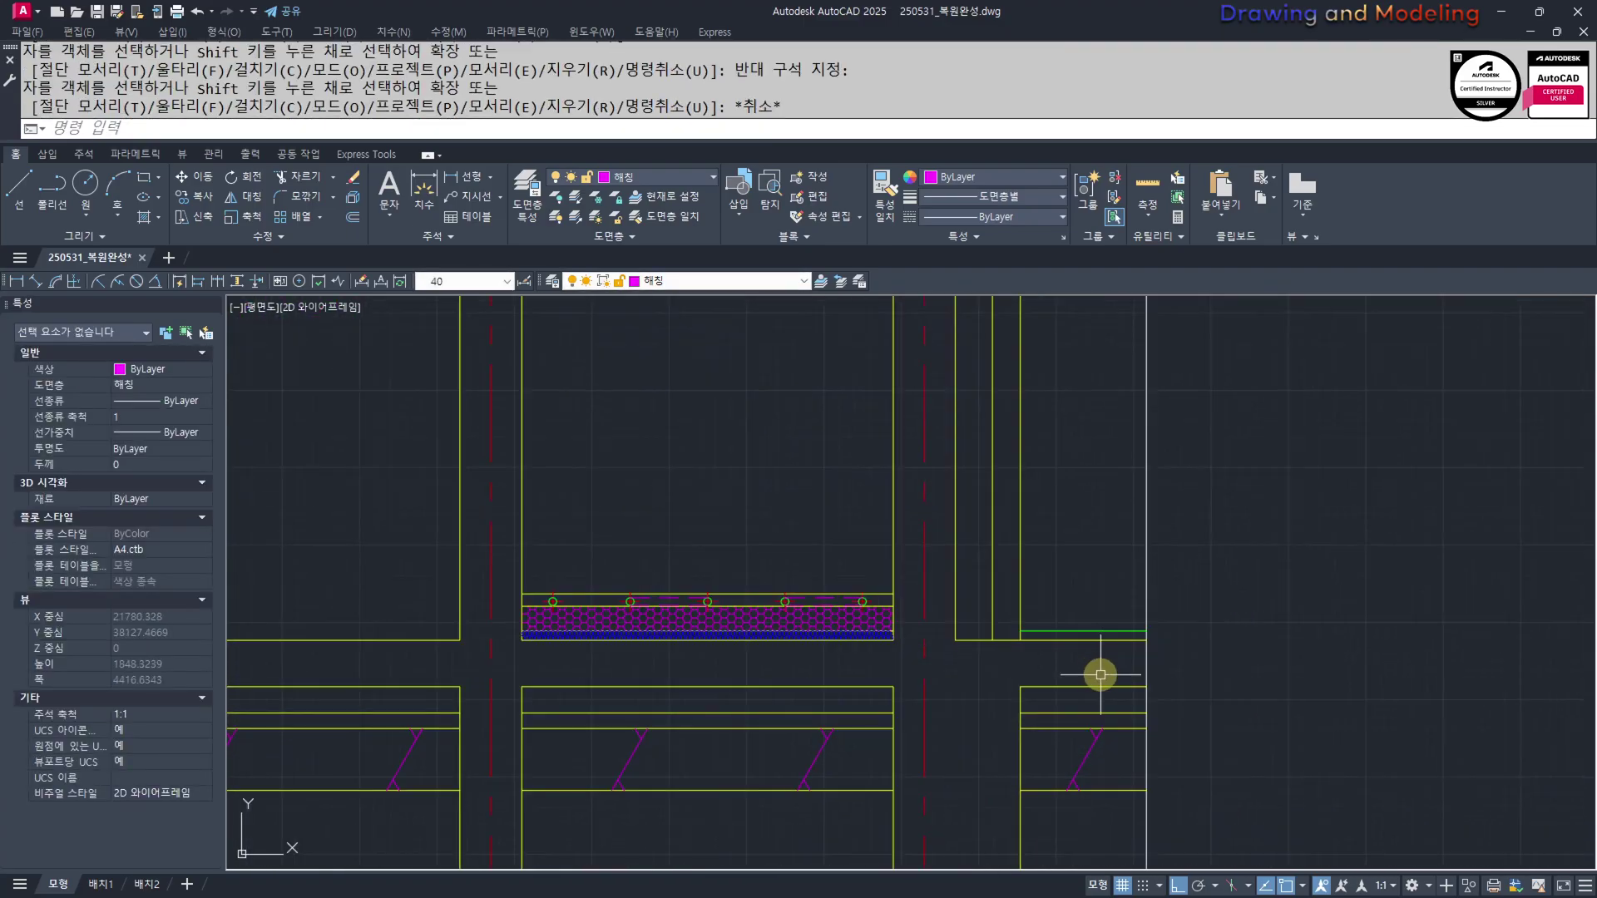
key("Escape")
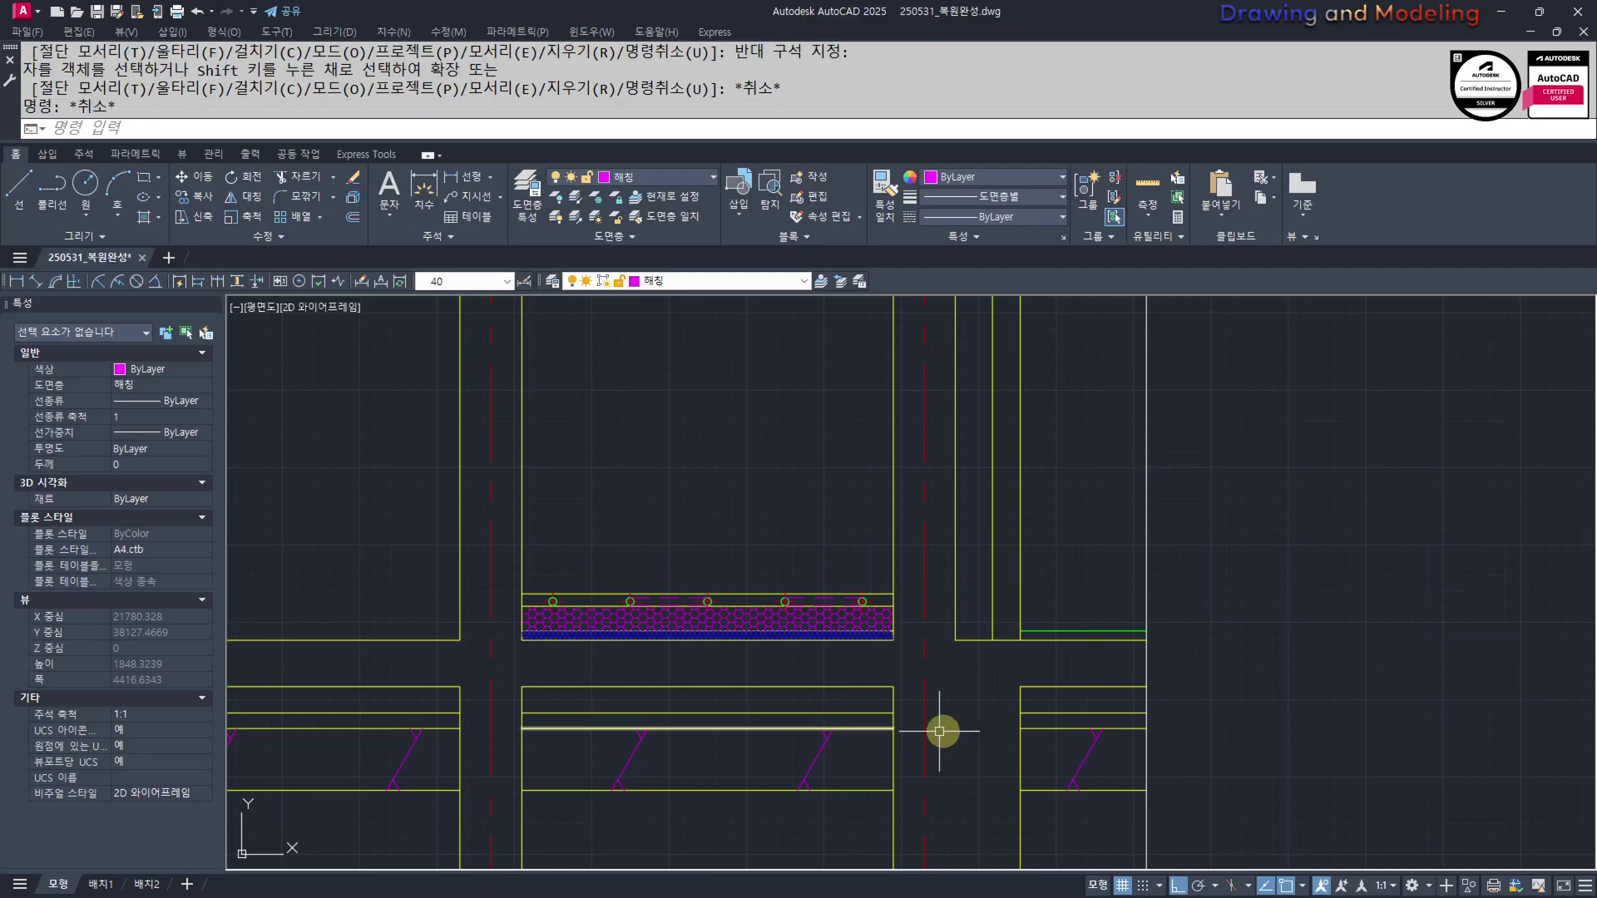
Offset the exterior wall's cavity line 60 to form the centre line of the insulation
mouse_move(1056, 672)
middle_mouse_down()
mouse_move(1127, 584)
mouse_move(1020, 592)
middle_mouse_up()
key("Escape")
scroll(1161, 597, "down", 2)
middle_click_drag(970, 704, 991, 732)
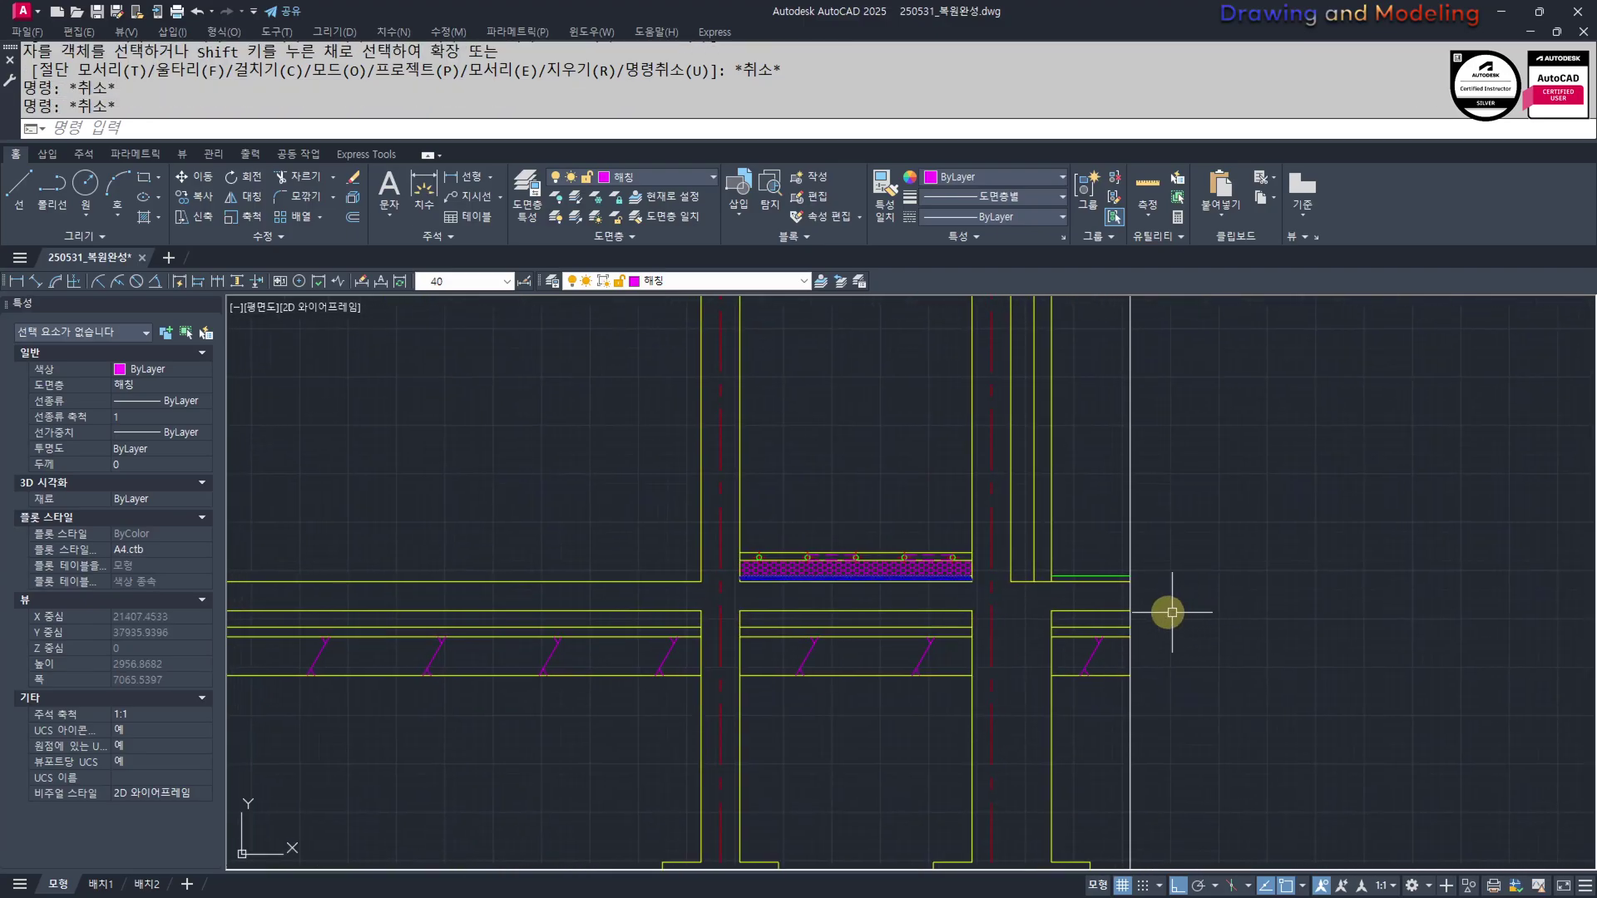
key("Escape")
key("Escape")
middle_click_drag(1031, 561, 1049, 611)
type("o")
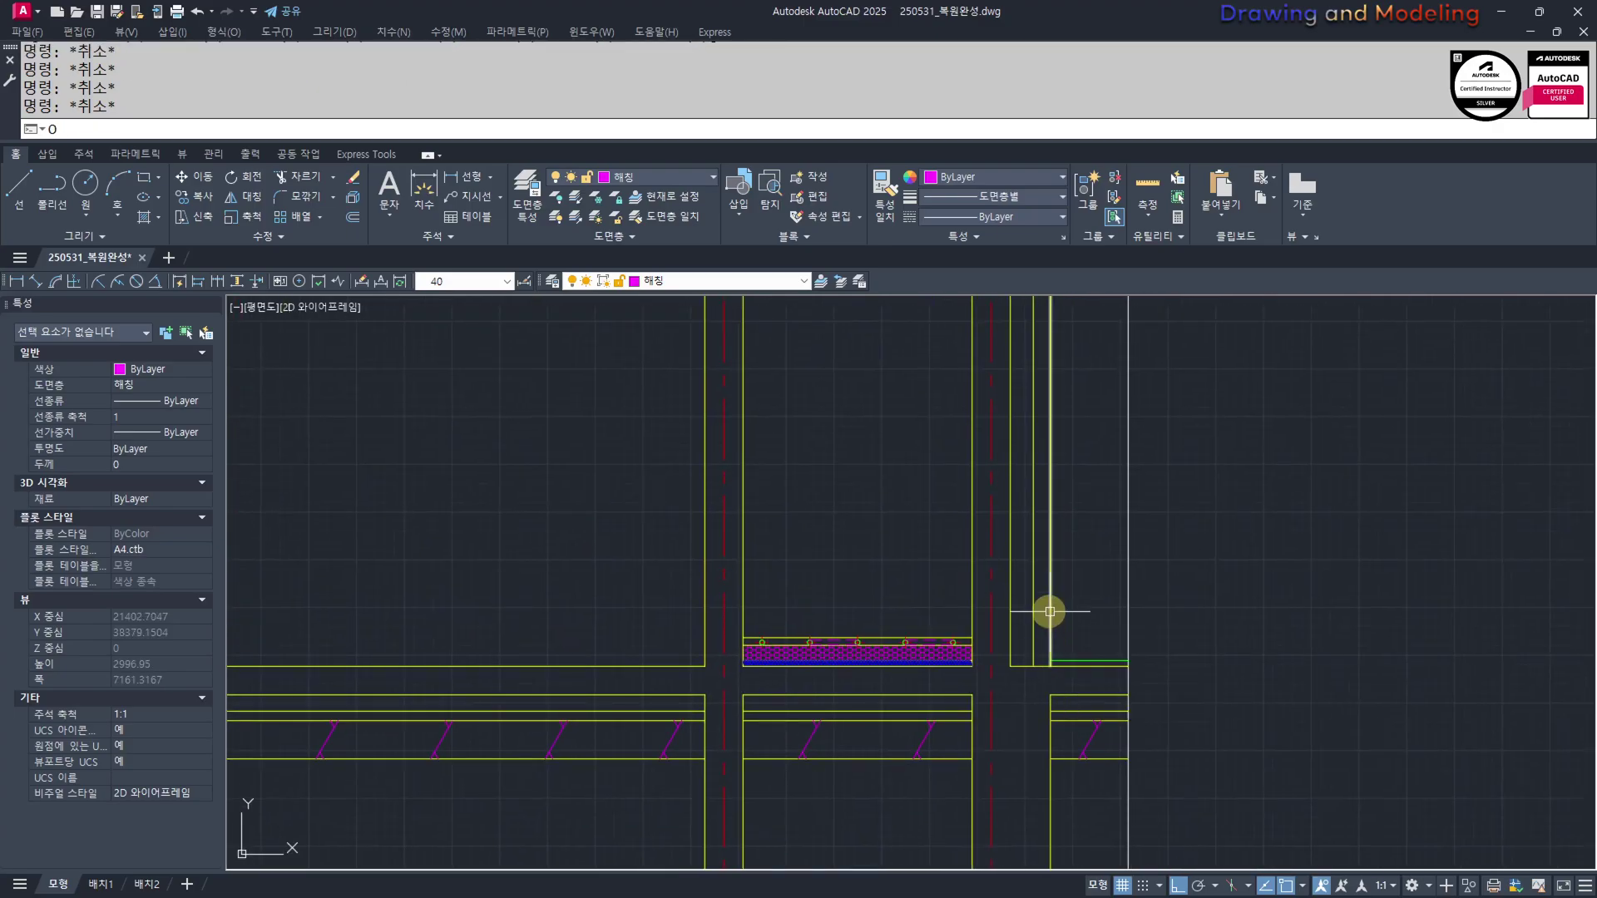
key("Return")
type("60")
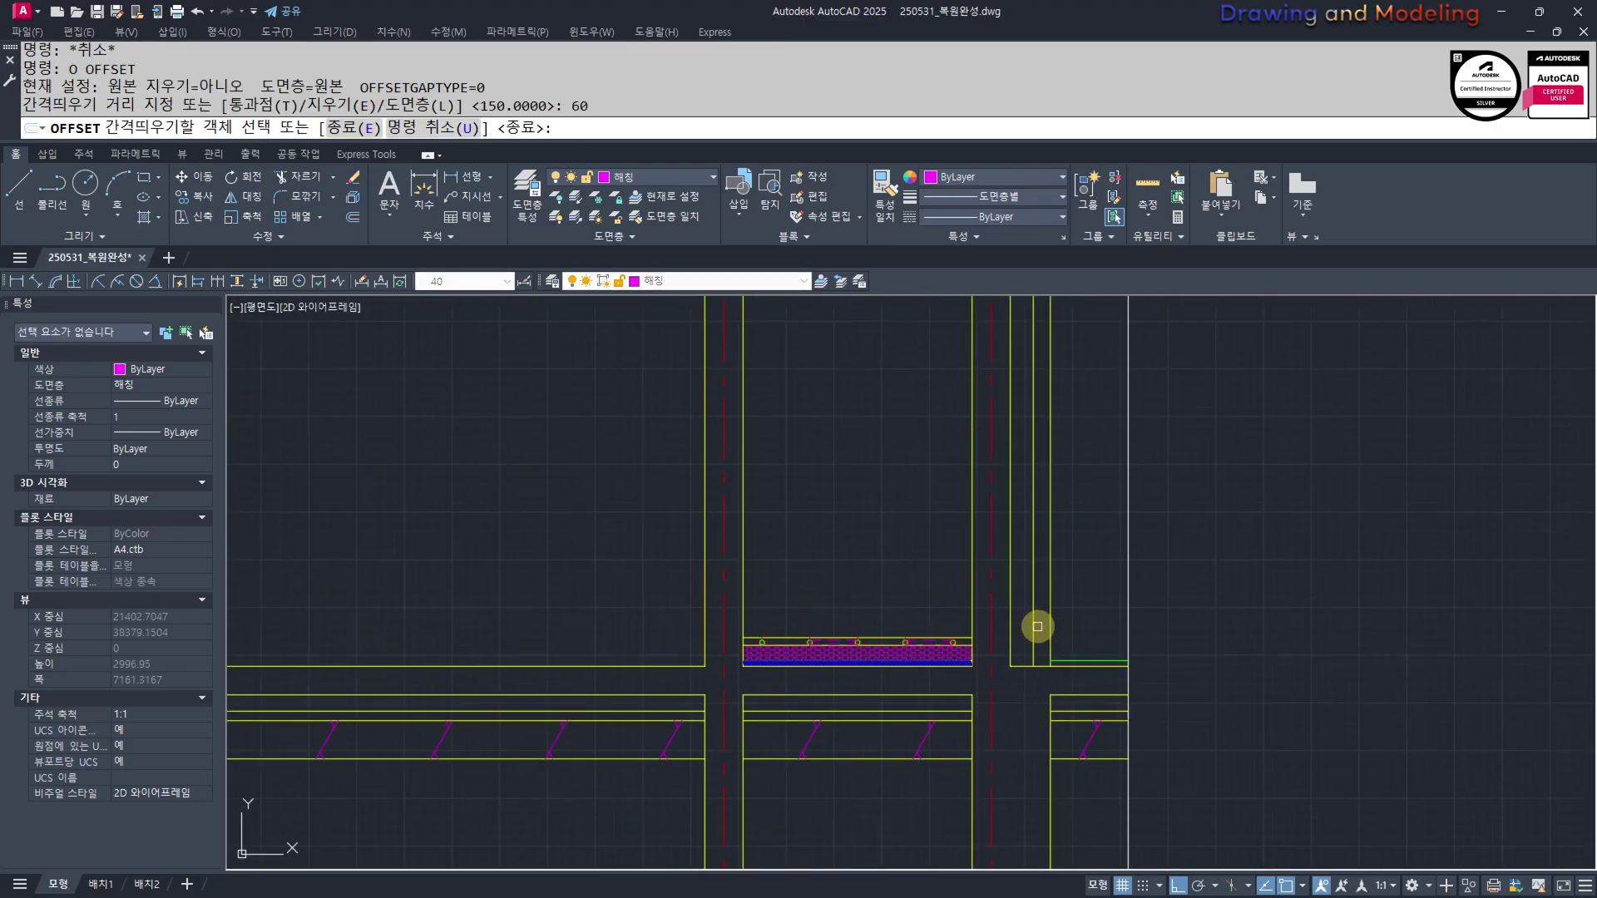
left_click(1037, 626)
left_click(1033, 702)
scroll(1032, 658, "up", 2)
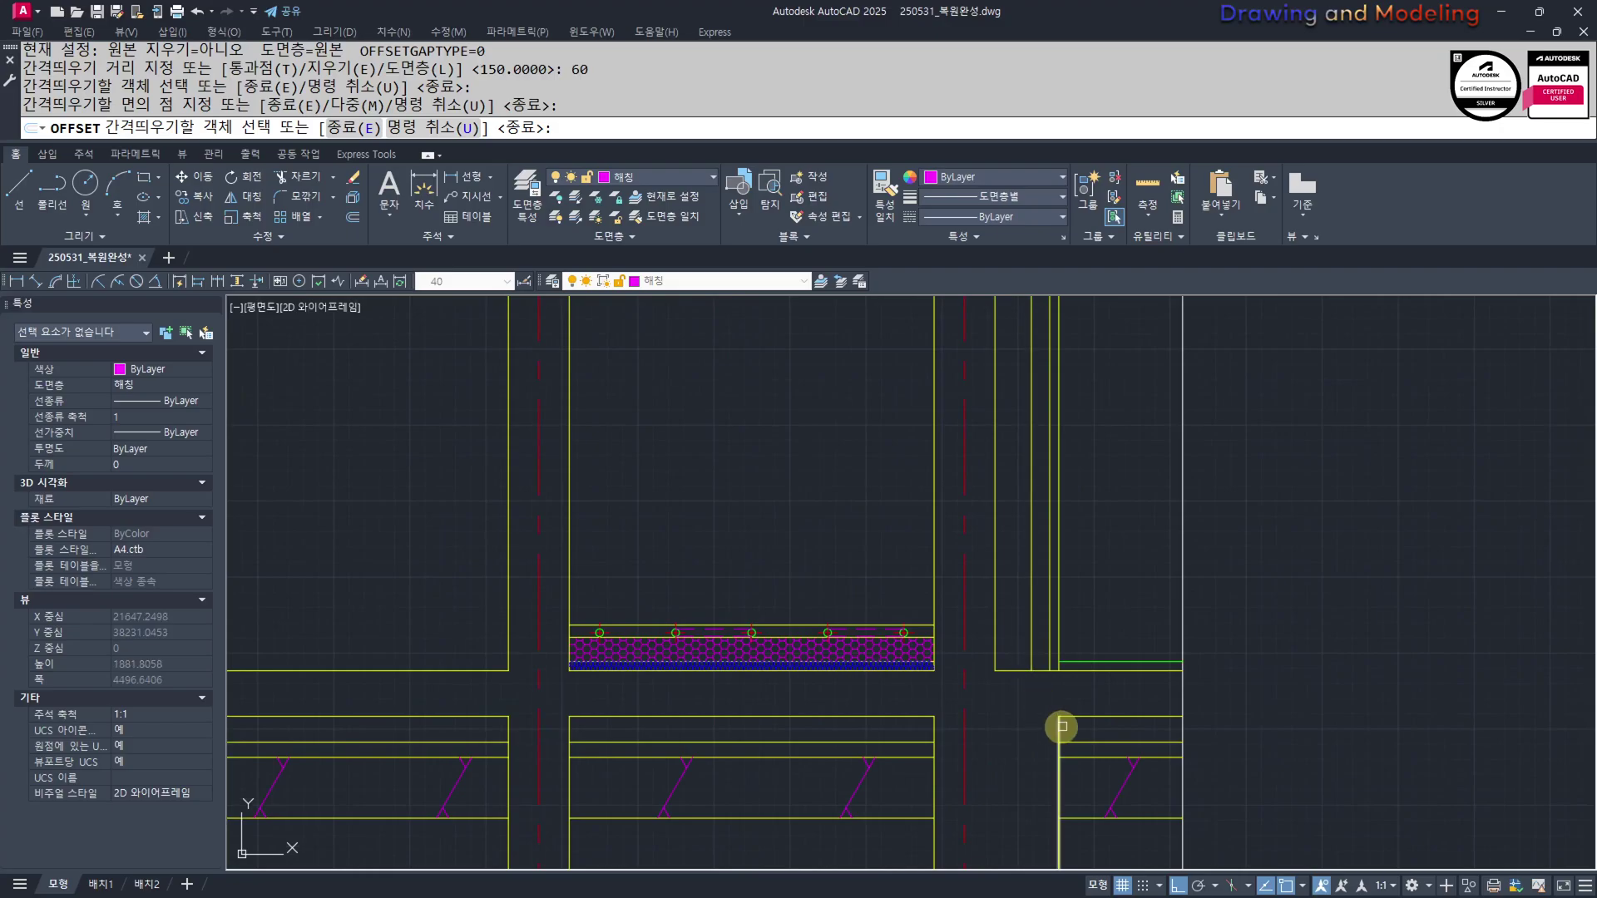
key("Escape")
scroll(1023, 680, "down", 2)
key("Escape")
Match the new cavity centre line's properties to the insulation line below the window sill
scroll(976, 691, "down", 4)
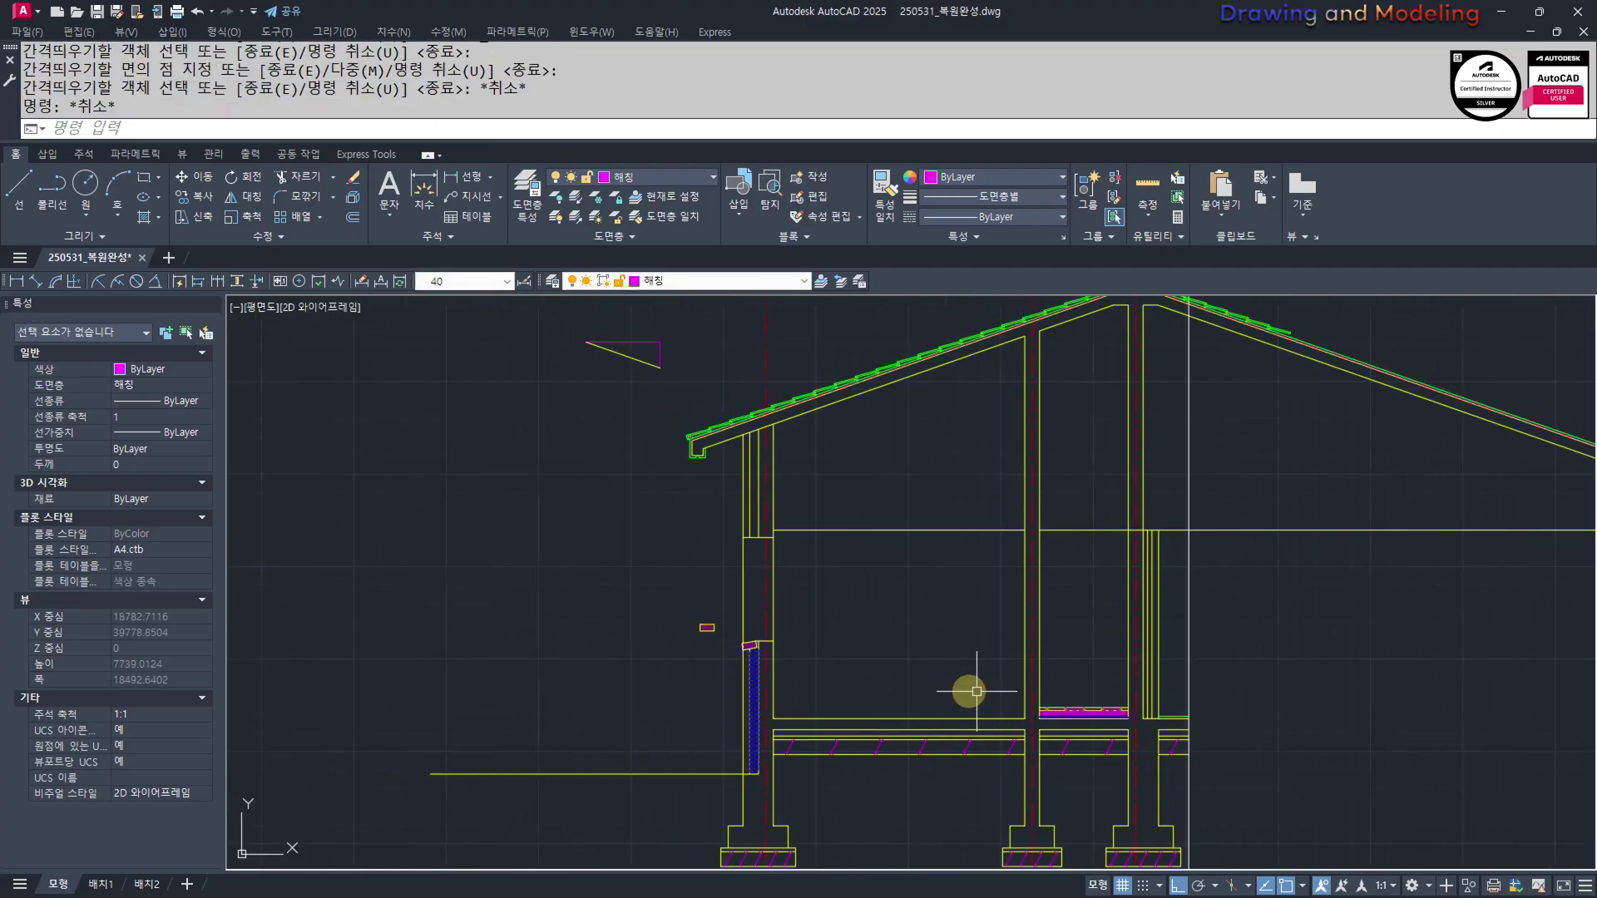
type("mm")
key("Return")
scroll(732, 666, "up", 3)
left_click(753, 658)
scroll(1010, 681, "down", 2)
scroll(1115, 708, "up", 4)
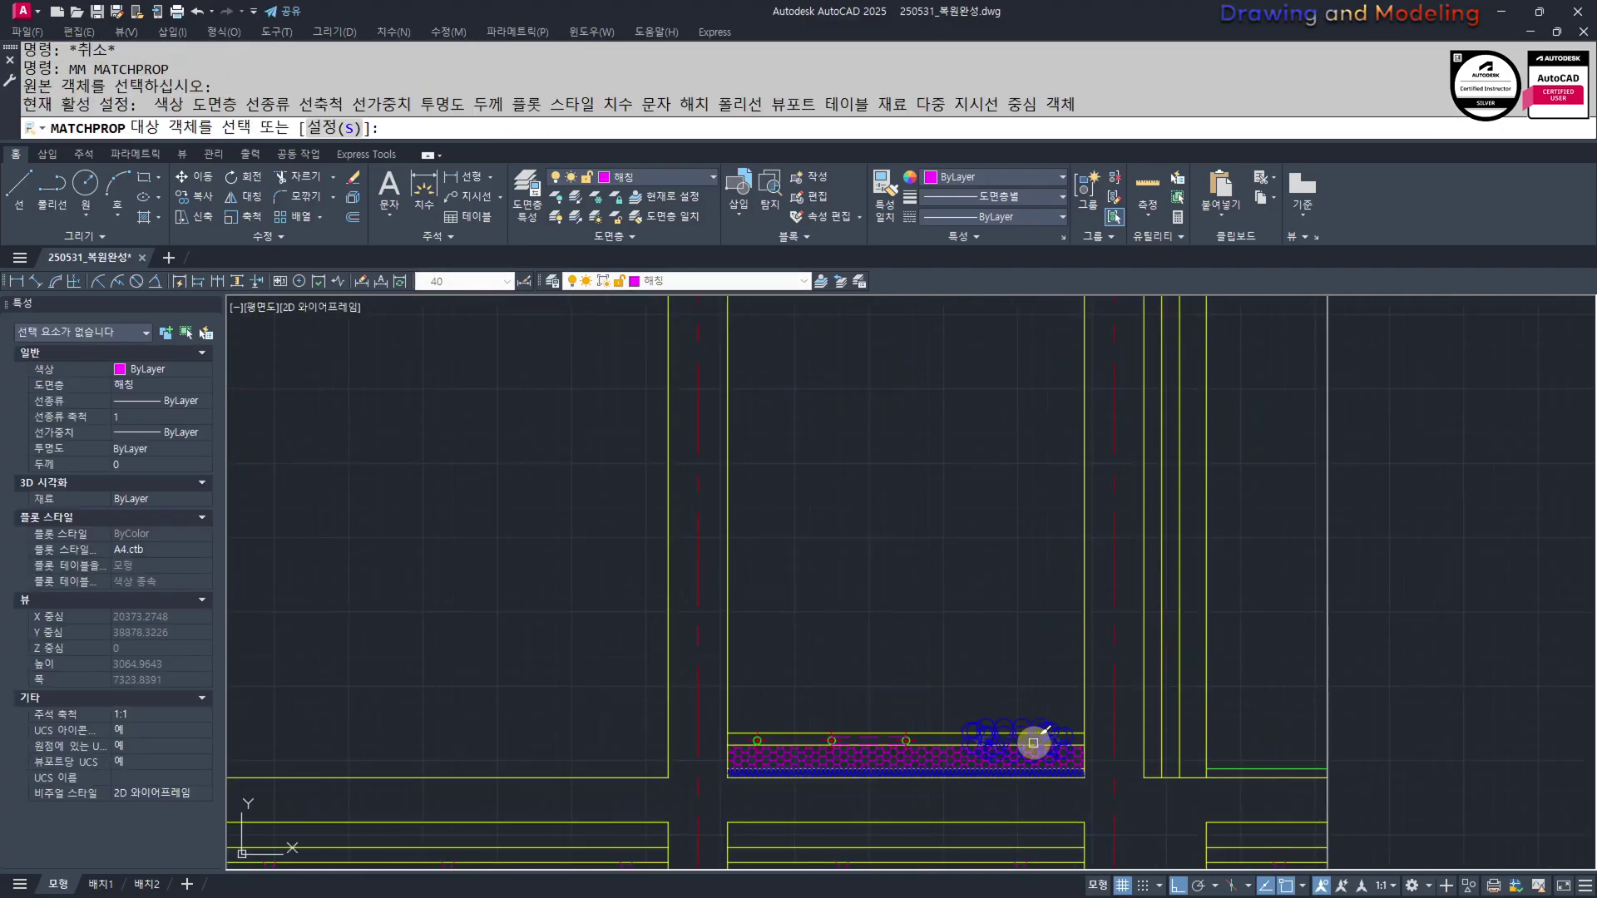
scroll(1040, 742, "up", 2)
left_click(1255, 707)
left_click(1216, 741)
key("Escape")
key("Escape")
scroll(1215, 741, "down", 6)
middle_click_drag(1198, 793, 1118, 796)
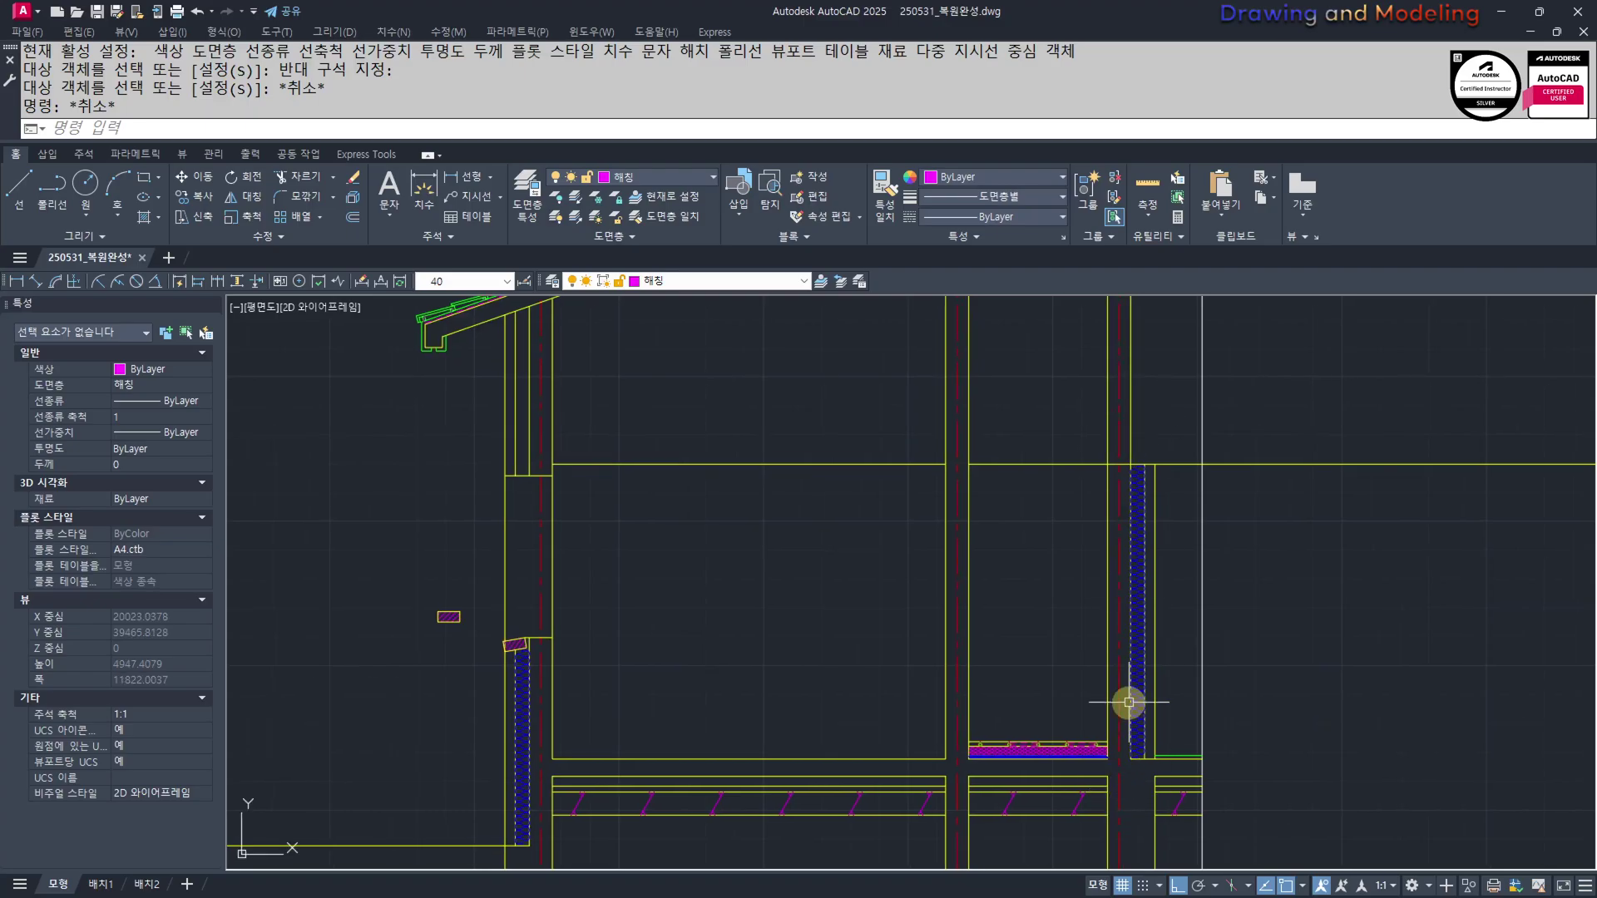
Examine the section's interior floor layers, wall insulation and ceiling line around the entrance-side wall
middle_click_drag(1156, 685, 1031, 570)
scroll(1015, 685, "up", 4)
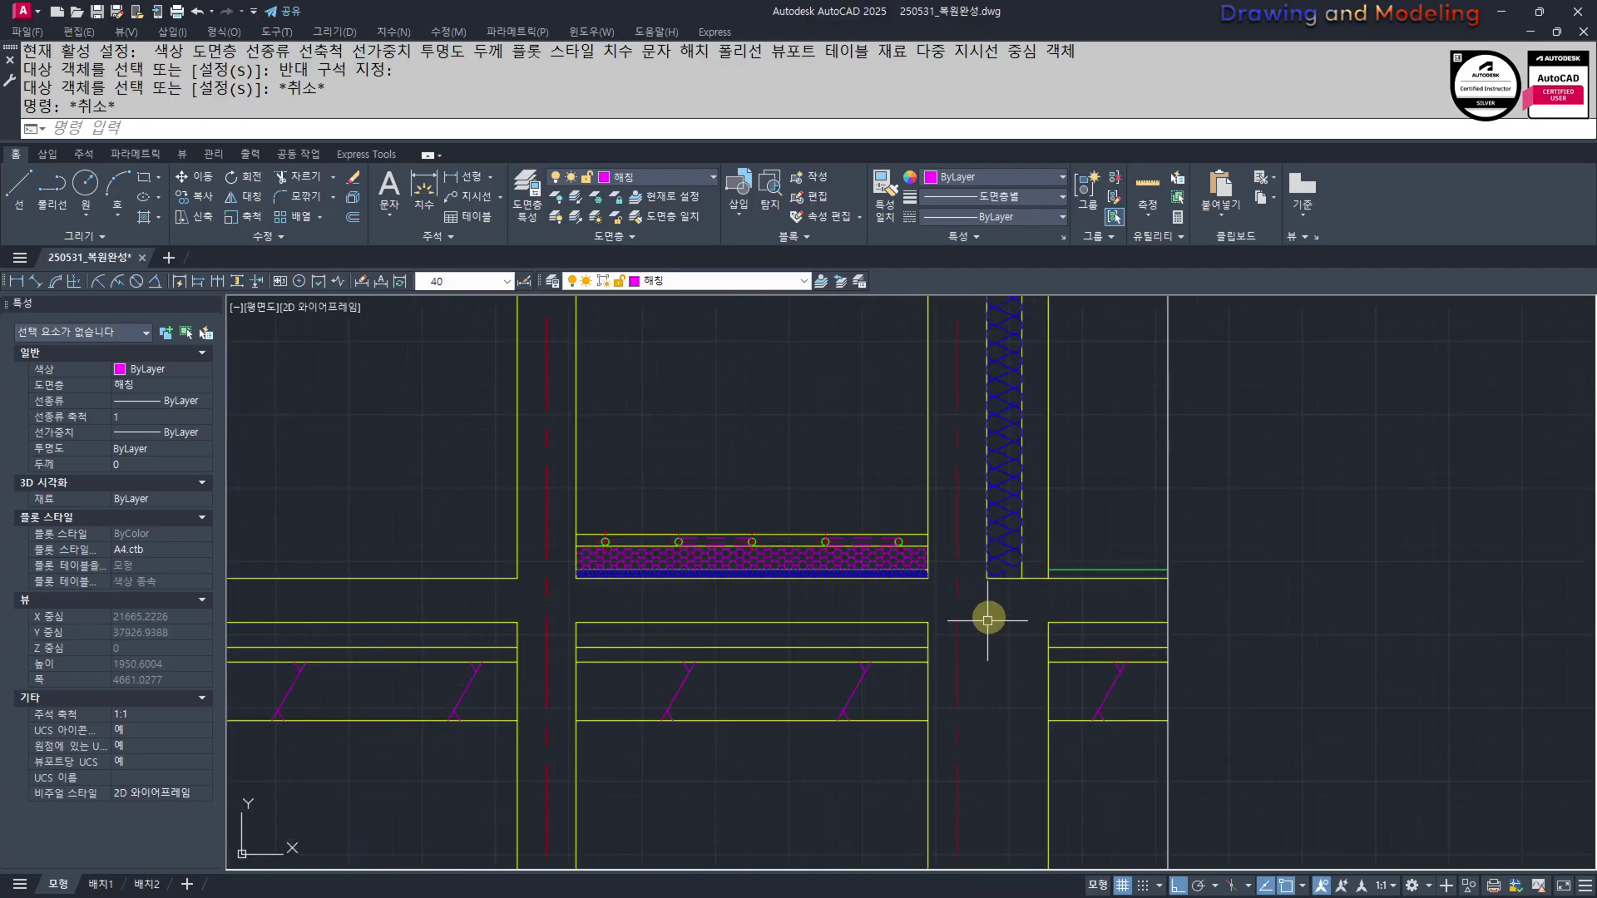
scroll(1025, 663, "down", 4)
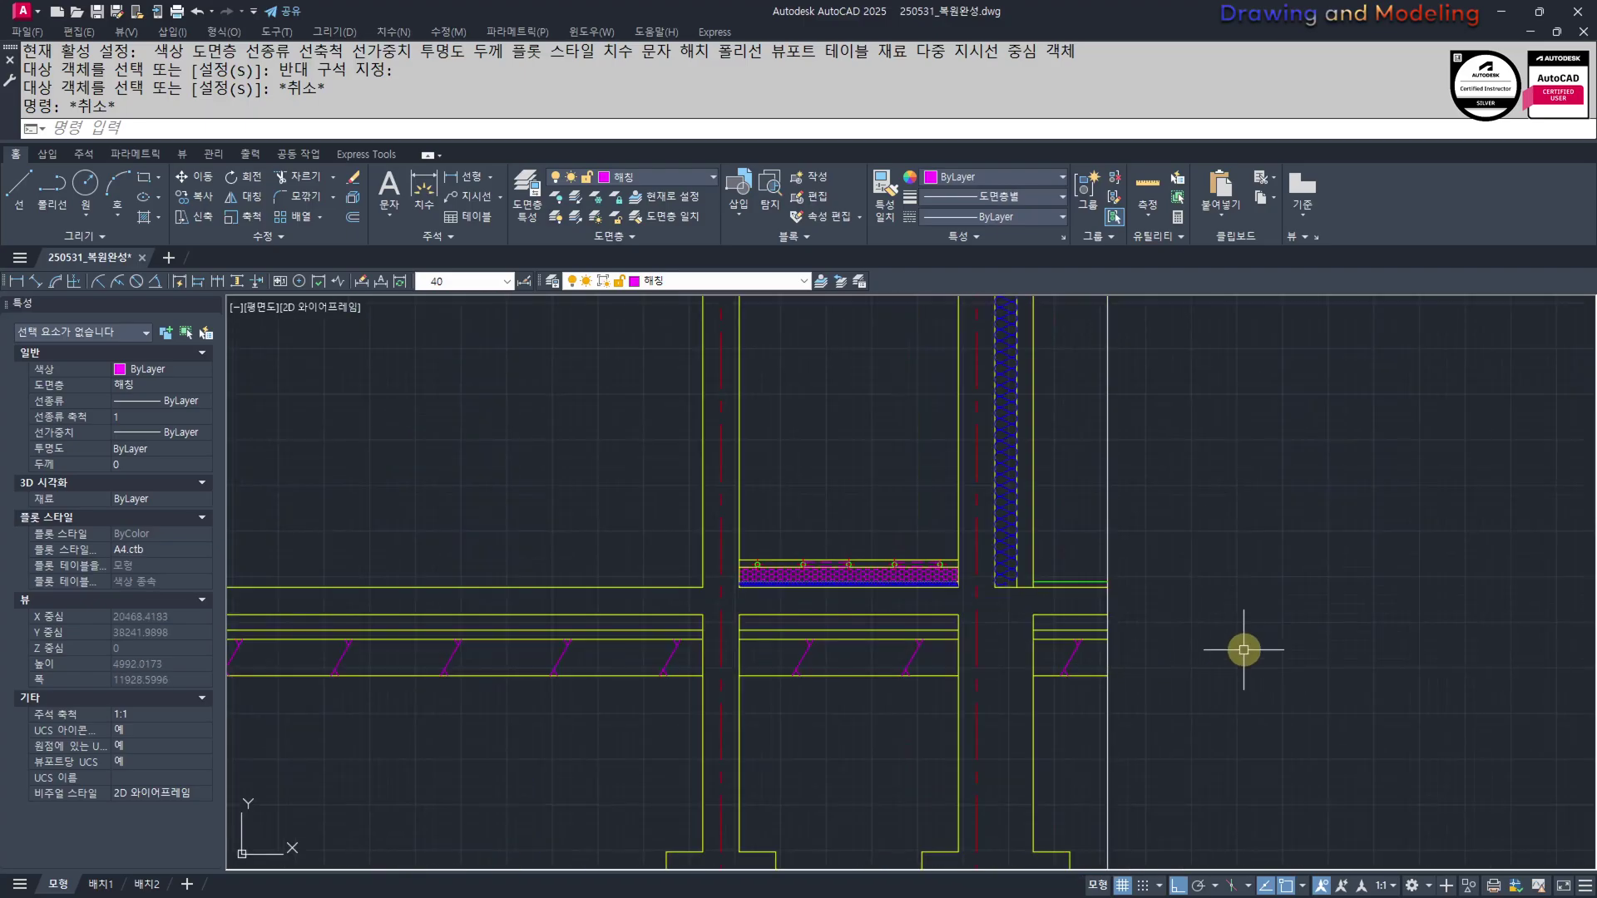
scroll(1070, 652, "down", 5)
scroll(1081, 539, "up", 6)
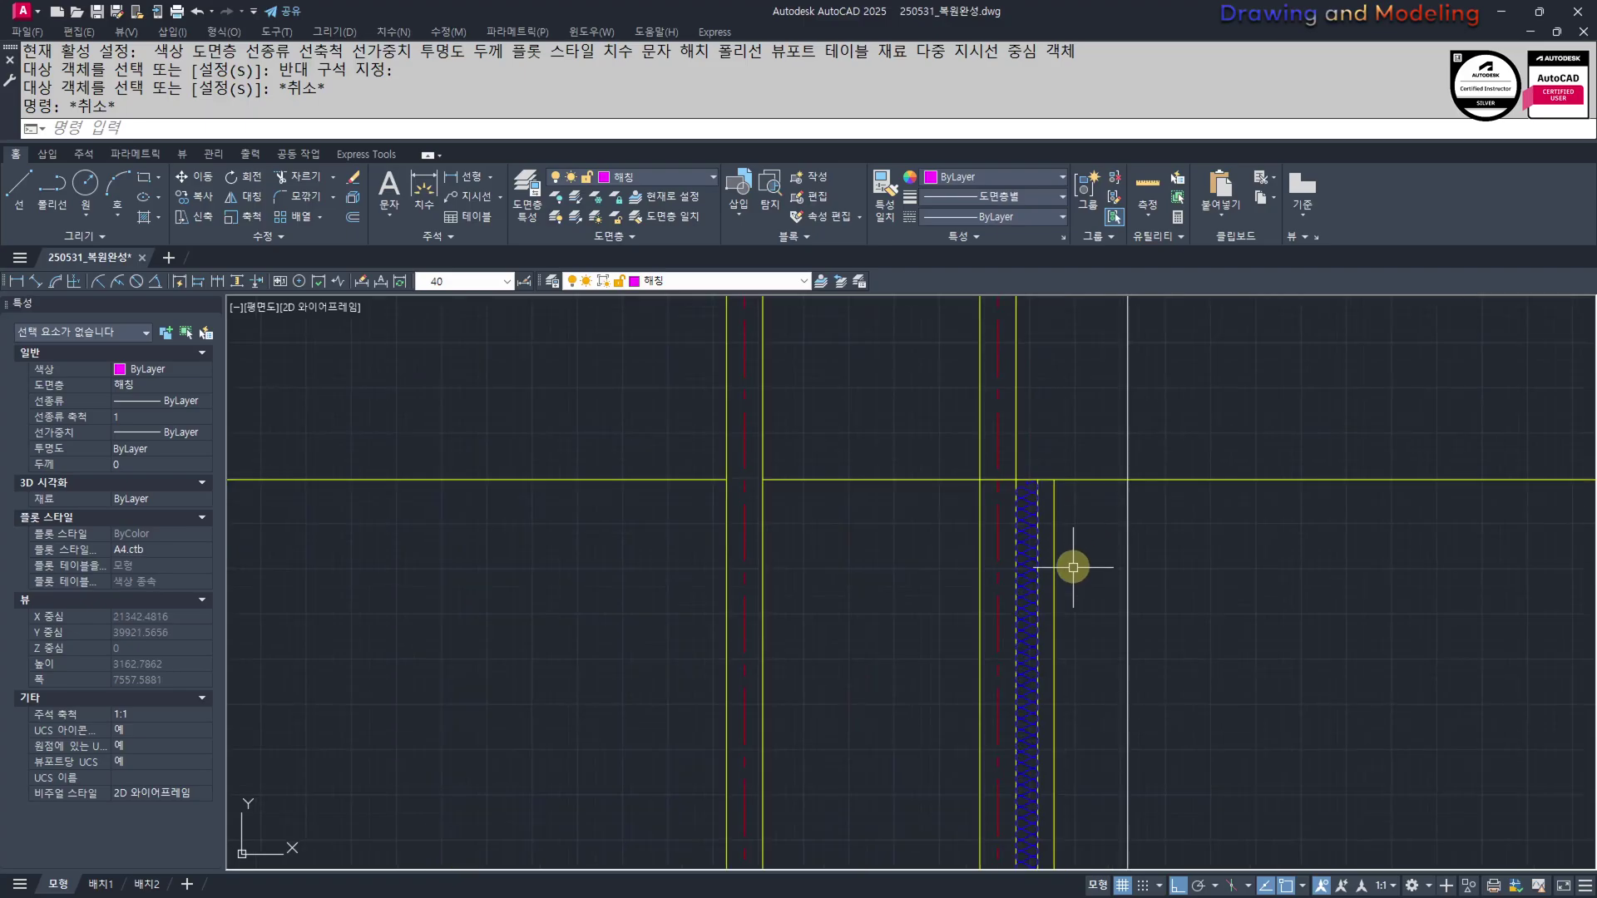
scroll(880, 667, "down", 6)
key("Escape")
key("Escape")
scroll(1052, 650, "up", 3)
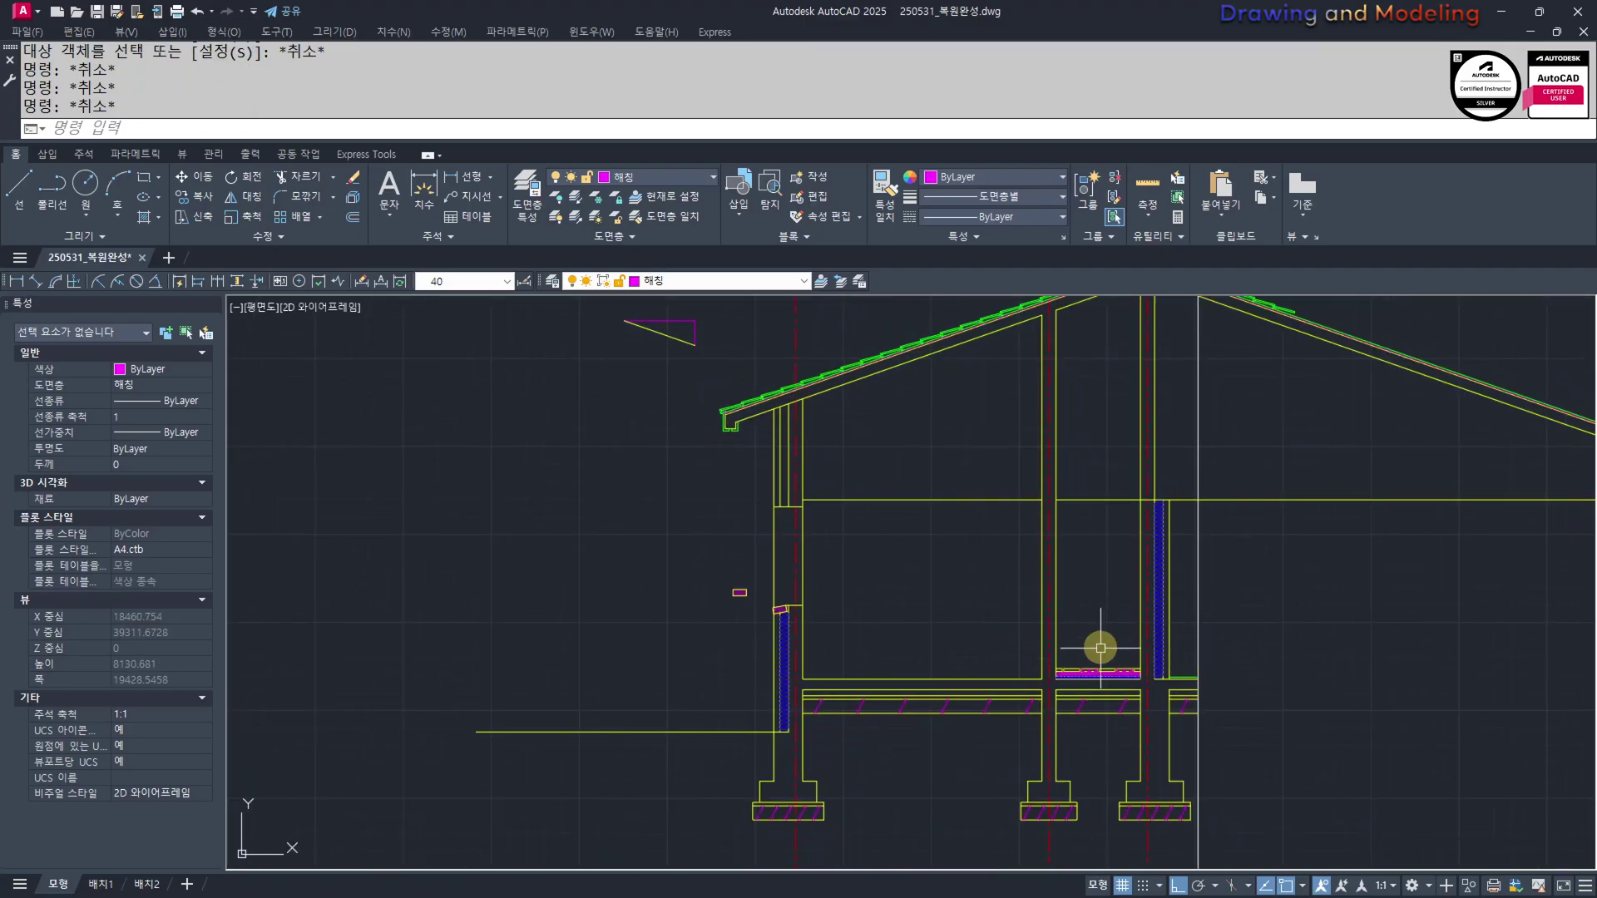
scroll(857, 657, "down", 1)
scroll(1081, 732, "up", 3)
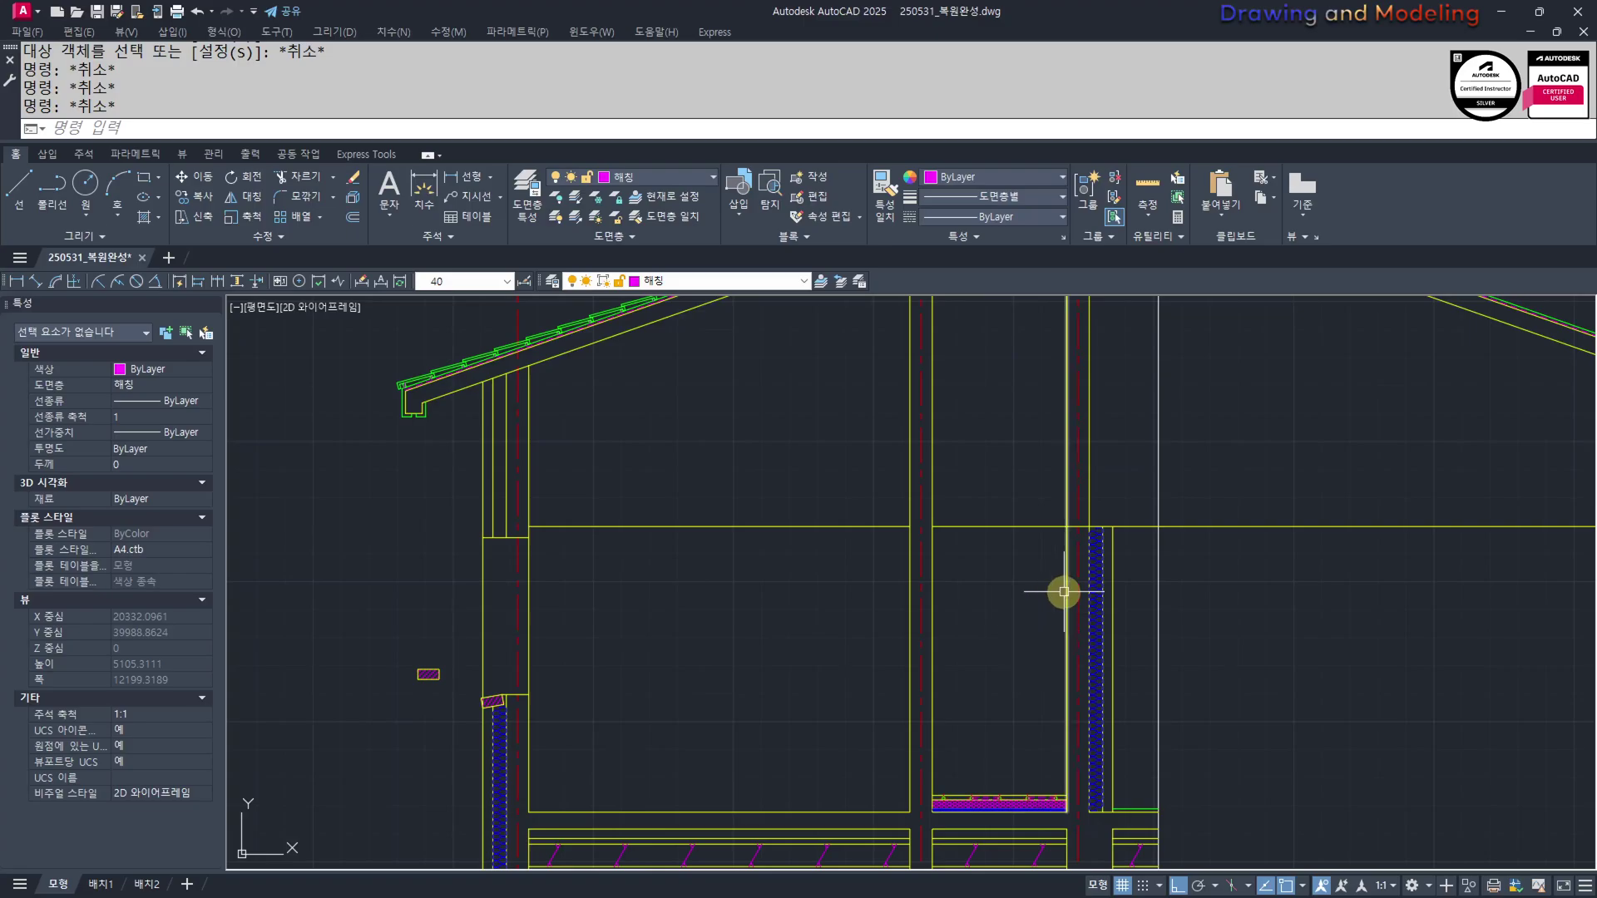
middle_click_drag(1064, 592, 1031, 682)
Compare the floor plan around the section cut, entrance and nearby walls with the roof section
scroll(806, 563, "down", 6)
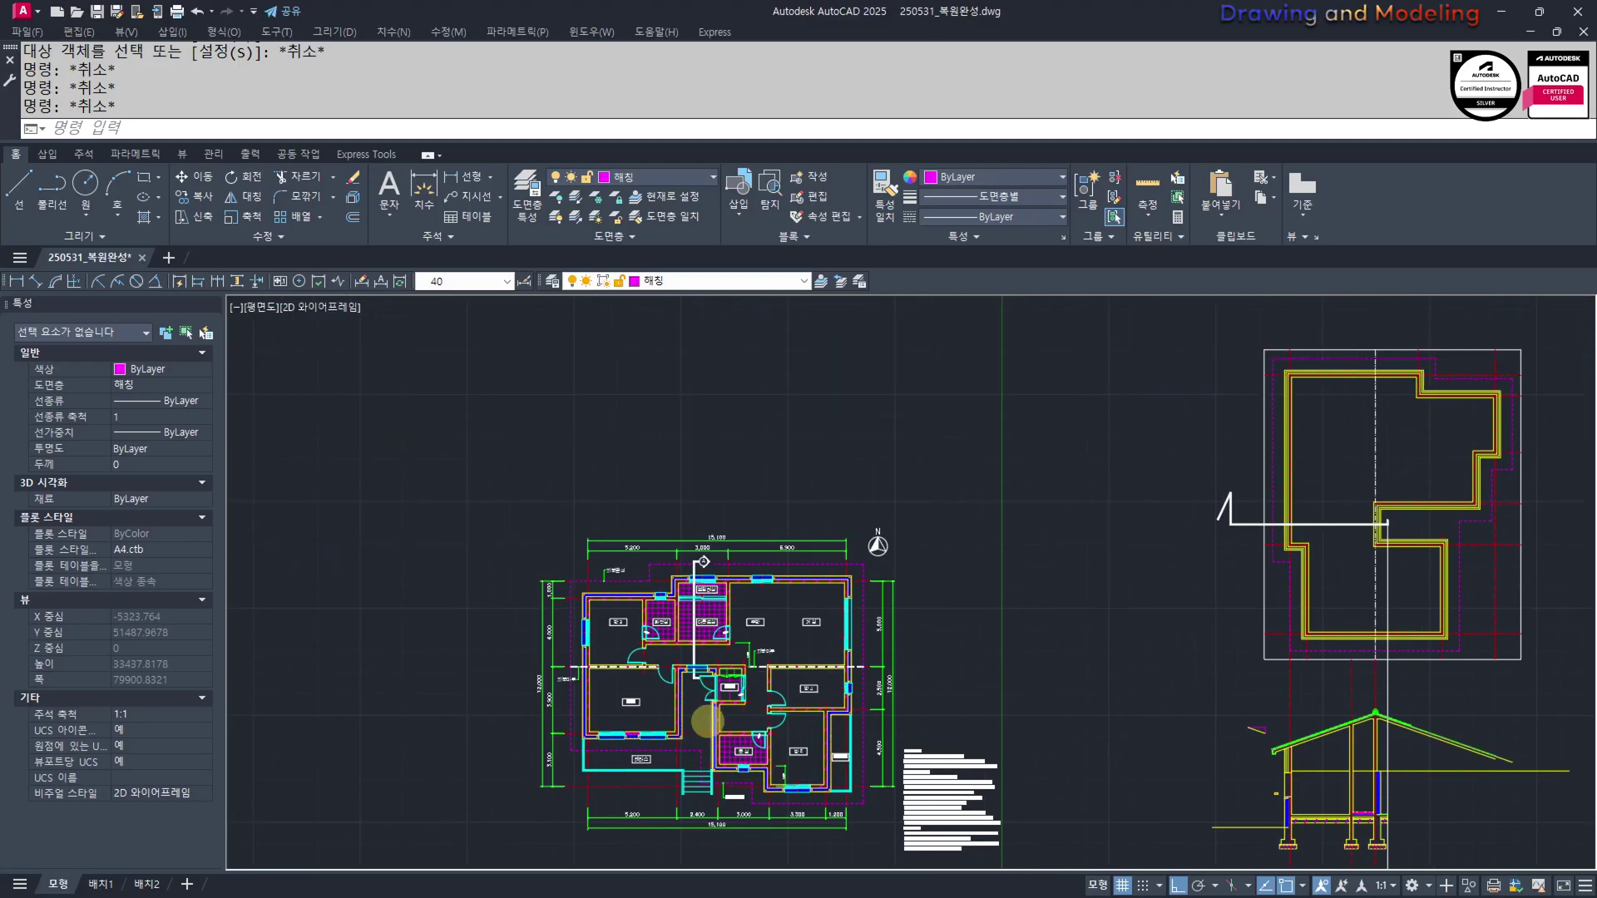
scroll(713, 653, "up", 5)
scroll(836, 619, "up", 2)
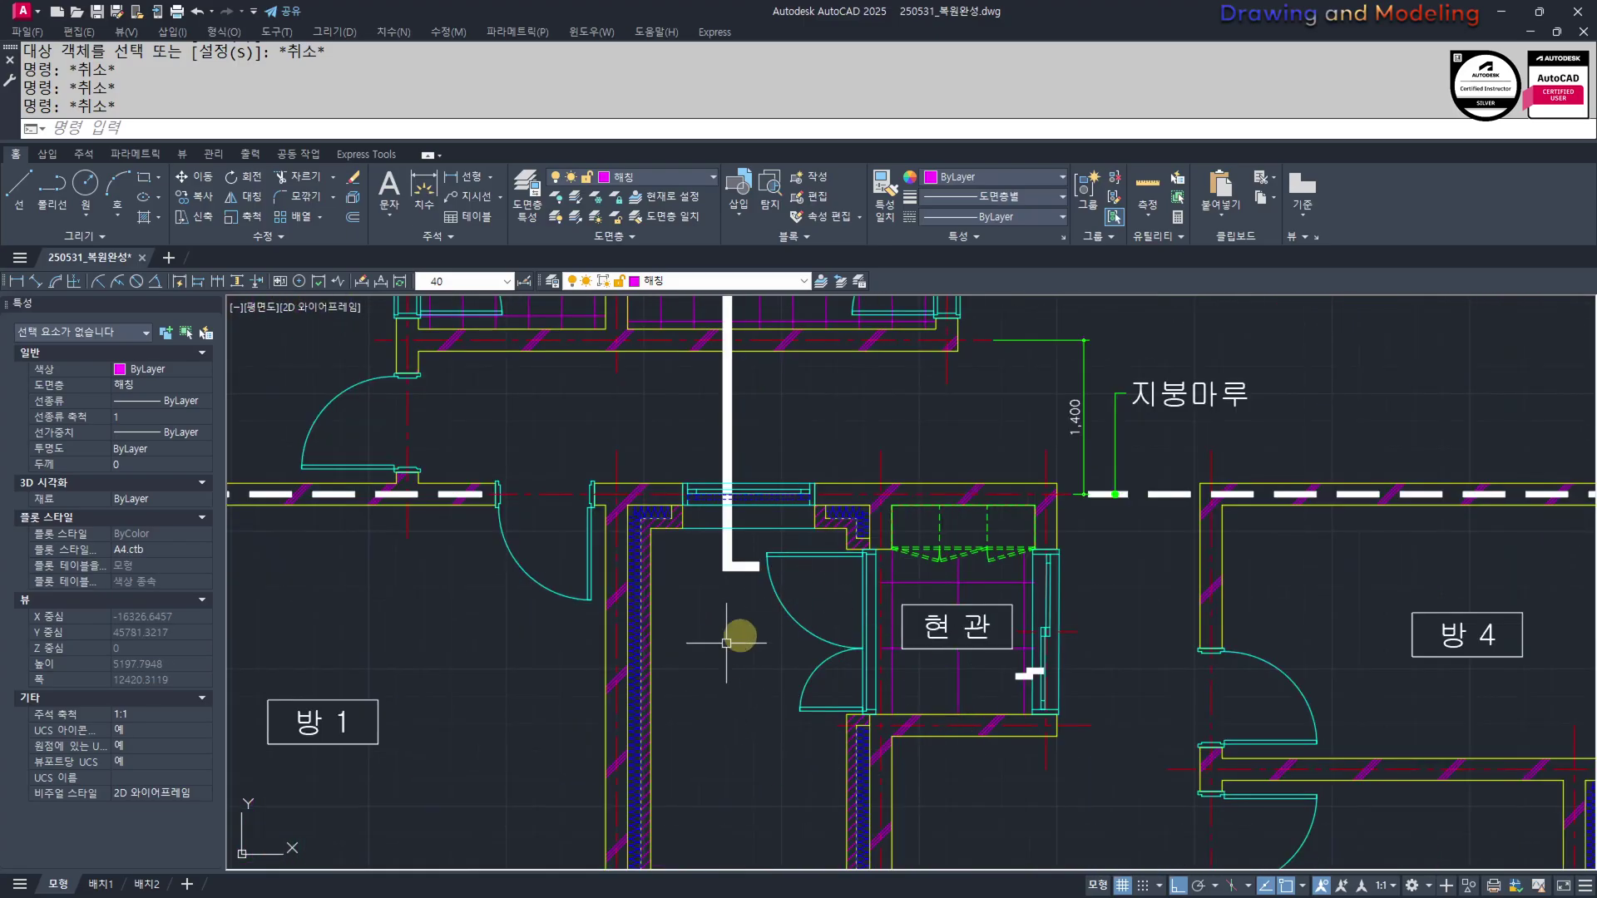
scroll(759, 678, "down", 4)
middle_click_drag(774, 692, 772, 612)
middle_click_drag(747, 719, 858, 666)
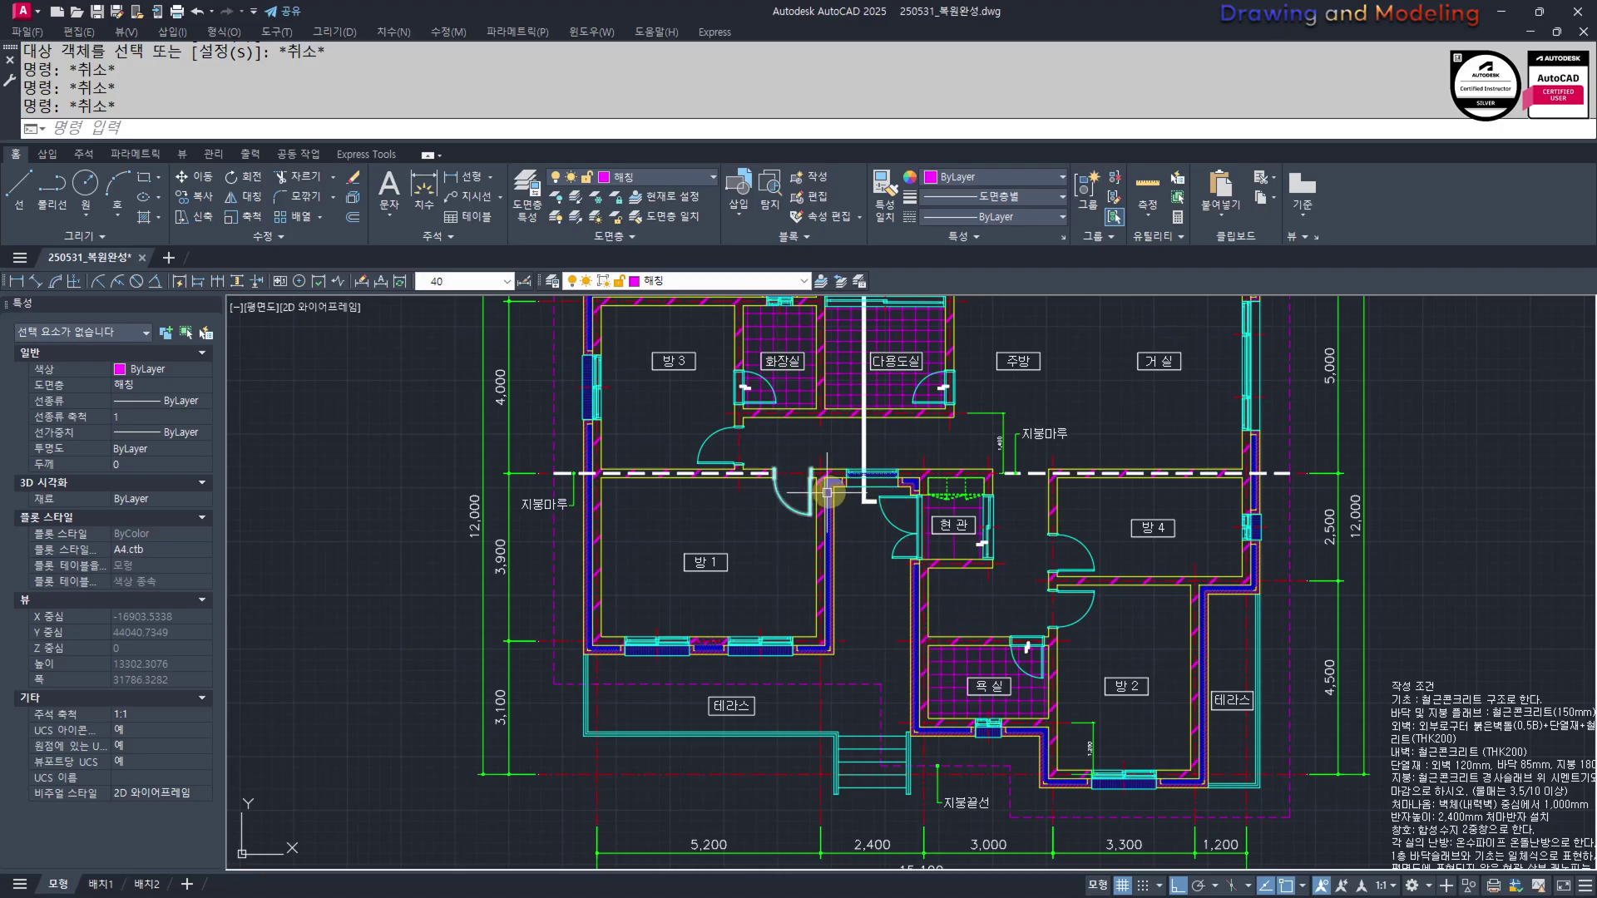
scroll(847, 447, "up", 6)
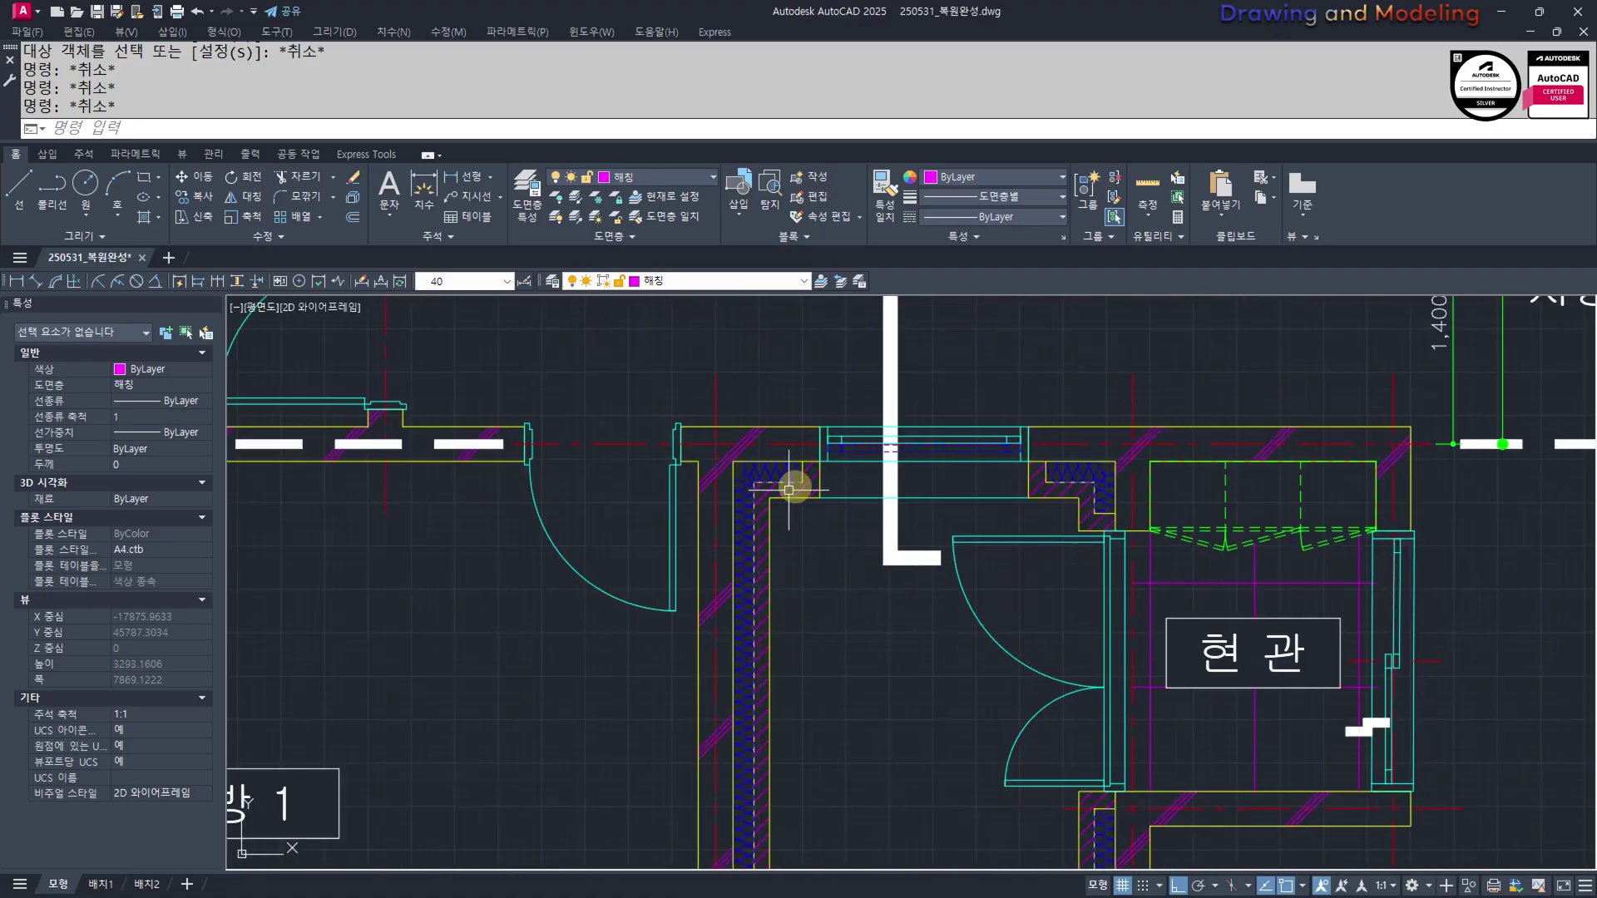
scroll(697, 510, "down", 5)
scroll(892, 519, "up", 4)
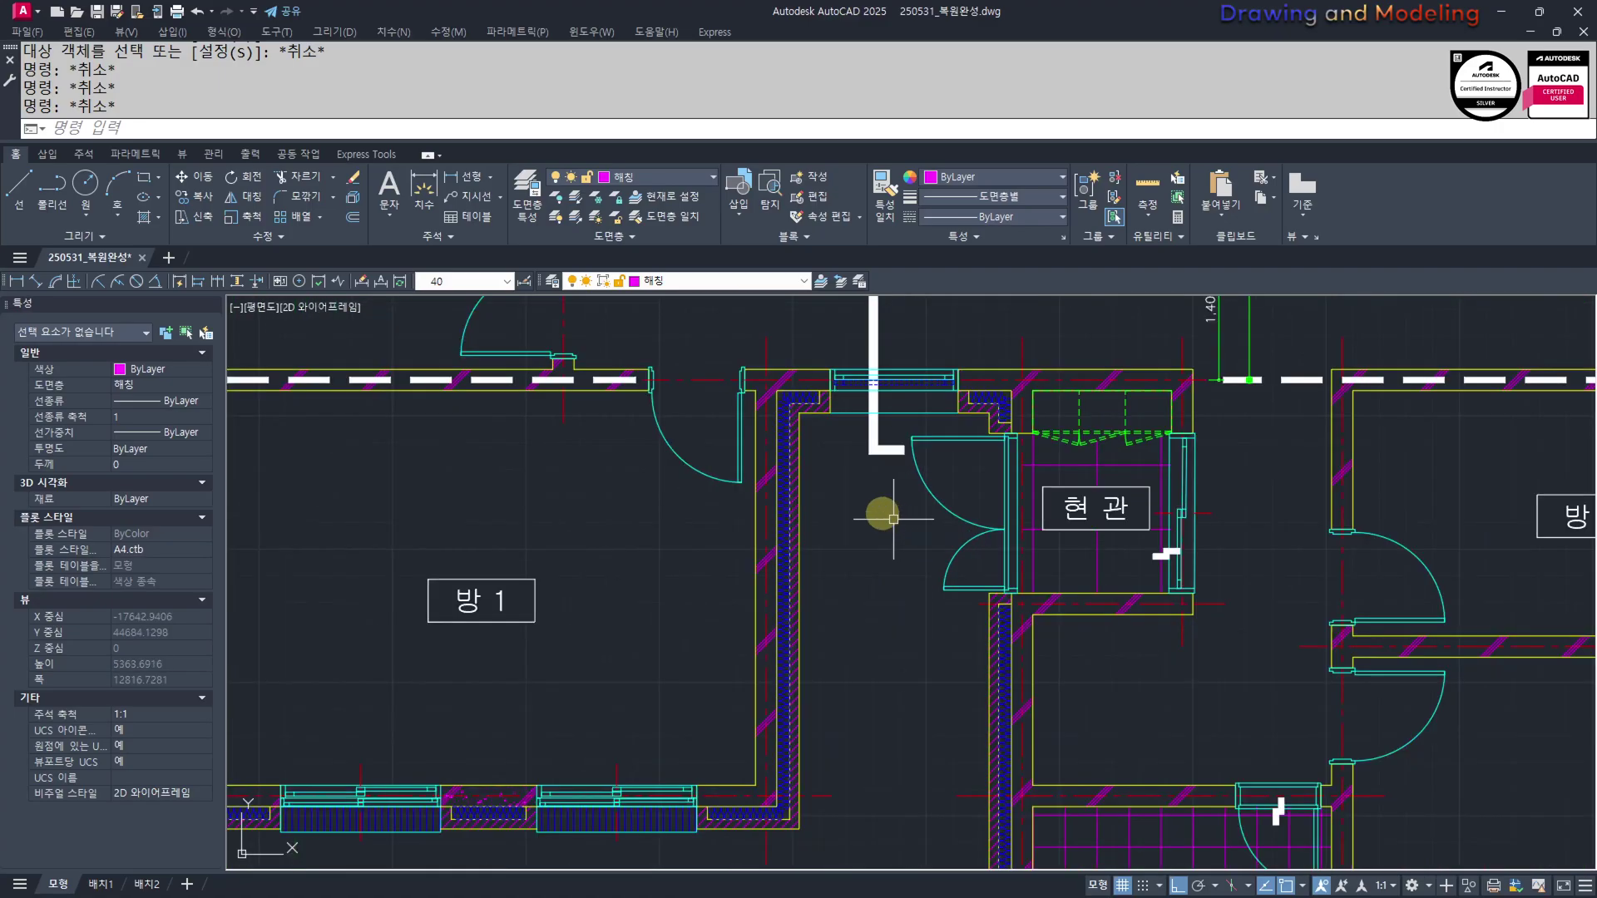
scroll(851, 556, "down", 6)
middle_click_drag(1405, 687, 1194, 682)
scroll(1194, 681, "down", 2)
middle_click_drag(1445, 669, 962, 598)
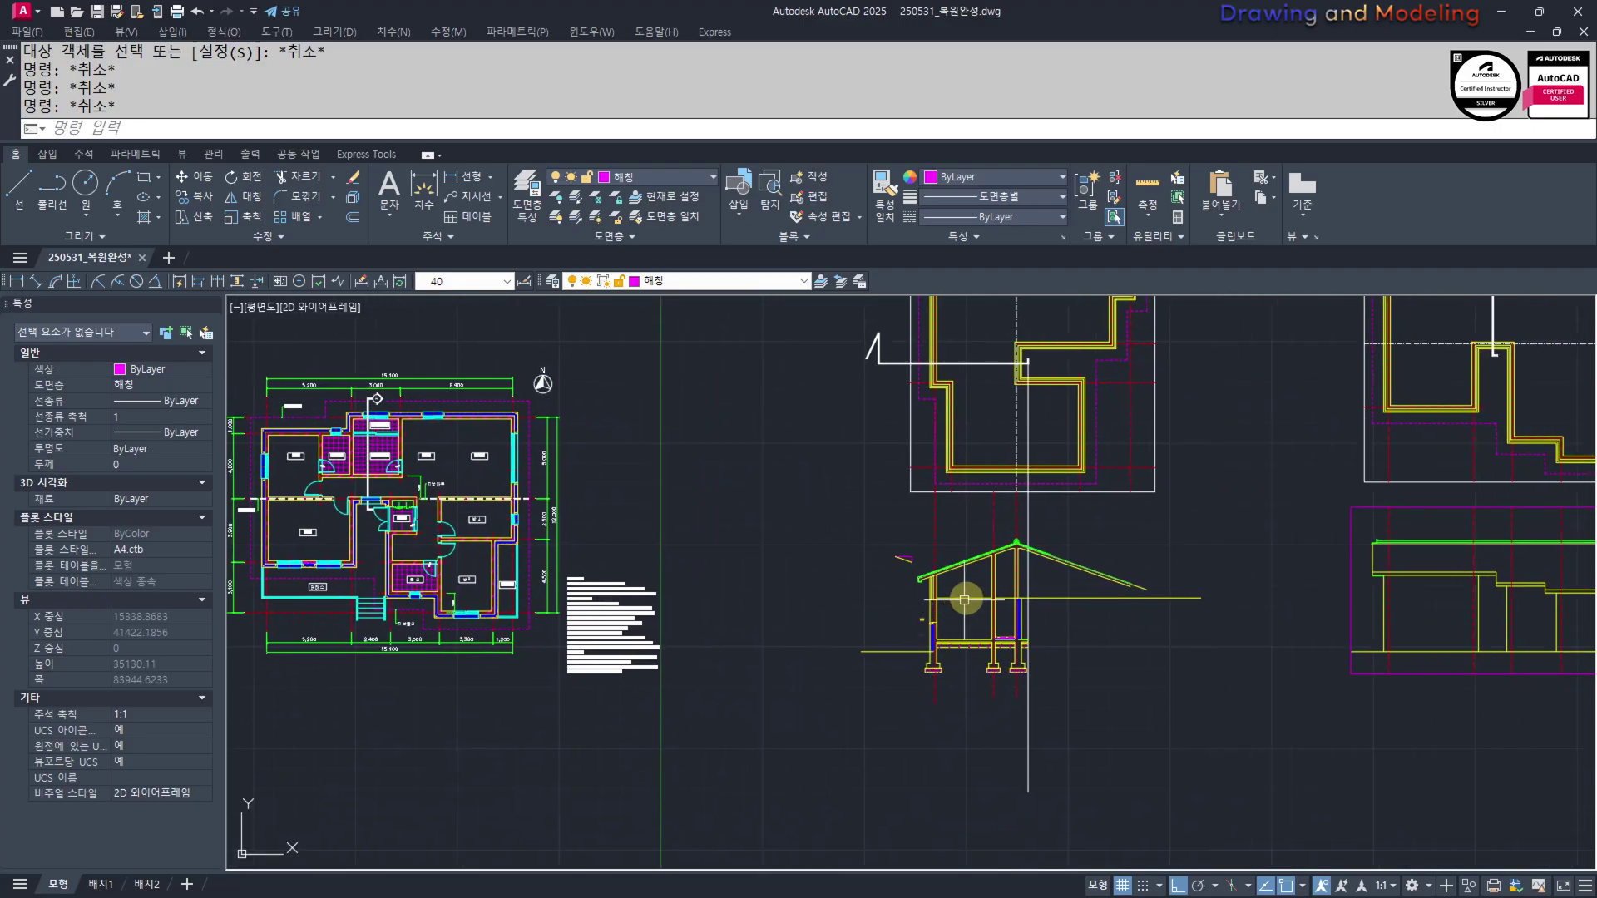
scroll(962, 597, "up", 6)
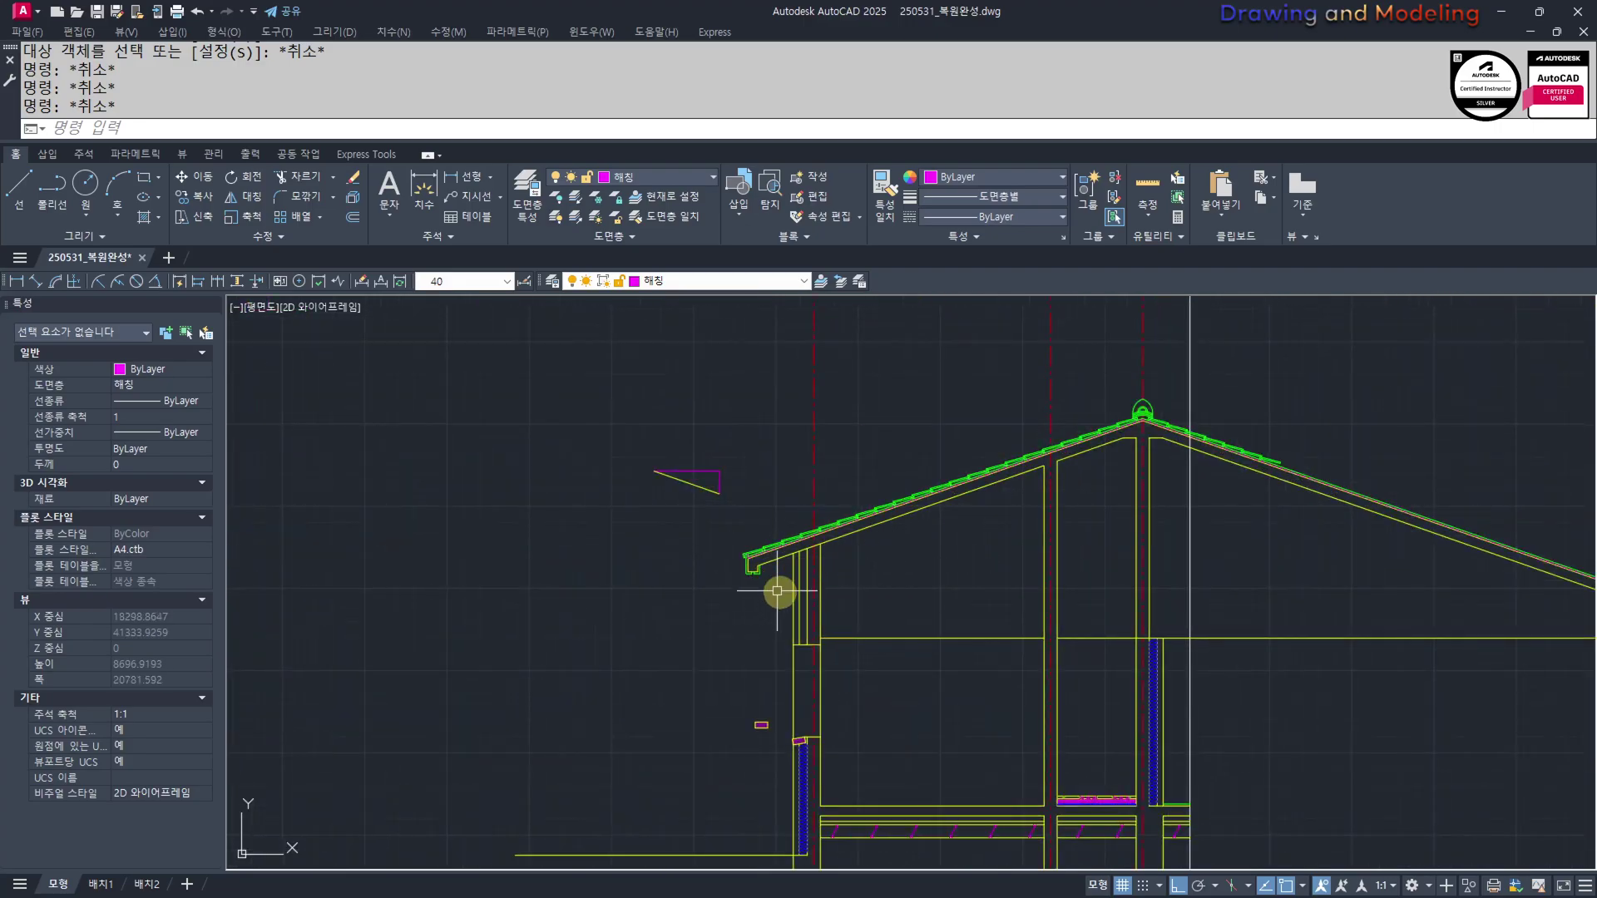
scroll(835, 714, "down", 4)
middle_click_drag(424, 720, 1298, 694)
middle_click_drag(784, 599, 801, 624)
scroll(797, 628, "up", 2)
middle_click_drag(761, 678, 886, 719)
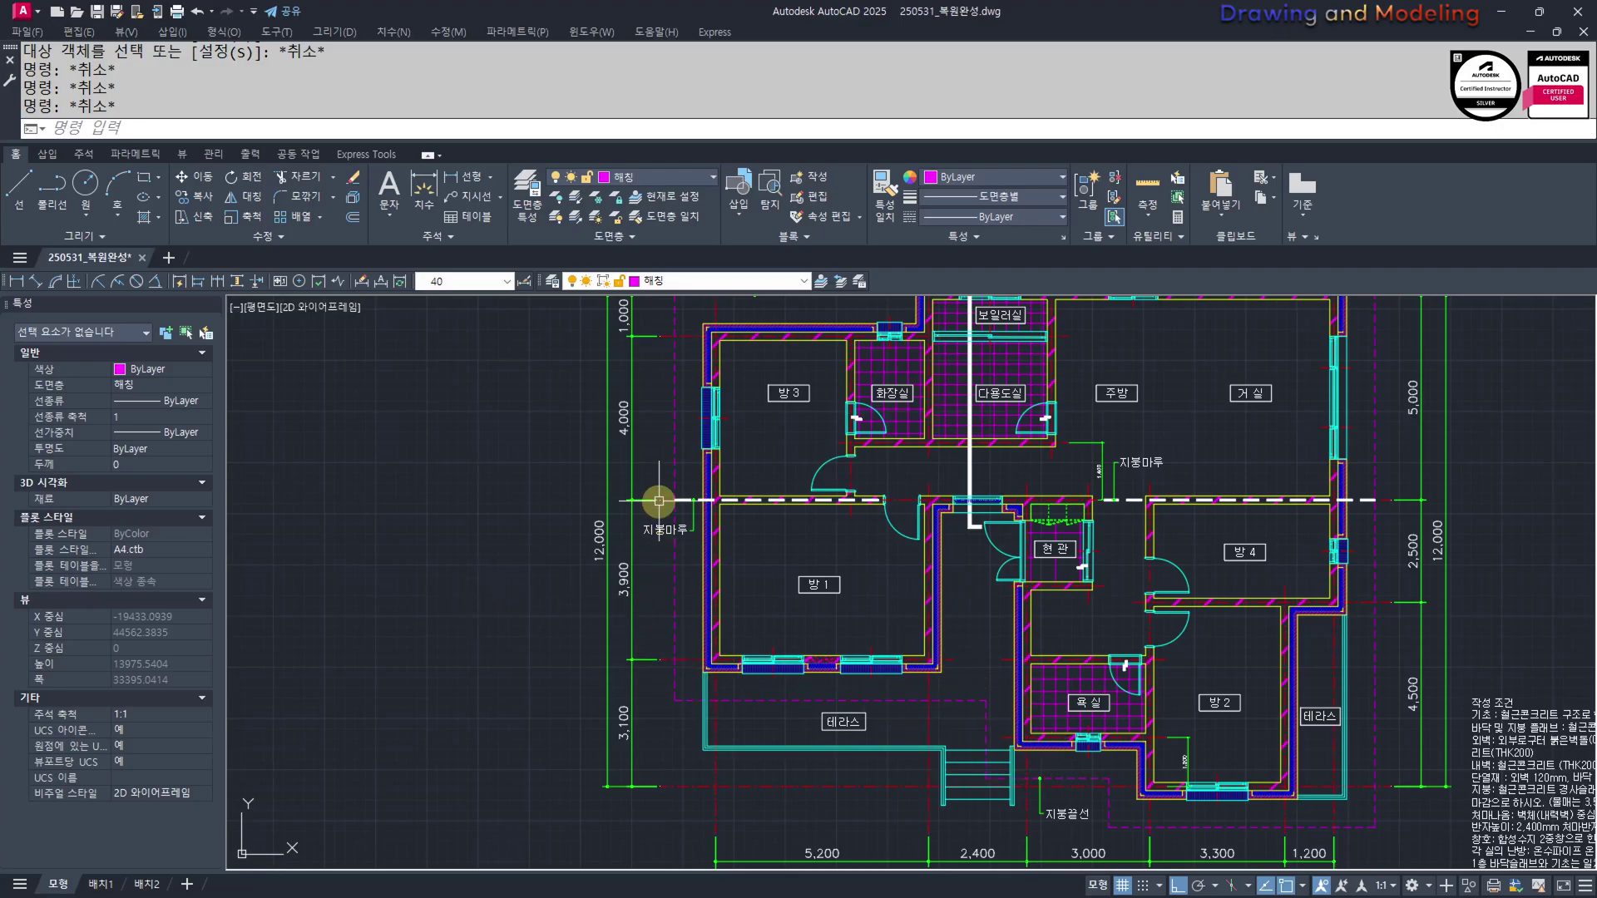
Project the roof plan's dashed eaves edge vertically down through the section's entrance-side roof slope
scroll(873, 703, "down", 4)
middle_click_drag(1309, 713, 1045, 674)
scroll(1013, 677, "up", 2)
type("l")
key("Return")
left_click(1057, 616)
mouse_move(1046, 819)
middle_mouse_down()
mouse_move(1091, 760)
mouse_move(1061, 801)
middle_mouse_up()
left_click(1086, 773)
key("Escape")
key("Escape")
scroll(893, 665, "up", 4)
middle_click_drag(1165, 746, 970, 730)
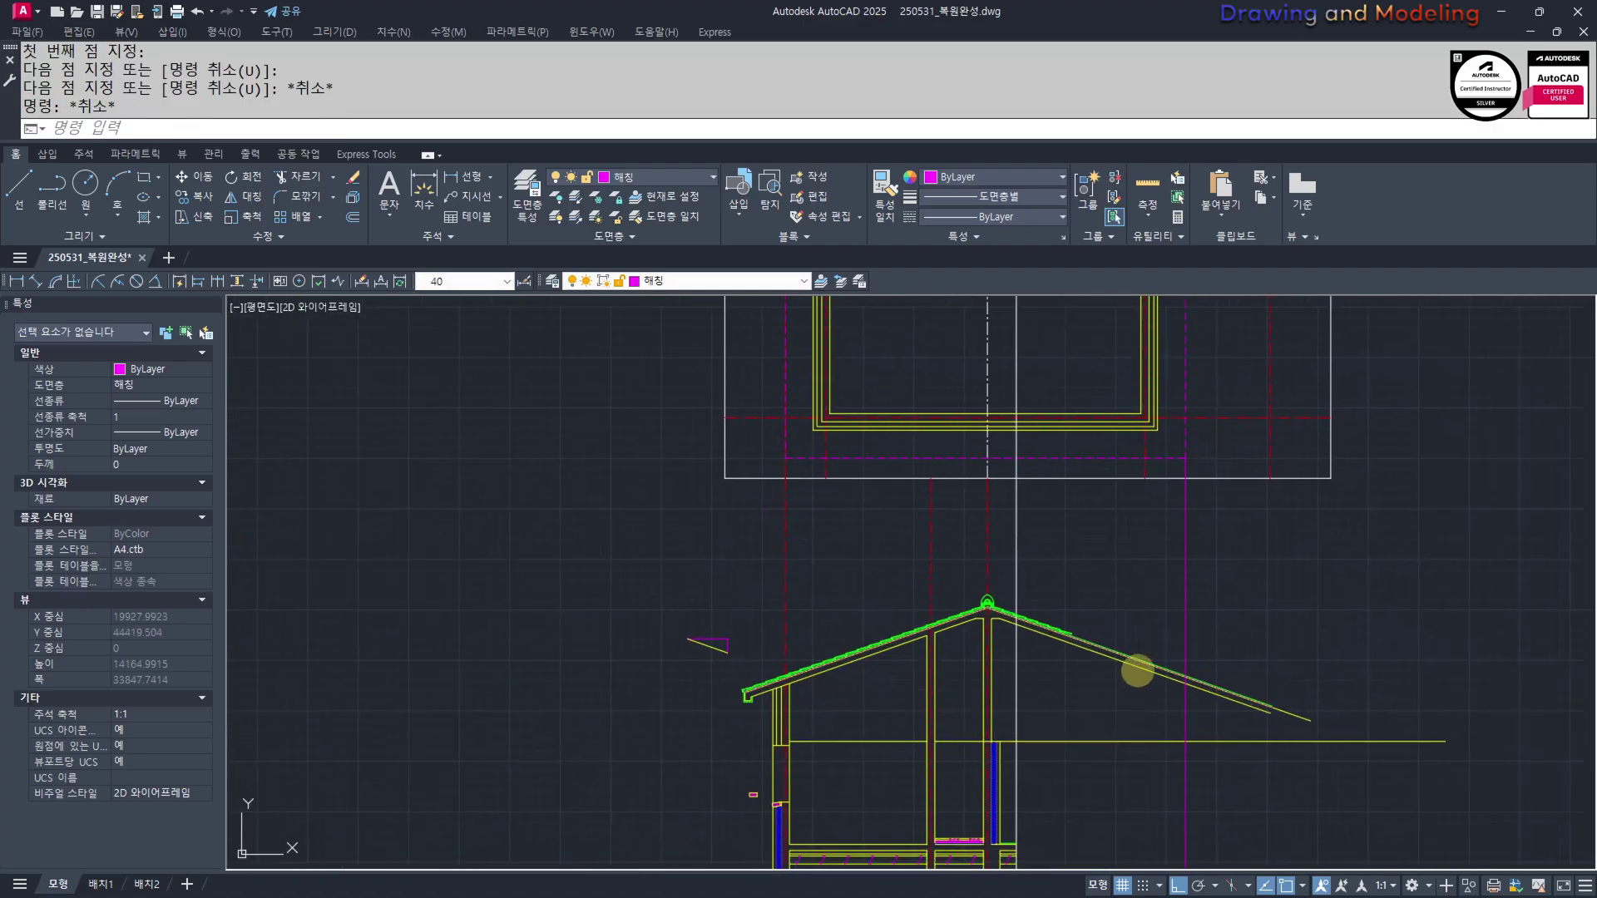
Copy the finished eaves-end profile to where the projected vertical line meets the opposite roof slope's upper slab line
middle_click_drag(1138, 671, 1092, 785)
middle_click_drag(1100, 699, 1105, 653)
middle_click_drag(1124, 751, 1161, 719)
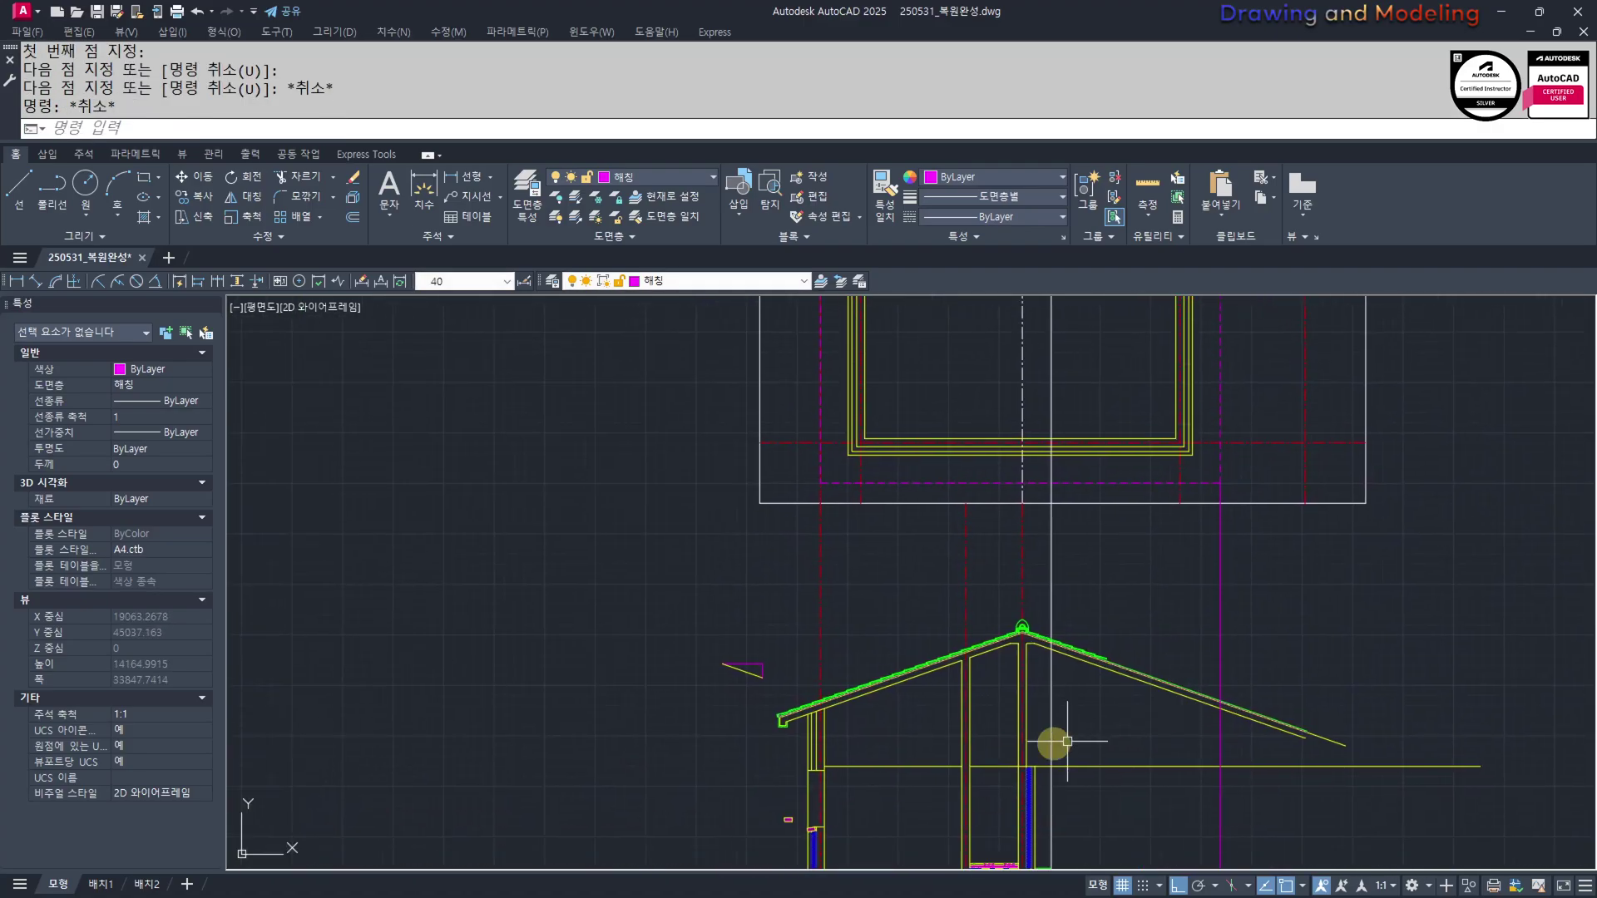
scroll(799, 743, "up", 6)
left_click(769, 672)
left_click(703, 653)
scroll(725, 642, "up", 6)
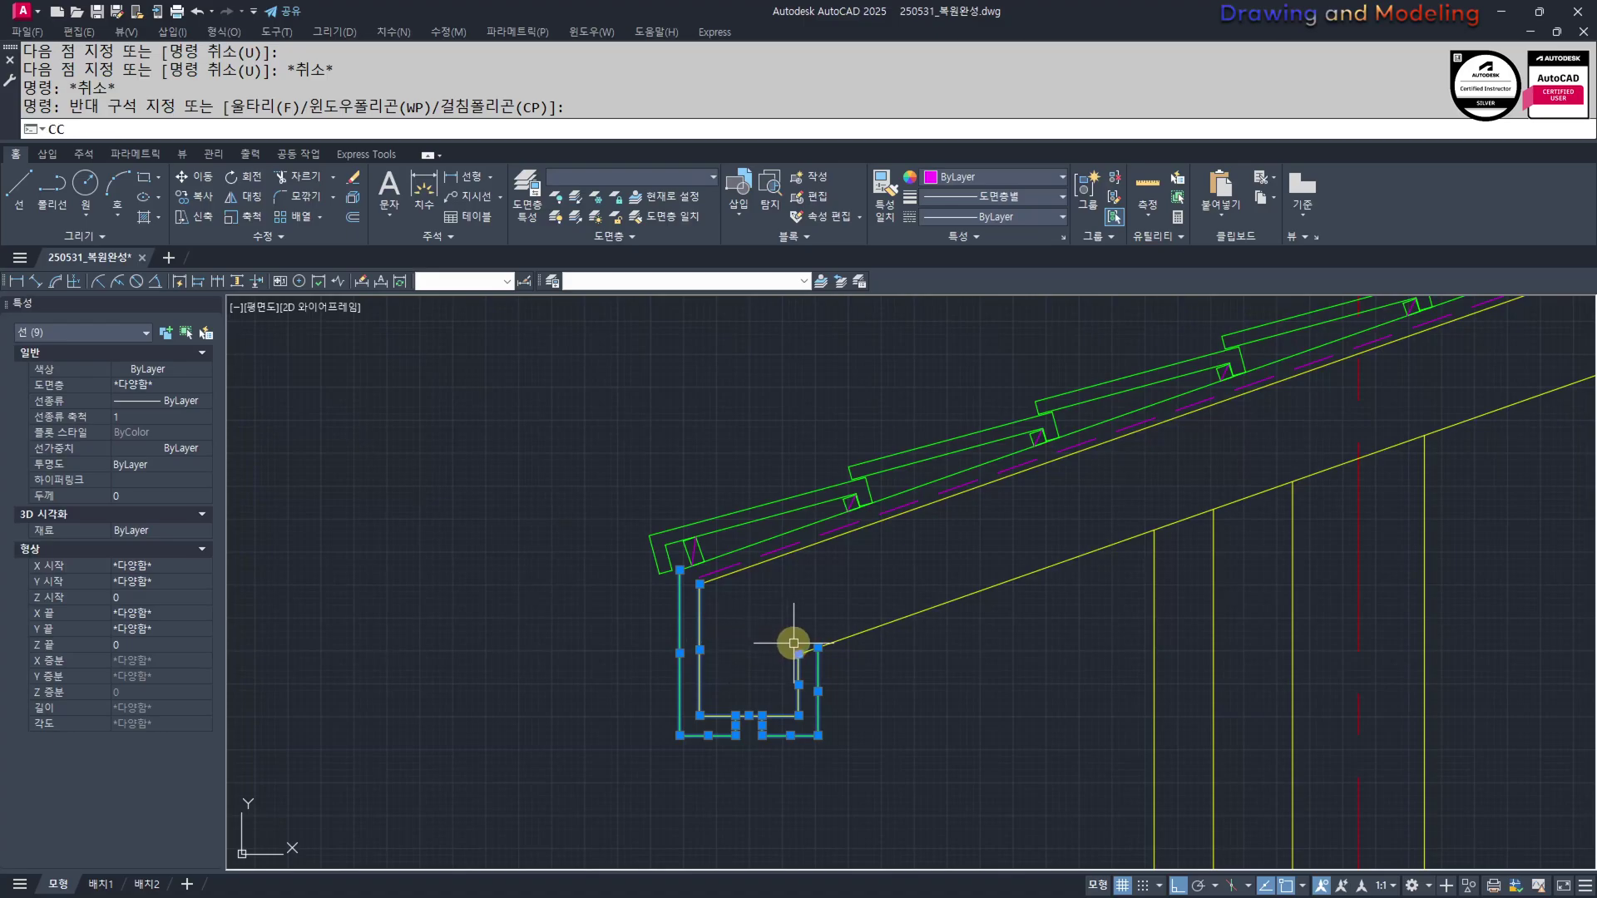
key("space")
left_click(699, 584)
scroll(424, 576, "down", 7)
middle_click_drag(957, 574, 788, 649)
scroll(818, 621, "up", 7)
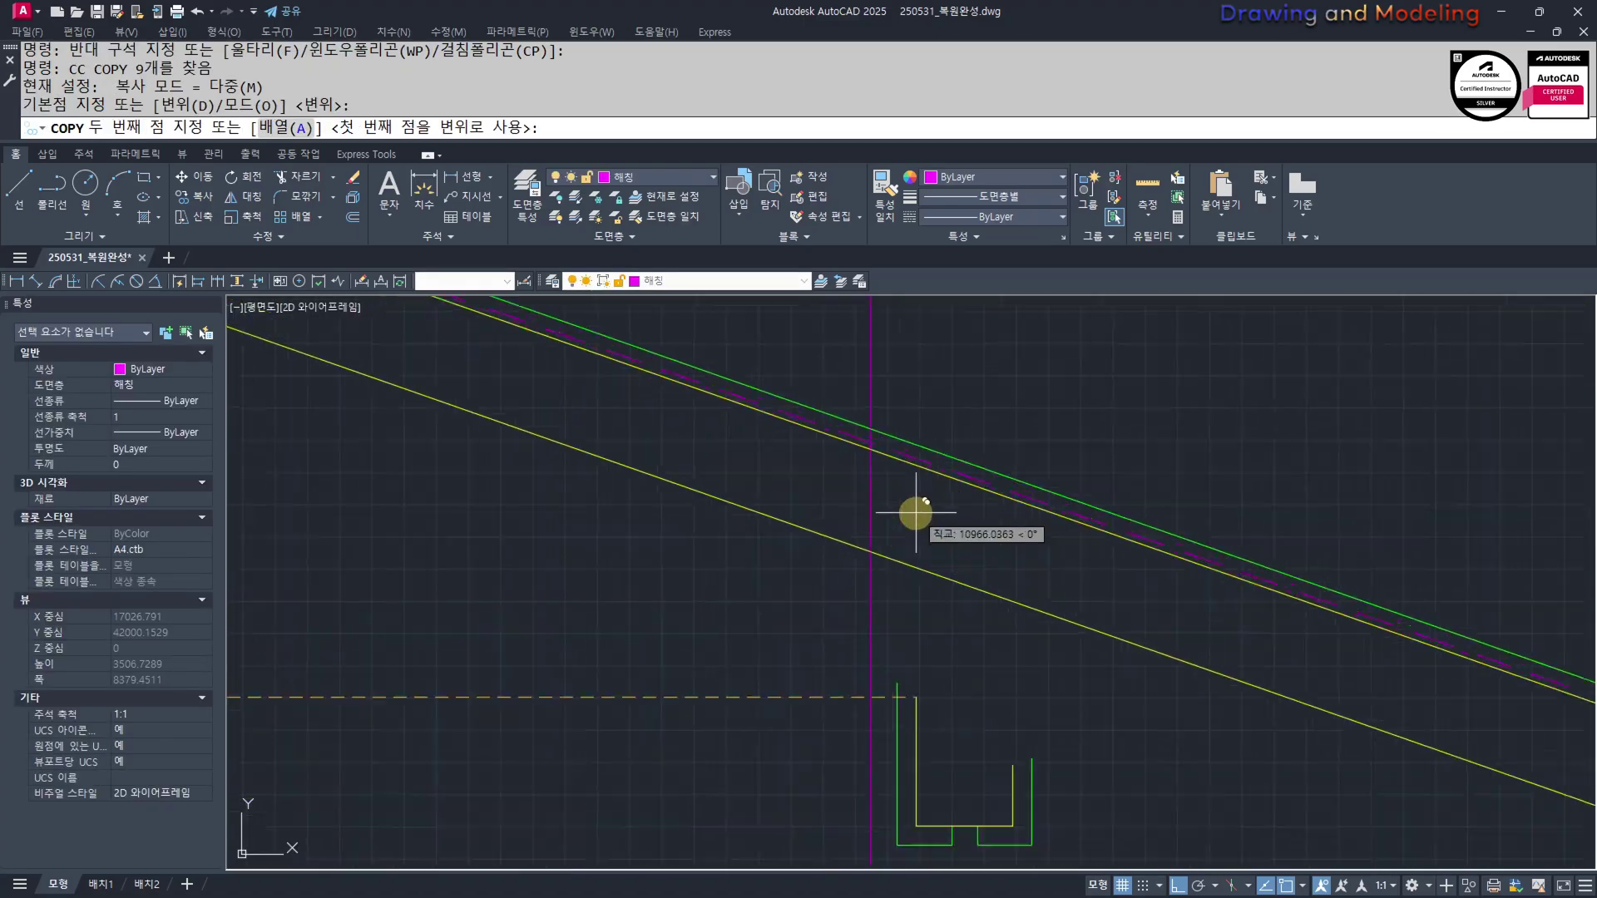
left_click(870, 450)
key("Escape")
Mirror the copied eaves-end profile about the projected vertical line and erase the original
middle_click_drag(766, 581, 858, 677)
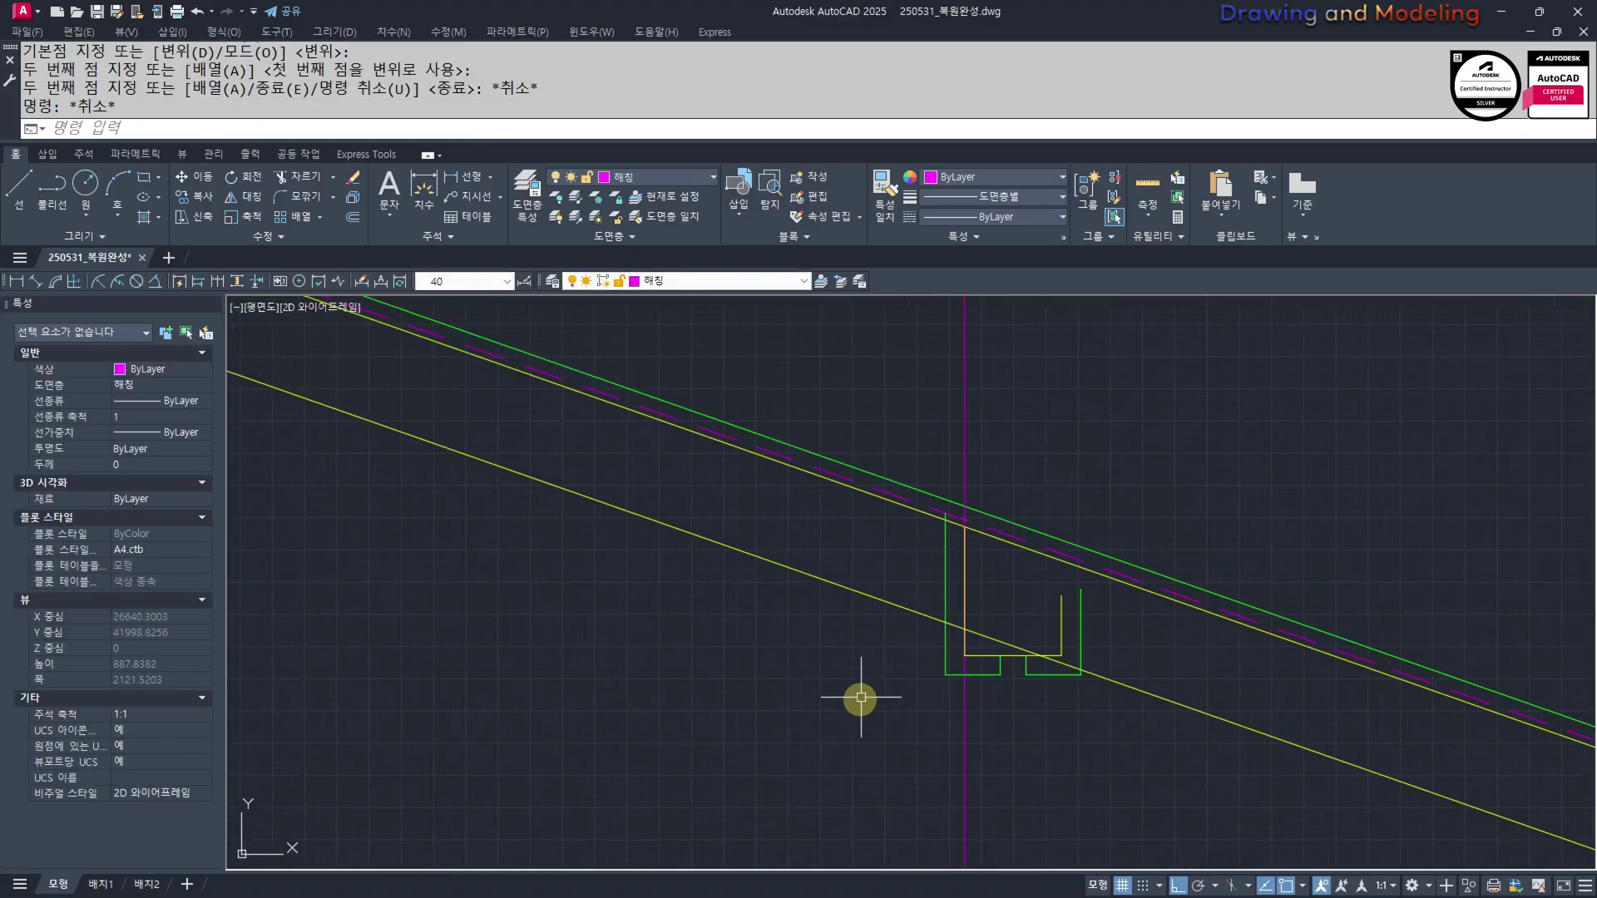
left_click(860, 697)
left_click(1224, 447)
middle_click_drag(969, 585, 987, 676)
type("mi")
key("space")
left_click(985, 622)
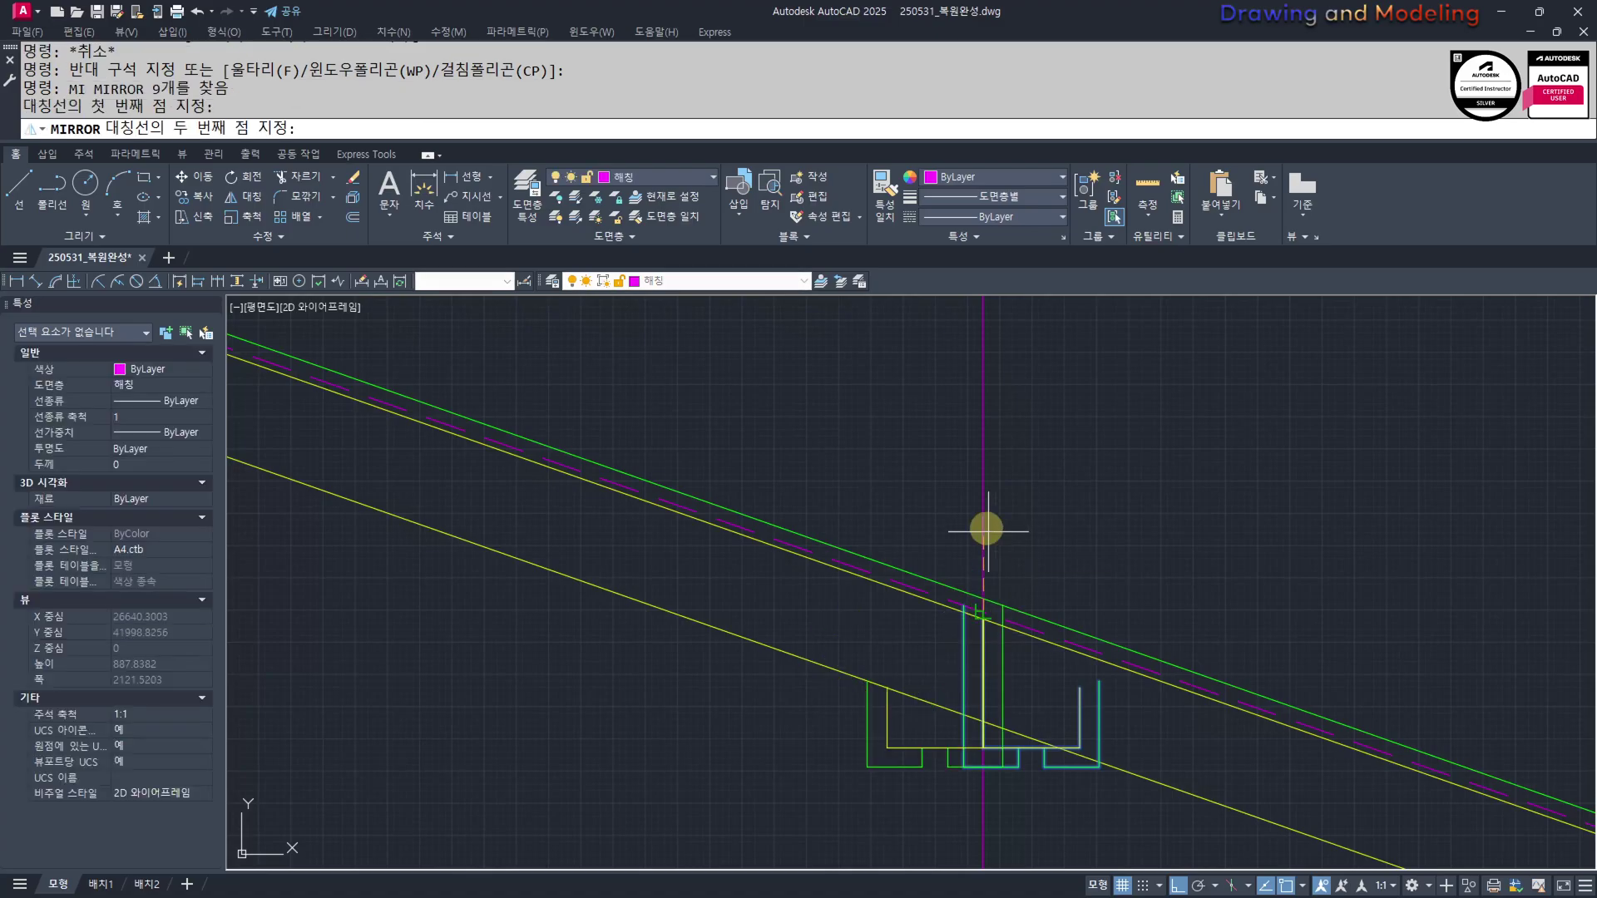
left_click(917, 407)
type("y")
key("Return")
key("Escape")
key("Escape")
scroll(852, 538, "down", 5)
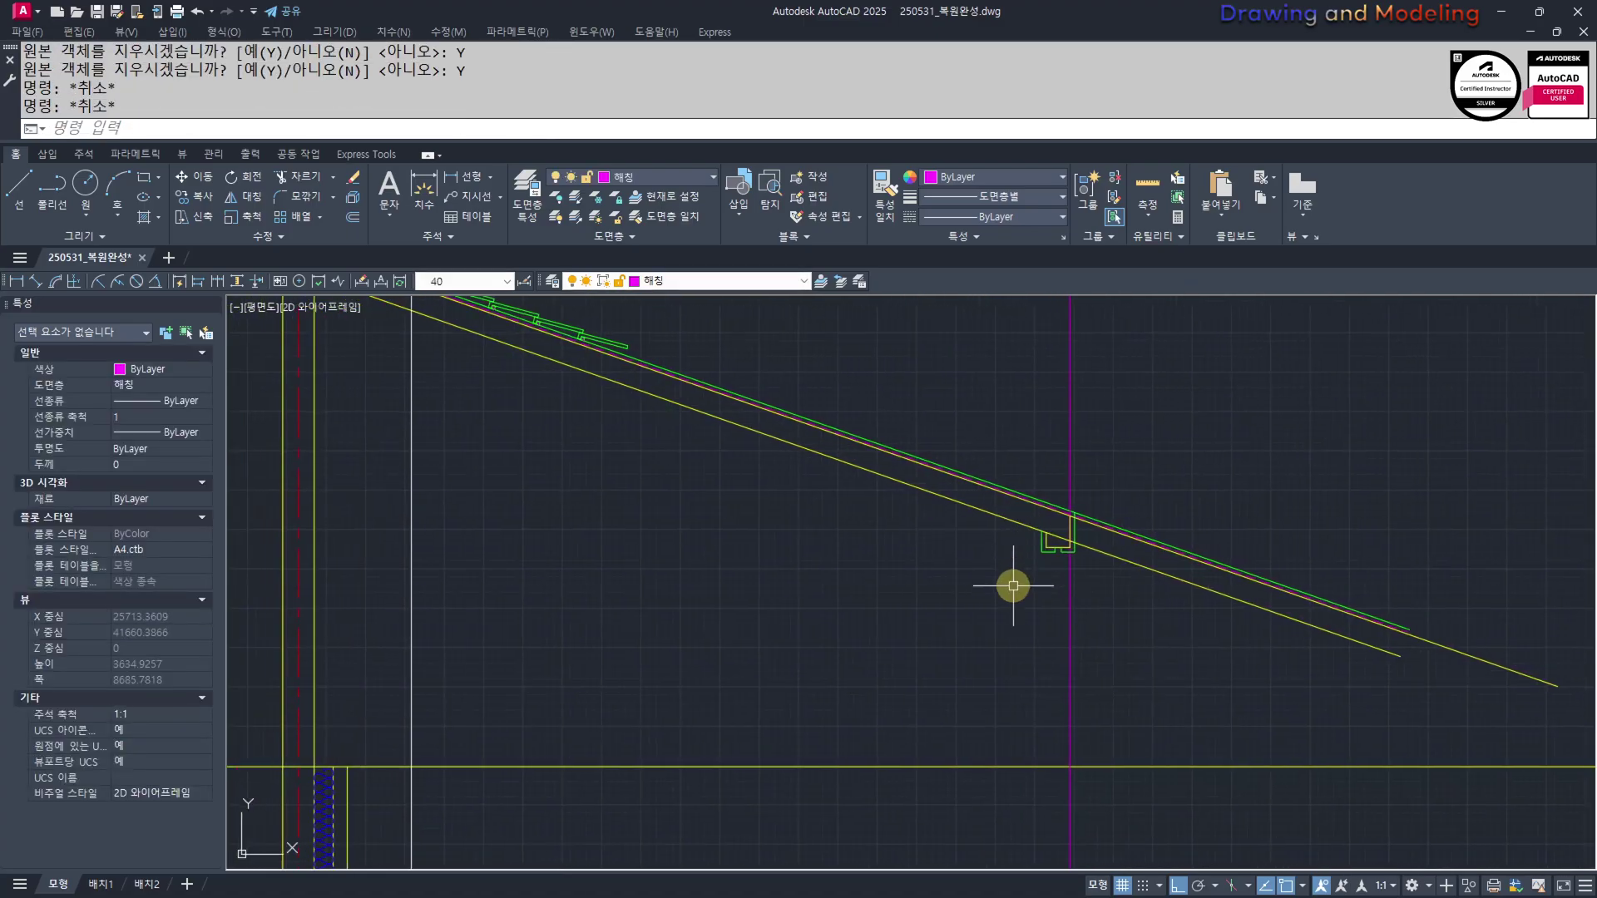
Draw a horizontal soffit line from the midpoint of the mirrored eaves-end profile's inner yellow edge towards the wall
scroll(1082, 587, "up", 5)
type("l")
key("Return")
scroll(1138, 500, "up", 2)
left_click(1188, 472)
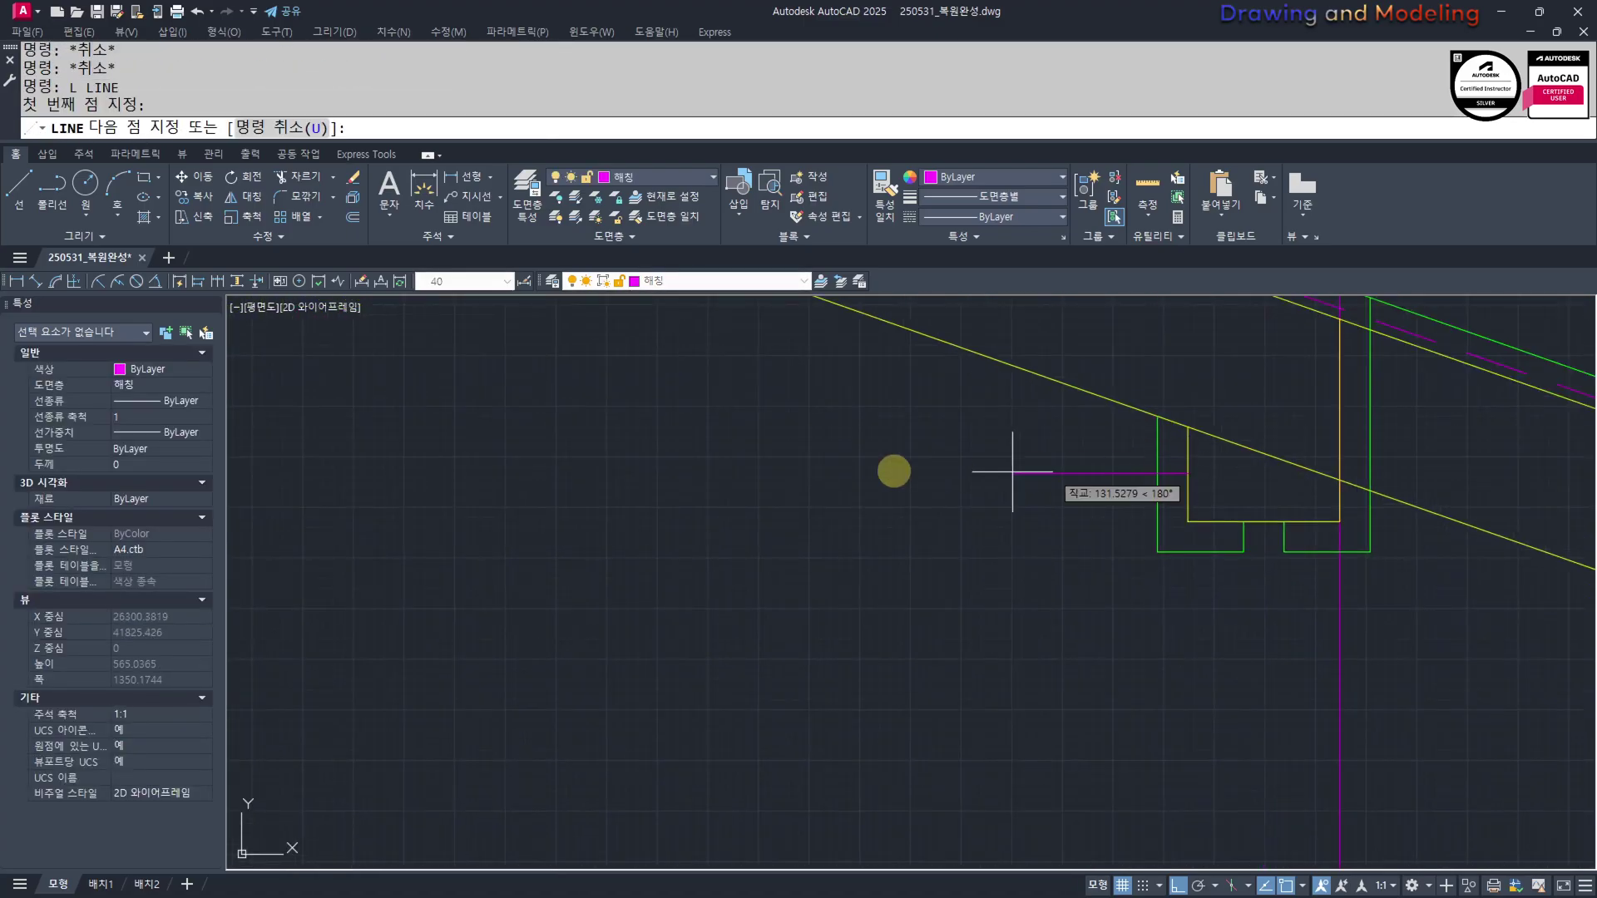
key("Escape")
key("Escape")
Trim the green outer line of the eaves-end profile above the horizontal soffit line
scroll(1198, 440, "up", 3)
type("tr")
key("space")
left_click(951, 545)
left_click(1073, 524)
key("Escape")
key("Escape")
scroll(925, 556, "down", 8)
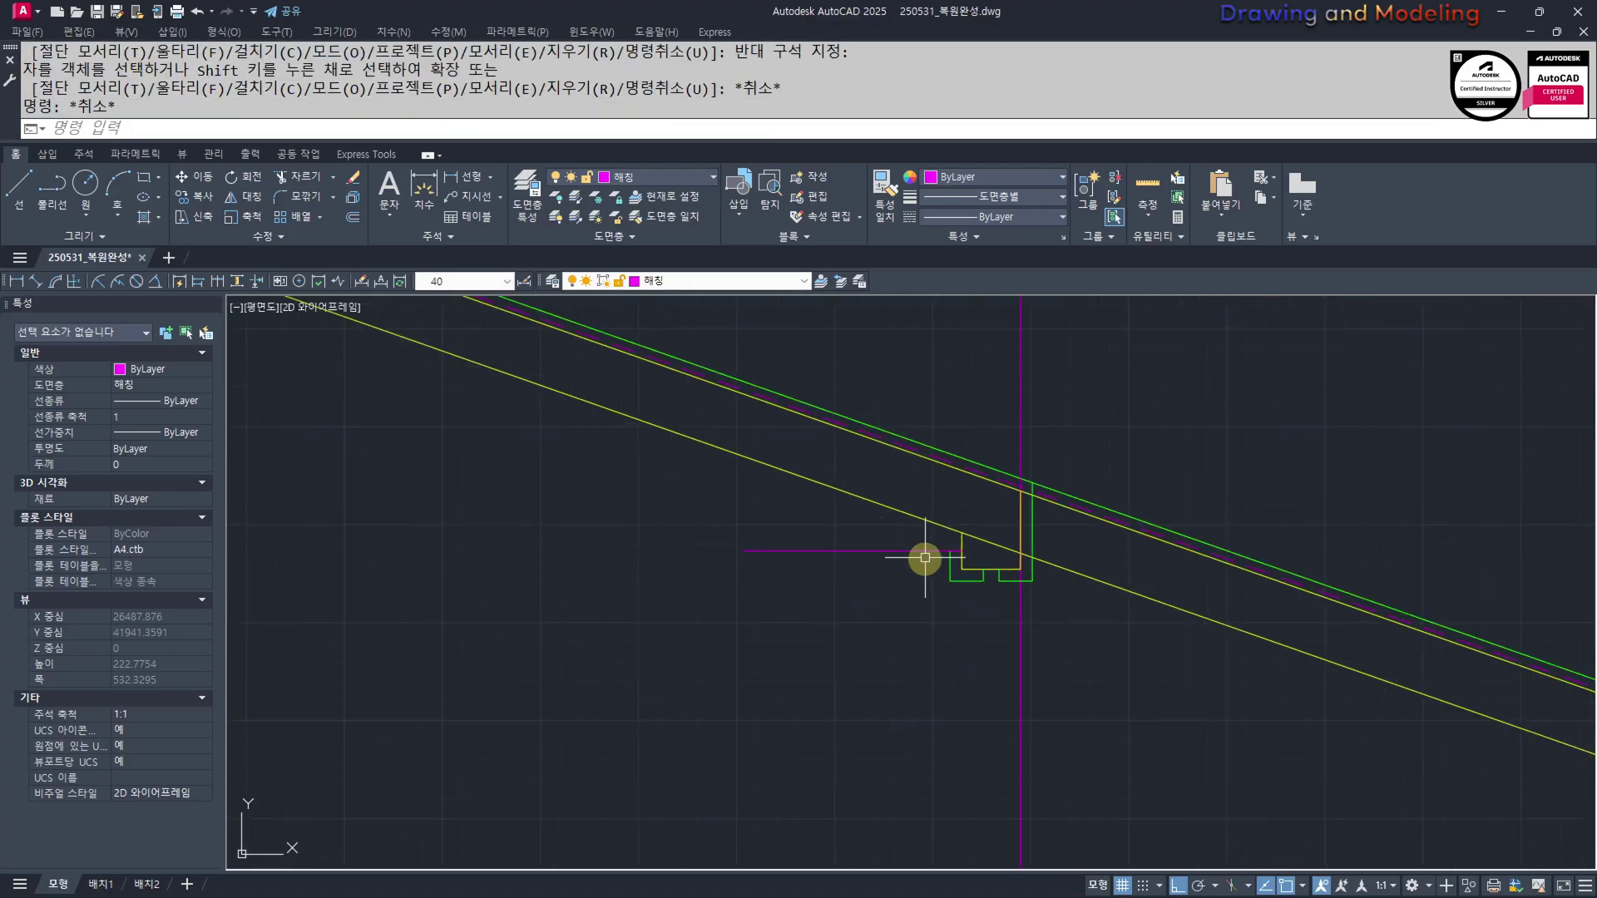
Stretch the free end of the horizontal soffit line across past the ridge wall
key("Escape")
scroll(1127, 556, "up", 4)
type("s")
key("Return")
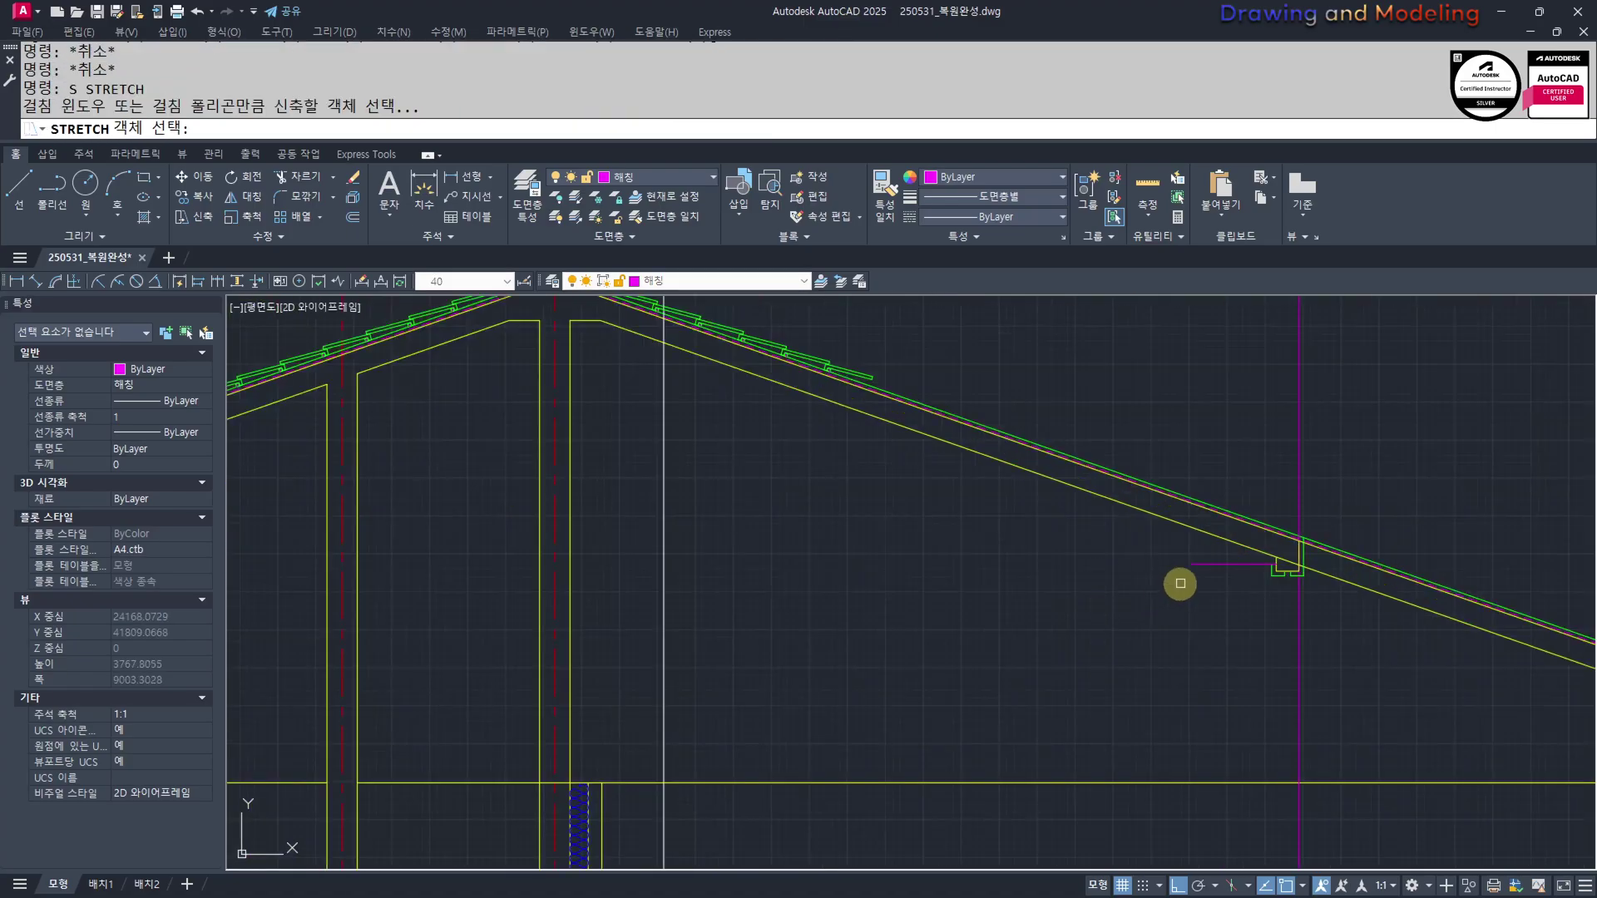
key("space")
left_click(1272, 616)
left_click(430, 615)
key("Escape")
key("Escape")
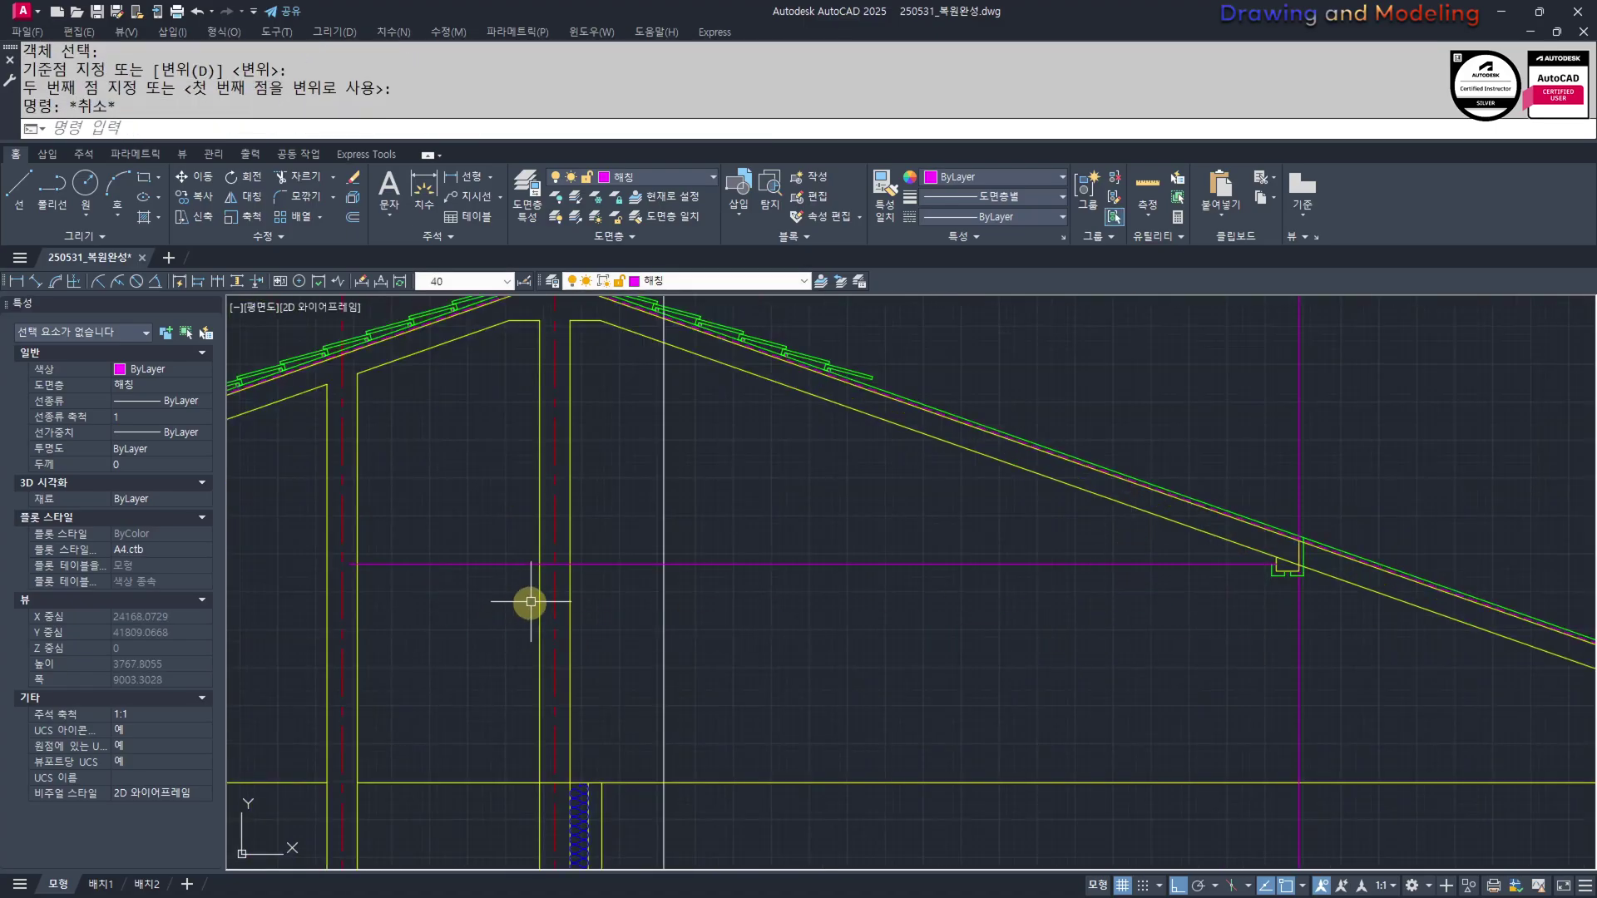
Trim the excess soffit line back to the outer face of the wall below the ridge
scroll(391, 541, "up", 4)
type("tr")
left_click(873, 639)
left_click(808, 561)
left_click(553, 666)
key("Escape")
scroll(831, 664, "down", 5)
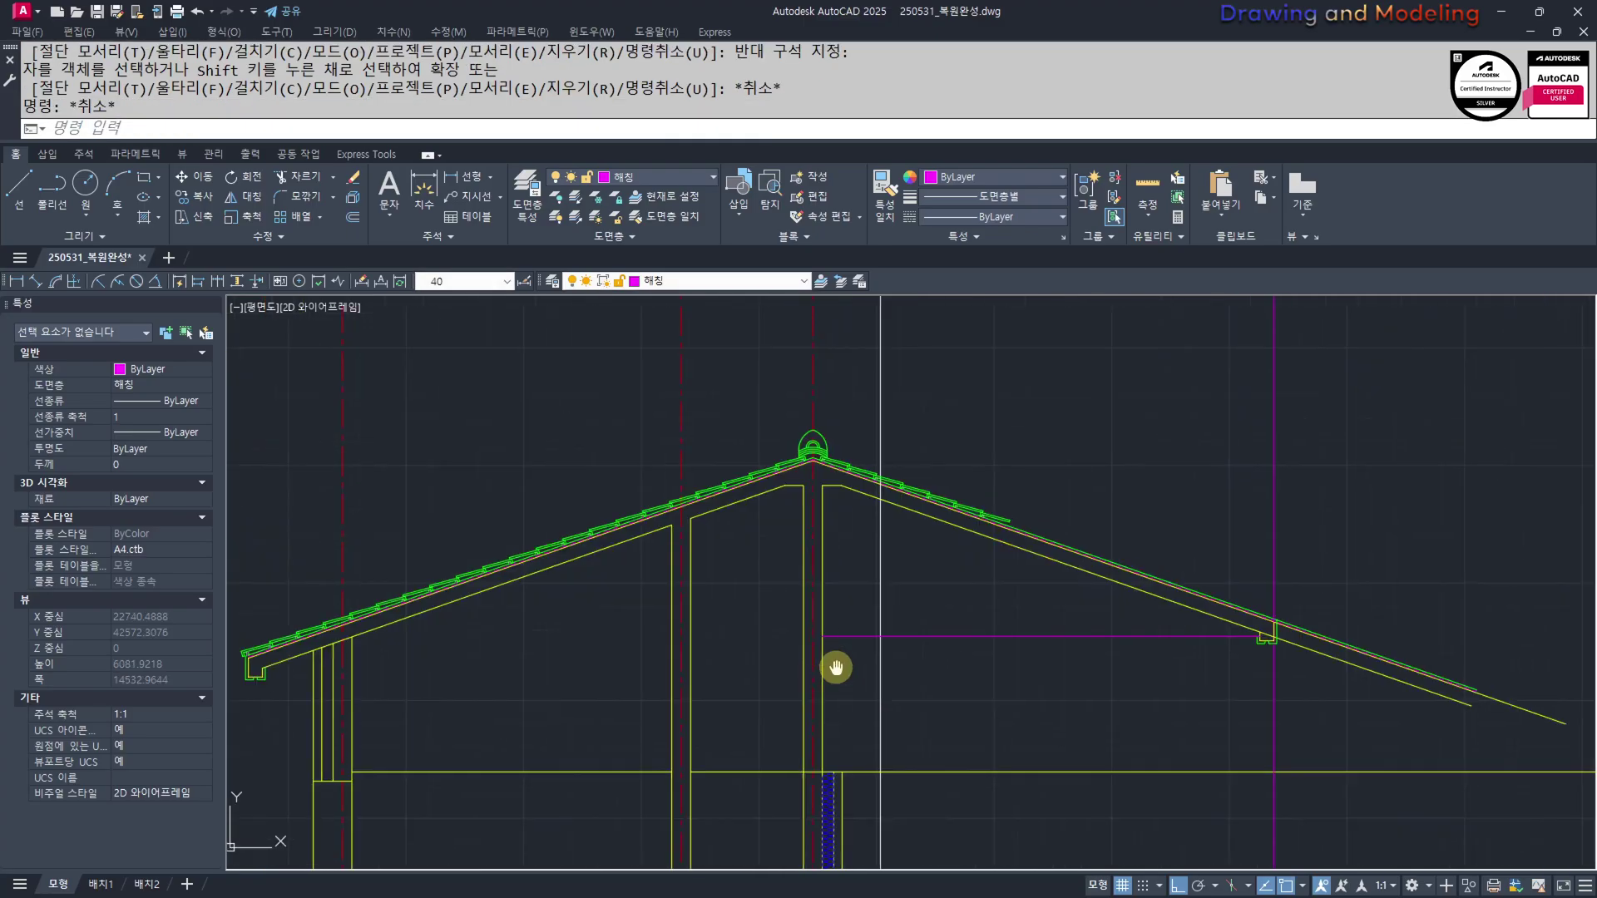
Match the horizontal soffit line's properties to the yellow wall line
type("mm")
key("Return")
left_click(813, 664)
left_click(1046, 672)
left_click(990, 609)
key("Escape")
key("Escape")
middle_click_drag(945, 716, 944, 669)
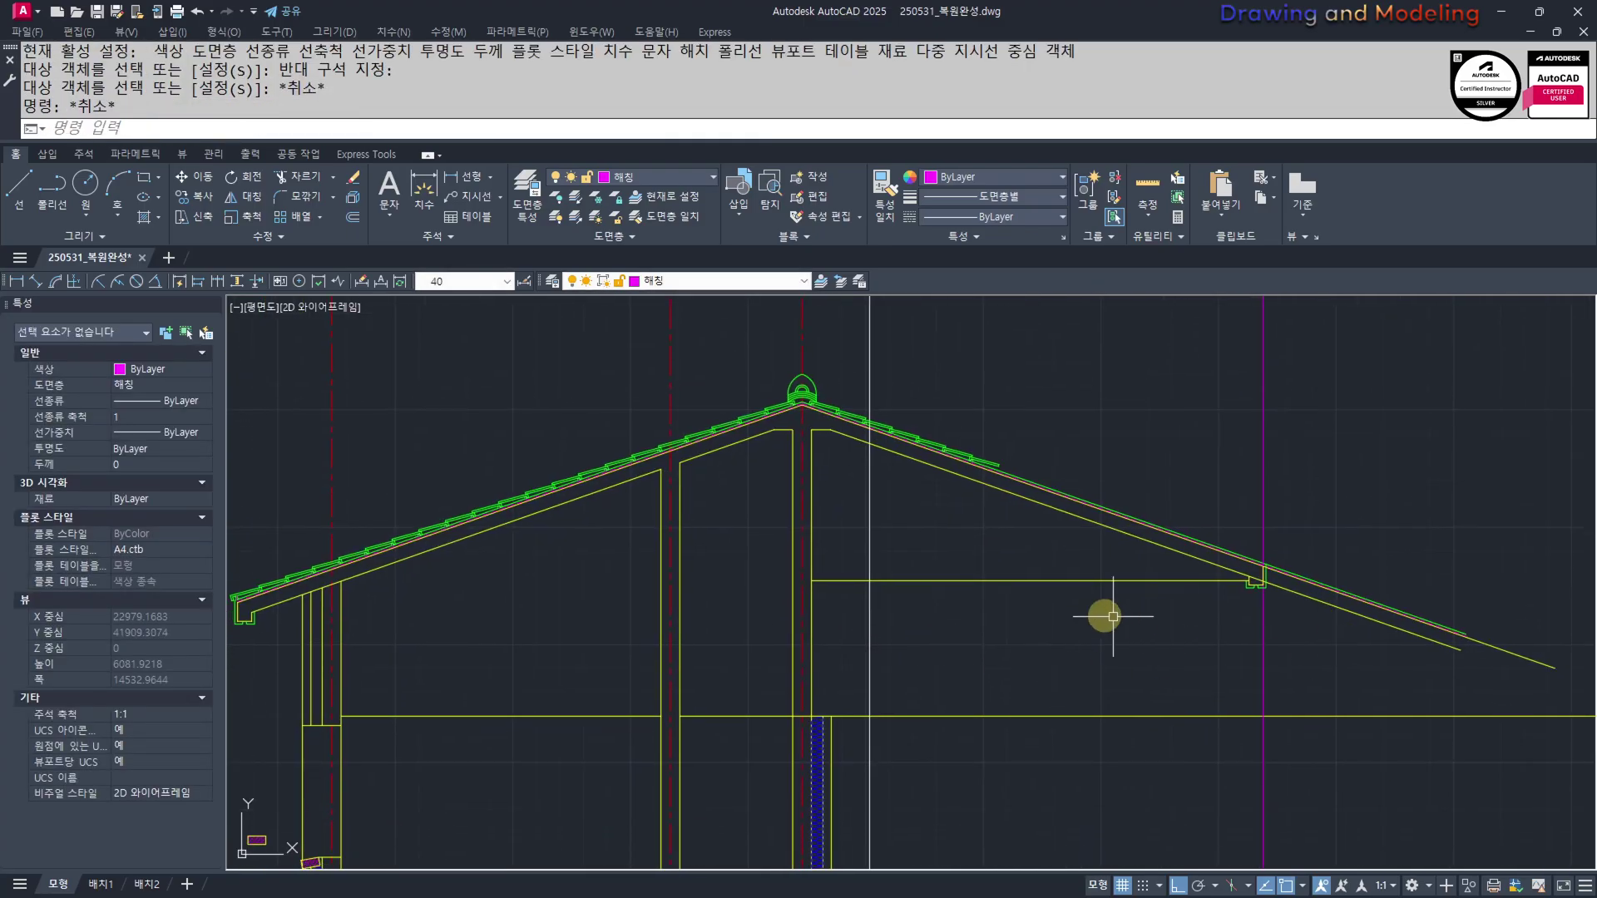
Trim the horizontal soffit line beyond the white vertical boundary line
scroll(1241, 599, "up", 2)
scroll(1218, 661, "down", 2)
scroll(1219, 661, "down", 2)
middle_click_drag(1218, 662, 1078, 801)
middle_click_drag(1073, 616, 1093, 805)
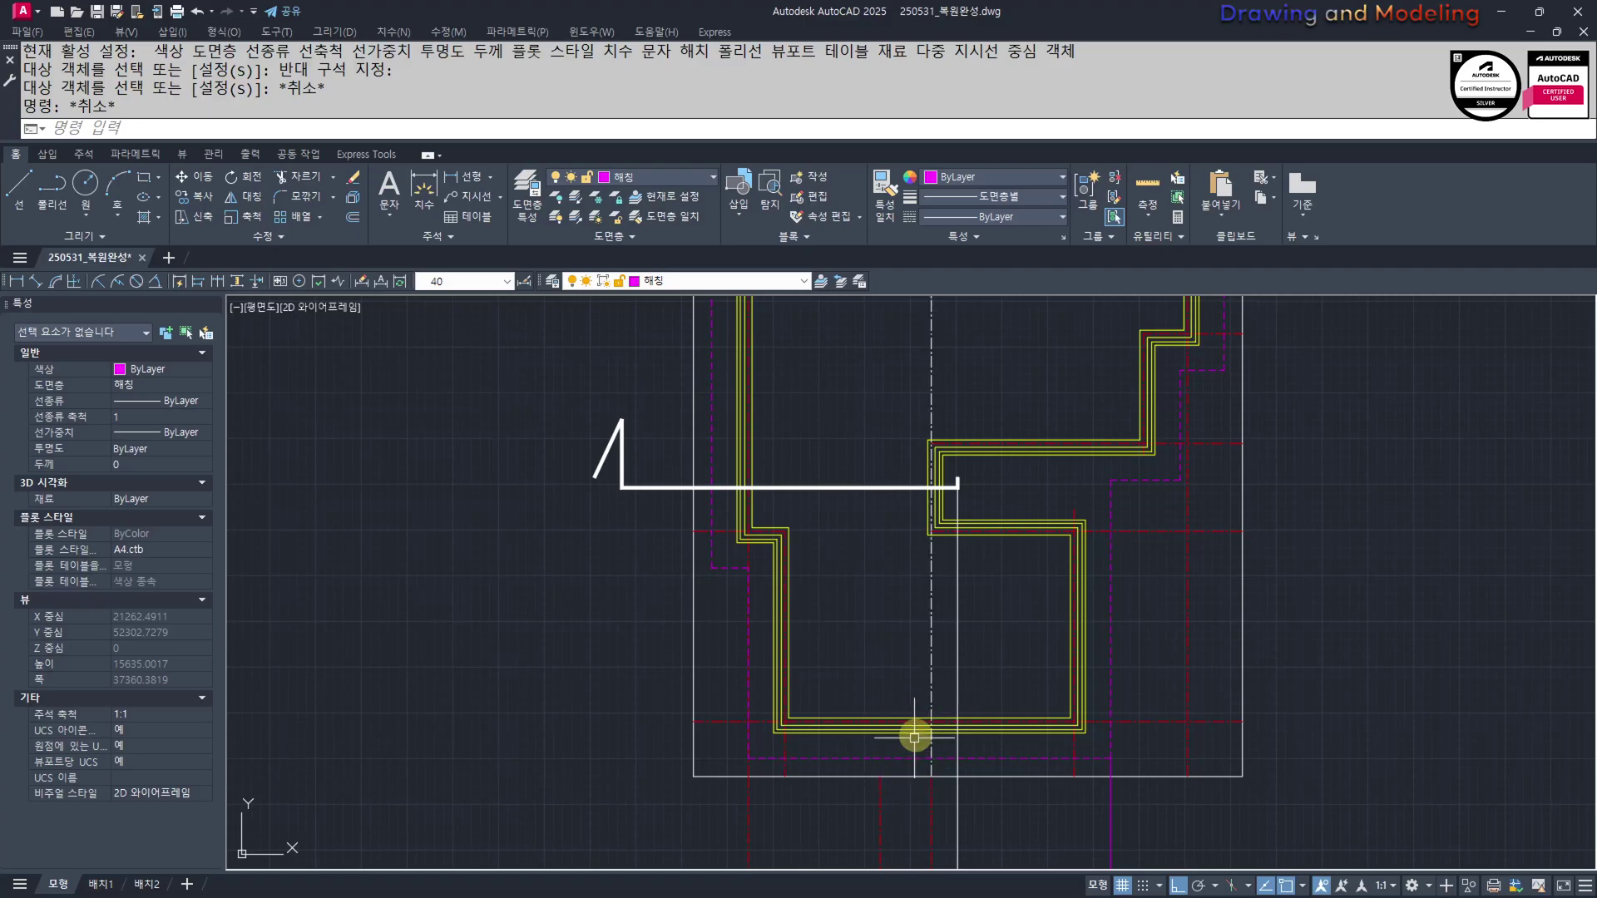
scroll(880, 552, "up", 6)
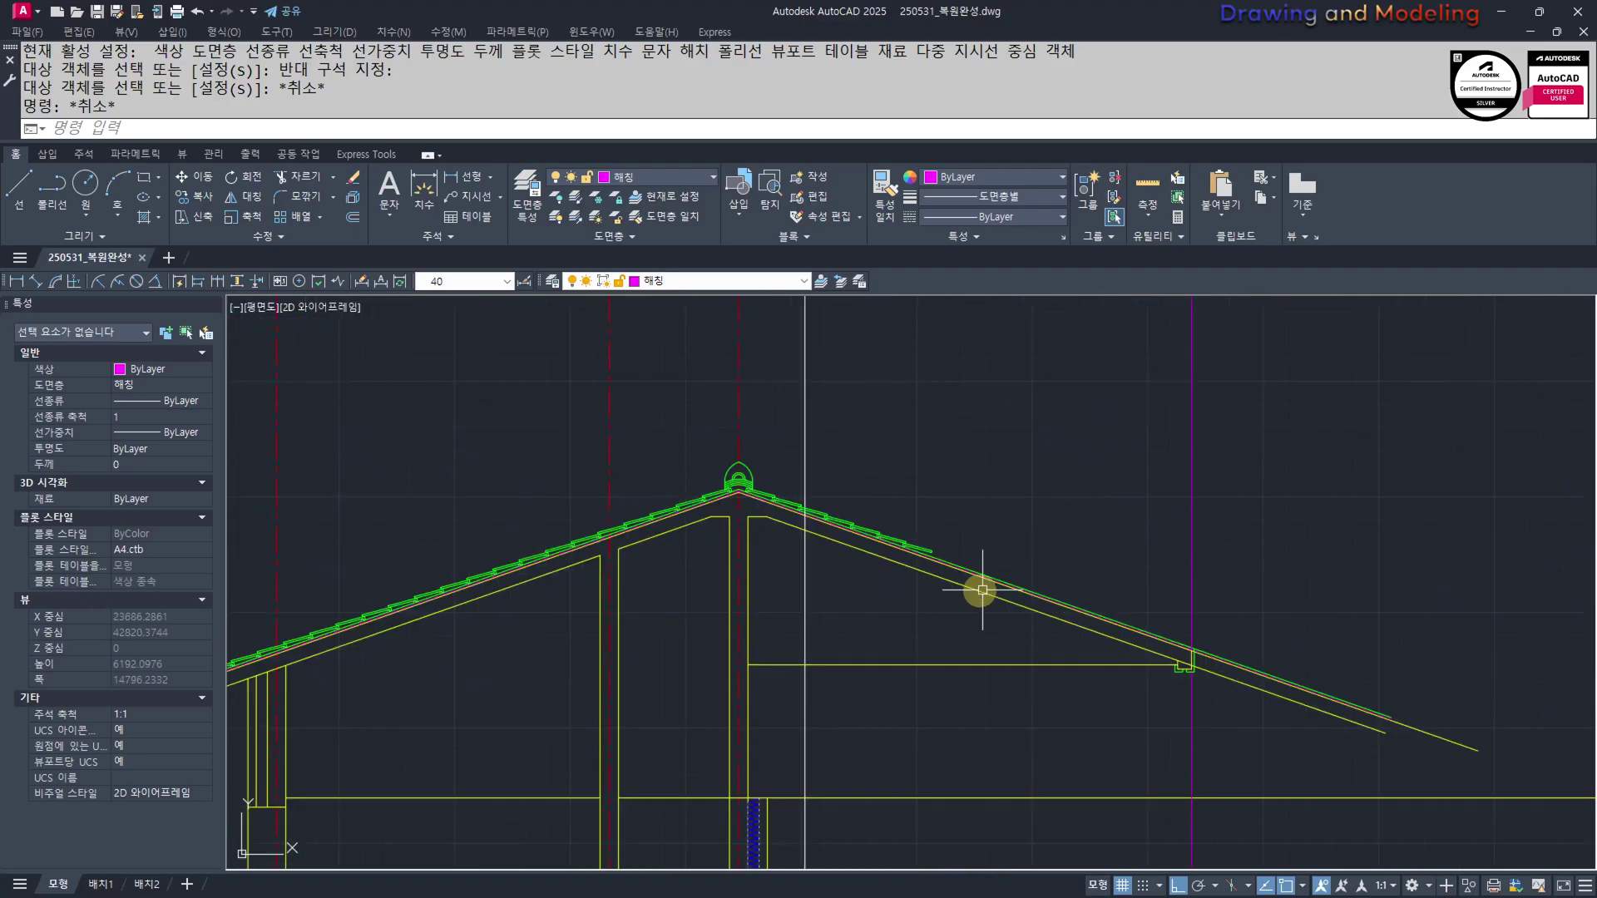
type("tr")
key("Return")
left_click(1082, 553)
key("Escape")
key("Escape")
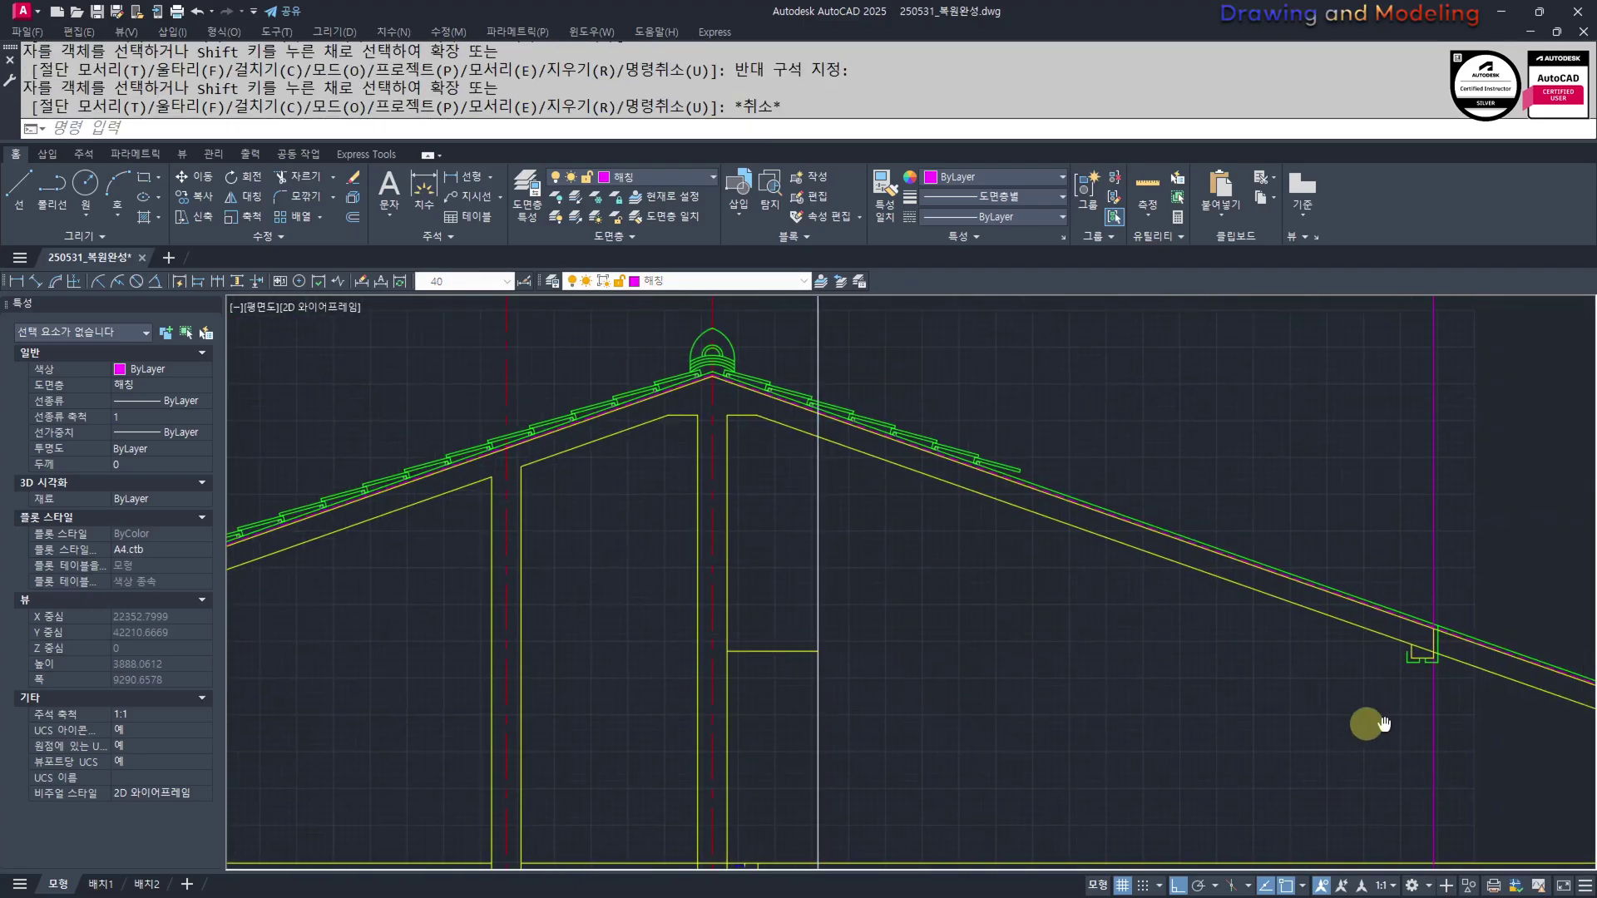
Draw a 45 x 45 rectangle above the soffit line, starting at its intersection with the wall face
scroll(832, 641, "up", 6)
type("rec")
key("Return")
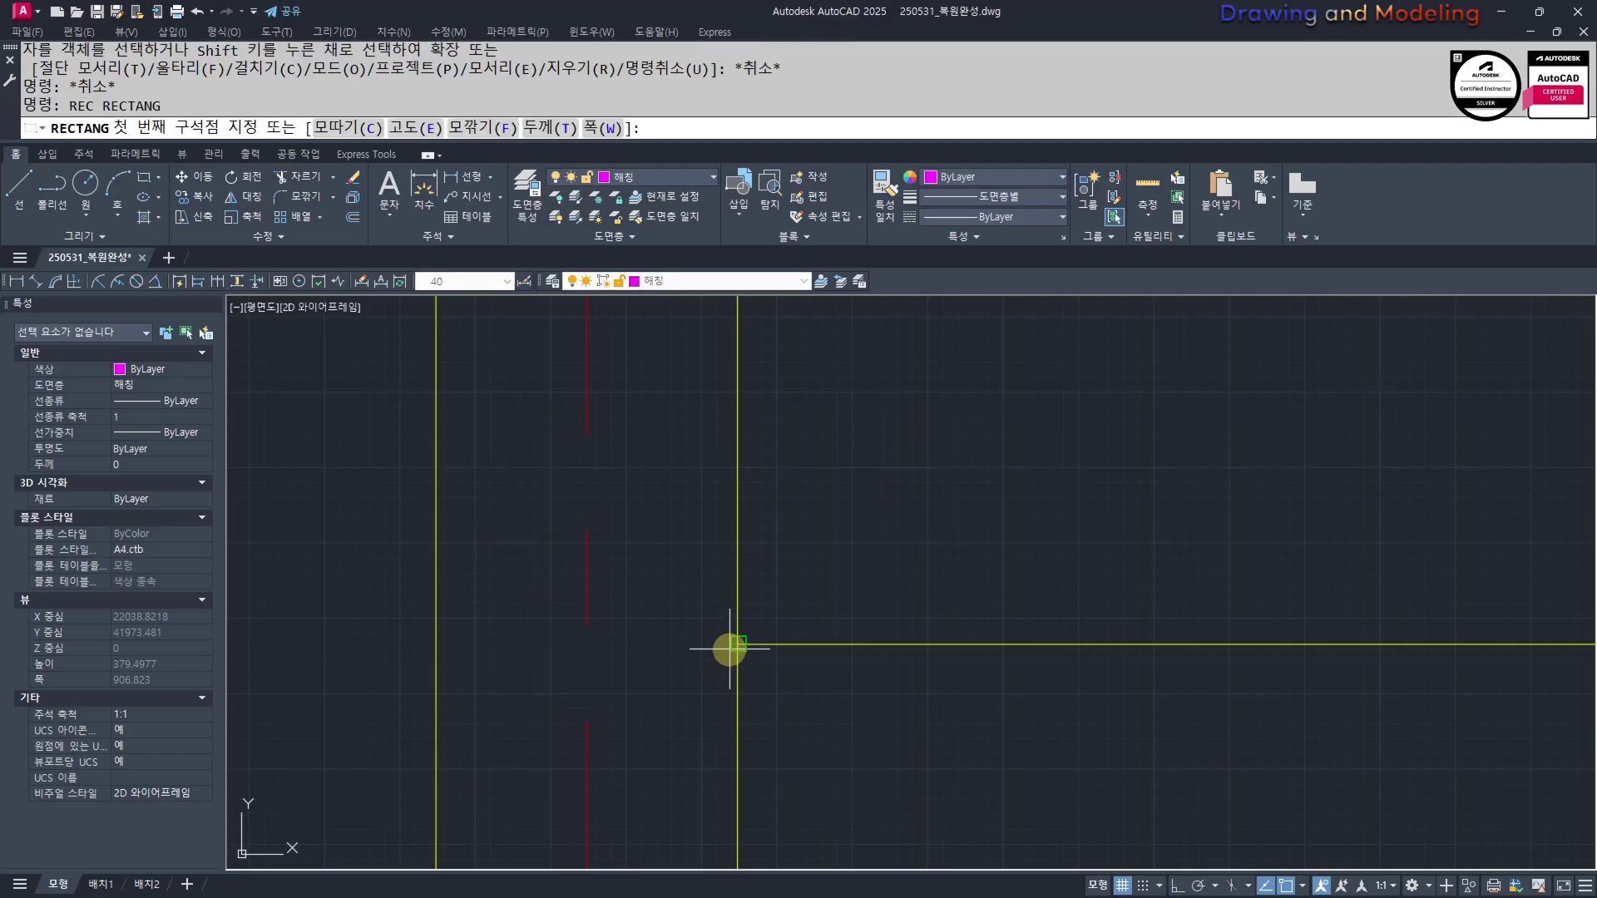
left_click(736, 645)
type("@45,45")
key("Return")
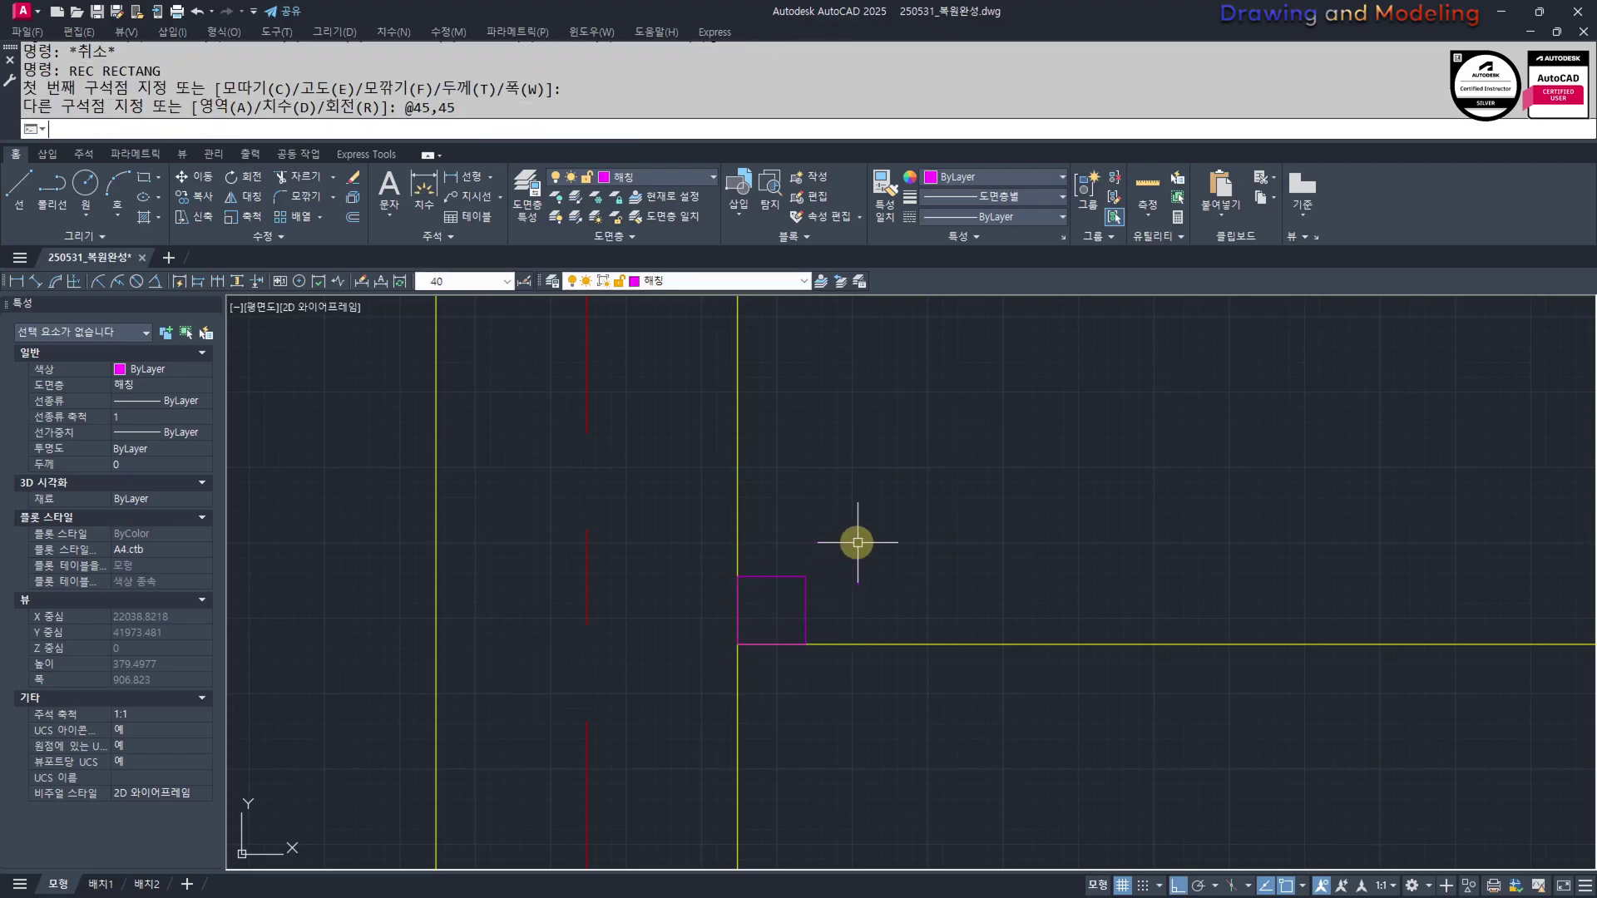
key("Escape")
key("Escape")
Draw a 36 x 35 rectangle below the soffit line from the same wall corner
middle_click_drag(716, 591, 755, 537)
left_click(788, 571)
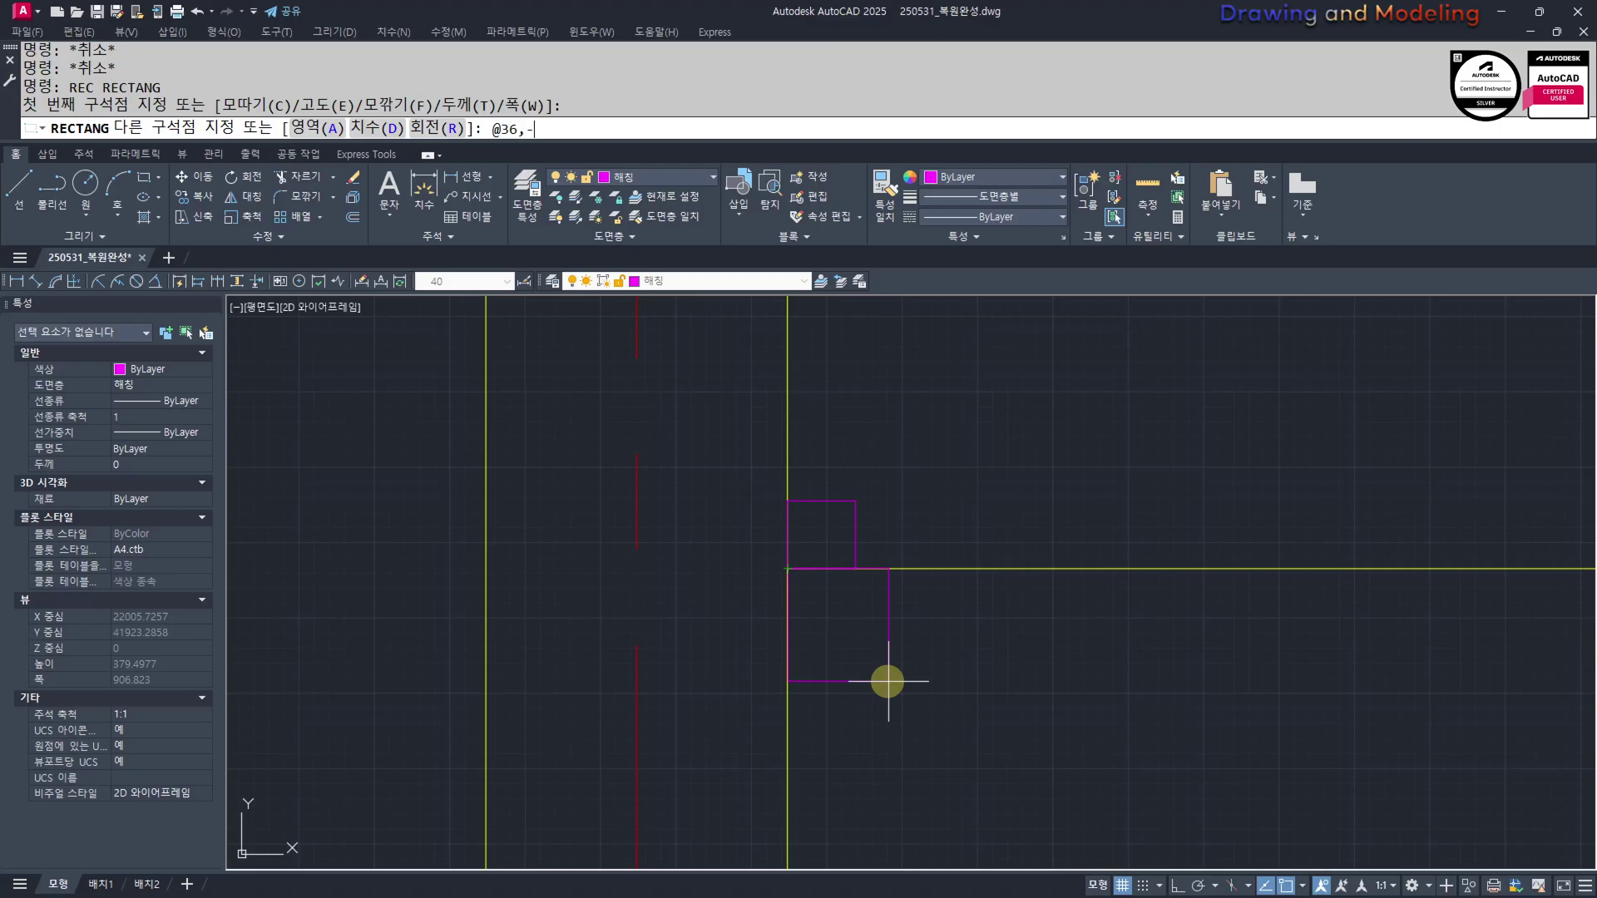
type("@36,-35")
key("Return")
key("Escape")
key("Escape")
Match the properties of both small rectangles to the yellow wall line
type("MM")
key("Return")
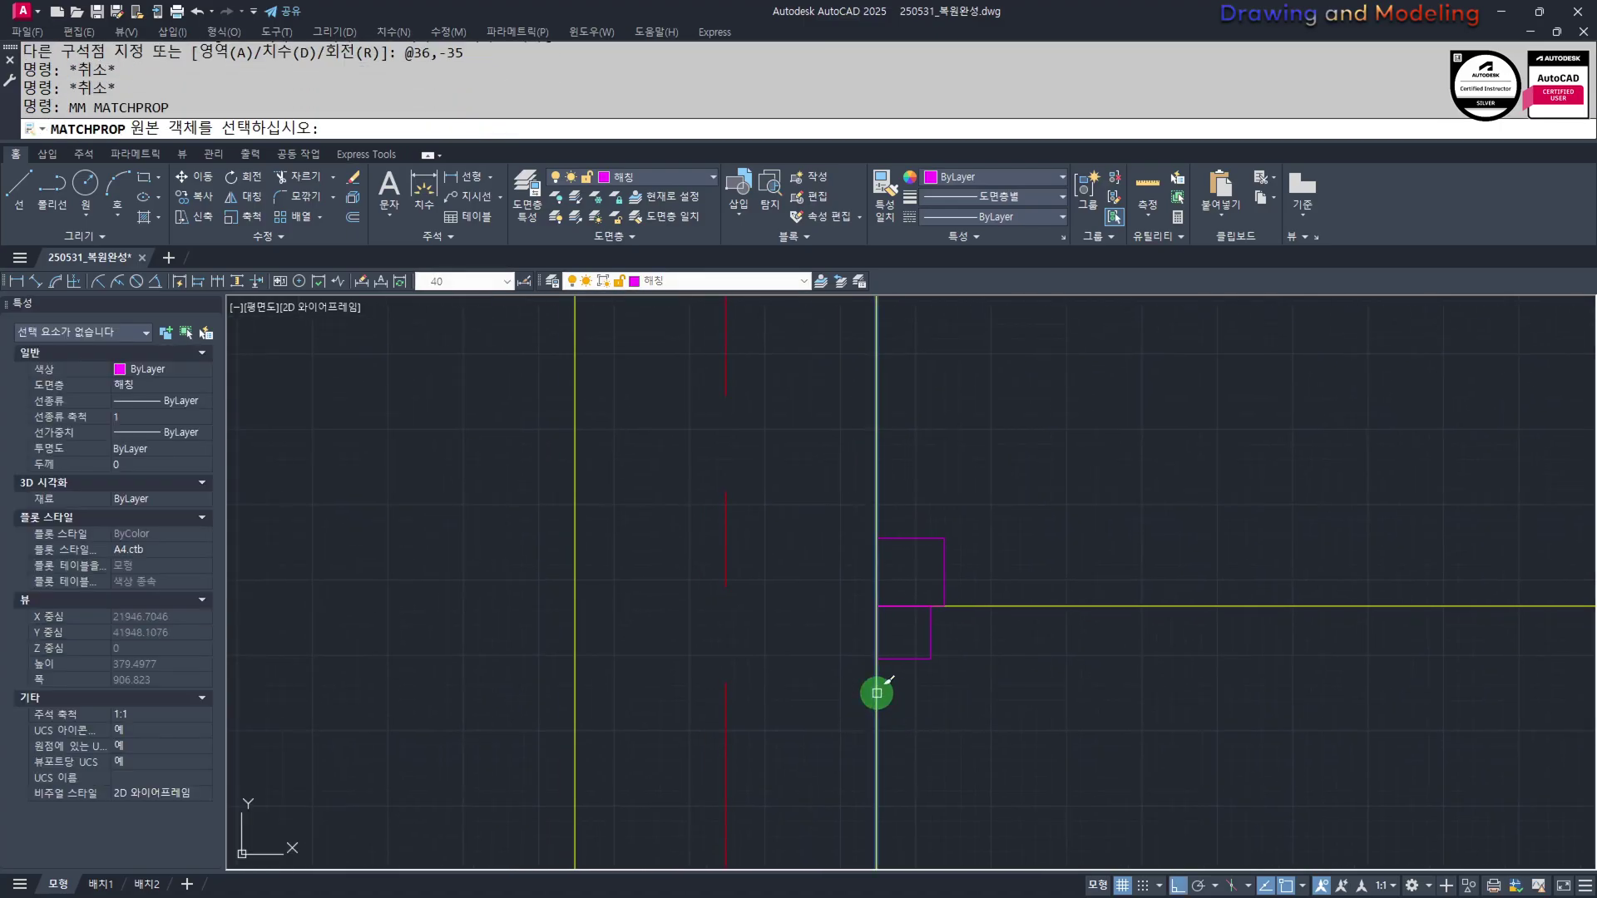
left_click(877, 694)
left_click(940, 699)
left_click(800, 498)
key("Escape")
key("Escape")
mouse_move(941, 628)
middle_mouse_down()
mouse_move(959, 687)
mouse_move(1047, 767)
middle_mouse_up()
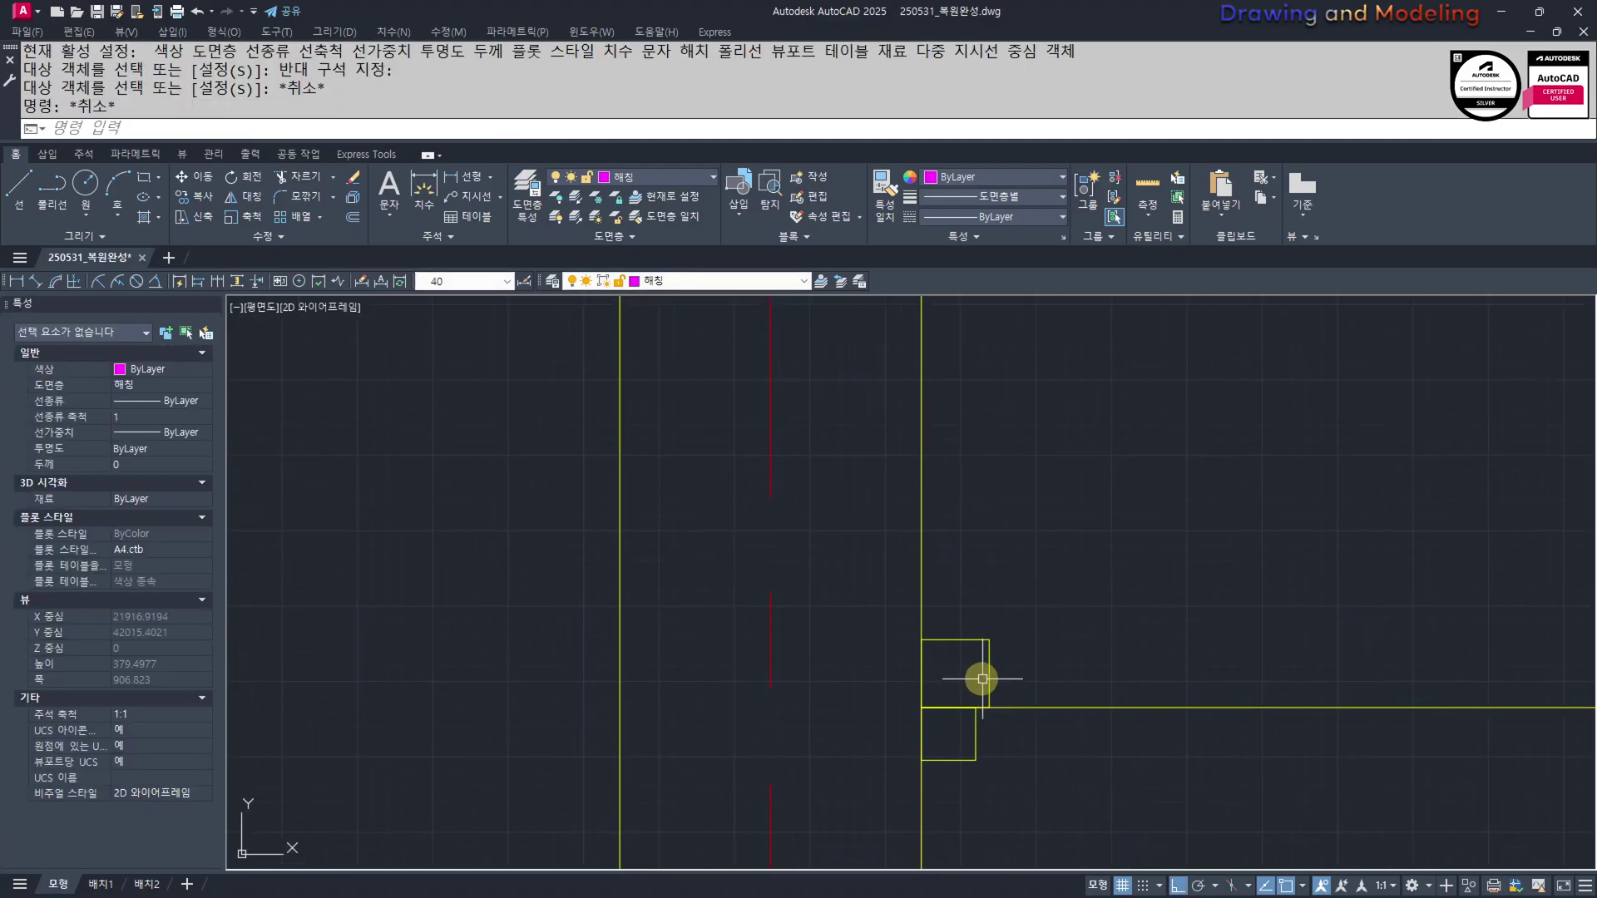
Draw a diagonal line from corner to corner across the upper soffit batten
middle_click_drag(980, 677, 955, 680)
left_click(885, 711)
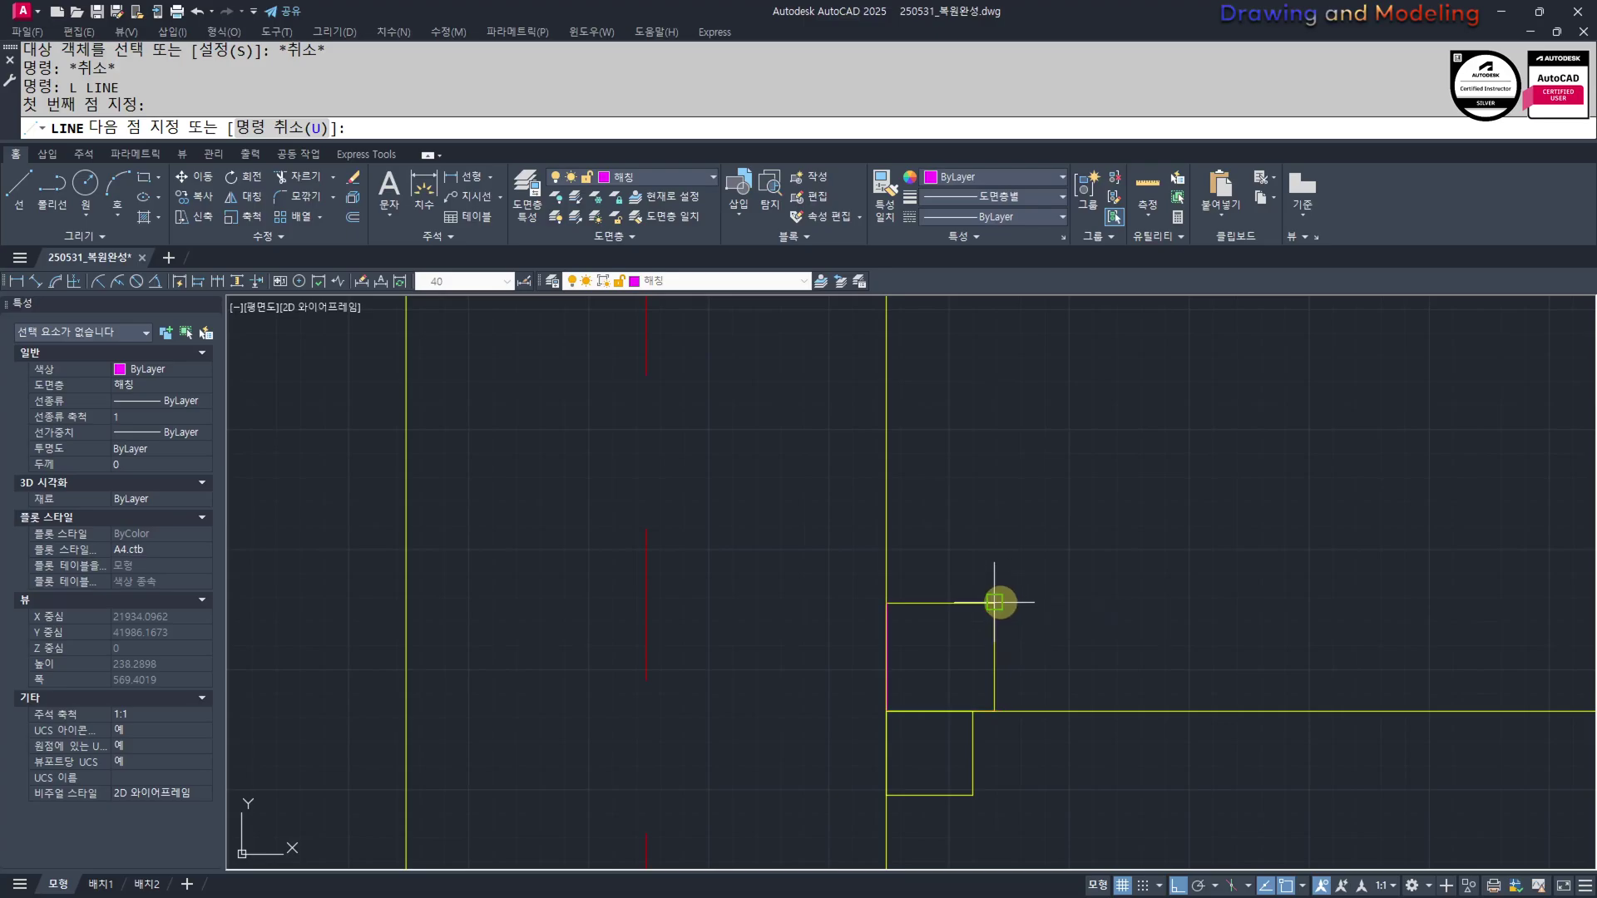
key("Escape")
key("Escape")
Hatch the lower soffit batten with the ANSI31 pattern at scale 5
middle_click_drag(982, 857, 1037, 741)
scroll(1039, 735, "up", 2)
type("H")
key("Return")
left_click(958, 596)
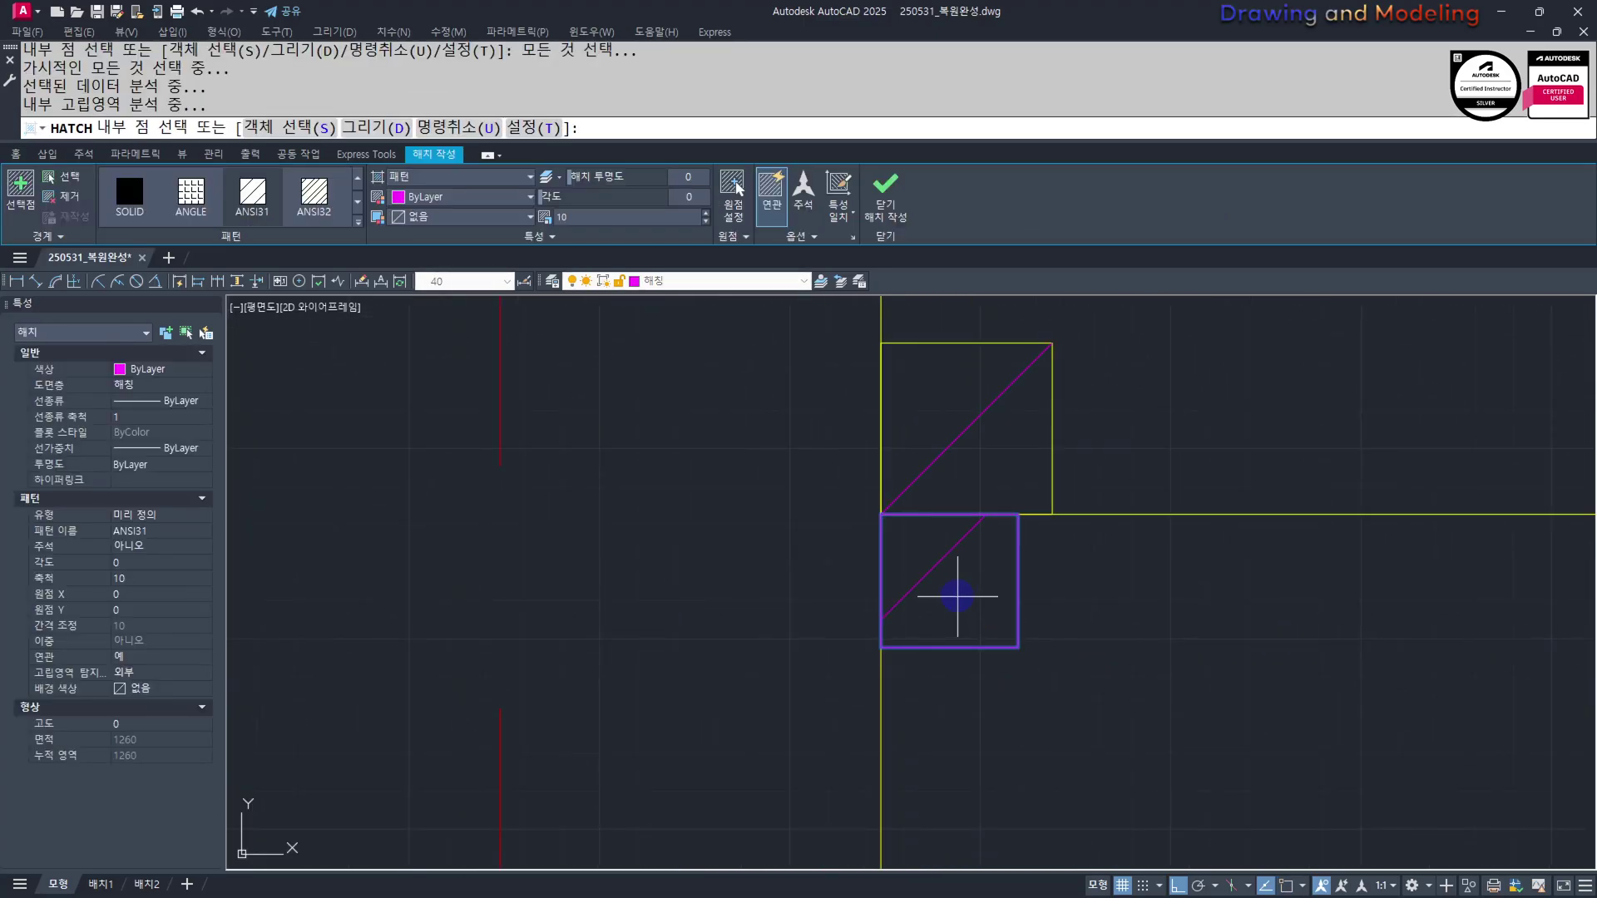
key("Escape")
key("Escape")
left_click(963, 585)
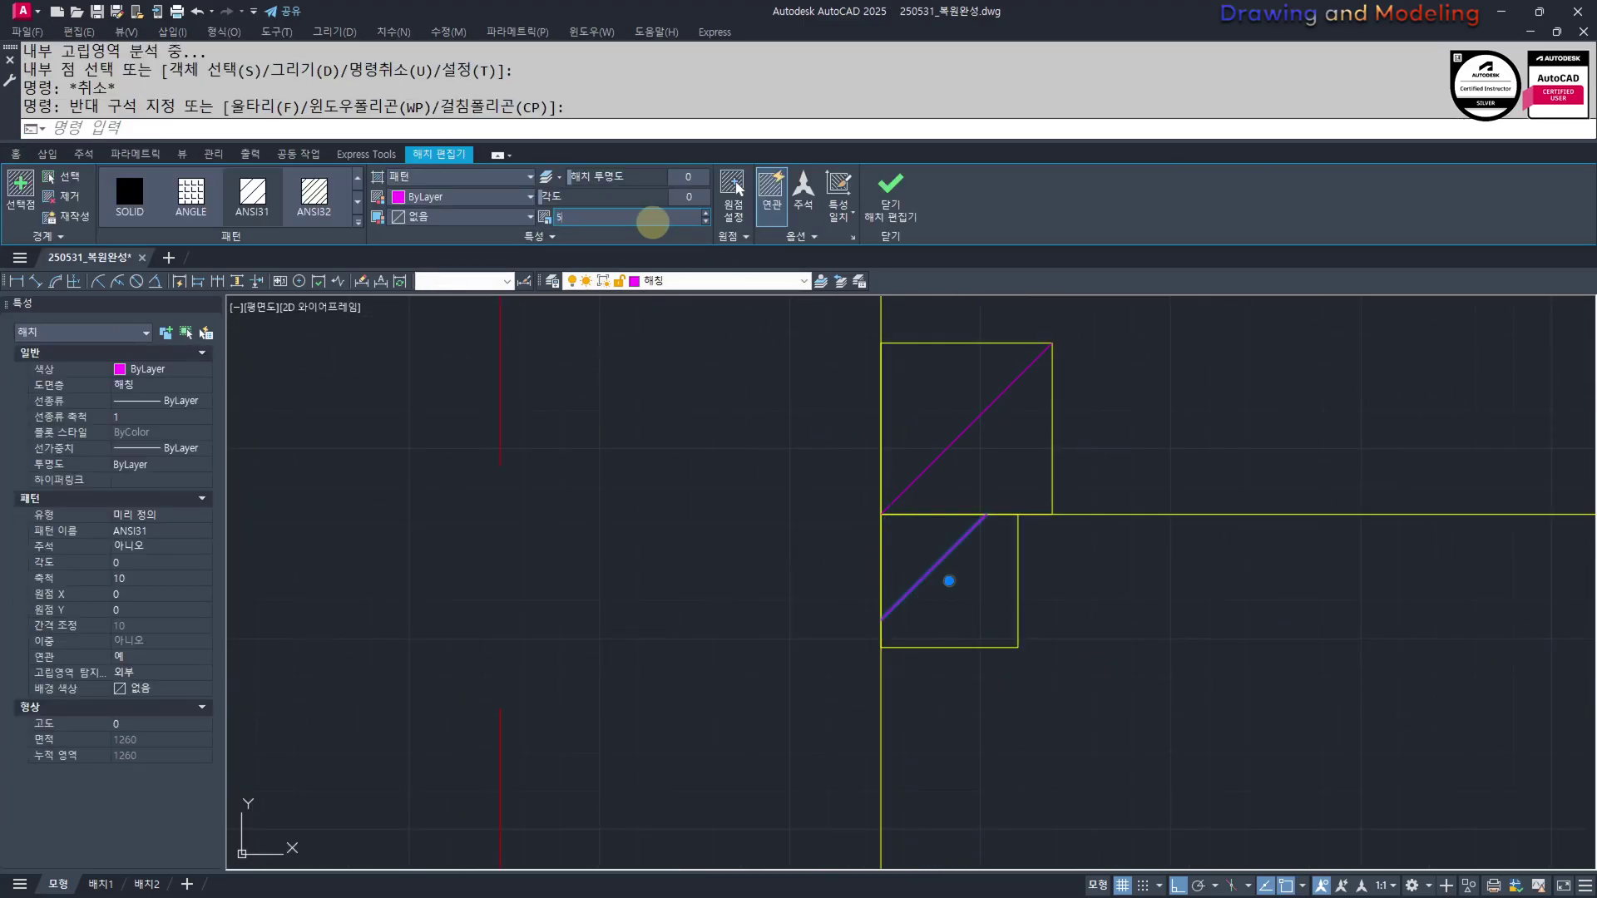
key("Return")
key("Escape")
key("Escape")
key("Escape")
scroll(815, 332, "down", 6)
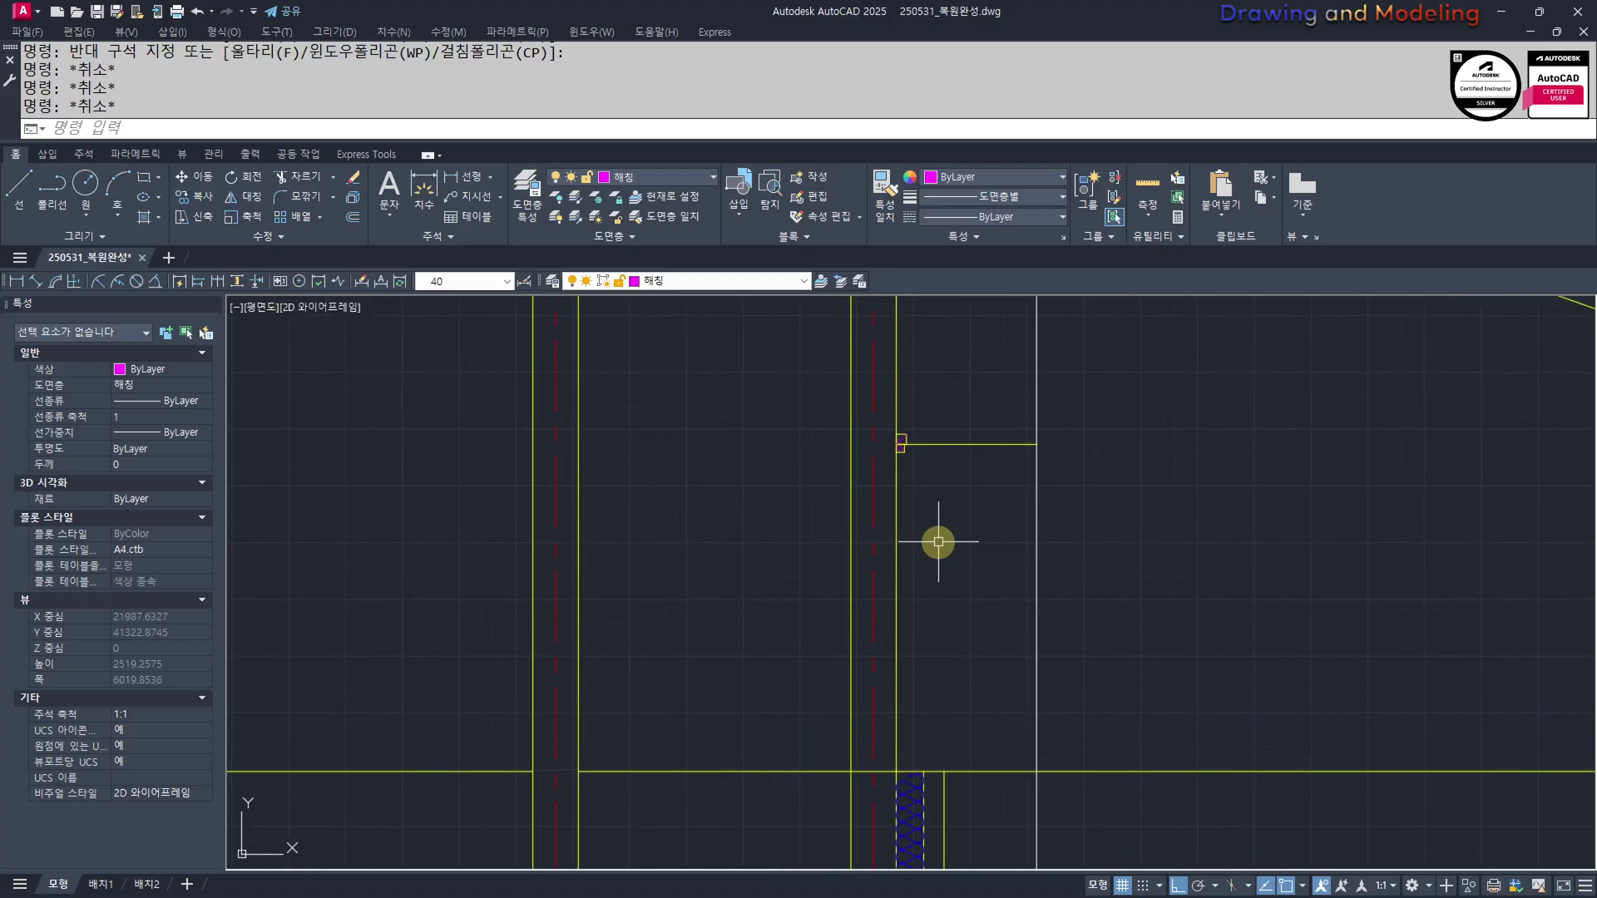
scroll(915, 507, "down", 5)
scroll(962, 560, "up", 5)
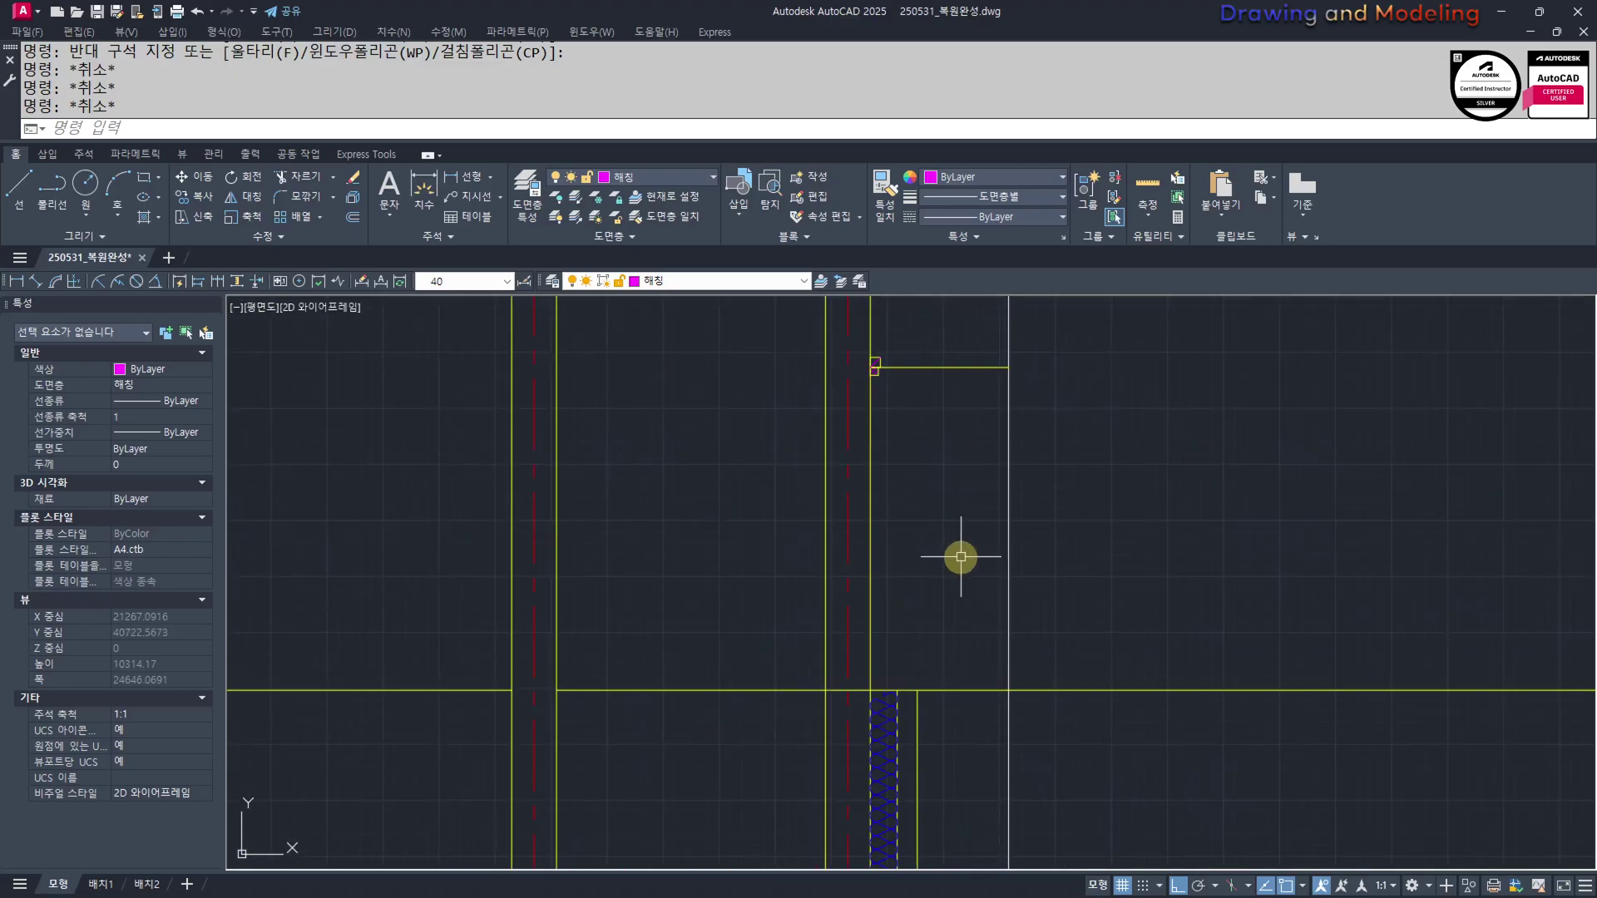
type("EX")
key("Return")
middle_click_drag(898, 759, 915, 754)
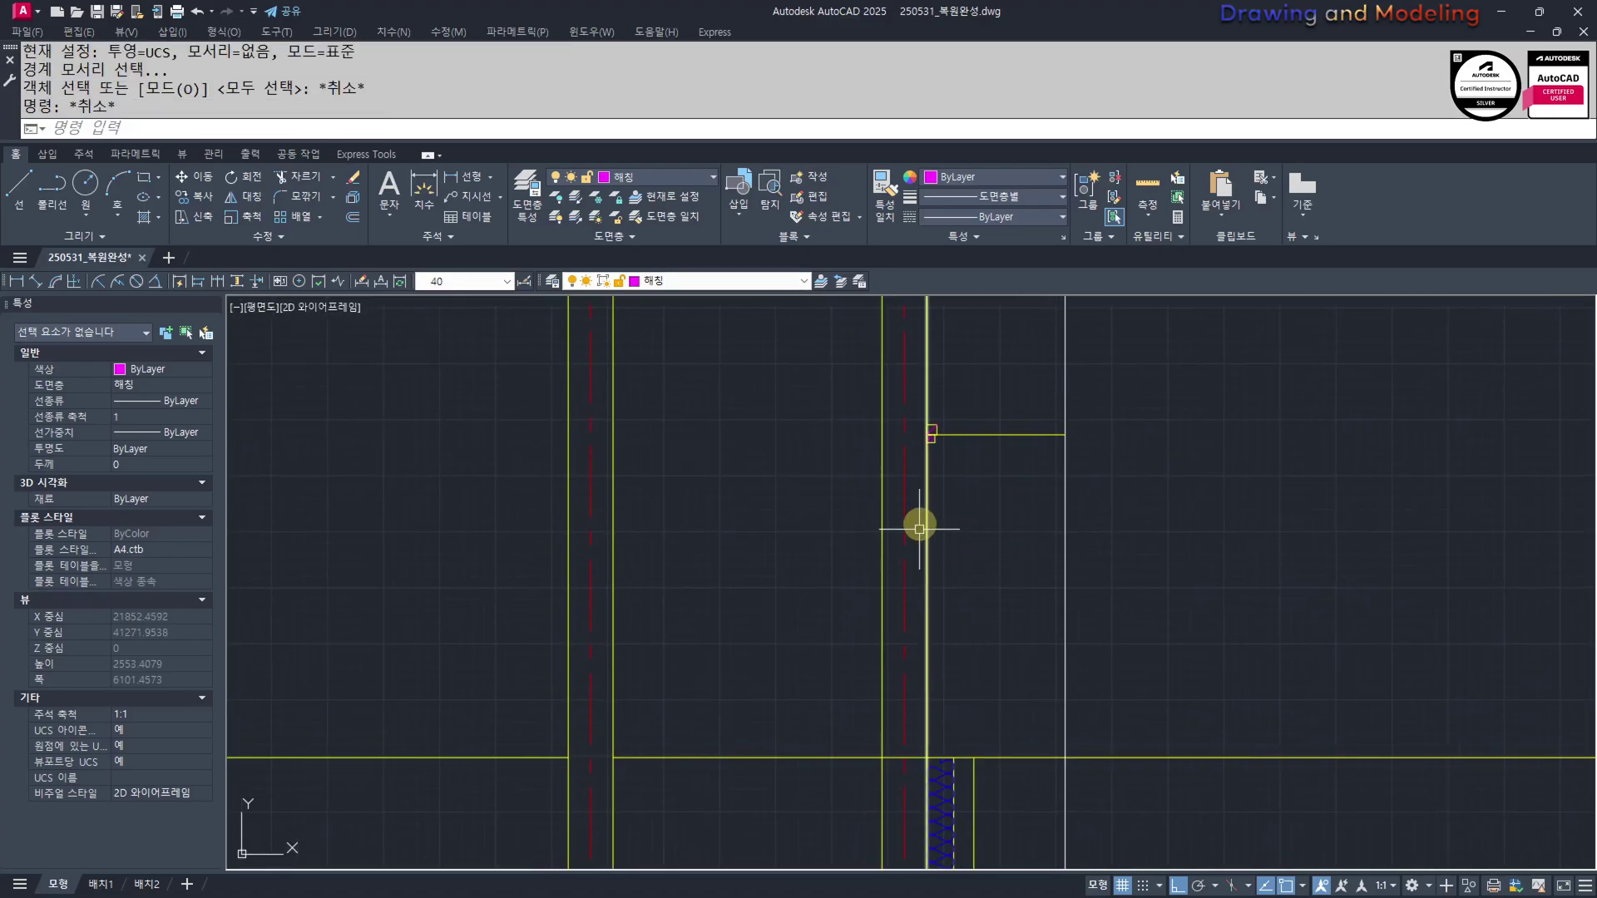
left_click(963, 390)
left_click(916, 630)
left_click(915, 630)
left_click(917, 645)
key("Escape")
key("Escape")
Stretch the wall end of the soffit line and both battens horizontally away from the wall face, towards the white boundary line
scroll(971, 591, "down", 6)
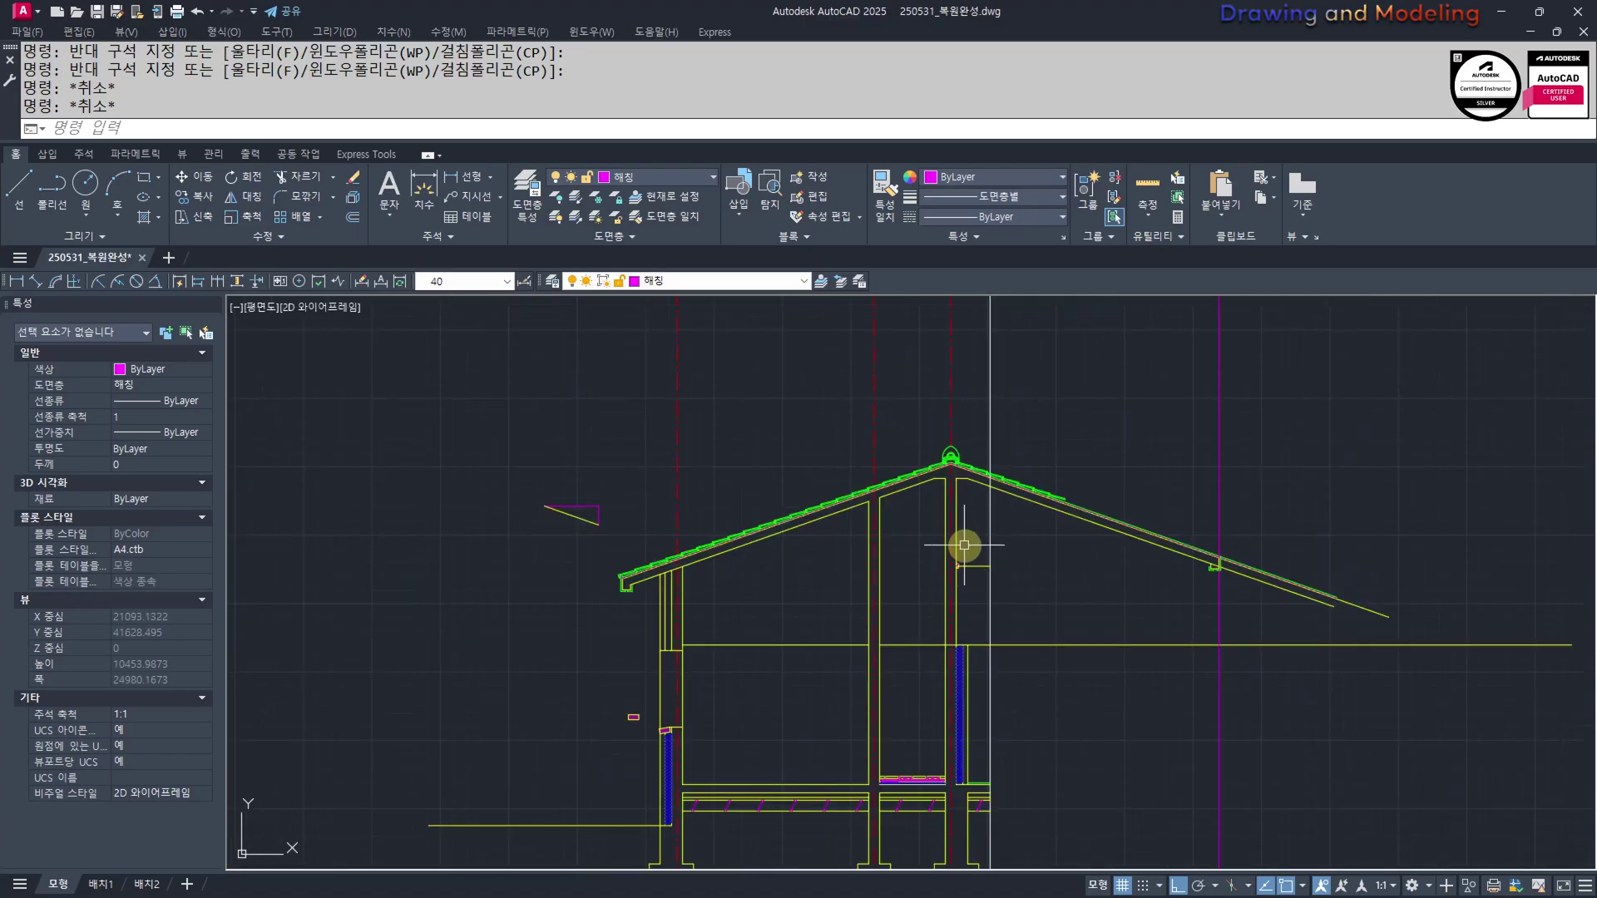
scroll(964, 545, "down", 5)
scroll(575, 624, "up", 6)
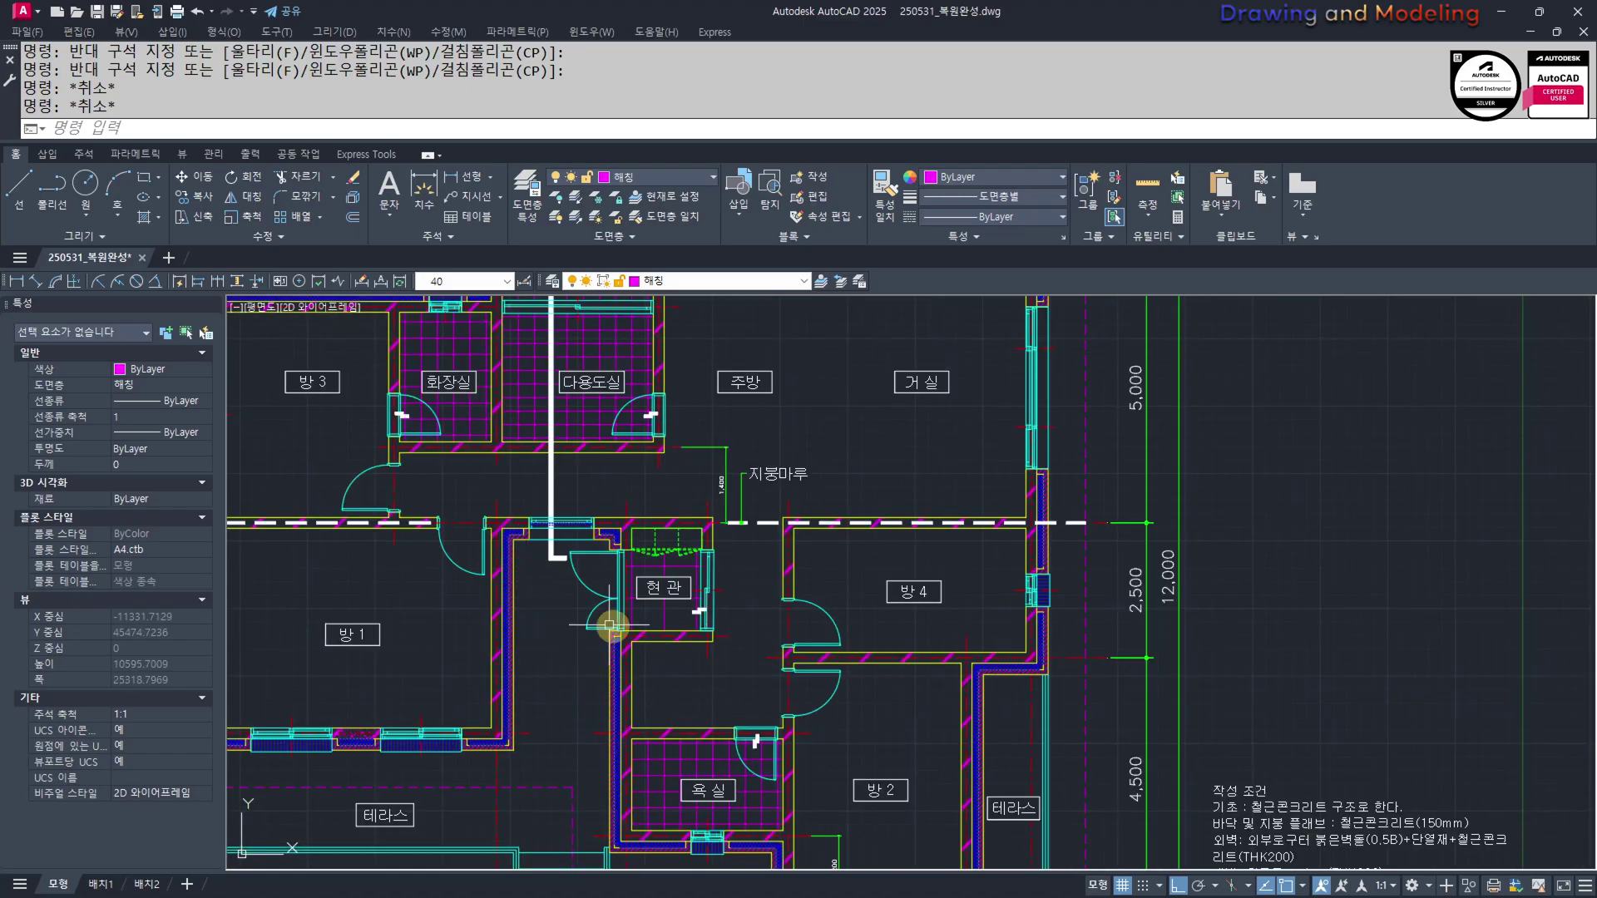
key("Escape")
scroll(1116, 687, "down", 5)
scroll(1140, 641, "up", 7)
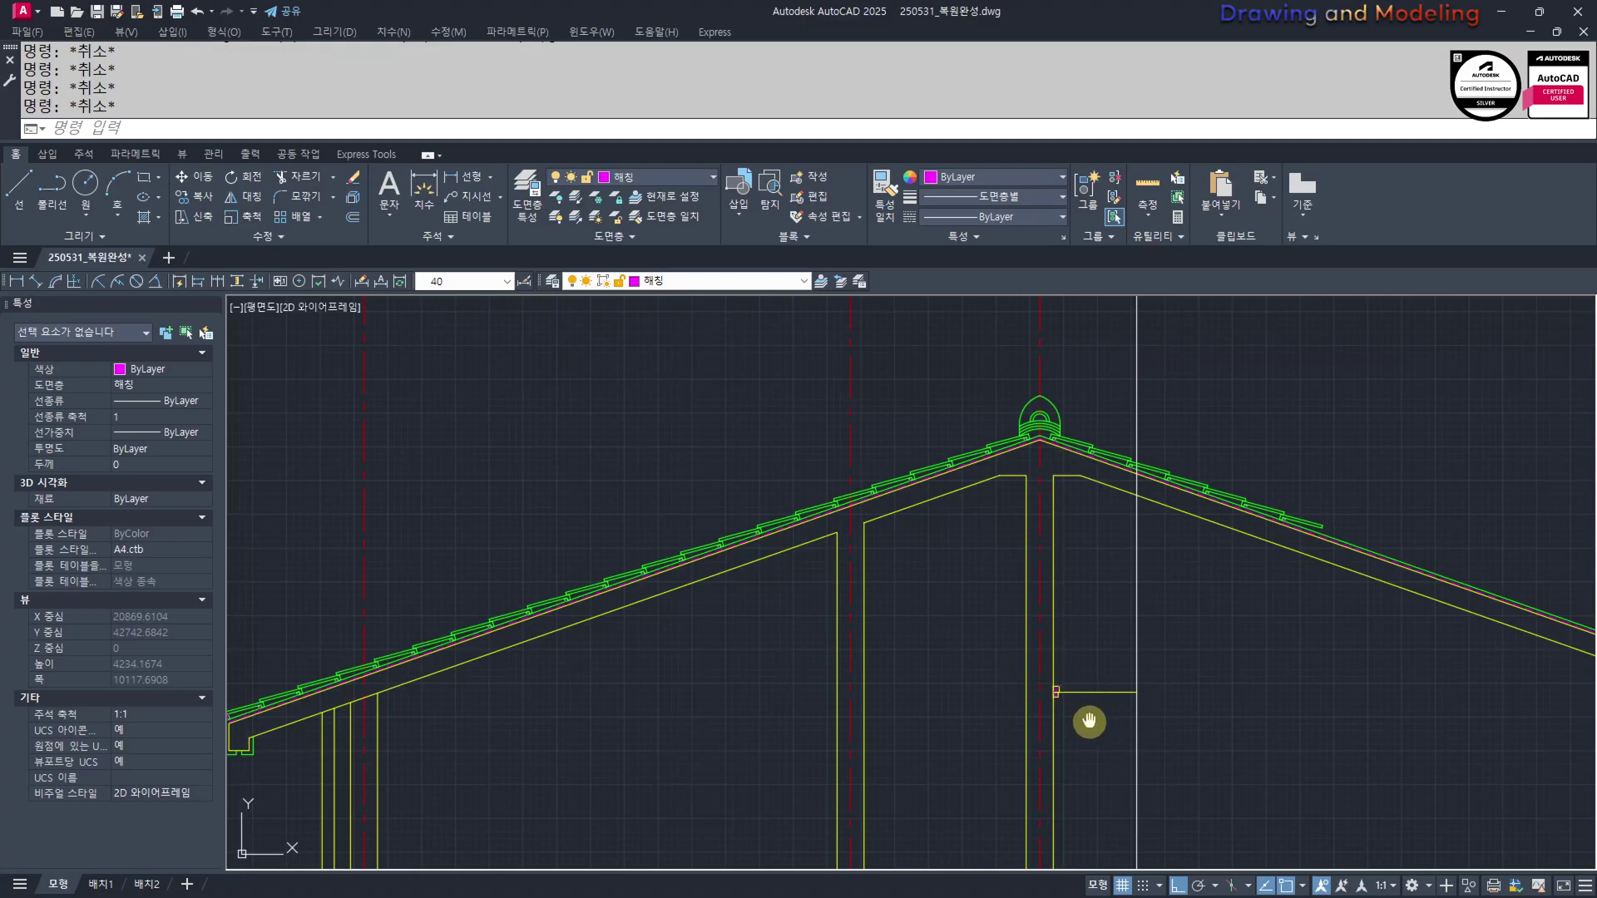
middle_click_drag(1089, 720, 1037, 649)
scroll(1038, 649, "up", 5)
left_click(959, 563)
key("space")
left_click(1023, 674)
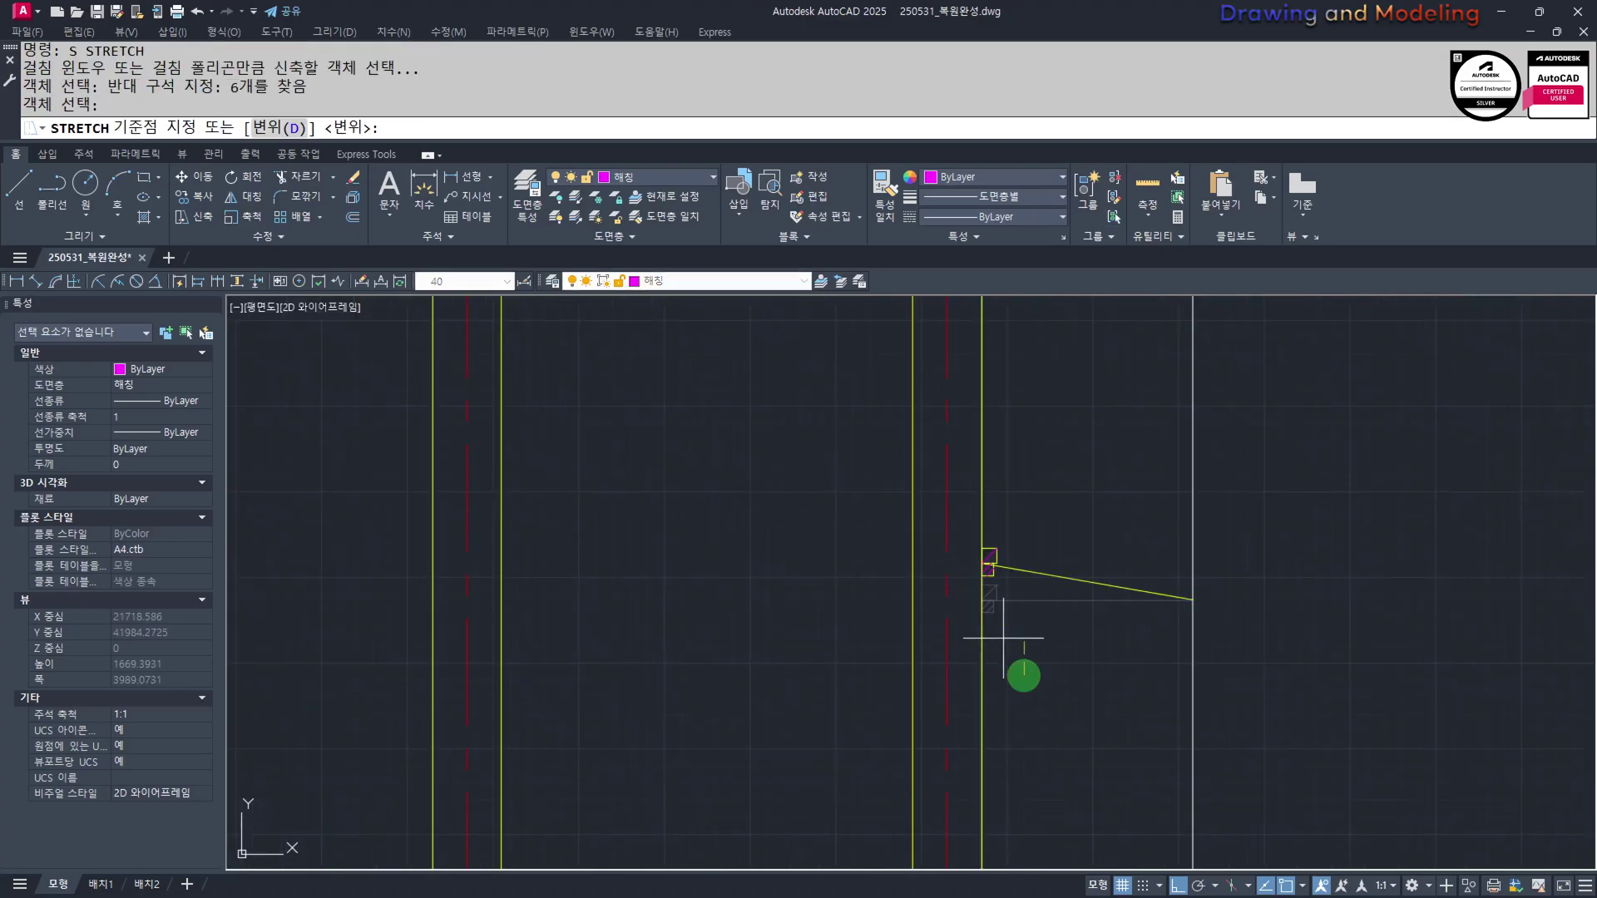
left_click(1159, 680)
key("Escape")
key("Escape")
scroll(1148, 690, "down", 2)
middle_click_drag(1110, 791, 1087, 840)
scroll(1086, 595, "down", 4)
type("x")
key("Return")
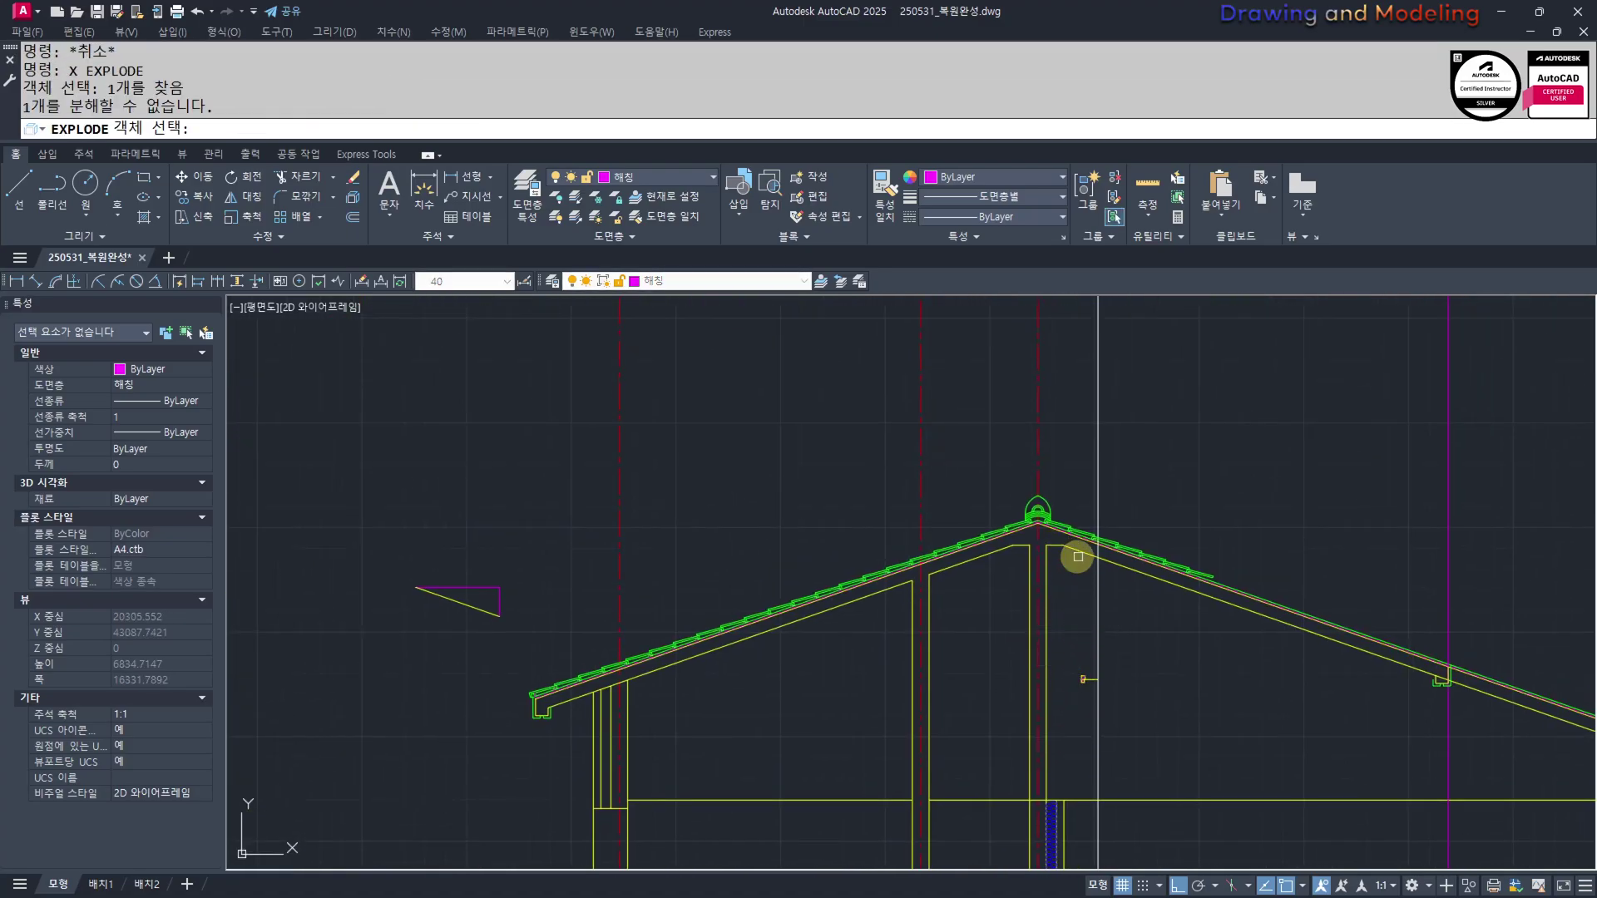
middle_click_drag(1073, 754, 1074, 638)
key("space")
scroll(1066, 695, "up", 8)
left_click(1076, 685)
left_click(981, 711)
scroll(1015, 738, "down", 4)
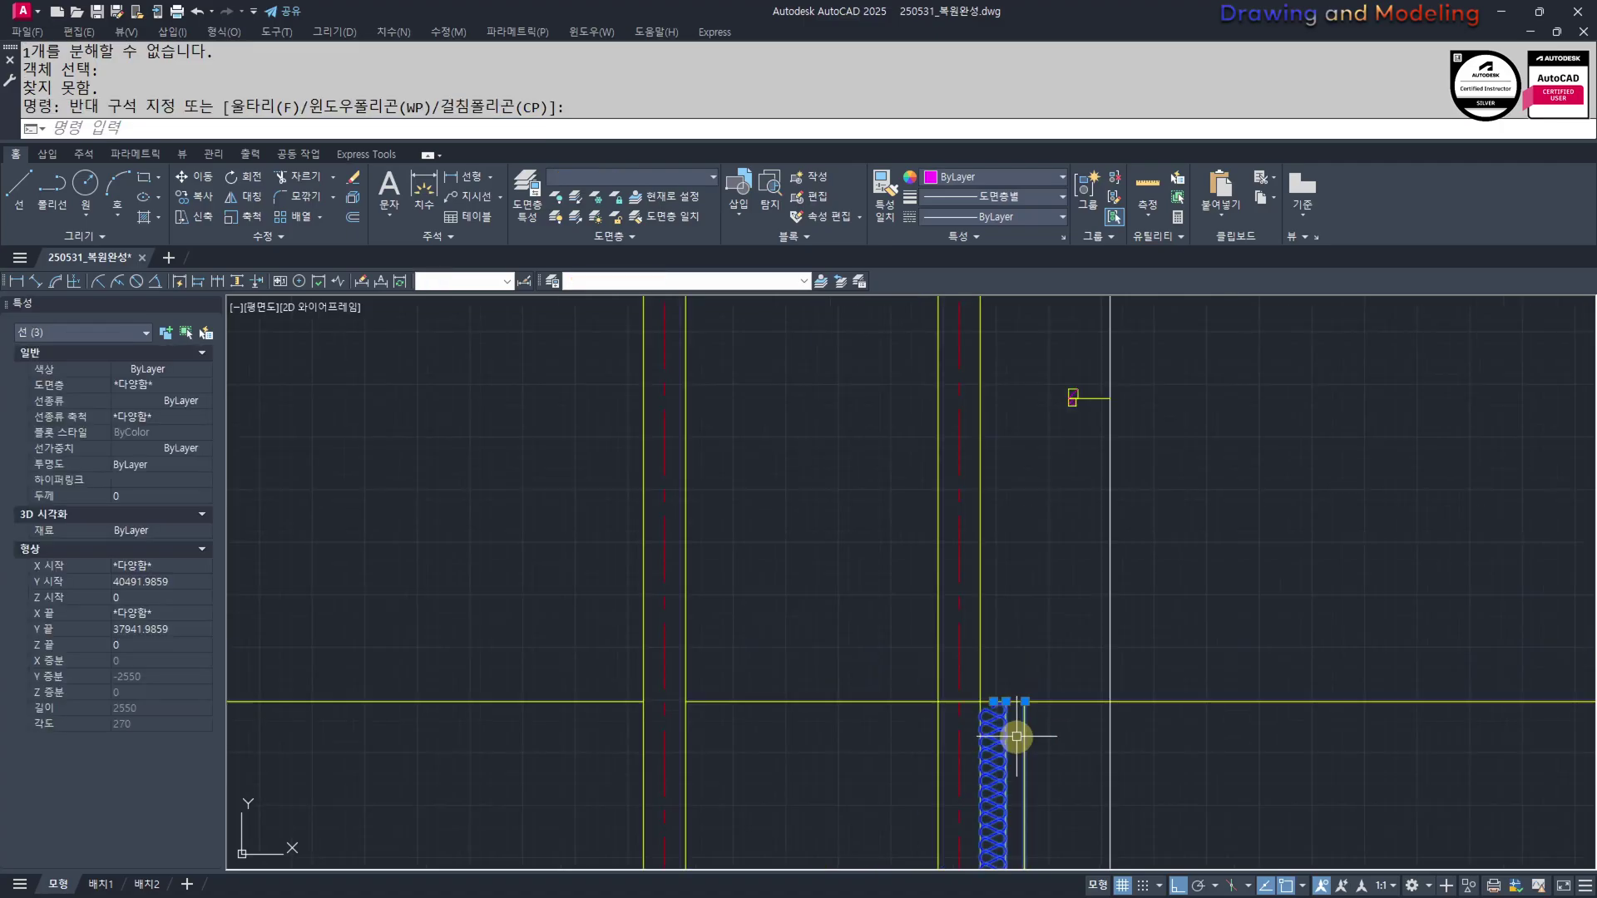
key("Escape")
key("Escape")
Extend the insulation and outer wall lines of the ridge wall up to the underside of the roof slab
scroll(1025, 716, "down", 6)
scroll(1020, 549, "up", 3)
type("ex")
key("Return")
left_click(1016, 708)
scroll(1033, 785, "down", 6)
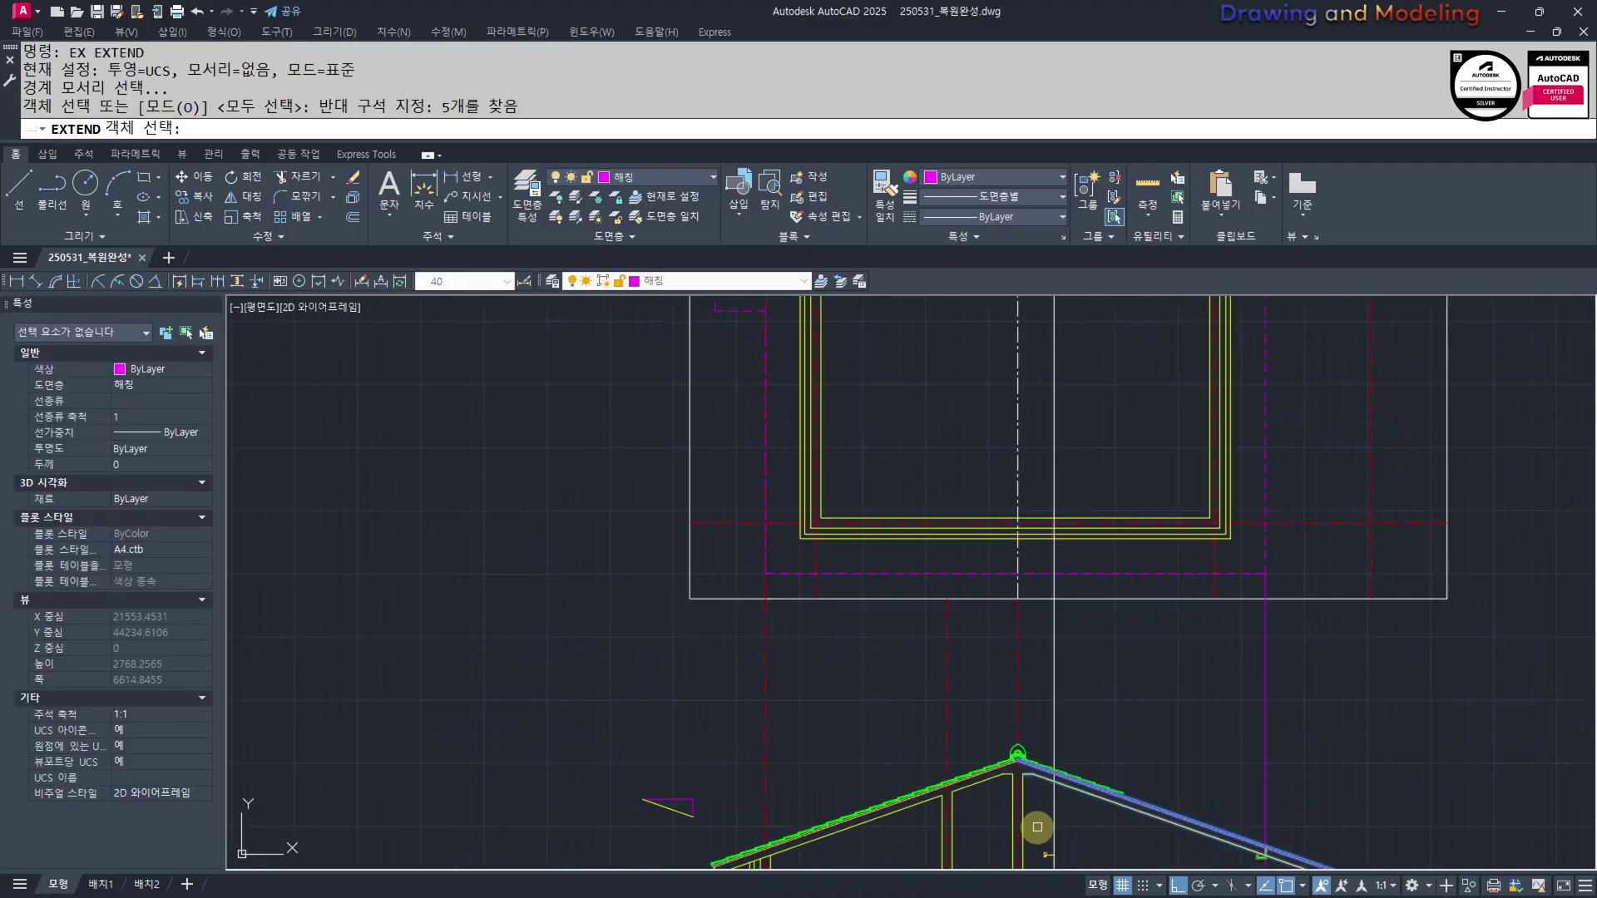
middle_click_drag(1037, 834, 1031, 692)
middle_click_drag(1030, 795, 1003, 705)
scroll(1002, 703, "up", 8)
key("space")
left_click(989, 672)
left_click(927, 692)
key("Escape")
scroll(957, 665, "down", 5)
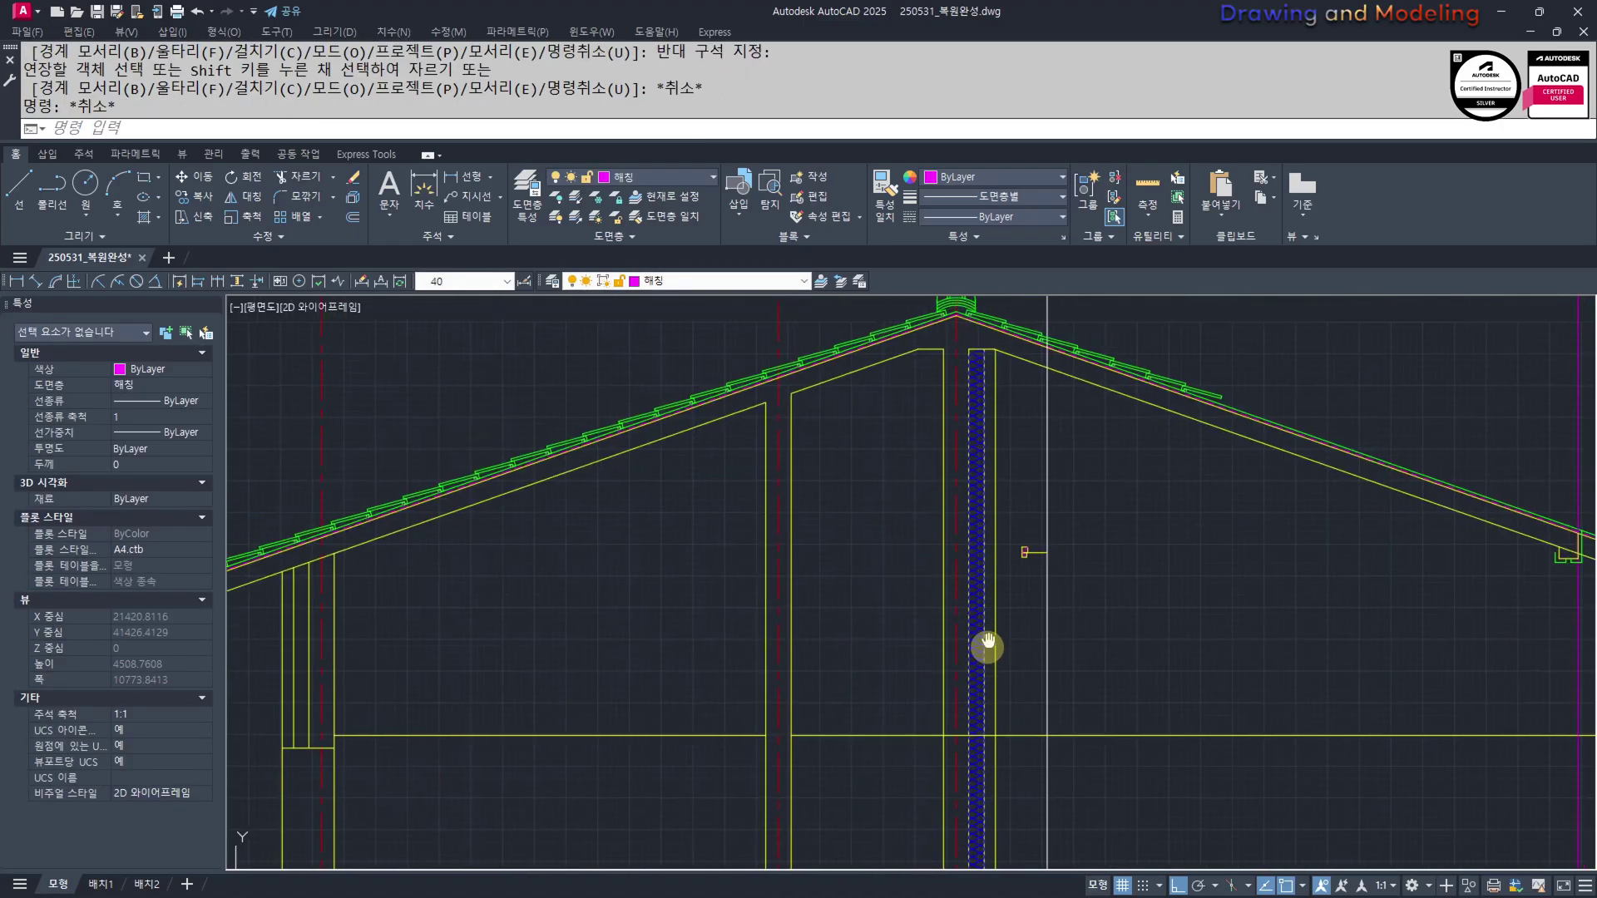
scroll(1015, 698, "up", 6)
key("Escape")
Stretch the soffit line and its two battens back until they meet the extended outer wall face
type("s")
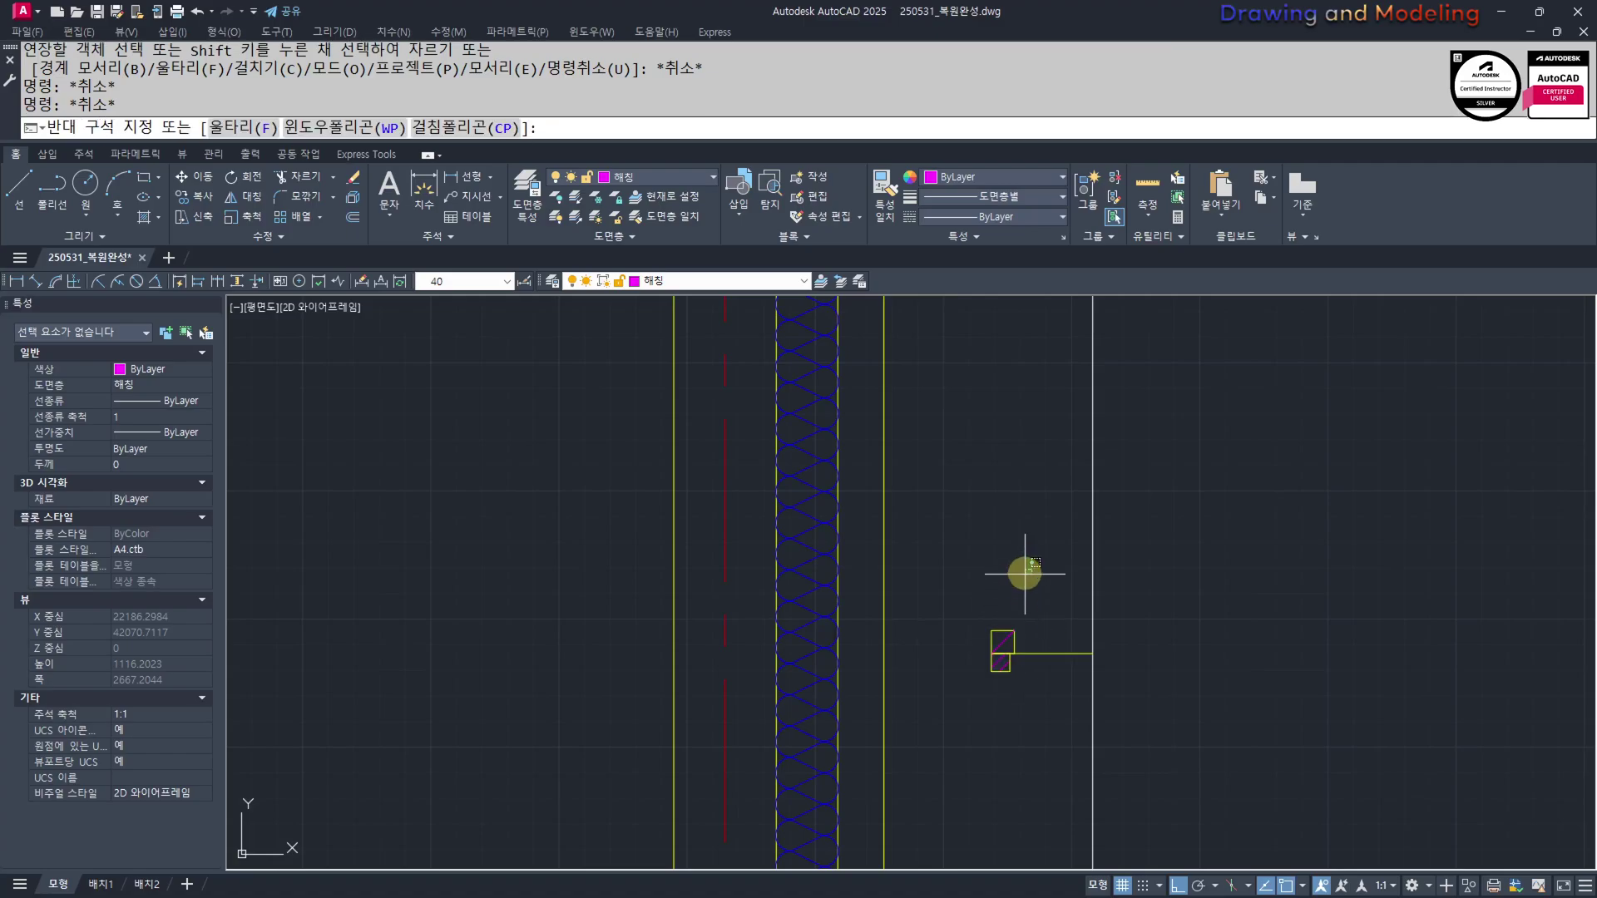
key("Return")
left_click(1026, 571)
left_click(979, 664)
key("Return")
scroll(974, 641, "up", 2)
left_click(1003, 666)
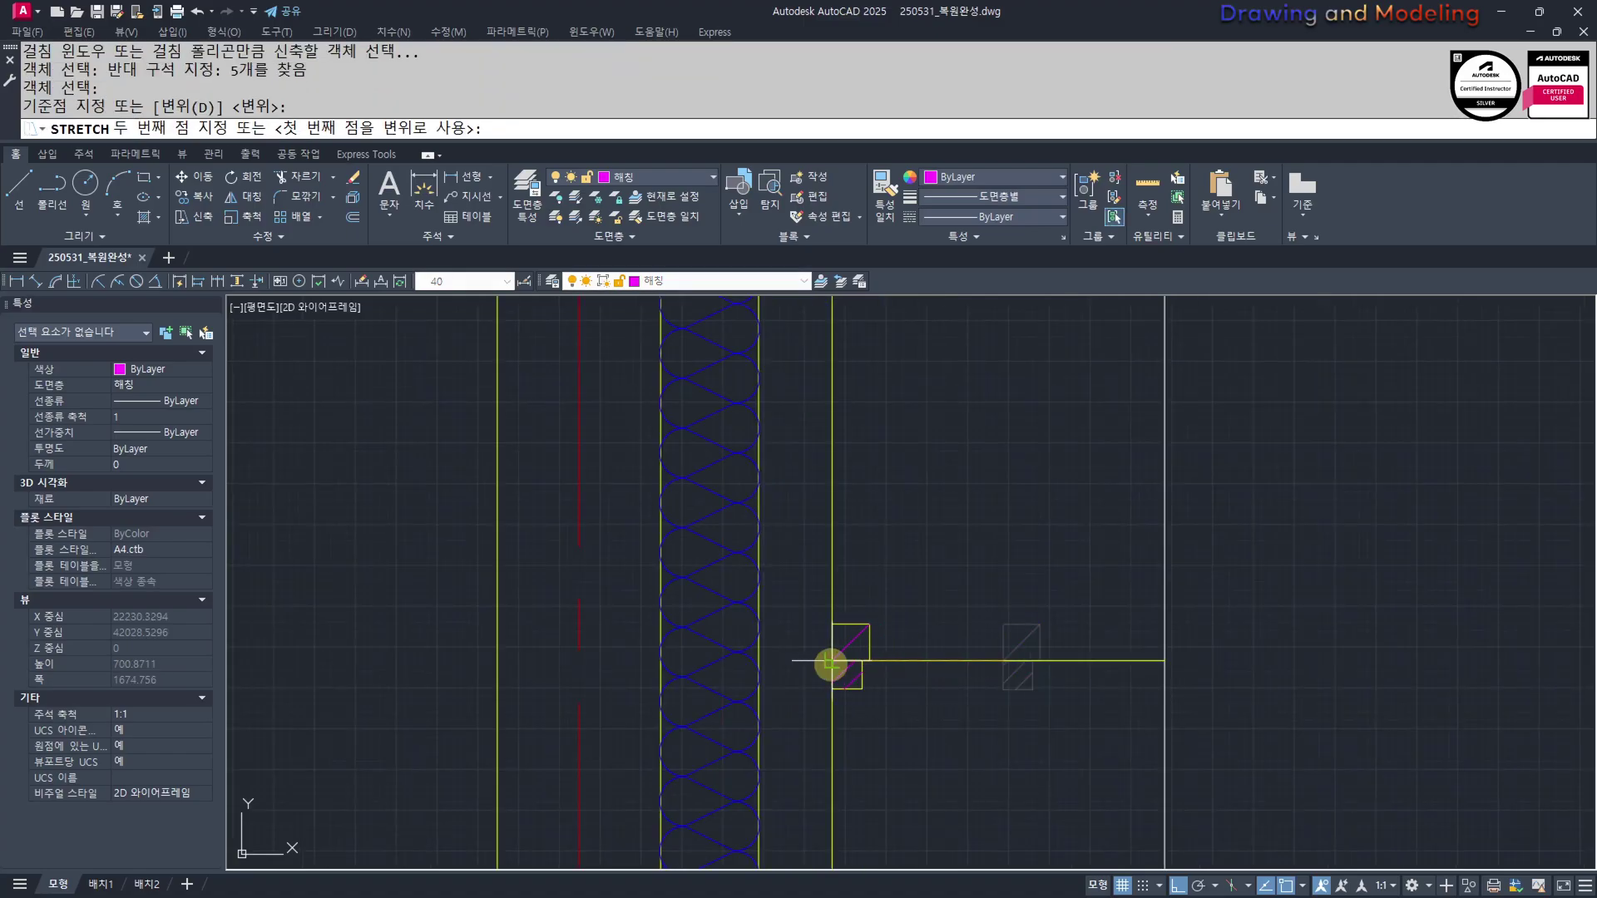
key("Escape")
key("Escape")
Examine the extended insulated wall from the roof ridge down to the floor slab
scroll(957, 699, "down", 5)
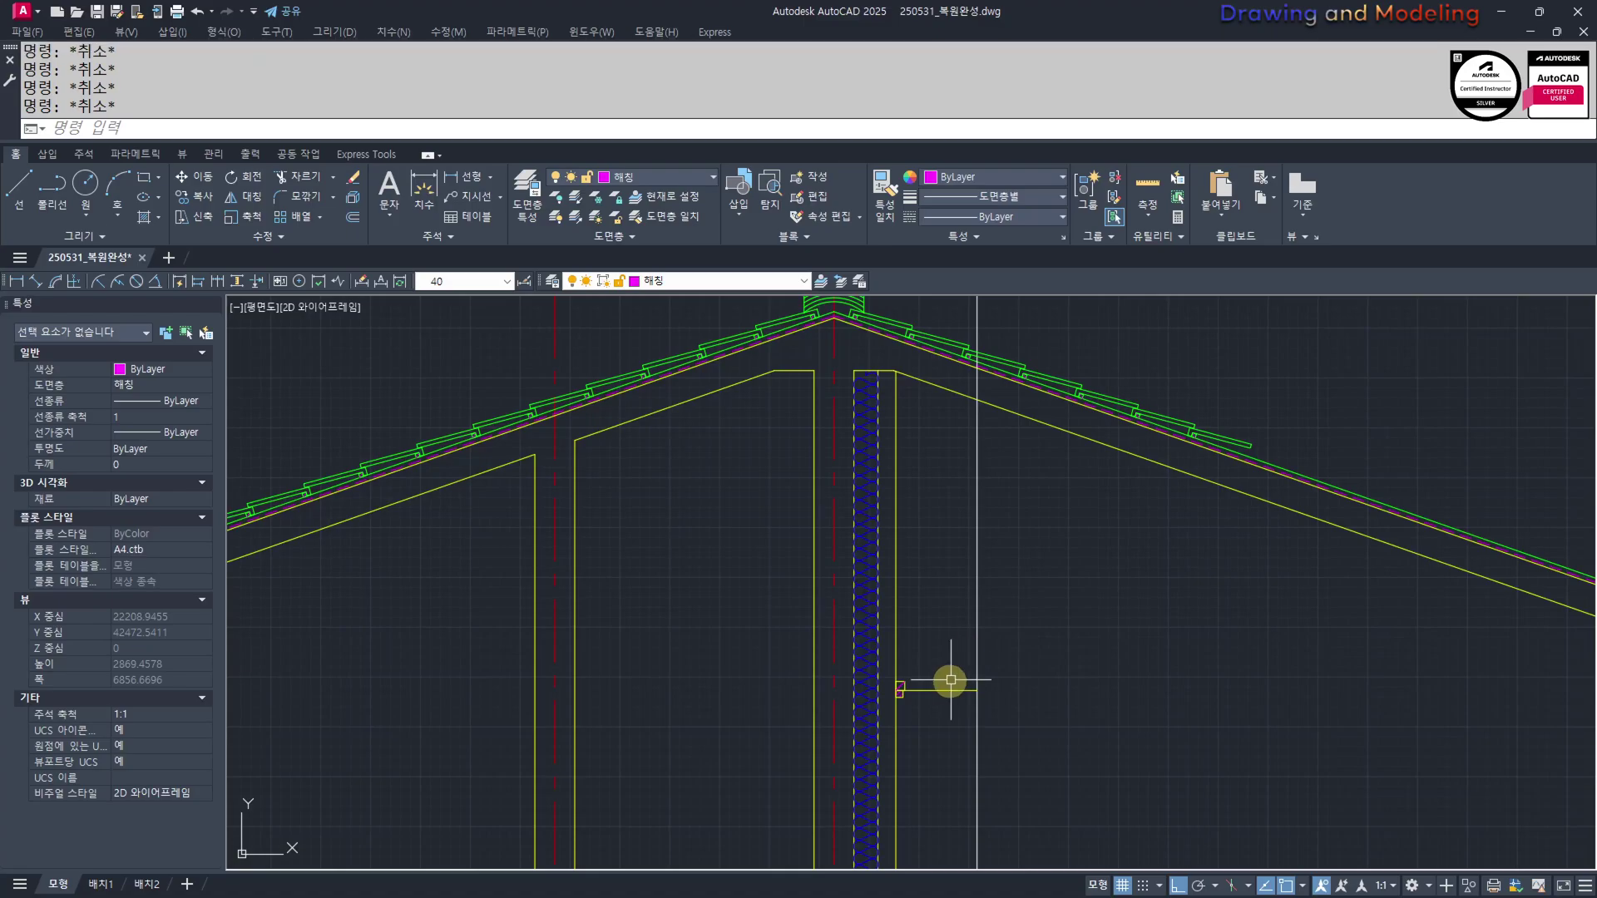
scroll(857, 606, "up", 2)
scroll(903, 643, "down", 4)
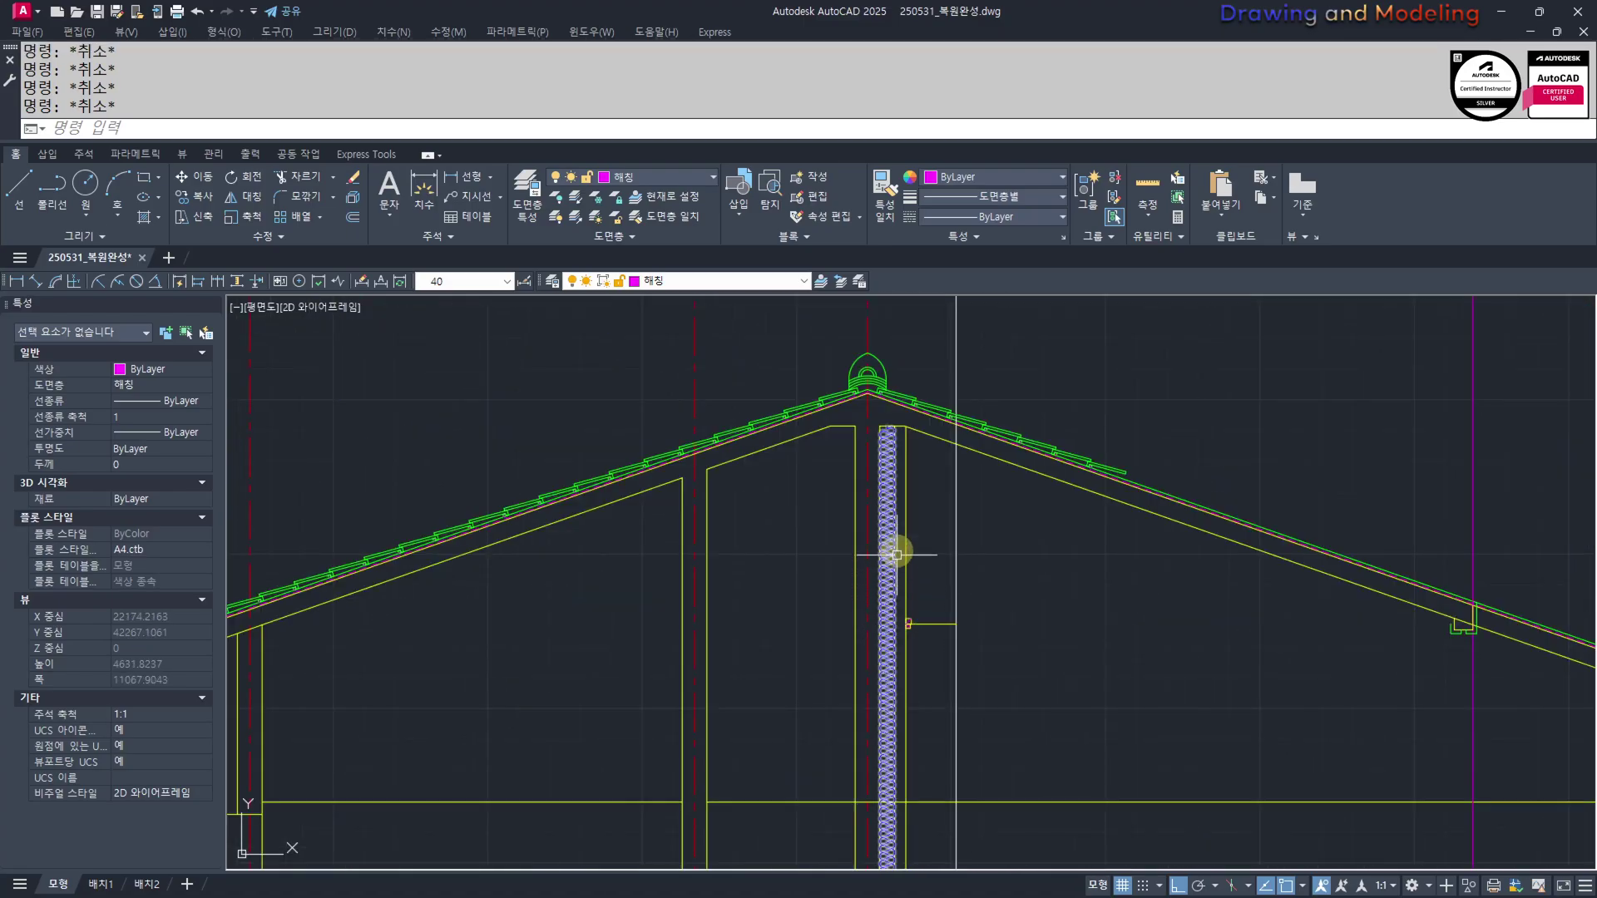
scroll(901, 666, "down", 3)
scroll(924, 610, "up", 5)
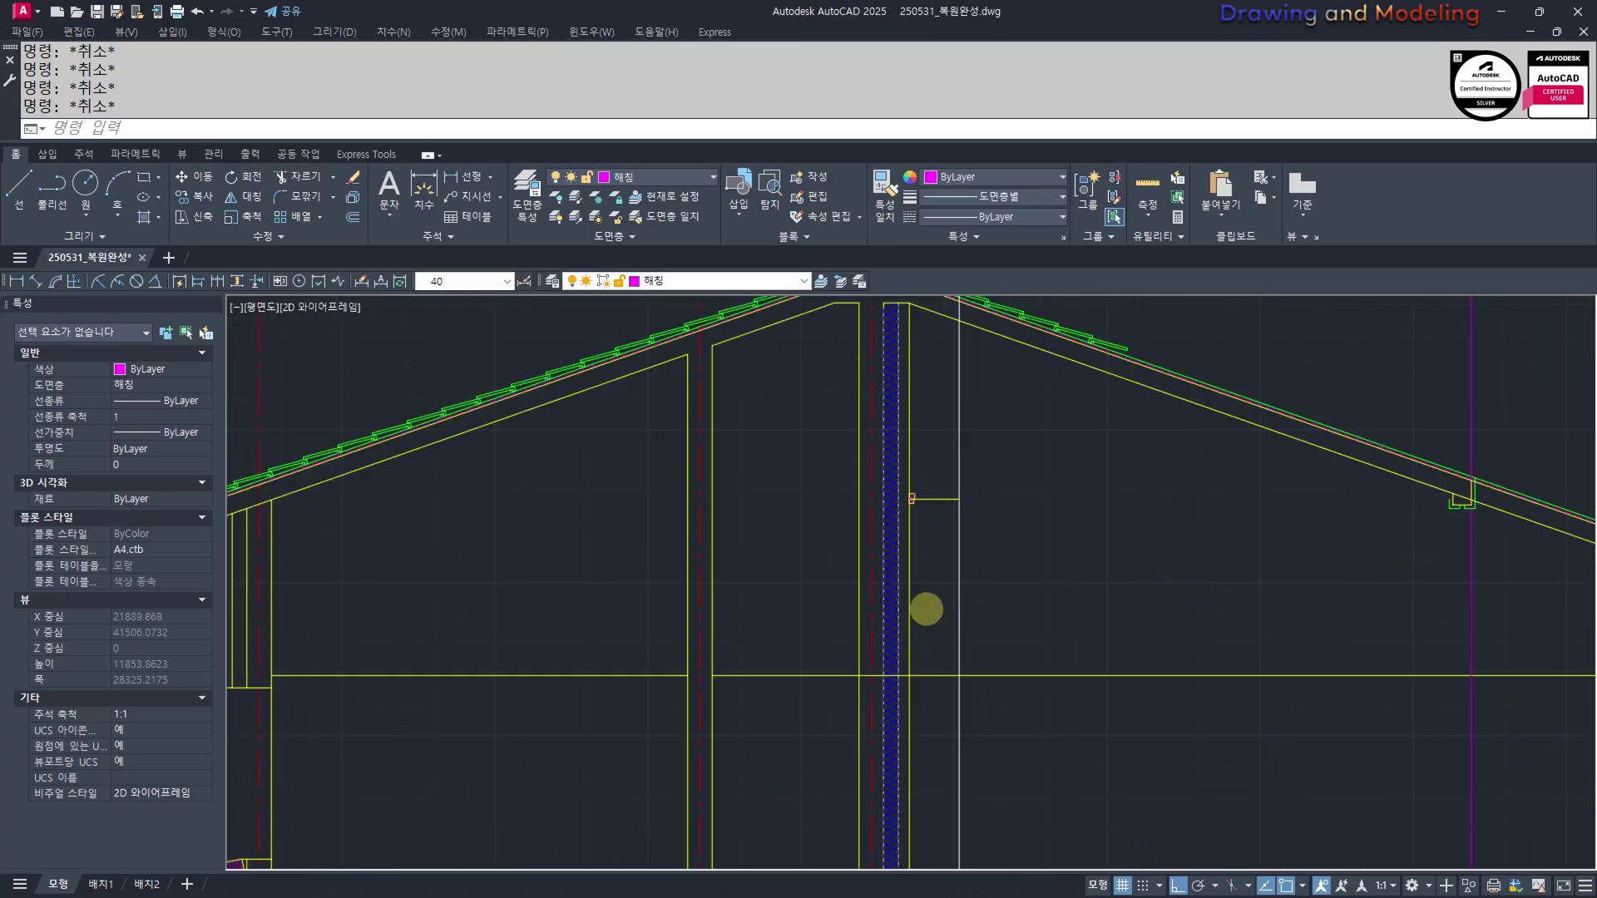
scroll(950, 492, "down", 1)
middle_click_drag(975, 567, 923, 627)
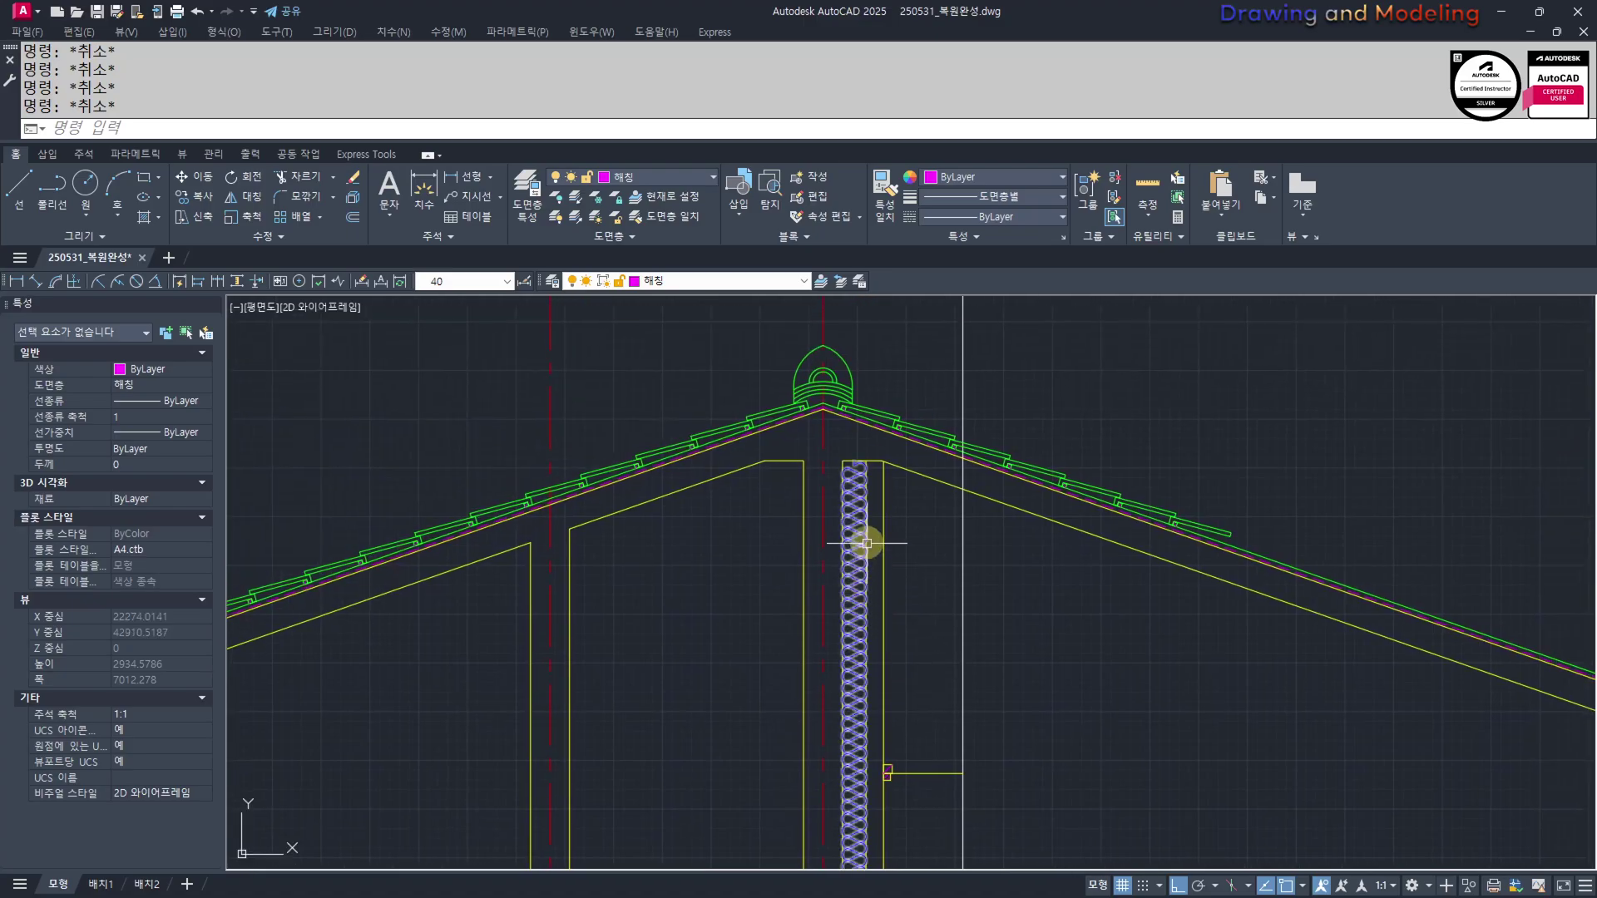
scroll(830, 582, "down", 4)
scroll(884, 616, "up", 6)
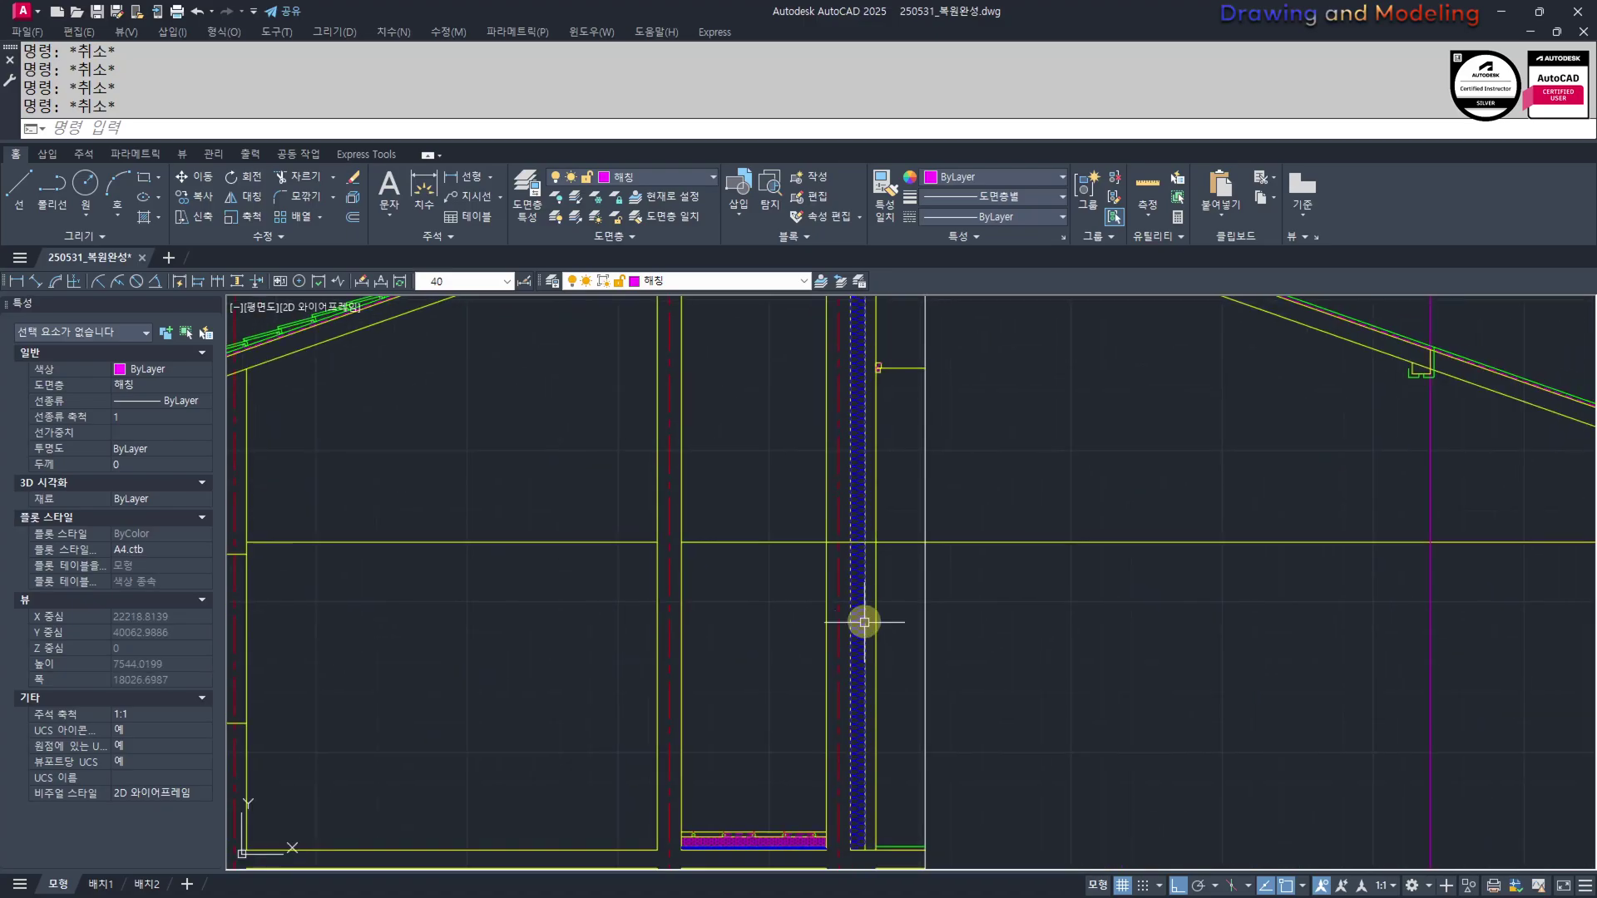
scroll(909, 582, "down", 4)
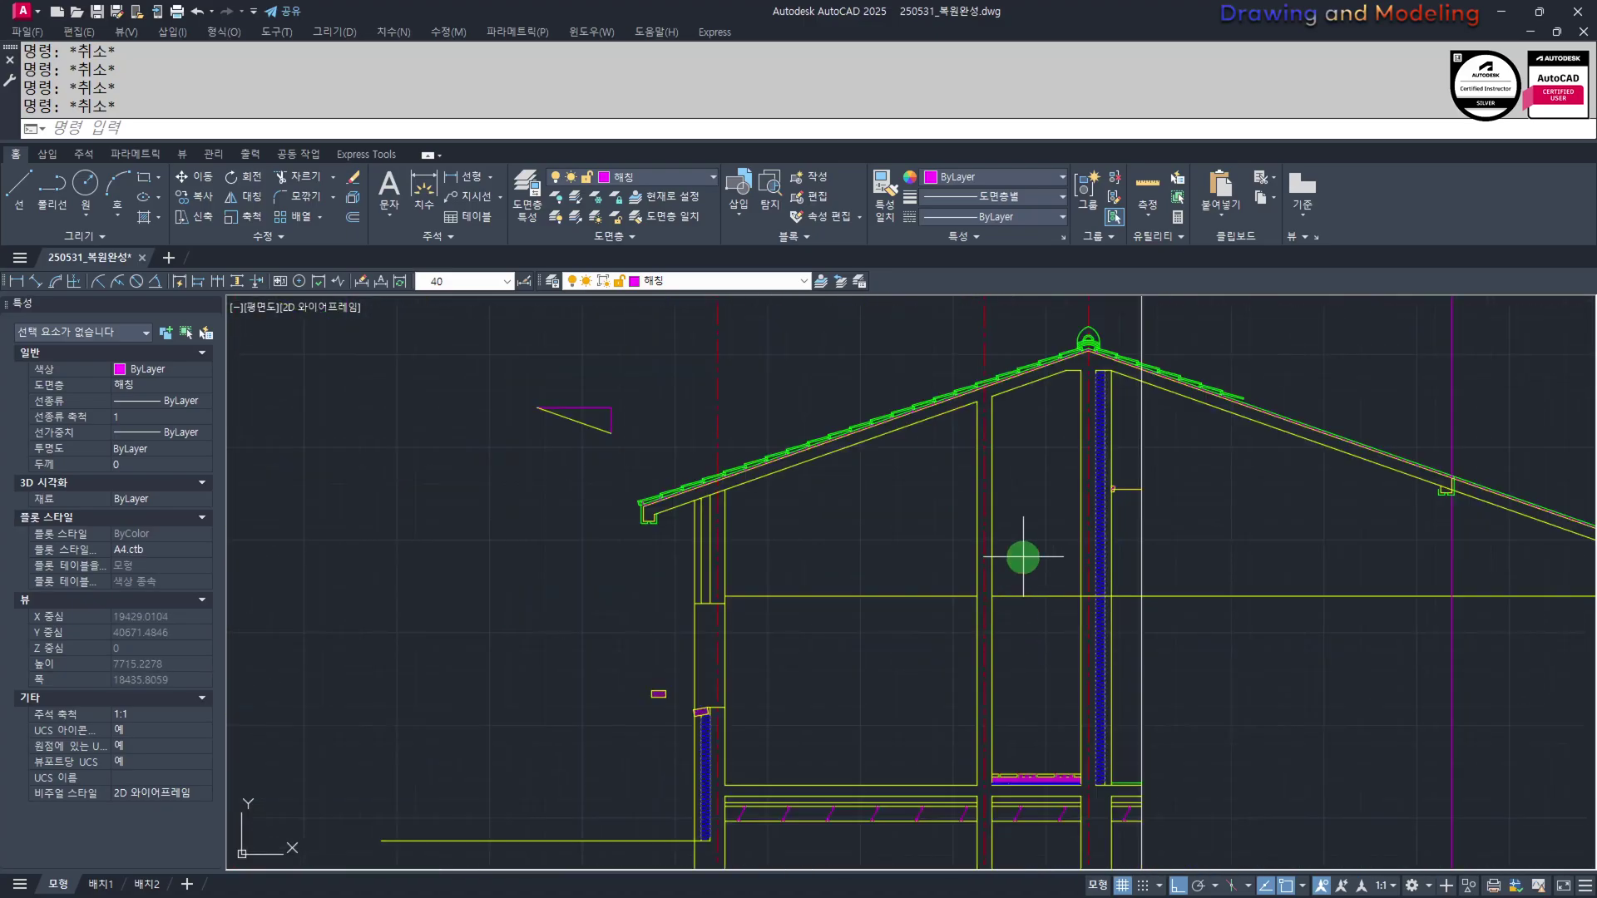
Trim the horizontal ceiling line inside and beyond the ridge wall, back to the wall's inner face
scroll(1023, 557, "up", 4)
type("tr")
left_click(1062, 596)
left_click(1018, 636)
key("space")
left_click(1532, 631)
left_click(1414, 533)
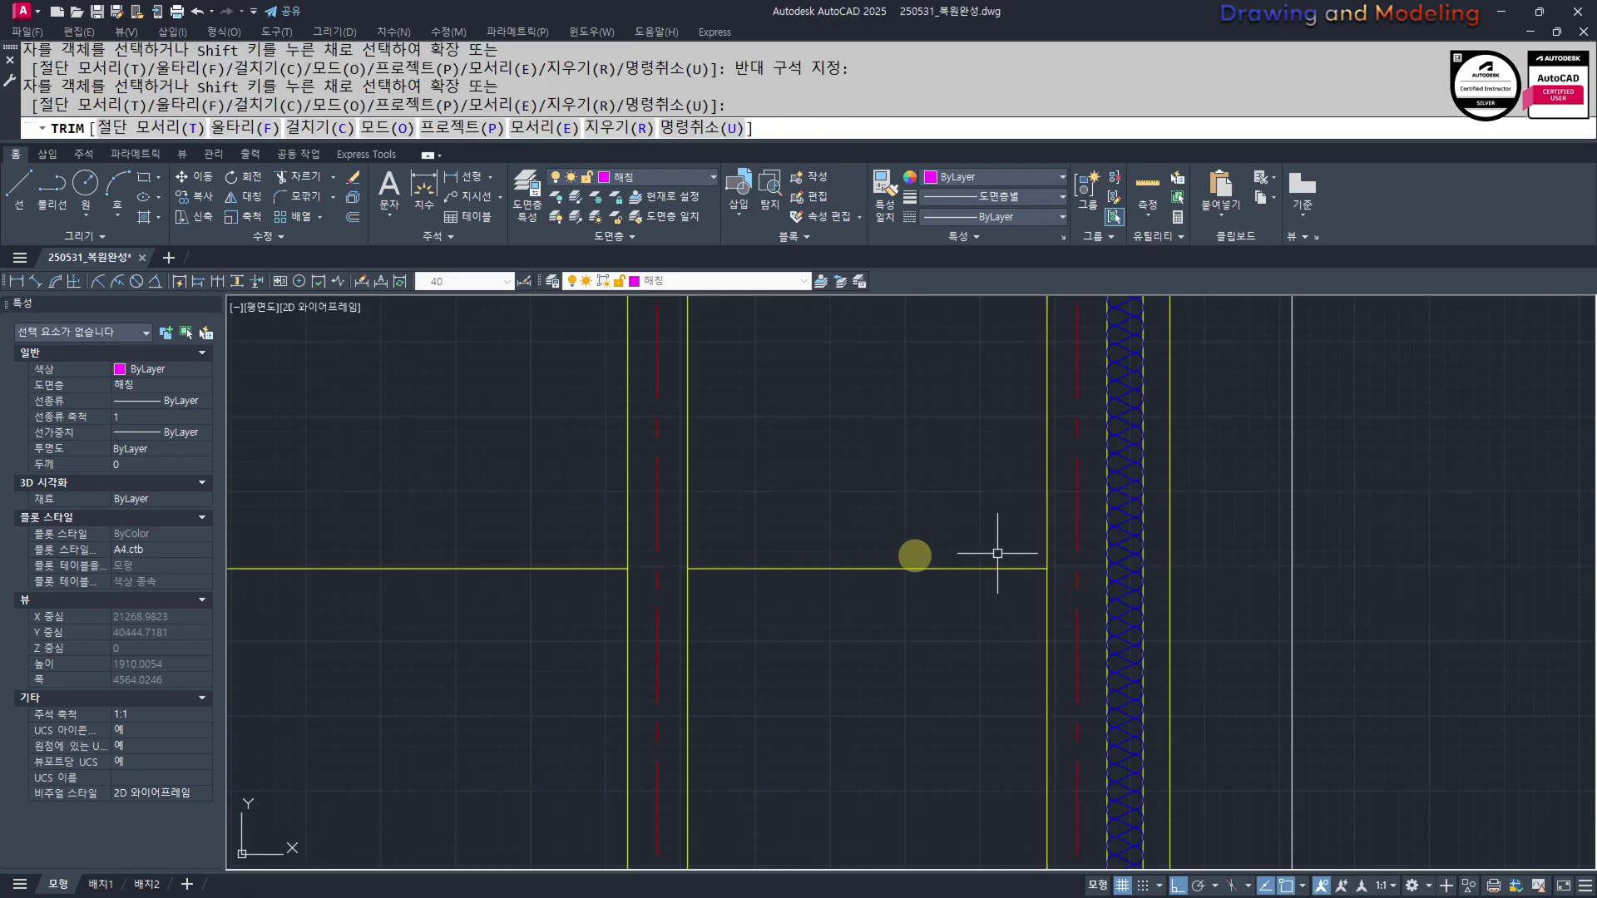
key("Escape")
key("Escape")
Copy both soffit battens to the corner where the ceiling line meets the interior partition wall
scroll(931, 536, "down", 4)
scroll(944, 582, "up", 4)
middle_click_drag(1022, 465, 987, 619)
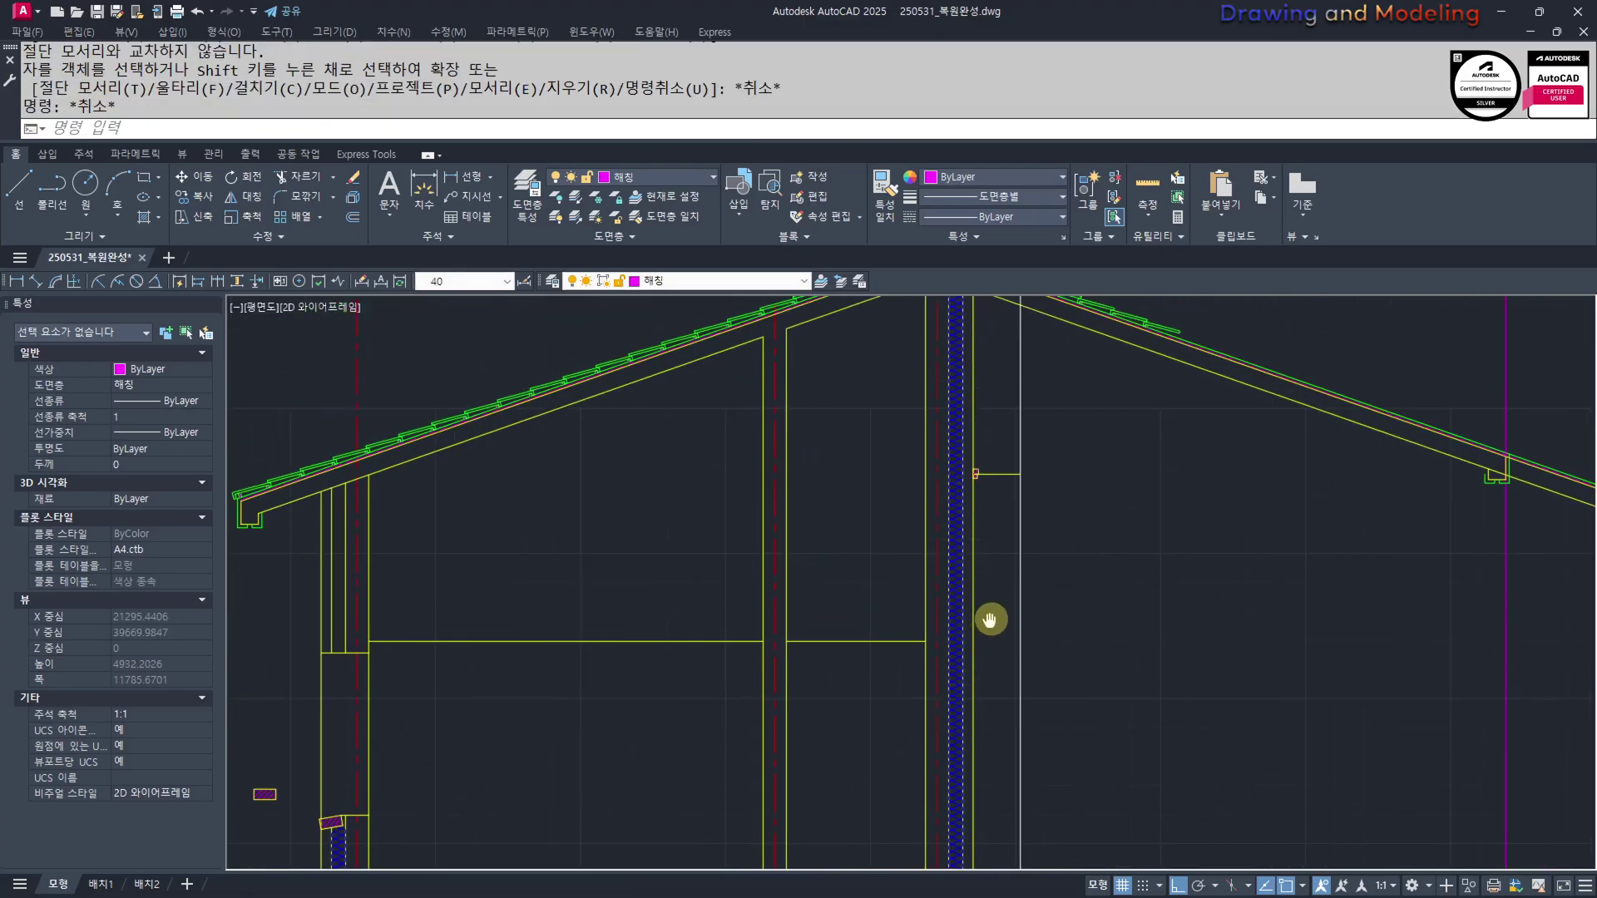
scroll(948, 459, "up", 4)
left_click(993, 467)
left_click(1050, 528)
scroll(1003, 478, "up", 6)
type("cc")
key("Return")
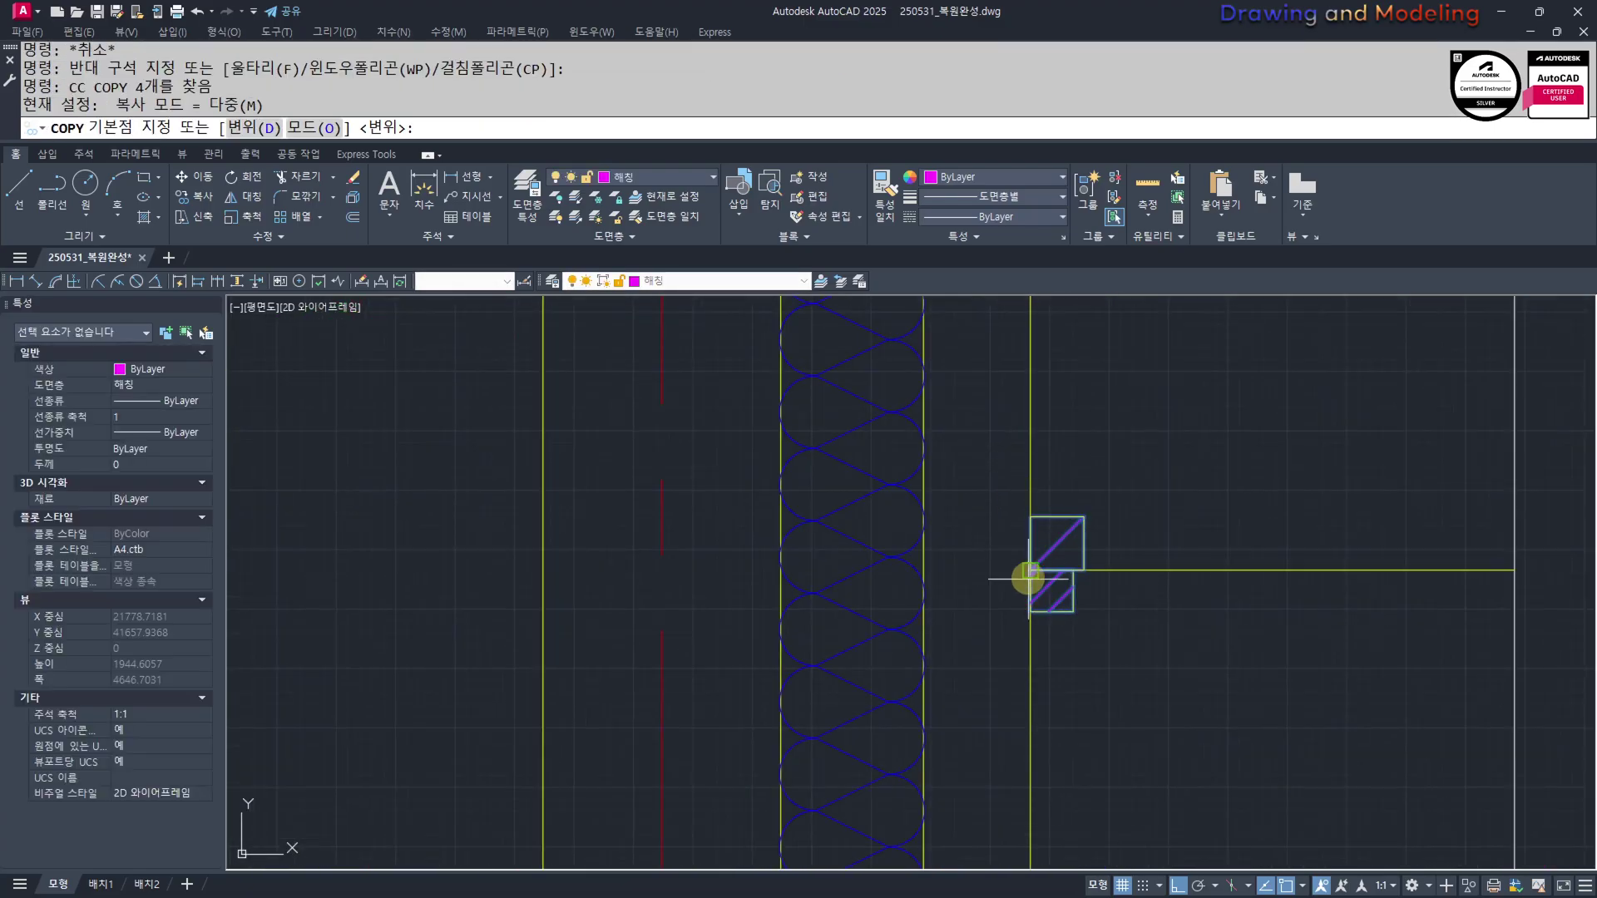
left_click(1029, 571)
scroll(955, 588, "down", 4)
scroll(832, 597, "up", 4)
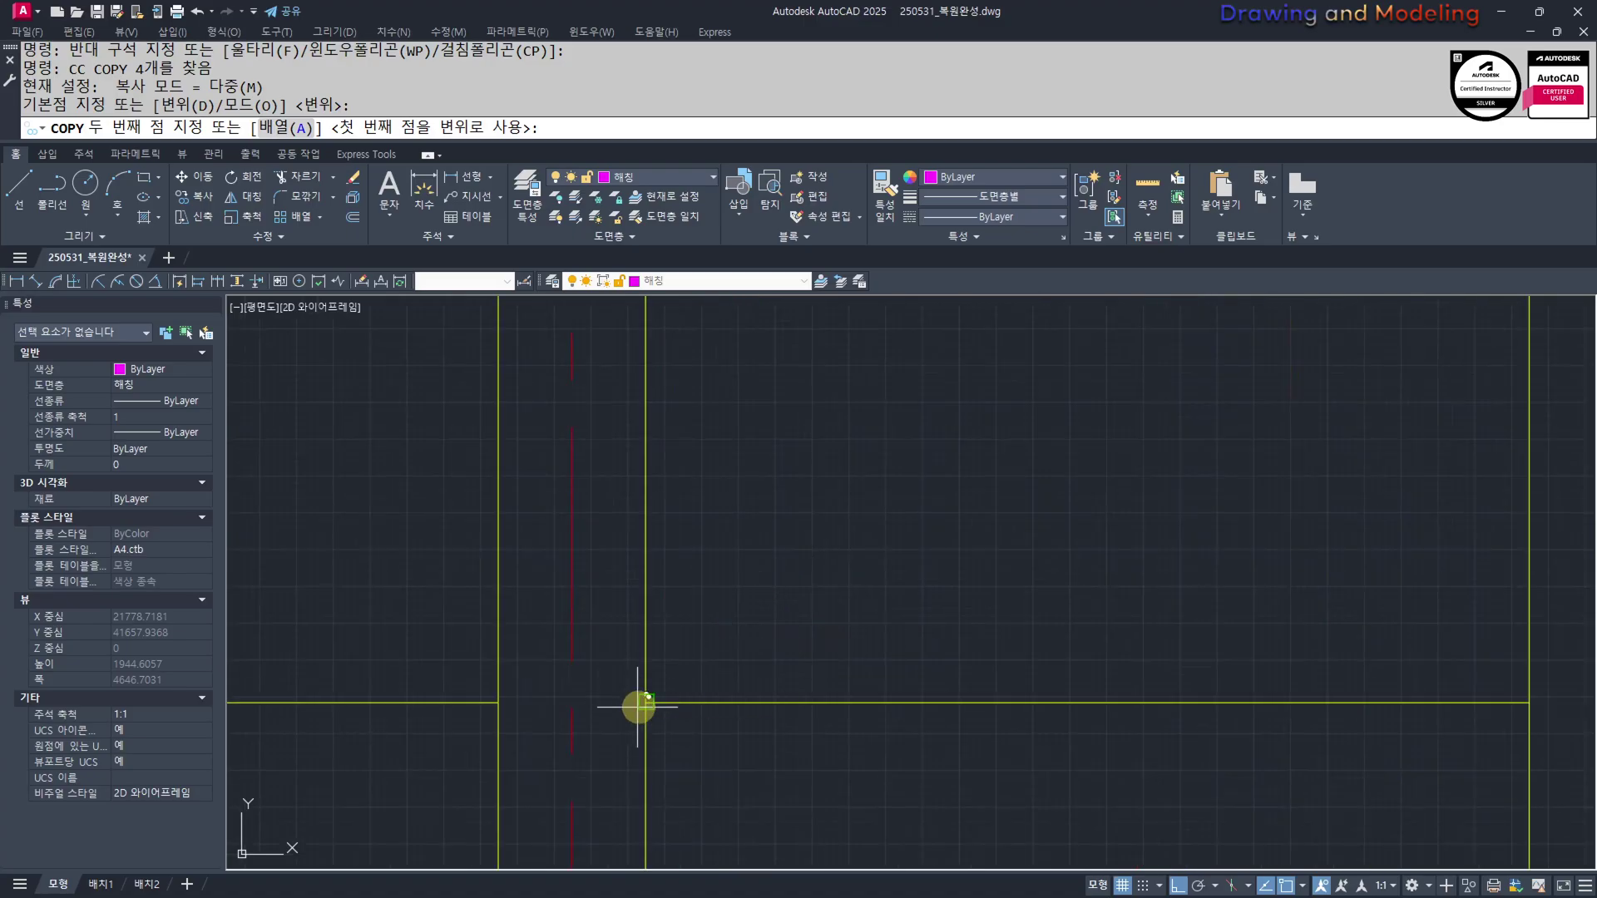
left_click(645, 702)
key("Escape")
key("Escape")
Move the copied lower batten 20 horizontally away from the partition wall face
scroll(637, 746, "up", 4)
left_click(643, 750)
left_click(786, 624)
middle_click_drag(832, 771, 745, 700)
type("m")
key("Return")
left_click(721, 723)
type("20")
key("Return")
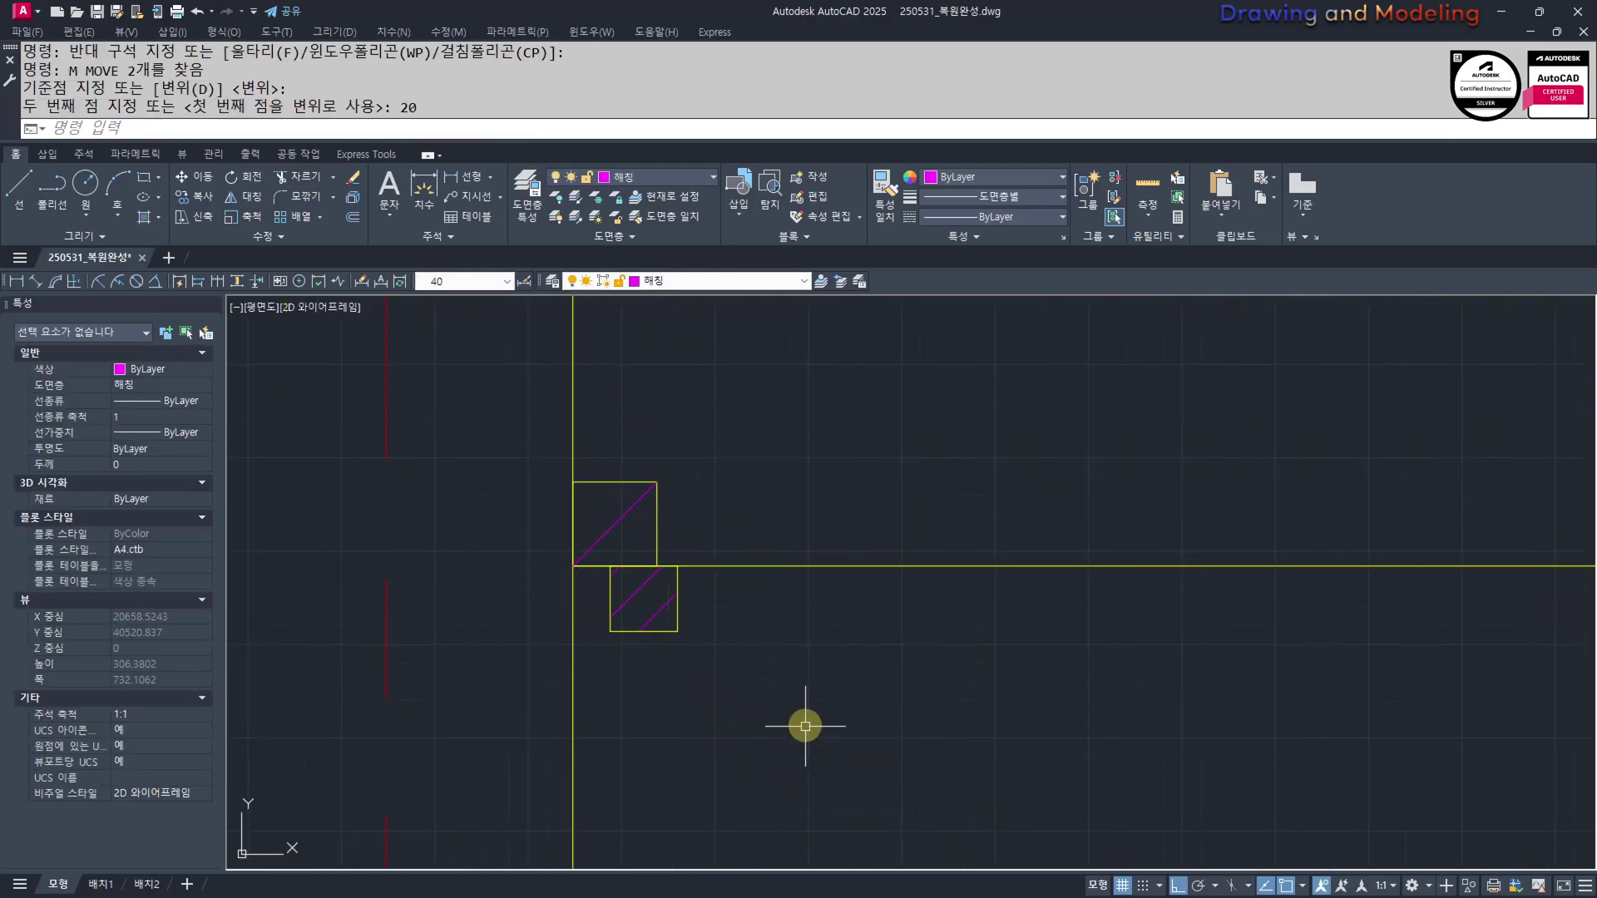
Offset both wall faces of the ceiling bay 20 inwards for the wall finish
scroll(865, 633, "down", 4)
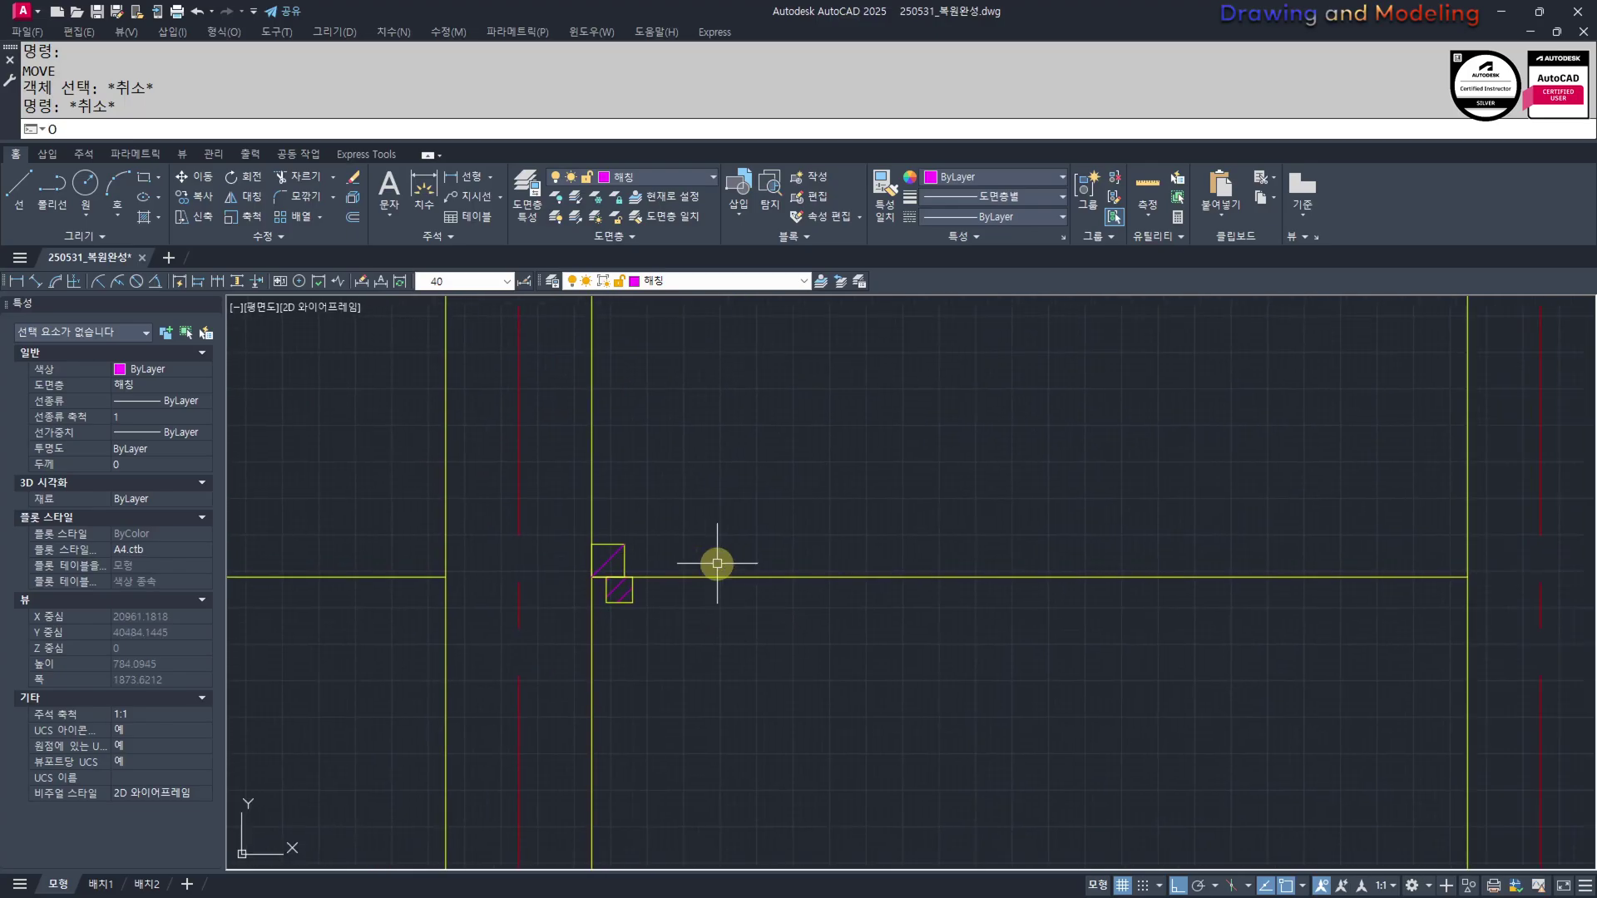
type("o")
key("Return")
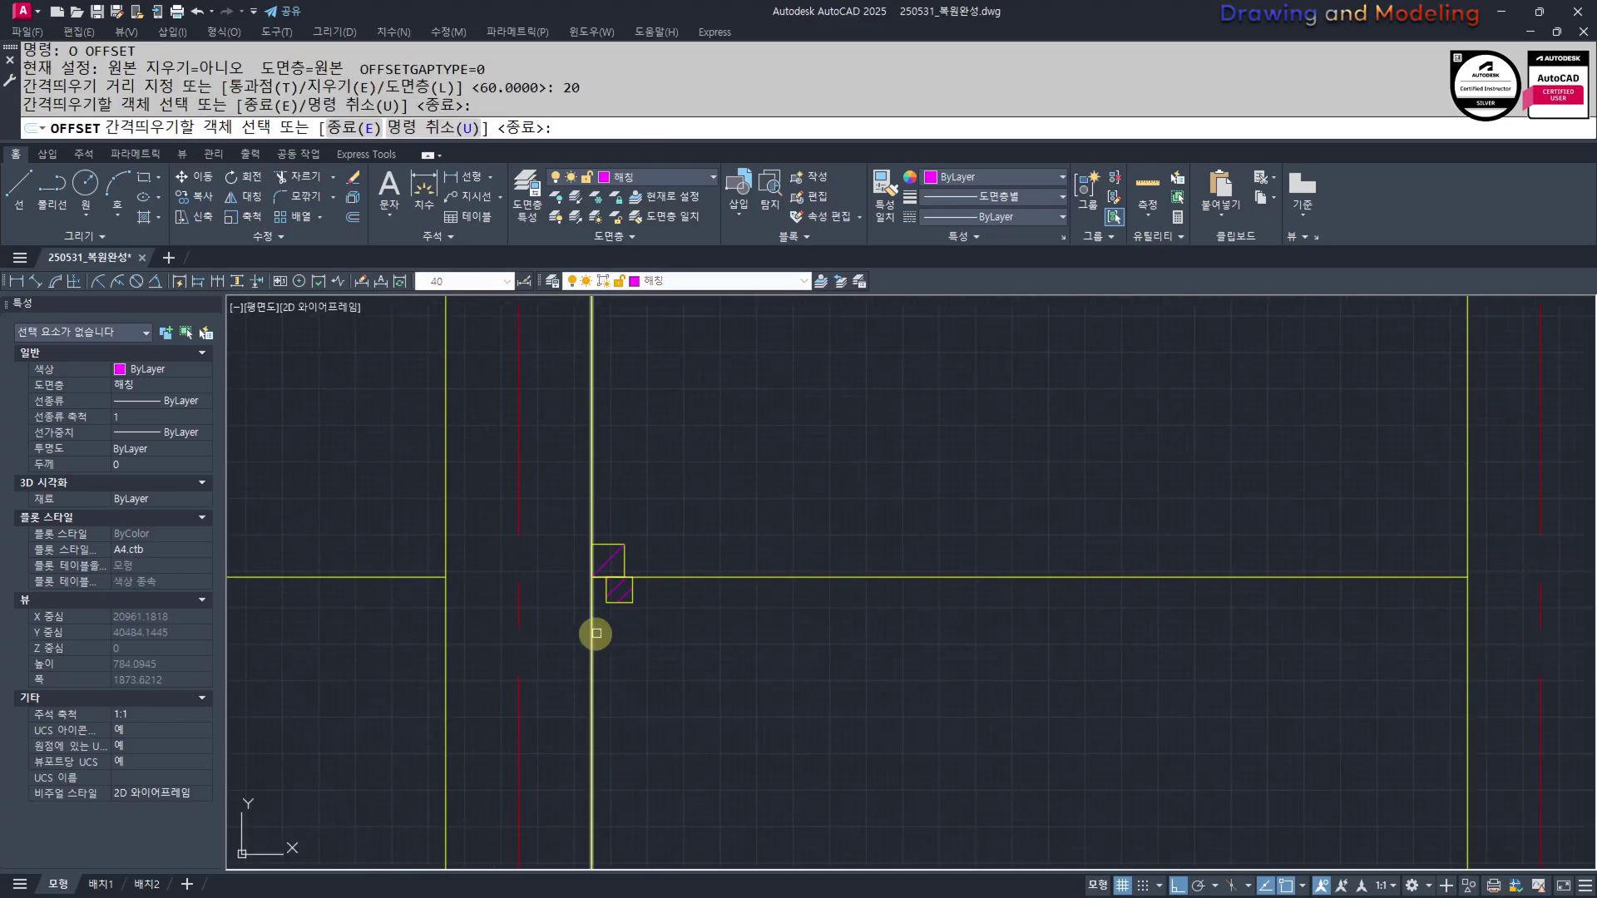
left_click(595, 634)
left_click(650, 636)
scroll(1078, 652, "down", 2)
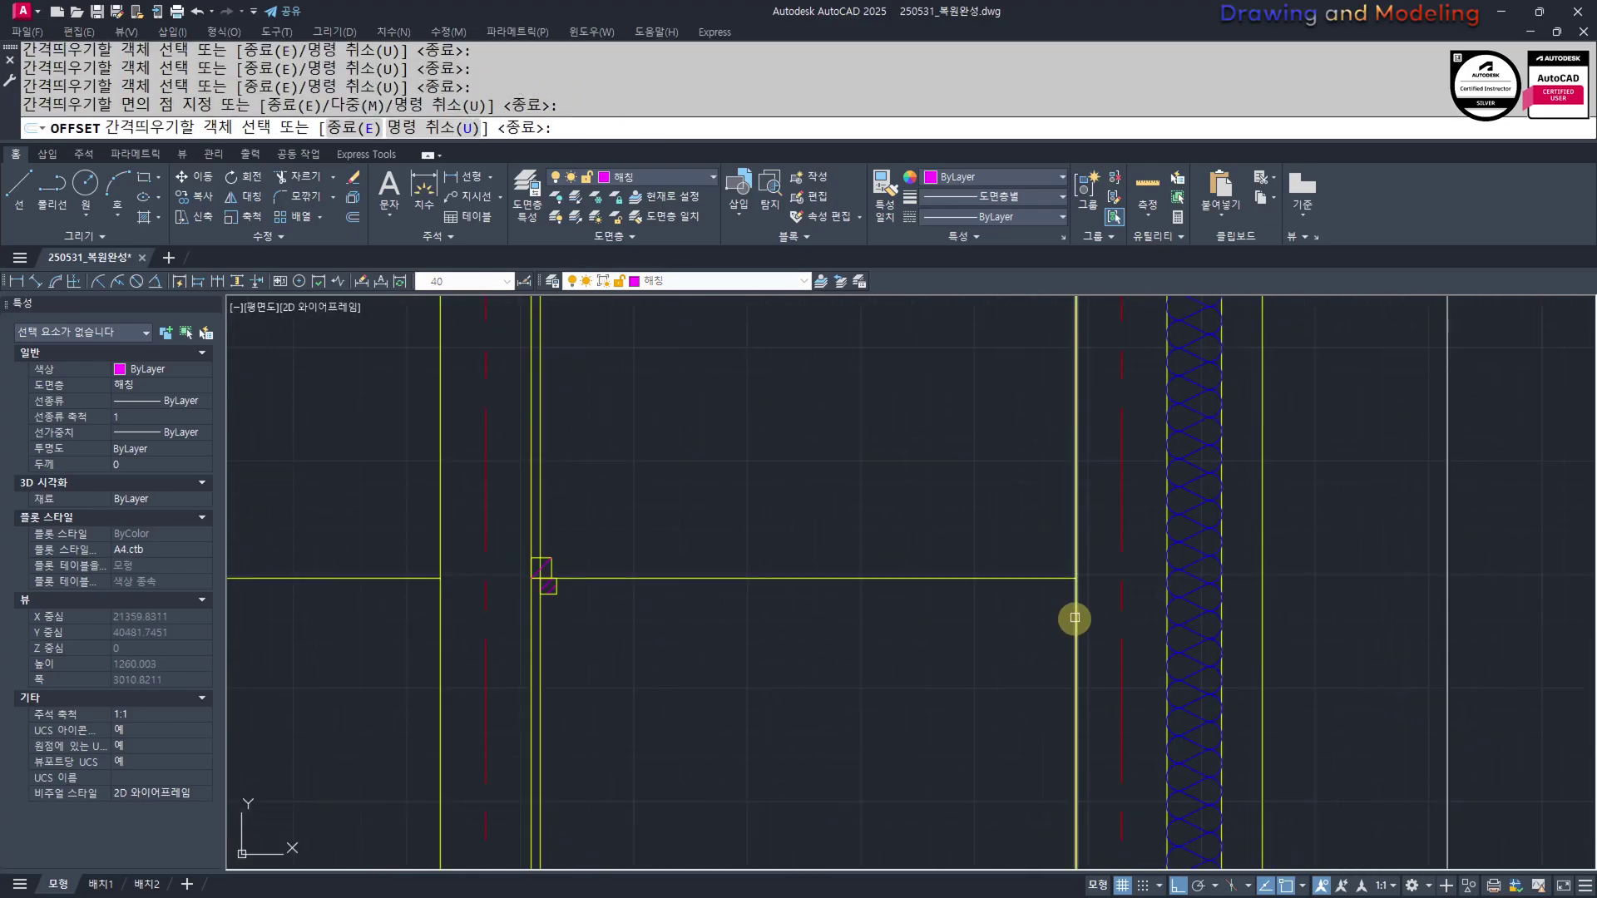
left_click(1074, 618)
left_click(978, 617)
key("Escape")
key("Escape")
Trim both offset finish lines above the ceiling line
type("tr")
key("Return")
left_click(893, 530)
left_click(824, 614)
key("Return")
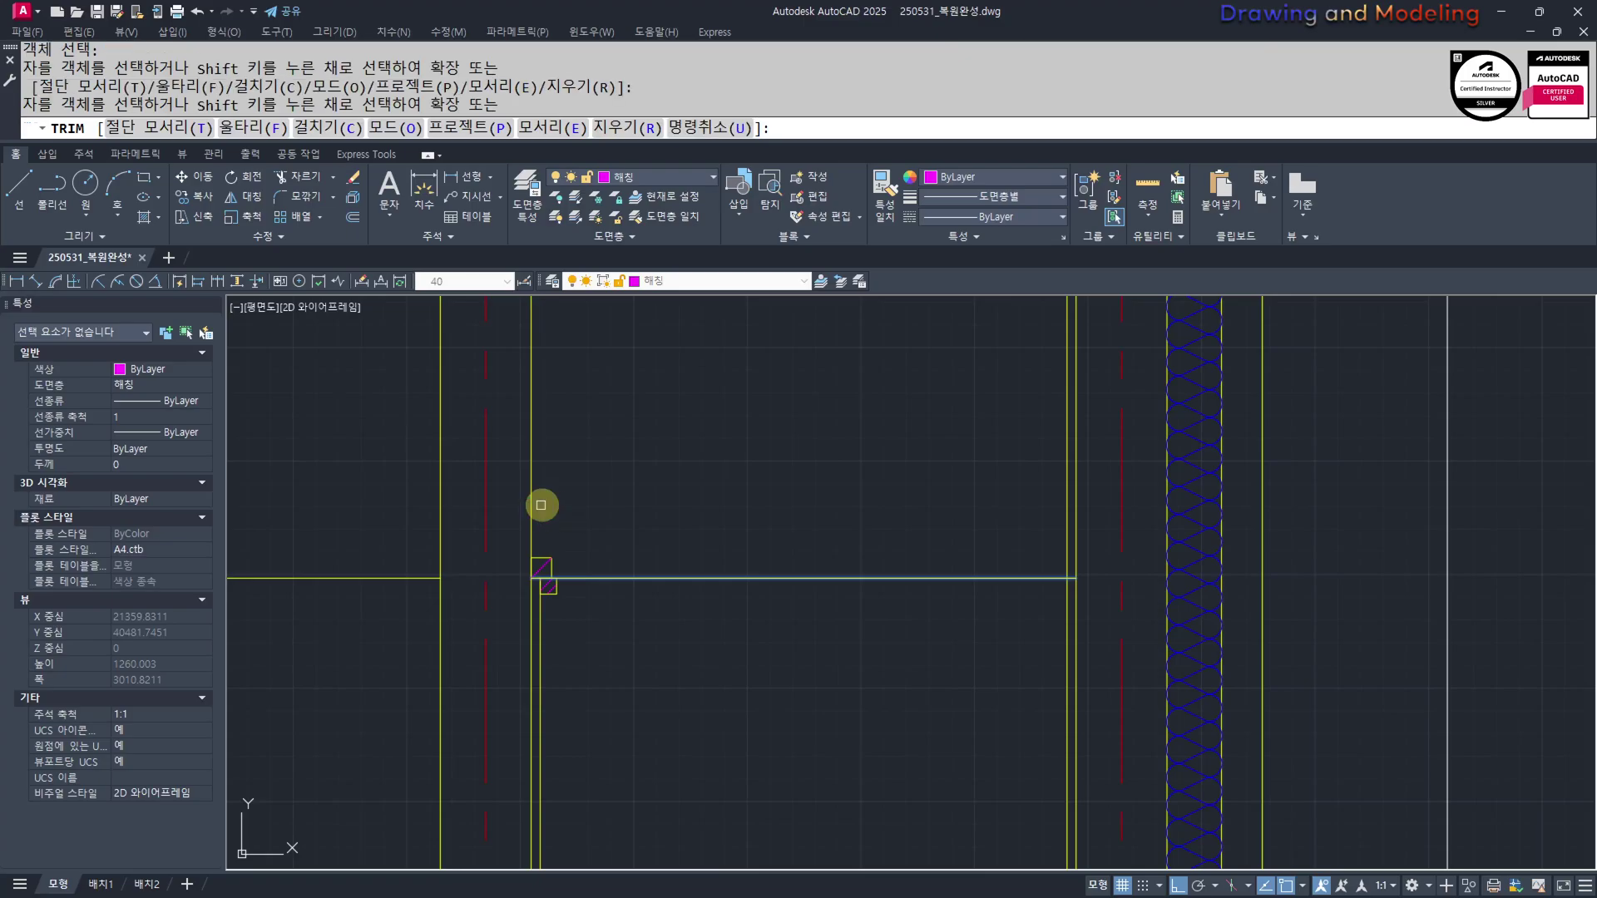
key("Escape")
key("Escape")
Copy the ceiling batten pair to the opposite end of the bay, aligning the lower batten with the finish line
scroll(660, 578, "up", 4)
left_click(677, 516)
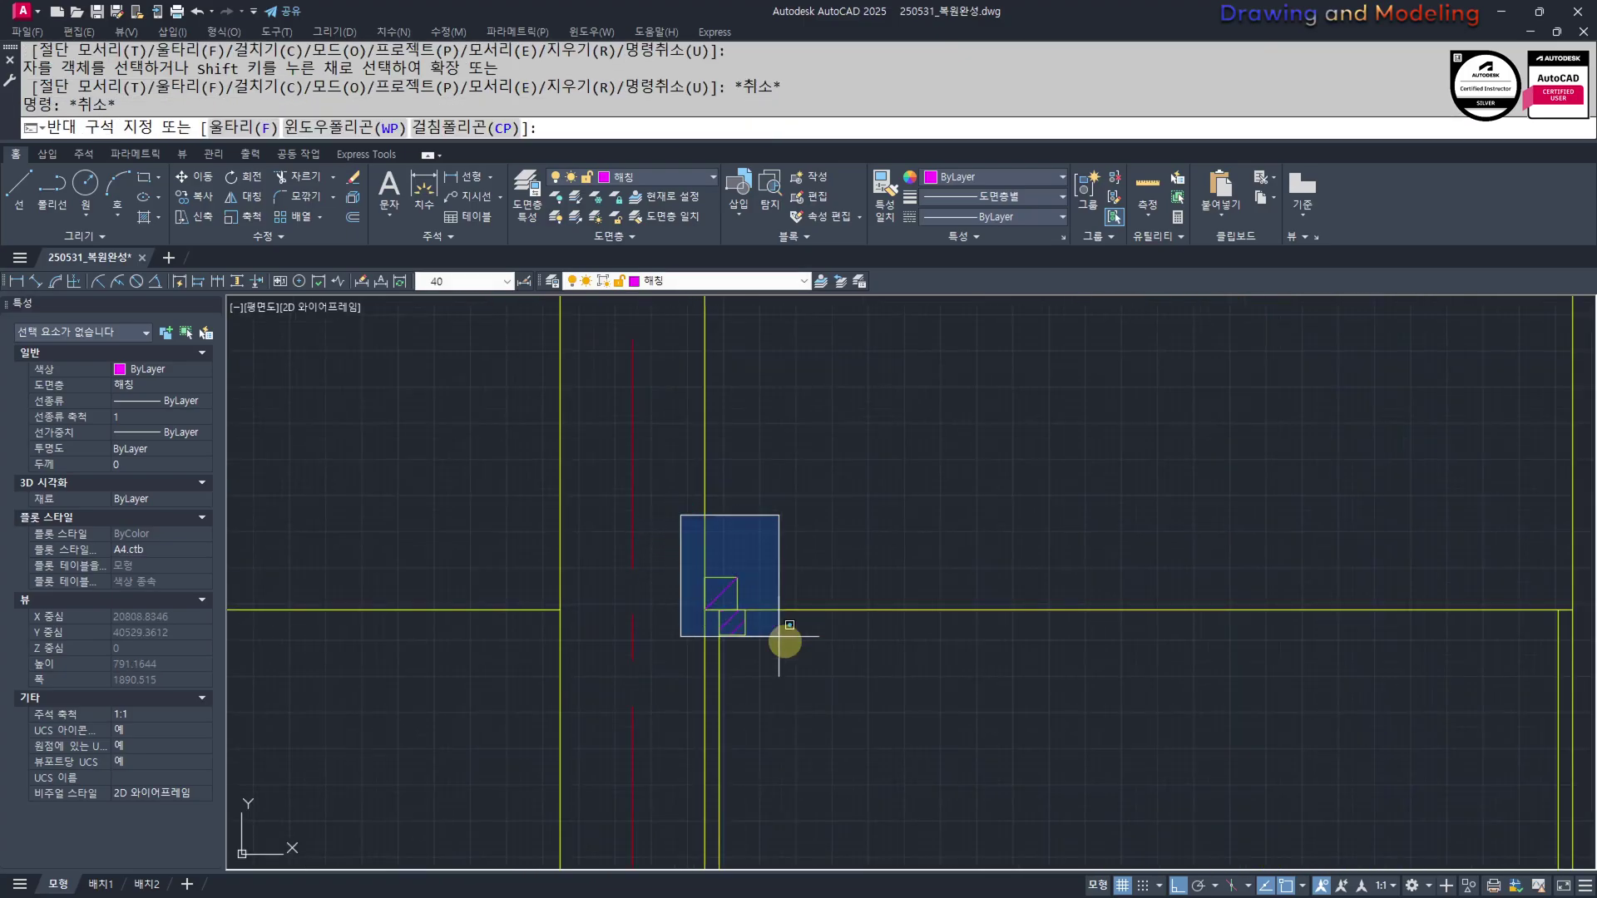
left_click(784, 641)
scroll(767, 604, "up", 1)
left_click(731, 690)
scroll(961, 703, "down", 4)
middle_click_drag(1530, 712, 865, 705)
scroll(923, 705, "up", 2)
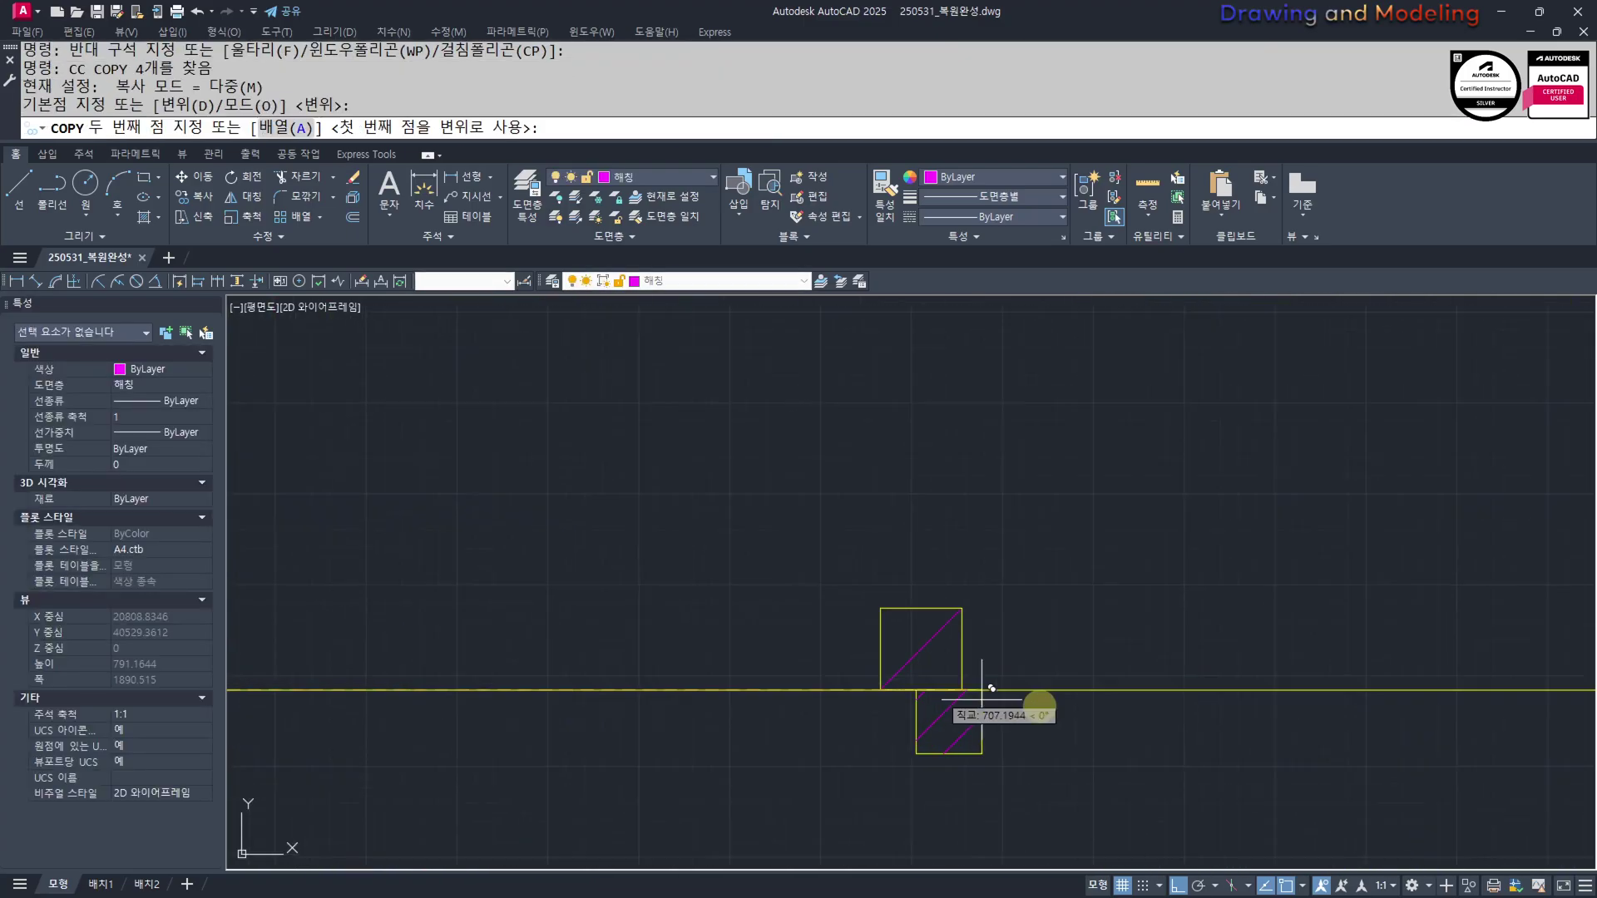
left_click(1084, 695)
key("Escape")
Move the copied upper batten horizontally against the wall face at the end of the ceiling bay
left_click(1087, 577)
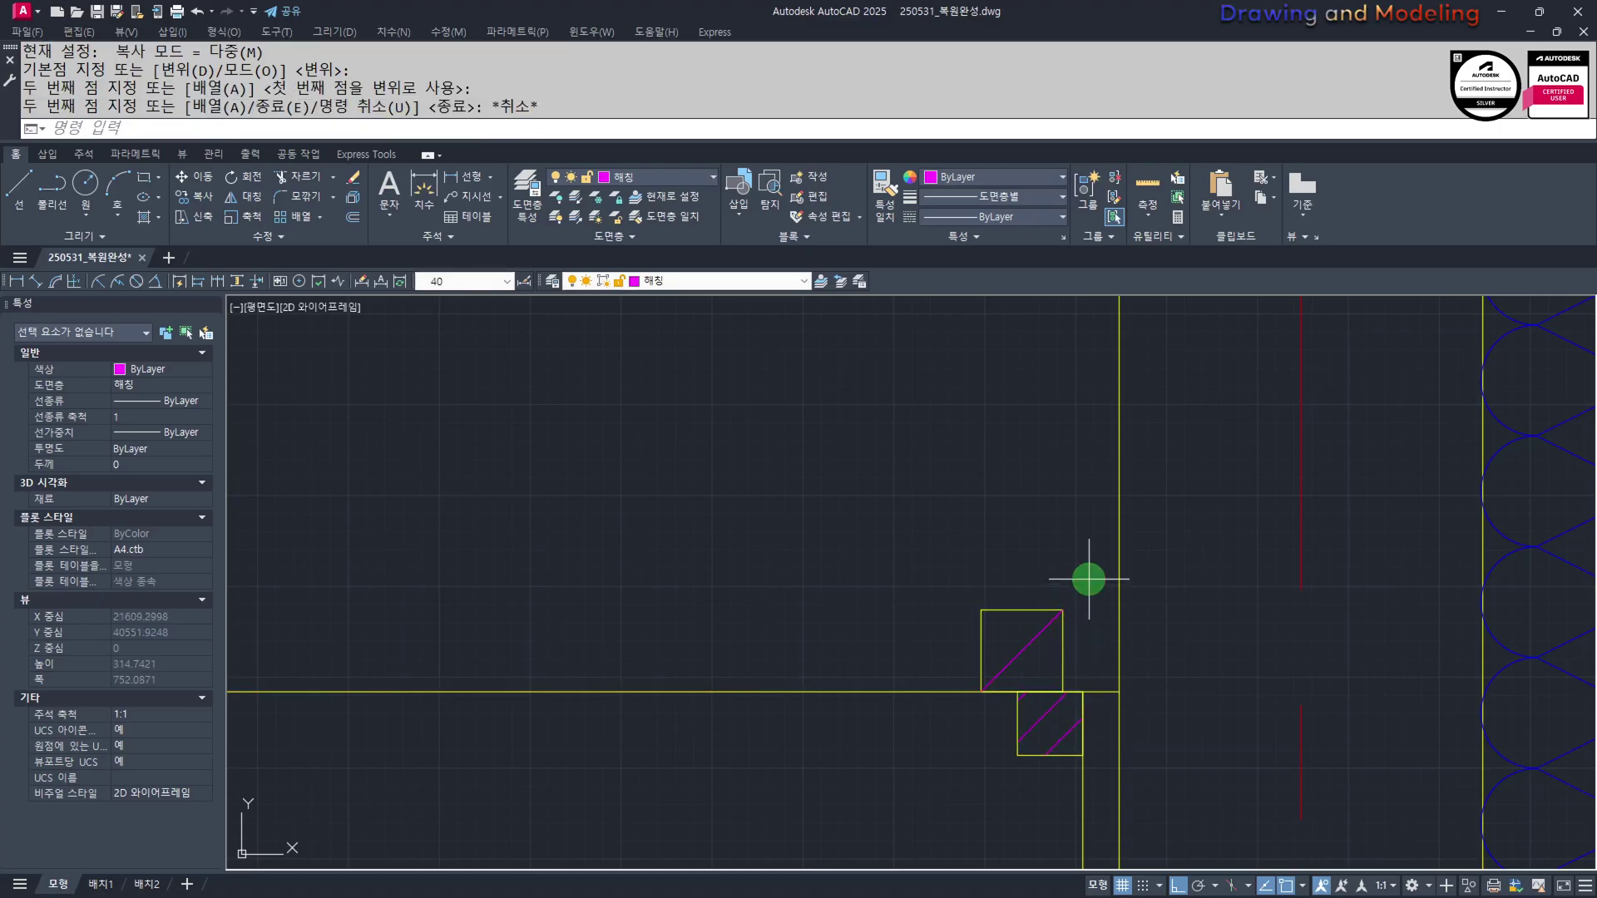
left_click(1033, 649)
middle_click_drag(1095, 667, 987, 627)
scroll(994, 647, "up", 2)
type("m")
key("Return")
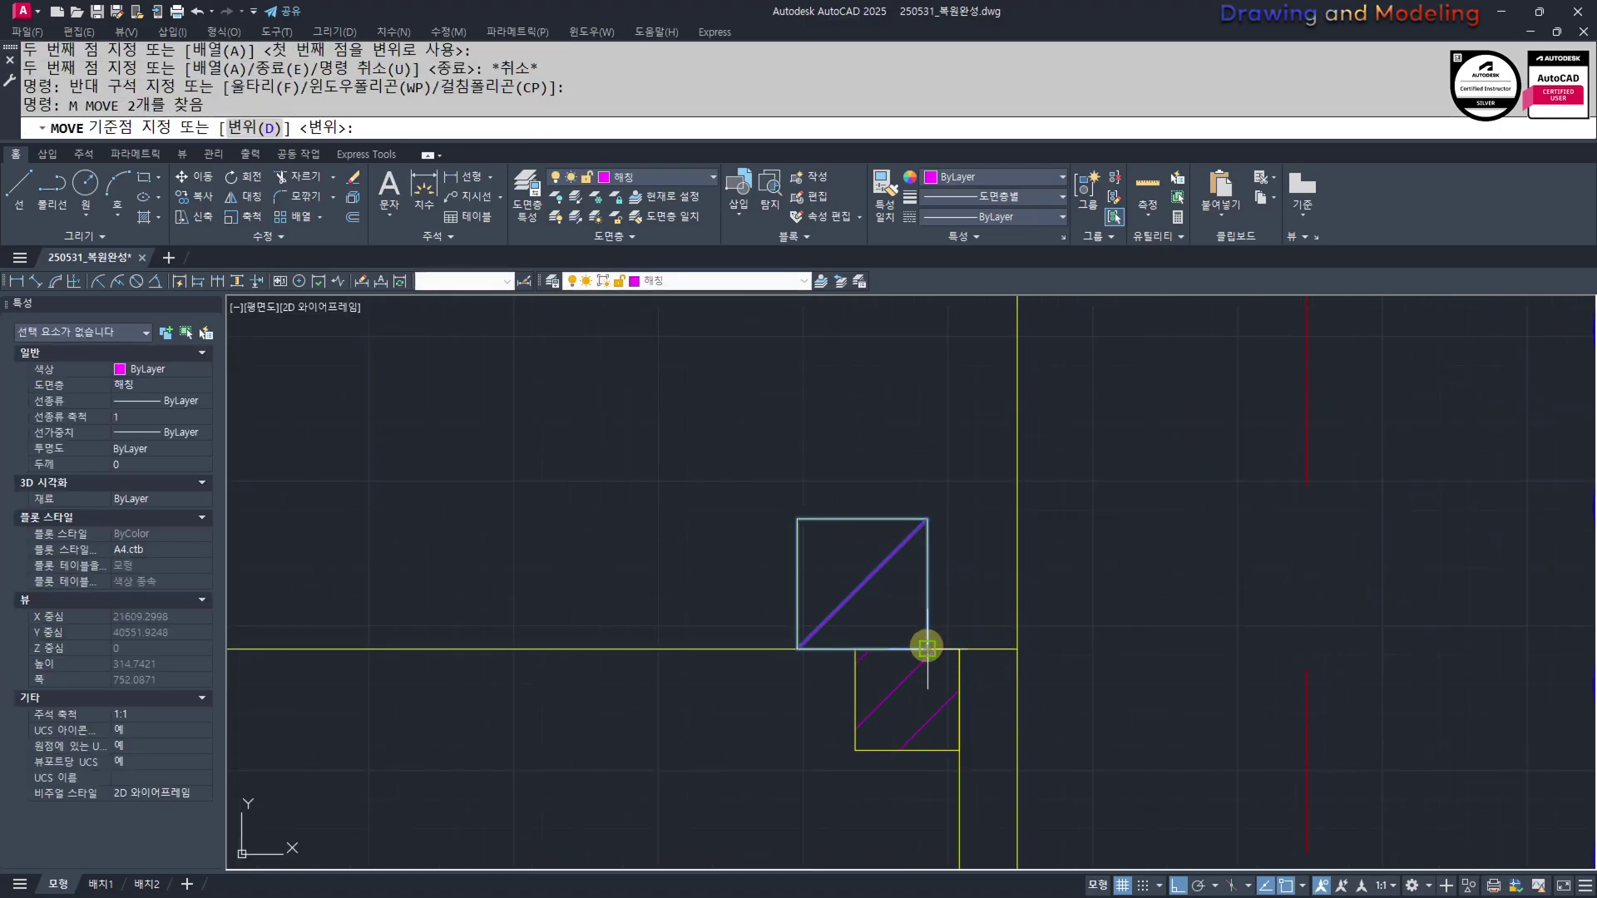
left_click(926, 647)
key("Escape")
key("Escape")
scroll(707, 592, "down", 5)
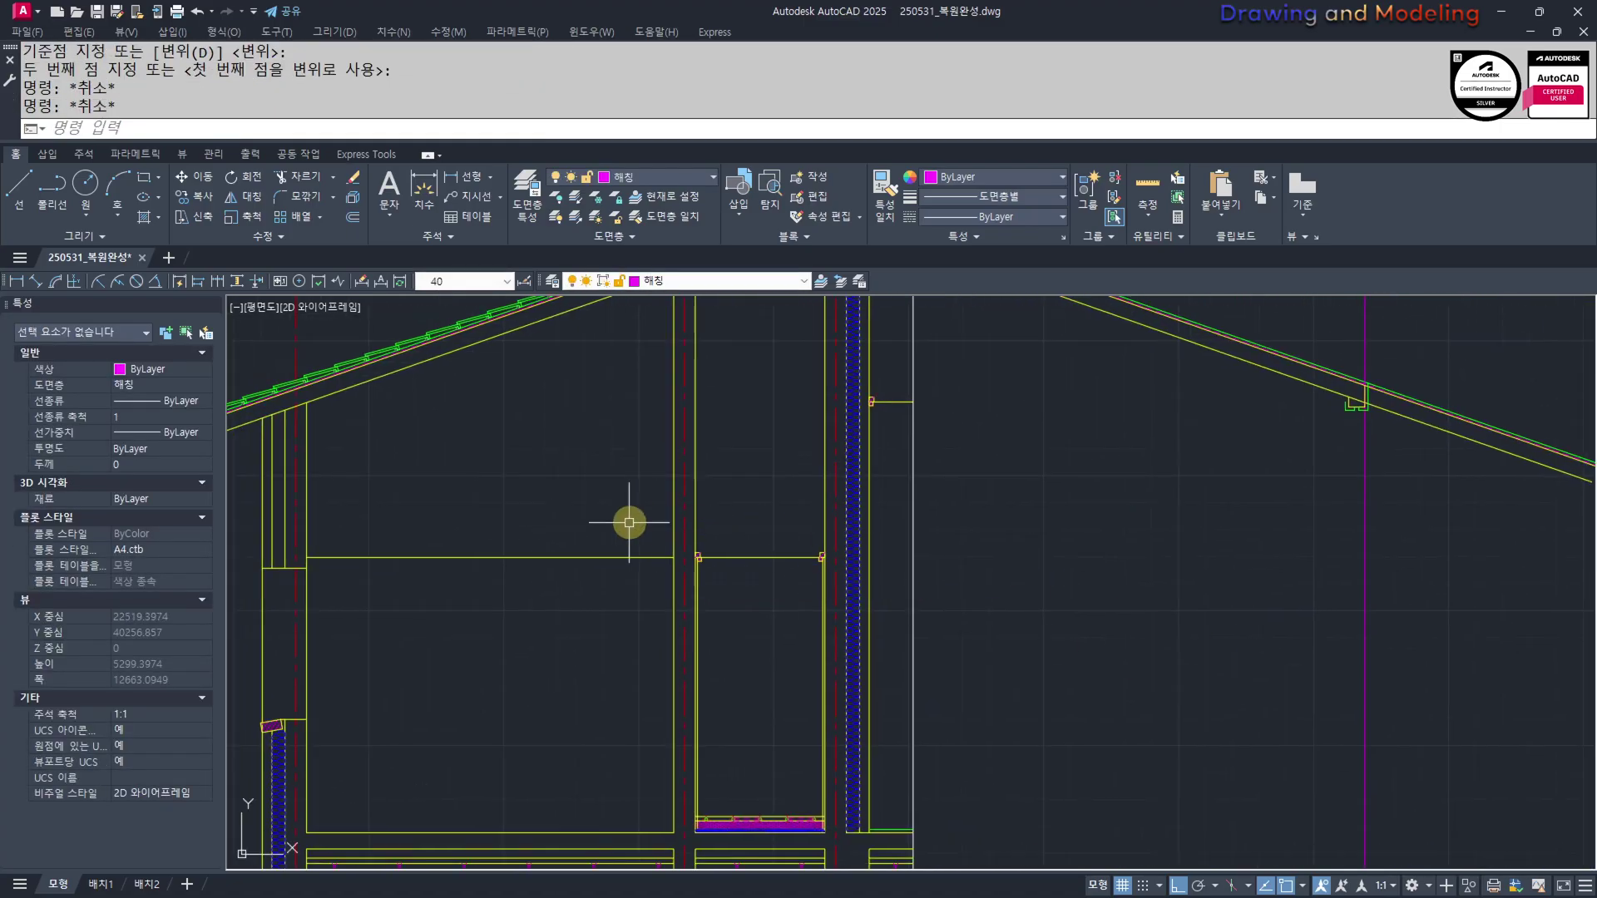
Draw horizontal lines into the ceiling bay from the upper batten's top corner and the lower batten's bottom corner
scroll(873, 646, "up", 1)
type("l")
key("Return")
scroll(966, 646, "up", 4)
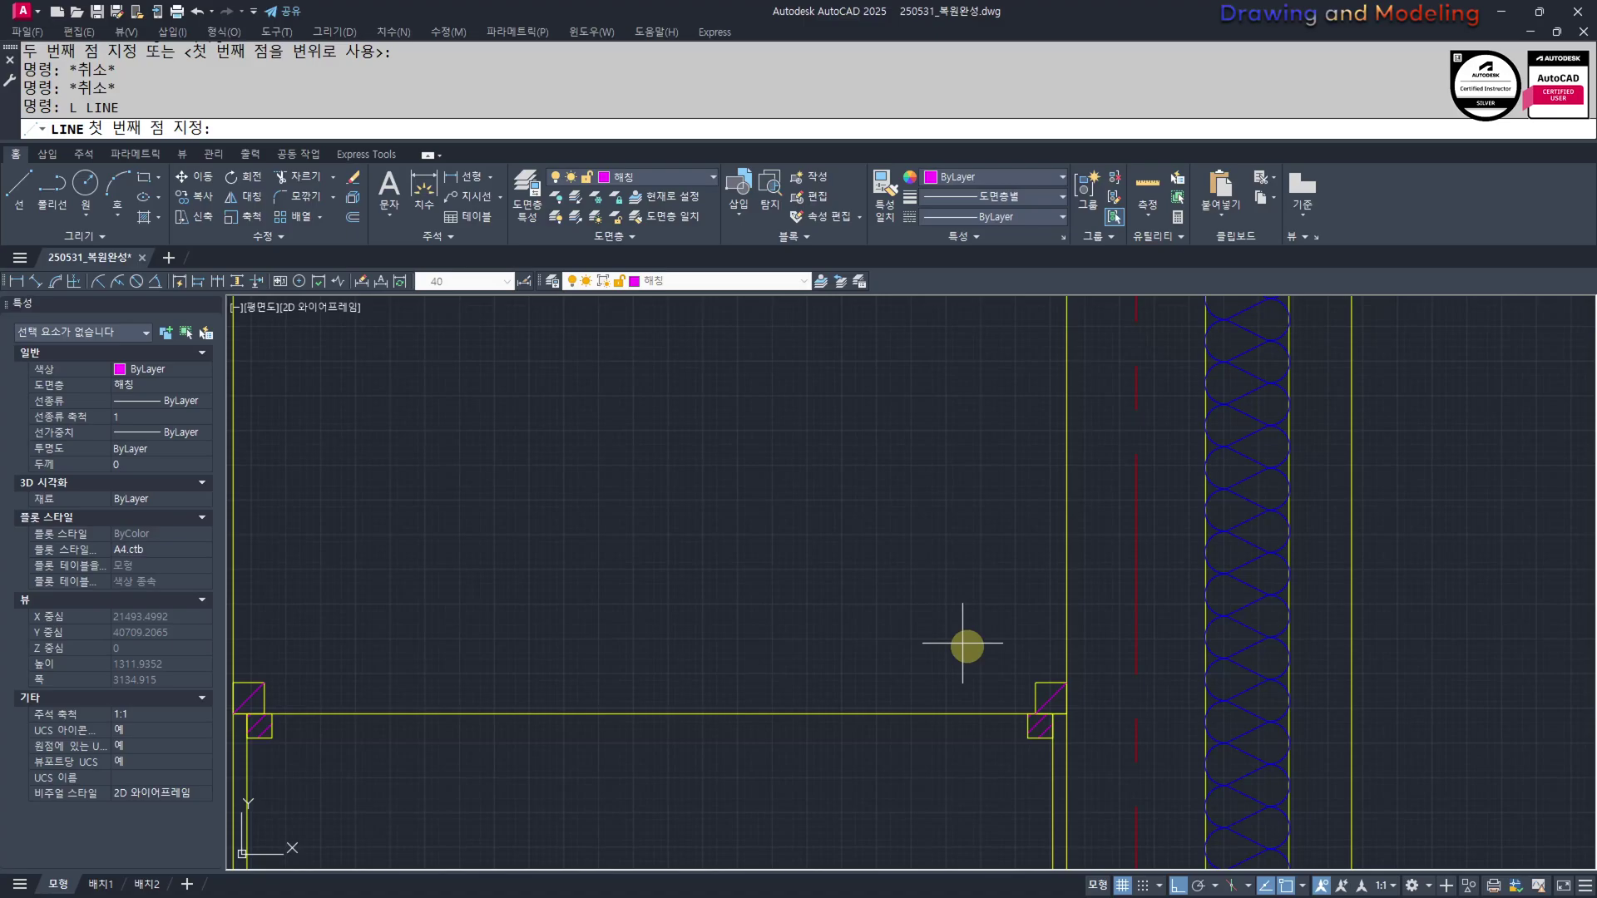
left_click(1035, 682)
left_click(739, 670)
key("Escape")
key("Escape")
key("space")
left_click(1027, 737)
left_click(843, 745)
key("Escape")
key("Escape")
Extend both new horizontal ceiling lines to the batten pair at the opposite end of the bay
middle_click_drag(694, 761, 809, 729)
type("ex")
key("space")
key("space")
left_click(908, 627)
left_click(968, 692)
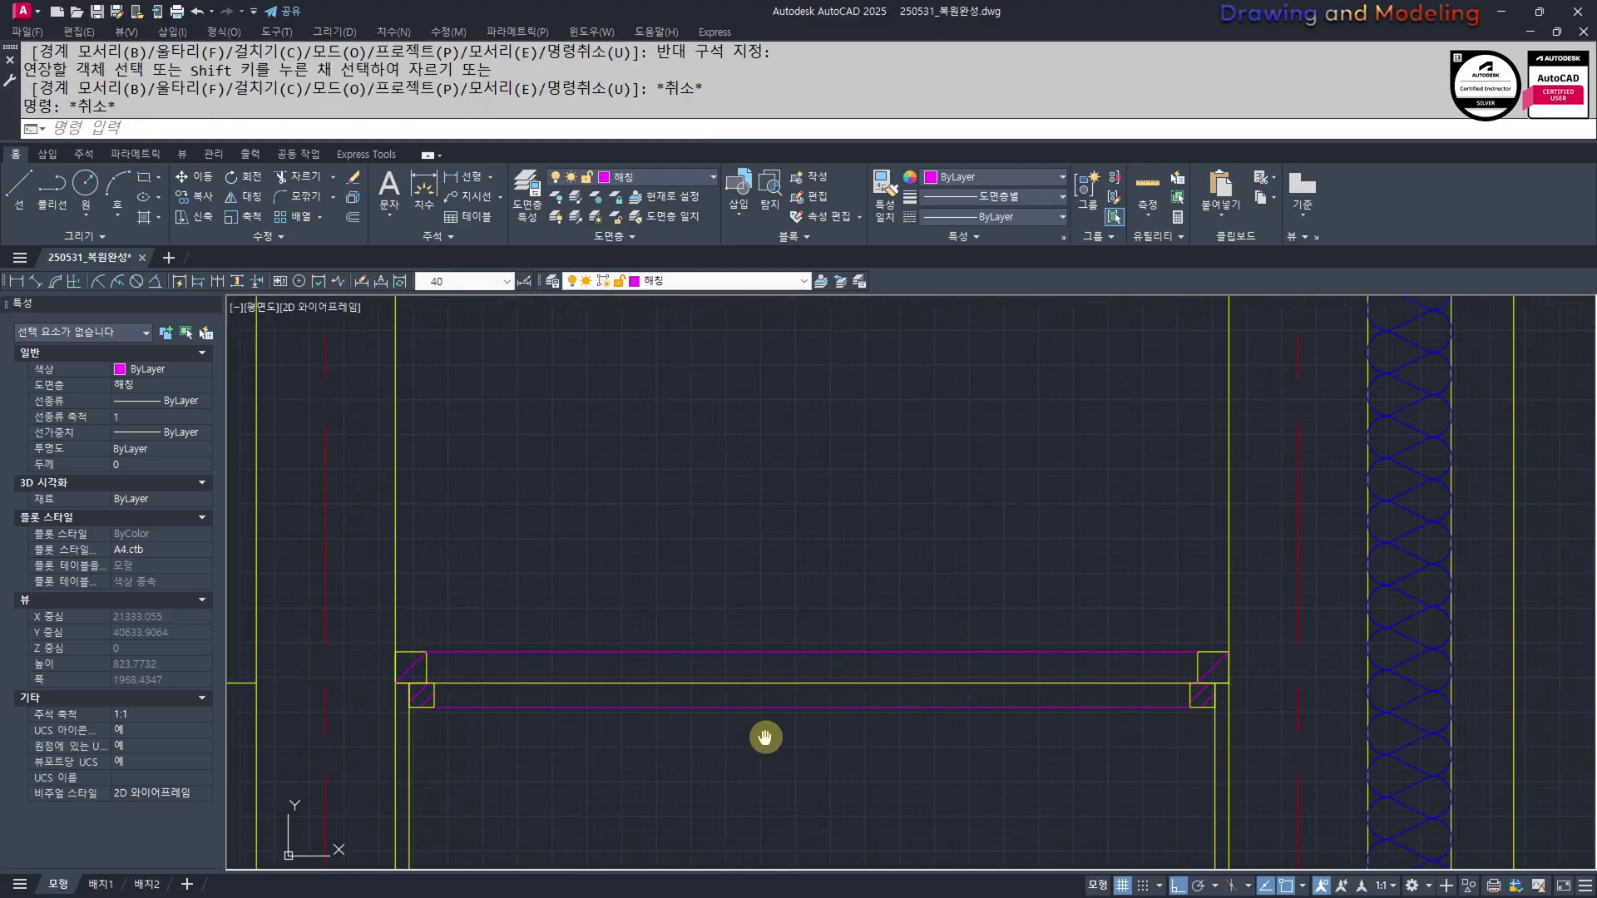
key("Escape")
key("Escape")
Match the bay's wall finish lines and the lower ceiling line to the properties of the green roof finish line
type("mm")
key("Return")
scroll(998, 713, "down", 4)
scroll(1090, 708, "down", 4)
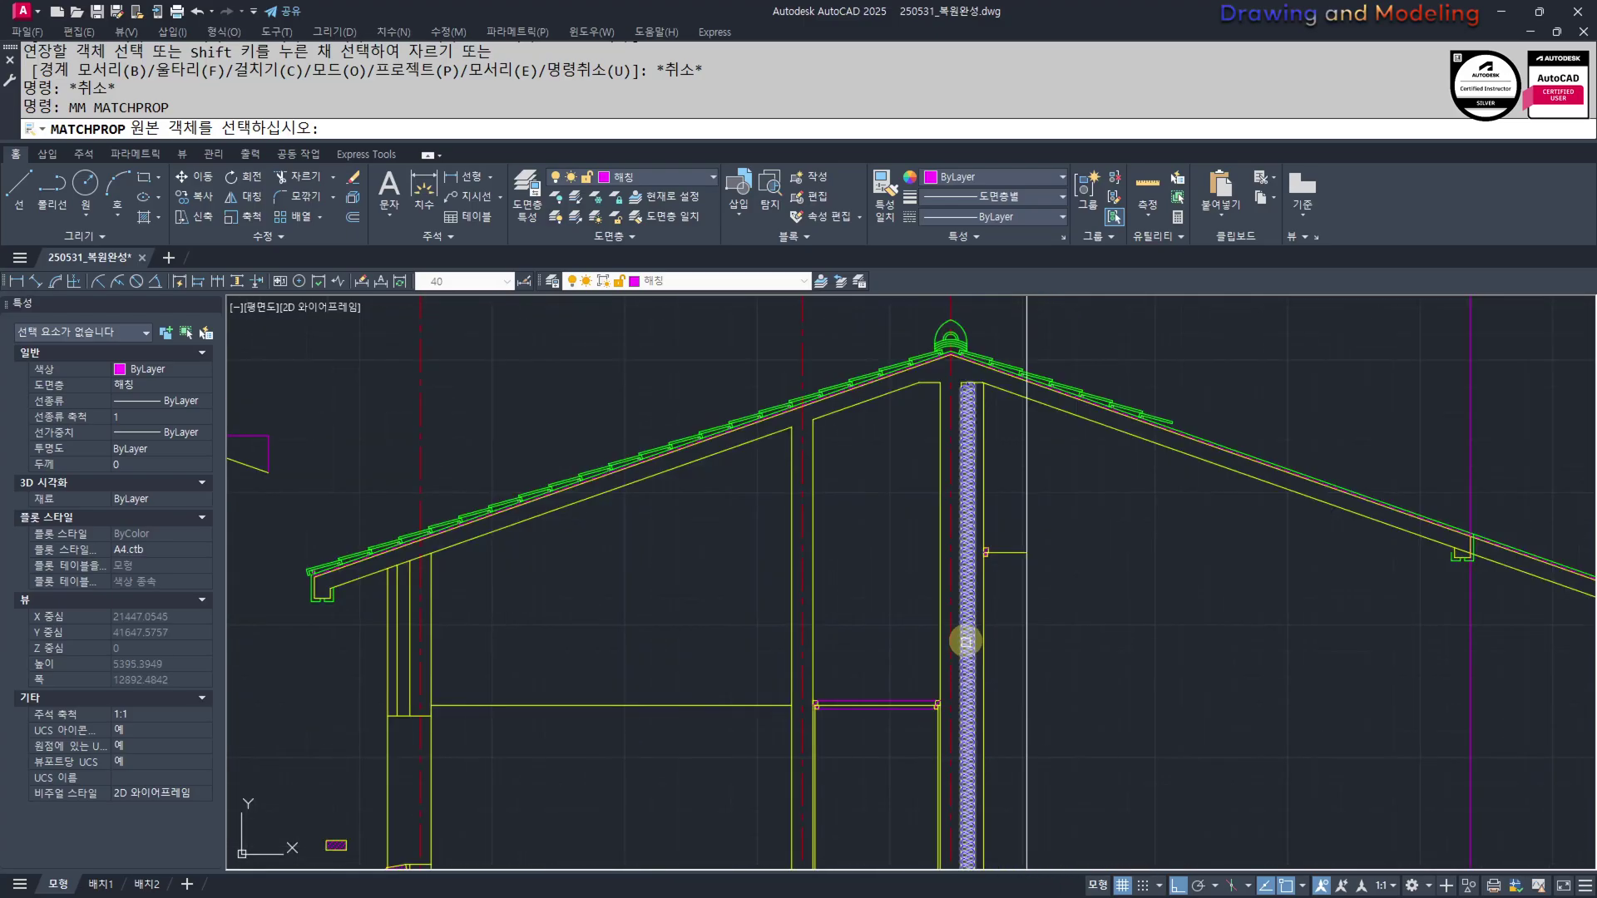
scroll(1182, 412, "up", 3)
left_click(1160, 468)
scroll(1050, 514, "down", 4)
scroll(823, 669, "up", 6)
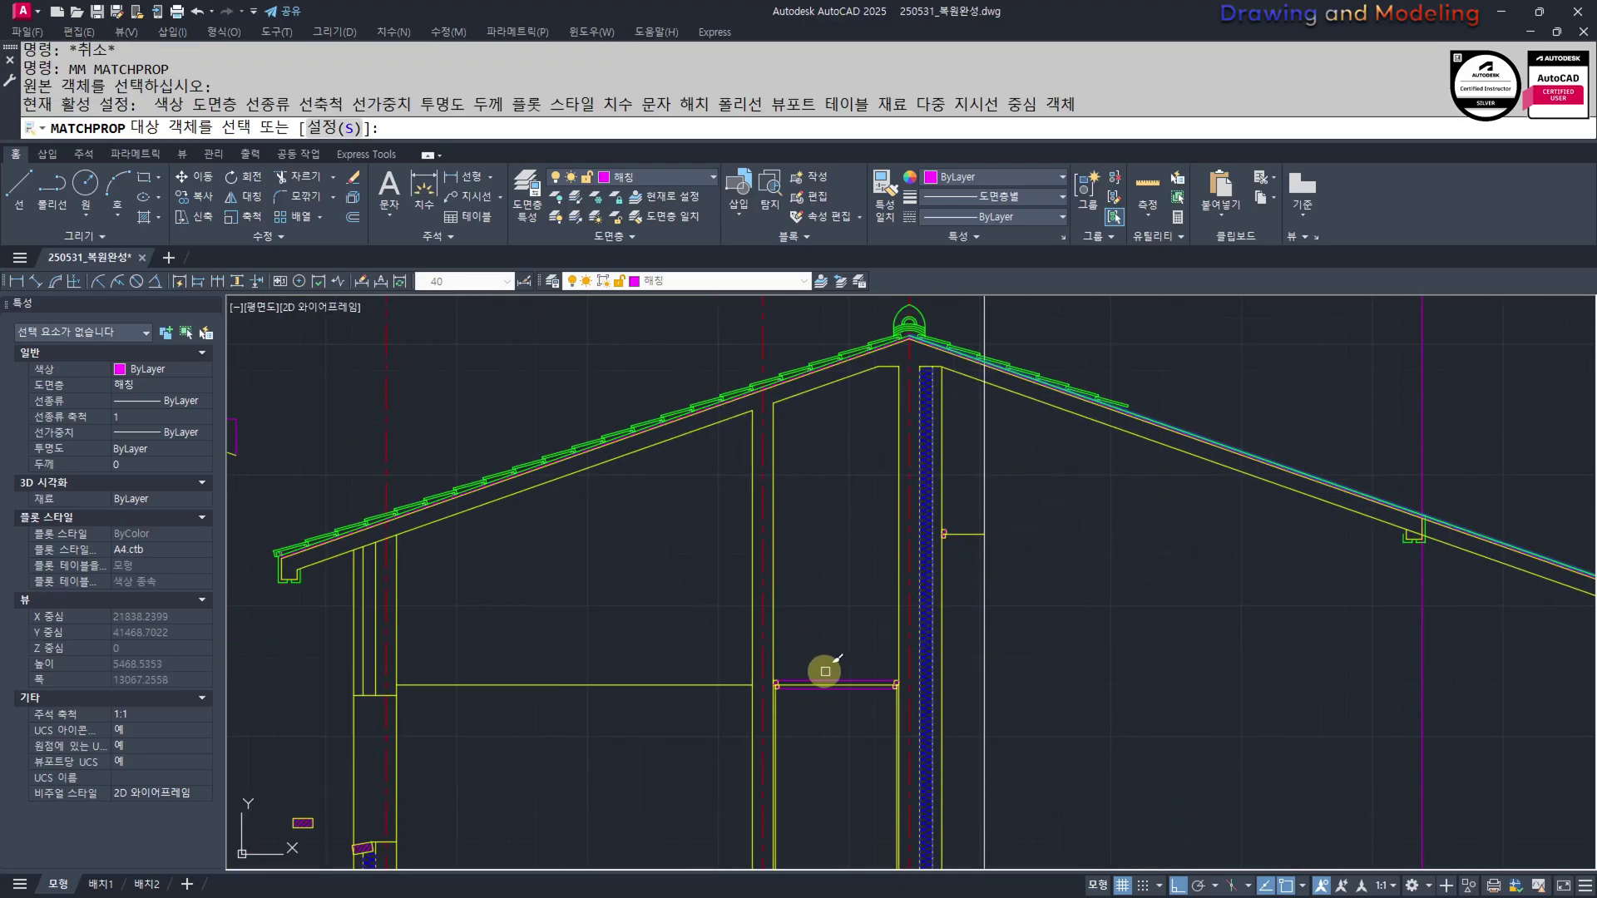
left_click(758, 572)
scroll(854, 569, "down", 2)
middle_click_drag(1535, 535, 934, 626)
scroll(998, 581, "up", 6)
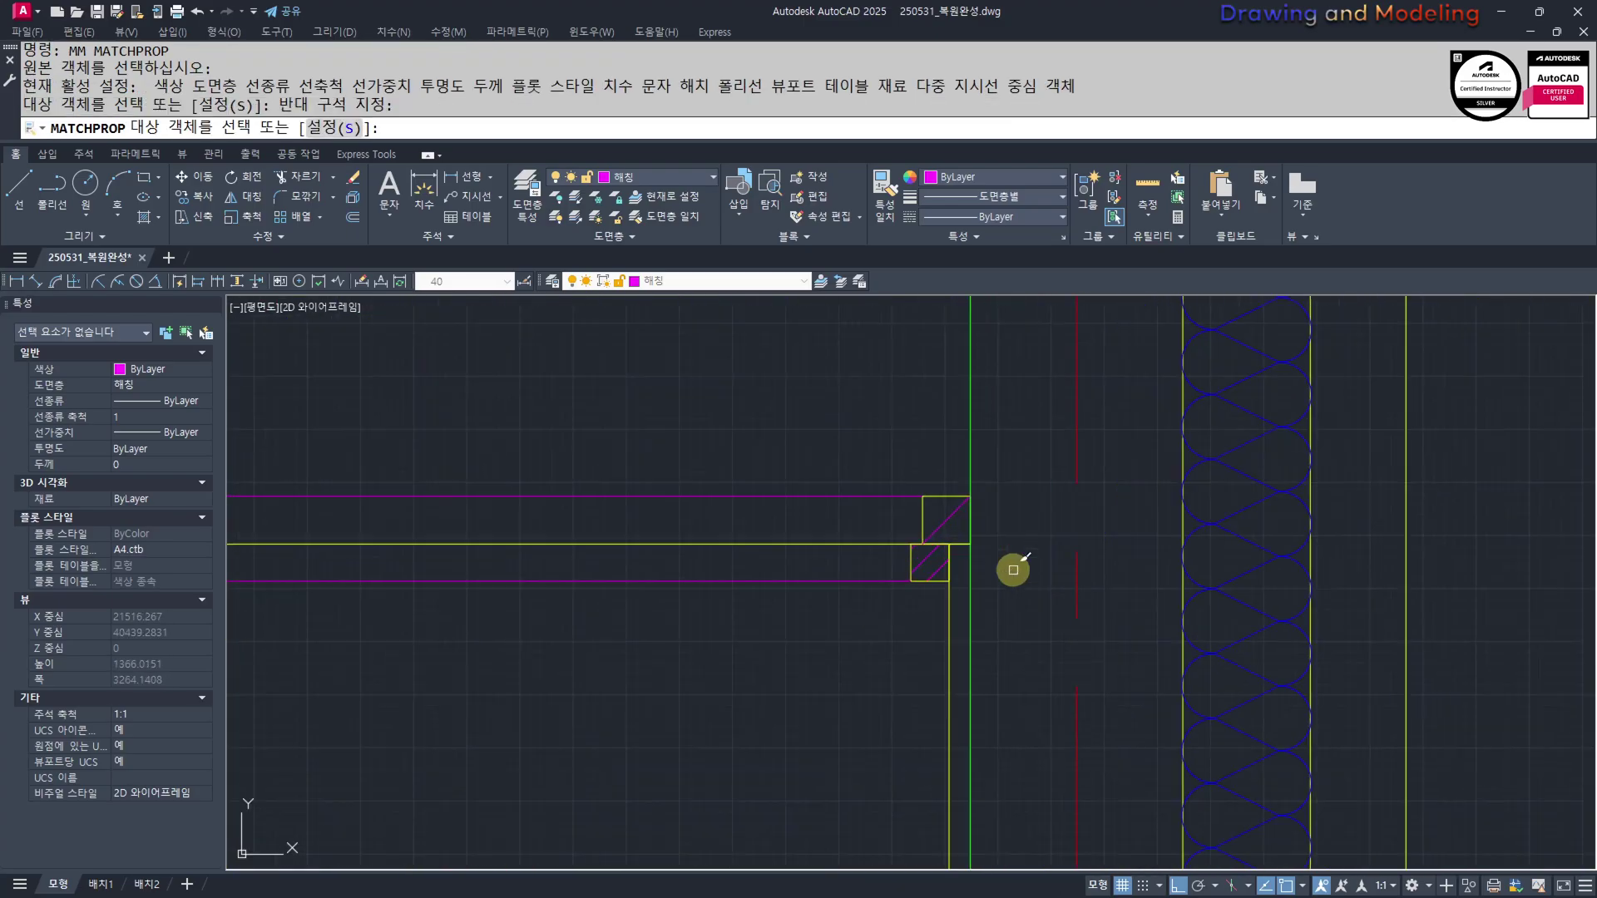
left_click(919, 617)
left_click(875, 637)
scroll(576, 662, "down", 4)
middle_click_drag(532, 668, 940, 684)
left_click(915, 655)
left_click(870, 628)
middle_click_drag(739, 591, 865, 671)
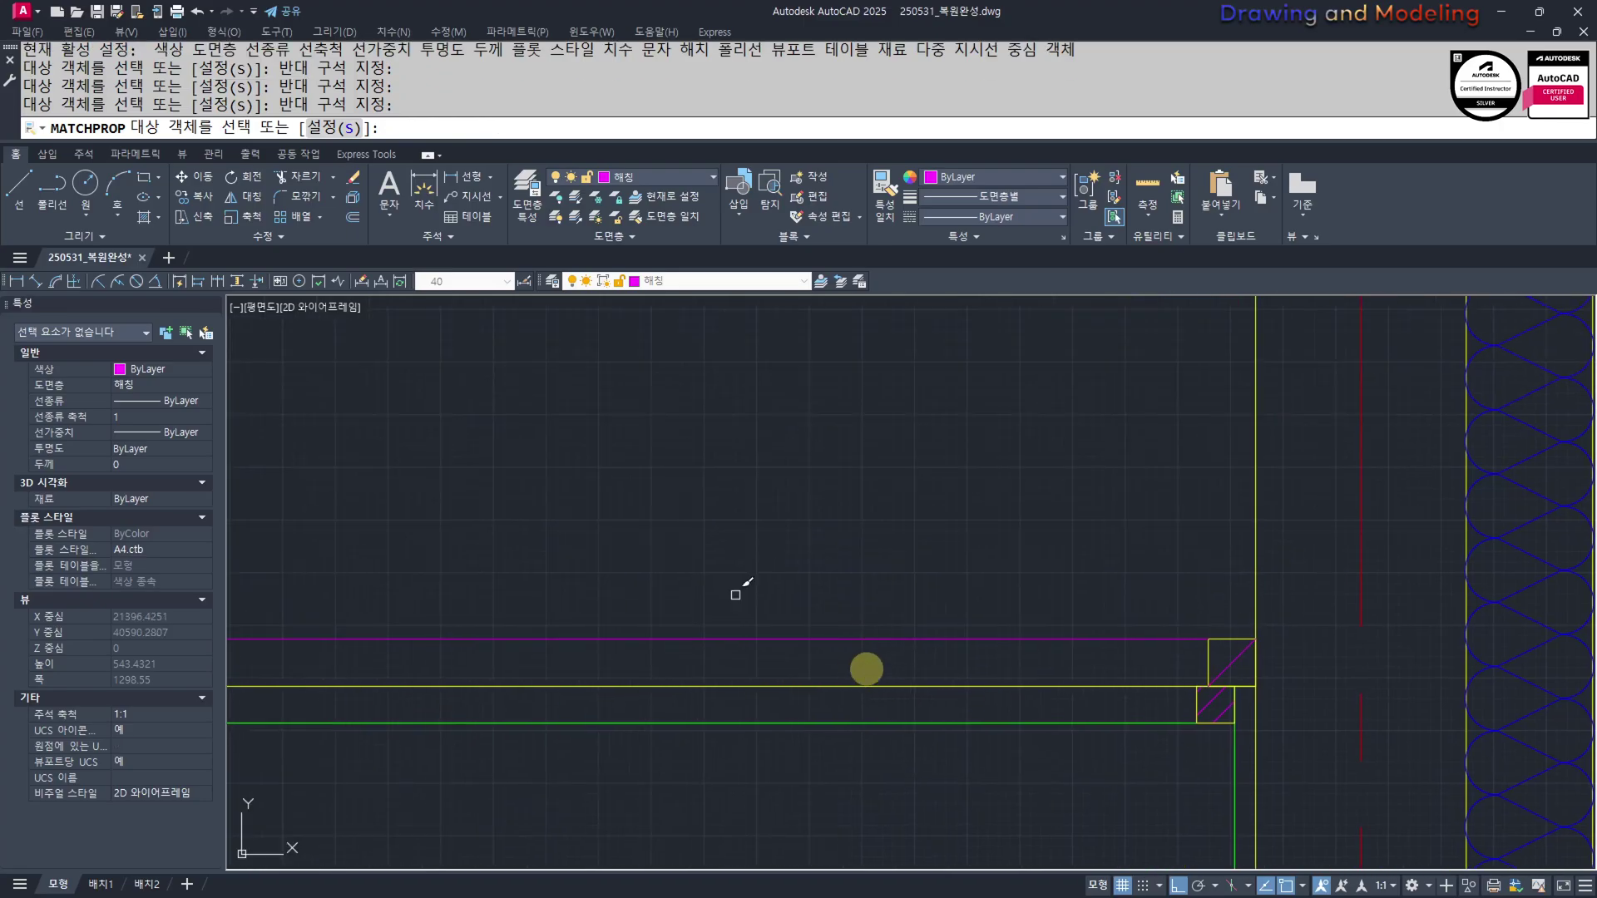
key("Escape")
key("Escape")
Assign the line joining the tops of the upper battens to the 입면선 layer
left_click(977, 647)
left_click(883, 616)
left_click(766, 281)
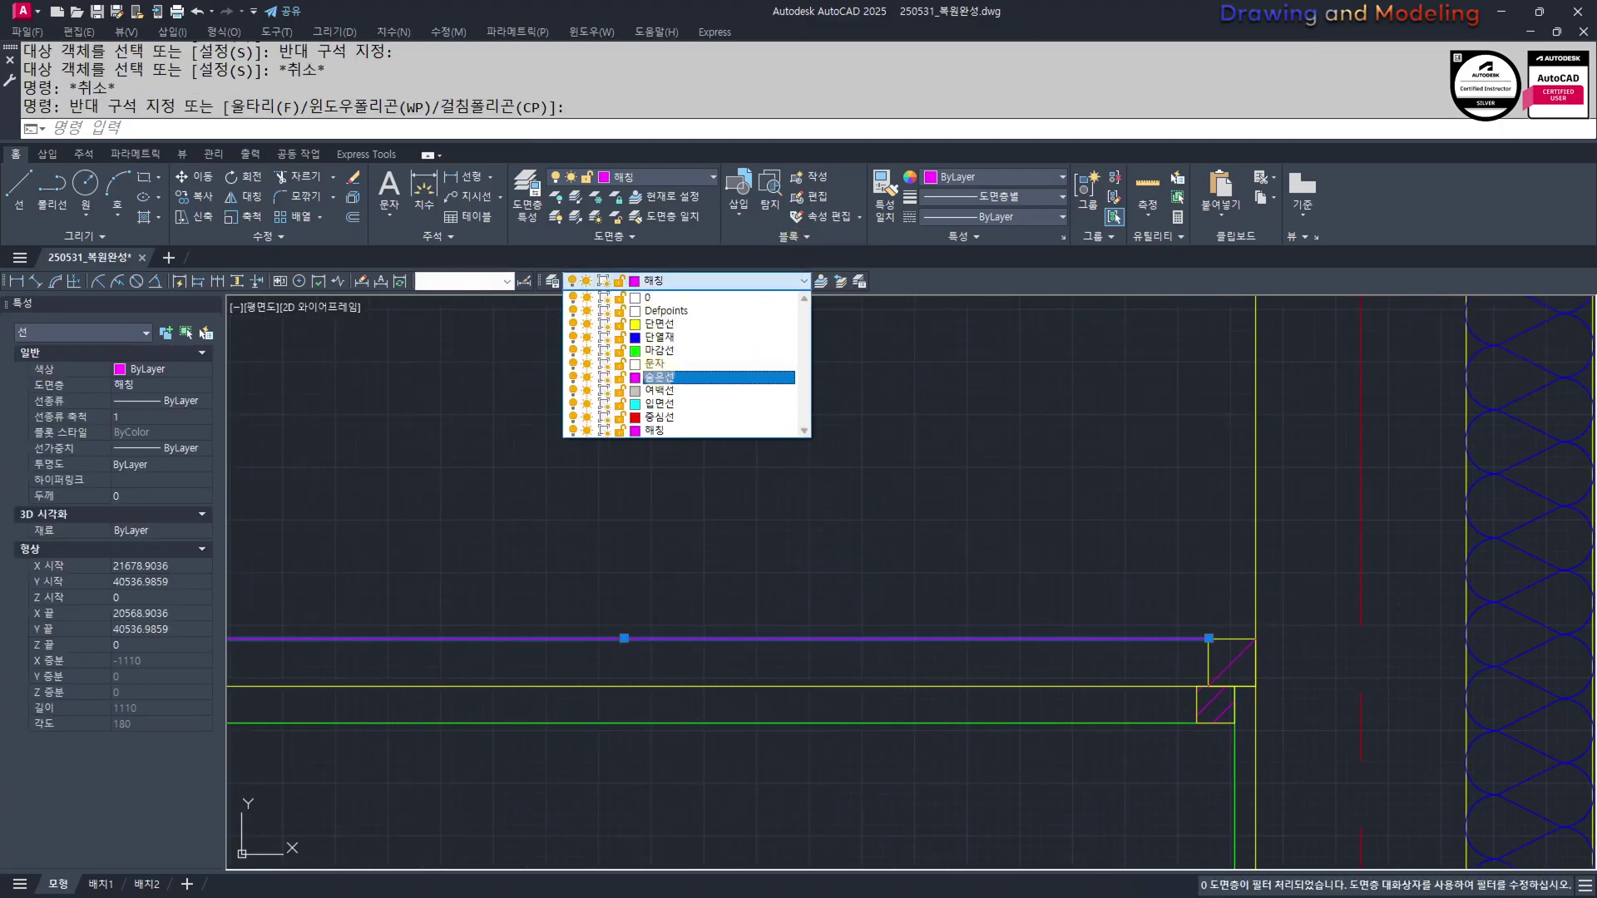
left_click(674, 406)
key("Escape")
key("Escape")
key("Escape")
scroll(869, 713, "down", 6)
mouse_move(855, 638)
middle_mouse_down()
mouse_move(938, 791)
mouse_move(917, 659)
middle_mouse_up()
key("Escape")
scroll(961, 648, "up", 6)
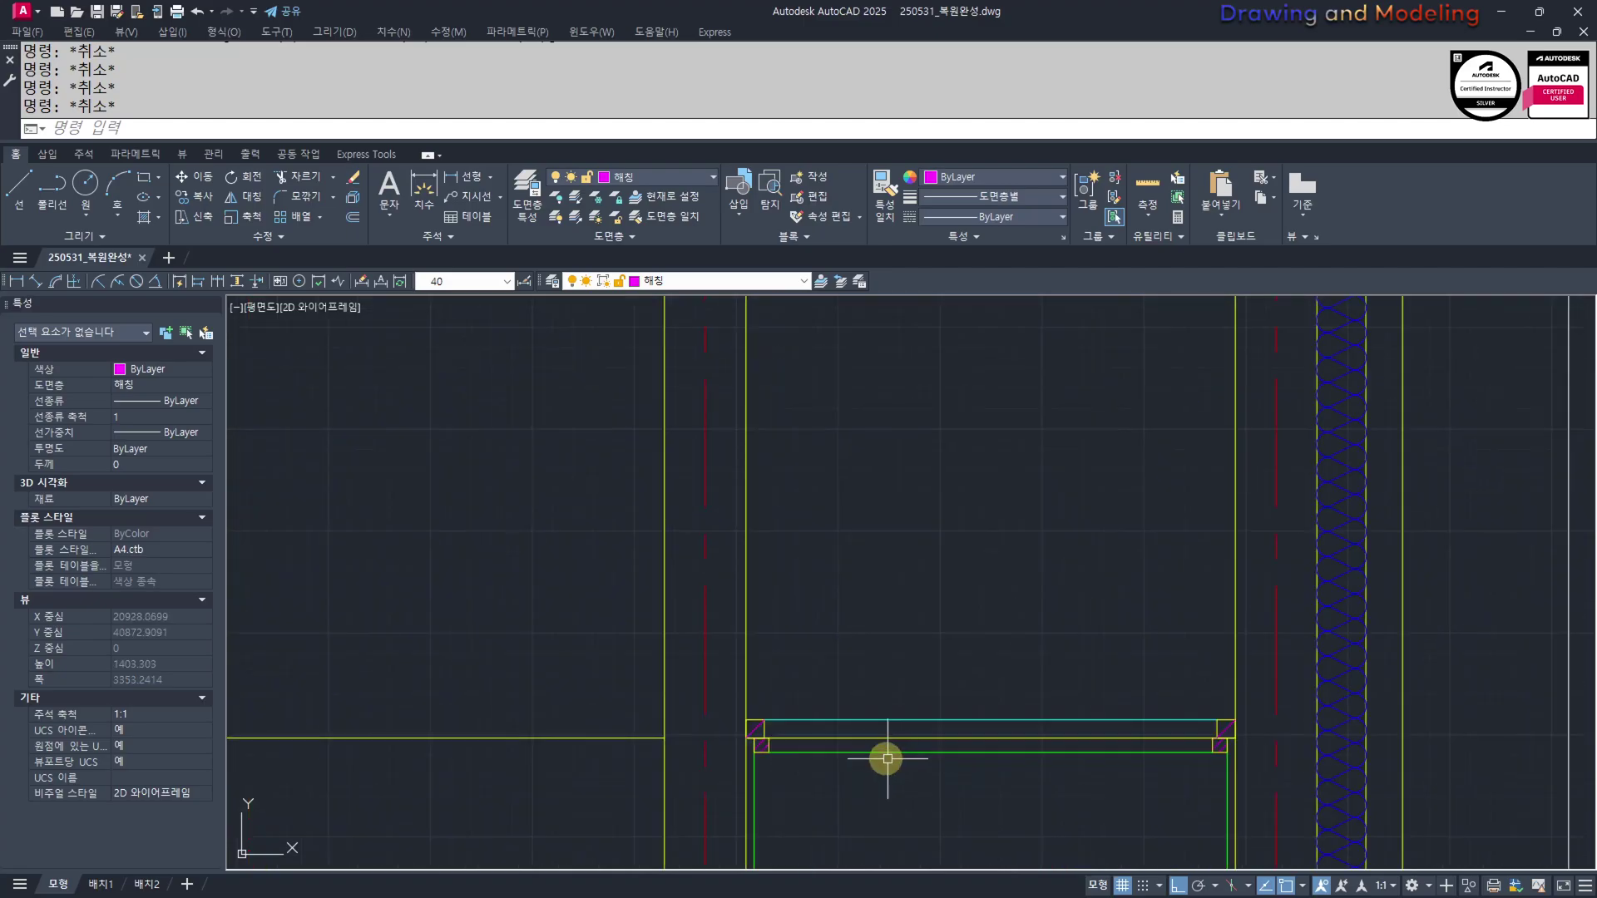
left_click(748, 756)
key("Escape")
key("Escape")
key("Escape")
Copy the upper and lower ceiling lines to the higher ceiling beyond the insulated wall, aligned with its upper batten's top corner
left_click(773, 797)
left_click(736, 743)
left_click(722, 700)
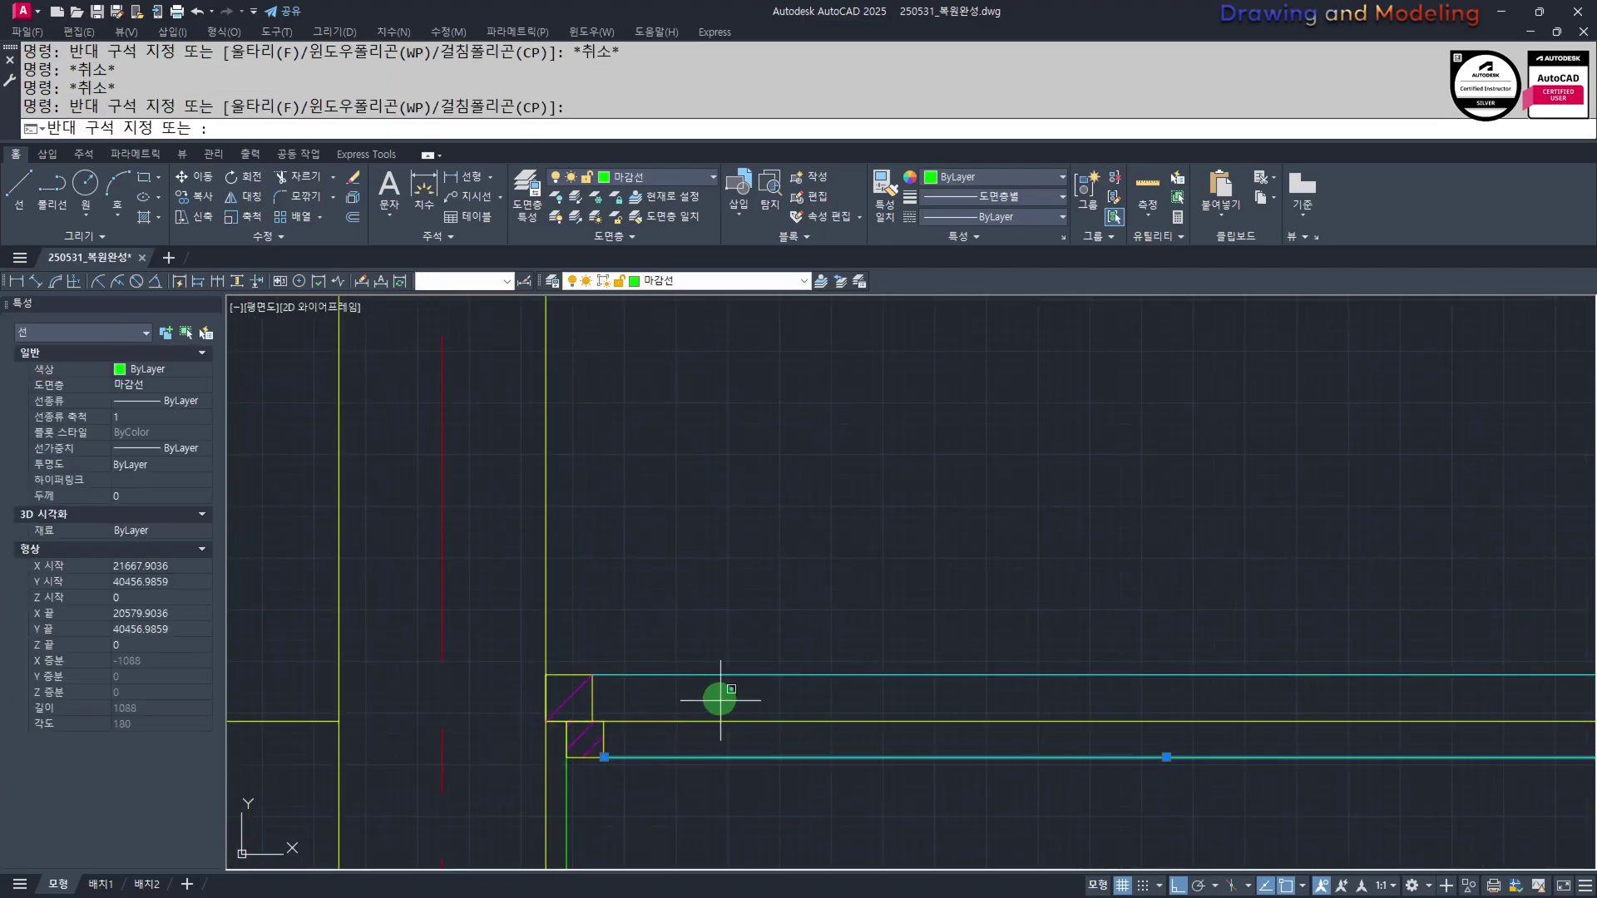
left_click(691, 655)
type("cc")
key("space")
left_click(592, 675)
scroll(624, 763, "down", 6)
scroll(1090, 316, "up", 6)
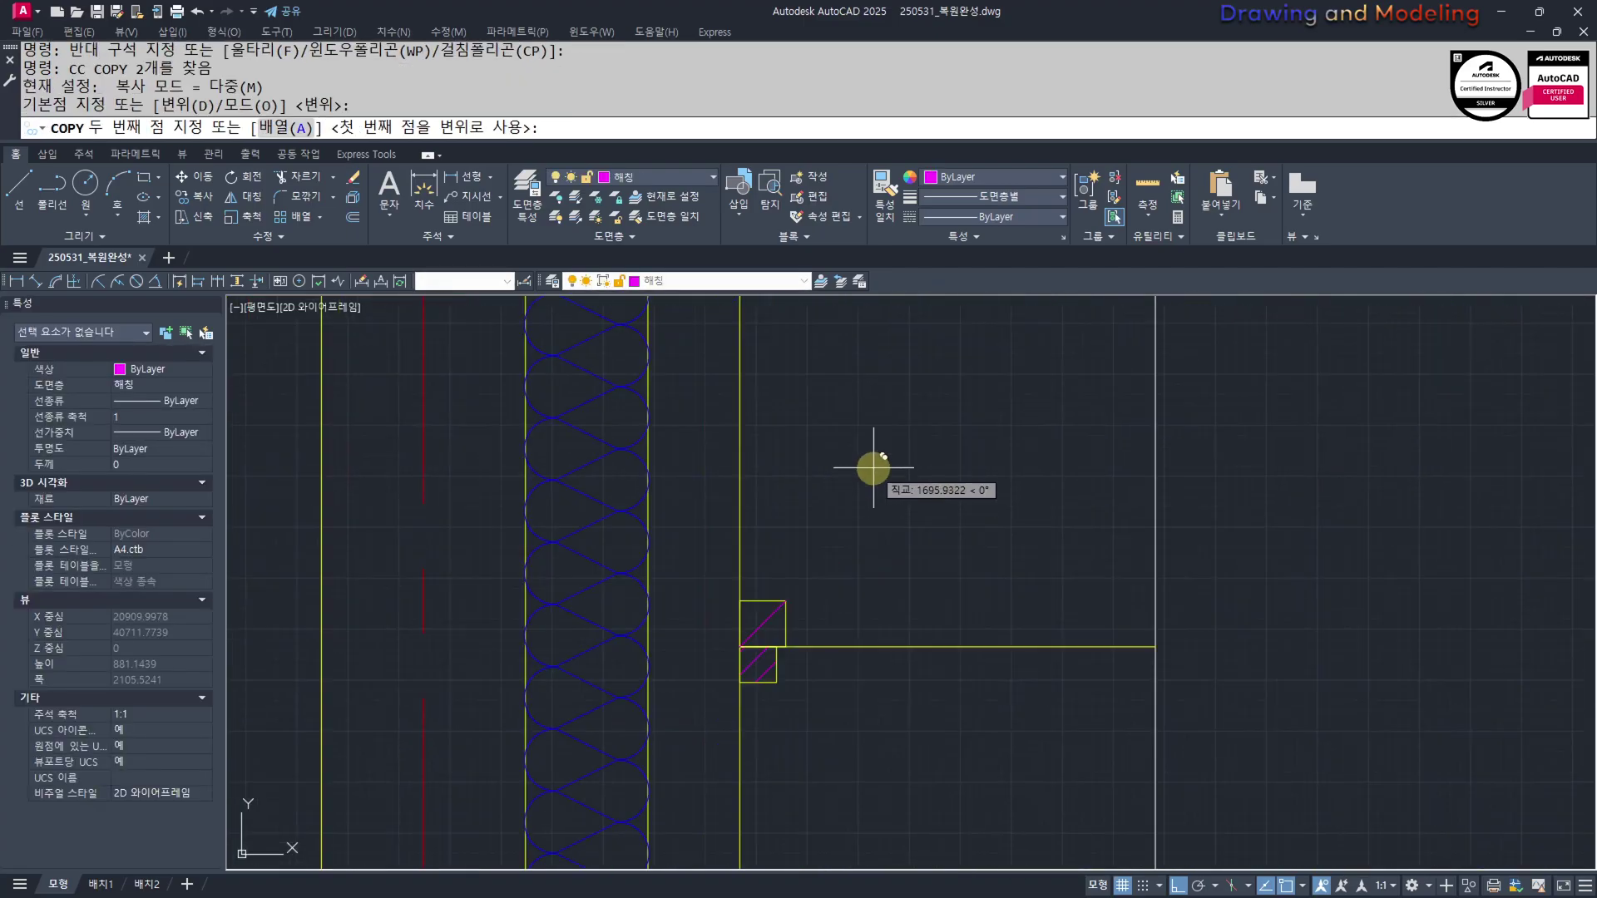
left_click(786, 600)
key("Escape")
key("Escape")
Move the copied lower finish line so that it starts at the lower batten's bottom corner
scroll(824, 681, "up", 4)
left_click(839, 672)
left_click(831, 759)
middle_click_drag(831, 758, 860, 770)
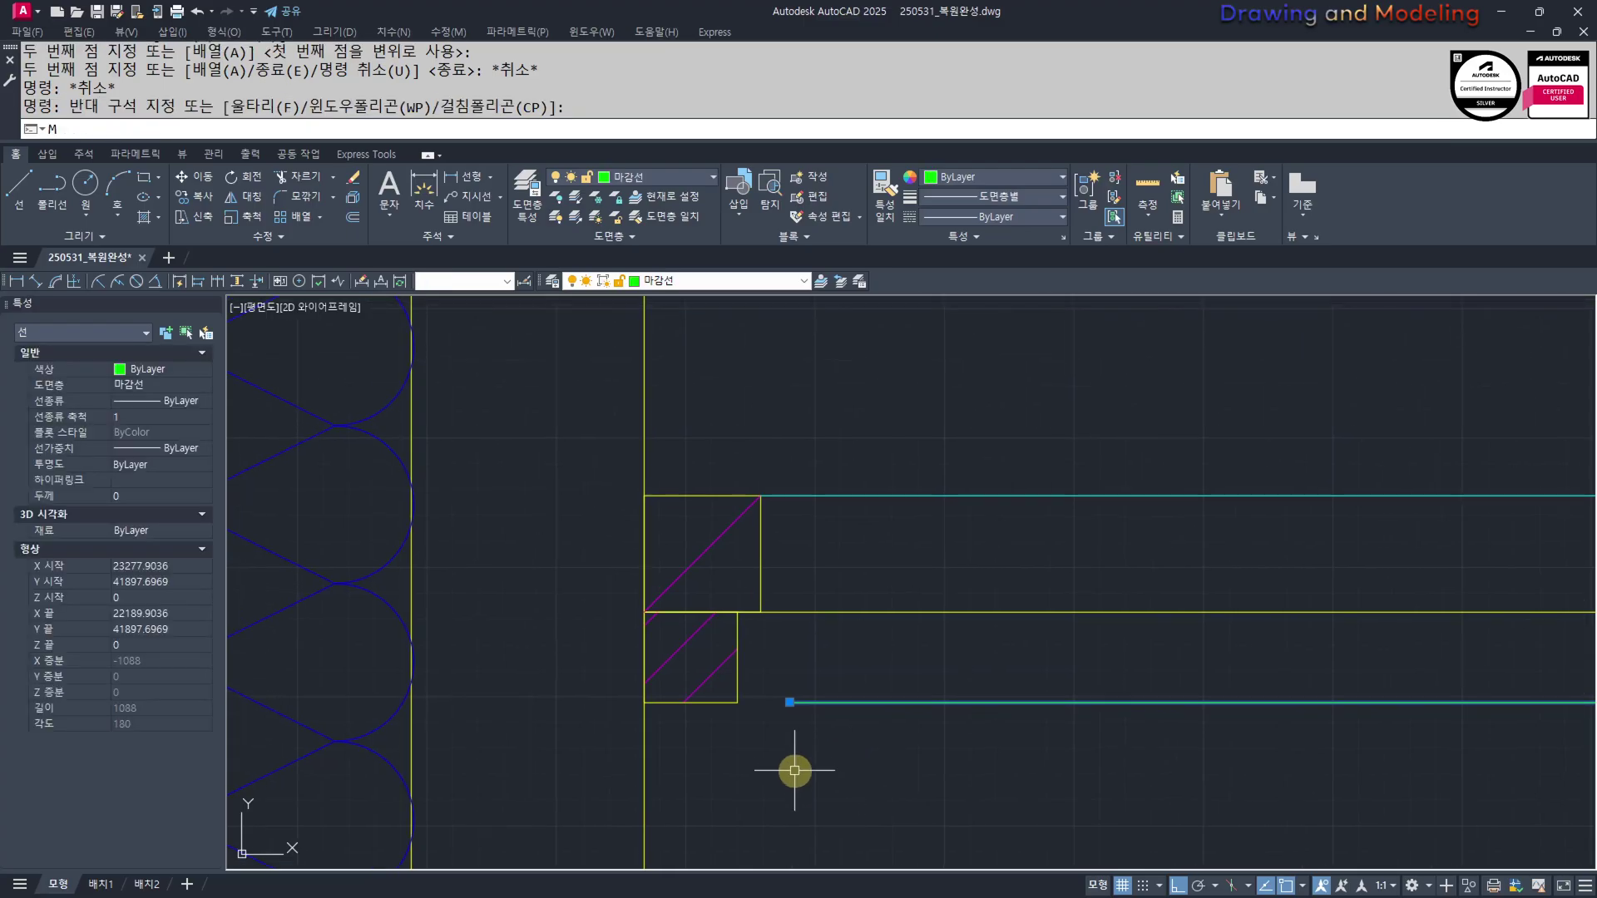
type("m")
key("space")
left_click(789, 701)
left_click(738, 703)
key("Escape")
key("Escape")
Trim both copied ceiling lines beyond the vertical section boundary line
scroll(738, 706, "down", 6)
middle_click_drag(1005, 759, 981, 772)
type("tr")
left_click(902, 557)
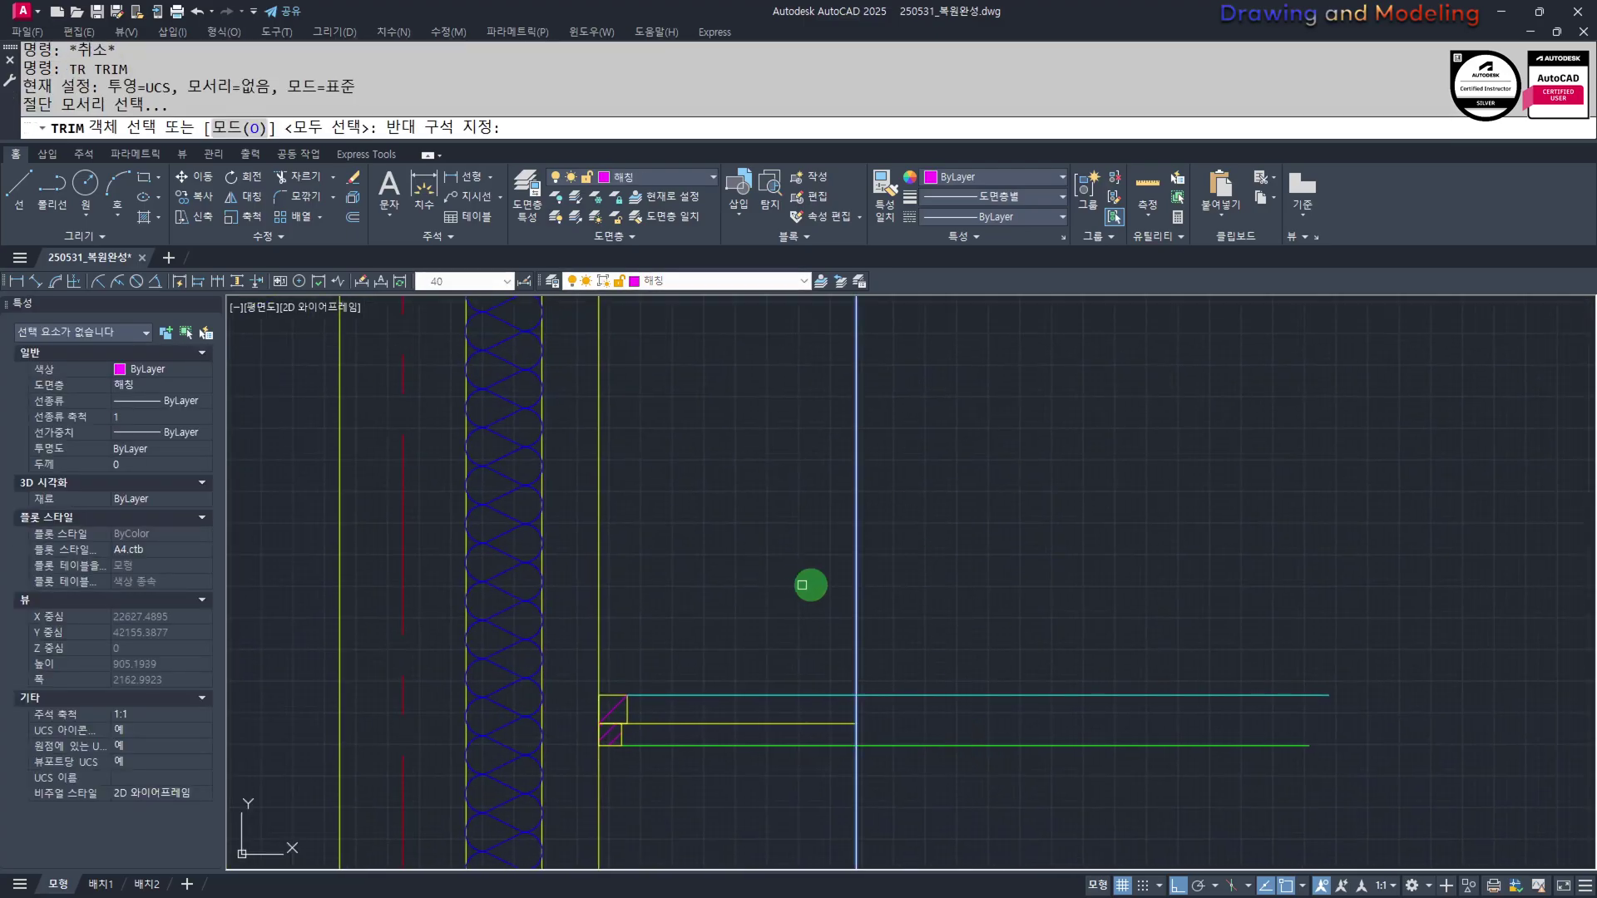
left_click(809, 585)
key("Escape")
key("Escape")
key("Escape")
Examine the section's ceilings and walls and the plan above it
scroll(803, 667, "down", 5)
scroll(1006, 678, "up", 2)
scroll(1030, 596, "up", 2)
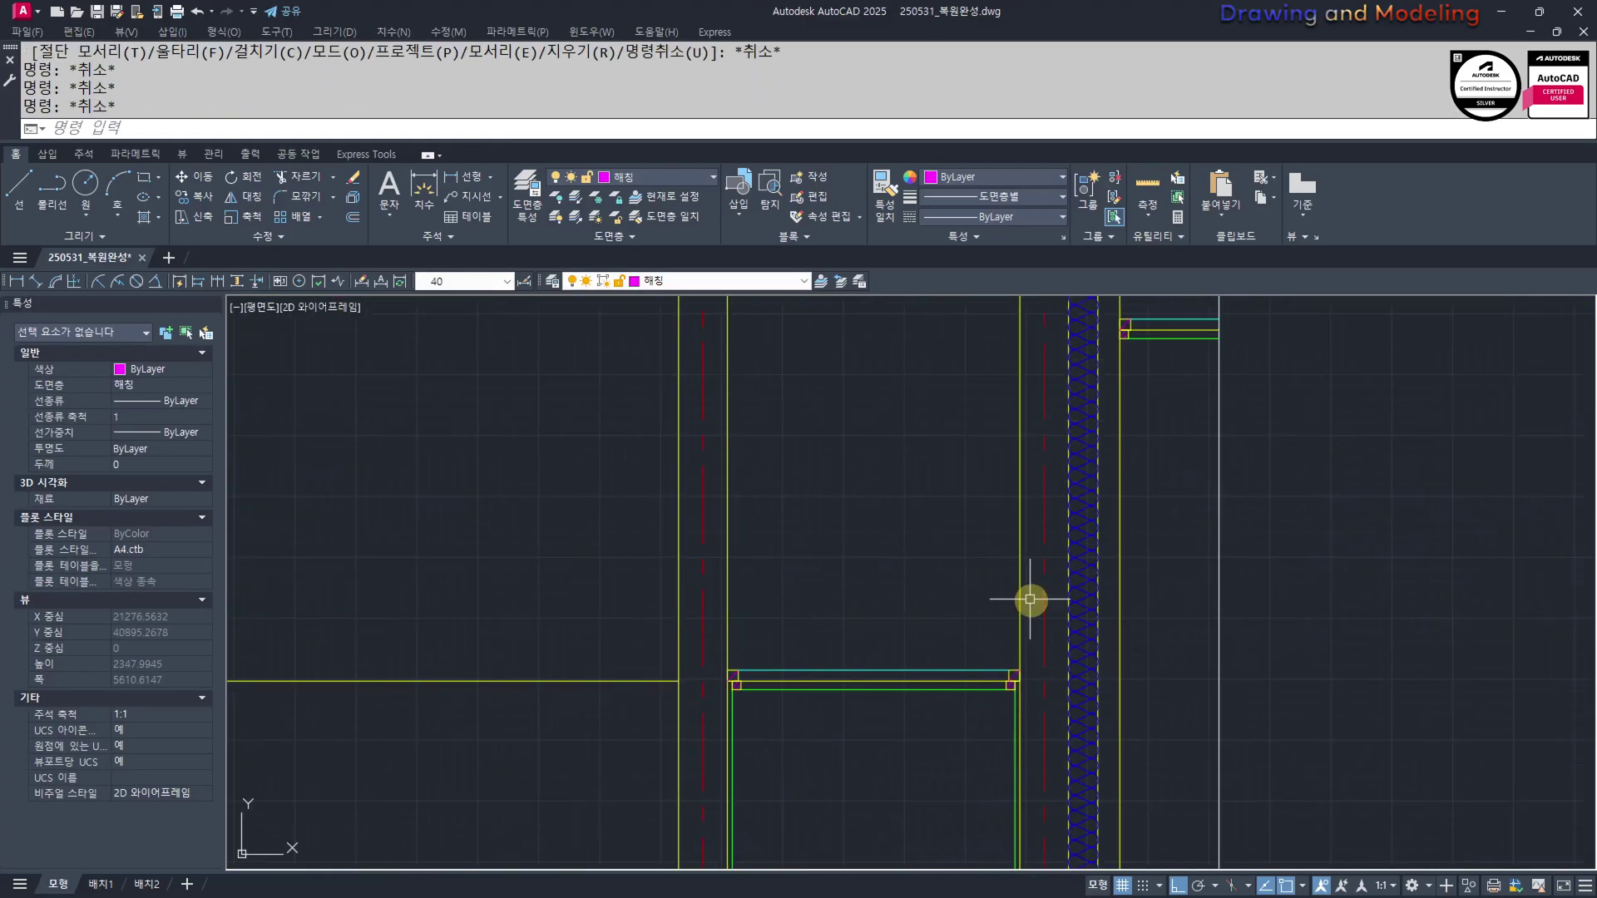
scroll(886, 555, "down", 3)
middle_click_drag(729, 701, 1128, 581)
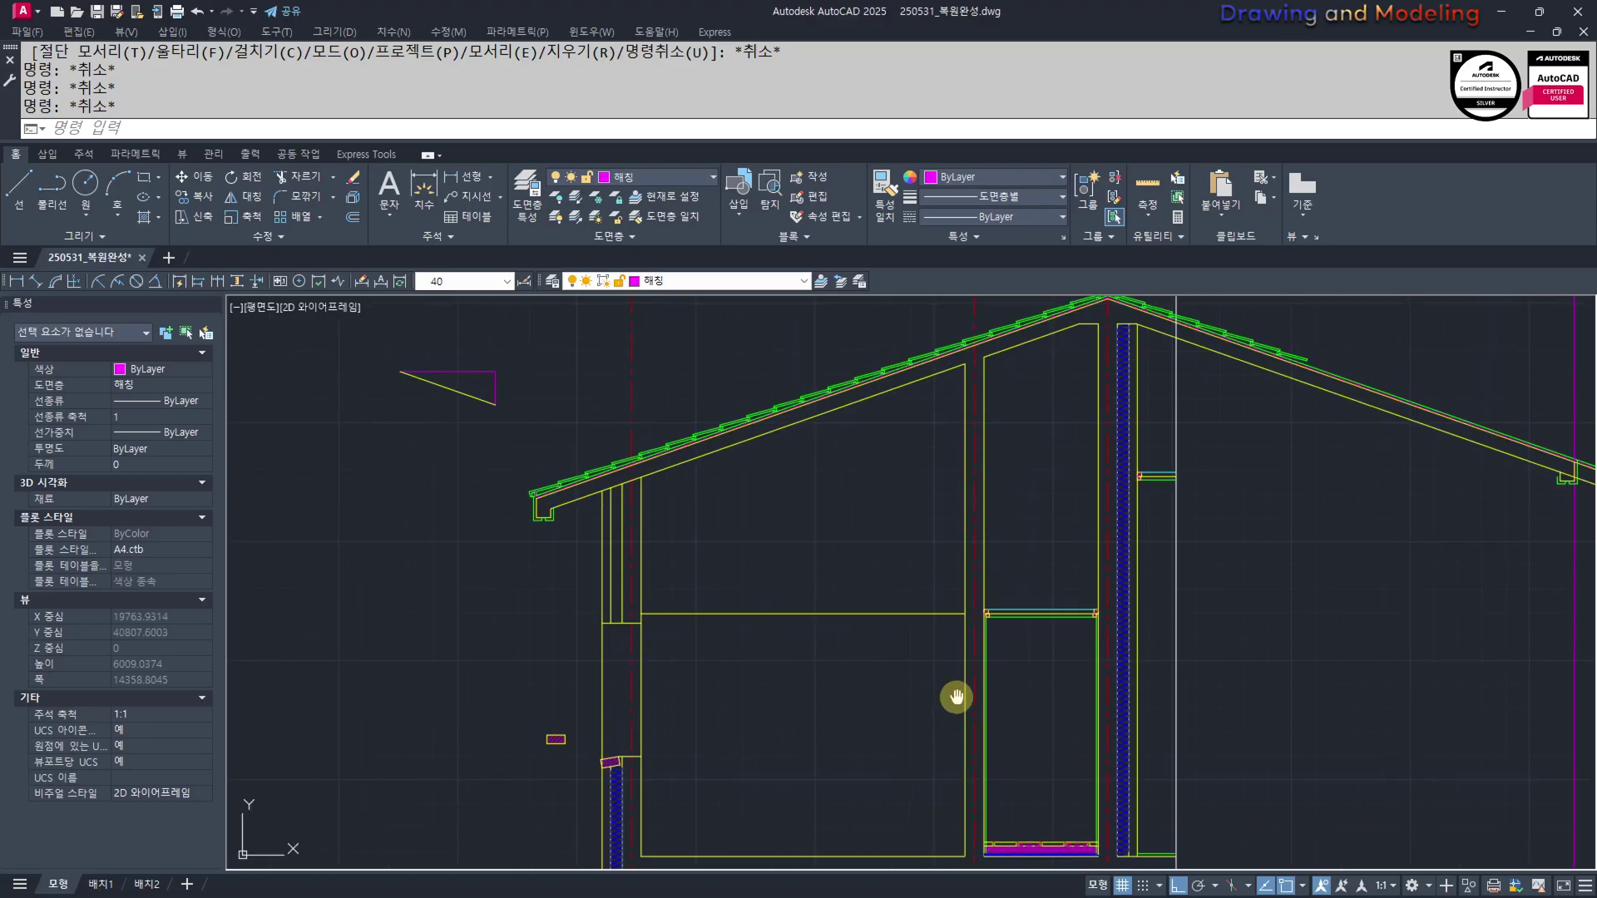
middle_click_drag(955, 698, 924, 753)
scroll(991, 613, "down", 3)
scroll(991, 570, "up", 3)
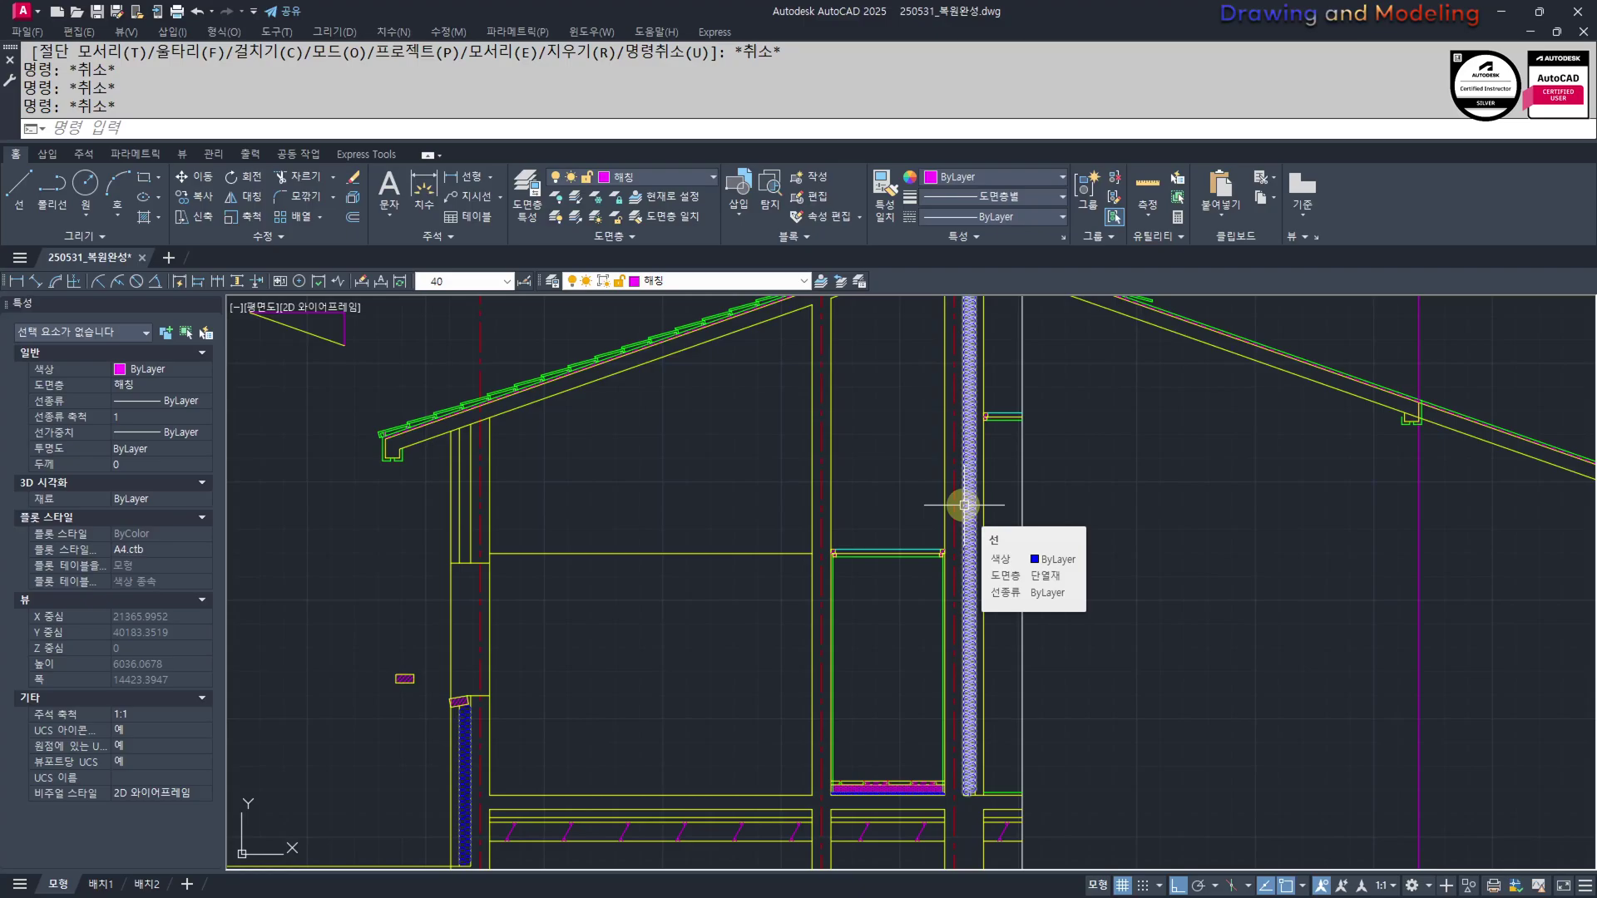
scroll(1173, 493, "down", 3)
middle_click_drag(1164, 543, 1158, 780)
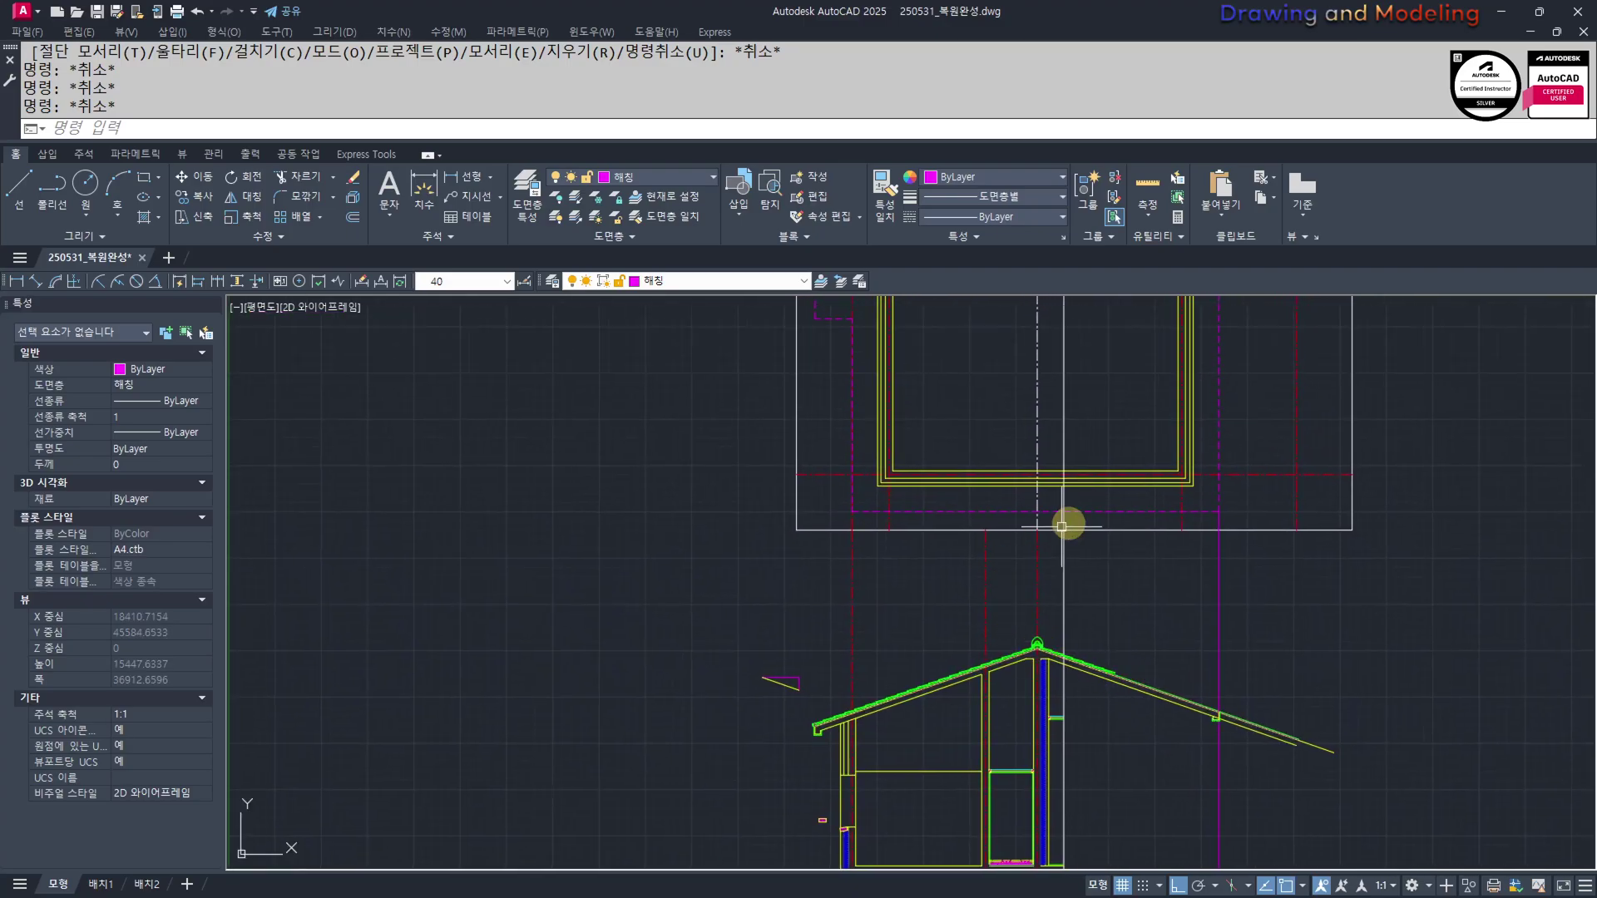
scroll(1069, 644, "up", 5)
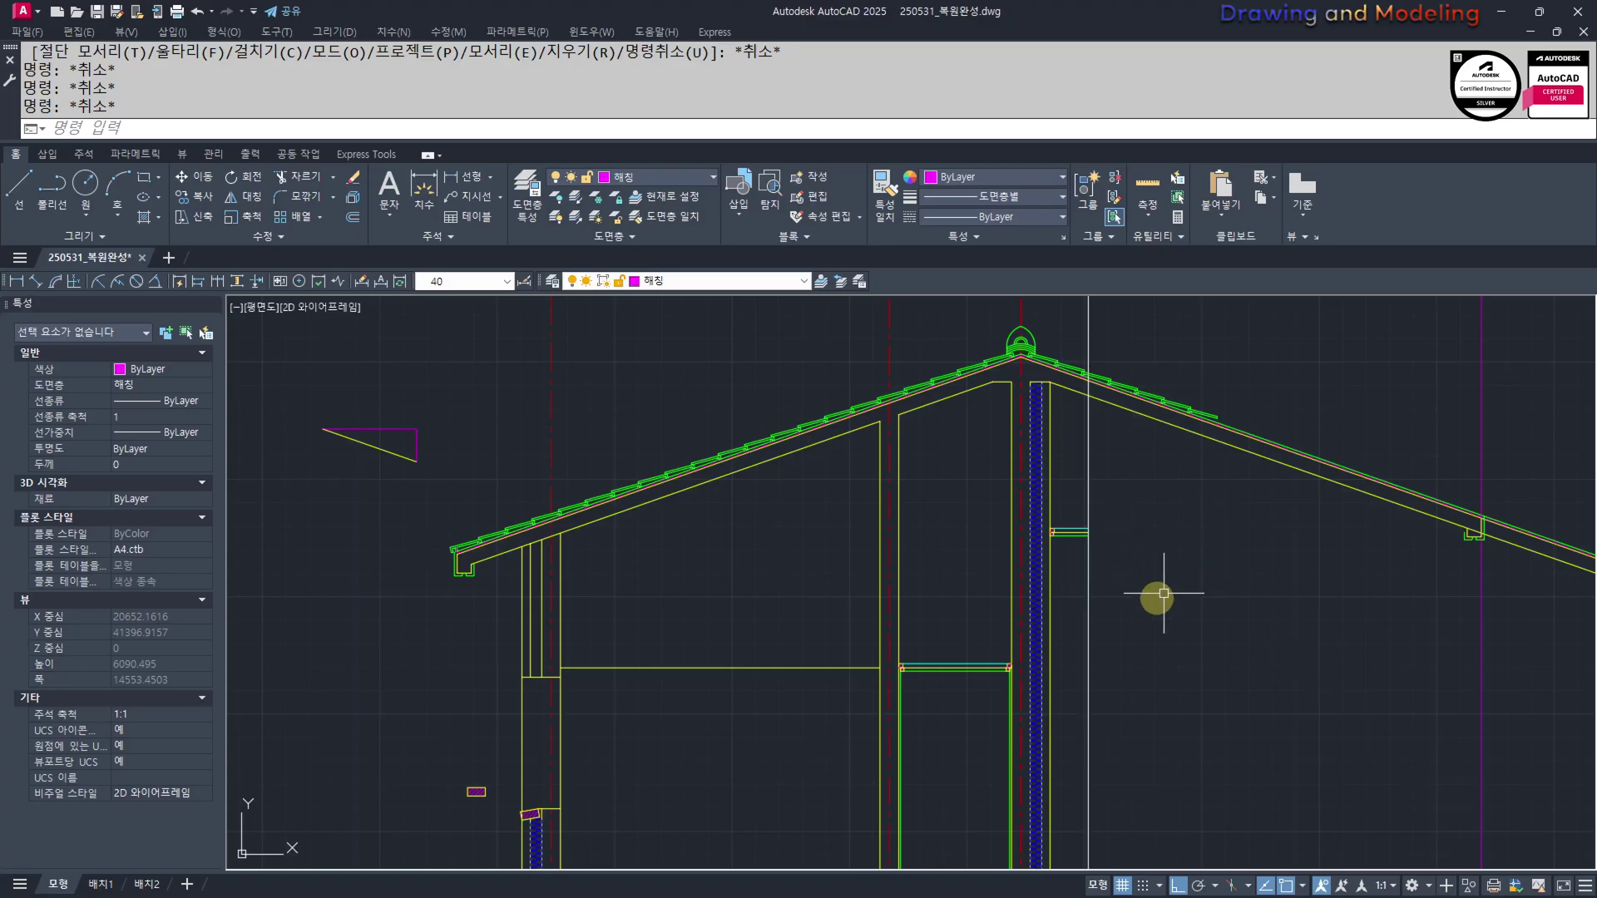
Move the loose hatched rectangle outside the exterior wall vertically up to near the window head level
key("Escape")
scroll(1069, 647, "down", 2)
middle_click_drag(1034, 660, 1058, 559)
scroll(844, 624, "up", 2)
mouse_move(821, 624)
middle_mouse_down()
mouse_move(989, 625)
mouse_move(975, 630)
middle_mouse_up()
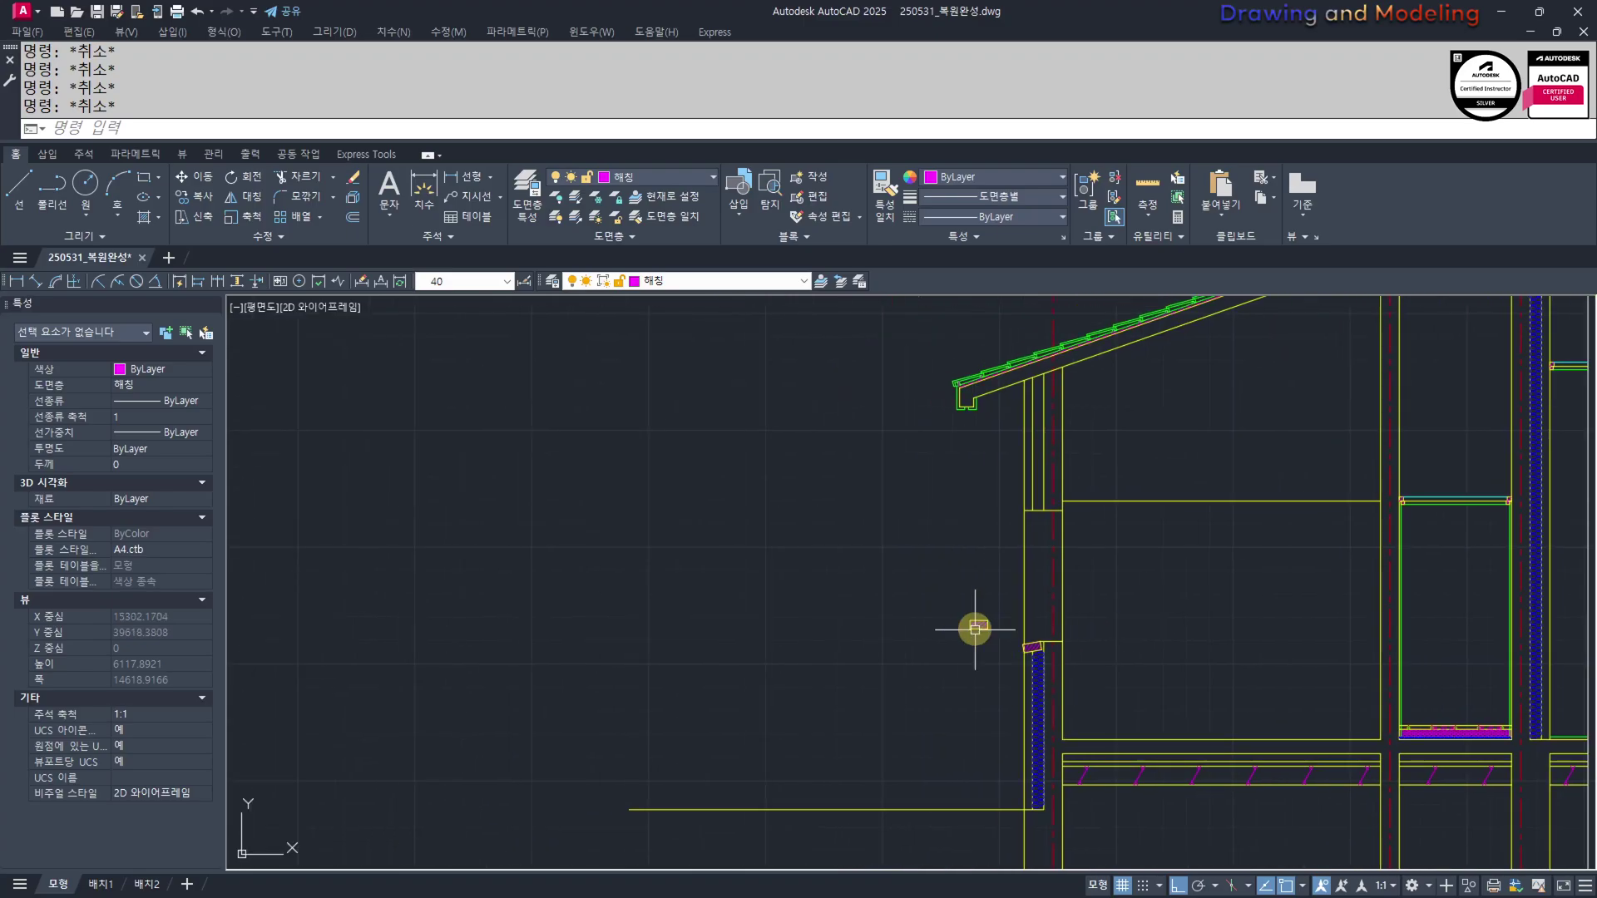
scroll(975, 629, "up", 4)
left_click(1034, 685)
left_click(913, 606)
scroll(1002, 615, "up", 4)
type("m")
key("Return")
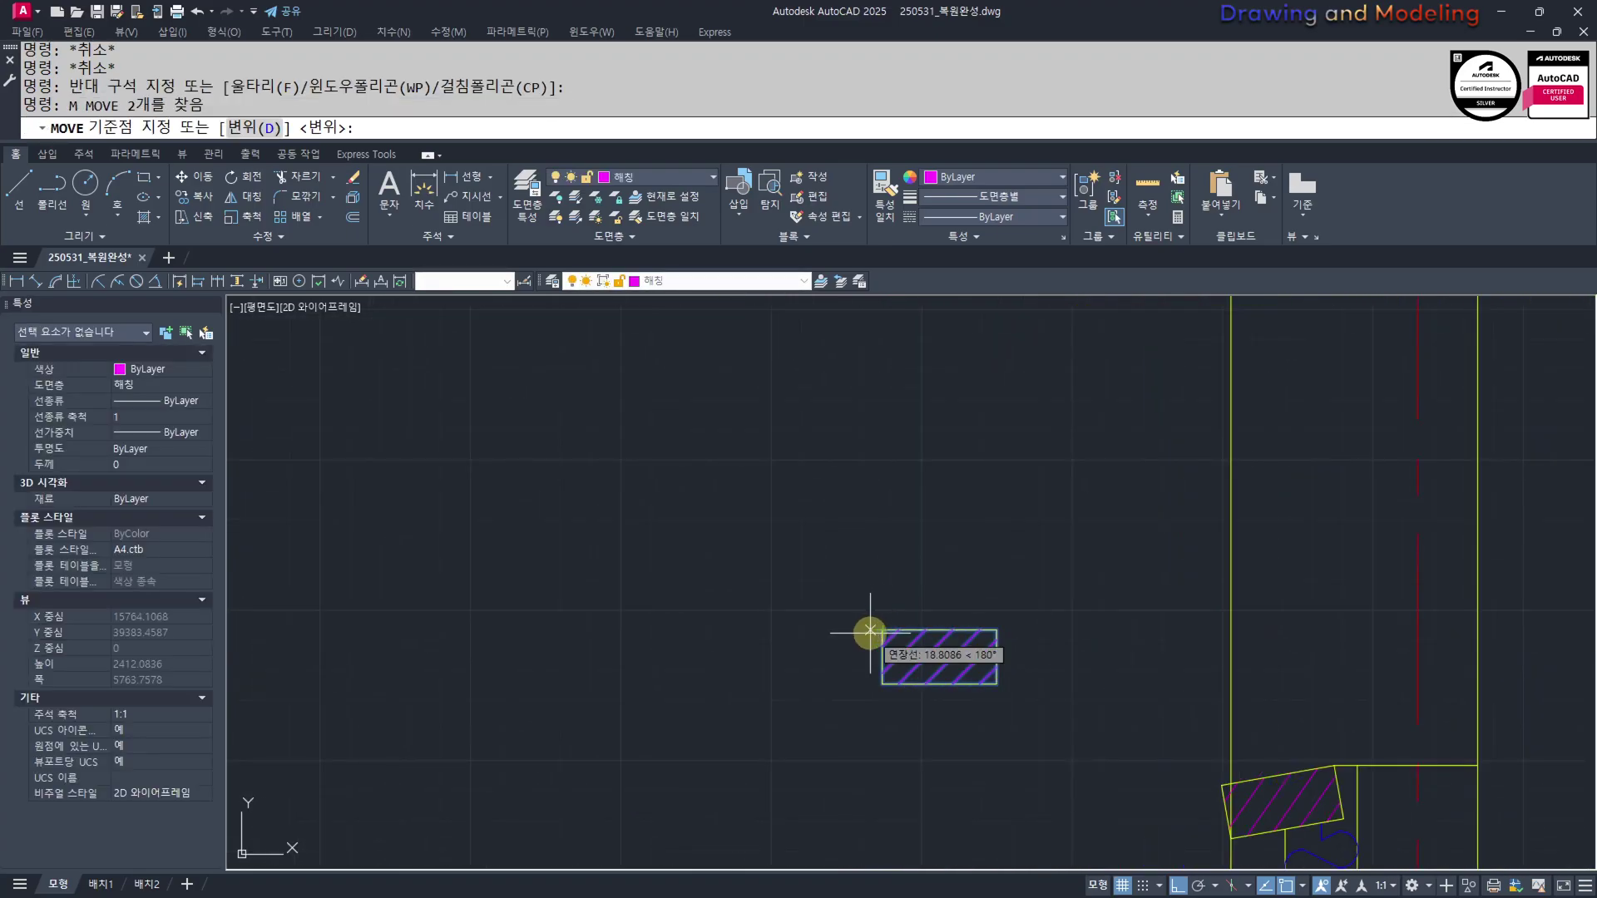
left_click(879, 701)
scroll(877, 711, "down", 2)
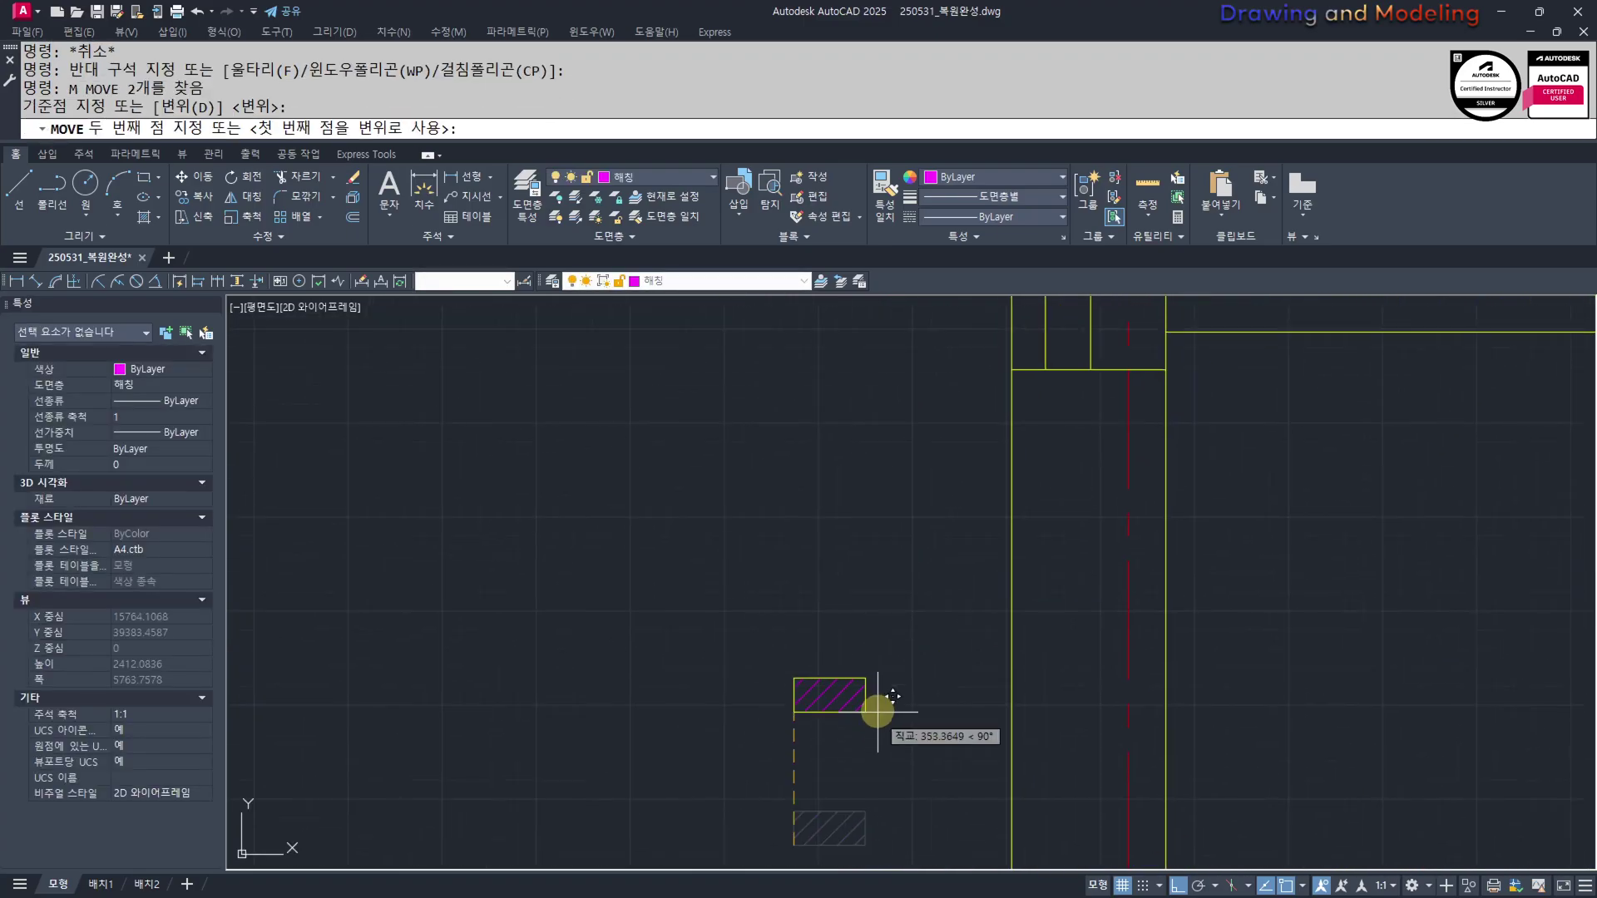
left_click(899, 375)
key("Escape")
Break the exterior wall's outer face line at the window head
middle_click_drag(1012, 393, 998, 523)
scroll(1001, 524, "up", 2)
middle_click_drag(1034, 544, 1041, 569)
type("a")
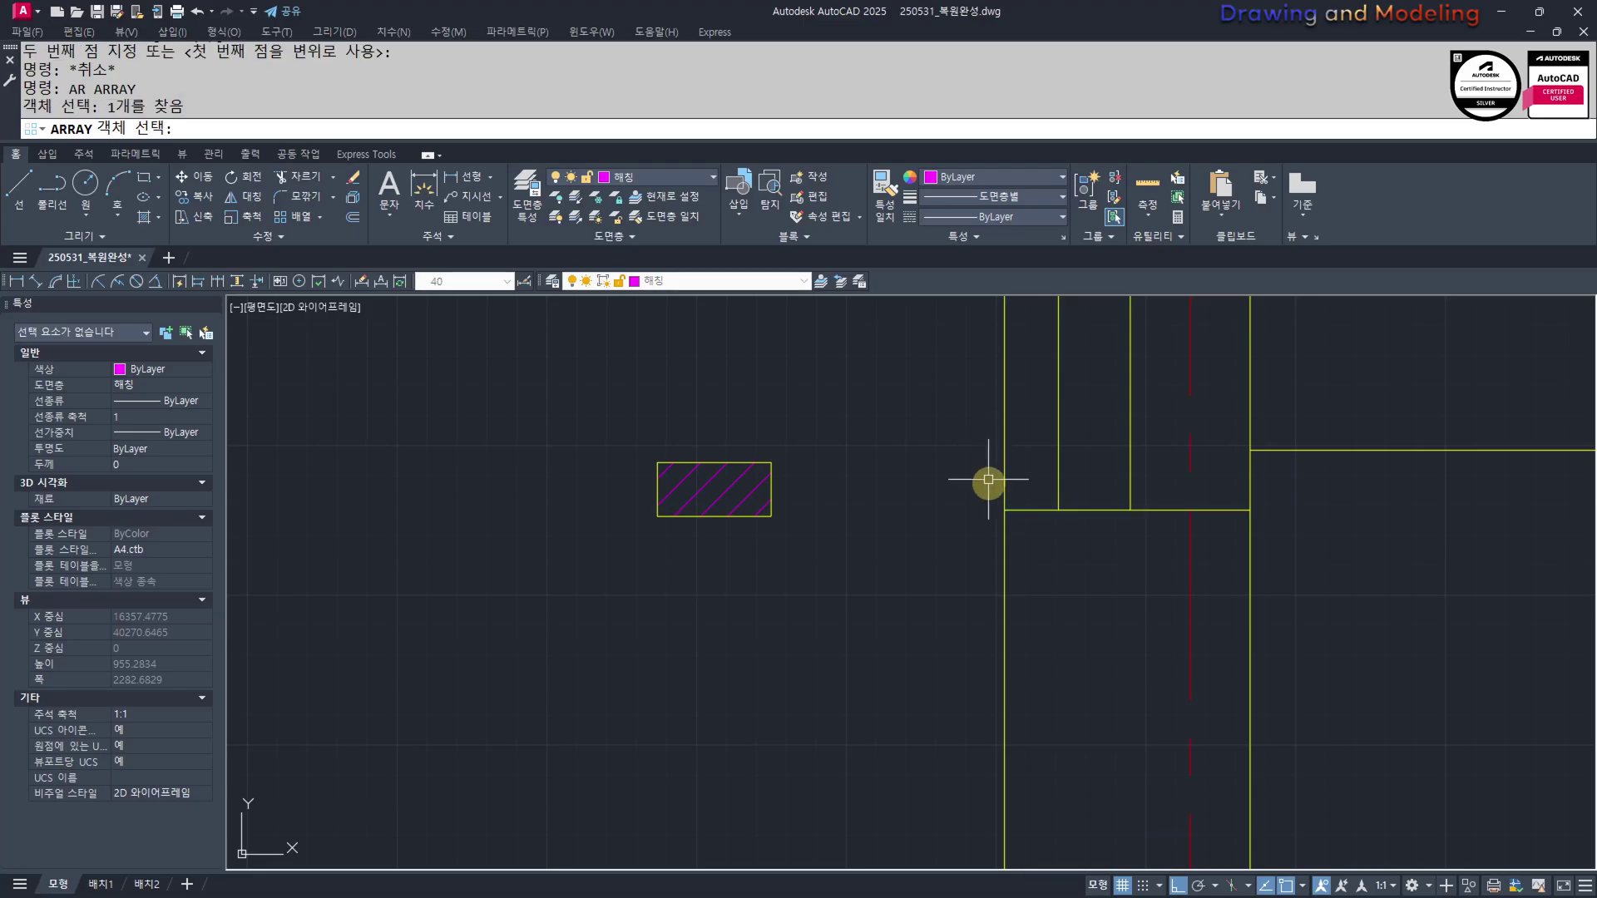
key("Escape")
key("Escape")
scroll(989, 479, "up", 4)
type("br")
key("Return")
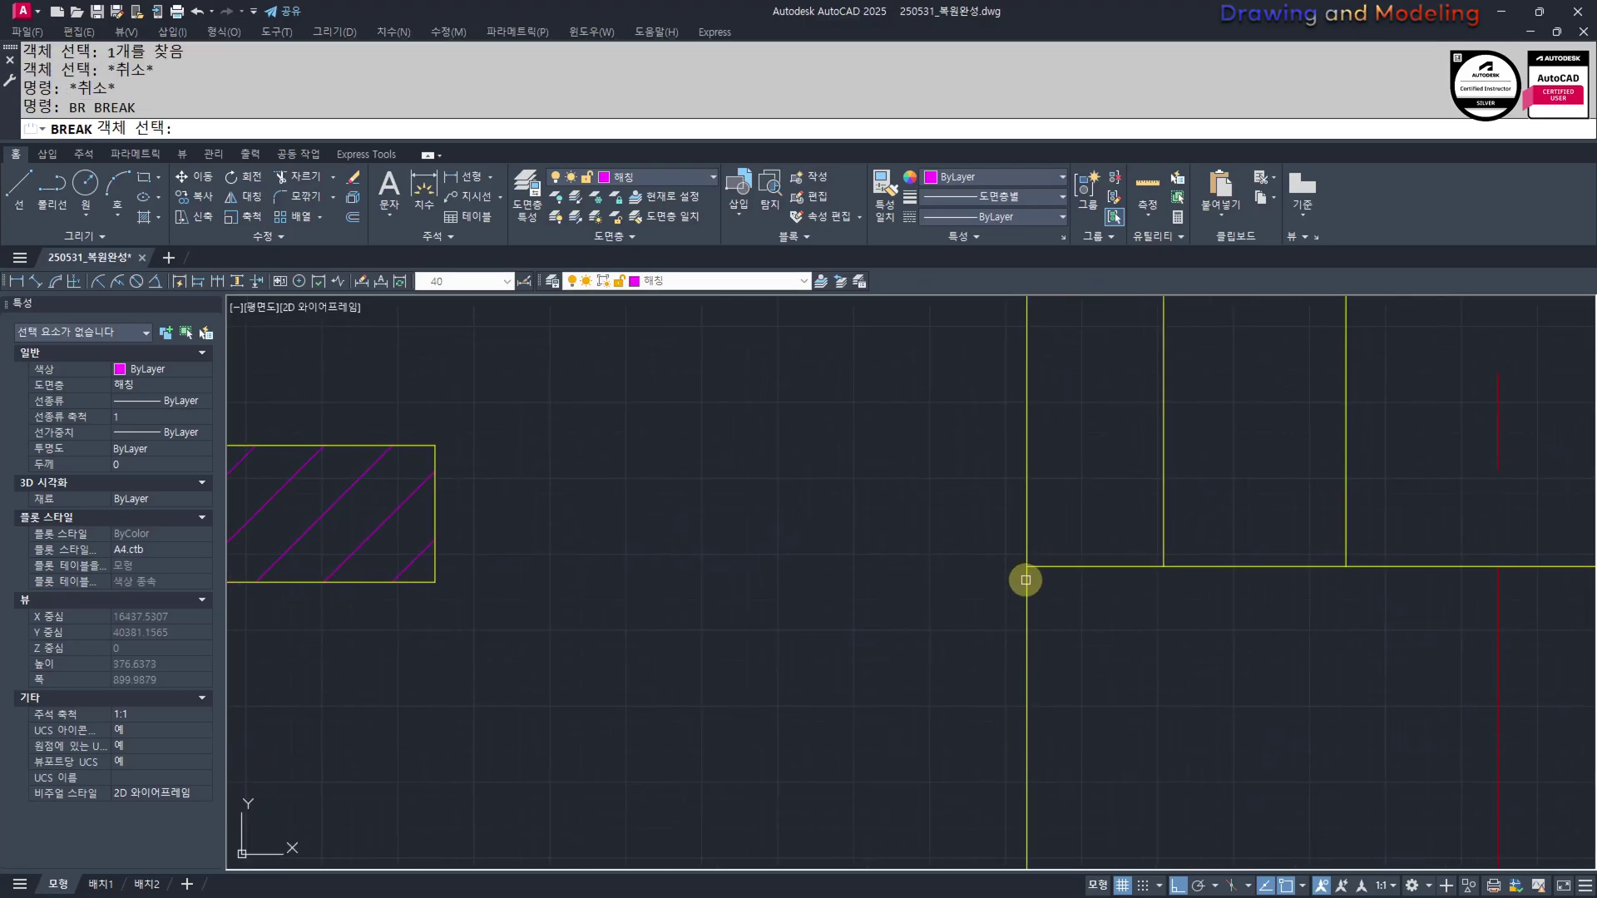
left_click(1024, 575)
key("Escape")
key("Escape")
Extend the lower part of the broken outer wall line up to the window head line
scroll(974, 485, "up", 1)
type("e")
key("Return")
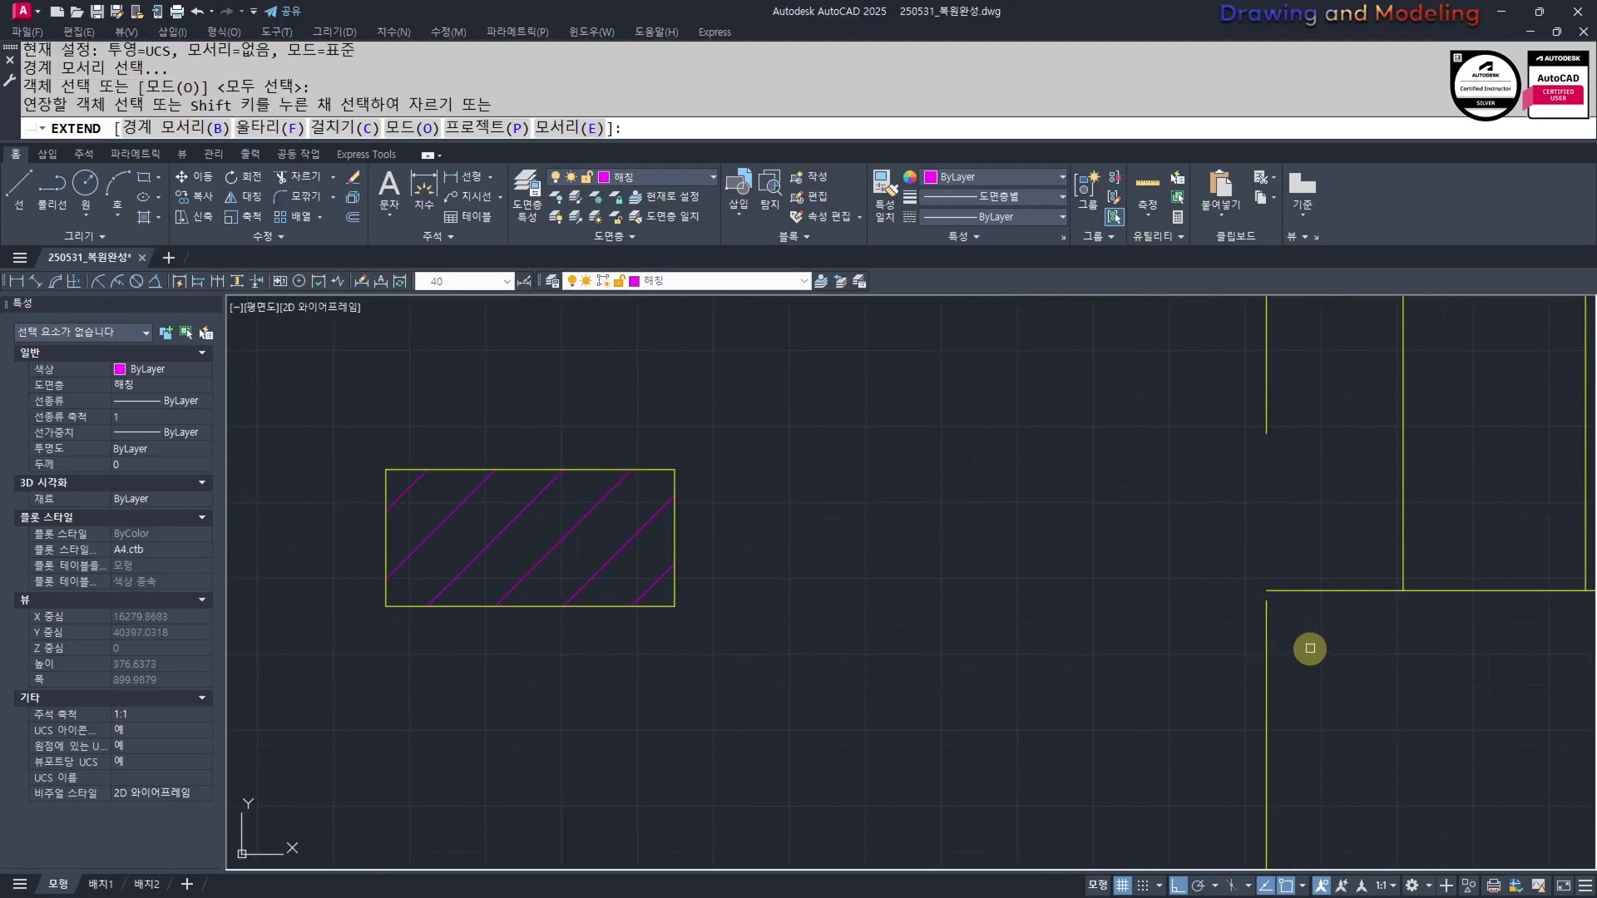
left_click(1181, 673)
key("Escape")
key("Escape")
Move the hatched rectangle so that its lower outer corner sits on the outer corner of the window head
scroll(1264, 676, "down", 3)
left_click(1148, 536)
left_click(1027, 614)
middle_click_drag(1093, 675, 1056, 667)
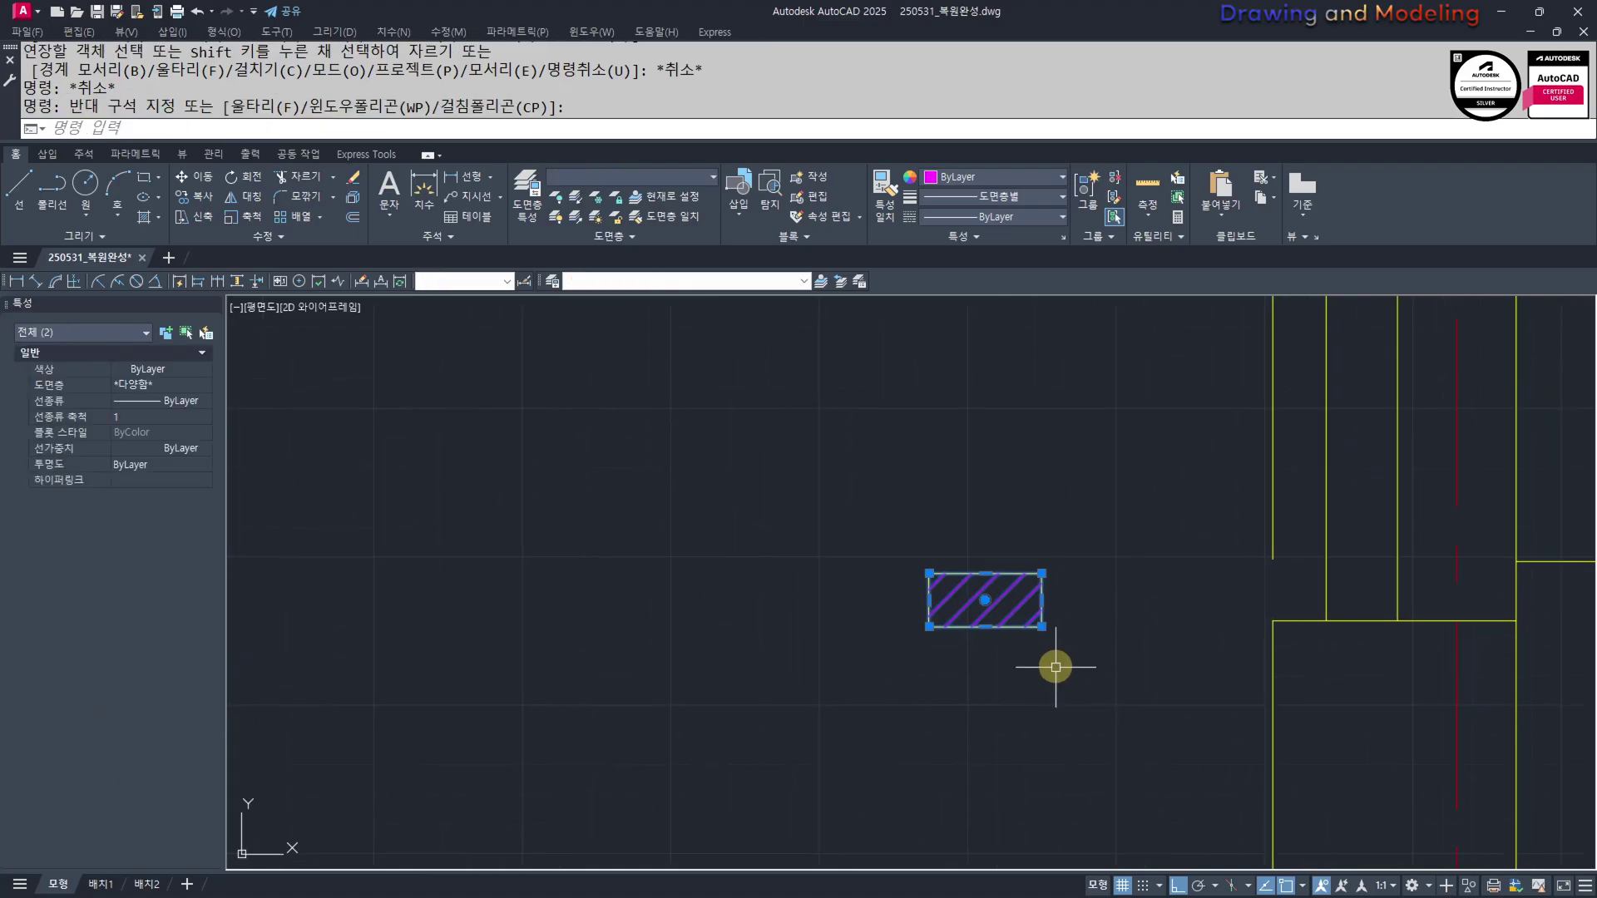
key("Return")
left_click(928, 627)
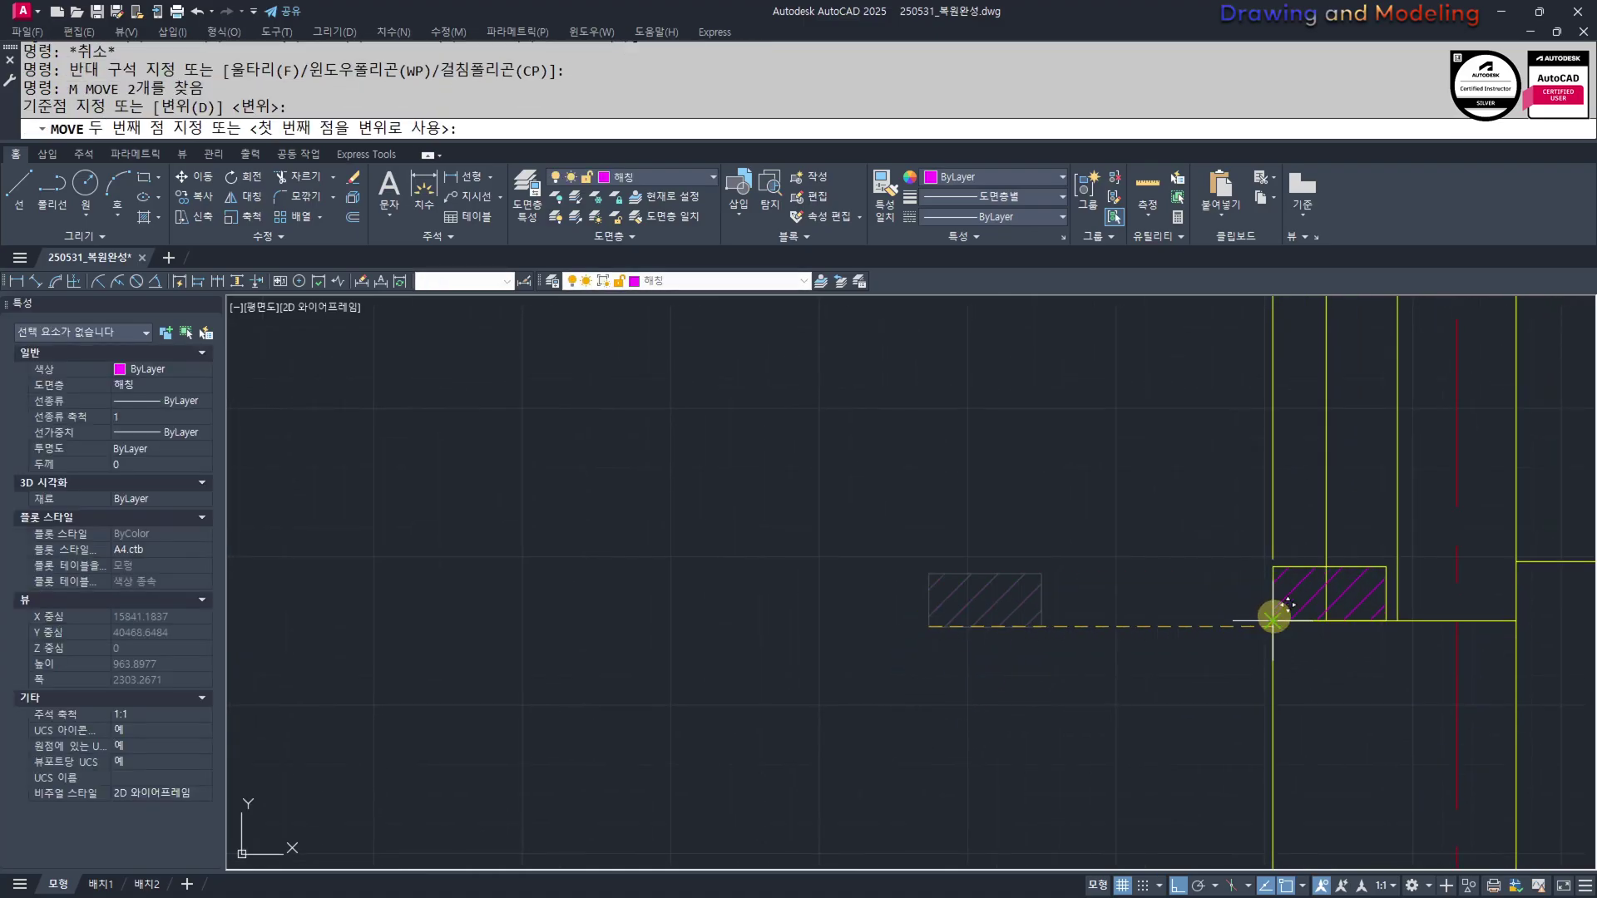
left_click(1273, 621)
key("Escape")
key("Escape")
Try to stretch the inner edge of the hatched rectangle at the window head toward the adjacent wall line
type("s")
key("Return")
left_click(1193, 537)
left_click(1146, 716)
scroll(1194, 619, "up", 2)
key("Return")
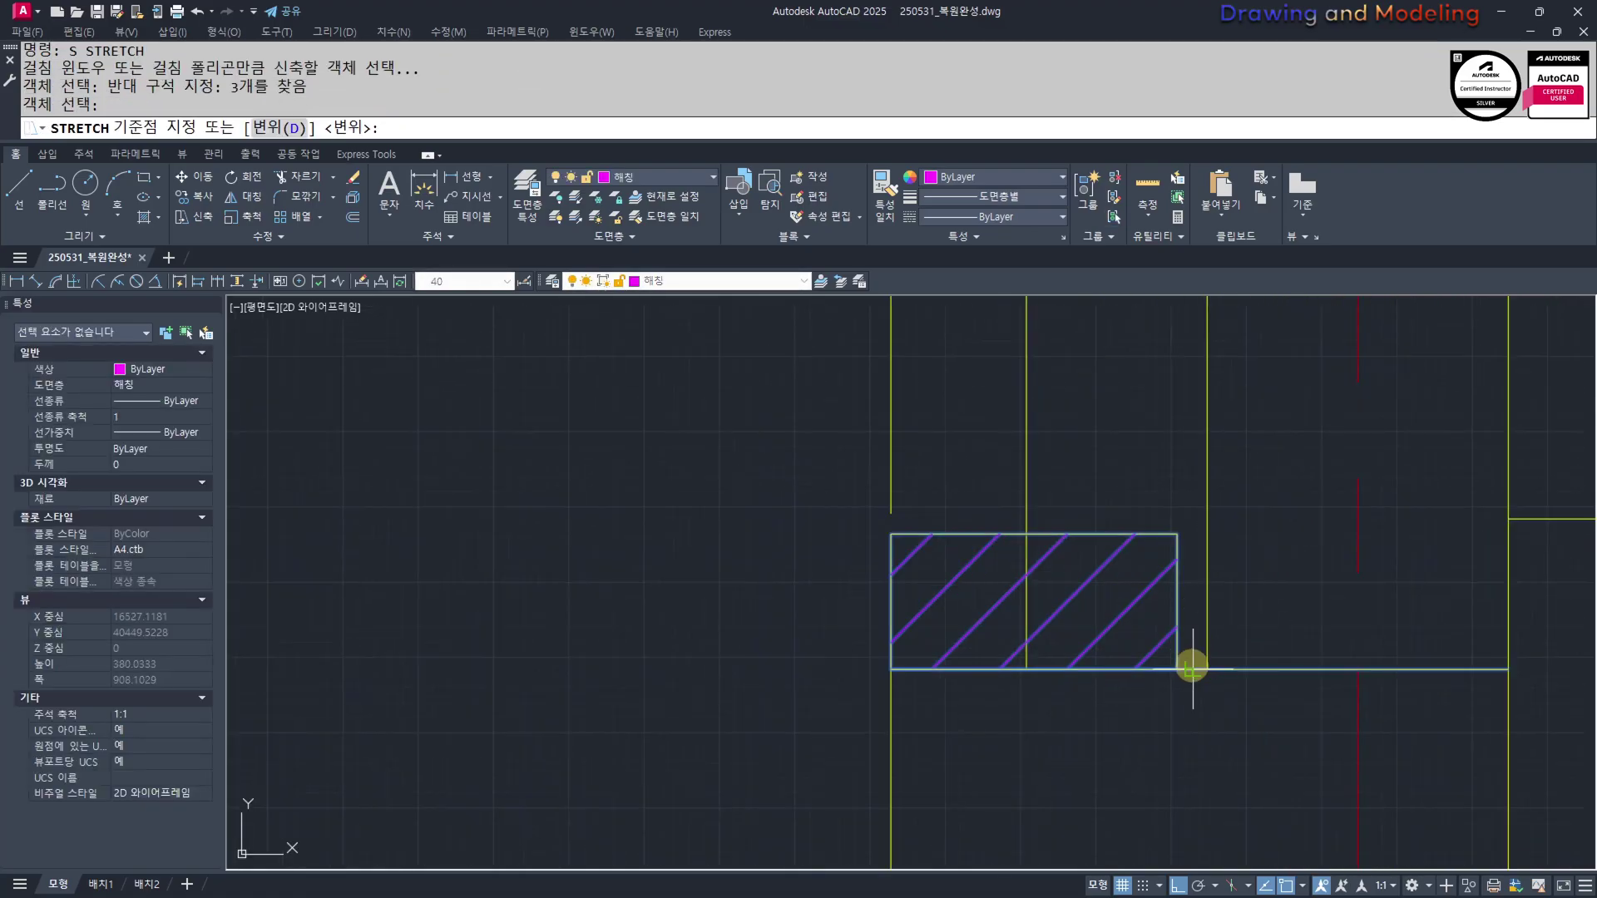
left_click(1191, 668)
left_click(1200, 669)
Cancel the repeated command and undo the last stretch of the hatched rectangle
key("Escape")
key("Return")
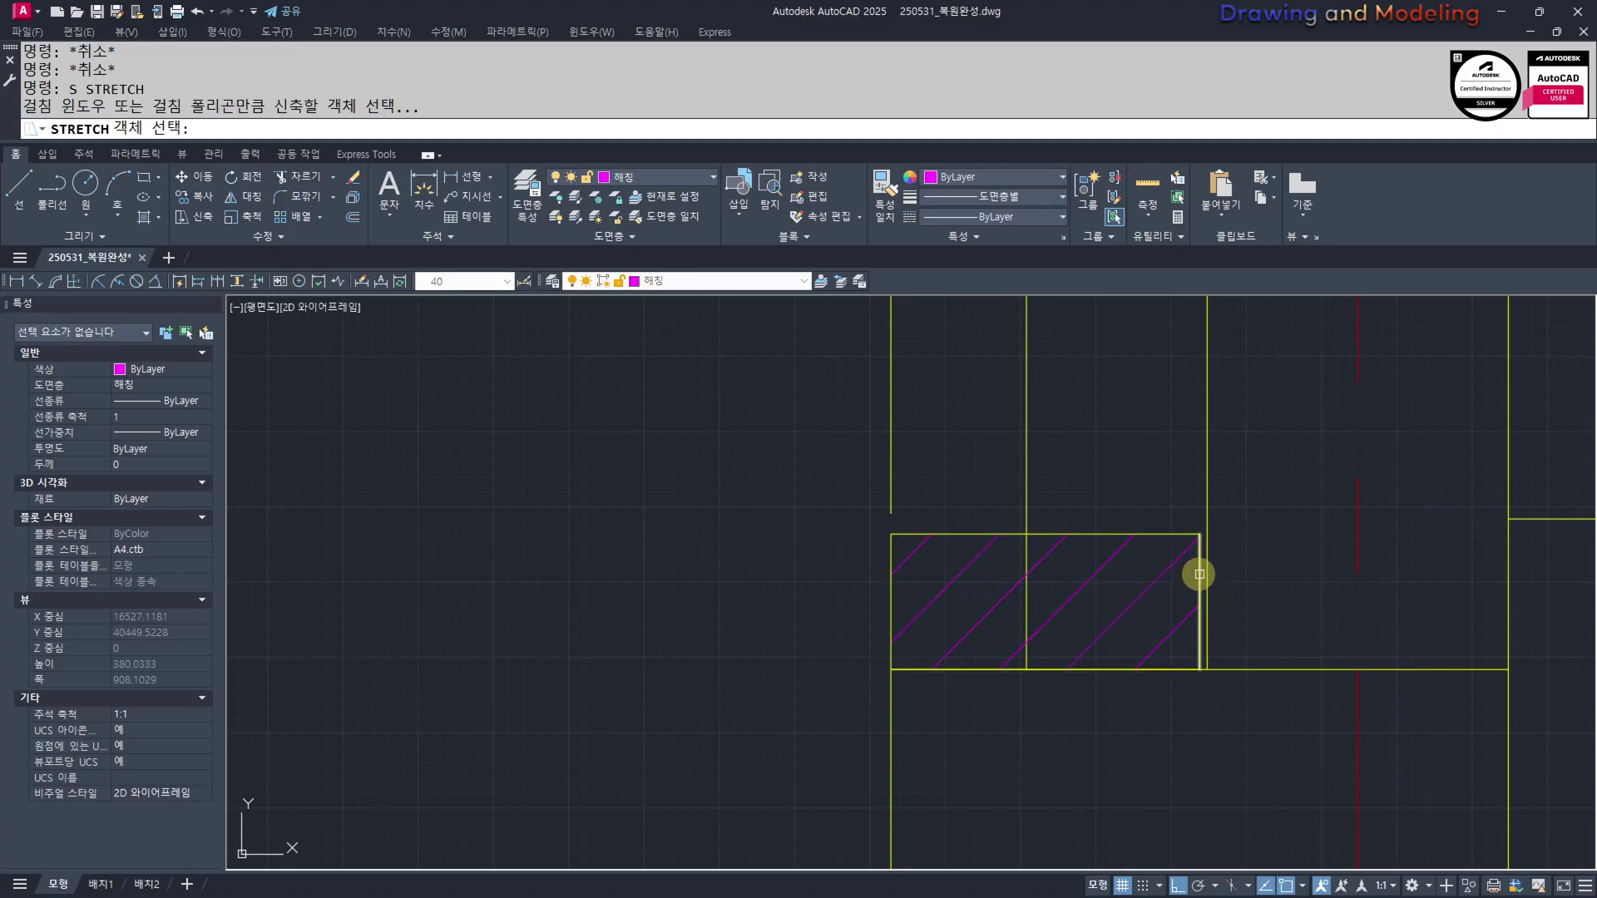
key("ctrl+z")
key("Escape")
key("ctrl+z")
scroll(1164, 647, "up", 3)
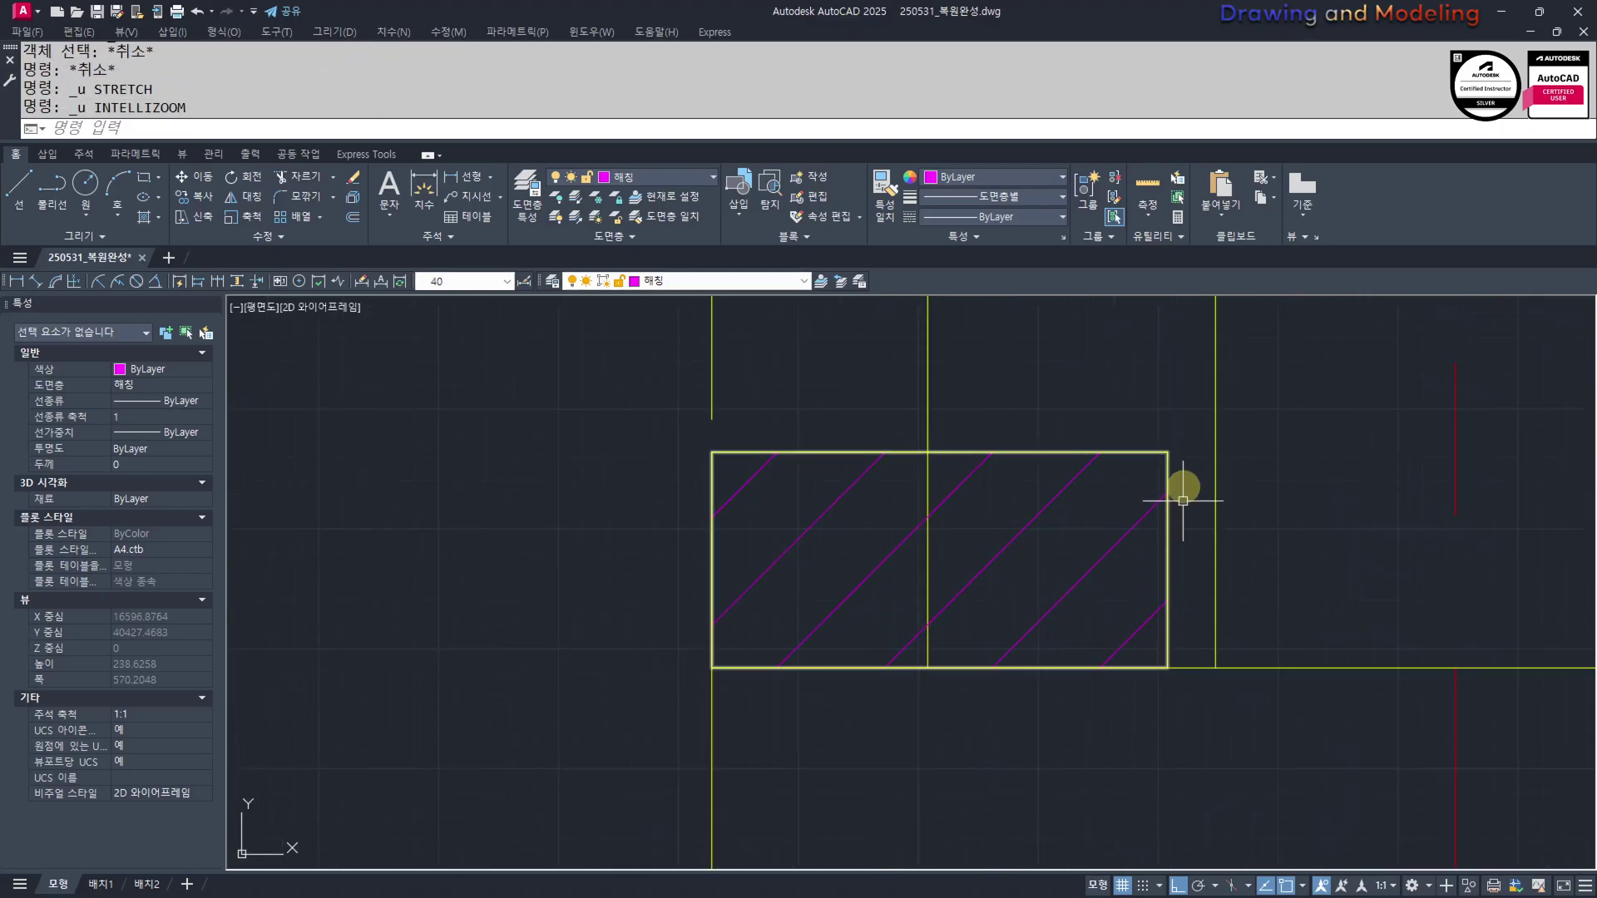
Stretch the hatched rectangle's inner edge so its lower corner meets the adjacent vertical wall line
type("s")
key("Return")
left_click(1185, 410)
left_click(1148, 732)
key("Return")
left_click(1169, 666)
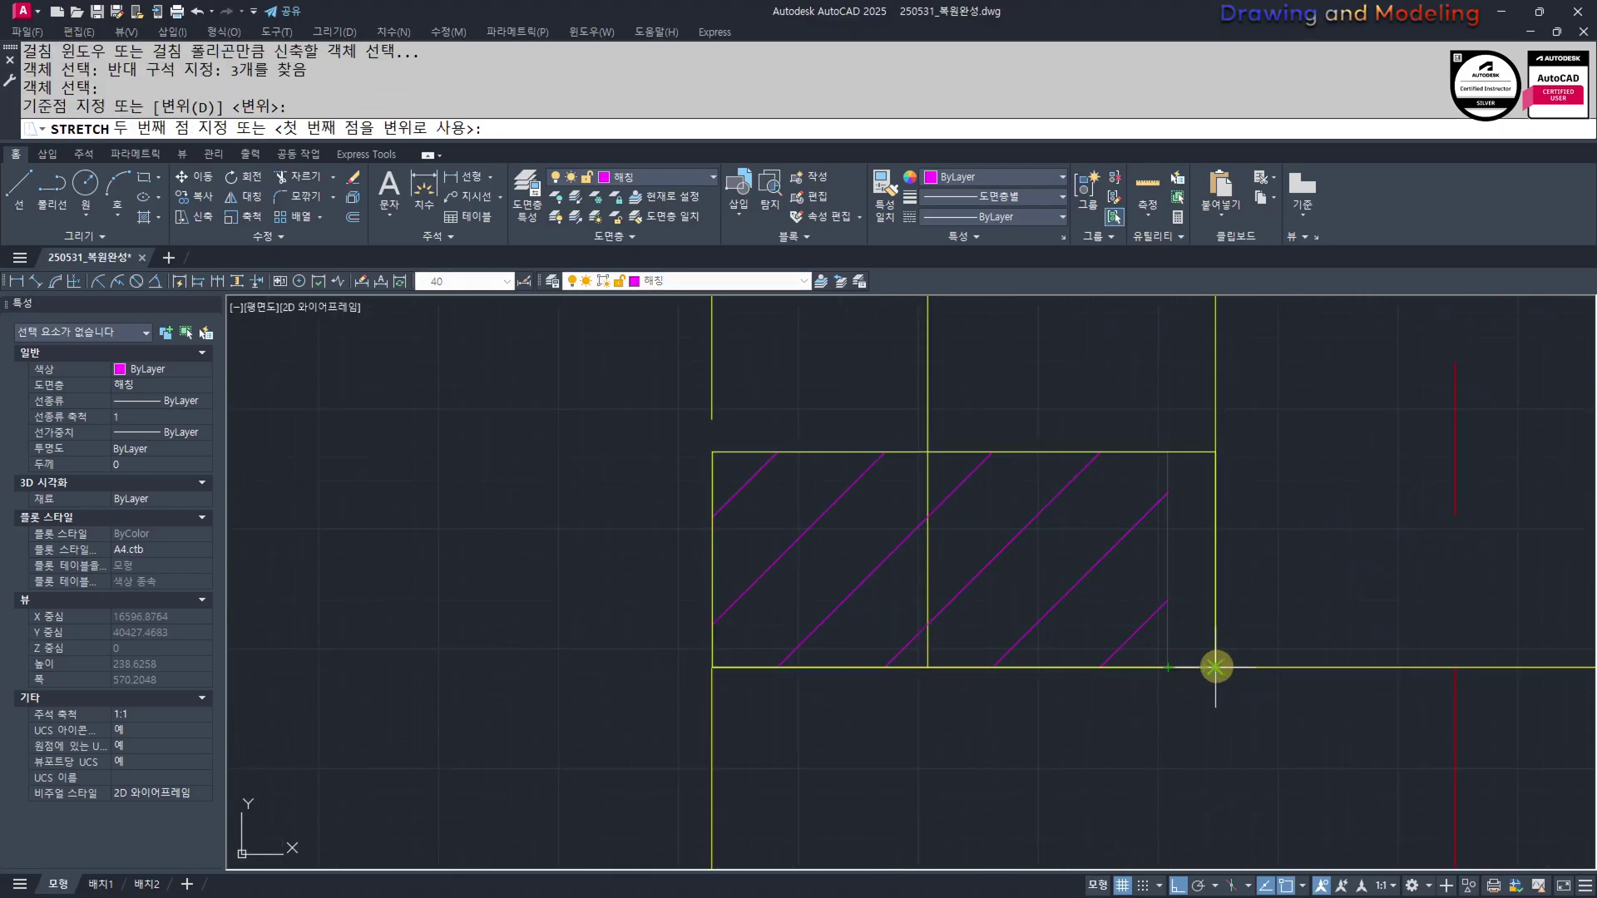
left_click(1215, 667)
key("Escape")
key("Escape")
Trim the vertical wall line that crosses the hatched rectangle at the window head
middle_click_drag(953, 525, 1034, 599)
type("tr")
left_click(1026, 527)
key("Return")
left_click(1030, 544)
left_click(980, 566)
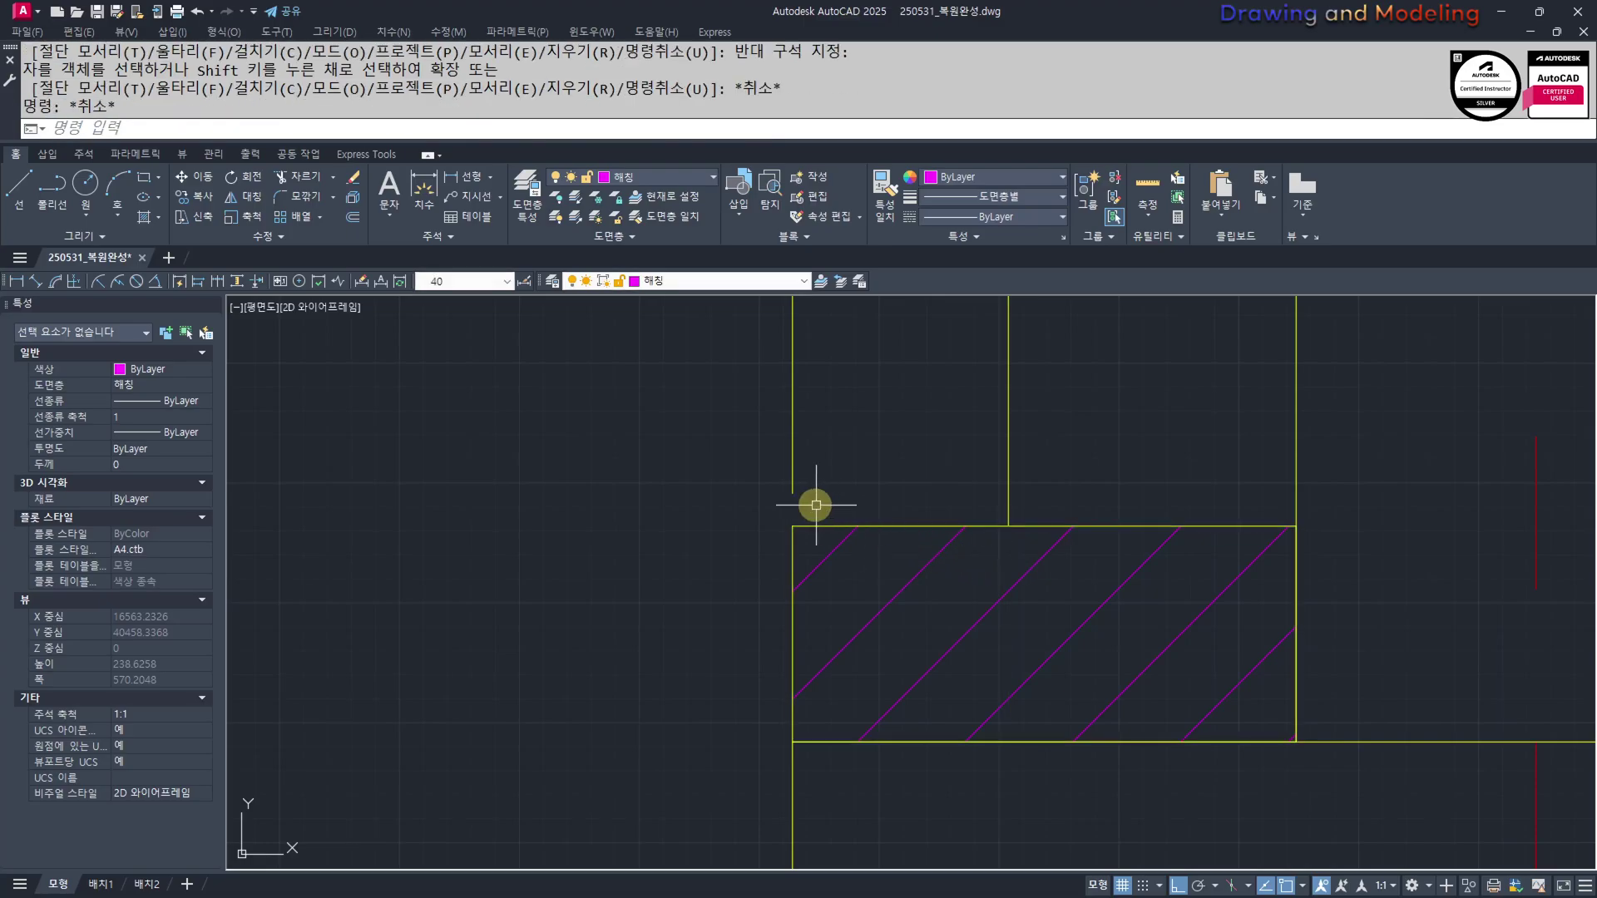
Extend the outer wall face line above the window down to the top of the hatched rectangle
type("ex")
key("Return")
key("Return")
left_click(821, 434)
left_click(755, 589)
key("Escape")
key("Escape")
Put the outer wall line running down from the window head on the 입면선 layer
scroll(843, 642, "down", 10)
middle_click_drag(952, 764, 972, 653)
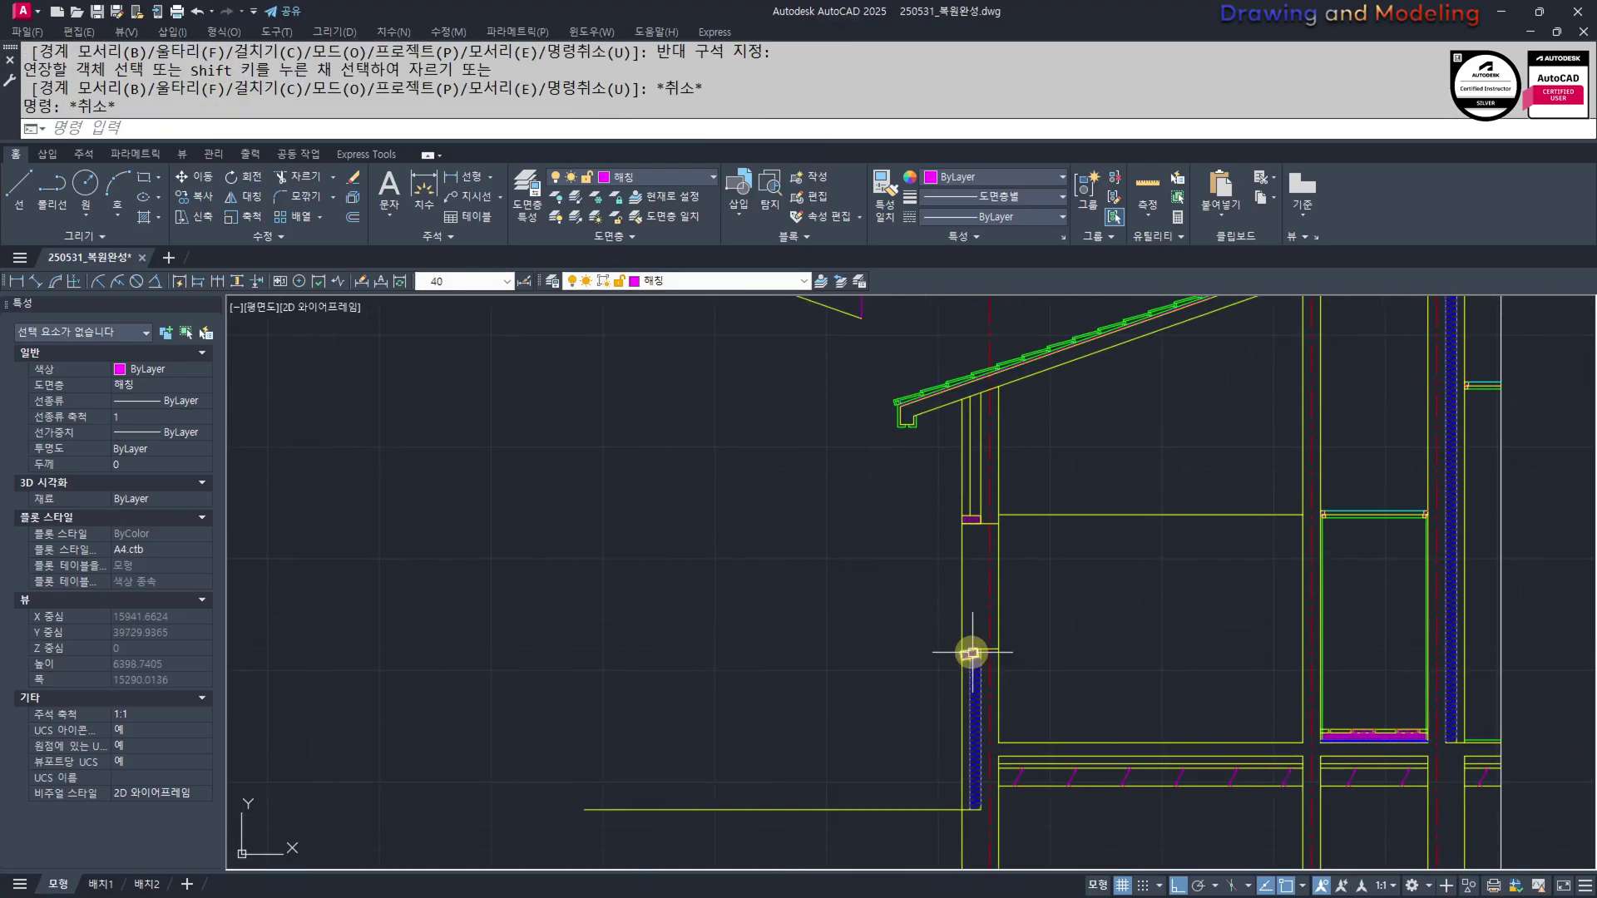
scroll(976, 626, "up", 5)
left_click(967, 570)
left_click(902, 545)
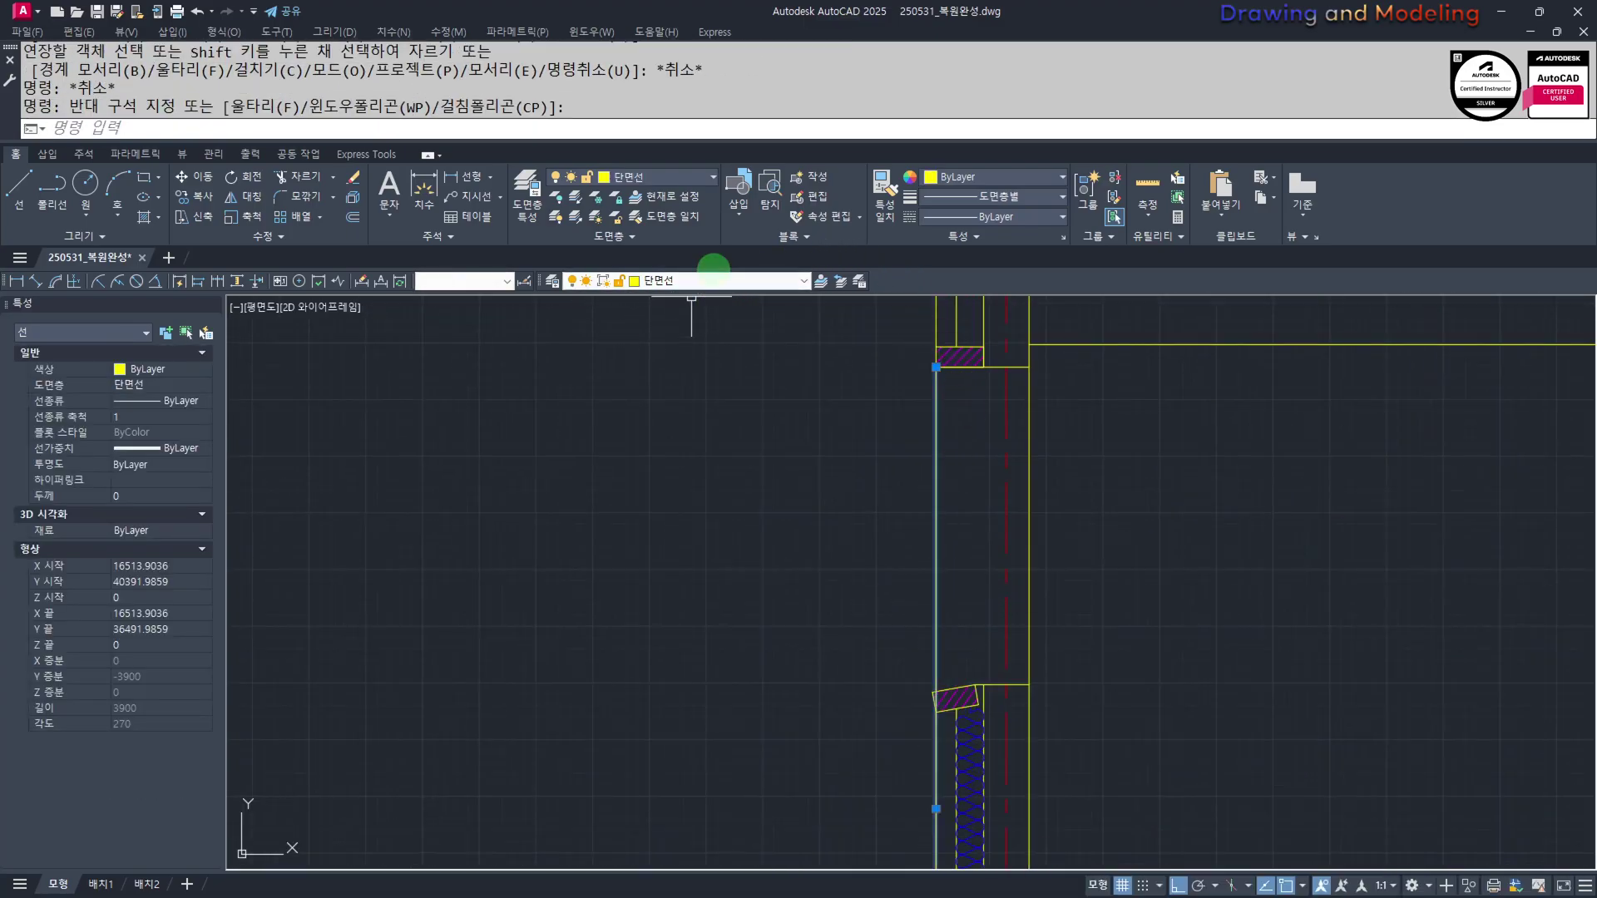
left_click(716, 281)
left_click(690, 404)
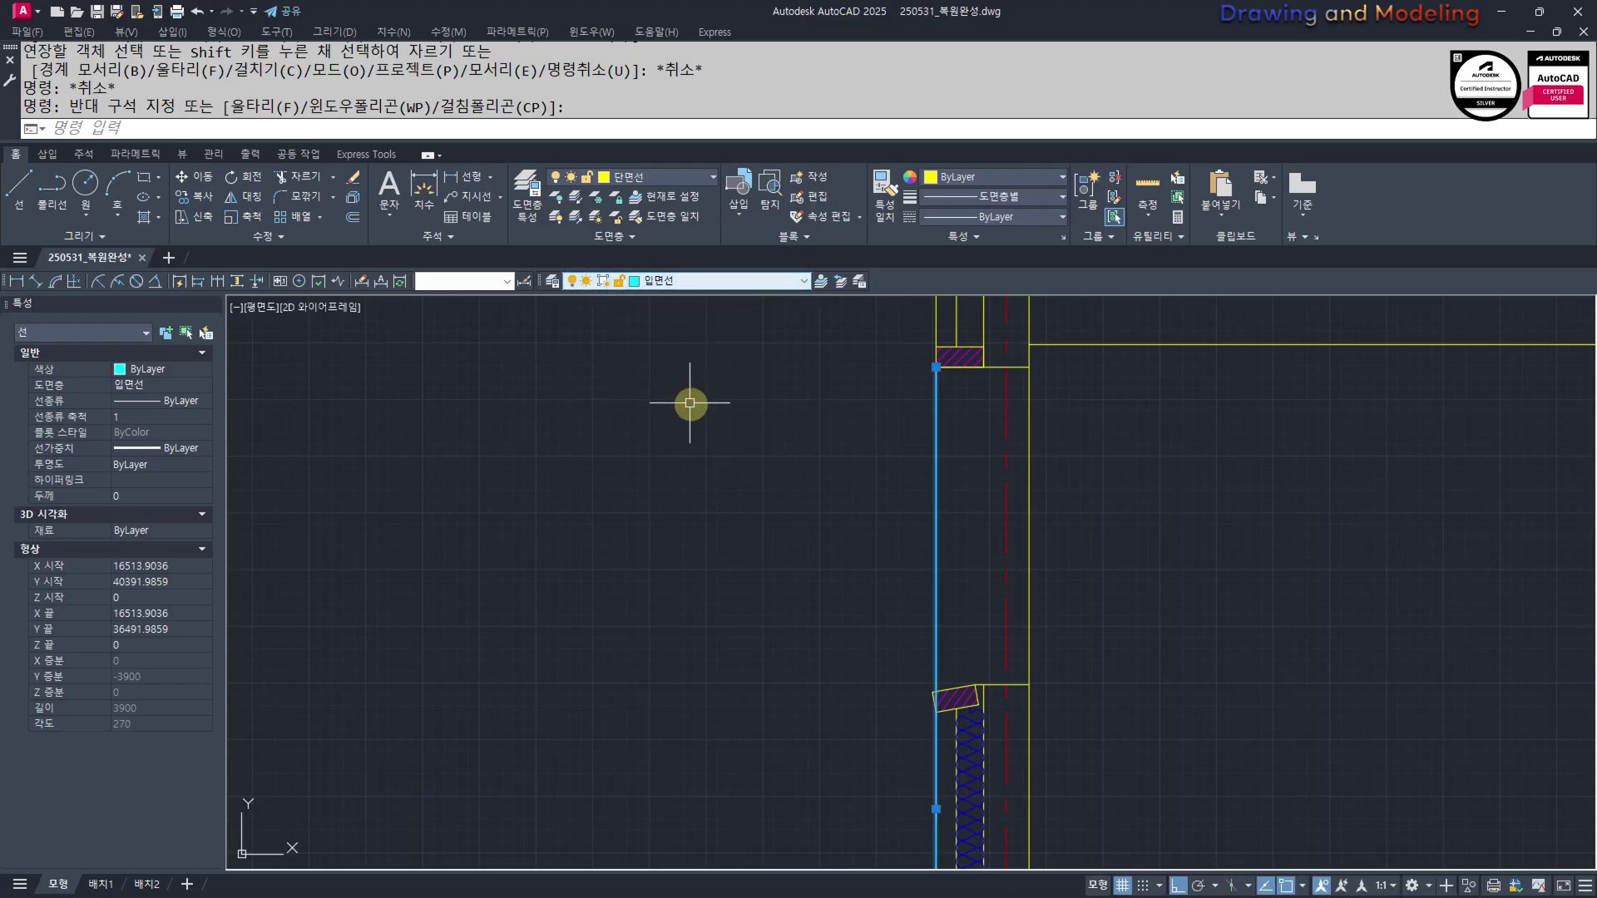
key("Escape")
Trim the outer wall line where it passes through the tilted hatched brick at the window sill
scroll(915, 582, "up", 5)
scroll(929, 599, "up", 4)
type("tr")
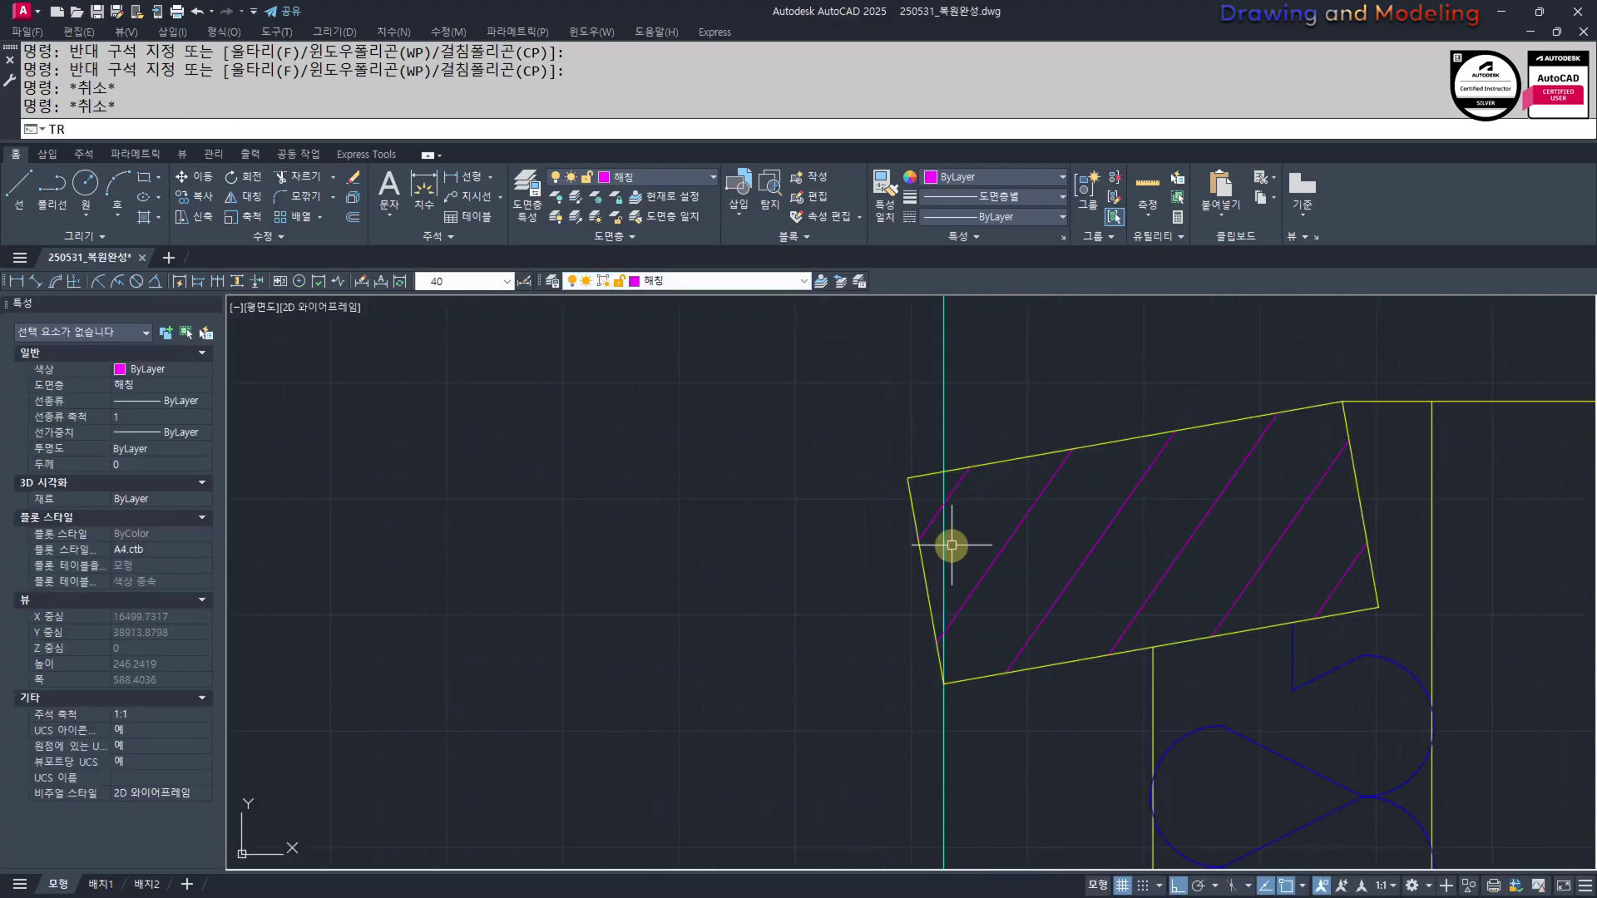
left_click(930, 487)
left_click(905, 456)
key("space")
left_click(951, 542)
left_click(938, 543)
key("Escape")
key("Escape")
scroll(937, 541, "down", 6)
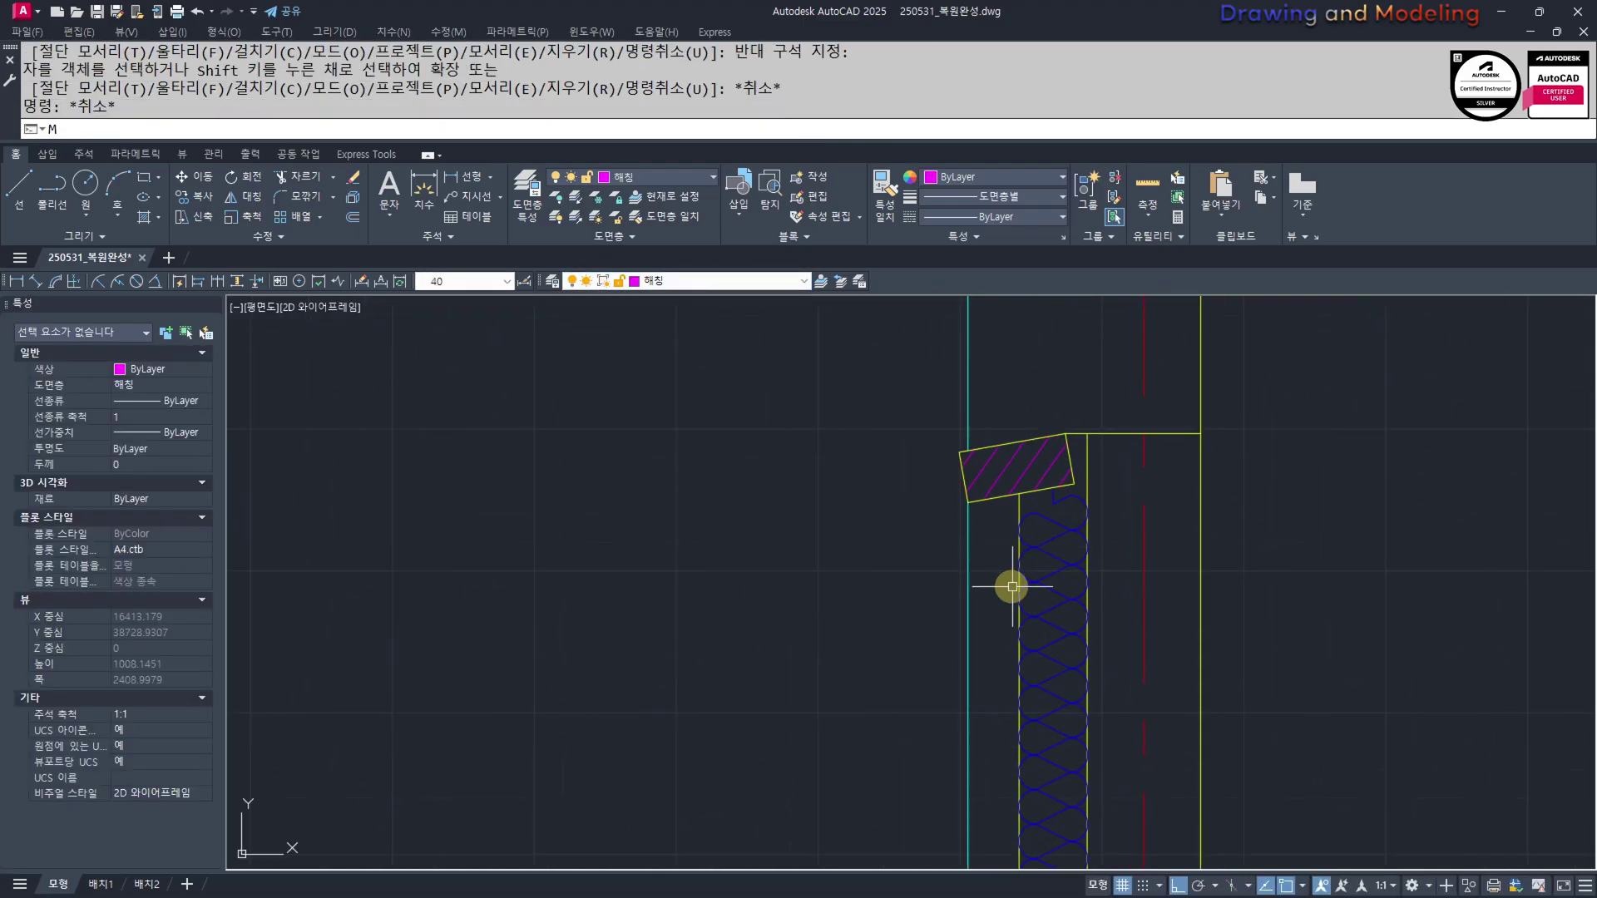
Match the outer wall line below the sill to the properties of the yellow section line beside the insulation
type("mm")
key("space")
left_click(1012, 581)
left_click(769, 522)
key("Escape")
key("Escape")
scroll(803, 544, "down", 4)
Offset the ground line outside the exterior wall 200 mm downward
middle_click_drag(816, 483, 877, 385)
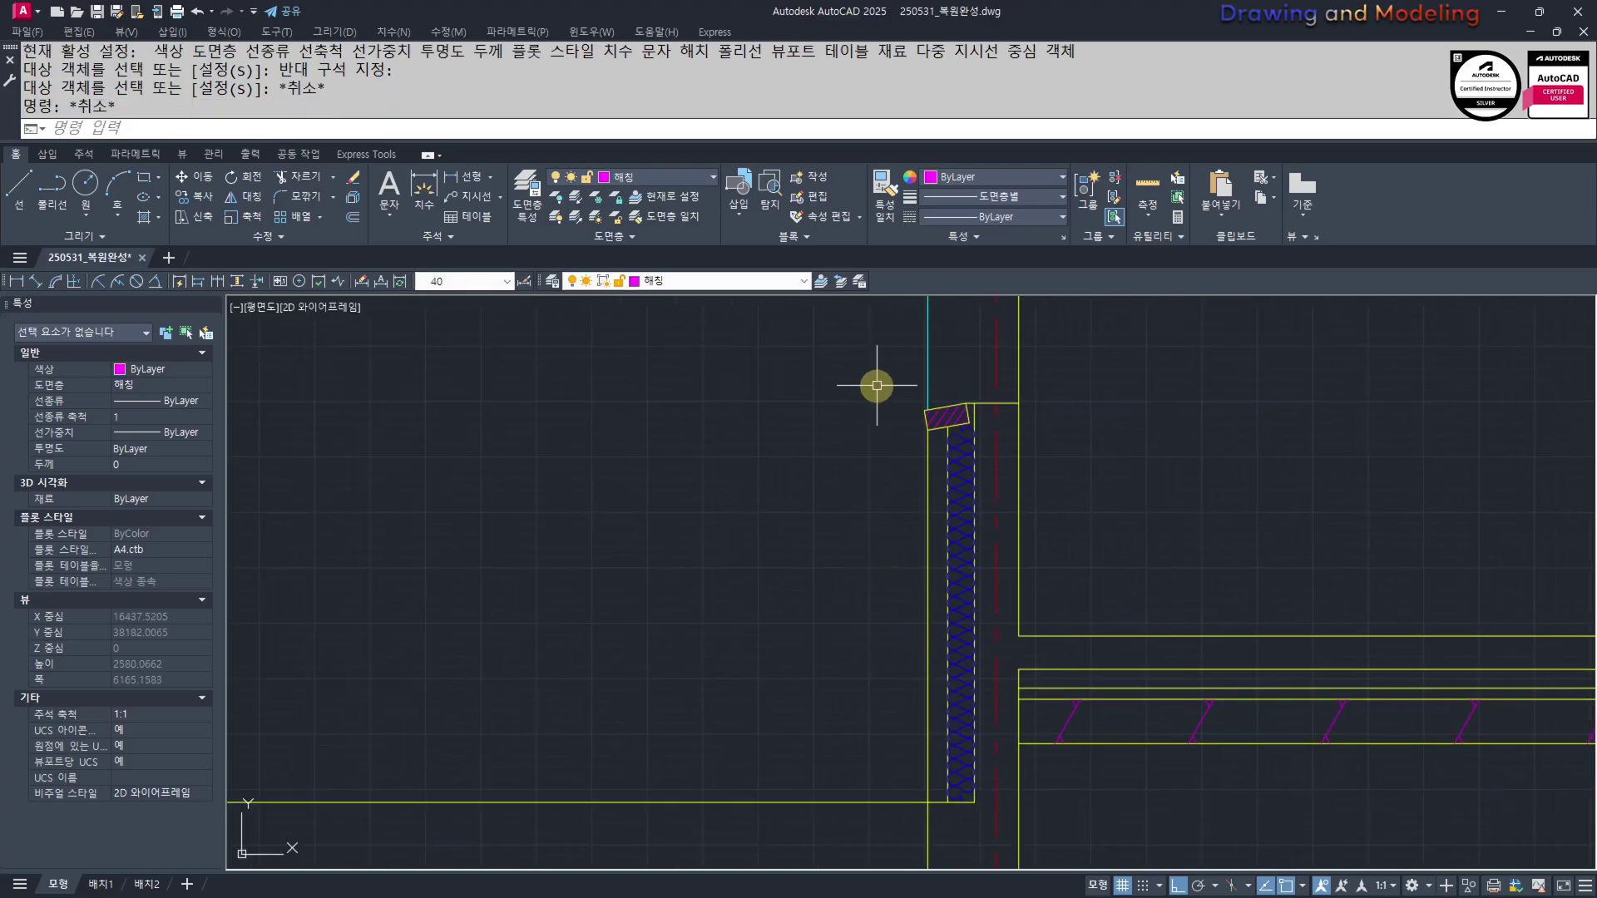
scroll(862, 499, "down", 4)
mouse_move(861, 496)
middle_mouse_down()
mouse_move(852, 528)
mouse_move(894, 543)
middle_mouse_up()
scroll(896, 646, "up", 4)
scroll(905, 730, "down", 4)
scroll(957, 607, "up", 4)
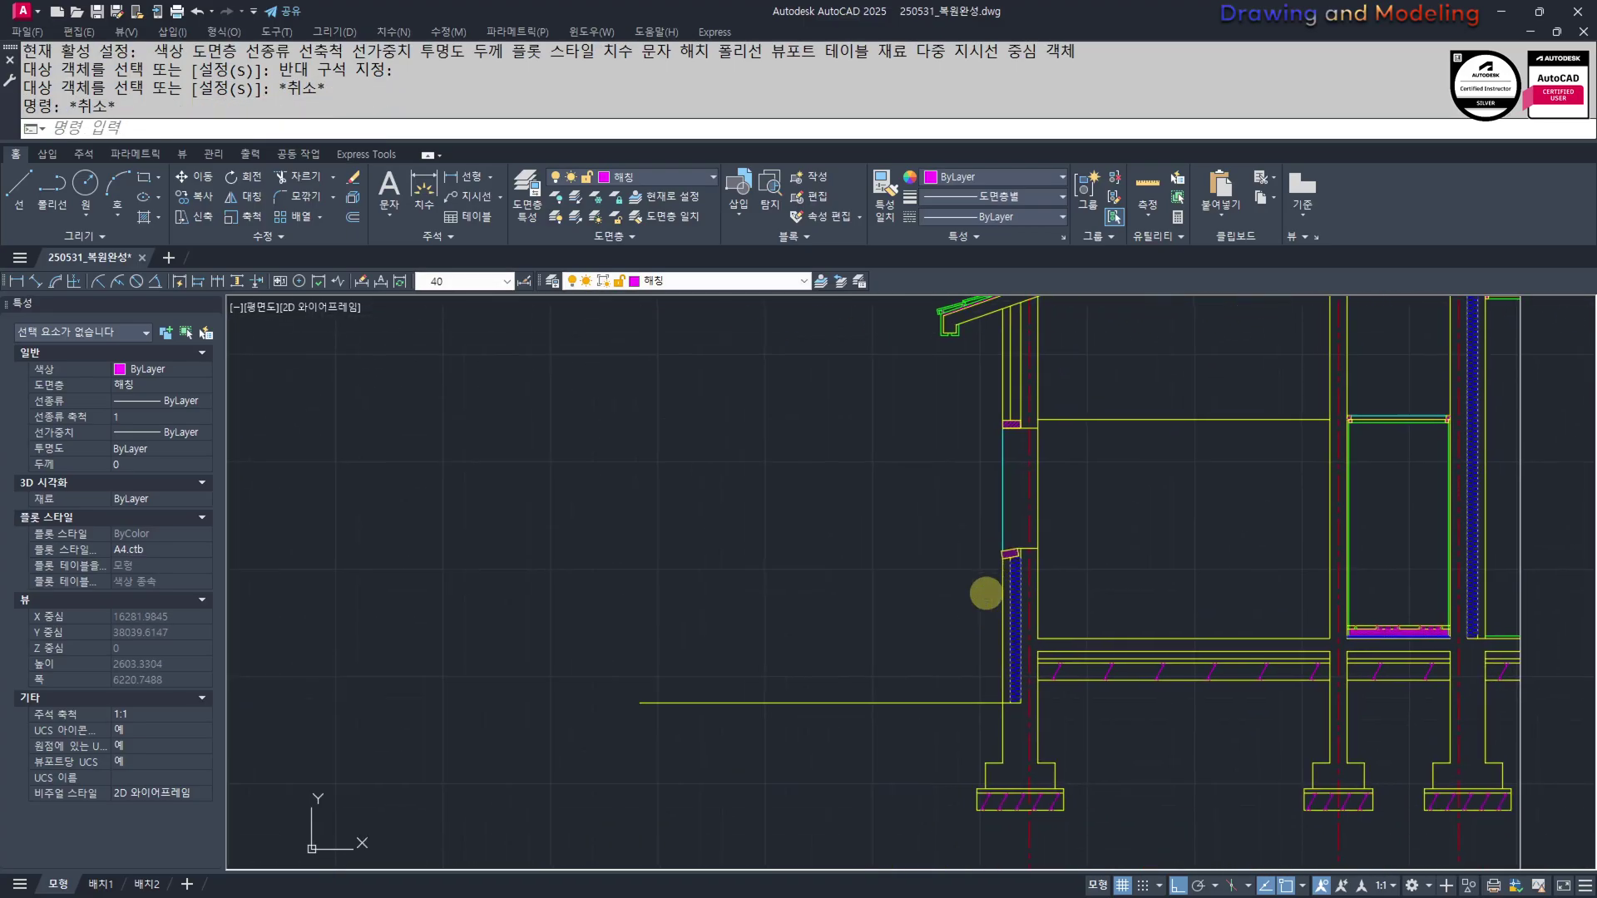
type("o")
key("space")
type("200")
key("space")
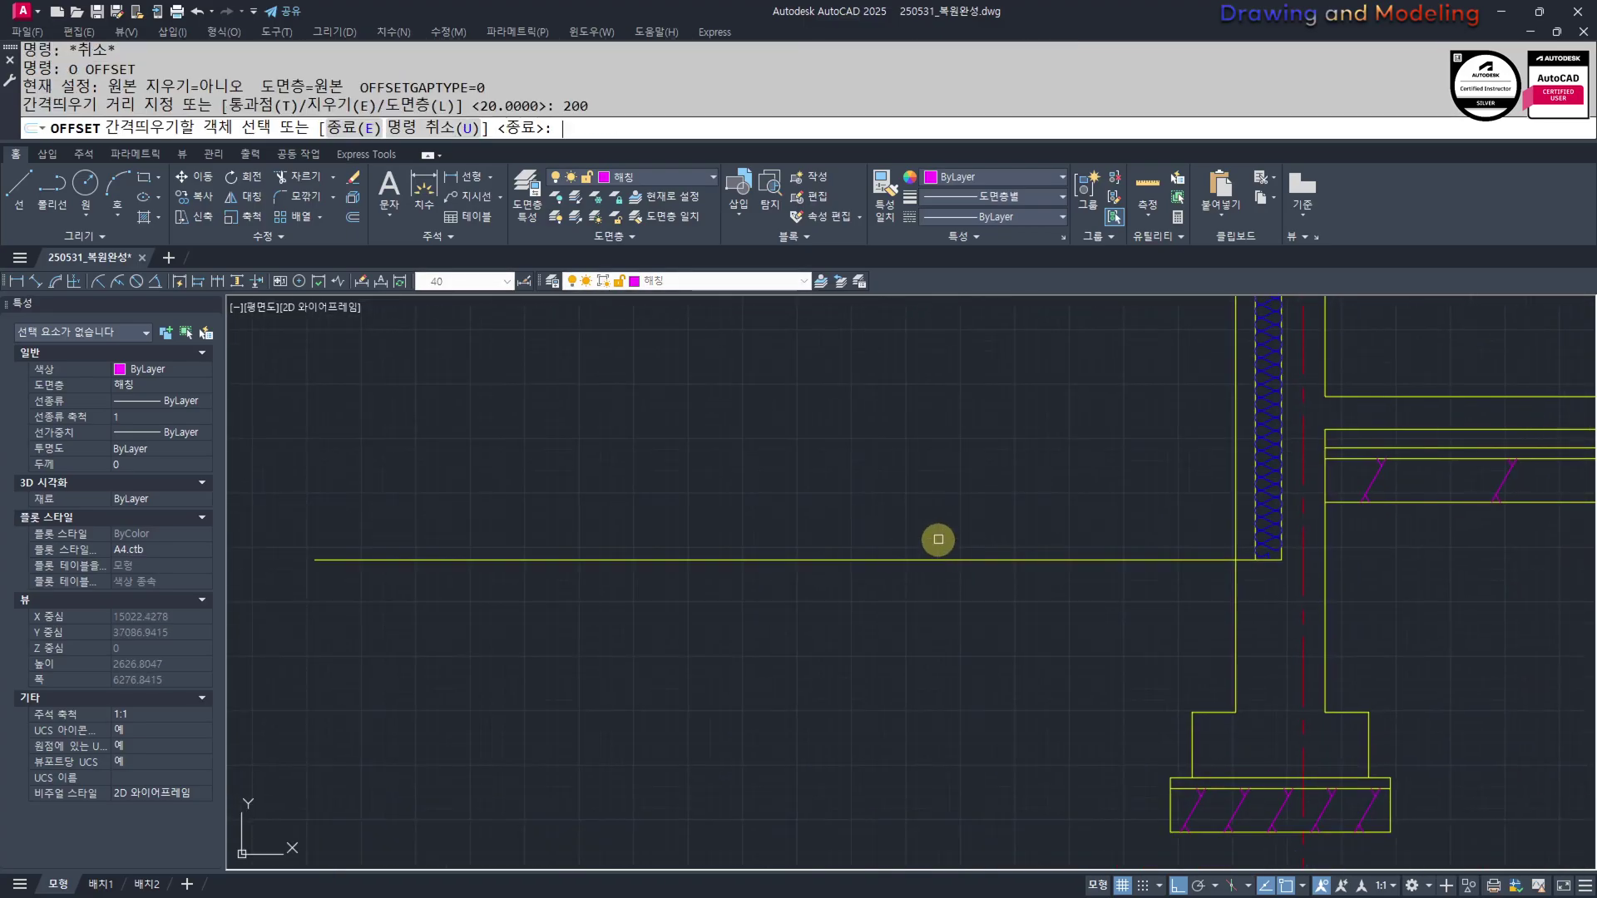
left_click(1176, 560)
left_click(1186, 583)
scroll(1230, 598, "up", 2)
key("space")
Offset the exterior wall's outer face line outward twice at 200 mm spacing
key("space")
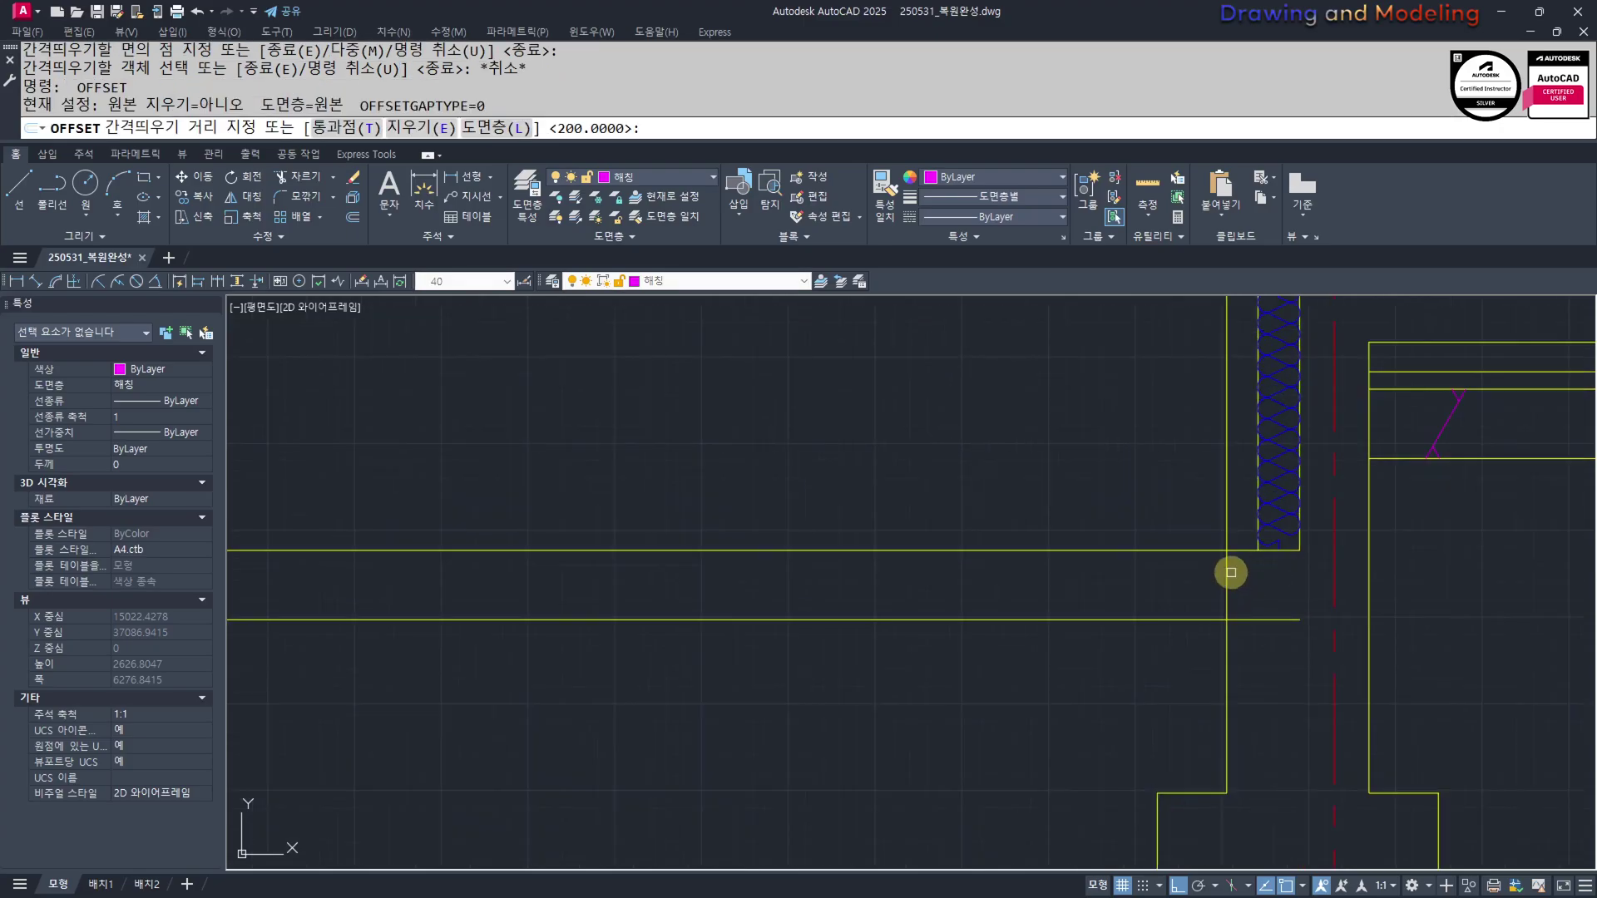
key("space")
left_click(1228, 573)
left_click(1148, 595)
left_click(1157, 564)
left_click(1097, 570)
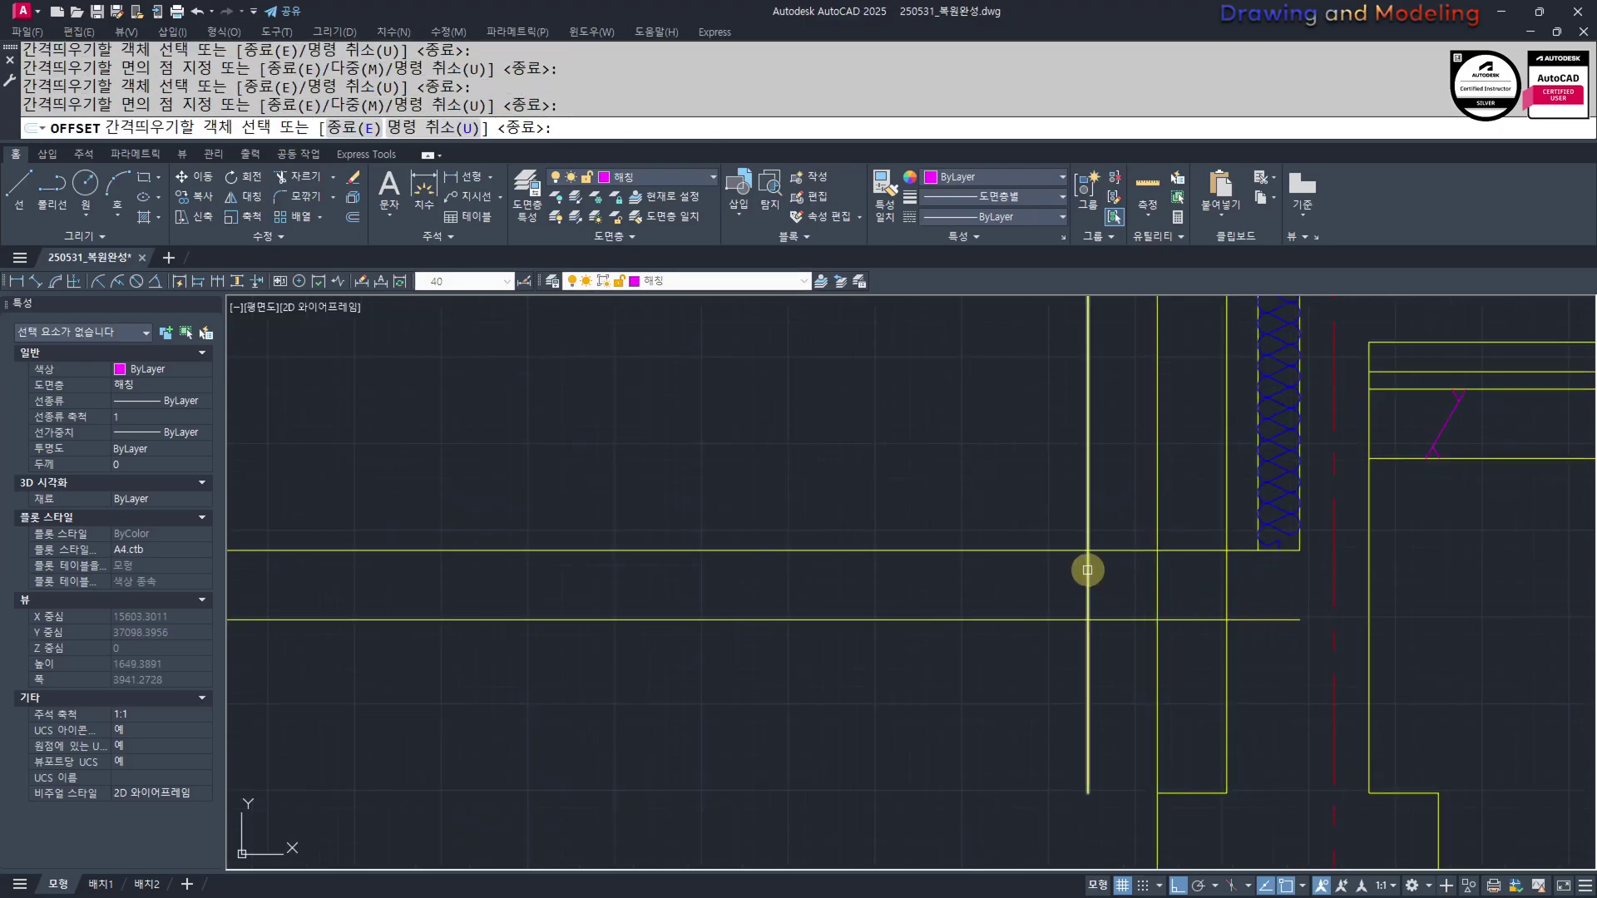
key("Escape")
Draw a V of two diagonal lines between the two ground lines, using the intersections with the offset verticals
scroll(1195, 581, "up", 2)
middle_click_drag(1194, 581, 1191, 609)
type("l")
key("space")
left_click(1248, 556)
key("Escape")
key("space")
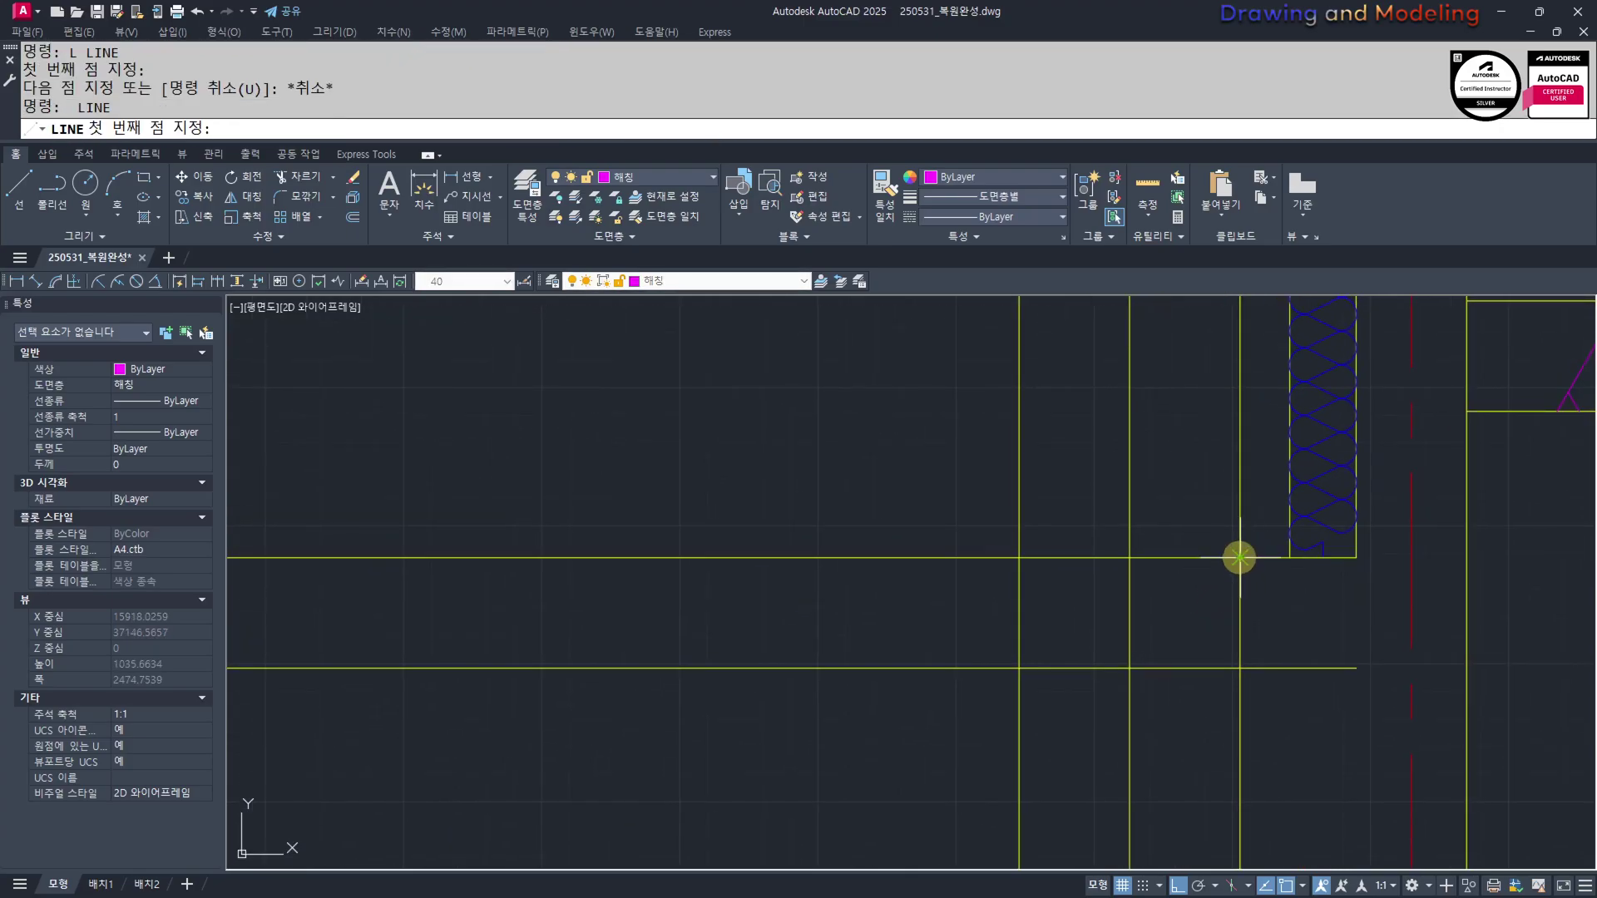
left_click(1240, 557)
key("Escape")
key("Escape")
Erase the two vertical helper lines offset from the exterior wall
scroll(1018, 557, "down", 6)
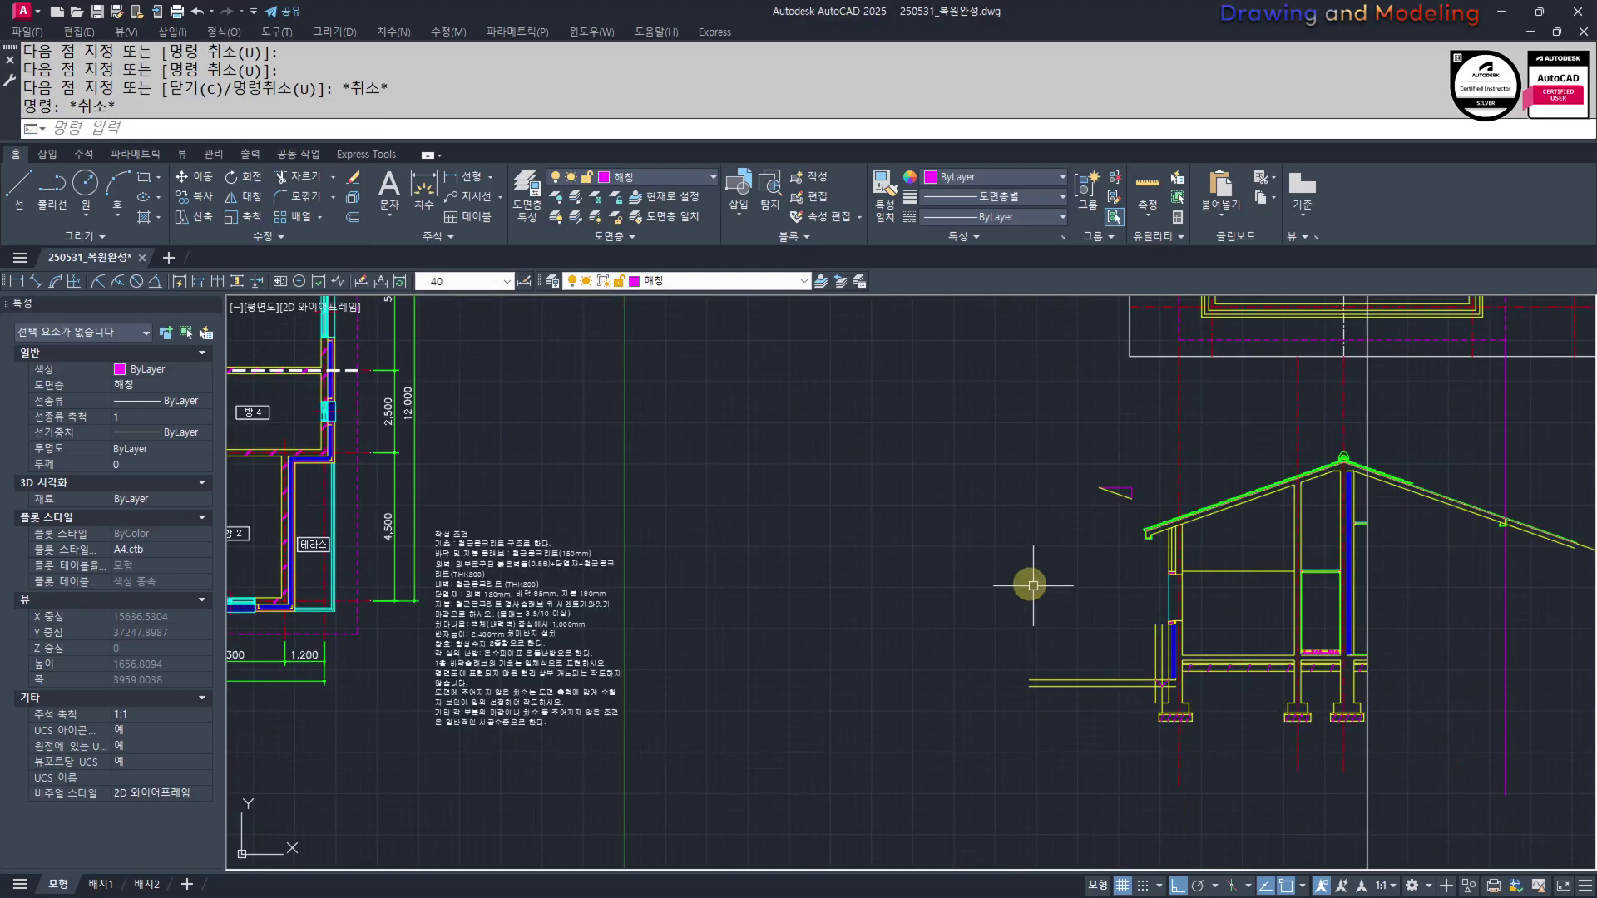
scroll(807, 517, "up", 4)
scroll(797, 493, "down", 7)
scroll(1037, 610, "up", 3)
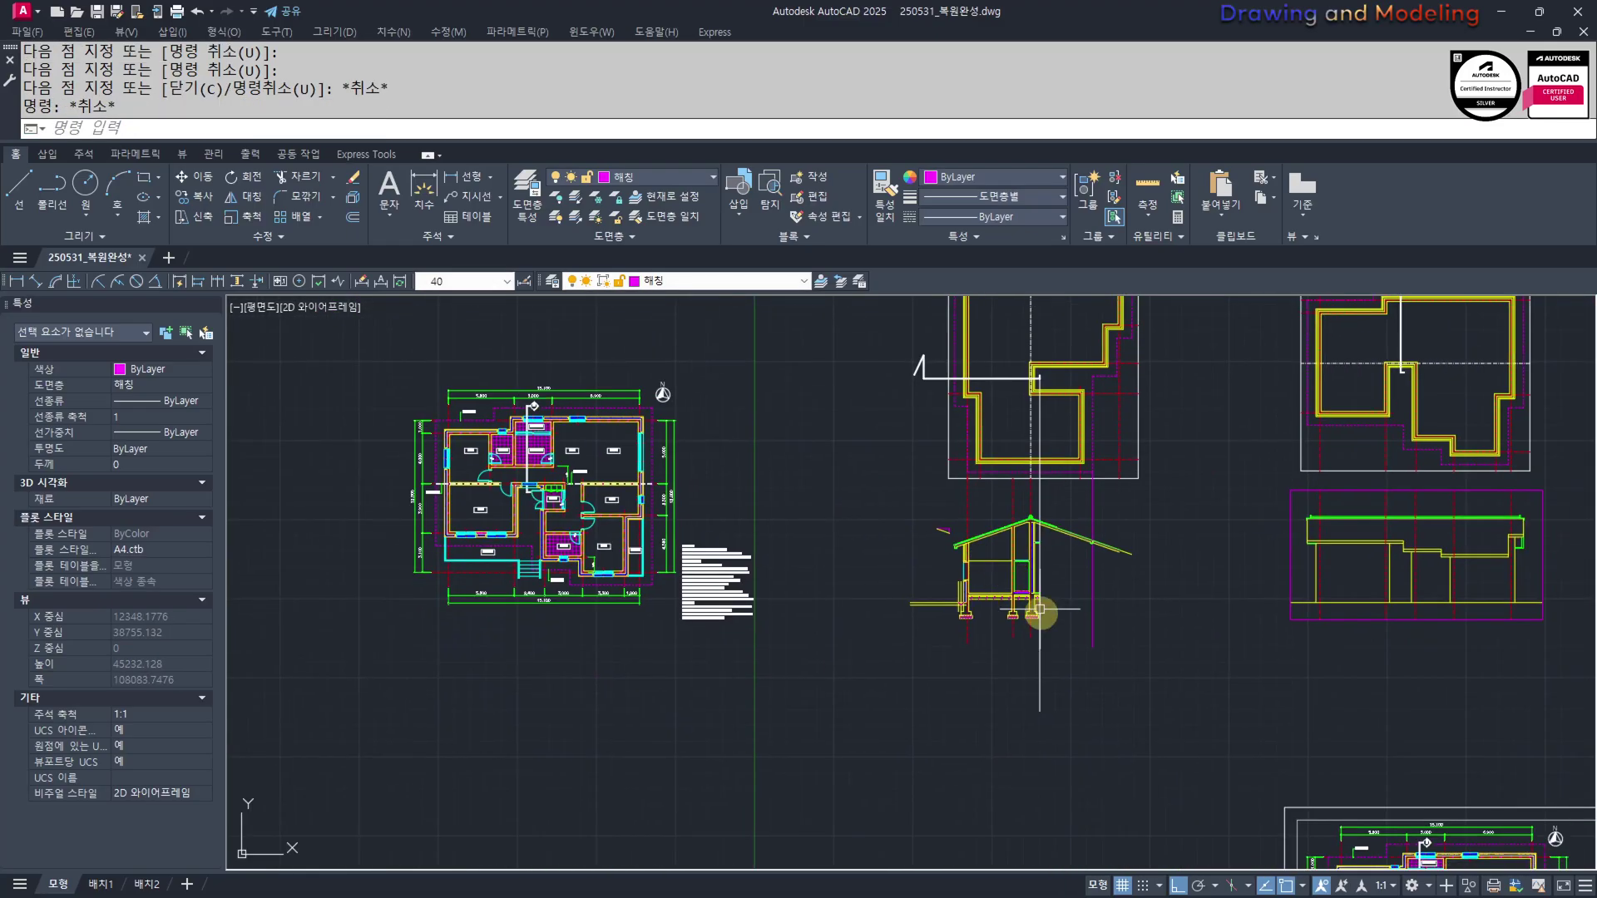
scroll(952, 612, "up", 10)
middle_click_drag(1118, 686, 874, 621)
scroll(1104, 648, "up", 3)
middle_click_drag(1107, 647, 1165, 758)
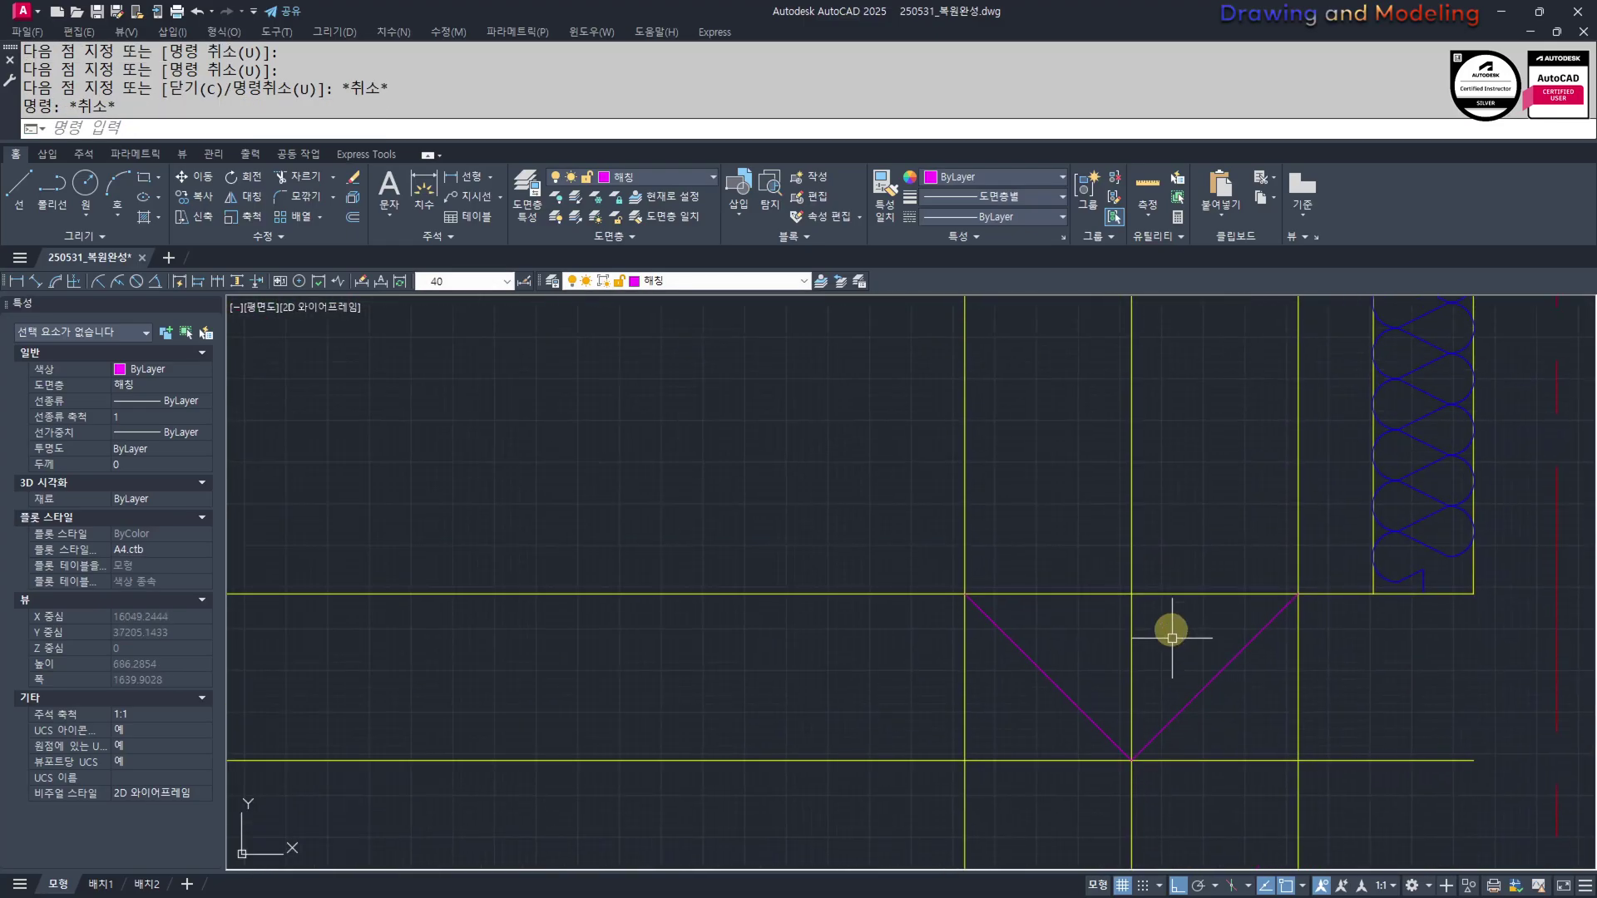
left_click(1181, 549)
left_click(870, 485)
type("e")
key("space")
Join the two diagonal lines of the V below the ground line into one polyline
left_click(1257, 719)
left_click(963, 670)
middle_click_drag(994, 716, 970, 690)
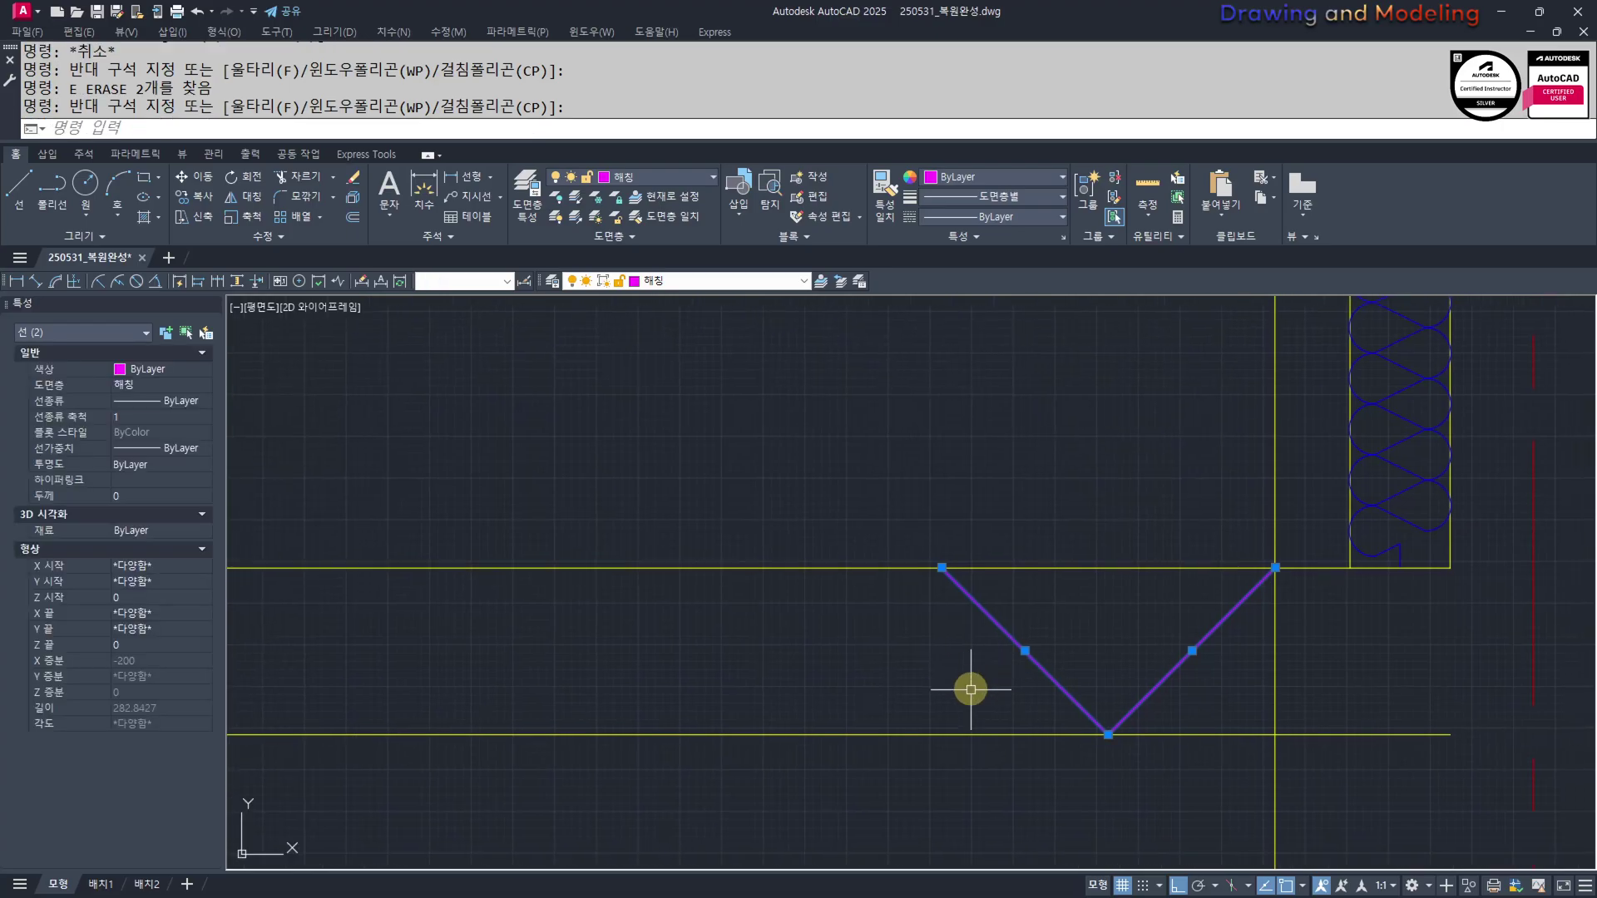
type("j")
key("Return")
key("Escape")
key("Escape")
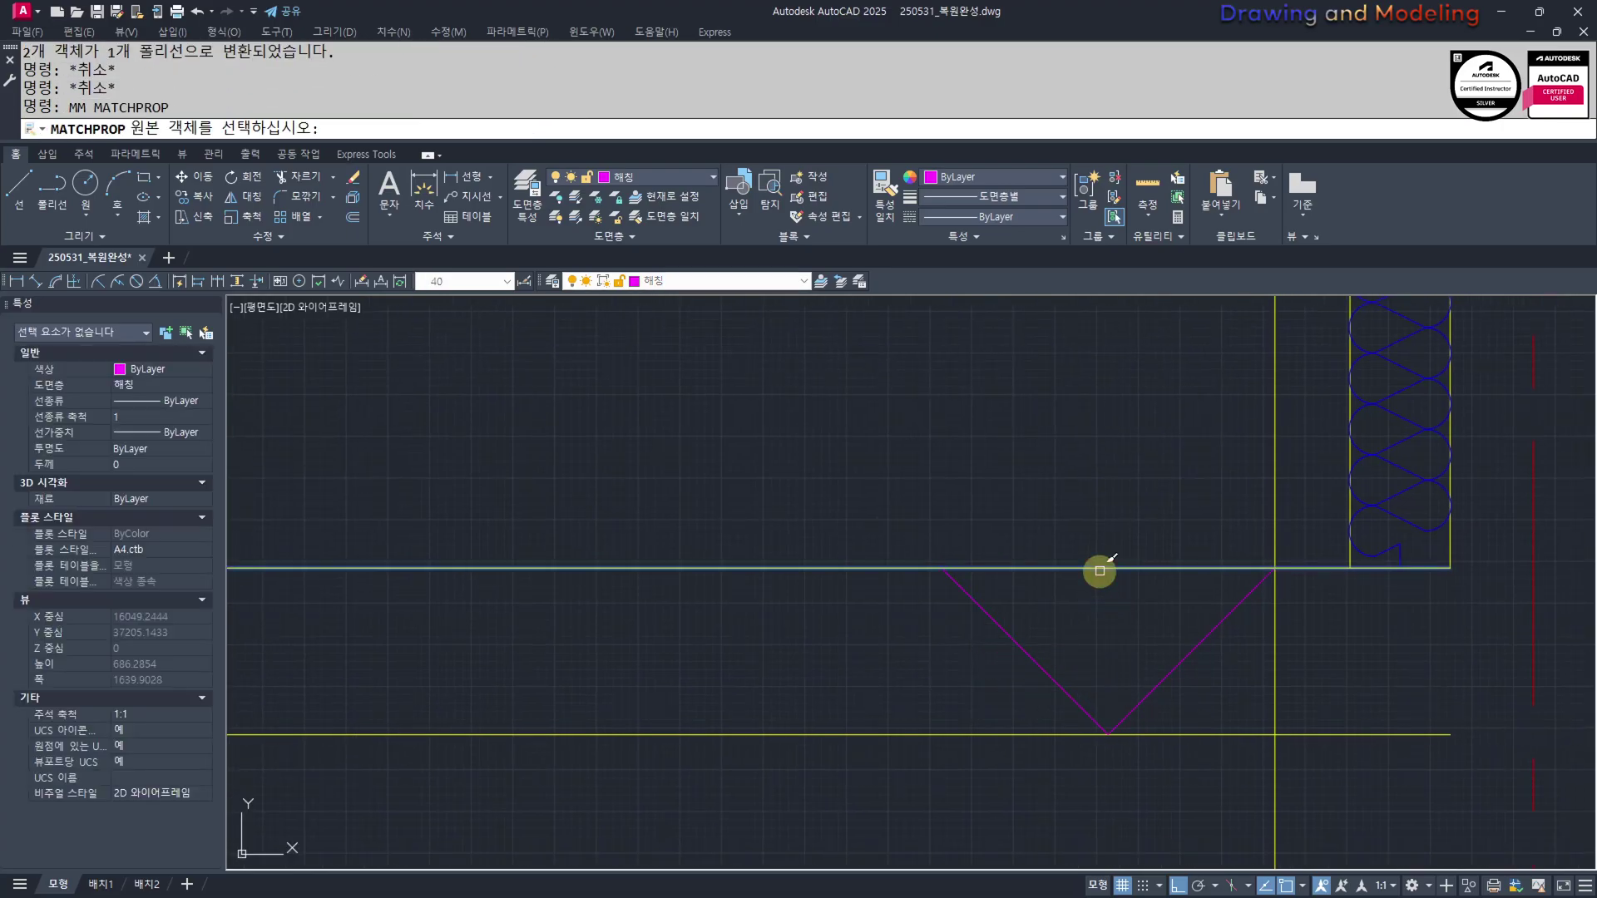
Match the V-shaped polyline to the properties of the ground line
left_click(1099, 571)
left_click(1036, 619)
left_click(969, 666)
key("Escape")
key("Escape")
left_click(1276, 567)
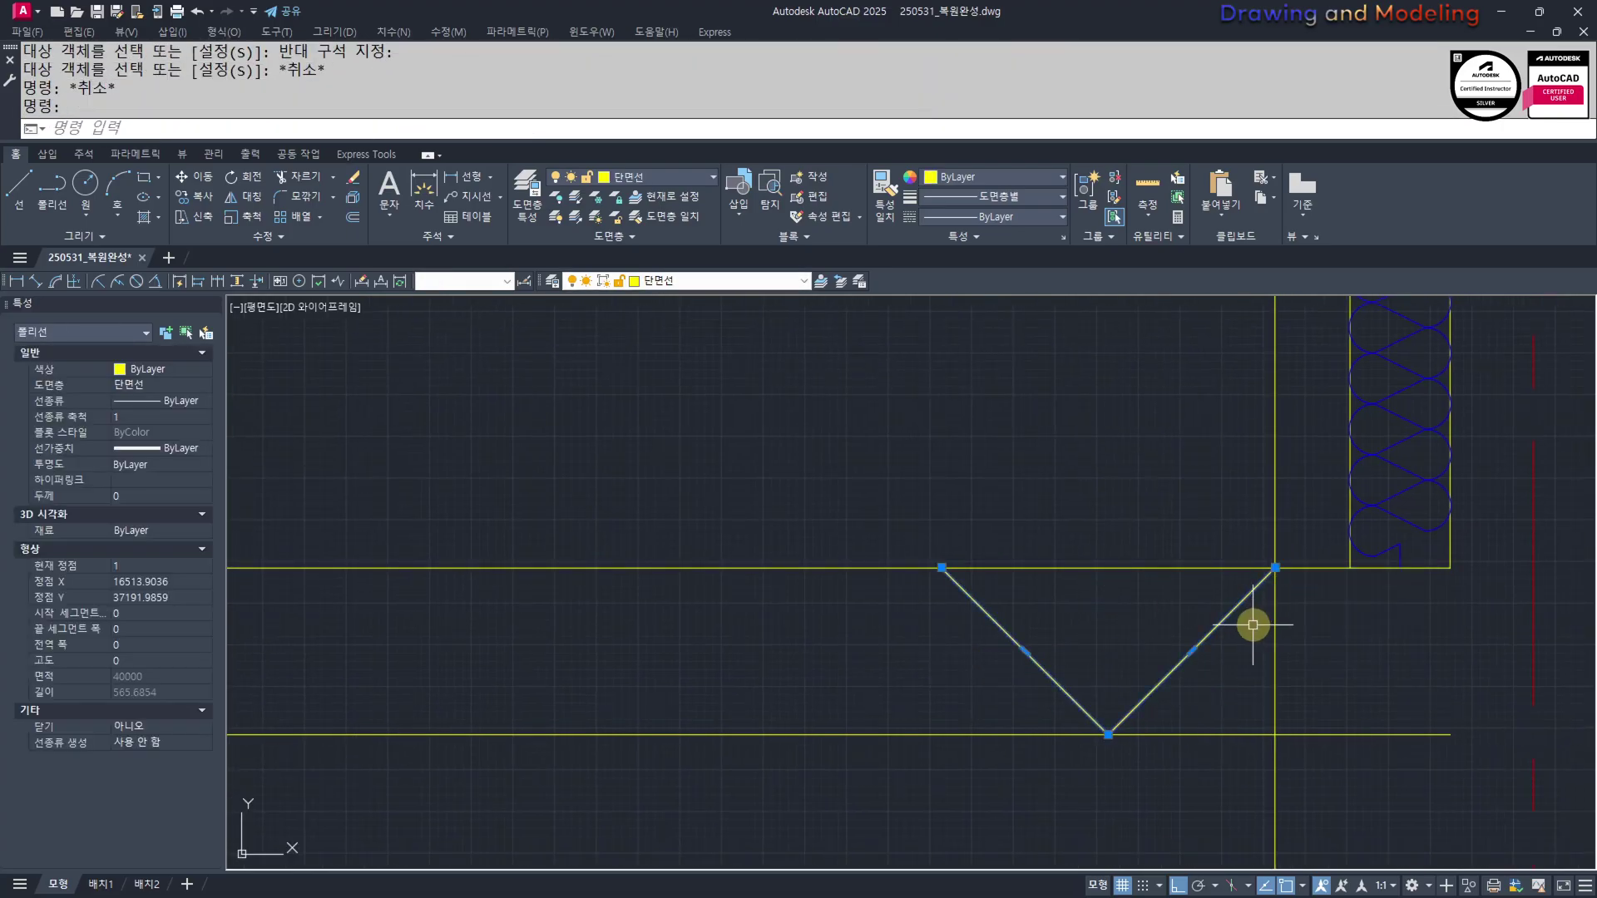
key("Return")
key("Escape")
key("Escape")
type("M")
key("Return")
key("Escape")
key("Escape")
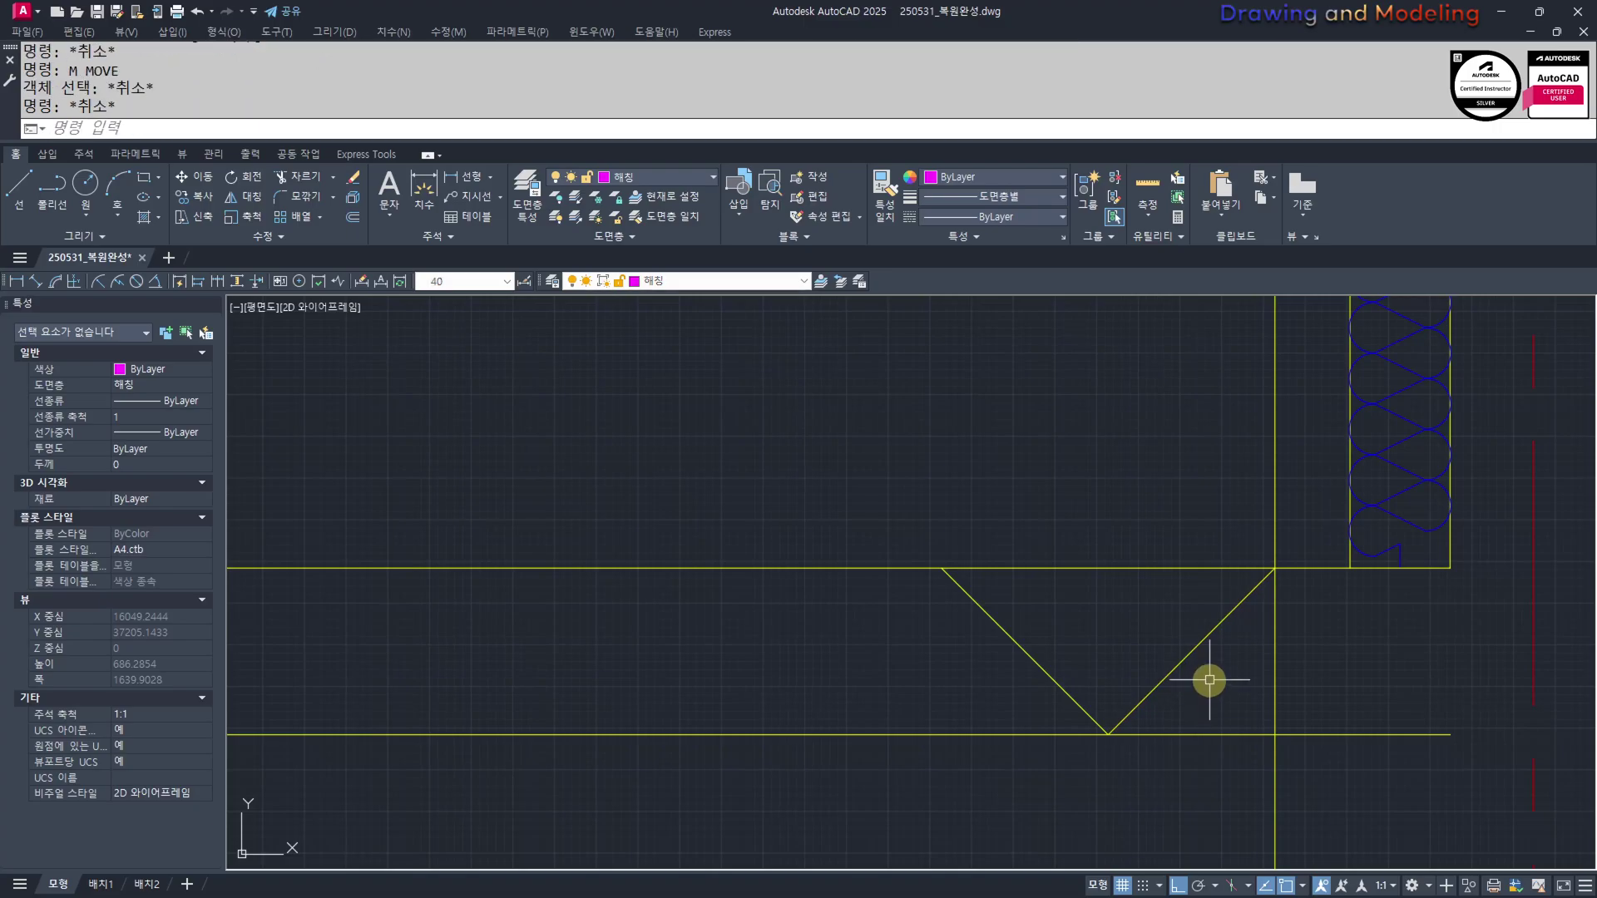
Copy the V-shaped polyline outward along the ground line as an end-to-end array of 4 items
key("Return")
left_click(1274, 568)
middle_click_drag(949, 574, 1205, 595)
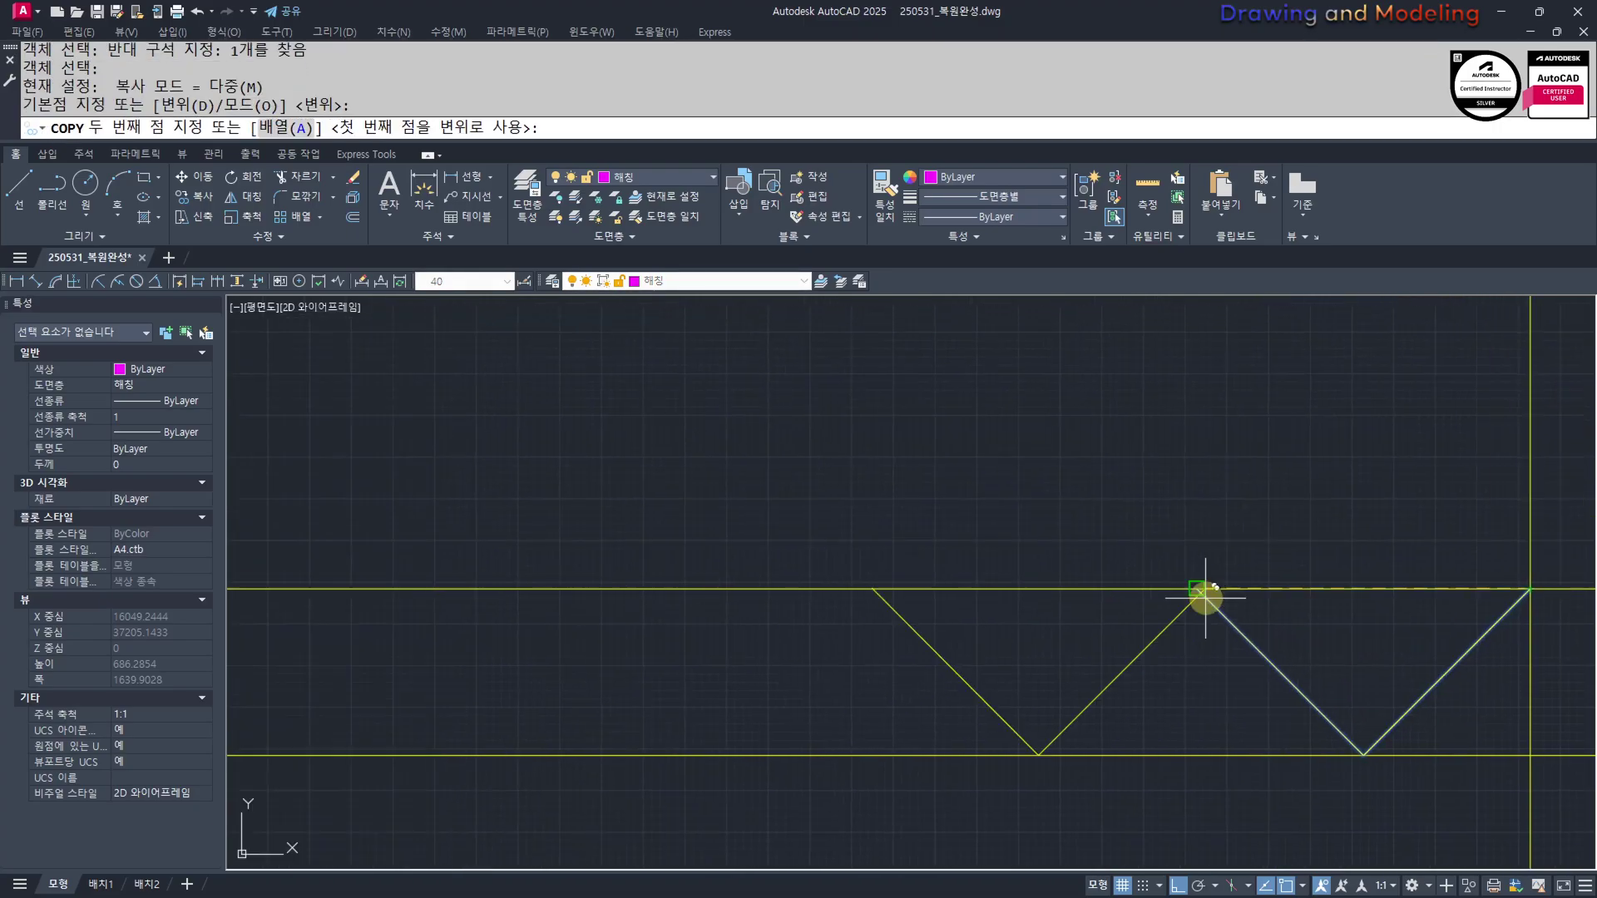
type("A")
key("Return")
type("4")
key("Return")
left_click(1197, 589)
key("Escape")
key("Escape")
scroll(873, 640, "down", 2)
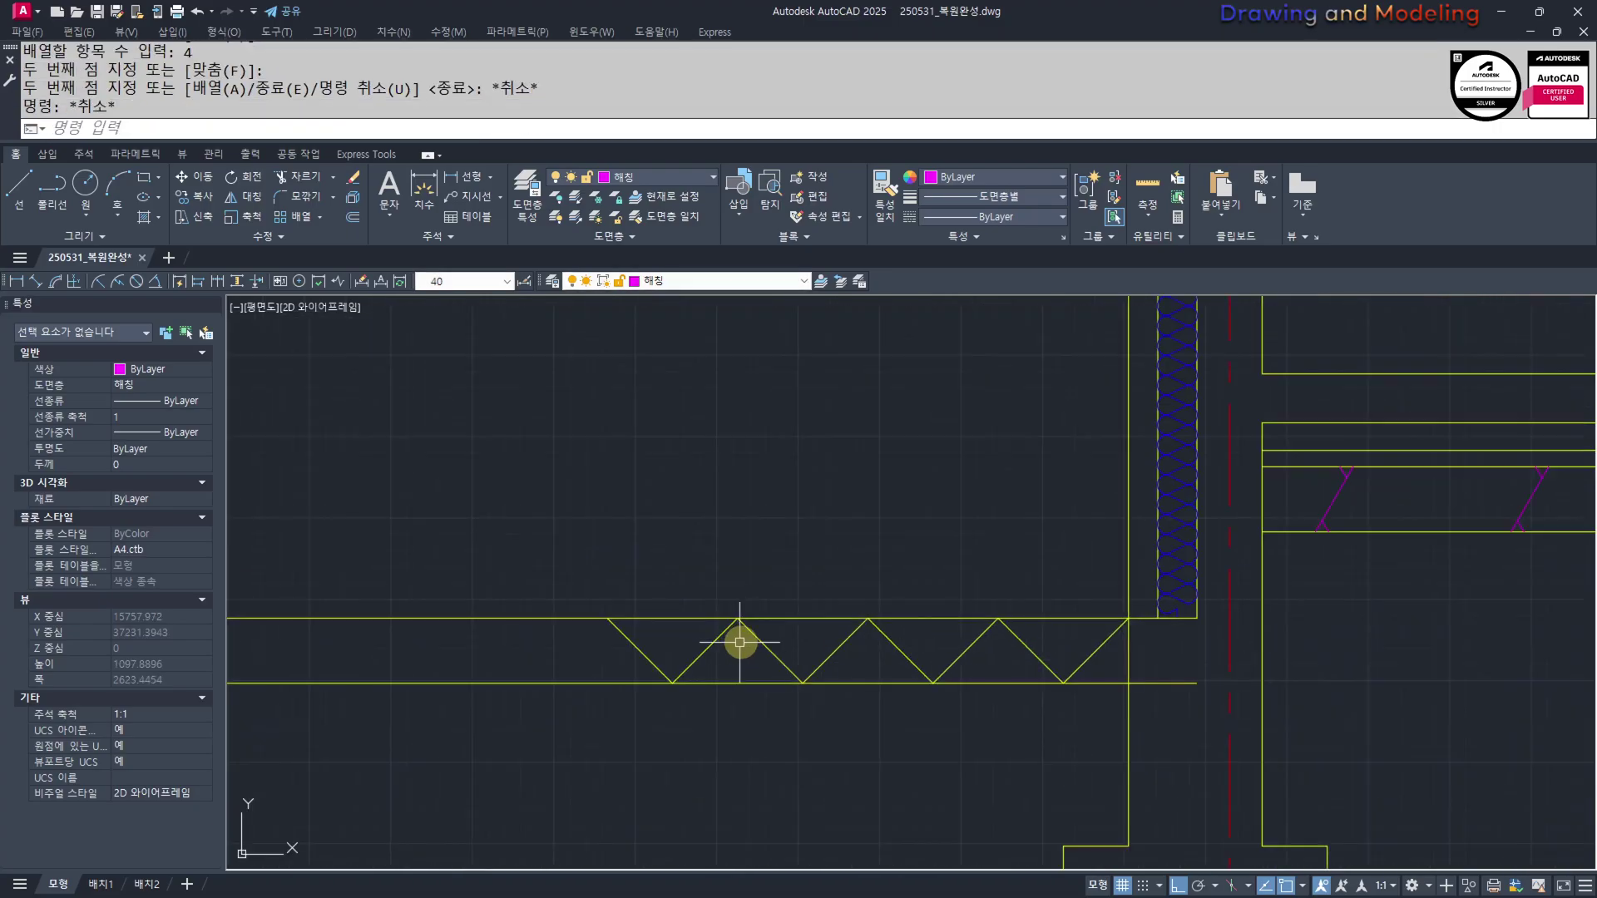
Erase the outermost V of the zigzag row beneath the ground line
middle_click_drag(738, 641, 940, 648)
left_click_drag(886, 644, 844, 667)
type("E")
key("Return")
key("Escape")
Draw a vertical line down from the ground line at the outer end of the zigzag row
mouse_move(961, 694)
middle_mouse_down()
mouse_move(925, 626)
mouse_move(881, 688)
middle_mouse_up()
type("L")
key("Return")
left_click(906, 732)
key("Escape")
key("Escape")
Trim both ground lines beyond the vertical end line, and the lower ground line inside the exterior wall
type("TR")
key("Return")
mouse_move(1011, 719)
left_mouse_down()
mouse_move(891, 545)
mouse_move(770, 713)
left_mouse_up()
key("Return")
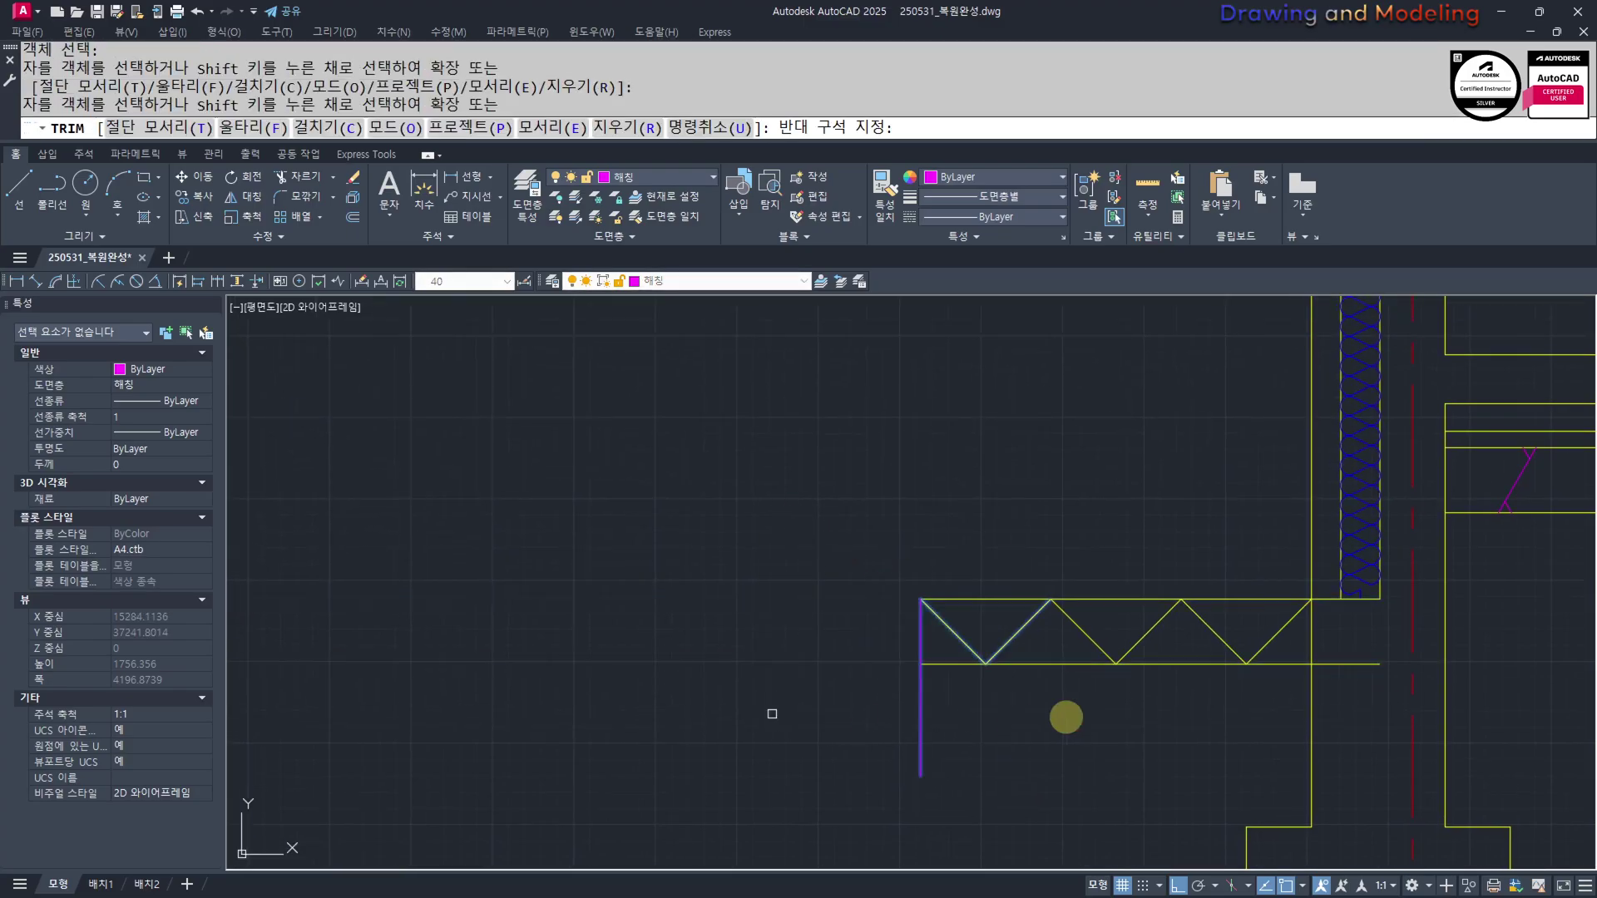
key("Return")
left_click_drag(1377, 678, 1297, 582)
key("Escape")
key("Escape")
middle_click_drag(408, 540, 1009, 668)
scroll(1009, 668, "down", 4)
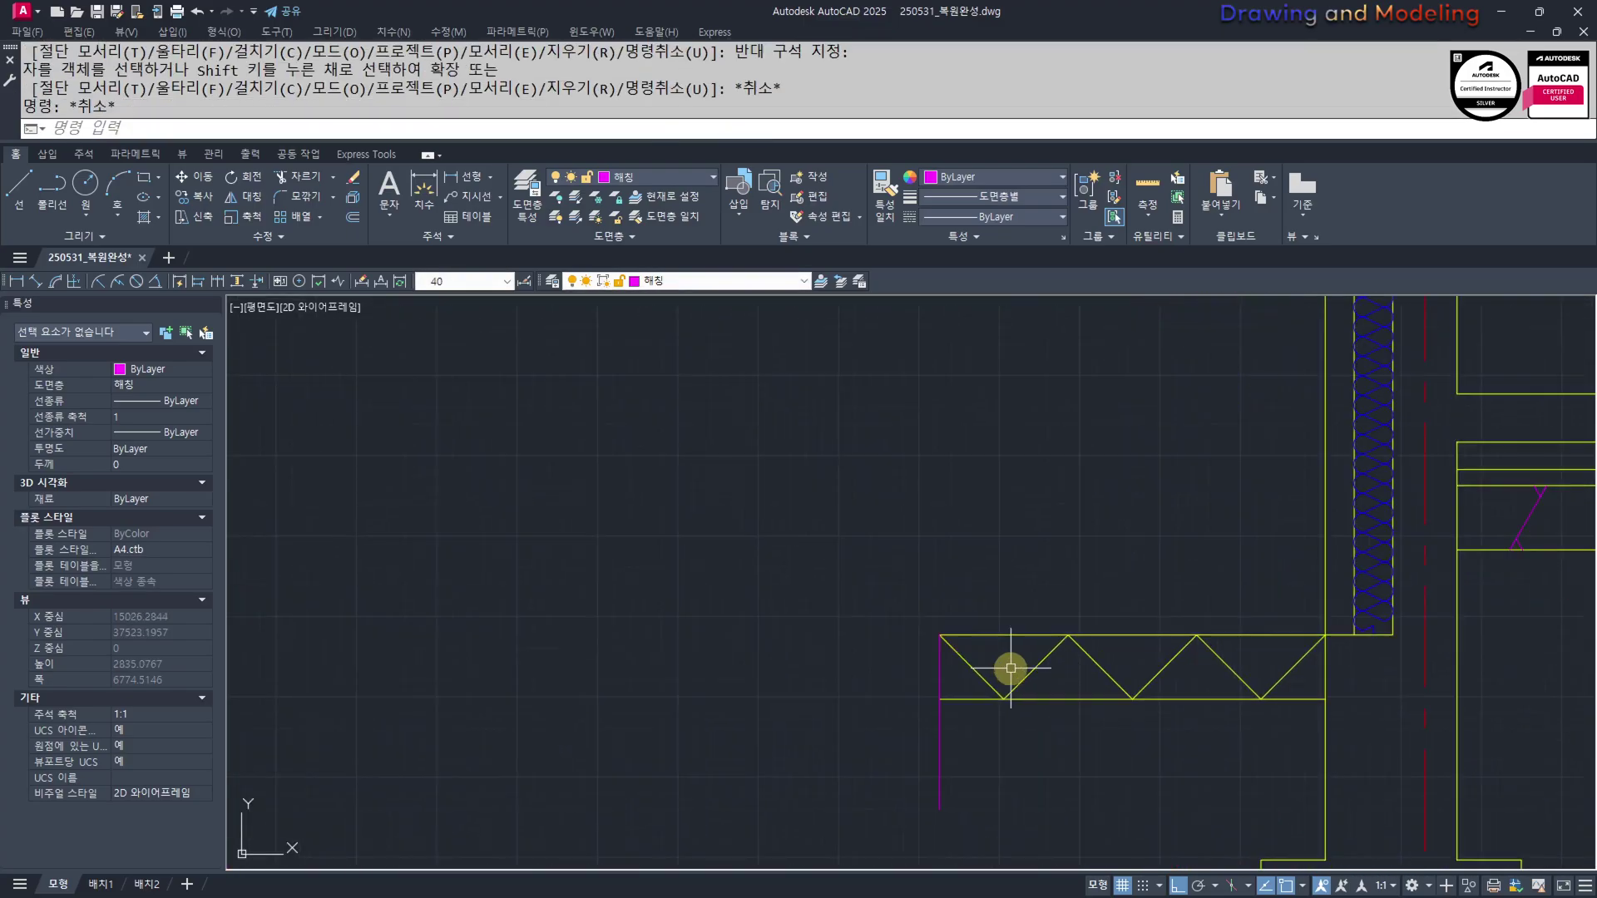
Hatch the three V-shaped triangles below the ground line with the ANSI31 pattern at scale 10
scroll(1011, 668, "up", 2)
type("H")
key("Return")
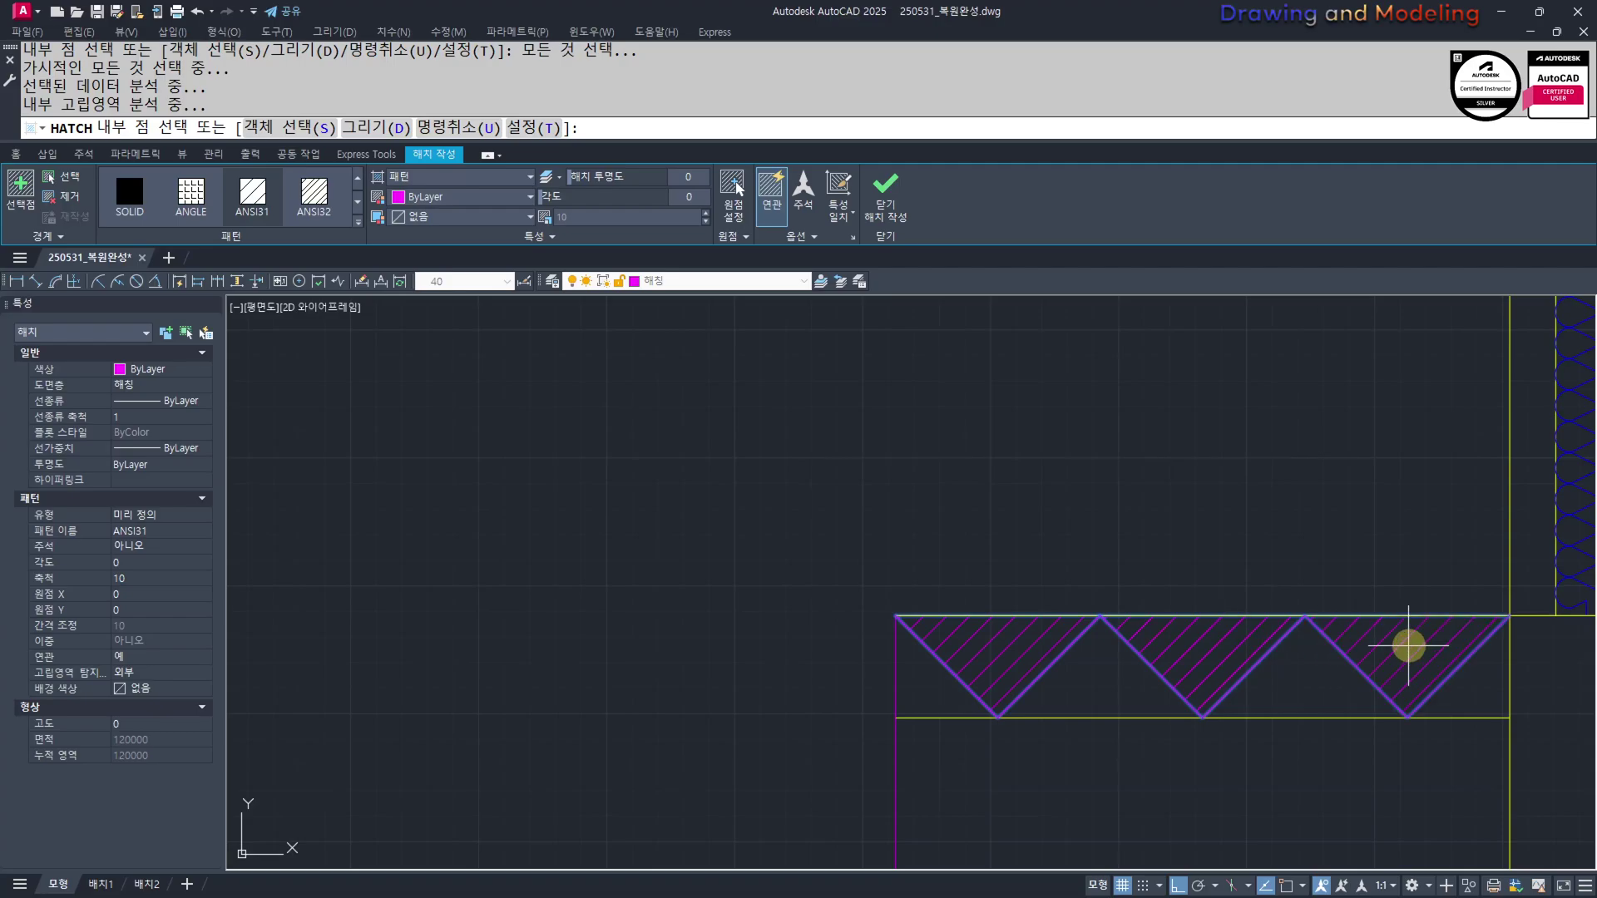
key("Escape")
Hatch the remaining upright triangles between the Vs with ANSI31 at scale 10
middle_click_drag(1334, 737, 1171, 716)
key("space")
left_click(1307, 676)
left_click(1176, 658)
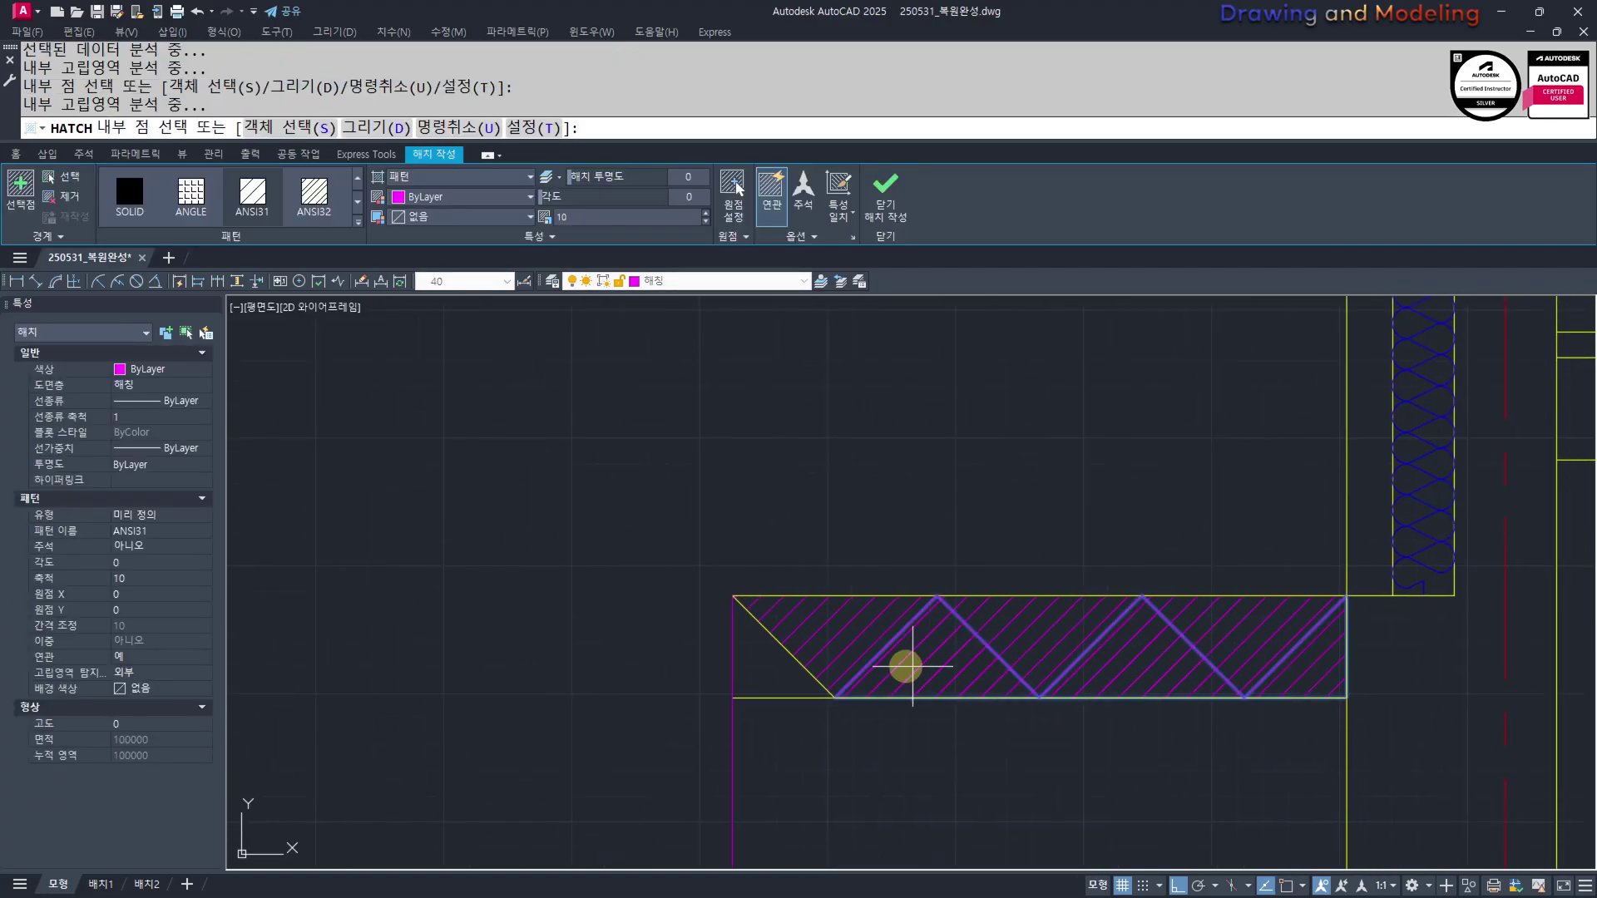
key("Escape")
Set the angle of the upright triangles' hatch to 90
left_click(934, 666)
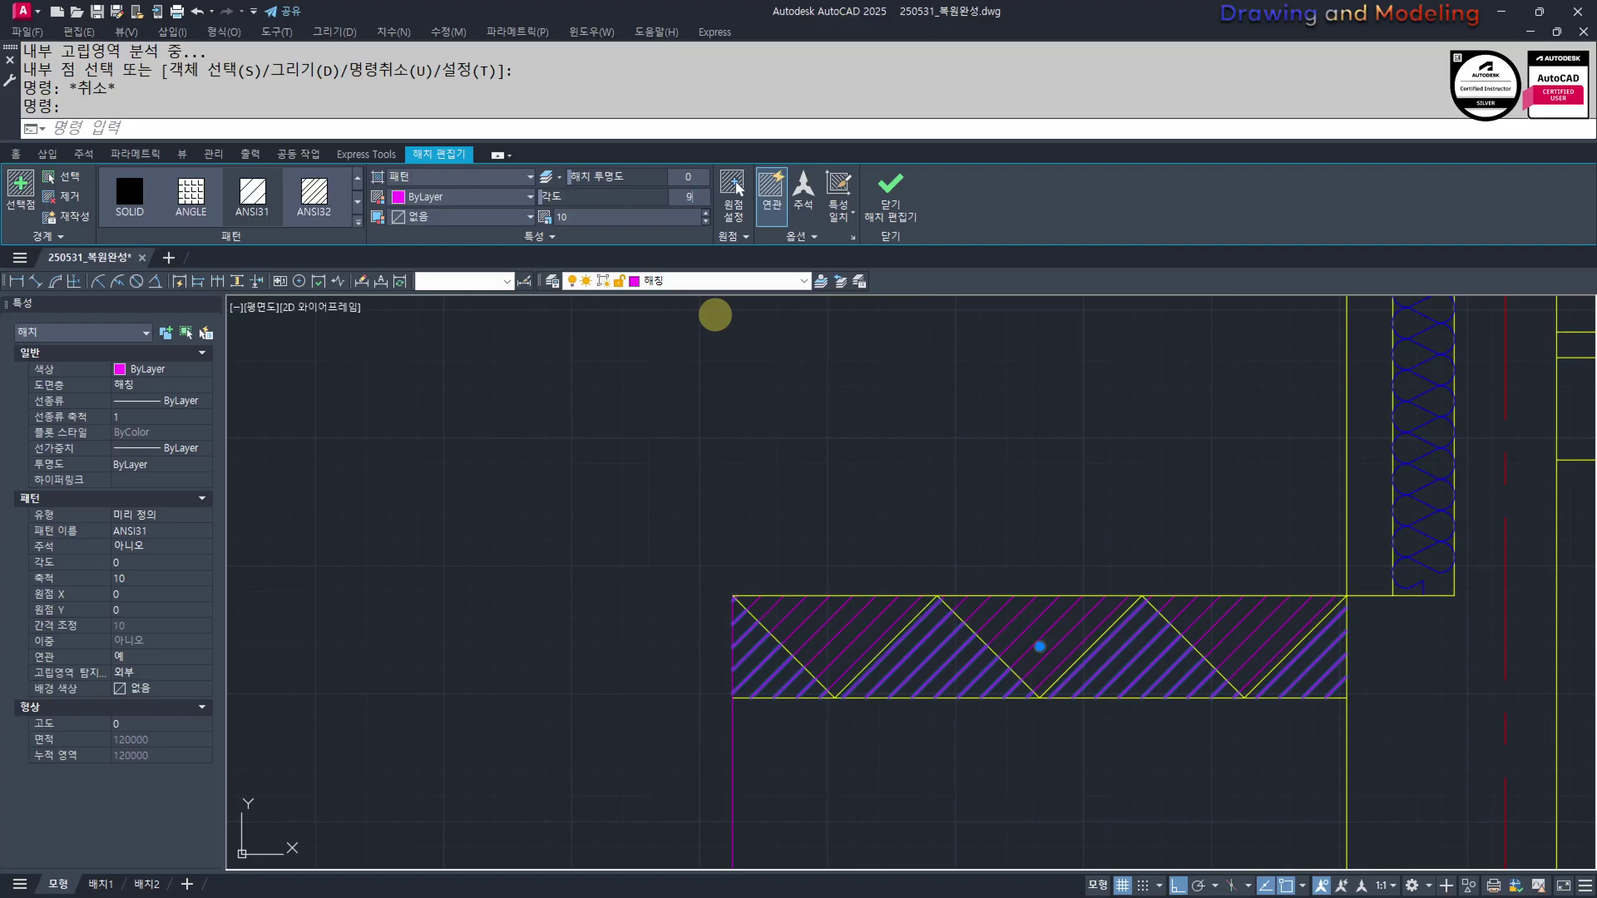
type("0")
key("Return")
key("Escape")
key("Escape")
Erase the vertical end line and the lower horizontal line bounding the zigzag earth symbol
scroll(813, 732, "up", 5)
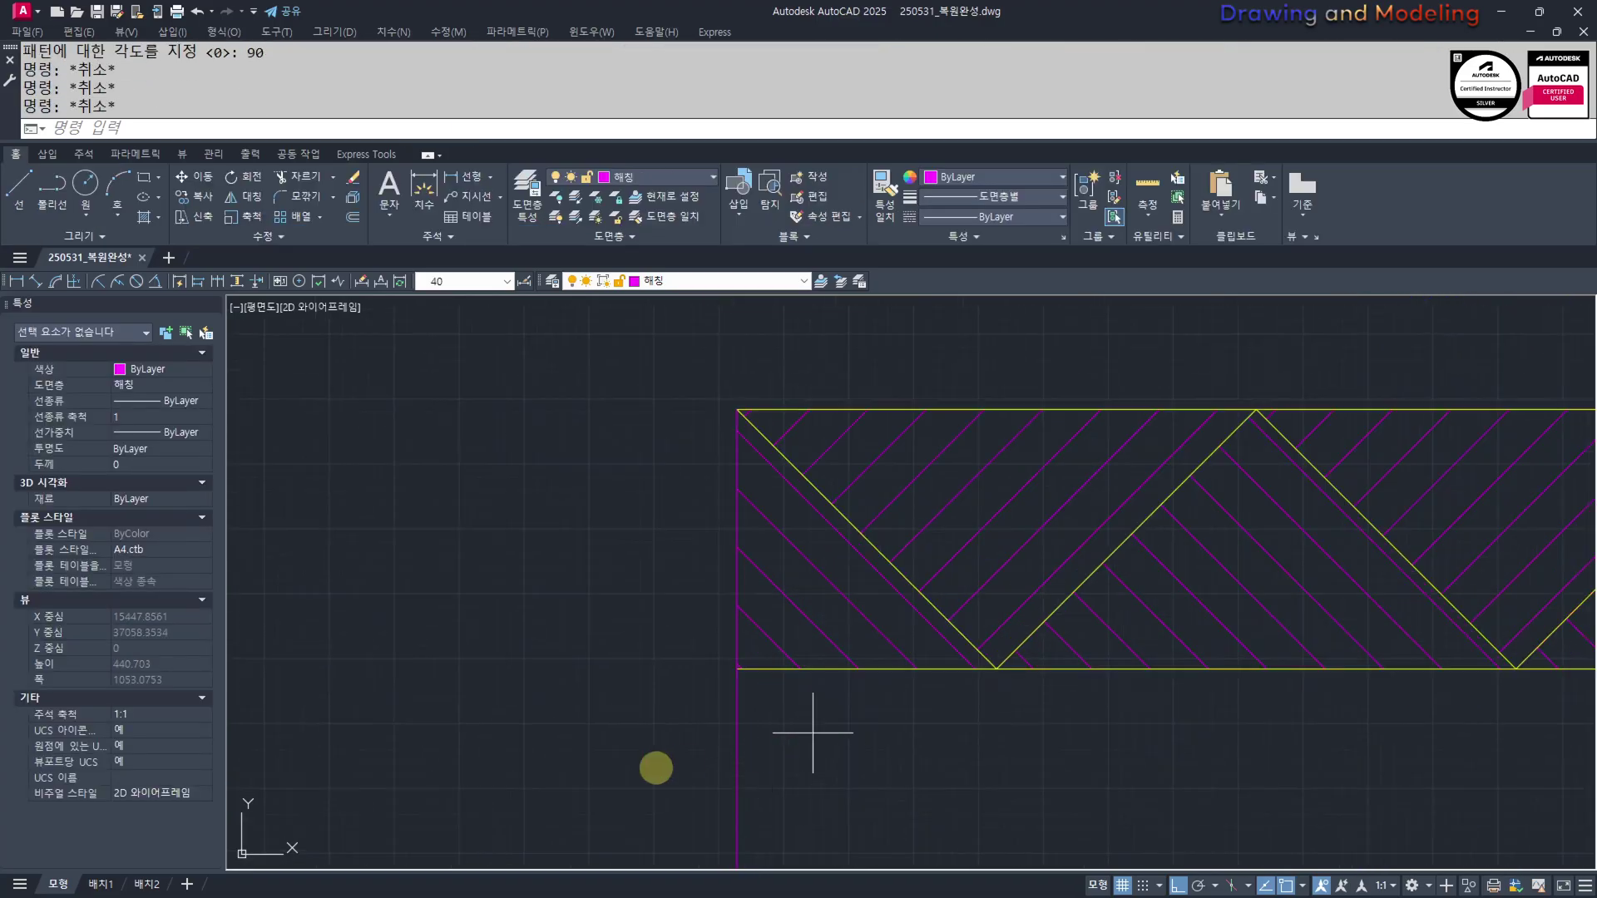
left_click(812, 732)
left_click(656, 768)
type("e")
key("Escape")
key("Escape")
left_click(775, 670)
type("e")
key("Escape")
key("Escape")
Trim the roof slab's underside line where it crosses the inner part of the exterior wall
scroll(794, 691, "down", 10)
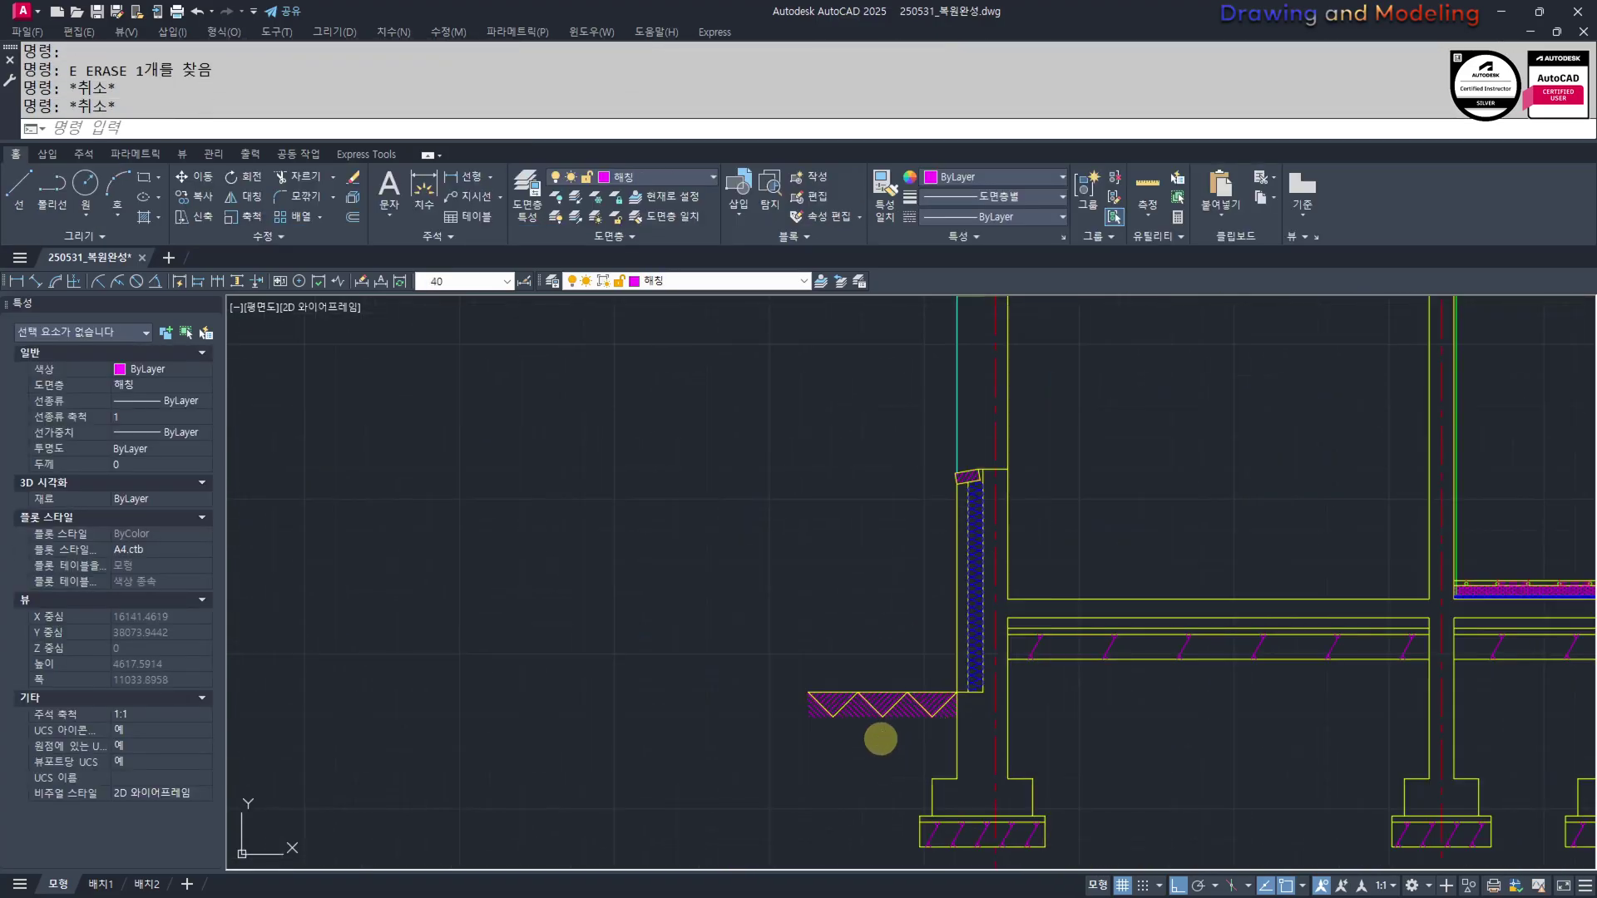
scroll(881, 738, "up", 6)
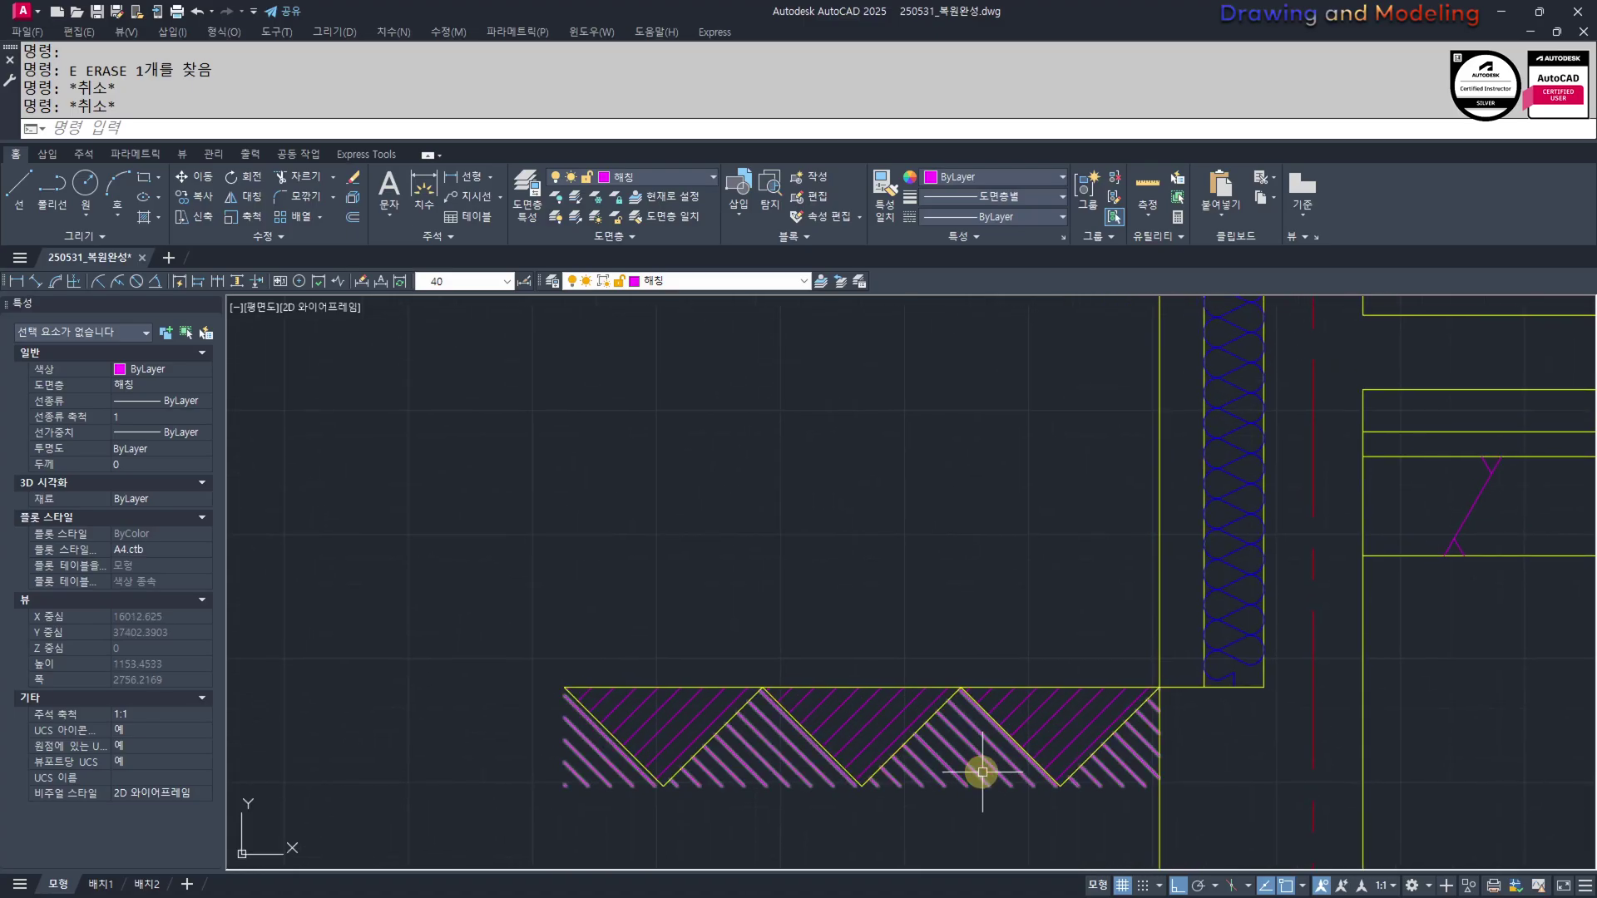
scroll(982, 771, "down", 8)
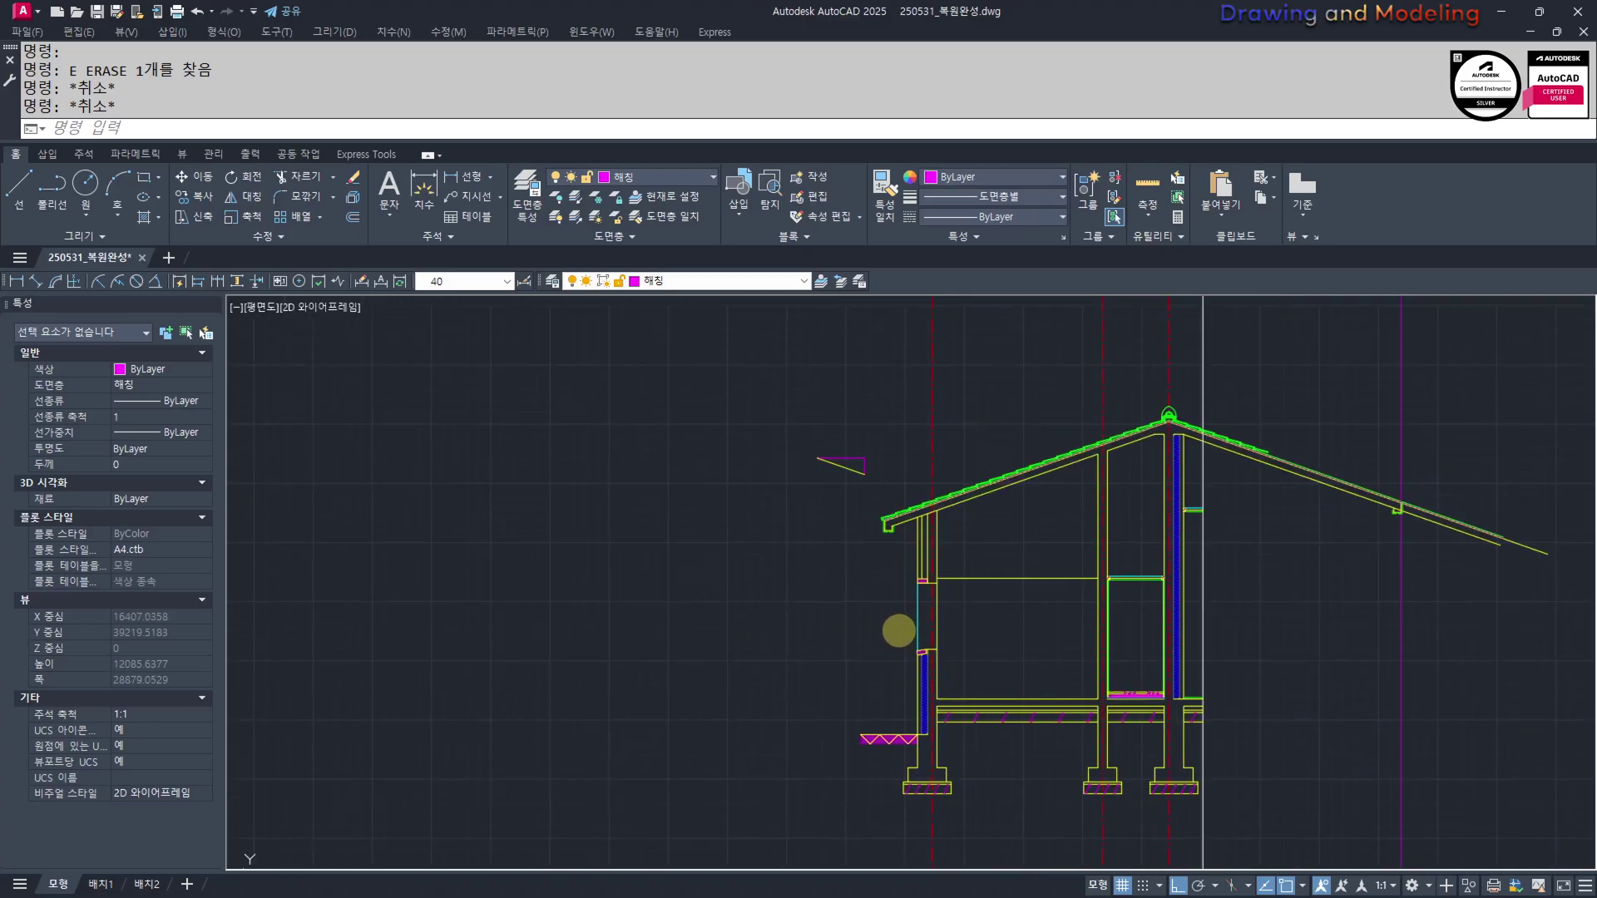
scroll(927, 509, "up", 6)
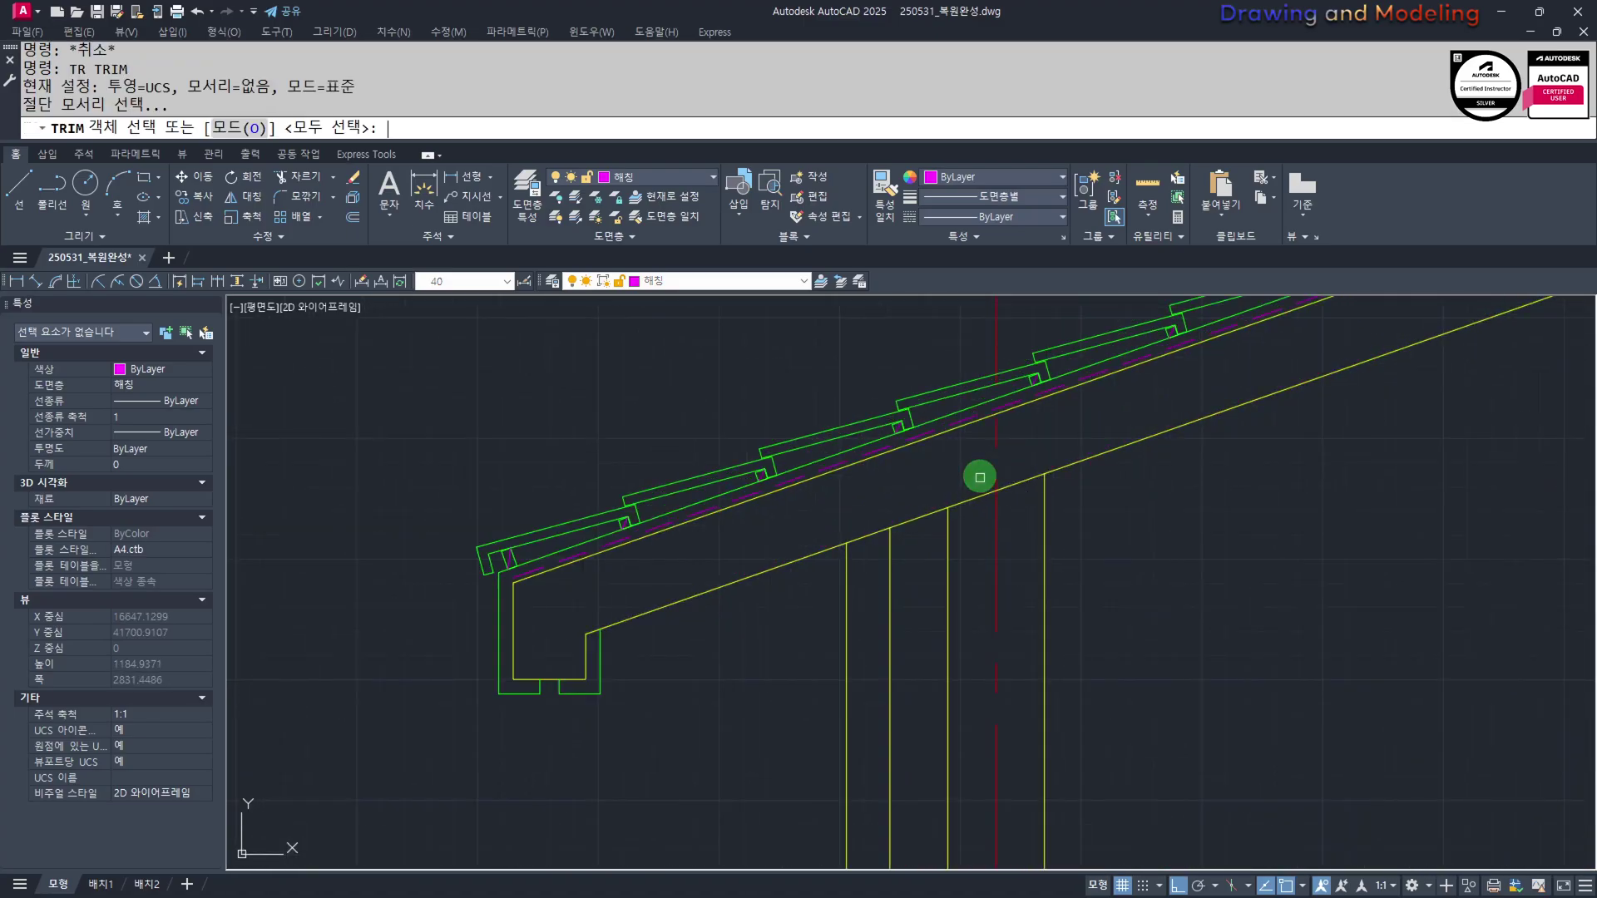
key("space")
left_click(980, 476)
left_click(1016, 481)
left_click(1009, 513)
key("Escape")
key("Escape")
Offset the insulation gap's inner vertical line in the exterior wall above the window 60 outward
scroll(934, 539, "down", 5)
middle_click_drag(930, 563, 942, 417)
middle_click_drag(871, 565, 846, 658)
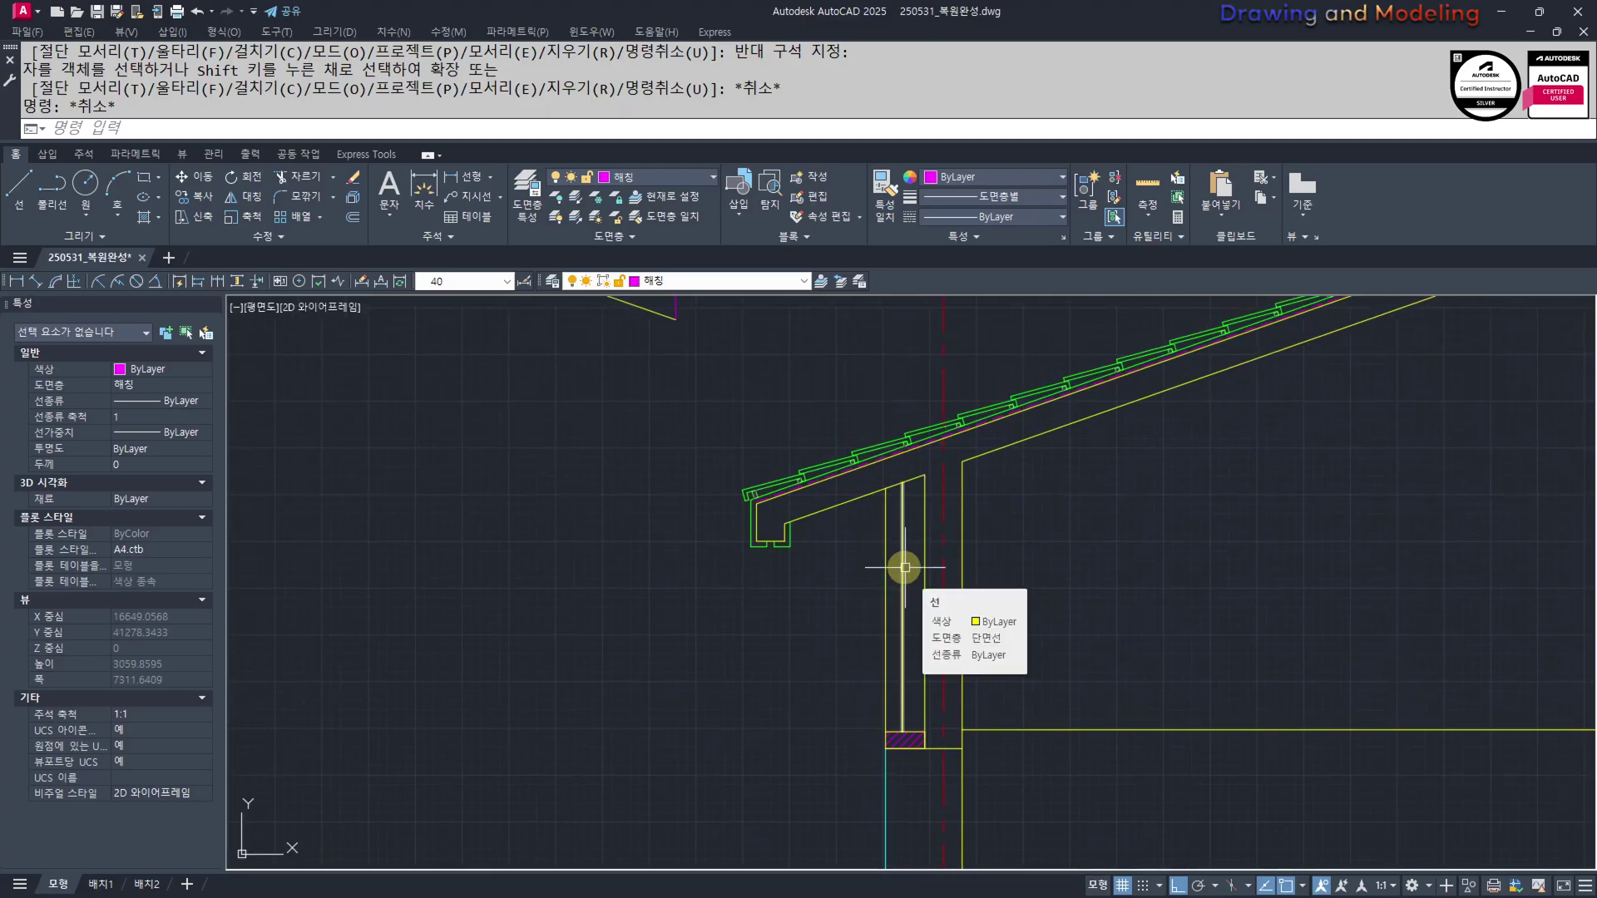
key("Return")
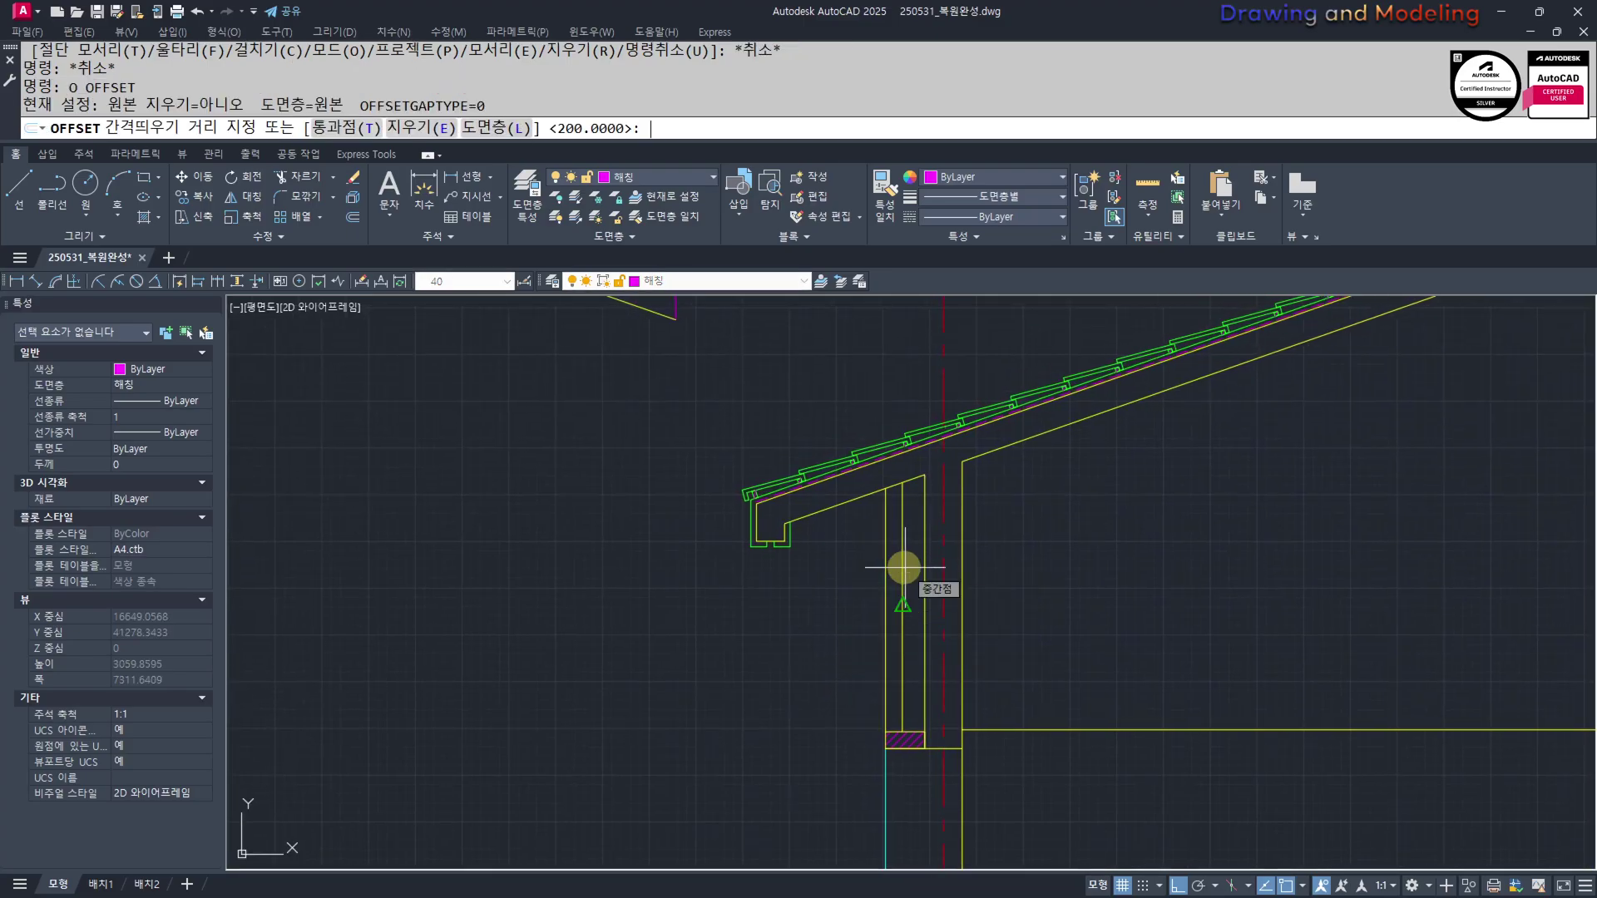
key("Return")
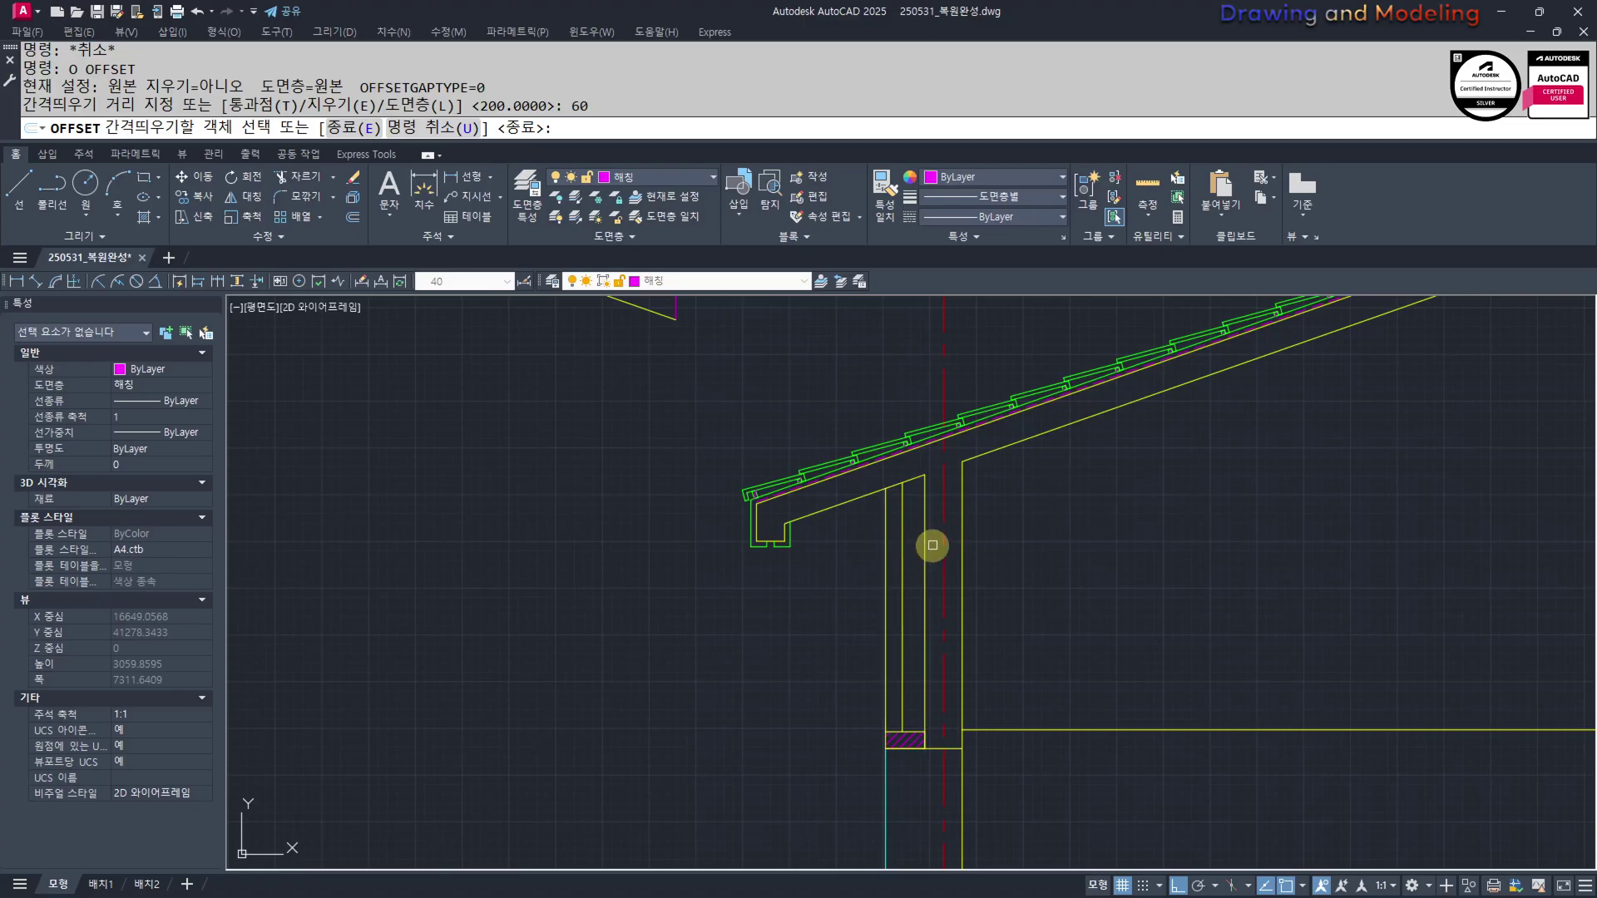
left_click(926, 545)
left_click(834, 555)
key("Escape")
key("Escape")
Trim the offset line's upper end that sticks out above the roof slab's underside
scroll(906, 465, "up", 3)
scroll(941, 513, "up", 1)
type("tr")
key("Return")
key("Return")
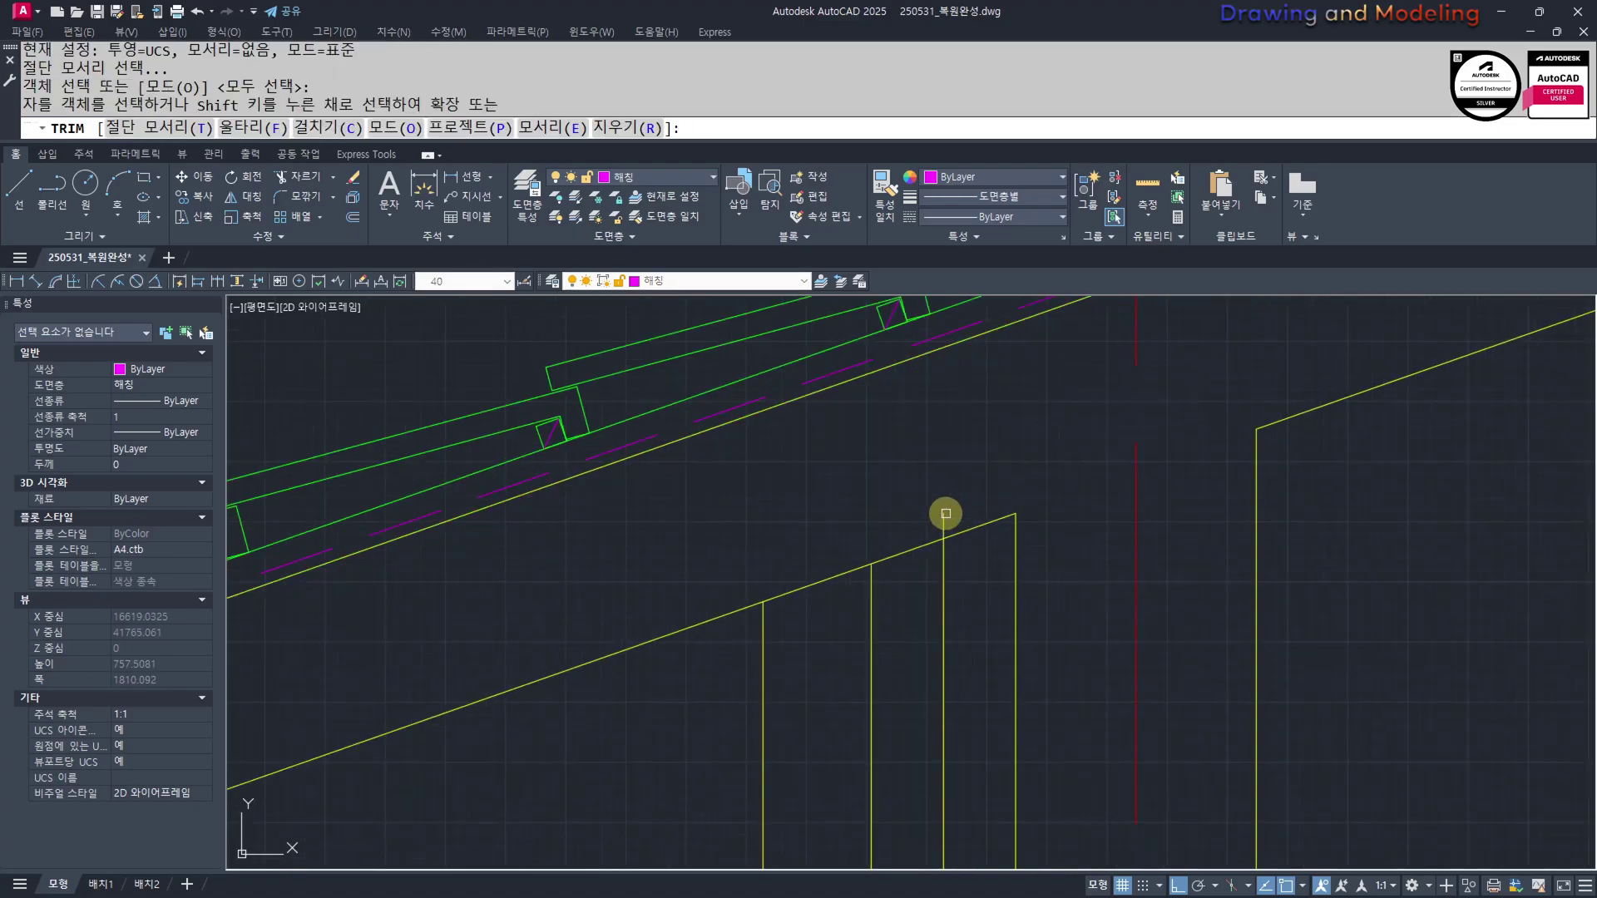
left_click(942, 523)
key("Escape")
Trim the offset line's lower end where it runs into the hatched window head
scroll(941, 523, "down", 5)
scroll(948, 695, "up", 8)
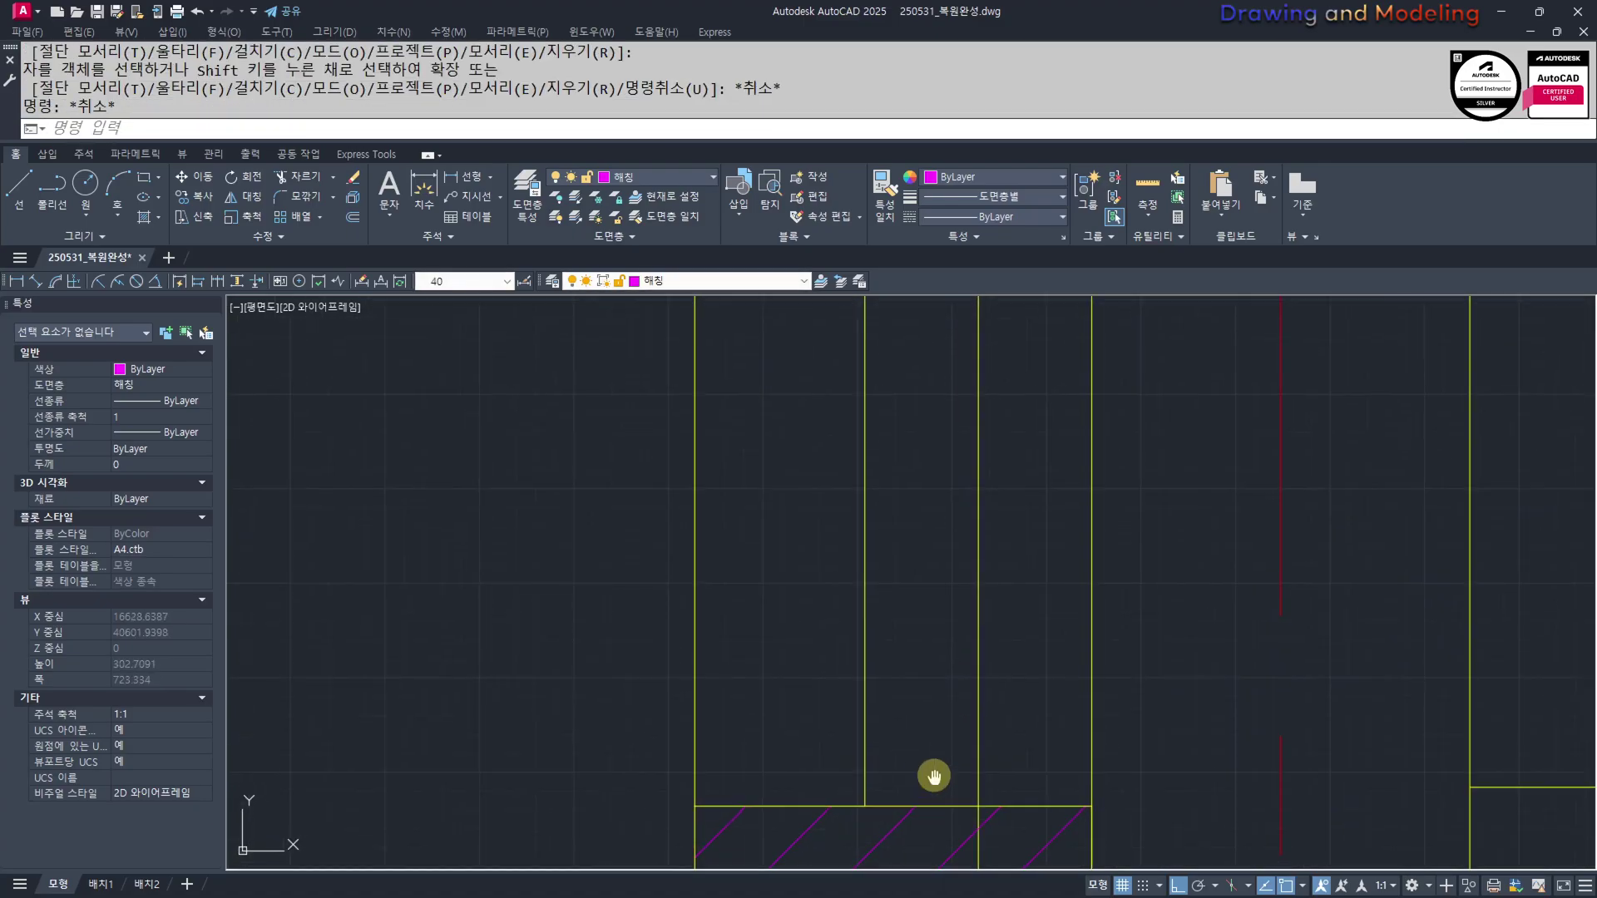
type("tr")
key("Return")
left_click(962, 611)
key("Return")
left_click(1003, 683)
left_click(975, 693)
key("Escape")
key("Escape")
Put the line centred in the wall's insulation gap on the 단열재 layer and set its linetype scale to 0.6
left_click(988, 589)
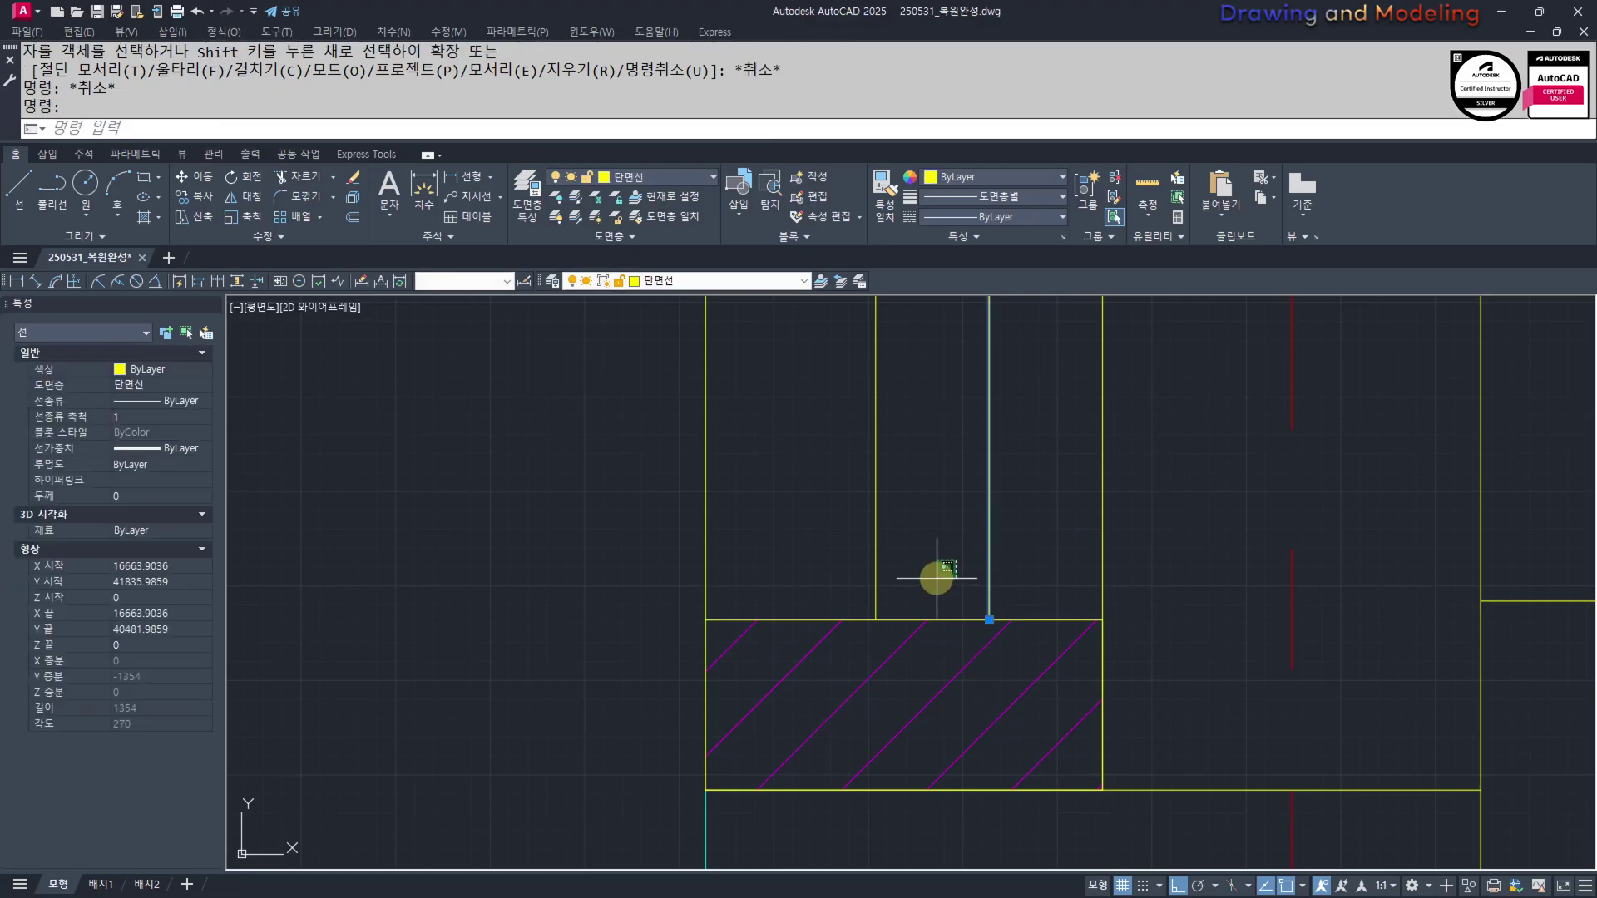
left_click(905, 579)
scroll(889, 586, "down", 6)
left_click(891, 620)
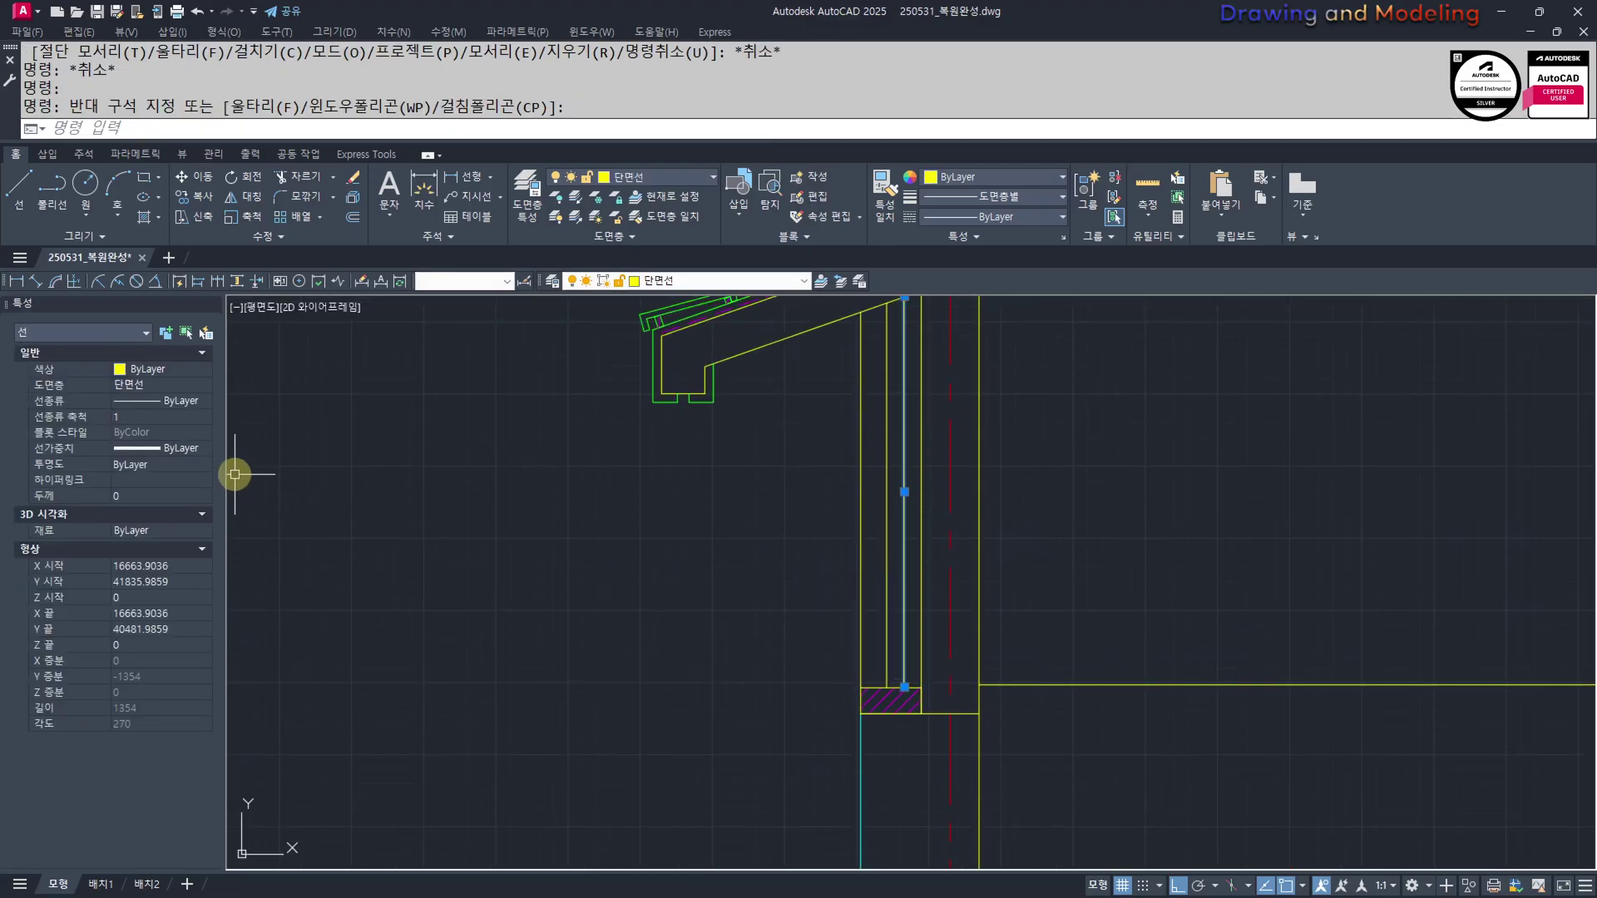
left_click(753, 279)
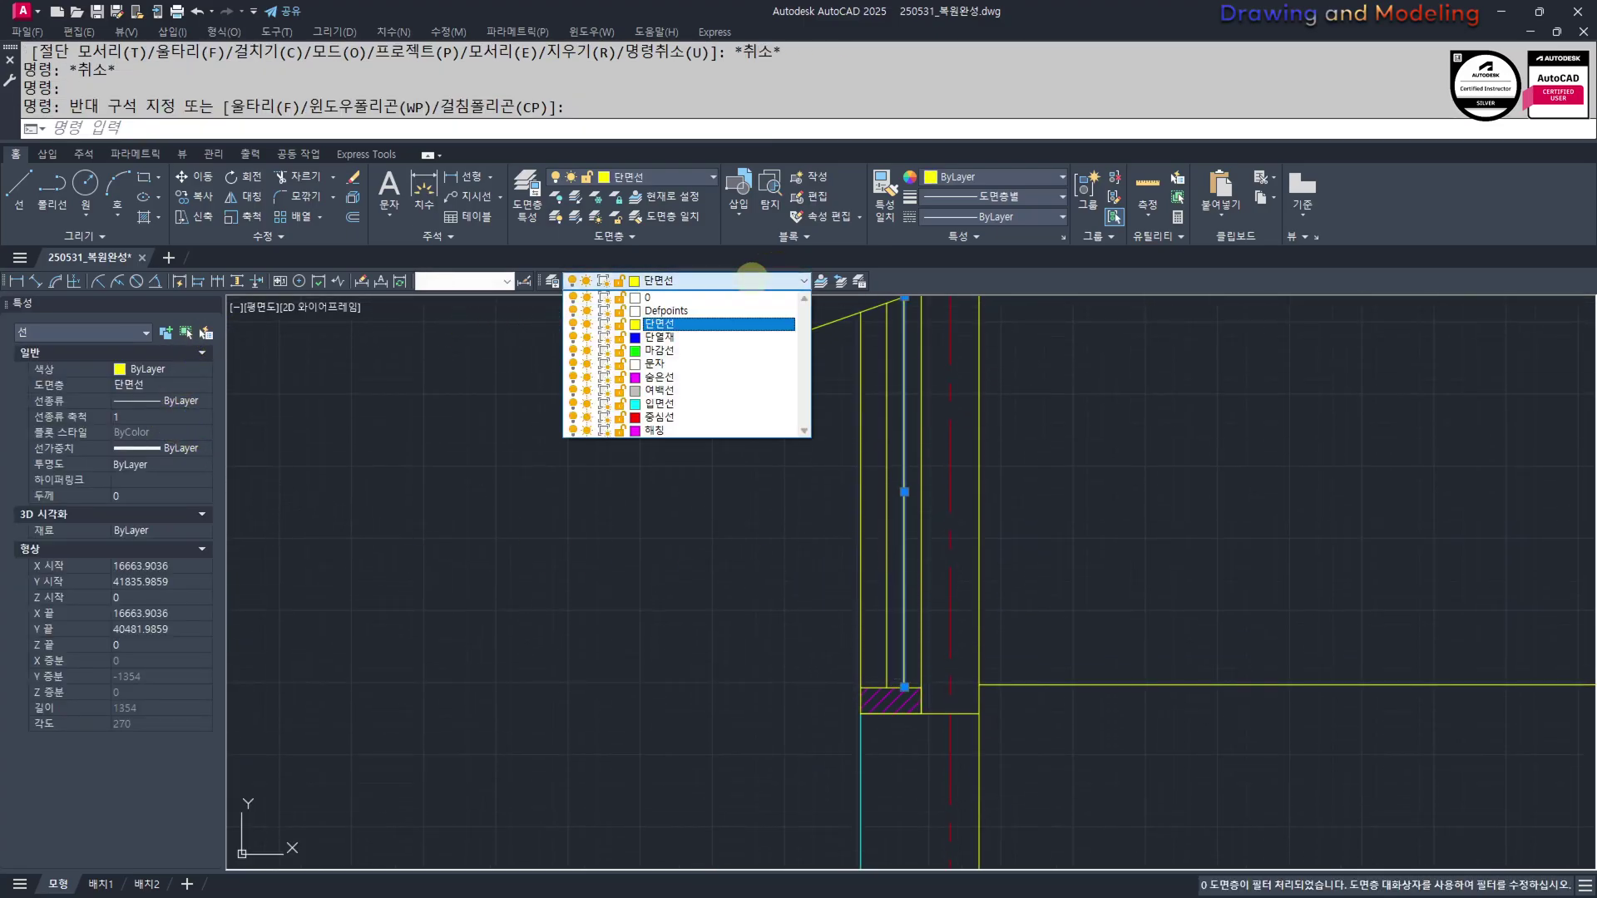
left_click(691, 336)
middle_click_drag(641, 464, 600, 520)
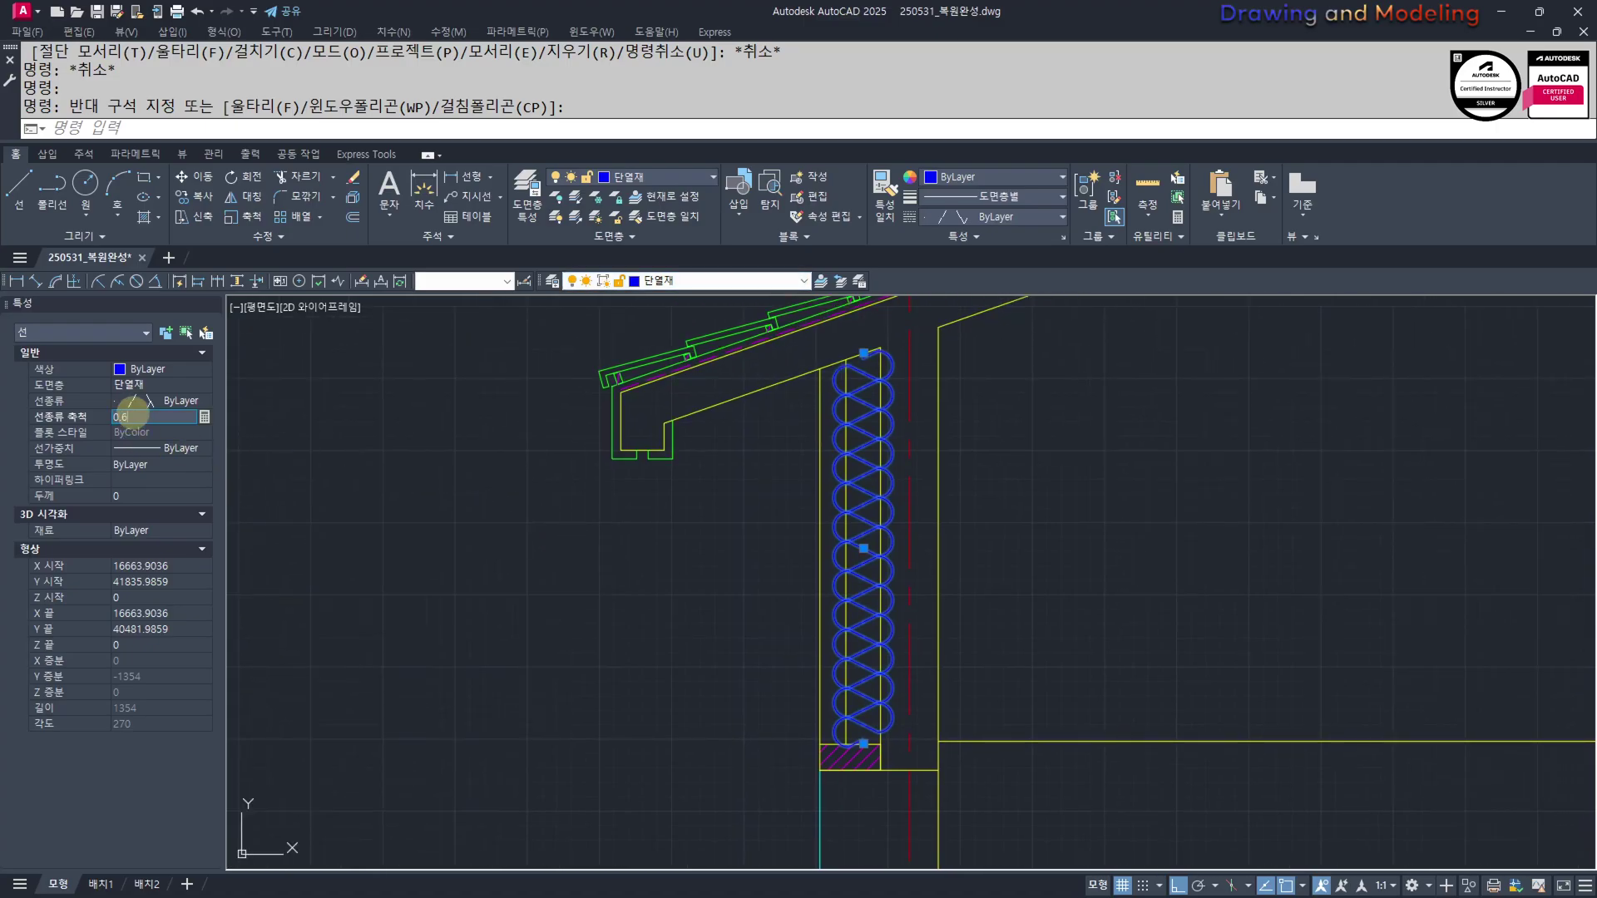
key("Return")
key("Escape")
key("Escape")
Draw a horizontal line from the inner face of the eaves beam to the exterior wall's outer face
scroll(748, 715, "up", 5)
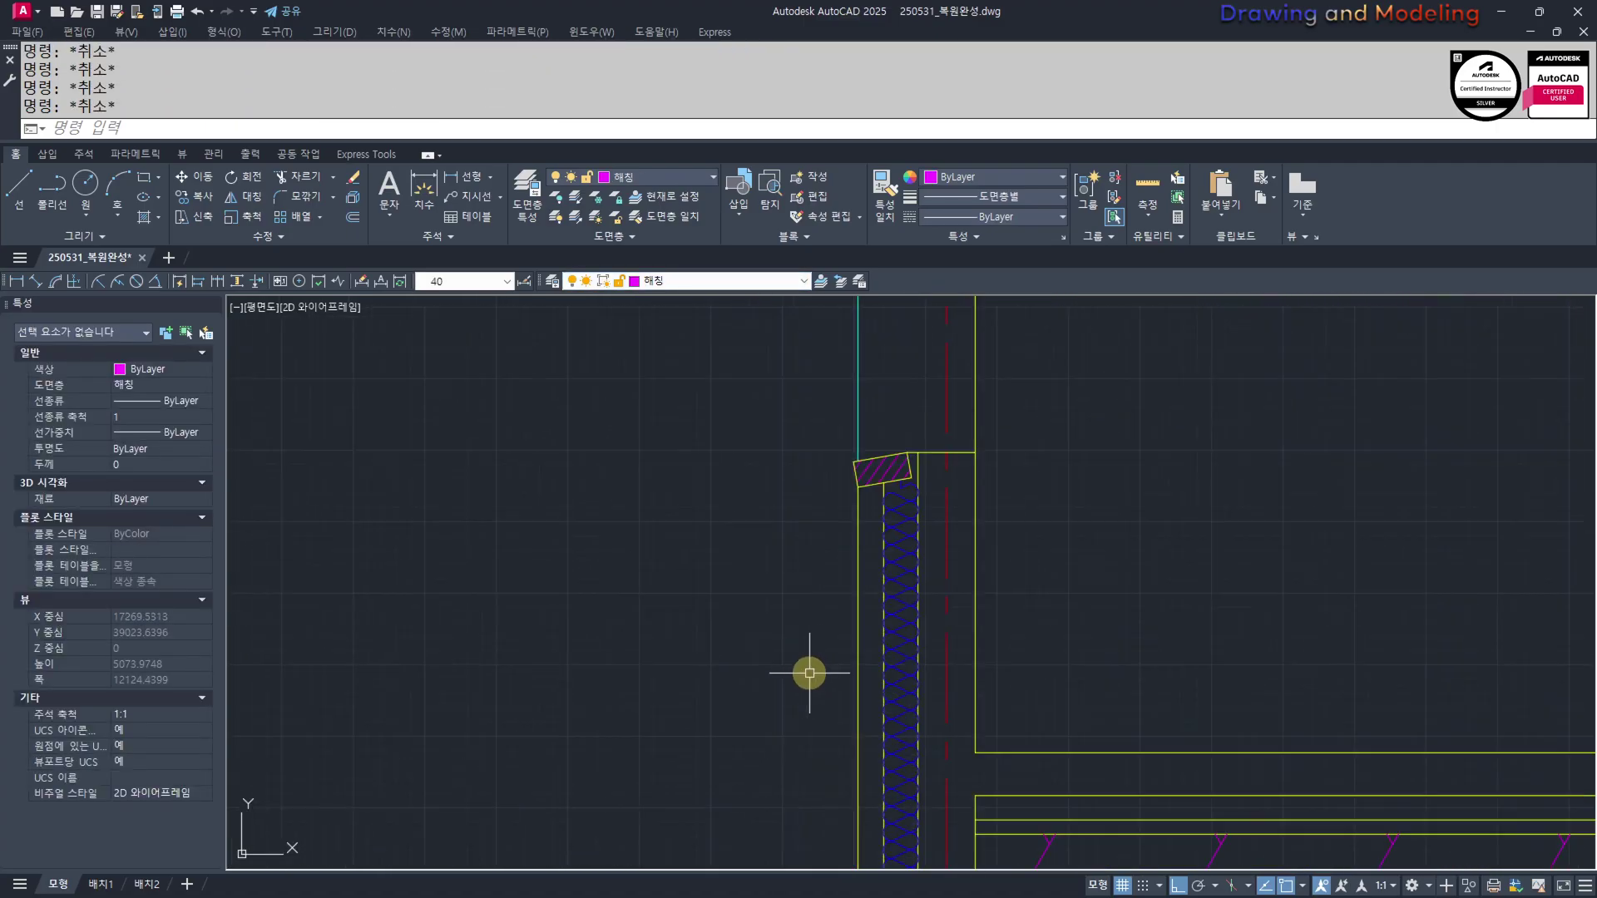
scroll(845, 663, "down", 5)
scroll(823, 528, "up", 8)
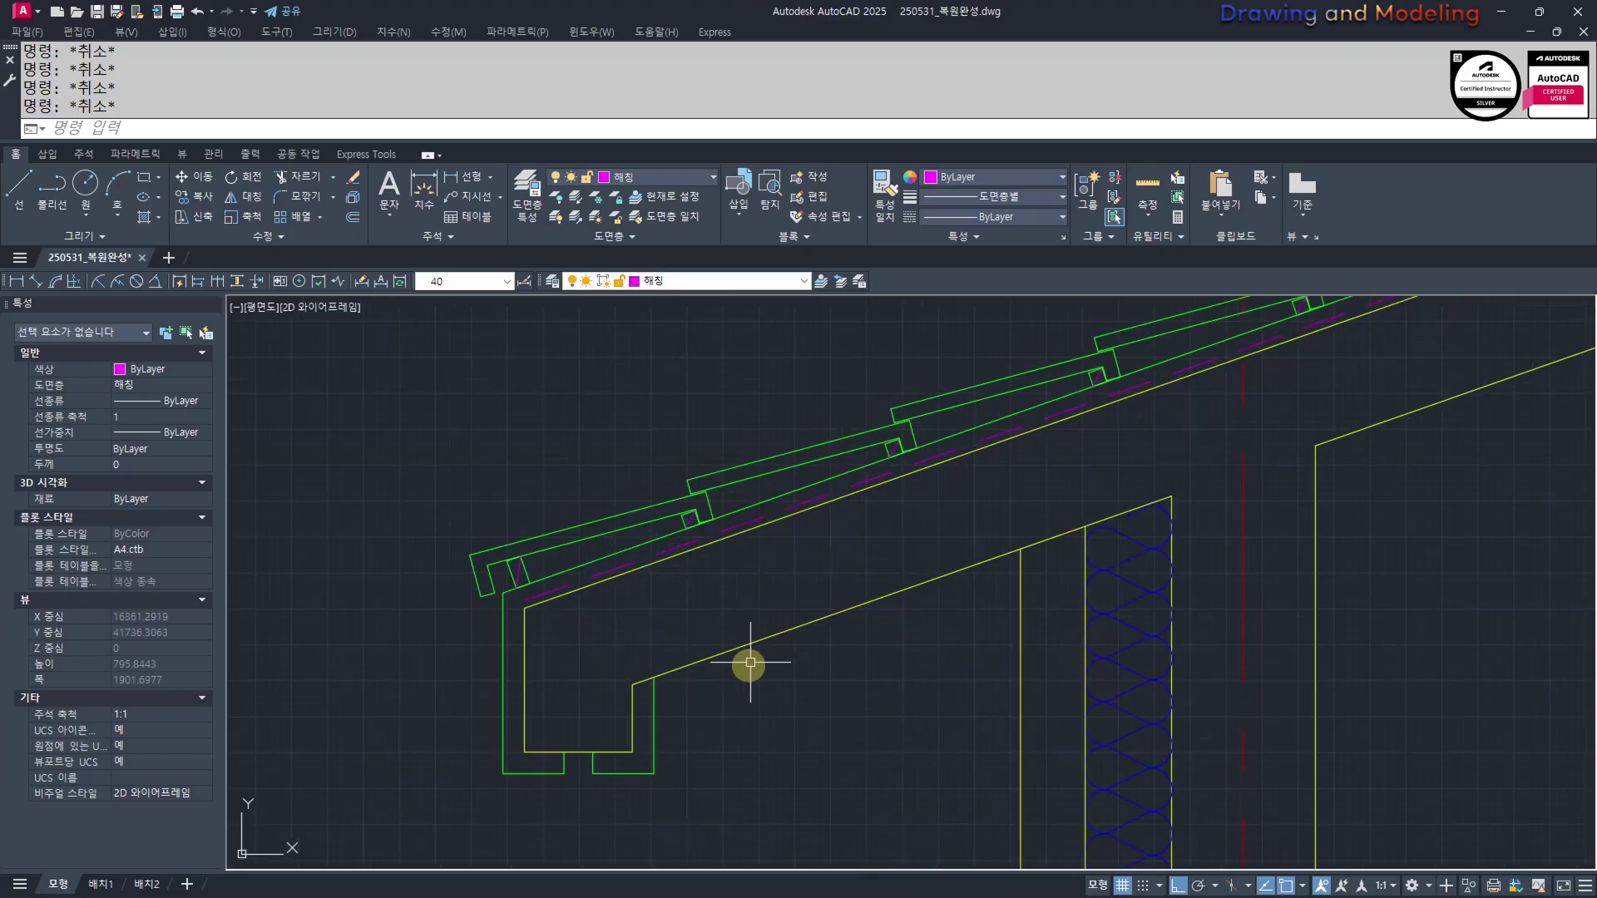
scroll(749, 662, "down", 6)
scroll(752, 706, "up", 3)
type("l")
key("Return")
left_click(628, 665)
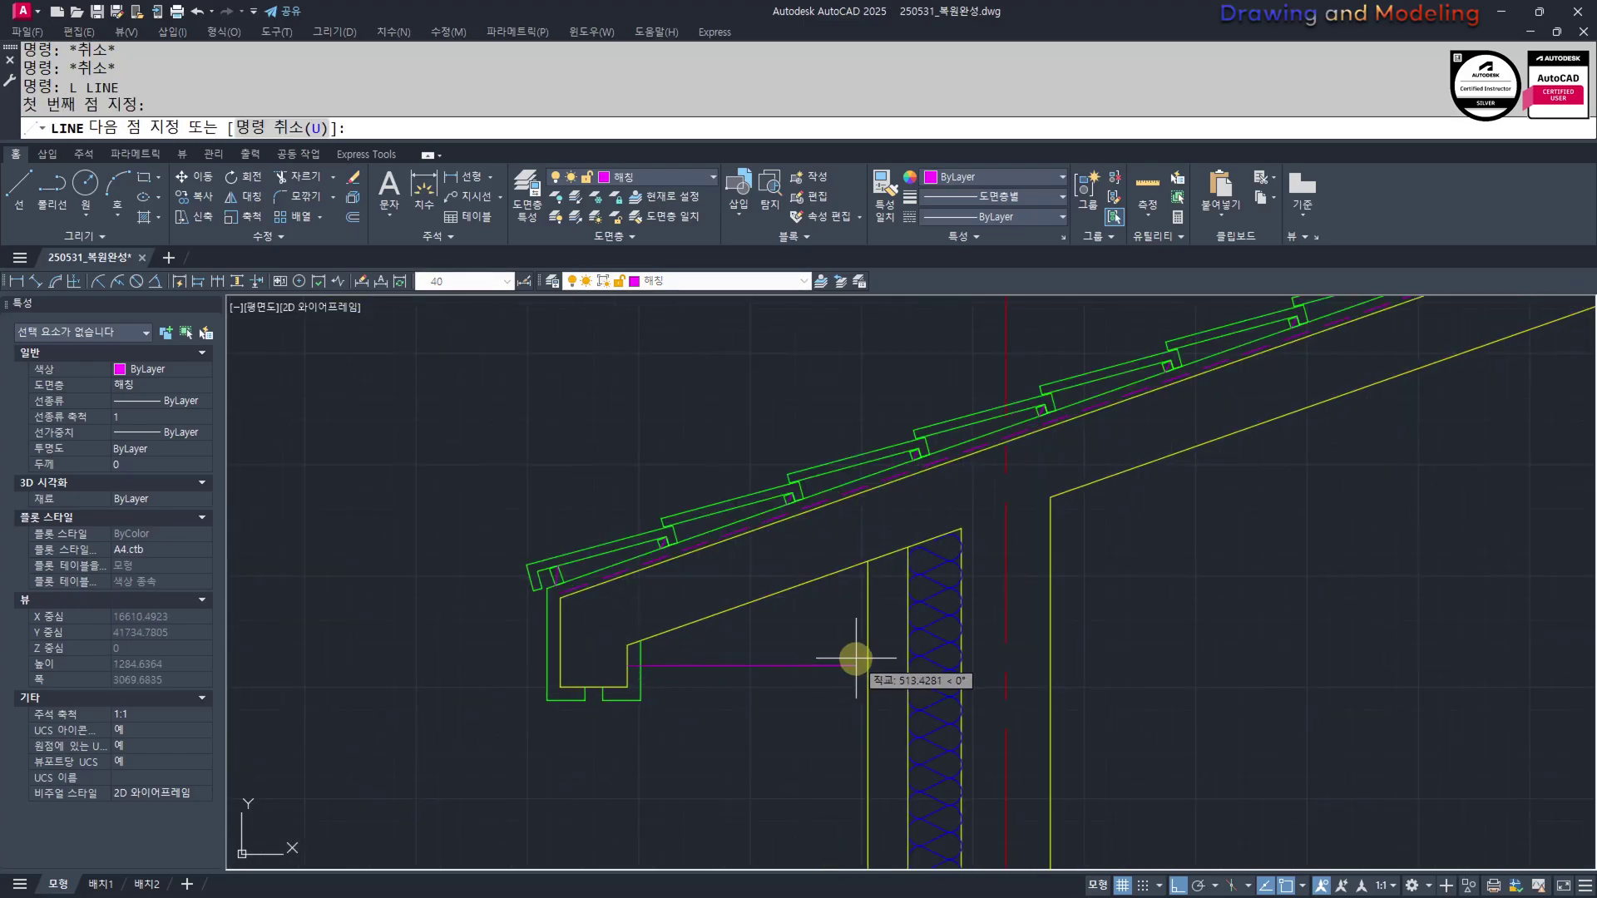
key("Escape")
key("Escape")
Trim the green fascia finish line above the new horizontal eaves line
scroll(631, 657, "up", 6)
type("tr")
key("Return")
key("Return")
left_click(674, 655)
key("Escape")
key("Escape")
scroll(820, 653, "down", 4)
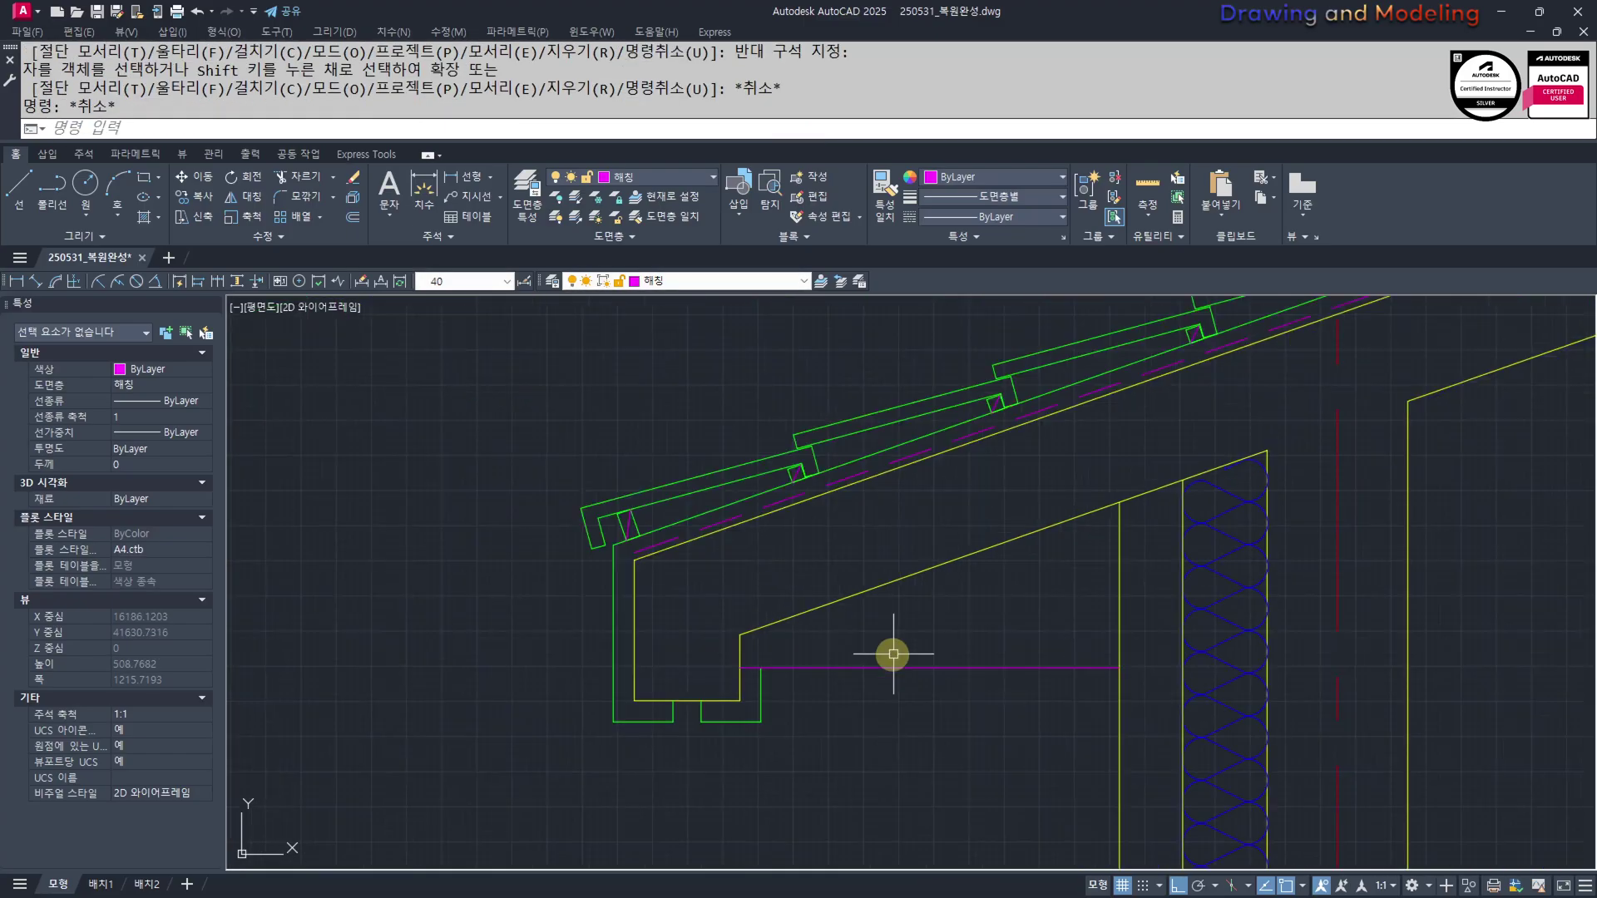
Match the new eaves line's properties to those of the roof slab's section line
type("ma")
key("Return")
left_click(814, 605)
left_click(874, 633)
left_click(812, 731)
key("Escape")
key("Escape")
Copy the two hatched battens and the cyan and green ceiling lines from the interior wall to the fascia finish end of the eaves line
middle_click_drag(939, 761, 951, 697)
scroll(953, 697, "down", 6)
middle_click_drag(1394, 717, 784, 672)
scroll(1027, 642, "up", 6)
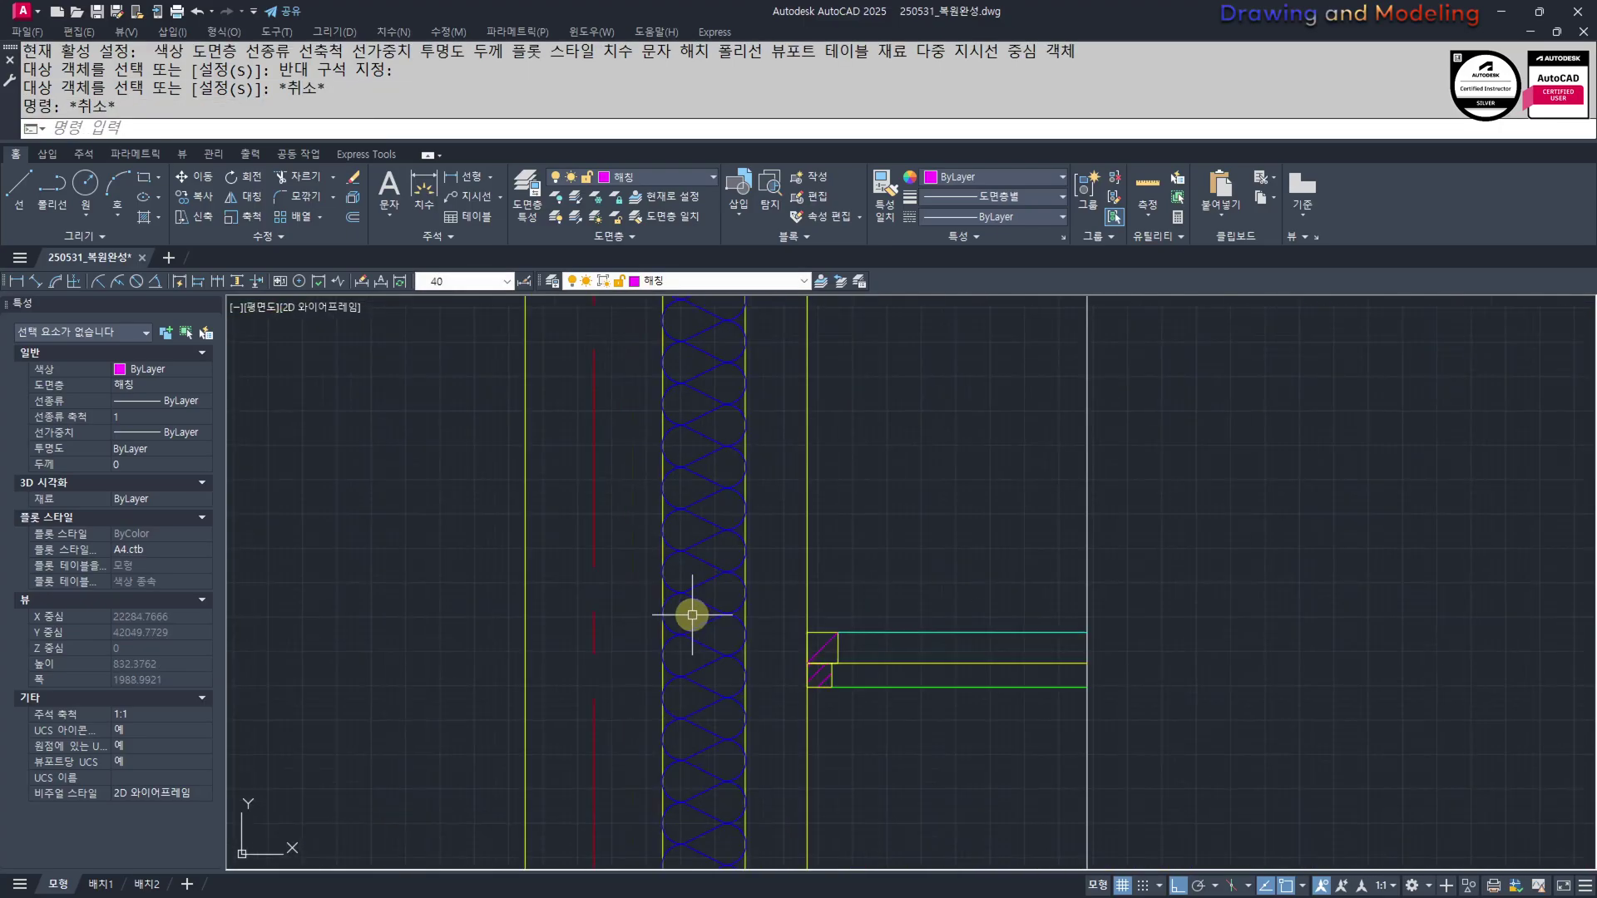
middle_click_drag(692, 613, 702, 613)
scroll(707, 613, "up", 2)
left_click(831, 543)
left_click(1009, 787)
left_click(1088, 663)
left_click(1025, 592)
left_click(1059, 698)
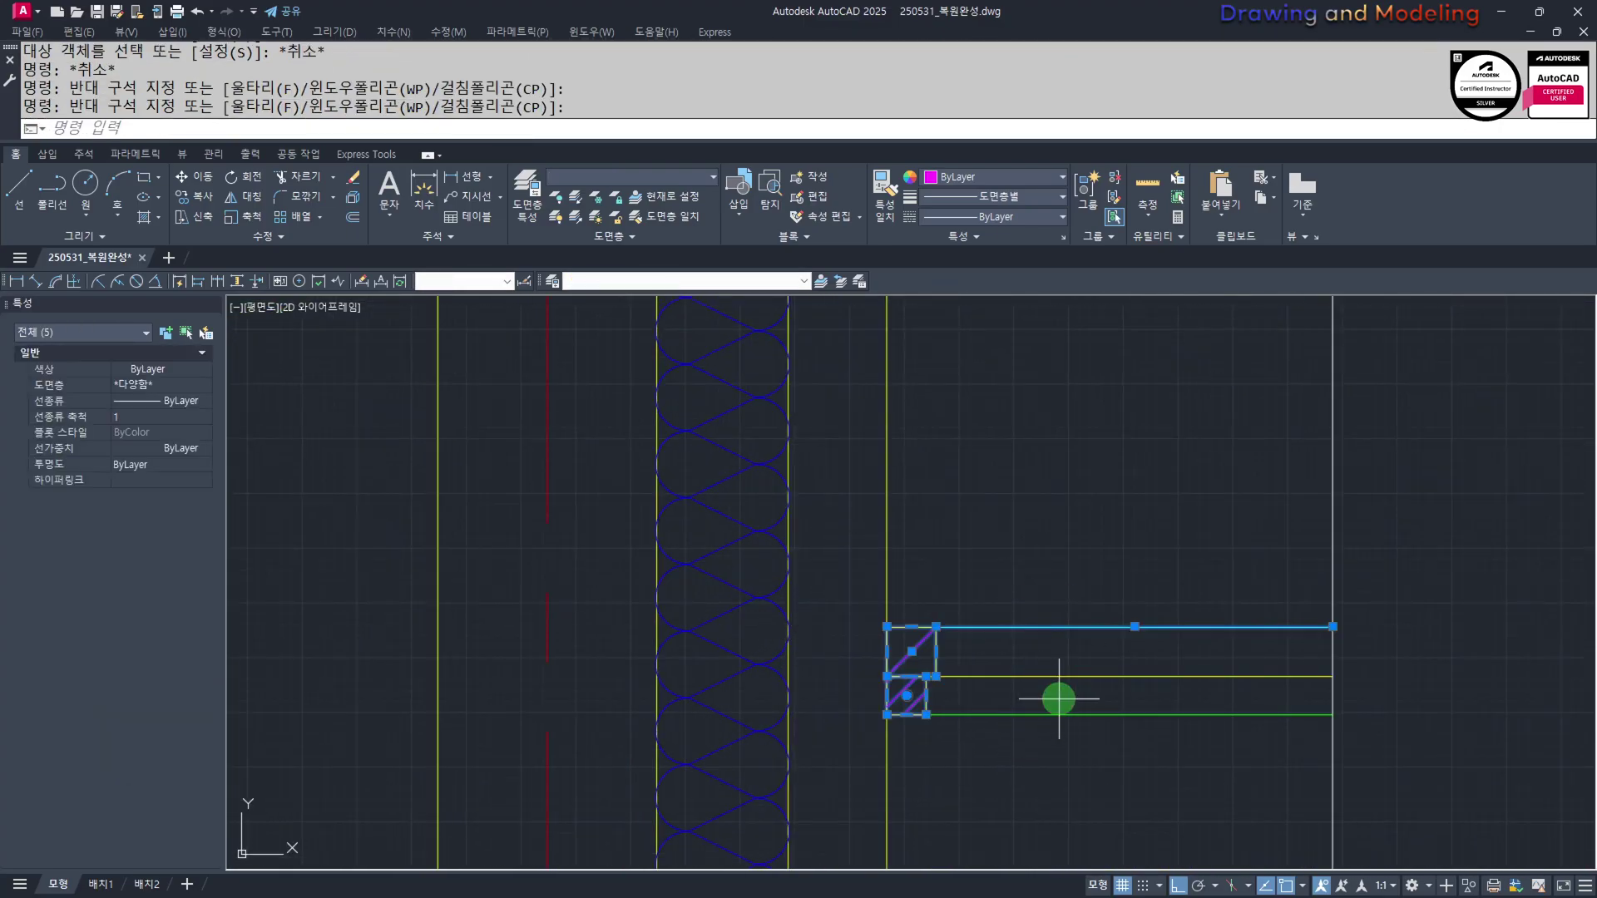
type("cc")
key("Return")
left_click(886, 676)
scroll(815, 709, "down", 7)
middle_click_drag(491, 725, 1347, 711)
scroll(527, 755, "up", 2)
scroll(755, 741, "up", 7)
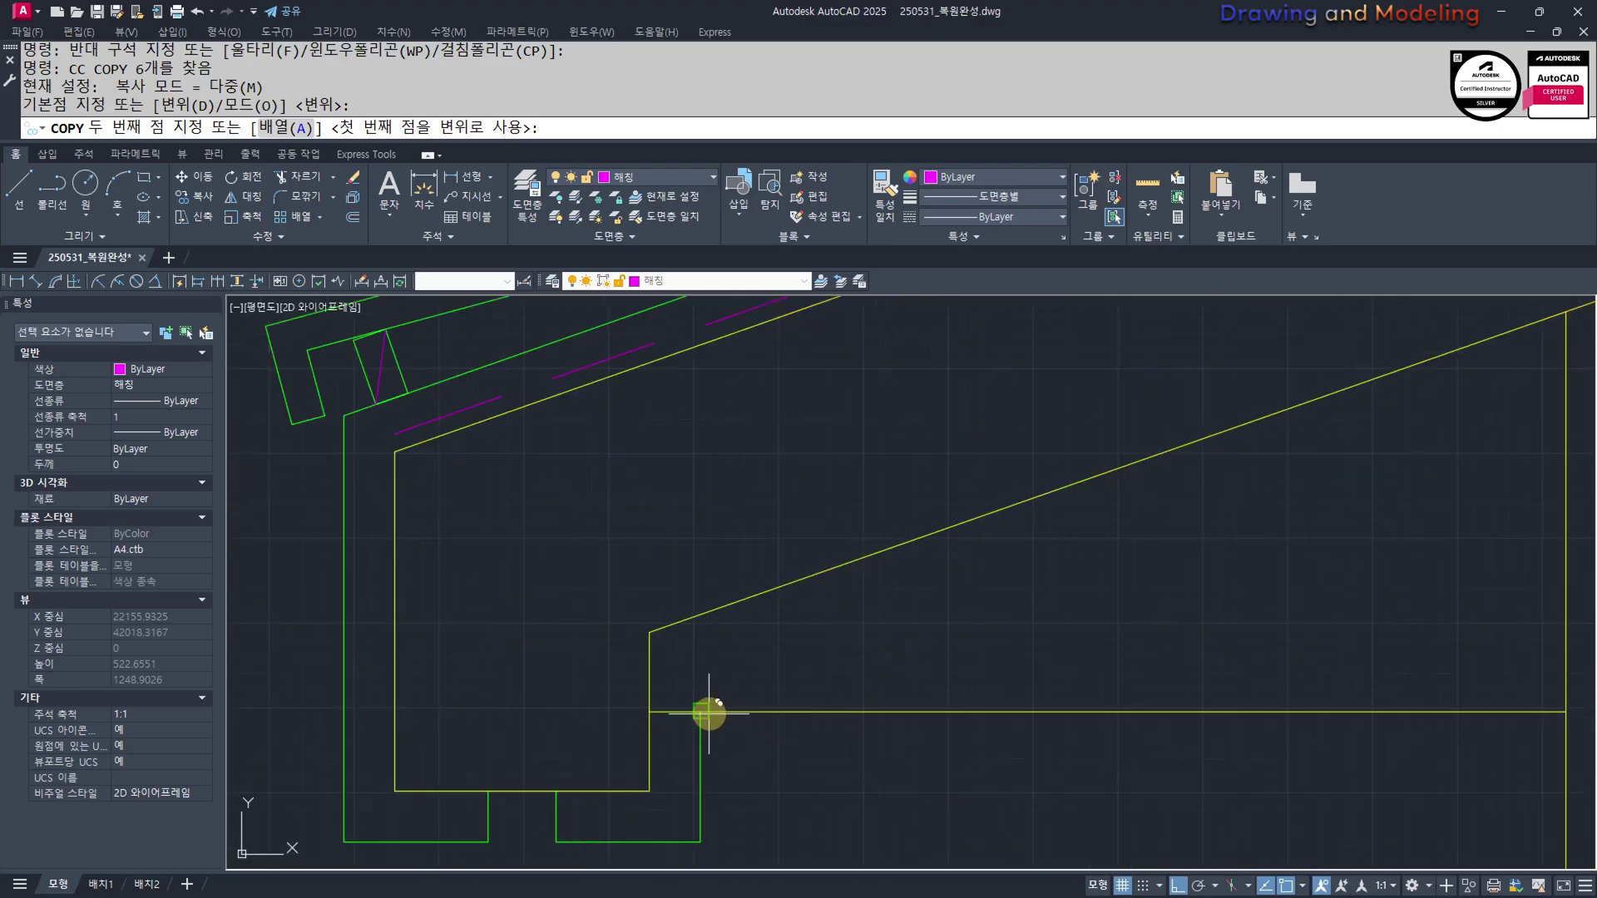
left_click(707, 713)
key("Escape")
key("Escape")
Move the upper hatched batten outward so its corner meets the eaves beam's inner face
left_click(816, 670)
left_click(703, 707)
scroll(732, 720, "up", 5)
type("M")
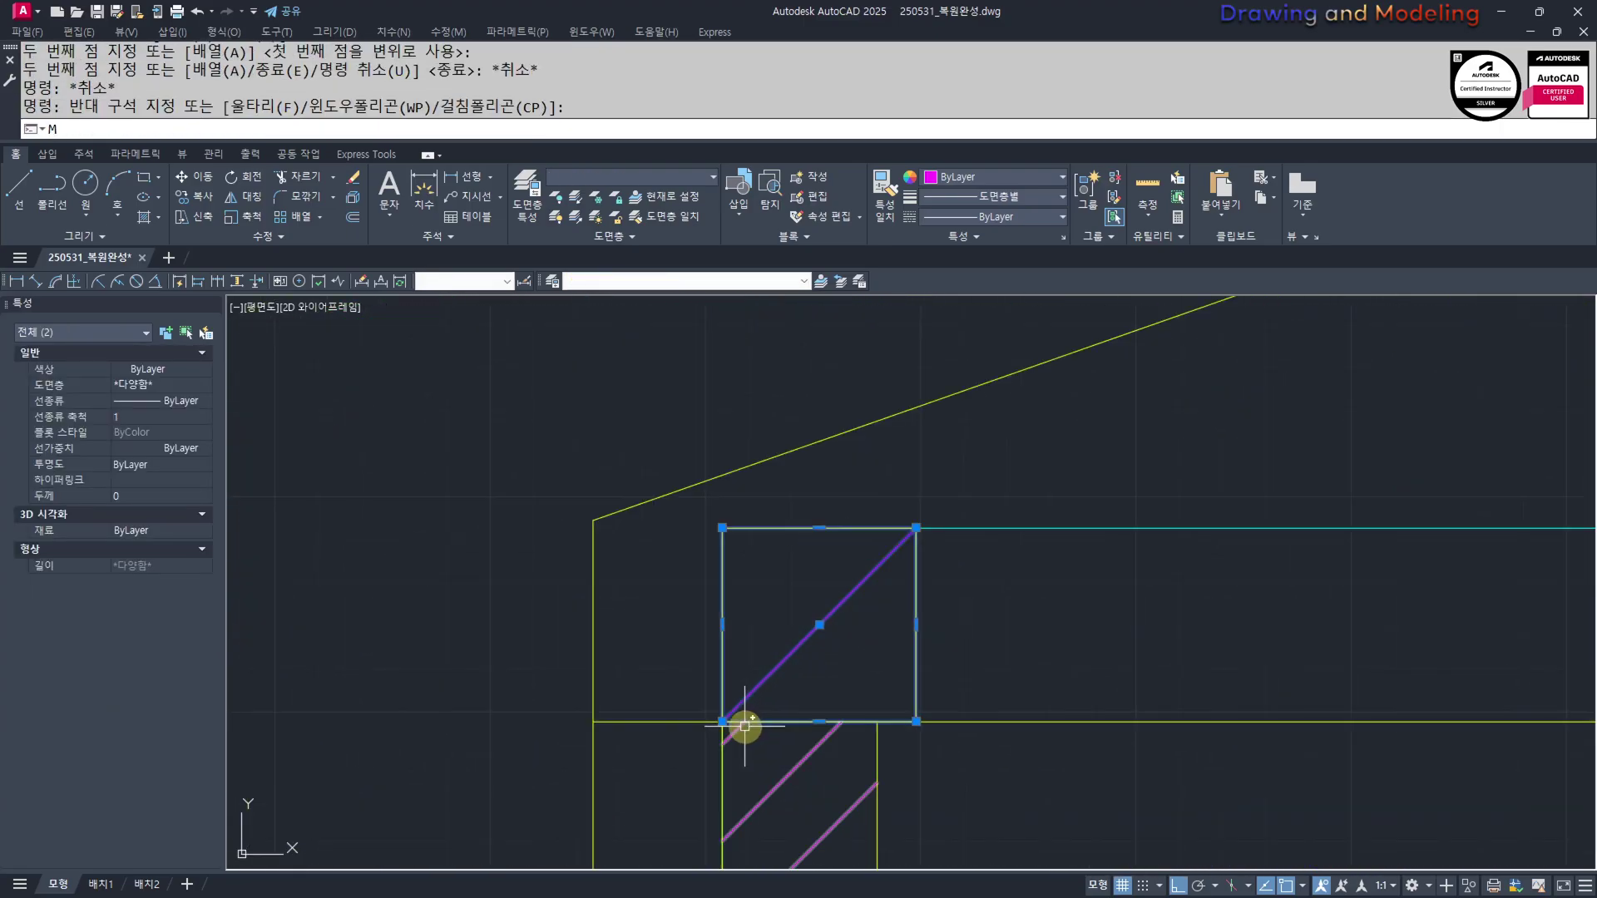
key("Return")
left_click(721, 721)
left_click(593, 721)
key("Escape")
key("Escape")
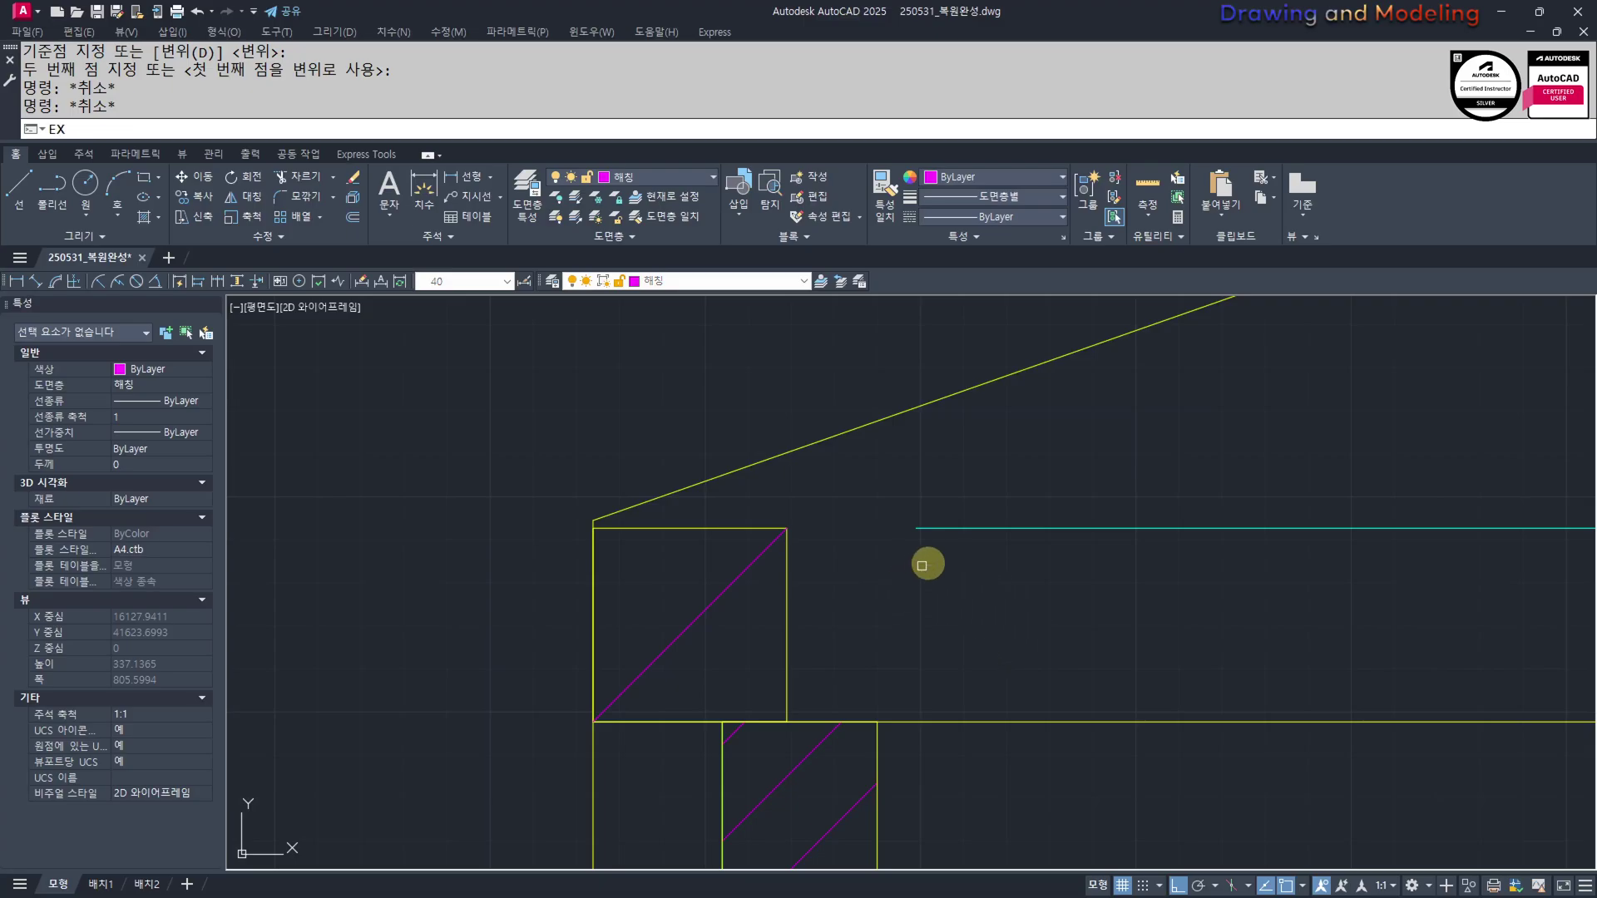
Extend the cyan line above the eaves ceiling outward to the upper batten
key("Return")
left_click(1008, 503)
left_click(856, 601)
key("Escape")
key("Escape")
scroll(823, 612, "down", 6)
scroll(847, 625, "up", 4)
left_click(835, 616)
left_click(707, 589)
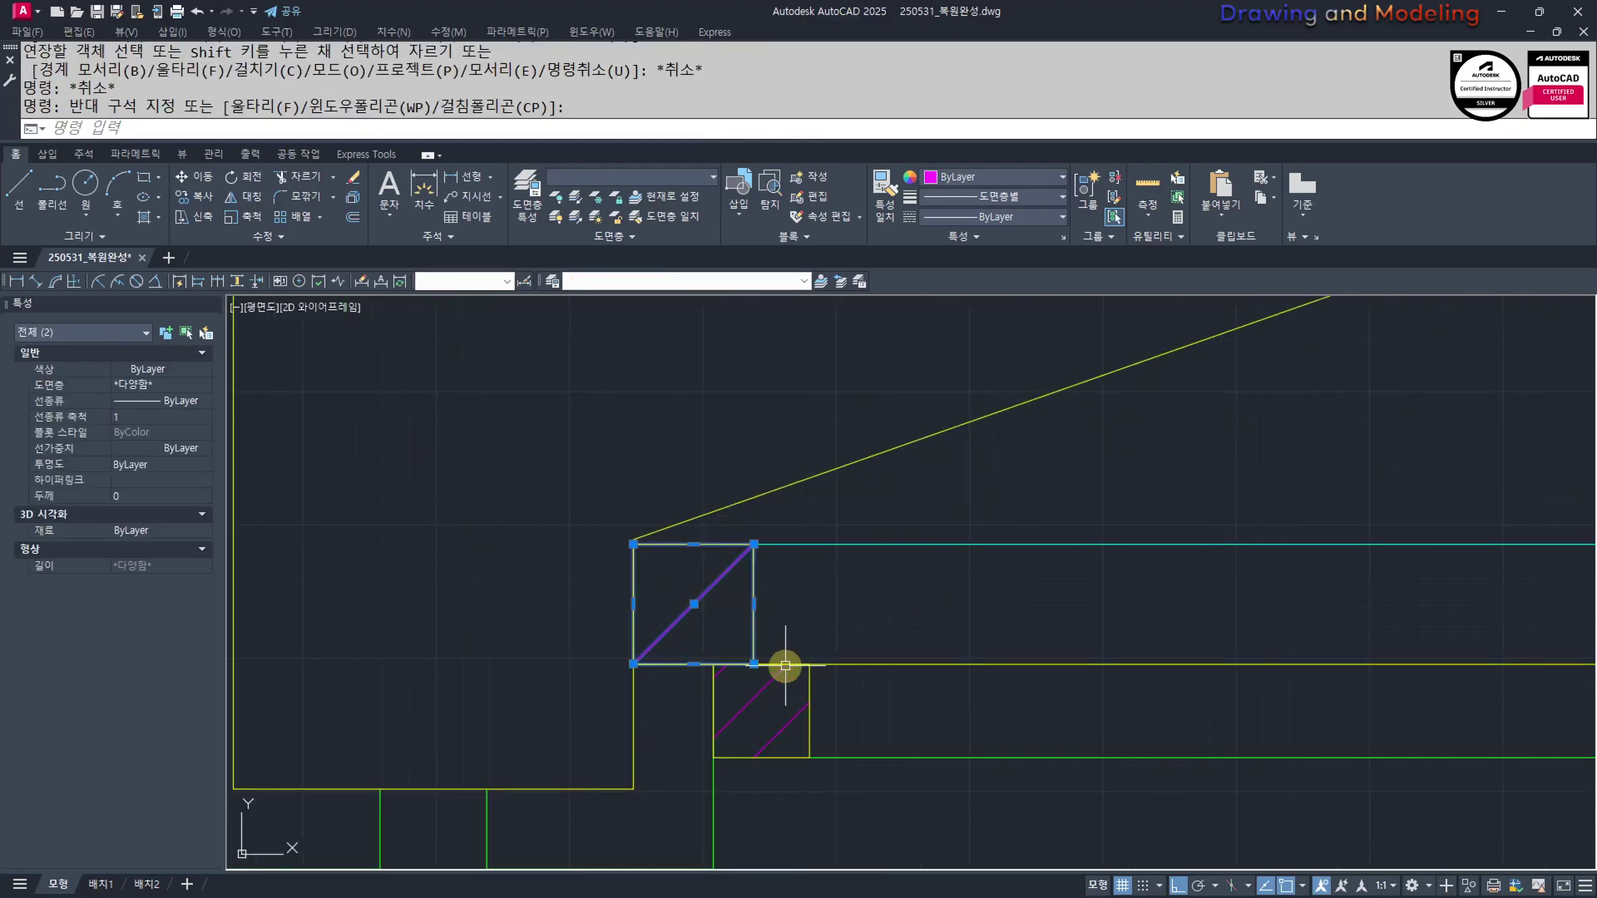
middle_click_drag(786, 666, 772, 682)
left_click(887, 740)
left_click(726, 727)
type("MM")
key("Return")
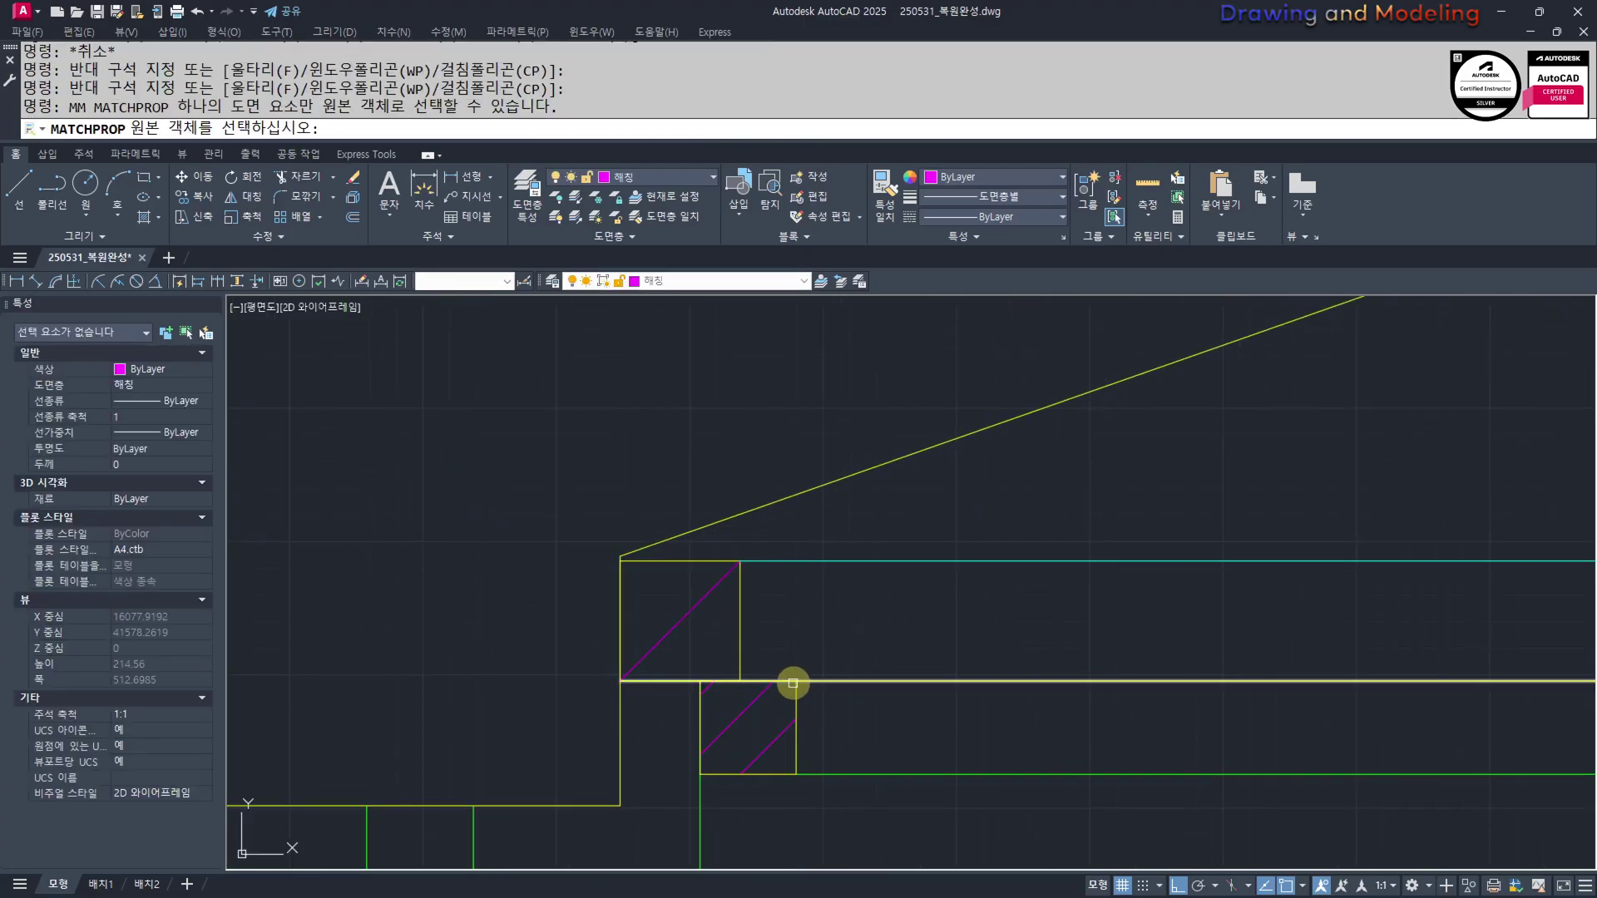
key("Escape")
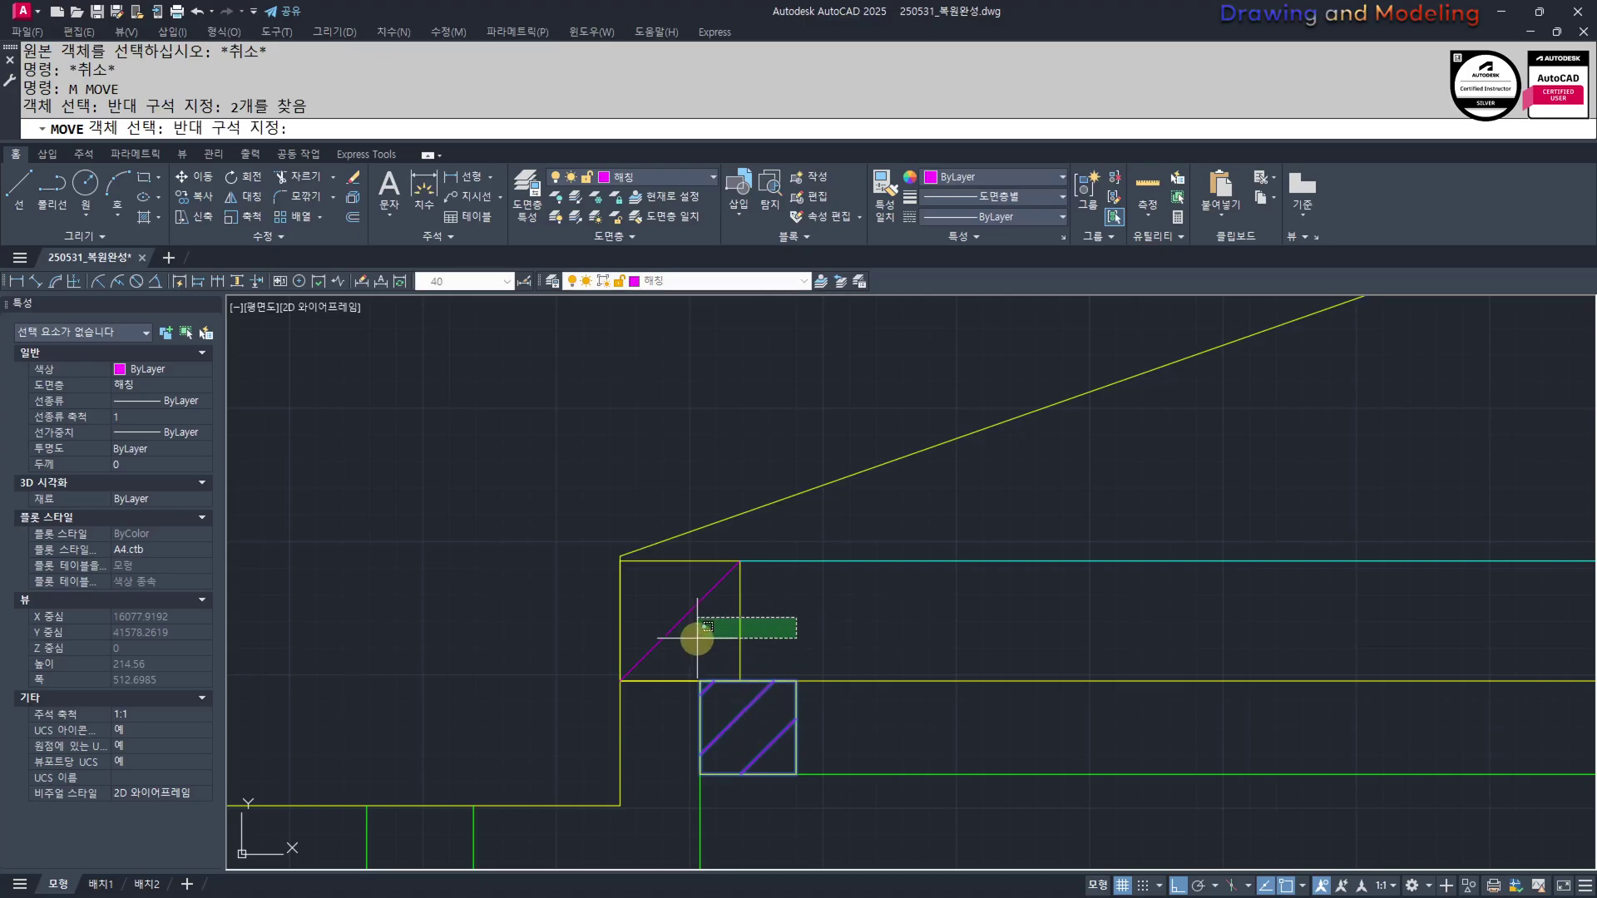
Move both hatched battens along the eaves line until the lower one meets the exterior wall's outer face
left_click(796, 680)
scroll(682, 694, "down", 5)
scroll(1206, 700, "up", 5)
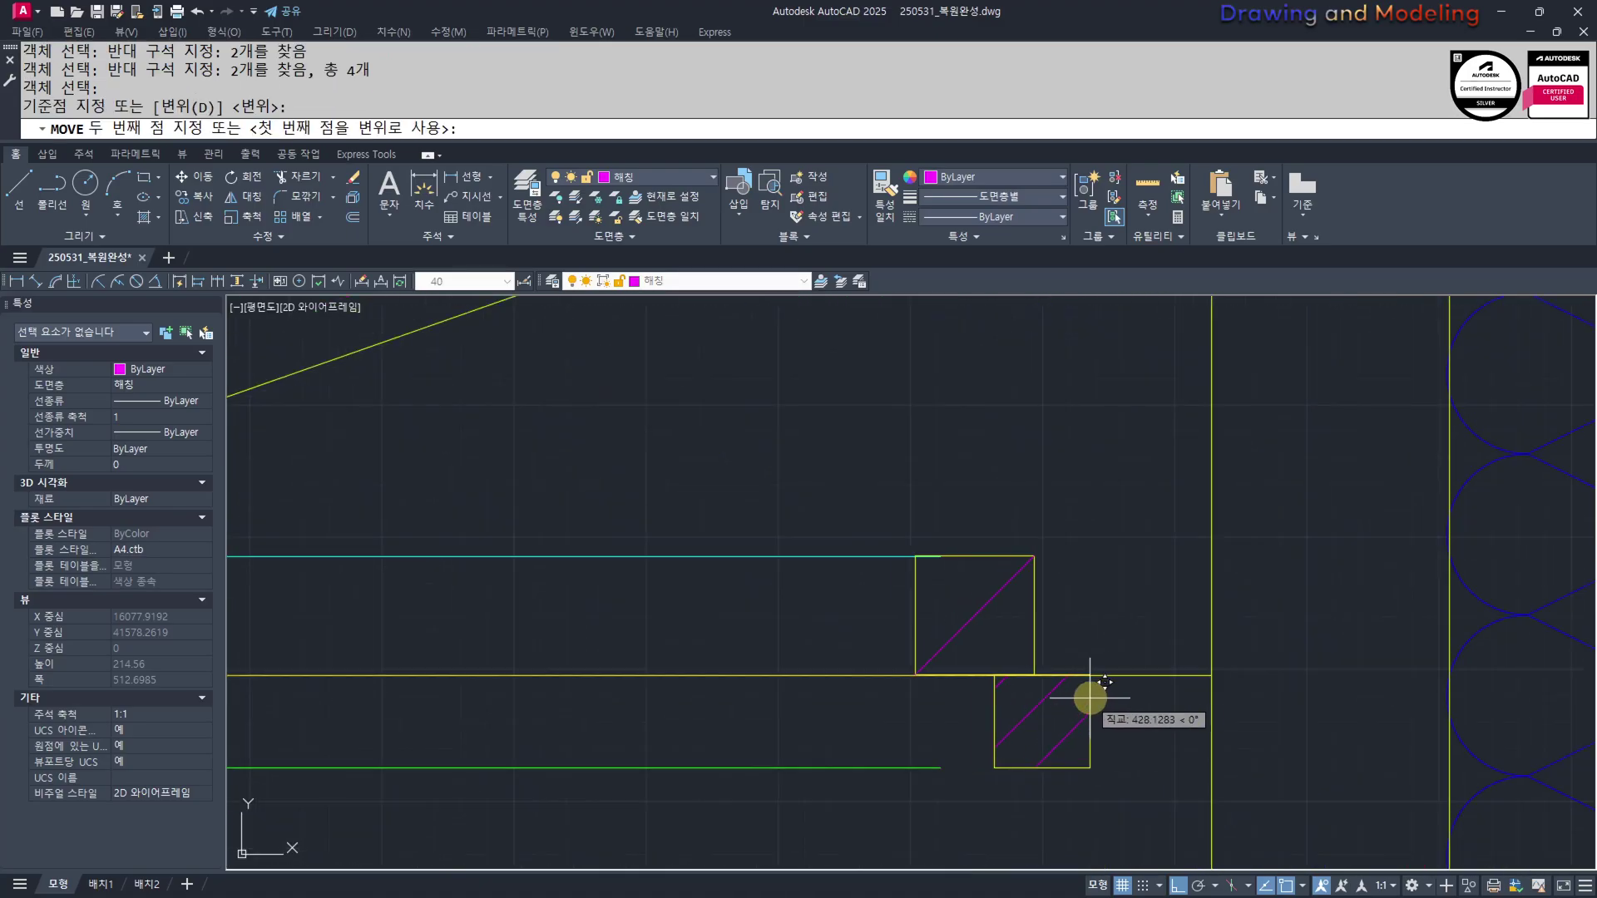
left_click(1211, 676)
key("Escape")
key("Escape")
Move the upper hatched batten against the exterior wall's outer face, above the lower batten
middle_click_drag(1171, 642, 1129, 686)
left_click(1134, 685)
left_click(1087, 574)
middle_click_drag(1087, 557, 1067, 570)
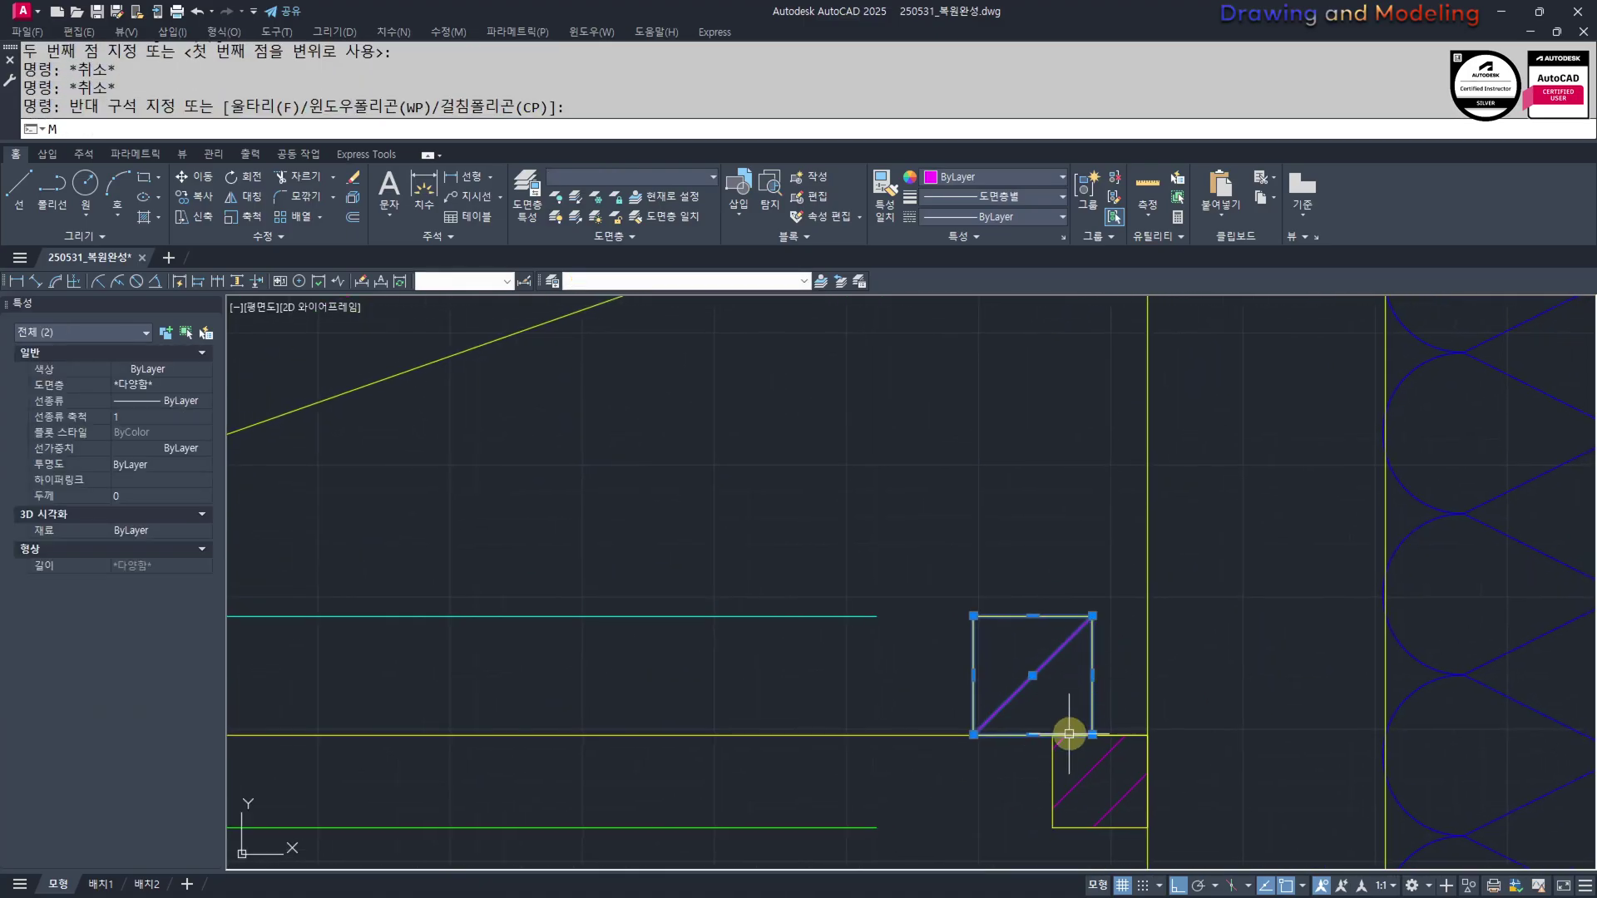
type("M")
key("Return")
left_click(1092, 735)
left_click(1147, 736)
key("Escape")
key("Escape")
Extend the cyan and green eaves ceiling lines to the hatched battens at the exterior wall
middle_click_drag(902, 739, 1024, 685)
type("EX")
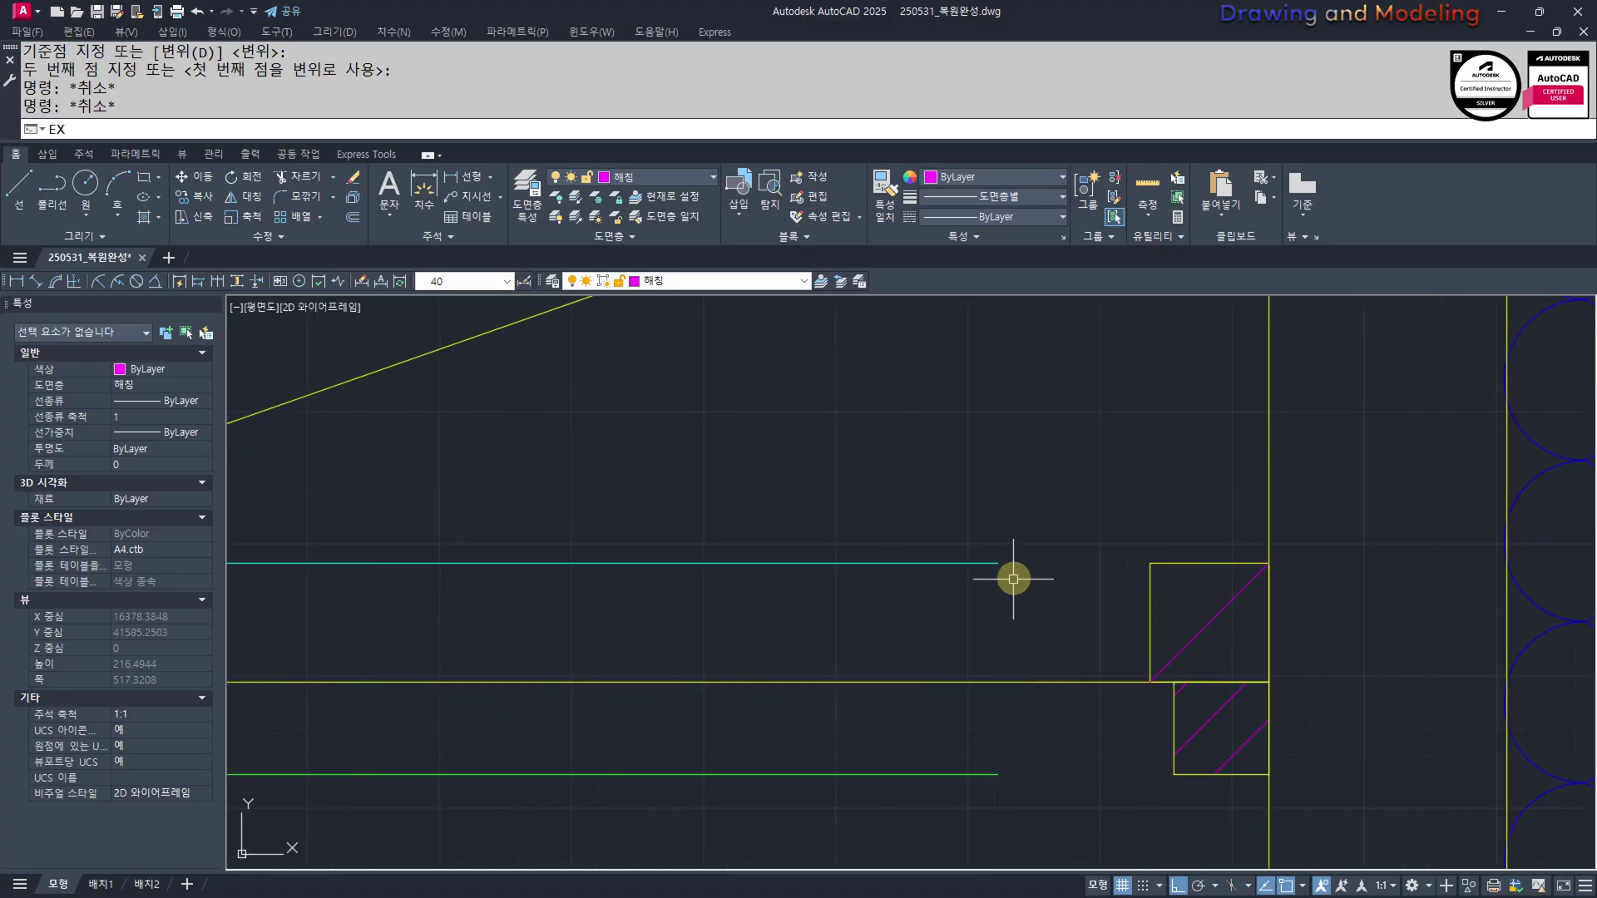
key("Return")
key("Return")
left_click(965, 565)
left_click(959, 581)
left_click(969, 784)
key("Escape")
scroll(930, 728, "down", 3)
scroll(902, 704, "up", 1)
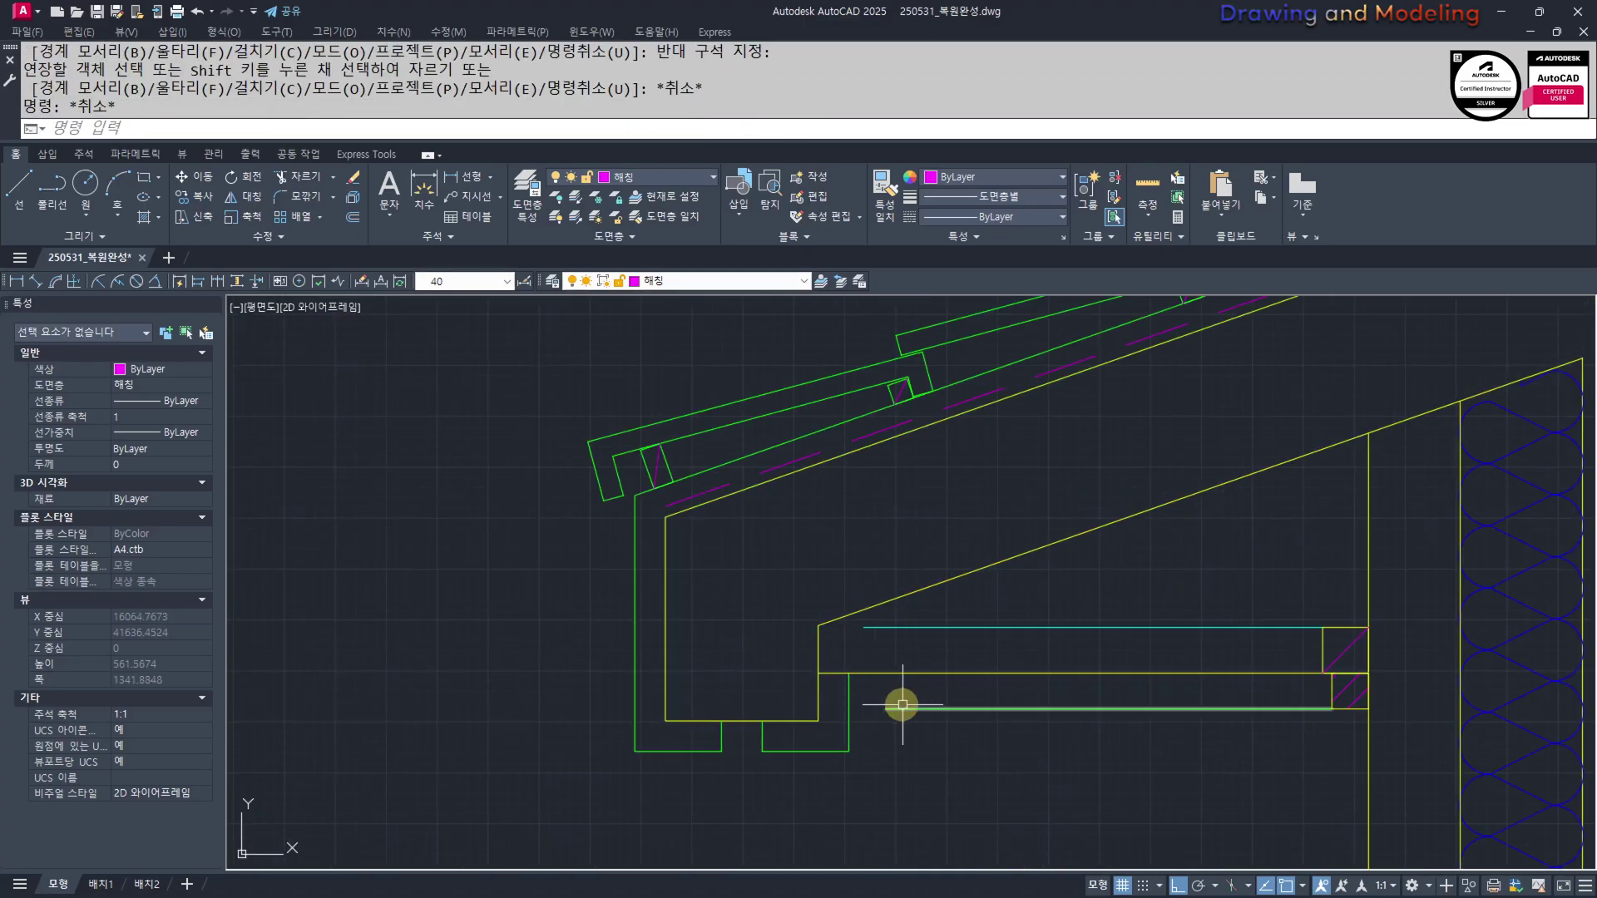
Copy the upper hatched batten to the outer end of the eaves ceiling, against the eaves beam's inner face
scroll(1139, 746, "up", 6)
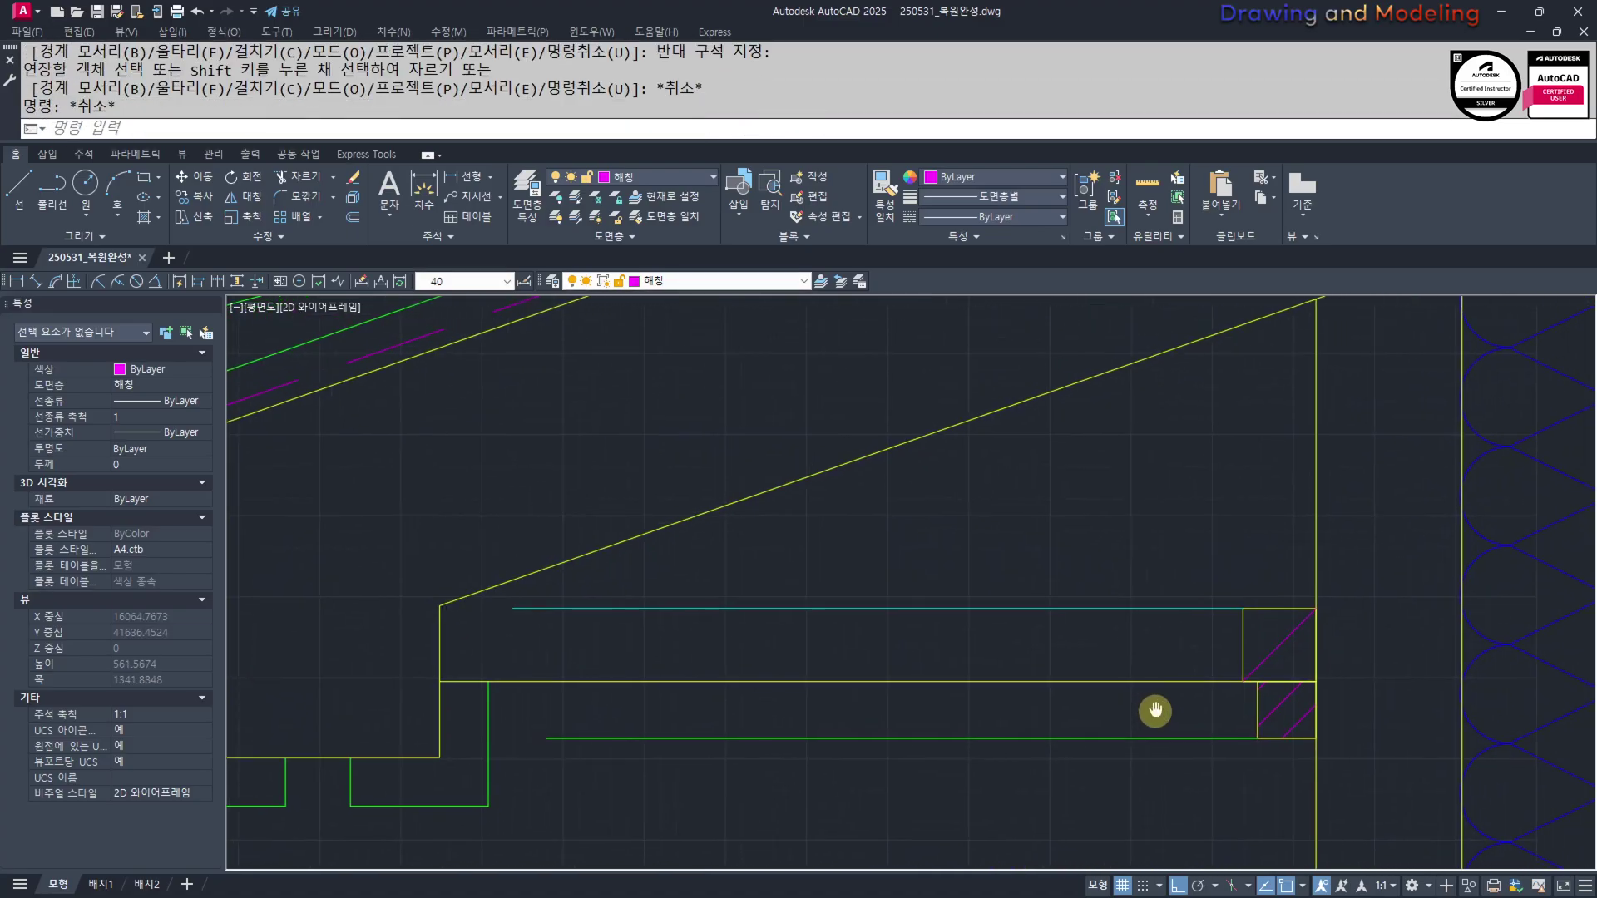
left_click(1290, 634)
left_click(1218, 690)
type("cc")
key("Return")
left_click(1249, 673)
scroll(766, 652, "down", 3)
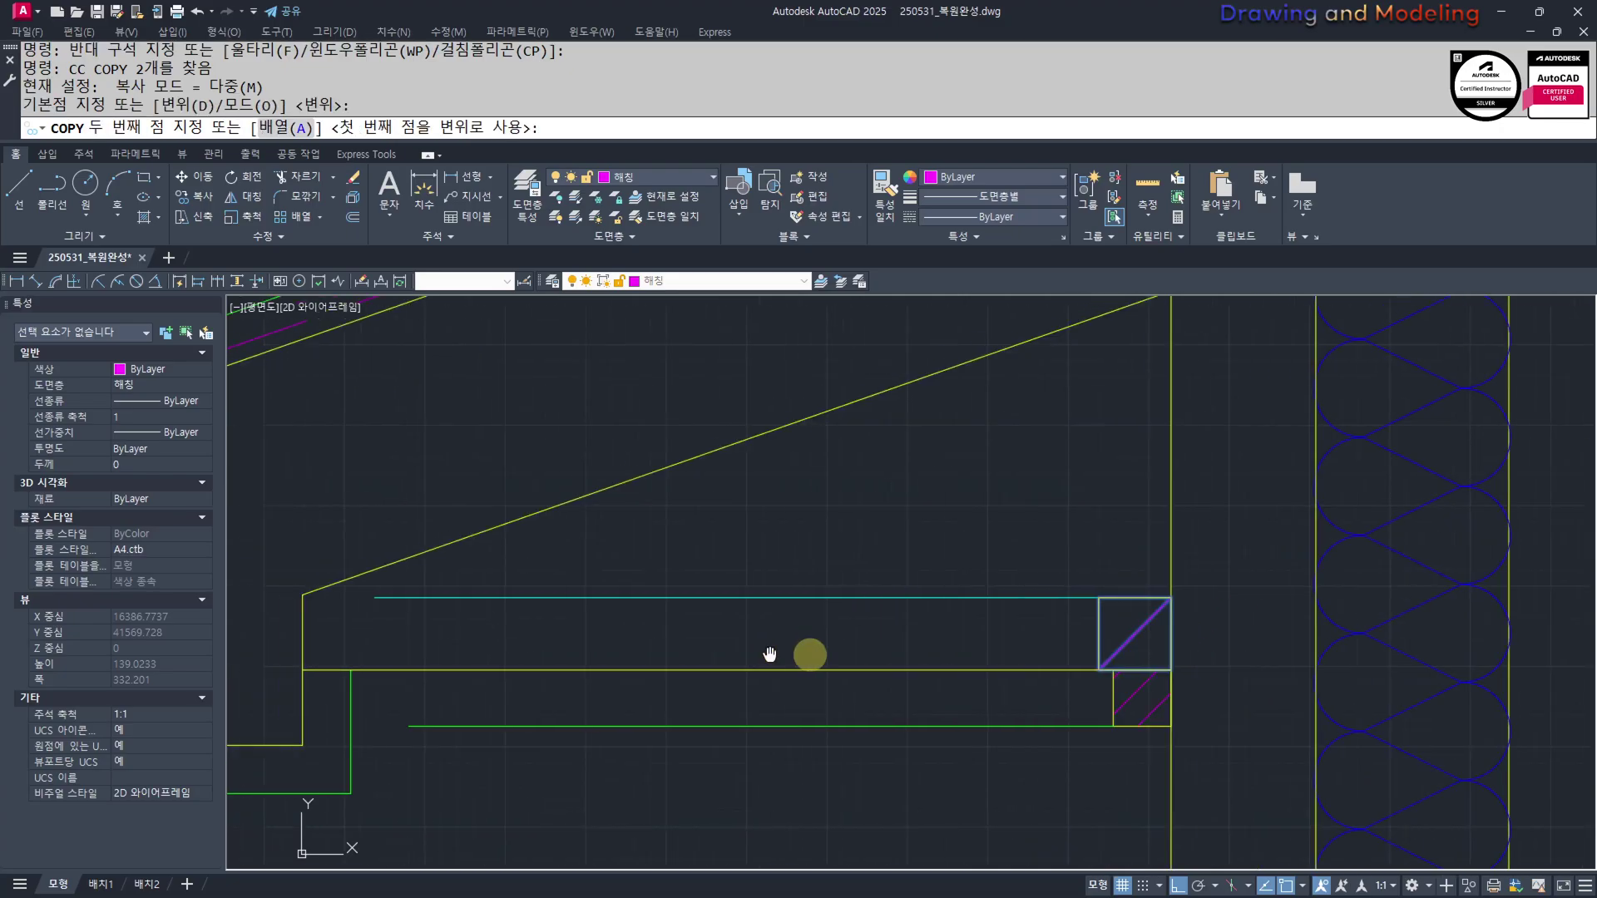
scroll(767, 681, "up", 3)
left_click(593, 677)
key("Escape")
key("Escape")
scroll(758, 624, "down", 3)
scroll(1212, 685, "up", 2)
Copy the lower hatched batten to the outer end of the eaves soffit, against the green finish line beside the eaves beam
middle_click_drag(1212, 685, 830, 663)
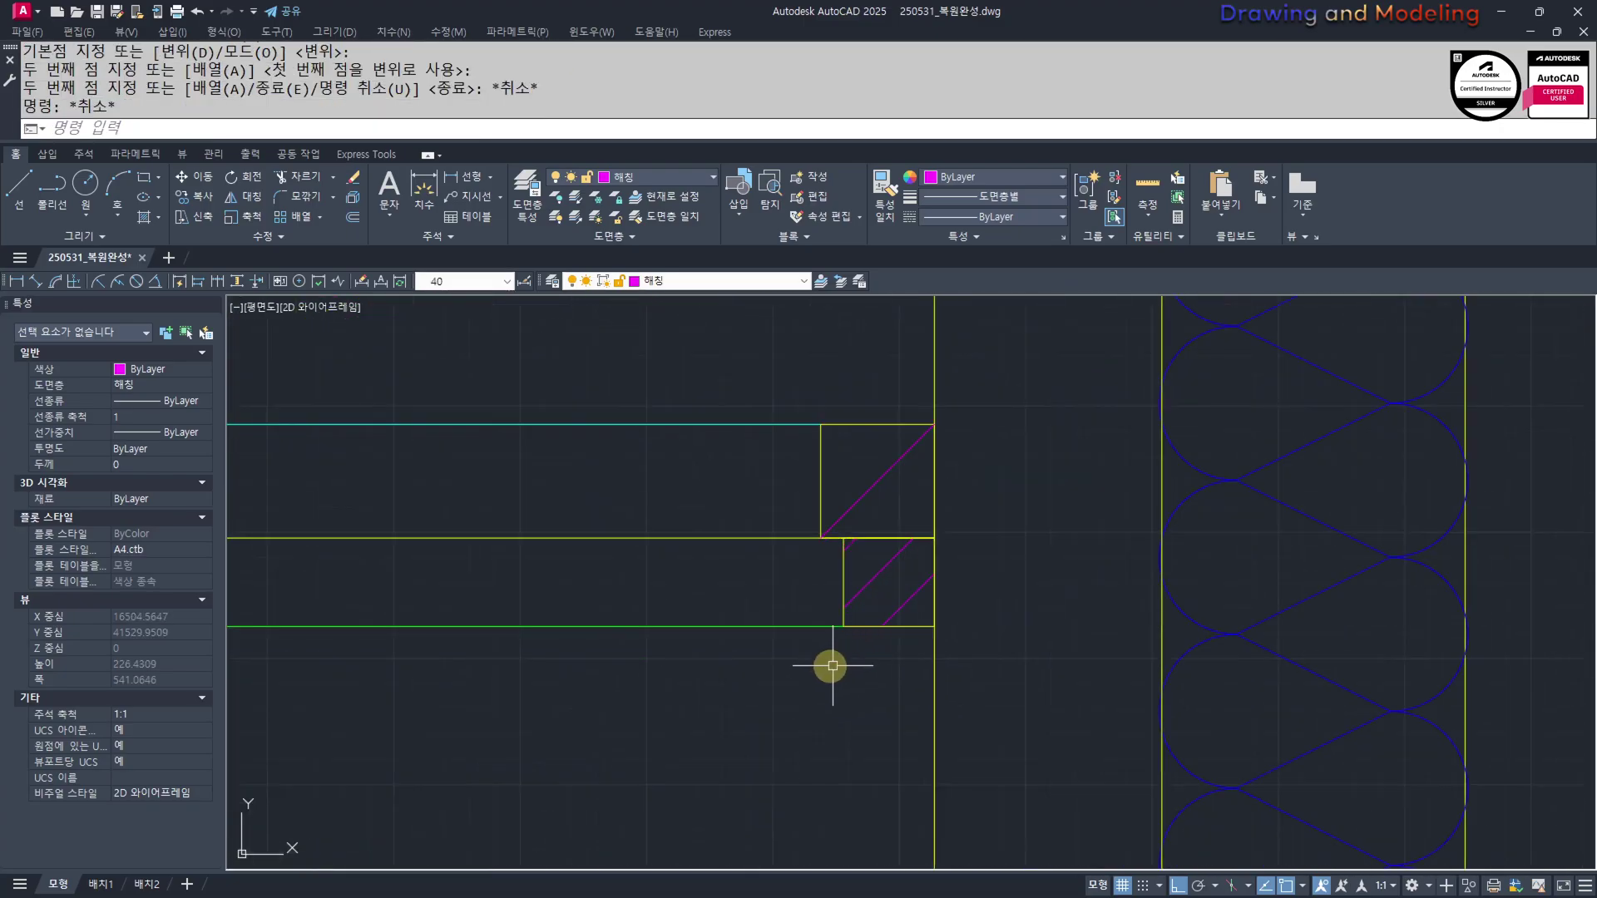
left_click(777, 677)
left_click(1003, 526)
type("cc")
key("Return")
scroll(845, 623, "up", 4)
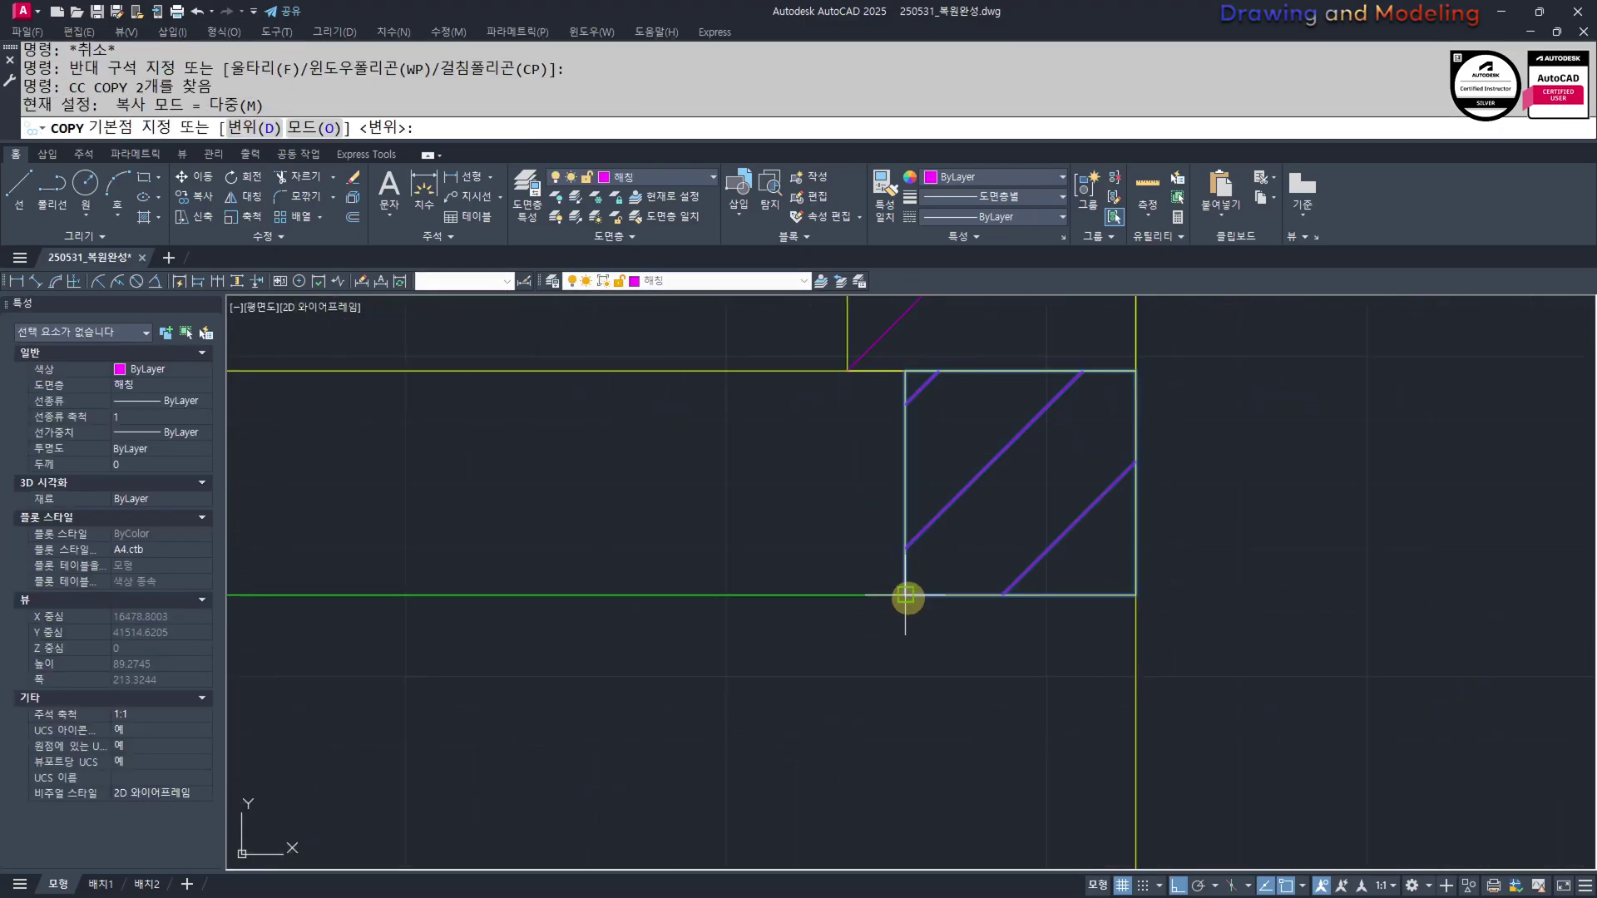
left_click(844, 626)
scroll(457, 634, "down", 4)
scroll(1167, 674, "up", 4)
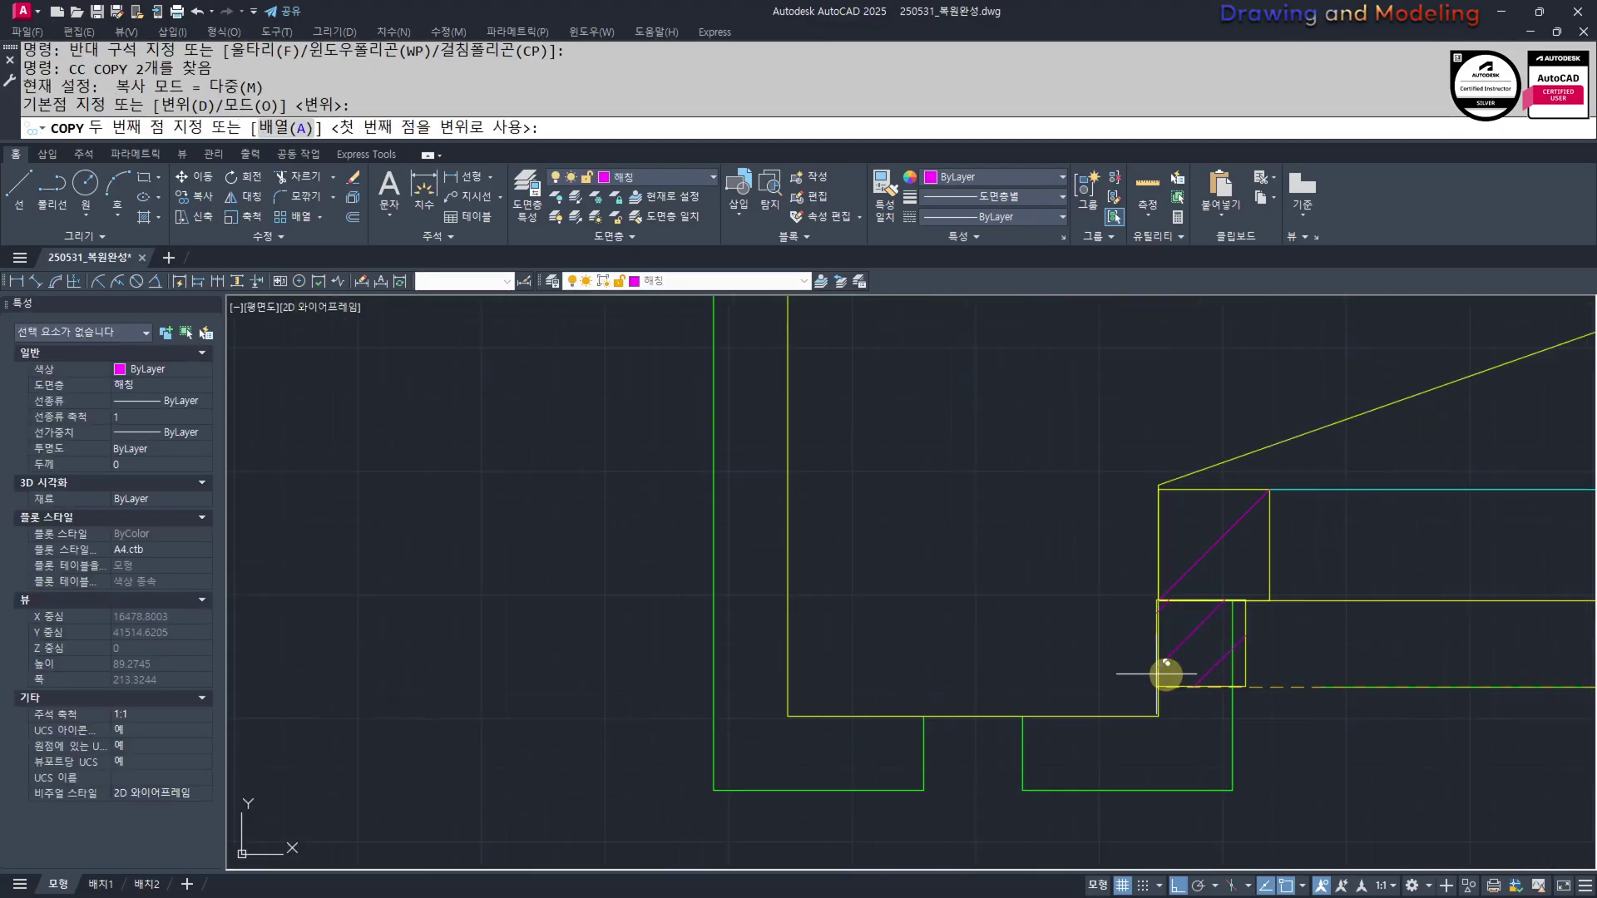
left_click(1232, 687)
key("Escape")
key("Escape")
scroll(1213, 705, "down", 2)
middle_click_drag(1555, 711, 869, 645)
scroll(1007, 694, "down", 2)
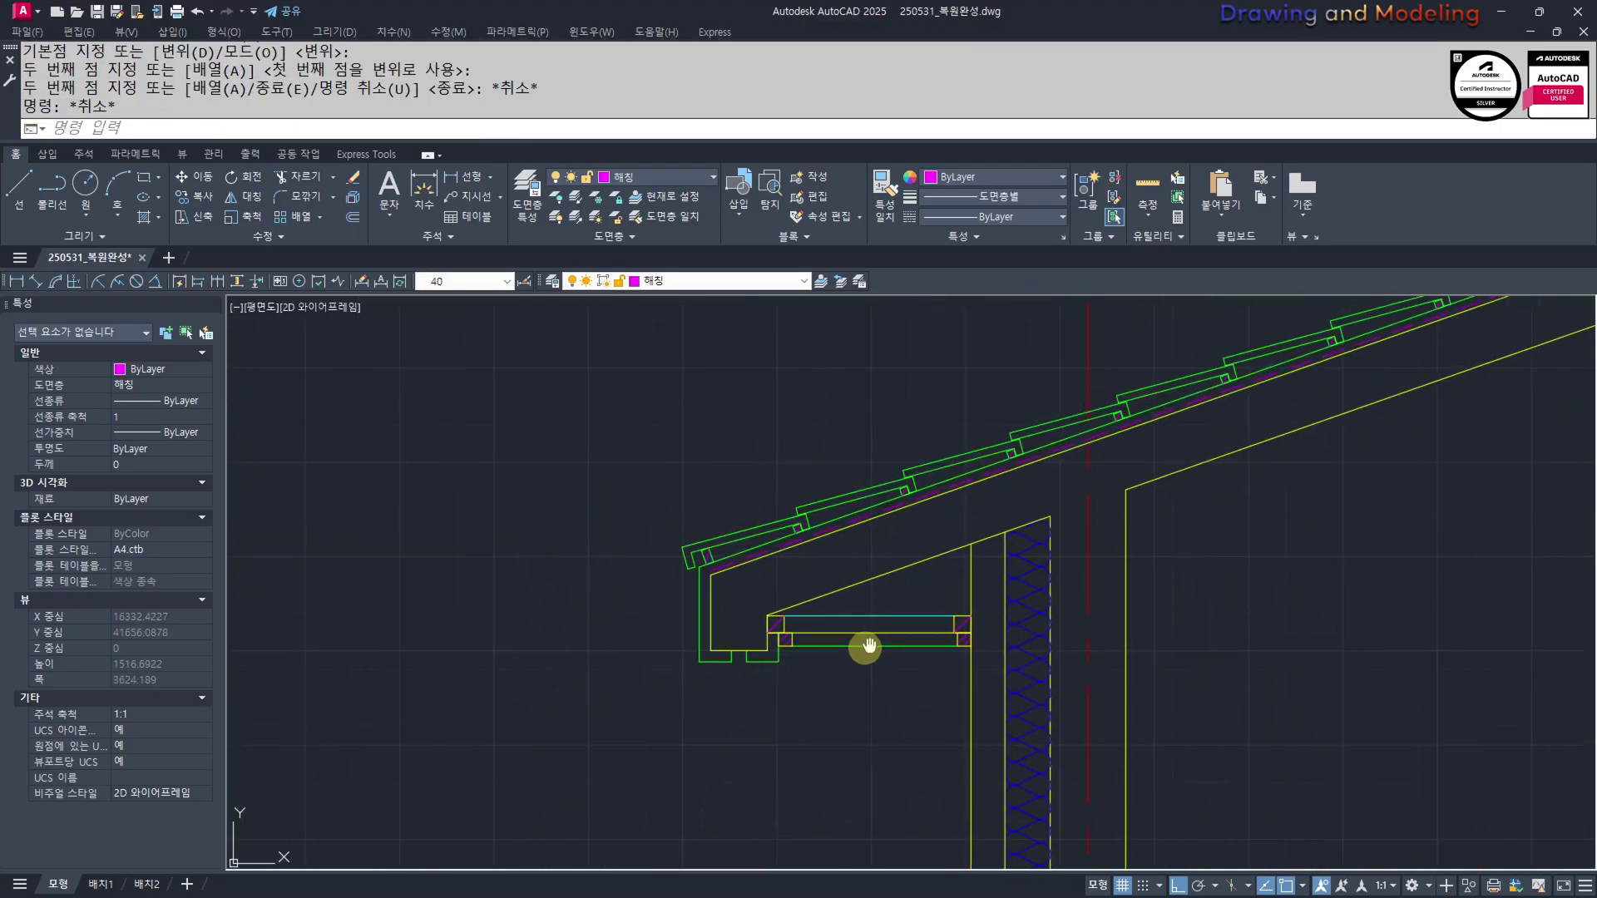
Copy the pair of hatched battens from the near end of the finished corridor ceiling to the exterior wall's inner face on the large room's ceiling line
scroll(865, 647, "down", 3)
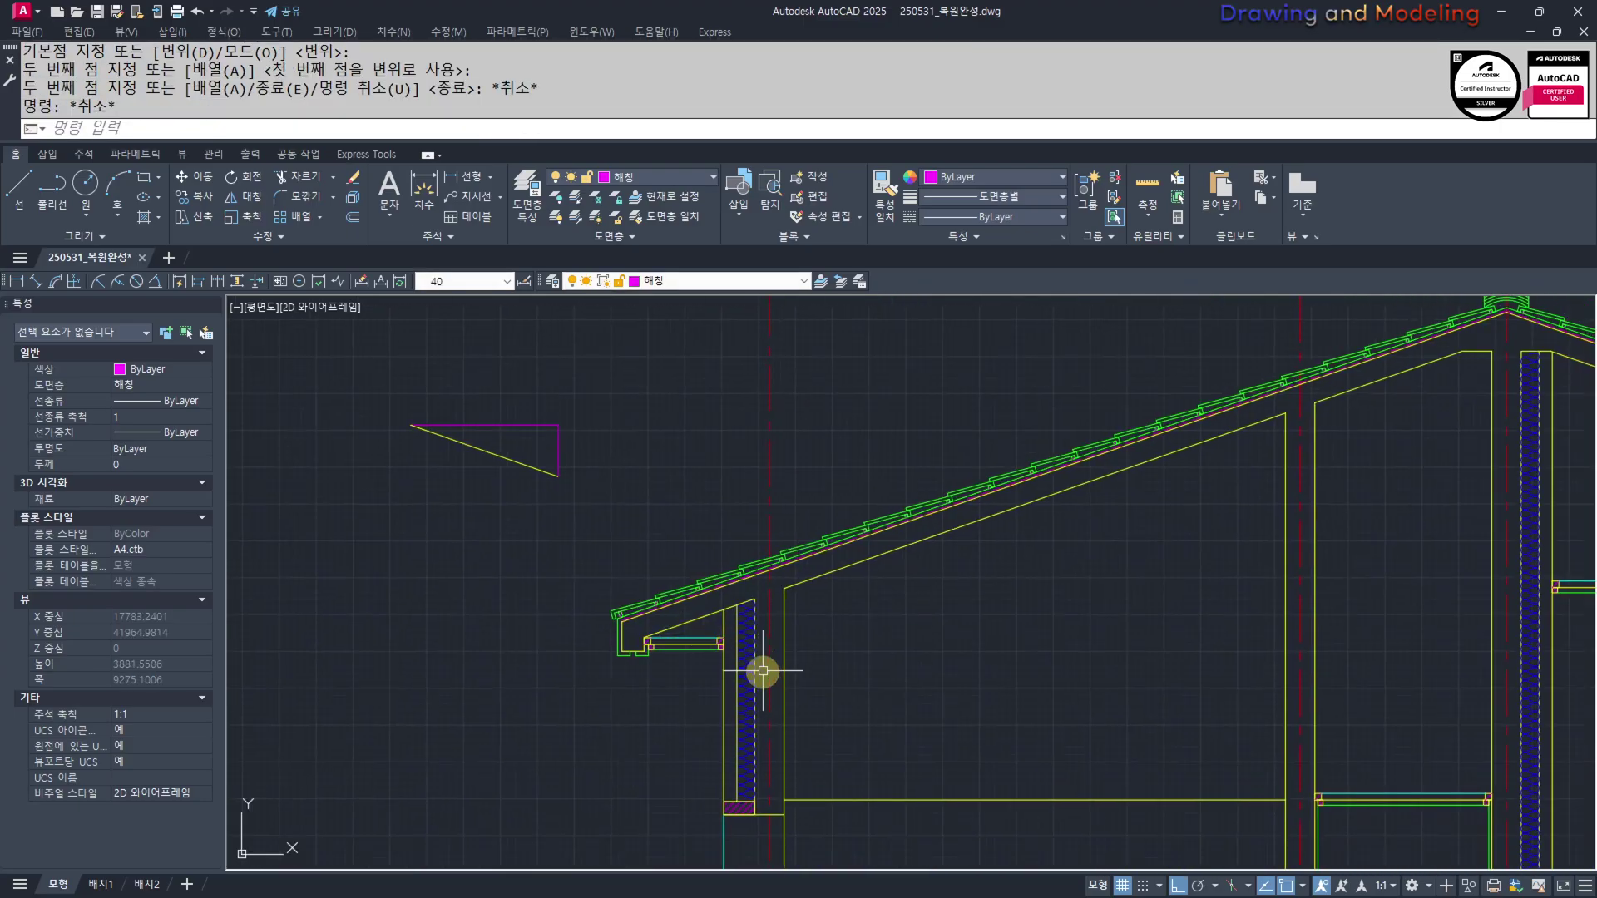
key("Escape")
key("Escape")
middle_click_drag(682, 725, 810, 583)
scroll(812, 707, "down", 4)
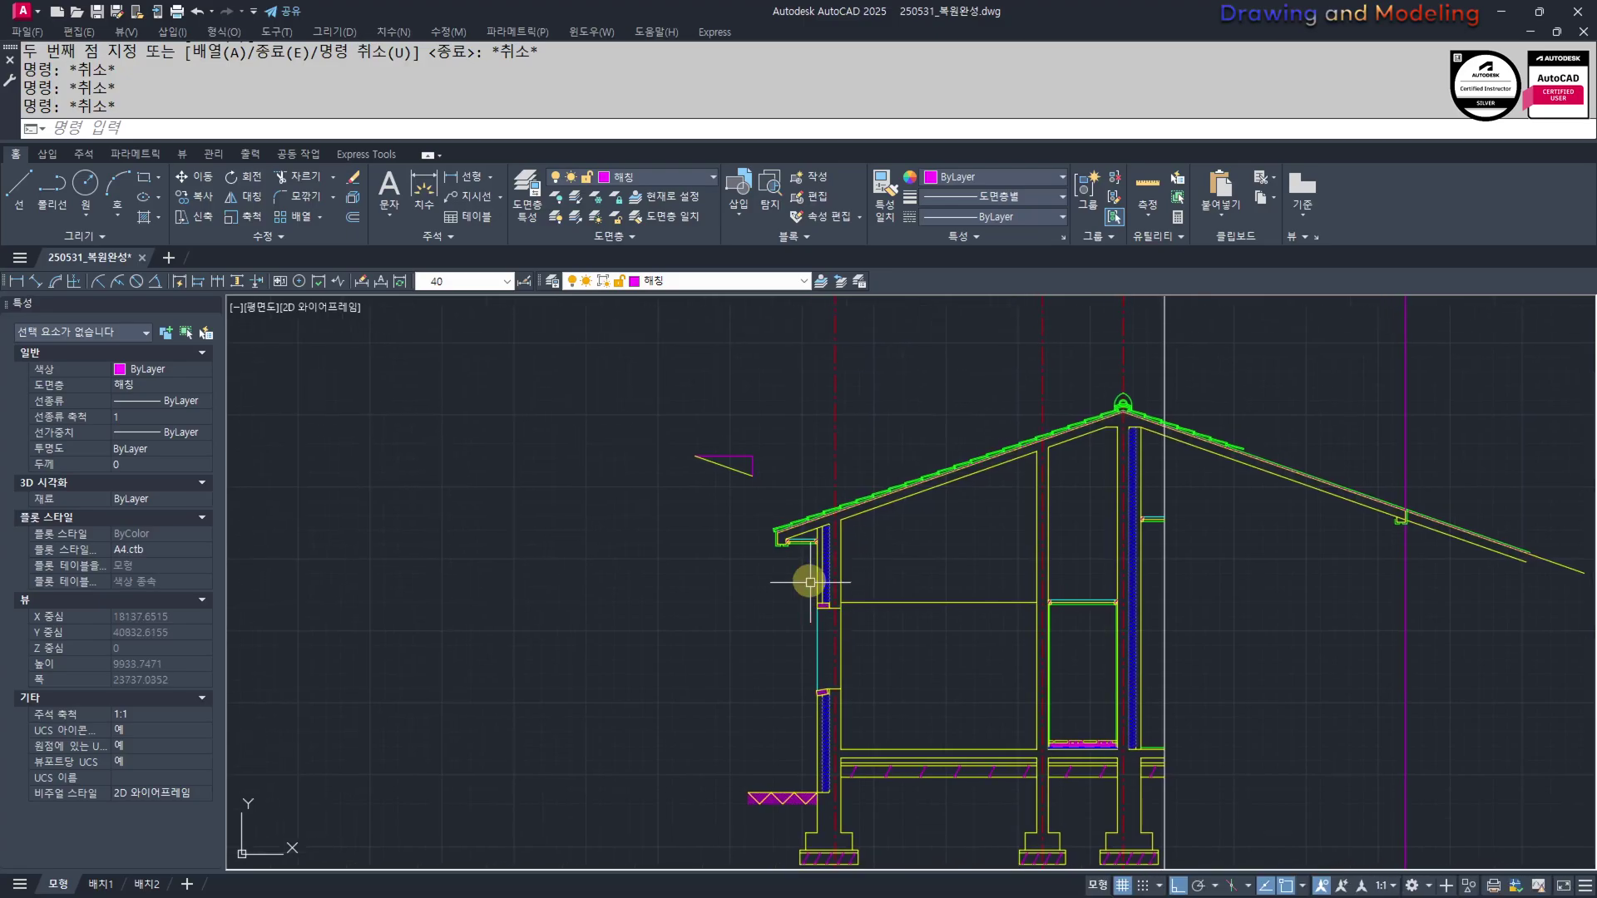
scroll(781, 534, "up", 4)
middle_click_drag(1206, 711, 960, 661)
scroll(1224, 666, "up", 6)
left_click(1056, 575)
left_click(1167, 665)
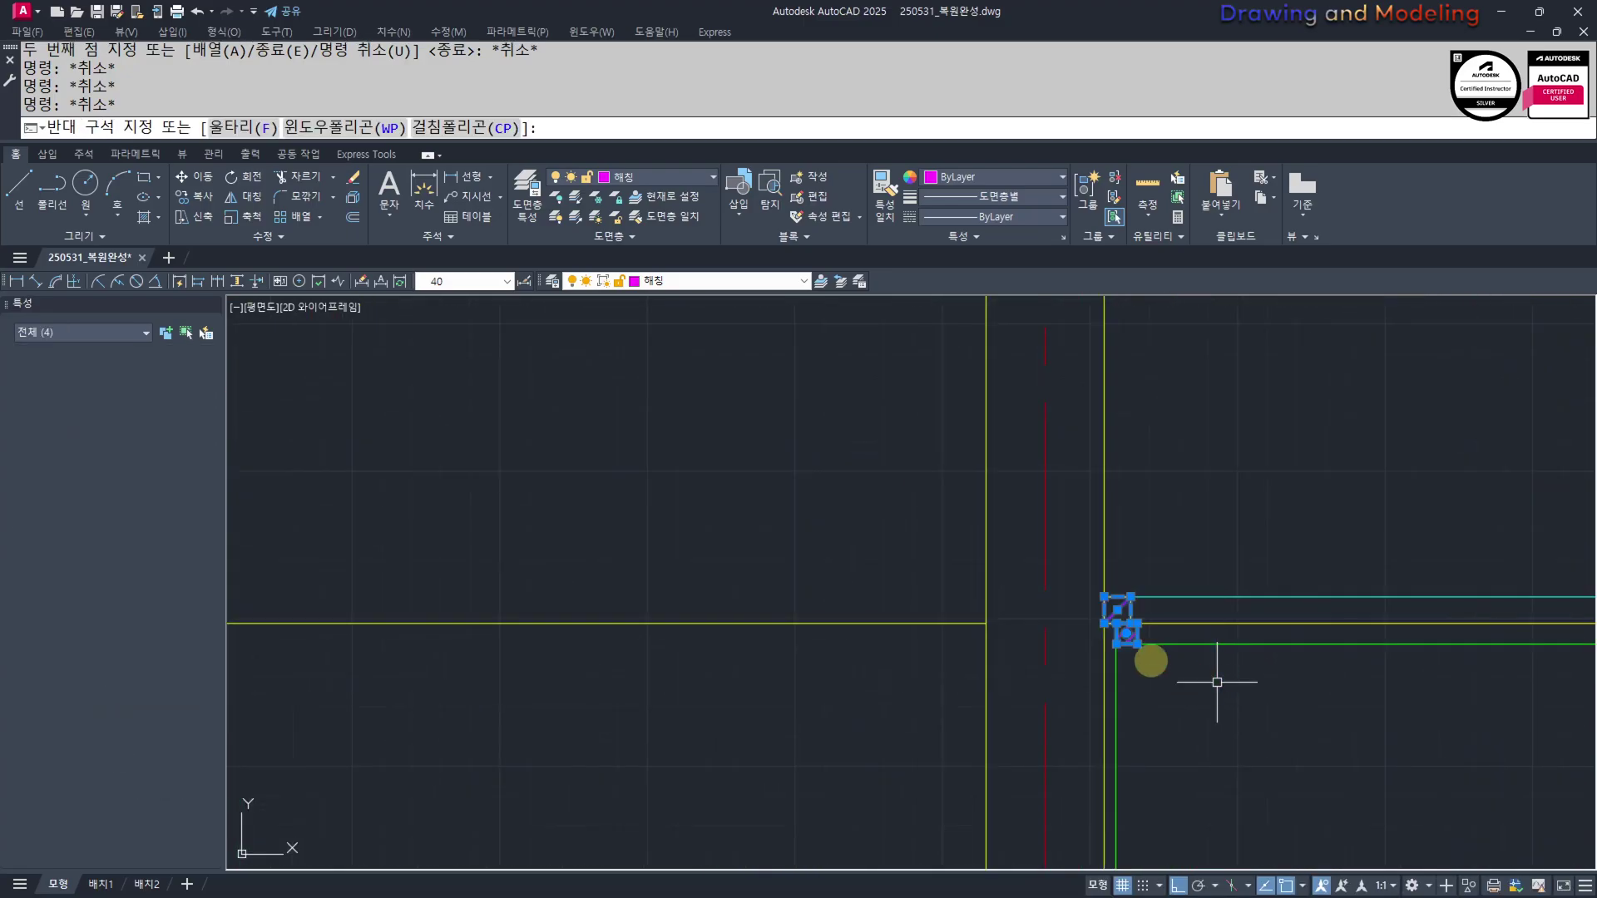
scroll(1095, 608, "up", 4)
type("cc")
key("space")
left_click(1118, 649)
scroll(1112, 651, "down", 8)
middle_click_drag(740, 658, 1049, 677)
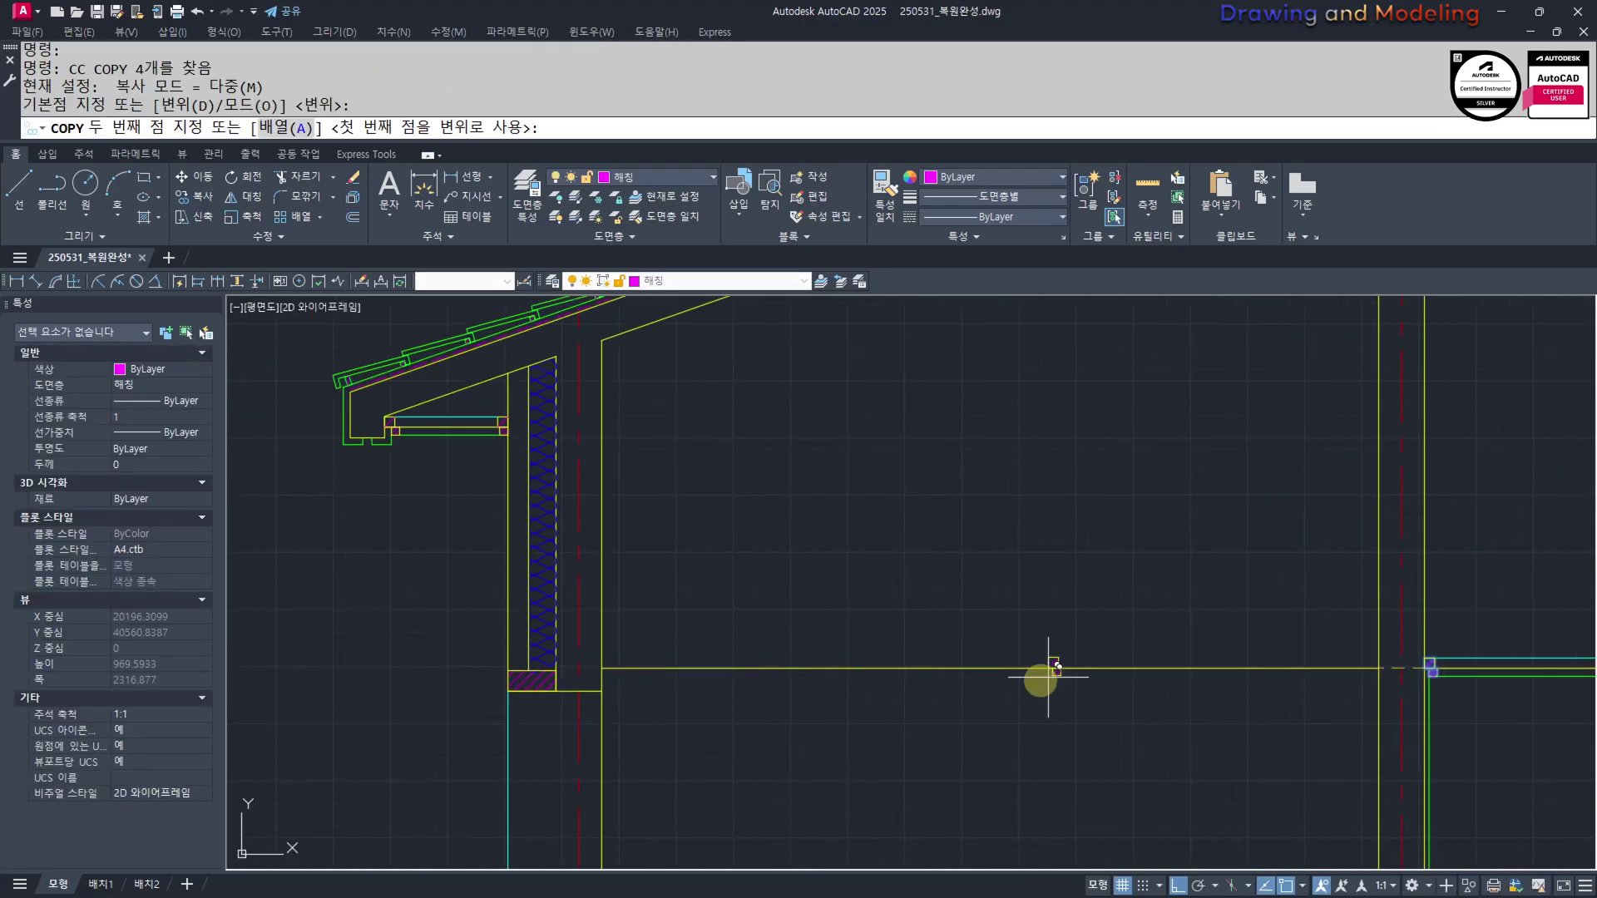
scroll(866, 657, "up", 6)
key("Escape")
key("Escape")
key("Escape")
scroll(535, 666, "down", 10)
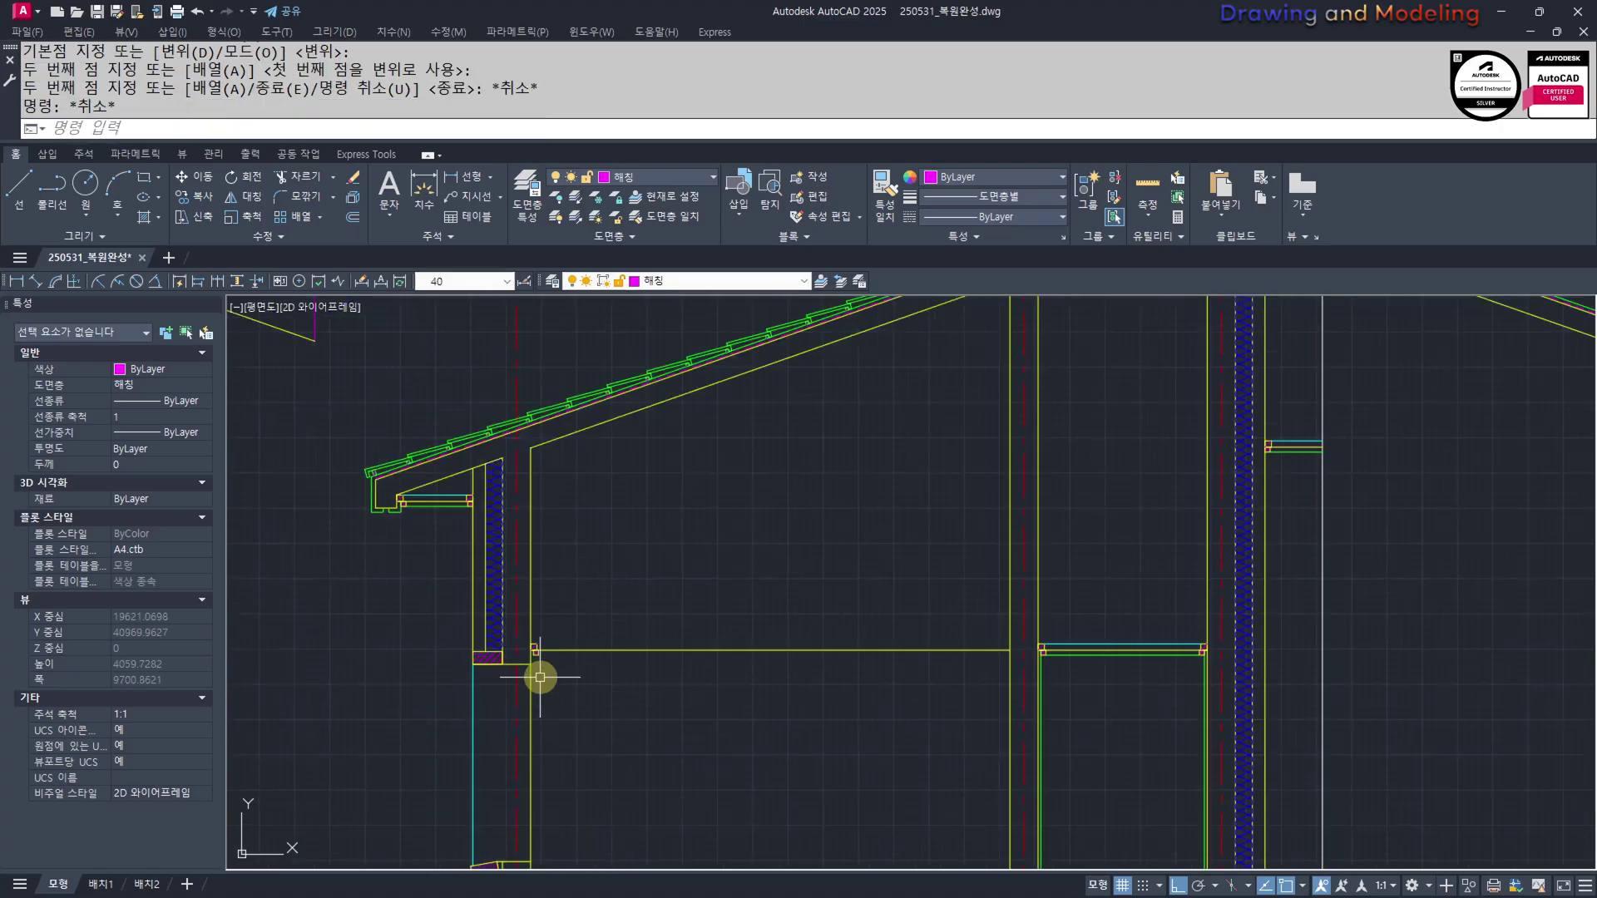
Copy the pair of hatched battens at the corridor ceiling's far end to the partition wall's face in the large room
scroll(827, 677, "up", 6)
mouse_move(681, 645)
middle_mouse_down()
mouse_move(906, 646)
mouse_move(856, 599)
mouse_move(974, 663)
middle_mouse_up()
scroll(1212, 545, "up", 8)
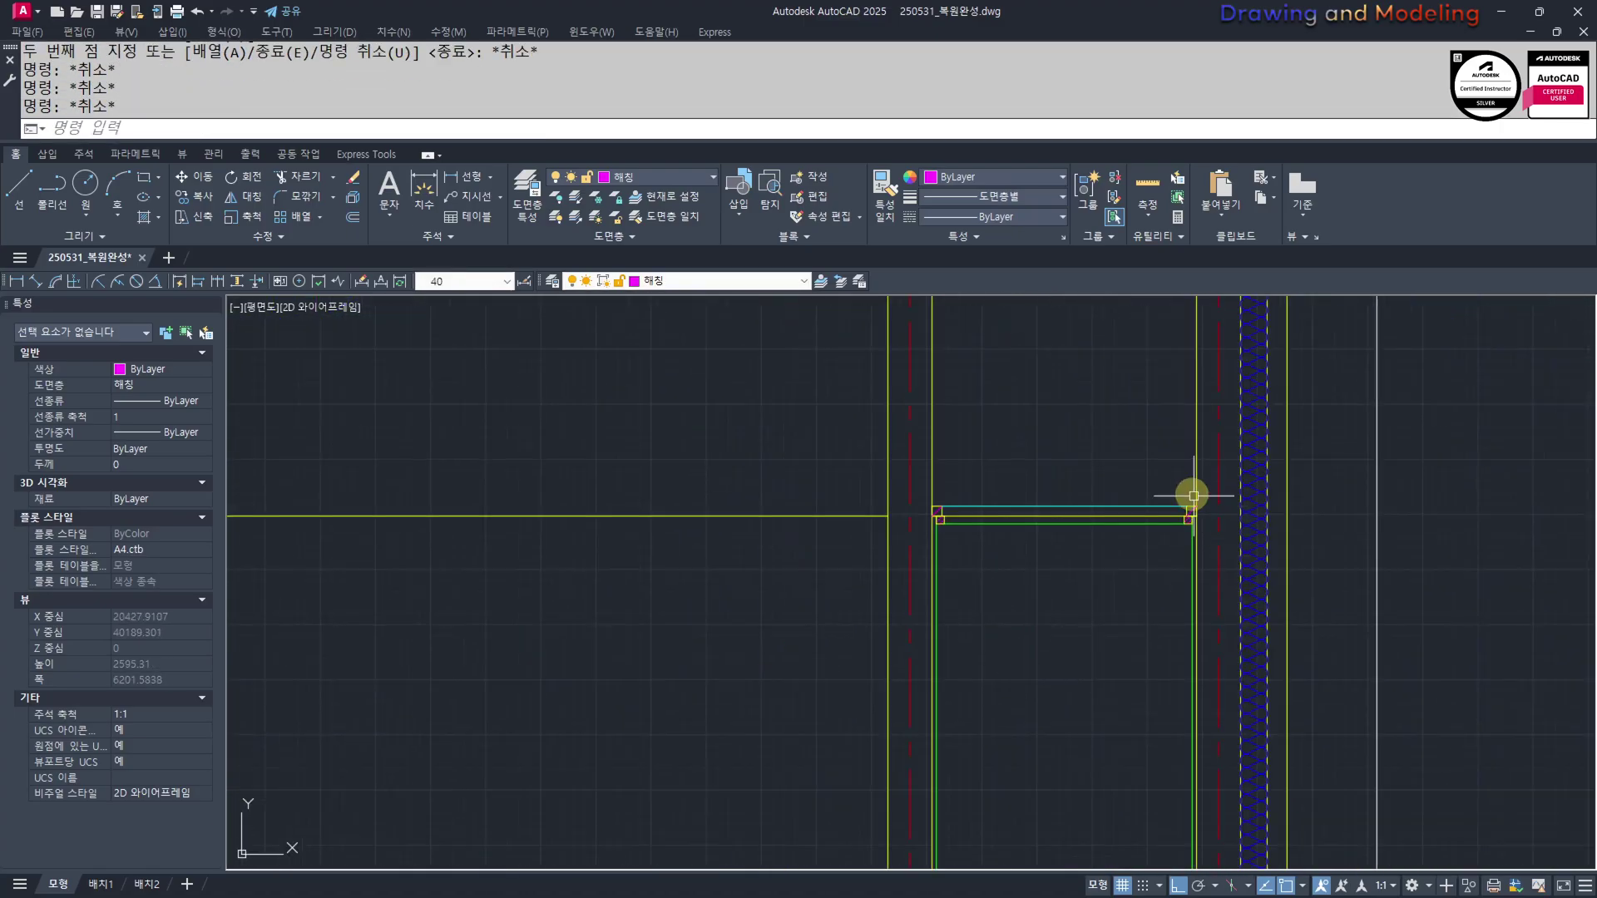
left_click(1163, 456)
left_click(1250, 663)
scroll(1230, 563, "up", 4)
type("cc")
key("space")
left_click(1217, 555)
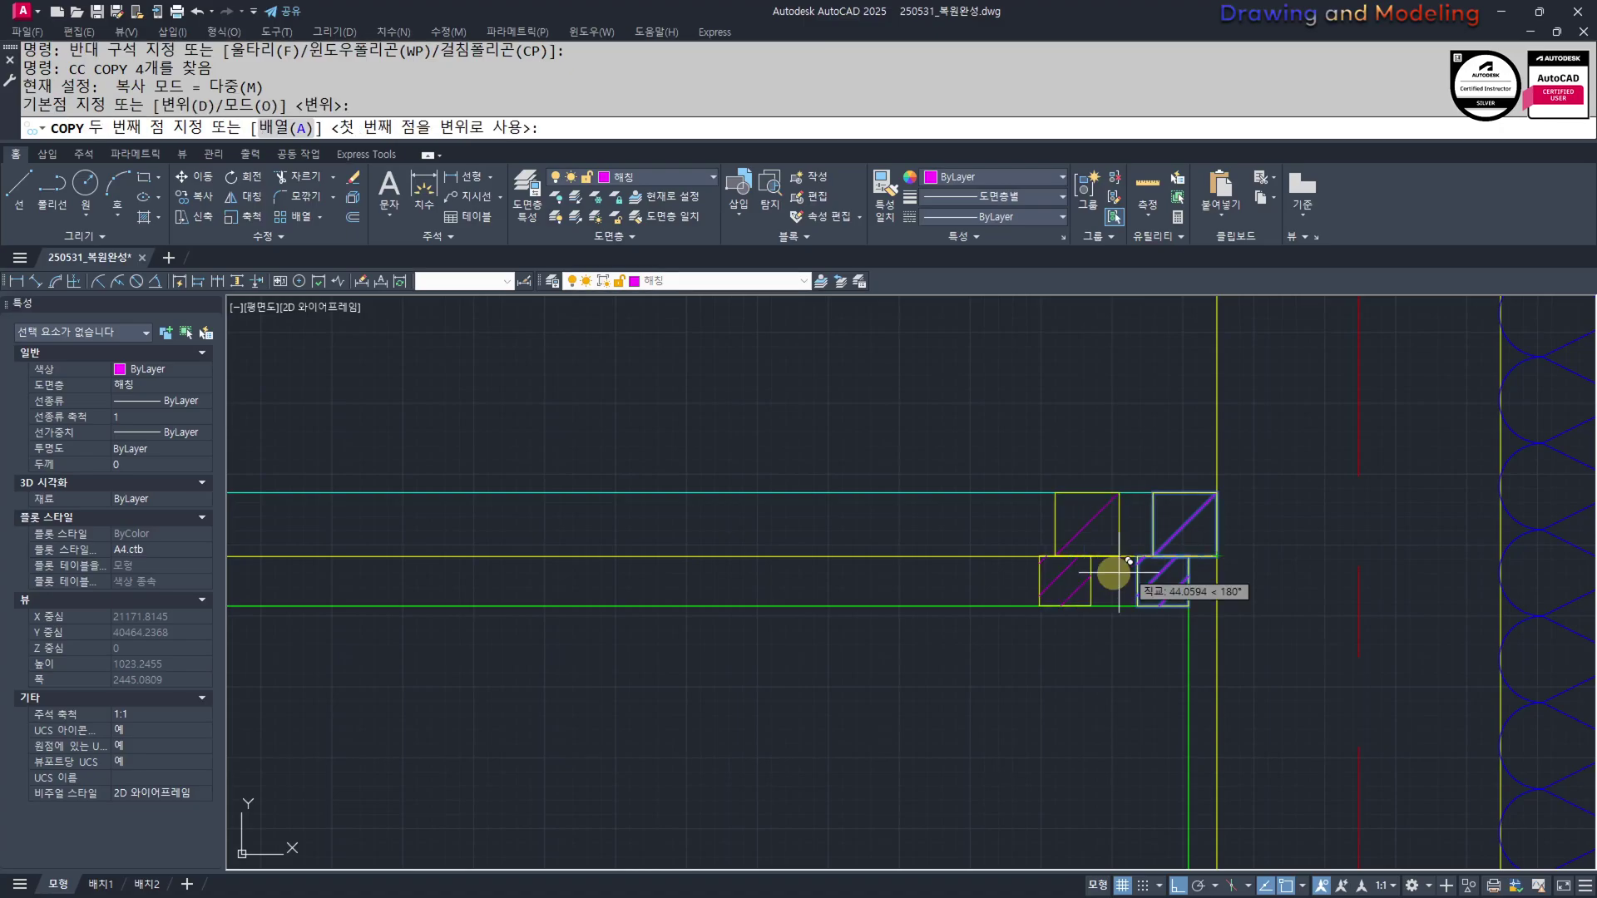
scroll(1102, 572, "down", 4)
middle_click_drag(541, 576, 848, 599)
scroll(757, 582, "up", 2)
left_click(663, 592)
key("Escape")
scroll(640, 615, "down", 4)
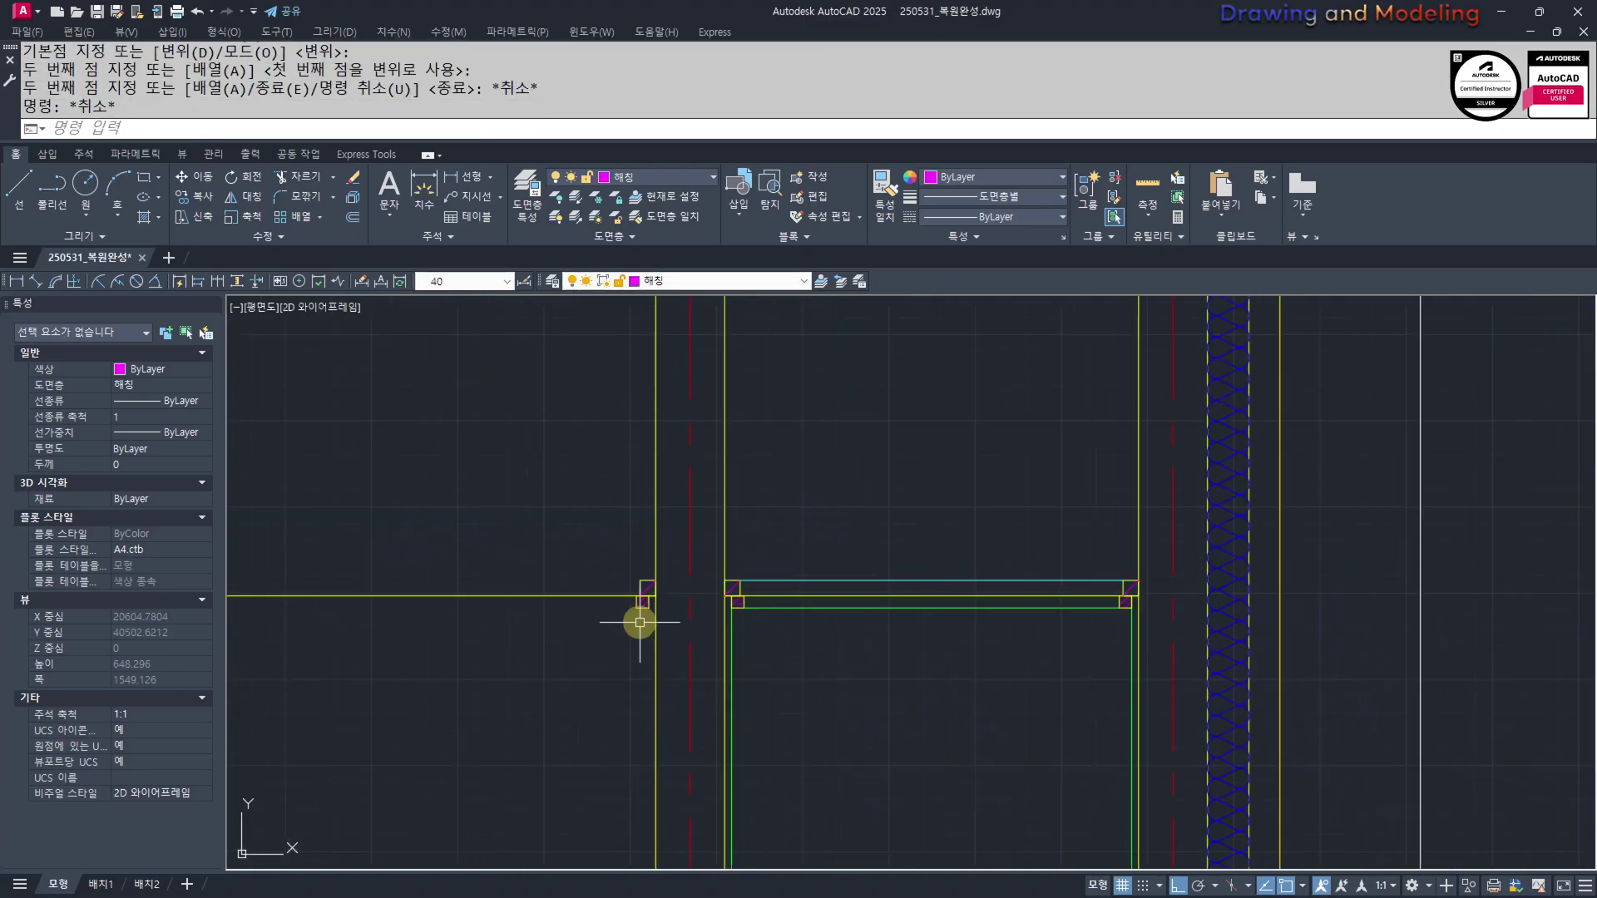
Offset the partition wall's face 20 into the large room
type("o")
key("Return")
type("20")
key("Return")
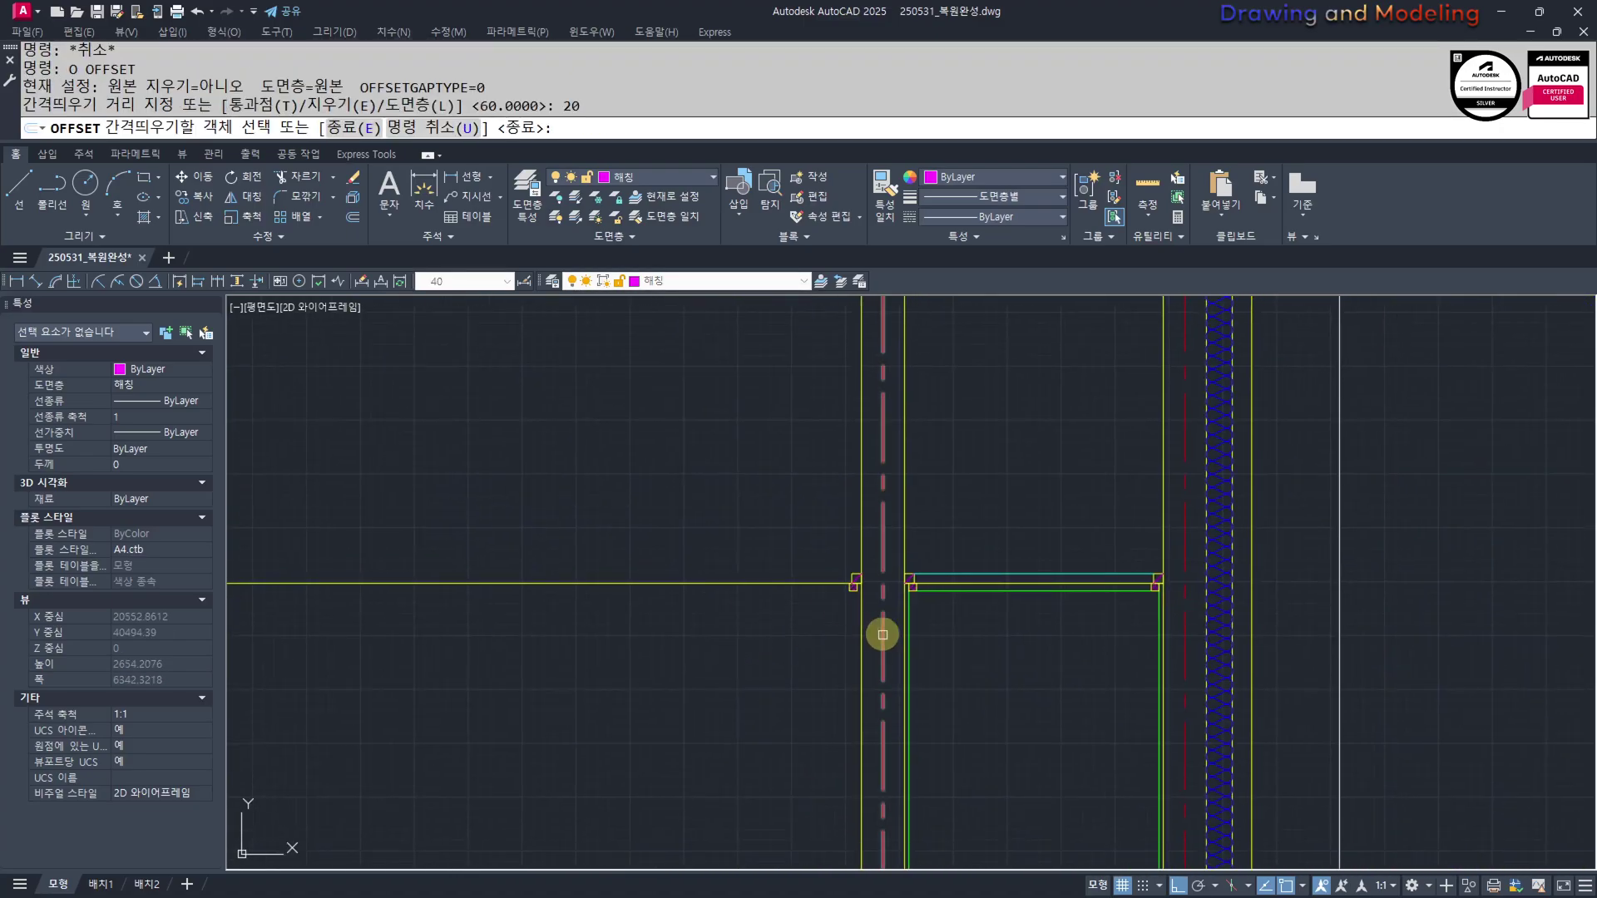
left_click(860, 623)
left_click(785, 638)
key("Escape")
key("Escape")
Trim the part of the offset partition finish line above the large room's ceiling line
scroll(836, 579, "up", 4)
type("tr")
key("Return")
left_click_drag(809, 584, 761, 652)
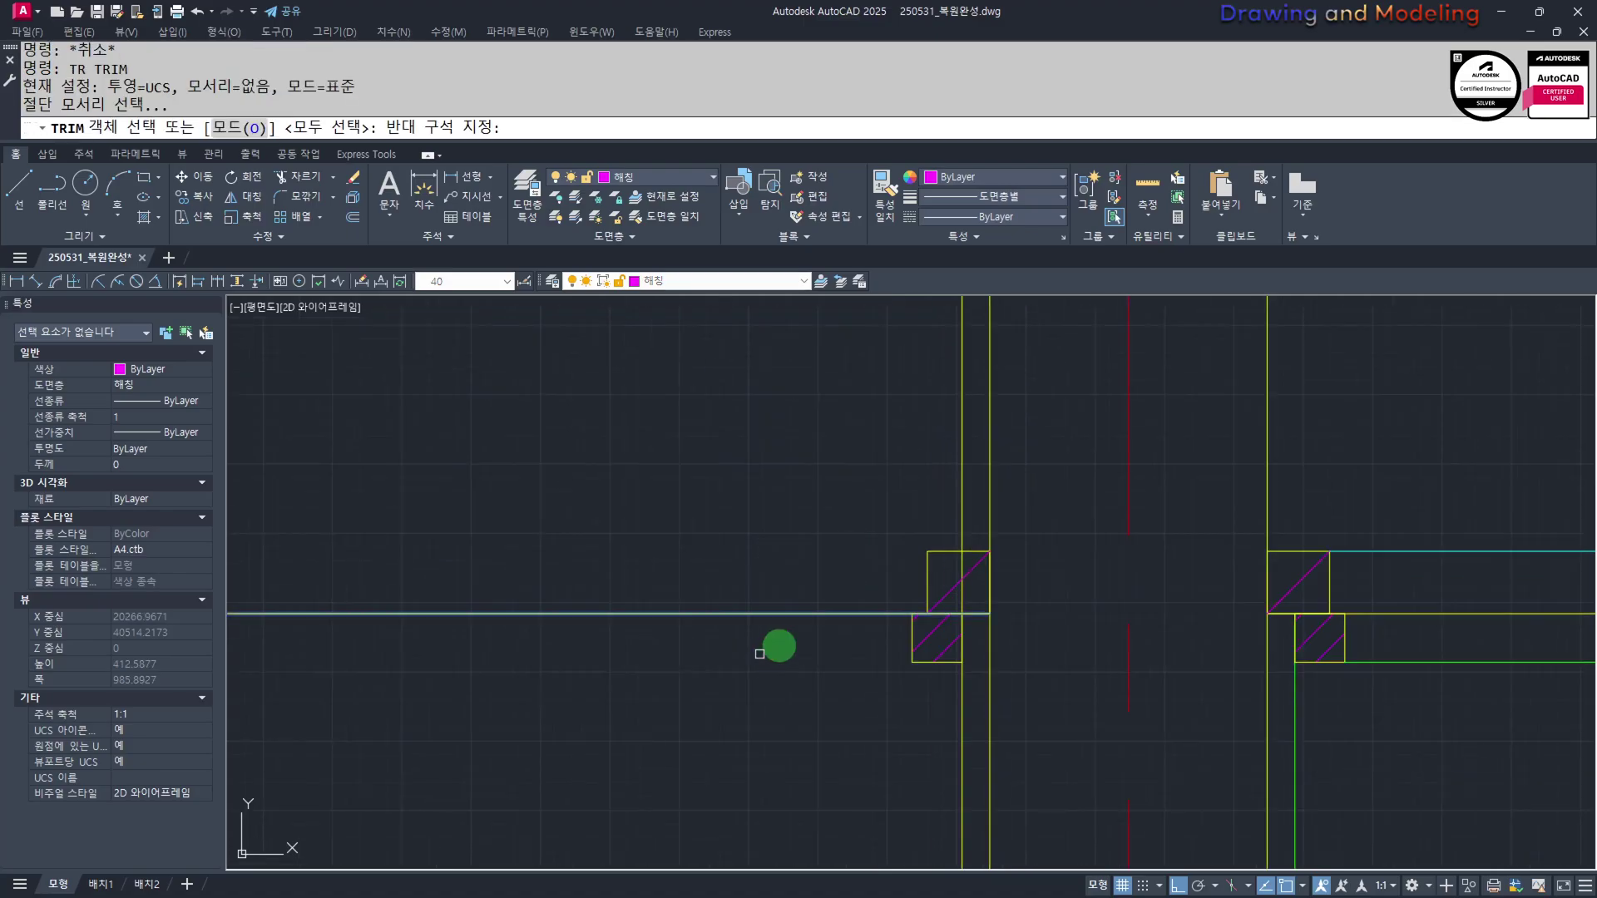
key("Return")
left_click(964, 490)
left_click(865, 508)
key("Escape")
key("Escape")
scroll(847, 494, "down", 6)
Match the partition's offset finish line to the properties of the corridor's green wall finish line
type("mm")
key("Return")
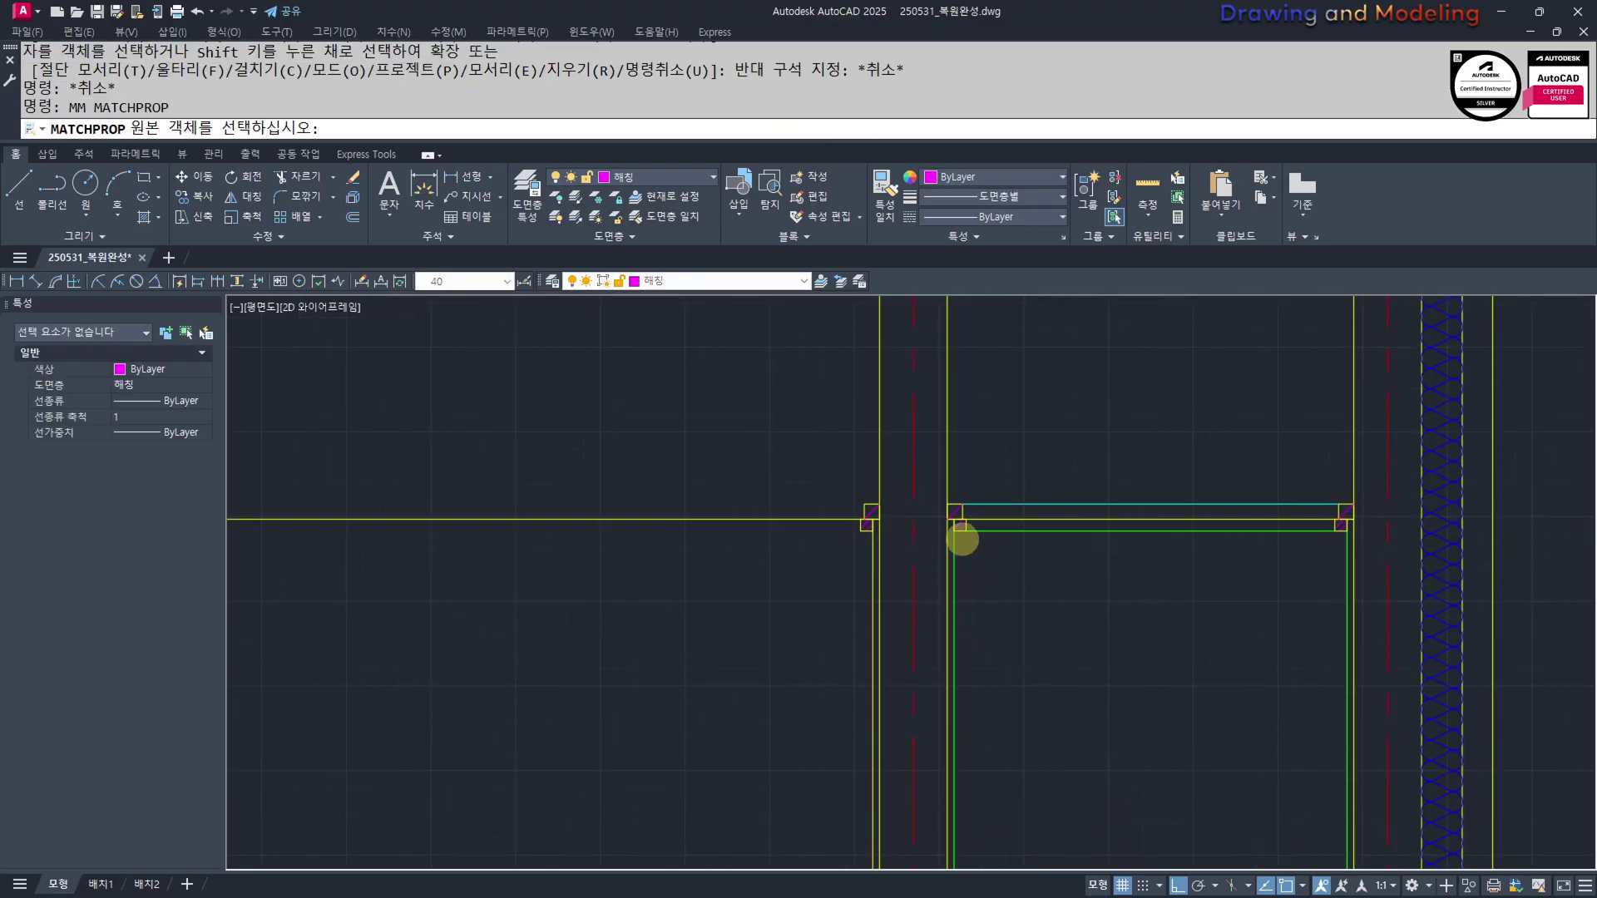
scroll(964, 539, "up", 2)
left_click(951, 552)
scroll(840, 537, "up", 4)
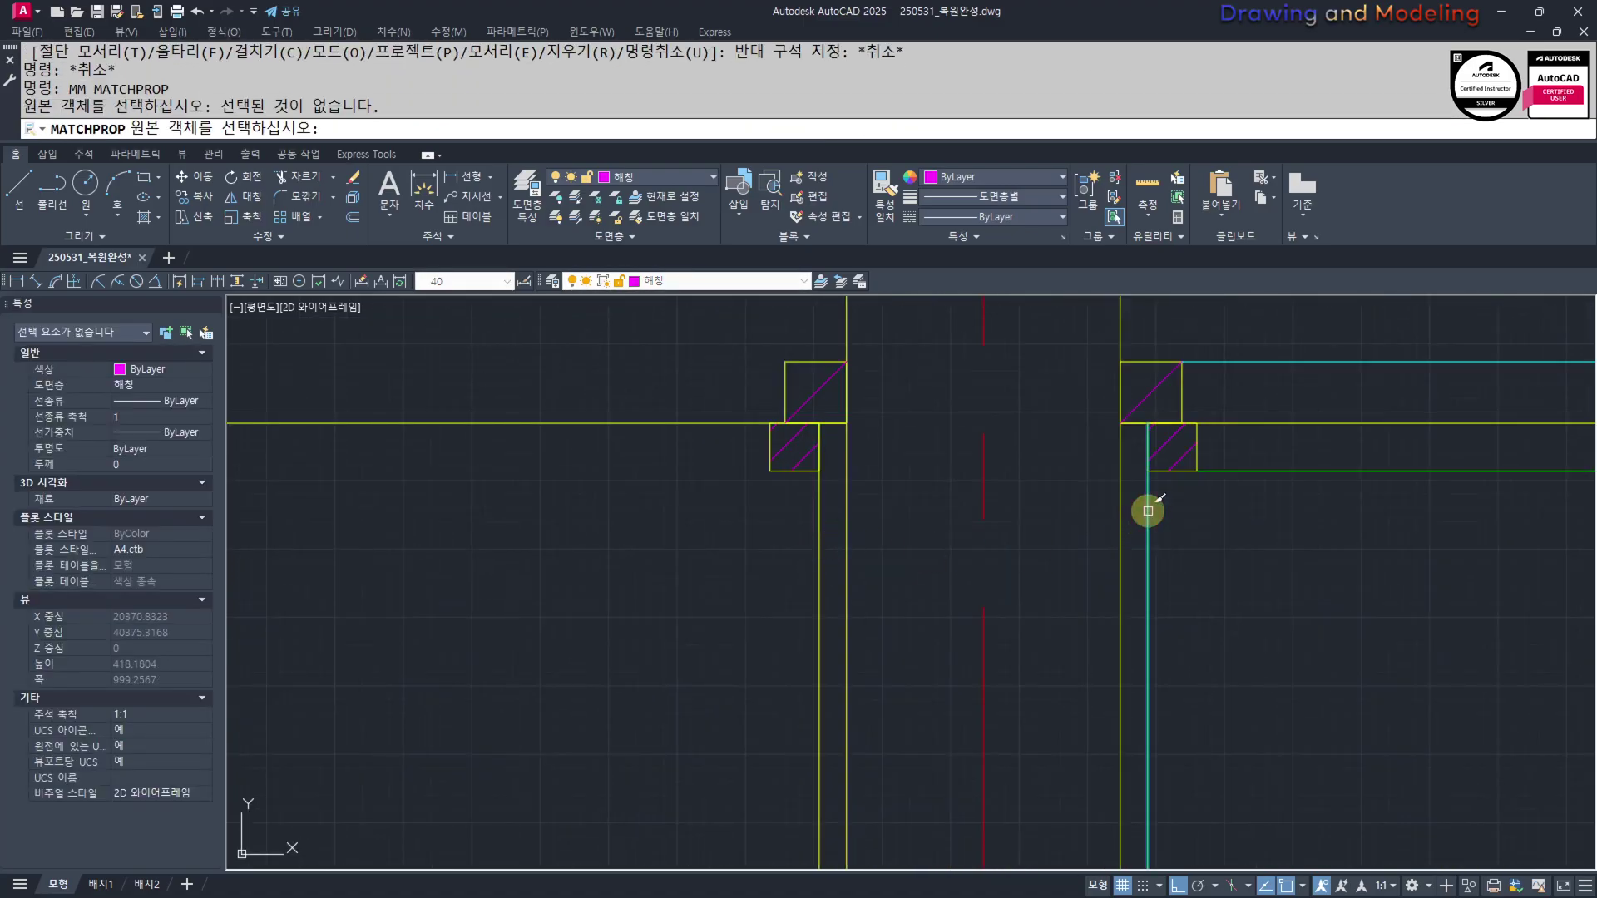
left_click(1148, 510)
left_click(837, 499)
left_click(794, 522)
key("Escape")
key("Escape")
Offset the exterior wall's inner face 20 into the large room
scroll(349, 662, "down", 8)
middle_click_drag(491, 712, 915, 703)
middle_click_drag(433, 713, 1023, 707)
scroll(765, 663, "up", 4)
middle_click_drag(689, 624, 795, 721)
scroll(795, 707, "up", 2)
key("Escape")
key("Escape")
type("o")
key("Return")
type("2")
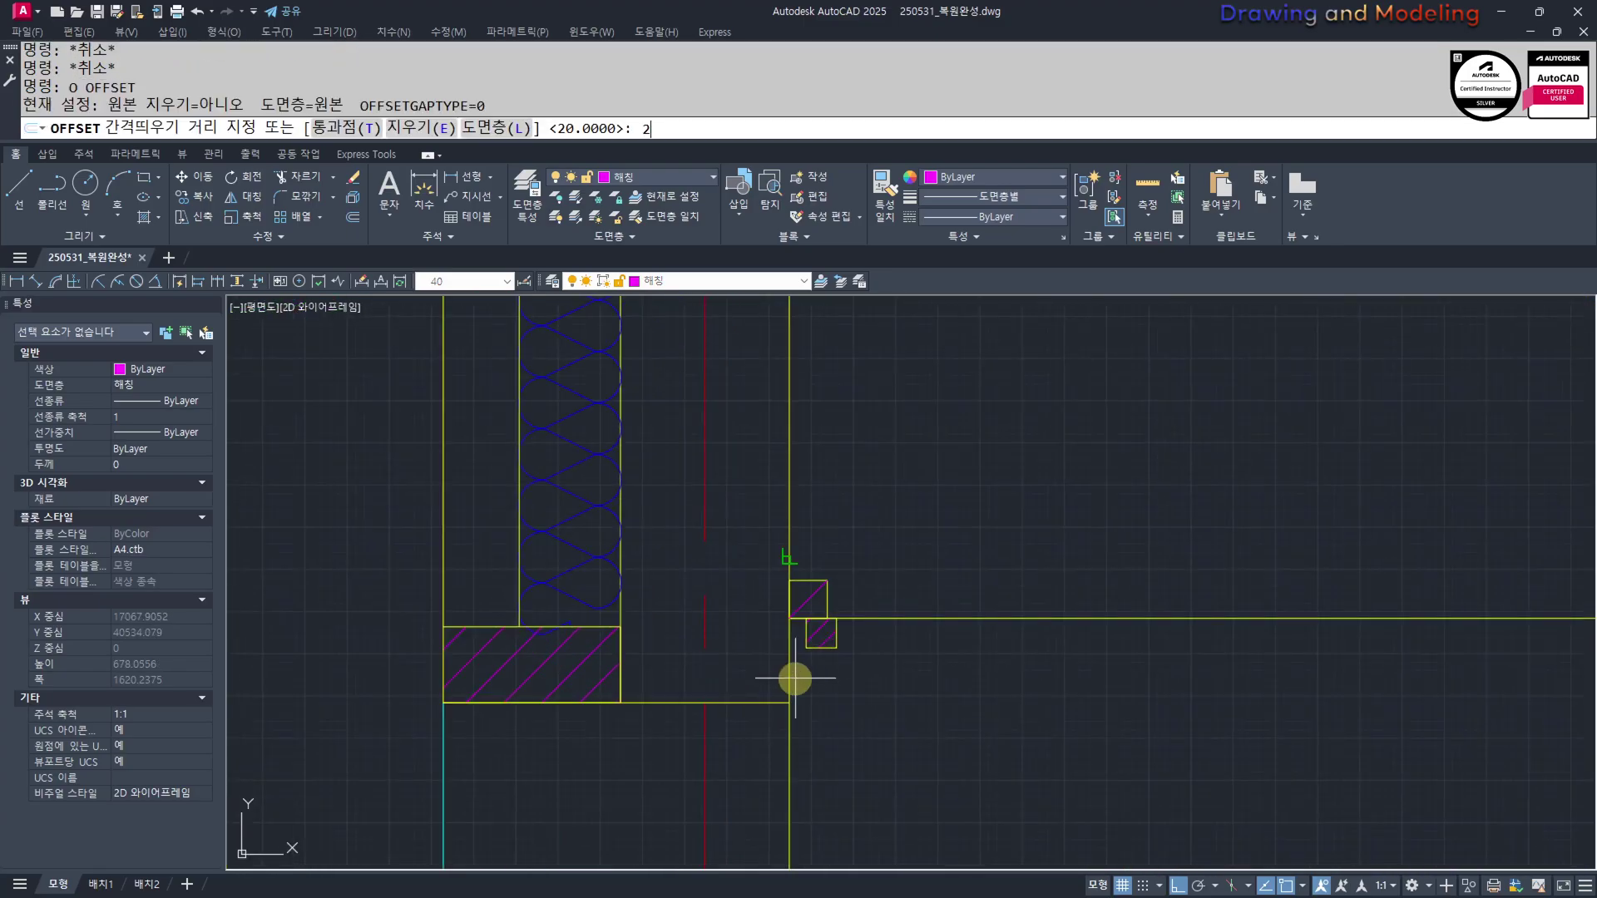
left_click(786, 669)
left_click(796, 657)
key("Escape")
key("Escape")
Trim the part of the exterior wall's offset finish line that rises above the ceiling line
scroll(795, 635, "up", 6)
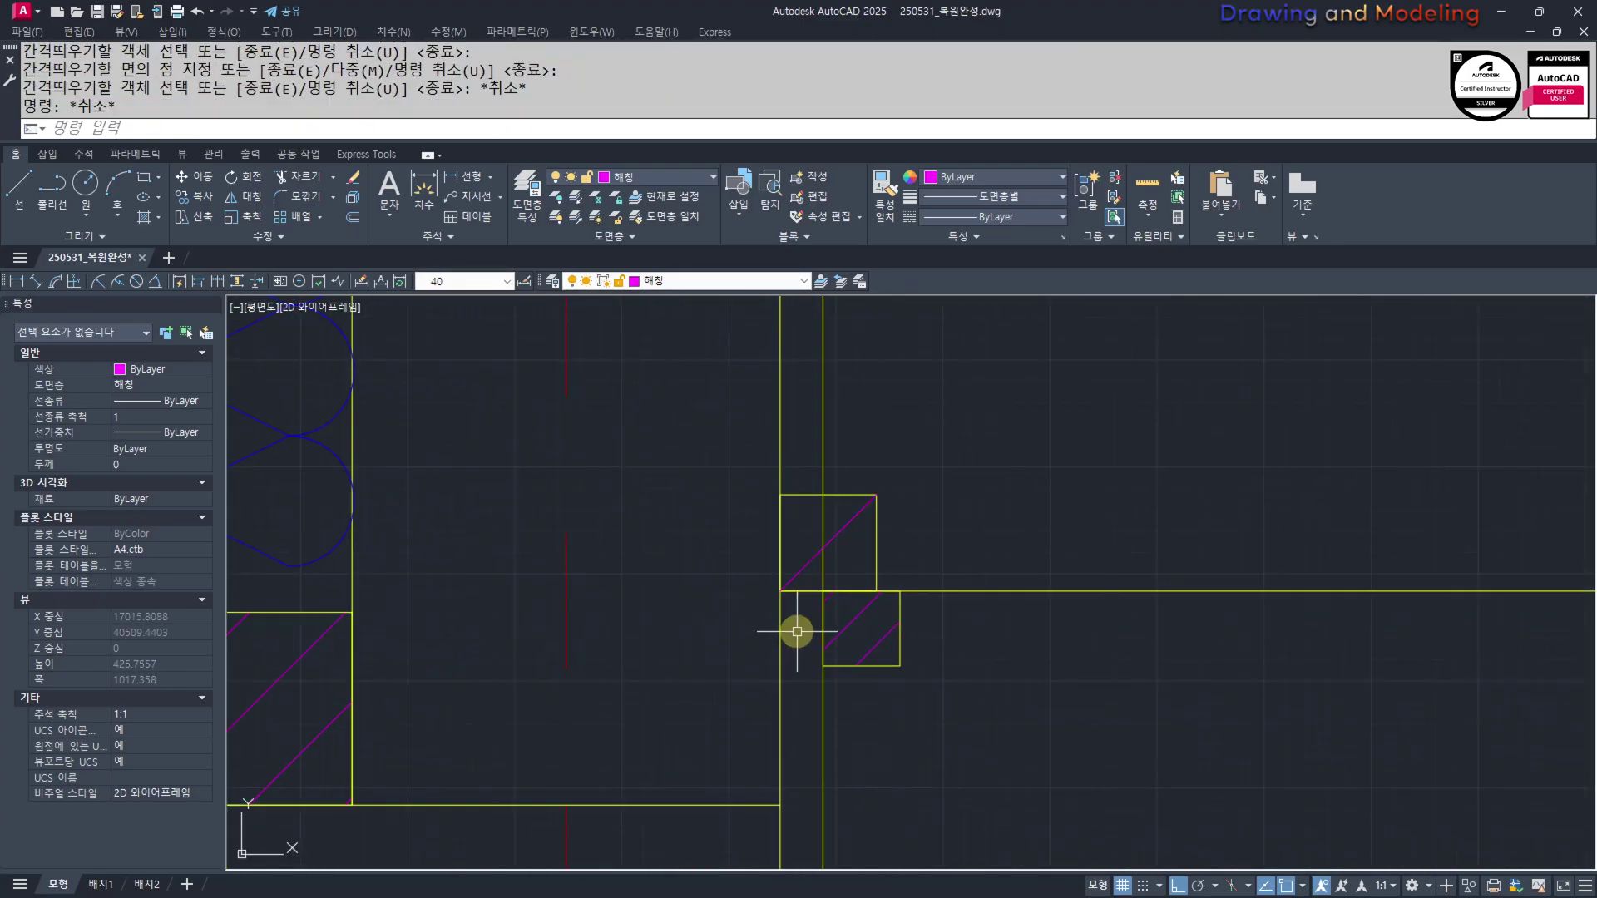
type("tr")
key("Return")
left_click(1112, 496)
left_click(1051, 620)
key("Escape")
key("Escape")
scroll(1027, 653, "down", 7)
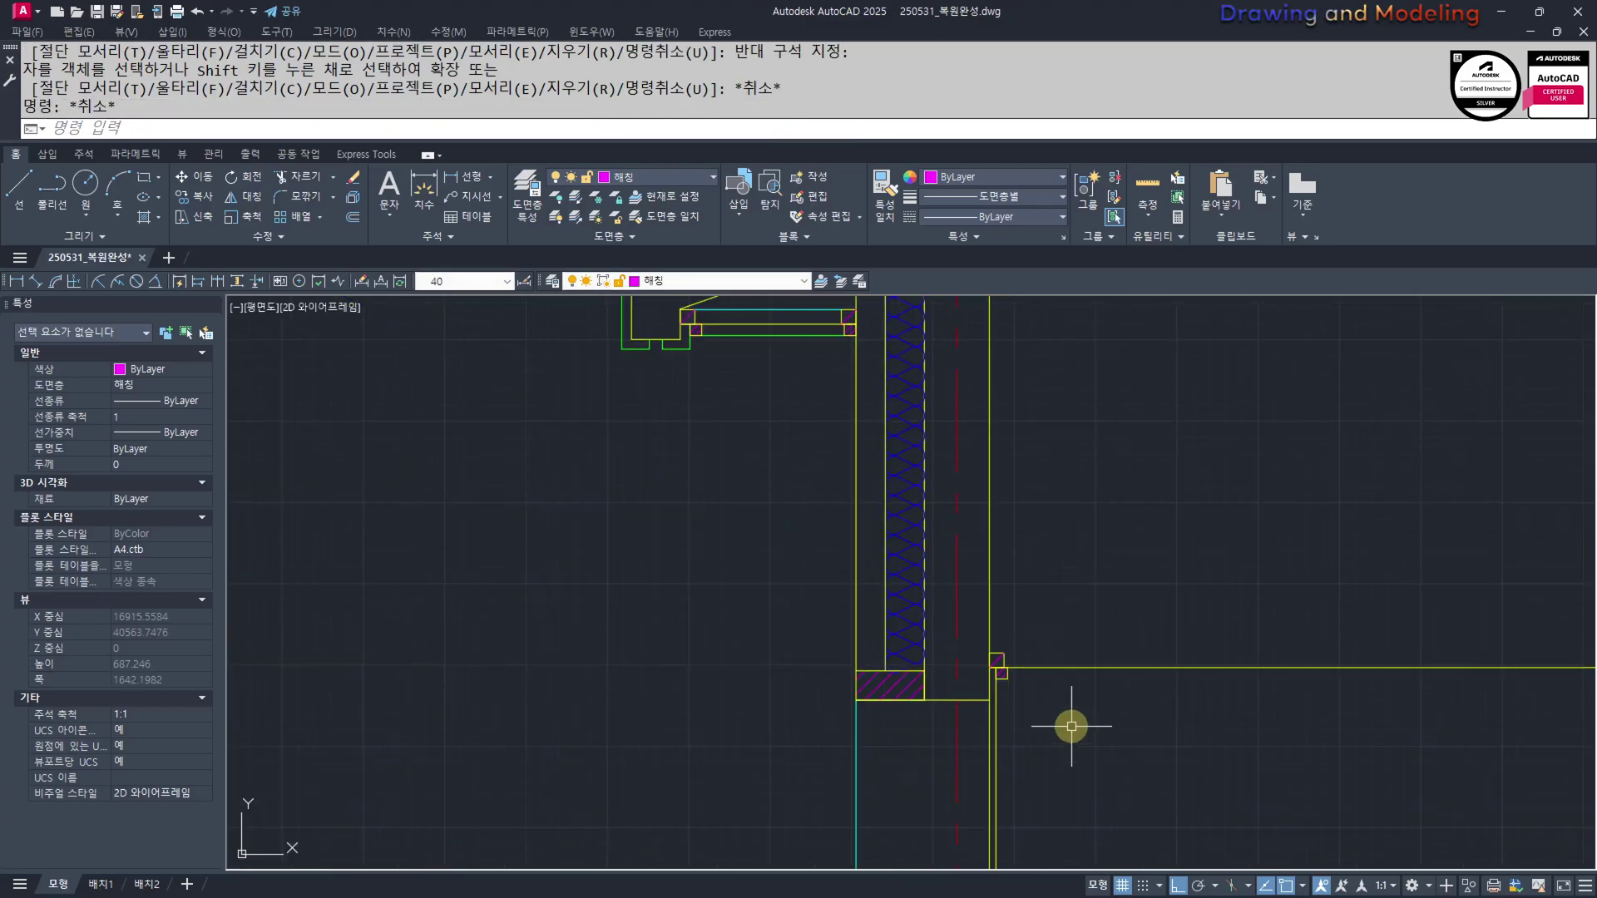
Match the exterior wall's offset finish line to the properties of the partition's green finish line
middle_click_drag(1072, 727, 815, 565)
type("mm")
scroll(1122, 632, "down", 2)
middle_click_drag(1177, 630, 895, 576)
scroll(1282, 547, "up", 5)
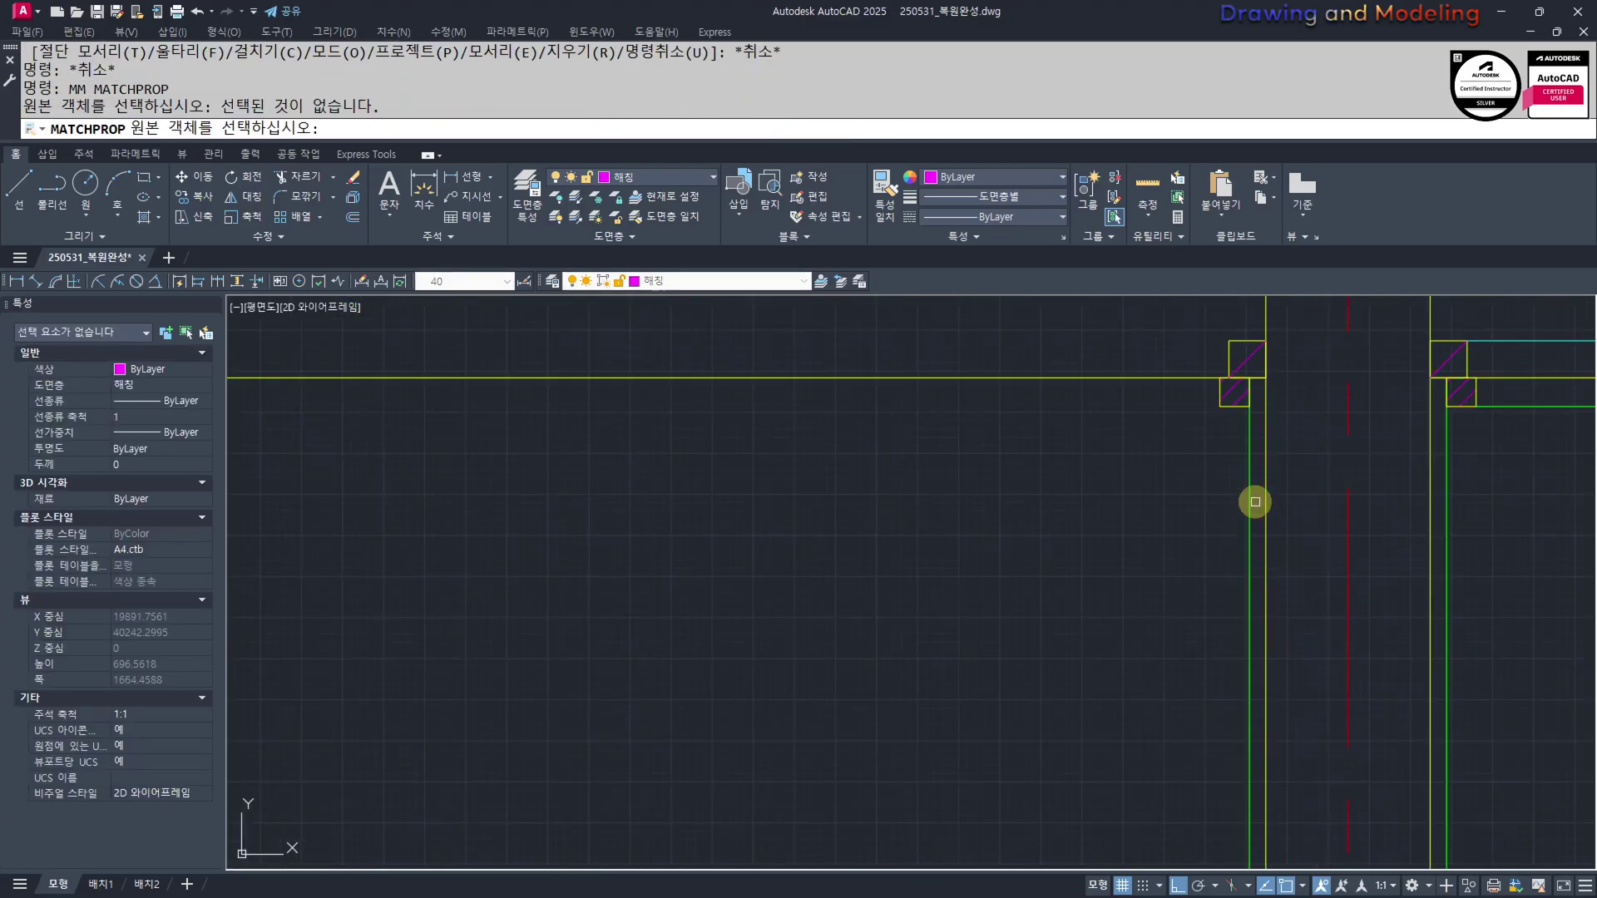
left_click(1255, 502)
middle_click_drag(1240, 521, 649, 524)
scroll(806, 553, "up", 5)
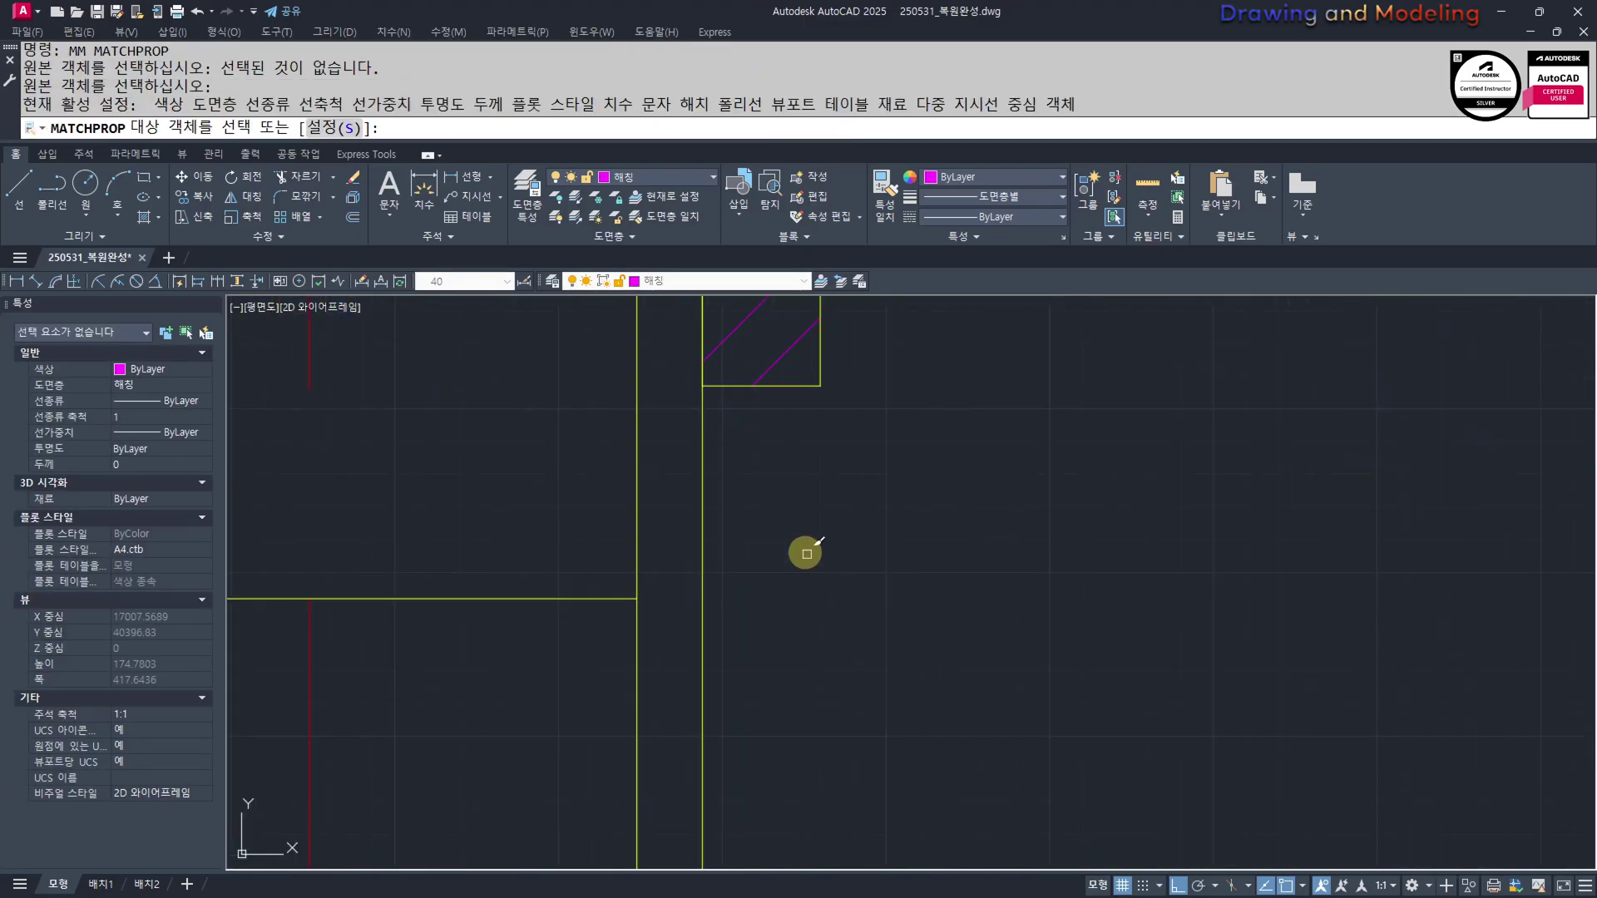
left_click(654, 483)
key("Escape")
key("Escape")
scroll(777, 582, "down", 8)
Copy the corridor's cyan and green ceiling lines into the large room, aligned with the batten at the partition
middle_click_drag(828, 581, 491, 628)
middle_click_drag(1053, 616, 667, 628)
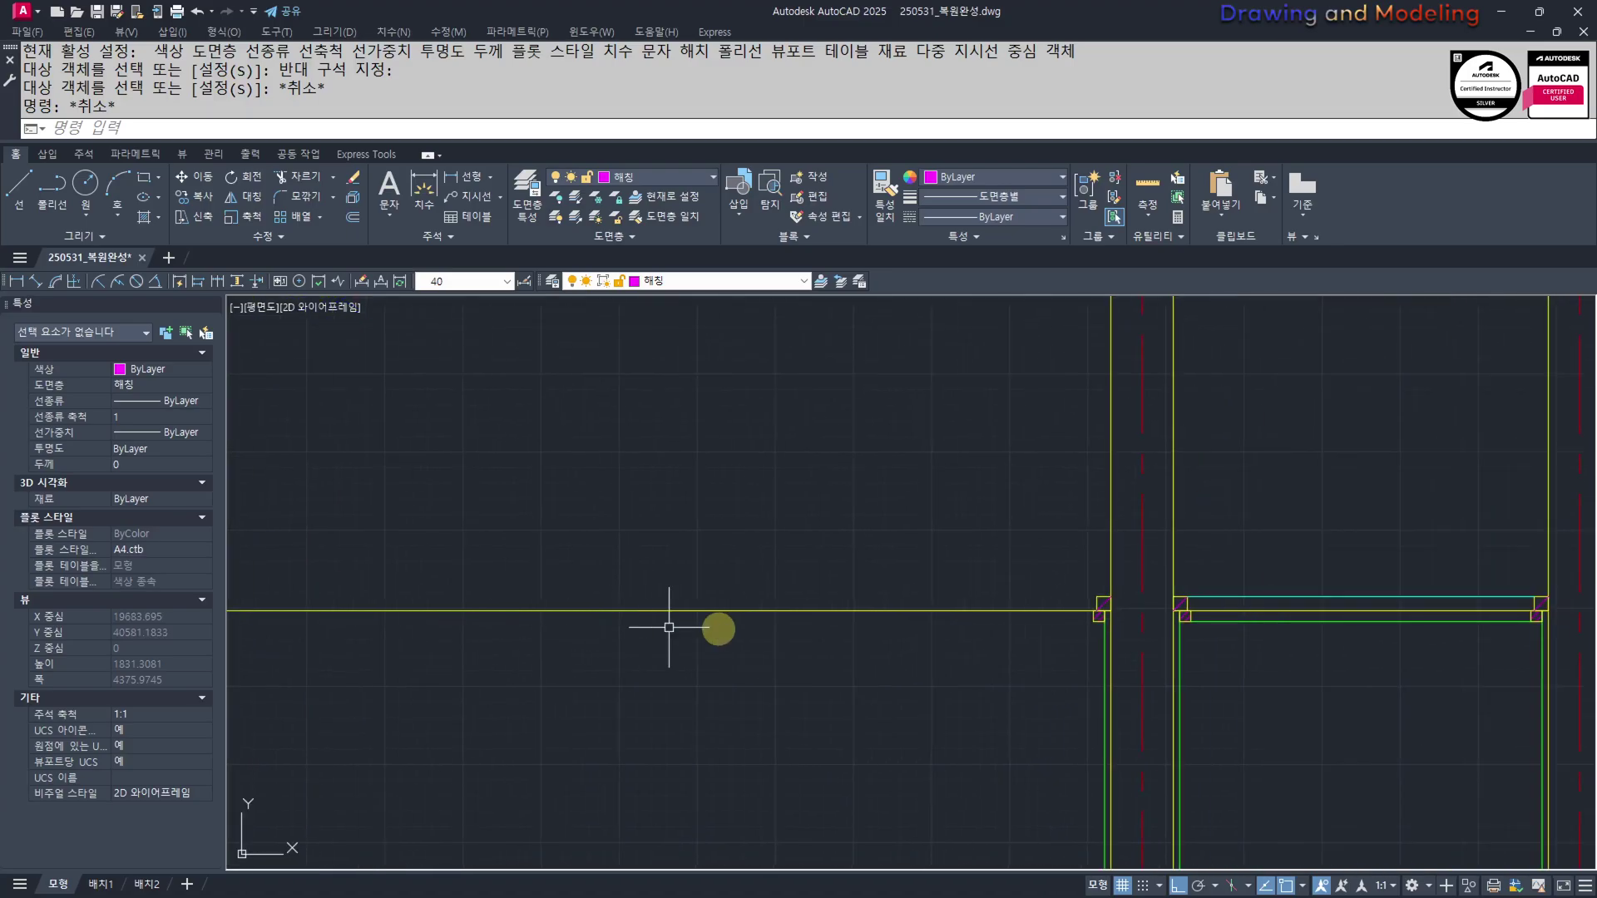
scroll(1248, 608, "up", 5)
left_click(1184, 553)
left_click(1144, 601)
left_click(1123, 642)
left_click(1078, 689)
type("cc")
scroll(998, 666, "down", 5)
middle_click_drag(1104, 675, 748, 662)
scroll(988, 635, "up", 5)
left_click(872, 598)
scroll(674, 632, "down", 3)
middle_click_drag(540, 625, 1106, 628)
scroll(699, 624, "up", 3)
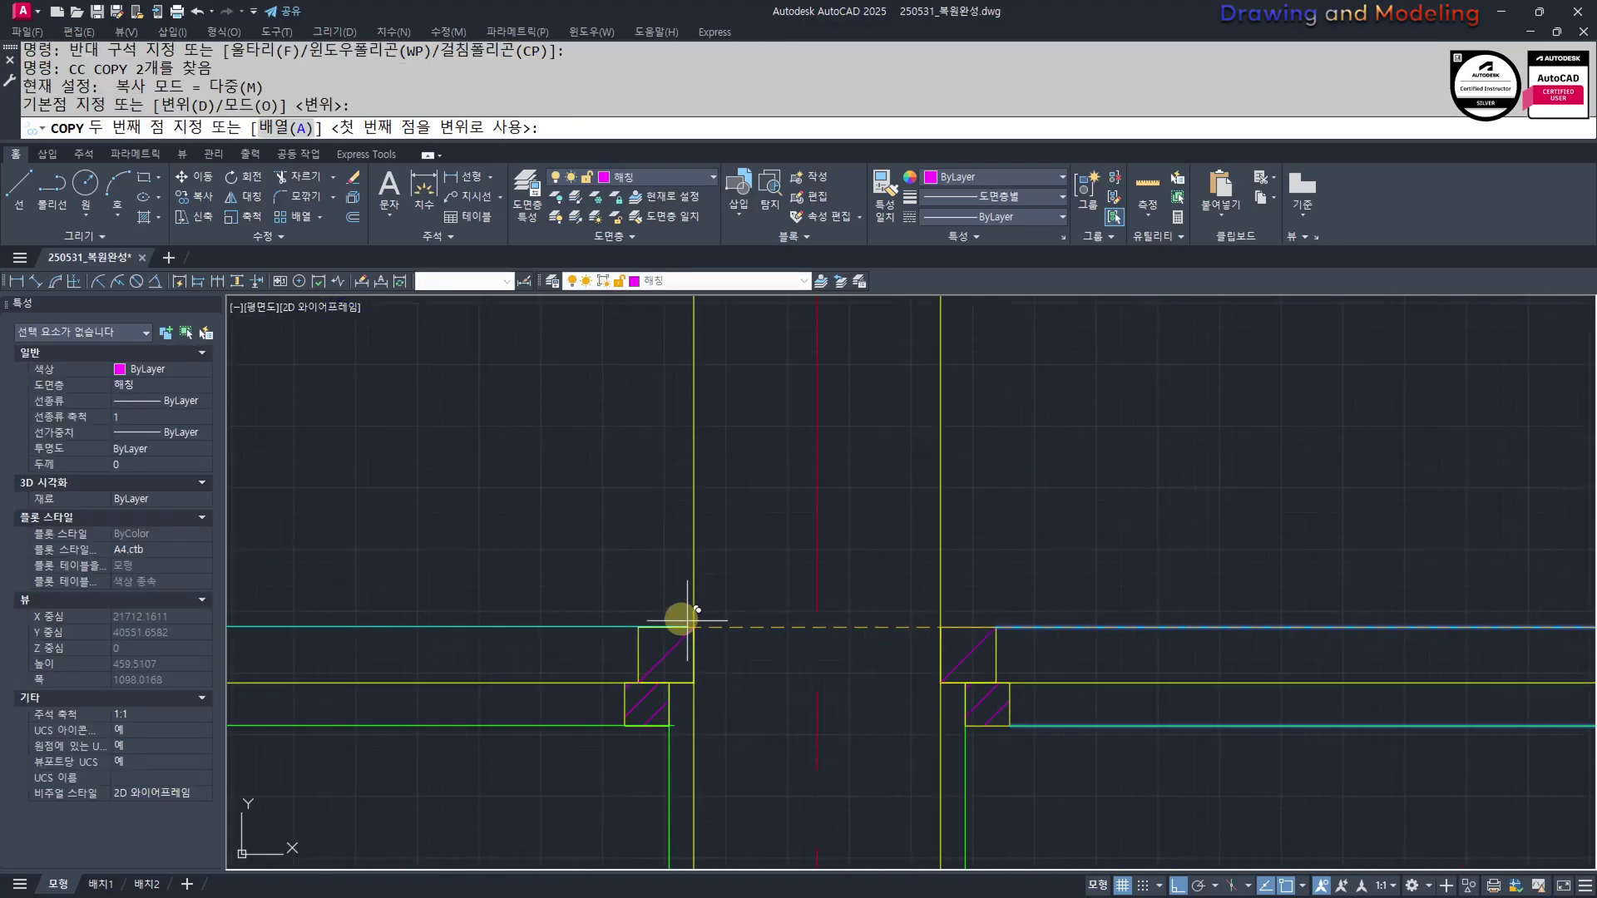
left_click(638, 627)
key("Escape")
key("Escape")
Extend the copied cyan and green ceiling lines across the large room to the battens at the exterior wall
scroll(813, 620, "down", 5)
middle_click_drag(537, 624, 931, 657)
scroll(998, 654, "up", 2)
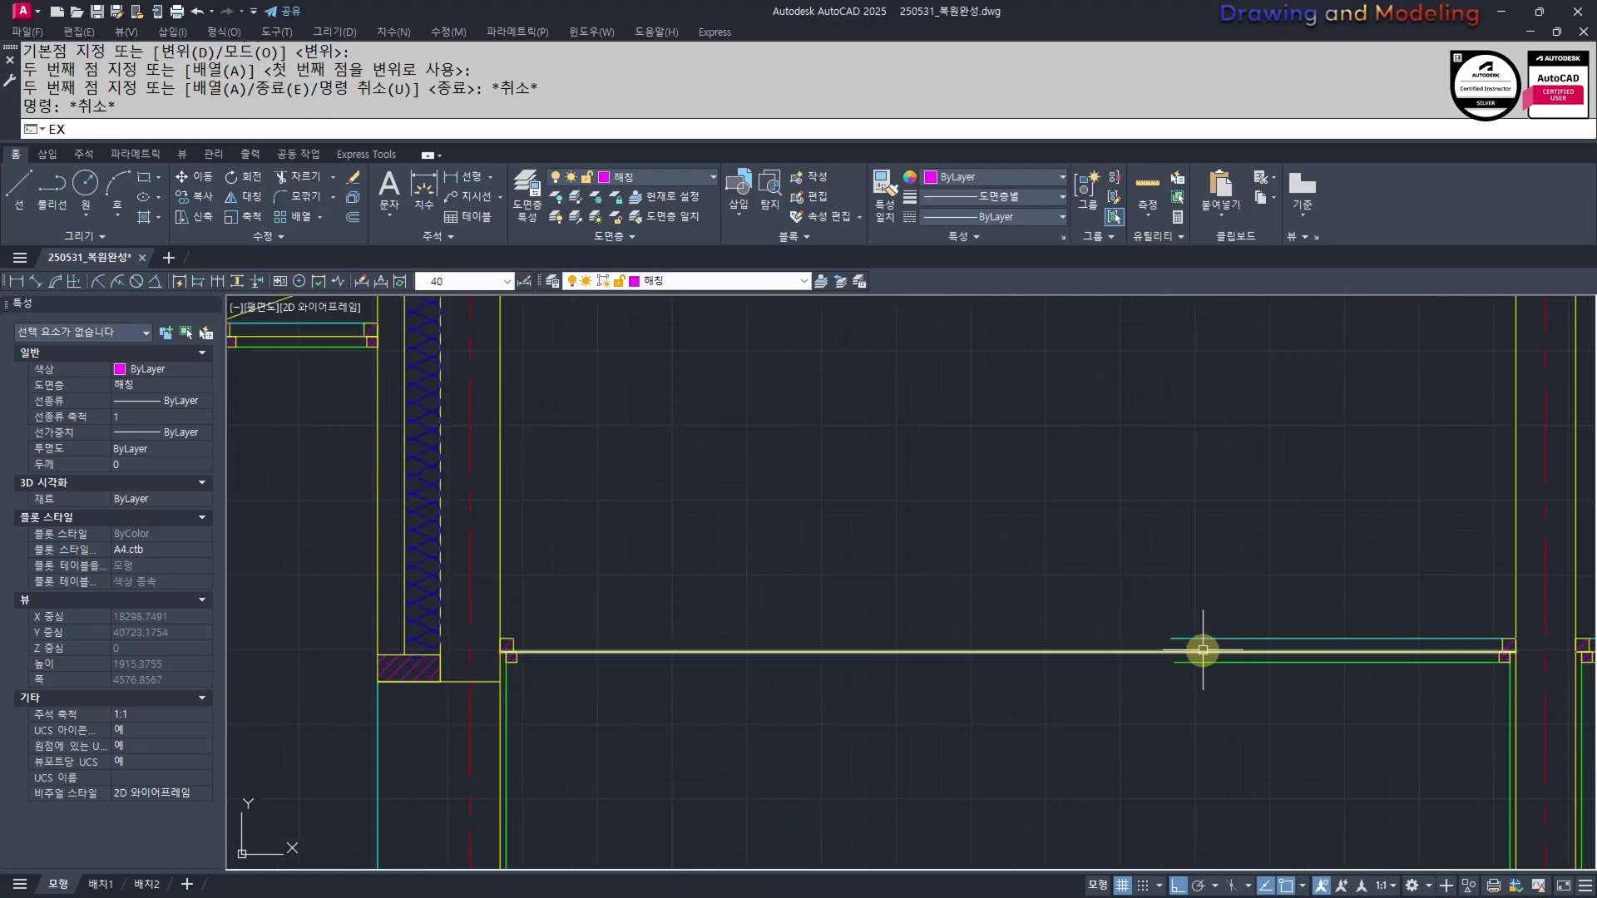
type("ex")
left_click(1209, 617)
left_click(1181, 638)
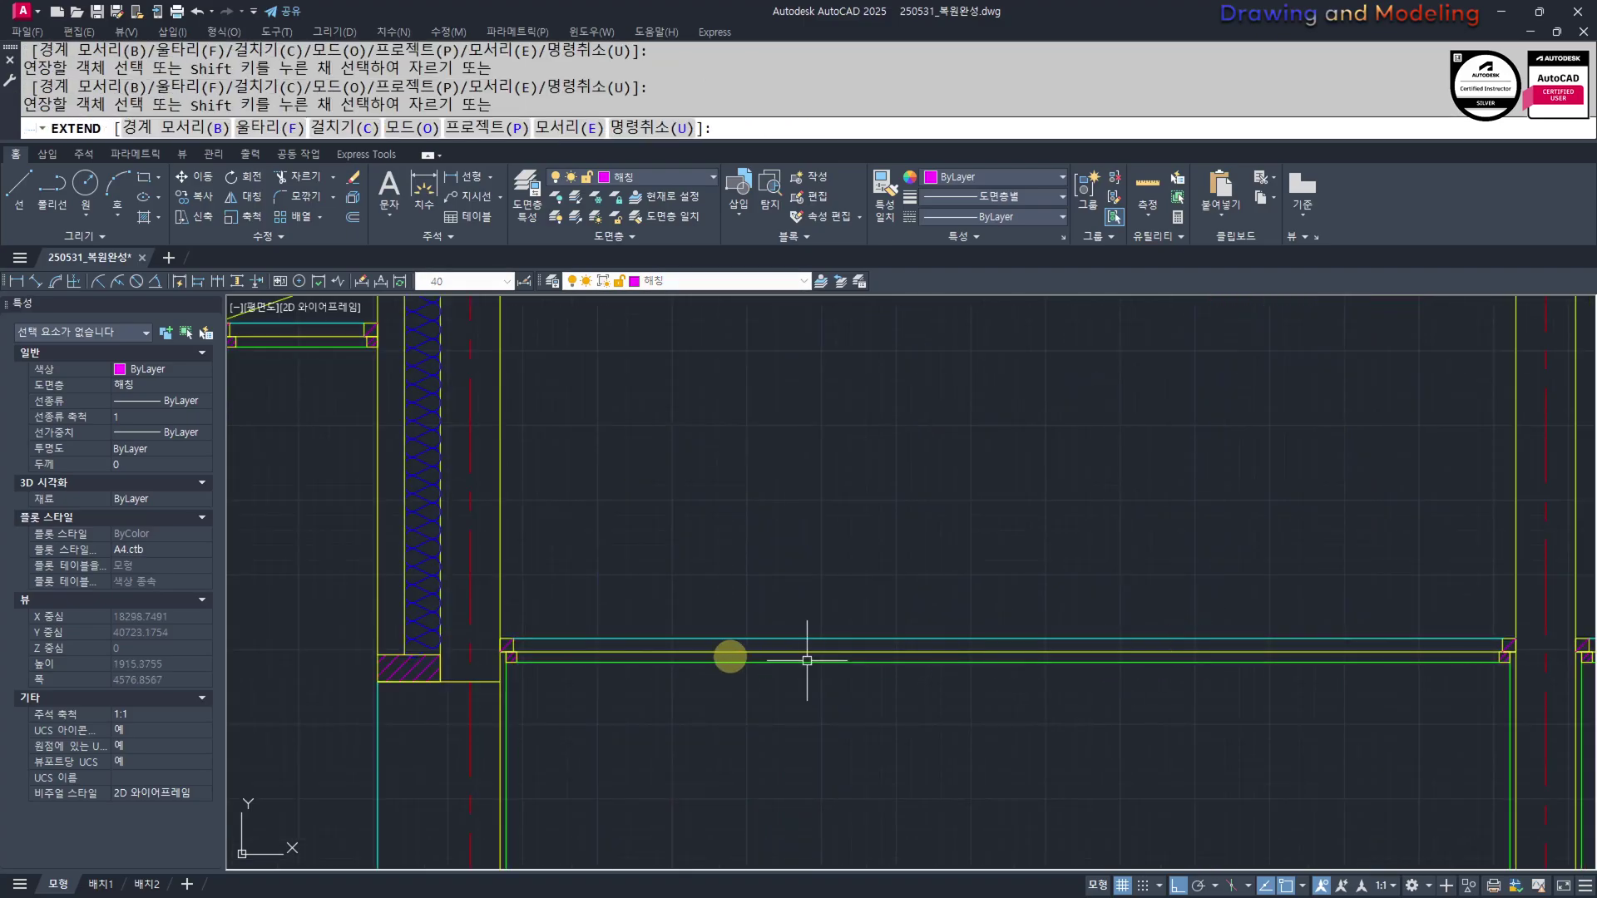
key("Escape")
key("Escape")
Draw a horizontal guide line about 584 long into the room from the exterior wall's inner face at the window head
scroll(723, 645, "down", 3)
scroll(731, 670, "up", 4)
type("l")
key("Return")
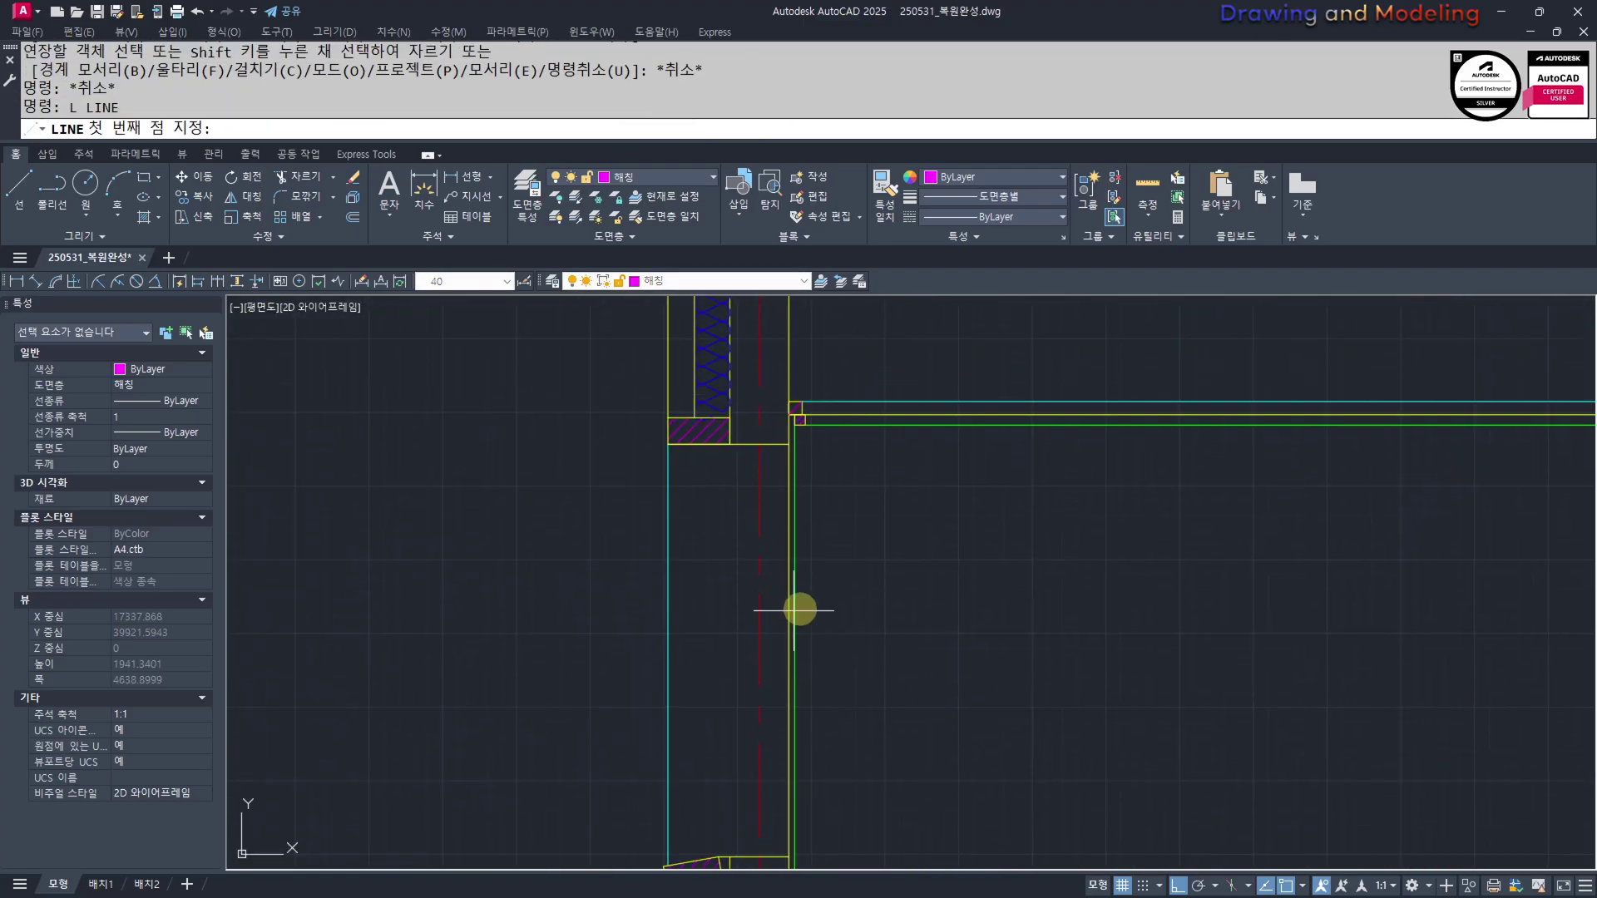
scroll(920, 598, "down", 2)
middle_click_drag(843, 542, 834, 607)
scroll(835, 603, "up", 4)
type("l")
left_click(813, 522)
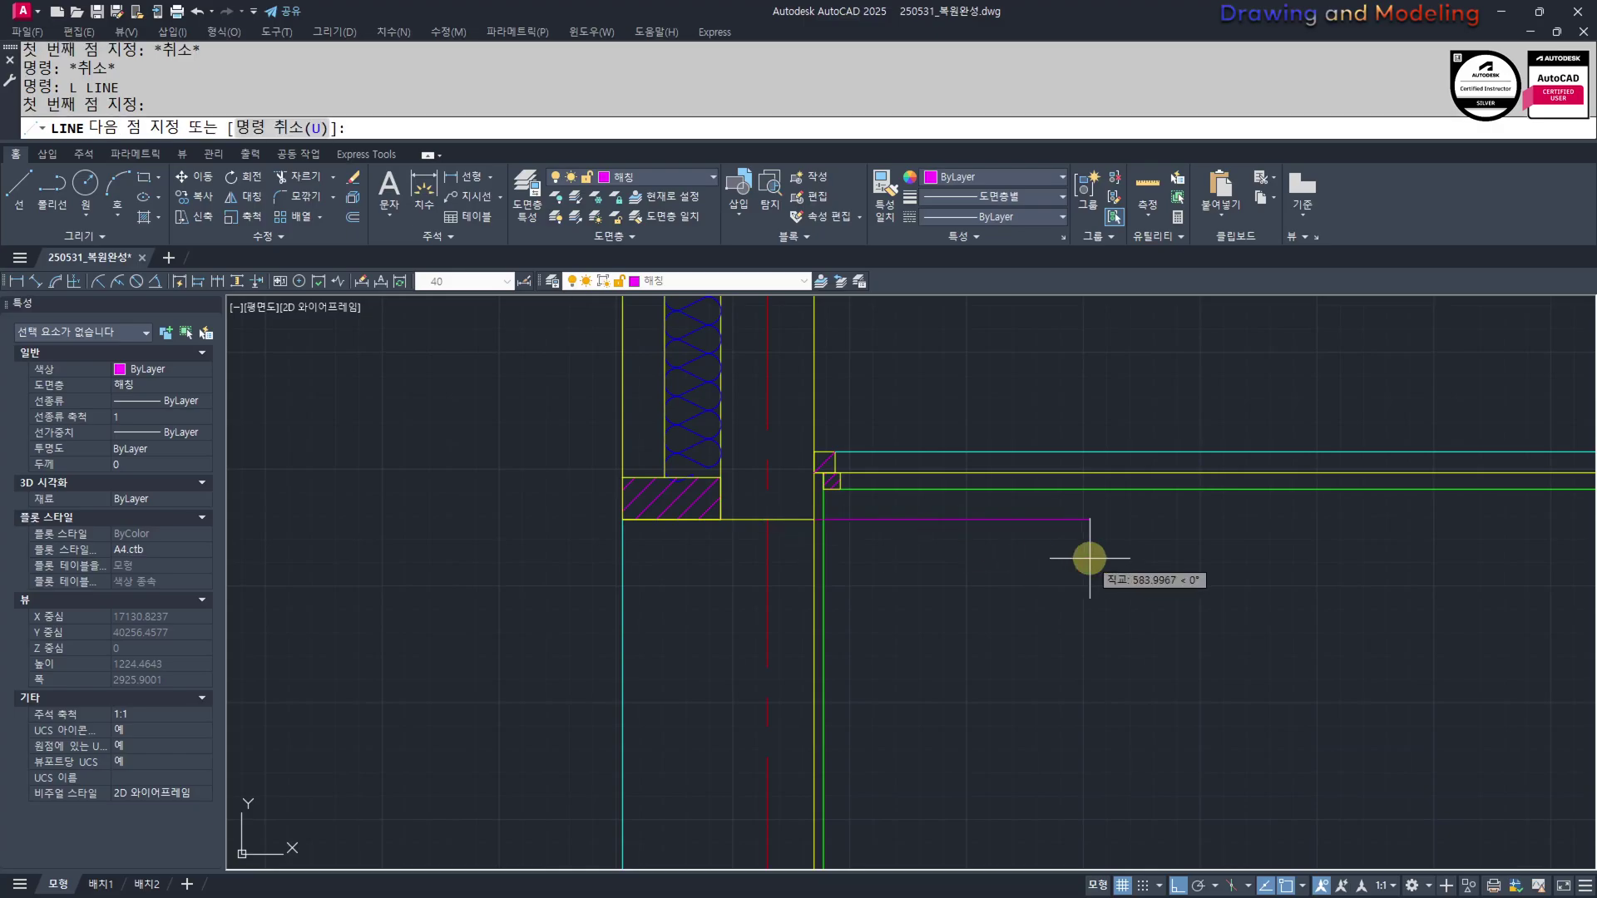
left_click(1089, 557)
key("Escape")
key("Escape")
Draw a horizontal guide line into the room from the exterior wall's inner face at window sill level
scroll(900, 616, "down", 6)
middle_click_drag(893, 650, 900, 603)
scroll(923, 725, "up", 4)
middle_click_drag(913, 714, 892, 734)
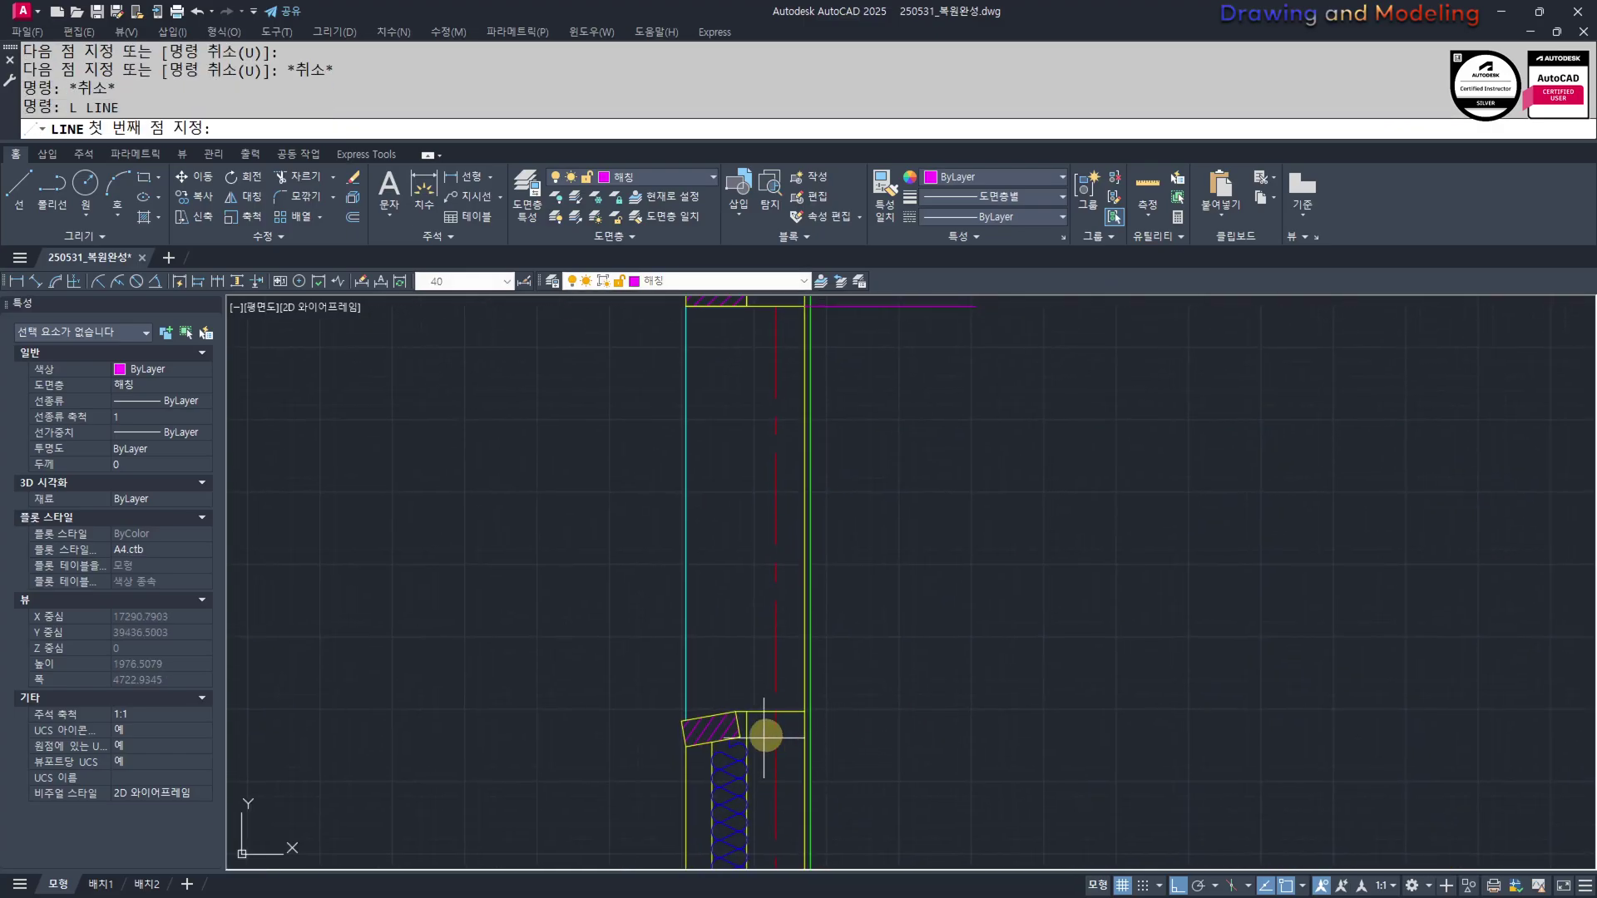
left_click(805, 712)
left_click(979, 733)
key("Escape")
key("Escape")
Trim the exterior wall's inner face and finish lines between the head and sill guide lines to open the window
middle_click_drag(915, 637, 953, 730)
type("tr")
left_click(986, 847)
left_click(932, 749)
left_click(991, 506)
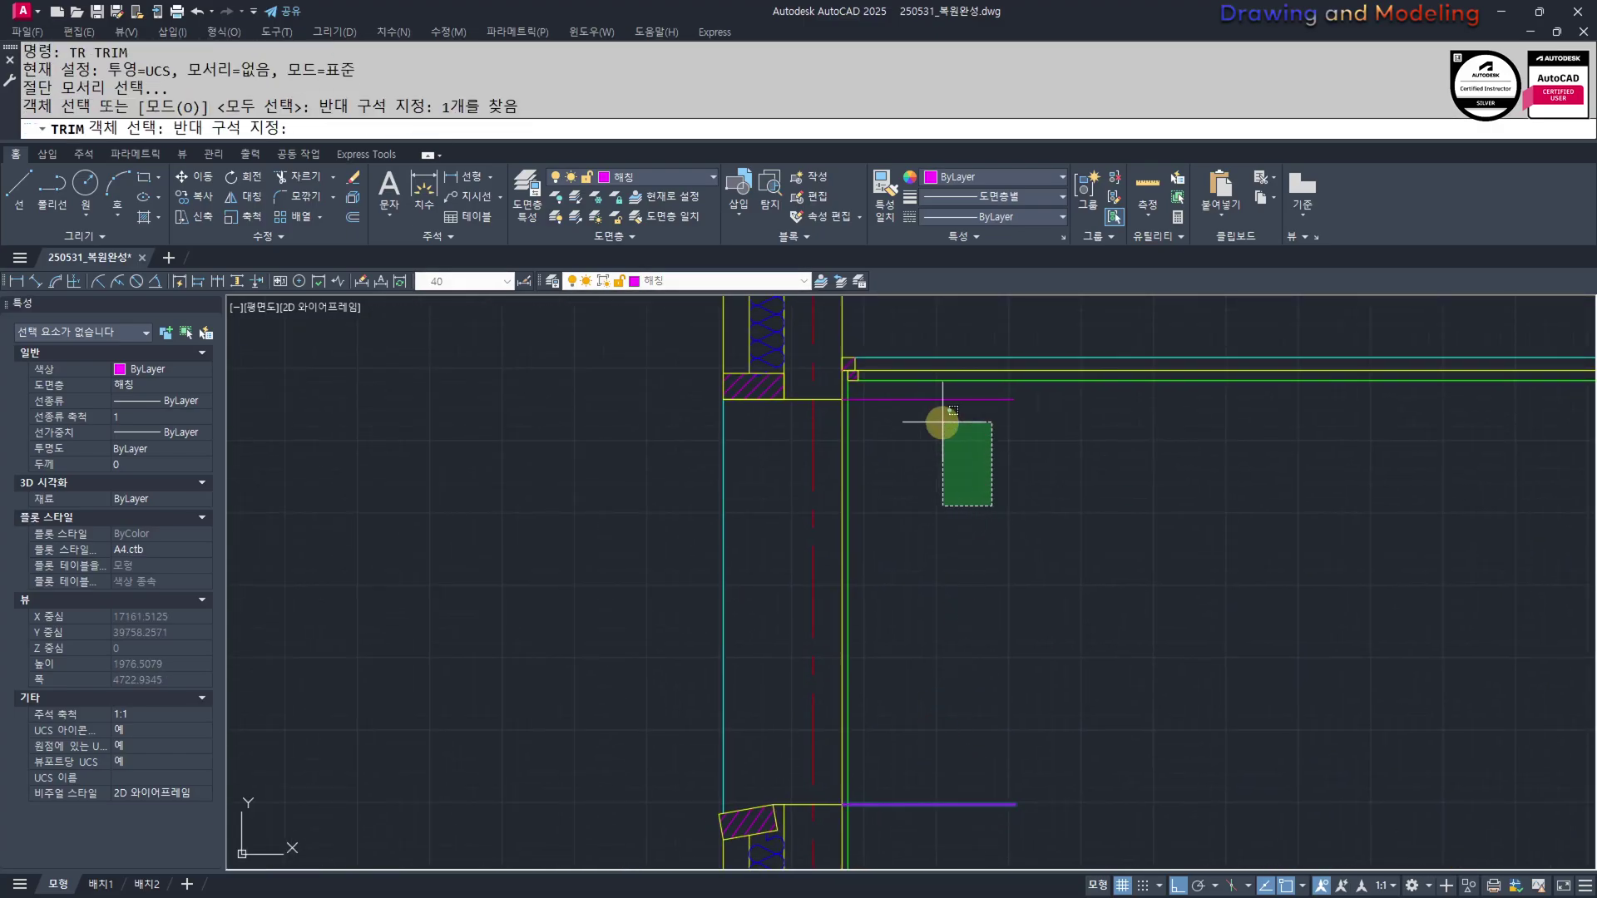
left_click(943, 423)
key("Escape")
key("Escape")
scroll(963, 613, "down", 4)
scroll(1011, 629, "up", 5)
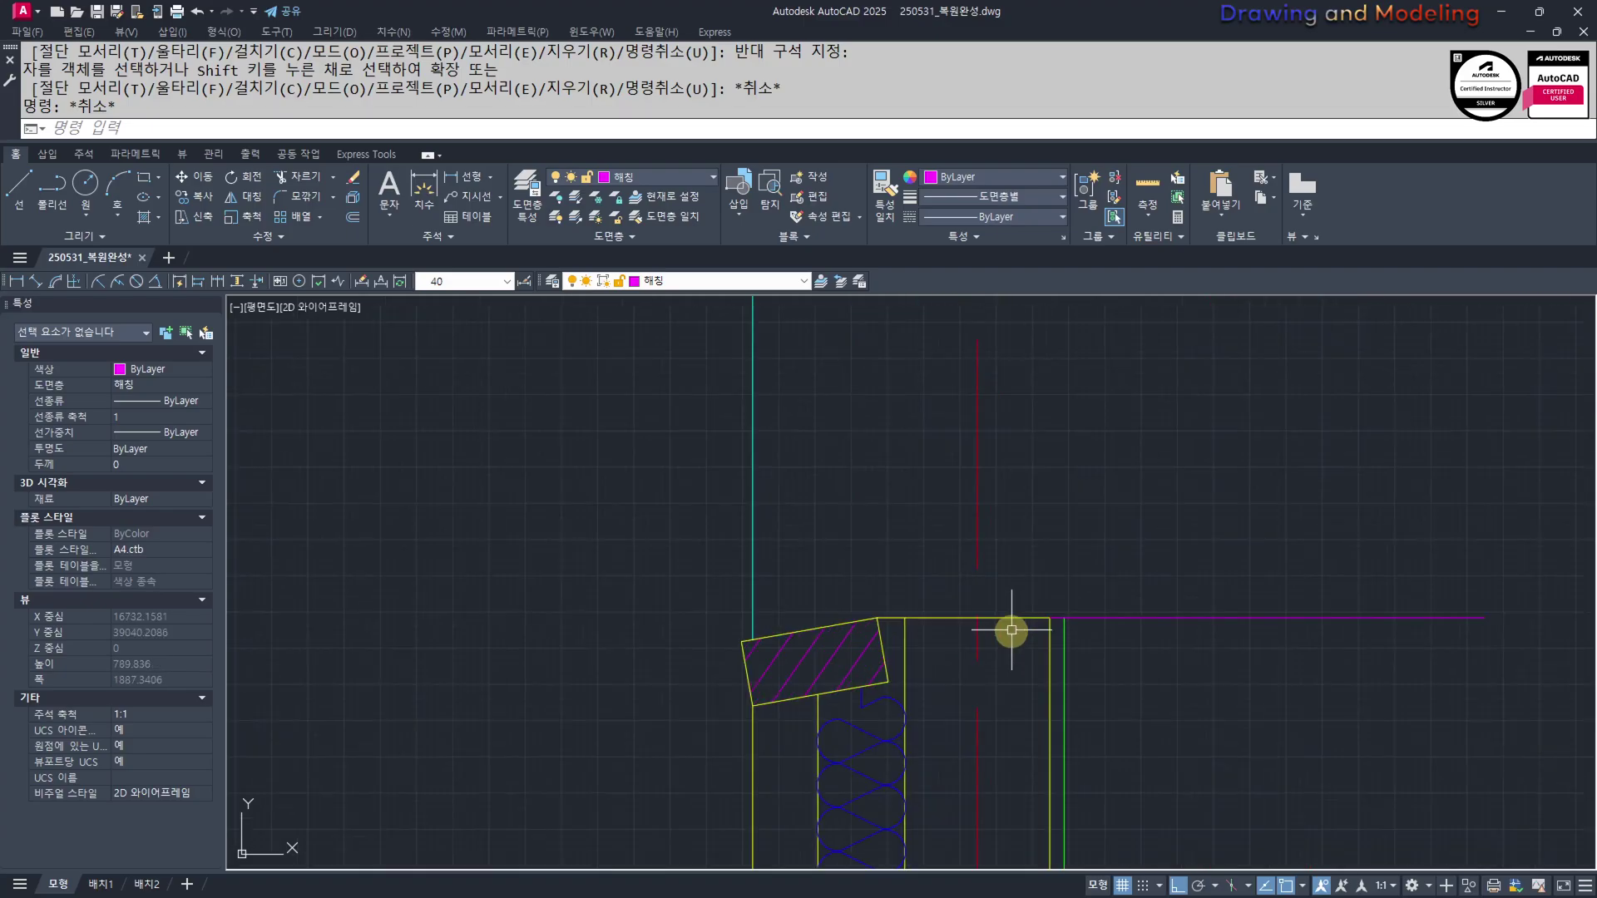
middle_click_drag(1097, 621, 1058, 712)
scroll(1046, 664, "down", 5)
left_click(1141, 650)
left_click(1062, 734)
left_click(1098, 490)
left_click(1043, 557)
key("Escape")
key("Escape")
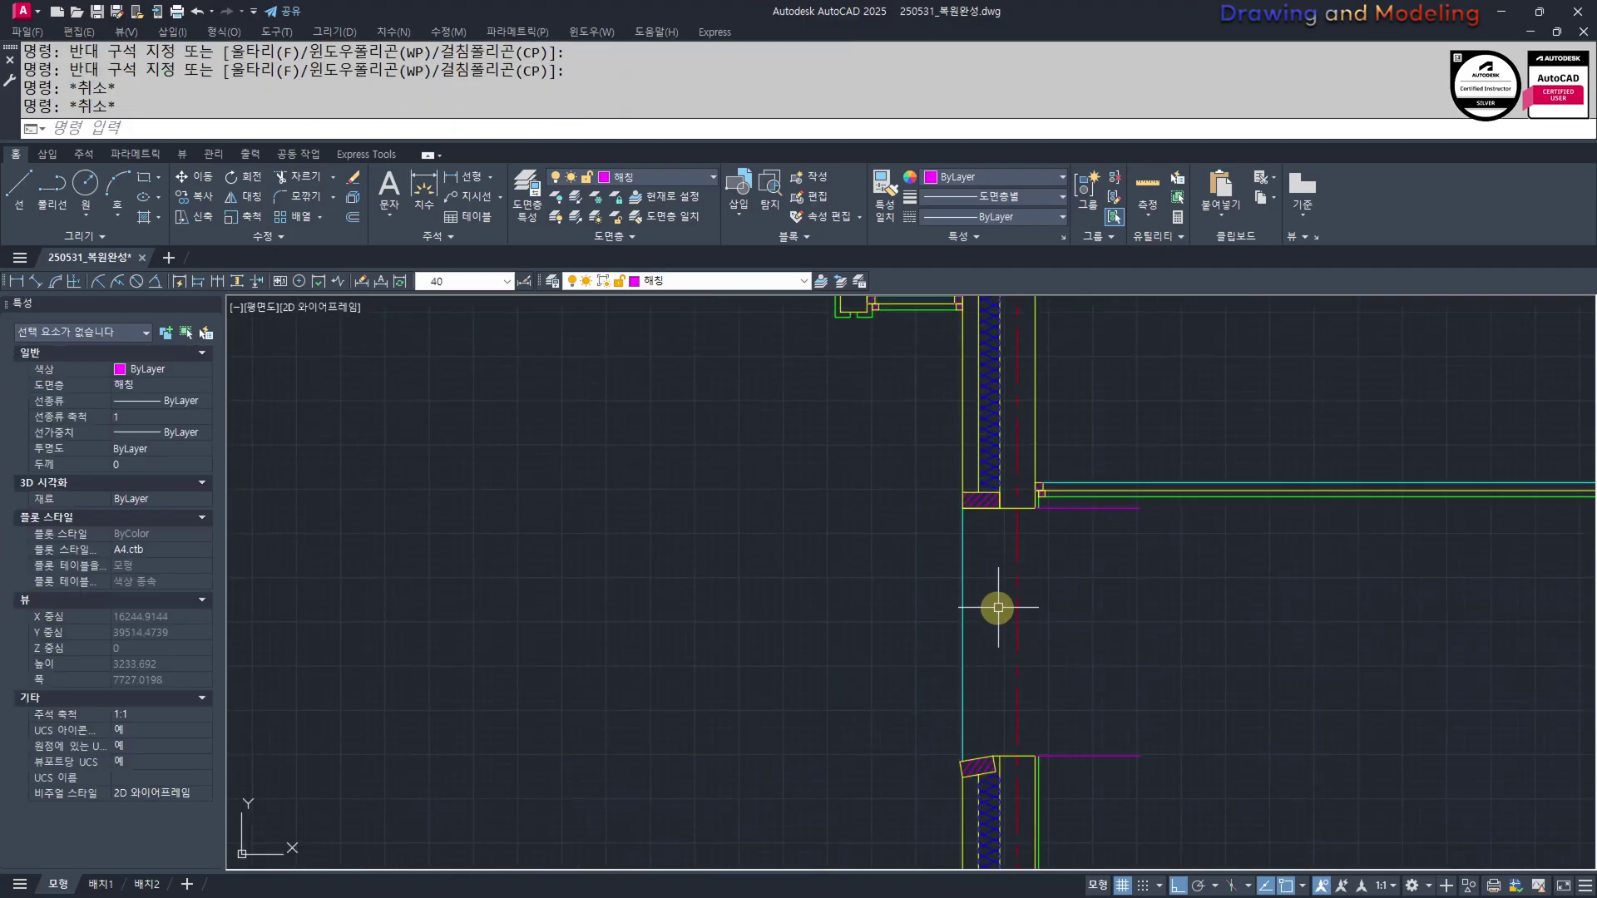
Examine the boiler room's exterior window and the surrounding wall along section line A on the floor plan
scroll(1015, 629, "down", 8)
middle_click_drag(667, 626, 998, 623)
middle_click_drag(440, 545, 761, 591)
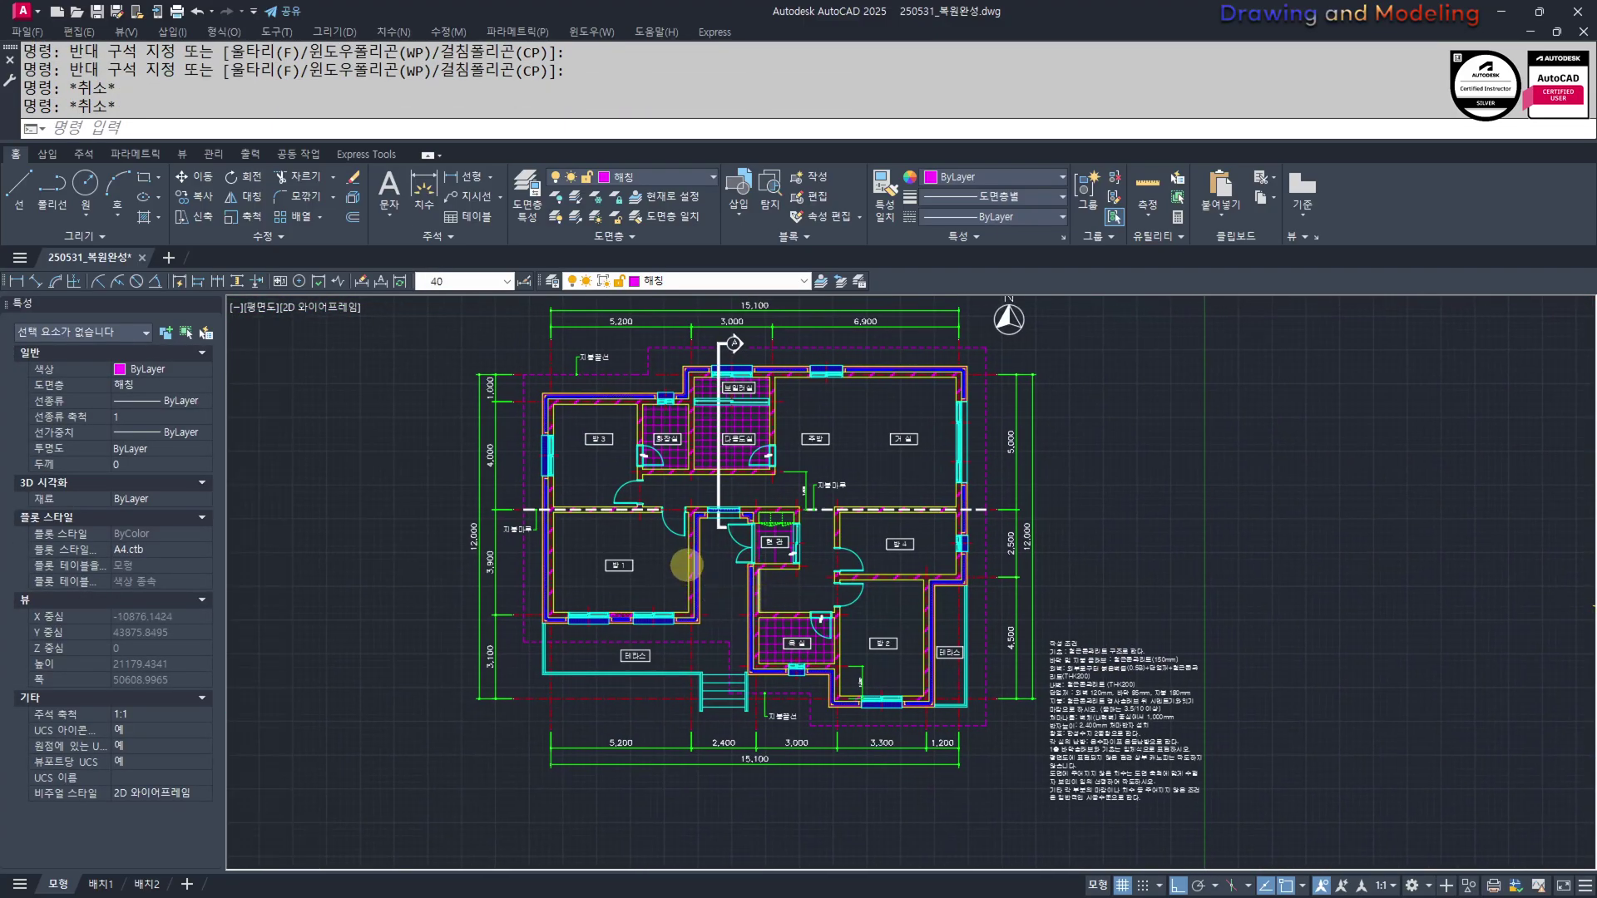
scroll(689, 549, "up", 4)
middle_click_drag(691, 548, 702, 708)
middle_click_drag(737, 574, 754, 745)
middle_click_drag(745, 614, 755, 653)
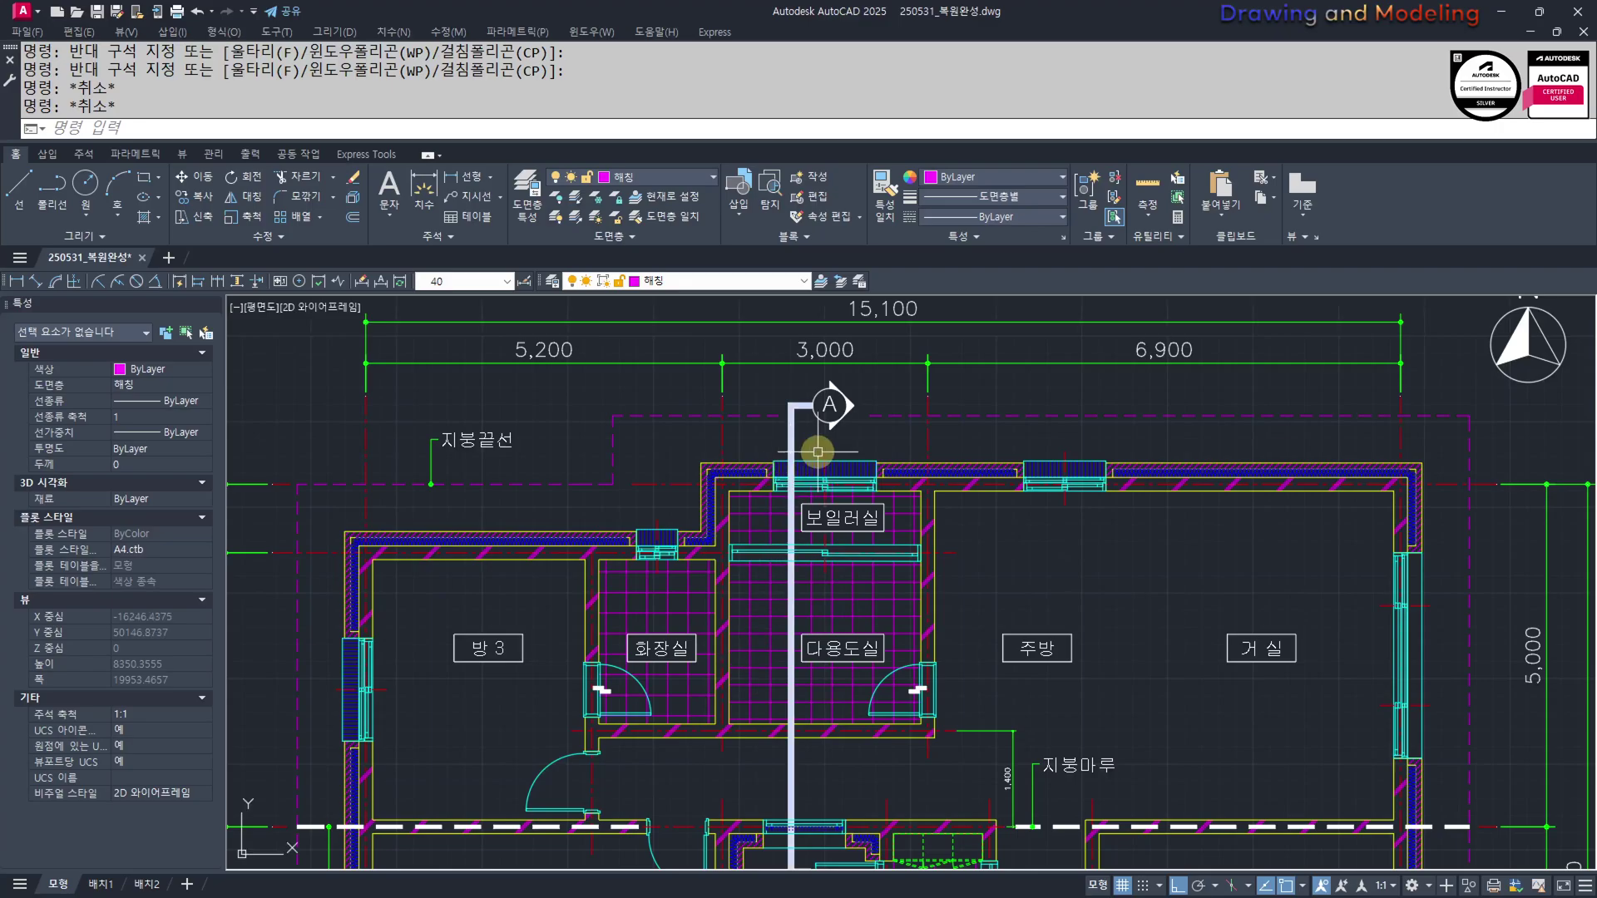
scroll(818, 452, "up", 4)
middle_click_drag(757, 582, 733, 611)
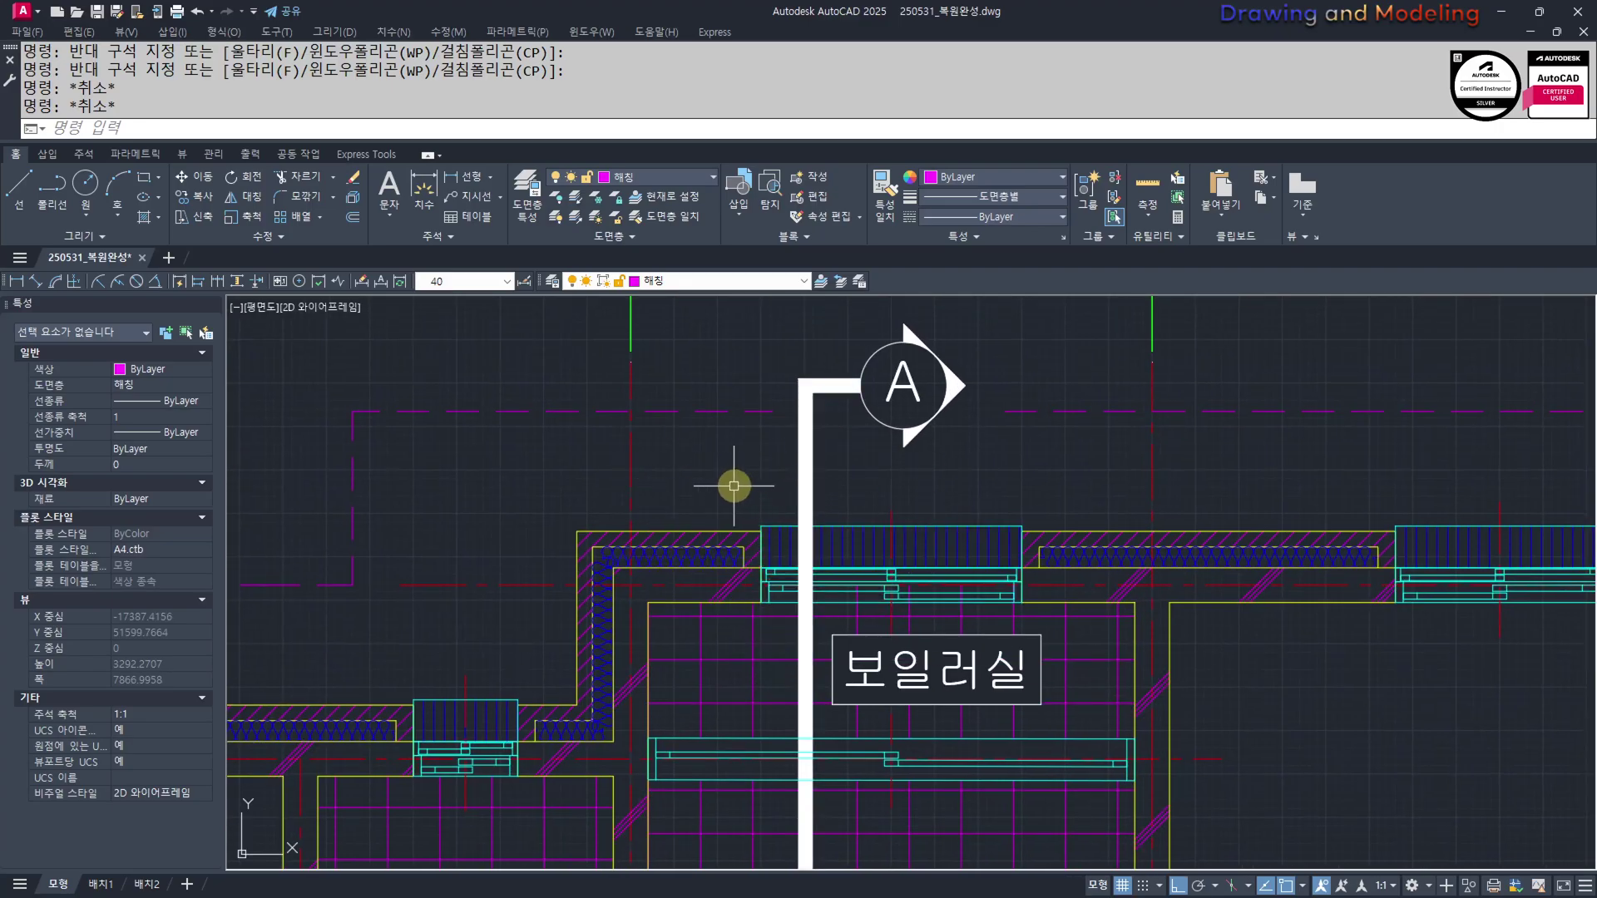
middle_click_drag(840, 622, 735, 633)
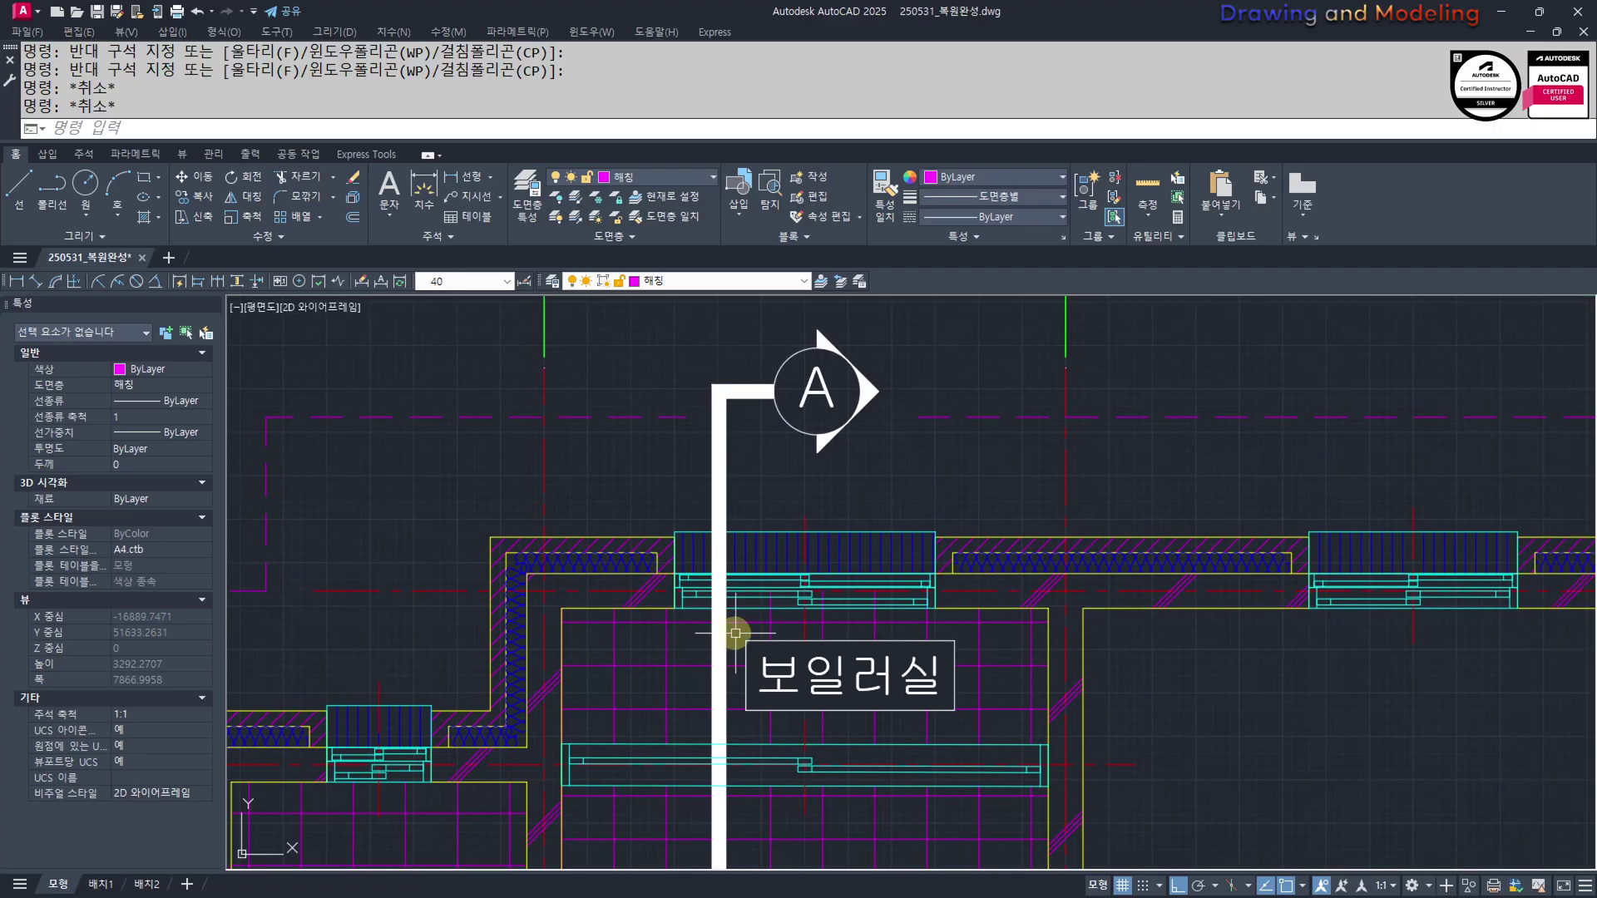
scroll(787, 587, "up", 2)
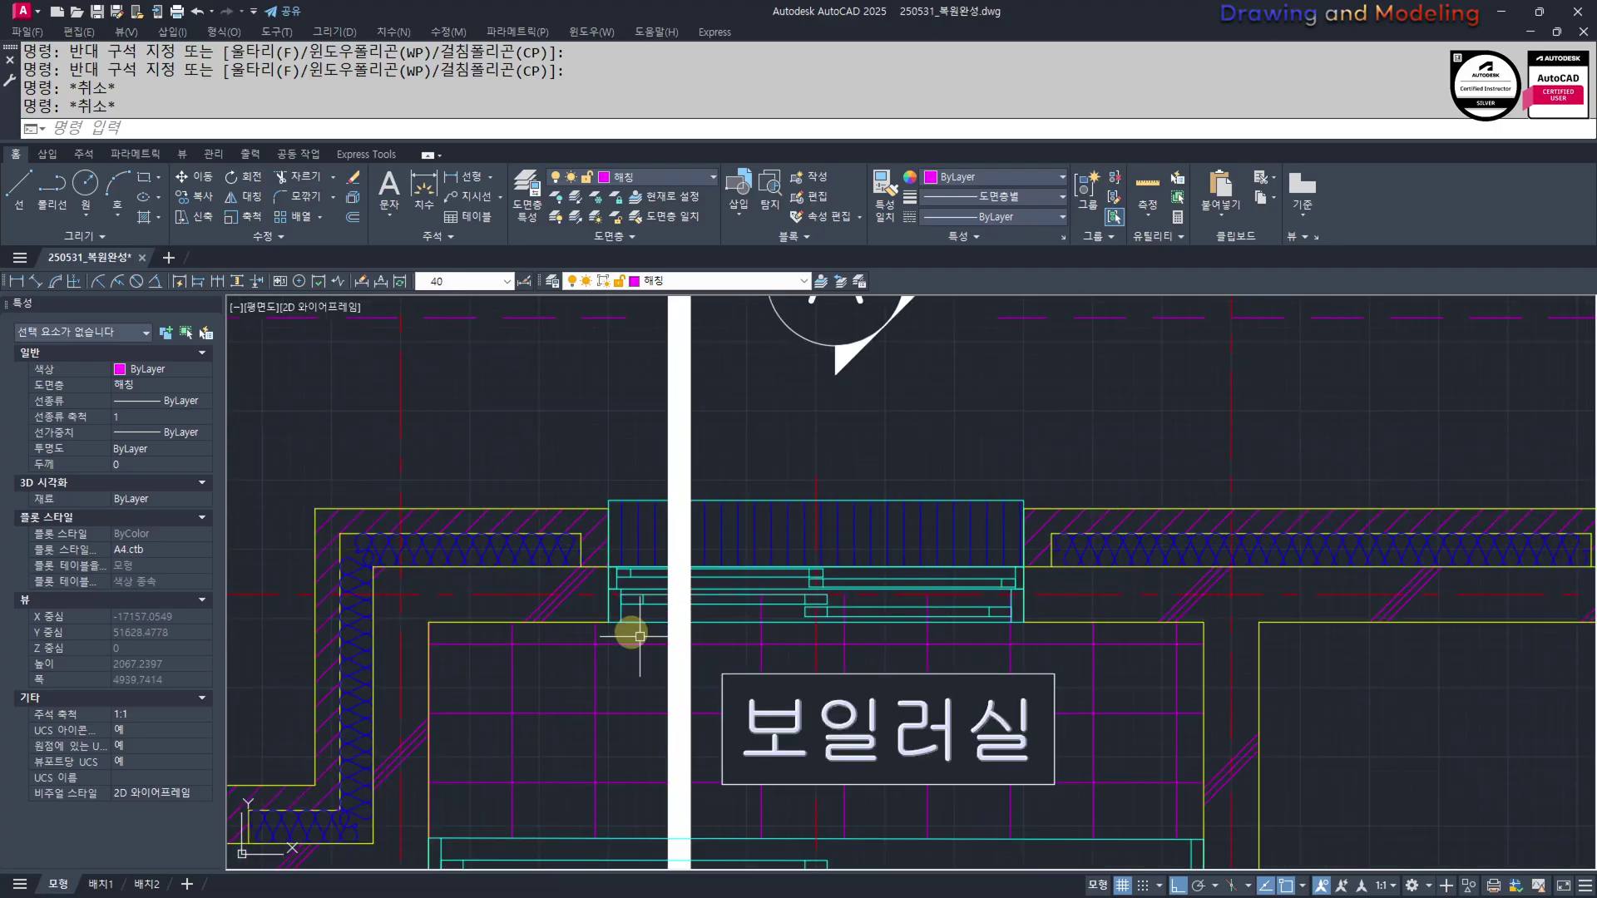
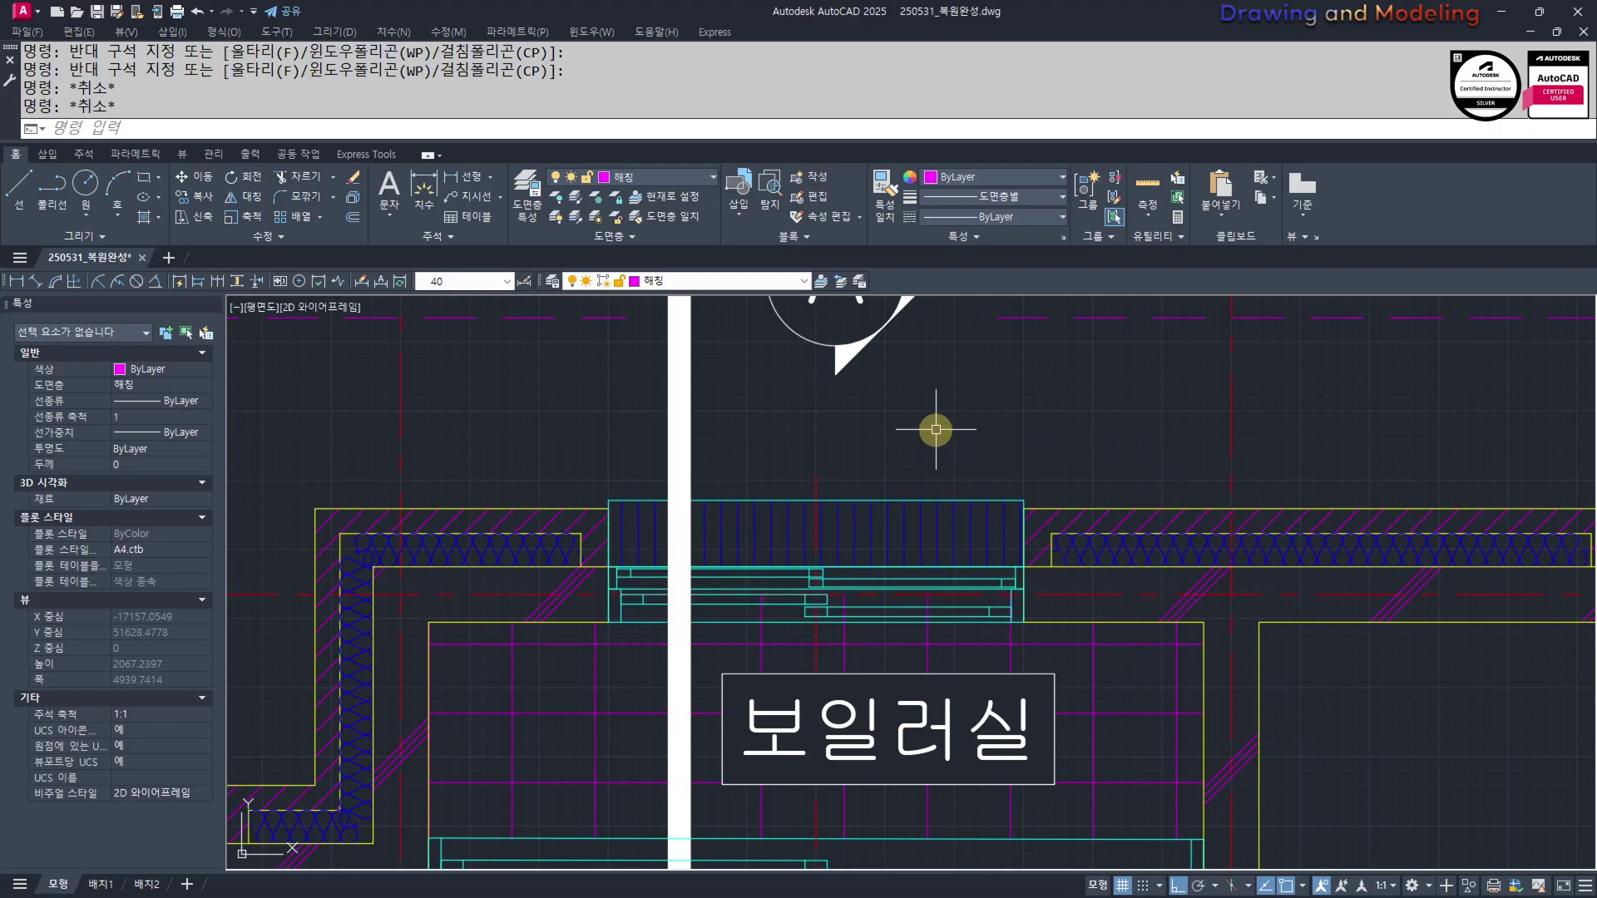
mouse_move(1012, 453)
middle_mouse_down()
mouse_move(868, 445)
mouse_move(892, 437)
middle_mouse_up()
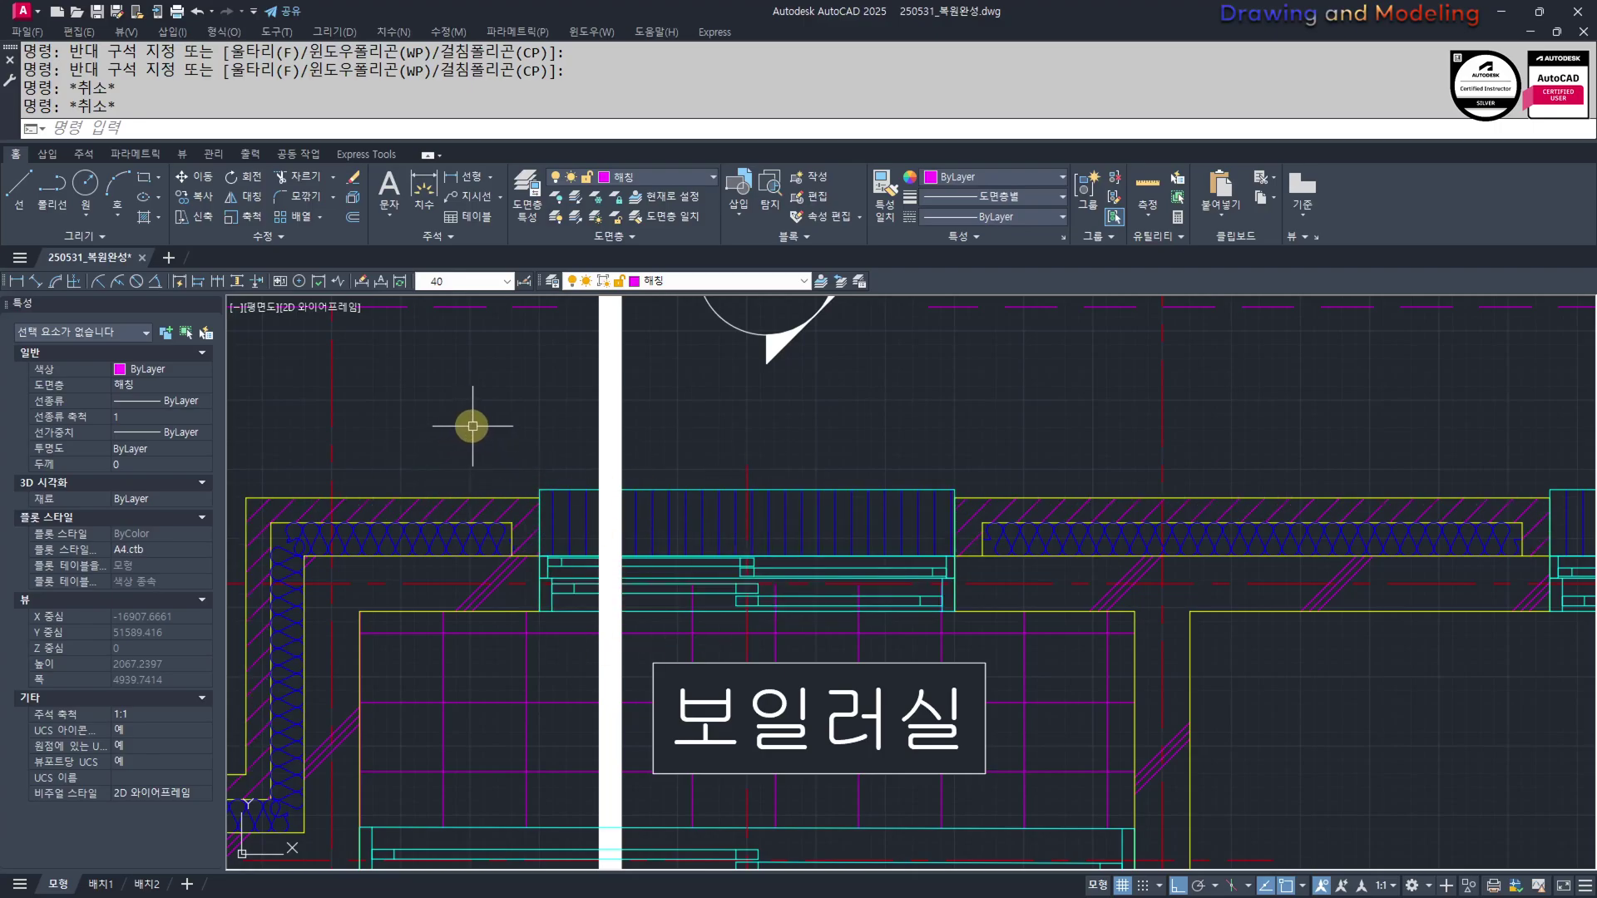
Draw a 120 by 45 rectangle for the window frame inside the room, above the sill guide line
scroll(516, 420, "down", 6)
middle_click_drag(834, 491, 592, 478)
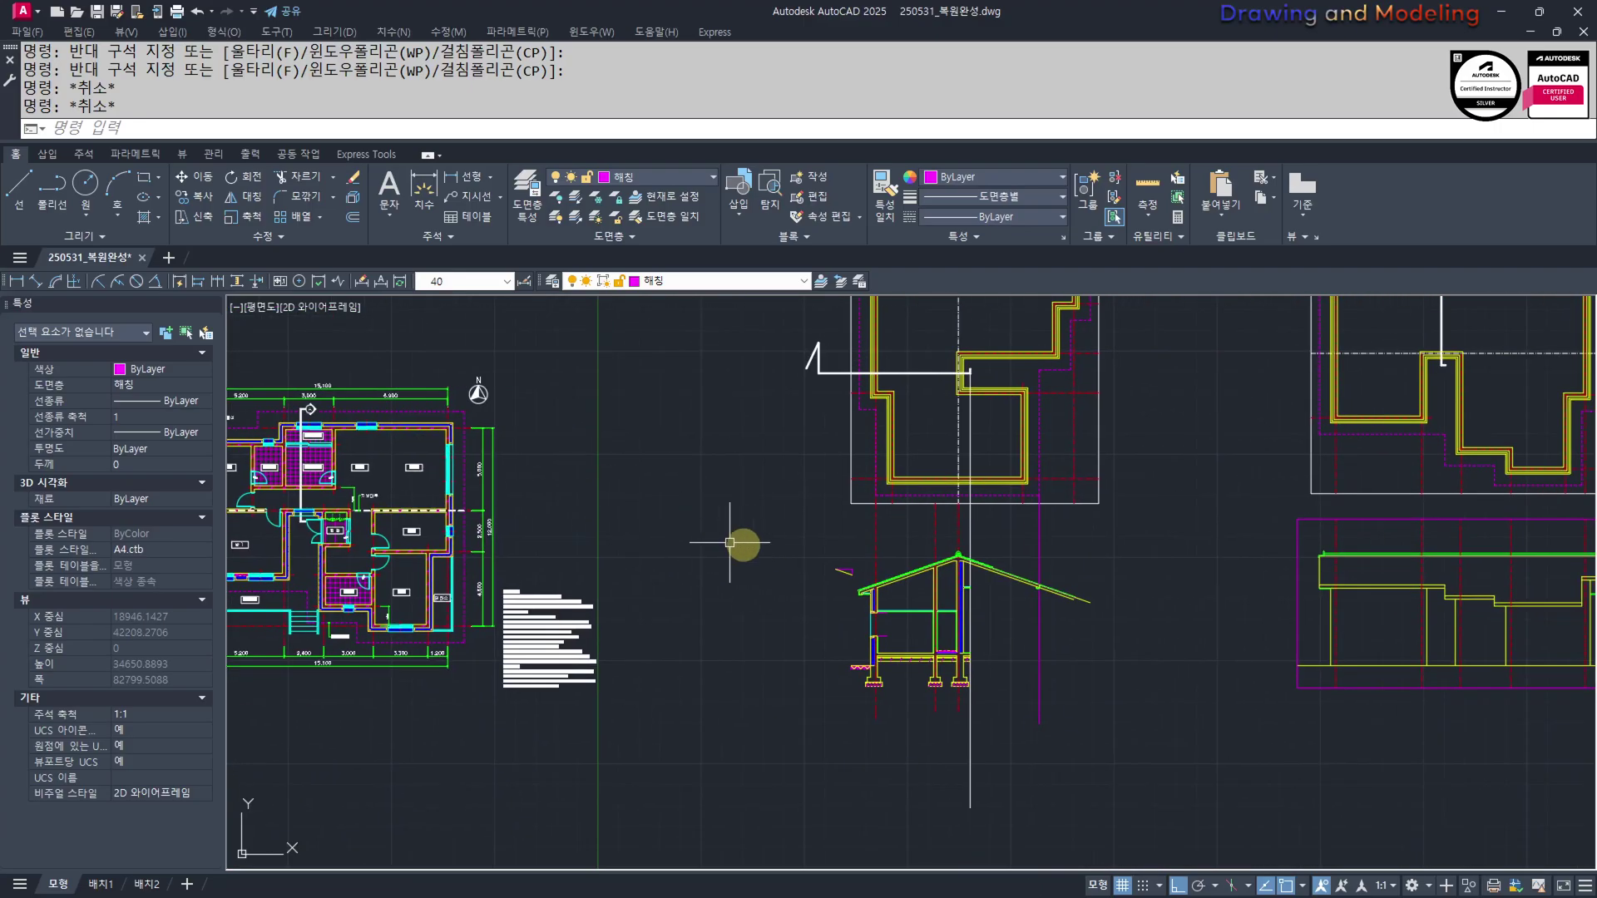
scroll(741, 545, "up", 3)
key("Escape")
key("Escape")
middle_click_drag(916, 706, 619, 445)
scroll(791, 575, "up", 2)
scroll(791, 575, "up", 2)
type("E")
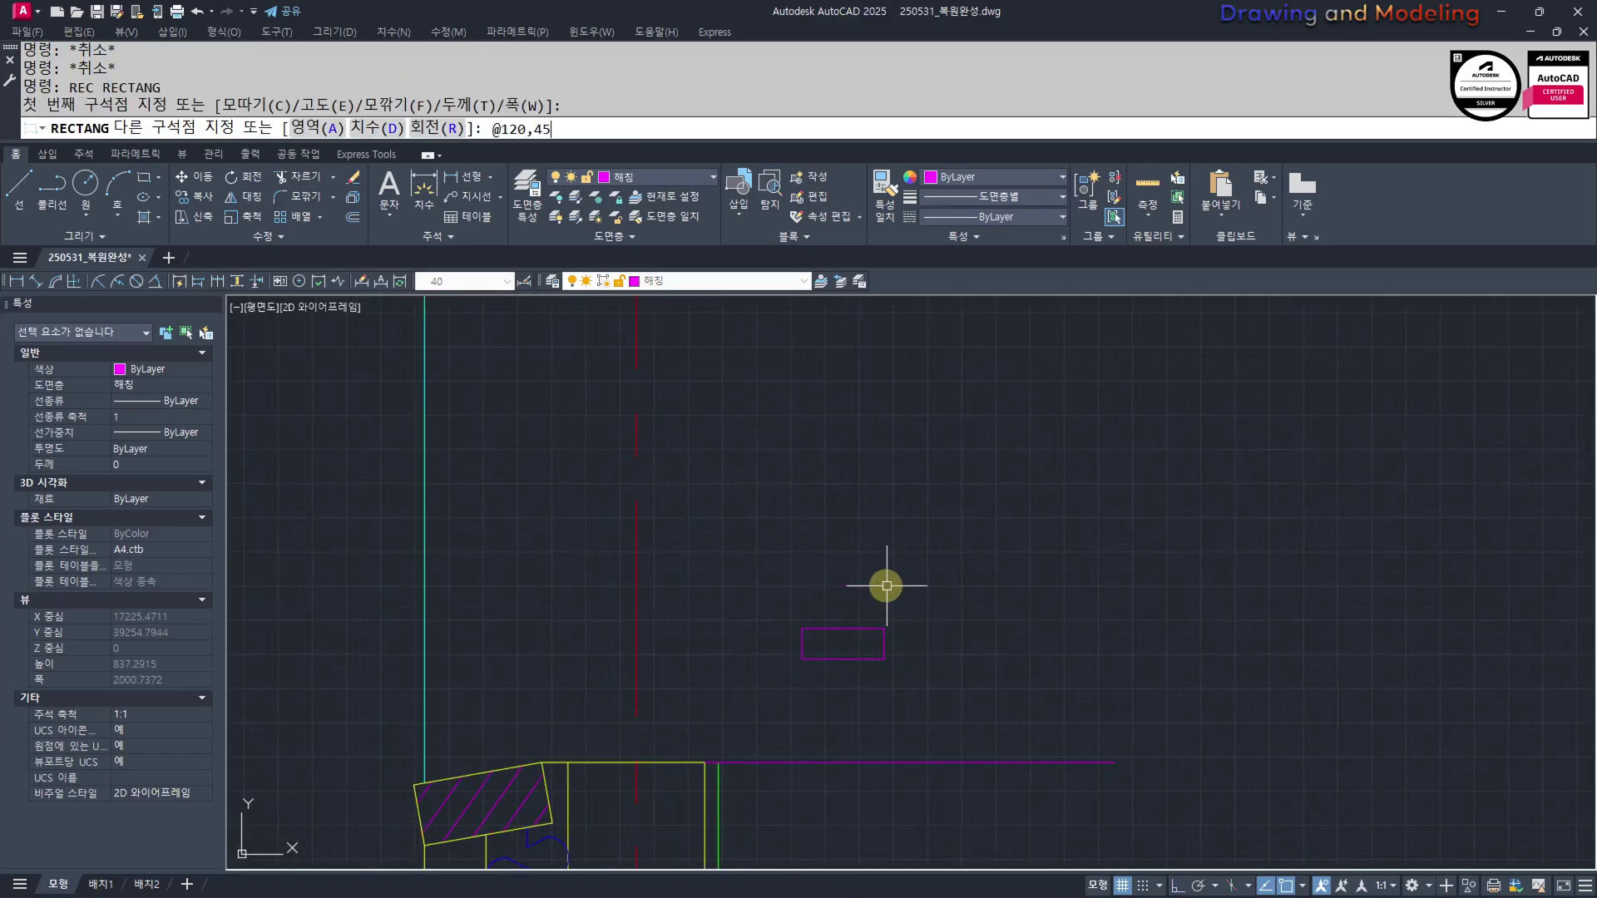
key("Return")
key("Escape")
key("Escape")
Match the 120 by 45 frame rectangle to the properties of the yellow section line at the sill
type("MM")
key("Return")
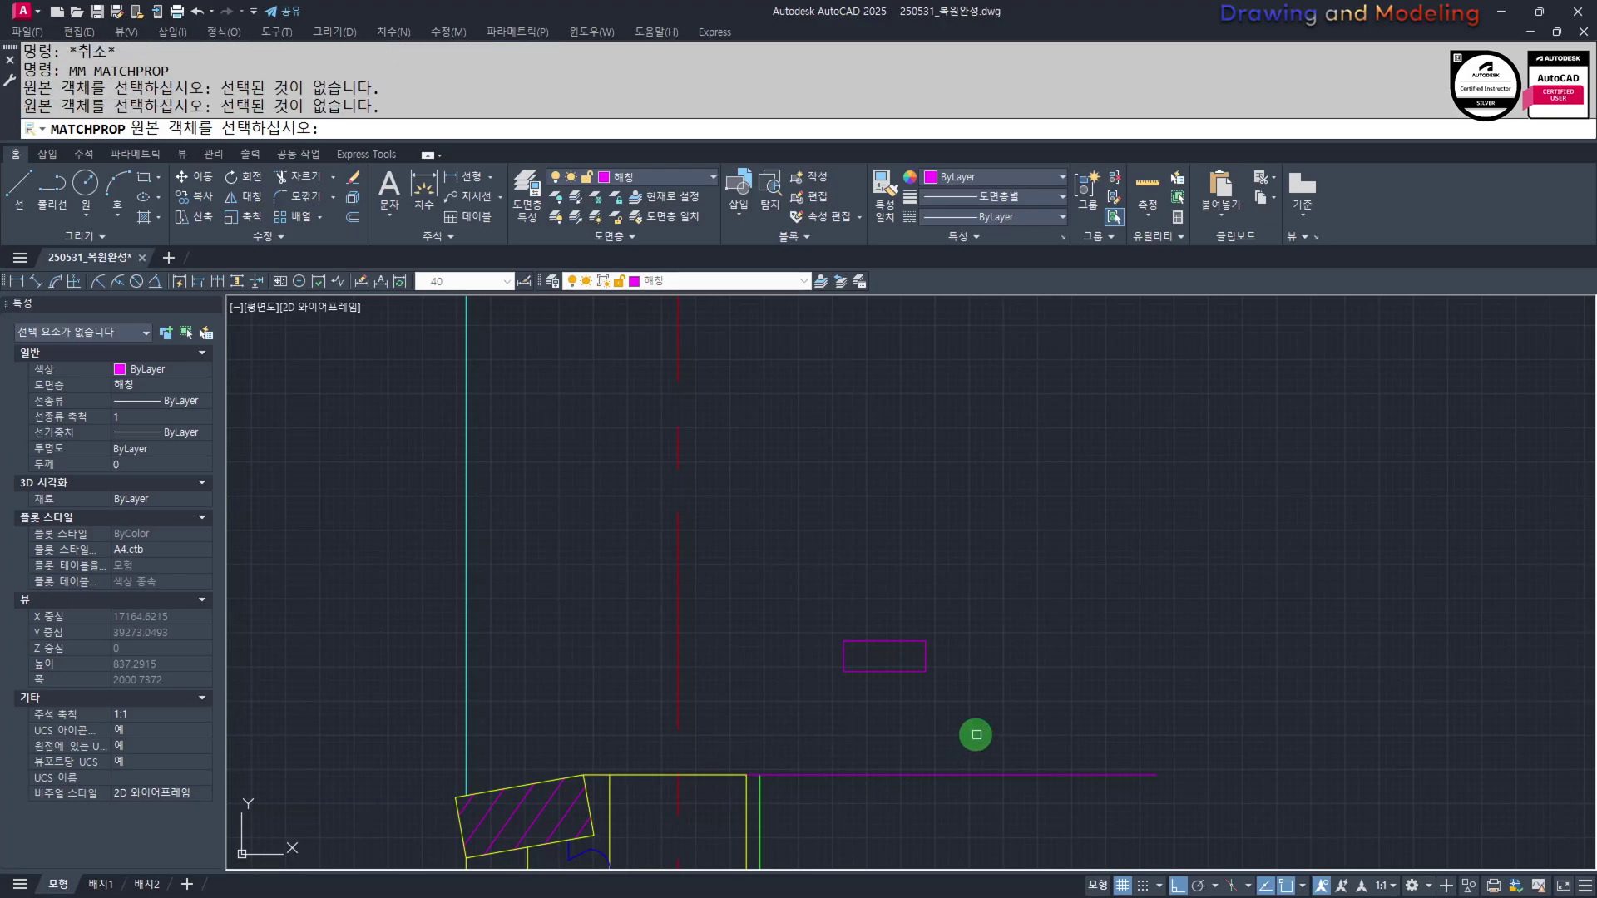
left_click(714, 776)
left_click(1005, 706)
left_click(830, 599)
key("Escape")
key("Escape")
Draw a 35 by 80 rectangle upward from the midpoint of the frame rectangle's upper edge
scroll(948, 732, "up", 2)
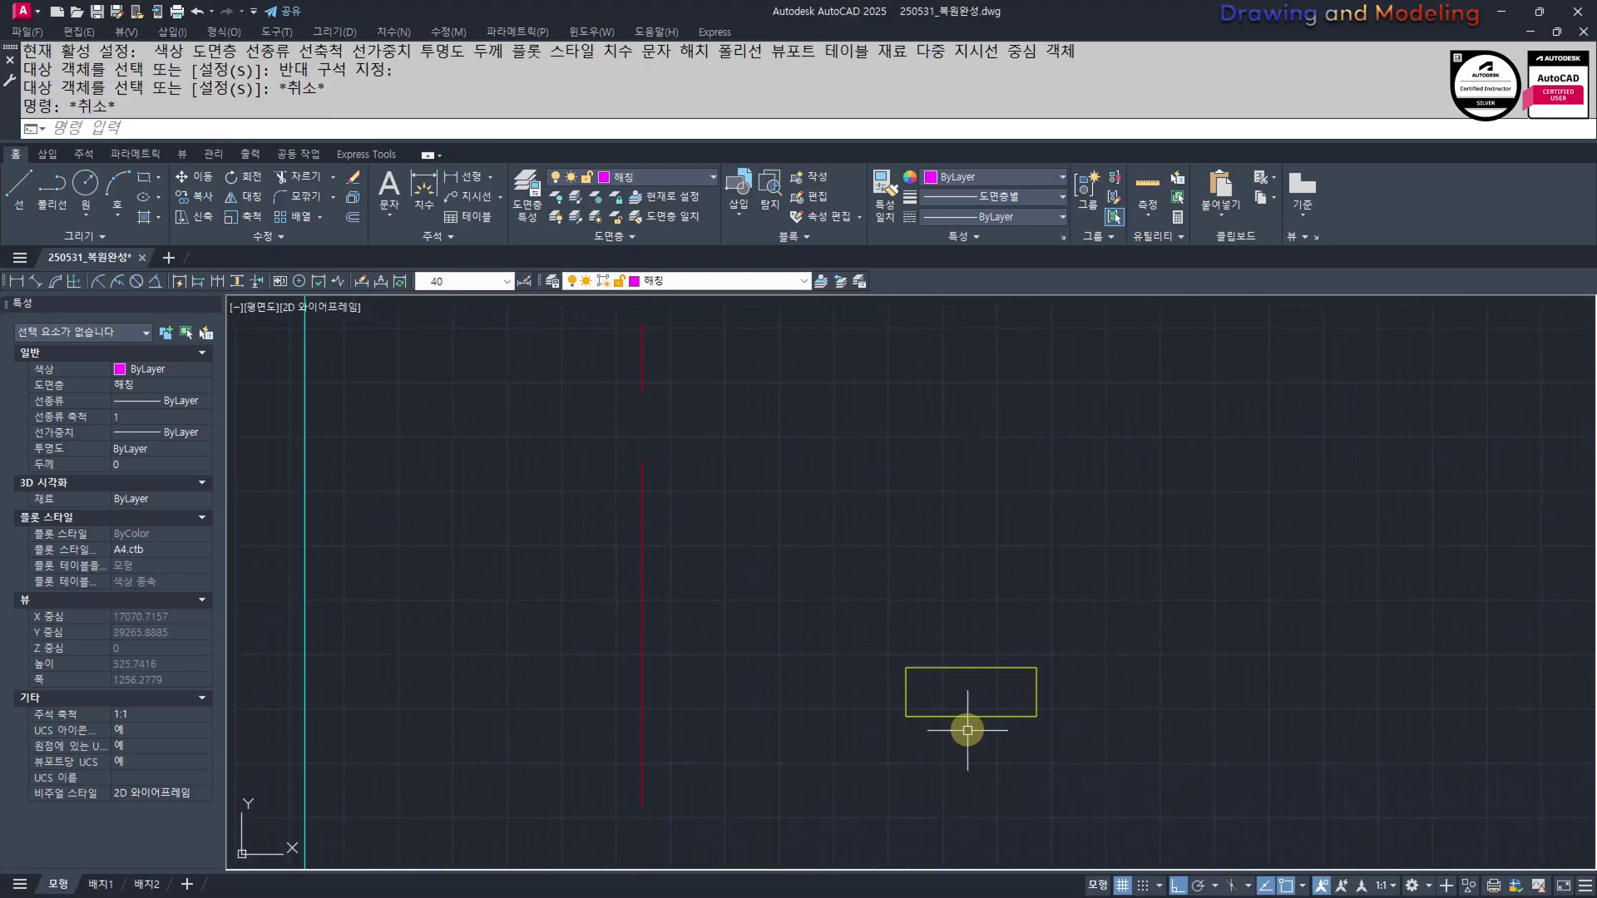
middle_click_drag(934, 740, 1018, 797)
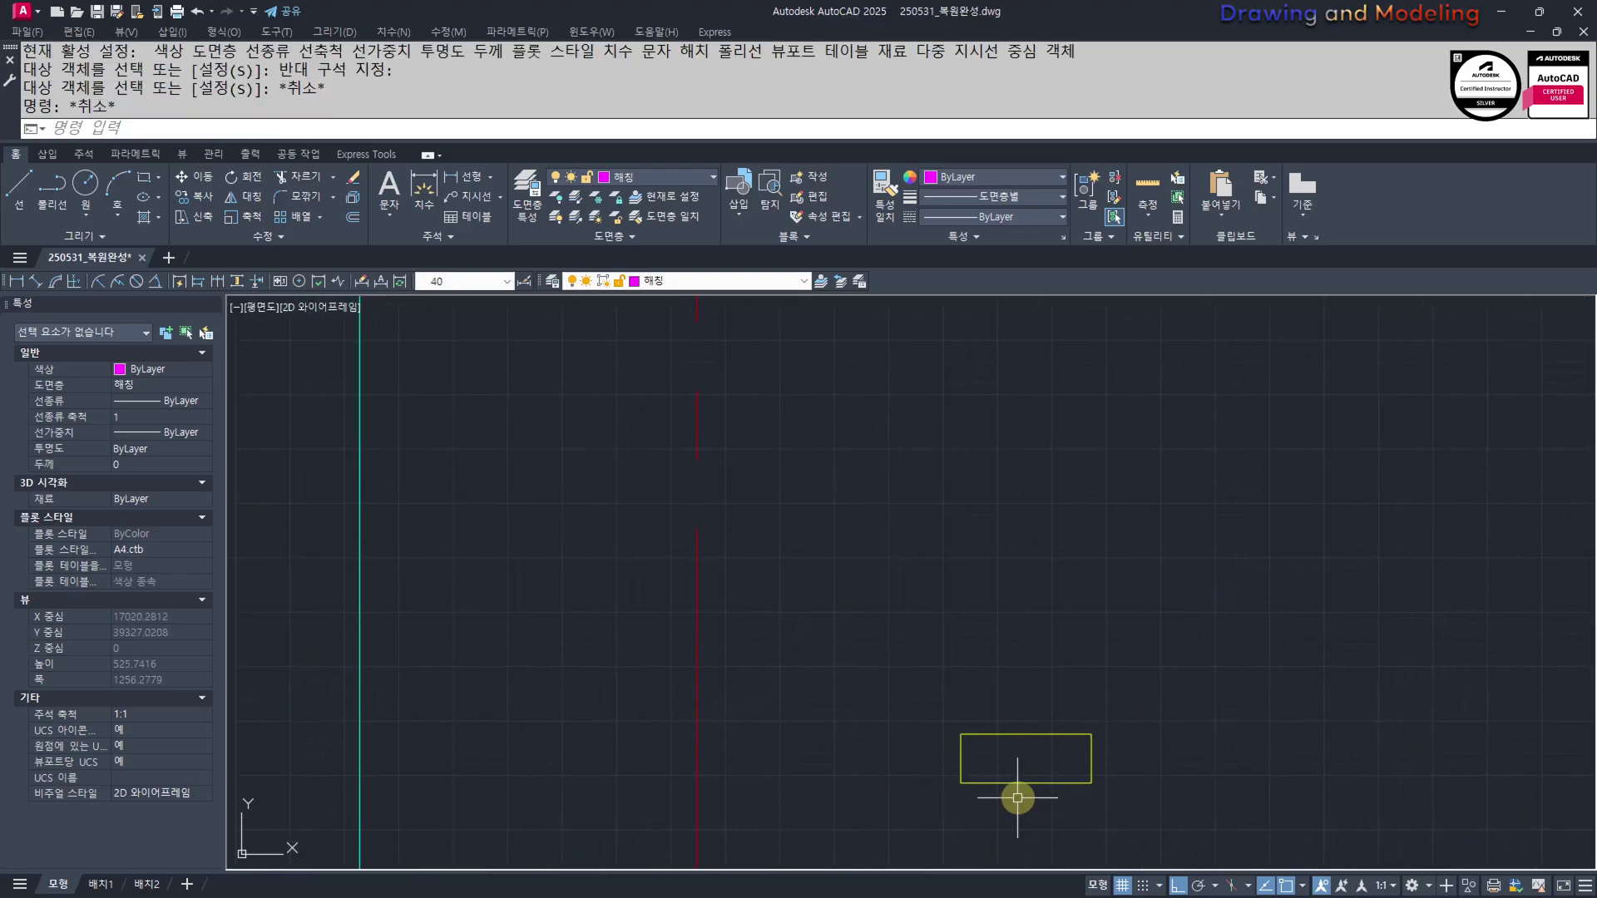
type("REC")
key("Return")
left_click(1023, 733)
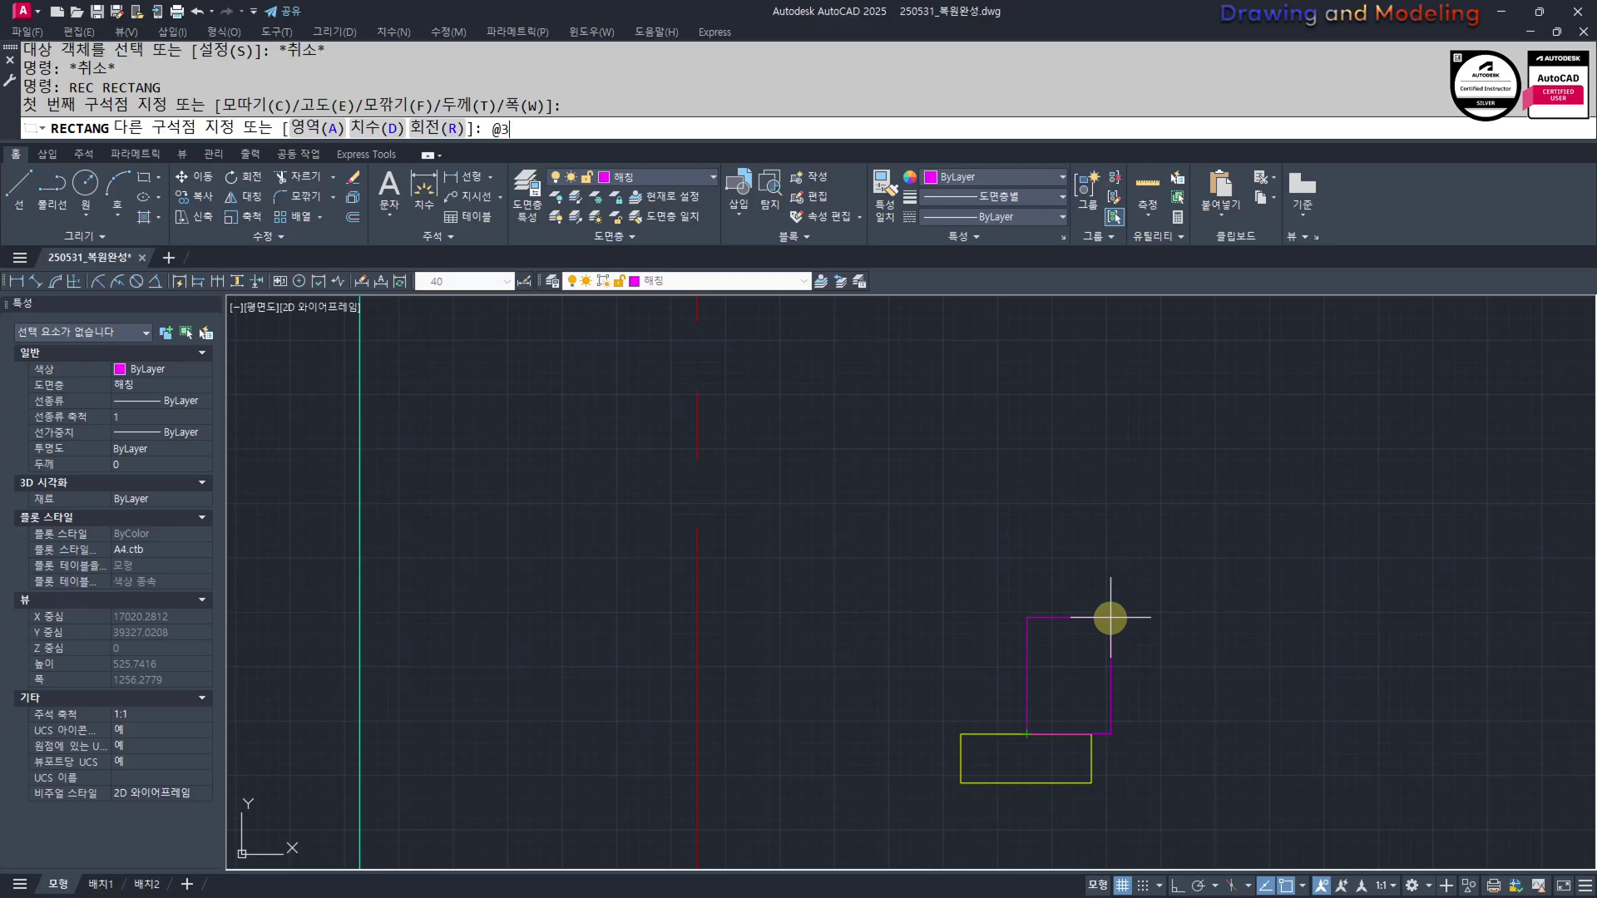
key("Return")
key("Escape")
key("Escape")
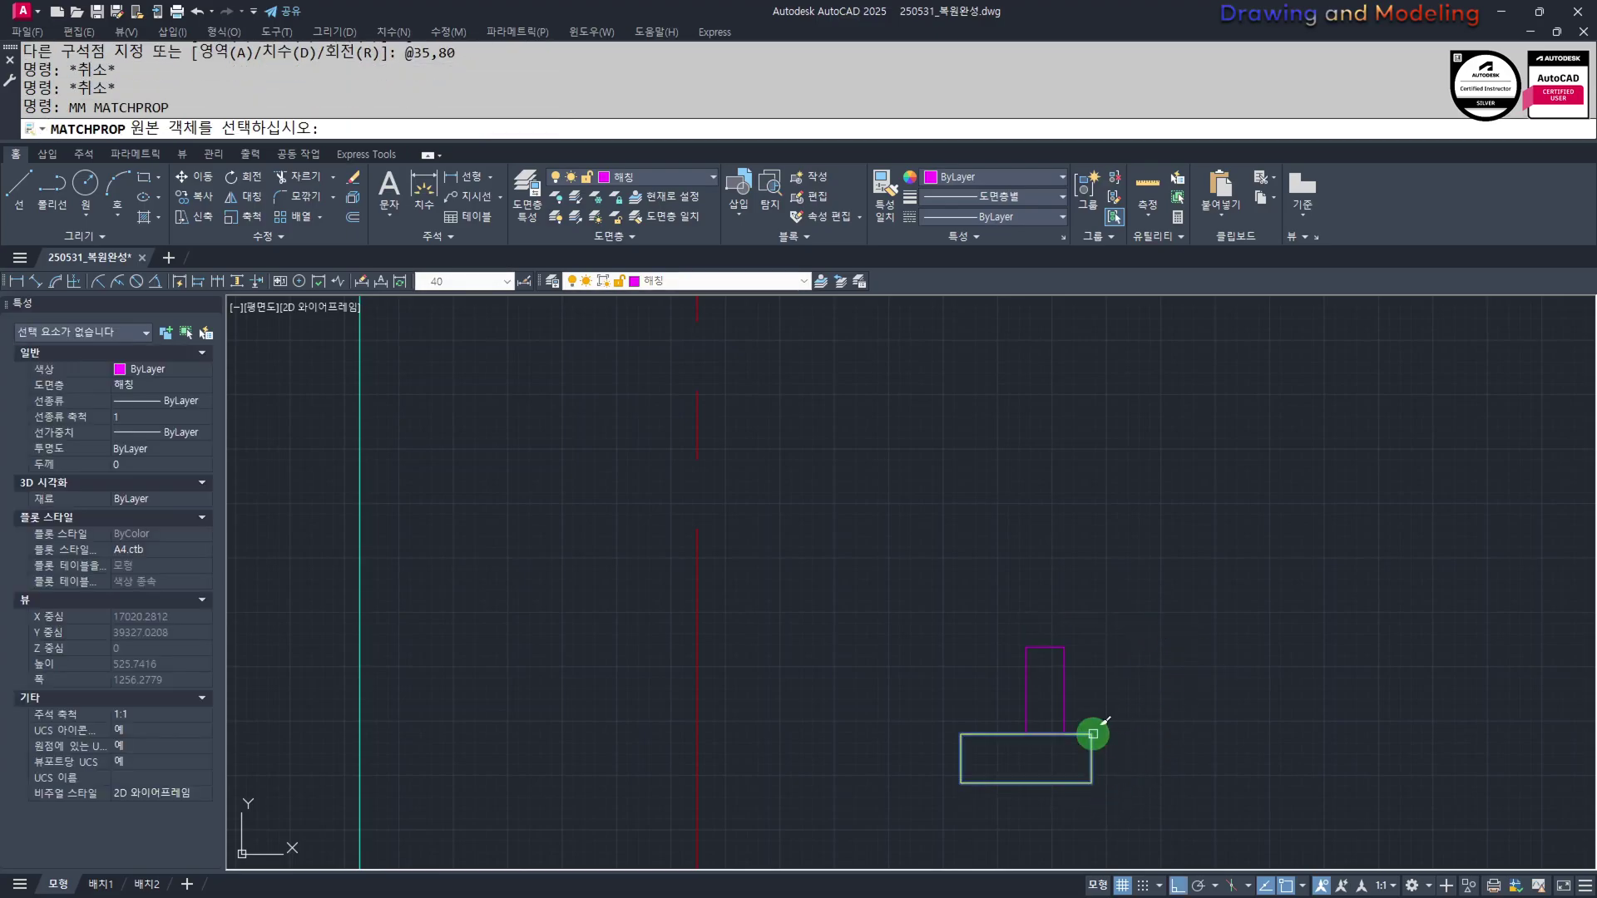
Match the 35 by 80 sash rectangle to the properties of the yellow frame rectangle
left_click(1093, 735)
left_click(1111, 659)
left_click(1033, 688)
key("Escape")
key("Escape")
Try moving the 35 by 80 sash rectangle 10 to the right
left_click(1098, 662)
left_click(1049, 660)
type("M")
left_click(1130, 558)
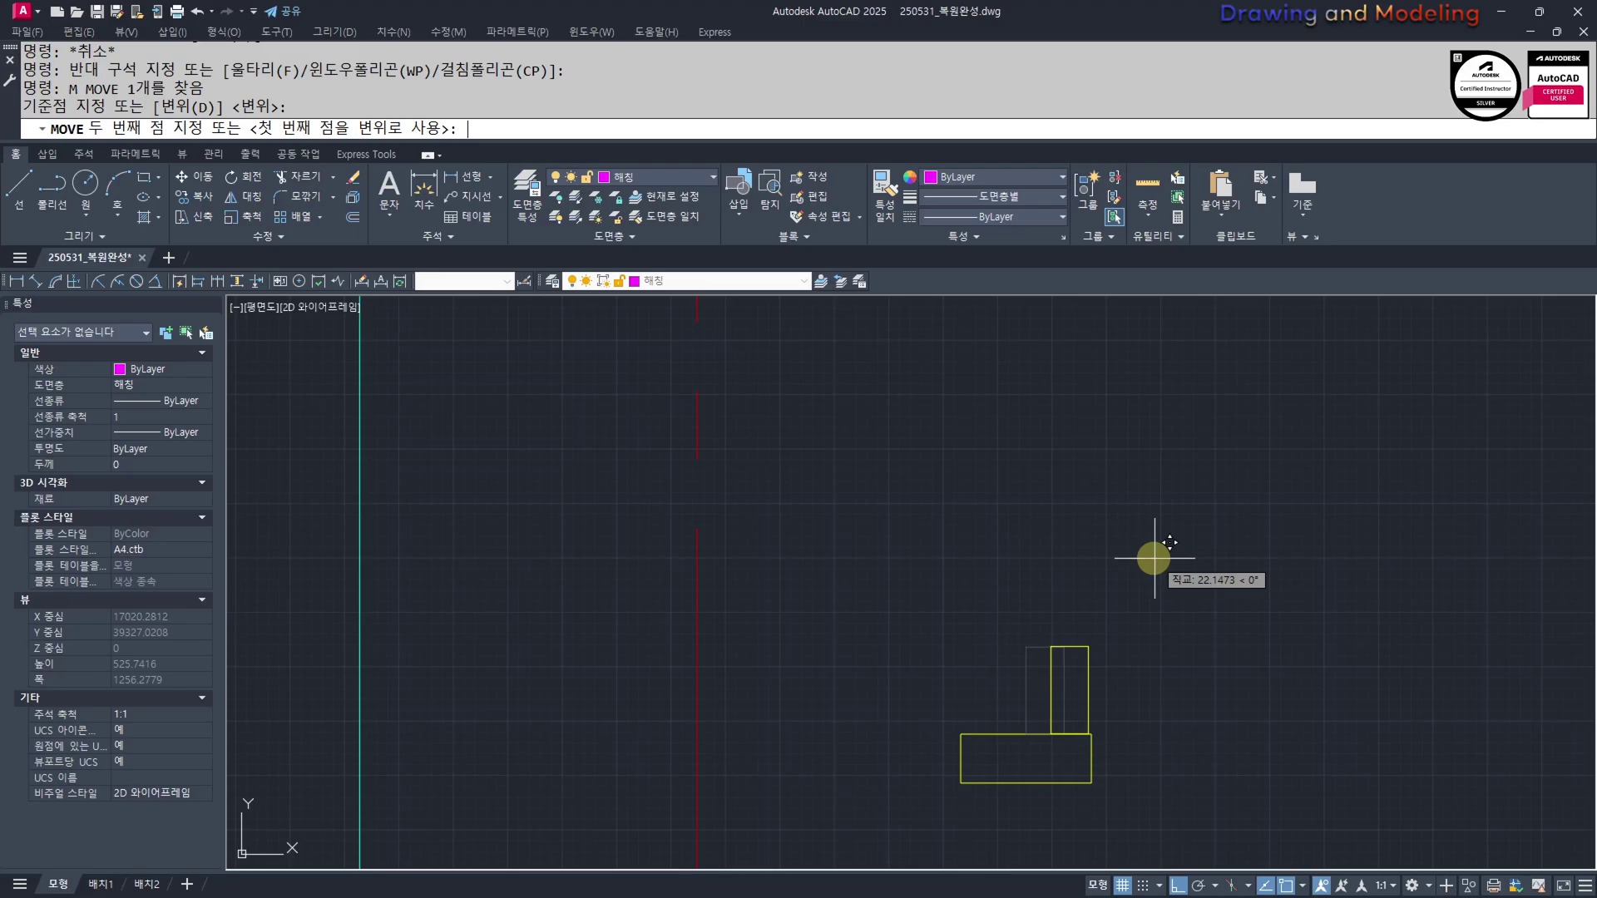
type("10")
key("Return")
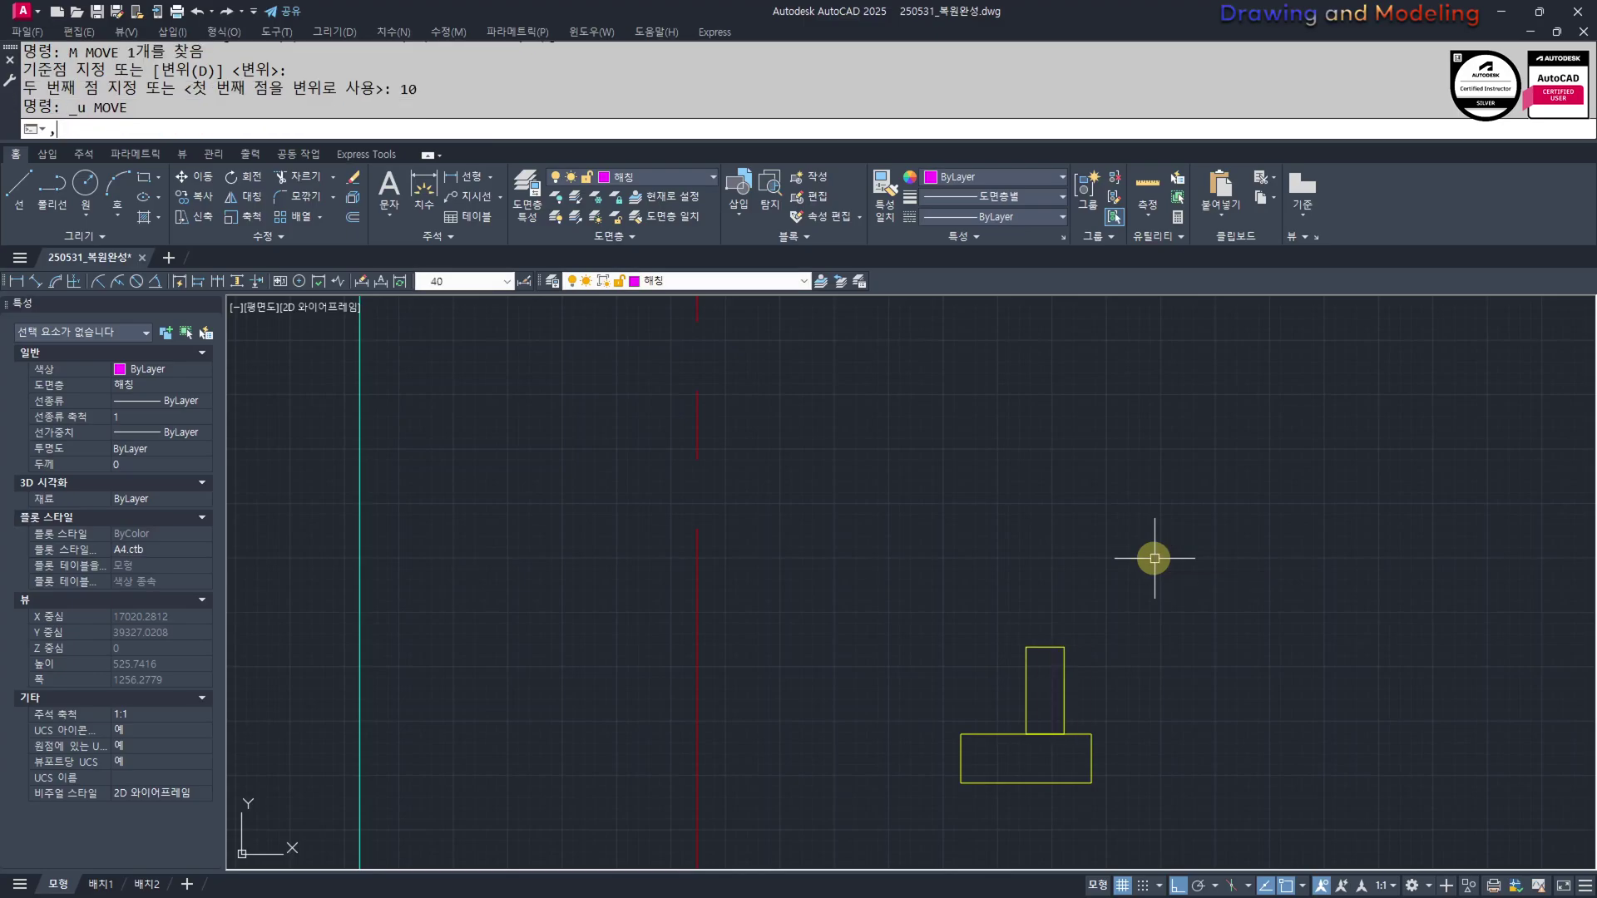
Move the 35 by 80 sash rectangle a short distance to the right of the frame's midpoint
type("m")
key("Return")
left_click(1176, 541)
left_click(998, 656)
key("Return")
left_click(1000, 557)
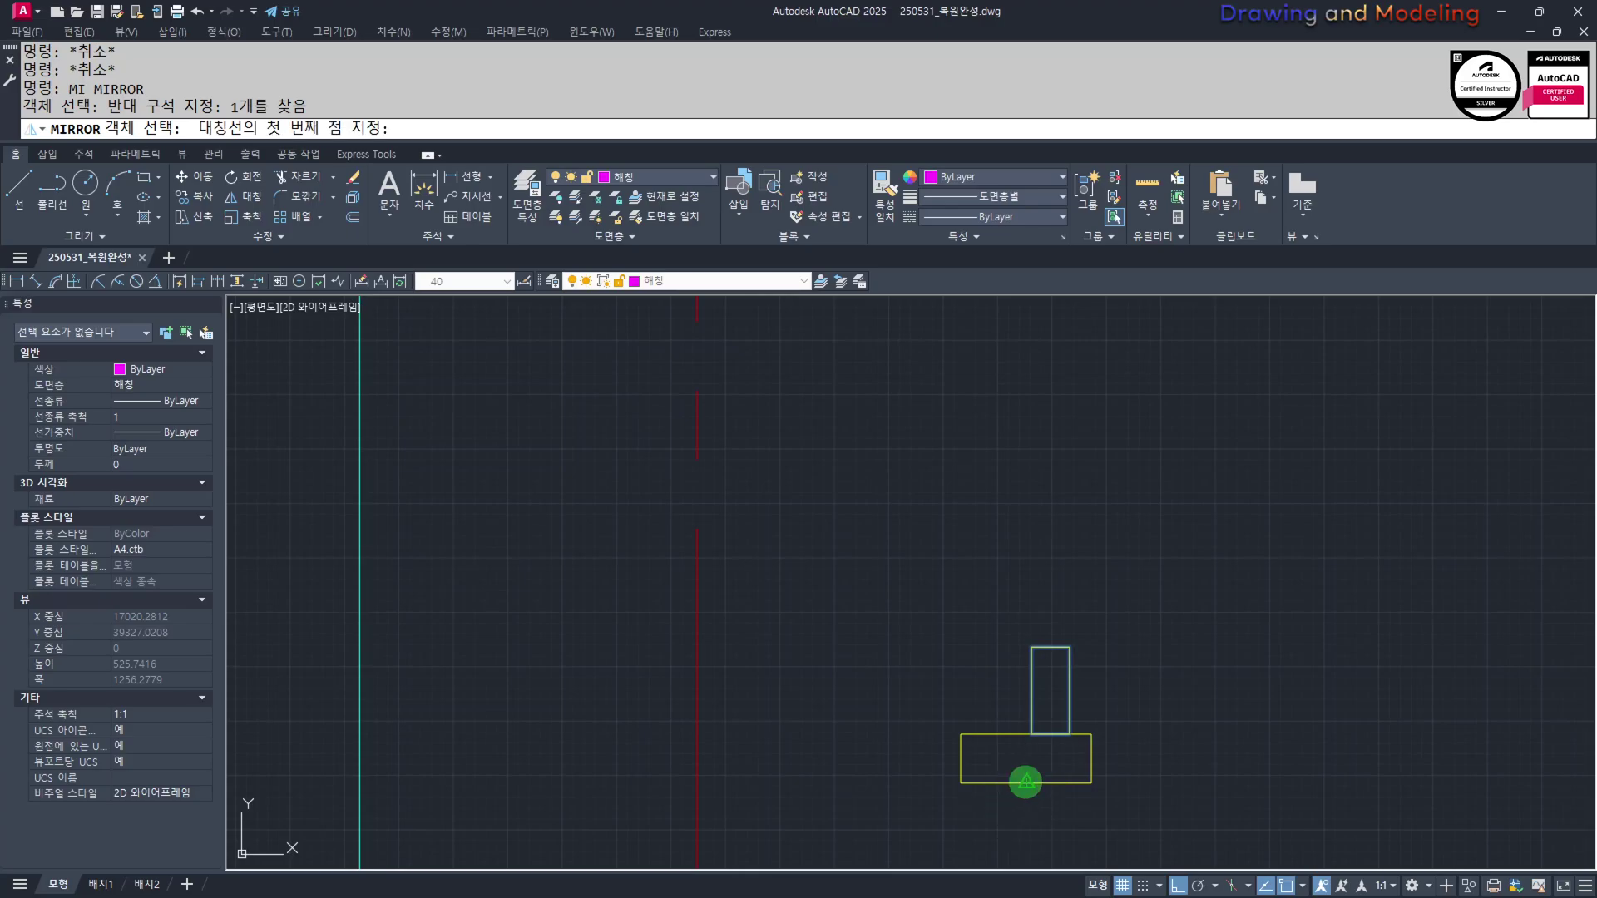
Mirror the sash rectangle about the vertical axis through the frame's midpoint, keeping the original
left_click(1026, 782)
left_click(1019, 865)
key("Return")
scroll(1019, 693, "up", 4)
left_click(1205, 765)
left_click(928, 591)
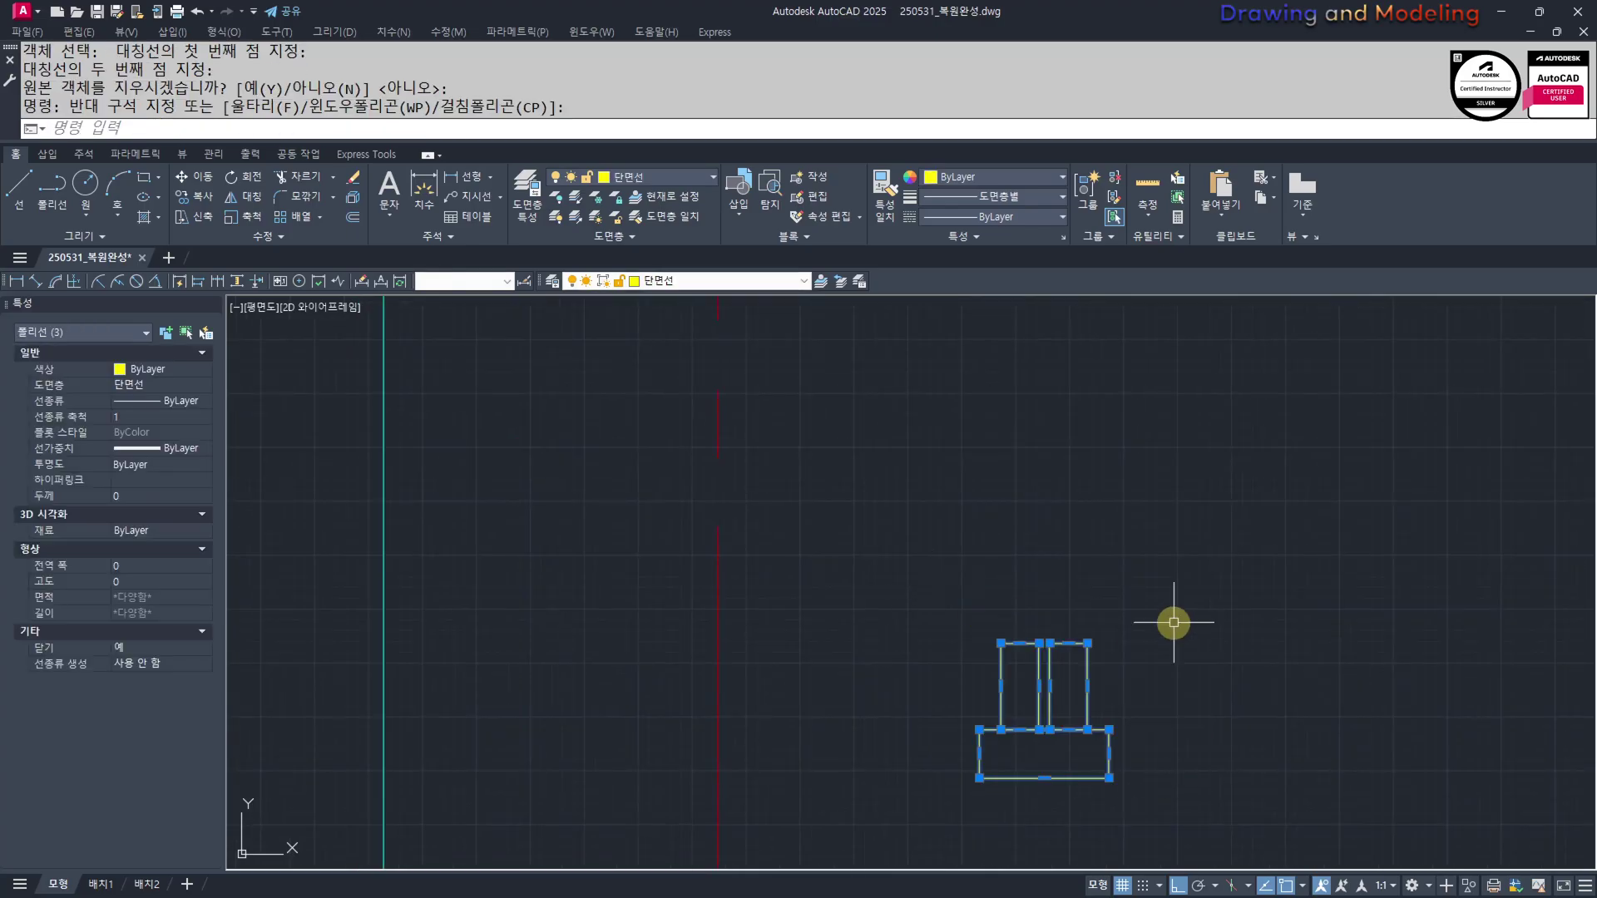
middle_click_drag(1192, 605, 1178, 659)
type(",M")
key("Escape")
Mirror the frame and both sash rectangles upward about a horizontal axis, keeping the originals, to form the window's upper part
type("mi")
key("Return")
left_click(1176, 572)
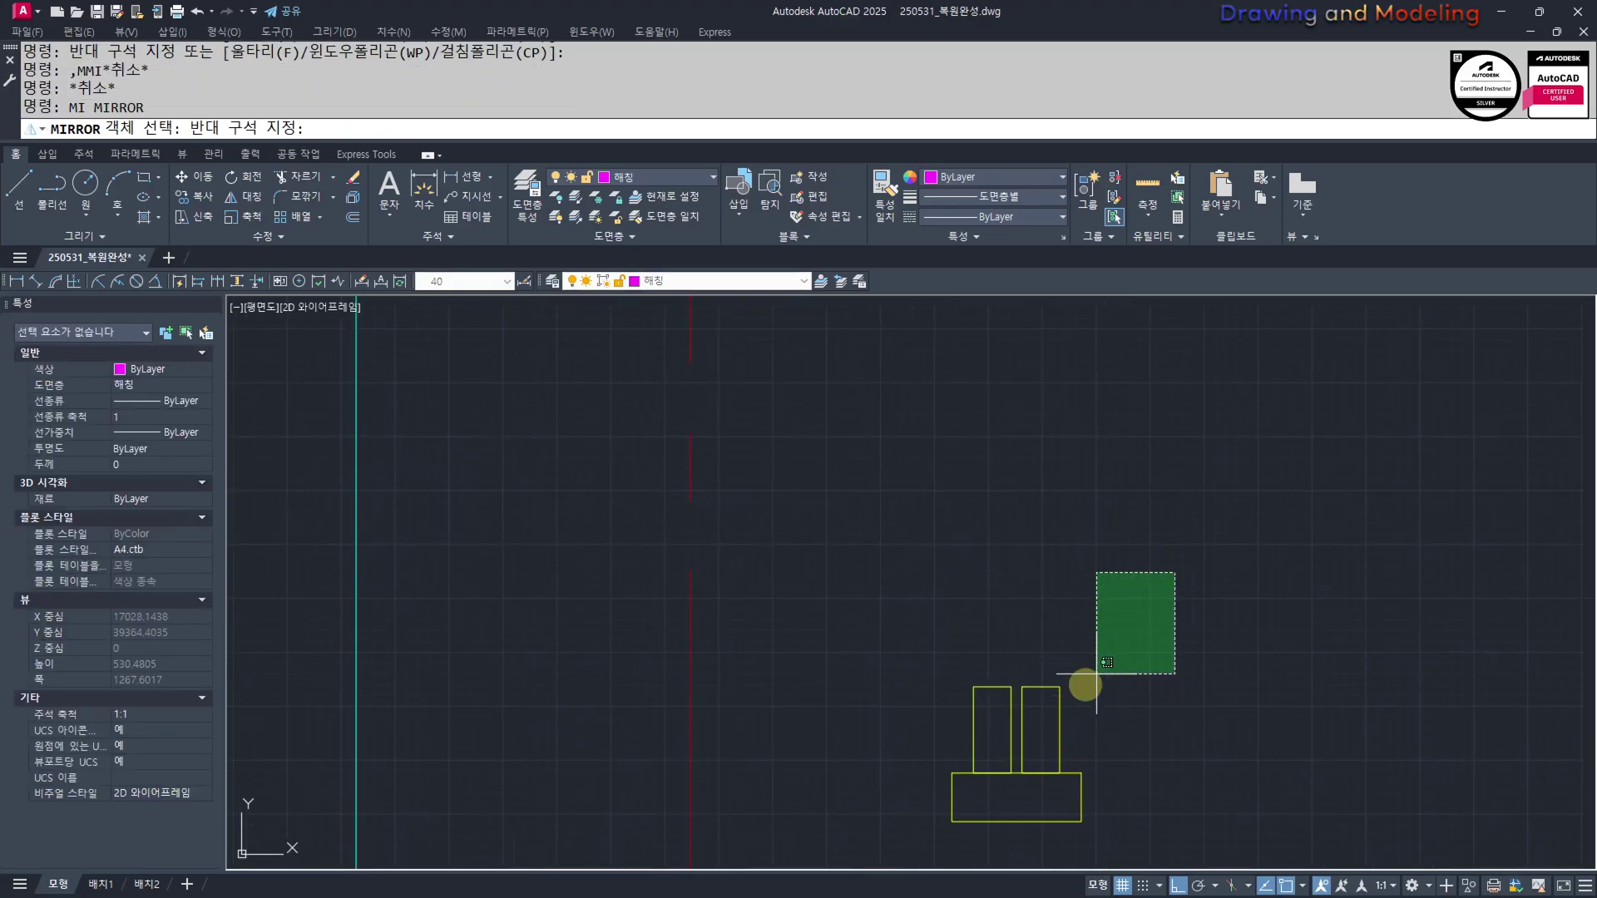
left_click(1058, 713)
key("Return")
left_click(1056, 630)
left_click(1173, 623)
key("Escape")
key("Escape")
Draw a vertical line from the upper frame's lower-right corner down towards the lower frame
middle_click_drag(1125, 620, 1163, 617)
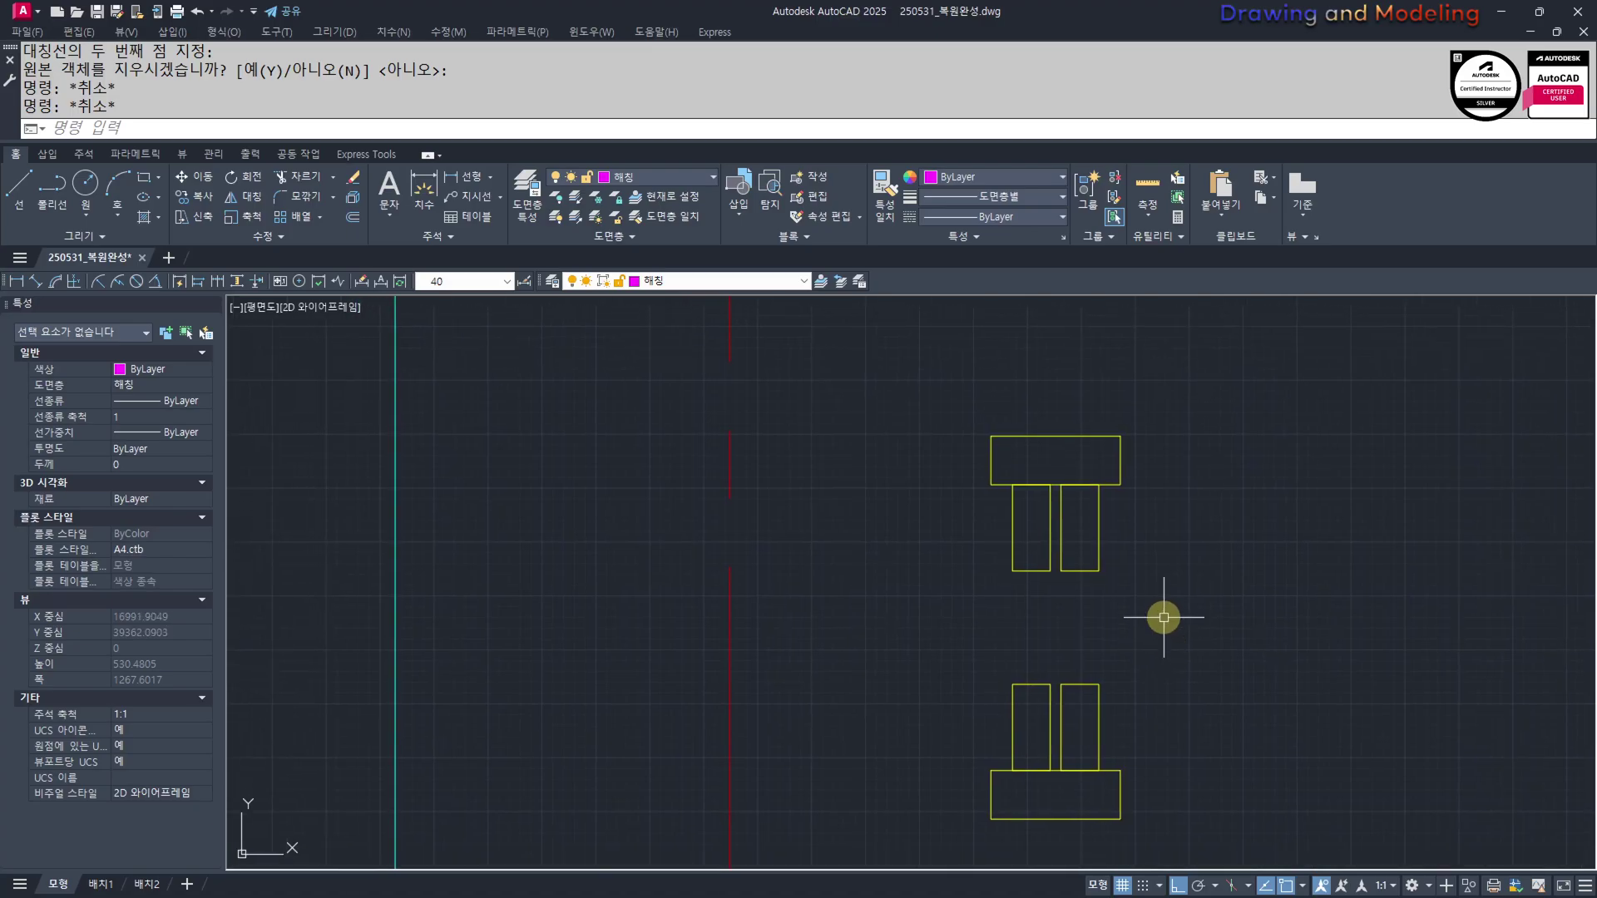
left_click(1120, 486)
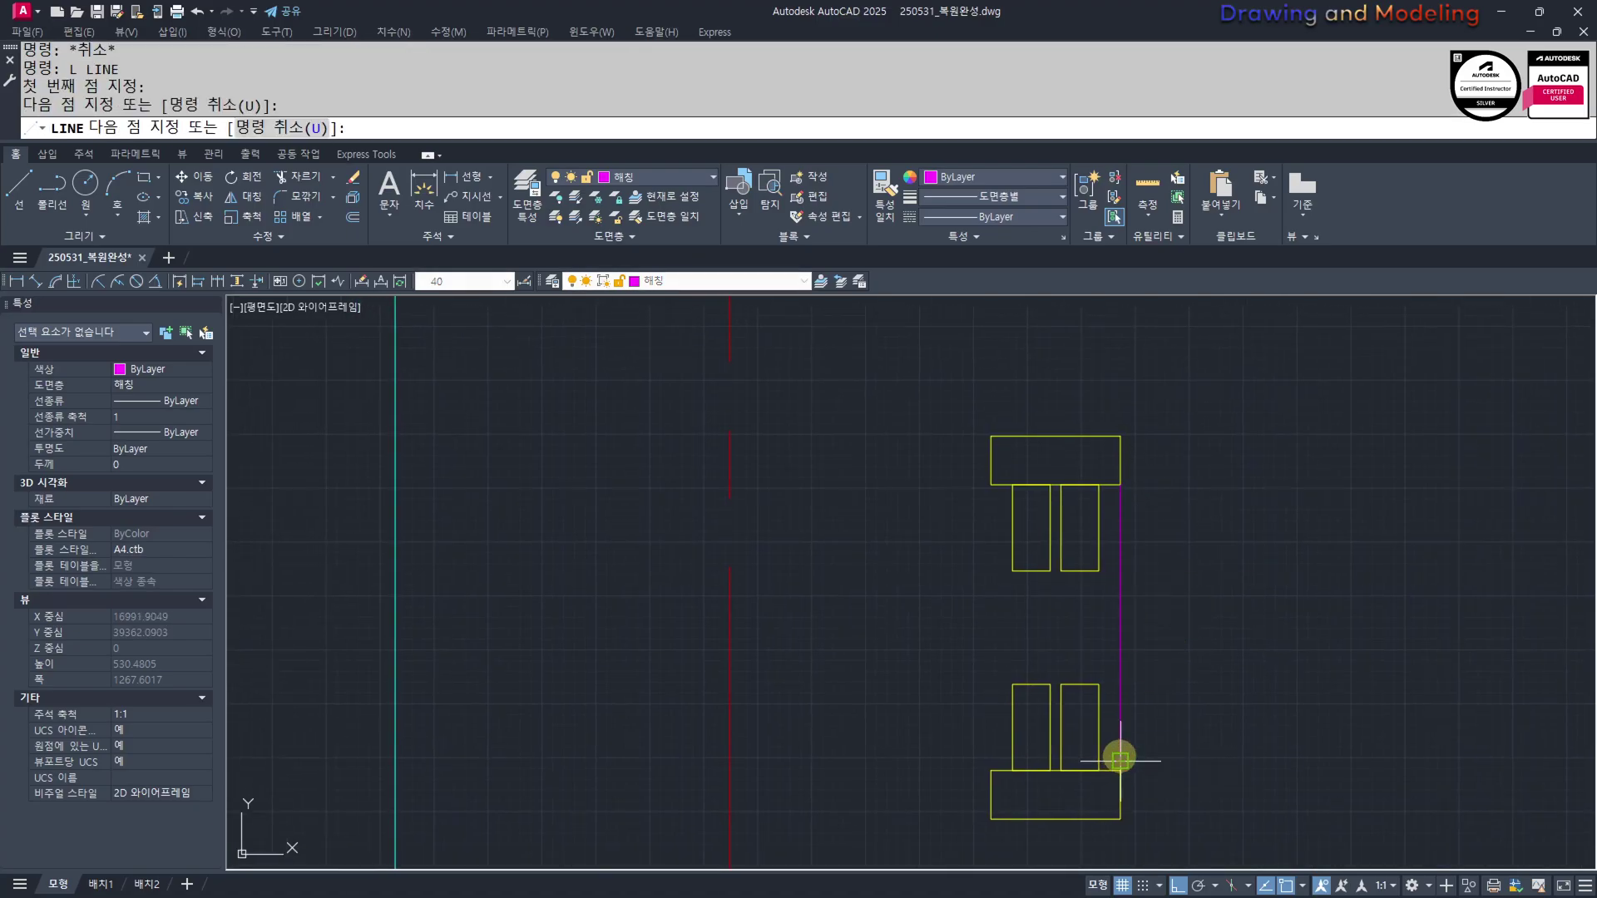
left_click(1120, 760)
key("Escape")
key("Escape")
Extend the vertical line on the right side of the window down to the lower frame rectangle
type("er")
left_click(1134, 675)
key("Escape")
key("Escape")
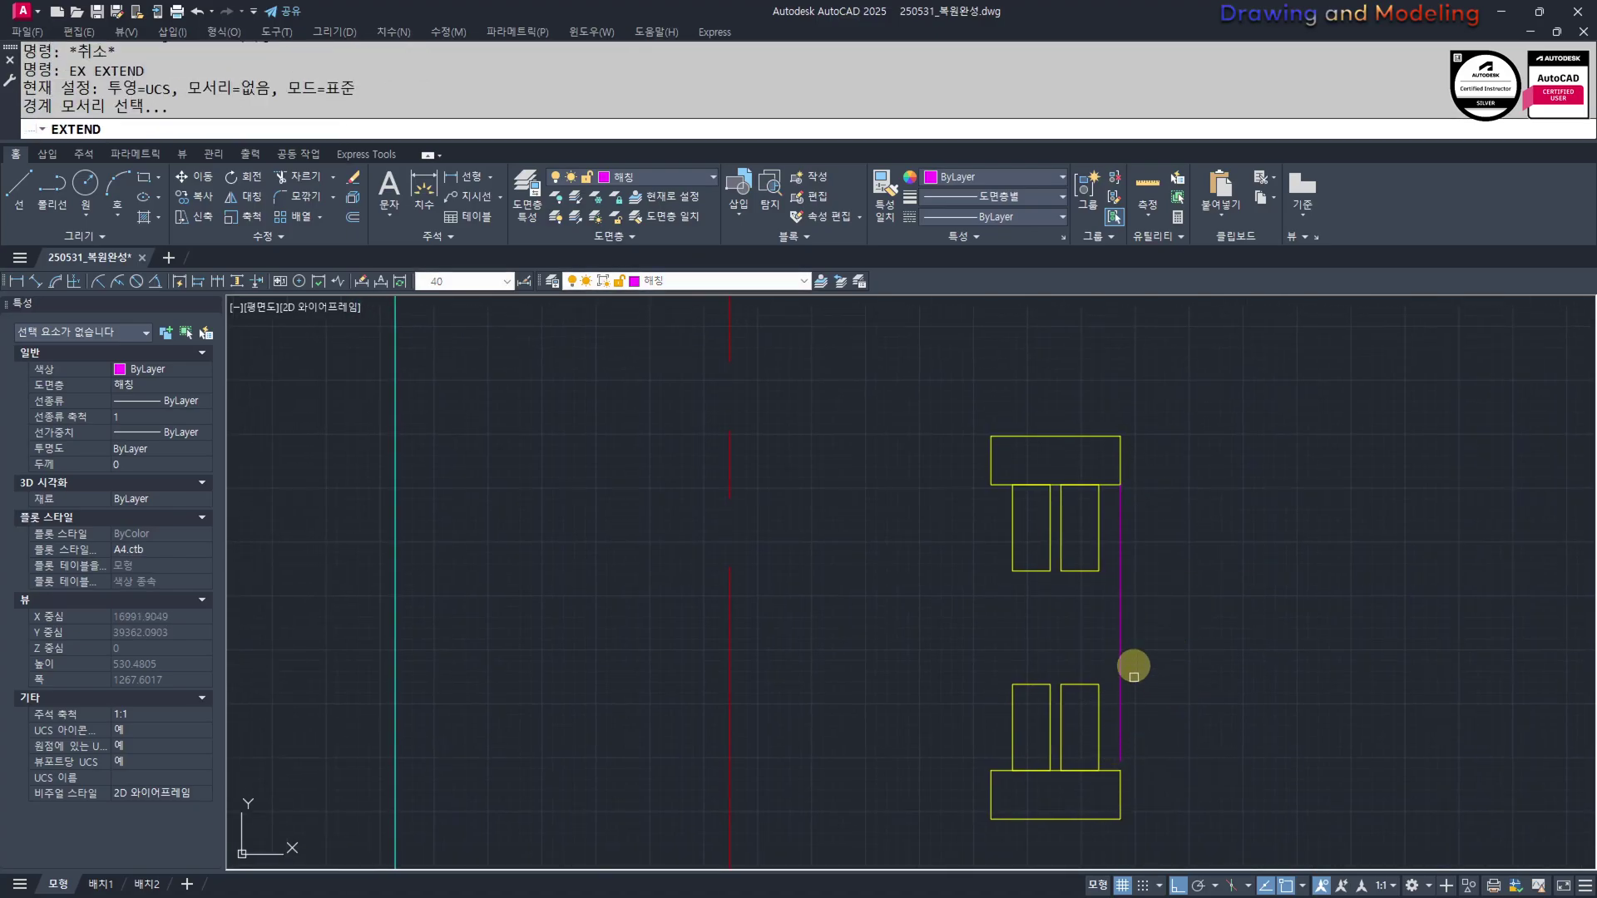
key("space")
left_click(1133, 670)
left_click(1095, 676)
key("Escape")
key("Escape")
Erase the right-hand sash rectangle on the lower window frame
left_click(1094, 676)
left_click(1080, 705)
type("e s")
scroll(1104, 594, "up", 2)
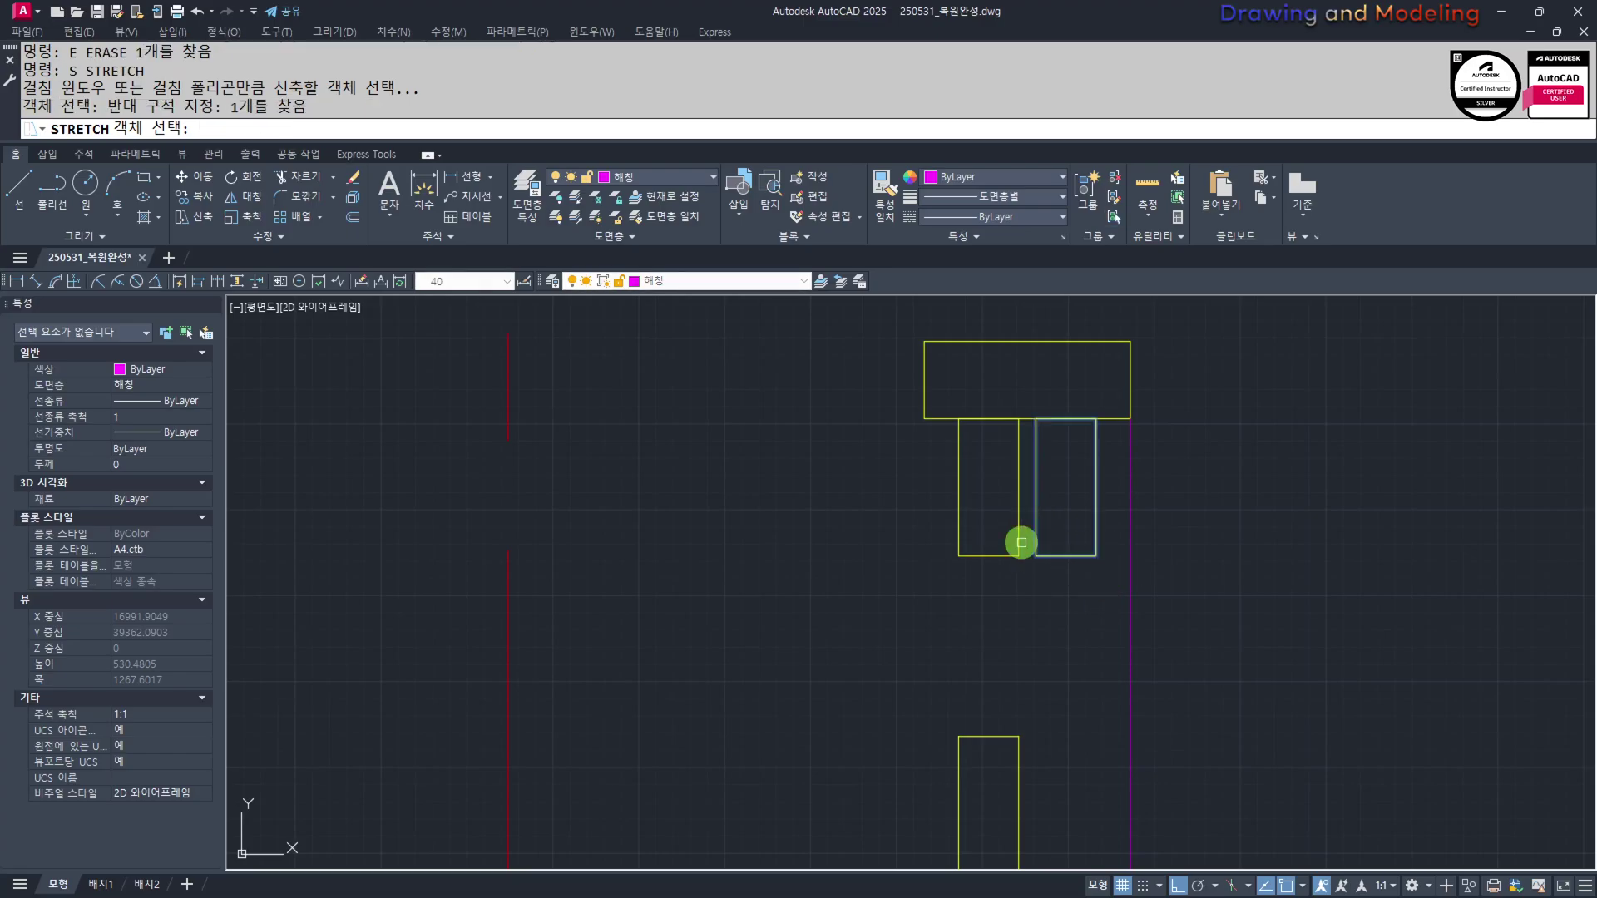
Stretch the upper right-hand sash rectangle straight down to meet the top of the lower window frame
key("Return")
left_click(1067, 555)
scroll(1072, 611, "down", 2)
left_click(1067, 776)
key("Escape")
key("Escape")
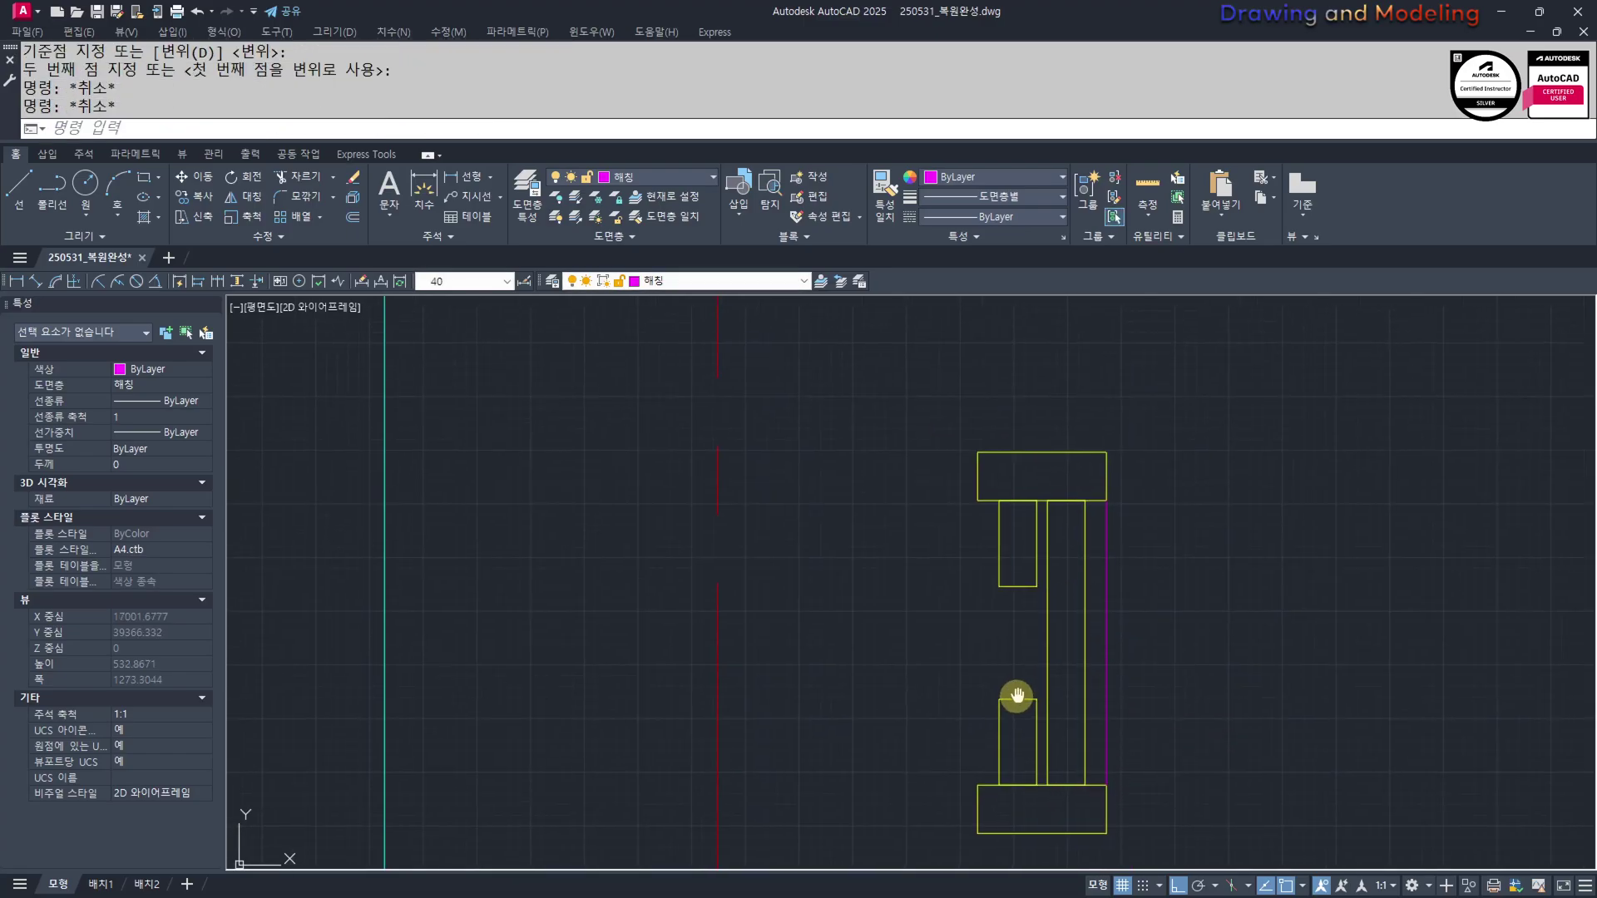
Draw a vertical line between the frames' left corners and another joining the left edges of the two left-hand sash rectangles
type("L")
left_click(973, 504)
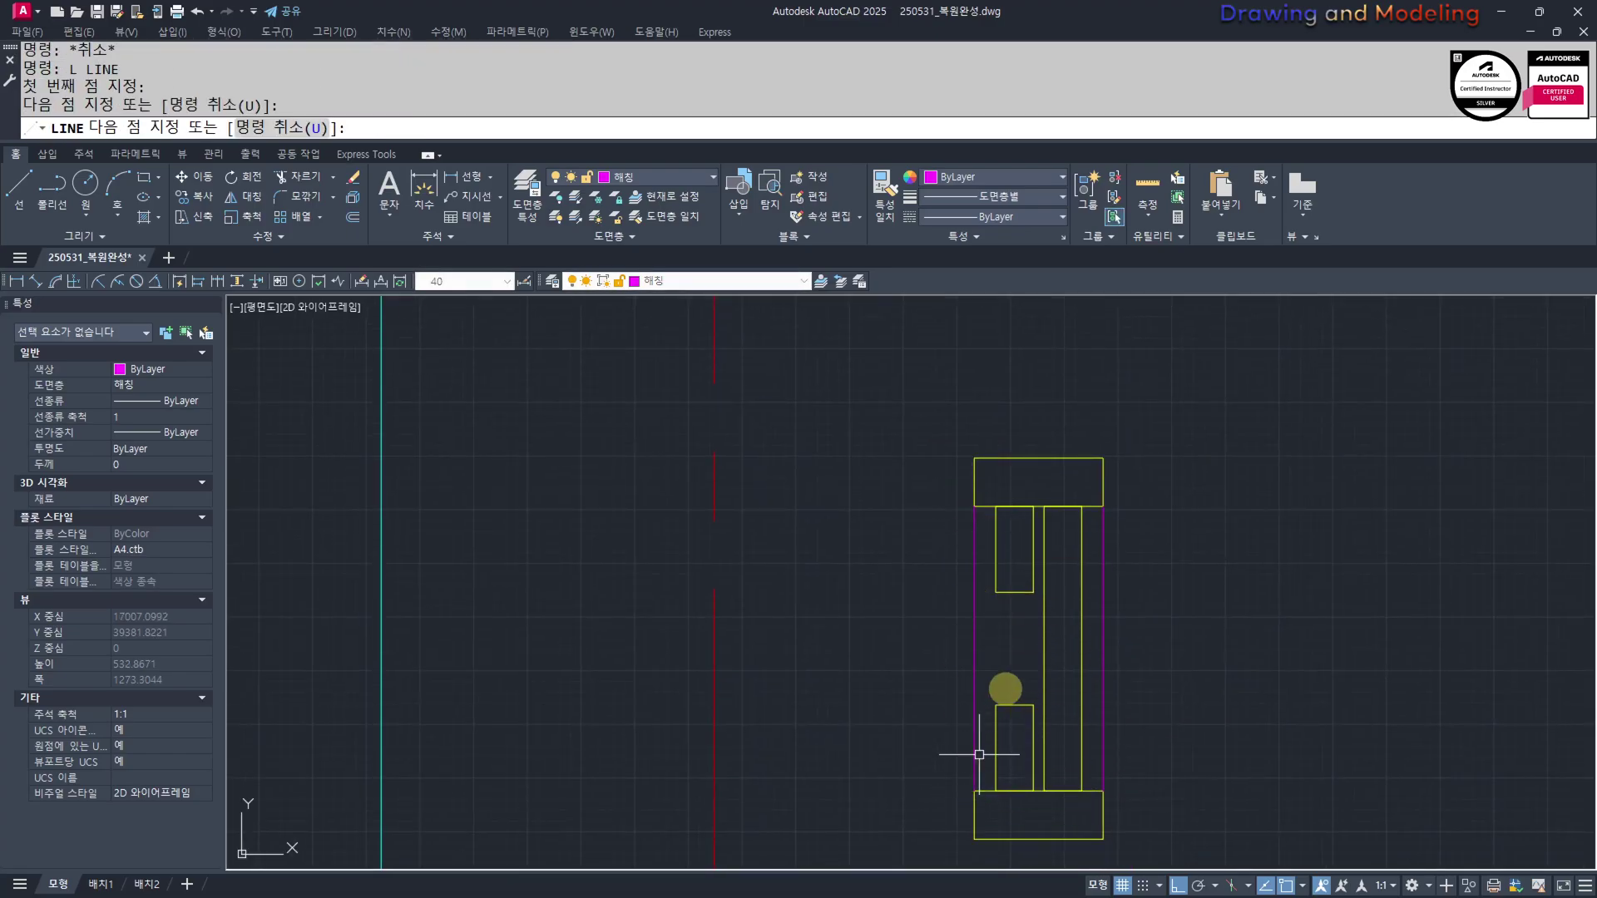
key("Escape")
key("Escape")
type("L")
left_click(995, 592)
left_click(996, 703)
key("Escape")
key("Escape")
Copy the vertical line between the left-hand sashes to the middle and right edge of the sash
scroll(1000, 642, "up", 4)
left_click(1000, 640)
left_click(970, 631)
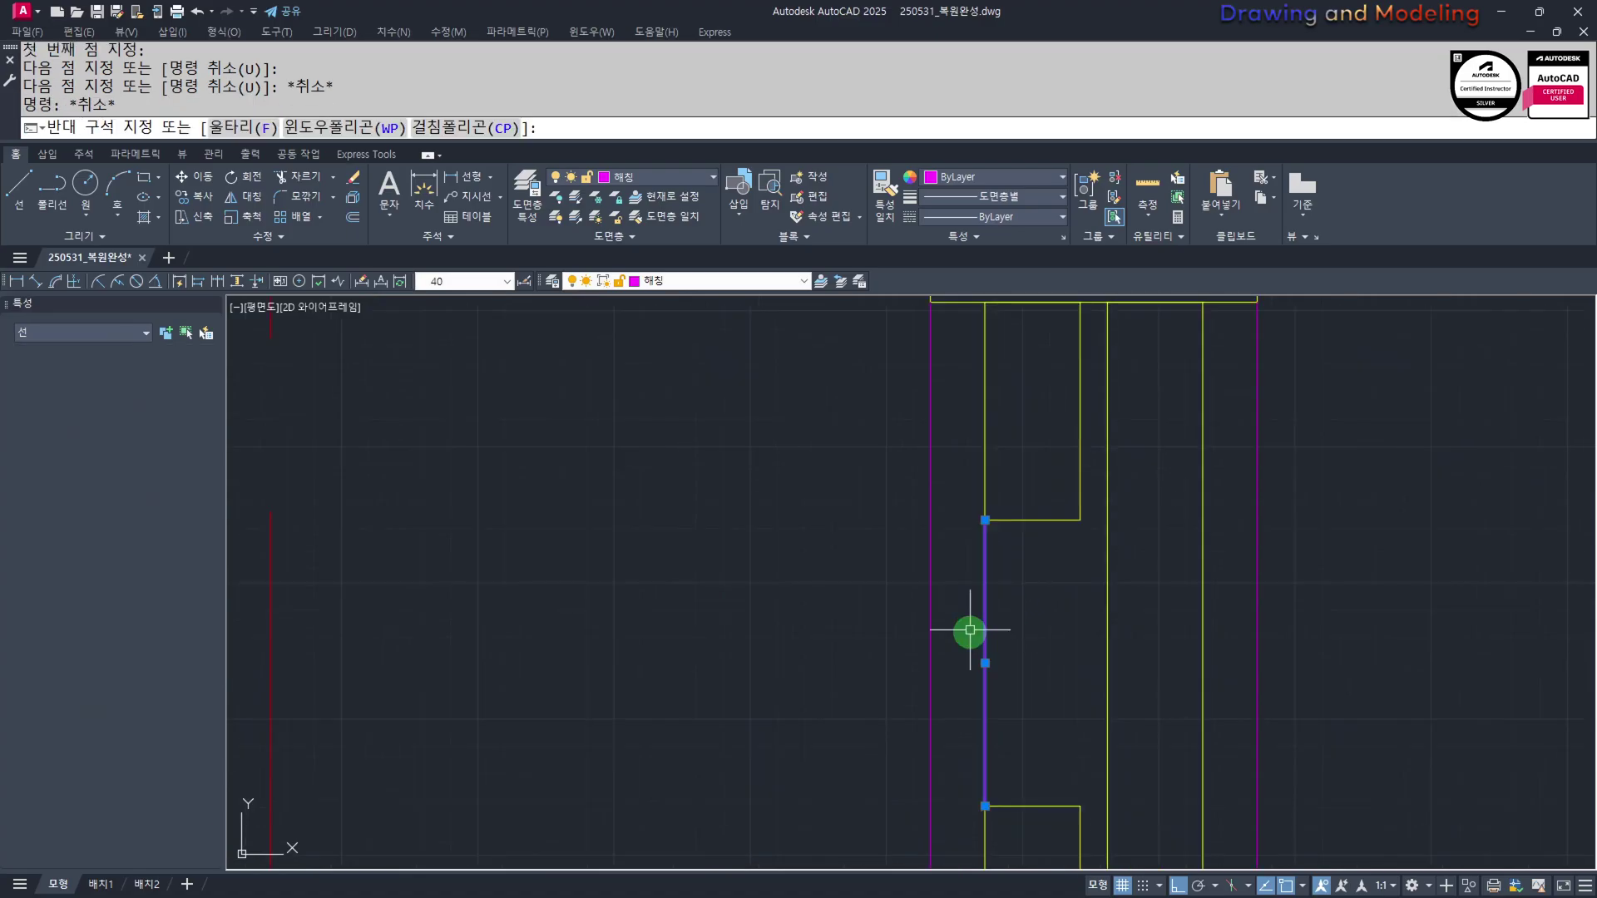
type("cc")
key("Return")
left_click(984, 520)
key("Escape")
key("Escape")
scroll(1080, 549, "down", 3)
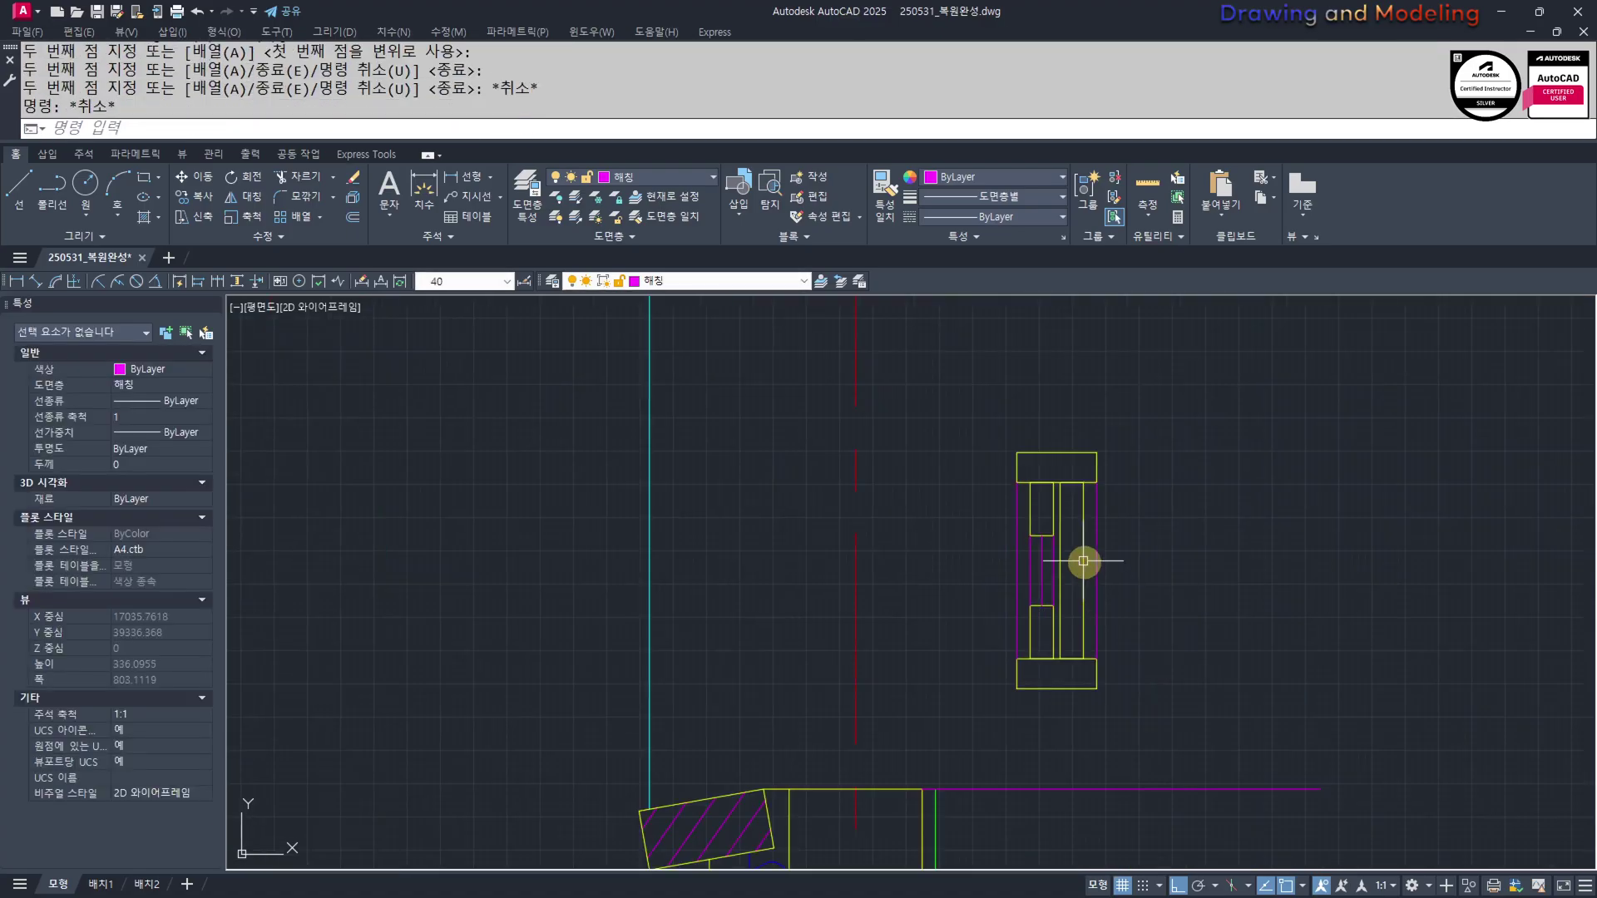
Match the magenta vertical lines of the window section to the properties of the green ceiling finish line
scroll(1096, 570, "up", 2)
scroll(1101, 607, "down", 4)
middle_click_drag(982, 597, 1066, 628)
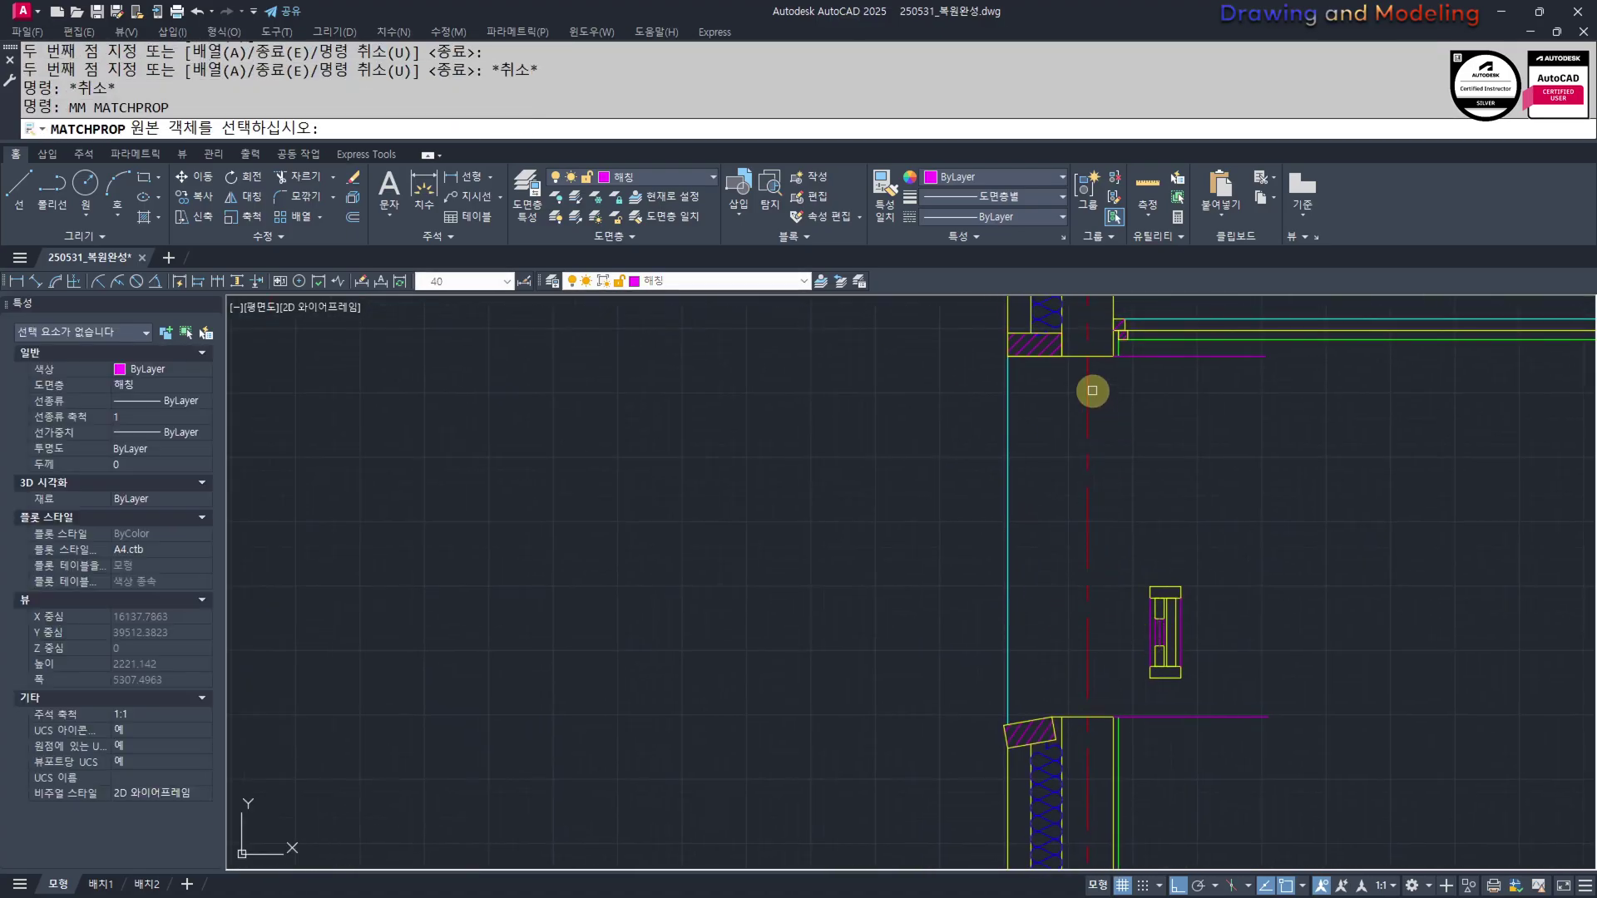
left_click(1165, 339)
scroll(1173, 623, "up", 4)
left_click(1253, 640)
left_click(934, 652)
key("Escape")
key("Escape")
scroll(1059, 590, "down", 3)
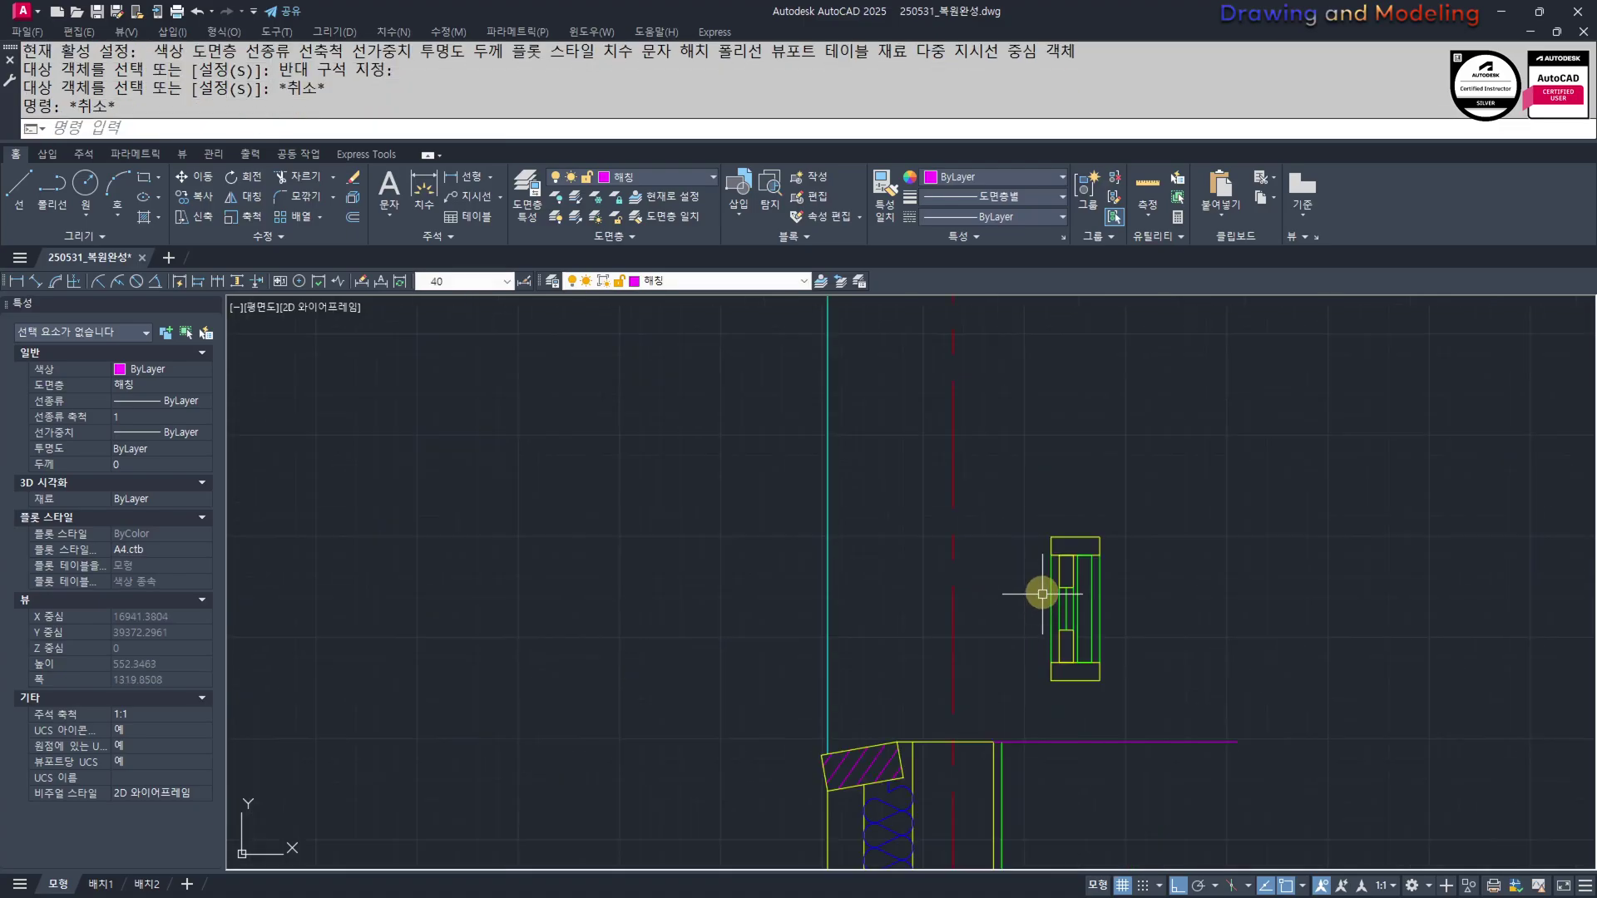
left_click(1034, 492)
left_click(1190, 733)
middle_click_drag(1162, 727, 1050, 631)
type("m")
key("Return")
left_click(983, 704)
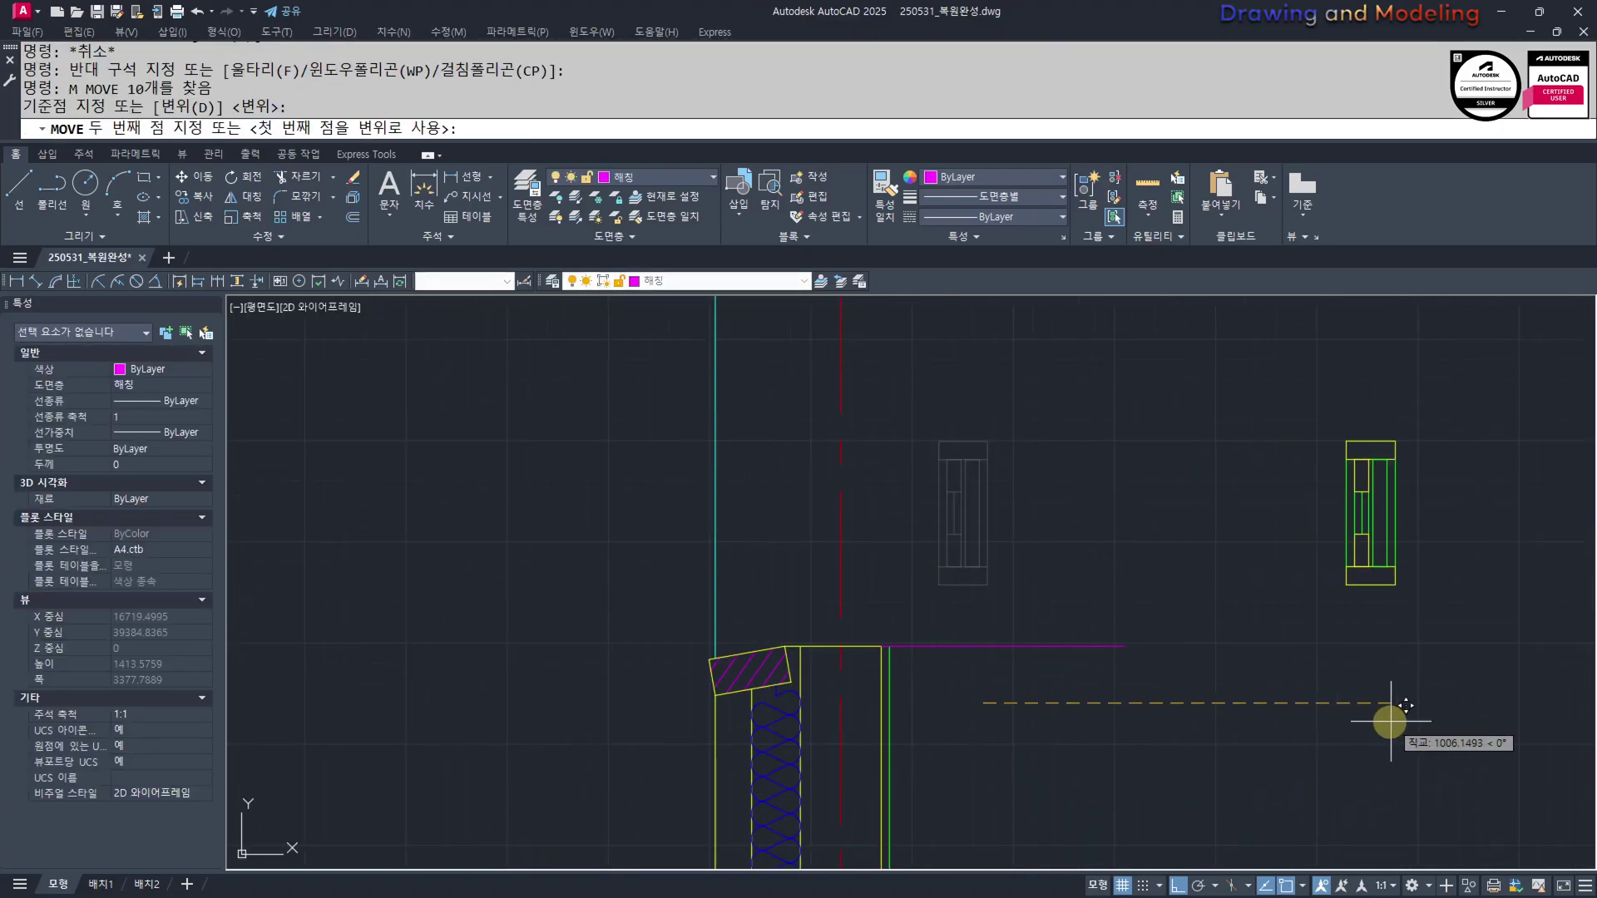
key("Escape")
key("Escape")
Copy the whole window section horizontally to the right into the empty room area as a spare
key("Return")
left_click(1093, 599)
left_click(872, 350)
key("Return")
left_click(1017, 738)
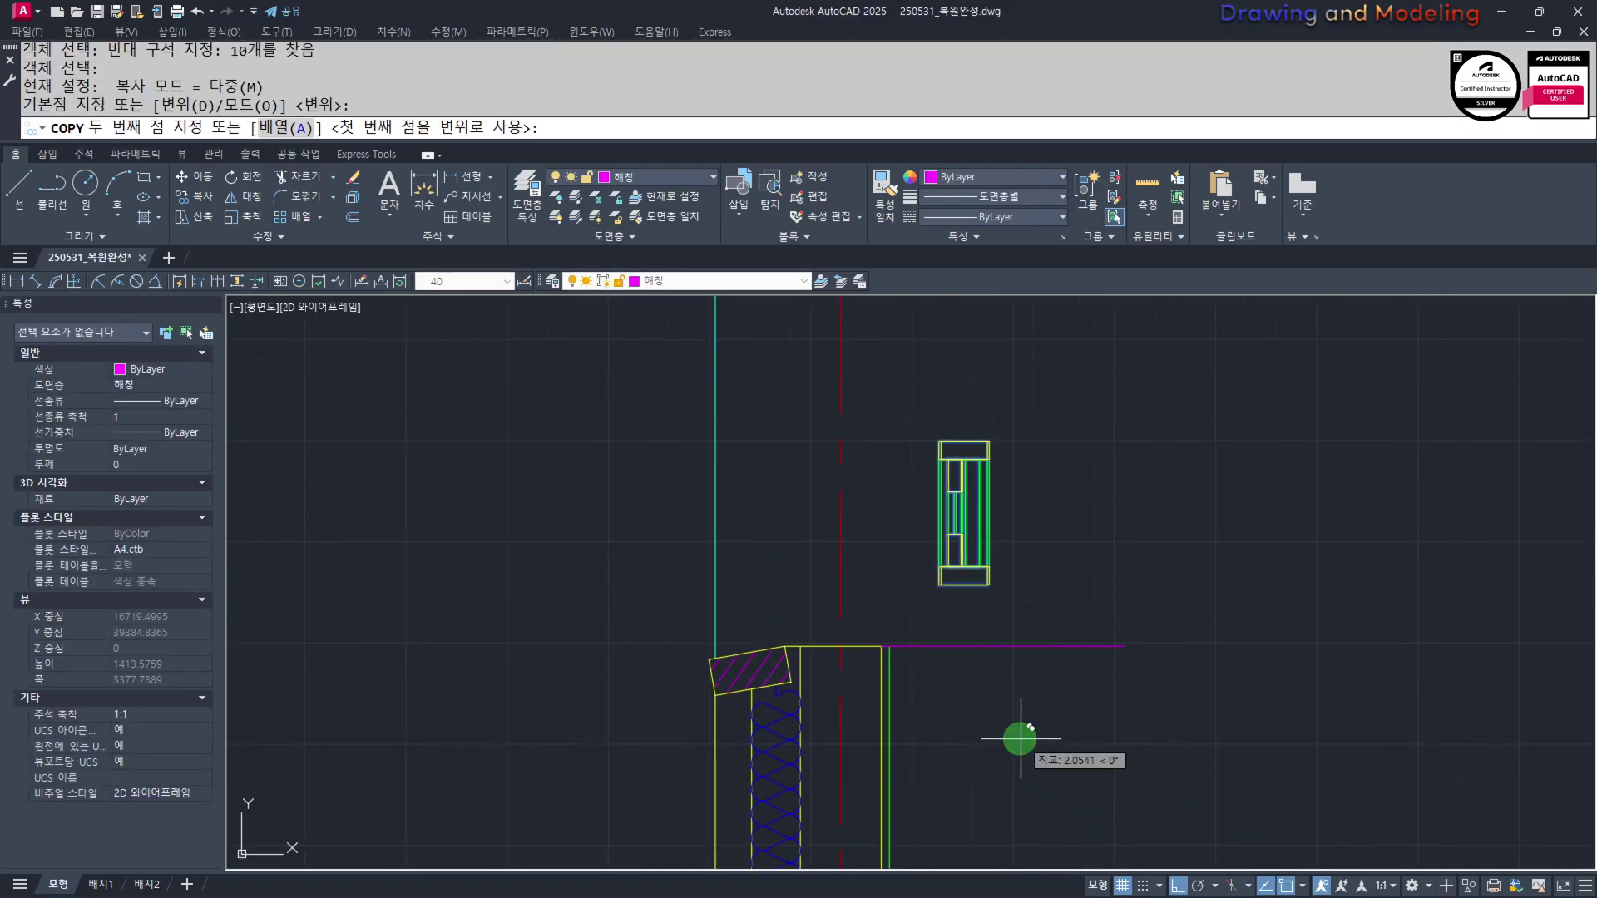
left_click(1368, 739)
key("Escape")
key("Escape")
Copy the original window section leftward by its own width so both units sit side by side as a double window
middle_click_drag(986, 582, 1088, 679)
left_click(1185, 729)
left_click(898, 399)
type("cc")
key("Return")
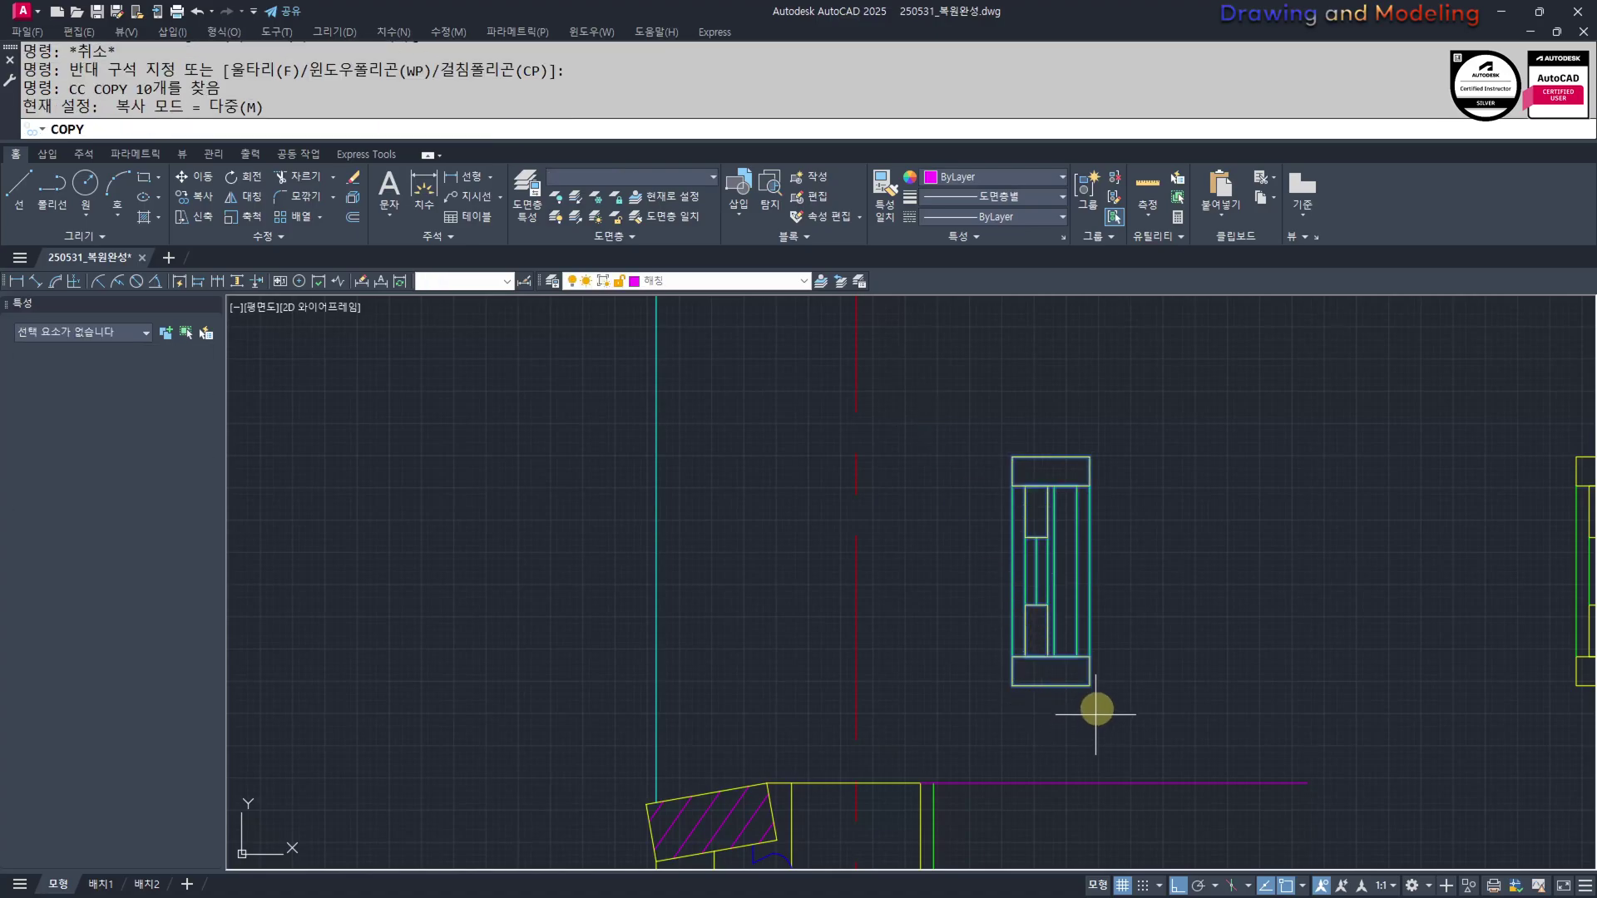
left_click(1090, 685)
left_click(1012, 686)
key("Escape")
key("Escape")
Move the double window by its lower-right corner to the point where the sill level meets the inner wall finish line
middle_click_drag(1169, 718, 1176, 738)
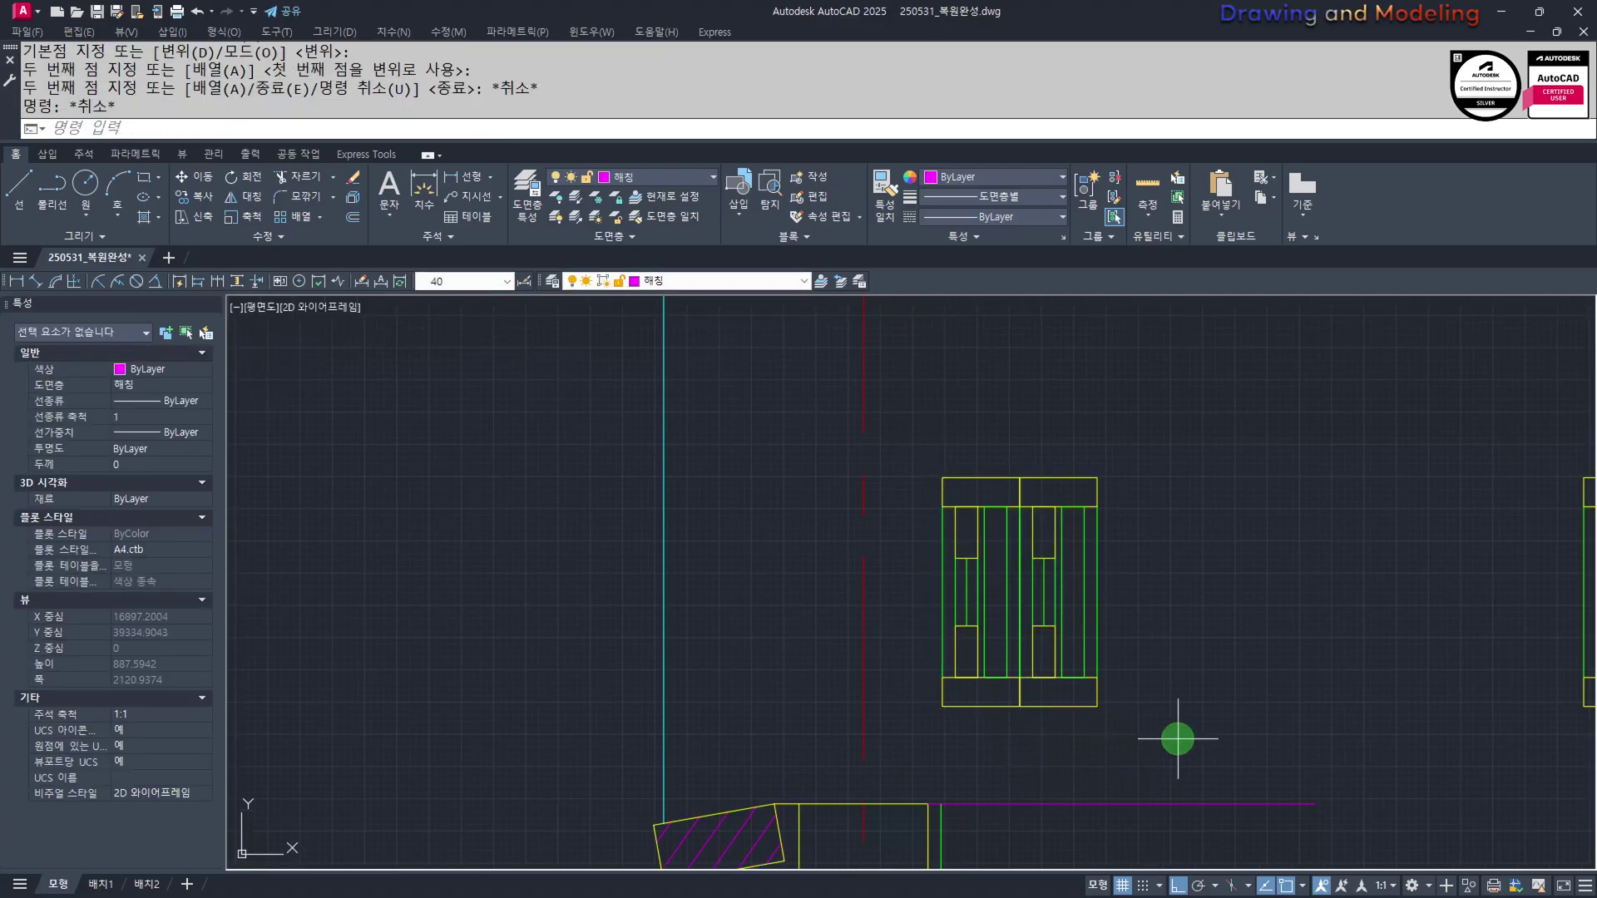
left_click(1176, 739)
left_click(920, 424)
middle_click_drag(1100, 671, 1134, 629)
type("m")
key("Return")
left_click(1131, 664)
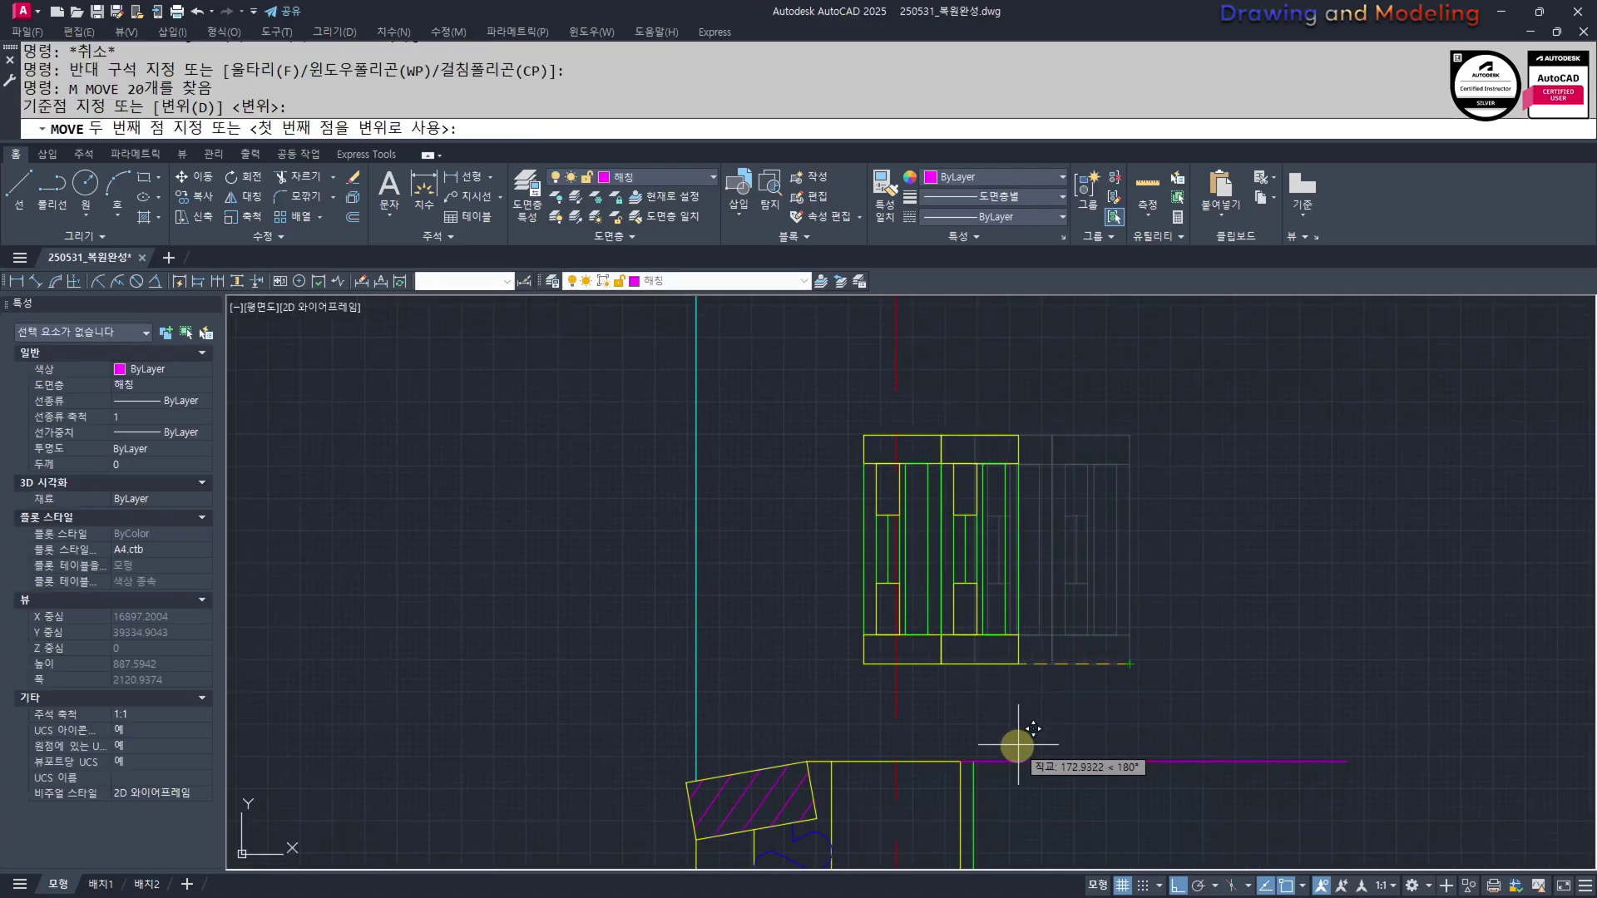
left_click(973, 761)
key("Escape")
key("Escape")
Stretch the upper part of the double window vertically up to the underside of the opening's head
middle_click_drag(885, 615, 927, 677)
scroll(928, 661, "up", 2)
type("s")
left_click(1179, 727)
left_click(667, 454)
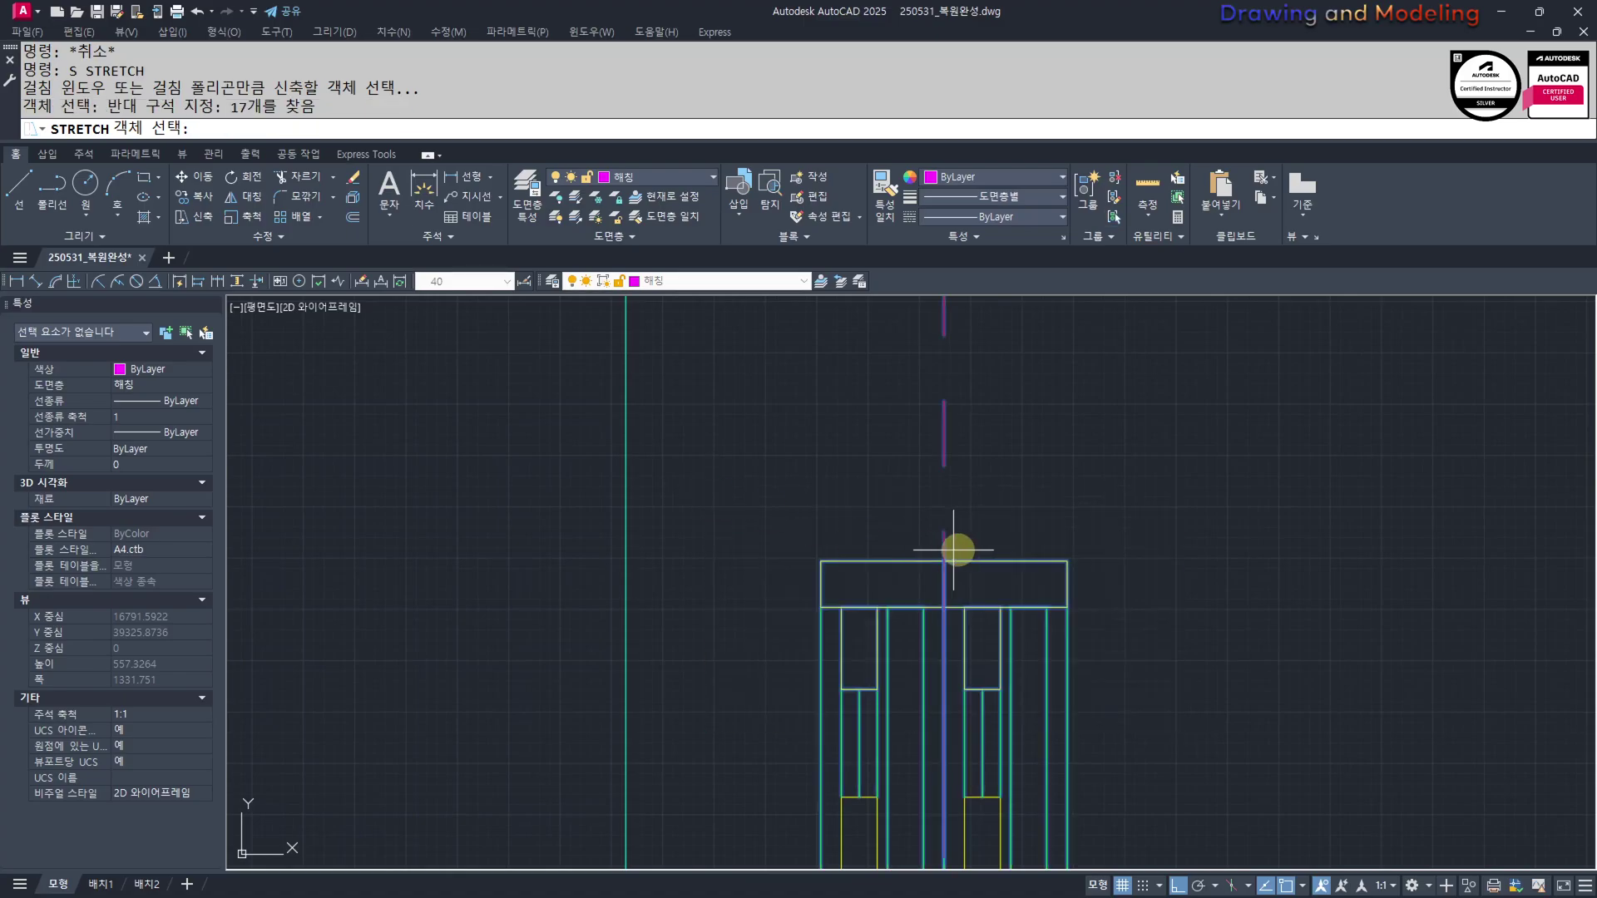
key("space")
left_click(1007, 563)
scroll(991, 463, "up", 4)
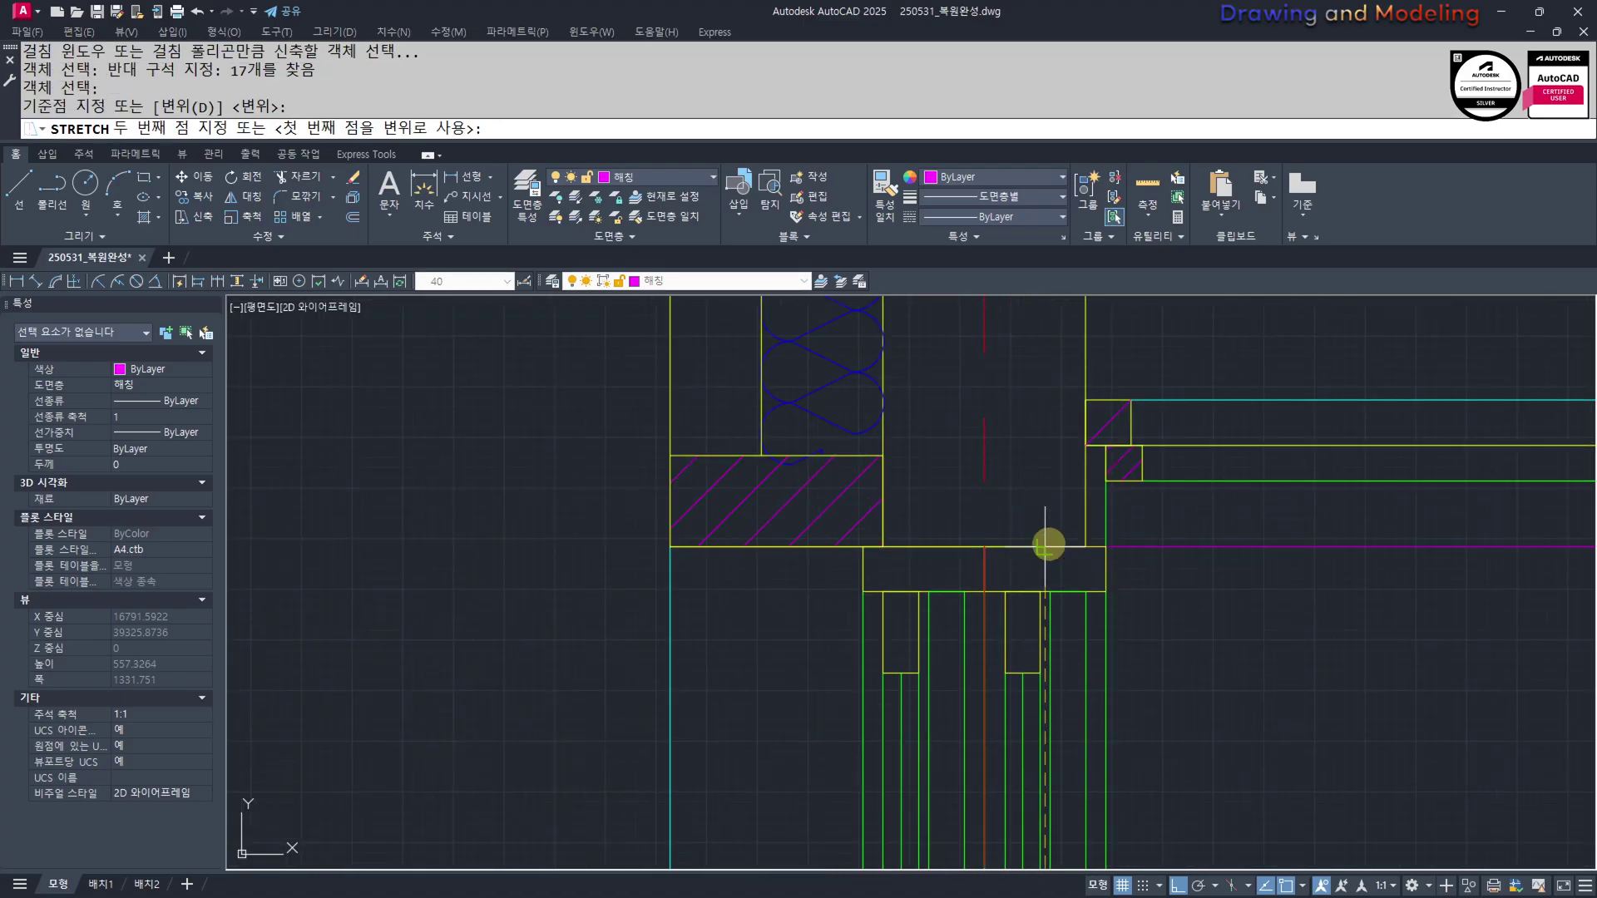
key("Escape")
key("Escape")
Erase the magenta horizontal guide lines at the head and sill of the window opening
left_click(1232, 517)
left_click(1205, 571)
type("e")
key("Escape")
scroll(984, 514, "down", 6)
scroll(1055, 668, "up", 6)
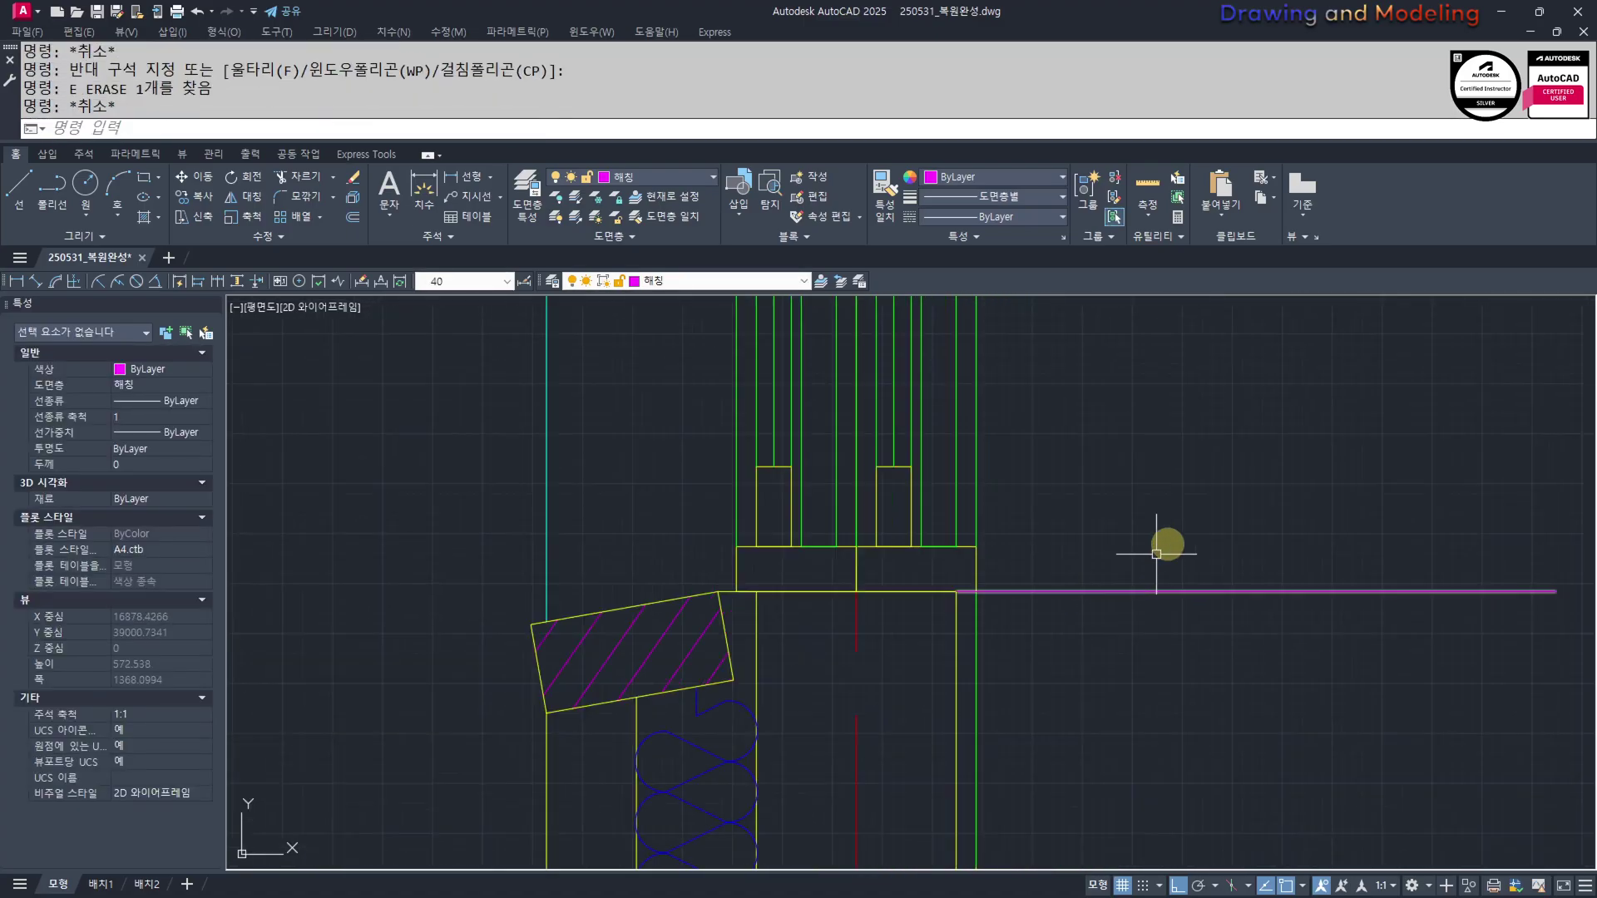
left_click(1155, 552)
left_click(1005, 623)
scroll(1004, 622, "down", 5)
key("Escape")
key("Escape")
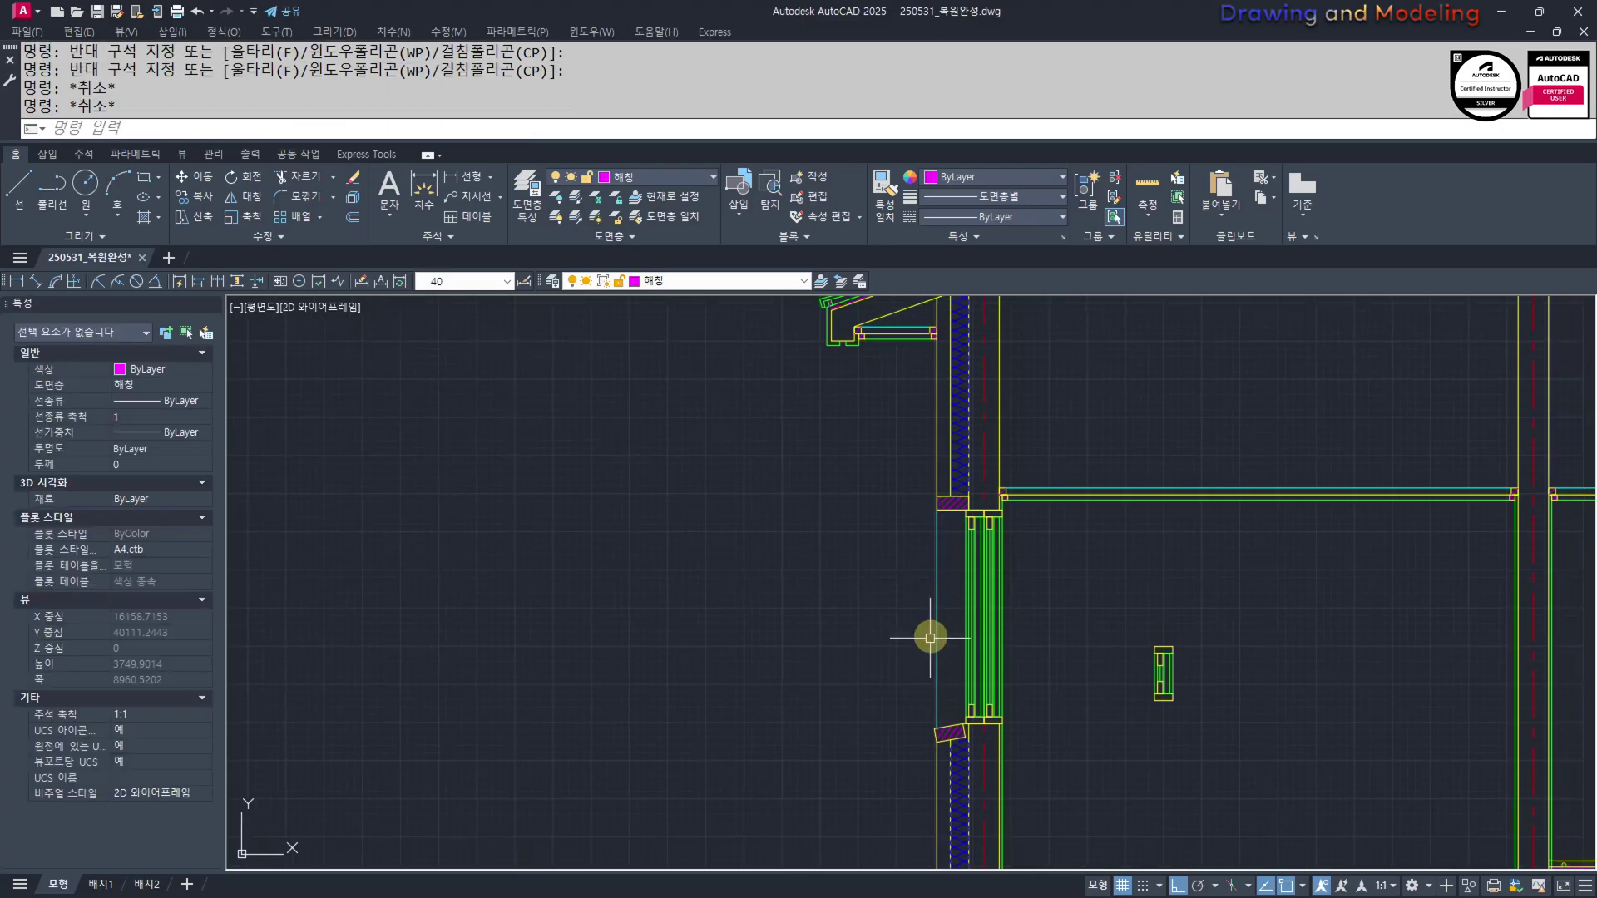
Hatch the area between the window frame and the outer wall line with a user-defined pattern at angle 0 and spacing 60
scroll(827, 606, "up", 2)
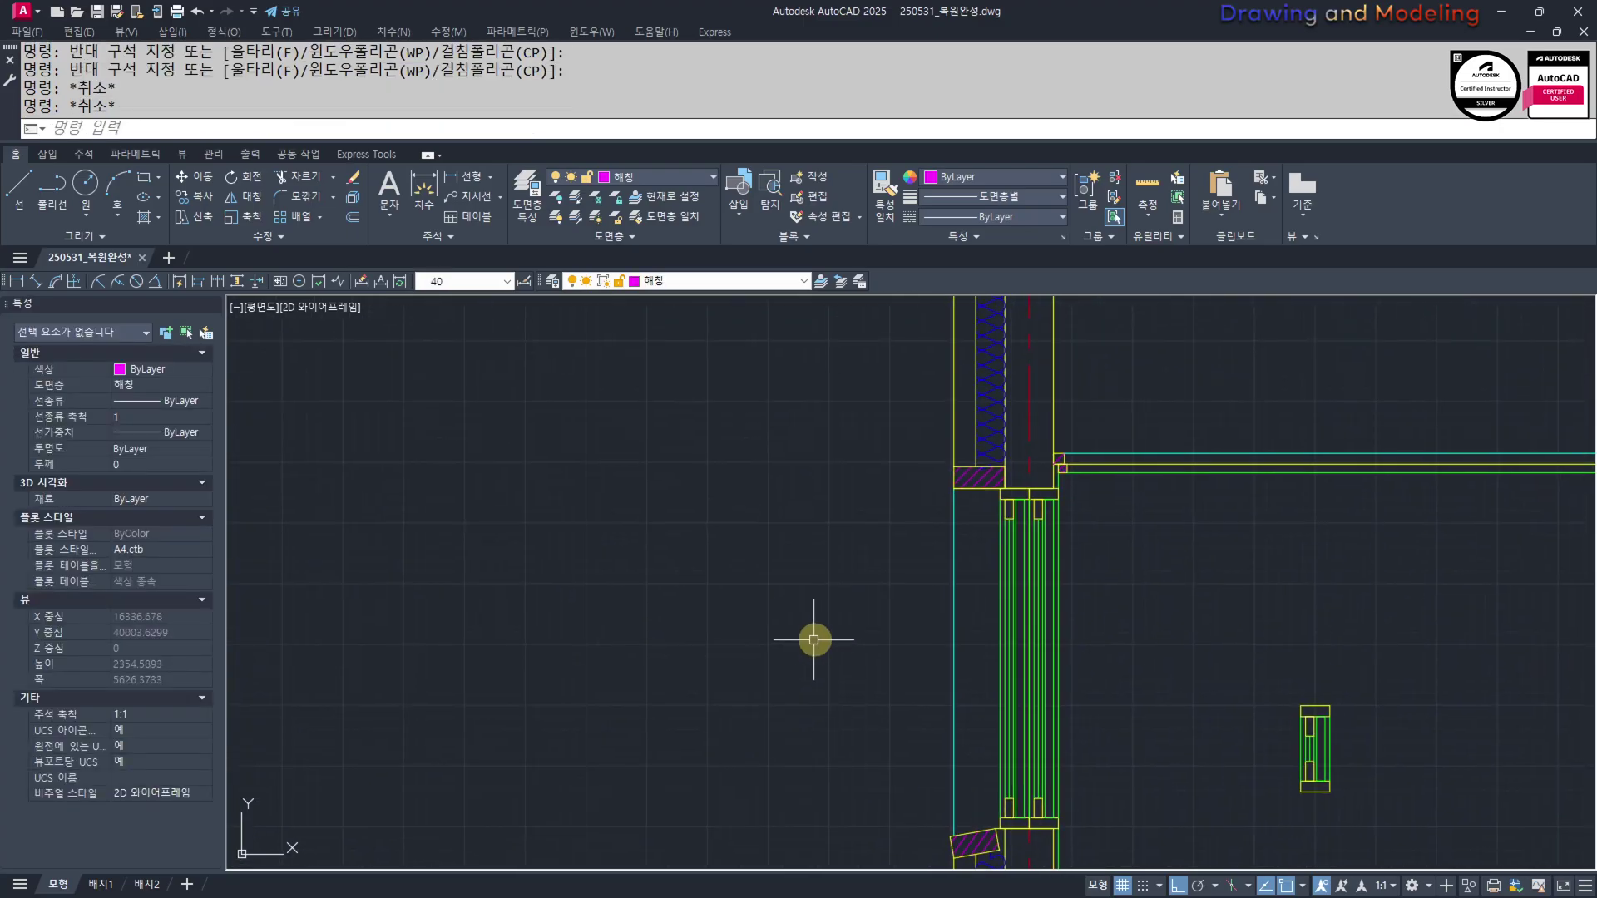
key("Return")
left_click(963, 571)
key("Escape")
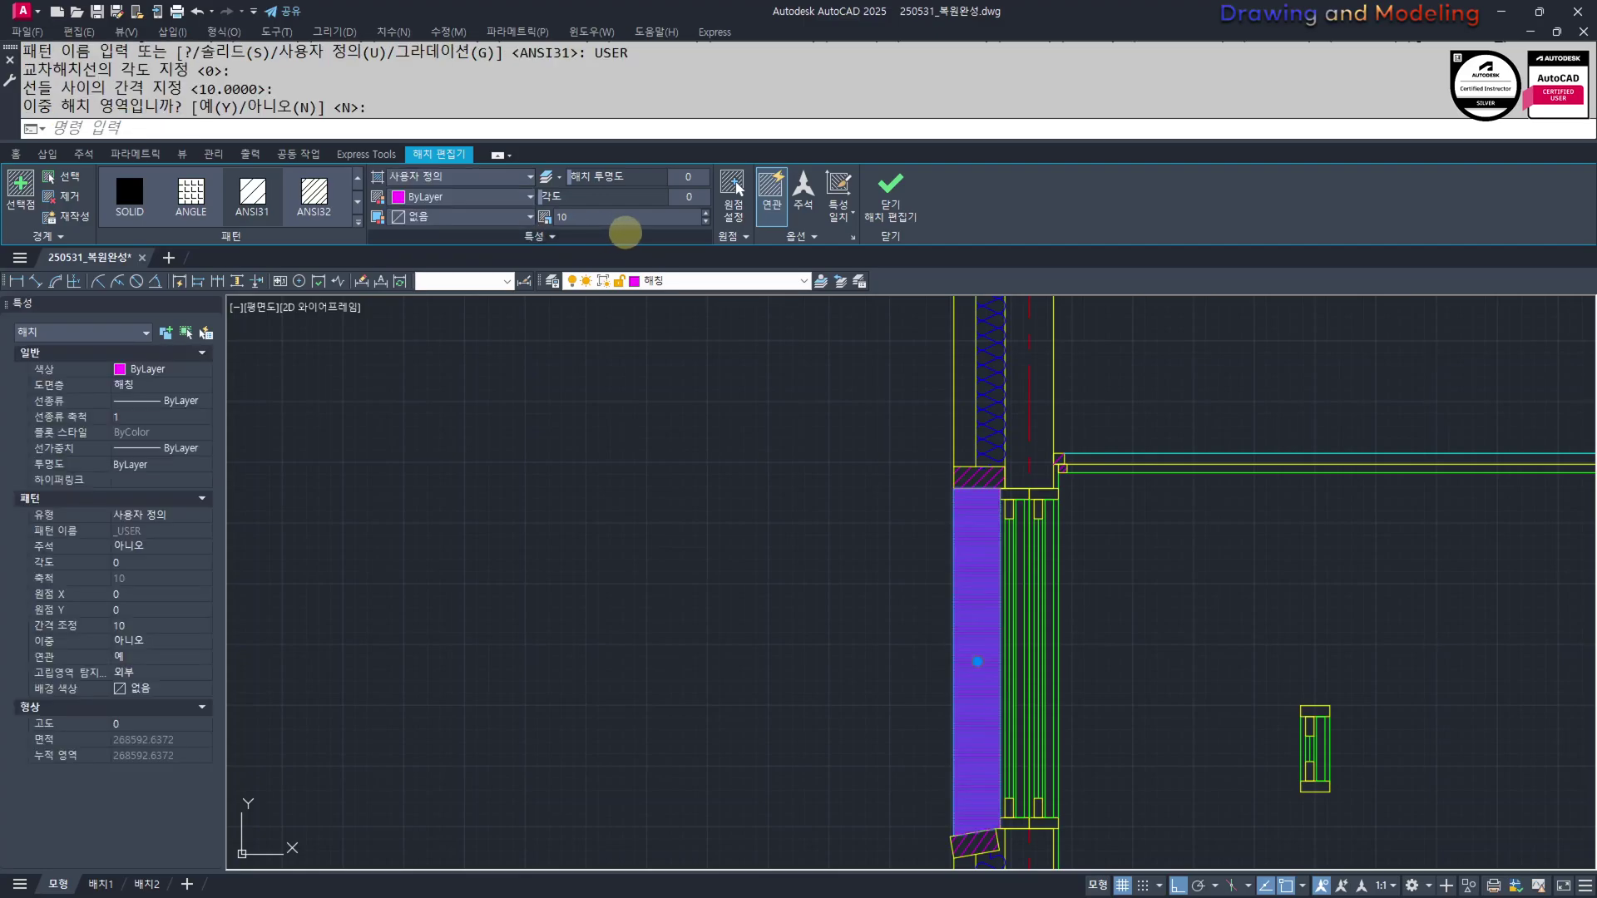
key("Return")
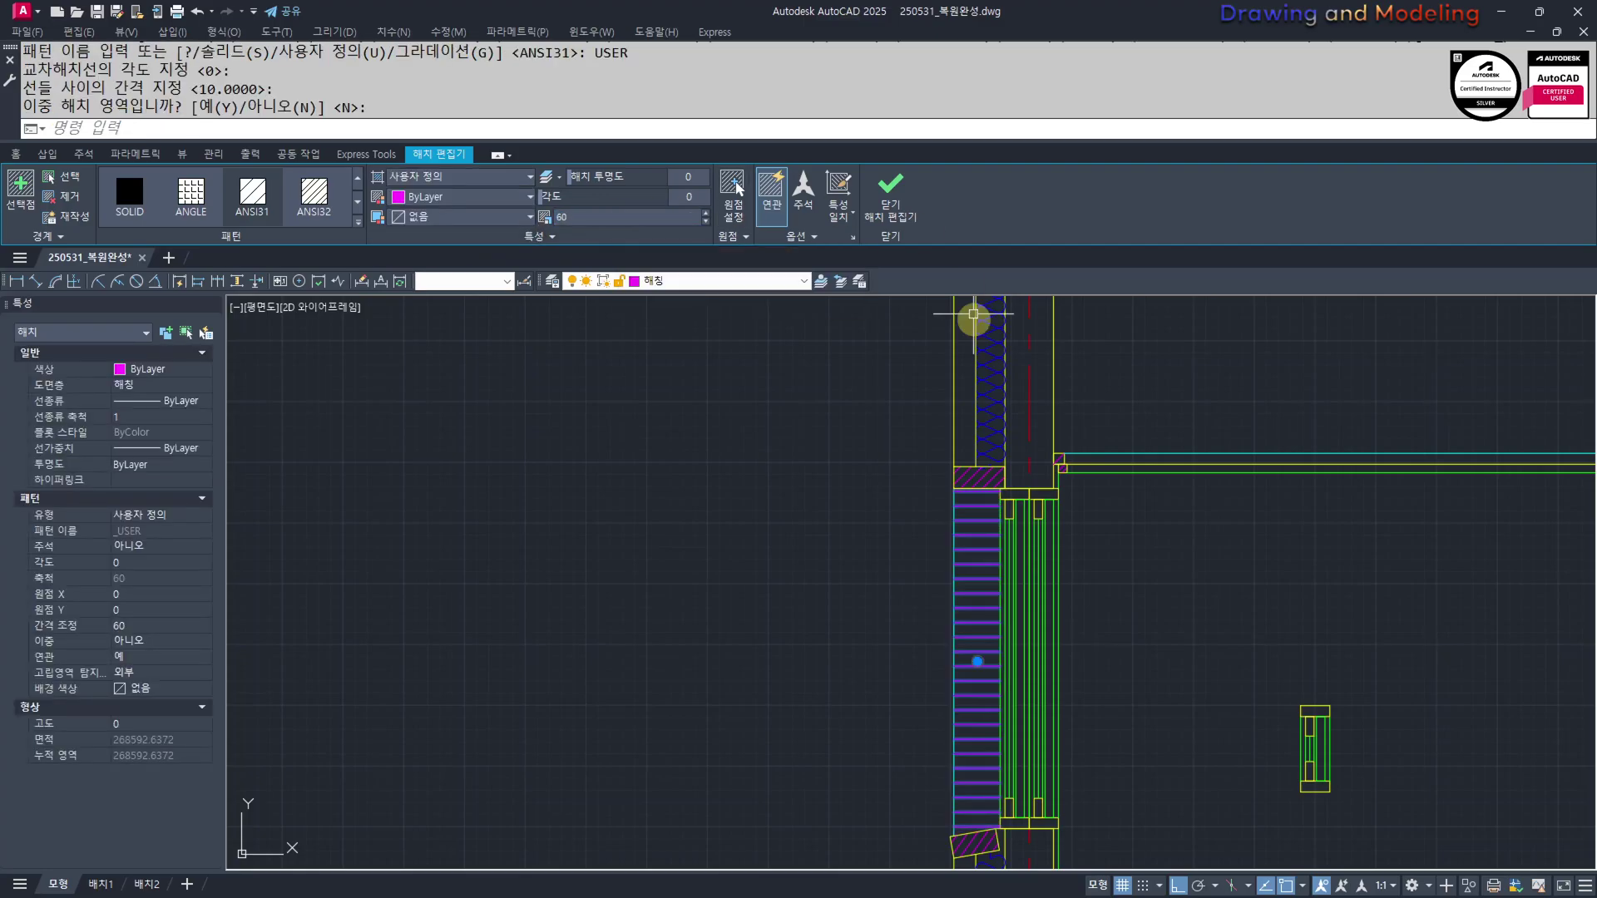
key("Escape")
key("Escape")
key("Escape")
middle_click_drag(892, 548, 786, 473)
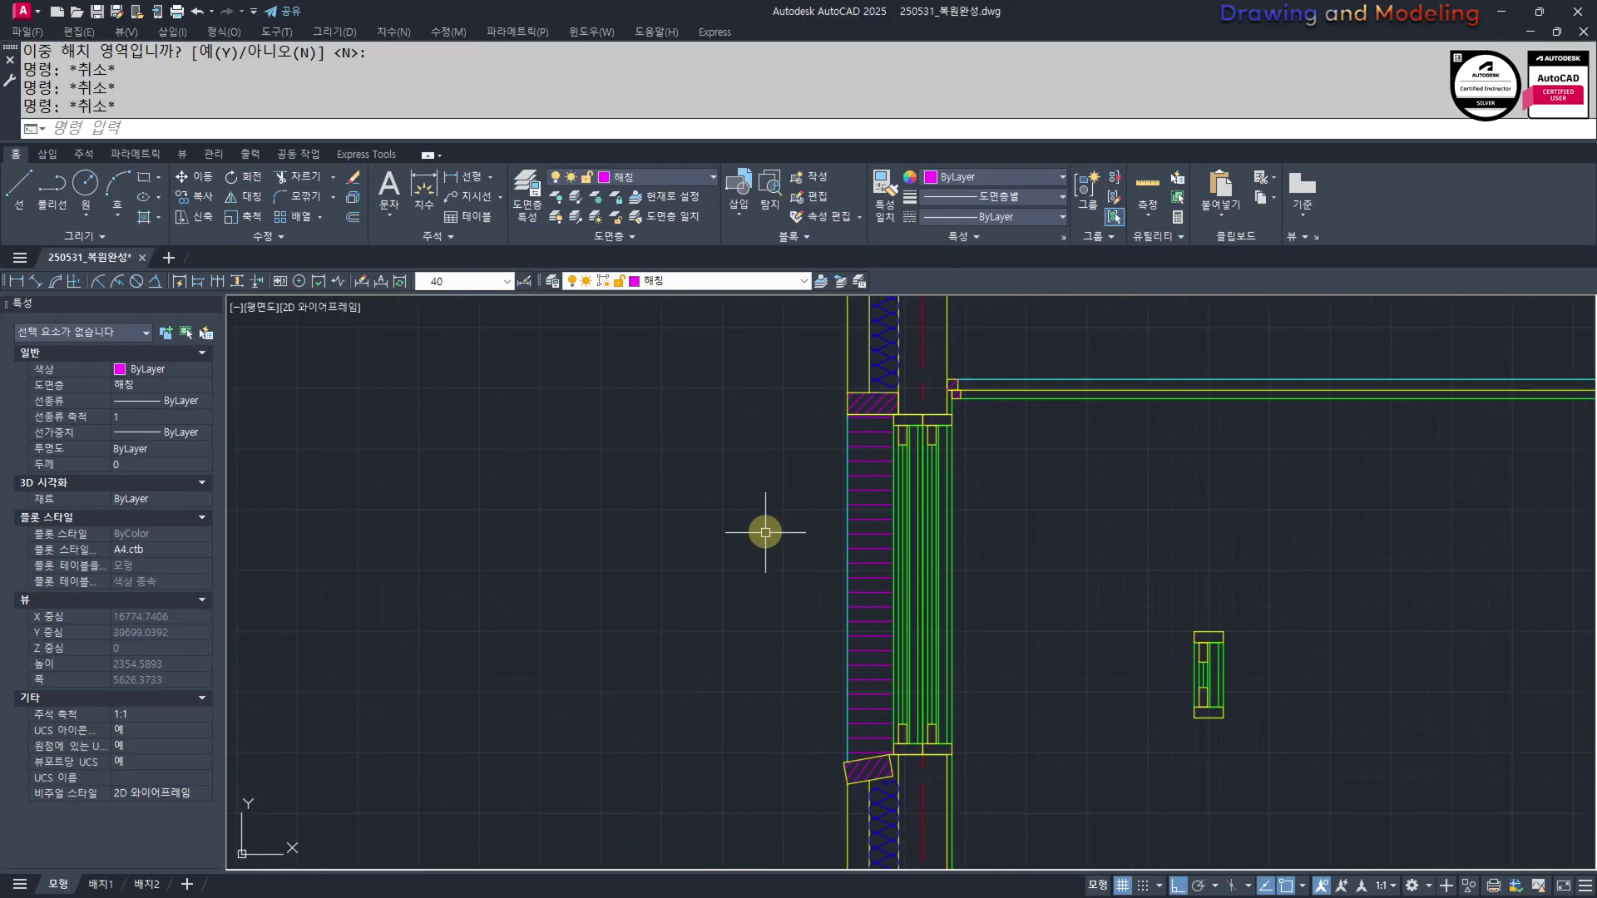
Examine the window opening in the section together with the wall above it, the eaves and the adjoining rooms
scroll(774, 593, "down", 2)
middle_click_drag(781, 613, 879, 573)
scroll(904, 570, "up", 2)
middle_click_drag(874, 473, 848, 545)
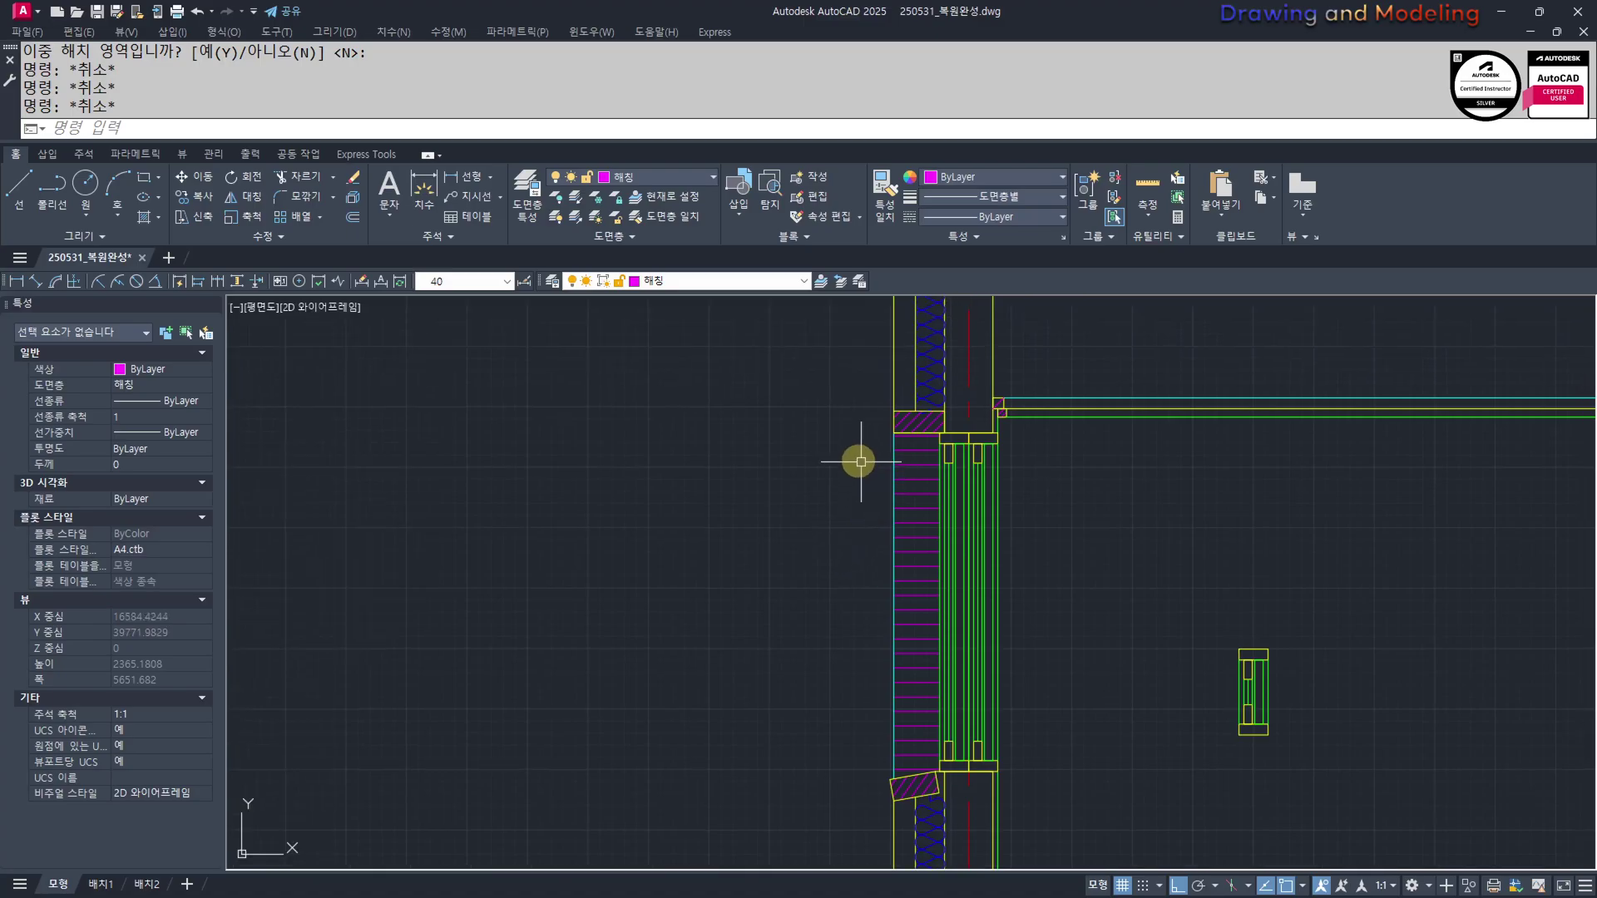
scroll(974, 607, "down", 2)
middle_click_drag(975, 613, 963, 677)
scroll(959, 587, "up", 2)
scroll(969, 628, "up", 2)
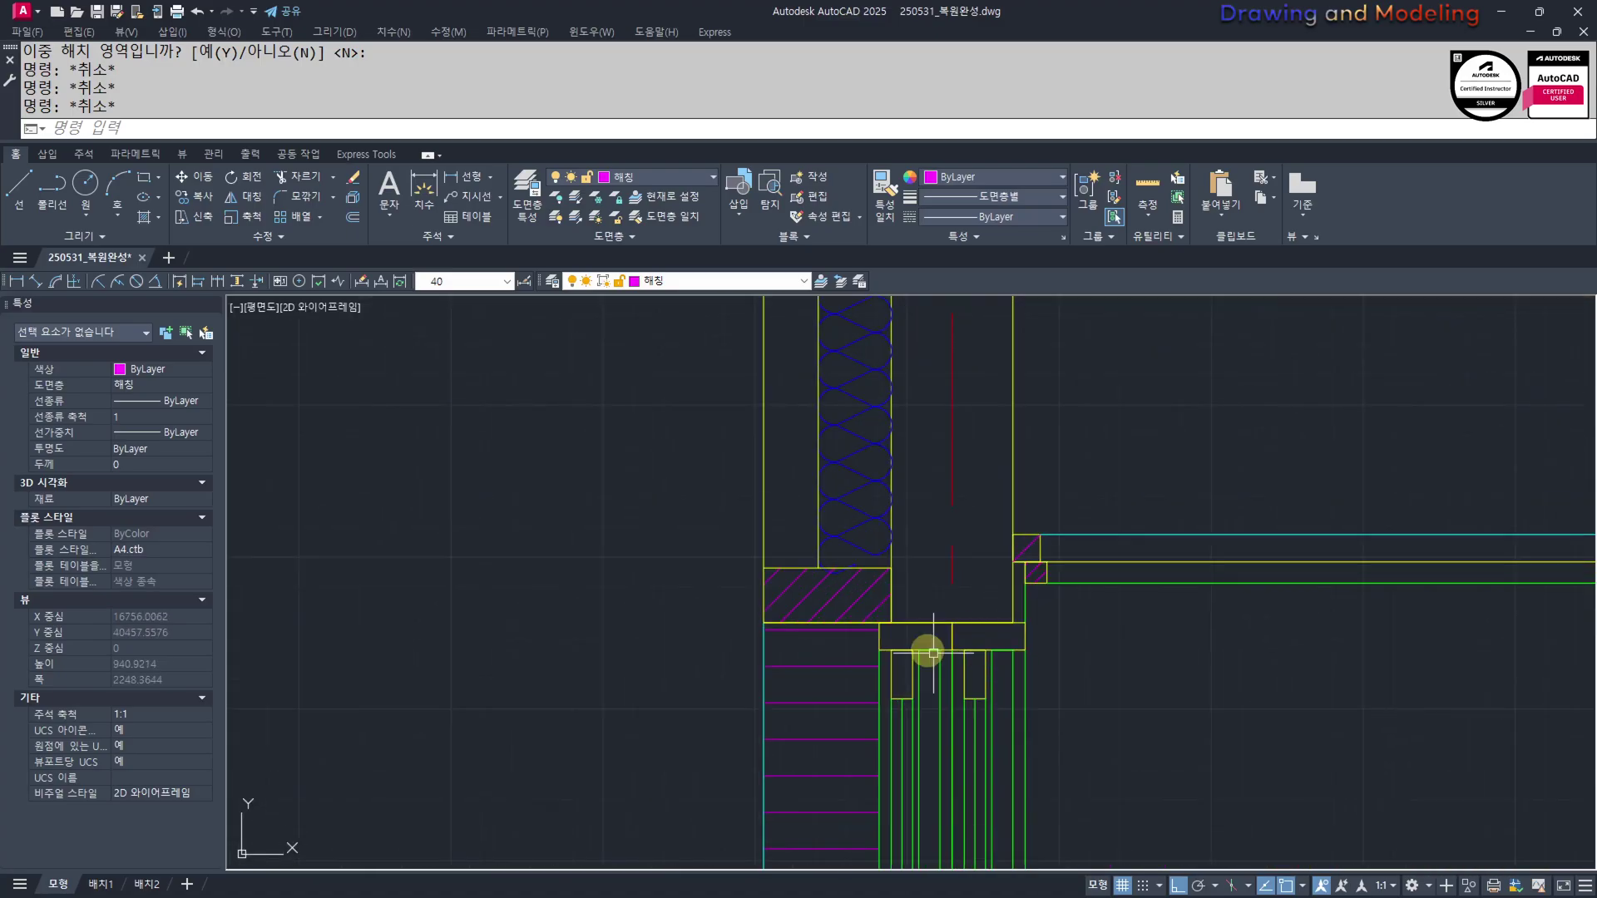
scroll(988, 557, "down", 4)
middle_click_drag(1009, 610, 980, 604)
scroll(979, 604, "up", 4)
scroll(955, 527, "down", 4)
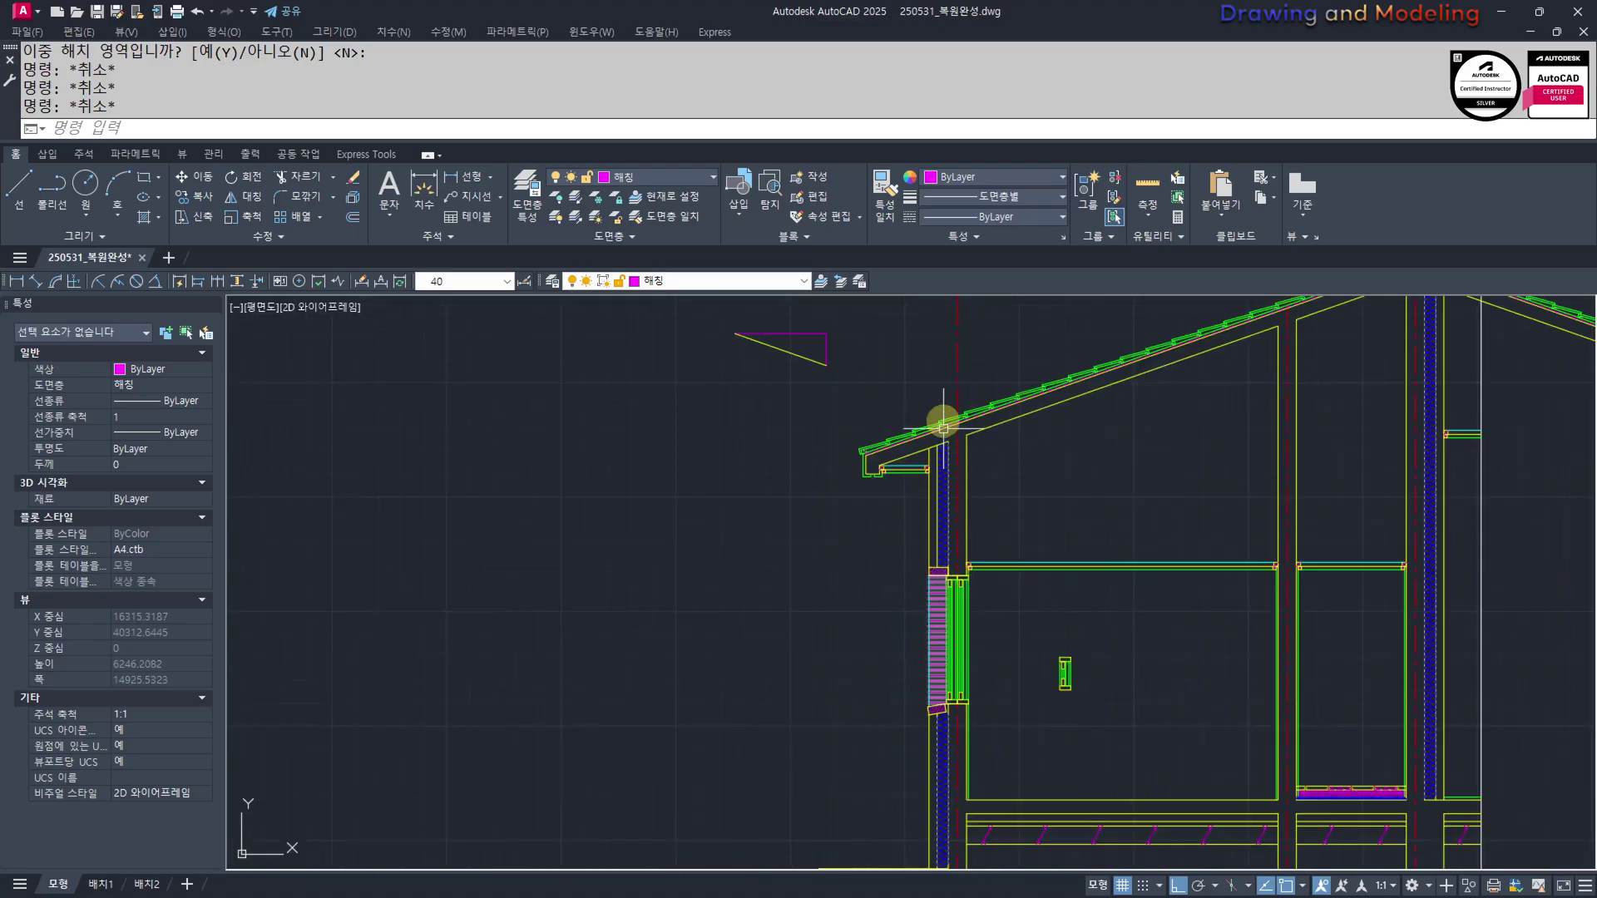
scroll(1008, 627, "up", 4)
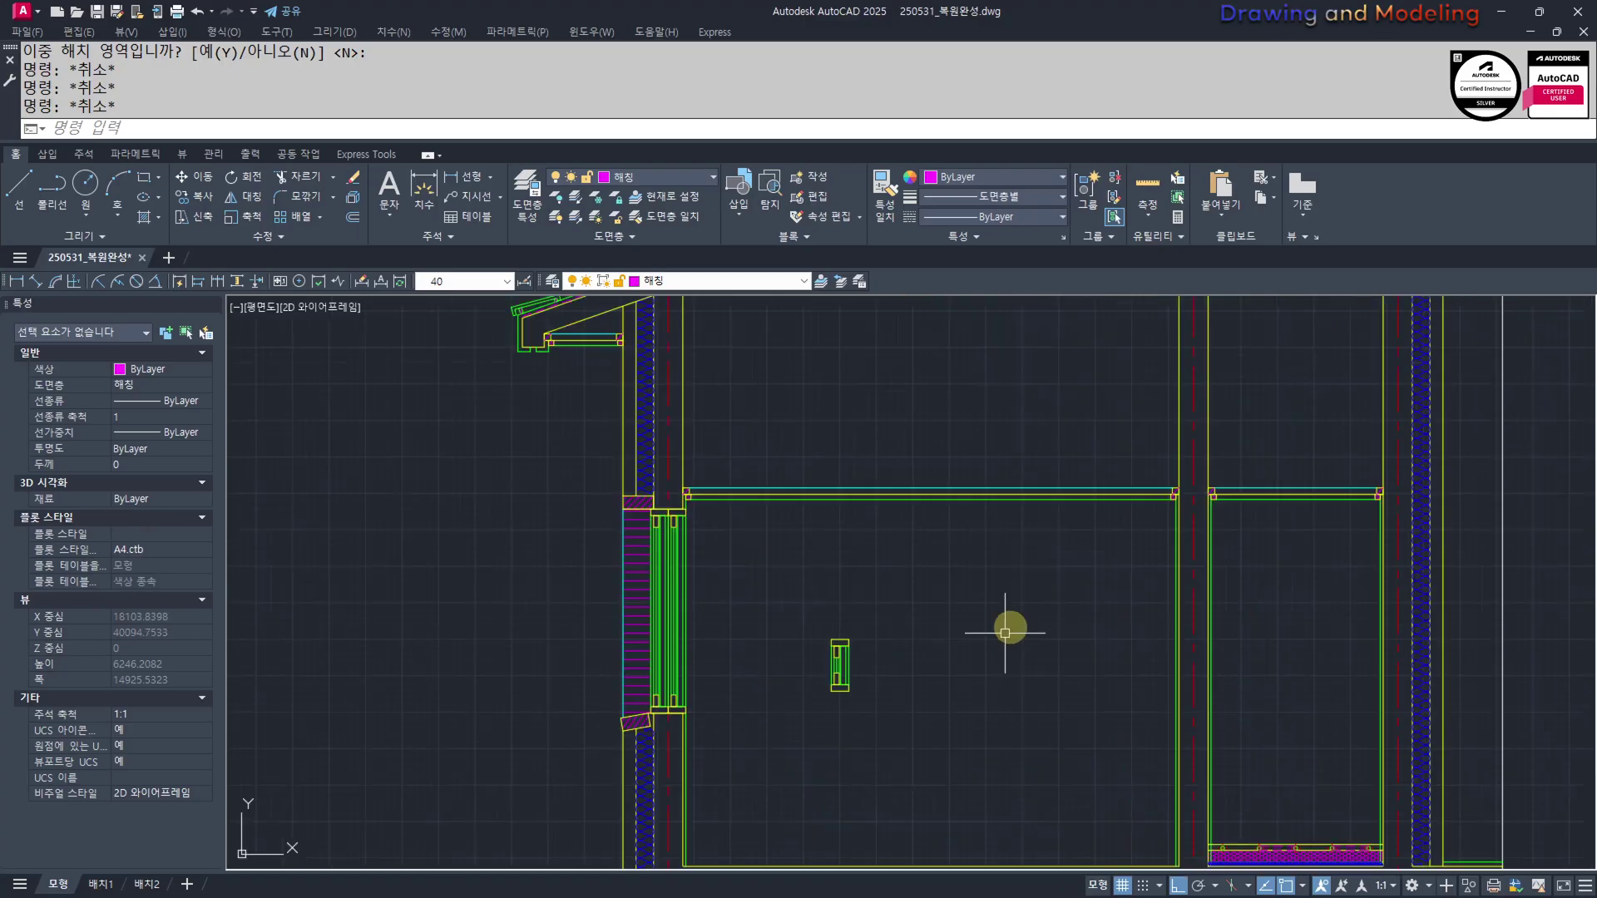
scroll(873, 566, "down", 4)
scroll(911, 661, "up", 4)
left_click(1002, 566)
left_click(873, 414)
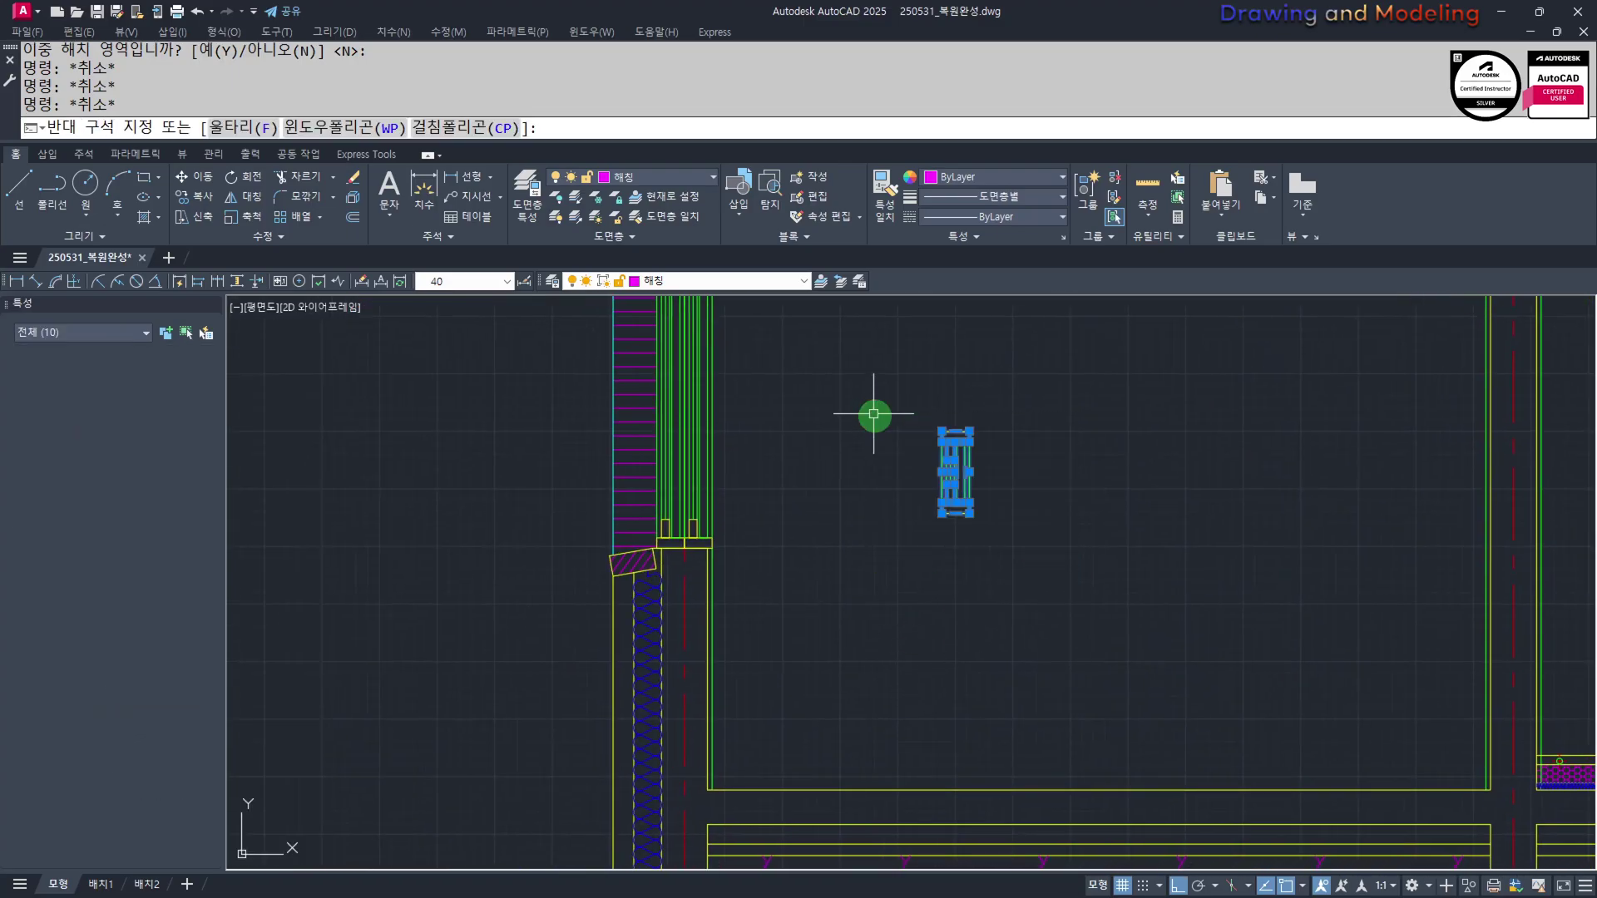
key("Escape")
key("Escape")
Examine the floor plan where the section line crosses the boiler room and the utility room
scroll(855, 672, "down", 5)
middle_click_drag(502, 585, 1151, 677)
middle_click_drag(530, 523, 1046, 669)
scroll(779, 470, "up", 4)
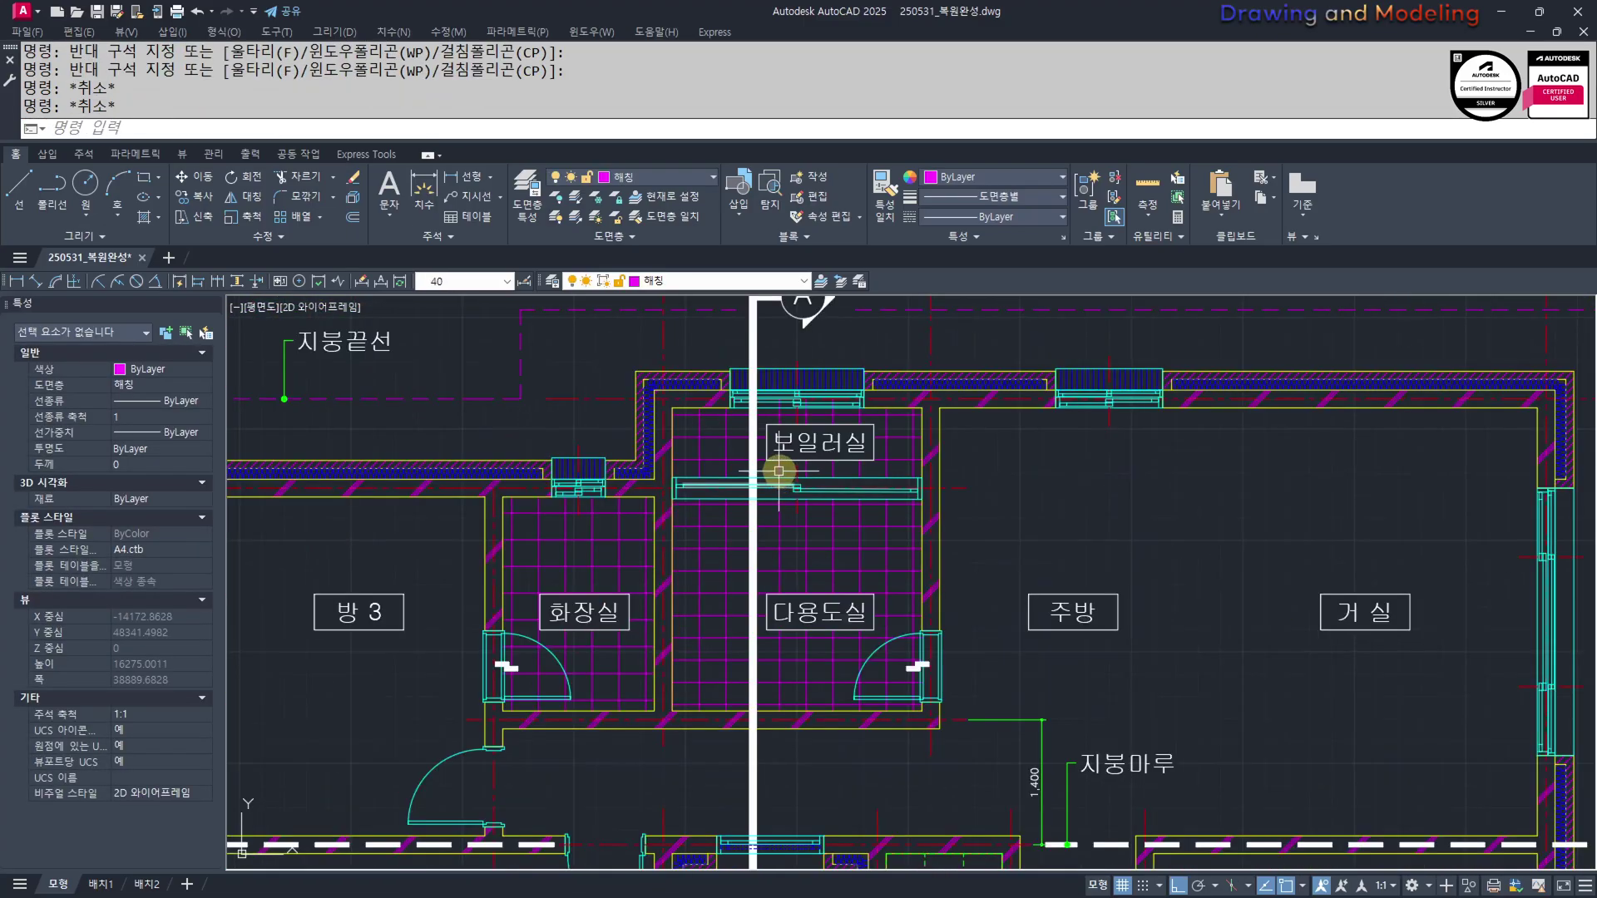
scroll(915, 490, "down", 5)
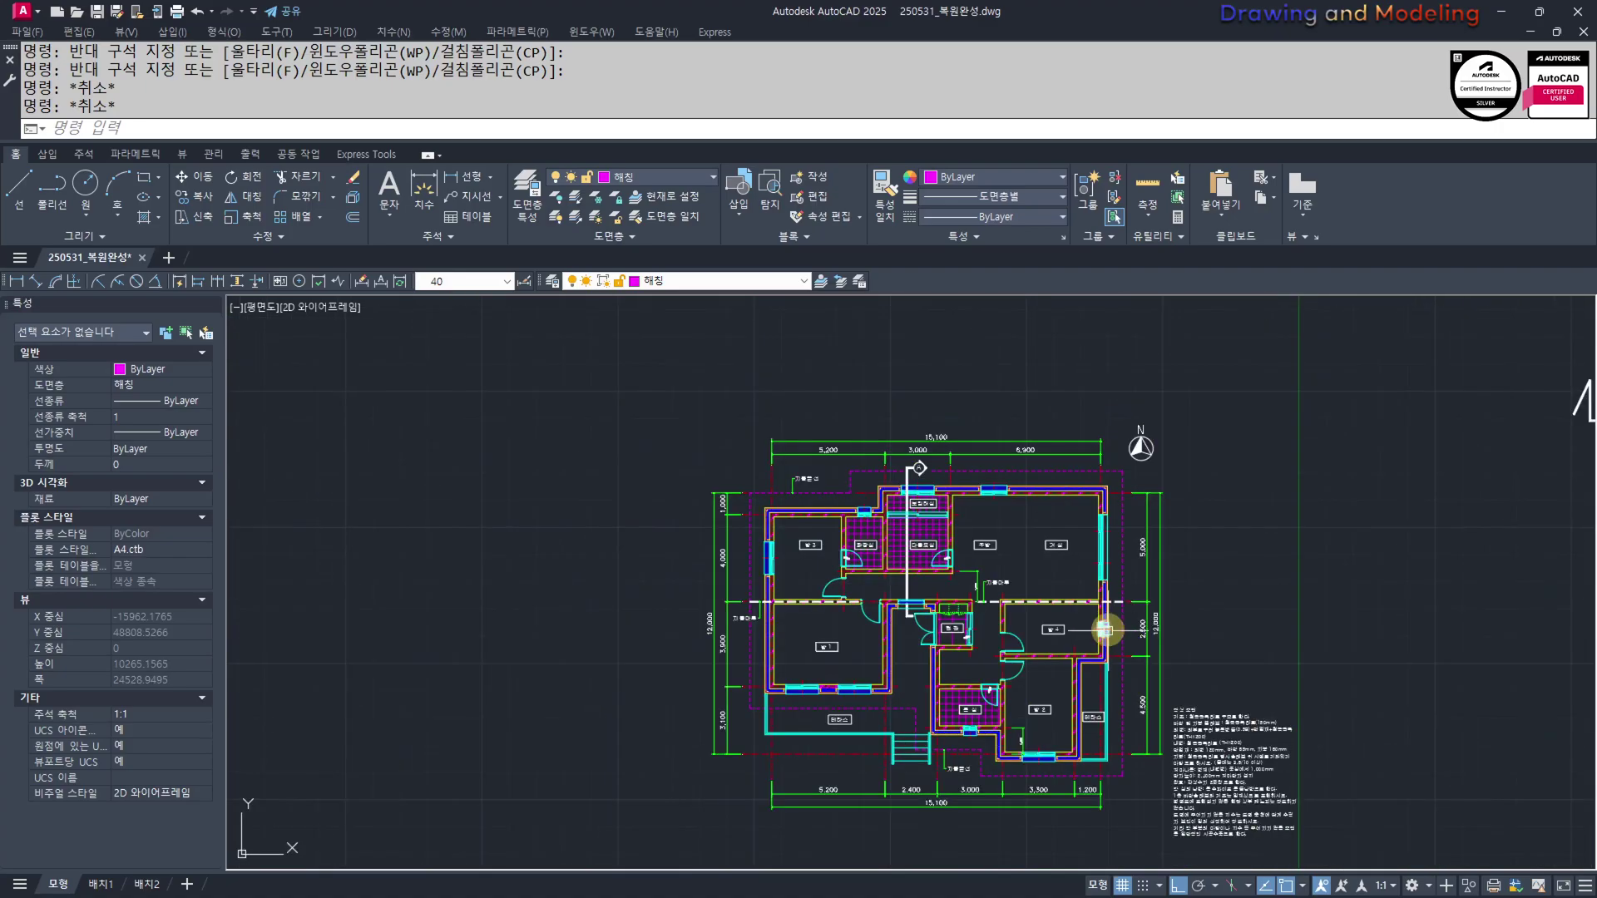
scroll(713, 499, "up", 6)
scroll(798, 566, "down", 7)
Offset the exterior wall's red centreline 1000 mm toward the inside of the large room
type("o")
key("Return")
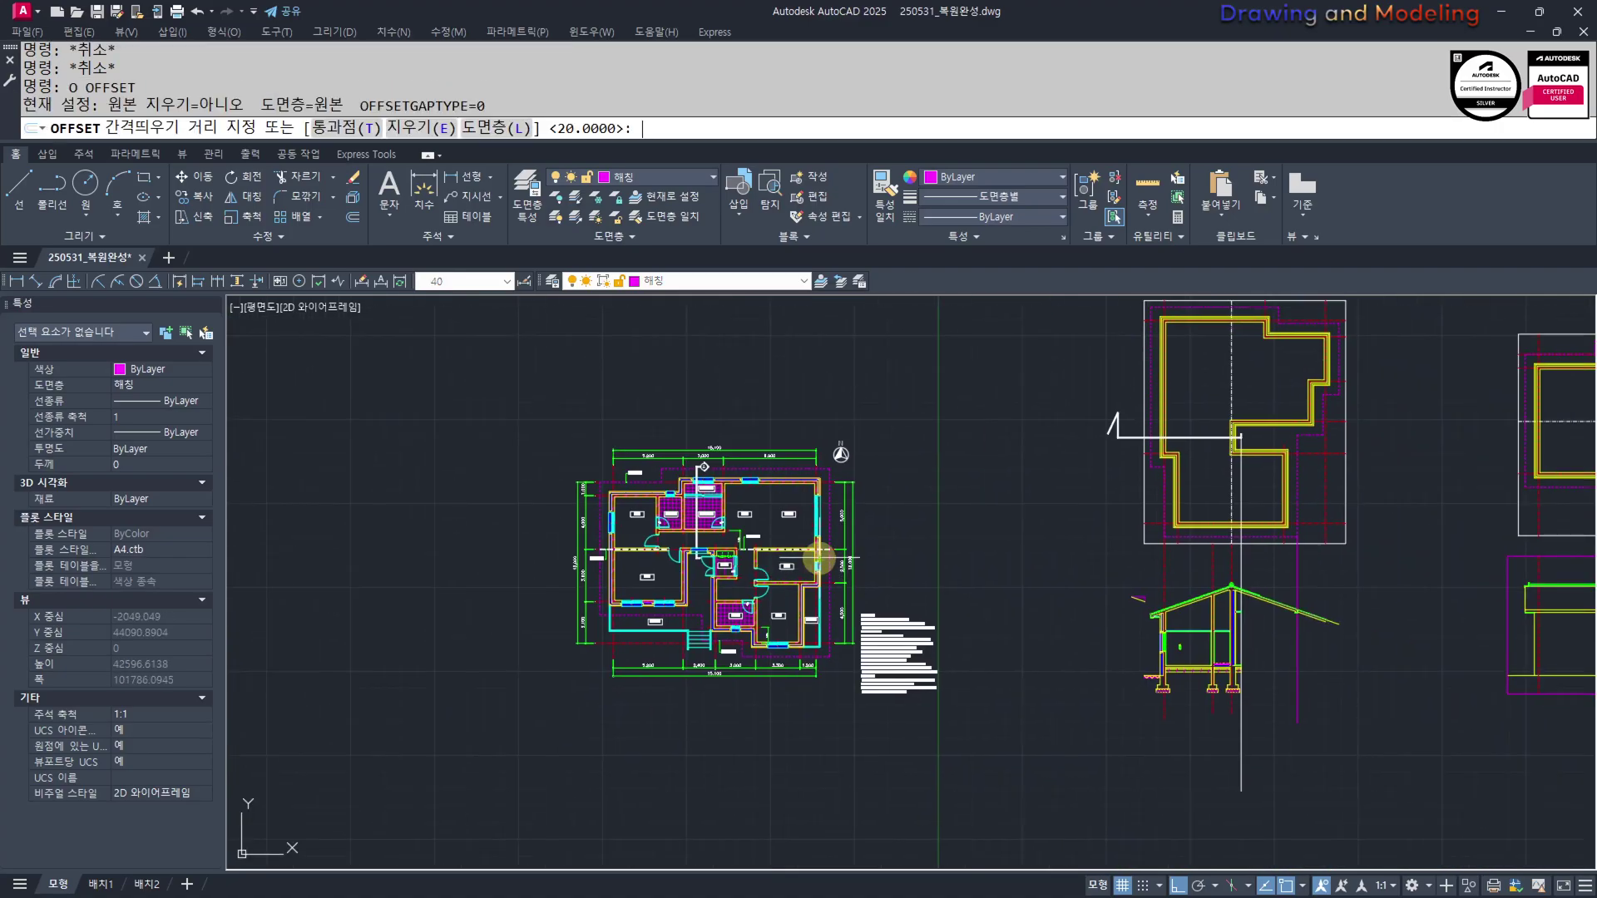
type("1000")
key("Return")
scroll(1156, 690, "up", 6)
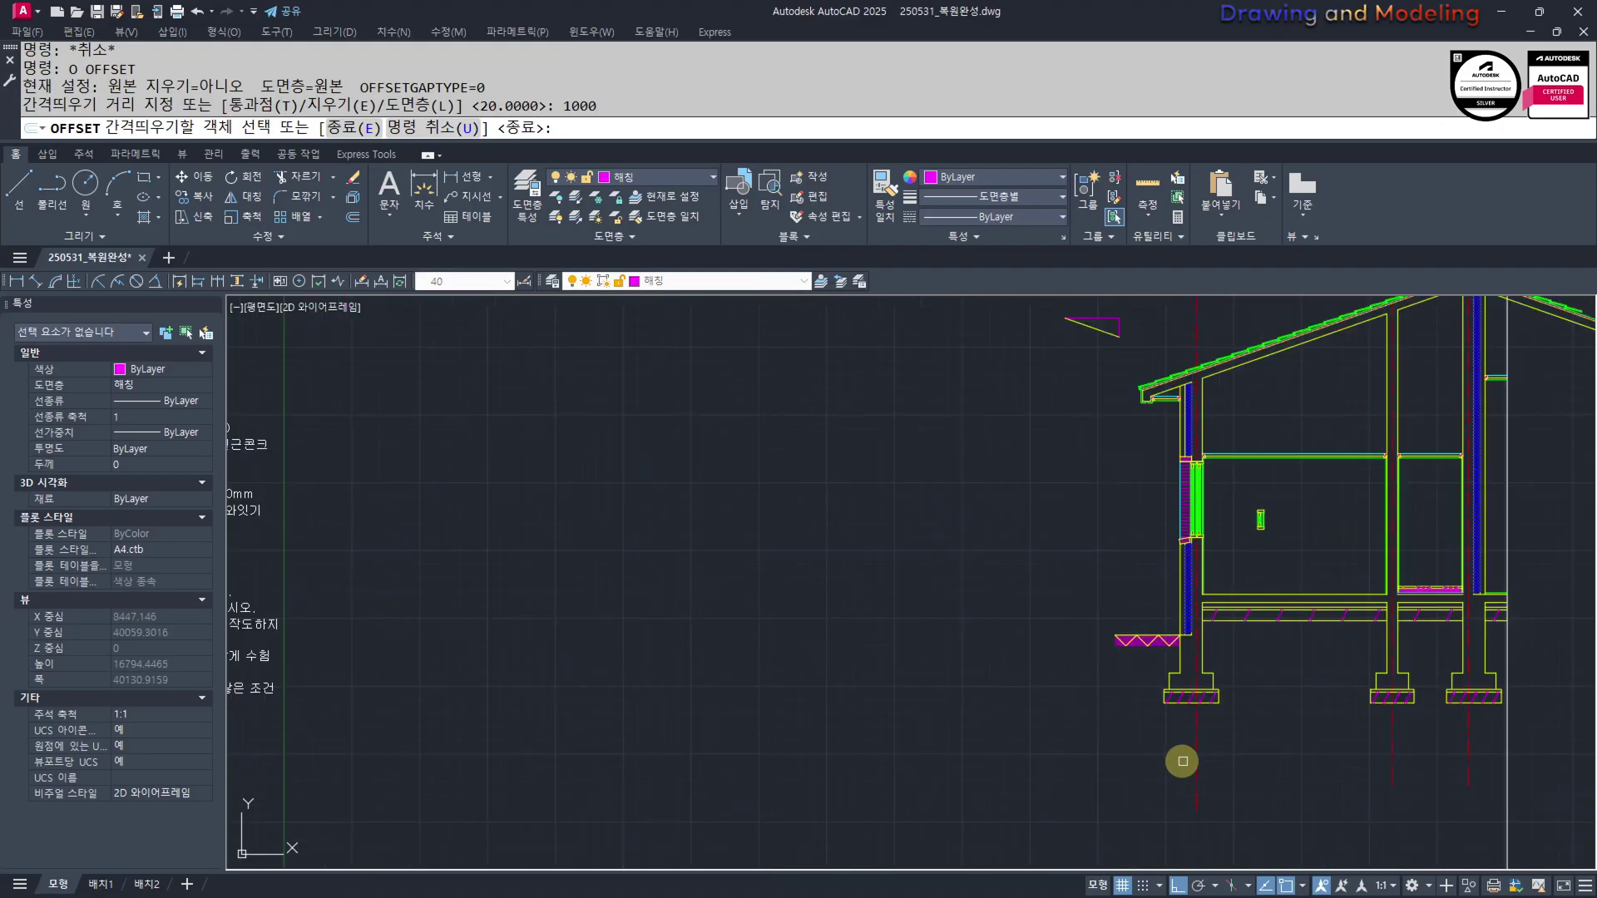
left_click(1195, 726)
left_click(1322, 737)
key("Escape")
key("Escape")
scroll(1319, 551, "up", 6)
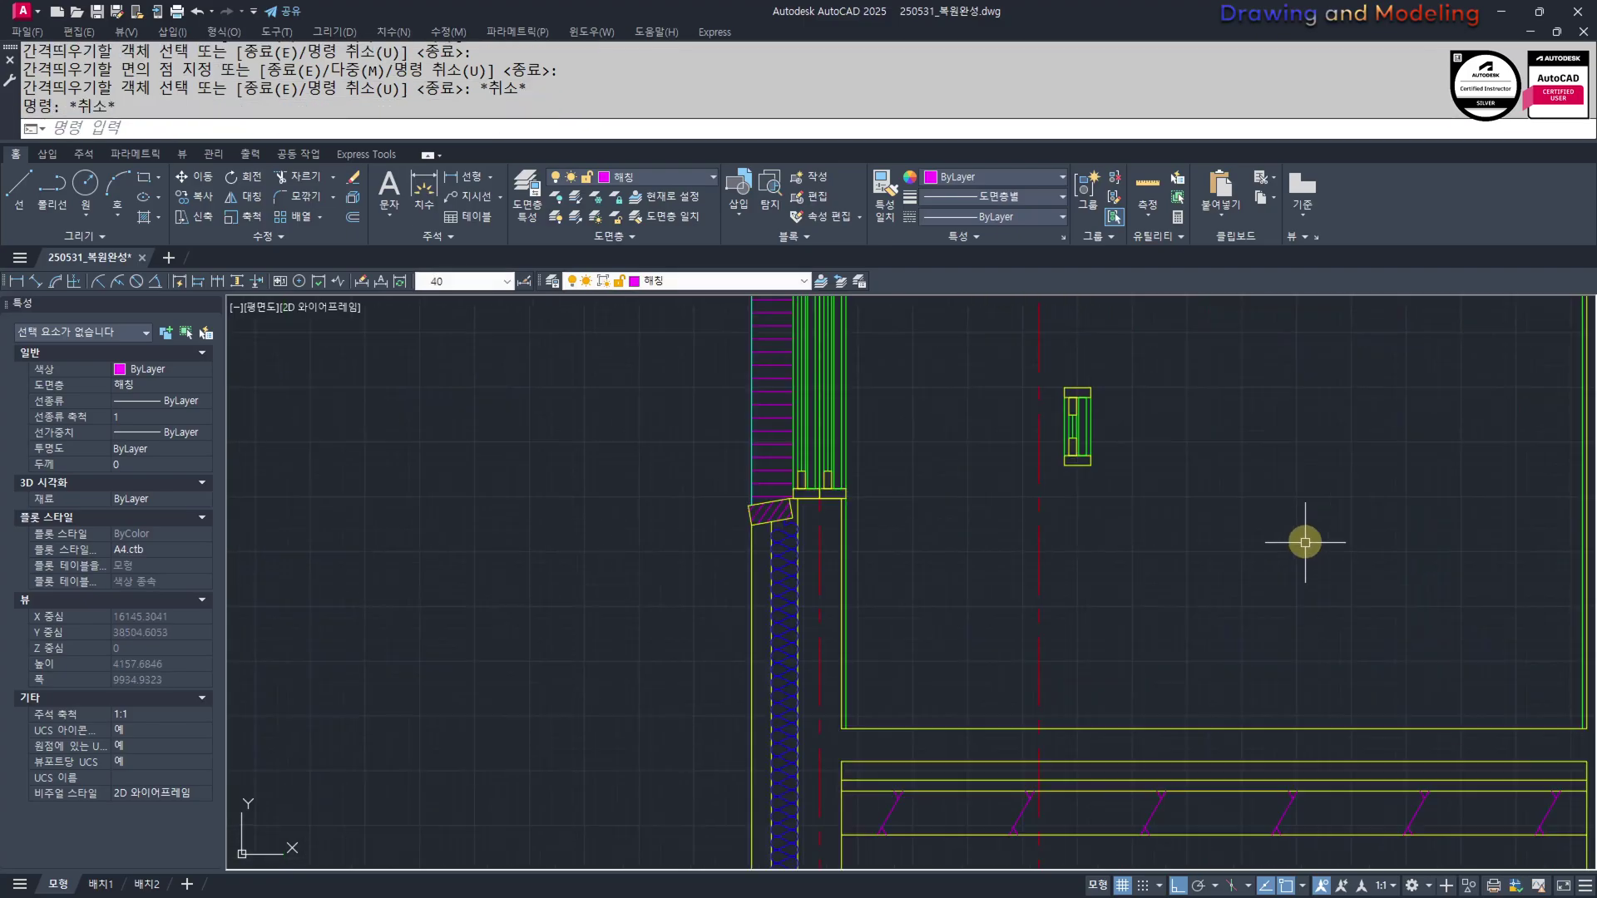
Try to move the spare window section by its bottom edge to where the offset centreline meets the floor line
middle_click_drag(1304, 541, 1353, 614)
left_click(1014, 403)
left_click(1238, 600)
middle_click_drag(1215, 608, 1232, 601)
type("m")
key("Return")
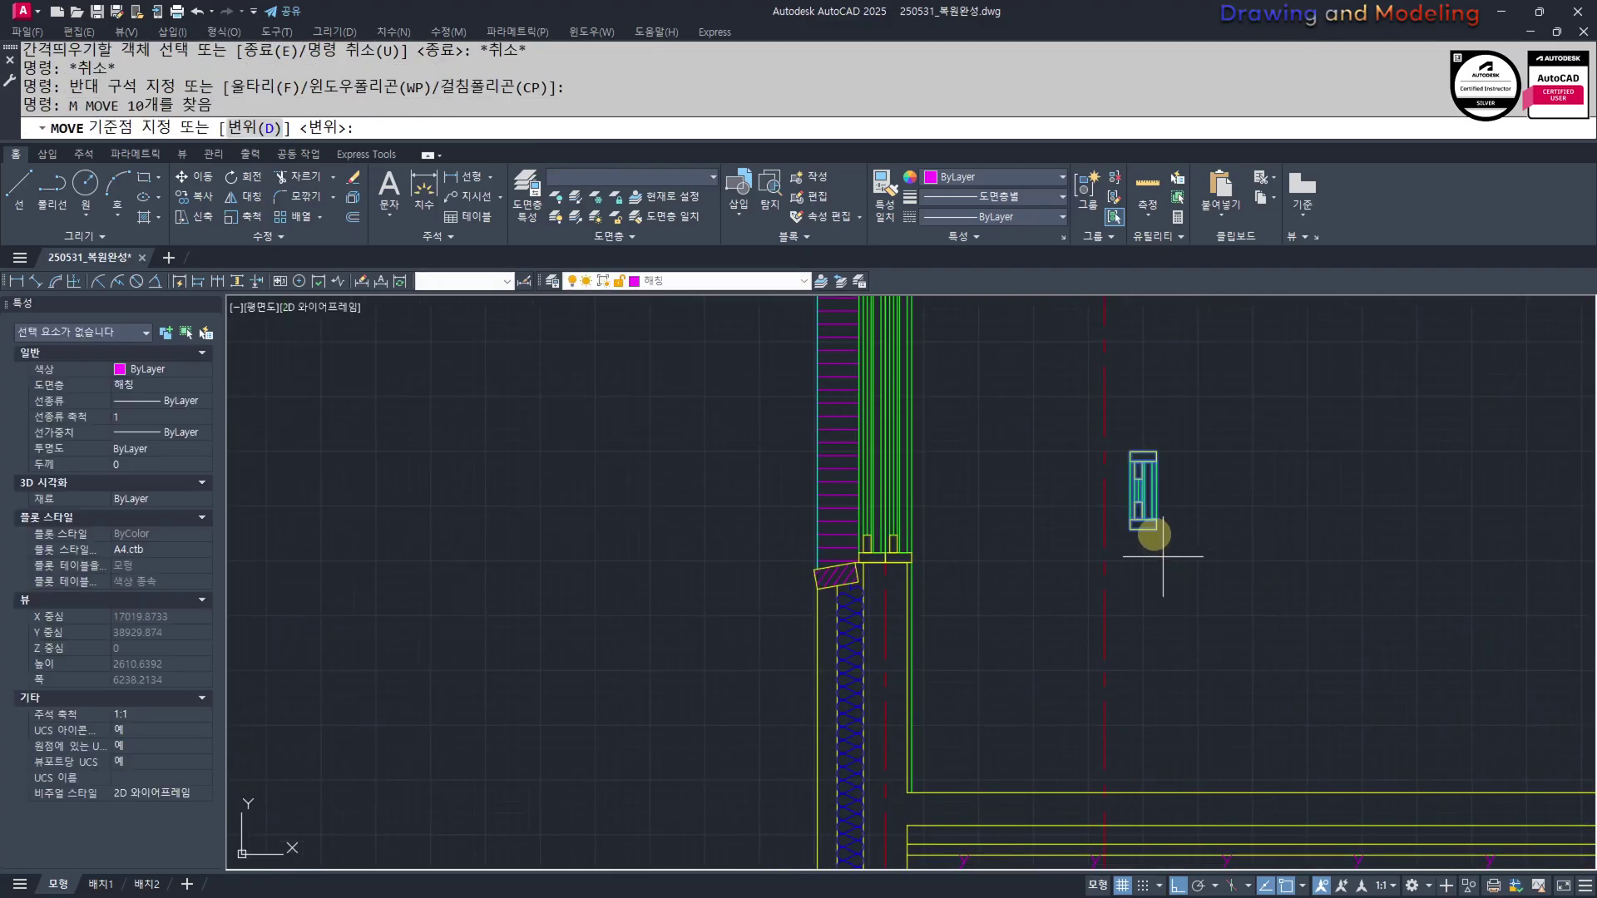
left_click(1142, 527)
scroll(1134, 598, "up", 4)
left_click(1186, 703)
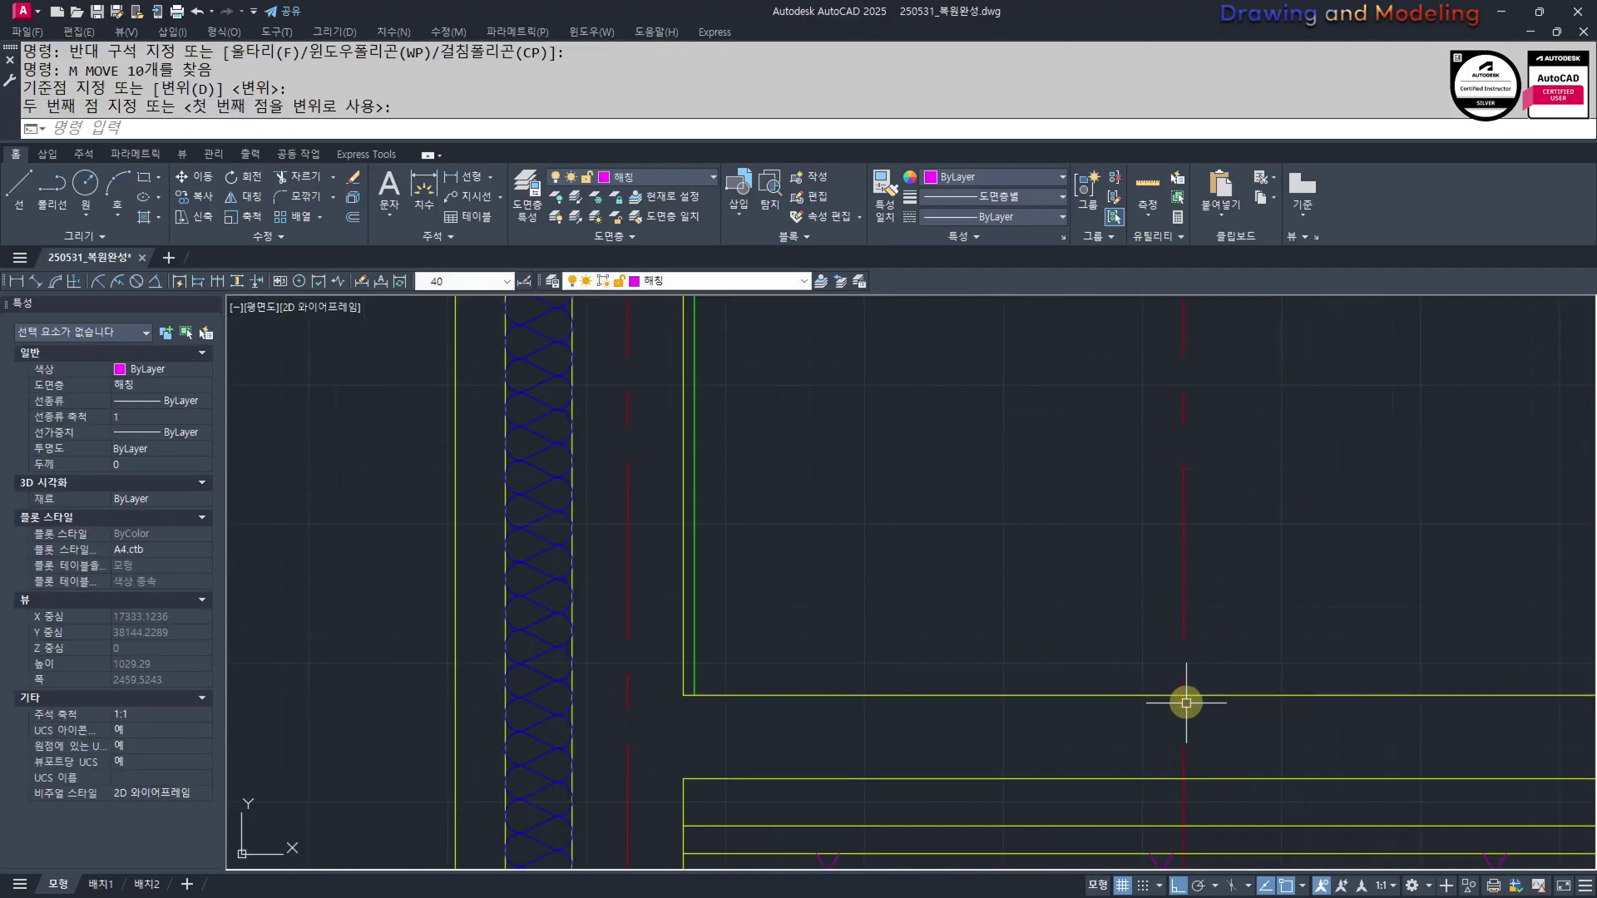
key("ctrl+z")
Move the spare window section by its bottom midpoint onto the intersection of the offset centreline and the room's floor line
type("m")
key("Return")
left_click(1034, 588)
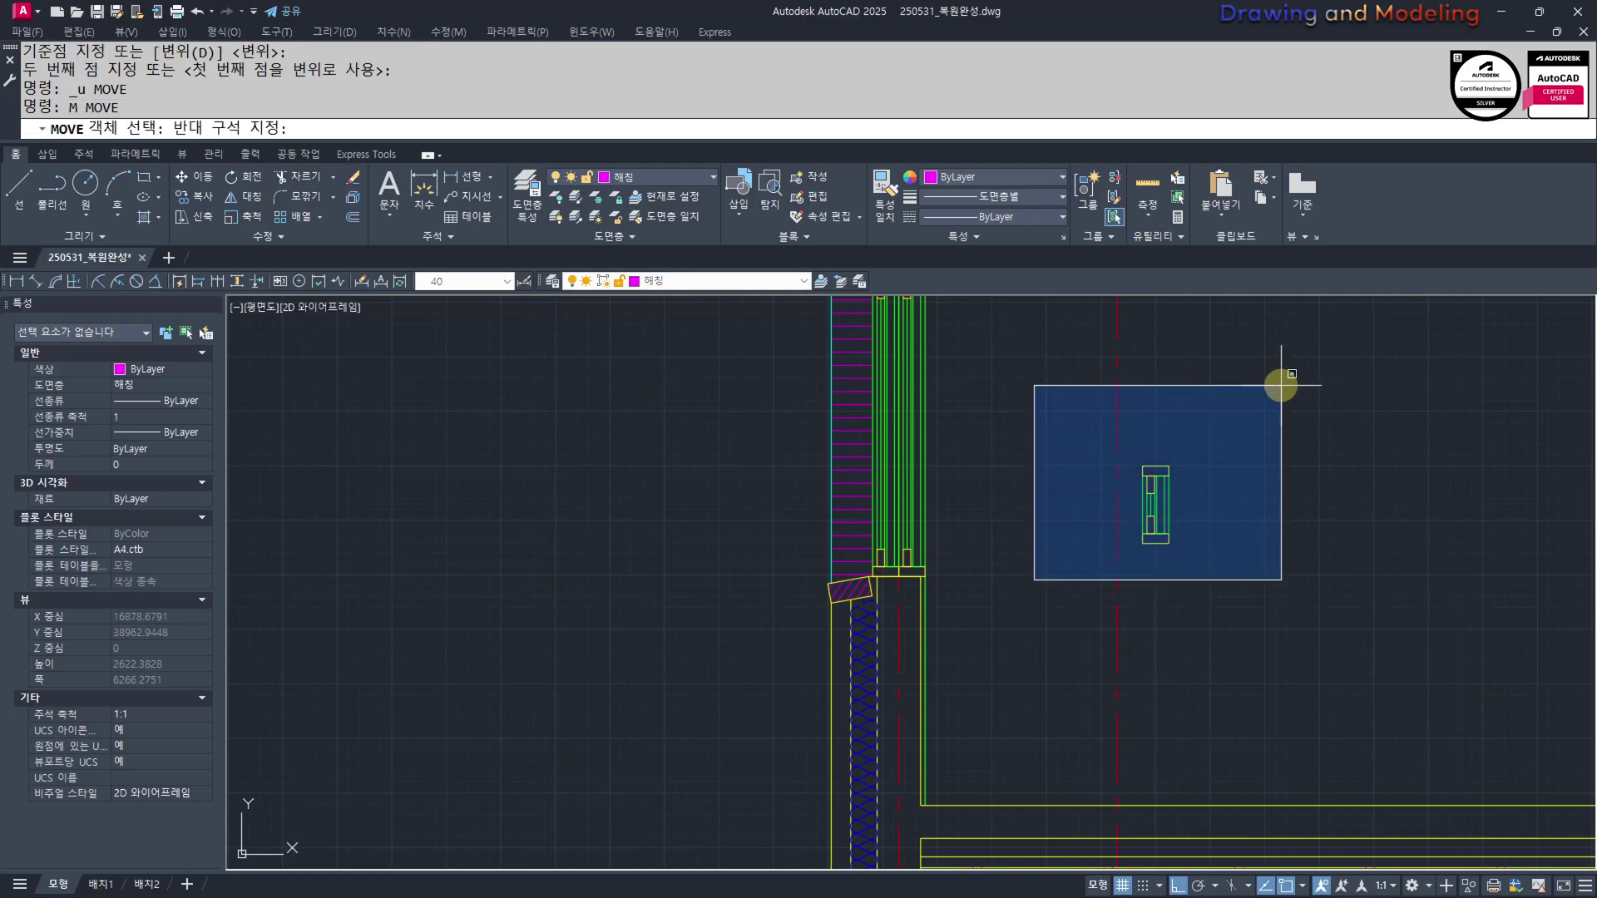
left_click(1276, 382)
key("Return")
scroll(1167, 561, "up", 4)
left_click(1144, 494)
scroll(1115, 528, "down", 3)
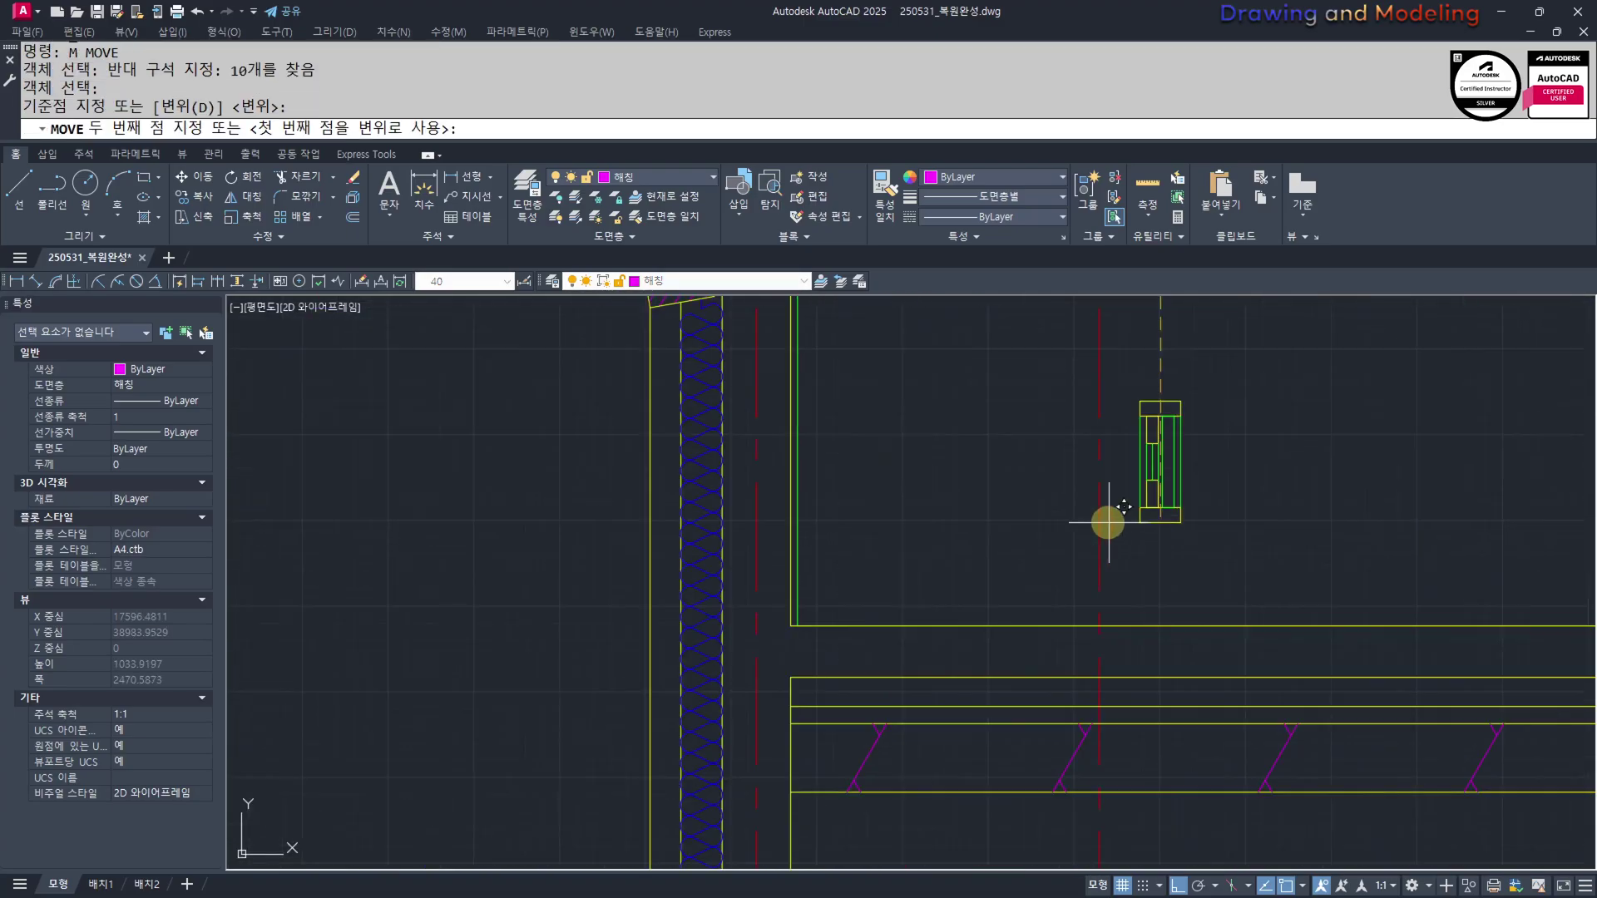
key("Escape")
key("Escape")
Dimension the large room's height from the floor line to the ceiling line, placing the vertical dimension outside the exterior wall
scroll(1084, 599, "down", 3)
scroll(1069, 553, "up", 3)
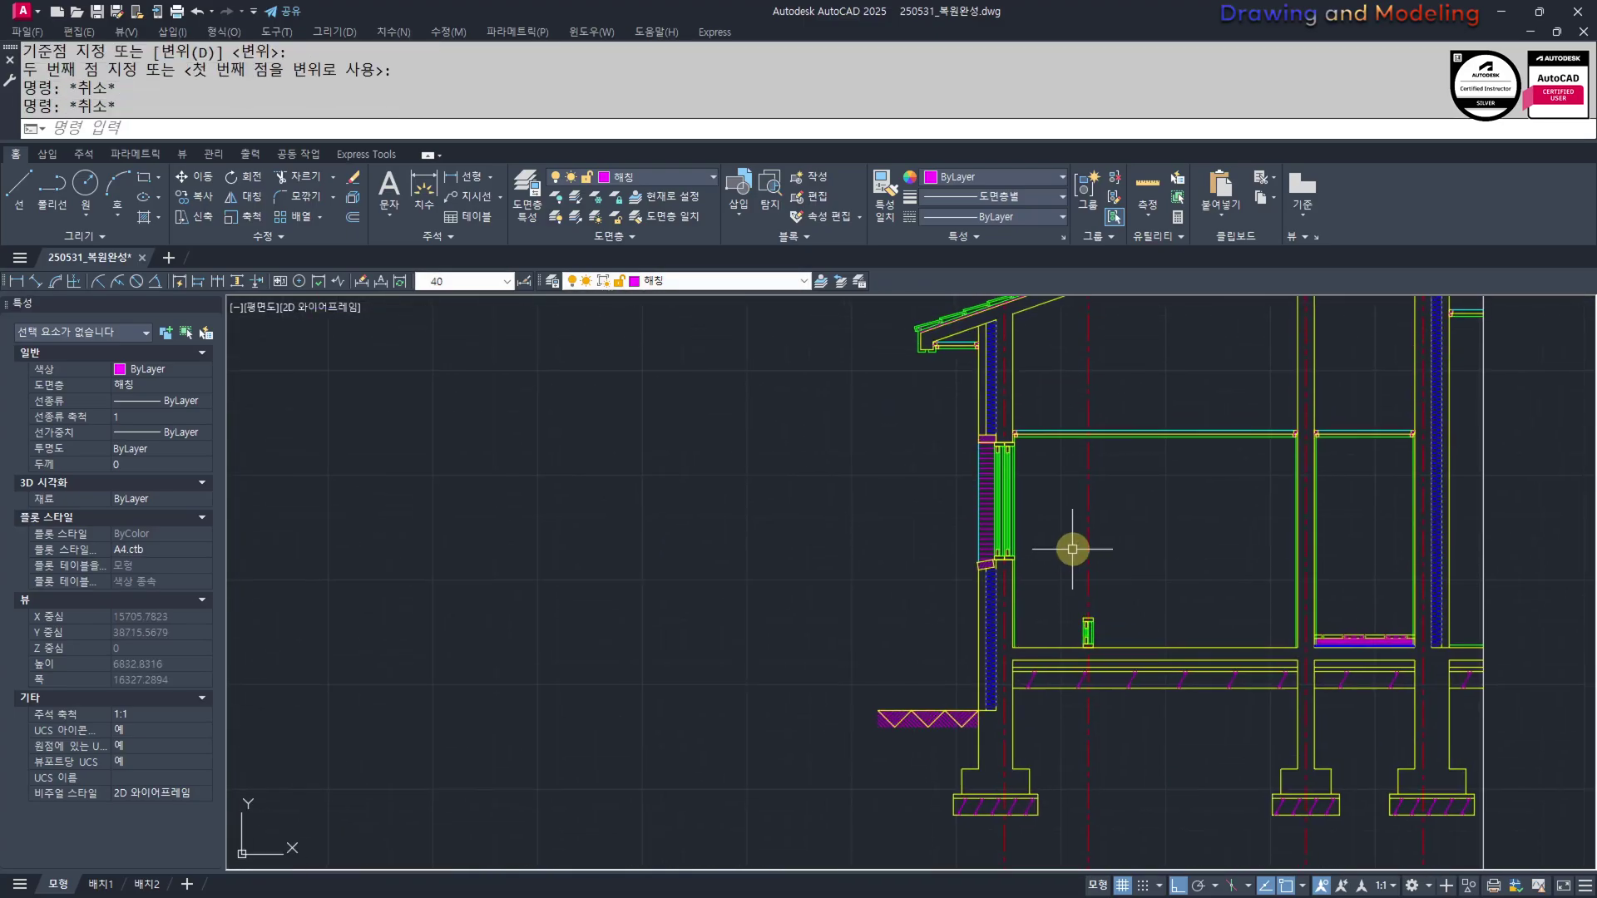
middle_click_drag(1101, 614, 1083, 647)
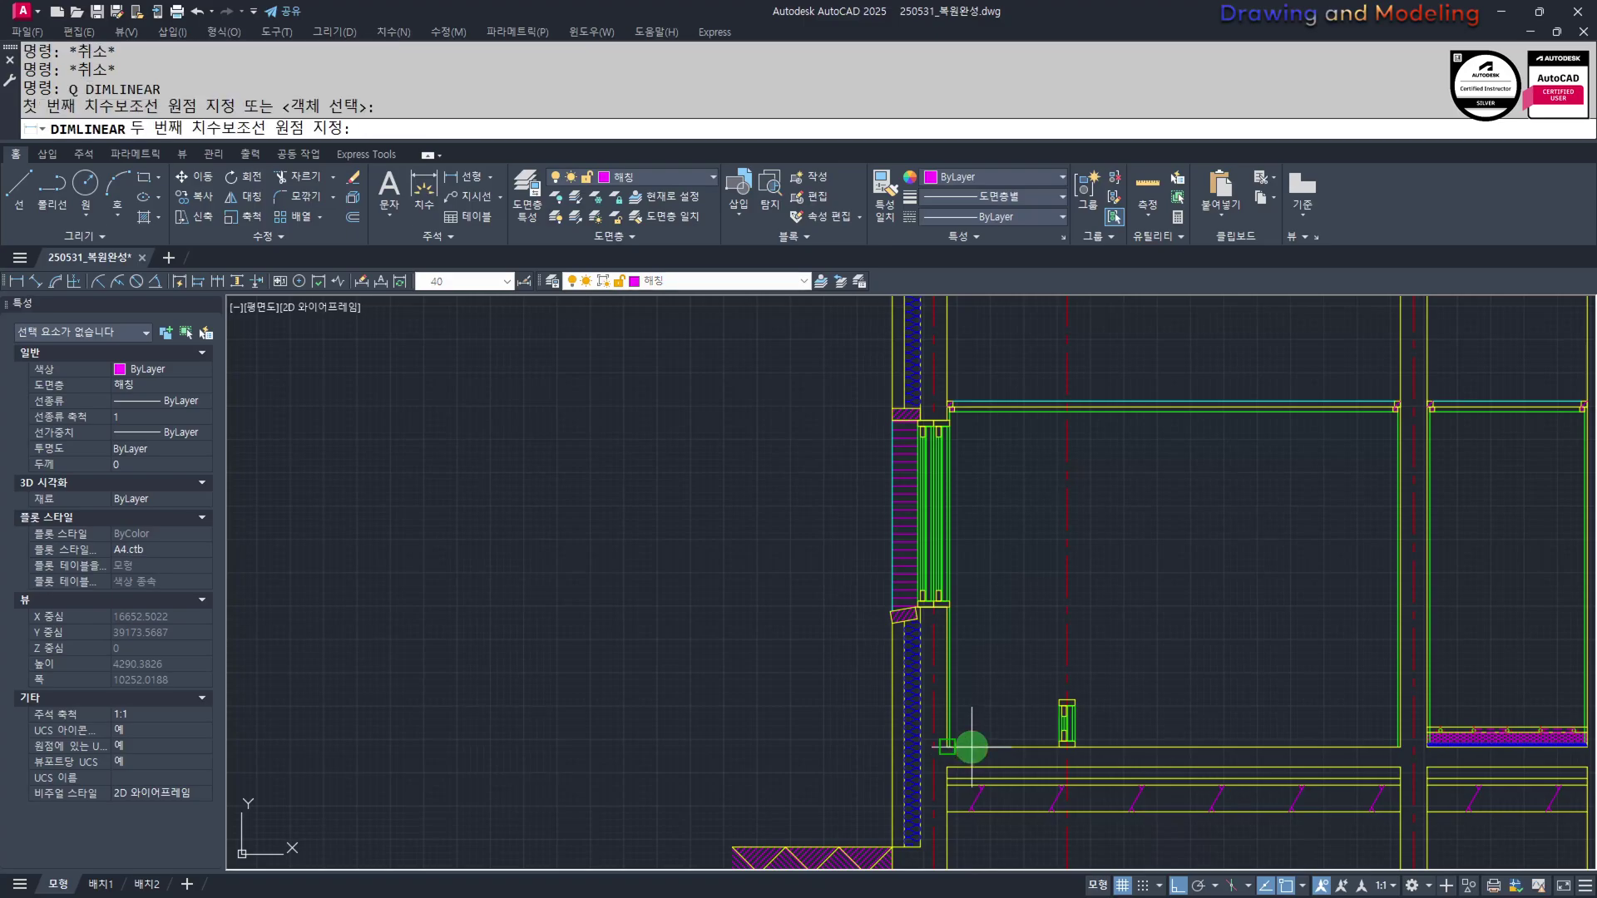
scroll(957, 399, "up", 2)
left_click(946, 385)
scroll(915, 433, "down", 3)
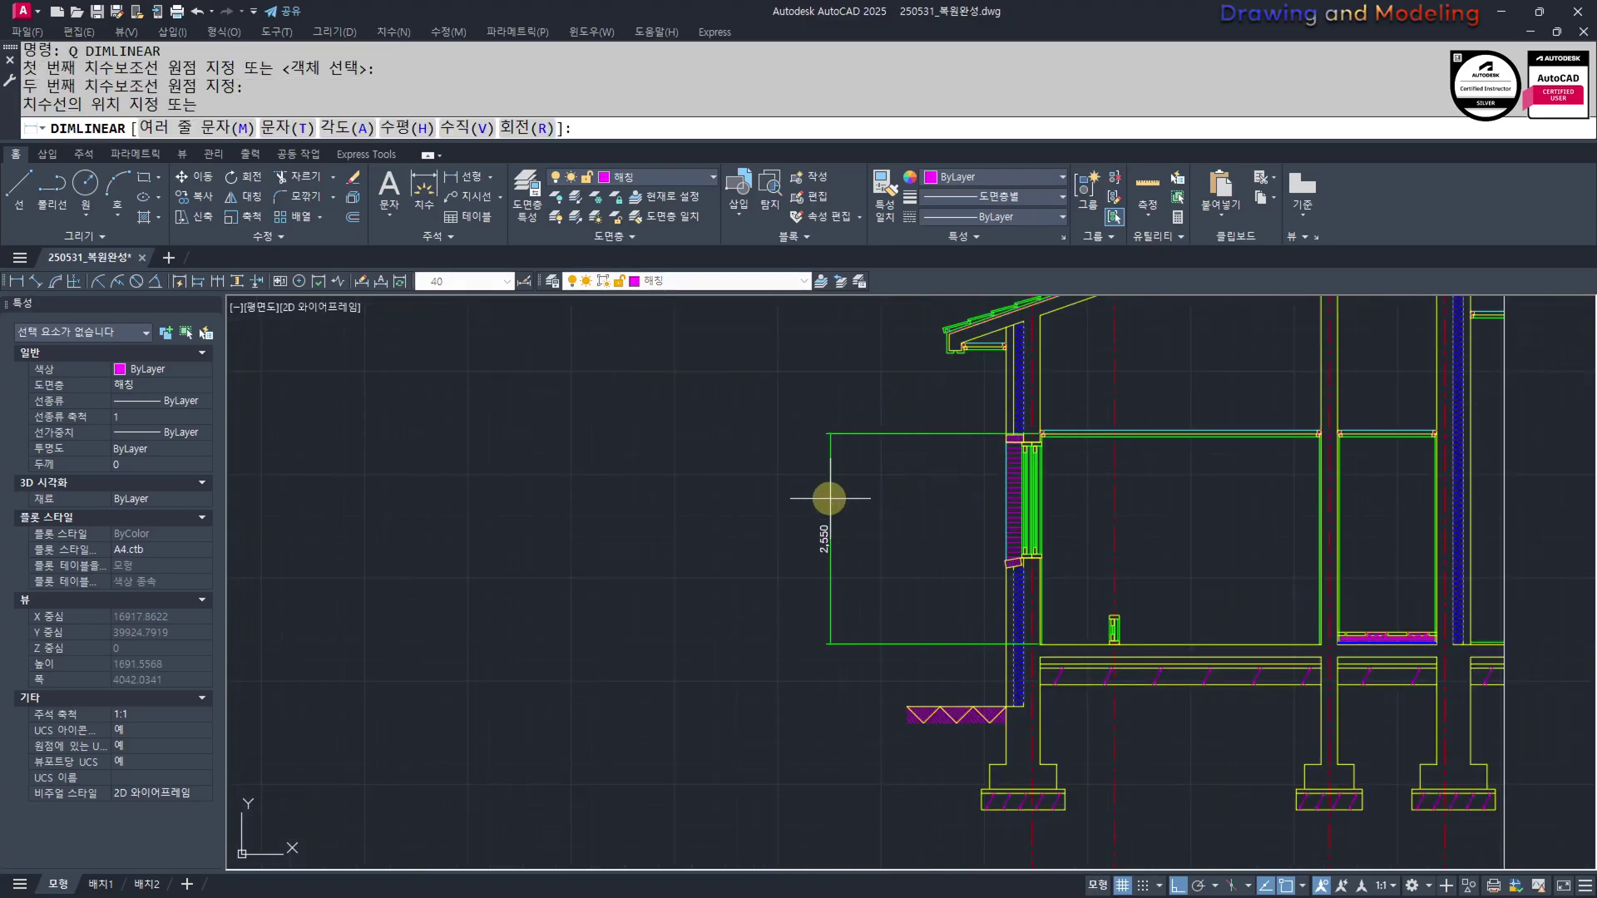
left_click(830, 566)
key("Escape")
key("Escape")
scroll(802, 549, "up", 5)
scroll(840, 516, "down", 5)
key("Escape")
key("Escape")
Compare the spare window section's placement with the floor plan's sliding unit between the boiler room and the utility room
scroll(1008, 574, "up", 3)
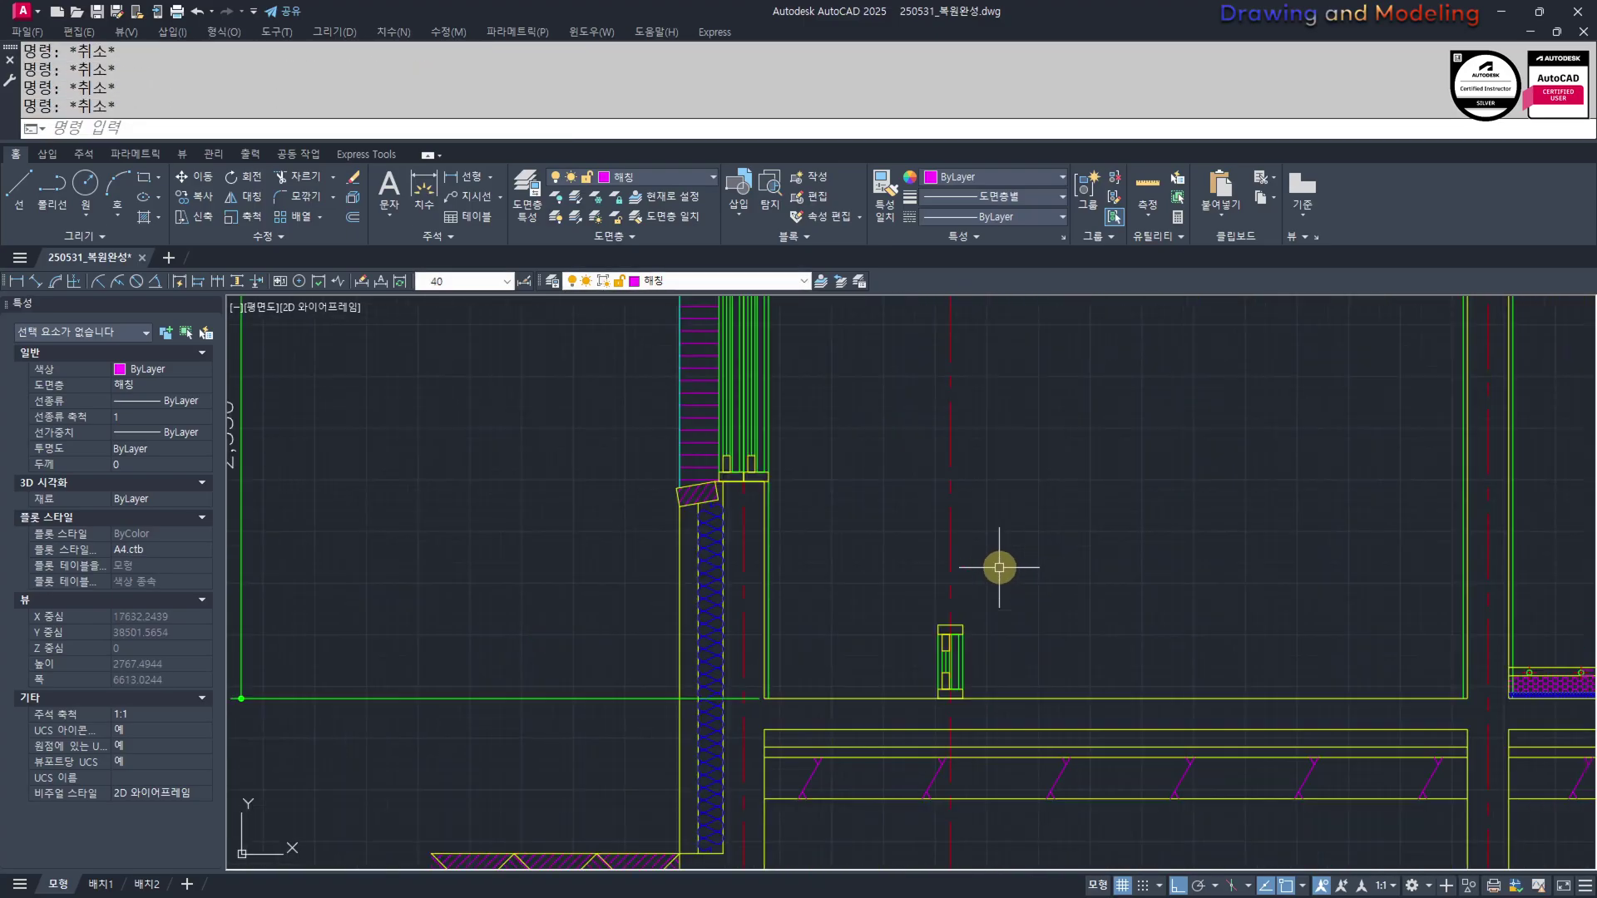
scroll(1002, 568, "down", 3)
middle_click_drag(984, 569, 991, 643)
scroll(1002, 669, "up", 2)
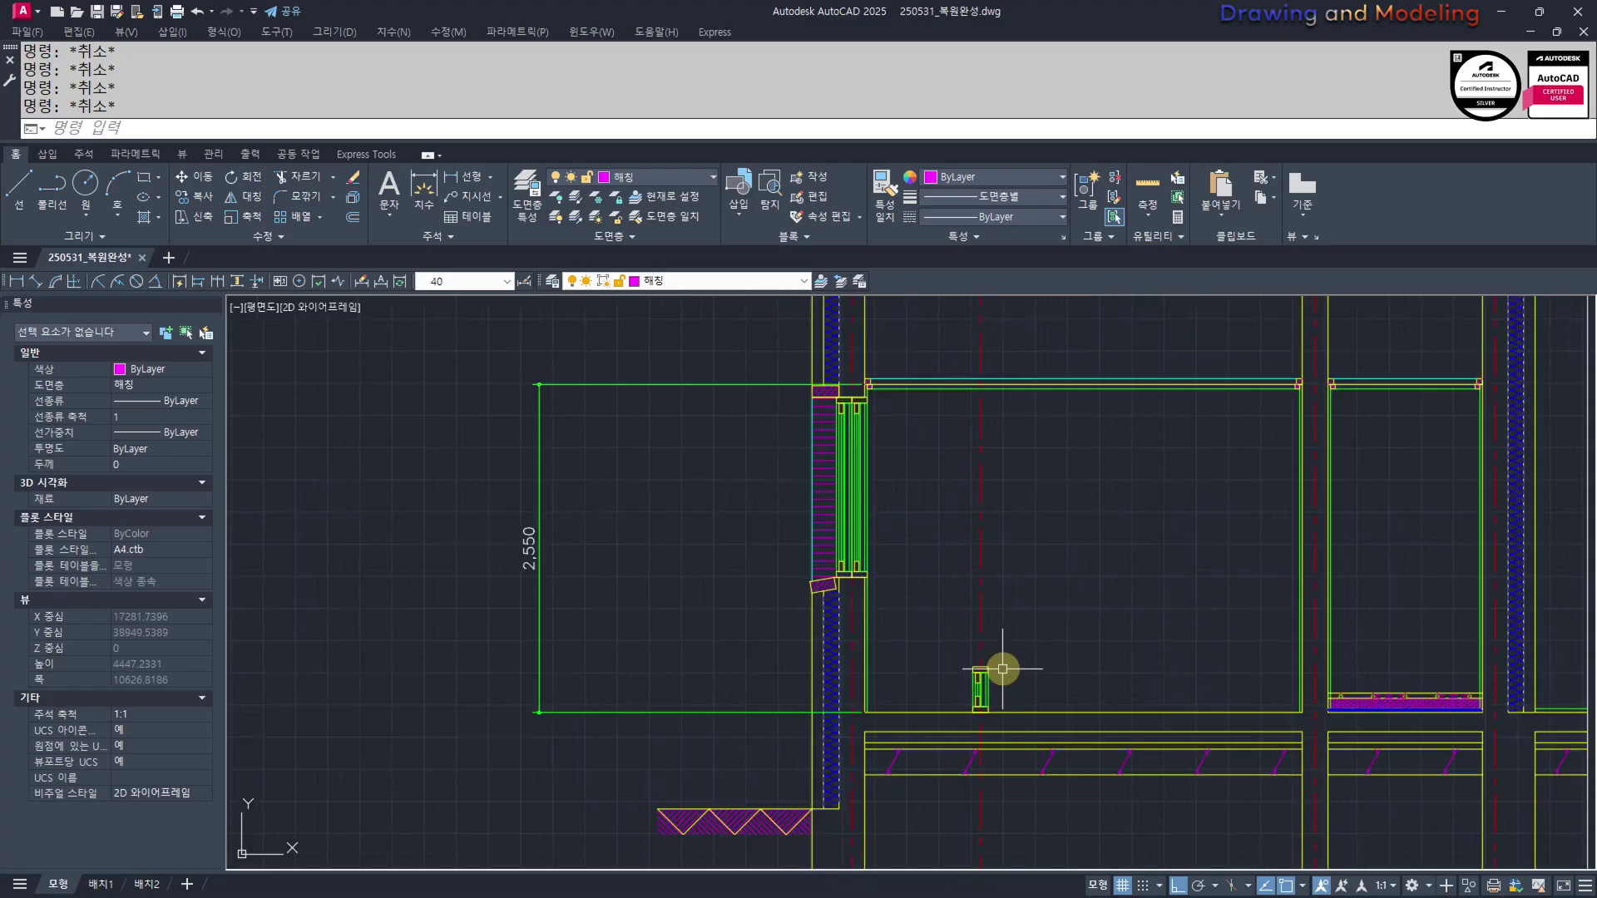
mouse_move(950, 530)
middle_mouse_down()
mouse_move(950, 611)
mouse_move(1016, 728)
mouse_move(987, 635)
mouse_move(1189, 543)
middle_mouse_up()
scroll(1027, 594, "down", 4)
scroll(577, 532, "down", 4)
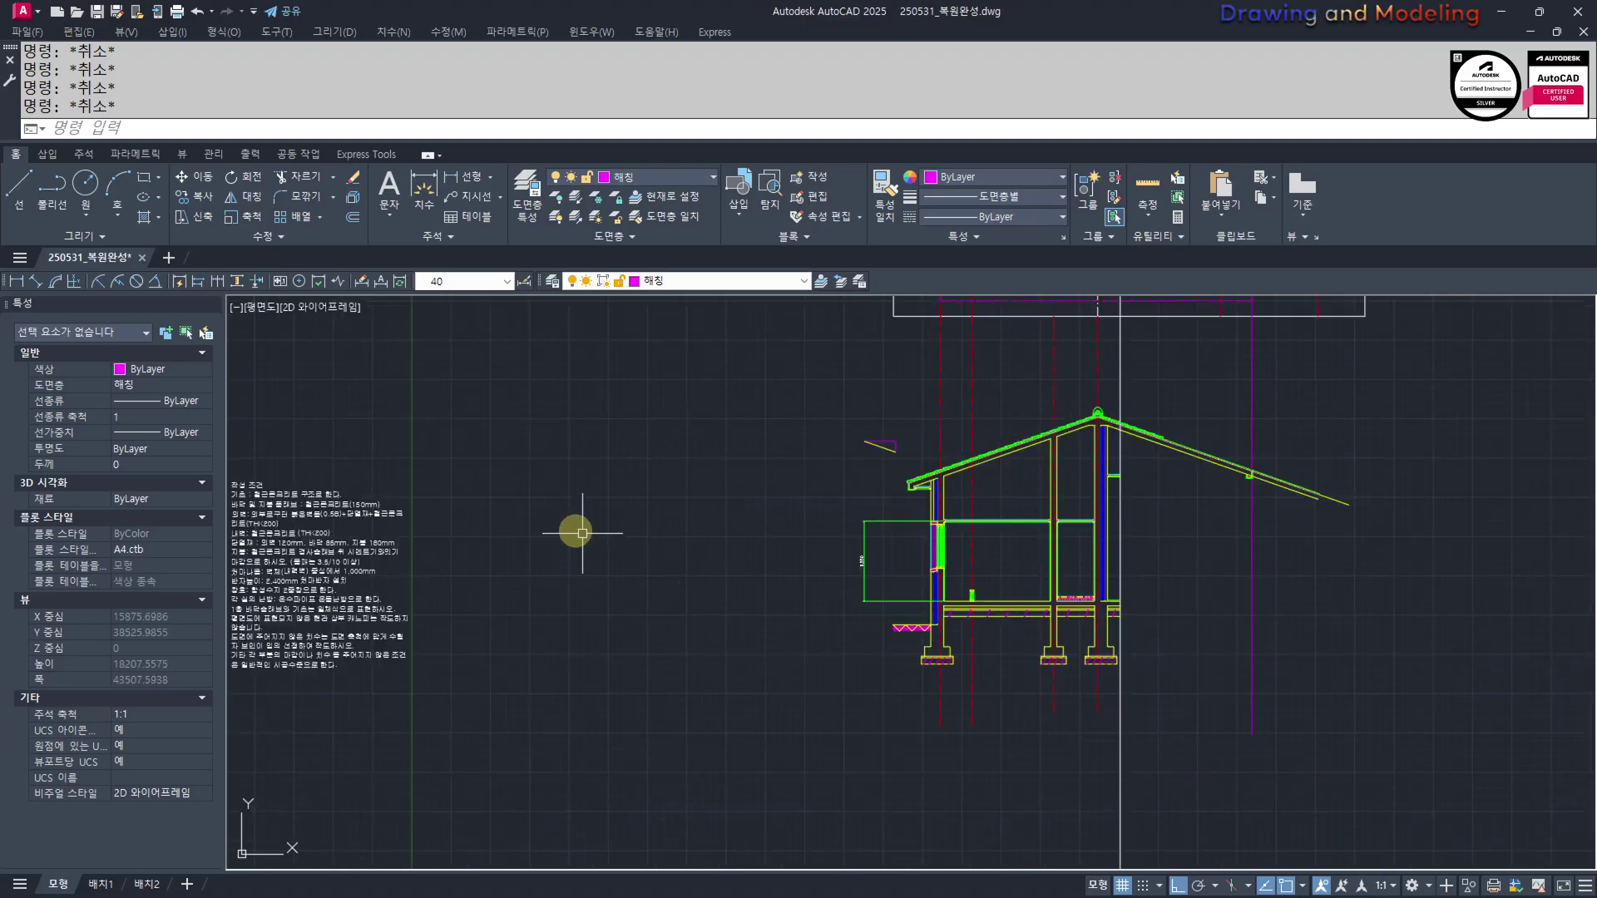
middle_click_drag(283, 454, 857, 556)
scroll(740, 457, "up", 6)
middle_click_drag(822, 479, 803, 553)
scroll(802, 498, "up", 3)
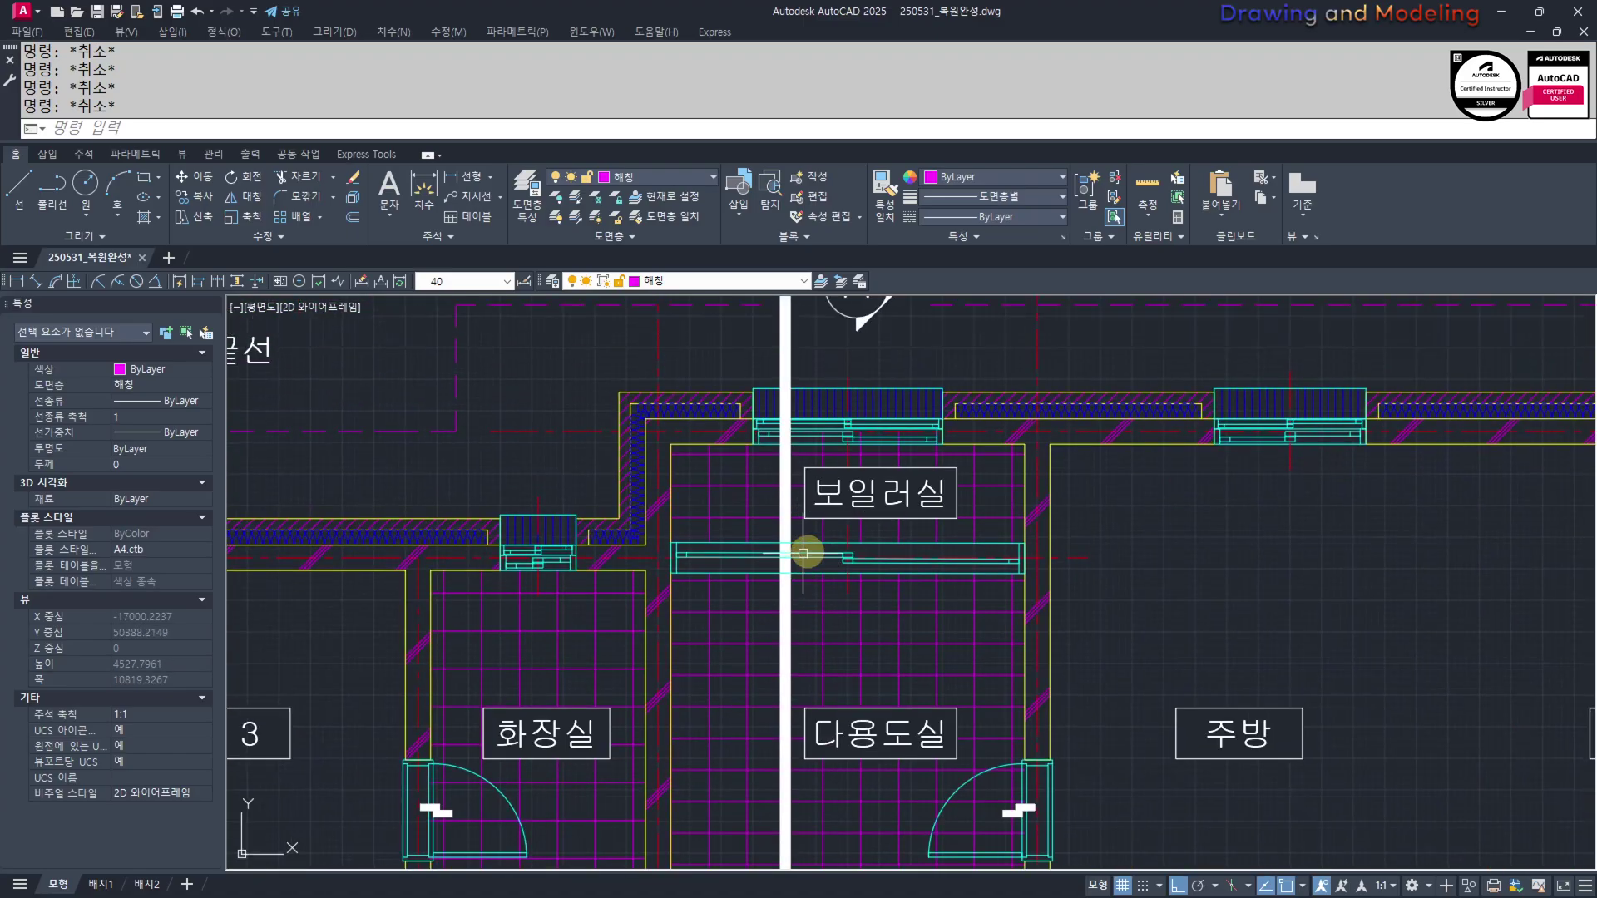
scroll(905, 613, "down", 5)
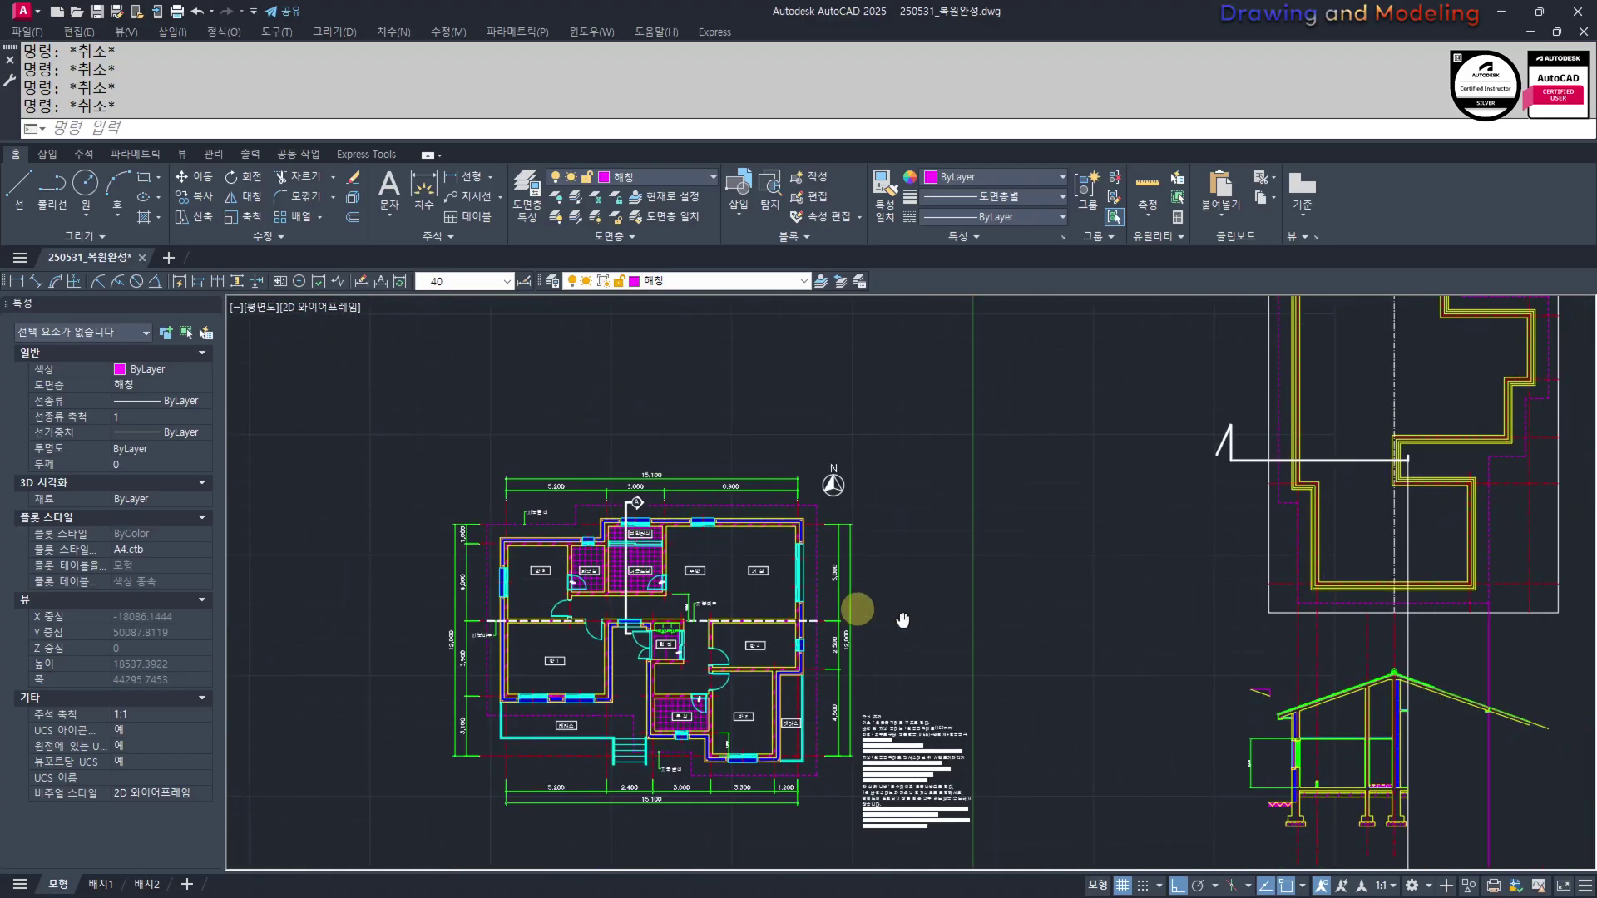
scroll(1055, 613, "up", 5)
scroll(1033, 631, "up", 5)
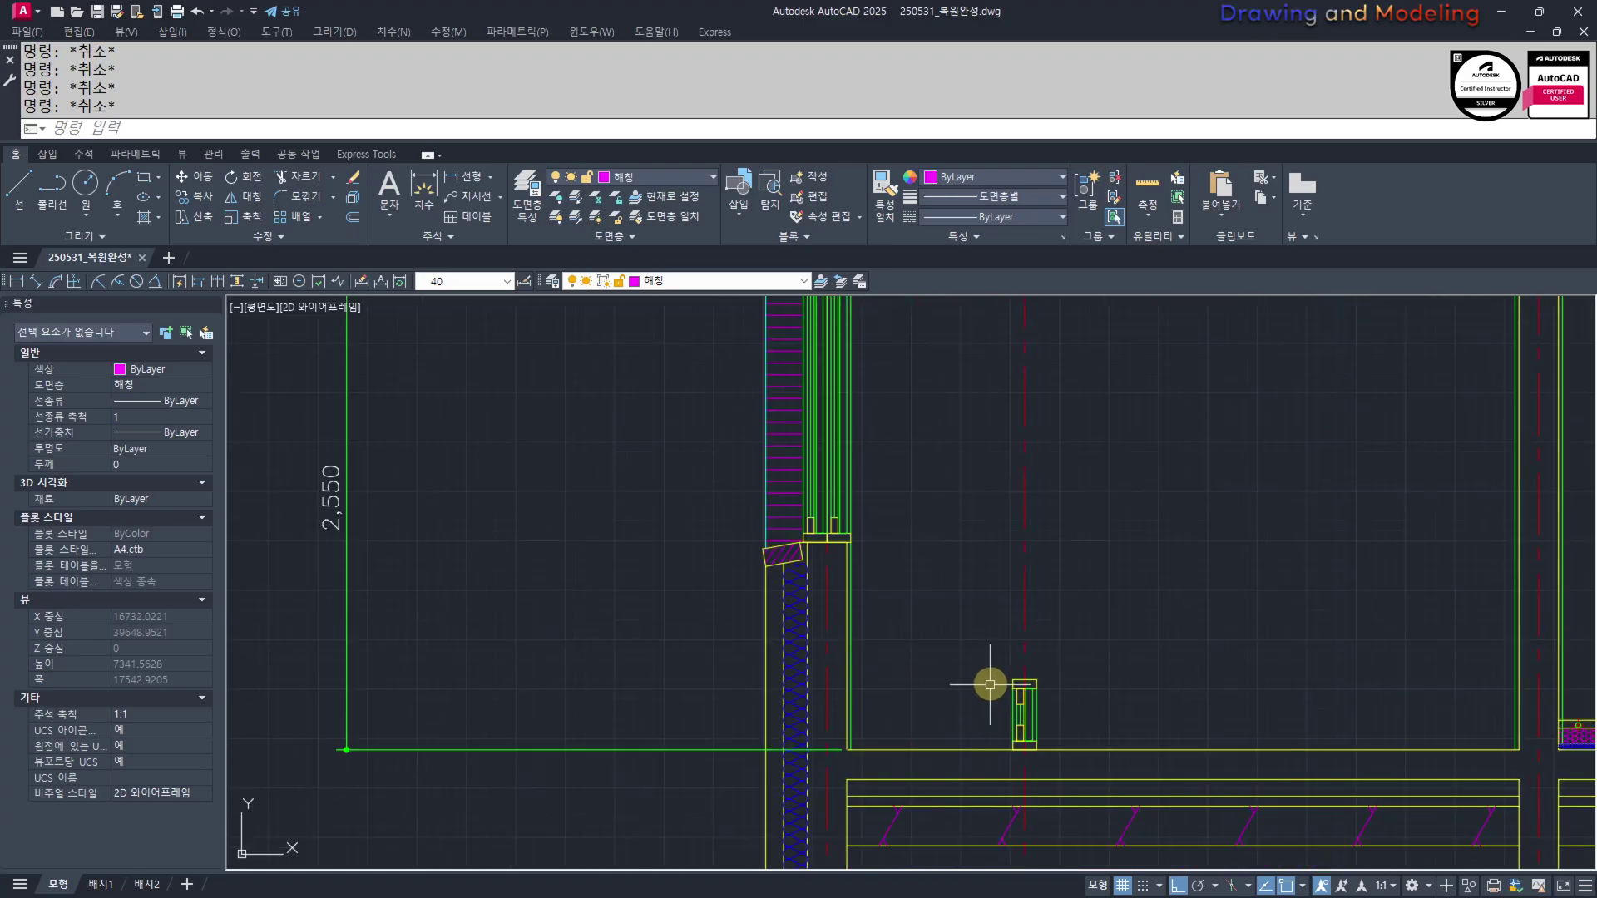
scroll(1033, 677, "down", 3)
scroll(1078, 629, "up", 7)
scroll(1079, 629, "down", 5)
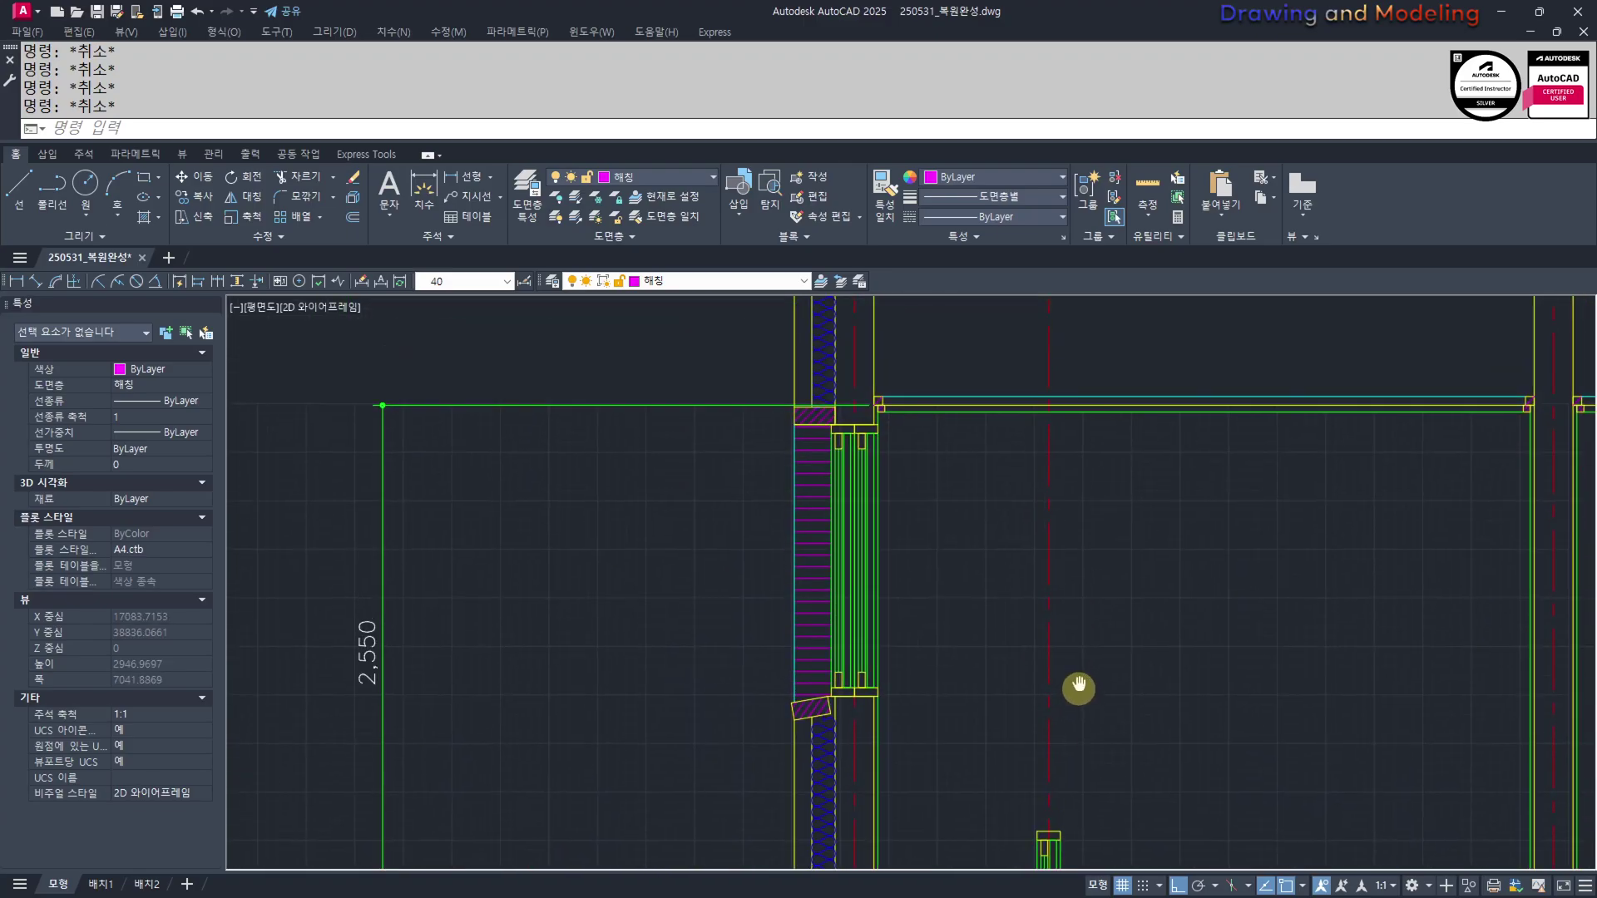
scroll(1035, 465, "up", 1)
middle_click_drag(1137, 684, 1120, 496)
scroll(1020, 716, "up", 5)
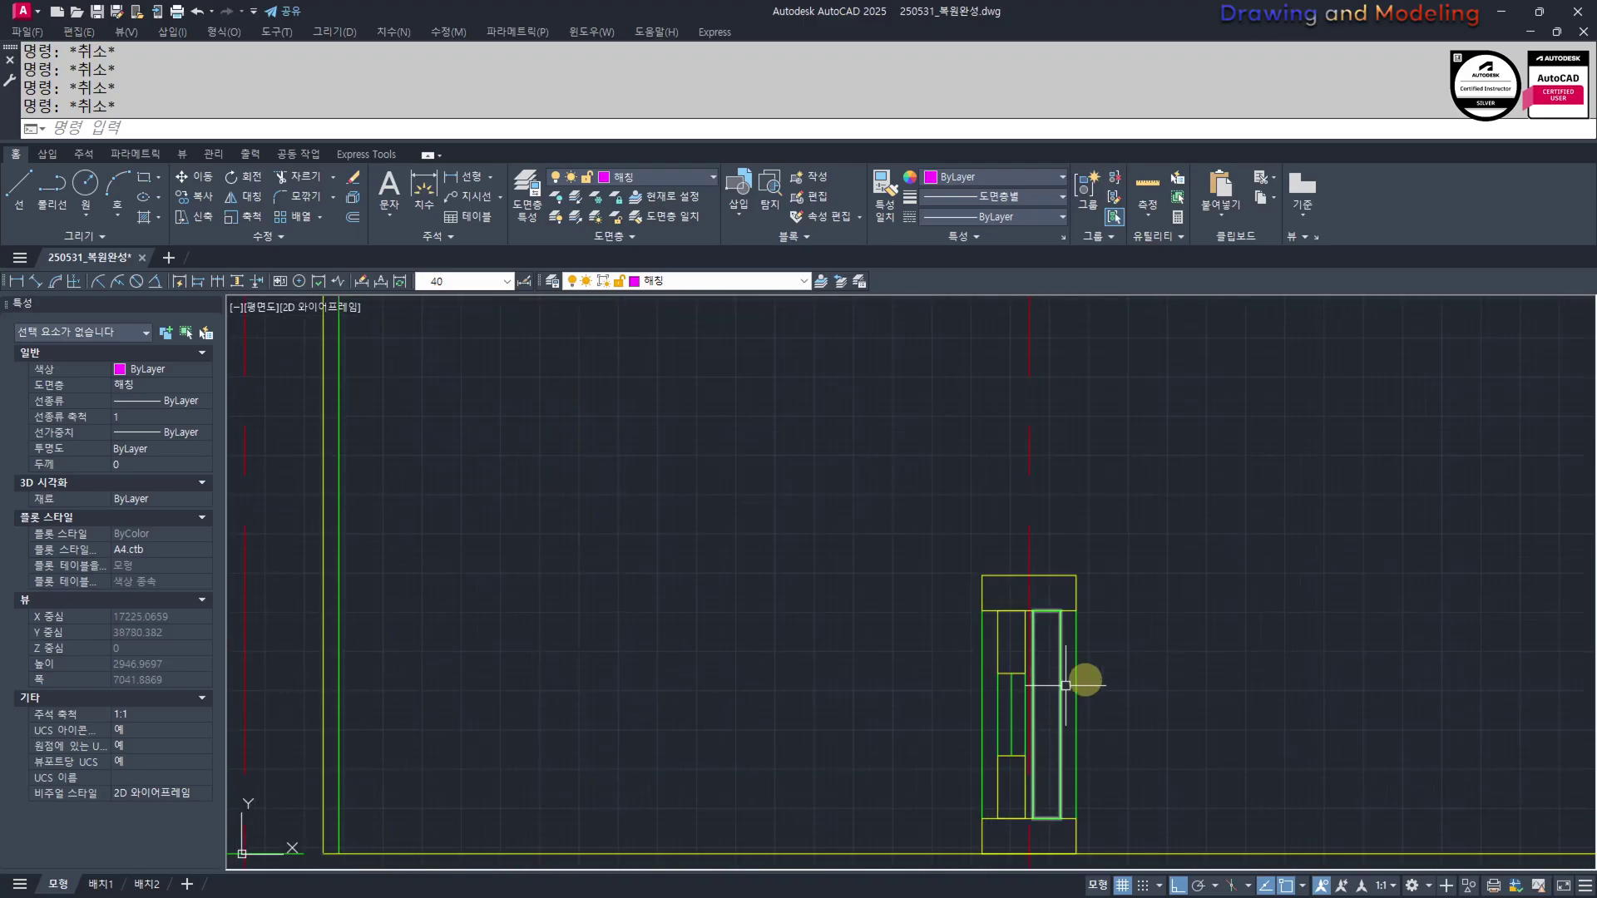
type("s")
key("space")
left_click(1186, 700)
left_click(866, 510)
key("space")
left_click(1029, 575)
scroll(1018, 641, "down", 5)
scroll(1027, 370, "up", 5)
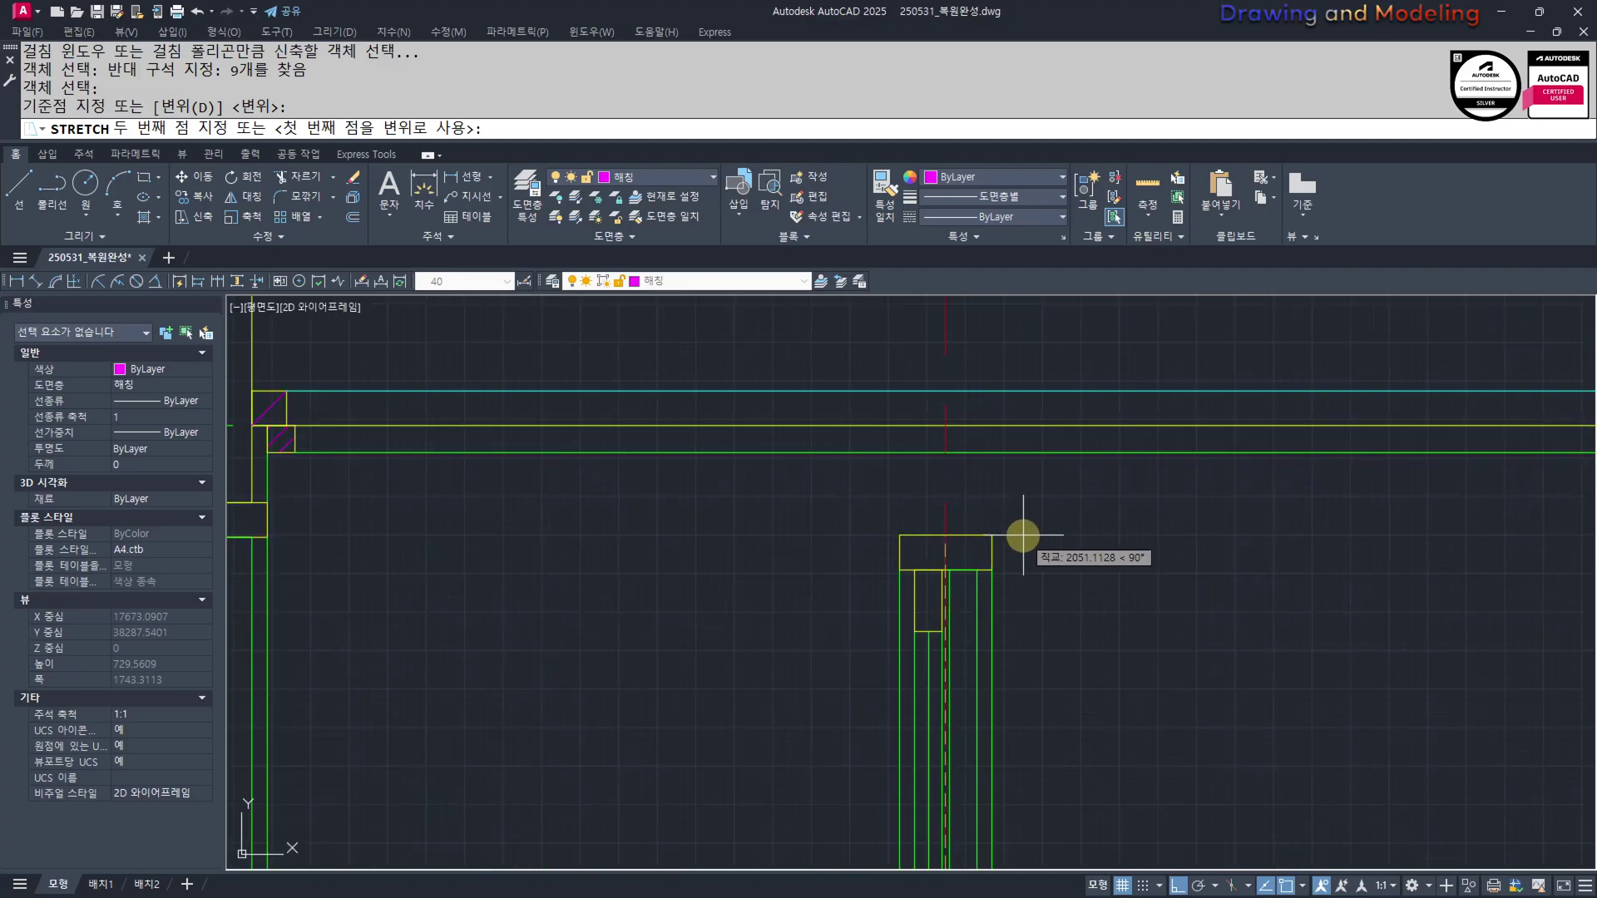
key("Escape")
scroll(944, 457, "down", 3)
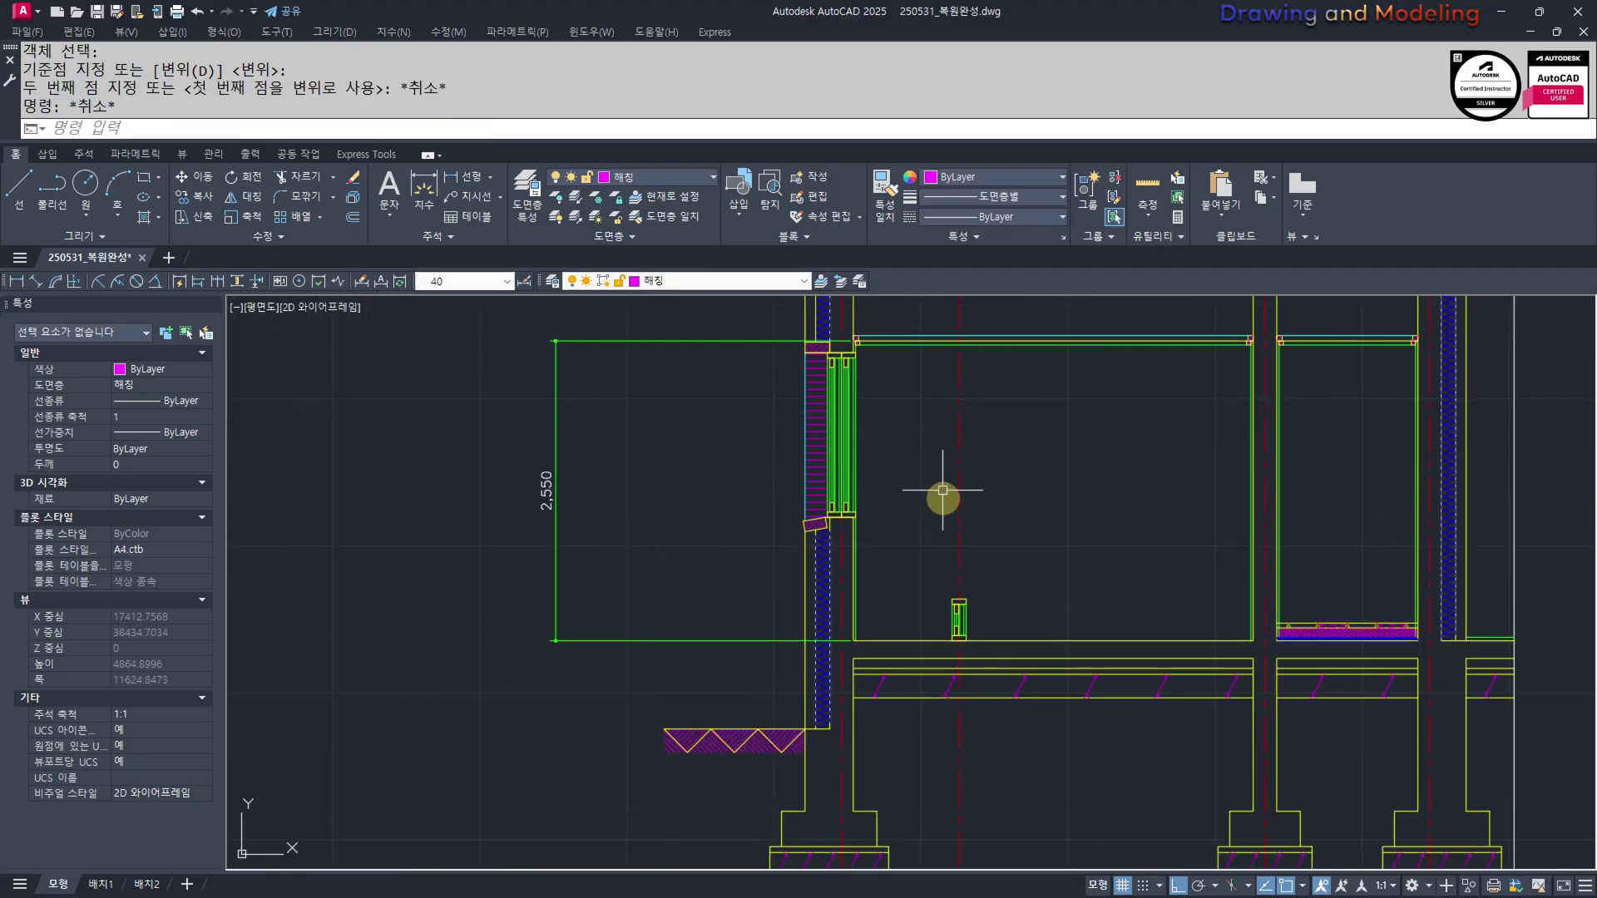
scroll(1026, 535, "up", 4)
type("s")
key("Return")
middle_click_drag(1026, 535, 993, 505)
left_click(1023, 322)
key("Escape")
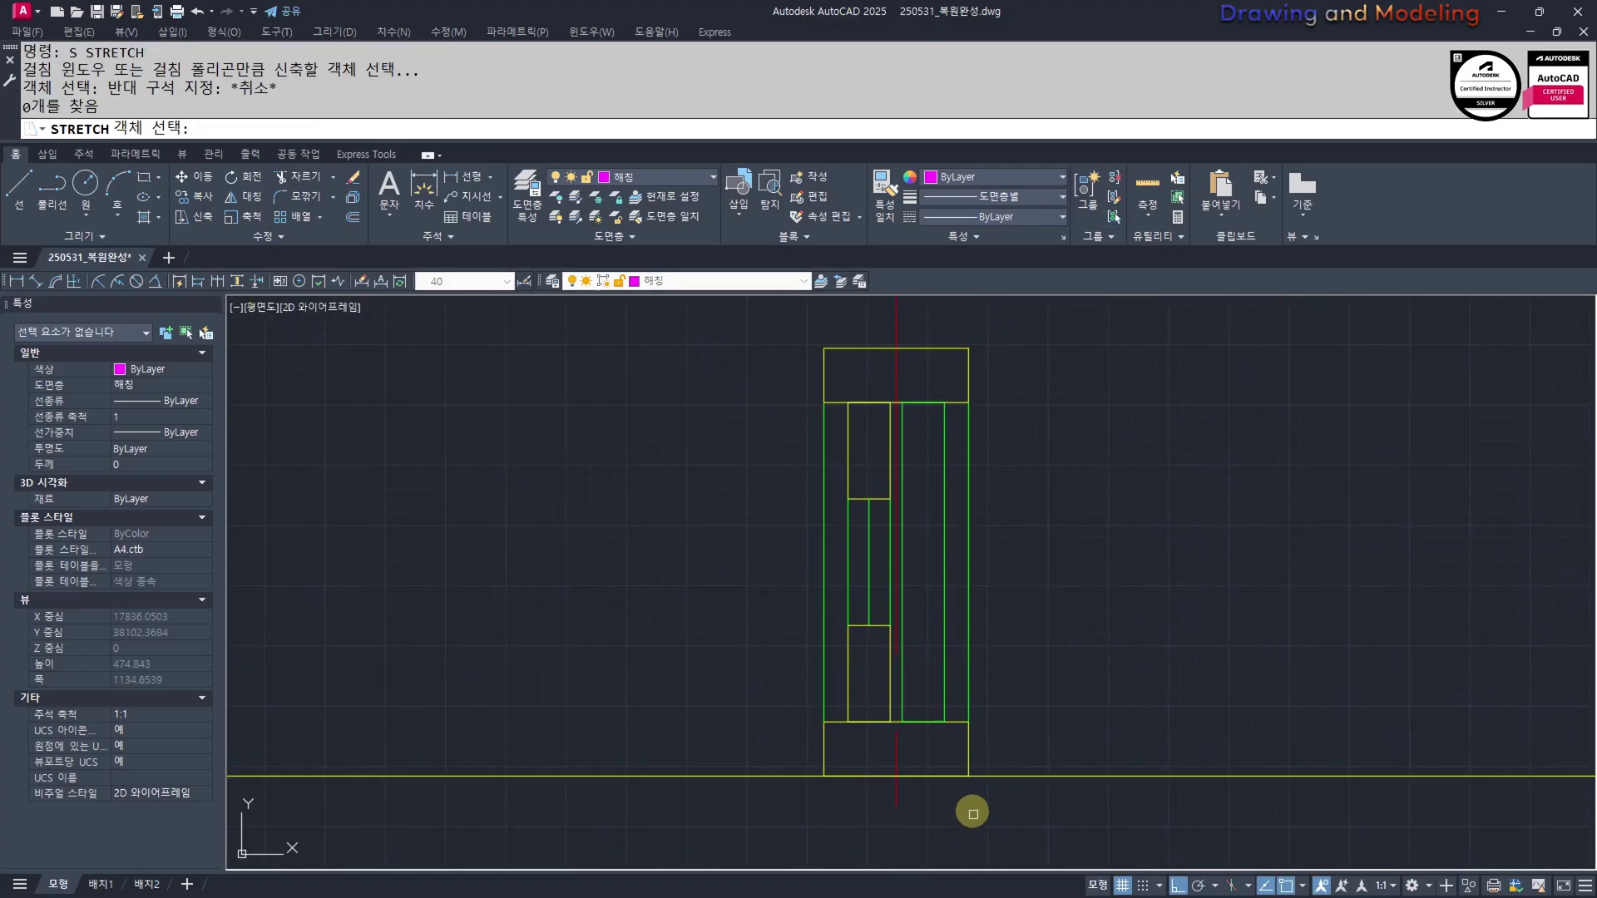
key("Escape")
Check the width of the small interior frame's head with a linear dimension, without placing it
middle_click_drag(979, 357, 990, 496)
type("q")
key("space")
left_click(982, 485)
left_click(981, 485)
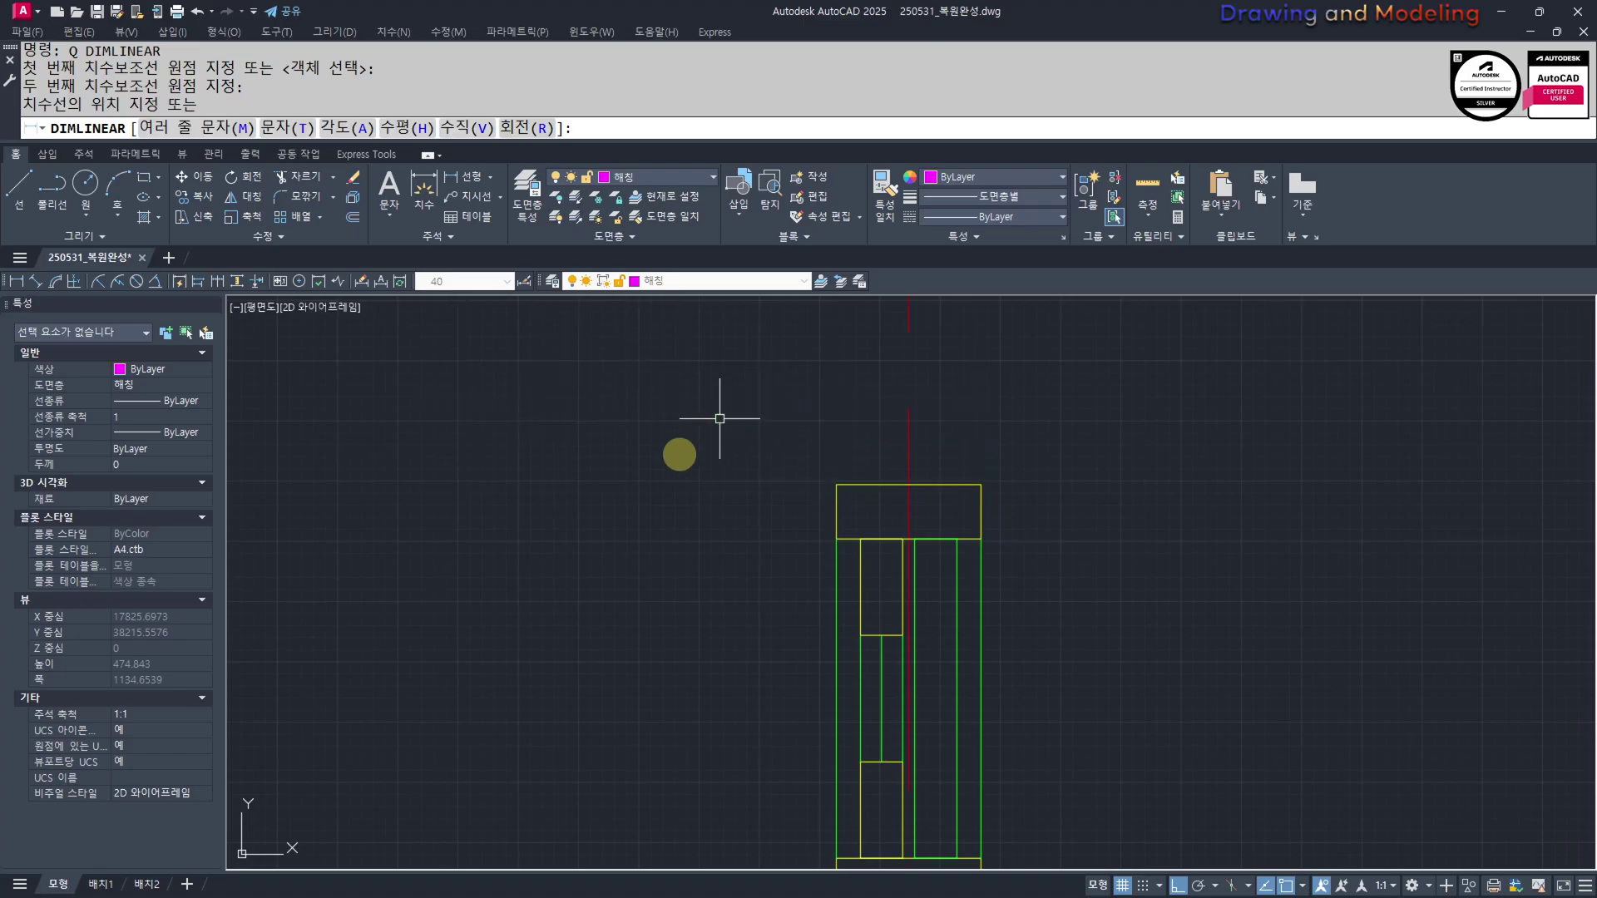
key("Escape")
key("Escape")
Stretch the right side of the small interior frame outward by 60
type("s")
key("Return")
scroll(1018, 454, "down", 2)
left_click(1023, 440)
left_click(984, 792)
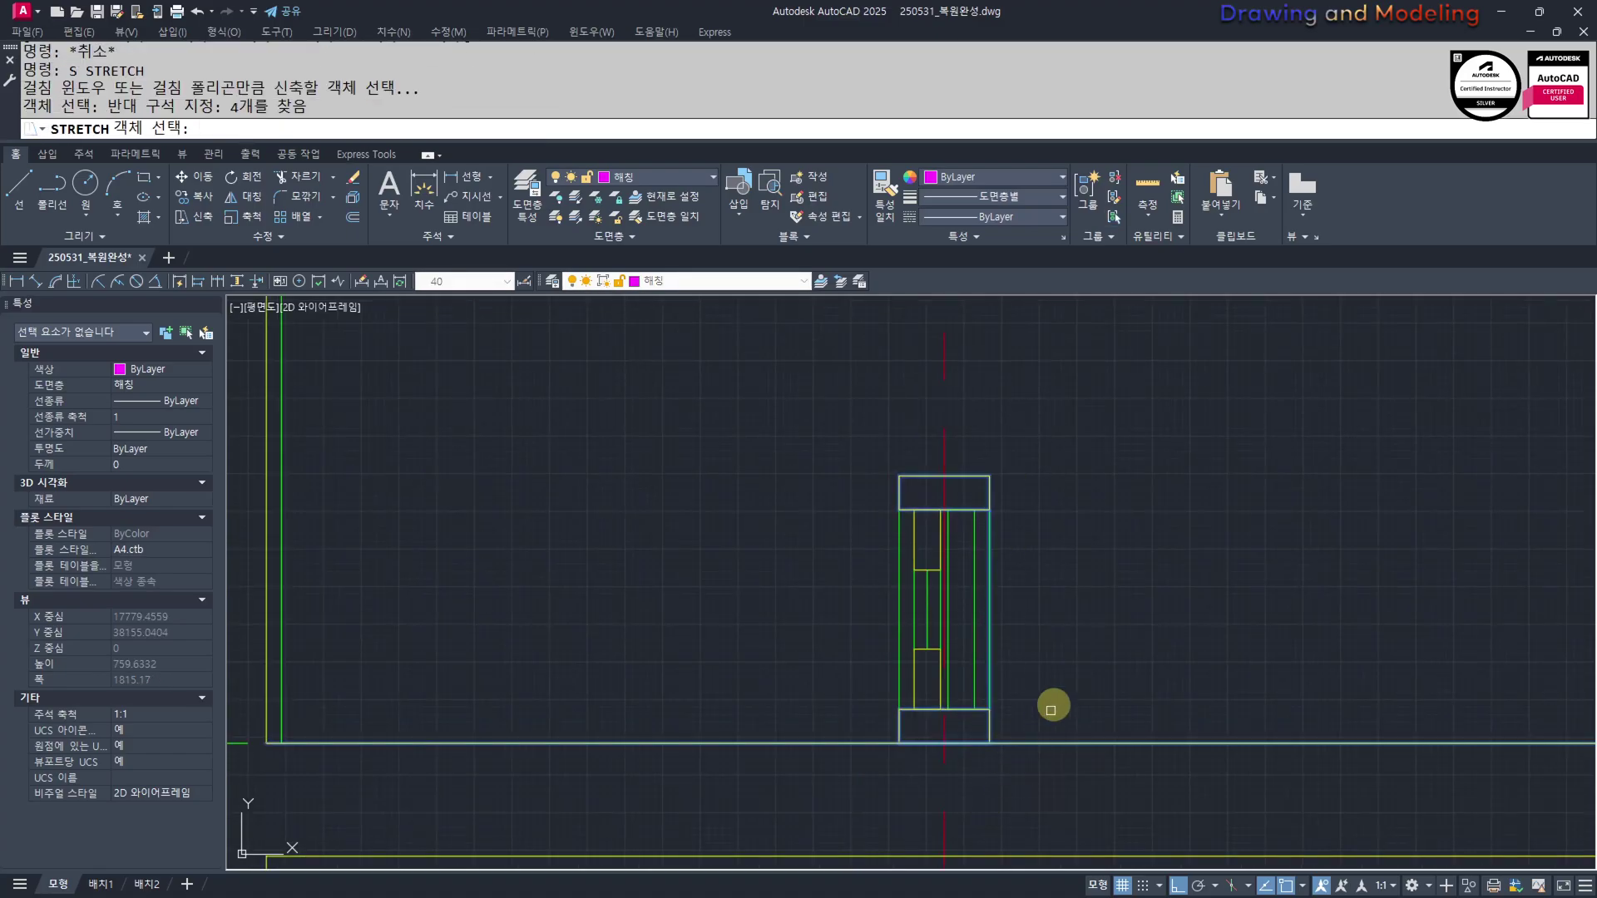
key("Return")
left_click(1069, 561)
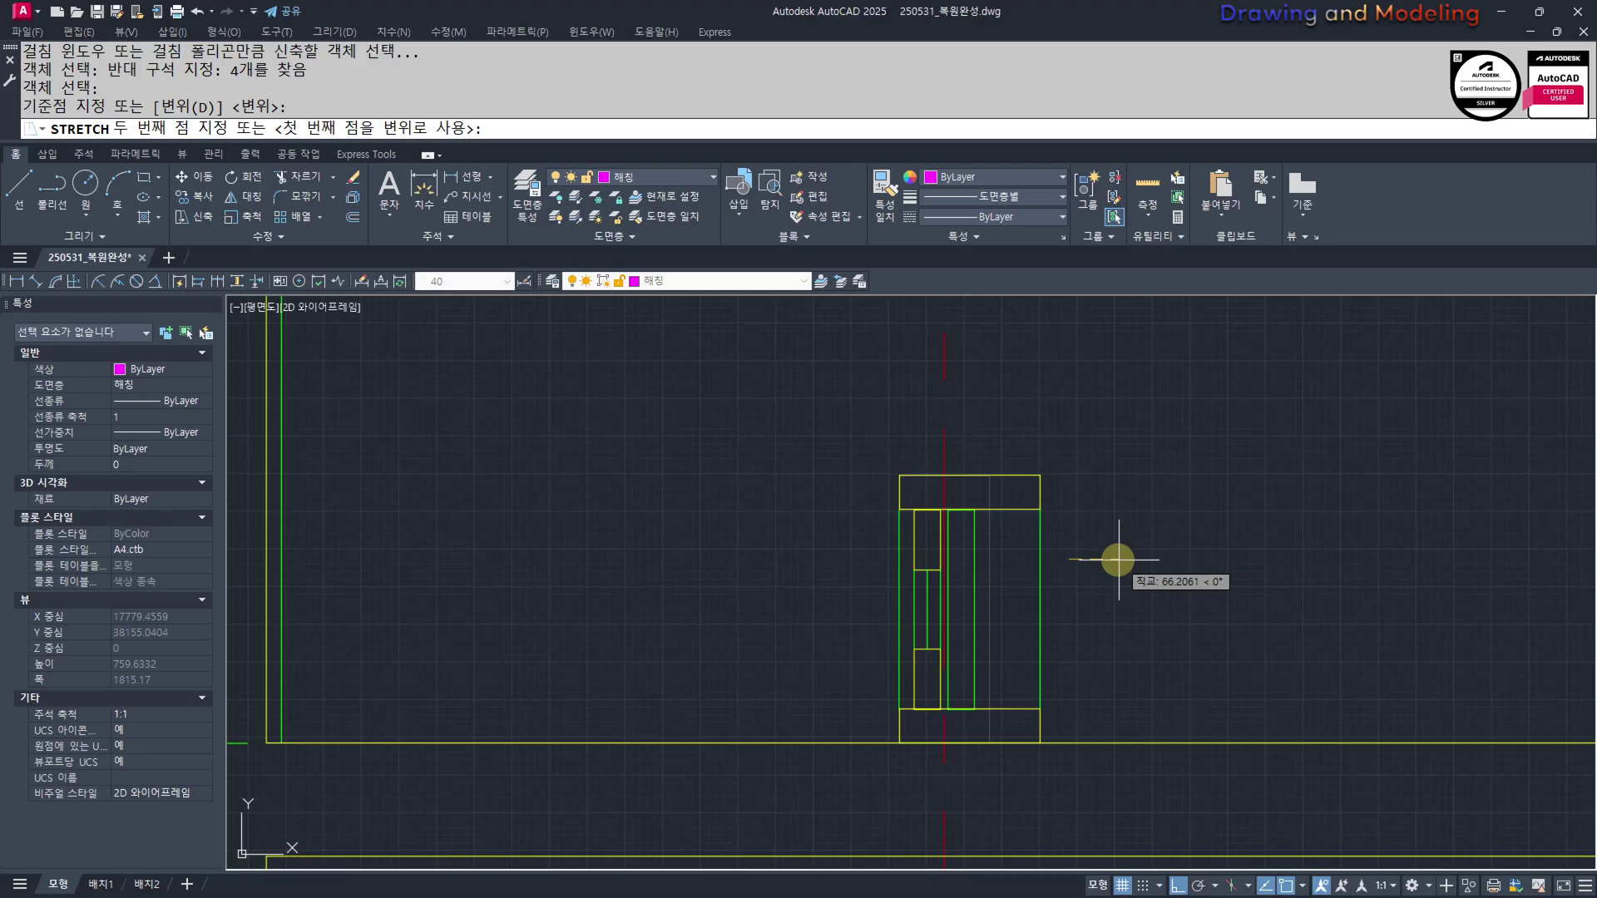
type("60")
key("Return")
Stretch the left side of the interior frame outward by 60
key("Return")
left_click(900, 454)
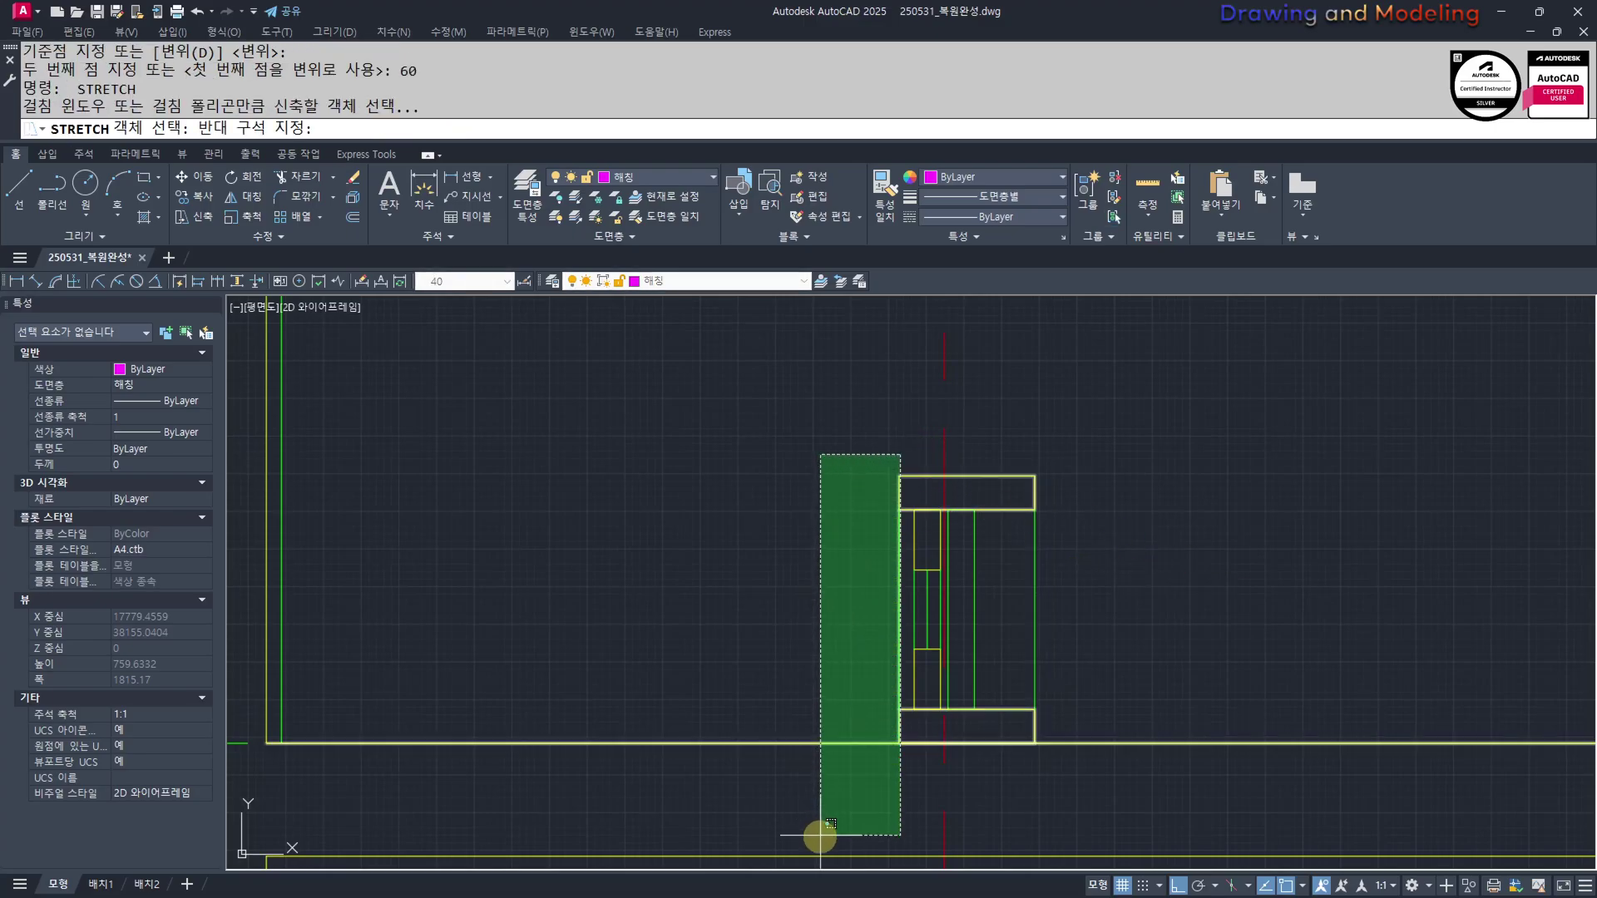
left_click(820, 840)
key("Return")
left_click(777, 566)
type("60")
key("Return")
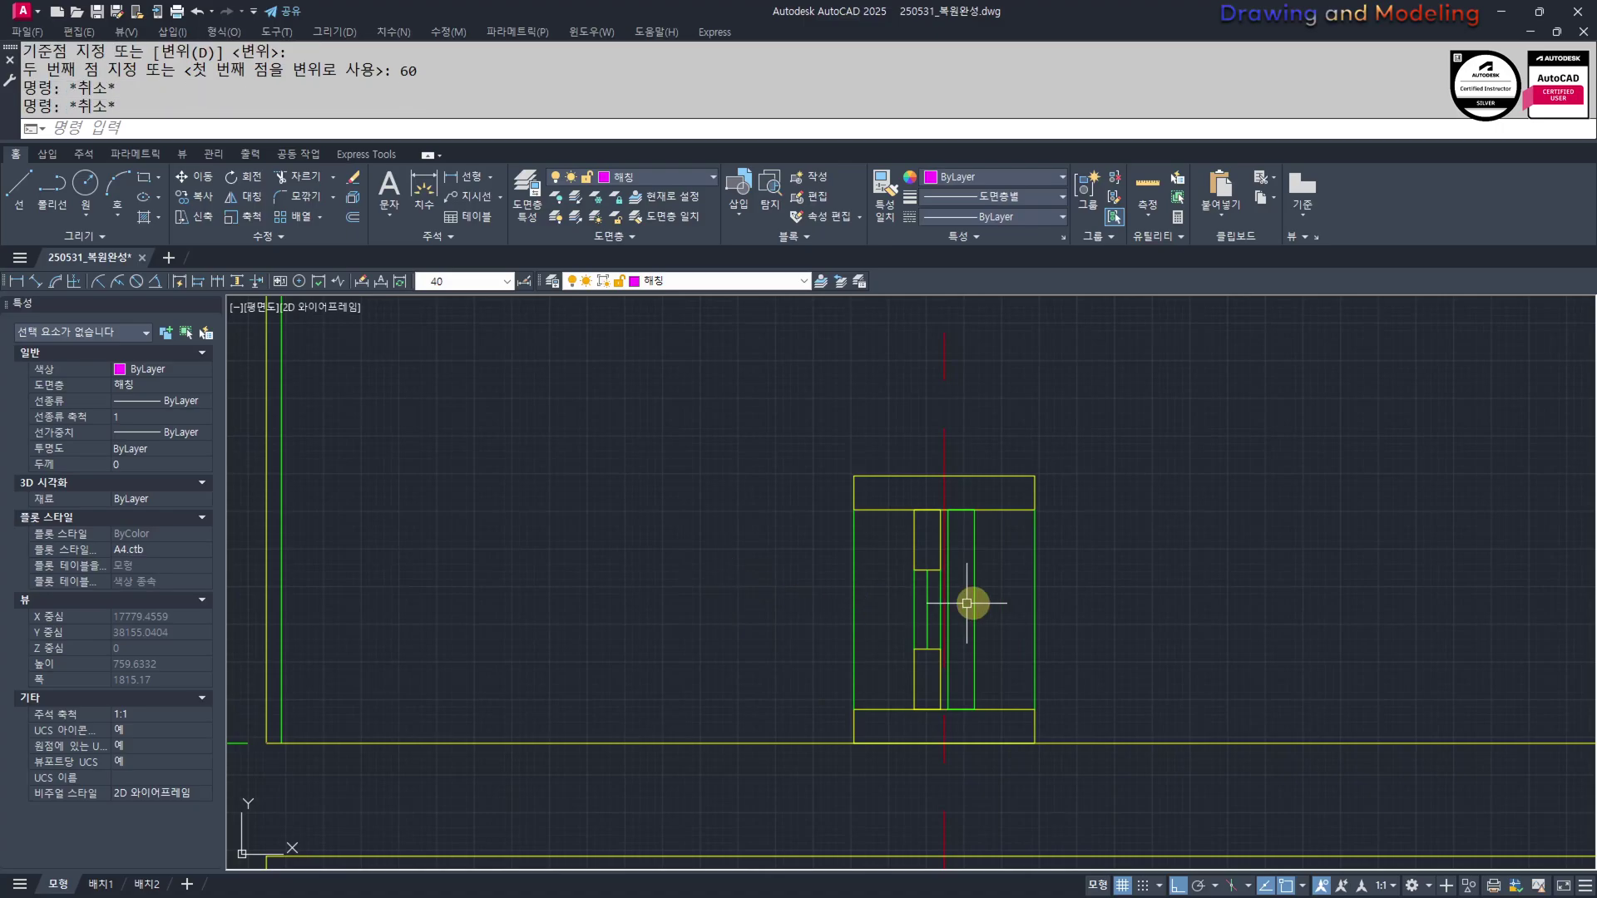
Stretch the upper part of the interior frame upward so its head meets the yellow ceiling line
type("s")
key("Return")
left_click(1117, 591)
left_click(777, 397)
key("Return")
left_click(1022, 474)
scroll(1023, 474, "down", 6)
middle_click_drag(1024, 333, 1023, 473)
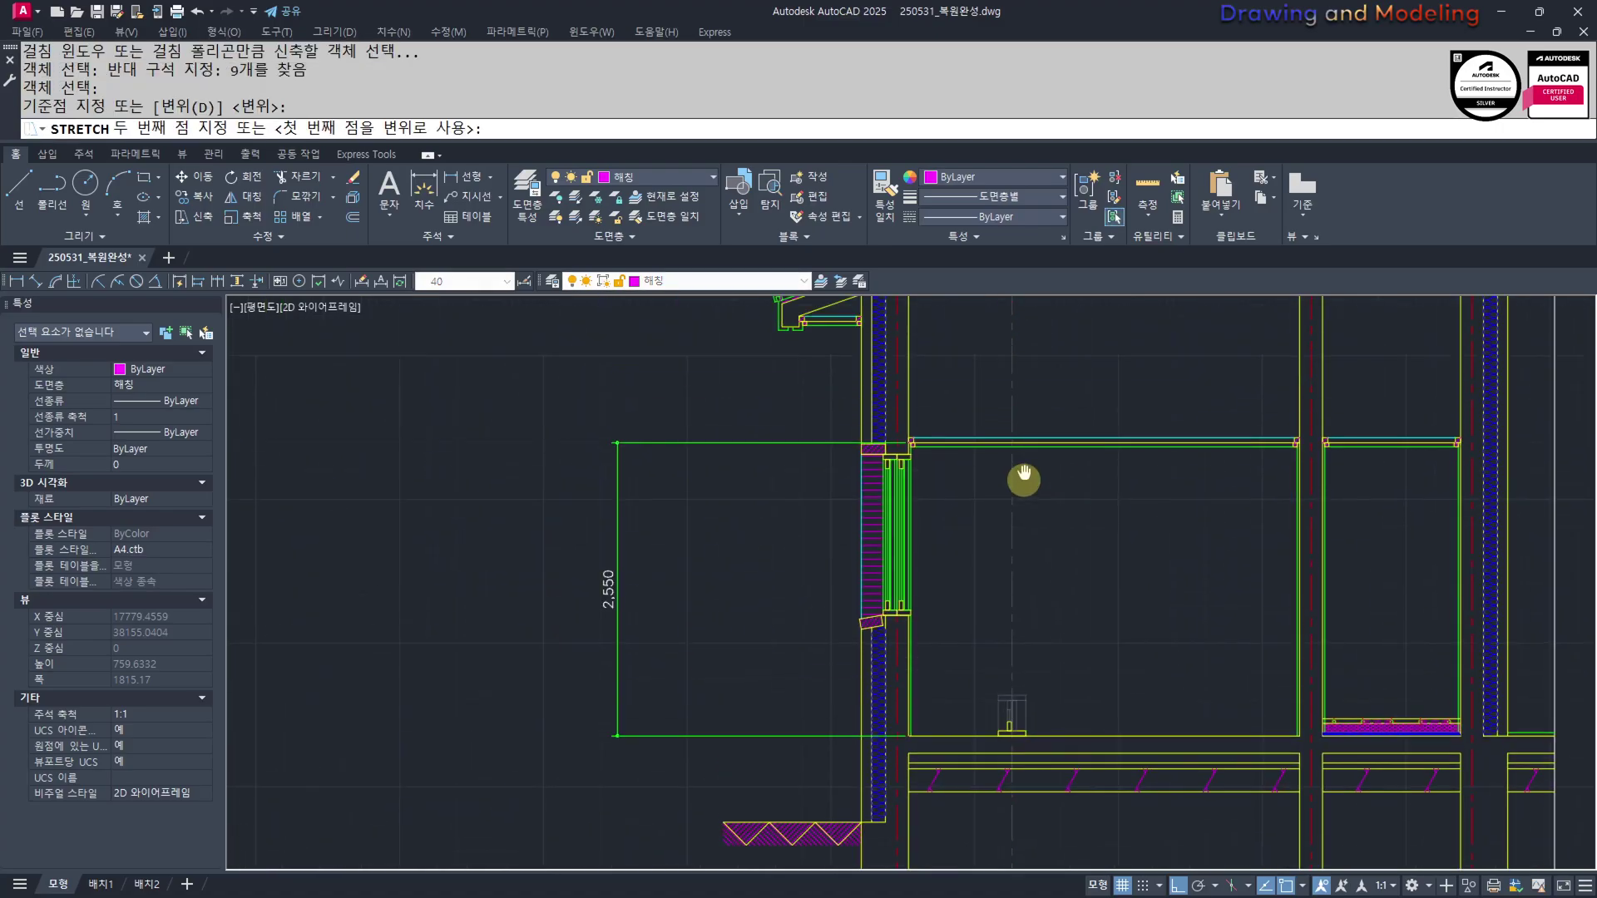
scroll(1023, 475, "up", 4)
middle_click_drag(1019, 528, 1009, 463)
key("Escape")
Trim the green ceiling finish line where it crosses the interior frame's head
type("tr")
key("Return")
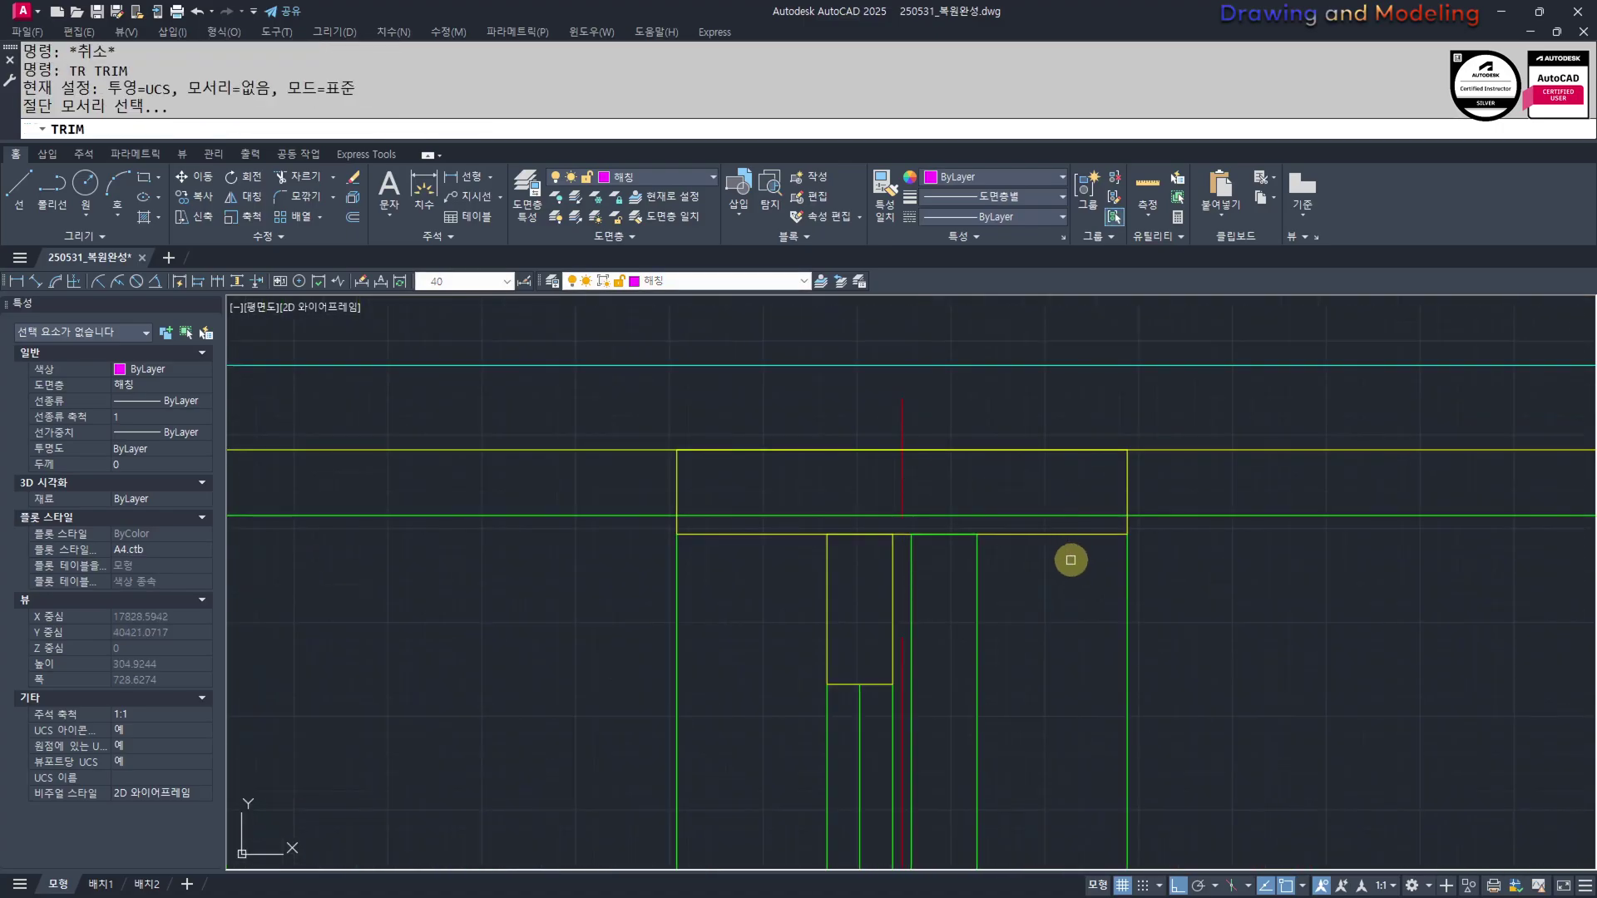
left_click(1020, 516)
key("Escape")
key("Escape")
Examine the full-height interior frame where it meets the ceiling and floor, and compare it with the adjacent wall window
scroll(813, 642, "down", 10)
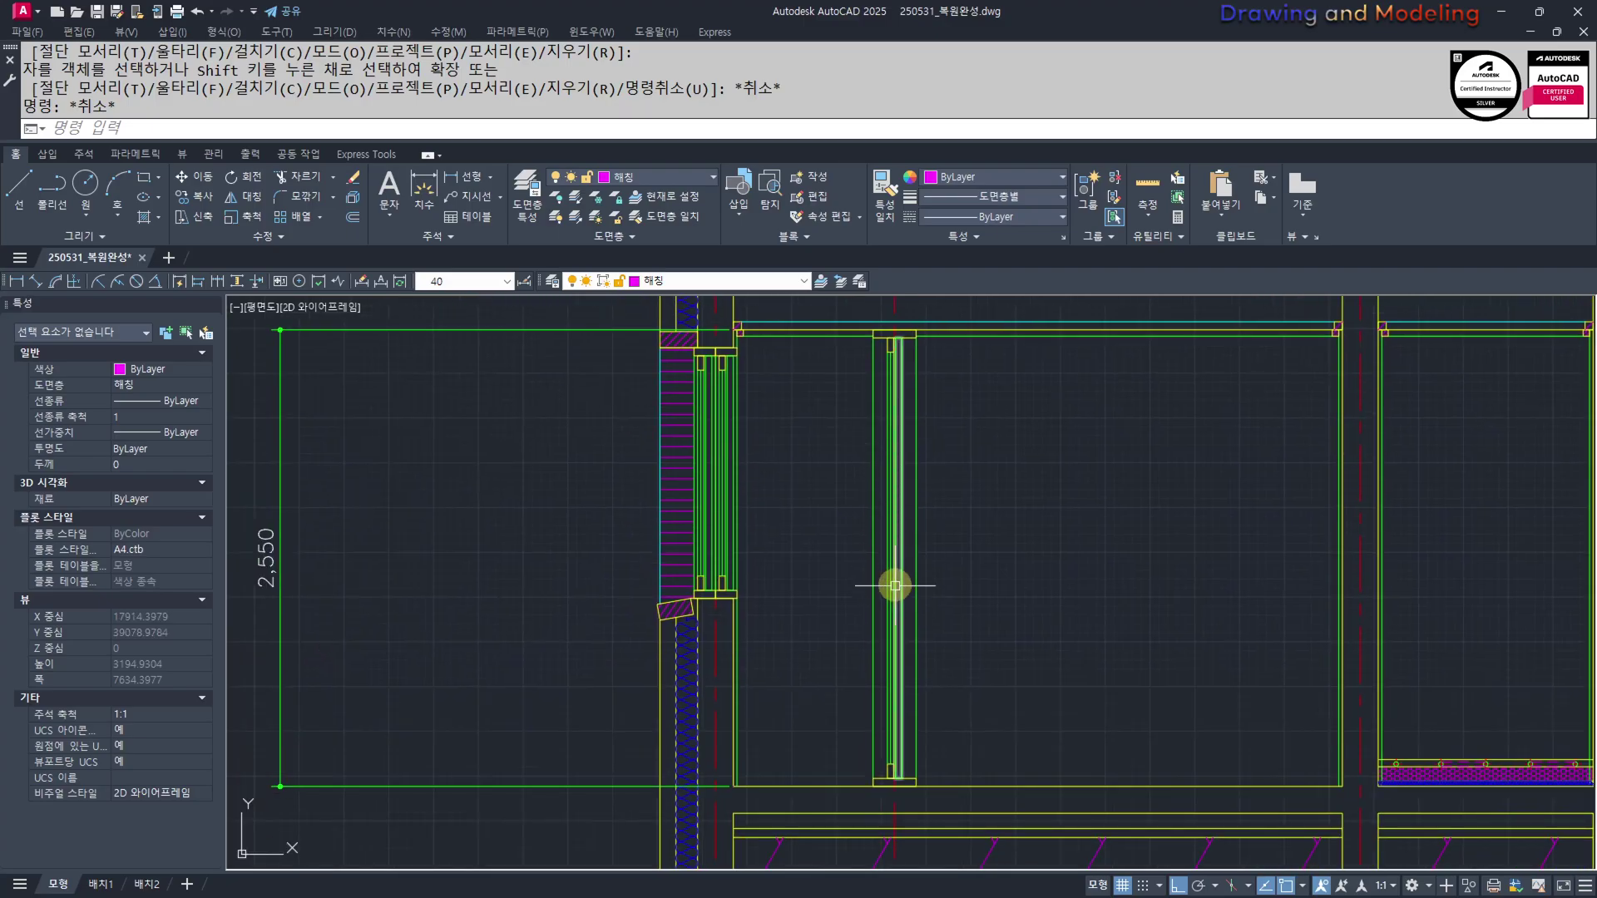
scroll(905, 767, "up", 4)
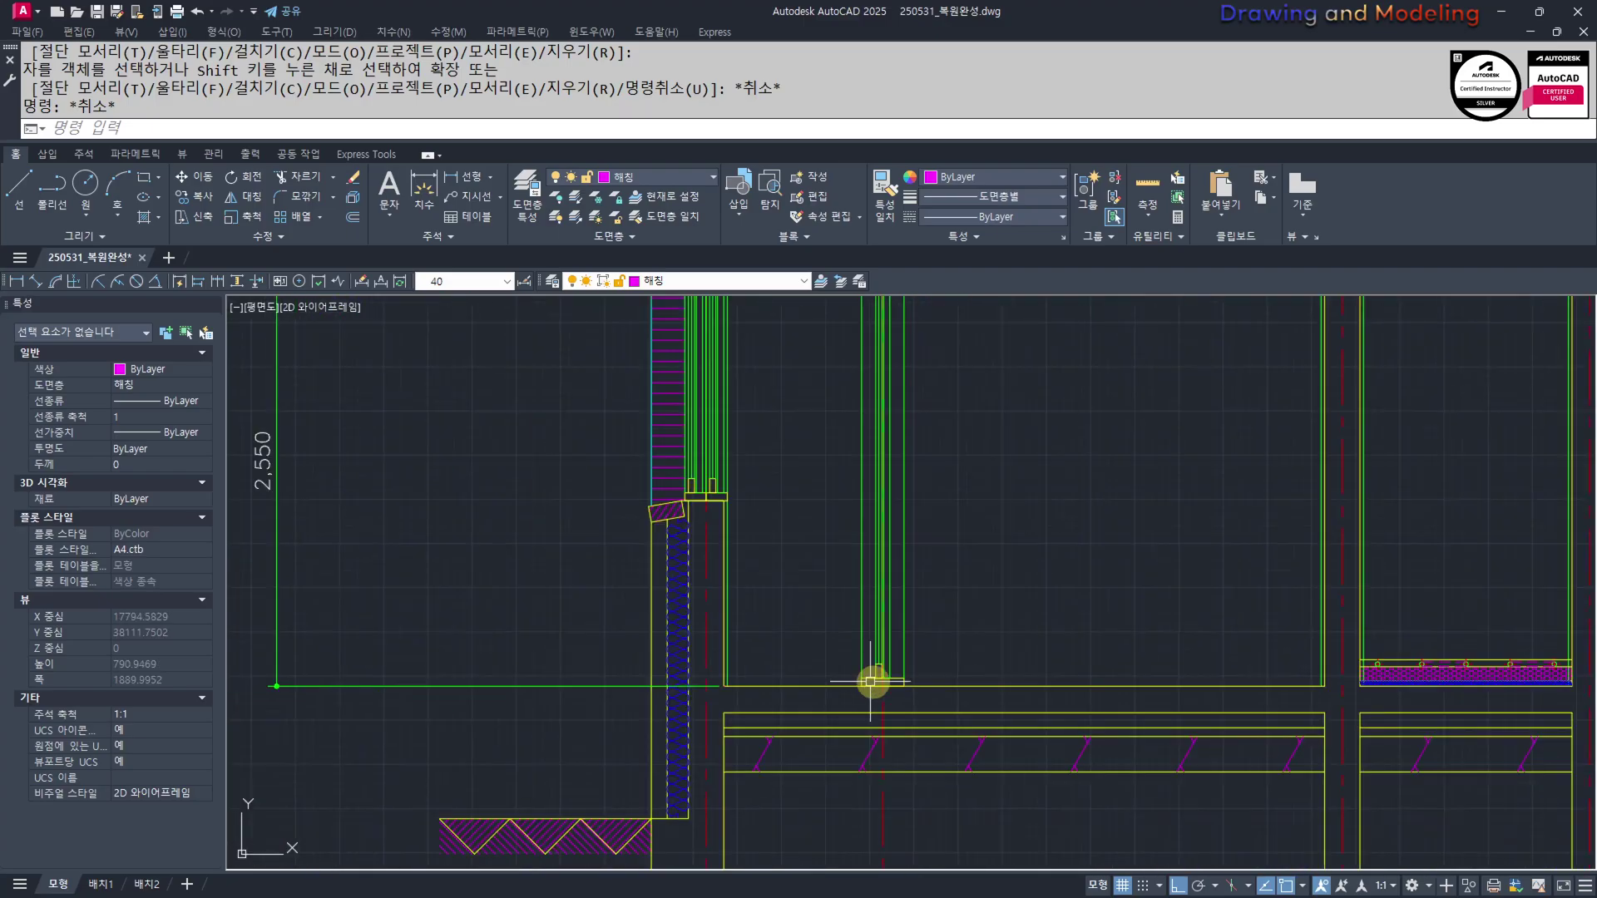
scroll(911, 457, "up", 4)
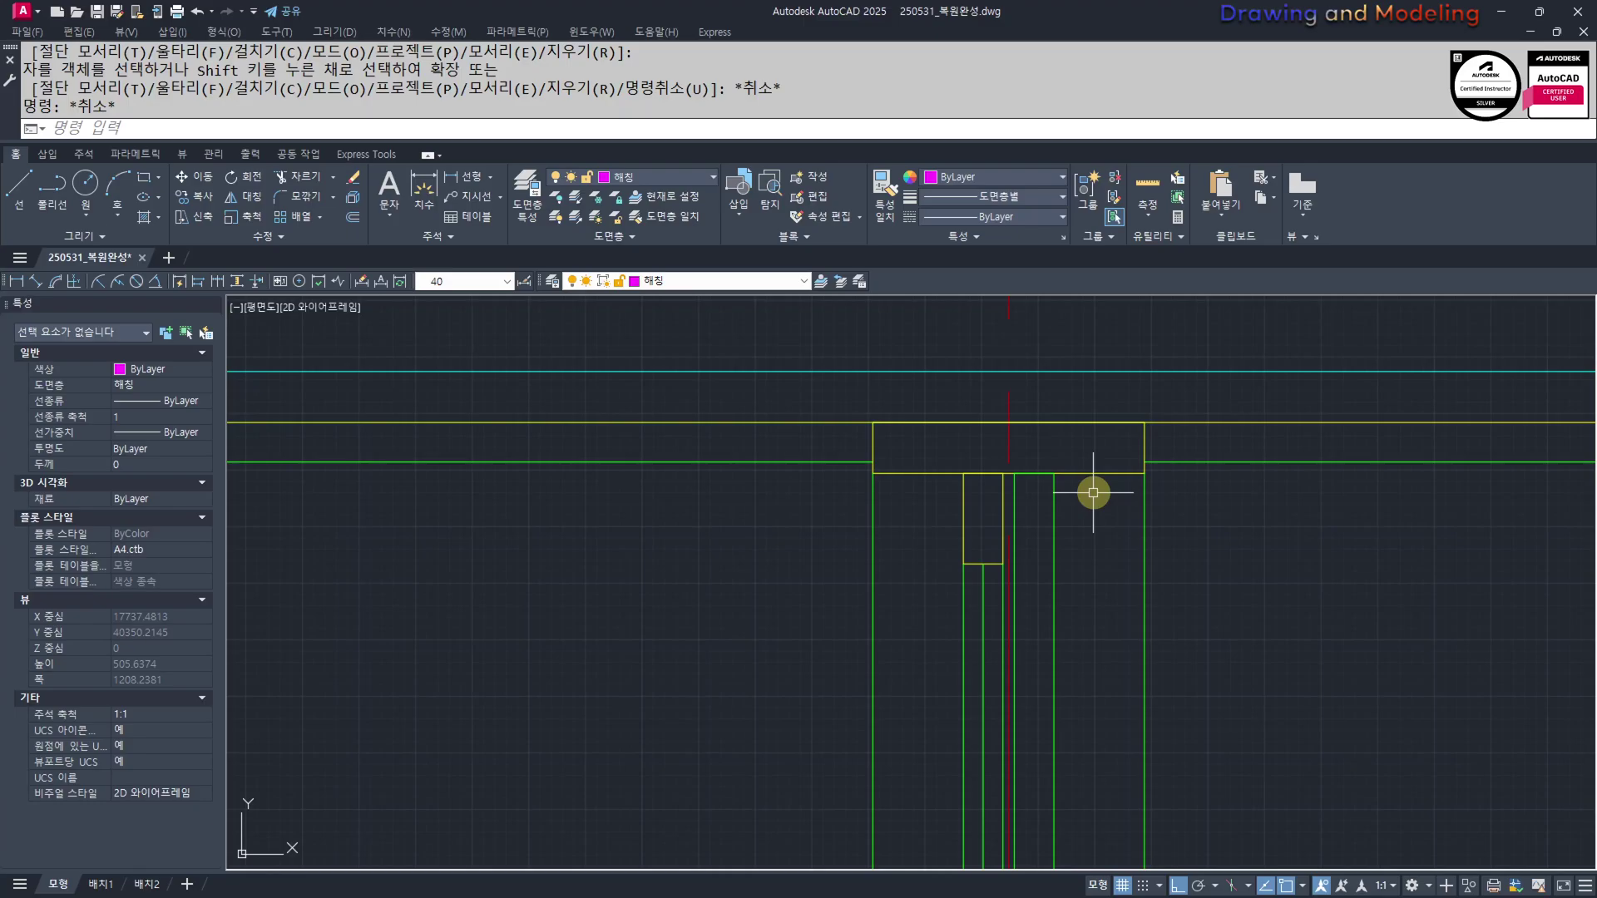
scroll(1061, 599, "down", 3)
key("Escape")
key("Escape")
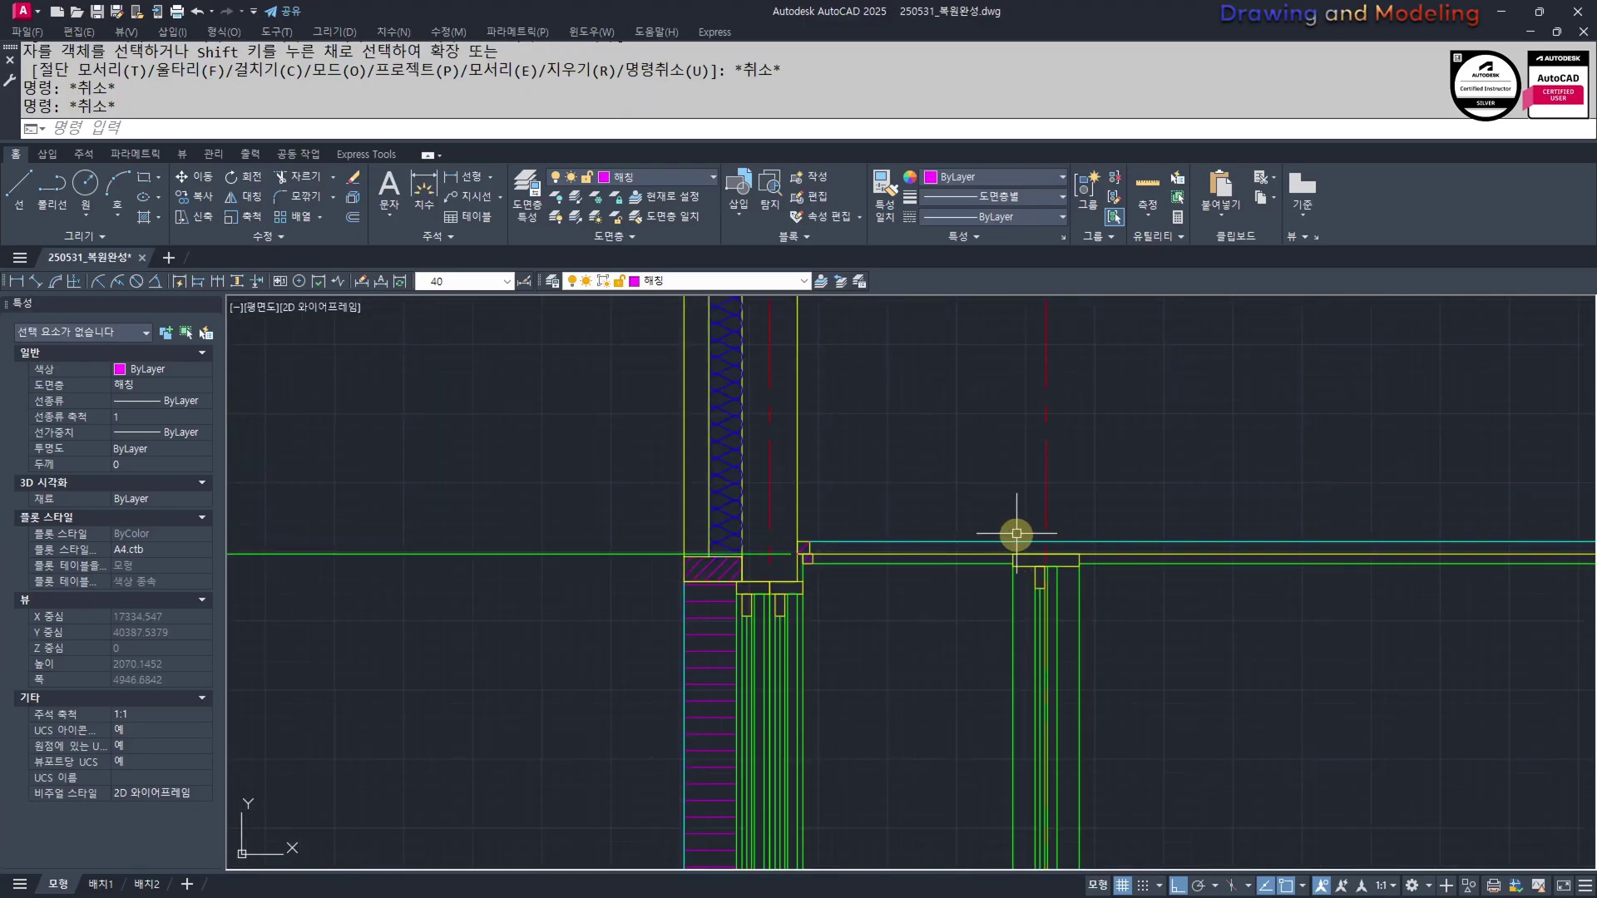
scroll(1016, 539, "down", 1)
mouse_move(1021, 581)
middle_mouse_down()
mouse_move(766, 489)
mouse_move(822, 524)
mouse_move(913, 495)
middle_mouse_up()
scroll(778, 491, "down", 1)
scroll(935, 664, "up", 4)
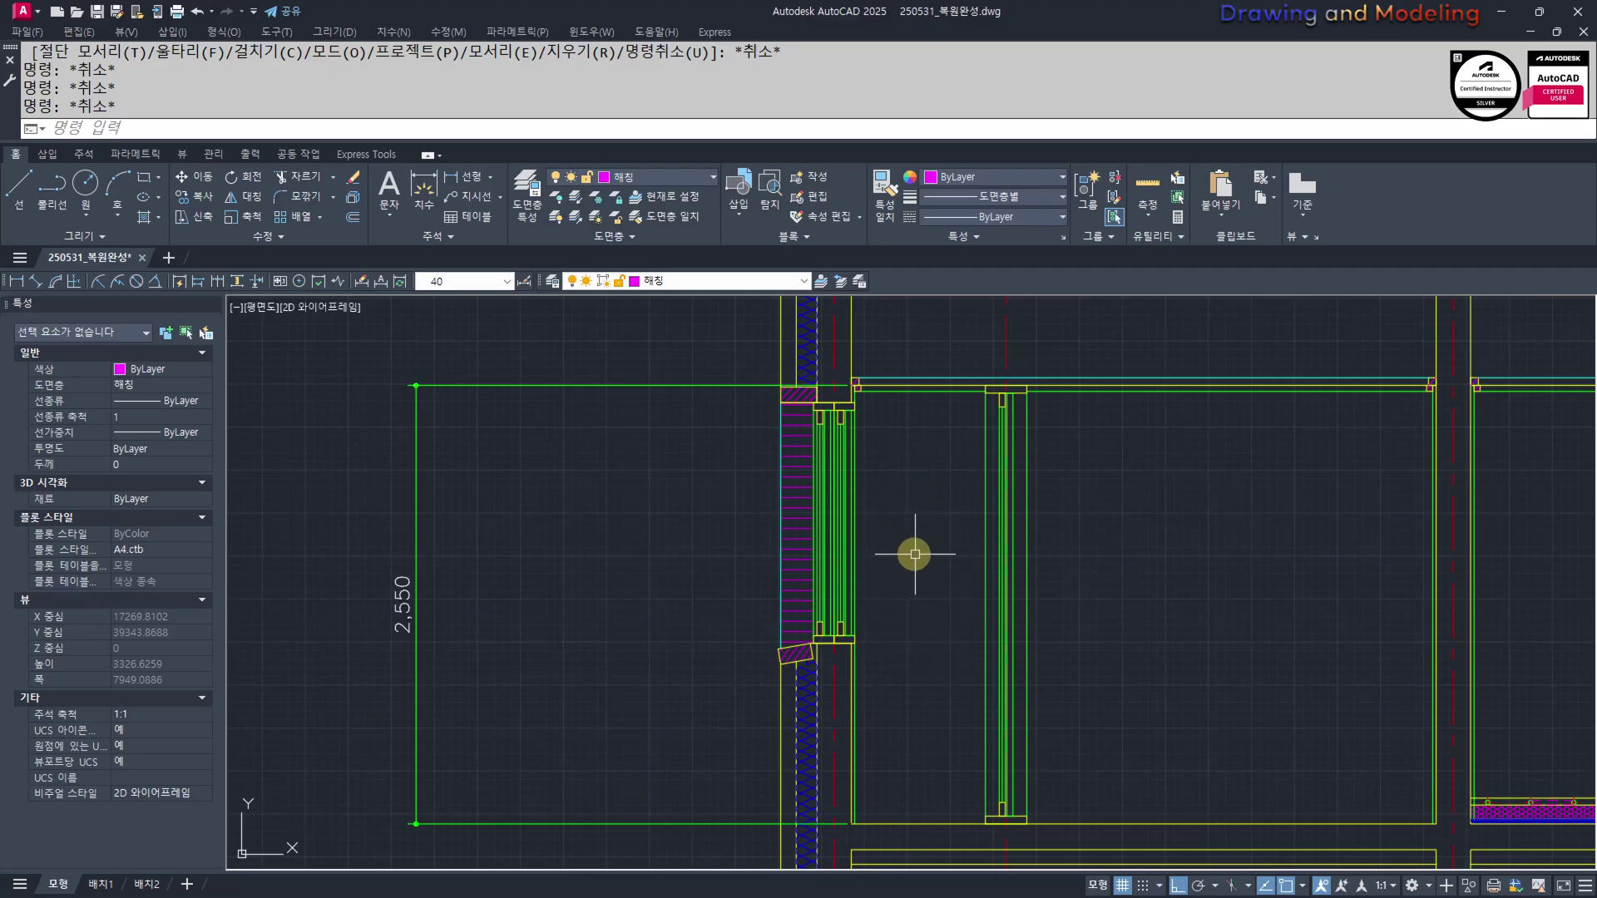
scroll(895, 508, "down", 1)
middle_click_drag(1072, 532, 969, 516)
scroll(1081, 667, "up", 1)
scroll(1030, 664, "up", 1)
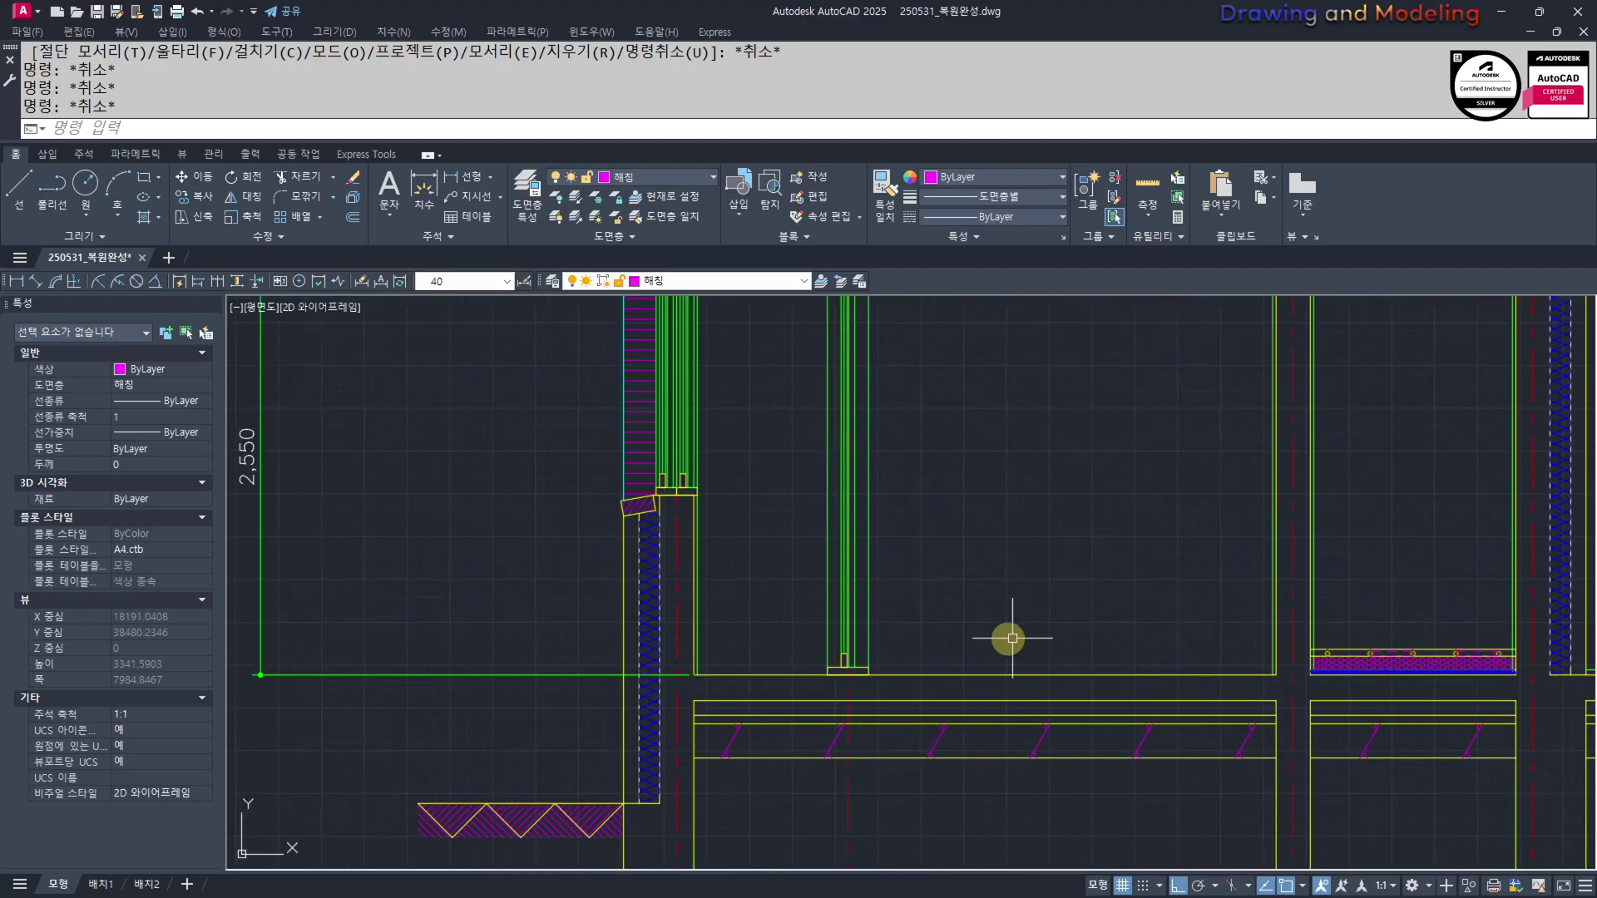
type("s")
key("Return")
scroll(852, 666, "up", 1)
left_click(986, 715)
key("Escape")
key("Escape")
Stretch the interior frame's lower end straight up so its sill sits clear above the floor line
scroll(869, 679, "up", 4)
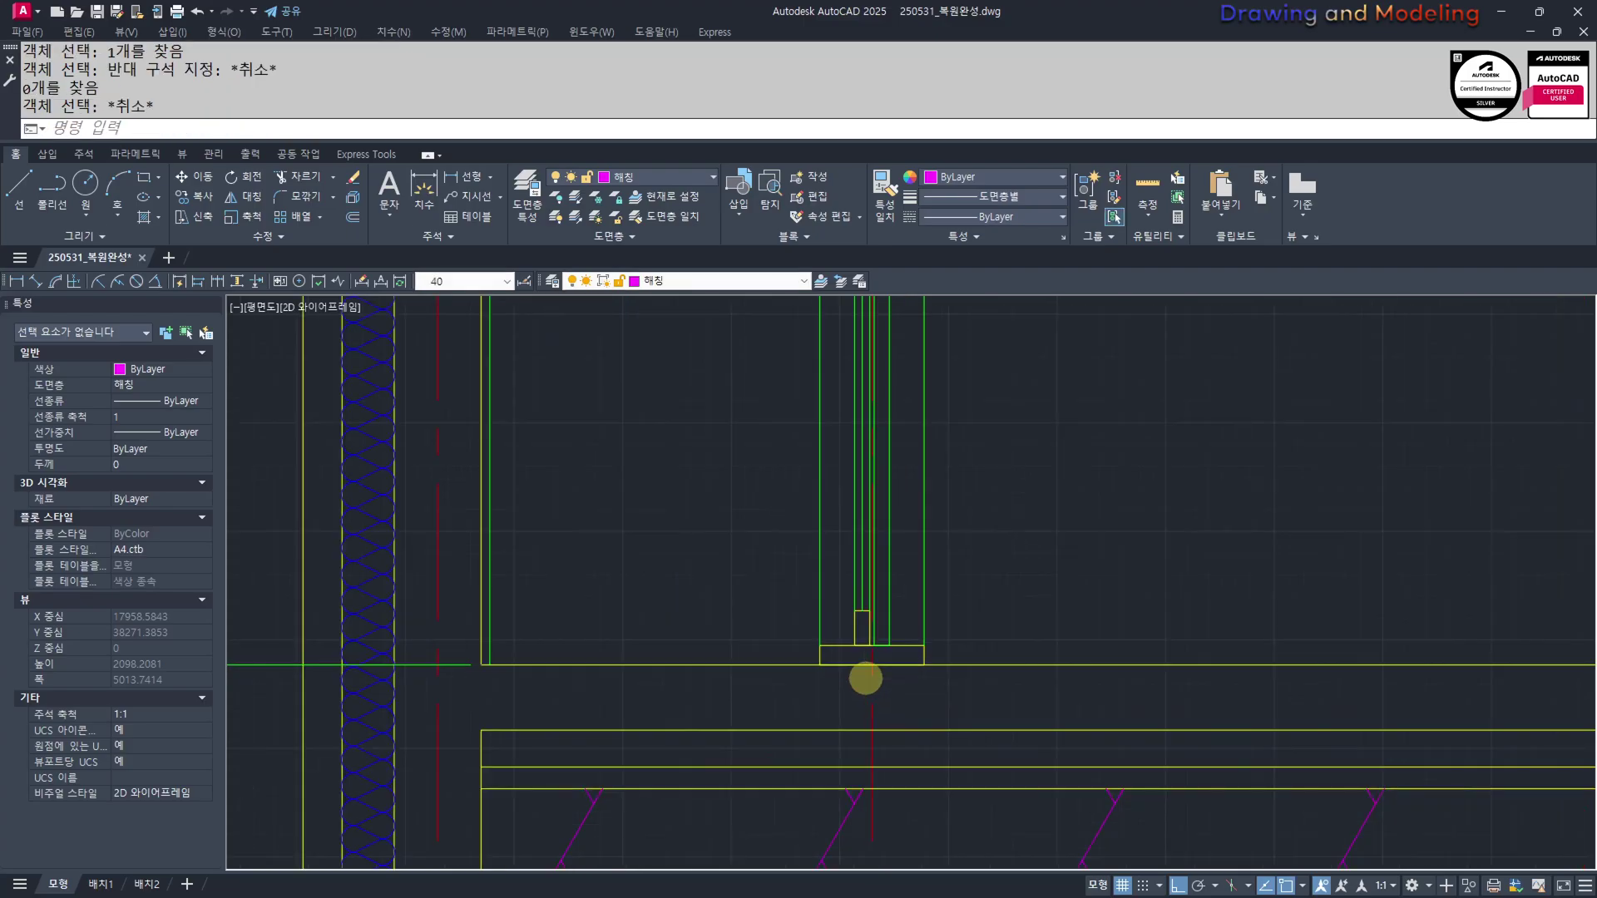
type("s")
left_click(1010, 692)
left_click(690, 517)
key("space")
scroll(815, 632, "down", 4)
left_click(1068, 675)
key("Escape")
key("Escape")
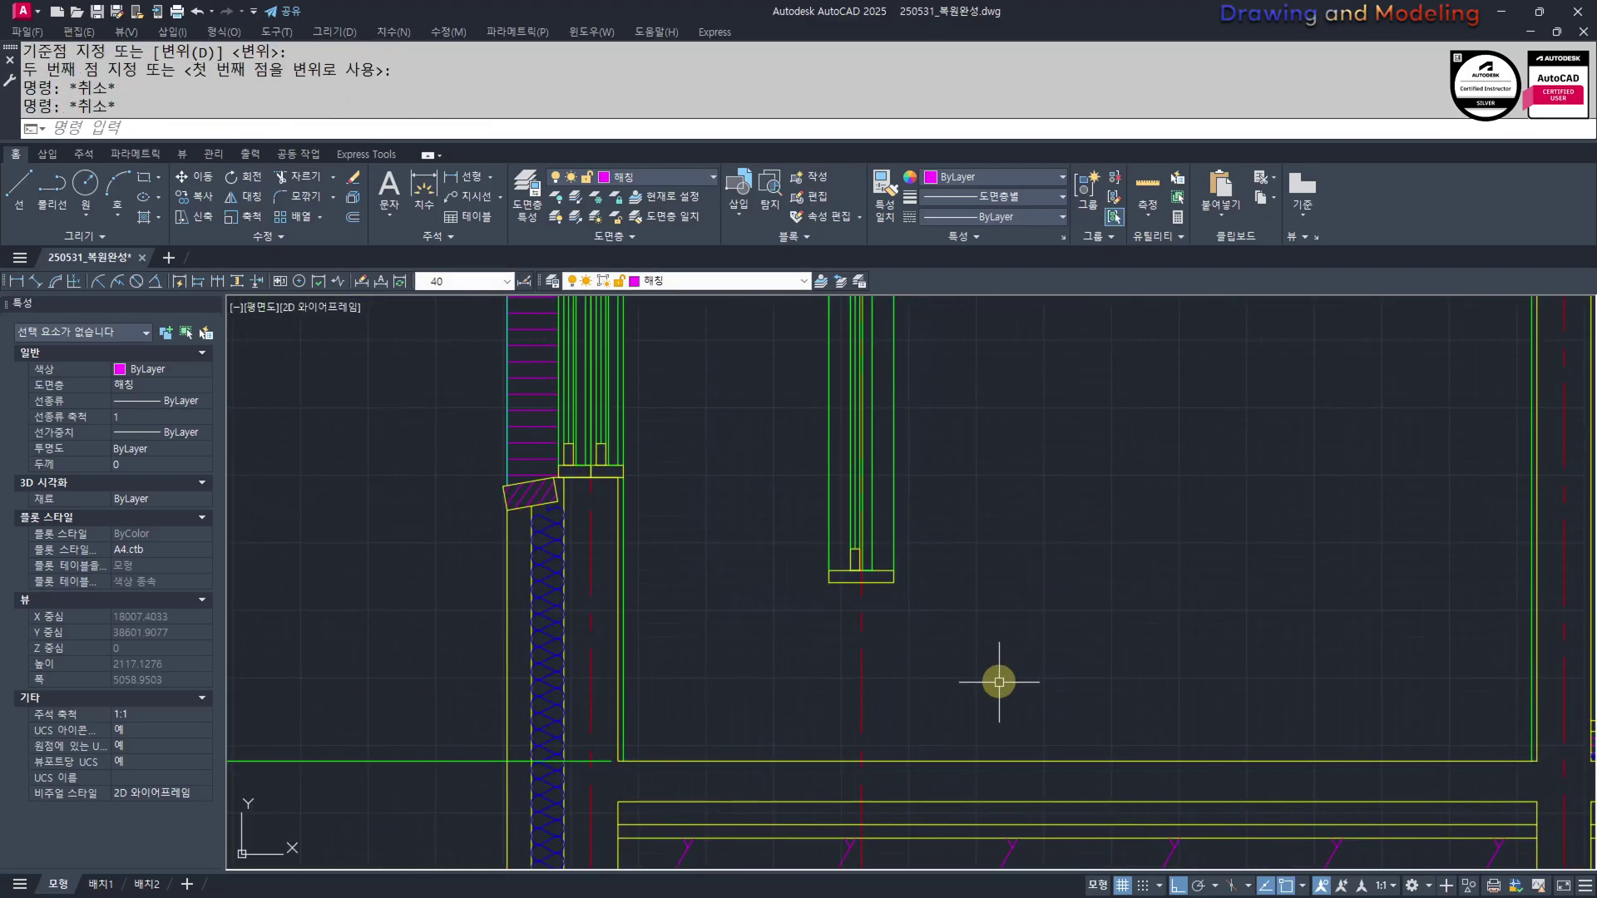
Offset the room's floor line upward by 60
middle_click_drag(998, 677, 956, 553)
type("o")
key("Return")
type("60")
key("Return")
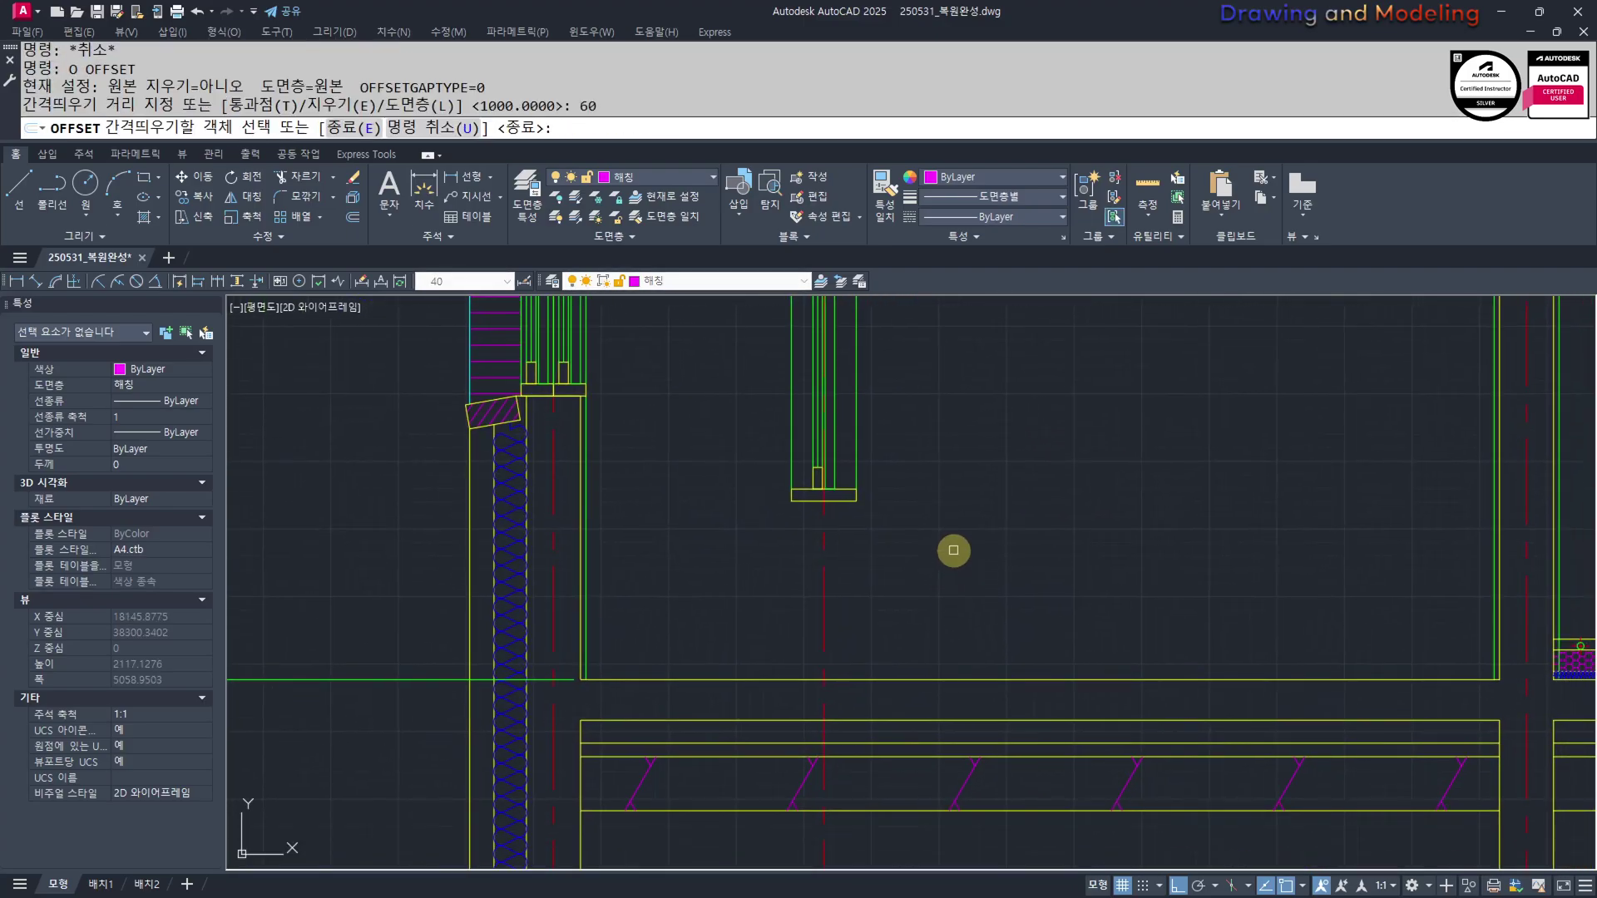
scroll(907, 657, "up", 2)
left_click(854, 697)
left_click(852, 698)
left_click(853, 694)
left_click(875, 613)
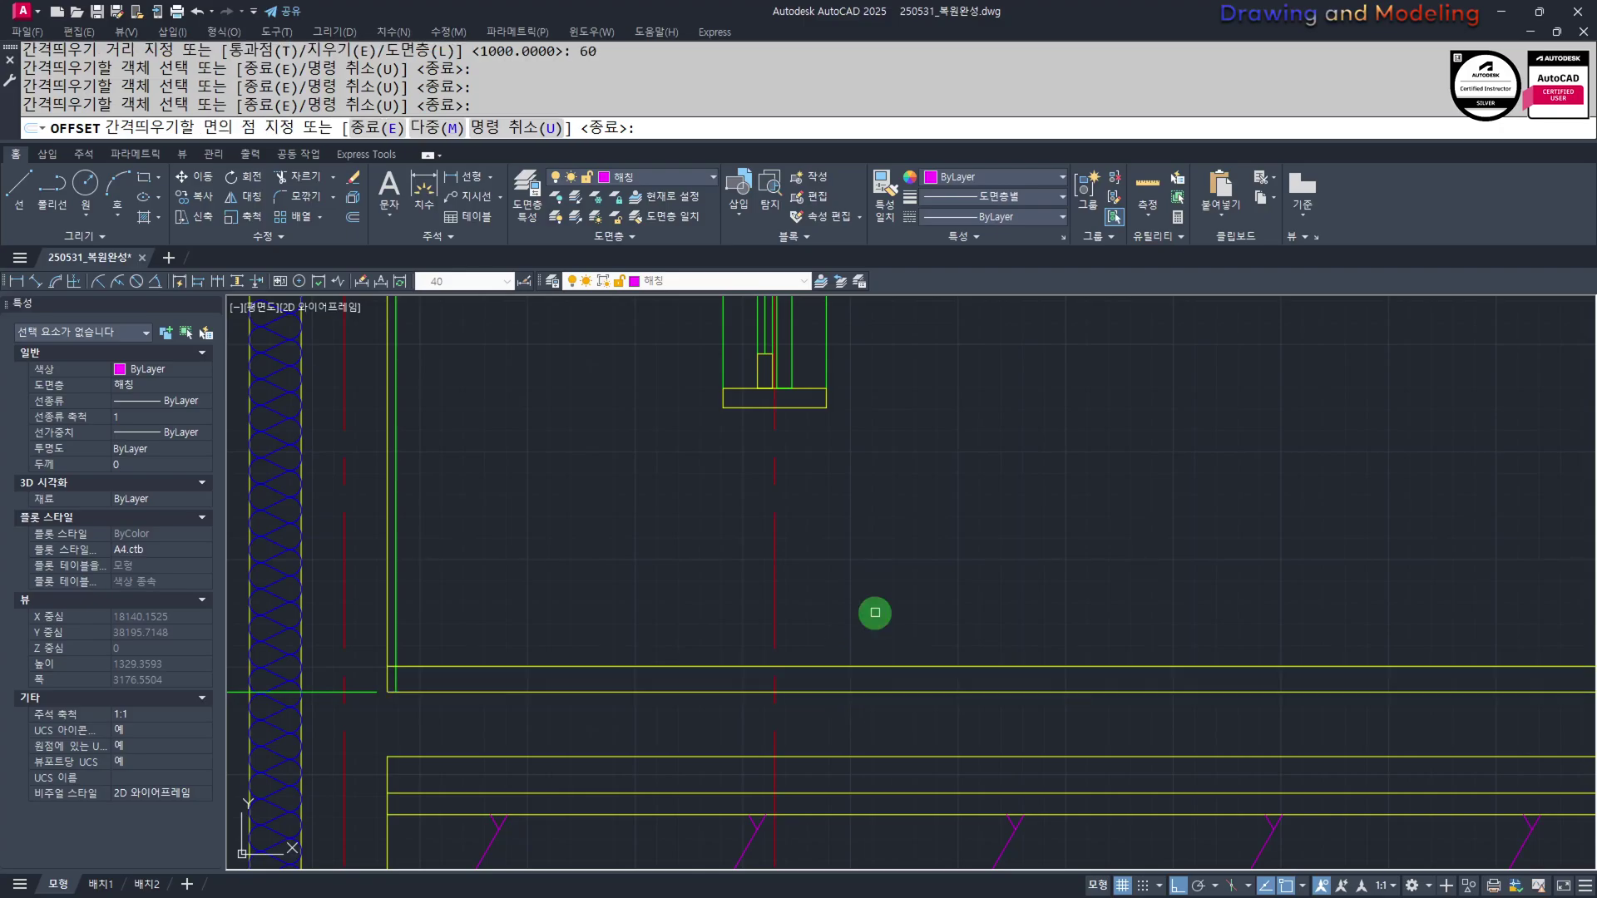
key("Escape")
Trim the left end of the offset floor line back to the green wall finish line
middle_click_drag(364, 699, 581, 666)
scroll(579, 651, "up", 4)
type("tr")
left_click(789, 499)
left_click(791, 568)
key("Escape")
scroll(1059, 641, "down", 3)
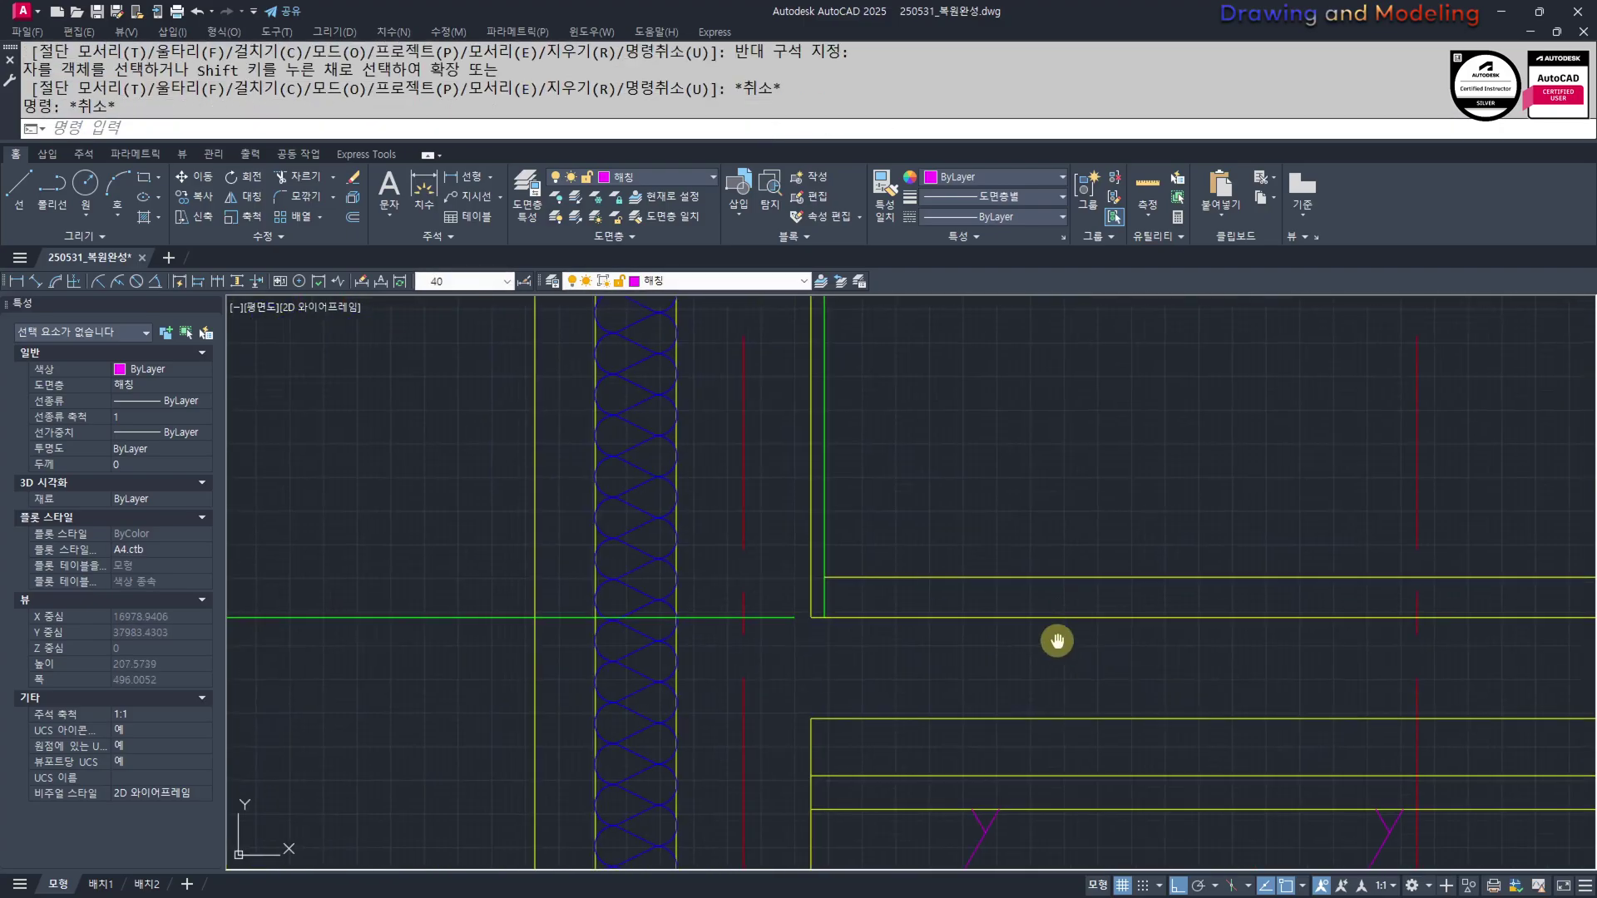
Extend the left end of the offset floor line to the yellow inner wall face
scroll(816, 613, "up", 2)
scroll(684, 591, "up", 1)
type("ex")
key("Return")
key("space")
left_click(753, 572)
left_click(684, 621)
key("Escape")
key("Escape")
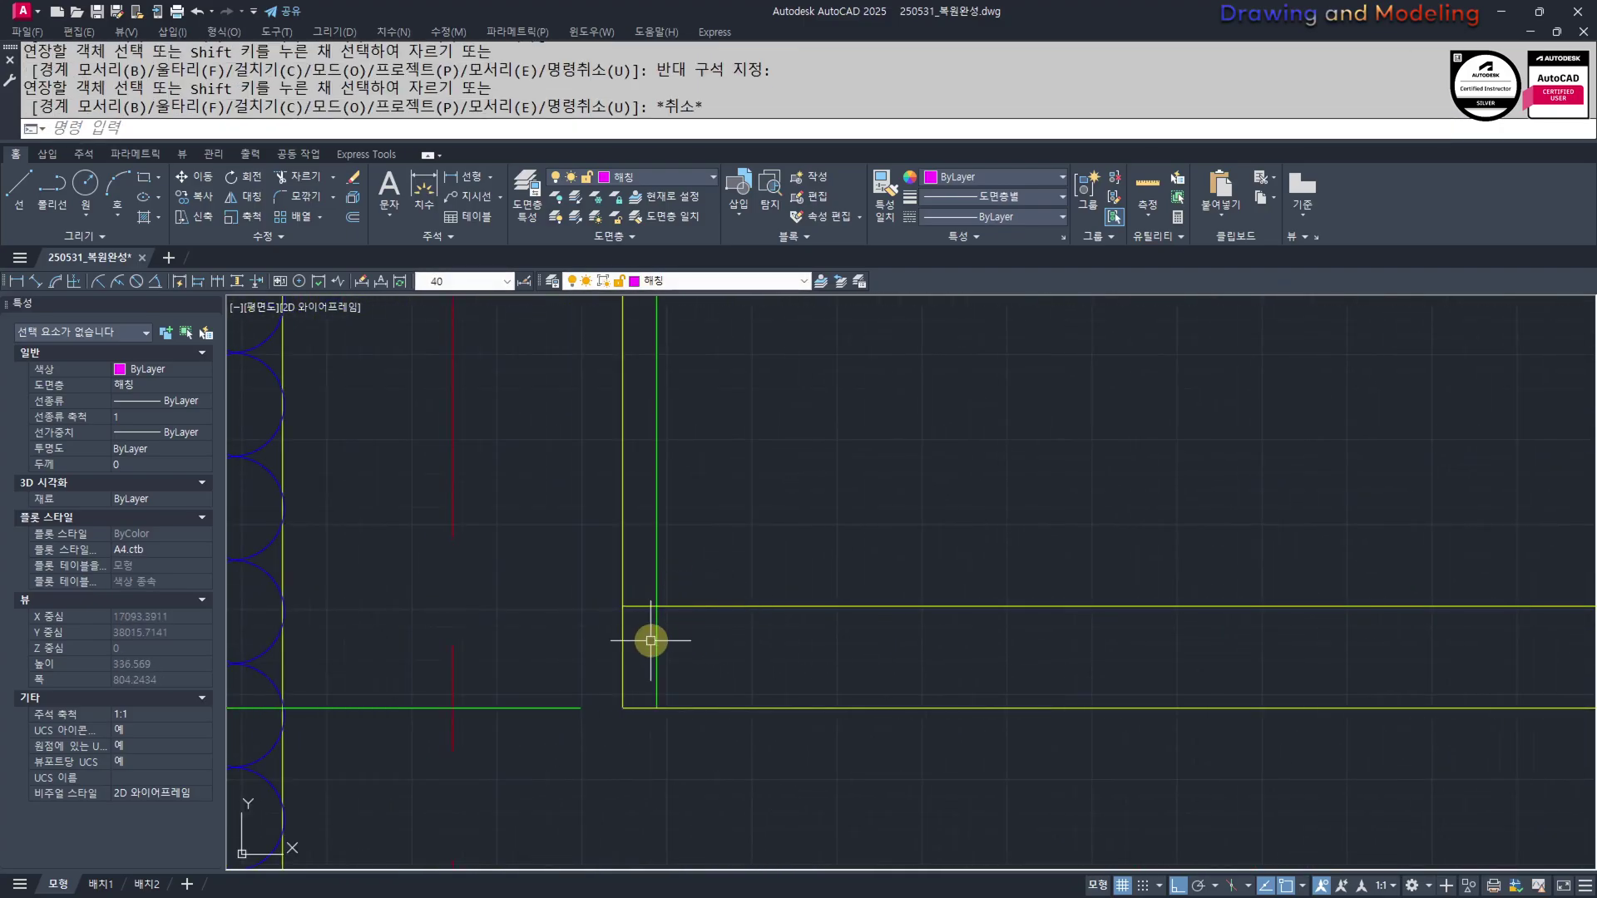
Trim the part of the green wall finish line that runs below the offset floor line
scroll(648, 640, "up", 2)
type("tr")
left_click(707, 629)
left_click(662, 650)
Offset the room's lower floor line upward by 20
type("o")
key("Return")
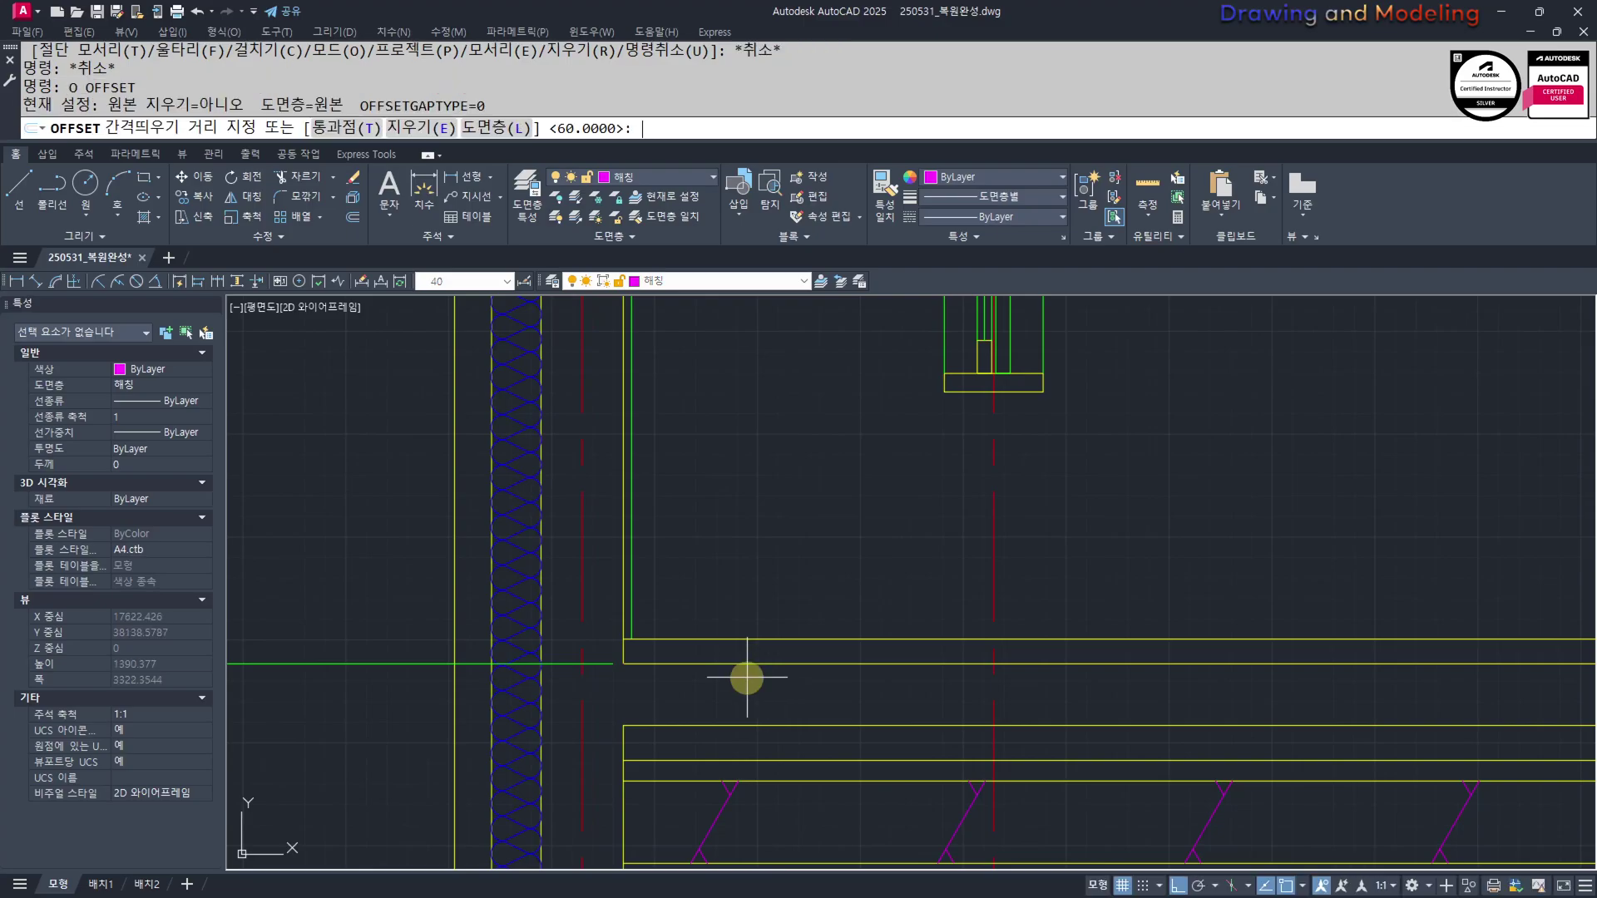
key("Return")
left_click(811, 668)
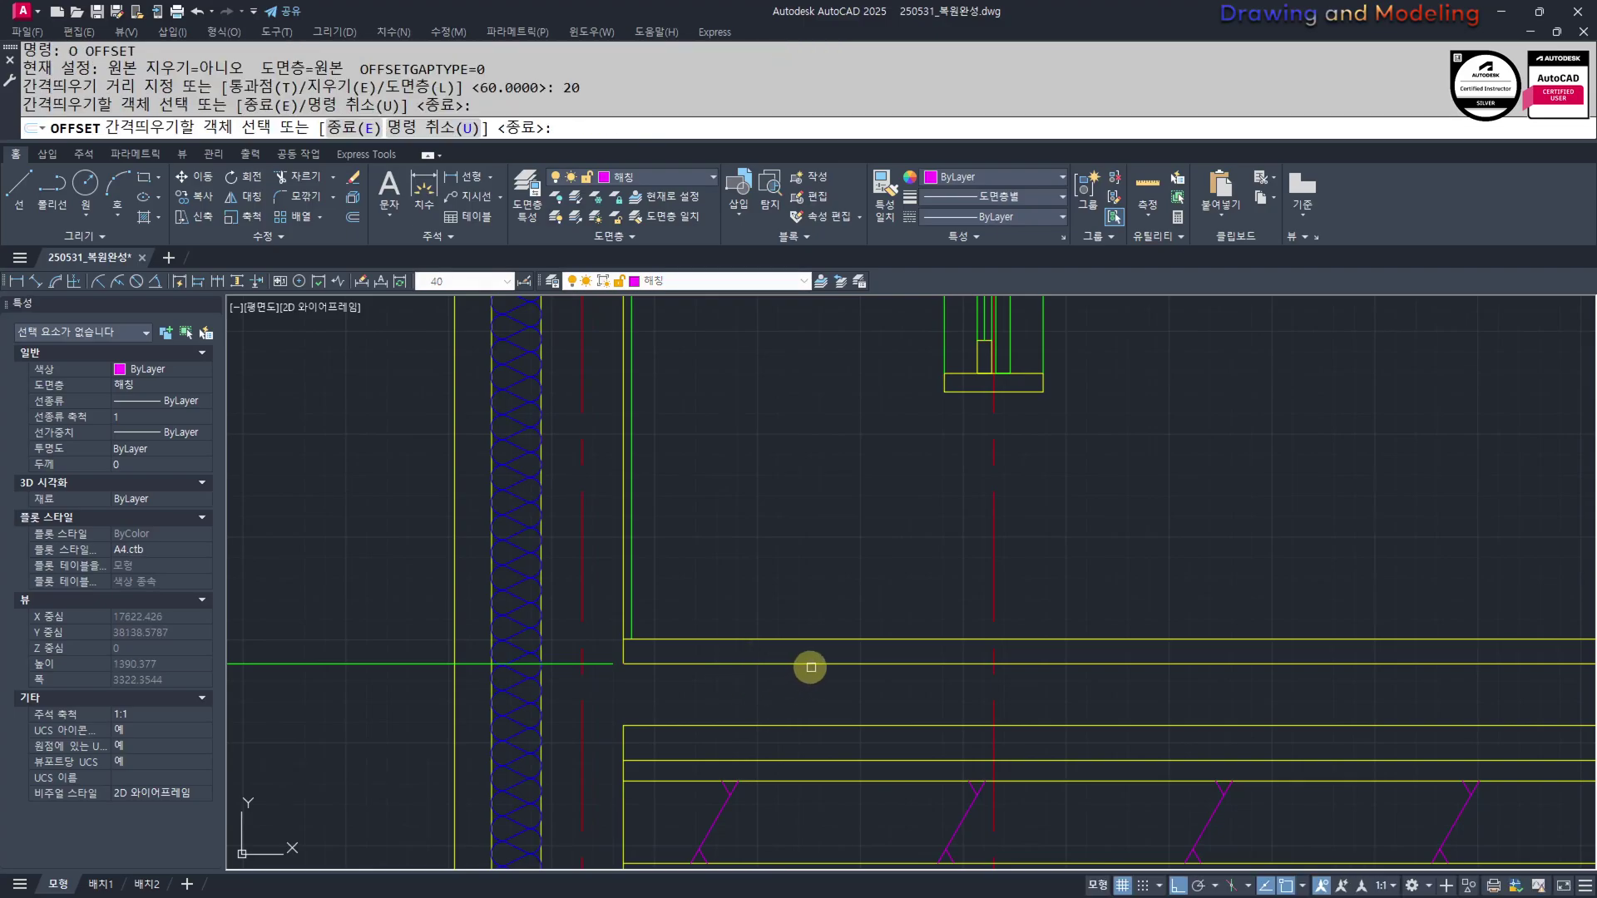
key("Escape")
key("Escape")
key("space")
key("space")
left_click(811, 664)
left_click(796, 648)
key("Escape")
key("Escape")
Assign the middle floor line, 20 above the lower one, to the 숨은선 layer
scroll(710, 640, "up", 2)
scroll(703, 644, "up", 2)
left_click(717, 659)
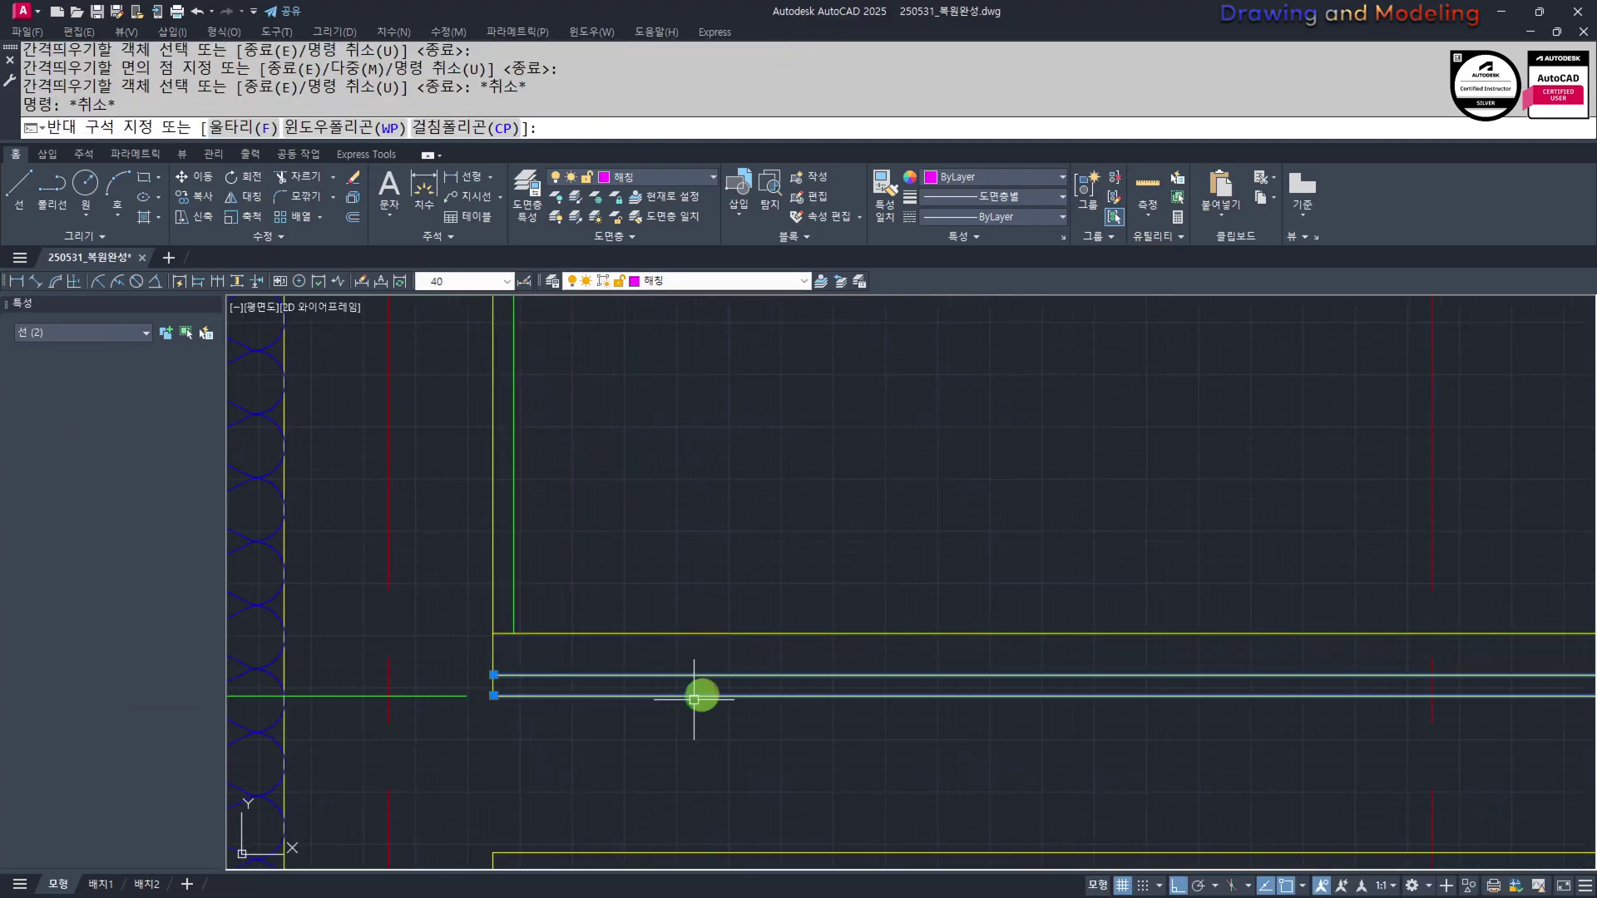
left_click(699, 696)
key("Escape")
key("Escape")
left_click(785, 668)
left_click(776, 685)
left_click(771, 283)
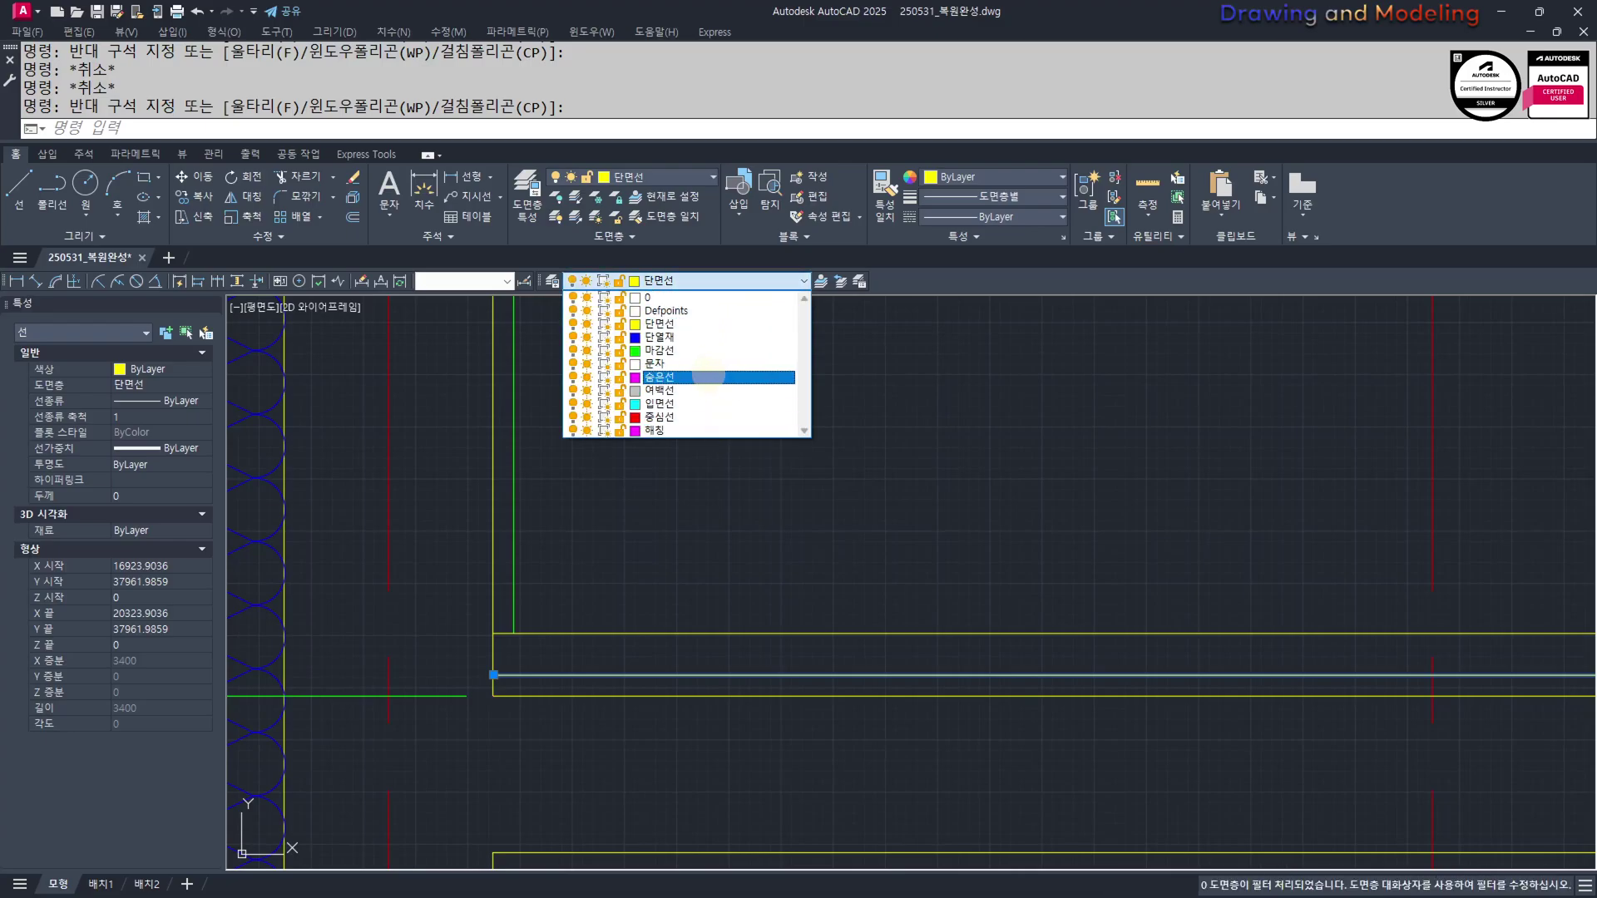
left_click(702, 377)
key("Escape")
key("Escape")
scroll(632, 633, "down", 3)
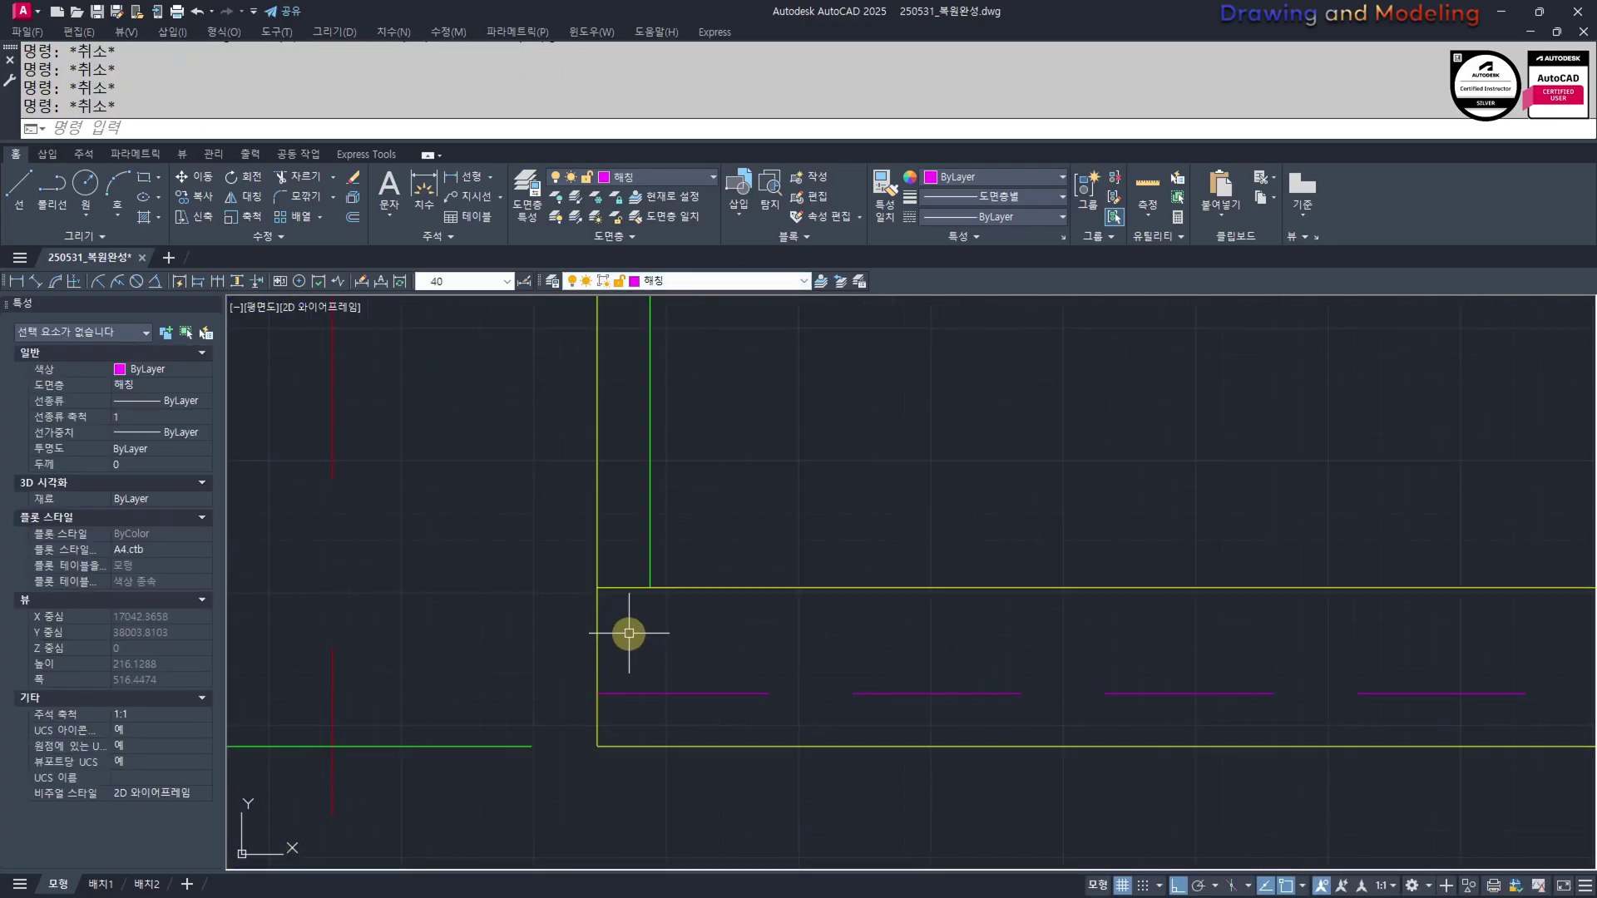
Offset the room's left inner wall face 10 toward the room interior
scroll(706, 634, "up", 3)
middle_click_drag(651, 593, 794, 728)
scroll(748, 698, "down", 3)
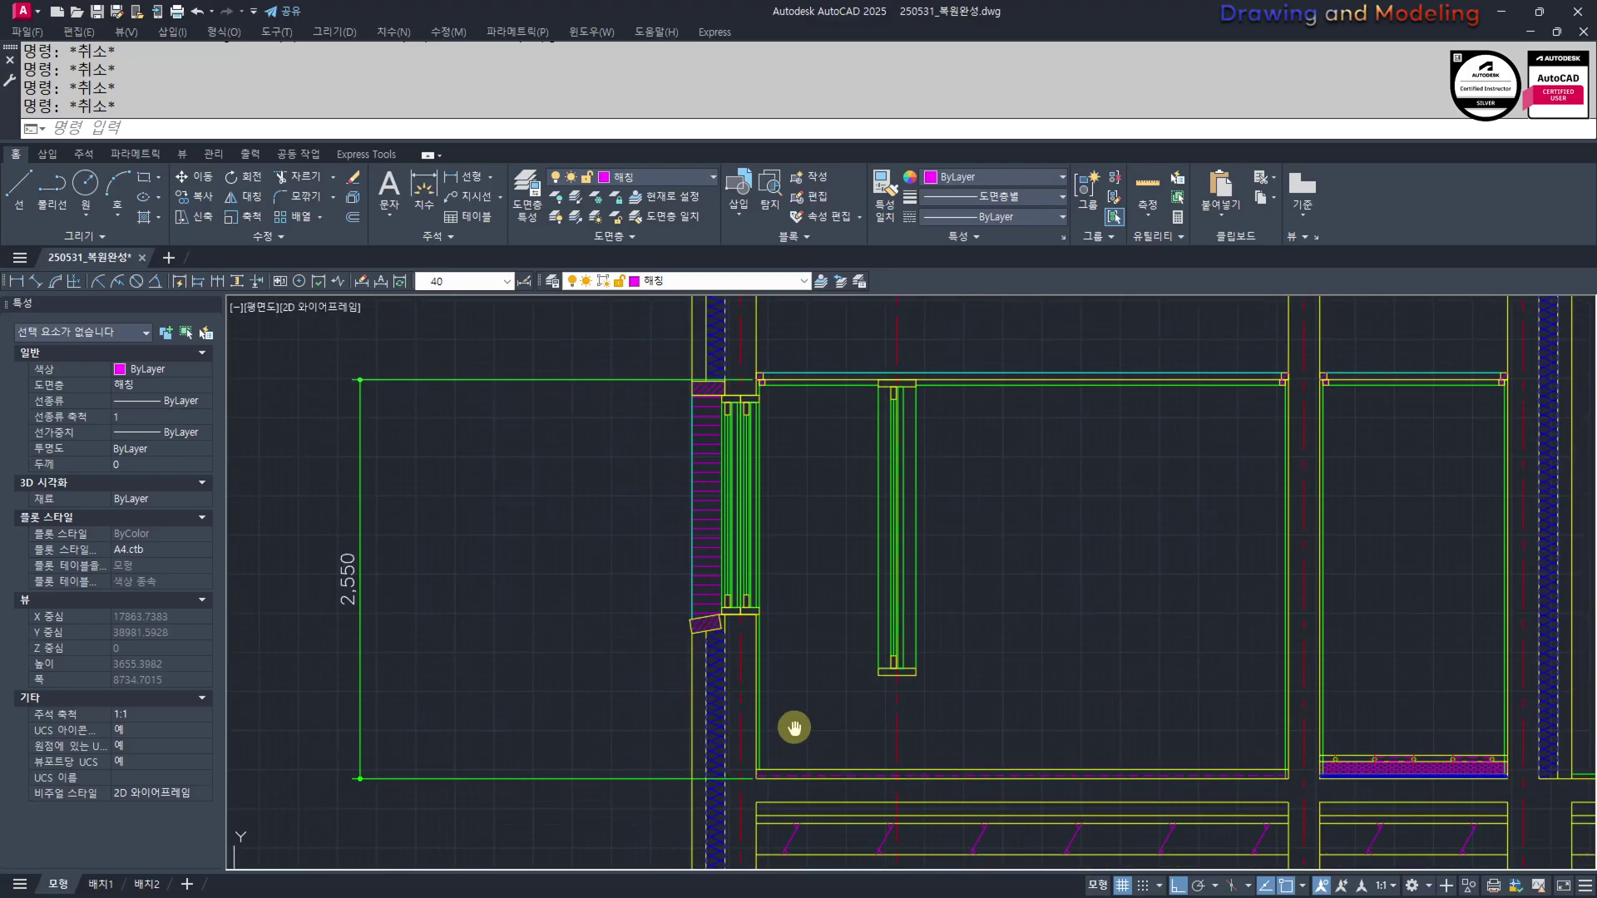
middle_click_drag(1244, 617, 1108, 567)
scroll(806, 668, "up", 1)
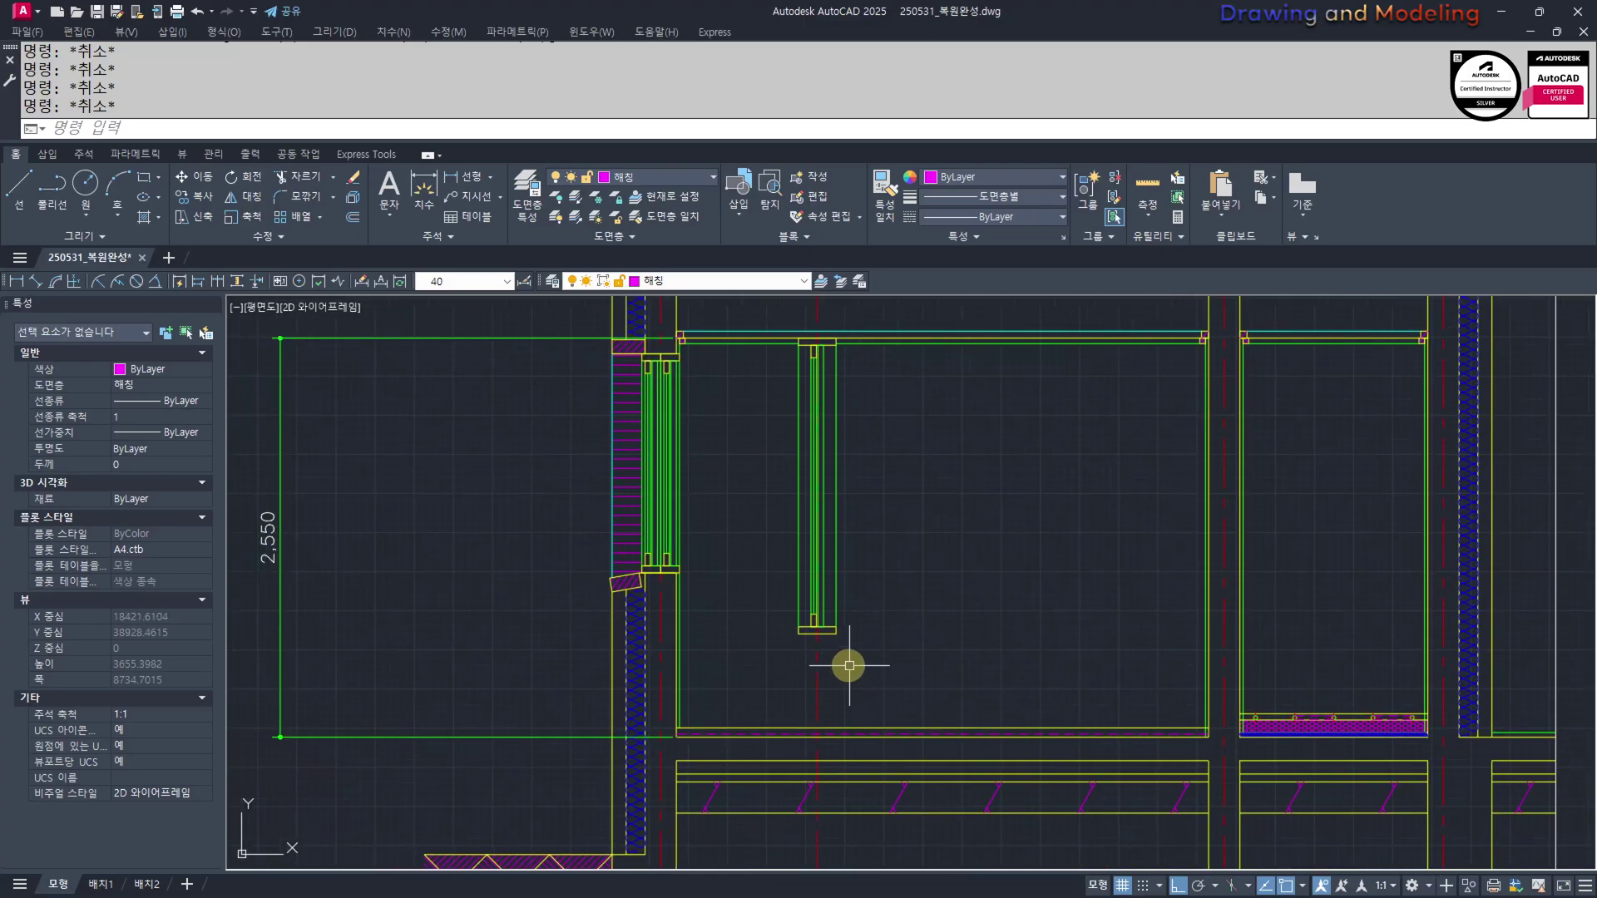
scroll(659, 702, "up", 2)
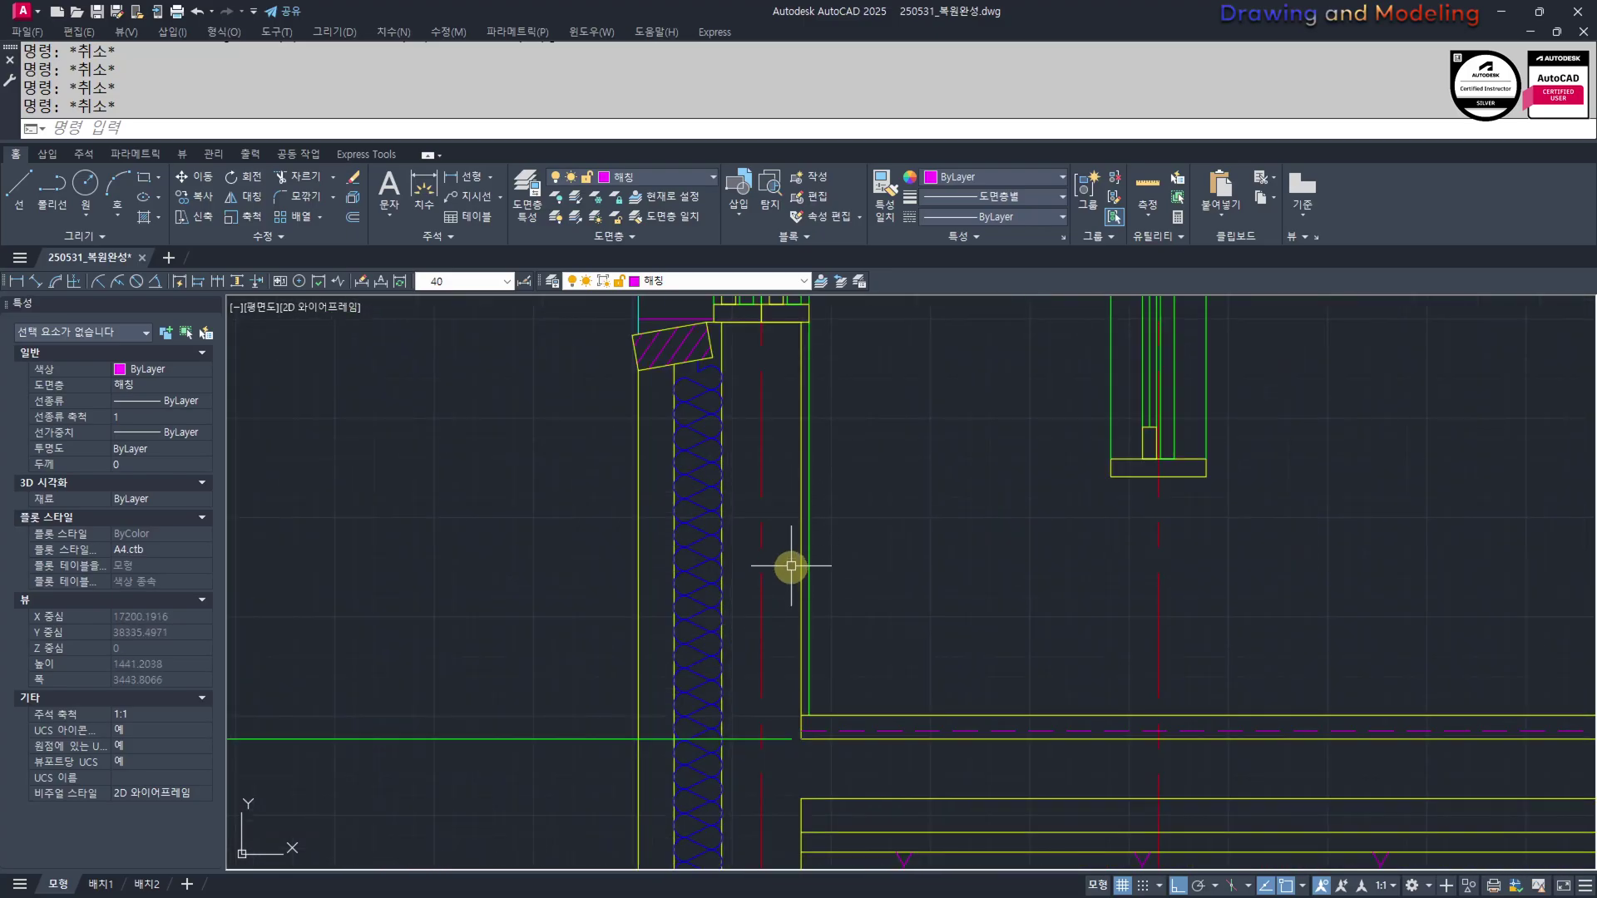
type("o")
key("Return")
type("10")
key("Return")
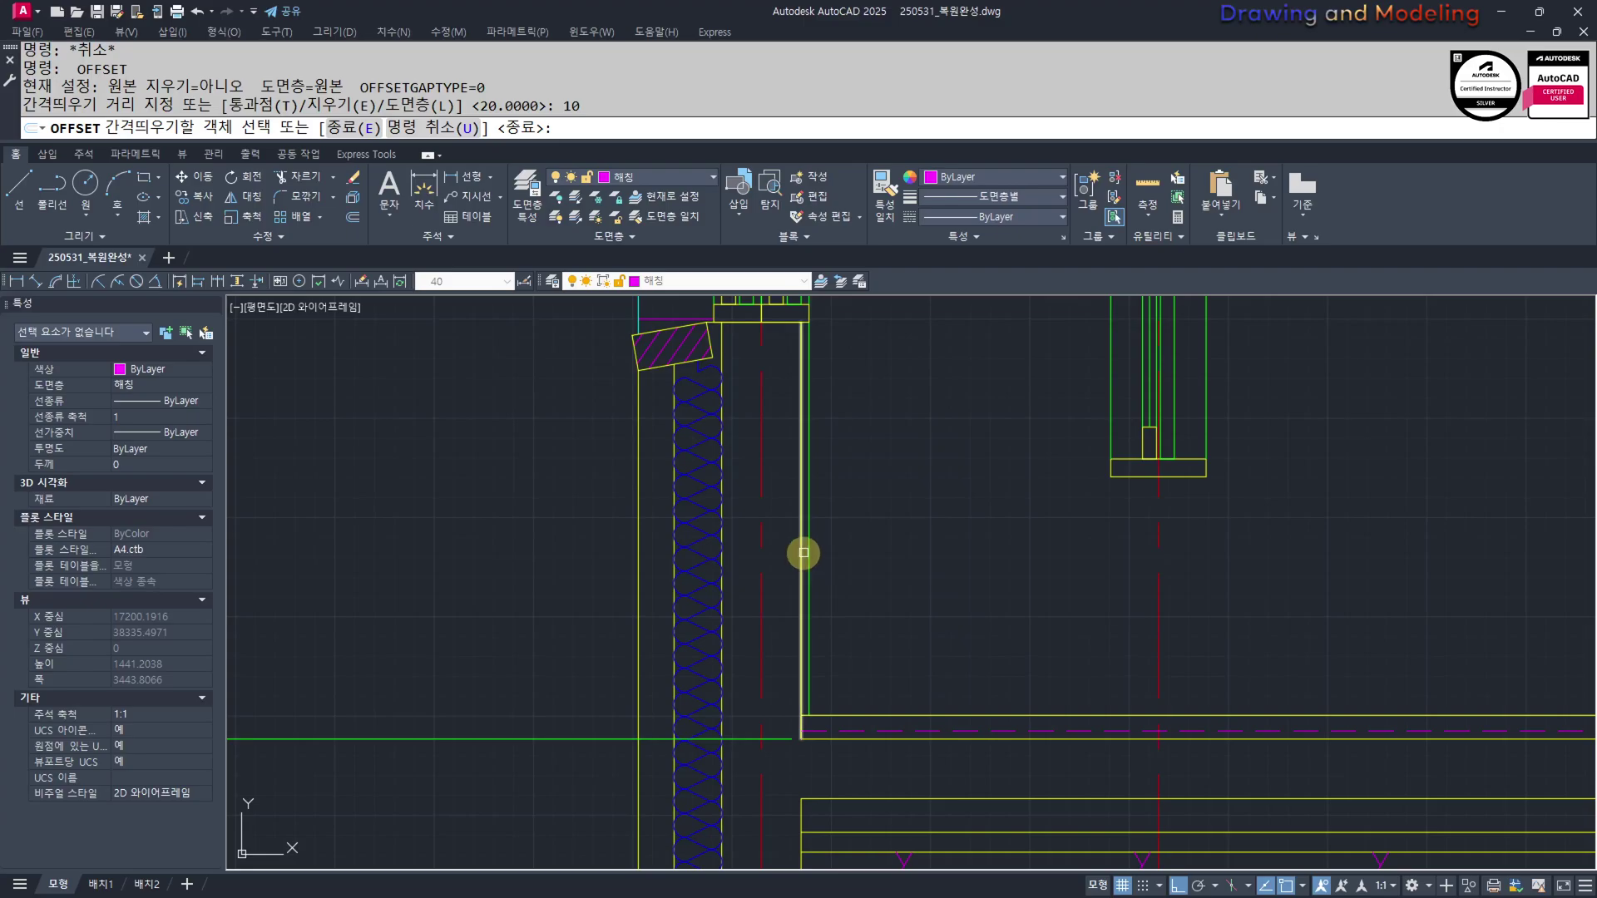
left_click(803, 553)
left_click(876, 555)
key("Escape")
Join the new offset wall line and the dashed floor line into a sharp corner with Fillet
scroll(811, 746, "up", 4)
type("f")
key("Return")
left_click(791, 649)
left_click(771, 622)
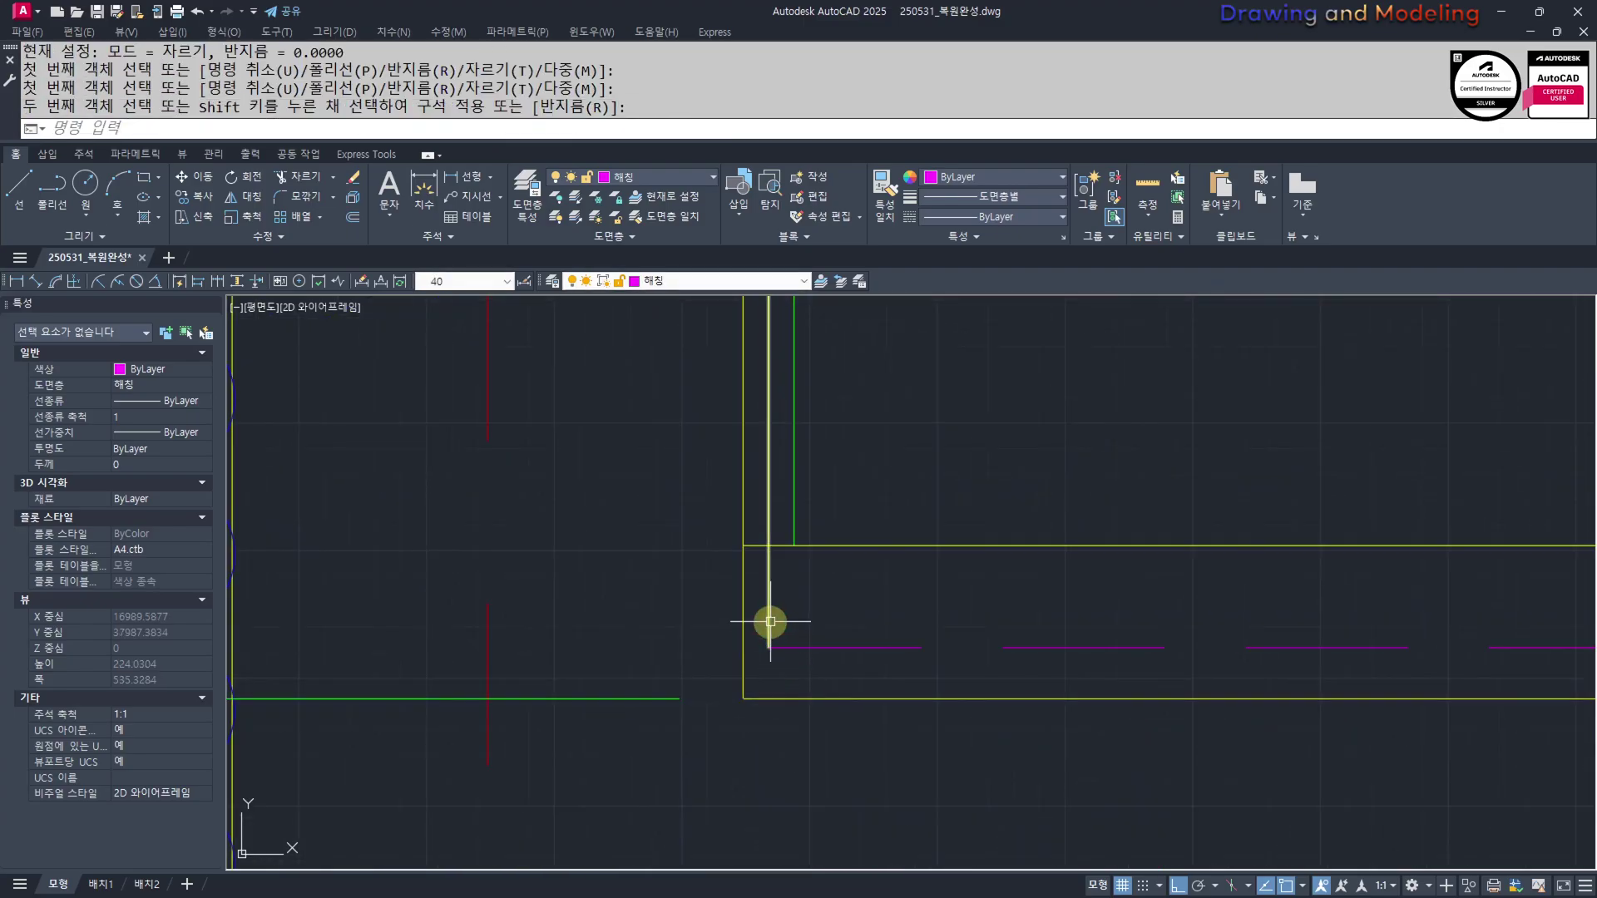
key("Escape")
key("Escape")
Match the properties of the dashed floor line onto the new vertical line inside the left wall finish
type("mm")
key("Return")
left_click(810, 652)
left_click(807, 648)
left_click_drag(777, 591, 762, 586)
key("Escape")
key("Escape")
middle_click_drag(799, 574, 801, 605)
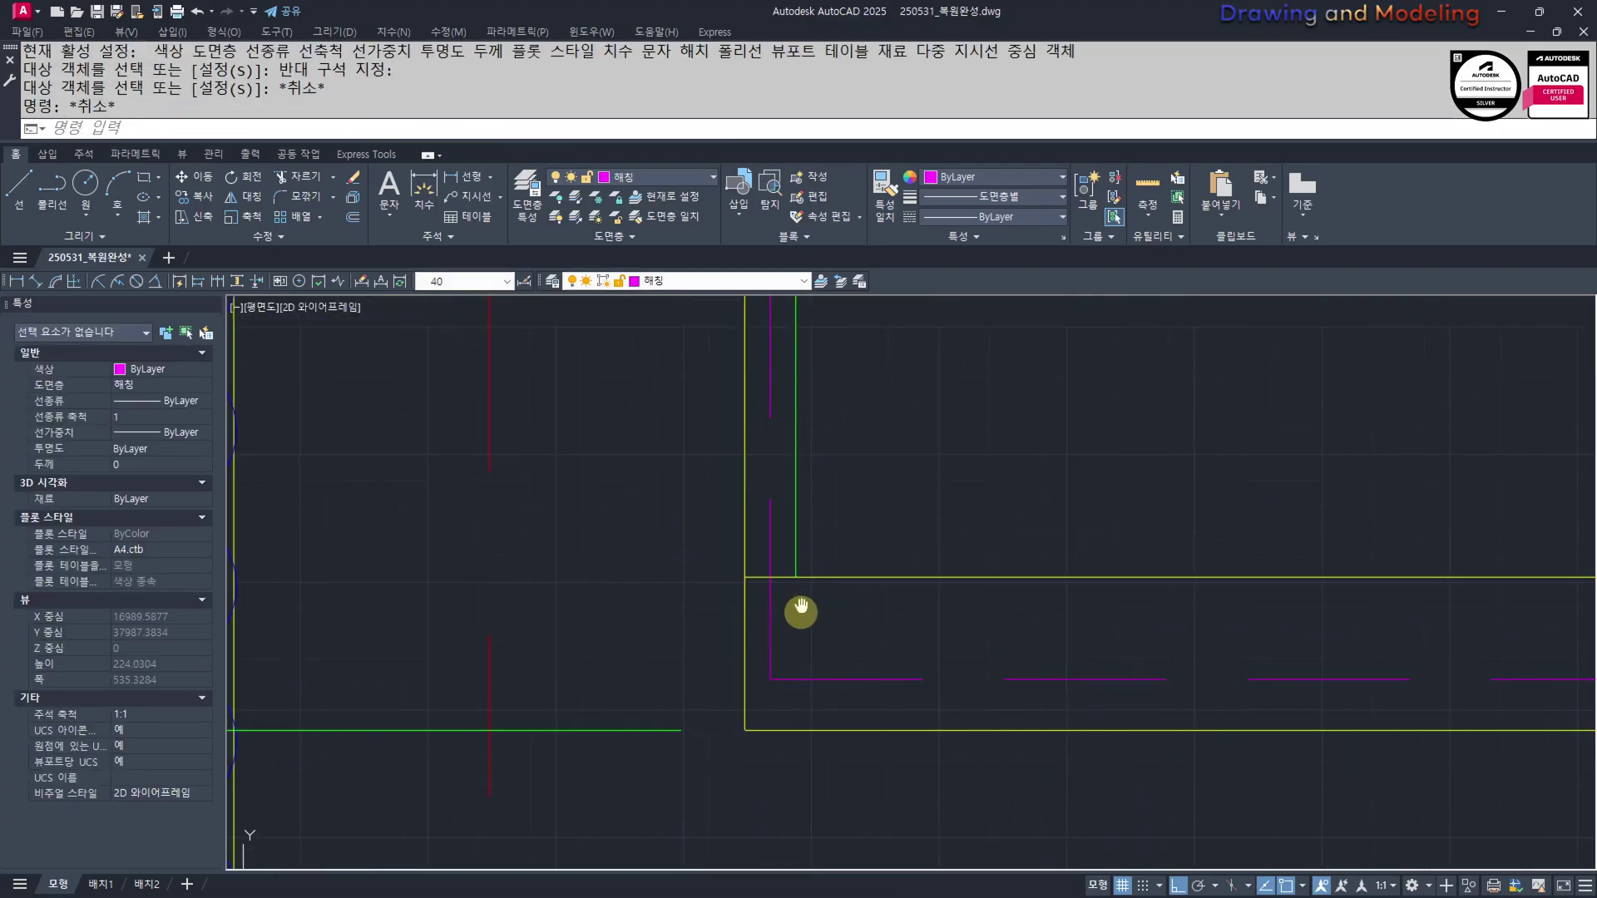
Trim the yellow upper floor line where it passes the left wall finish line and erase the leftover piece
scroll(800, 574, "up", 4)
type("tr")
key("Return")
key("Return")
left_click_drag(782, 586, 766, 656)
key("Escape")
key("Escape")
left_click(700, 585)
left_click(694, 649)
key("e")
key("Return")
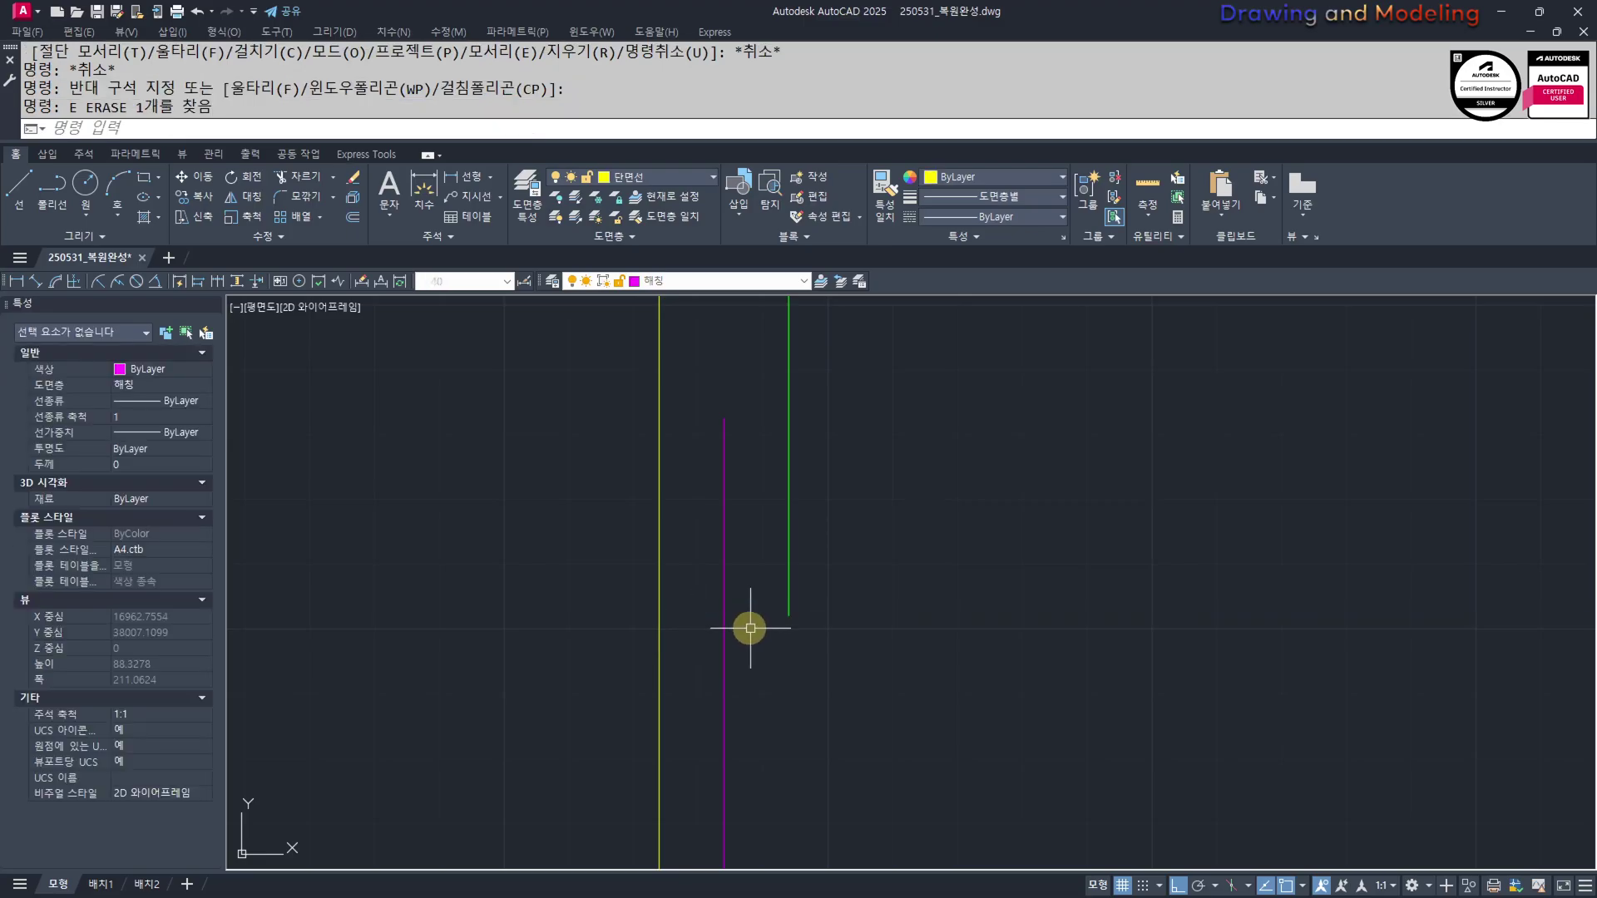
Fillet the green left wall finish line and the yellow upper floor line into a sharp corner
key("Escape")
key("Escape")
type("f")
key("Return")
left_click(789, 597)
left_click(819, 616)
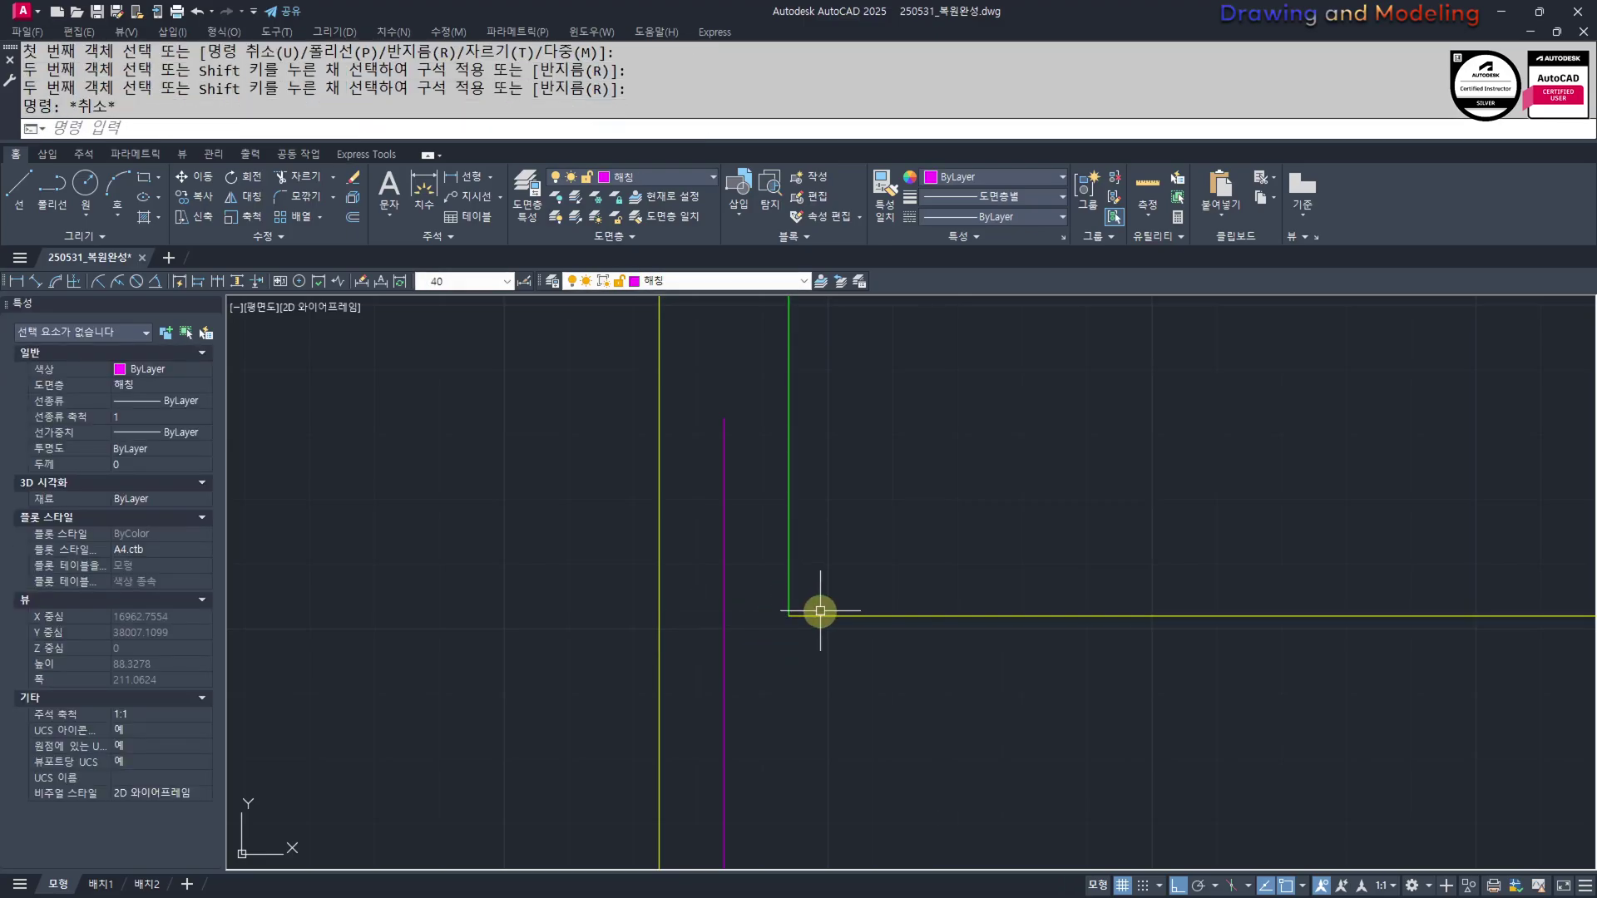
key("Escape")
key("Escape")
Match the green wall finish line's properties onto the yellow upper floor line
scroll(811, 632, "down", 3)
type("mm")
key("Return")
left_click(802, 610)
left_click(887, 650)
key("Escape")
key("Escape")
Trim the overlapping ends of the green floor and wall finish lines at the room's lower right corner
scroll(894, 653, "down", 2)
middle_click_drag(1164, 661, 557, 652)
scroll(1081, 680, "down", 1)
scroll(956, 664, "down", 1)
scroll(1166, 652, "up", 8)
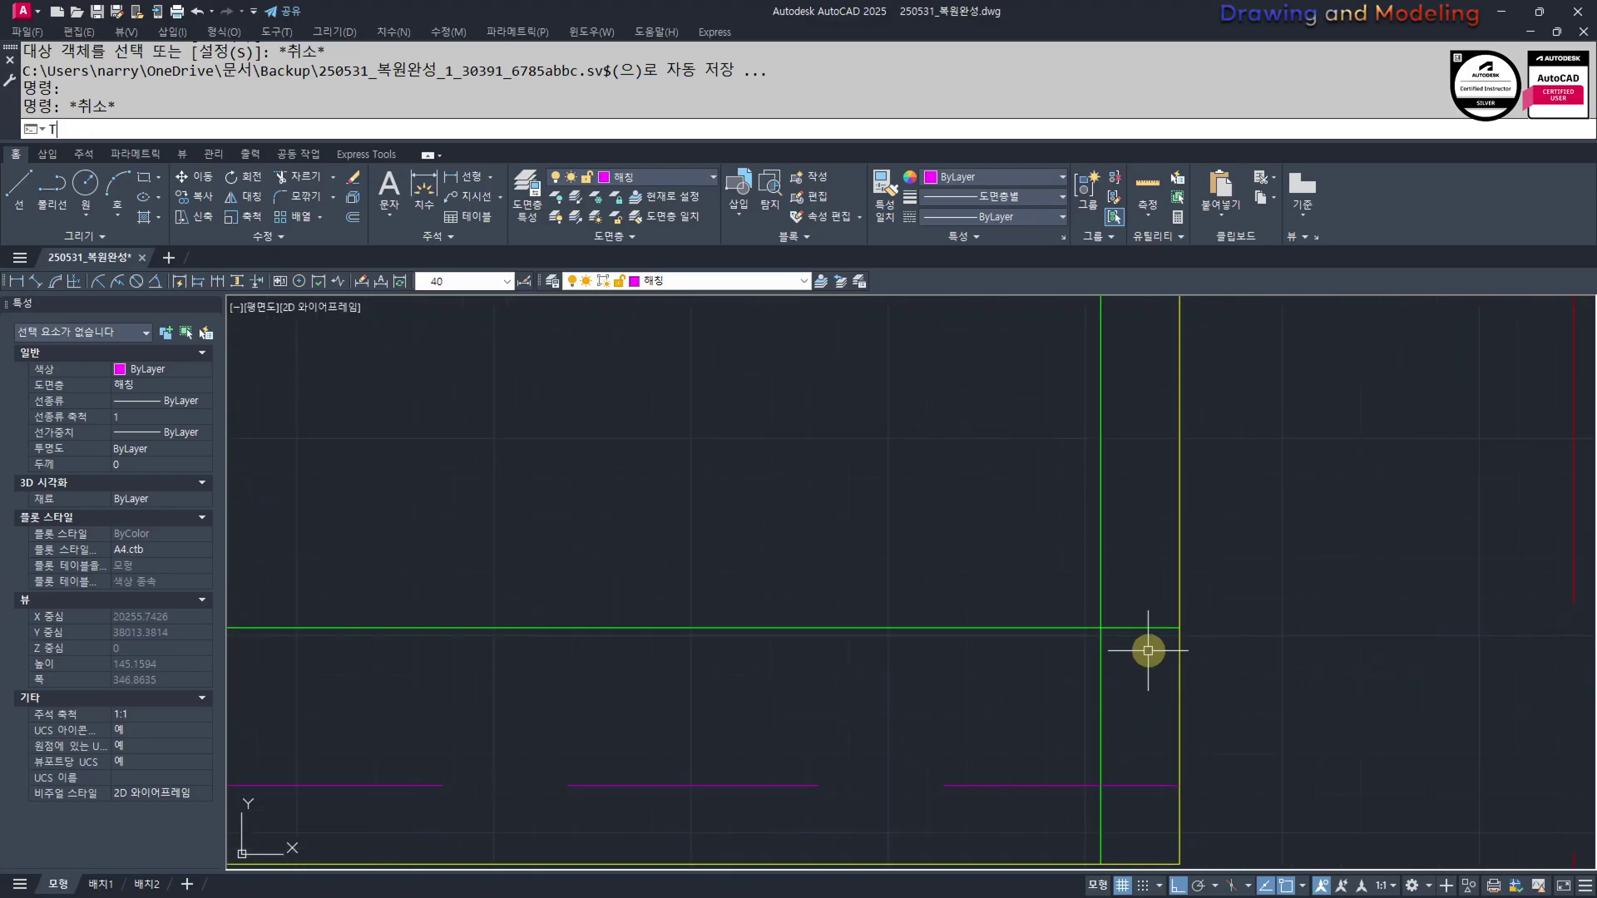
type("tr")
key("Return")
left_click(1146, 693)
key("Escape")
key("Escape")
Offset the room's right green wall finish line 10 toward the wall face
middle_click_drag(1055, 768, 1076, 741)
type("o")
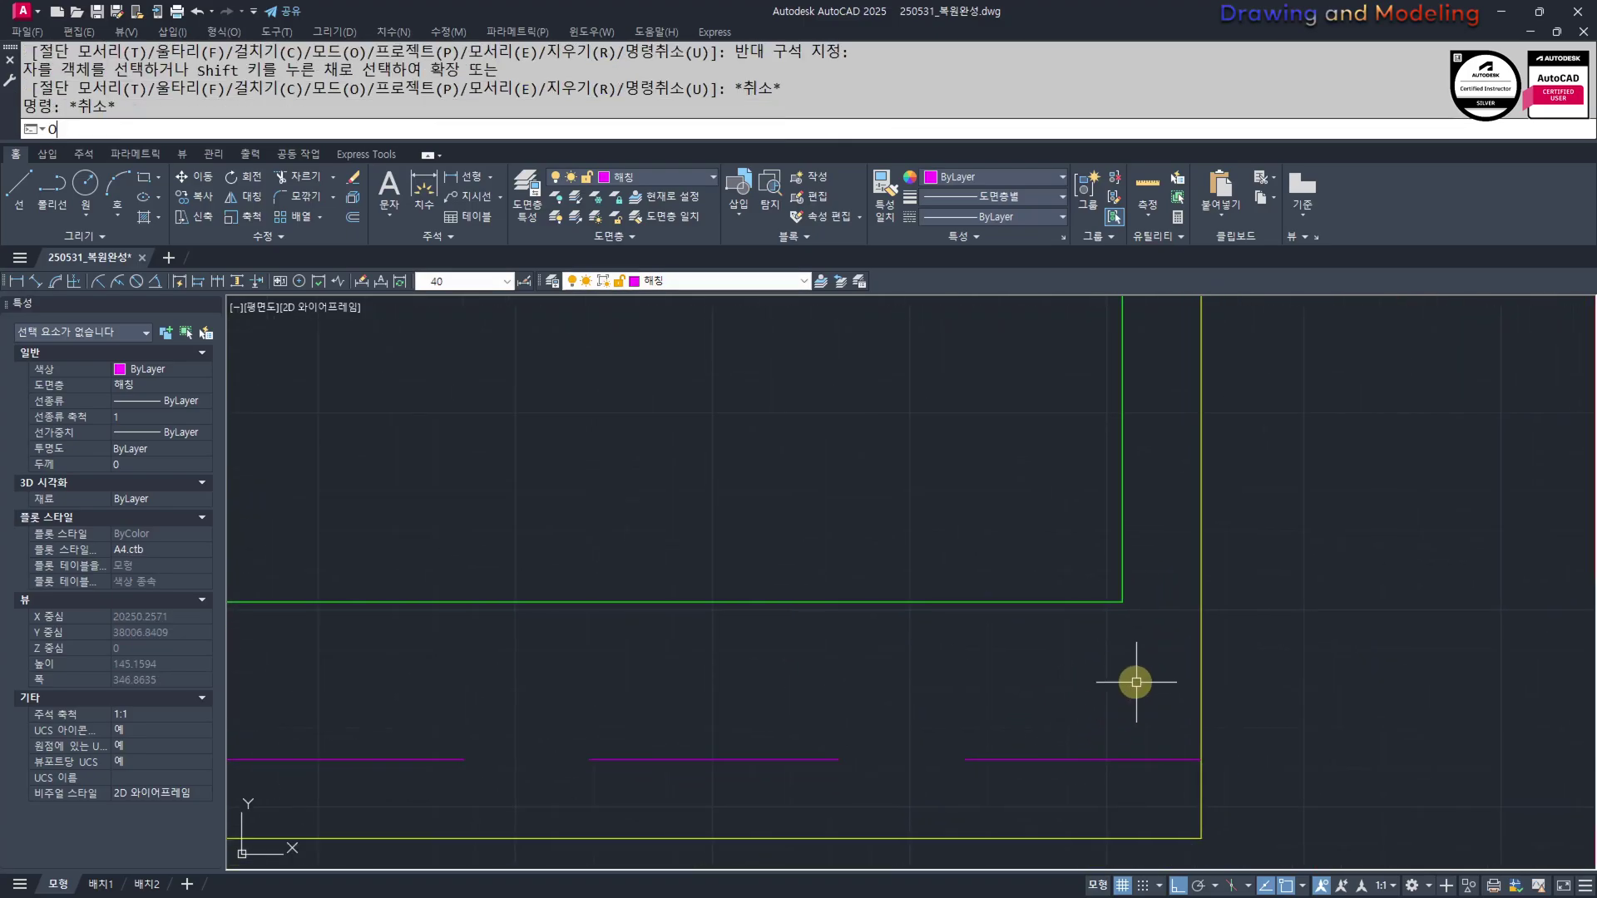
key("Return")
type("10")
left_click(1147, 585)
key("Escape")
key("Escape")
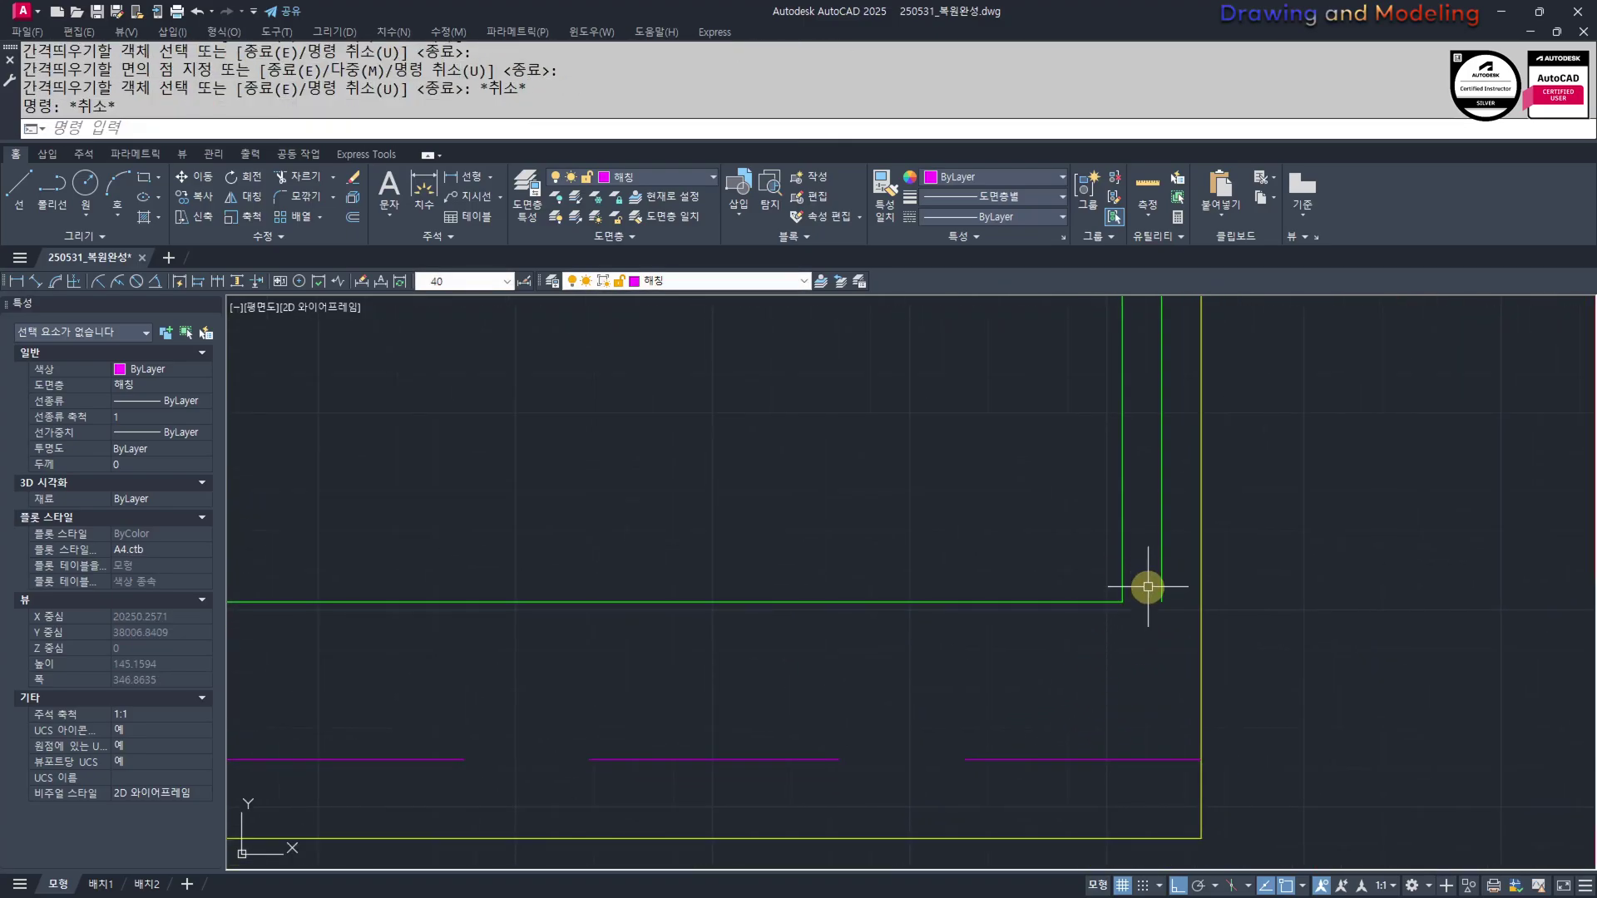
Fillet the new line inside the right wall finish with the dashed floor line into a sharp corner
type("f")
key("space")
left_click(1155, 598)
left_click(1119, 762)
key("Escape")
key("Escape")
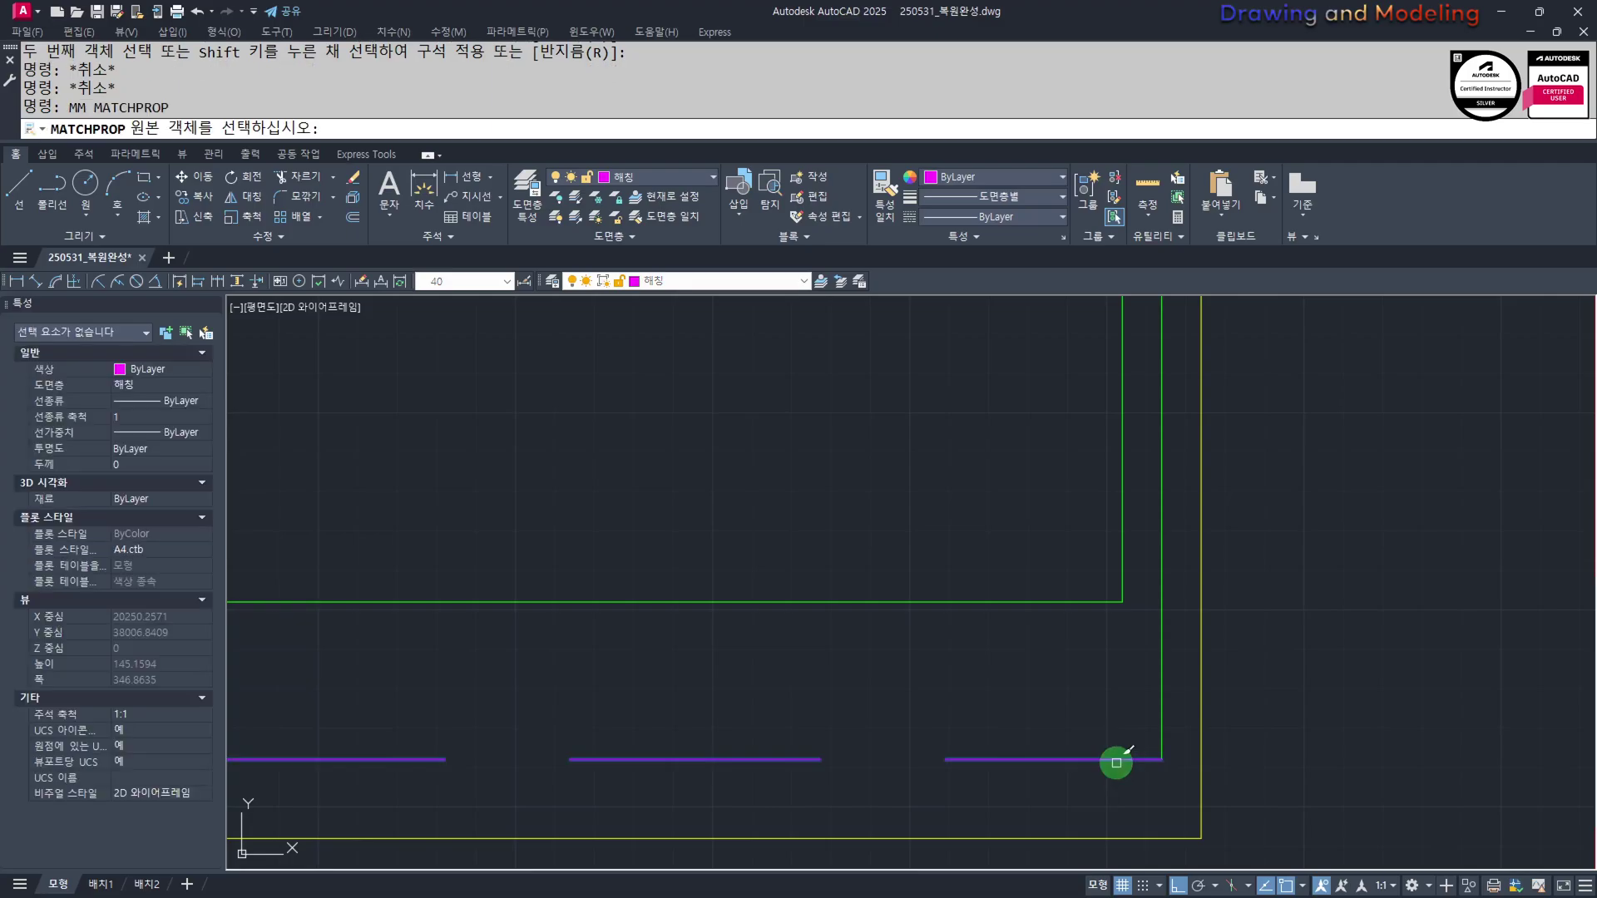
Match the dashed floor line's properties onto the offset line inside the right wall finish
left_click(1116, 762)
left_click(1176, 699)
left_click(1148, 736)
key("Escape")
key("Escape")
Trim the adjacent heated room's left green wall finish line below the top floor line
scroll(1139, 744, "down", 3)
scroll(1168, 753, "down", 3)
scroll(1197, 751, "up", 3)
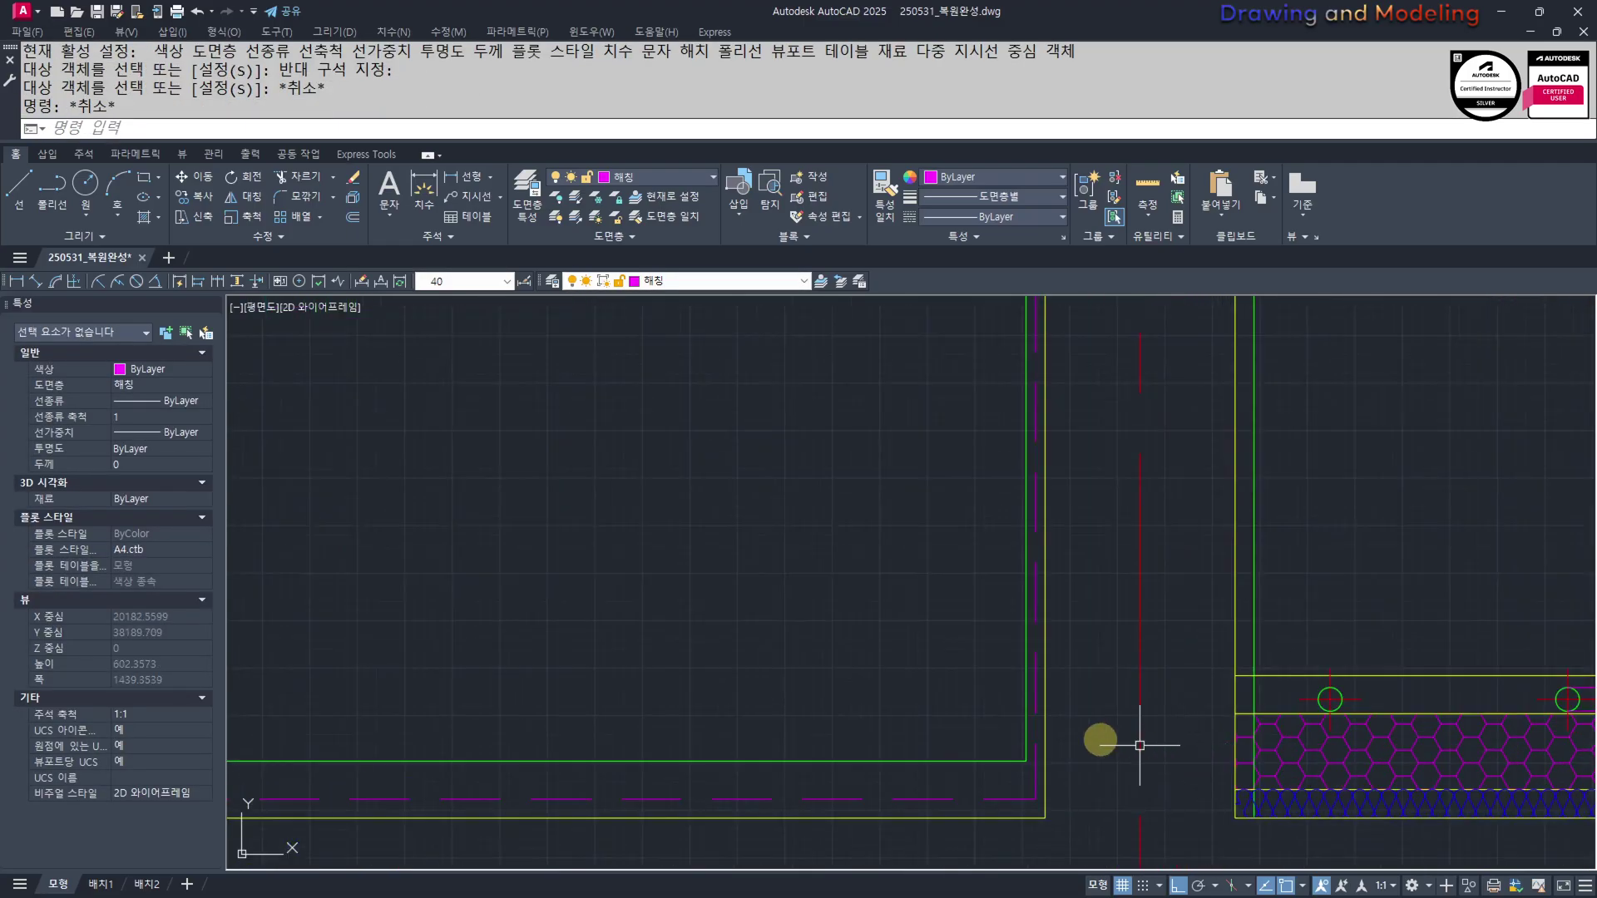
scroll(1298, 665, "up", 2)
type("tr")
left_click(1269, 681)
key("space")
left_click(1243, 721)
left_click(1205, 717)
key("Escape")
key("Escape")
Trim the adjacent heated room's right green wall finish line below the top floor line
scroll(1035, 652, "down", 5)
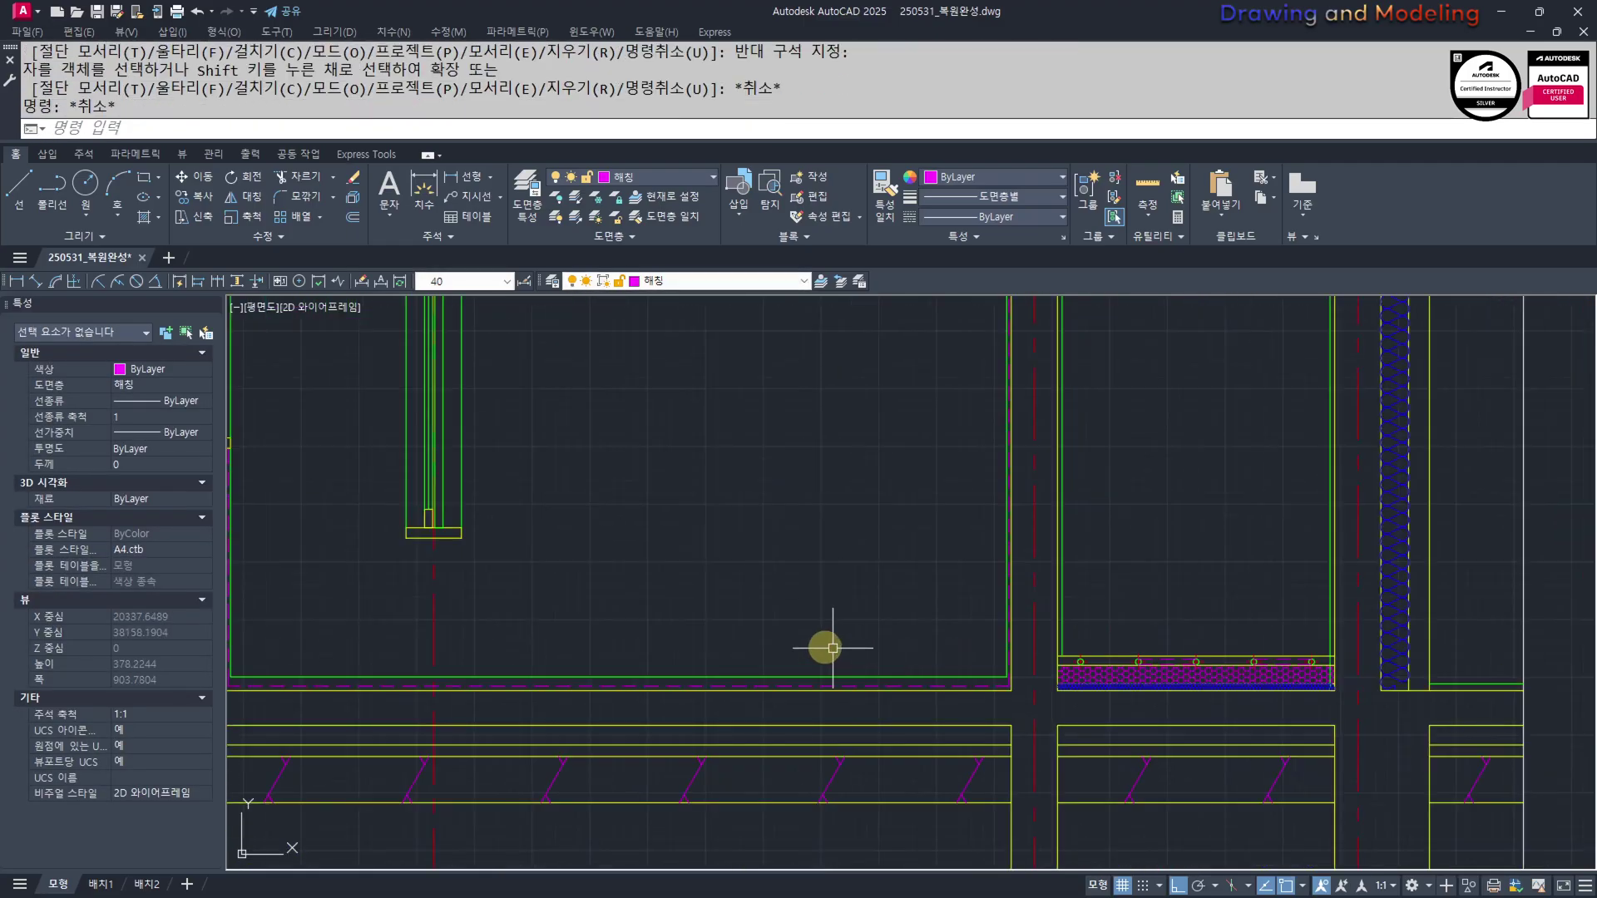
scroll(1120, 656, "up", 3)
middle_click_drag(1406, 699, 429, 666)
type("tr")
left_click(1352, 586)
key("space")
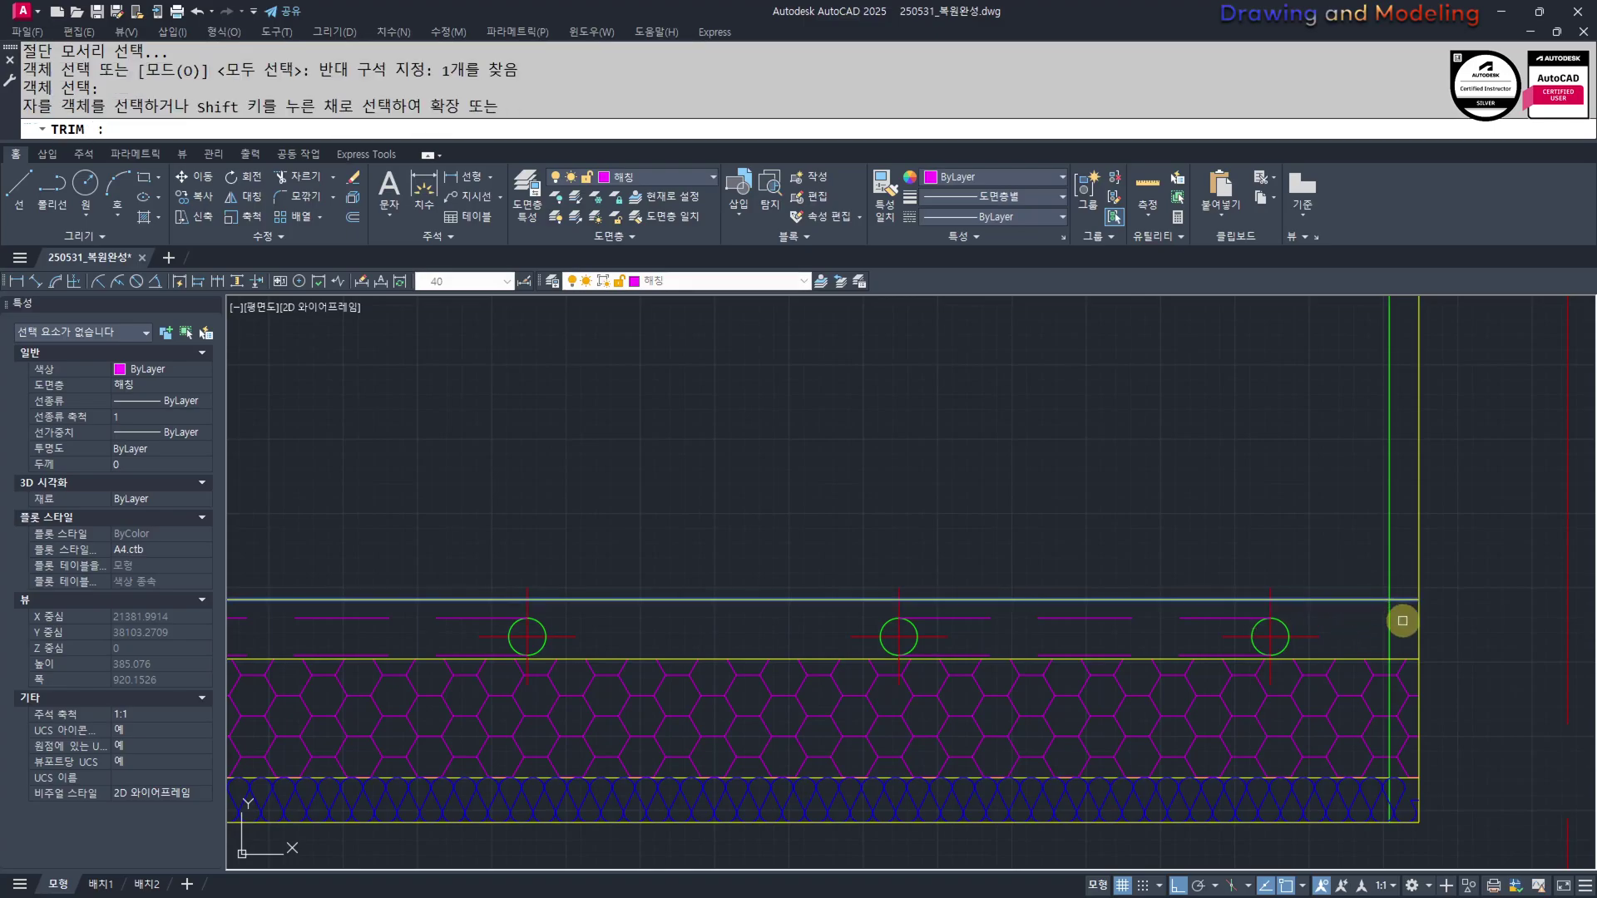
left_click(1403, 620)
left_click(1378, 621)
key("Escape")
key("Escape")
Stretch the lower end of the interior frame down to the room's green floor finish line
scroll(738, 560, "down", 5)
scroll(1179, 627, "up", 3)
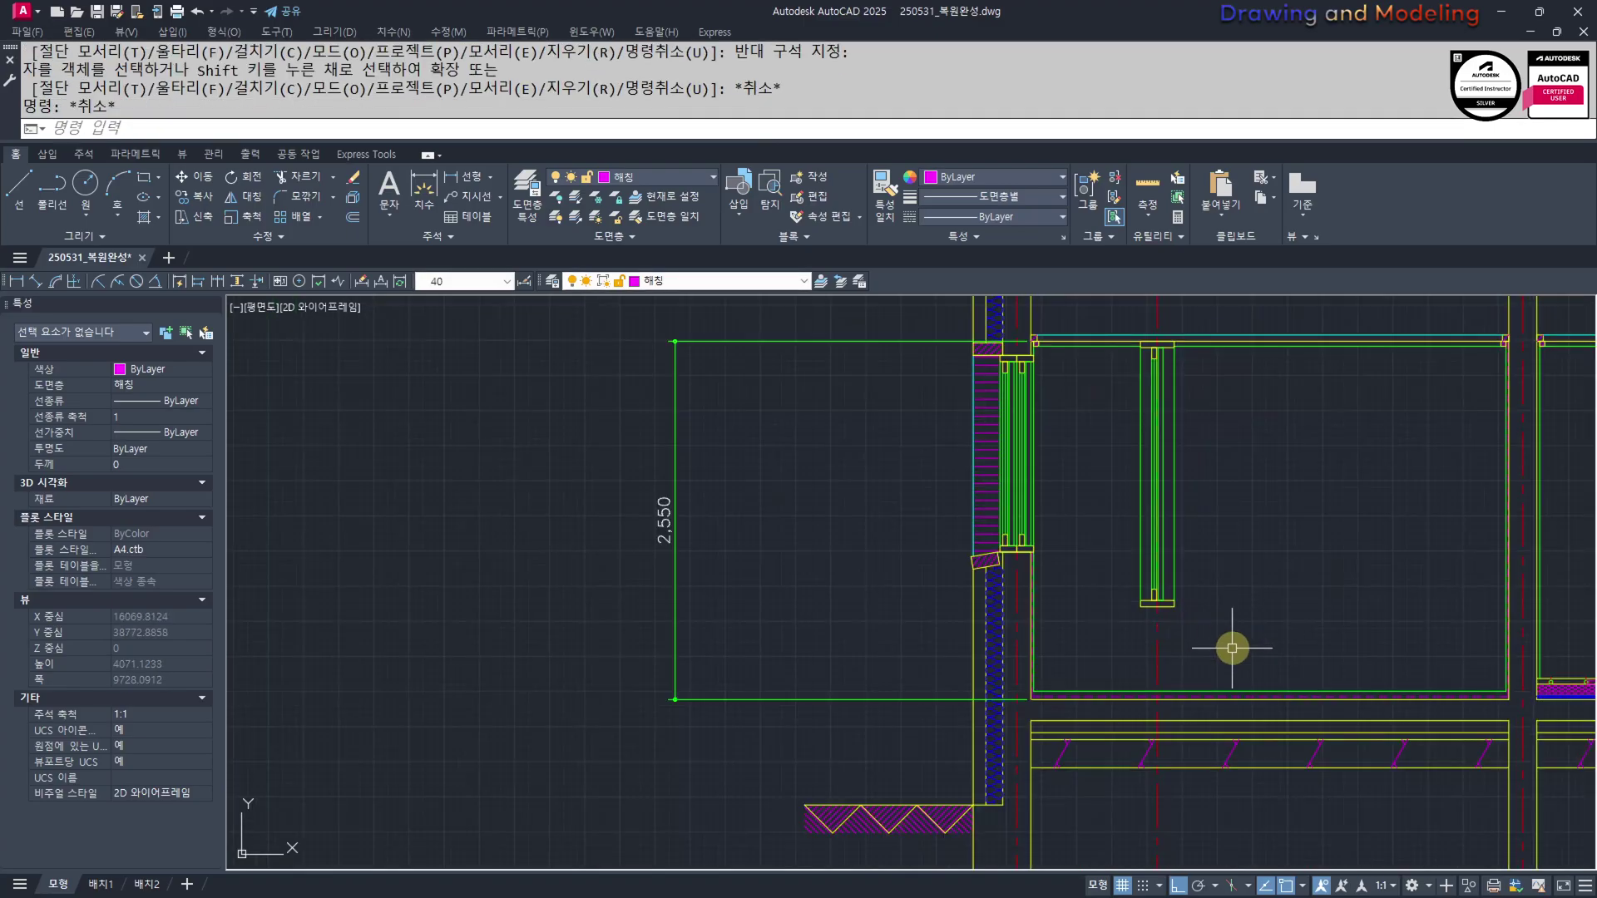
scroll(1131, 615, "up", 3)
type("s")
key("Return")
left_click(1211, 544)
left_click(936, 424)
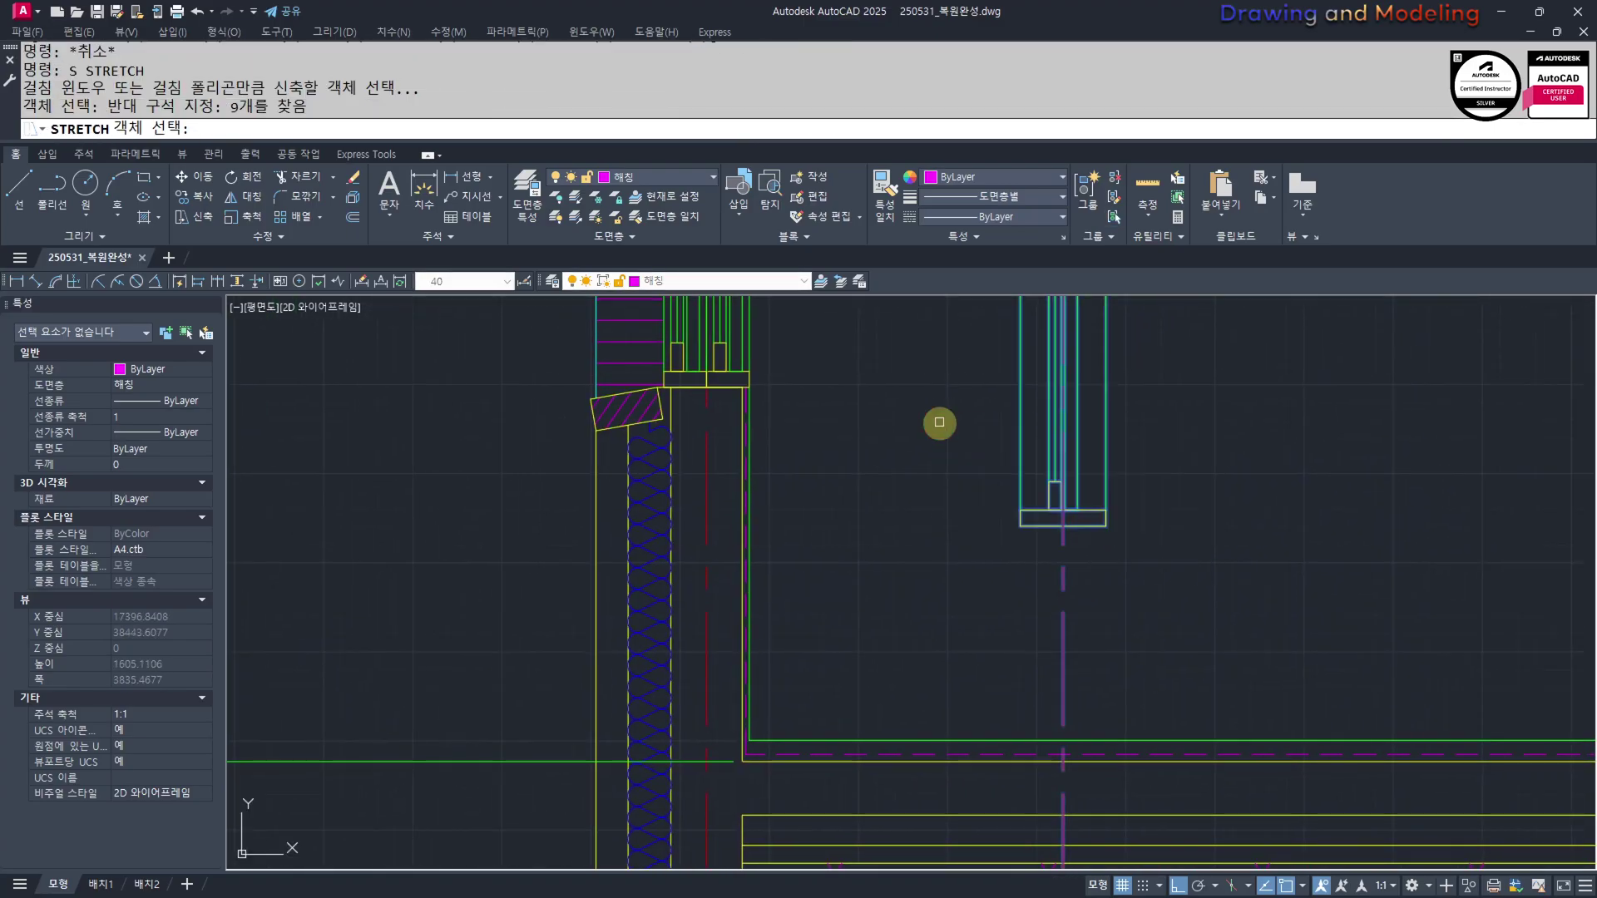
key("Return")
left_click(1062, 527)
left_click(1062, 743)
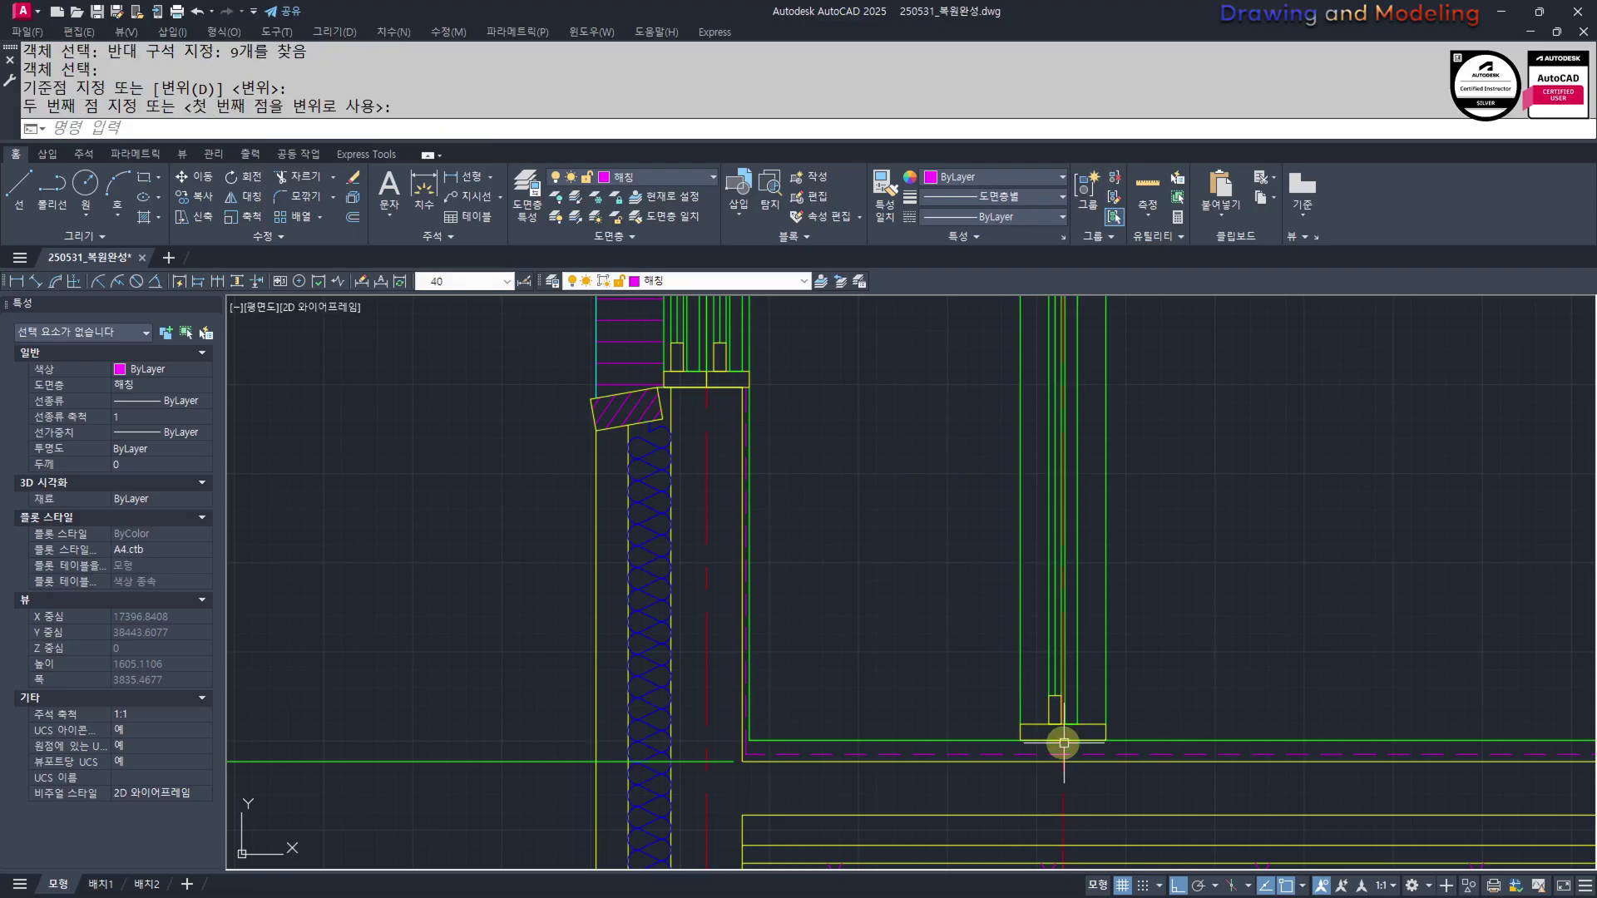
key("Escape")
Review the section from roof to foundations and compare it with the utility and boiler rooms along the floor plan's section cut
mouse_move(1344, 655)
middle_mouse_down()
mouse_move(1311, 667)
mouse_move(1230, 620)
middle_mouse_up()
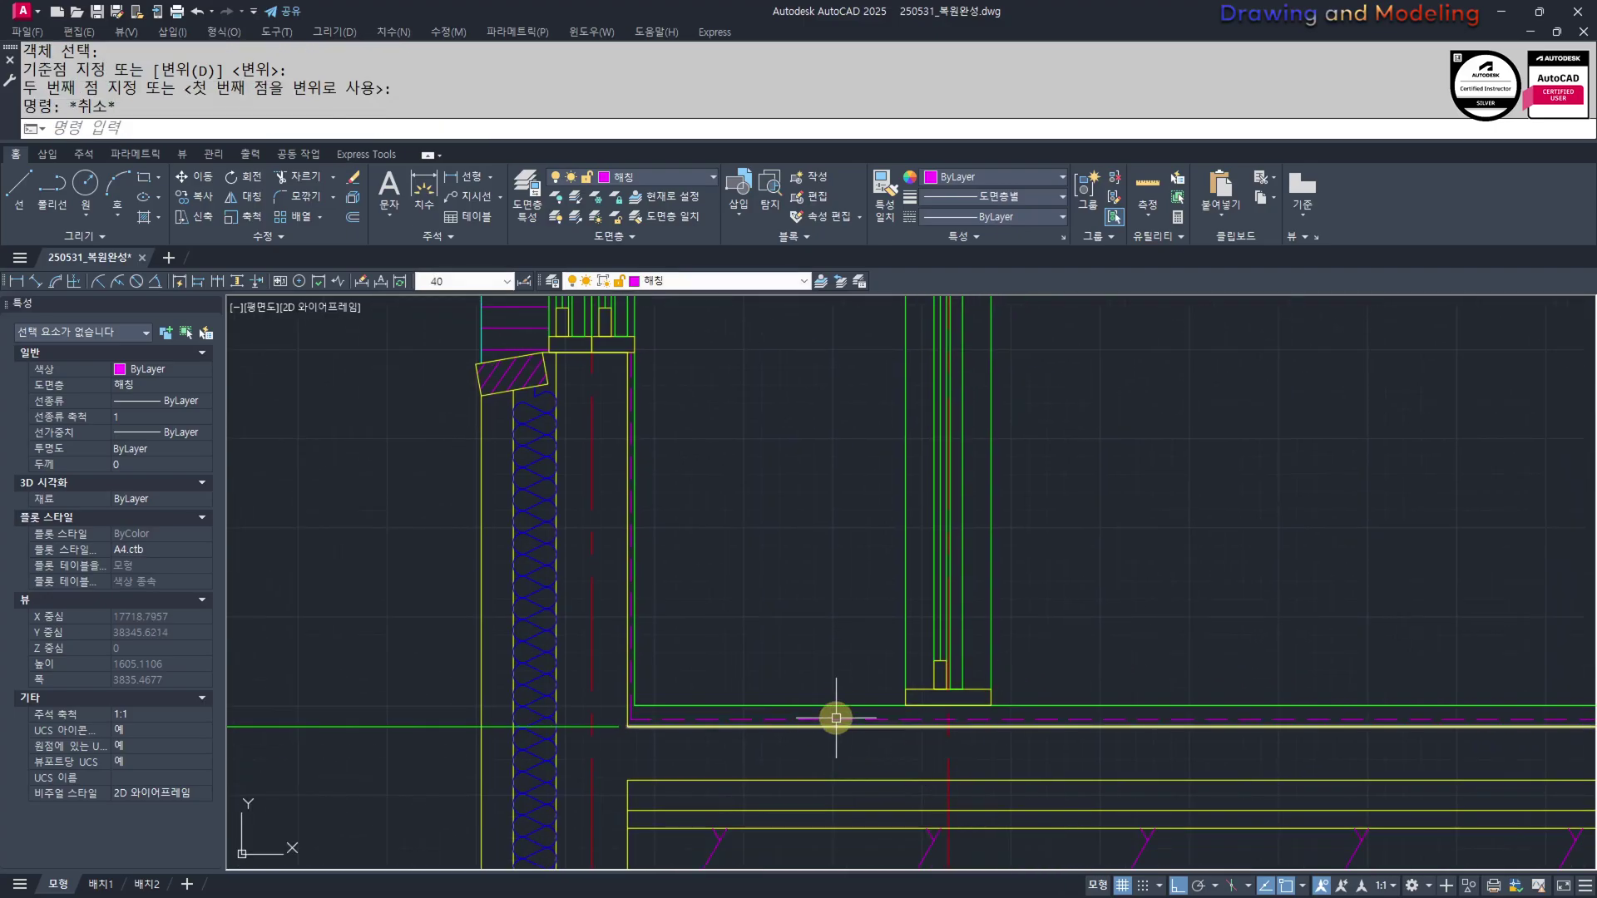
middle_click_drag(867, 736, 812, 740)
scroll(699, 720, "down", 4)
scroll(718, 733, "up", 6)
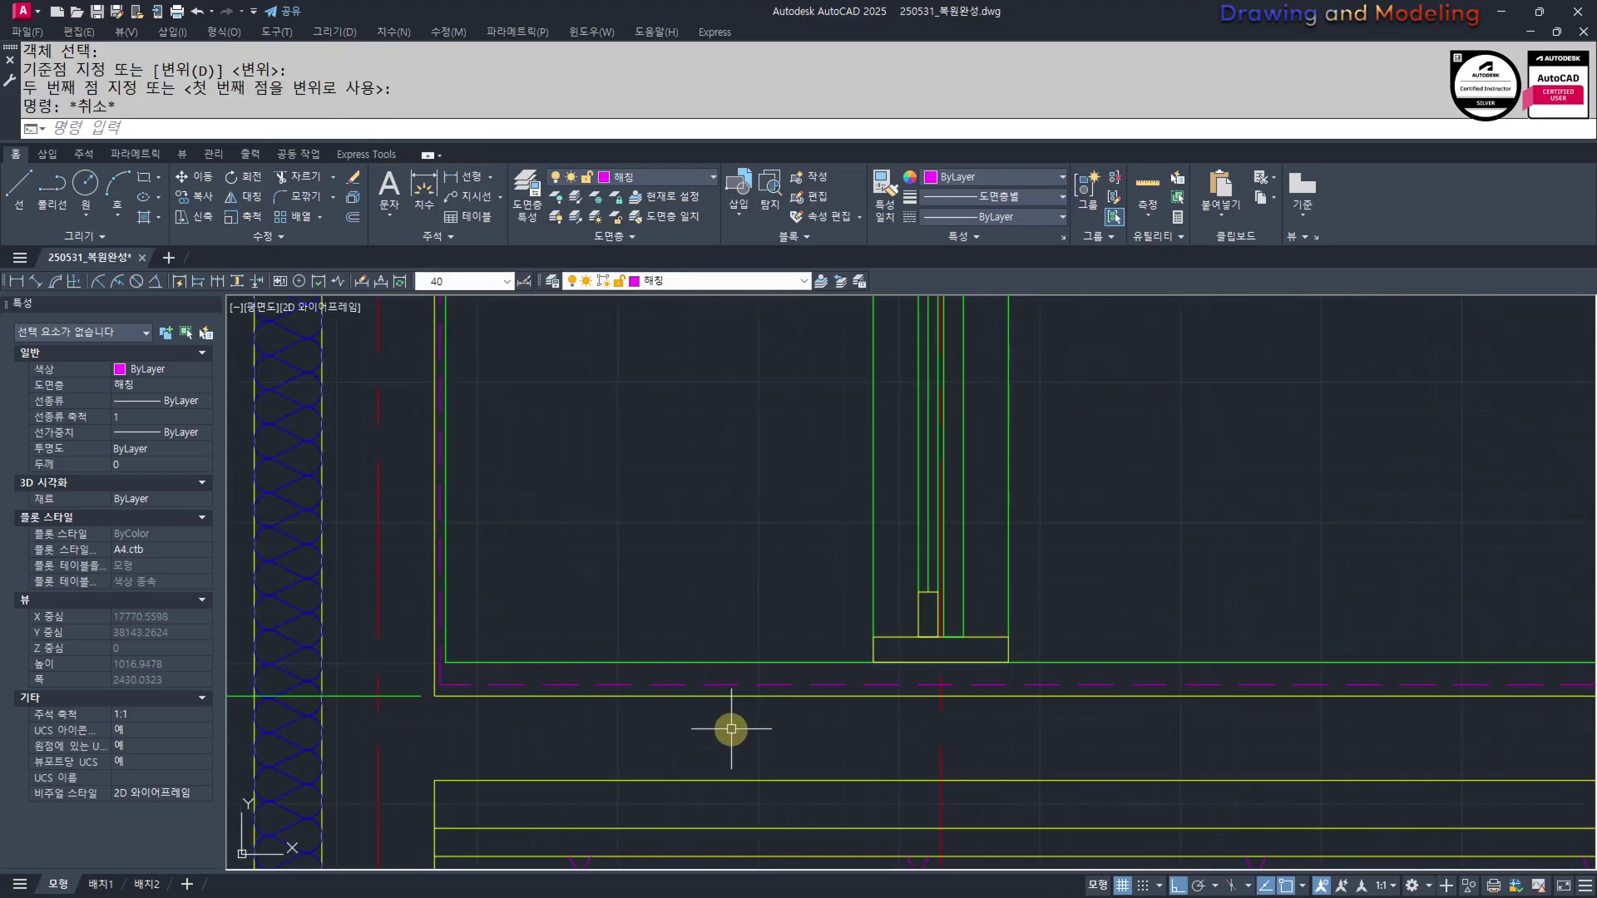
scroll(888, 705, "down", 6)
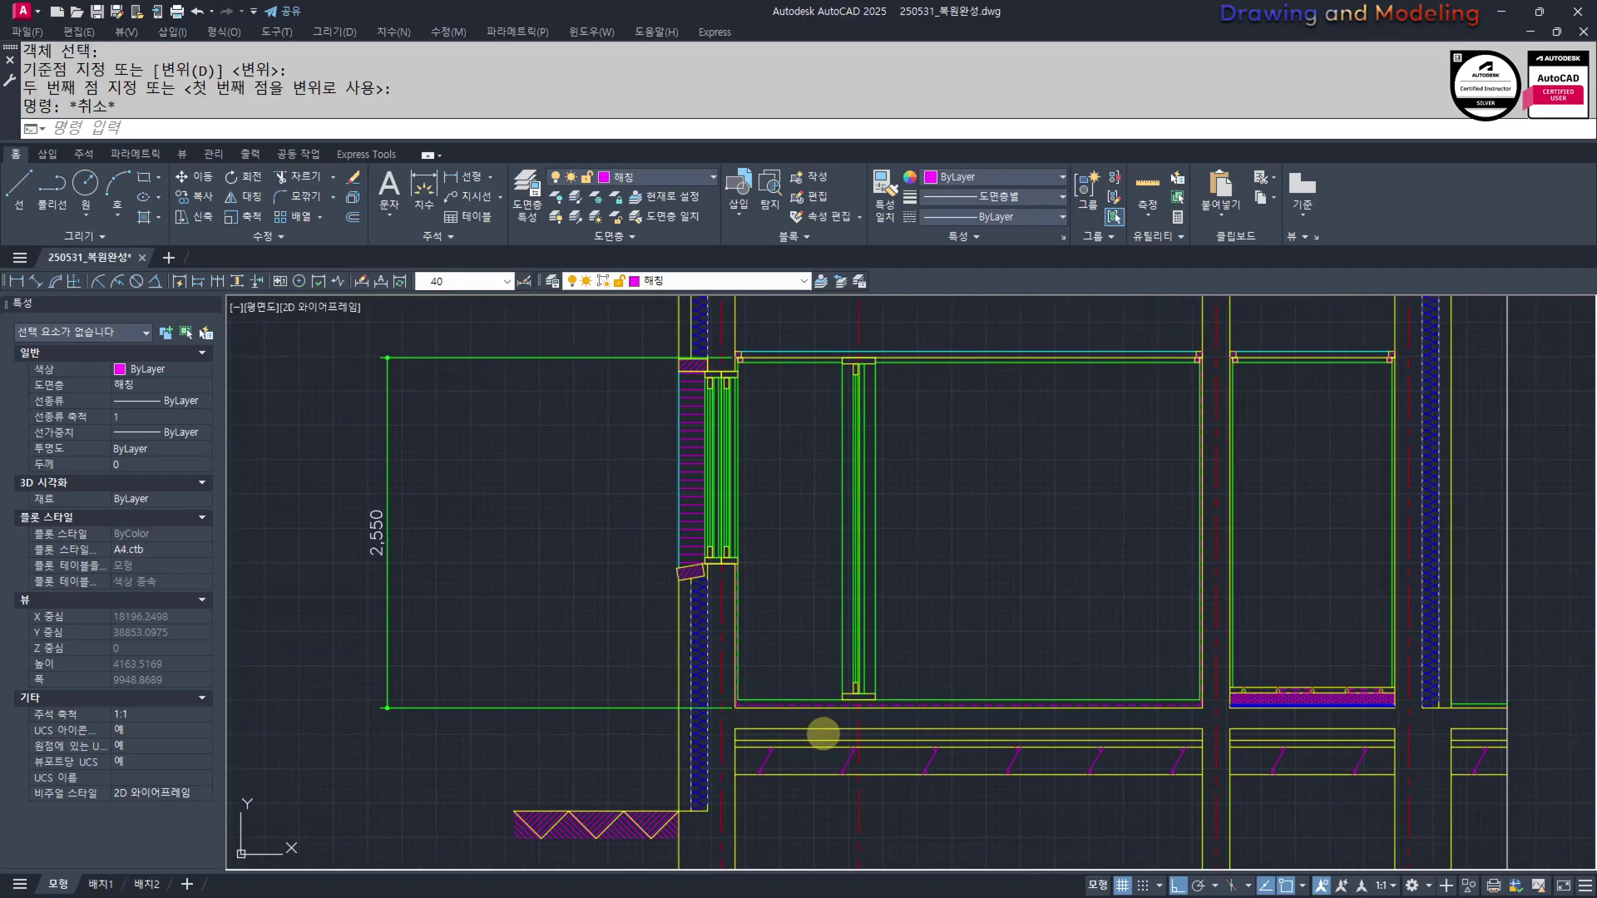
mouse_move(820, 652)
middle_mouse_down()
mouse_move(861, 605)
mouse_move(917, 747)
middle_mouse_up()
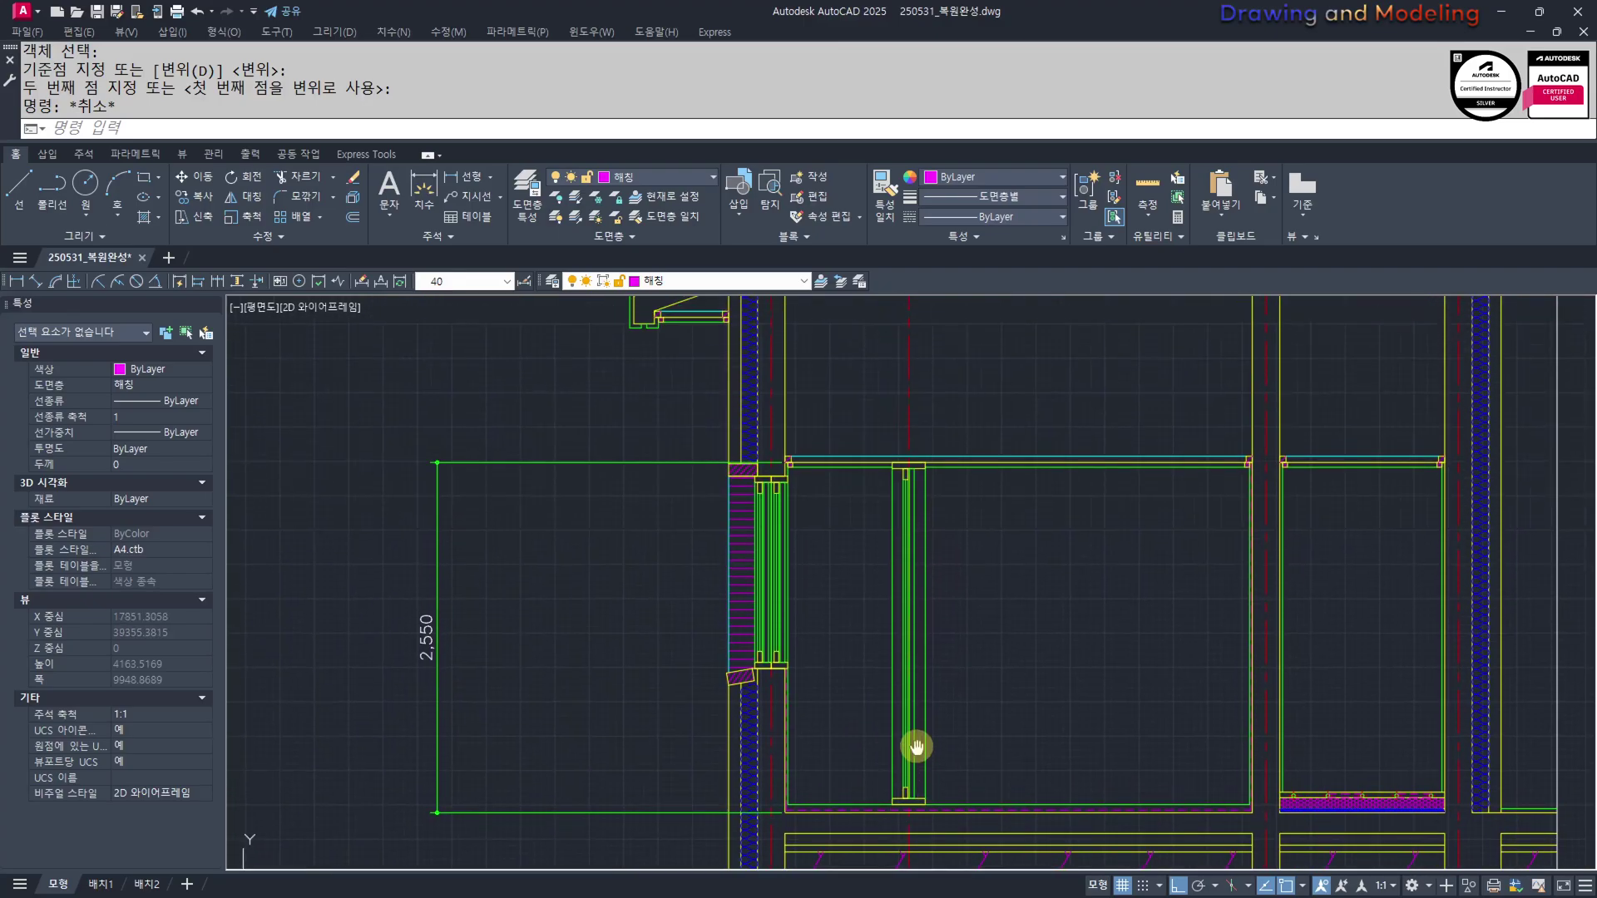
middle_click_drag(938, 607, 936, 659)
scroll(932, 599, "down", 8)
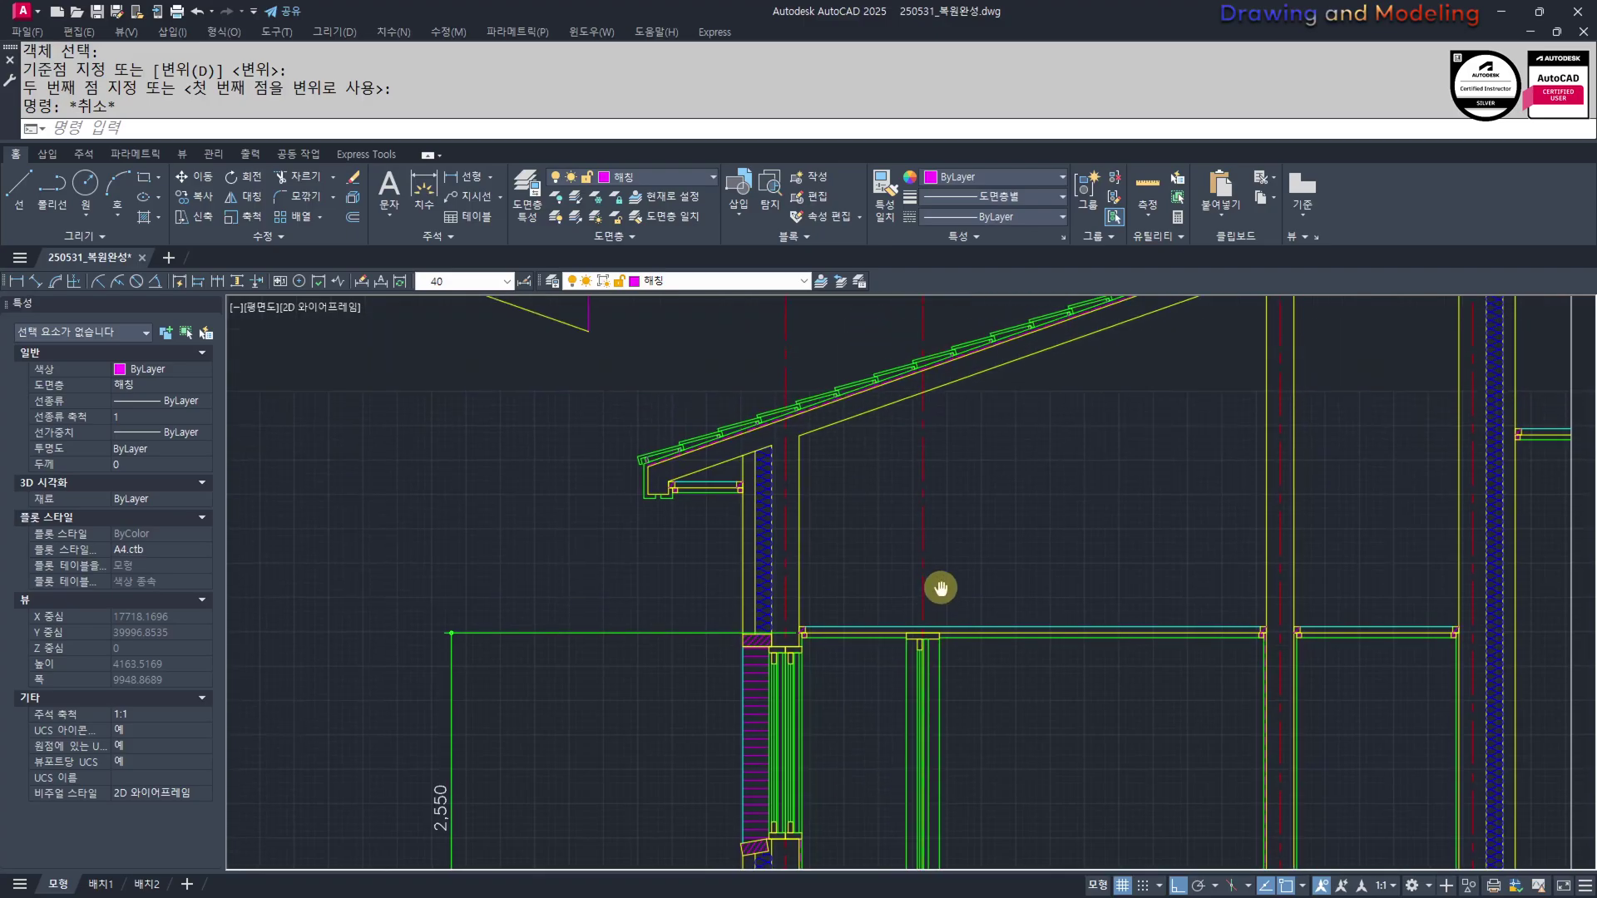
scroll(870, 587, "up", 8)
middle_click_drag(799, 606, 877, 713)
scroll(878, 714, "down", 6)
scroll(872, 605, "up", 6)
middle_click_drag(872, 605, 919, 574)
scroll(917, 575, "down", 3)
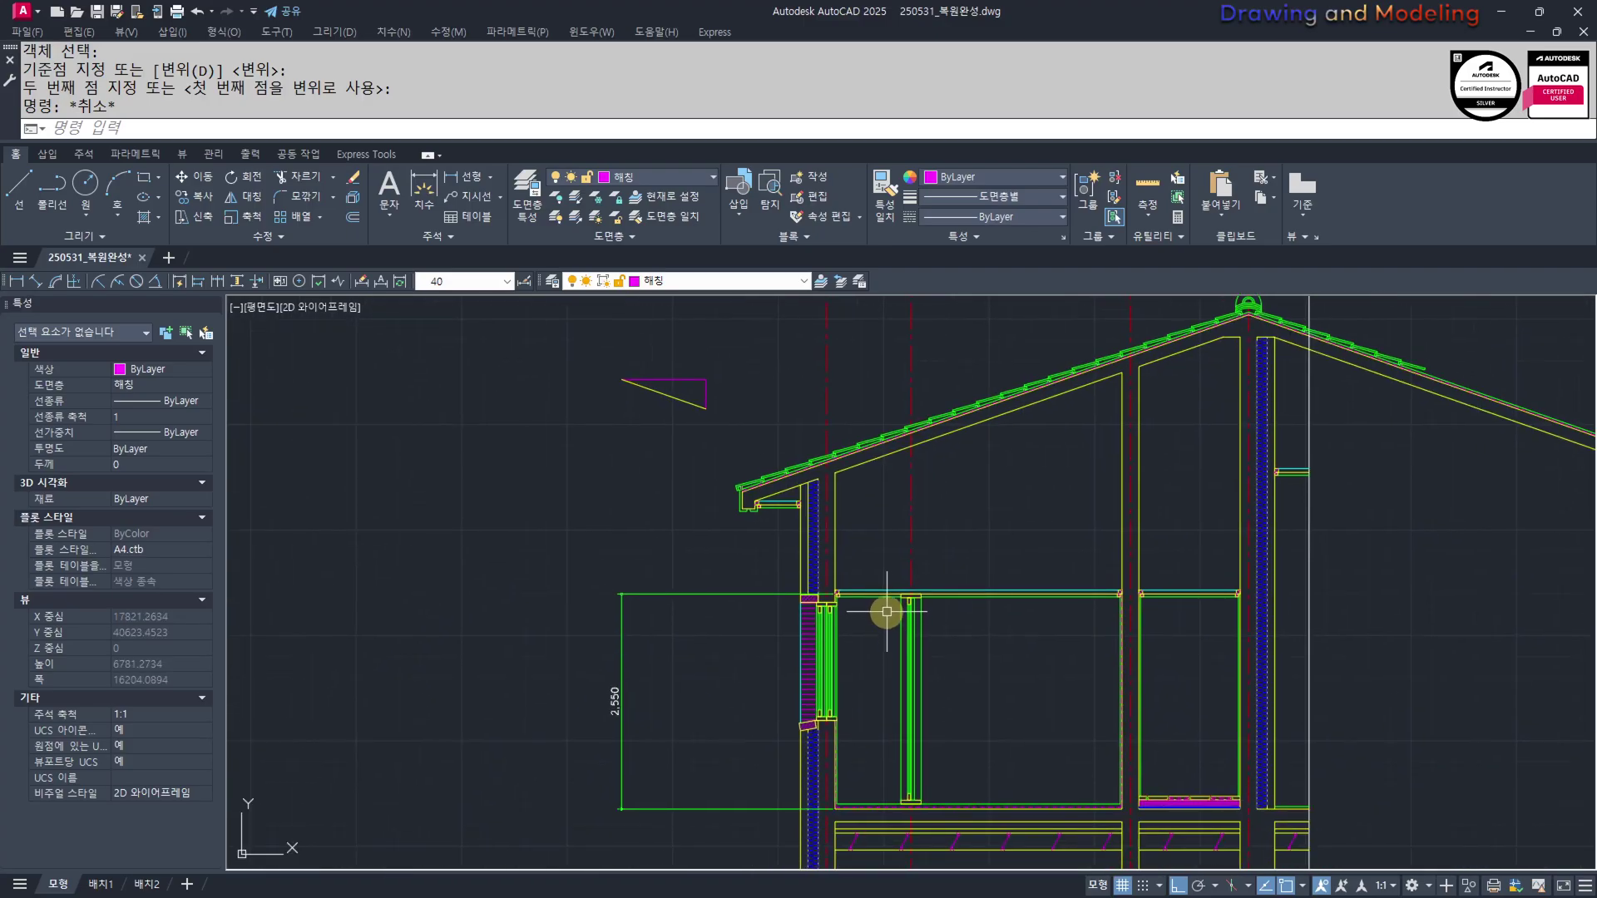
mouse_move(903, 697)
middle_mouse_down()
mouse_move(920, 516)
mouse_move(965, 615)
mouse_move(959, 669)
middle_mouse_up()
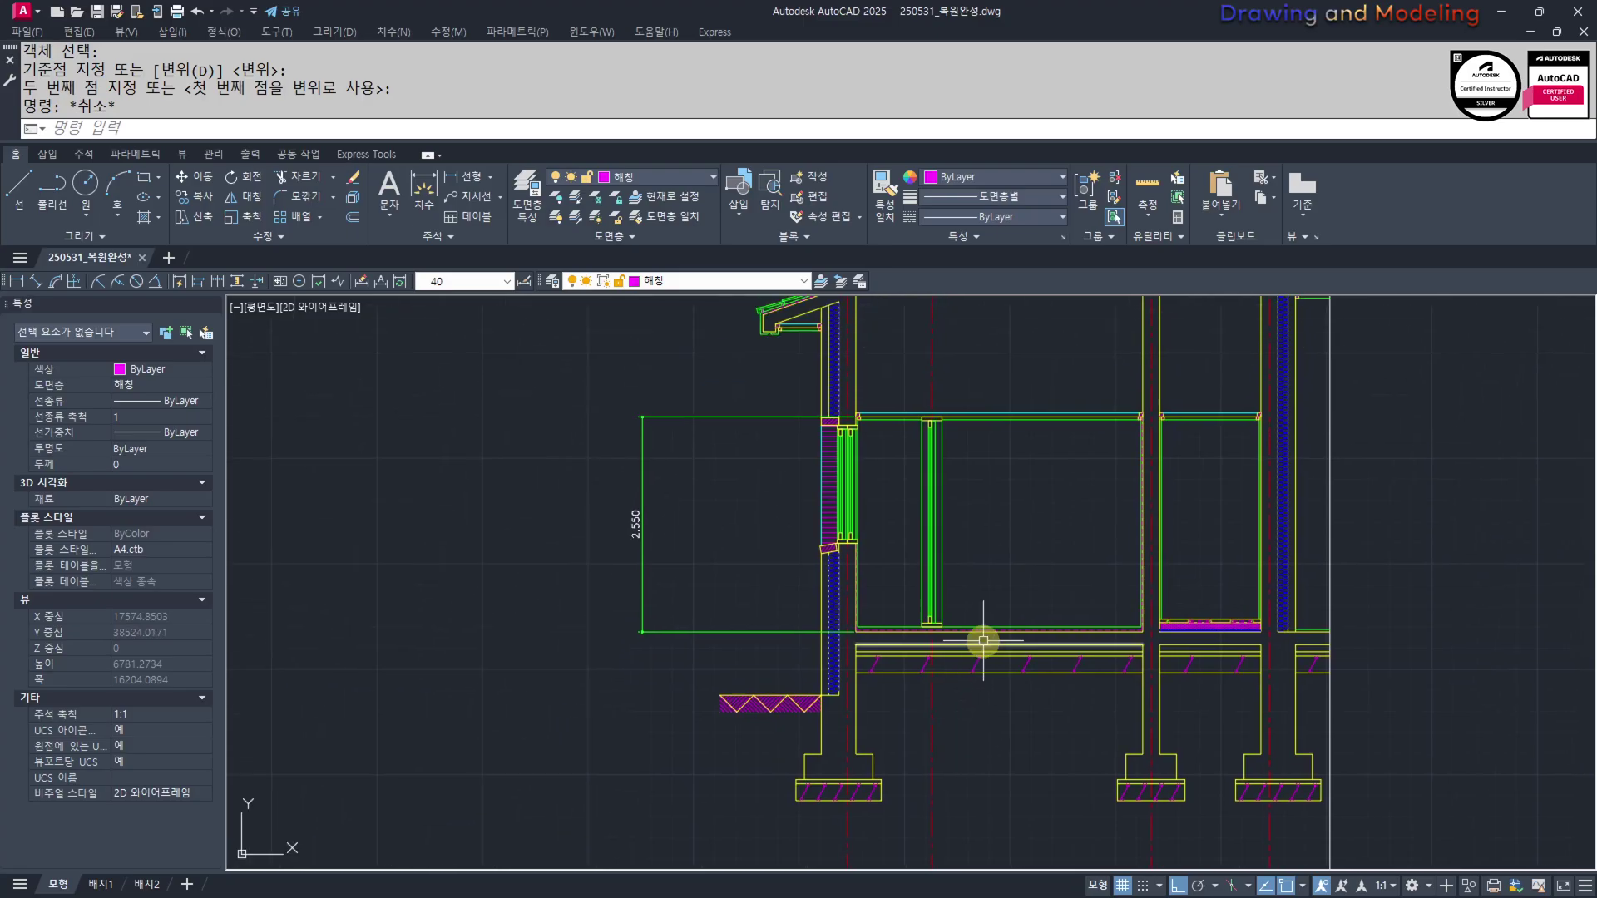
mouse_move(1014, 598)
middle_mouse_down()
mouse_move(927, 720)
mouse_move(812, 632)
middle_mouse_up()
mouse_move(1000, 668)
middle_mouse_down()
mouse_move(959, 739)
mouse_move(949, 819)
middle_mouse_up()
middle_click_drag(895, 621, 911, 675)
scroll(692, 646, "up", 2)
middle_click_drag(691, 646, 504, 595)
middle_click_drag(853, 752, 812, 514)
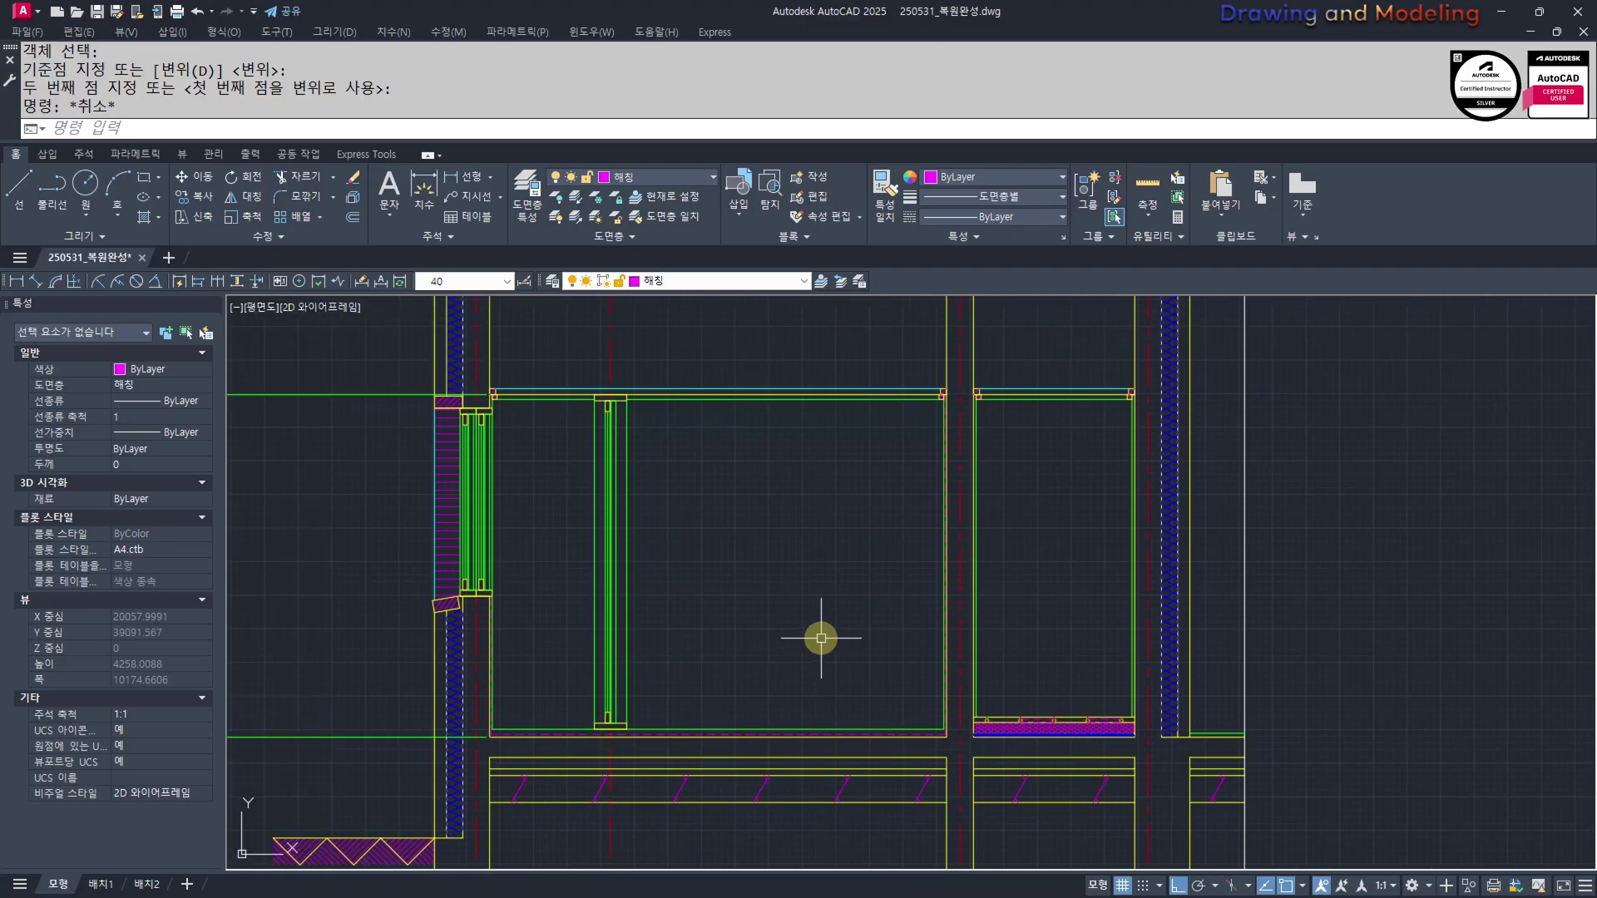
scroll(723, 599, "up", 2)
scroll(902, 613, "down", 5)
scroll(696, 624, "down", 6)
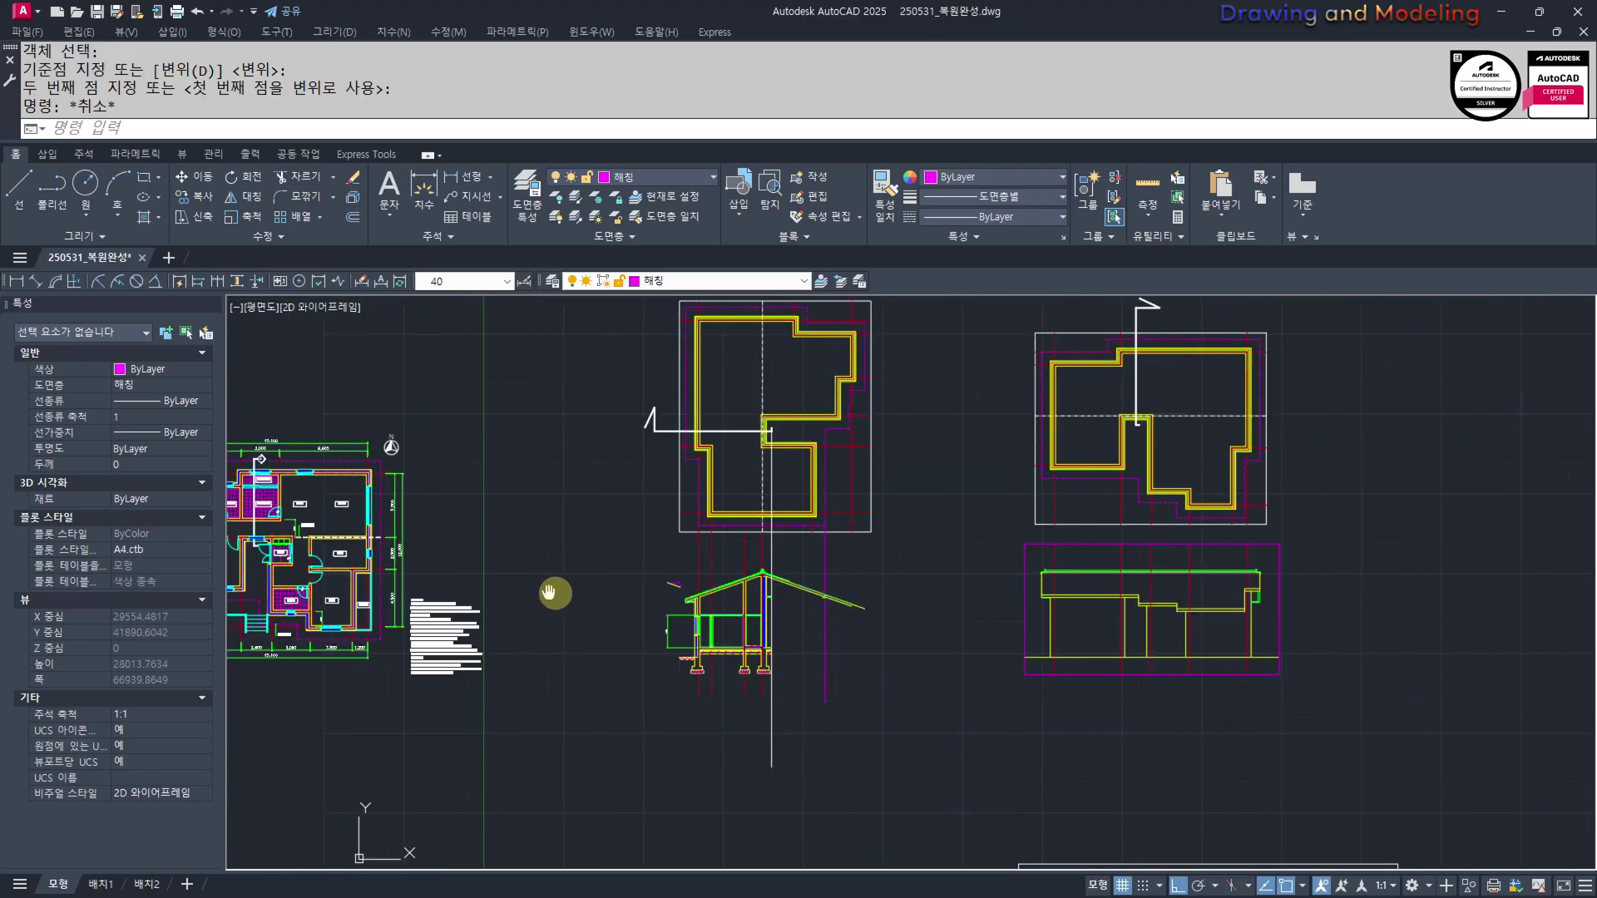
middle_click_drag(552, 596, 959, 639)
scroll(686, 566, "up", 6)
middle_click_drag(634, 578, 689, 611)
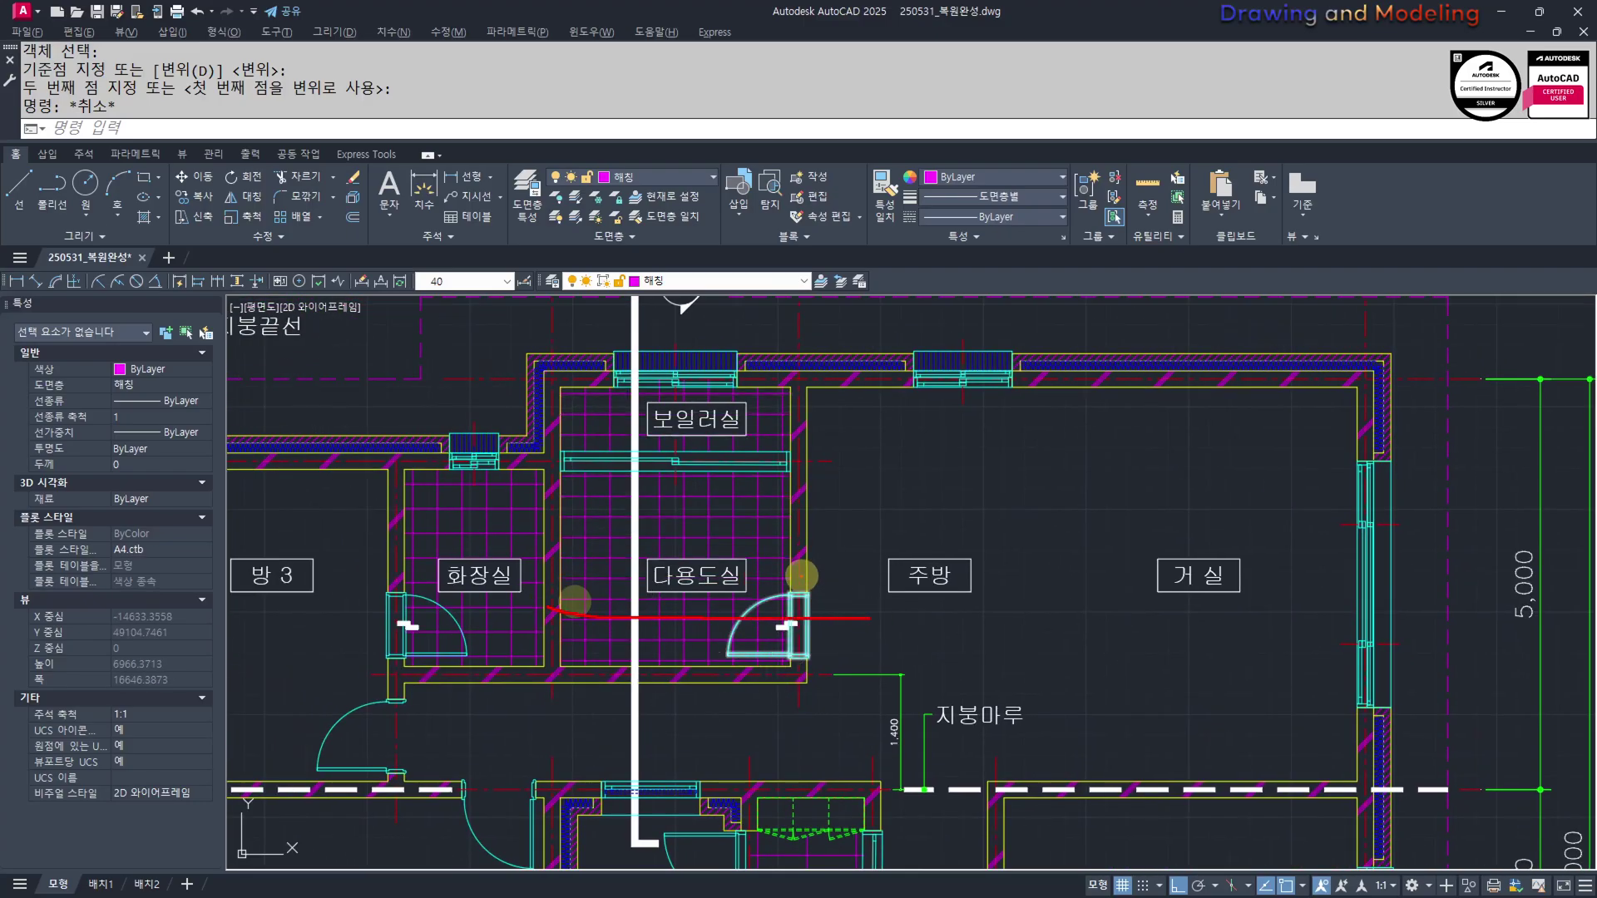
Draw a horizontal line from the left end of the heated room's top floor line across the wall into the utility room
key("Escape")
scroll(817, 613, "down", 5)
type("l")
key("Return")
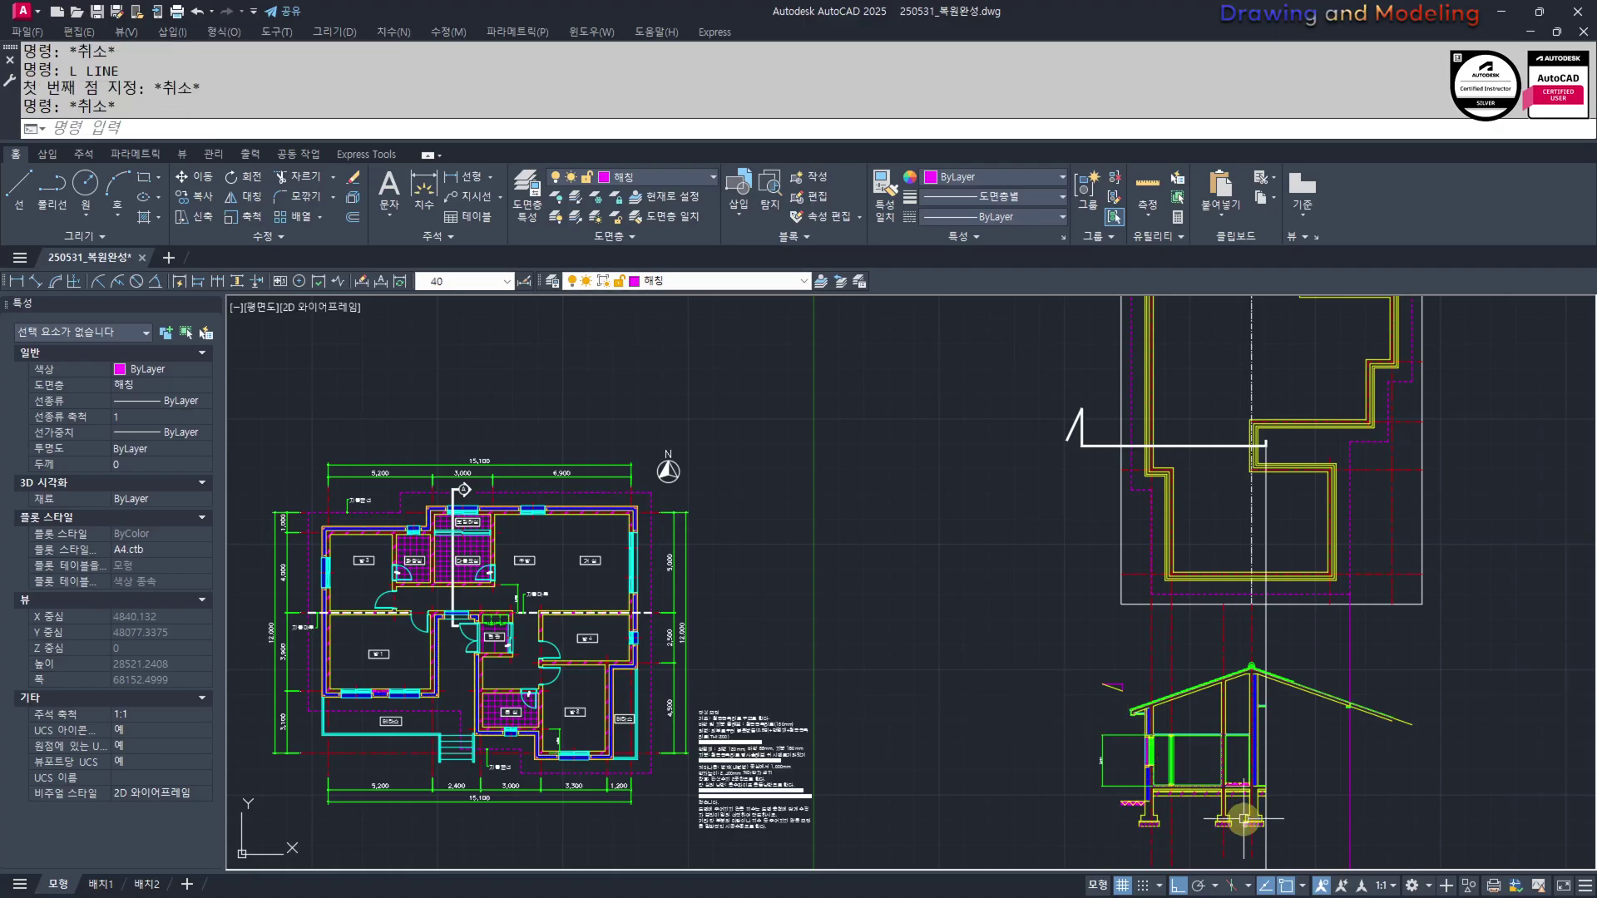
scroll(1243, 819, "up", 8)
type("l")
key("Return")
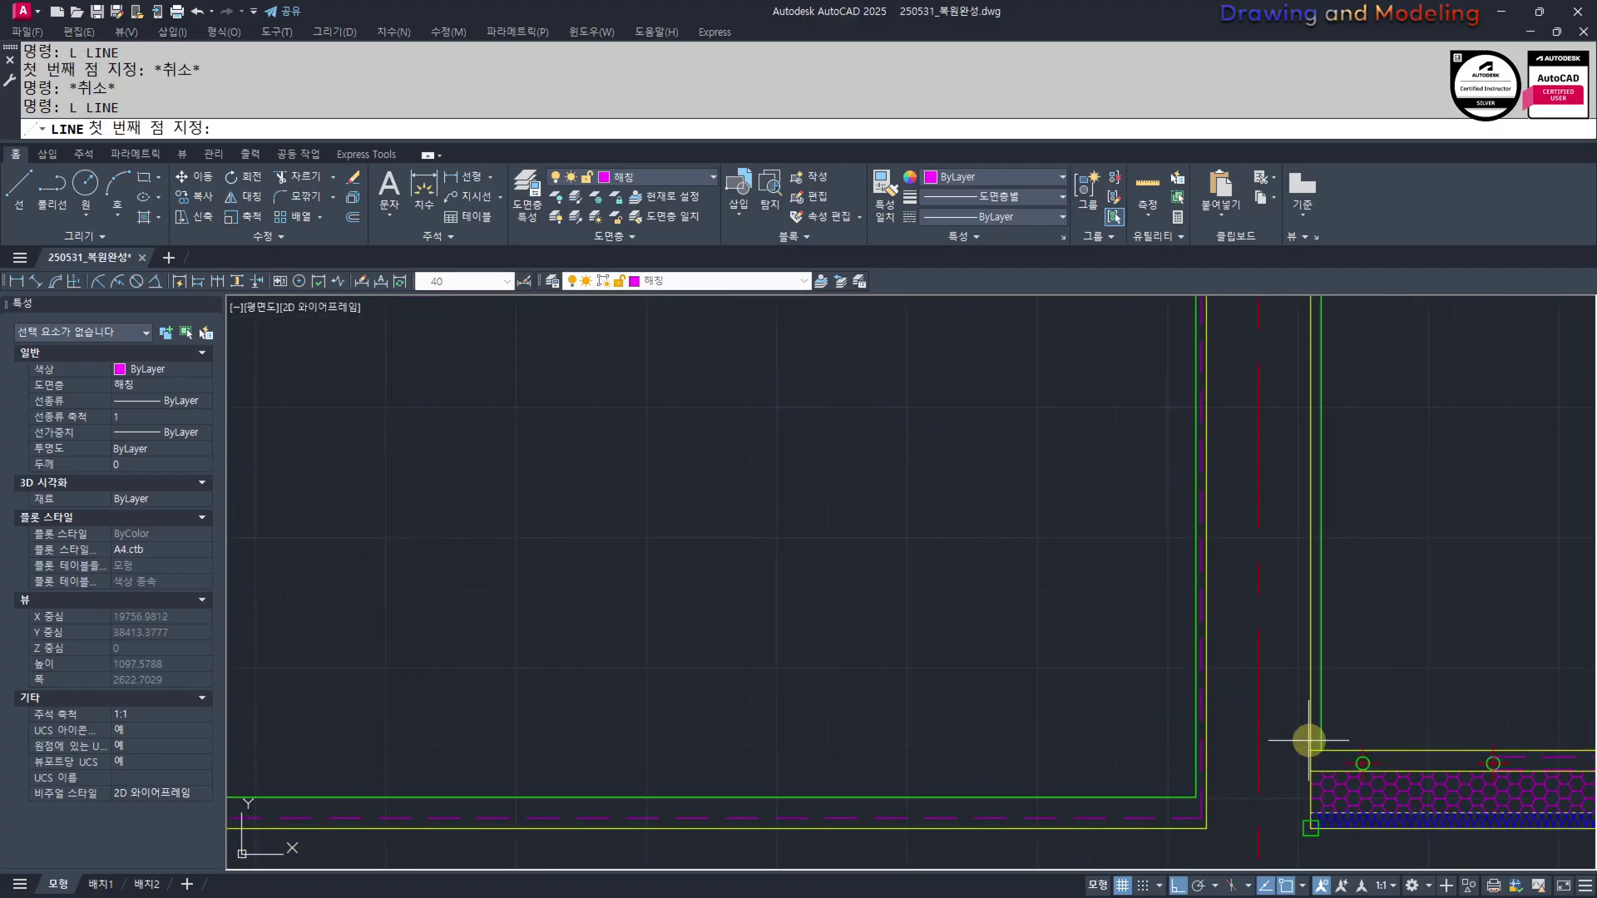
left_click(1308, 748)
left_click(909, 702)
key("Escape")
key("Escape")
Match the green floor finish line's properties onto the heated room's top floor line
scroll(919, 720, "up", 4)
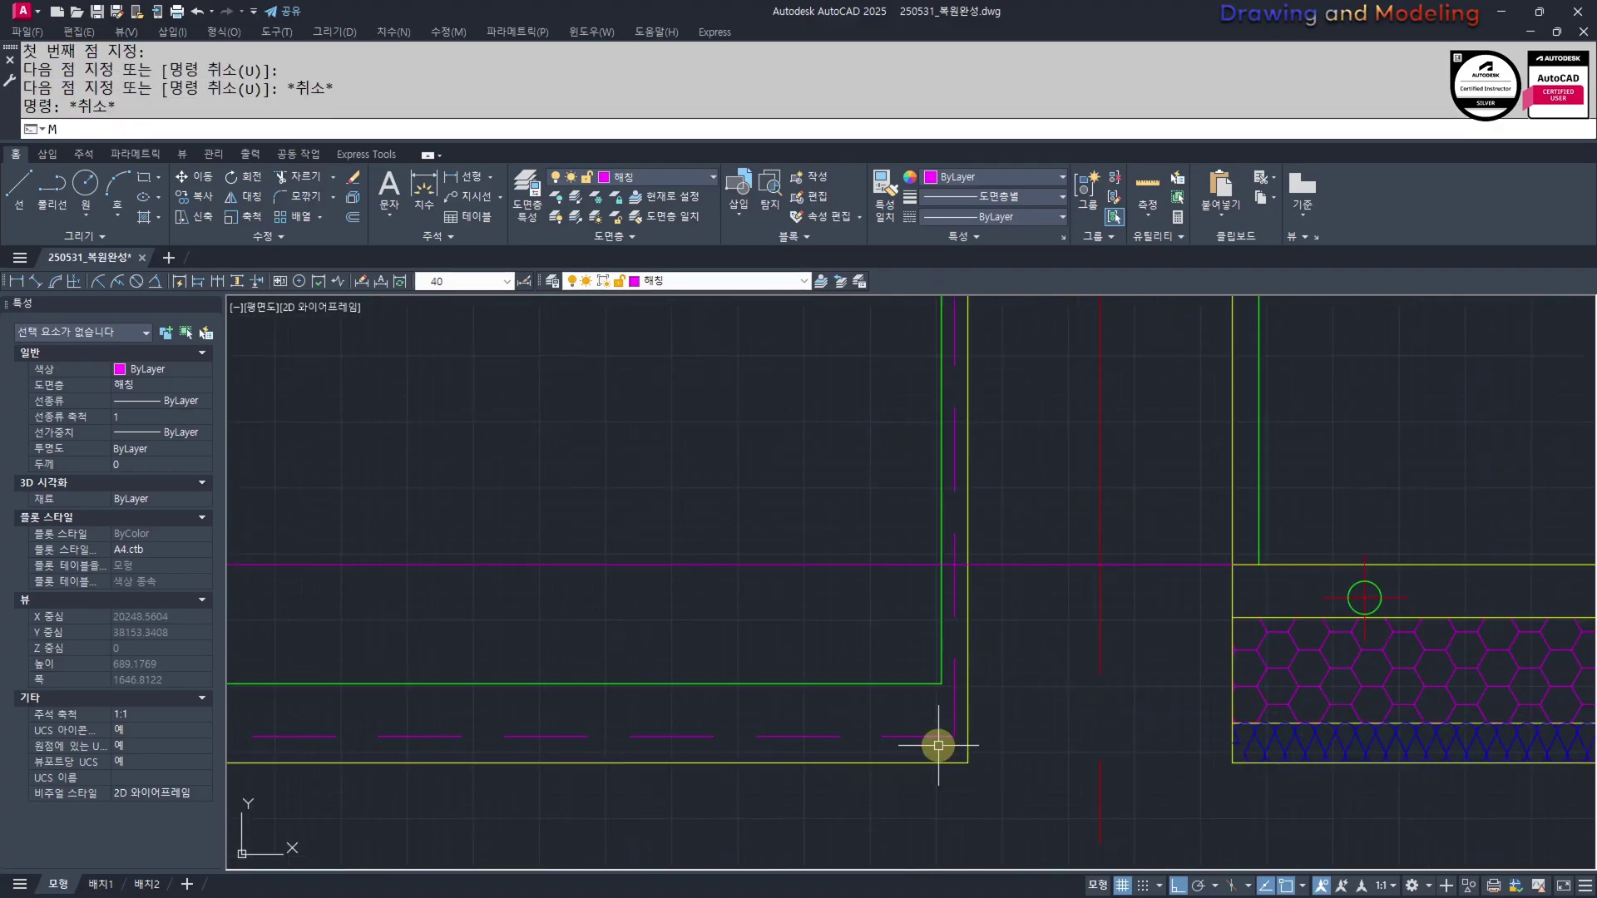
type("mm")
key("Return")
left_click(910, 683)
left_click(1333, 539)
left_click(1253, 593)
key("Escape")
key("Escape")
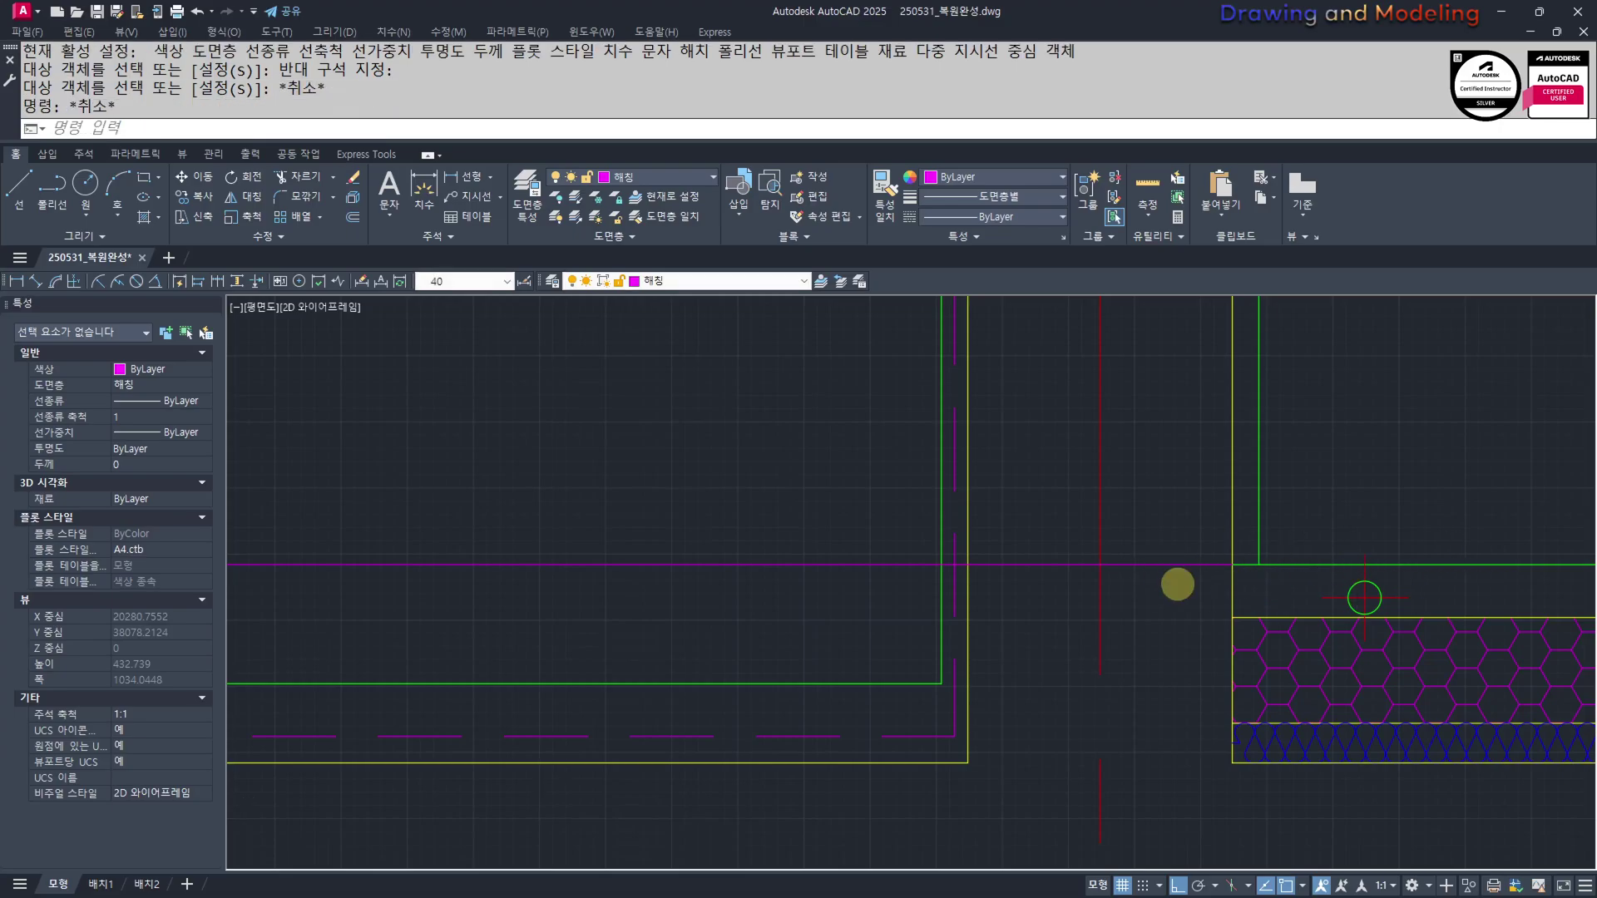
scroll(1160, 603, "down", 3)
mouse_move(913, 618)
middle_mouse_down()
mouse_move(1022, 726)
mouse_move(1127, 752)
middle_mouse_up()
scroll(1155, 751, "up", 2)
type("o")
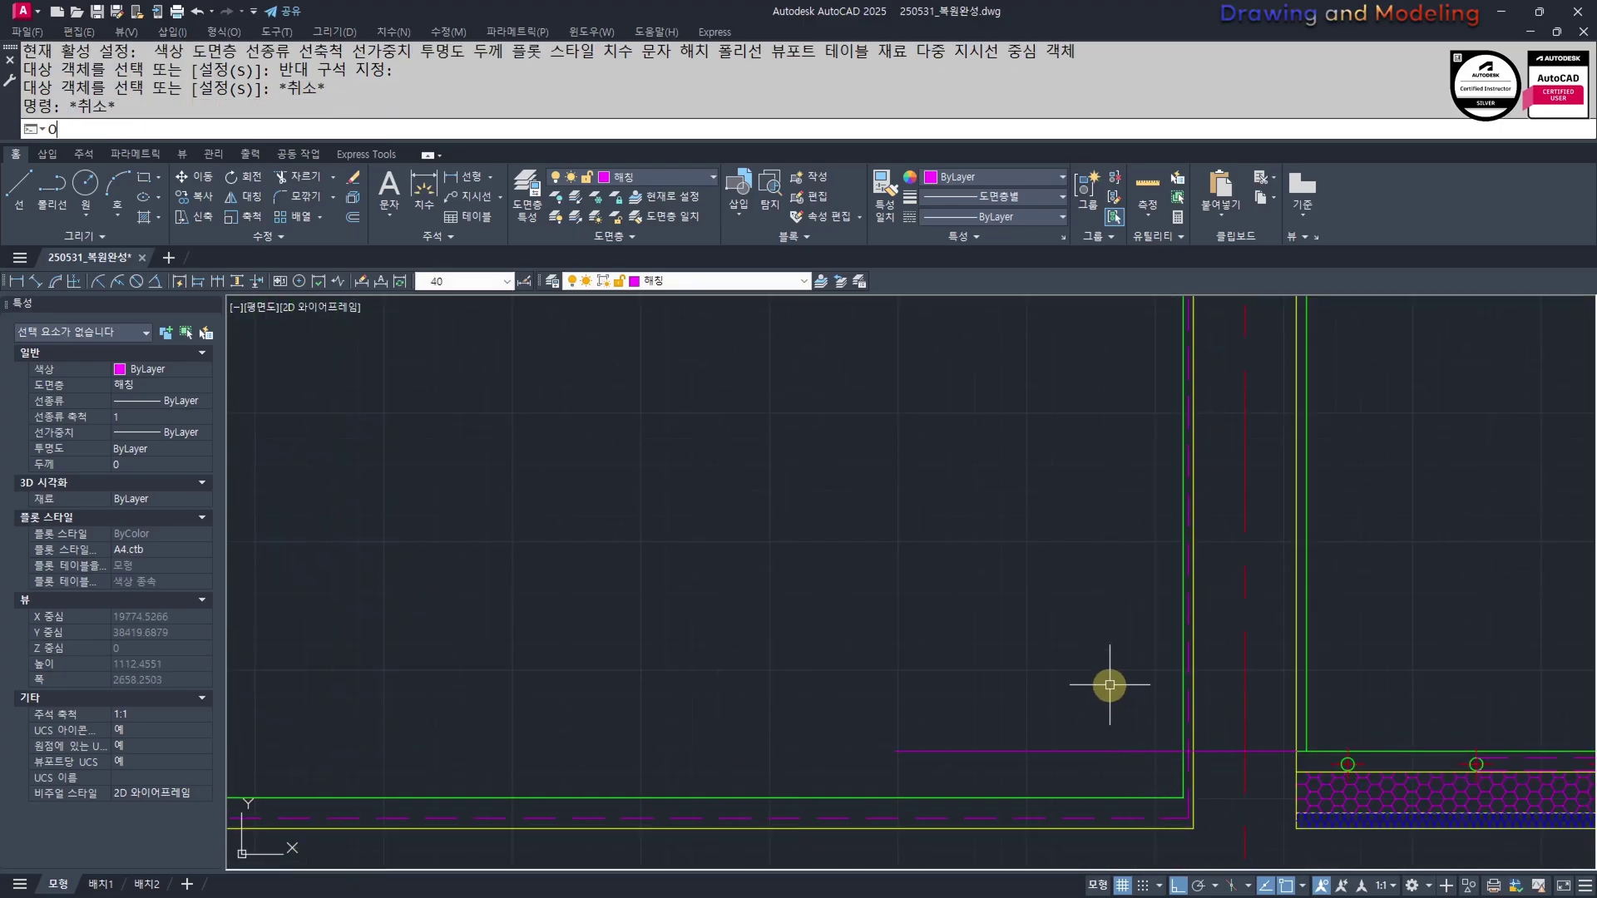
key("Return")
type("10")
key("Escape")
key("Escape")
Draw an 800 by 2000 mm door rectangle leftwards and upwards from where the utility room's wall finish meets the heated room's floor level line
scroll(1183, 736, "up", 4)
type("rec")
key("Return")
left_click(1183, 771)
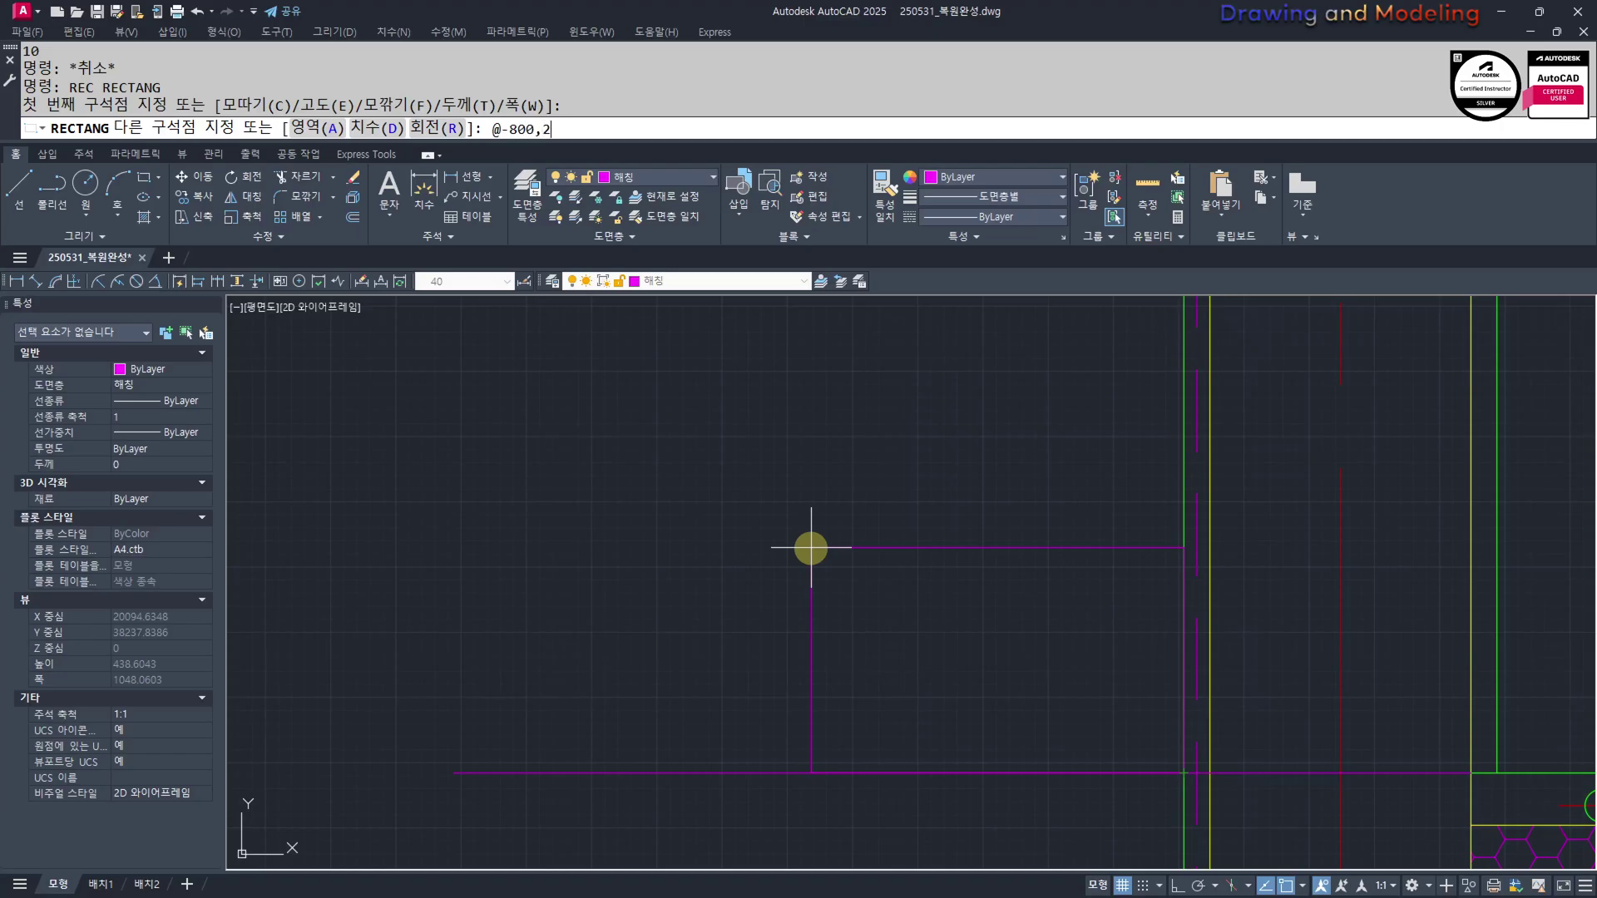
key("Escape")
key("Escape")
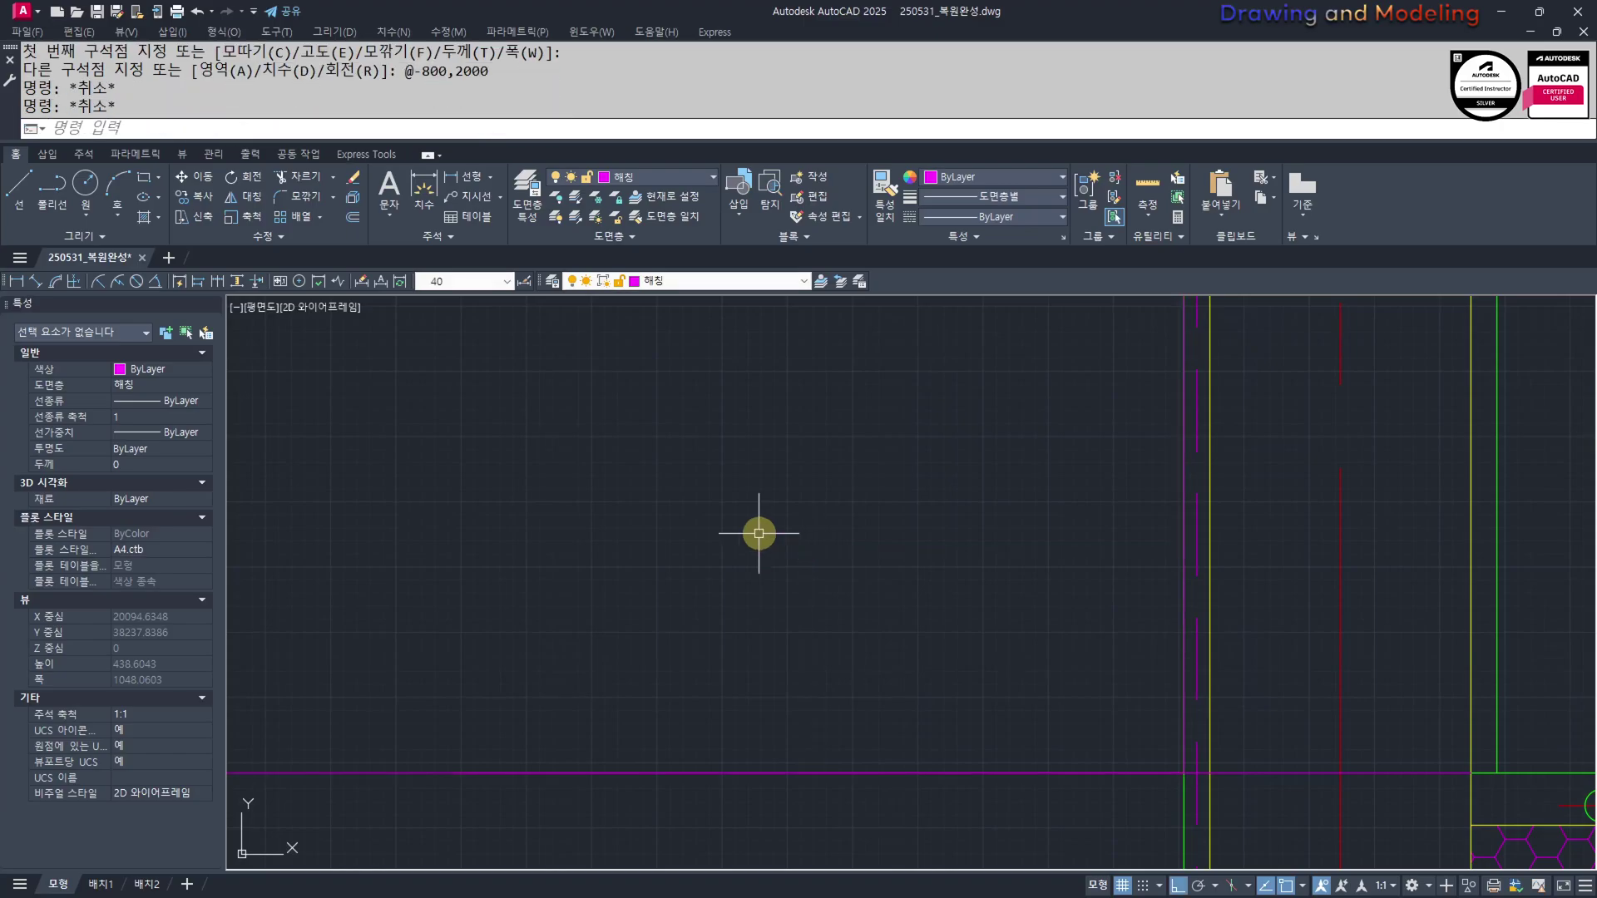
Erase the horizontal helper line running from the heated room's floor across the wall into the utility room
scroll(811, 547, "down", 3)
scroll(1175, 748, "up", 2)
left_click(1216, 743)
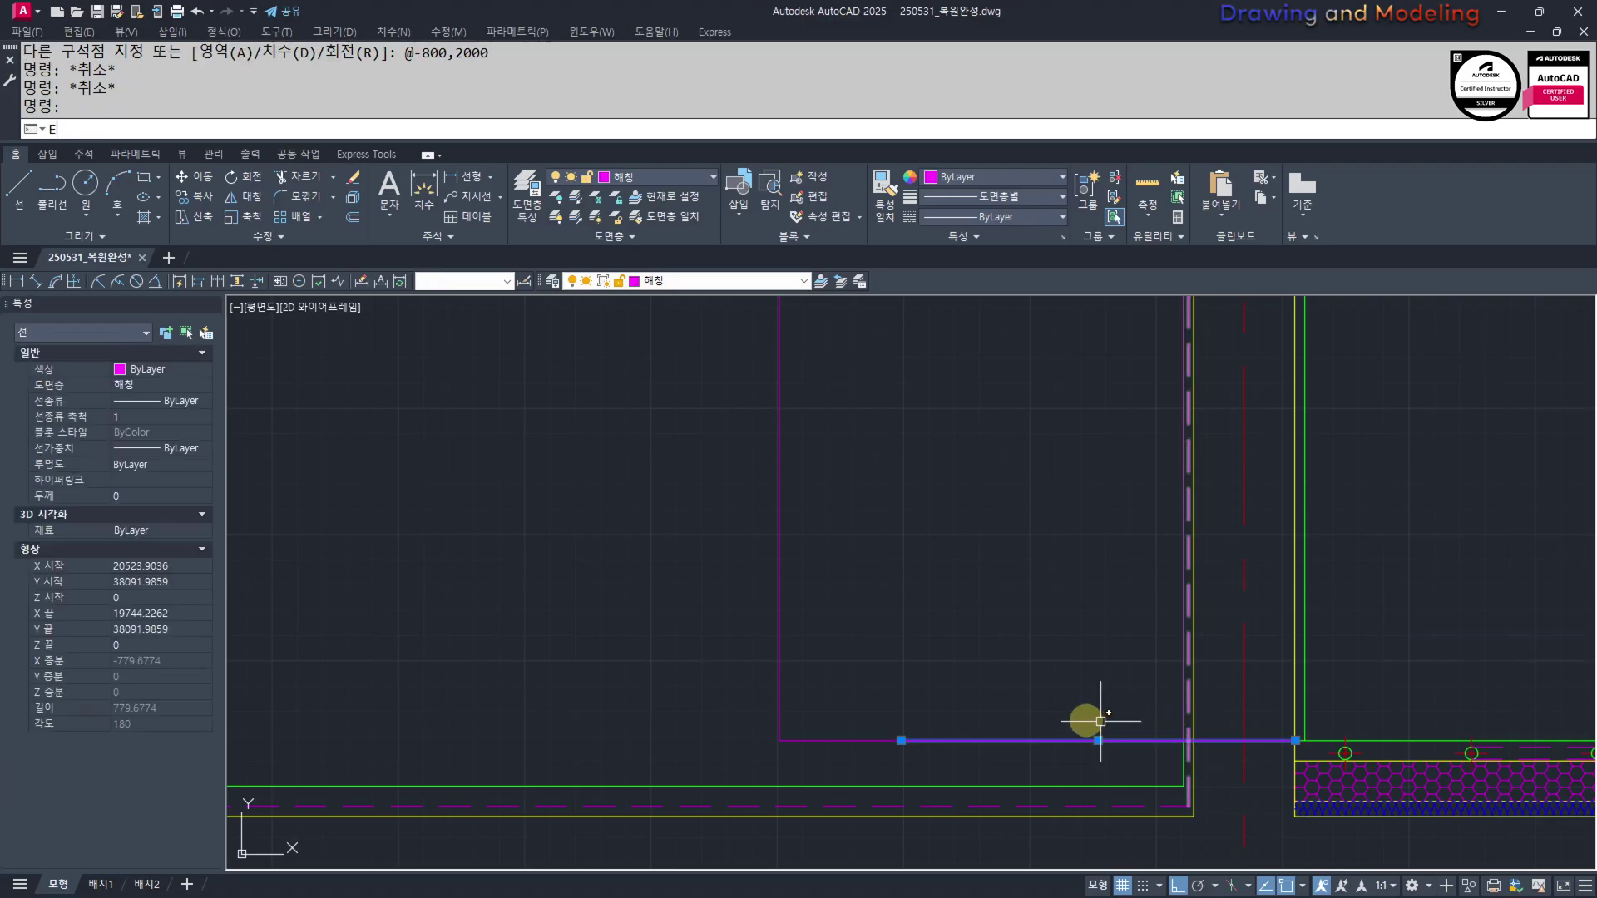
type("e")
key("space")
key("Escape")
key("Escape")
Offset the door rectangle 30 mm inward for the door frame
scroll(852, 685, "down", 3)
middle_click_drag(819, 660, 841, 695)
type("o")
key("space")
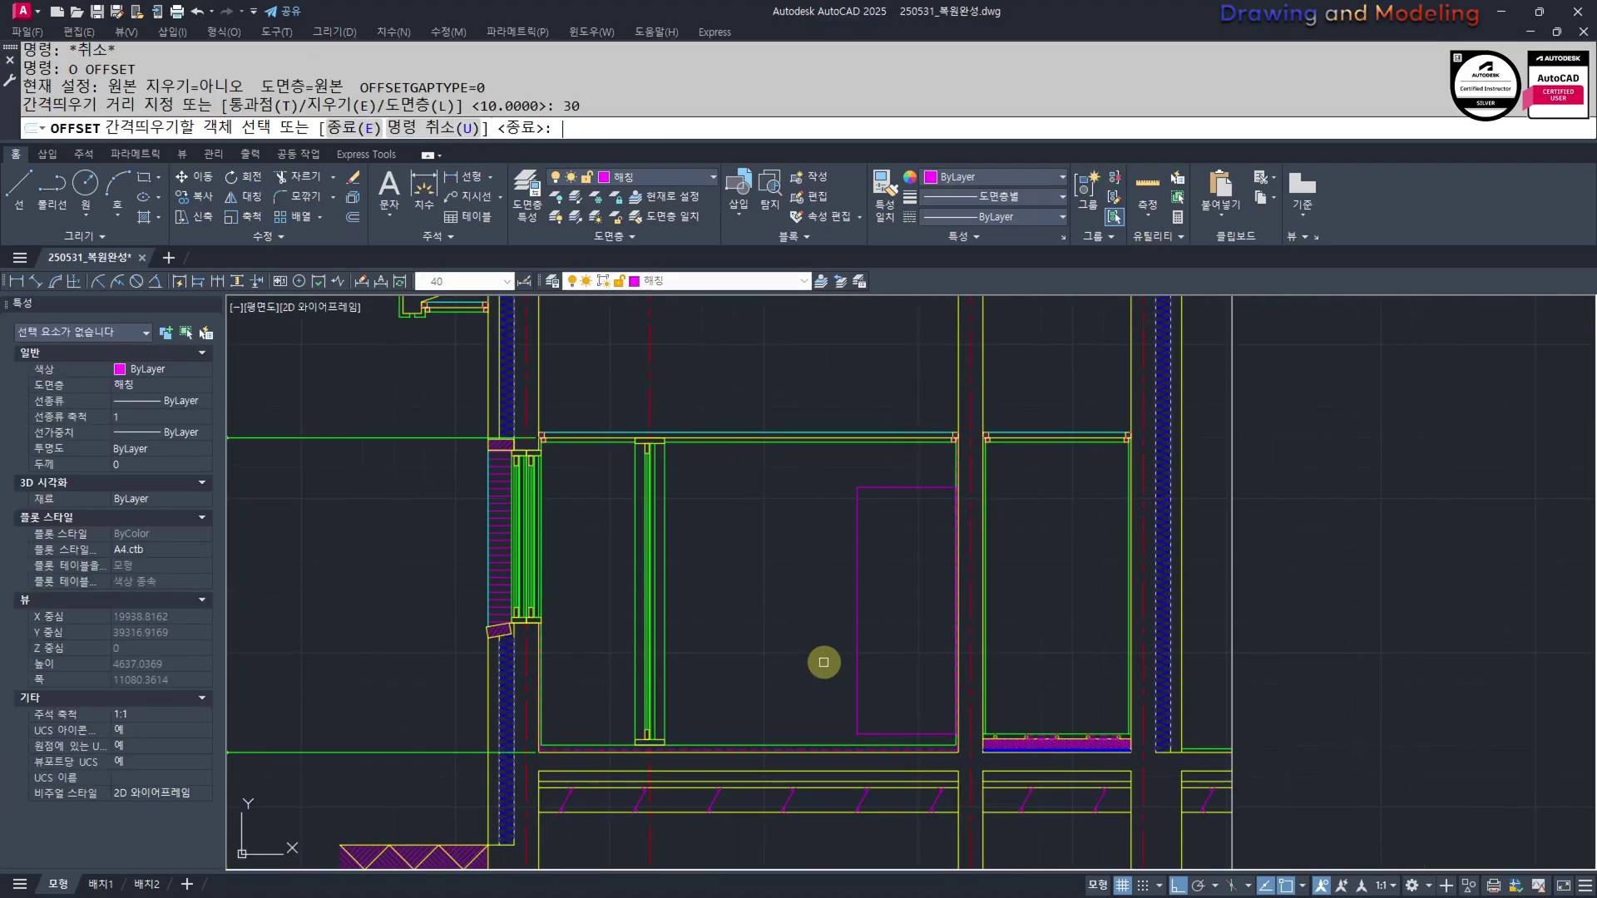
scroll(828, 659, "up", 2)
left_click(876, 592)
left_click(930, 610)
key("Escape")
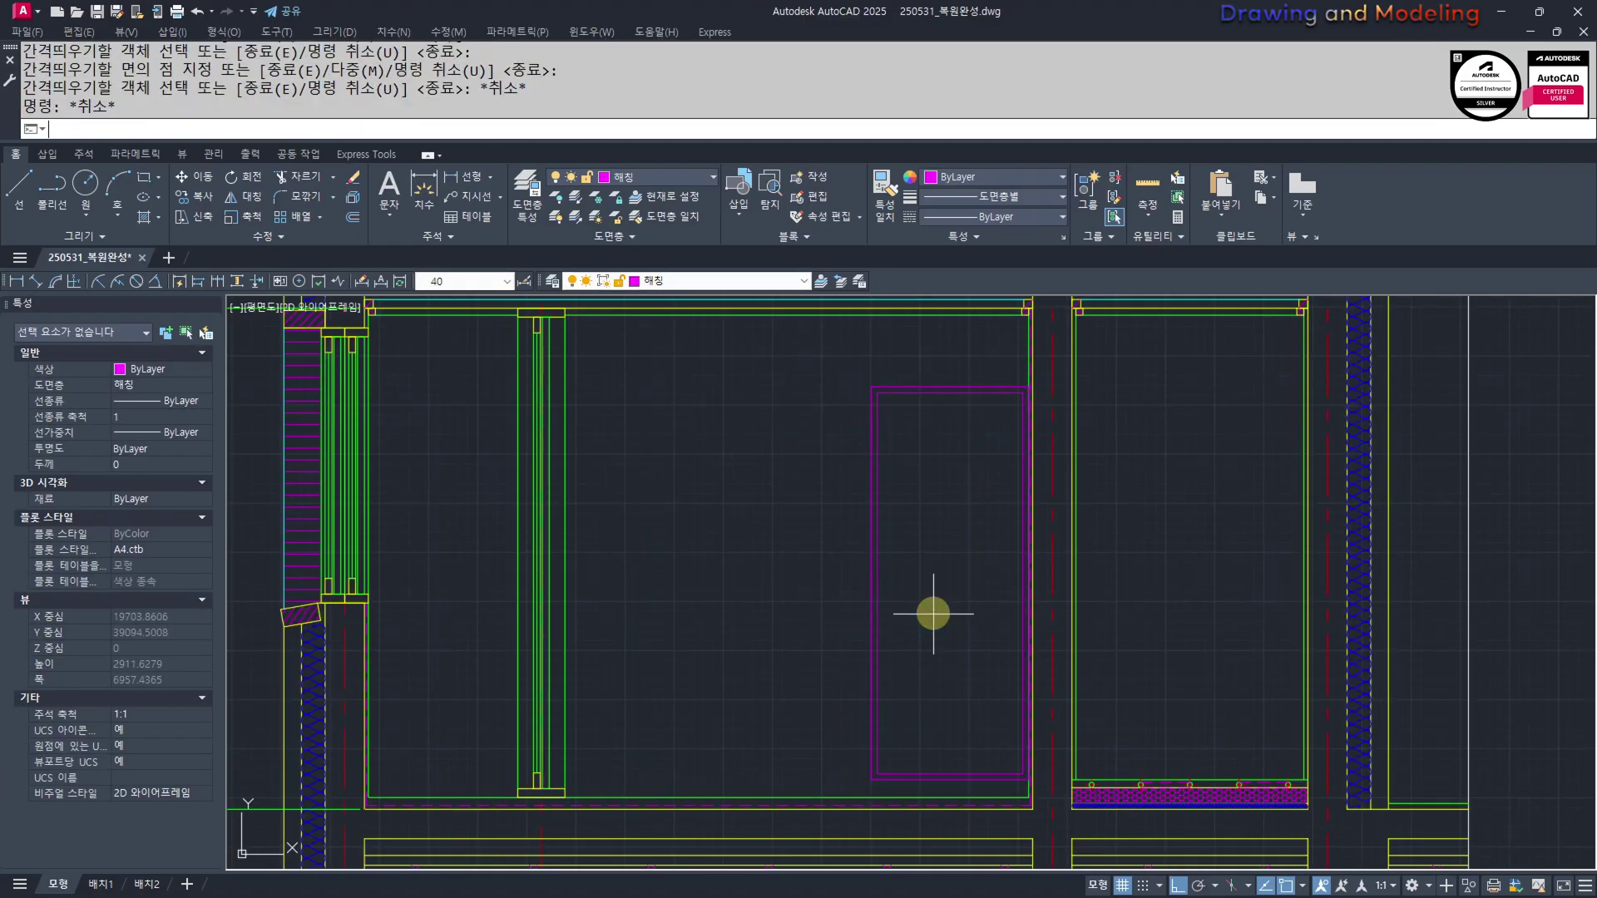
Offset the inner door frame rectangle 200 mm inward to make the centre panel
key("Return")
type("200")
key("Return")
left_click(875, 622)
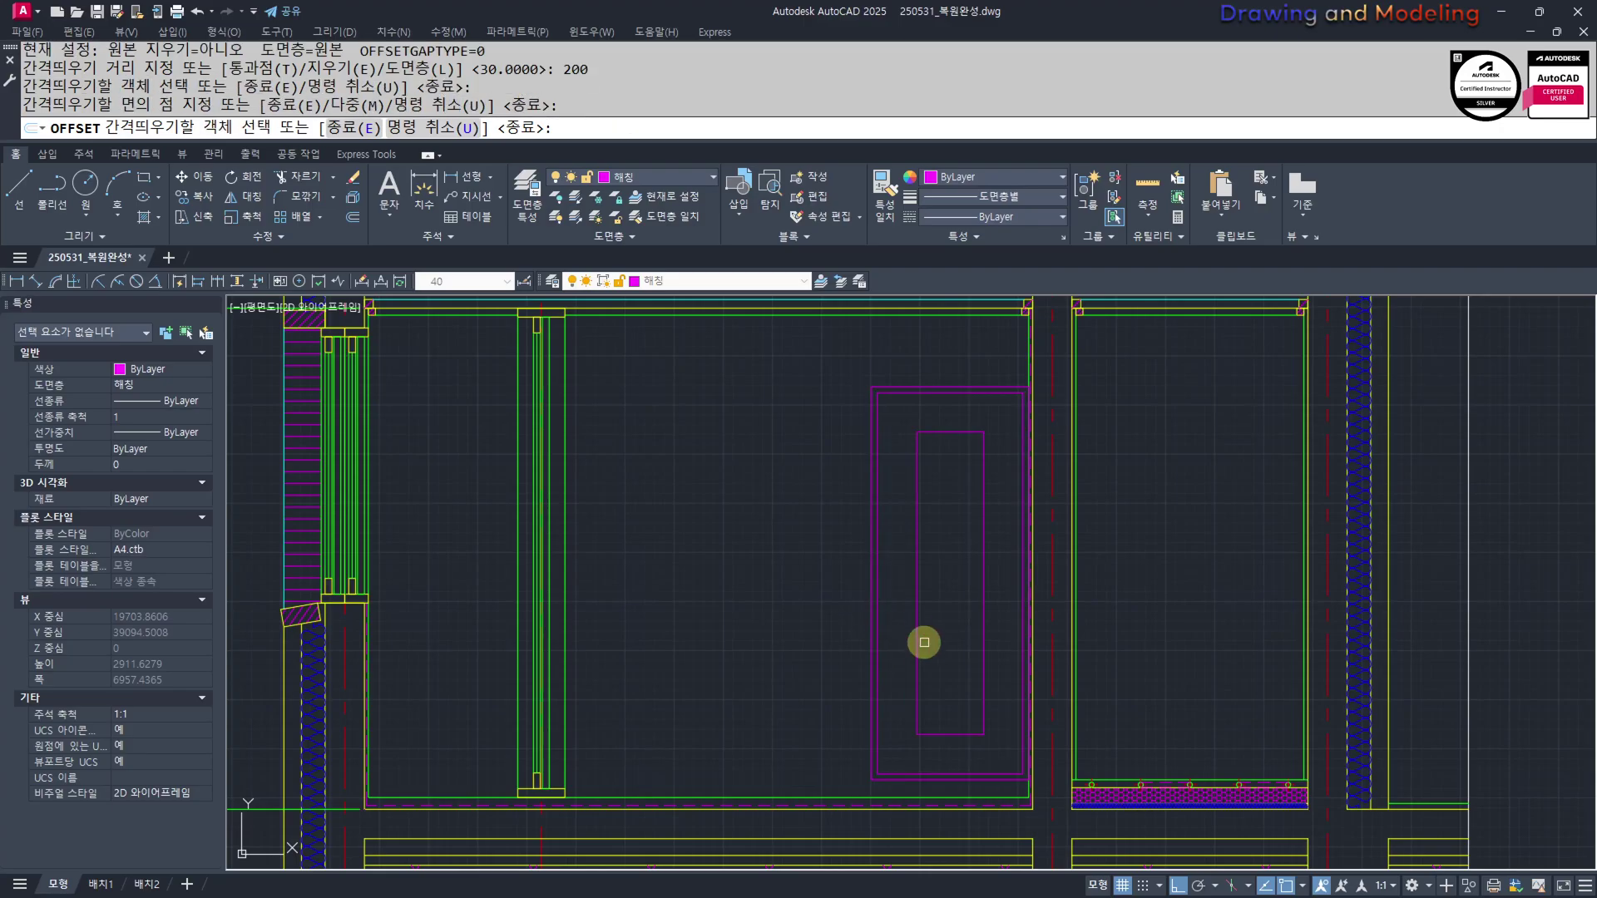
left_click(927, 673)
key("Escape")
type("LK")
key("Return")
left_click(1042, 780)
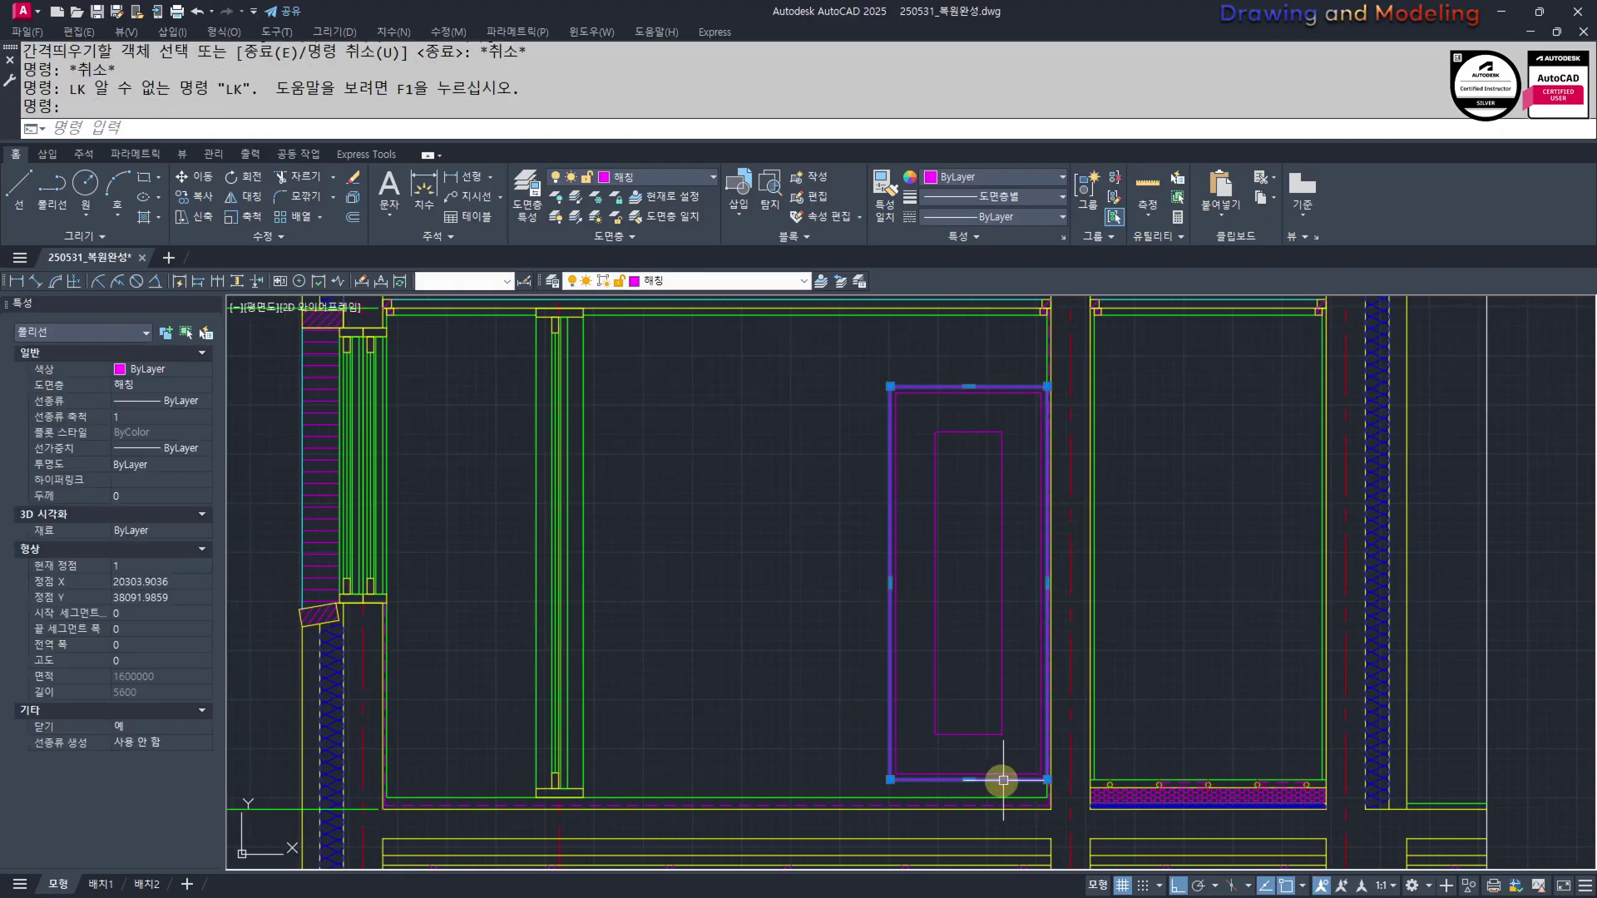
key("Escape")
key("Escape")
Draw a horizontal line along the door's bottom edge from its lower right corner to beyond its left side
scroll(1007, 785, "up", 2)
type("L")
key("Return")
left_click(1070, 775)
left_click(653, 770)
key("Escape")
key("Escape")
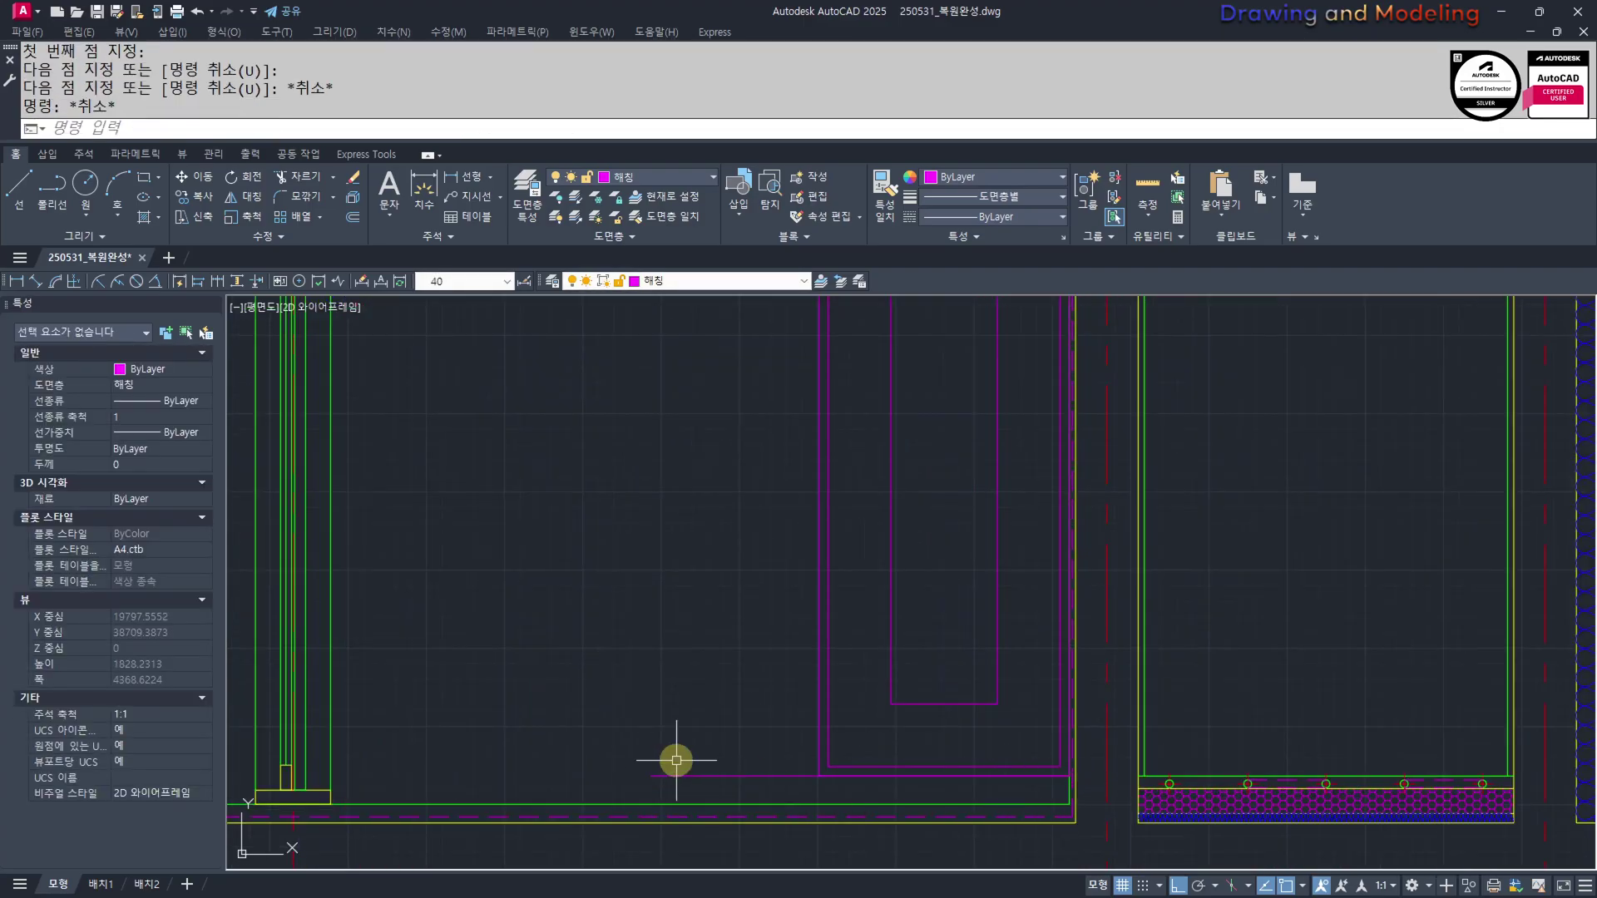
Offset the door's bottom helper line 900 mm upward and erase the original line
type("o")
key("Return")
type("900")
key("Return")
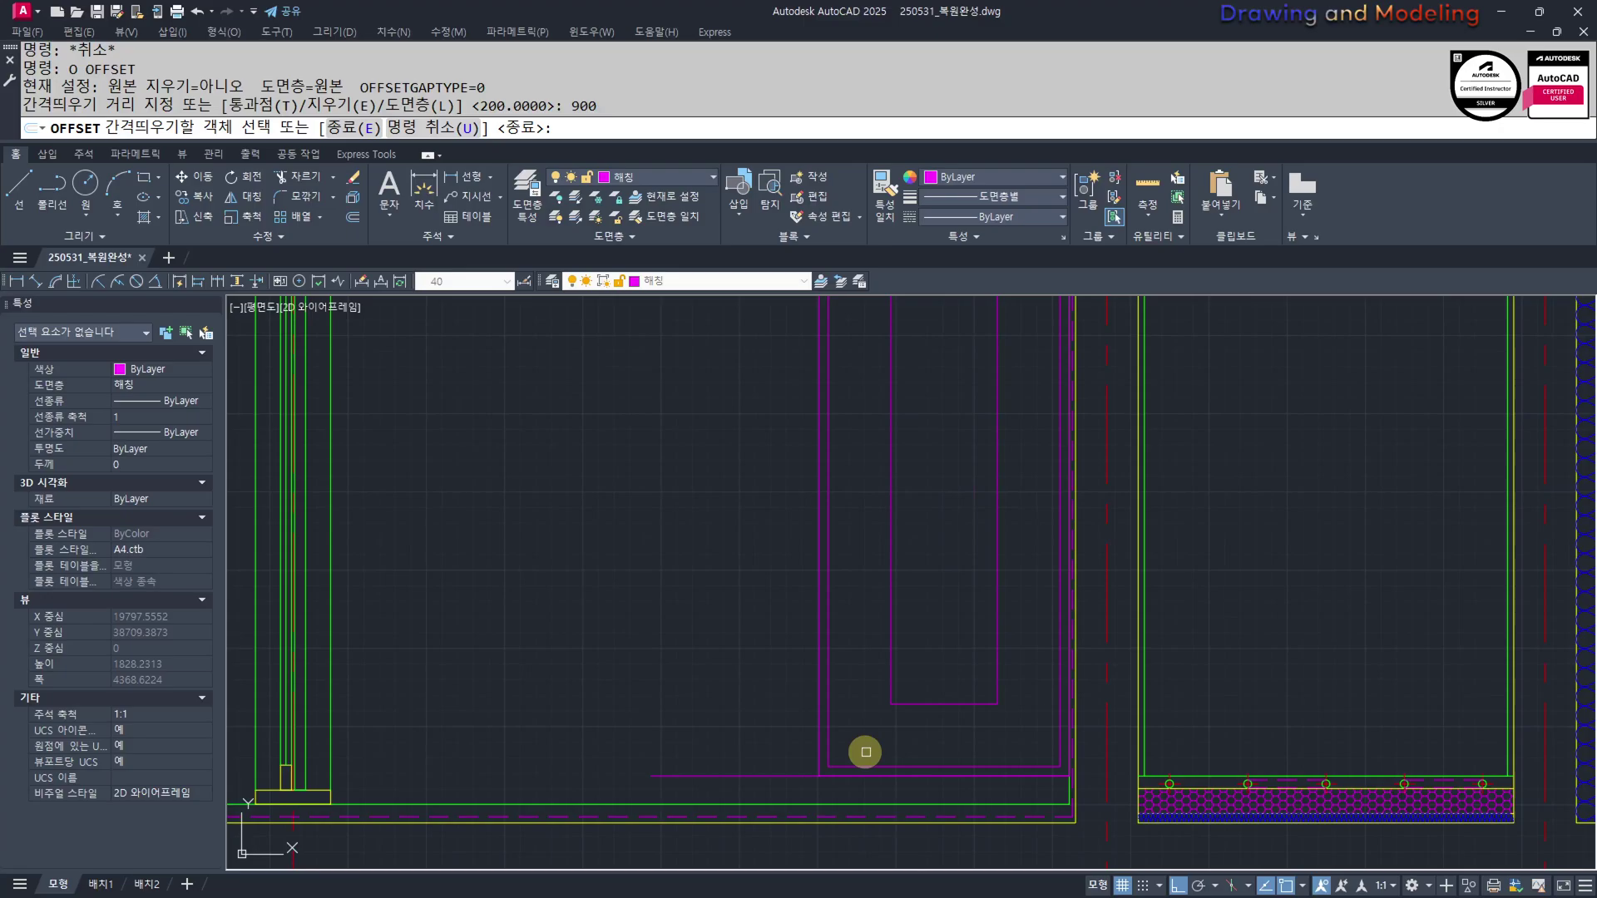
left_click(793, 775)
left_click(756, 652)
key("Escape")
key("Escape")
left_click(760, 710)
left_click(738, 791)
type("E")
Draw a circle of radius 30 mm where the raised helper line crosses the door's outer left edge
scroll(844, 420, "up", 4)
type("C")
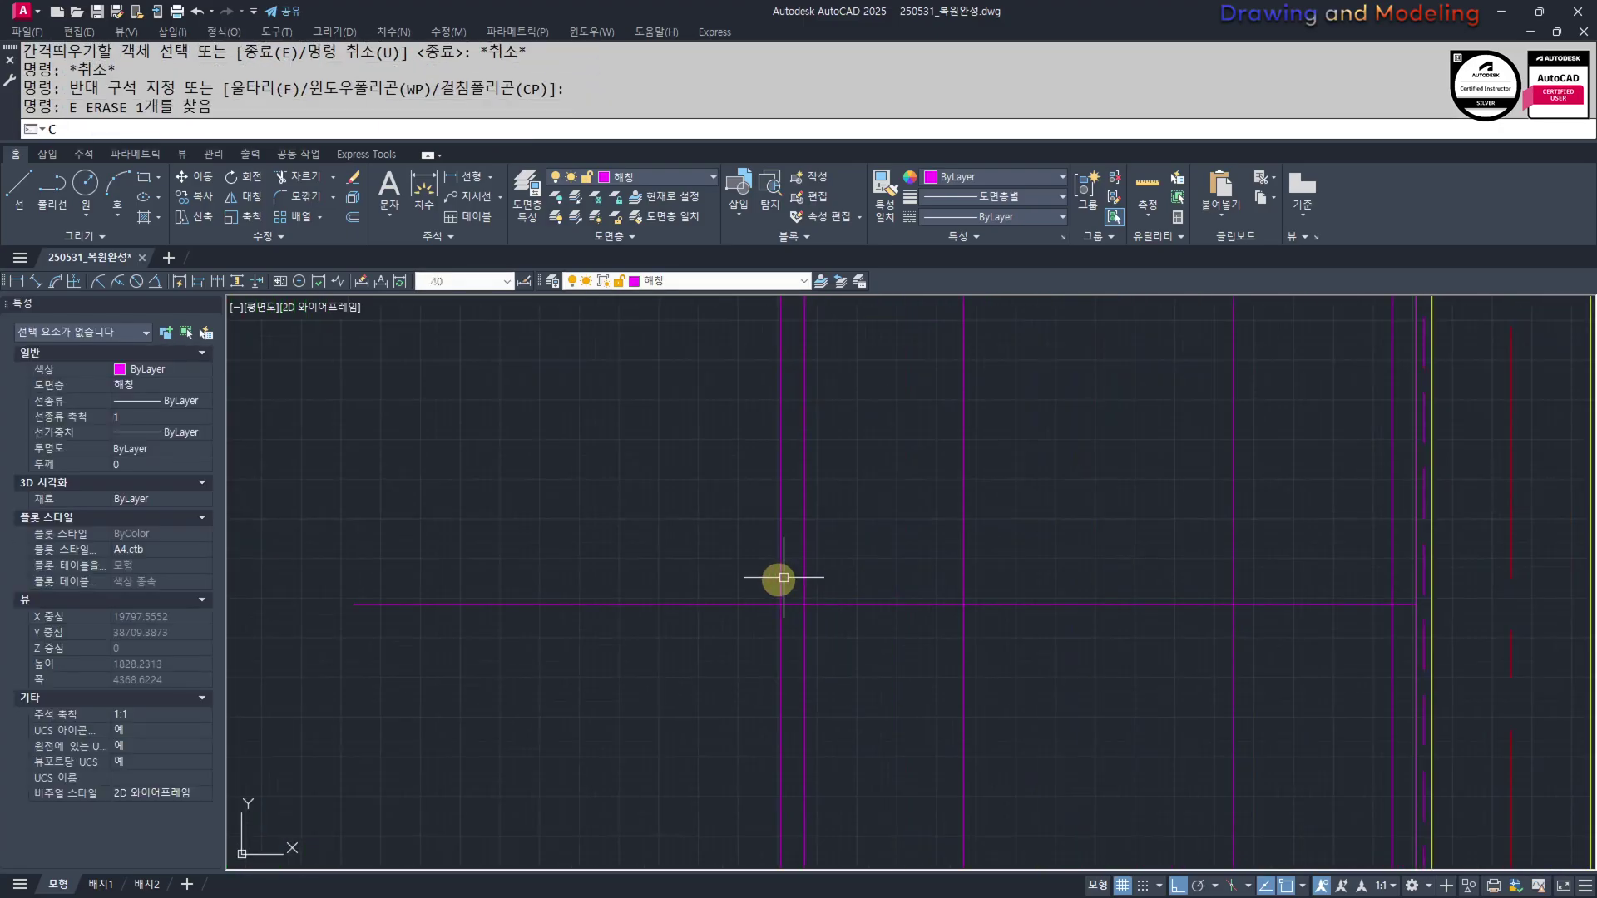
key("Return")
left_click(781, 604)
type("30")
key("Return")
key("Escape")
key("Escape")
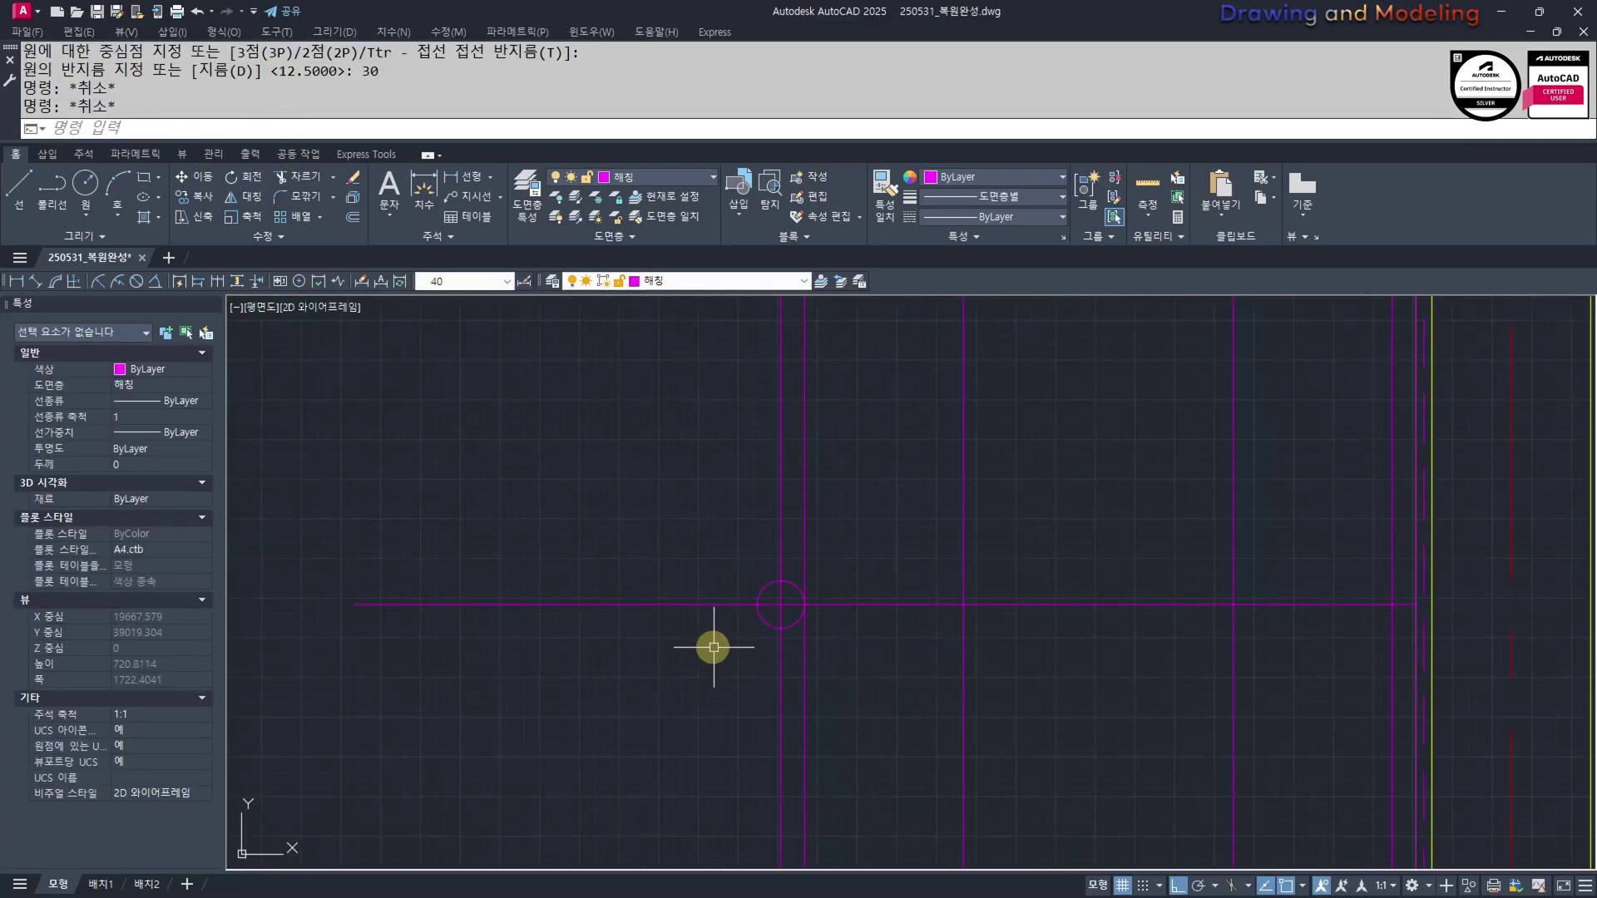
Move the door knob circle 100 mm to the right
left_click(607, 684)
left_click(851, 542)
key("space")
left_click(588, 694)
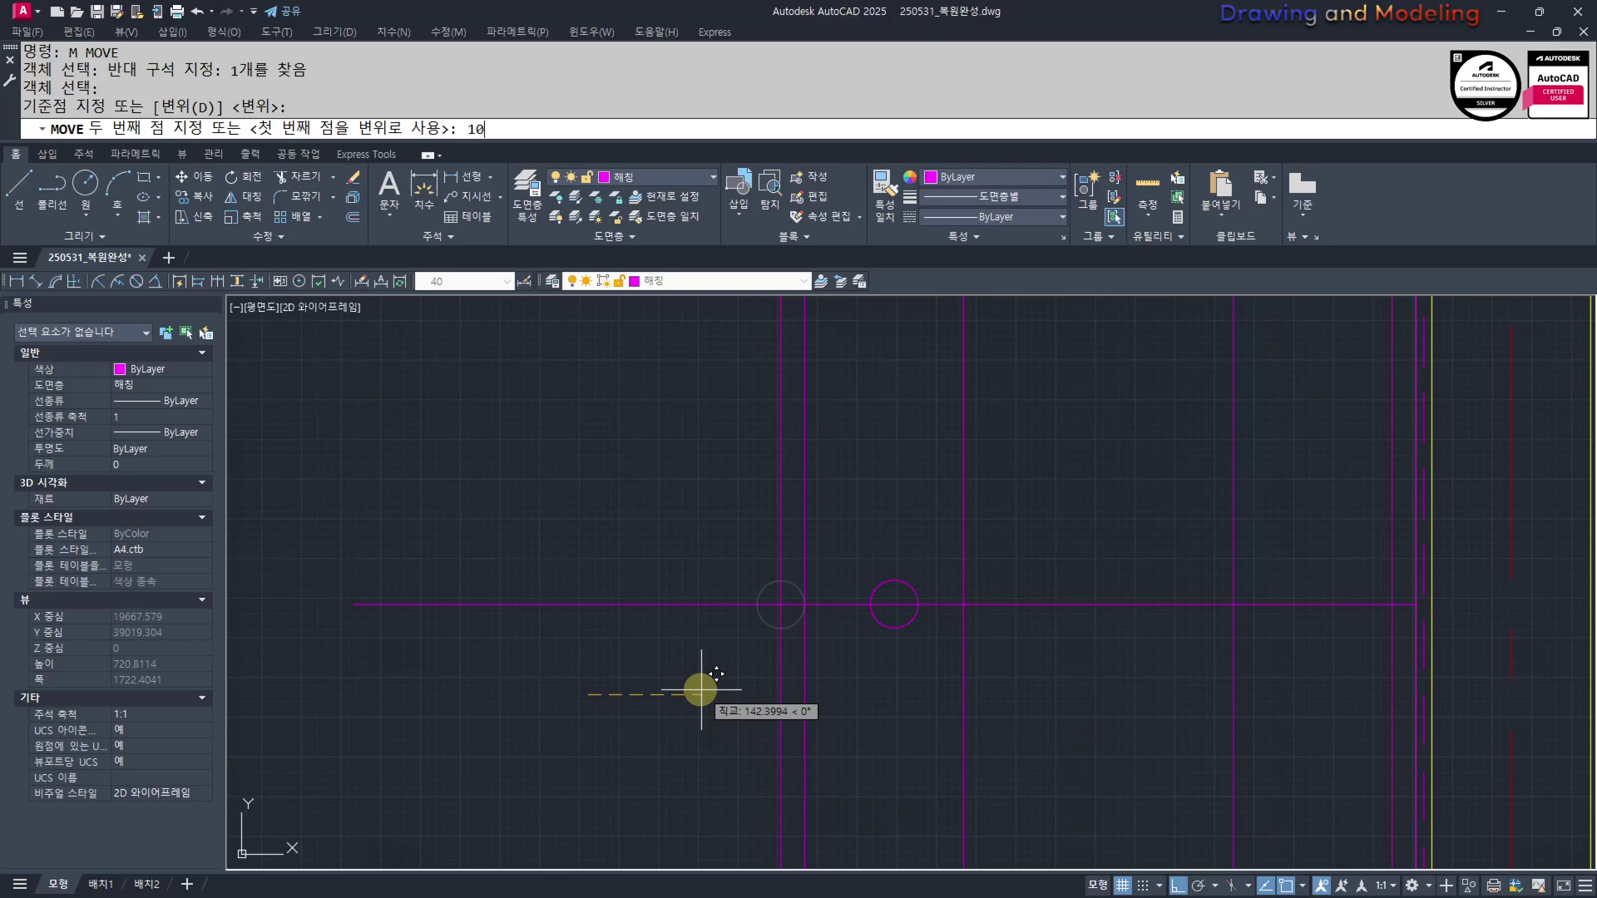
type("0")
key("Return")
key("Escape")
key("Escape")
Rotate a copy of the horizontal helper line by 90 degrees about the knob circle's centre
middle_click_drag(718, 707, 743, 721)
left_click(638, 564)
left_click(605, 651)
key("space")
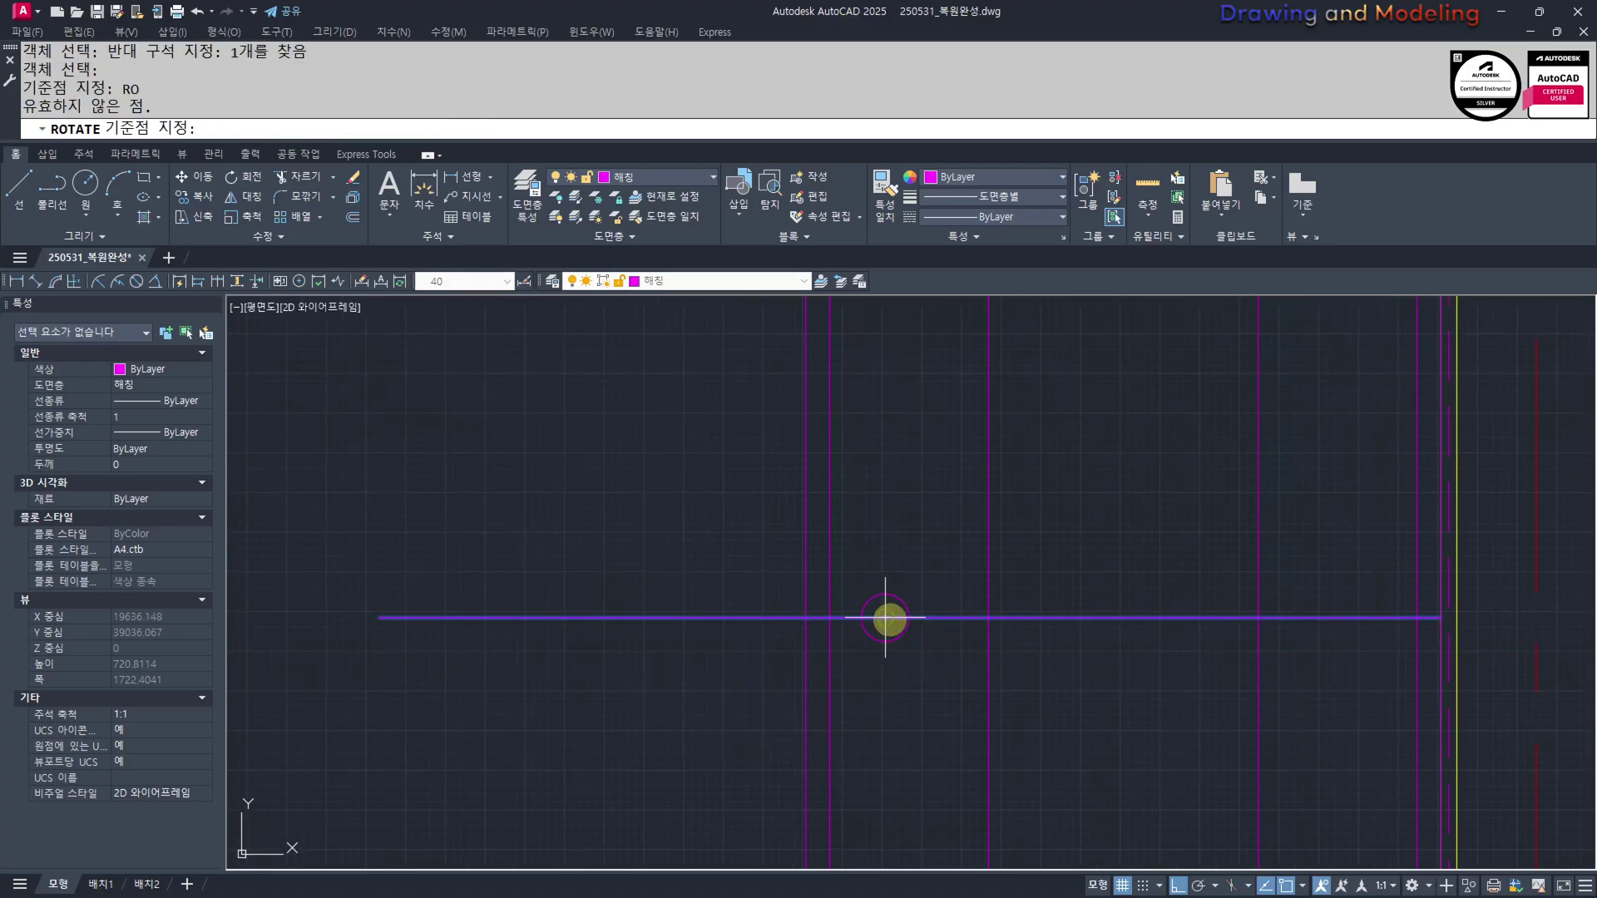
left_click(885, 618)
type("90")
key("Return")
key("Escape")
key("Escape")
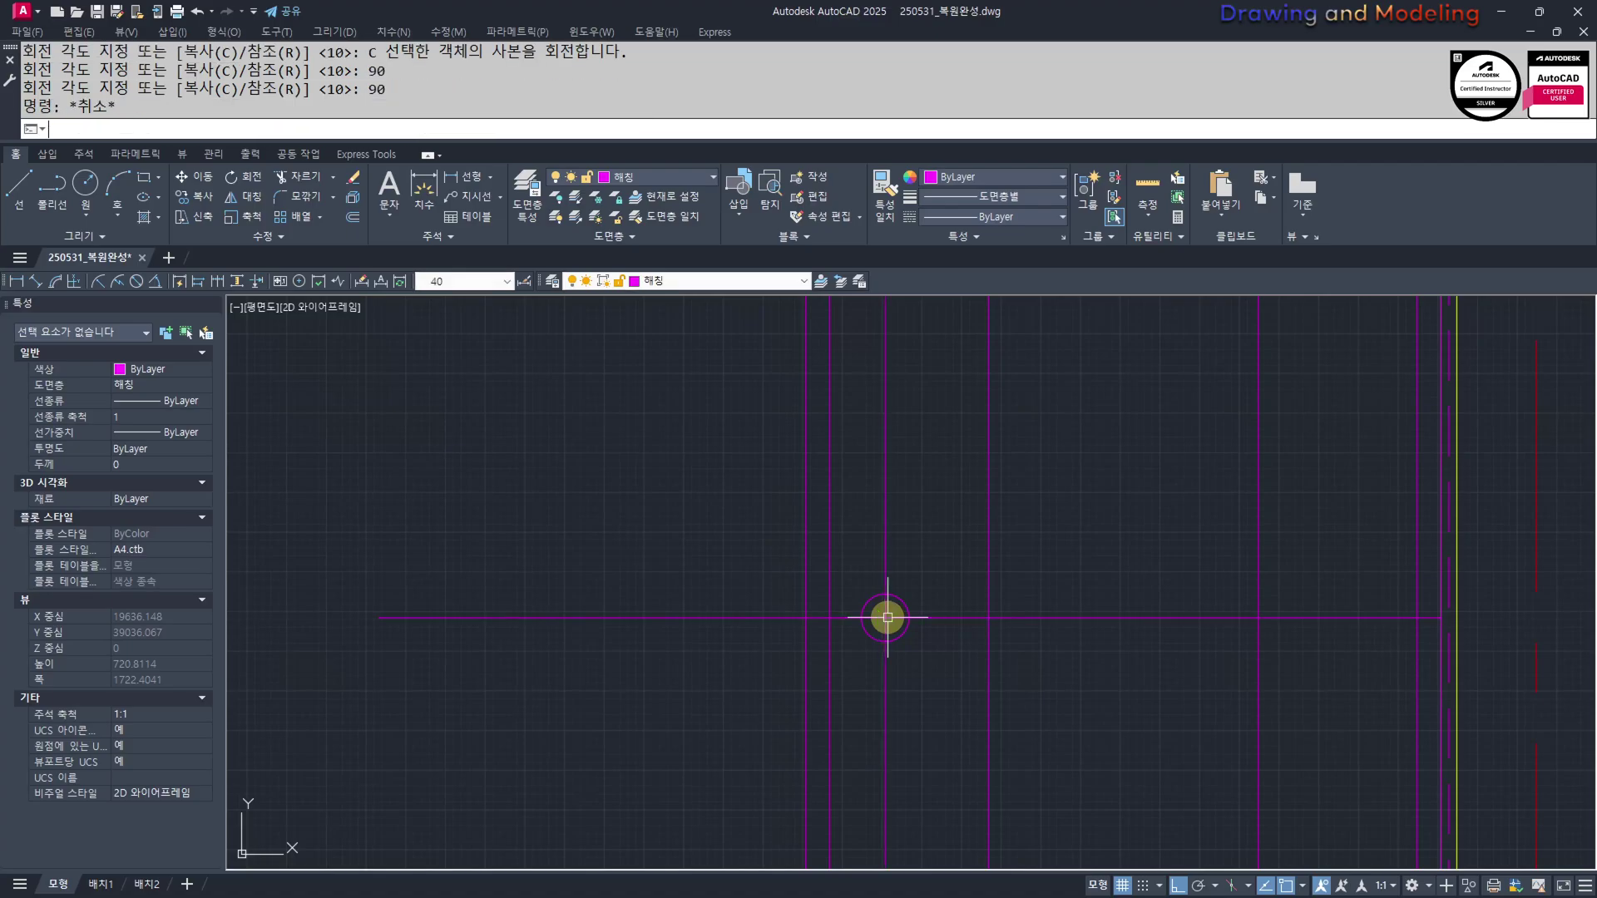
Match the red wall centreline's properties onto the two lines crossing through the knob circle
scroll(885, 617, "down", 4)
middle_click_drag(911, 632, 918, 639)
key("Return")
left_click(1138, 617)
scroll(1010, 628, "up", 4)
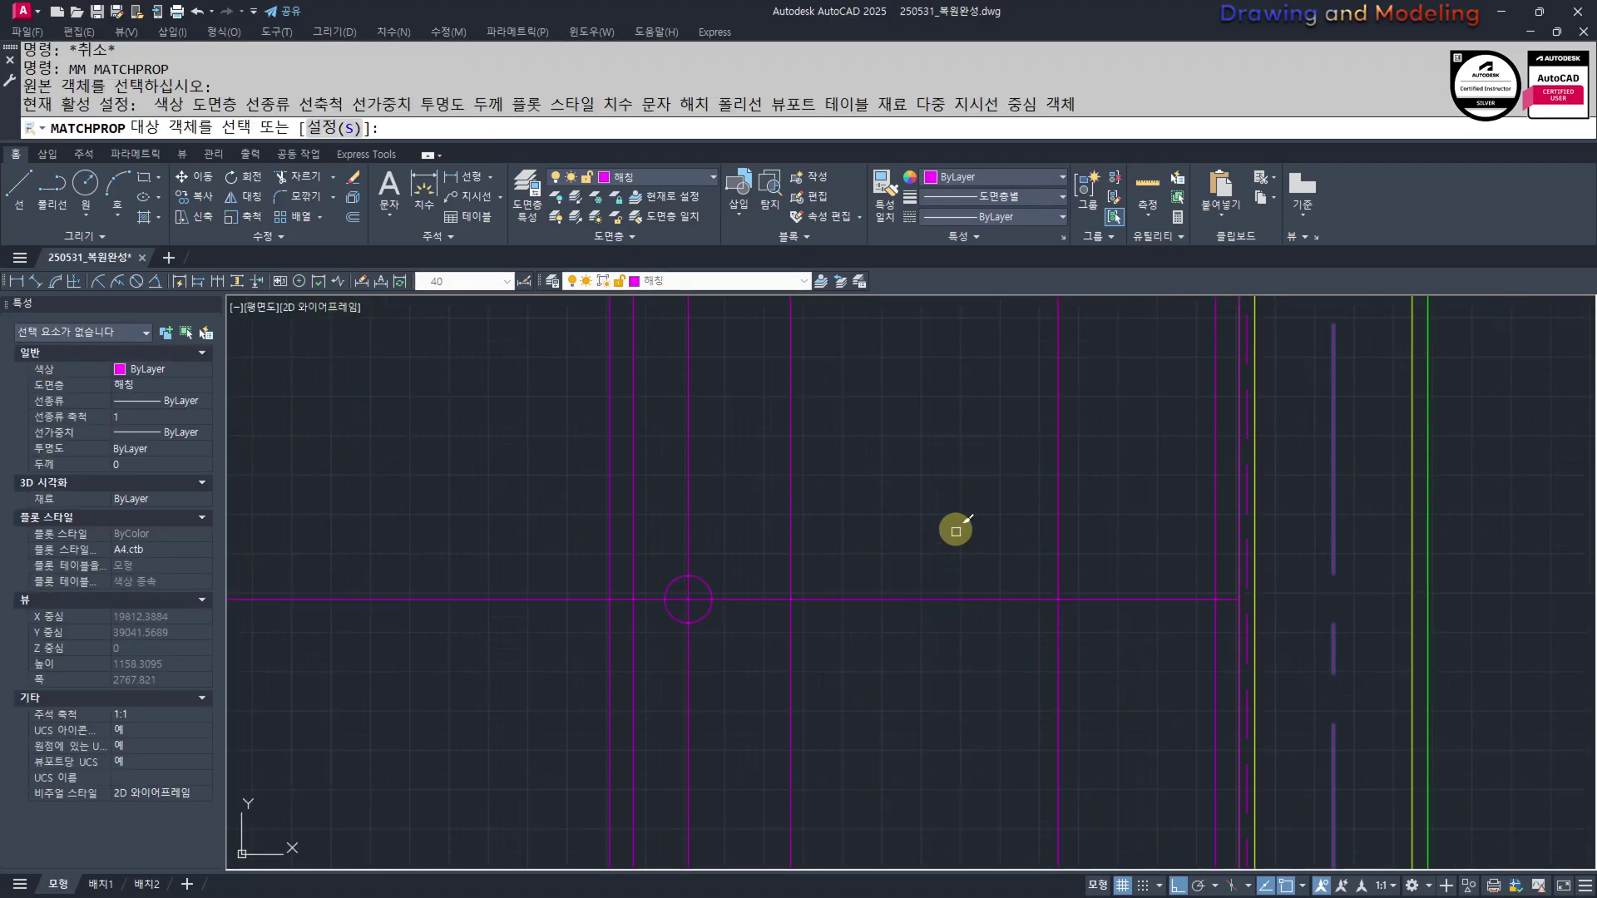
left_click(957, 529)
left_click(910, 648)
left_click(704, 446)
left_click(663, 503)
key("Escape")
key("Escape")
Offset the knob circle 30 mm outward
middle_click_drag(704, 594, 722, 596)
type("o")
key("Return")
type("30")
key("Return")
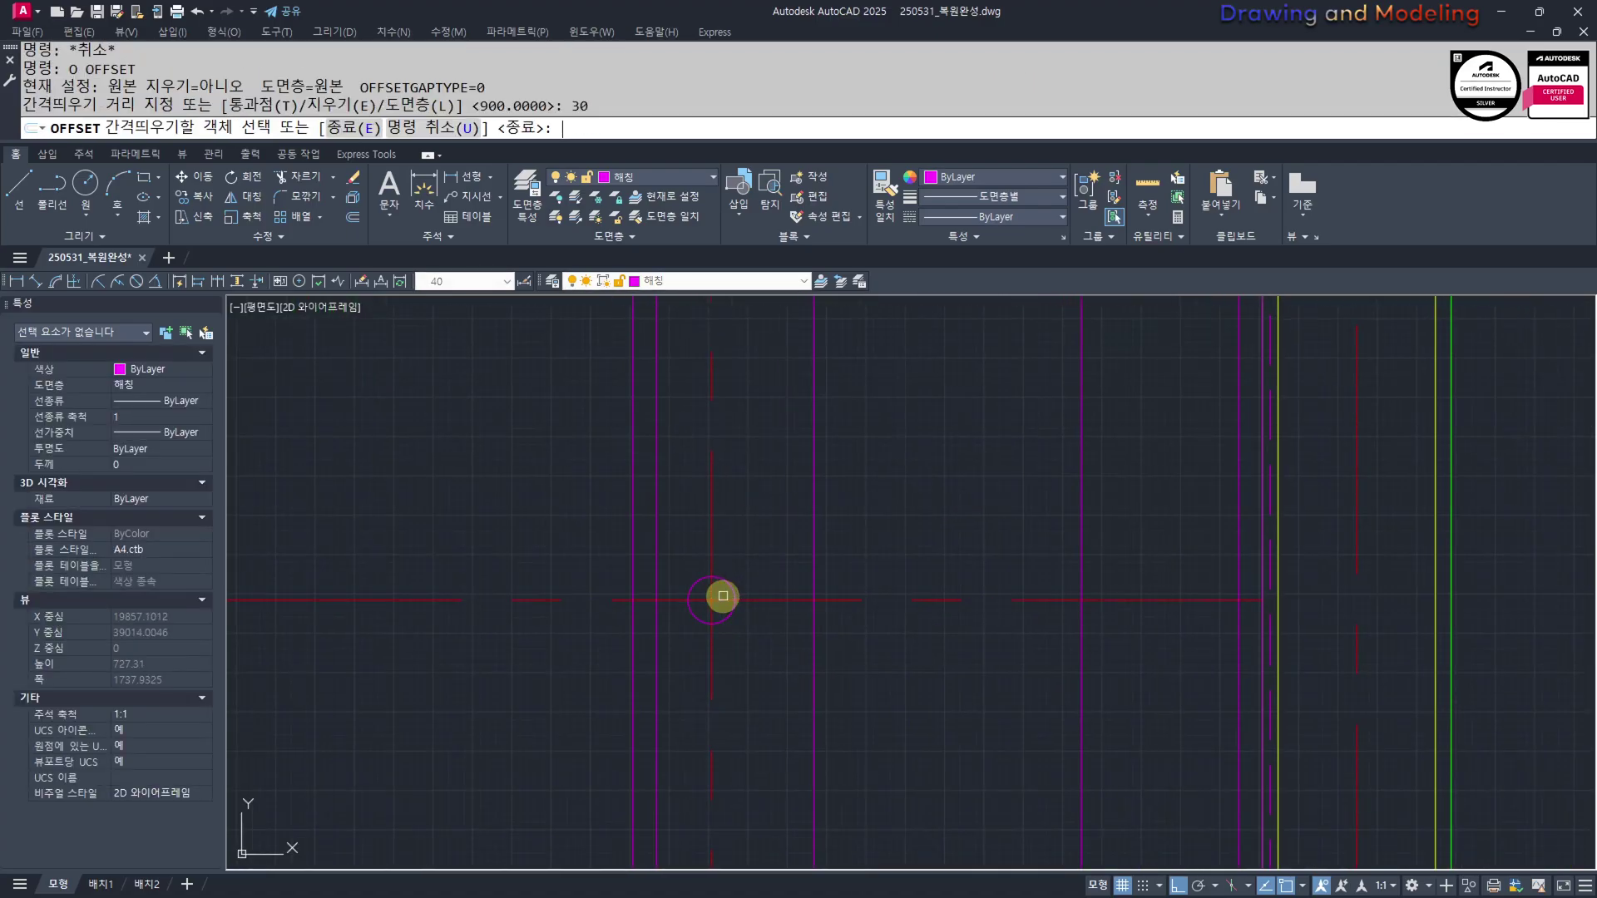
left_click(733, 593)
left_click(762, 553)
key("Escape")
key("Escape")
Trim the two centre lines back to the outer knob circle and erase that outer circle
scroll(747, 599, "up", 4)
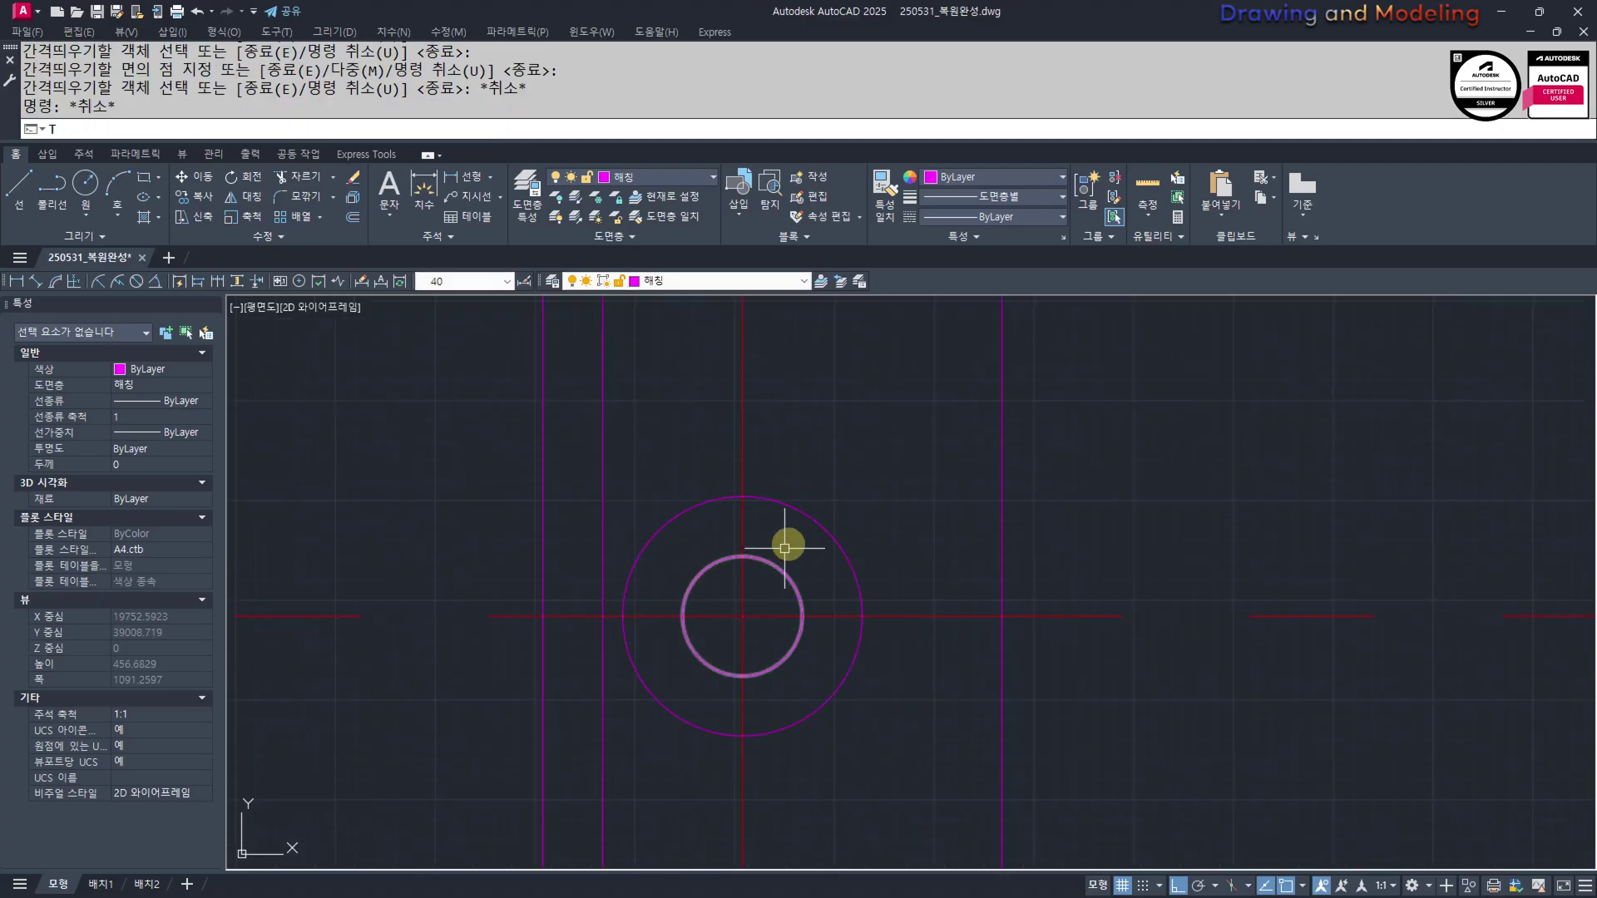
type("tr")
key("Return")
scroll(805, 583, "down", 4)
left_click(541, 469)
left_click(842, 724)
key("Escape")
key("Escape")
left_click(818, 627)
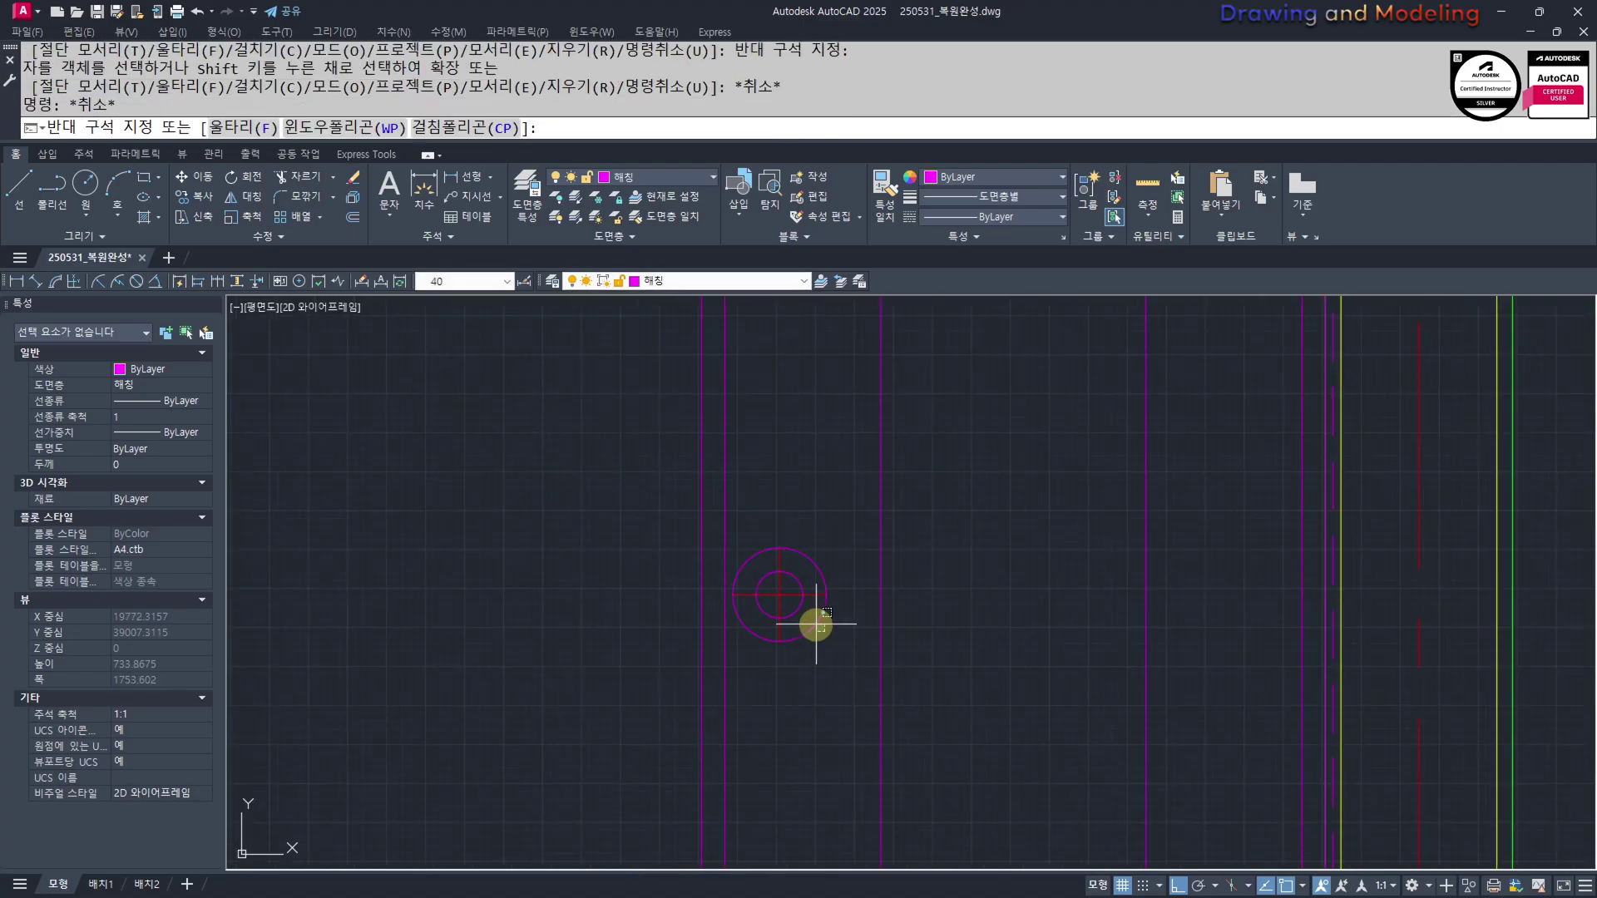
left_click(805, 614)
type("e")
scroll(839, 668, "down", 2)
middle_click_drag(847, 672, 865, 584)
type("mm")
key("Return")
left_click(1276, 565)
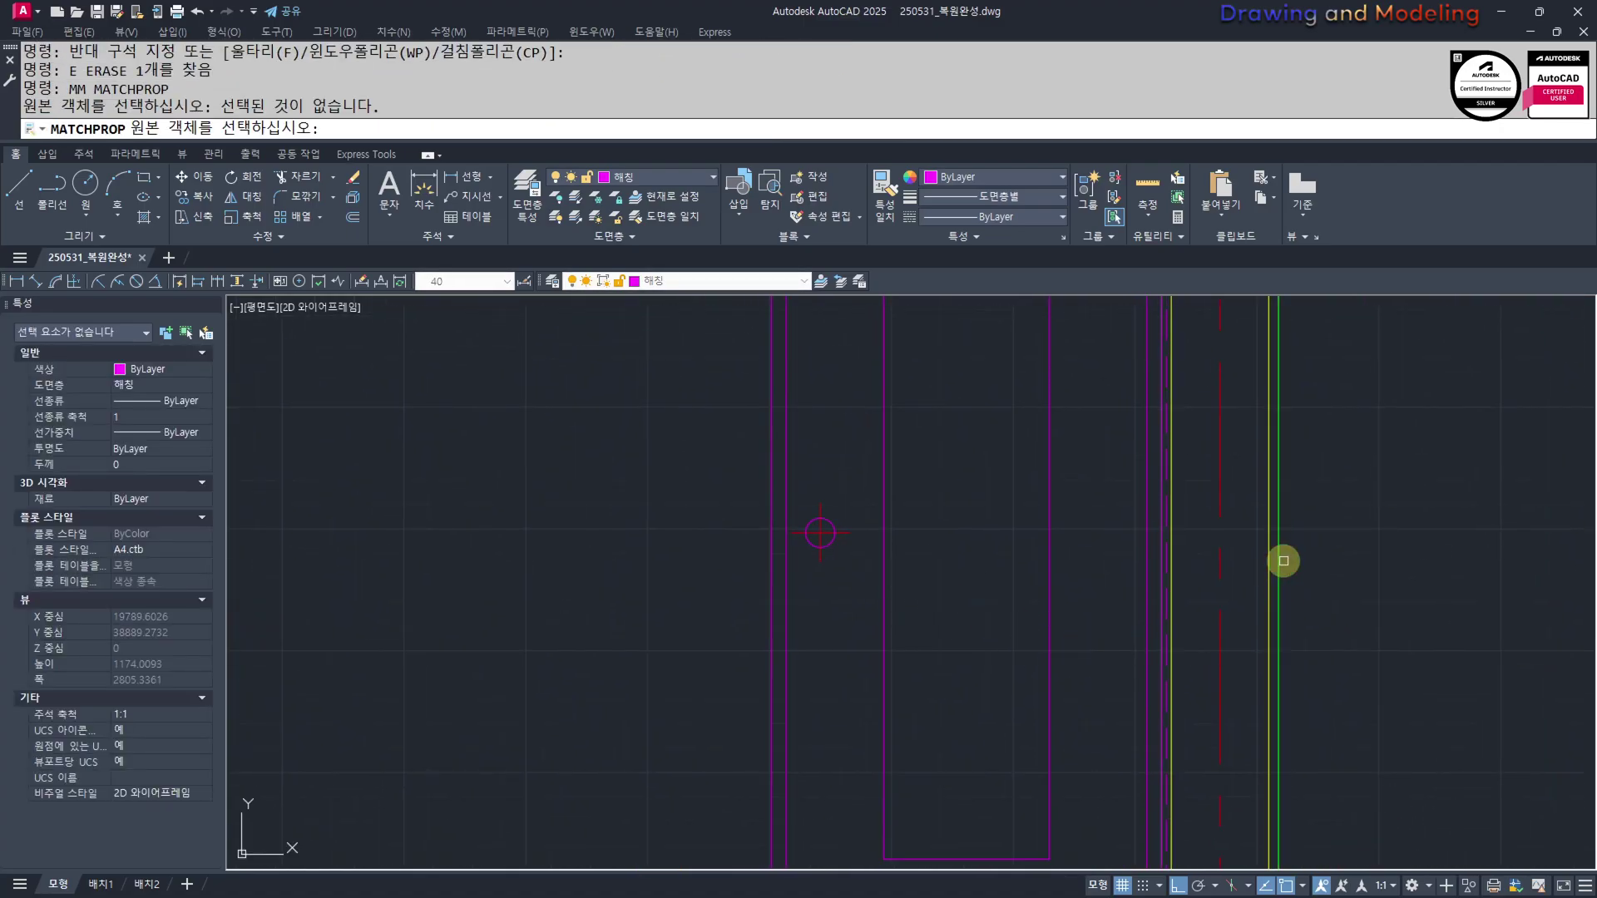
left_click(1278, 560)
key("Escape")
key("space")
scroll(1174, 539, "down", 4)
scroll(1101, 585, "up", 2)
middle_click_drag(1101, 586, 1156, 546)
key("Escape")
key("Escape")
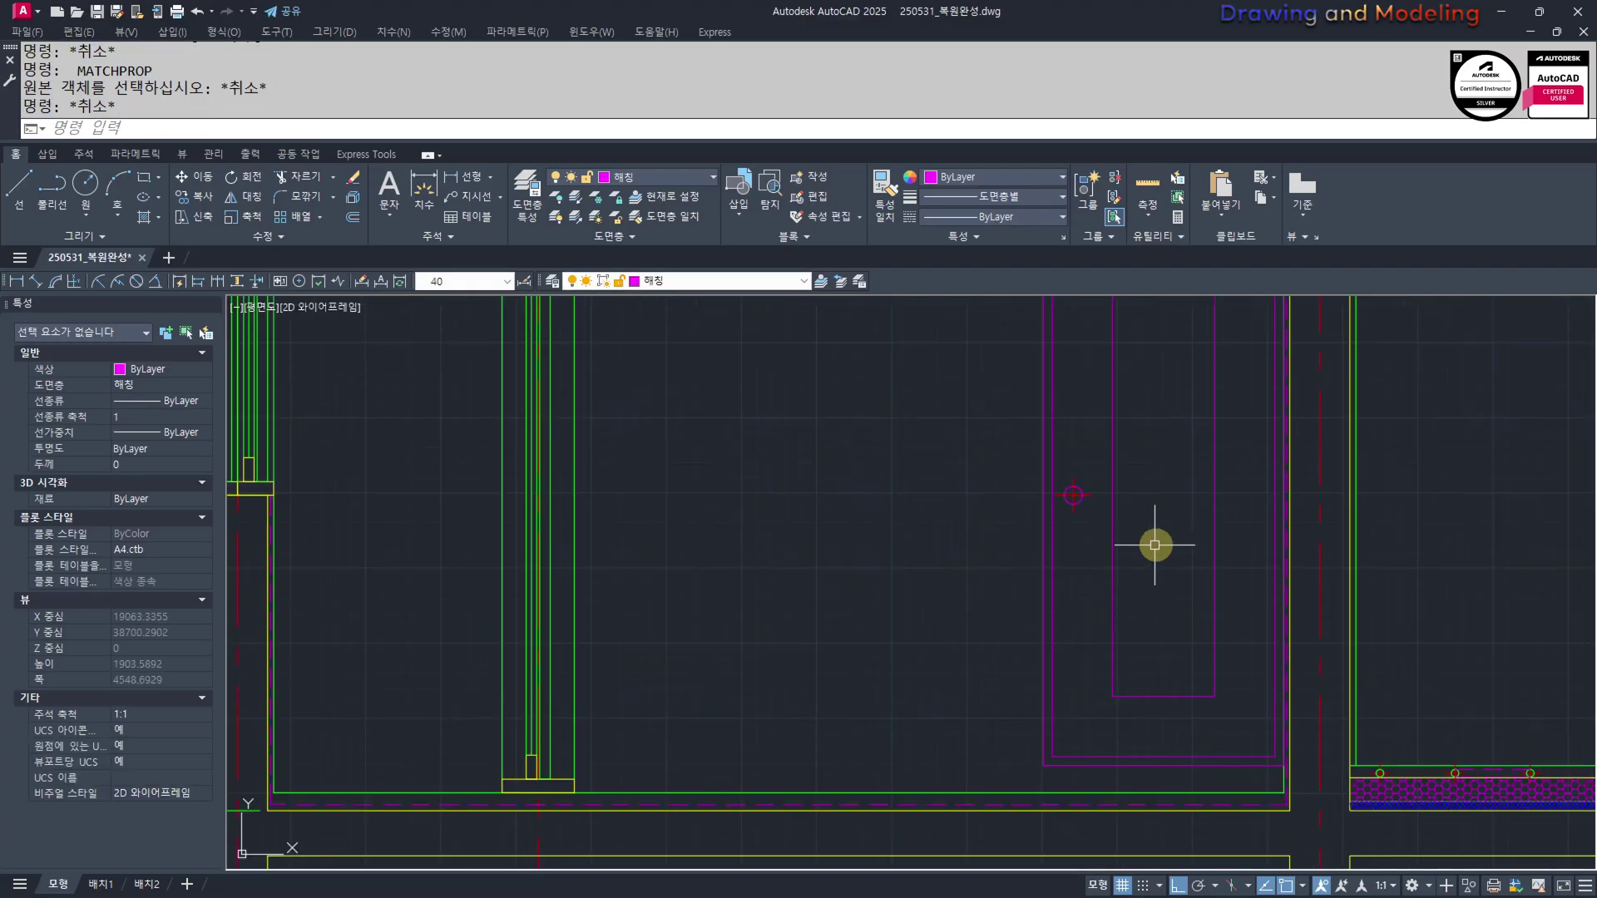
Put the three door rectangles on the 입면선 layer
left_click(1157, 549)
left_click(1016, 582)
left_click(698, 284)
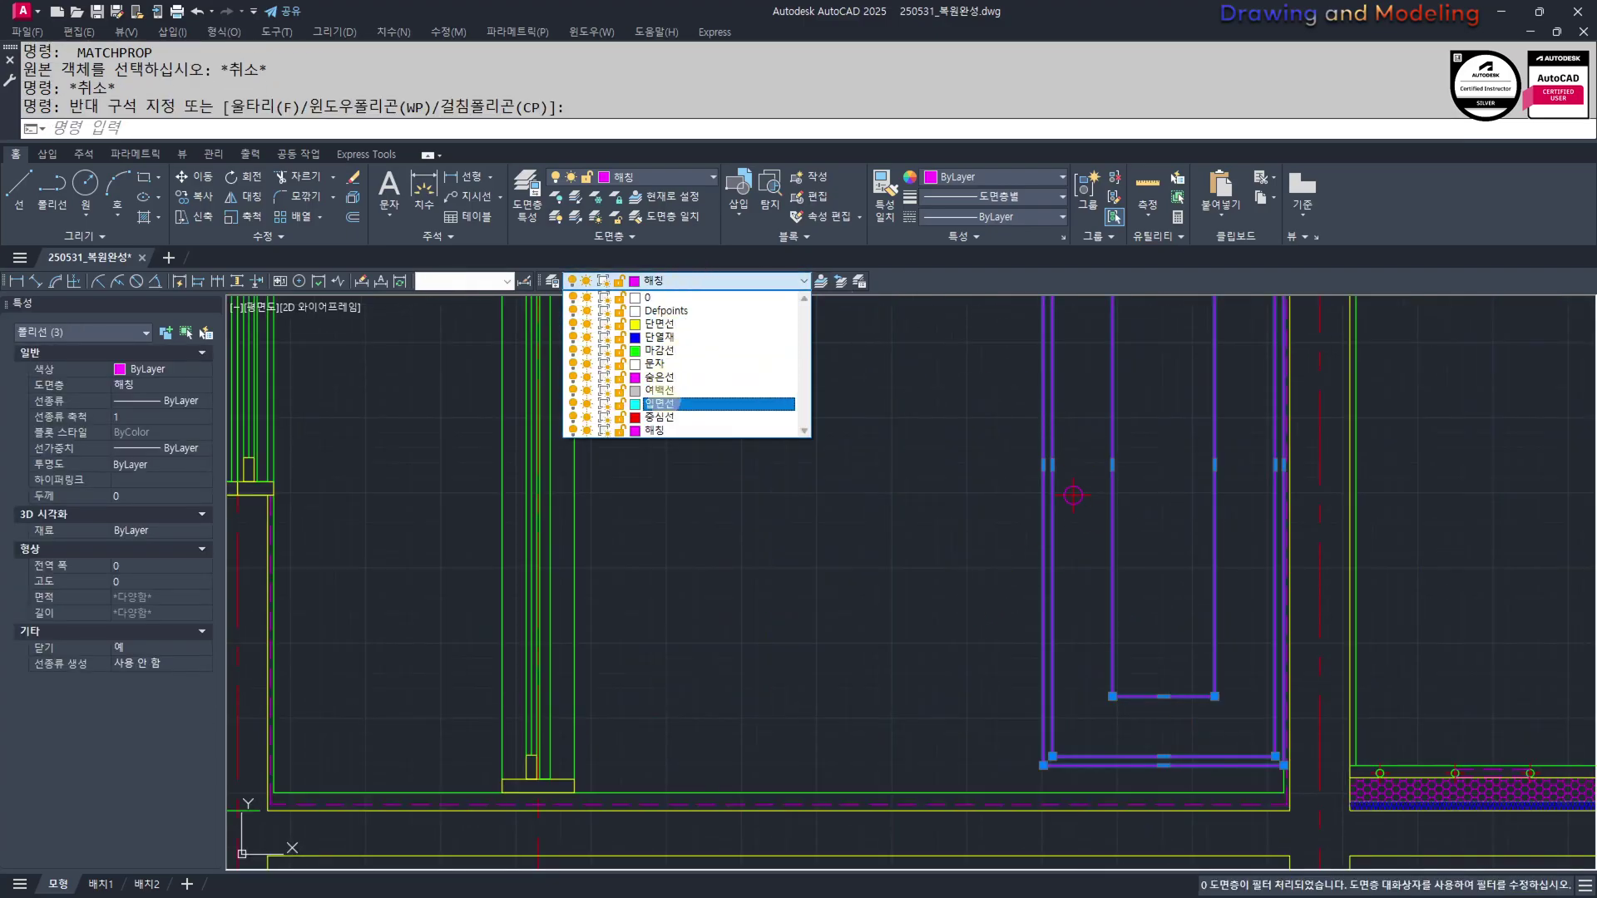
left_click(665, 405)
key("Escape")
key("Escape")
Match the green wall finish line's properties onto the knob circle
scroll(1297, 538, "up", 3)
type("MM")
key("Return")
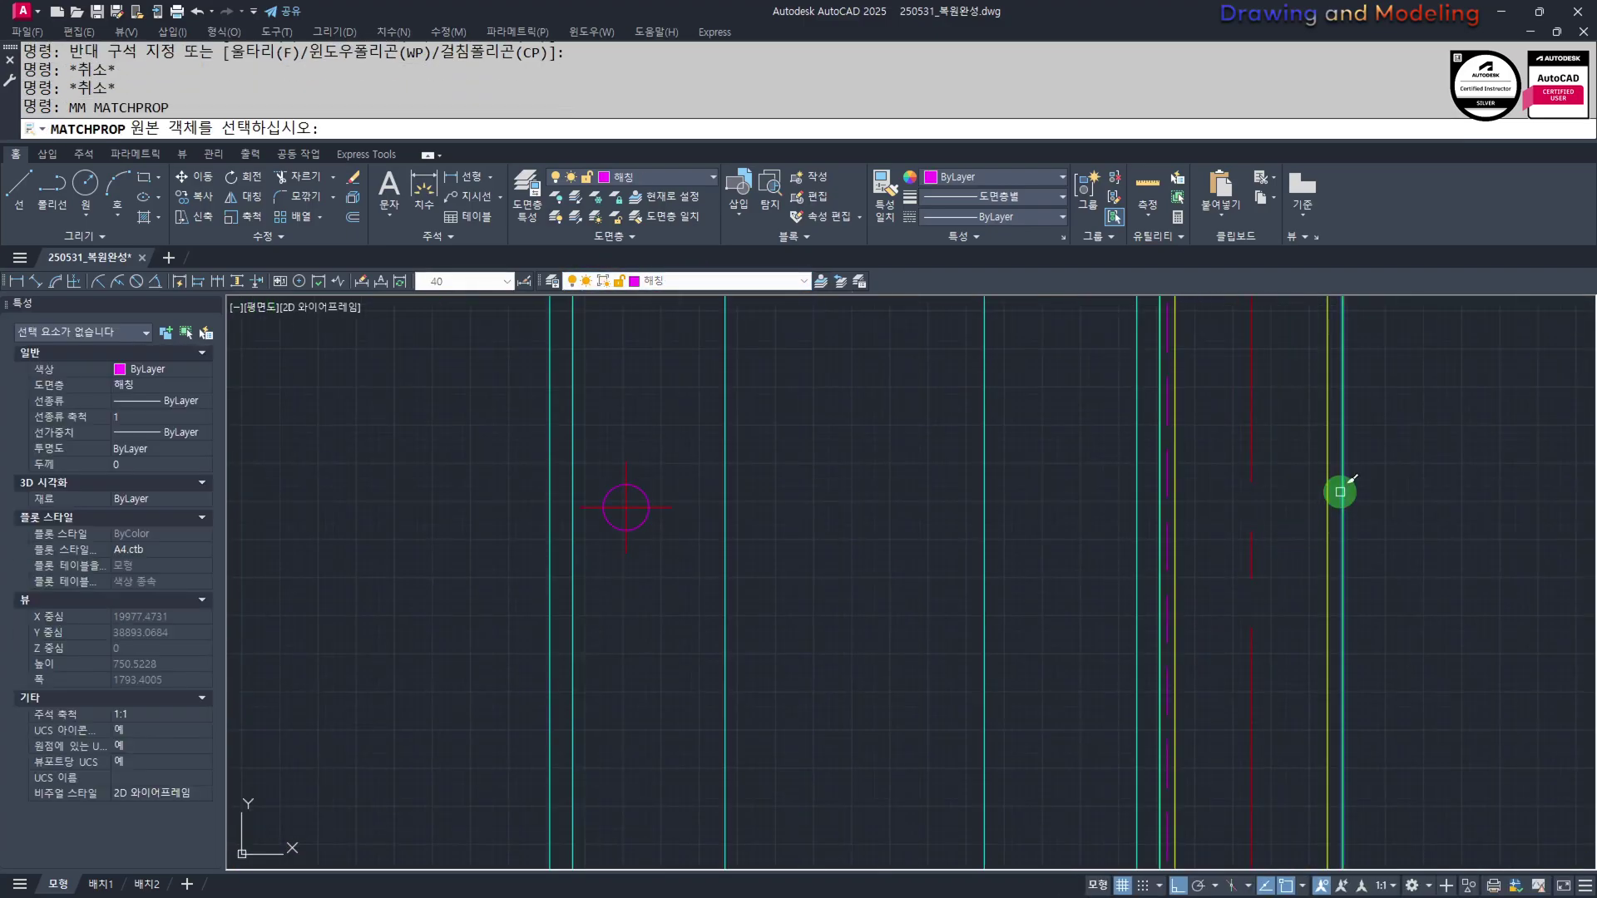
left_click(1340, 492)
scroll(715, 522, "up", 4)
key("Escape")
key("Escape")
scroll(670, 497, "down", 6)
middle_click_drag(679, 515, 762, 598)
left_click(827, 533)
left_click(648, 605)
key("Escape")
key("Escape")
Move the whole door with its knob and centre marks 100 mm to the left
left_click(802, 528)
left_click(624, 600)
middle_click_drag(619, 571, 745, 599)
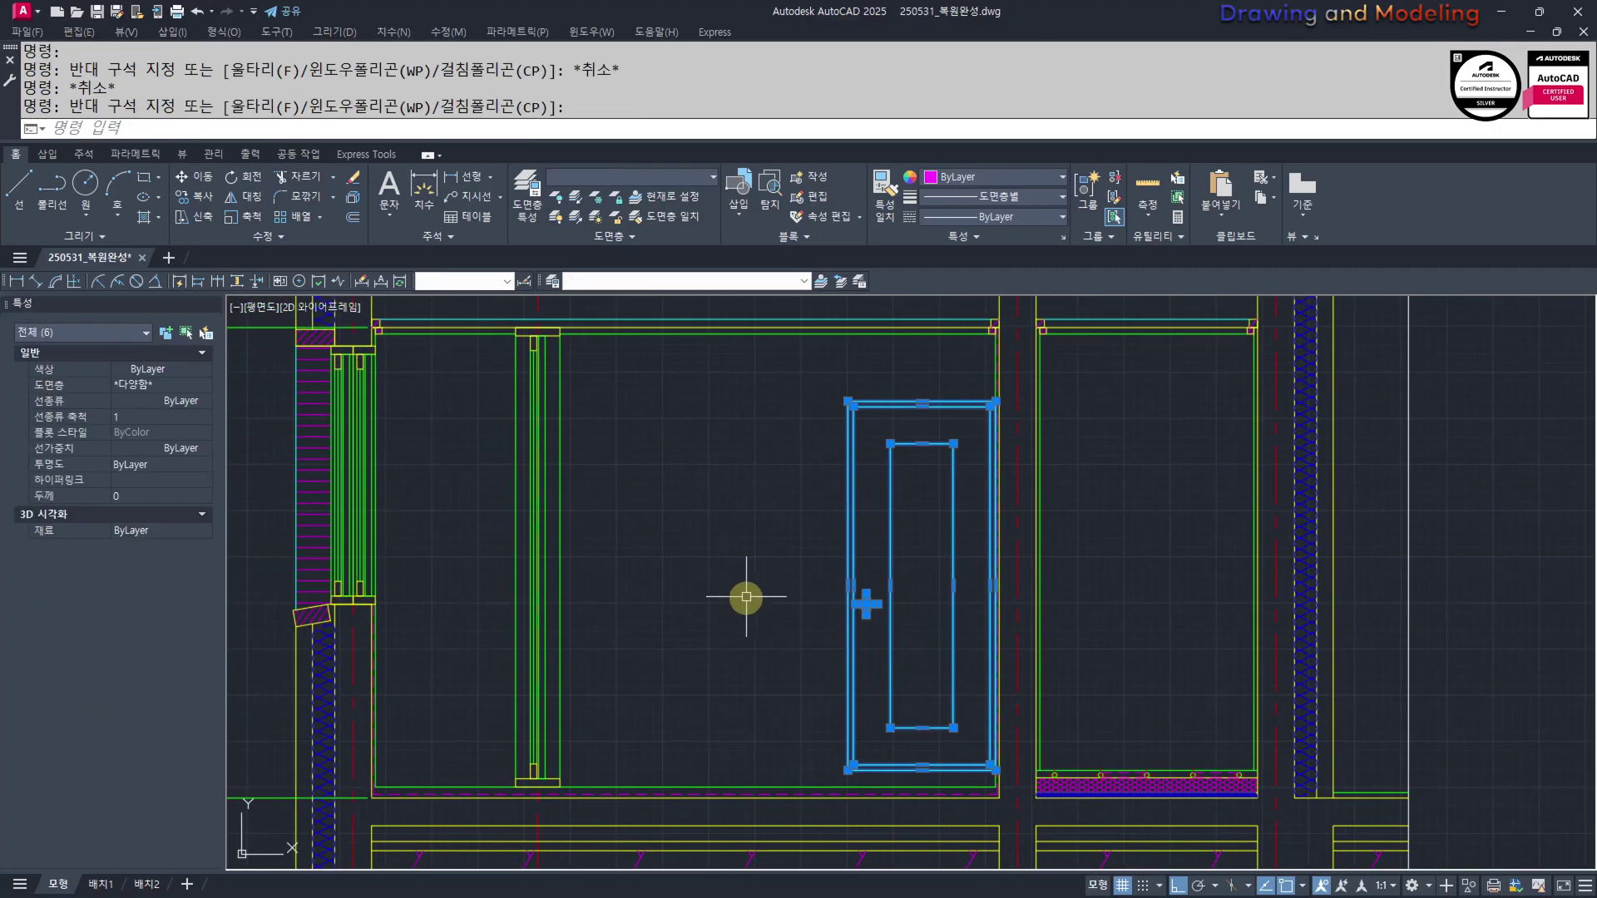
type("M")
key("space")
left_click(815, 497)
type("100")
key("Return")
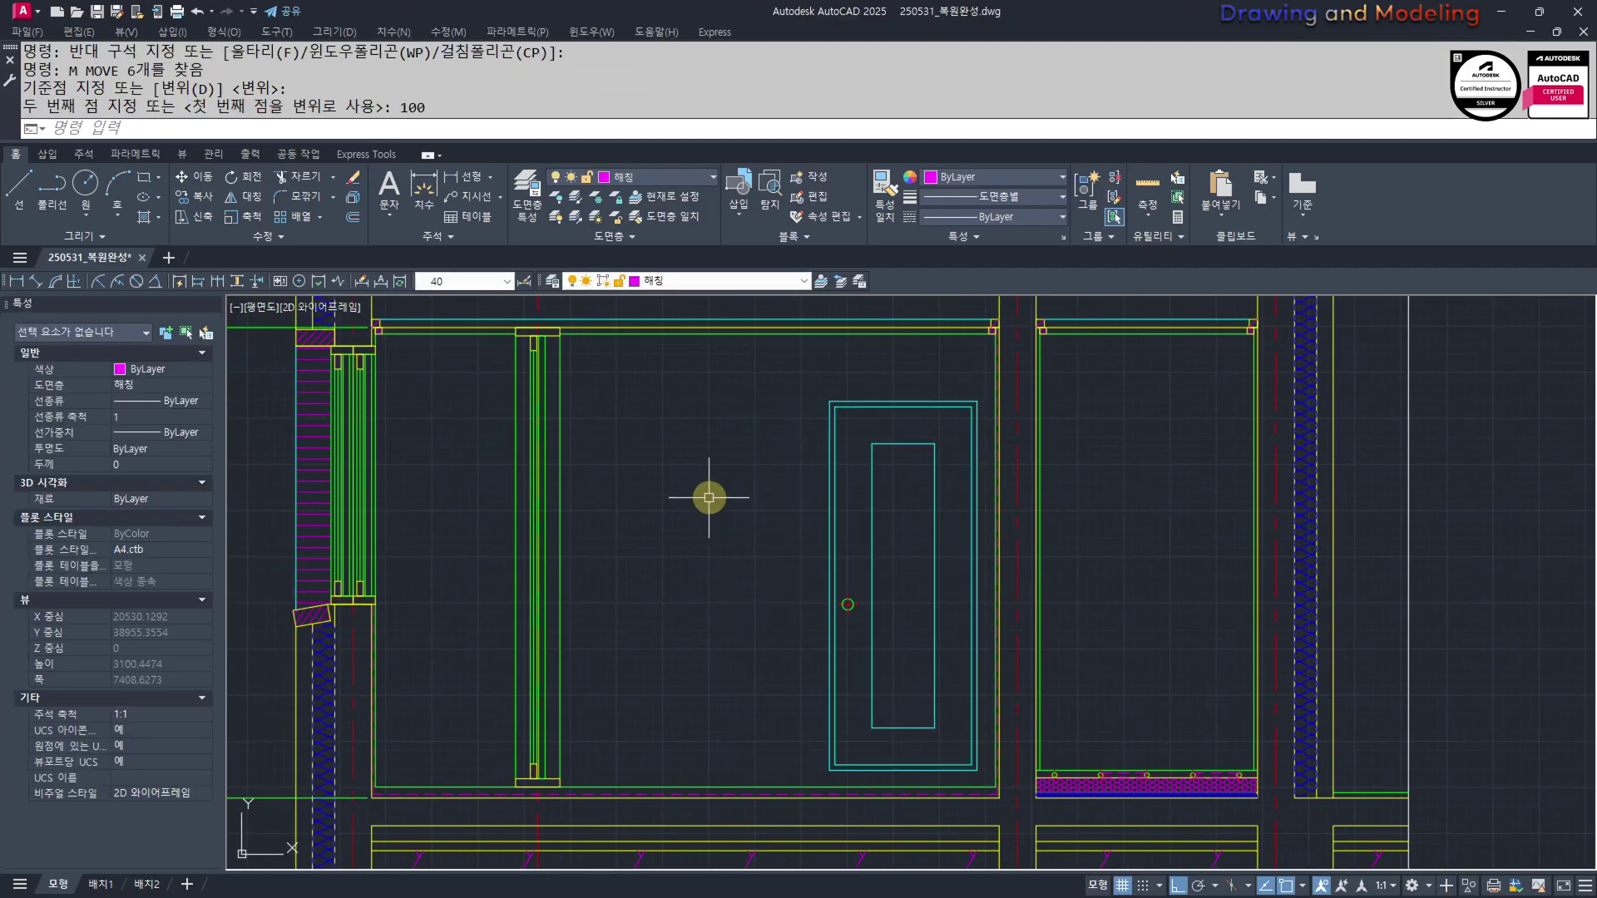
Draw the door swing symbol from the inner frame's upper-left corner to its right side's midpoint and back to the lower-left corner
middle_click_drag(735, 562, 727, 560)
scroll(805, 429, "up", 4)
type("L")
key("space")
left_click(859, 370)
scroll(973, 567, "down", 6)
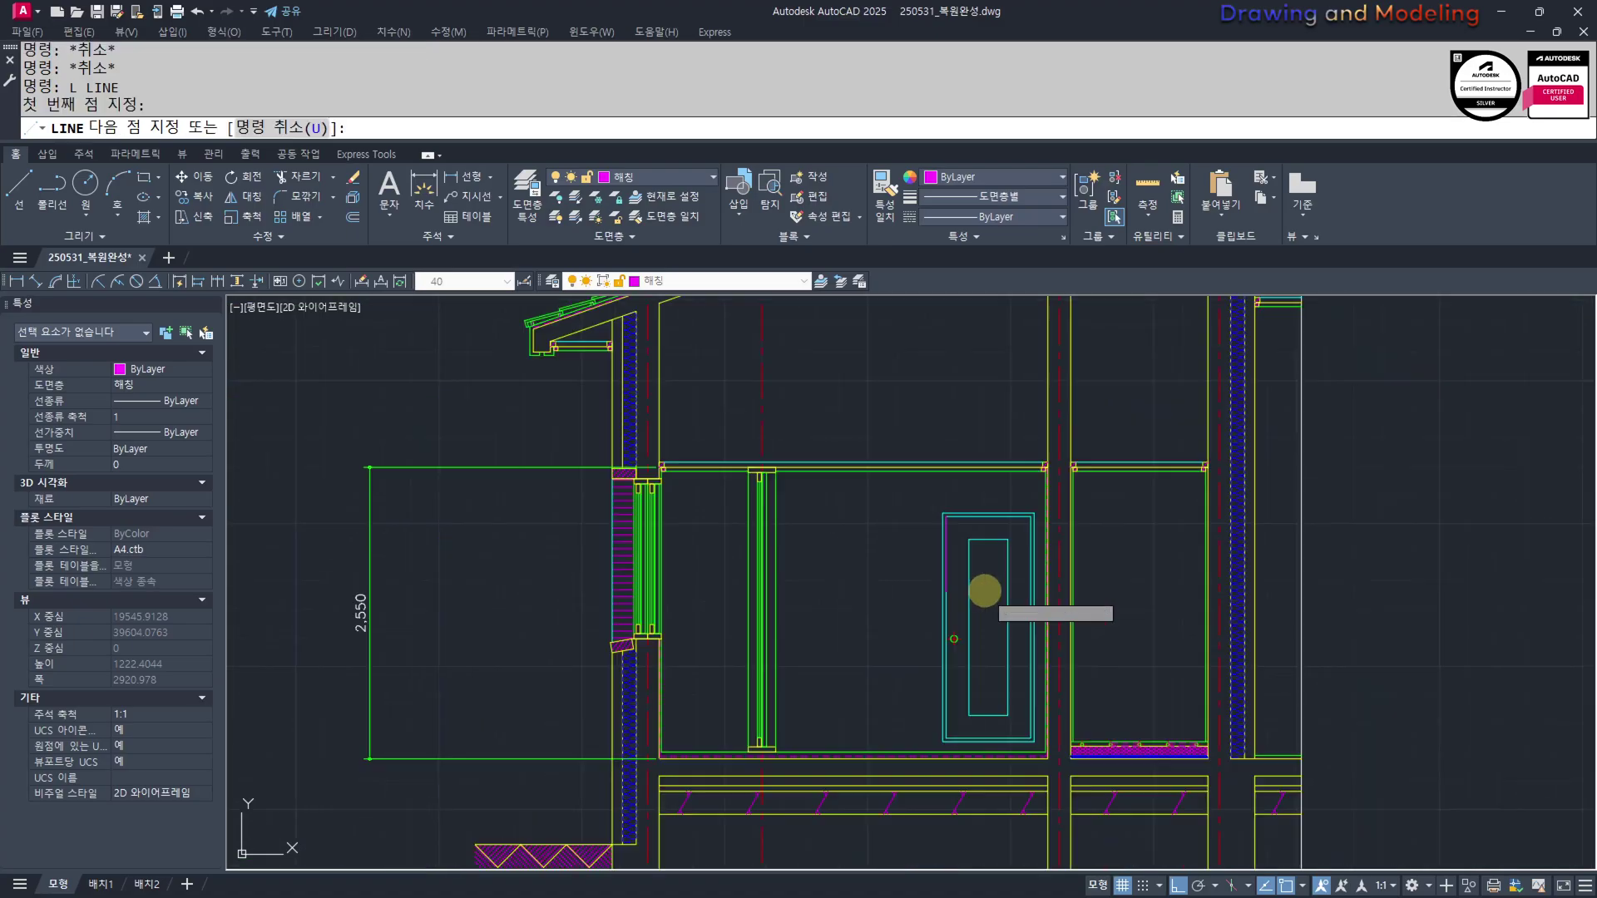
middle_click_drag(984, 591, 855, 482)
scroll(882, 504, "up", 2)
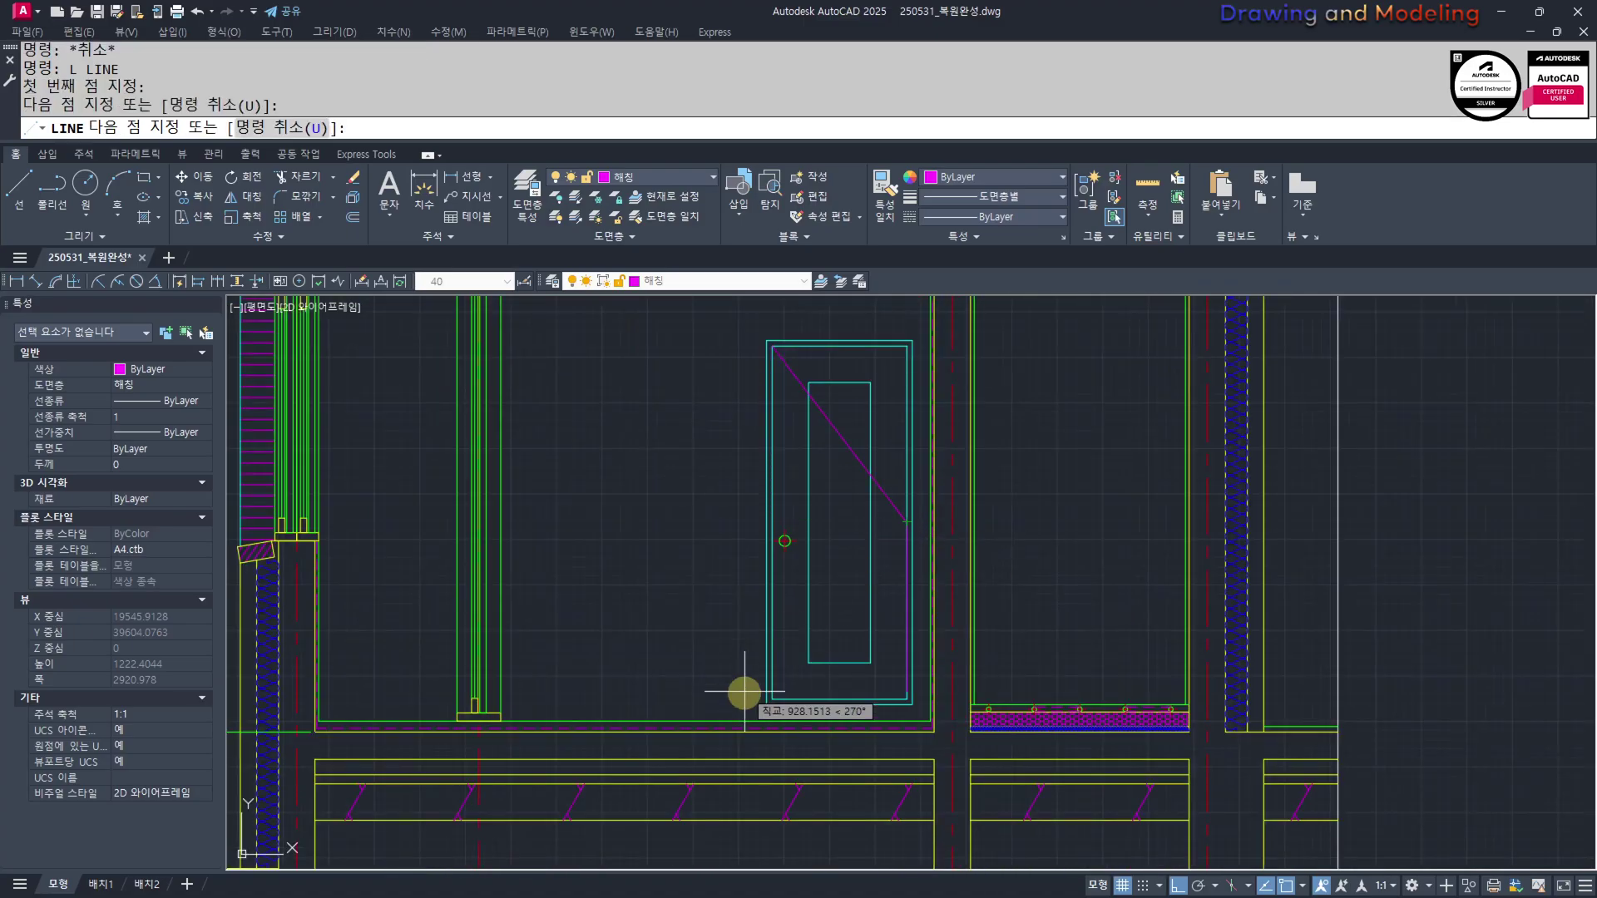
left_click(772, 698)
key("Escape")
key("Escape")
Check the floor plan around the section line and entrance against the section drawing
scroll(1140, 607, "down", 9)
middle_click_drag(798, 553, 1132, 648)
middle_click_drag(413, 527, 722, 574)
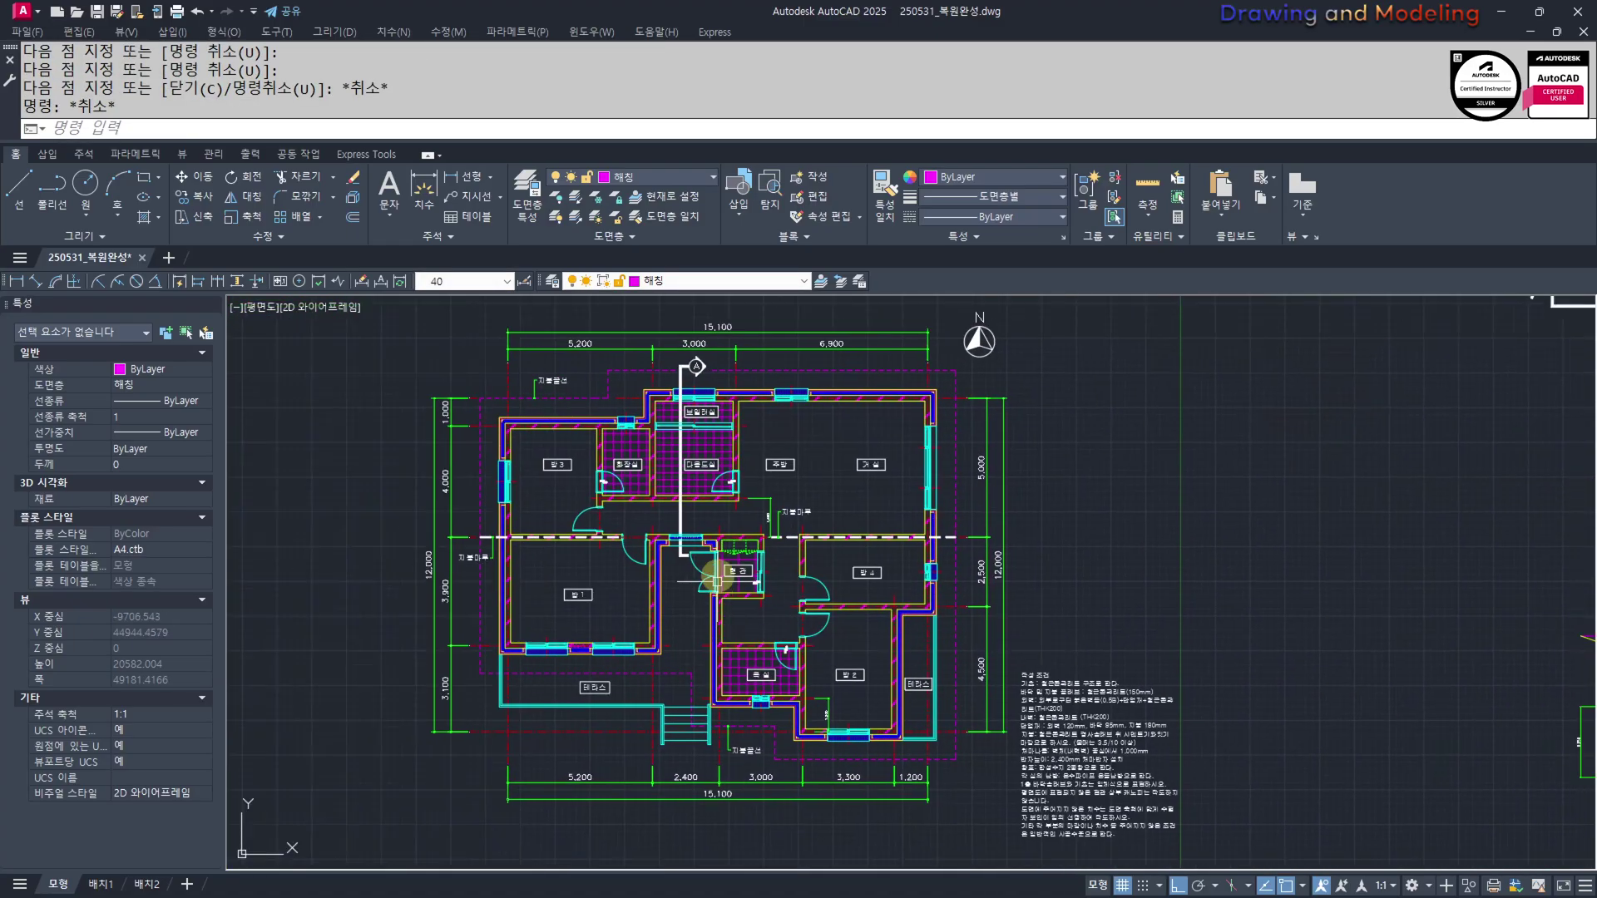
scroll(722, 507, "up", 5)
middle_click_drag(722, 507, 848, 653)
scroll(869, 665, "down", 7)
mouse_move(1052, 732)
middle_mouse_down()
mouse_move(798, 595)
mouse_move(582, 569)
middle_mouse_up()
scroll(998, 665, "up", 12)
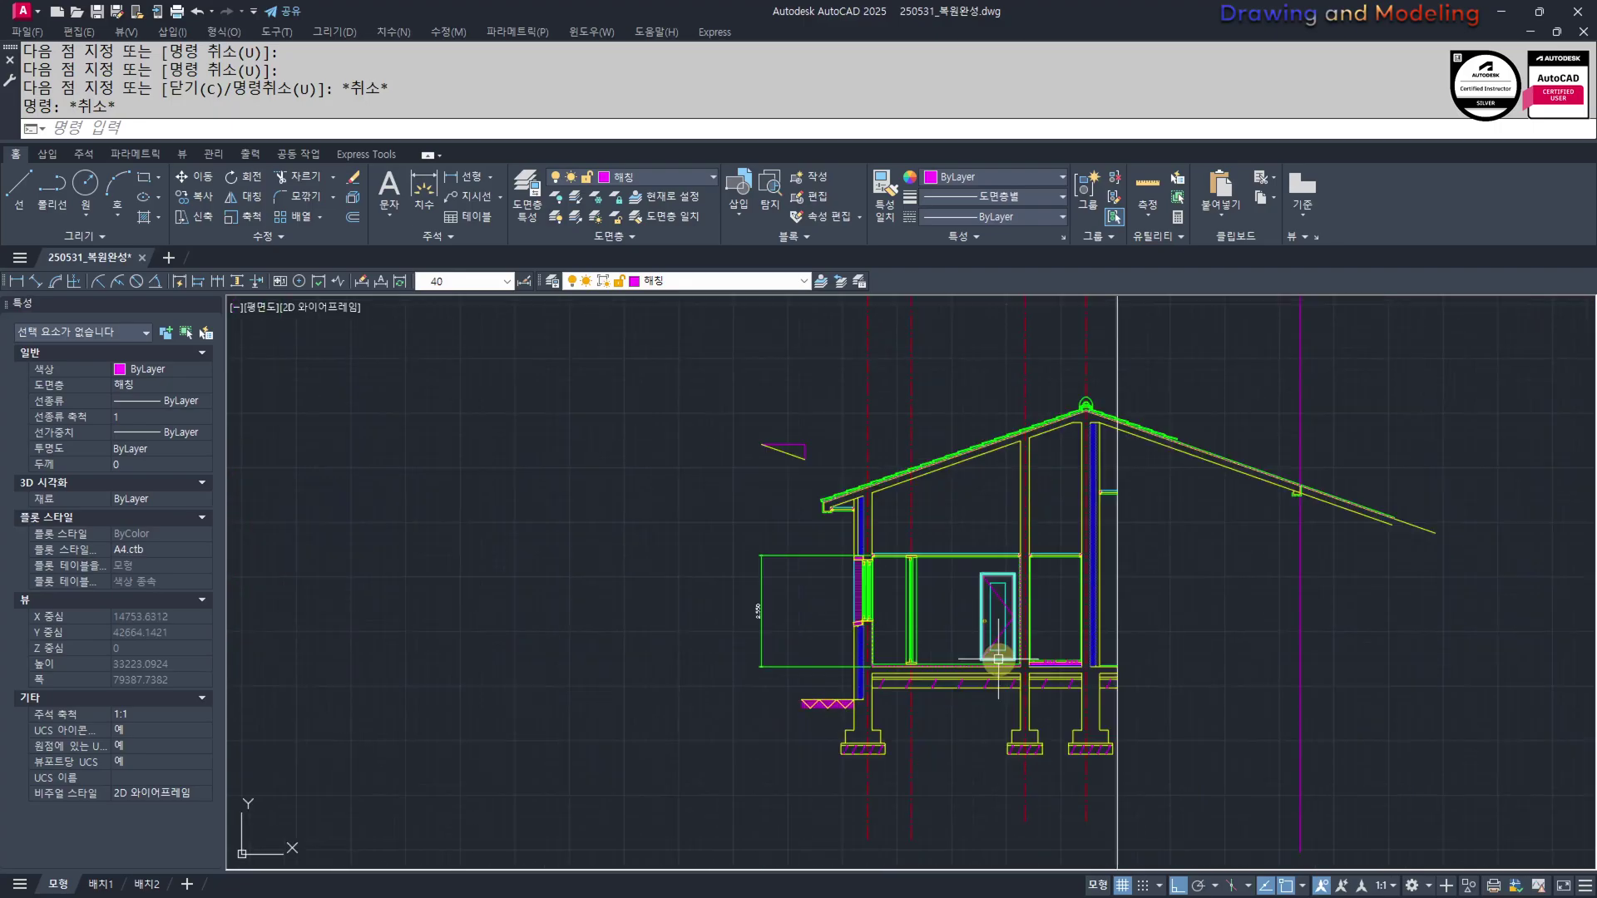
mouse_move(1069, 582)
middle_mouse_down()
mouse_move(1051, 668)
mouse_move(1070, 699)
mouse_move(916, 613)
middle_mouse_up()
key("Escape")
middle_click_drag(1034, 635, 887, 688)
scroll(1032, 622, "down", 6)
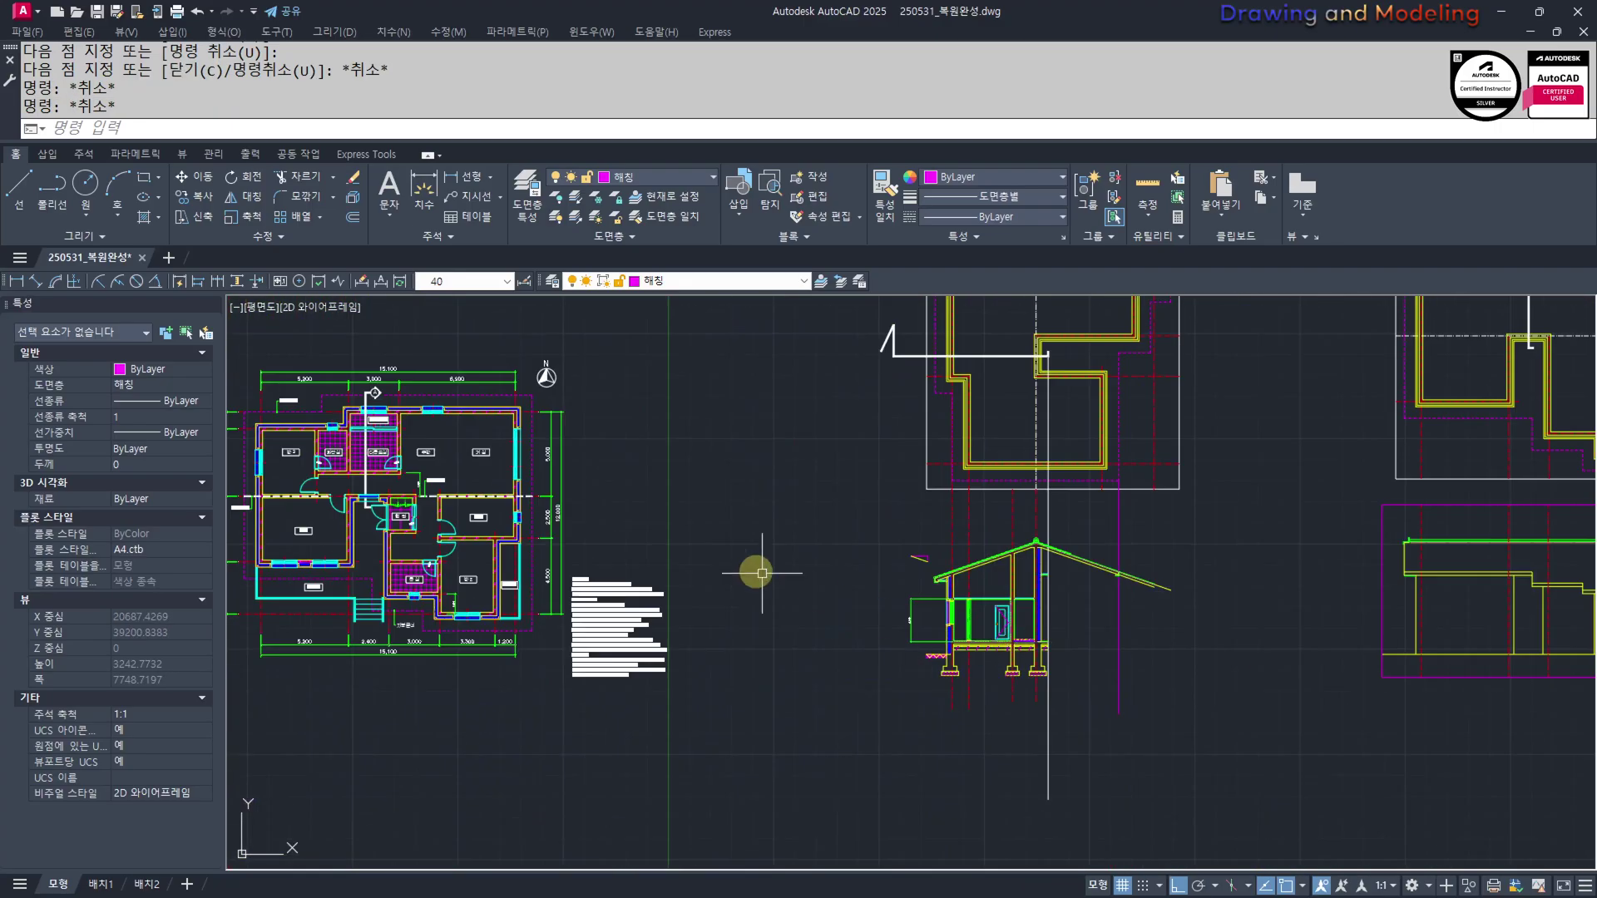
Erase the stray object near the 지붕마루 label in the floor plan's hallway
middle_click_drag(451, 457, 637, 511)
scroll(736, 541, "up", 5)
mouse_move(736, 541)
middle_mouse_down()
mouse_move(823, 595)
mouse_move(712, 549)
middle_mouse_up()
scroll(945, 602, "up", 2)
middle_click_drag(391, 634, 639, 626)
scroll(745, 657, "up", 2)
left_click(819, 630)
left_click(786, 675)
type("e")
key("space")
middle_click_drag(640, 699, 861, 690)
key("Escape")
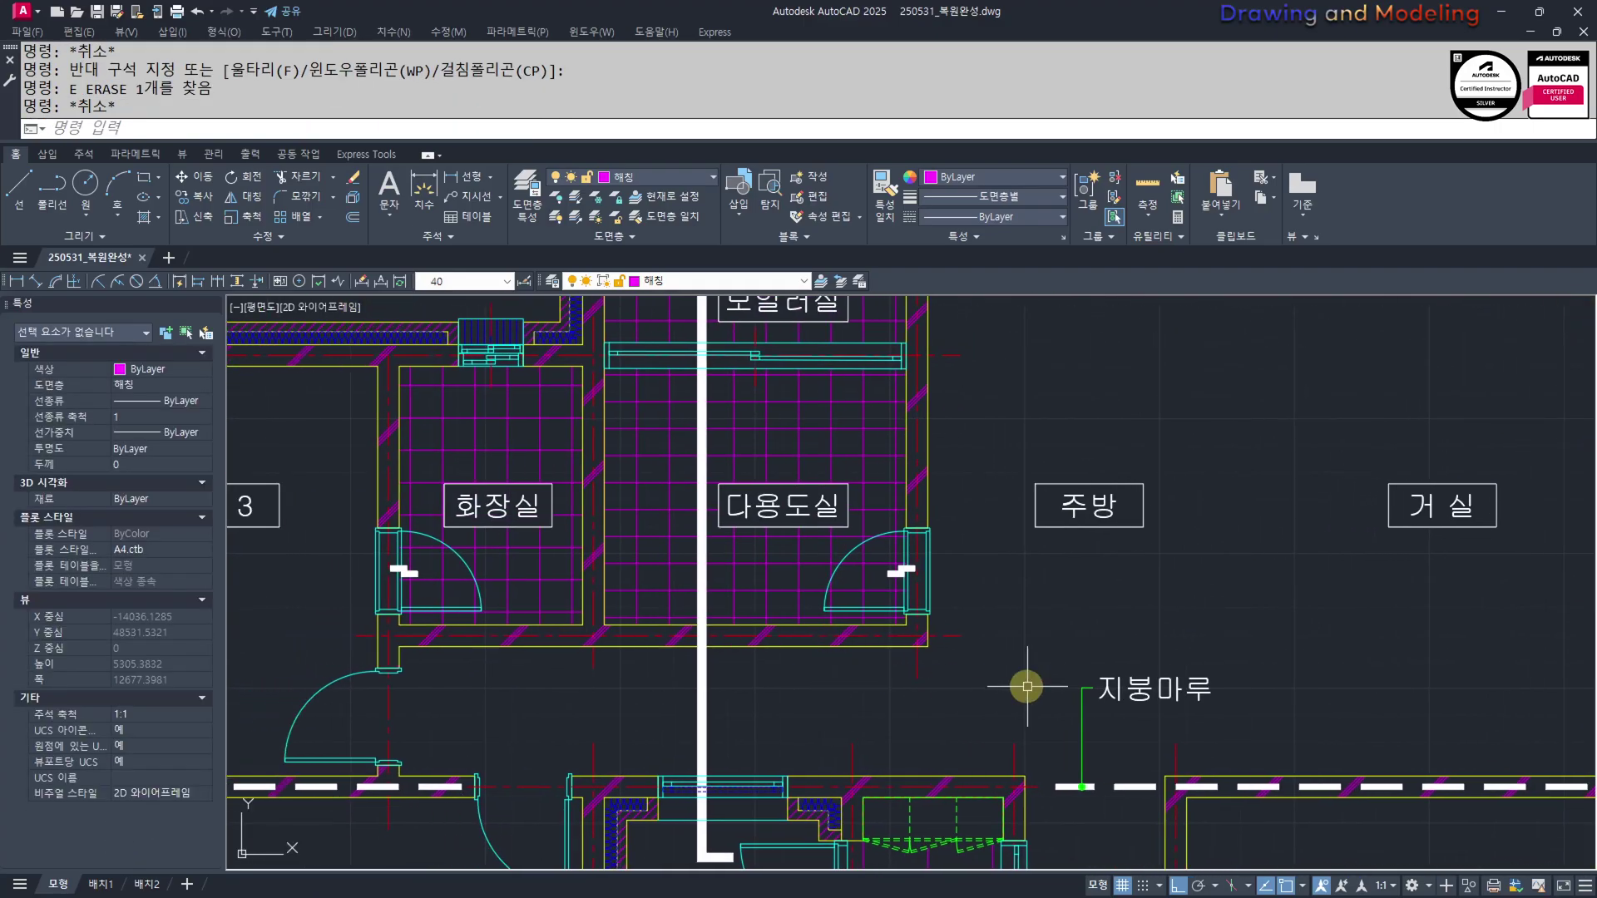
Examine where the section line crosses the hallway window in the floor plan and compare that wall with the section
middle_click_drag(934, 731, 951, 695)
middle_click_drag(861, 639, 804, 591)
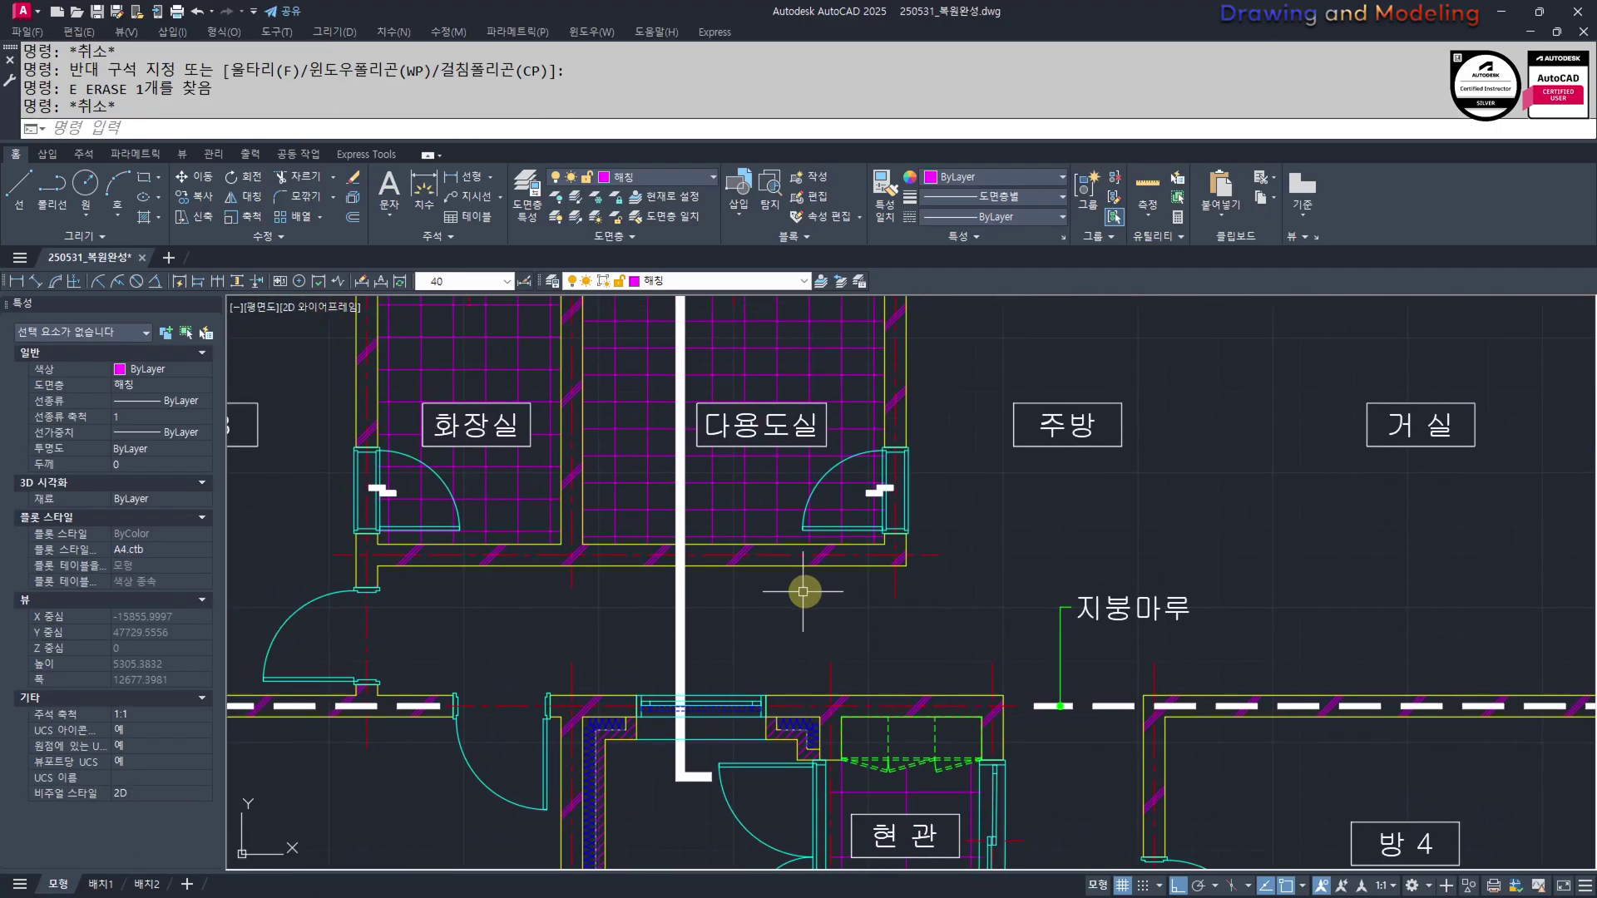
middle_click_drag(841, 651, 479, 641)
middle_click_drag(667, 655, 1151, 591)
scroll(782, 761, "down", 7)
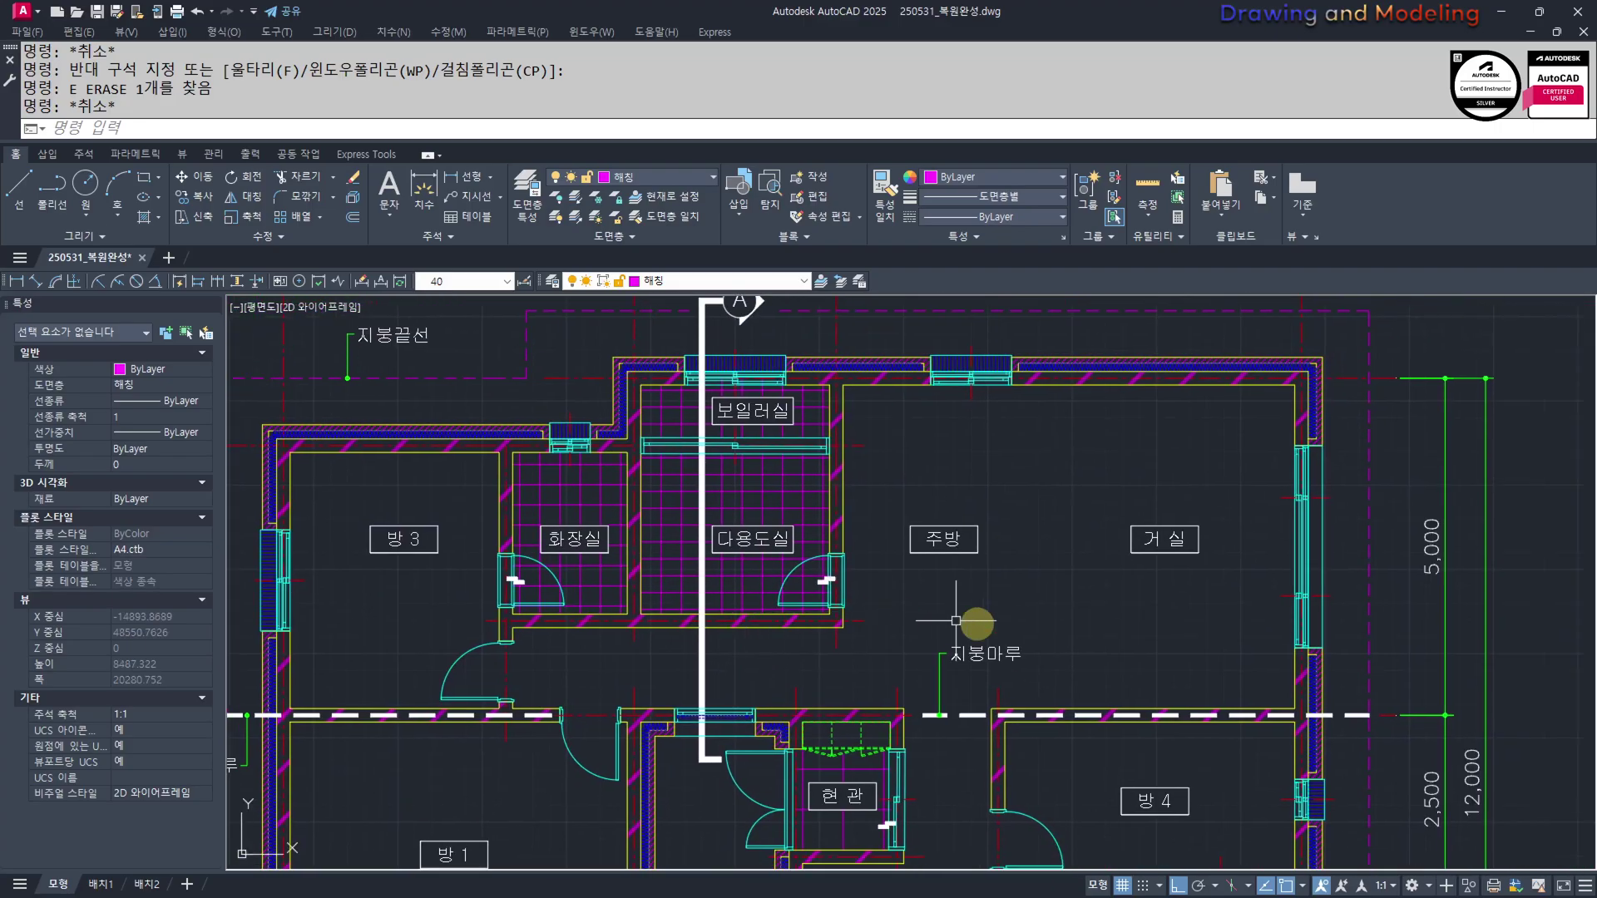
middle_click_drag(1228, 666, 820, 566)
scroll(1134, 672, "up", 8)
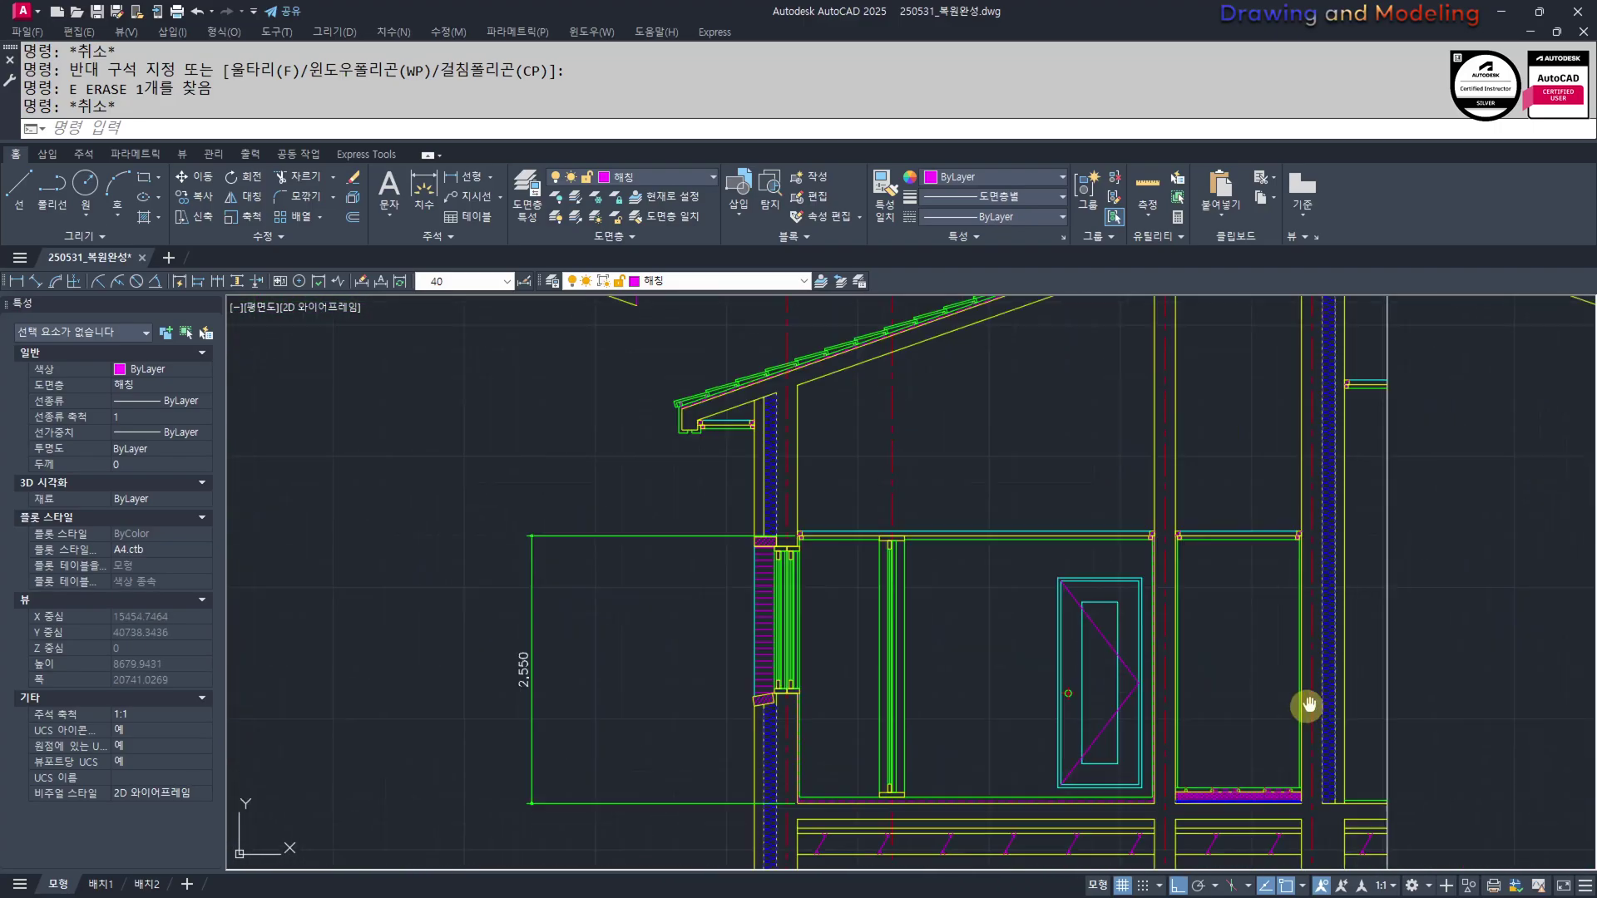
middle_click_drag(1308, 705, 1035, 654)
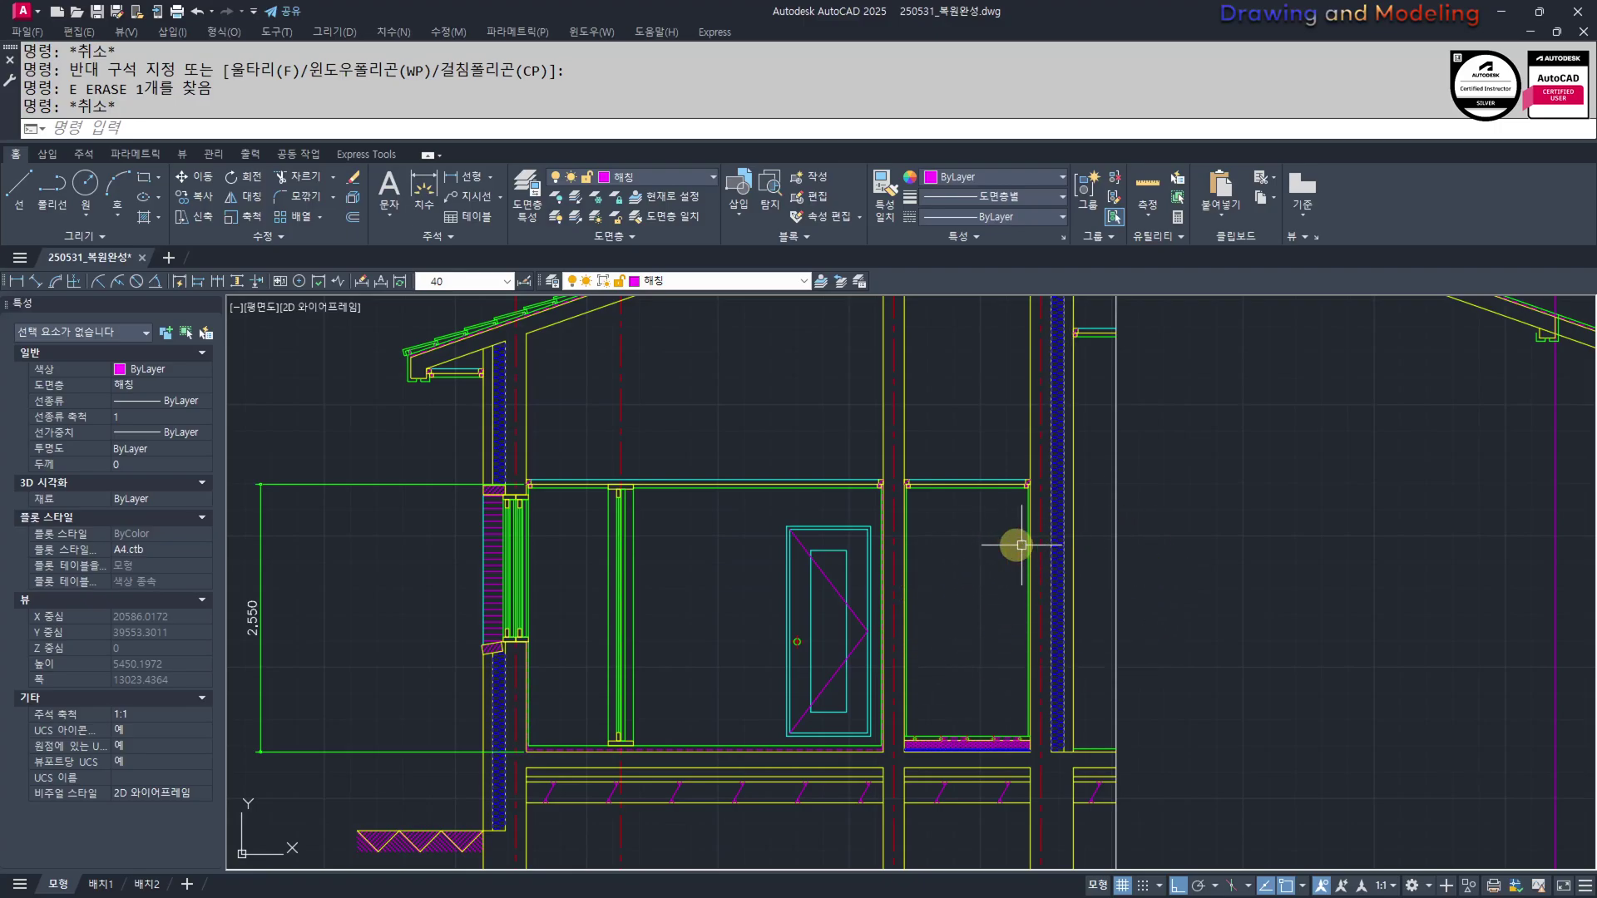
scroll(877, 569, "down", 2)
scroll(697, 572, "down", 2)
middle_click_drag(702, 581, 1435, 576)
scroll(620, 606, "down", 2)
middle_click_drag(620, 606, 992, 656)
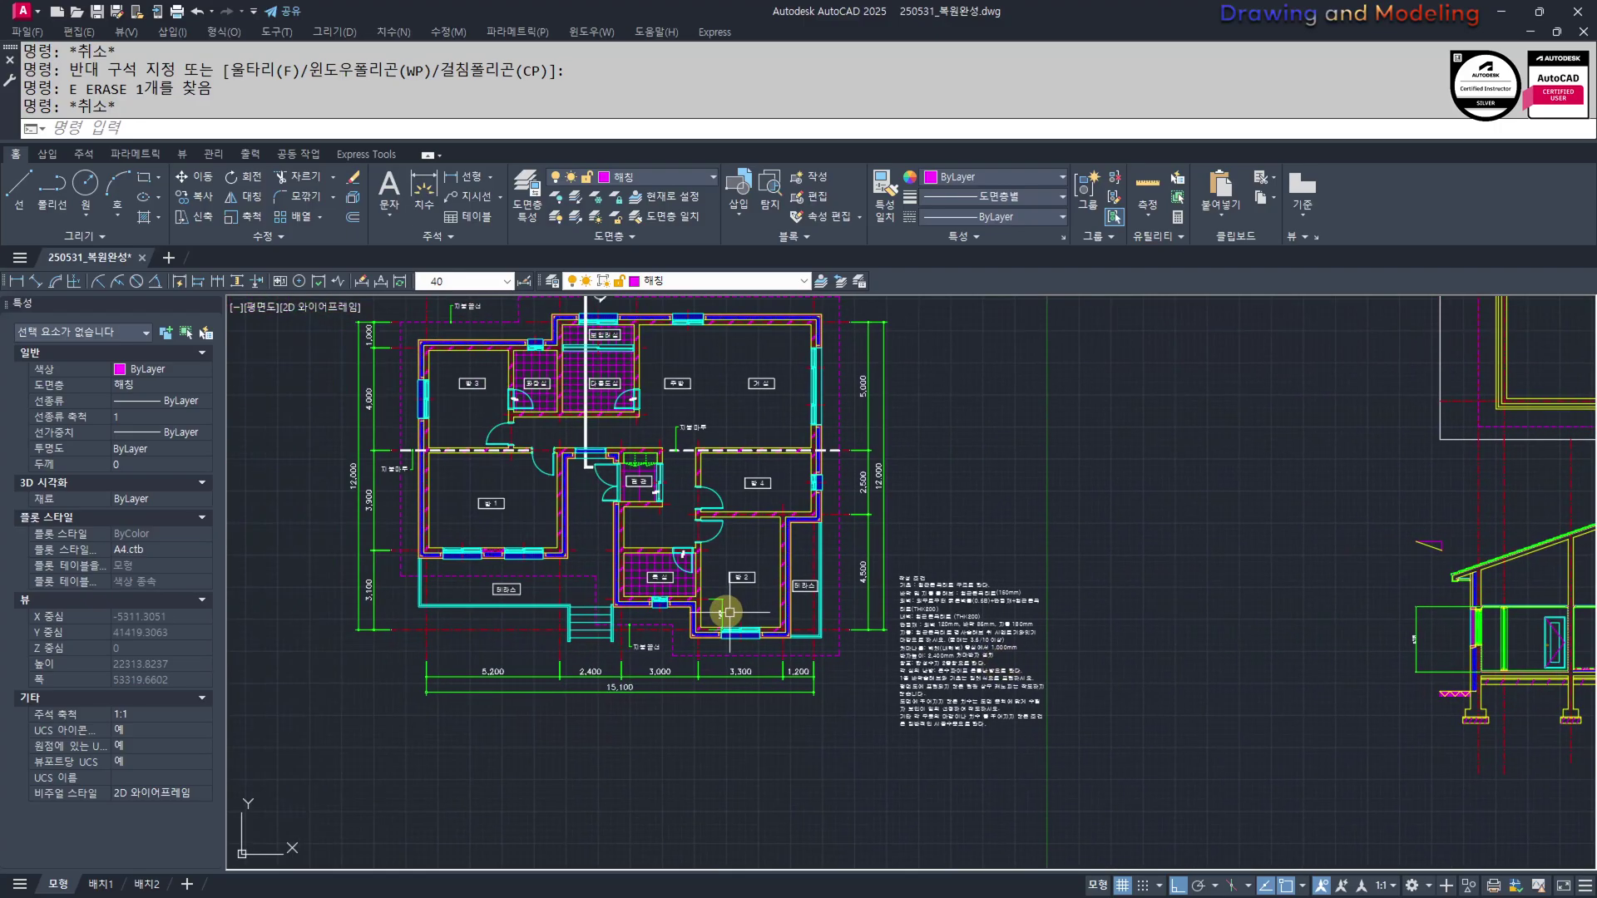
key("Escape")
scroll(588, 504, "up", 4)
key("Escape")
scroll(609, 502, "down", 4)
Draw a horizontal line from the hallway ceiling's right end across the exterior wall and past its outer face
middle_click_drag(1301, 650, 915, 653)
type("l")
scroll(1224, 624, "up", 6)
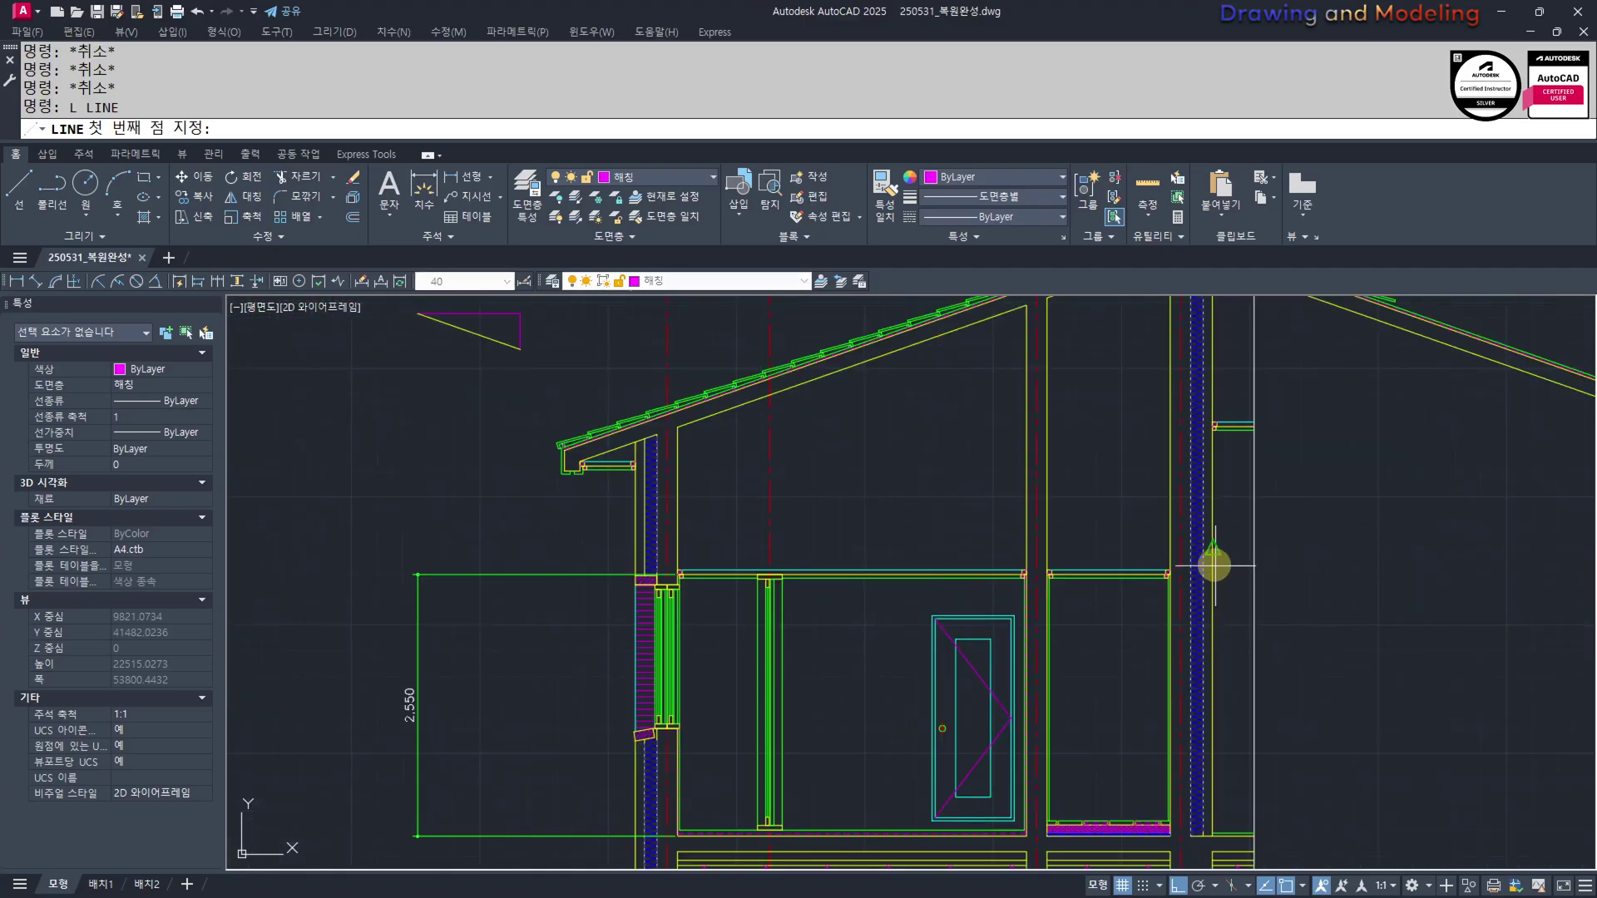
scroll(1215, 566, "up", 5)
left_click(1158, 632)
left_click(1531, 634)
key("Escape")
key("Escape")
middle_click_drag(1445, 648, 1251, 539)
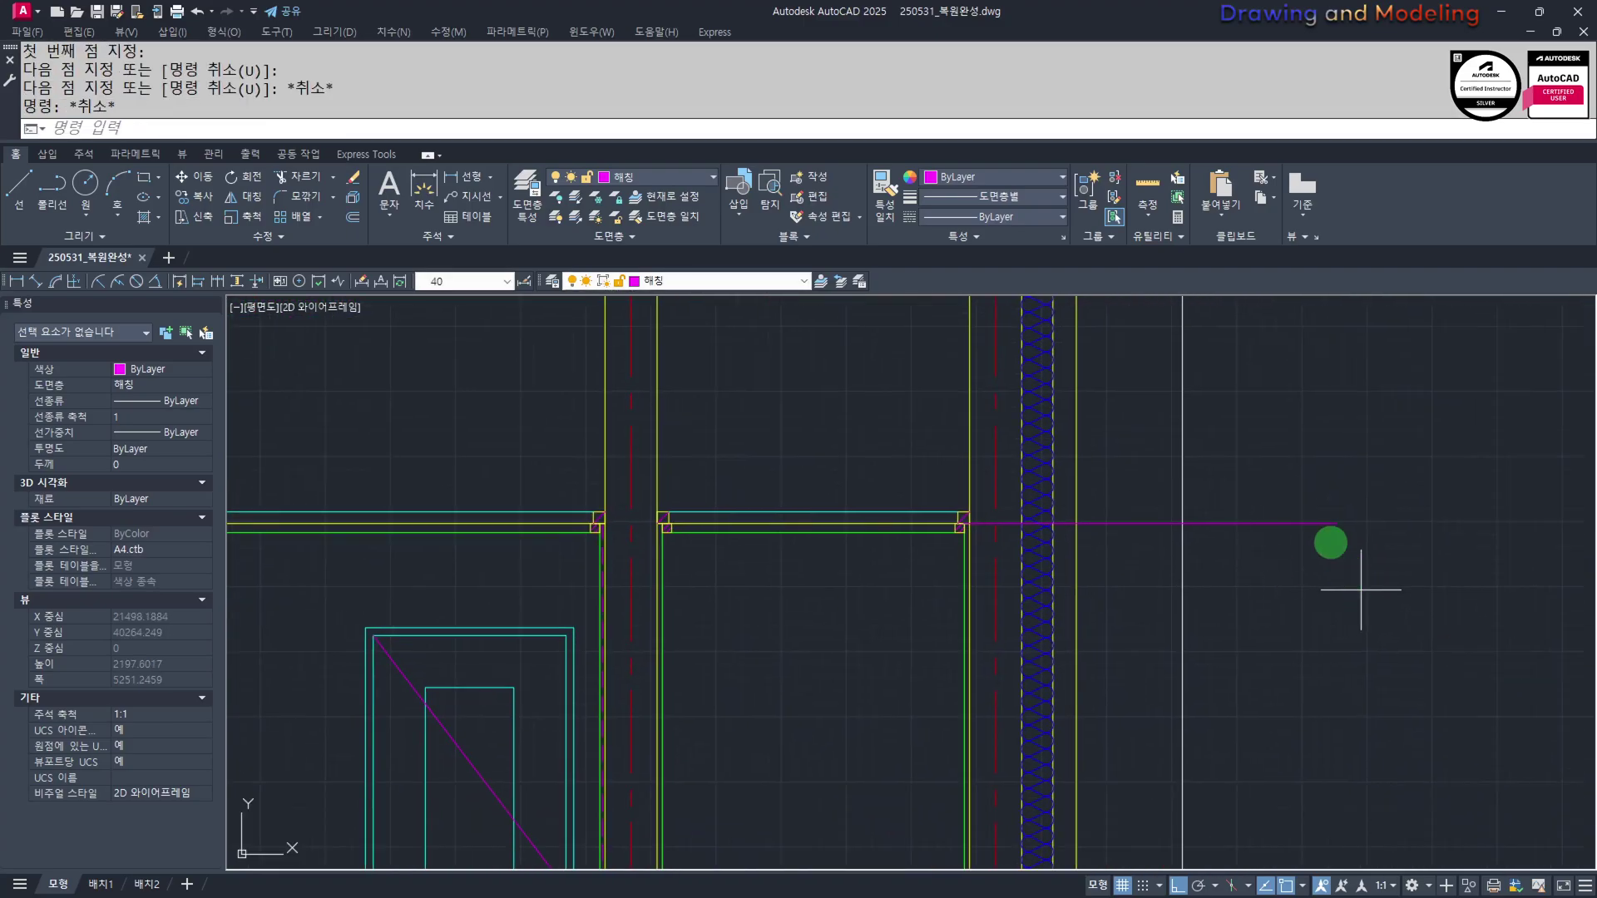
Move the new horizontal line 100 mm down to form the window head in the right exterior wall
left_click(1339, 556)
left_click(1291, 497)
type("m")
left_click(1242, 565)
type("10")
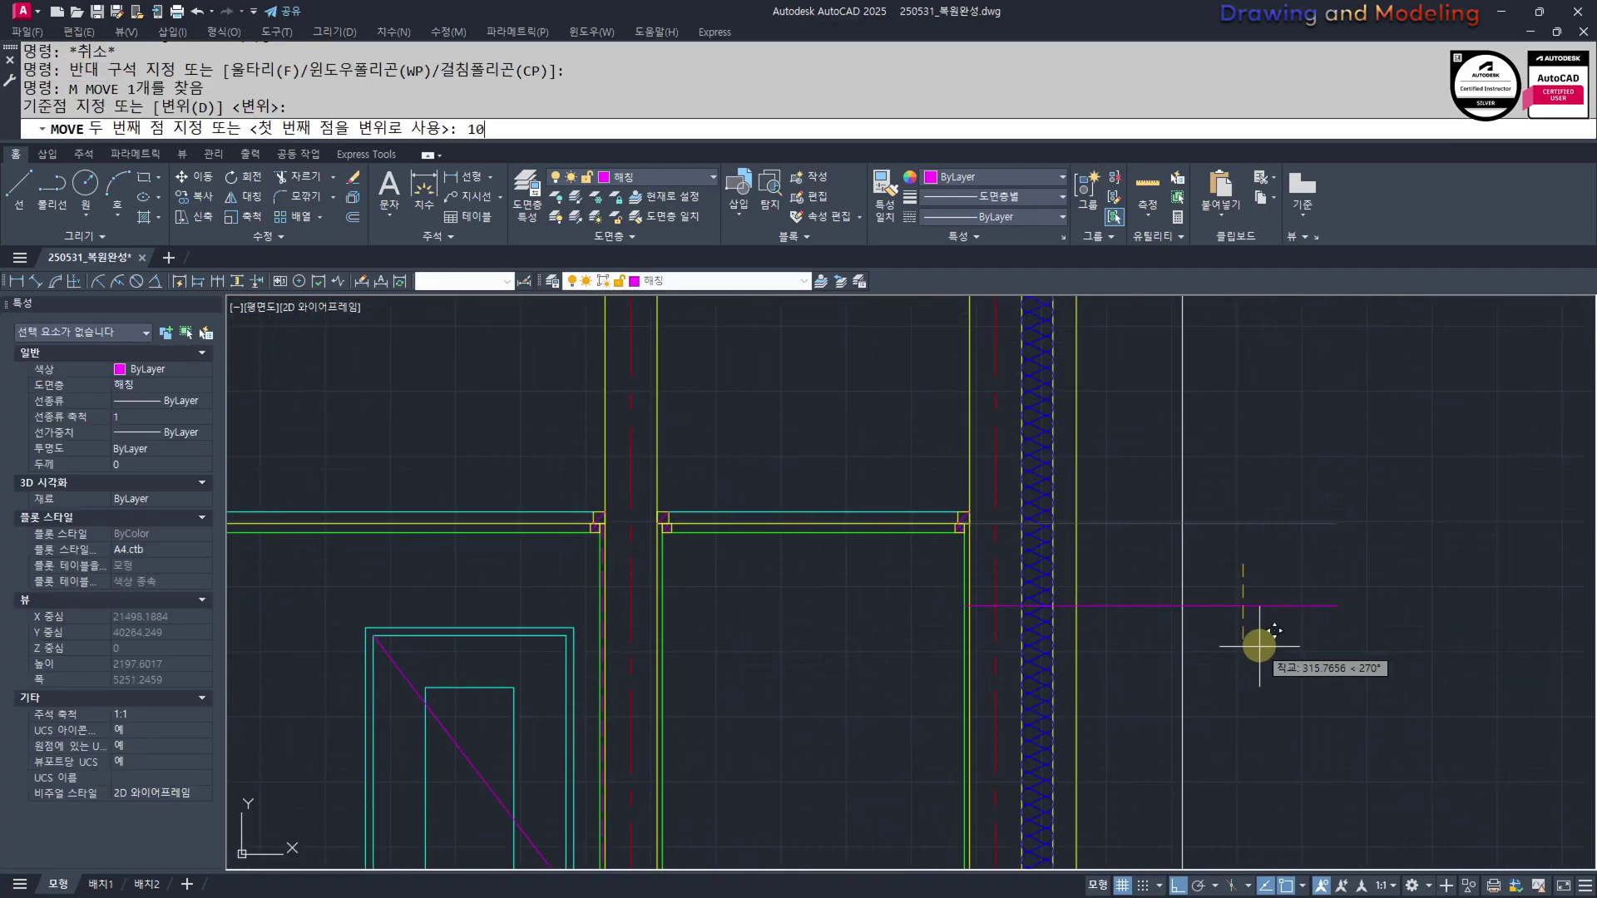
type("0")
key("Return")
key("Escape")
key("Escape")
key("Escape")
scroll(920, 599, "down", 4)
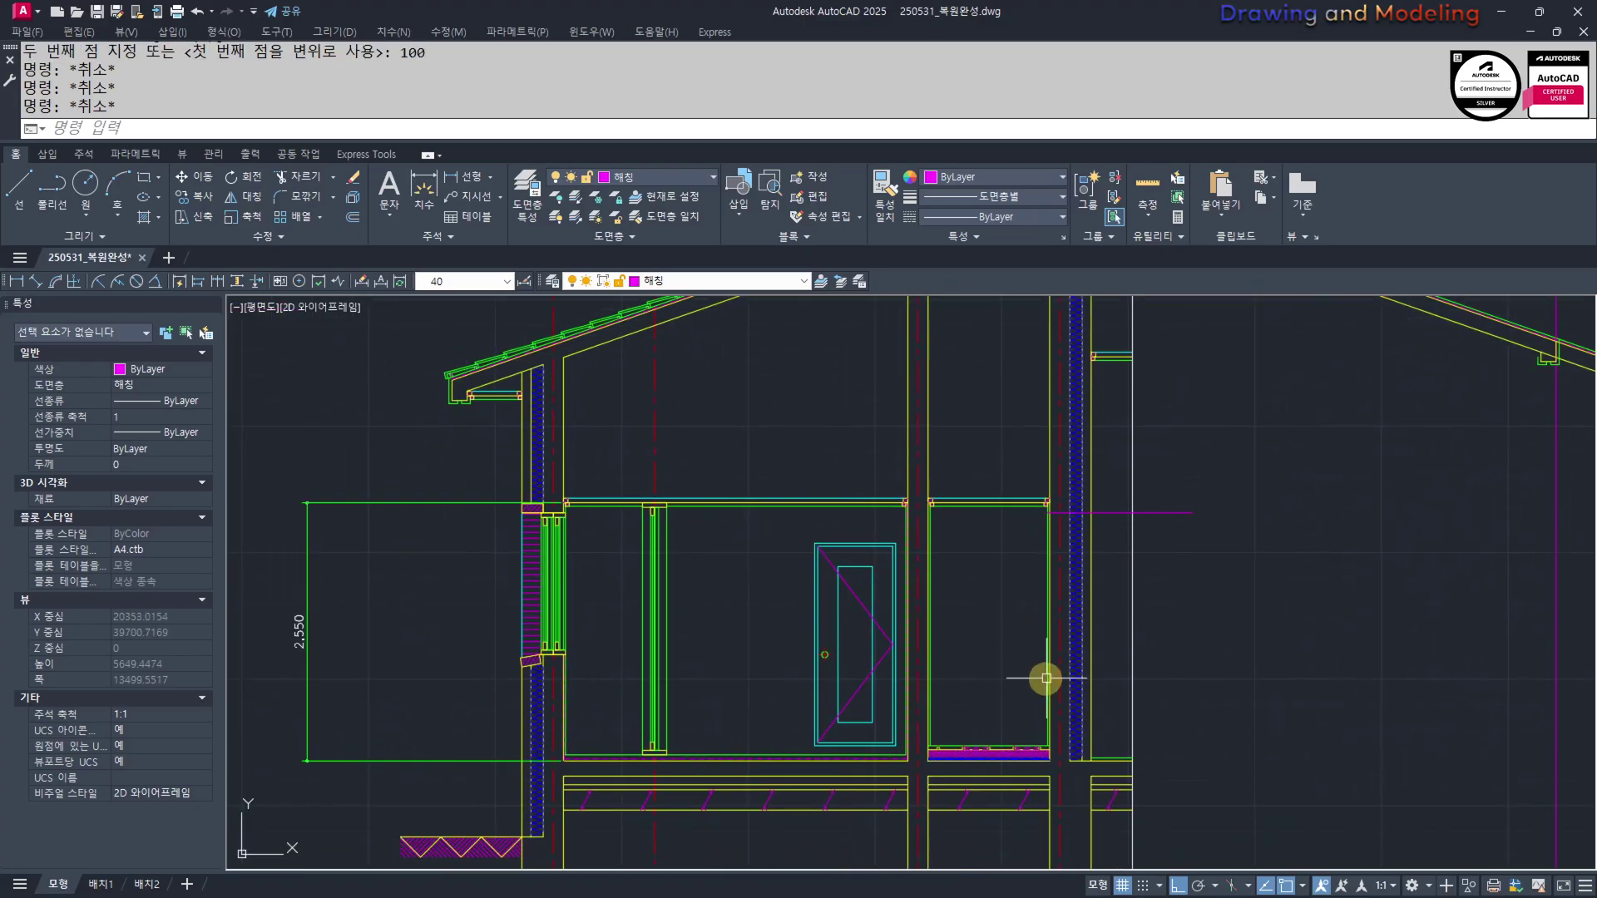
Draw a horizontal line from the left window's sill level across the section to beyond the right exterior wall
type("l")
key("Return")
scroll(616, 652, "up", 6)
left_click(533, 648)
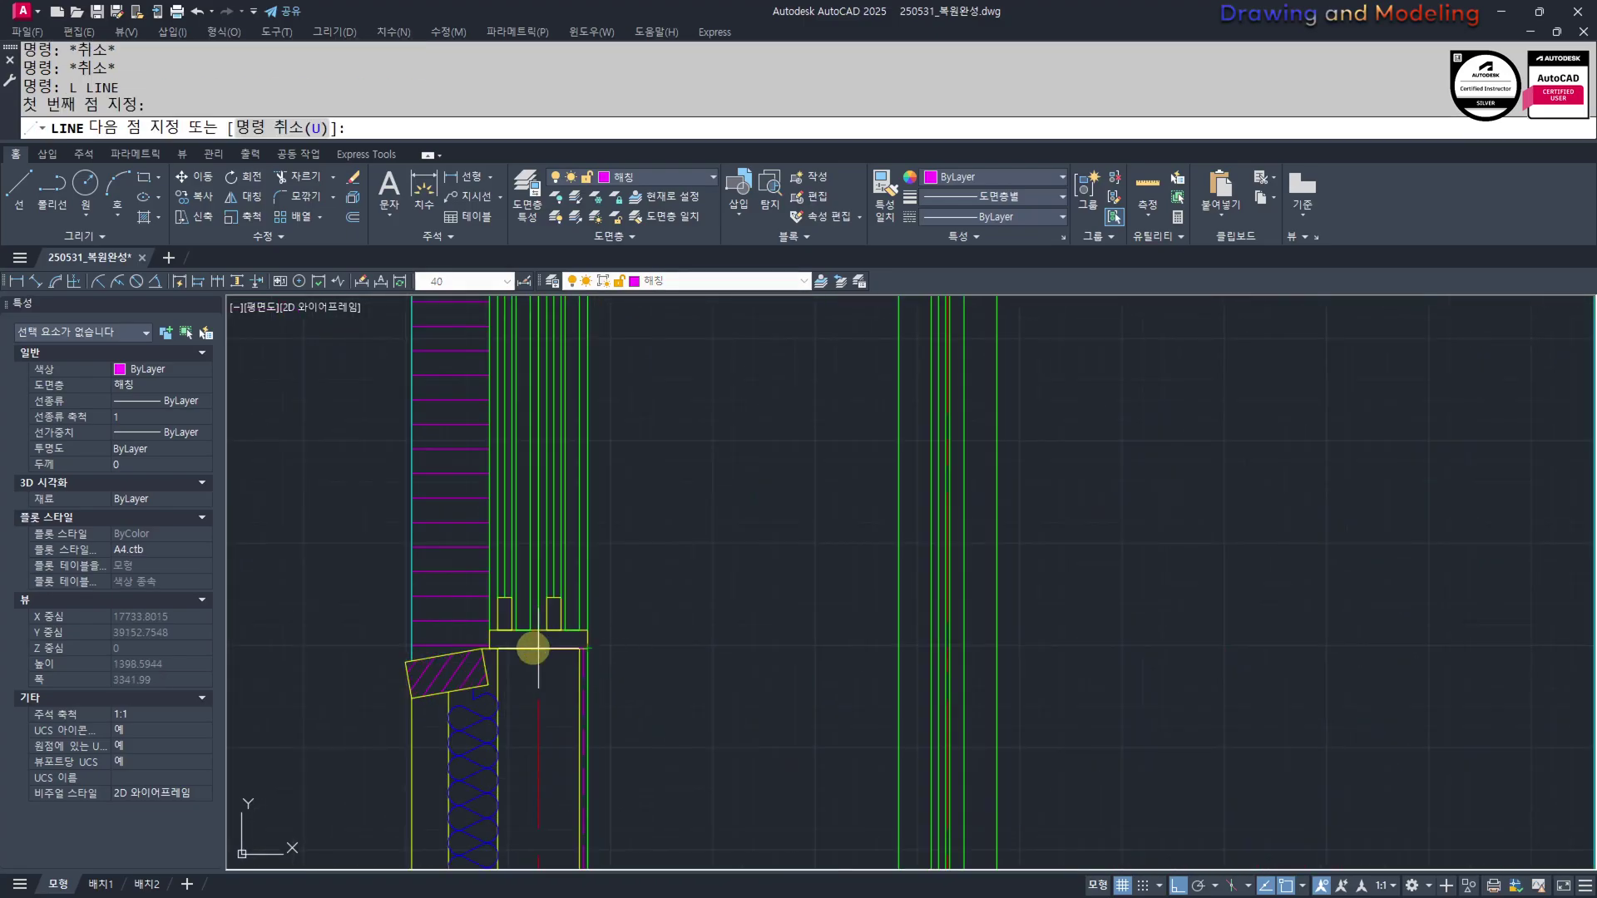
scroll(580, 692, "down", 5)
key("Escape")
key("Escape")
Trim the sill line so only the part across the right exterior wall's thickness remains
scroll(341, 686, "up", 5)
type("tr")
key("Return")
mouse_move(780, 616)
left_mouse_down()
mouse_move(552, 574)
mouse_move(499, 674)
left_mouse_up()
key("Return")
key("Escape")
key("Return")
left_click_drag(795, 678, 786, 767)
key("Return")
key("Escape")
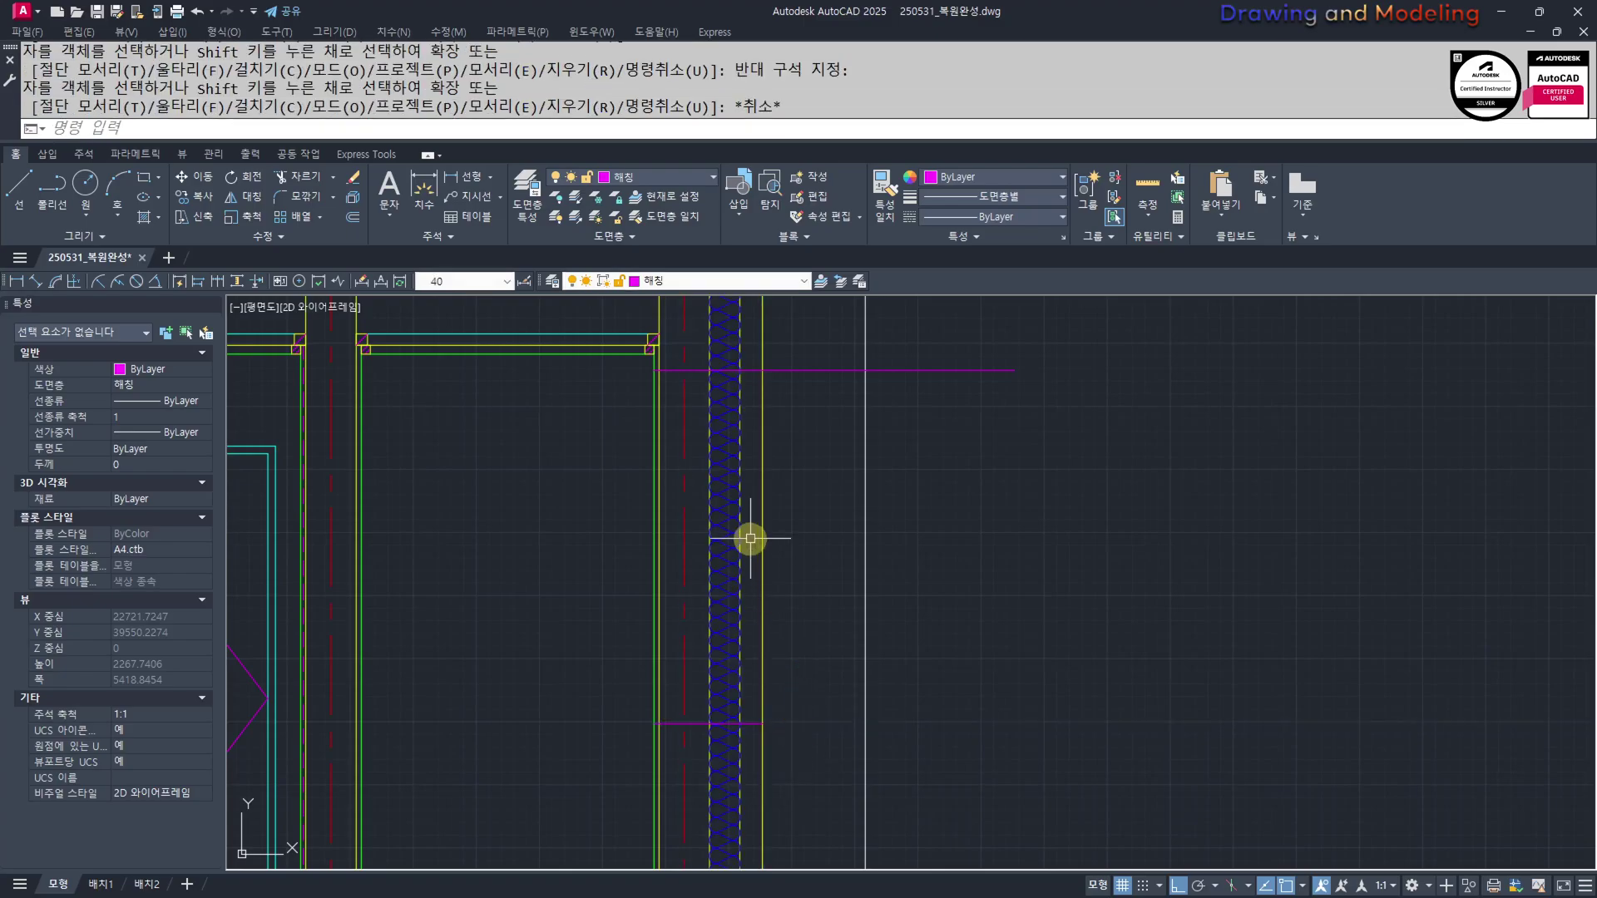
Trim the window head line's excess beyond the right exterior wall's outer face
middle_click_drag(748, 538, 784, 709)
key("Return")
left_click_drag(824, 574, 736, 508)
key("Escape")
key("Escape")
scroll(844, 652, "down", 5)
scroll(841, 724, "up", 5)
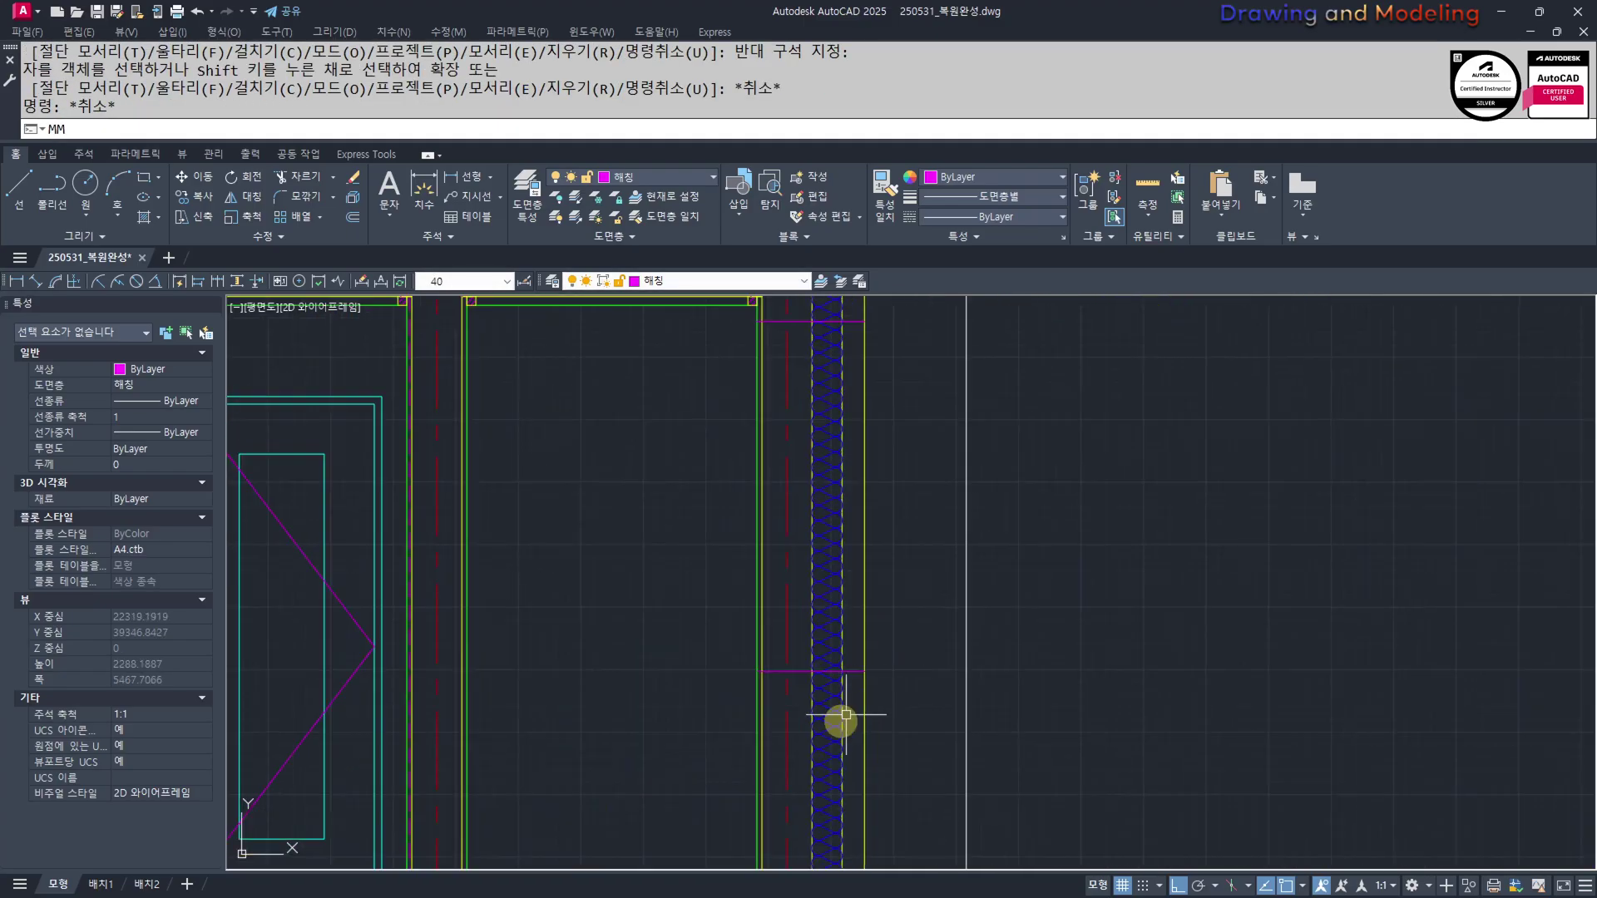
Match the yellow exterior wall line's properties onto the window's sill and head lines
type("mm")
key("Return")
left_click(864, 697)
scroll(819, 679, "up", 5)
left_click(766, 613)
left_click(753, 712)
scroll(786, 732, "down", 5)
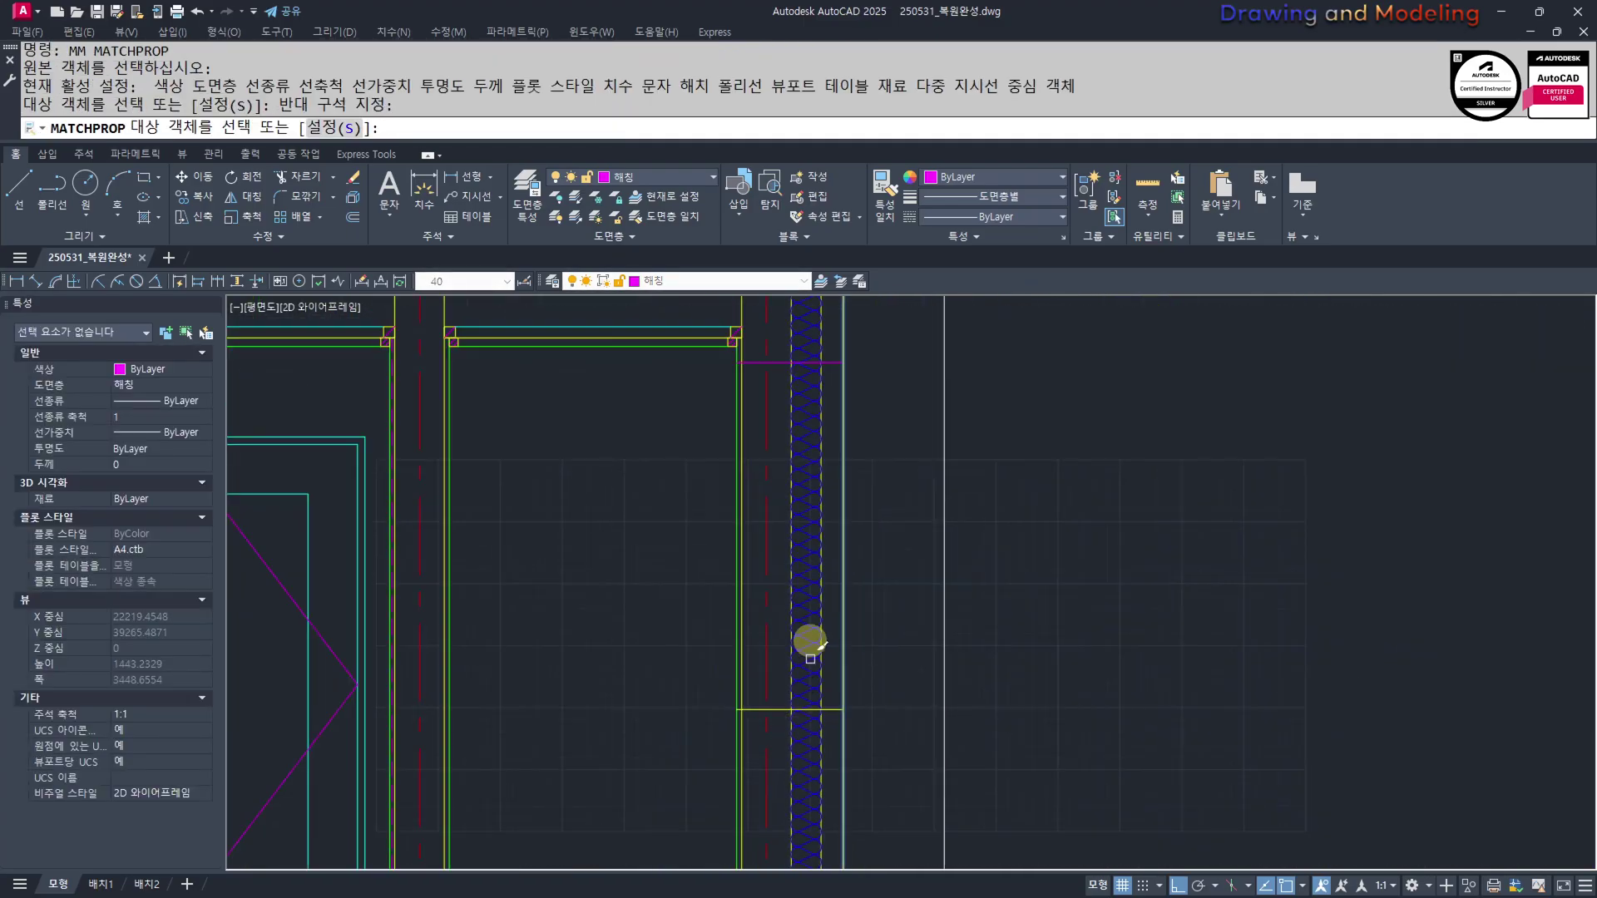
middle_click_drag(809, 645, 810, 782)
scroll(751, 466, "up", 5)
left_click(838, 509)
left_click(818, 570)
key("Escape")
key("Escape")
scroll(812, 640, "down", 3)
middle_click_drag(811, 652, 832, 549)
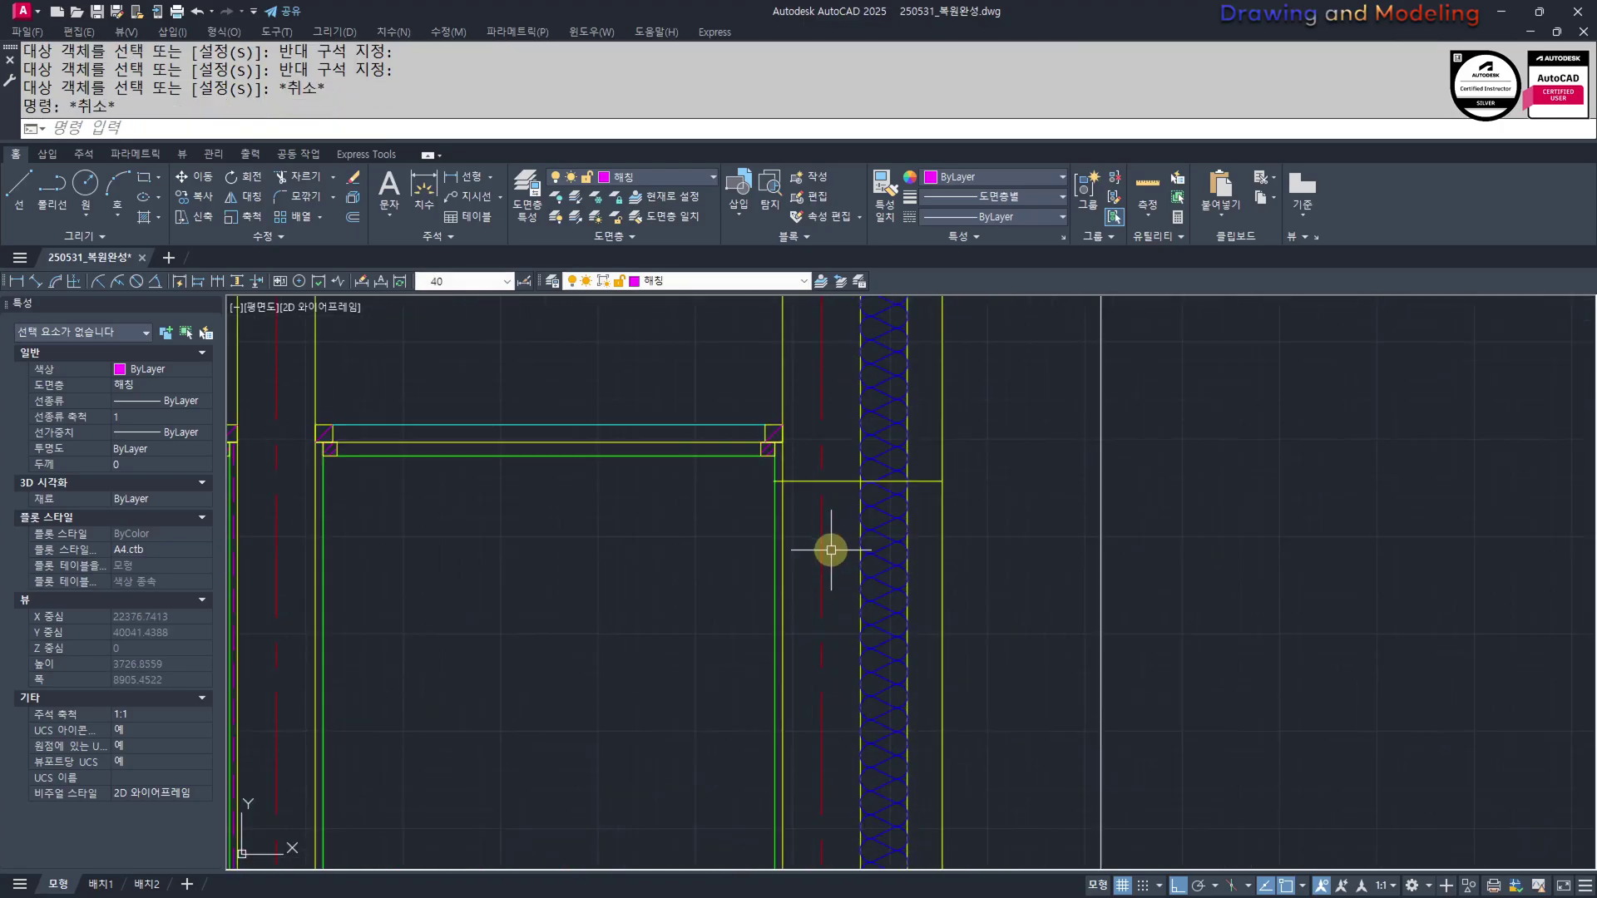
Trim the insulation and outer wall lines between the head and sill lines to open up the window
type("tr")
key("Return")
left_click(833, 519)
left_click(881, 820)
left_click(871, 772)
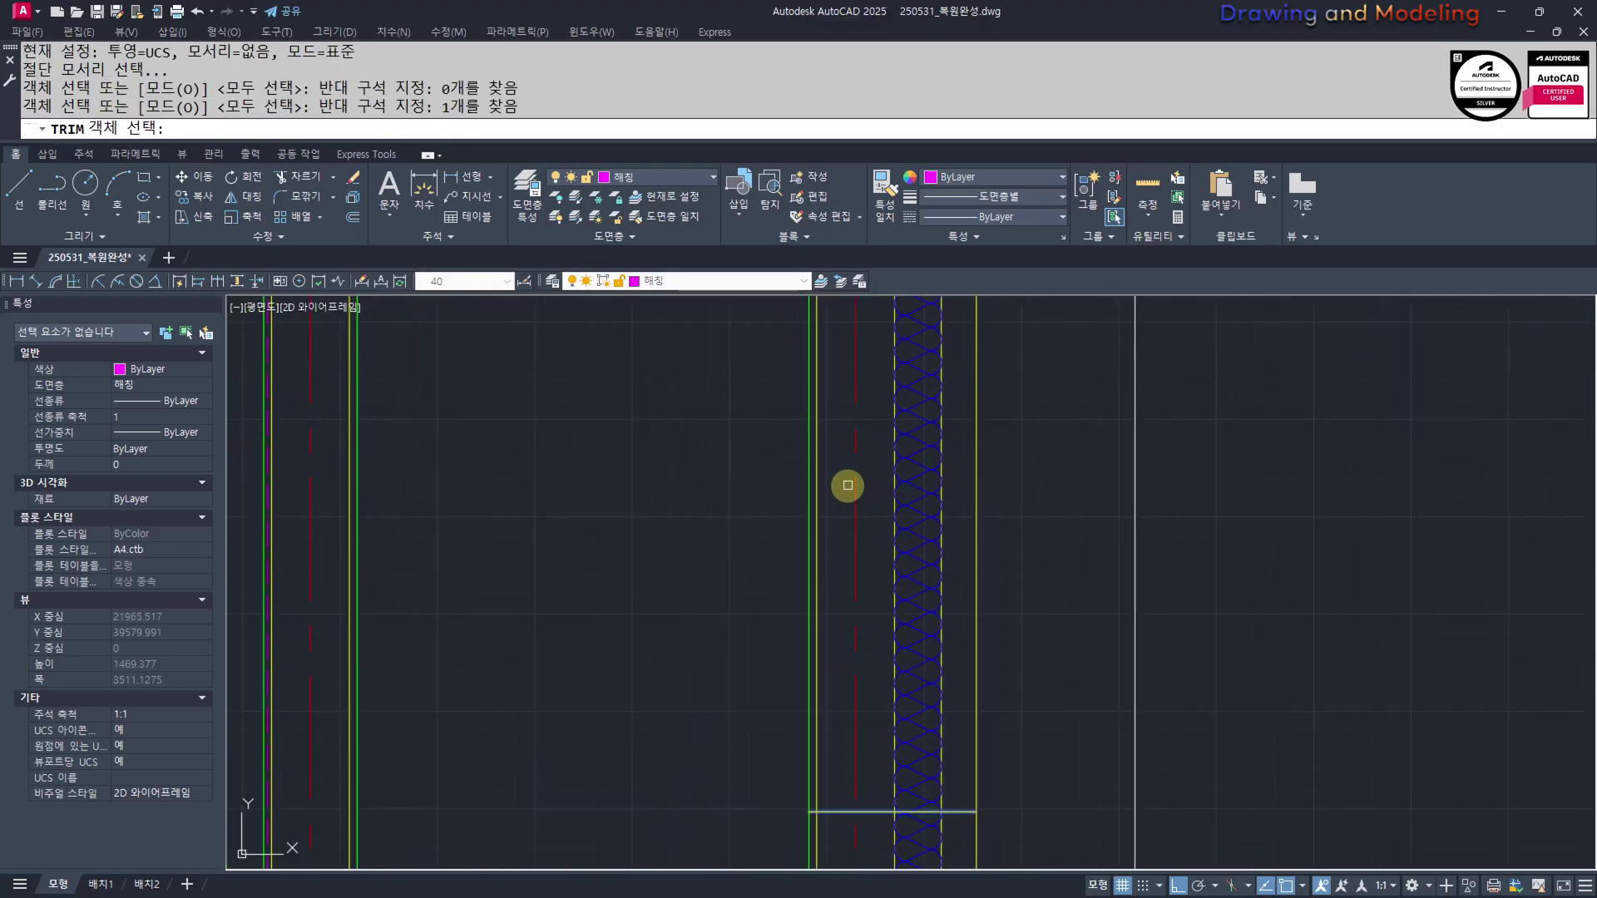
middle_click_drag(847, 485, 848, 604)
key("Return")
scroll(948, 431, "down", 2)
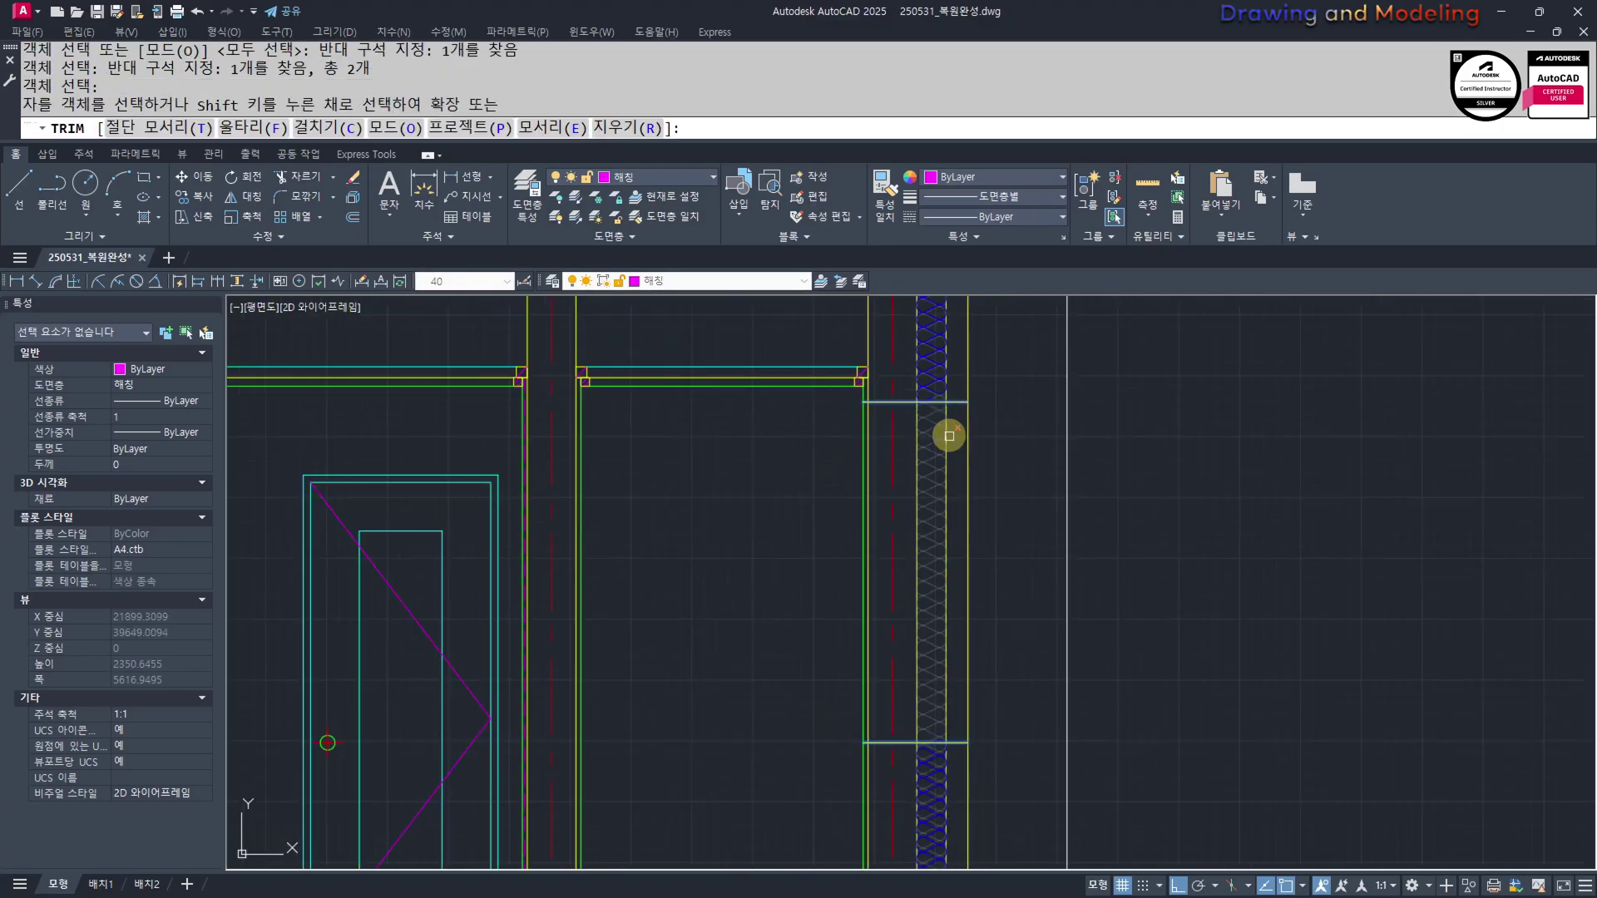
left_click(921, 486)
middle_click_drag(990, 517, 967, 582)
left_click(994, 595)
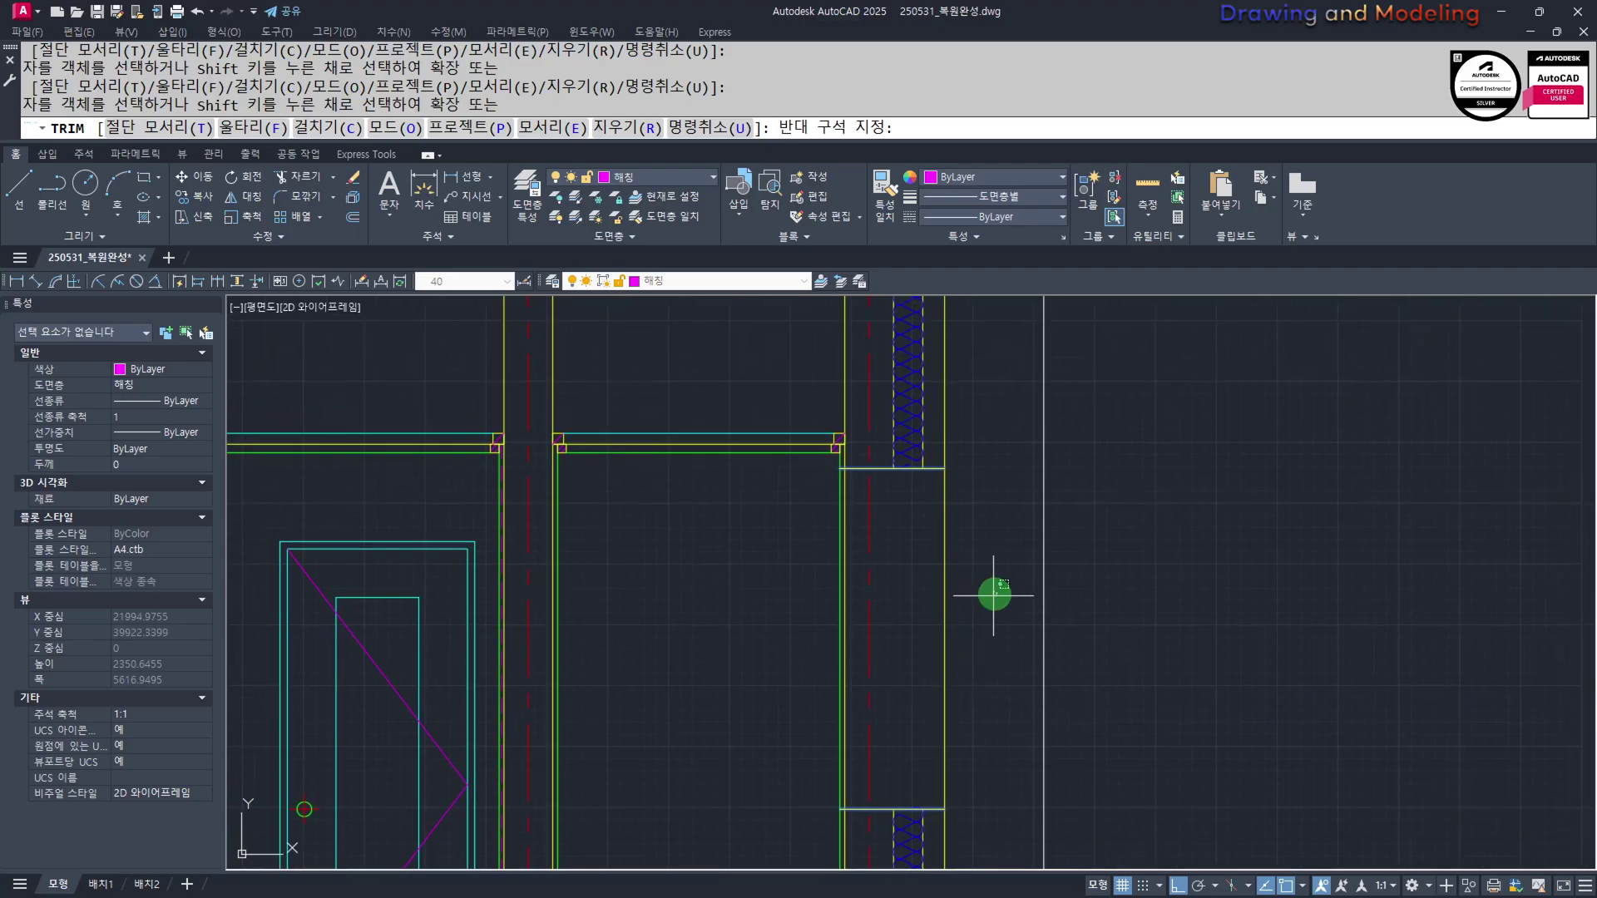
left_click(916, 647)
key("Escape")
key("Escape")
Draw a vertical line along the exterior wall's outer face from the window head down to the sill
middle_click_drag(870, 788, 947, 714)
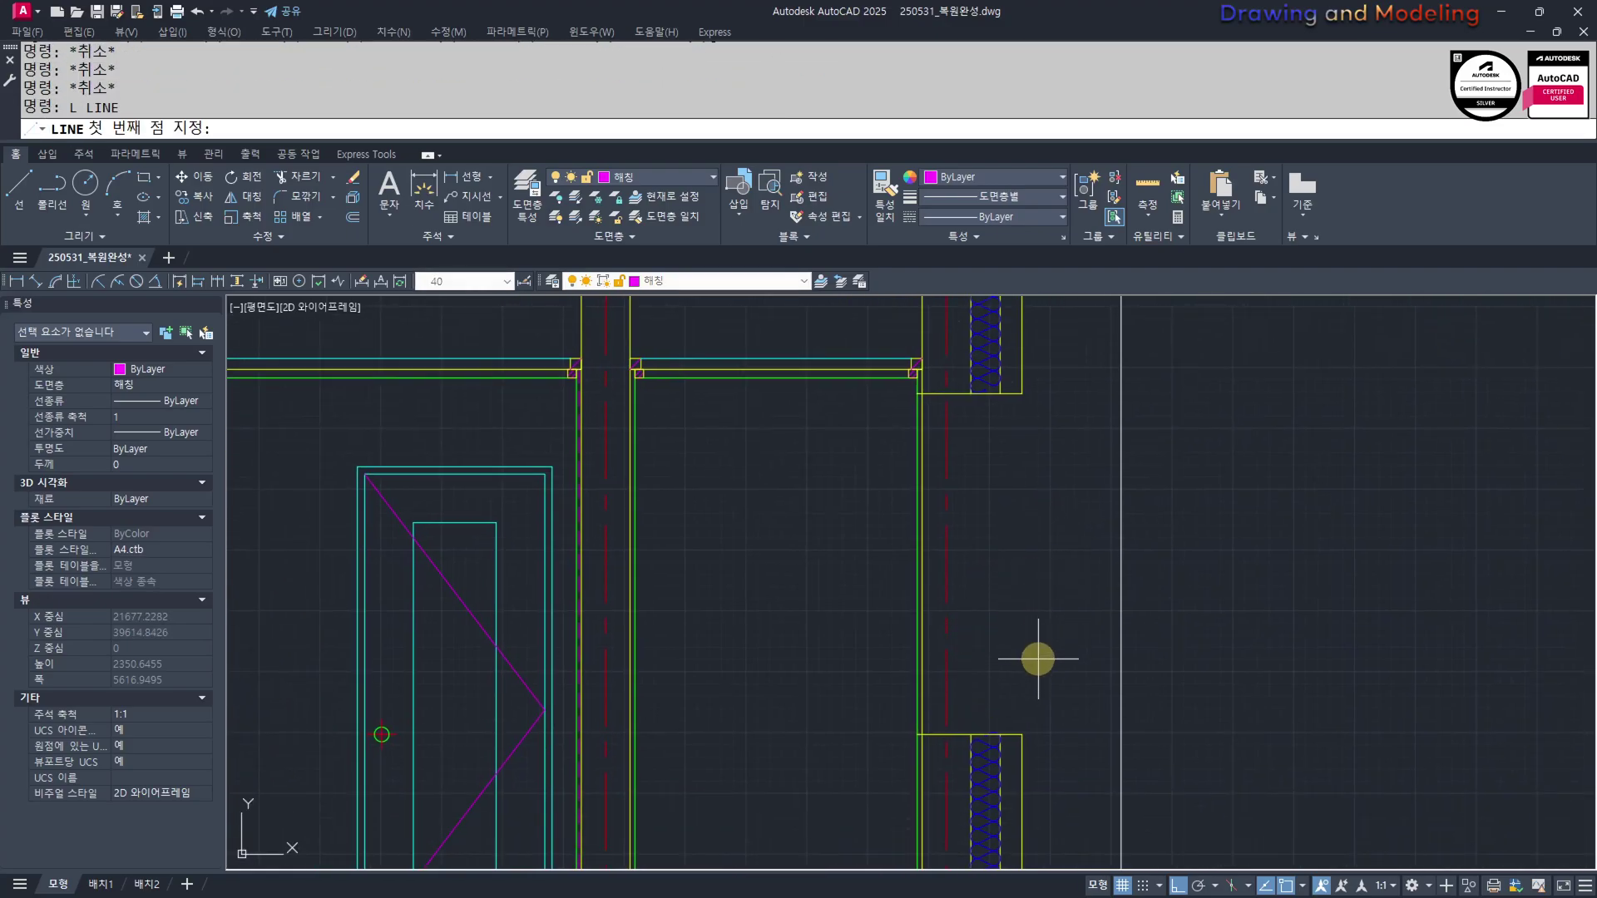
left_click(1022, 734)
key("Escape")
key("Return")
left_click(1020, 393)
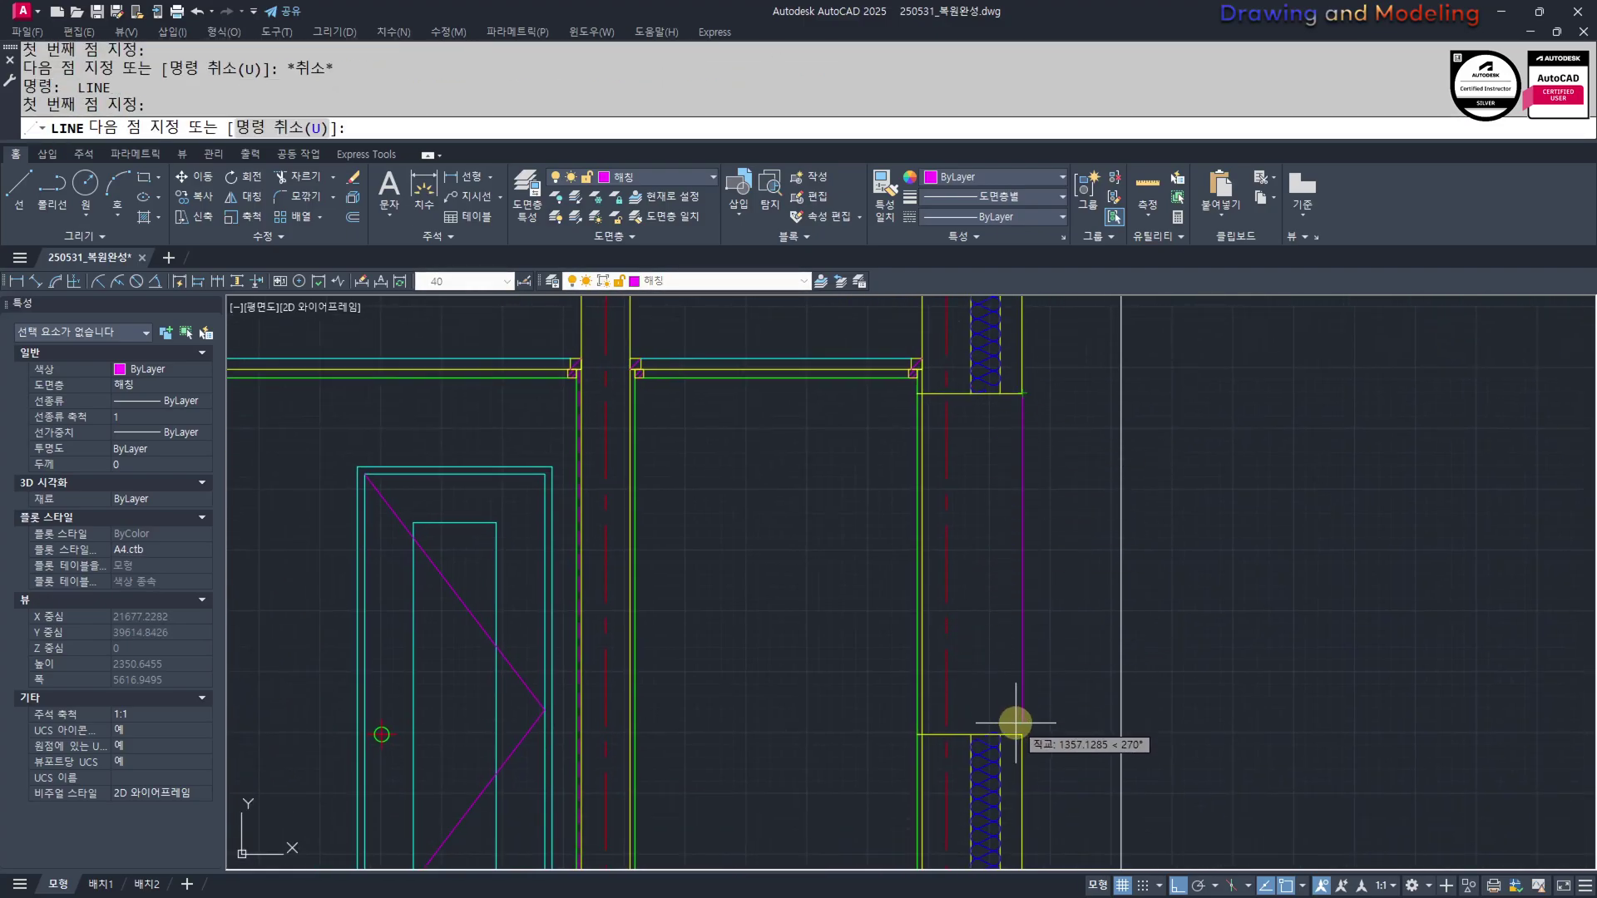
key("Escape")
left_click(1041, 592)
left_click(970, 599)
key("Escape")
key("Escape")
Match the left window's cyan outer elevation line's properties onto the new vertical line at the right window opening
scroll(919, 615, "down", 5)
middle_click_drag(630, 640, 741, 638)
scroll(740, 638, "up", 5)
type("mm")
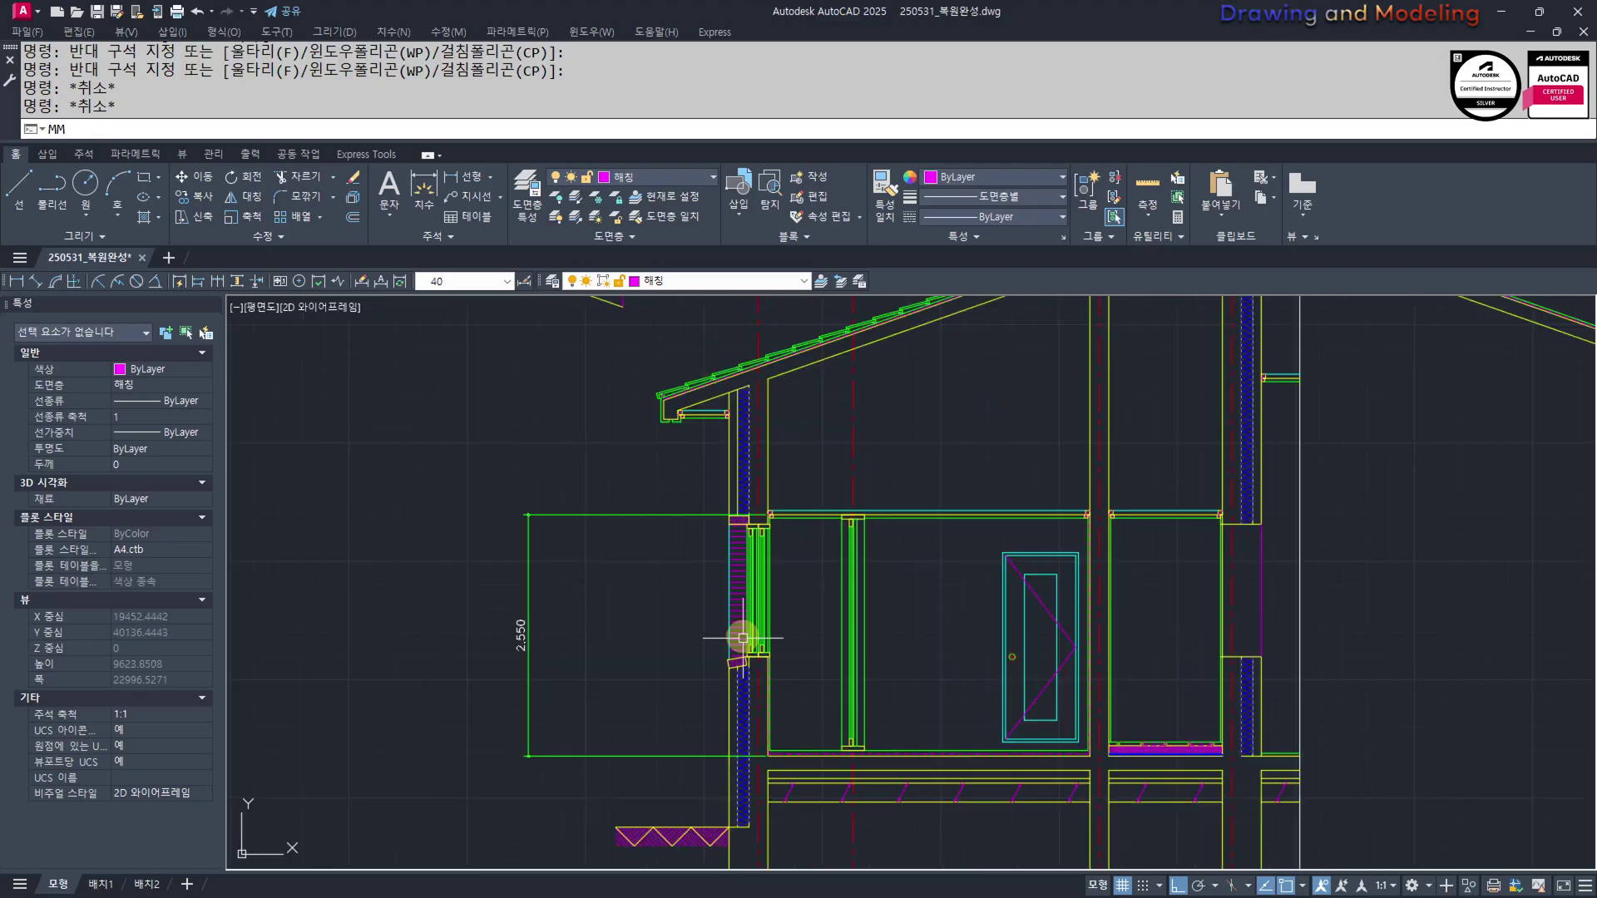
left_click(703, 569)
scroll(1165, 560, "down", 3)
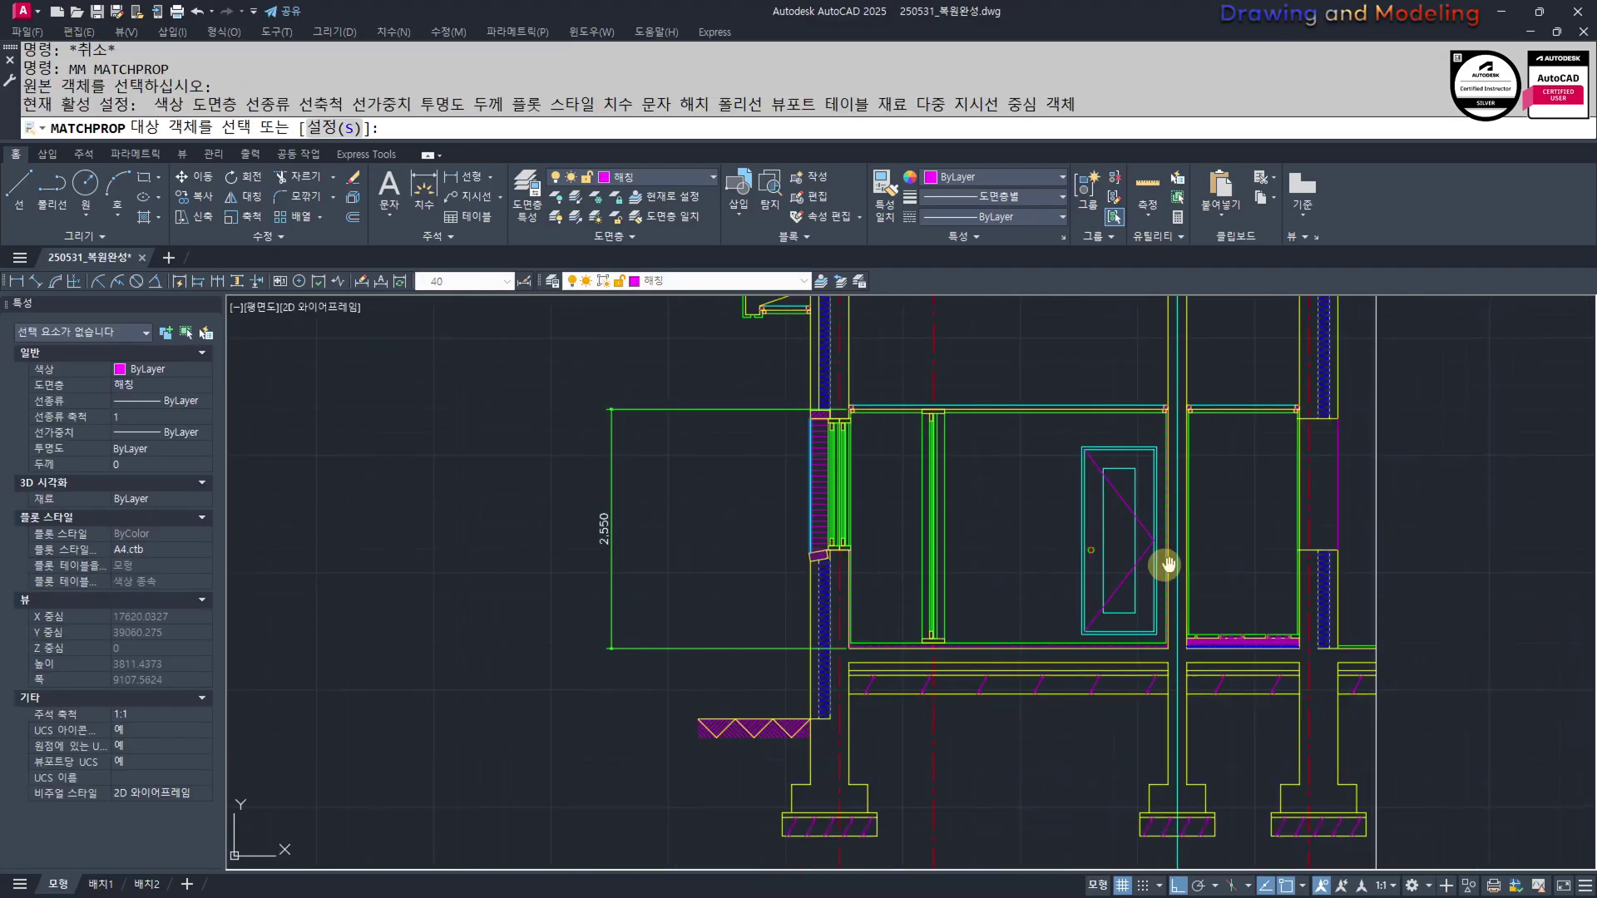
scroll(794, 457, "up", 3)
key("Escape")
key("Escape")
key("Escape")
scroll(756, 616, "up", 4)
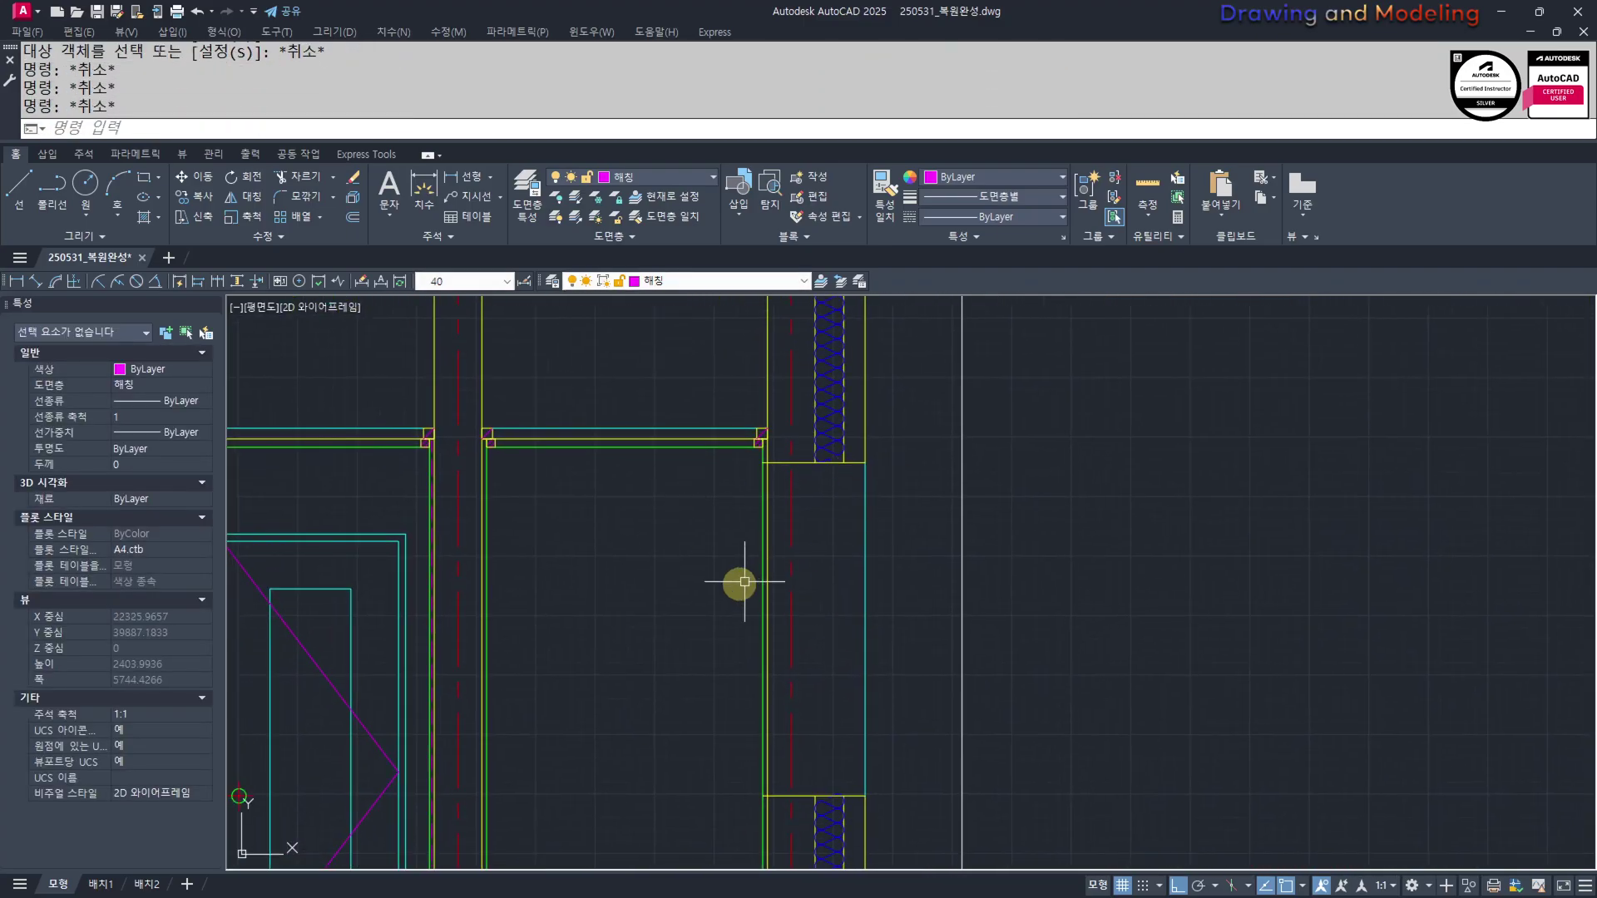
Trim the right window's head line back to the wall's inner yellow line
key("space")
key("space")
left_click(804, 442)
key("Escape")
key("Escape")
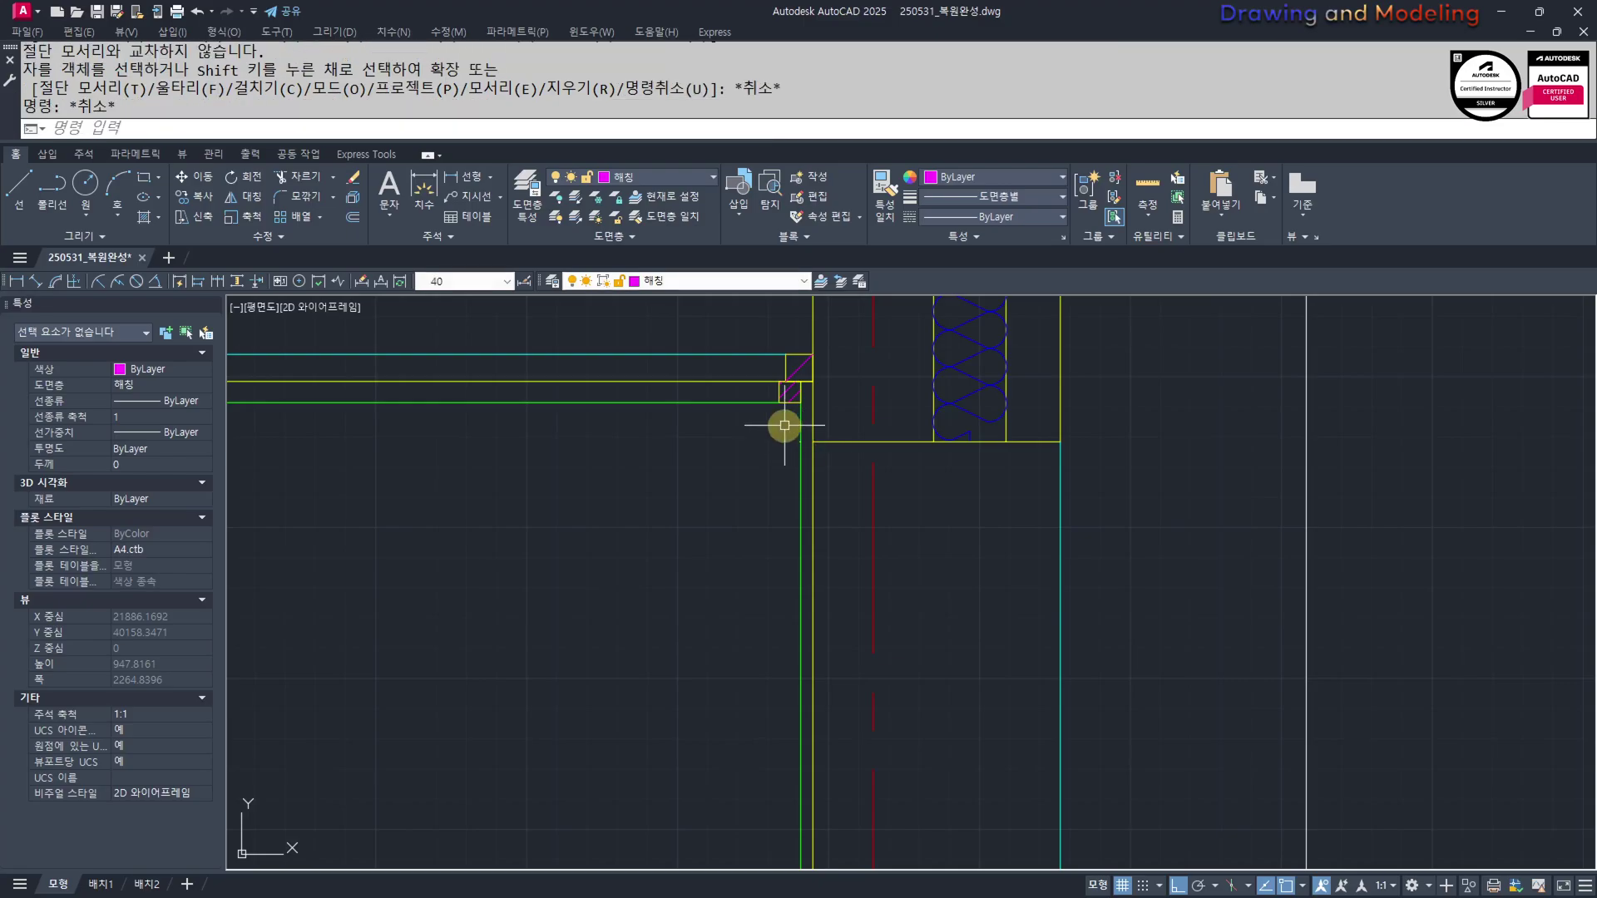
left_click(784, 424)
left_click(848, 472)
type("e")
Trim the right window's sill line back to the wall's inner yellow line
scroll(749, 542, "down", 3)
middle_click_drag(728, 664, 764, 545)
scroll(790, 598, "up", 8)
type("tr")
key("Return")
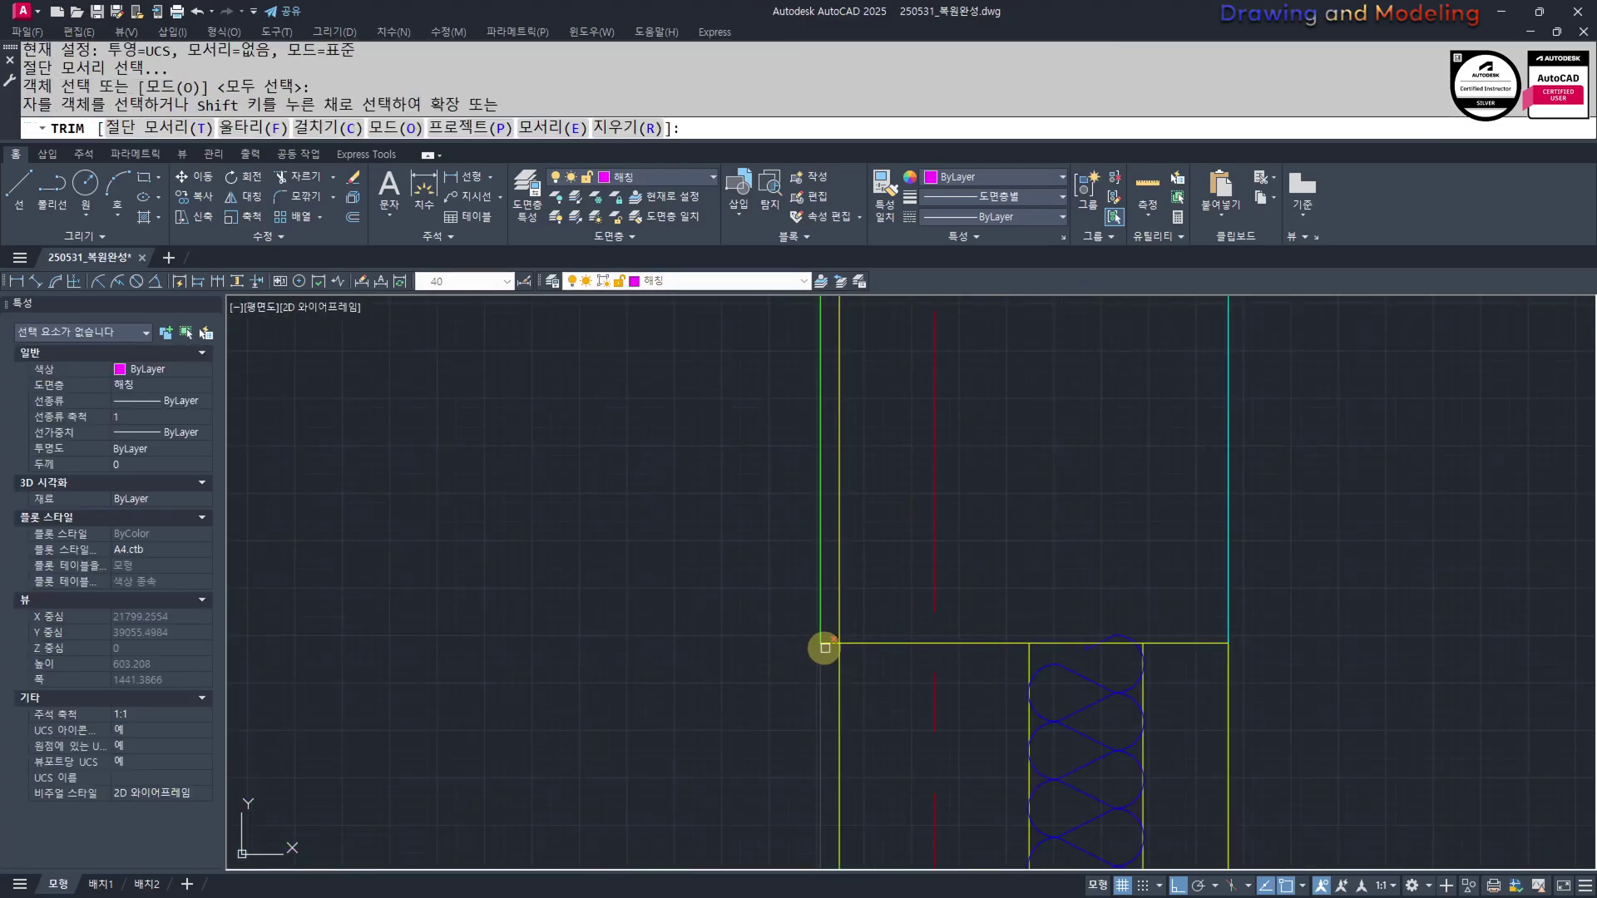
key("Escape")
key("Escape")
key("Escape")
key("Escape")
scroll(832, 657, "down", 8)
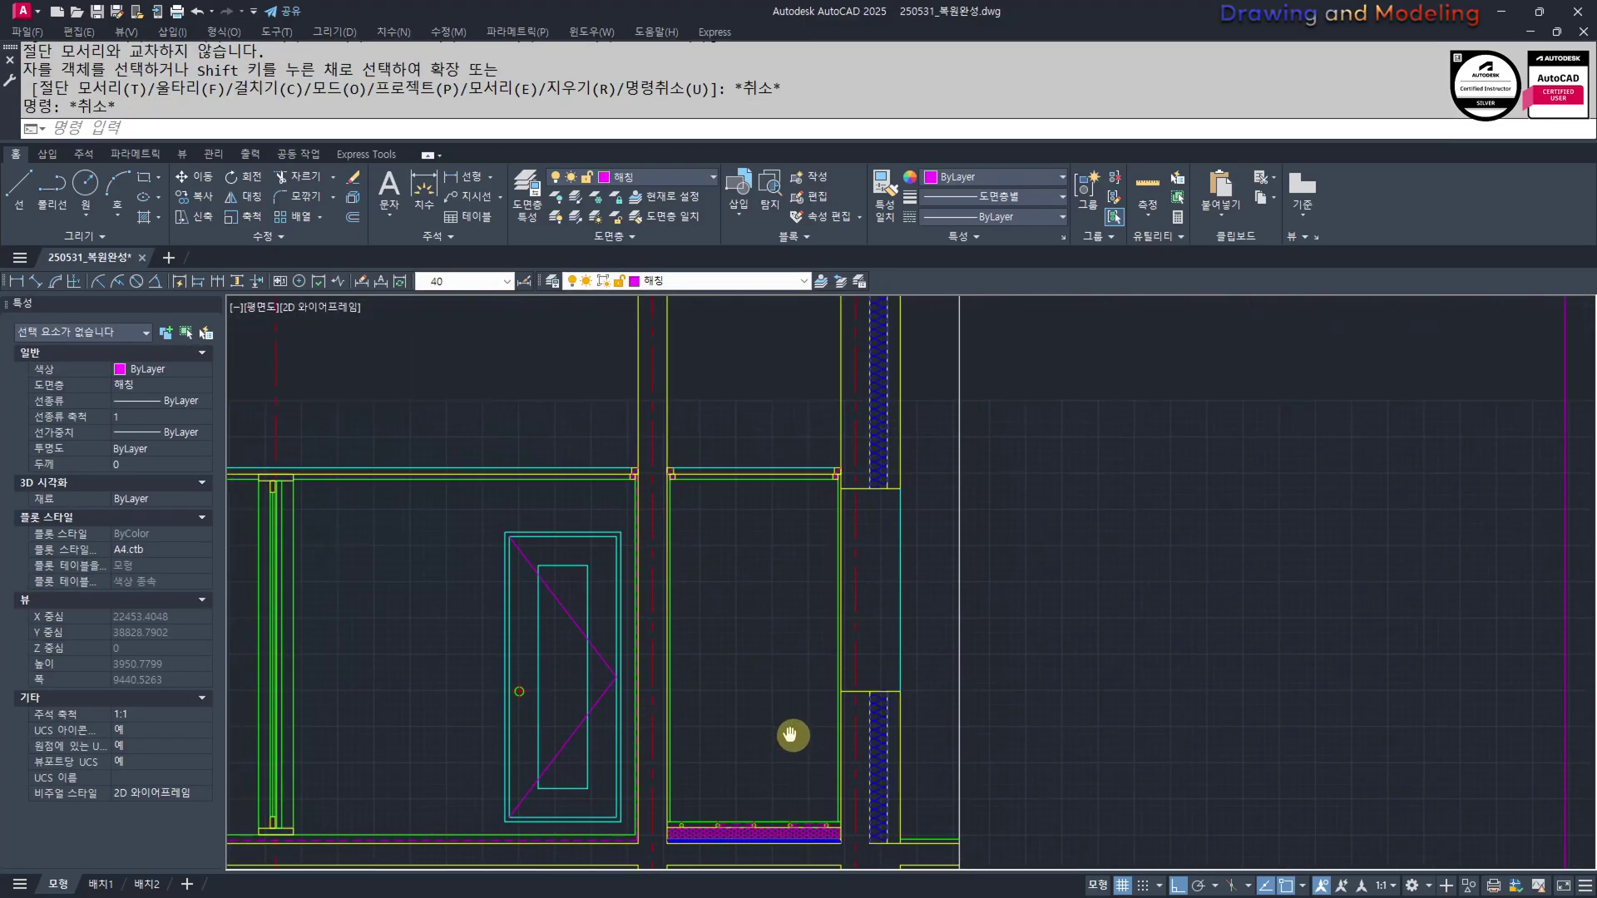
scroll(818, 646, "up", 4)
type("rec")
key("Return")
left_click(851, 682)
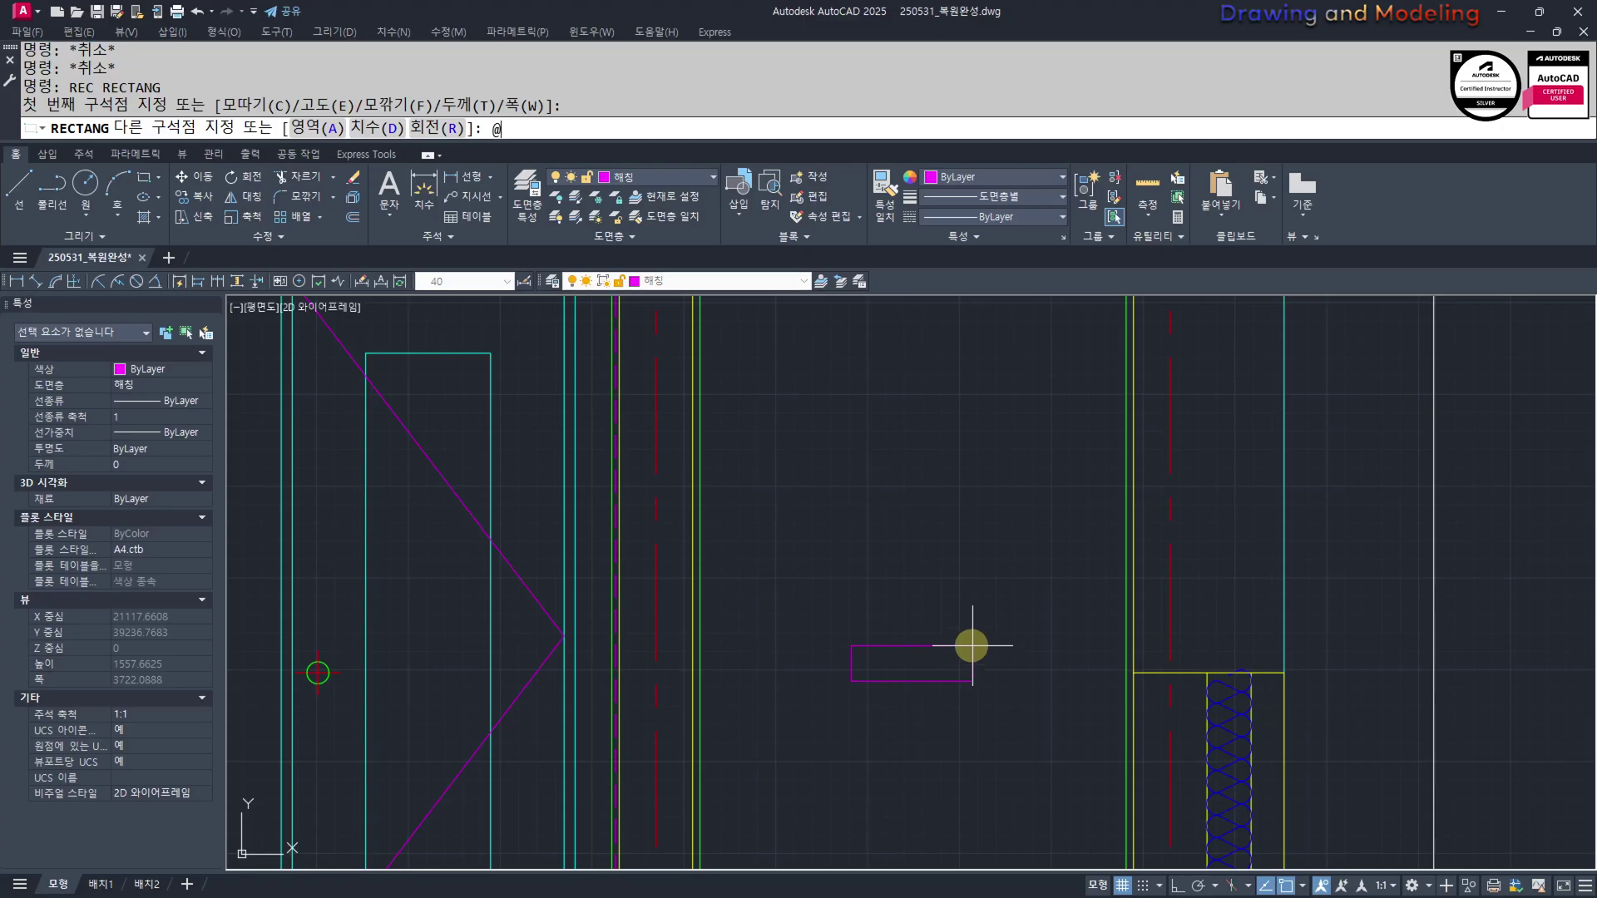
type("@120")
key("Escape")
key("Escape")
scroll(798, 663, "down", 6)
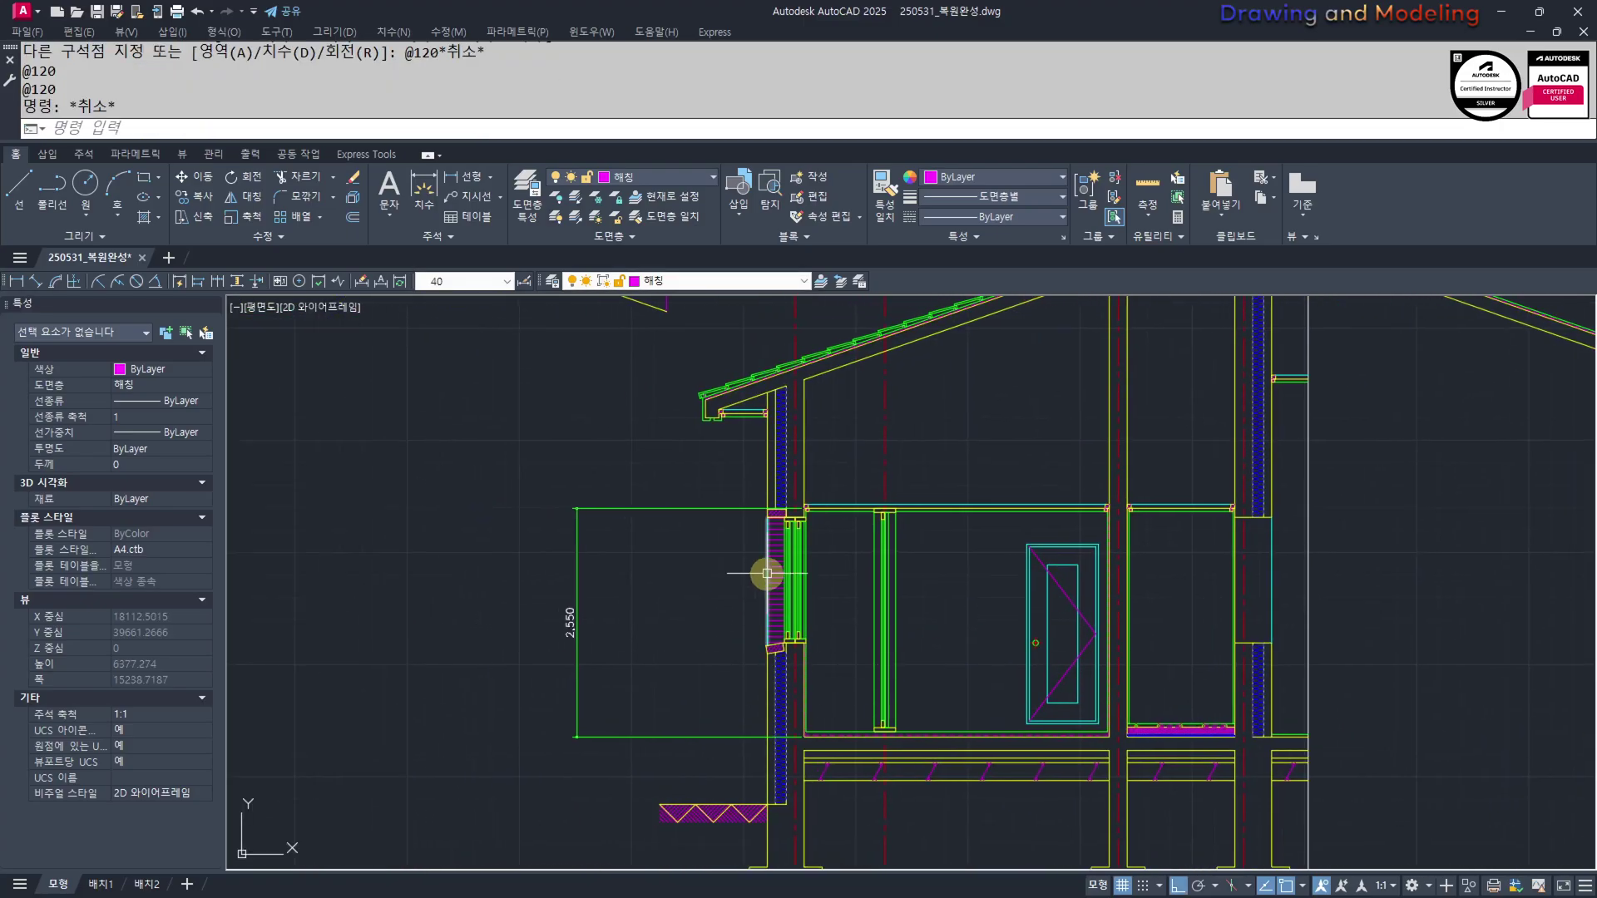
Draw a 120 by 45 rectangle in the empty room area beside the right window opening
scroll(934, 655, "up", 8)
type("rec")
key("Return")
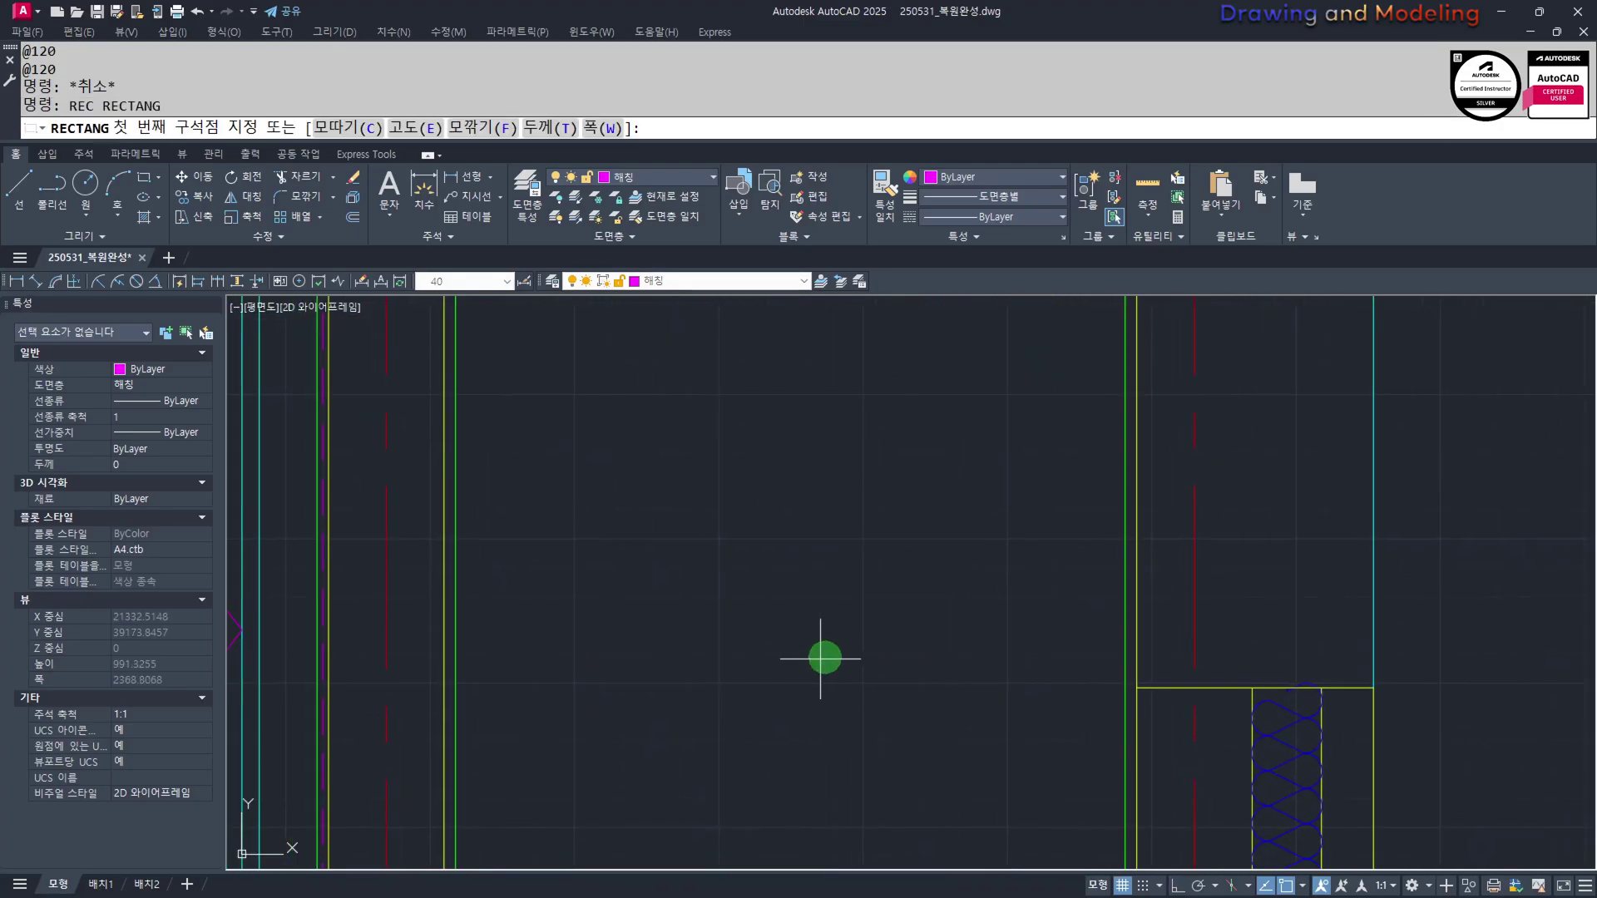
left_click(820, 659)
type("@120,")
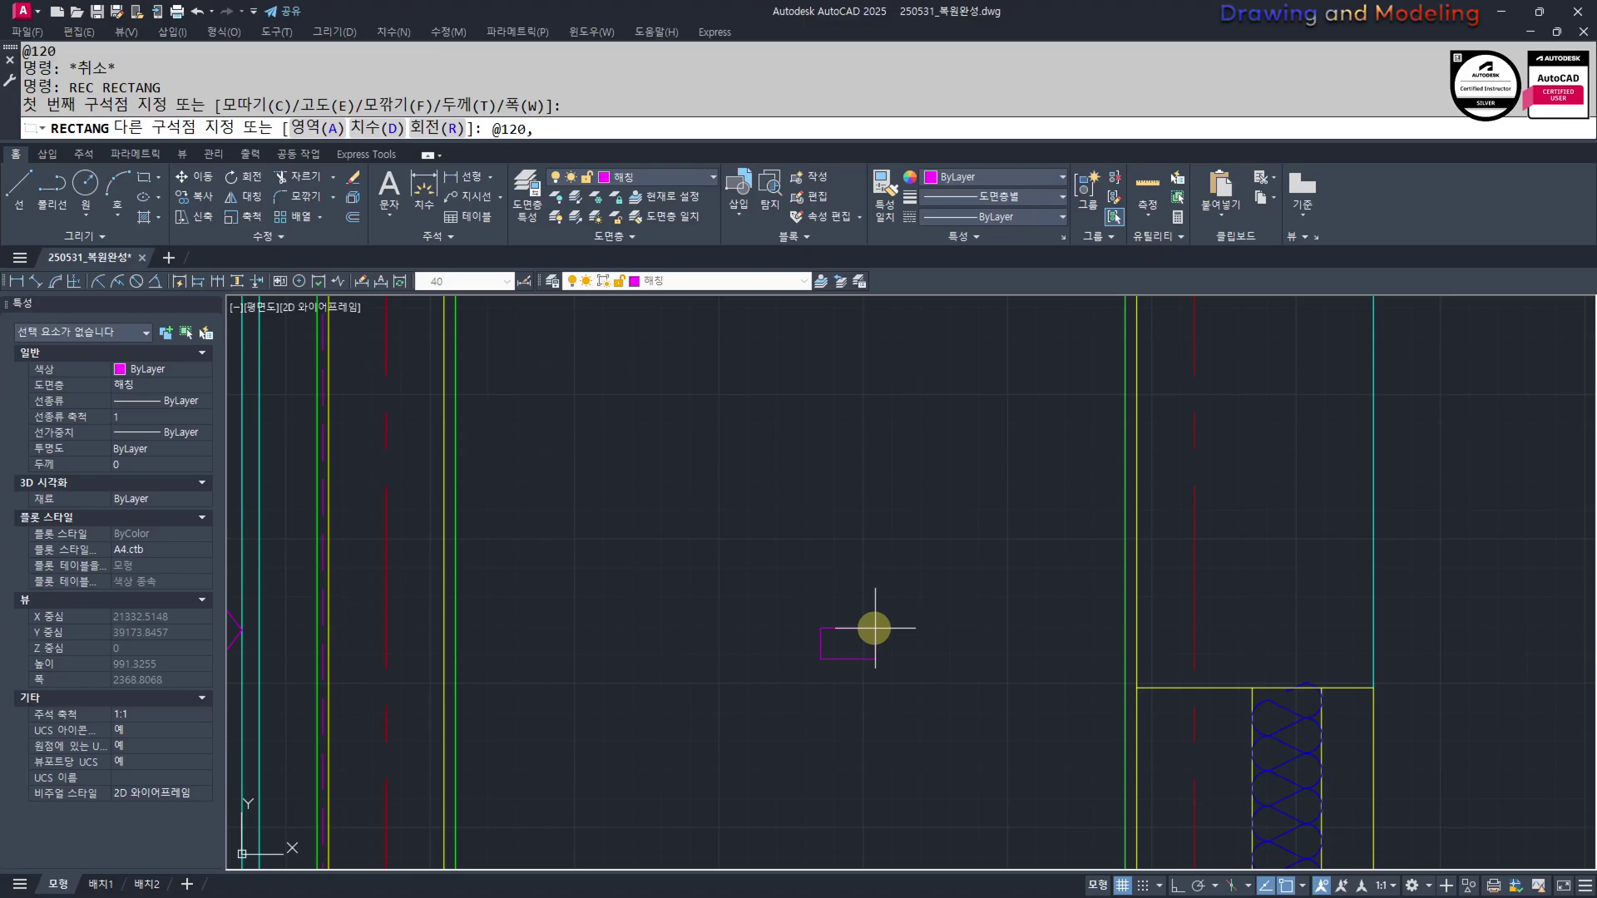
type("45")
key("Return")
key("Escape")
key("Escape")
Draw a 35 by 80 rectangle upward from the midpoint of the 120 by 45 rectangle's top edge
type("rec")
scroll(907, 645, "up", 3)
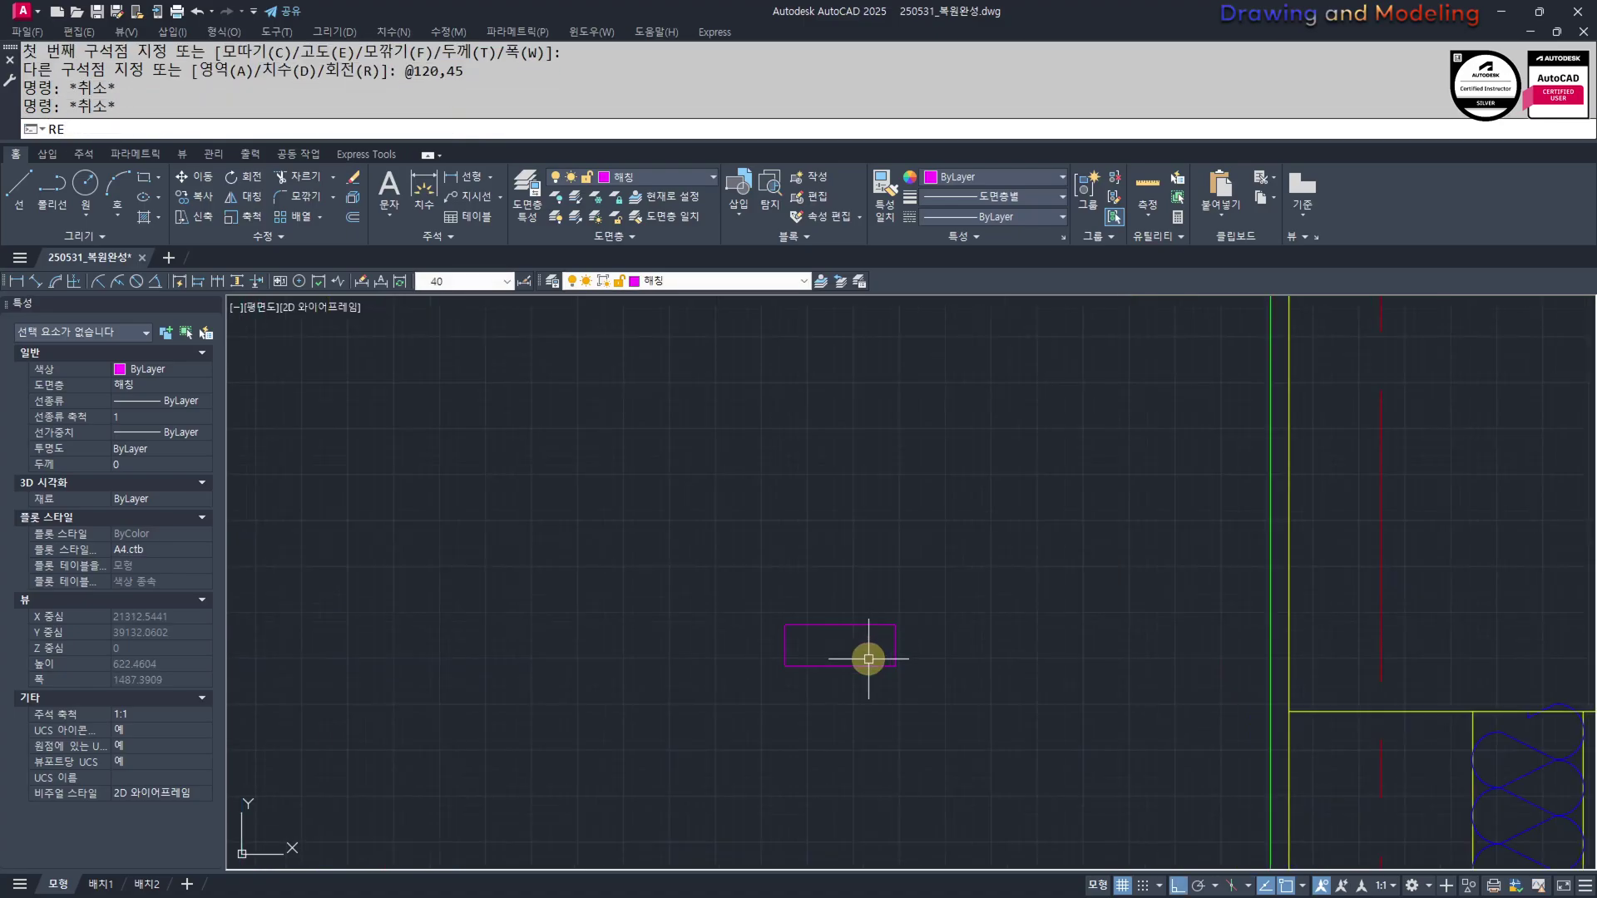
key("Return")
left_click(841, 624)
type("@")
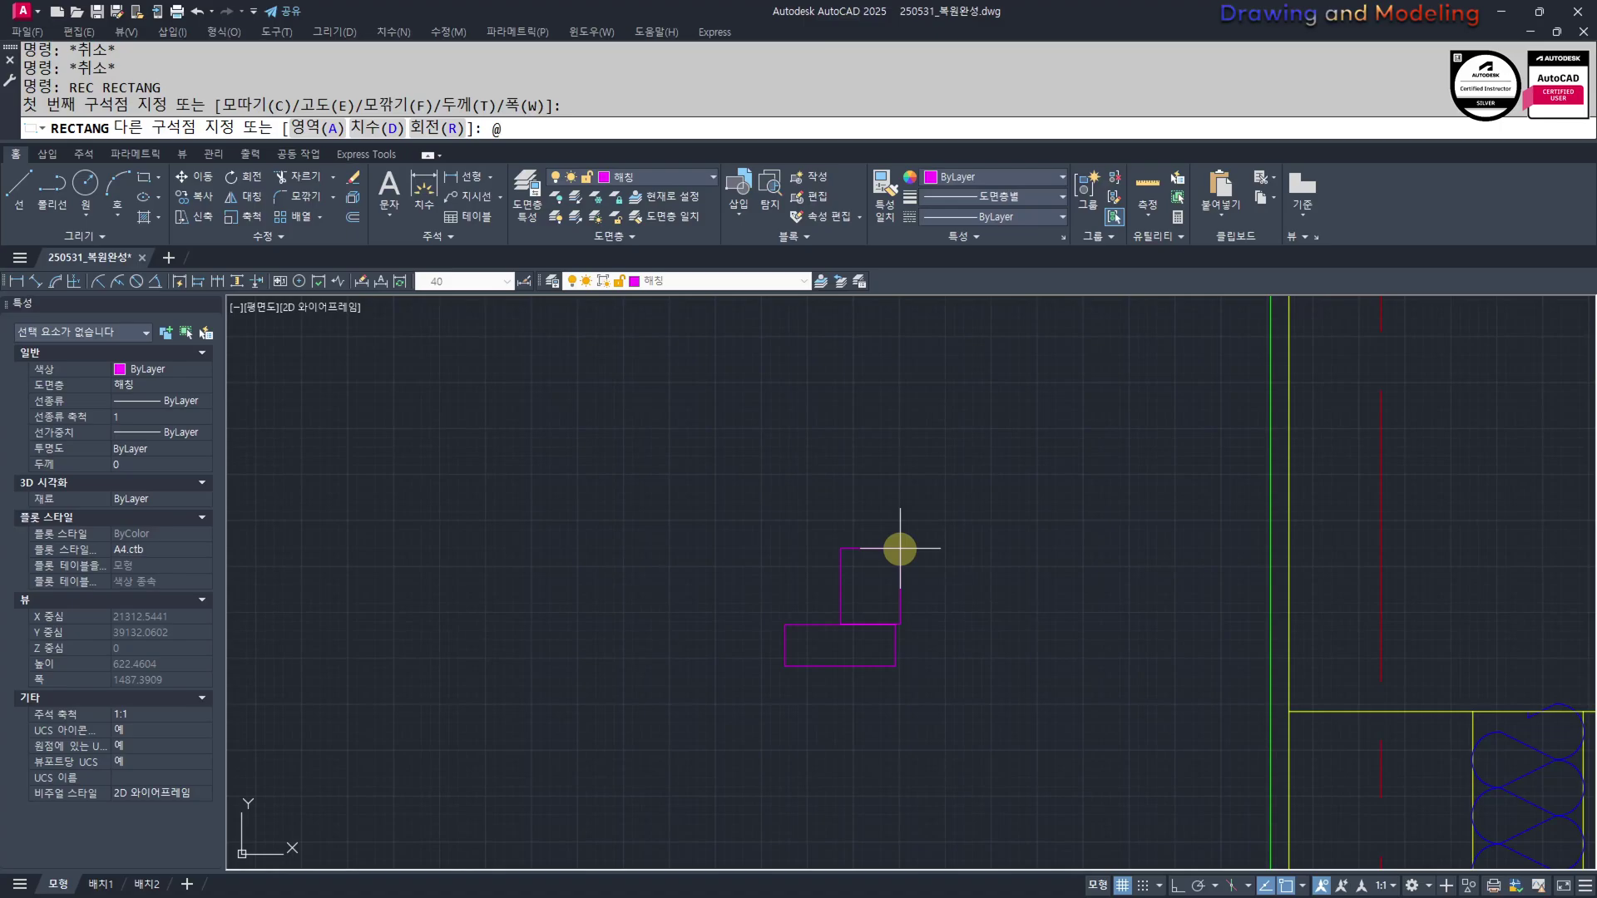
key("Return")
key("Escape")
key("Escape")
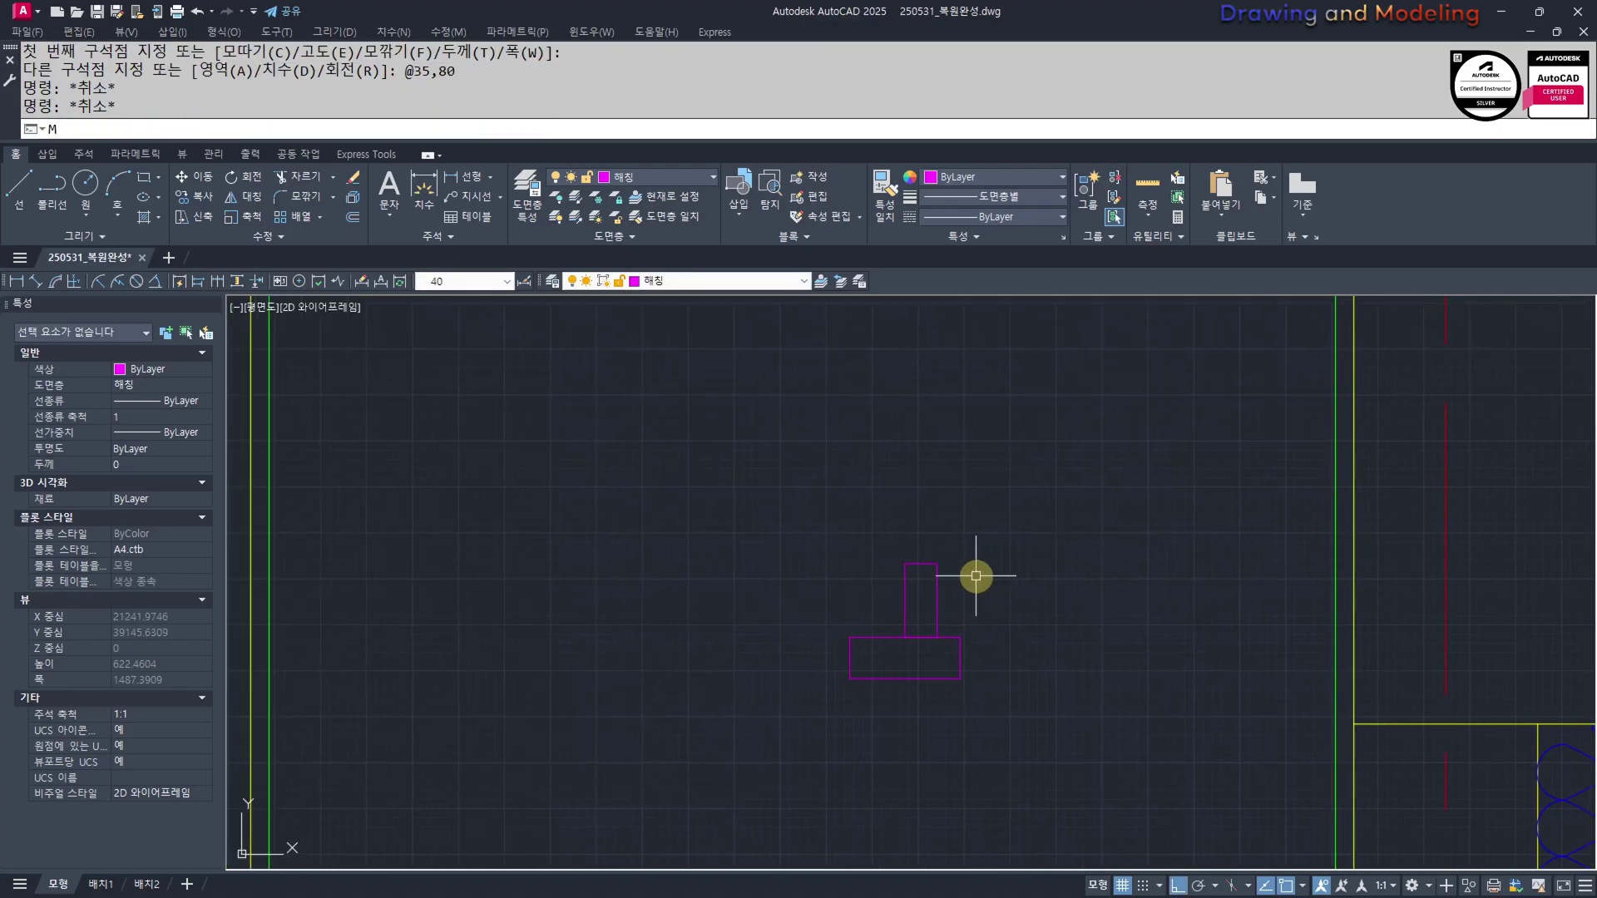
Move the 35 by 80 rectangle 5 units to the right
key("Return")
left_click(855, 466)
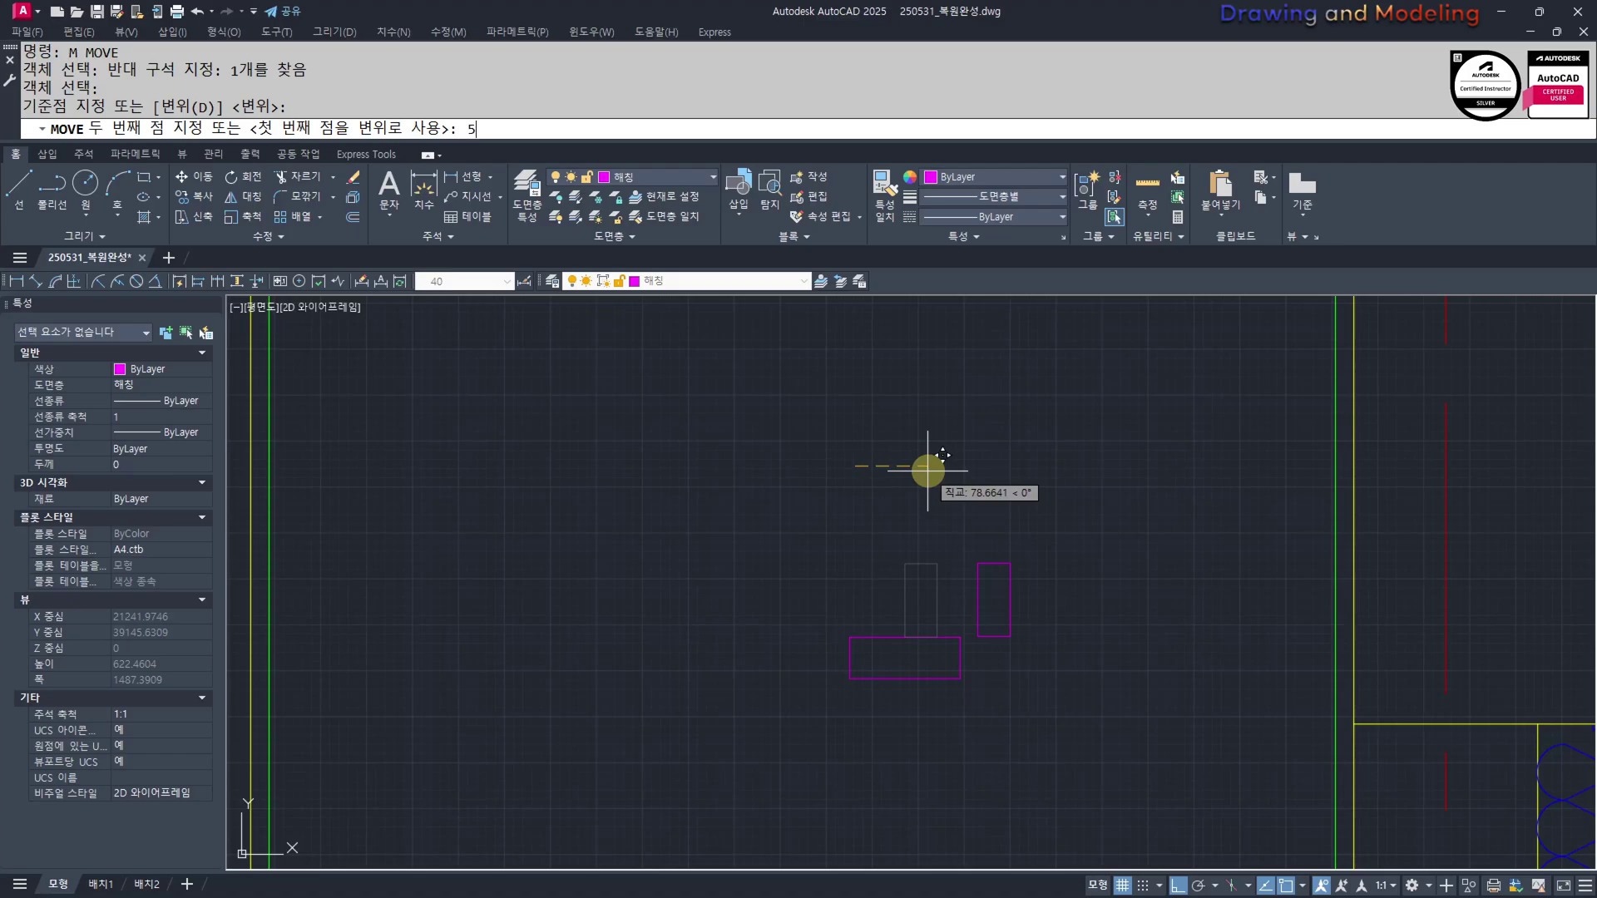
key("Return")
middle_click_drag(900, 510, 945, 502)
type("mi")
key("Return")
left_click(1030, 510)
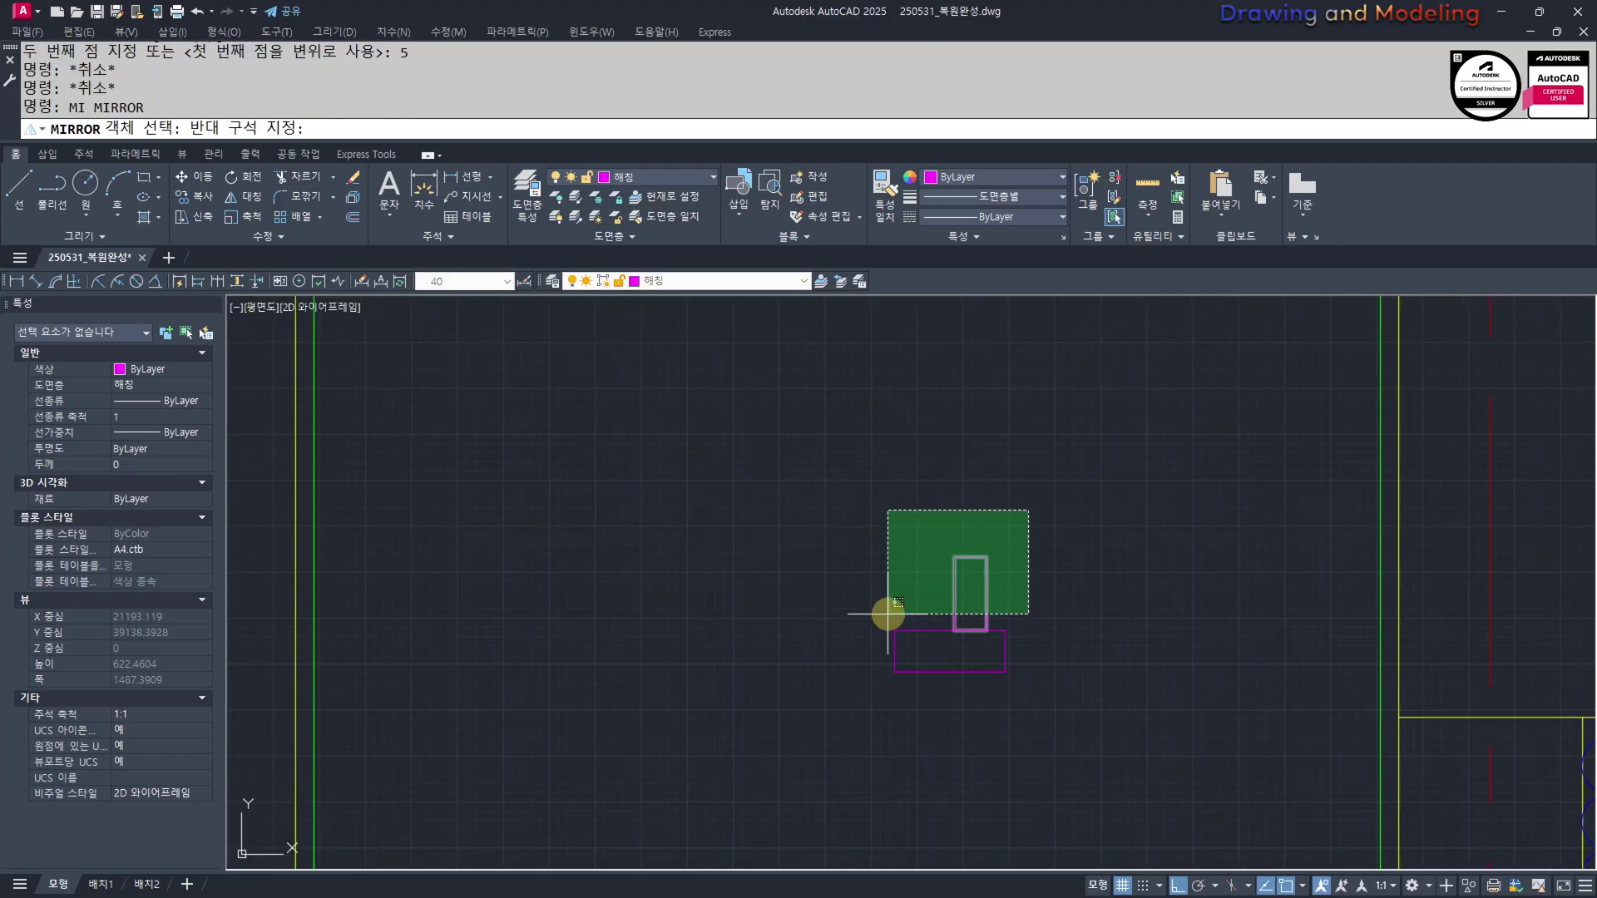
left_click(887, 611)
key("Escape")
key("Escape")
Mirror the 35 by 80 rectangle about the base rectangle's vertical centre axis, keeping the original
middle_click_drag(1002, 552, 1050, 553)
left_click(1073, 517)
left_click(959, 570)
type("mi")
left_click(997, 672)
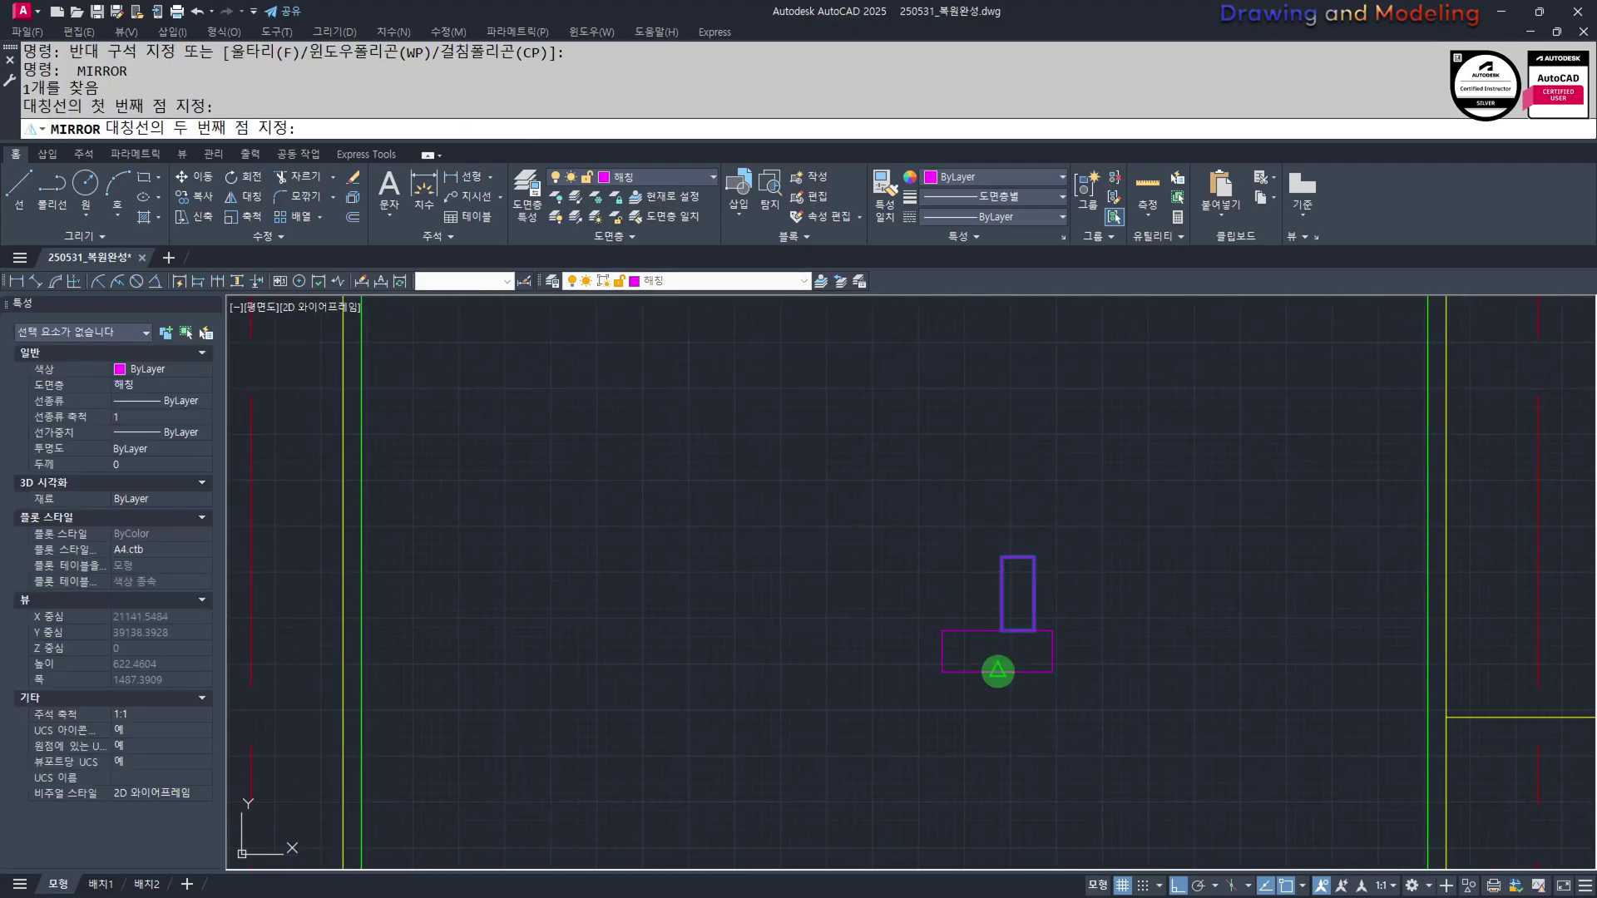
left_click(997, 728)
key("Return")
key("Escape")
key("Escape")
Match the yellow wall line's properties onto the three rectangles of the window frame profile
scroll(1162, 682, "down", 2)
middle_click_drag(1194, 699, 1155, 702)
type("ma")
left_click(1217, 667)
left_click(1125, 590)
left_click(999, 676)
key("Escape")
key("Escape")
Draw a horizontal guide line about 320 mm long leftward from the inner end of the right window's sill line
type("l")
left_click(1214, 704)
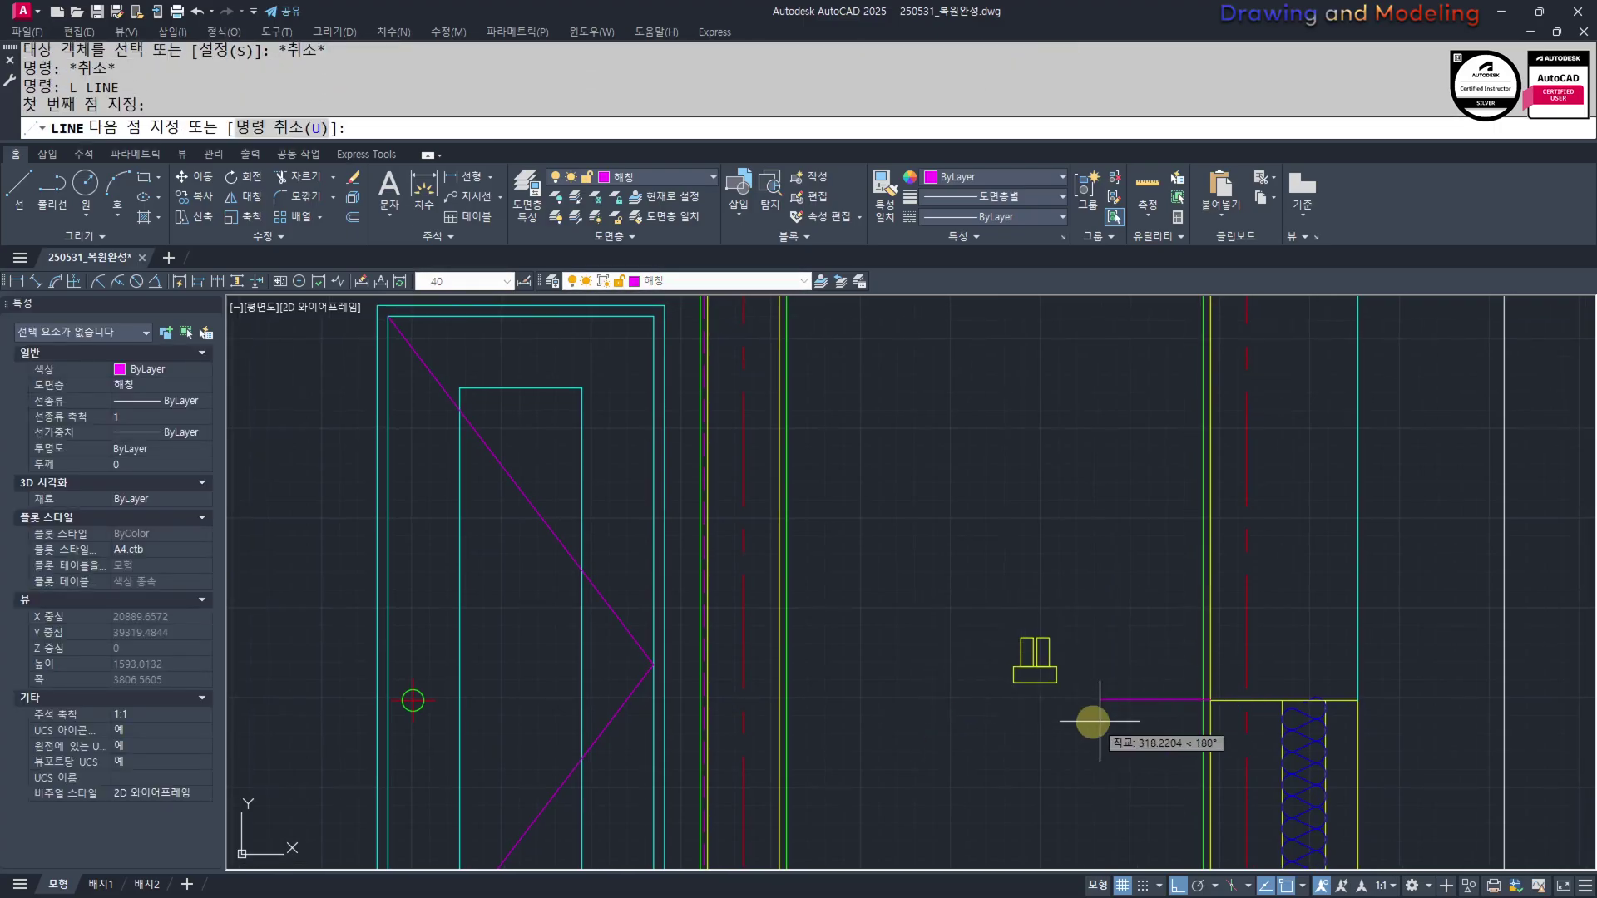
left_click(1090, 724)
key("Escape")
key("Escape")
Draw a matching horizontal guide line leftward from the inner end of the right window's head line
left_click(1153, 722)
left_click(1141, 665)
scroll(1146, 653, "down", 2)
scroll(1164, 582, "up", 5)
key("Escape")
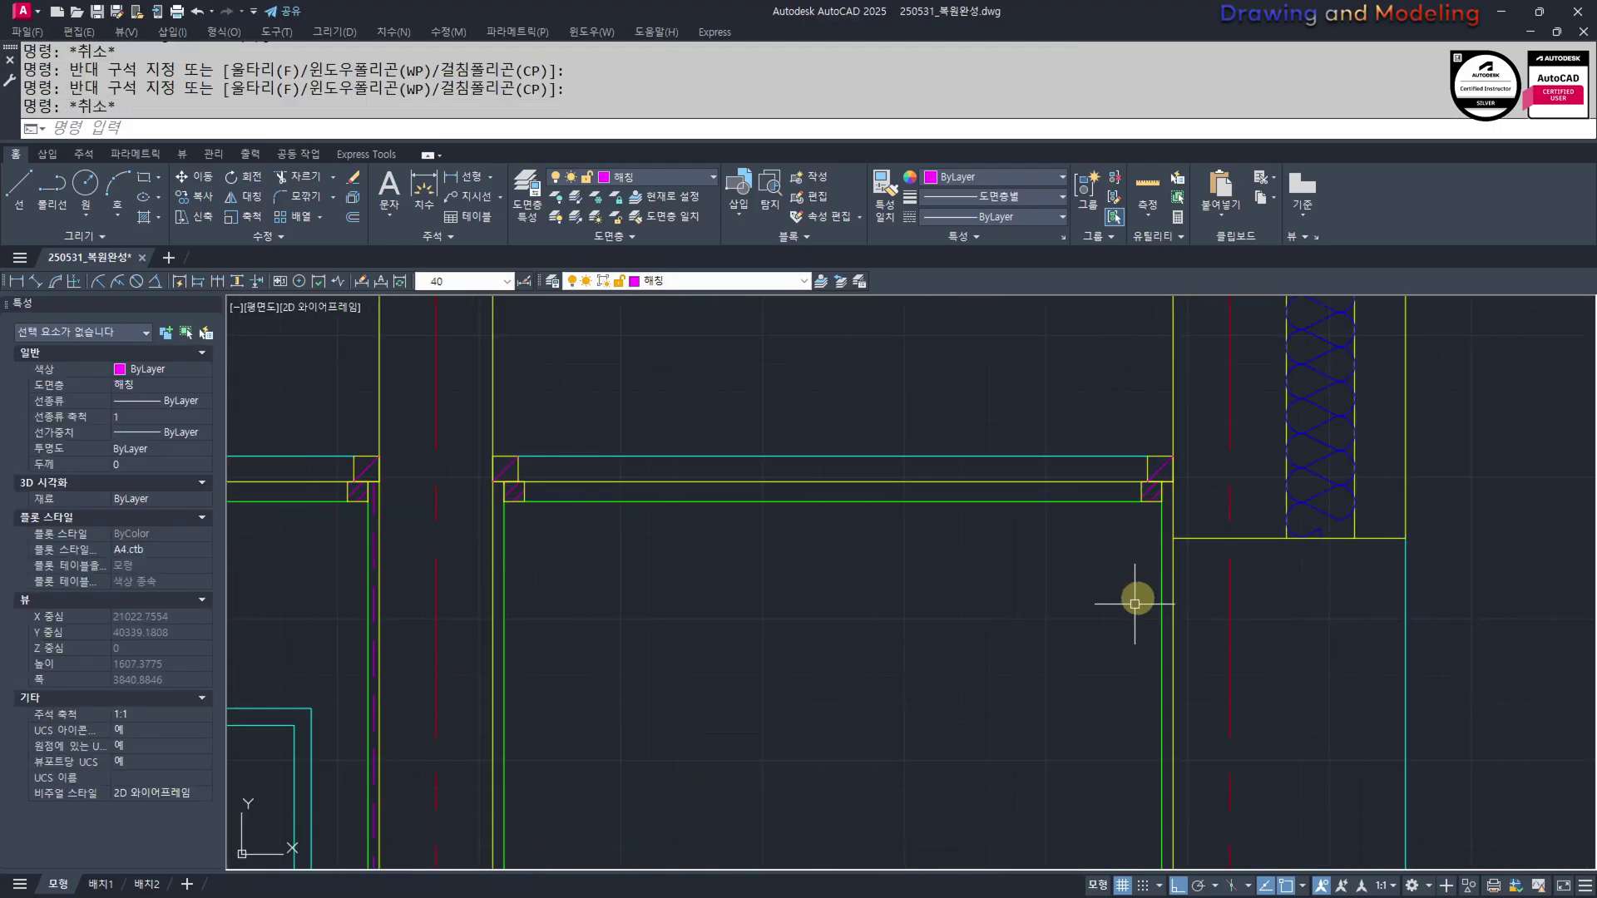
left_click(1190, 539)
left_click(992, 547)
key("Escape")
key("Escape")
Trim the green finish line and yellow inner wall line between the head and sill guide lines
type("tr")
left_click(1101, 552)
left_click(1088, 520)
scroll(1087, 573, "down", 3)
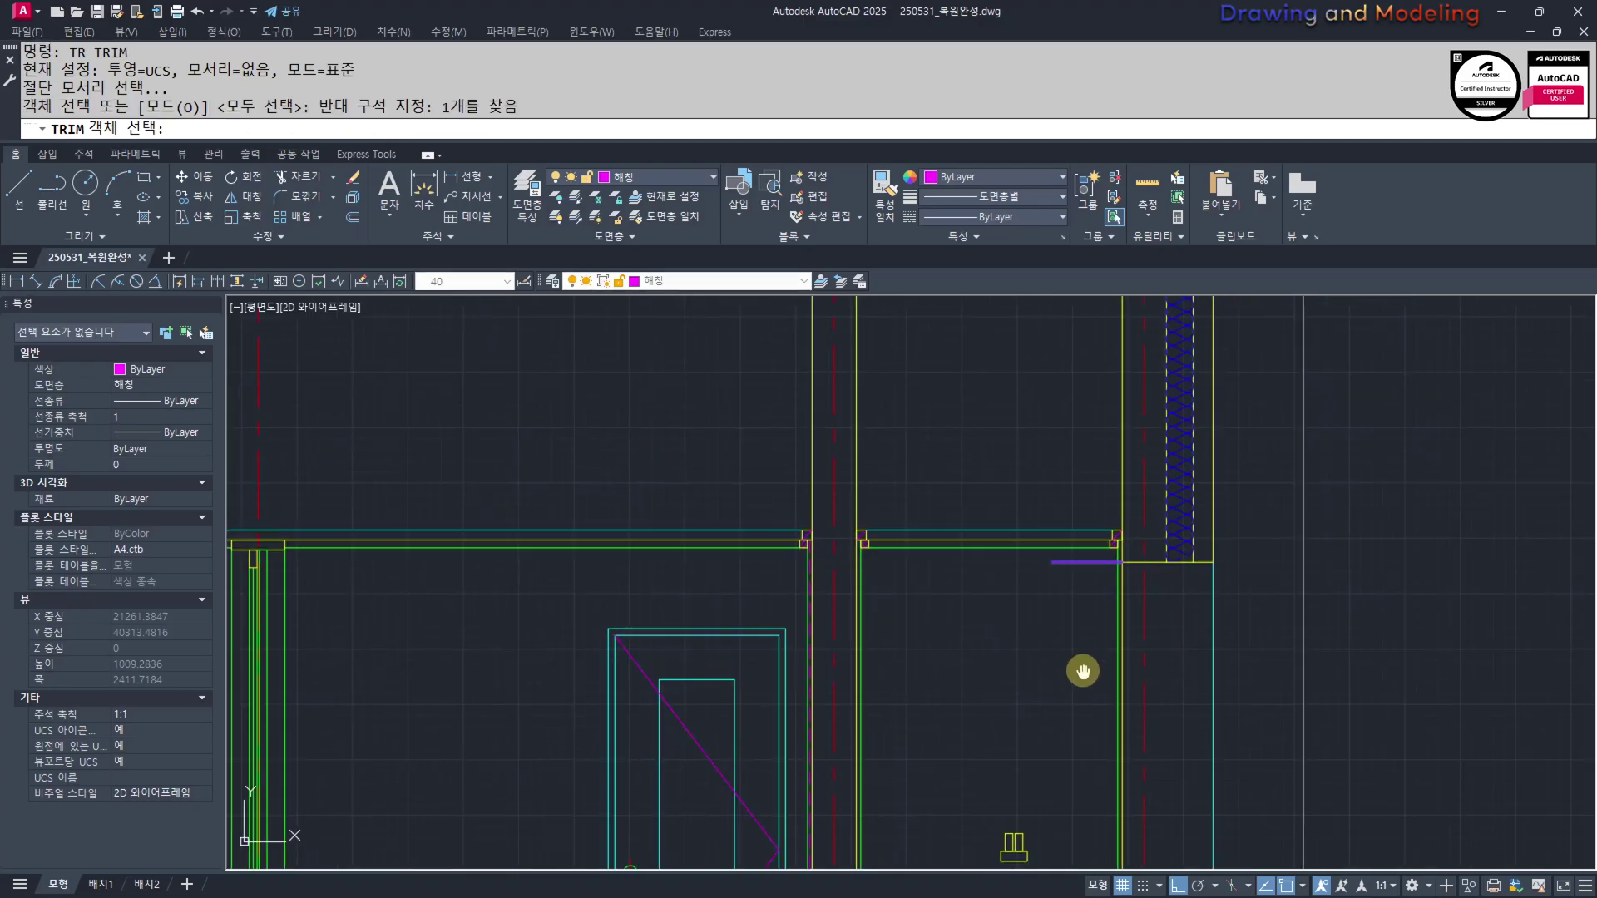
left_click(1091, 654)
left_click(1070, 765)
key("space")
left_click(1133, 614)
key("Escape")
key("Escape")
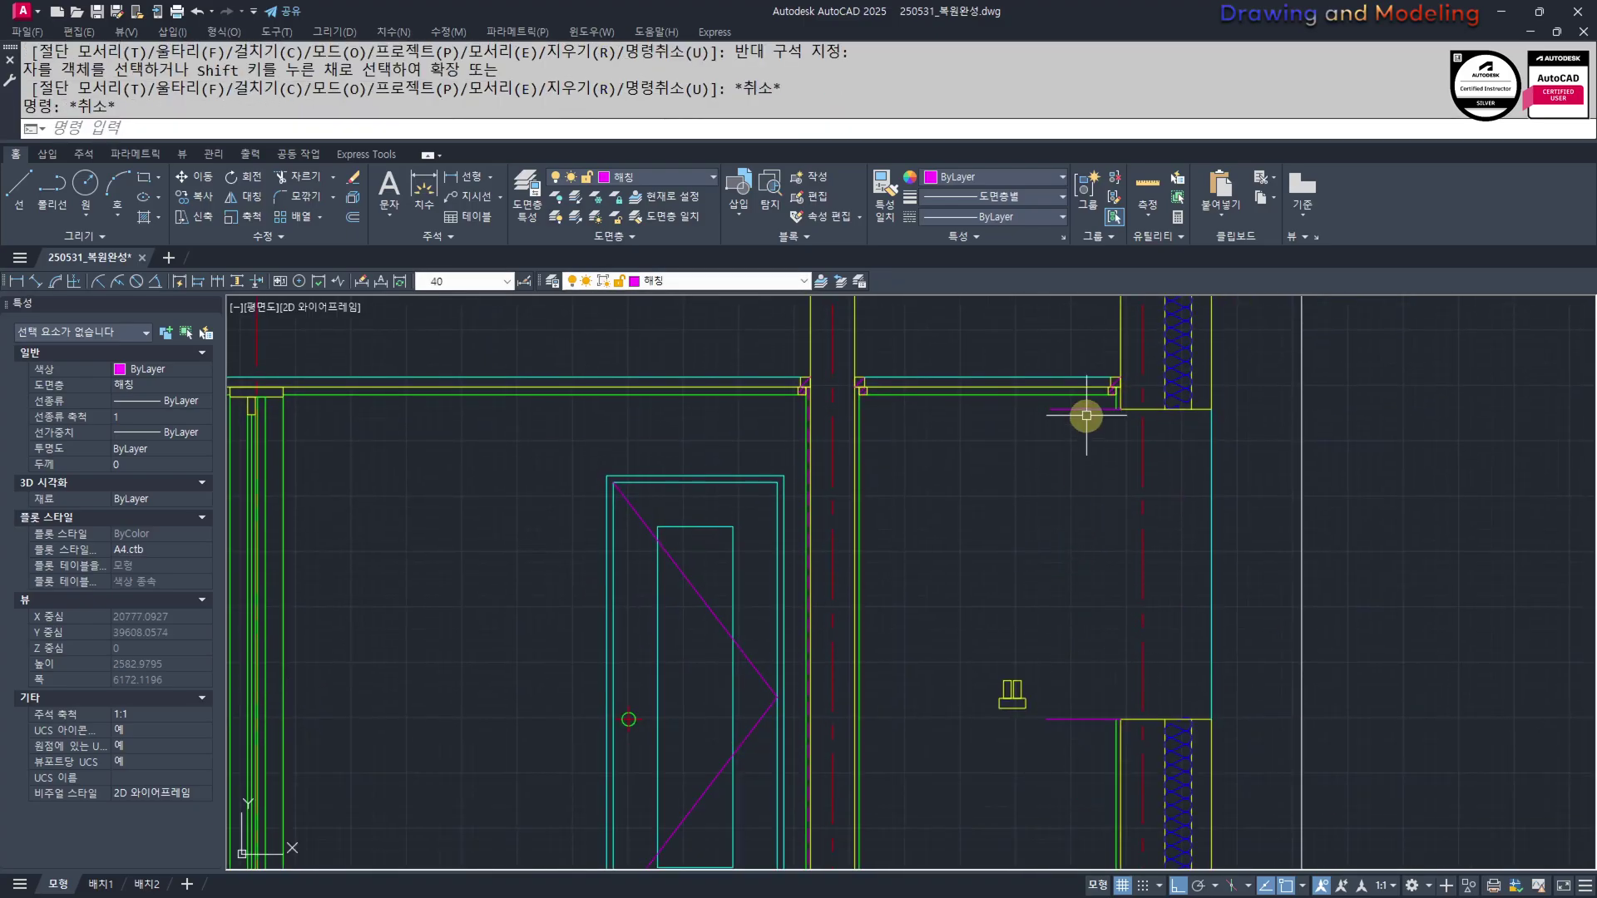
Erase the two horizontal guide lines at the right window's head and sill
left_click(1080, 410)
type("e")
left_click(1092, 682)
left_click(1065, 758)
type("e")
Draw a vertical line along the green interior finish face from the right window's sill up to its head
middle_click_drag(1097, 729, 1094, 737)
type("ㄴ")
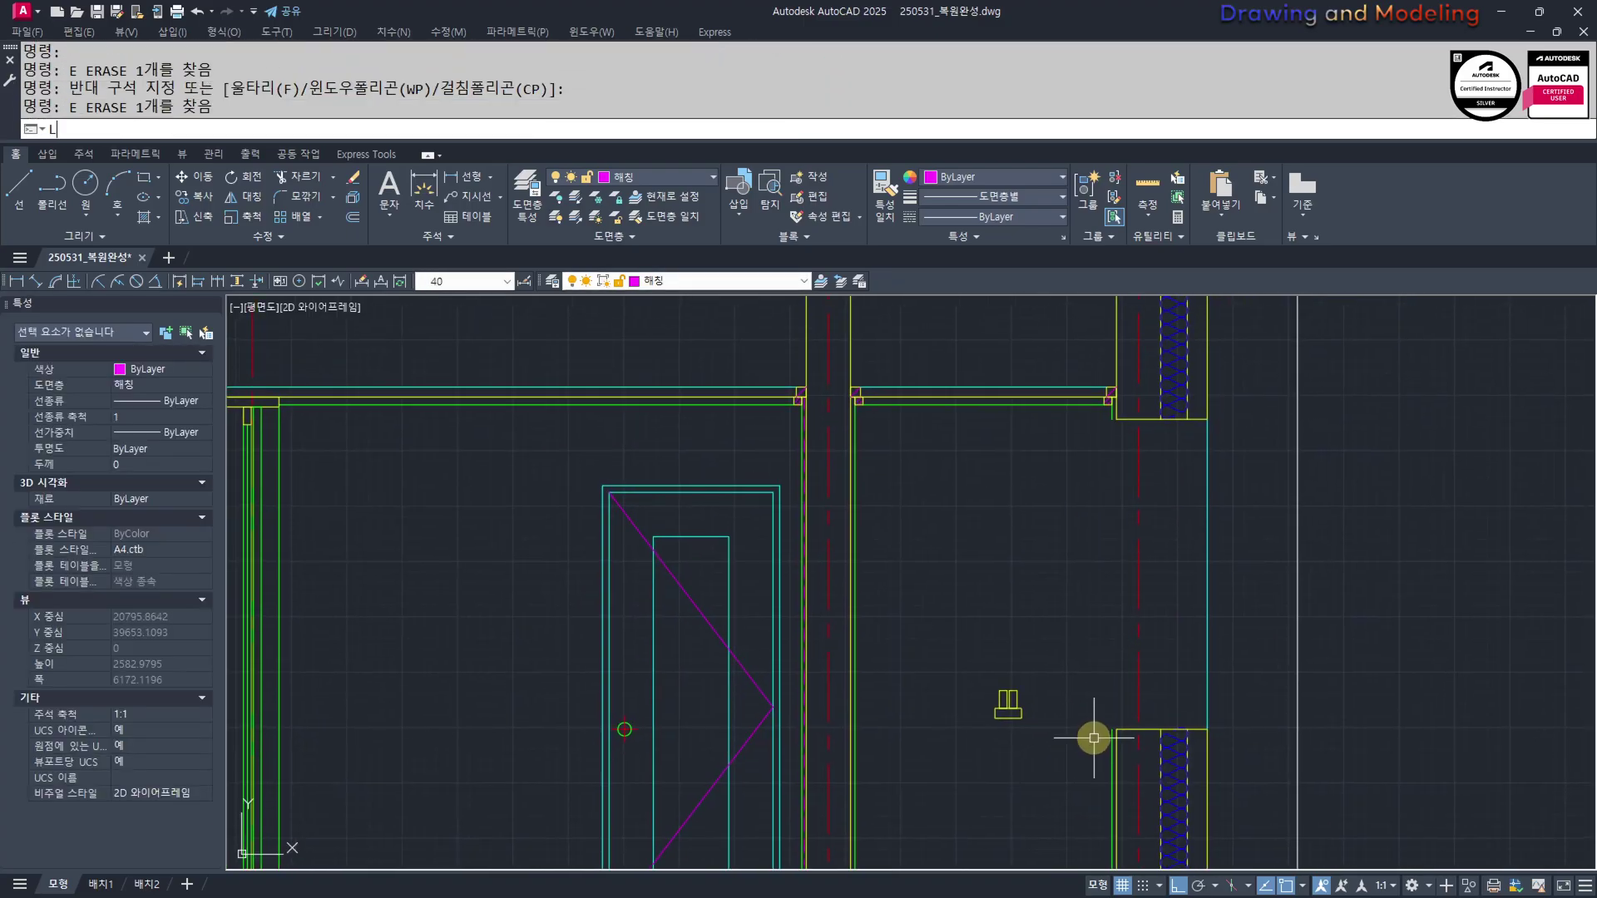
left_click(1111, 730)
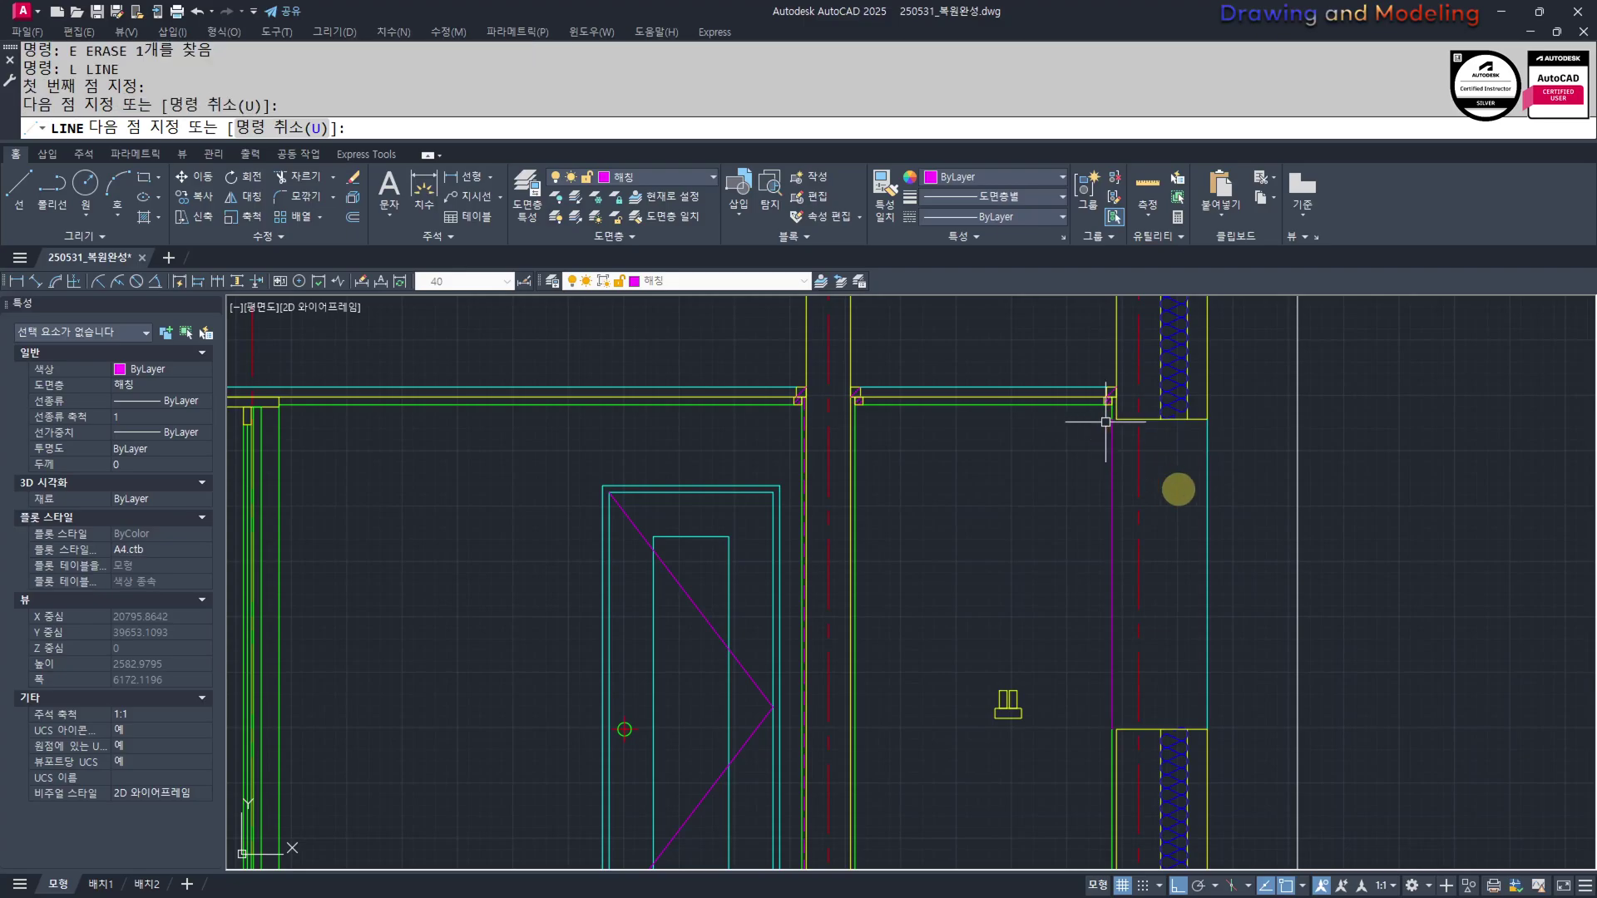
key("Escape")
key("Escape")
Match the cyan outer elevation line's properties onto the new vertical line at the interior finish face
middle_click_drag(1198, 580, 1193, 610)
left_click(1203, 534)
scroll(1126, 501, "up", 4)
left_click(1120, 483)
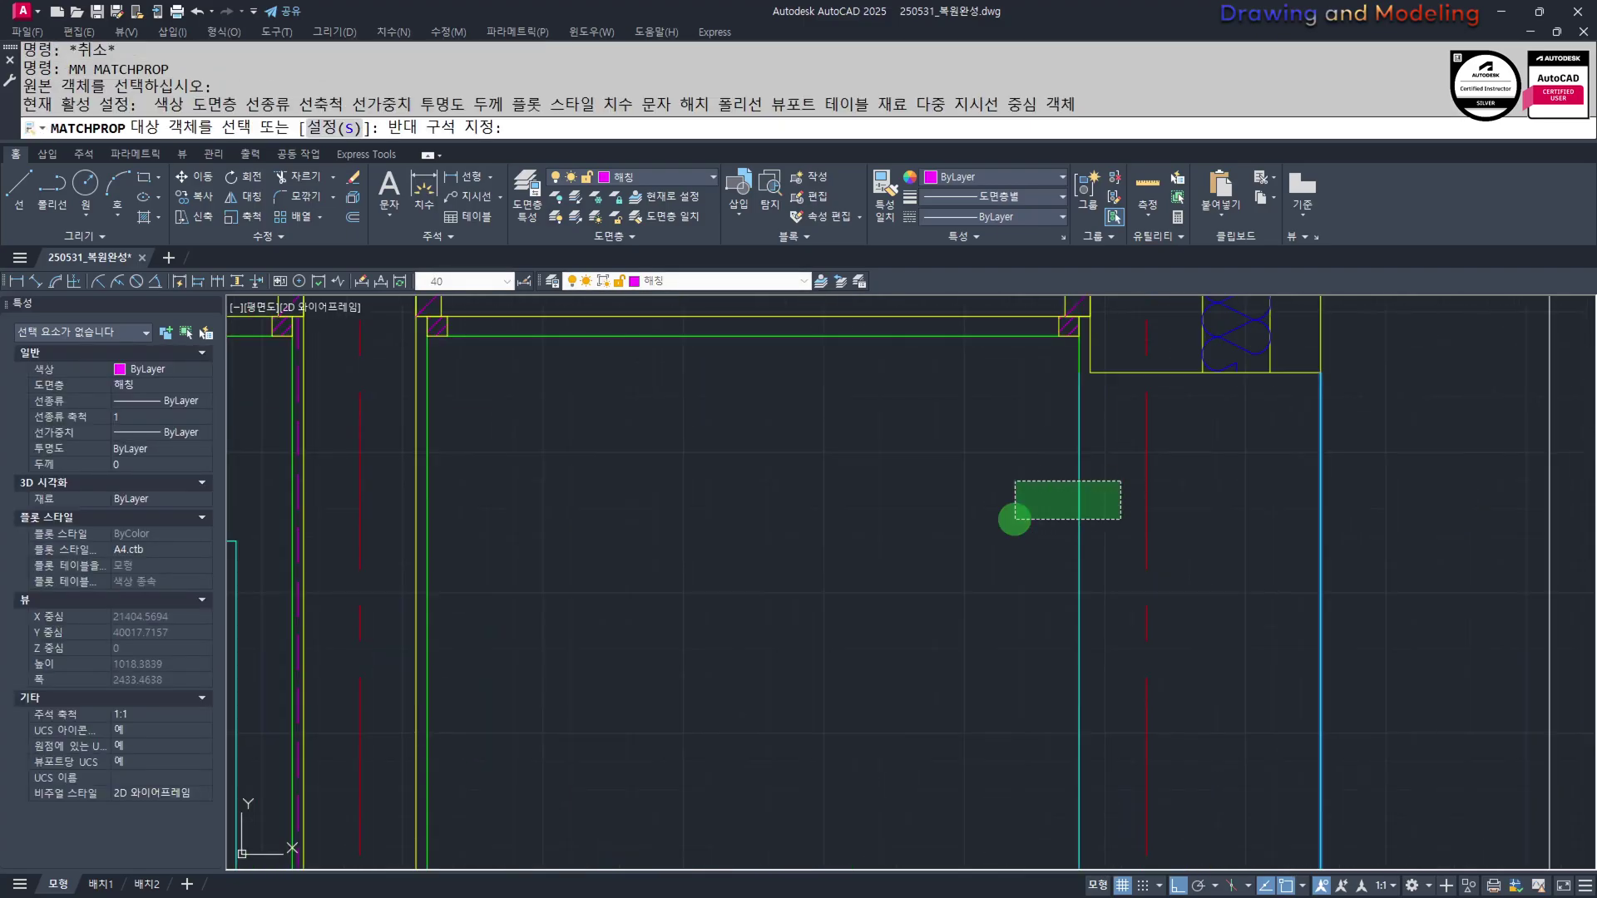
left_click(1011, 522)
key("Escape")
key("Escape")
Try to extend the lines at the right window opening's inner wall face
scroll(1093, 442, "down", 4)
type("EX")
key("Return")
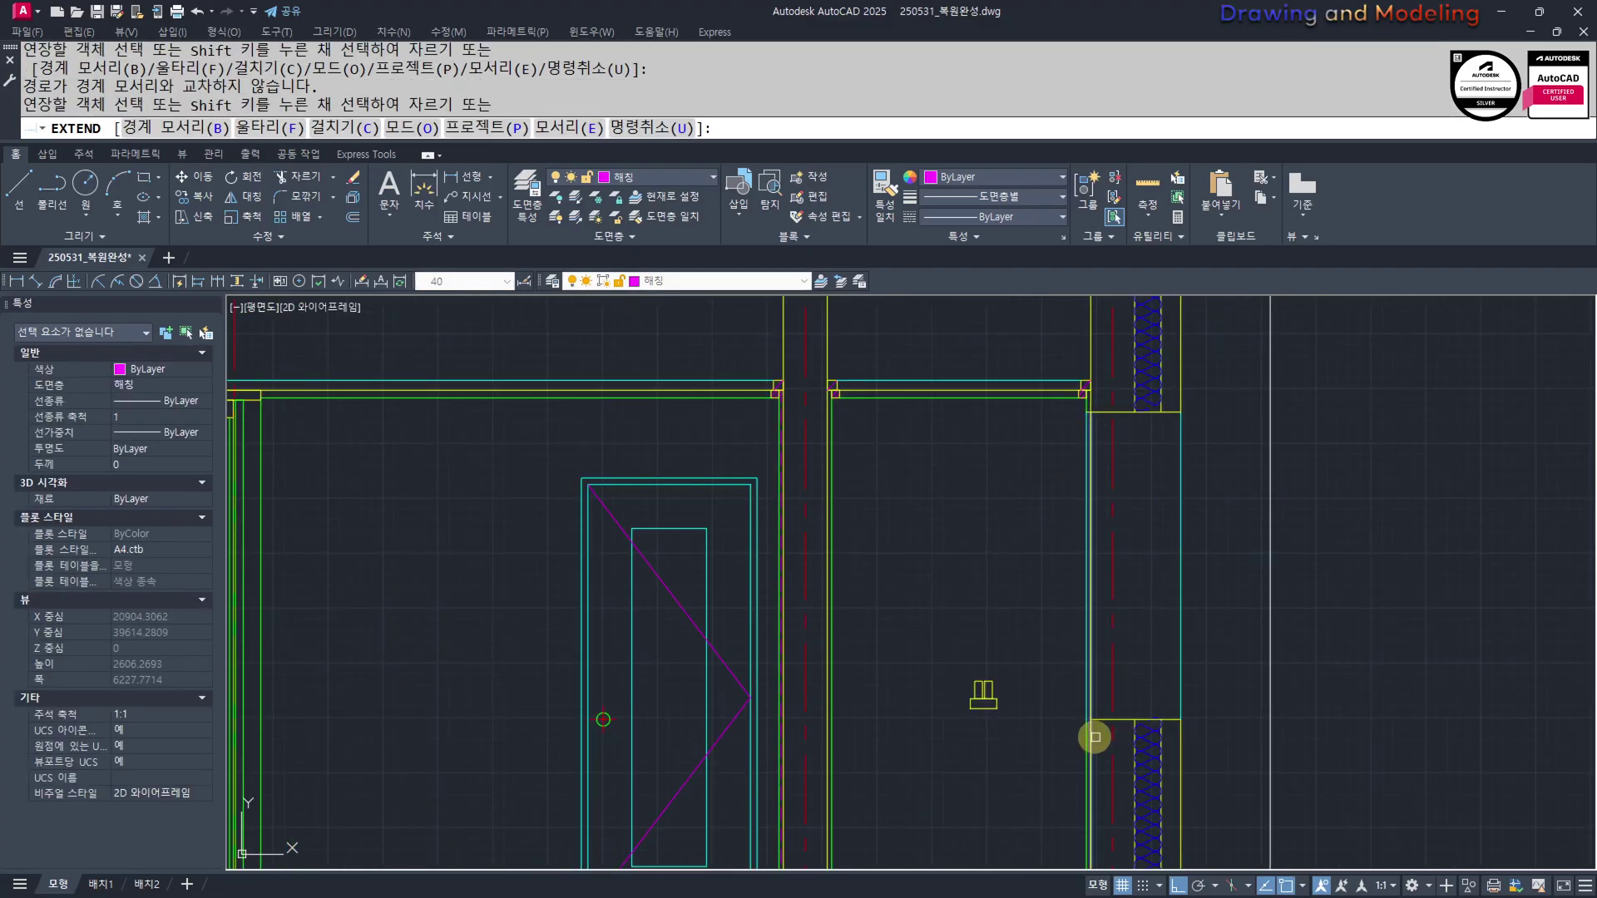
key("Escape")
key("Escape")
scroll(1095, 757, "up", 4)
key("Escape")
key("Escape")
scroll(1051, 677, "up", 2)
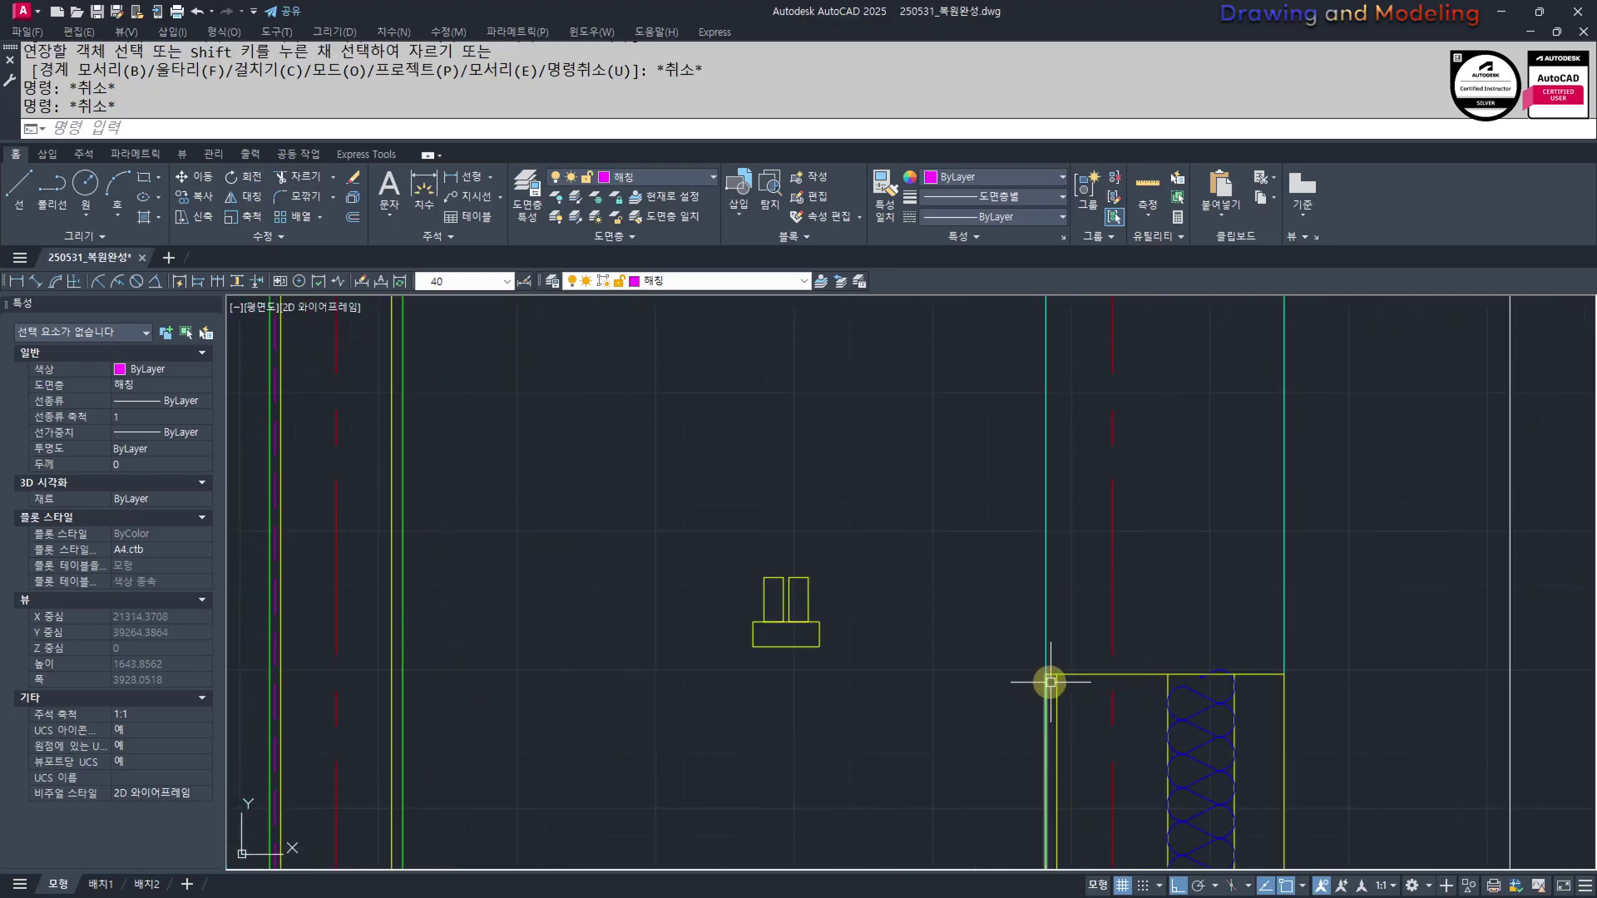
key("ctrl+z")
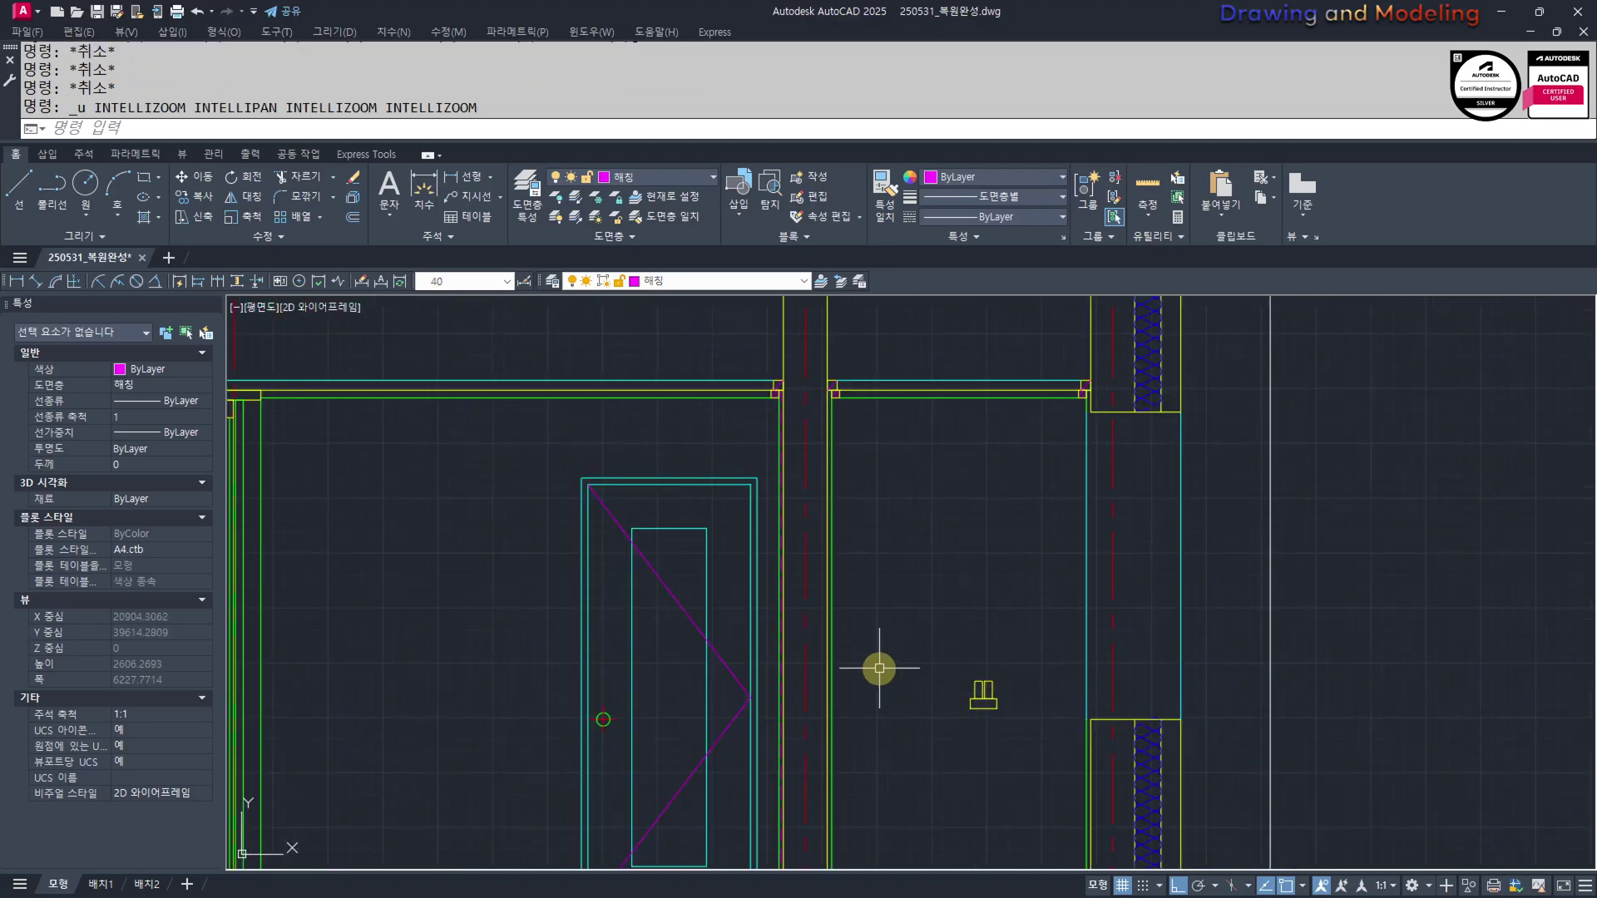
key("Escape")
key("Escape")
scroll(935, 690, "up", 2)
left_click(929, 603)
left_click(1069, 752)
key("Escape")
key("Escape")
Examine the left window's sill detail in the section and the window crossed by the section line in the floor plan
scroll(984, 746, "down", 6)
middle_click_drag(657, 736, 912, 687)
scroll(1023, 663, "up", 6)
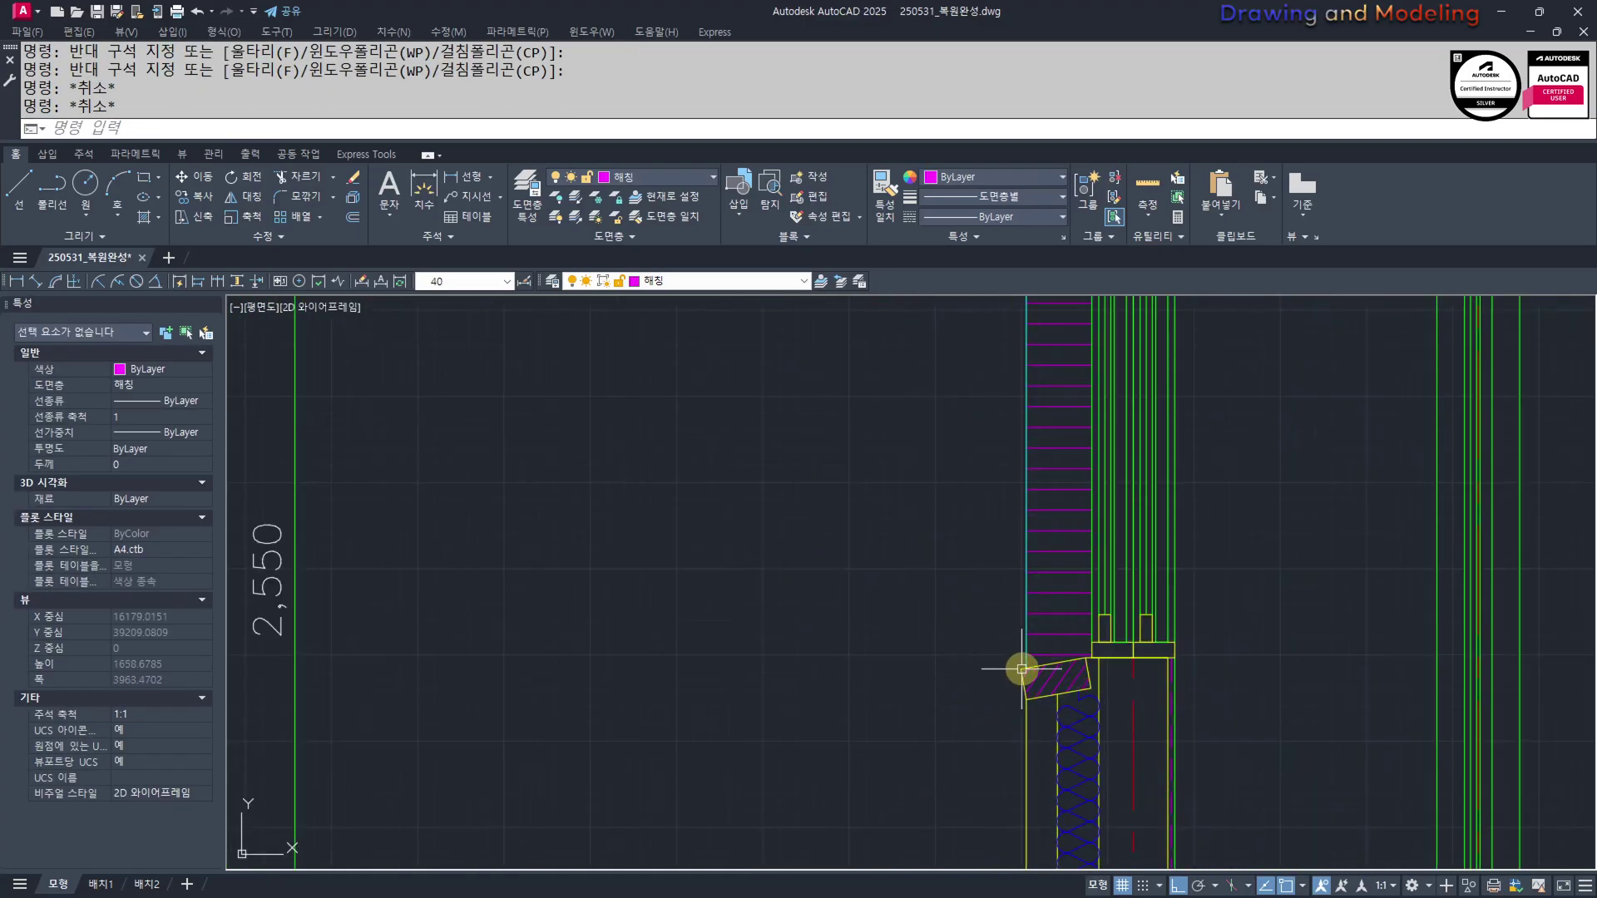
scroll(1030, 613, "down", 8)
scroll(1008, 659, "up", 8)
scroll(1008, 659, "down", 10)
scroll(688, 581, "down", 4)
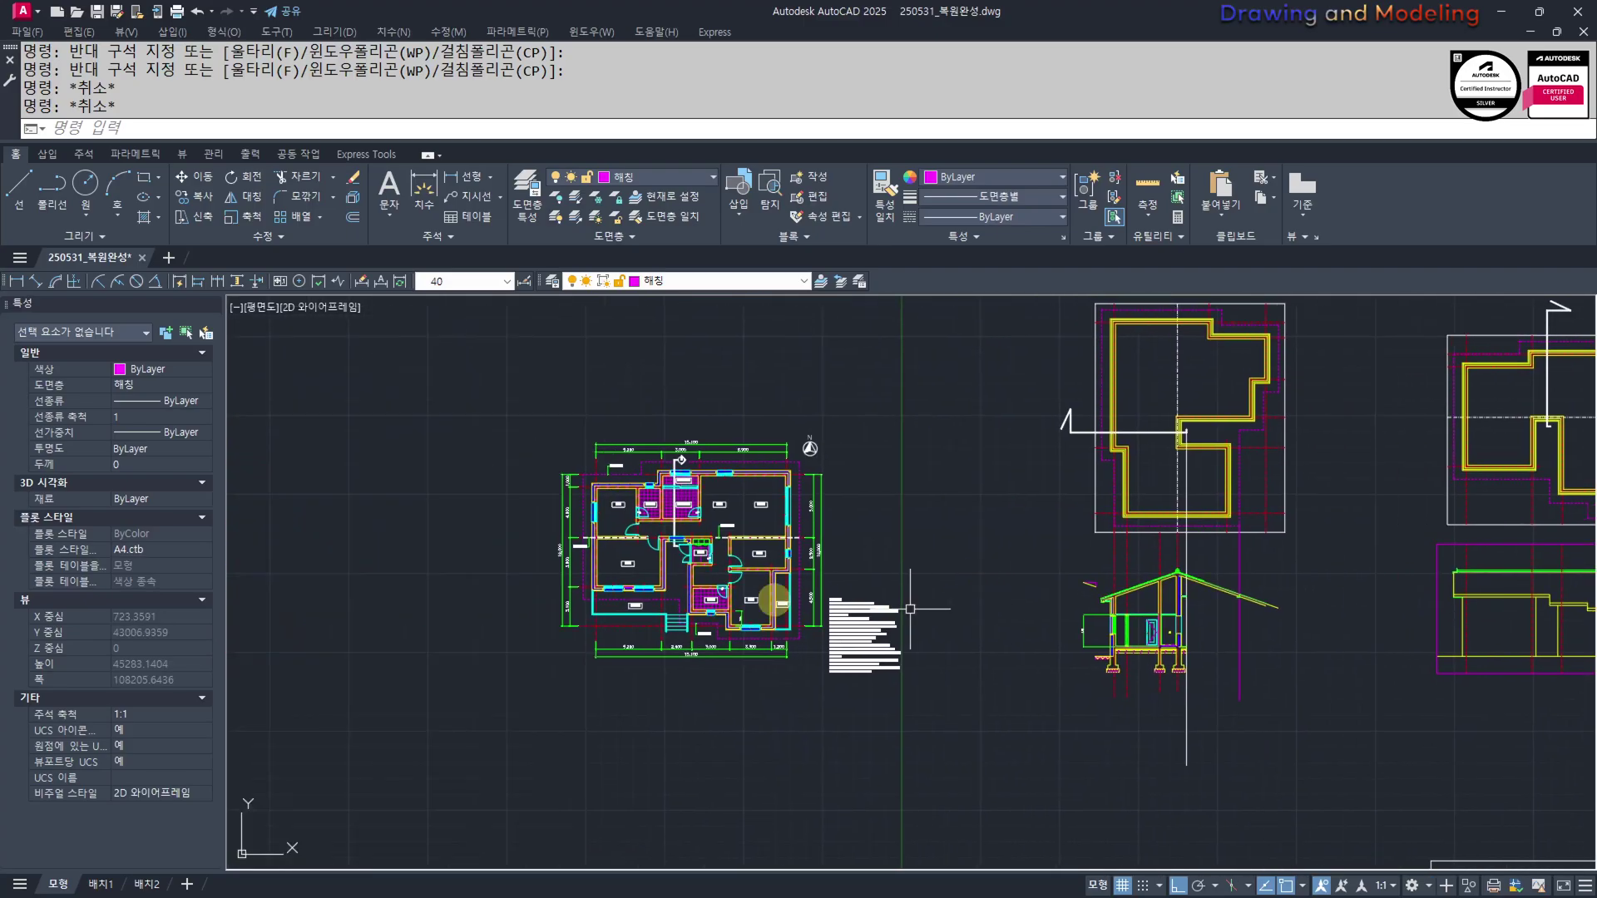
scroll(731, 552, "up", 15)
scroll(726, 549, "down", 14)
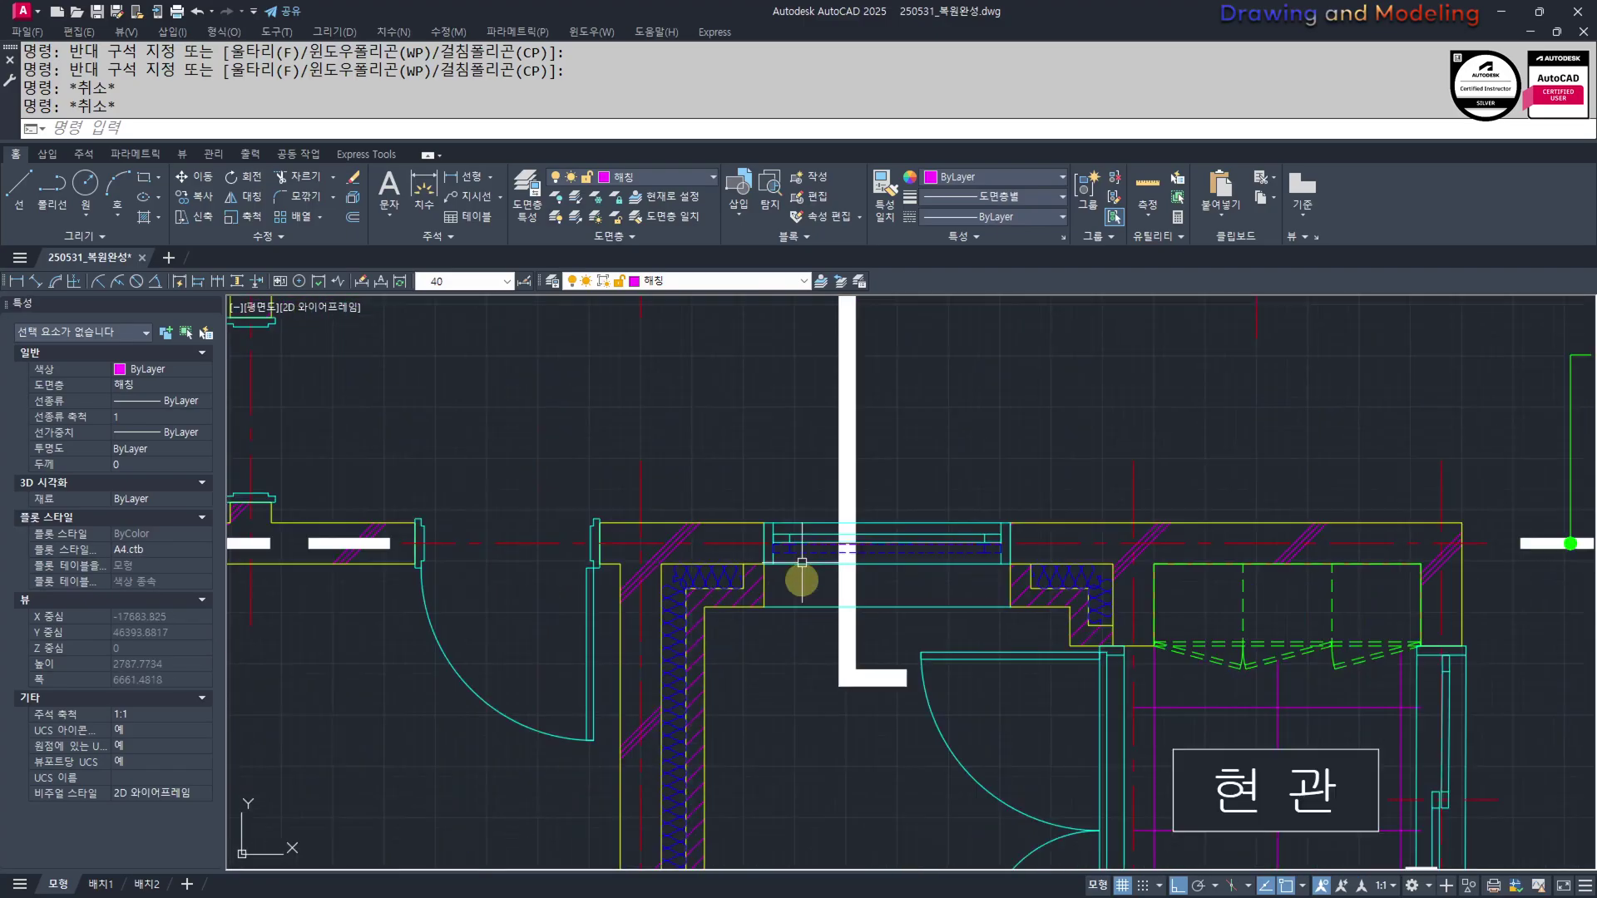
middle_click_drag(1231, 638, 1006, 640)
scroll(1006, 640, "up", 8)
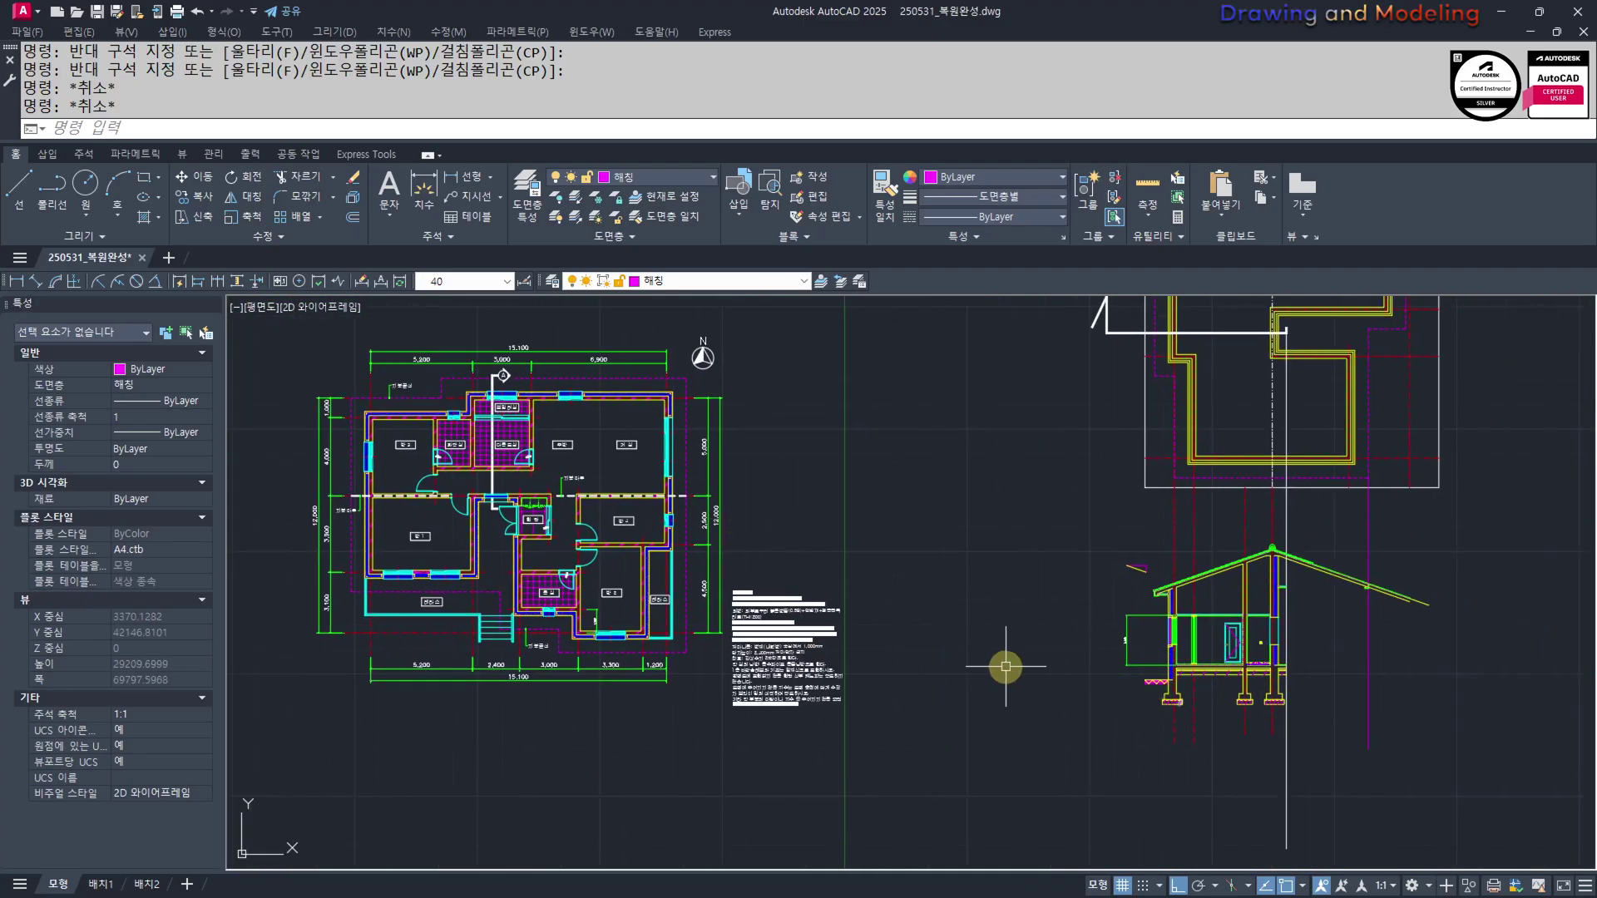
scroll(1131, 605, "down", 6)
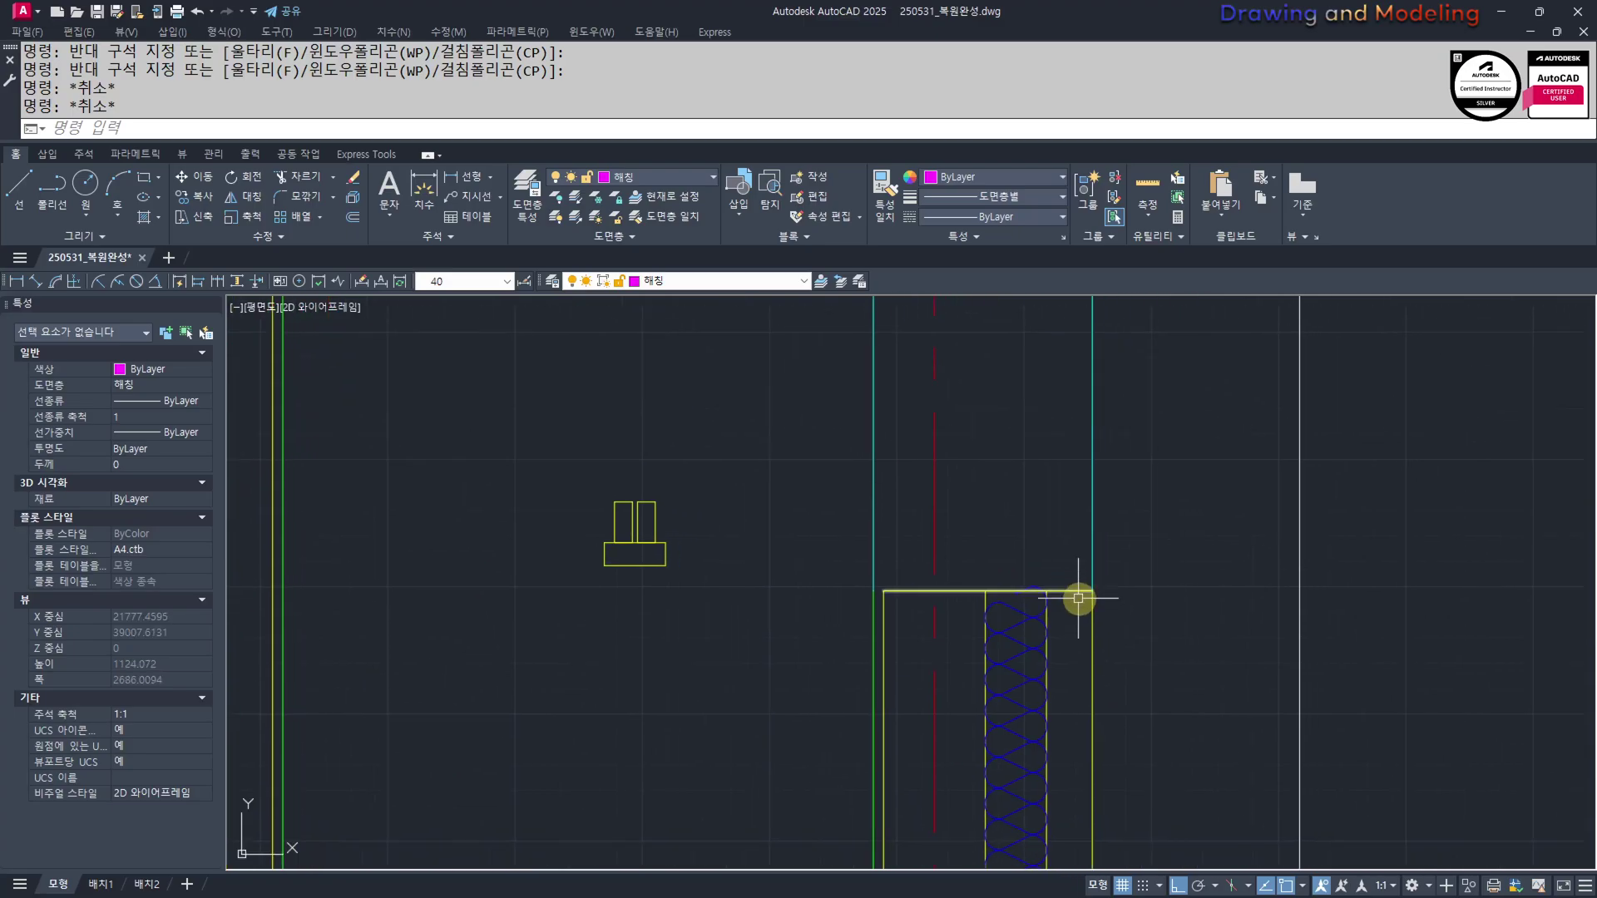
Copy the hatched lintel block from the left window's head to the outer end of the right window's sill line
scroll(760, 534, "up", 8)
left_click(703, 475)
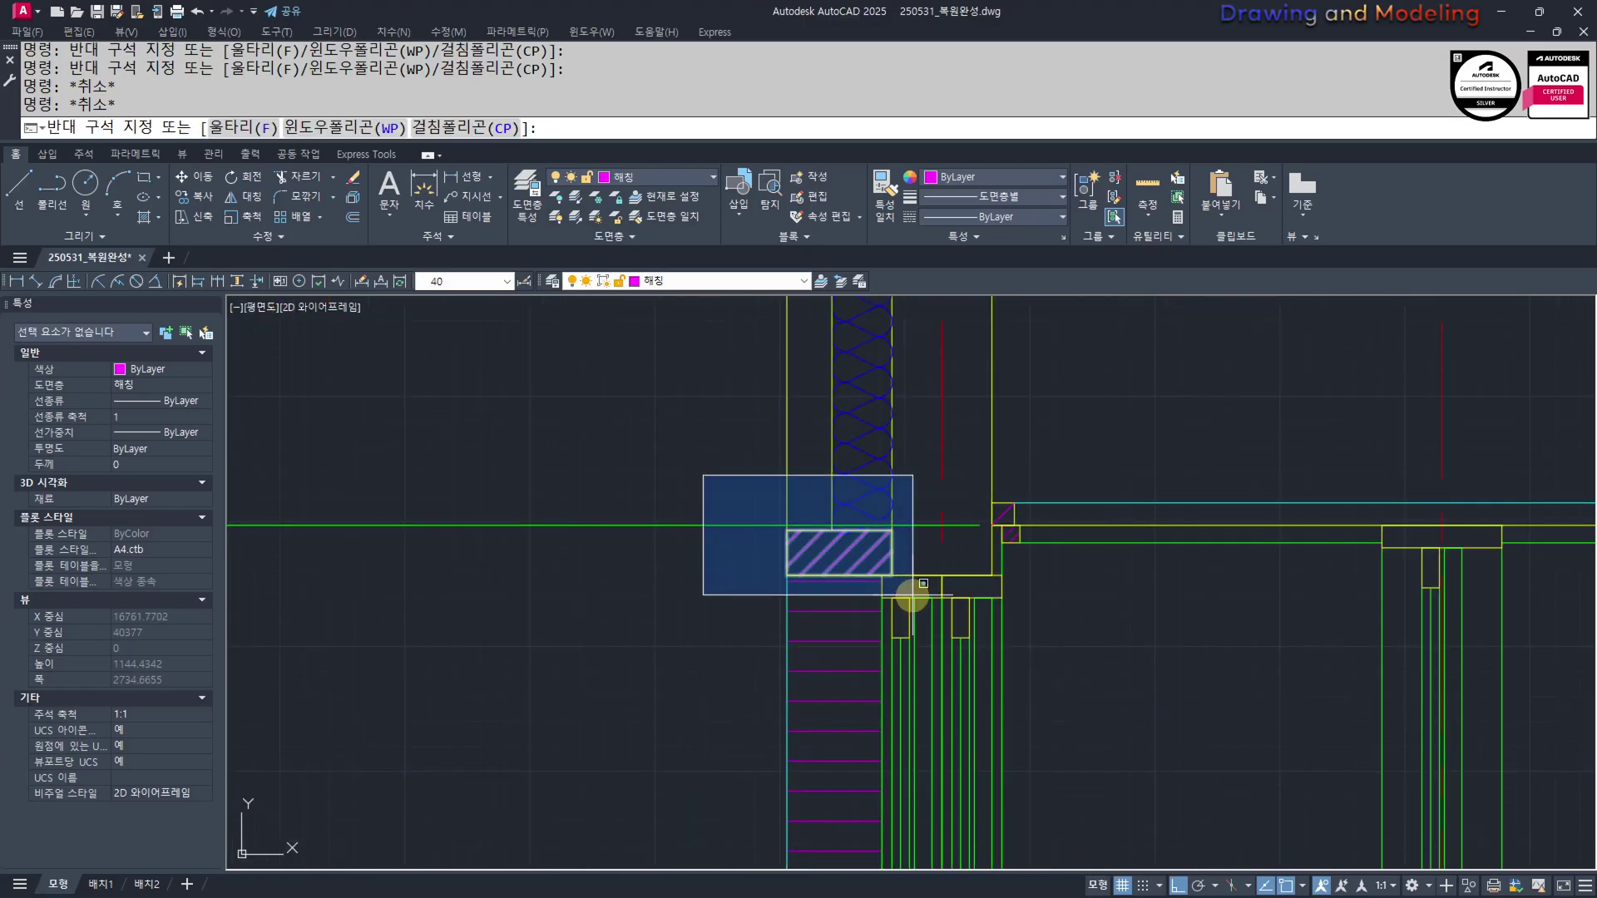
left_click(909, 595)
scroll(794, 562, "up", 4)
type("cc")
key("Return")
left_click(1033, 594)
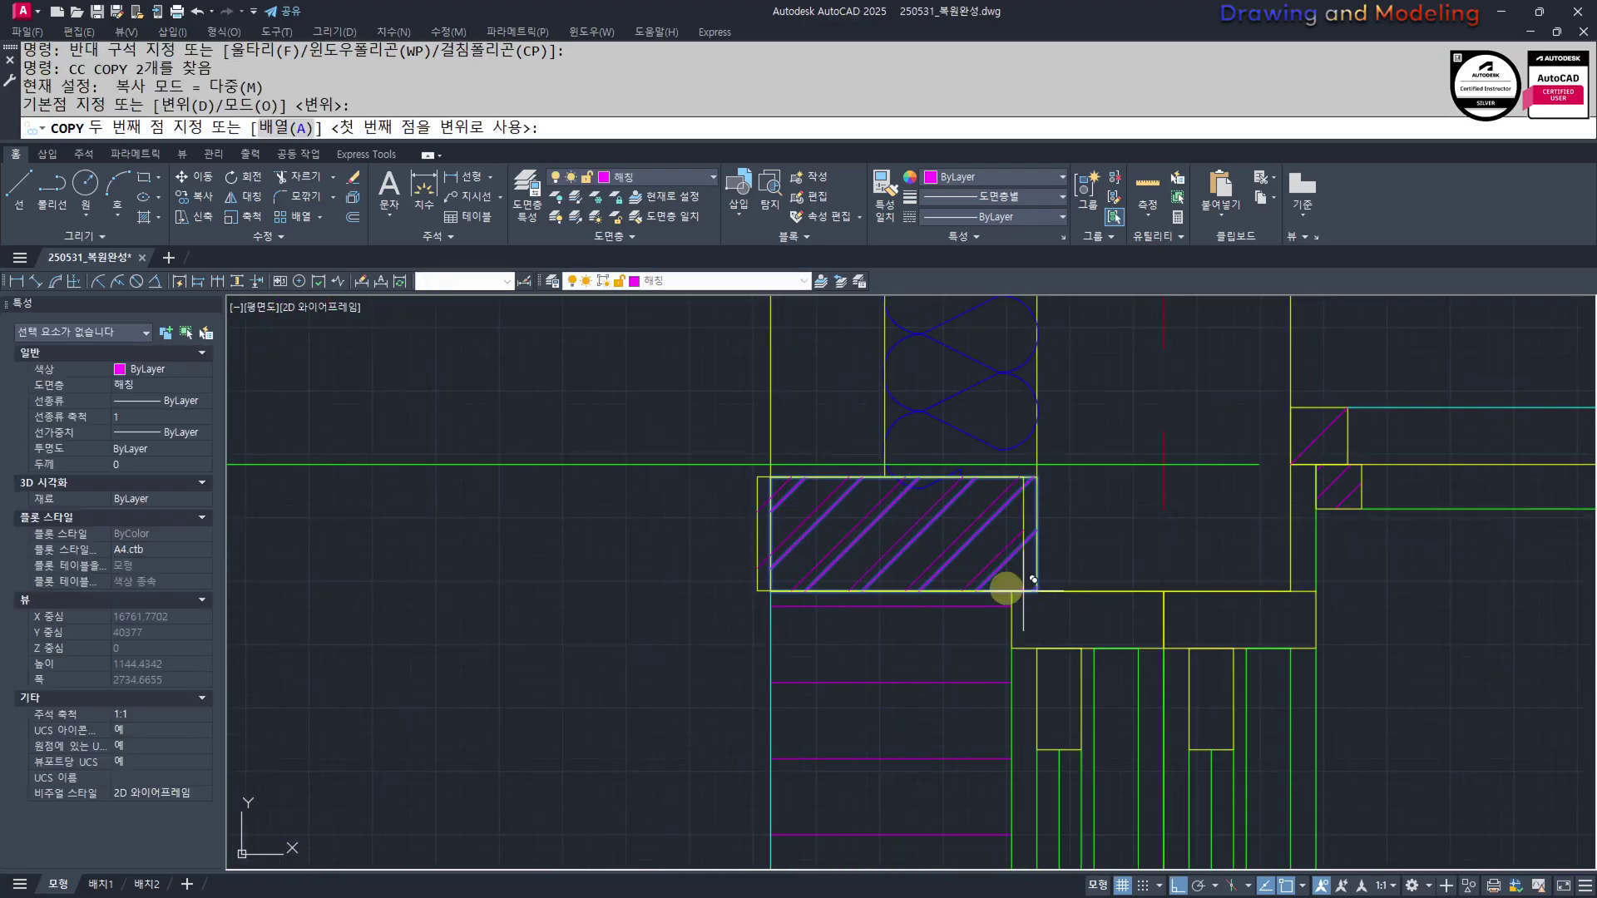
scroll(1011, 588, "down", 5)
scroll(990, 645, "up", 6)
left_click(746, 596)
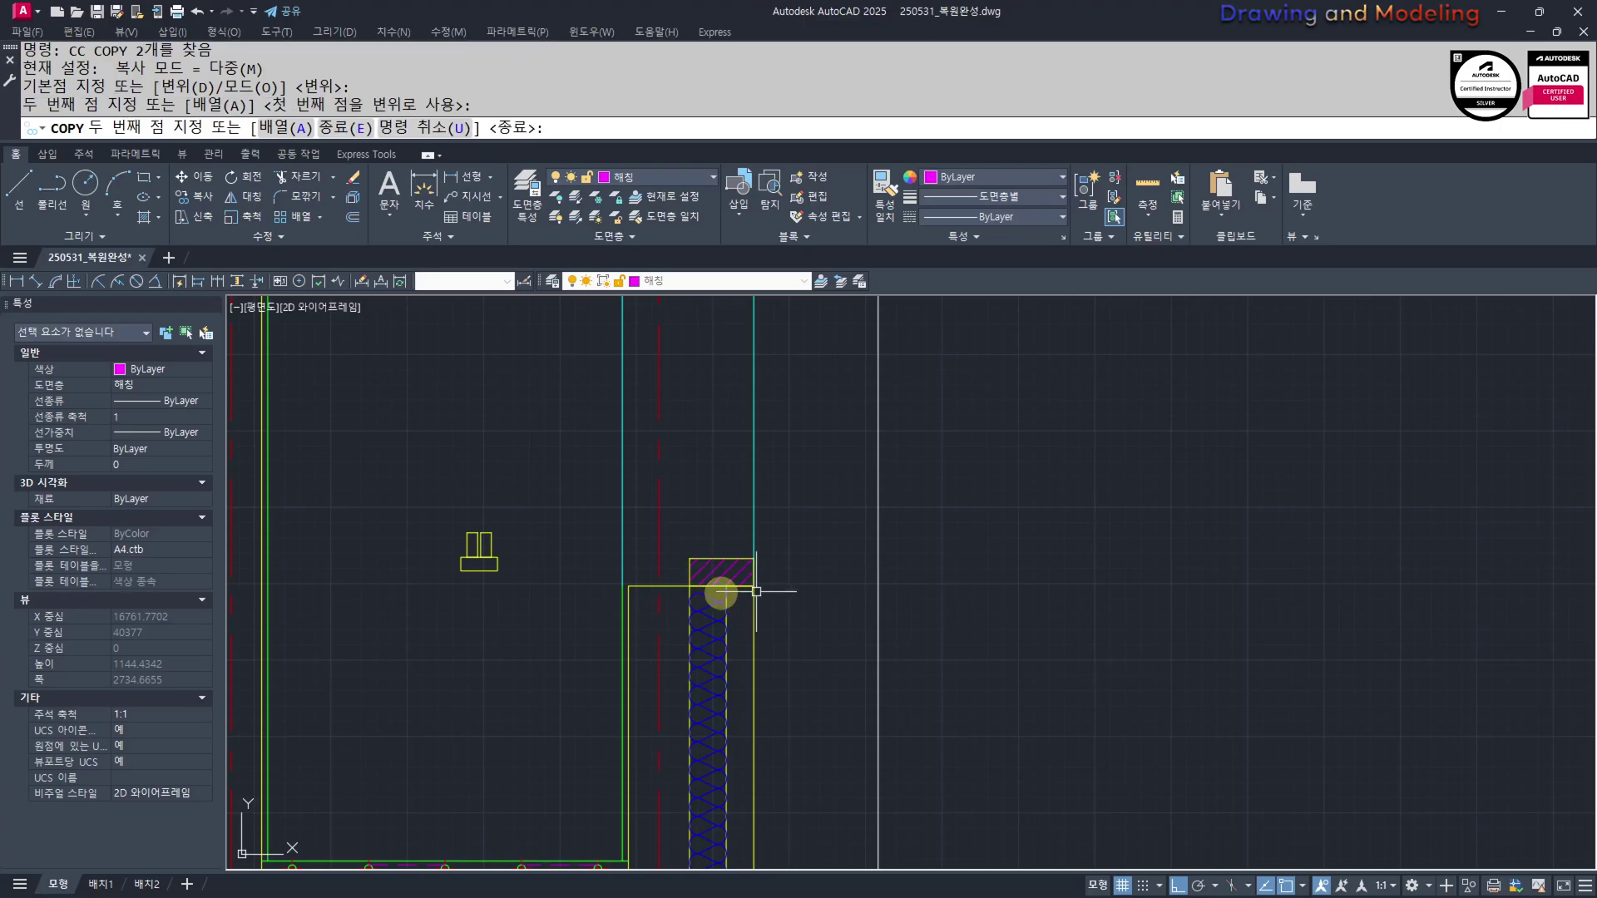
key("Escape")
key("Escape")
Move the copied hatched block down so its upper outer corner meets the outer end of the right window's sill line
scroll(732, 583, "up", 5)
left_click(725, 467)
left_click(624, 556)
middle_click_drag(753, 635, 801, 641)
type("m")
key("Return")
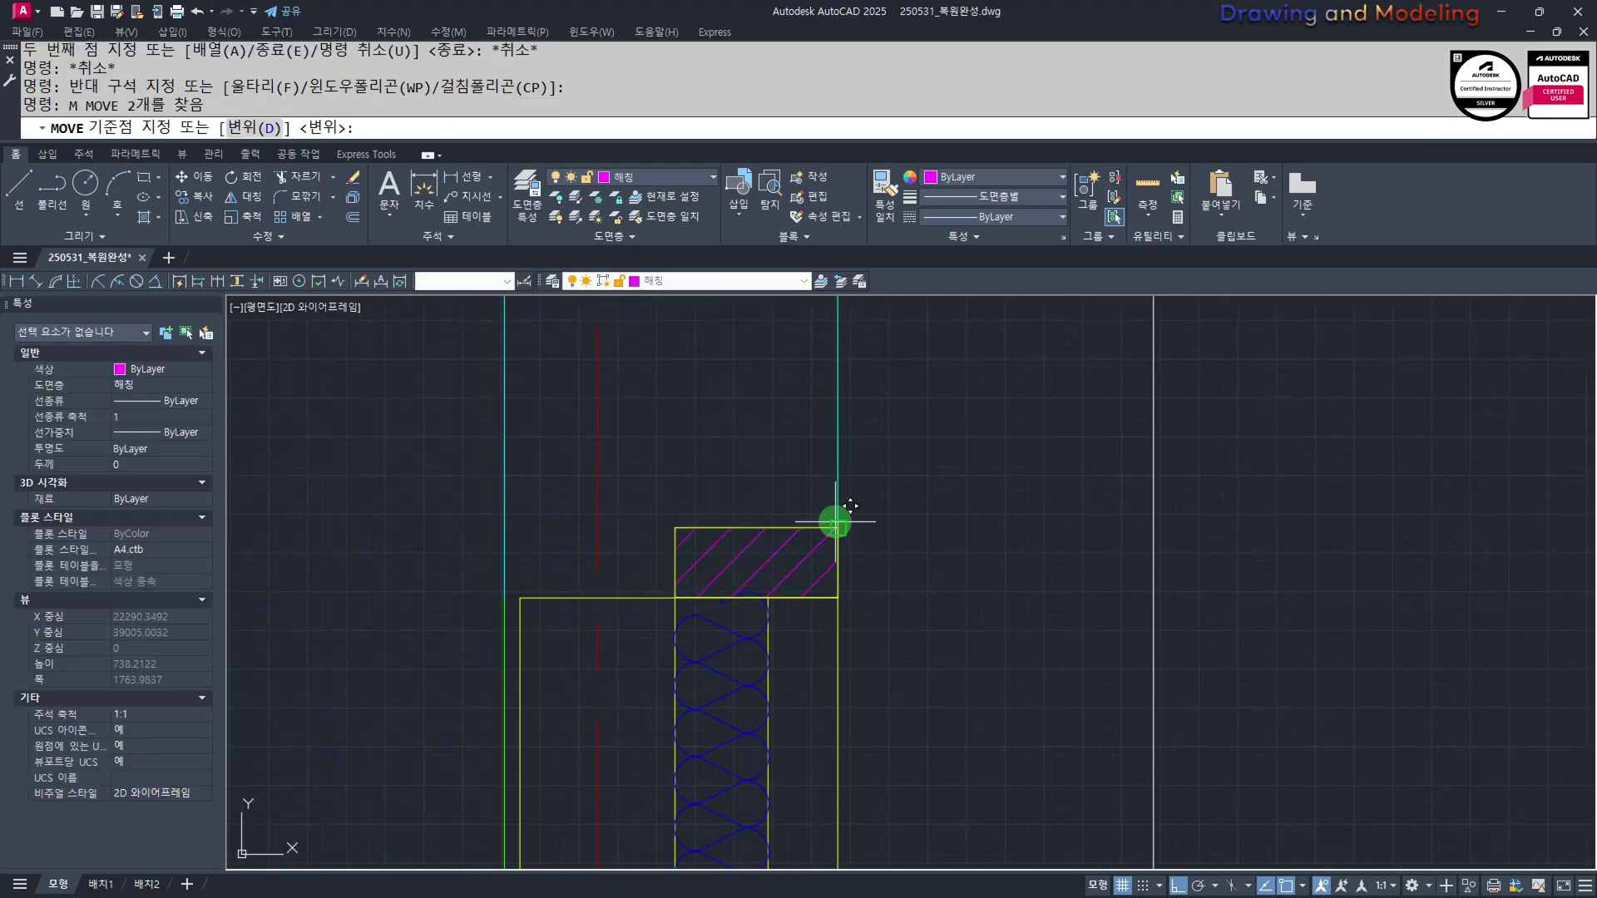
left_click(838, 528)
left_click(838, 597)
key("Escape")
key("Escape")
Trim the insulation and inner wall line where they overlap the hatched block at the right window's sill
scroll(666, 682, "up", 4)
type("tr")
key("Return")
left_click(963, 592)
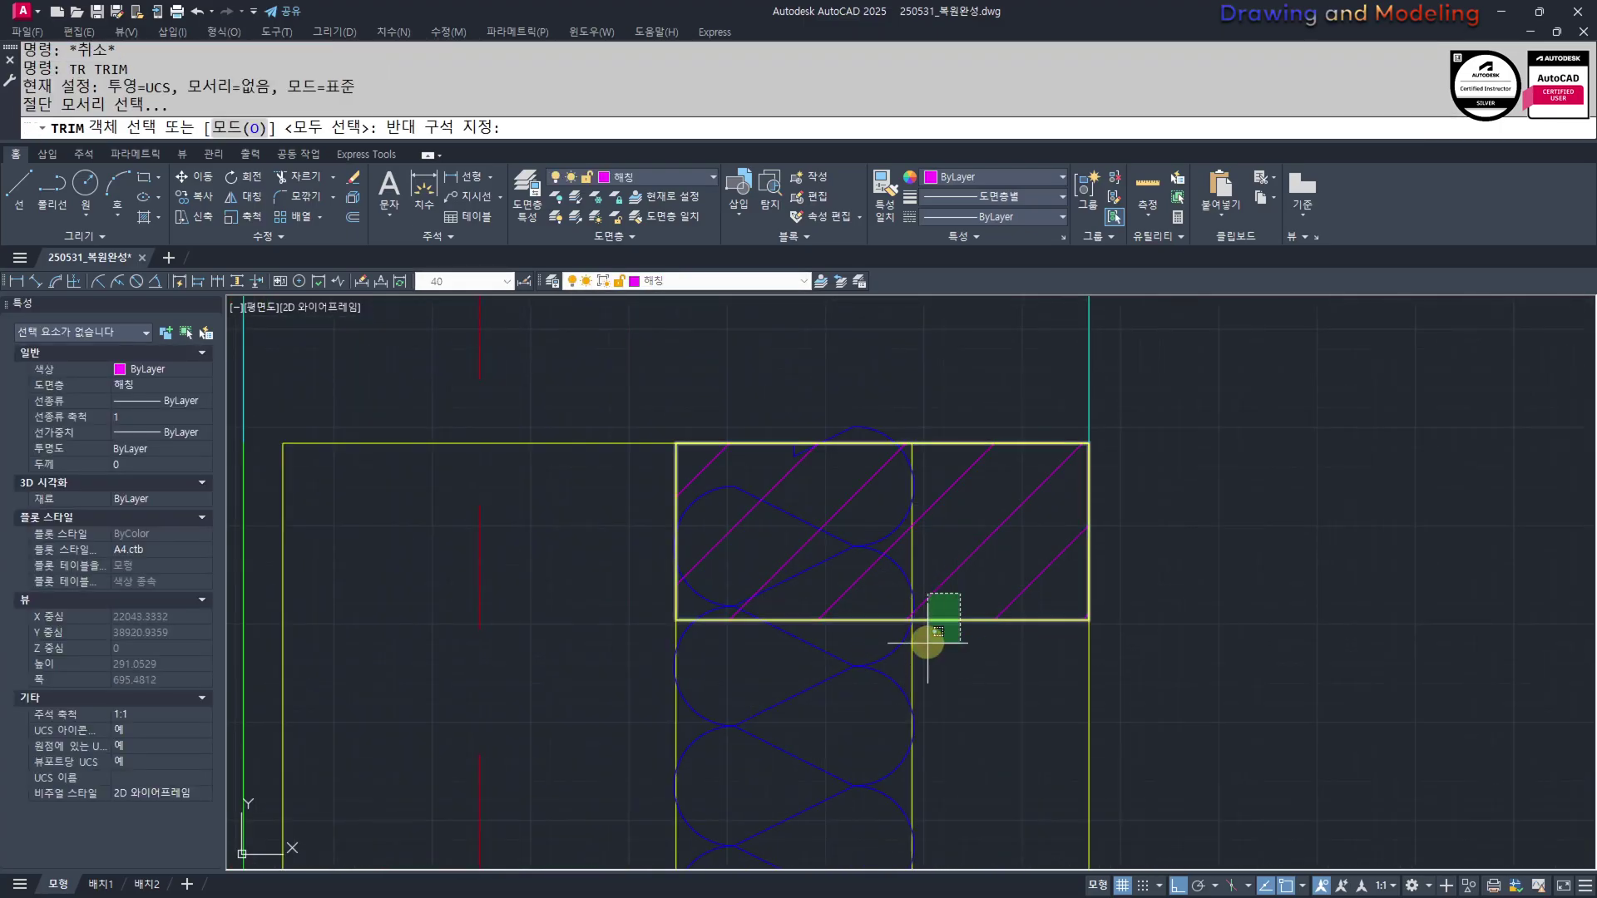
left_click(926, 646)
key("Return")
left_click(912, 581)
left_click(930, 565)
left_click(848, 533)
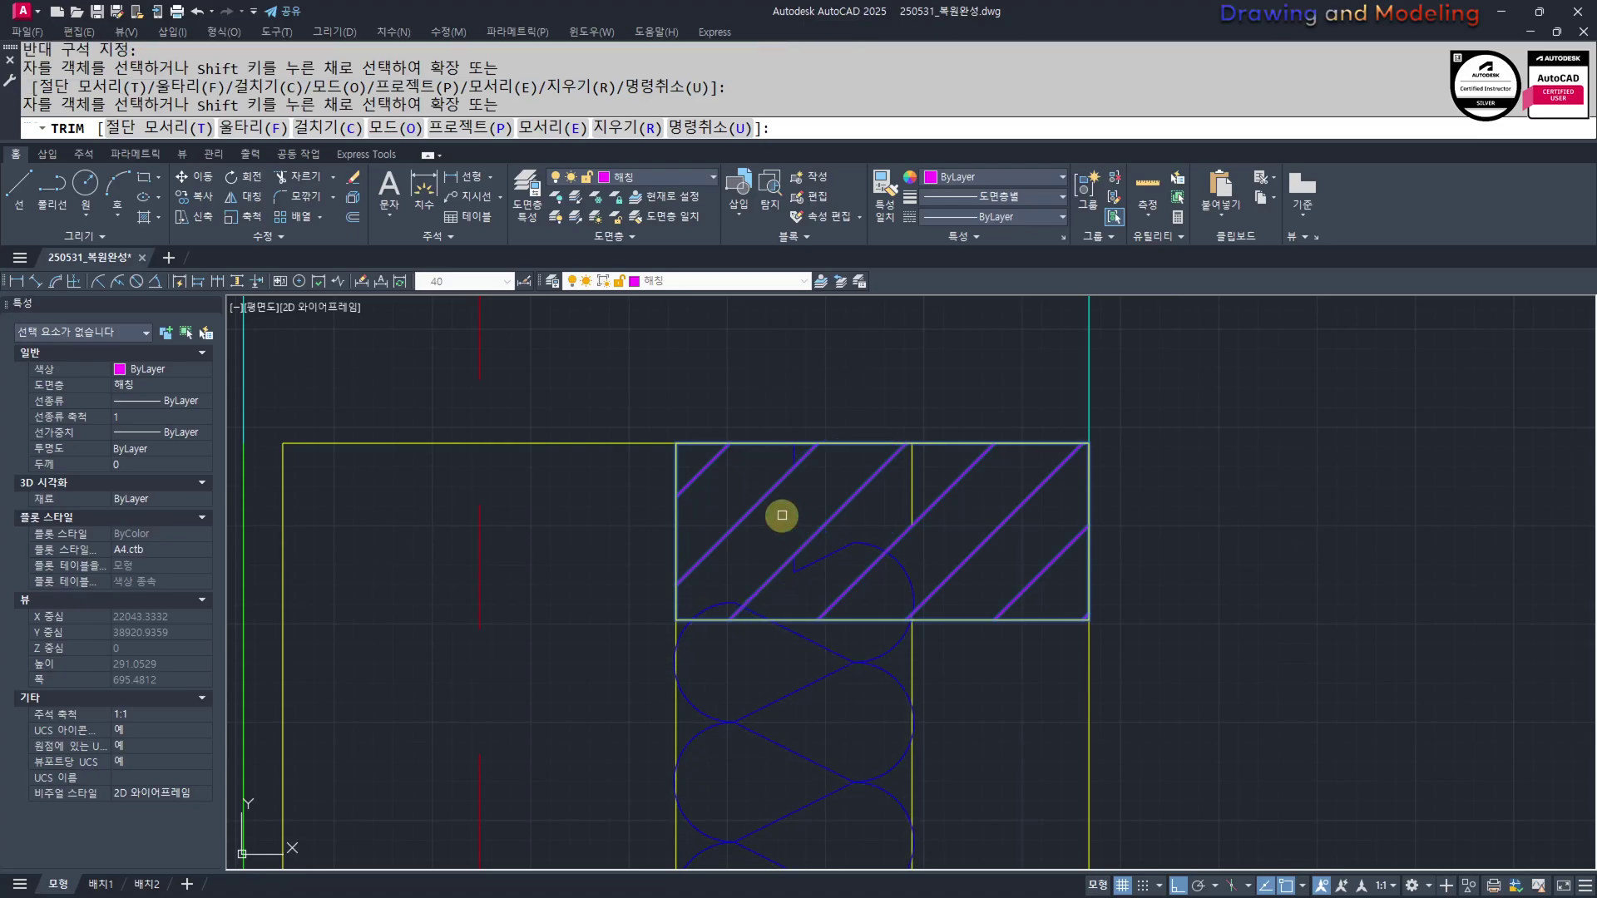
key("Escape")
key("Escape")
Erase the leftover insulation fragment and short vertical line segment inside the hatched sill block
left_click(774, 431)
left_click(811, 496)
key("e")
key("Return")
key("Escape")
key("Escape")
scroll(784, 574, "down", 5)
scroll(812, 543, "up", 5)
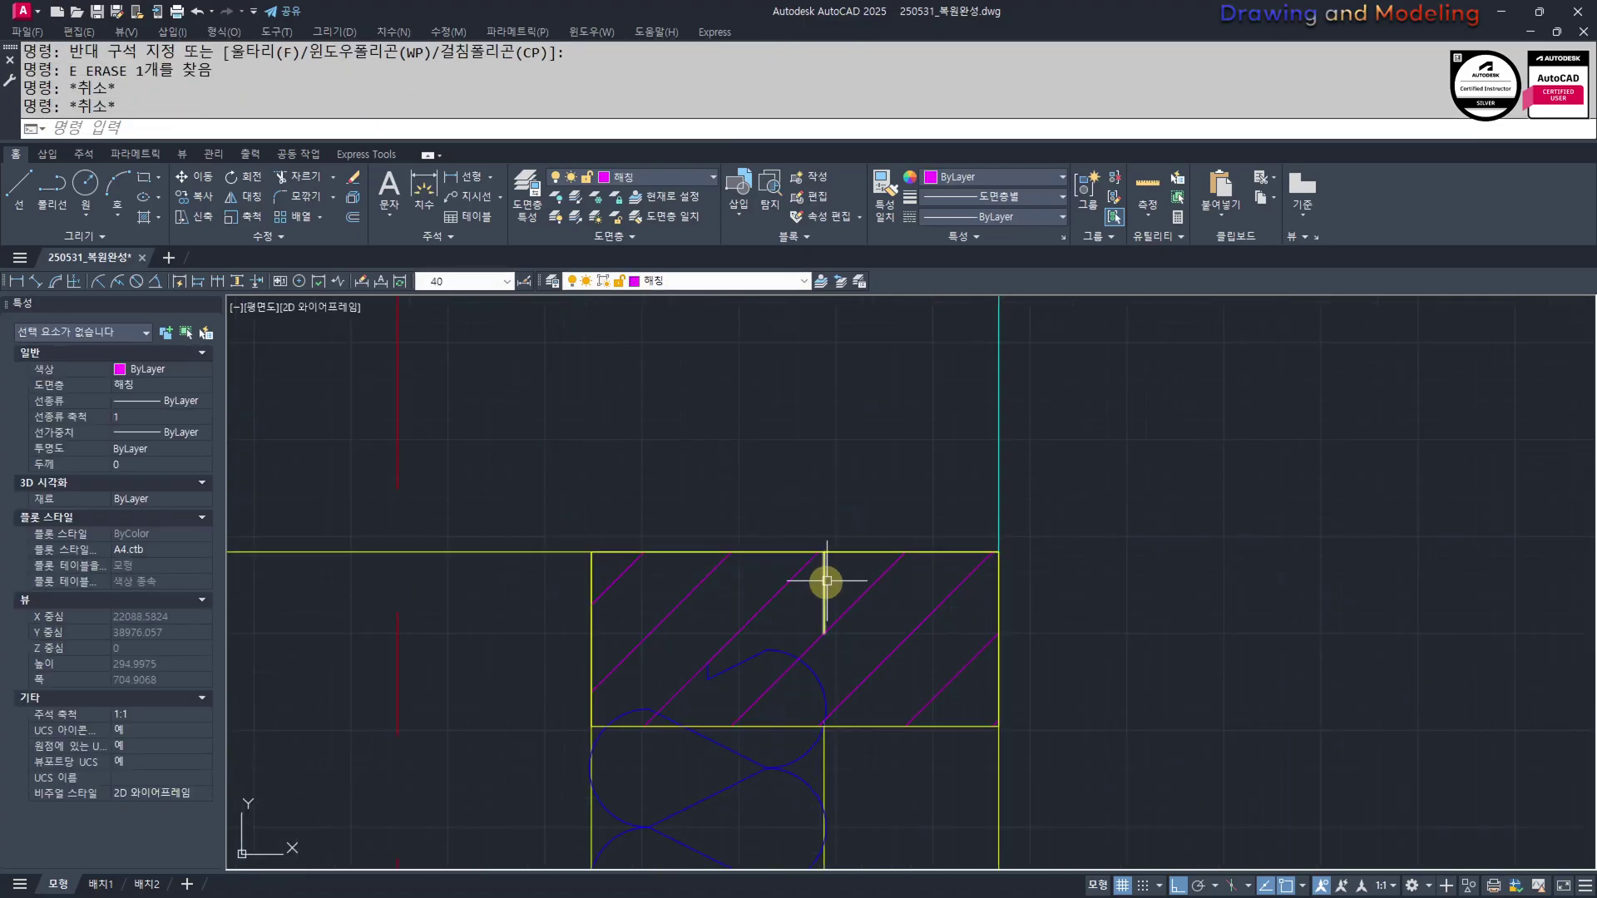
left_click(826, 584)
key("e")
key("Return")
key("Escape")
key("Escape")
Trim the last insulation curve that still runs into the hatched sill block
scroll(819, 594, "down", 2)
scroll(740, 657, "up", 4)
type("tr")
key("Return")
key("Return")
left_click(745, 641)
key("Escape")
key("Escape")
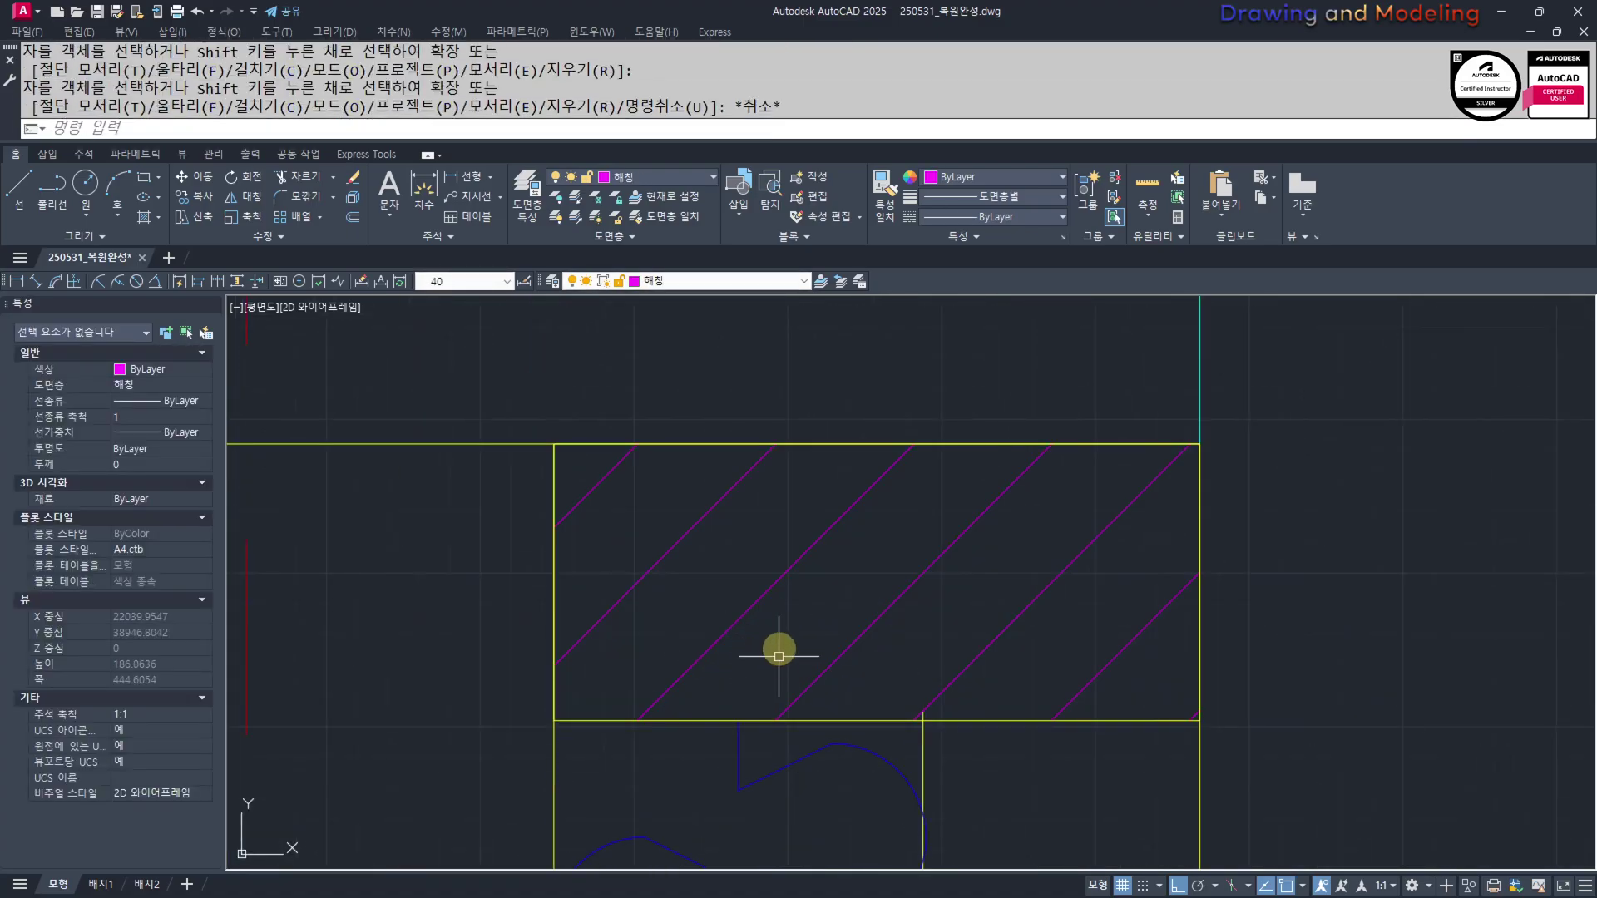
Examine the sill and head of the right exterior wall's window opening
scroll(777, 650, "down", 8)
middle_click_drag(818, 641, 834, 712)
scroll(834, 711, "up", 5)
middle_click_drag(674, 665, 830, 593)
scroll(823, 604, "down", 5)
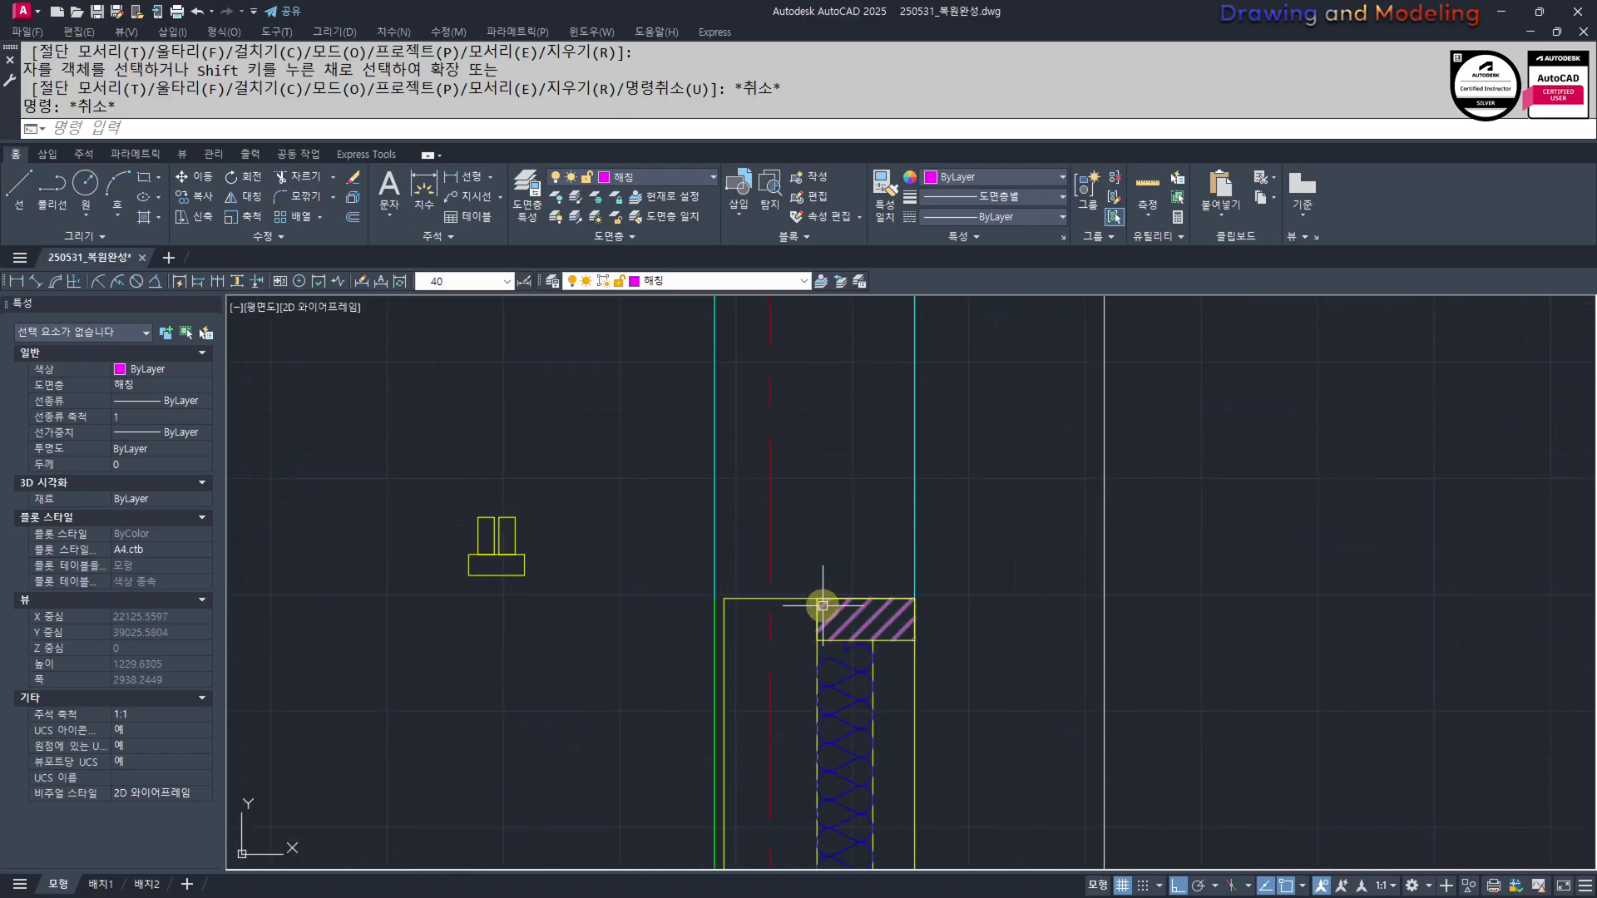
middle_click_drag(722, 569, 832, 614)
key("Escape")
scroll(914, 639, "down", 5)
middle_click_drag(976, 522, 969, 638)
scroll(931, 541, "up", 5)
middle_click_drag(907, 595, 884, 652)
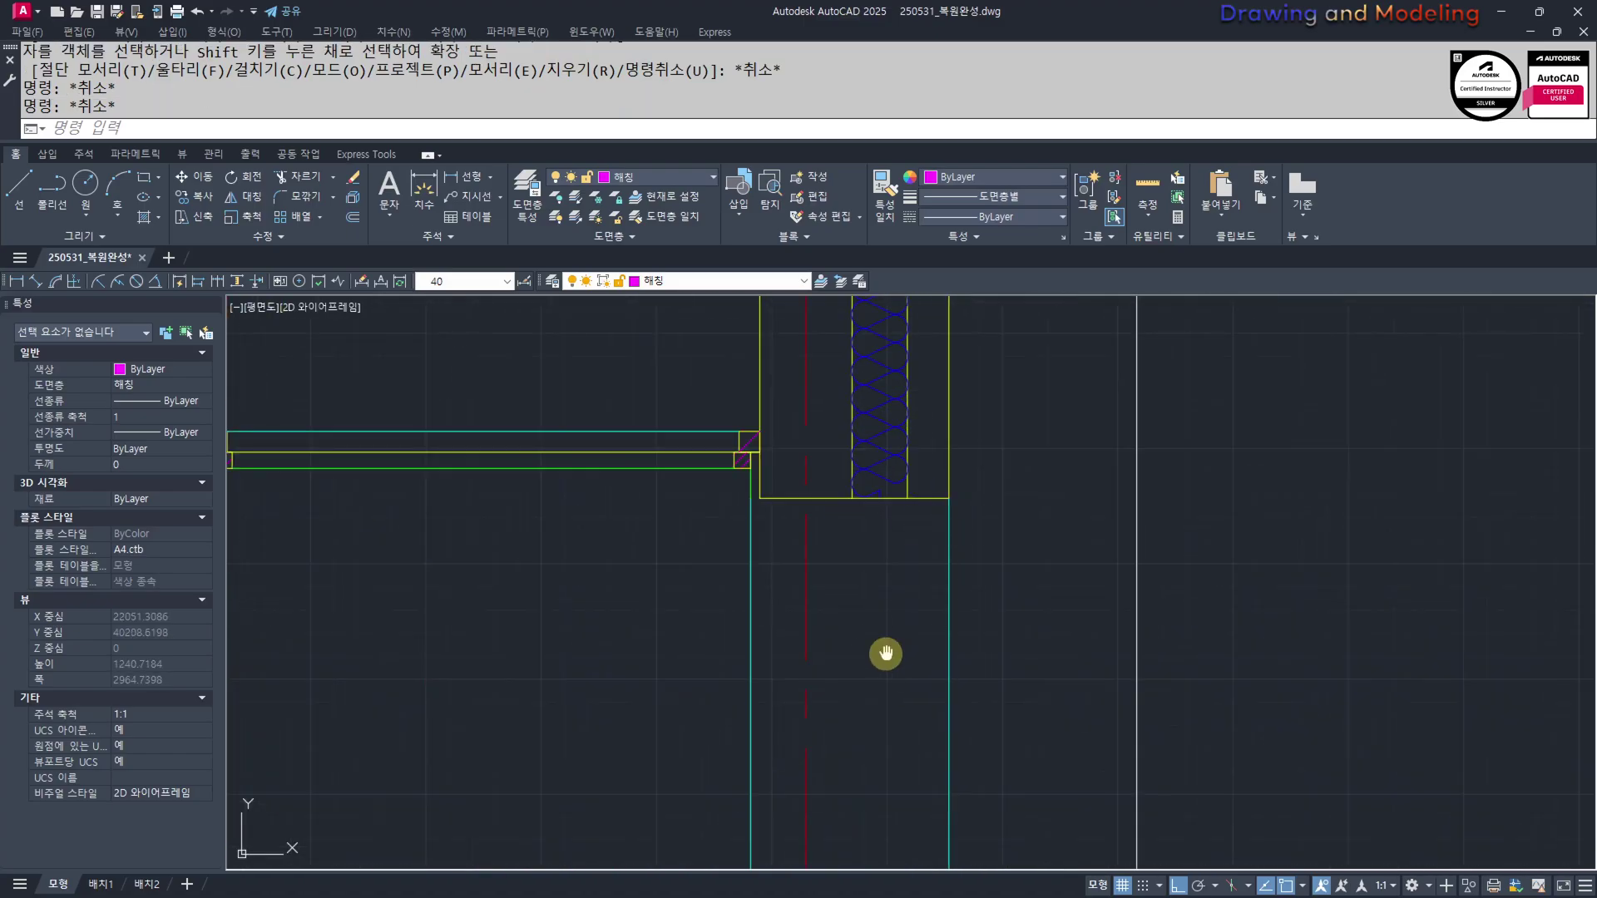
scroll(884, 657, "down", 5)
middle_click_drag(870, 742, 926, 546)
scroll(924, 607, "up", 5)
left_click(933, 640)
left_click(1064, 750)
scroll(1049, 713, "up", 1)
type("cc")
key("space")
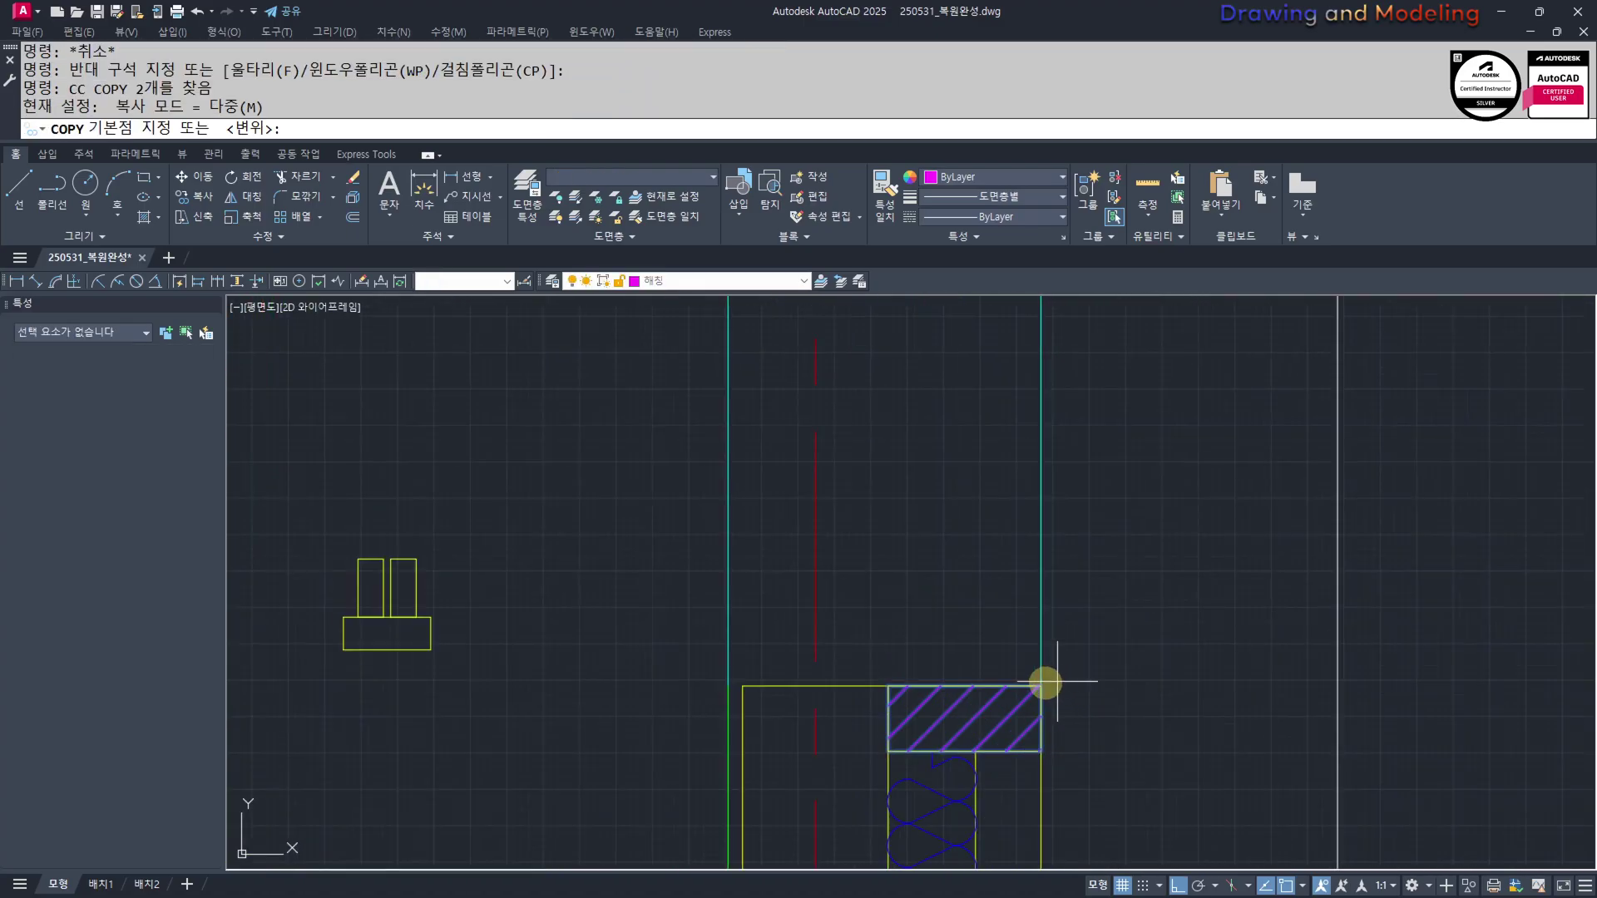
left_click(1040, 683)
scroll(1036, 696, "down", 2)
key("Escape")
key("Escape")
Copy the hatched sill block up to the outer lower corner of the wall at the right window opening's head
left_click(956, 657)
left_click(1068, 766)
key("space")
scroll(1046, 724, "up", 4)
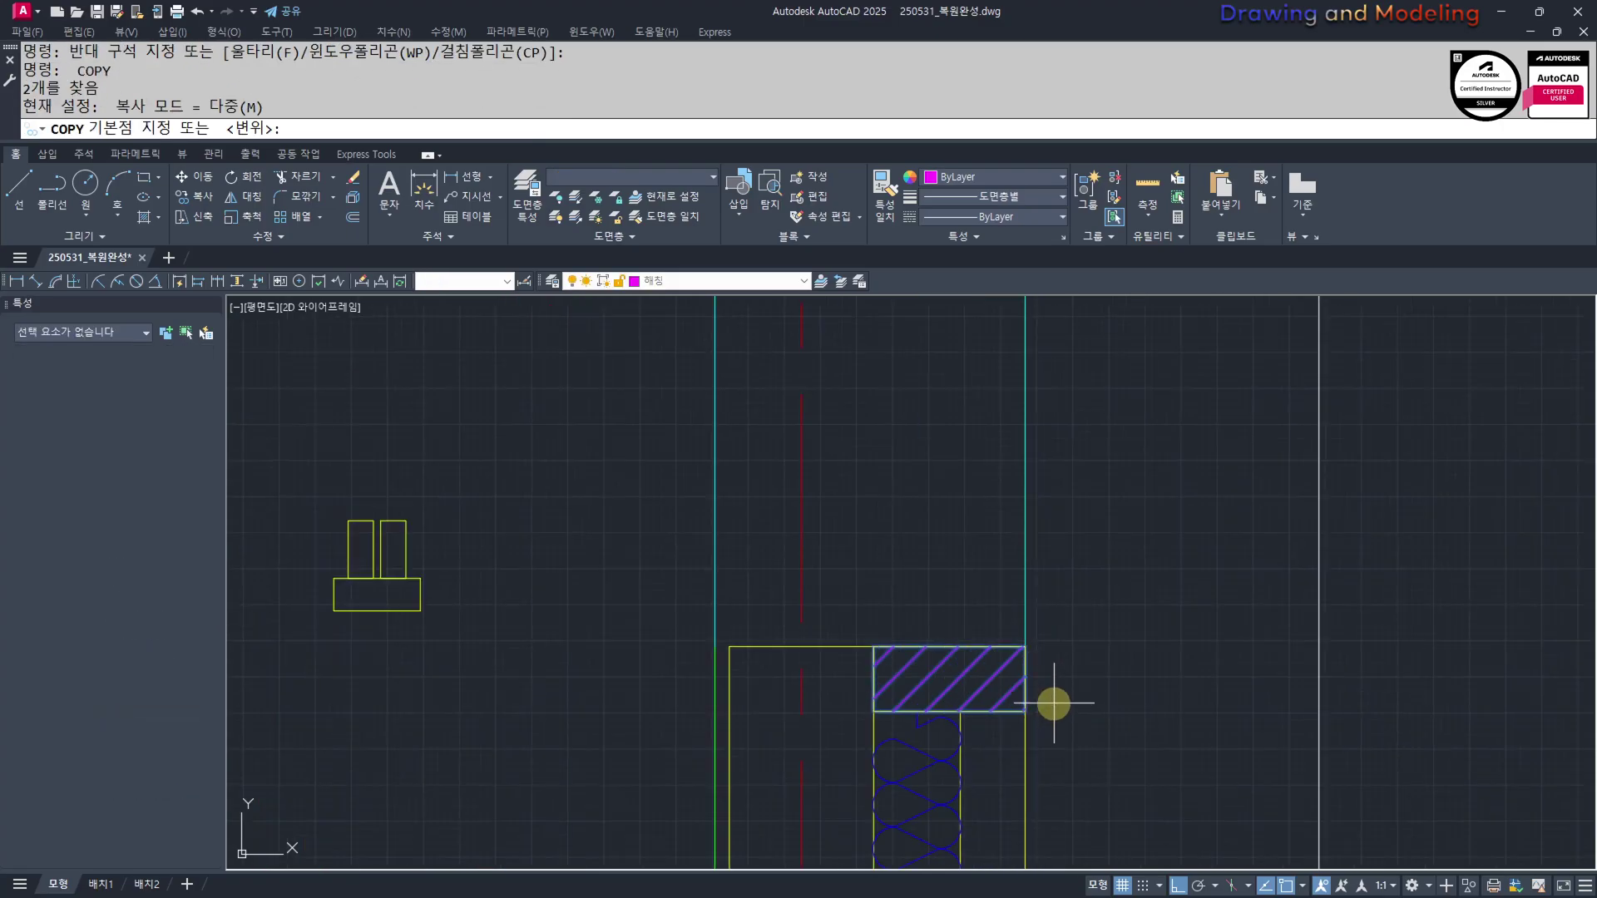
left_click(1025, 711)
scroll(1035, 582, "down", 3)
scroll(1011, 524, "up", 3)
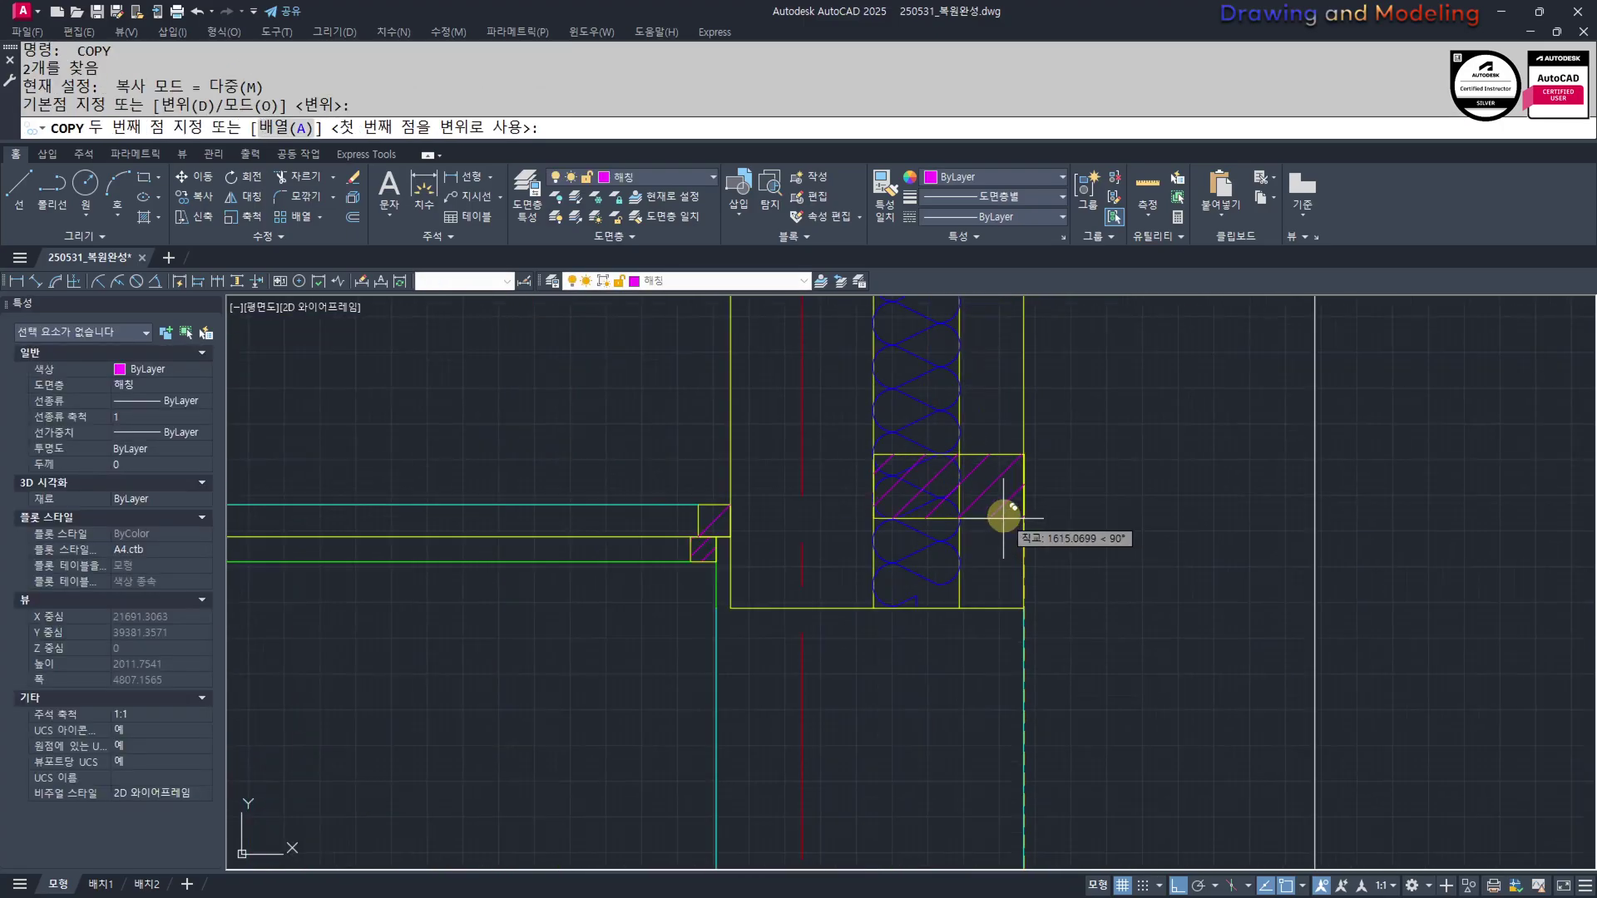
left_click(1024, 608)
scroll(946, 529, "up", 4)
key("Escape")
key("Escape")
Trim the insulation and wall line inside the hatched block at the right window's head
type("tr")
key("space")
left_click(1037, 588)
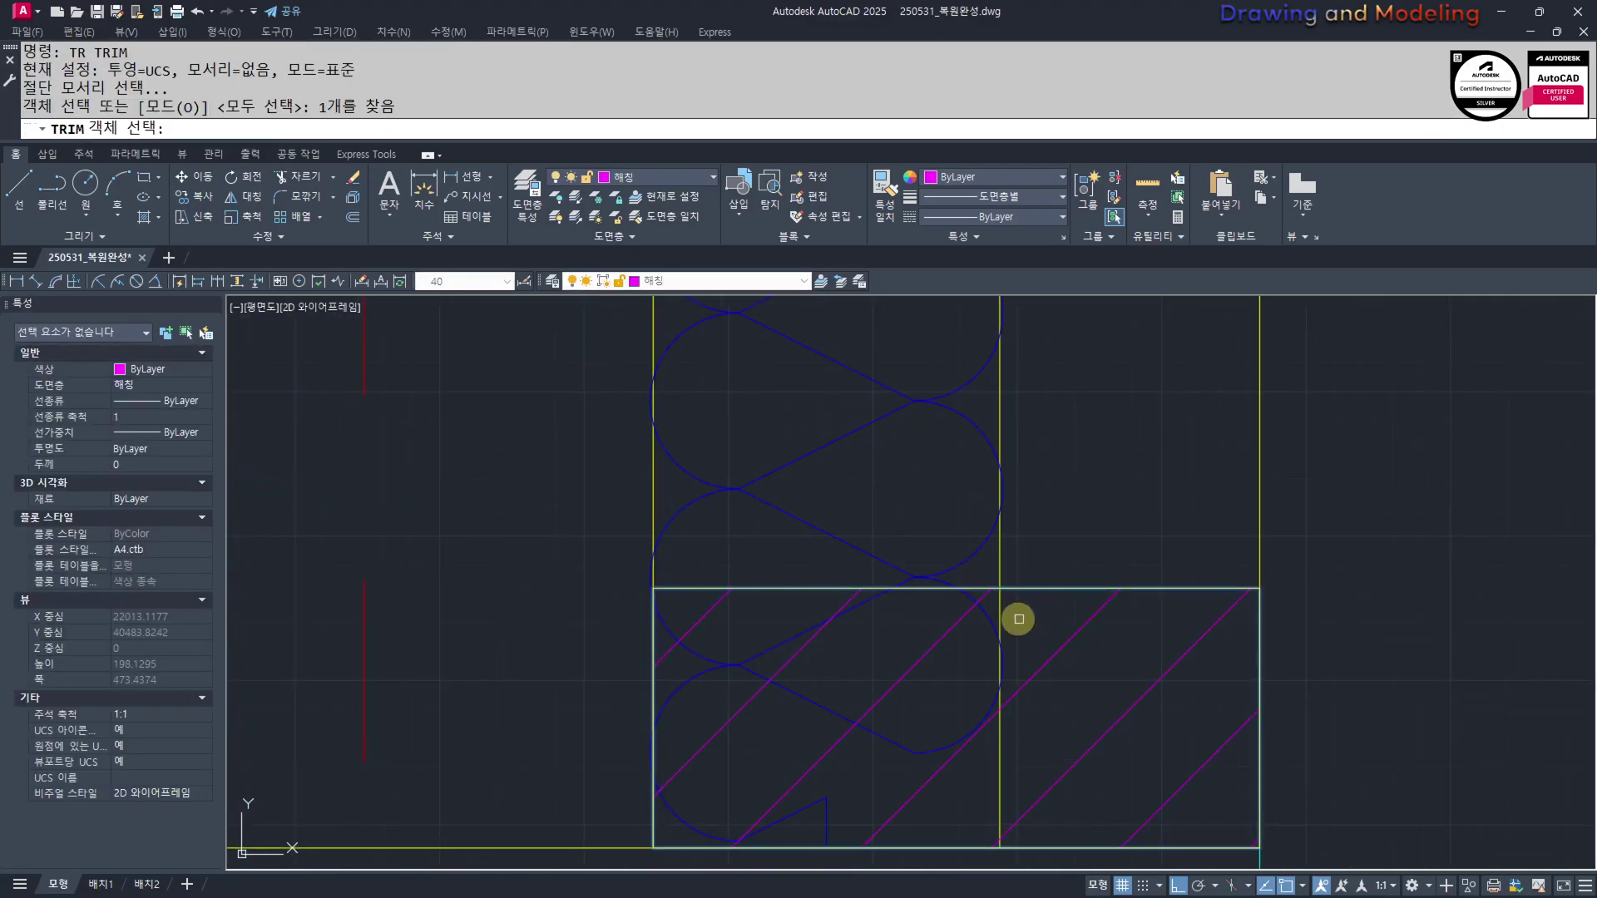
key("space")
left_click_drag(1018, 619, 965, 653)
key("Escape")
scroll(814, 657, "down", 8)
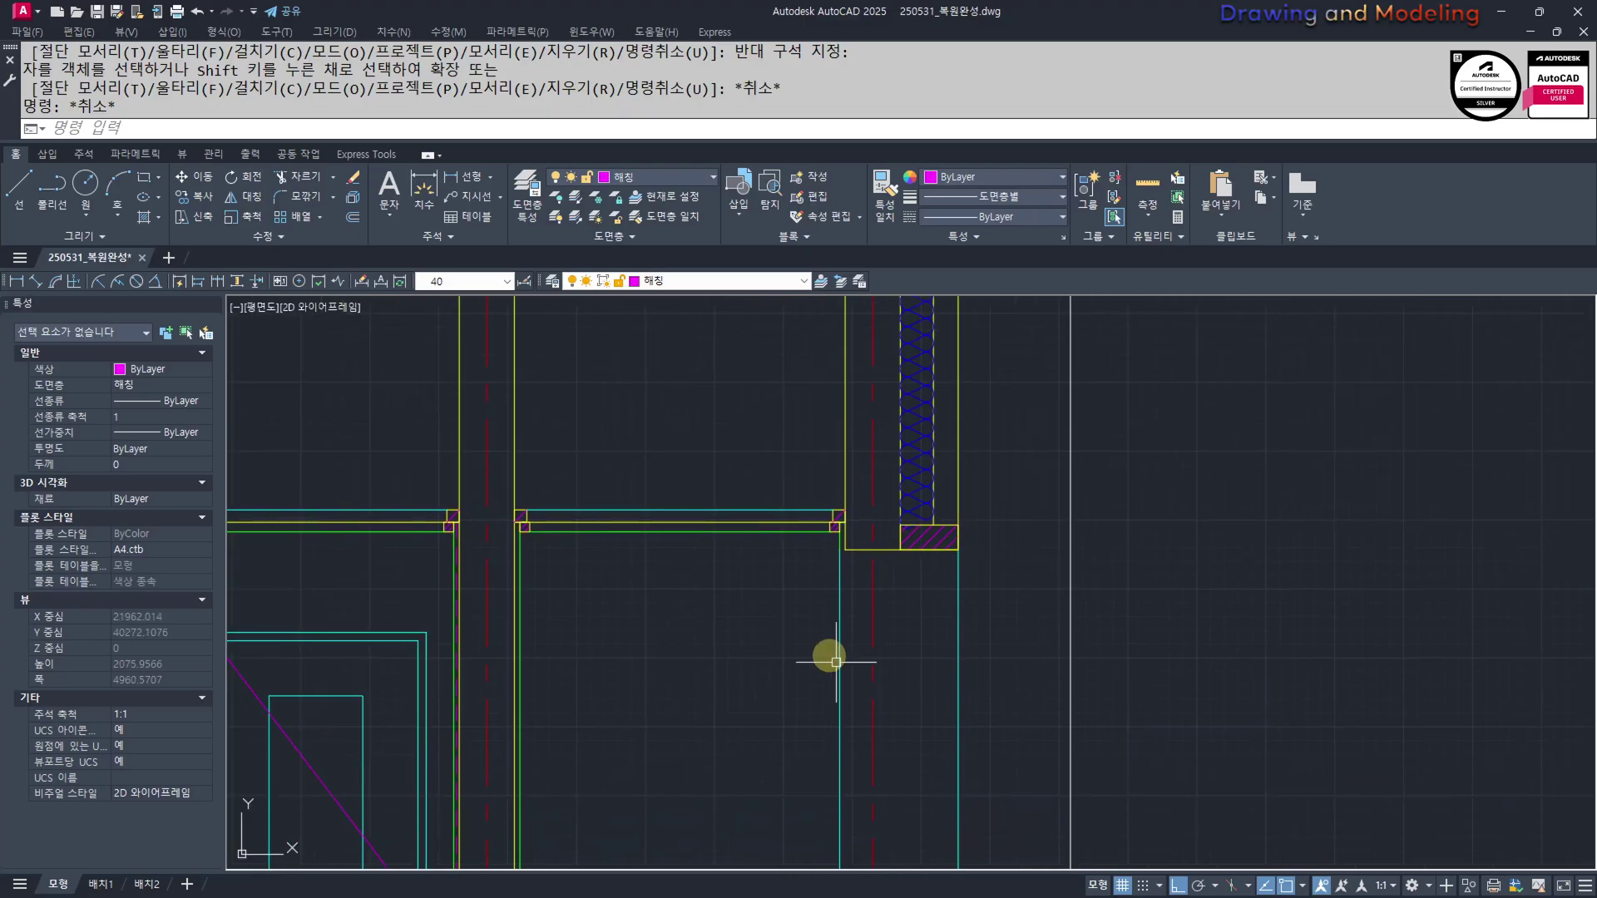
Mirror the small window frame profile upward about a horizontal axis above it, keeping the original
scroll(853, 656, "up", 4)
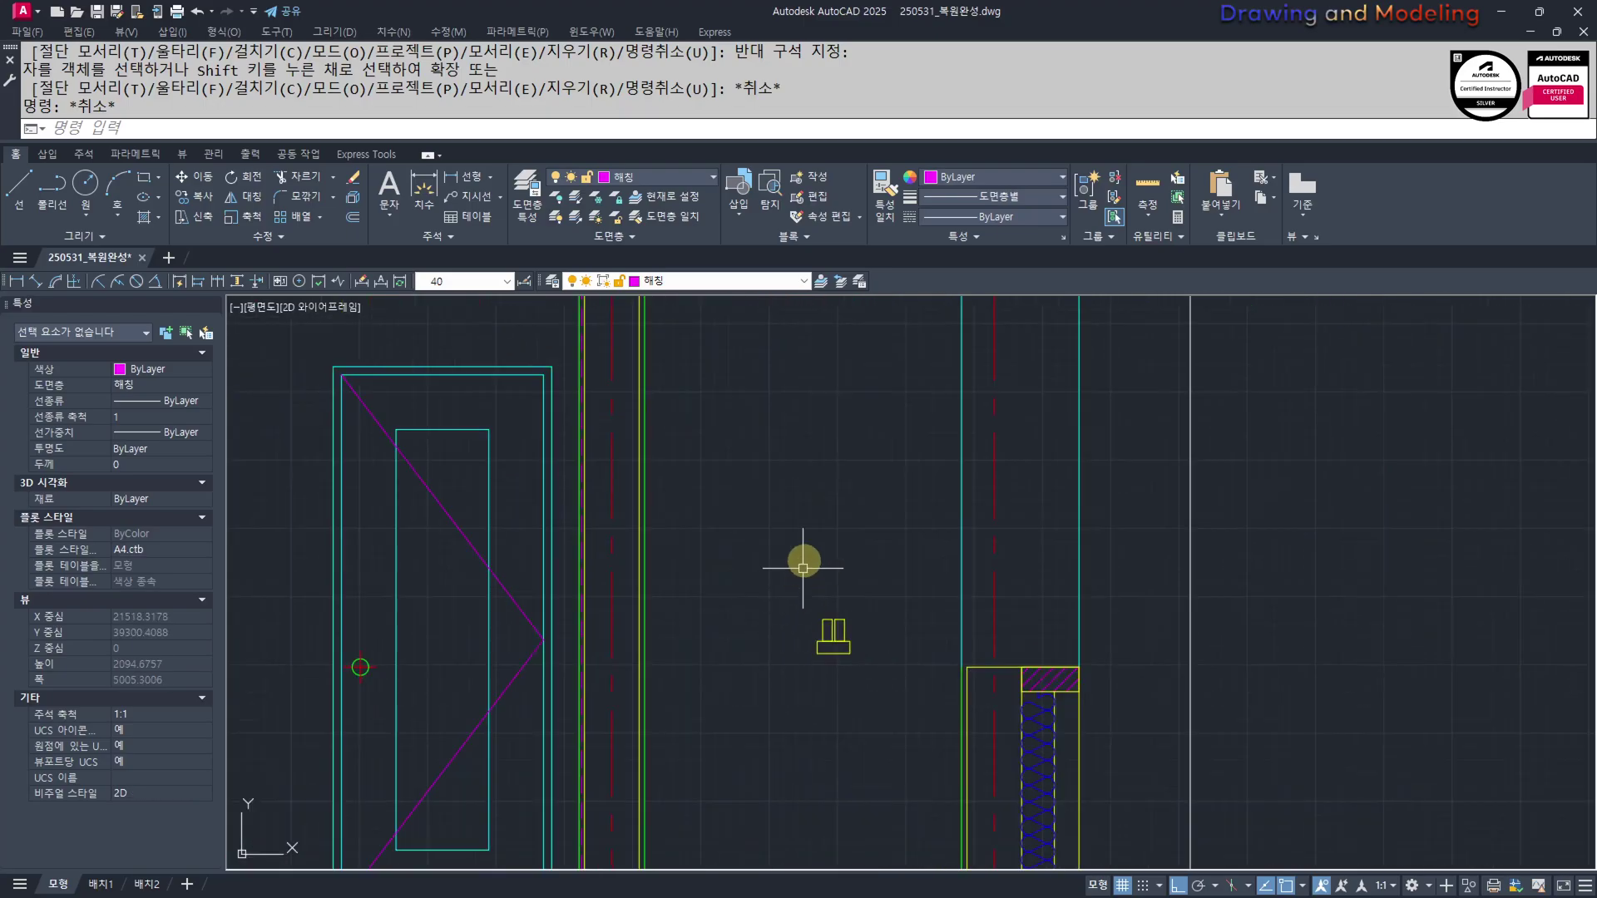
left_click(802, 563)
left_click(911, 697)
middle_click_drag(855, 634, 963, 706)
scroll(907, 646, "up", 2)
type("mi")
key("space")
left_click(867, 636)
left_click(956, 652)
key("space")
key("Escape")
key("Escape")
scroll(871, 644, "up", 4)
left_click(927, 640)
left_click(857, 700)
key("Escape")
key("Escape")
scroll(982, 690, "down", 6)
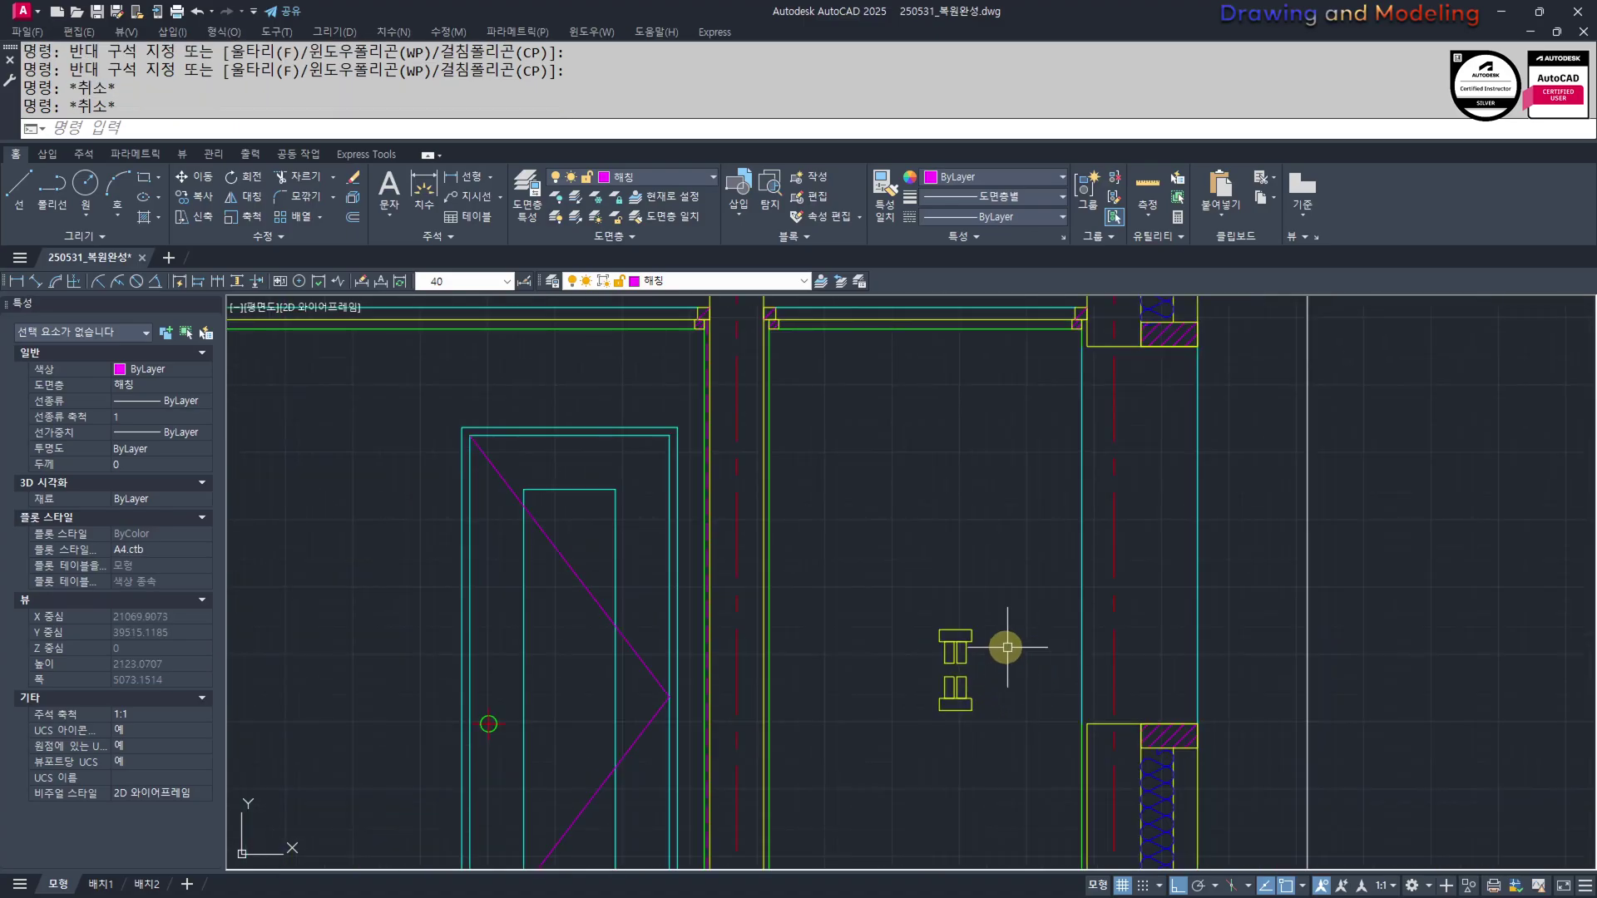
scroll(1007, 647, "up", 3)
scroll(1023, 615, "down", 3)
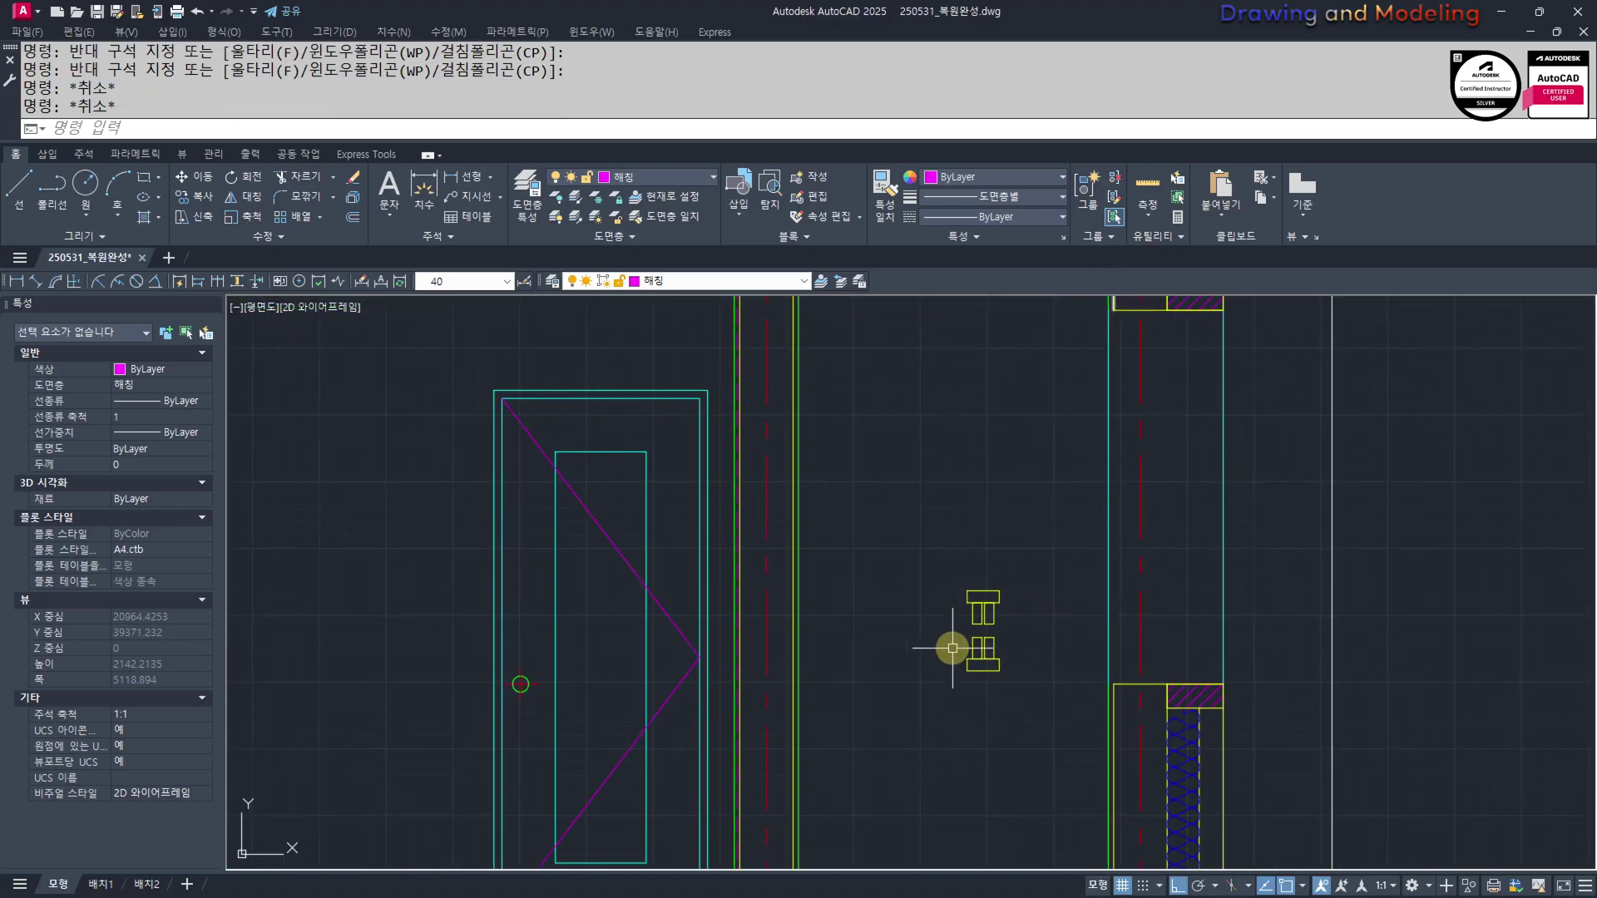
scroll(990, 621, "up", 2)
key("Escape")
key("Escape")
middle_click_drag(979, 636, 978, 647)
middle_click_drag(1098, 713, 1079, 746)
scroll(1085, 743, "down", 2)
scroll(1008, 694, "up", 7)
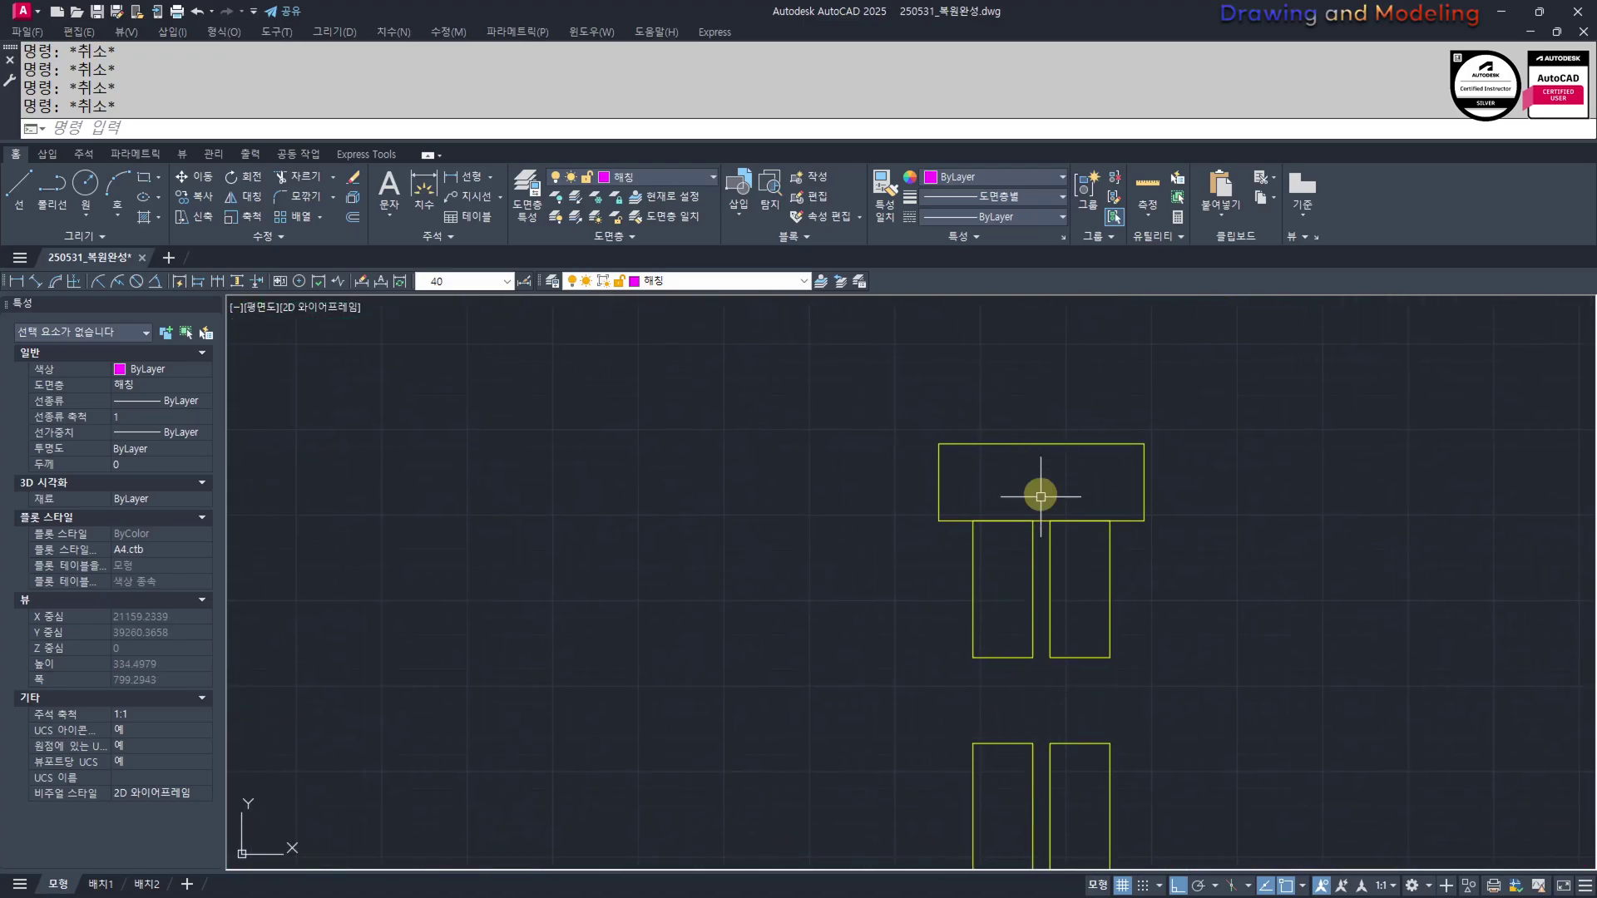
Draw vertical lines joining the outer corners of the upper and lower window frame profiles on both sides
scroll(1037, 576, "down", 4)
scroll(1074, 715, "up", 4)
type("L LINE")
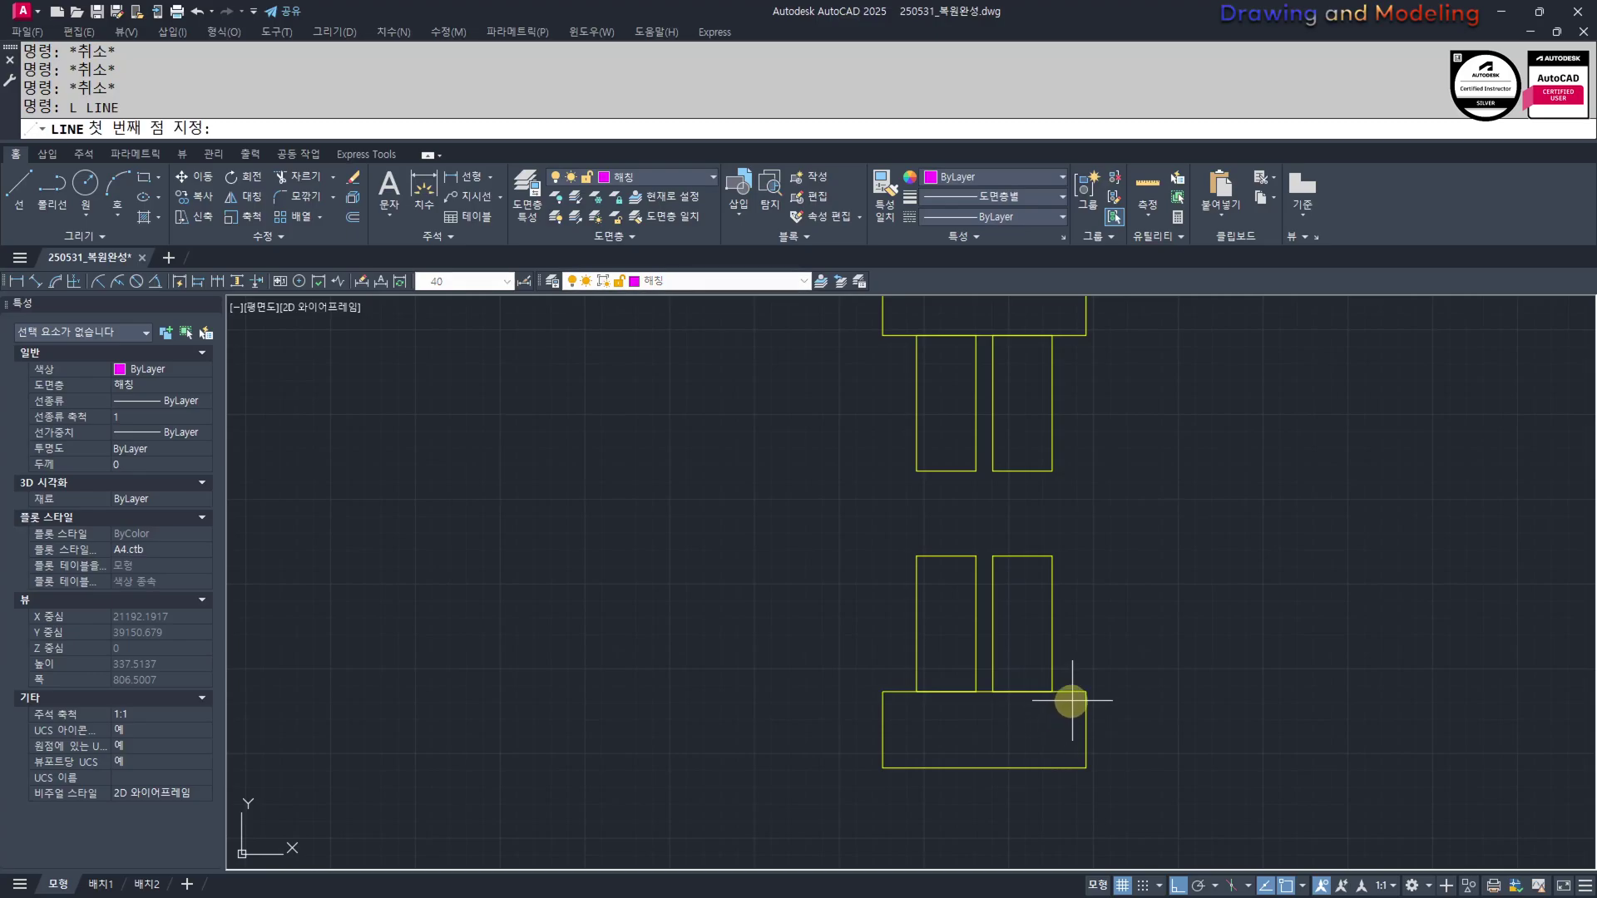
middle_click_drag(1155, 679, 1150, 732)
type("L")
left_click(1083, 759)
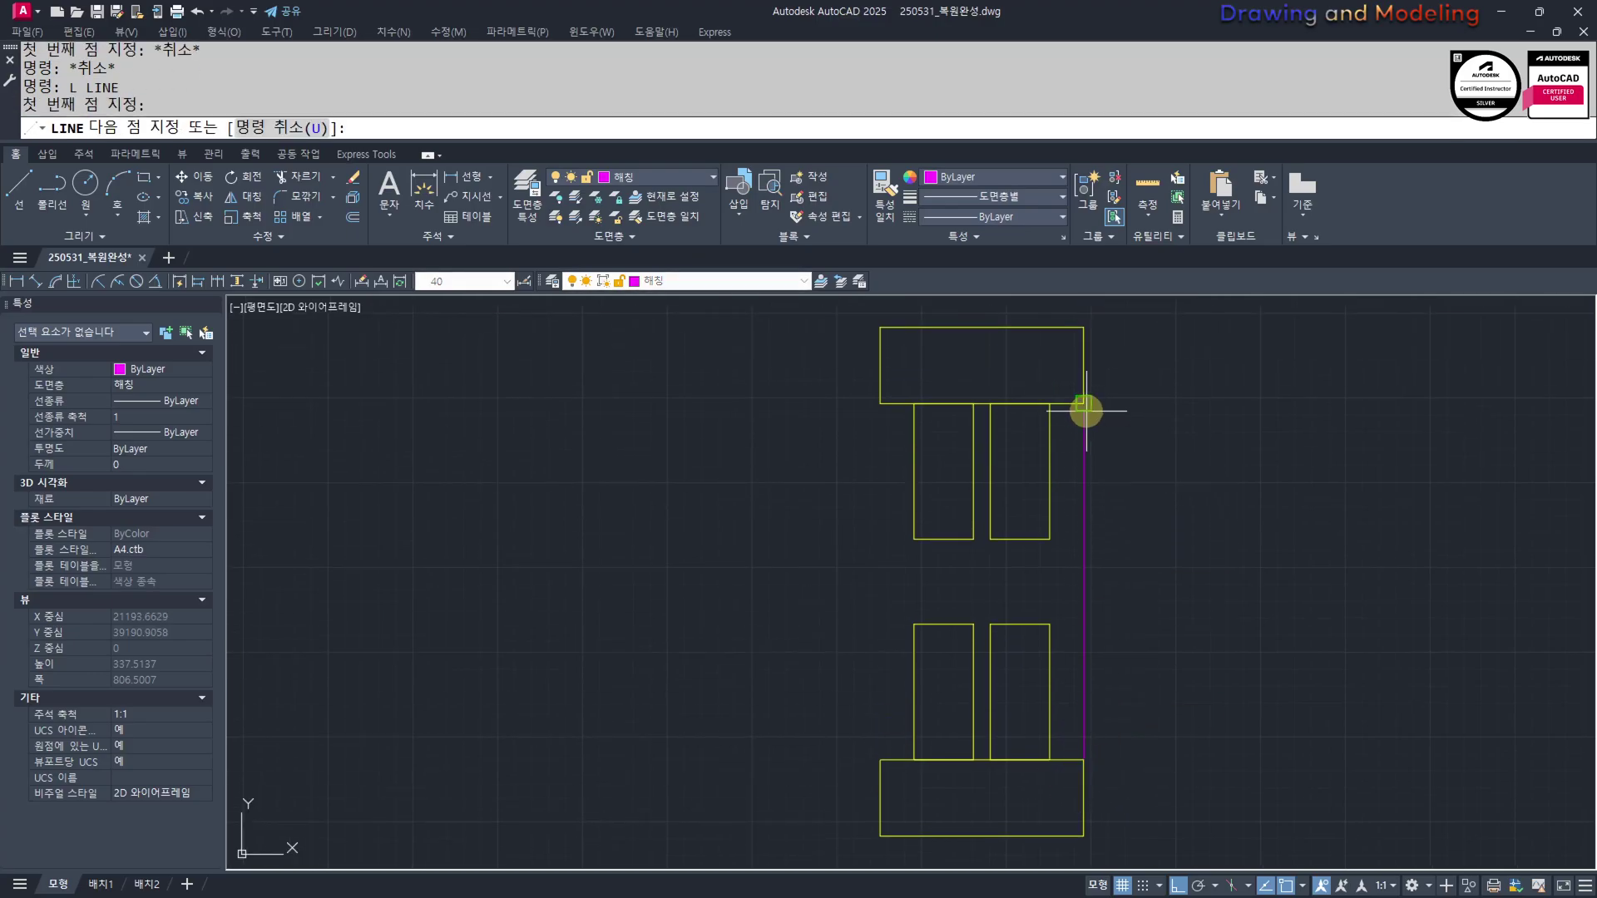
left_click(1083, 403)
key("Escape")
key("Escape")
key("space")
left_click(880, 404)
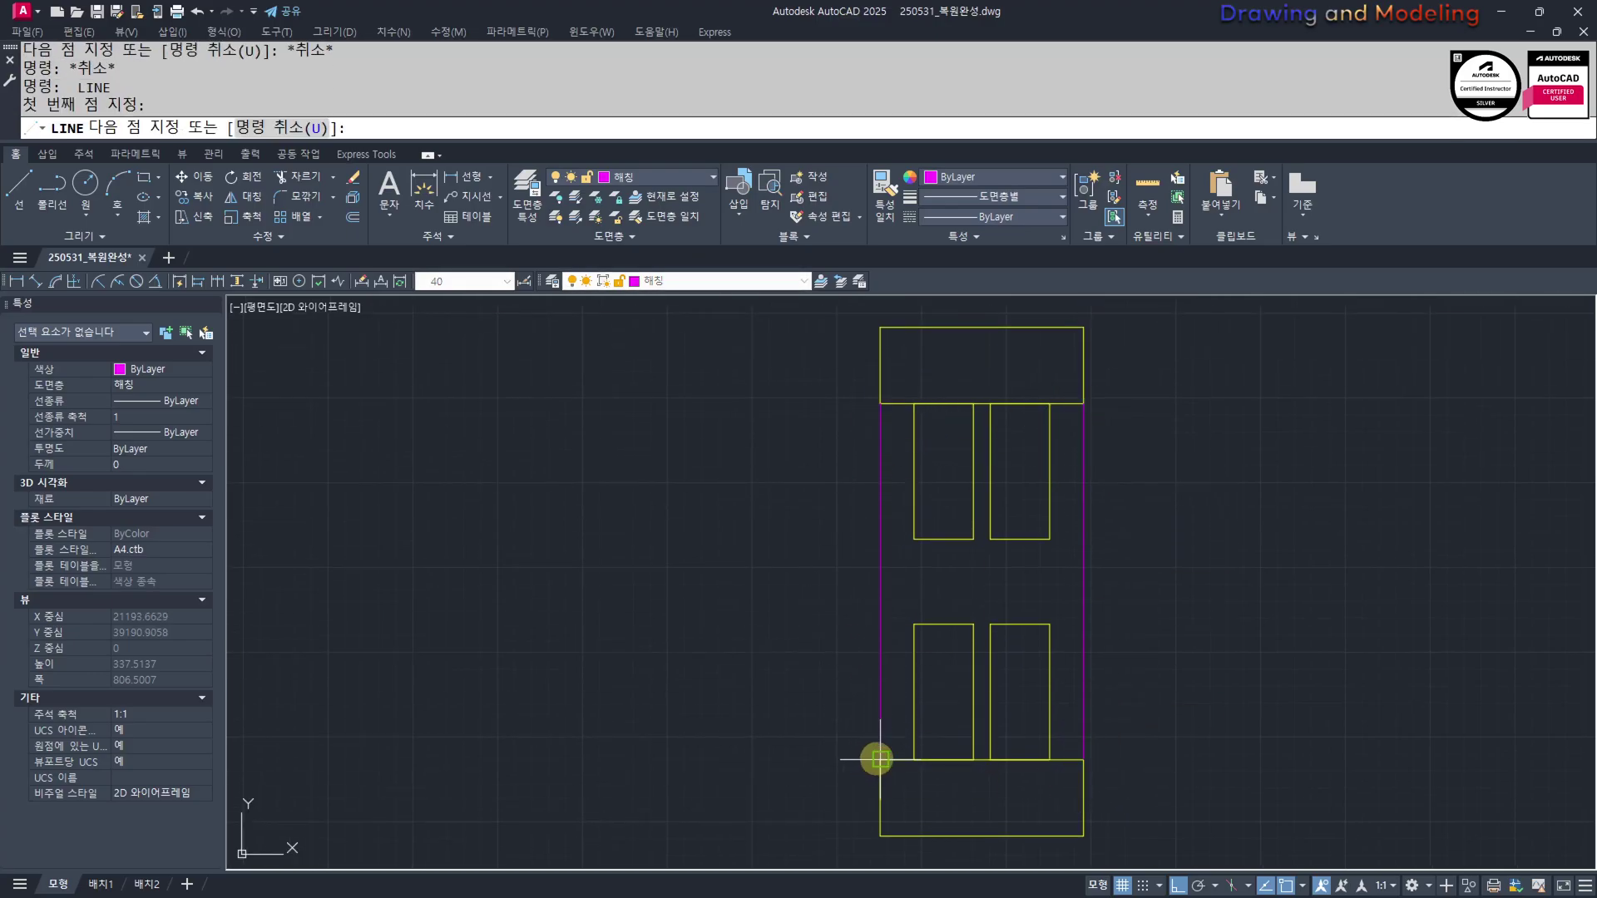
key("Escape")
key("Escape")
Draw four vertical lines joining the side edges of the upper sash profiles to the lower ones
key("space")
left_click(914, 624)
left_click(915, 540)
key("Escape")
key("Escape")
key("space")
left_click(973, 540)
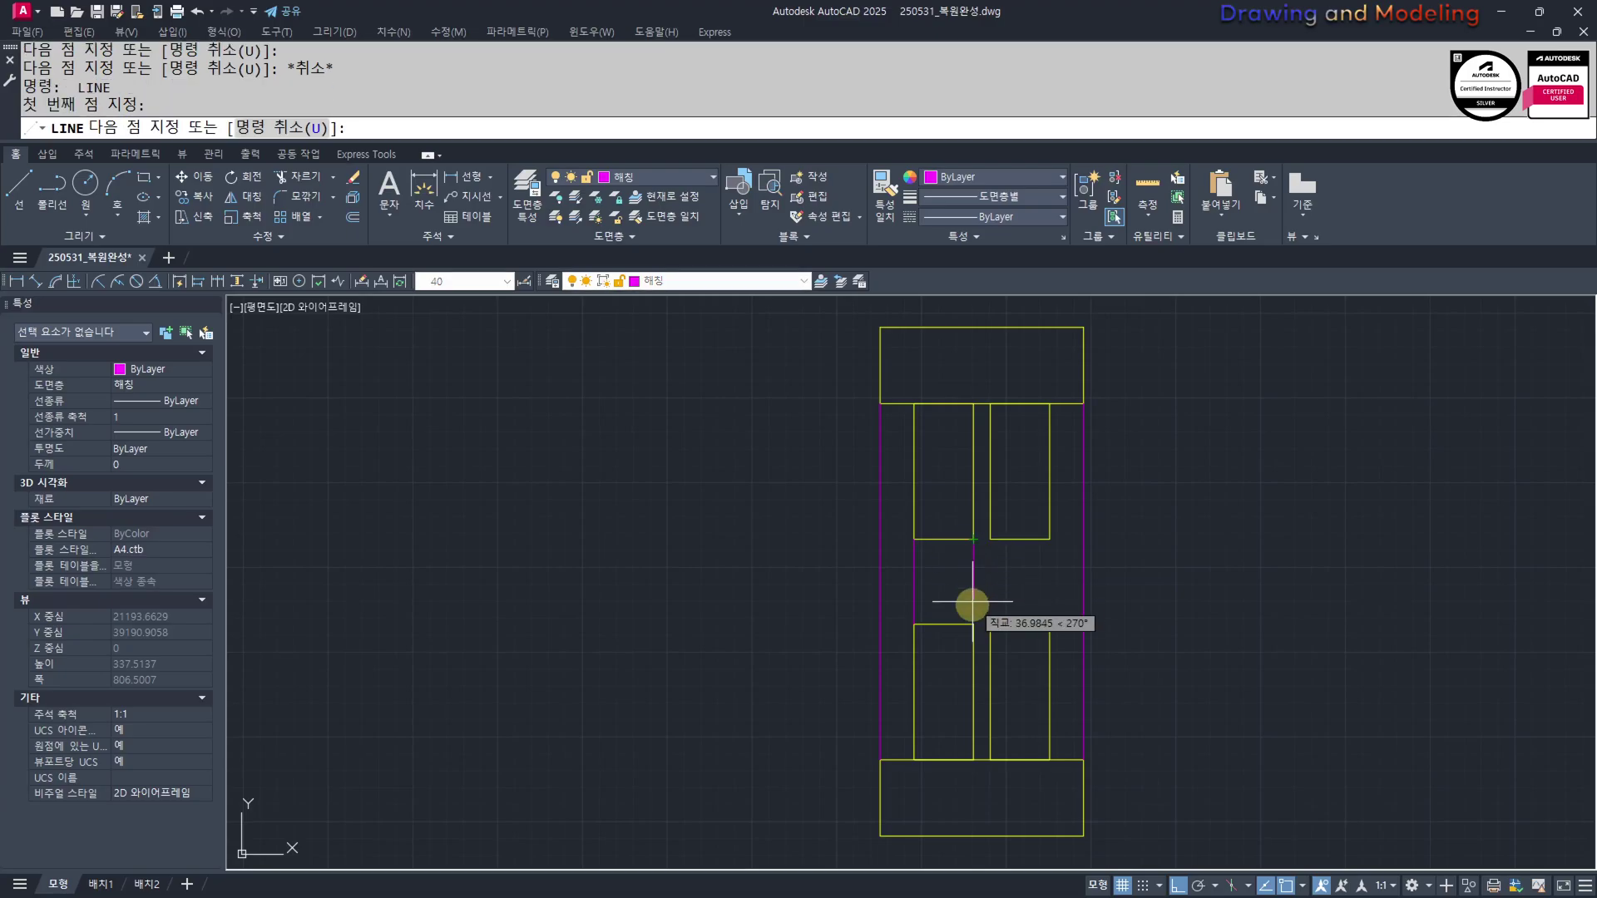
left_click(973, 623)
key("Escape")
key("space")
left_click(1048, 625)
key("Escape")
key("space")
left_click(990, 539)
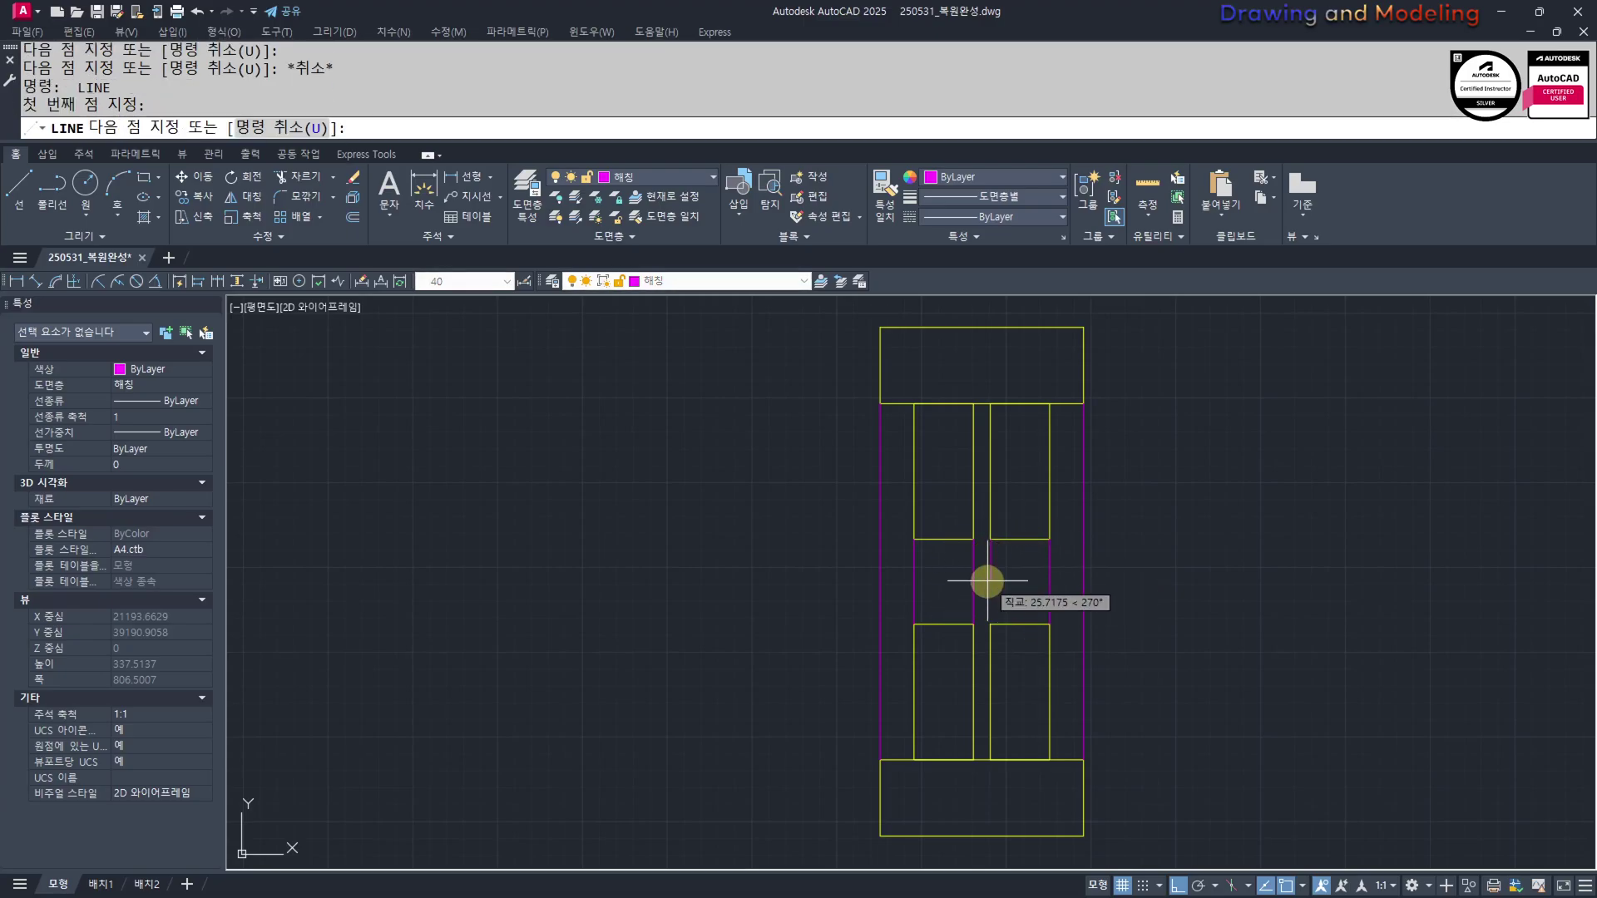
key("Escape")
key("Escape")
Match the green interior finish line's properties onto the vertical lines connecting the window frame and sash profiles
scroll(1018, 615, "down", 6)
type("mm")
key("space")
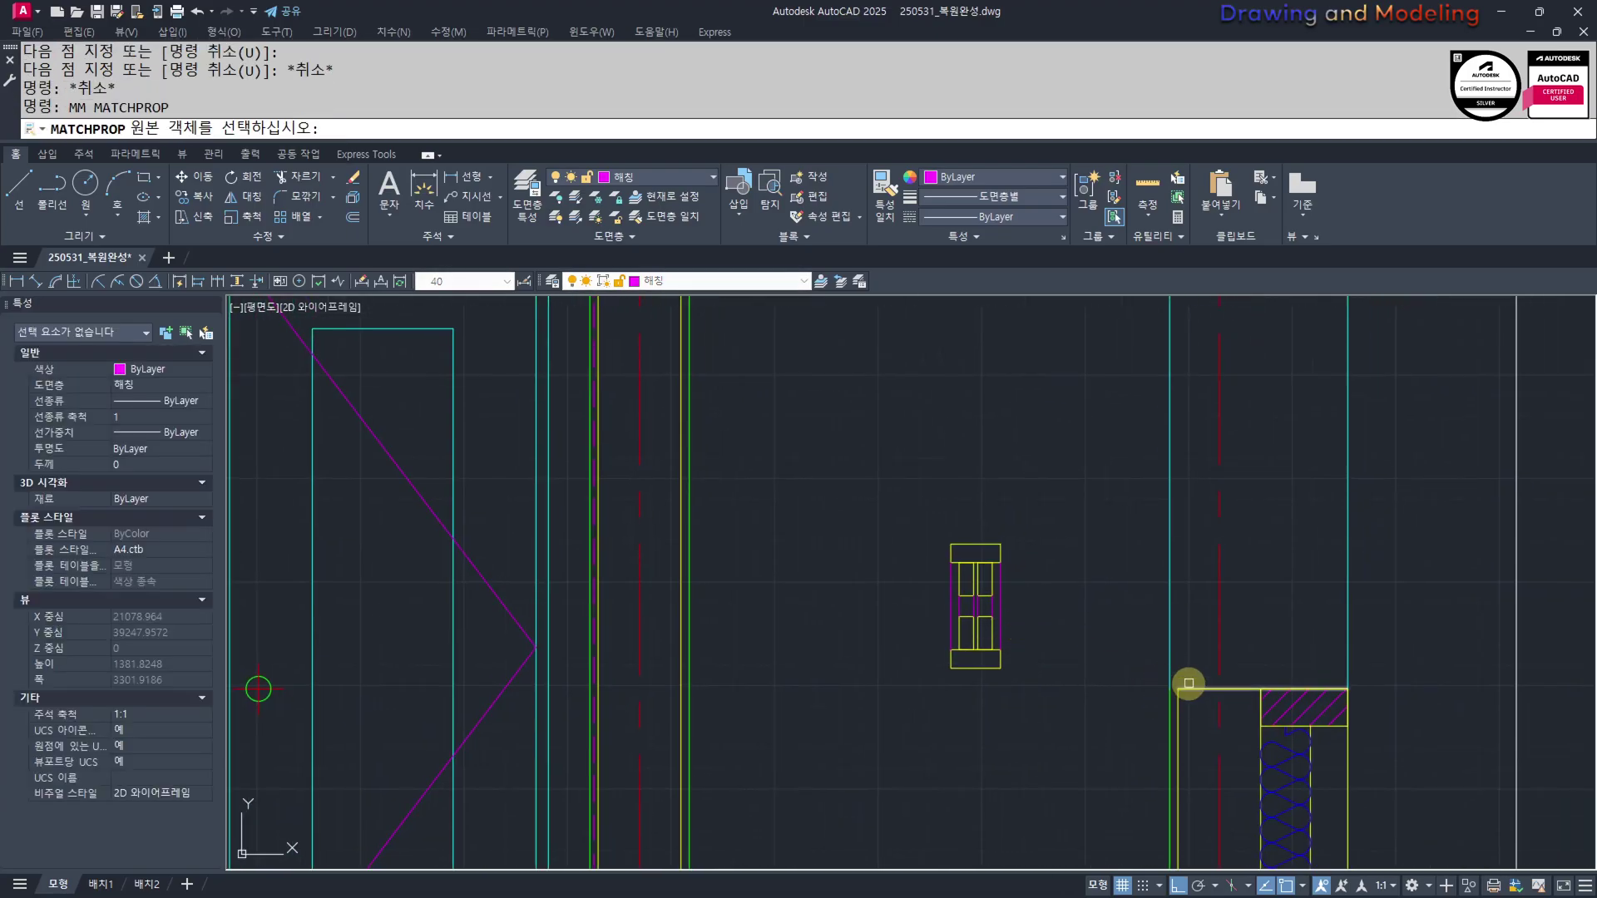
left_click(1192, 689)
scroll(1045, 599, "up", 4)
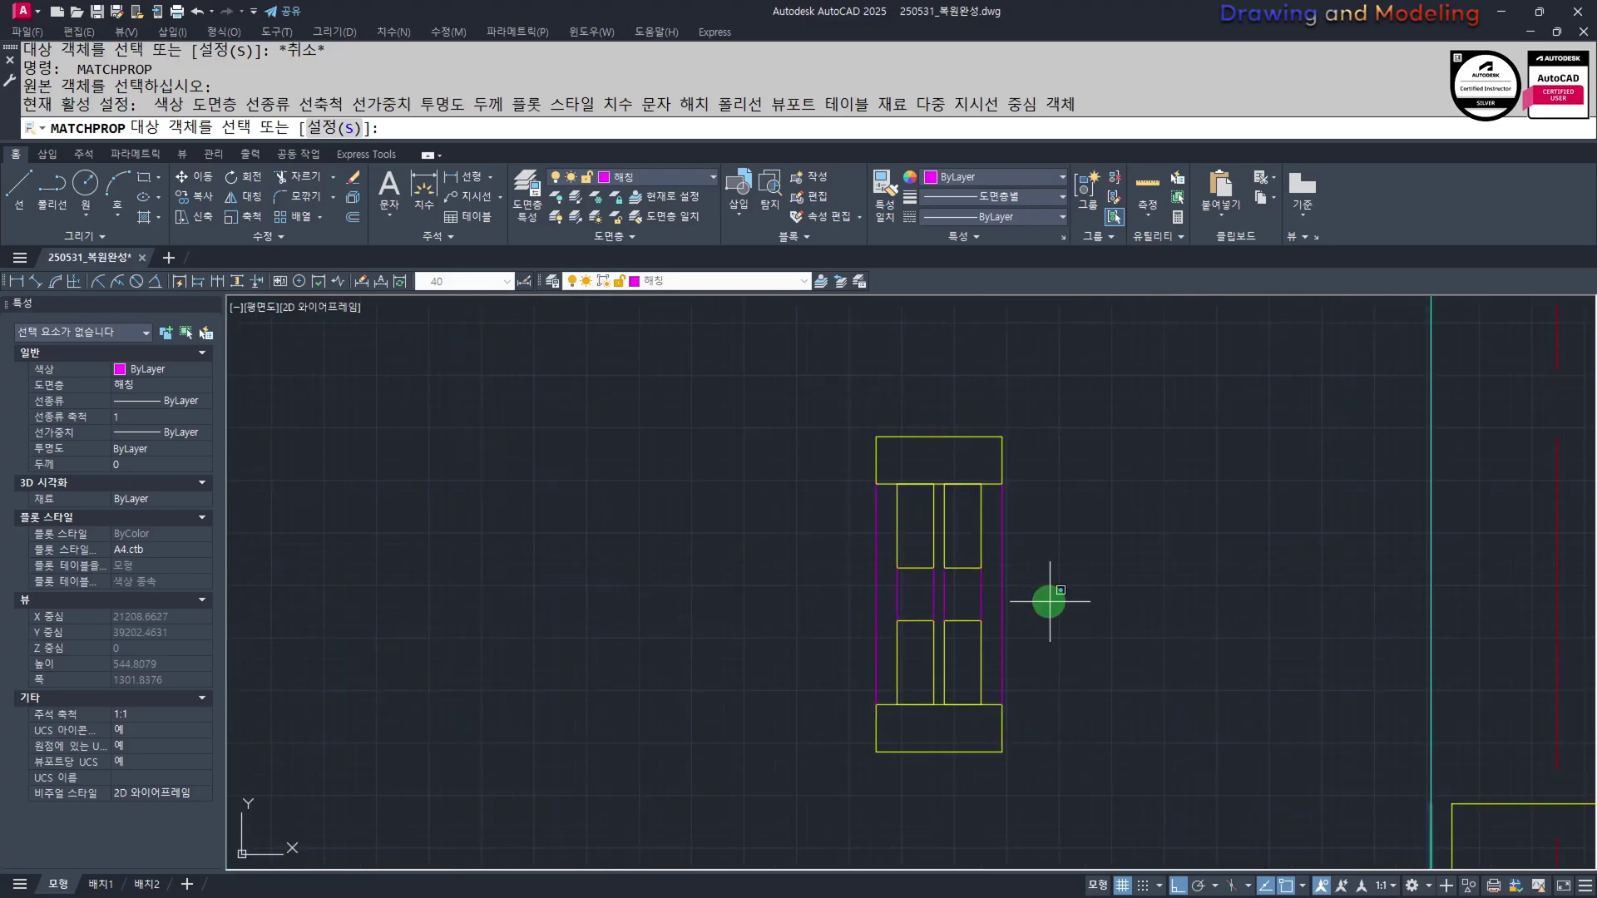
key("Escape")
key("Escape")
Draw a vertical glass line at the centre between the upper and lower outer sash profiles and trim it to their edges
scroll(971, 612, "up", 3)
type("l")
key("space")
left_click(969, 542)
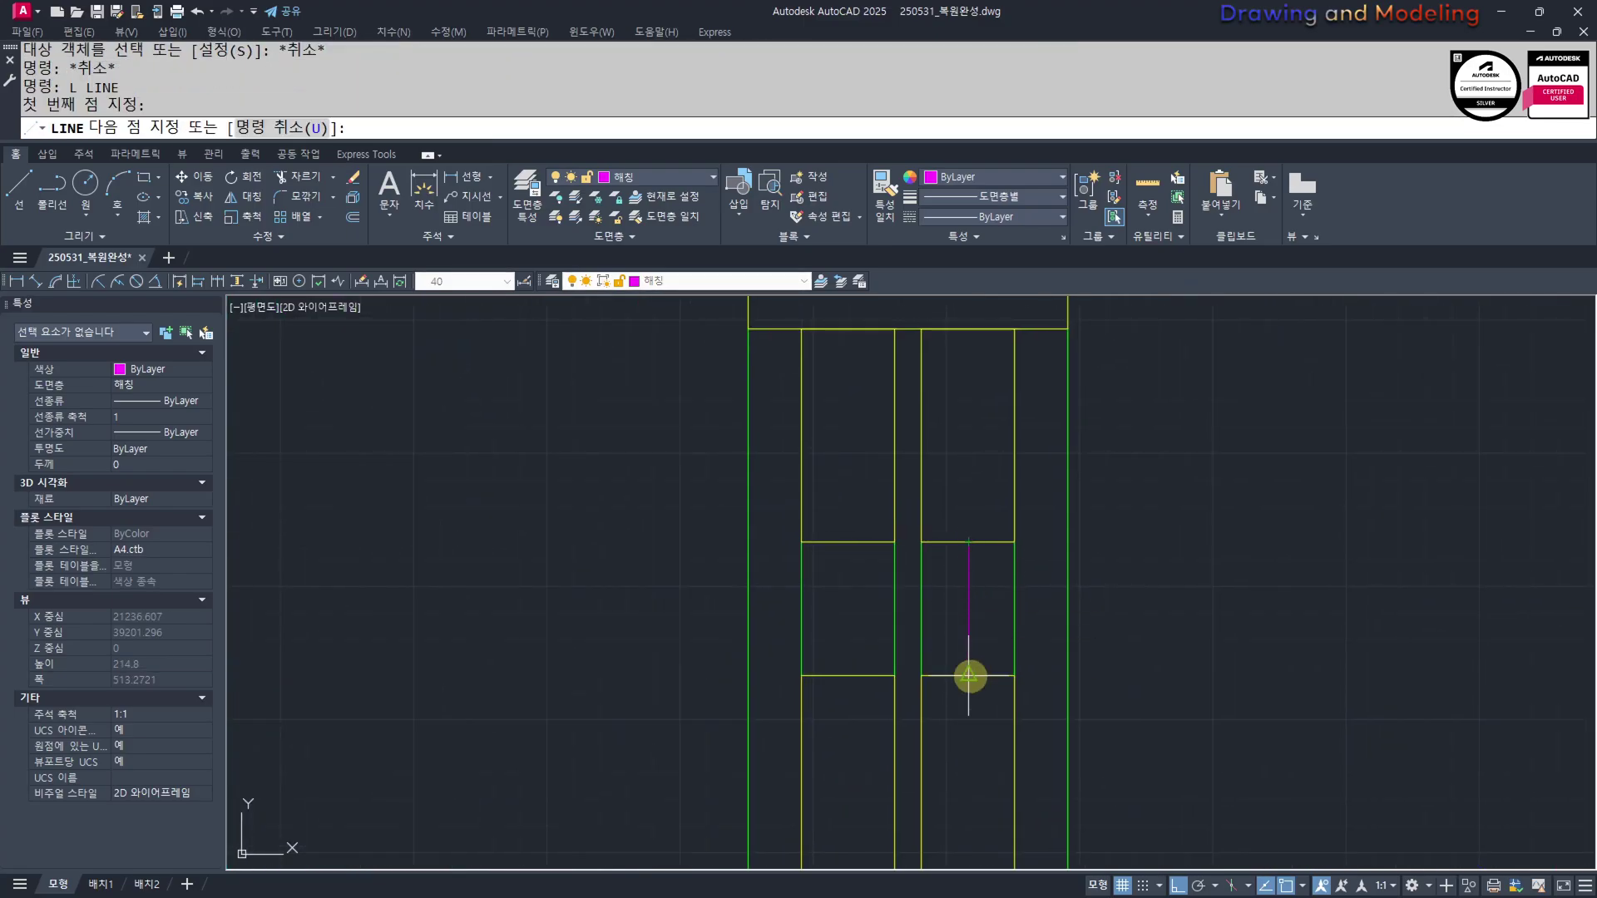
left_click(967, 672)
key("Escape")
type("tr")
key("space")
scroll(955, 670, "up", 3)
key("Escape")
scroll(934, 688, "down", 3)
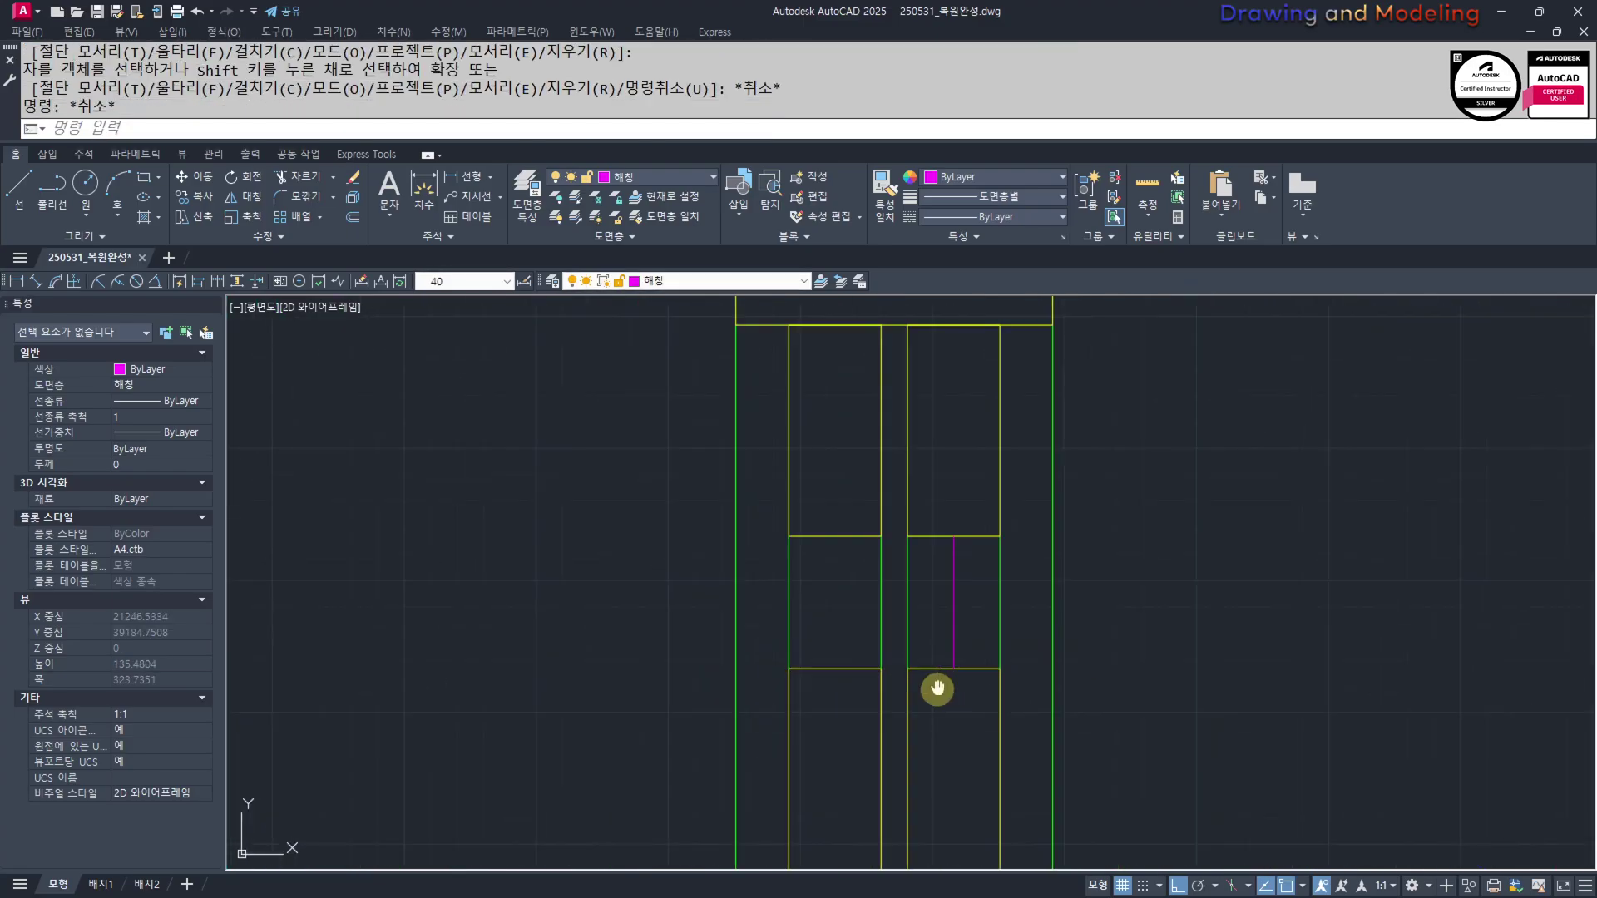
Draw a vertical glass line at the centre between the upper and lower inner sash profiles
type("kl")
key("space")
key("Escape")
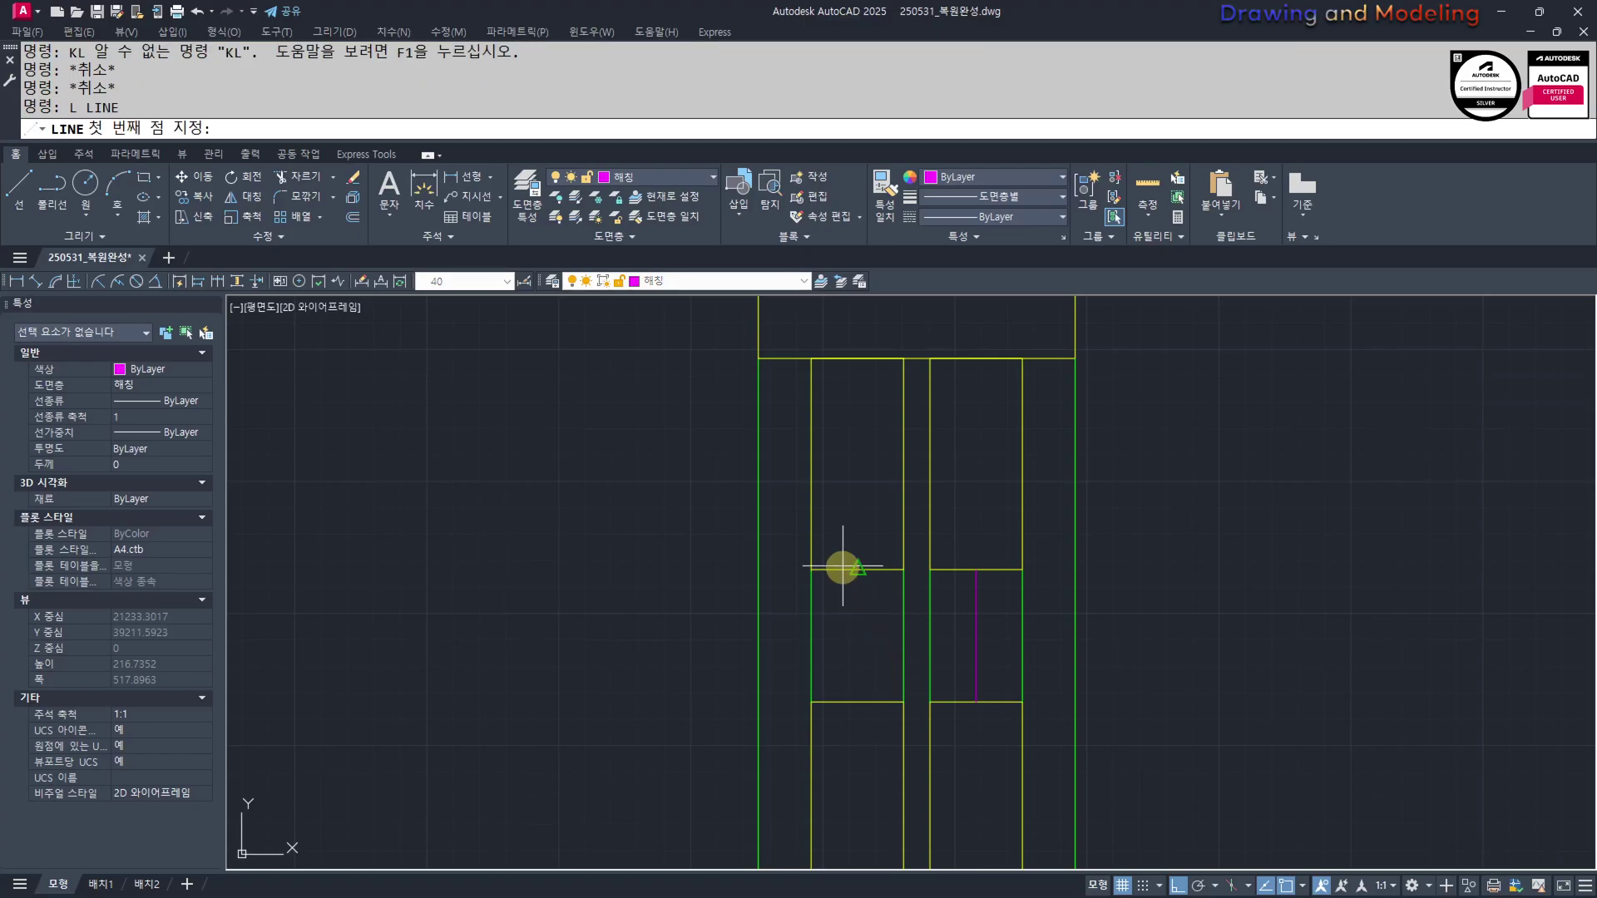
left_click(844, 568)
key("Escape")
middle_click_drag(913, 632, 931, 666)
Match the yellow sash profile's properties onto both magenta glass lines
type("mm")
key("space")
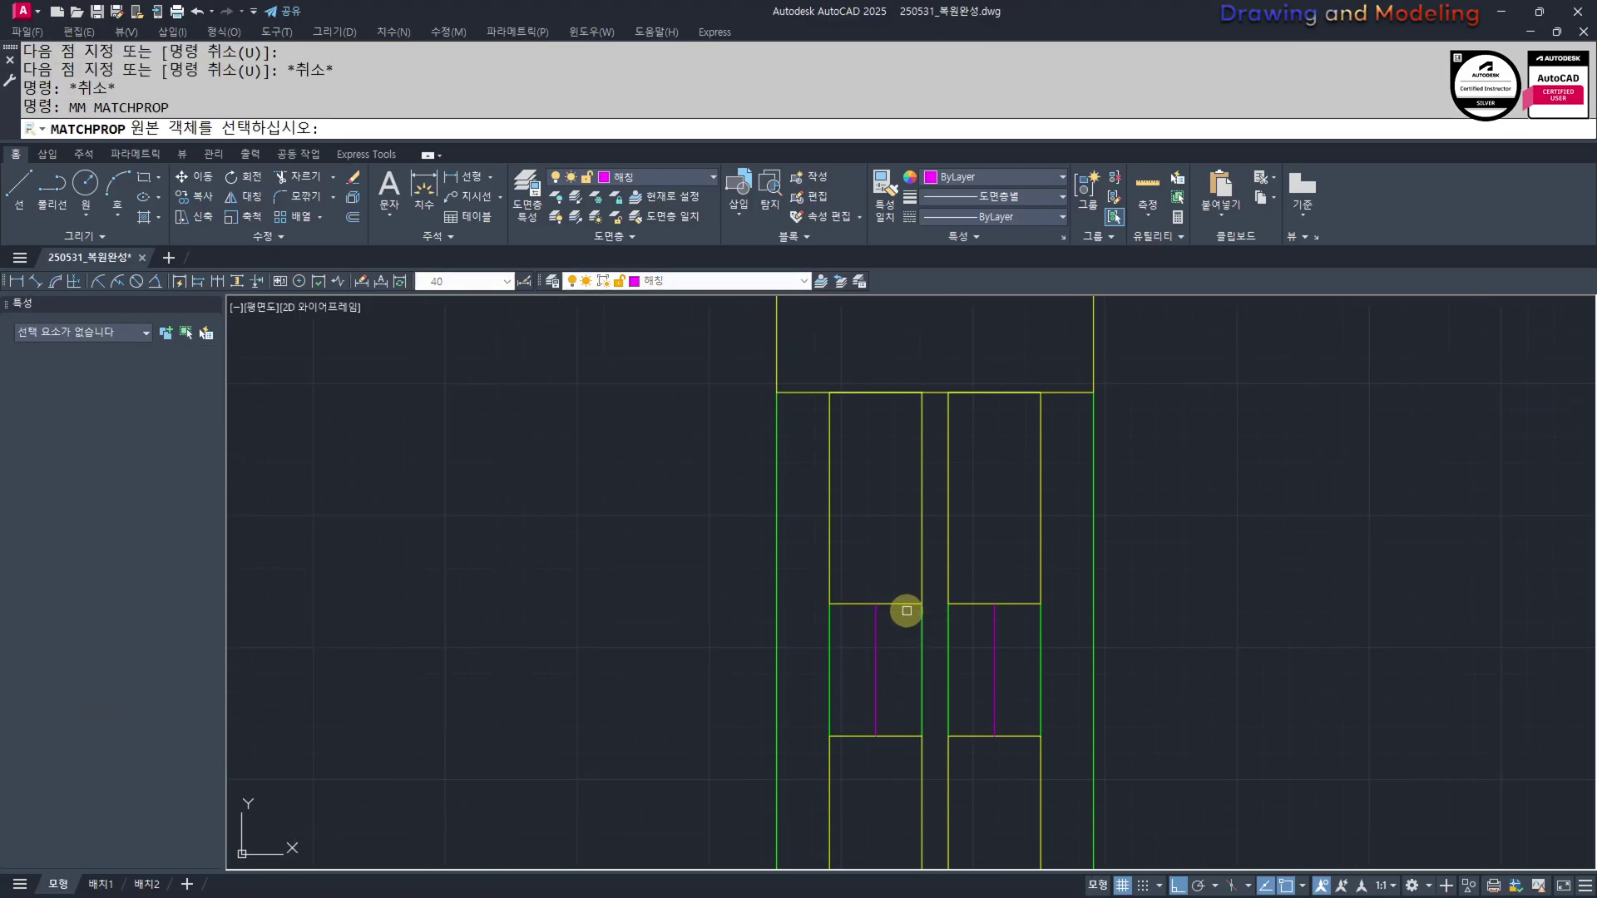
left_click(901, 605)
left_click(893, 631)
left_click(855, 678)
key("Escape")
key("Escape")
scroll(911, 641, "down", 6)
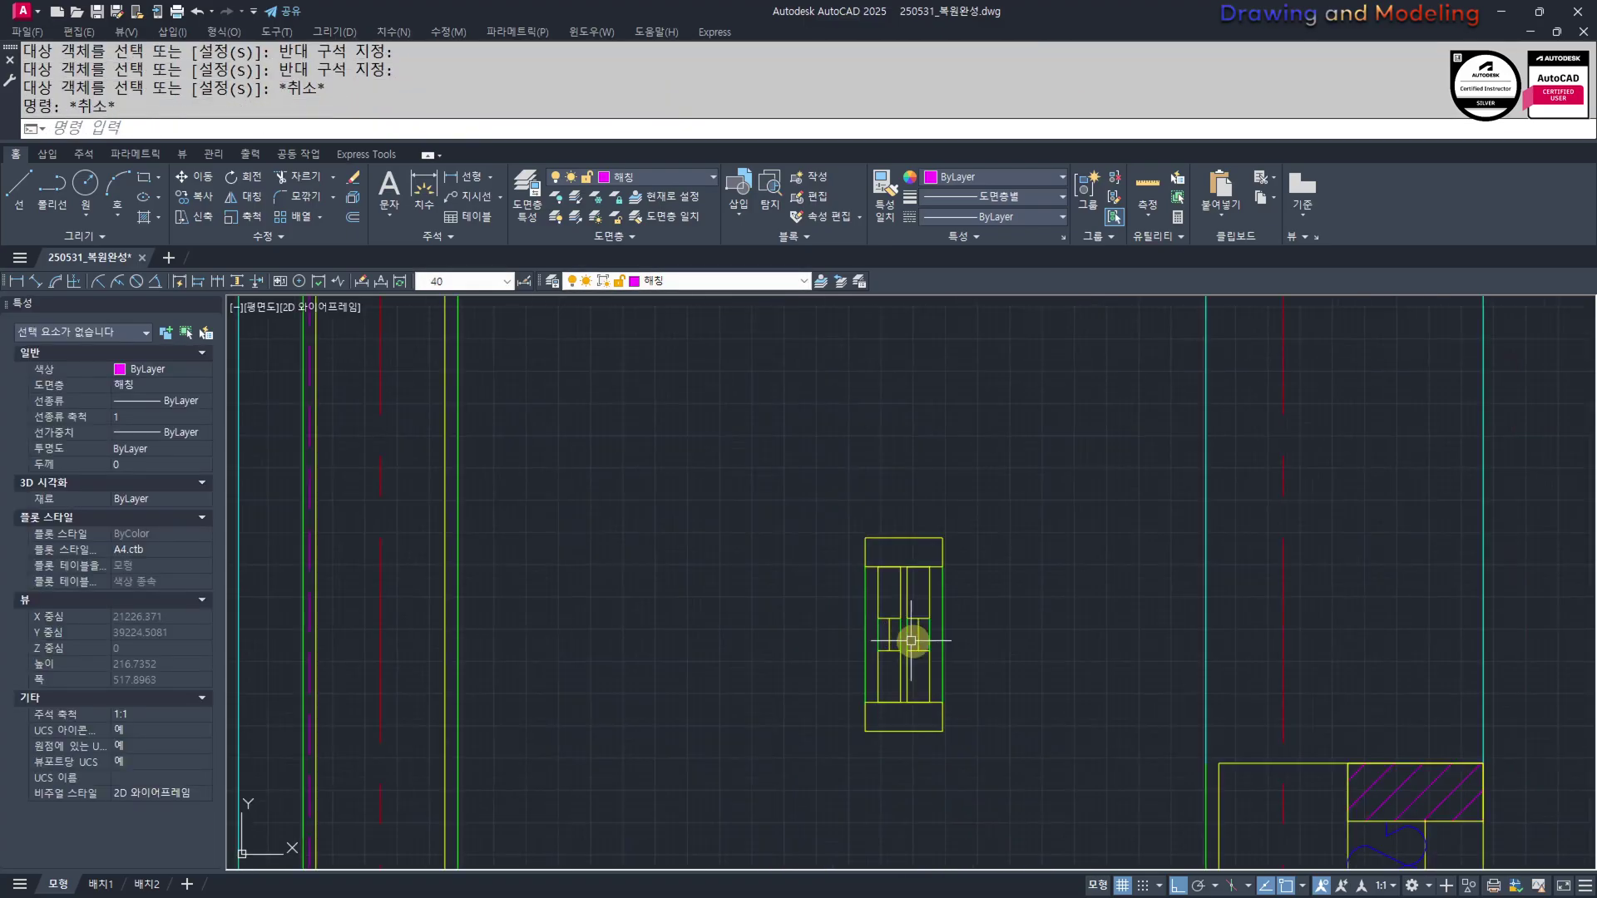
Move the whole window assembly by its lower interior corner onto the sill at the interior face of the right exterior wall
middle_click_drag(907, 584, 922, 570)
left_click(1016, 741)
left_click(859, 505)
middle_click_drag(941, 697, 903, 654)
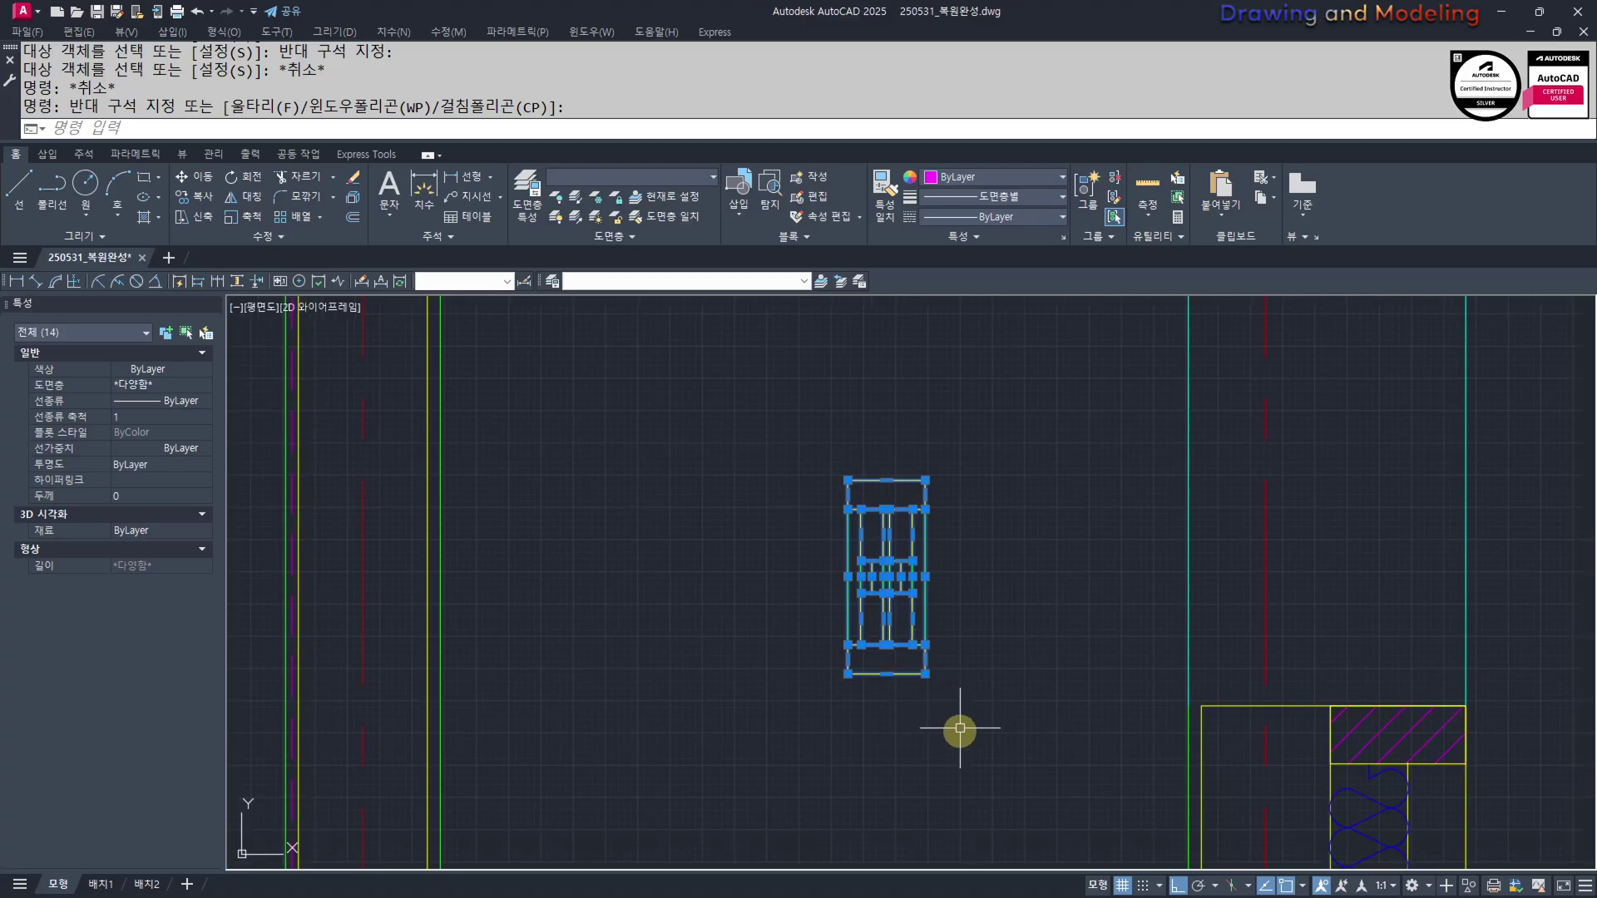
type("m")
key("space")
left_click(847, 674)
left_click(1182, 713)
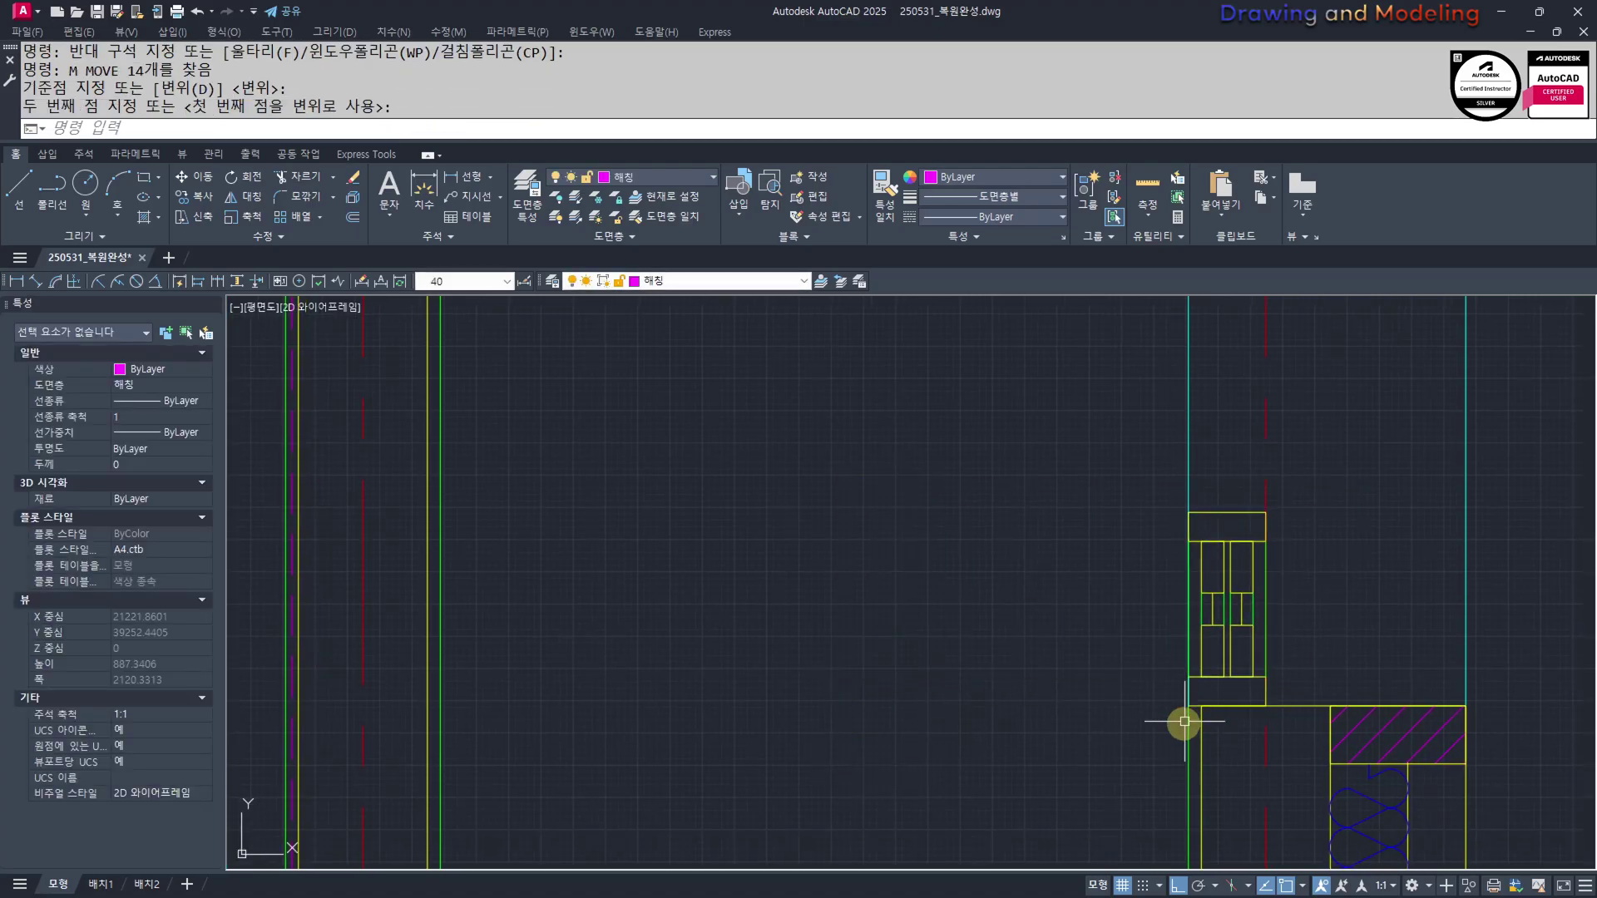
key("Escape")
key("Escape")
key("Escape")
key("Escape")
Move the window assembly along the sill from its bottom midpoint to the upper inner corner of the hatched brick
scroll(1115, 699, "up", 4)
left_click(905, 524)
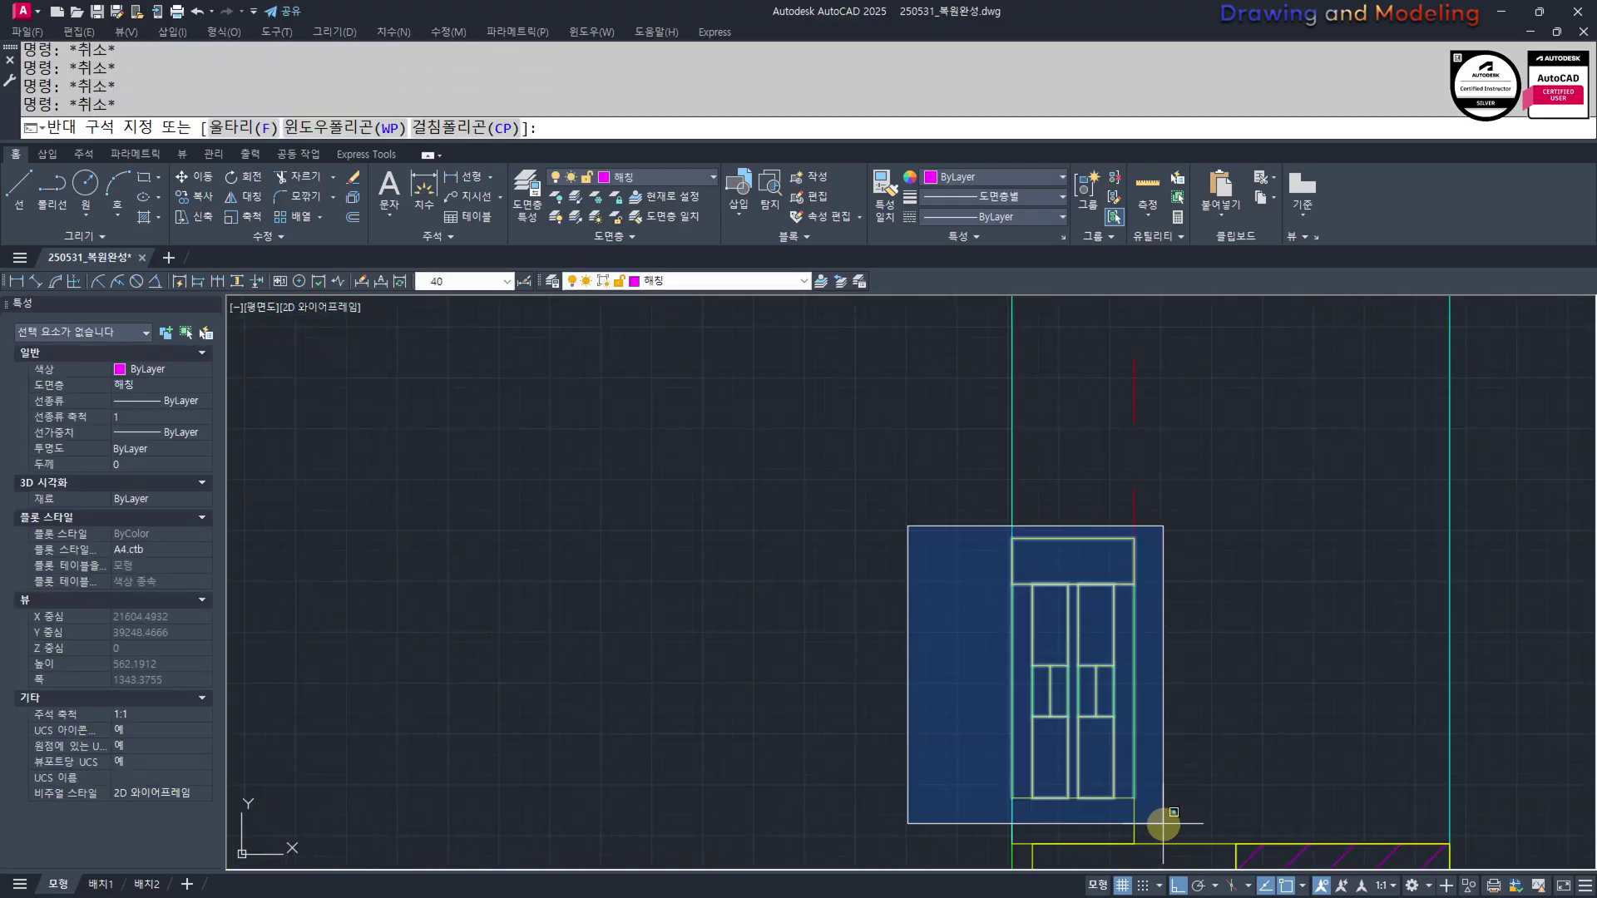
left_click(1167, 850)
middle_click_drag(1131, 812, 1089, 654)
type("m")
key("space")
left_click(1031, 689)
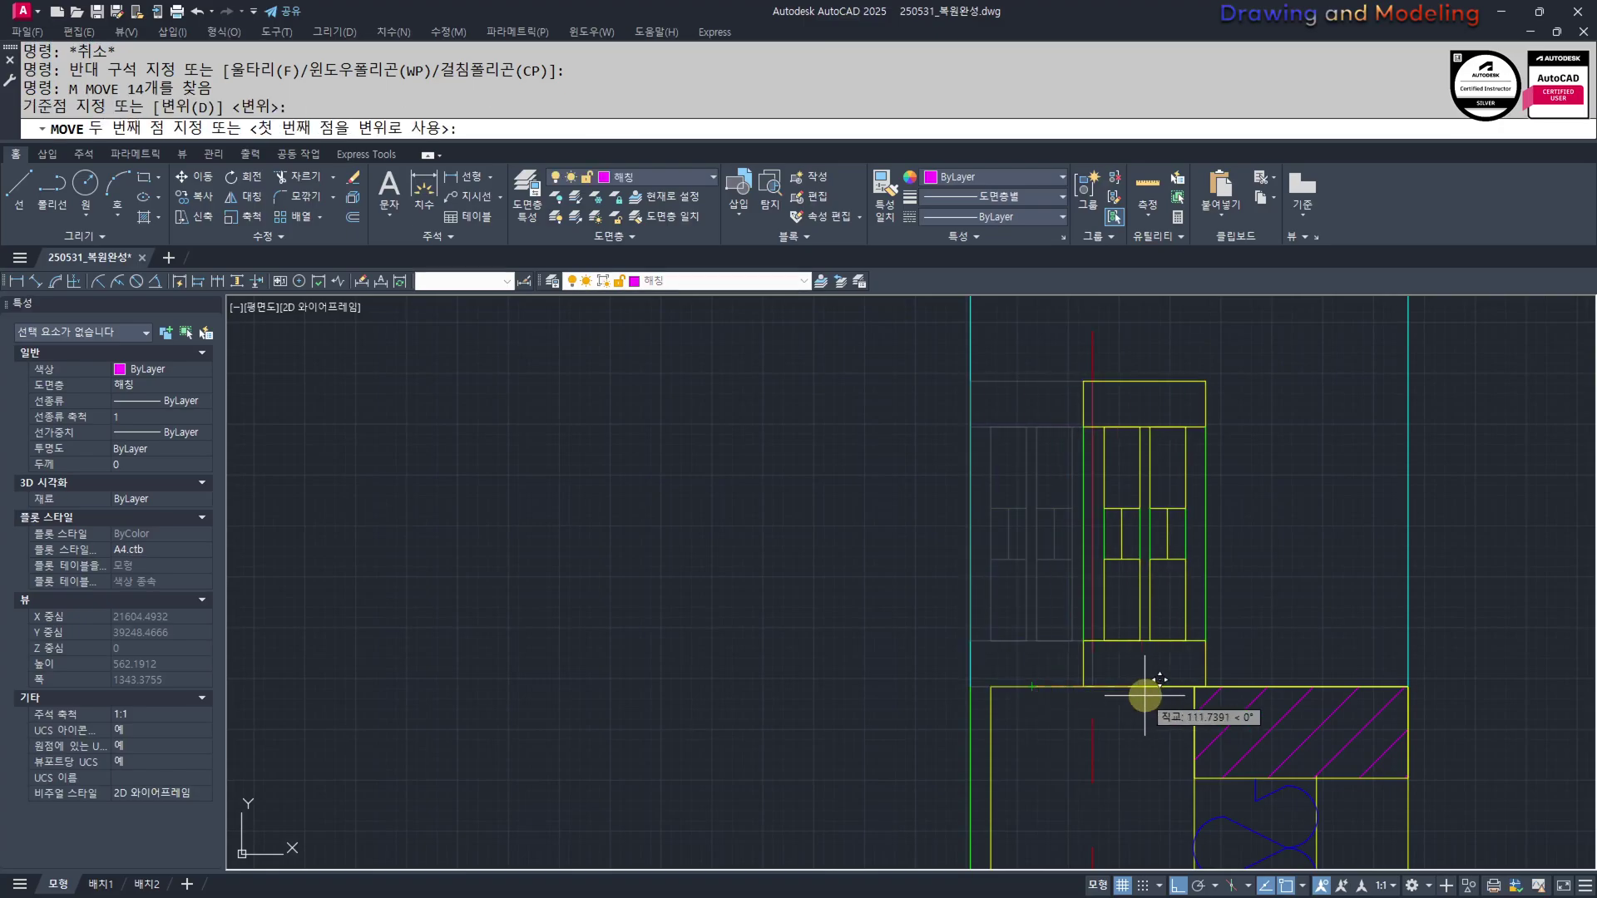
left_click(1192, 687)
key("Escape")
key("Escape")
scroll(1068, 691, "down", 4)
scroll(1087, 687, "up", 4)
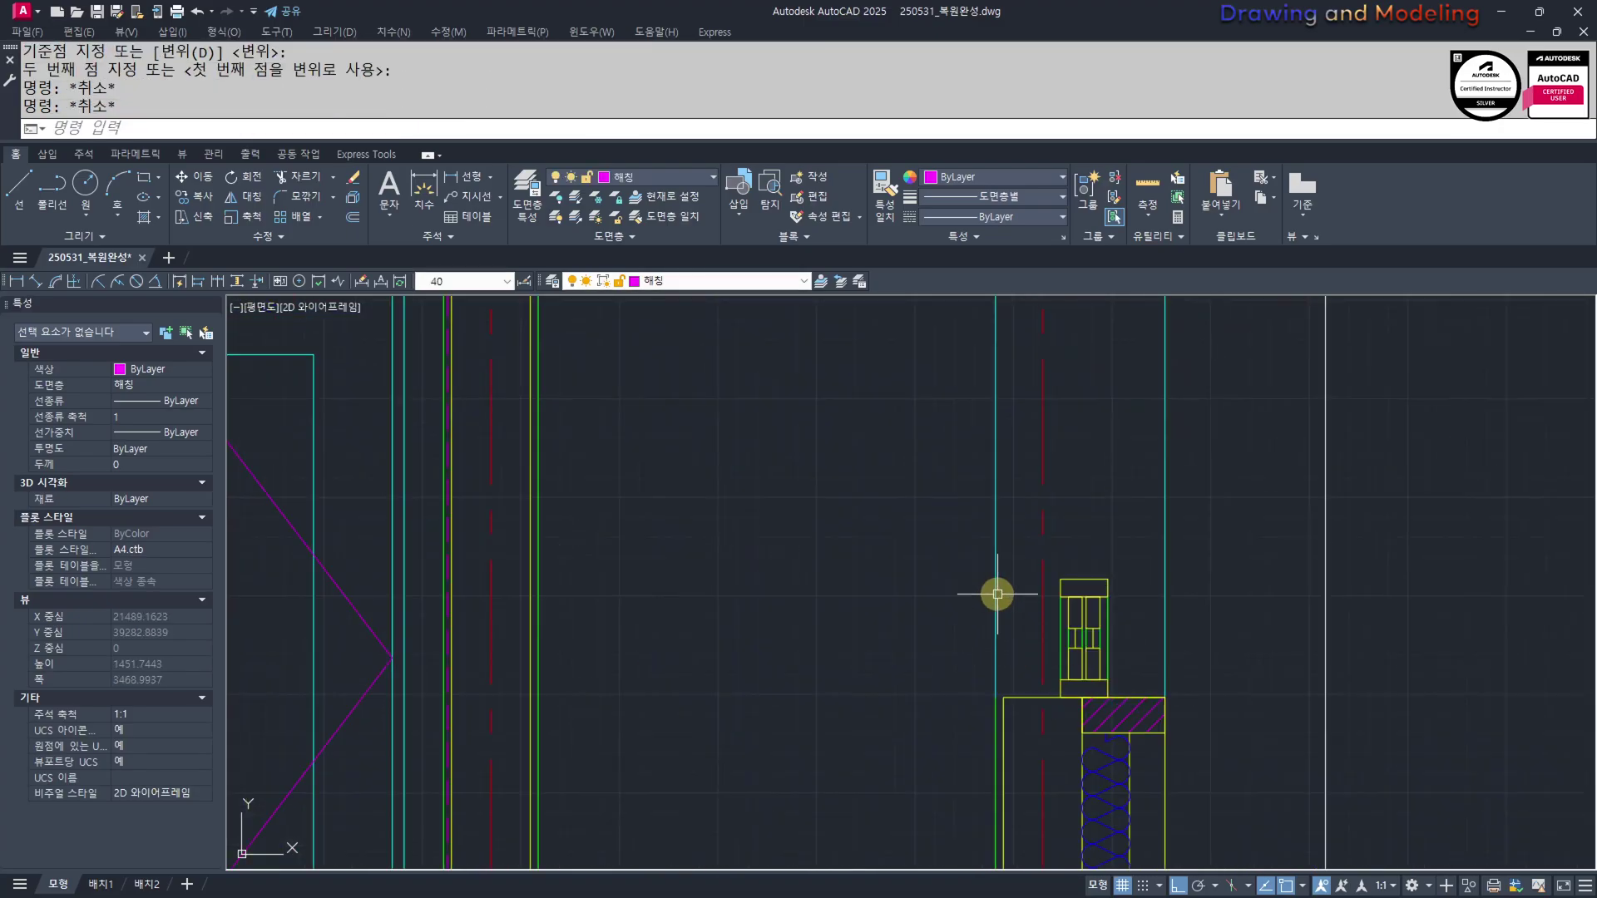
Try to move the window assembly inward along the sill so its outer lower corner meets the hatched brick's inner edge
scroll(997, 595, "up", 2)
middle_click_drag(1010, 581, 1026, 632)
left_click(1059, 567)
left_click(1234, 845)
middle_click_drag(1161, 819, 1139, 706)
scroll(1138, 706, "up", 2)
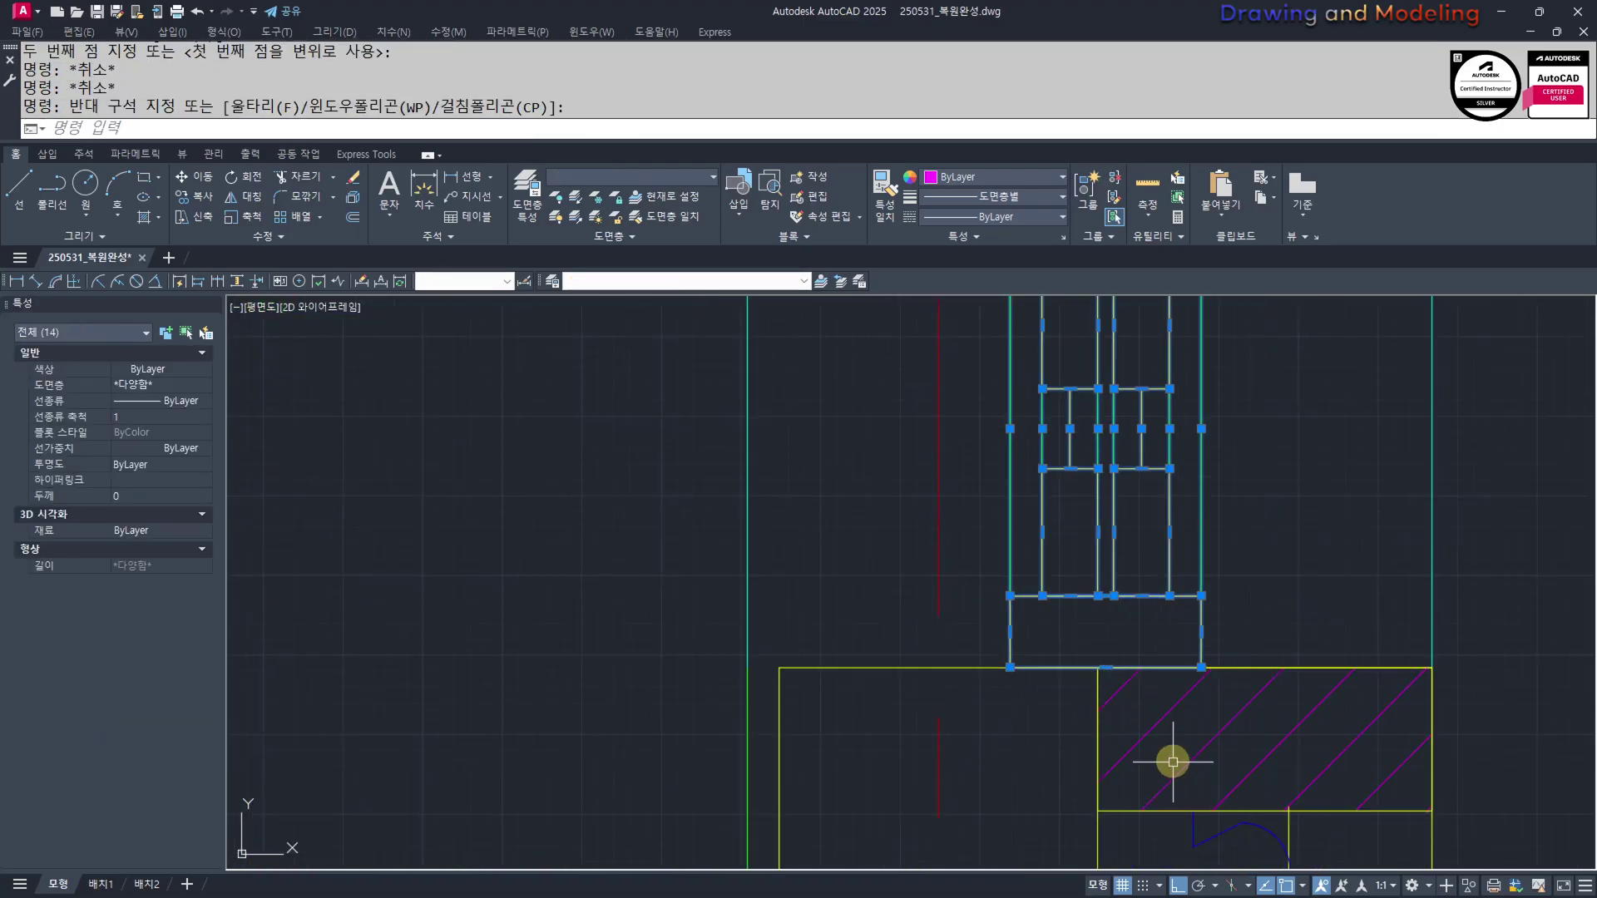
type("m")
key("space")
left_click(1203, 666)
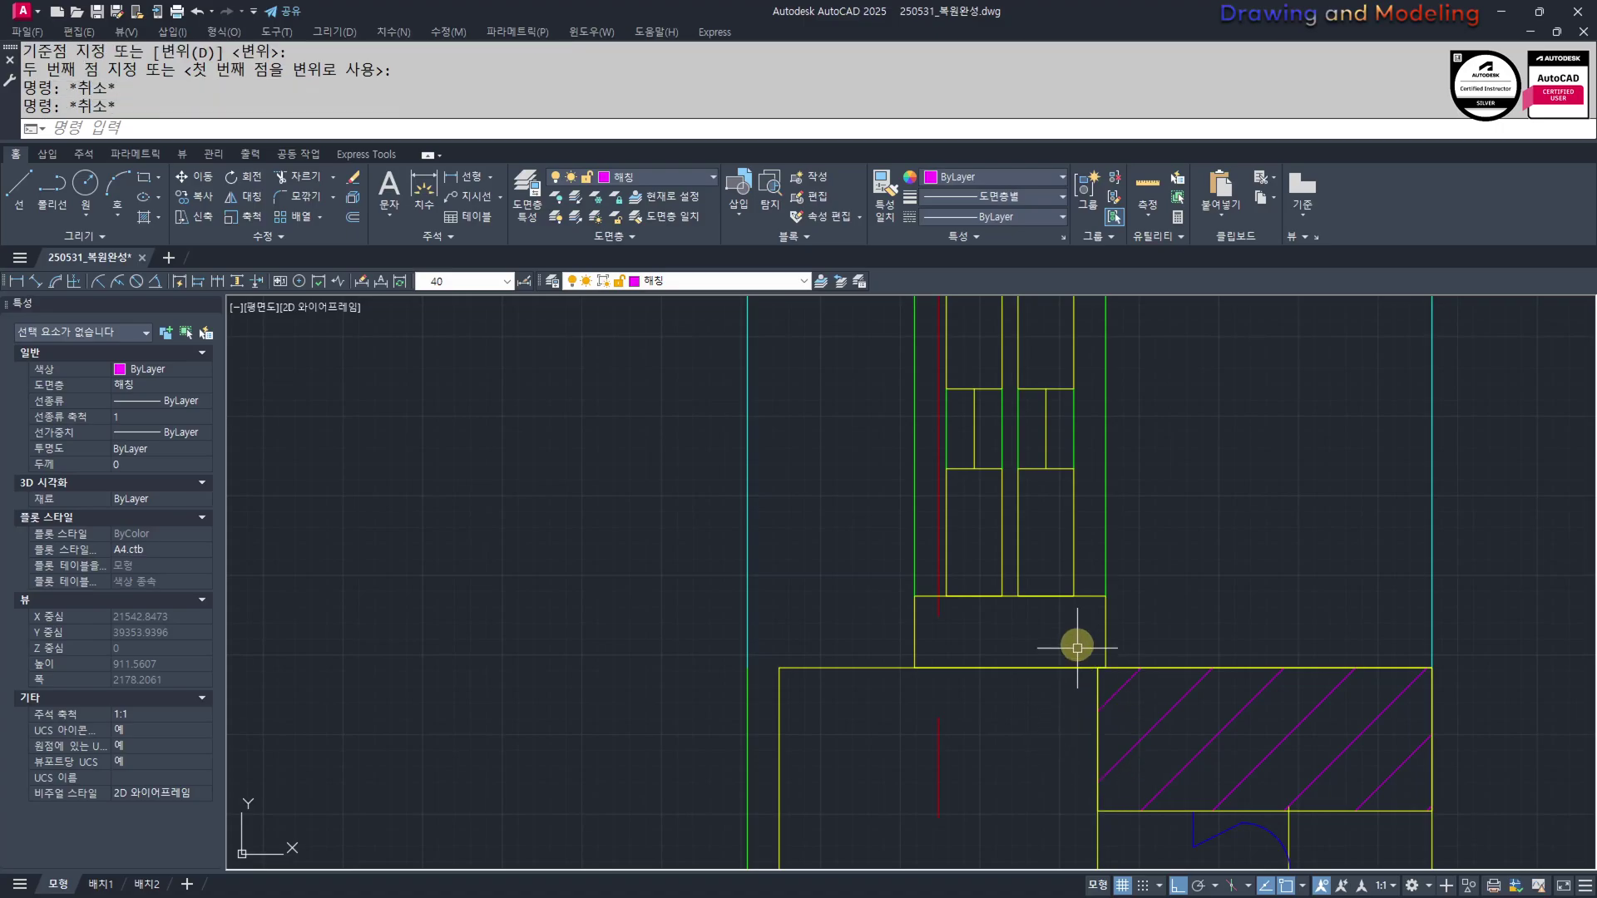
scroll(1135, 640, "down", 2)
left_click(1134, 641)
key("Escape")
key("Escape")
Move the window assembly so its outer lower corner coincides with the upper inner corner of the hatched brick below
left_click(948, 327)
left_click(1127, 695)
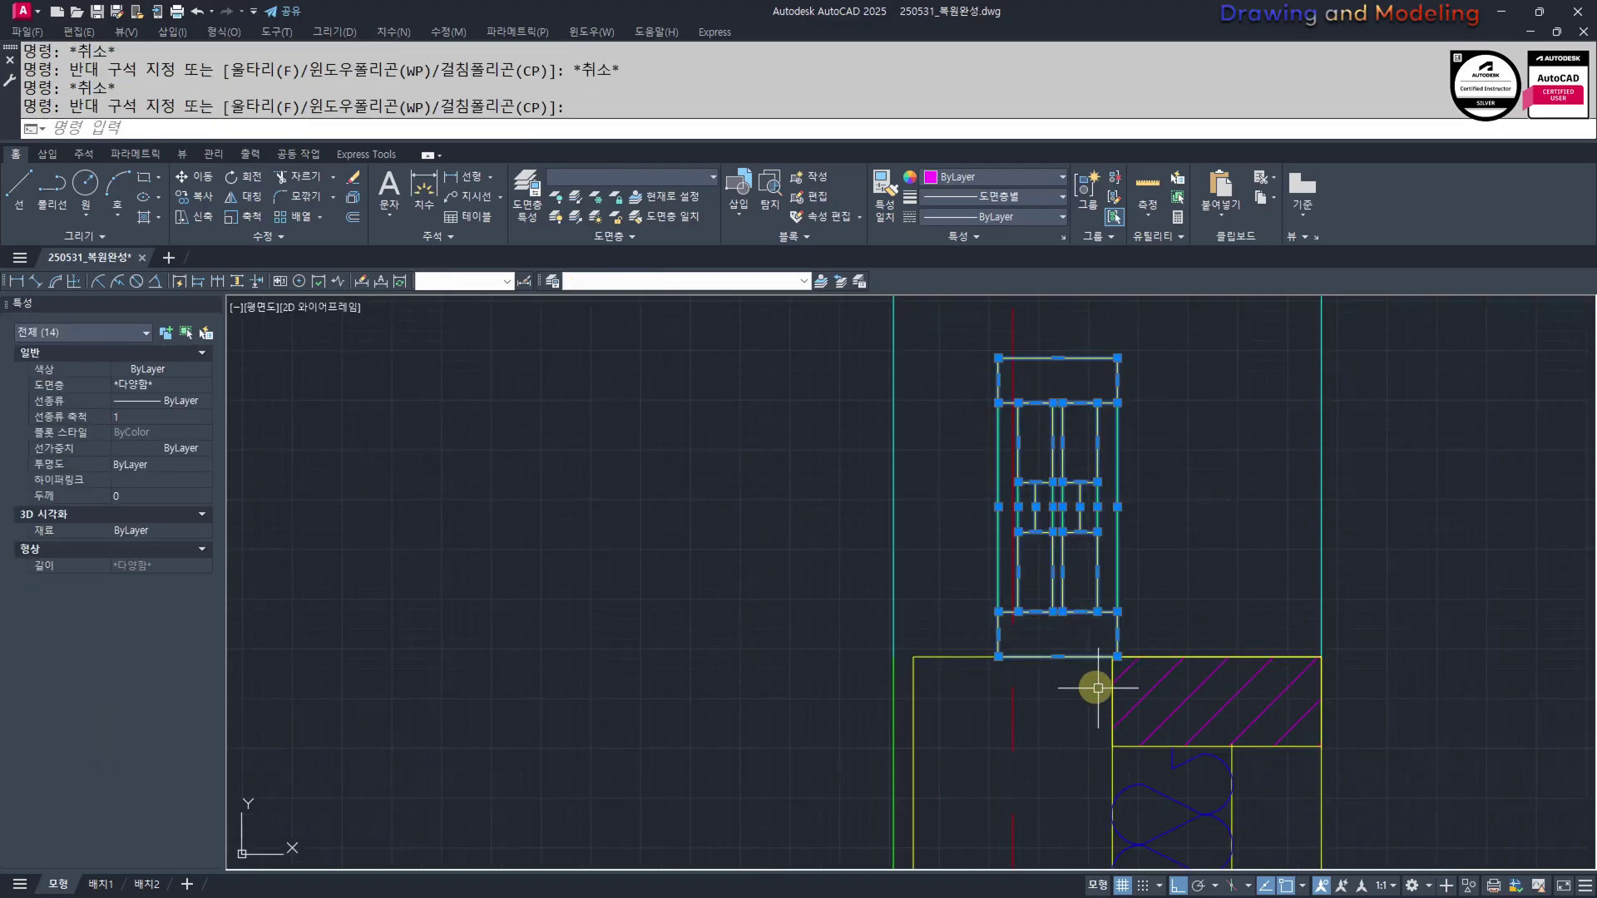
scroll(1098, 687, "up", 4)
type("m")
key("space")
left_click(1161, 609)
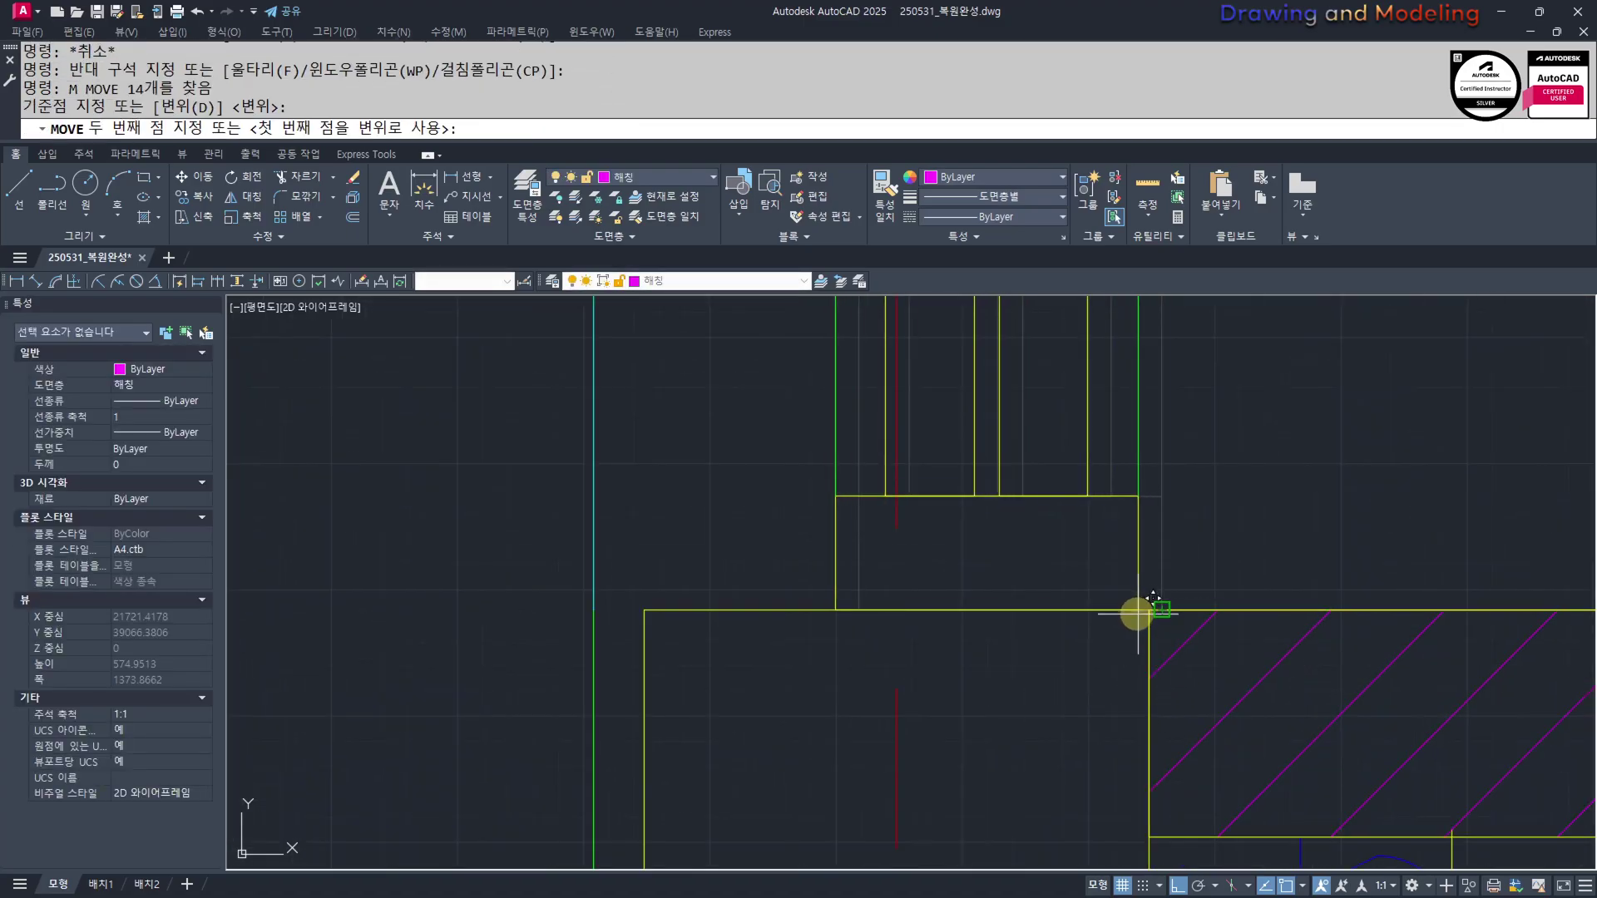
key("Escape")
key("Escape")
Stretch the window's upper frame and sash profiles upward so the frame meets the underside of the lintel
scroll(1094, 670, "down", 3)
type("S")
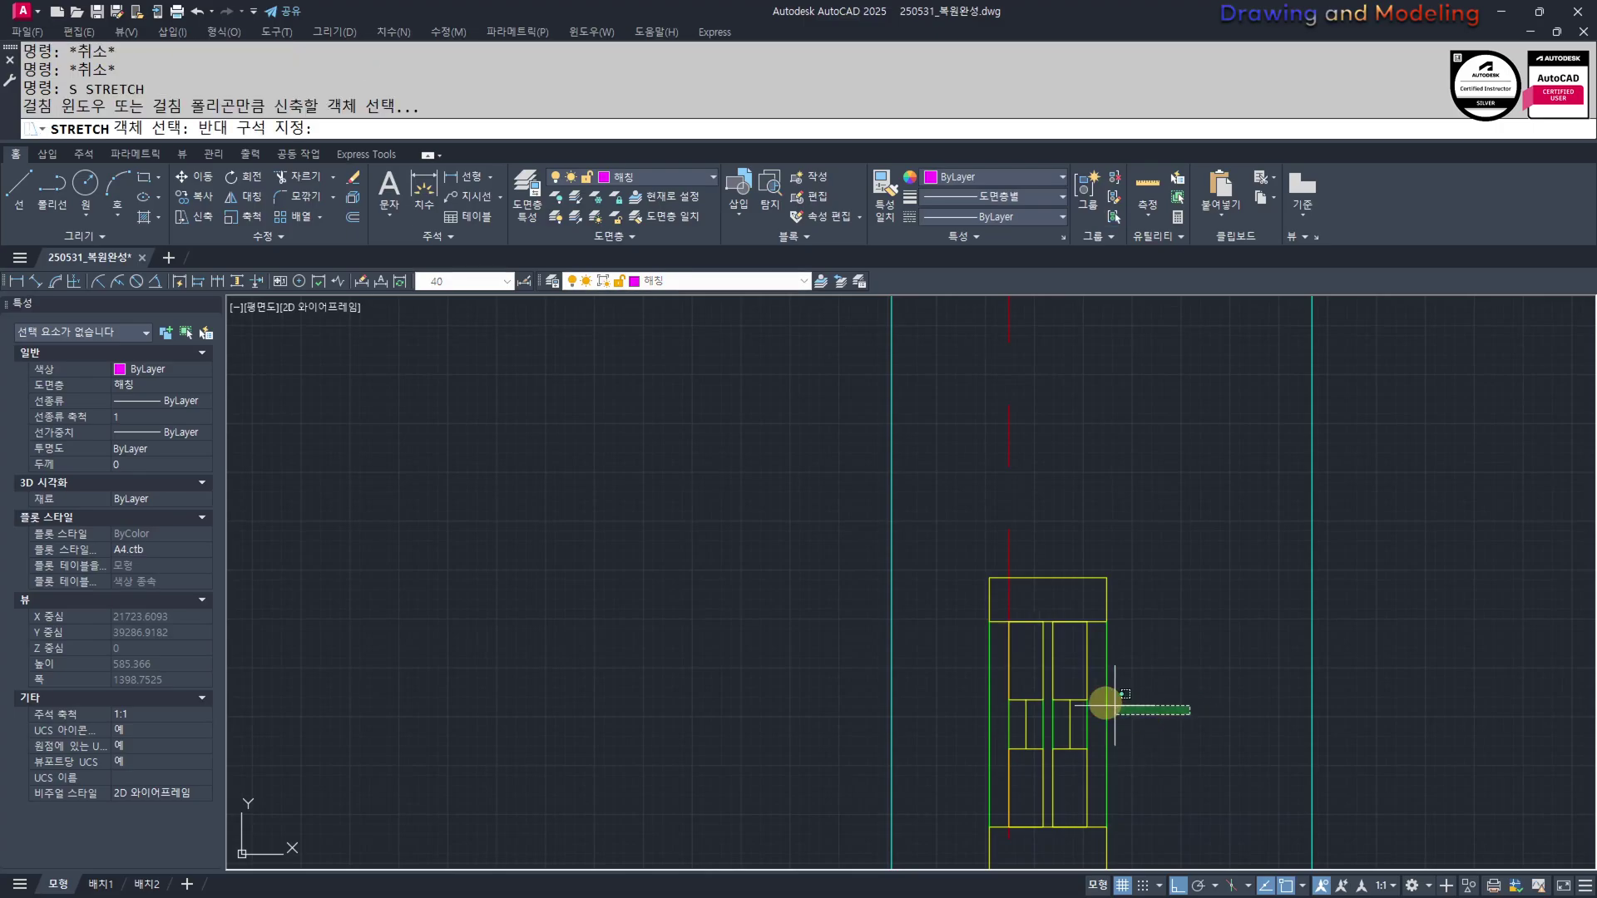
left_click(922, 530)
key("Escape")
key("Escape")
type("s")
key("space")
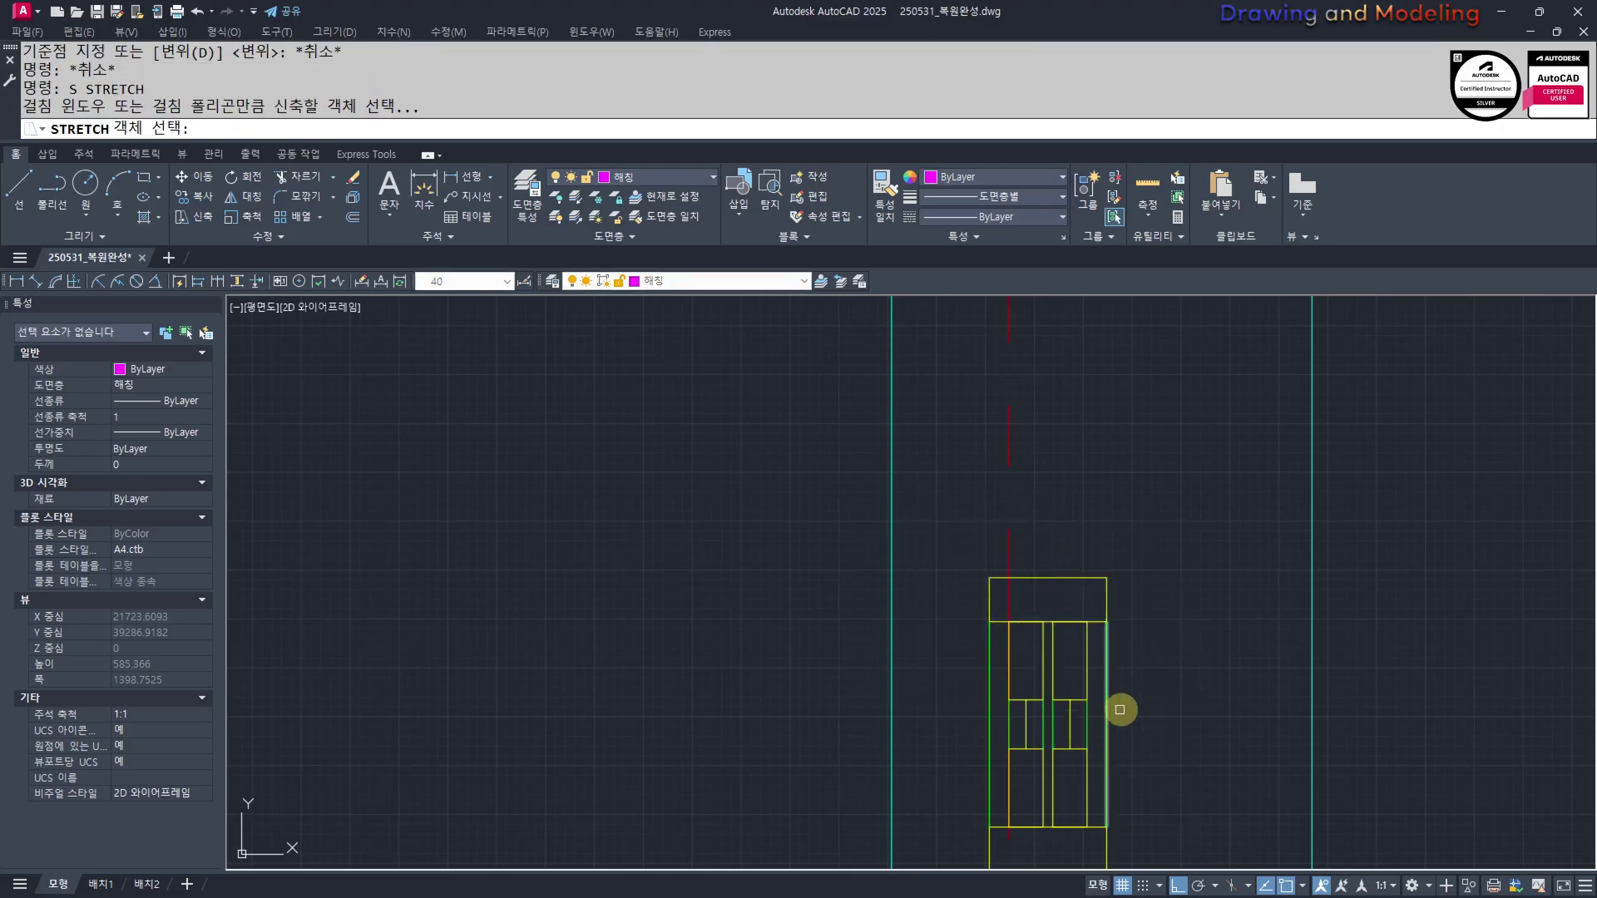
left_click(950, 526)
key("space")
left_click(1037, 576)
scroll(1037, 574, "up", 6)
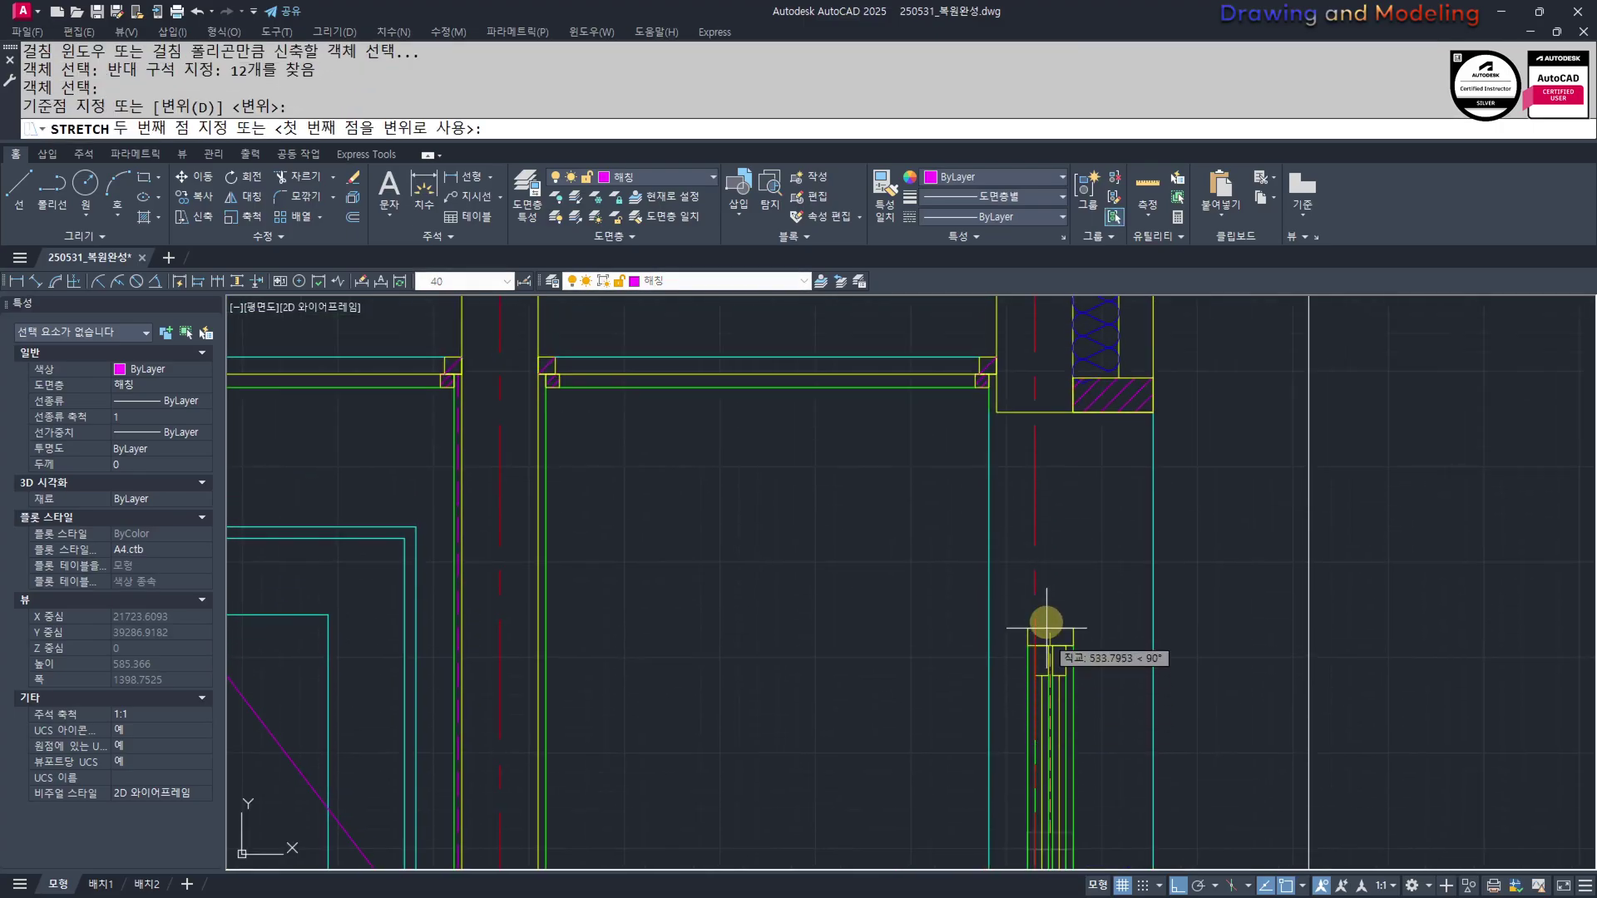
key("Escape")
key("Escape")
scroll(1056, 537, "up", 4)
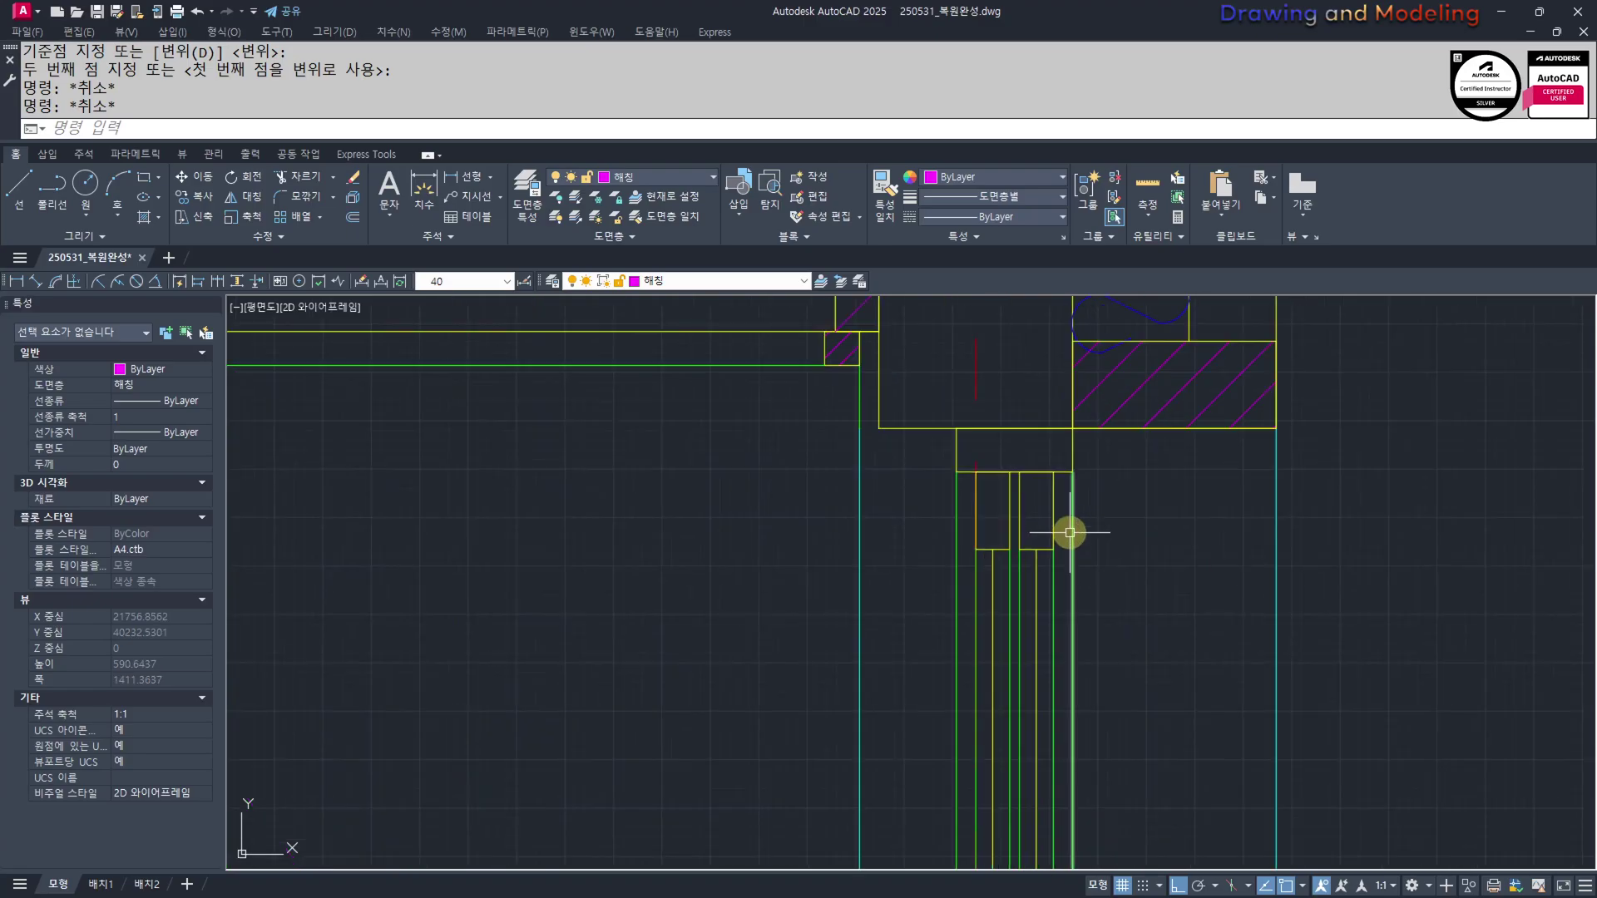
Draw a horizontal construction line through the midpoint of the stretched window frame's vertical edge
key("Escape")
key("Escape")
scroll(1050, 559, "down", 6)
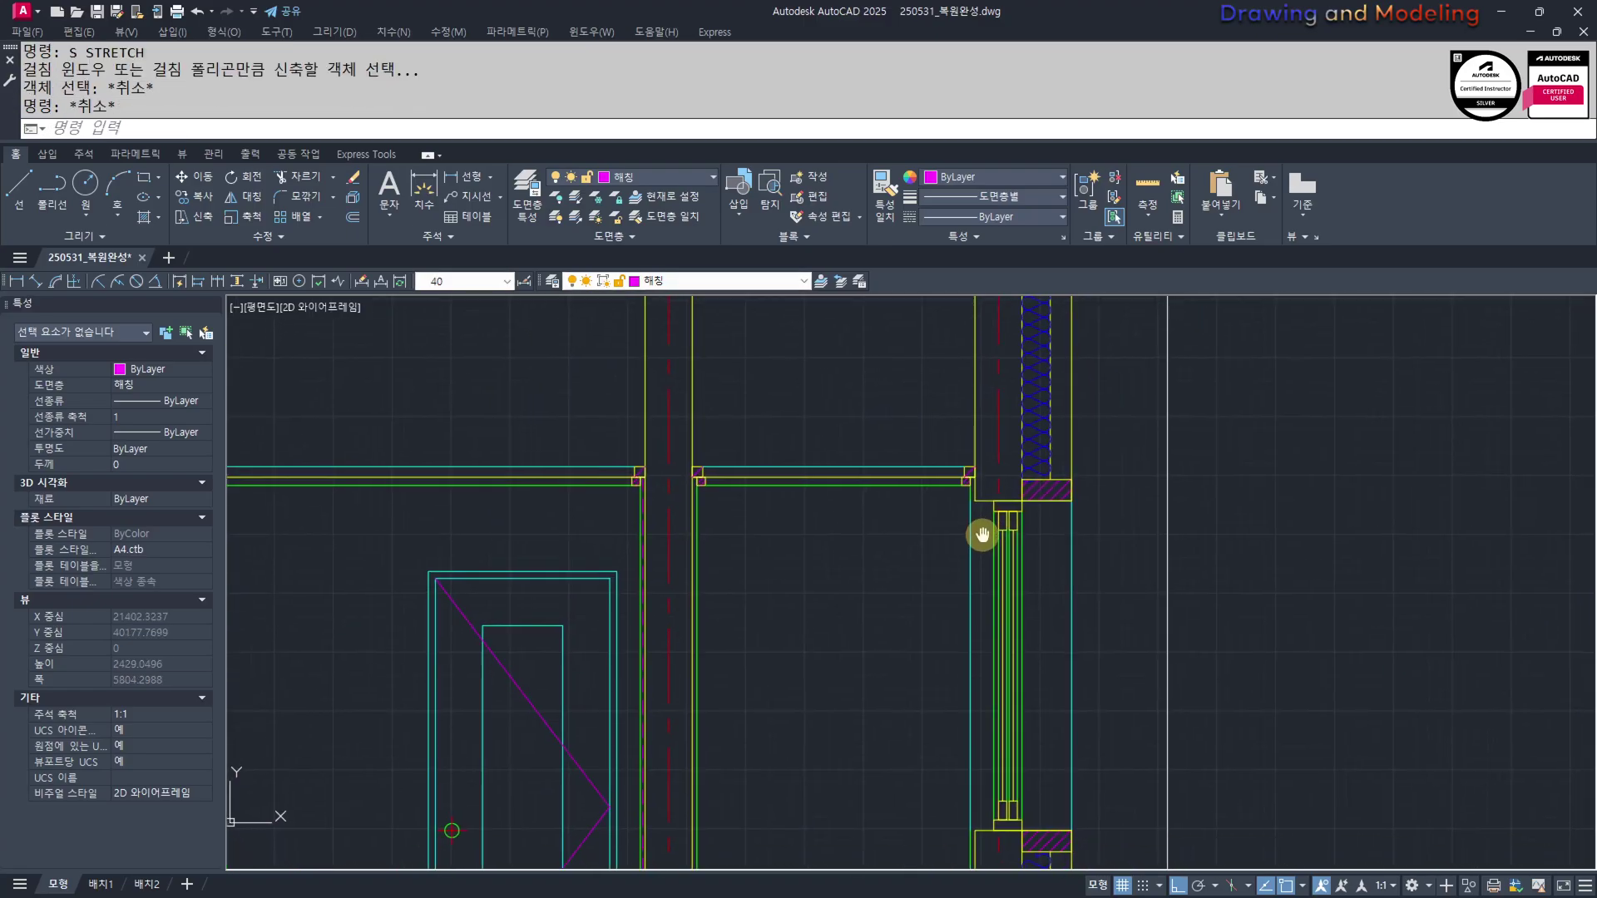
mouse_move(997, 557)
middle_mouse_down()
mouse_move(987, 546)
mouse_move(1006, 581)
mouse_move(979, 521)
middle_mouse_up()
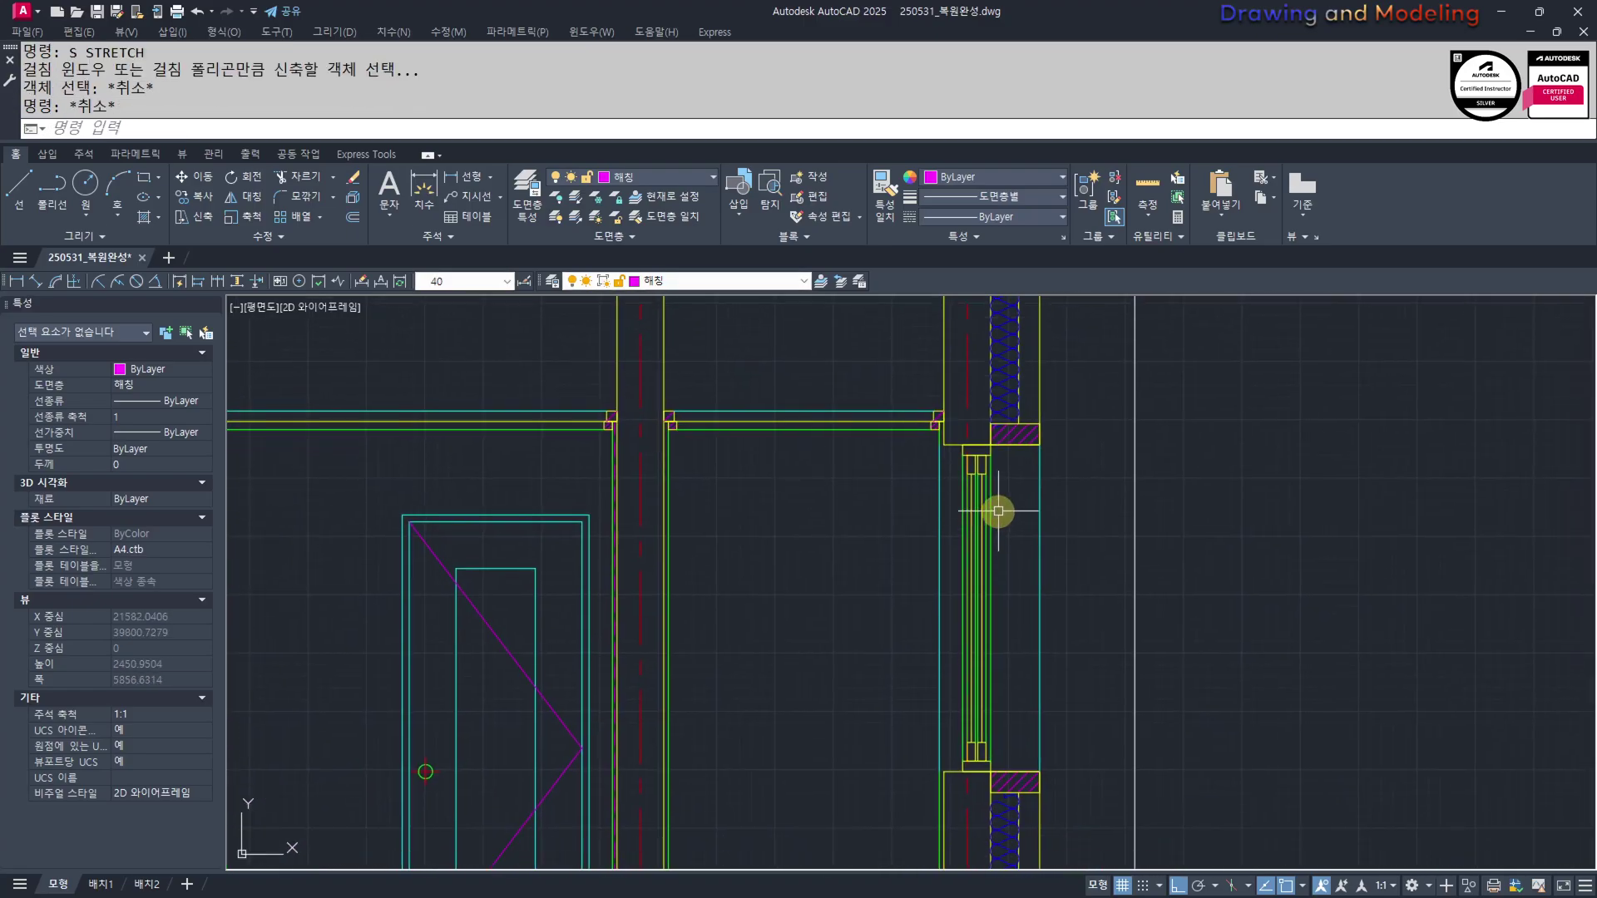
type("H")
key("Return")
scroll(1023, 606, "up", 2)
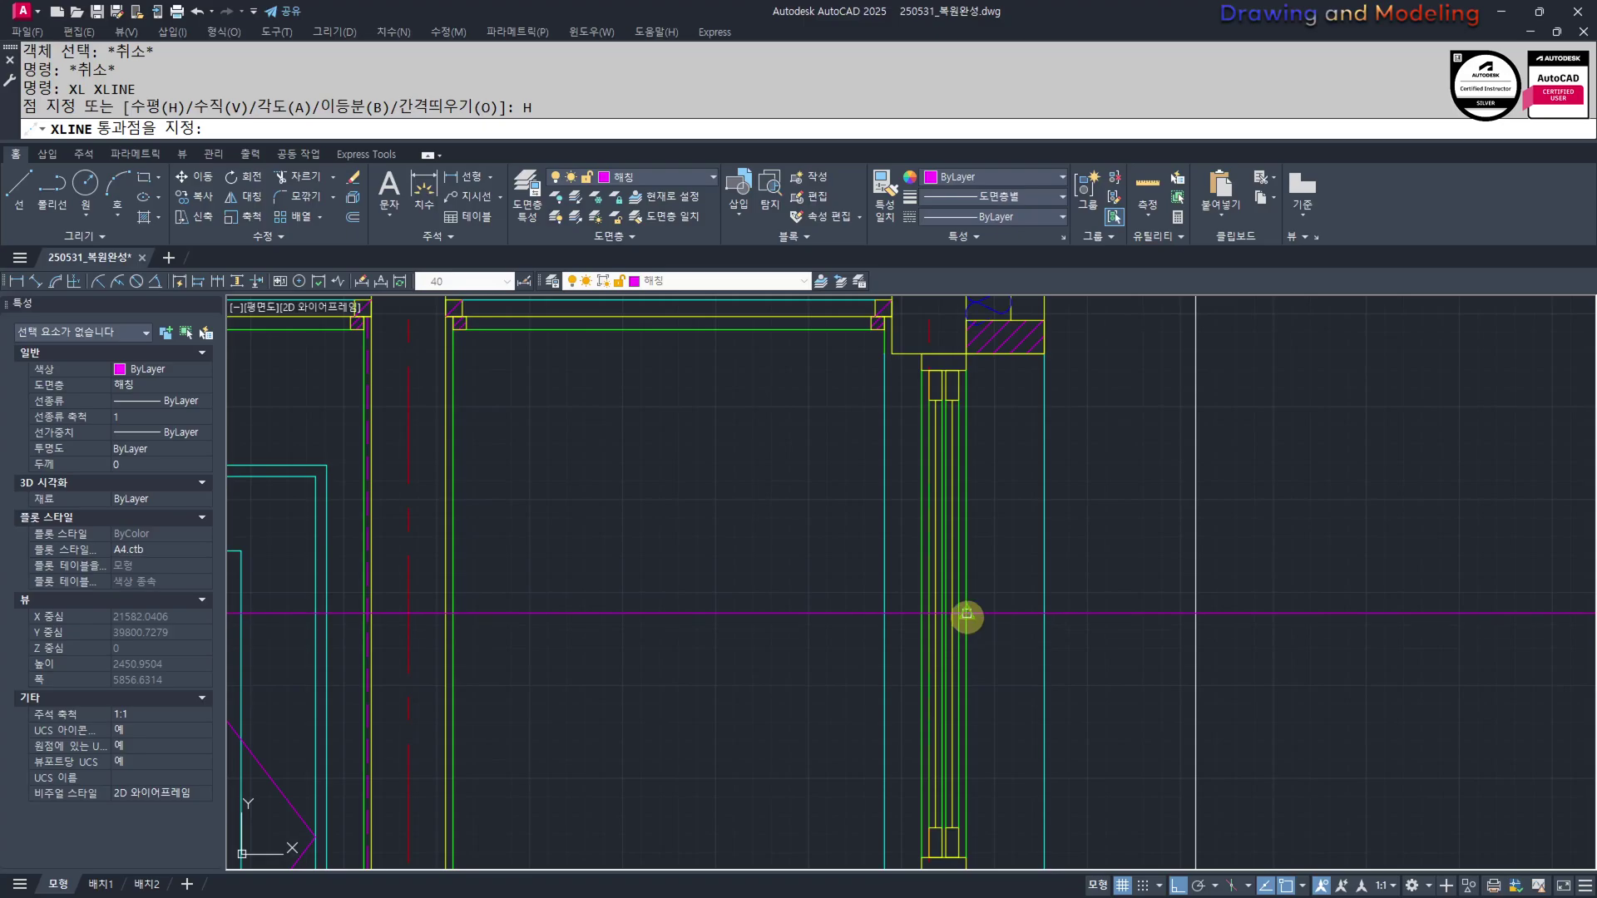
key("Escape")
key("Escape")
scroll(962, 517, "up", 8)
type("S")
key("Return")
left_click(957, 417)
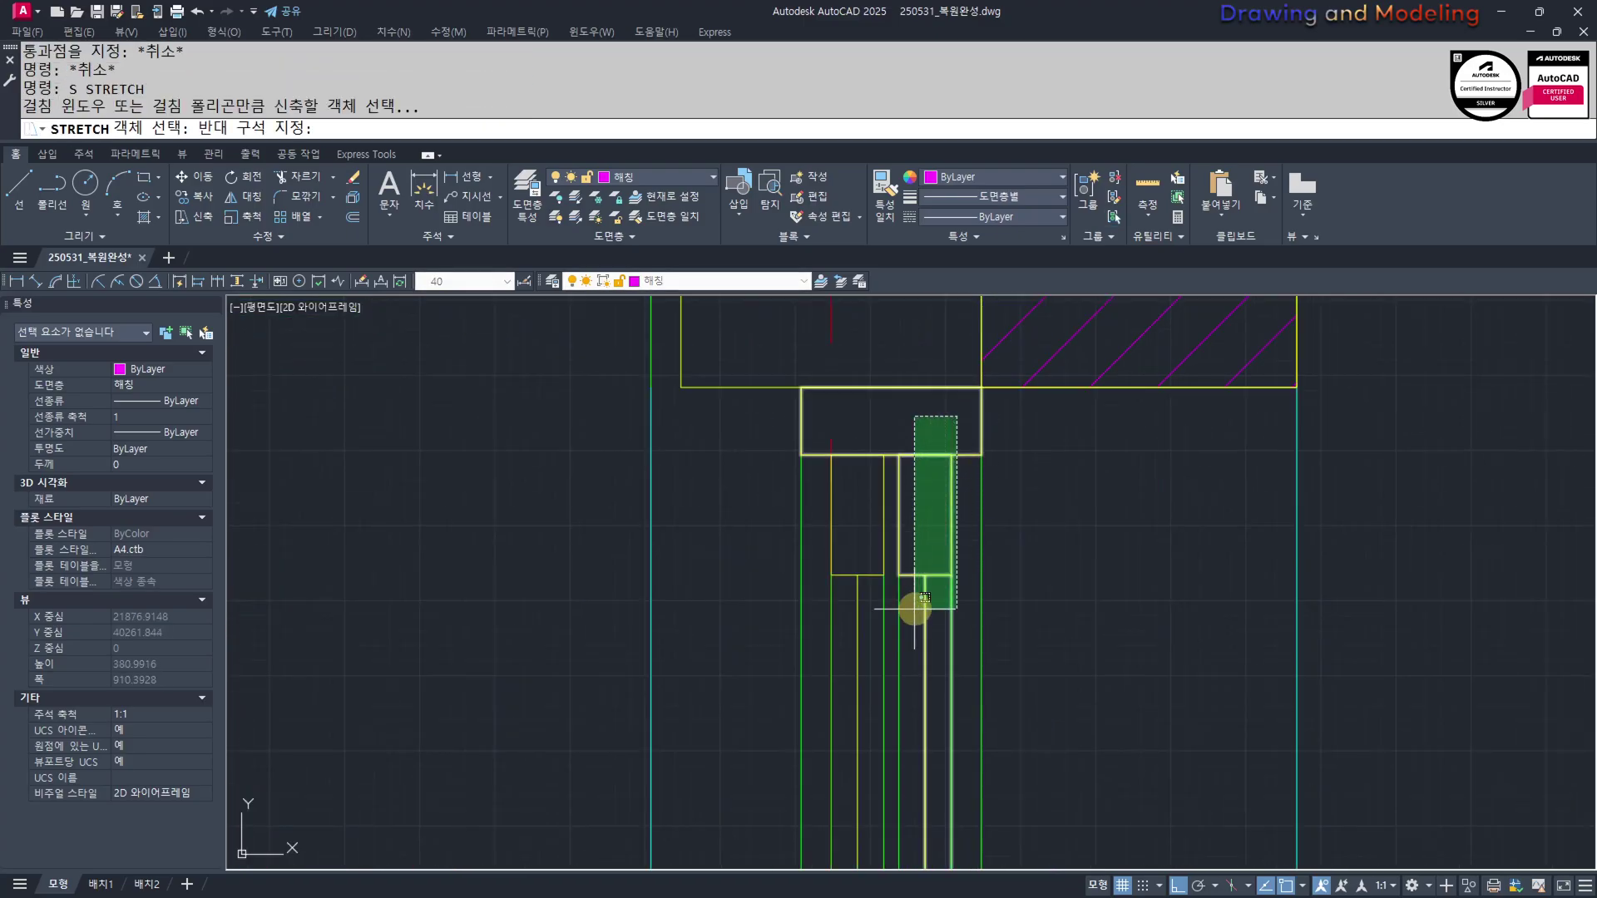
key("Escape")
key("Escape")
scroll(913, 591, "down", 6)
middle_click_drag(890, 798, 929, 592)
scroll(973, 825, "up", 6)
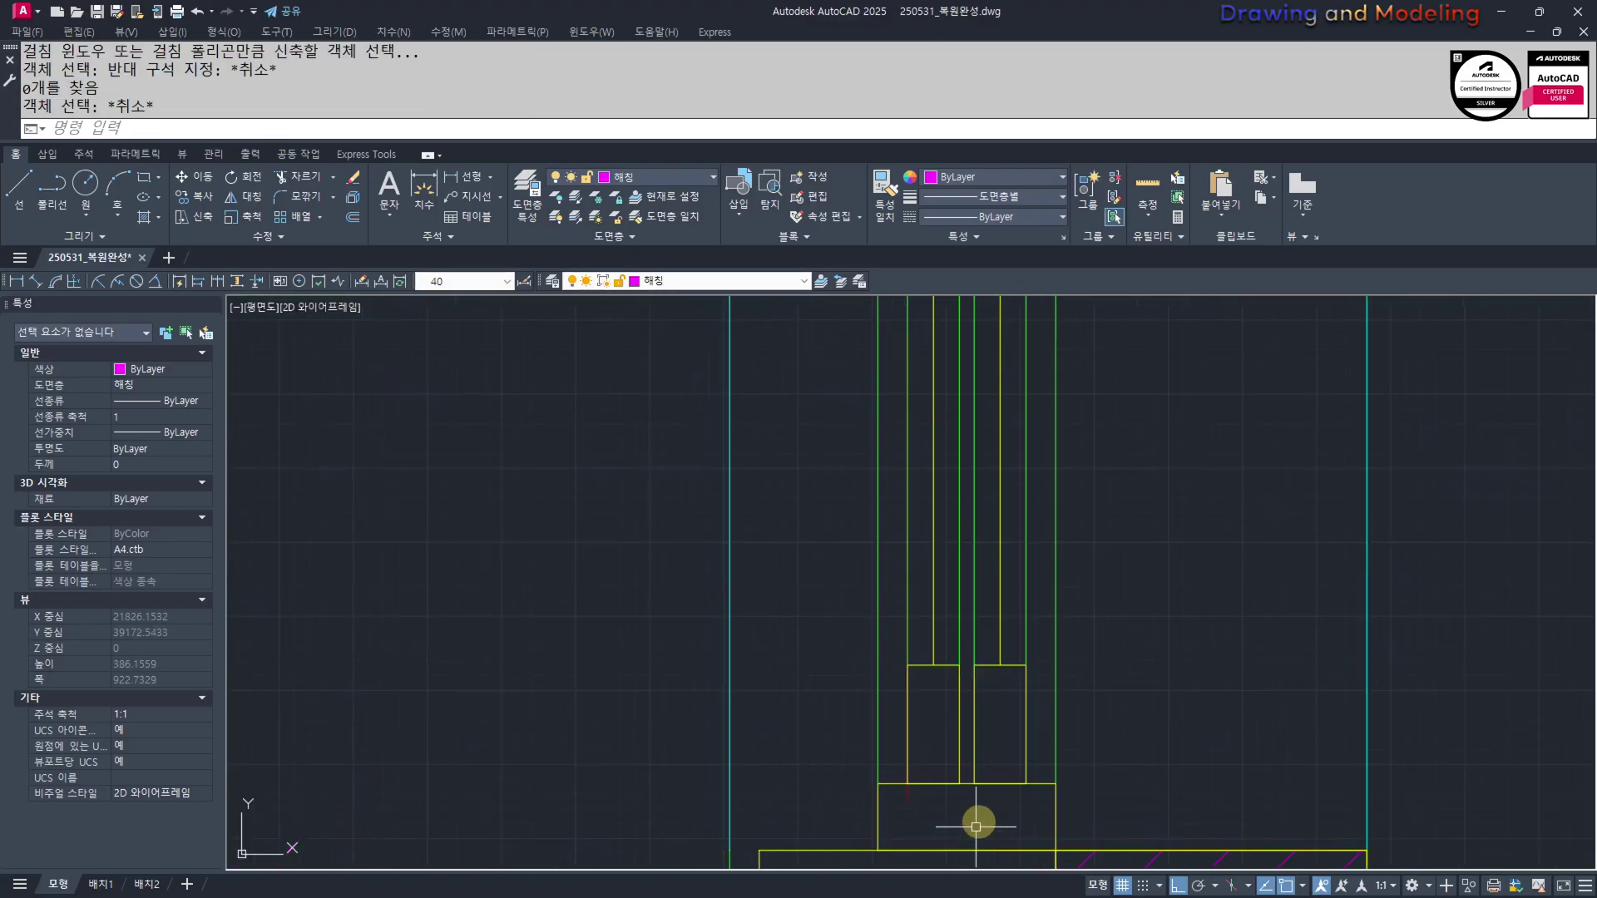
left_click(976, 632)
key("Return")
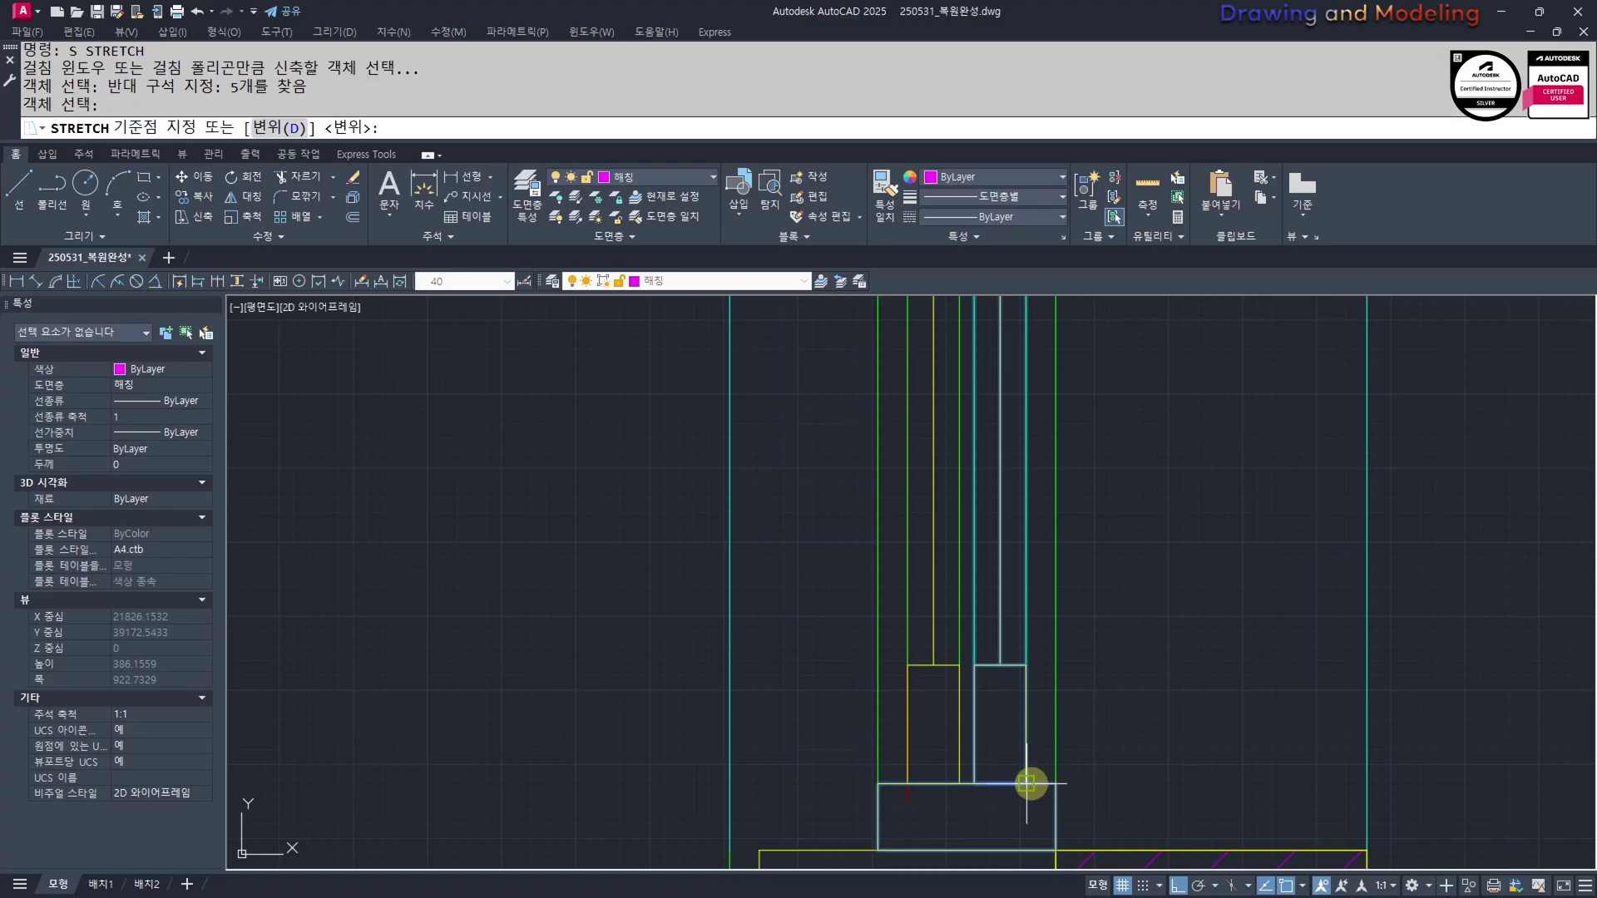
left_click(1024, 715)
key("Escape")
key("Escape")
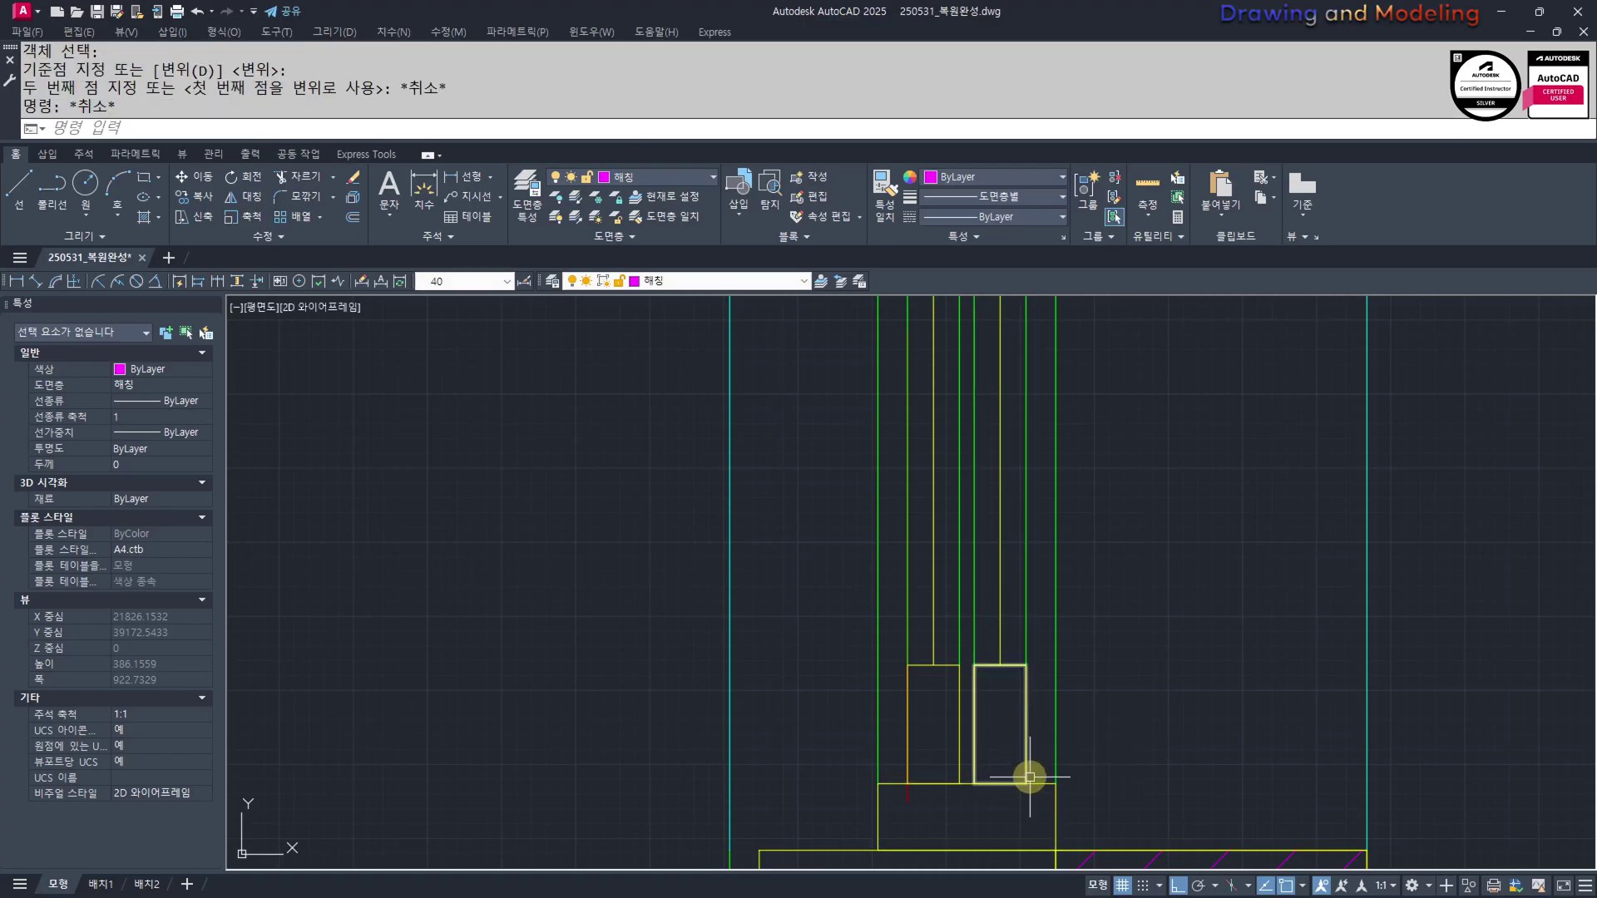
Stretch the outer sash's lower profile upward so its side midpoint lies on the horizontal construction line
type("S")
key("Return")
left_click(1032, 812)
left_click(961, 625)
key("Return")
left_click(1026, 727)
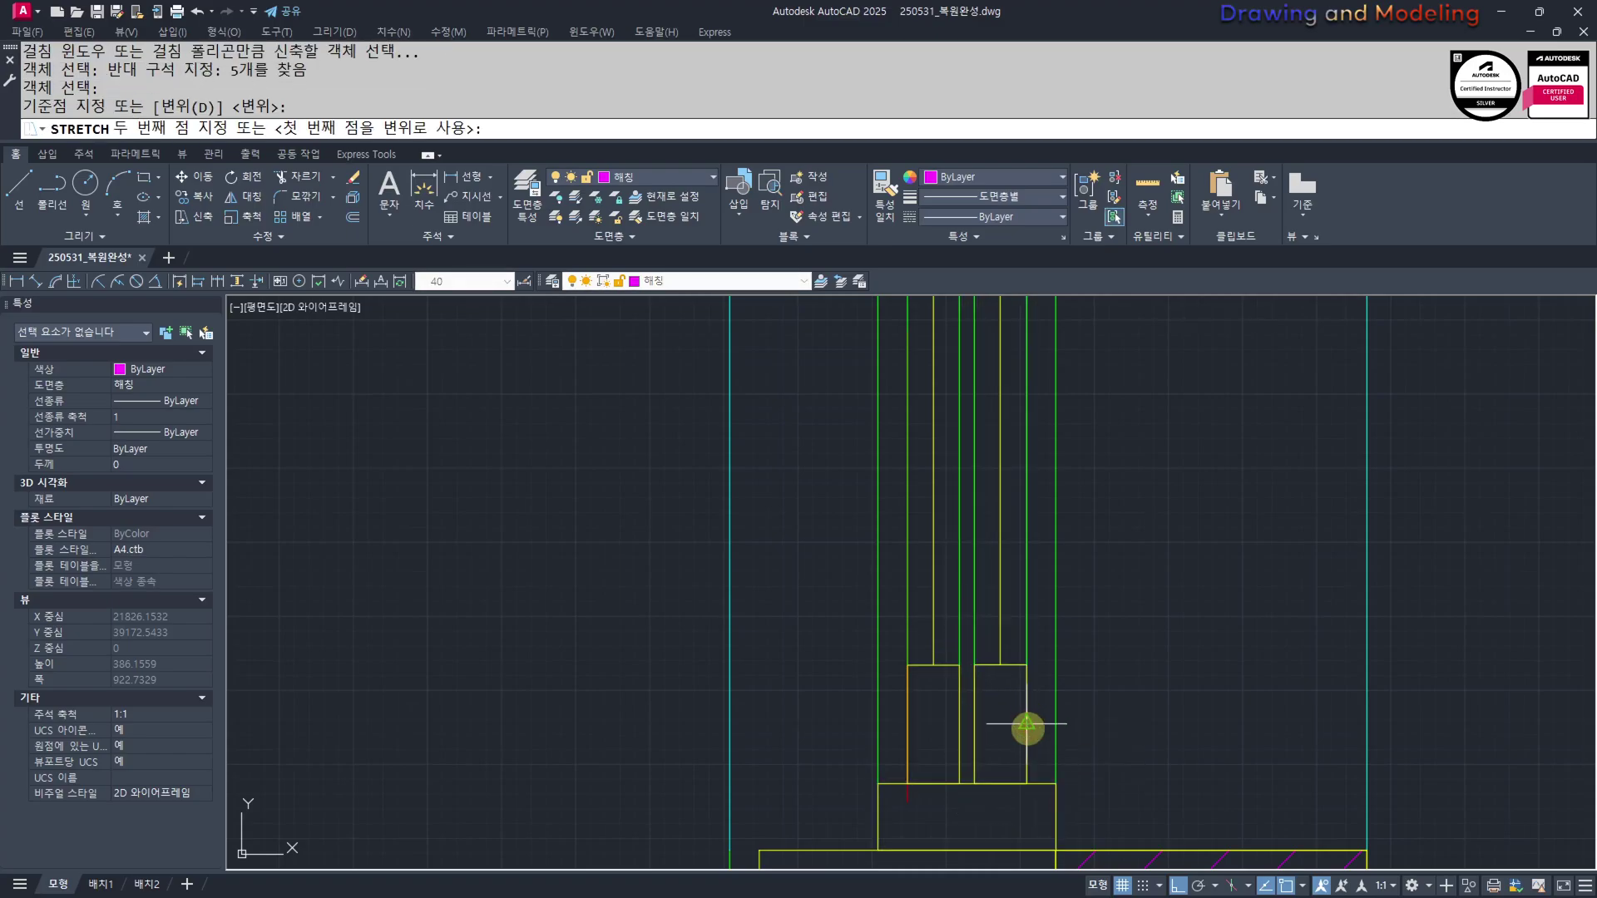
scroll(1019, 582, "up", 4)
middle_click_drag(1016, 420, 1001, 651)
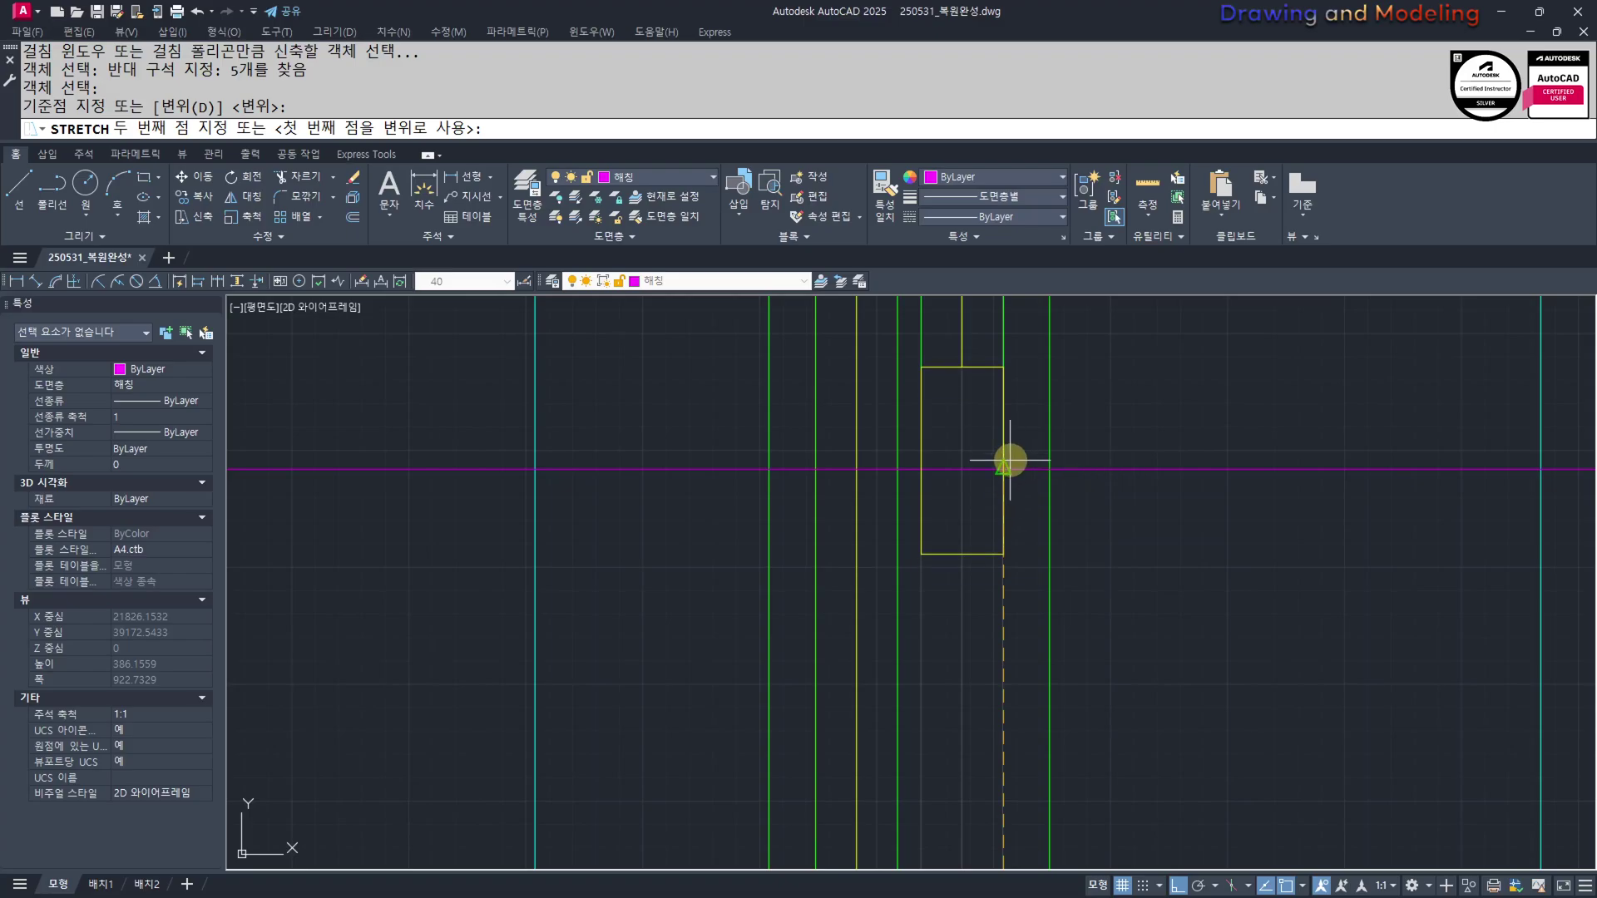
key("Escape")
key("Escape")
Stretch the inner sash's upper profile downward so its side midpoint lies on the horizontal construction line
scroll(973, 510, "down", 5)
scroll(927, 584, "up", 6)
type("S")
key("Return")
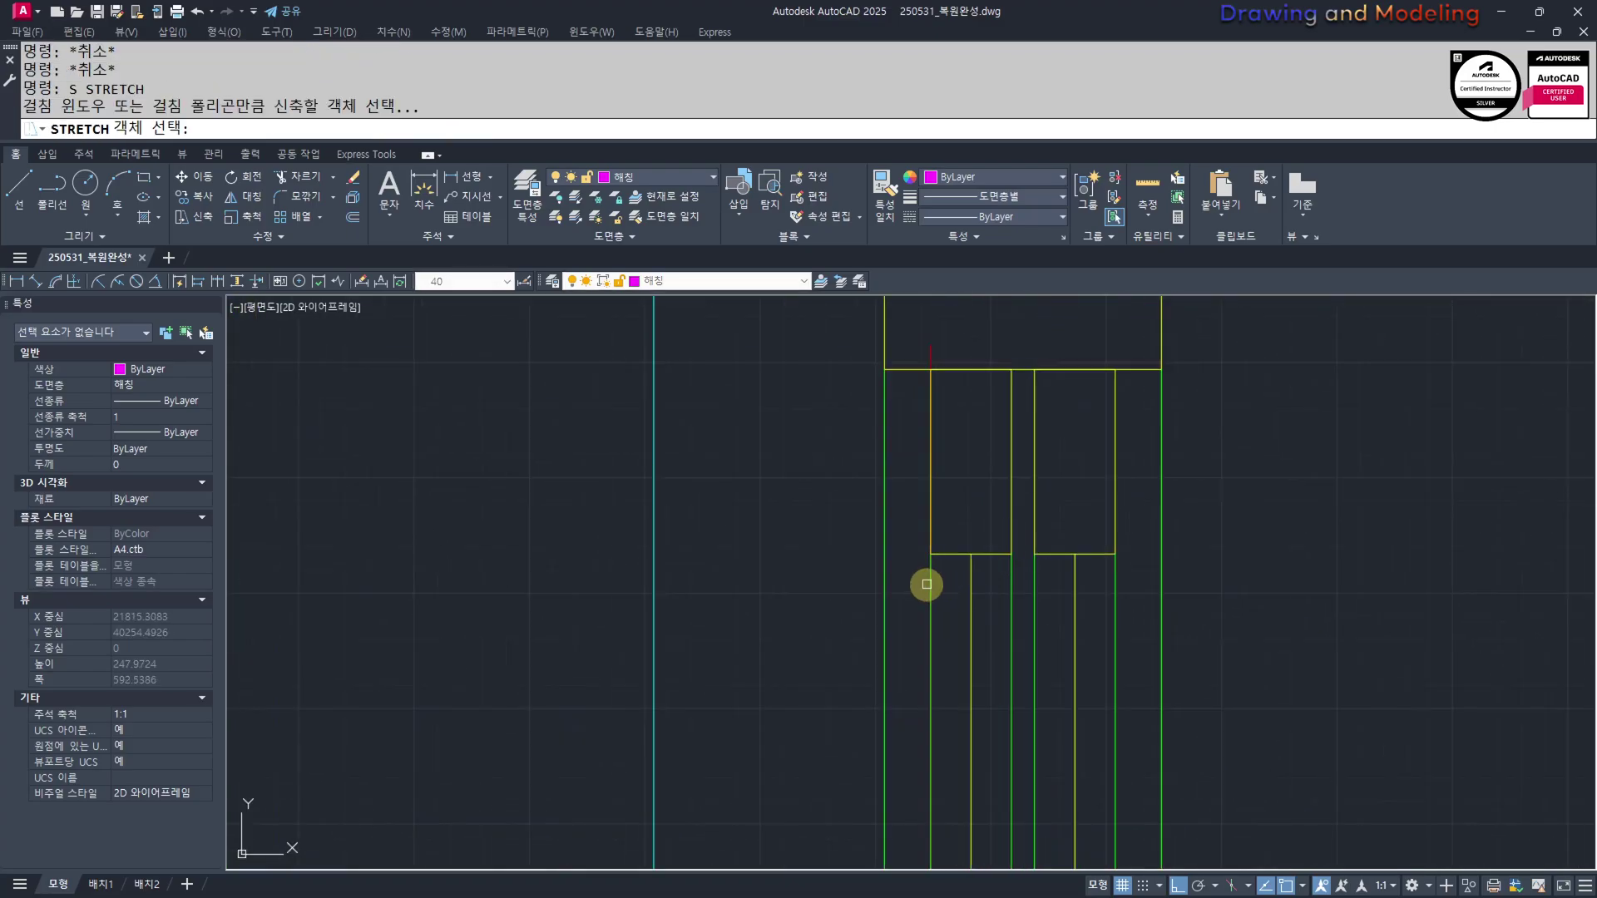
left_click(1021, 359)
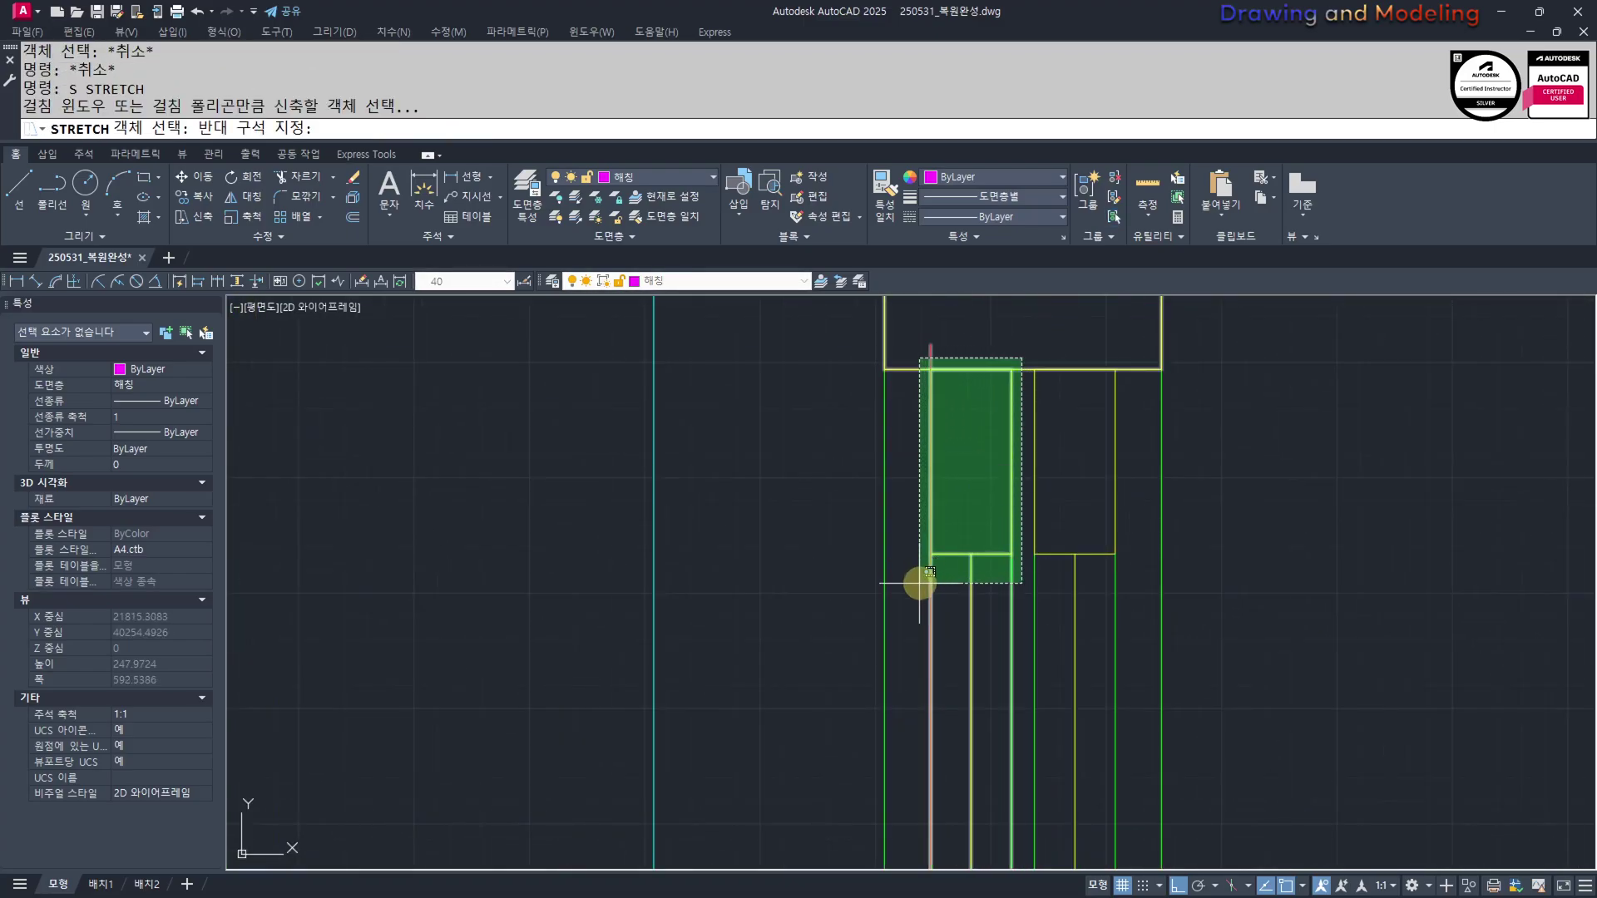
left_click(919, 583)
key("Return")
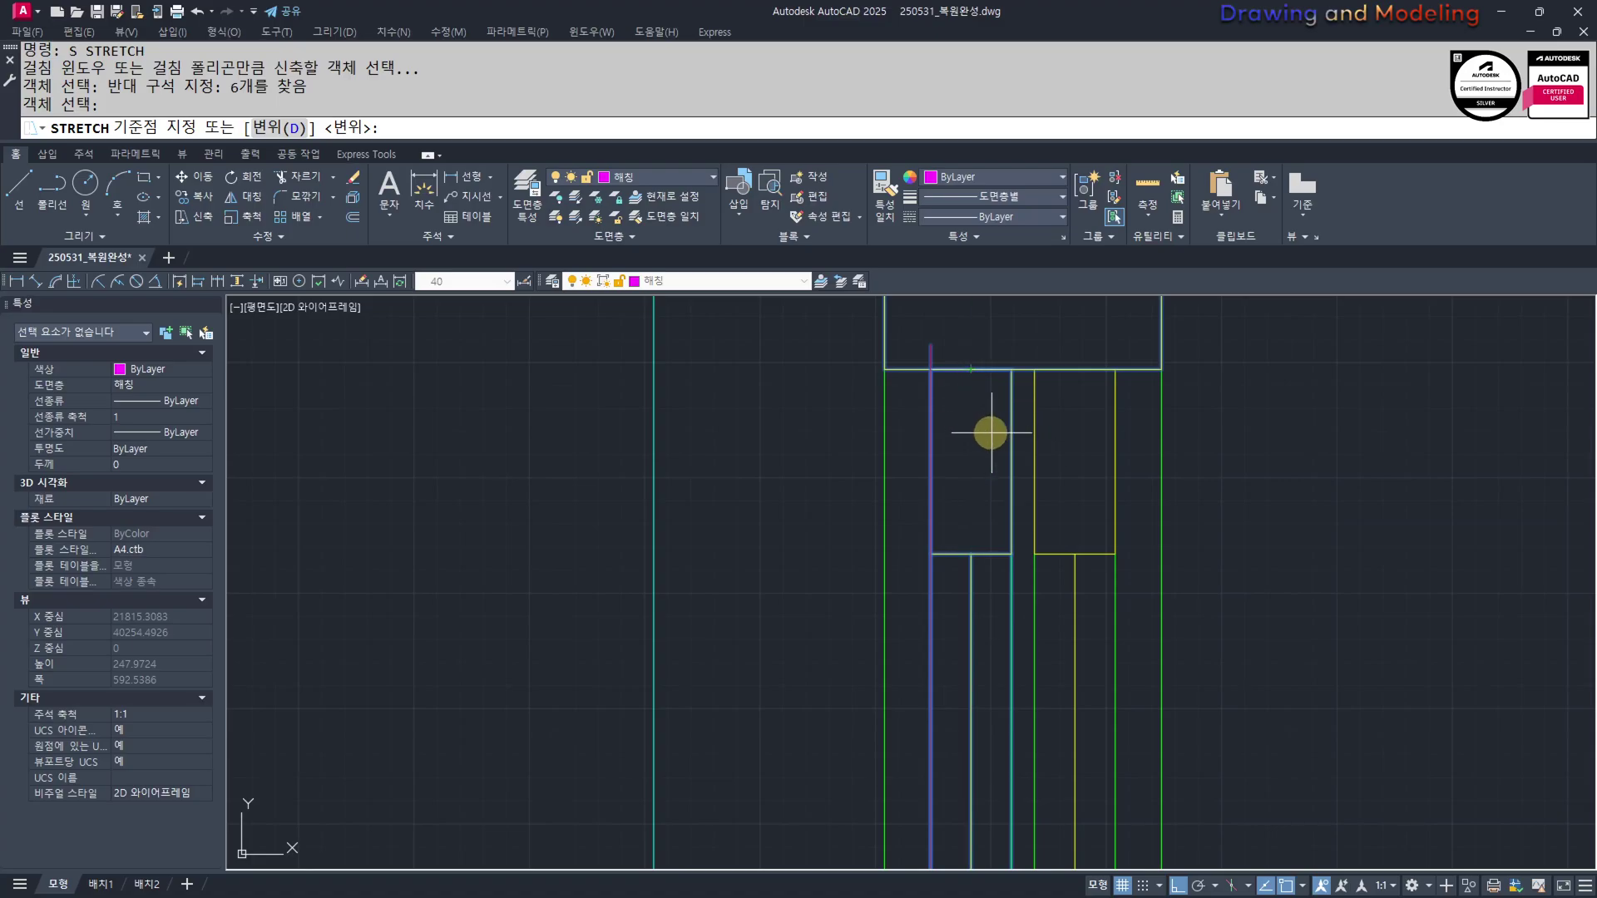
left_click(1008, 451)
scroll(1001, 529, "down", 5)
middle_click_drag(989, 616, 986, 333)
middle_click_drag(973, 650, 981, 475)
scroll(1024, 599, "up", 5)
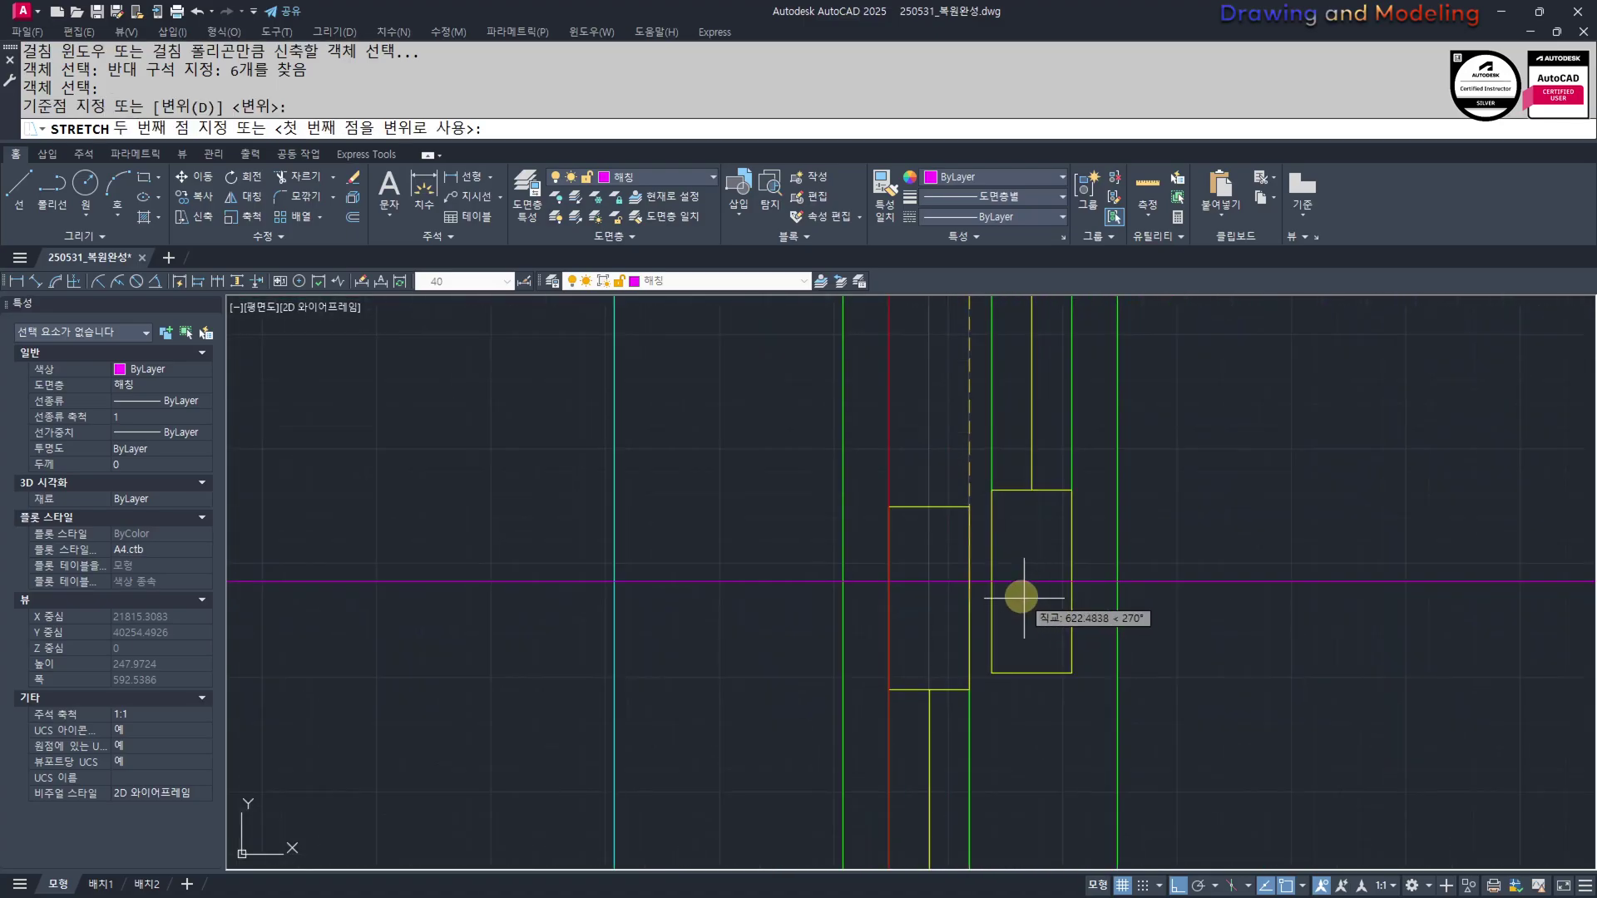
left_click(969, 581)
key("Escape")
key("Escape")
Erase the horizontal construction line through the middle of the window
scroll(864, 537, "down", 5)
left_click(1042, 496)
left_click(991, 571)
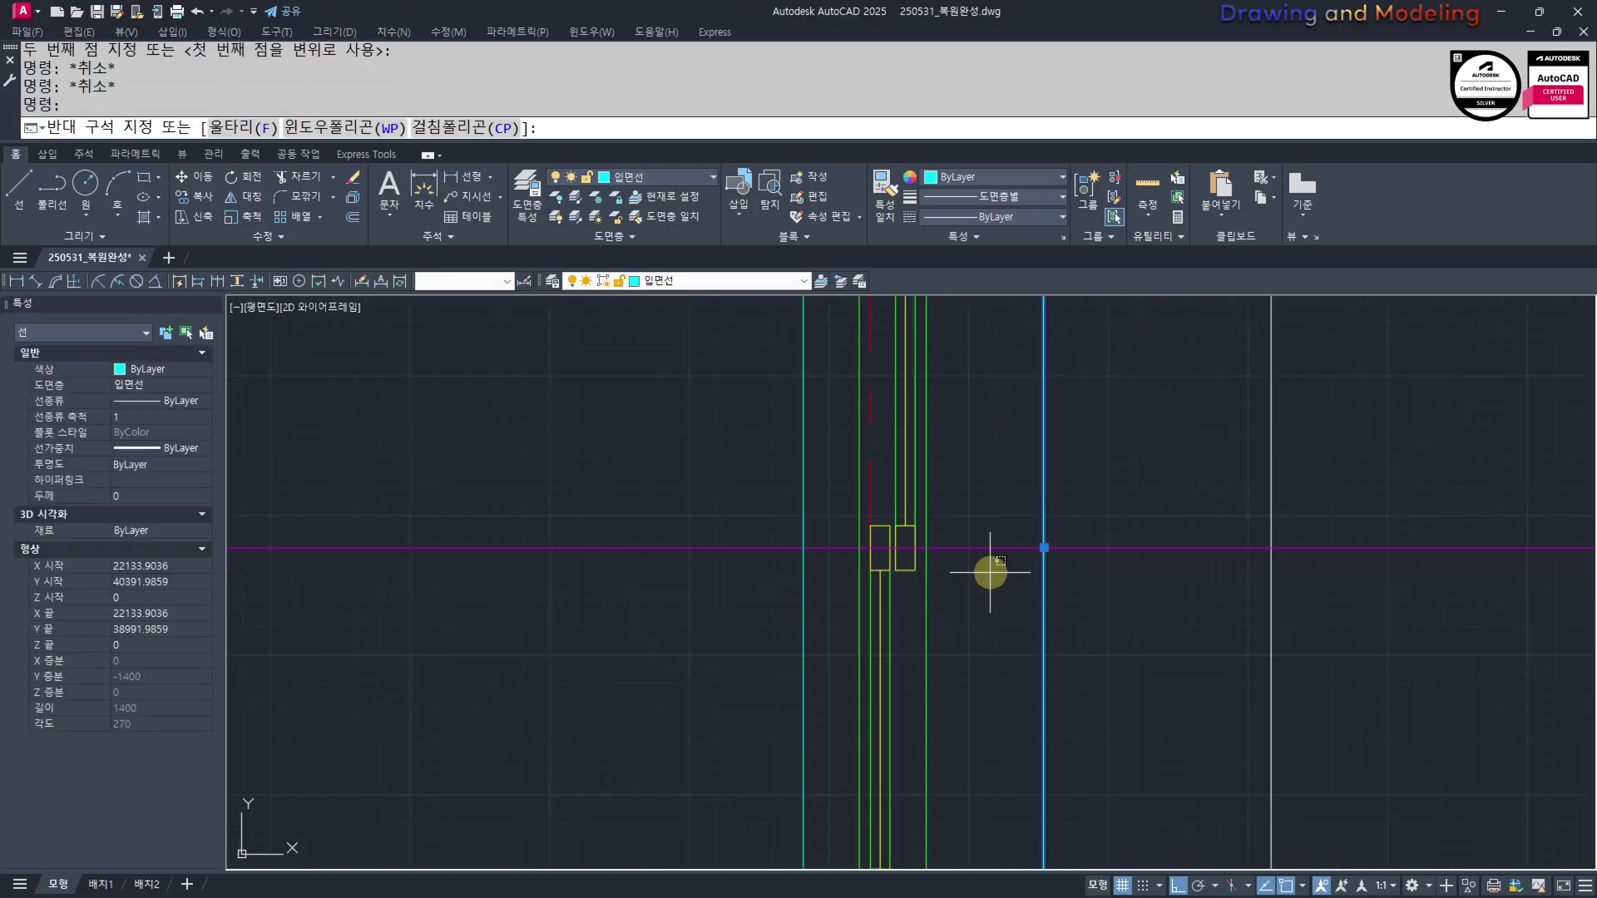
key("Escape")
key("Escape")
left_click(1016, 509)
left_click(985, 576)
type("E")
key("Return")
key("Escape")
key("Escape")
Draw a vertical line with a short diagonal barb beside the window's meeting sashes as a half-arrow opening symbol
scroll(985, 575, "up", 5)
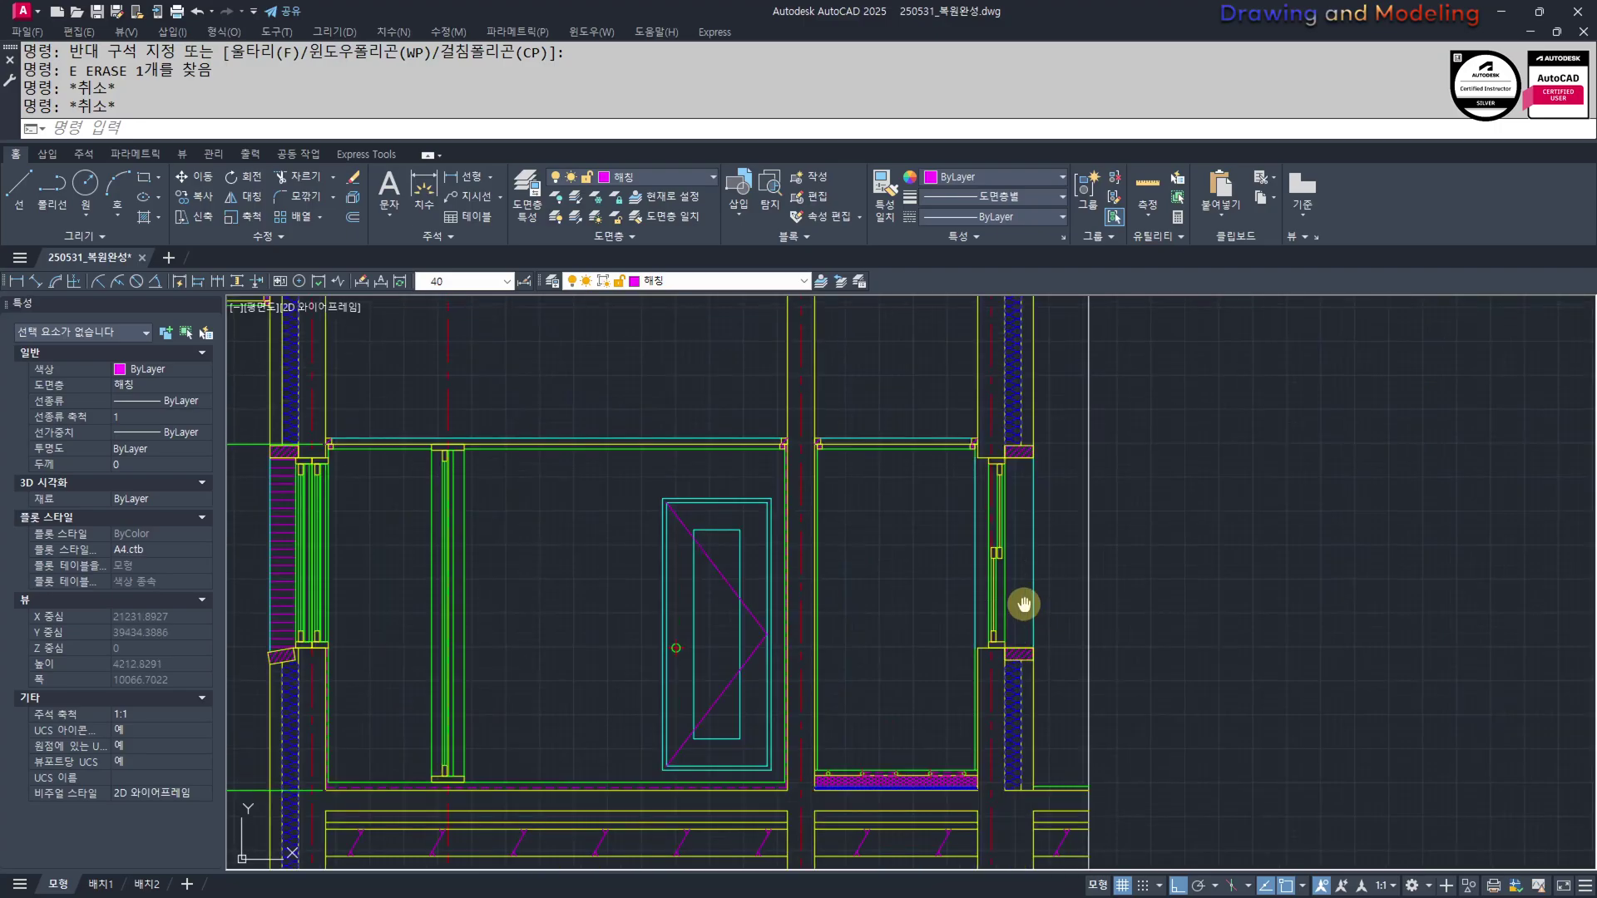
middle_click_drag(1009, 608, 1053, 672)
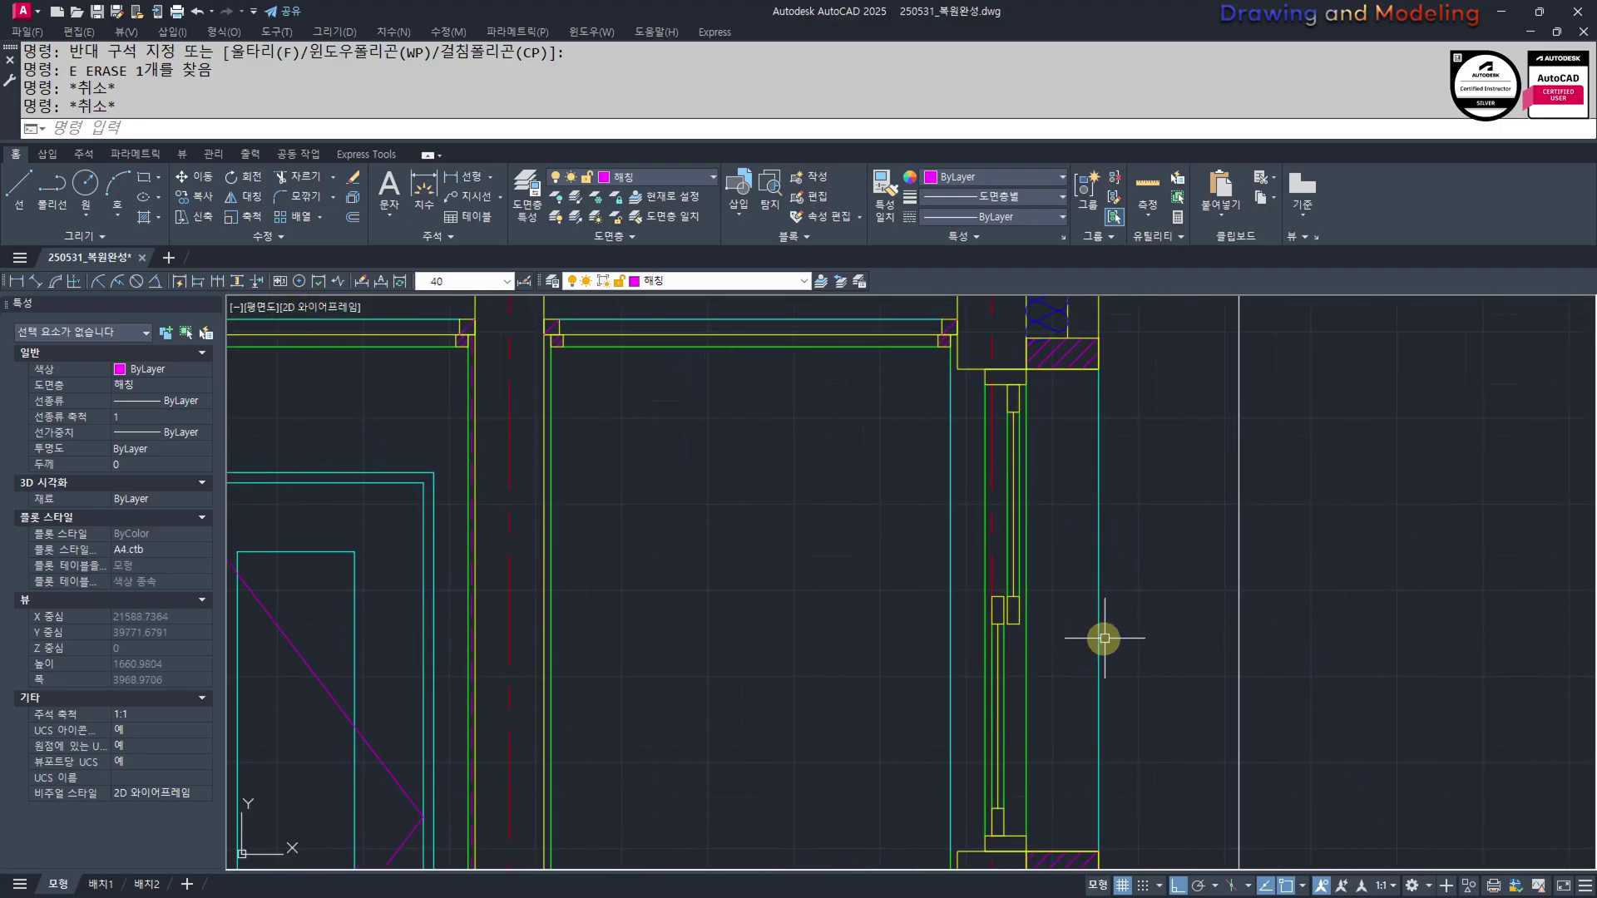
type("L")
key("Return")
scroll(959, 612, "up", 2)
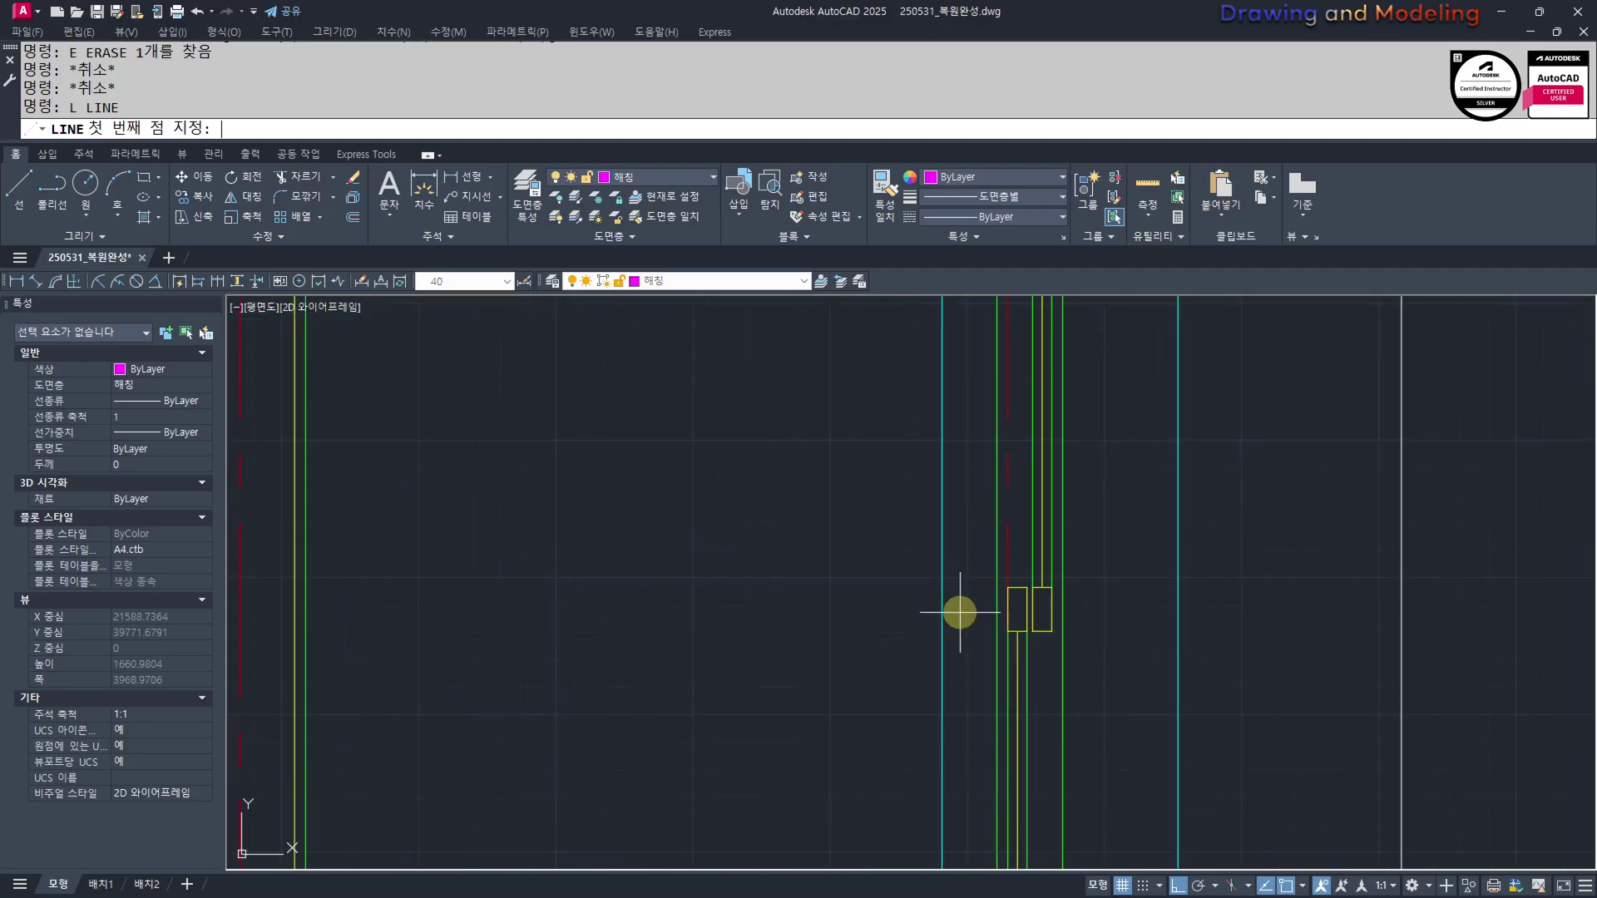
scroll(1022, 372, "up", 3)
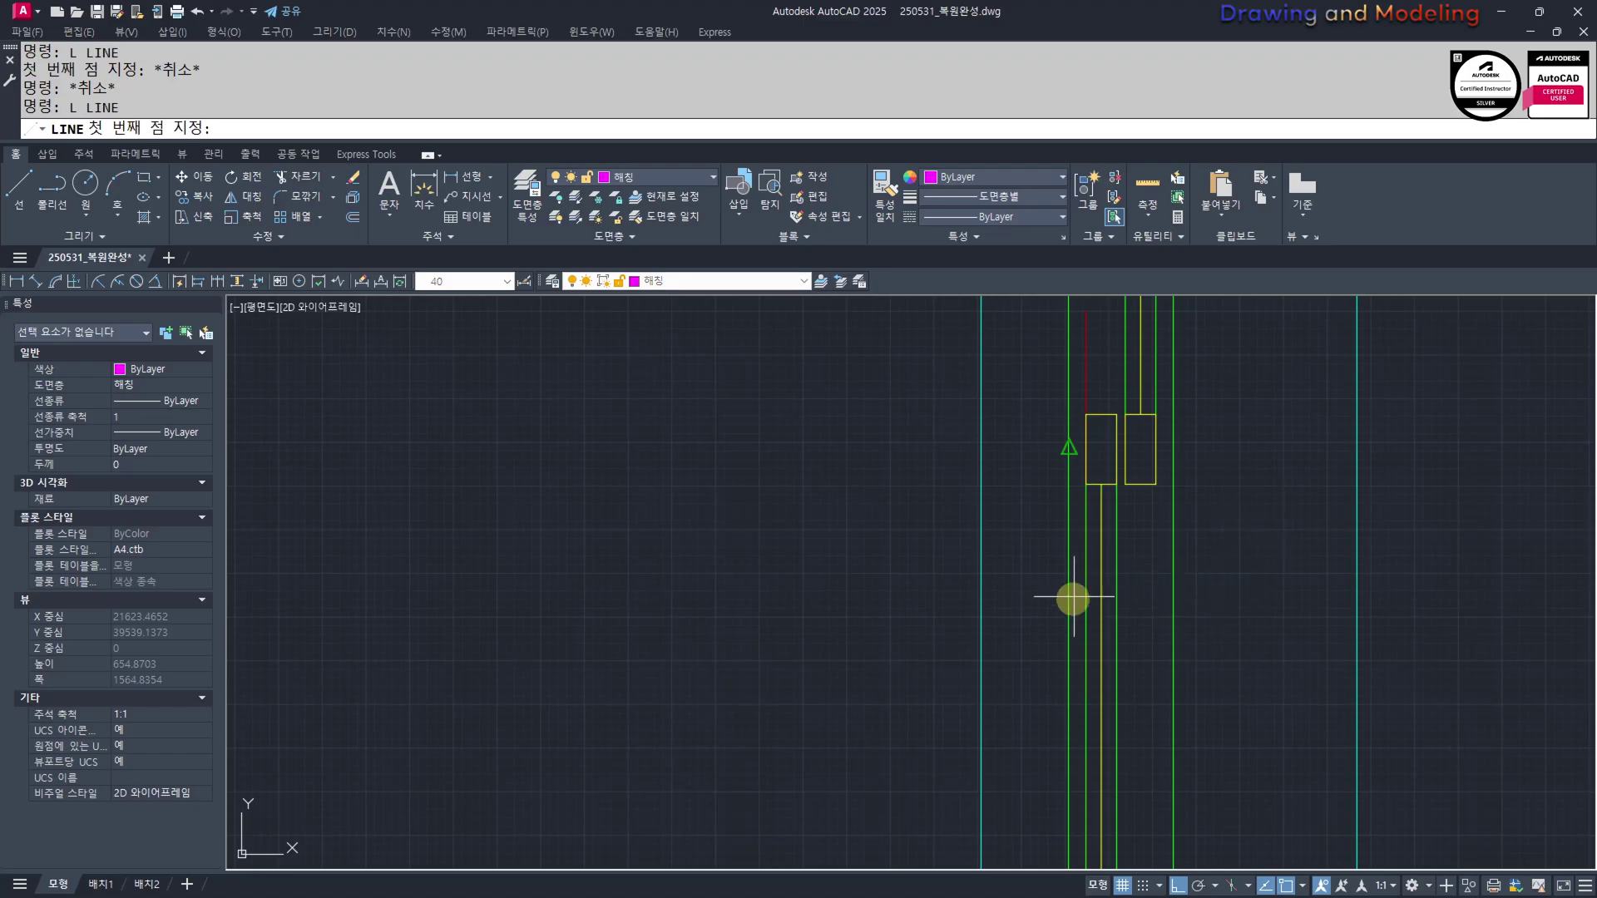
left_click(1034, 672)
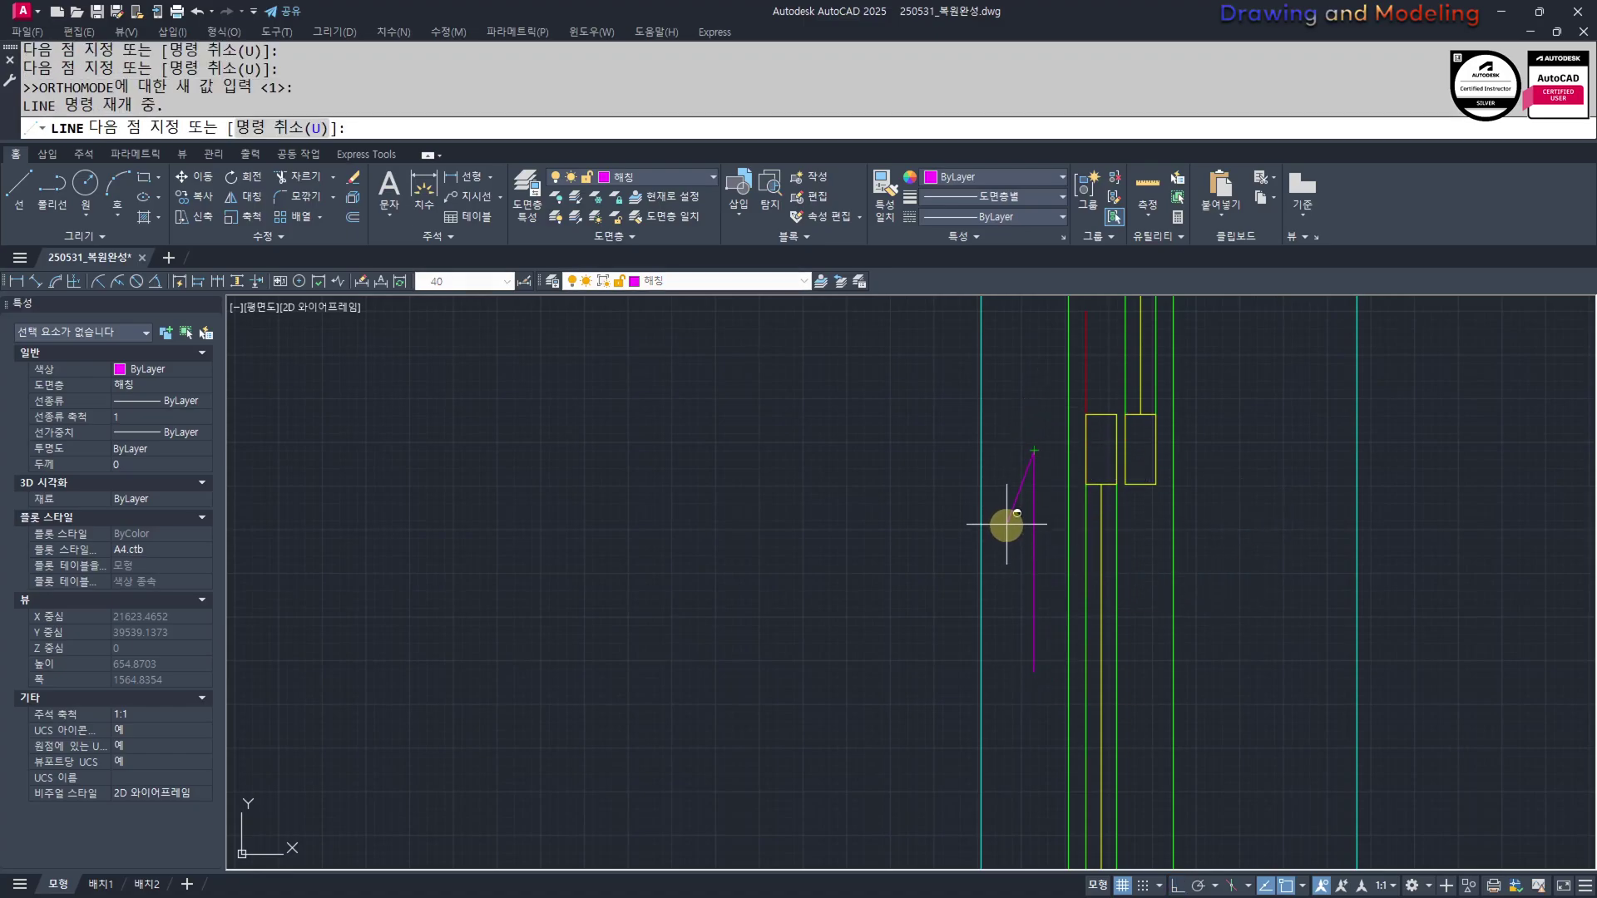
key("Escape")
Match the half-arrow's two lines to the properties of the cyan elevation line beside the window
scroll(1001, 500, "down", 3)
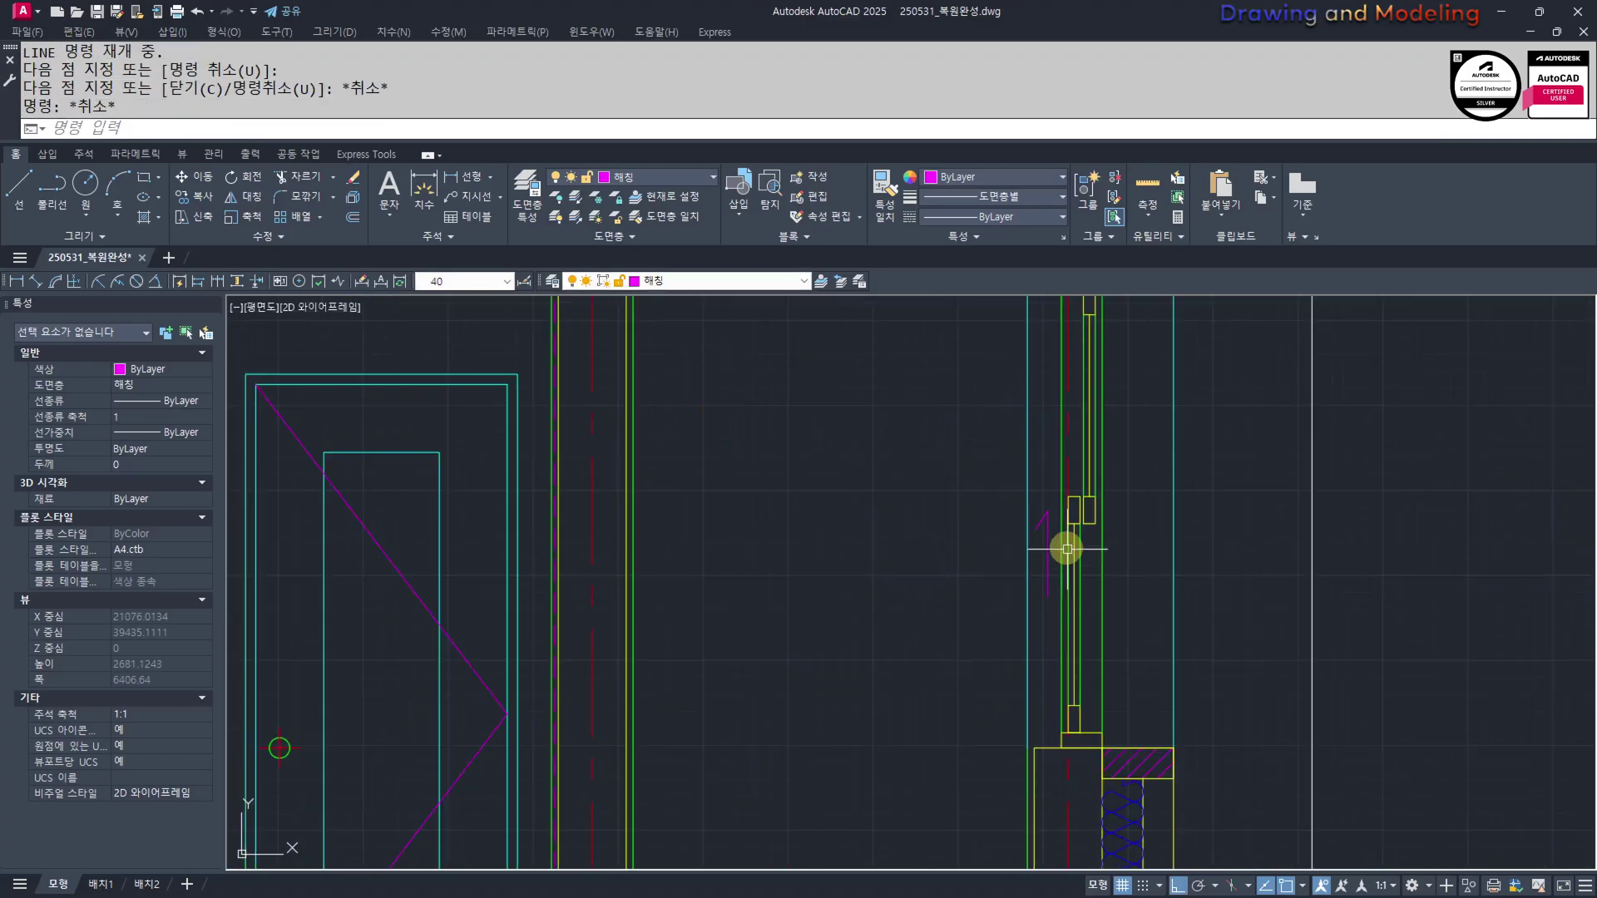
scroll(1063, 546, "up", 3)
left_click(1019, 463)
key("Escape")
key("Escape")
middle_click_drag(1024, 467, 1033, 503)
type("ma")
key("Return")
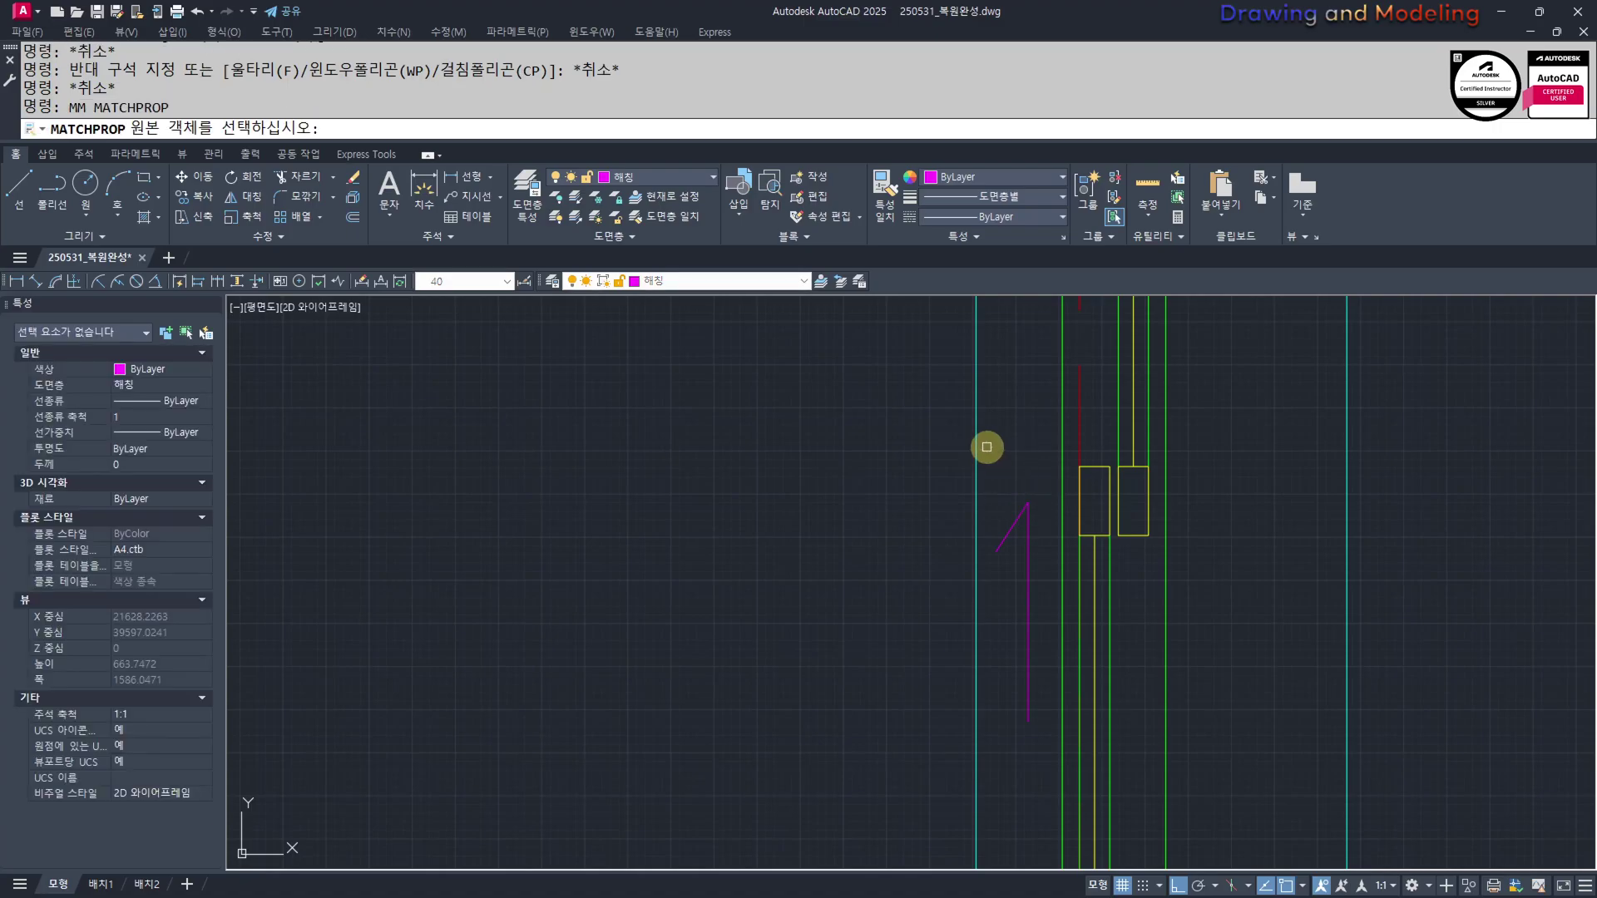
left_click(987, 449)
left_click(976, 457)
left_click(1044, 469)
key("Escape")
key("Escape")
Move the half-arrow symbol a short distance down beside the lower sash
scroll(827, 499, "down", 3)
scroll(930, 578, "up", 3)
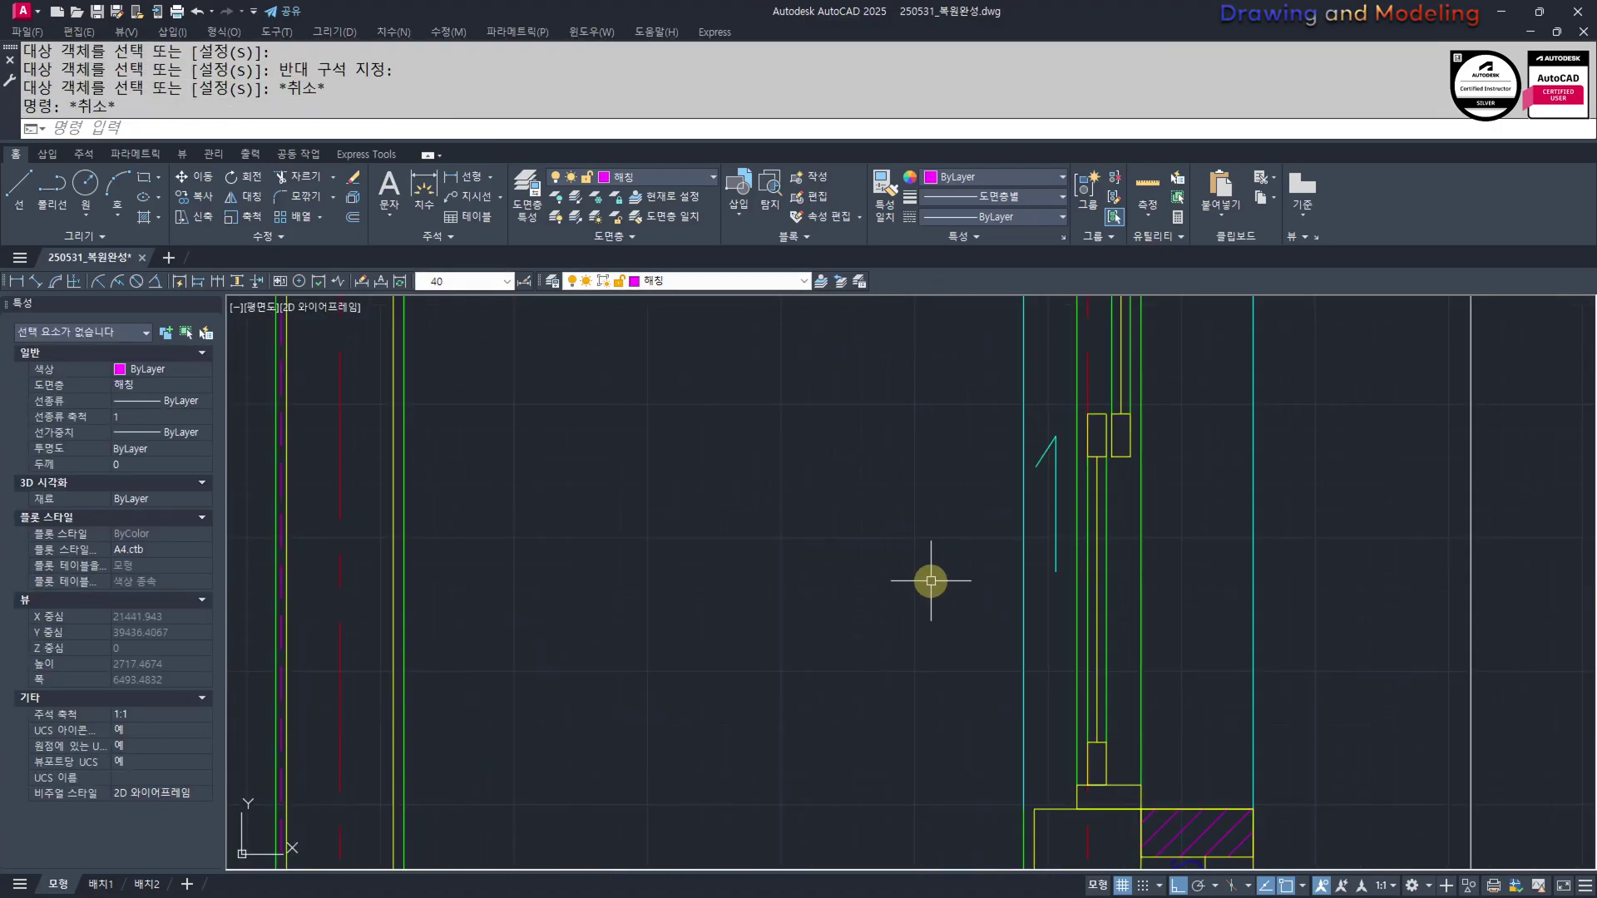
left_click(938, 385)
left_click(1073, 648)
middle_click_drag(904, 643, 924, 646)
type("m")
key("Return")
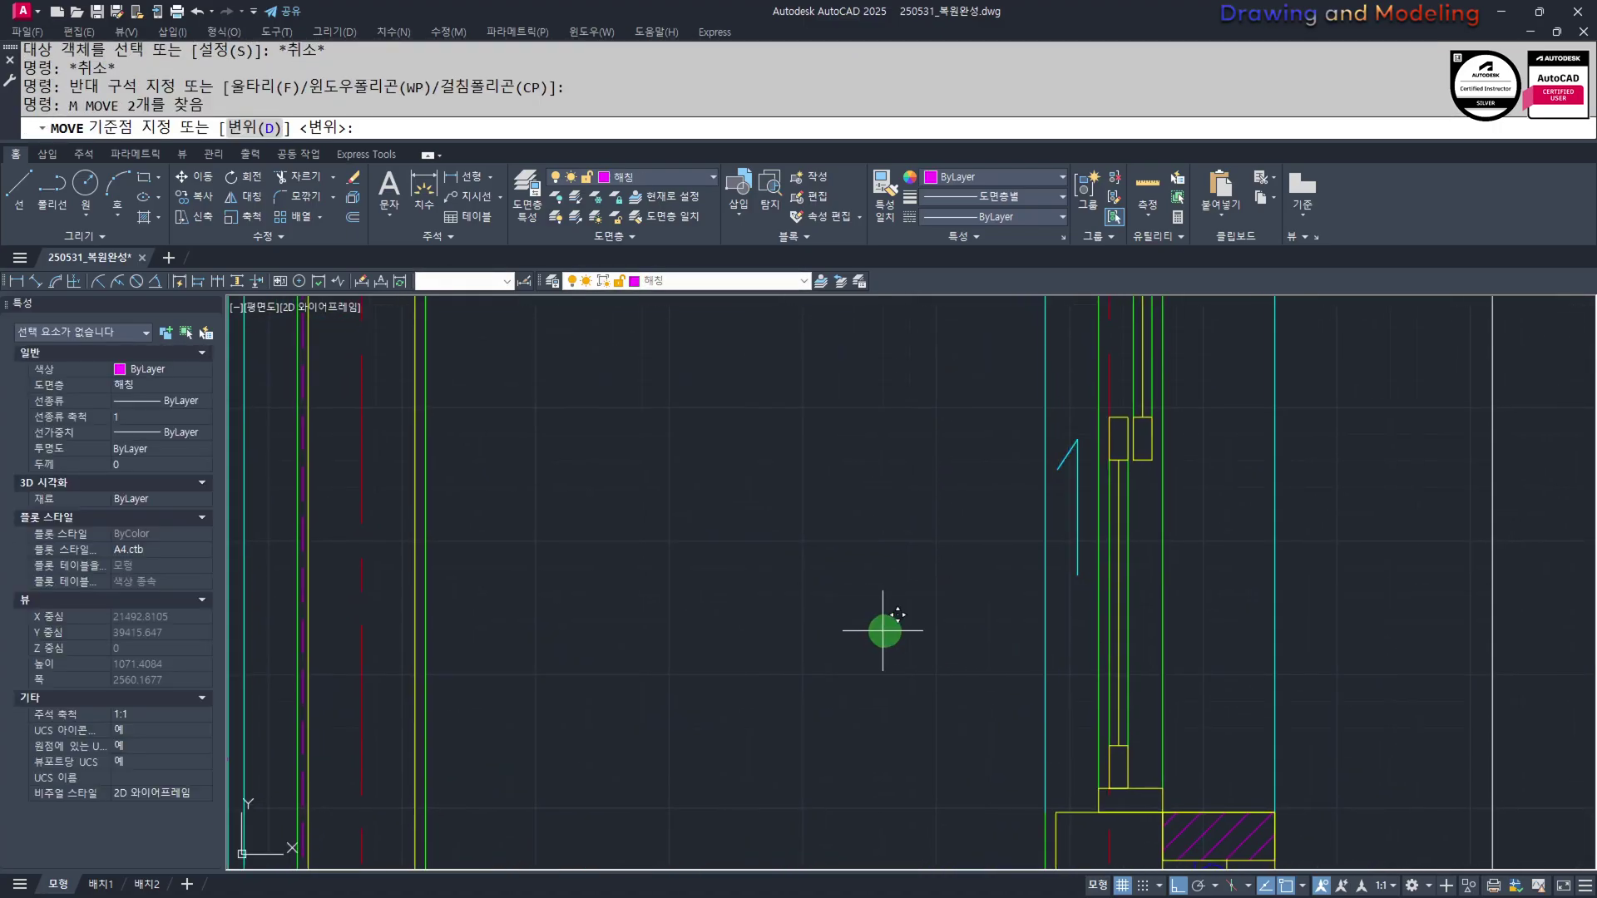
key("F8")
left_click(884, 632)
key("Escape")
key("Escape")
Draw a horizontal line across the window frame through the middle of the meeting sashes
scroll(1052, 677, "up", 2)
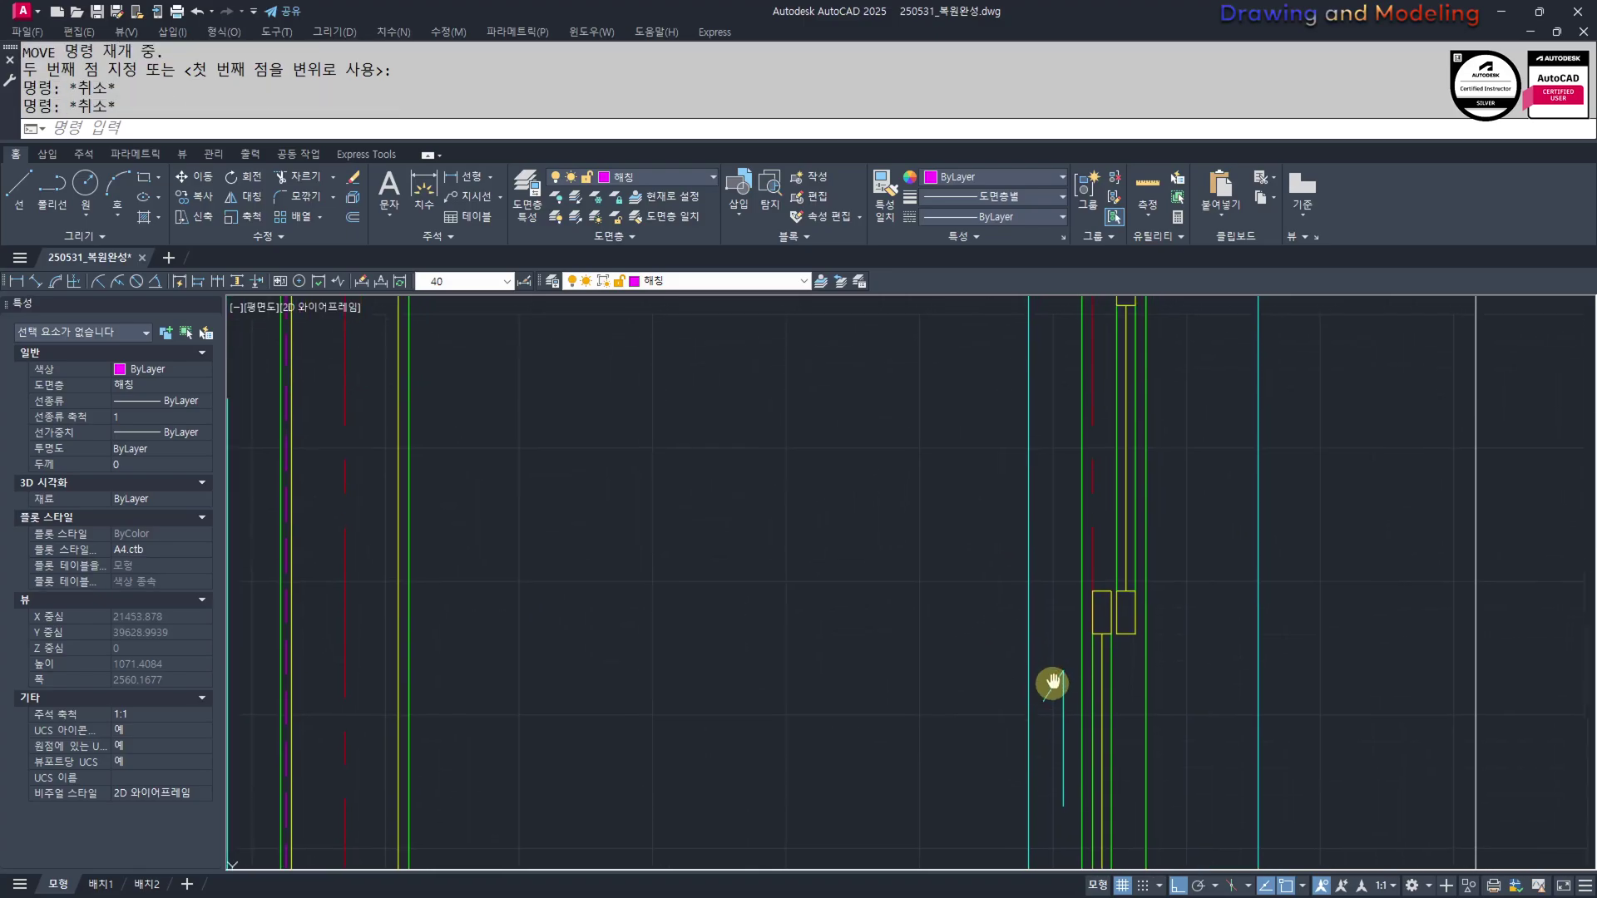
type("l")
key("Return")
left_click(1068, 626)
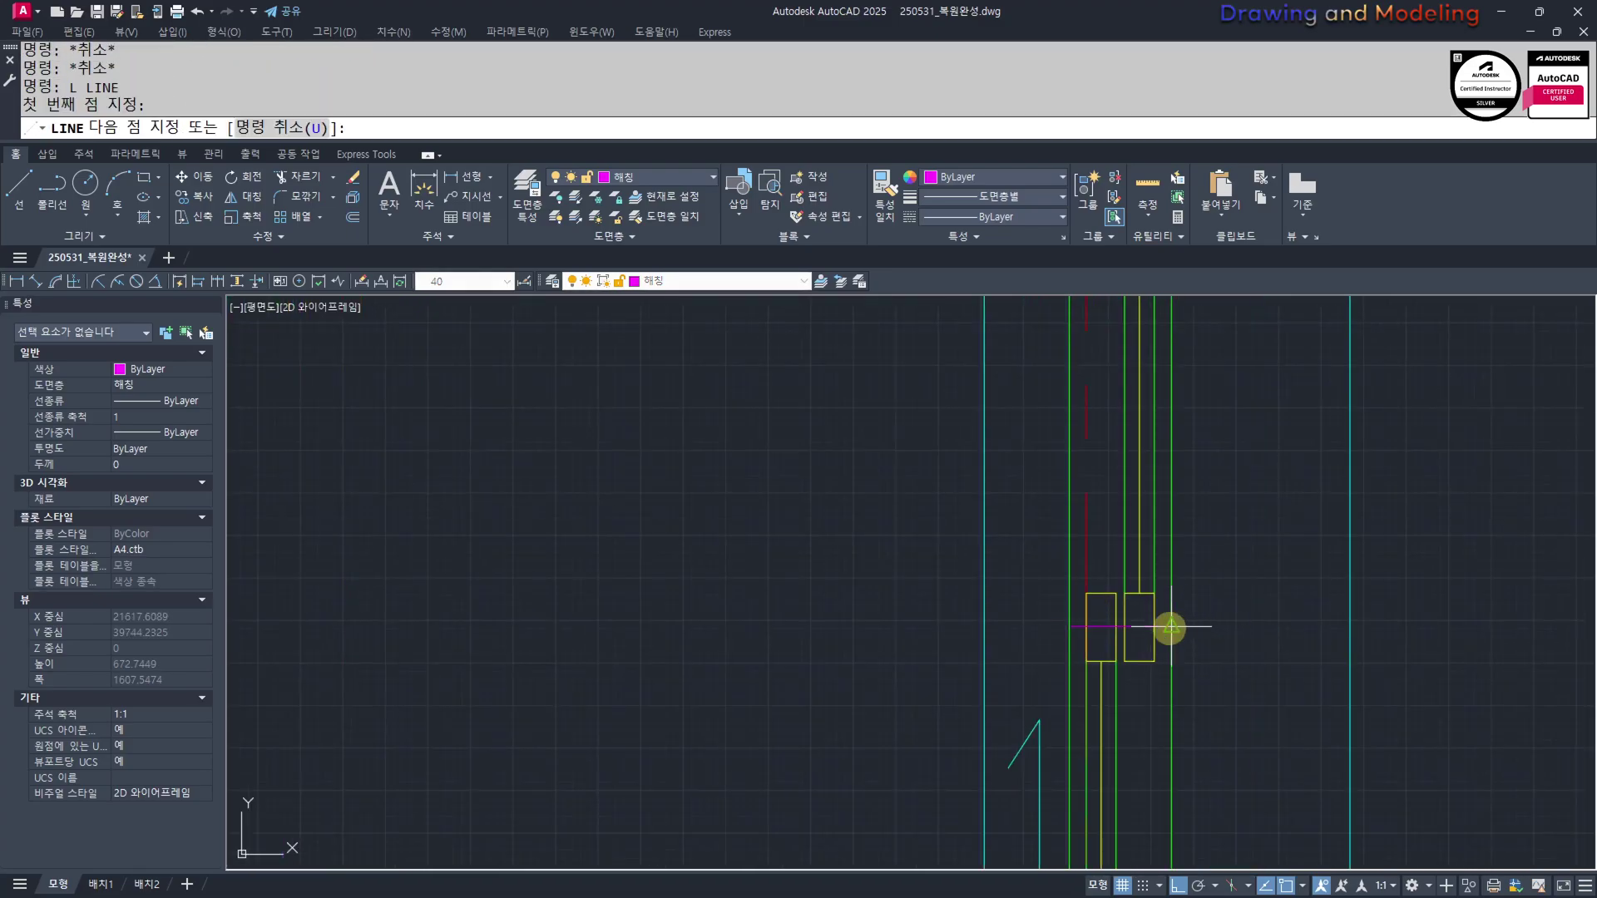
key("Escape")
key("Escape")
Match the horizontal line across the meeting sashes to the red wall centerline's properties
scroll(1104, 618, "up", 2)
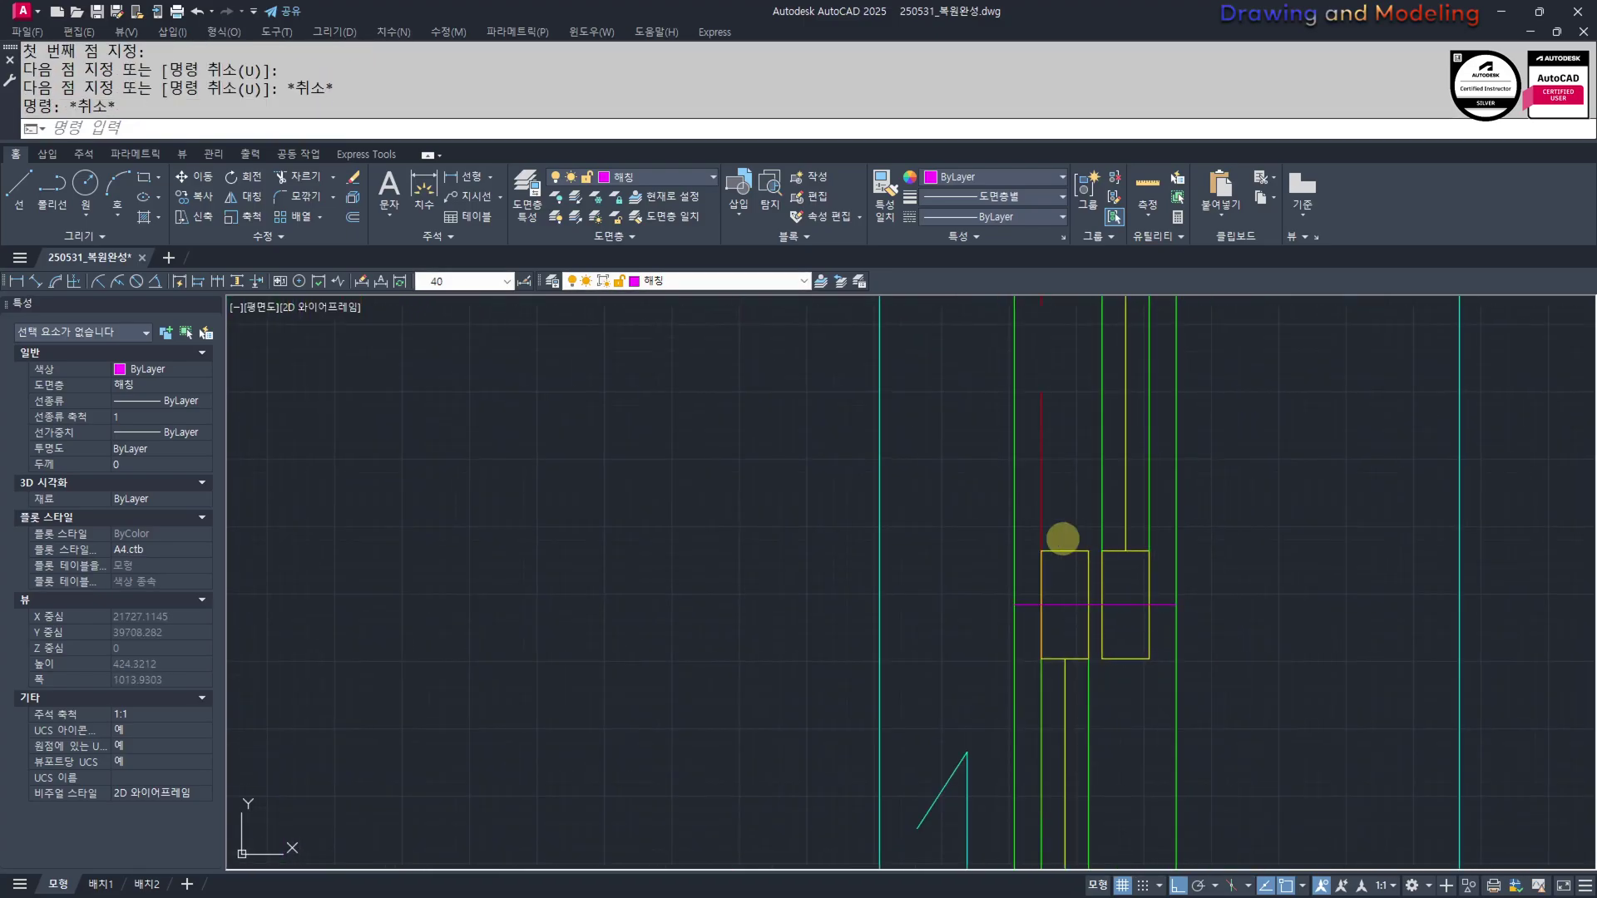
left_click(1041, 489)
left_click(1075, 604)
key("Escape")
key("Escape")
Stretch the room-side end of the window's horizontal centerline 300 inward into the room
type("s")
left_click(1034, 596)
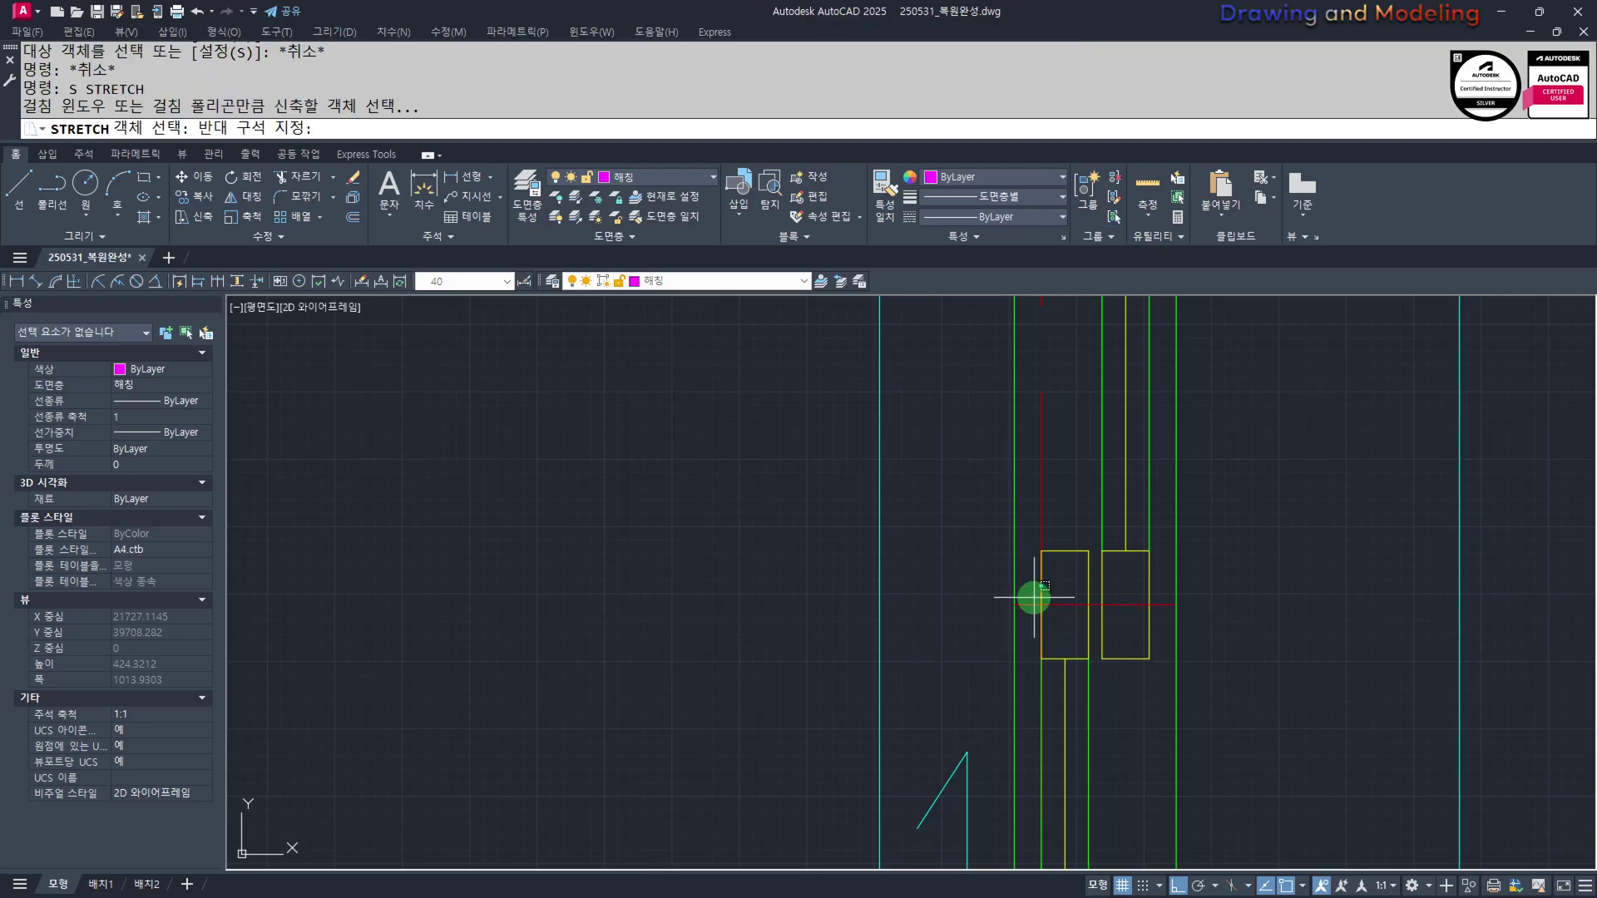
left_click(989, 641)
key("space")
left_click(989, 642)
type("300")
key("Return")
key("Escape")
key("Escape")
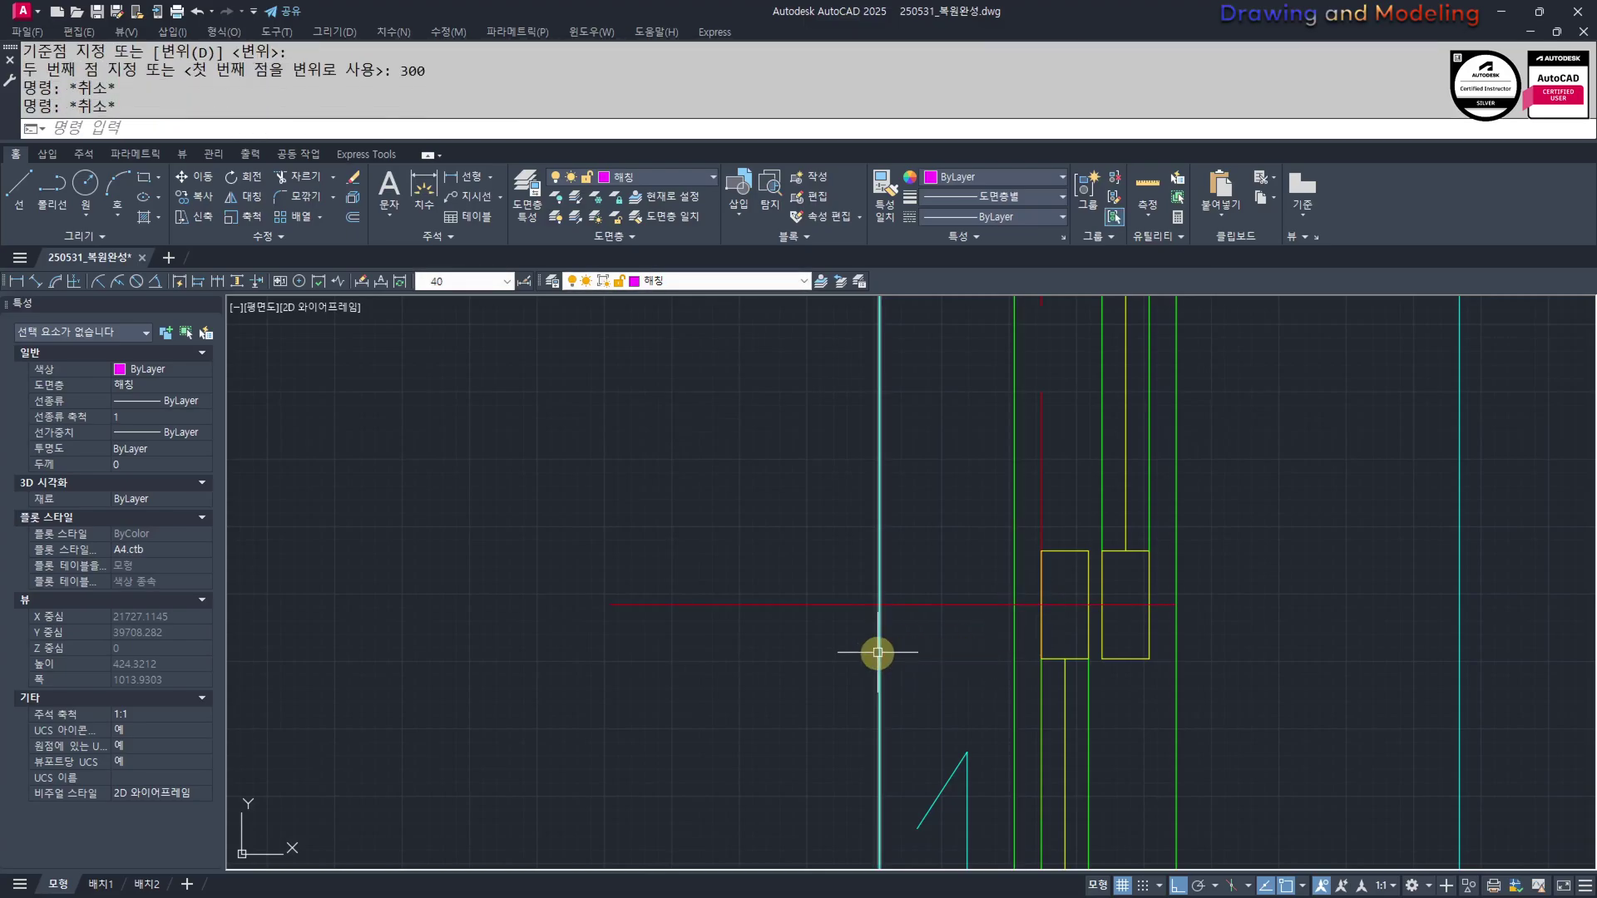
Stretch the outdoor-side end of the window's horizontal centerline 300 outward
left_click(1169, 626)
key("Return")
left_click(1237, 675)
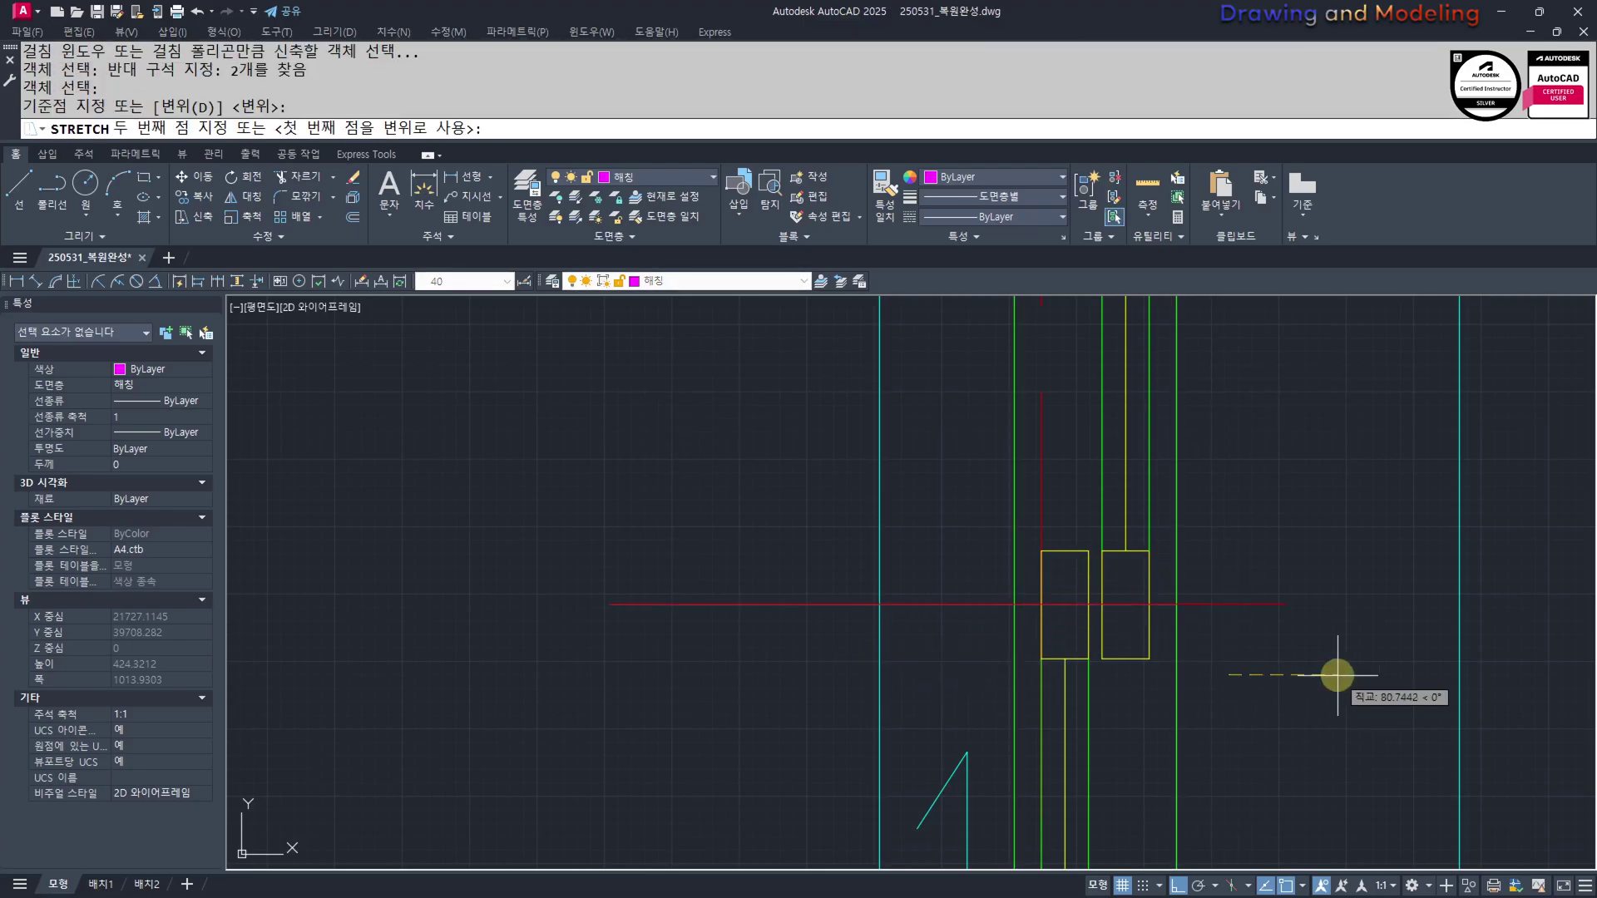
type("300")
key("Return")
key("Escape")
key("Escape")
Examine the finished sliding window with its meeting sashes, horizontal centerline and opening symbol
scroll(1239, 678, "down", 5)
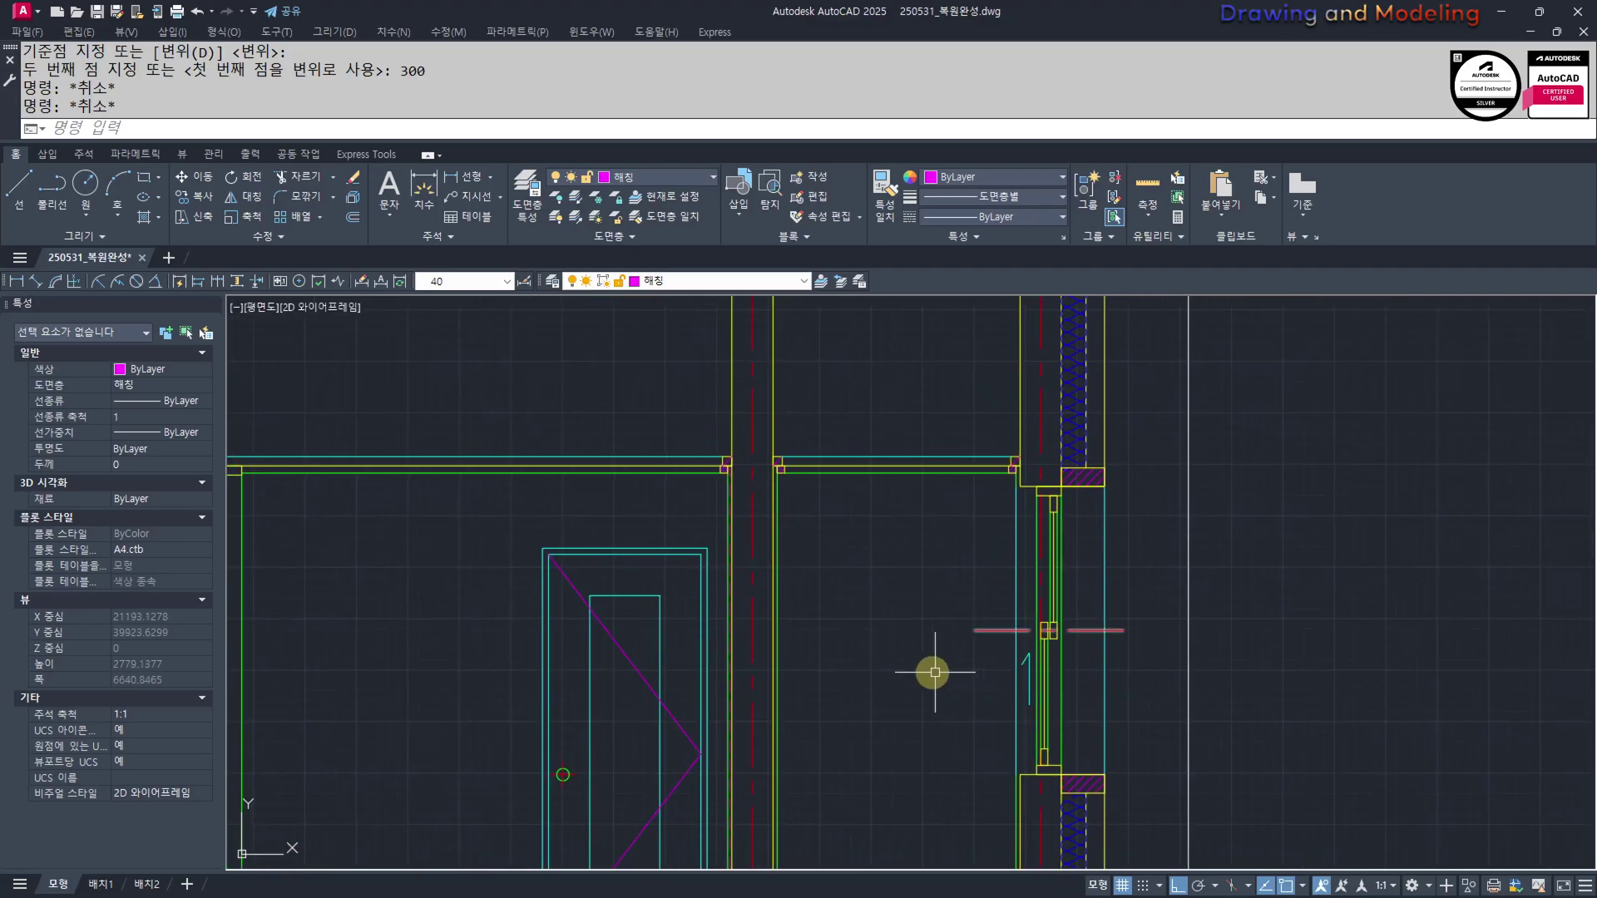
middle_click_drag(847, 602, 819, 612)
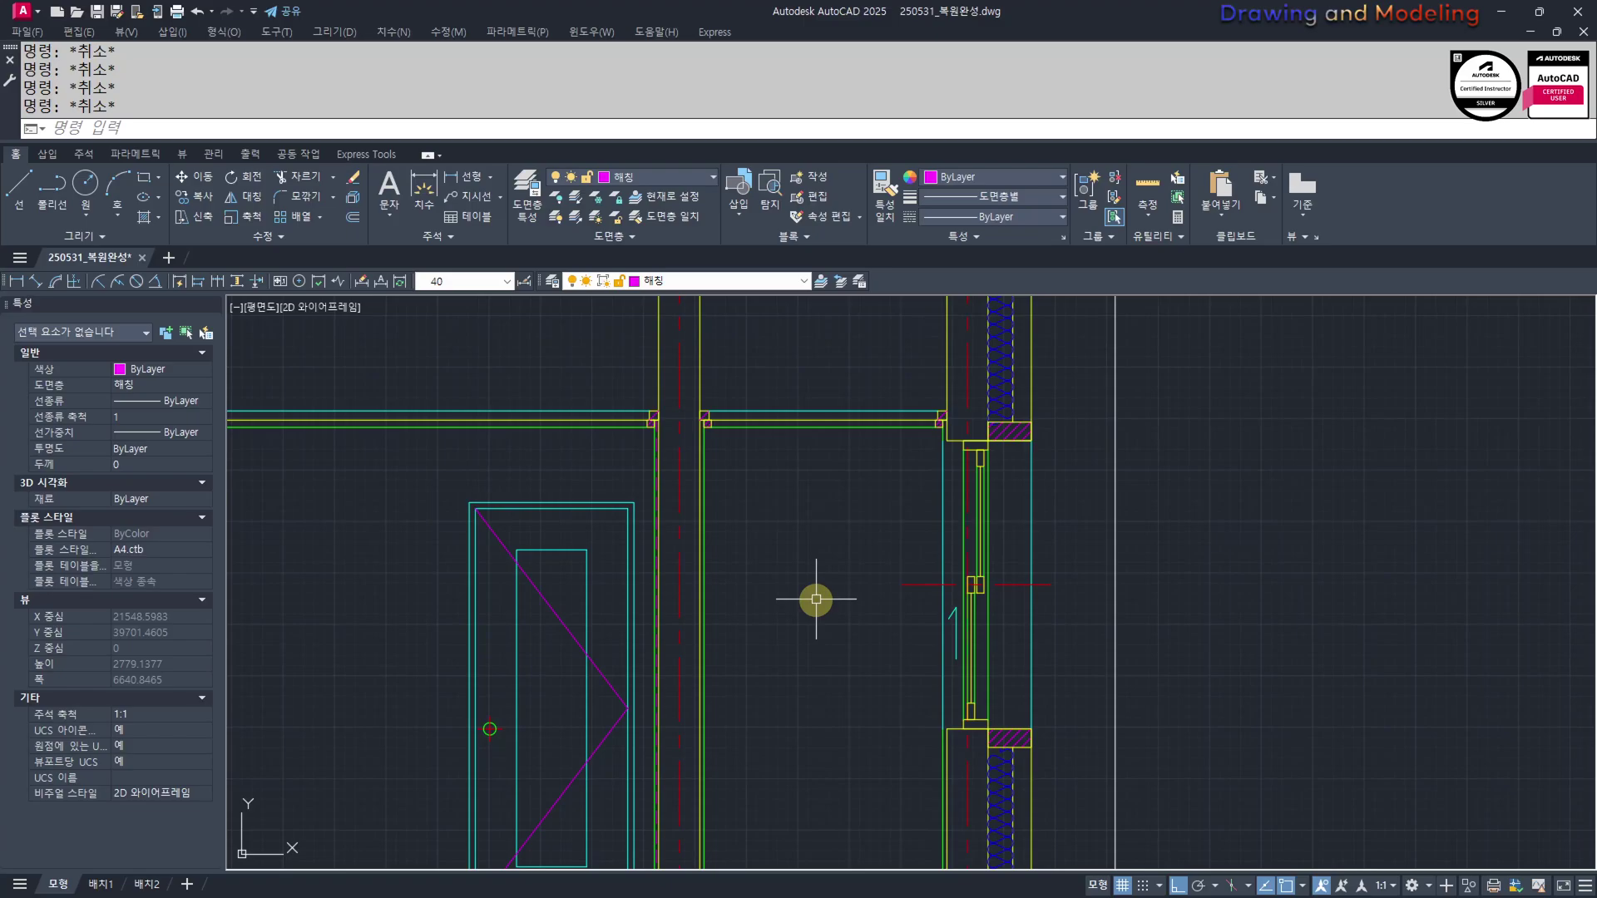
scroll(944, 653, "up", 2)
middle_click_drag(973, 618, 972, 674)
scroll(1020, 727, "up", 4)
scroll(949, 639, "down", 4)
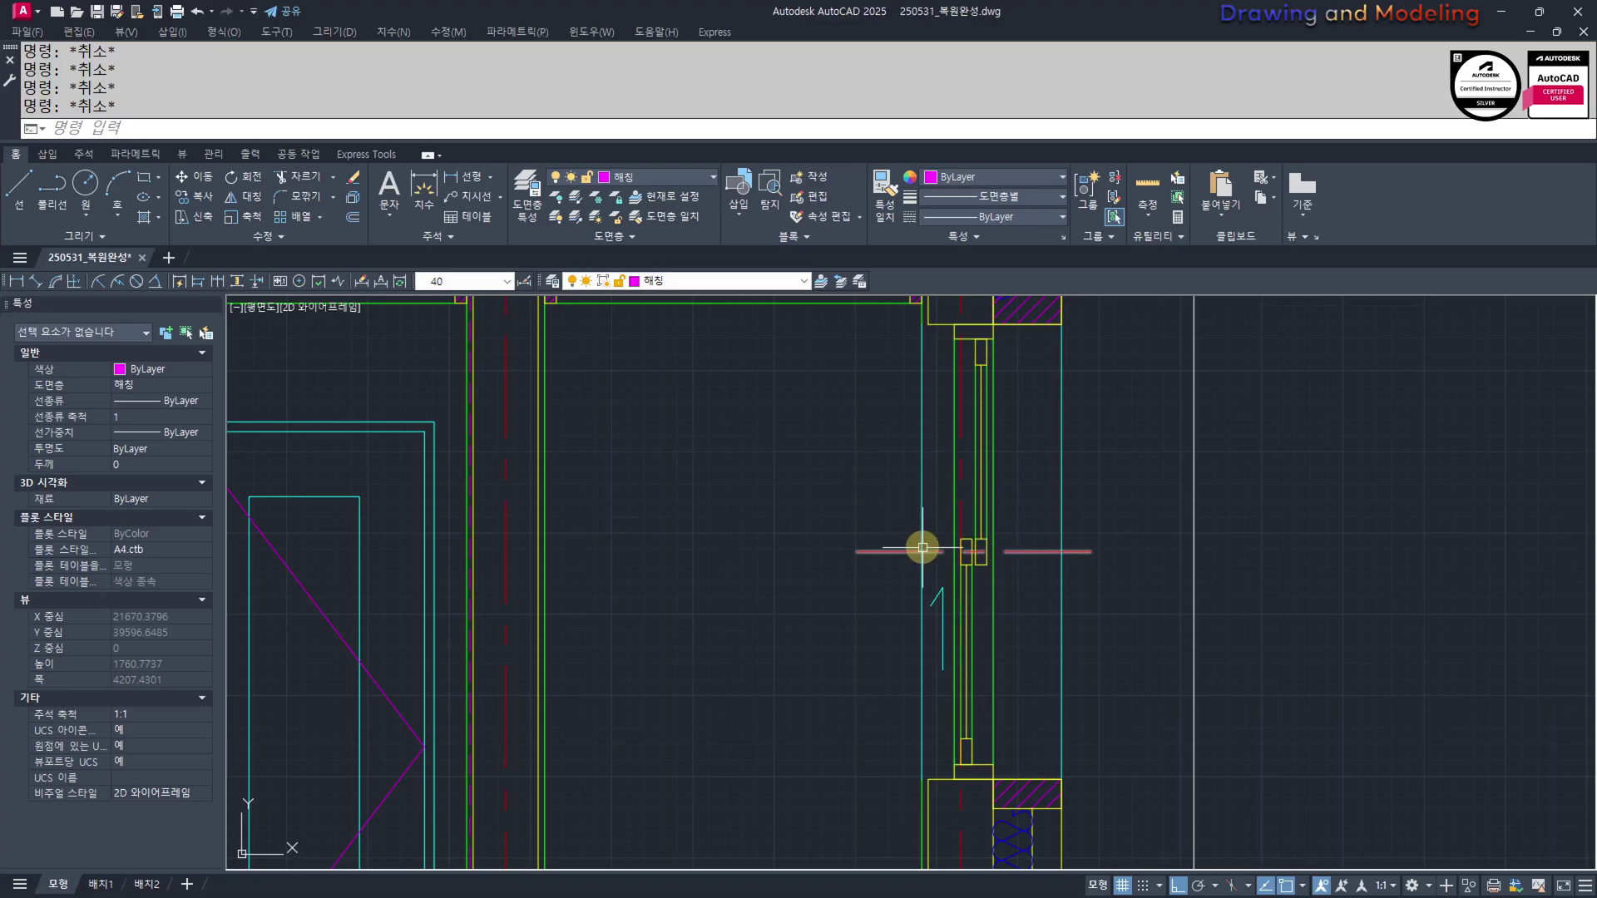
middle_click_drag(986, 555, 982, 570)
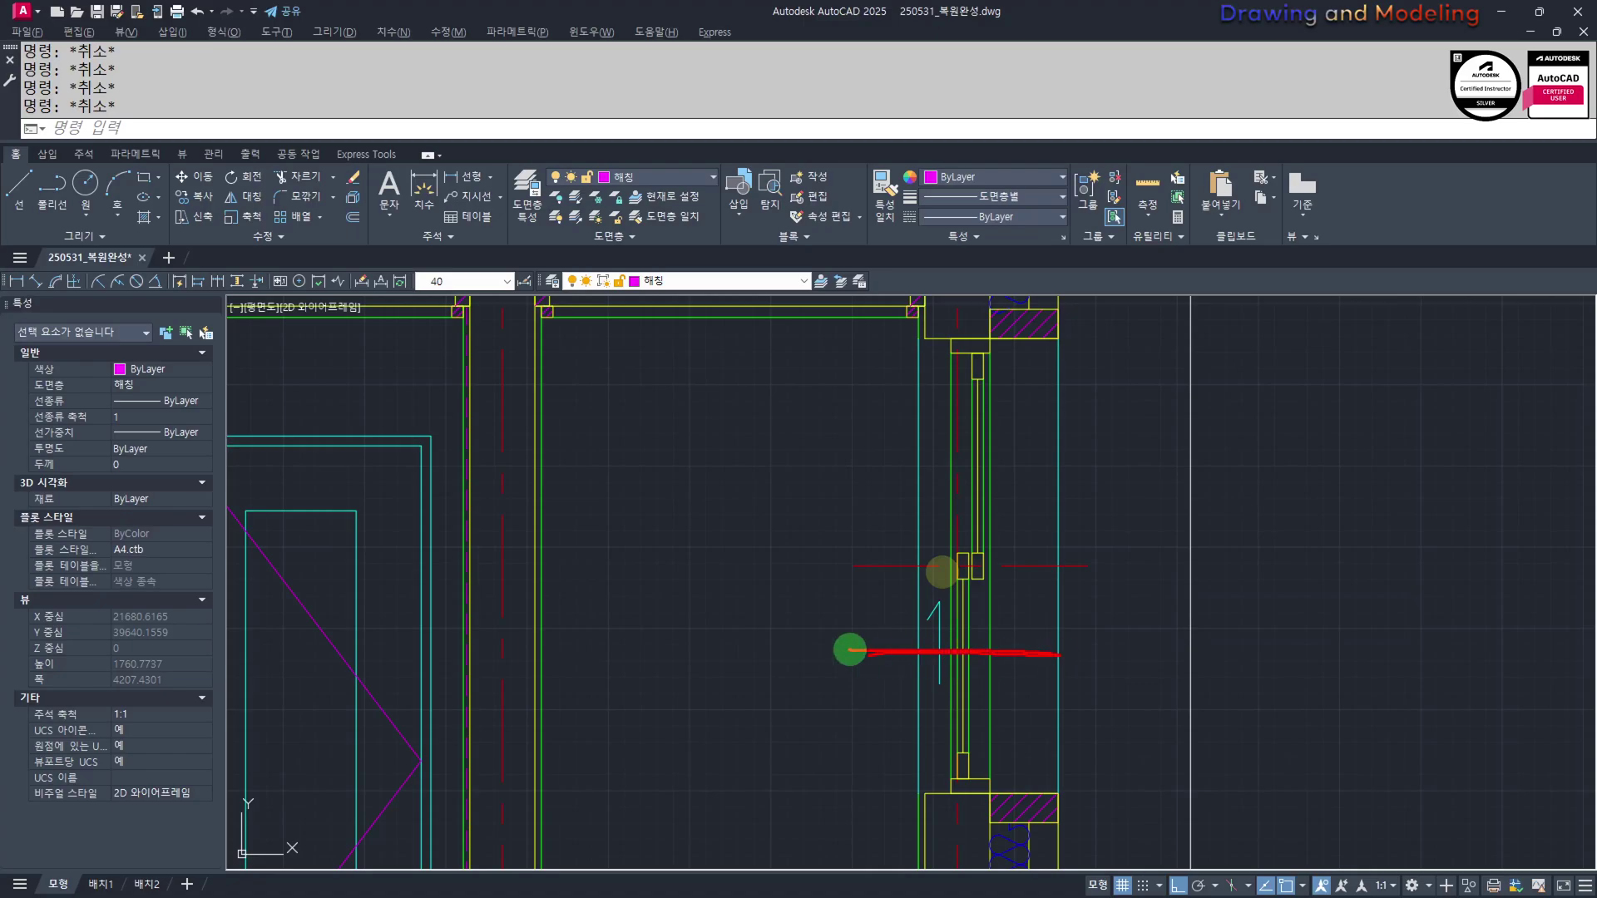
key("Escape")
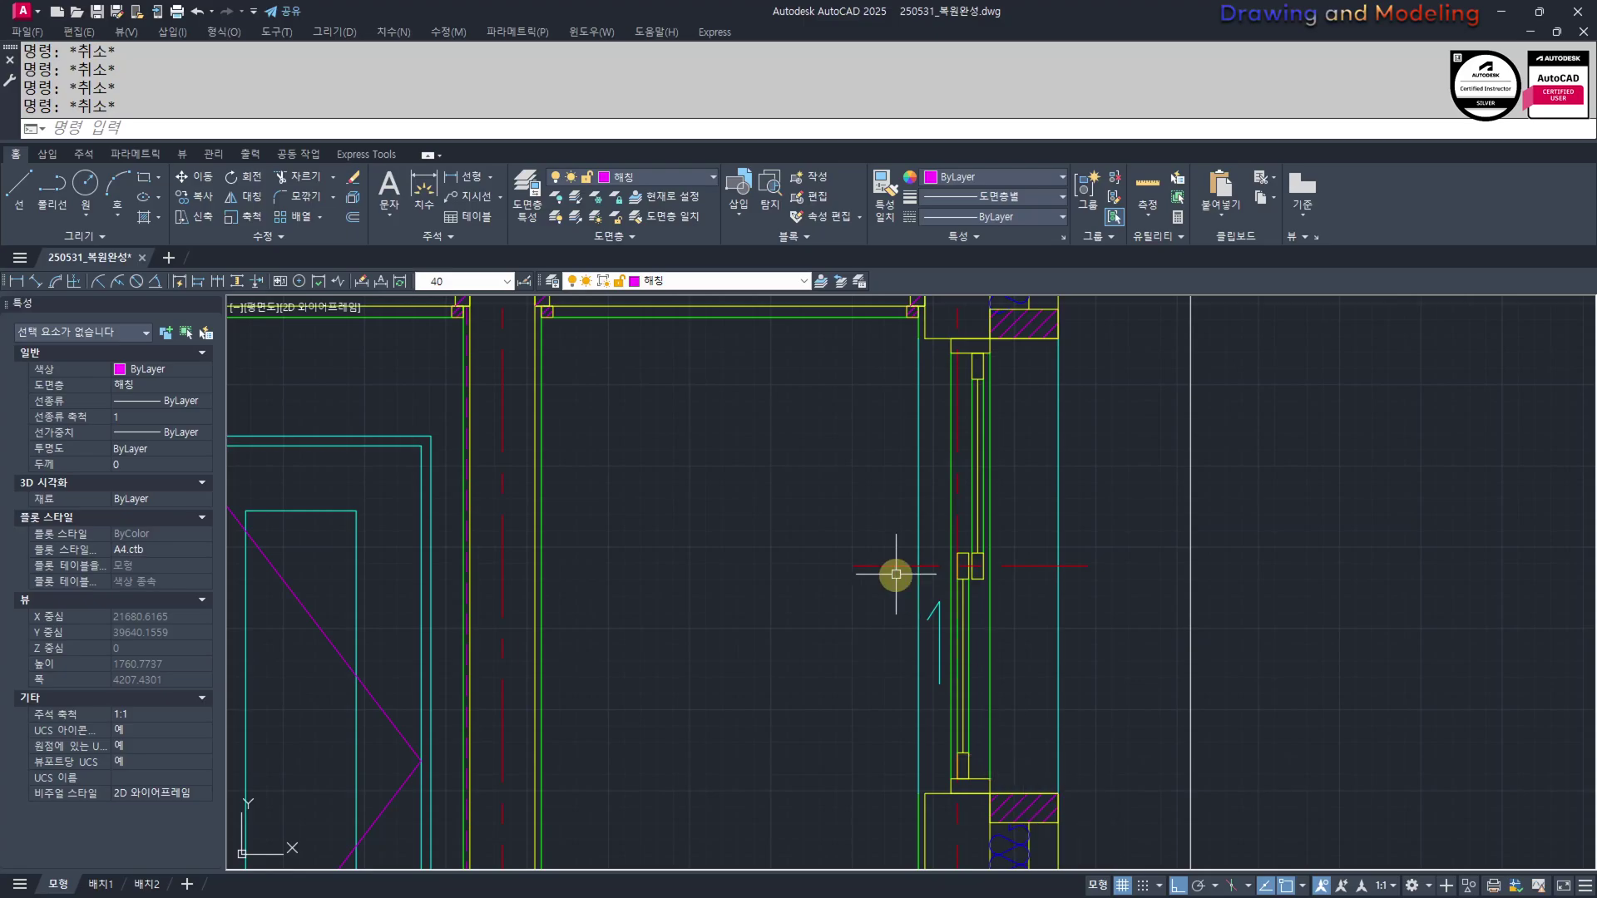
scroll(894, 582, "down", 3)
scroll(899, 622, "up", 1)
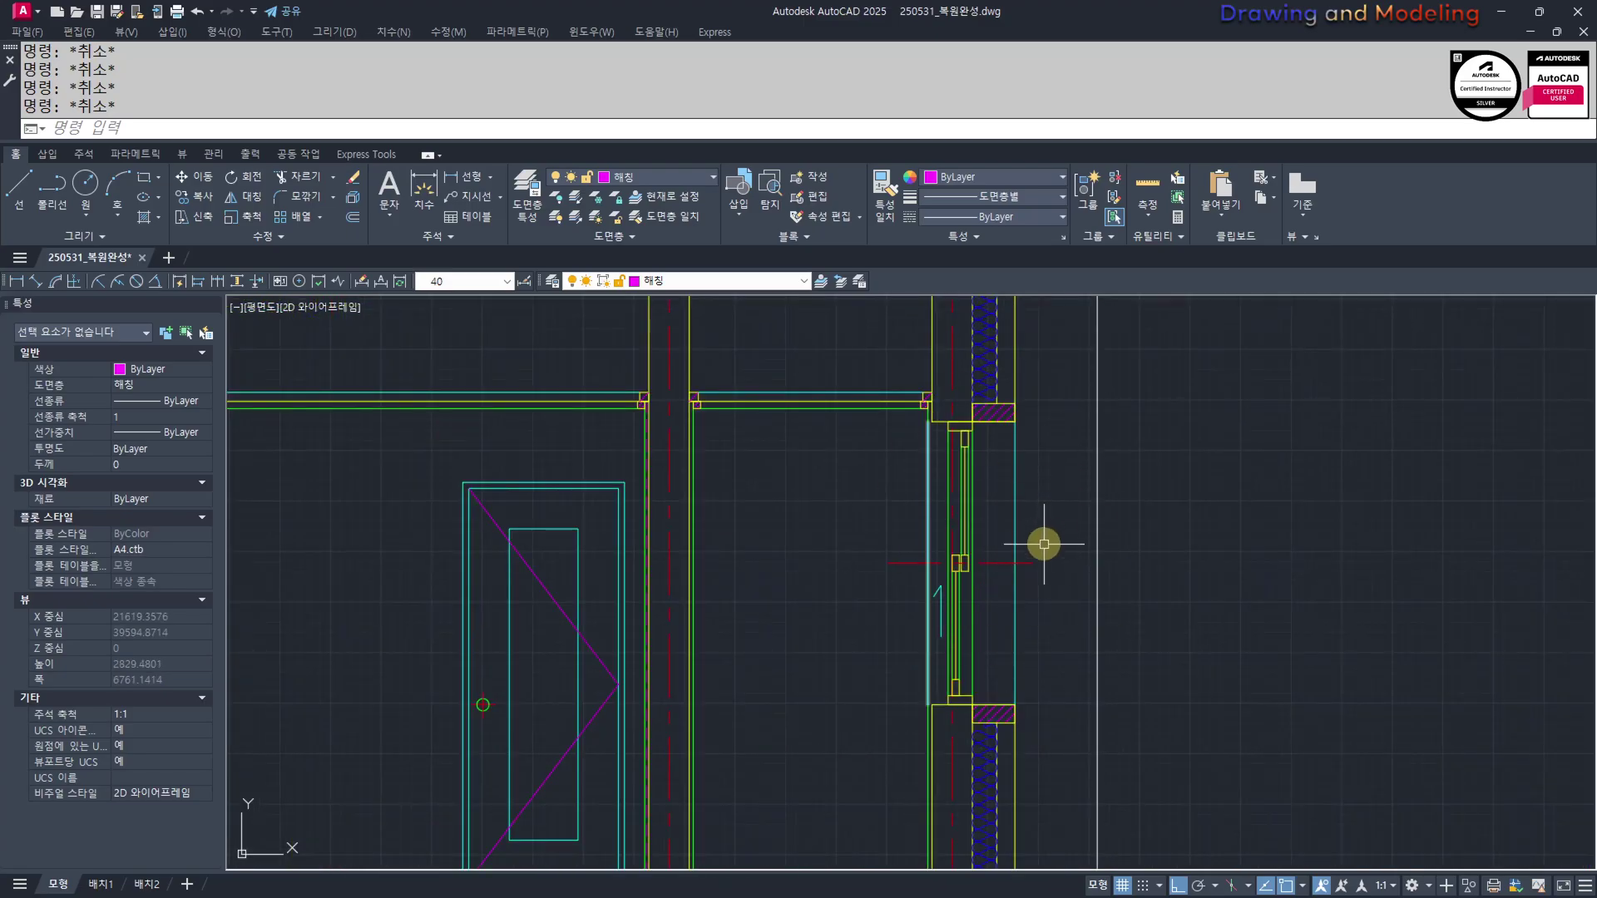
Hatch the brick reveal outside the right window, above and below its centerline, with ANSI31 at scale 10
mouse_move(1056, 573)
middle_mouse_down()
mouse_move(1067, 583)
mouse_move(1046, 583)
middle_mouse_up()
type("h")
key("Return")
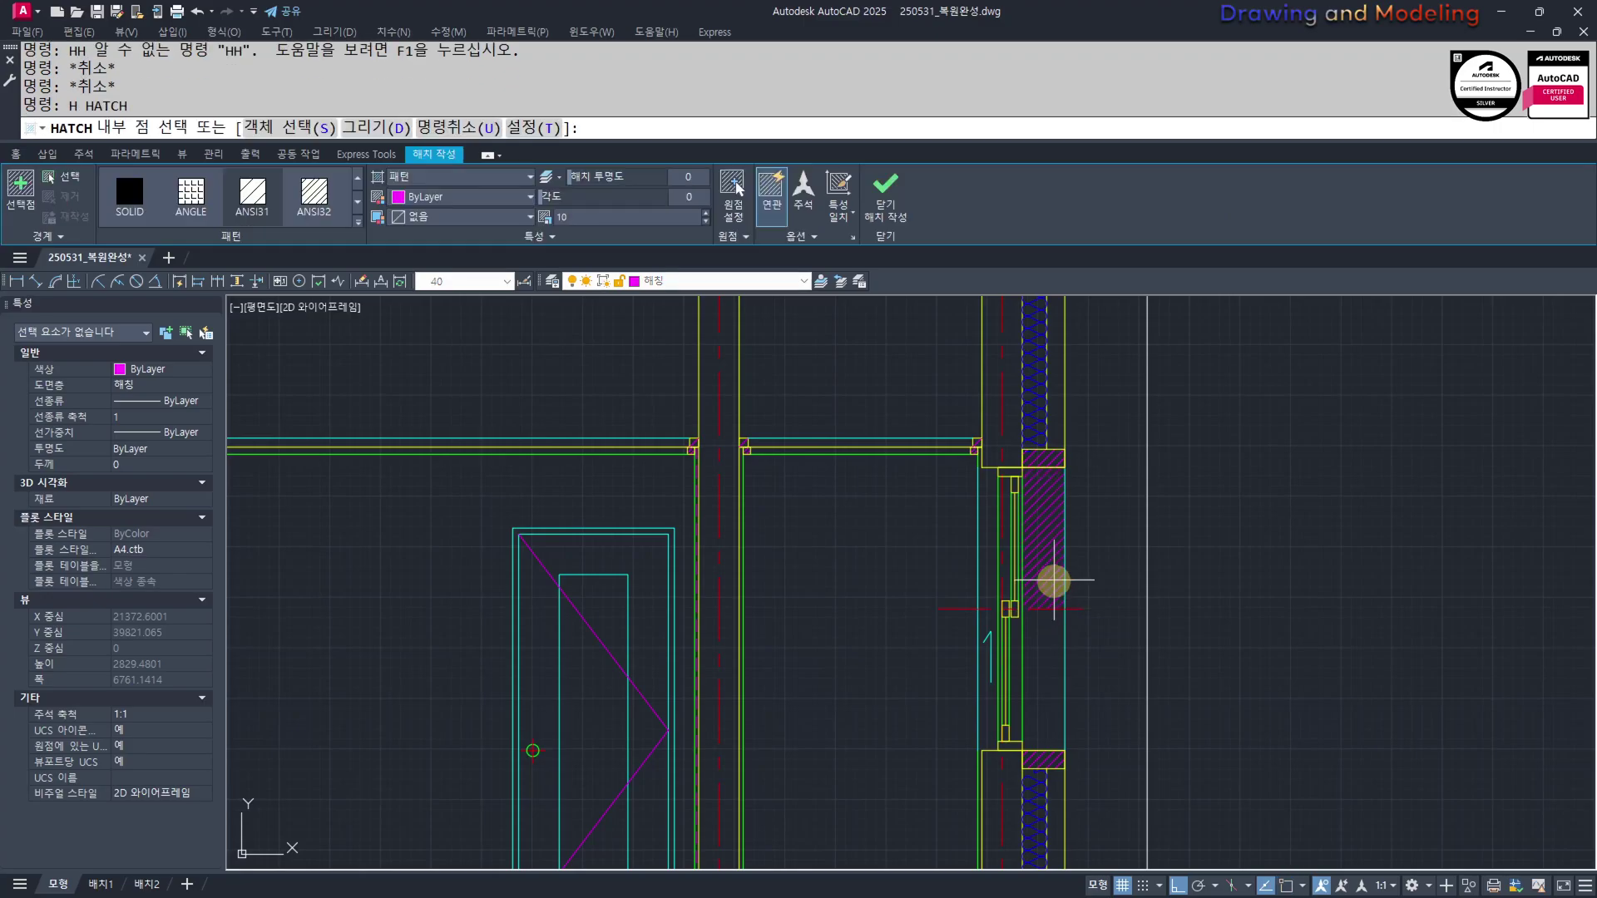
left_click(1049, 657)
left_click(447, 175)
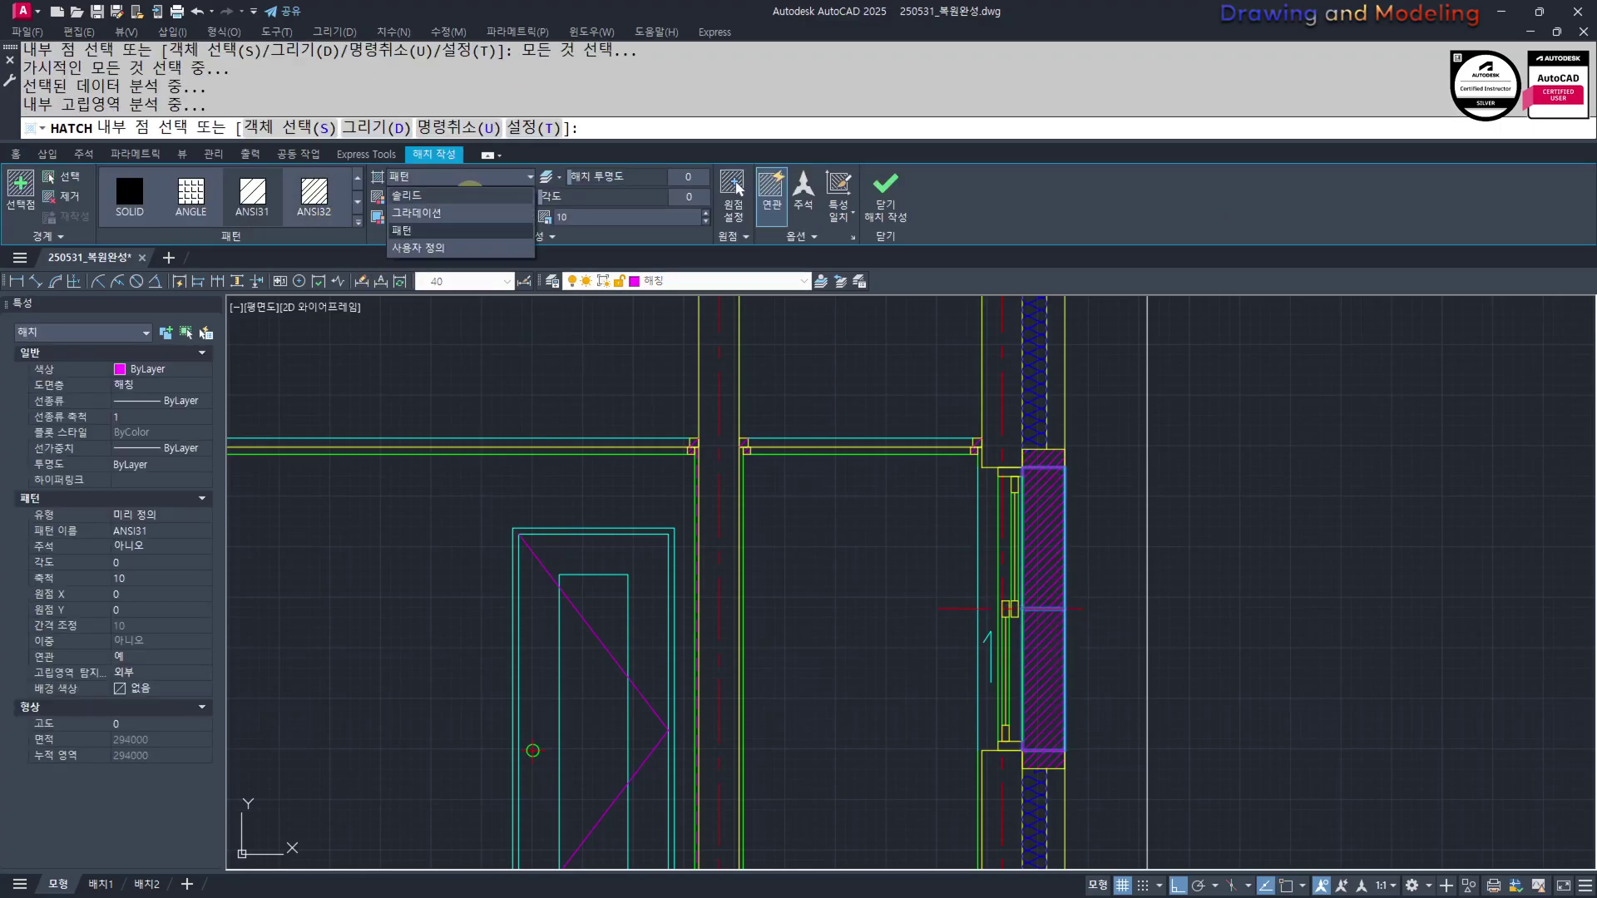
key("Escape")
key("Escape")
key("Escape")
left_click(1038, 500)
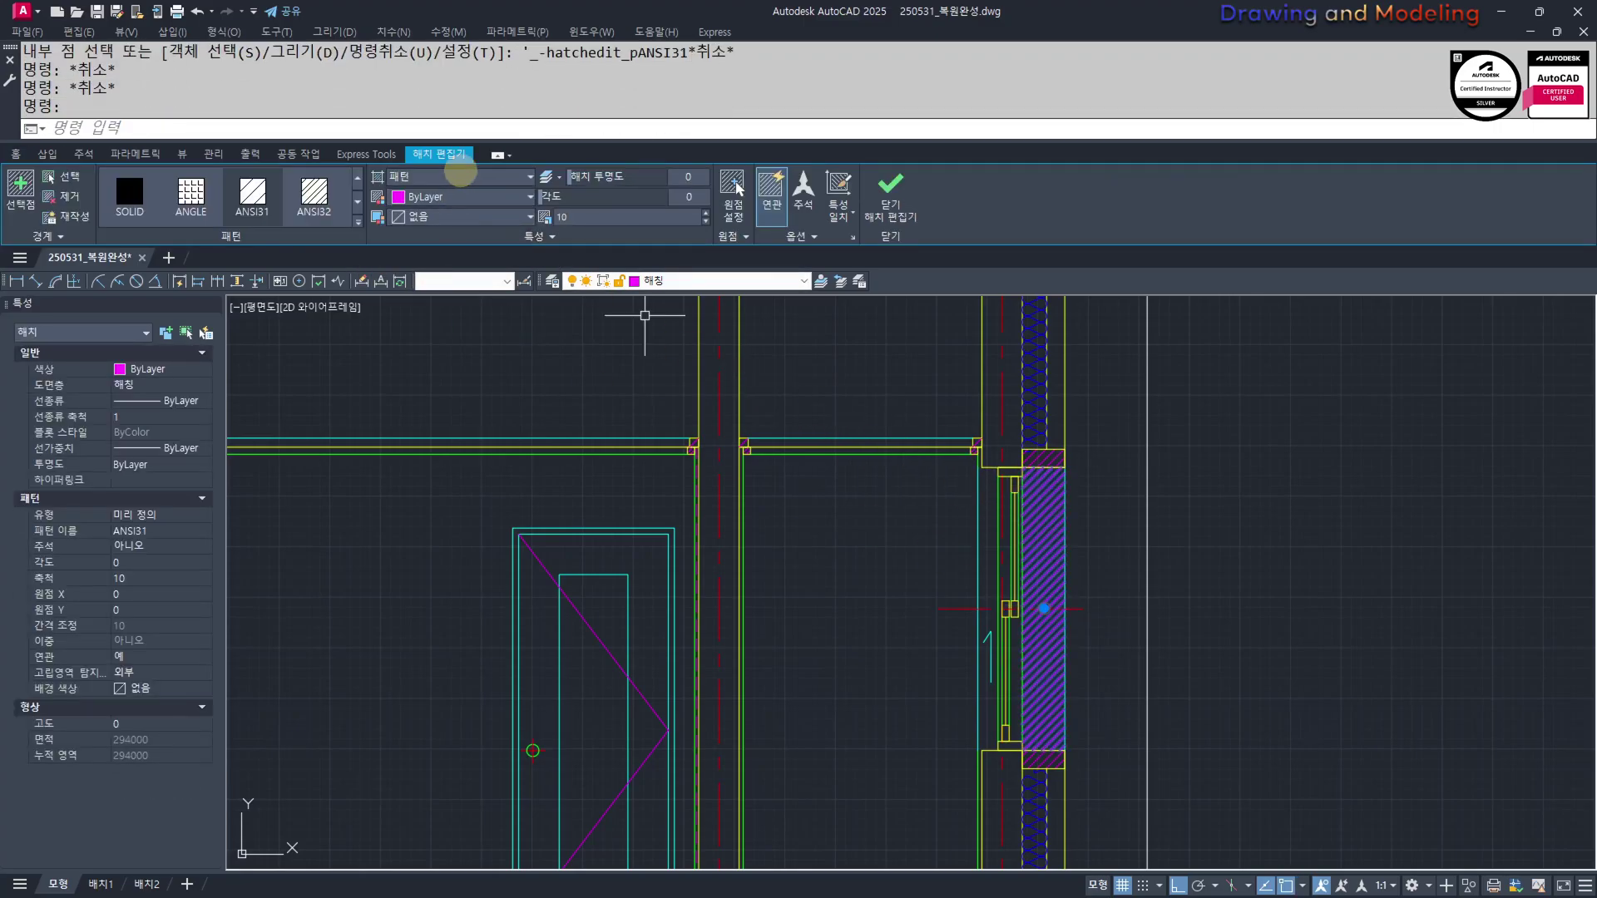
key("Escape")
scroll(909, 606, "down", 3)
type("mm")
key("Return")
scroll(773, 485, "up", 4)
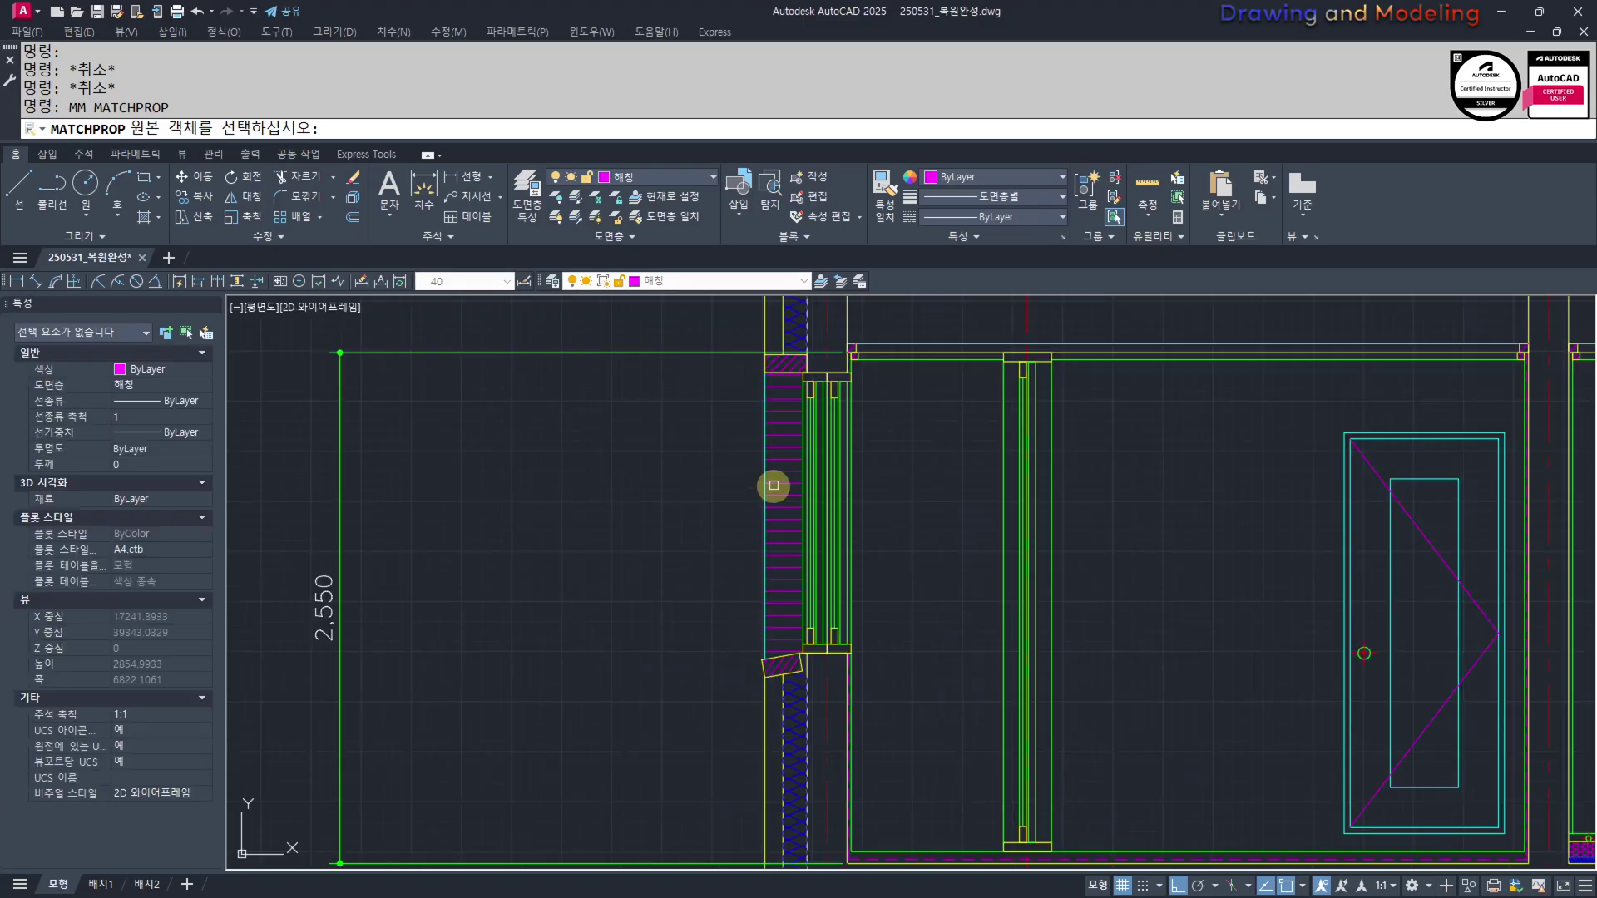
left_click(773, 485)
scroll(774, 485, "down", 5)
scroll(1060, 499, "up", 5)
left_click(1106, 463)
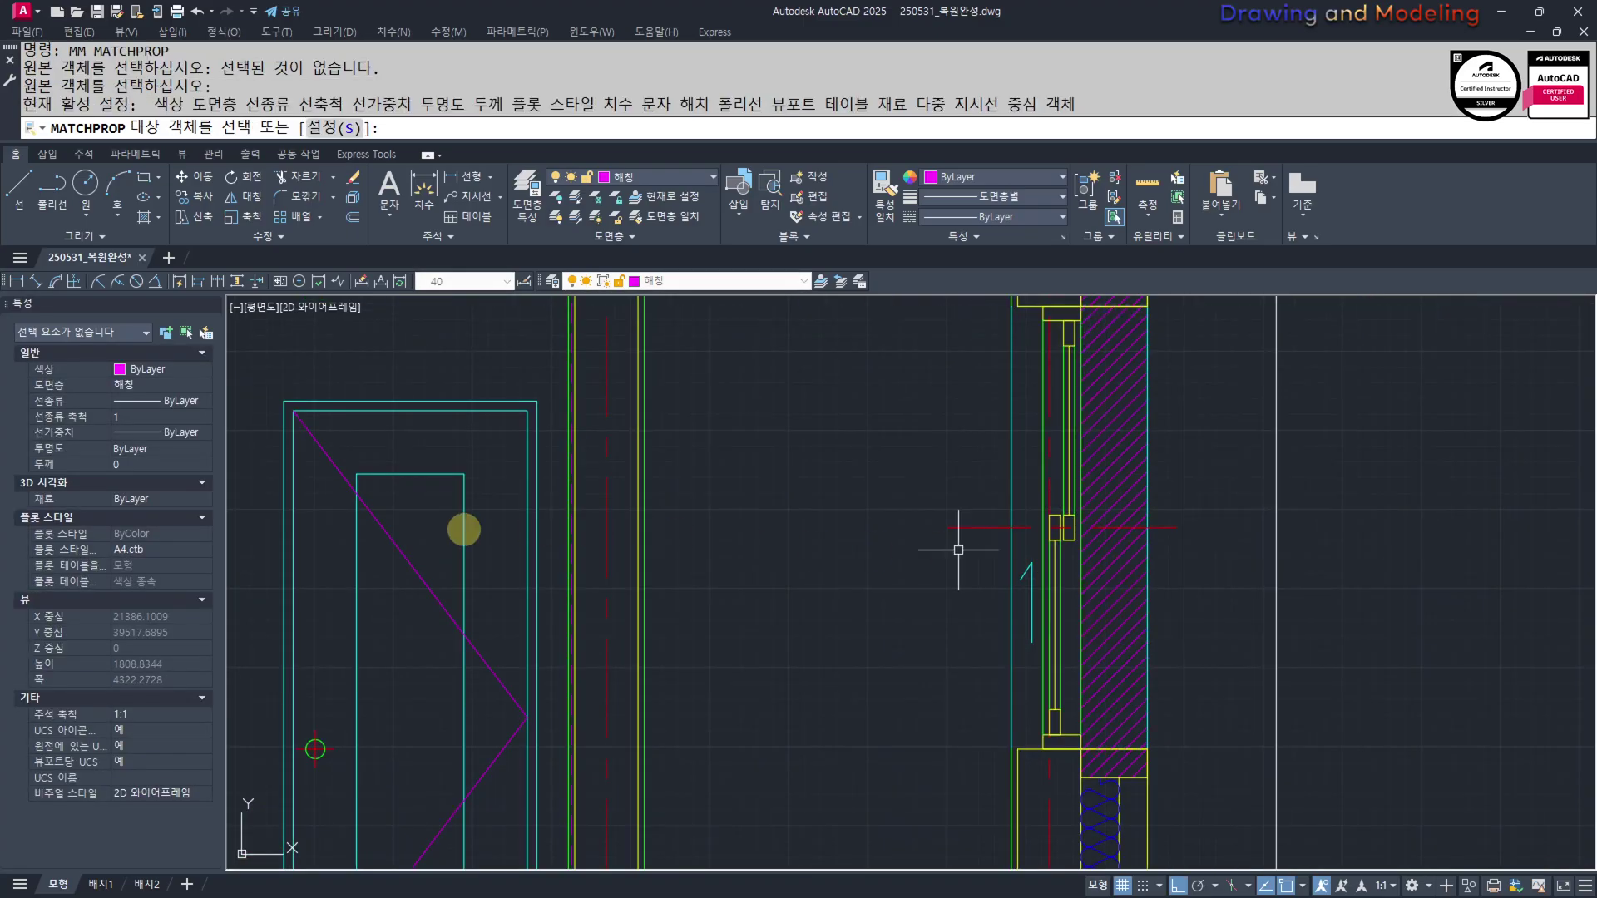
key("Escape")
key("Escape")
scroll(958, 550, "down", 3)
Match the right window's reveal hatch to the horizontal-line hatch of the left window's reveal
key("space")
scroll(658, 544, "up", 3)
left_click(585, 518)
scroll(586, 516, "down", 4)
scroll(839, 516, "up", 2)
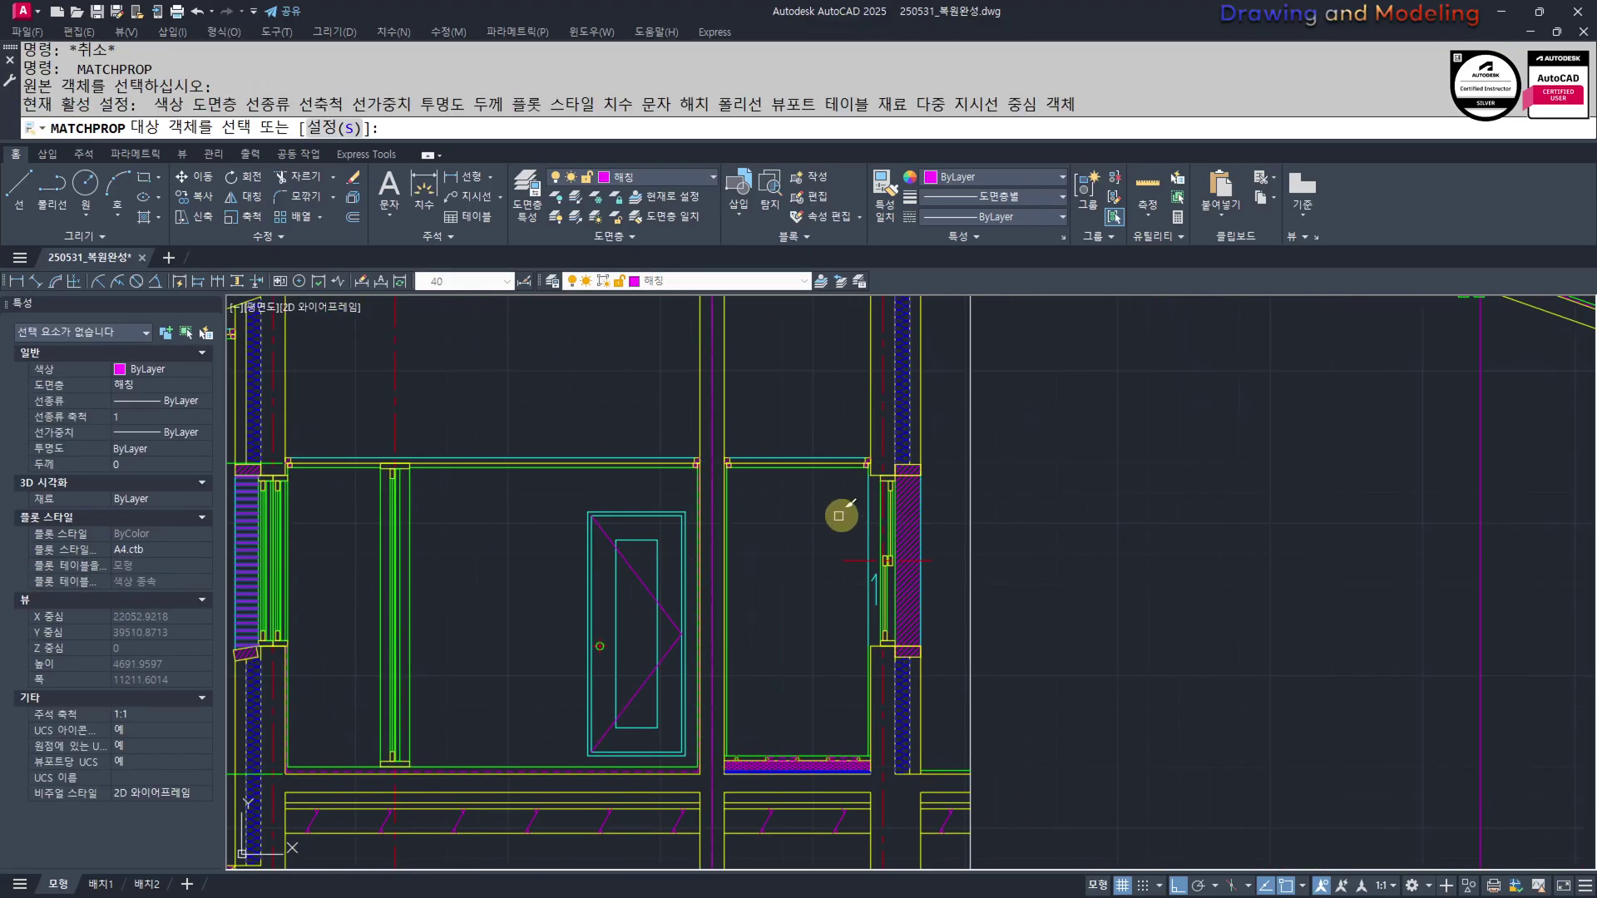
scroll(842, 515, "up", 2)
left_click(969, 497)
key("Escape")
key("Escape")
scroll(1087, 582, "up", 1)
scroll(910, 694, "down", 2)
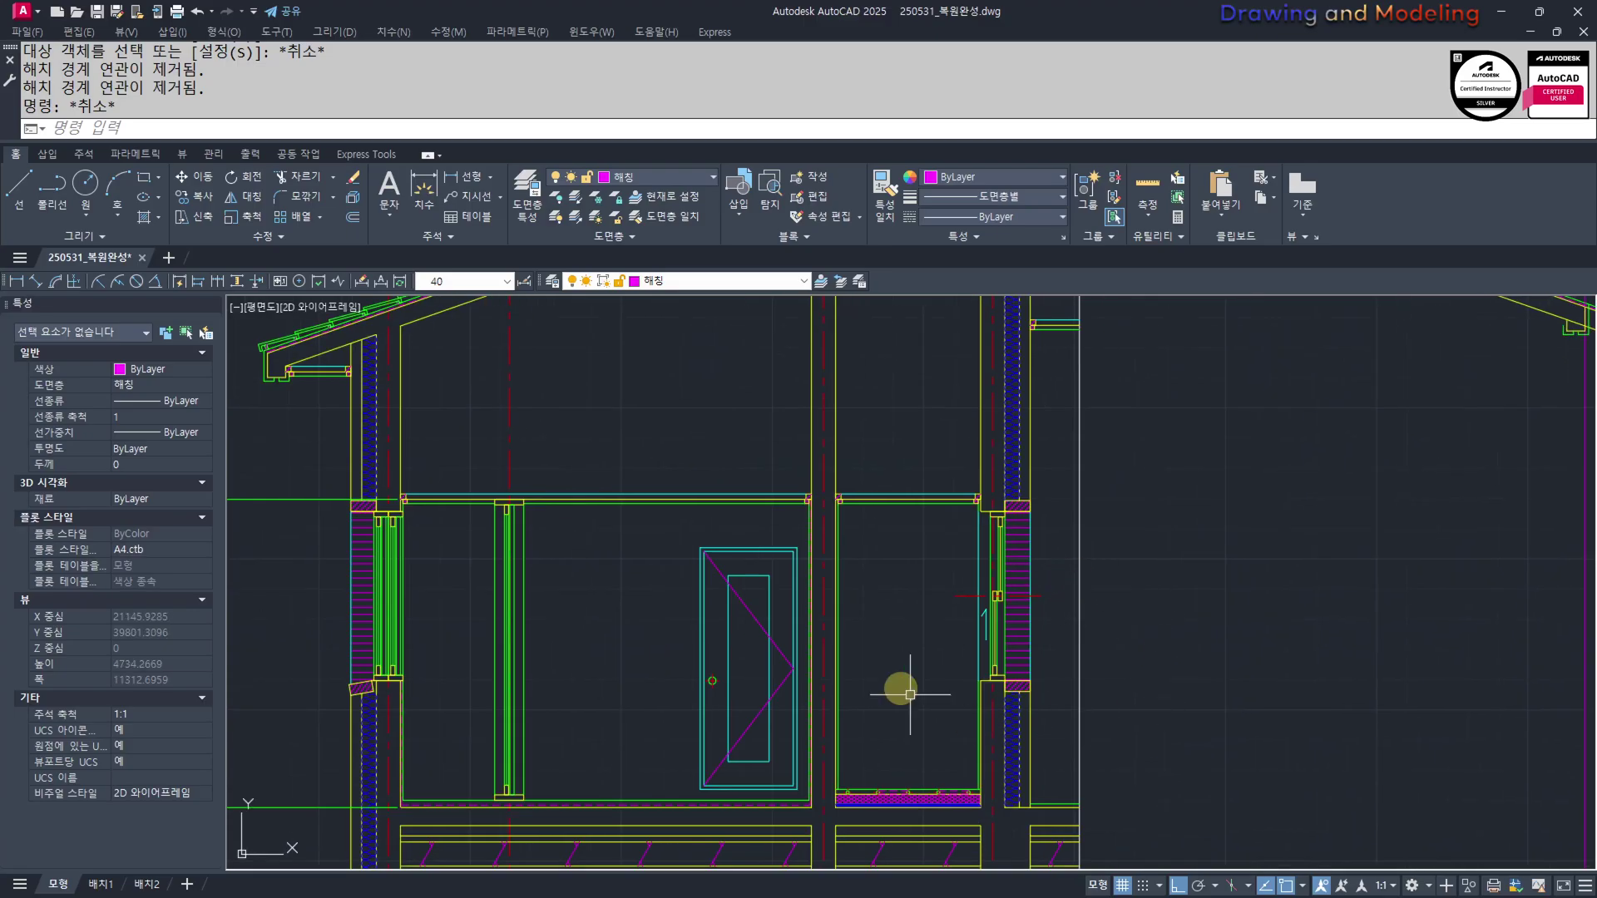
Hatch the left exterior wall's outer brick layer above the window with ANSI31 at scale 10
scroll(1081, 603, "up", 4)
middle_click_drag(1047, 599, 1012, 446)
scroll(1011, 449, "down", 4)
scroll(996, 569, "up", 2)
middle_click_drag(1003, 586, 1073, 835)
scroll(1020, 681, "down", 3)
middle_click_drag(875, 655, 1001, 652)
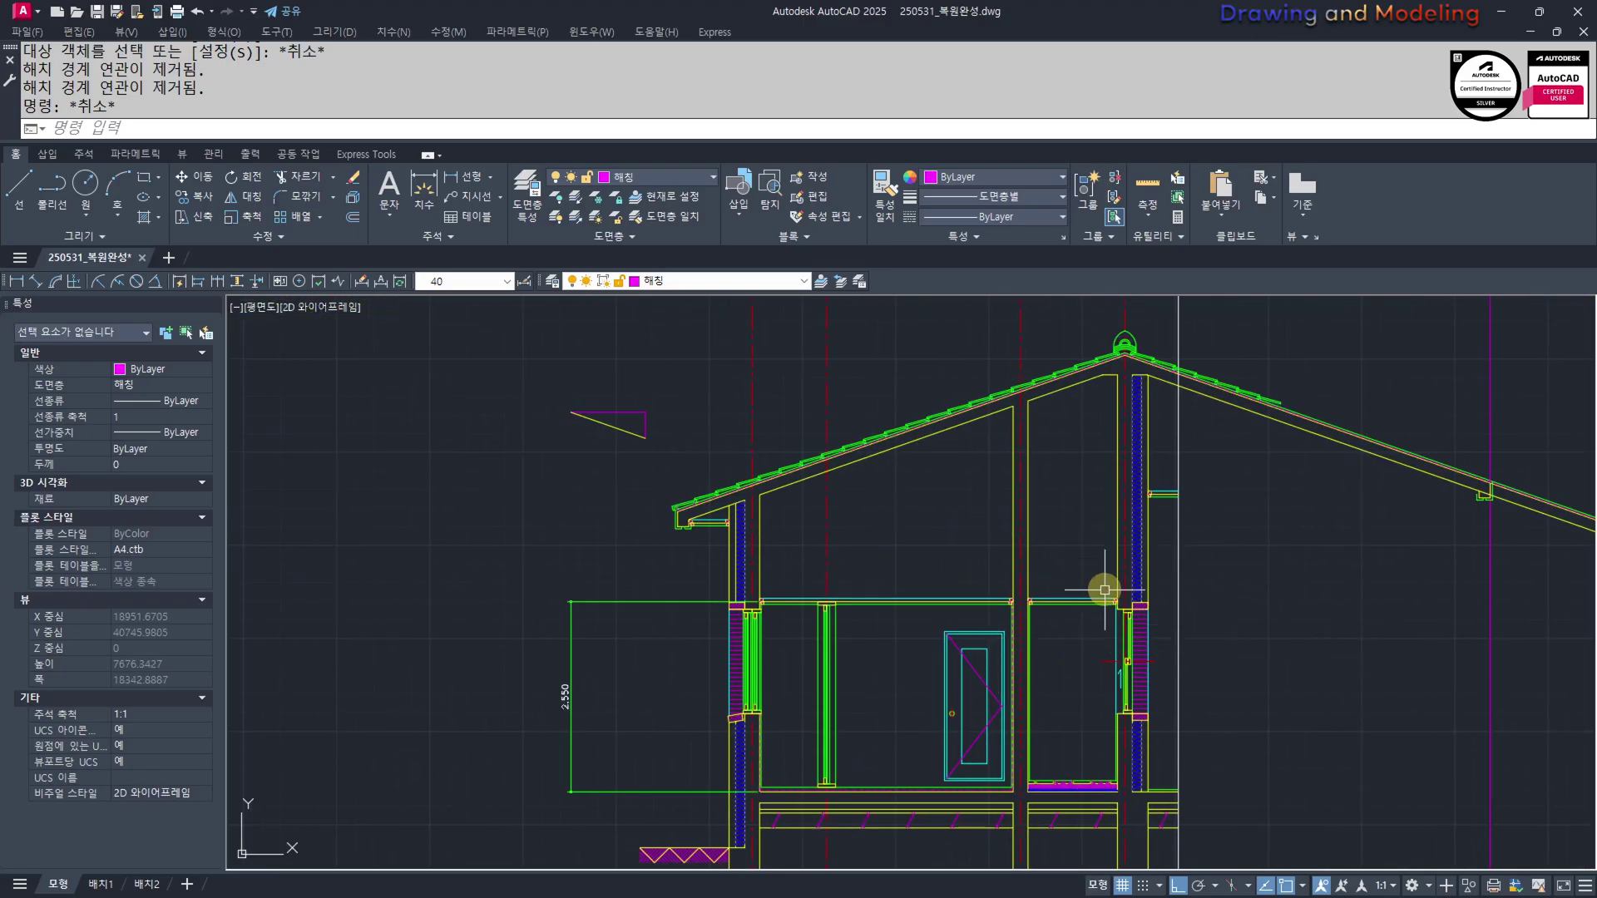
middle_click_drag(1092, 630, 1108, 630)
type("h")
key("Return")
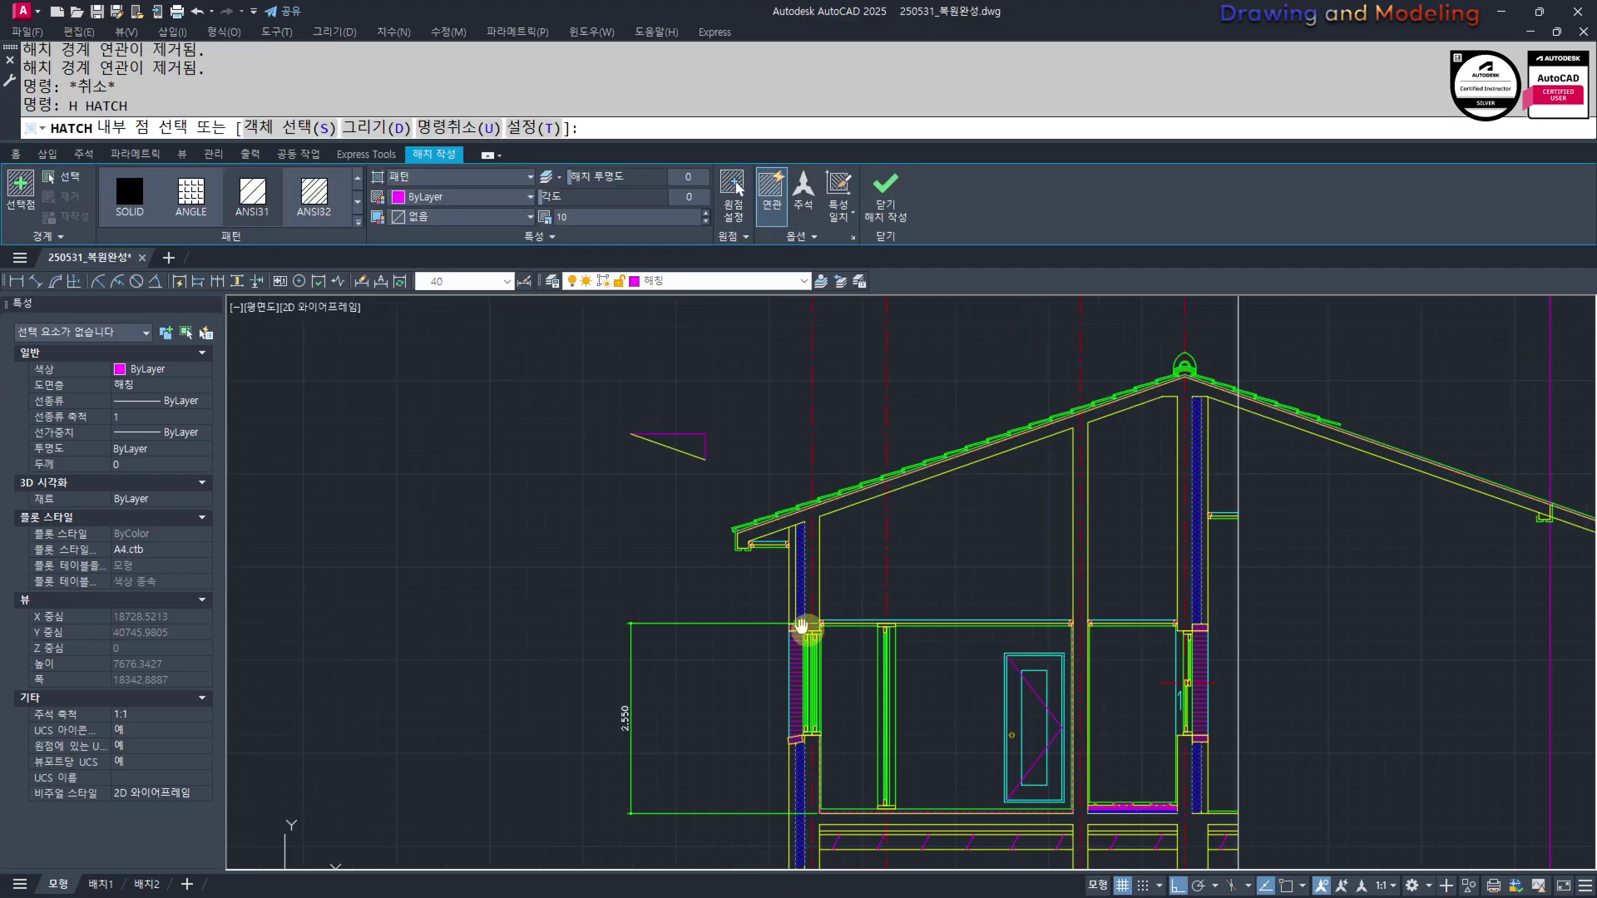
scroll(811, 568, "up", 5)
left_click(768, 539)
Hatch the left exterior wall's outer brick layer below the window sill with ANSI31 at scale 10
scroll(749, 606, "down", 4)
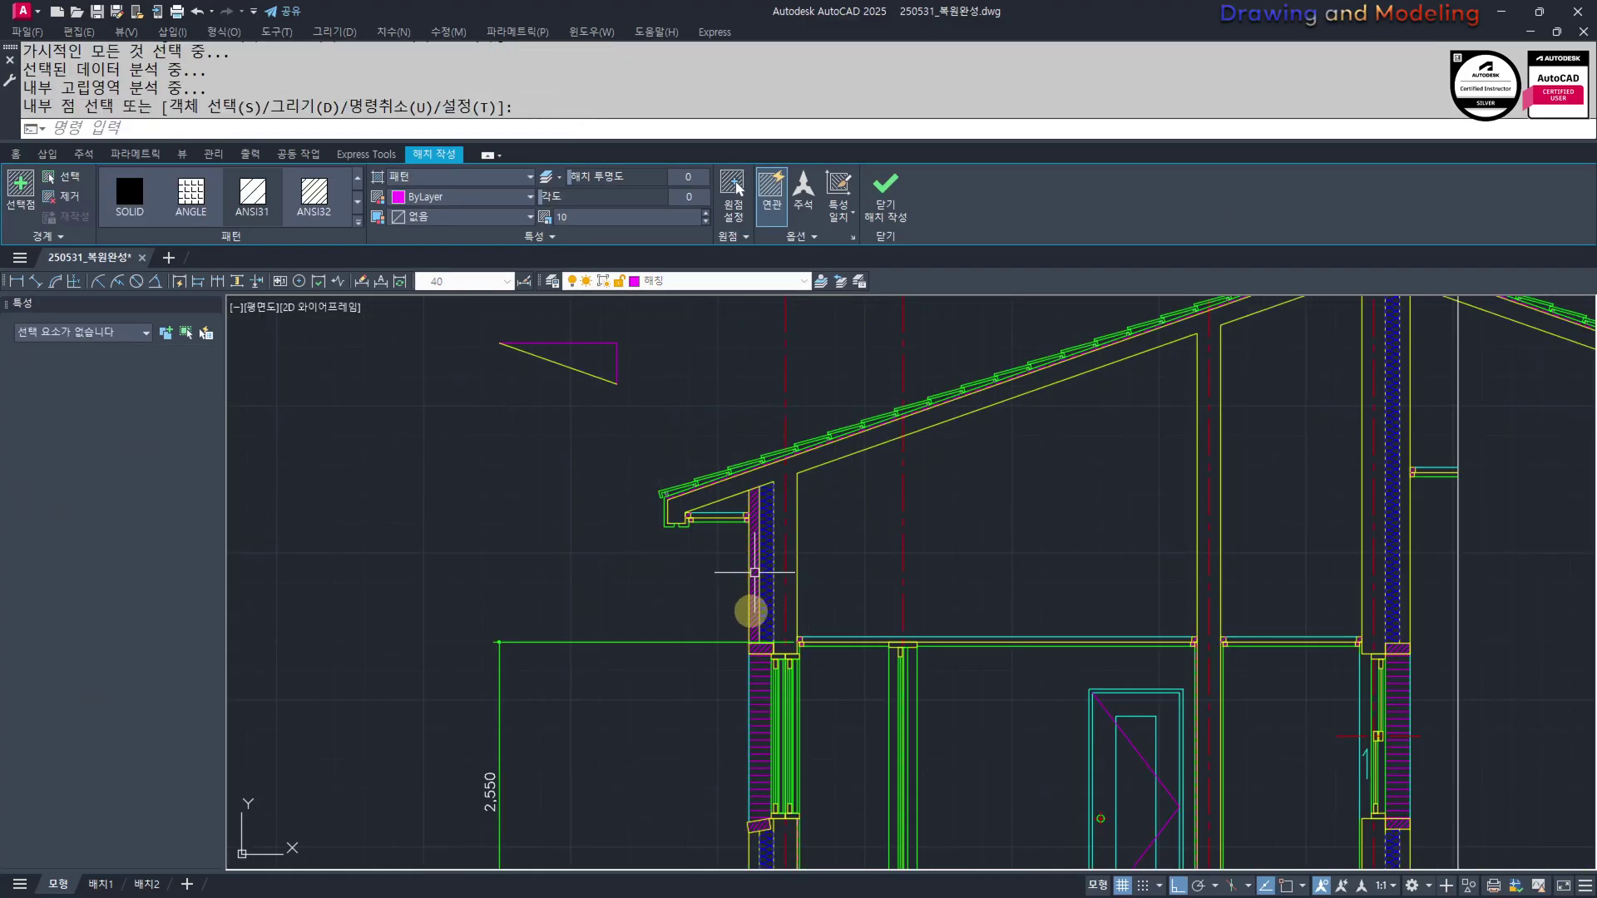
scroll(740, 732, "up", 3)
middle_click_drag(736, 743, 840, 617)
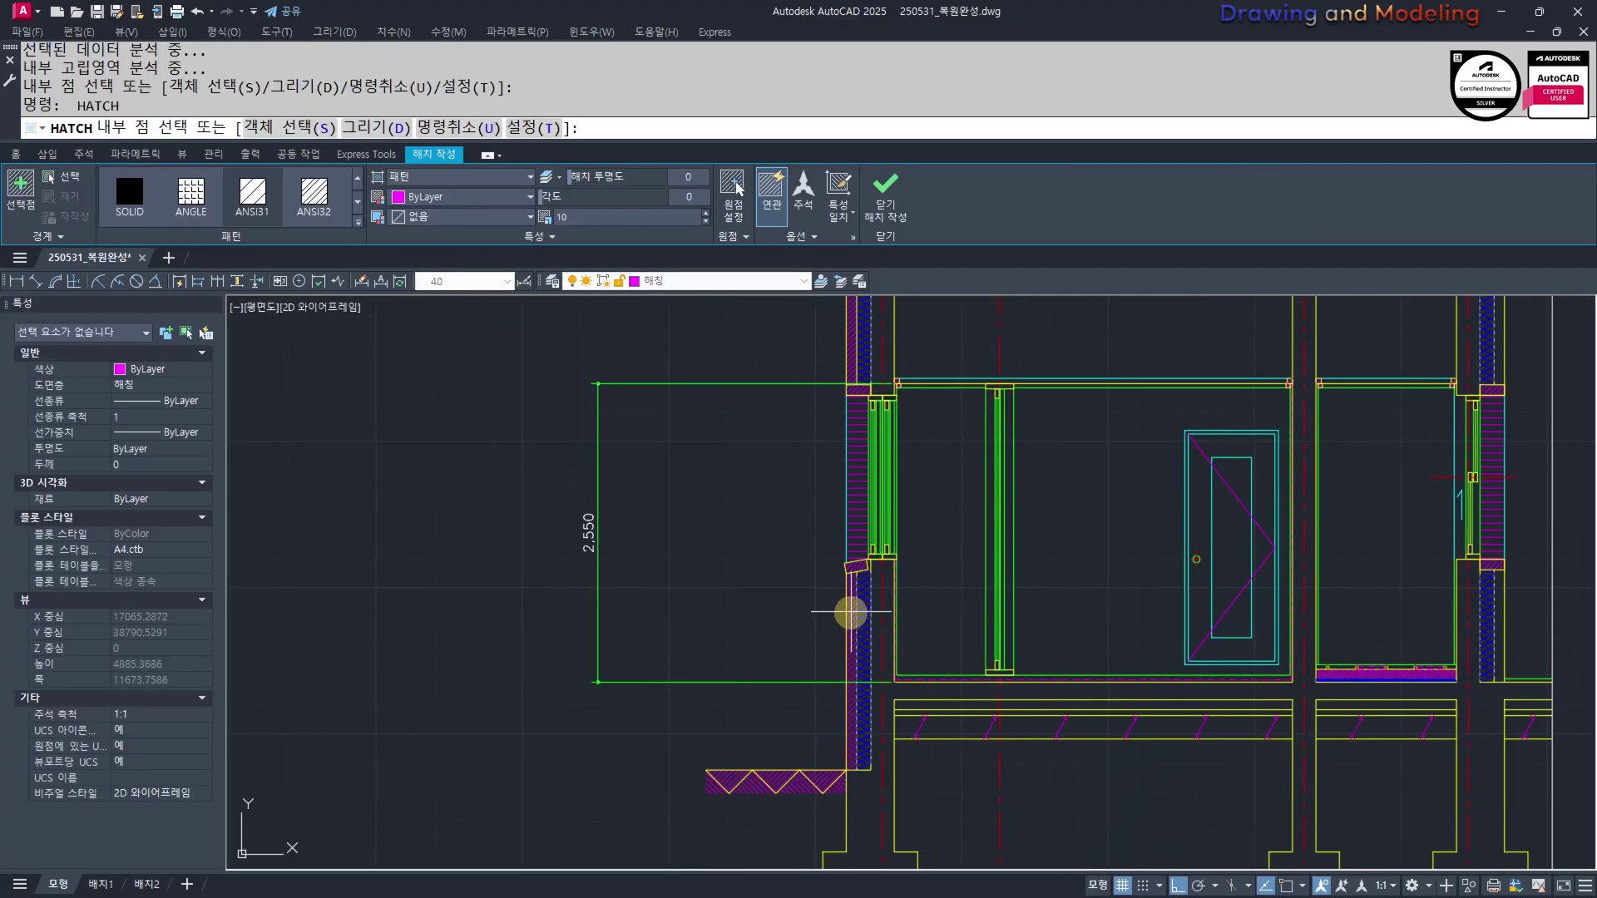
left_click(850, 613)
key("Return")
Erase the element picked at the left wall's outer face below the window, and undo the erasure
scroll(850, 613, "down", 3)
scroll(815, 640, "up", 5)
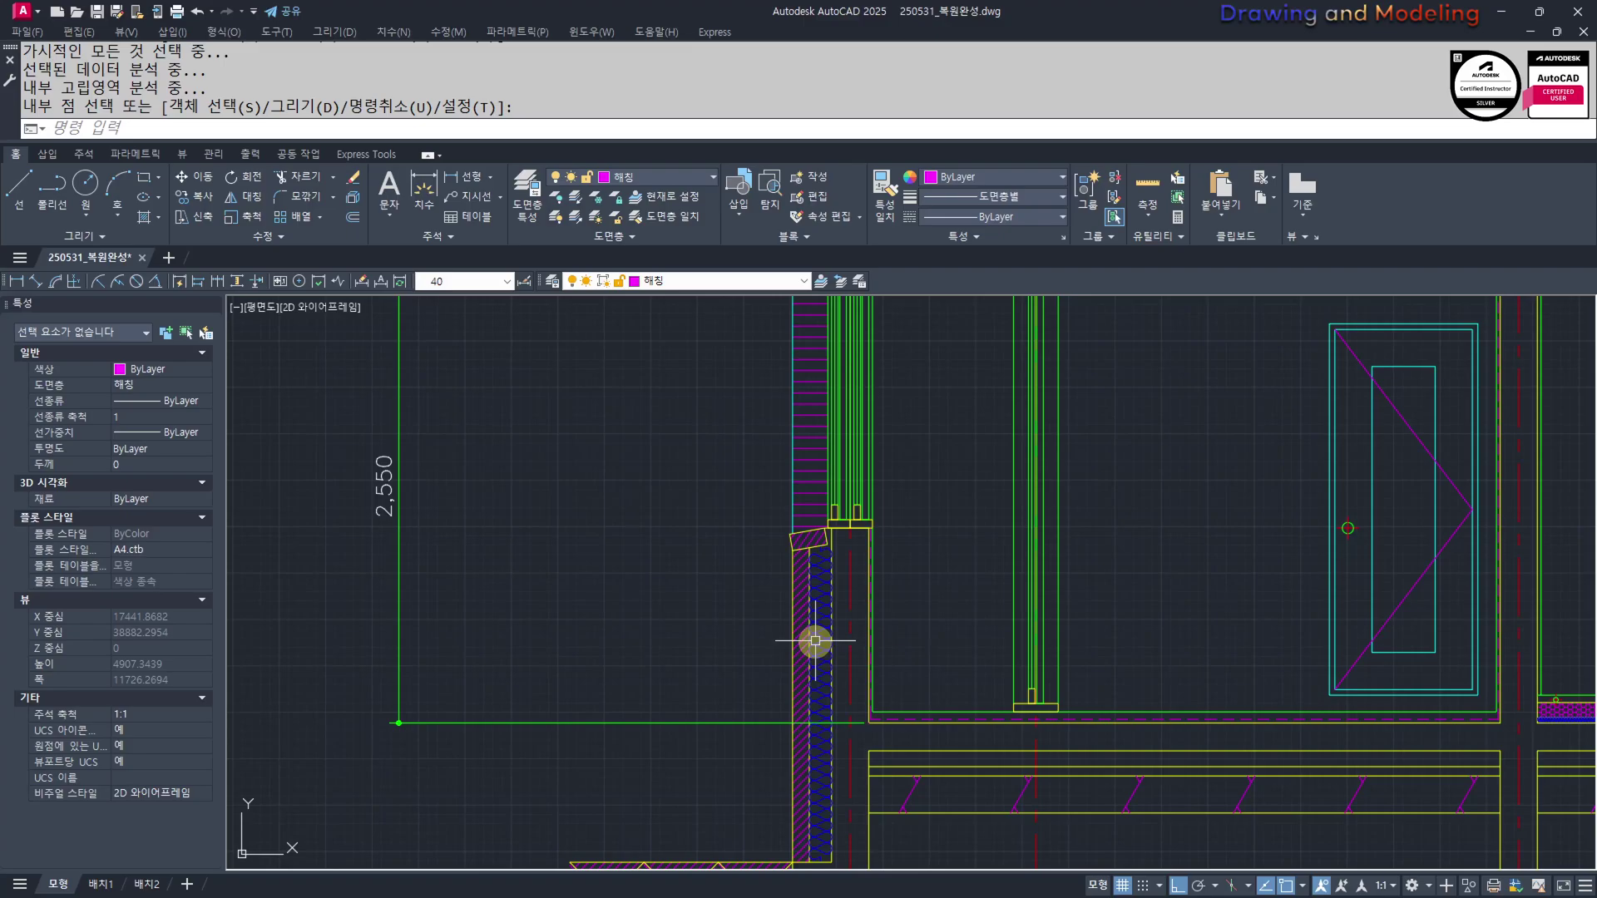
left_click(794, 596)
type("e")
key("space")
key("Escape")
key("Escape")
key("ctrl+z")
Erase the 2,550 vertical dimension beside the left exterior wall
left_click(801, 575)
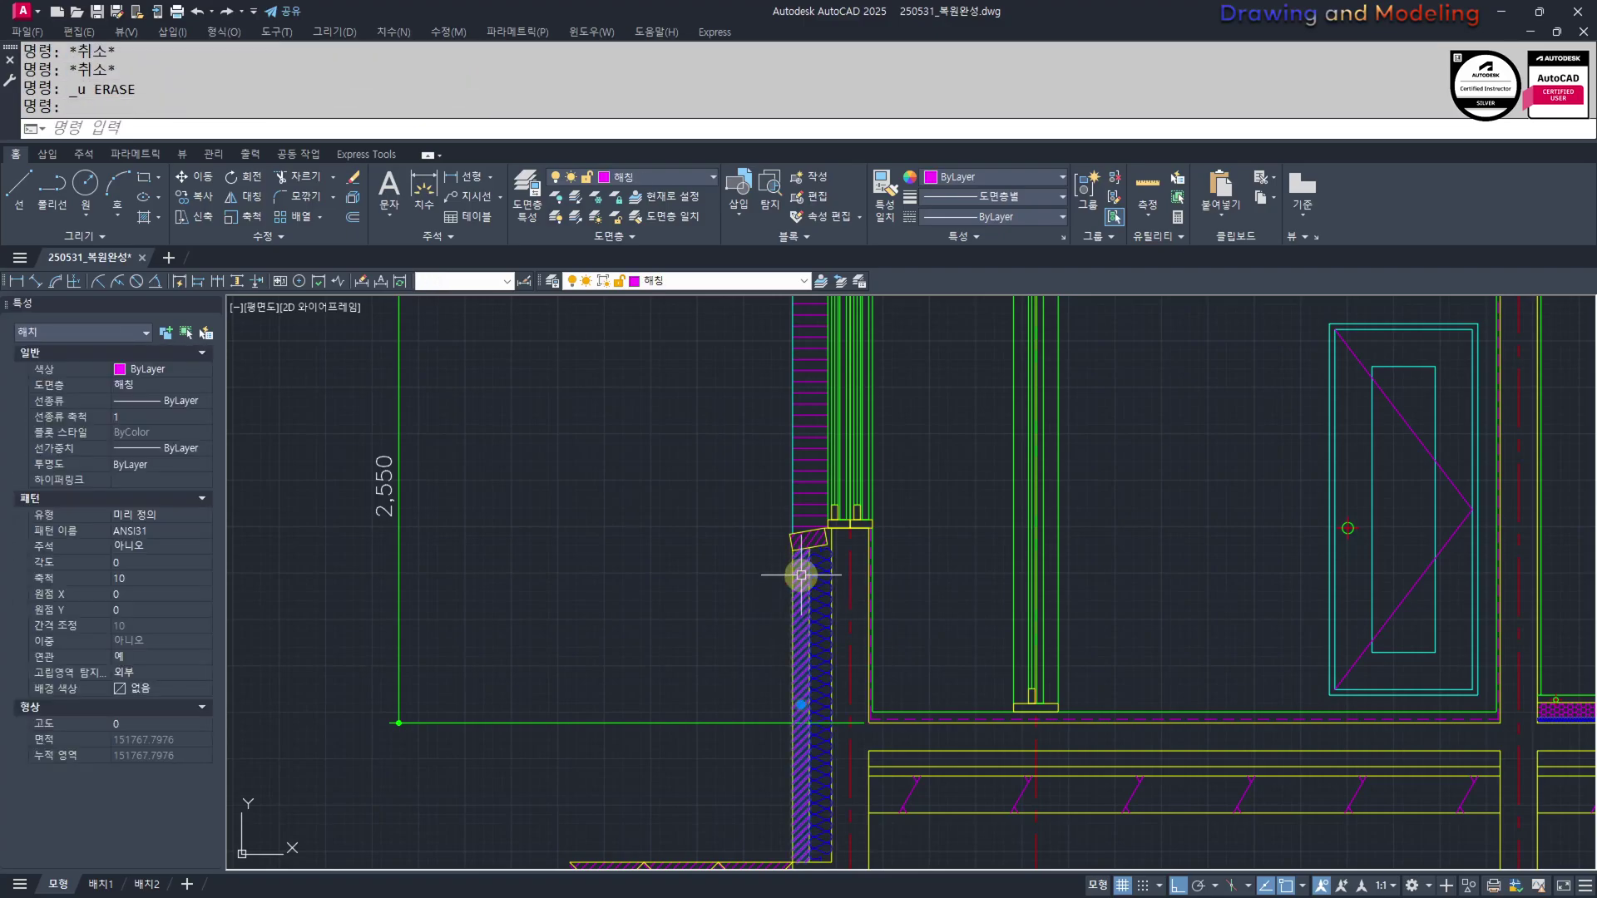
type("e")
left_click(717, 649)
left_click(627, 772)
type("e")
key("Escape")
key("Escape")
scroll(763, 657, "down", 5)
scroll(770, 557, "up", 5)
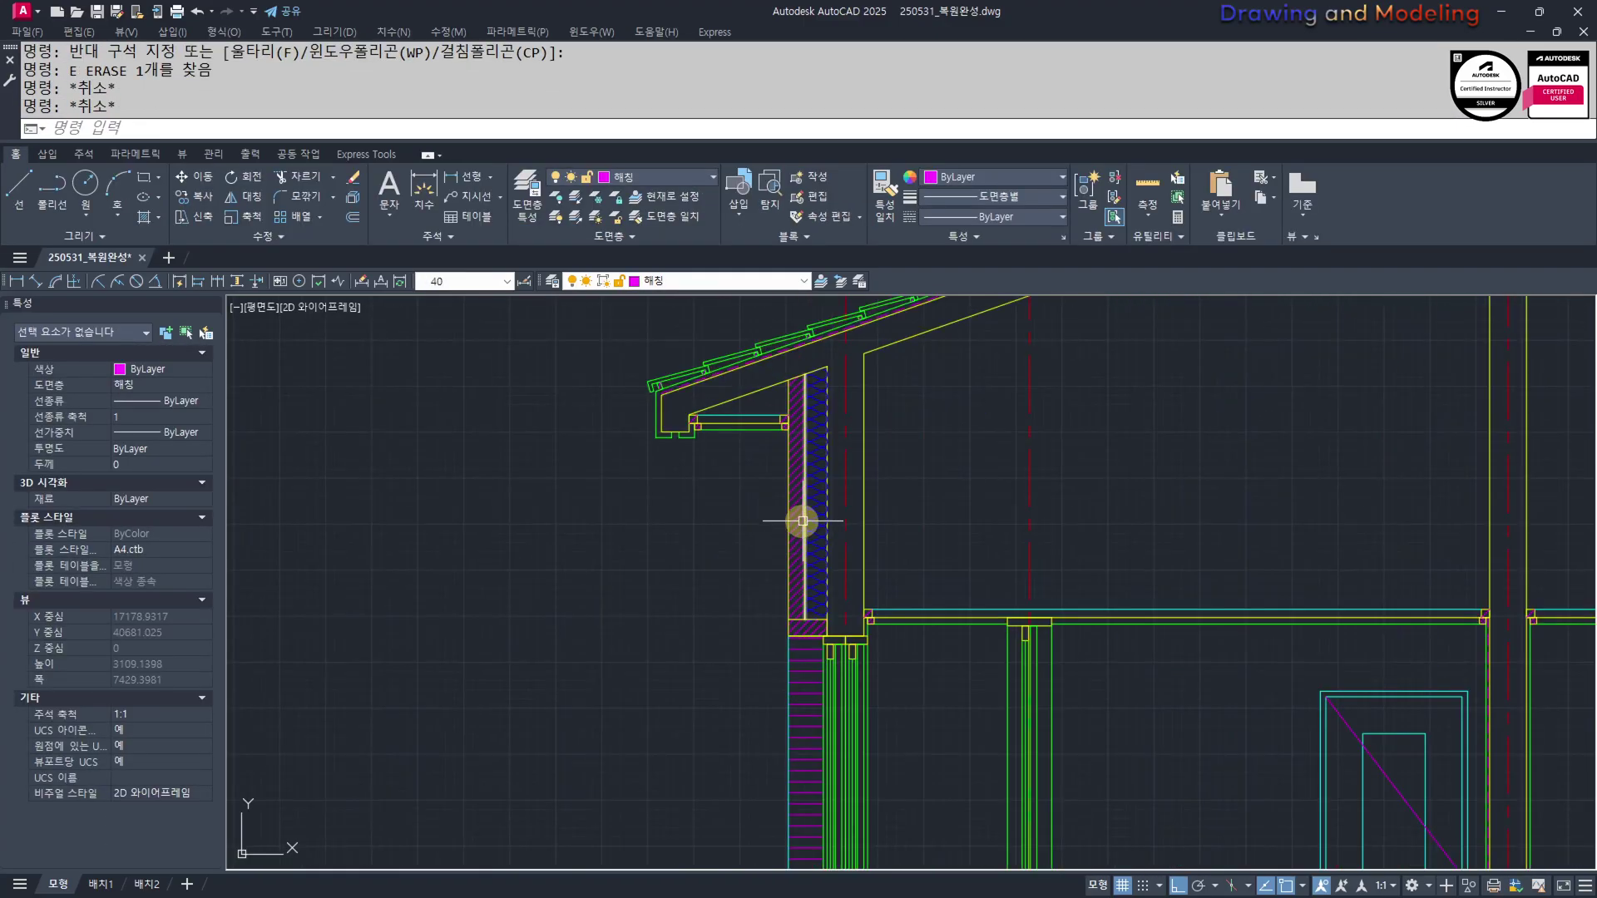
Erase the diagonal hatch in the left exterior wall's outer brick layer above the window
left_click(795, 533)
type("e")
key("Escape")
key("Escape")
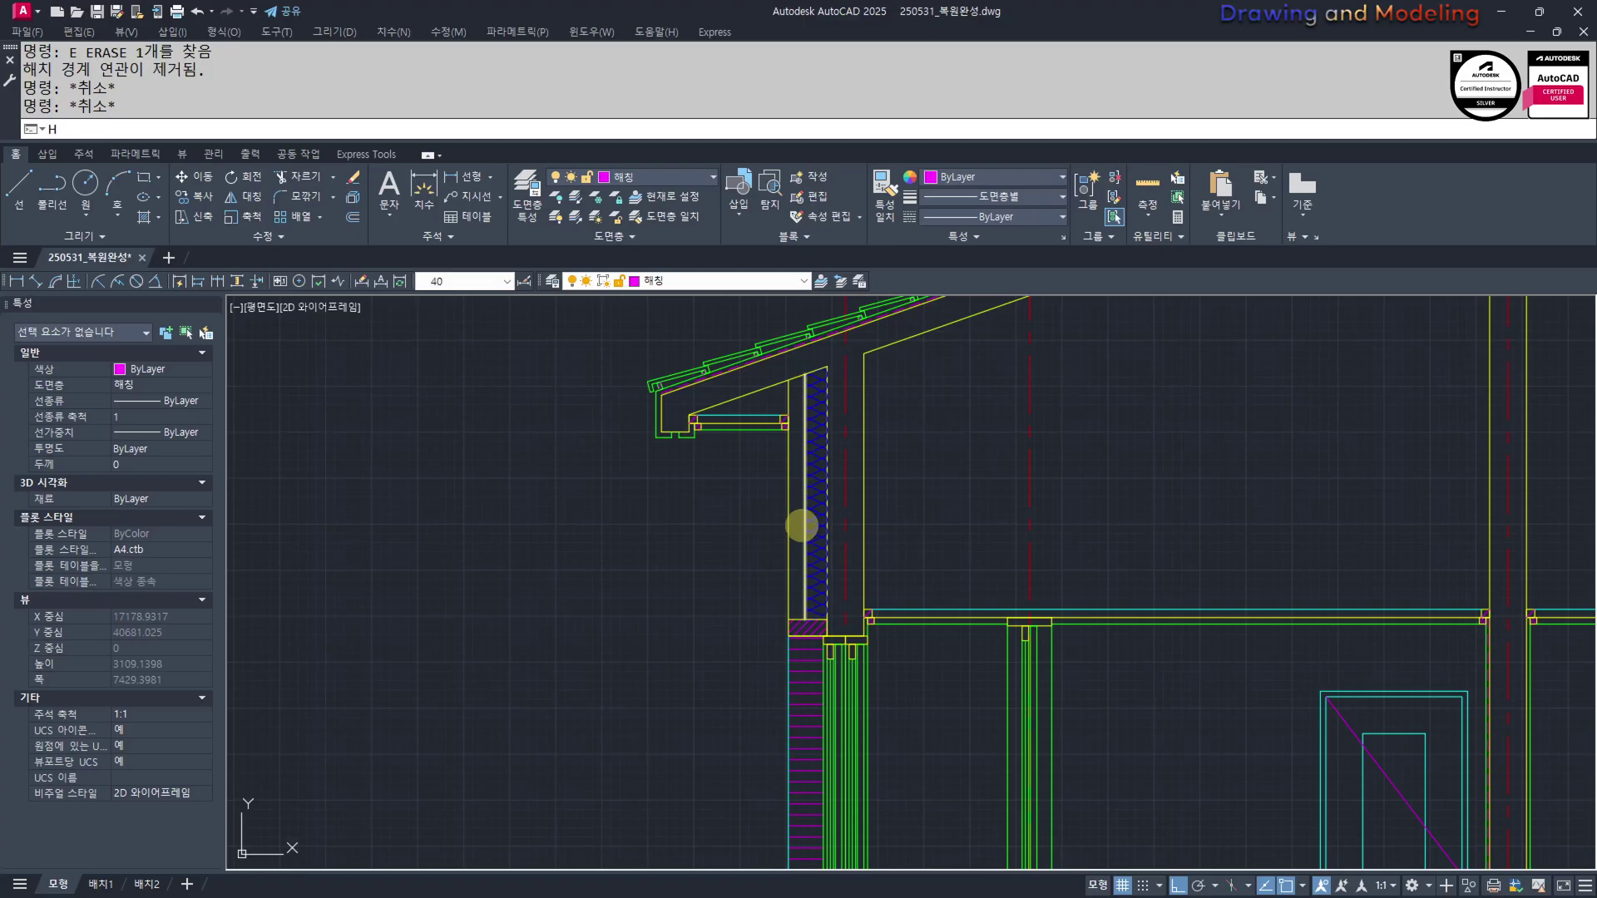
Hatch the outer brick layers of both exterior walls, above and below the windows, with ANSI31 at scale 10
type("h")
key("space")
scroll(778, 581, "down", 4)
scroll(792, 553, "up", 3)
scroll(762, 597, "down", 1)
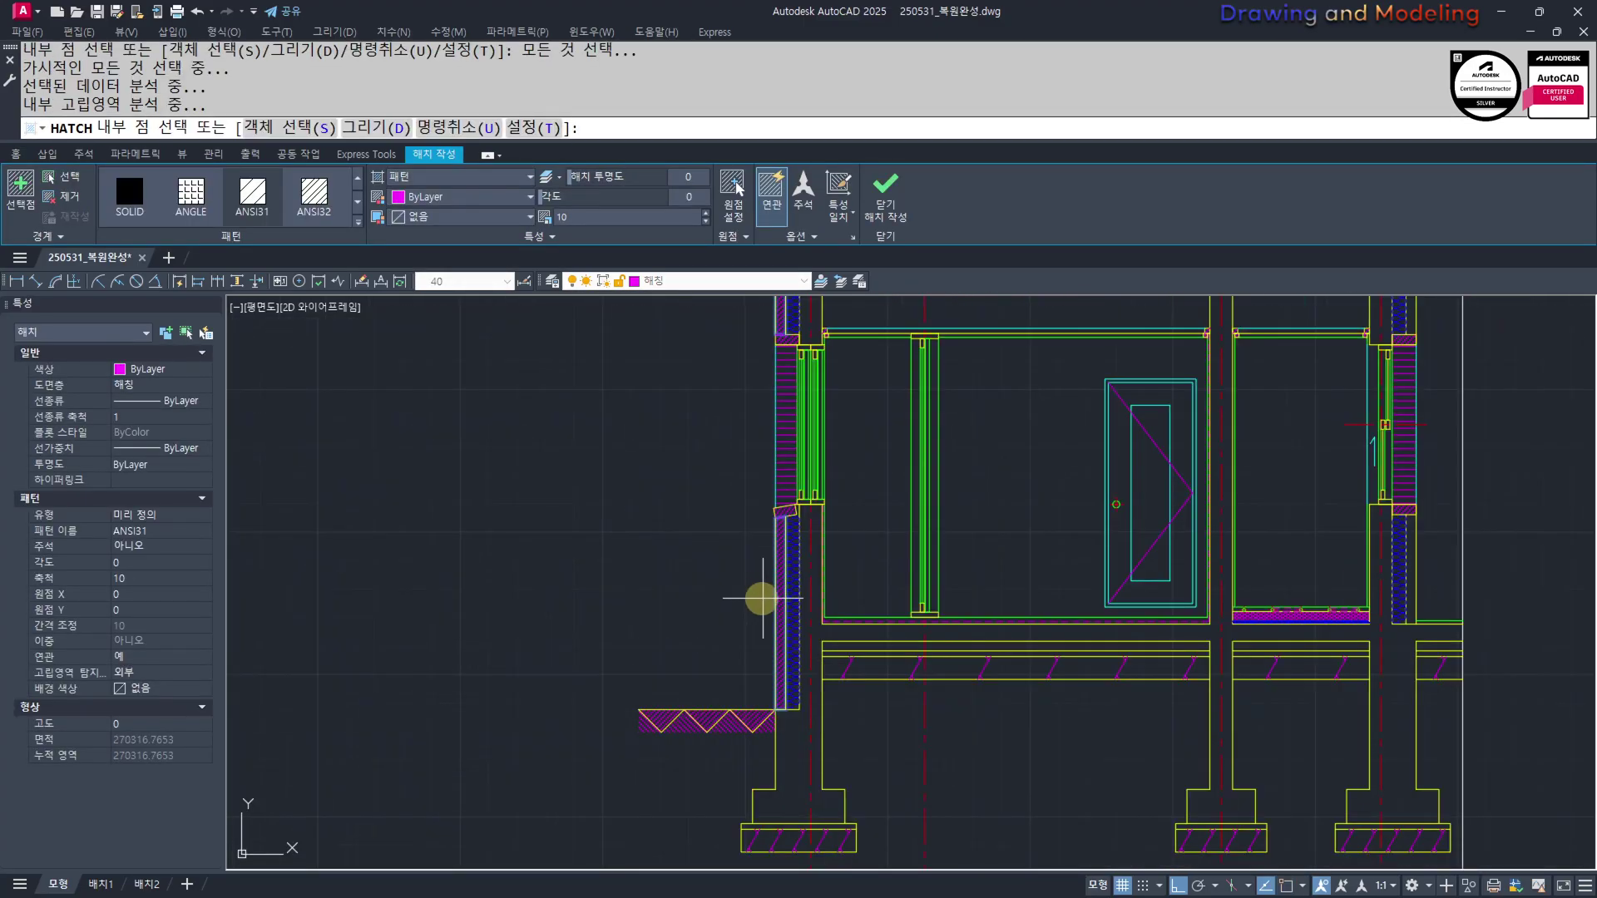
scroll(1152, 549, "down", 4)
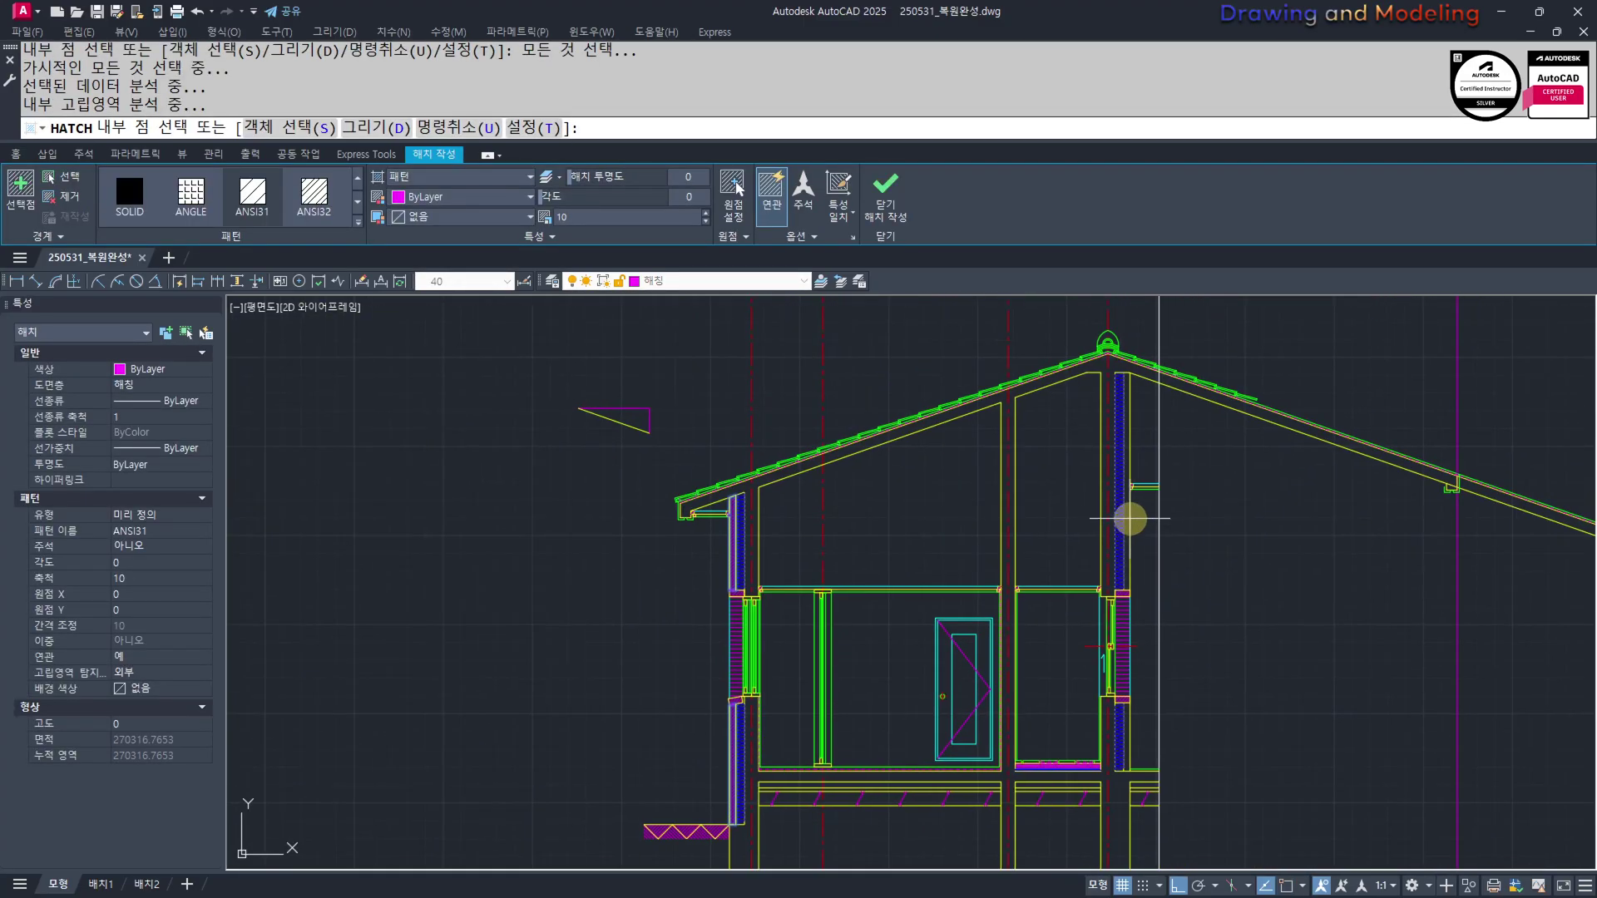
left_click(1125, 707)
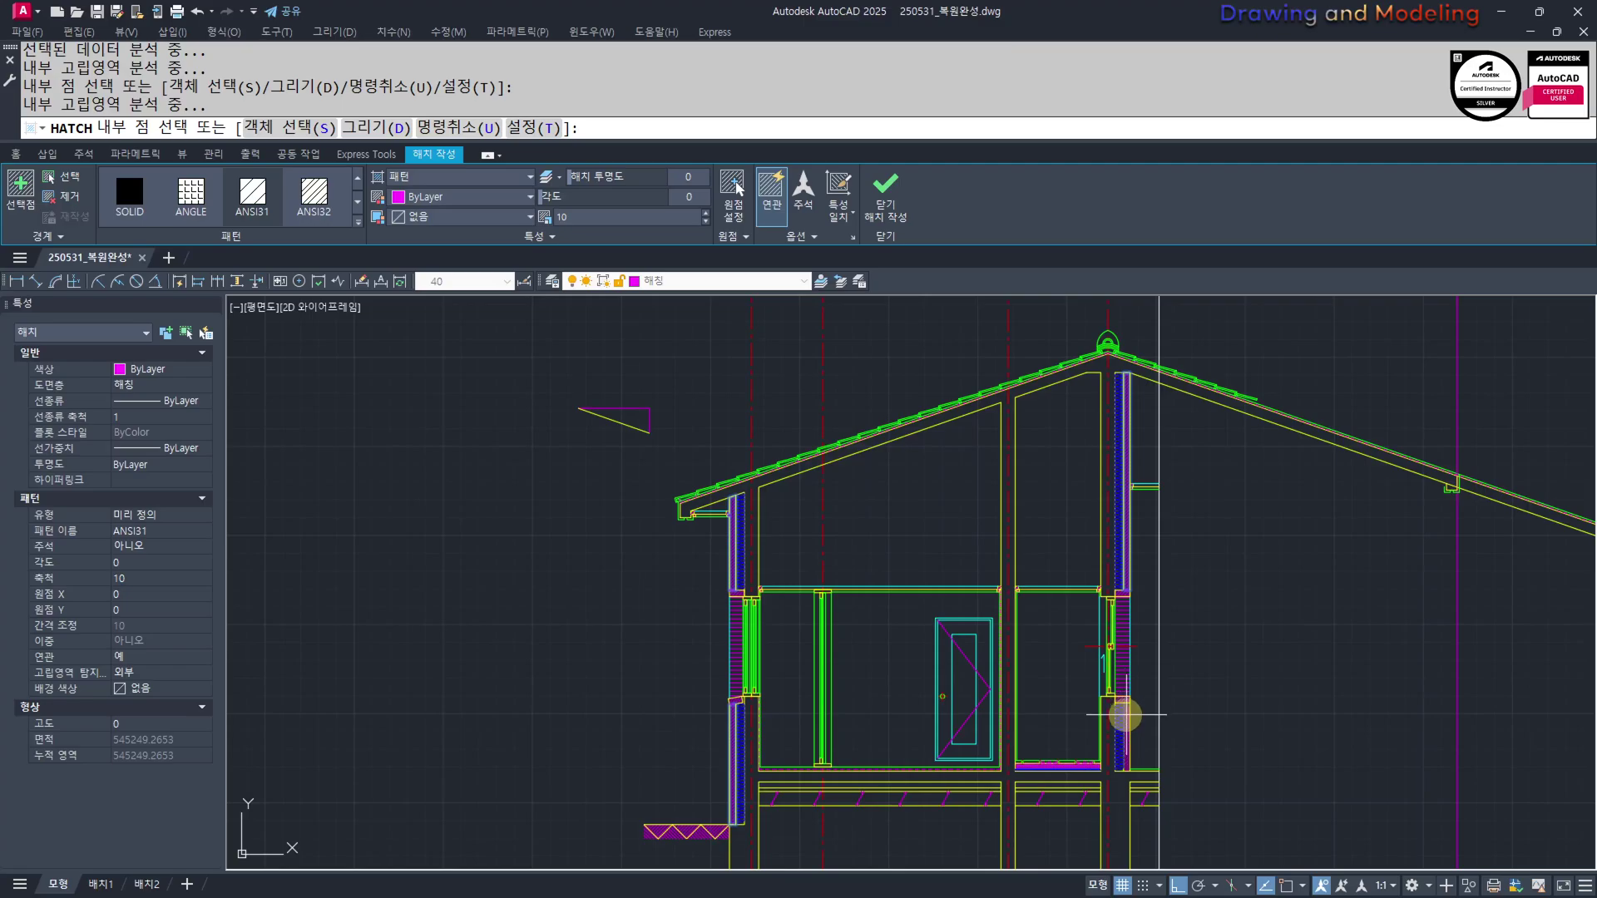
key("Escape")
key("Escape")
Copy the outer brick hatch onto itself, using the left wall layer's lower outer corner above the window as both points
scroll(732, 557, "up", 4)
left_click(737, 557)
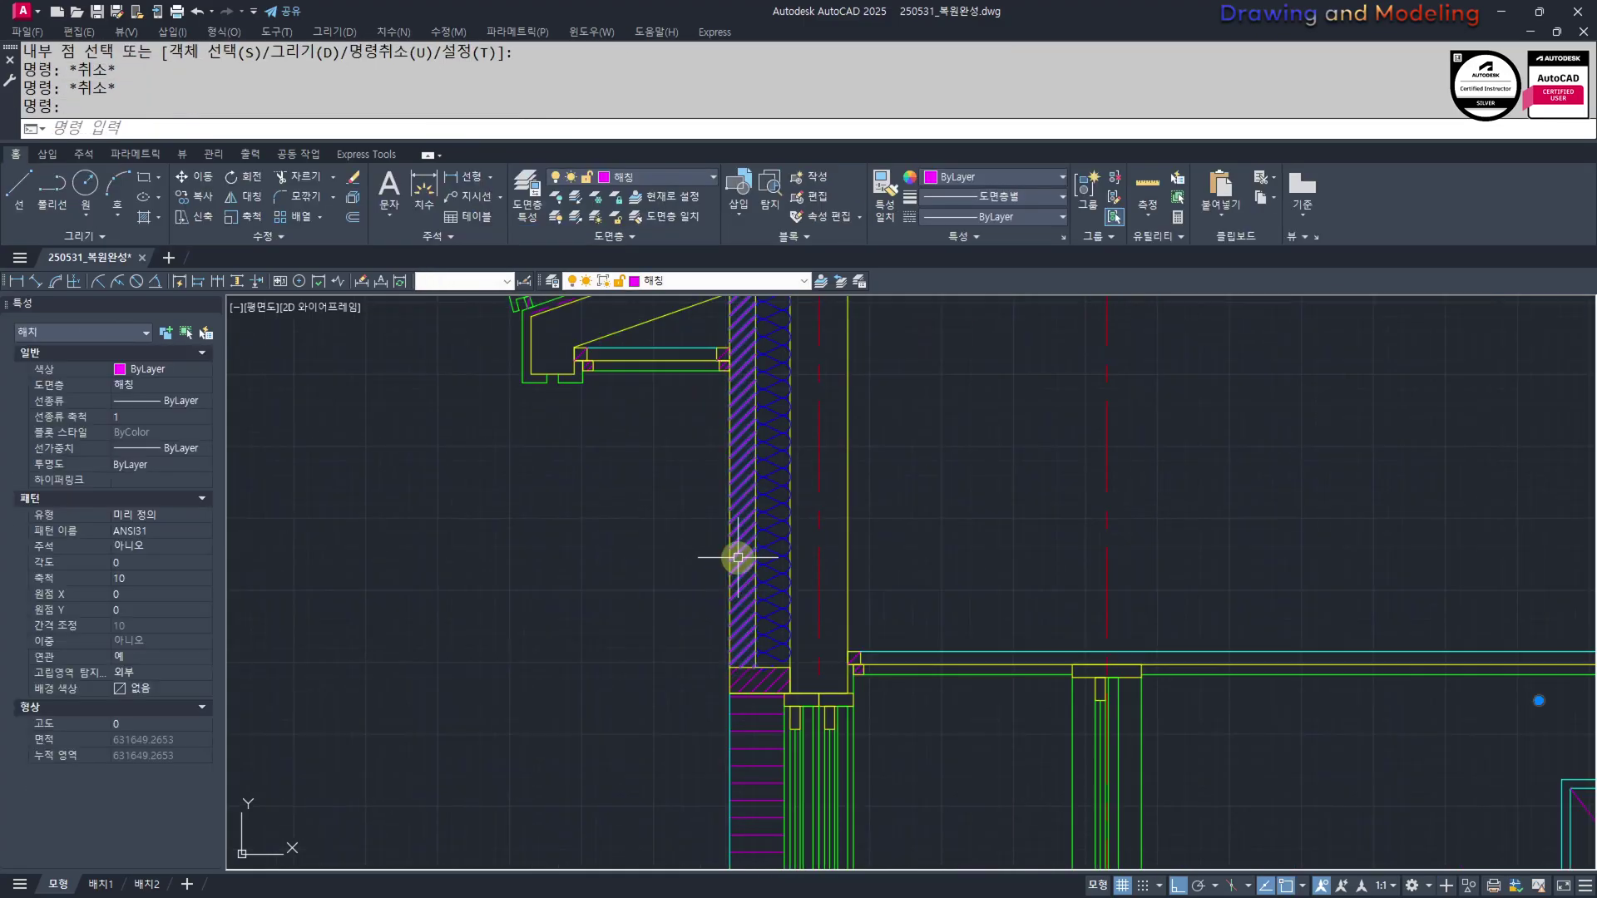
scroll(738, 557, "up", 6)
type("cc")
key("Return")
left_click(685, 587)
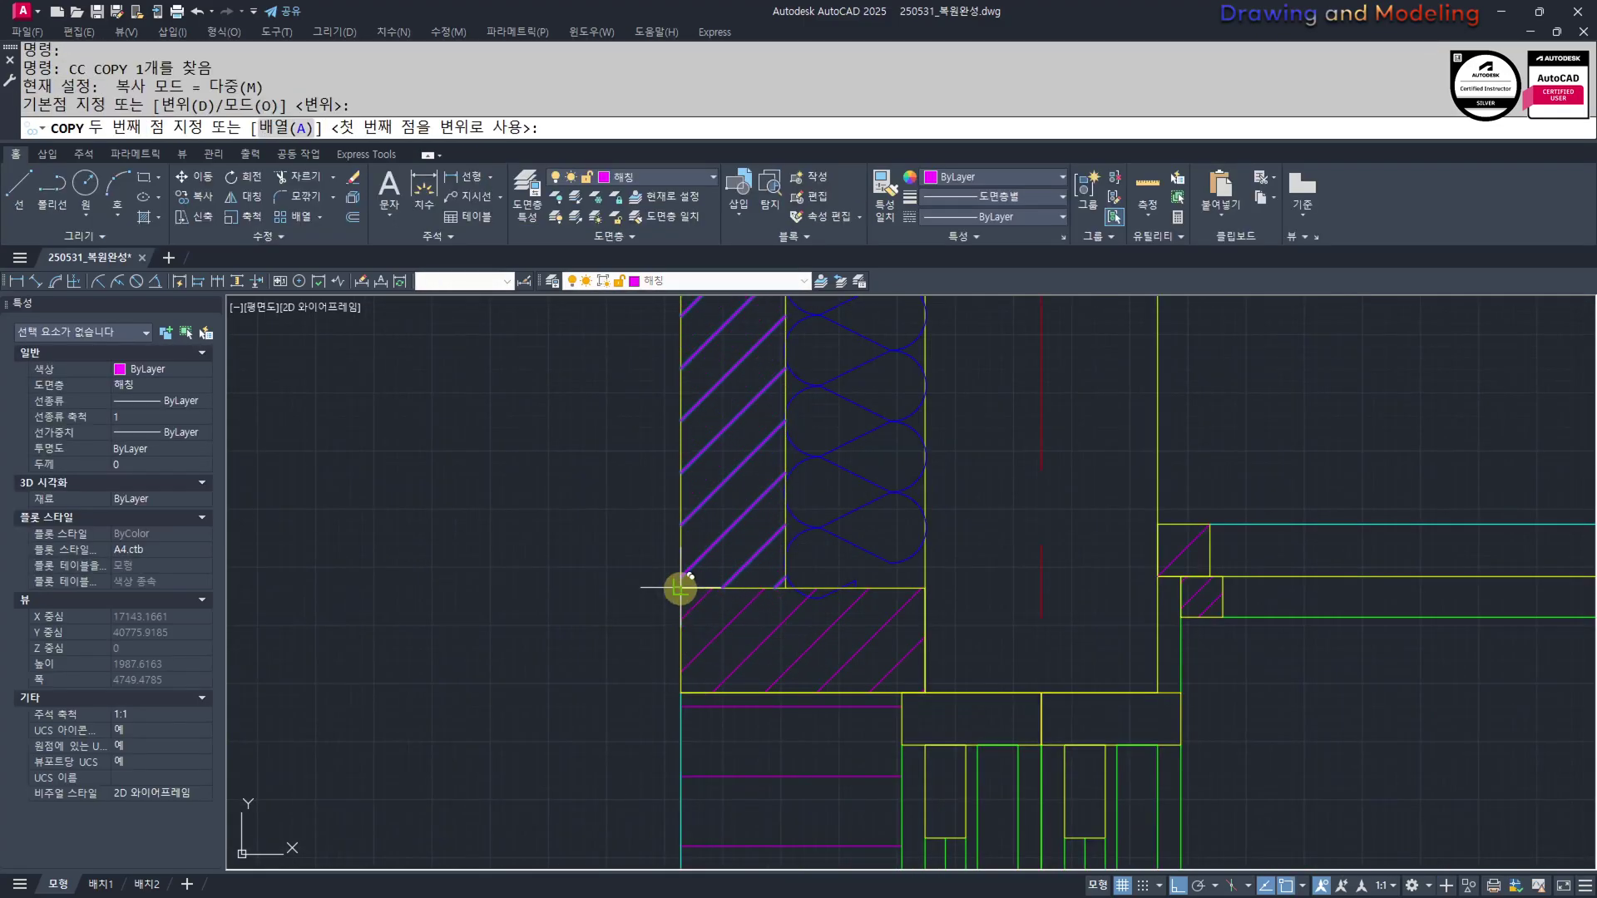
left_click(681, 588)
key("Escape")
key("Escape")
Change one of the overlaid brick hatches to a user-defined pattern with spacing 60 and split it into separate hatches
left_click(713, 545)
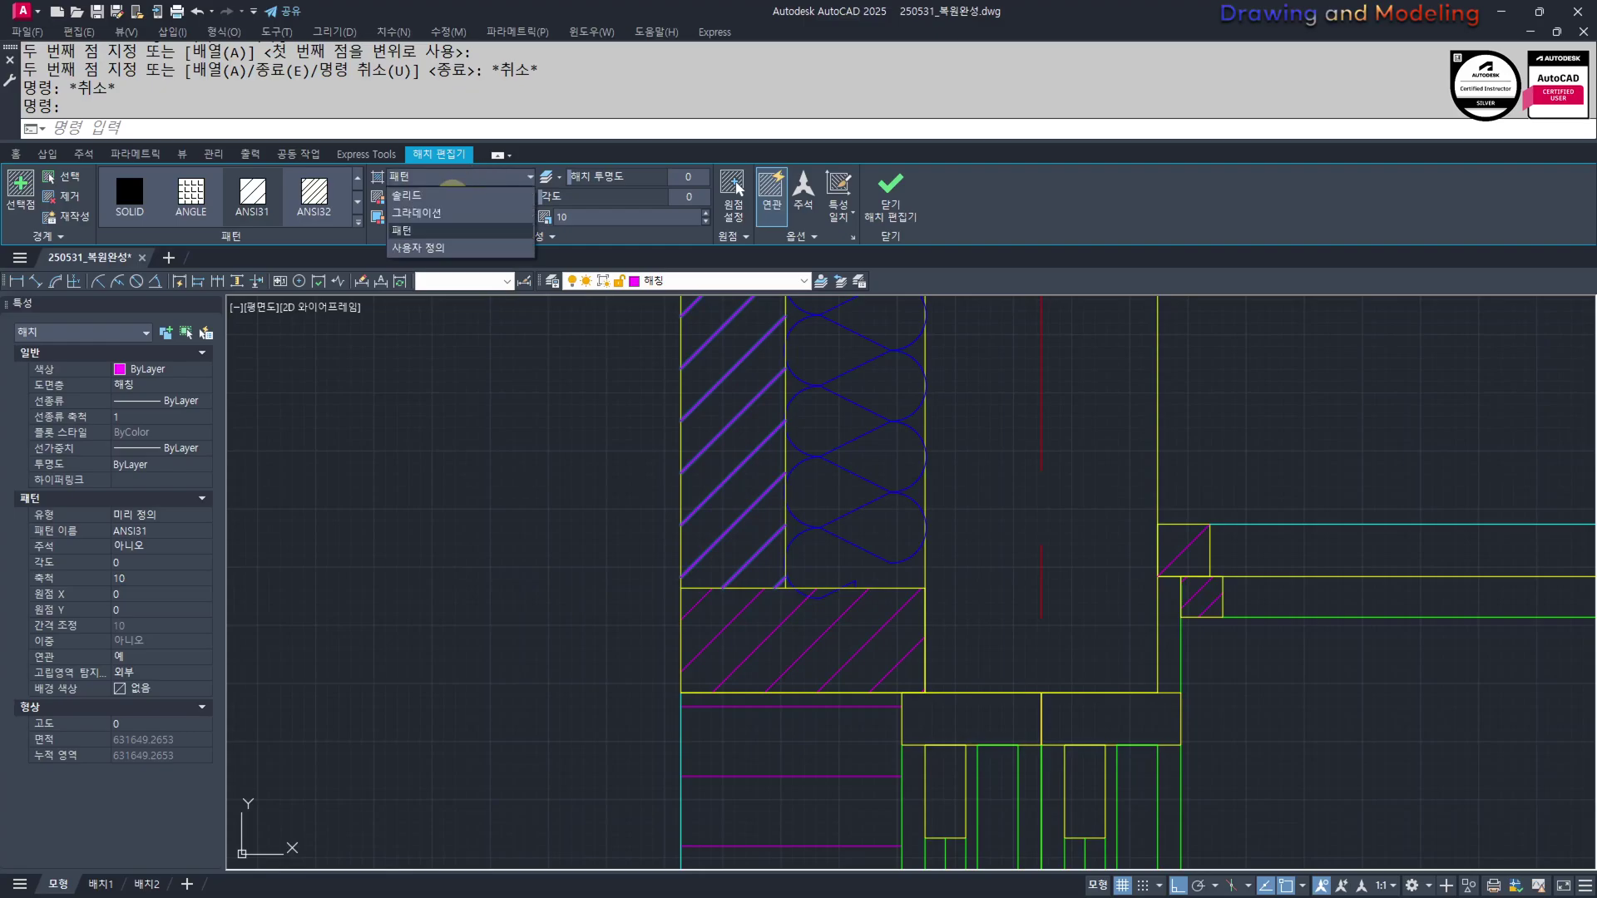
left_click(420, 247)
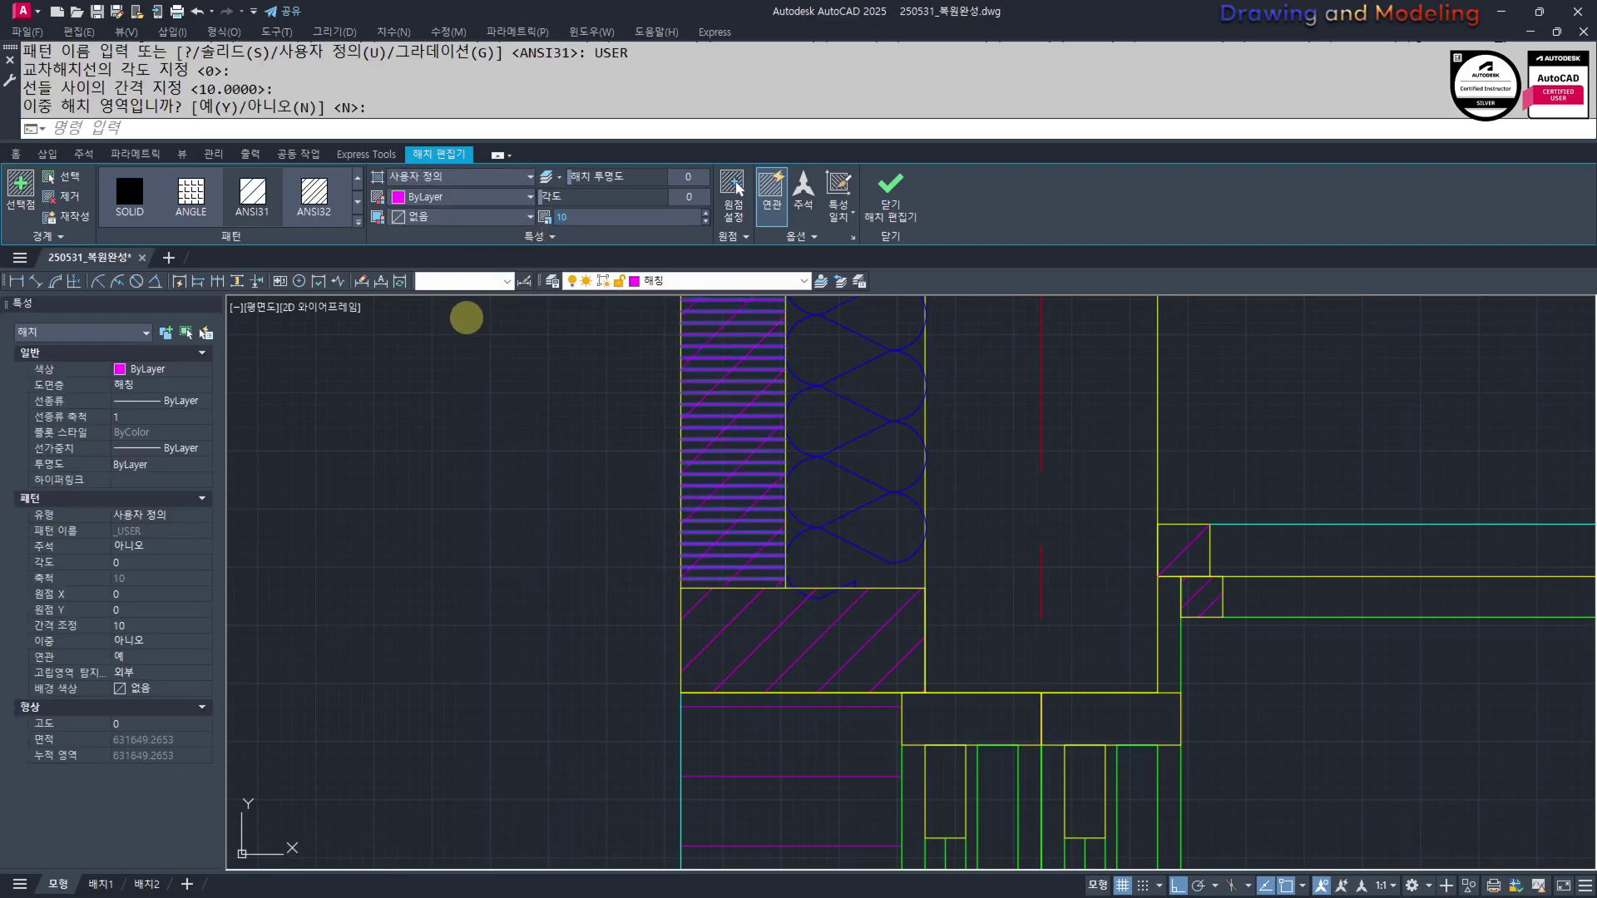
type("60")
key("Return")
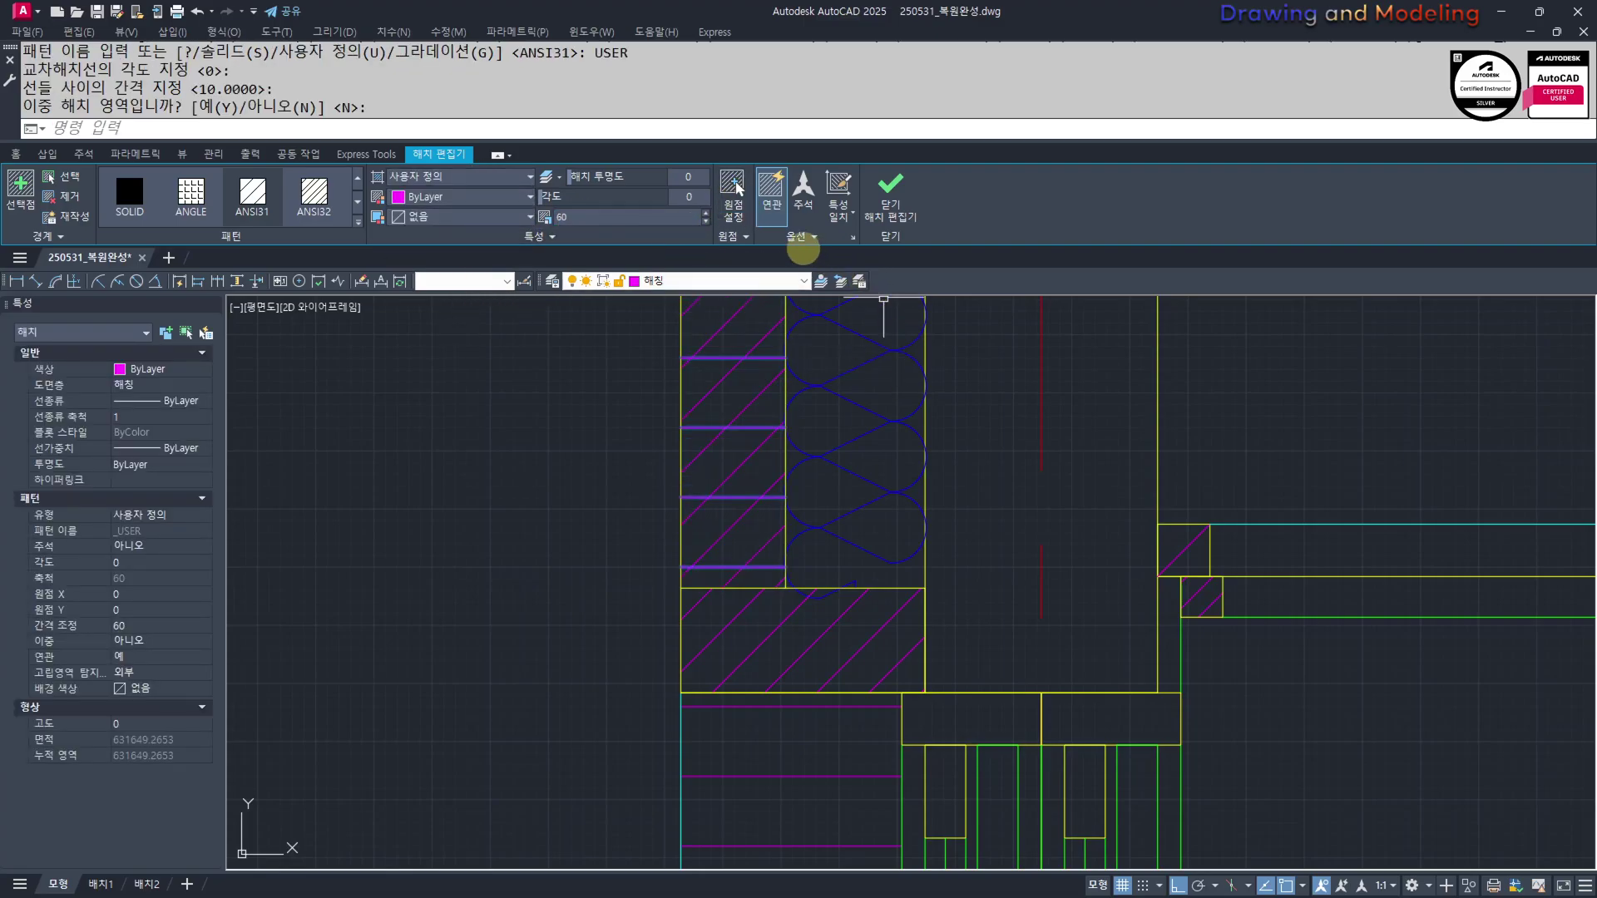
left_click(798, 237)
left_click(803, 276)
key("Escape")
key("Escape")
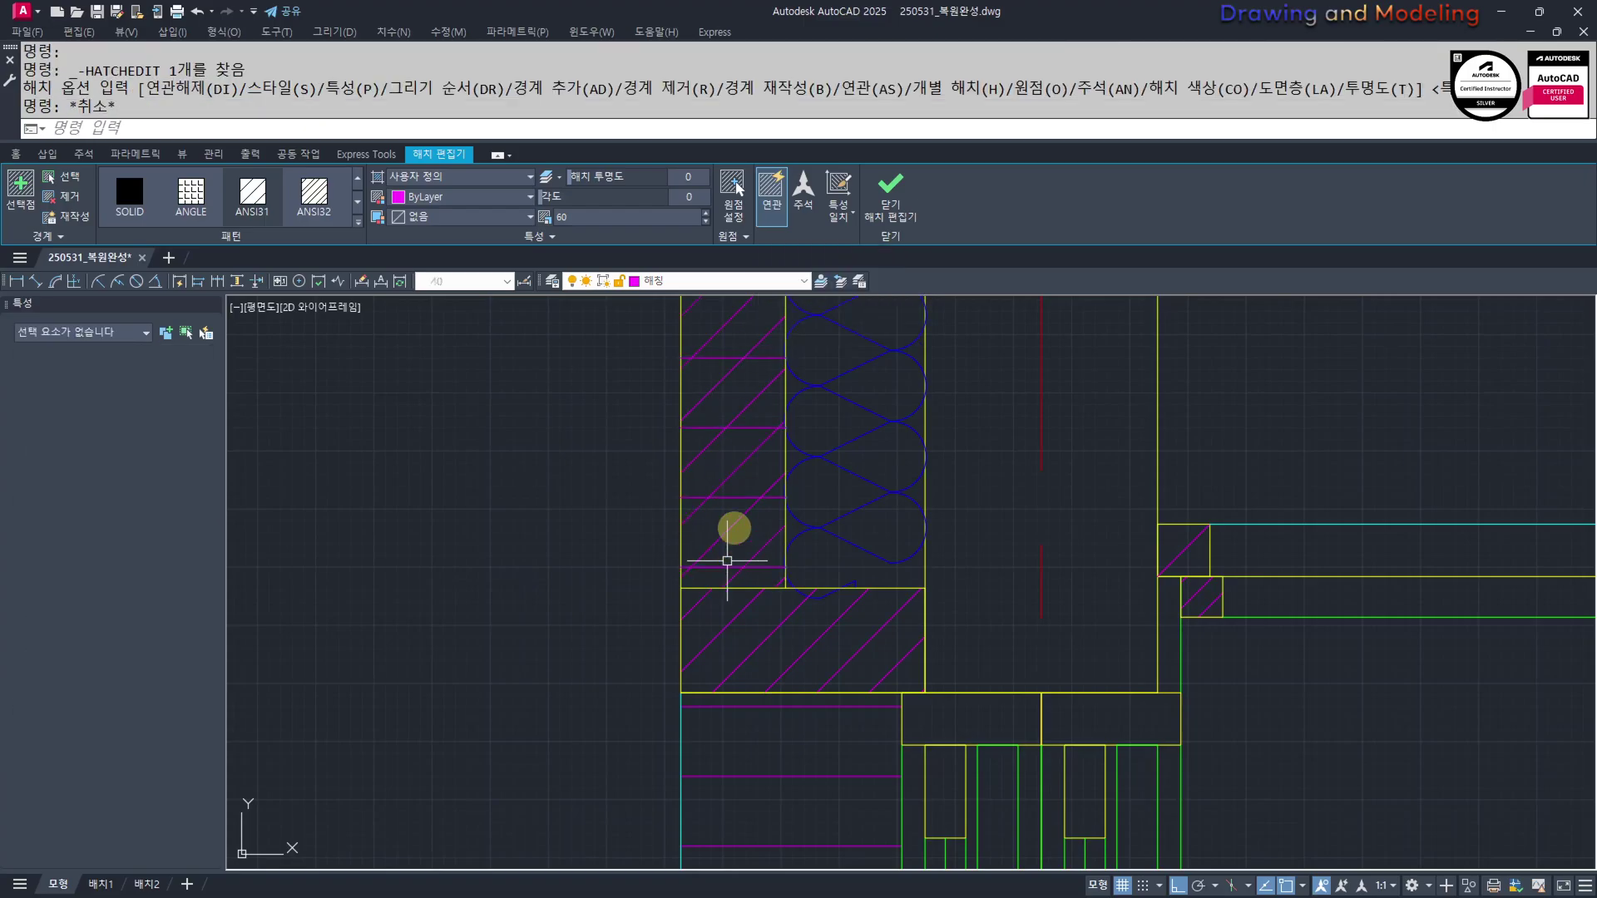
Set the origin of the left wall's horizontal brick hatch above the window at the layer's lower outer corner
left_click(736, 488)
left_click(730, 504)
left_click(734, 191)
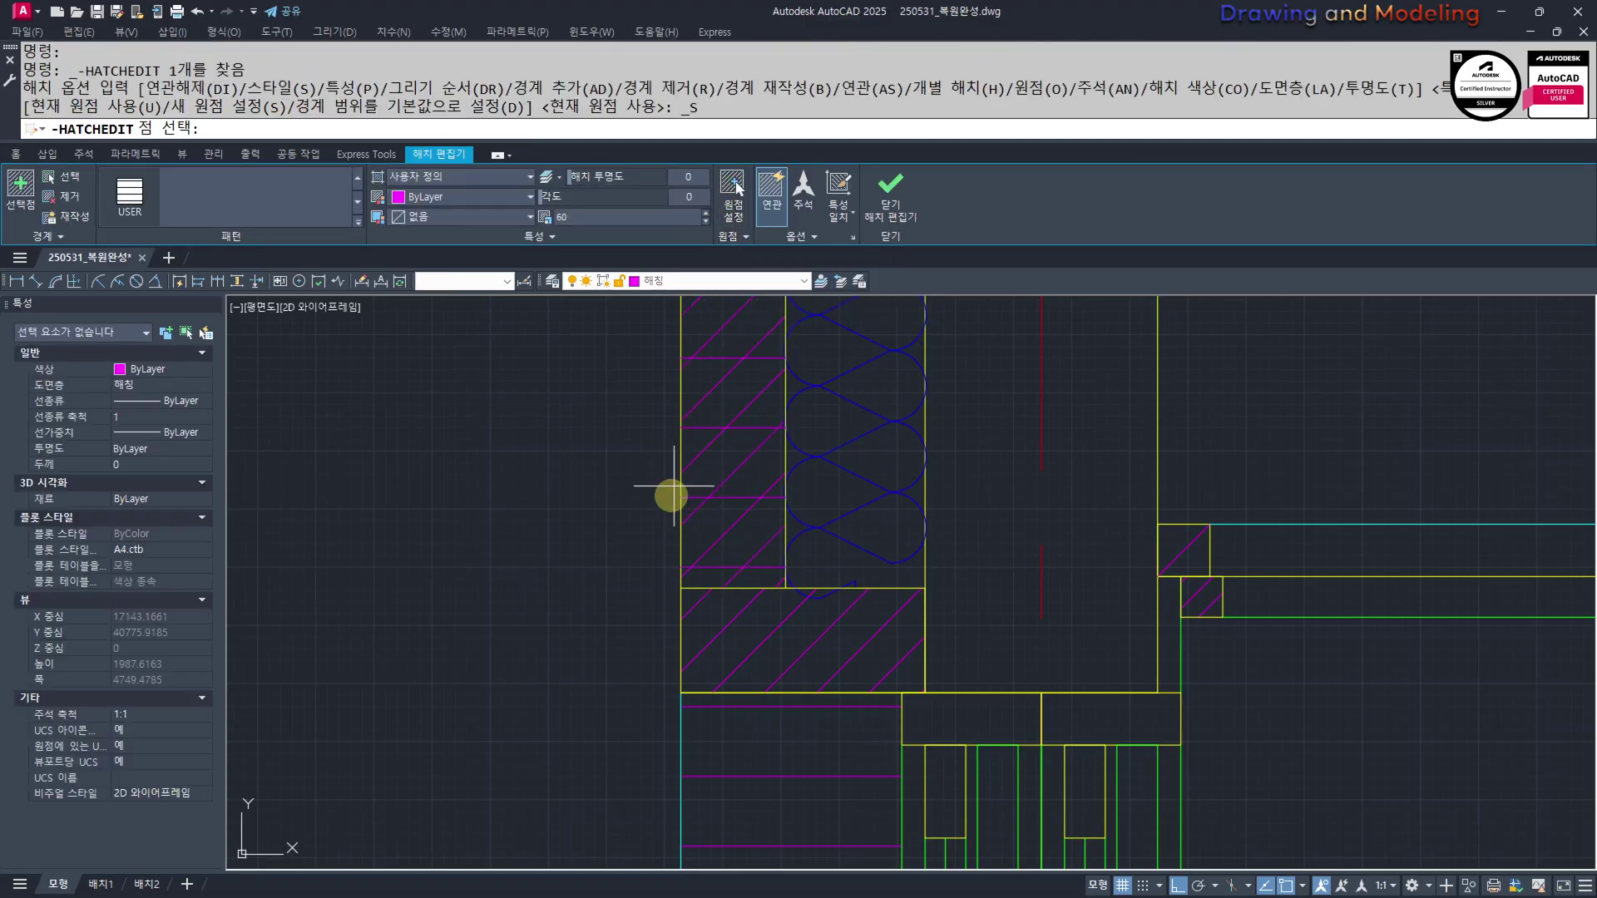
left_click(681, 587)
key("Escape")
key("Escape")
Match the left wall's horizontal brick hatch above the window to the yellow lintel outline's properties
middle_click_drag(723, 591, 760, 635)
type("mm")
key("space")
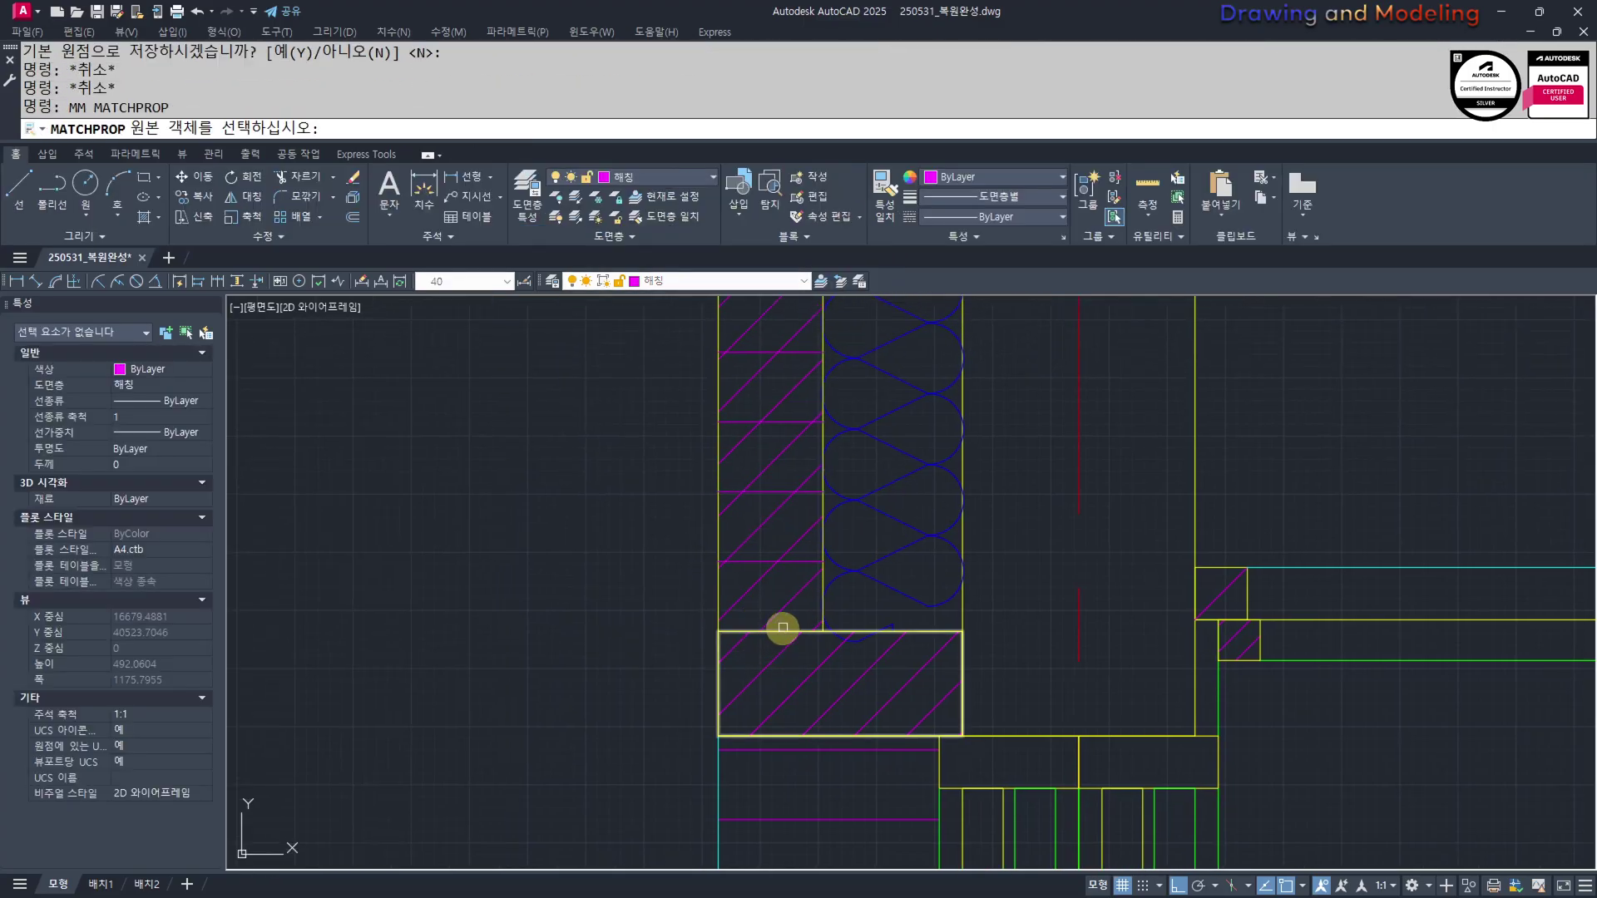
left_click(781, 631)
left_click(788, 561)
key("Escape")
key("Escape")
Set the origin of the left wall's horizontal brick hatch below the window at the layer's lower outer corner
scroll(784, 559, "down", 10)
middle_click_drag(805, 707, 787, 519)
scroll(763, 670, "up", 4)
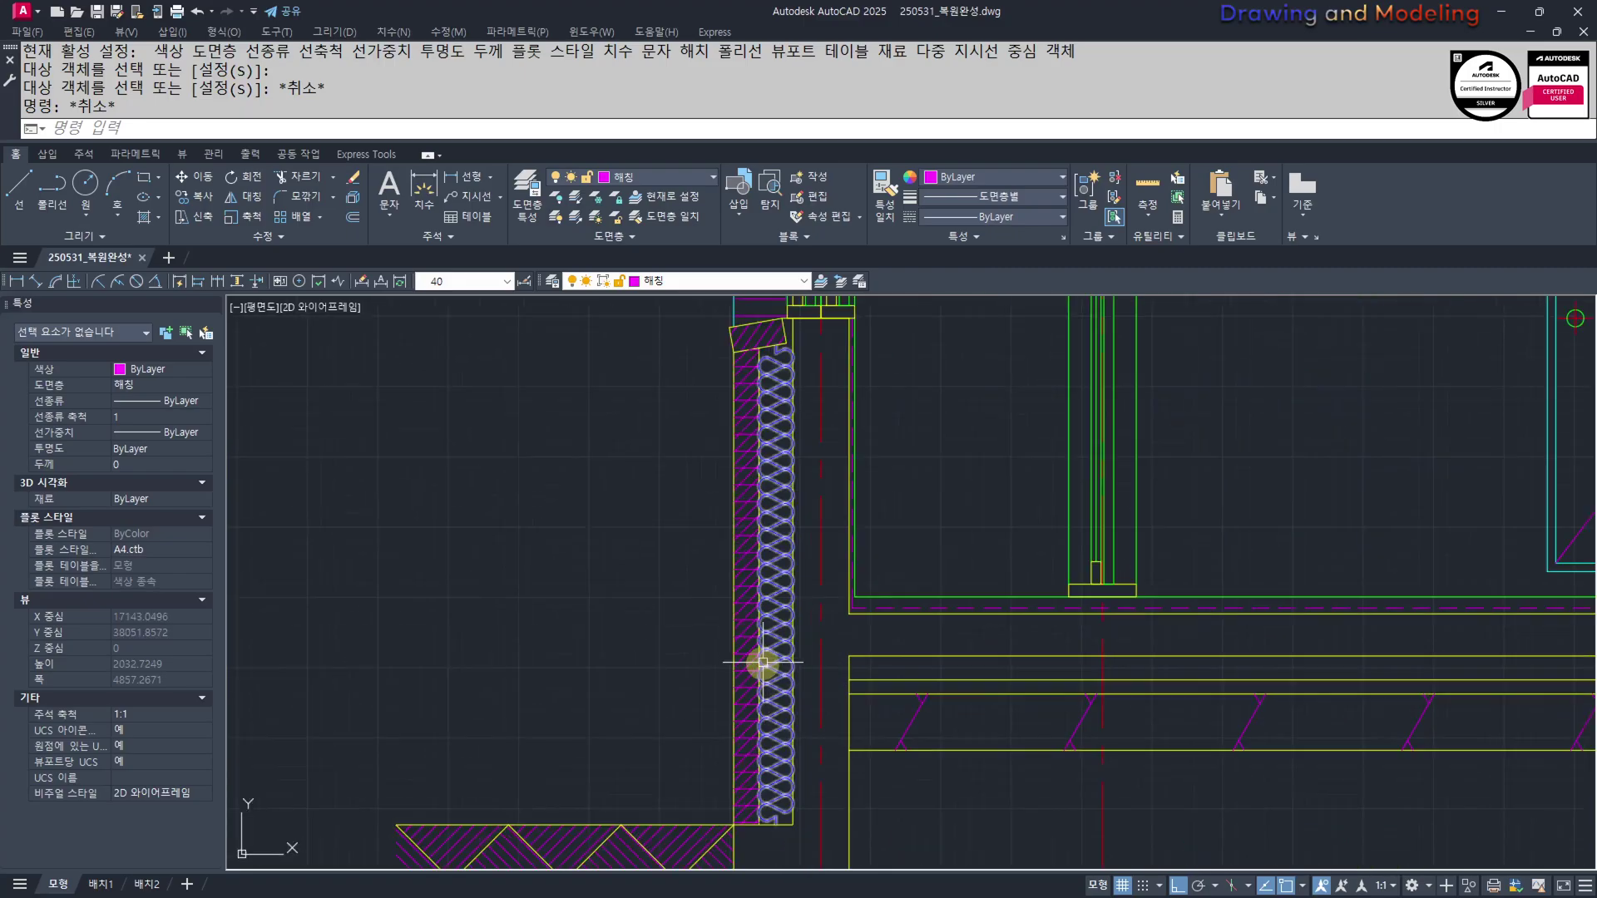
left_click(748, 644)
scroll(838, 624, "up", 3)
key("Escape")
scroll(831, 599, "up", 4)
left_click(891, 574)
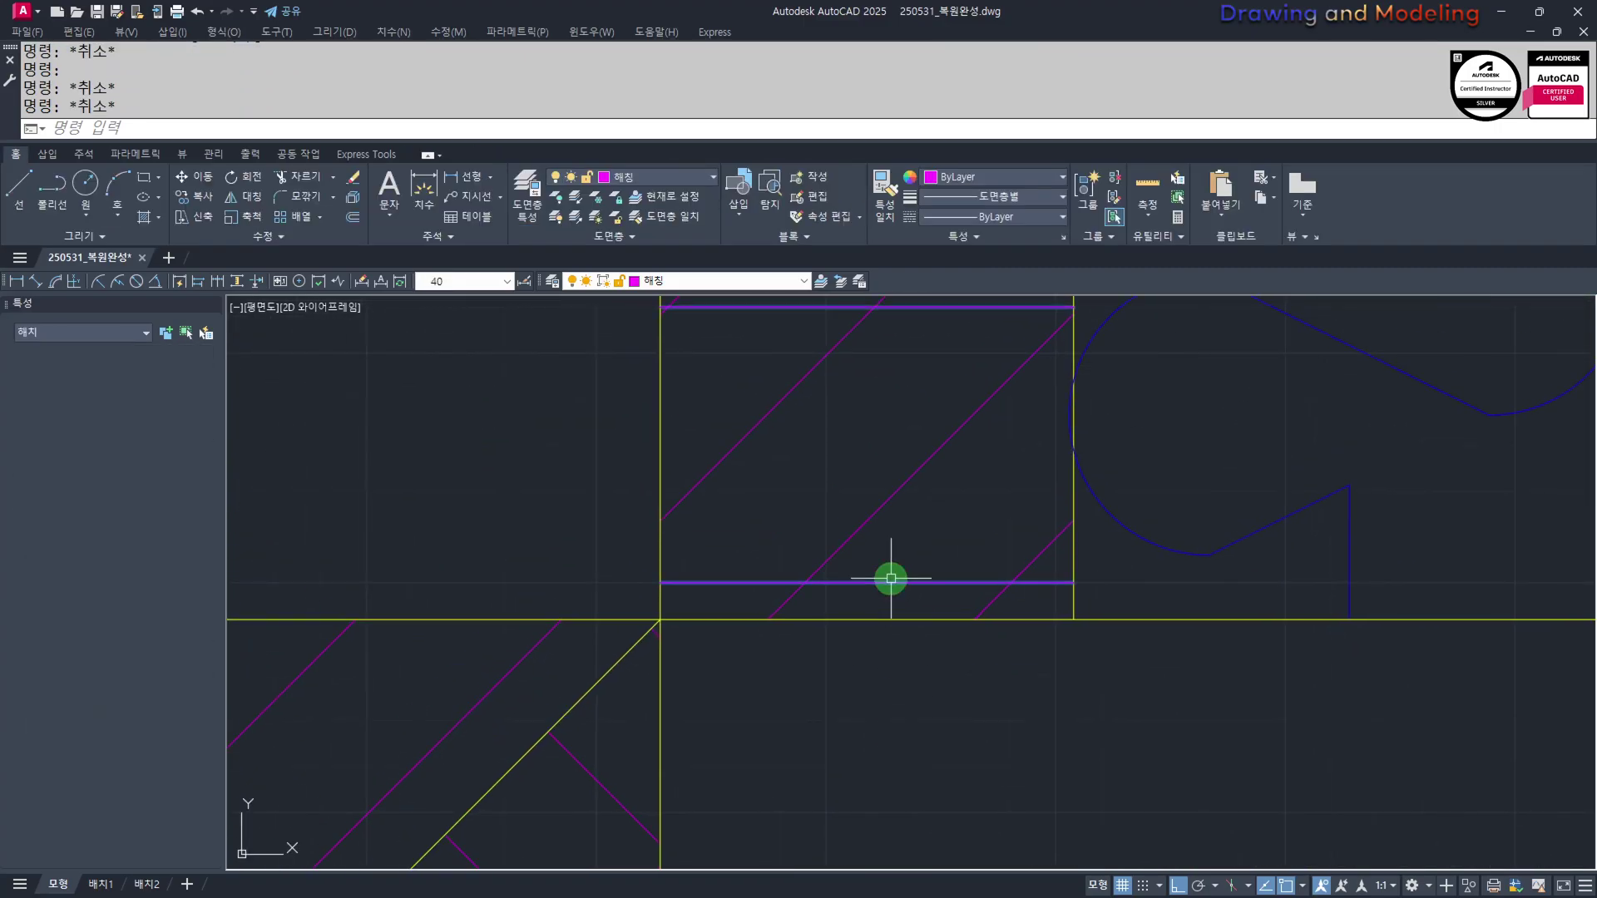
left_click(736, 188)
left_click(665, 620)
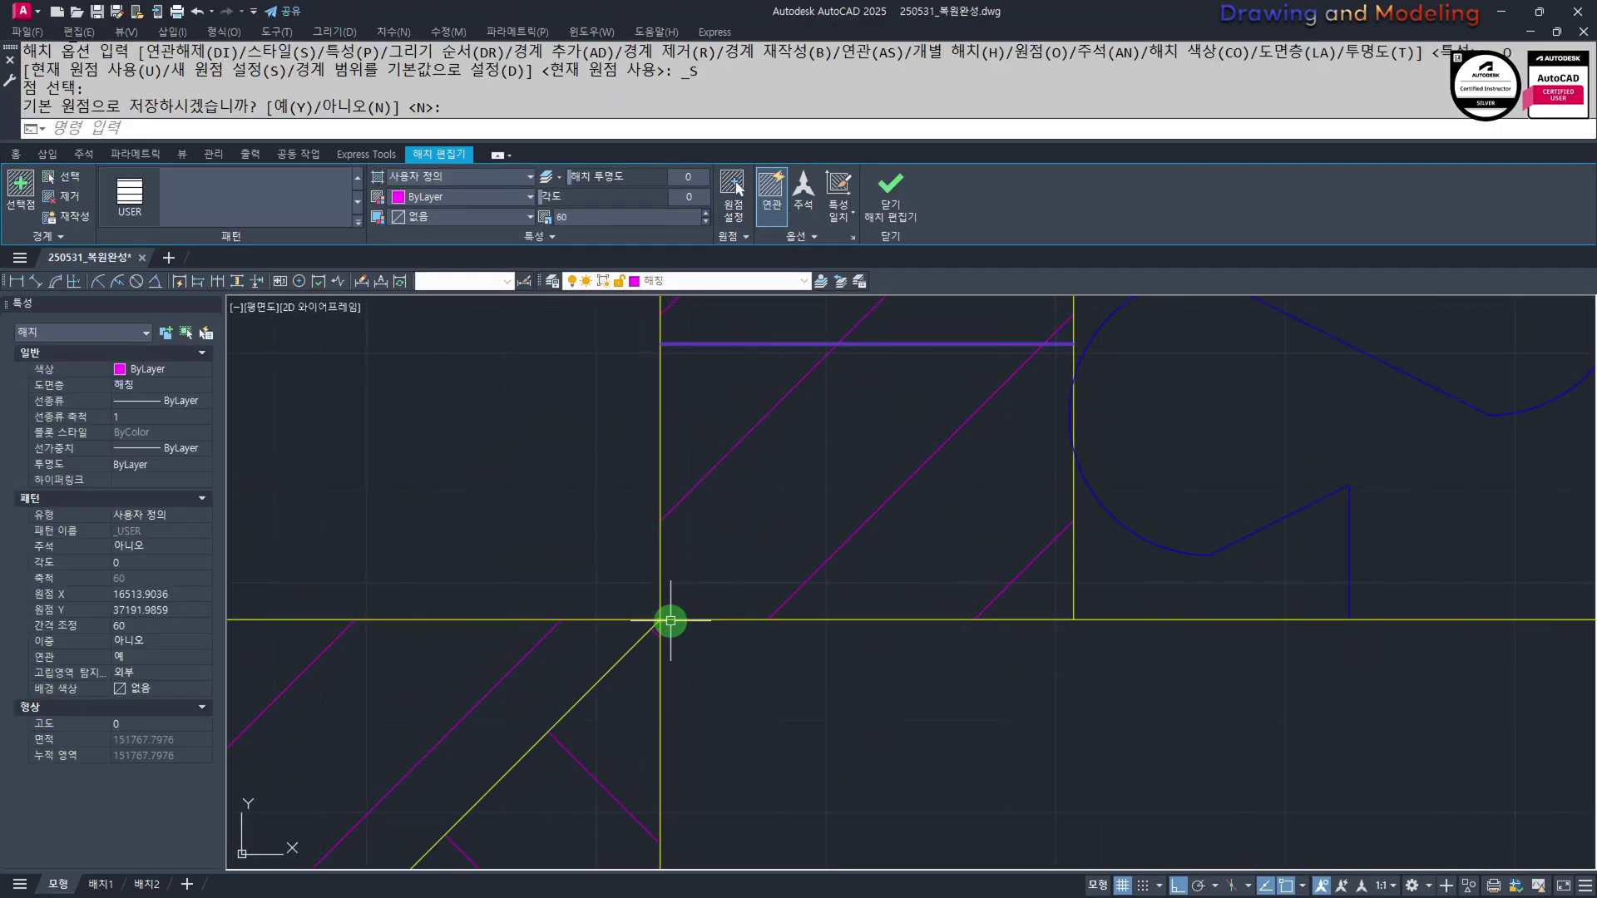
key("Escape")
key("Escape")
Match the left wall's horizontal brick hatch below the window to the yellow line at the wall base
middle_click_drag(849, 655, 882, 712)
scroll(881, 712, "down", 5)
type("mm")
key("Return")
left_click(902, 697)
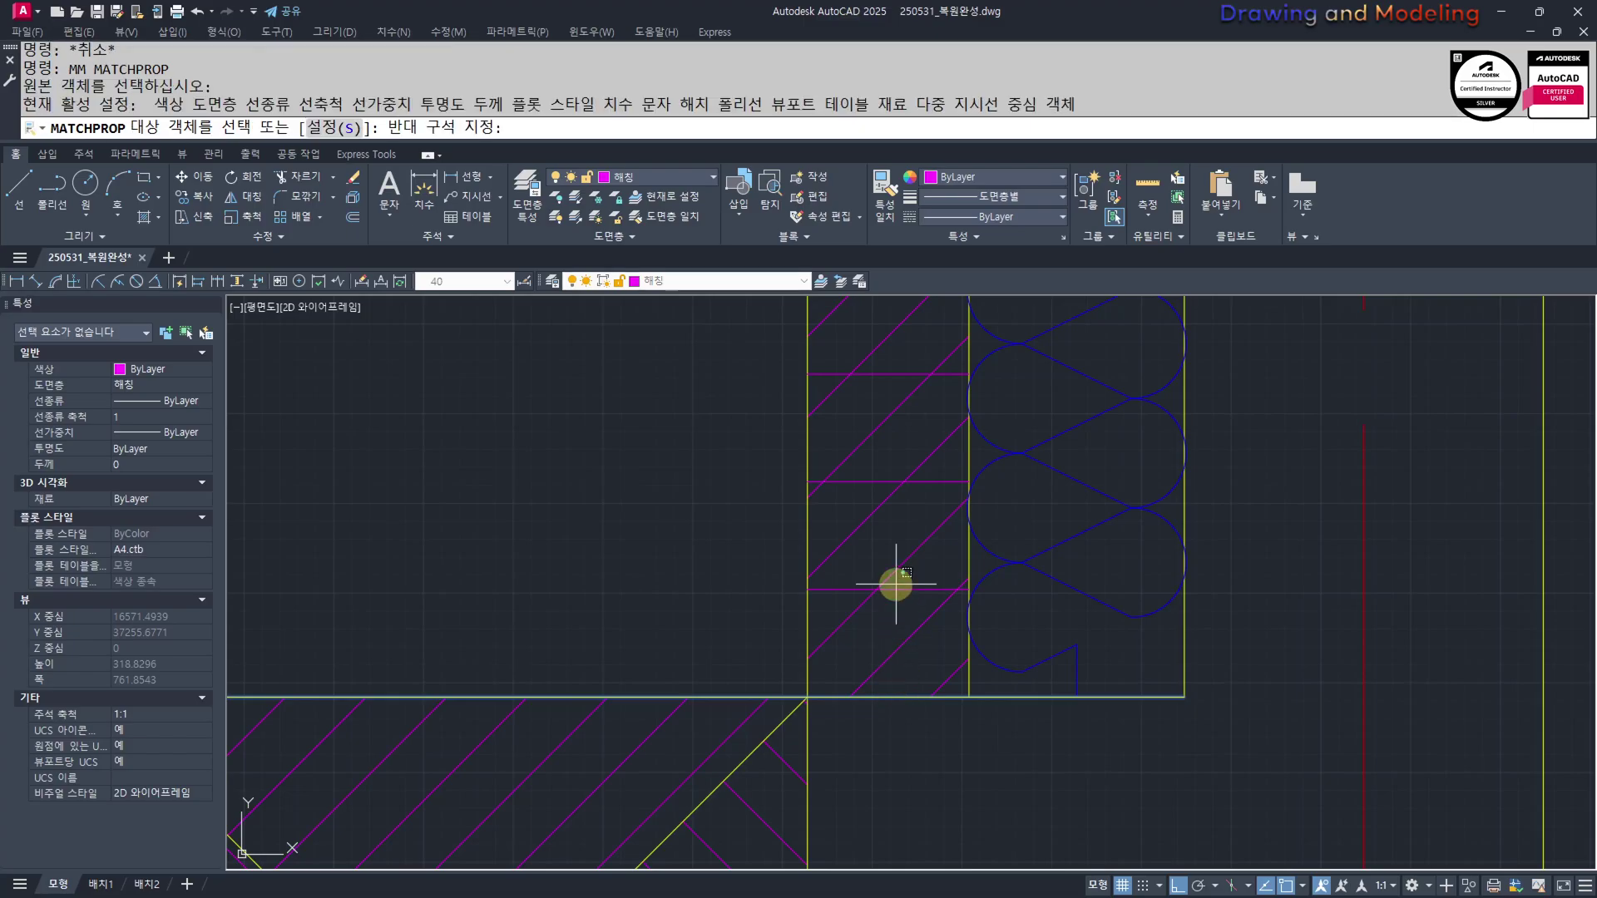
left_click(892, 599)
key("Escape")
key("Escape")
Set the origin of the right wall's horizontal brick hatch below the window at the layer's lower outer corner
scroll(895, 601, "down", 12)
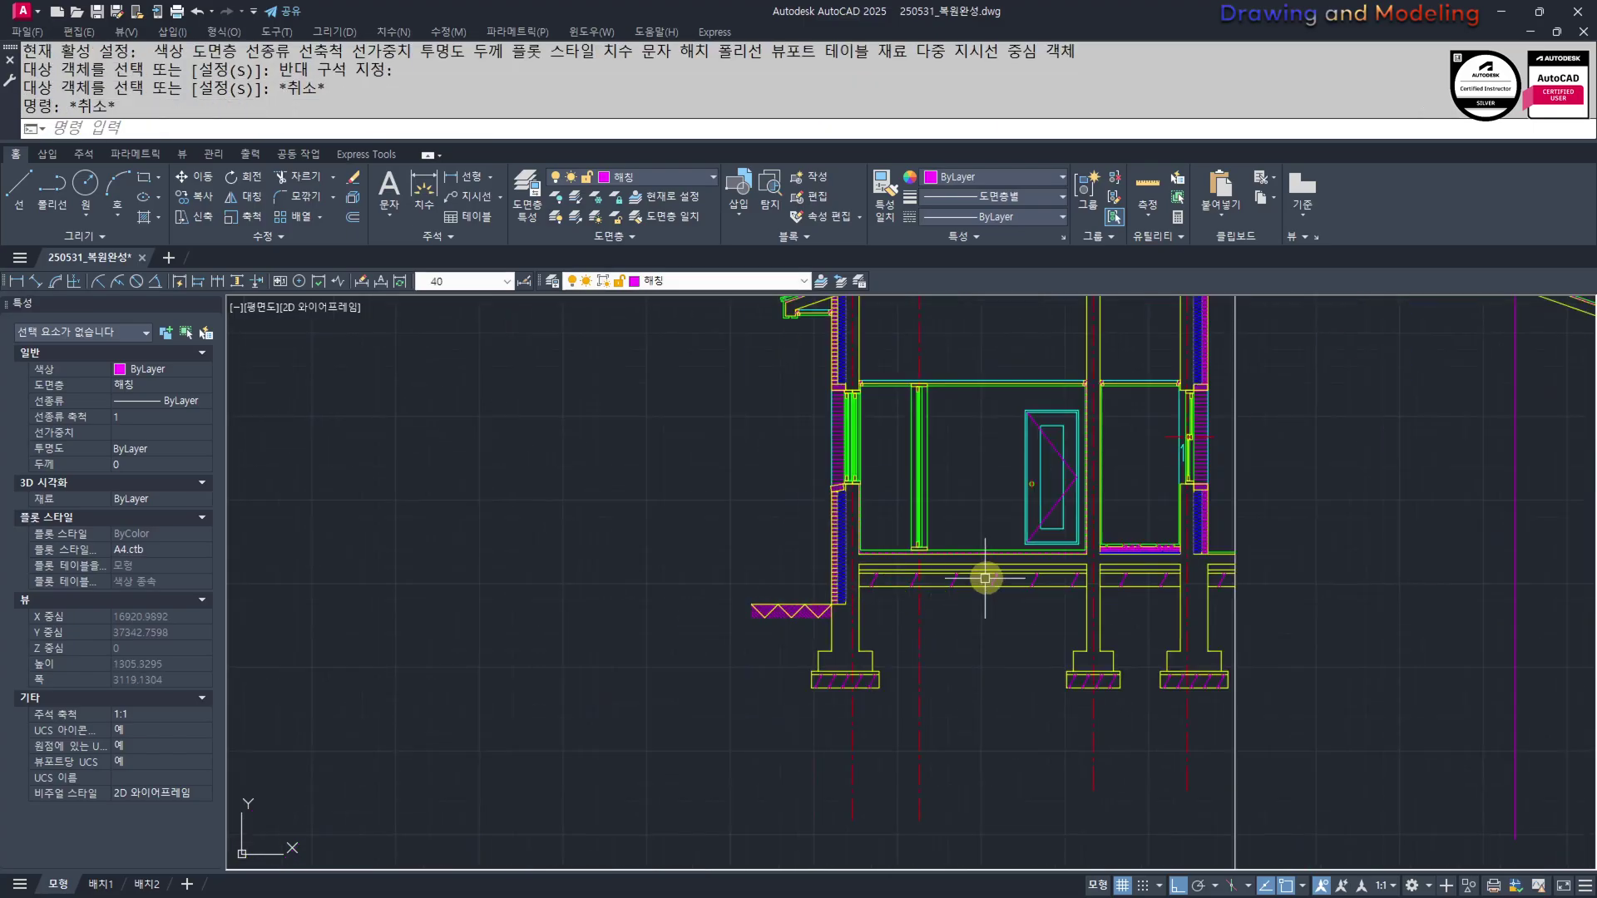
middle_click_drag(1272, 572, 1087, 673)
scroll(1087, 674, "up", 2)
scroll(1028, 662, "up", 7)
scroll(878, 675, "up", 5)
mouse_move(787, 594)
middle_mouse_down()
mouse_move(971, 653)
mouse_move(934, 633)
middle_mouse_up()
left_click(903, 637)
scroll(915, 672, "down", 5)
left_click(735, 188)
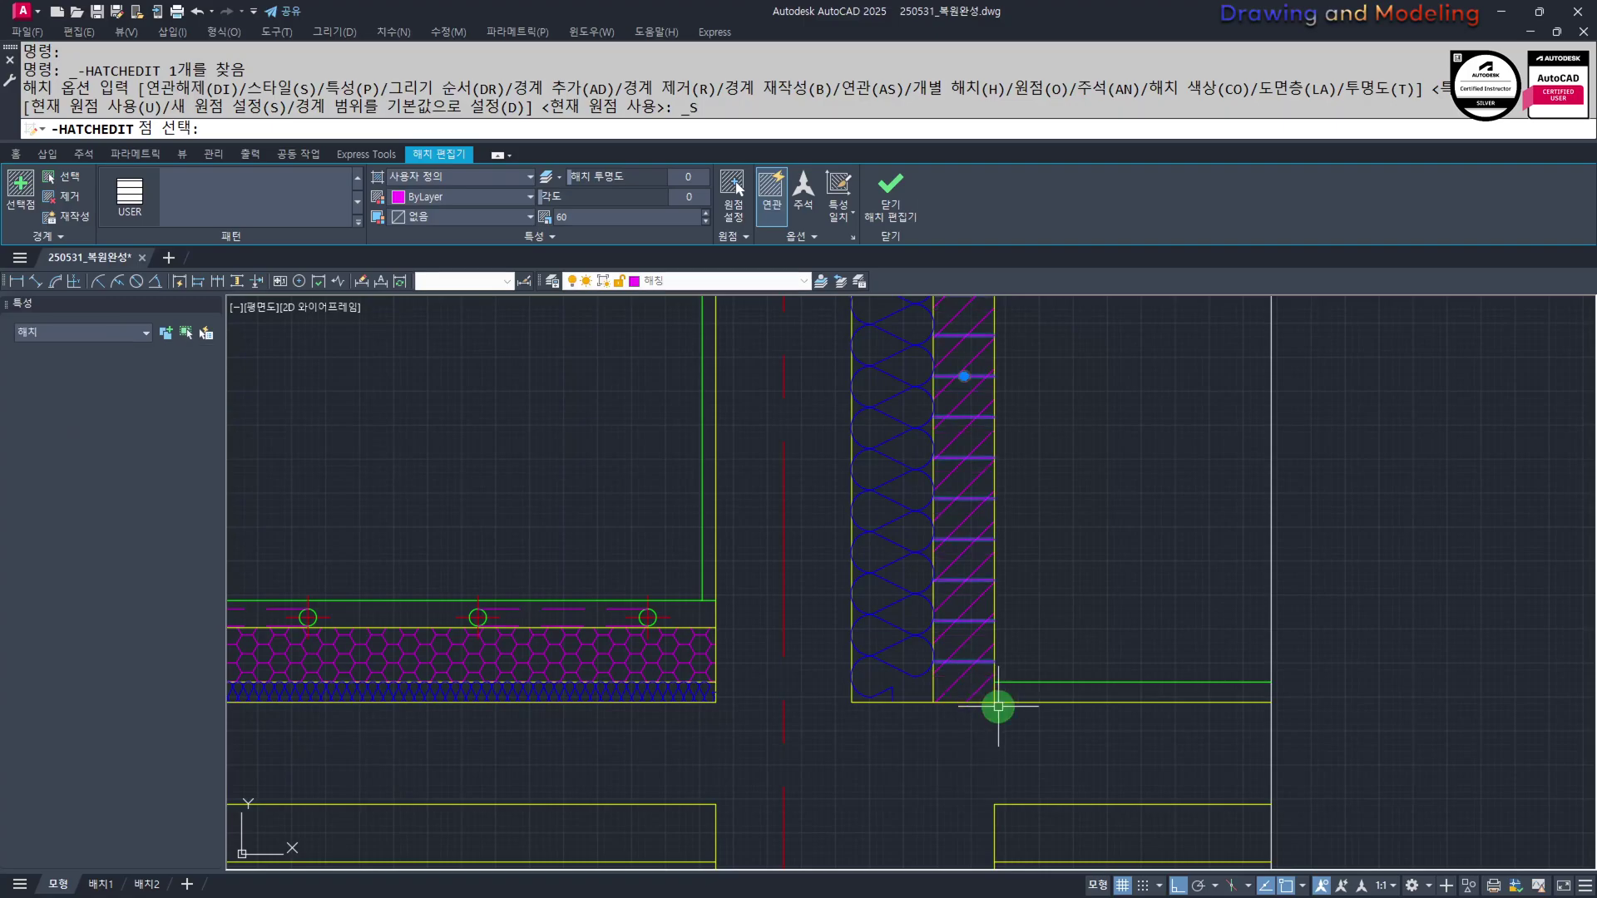
left_click(997, 703)
scroll(996, 674, "up", 4)
key("Return")
key("Escape")
key("Escape")
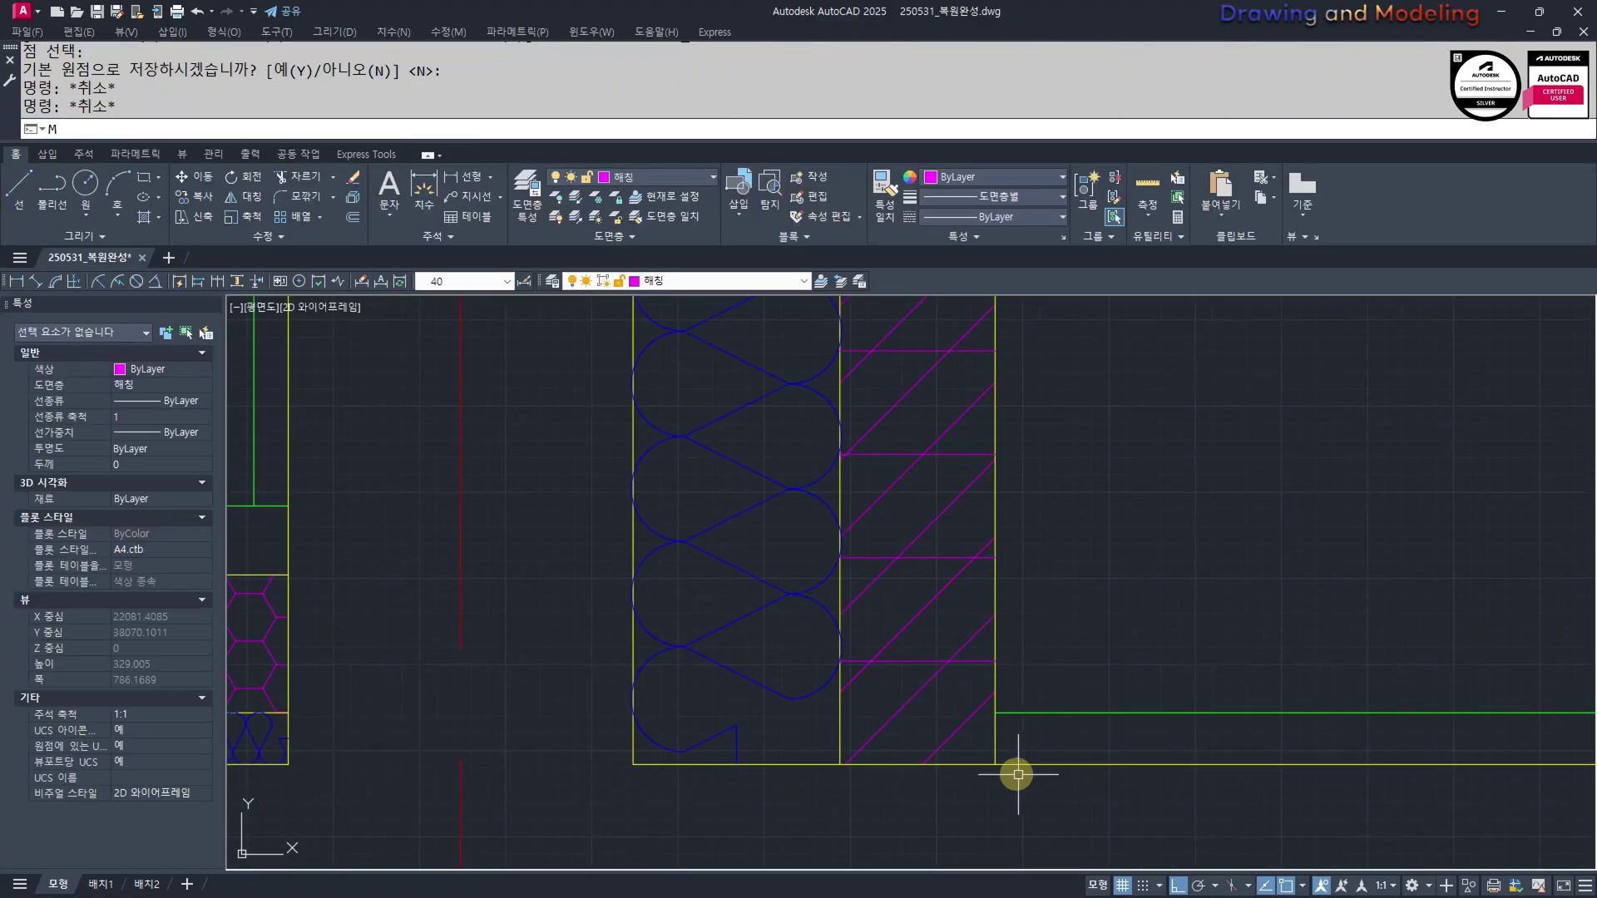
Match the right wall's horizontal brick hatch below the window to the yellow floor line's properties
type("mm")
key("Return")
left_click(1016, 770)
left_click(1014, 765)
left_click(970, 660)
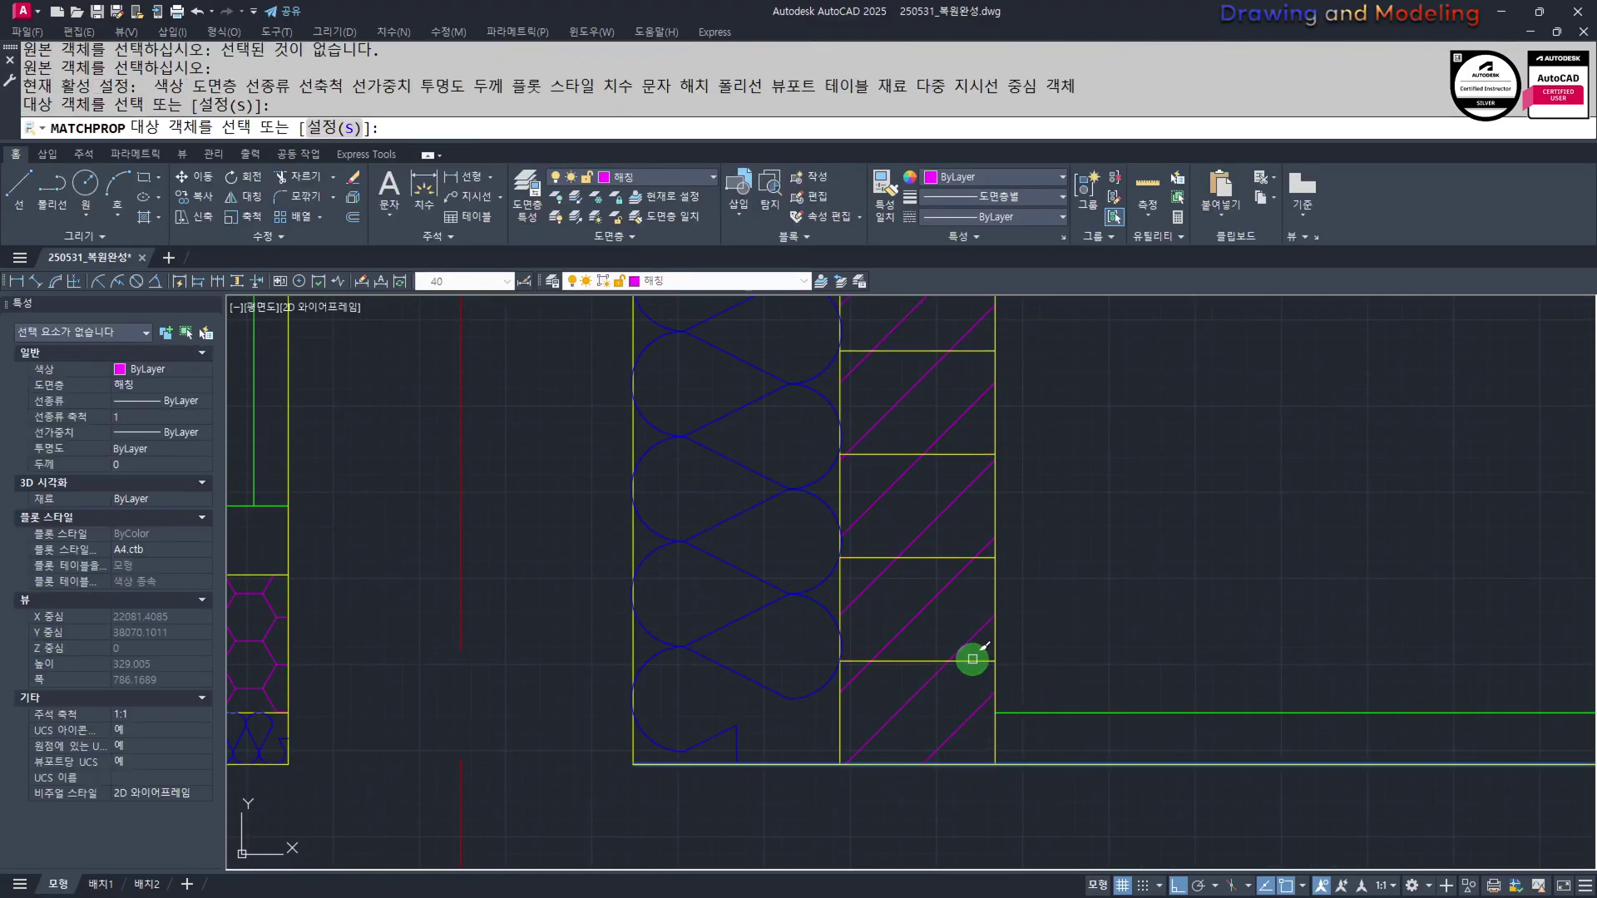
key("Escape")
key("Escape")
Set the origin of the right wall's horizontal brick hatch above the window at the layer's lower outer corner
scroll(990, 732, "down", 8)
middle_click_drag(991, 562, 986, 621)
scroll(986, 622, "up", 10)
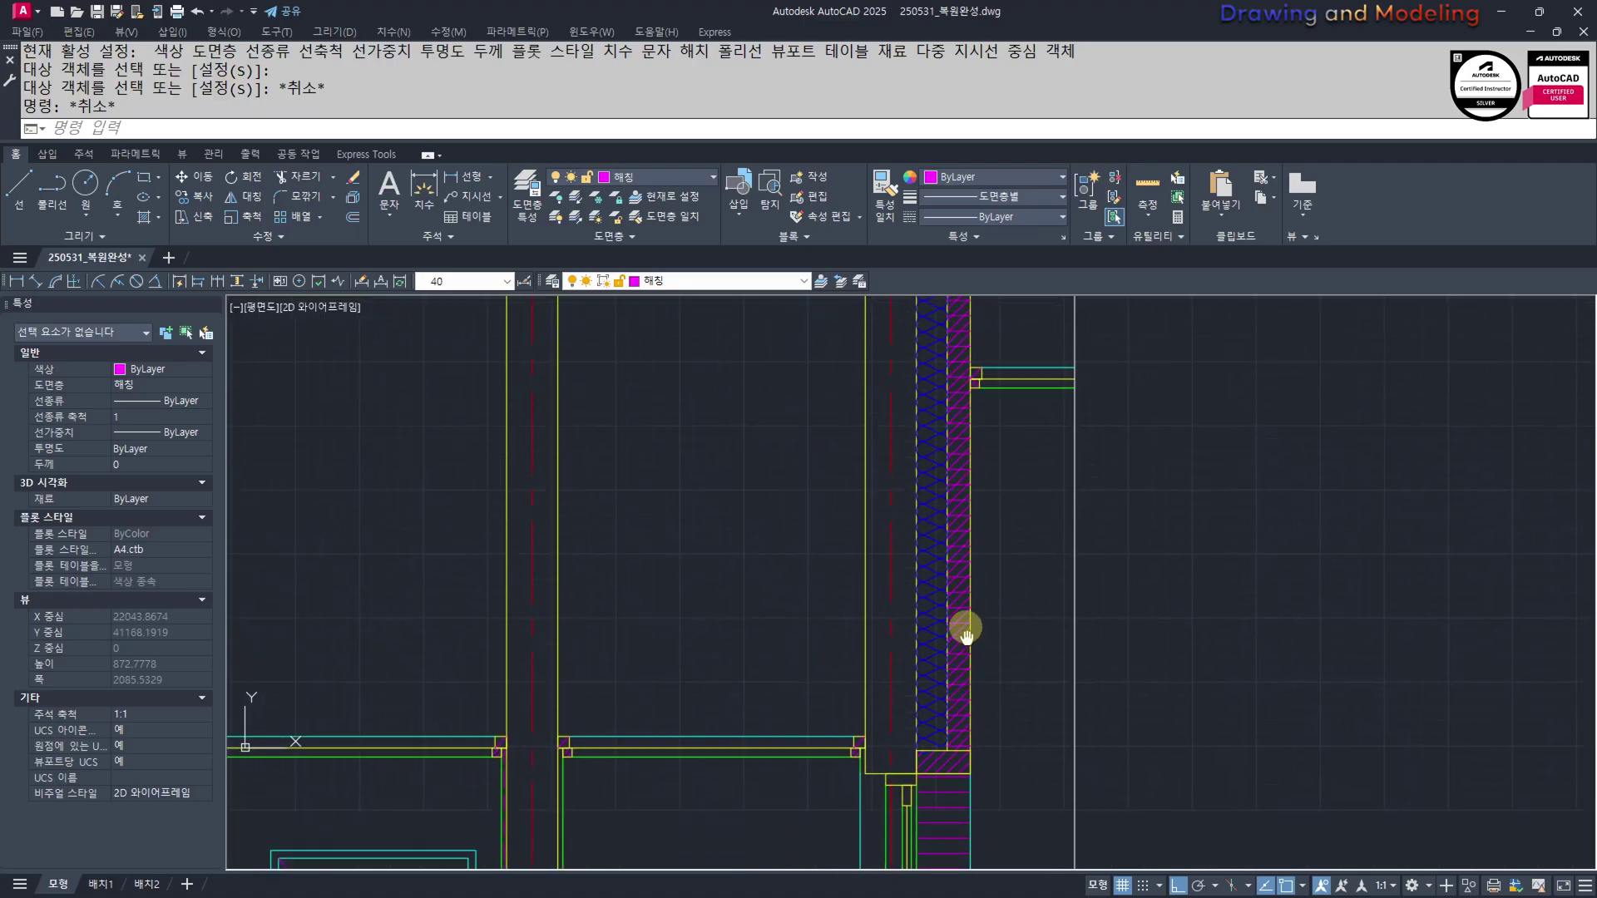
left_click(908, 635)
left_click(917, 607)
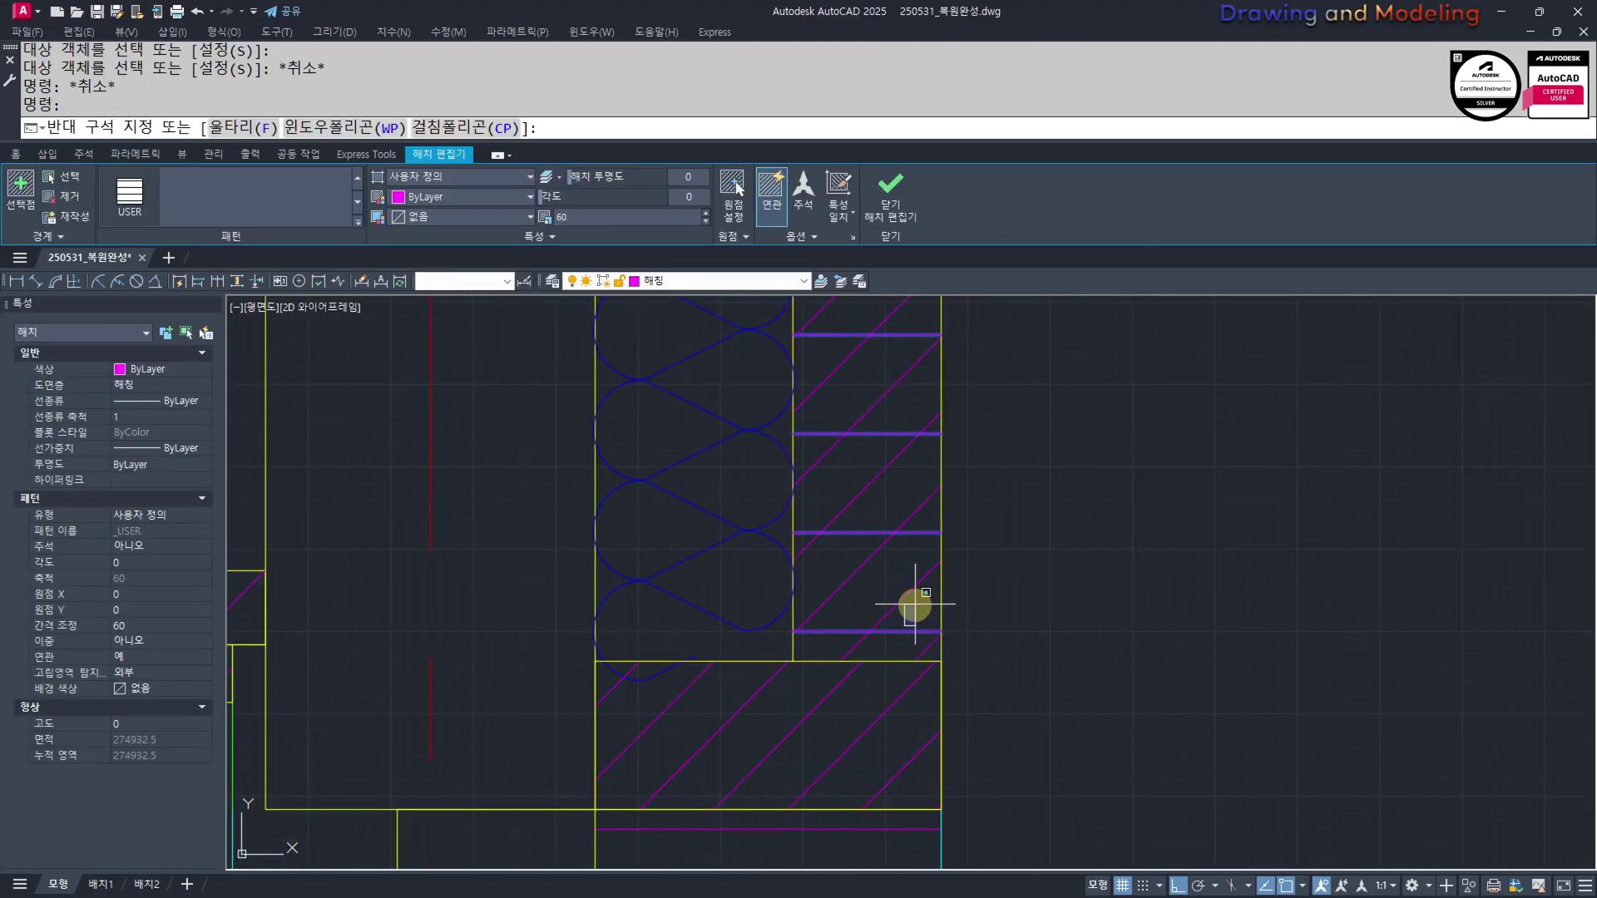
key("Escape")
left_click(733, 203)
left_click(942, 662)
key("Escape")
key("Escape")
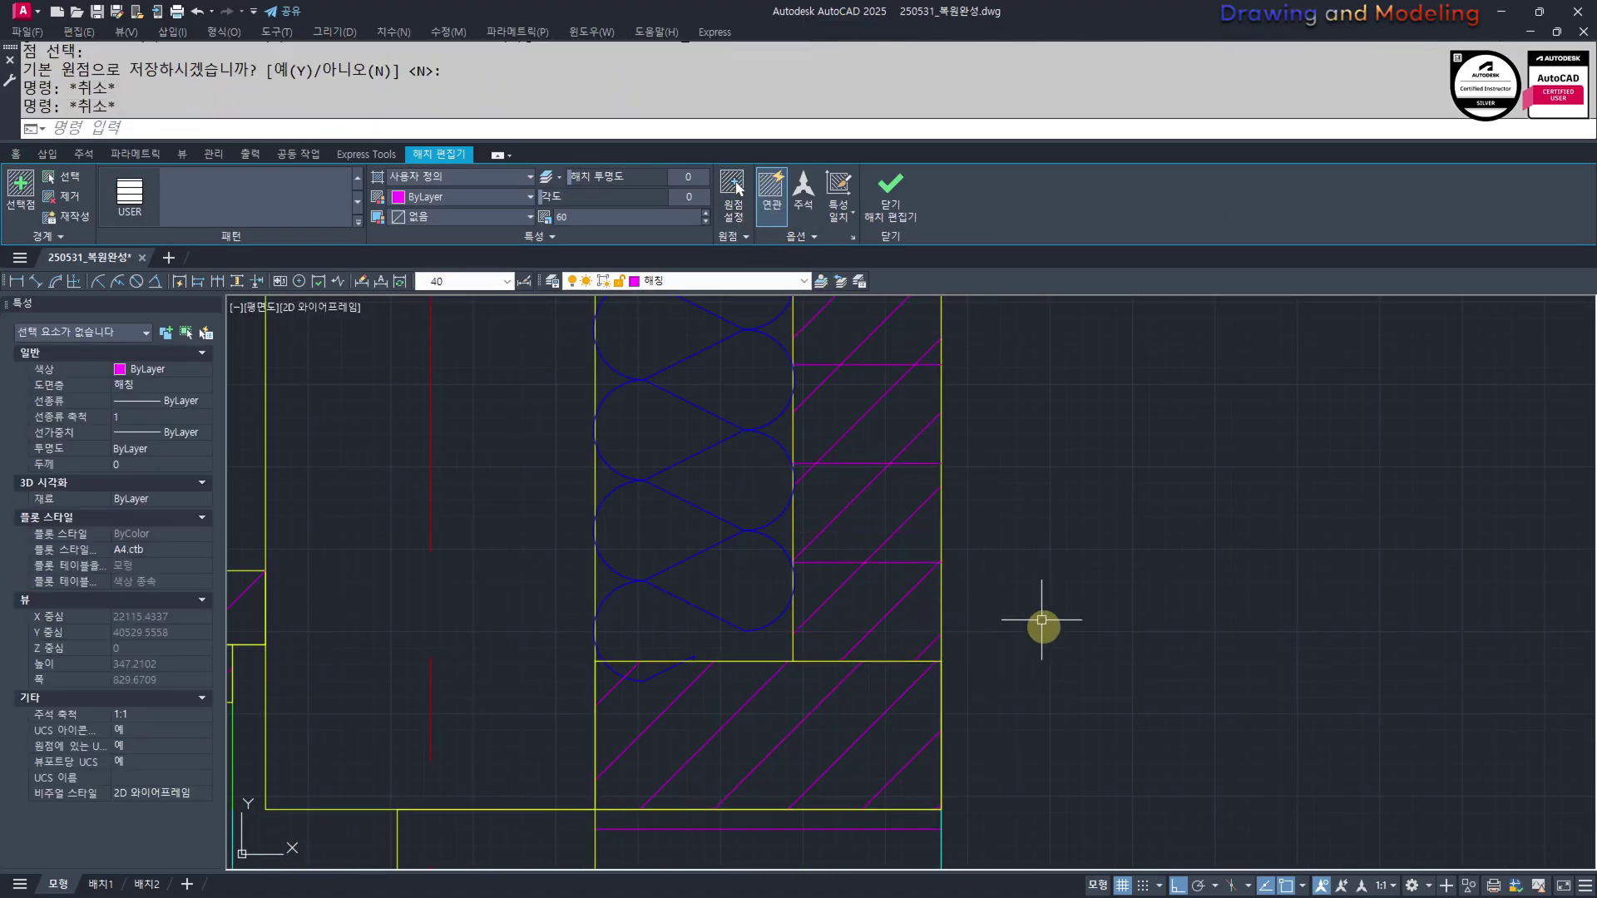
Match the right wall's horizontal brick hatch above the window to the yellow lintel outline's properties
scroll(1041, 623, "up", 2)
type("mm")
key("space")
left_click(825, 711)
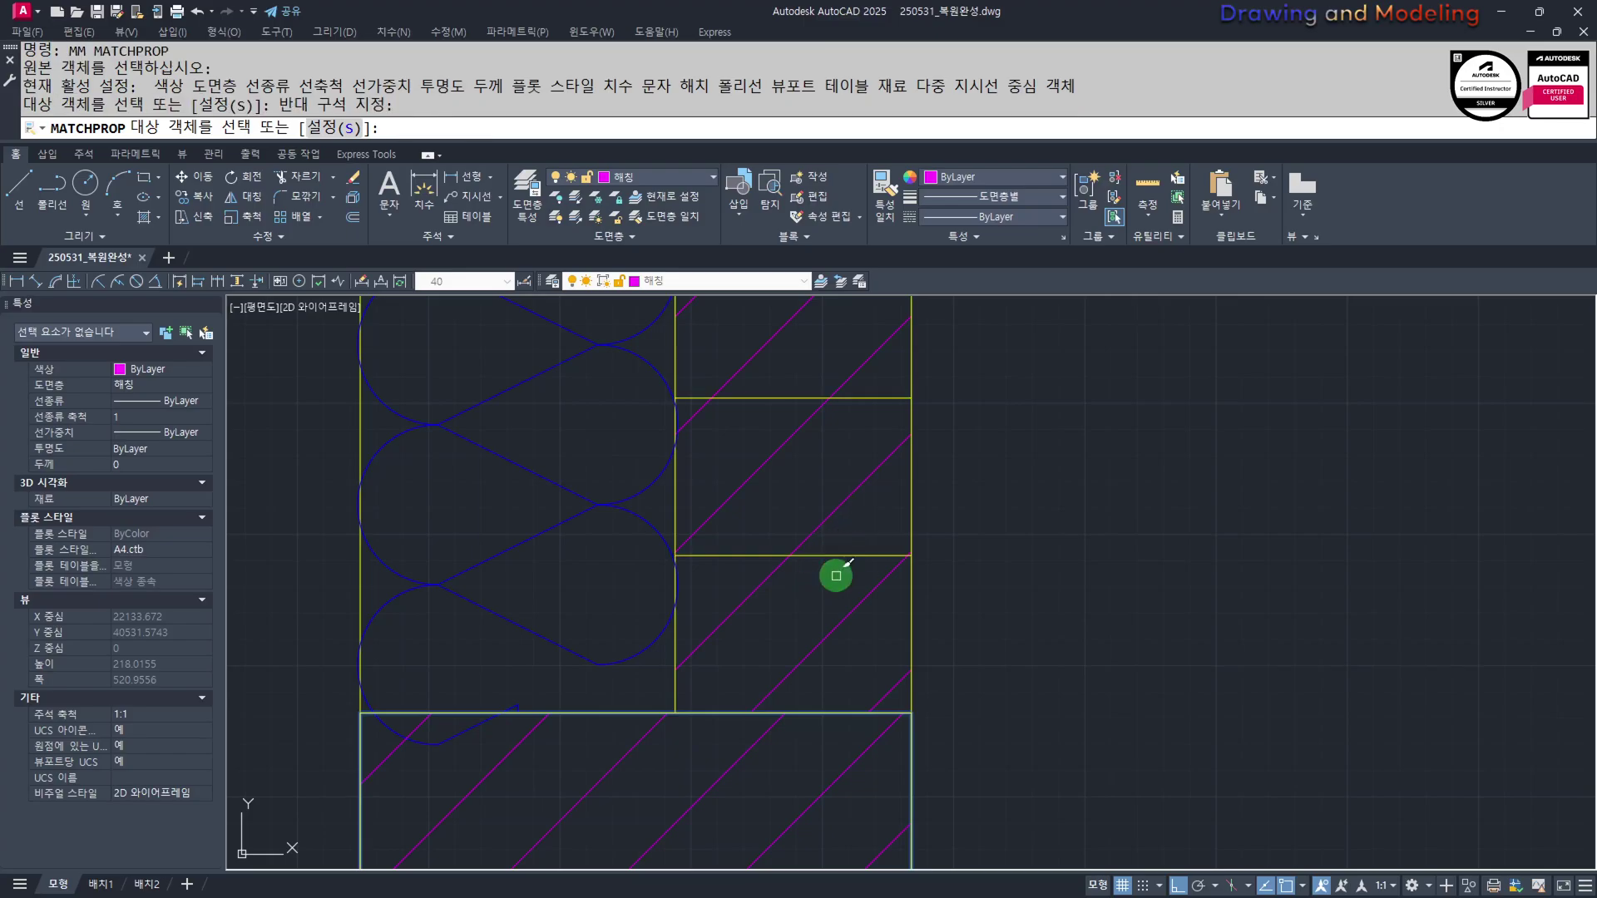
key("Escape")
key("Escape")
key("Escape")
Turn off the insulation layer (단열재) by picking the insulation in the right exterior wall
scroll(824, 574, "down", 15)
scroll(825, 628, "up", 2)
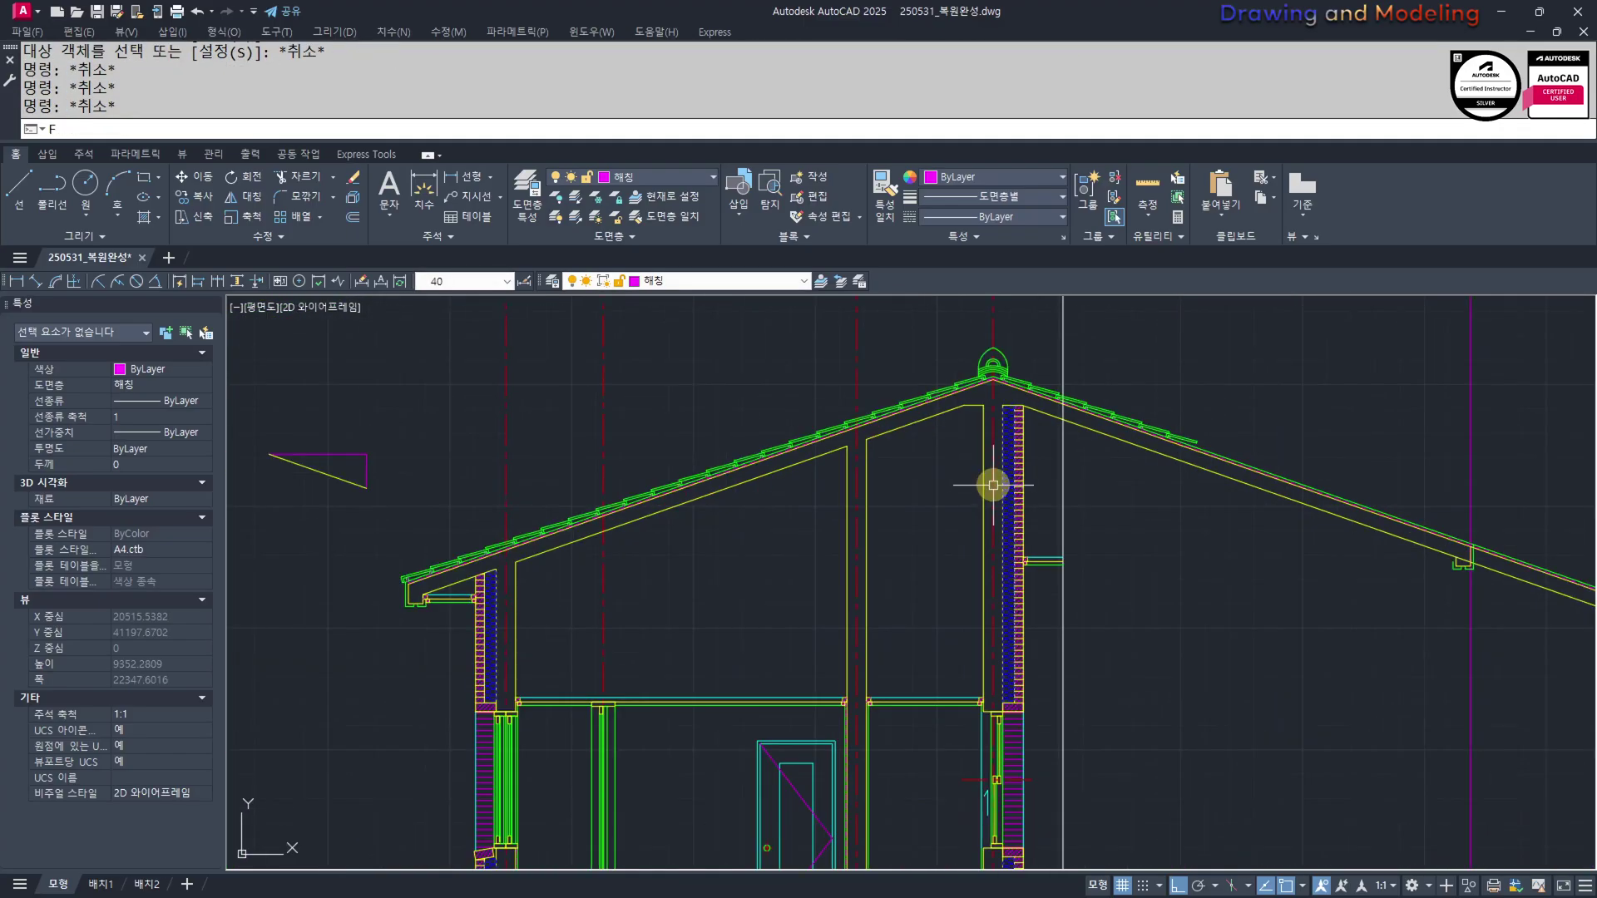
type("ff")
key("Return")
scroll(1015, 459, "down", 2)
left_click(1016, 453)
key("Escape")
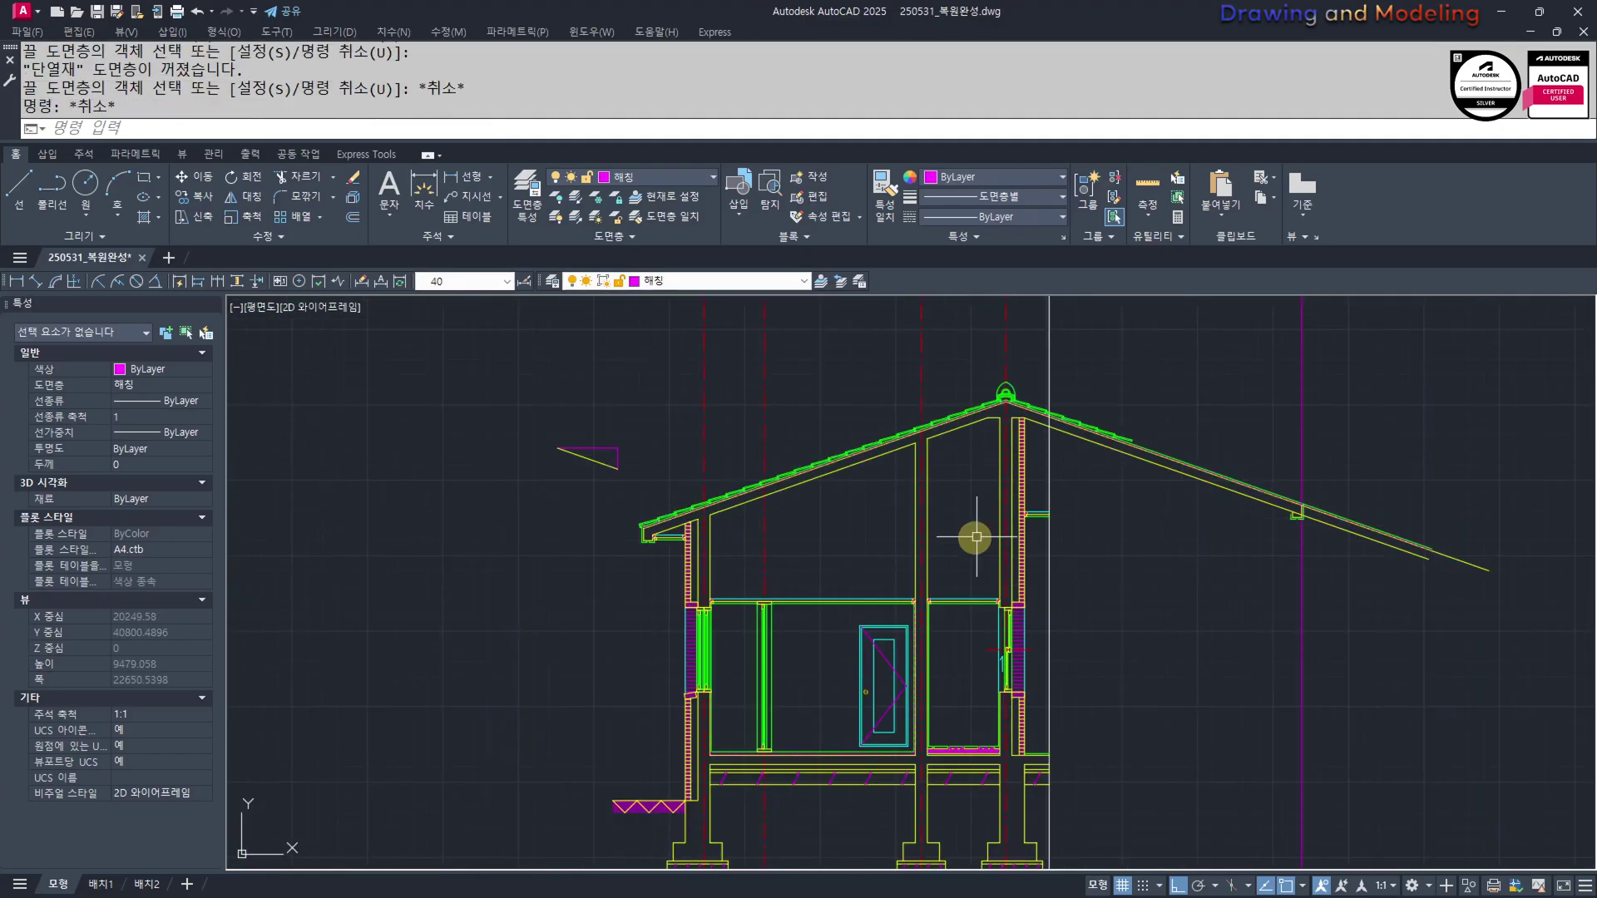
Hatch the insulation gaps of both exterior walls, above and below the windows, with ANSI31 at scale 10
scroll(970, 552, "up", 2)
type("h")
key("Return")
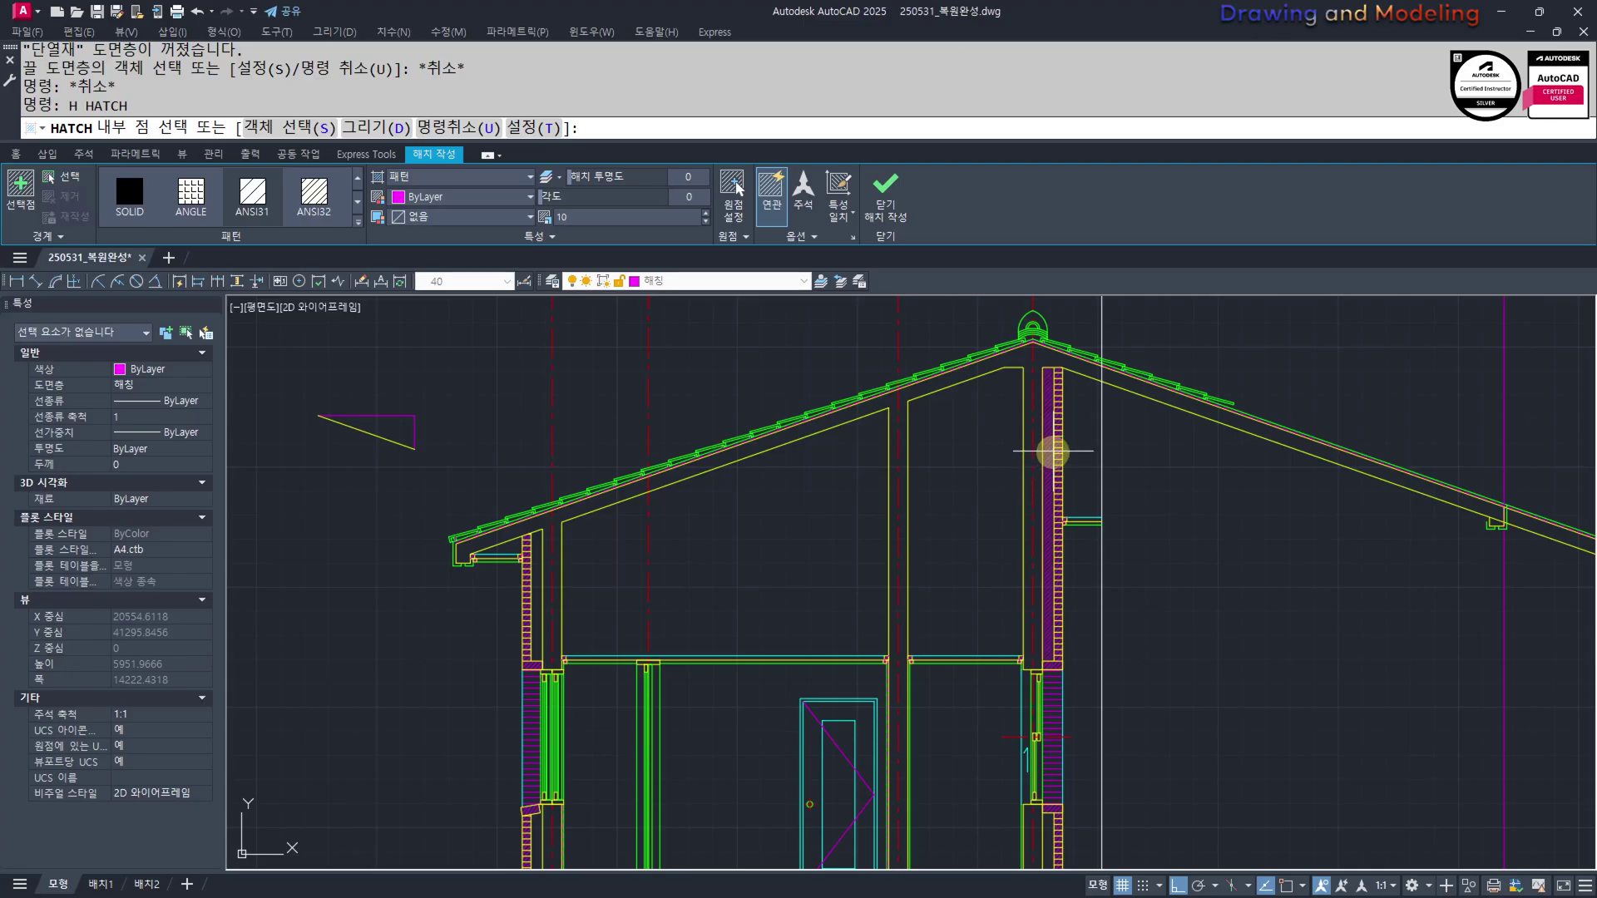
left_click(1053, 452)
middle_click_drag(548, 558, 613, 543)
middle_click_drag(604, 807, 626, 648)
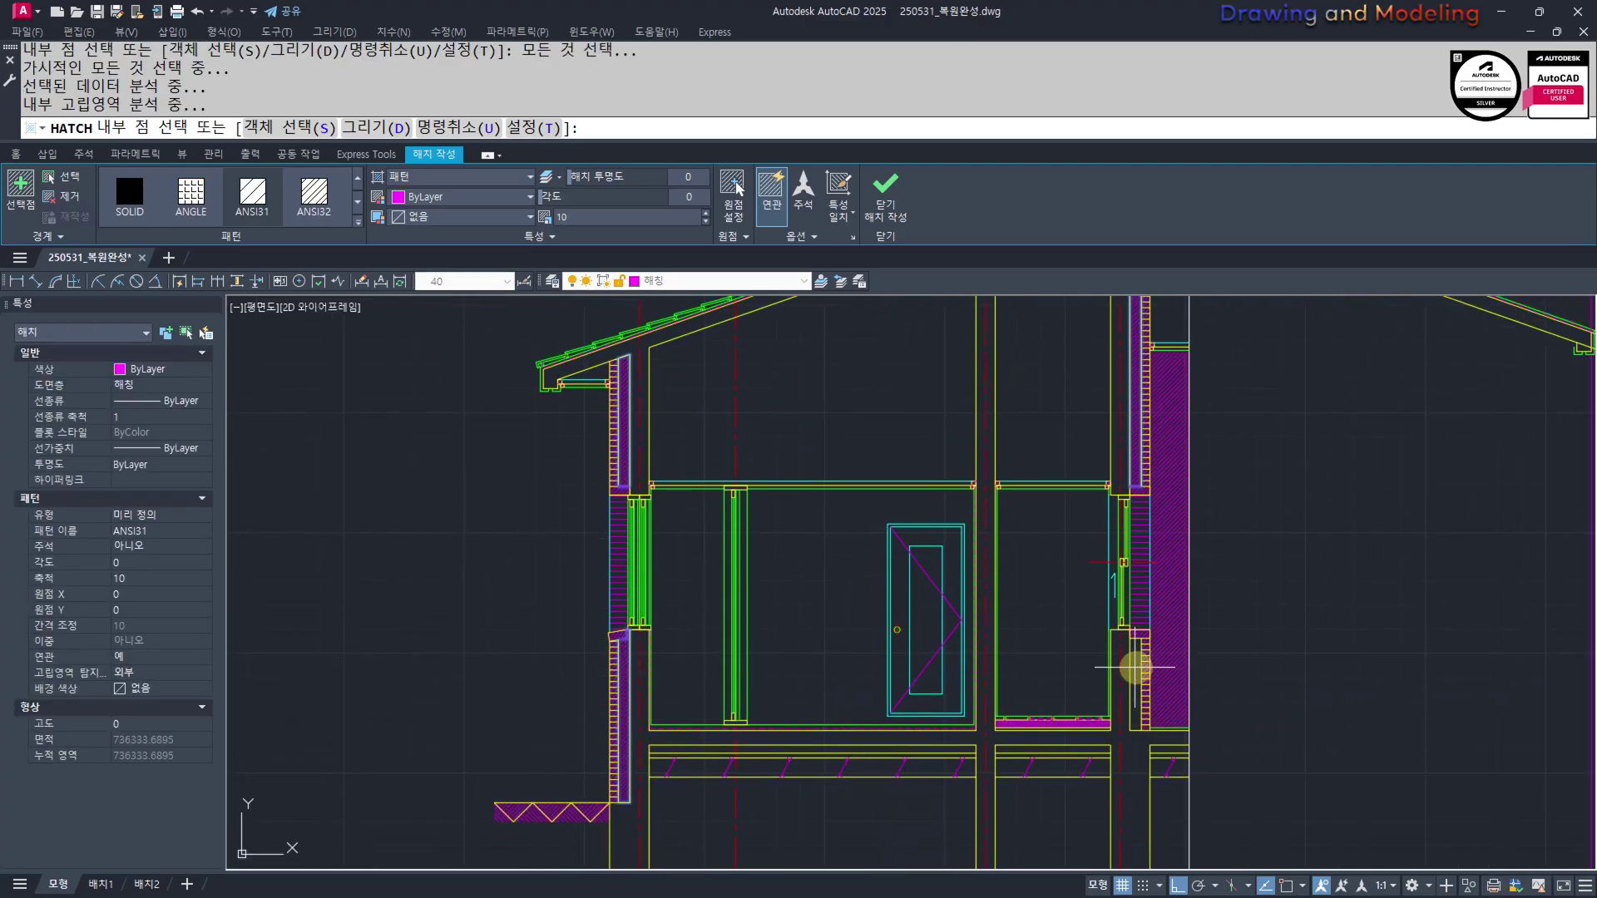
middle_click_drag(1039, 593, 1052, 666)
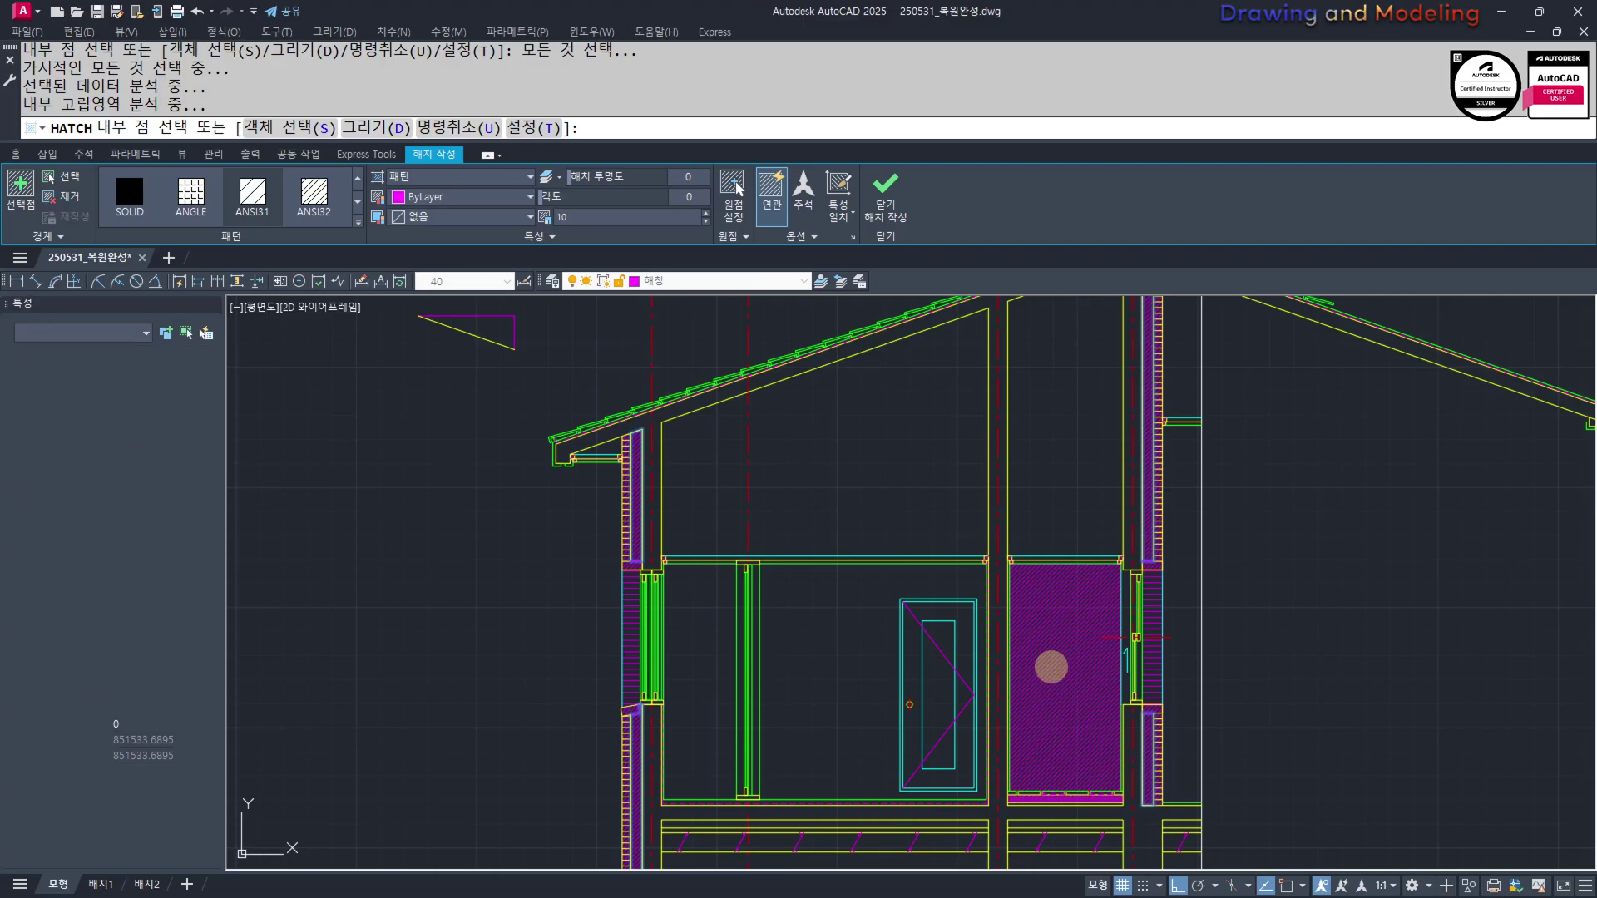
key("Escape")
key("Escape")
Split the diagonal hatch in the exterior walls' insulation gaps into separate hatches
left_click(1144, 517)
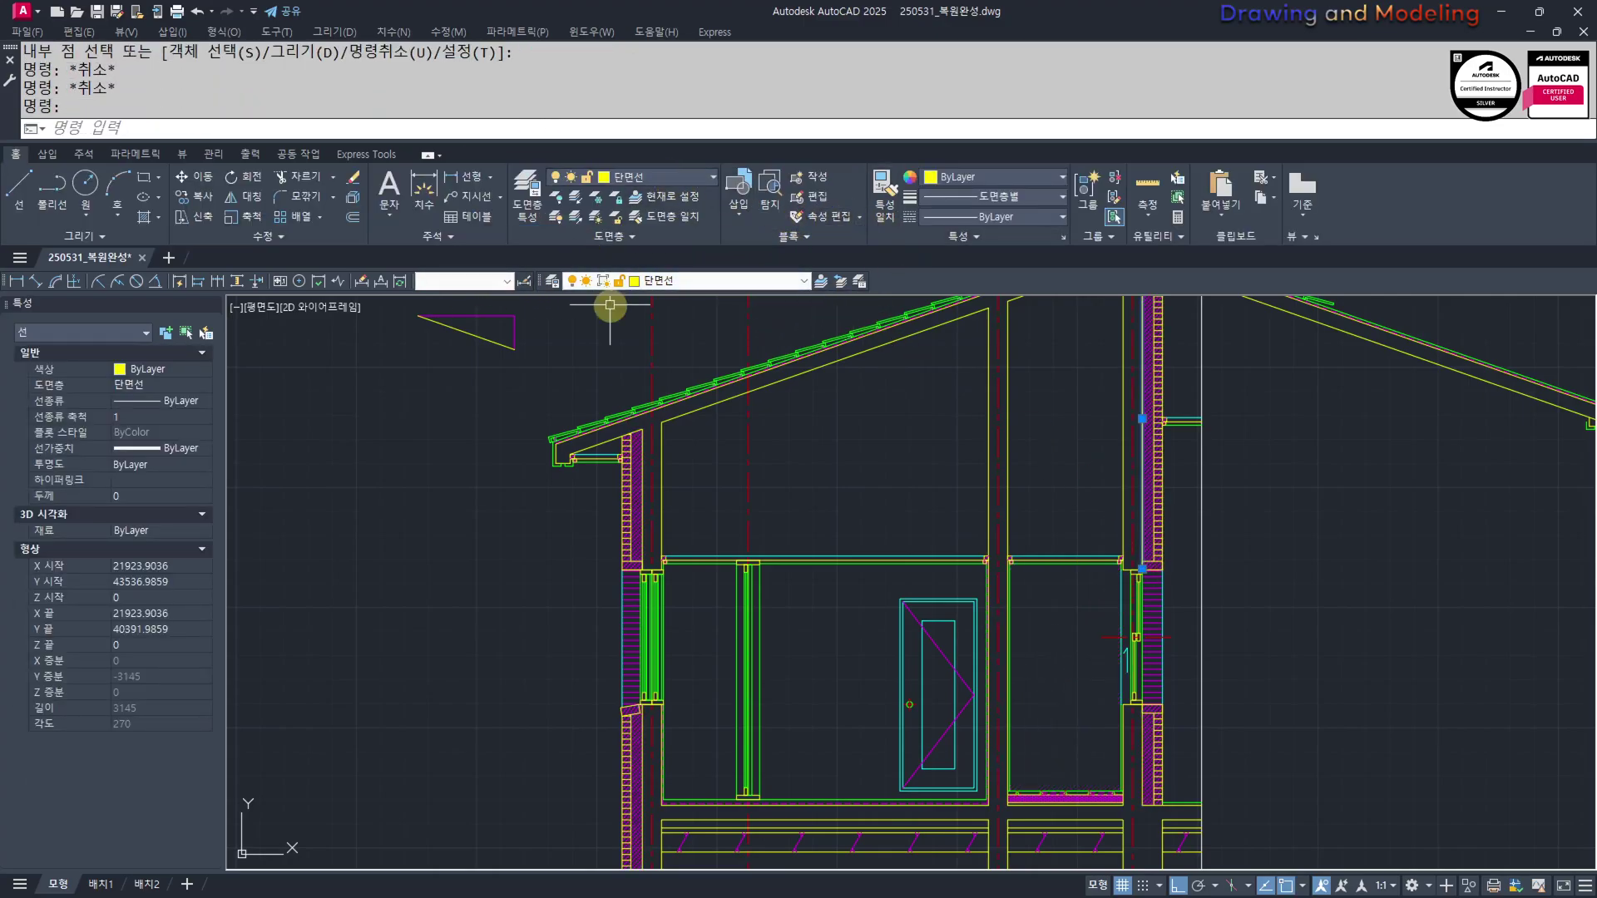
key("Escape")
scroll(1155, 515, "up", 5)
left_click(1133, 485)
scroll(908, 487, "down", 5)
middle_click_drag(845, 516, 962, 524)
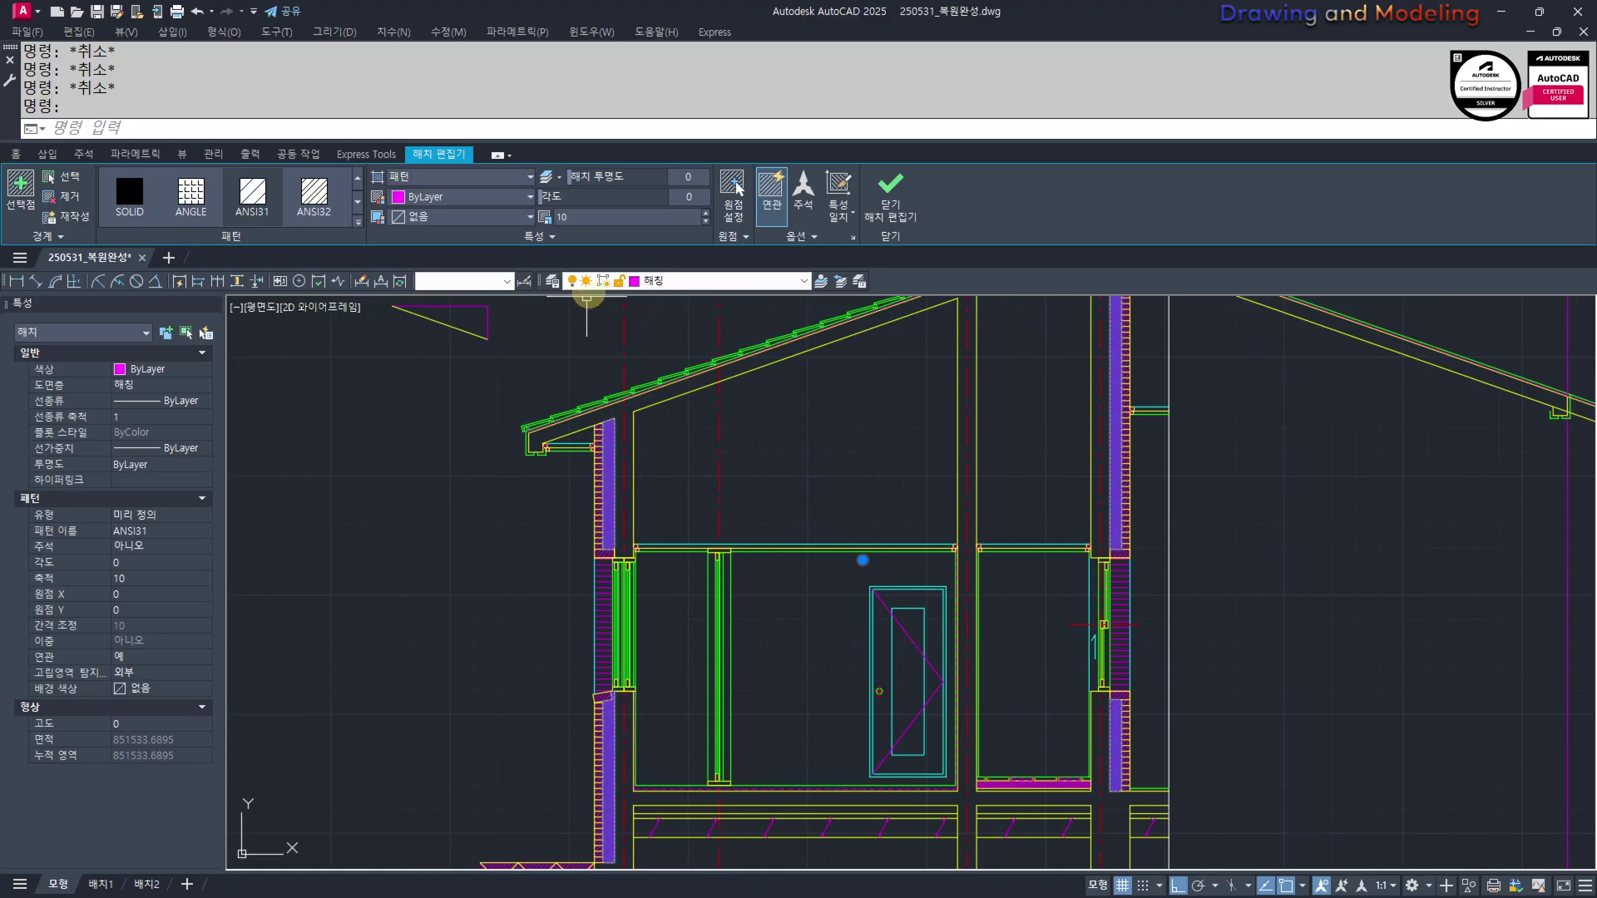
left_click(794, 237)
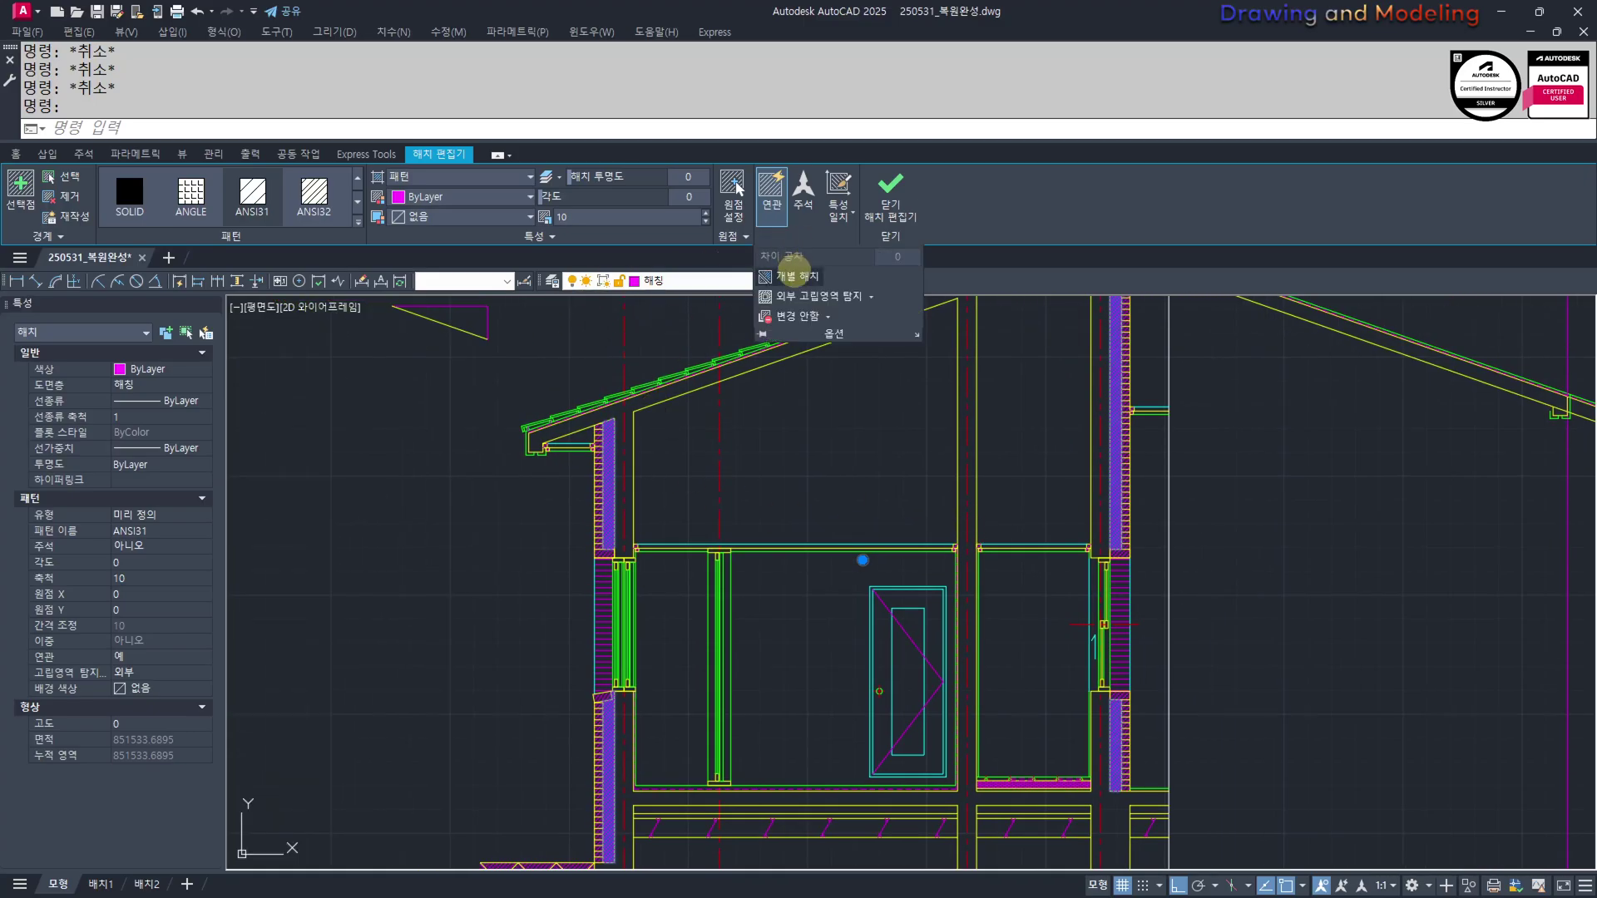
left_click(796, 273)
middle_click_drag(707, 482, 808, 501)
Check the left wall's insulation-gap hatch above the window, and undo the splitting into separate hatches
key("Escape")
scroll(695, 515, "up", 5)
scroll(695, 514, "up", 3)
left_click(745, 436)
key("Escape")
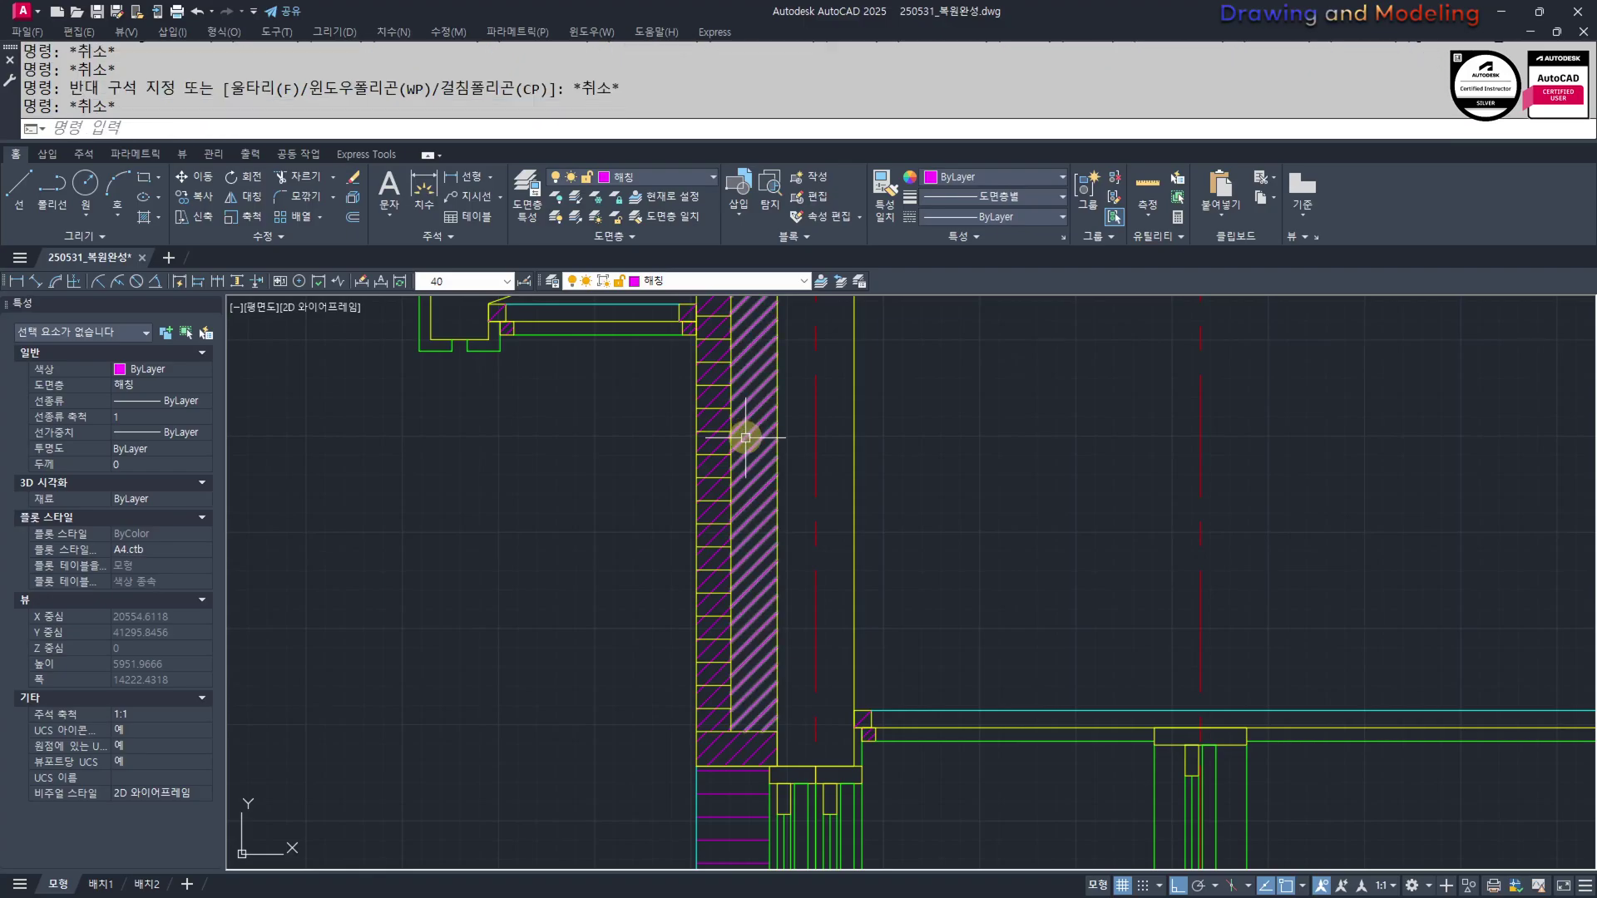
key("ctrl+z")
key("ctrl+z")
key("Escape")
key("Escape")
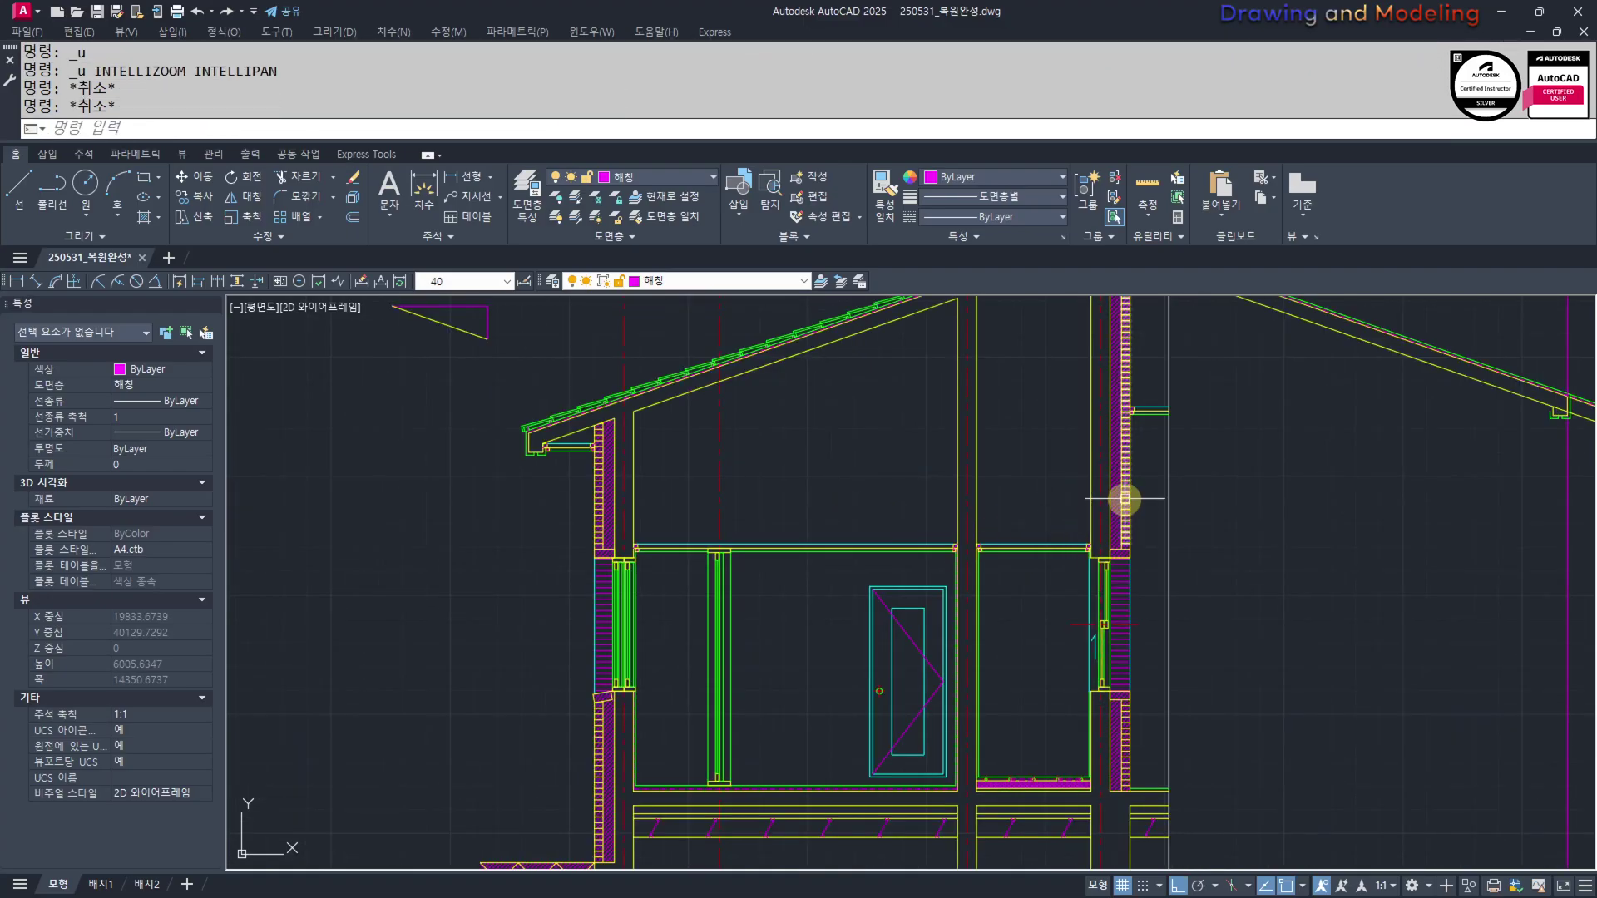
key("ctrl+z")
key("ctrl+z")
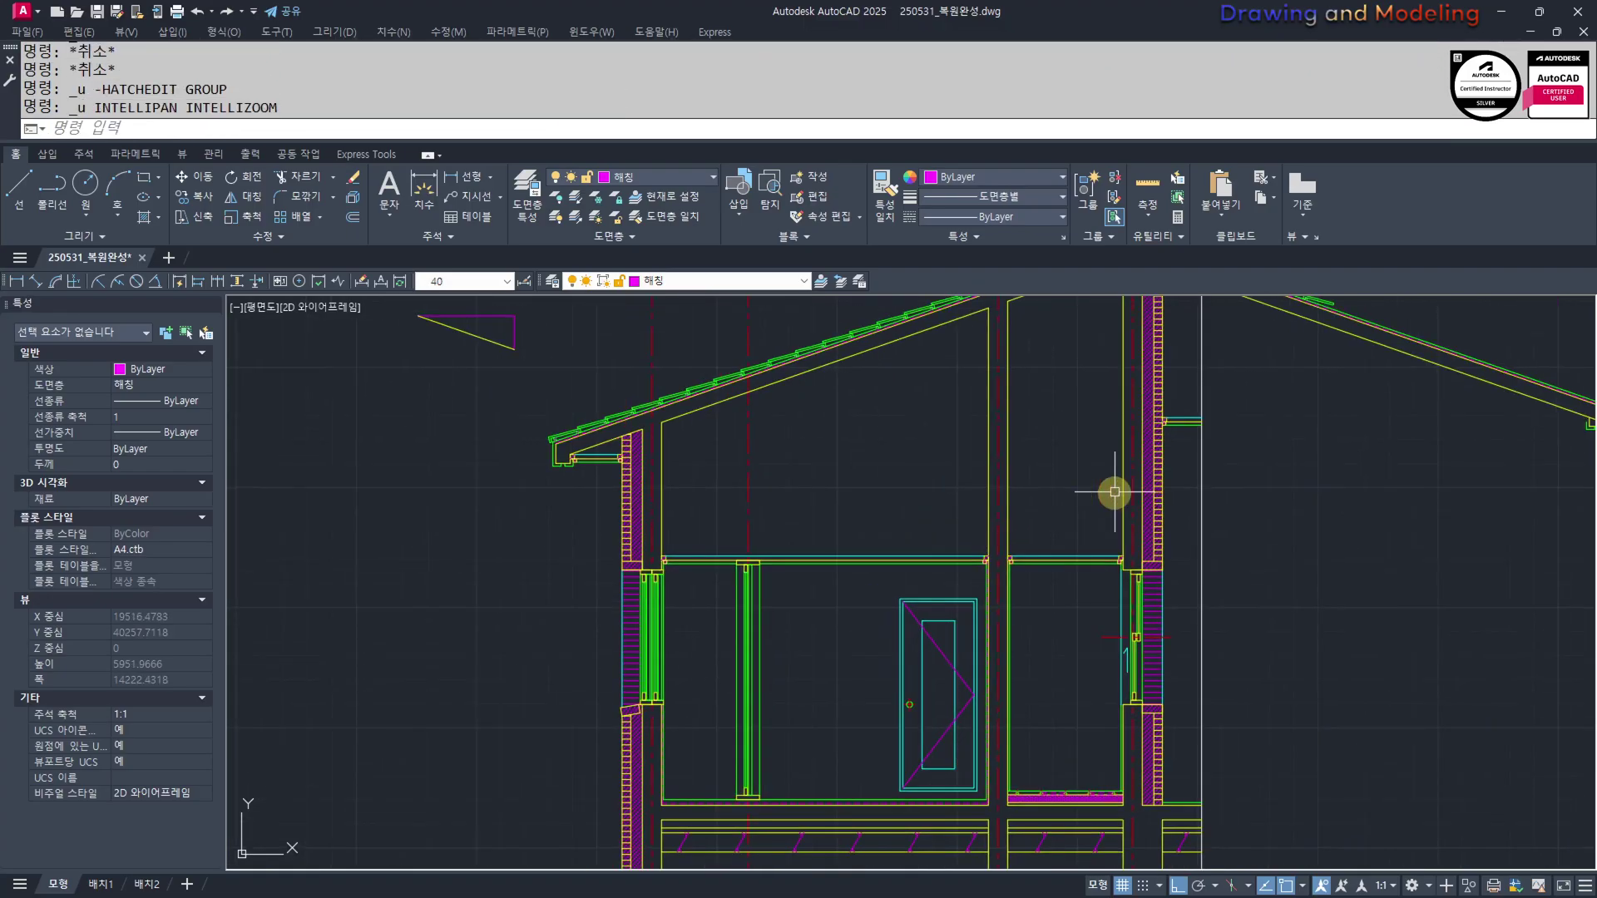
Change the insulation-gap hatch to a user-defined pattern with 360 spacing and split it into separate hatches
key("Escape")
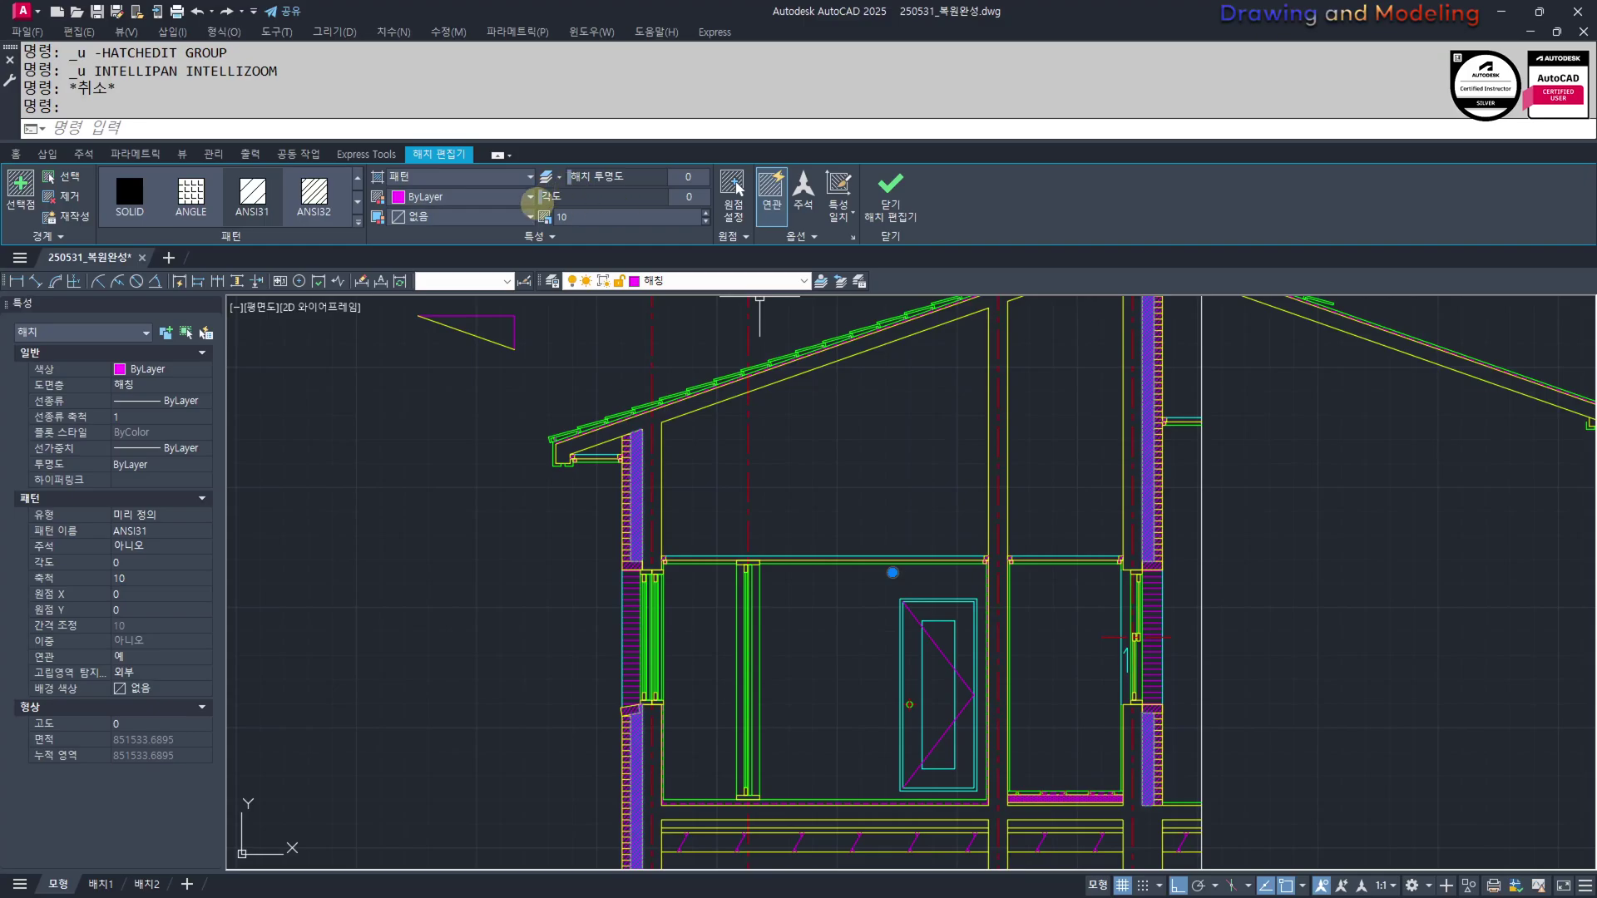
left_click(438, 176)
left_click(433, 248)
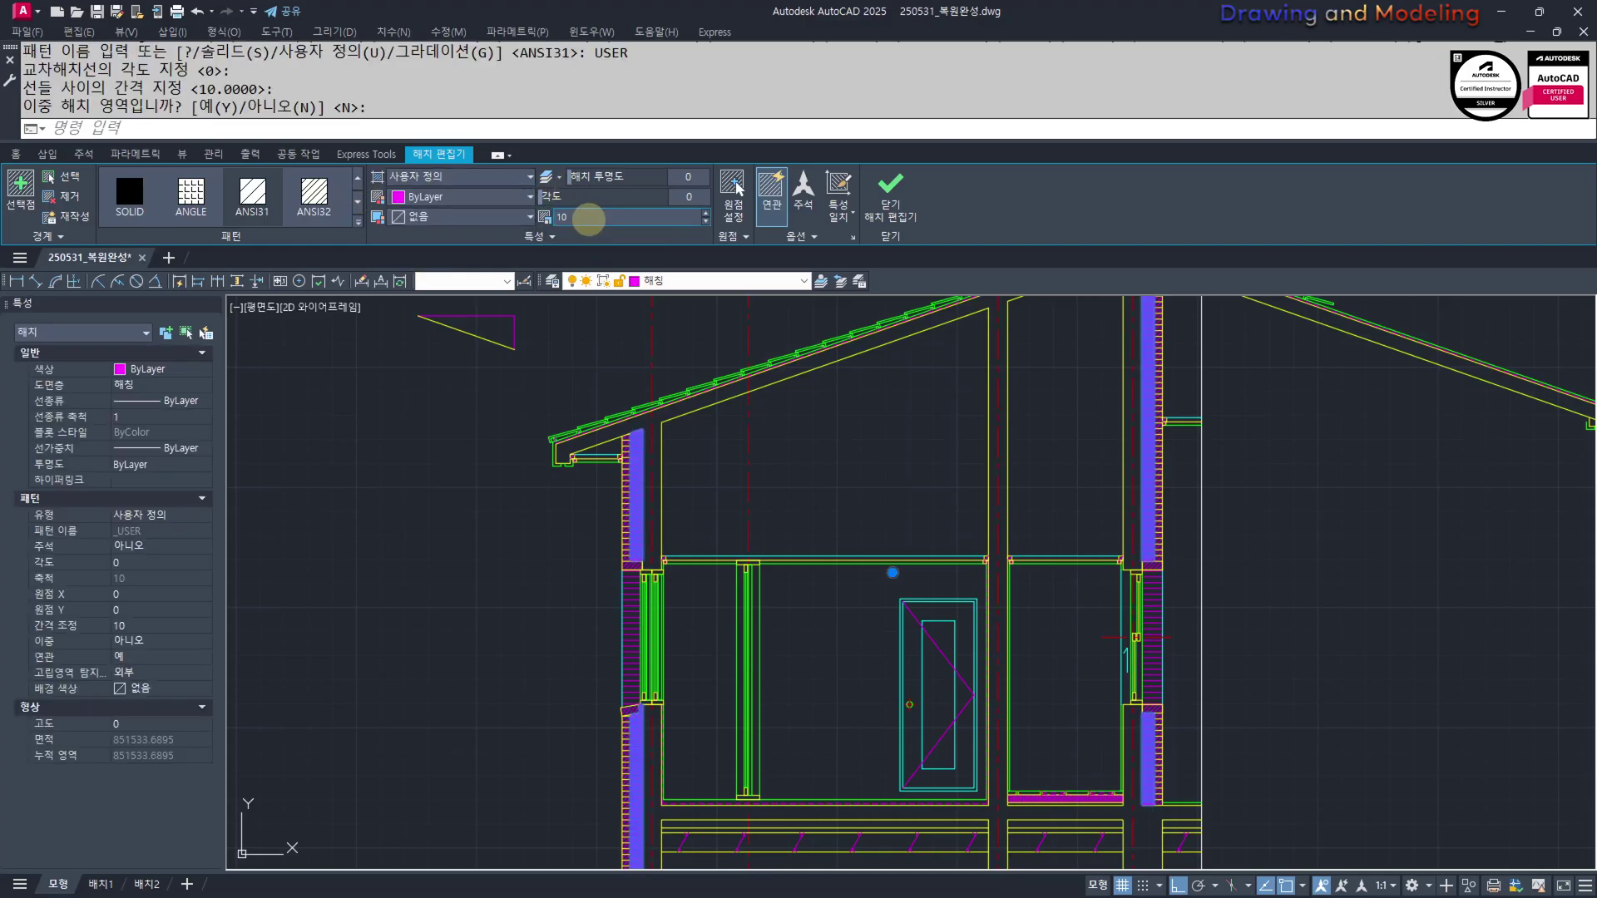
left_click(587, 216)
type("360")
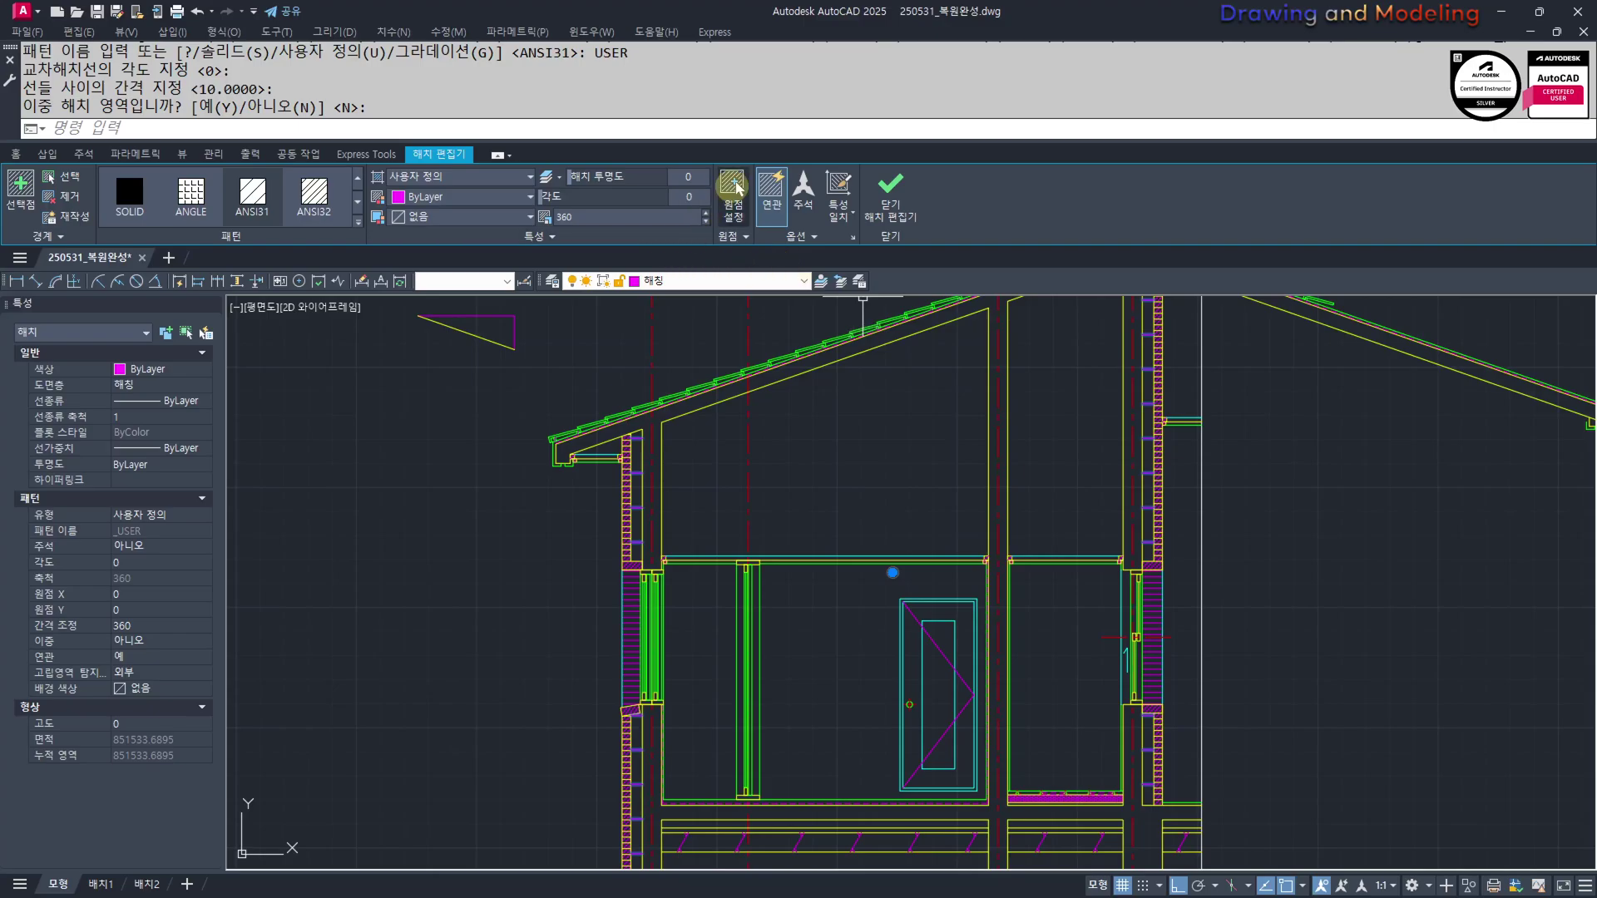
left_click(798, 235)
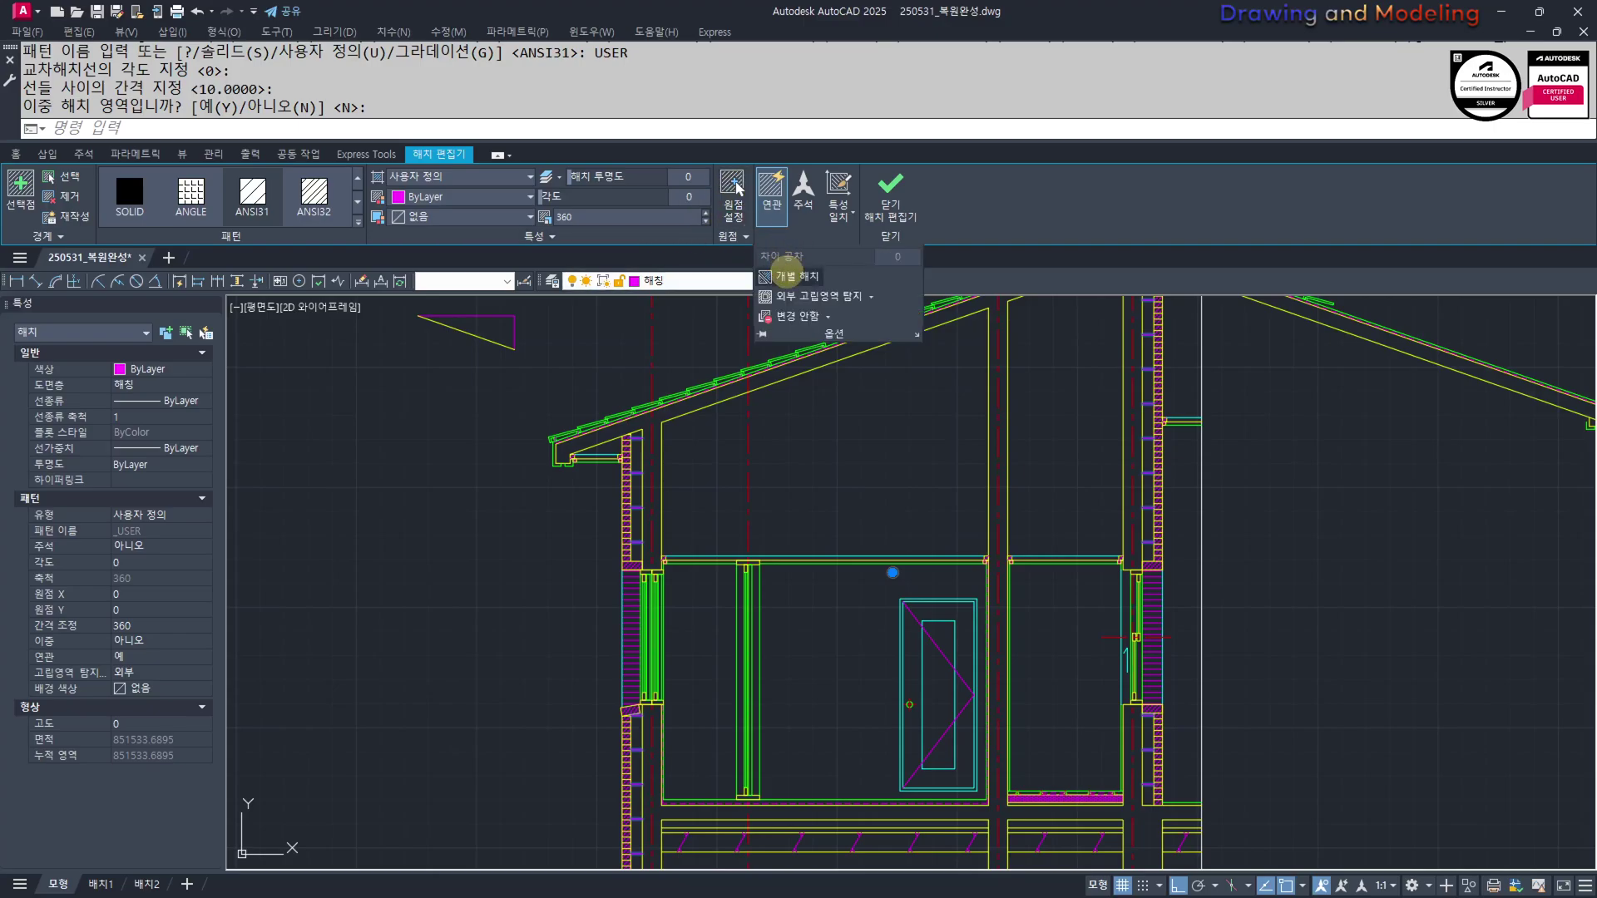
left_click(785, 275)
key("Escape")
key("Escape")
Match the properties of the brick layer's yellow outline onto the left wall's insulation-gap hatches above and below the window
middle_click_drag(704, 506, 740, 494)
type("MM")
key("Return")
scroll(677, 537, "up", 10)
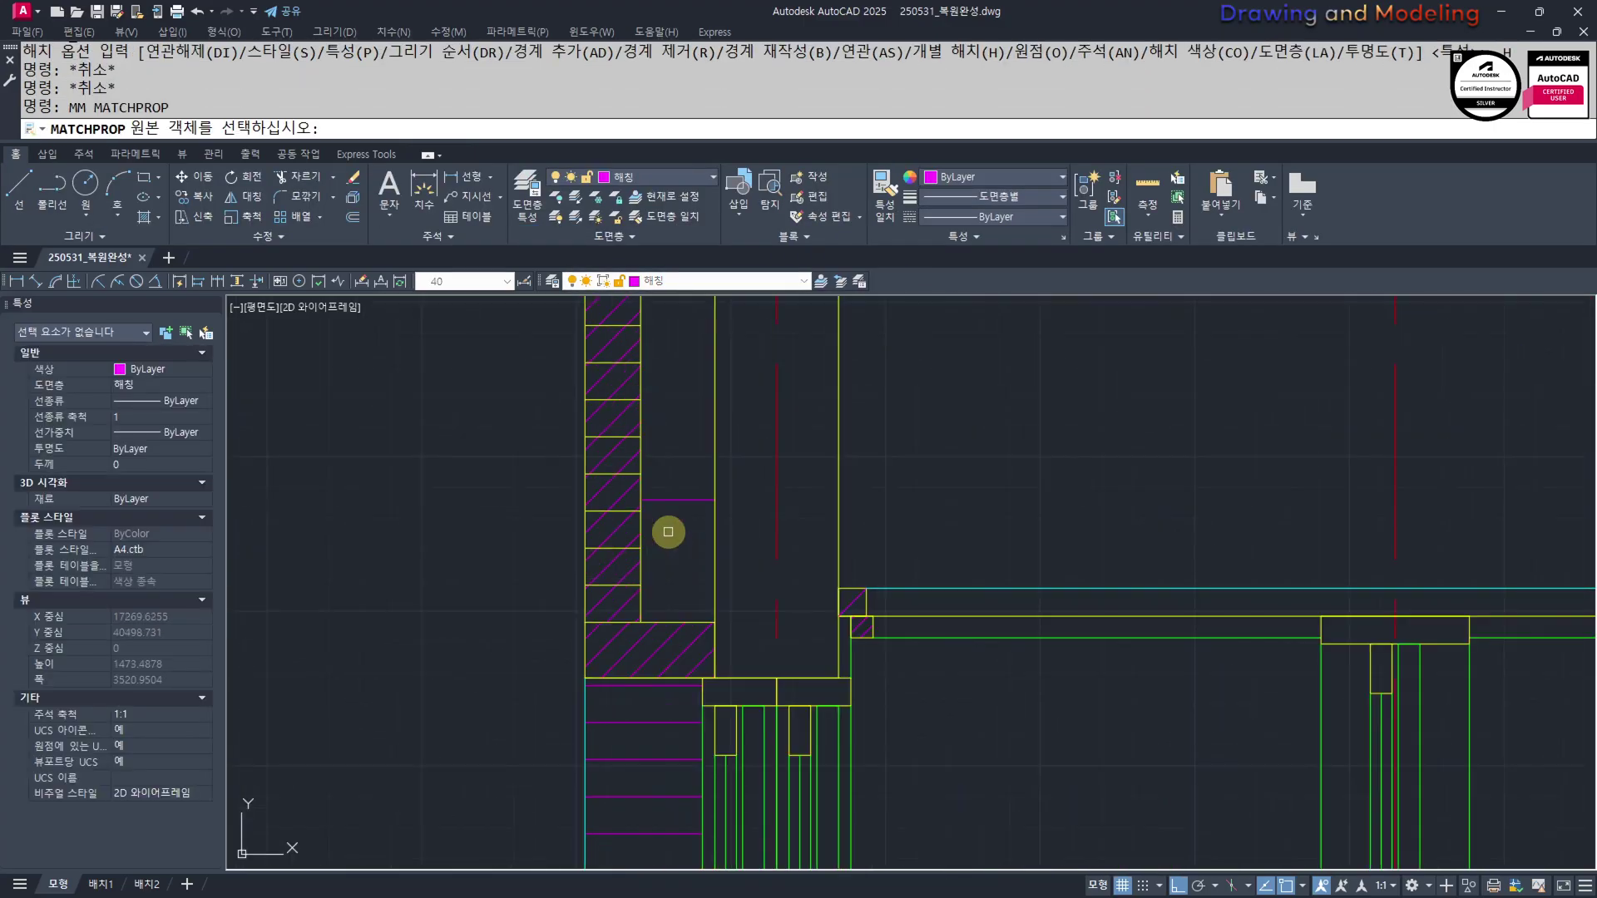
left_click(635, 516)
scroll(667, 455, "down", 8)
middle_click_drag(688, 716, 732, 545)
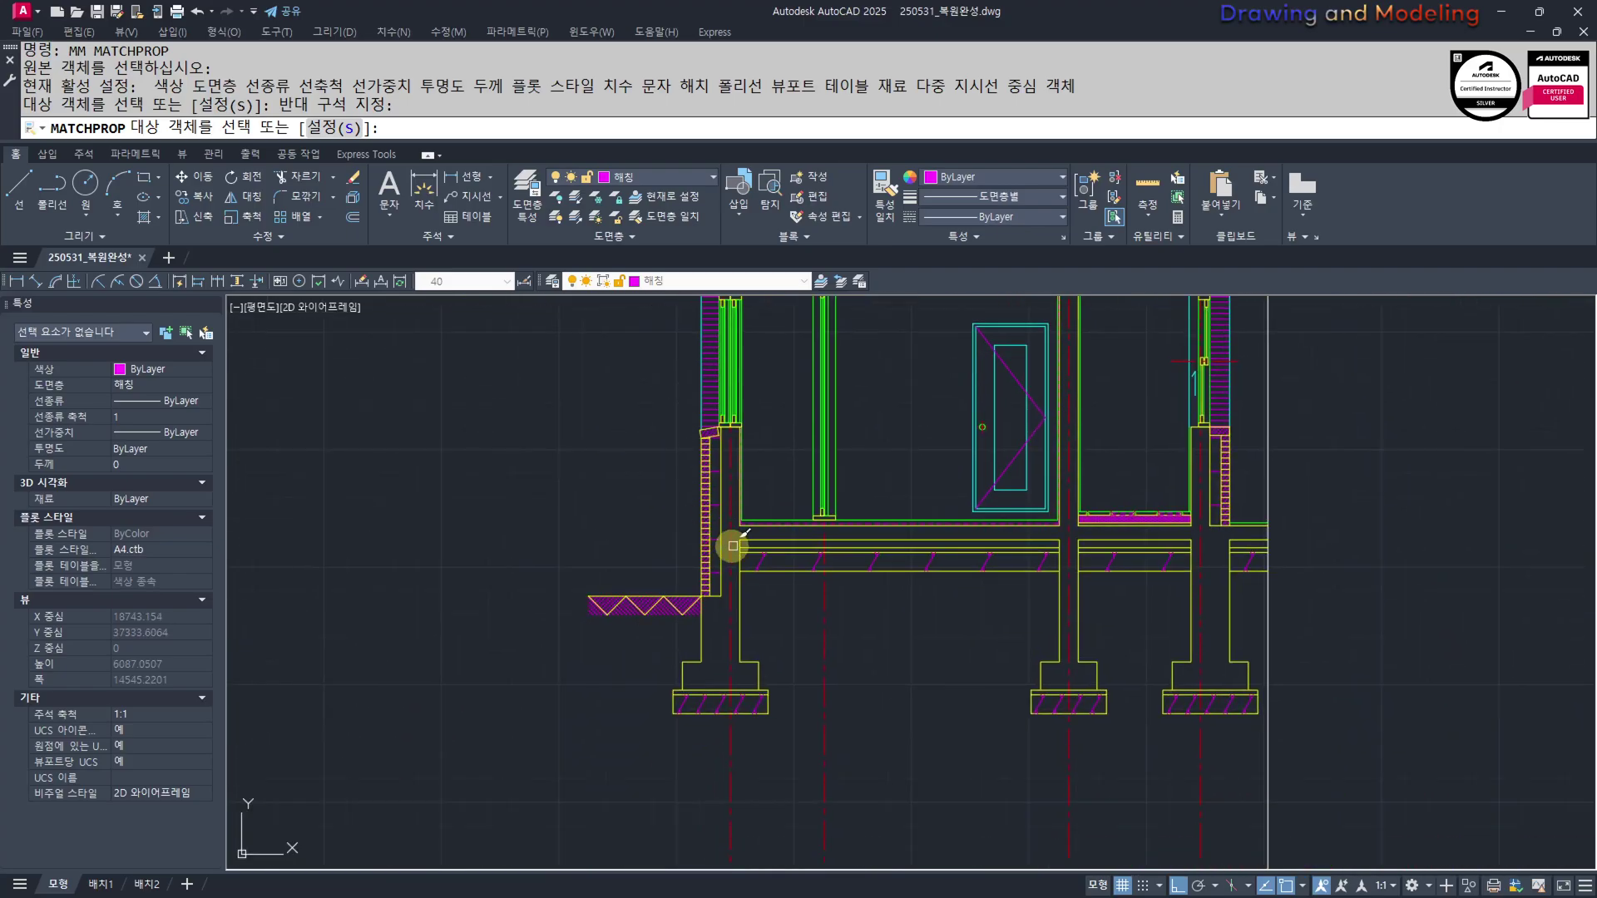
scroll(731, 540, "up", 8)
left_click(579, 538)
left_click(526, 578)
scroll(591, 580, "down", 4)
scroll(602, 546, "up", 4)
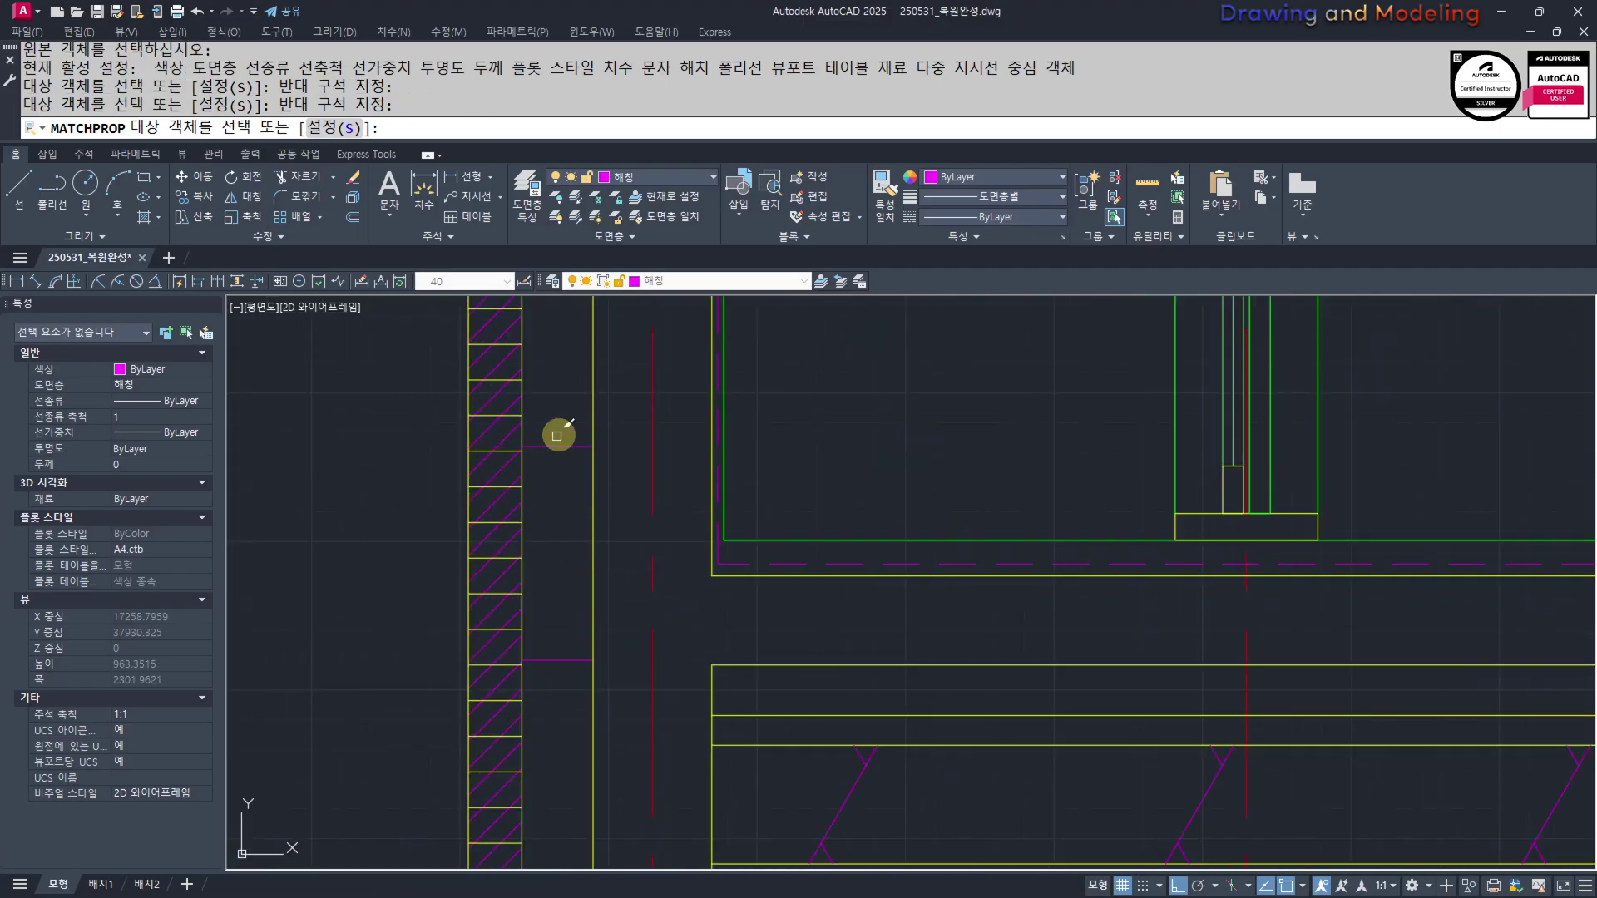
left_click(579, 424)
left_click(520, 490)
Match the same yellow outline properties onto the right exterior wall's insulation-gap hatches, below and above the window
scroll(657, 541, "down", 8)
middle_click_drag(1158, 560, 731, 598)
scroll(697, 553, "up", 8)
left_click(687, 559)
left_click(742, 627)
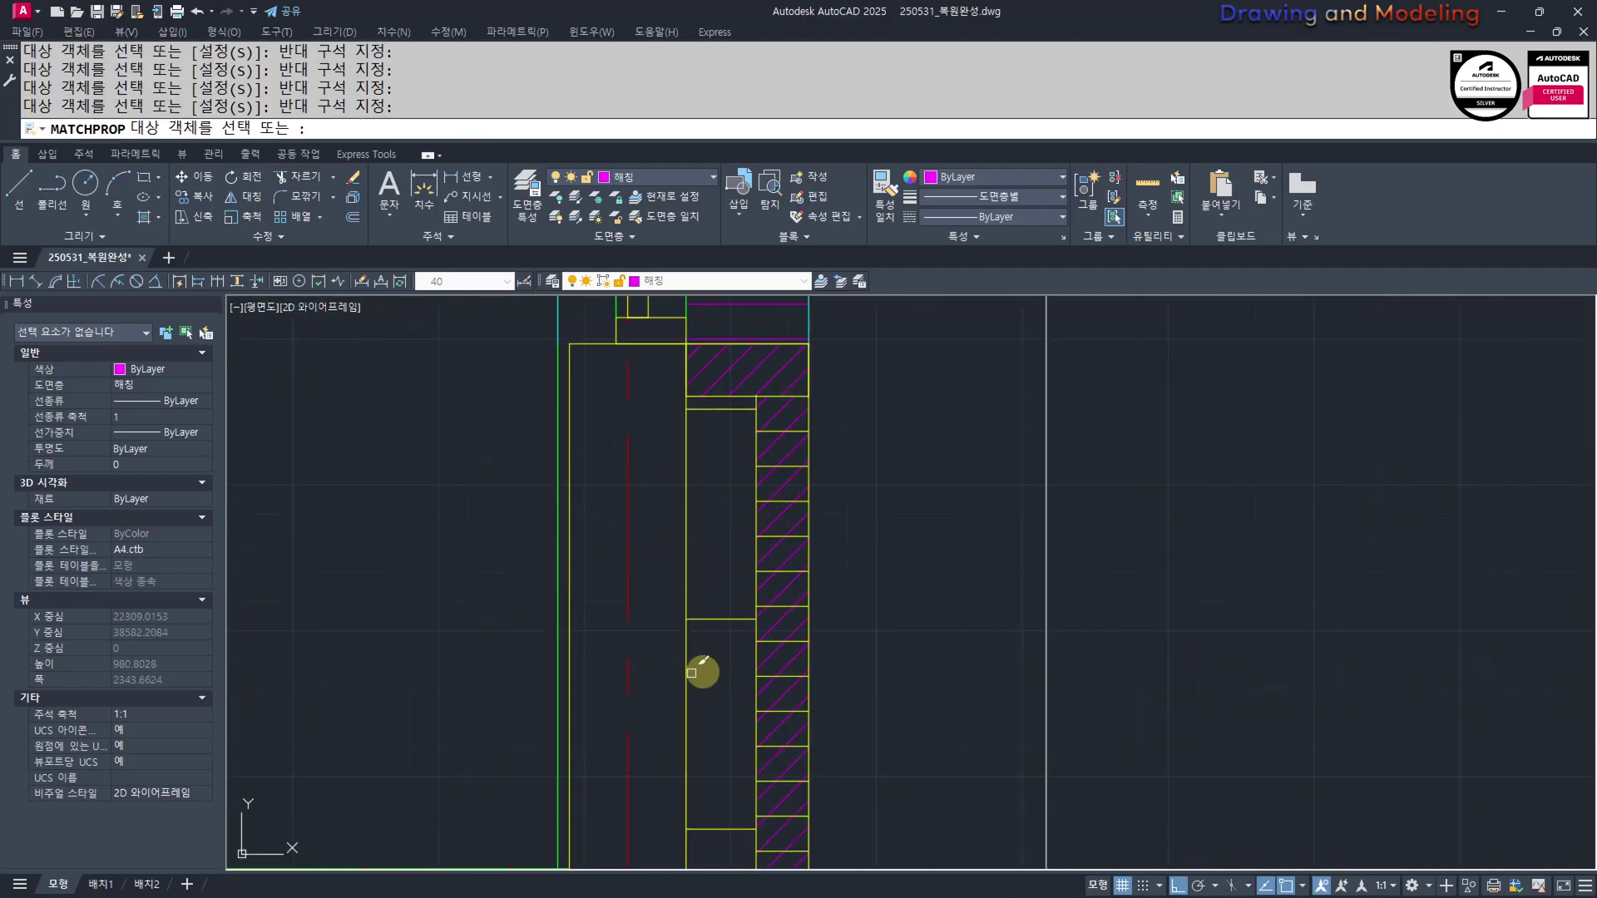
scroll(731, 577, "down", 5)
scroll(872, 522, "up", 6)
scroll(849, 616, "down", 6)
key("Escape")
key("Escape")
key("Escape")
key("Escape")
key("Escape")
Set the origin of the left wall's upper gap hatch to the gap's lower inner corner above the window
middle_click_drag(584, 645, 941, 506)
scroll(466, 624, "up", 6)
left_click(471, 622)
left_click(408, 687)
middle_click_drag(514, 705, 637, 635)
key("Escape")
key("Escape")
left_click(638, 539)
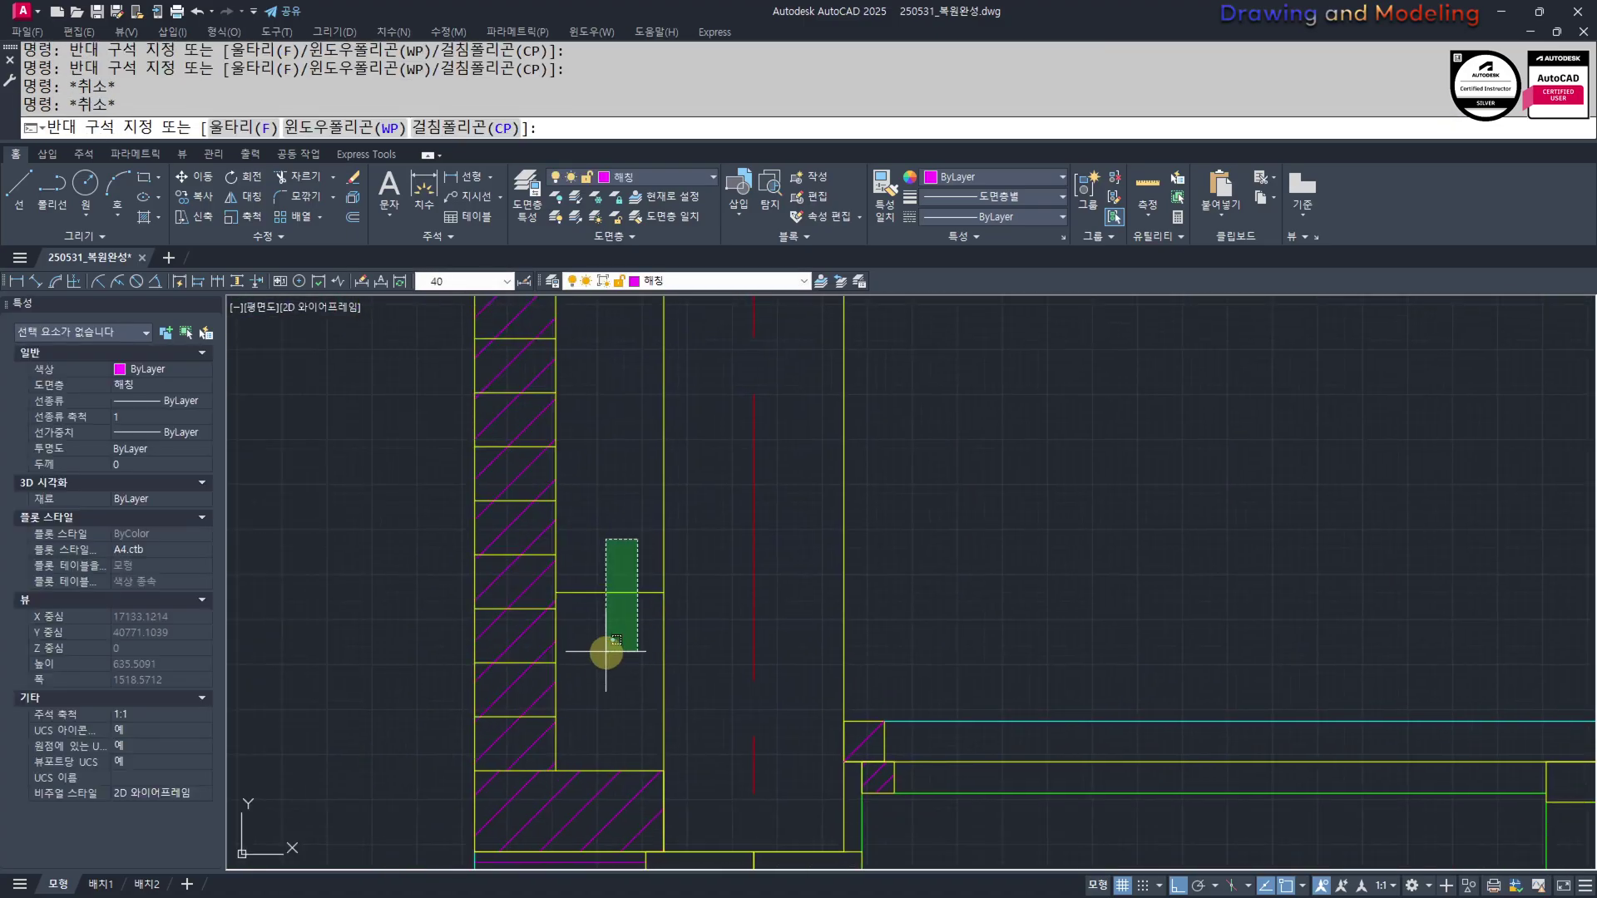
left_click(606, 653)
left_click(736, 186)
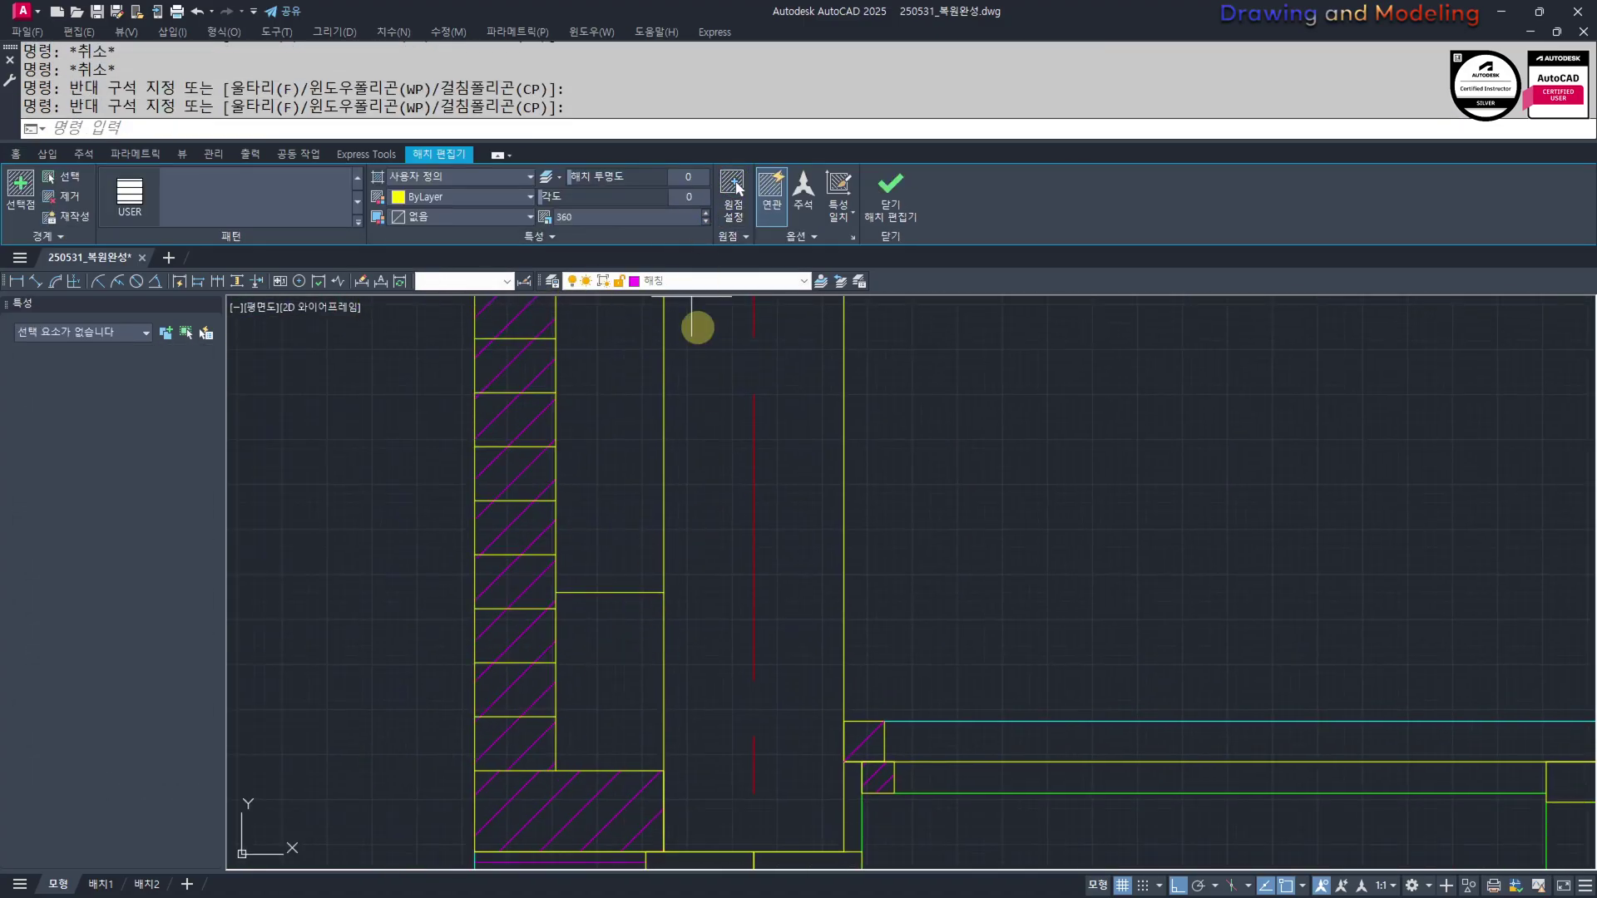
left_click(663, 771)
key("Escape")
key("Escape")
Set the origin of the left wall's gap hatch below the window to the gap's bottom corner at ground level
scroll(701, 563, "down", 4)
middle_click_drag(701, 562, 703, 542)
scroll(707, 692, "up", 6)
left_click(713, 695)
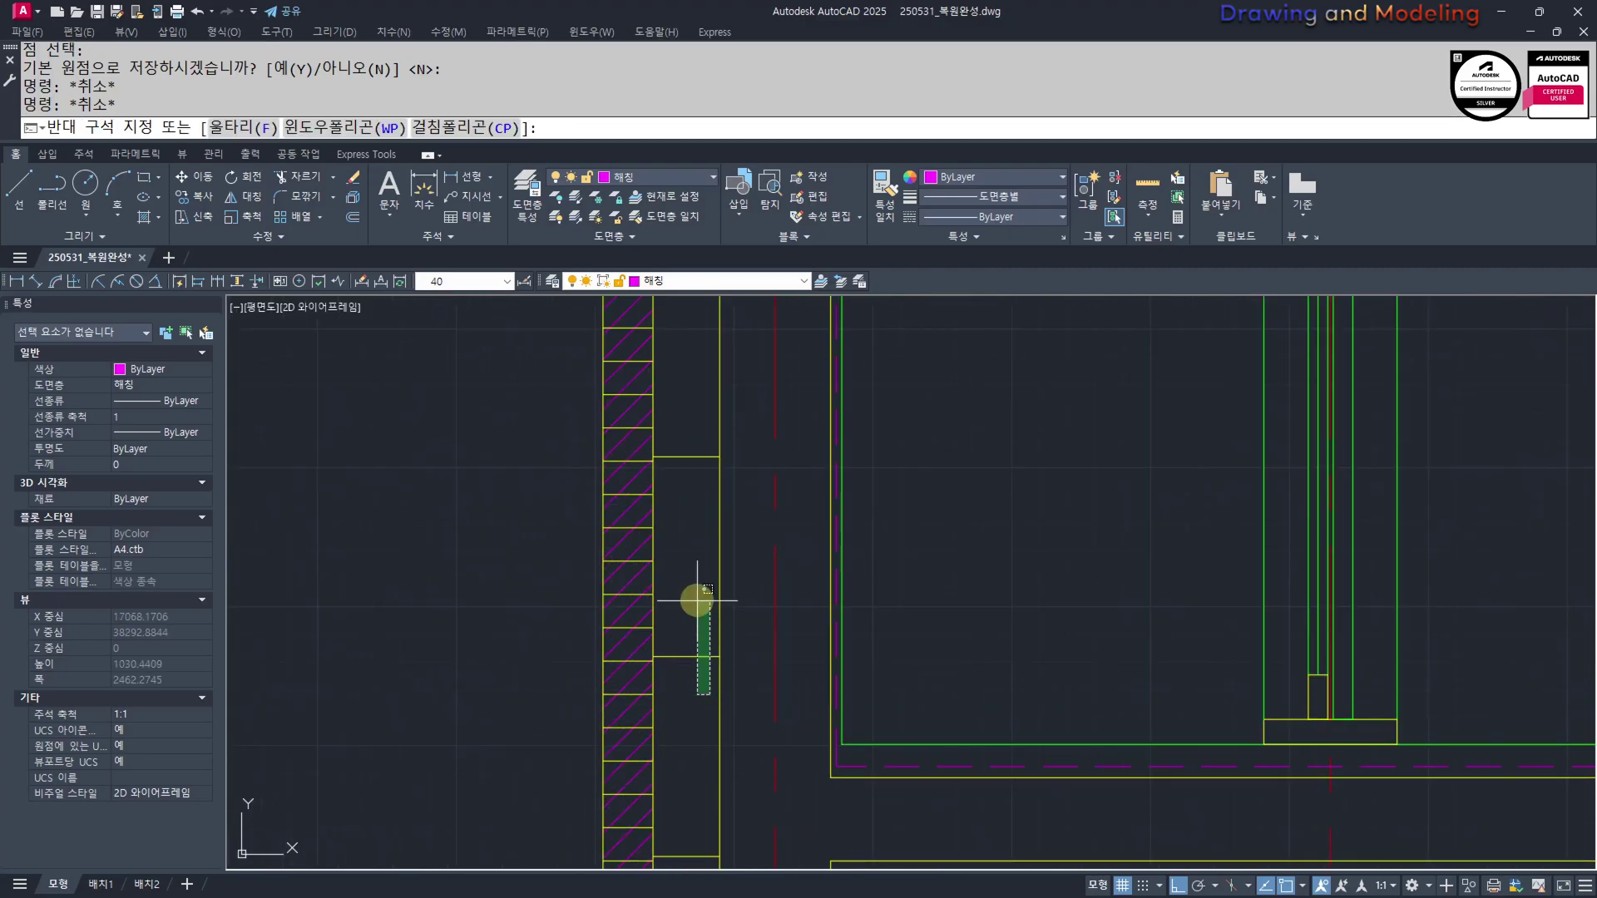
left_click(697, 595)
left_click(737, 188)
scroll(752, 383, "down", 6)
middle_click_drag(751, 624, 749, 481)
scroll(742, 441, "up", 6)
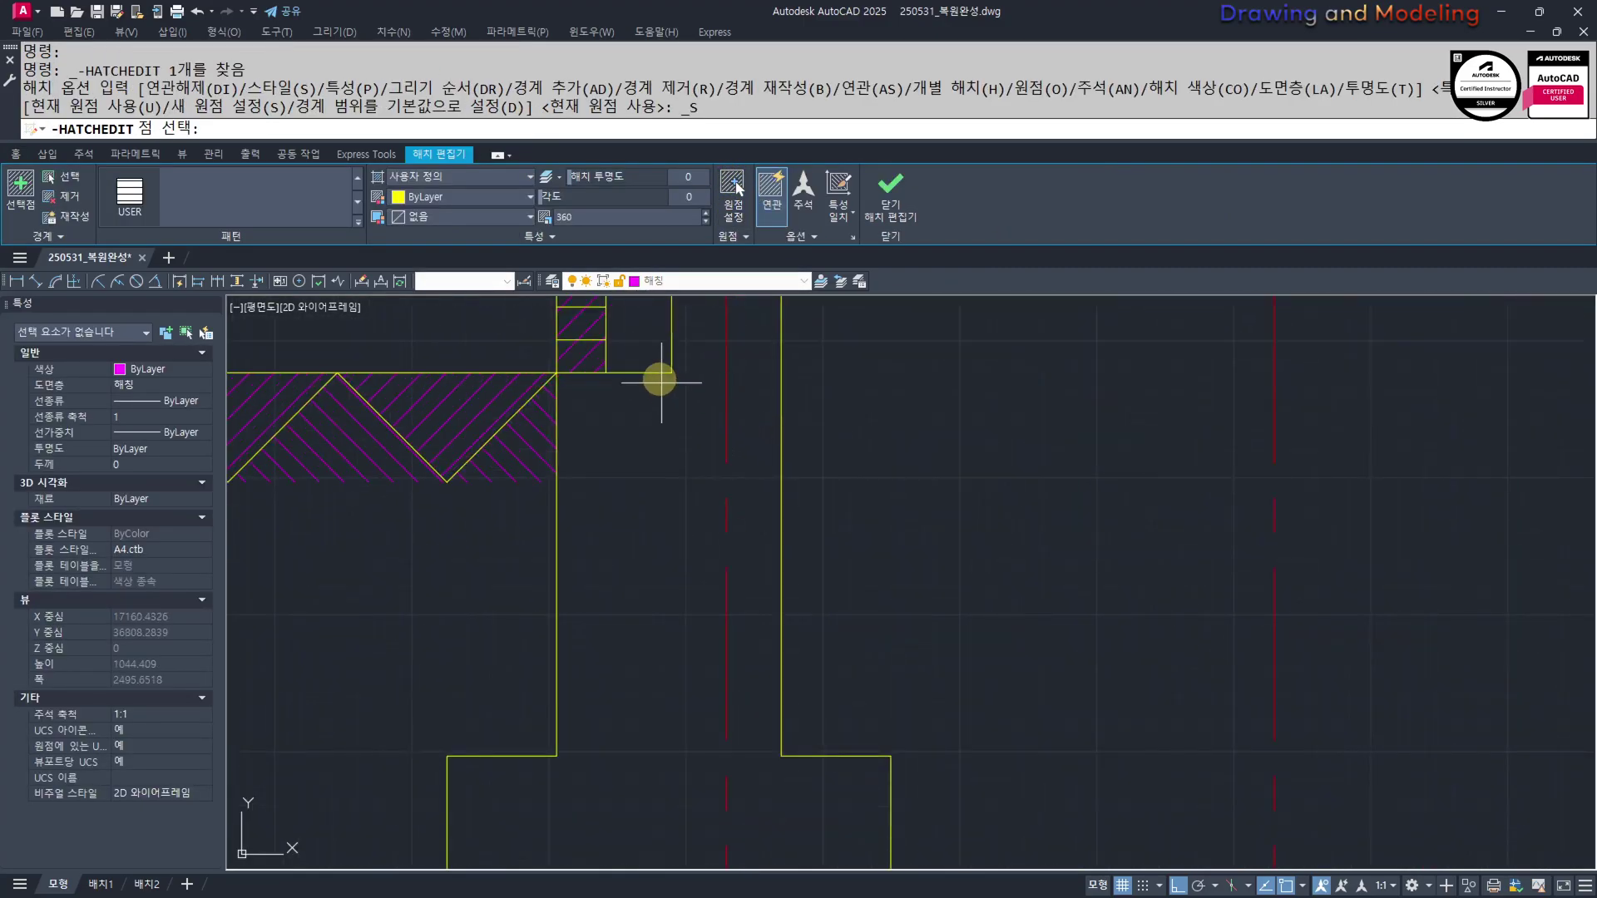
left_click(660, 372)
scroll(659, 372, "down", 6)
middle_click_drag(748, 316, 756, 496)
scroll(1044, 656, "up", 5)
key("Escape")
key("Escape")
key("Escape")
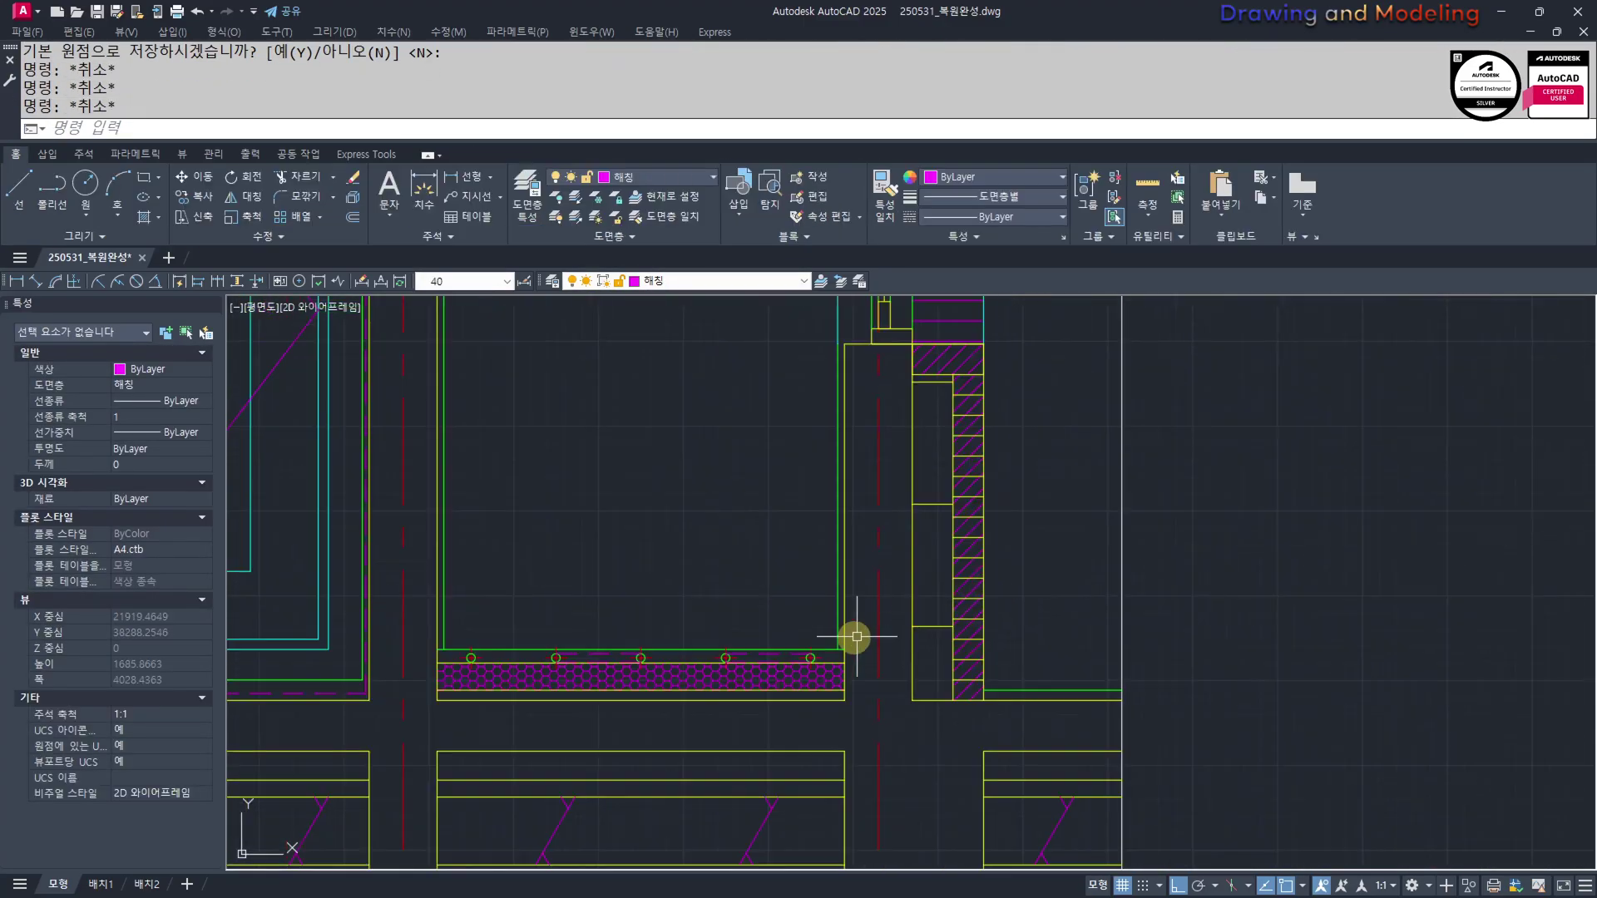
Set the origin of the right wall's gap hatch below the window to the gap's bottom inner corner
left_click(964, 532)
left_click(734, 189)
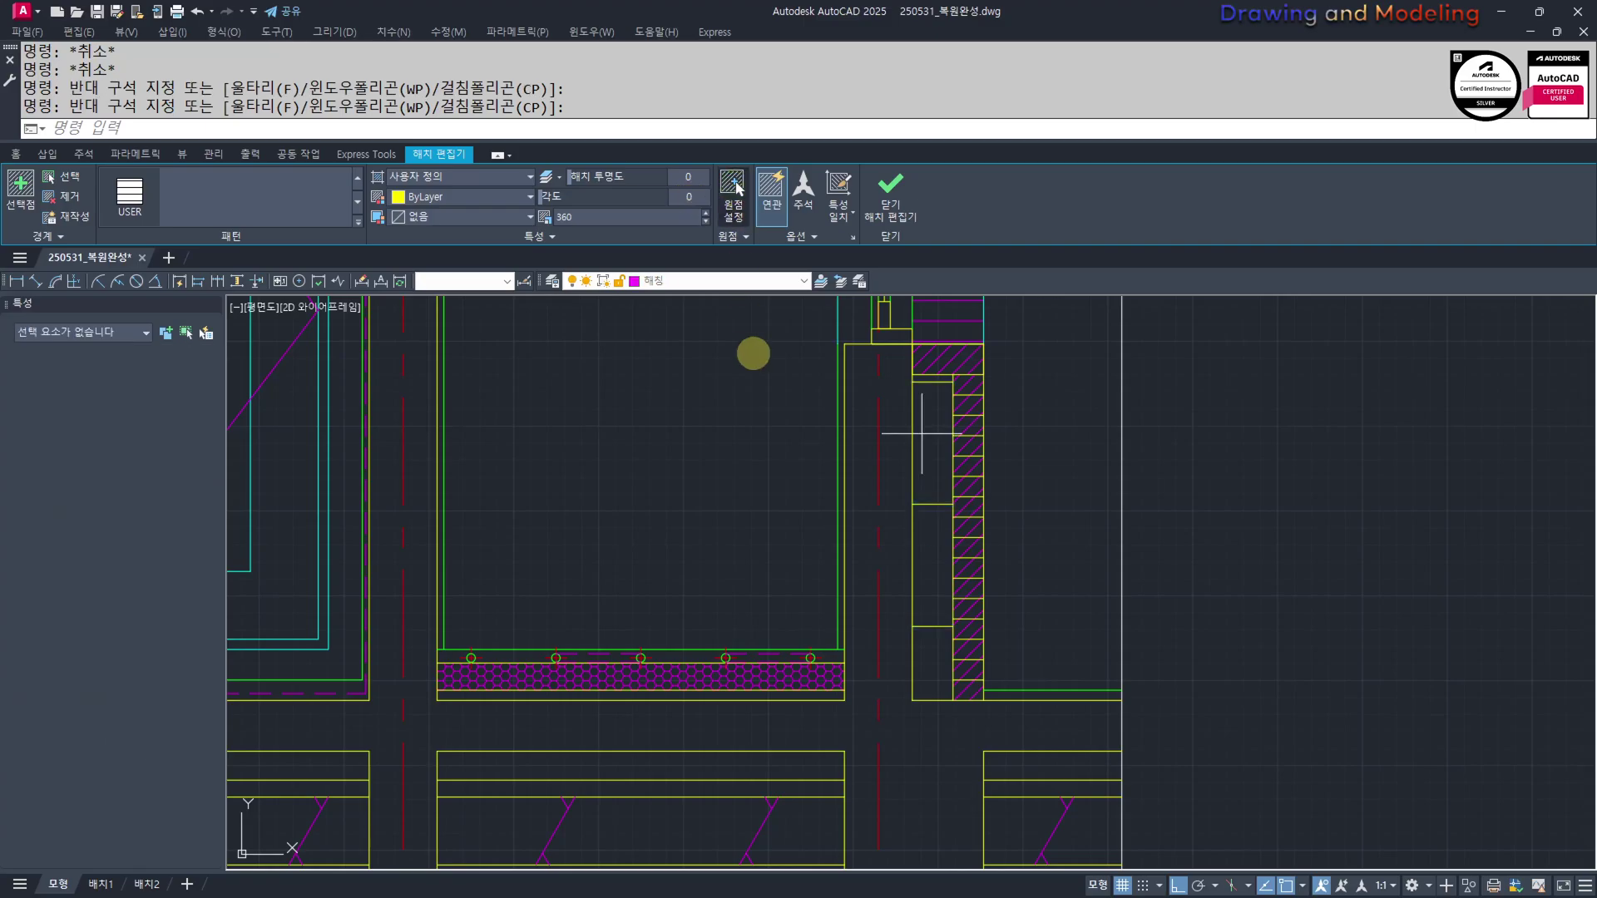
left_click(913, 697)
key("Escape")
key("Escape")
key("Escape")
Set the origin of the right wall's gap hatch above the window to the gap's lower inner corner
scroll(922, 704, "down", 6)
middle_click_drag(916, 475, 906, 607)
scroll(906, 606, "up", 6)
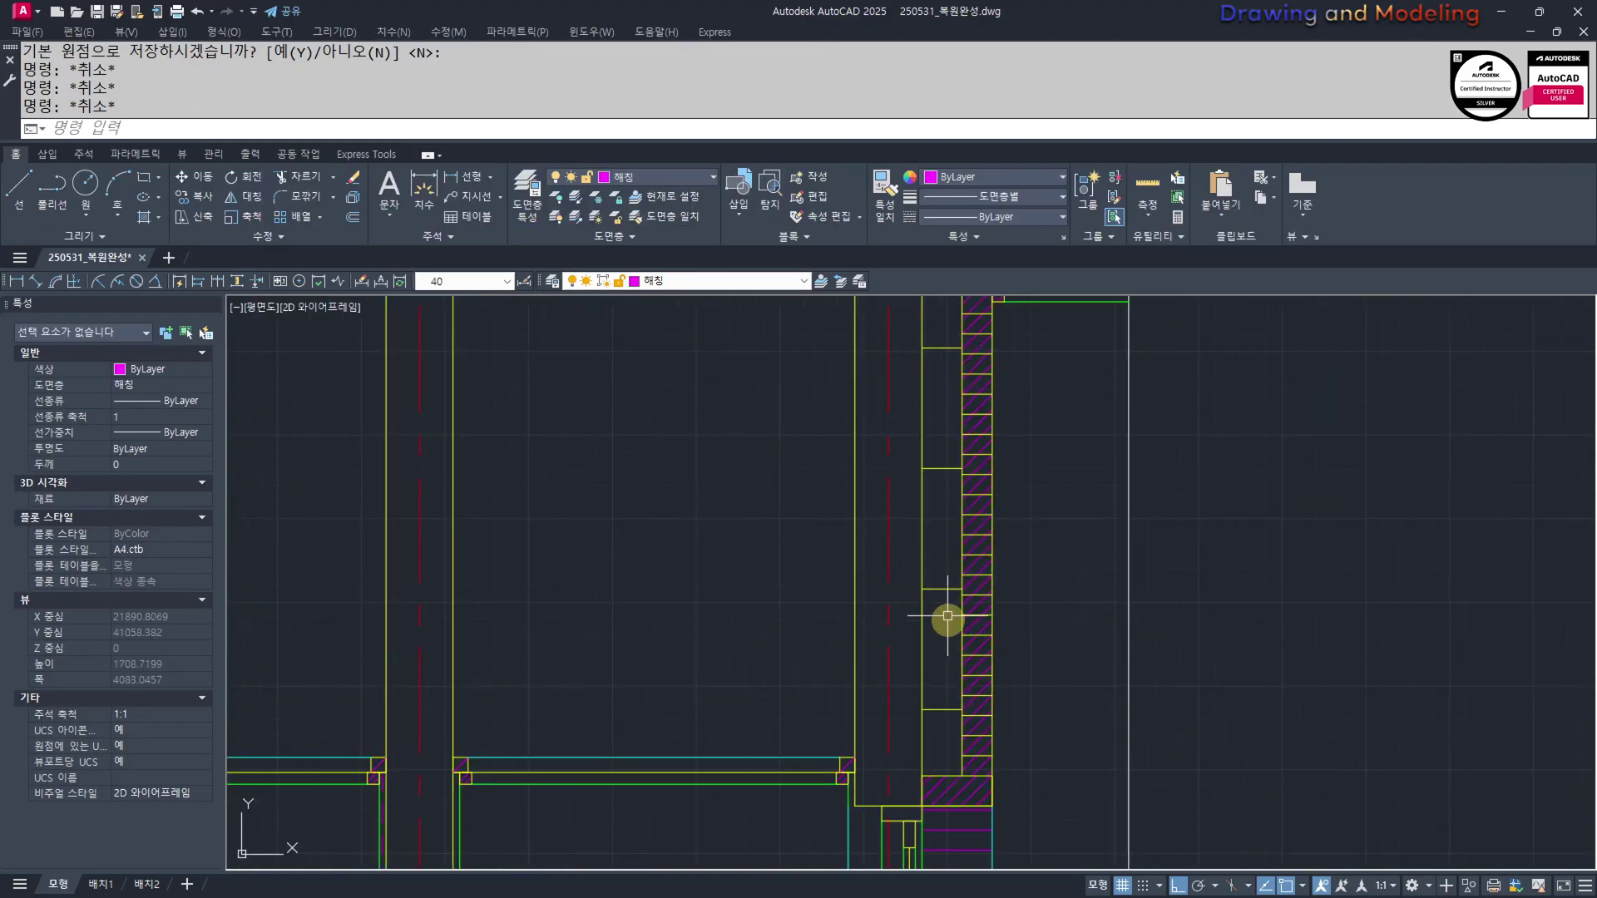
left_click(951, 628)
left_click(928, 550)
left_click(734, 190)
left_click(920, 777)
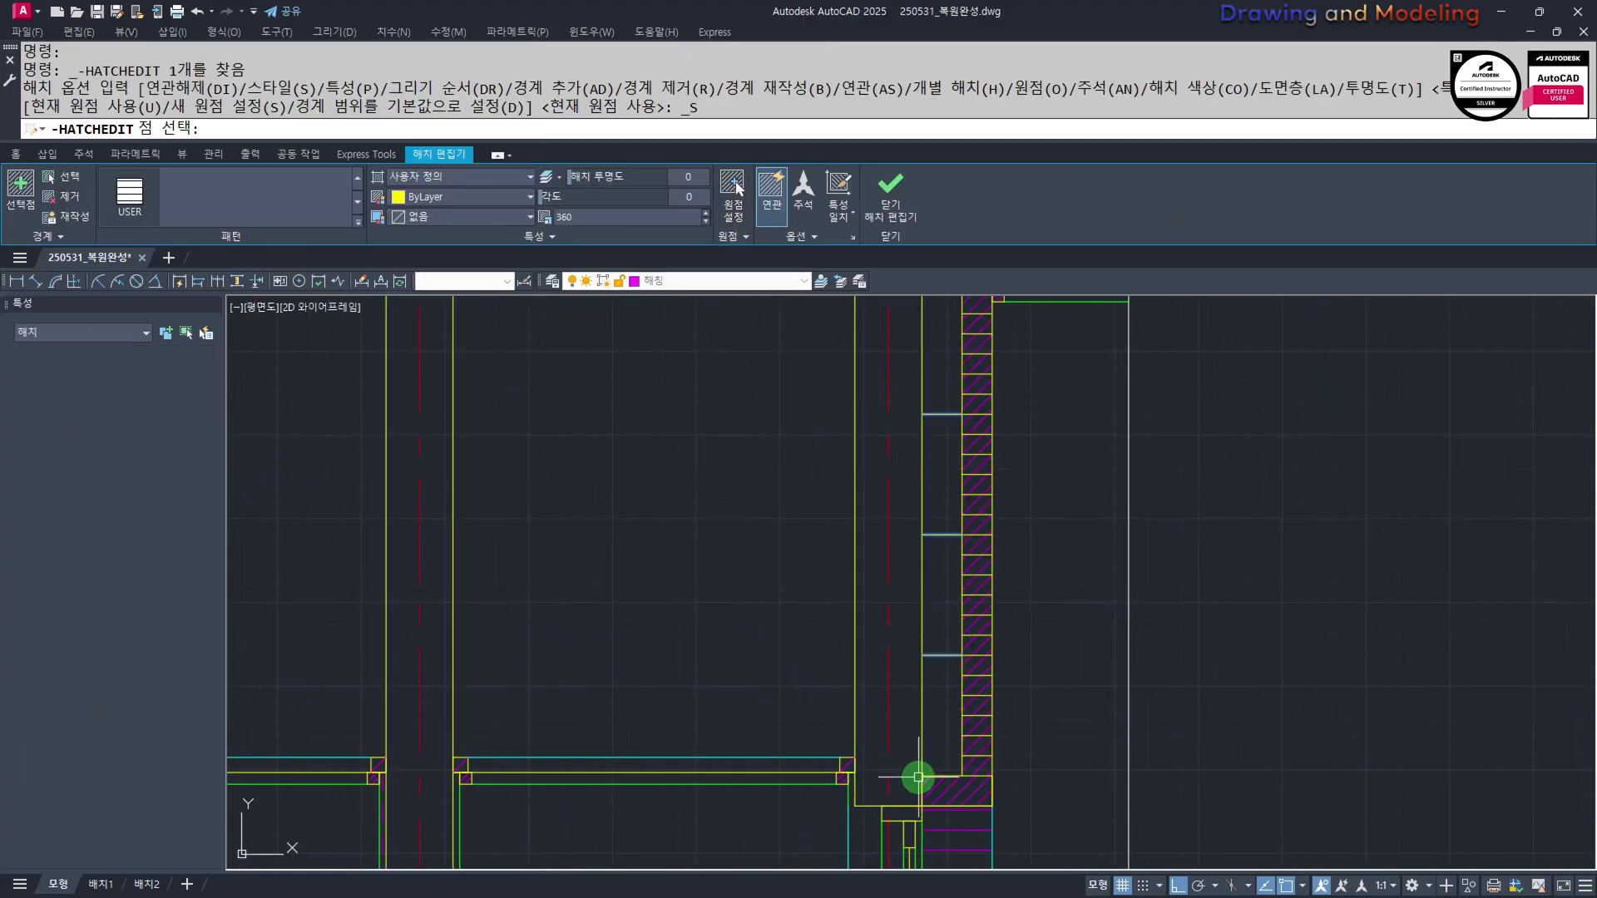
key("Escape")
key("Escape")
key("Escape")
scroll(769, 588, "down", 8)
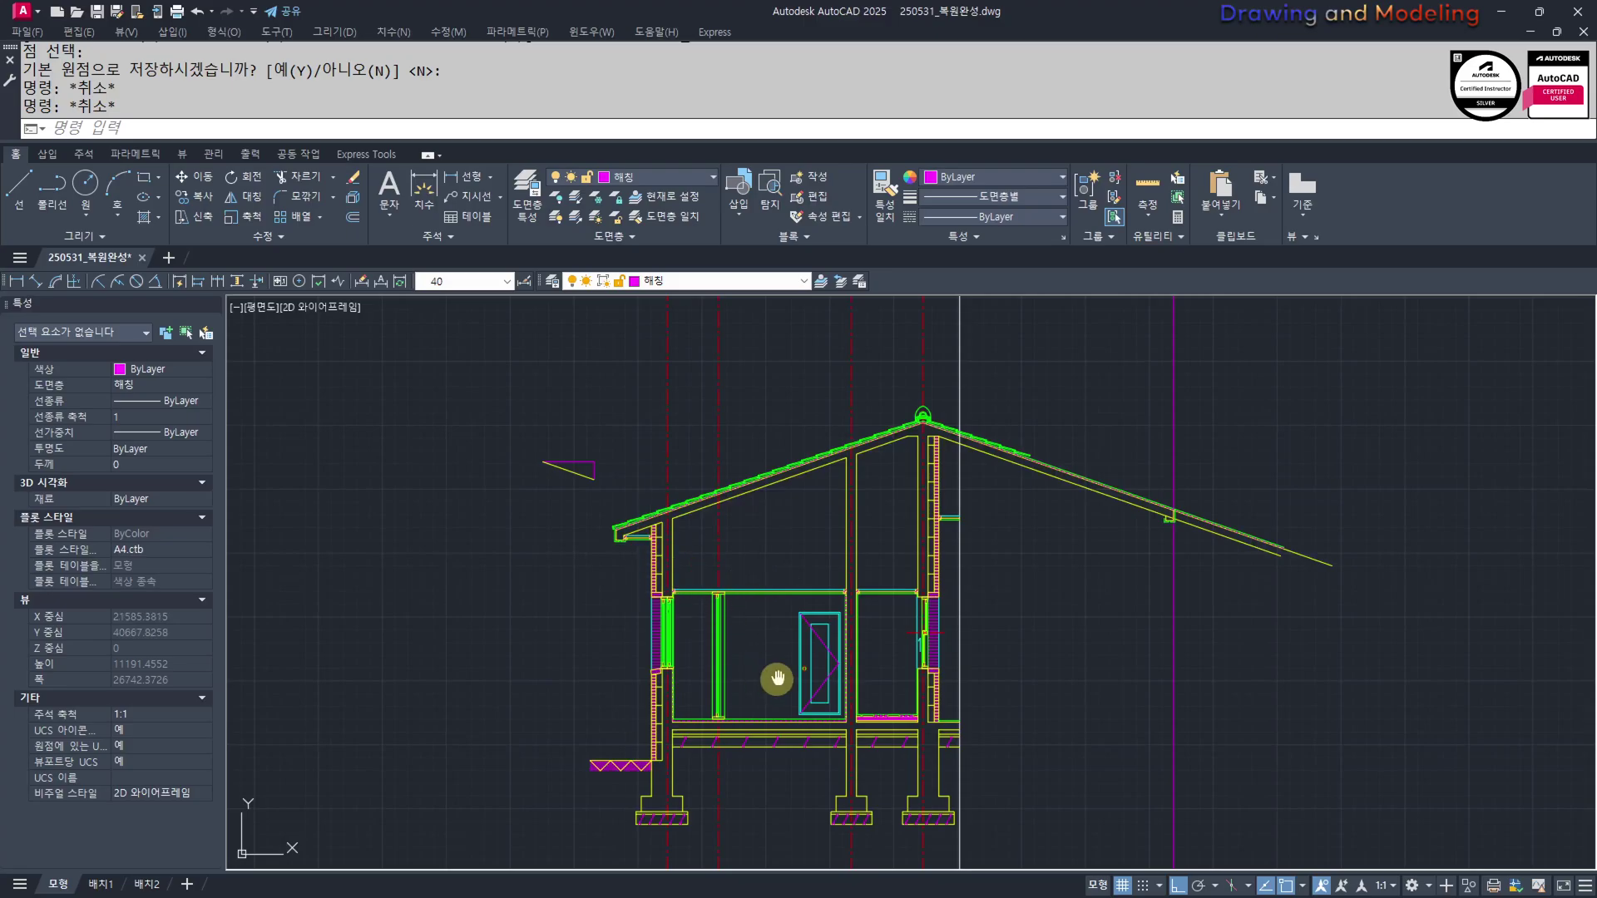
middle_click_drag(778, 679, 789, 680)
type("H")
key("Return")
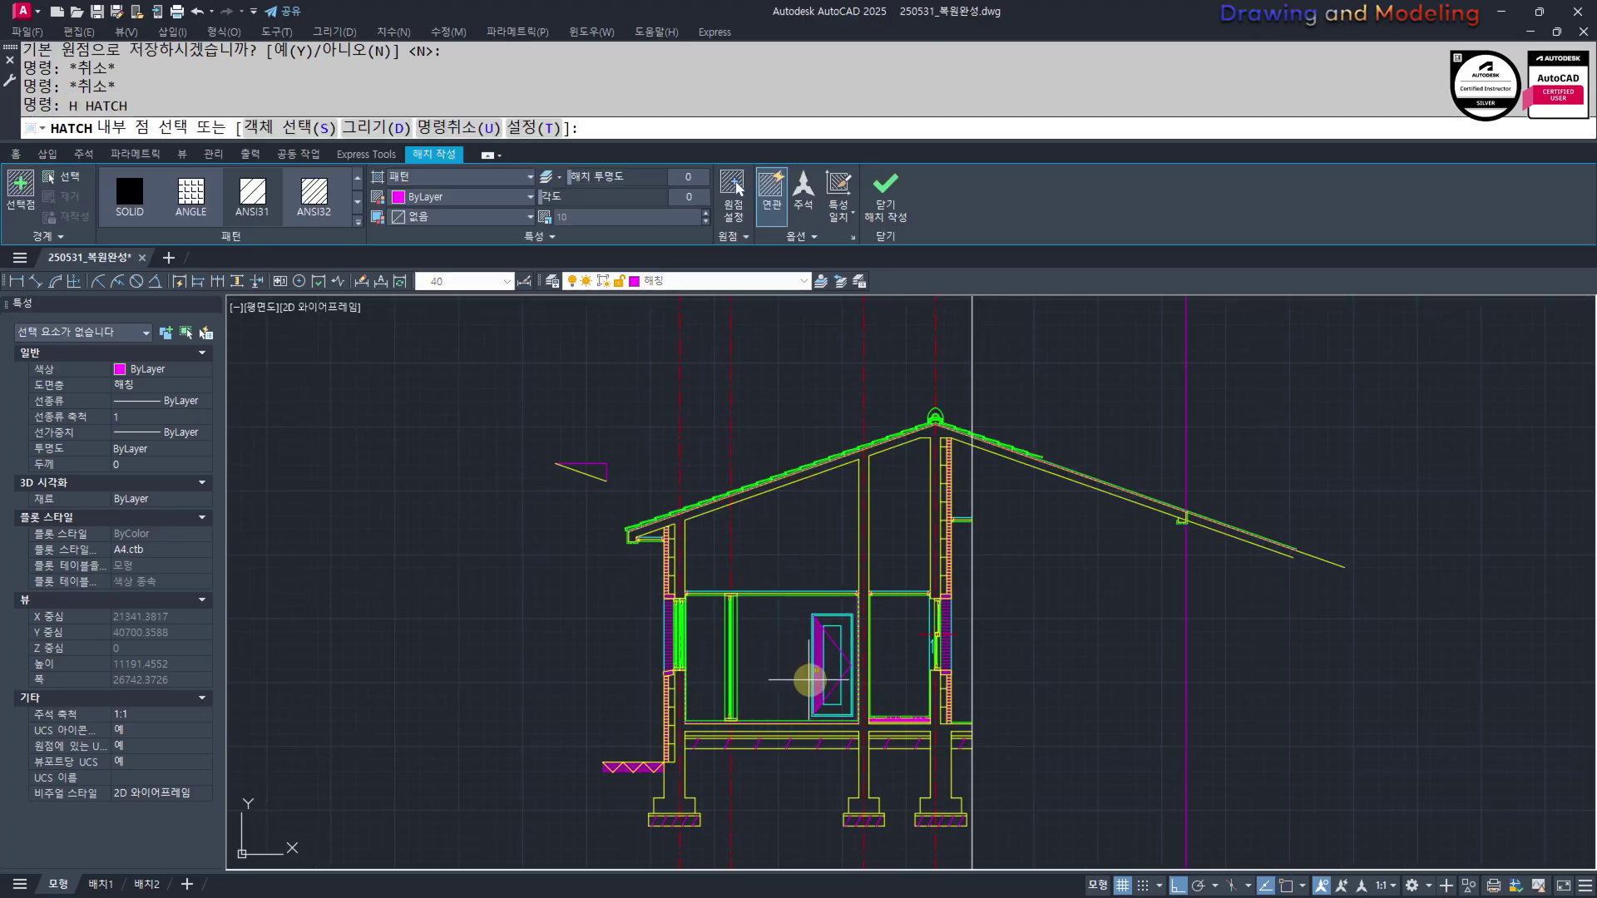
key("Escape")
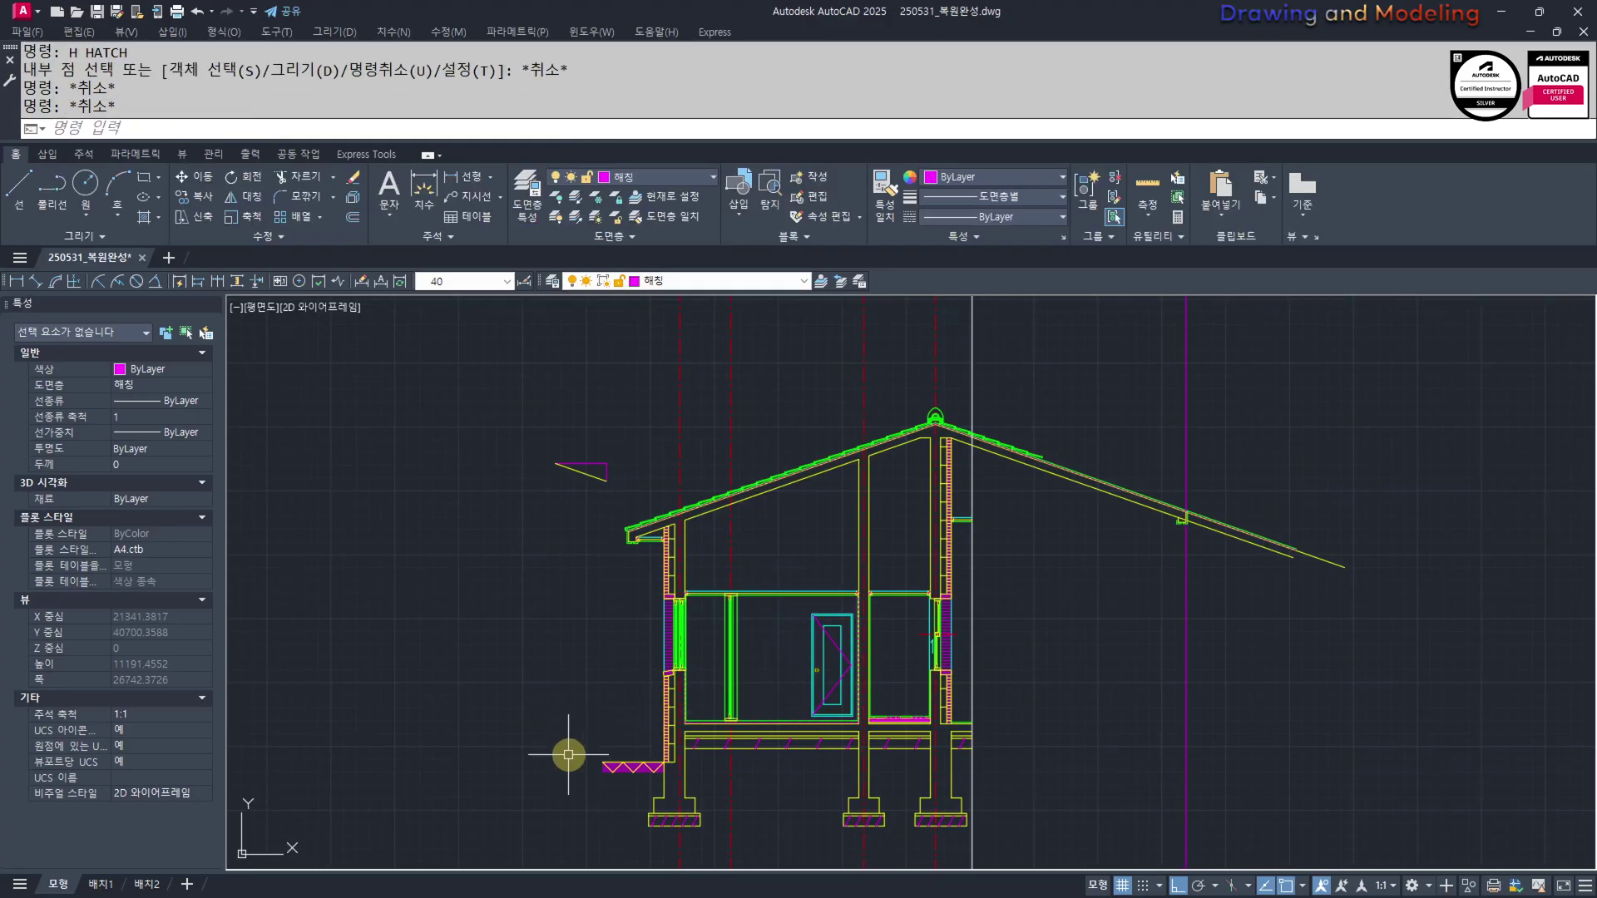
Turn all layers back on and check the insulation in the exterior walls
type("OO")
key("Return")
scroll(643, 548, "up", 4)
mouse_move(703, 646)
middle_mouse_down()
mouse_move(683, 561)
mouse_move(824, 741)
mouse_move(841, 833)
middle_mouse_up()
scroll(730, 560, "up", 4)
scroll(802, 628, "down", 6)
mouse_move(1210, 752)
middle_mouse_down()
mouse_move(795, 620)
mouse_move(766, 593)
middle_mouse_up()
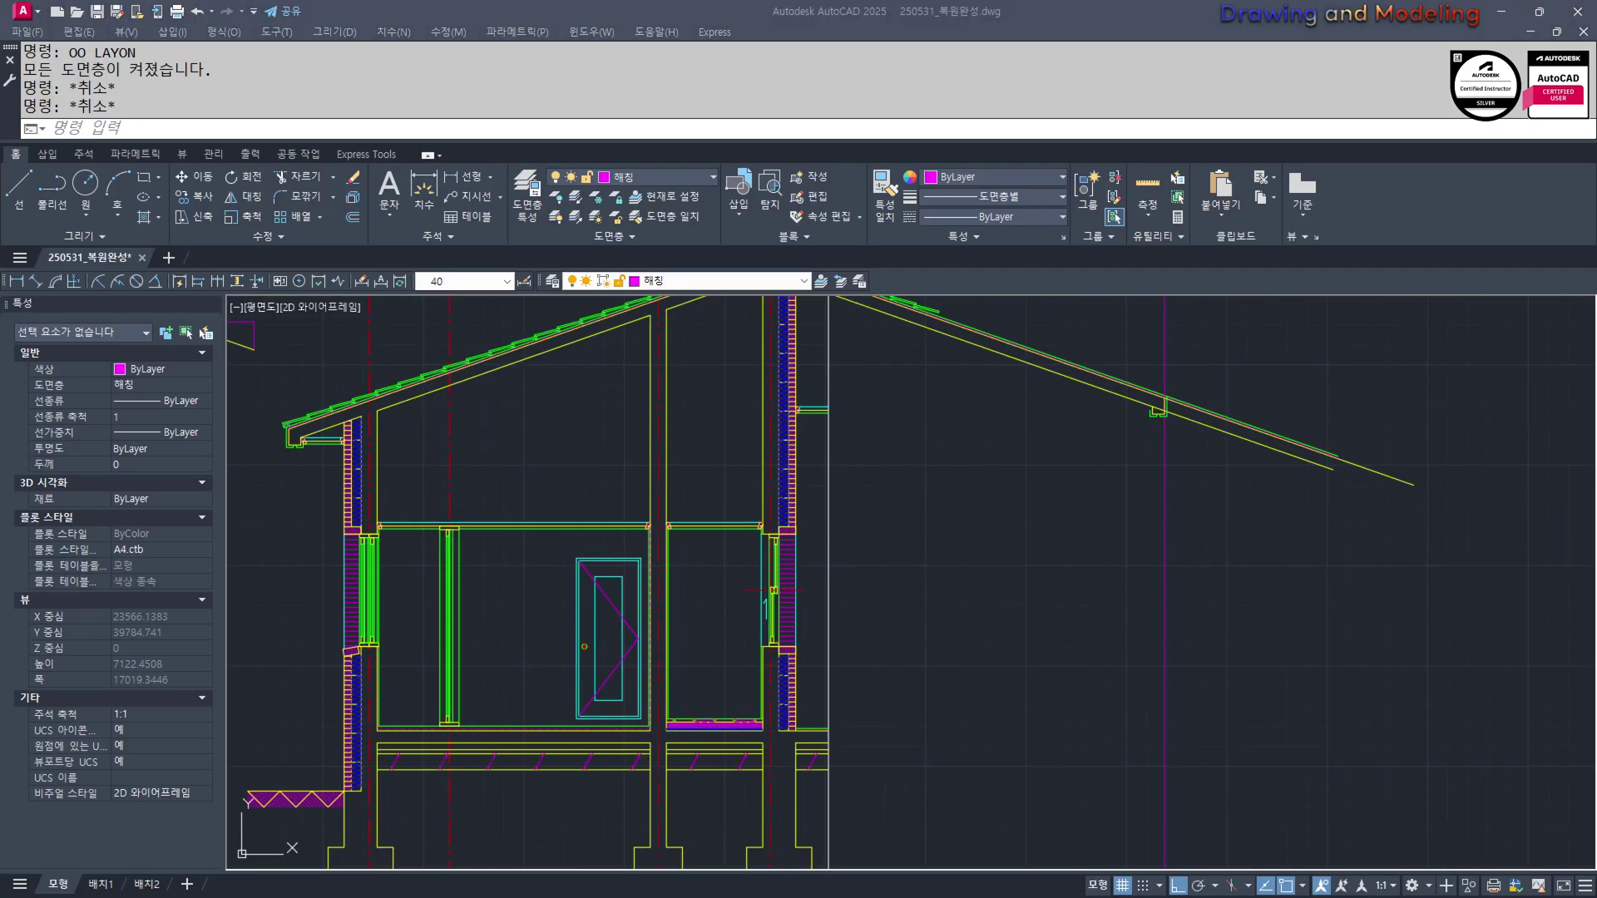
scroll(1010, 606, "down", 4)
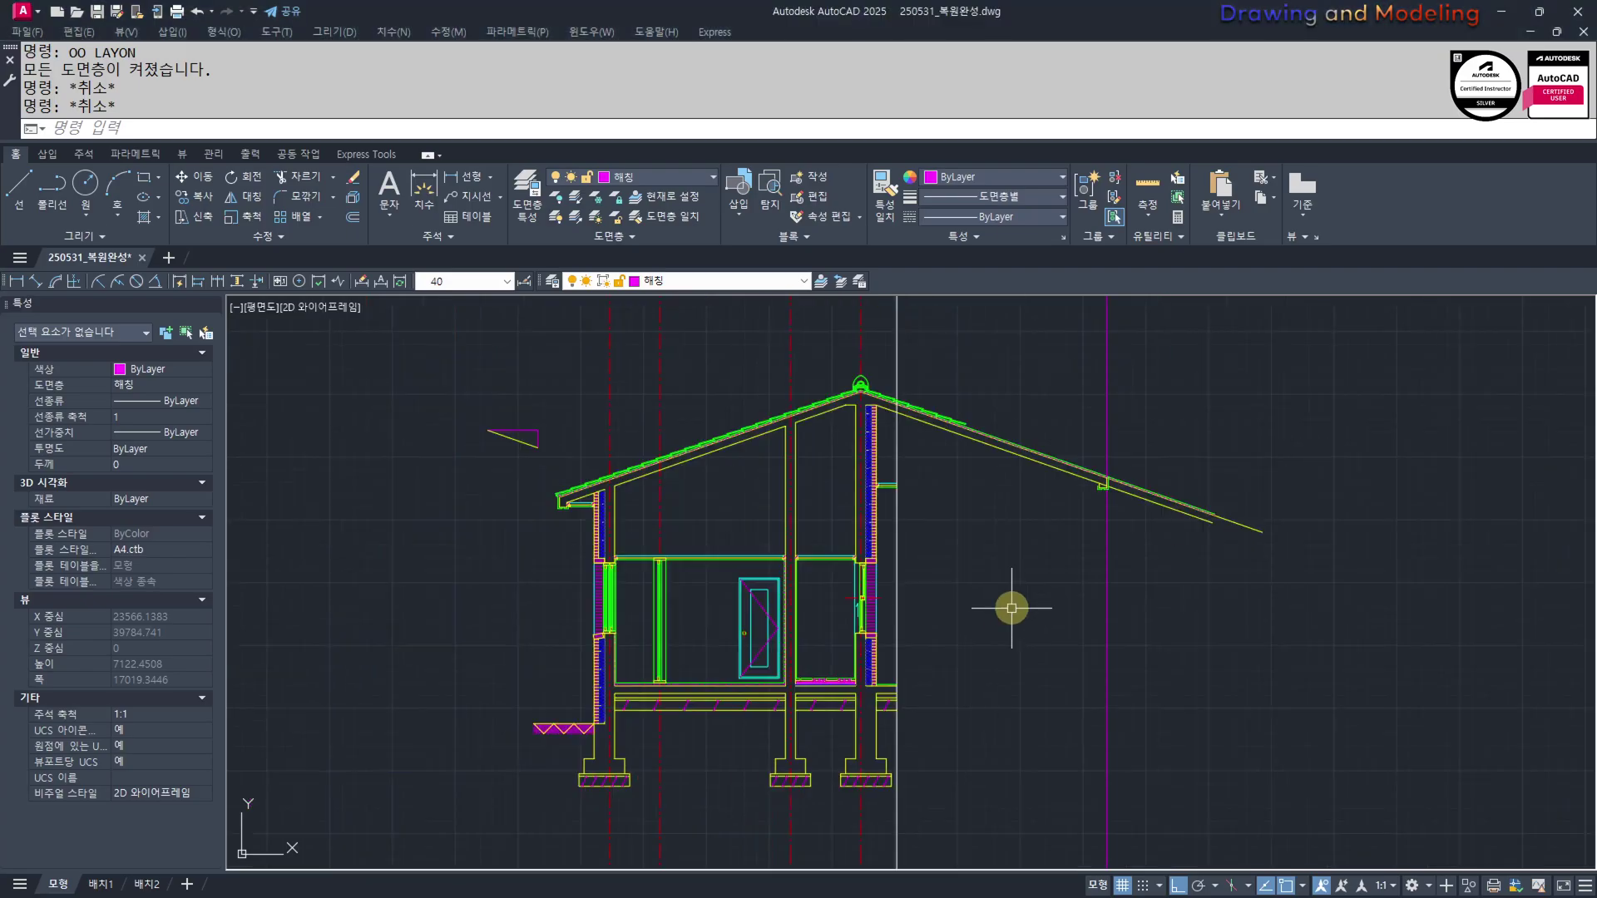
Erase the leftover eave gutter detail under the right roof slope
middle_click_drag(1050, 553, 1112, 591)
key("Escape")
scroll(1114, 594, "up", 4)
left_click(1080, 403)
left_click(1292, 640)
scroll(1031, 571, "down", 4)
type("e")
middle_click_drag(1038, 639, 1084, 649)
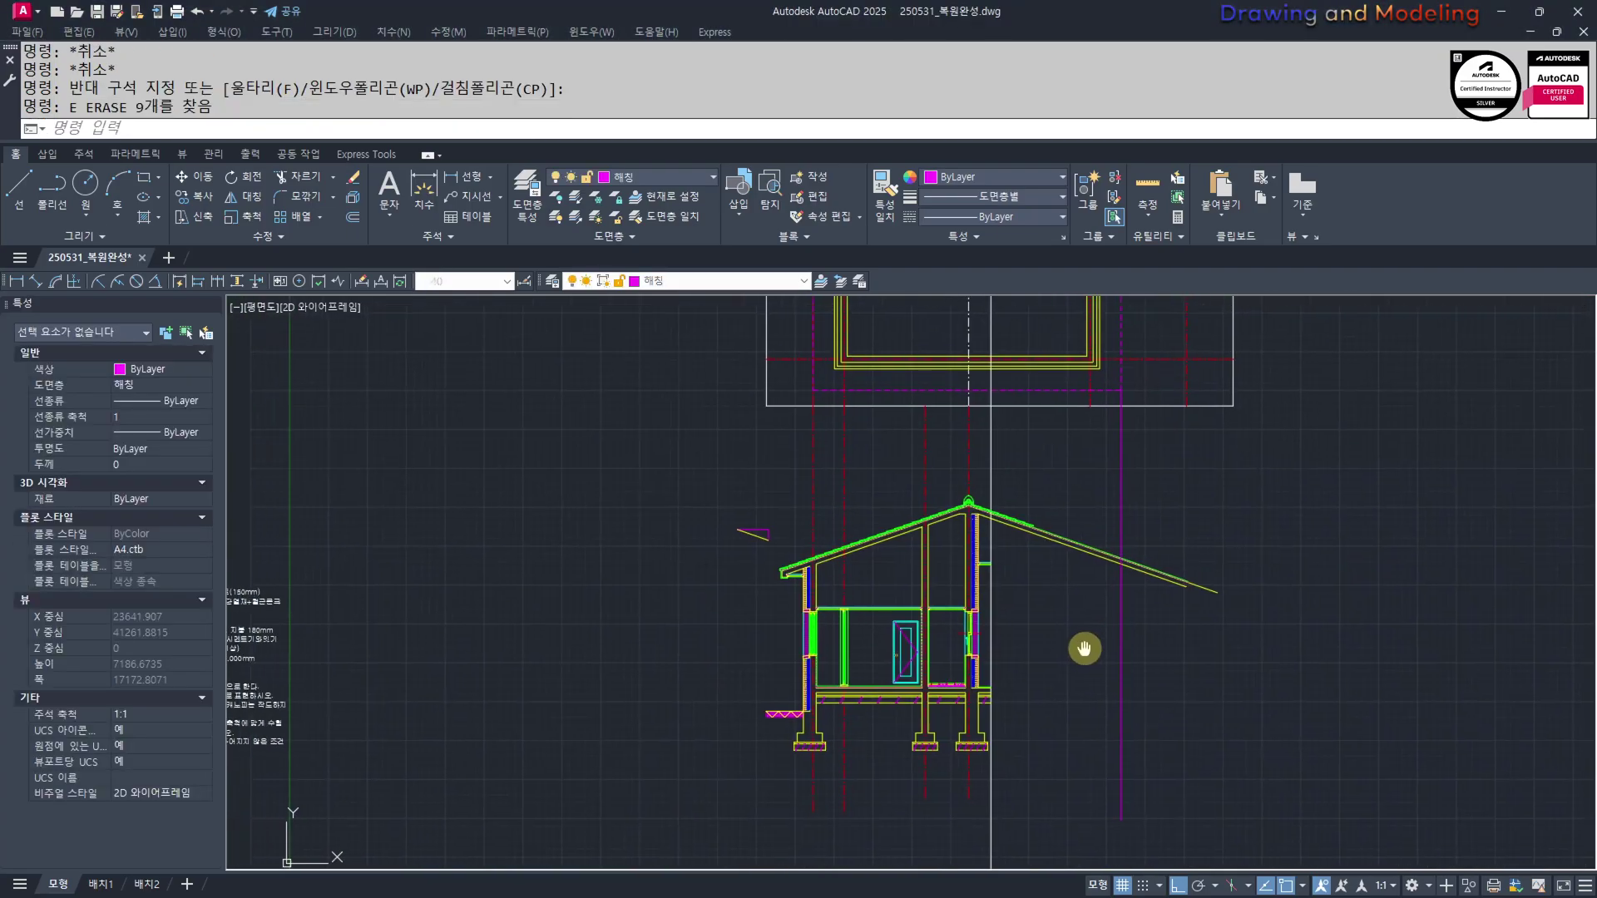
Erase the long magenta vertical line that crosses the right roof slope
scroll(1130, 642, "up", 3)
left_click(1141, 592)
left_click(1081, 620)
type("e")
middle_click_drag(899, 623, 999, 617)
key("Escape")
Array the upper hatched timber section beside the left wall along the main room's top ceiling line, with 8 items
scroll(927, 599, "up", 10)
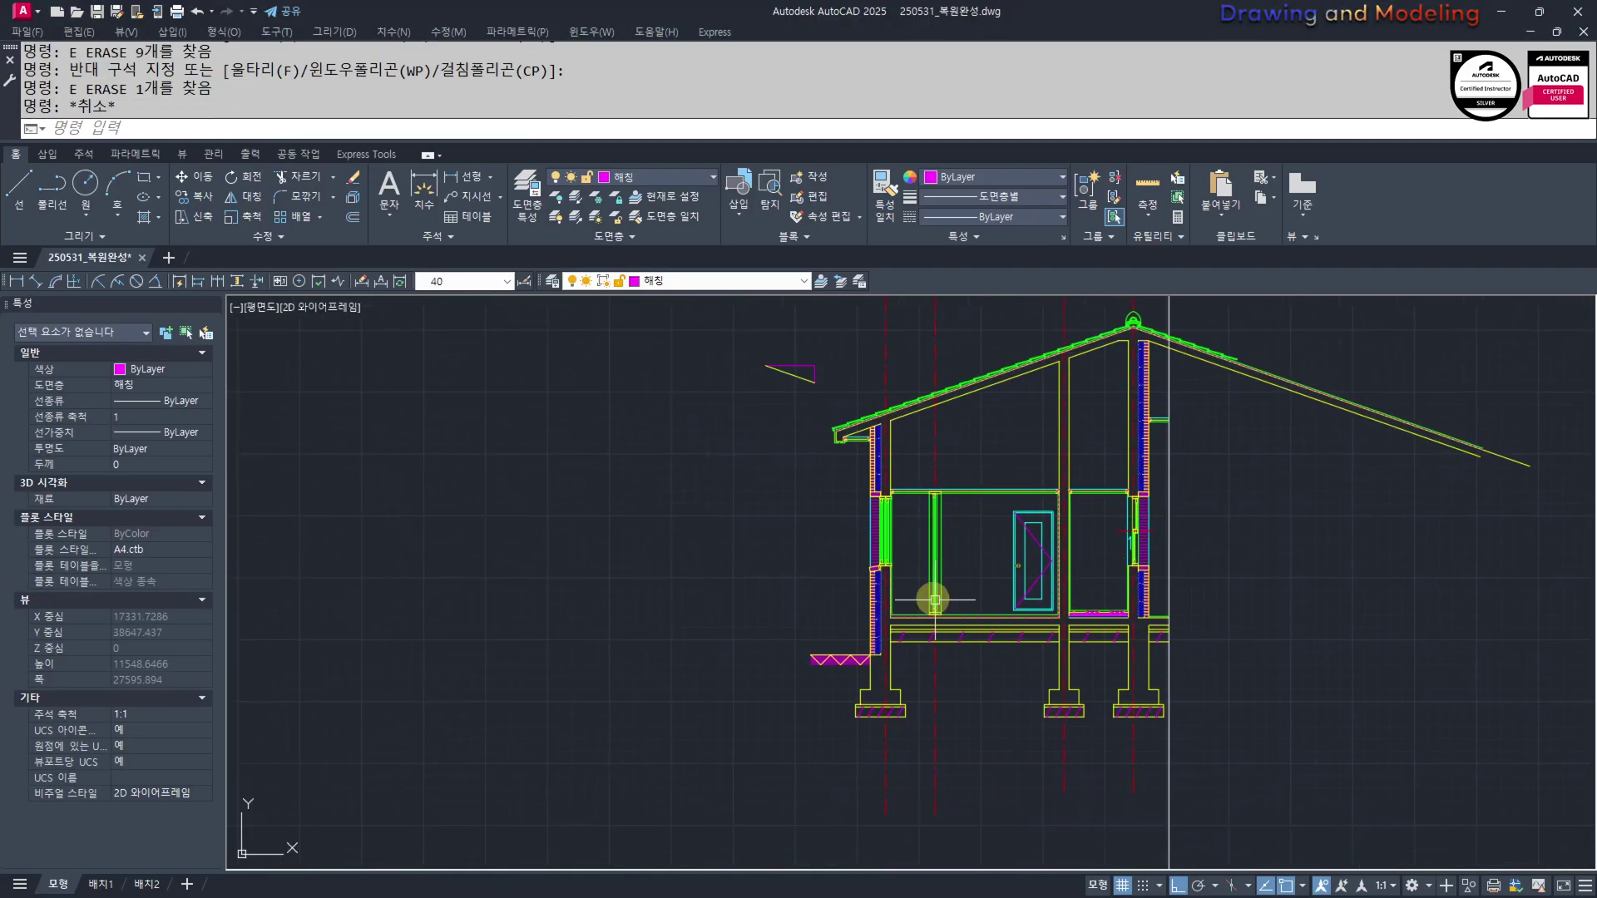
middle_click_drag(834, 653, 777, 584)
type("aq")
key("Return")
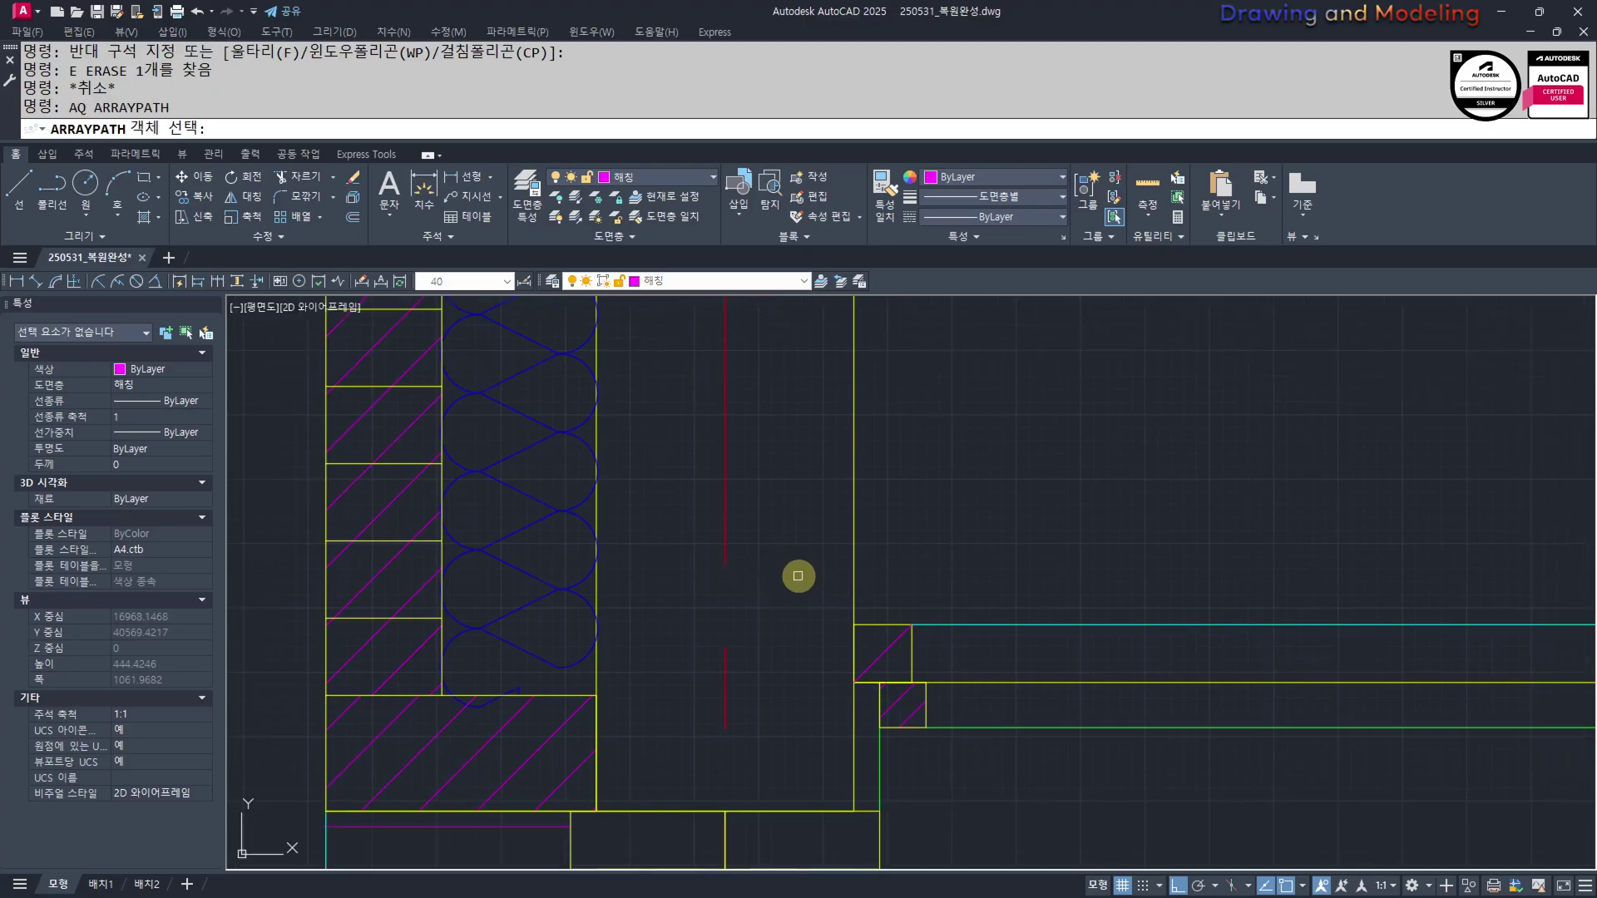
left_click(797, 574)
left_click(1031, 761)
key("Return")
left_click(949, 611)
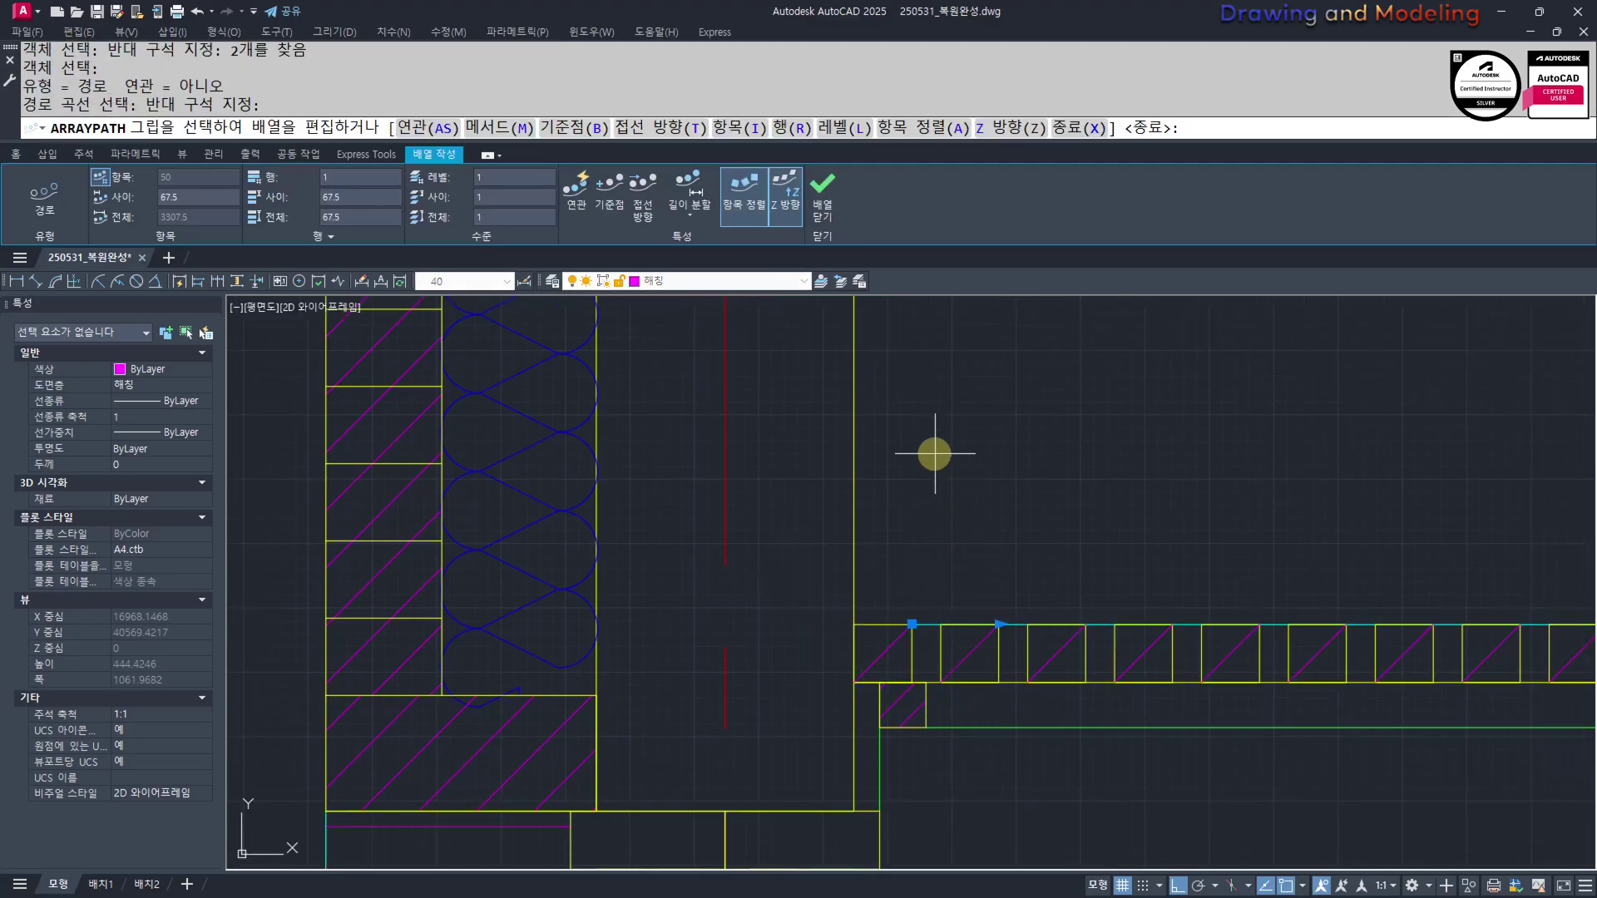
type("i")
key("Return")
key("Return")
key("Escape")
key("Escape")
key("Escape")
Draw a vertical line upward from the right edge of the arrayed ceiling timber above the interior frame
scroll(998, 616, "down", 12)
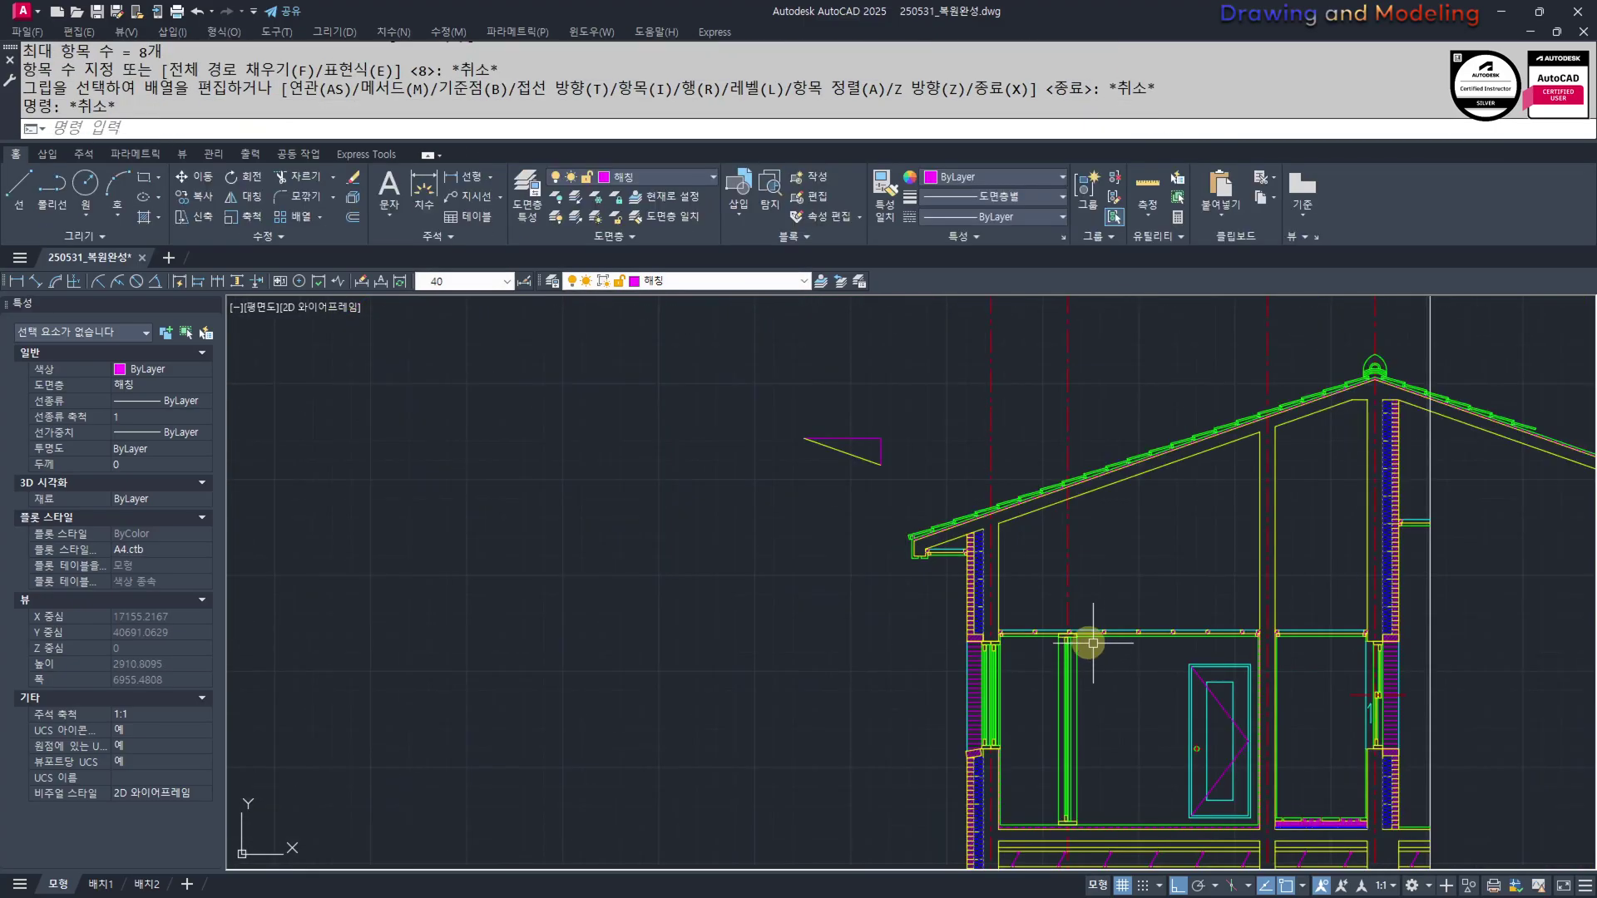
scroll(920, 623, "up", 6)
middle_click_drag(1090, 646, 1007, 664)
scroll(990, 668, "up", 4)
type("l")
key("Return")
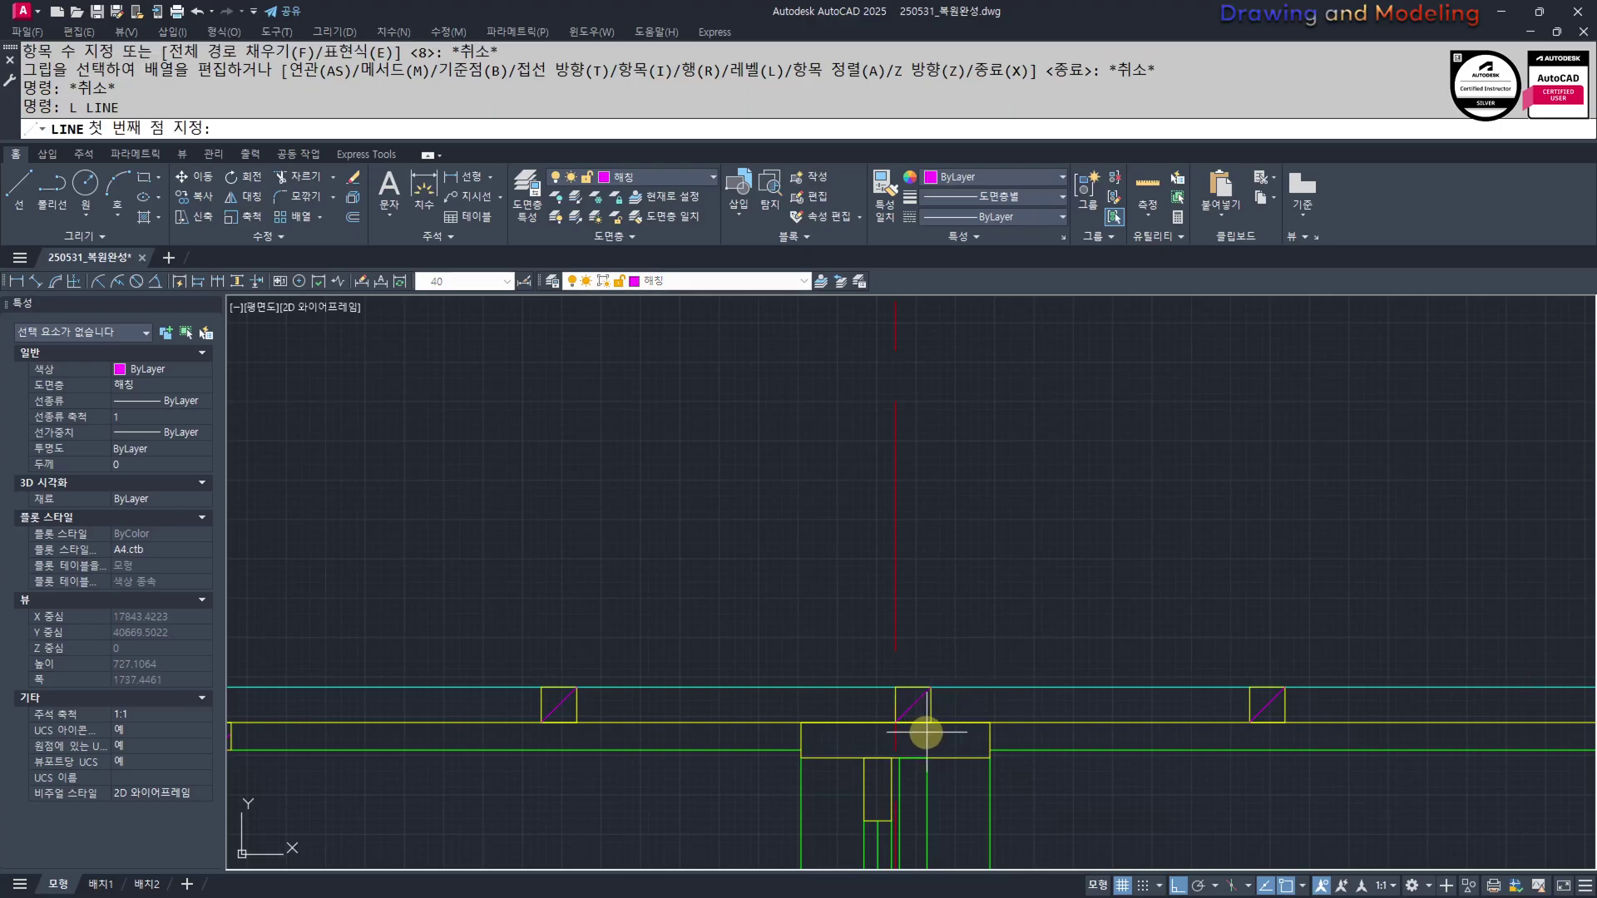
left_click(929, 688)
left_click(923, 522)
key("Escape")
key("Escape")
Offset the new vertical line 45 to the right
type("o")
key("Return")
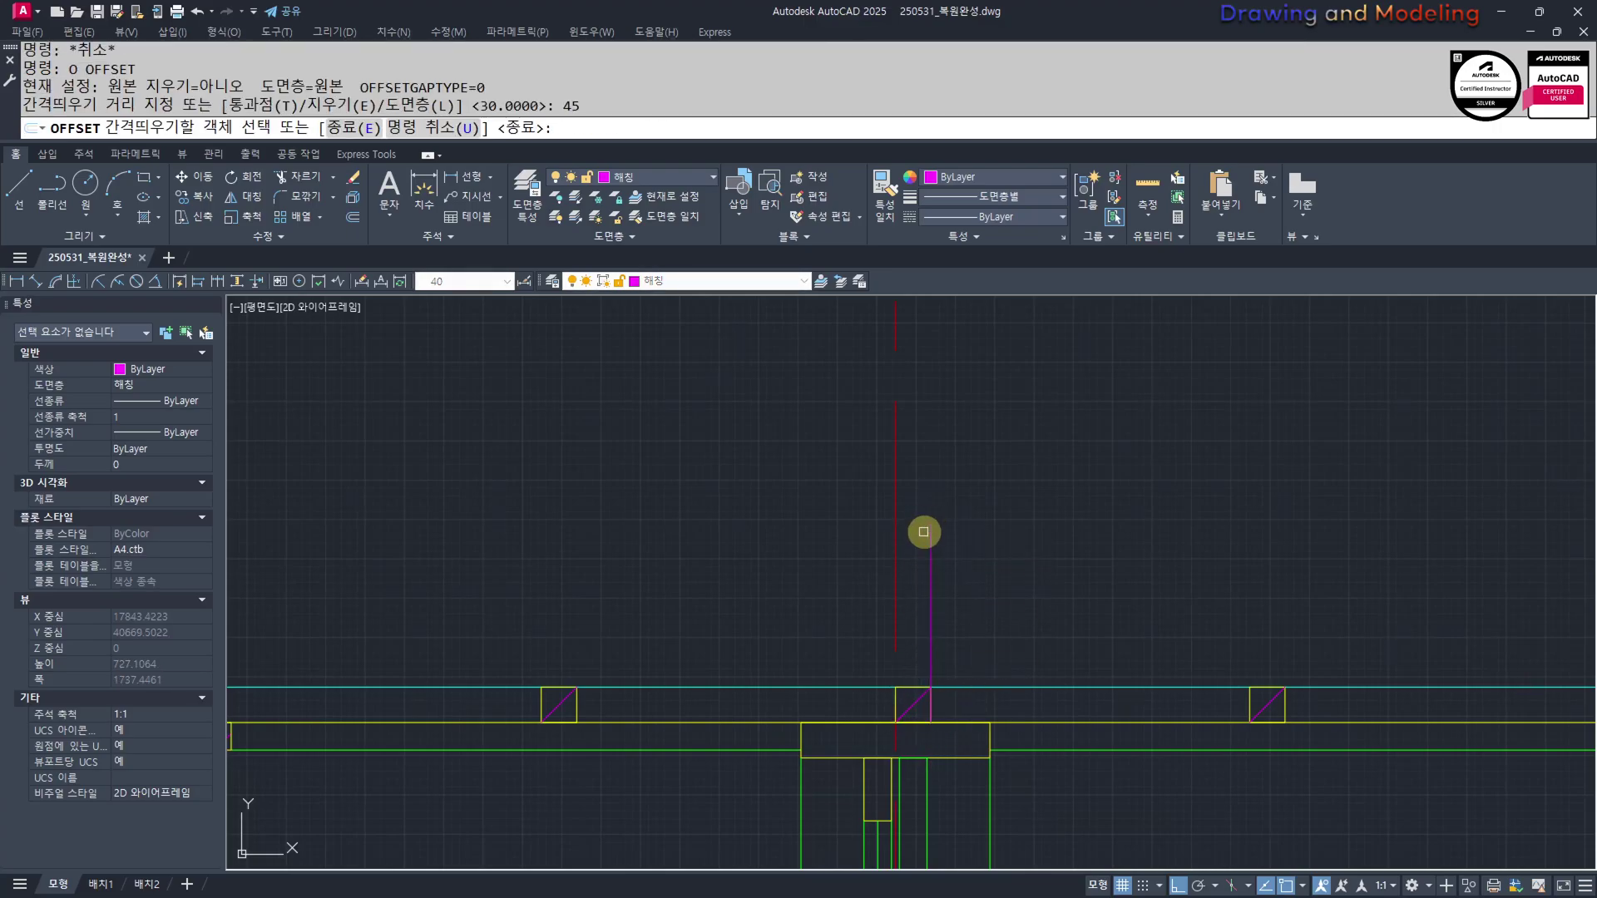
left_click(925, 532)
left_click(1058, 545)
key("Escape")
key("Escape")
Match the two vertical hanger lines' properties to the cyan ceiling line
scroll(1015, 660, "up", 3)
type("mm")
key("space")
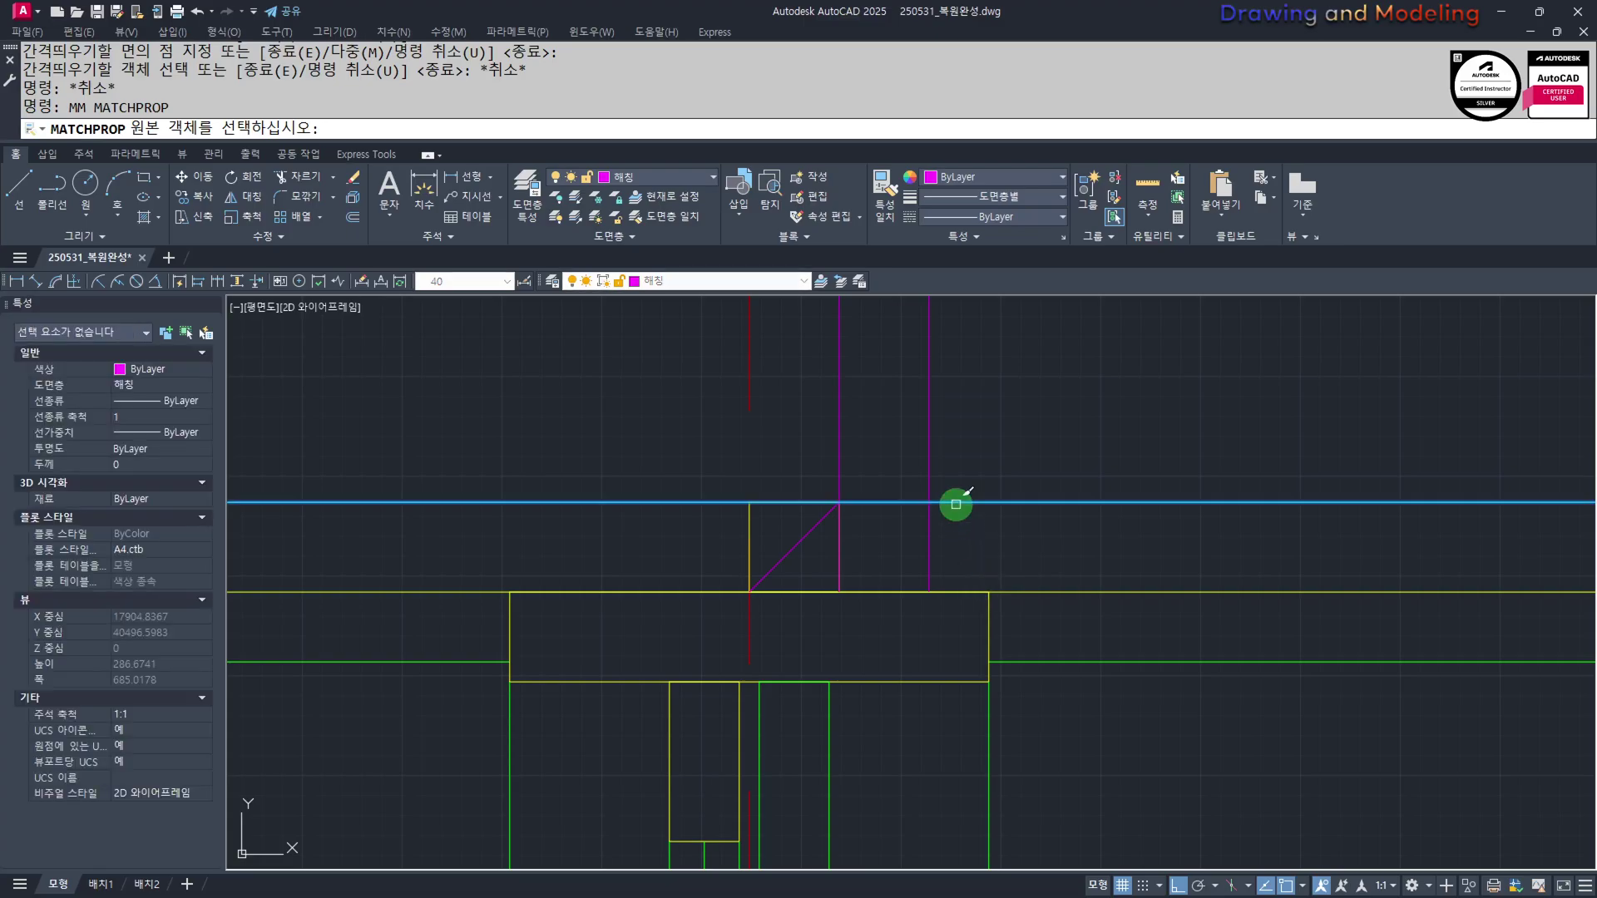
left_click(955, 504)
left_click(977, 435)
left_click(883, 449)
key("Escape")
key("Escape")
middle_click_drag(930, 449, 940, 588)
key("space")
left_click(998, 641)
left_click(994, 468)
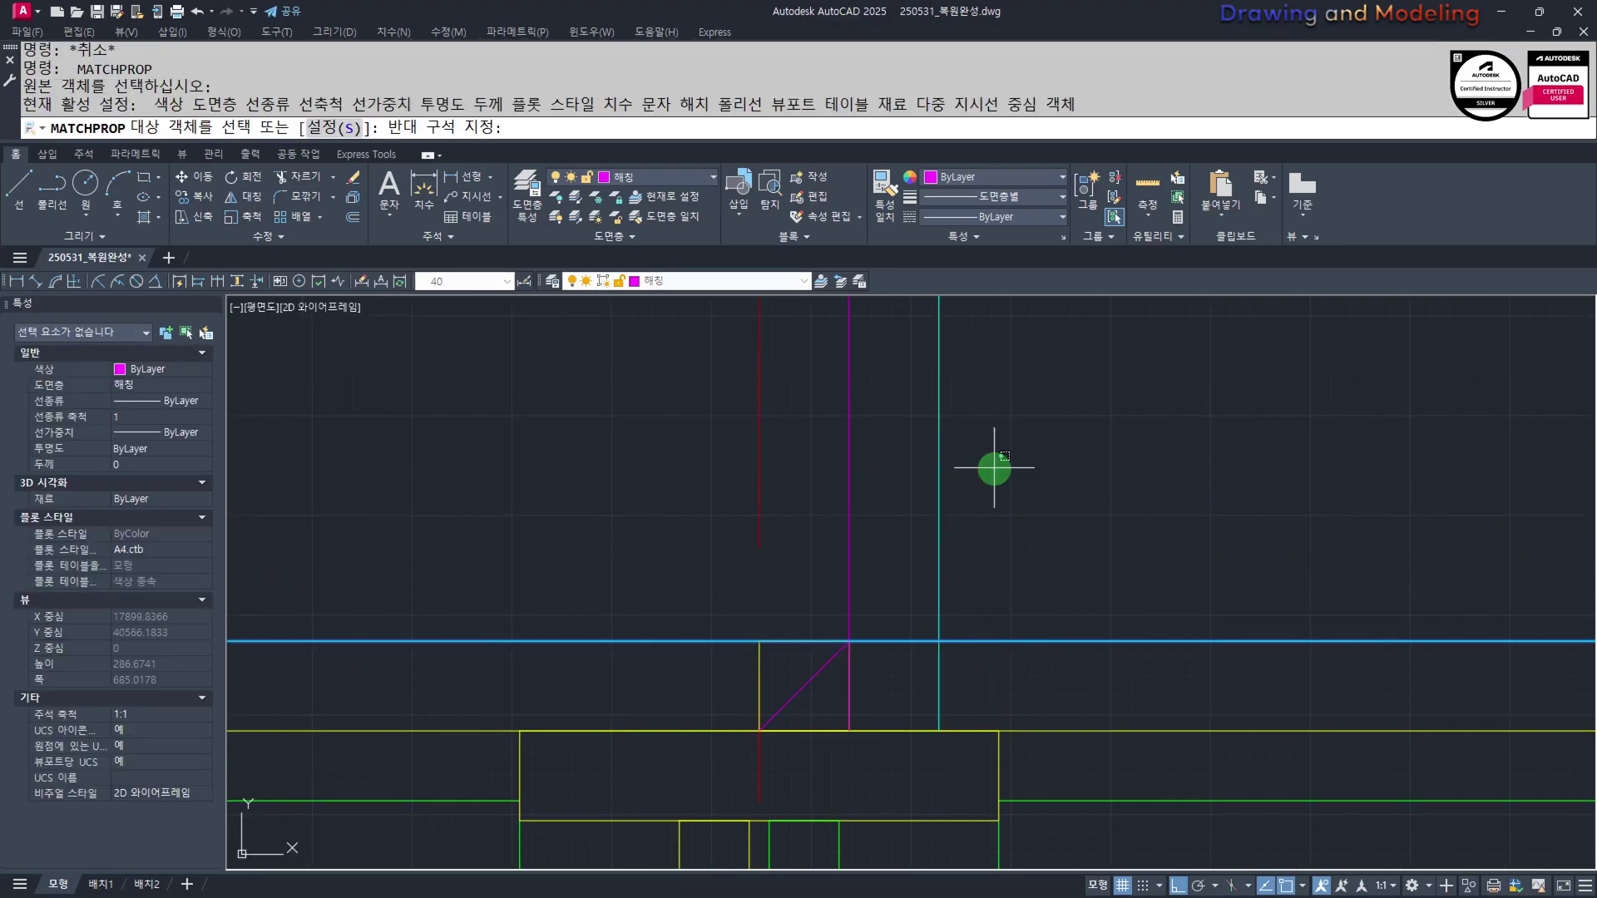
left_click(819, 538)
key("Escape")
key("Escape")
Trim the ceiling line out between the two hanger lines beside the timber
type("tr")
key("space")
key("space")
left_click(909, 613)
left_click(897, 661)
key("Escape")
key("Escape")
scroll(912, 641, "down", 2)
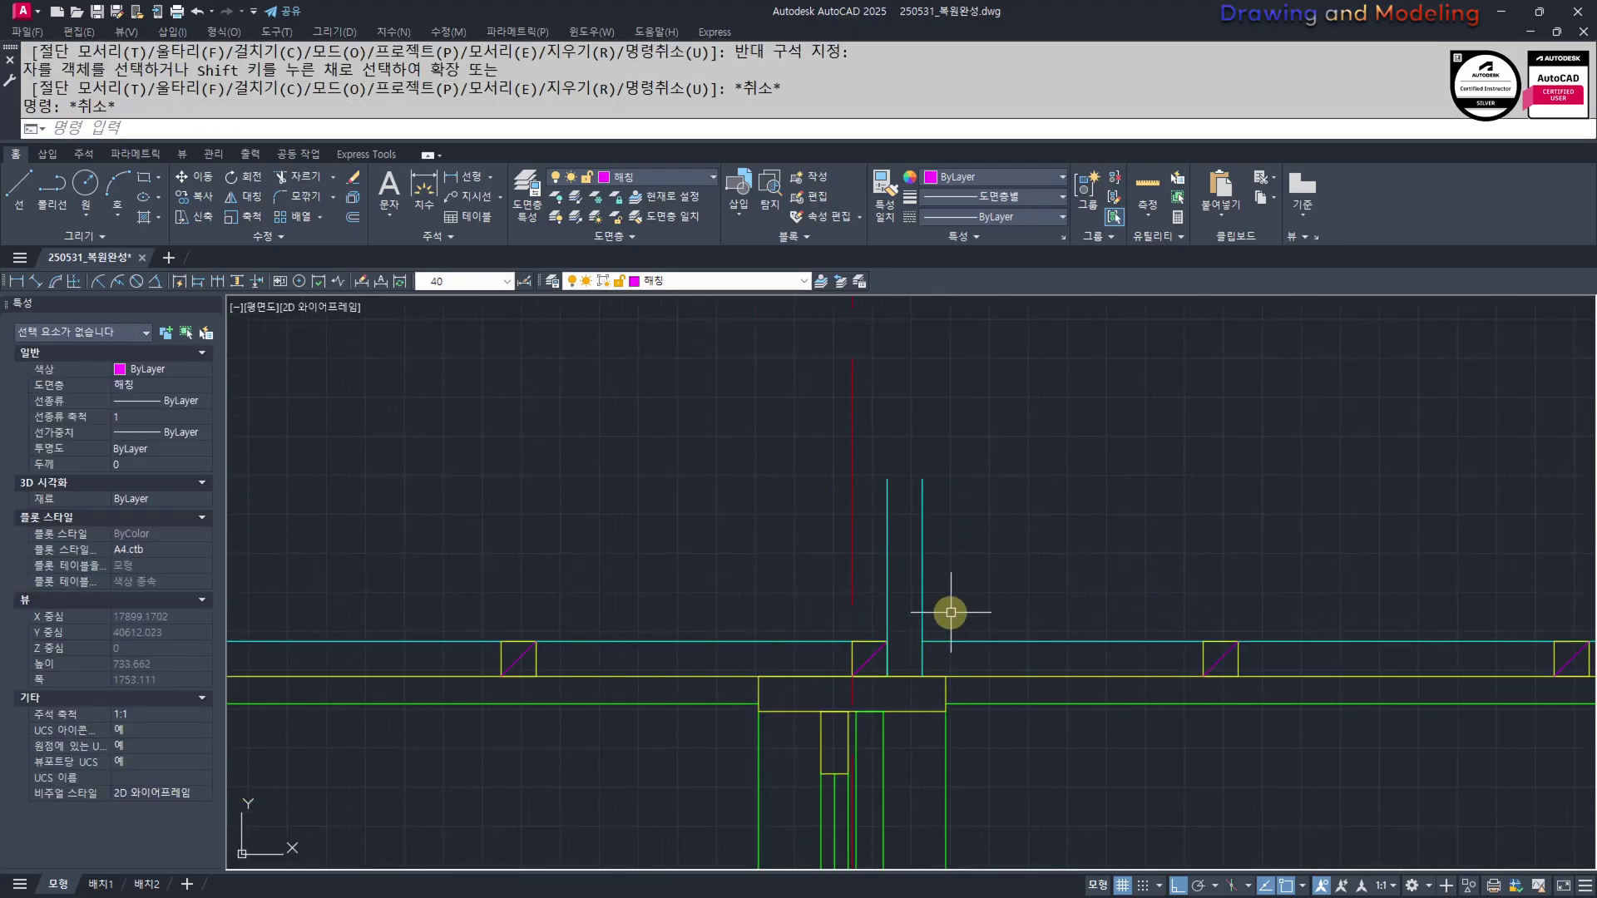
Array the hanger line pair along the ceiling line at 900 spacing with 3 items
left_click(931, 688)
left_click(827, 649)
middle_click_drag(951, 612, 788, 641)
scroll(787, 641, "down", 2)
type("aq")
key("space")
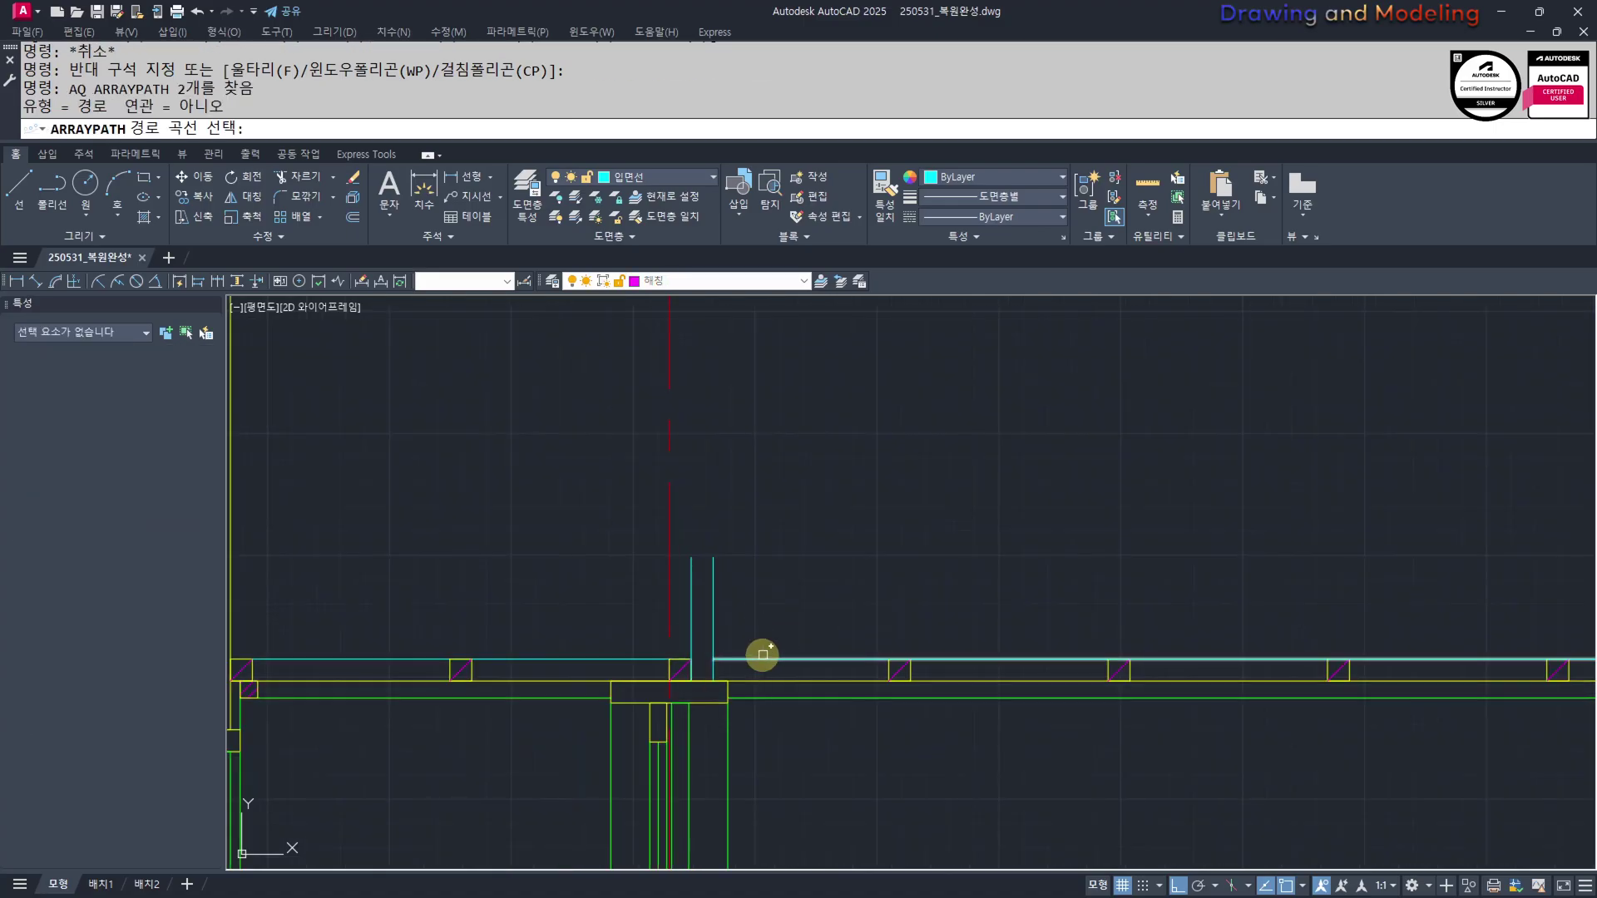
left_click(763, 654)
key("Escape")
key("Escape")
key("Escape")
key("Escape")
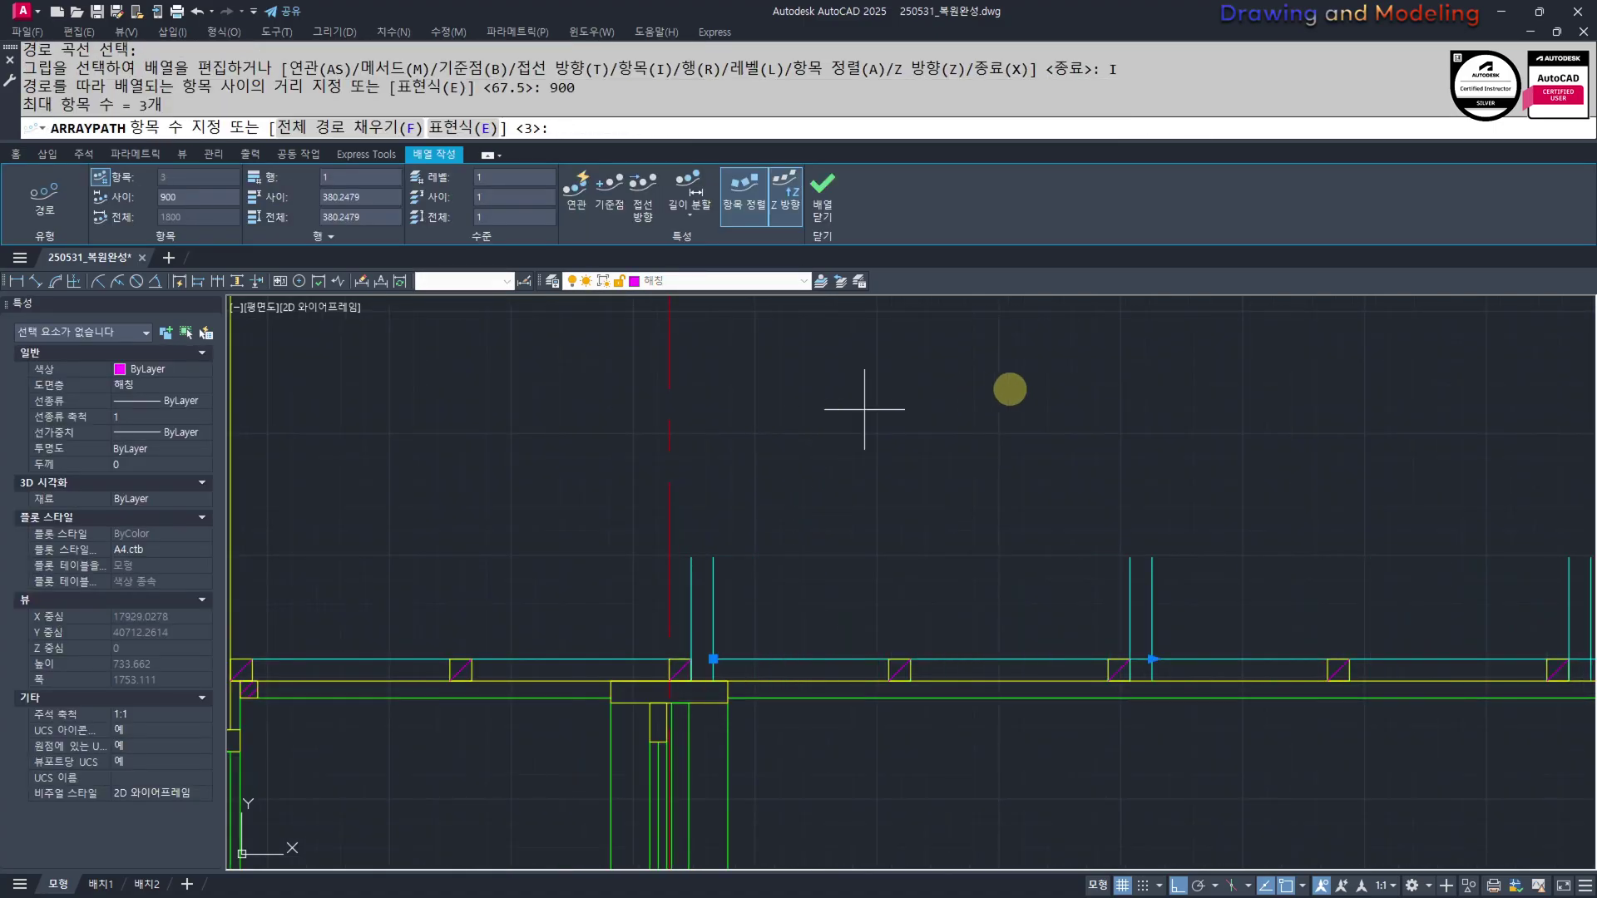
Extend the three hangers up to the sloped line beneath the left roof
scroll(1173, 553, "down", 5)
type("ex")
key("space")
key("space")
left_click(1282, 645)
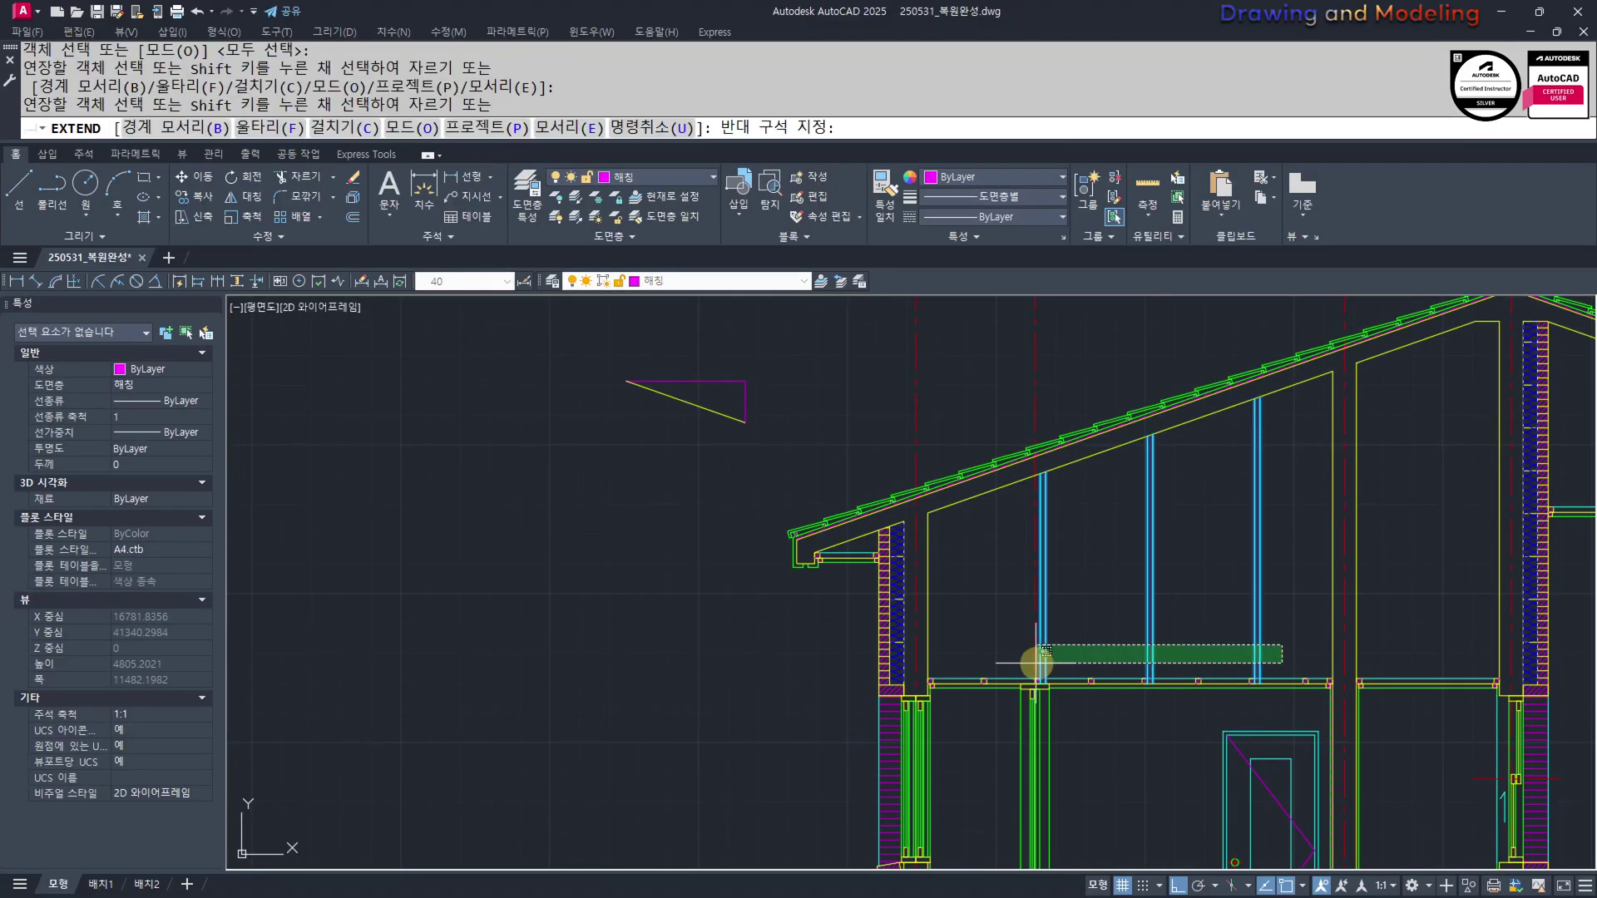
key("Escape")
middle_click_drag(939, 549, 872, 641)
left_click(873, 601)
key("Escape")
key("Escape")
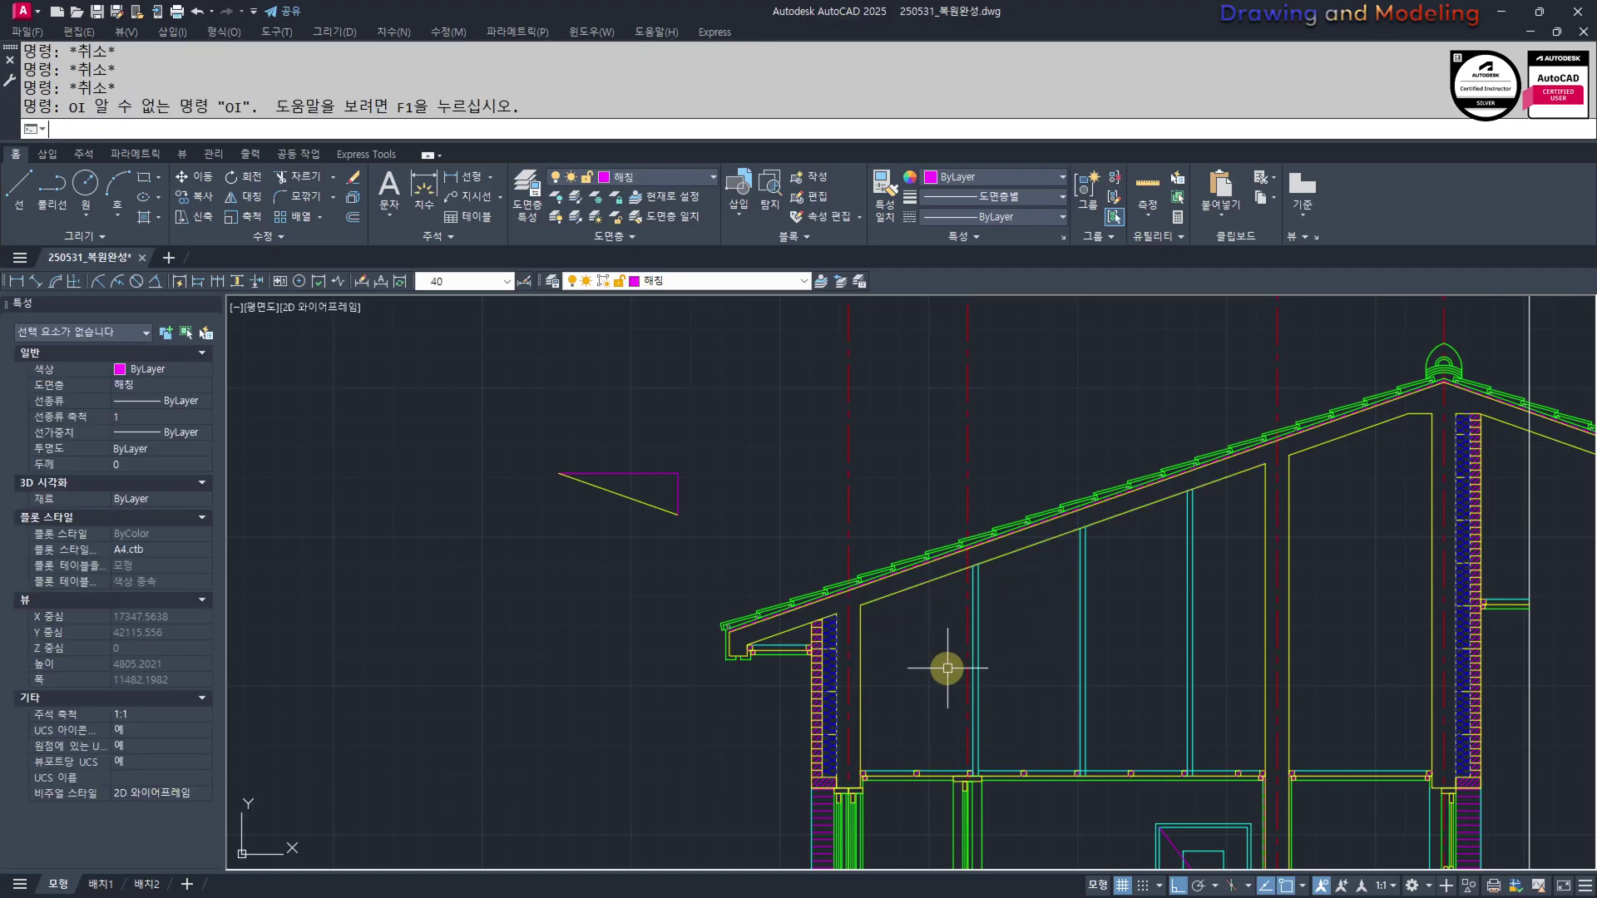
Offset the main room's sloped upper line and left wall line inward by 180/2
type("o")
key("space")
type("180/2")
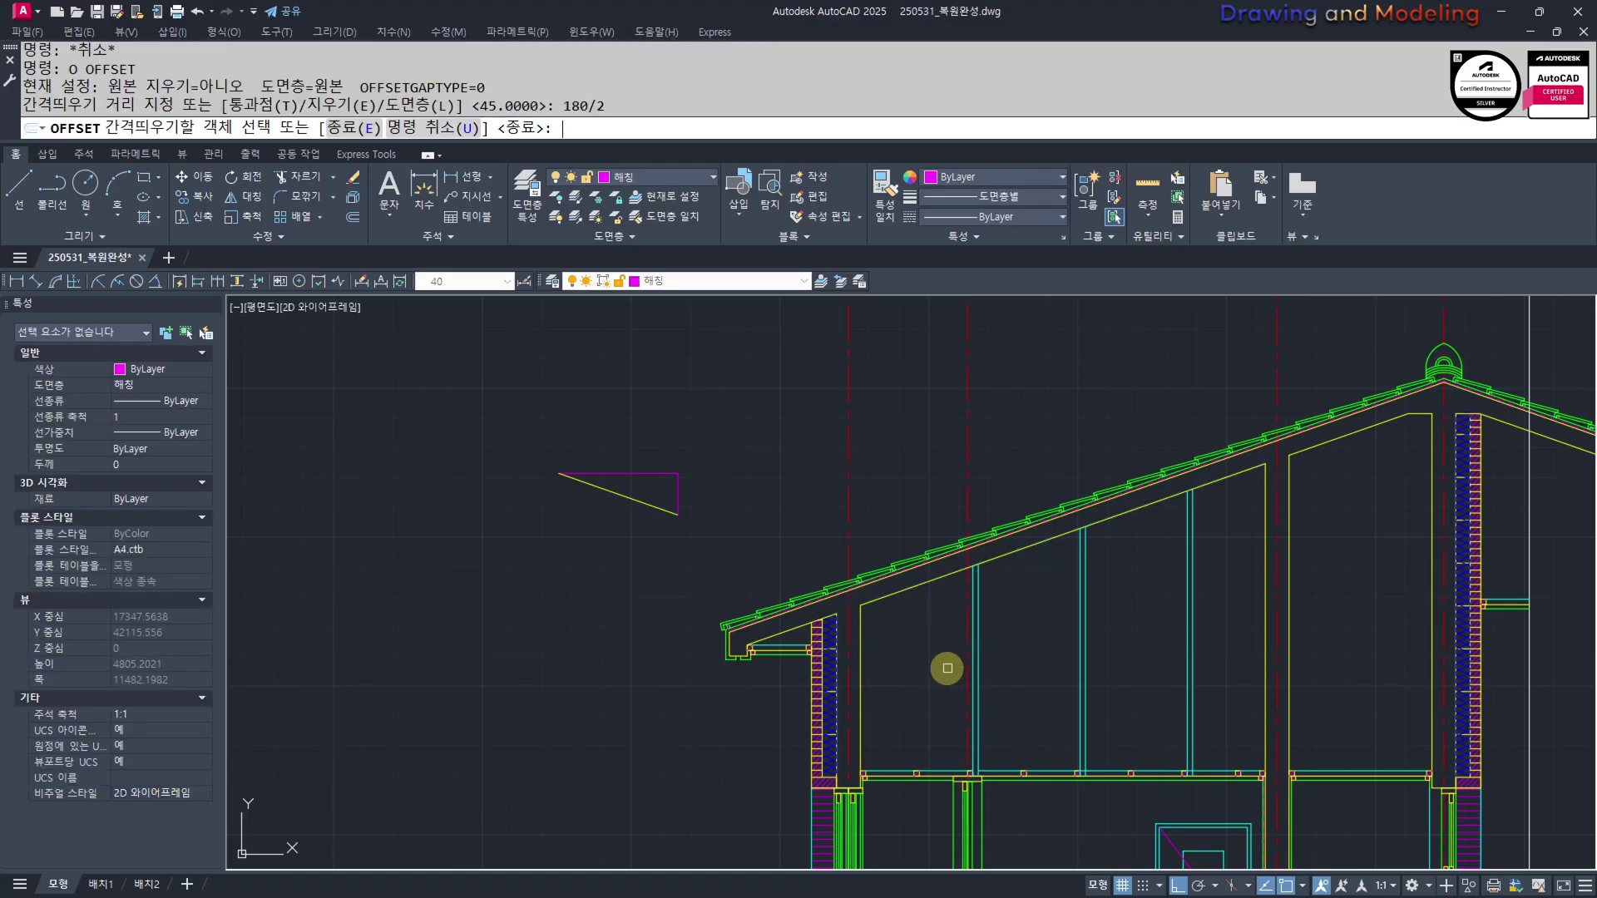
left_click(900, 600)
left_click(901, 647)
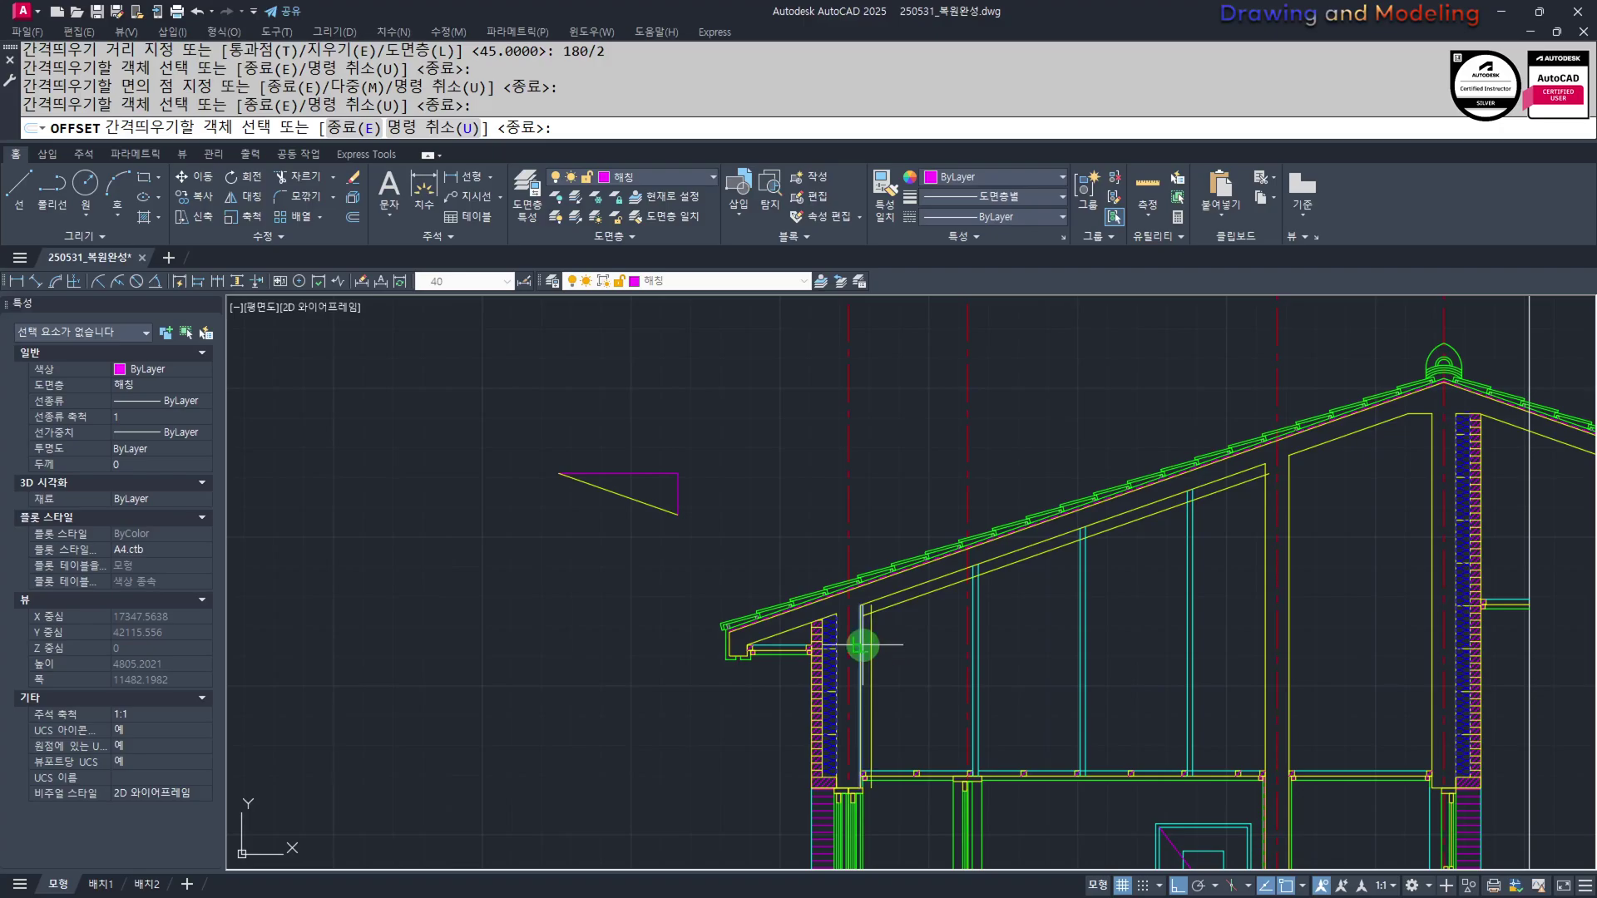
Fillet the offset sloped line and offset wall line into a sharp corner at the room's upper left
scroll(892, 626, "up", 3)
key("Escape")
key("Escape")
type("f")
key("space")
left_click(808, 601)
left_click(815, 577)
key("Escape")
key("Escape")
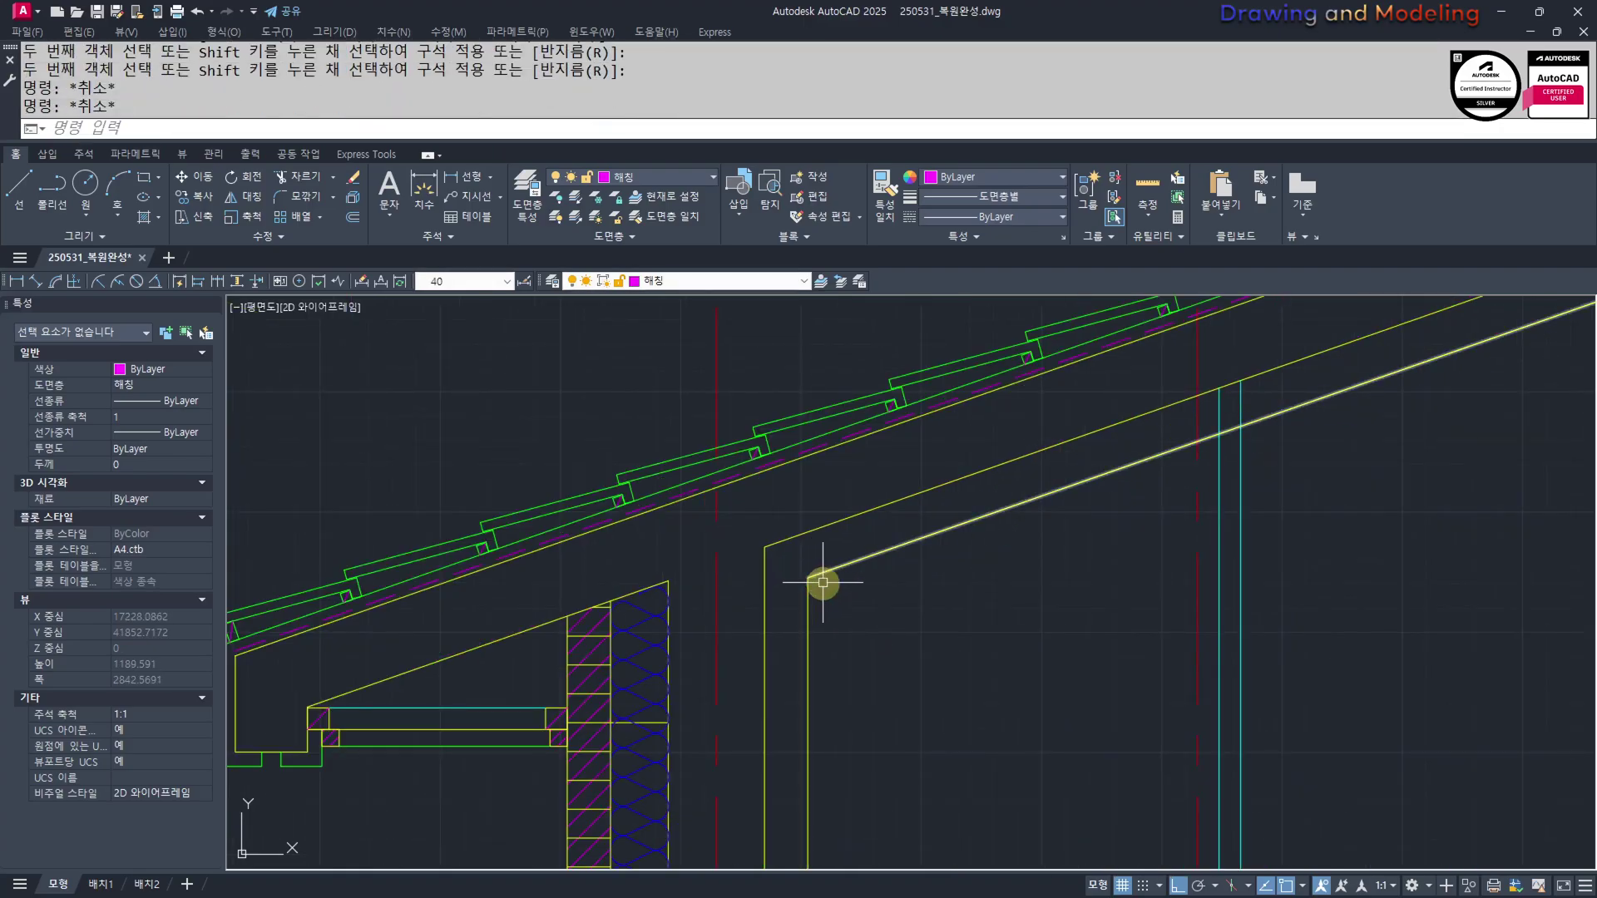
Trim the lower end of the offset wall line where it runs past the ceiling
scroll(820, 584, "down", 3)
scroll(850, 717, "up", 5)
type("tr")
left_click(916, 610)
left_click(873, 547)
key("space")
left_click(860, 611)
left_click(835, 631)
key("Escape")
key("Escape")
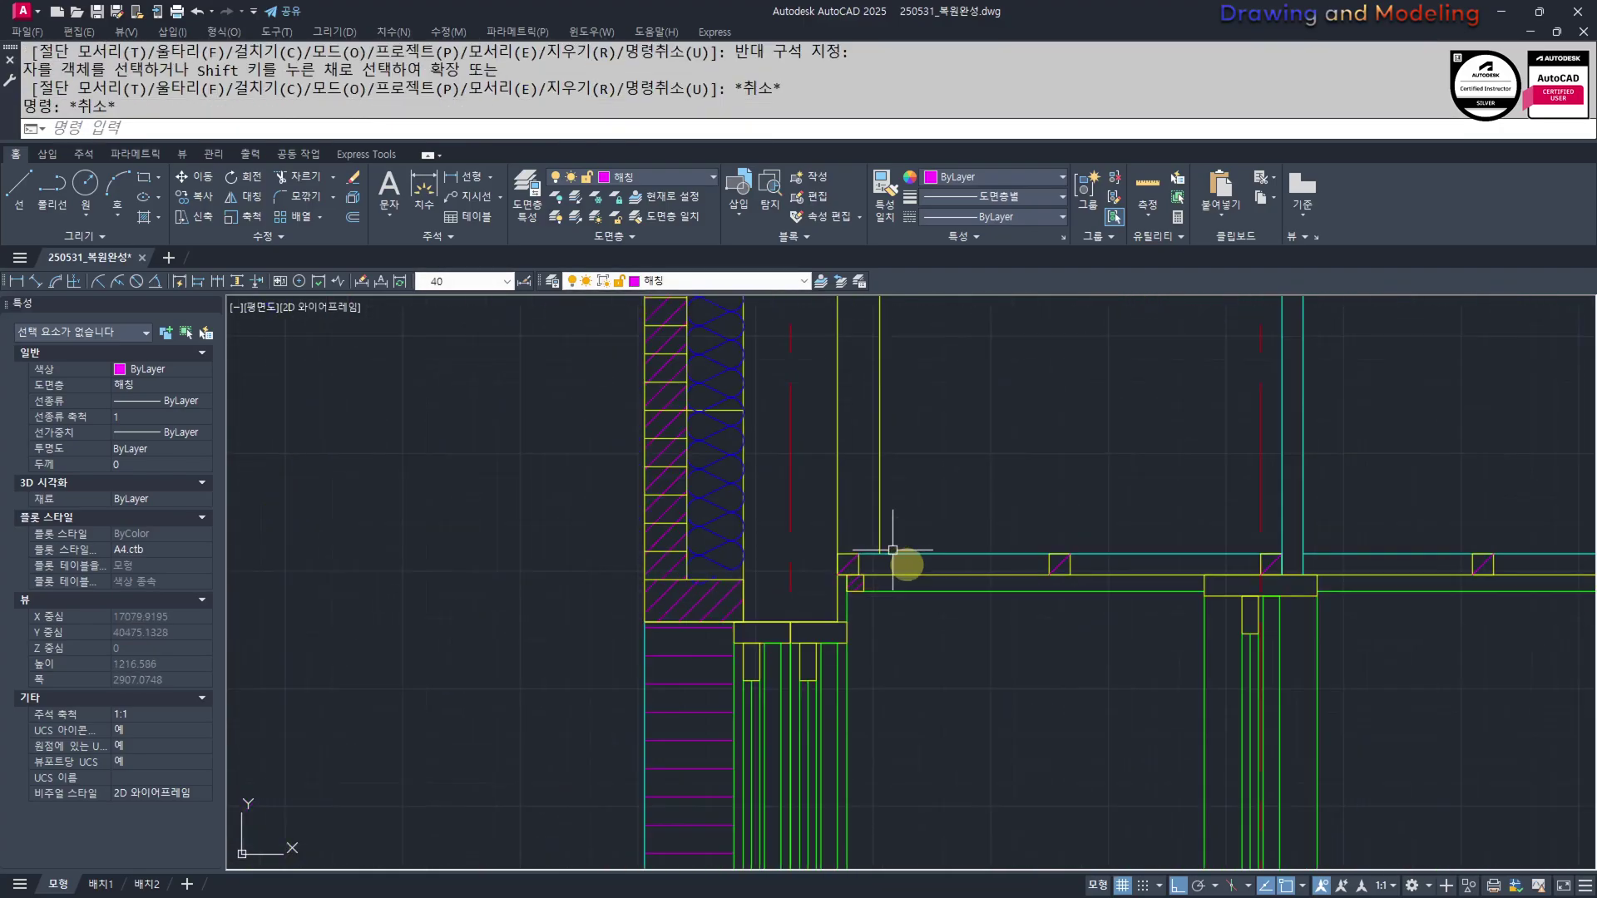
Try assigning both the original and offset wall and slope lines to the 단열재 layer, and undo it
middle_click_drag(945, 312, 954, 695)
left_click(949, 595)
left_click(869, 523)
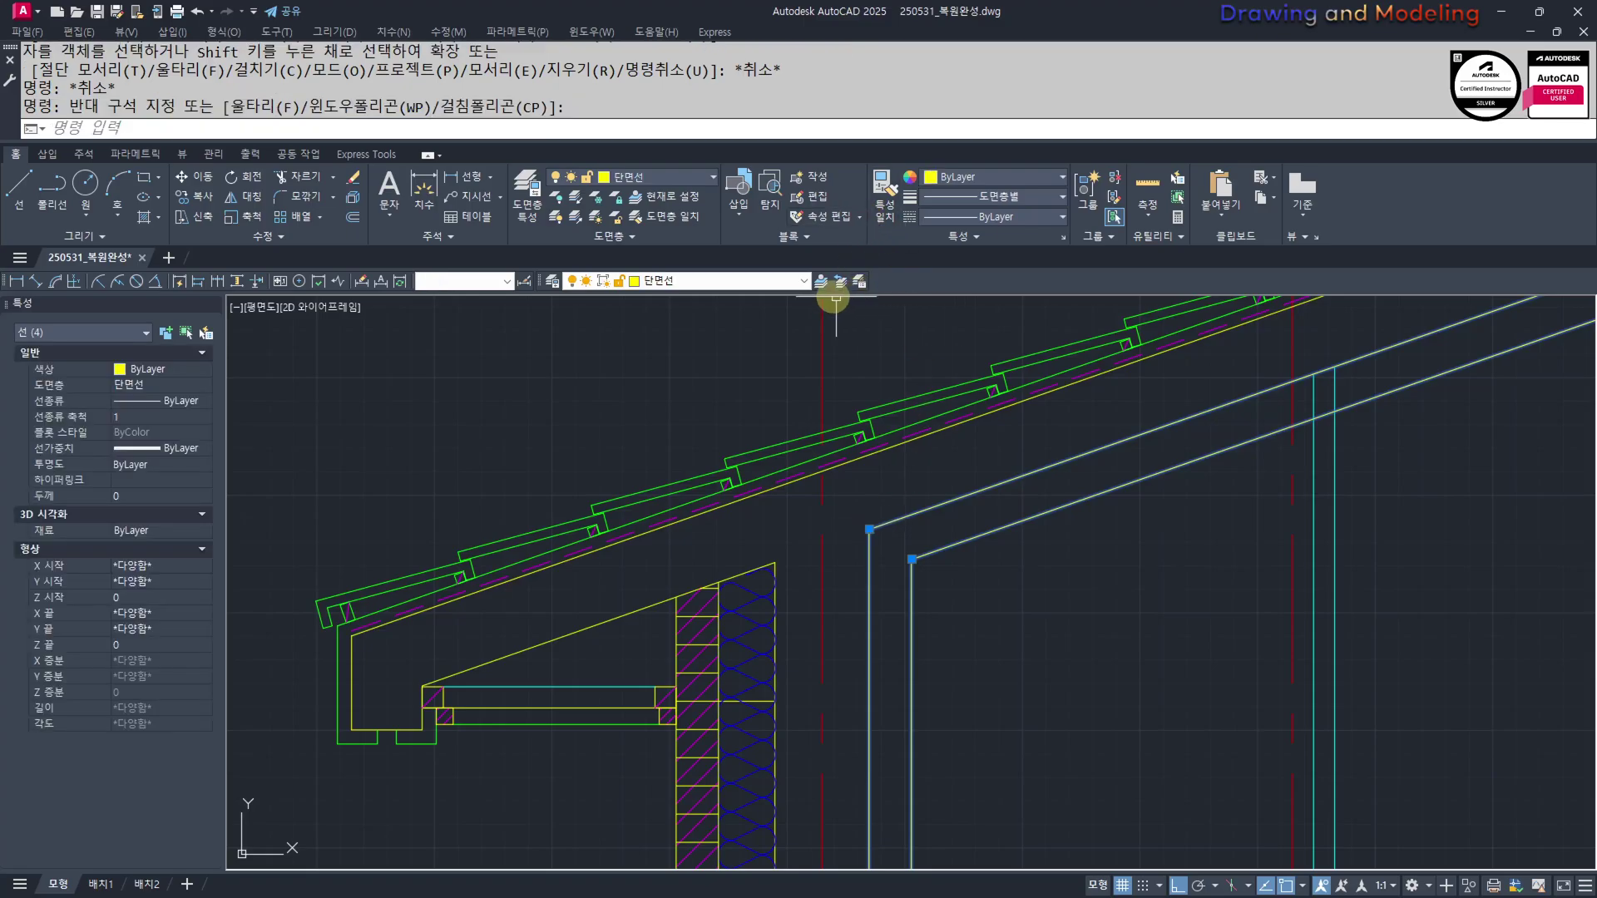
left_click(663, 283)
left_click(663, 324)
left_click(672, 282)
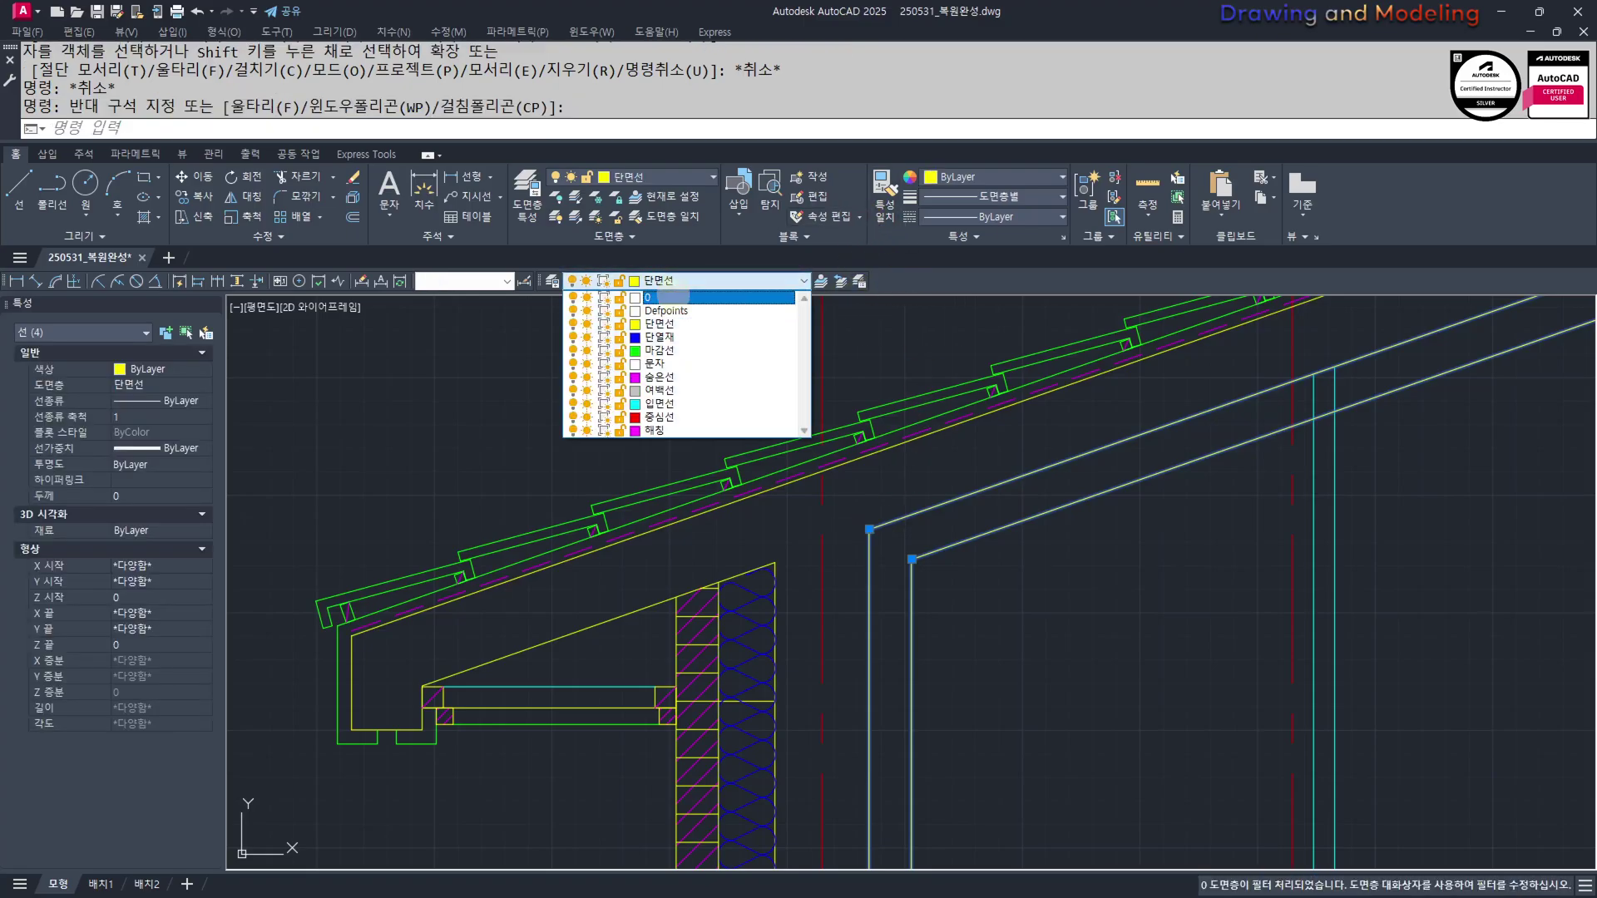
left_click(669, 336)
key("Escape")
key("Escape")
scroll(959, 666, "down", 6)
key("ctrl+z")
key("ctrl+z")
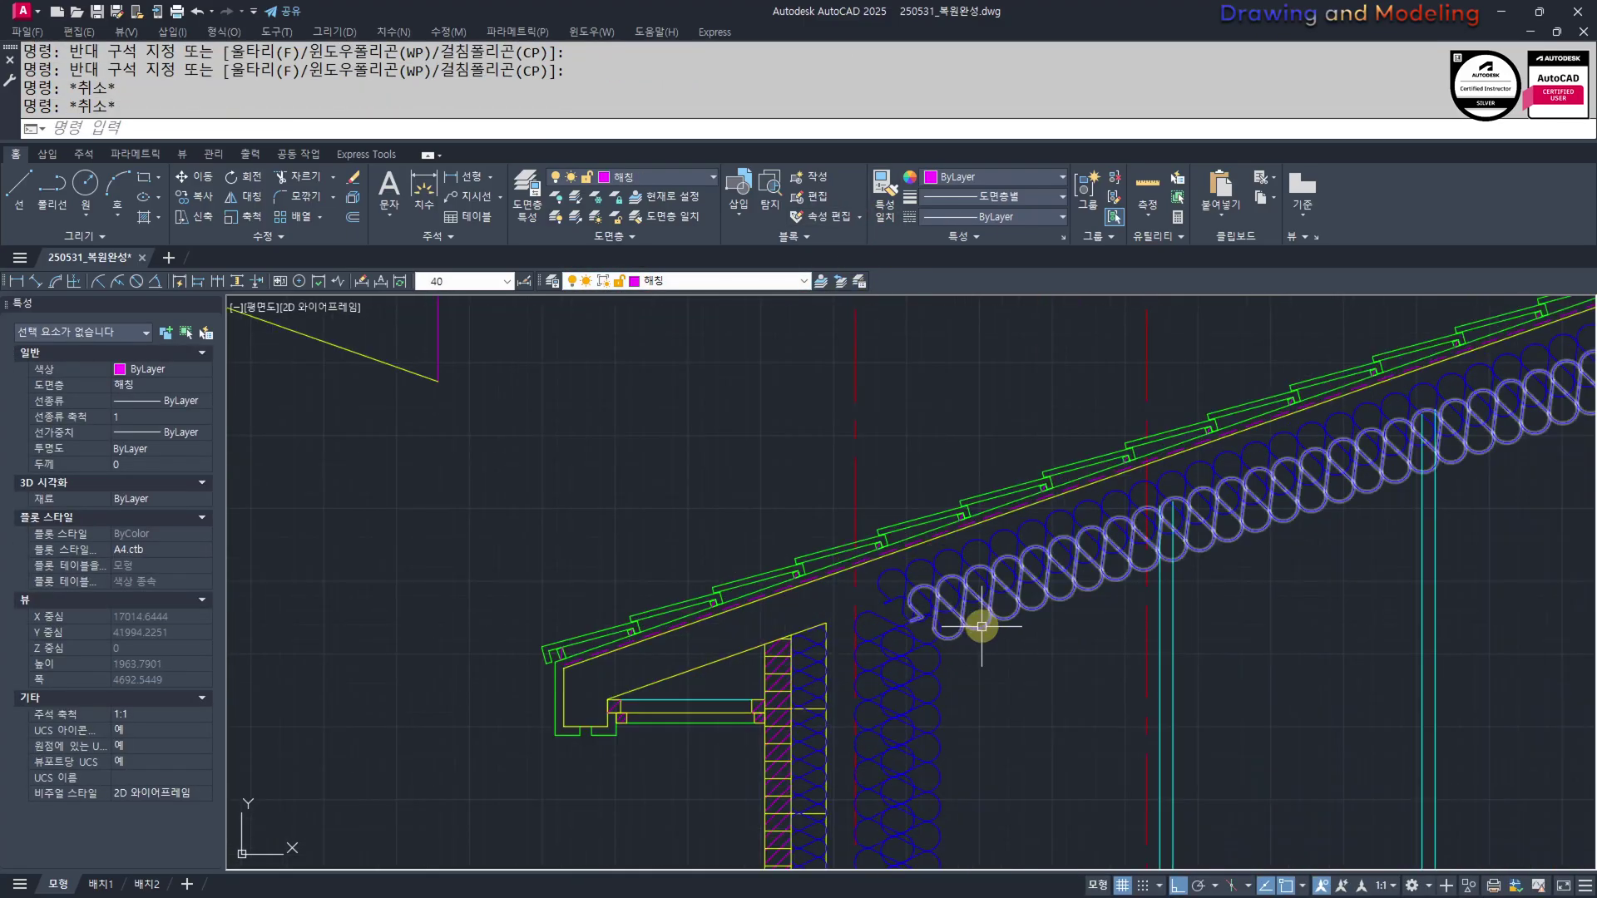
Assign only the offset inner slope and wall lines to the 단열재 layer
key("Escape")
scroll(881, 575, "up", 2)
left_click(965, 574)
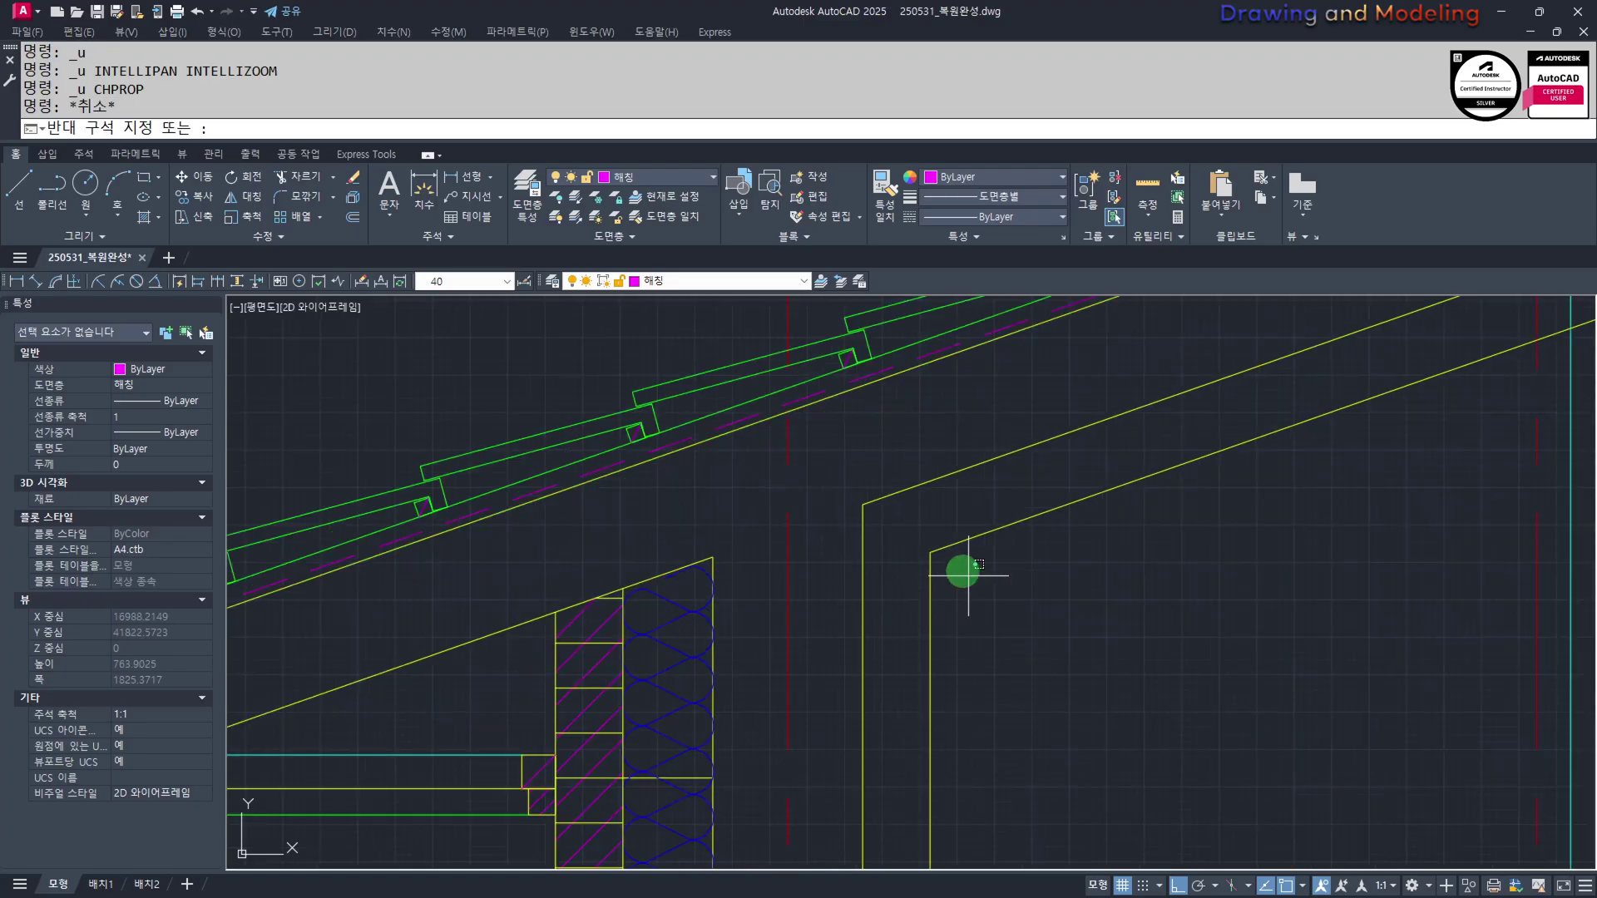
left_click(905, 526)
left_click(721, 282)
left_click(690, 341)
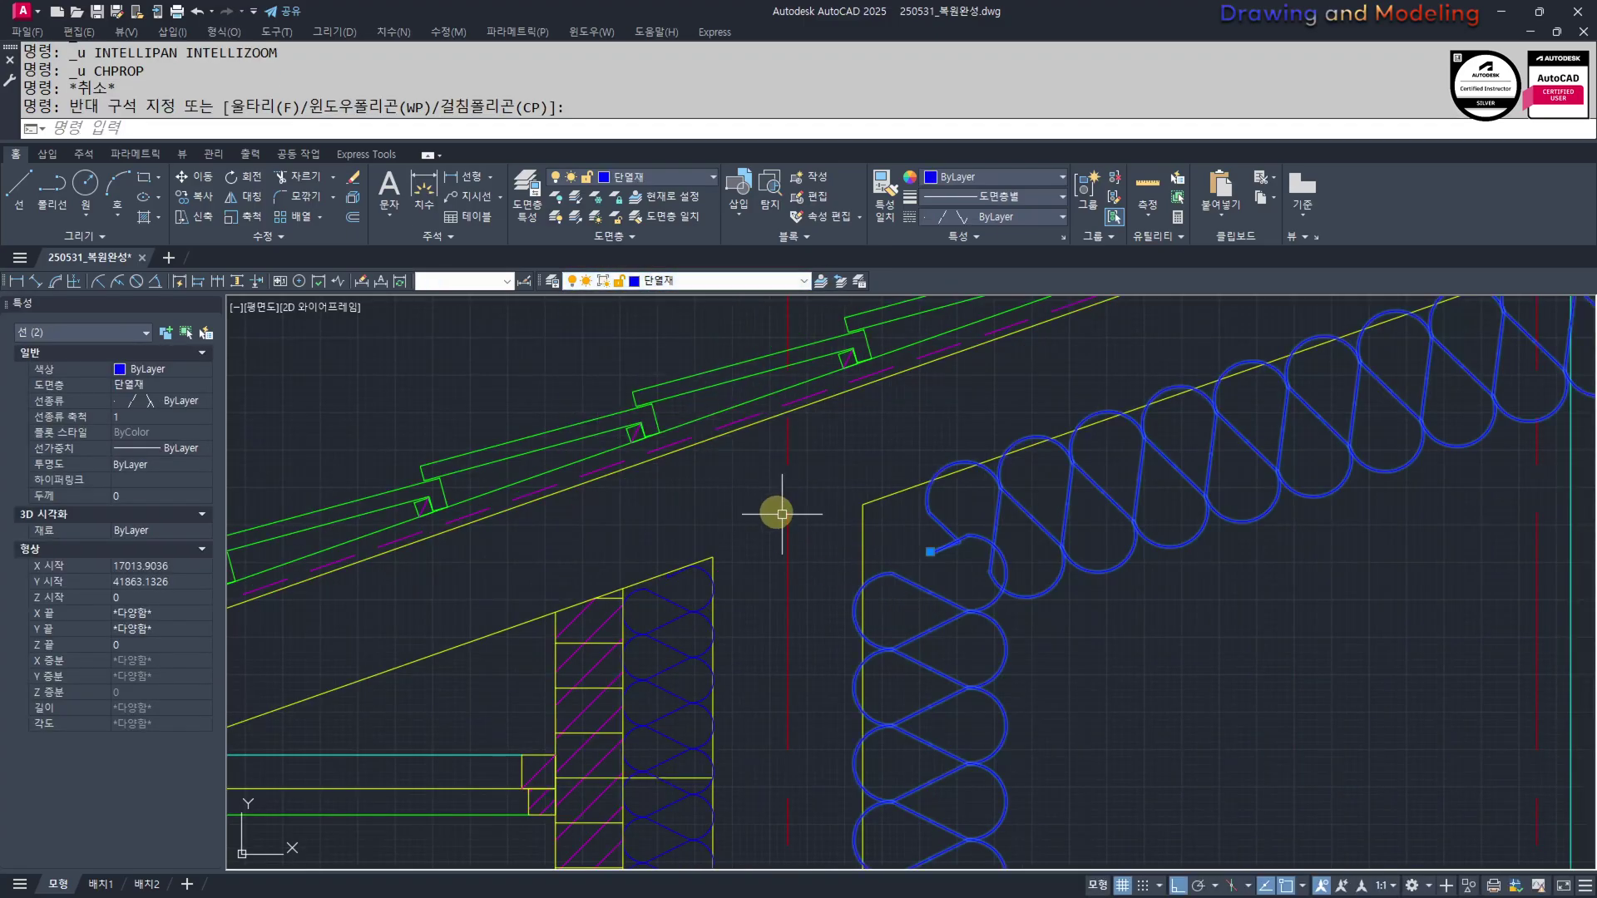
Set the linetype scale of the two insulation lines to 0.9
type(".9")
key("Return")
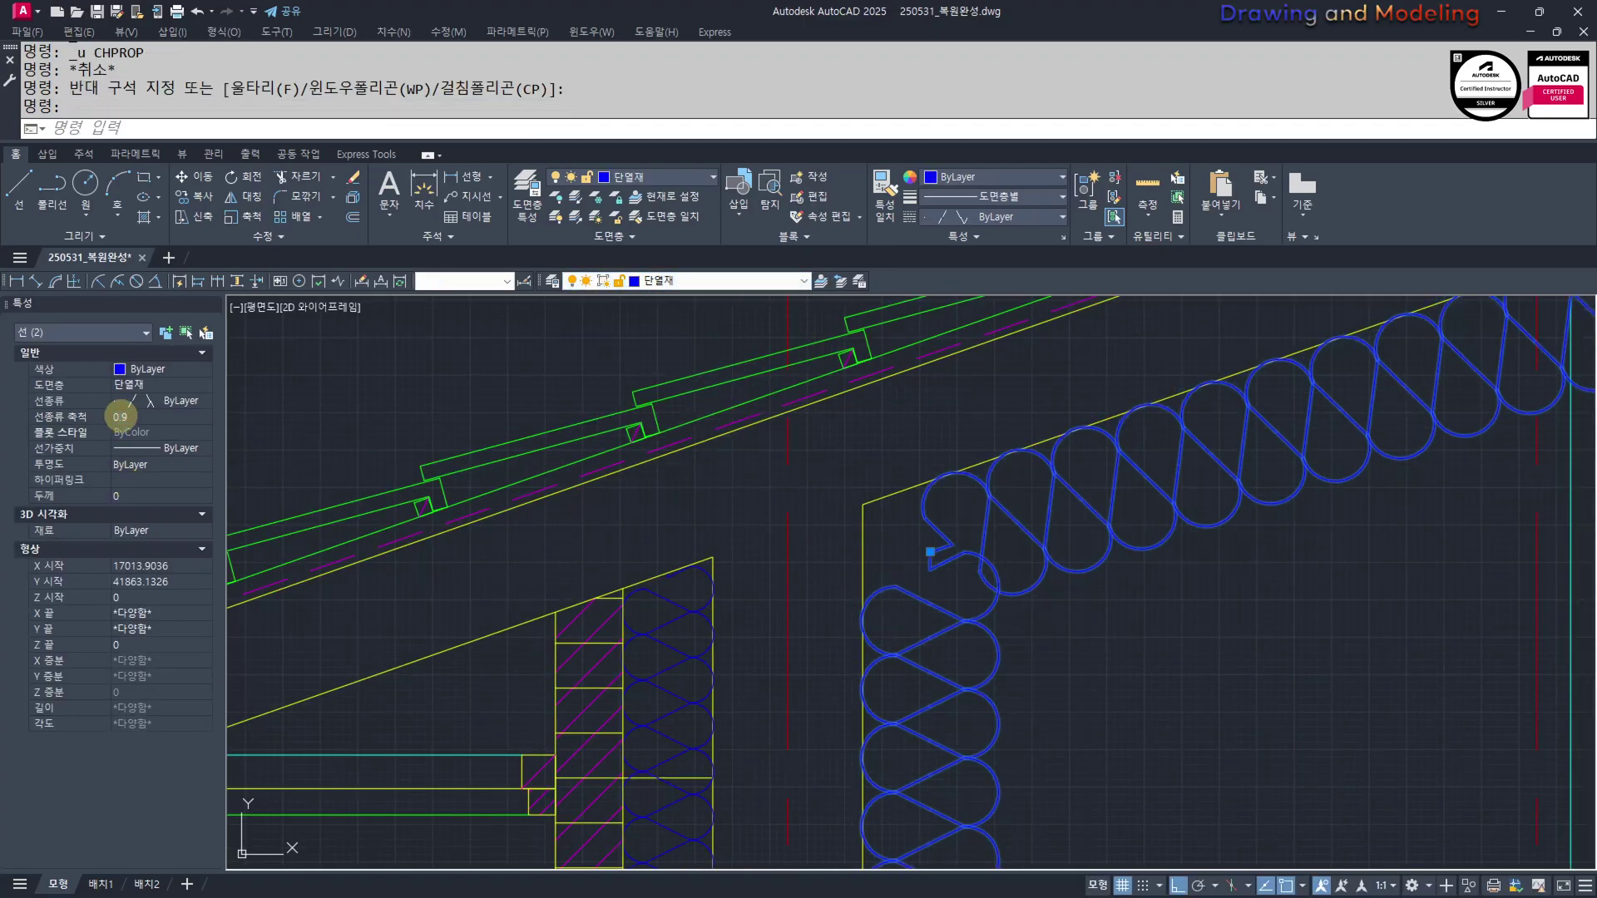
key("Escape")
key("Escape")
key("Escape")
Offset the sloped and short horizontal upper lines of the room below the ridge 90 inward
scroll(858, 650, "down", 4)
middle_click_drag(1230, 581, 898, 709)
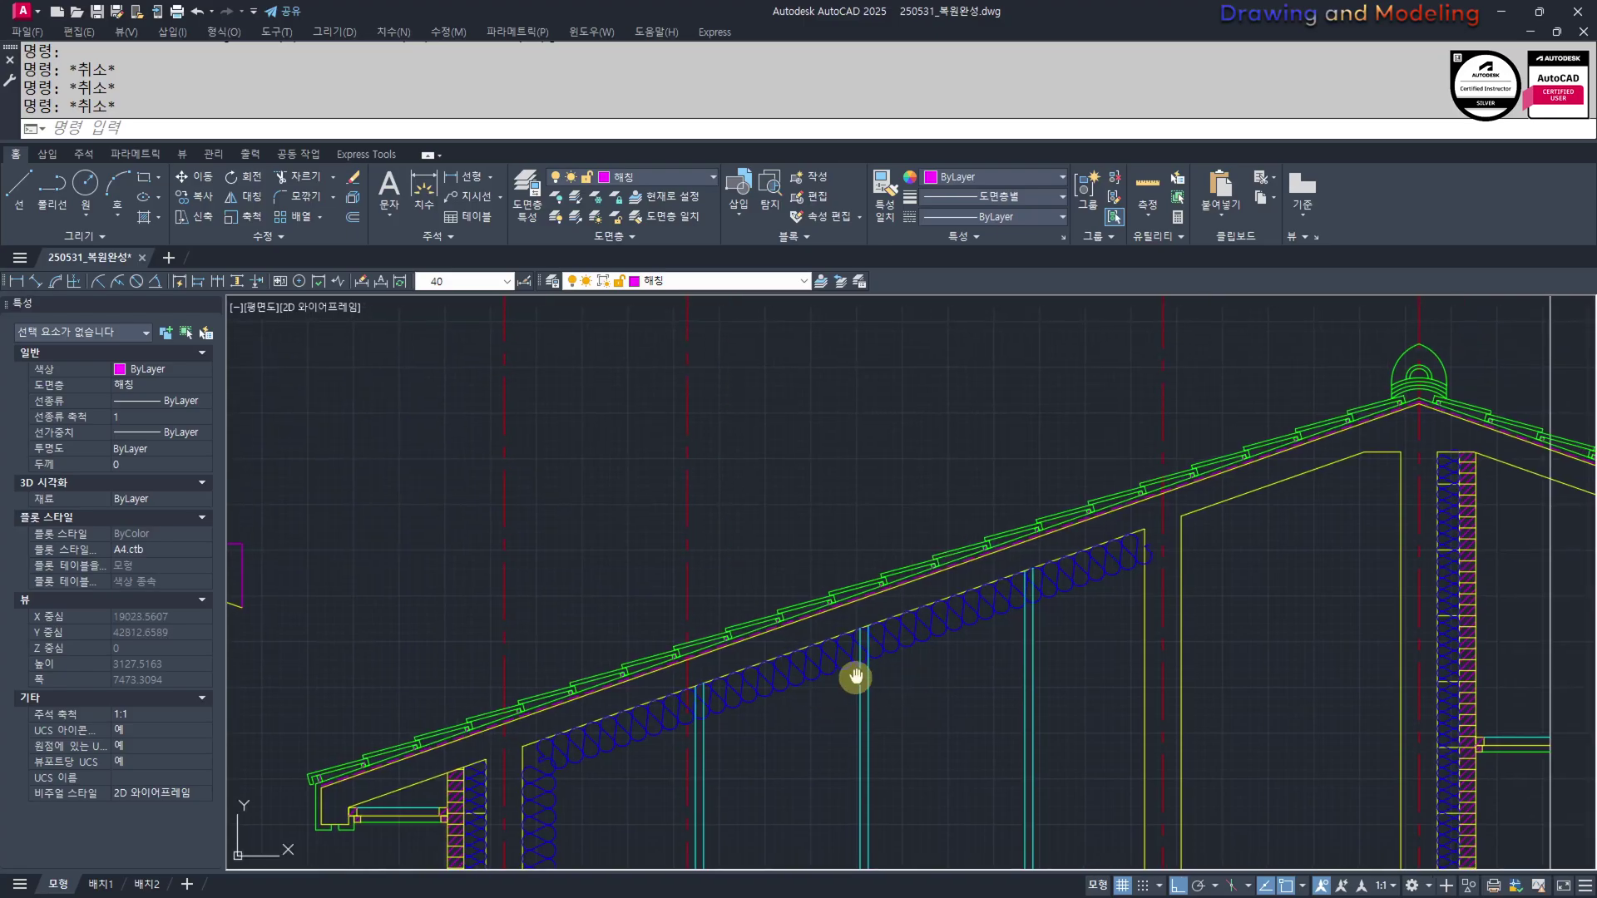
middle_click_drag(1093, 563, 926, 674)
scroll(1119, 672, "up", 2)
middle_click_drag(1119, 672, 992, 695)
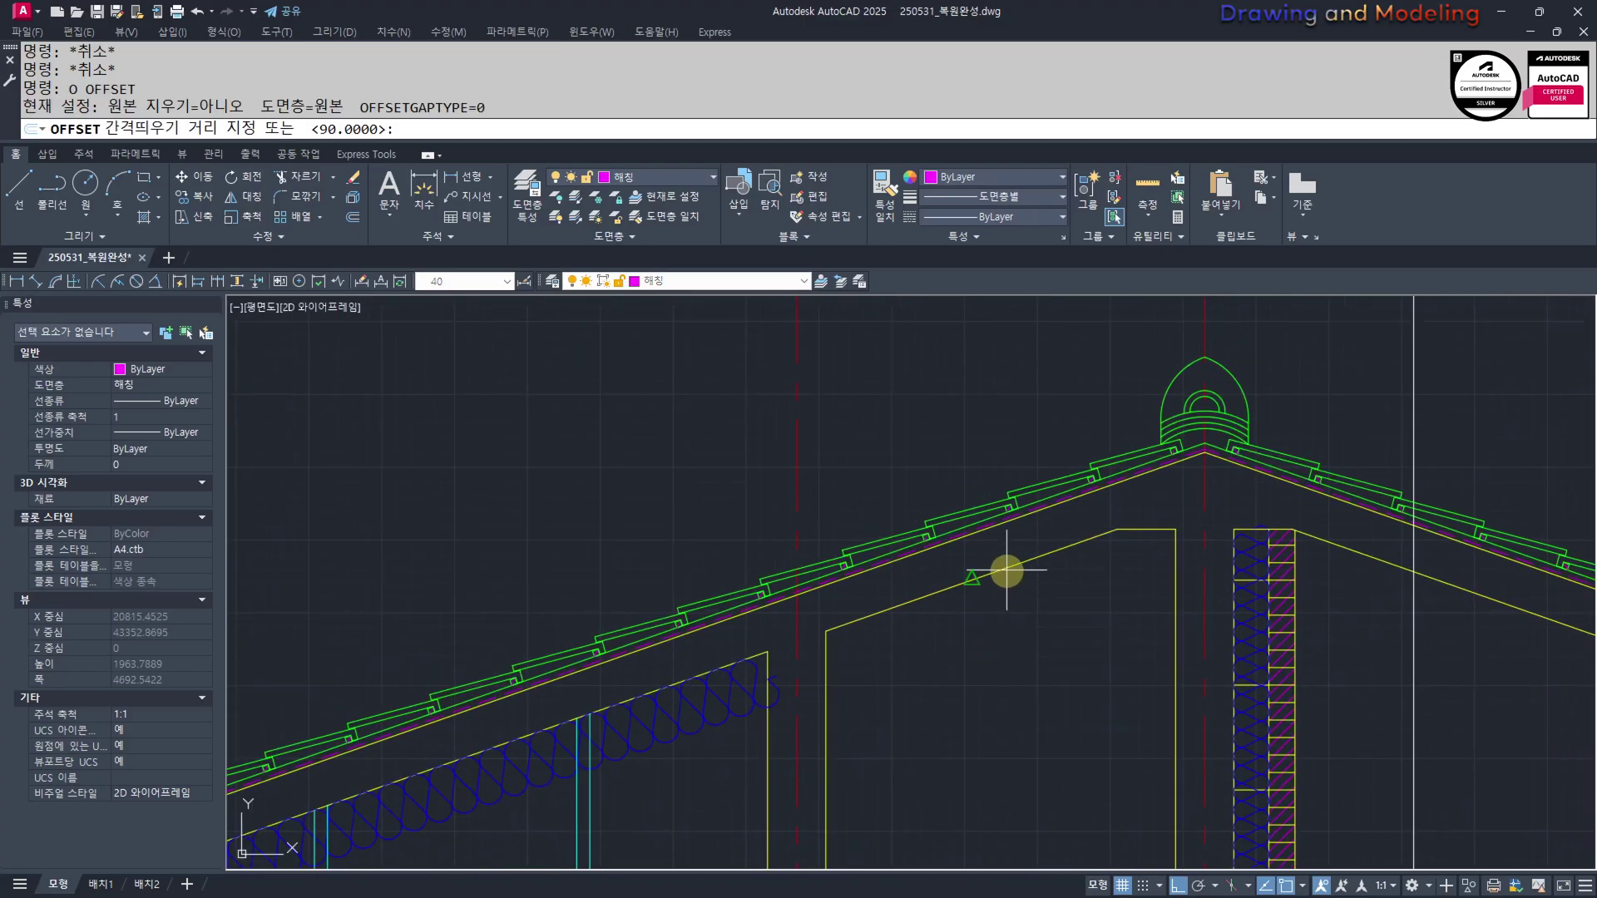
key("Return")
left_click(1014, 572)
left_click(1141, 599)
key("Escape")
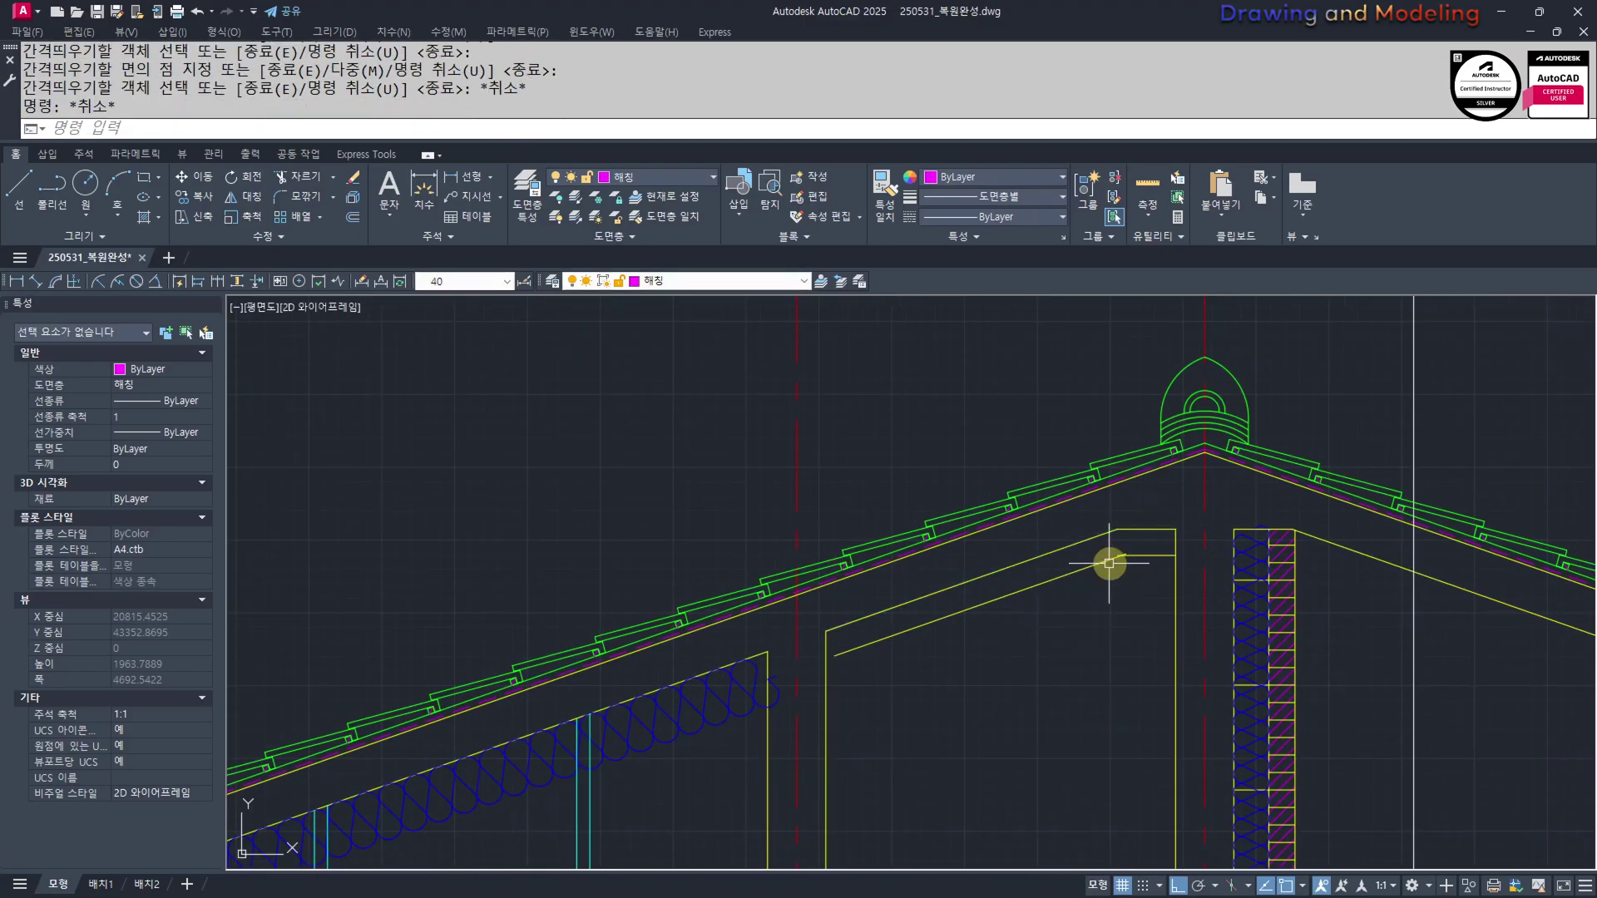
Fillet the offset sloped and horizontal lines together below the ridge
type("f")
key("Return")
left_click(1115, 559)
key("Escape")
key("Escape")
scroll(1062, 541, "down", 4)
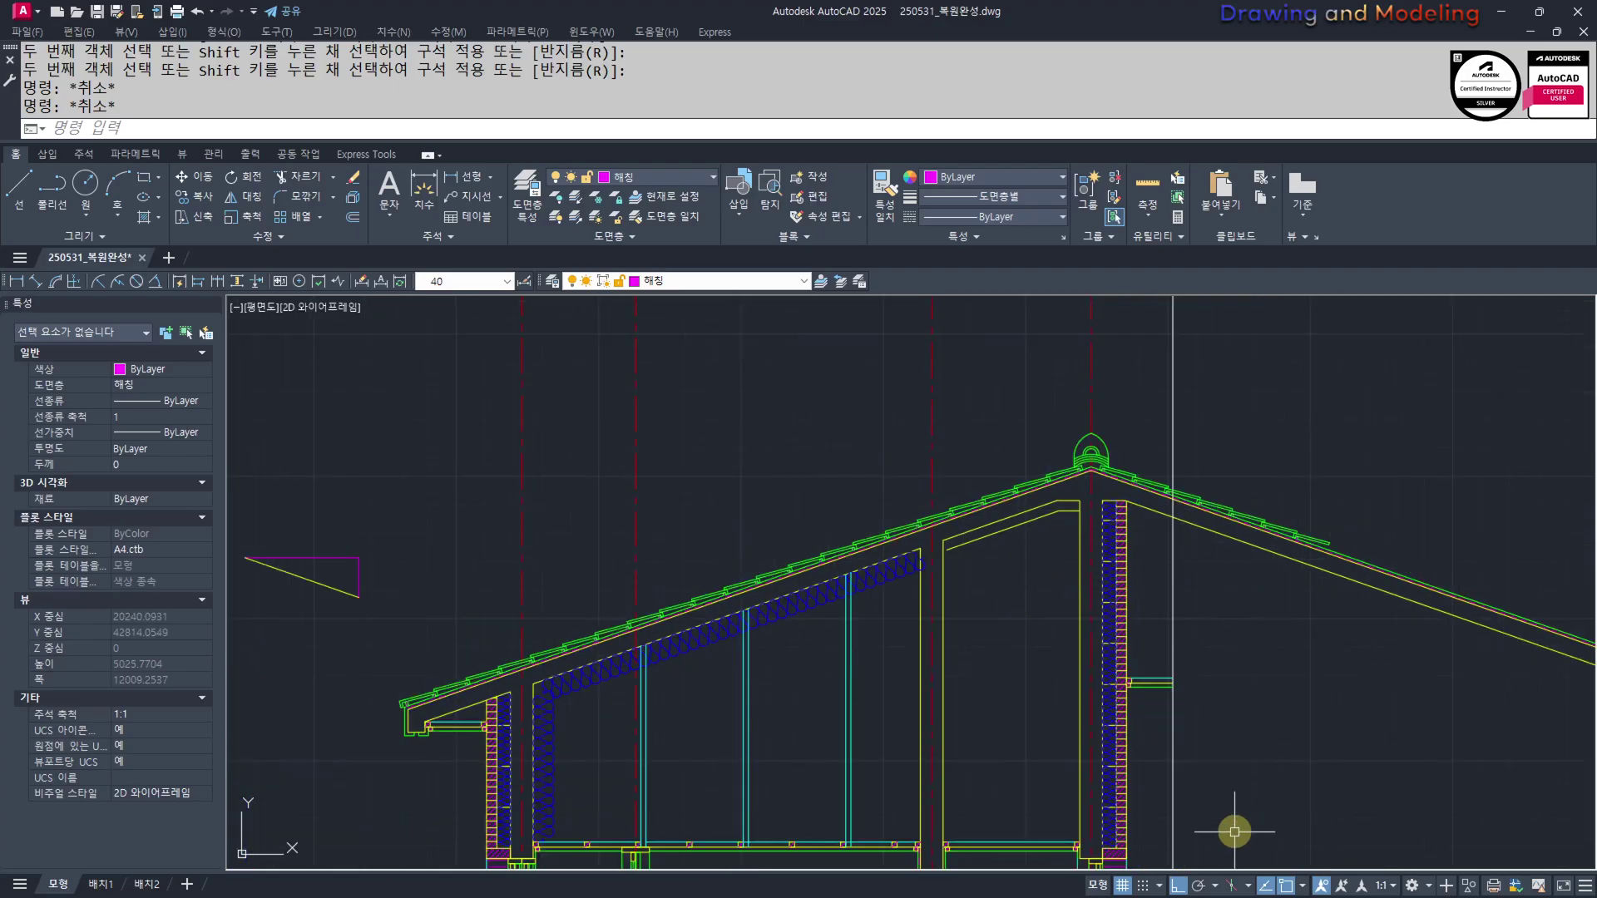
Offset the right wall line of the room below the ridge 90 inward
scroll(1070, 542, "up", 4)
type("oo")
key("Escape")
key("Escape")
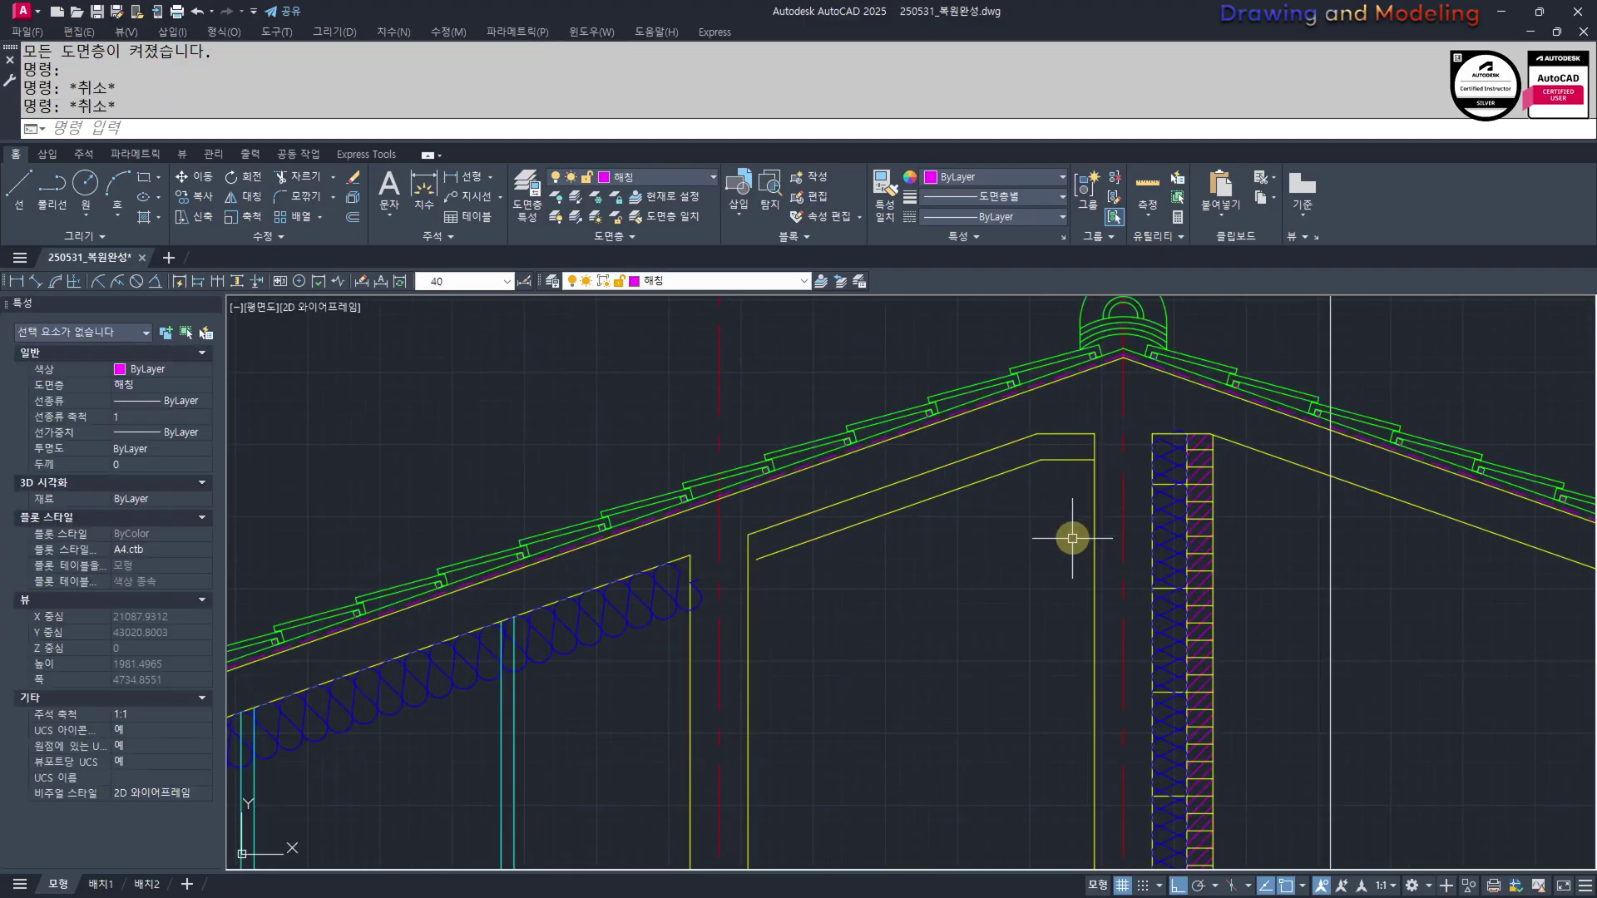
key("Return")
left_click(1091, 502)
left_click(1059, 528)
key("Escape")
key("Escape")
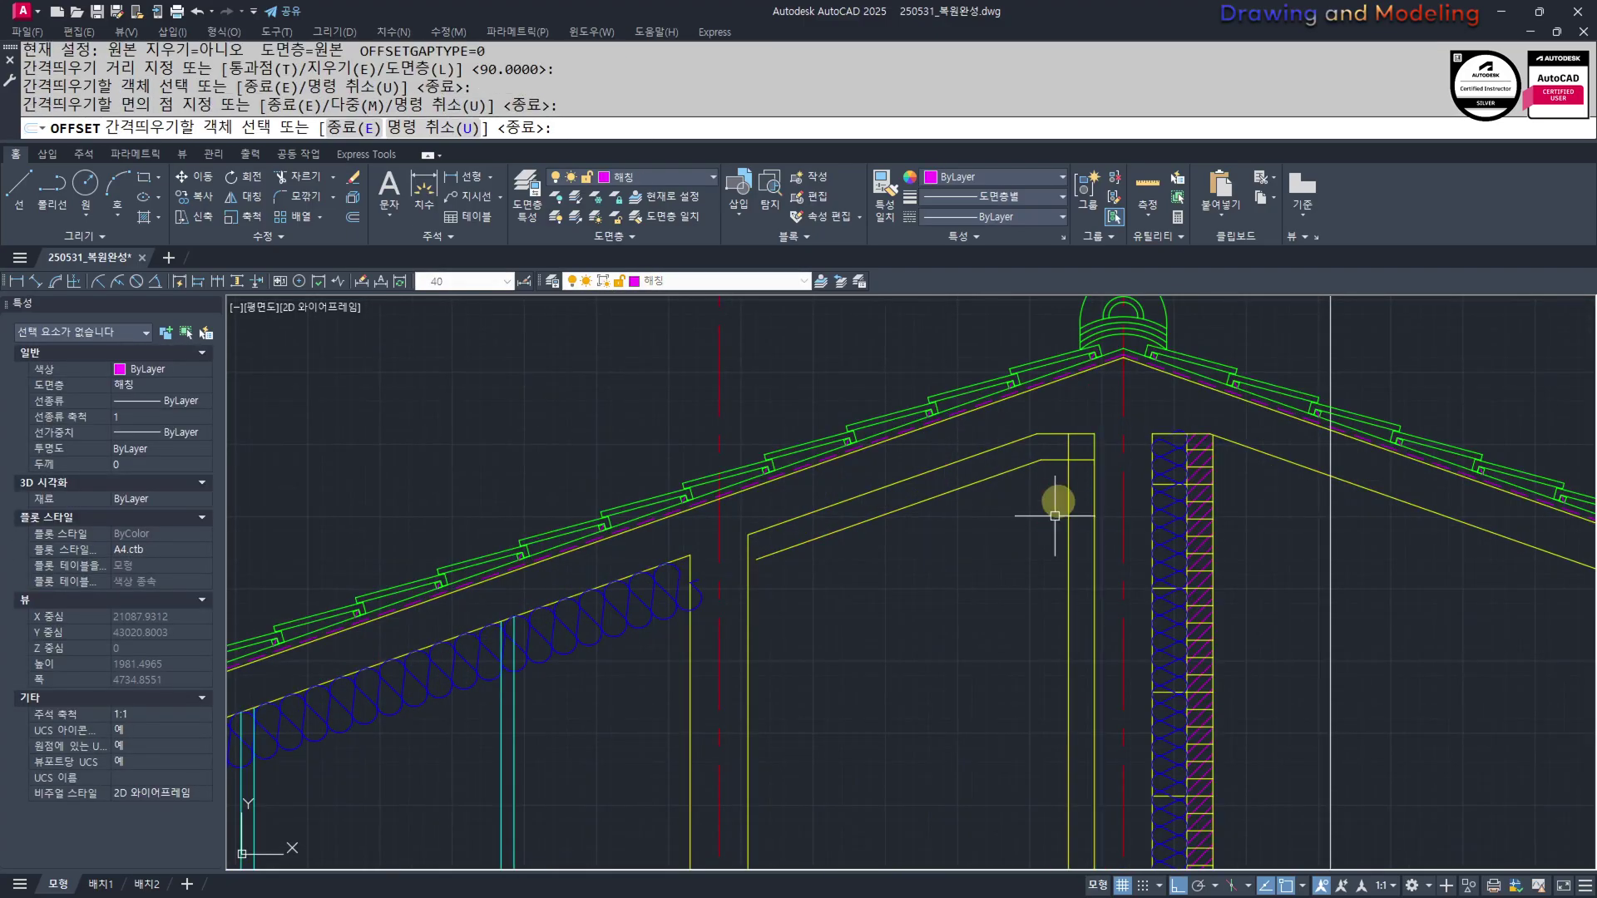
Fillet the offset horizontal line and offset right wall line into a sharp corner
type("f")
key("Return")
scroll(1056, 474, "up", 2)
left_click(1054, 454)
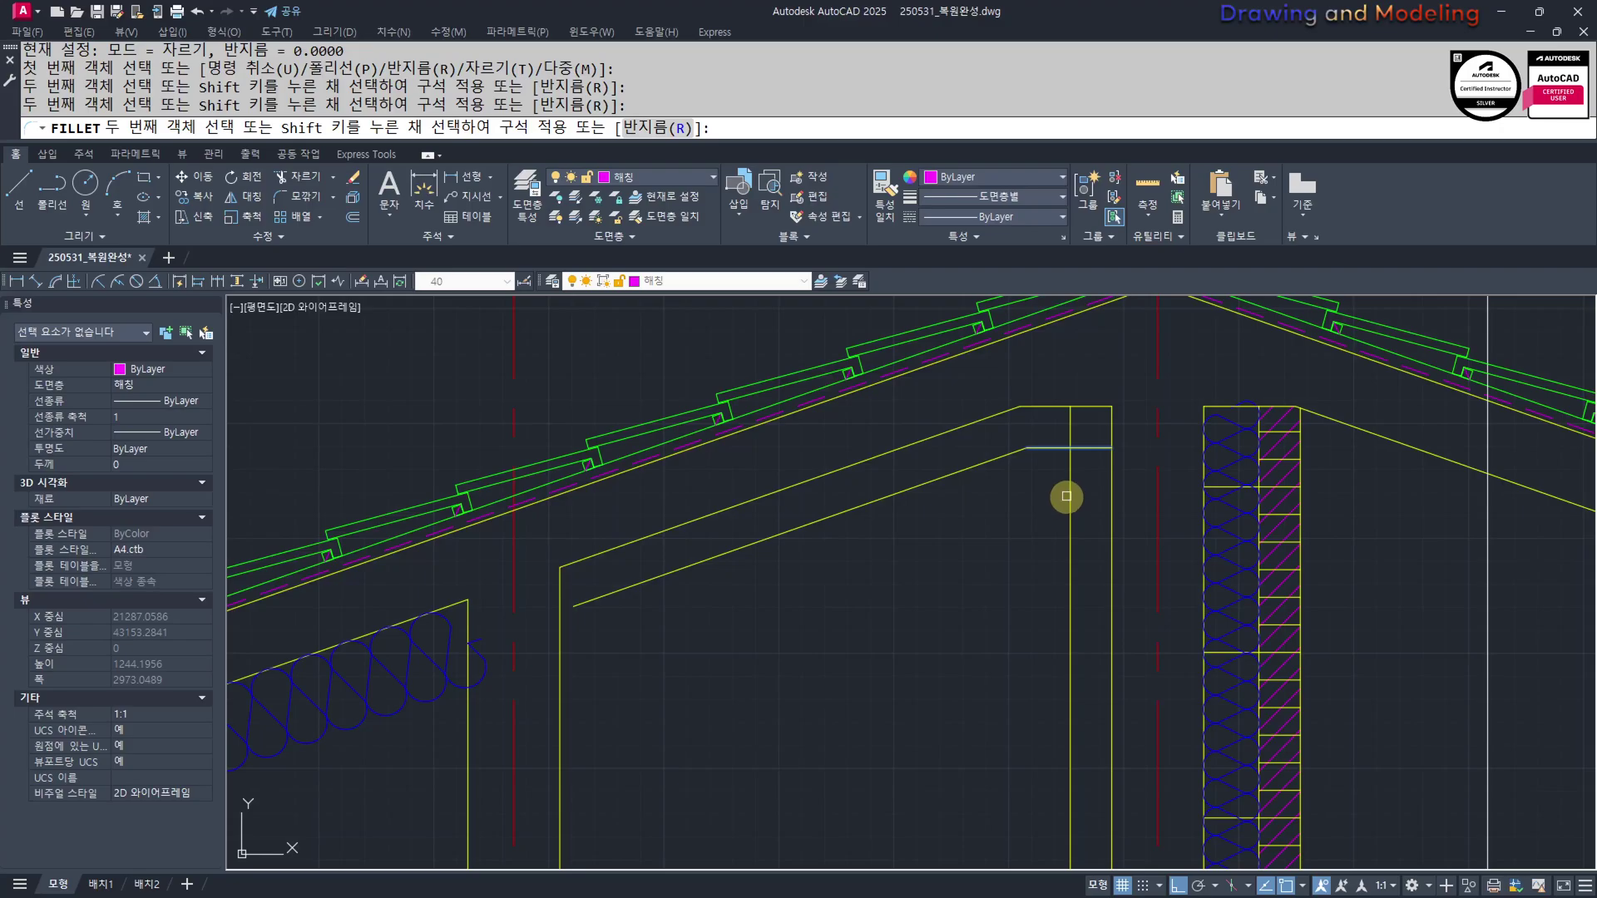
left_click(1066, 496)
key("Escape")
key("Escape")
scroll(1081, 511, "down", 6)
Match the lines offset in the room below the ridge to the main room's insulation line
type("M")
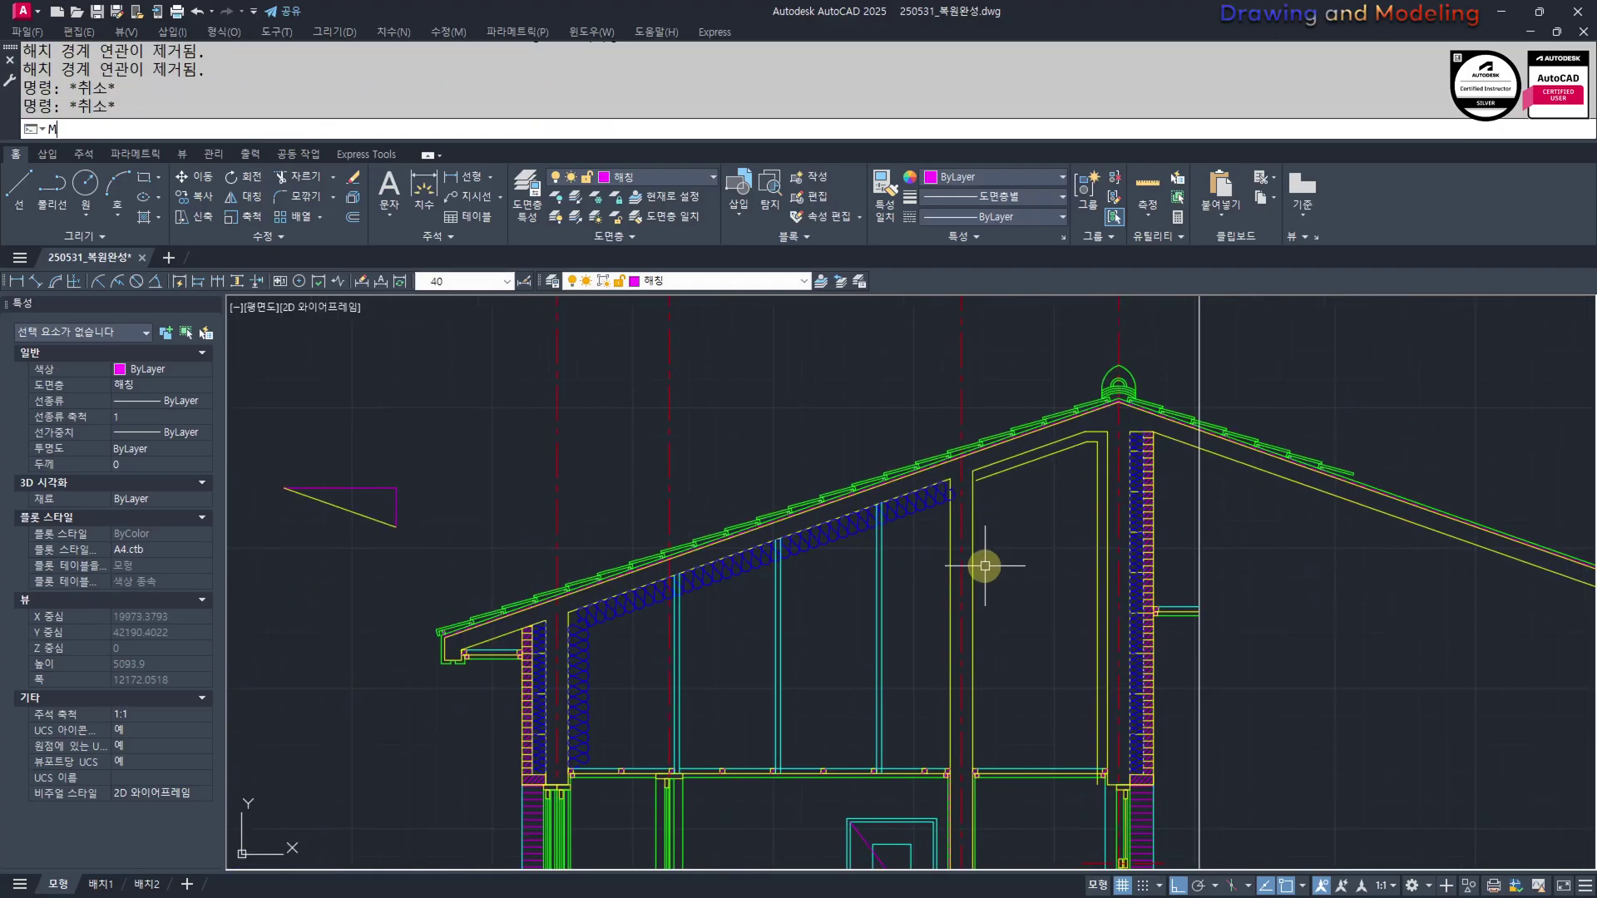
type("M")
key("Return")
scroll(923, 500, "up", 4)
left_click(935, 495)
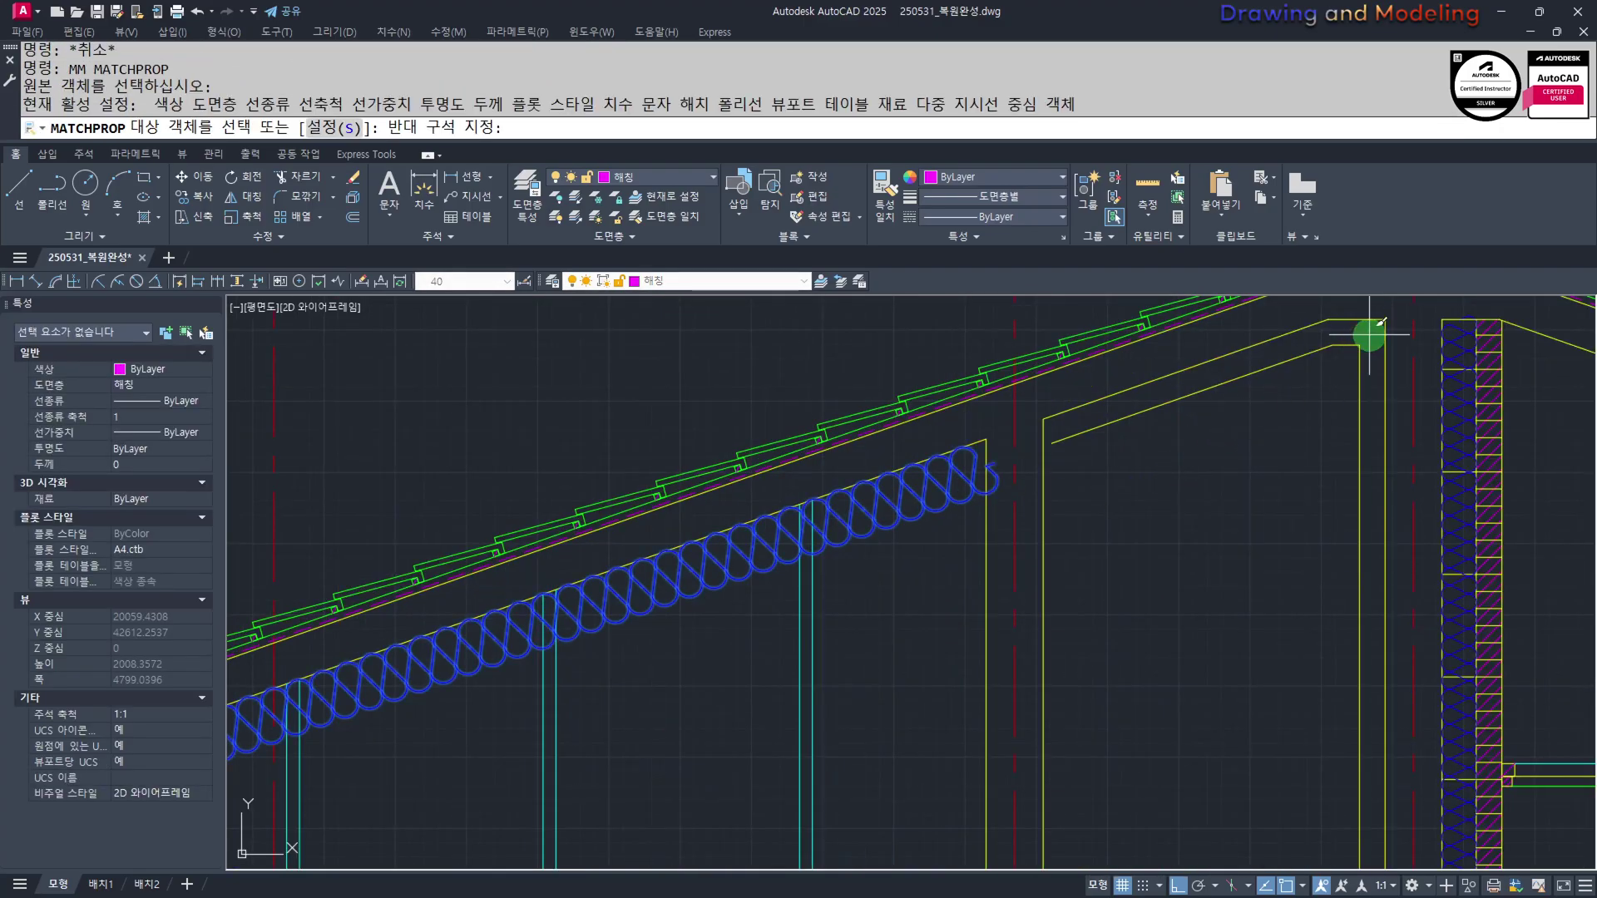
left_click(1248, 438)
key("Escape")
key("Escape")
Restore the outer sloped line of the room below the ridge by matching it to the yellow horizontal line
scroll(1356, 323, "up", 4)
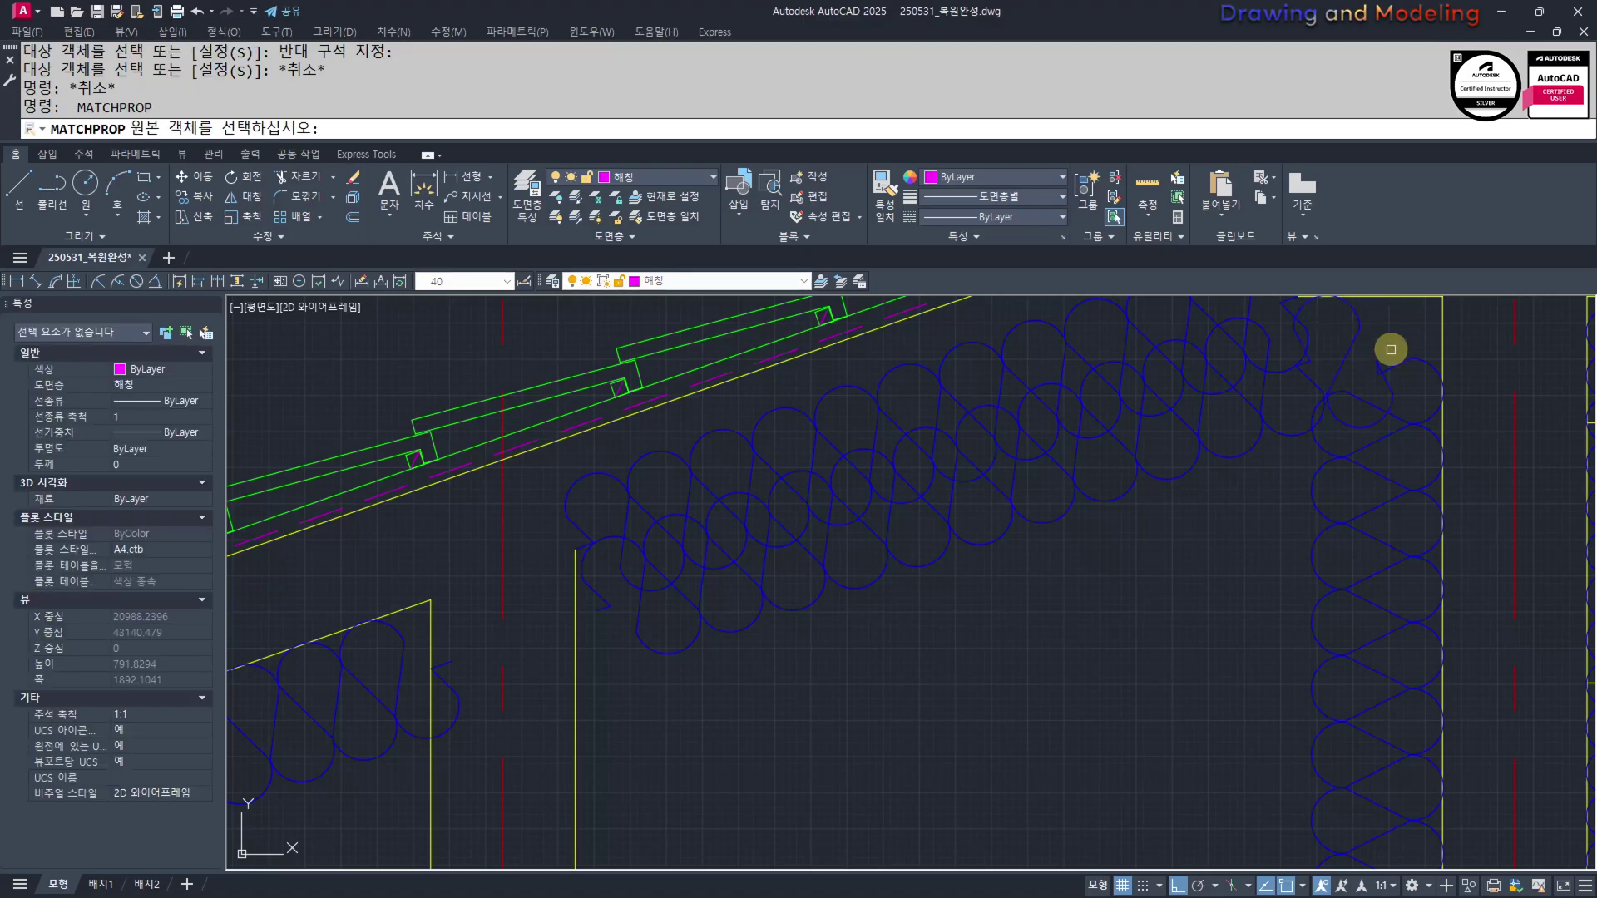
middle_click_drag(1390, 349, 1337, 424)
left_click(1339, 427)
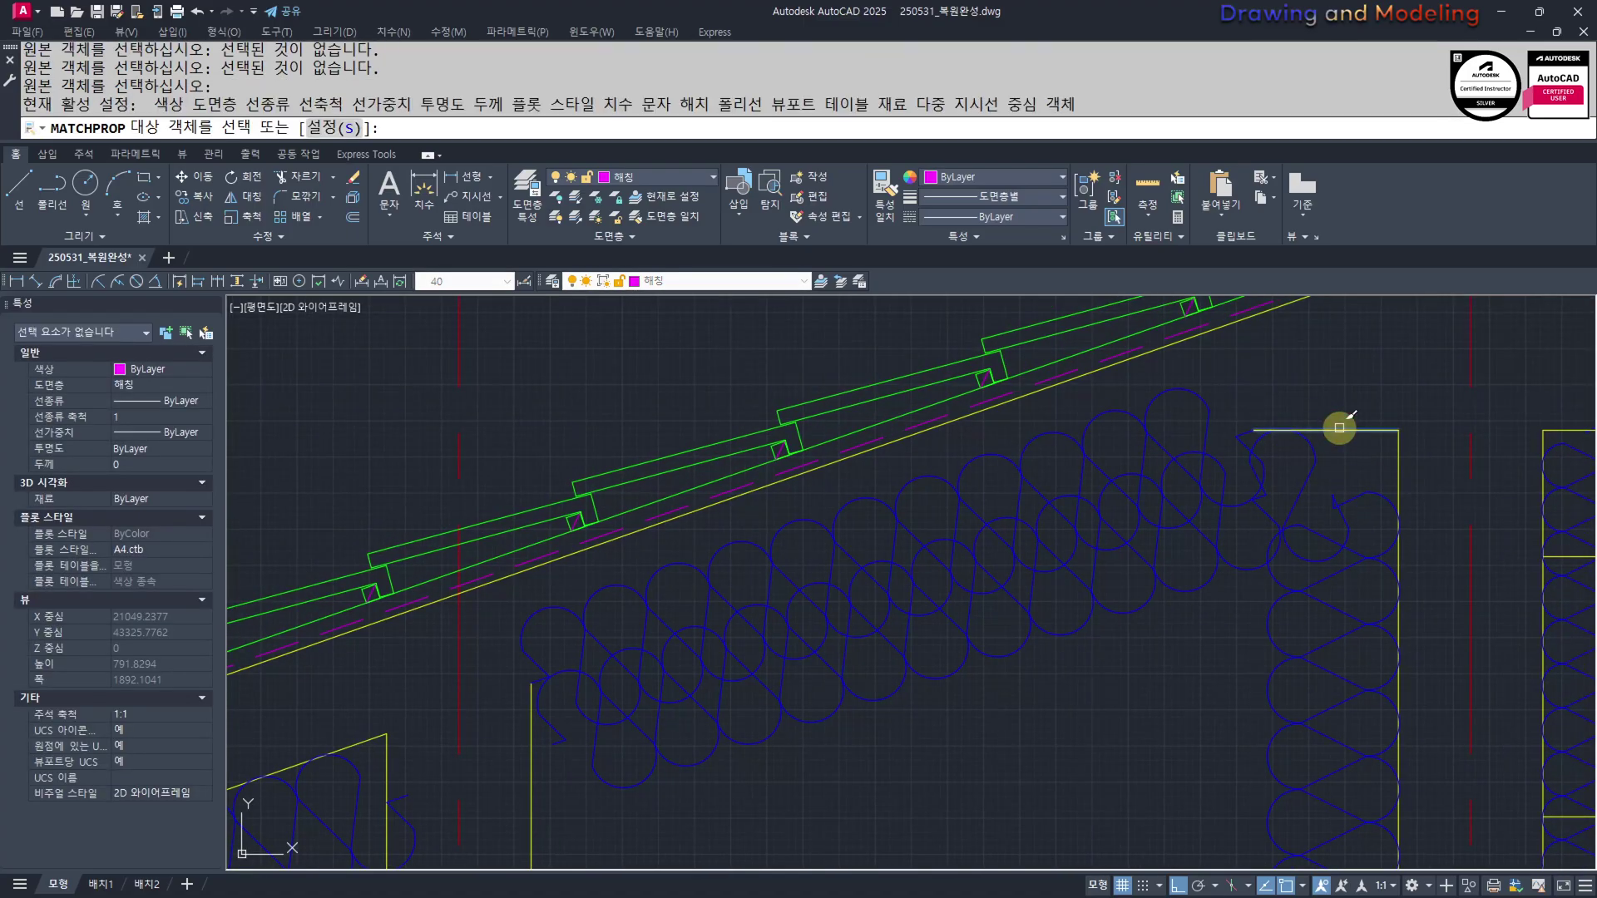
key("Escape")
Trim the lower end of the right wall's insulation line at the ceiling of the room below the ridge
scroll(1137, 402, "down", 5)
scroll(1056, 516, "up", 6)
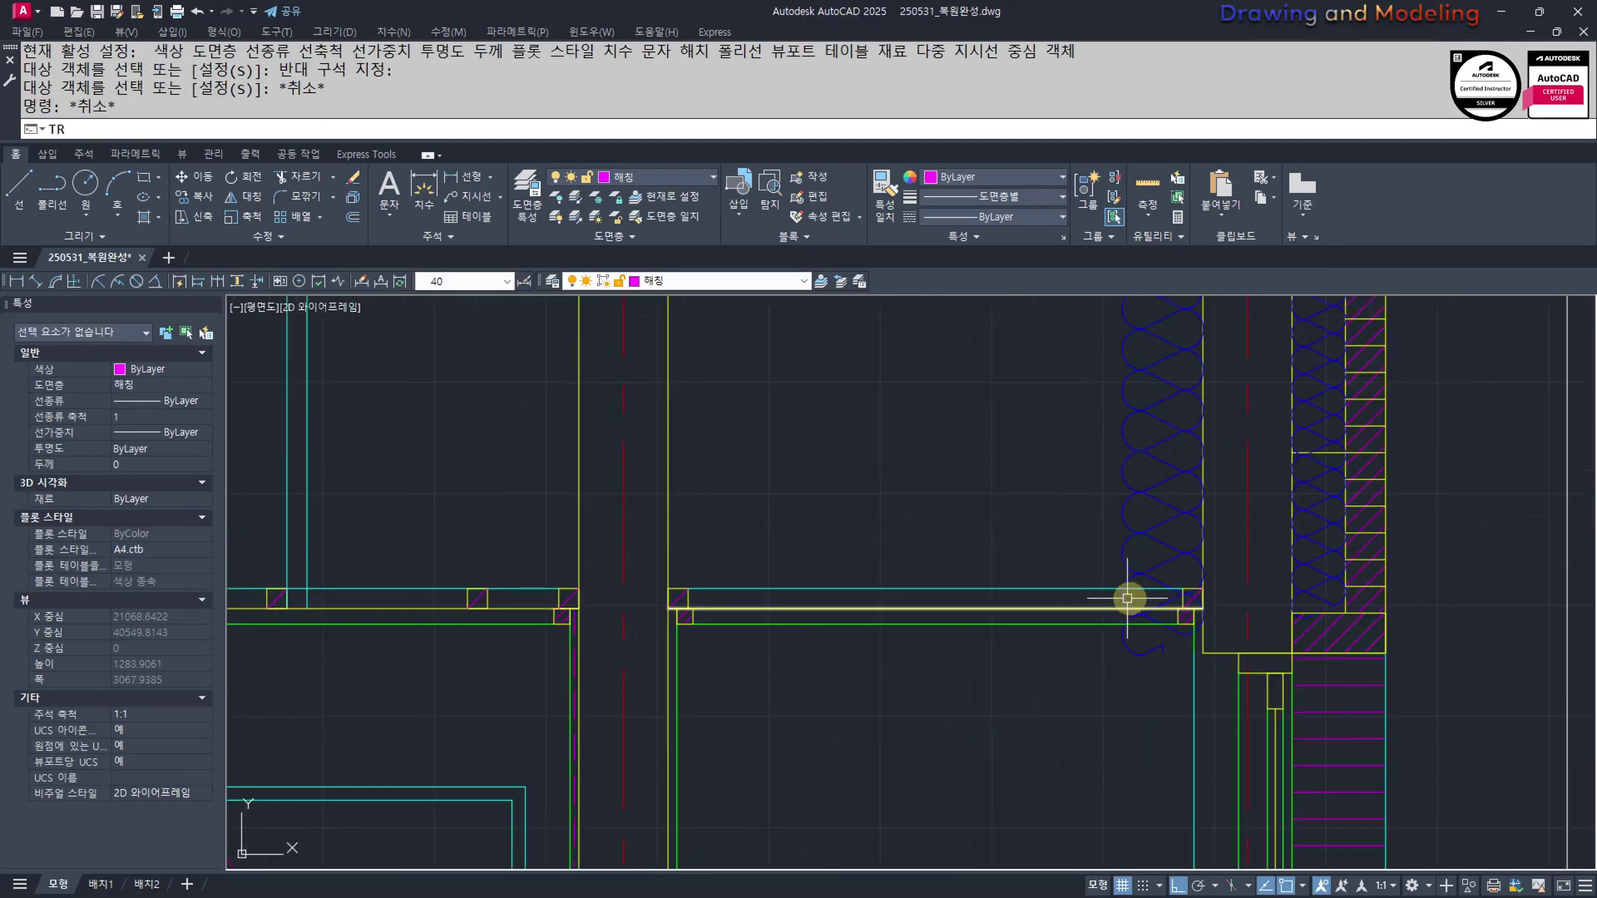
type("tr")
key("Return")
left_click(1073, 607)
left_click(1032, 587)
key("Return")
key("Escape")
key("Escape")
key("Escape")
key("Escape")
scroll(998, 615, "down", 8)
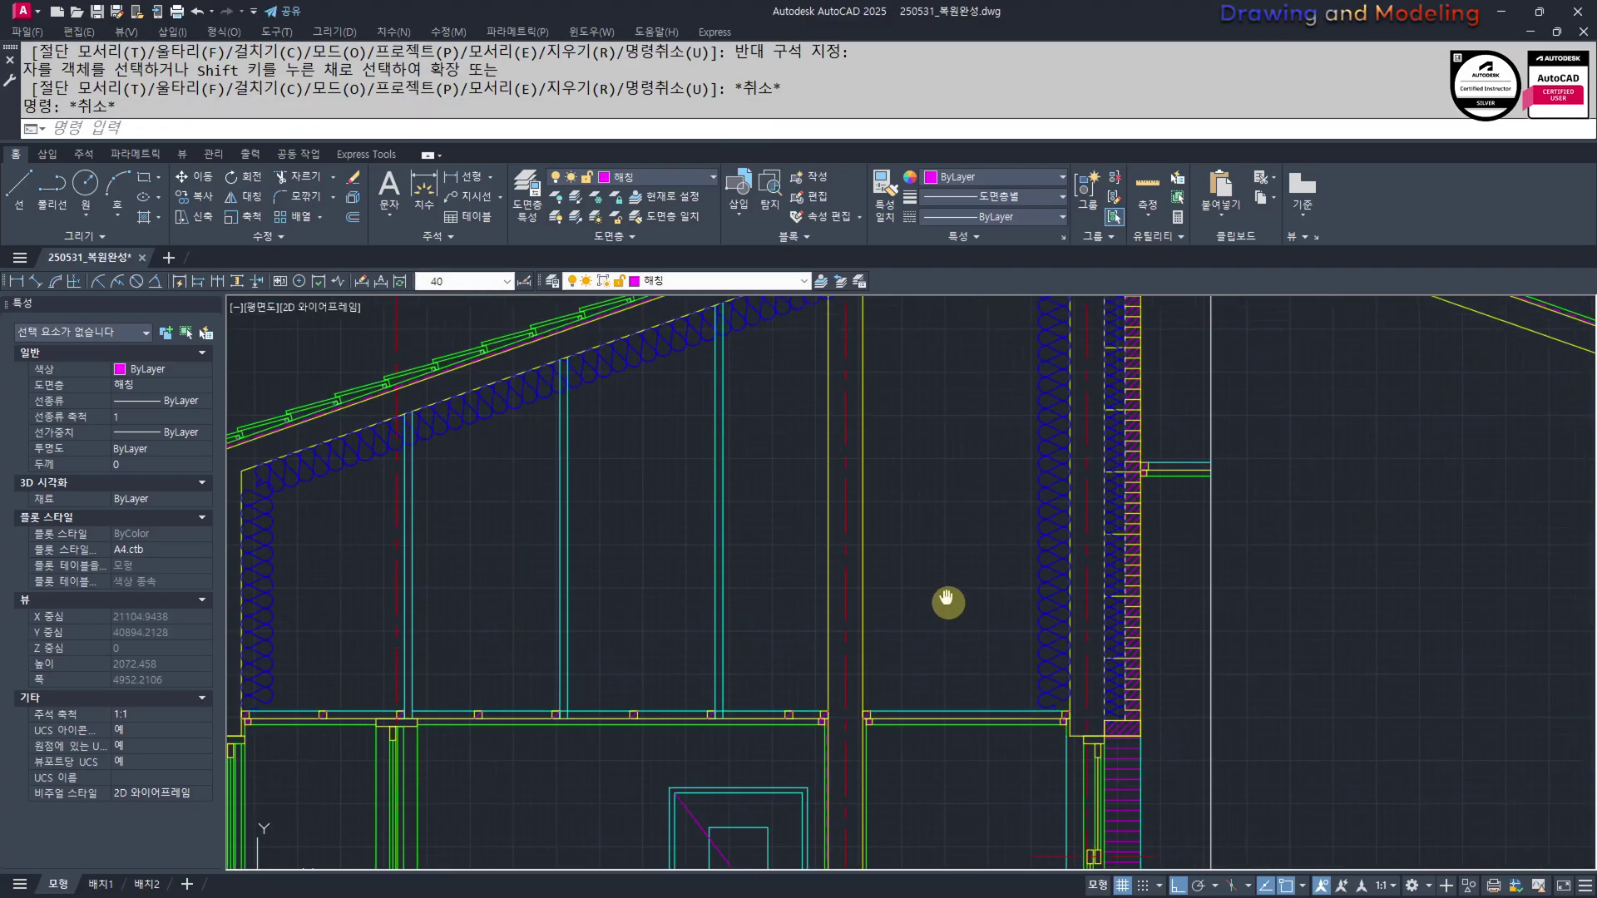
Turn off the 단열재 layer by picking an insulation line under the left roof slope
scroll(1062, 626, "down", 2)
key("Escape")
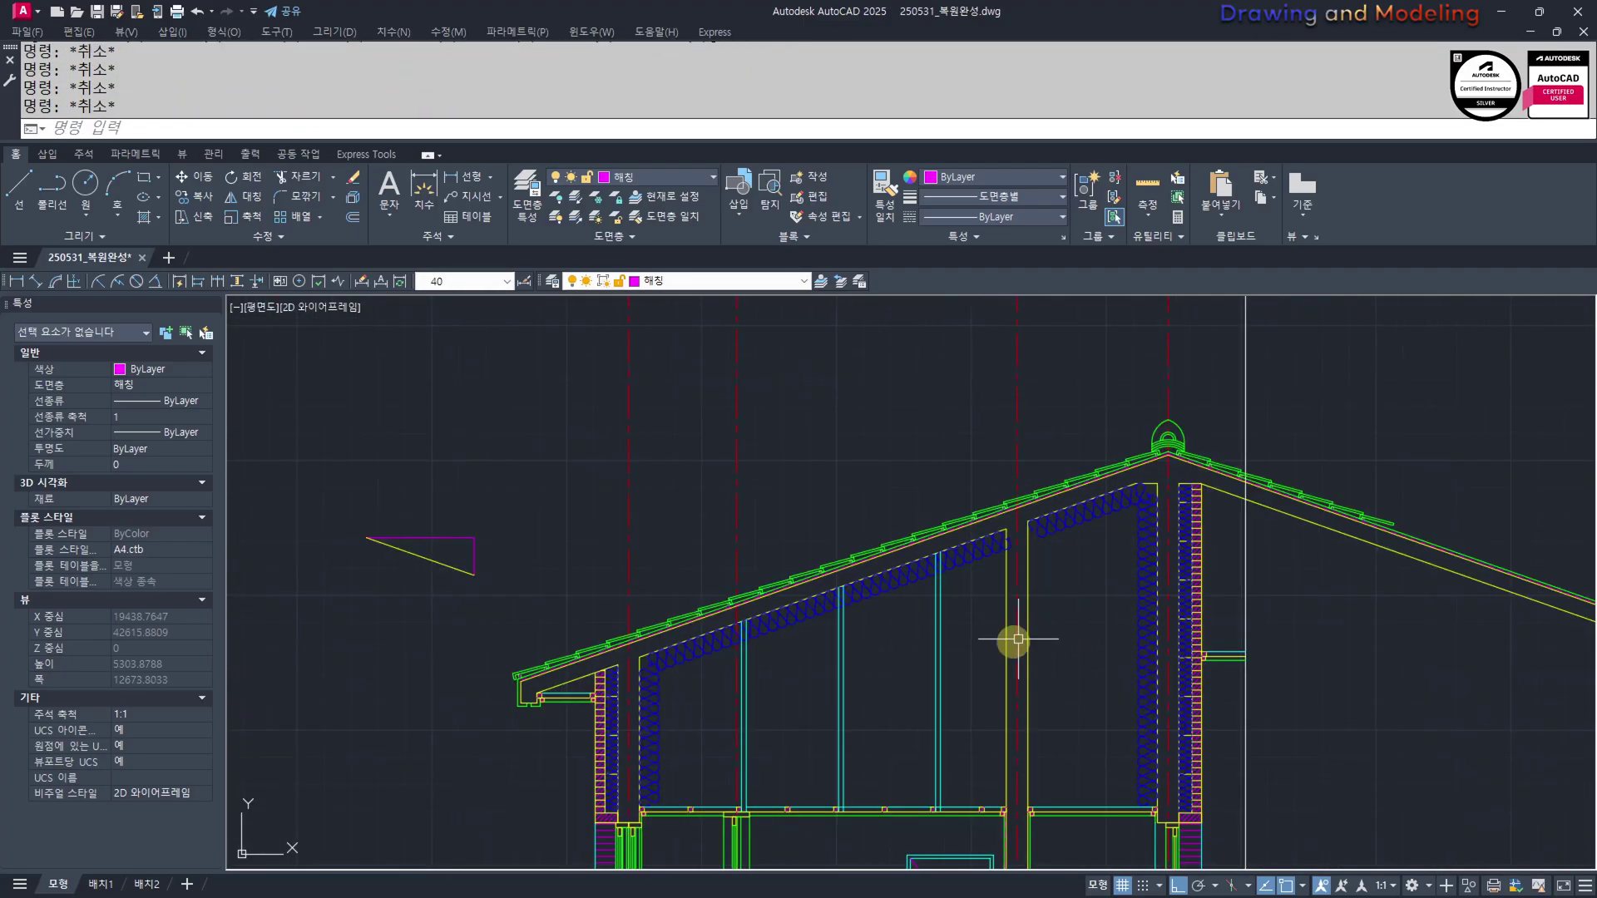
middle_click_drag(991, 691, 962, 642)
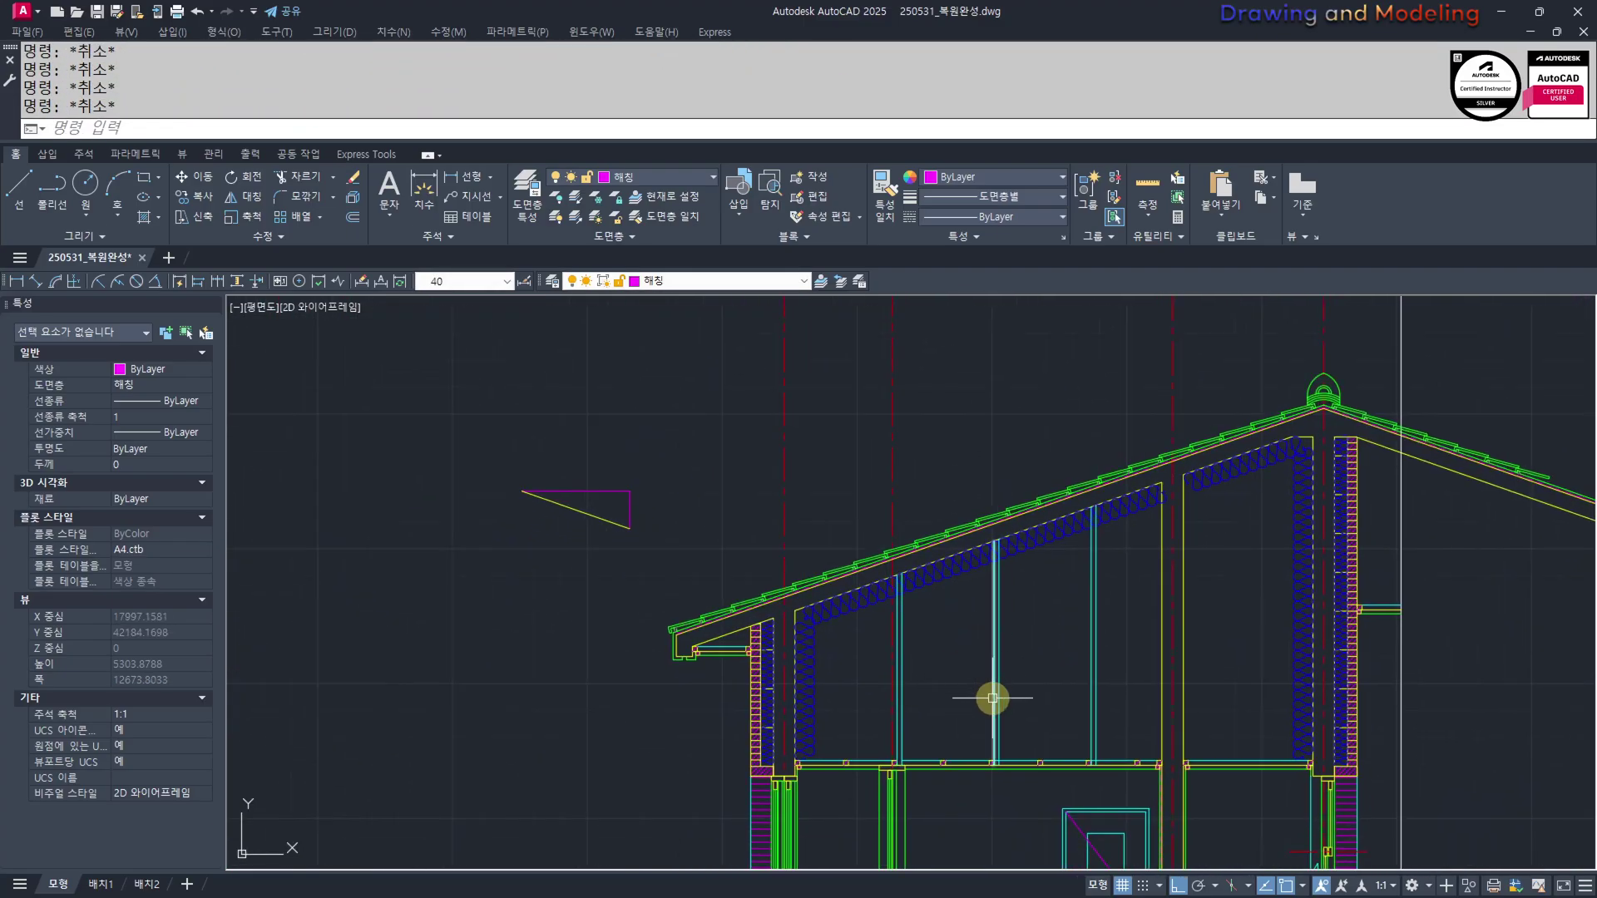
type("FF")
key("Return")
left_click(949, 576)
key("Escape")
key("Escape")
scroll(1012, 702, "up", 10)
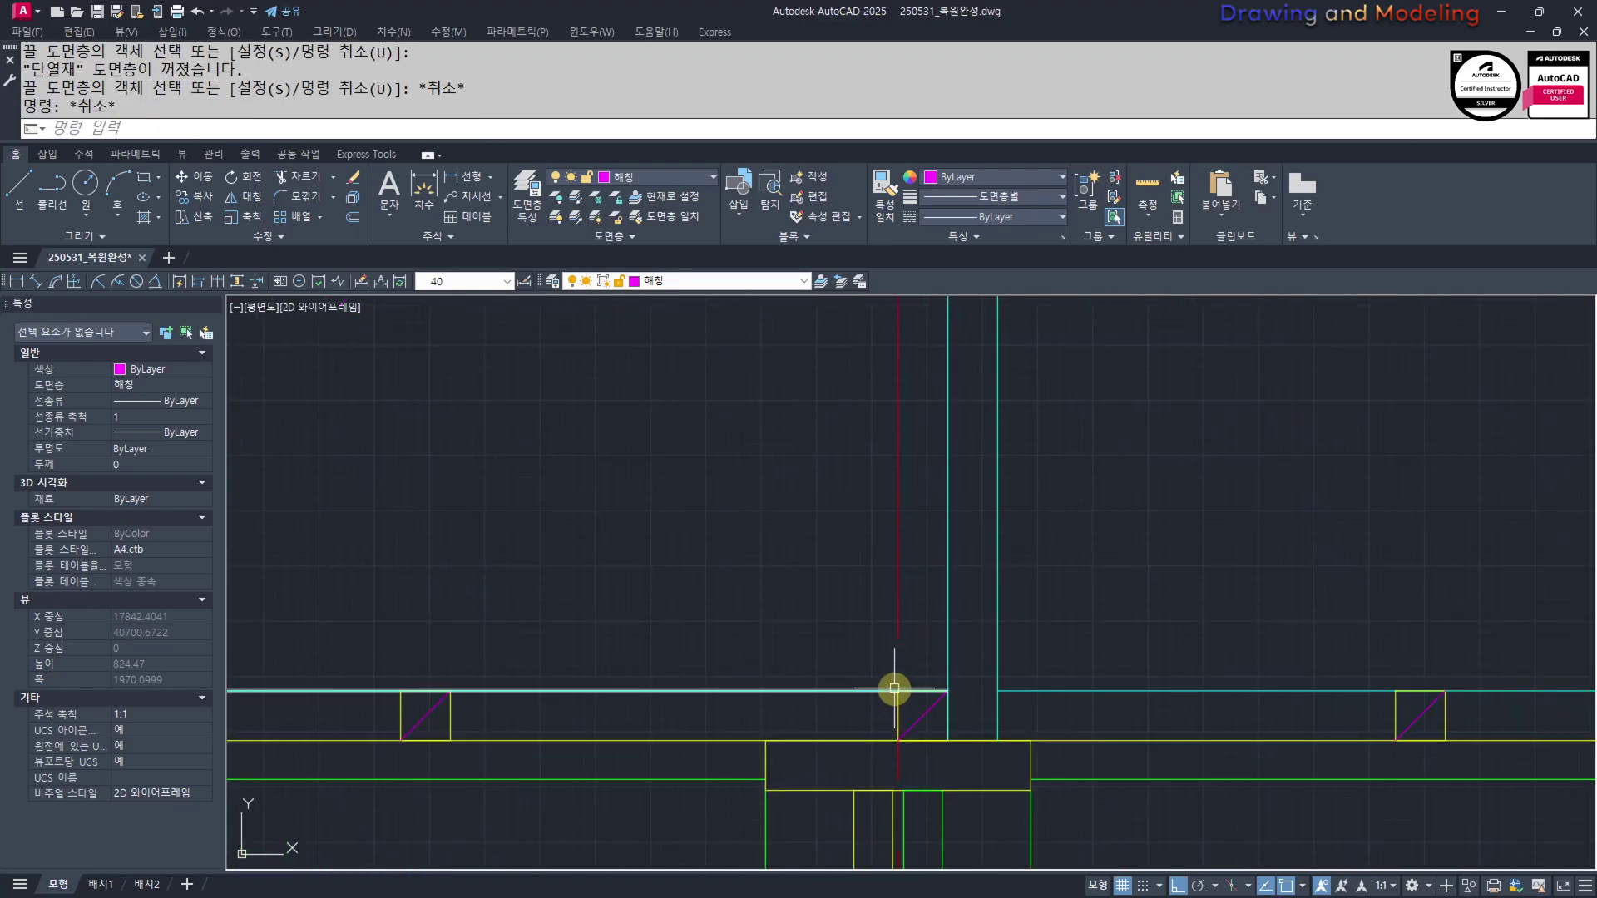
Copy the ceiling timber section beside the interior hanger up to where that hanger meets the left roof slope's lower line
left_click(894, 689)
left_click(962, 741)
type("cc")
key("Return")
left_click(949, 688)
scroll(948, 688, "down", 8)
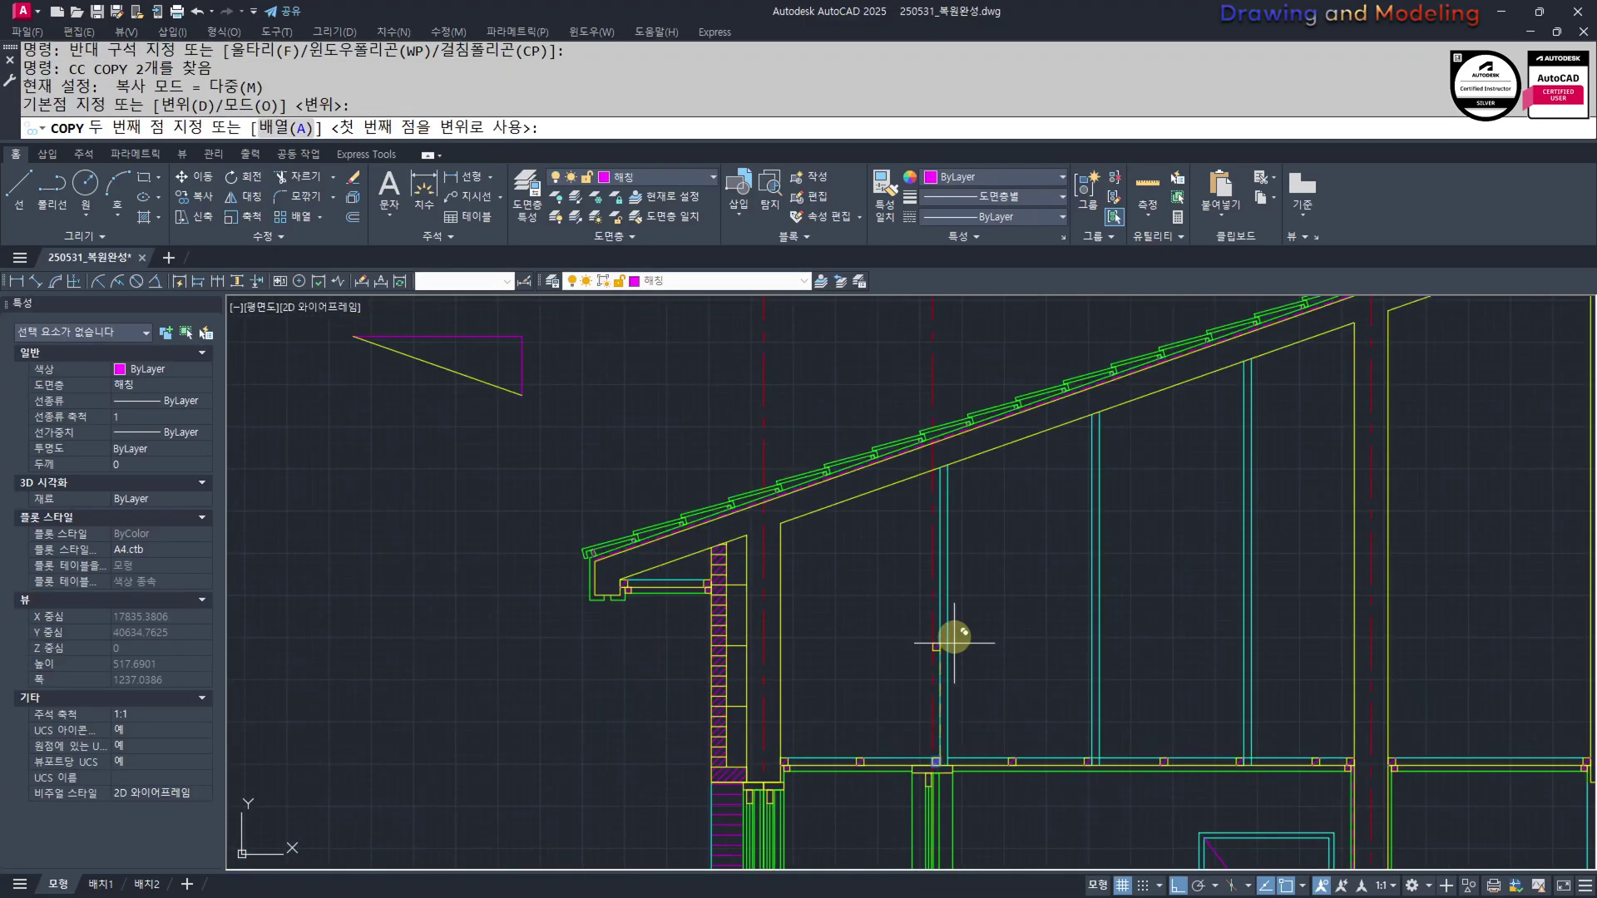
scroll(937, 441, "up", 6)
left_click(963, 559)
key("Escape")
key("Escape")
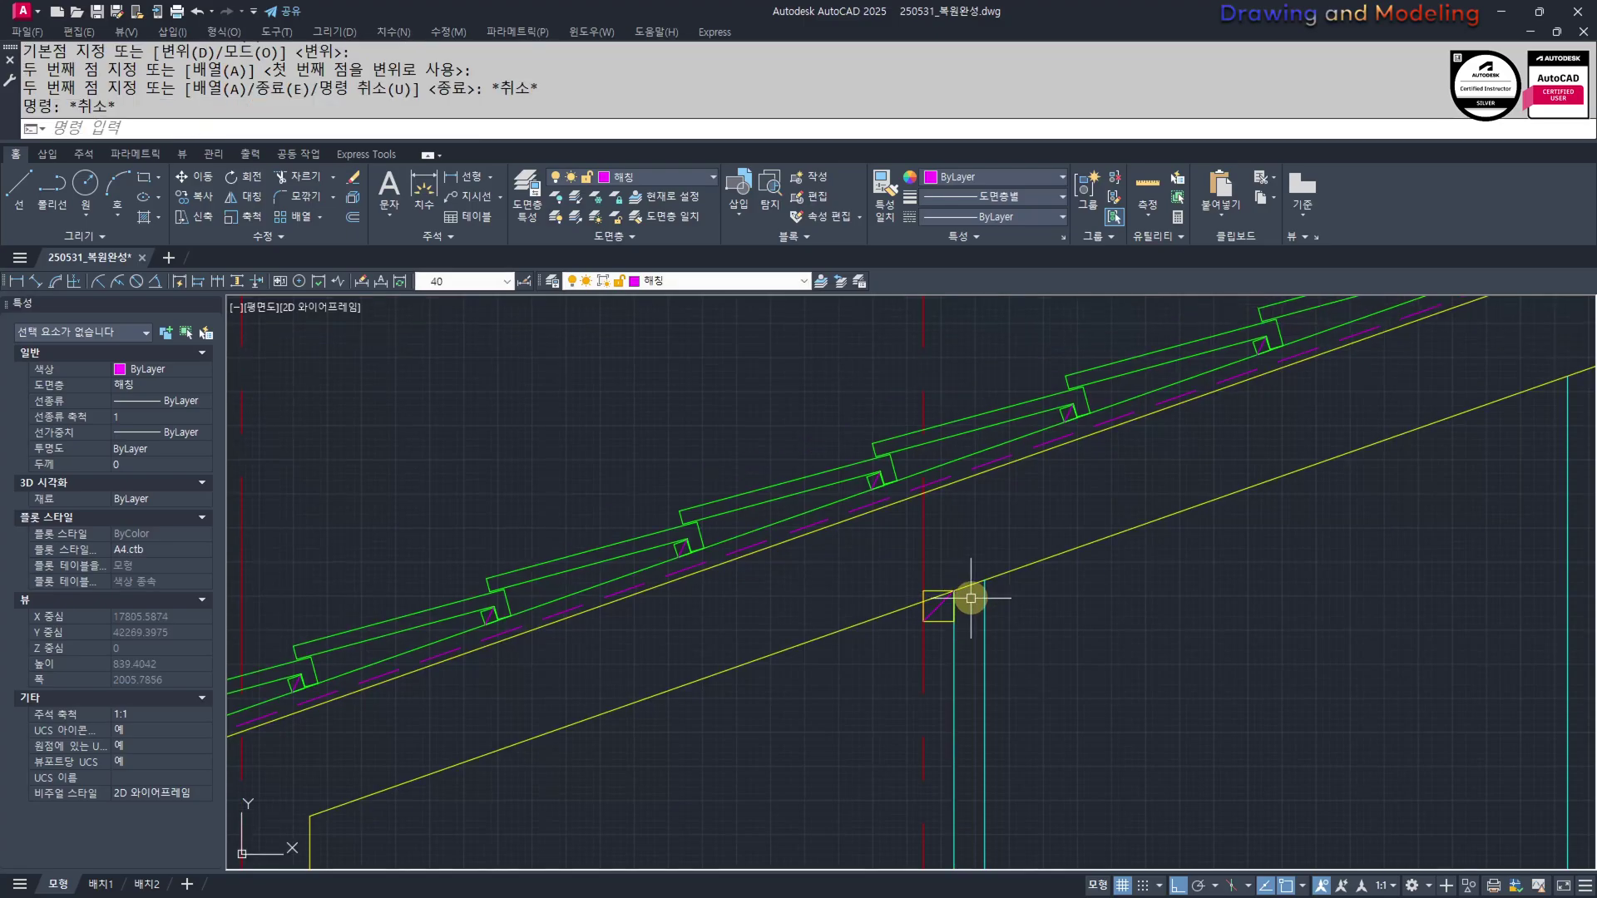
Draw a vertical line from the midpoint of the copied timber's lower edge up past the sloped line
scroll(962, 599, "down", 8)
middle_click_drag(969, 456, 978, 603)
type("l")
key("Return")
scroll(955, 706, "up", 10)
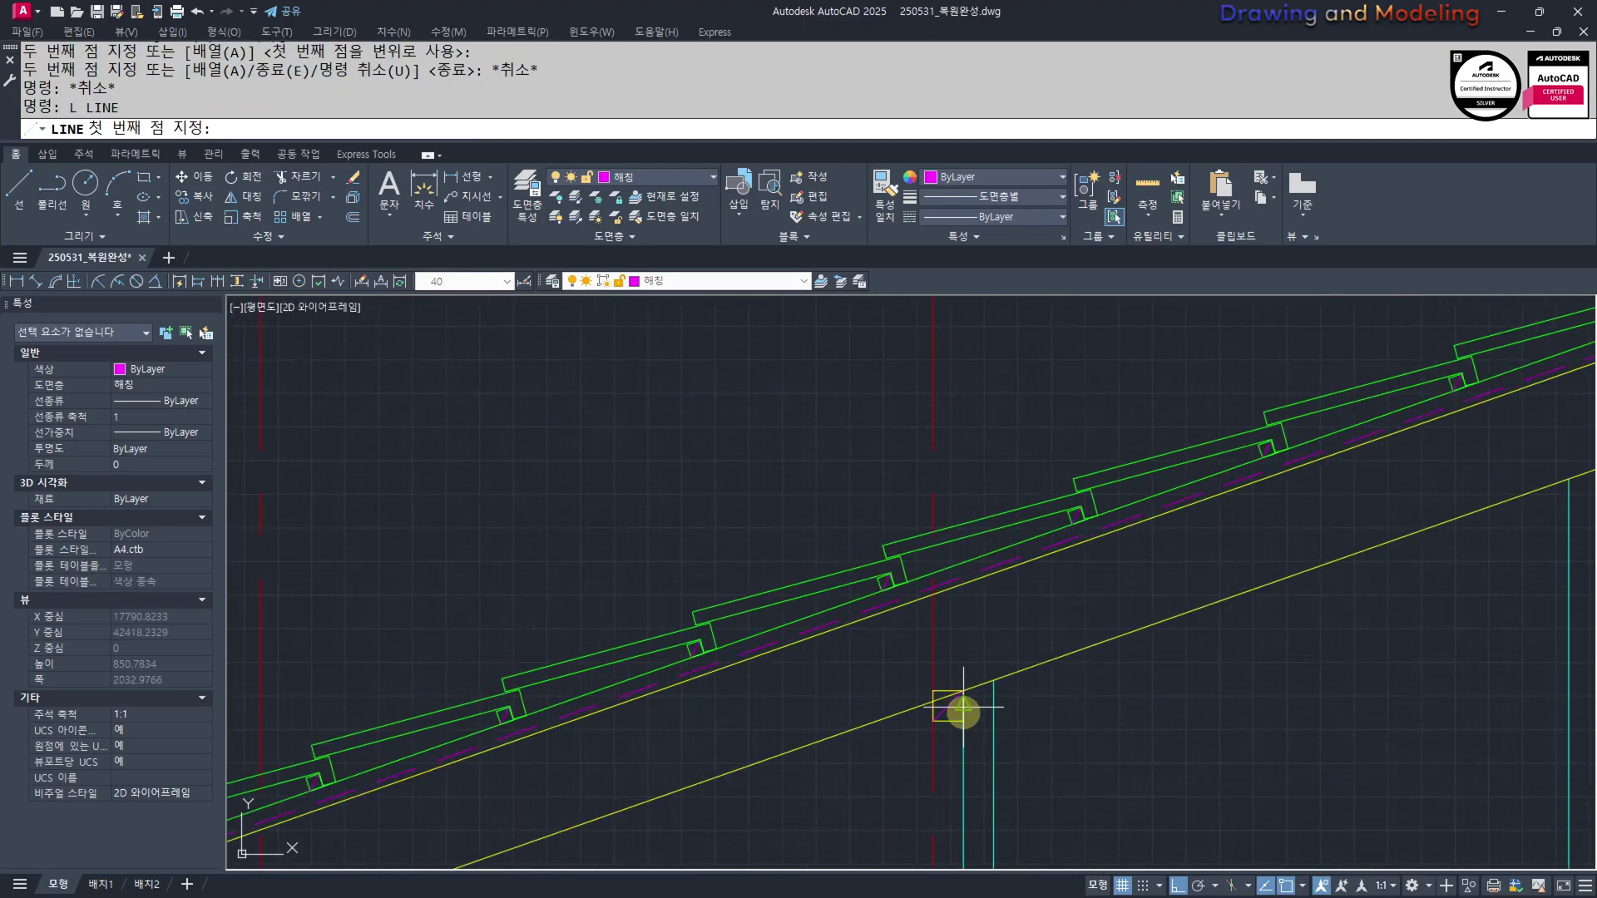
left_click(919, 650)
left_click(942, 465)
key("Escape")
key("Escape")
Offset the sloped line that meets the copied timber upward by 50
type("O")
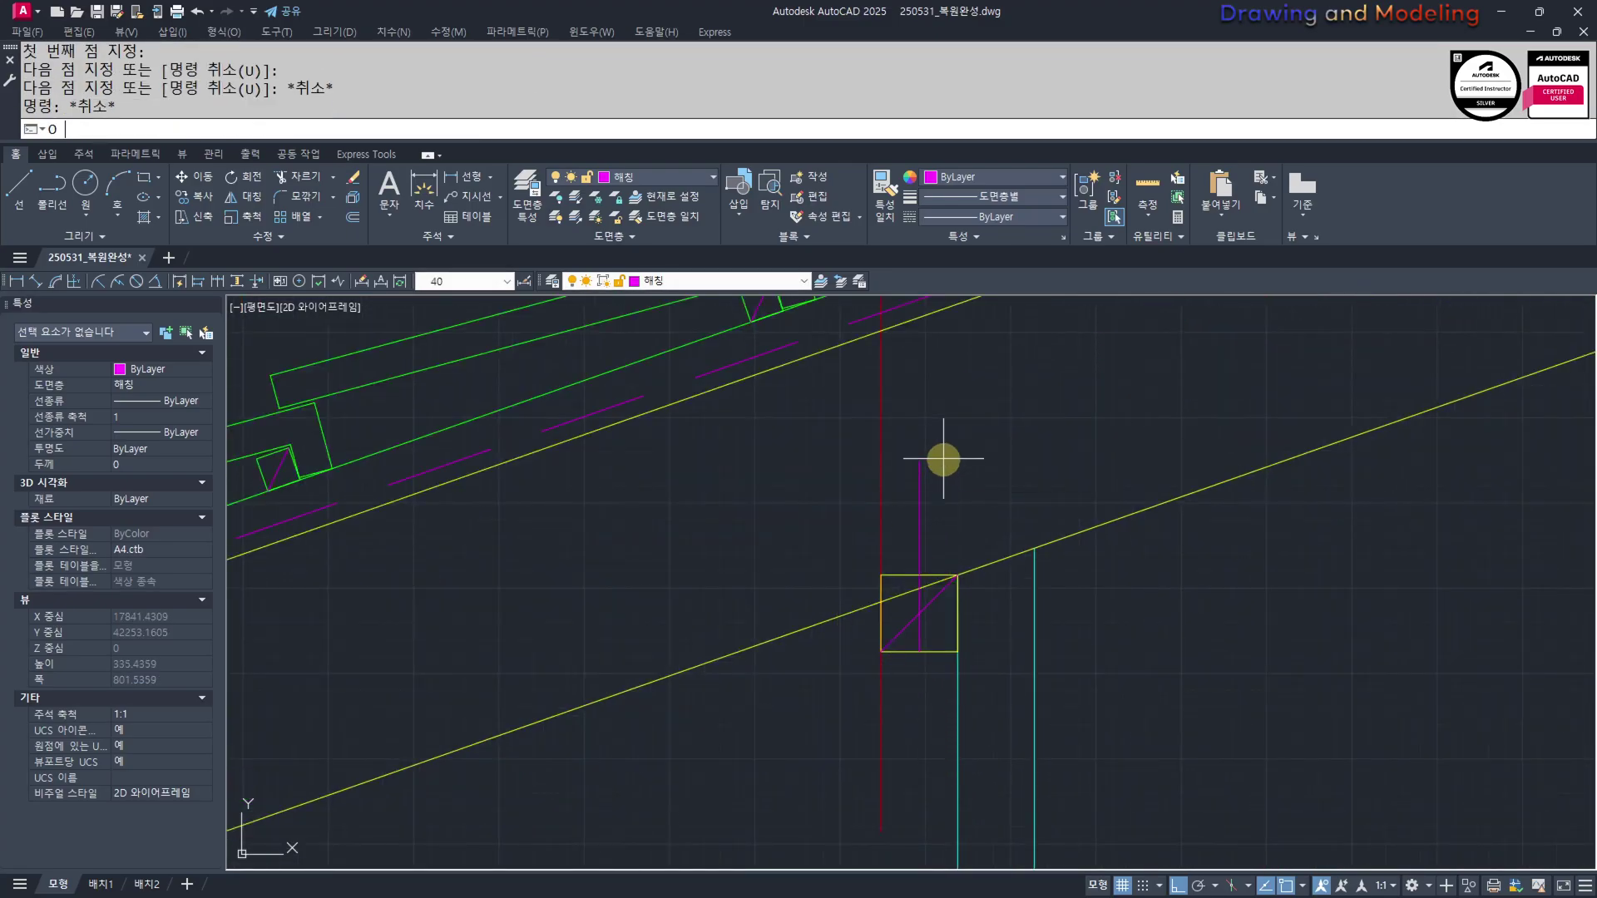
key("Return")
type("50")
key("Return")
left_click(992, 562)
left_click(1010, 518)
key("Escape")
Offset the vertical line through the copied timber 50 to the right
middle_click_drag(948, 494, 1030, 582)
scroll(953, 532, "up", 2)
key("space")
key("space")
left_click(923, 560)
left_click(930, 555)
left_click(975, 556)
key("Escape")
key("Escape")
Trim the part of the offset sloped line that runs to the right of the second vertical line
type("TR")
key("space")
key("space")
left_click(1114, 565)
key("Escape")
key("Escape")
key("space")
key("space")
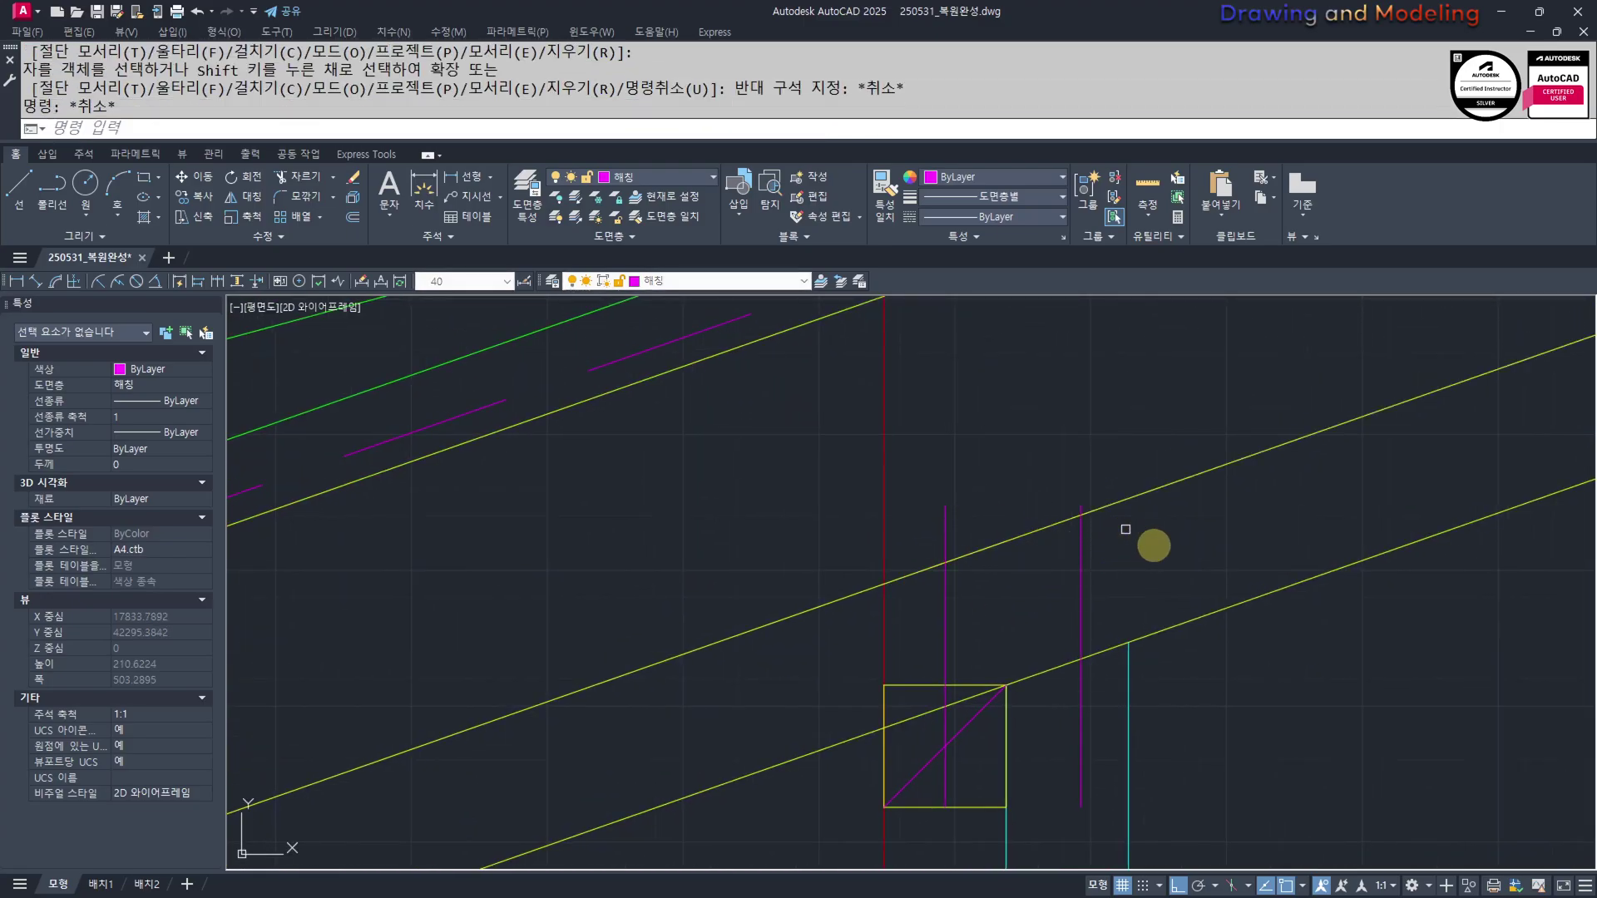
left_click(1153, 544)
left_click(1138, 474)
key("Escape")
Trim the left vertical line's upper end and the offset sloped line to their shared corner
key("space")
left_click(969, 588)
left_click(931, 534)
key("space")
left_click(908, 591)
key("Escape")
key("Escape")
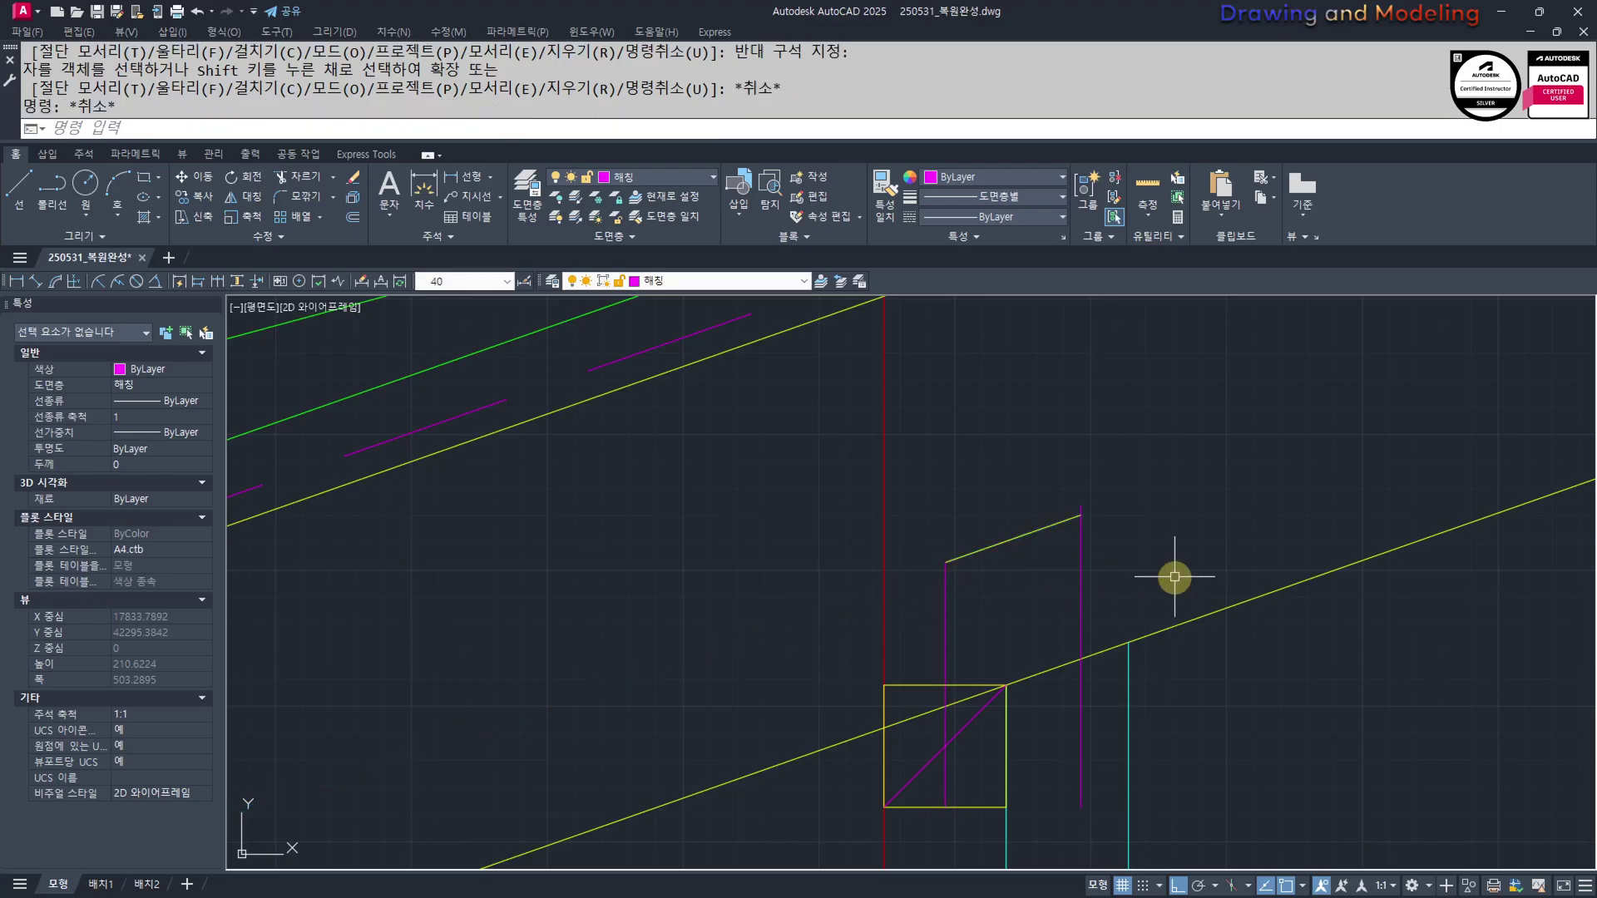
Erase the helper vertical line to the right of the timber, keeping the short sloped line
left_click(1171, 574)
left_click(1031, 606)
type("e")
middle_click_drag(990, 621, 1016, 627)
Match the short sloped line's properties to the magenta vertical line through the timber
type(",,")
left_click(972, 589)
key("Escape")
key("Escape")
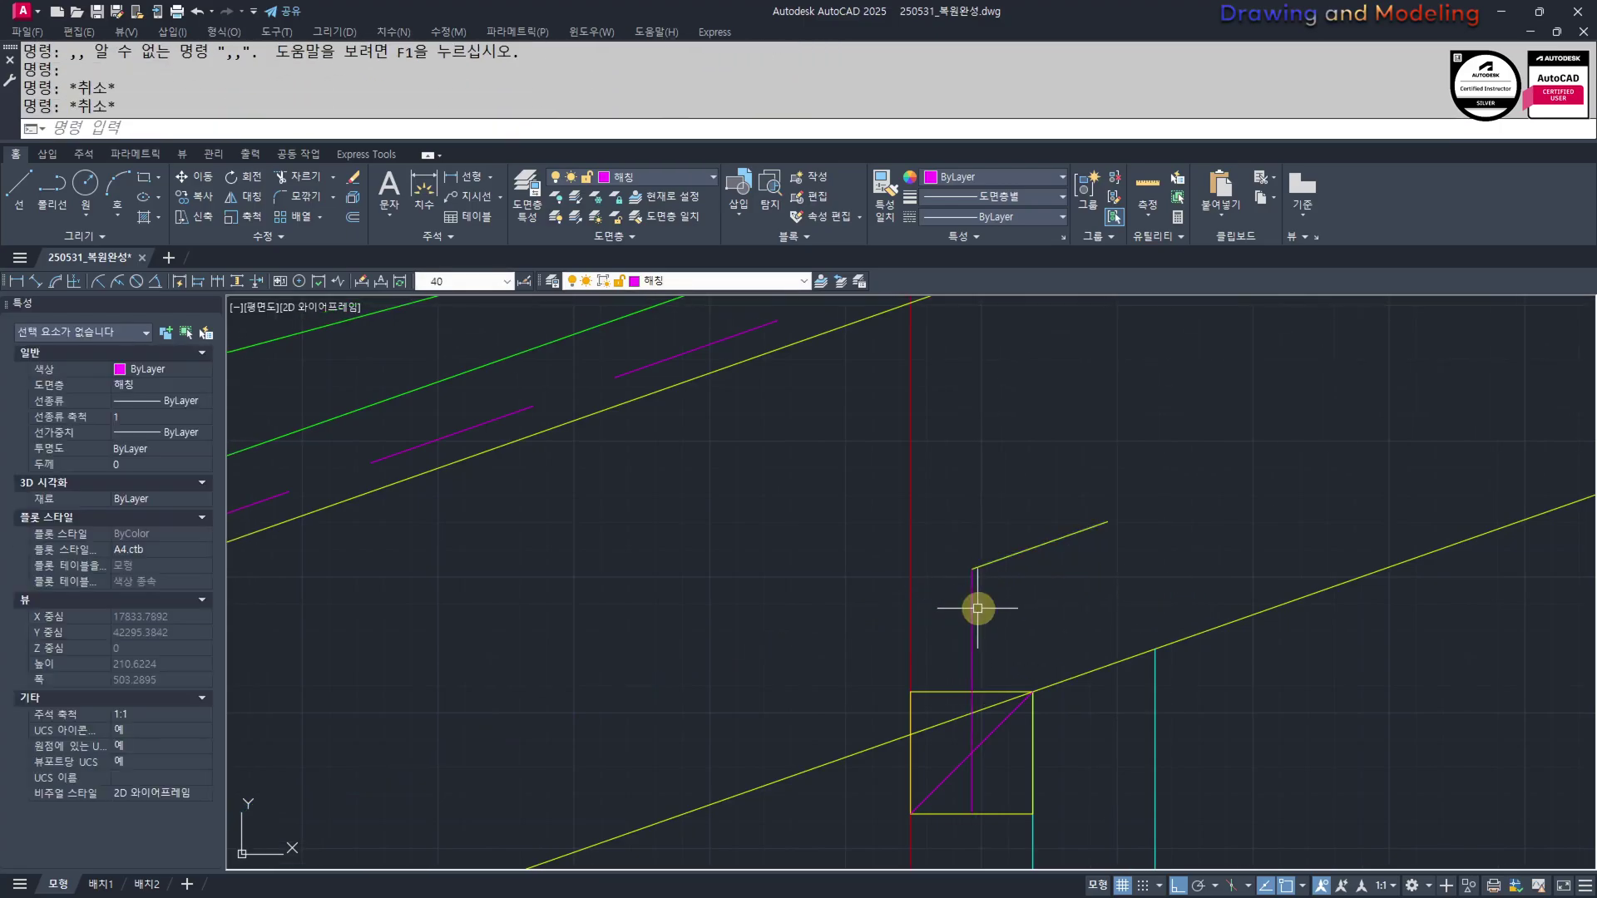
left_click(974, 593)
double_click(1017, 586)
left_click(959, 524)
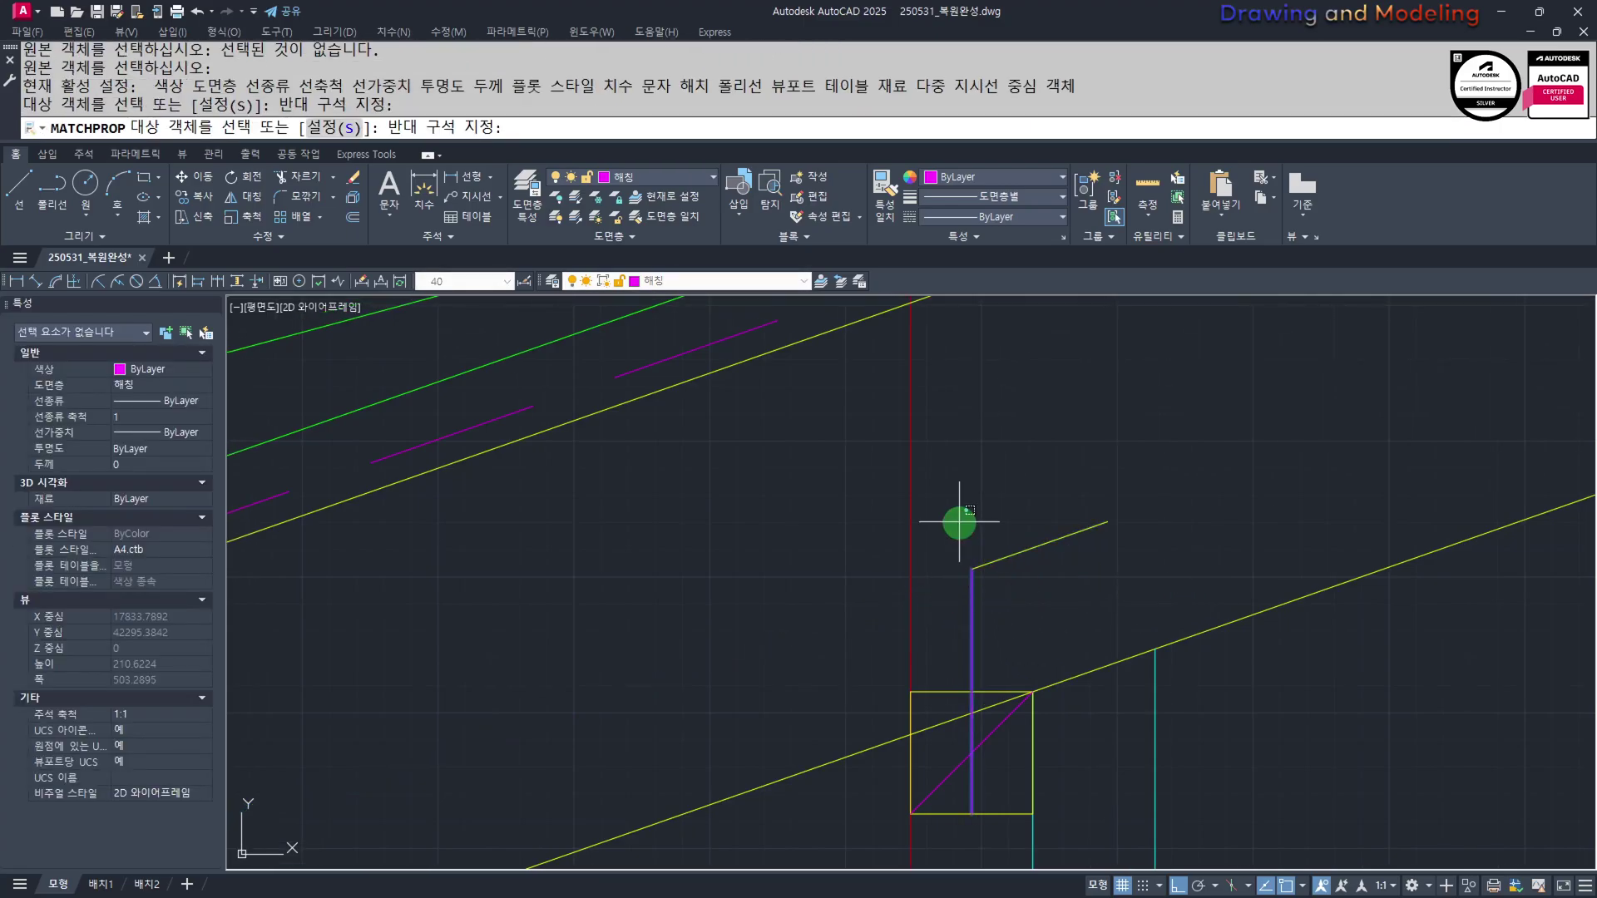
left_click(1020, 596)
left_click(1019, 595)
left_click(987, 536)
key("Escape")
Stretch the lower end of the magenta vertical line 20 downward, past the timber's lower edge
middle_click_drag(956, 857, 1012, 722)
scroll(1016, 722, "up", 4)
type("s")
key("Return")
left_click(1074, 596)
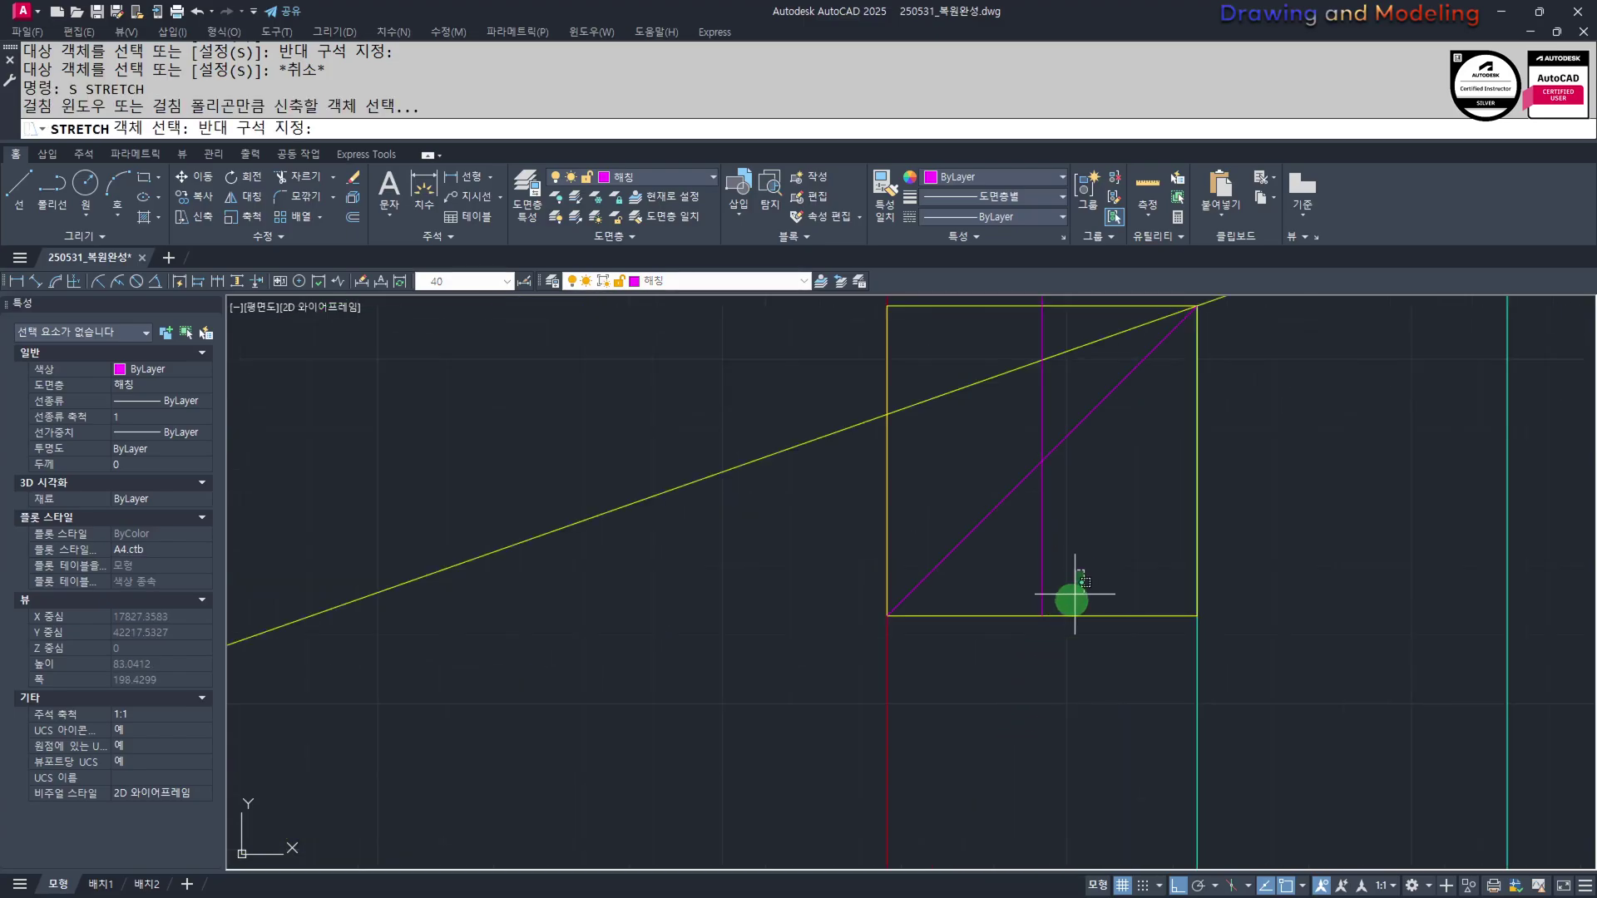
left_click(1019, 693)
key("Return")
left_click(1039, 654)
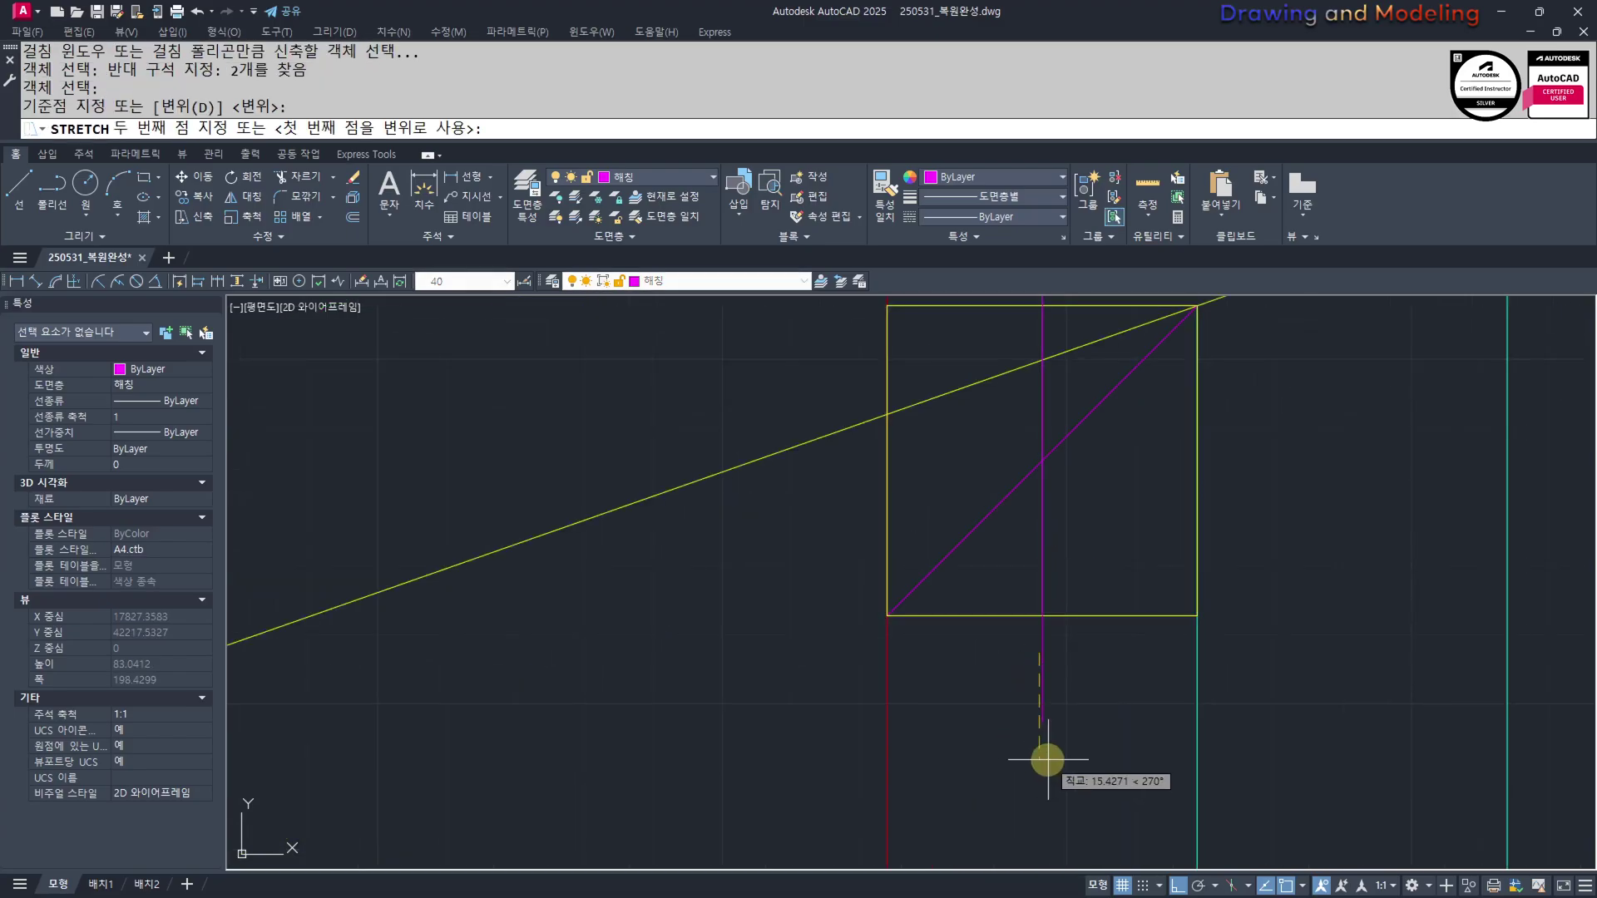
type("20")
key("Return")
Rotate a copy of the vertical line by -90 degrees about the centre of the timber
scroll(1053, 723, "down", 4)
type("r")
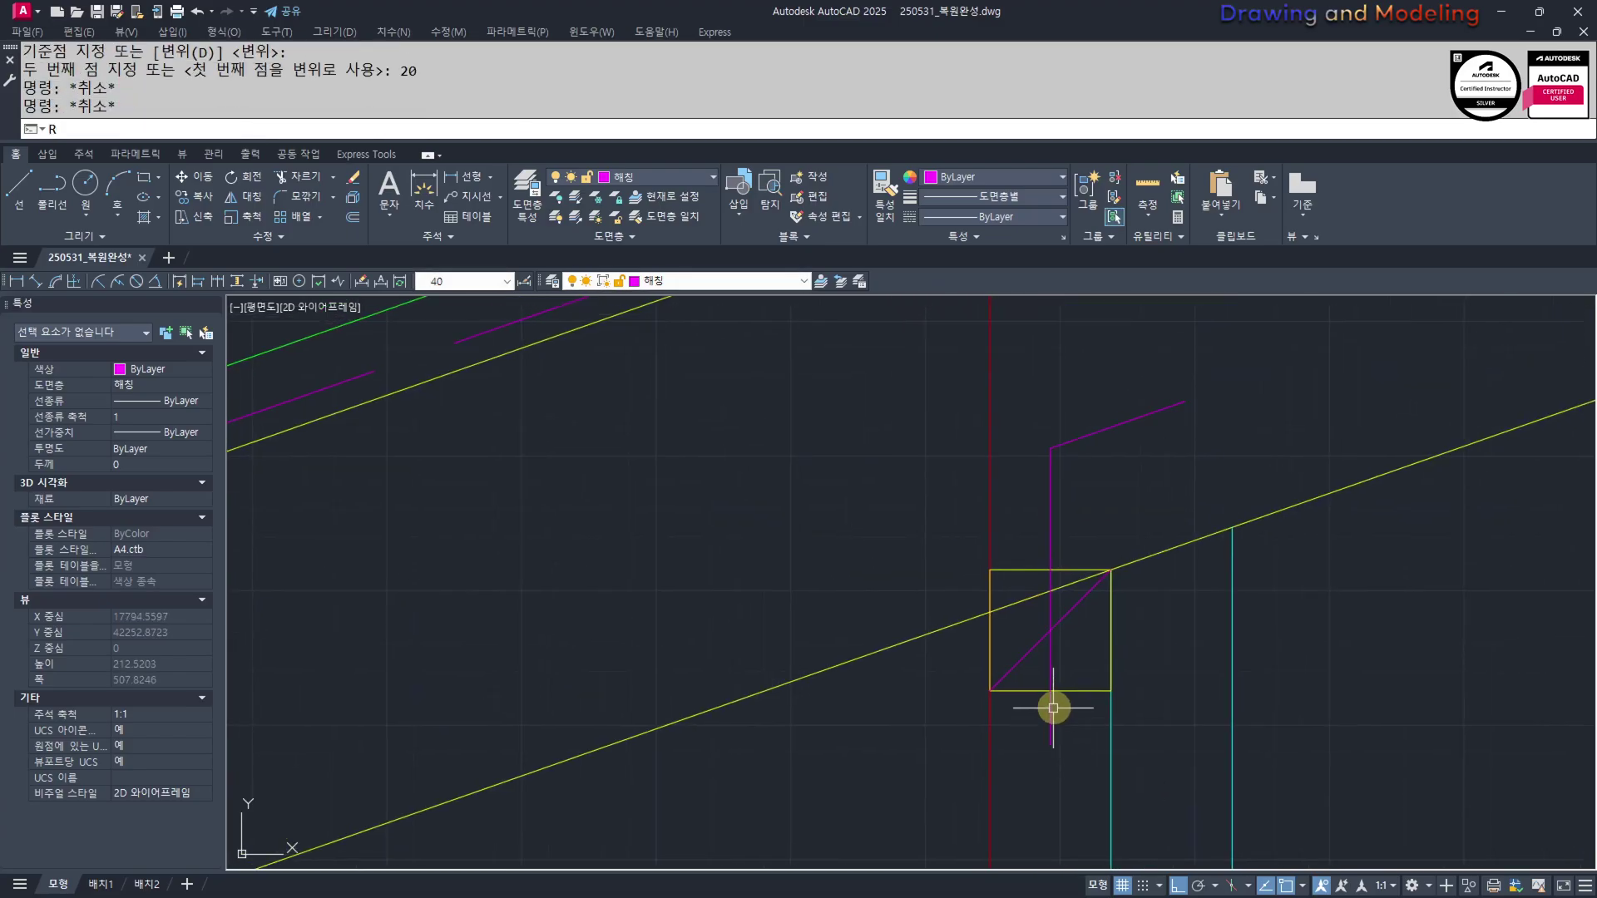
left_click(1050, 630)
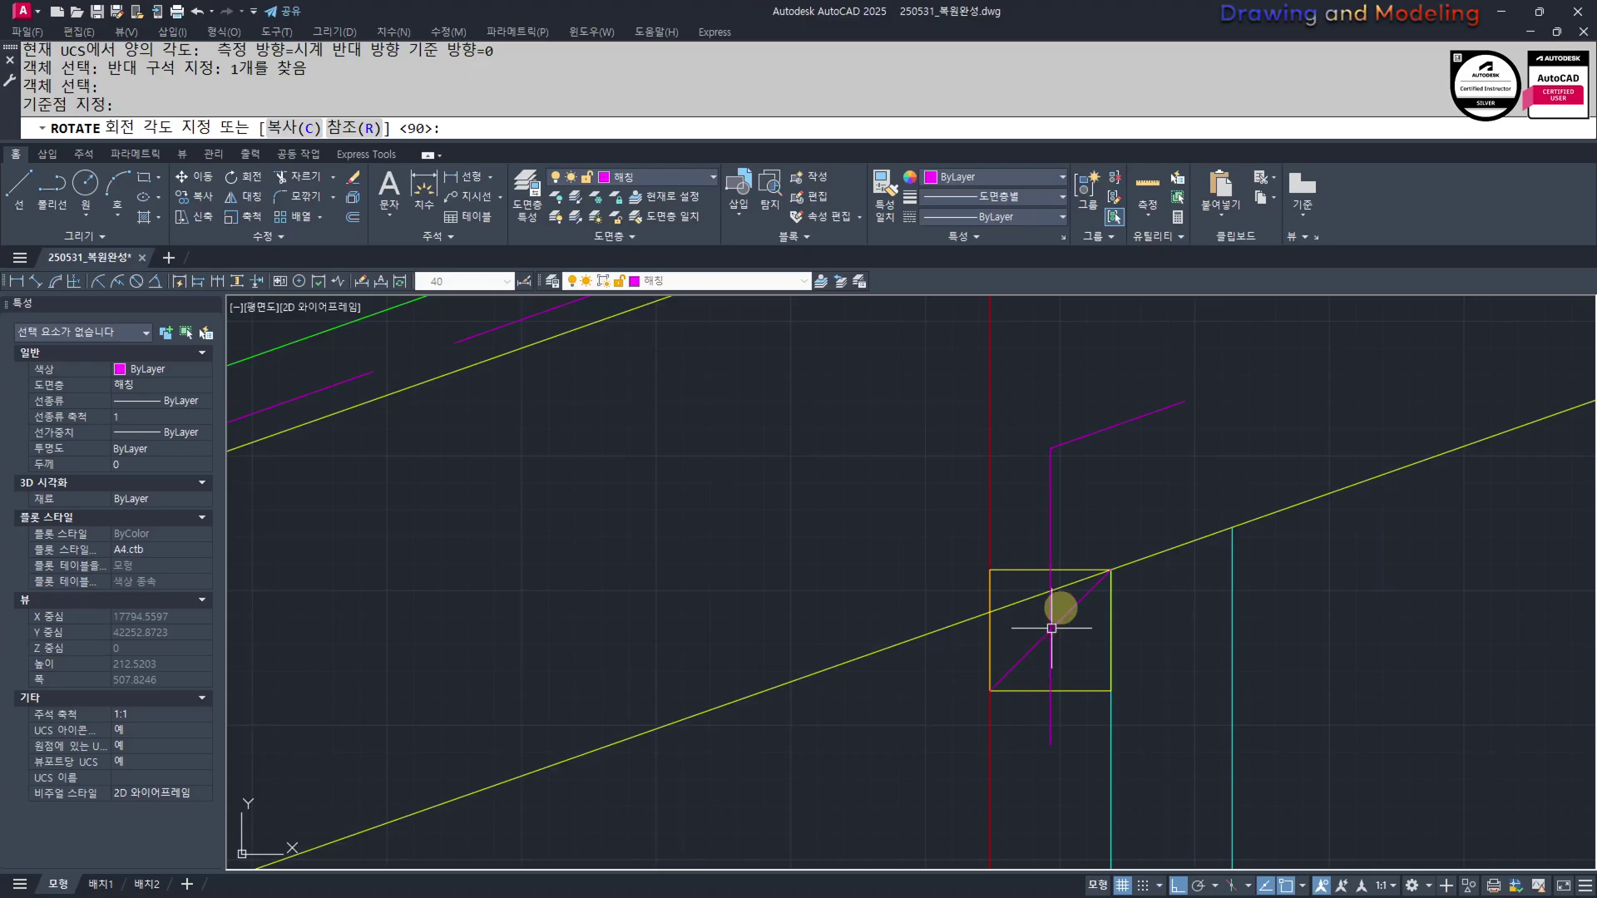
key("Escape")
key("Return")
left_click(1050, 630)
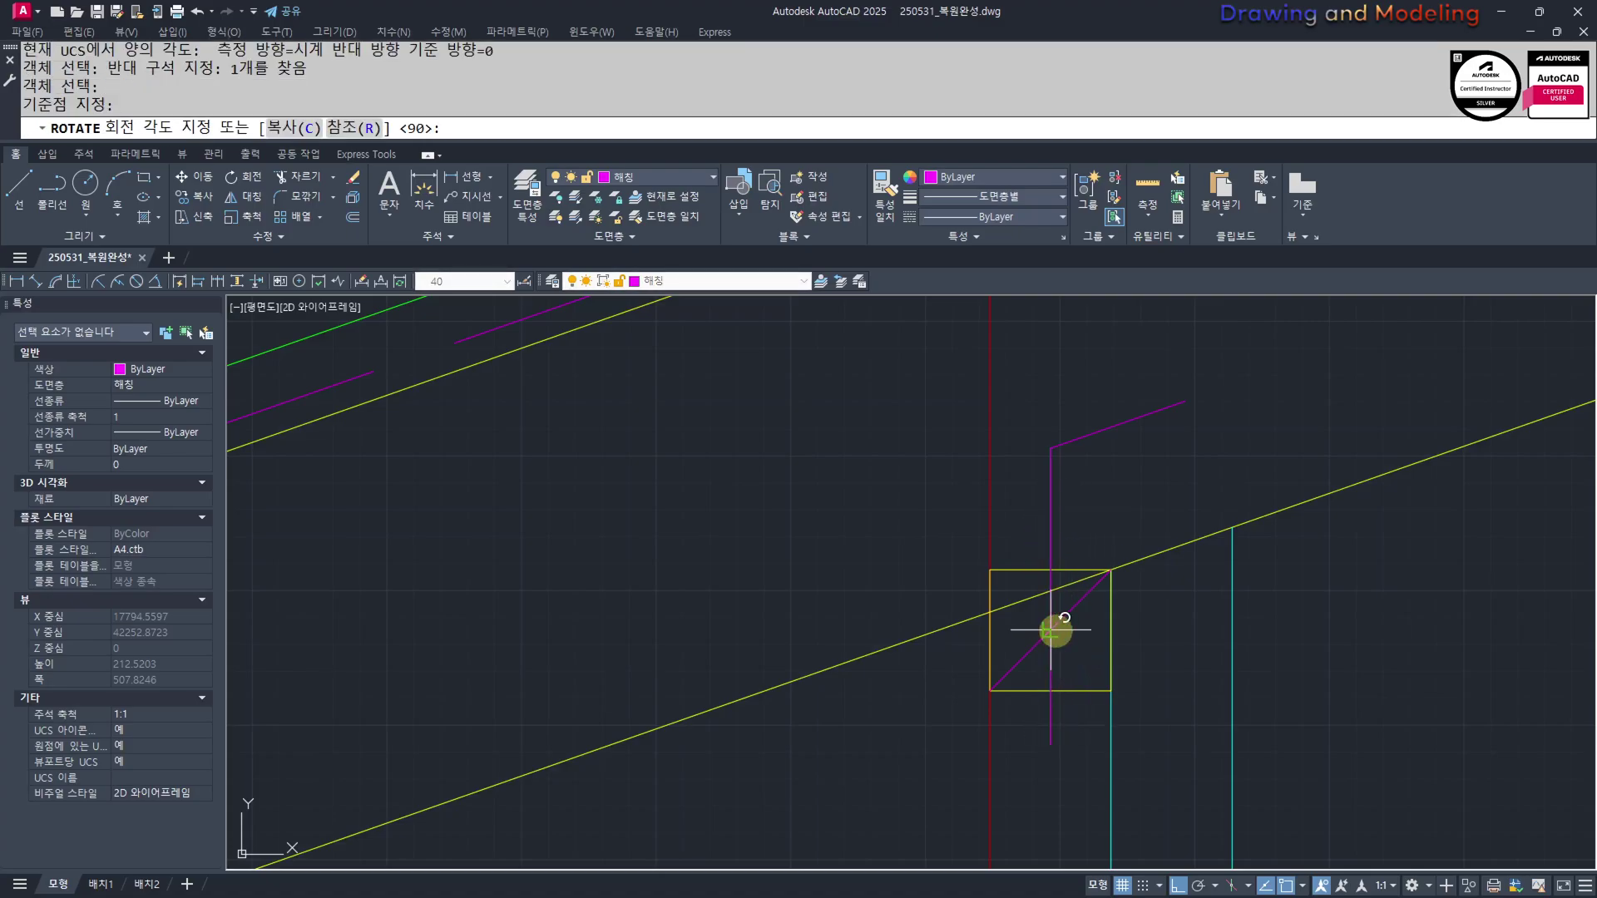
key("Return")
key("Escape")
key("Escape")
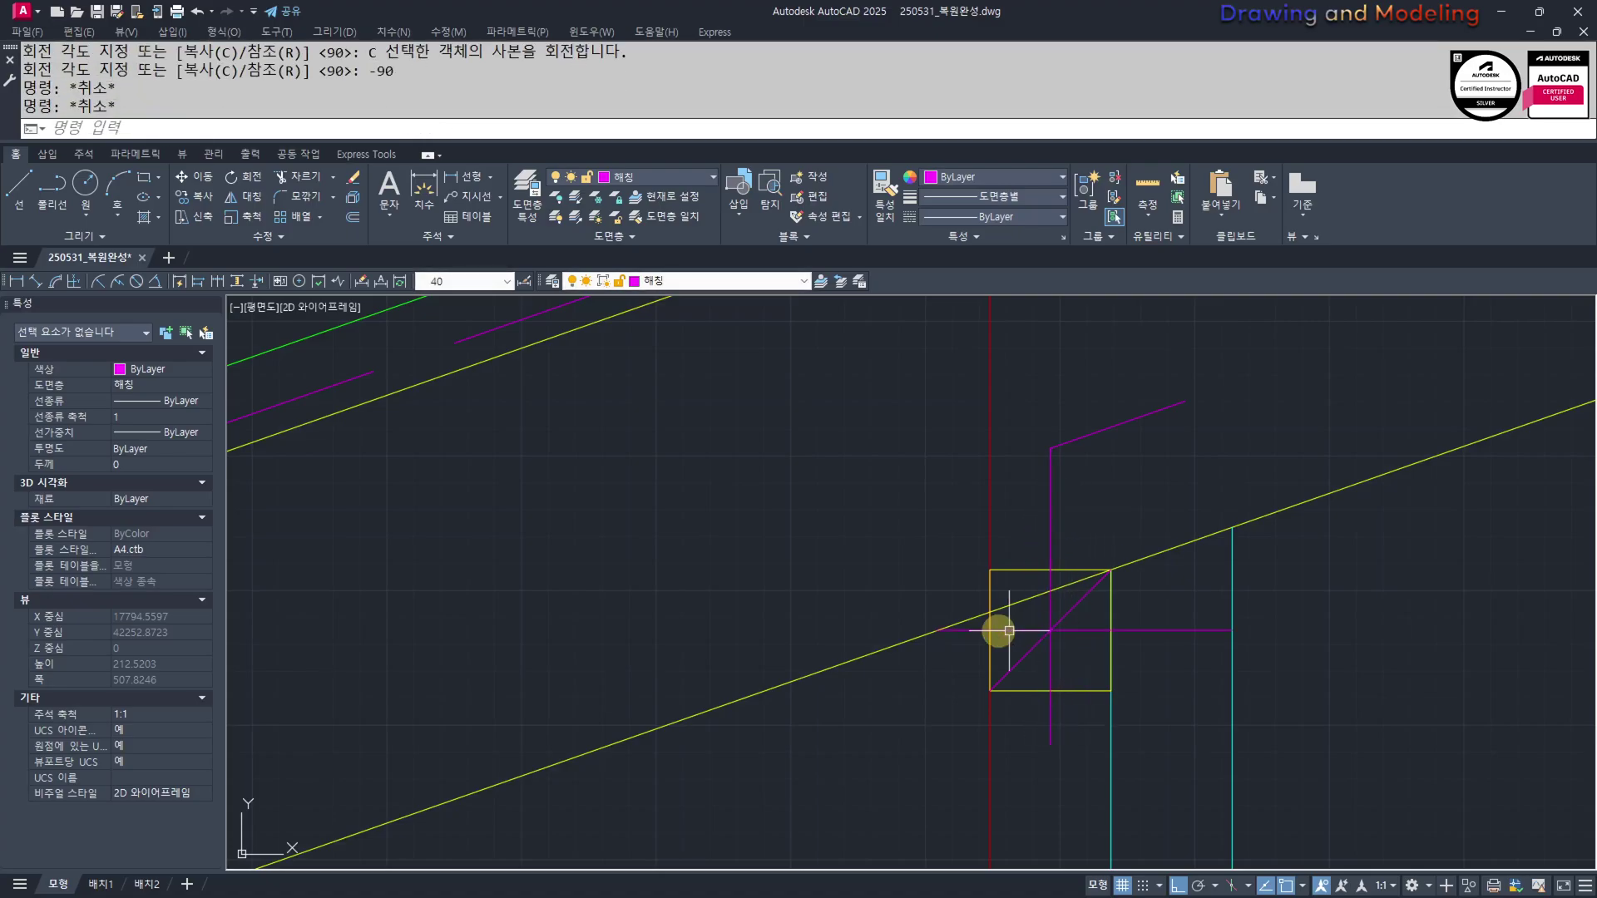
Move the timber section and its magenta lines down so the upper-left corner sits on the sloped line
scroll(983, 692, "down", 3)
scroll(1065, 691, "up", 3)
middle_click_drag(1117, 679, 1119, 714)
key("Escape")
key("Escape")
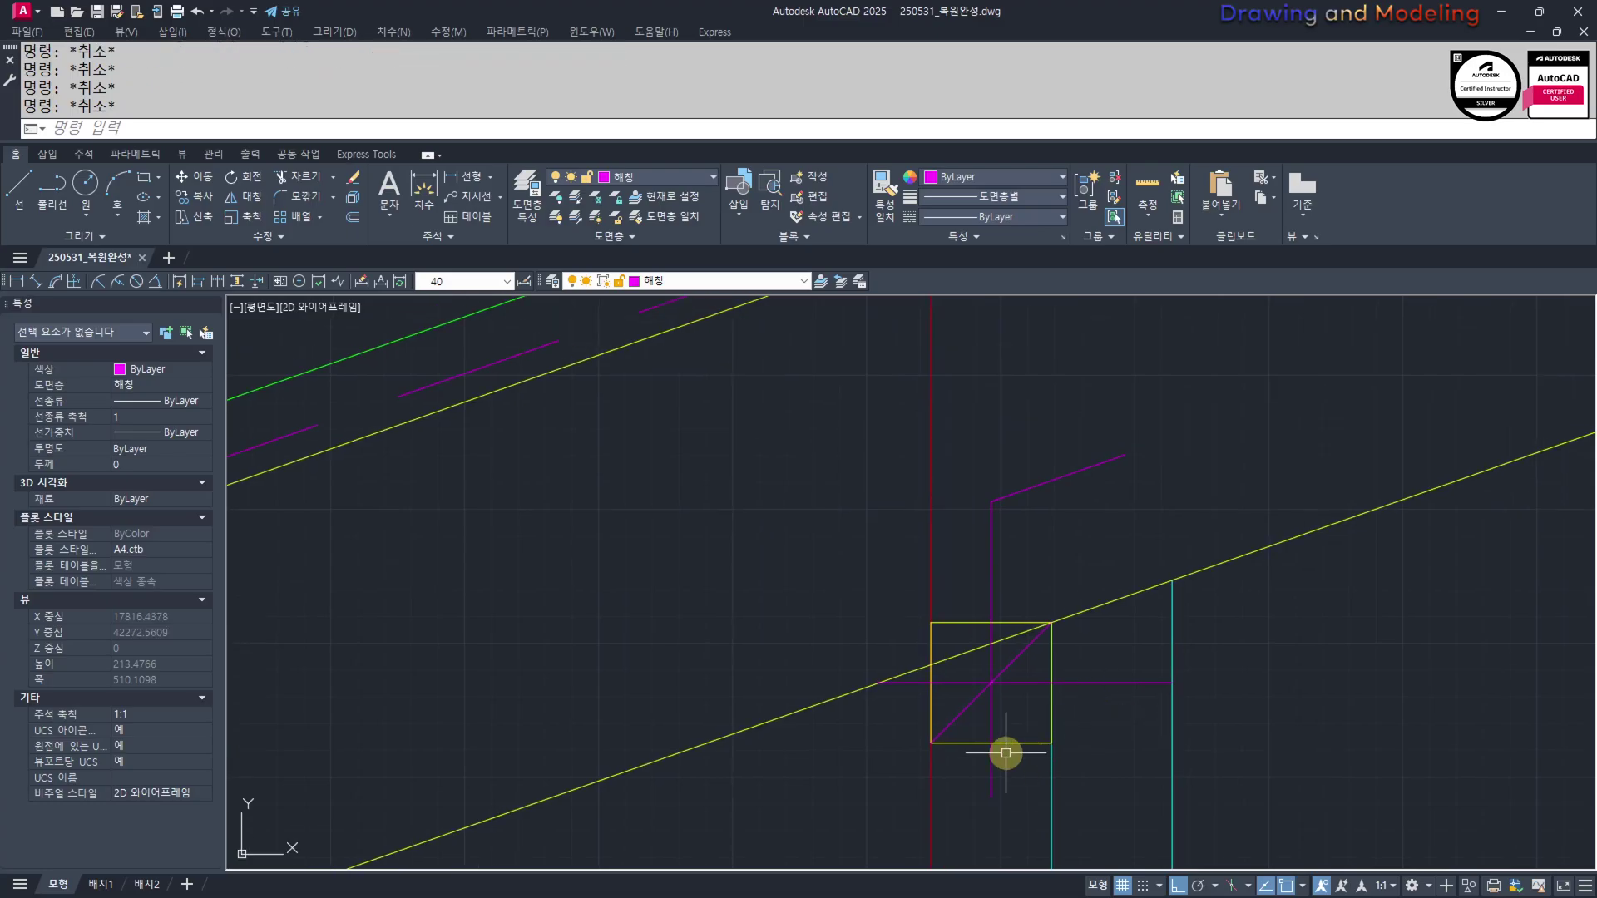
scroll(1003, 753, "down", 3)
middle_click_drag(998, 753, 1029, 701)
left_click(927, 787)
left_click(1265, 446)
middle_click_drag(1103, 645, 1114, 638)
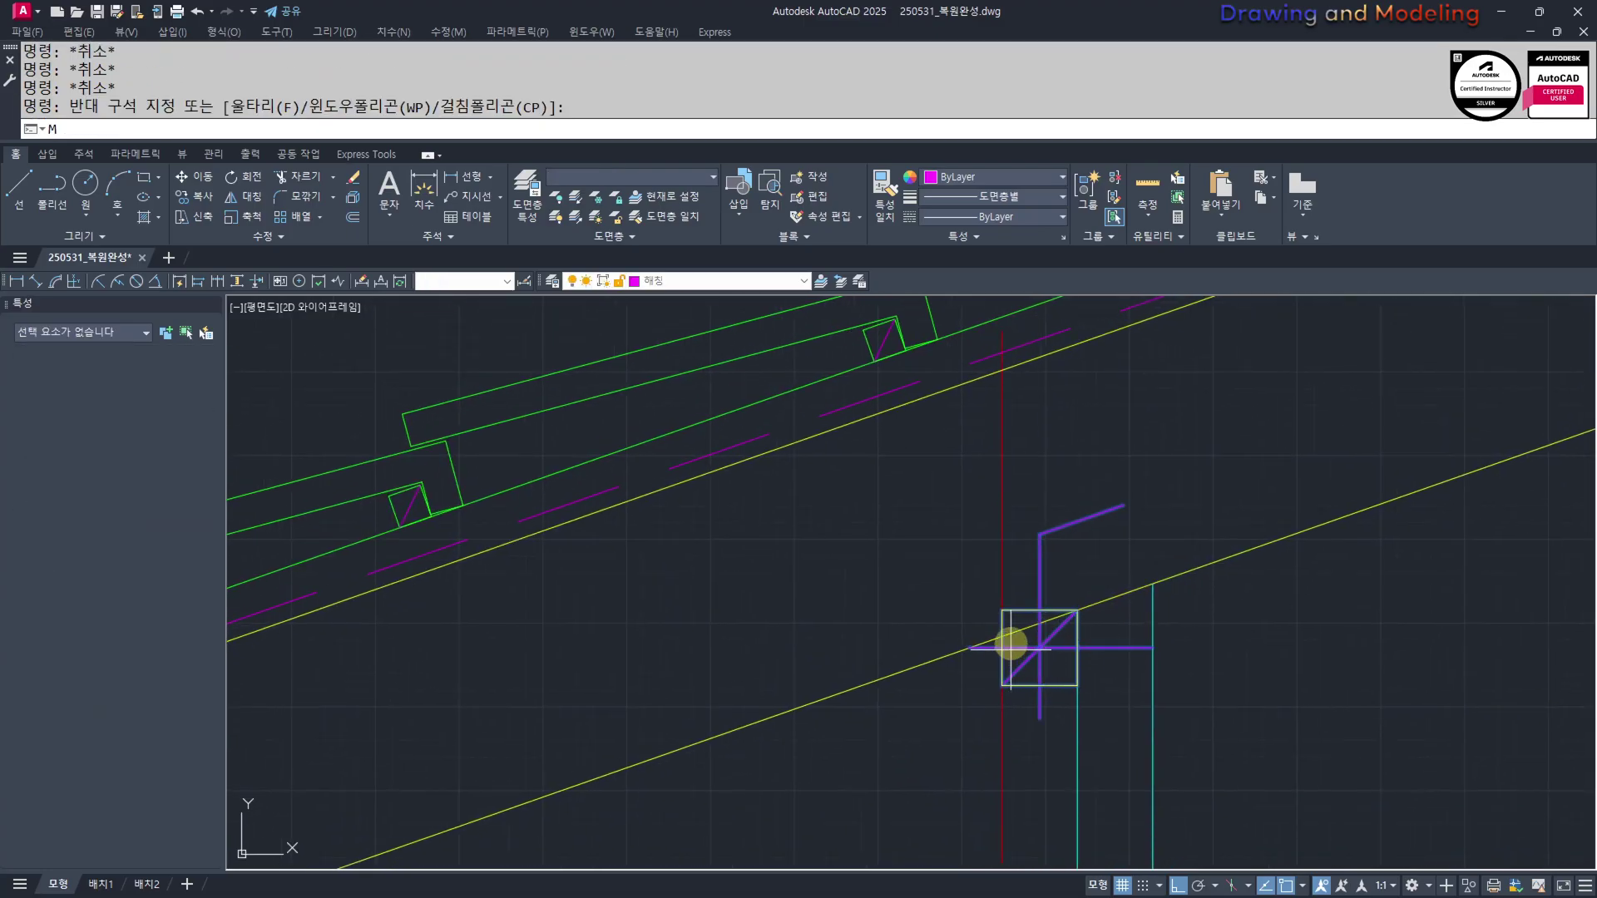
type("m")
key("Return")
scroll(1009, 641, "up", 2)
left_click(998, 590)
key("Escape")
key("Escape")
key("Escape")
key("Escape")
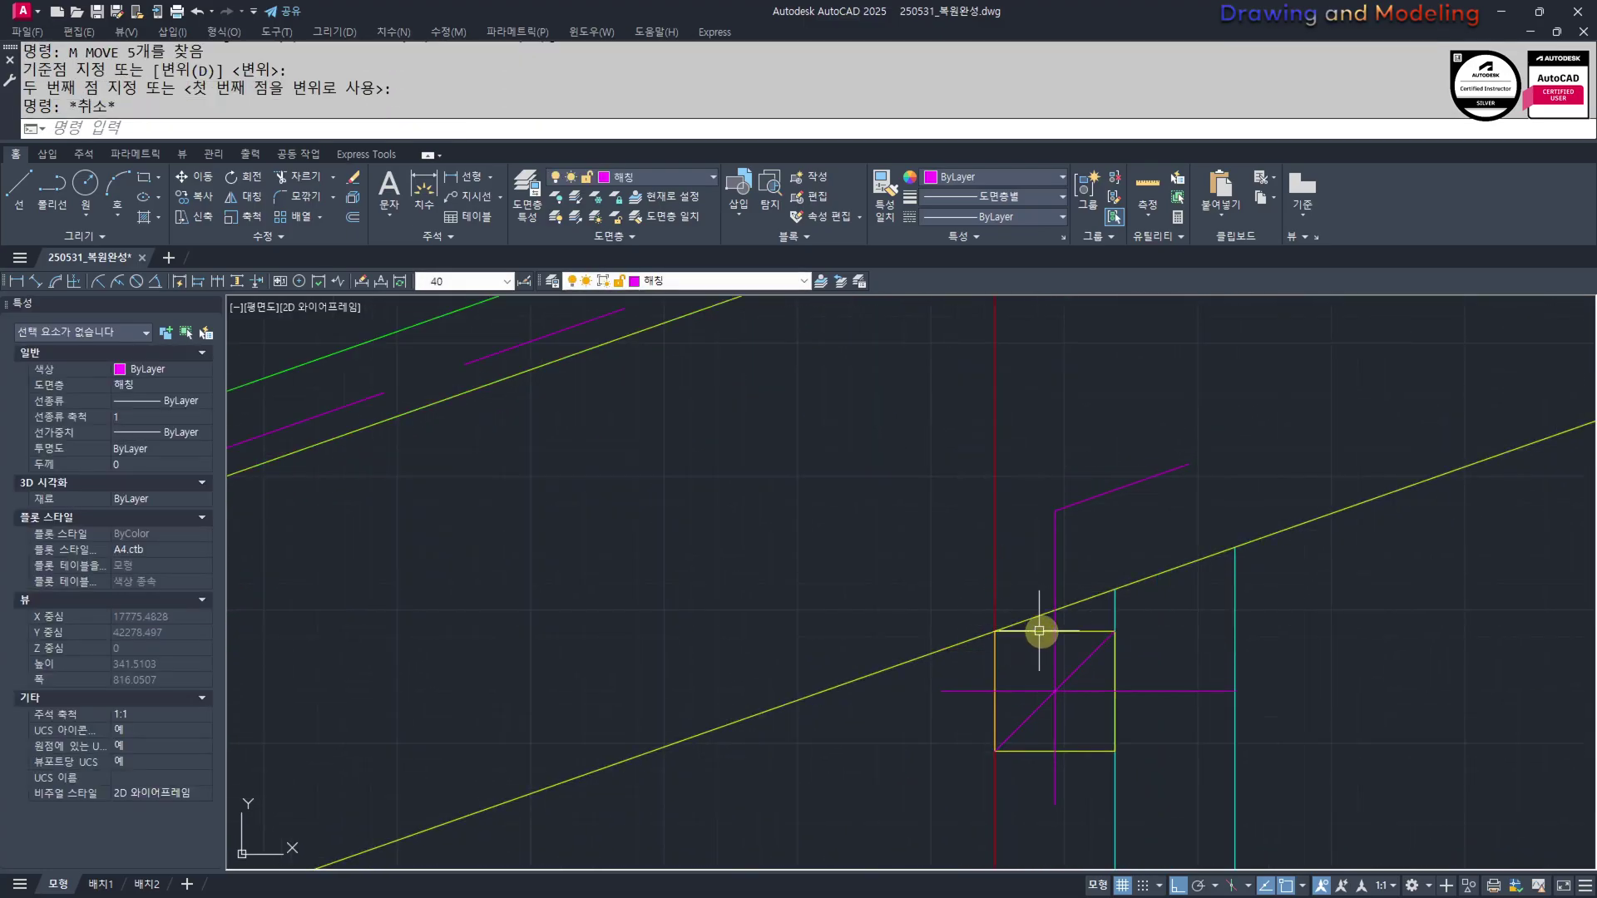
Measure the vertical distance from the magenta line's upper end to the sloped line with a linear dimension
scroll(1031, 657, "down", 4)
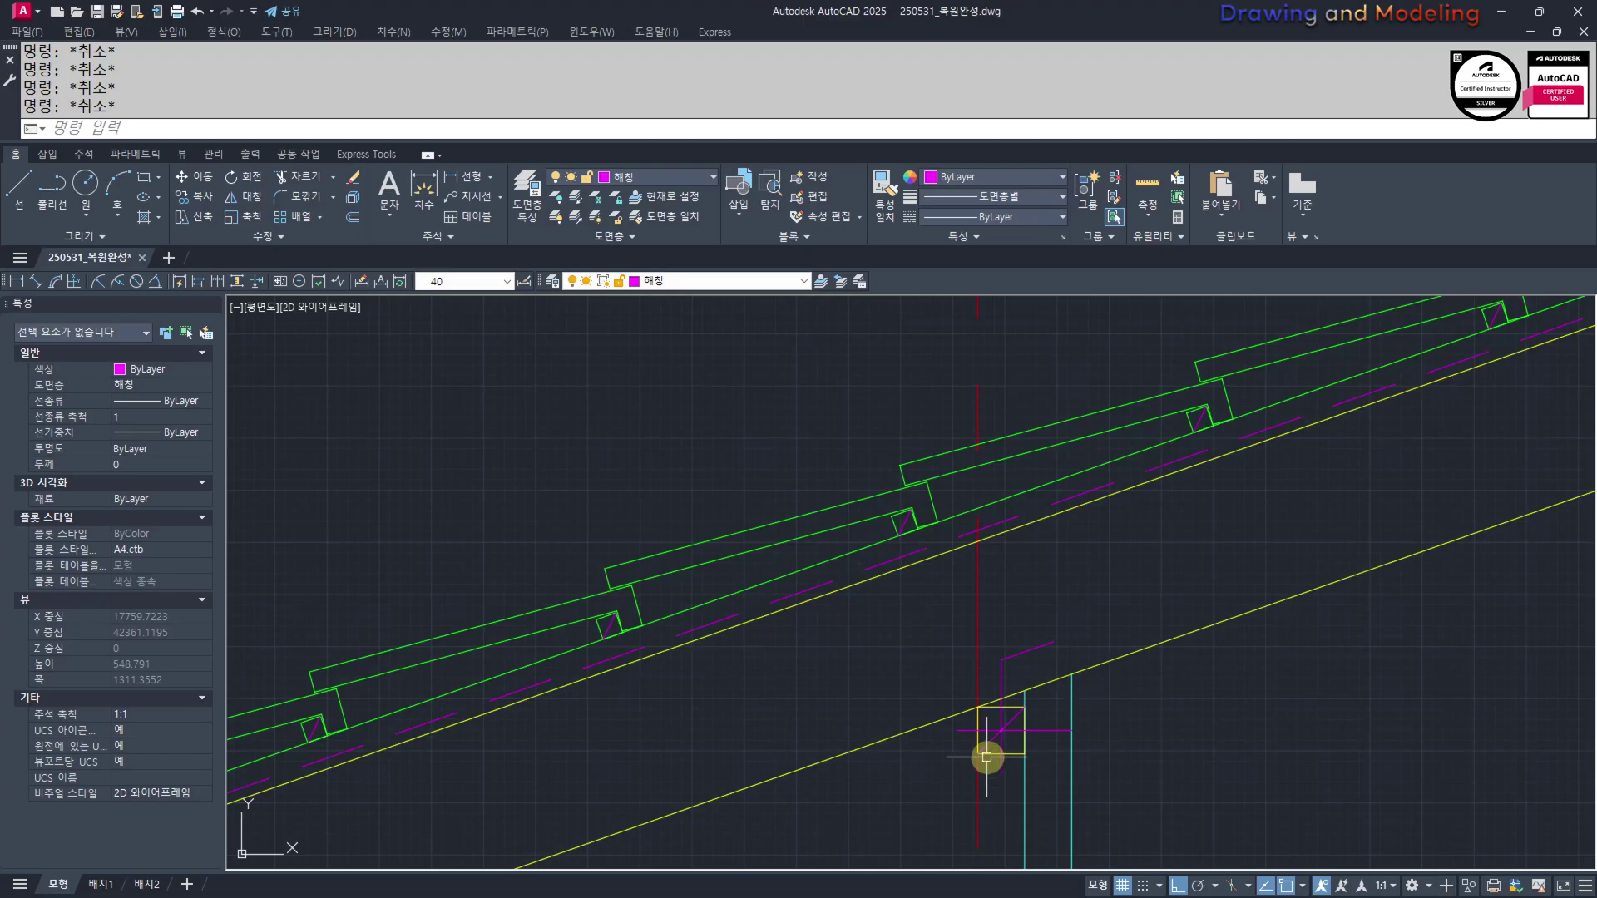
scroll(1004, 685, "up", 2)
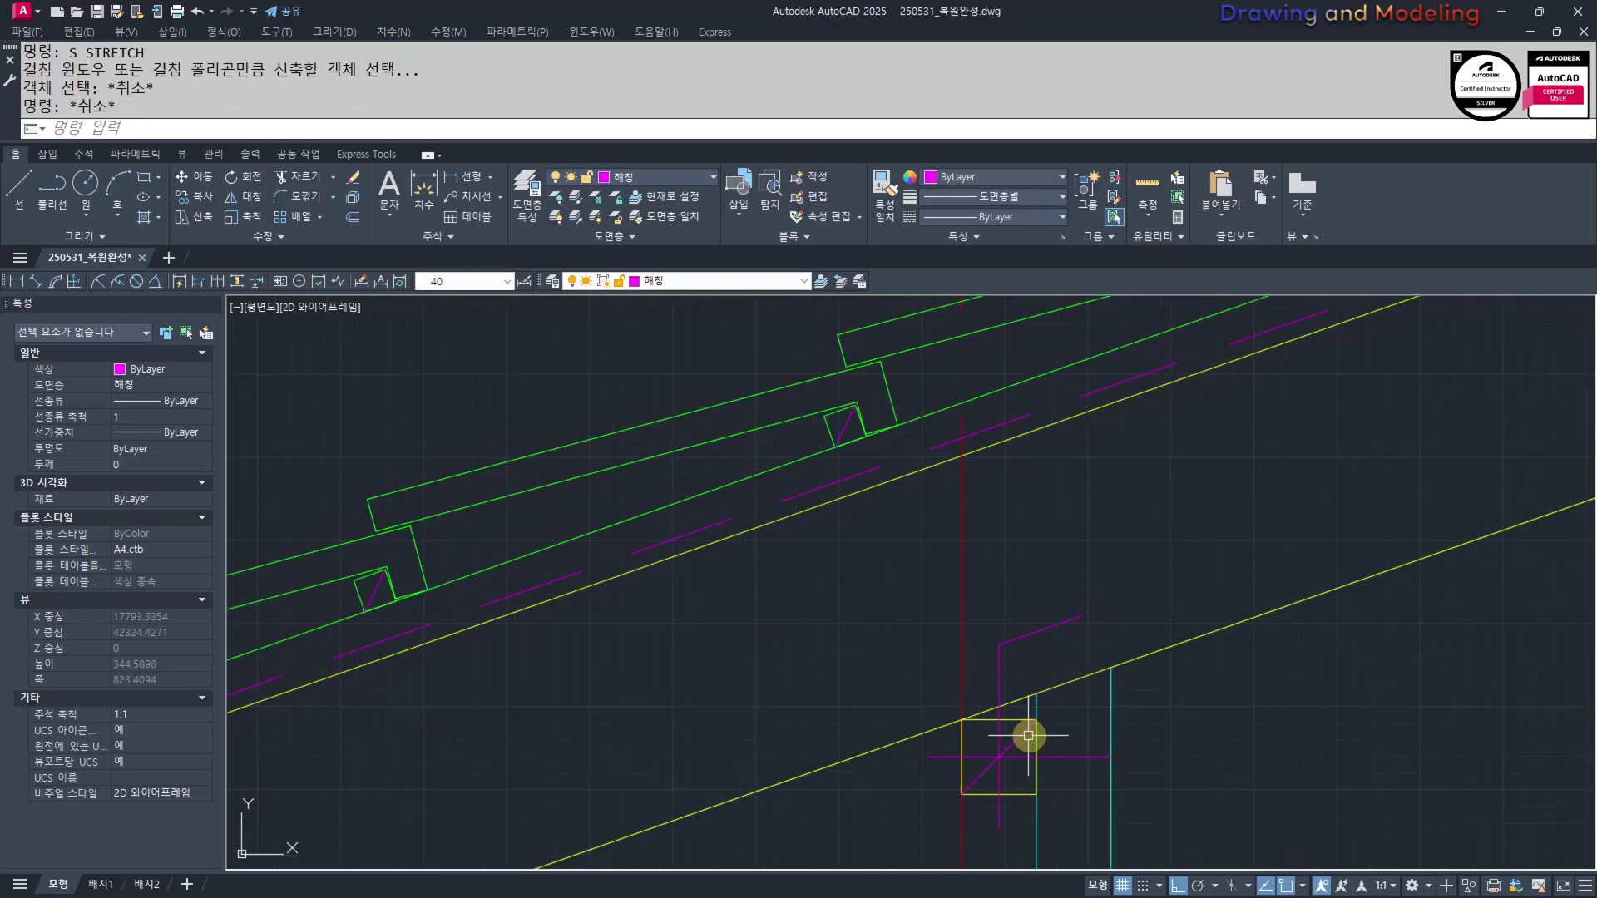
scroll(1028, 735, "up", 4)
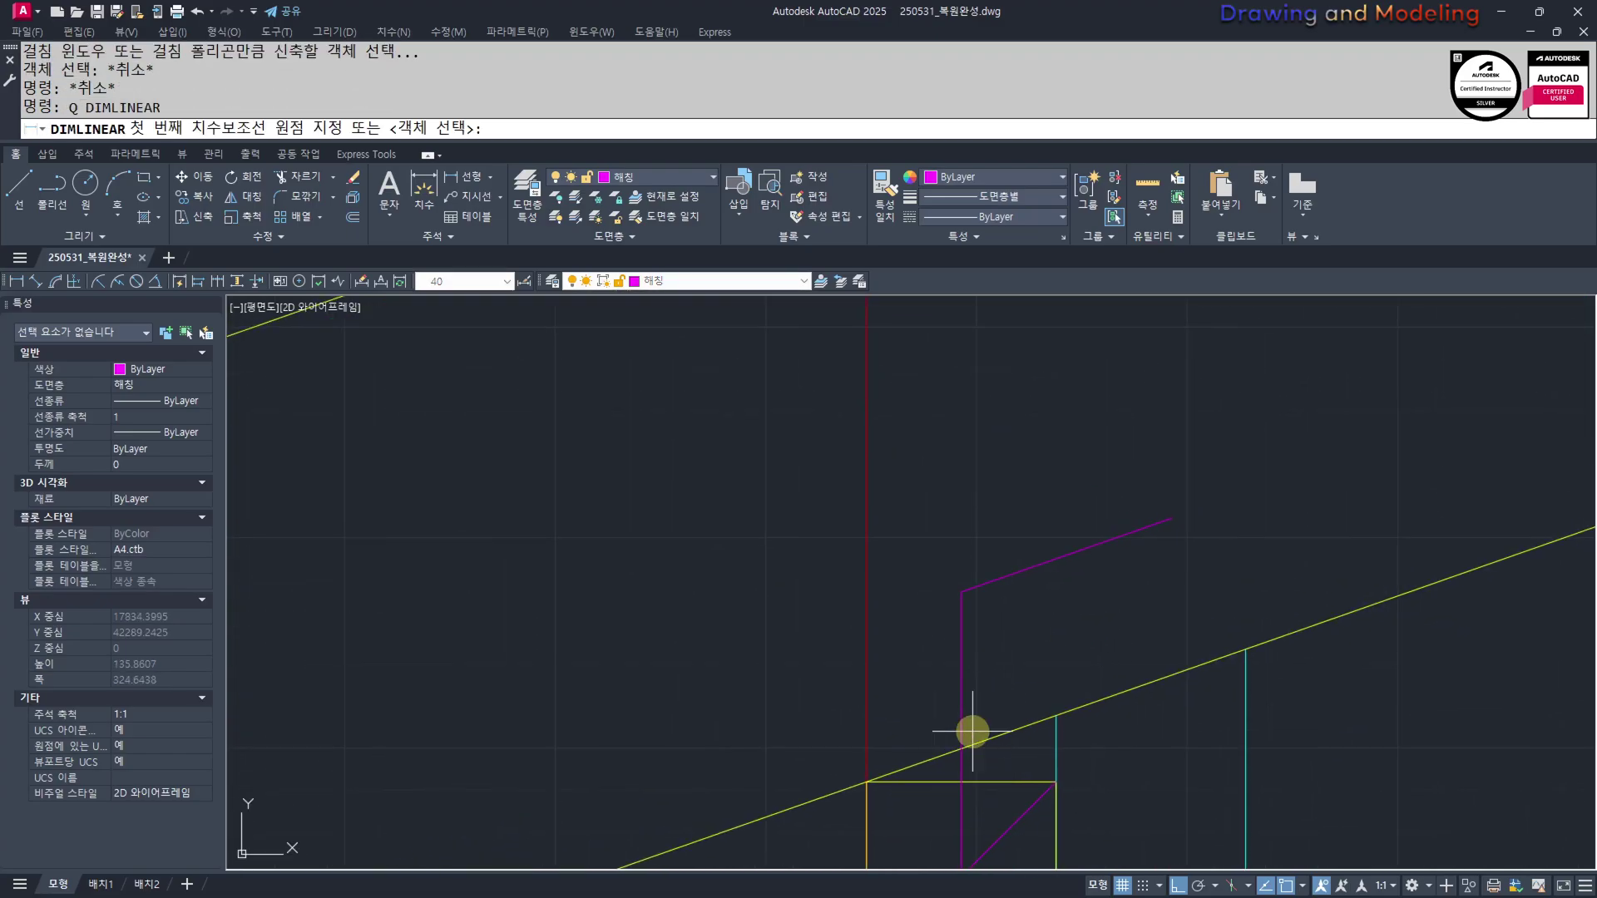
left_click(967, 603)
scroll(832, 648, "down", 8)
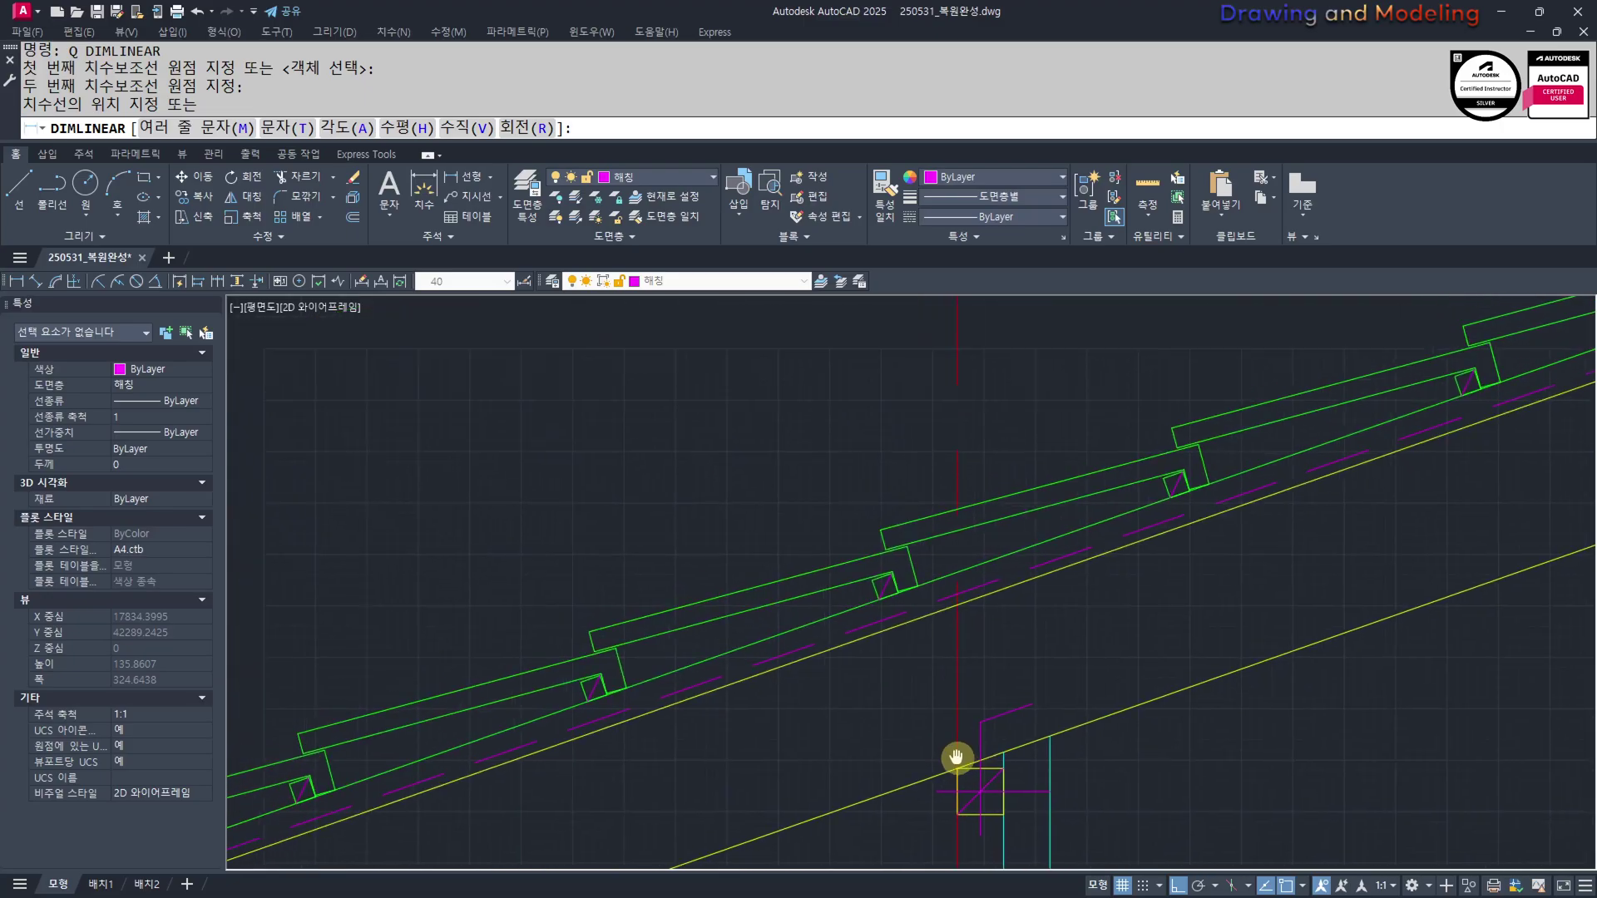
key("Escape")
Offset the sloped line above the moved timber upward by 50
scroll(1006, 765, "up", 5)
type("o")
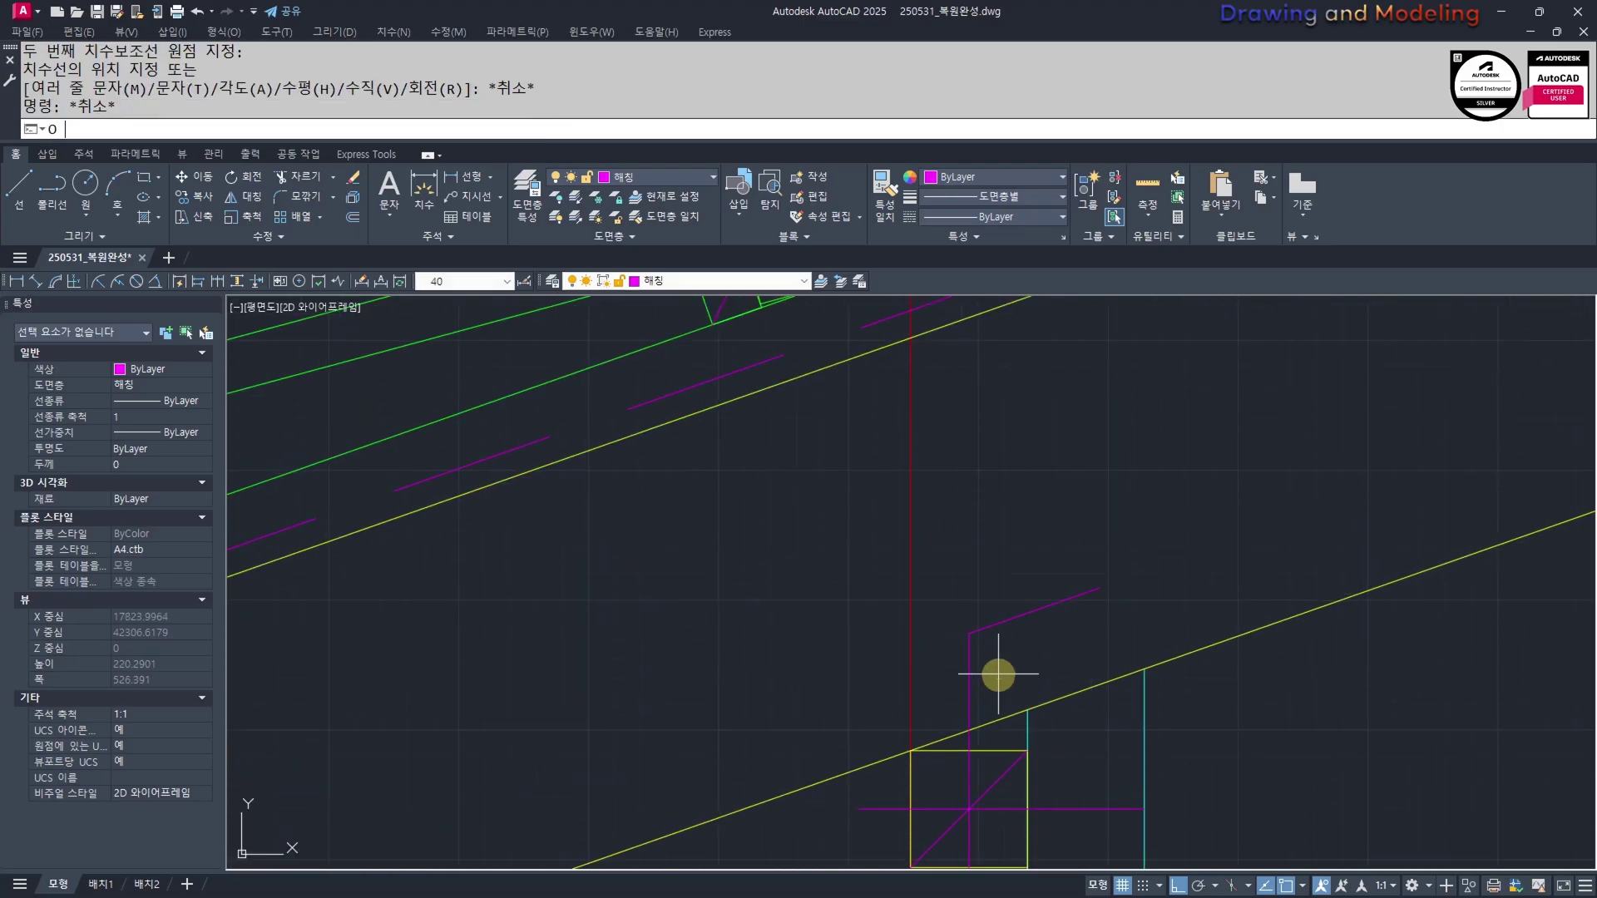
key("Return")
type("50")
key("Return")
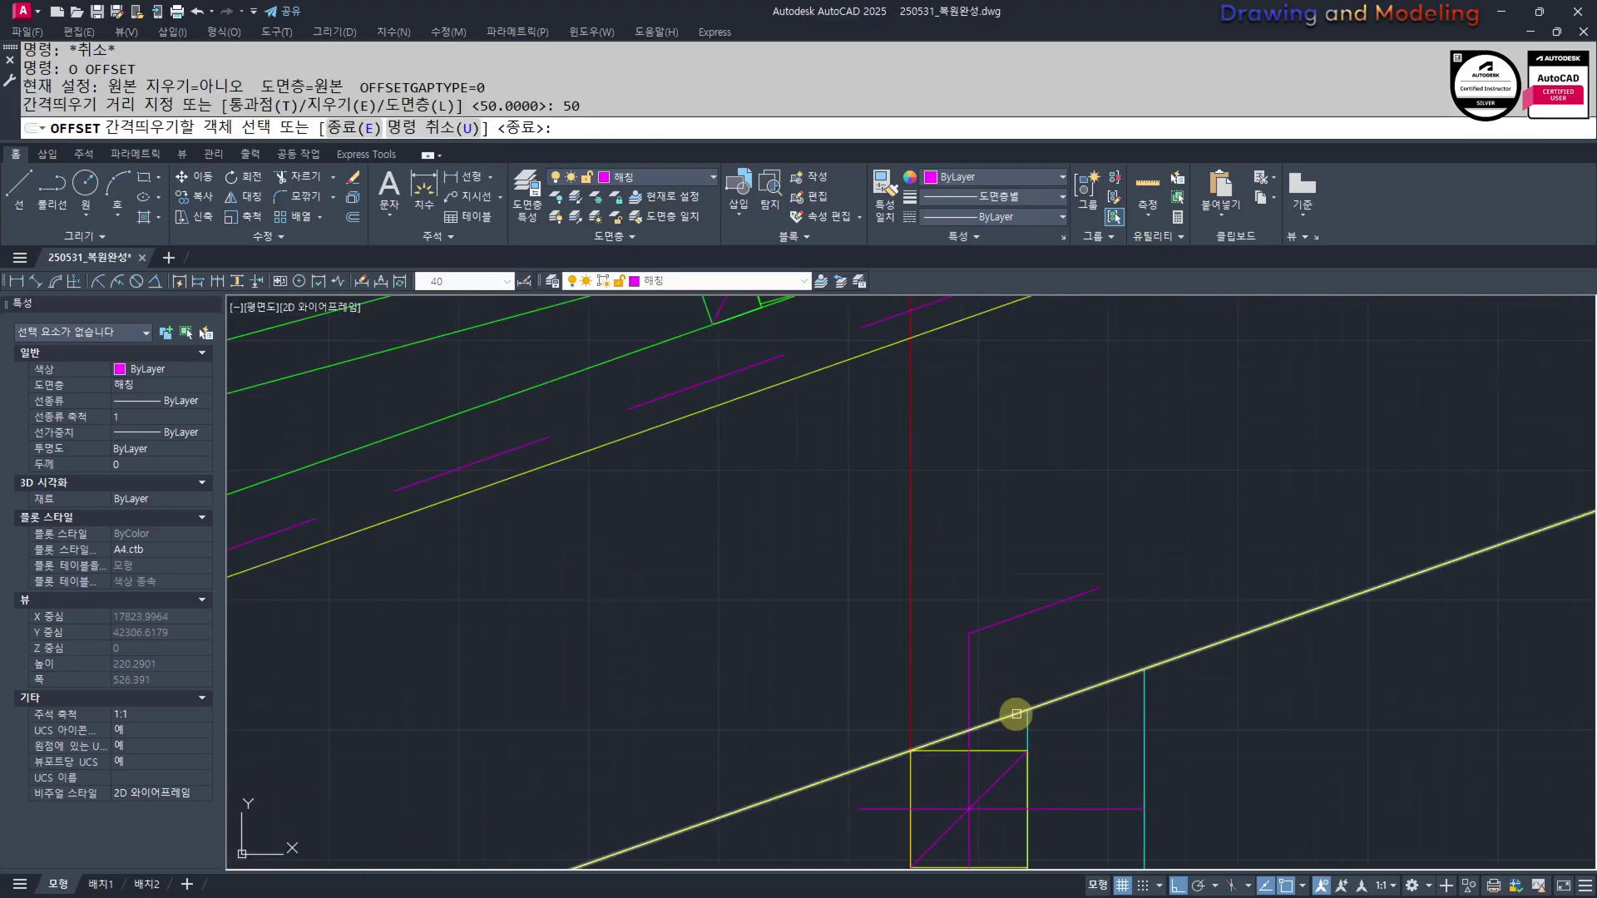
left_click(1017, 713)
left_click(990, 576)
key("Escape")
key("Escape")
Extend the magenta vertical line up to the new offset sloped line
scroll(990, 648, "up", 2)
type("ex")
key("Return")
key("Return")
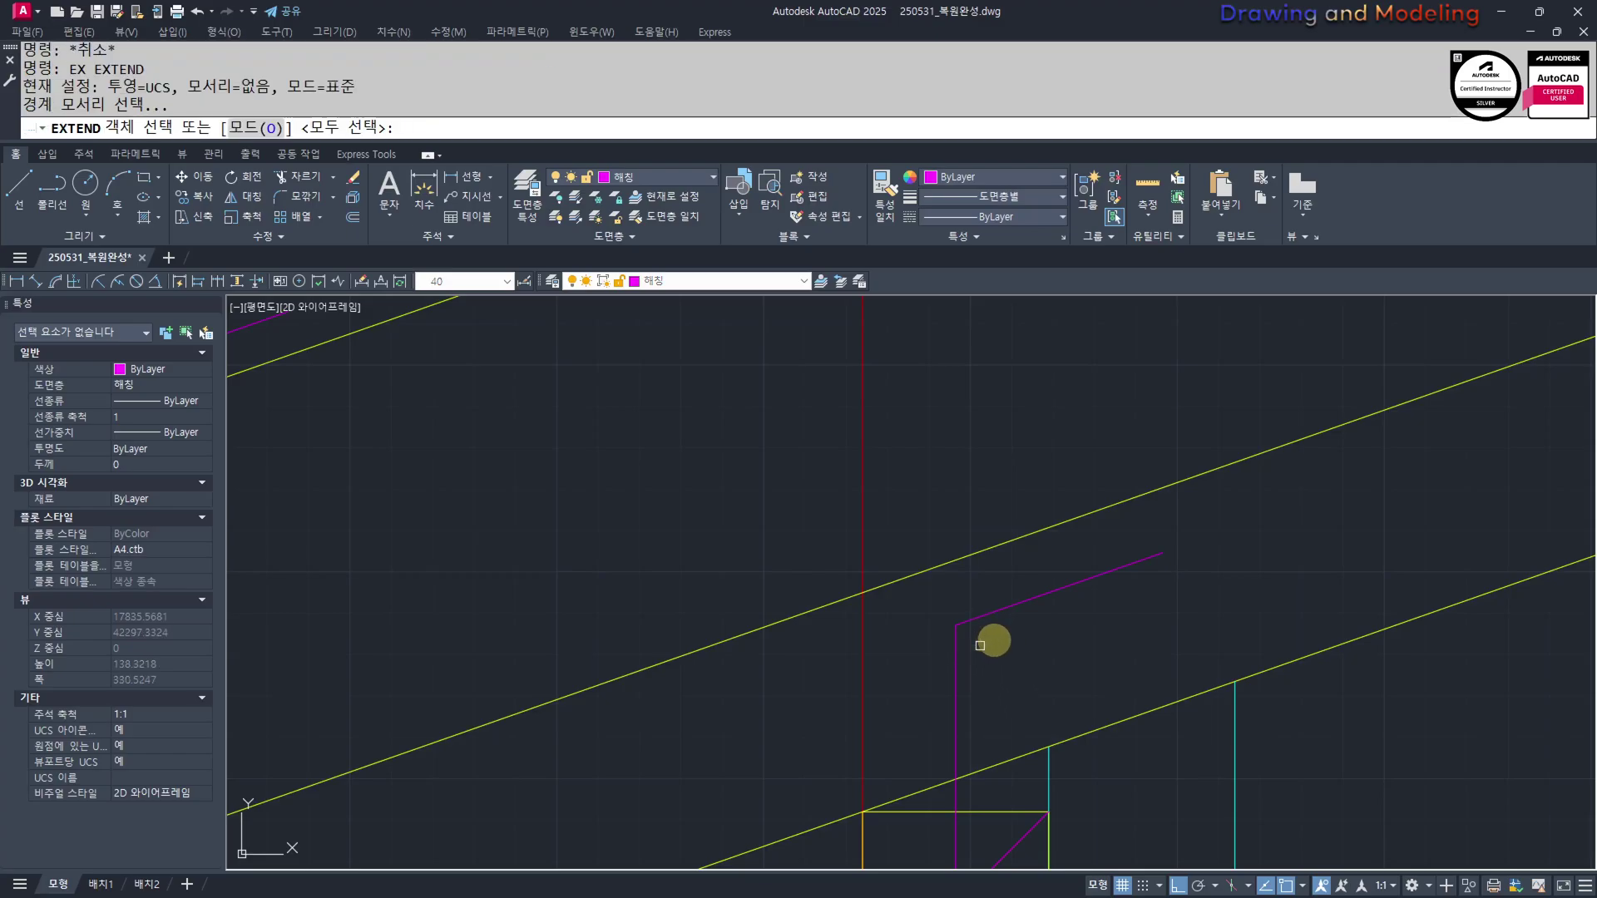
left_click(995, 641)
left_click(950, 661)
key("Escape")
key("Escape")
Erase the short sloped line above the timber and undo that erasure
left_click(1105, 622)
left_click(1036, 556)
type("e")
key("Return")
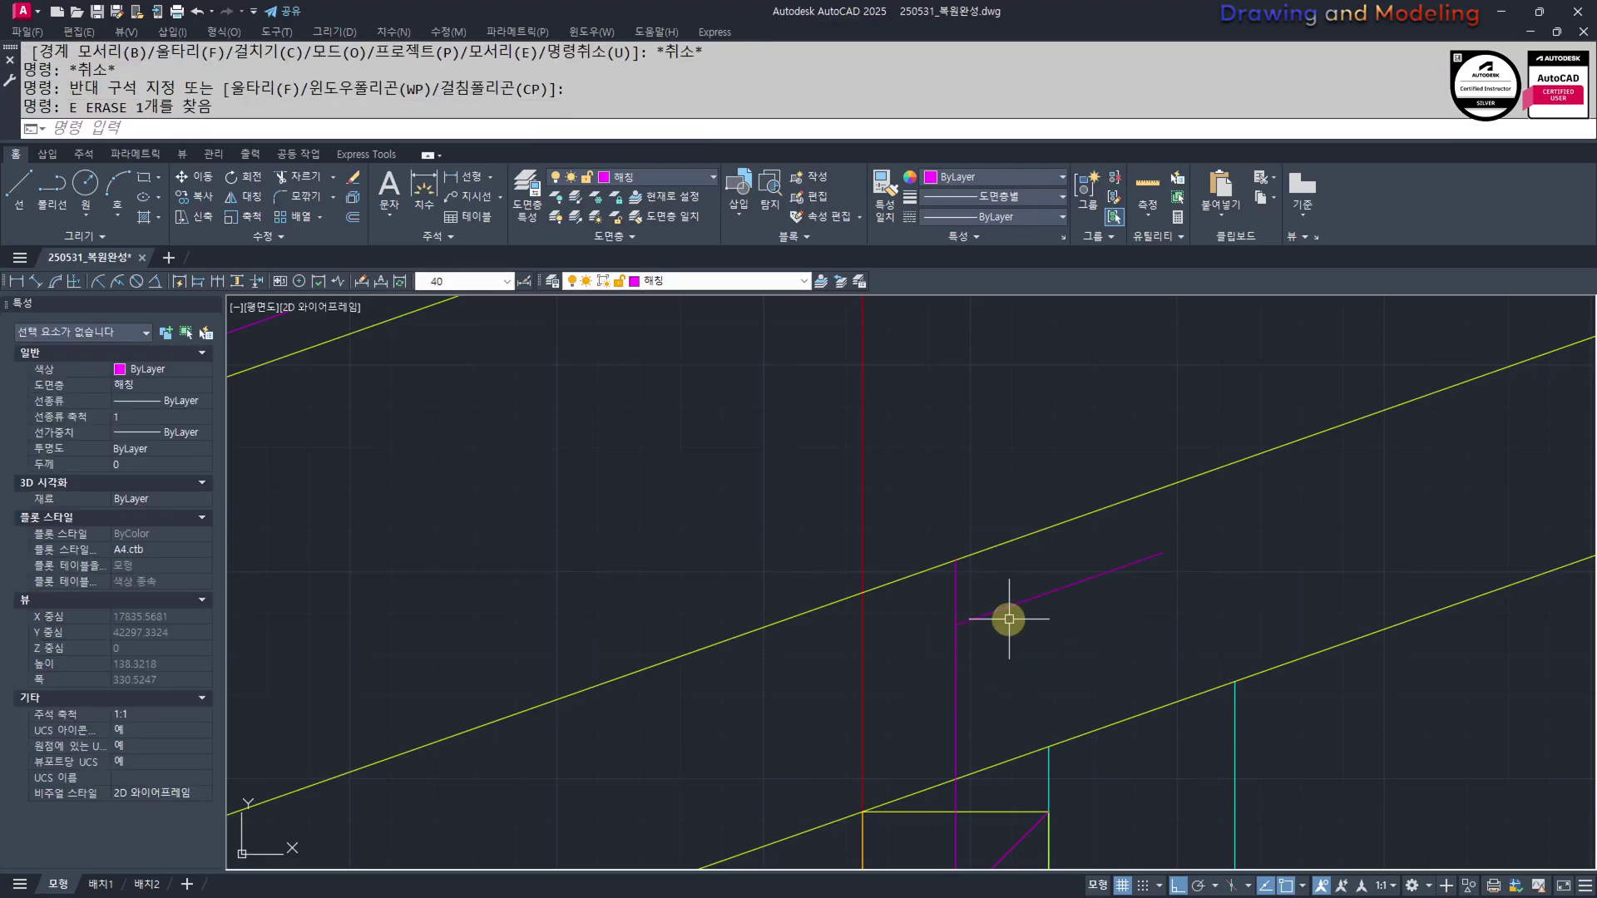
key("ctrl+z")
Move the short magenta sloped line up so it starts at the extended vertical line's upper end
left_click(1042, 638)
left_click(1034, 601)
type("m")
key("Return")
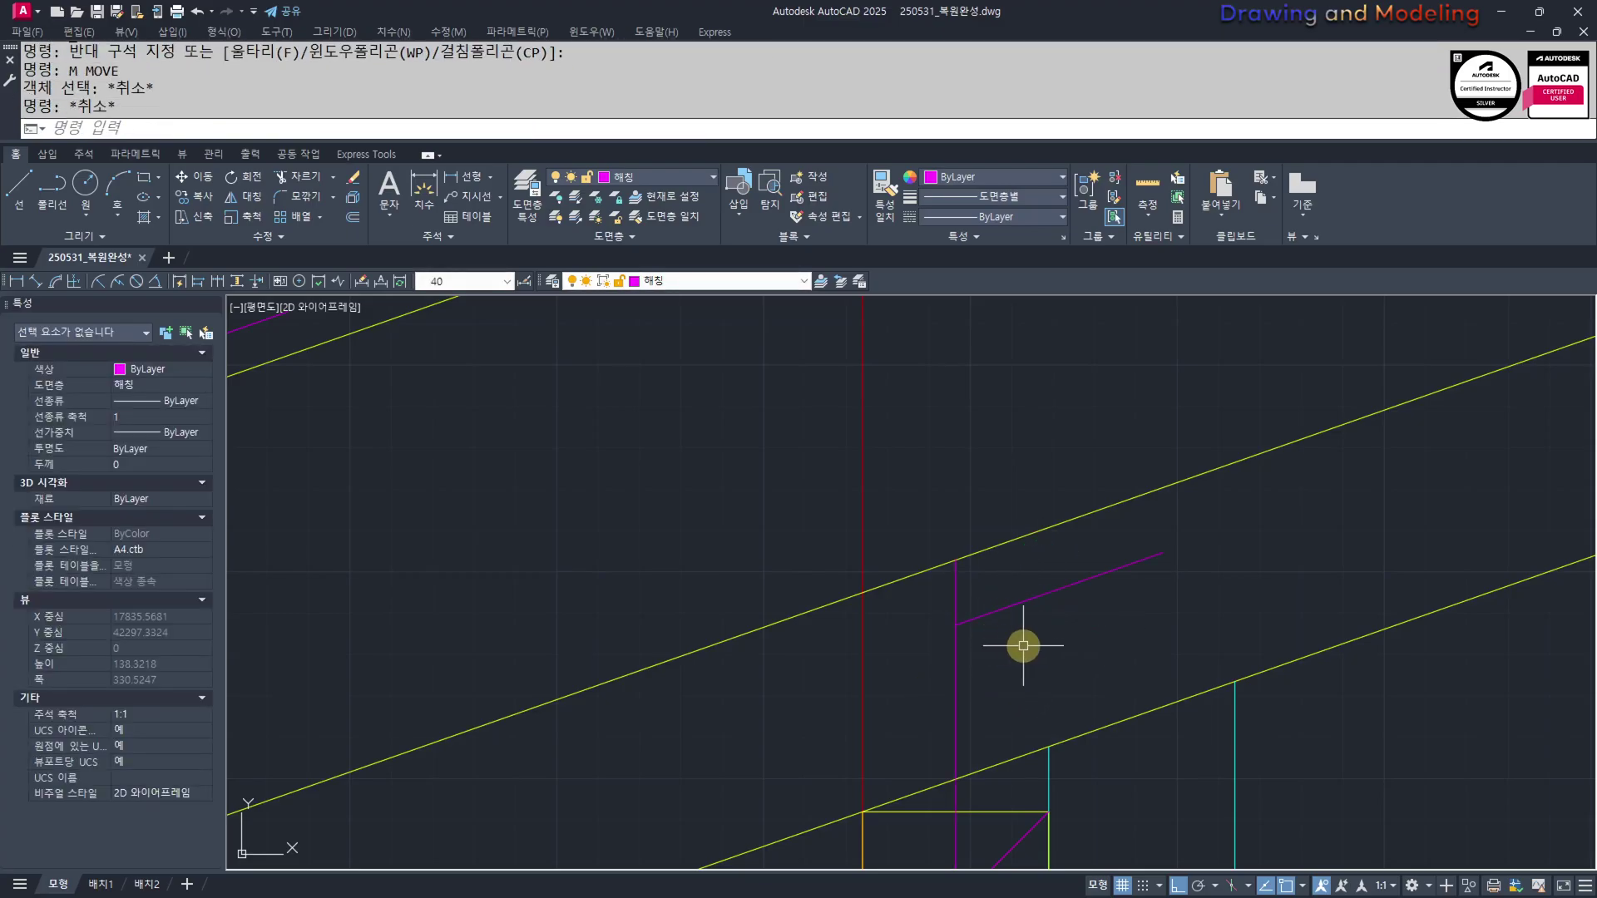
middle_click_drag(1023, 645, 1032, 700)
type("m")
key("Return")
key("Return")
left_click(983, 666)
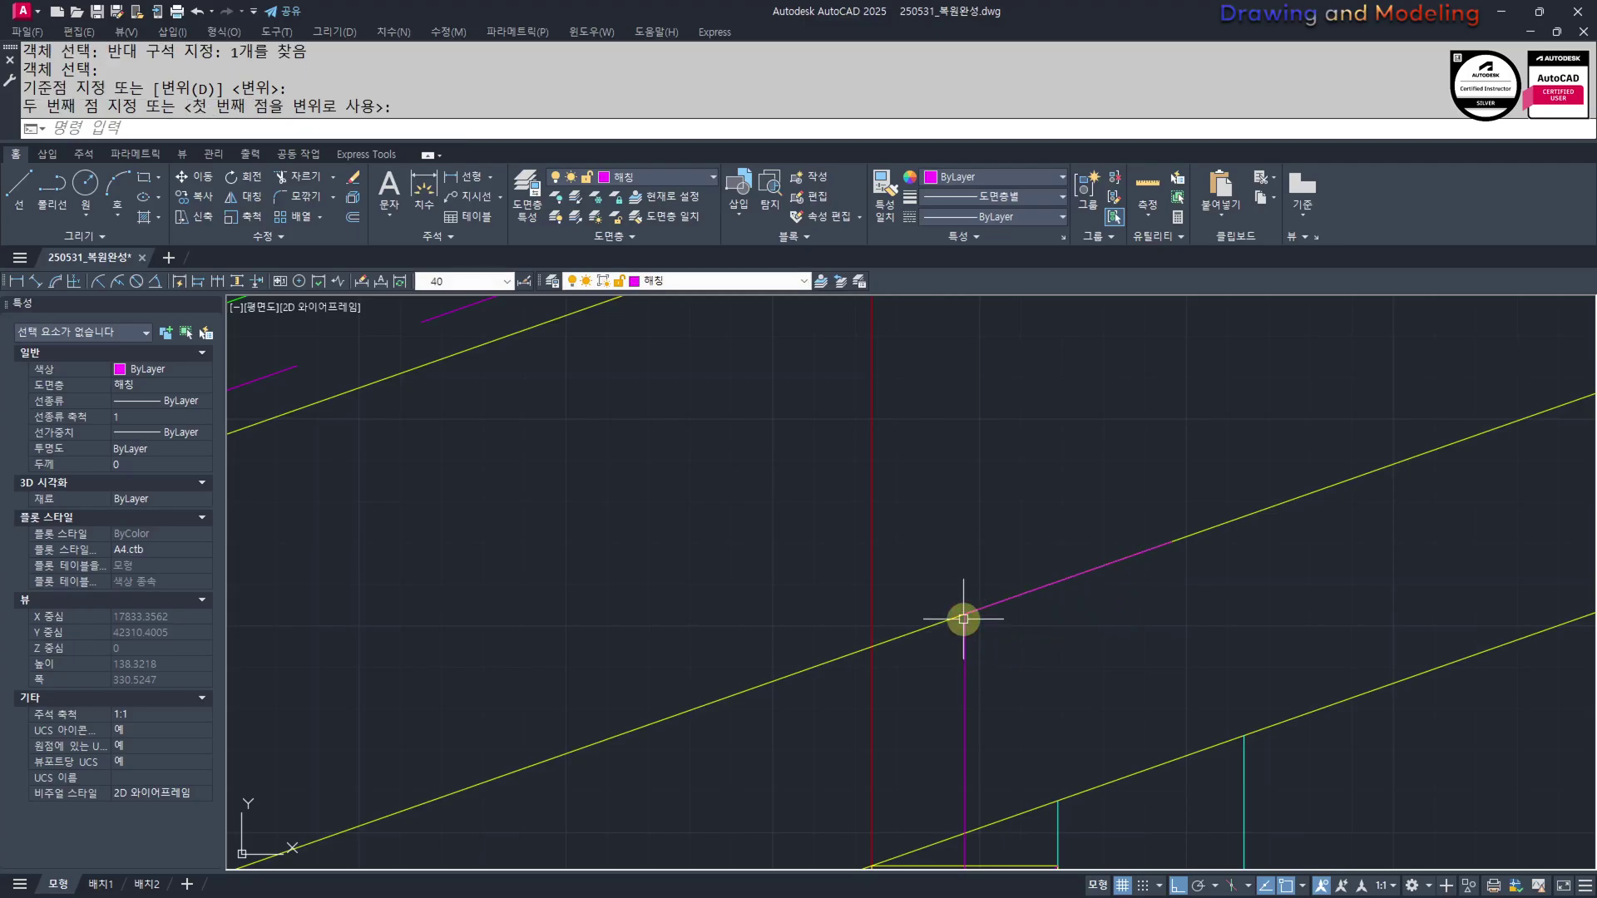
key("Escape")
key("Escape")
Erase the offset sloped helper line and the horizontal magenta line through the timber
left_click(1285, 532)
left_click(1258, 453)
type("e")
scroll(1100, 660, "down", 2)
middle_click_drag(1100, 659, 1005, 509)
key("Escape")
middle_click_drag(1016, 649, 1018, 707)
left_click(1074, 711)
left_click(1053, 690)
type("e ro")
Rotate a copy of the vertical magenta line about the timber's centre to add a horizontal line through it
left_click(974, 536)
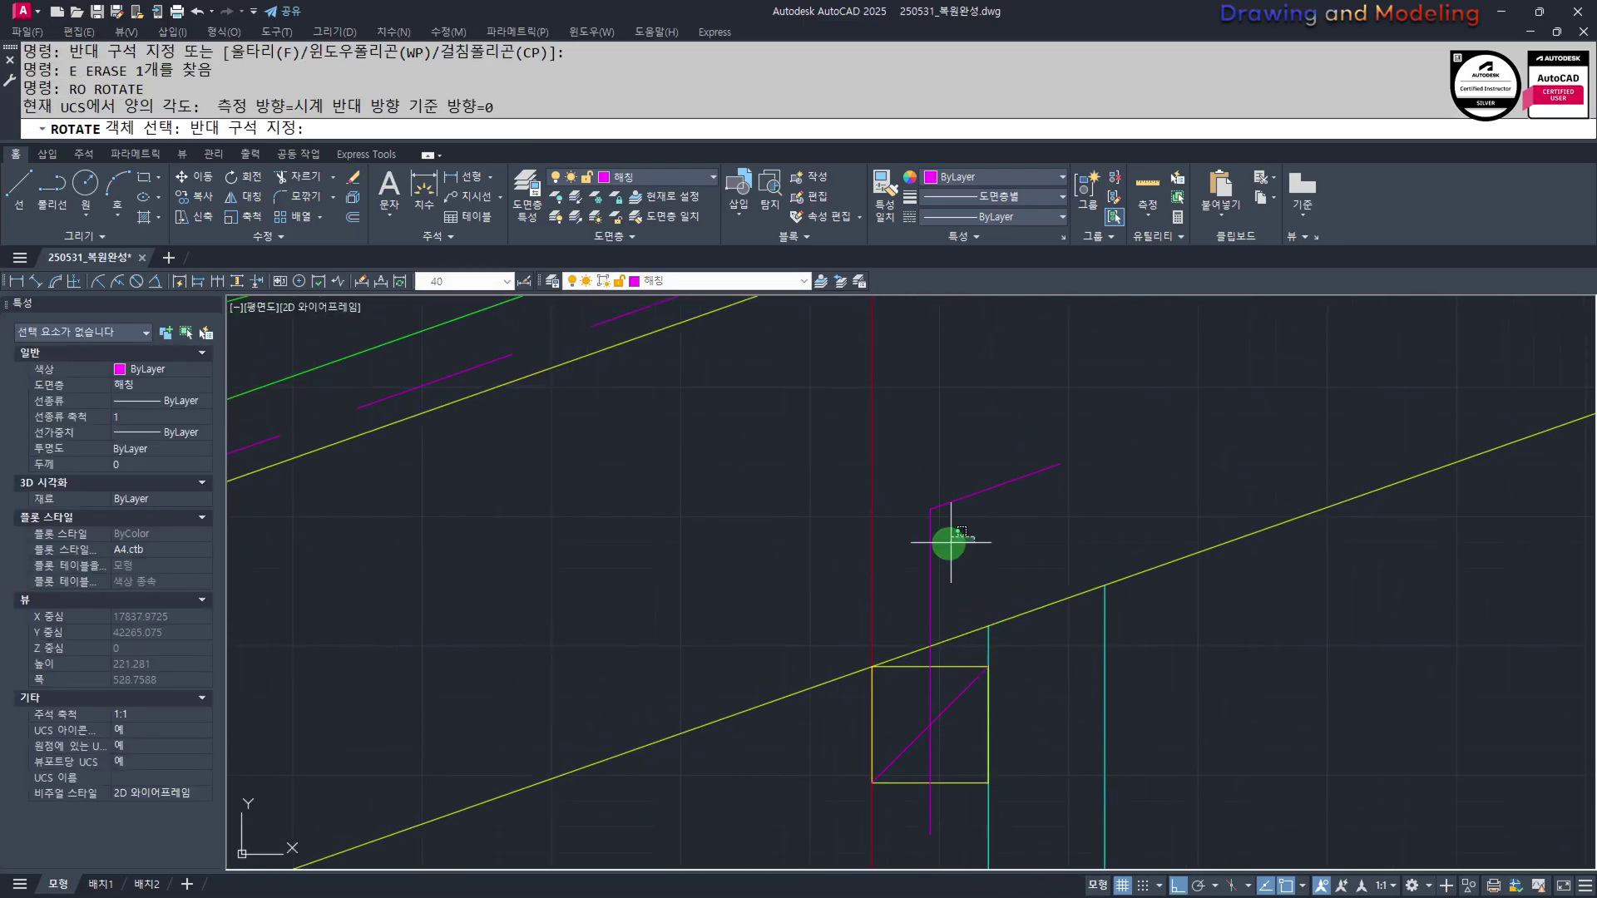
left_click(932, 720)
type("c")
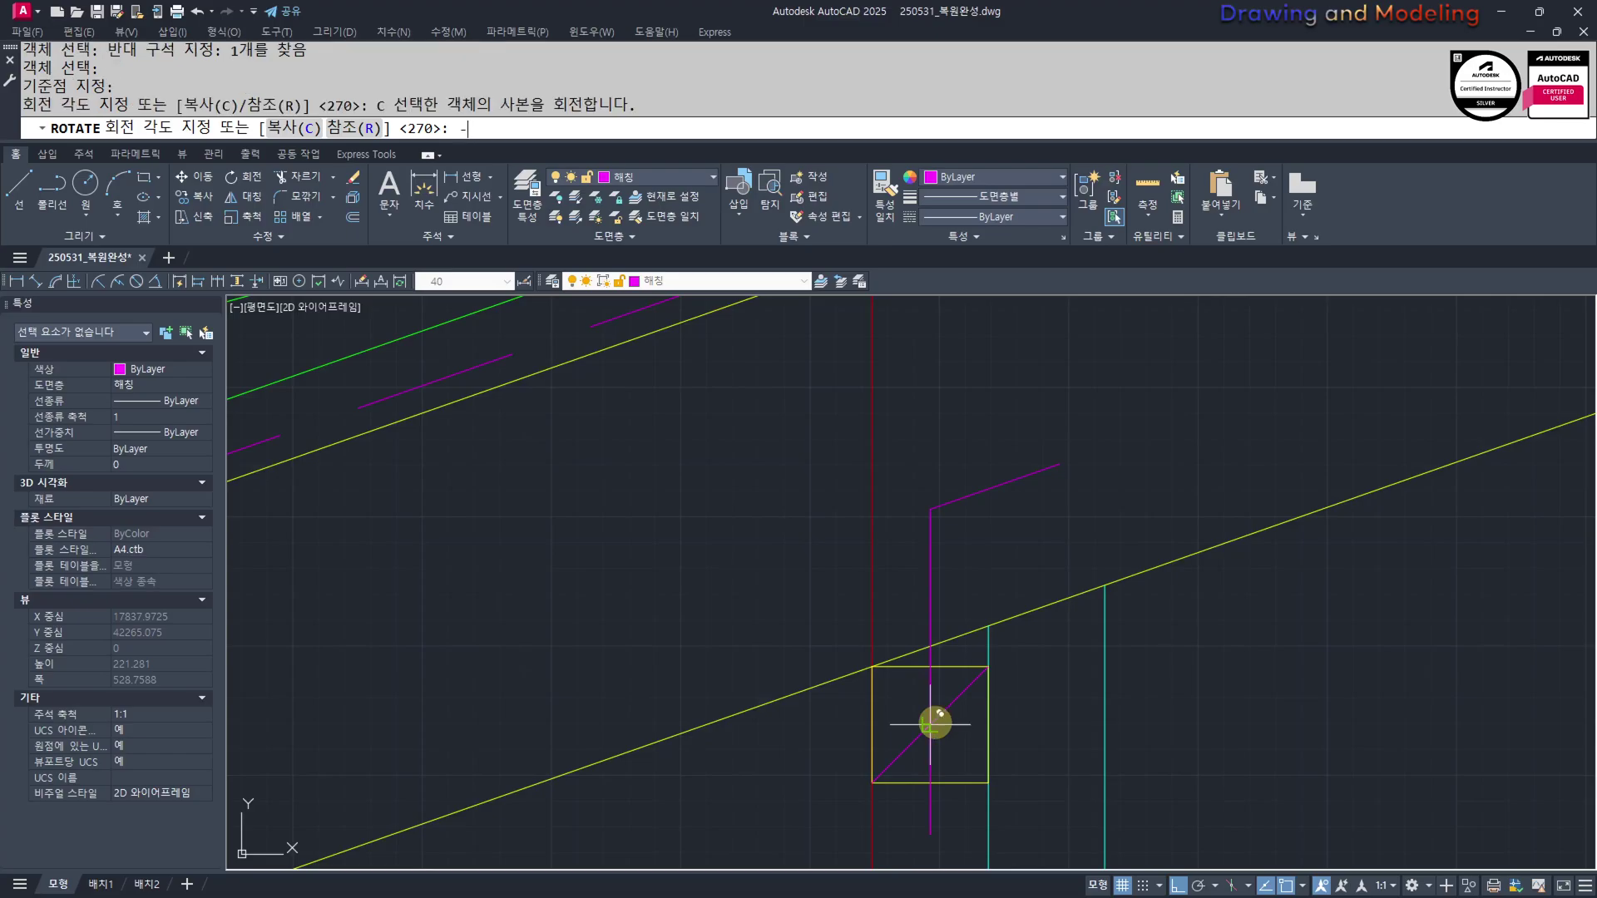
key("Return")
key("Escape")
key("Escape")
scroll(909, 498, "down", 3)
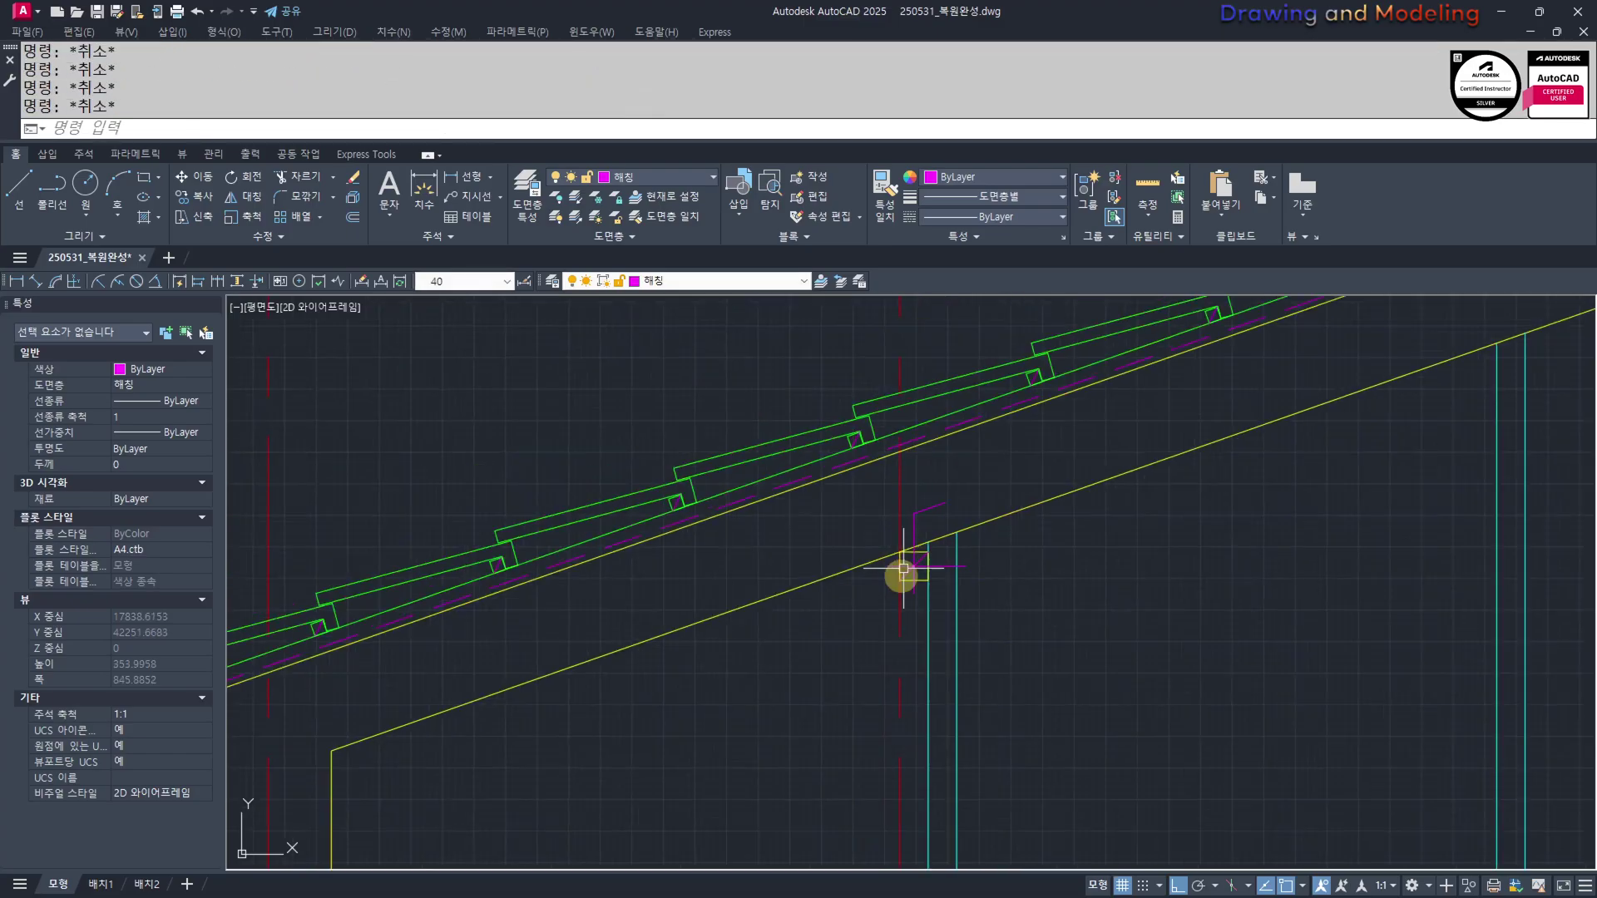
Copy the timber with its fixing lines as a 3-item array from the first hanger's top to the next hanger's top along the roof slope
left_click(870, 634)
left_click(1050, 484)
middle_click_drag(970, 546, 959, 588)
scroll(921, 583, "up", 2)
type("cc")
left_click(925, 579)
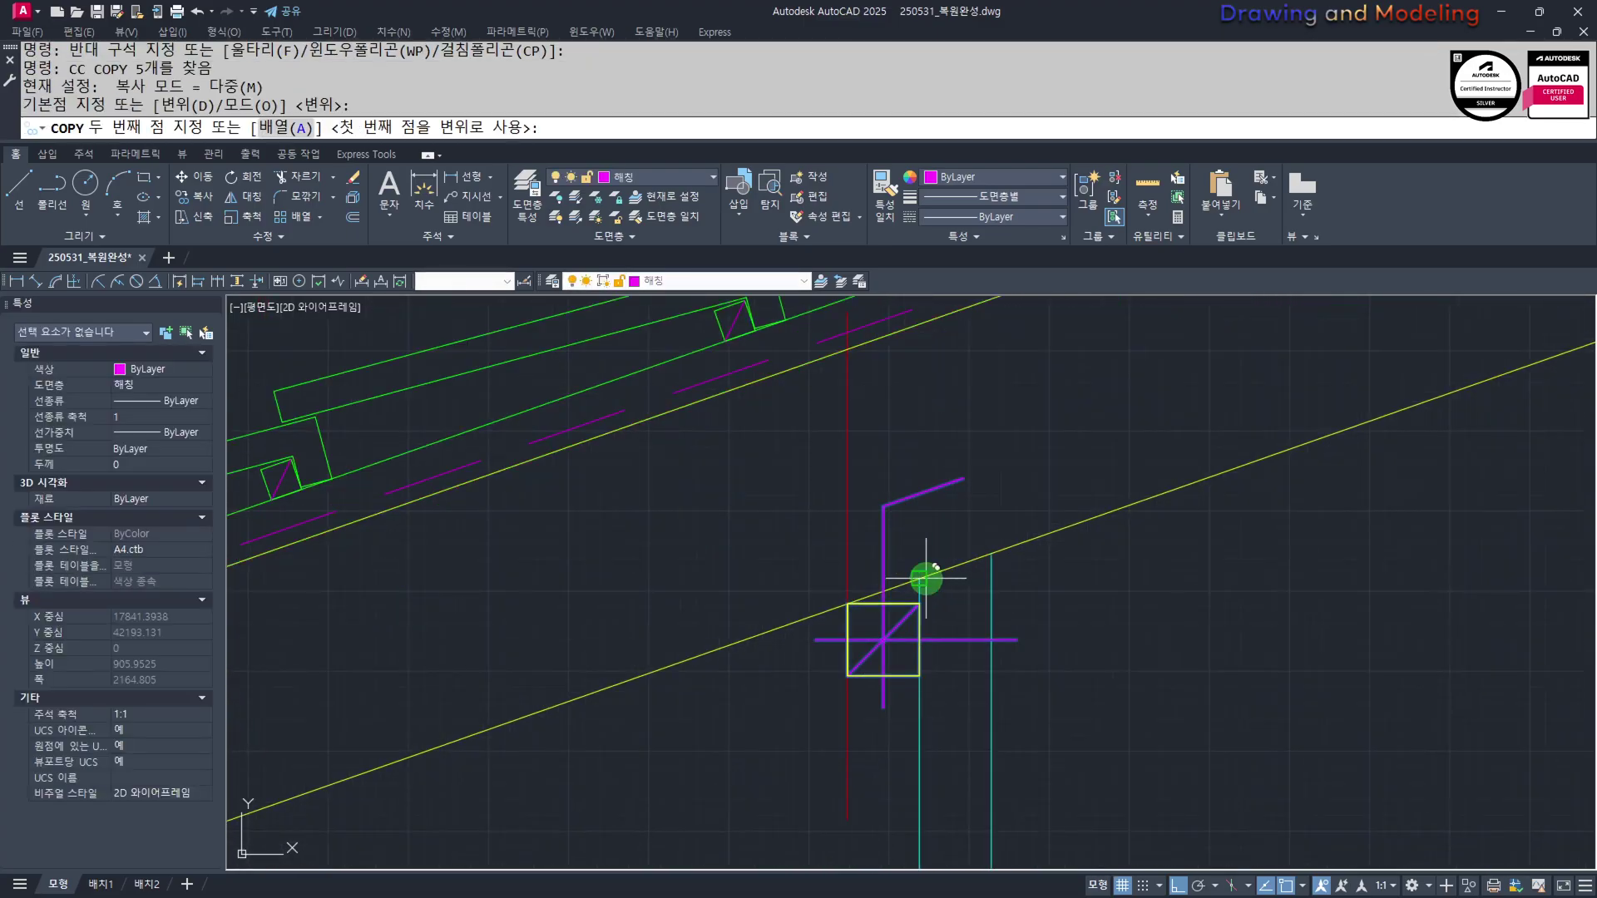
scroll(925, 577, "down", 2)
middle_click_drag(1254, 543, 887, 735)
scroll(812, 652, "down", 3)
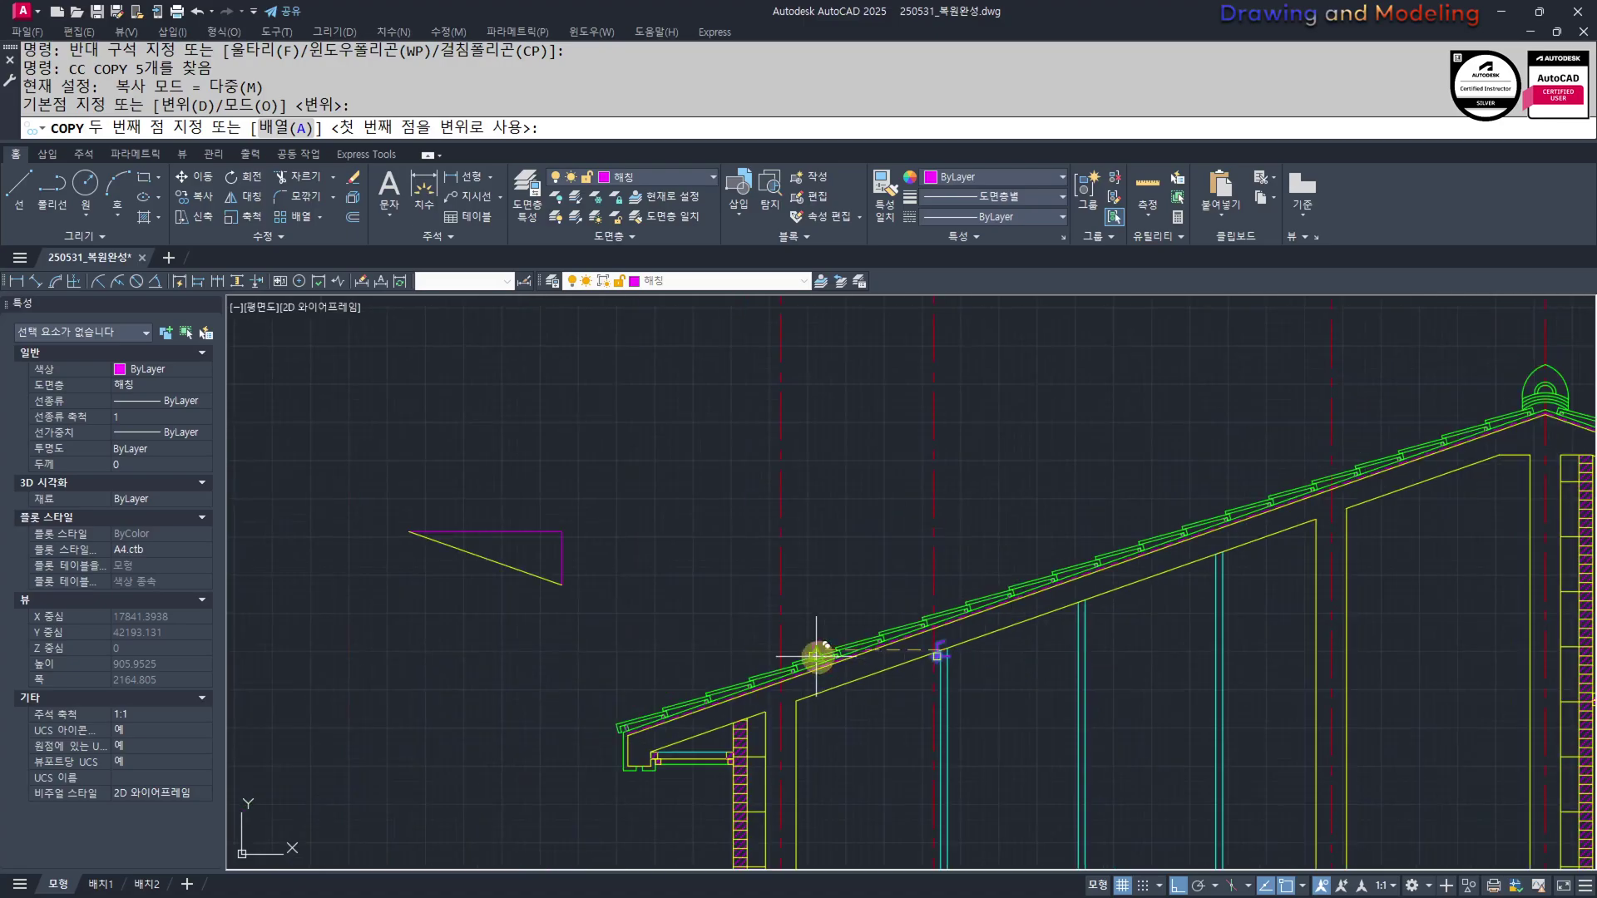
scroll(827, 670, "down", 1)
type("A")
key("Return")
scroll(995, 668, "up", 3)
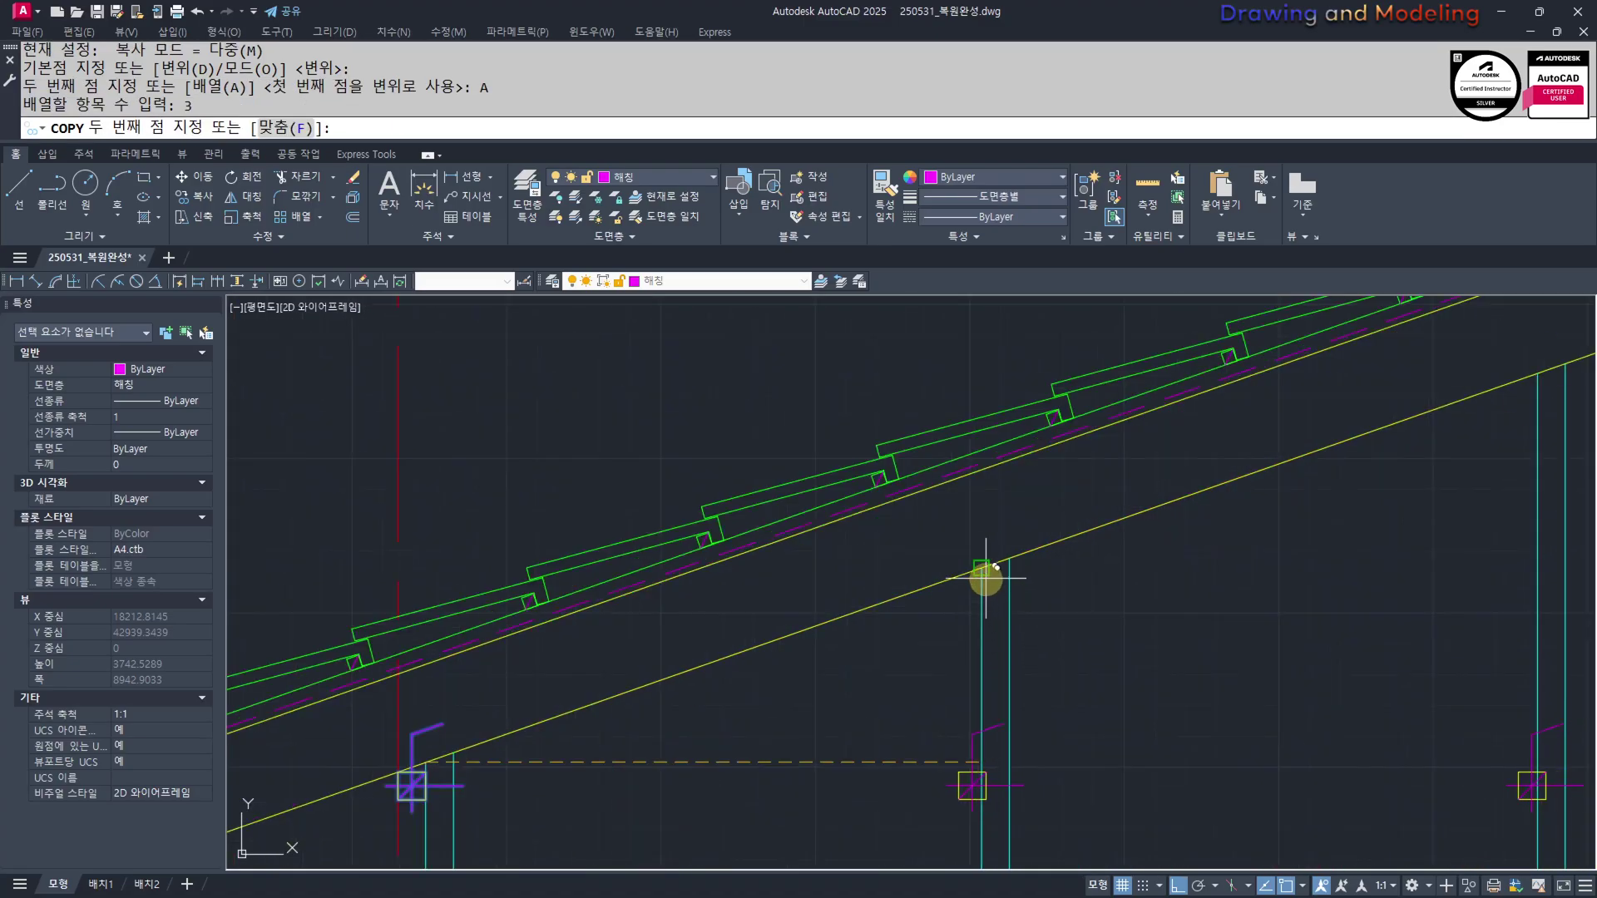
left_click(927, 596)
key("Escape")
Array the hatched square timber at 450 spacing along the ceiling line of the bay between the interior and exterior walls on the right
scroll(623, 728, "down", 3)
scroll(794, 541, "up", 3)
scroll(877, 738, "down", 2)
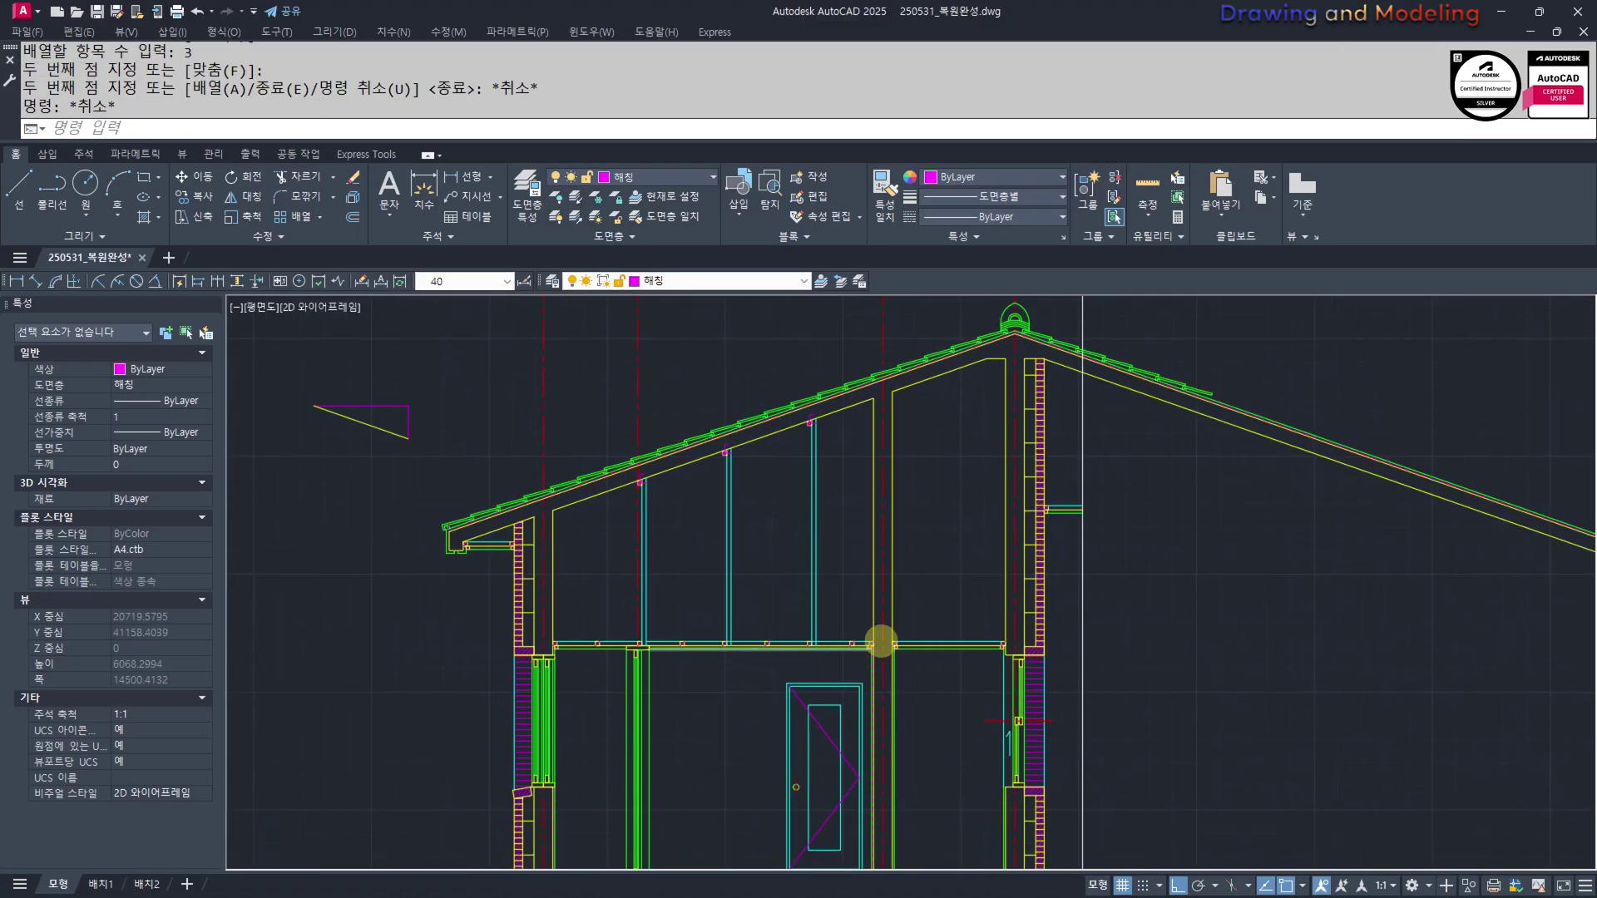
scroll(900, 653, "up", 6)
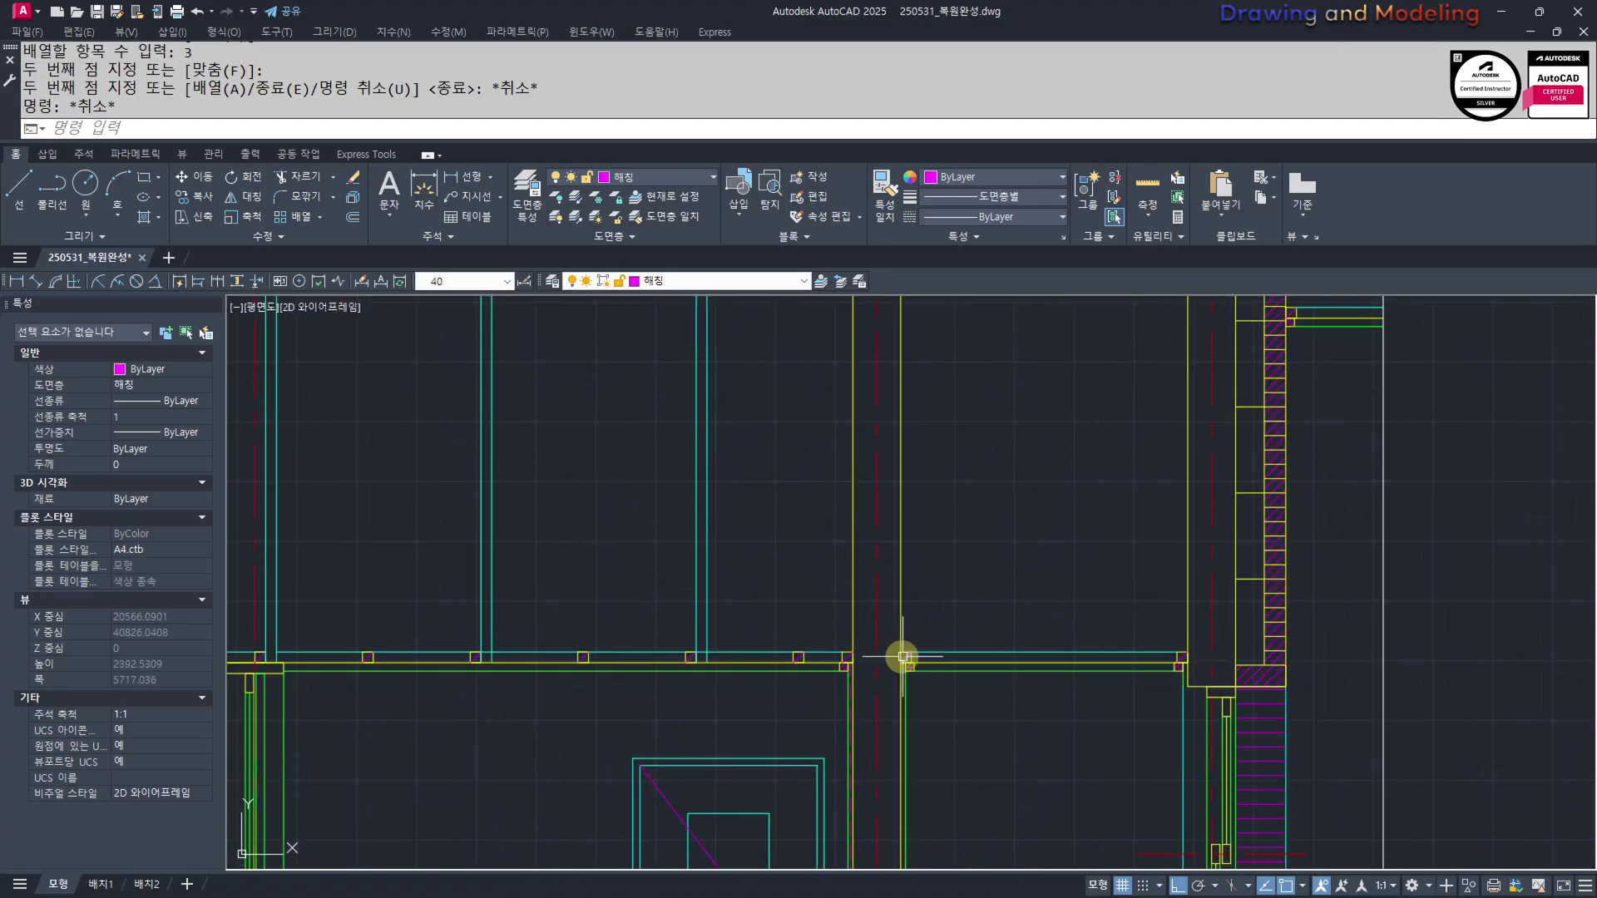
key("Return")
key("Escape")
left_click(953, 658)
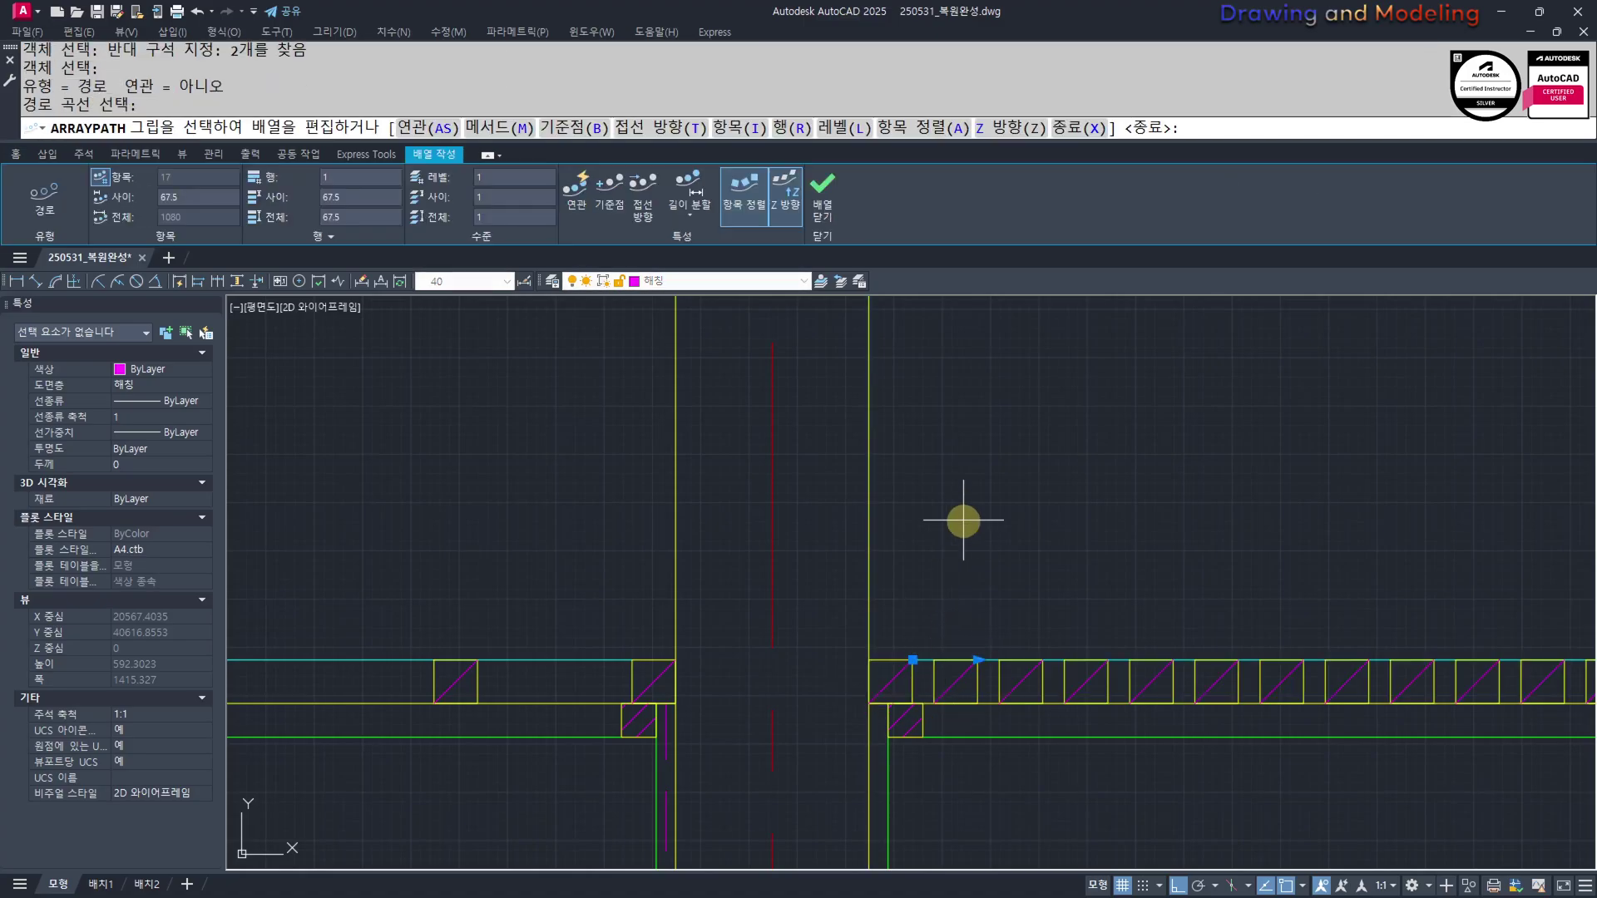
type("i")
key("Return")
type("450")
key("Return")
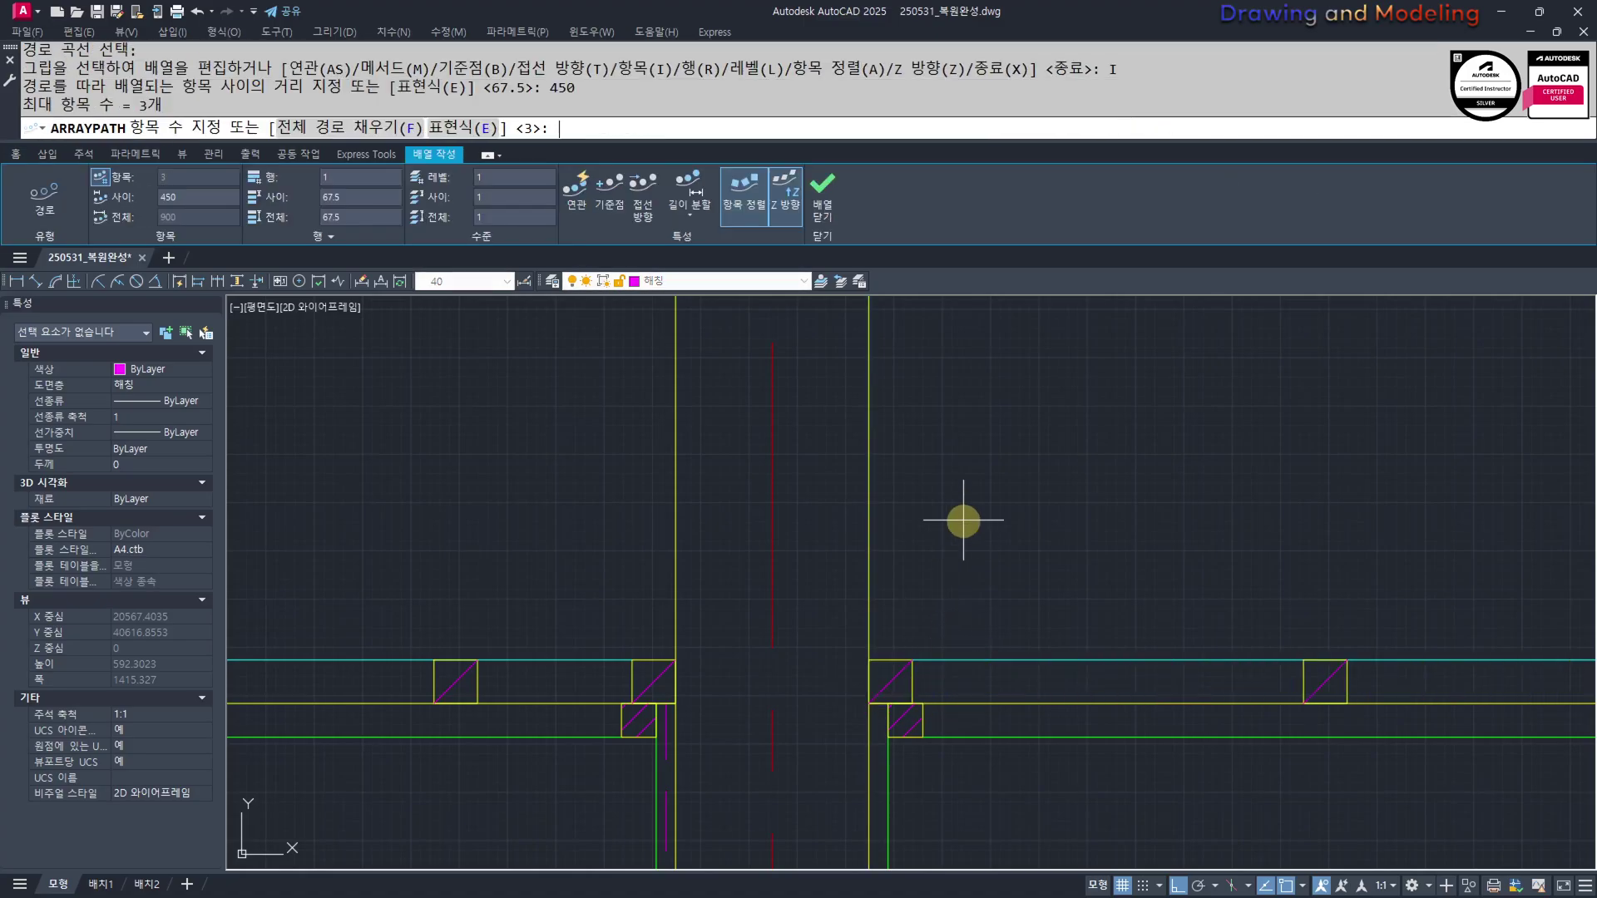
scroll(963, 522, "down", 8)
key("Escape")
key("Escape")
key("Escape")
key("Escape")
Start copying the two vertical lines of the hanger nearest the interior wall, based on the adjoining ceiling timber
scroll(1003, 571, "up", 6)
scroll(1003, 569, "down", 3)
middle_click_drag(790, 563, 884, 649)
scroll(847, 600, "up", 1)
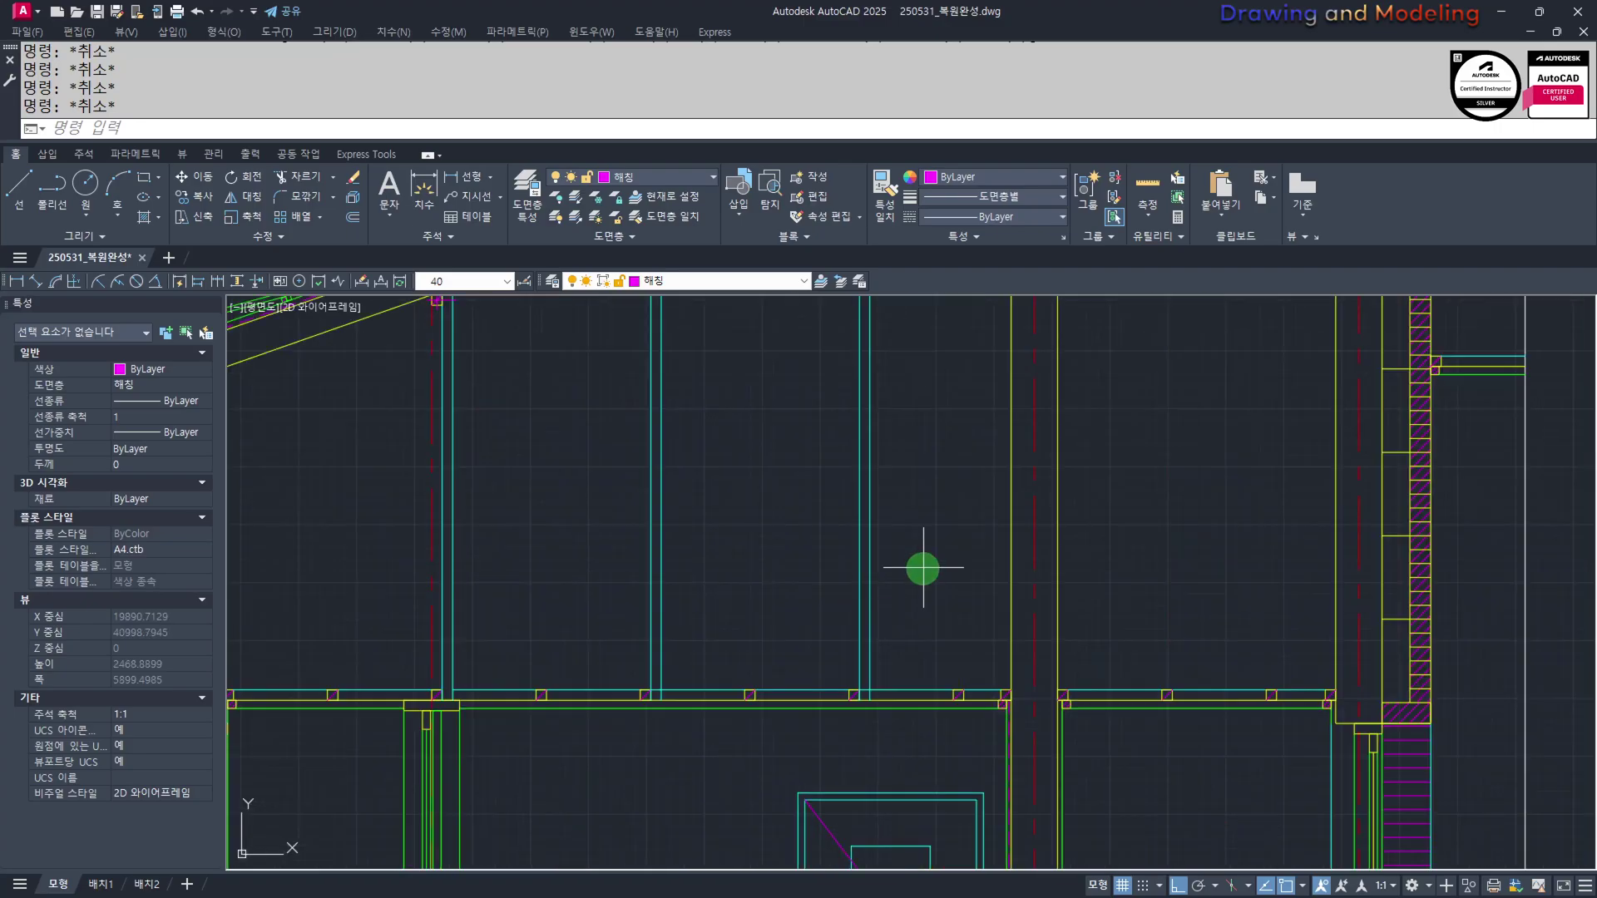
left_click(907, 590)
left_click(832, 678)
scroll(886, 719, "up", 4)
type("cc")
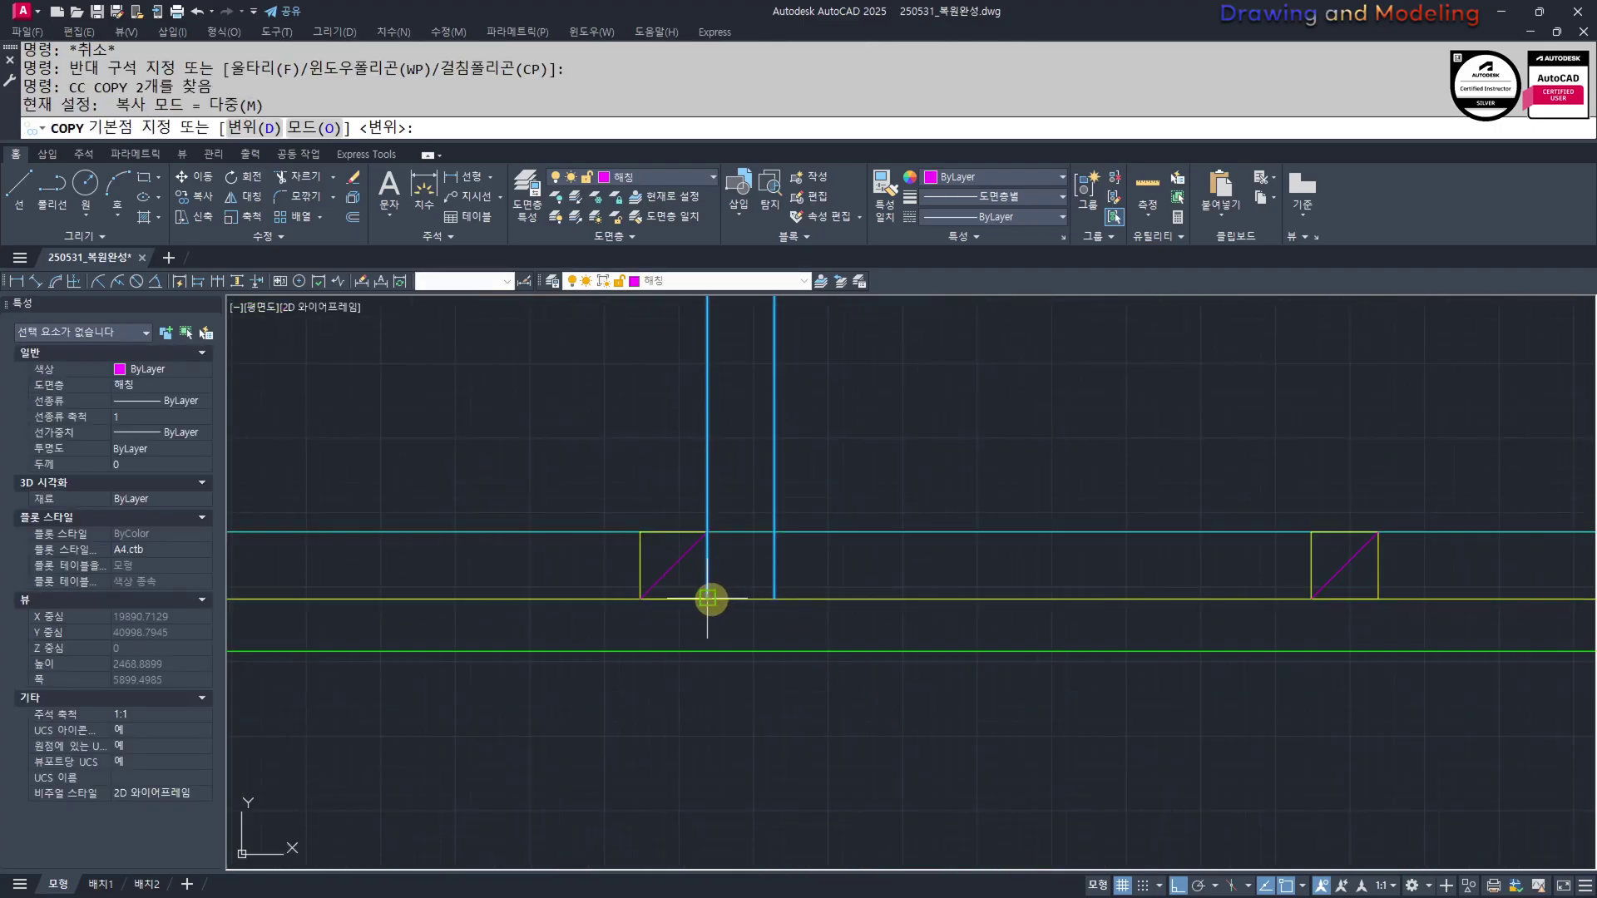
left_click(780, 600)
scroll(769, 686, "down", 8)
key("Escape")
key("Escape")
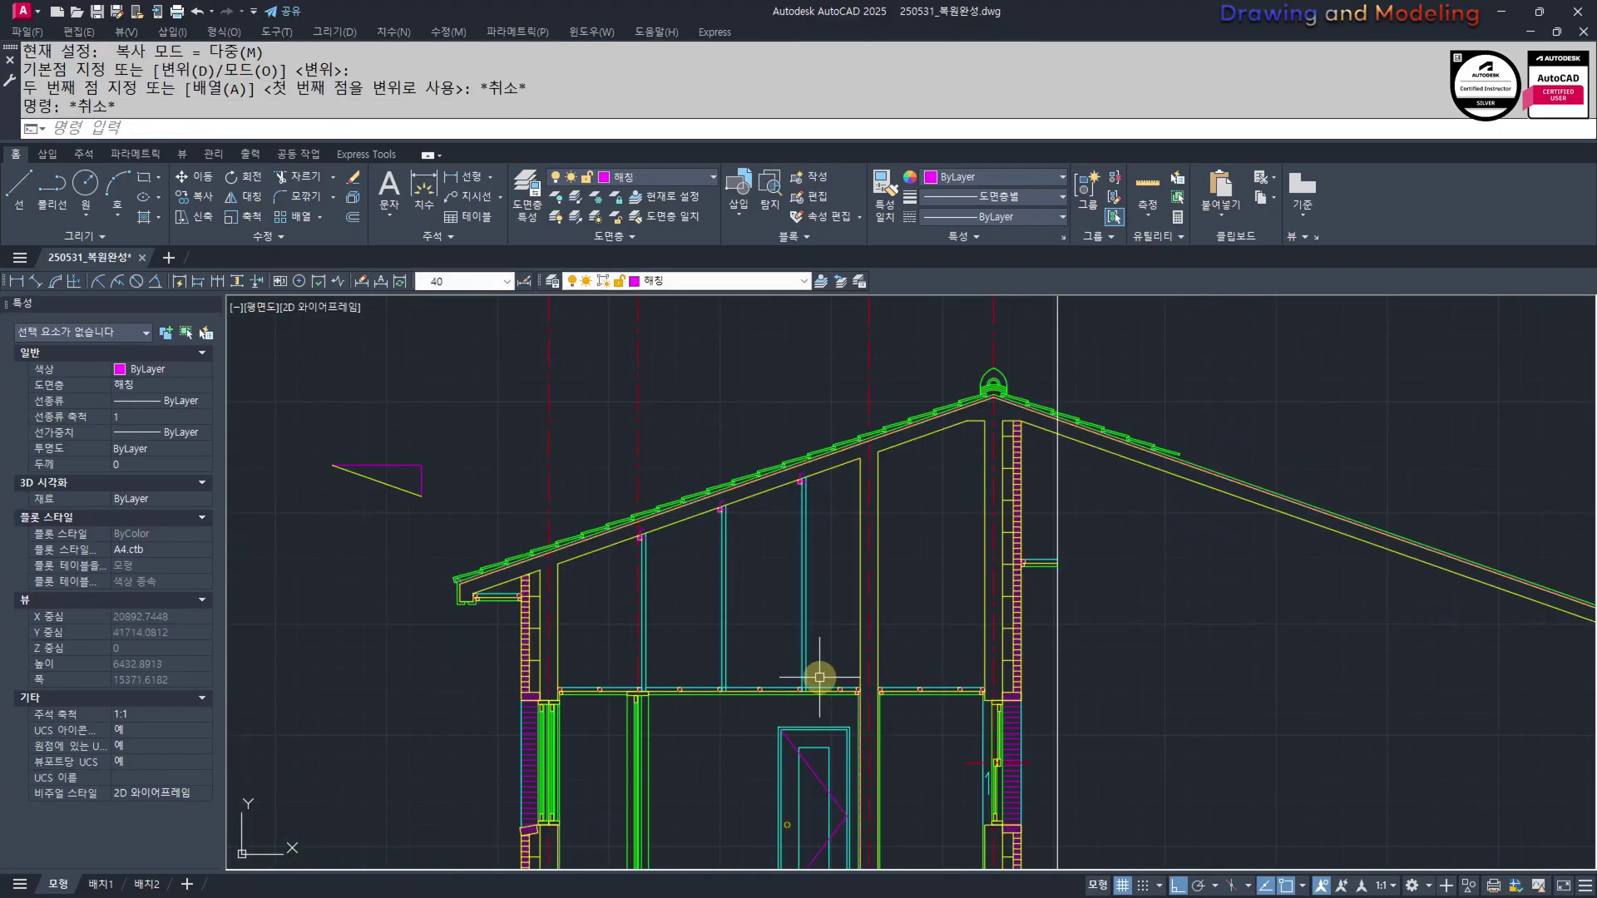
Copy the two vertical lines of the third attic post beside the matching ceiling joist in the narrow bay under the ridge
scroll(819, 675, "up", 4)
key("space")
left_click(803, 599)
left_click(678, 651)
key("space")
scroll(735, 736, "up", 2)
key("Escape")
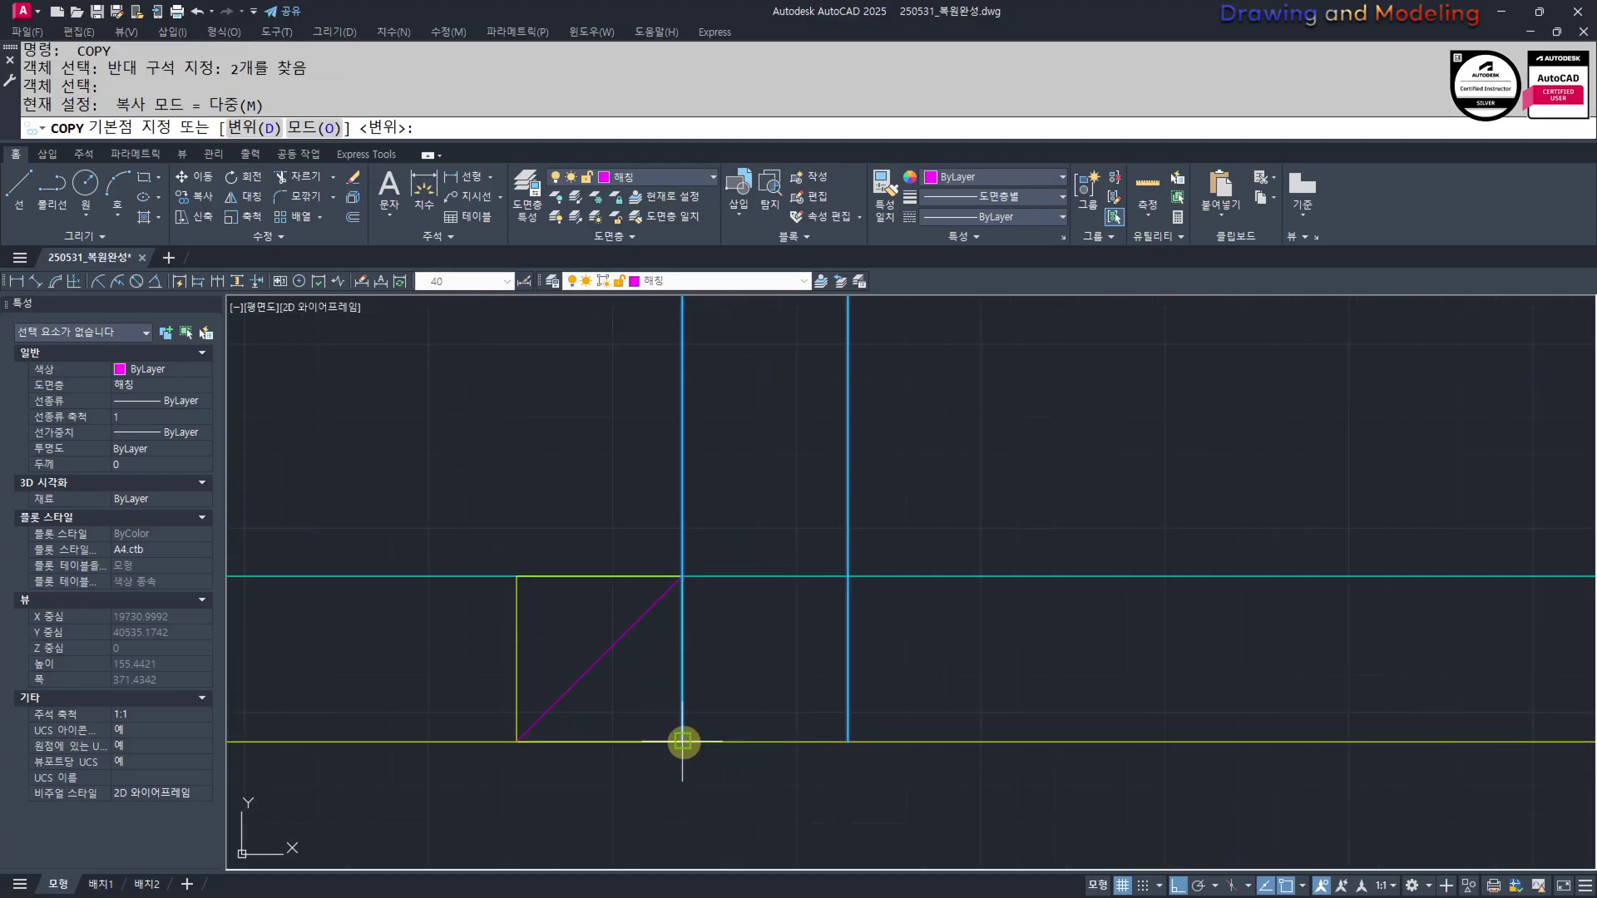
left_click(682, 741)
scroll(856, 747, "down", 5)
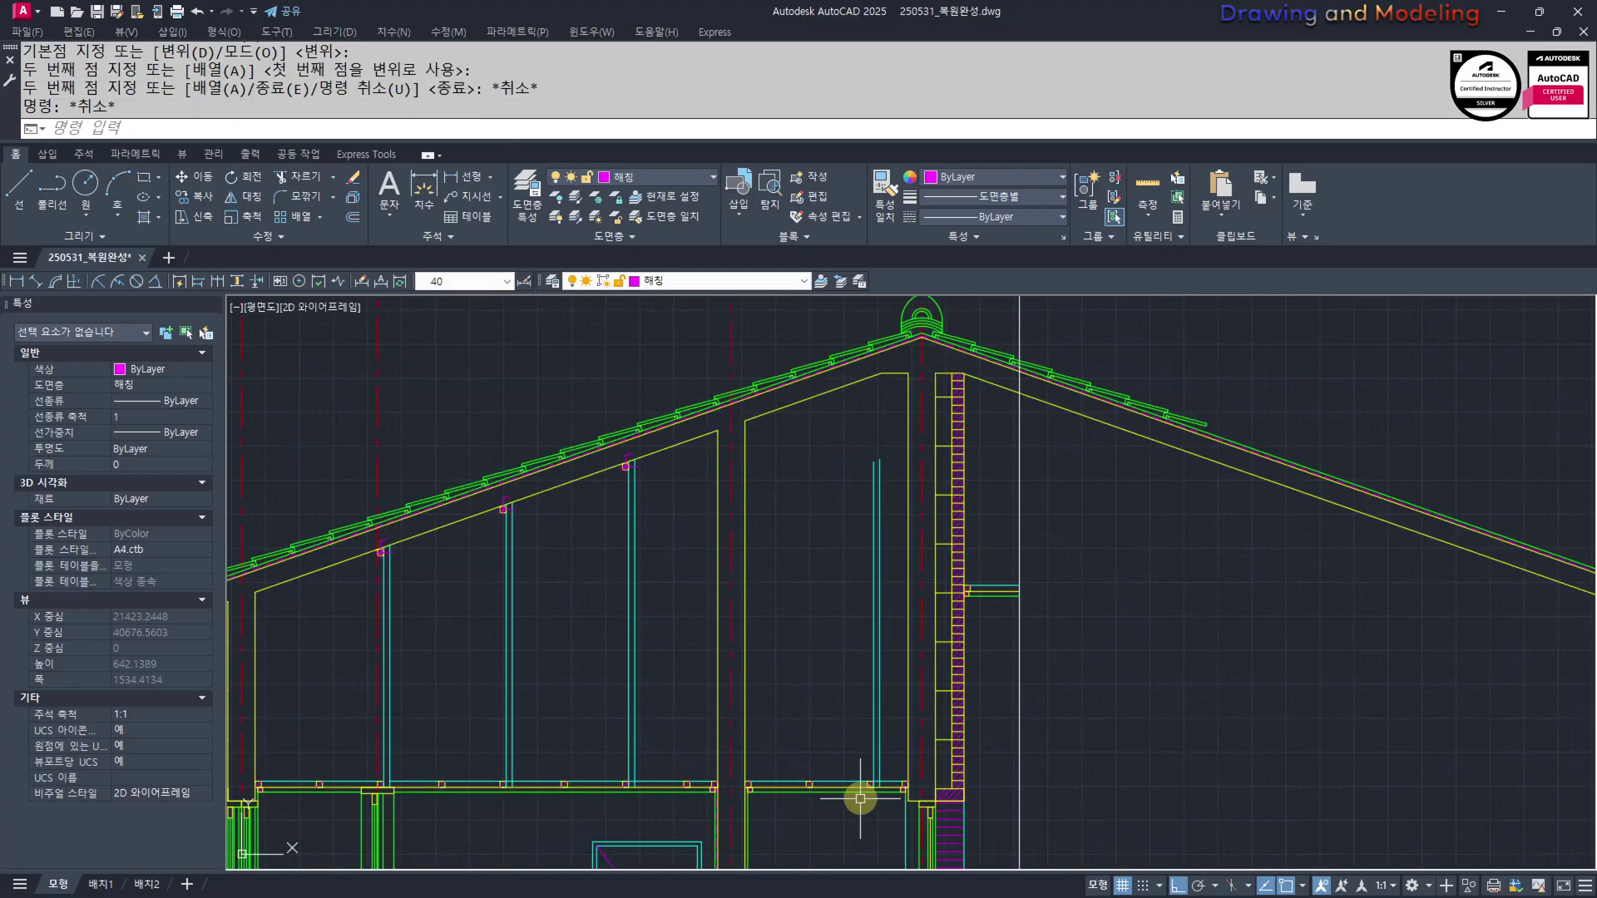
Extend the copied post lines in the ridge bay up to the sloping ceiling line
type("ex")
key("space")
key("Escape")
Copy the crossed timber square with its bracket lines to the head of the ridge-bay post, and turn all layers back on
scroll(653, 677, "up", 3)
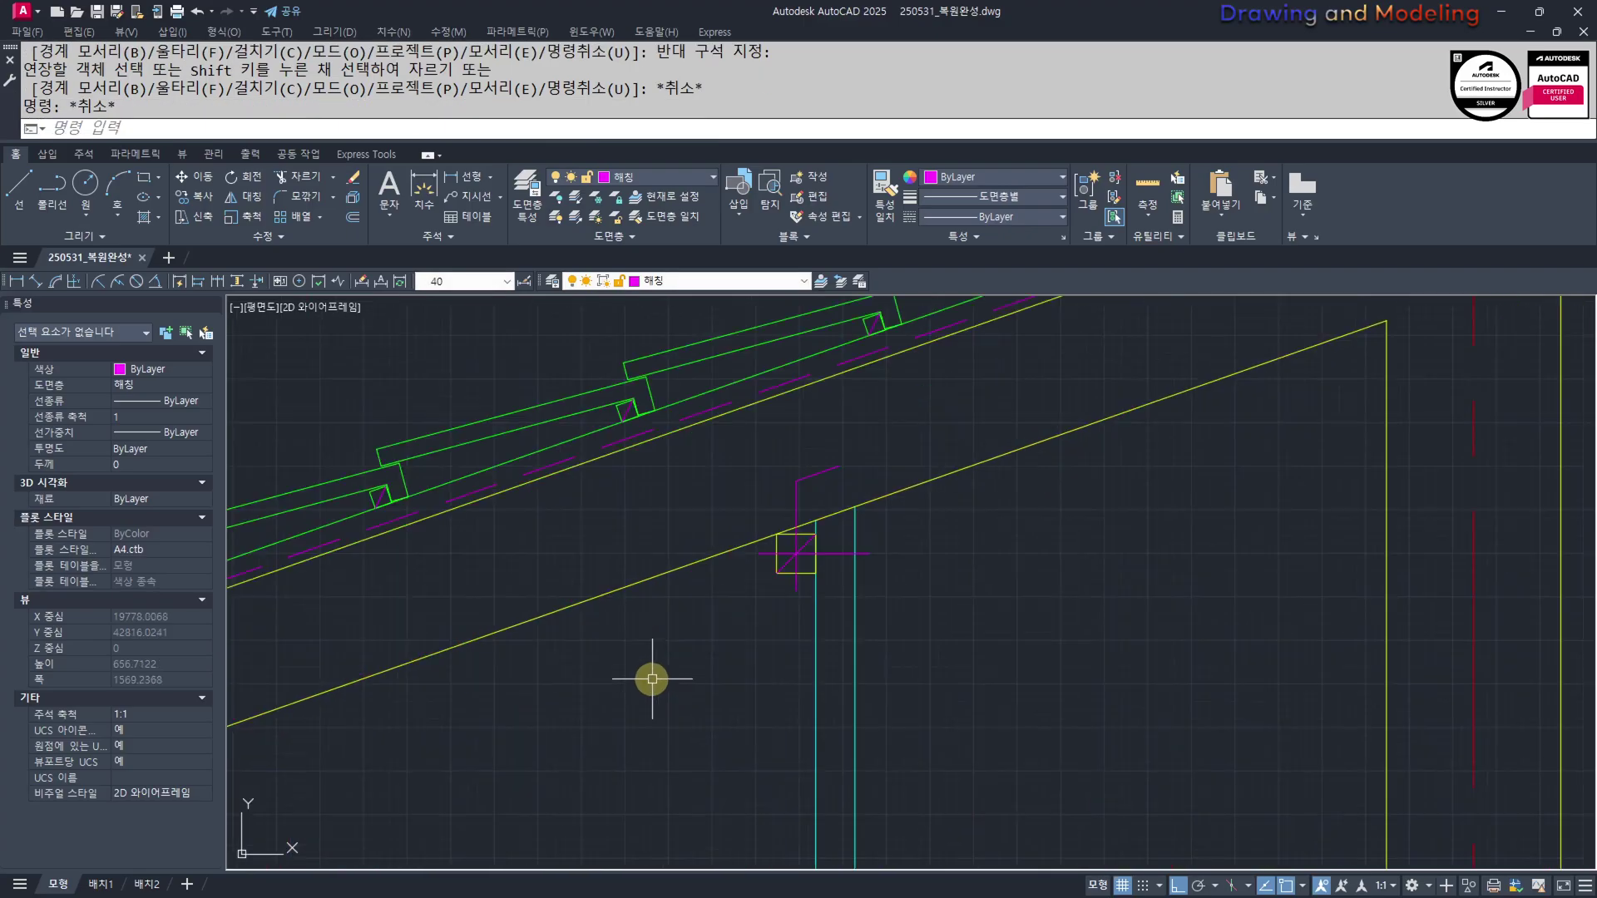
left_click(684, 734)
left_click(920, 428)
scroll(827, 535, "up", 3)
type("cc")
key("space")
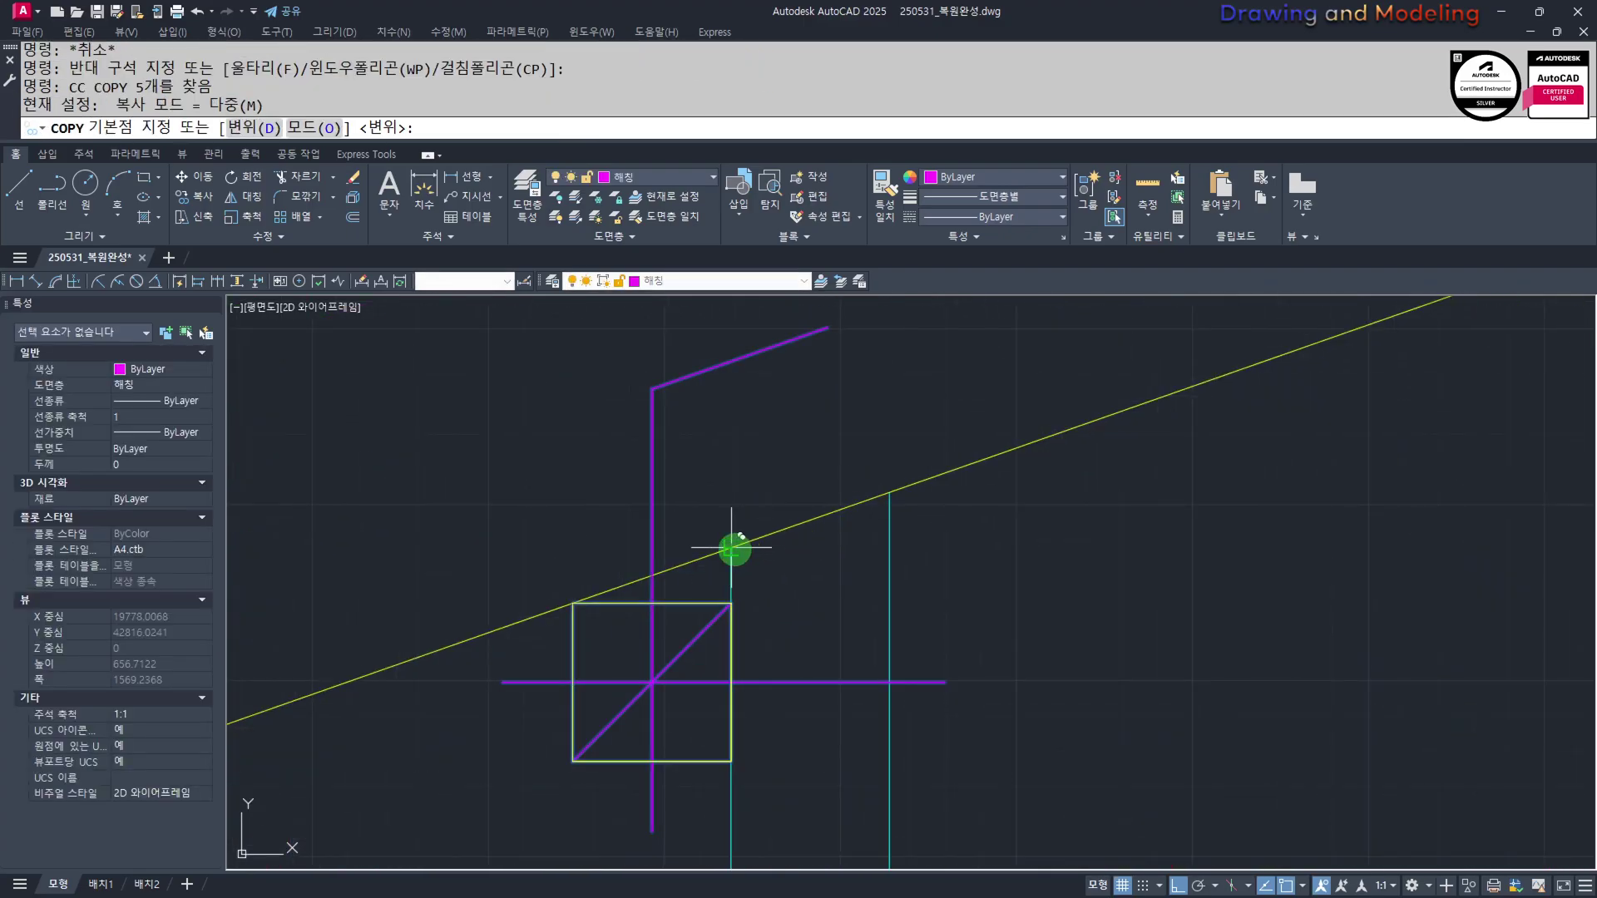
left_click(732, 547)
scroll(732, 548, "down", 5)
scroll(971, 598, "up", 4)
left_click(1072, 521)
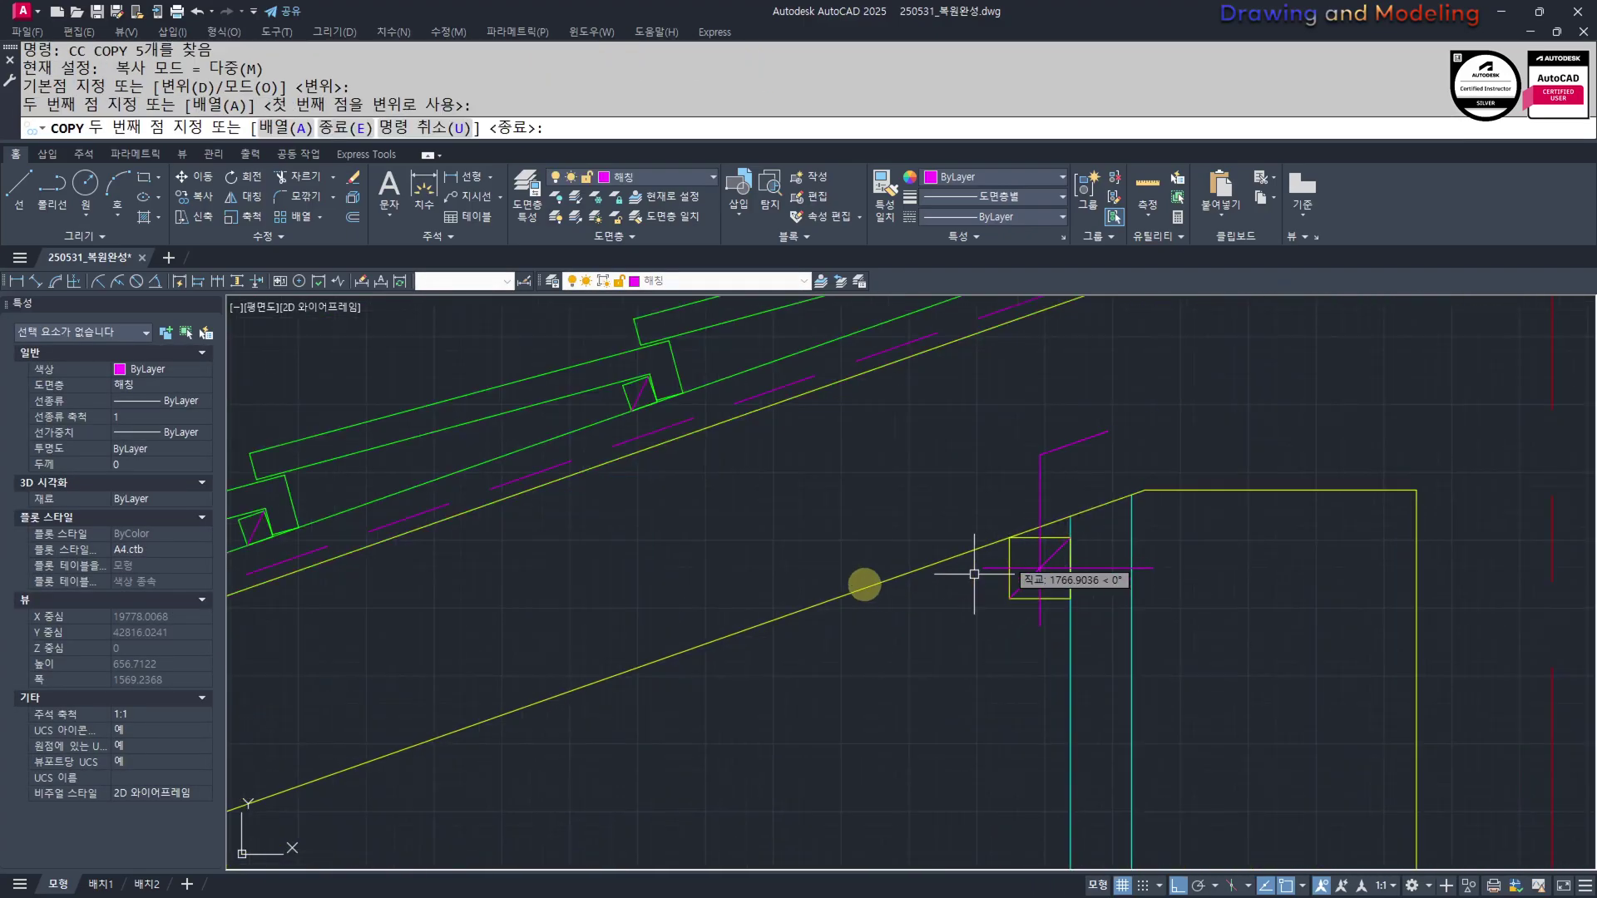
key("Escape")
key("Escape")
scroll(881, 613, "down", 5)
scroll(879, 626, "up", 1)
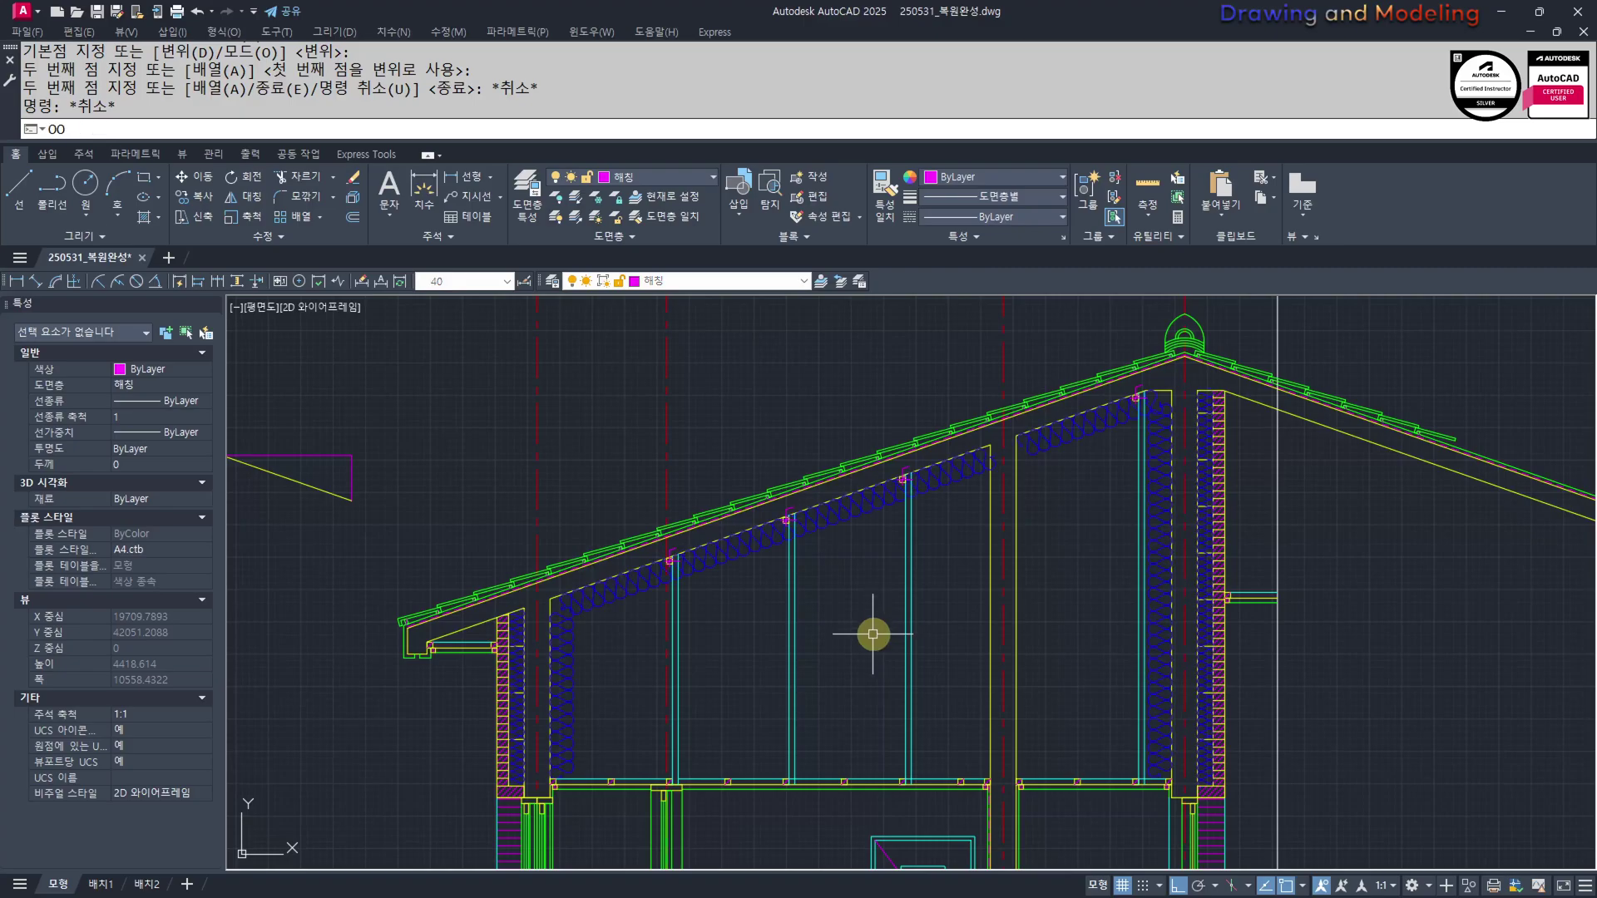
Break the sloping insulation line where it crosses the first post from the eaves
type("br")
key("space")
scroll(702, 656, "up", 4)
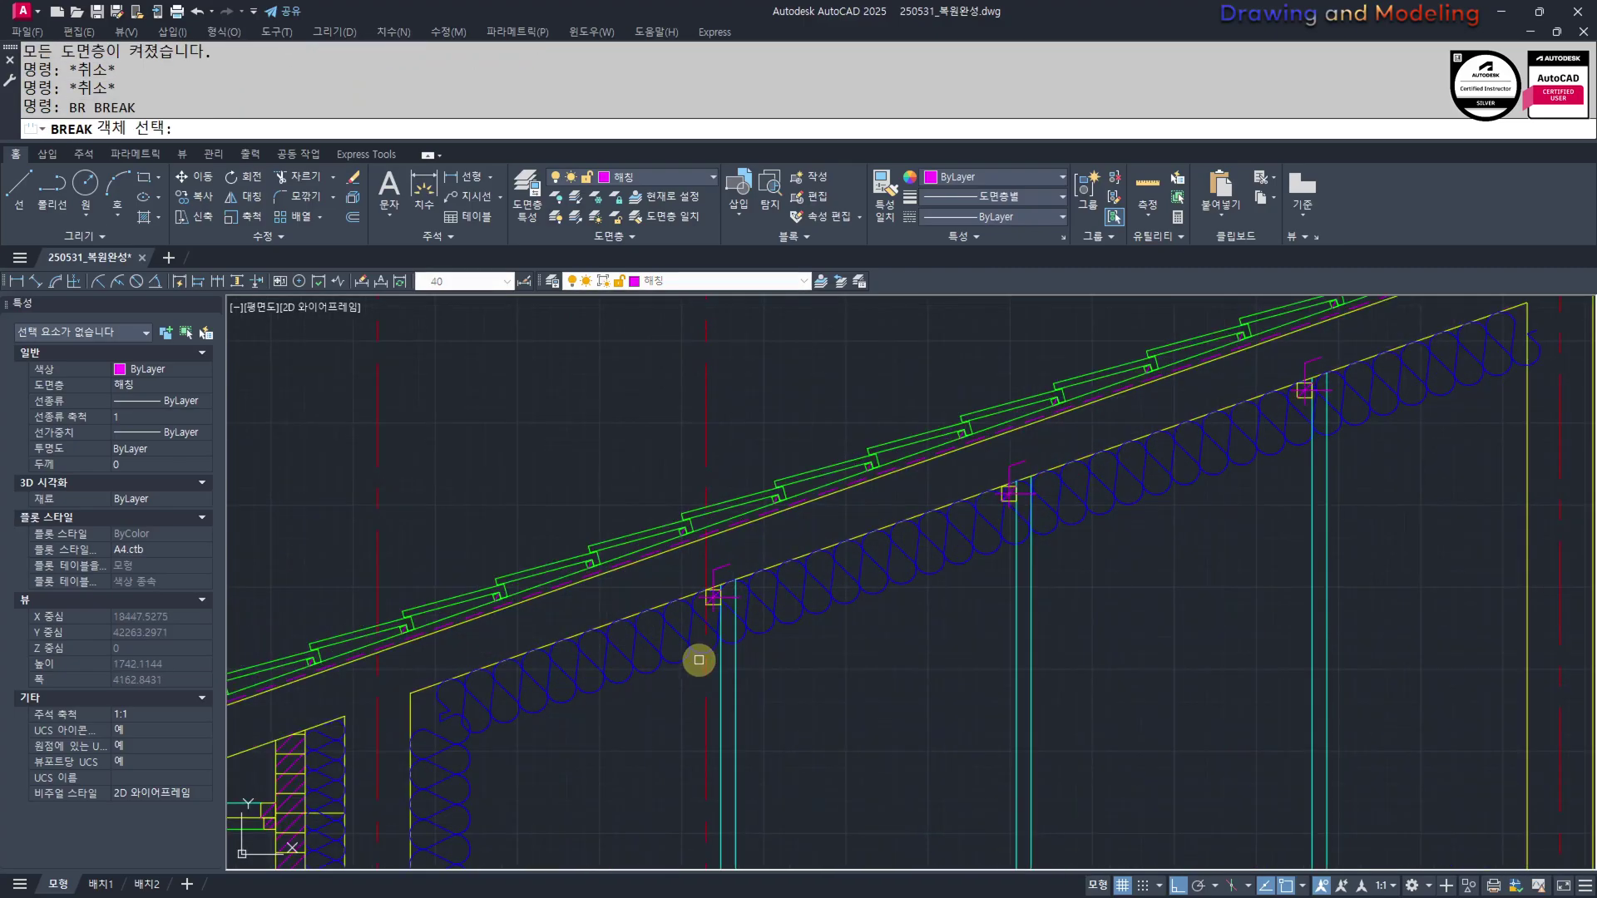
left_click(696, 636)
left_click(736, 644)
left_click(749, 659)
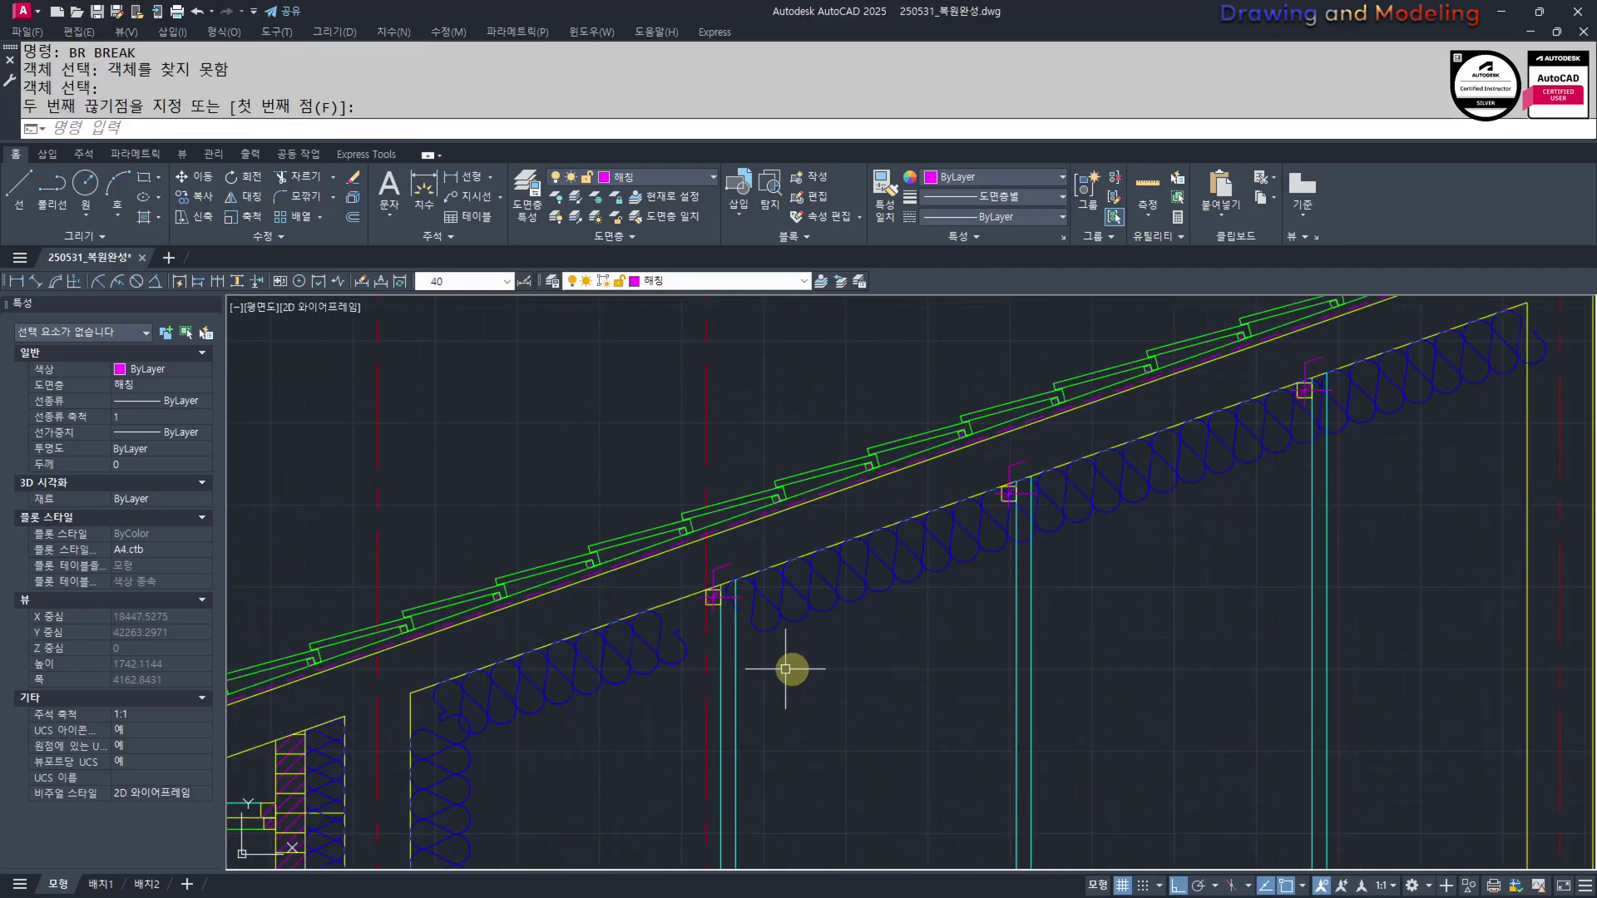
Break the sloping insulation line where it crosses the second and third posts
middle_click_drag(1037, 558, 951, 639)
left_click(982, 636)
scroll(1213, 545, "up", 2)
middle_click_drag(1214, 545, 1104, 609)
key("space")
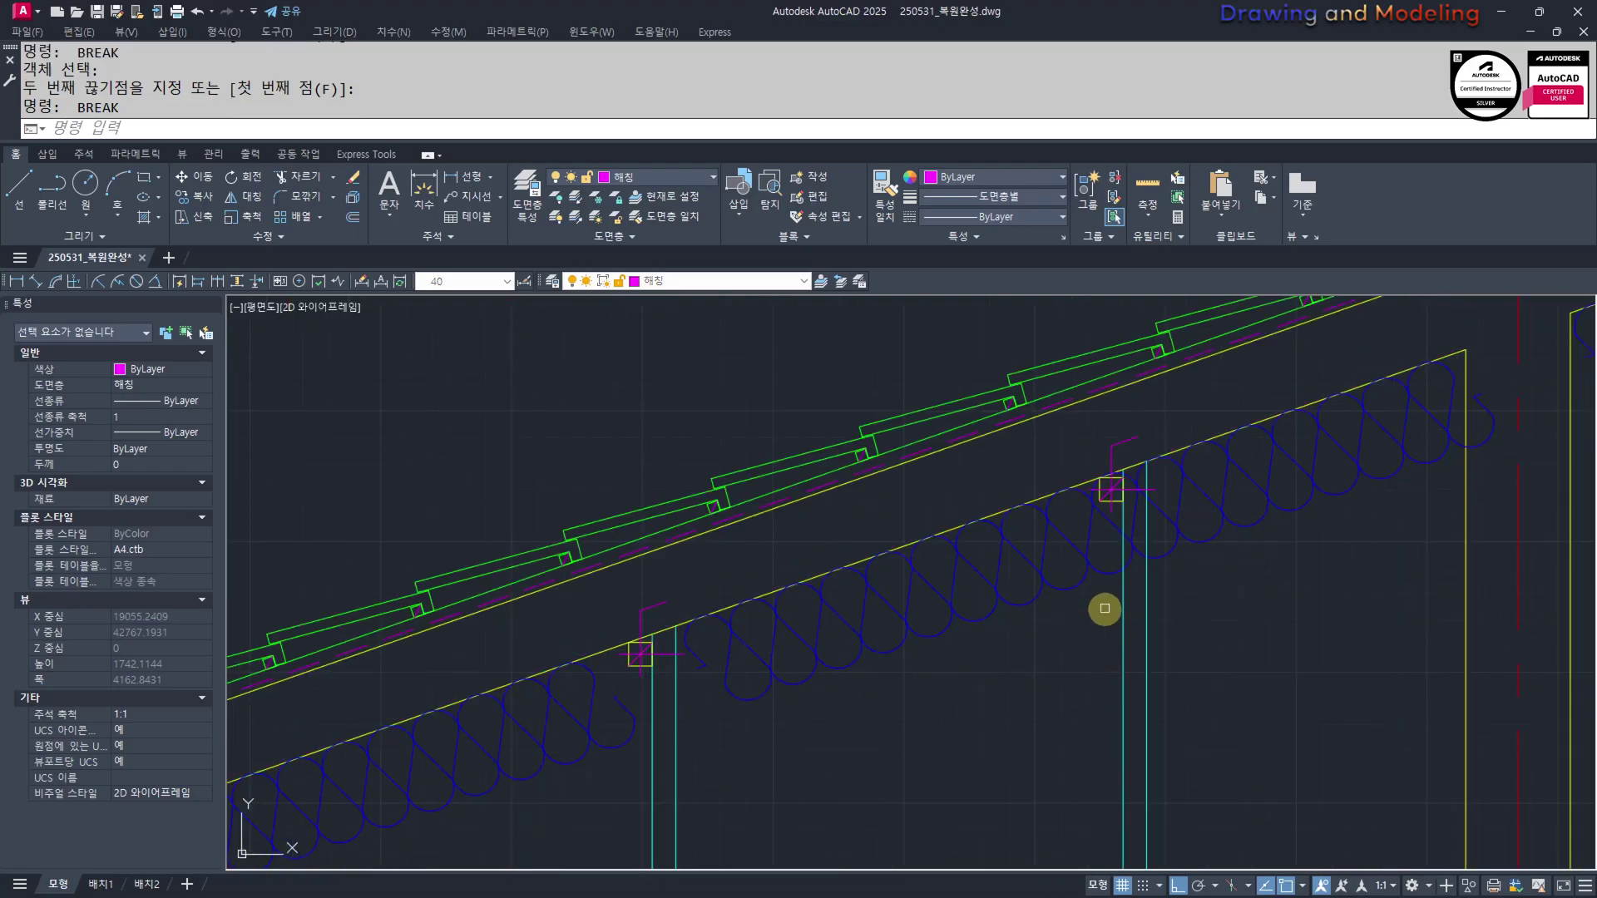
left_click(1113, 574)
left_click(1206, 575)
Break the sloping insulation line at the post in the ridge bay
scroll(1331, 581, "down", 4)
middle_click_drag(1364, 576, 1244, 621)
scroll(1497, 490, "up", 2)
middle_click_drag(1497, 491, 1144, 542)
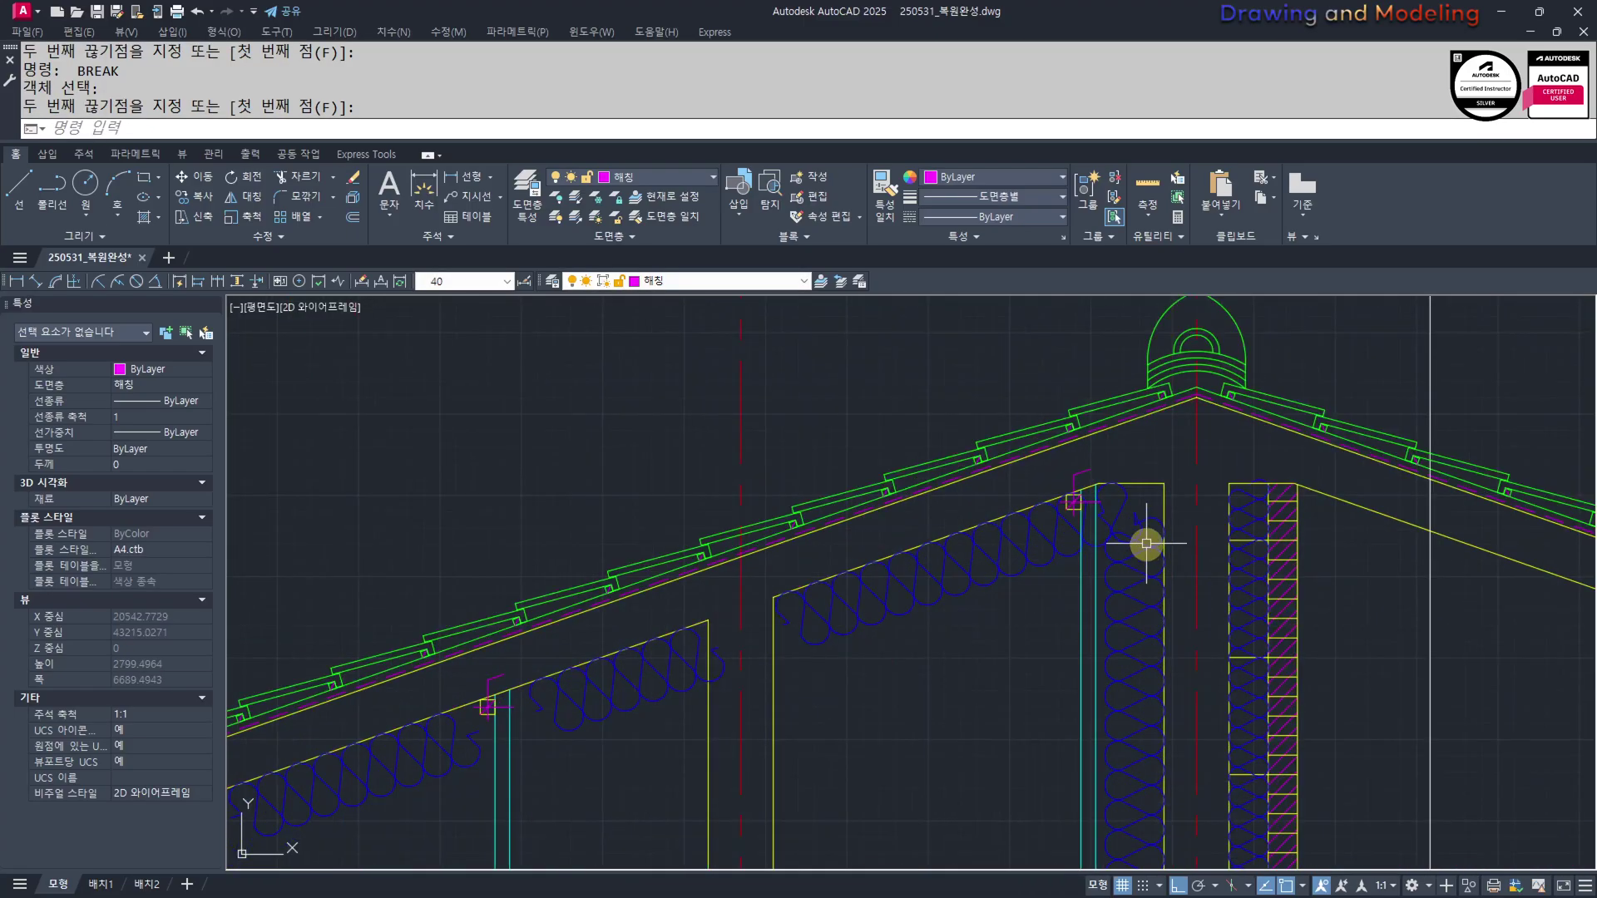
scroll(1146, 573, "up", 3)
left_click(995, 560)
left_click(1141, 546)
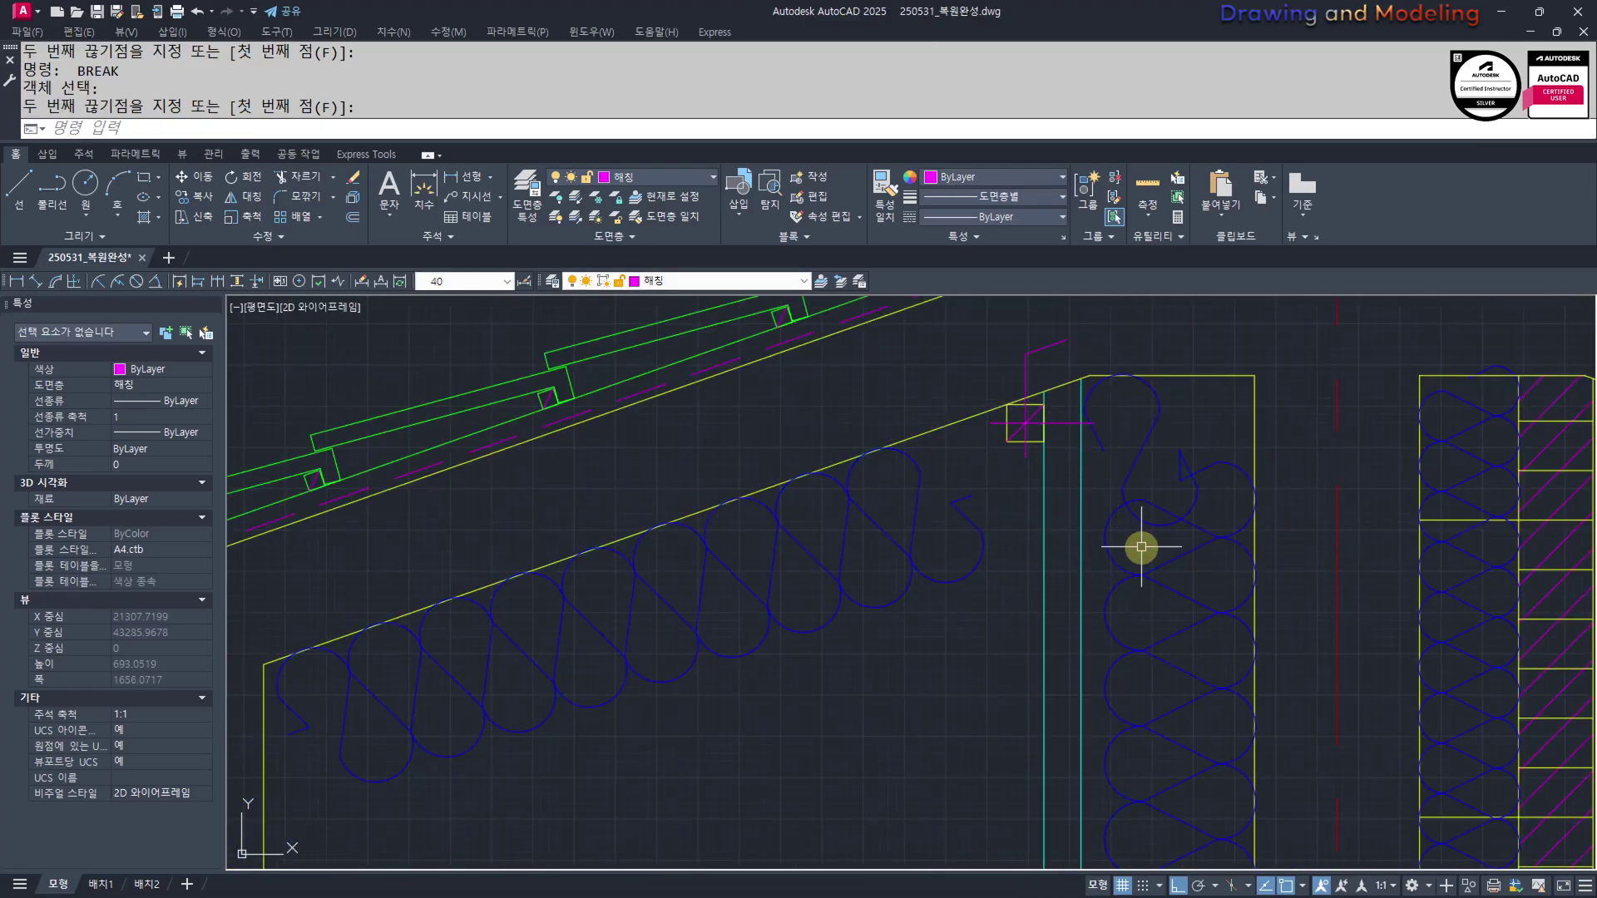
Extend the broken insulation end in the ridge bay toward its post
middle_click_drag(951, 597, 925, 631)
type("ex")
left_click(956, 574)
left_click(968, 547)
left_click(949, 524)
key("Escape")
key("Escape")
scroll(901, 610, "down", 6)
scroll(752, 641, "up", 6)
Extend the broken insulation end beside the first post from the eaves up to that post
type("ex")
key("space")
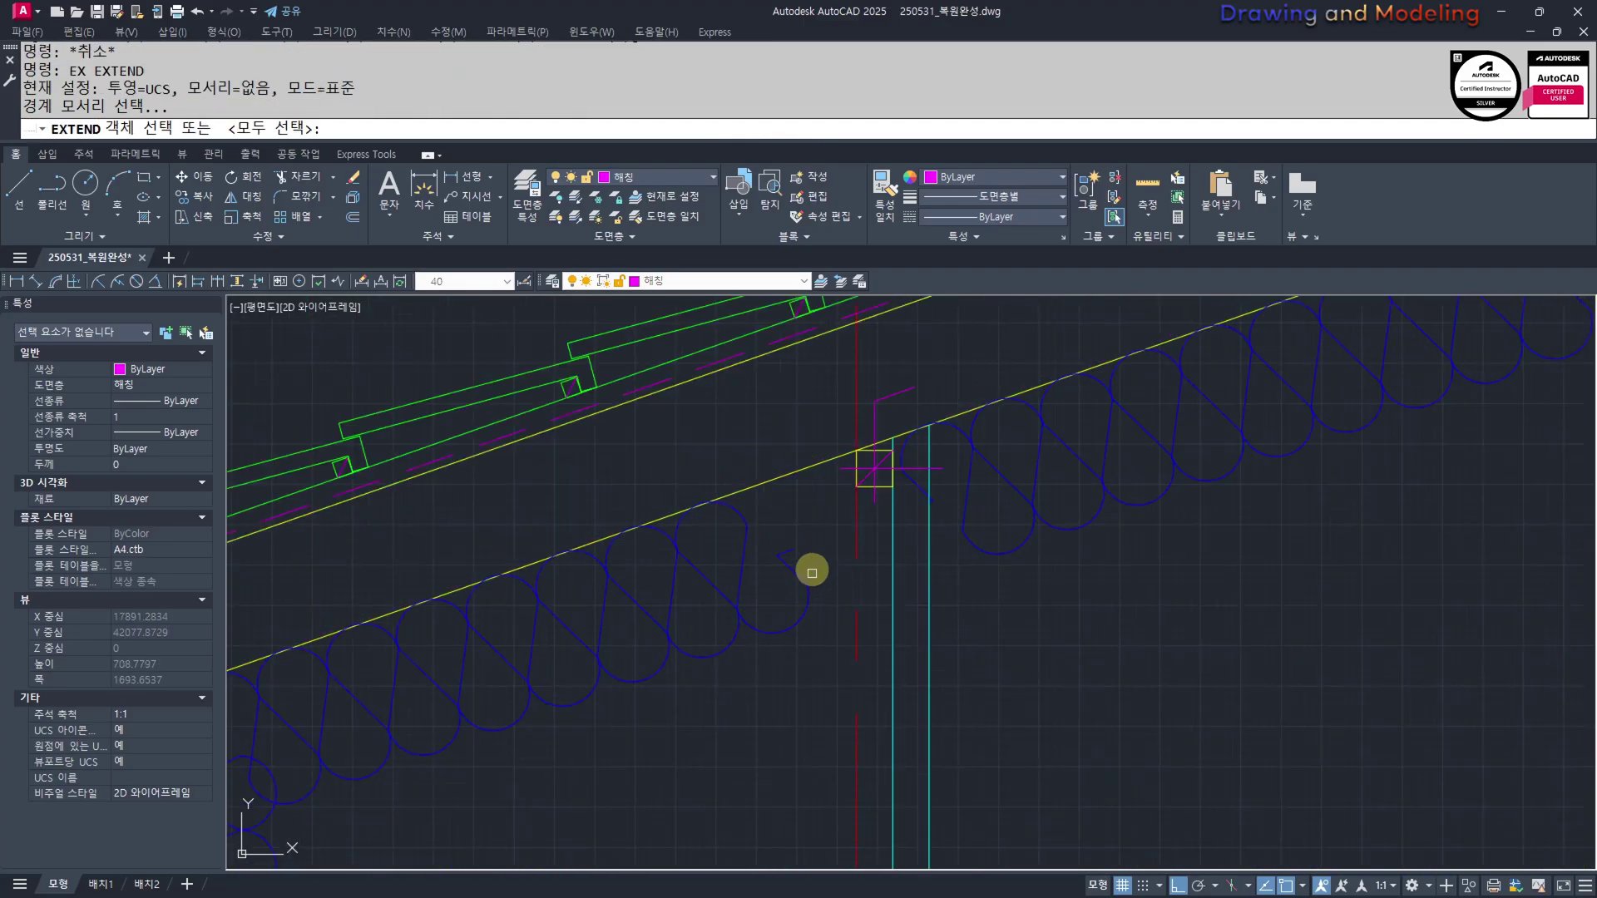
key("Escape")
key("Escape")
scroll(731, 624, "down", 6)
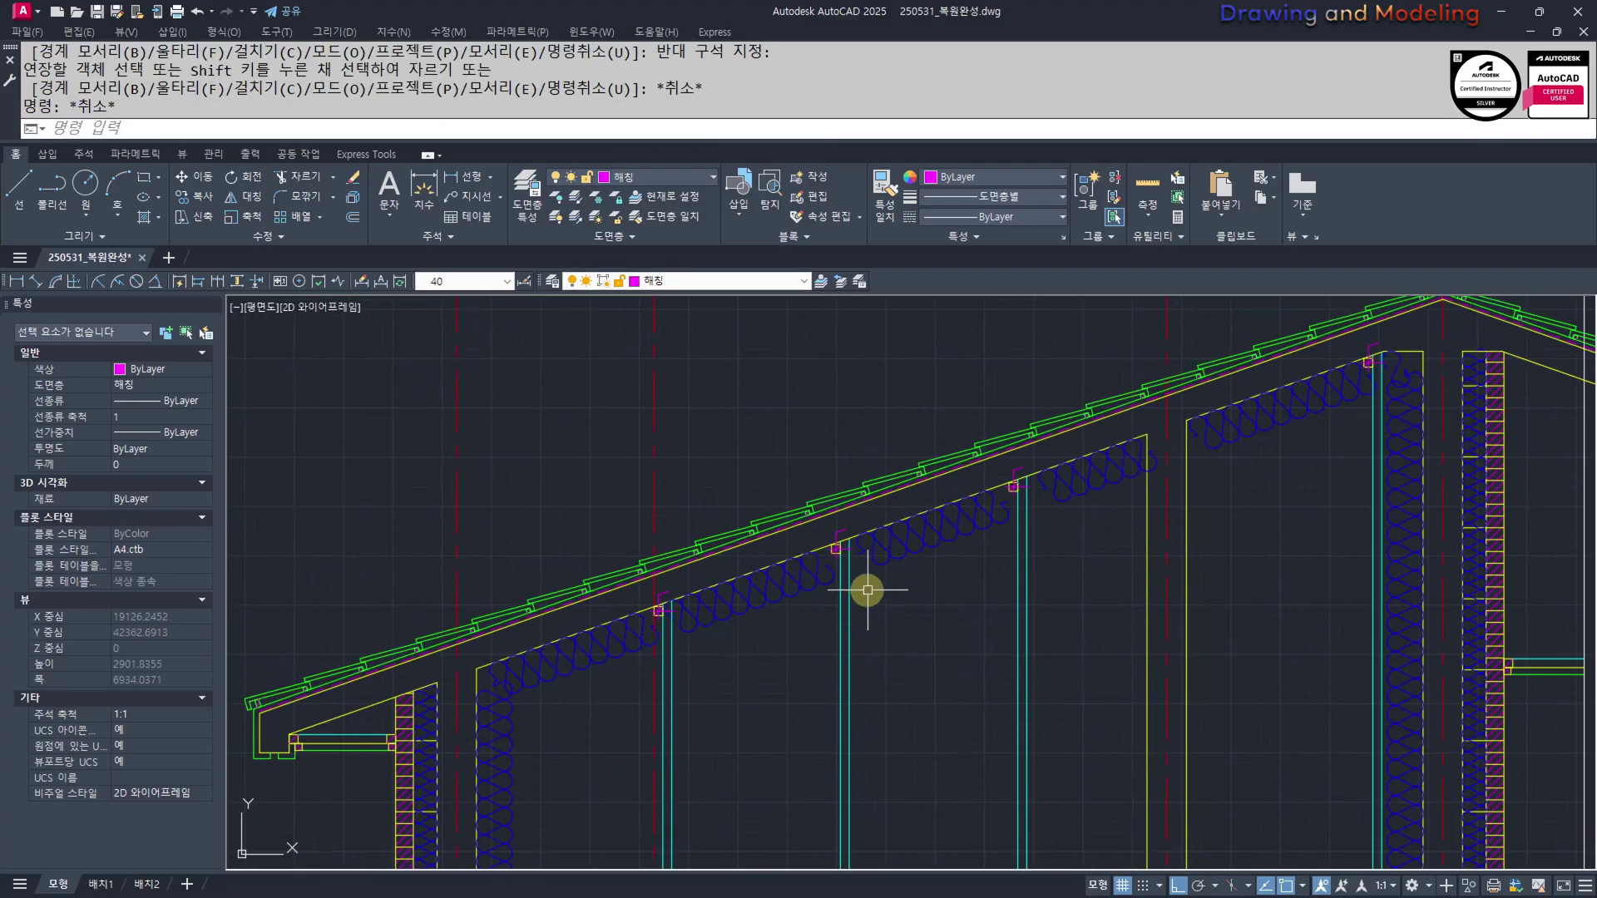
Trim the ceiling joists' upper line between the two edges of the third post
scroll(868, 589, "up", 4)
scroll(849, 571, "down", 4)
middle_click_drag(911, 646, 804, 676)
scroll(804, 678, "down", 4)
middle_click_drag(802, 682, 758, 697)
scroll(812, 655, "up", 4)
scroll(740, 695, "up", 4)
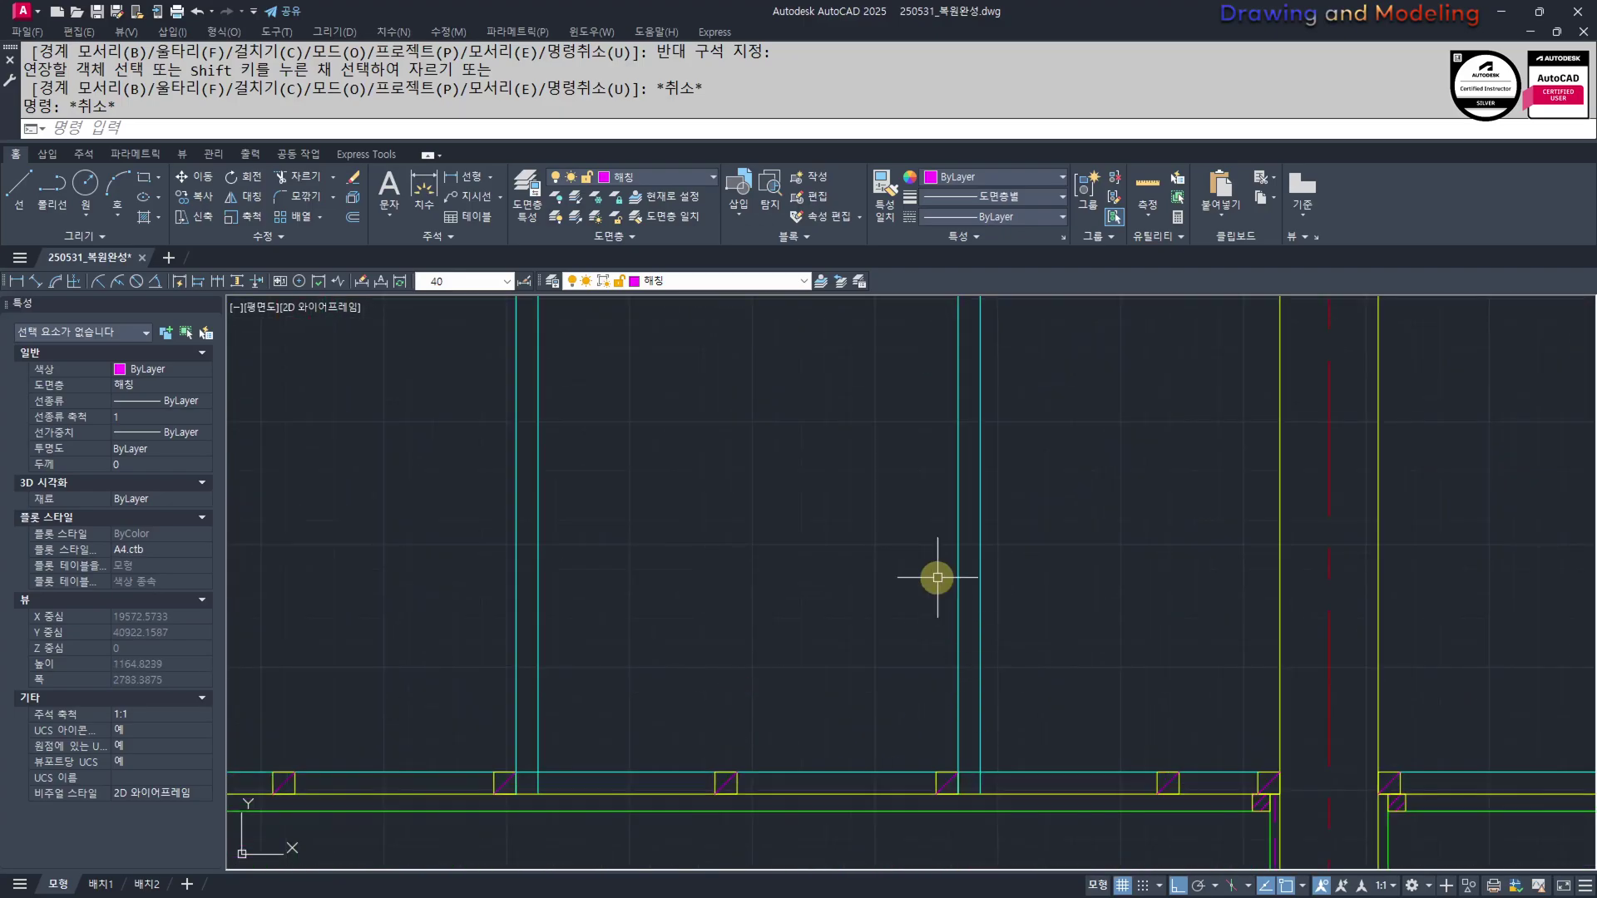
type("tr")
key("space")
key("space")
scroll(963, 778, "up", 4)
left_click(1003, 782)
left_click_drag(969, 794, 940, 778)
Trim the same ceiling line where it passes through the second and first posts
scroll(775, 759, "down", 6)
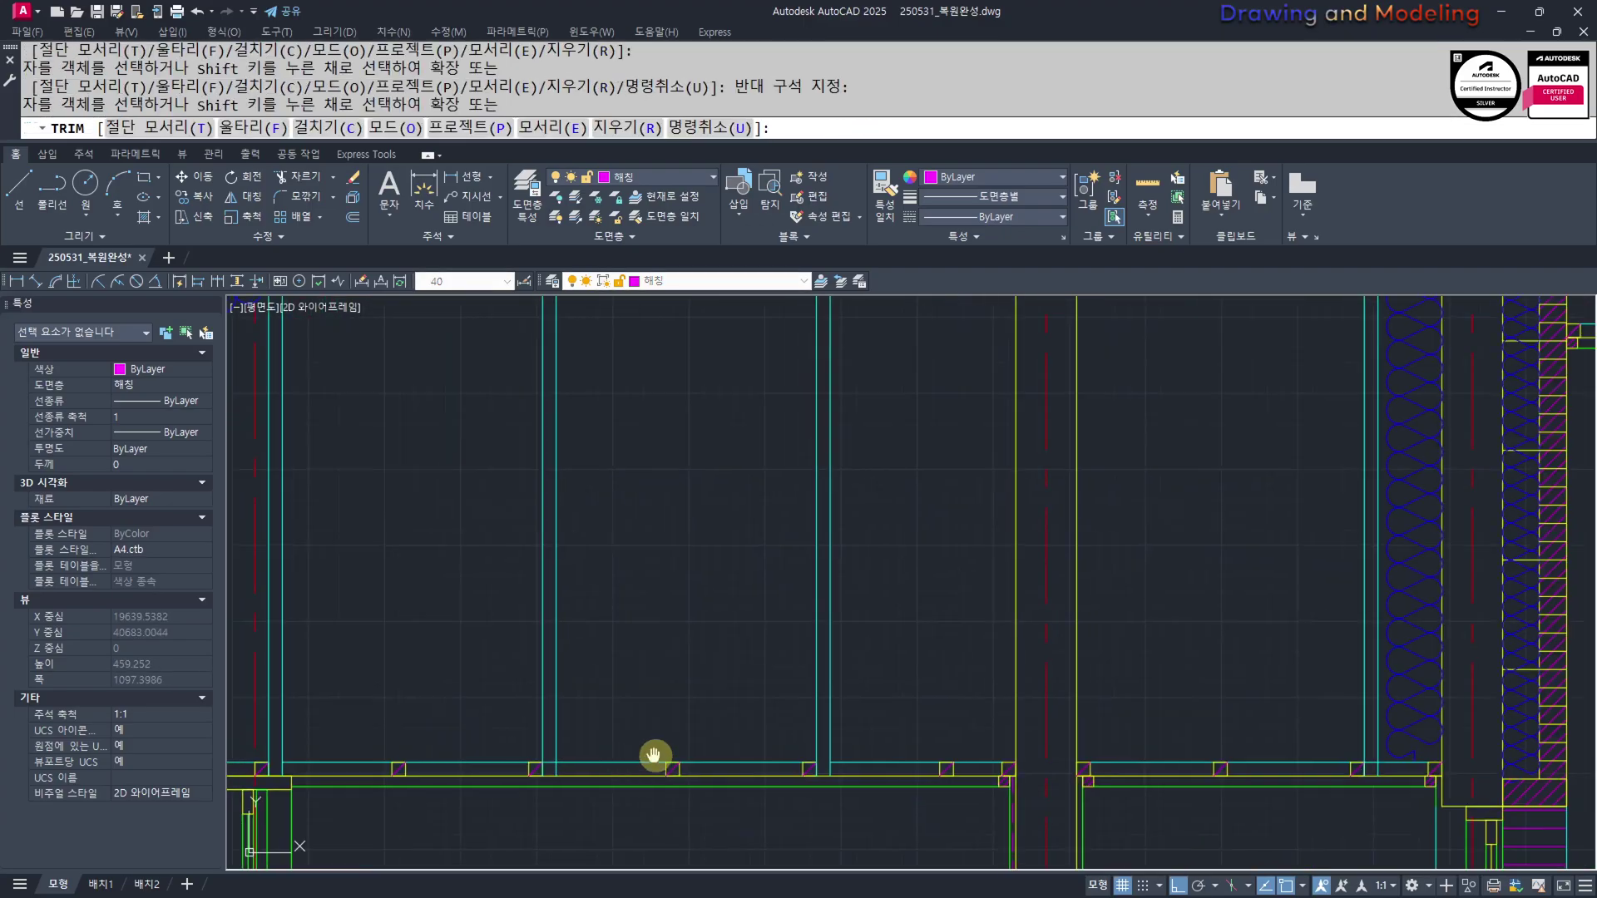
scroll(816, 694, "up", 6)
left_click(822, 689)
left_click(856, 625)
scroll(860, 640, "down", 6)
scroll(706, 675, "up", 4)
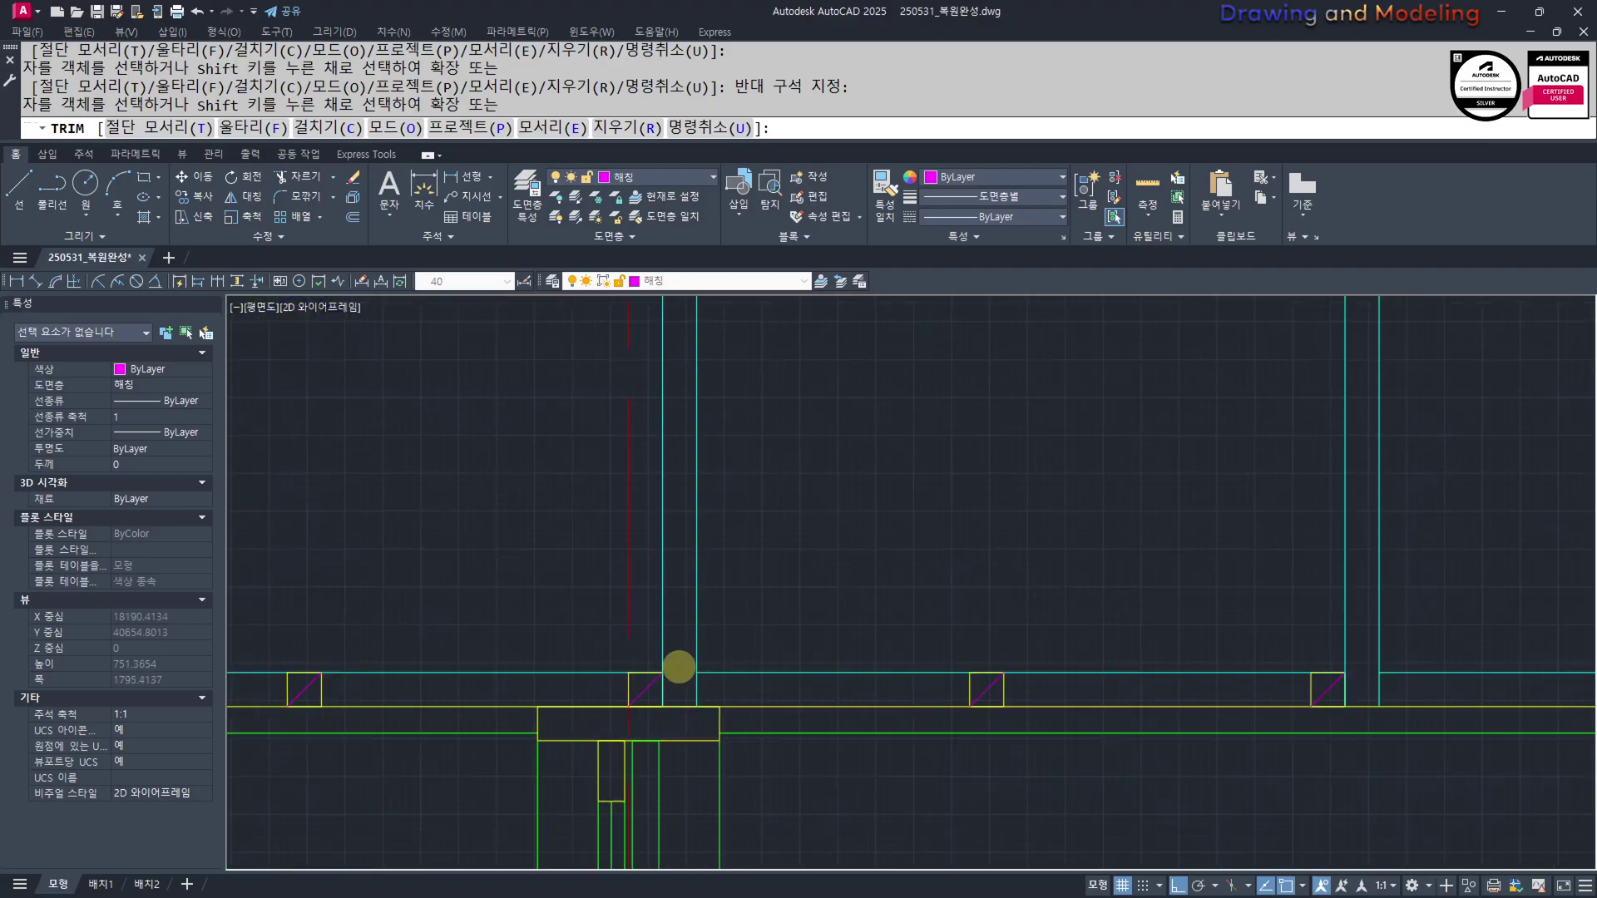
scroll(677, 666, "down", 7)
Trim the ceiling line inside the ridge-bay post and finish trimming
scroll(871, 677, "up", 8)
left_click(869, 677)
scroll(788, 657, "up", 2)
left_click(805, 717)
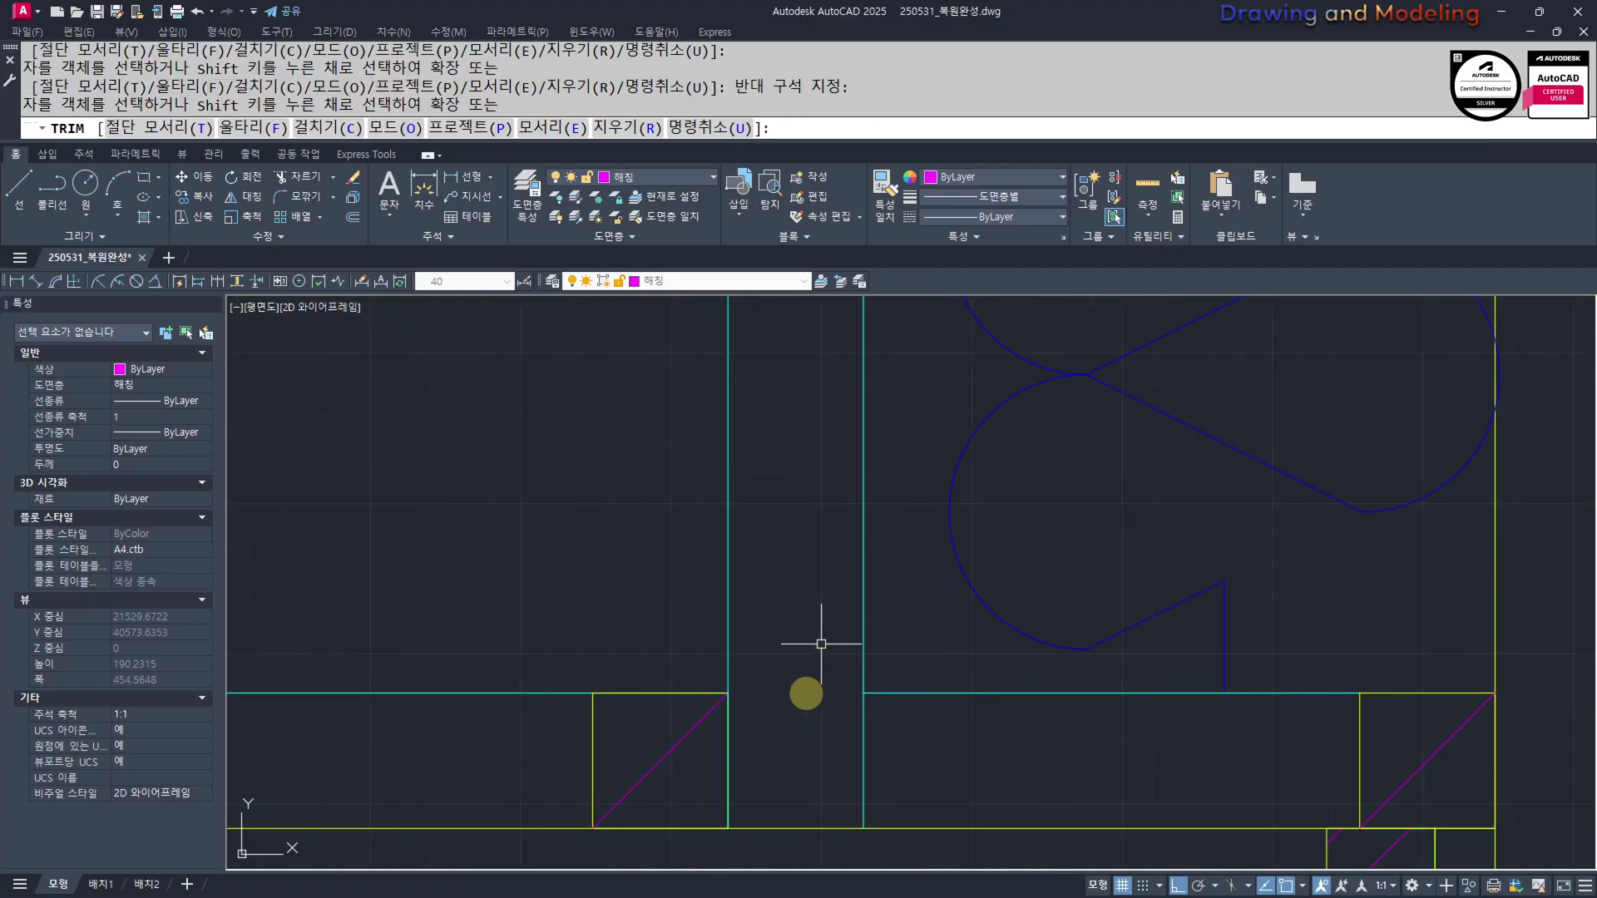
key("Escape")
key("Escape")
scroll(821, 643, "down", 5)
scroll(677, 690, "up", 2)
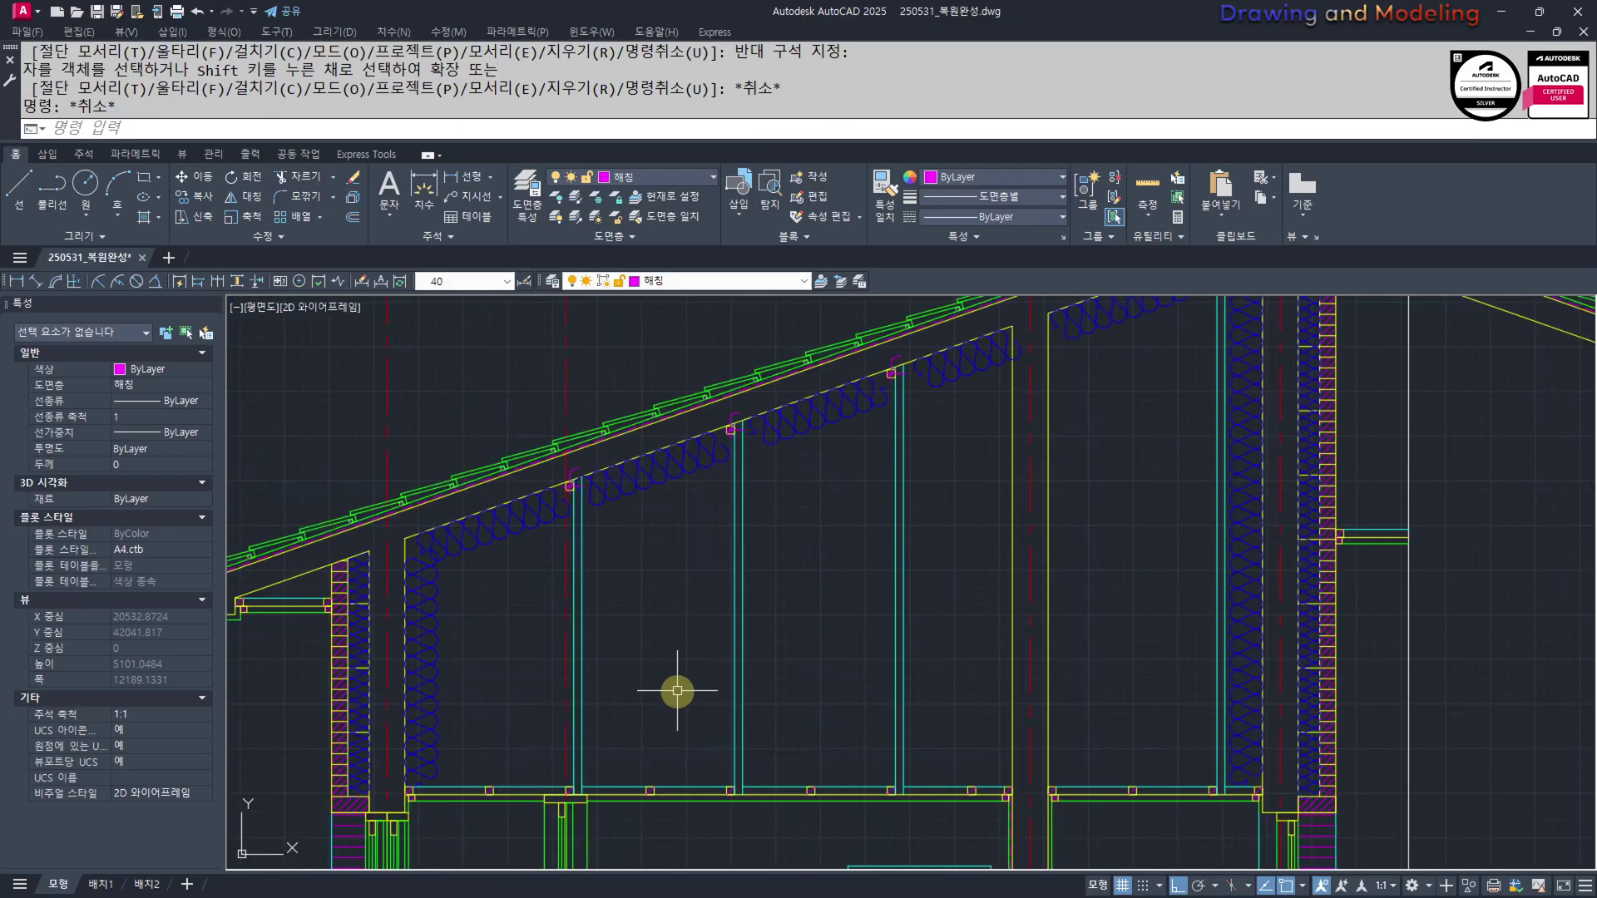
Try a thin horizontal rectangle across the second and third posts and erase it
scroll(677, 691, "up", 4)
type("rec")
key("Return")
left_click(731, 690)
left_click(1085, 678)
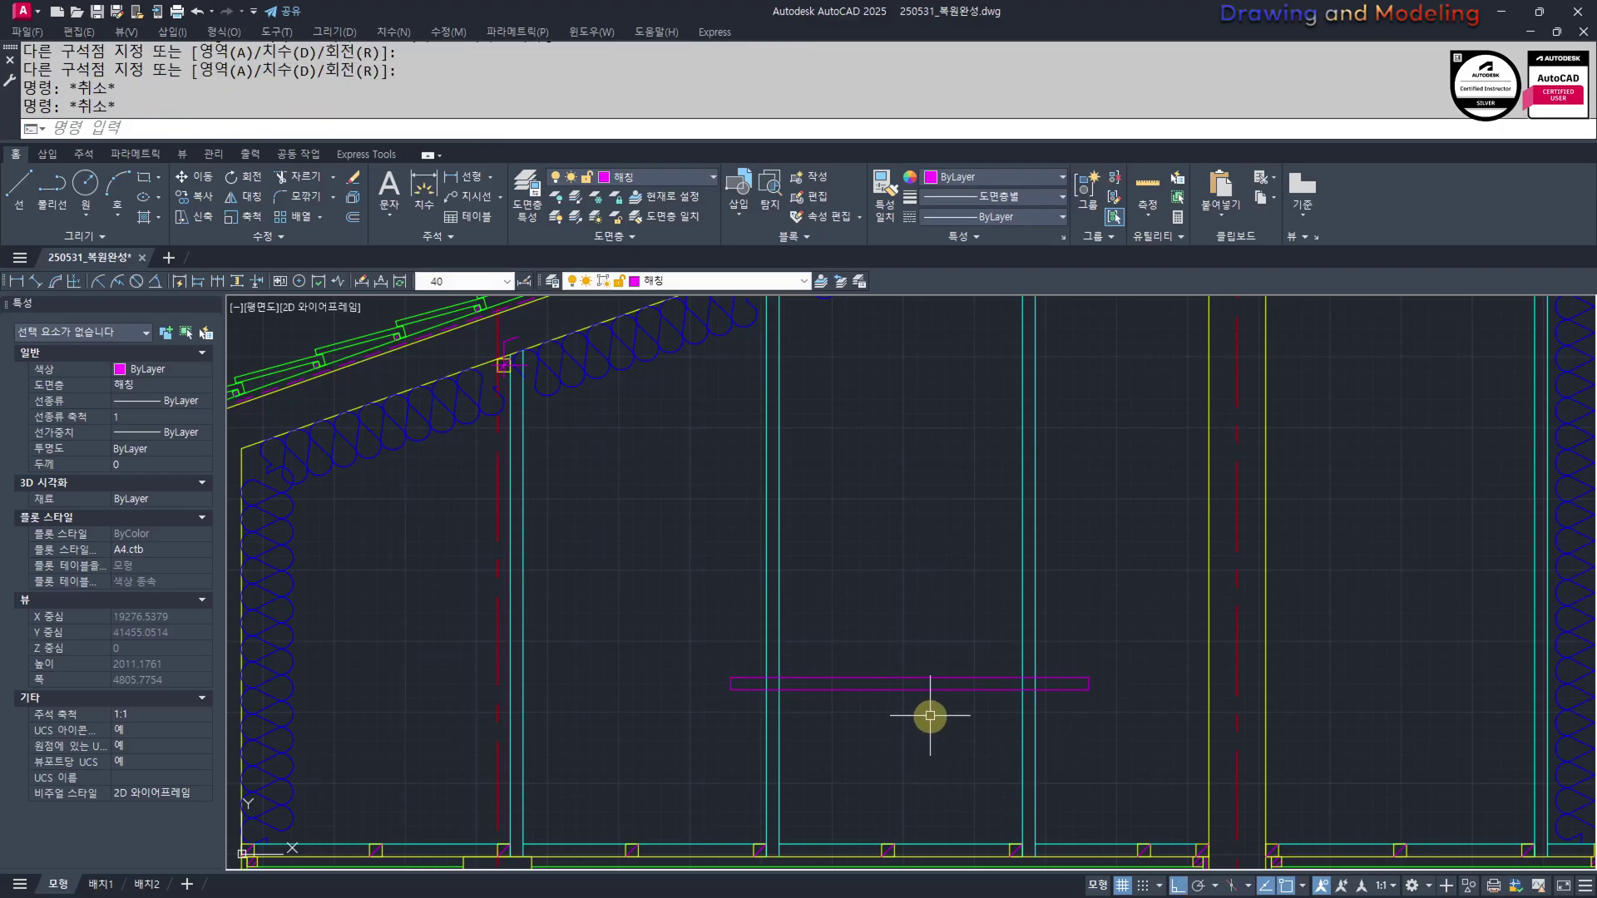
left_click(930, 712)
left_click(863, 635)
type("e")
key("Return")
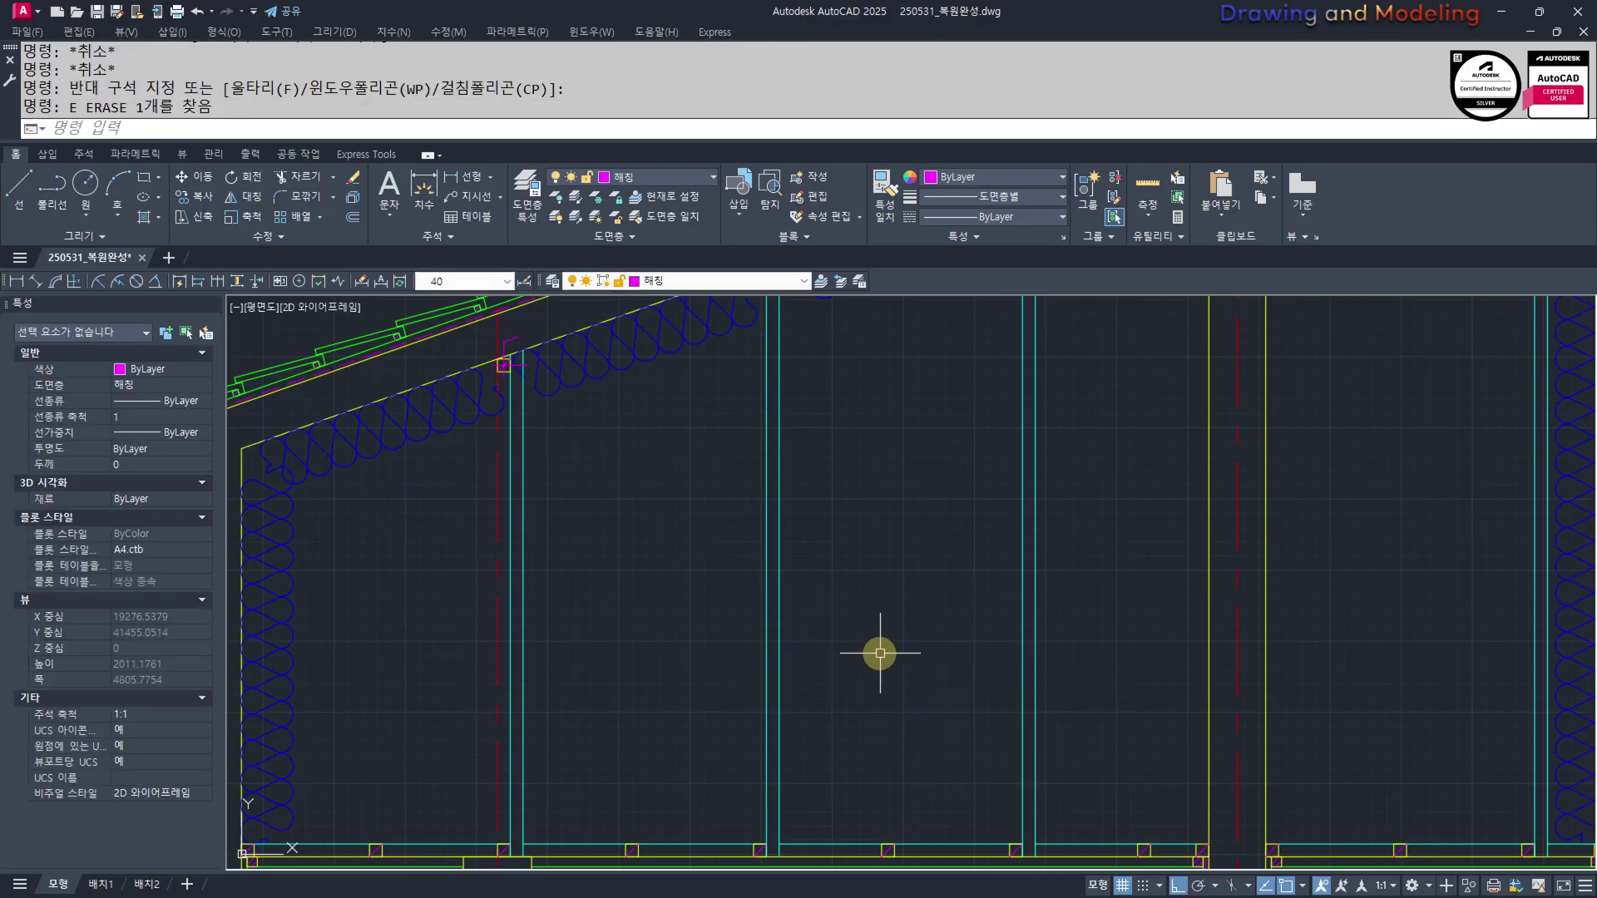
key("Escape")
key("Escape")
Examine the attic posts, their feet on the ceiling joists and the insulation across the whole section
scroll(830, 706, "up", 3)
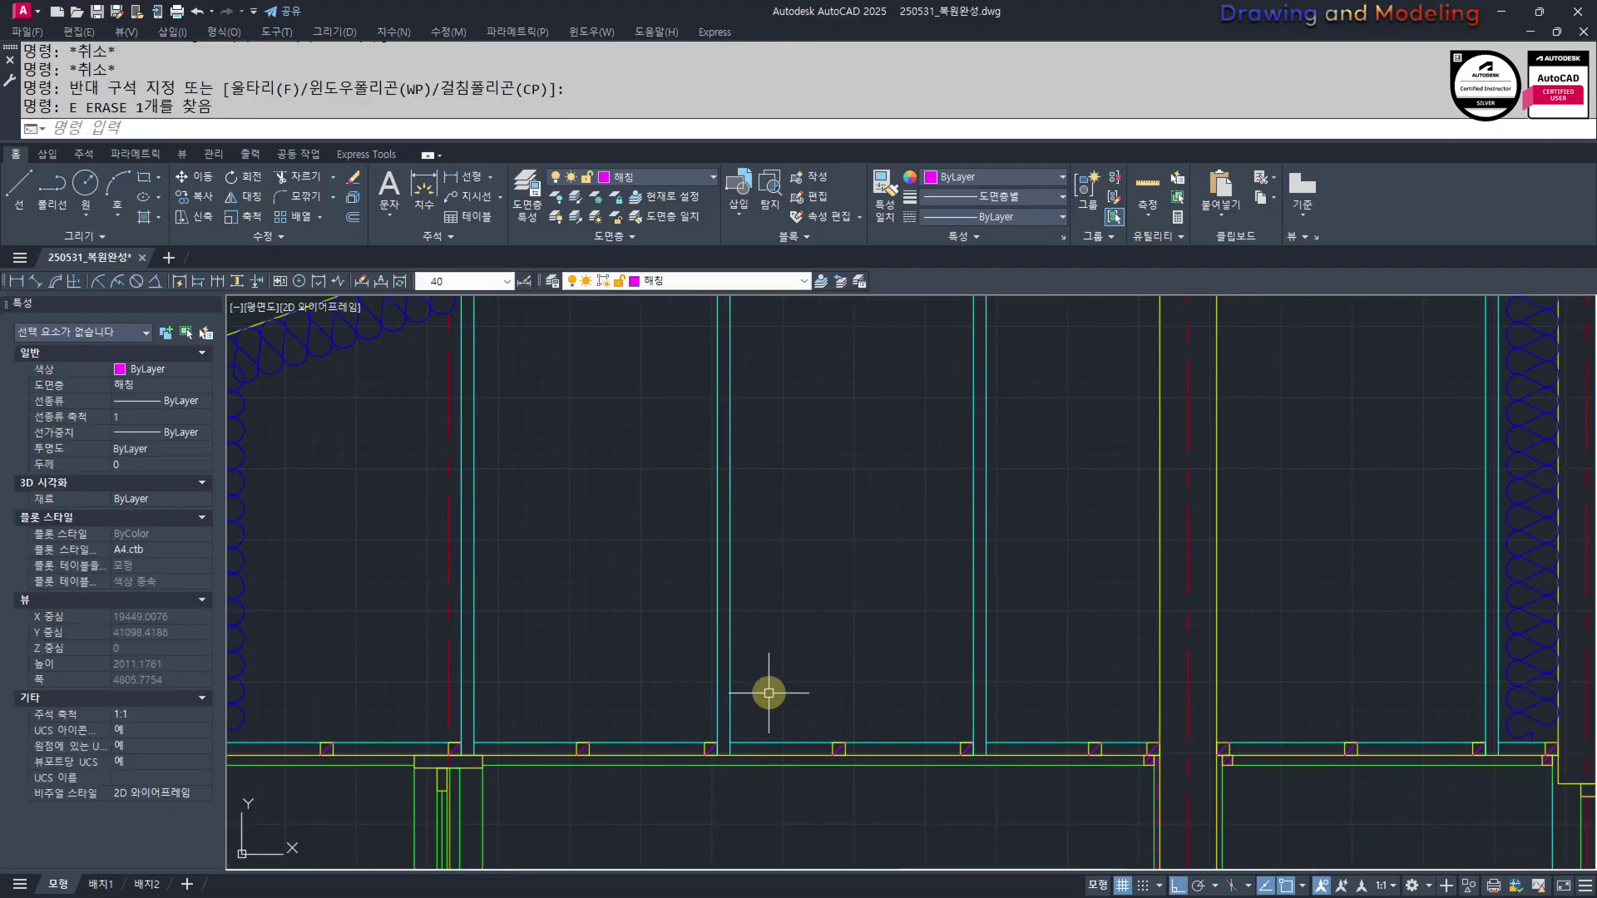
scroll(894, 593, "down", 6)
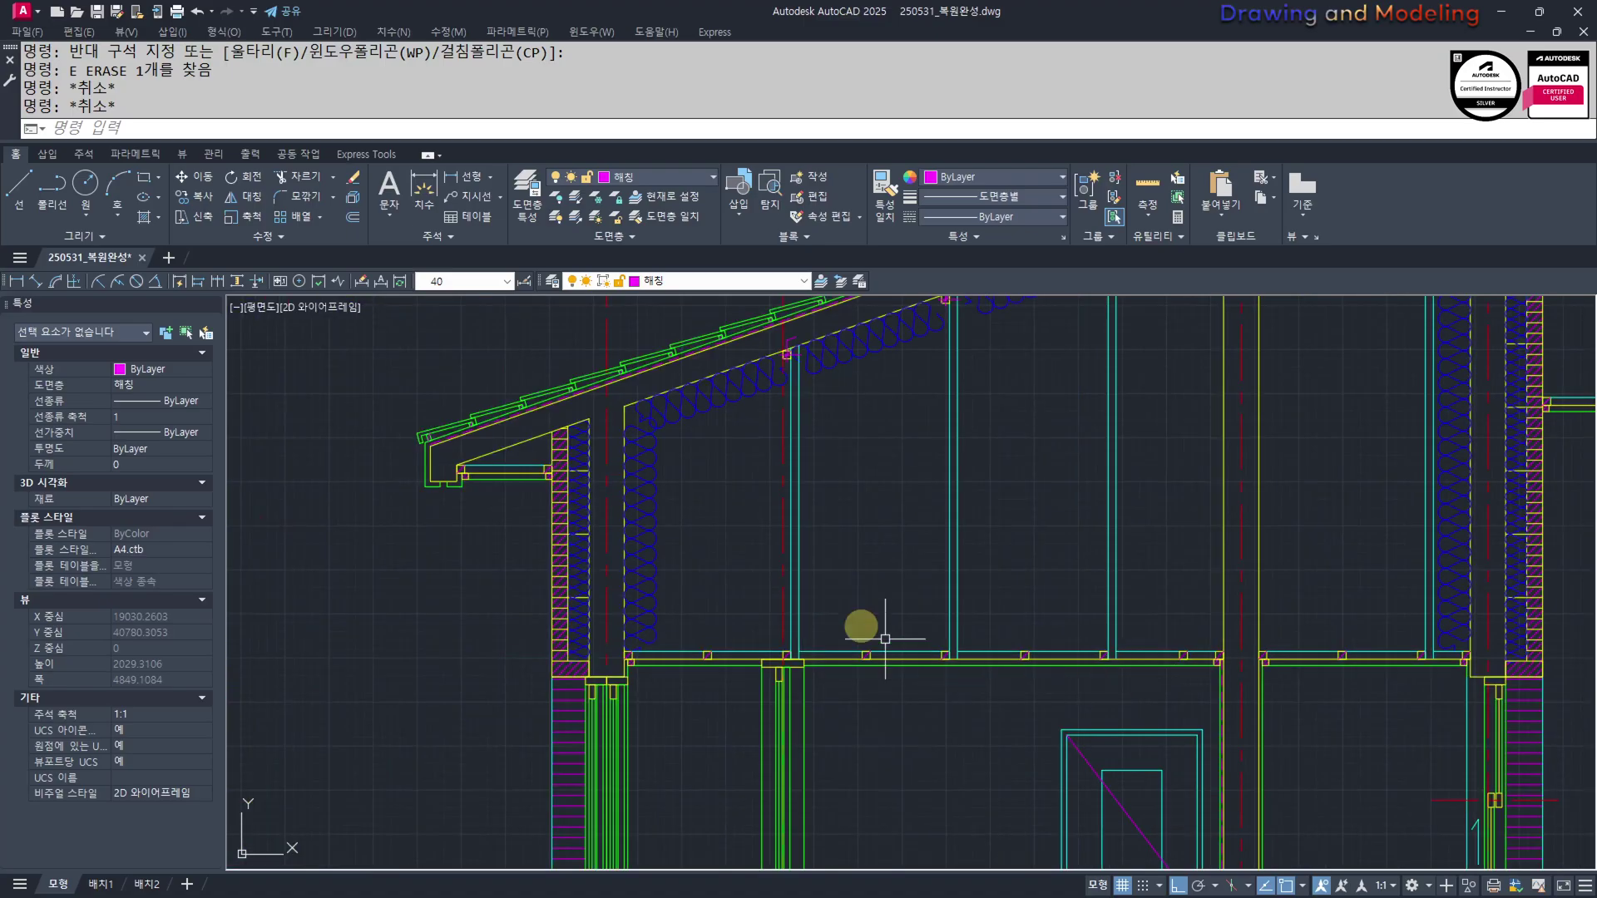
scroll(934, 606, "up", 9)
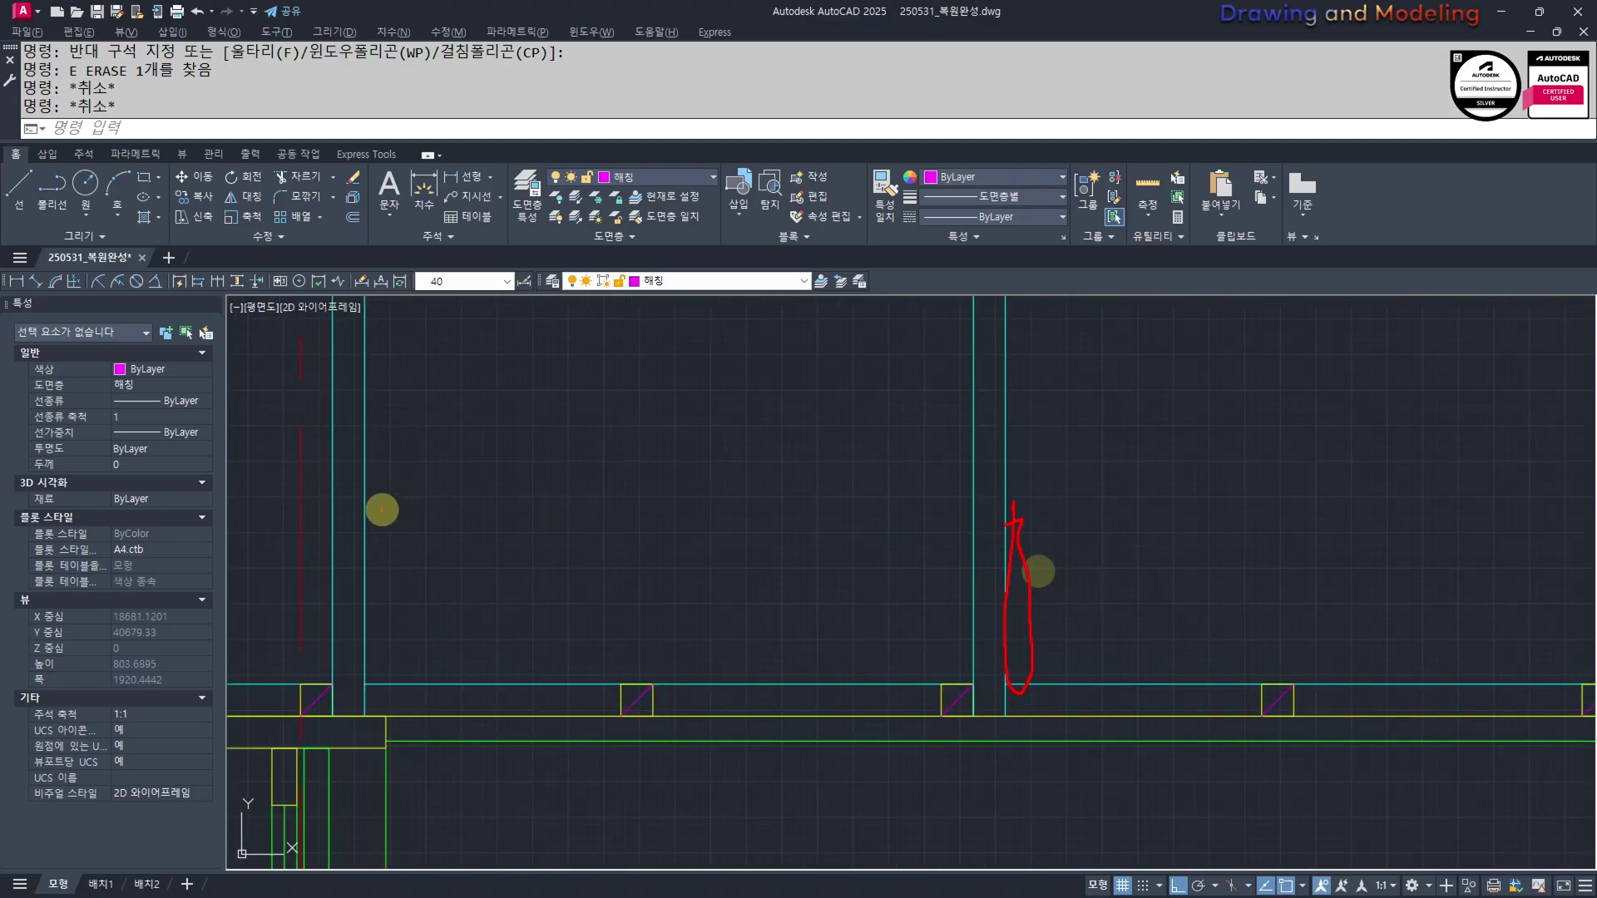
scroll(638, 553, "down", 9)
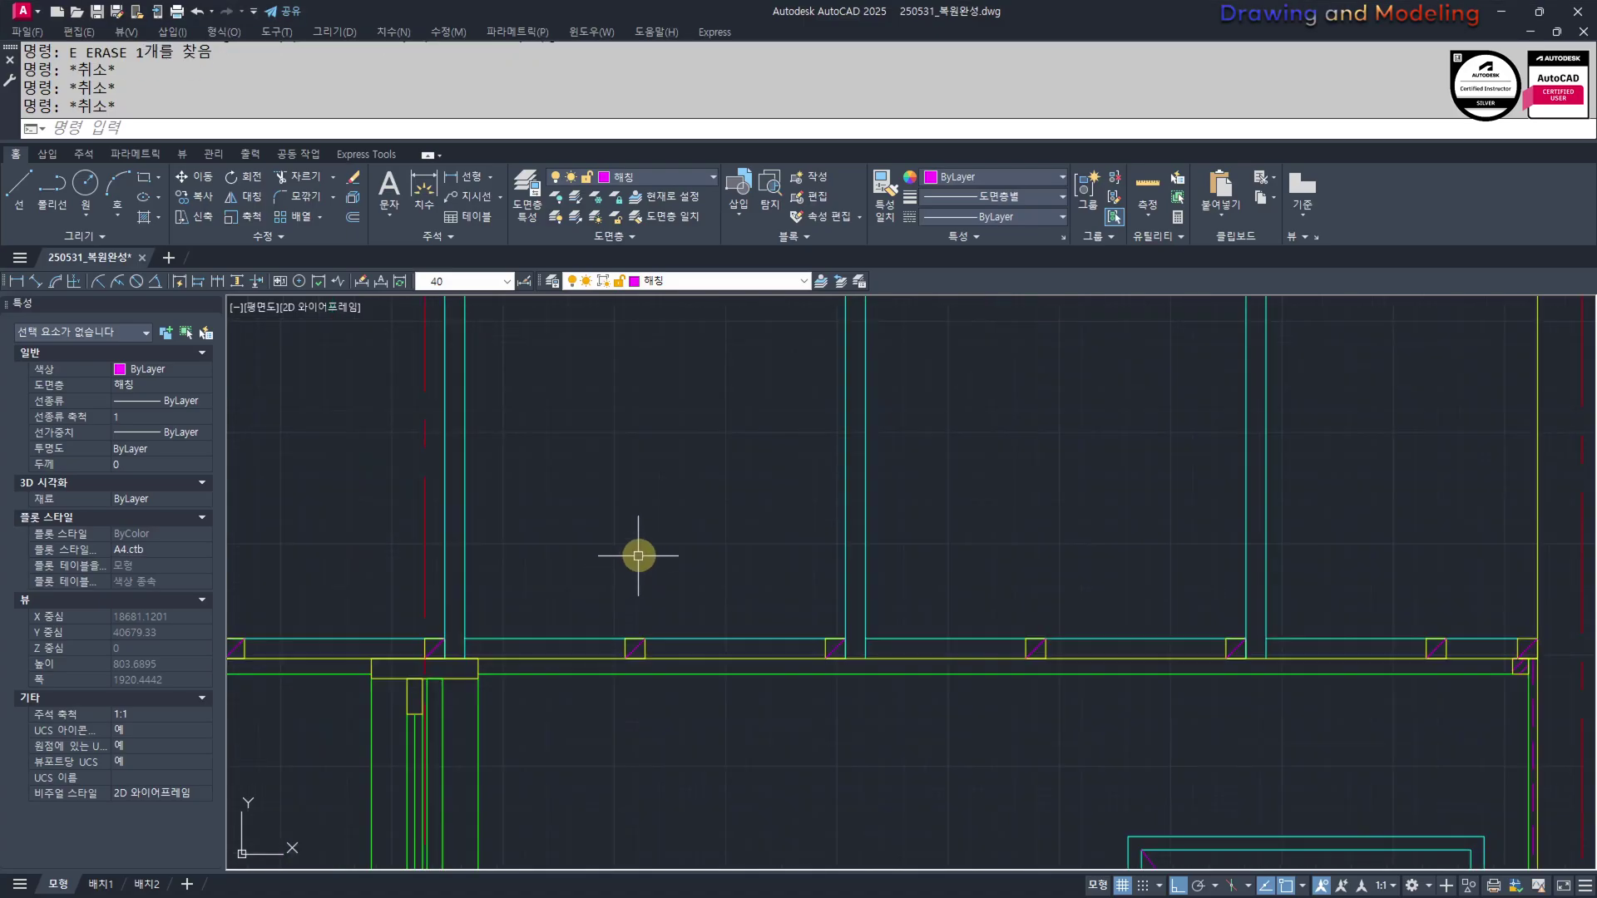
middle_click_drag(924, 668, 907, 720)
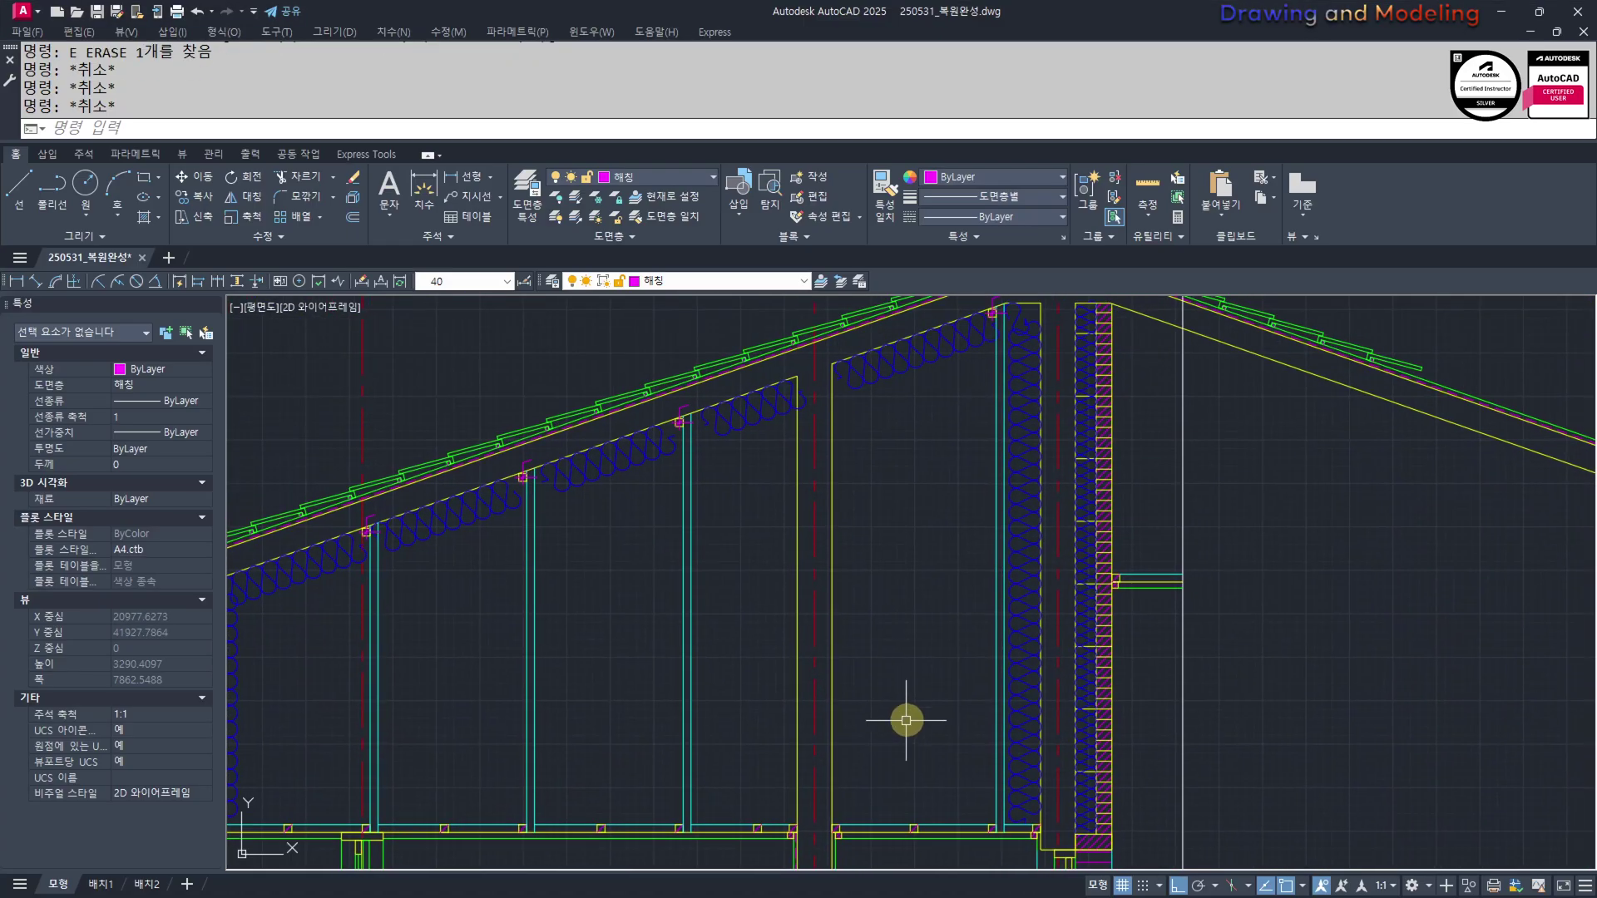
middle_click_drag(715, 690, 831, 688)
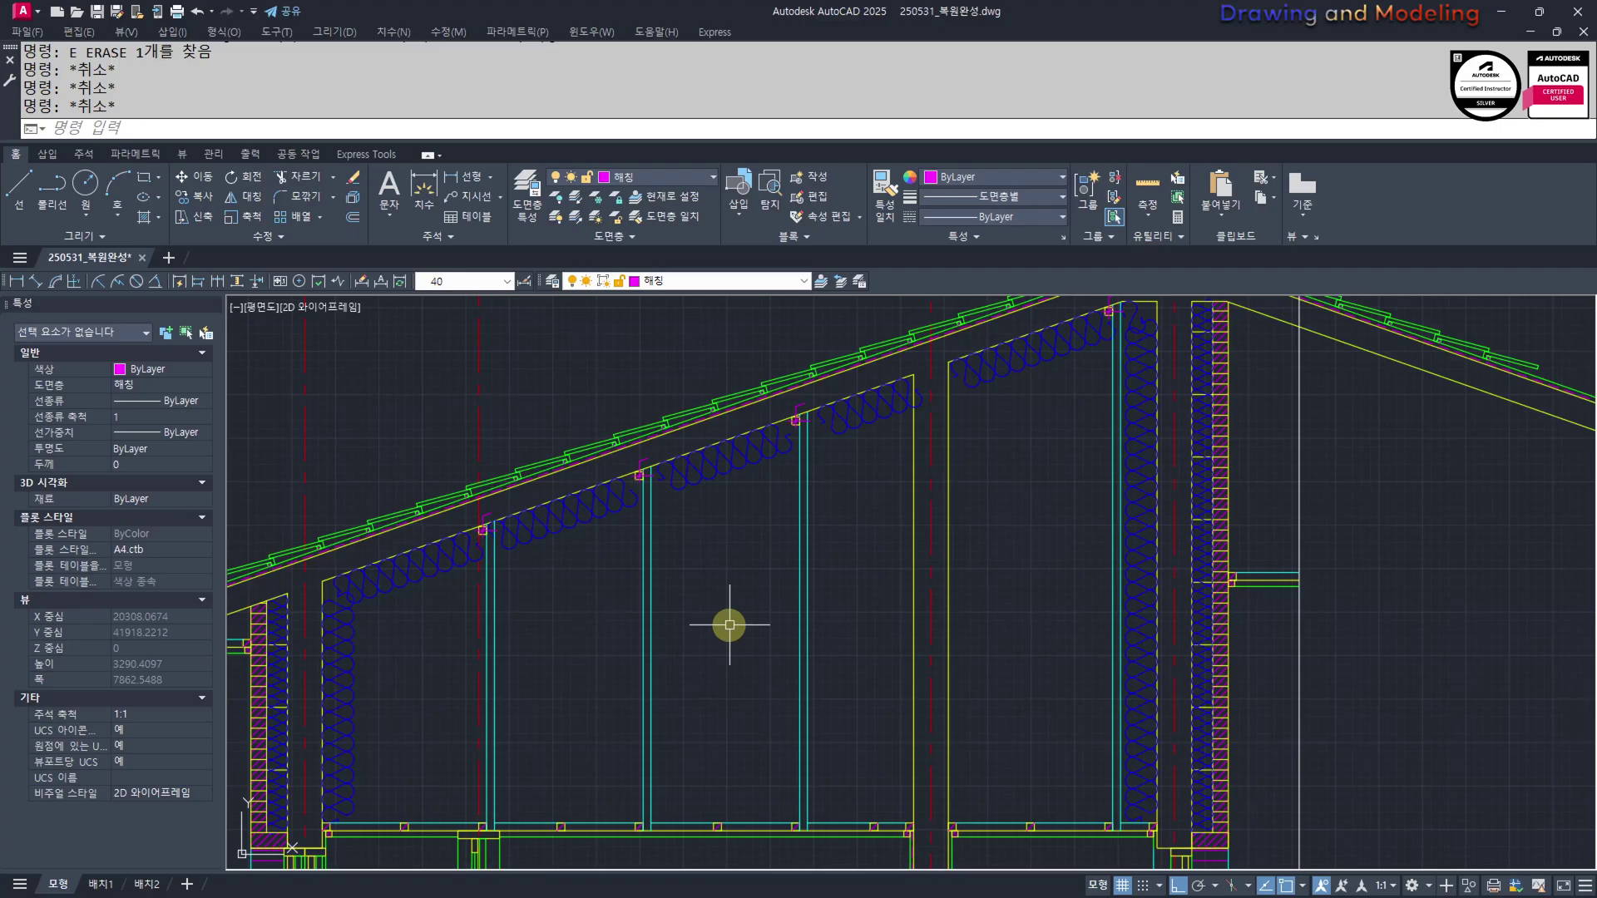
middle_click_drag(673, 683, 680, 608)
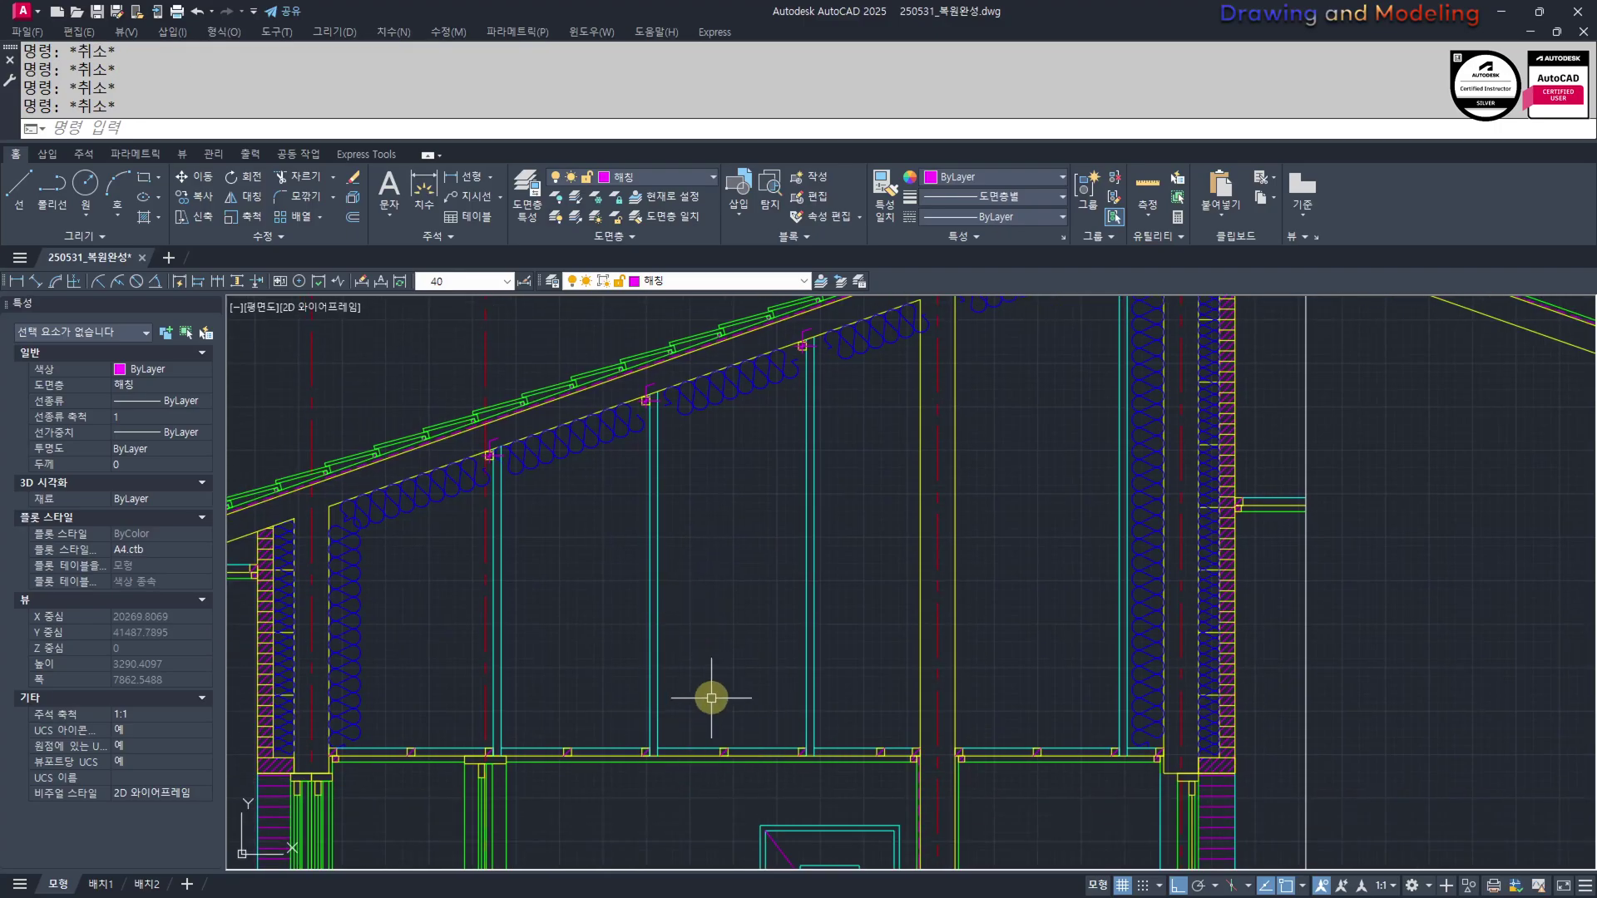
scroll(911, 654, "down", 6)
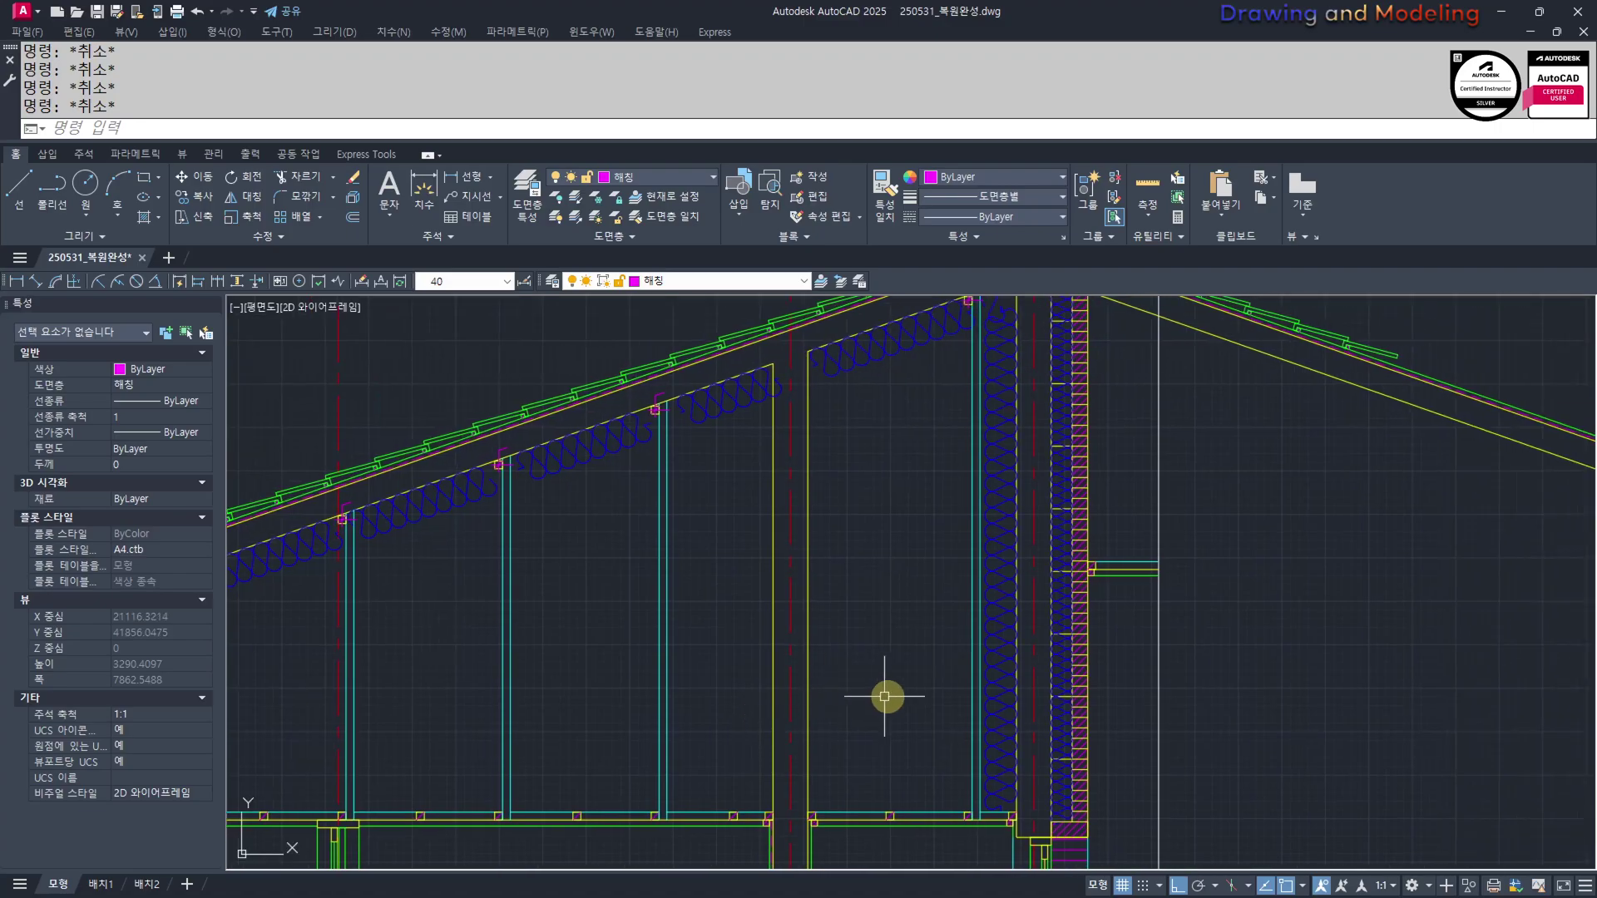
mouse_move(1043, 677)
middle_mouse_down()
mouse_move(984, 720)
mouse_move(958, 678)
middle_mouse_up()
scroll(1047, 668, "down", 3)
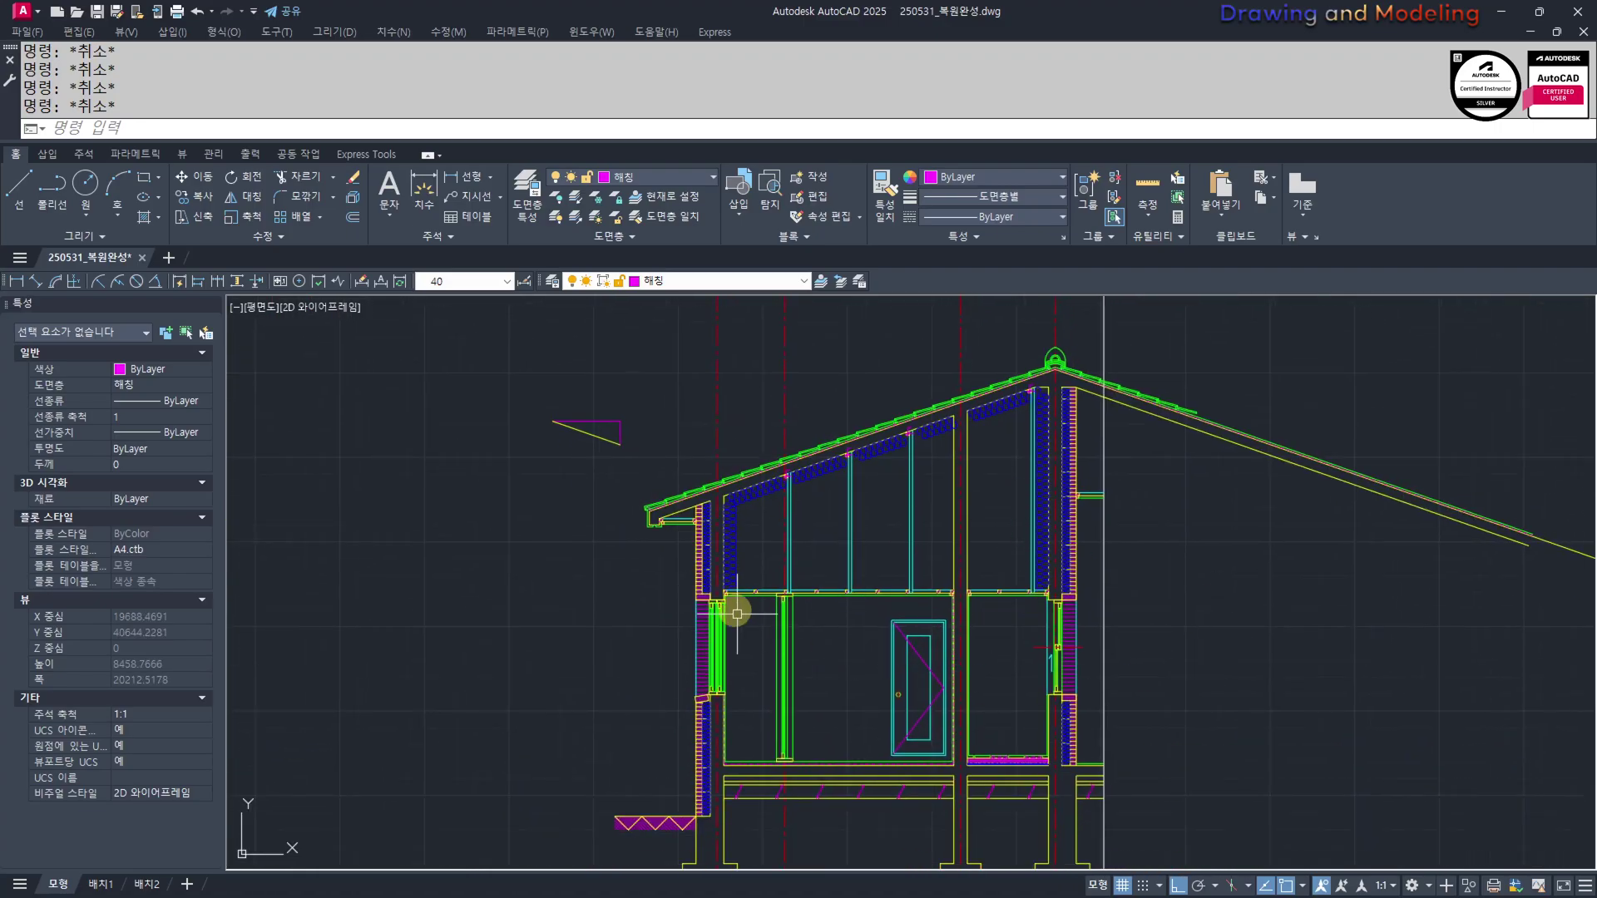
scroll(793, 584, "up", 8)
scroll(777, 656, "down", 6)
mouse_move(919, 720)
middle_mouse_down()
mouse_move(798, 641)
mouse_move(747, 811)
middle_mouse_up()
middle_click_drag(755, 680, 752, 709)
scroll(899, 624, "down", 3)
Trim the roof lines that run past the vertical cut line beyond the ridge
mouse_move(965, 577)
middle_mouse_down()
mouse_move(809, 631)
mouse_move(811, 578)
middle_mouse_up()
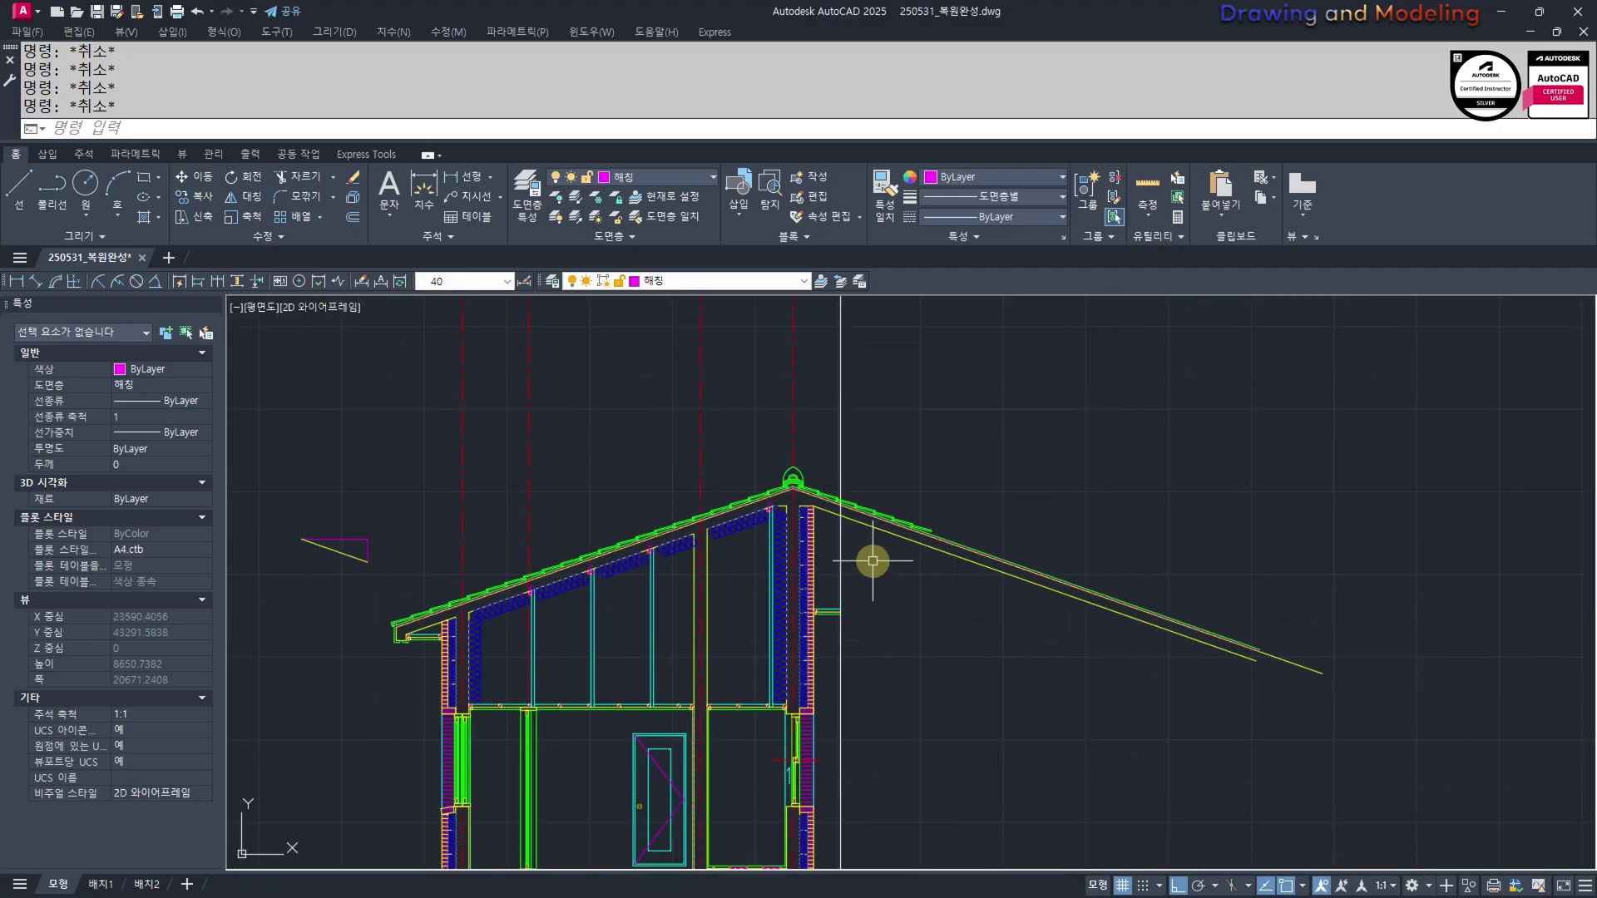
type("tr")
left_click(880, 423)
left_click(829, 436)
key("space")
left_click(928, 430)
left_click(858, 597)
key("Escape")
key("Escape")
Erase the leftover roof tiles and line pieces outside the vertical cut line
left_click(1000, 443)
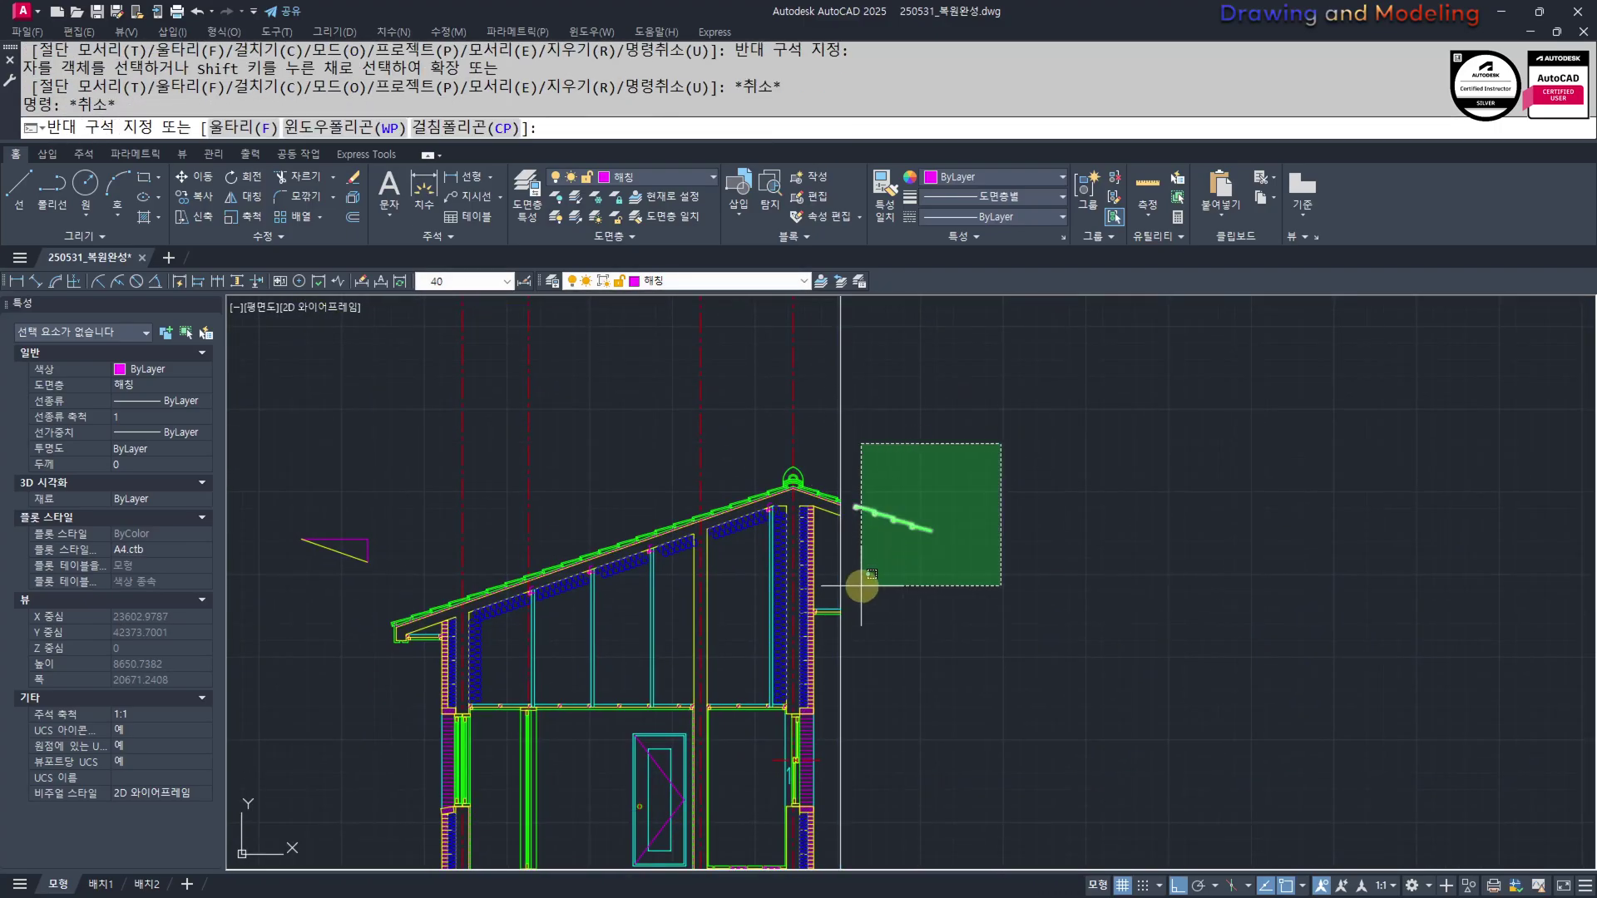
left_click(861, 585)
type("e")
scroll(911, 581, "down", 3)
key("Escape")
scroll(895, 627, "up", 8)
mouse_move(868, 819)
middle_mouse_down()
mouse_move(895, 628)
mouse_move(927, 702)
middle_mouse_up()
scroll(966, 725, "down", 8)
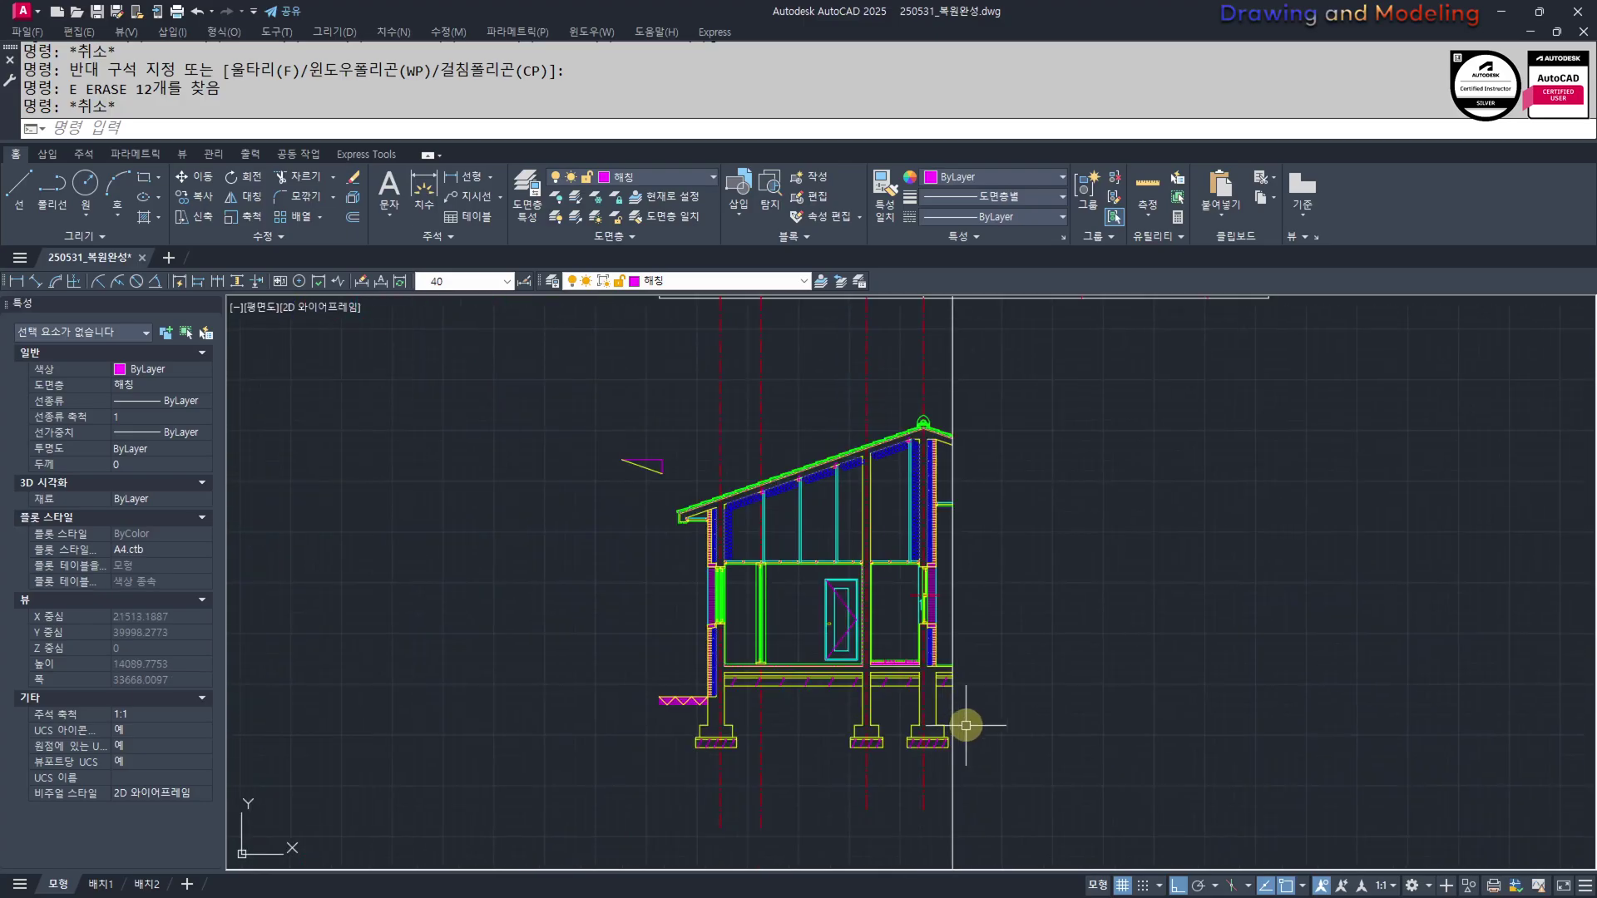
scroll(976, 601, "up", 4)
type("rec")
key("Return")
key("Escape")
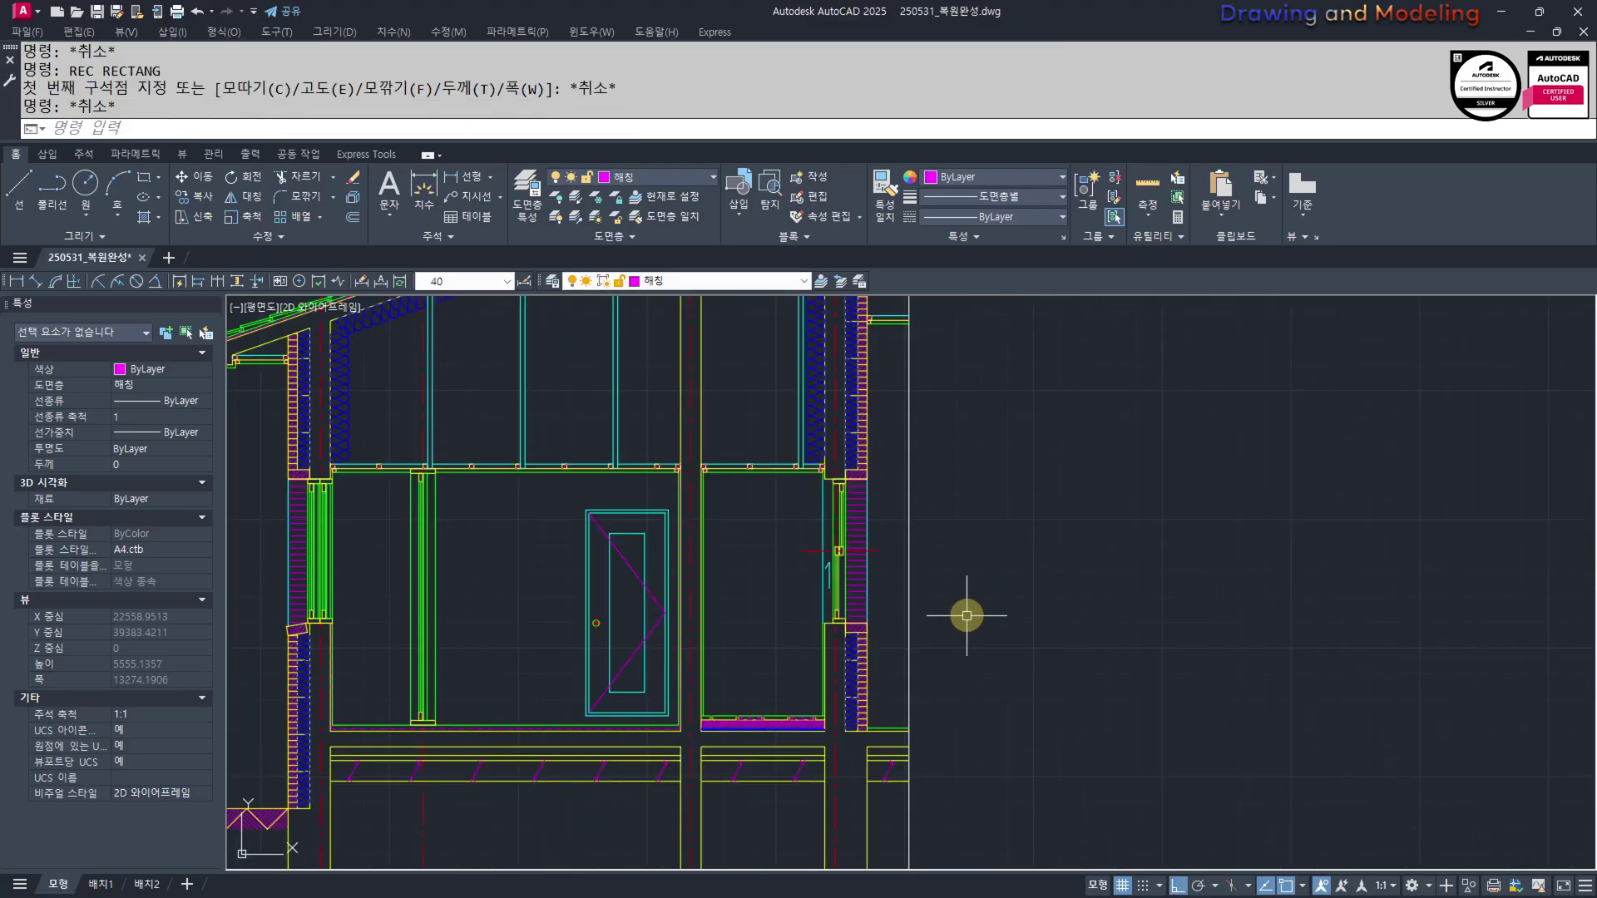
Draw a horizontal ellipse beside the section's vertical cut line with a 400 long axis and a 50 half-height
type("el")
key("Return")
left_click(937, 588)
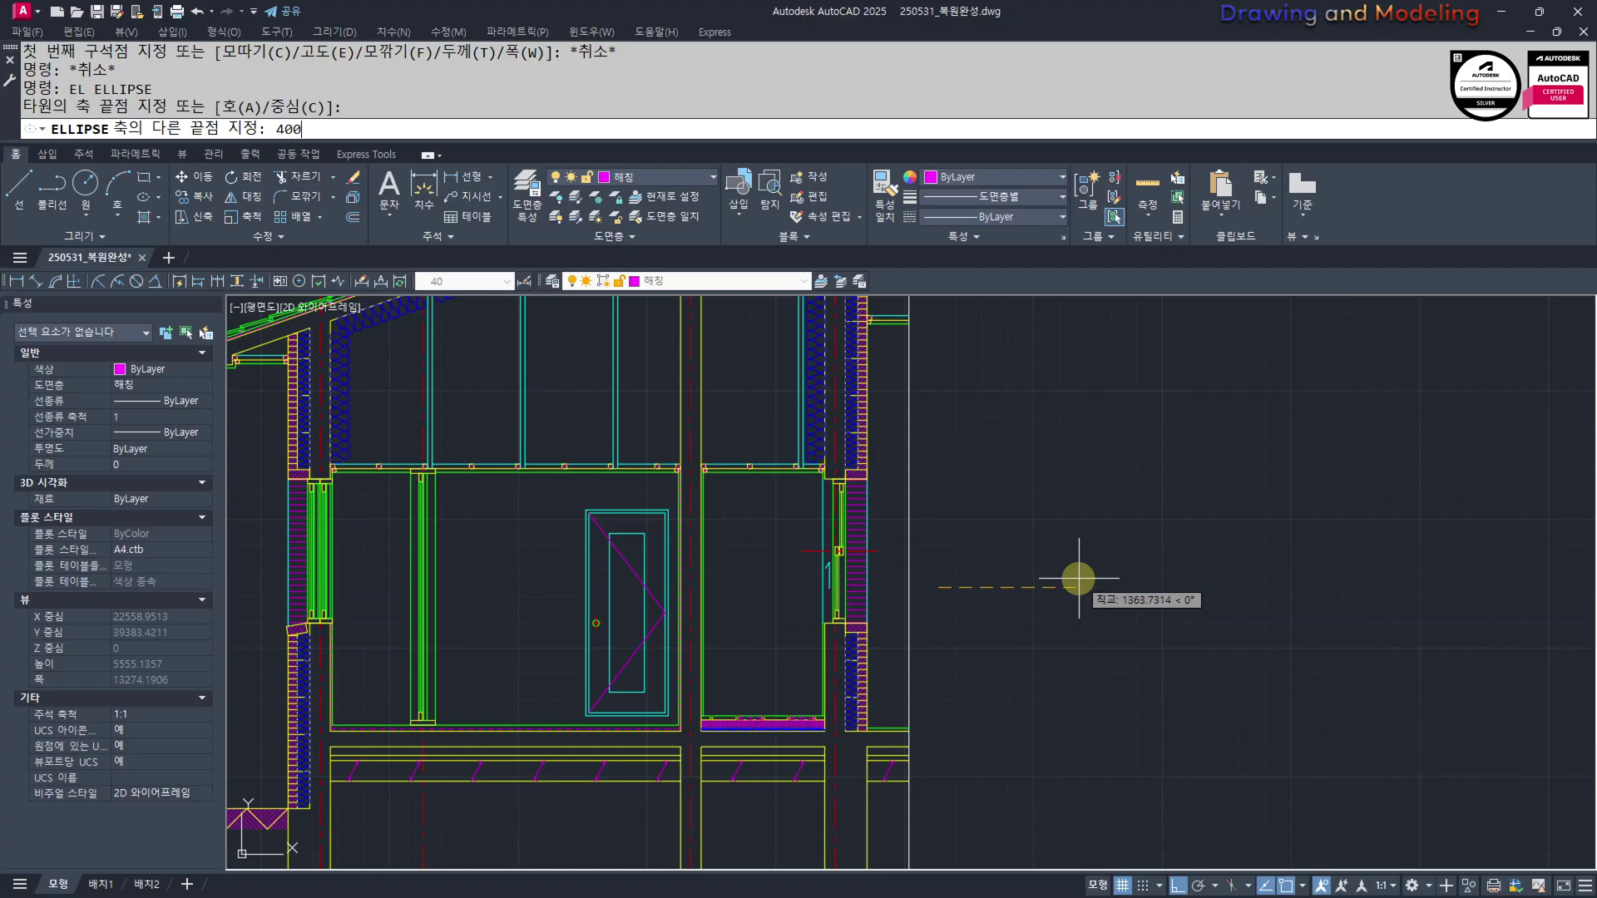
type("400,")
key("BackSpace")
key("Return")
type("50")
key("Return")
key("Escape")
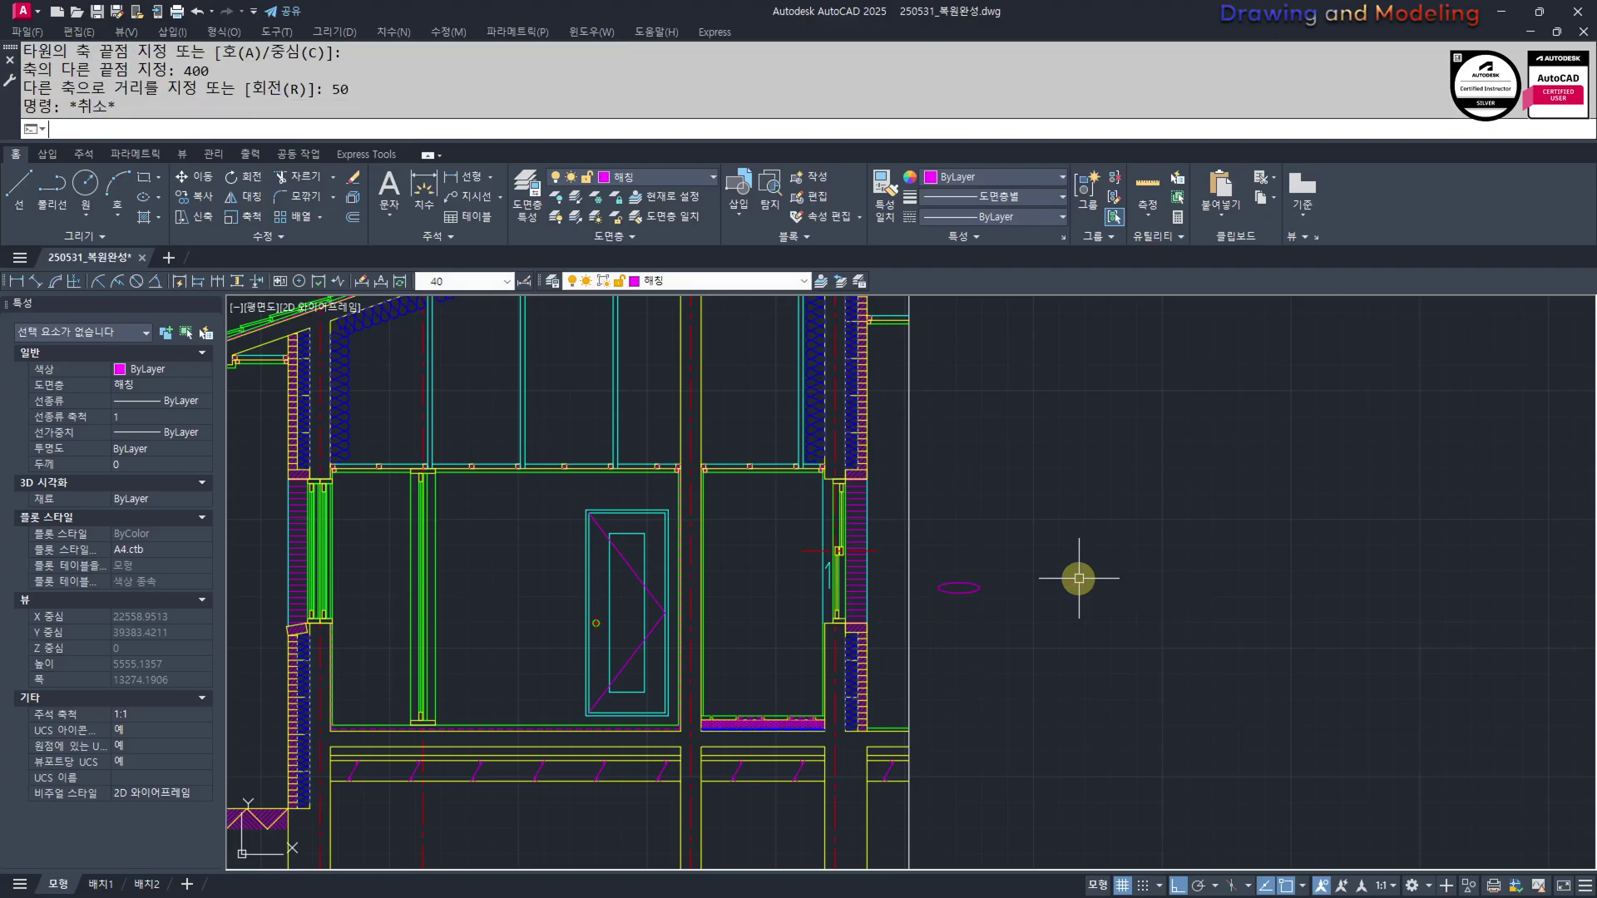
key("Escape")
scroll(951, 573, "up", 2)
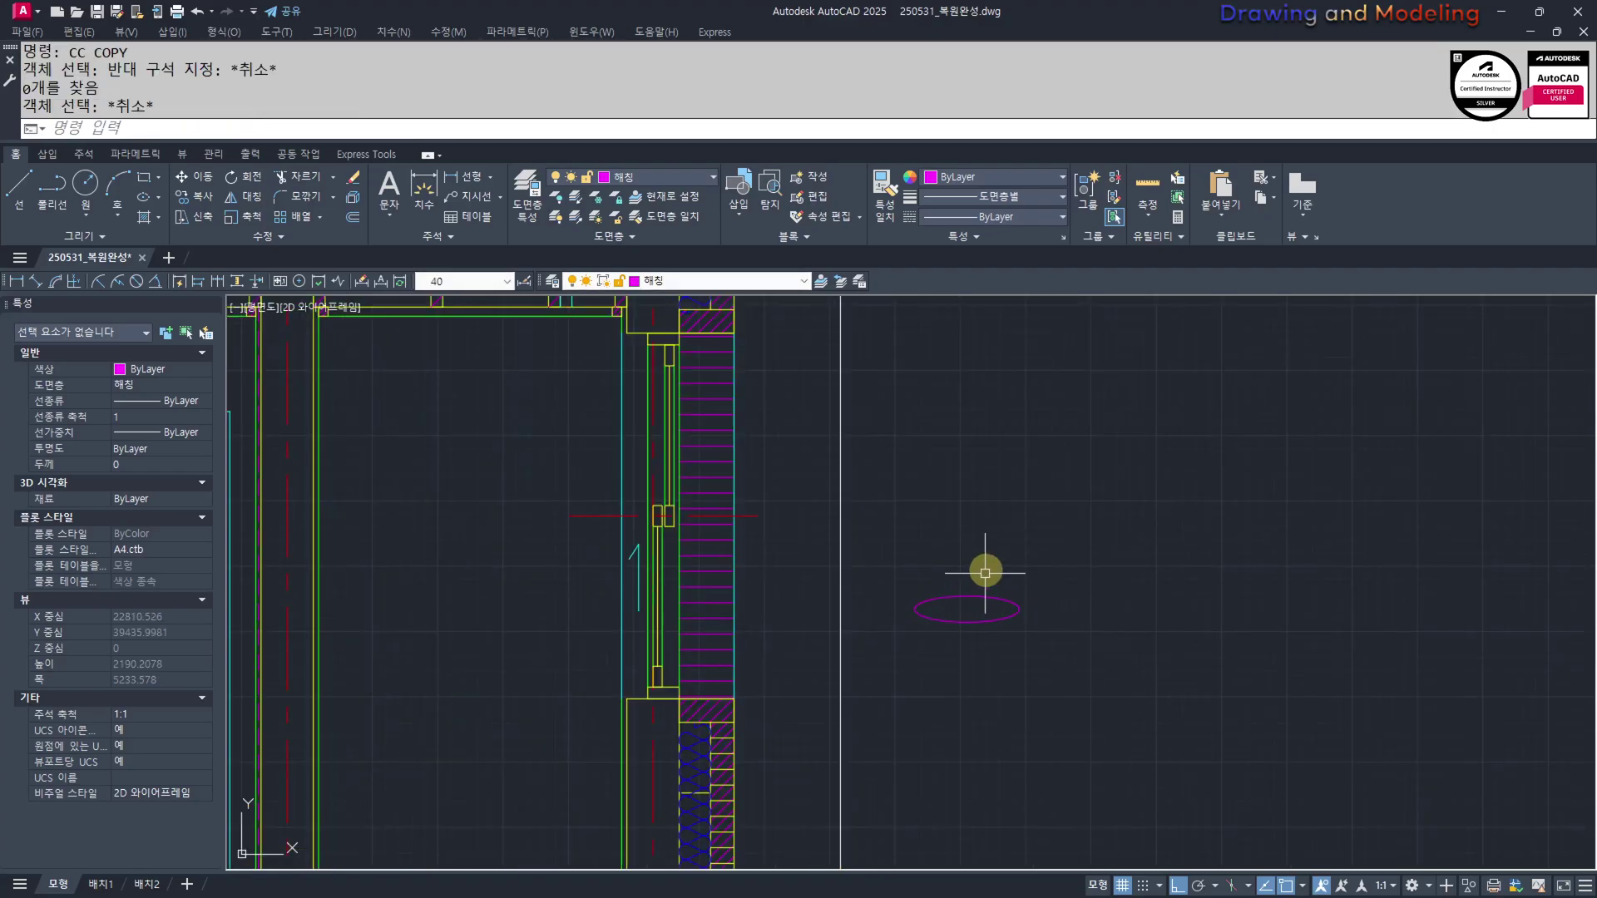
left_click(986, 573)
left_click(949, 642)
scroll(941, 621, "up", 4)
type("c")
key("Return")
key("Escape")
key("Escape")
Copy the ellipse directly below itself so that the two ellipses touch
left_click(1066, 525)
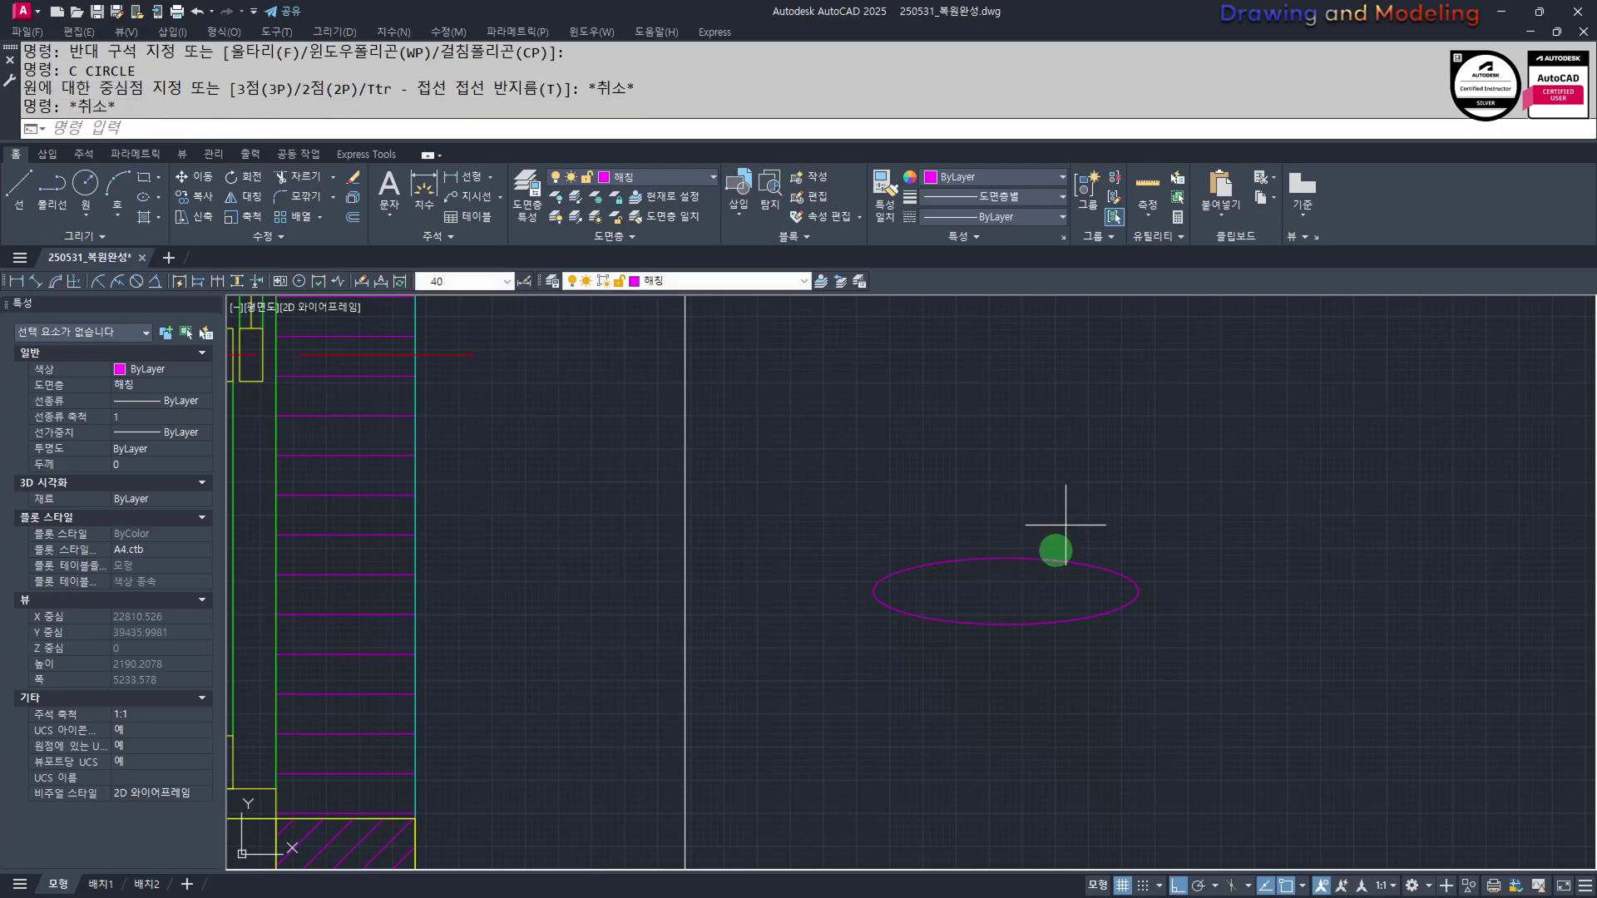
left_click(1032, 597)
type("cc")
key("space")
left_click(1005, 558)
left_click(1005, 629)
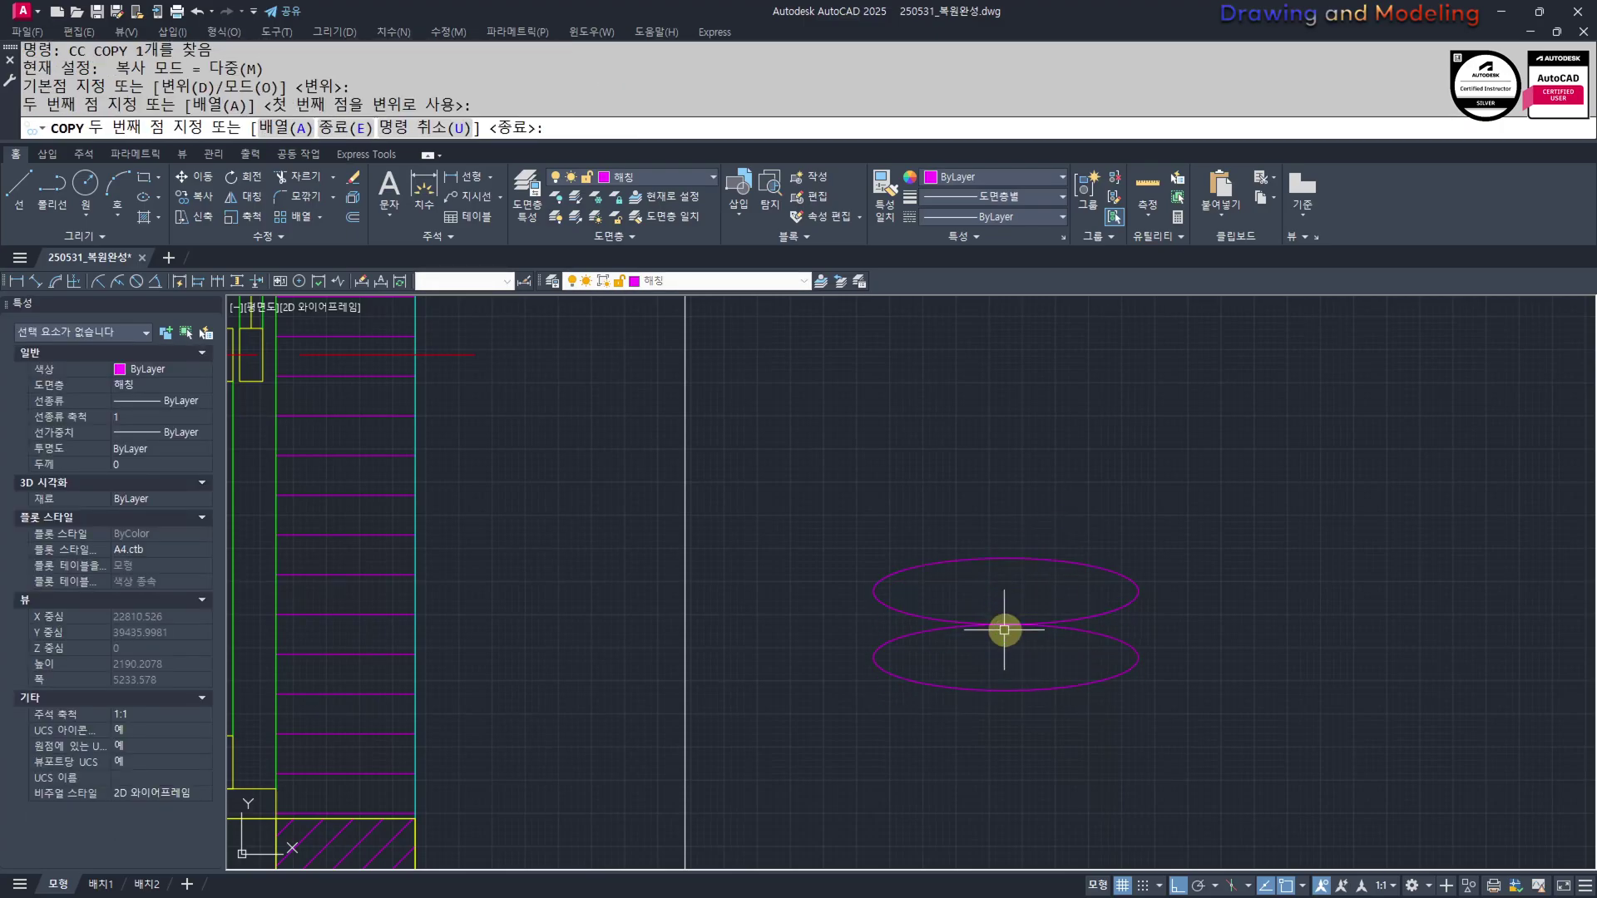
key("Escape")
key("Escape")
Move both stacked ellipses by their top quadrant onto the vertical cut line
left_click(1080, 516)
left_click(1044, 657)
type("m")
key("Return")
left_click(1045, 565)
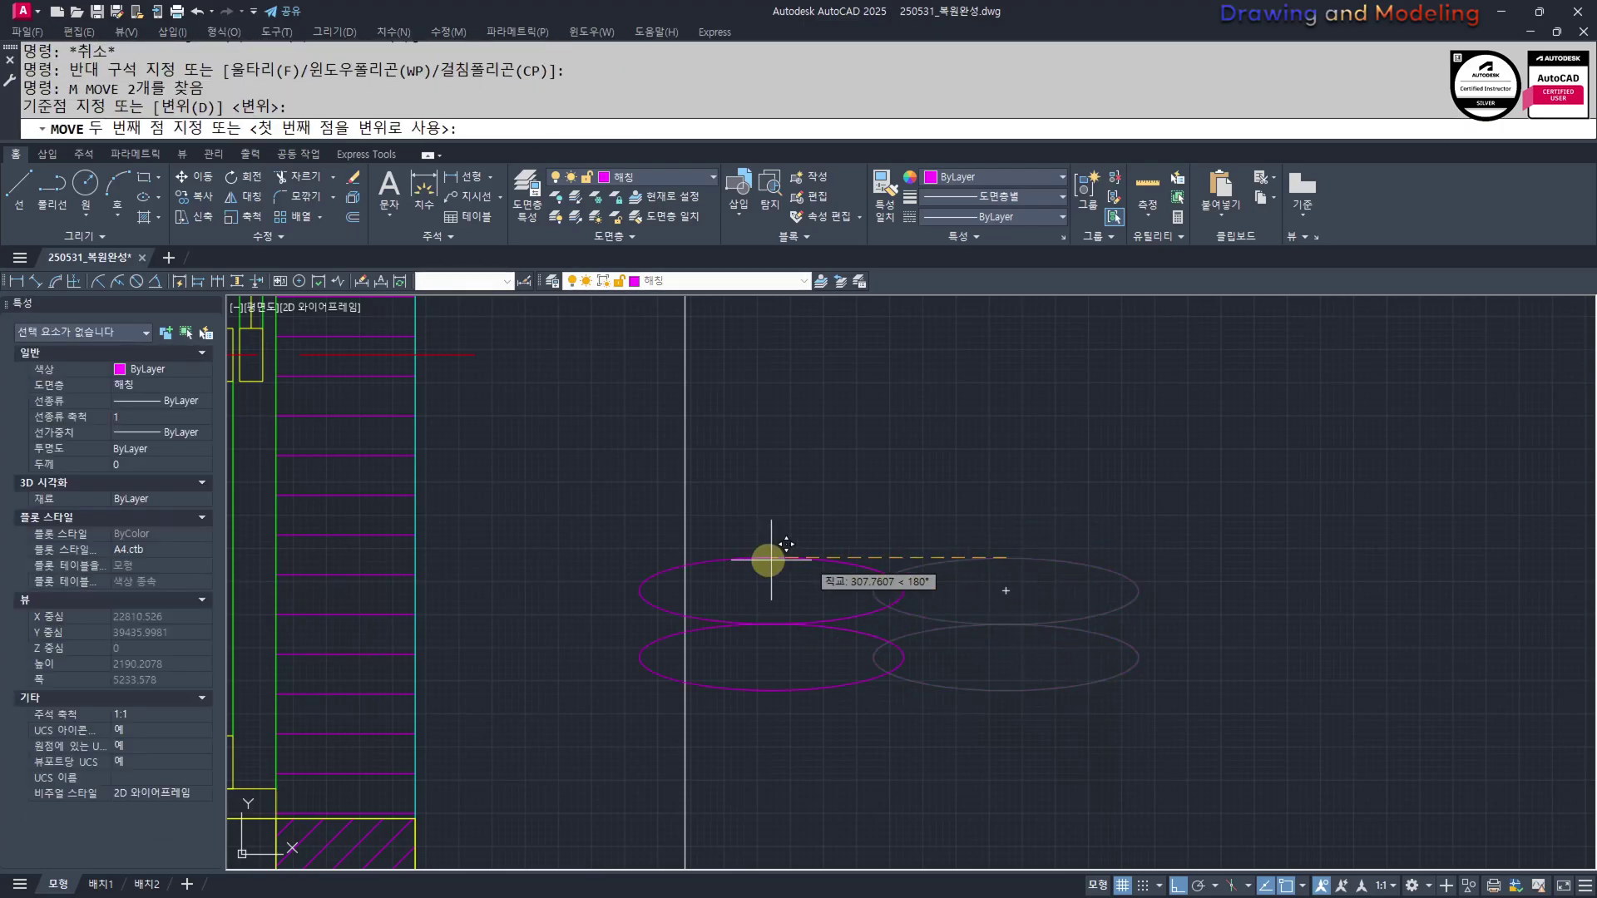
left_click(688, 552)
key("Escape")
Trim away the left half of the upper ellipse and the right half of the lower one at the cut line
scroll(688, 582, "up", 2)
type("tr")
key("Return")
key("Return")
left_click(672, 525)
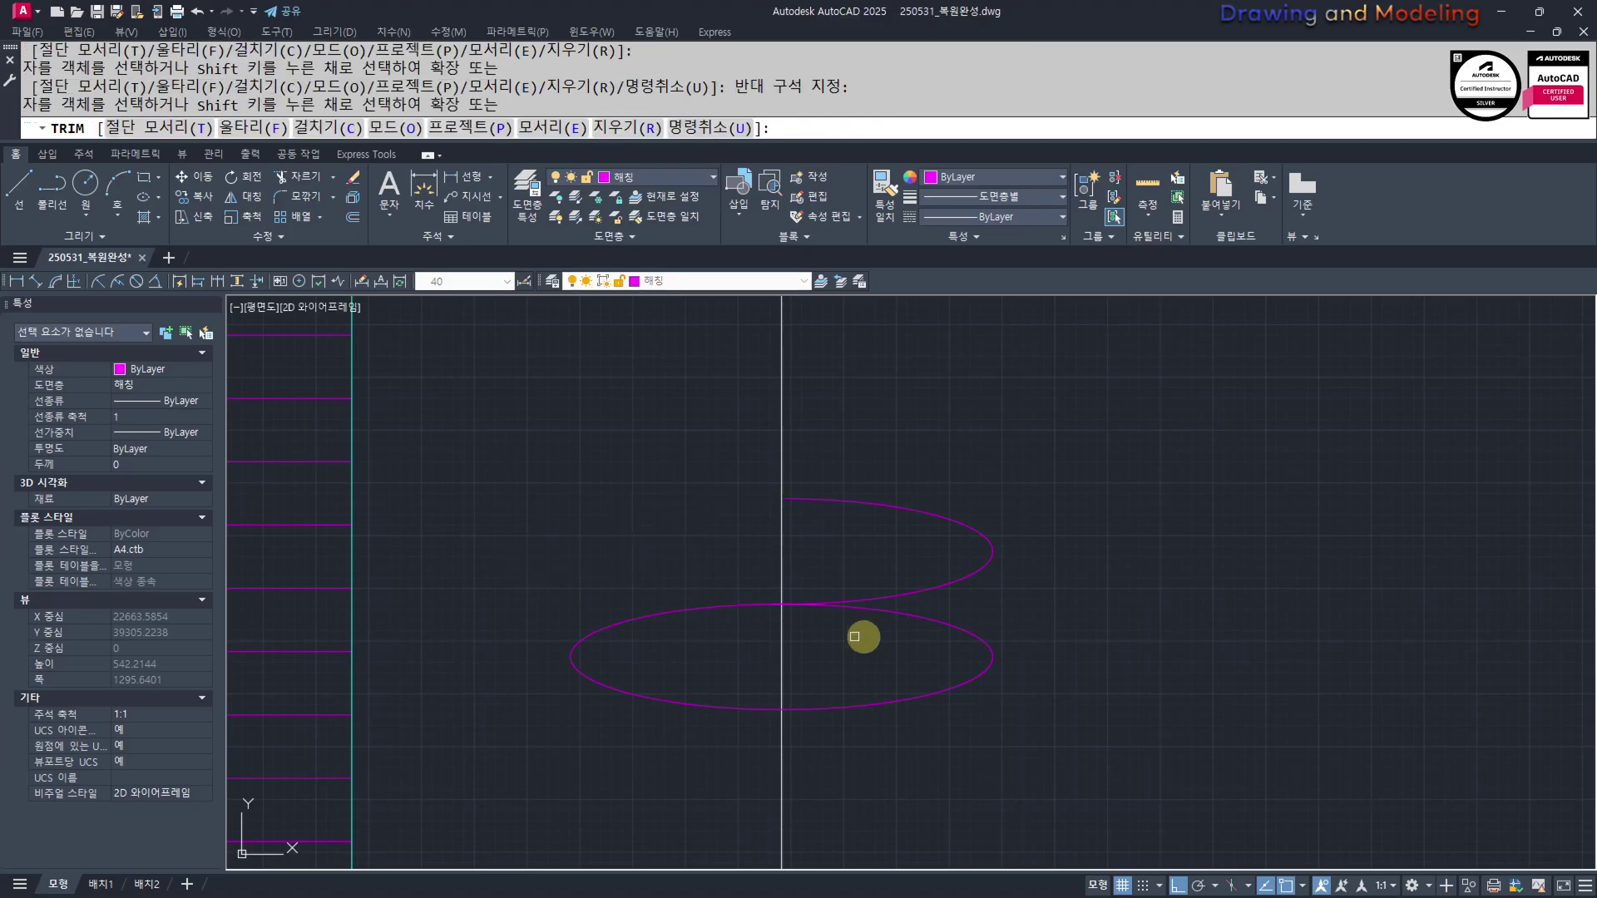
key("Escape")
key("Escape")
type("tr")
left_click(1032, 630)
left_click(895, 717)
key("Escape")
key("Escape")
middle_click_drag(747, 654, 774, 702)
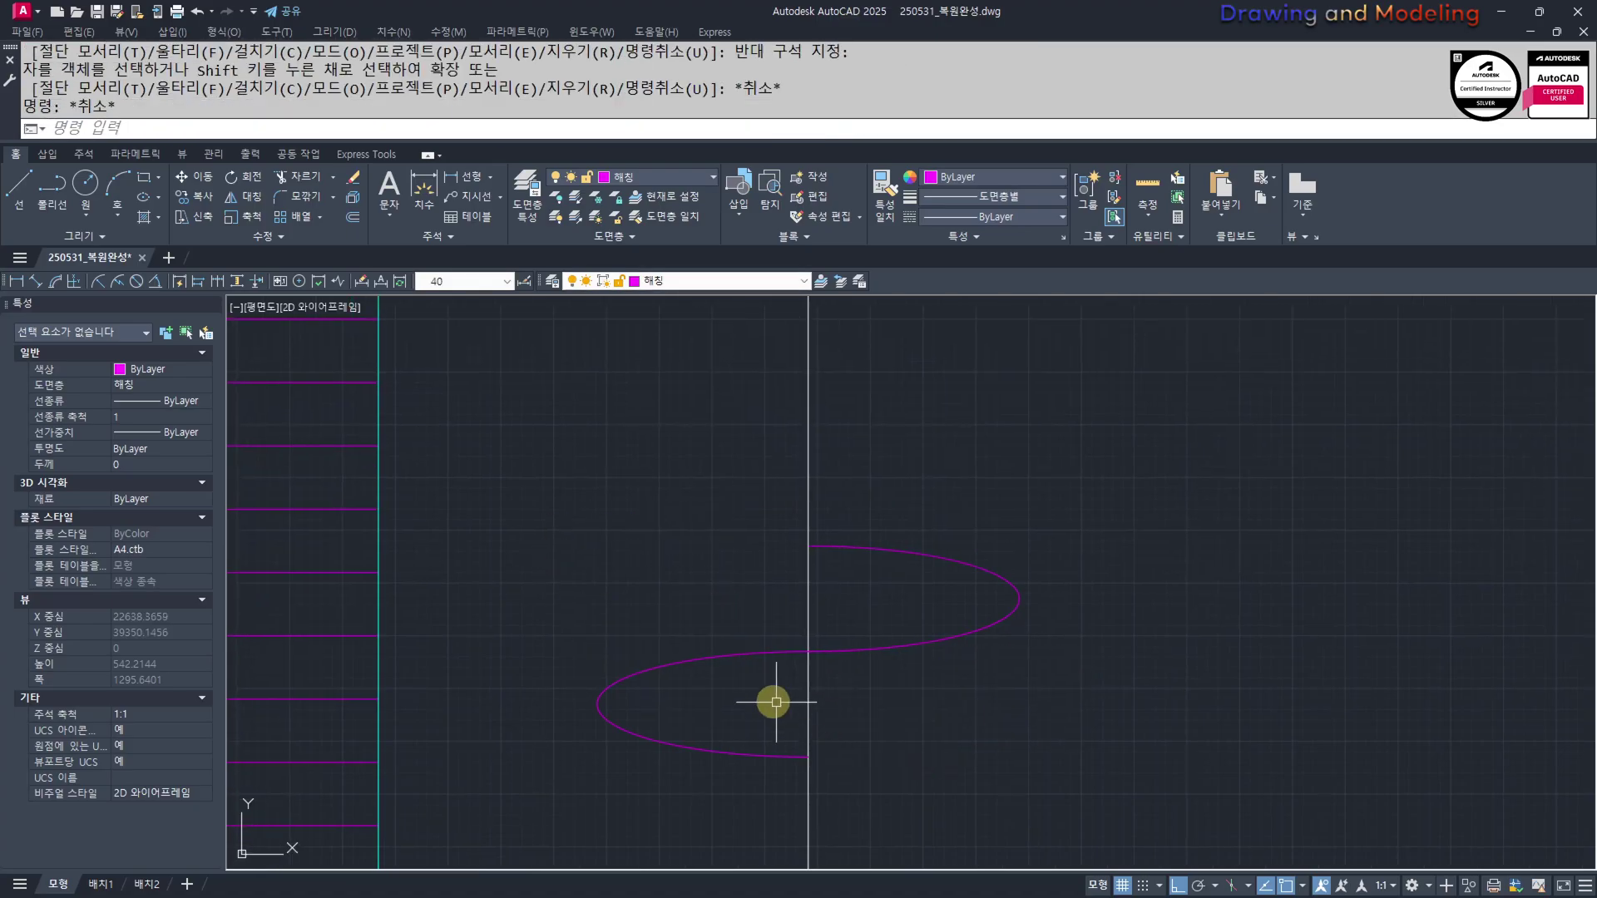
Trim the cut line's pieces inside the two half ellipses to form an S-shaped break symbol
type("tr")
key("space")
left_click(808, 716)
left_click(796, 640)
left_click(856, 600)
key("Escape")
key("Escape")
scroll(871, 602, "down", 4)
Match the properties of the two half ellipses to the white cut line
middle_click_drag(873, 648, 842, 639)
type("mm")
left_click(869, 699)
left_click(807, 680)
left_click(994, 563)
key("Escape")
key("Escape")
scroll(942, 634, "down", 6)
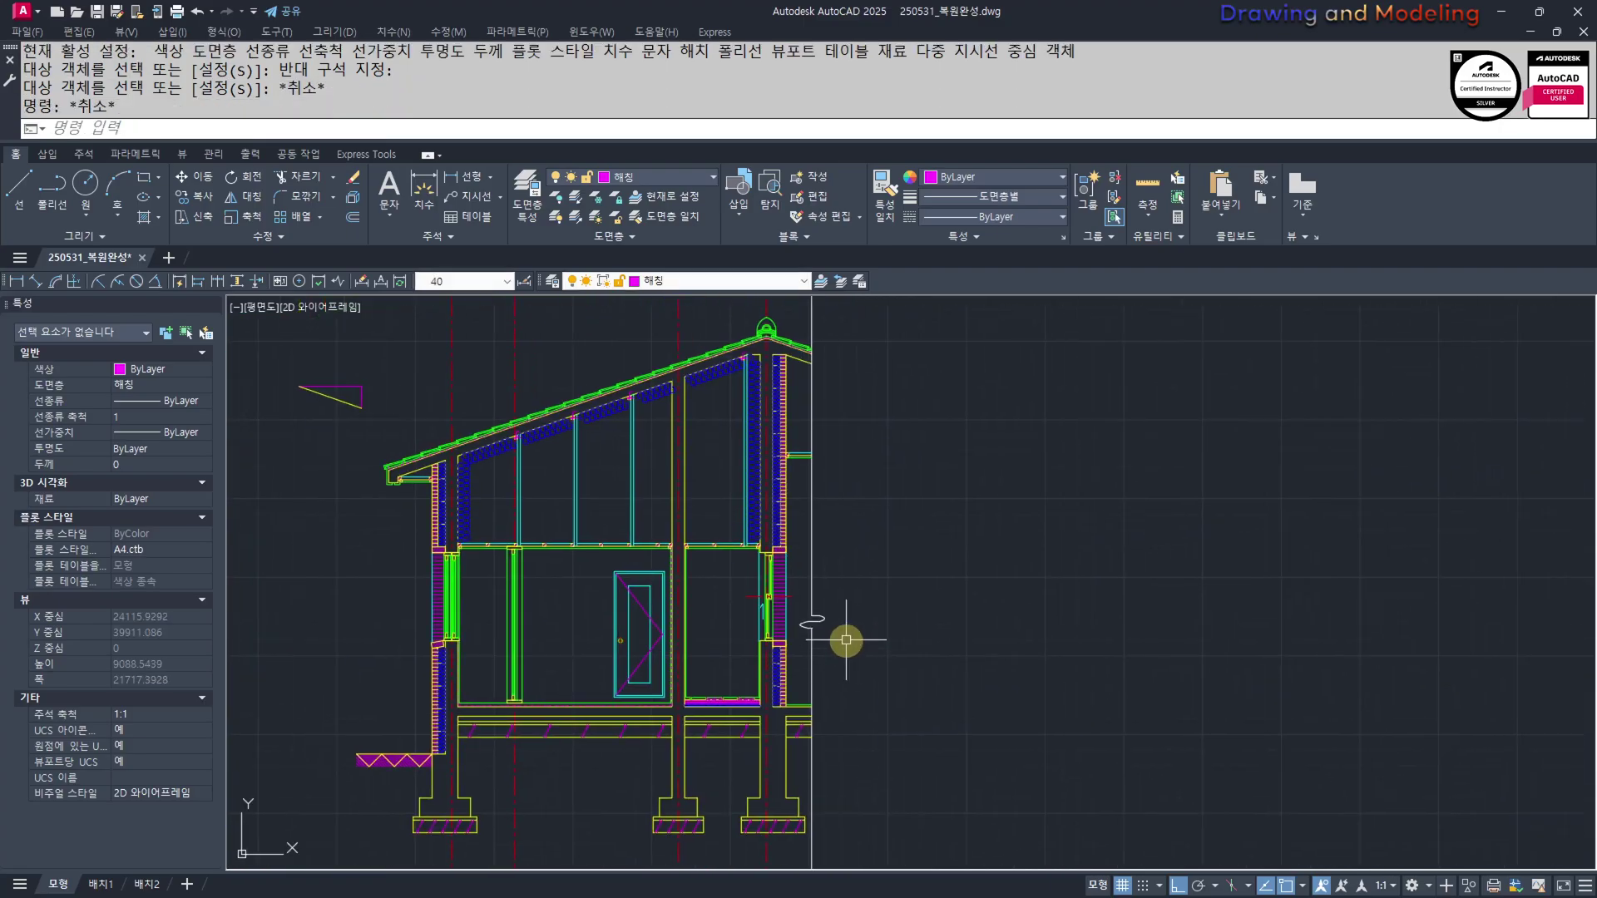
Stretch the break symbol slightly upward along the vertical cut line
scroll(826, 609, "up", 4)
type("s")
left_click(860, 682)
left_click(738, 605)
key("space")
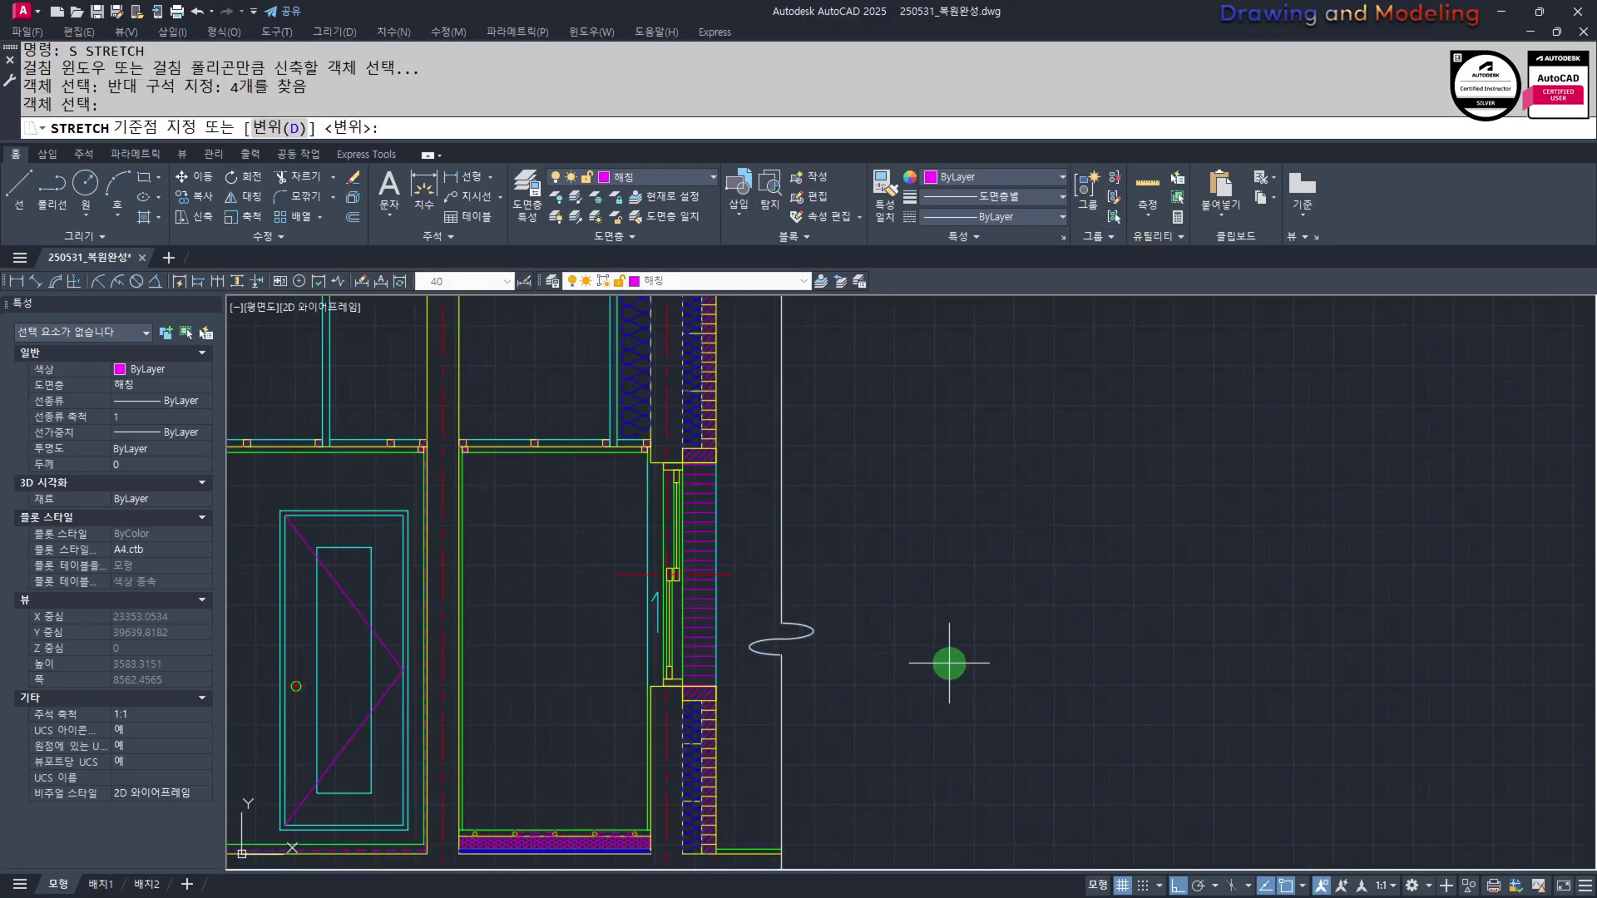
left_click(948, 663)
left_click(948, 634)
key("Escape")
key("Escape")
scroll(890, 610, "down", 6)
scroll(904, 661, "up", 4)
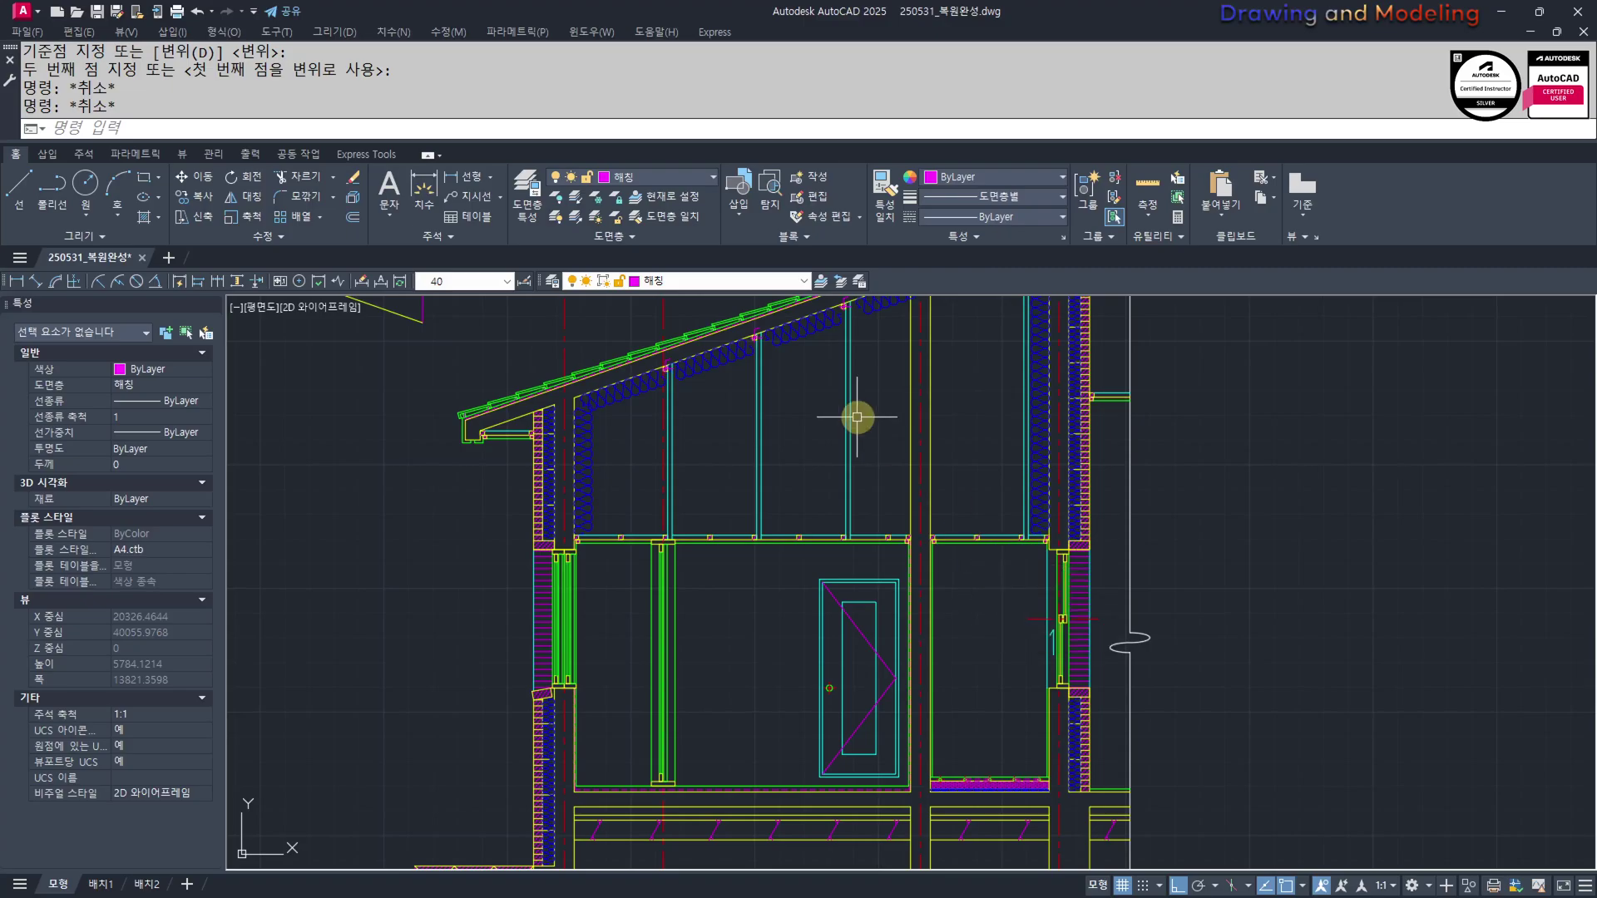
Examine the floor plan and compare the rooms and doors along the cut with the section drawing
scroll(866, 607, "down", 6)
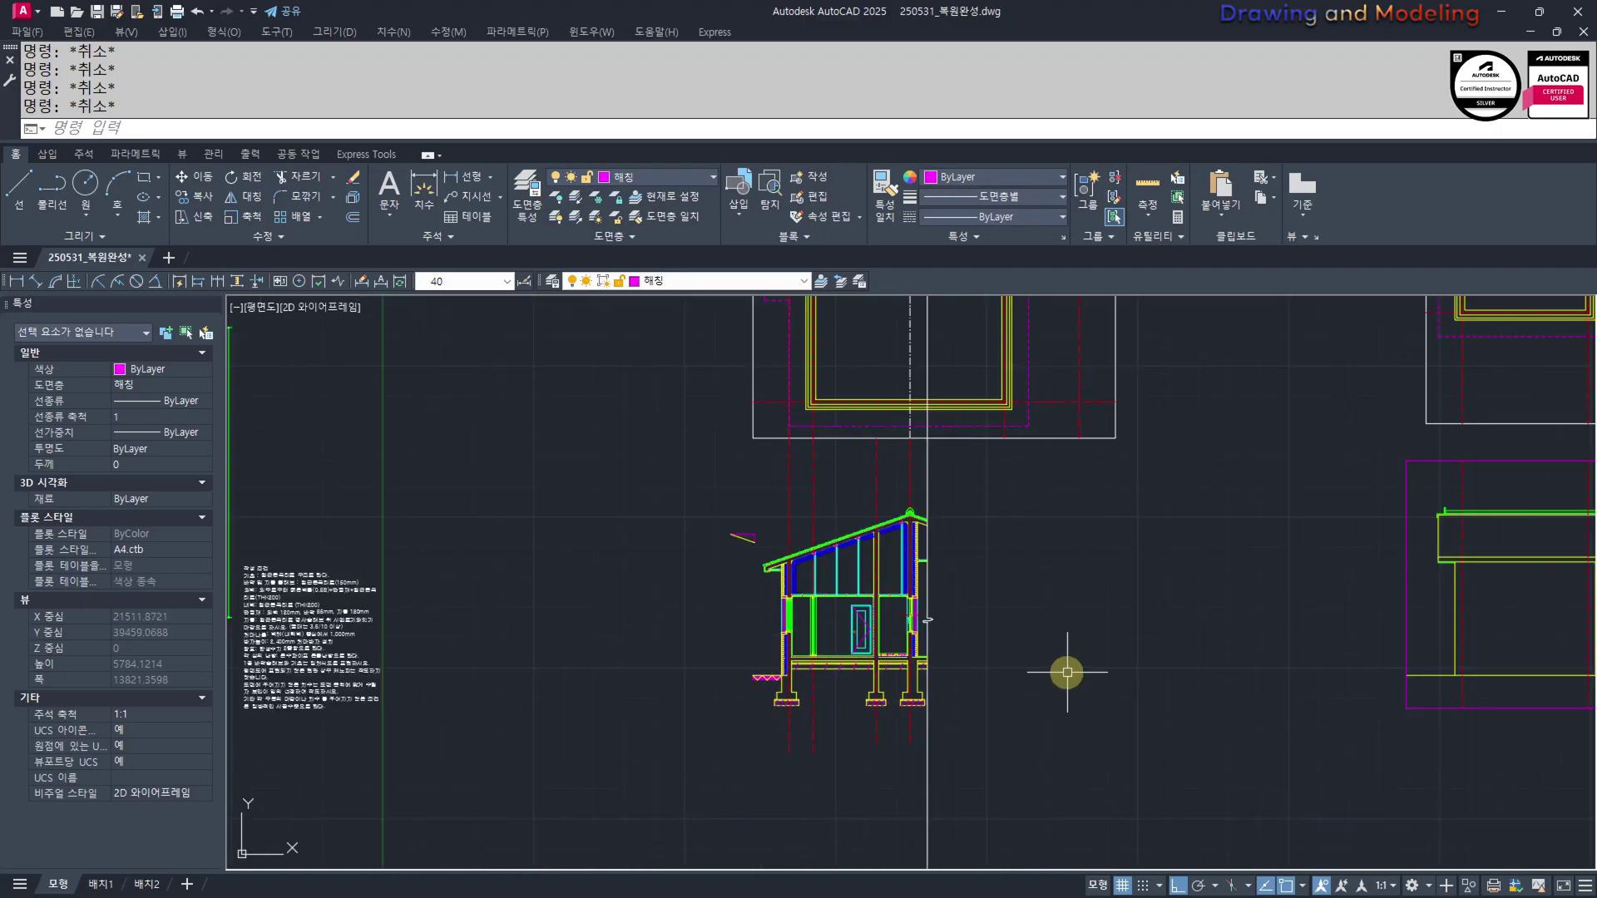
middle_click_drag(1249, 677, 1014, 672)
scroll(577, 597, "up", 4)
scroll(652, 615, "down", 3)
middle_click_drag(707, 632, 866, 645)
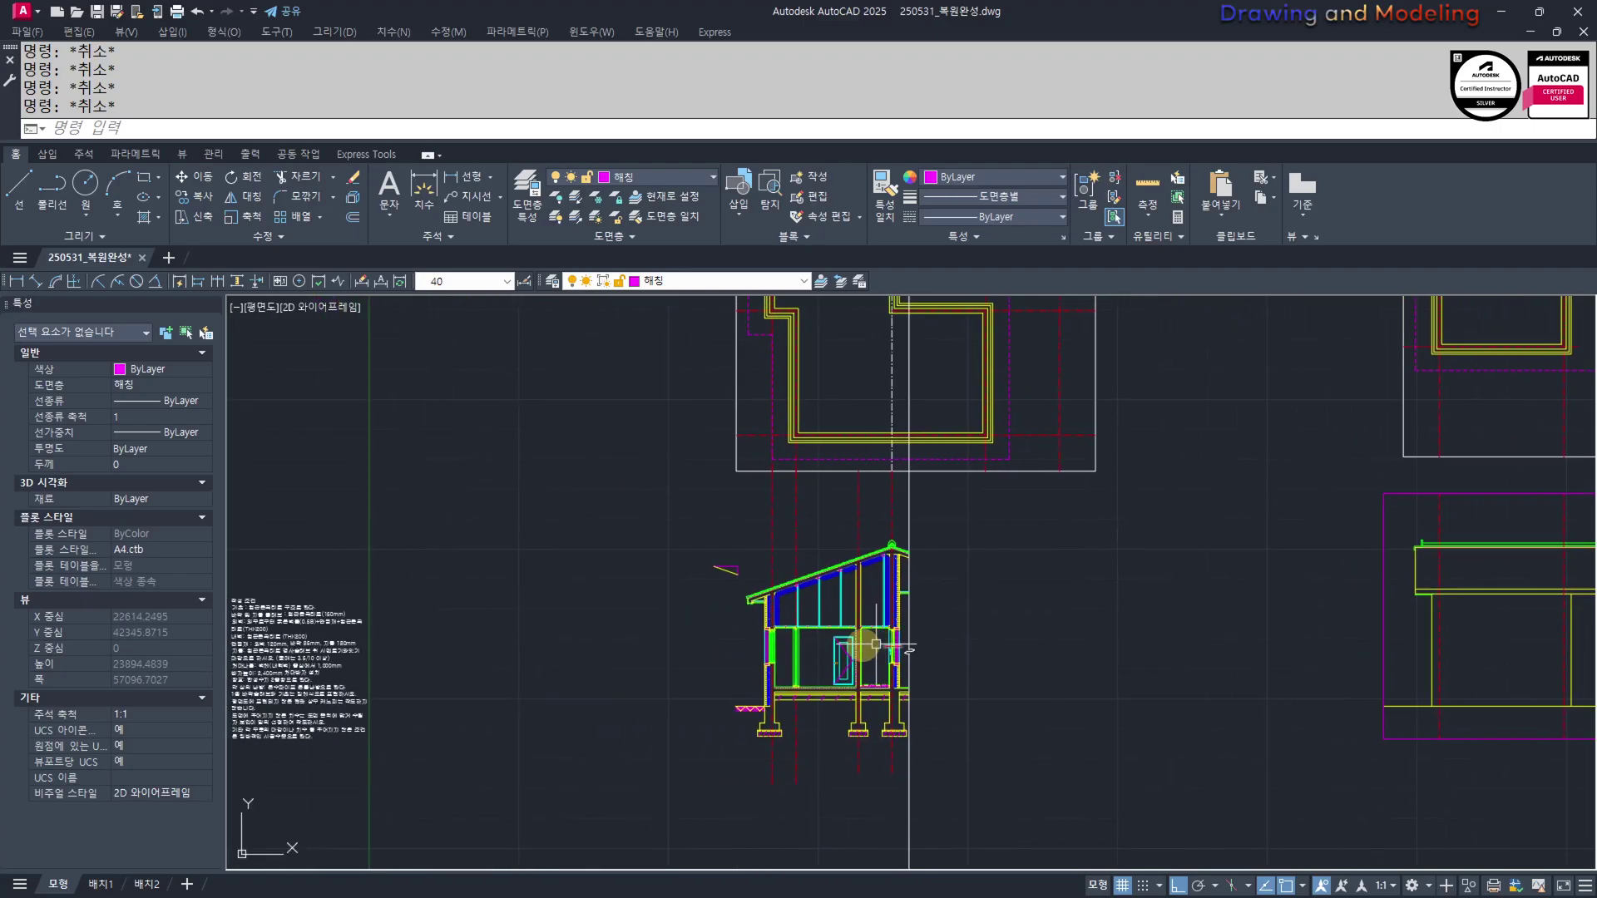
scroll(823, 644, "down", 2)
middle_click_drag(1034, 663, 984, 670)
mouse_move(516, 570)
middle_mouse_down()
mouse_move(820, 634)
mouse_move(906, 532)
middle_mouse_up()
scroll(774, 630, "up", 5)
scroll(857, 637, "down", 5)
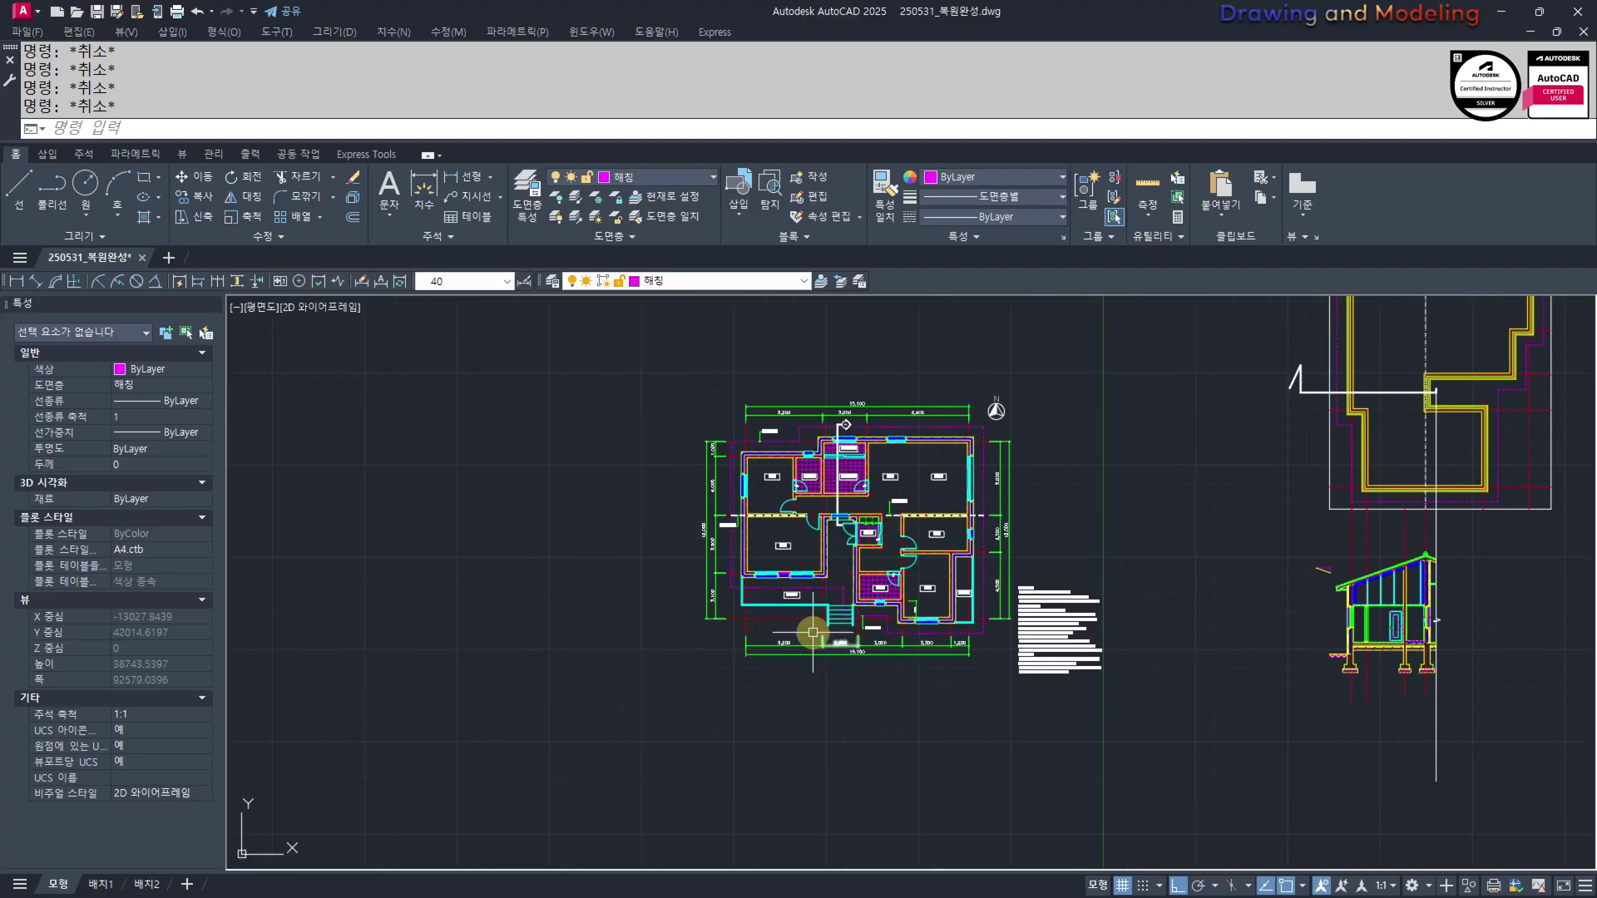
scroll(799, 601, "up", 5)
middle_click_drag(797, 590, 767, 641)
scroll(416, 582, "down", 3)
scroll(1115, 646, "up", 5)
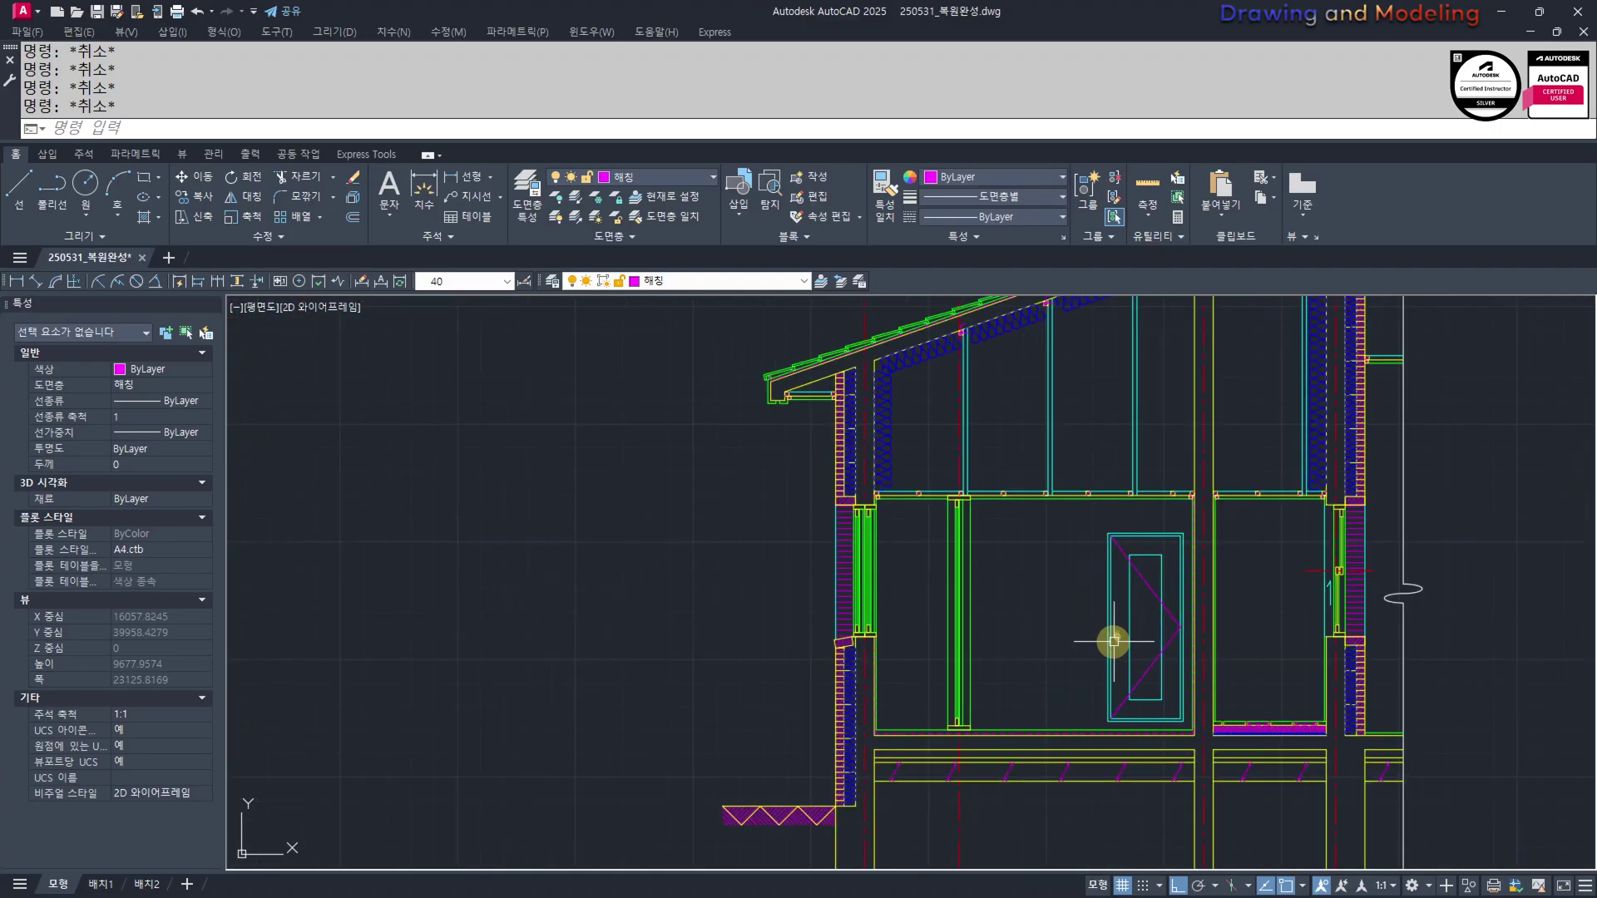
middle_click_drag(1115, 646, 945, 635)
scroll(972, 680, "up", 3)
scroll(973, 680, "down", 3)
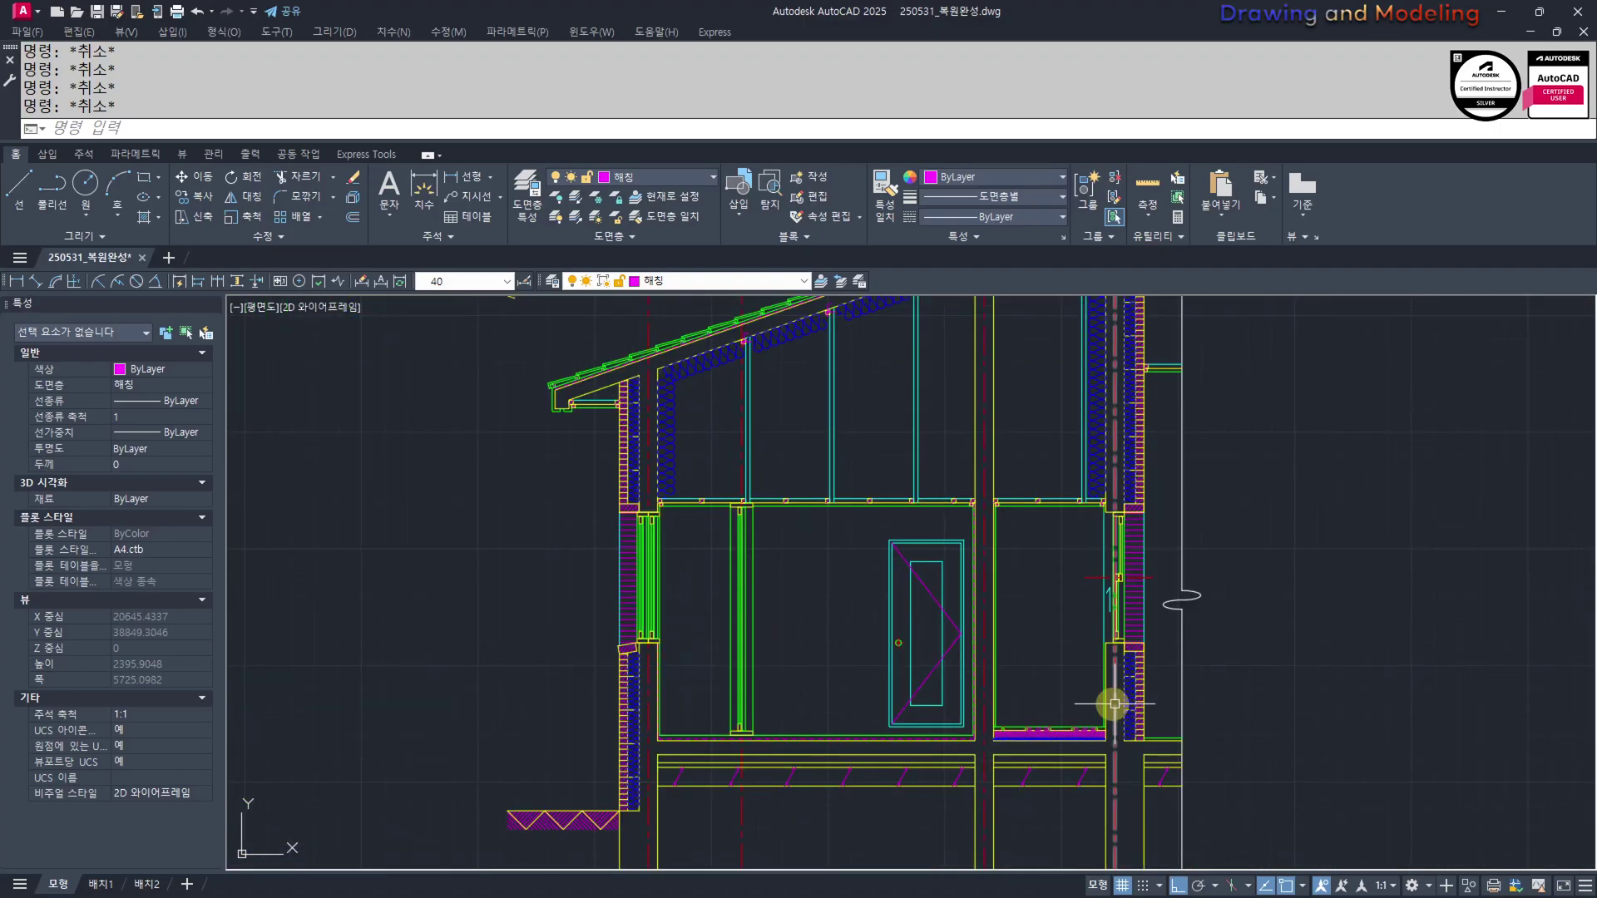
scroll(1112, 702, "up", 3)
scroll(934, 707, "down", 3)
Draw two horizontal guide lines from the raised room's floor surface and the window head to well beyond the cut line
type("L")
key("Return")
scroll(822, 715, "up", 3)
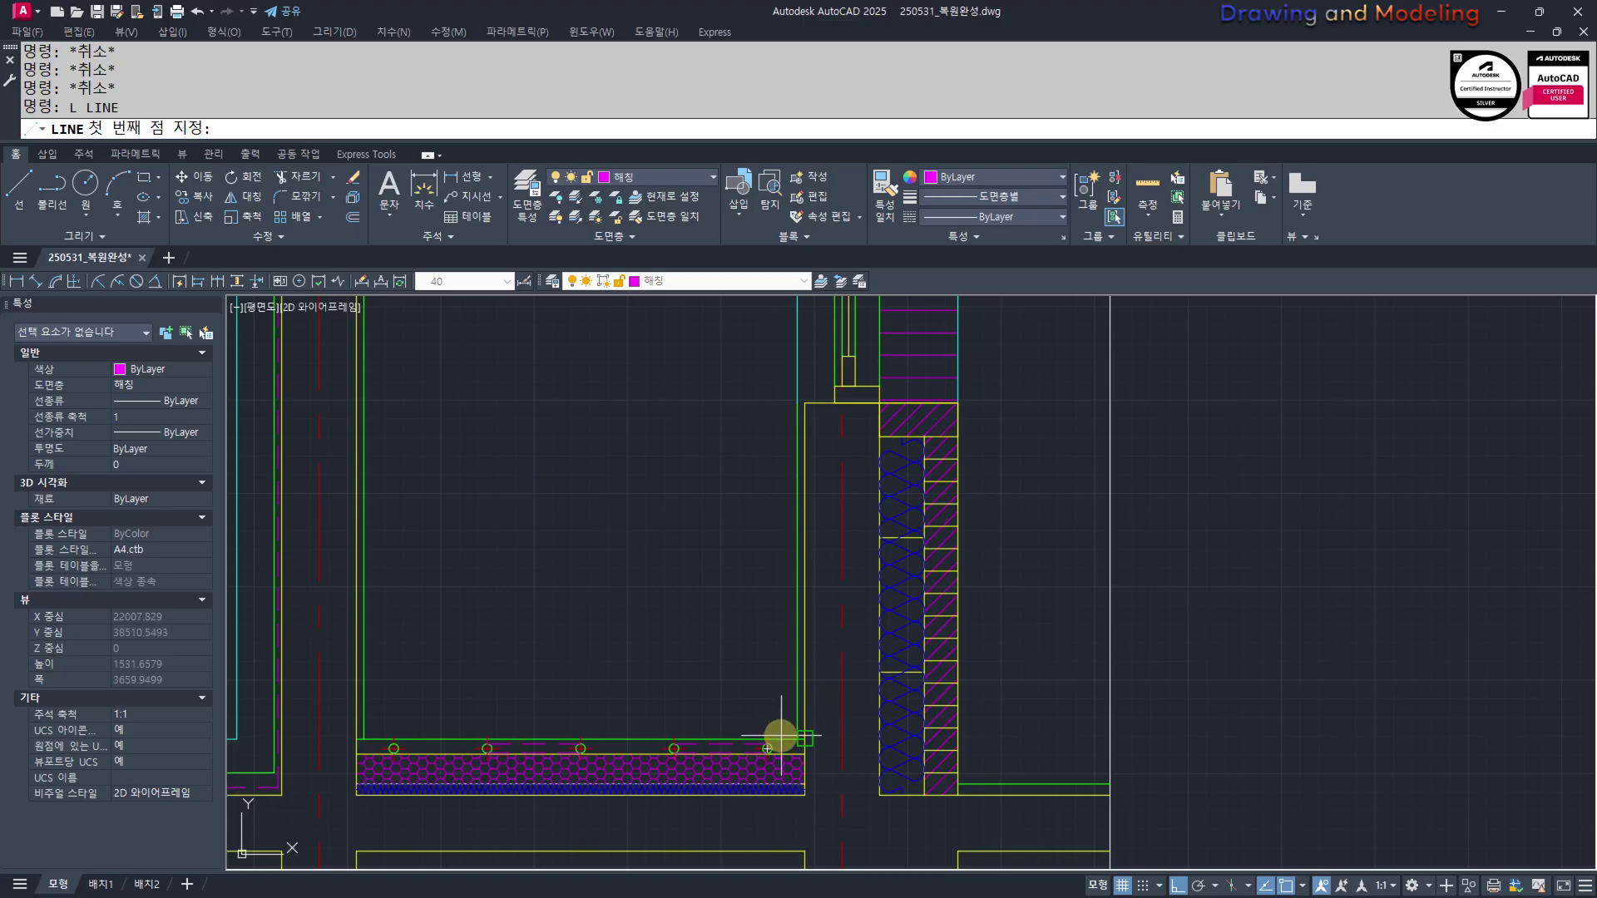
left_click(780, 735)
scroll(586, 718, "down", 3)
key("Escape")
key("Escape")
key("Return")
scroll(632, 391, "up", 4)
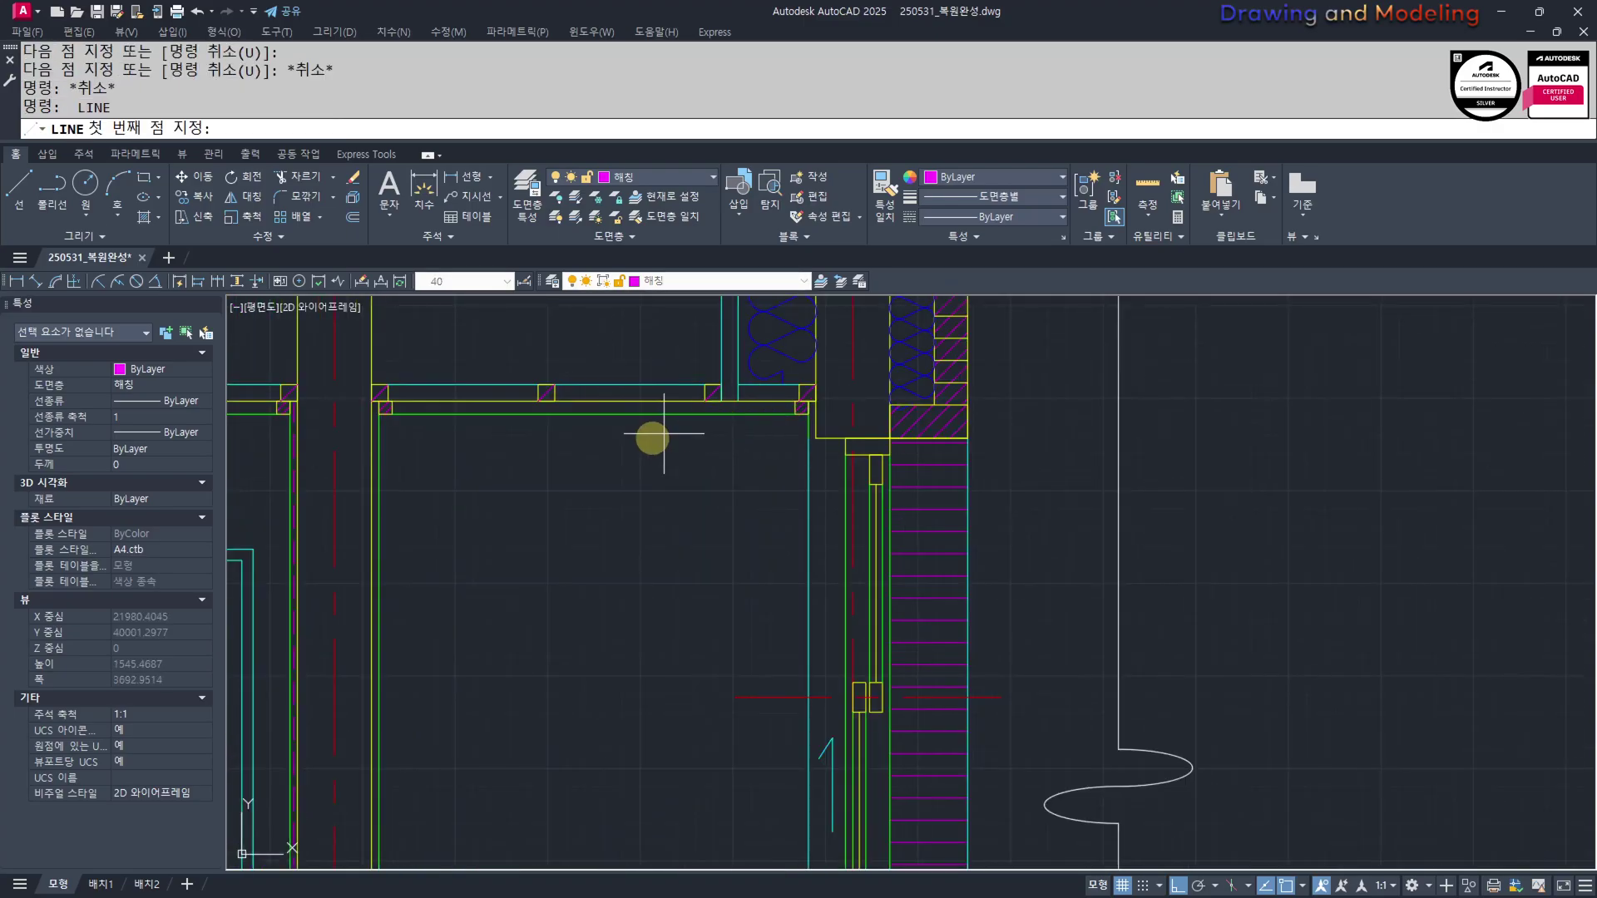
left_click(819, 441)
scroll(819, 441, "down", 3)
scroll(982, 653, "down", 1)
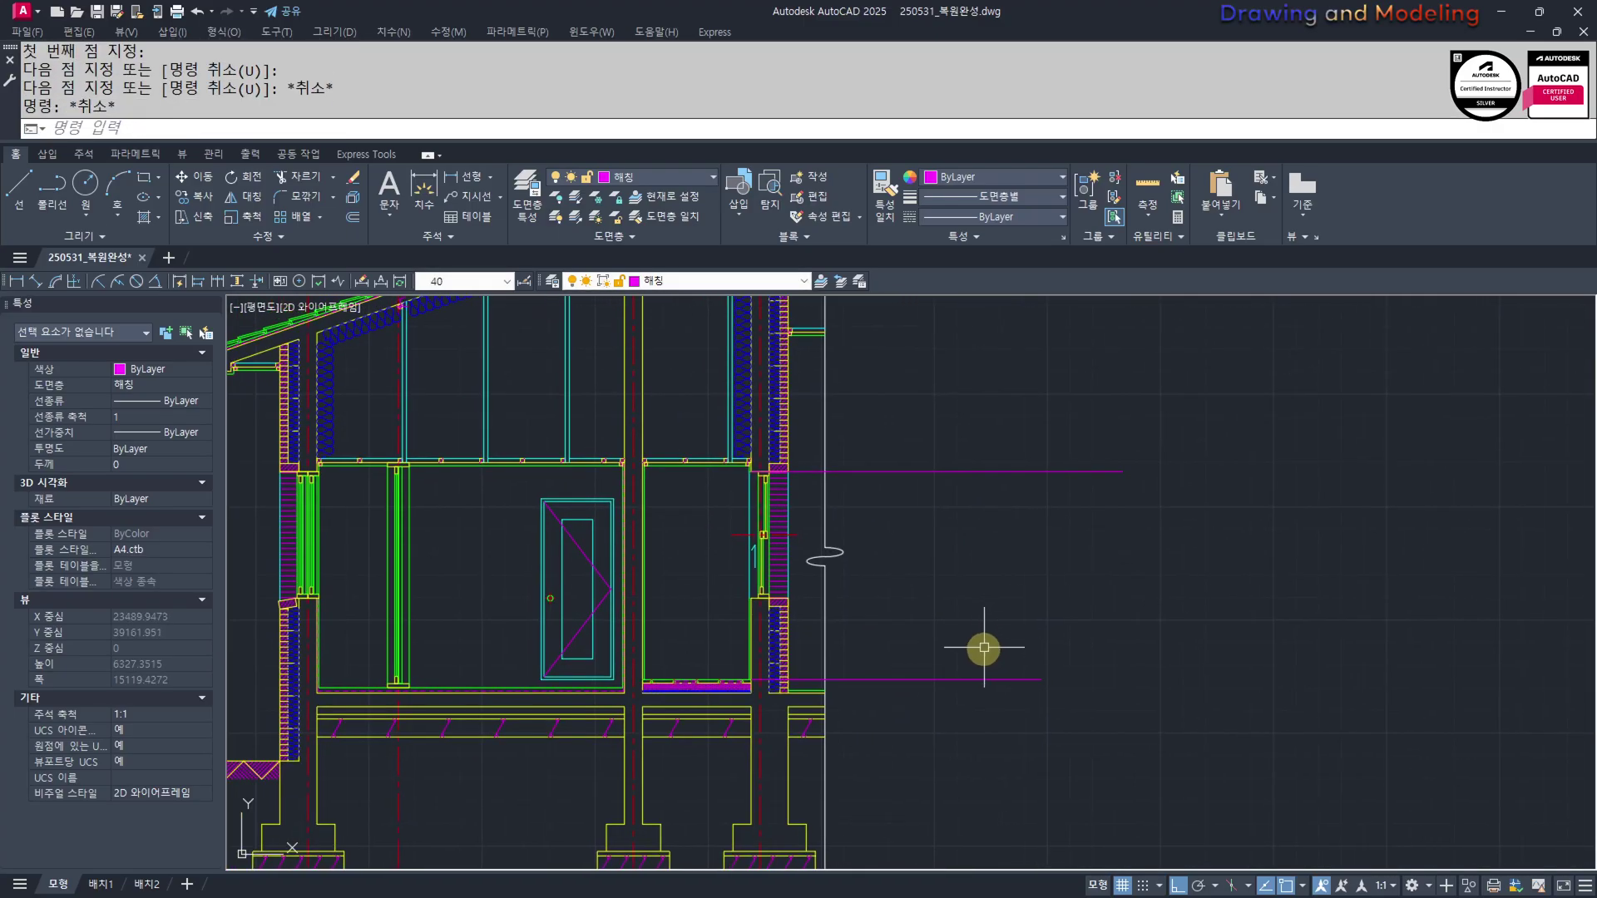
Draw a vertical guide line crossing both horizontal guide lines in the empty area beyond the cut line
left_click(912, 397)
key("Escape")
key("Escape")
middle_click_drag(992, 632, 1071, 653)
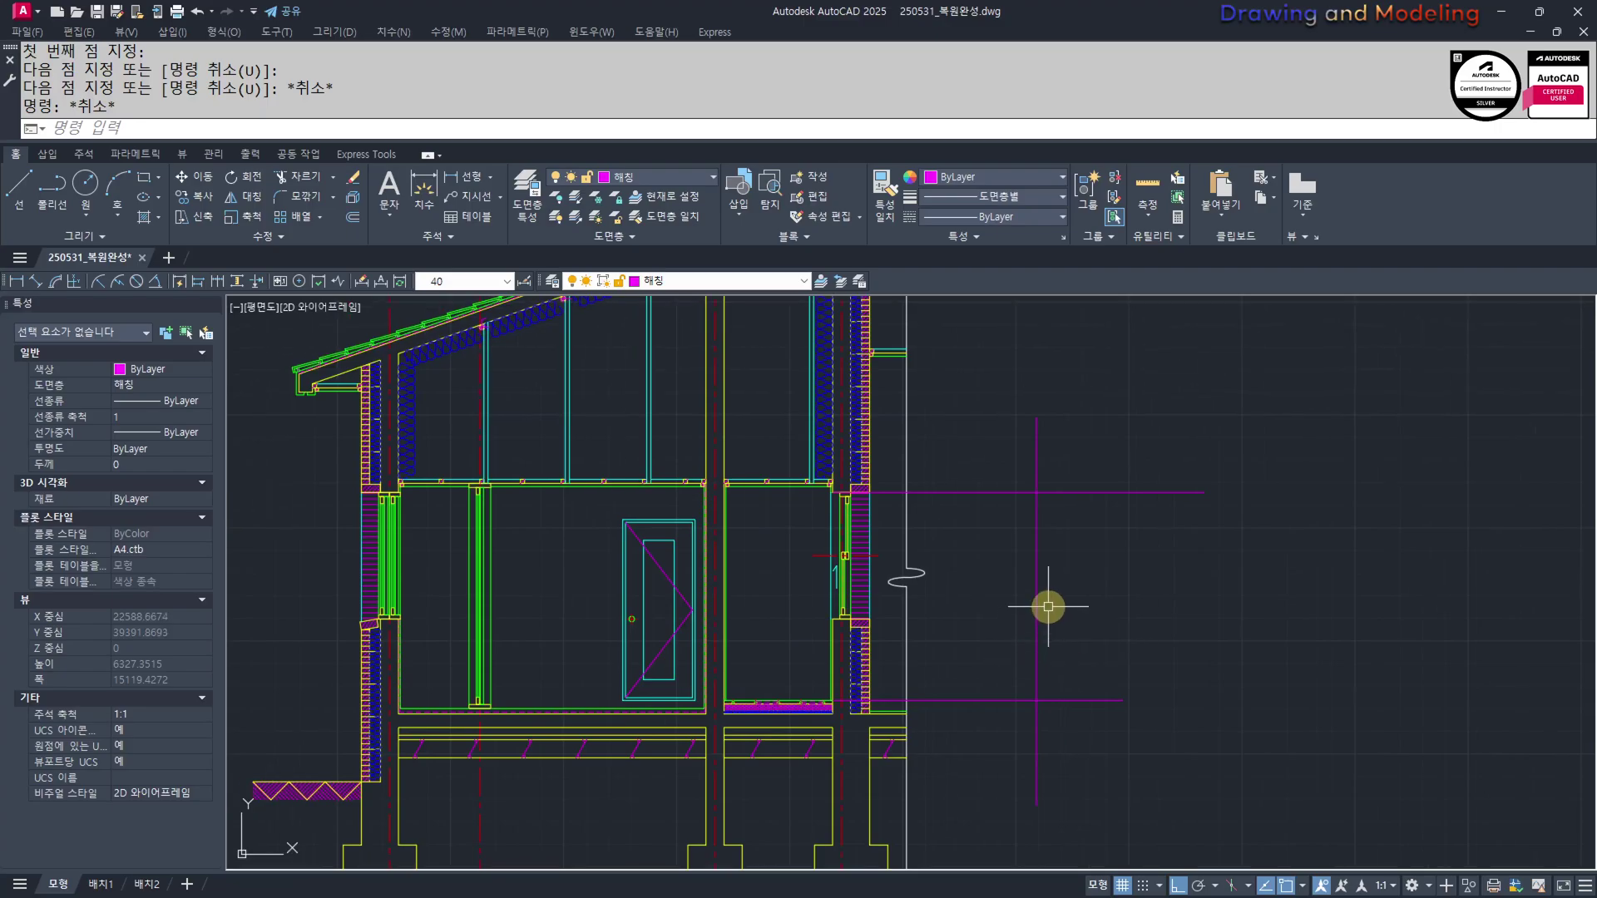
Stretch the vertical guide line and the free ends of the horizontal ones about 1840 away from the section
type("s")
key("Return")
left_click(1279, 752)
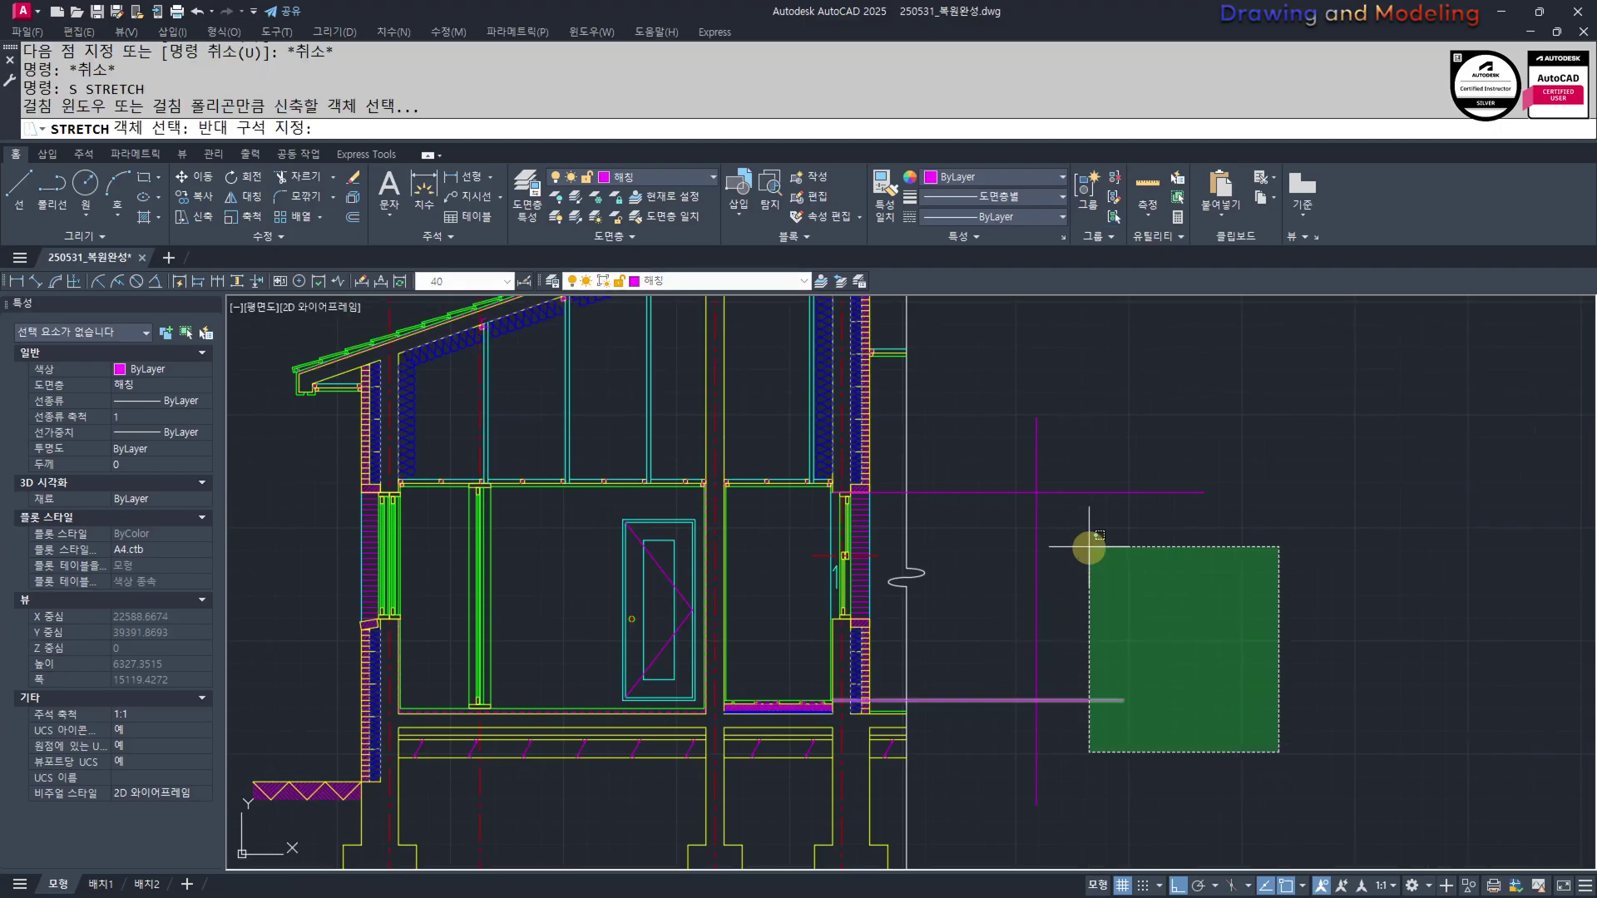
left_click(1278, 678)
type("s")
key("Return")
left_click(1304, 838)
left_click(983, 365)
key("Return")
left_click(1129, 563)
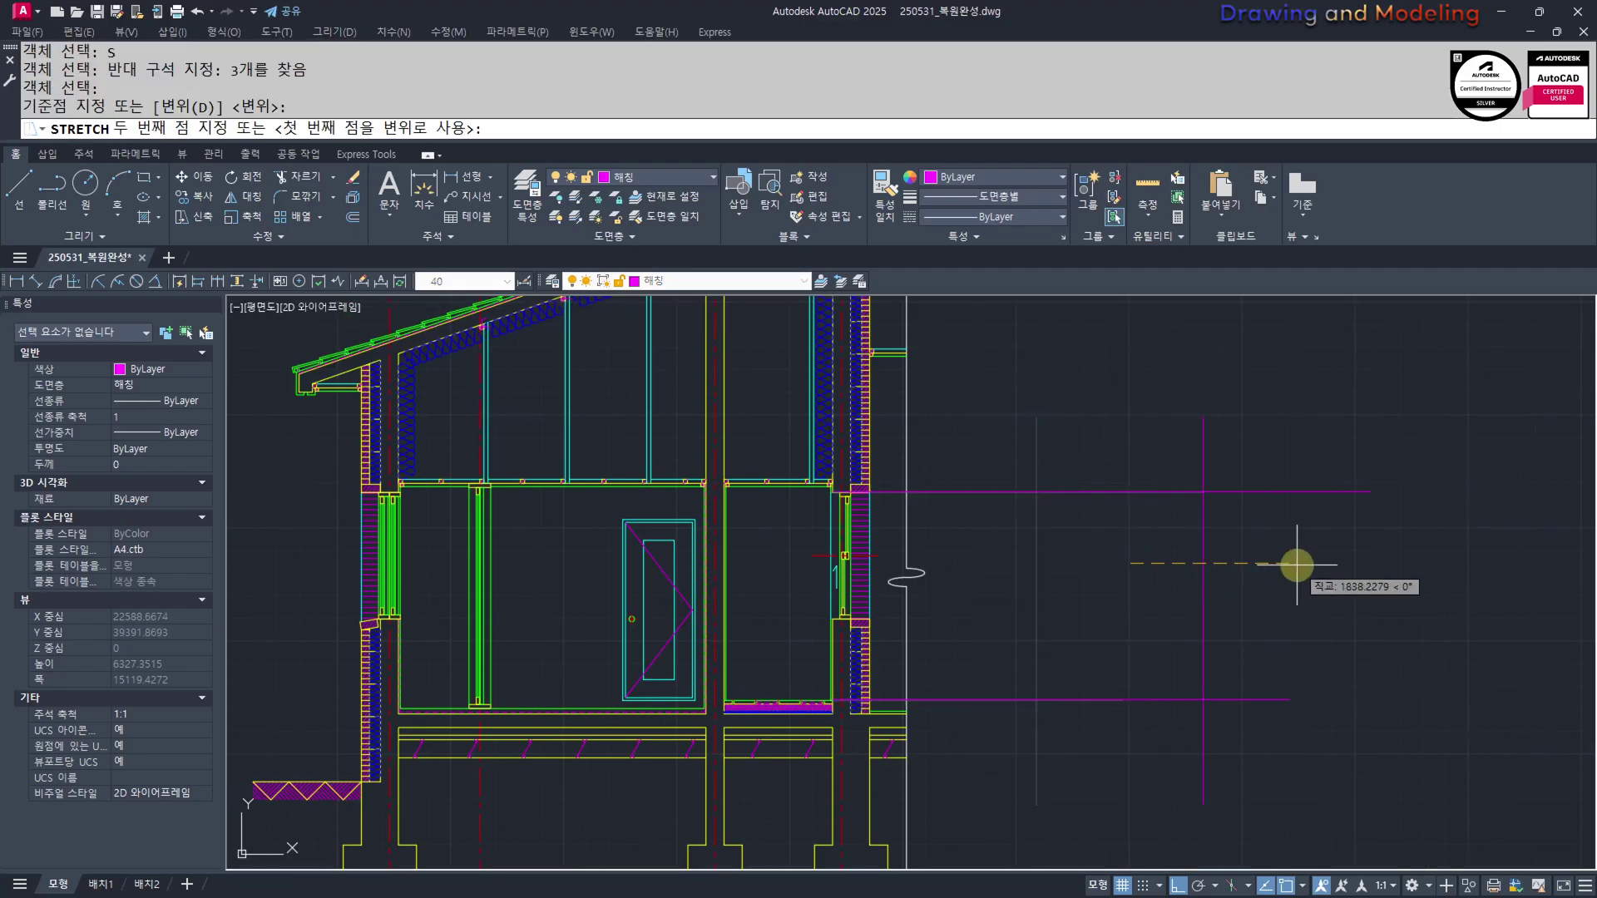
left_click(1296, 563)
key("Escape")
key("Escape")
type("rec")
key("Return")
left_click(1203, 701)
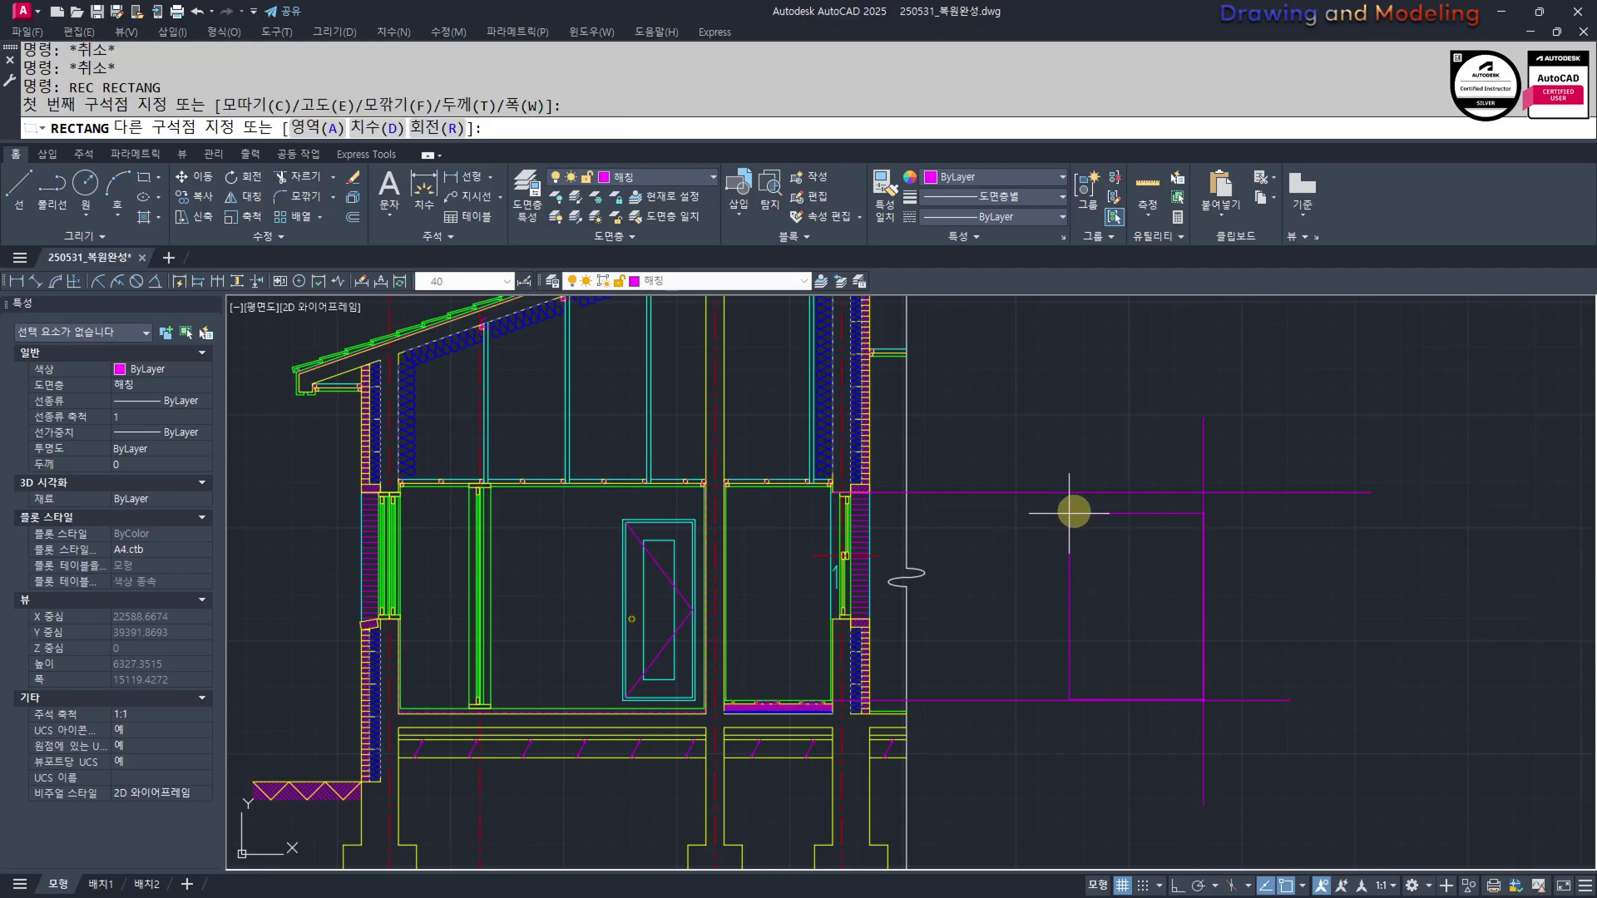
key("Escape")
key("Escape")
Offset the vertical guide line by 900 toward the section
type("o")
key("Return")
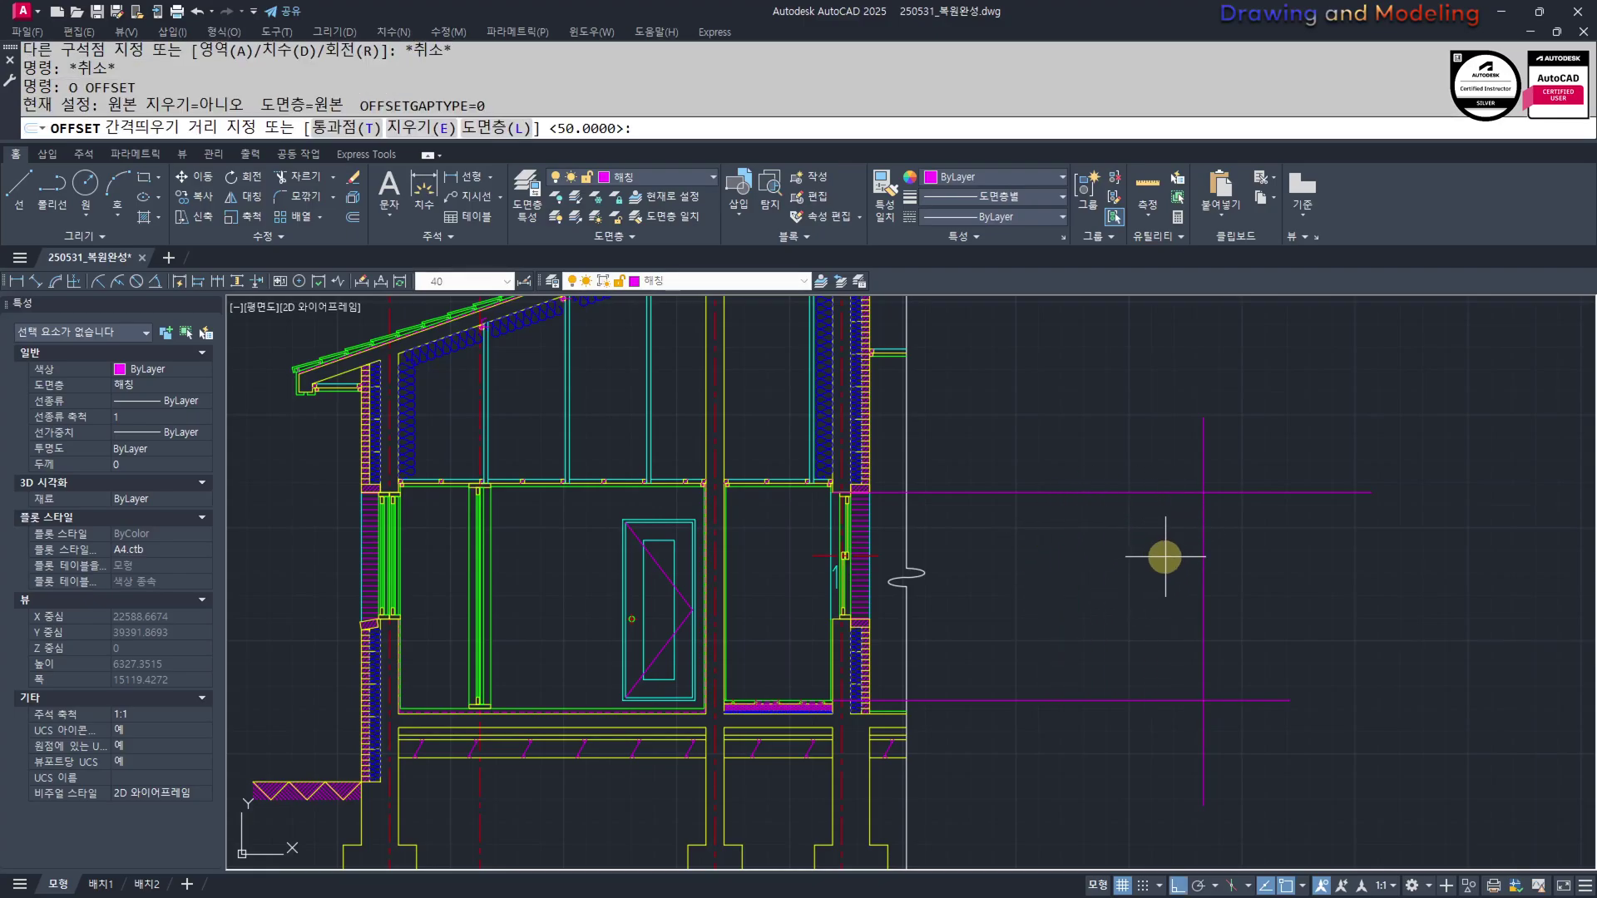
type("900")
key("Return")
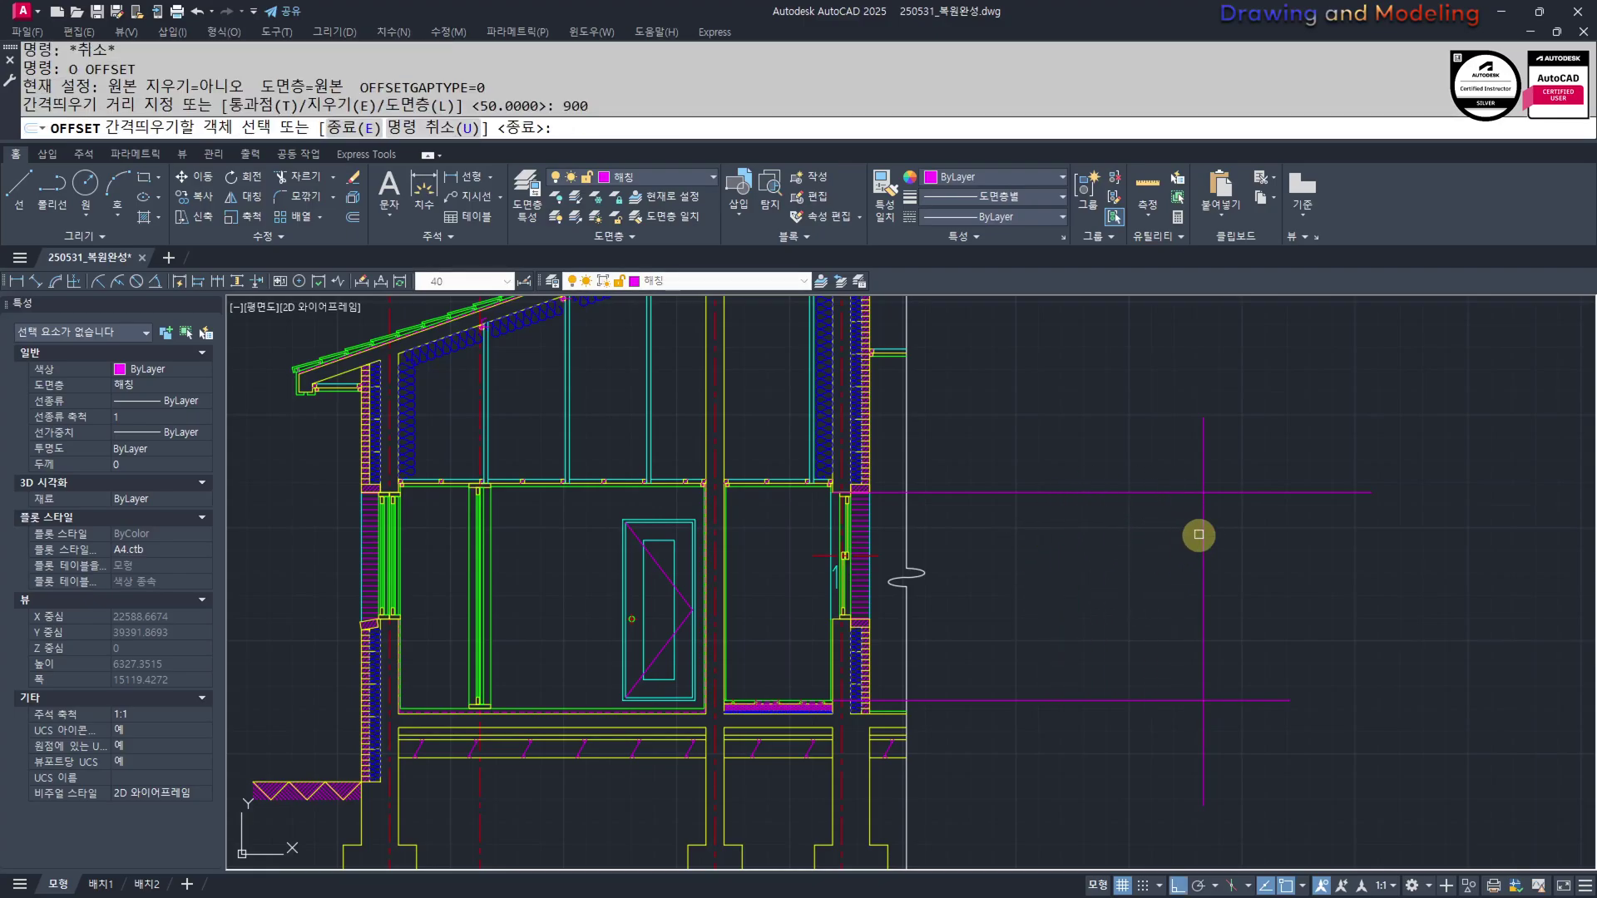
left_click(1199, 535)
left_click(1142, 559)
key("Escape")
key("Escape")
Draw a rectangle between the four intersections of the vertical and horizontal guide lines
scroll(1197, 670, "up", 2)
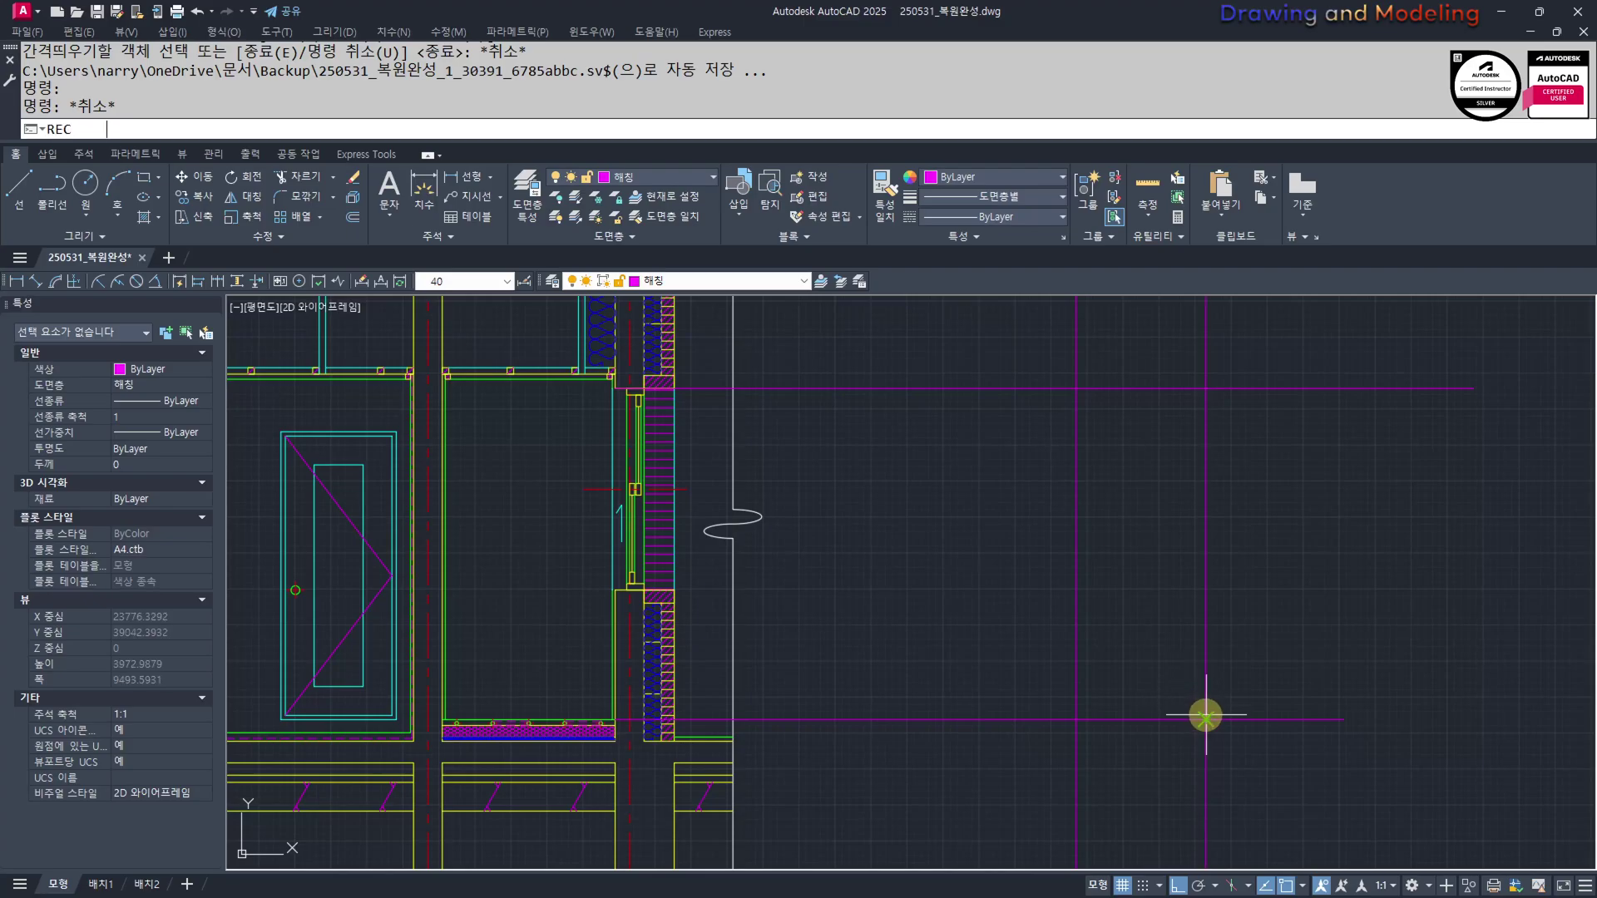
key("Return")
left_click(1206, 717)
left_click(1073, 395)
key("Escape")
key("Escape")
middle_click_drag(1047, 523, 1025, 594)
Erase the vertical and horizontal guide lines around the new rectangle
left_click(1303, 361)
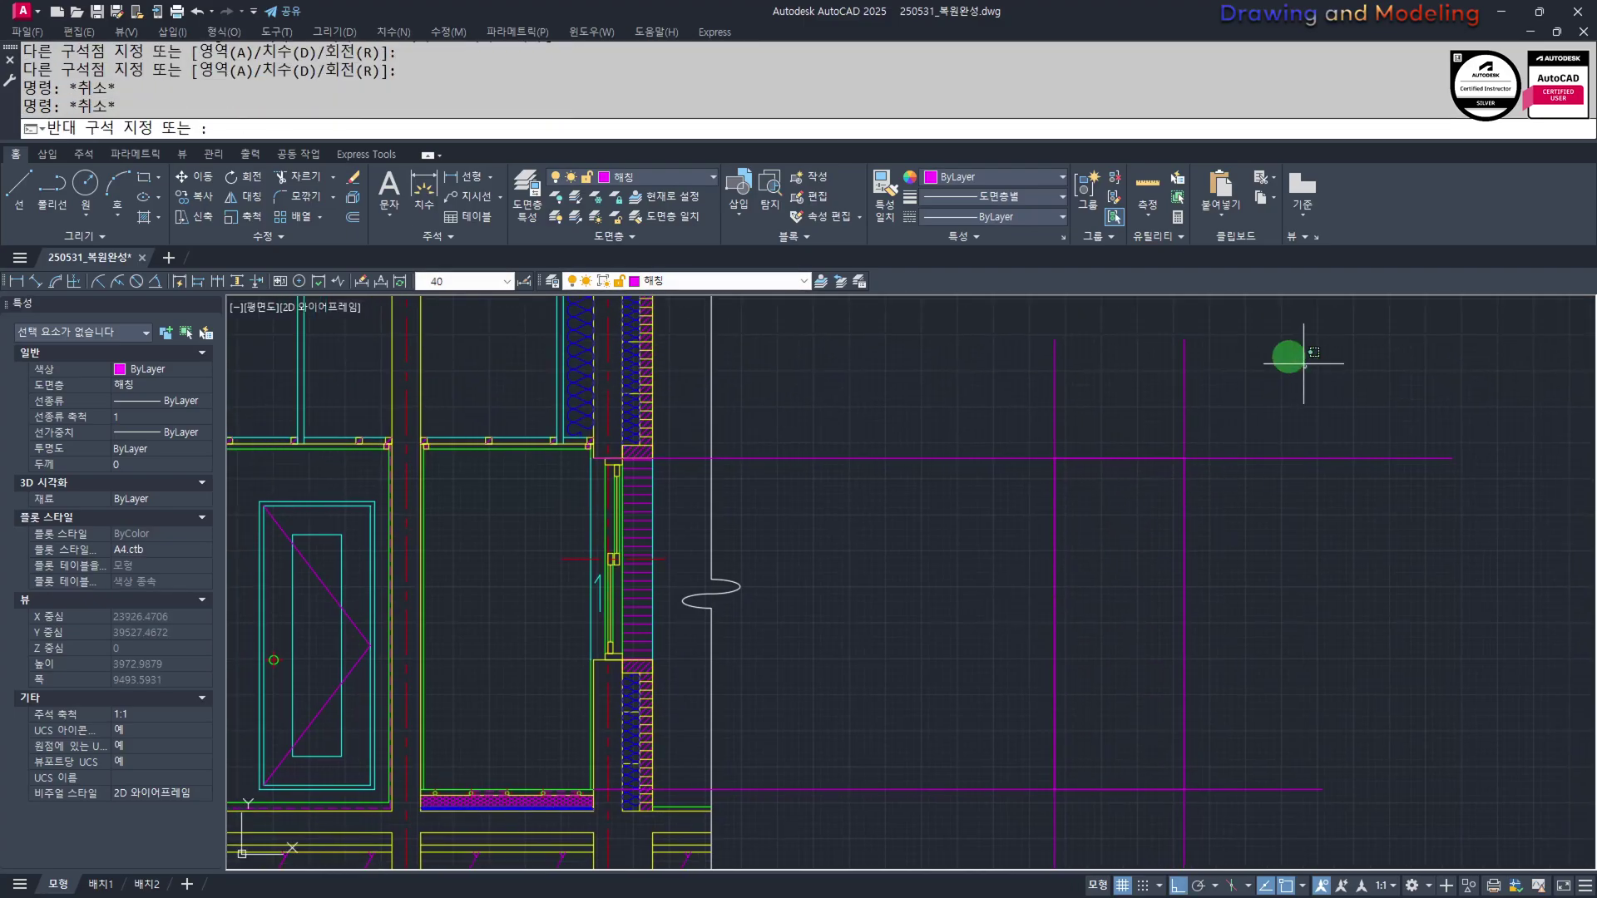
left_click(956, 442)
key("e")
key("Return")
left_click(962, 367)
left_click(907, 798)
type("e")
key("Return")
middle_click_drag(913, 790, 950, 667)
key("Escape")
key("Escape")
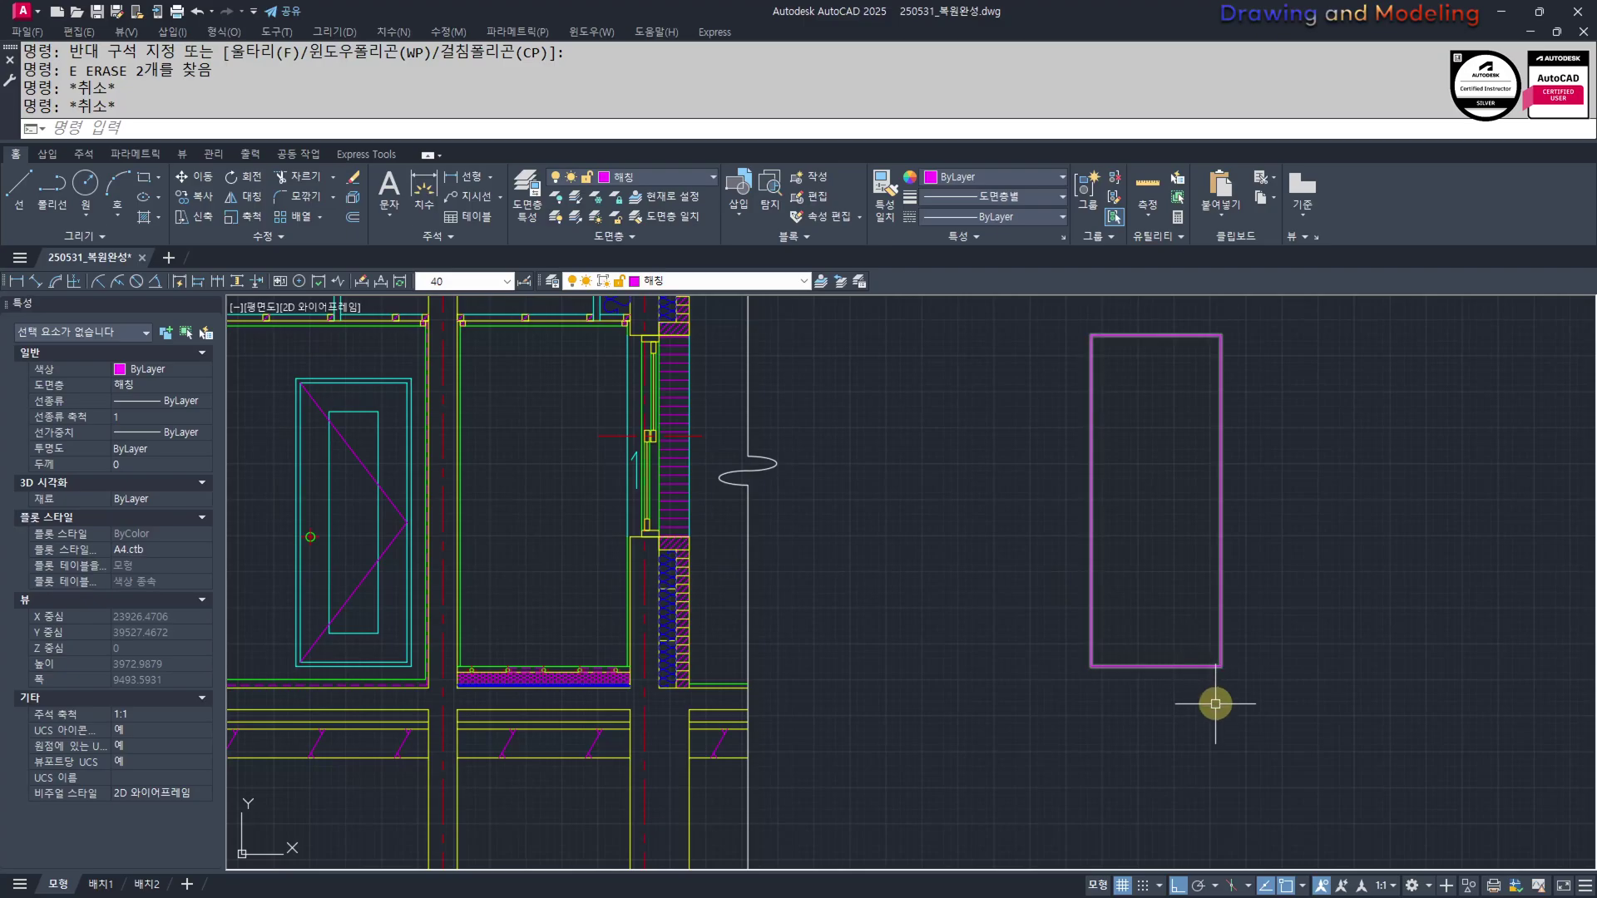
Stretch the new rectangle's lower edge upward by 150
type("s")
key("Return")
left_click(1300, 716)
left_click(1031, 624)
key("Return")
left_click(1027, 772)
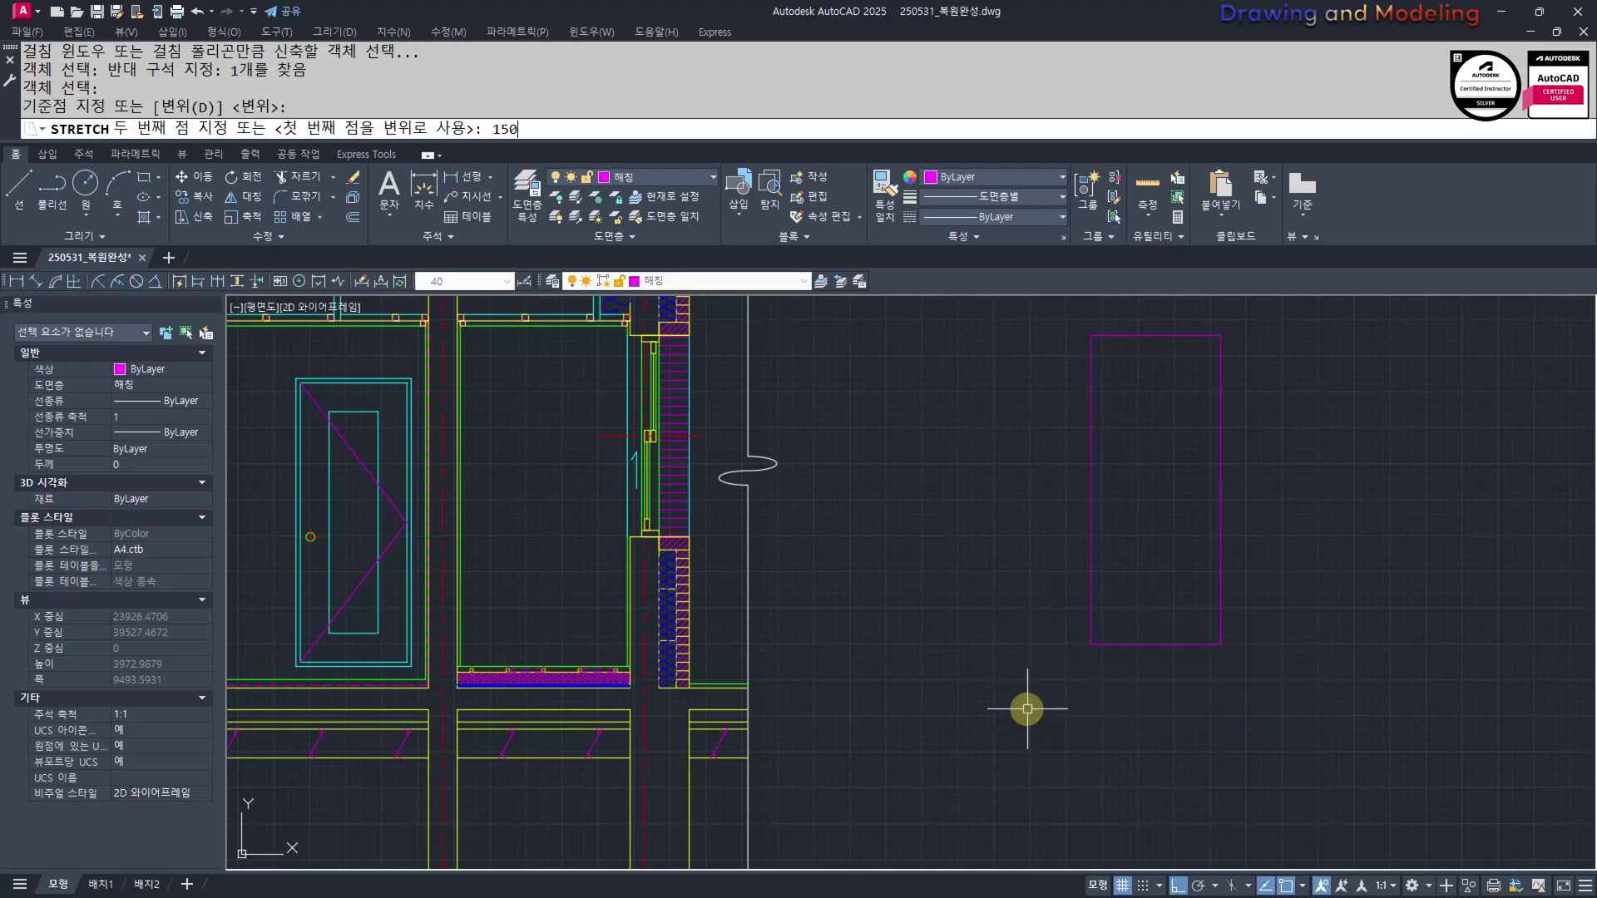
key("Escape")
key("Escape")
key("Escape")
key("Escape")
middle_click_drag(1026, 709, 1073, 752)
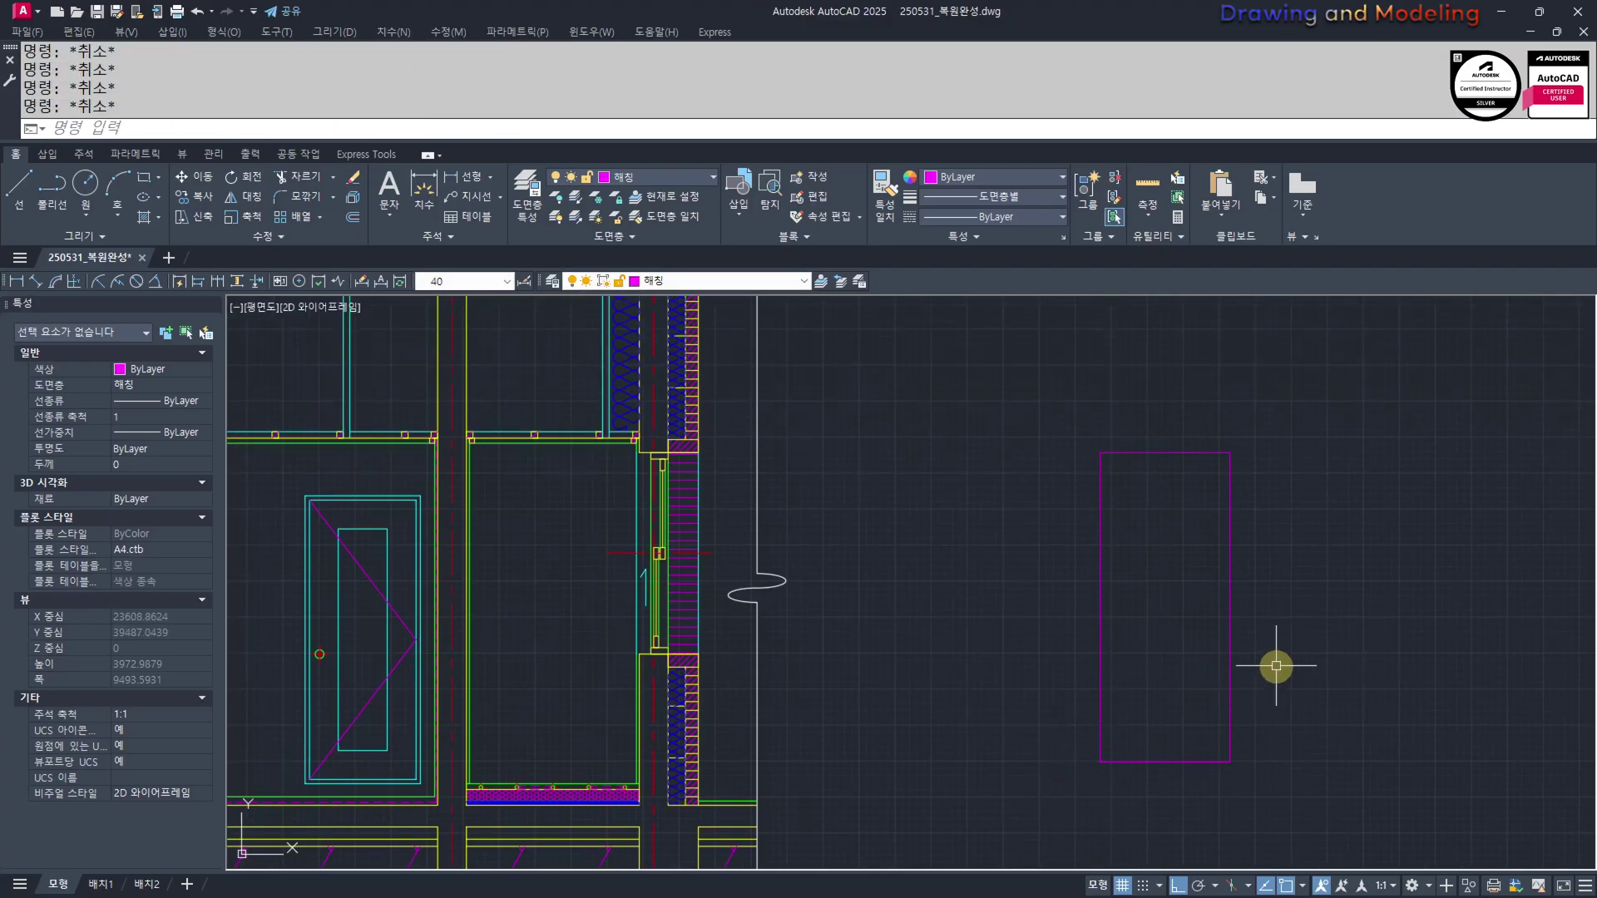
Offset the rectangle inward by 45 to form the frame outline
type("o")
key("Return")
key("Escape")
key("Return")
type("45")
key("Return")
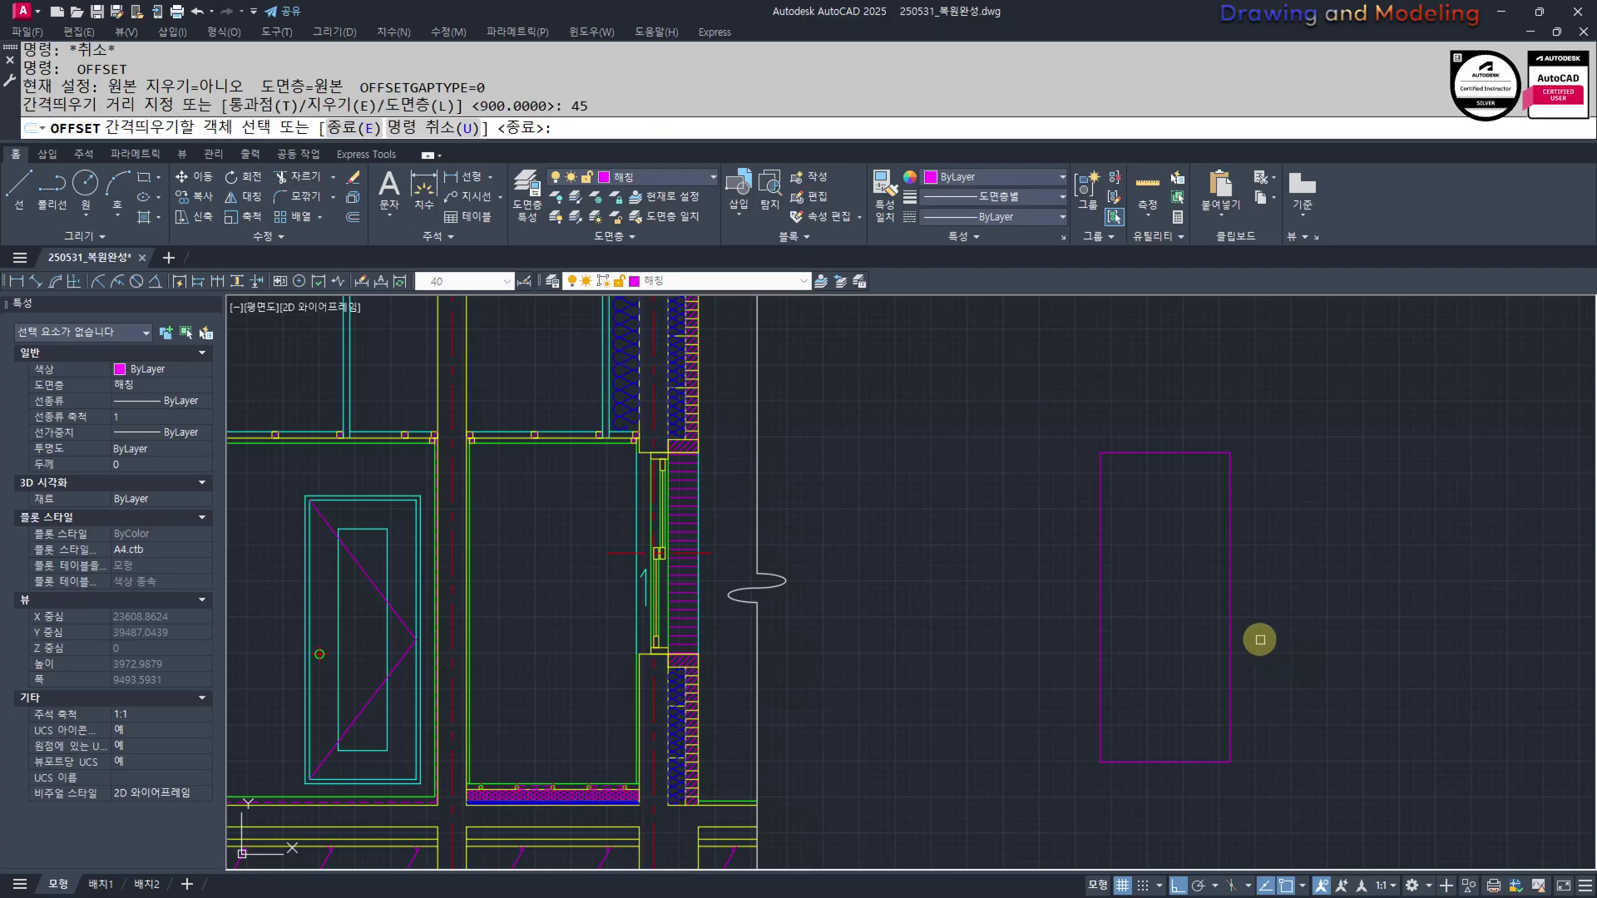
left_click(1230, 624)
left_click(1170, 646)
key("Escape")
key("Escape")
Offset the inner frame rectangle inward by 80
key("Return")
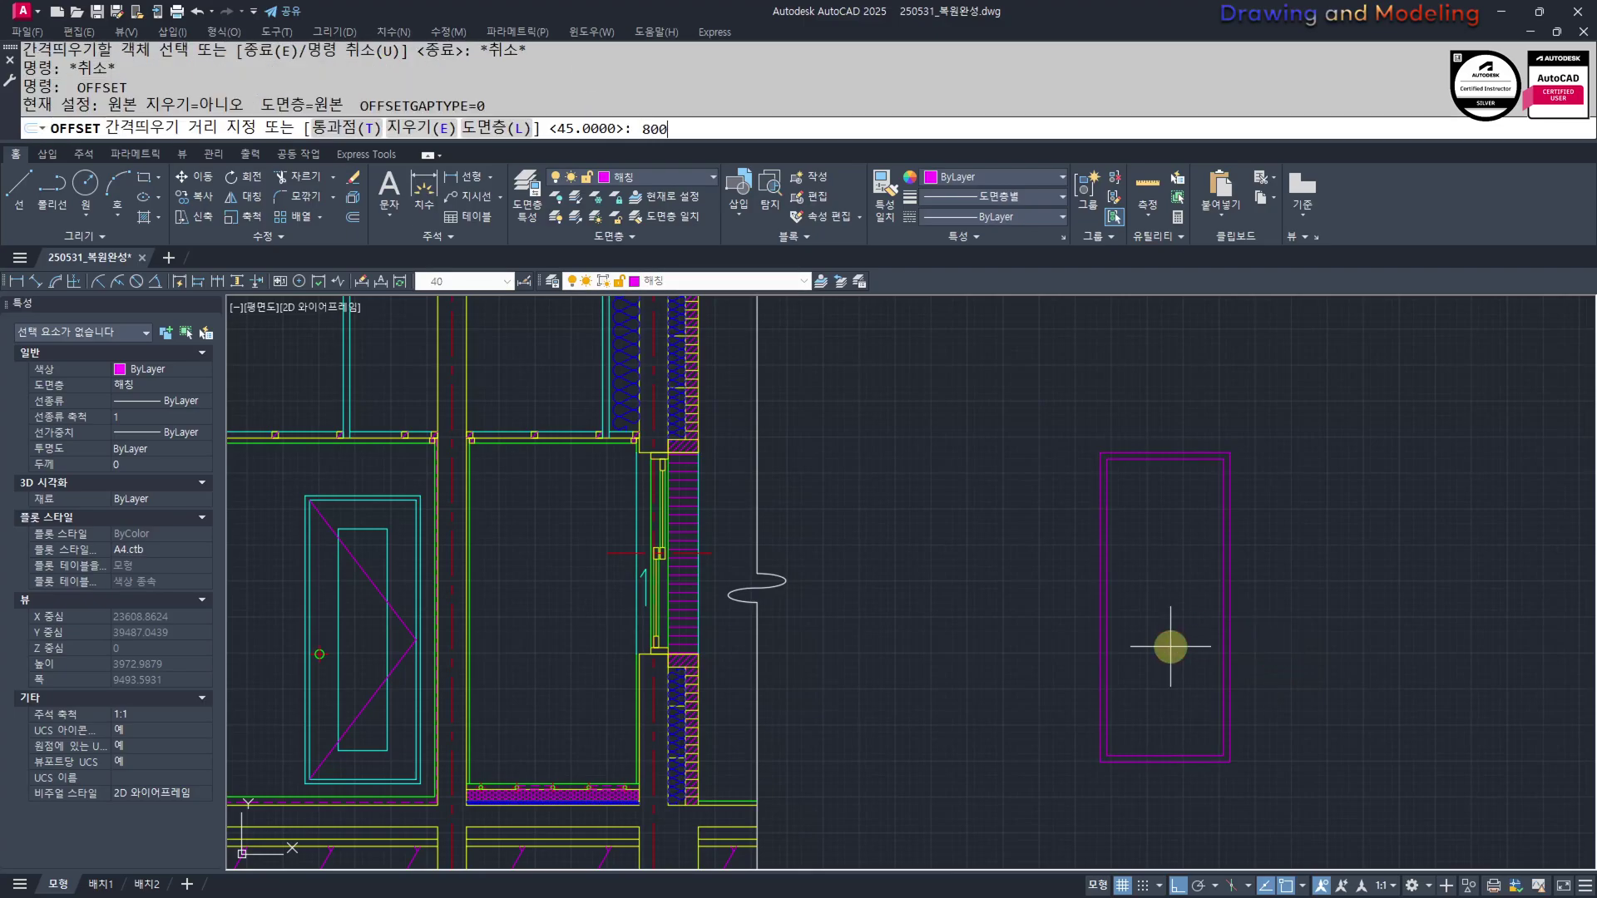
key("Return")
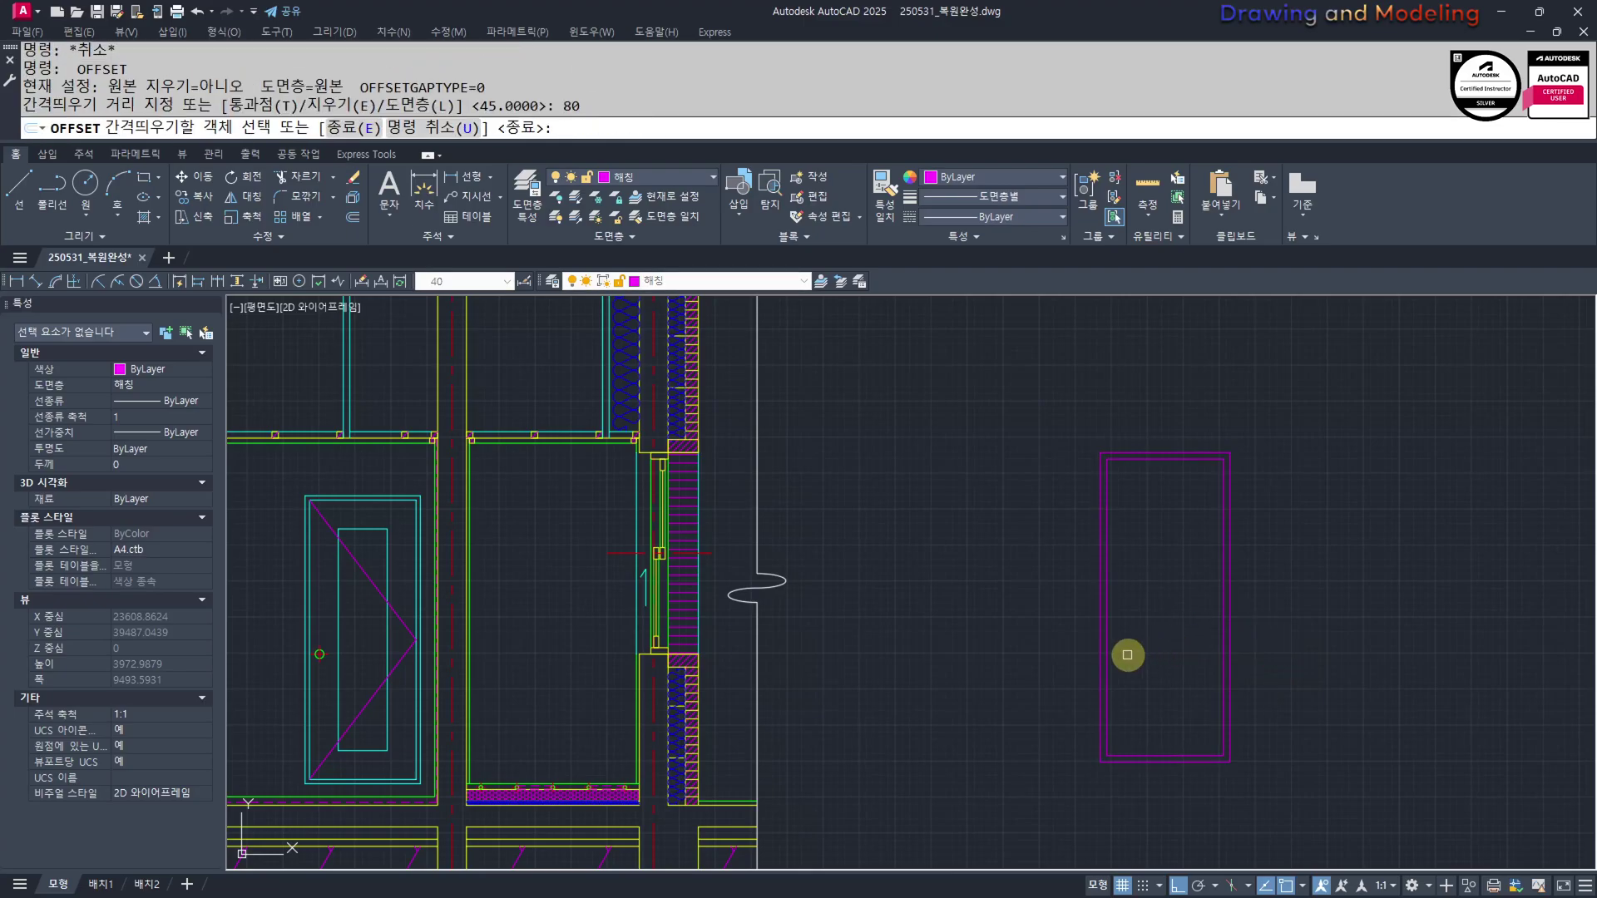
left_click(1215, 563)
left_click(1173, 573)
key("Escape")
key("Escape")
key("Return")
type("210")
key("Return")
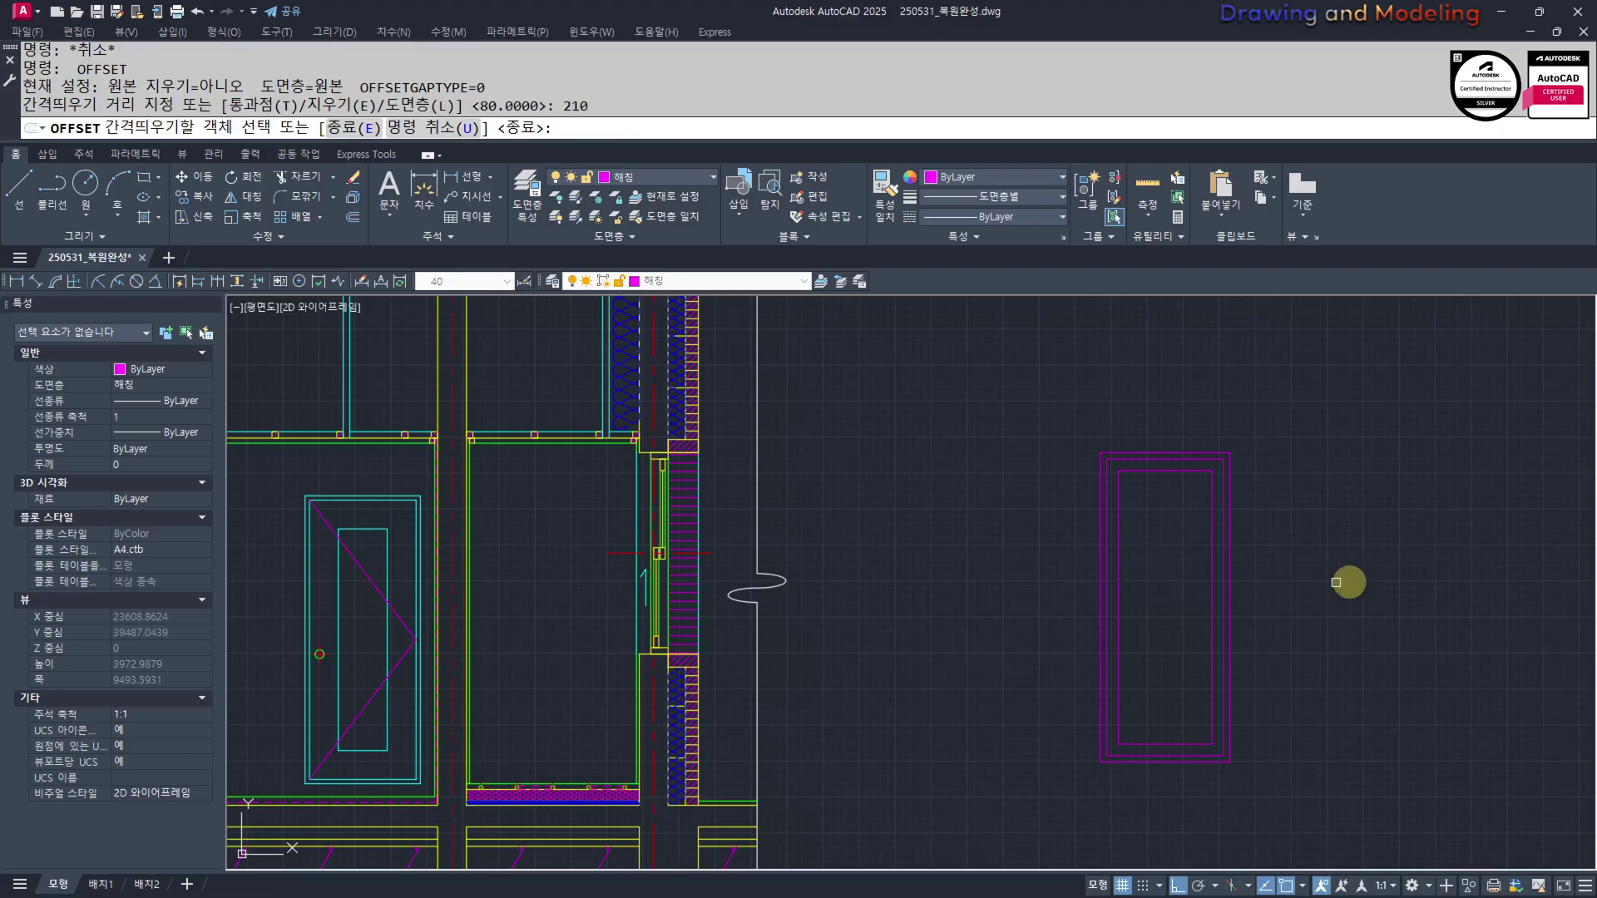
key("Escape")
Offset the innermost rectangle inward by 15
key("Return")
type("15")
key("Return")
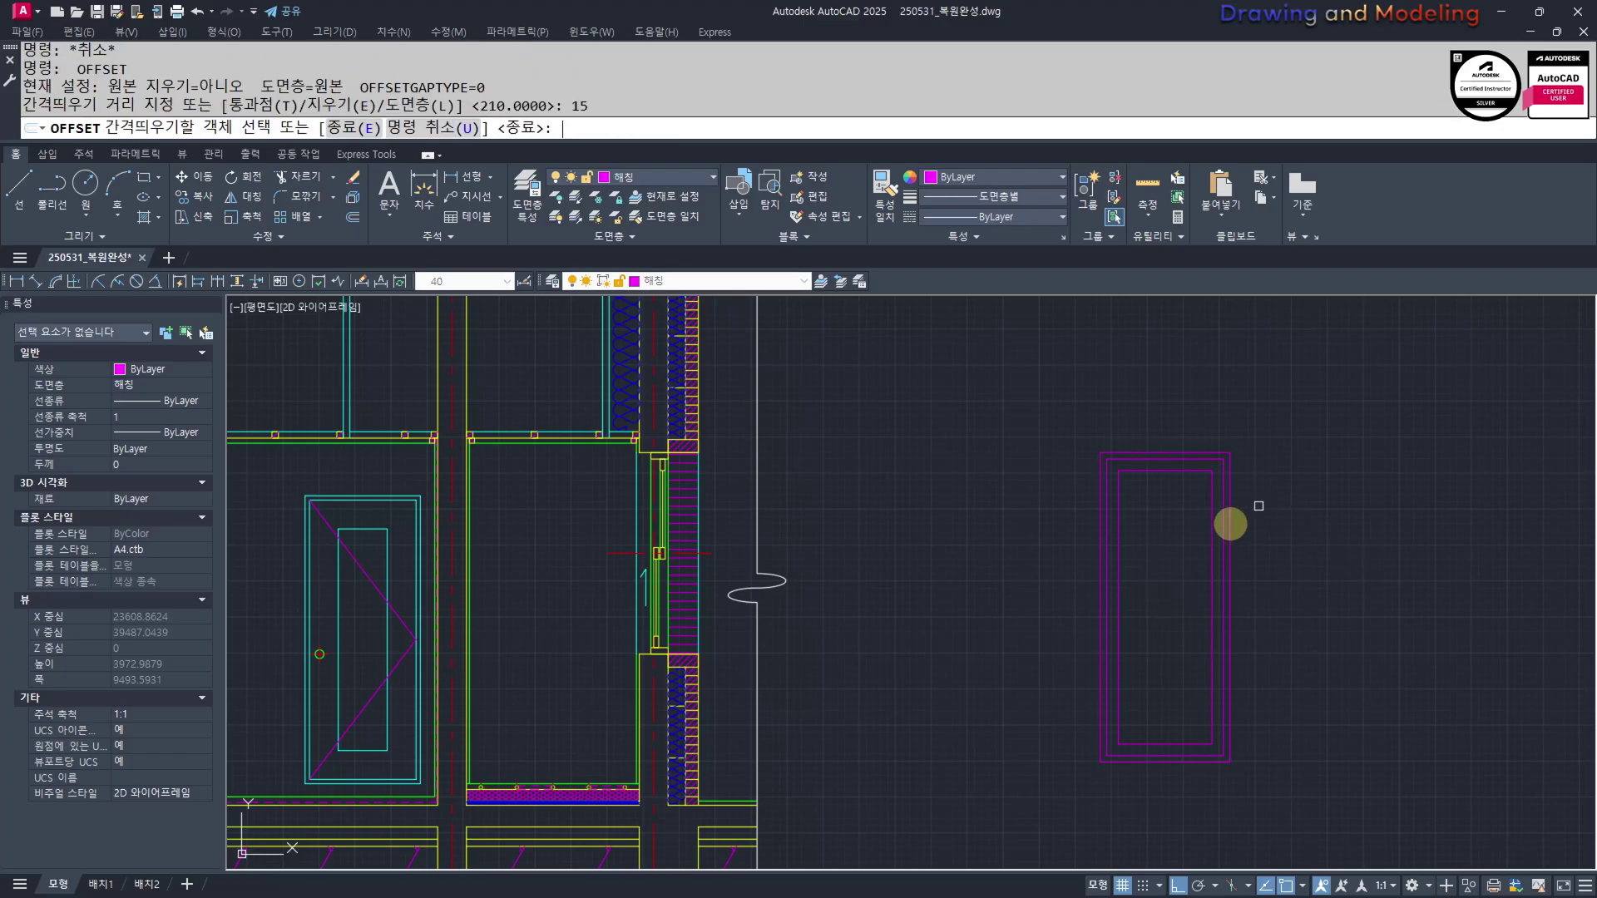
left_click(1174, 477)
left_click(1158, 527)
key("Escape")
key("Escape")
Match the three outer rectangles to the properties of the cyan vertical line beside the section's window, leaving the innermost one unchanged
scroll(1148, 599, "down", 1)
type("MM")
key("Return")
scroll(649, 470, "up", 4)
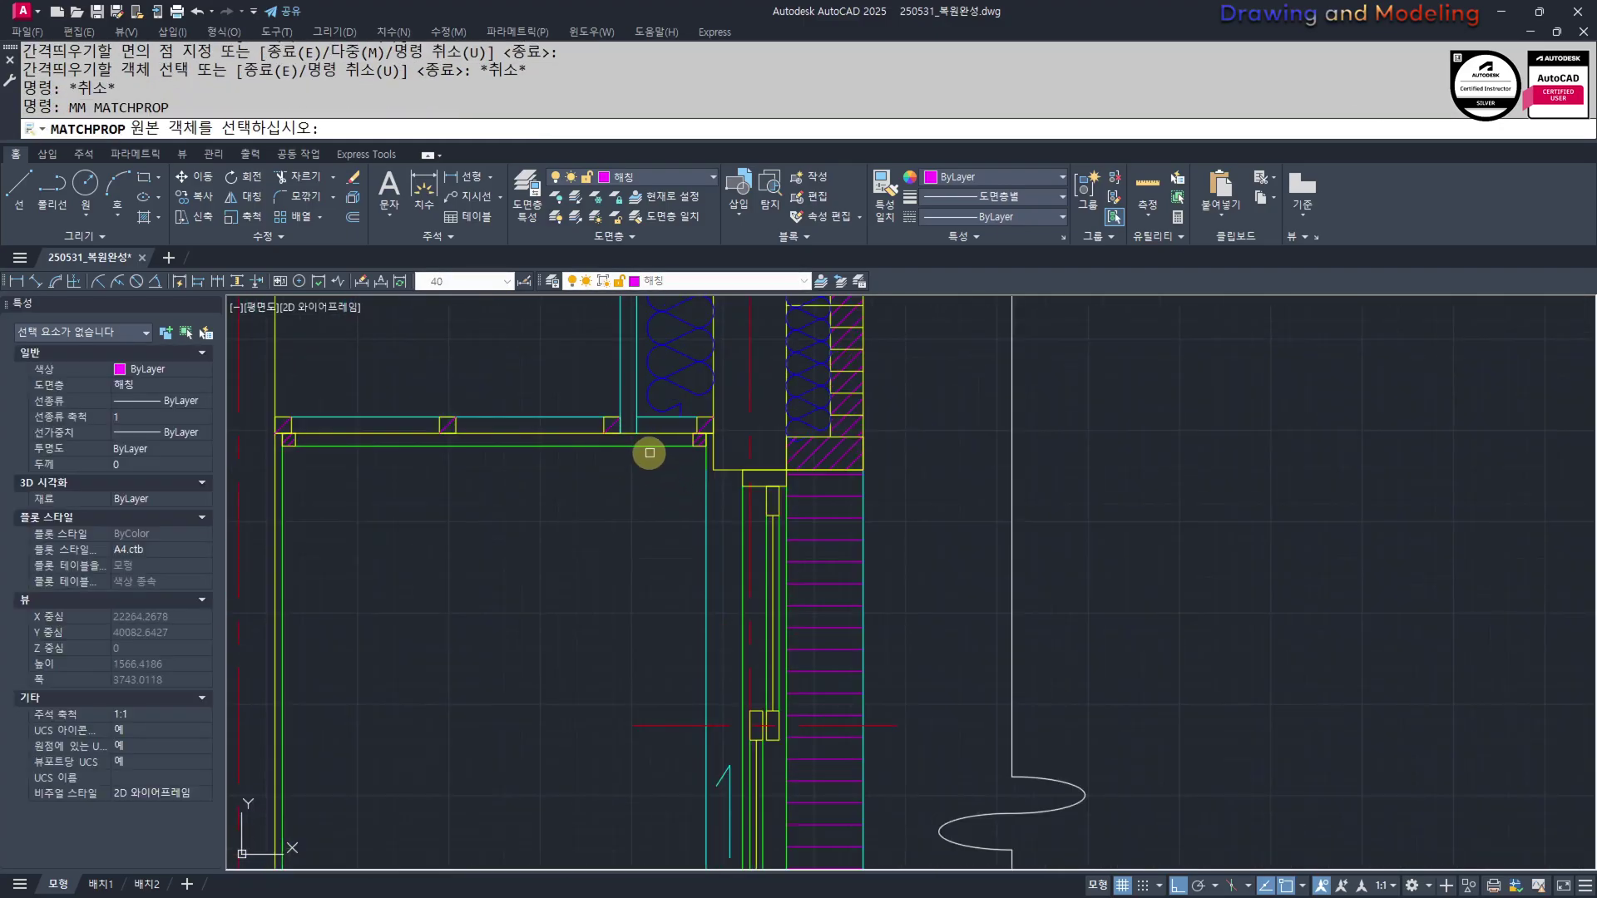
left_click(706, 502)
scroll(706, 503, "down", 4)
scroll(850, 571, "up", 2)
scroll(978, 520, "up", 3)
left_click(970, 437)
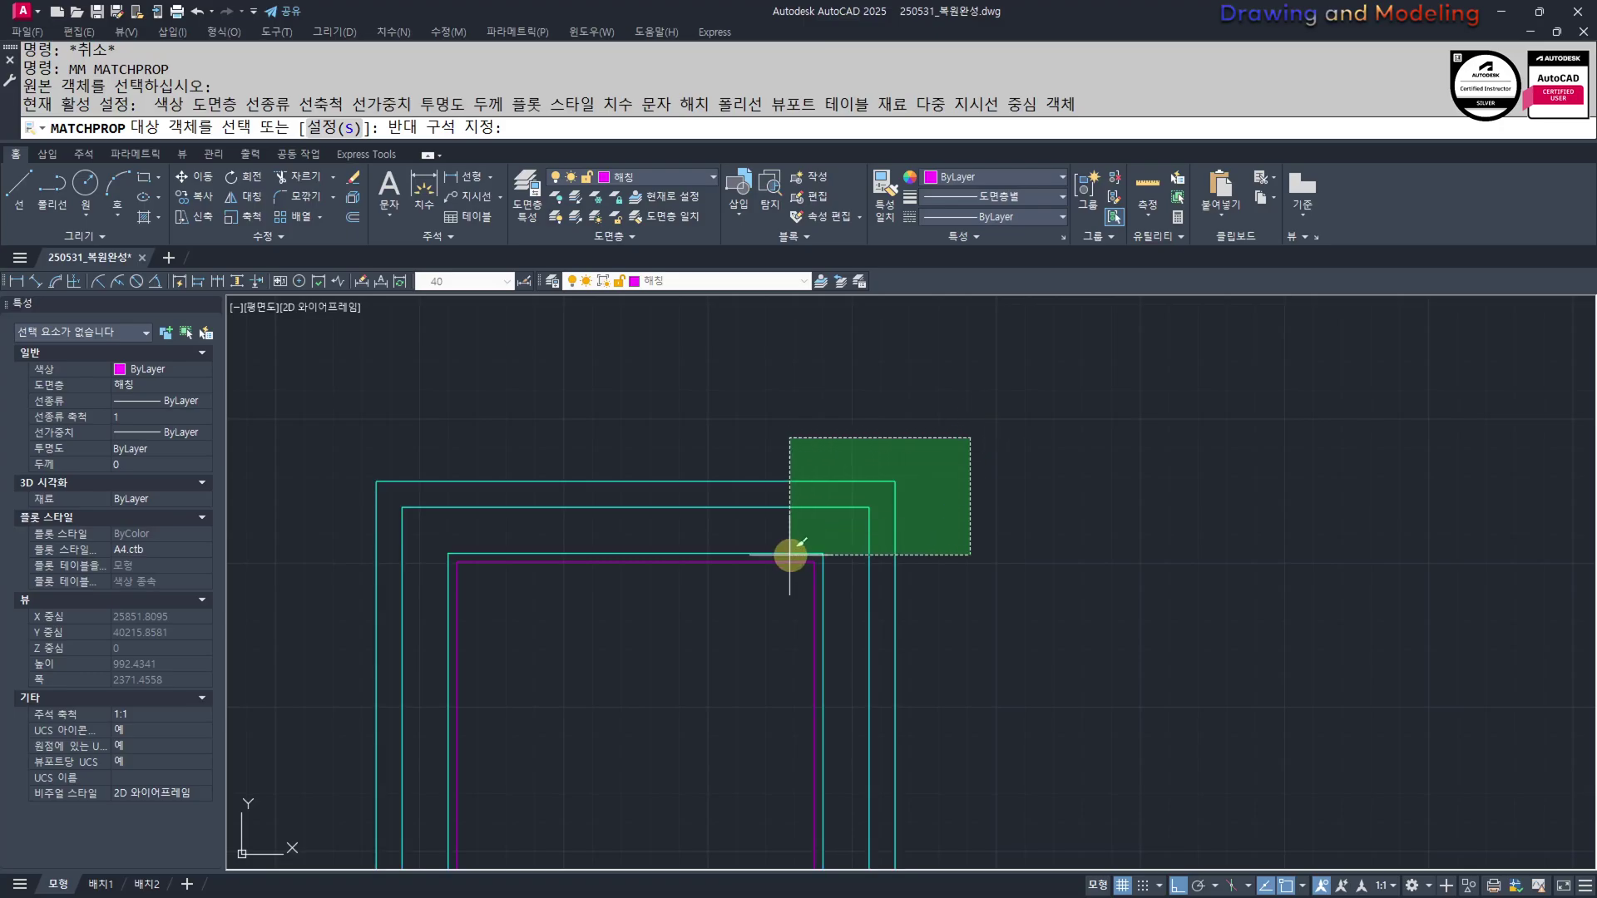
key("Escape")
key("Escape")
Dimension the vertical distance in the floor plan between the living room window's lower jamb and the dashed ridge line
scroll(790, 556, "down", 14)
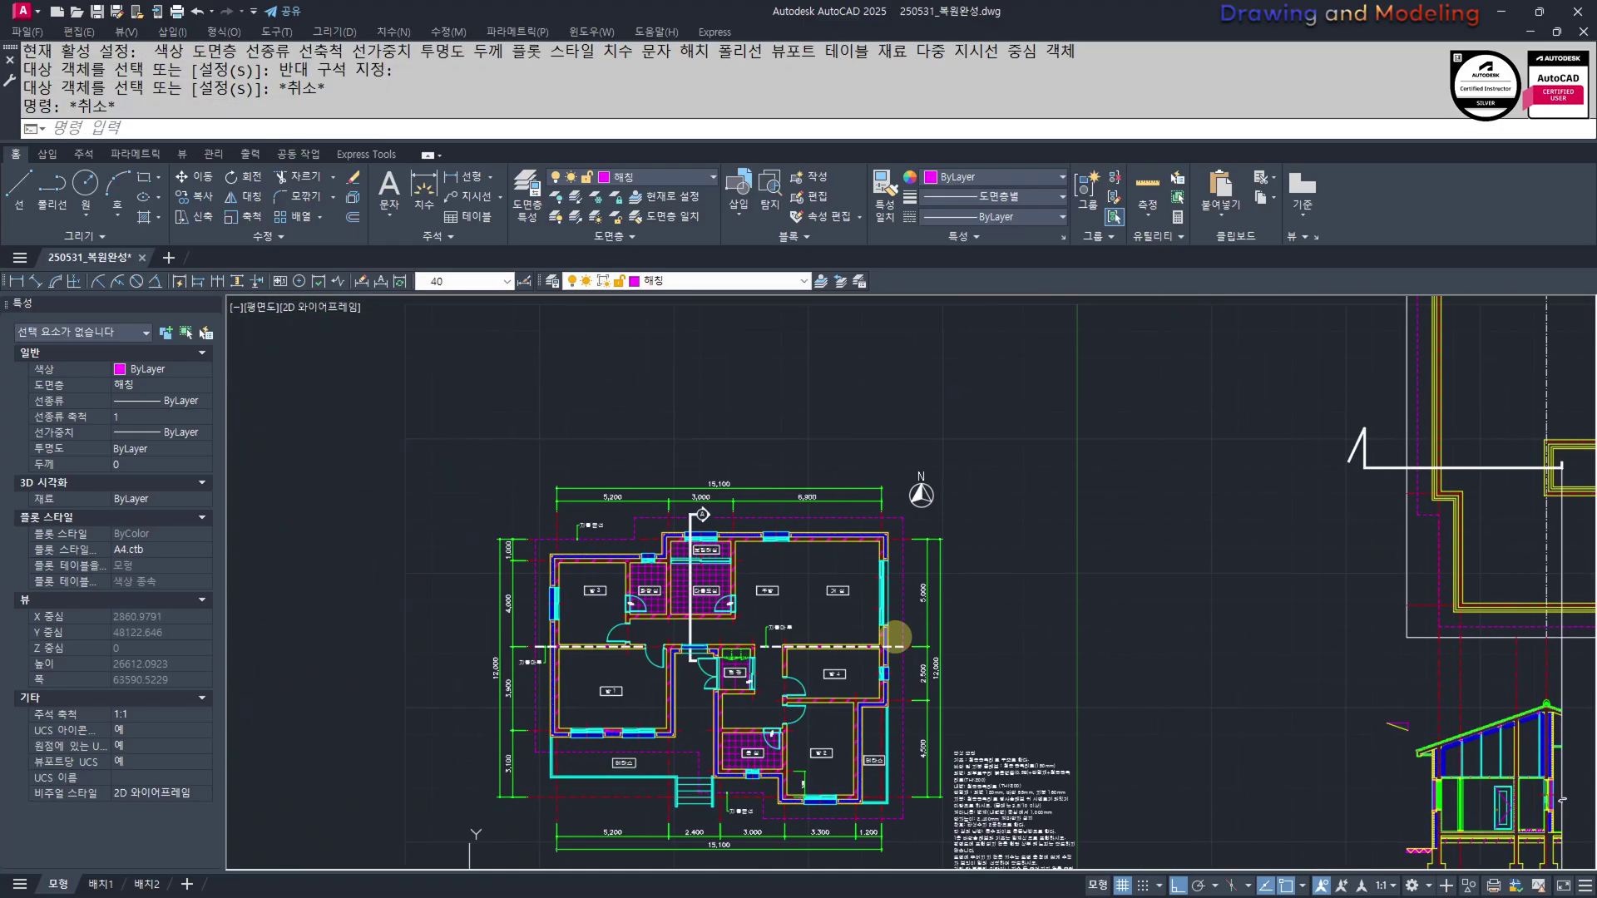
scroll(790, 615, "up", 5)
key("Escape")
key("Escape")
scroll(724, 613, "down", 3)
scroll(871, 630, "up", 3)
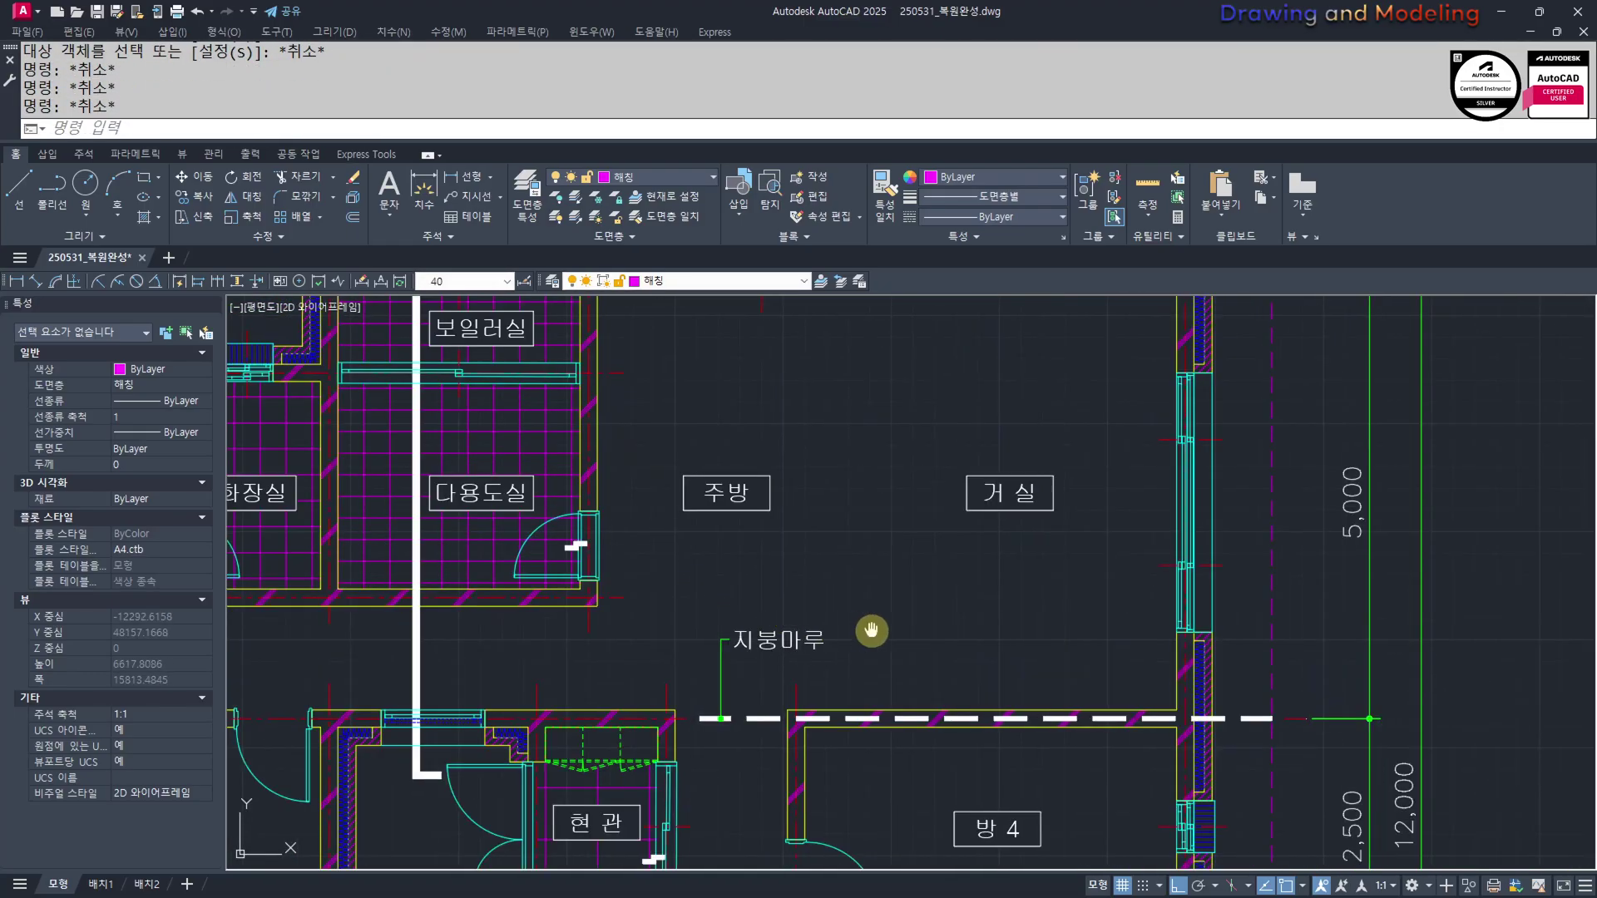
scroll(1060, 688, "up", 4)
type("Q DIMLINEAR")
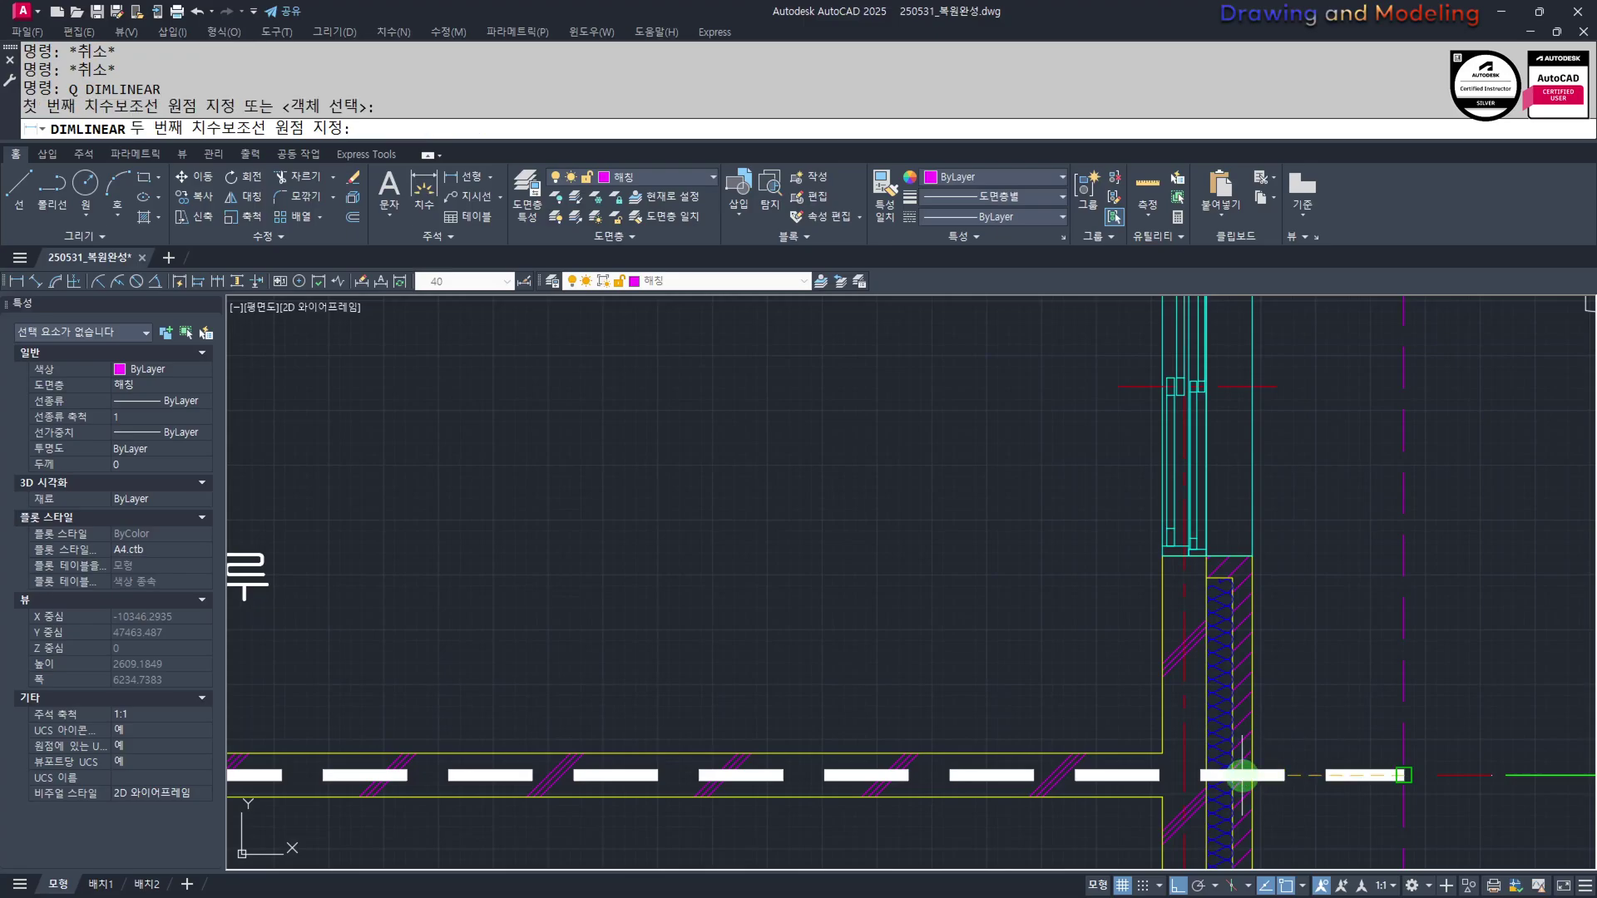
key("Escape")
key("Escape")
key("space")
left_click(1265, 746)
left_click(1253, 555)
scroll(1152, 588, "down", 4)
middle_click_drag(1067, 597, 799, 617)
left_click(1029, 597)
key("Escape")
key("Escape")
Erase the temporary dimension between the living room window and the ridge line in the plan
scroll(1013, 667, "up", 4)
left_click_drag(1046, 652, 1008, 587)
key("Escape")
type("e")
key("space")
scroll(665, 609, "down", 8)
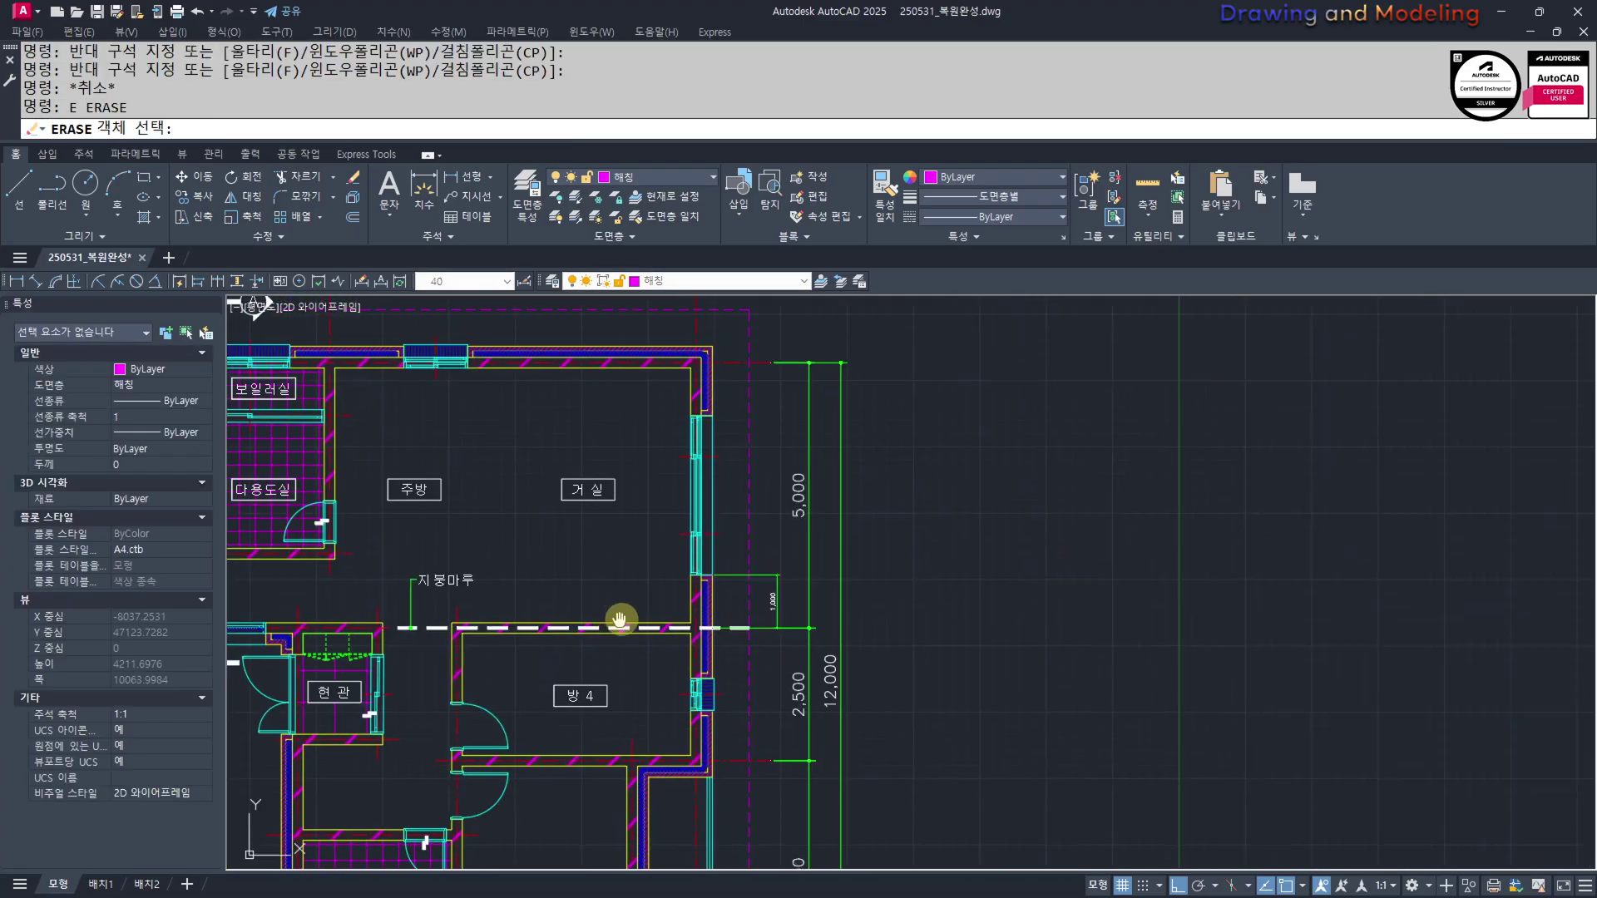
middle_click_drag(621, 621, 1014, 639)
key("Escape")
key("Escape")
key("Escape")
scroll(1042, 623, "up", 6)
left_click_drag(1355, 496, 1292, 579)
key("Escape")
type("e")
key("space")
key("Escape")
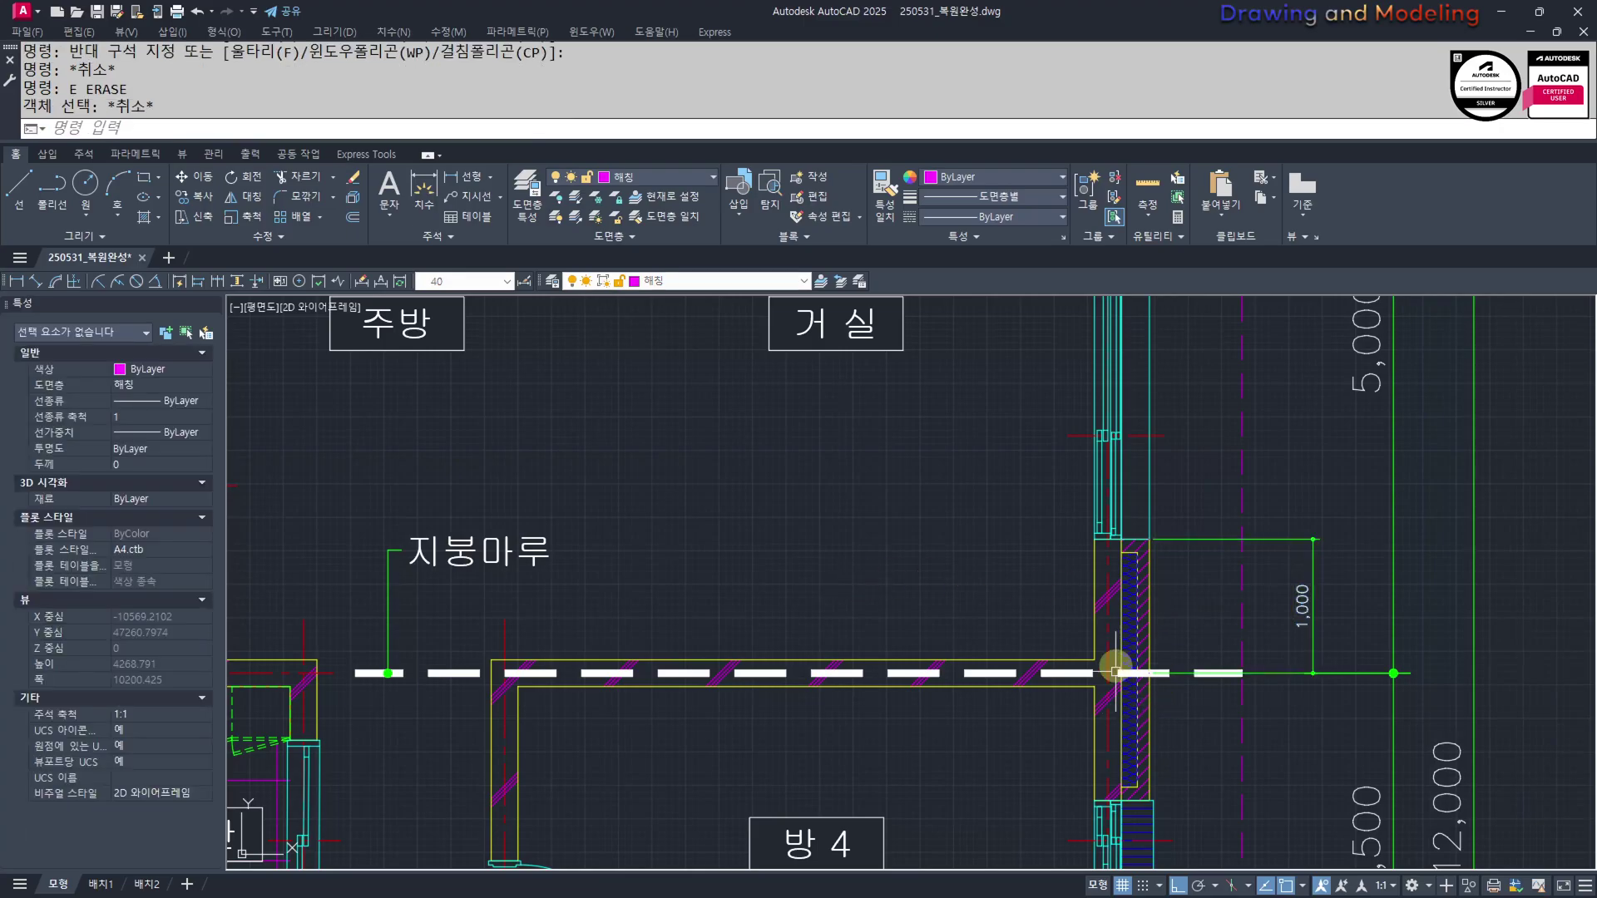
left_click_drag(1323, 509, 1293, 577)
type("e")
key("space")
key("Escape")
key("Escape")
scroll(1295, 575, "down", 4)
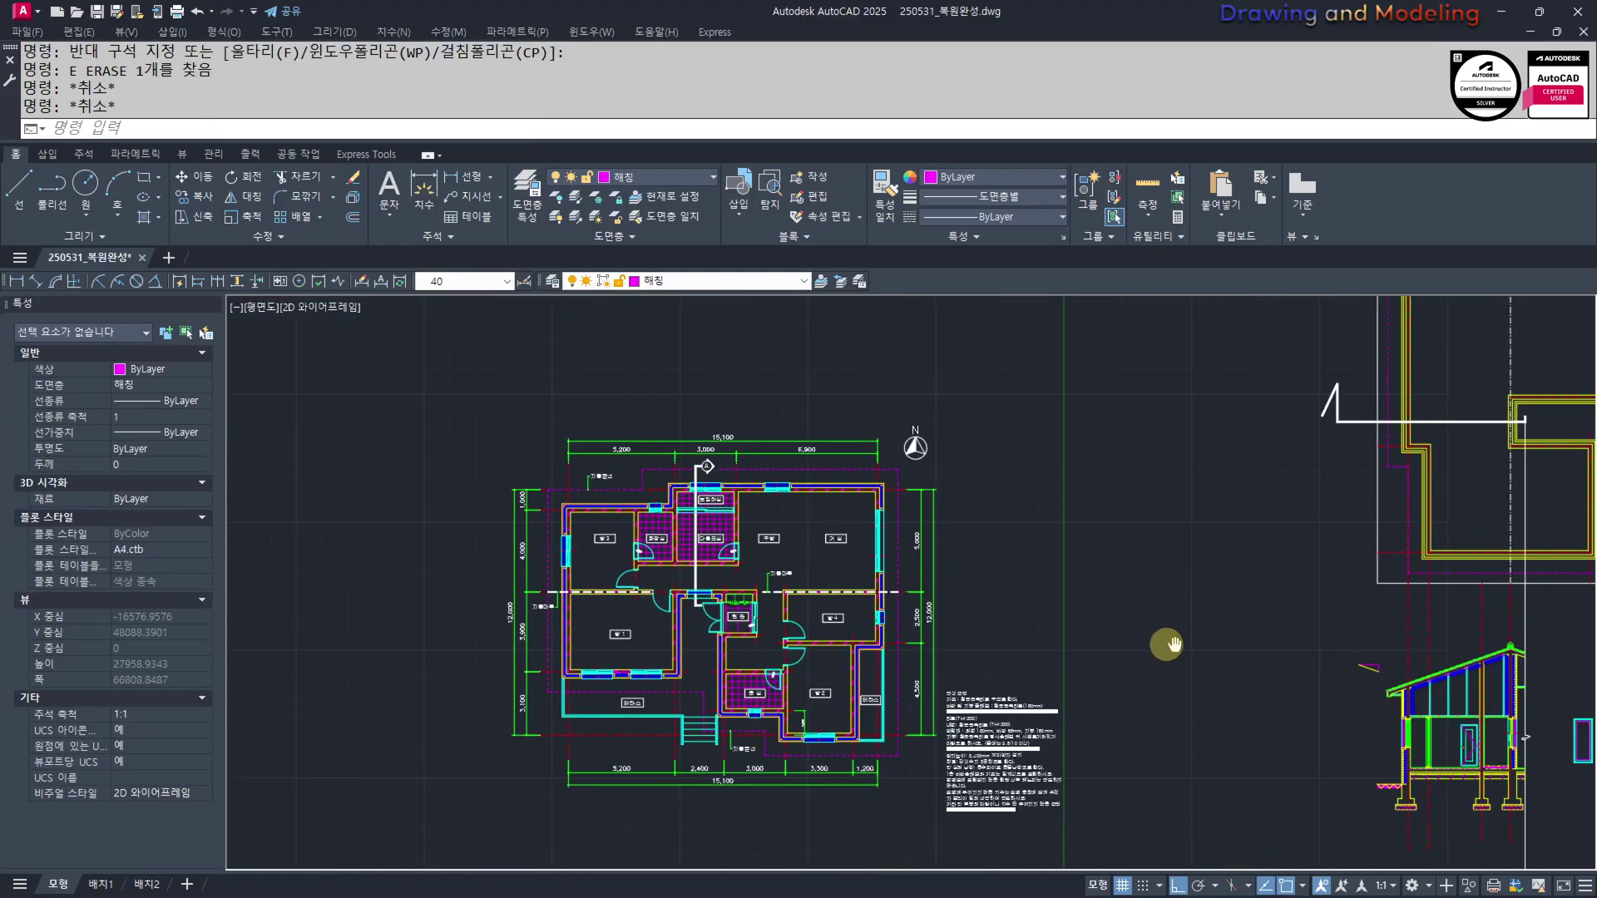
scroll(1039, 649, "up", 6)
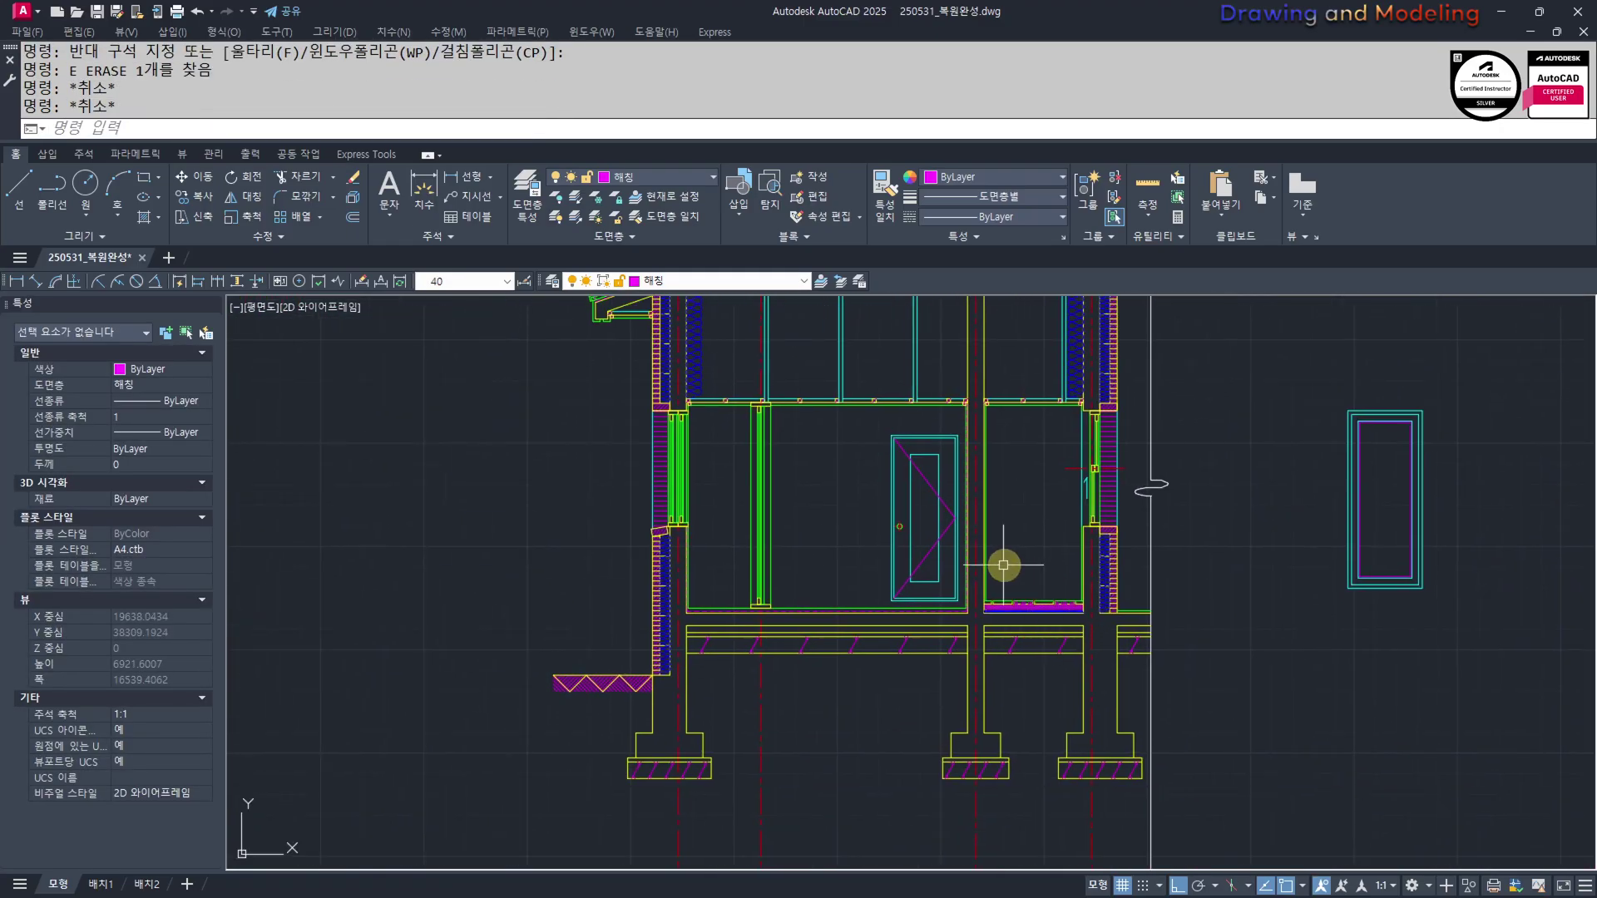
type("O")
key("space")
type("100")
key("space")
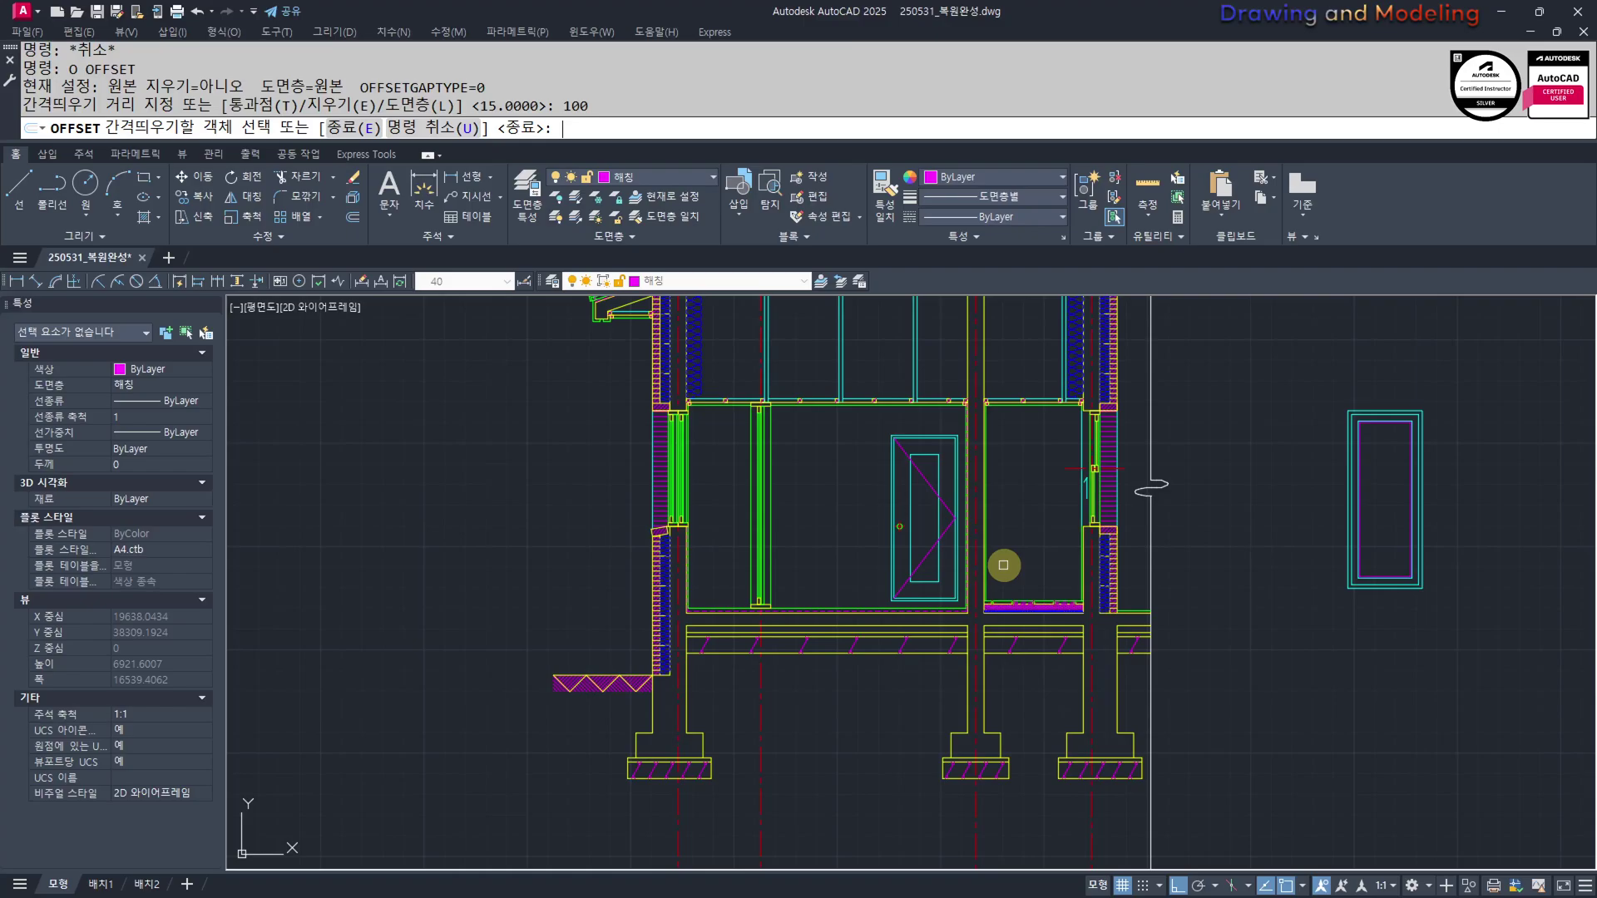
left_click(1088, 744)
key("Escape")
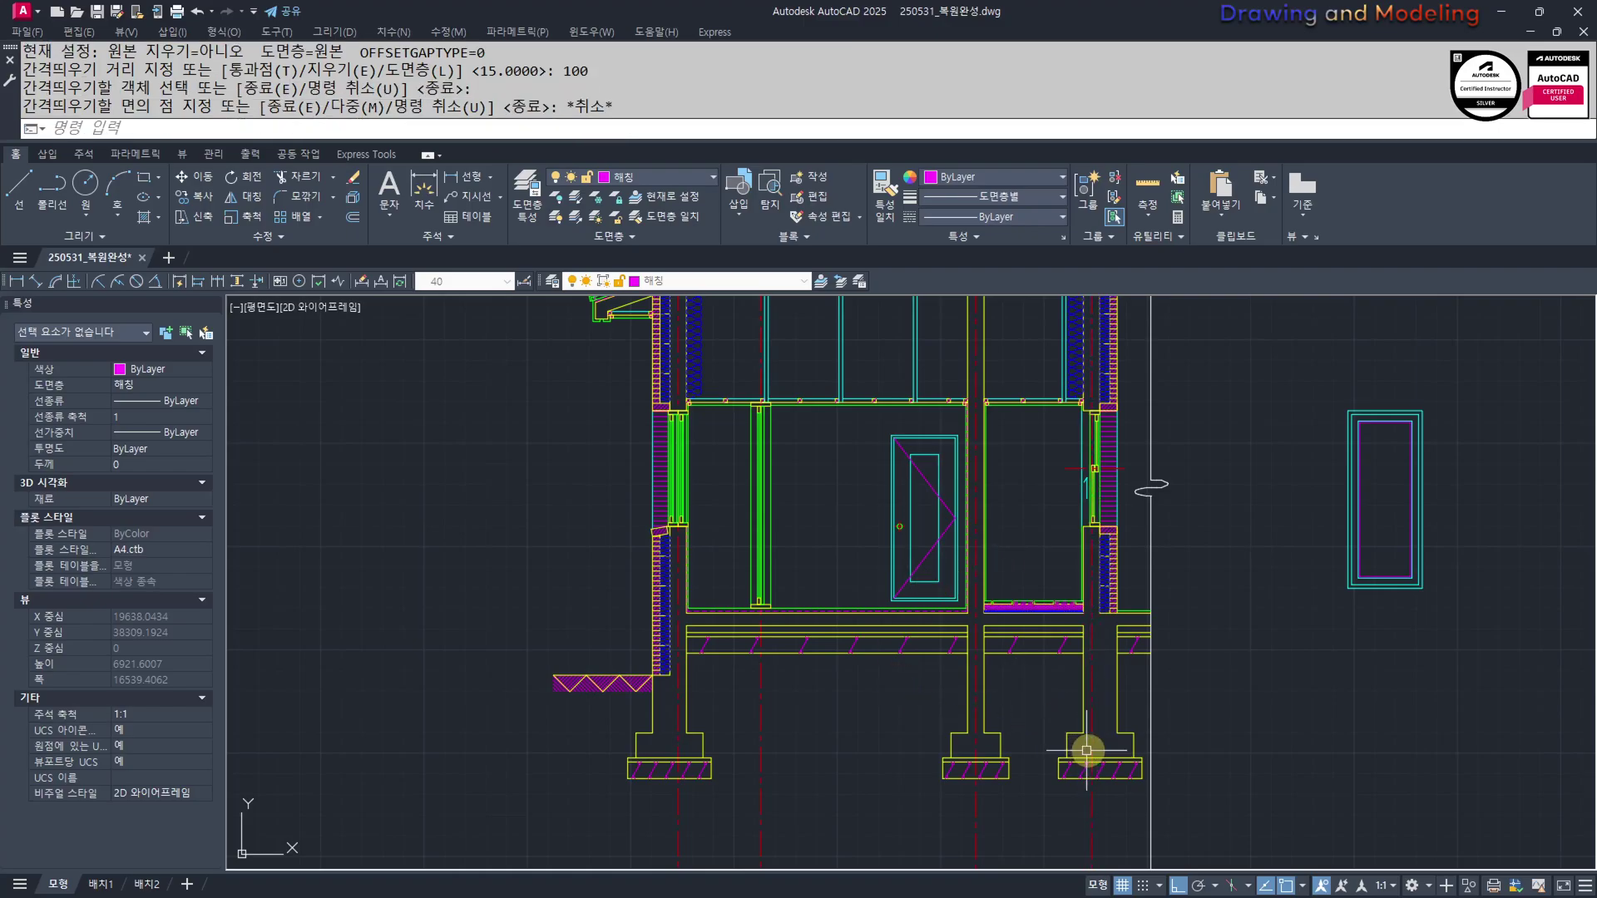
Offset the centre line of the section's outer wall beside the break line by 1000 toward the building's interior
type("O")
key("space")
type("1000")
key("space")
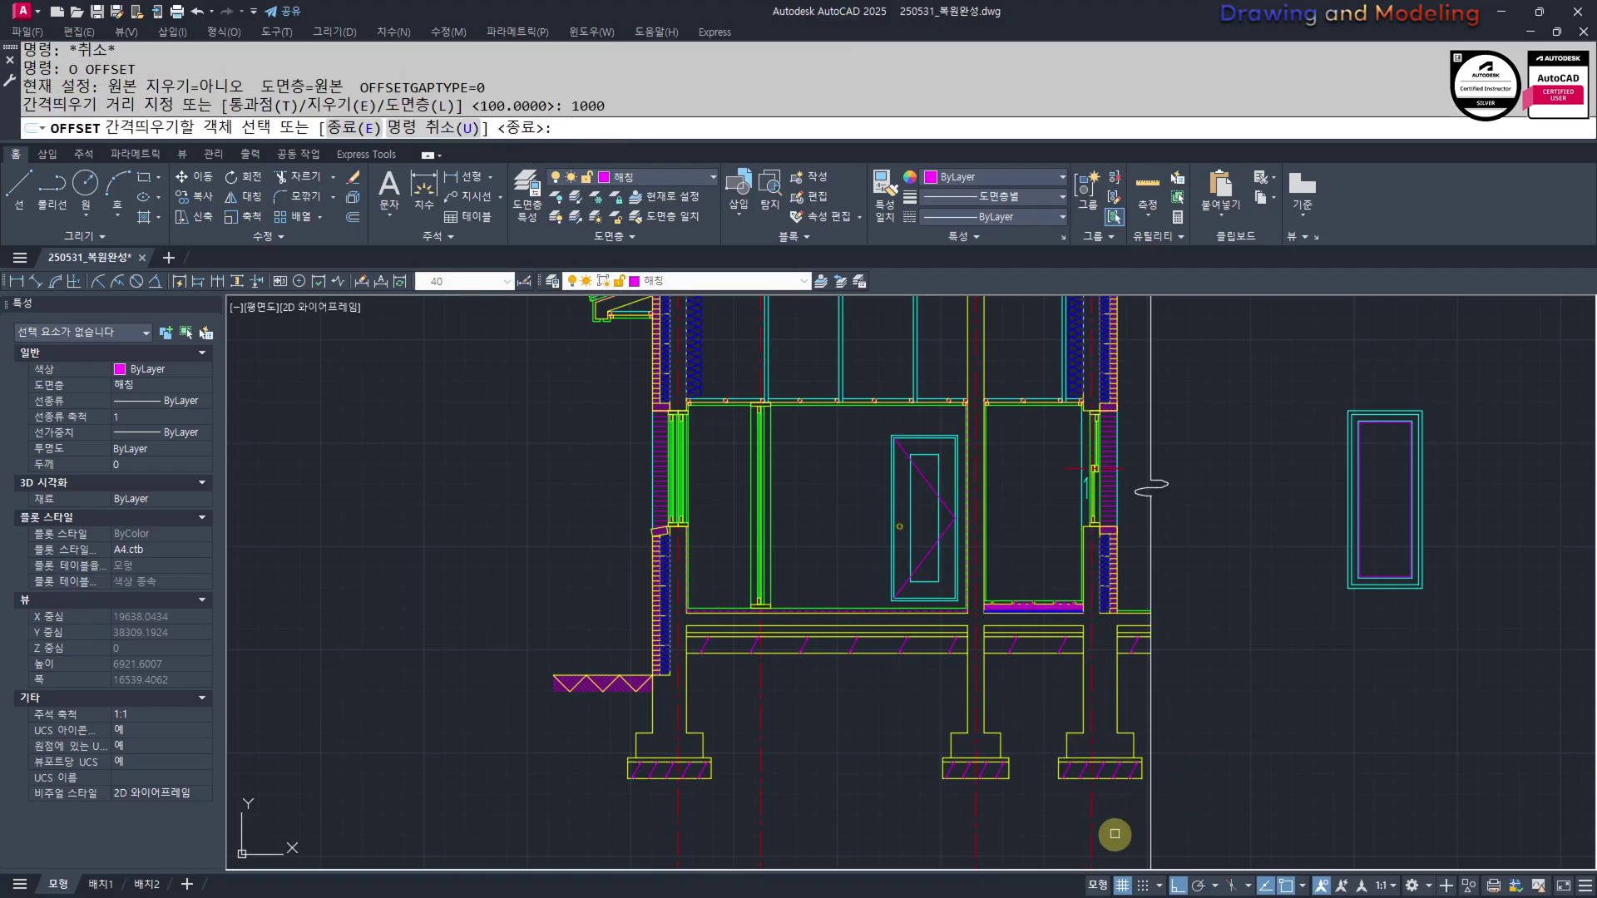
left_click(1092, 820)
left_click(1044, 811)
key("Escape")
key("Escape")
Move the four nested rectangles so their lower outer corner sits where the offset centre line meets the floor finish line
scroll(1330, 507, "up", 2)
left_click(1494, 446)
middle_click_drag(1364, 466, 1214, 586)
left_click(1297, 603)
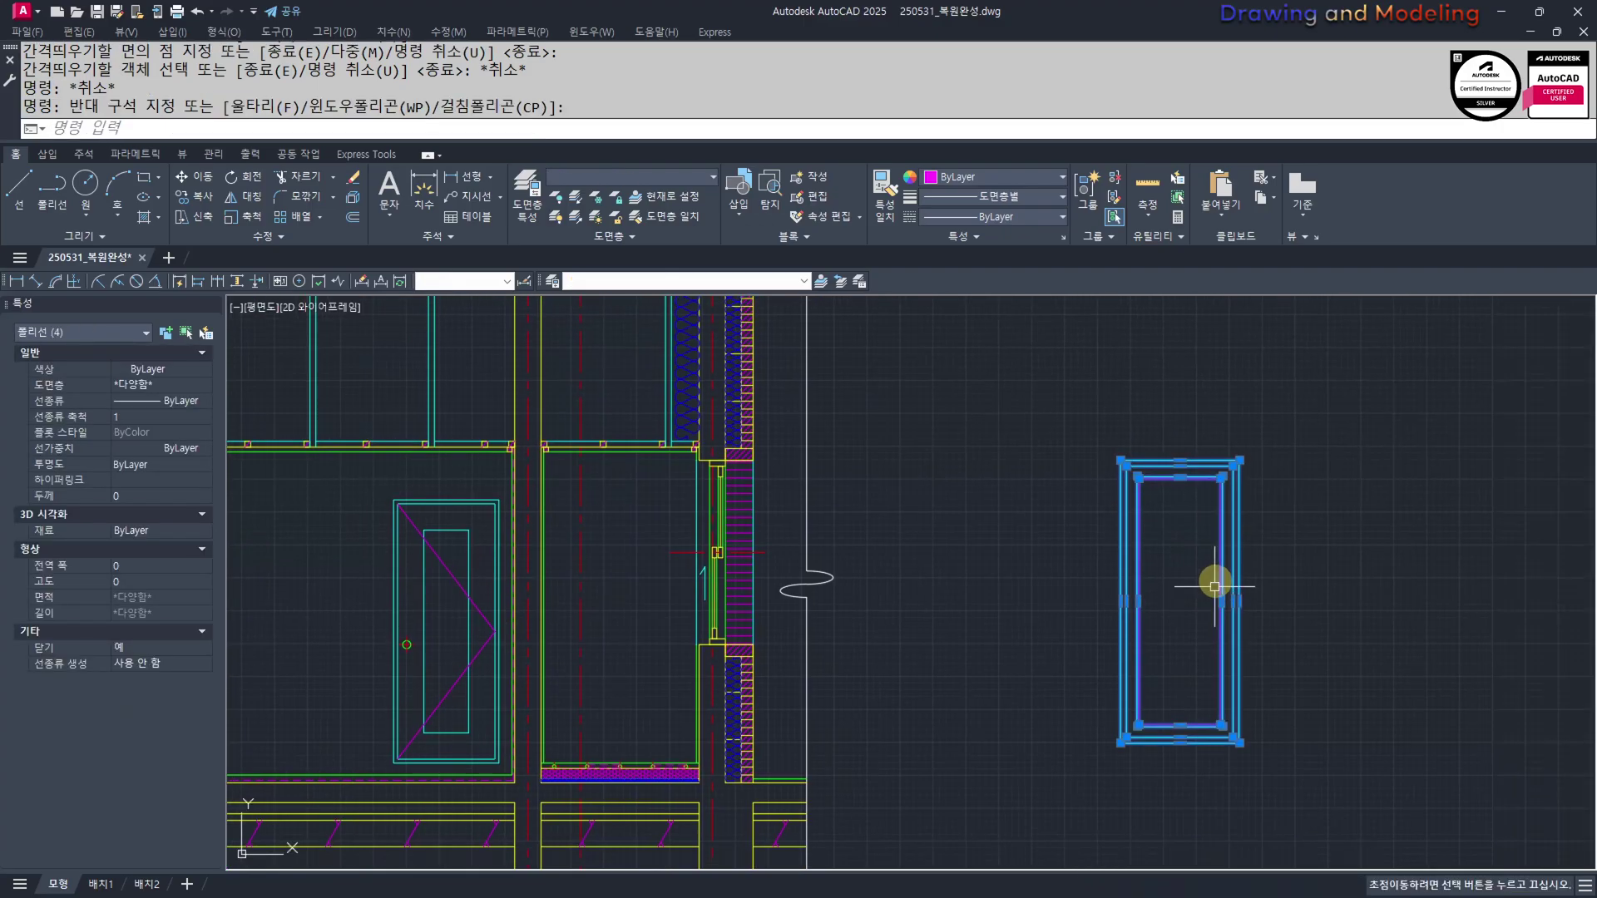
scroll(1355, 701, "up", 2)
type("M")
key("space")
scroll(1305, 657, "up", 2)
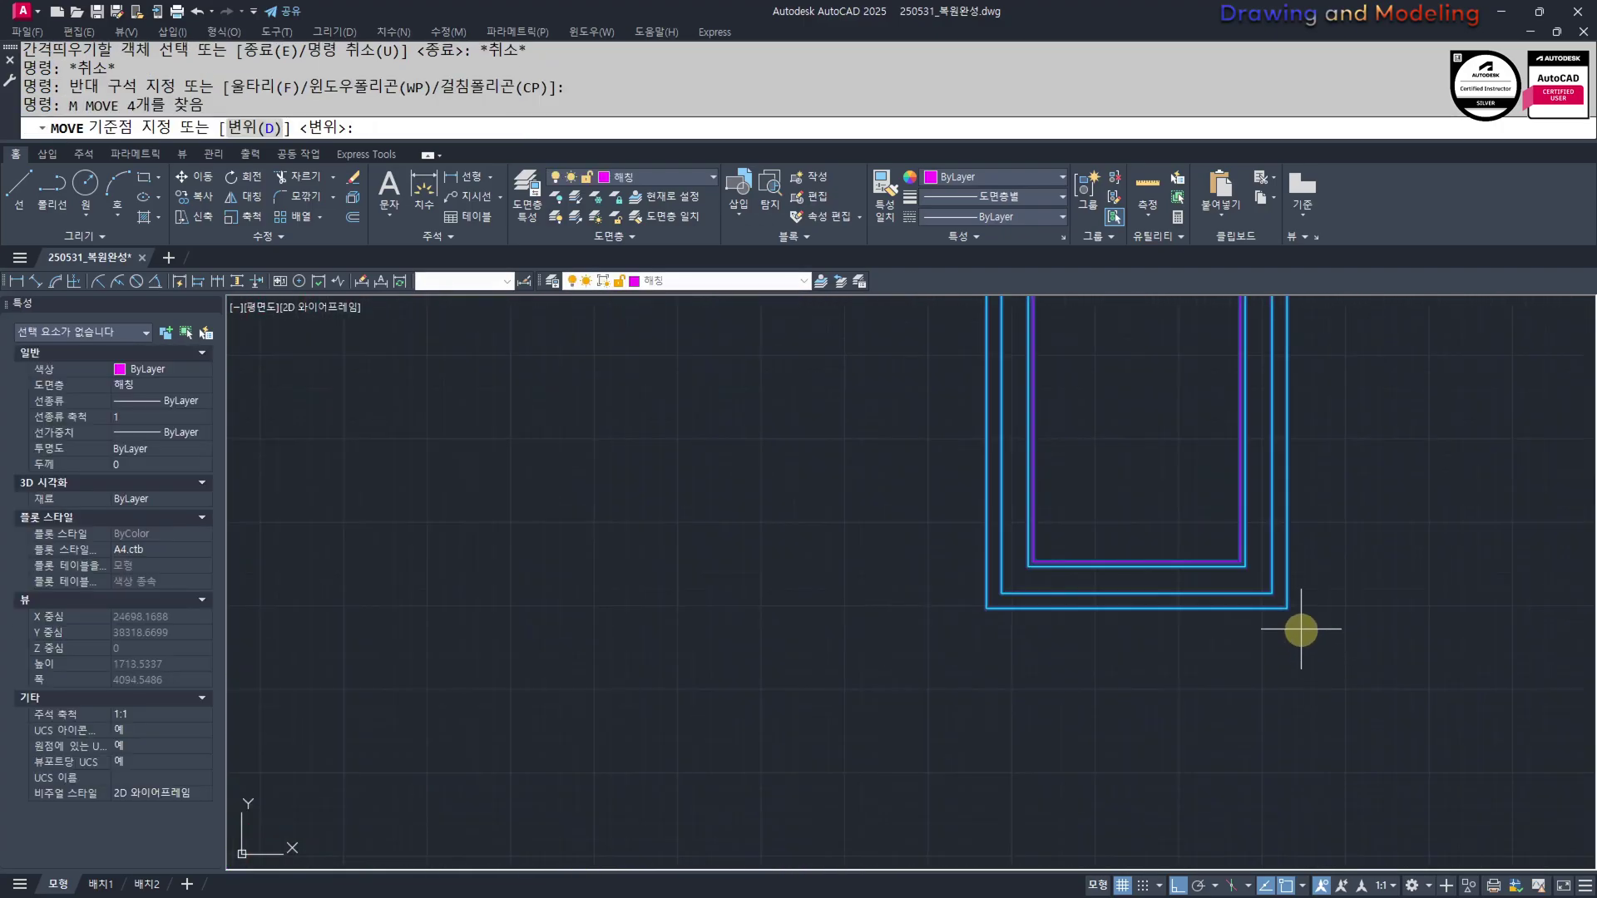
left_click(1287, 607)
scroll(1222, 628, "down", 3)
scroll(1051, 631, "up", 2)
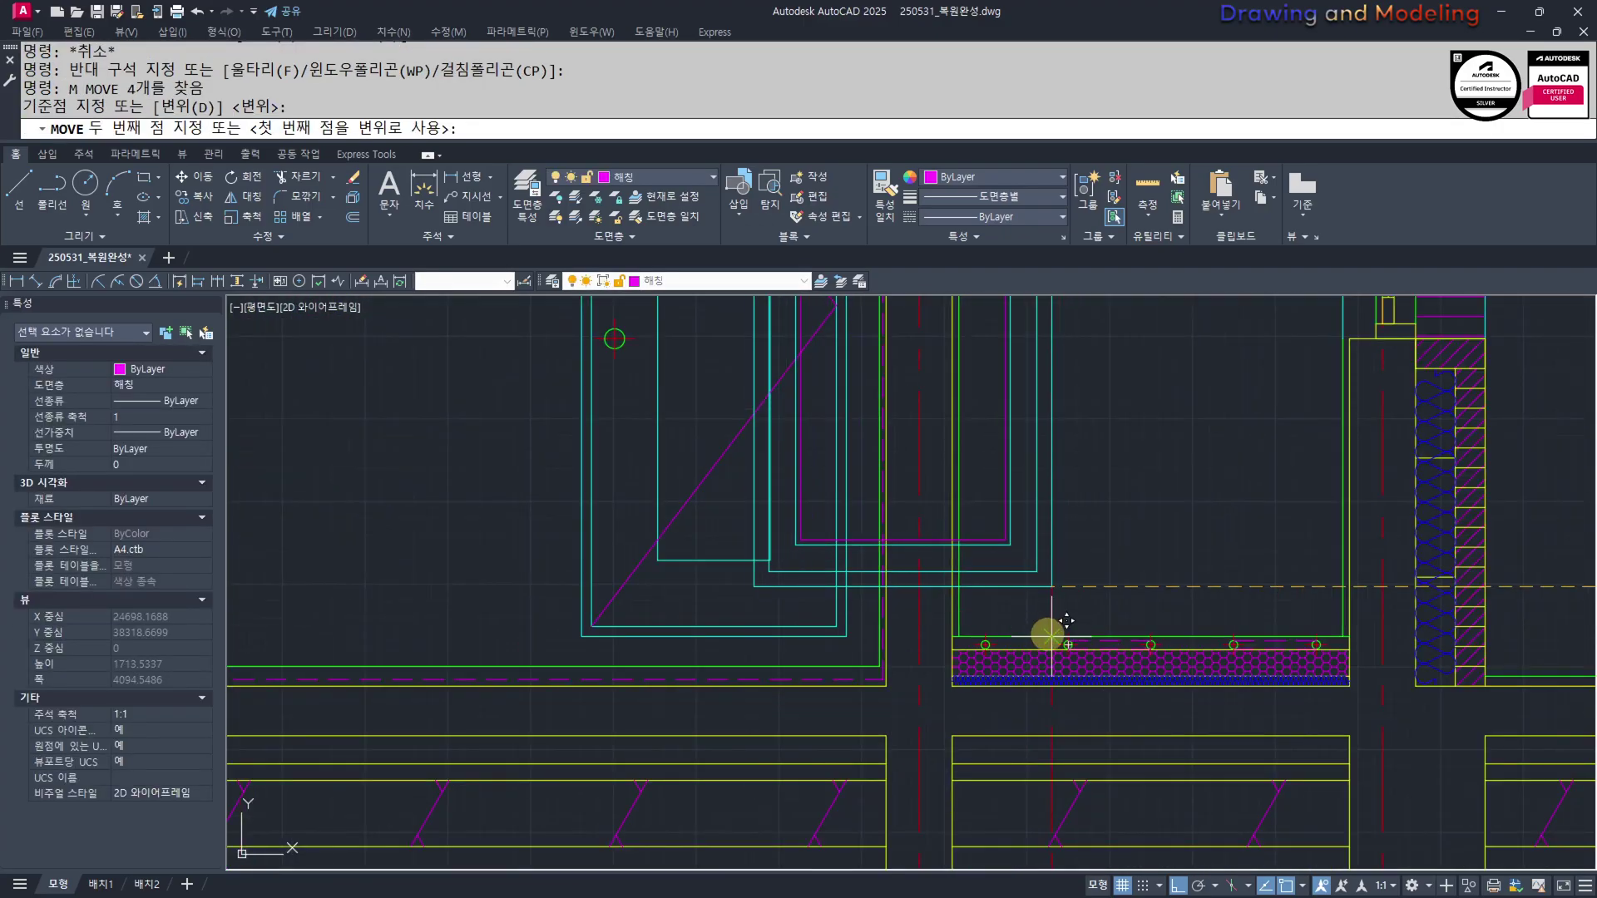
key("Escape")
Trim the nested rectangles at the partition wall's finish line, keeping only the part inside the narrow room
scroll(1072, 720, "down", 2)
scroll(1062, 510, "up", 2)
middle_click_drag(1063, 509, 912, 570)
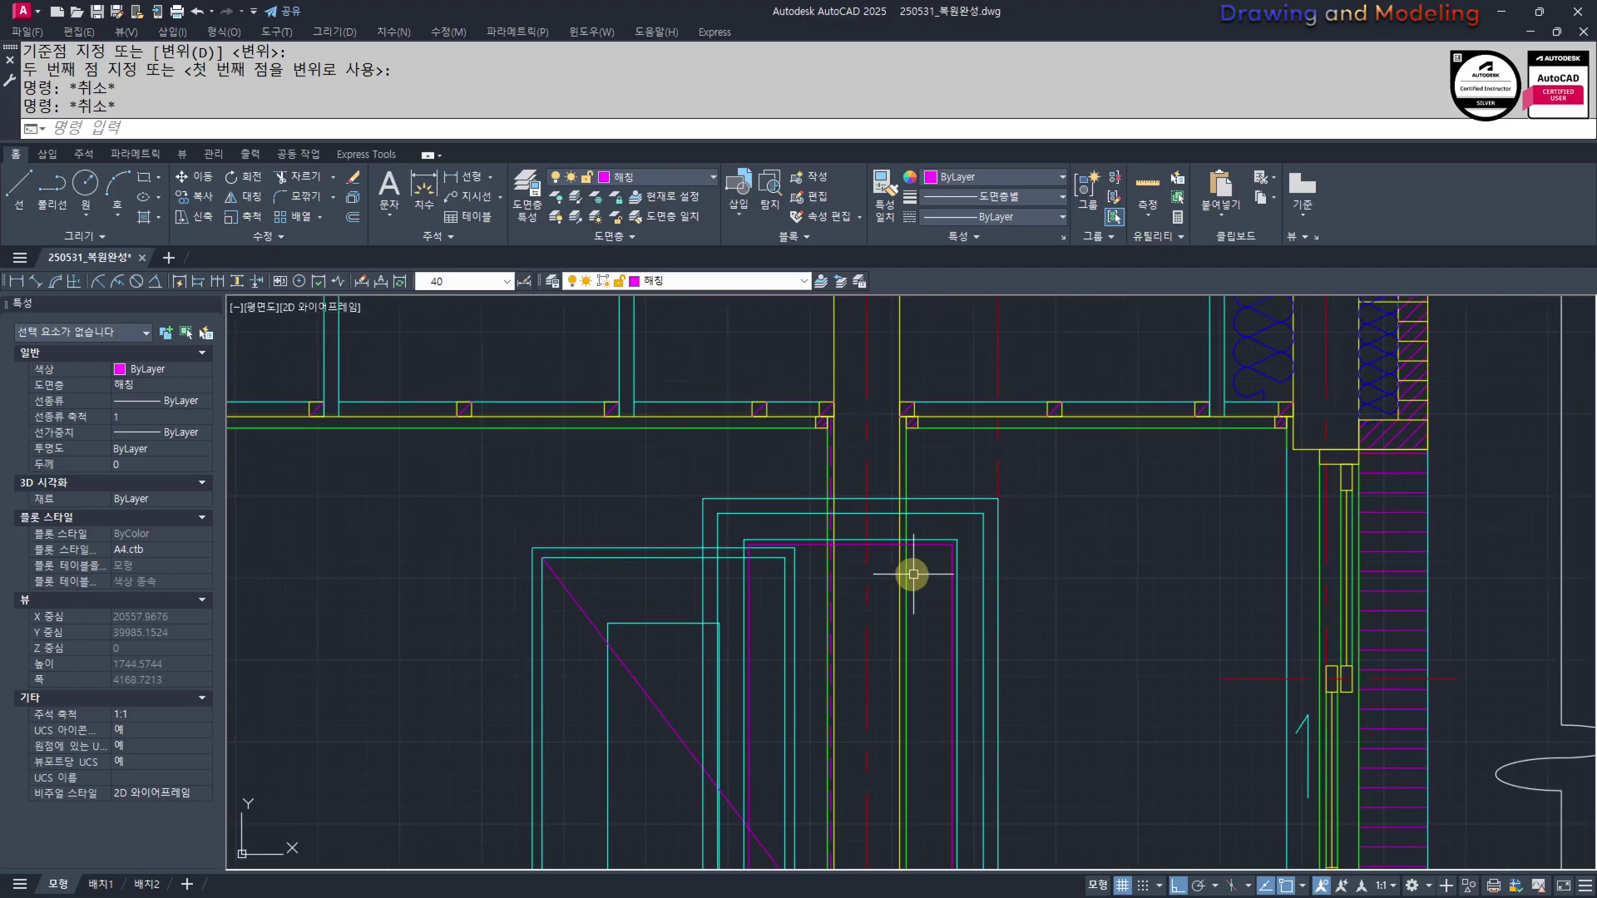
type("TR")
key("space")
key("space")
scroll(907, 582, "down", 2)
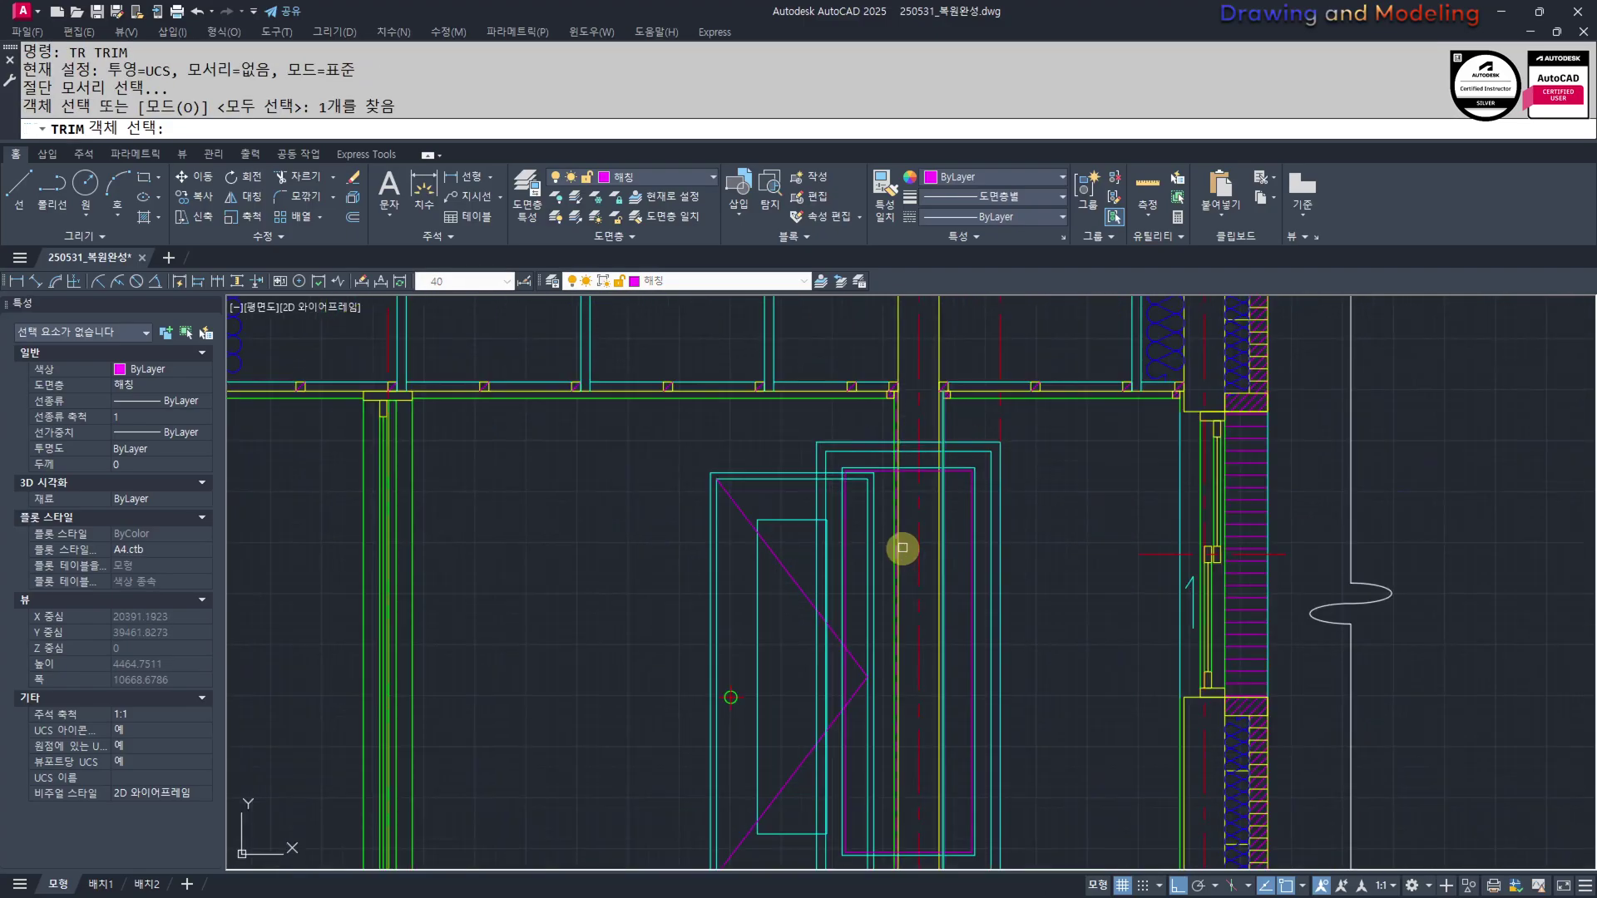
left_click(873, 422)
left_click(825, 539)
key("Escape")
scroll(920, 627, "down", 2)
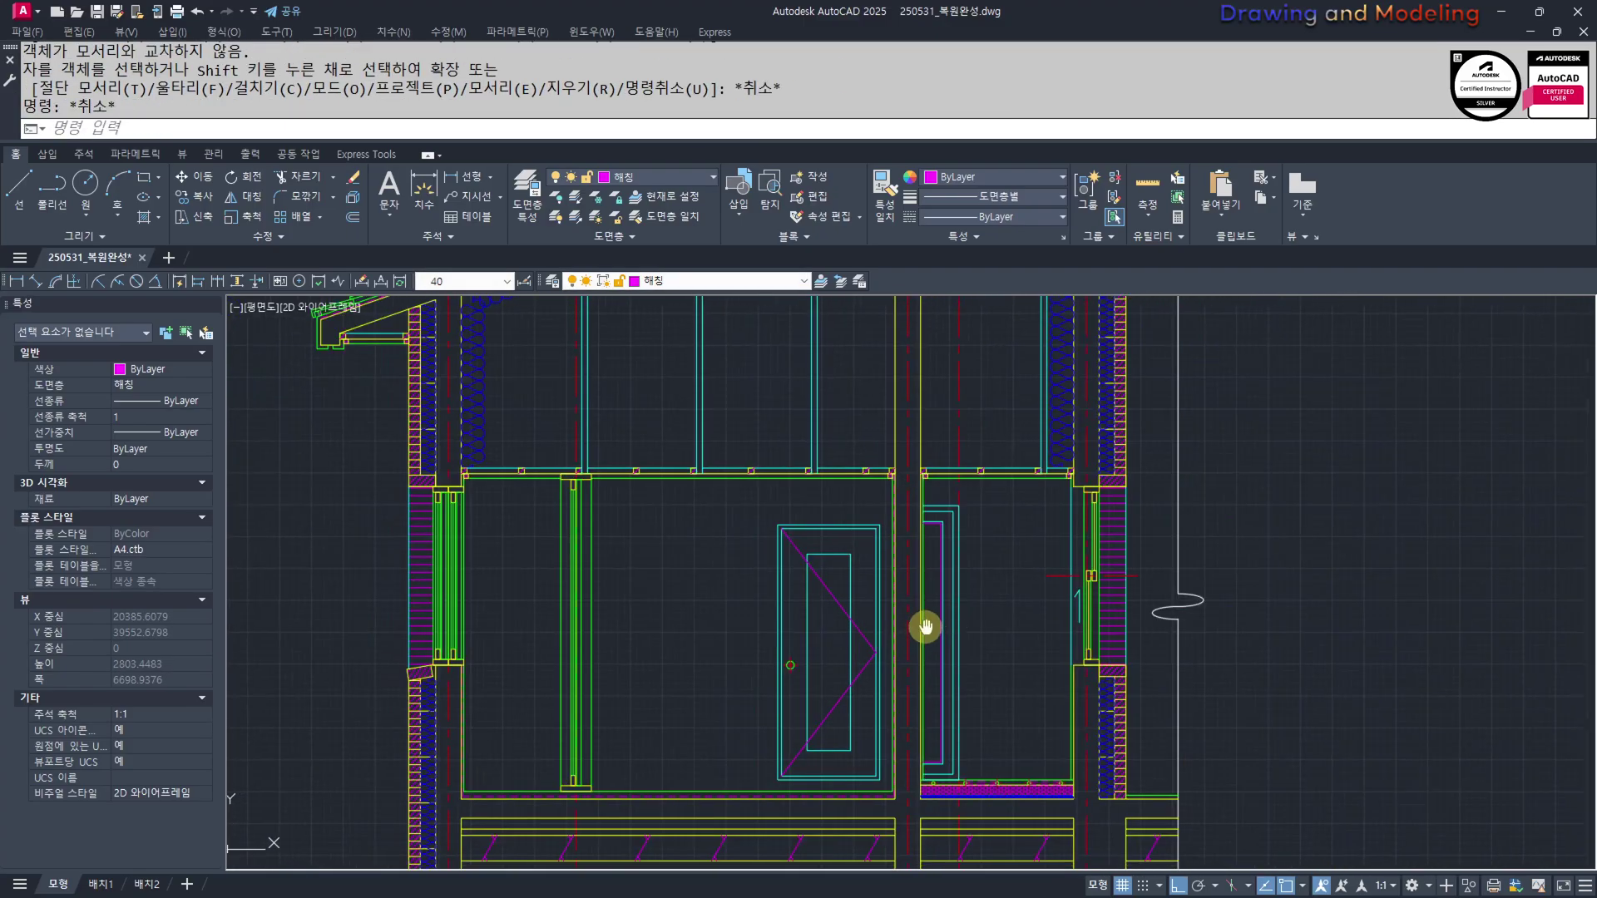
Erase the offset centre line used to position the nested rectangles
scroll(1034, 676, "up", 1)
middle_click_drag(951, 543, 953, 598)
scroll(938, 474, "up", 3)
key("Escape")
key("Escape")
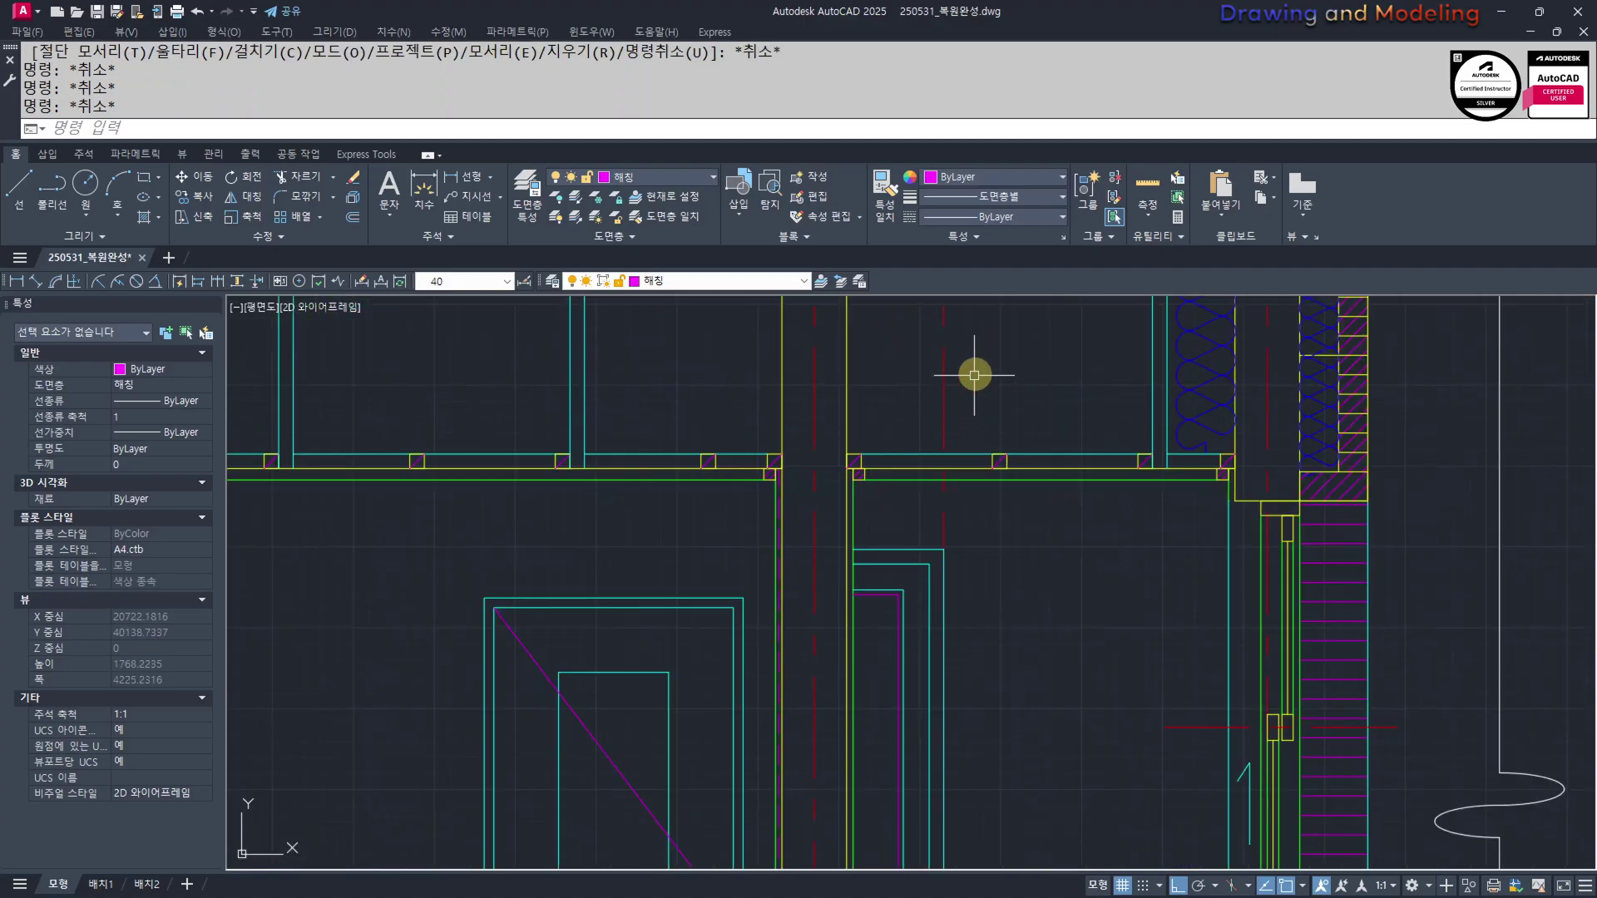
left_click(973, 375)
left_click(879, 398)
type("E")
key("space")
key("Escape")
key("Escape")
Examine the plan around the section line's lower end and the entrance, and compare it with the section drawing
scroll(932, 565, "down", 5)
scroll(866, 423, "up", 4)
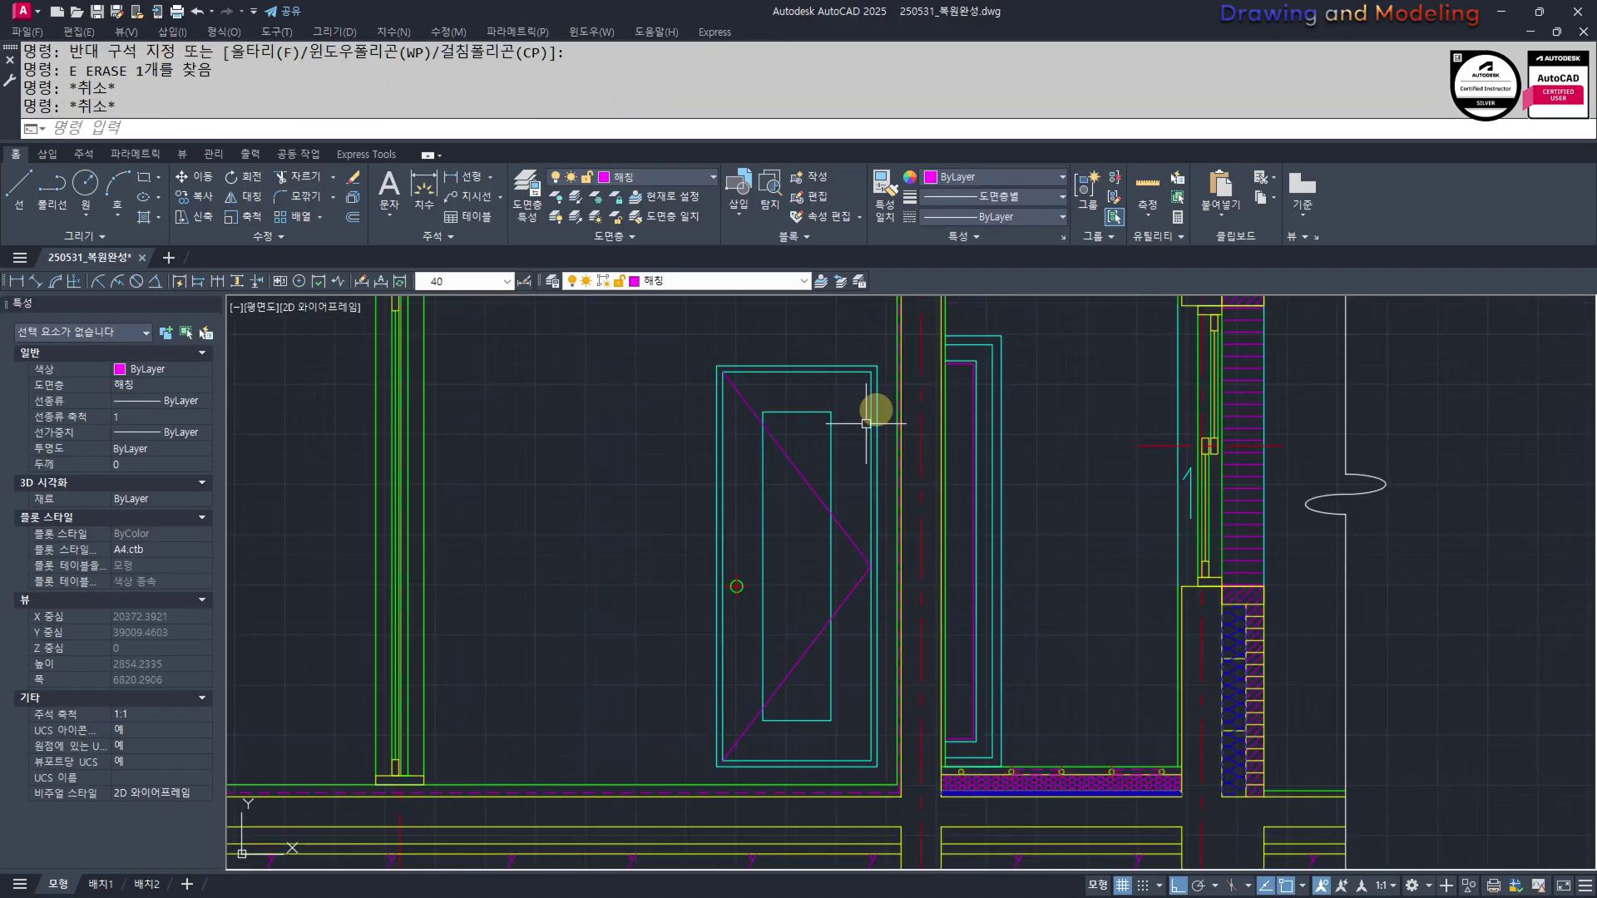
scroll(1237, 645, "down", 6)
scroll(740, 576, "up", 4)
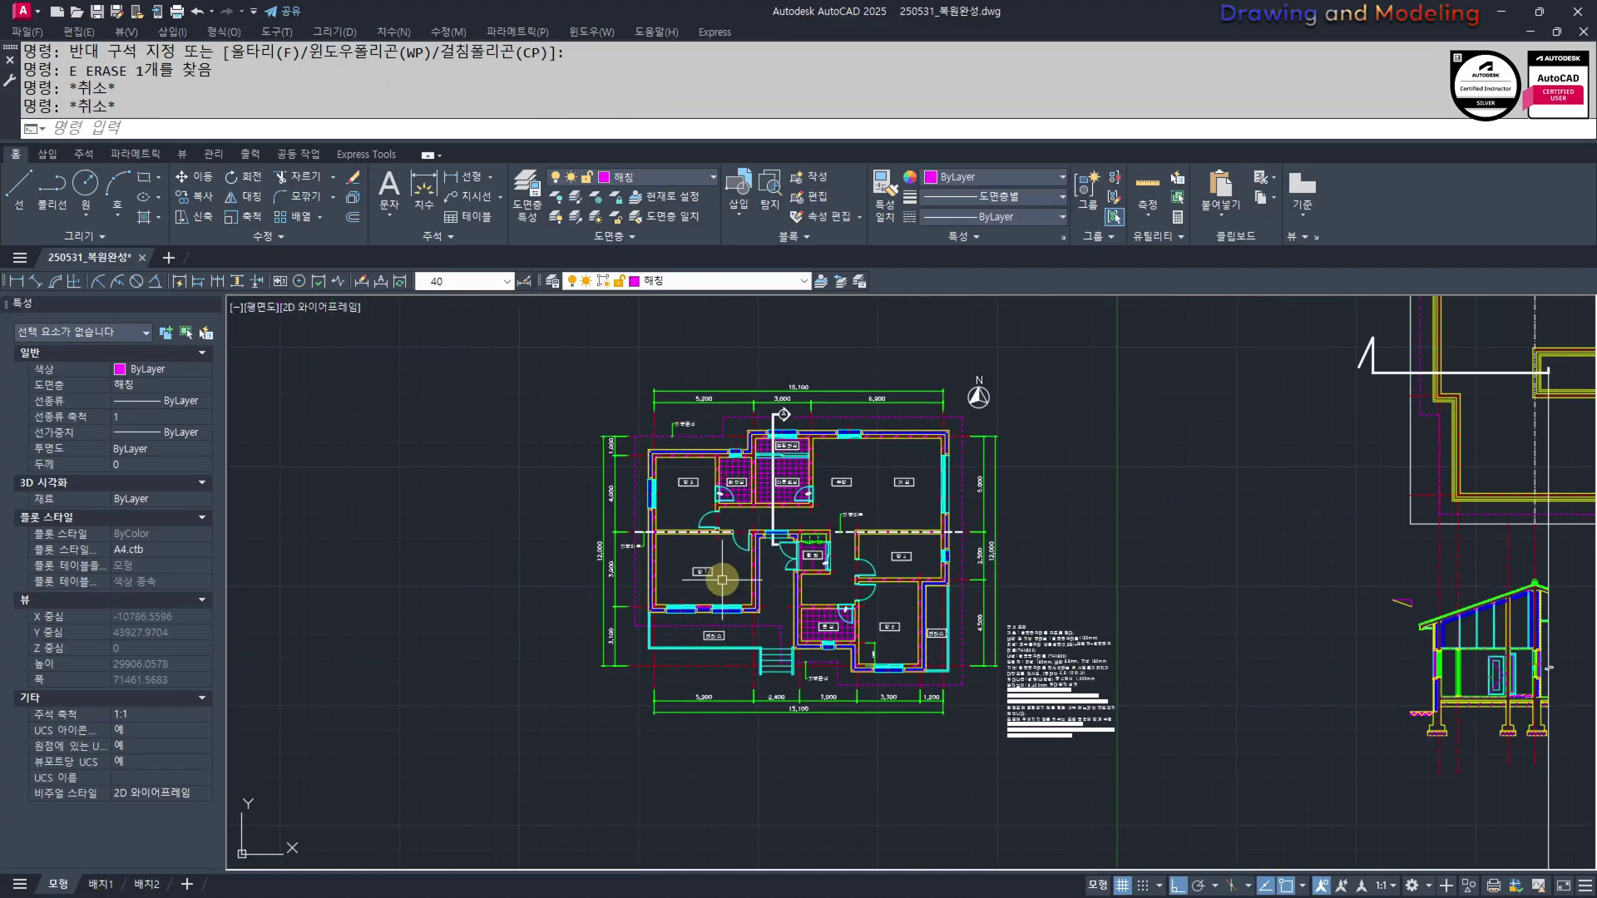
middle_click_drag(768, 530, 805, 586)
scroll(805, 586, "up", 4)
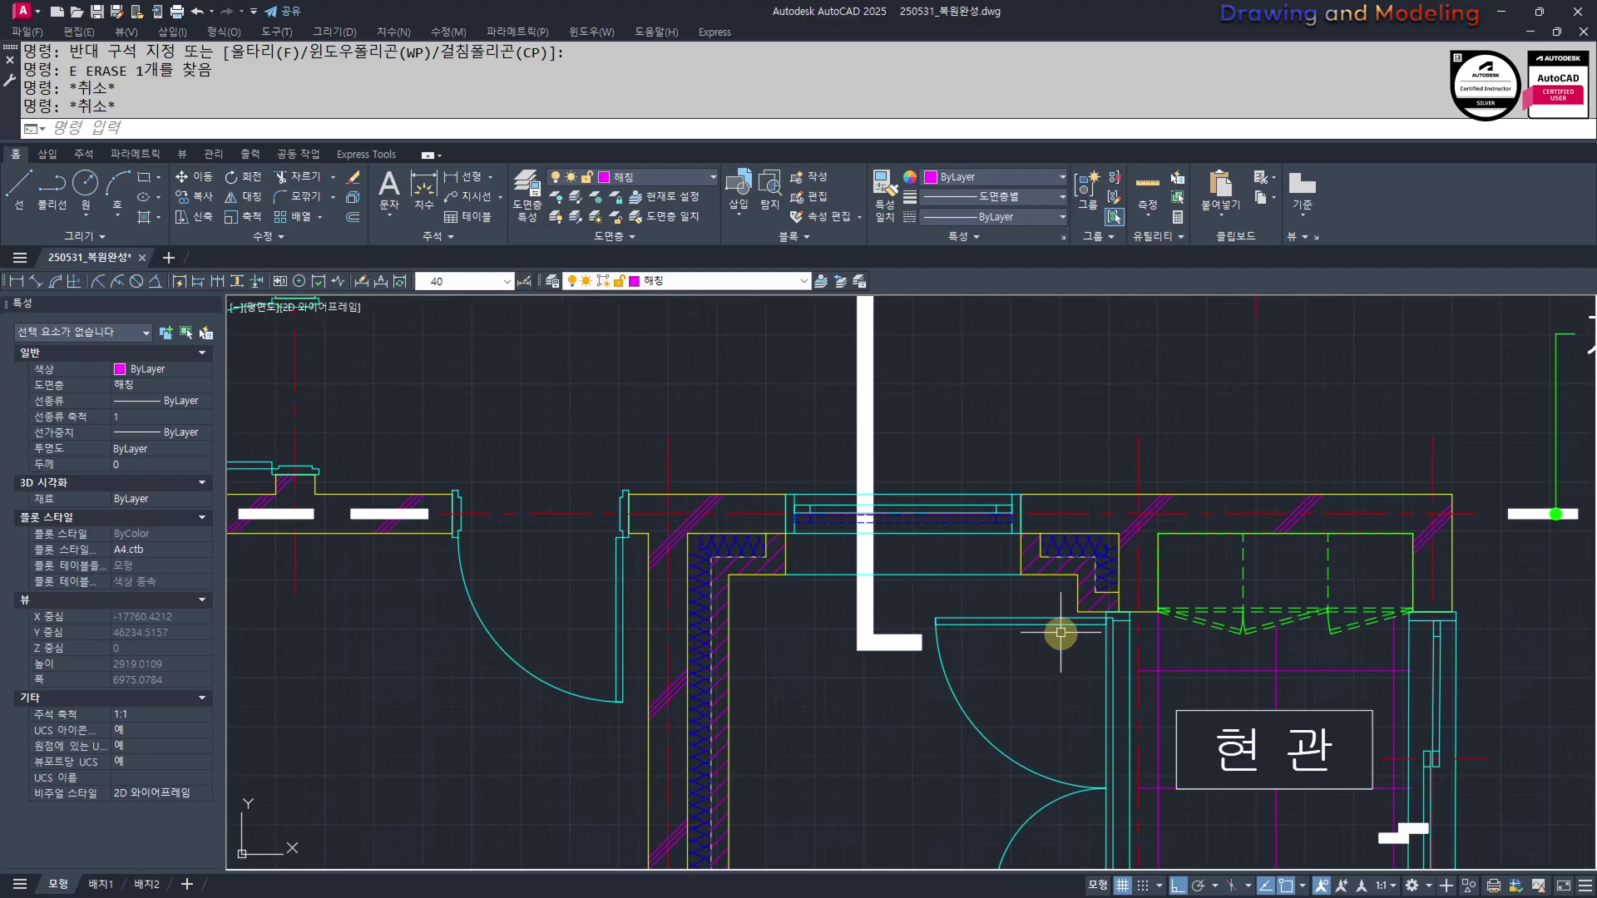
scroll(888, 517, "down", 6)
key("Escape")
key("Escape")
scroll(1056, 581, "up", 5)
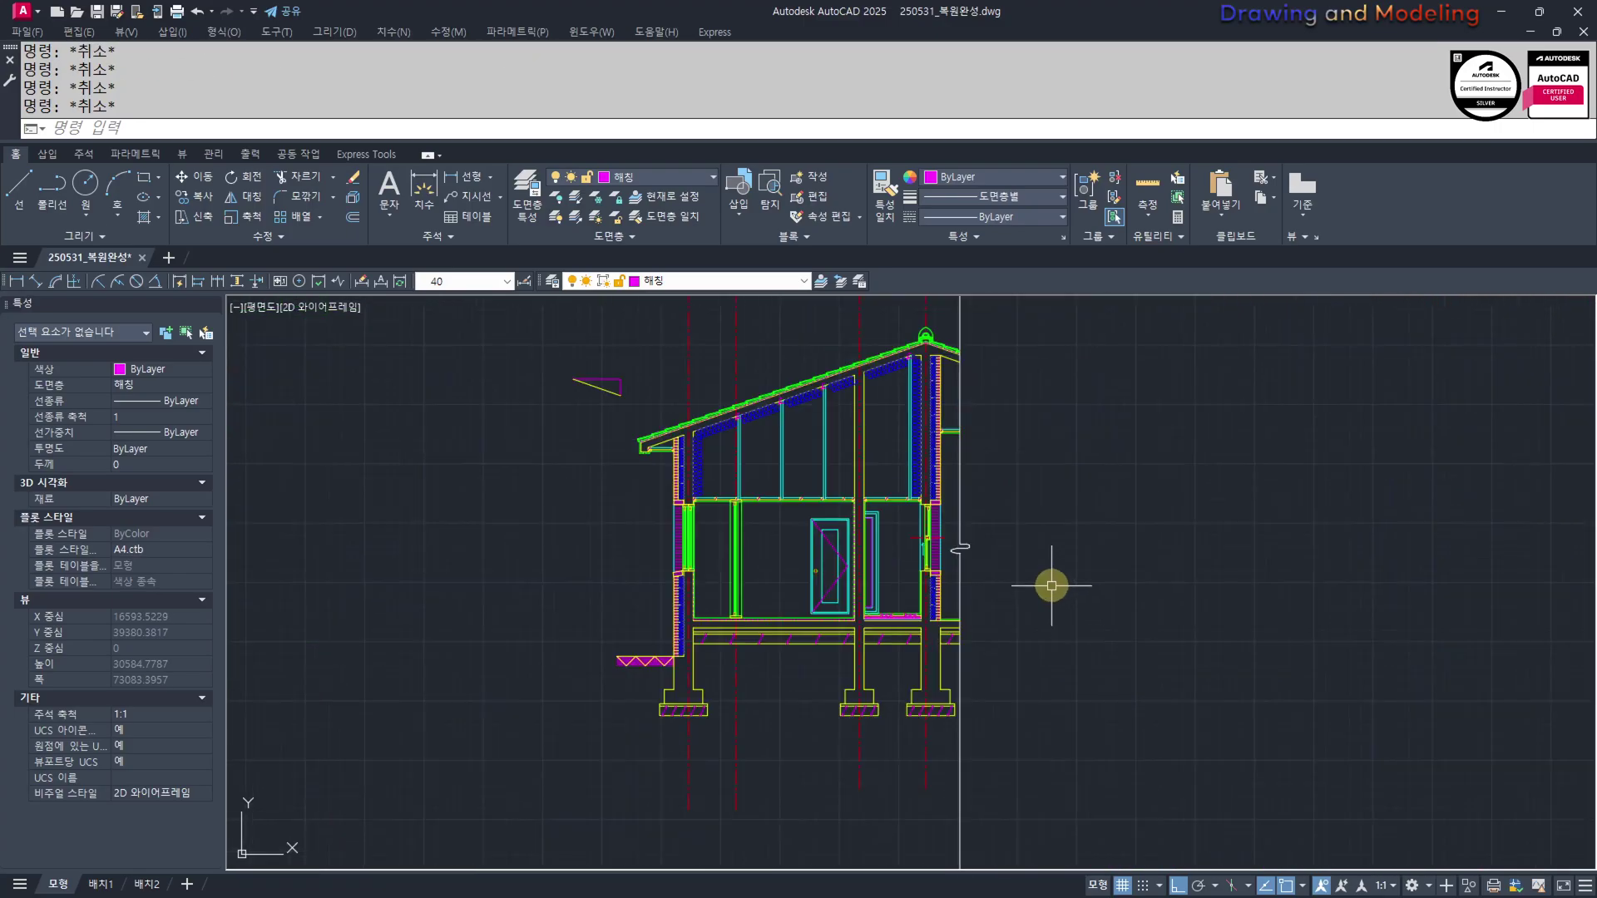
scroll(1115, 660, "down", 5)
scroll(535, 542, "up", 6)
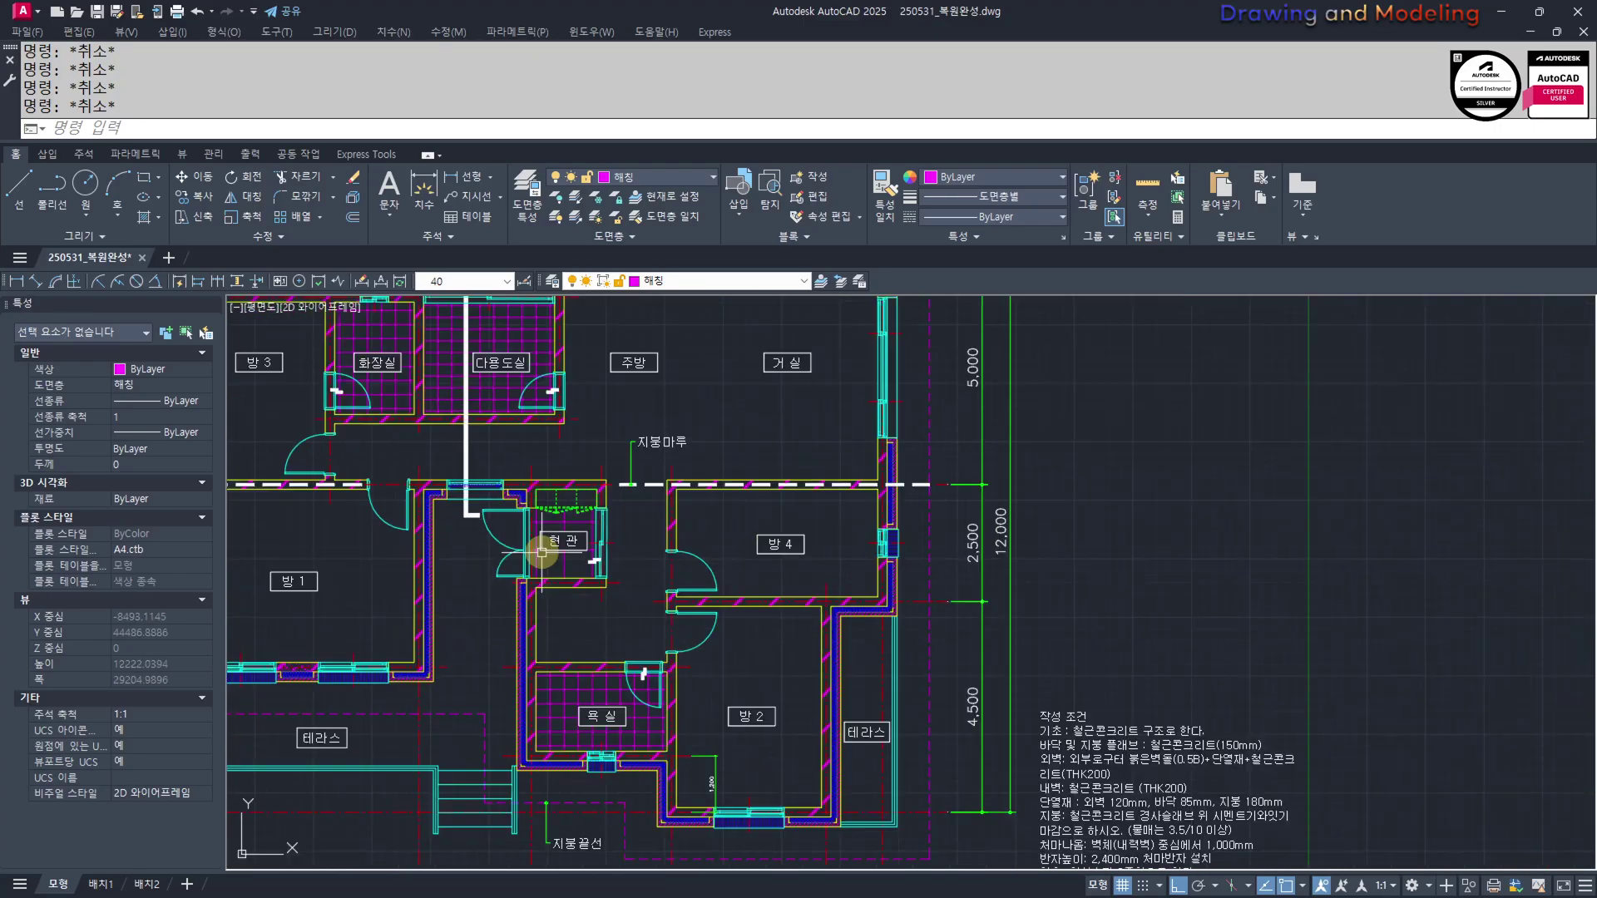
Measure the horizontal distance from the exterior wall's inner corner beside the entrance in the floor plan
scroll(696, 541, "up", 4)
type("Q")
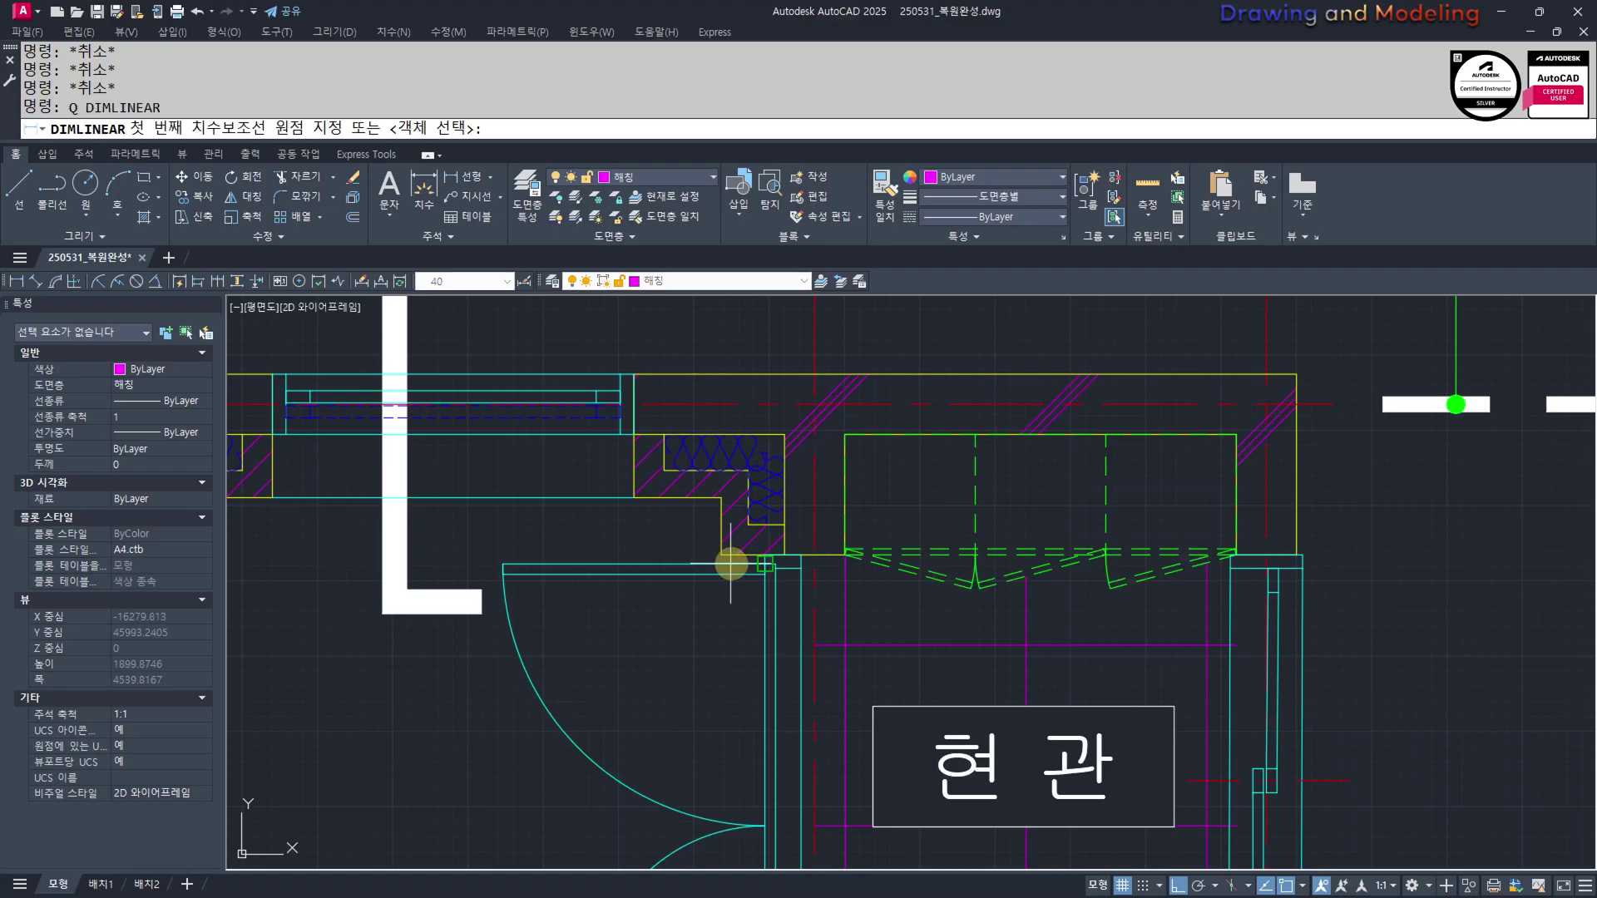
left_click(720, 499)
scroll(609, 542, "down", 3)
scroll(596, 521, "up", 3)
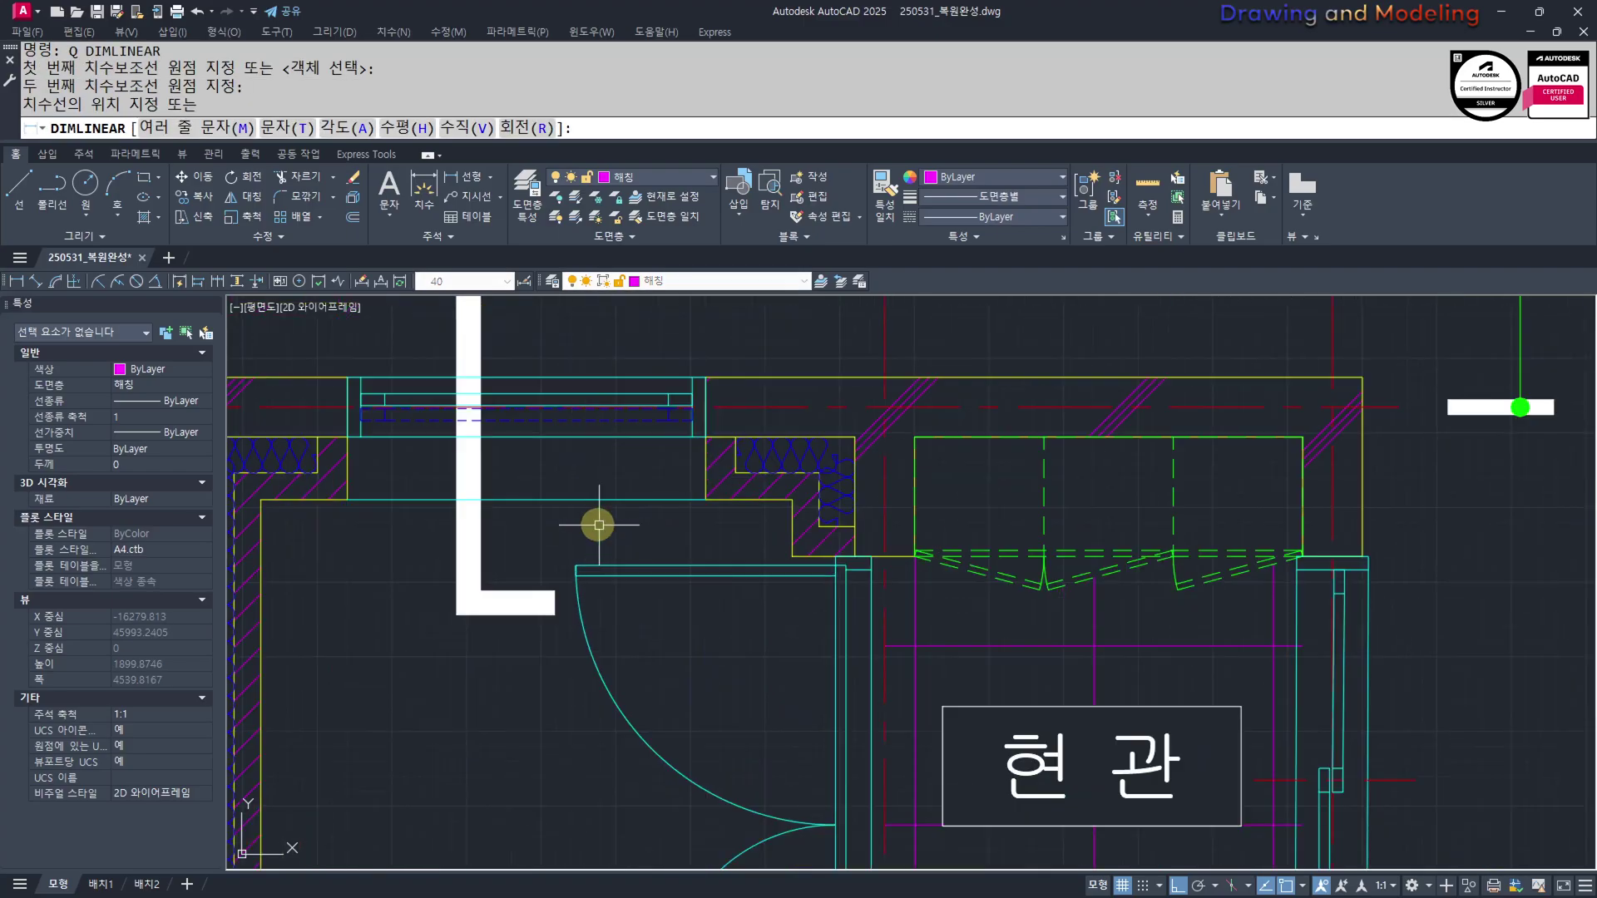
key("Escape")
key("Escape")
Offset the brick wall's outer face line below the window sill outward by 200 in the section
scroll(596, 521, "down", 5)
middle_click_drag(1263, 705, 759, 674)
scroll(581, 560, "up", 5)
scroll(706, 663, "up", 3)
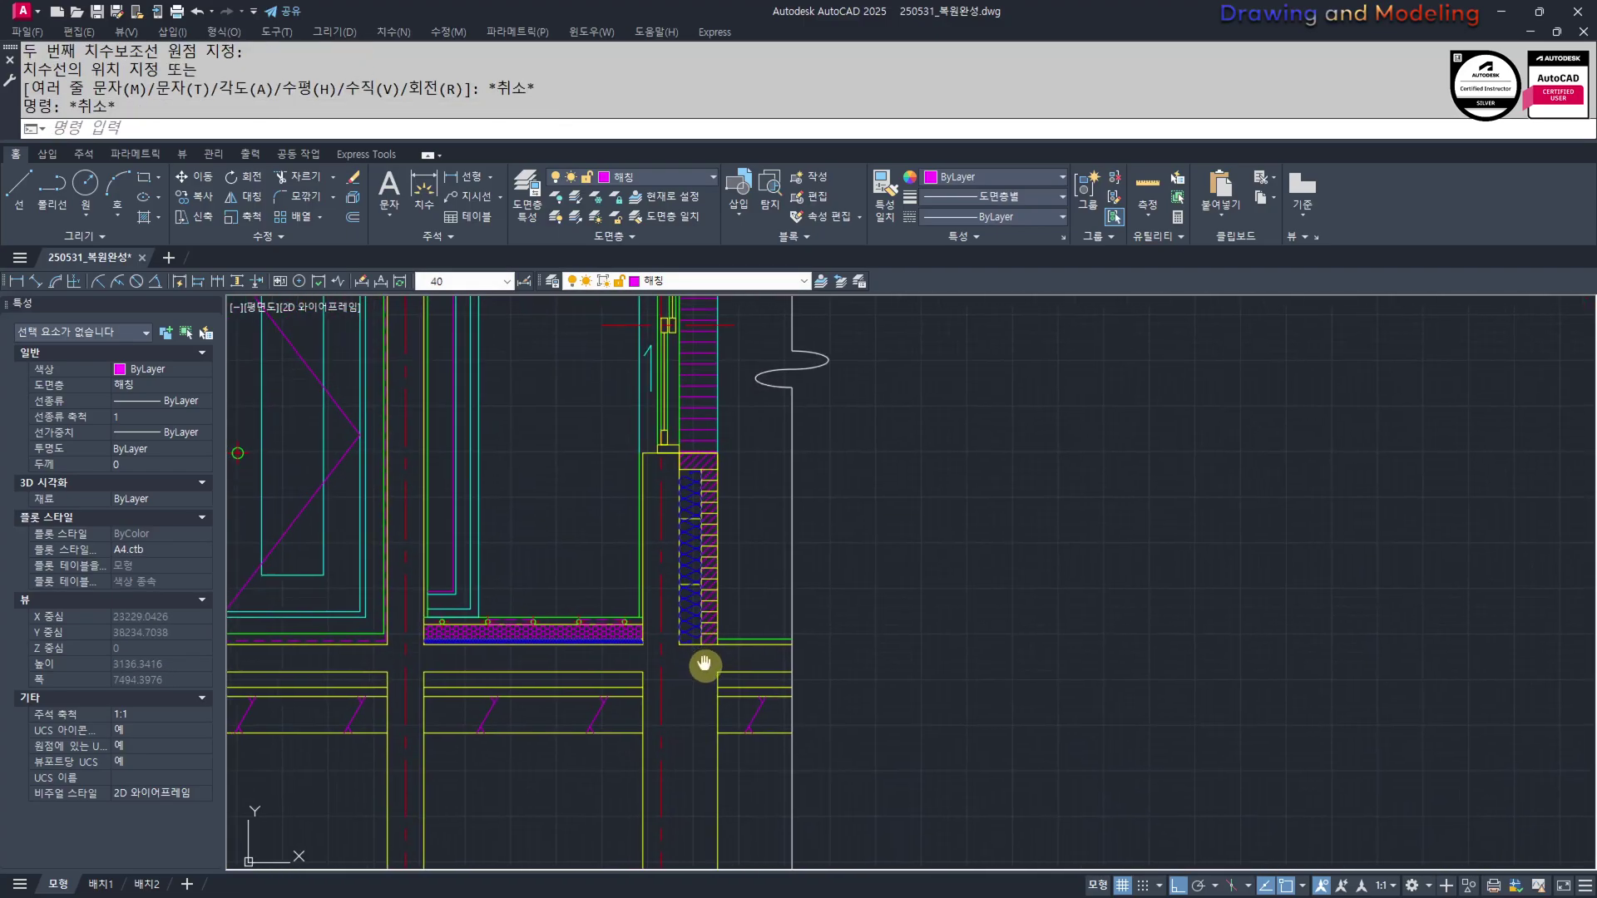
type("o")
key("Return")
type("200")
key("Return")
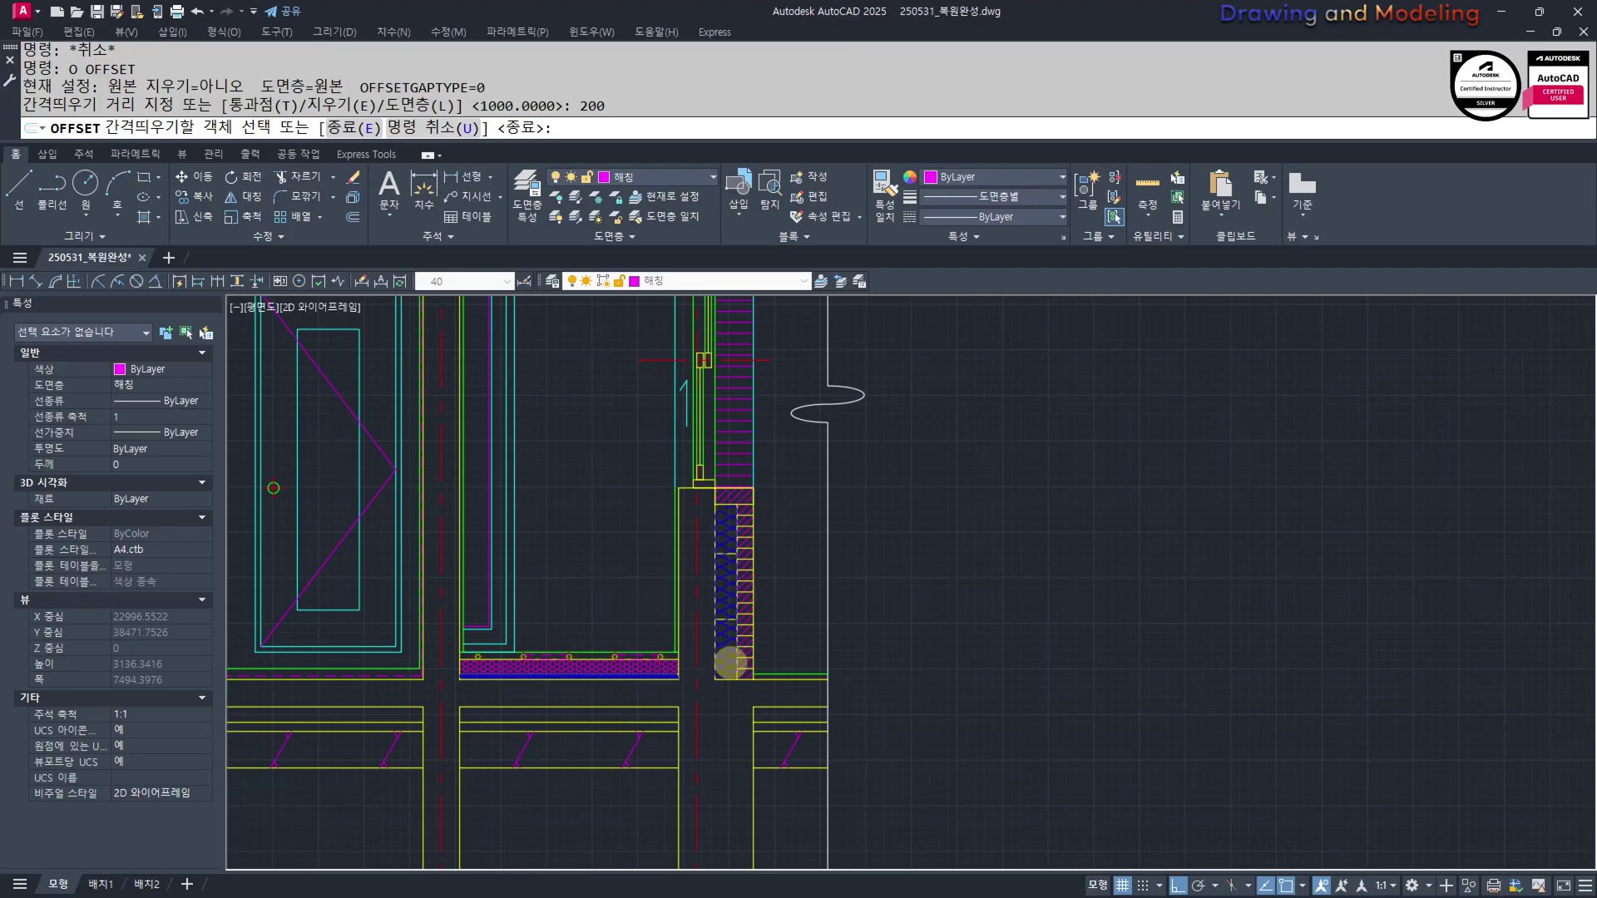
middle_click_drag(730, 663, 769, 676)
left_click(792, 649)
left_click(909, 657)
key("Escape")
key("Escape")
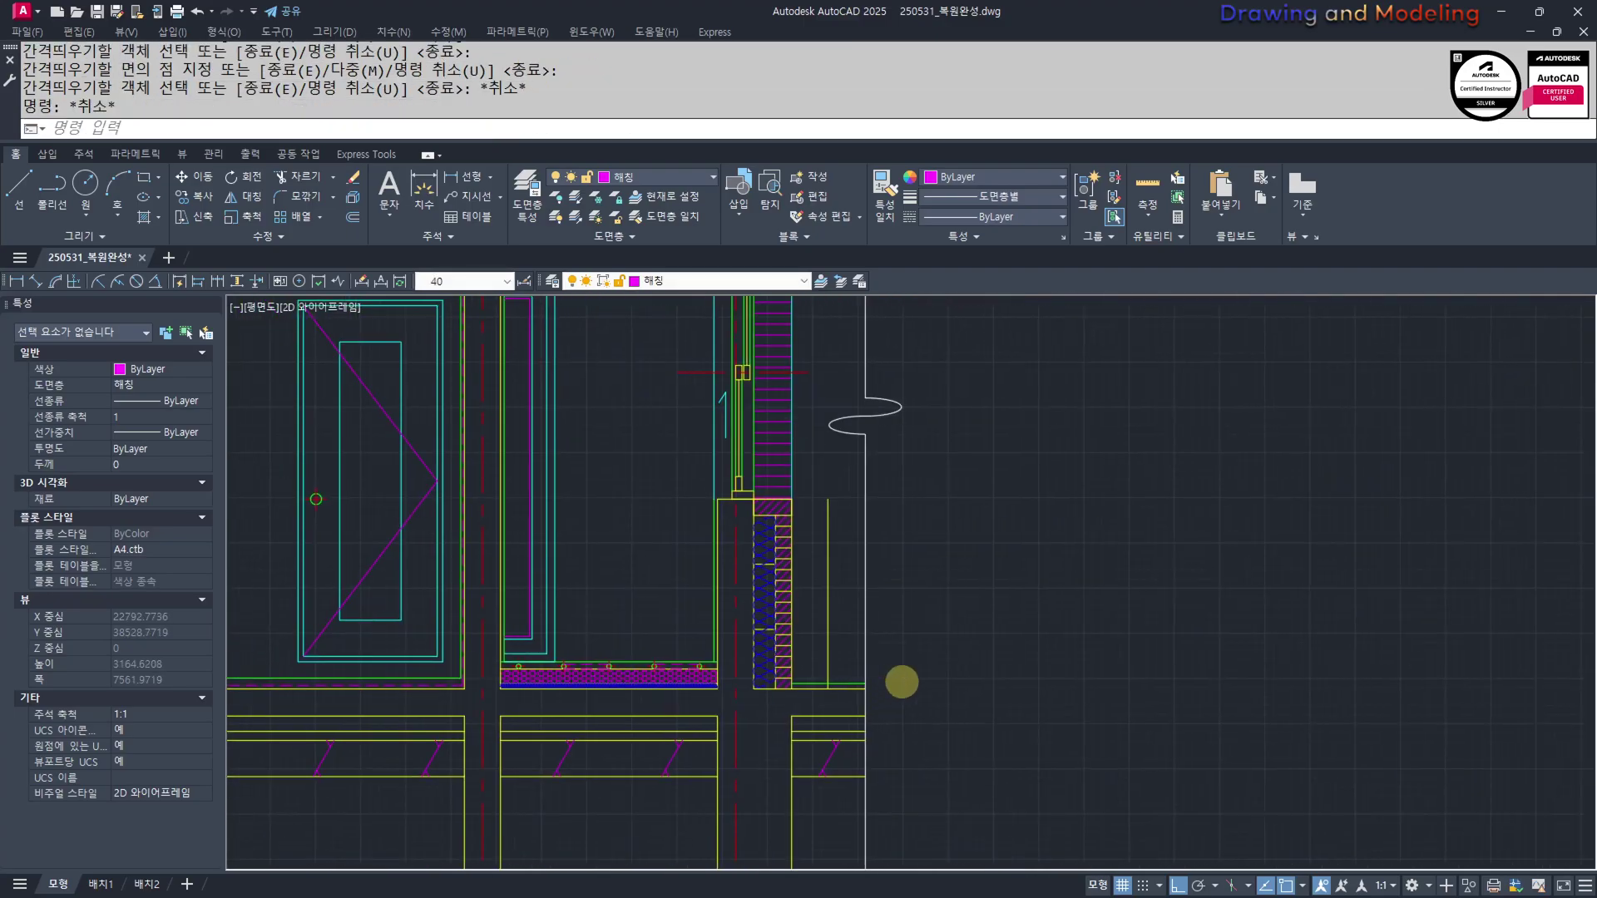
Draw a horizontal construction line outward from the end of the exterior floor finish line, beyond the section's boundary line
scroll(901, 682, "up", 2)
type("l")
key("Return")
left_click(822, 691)
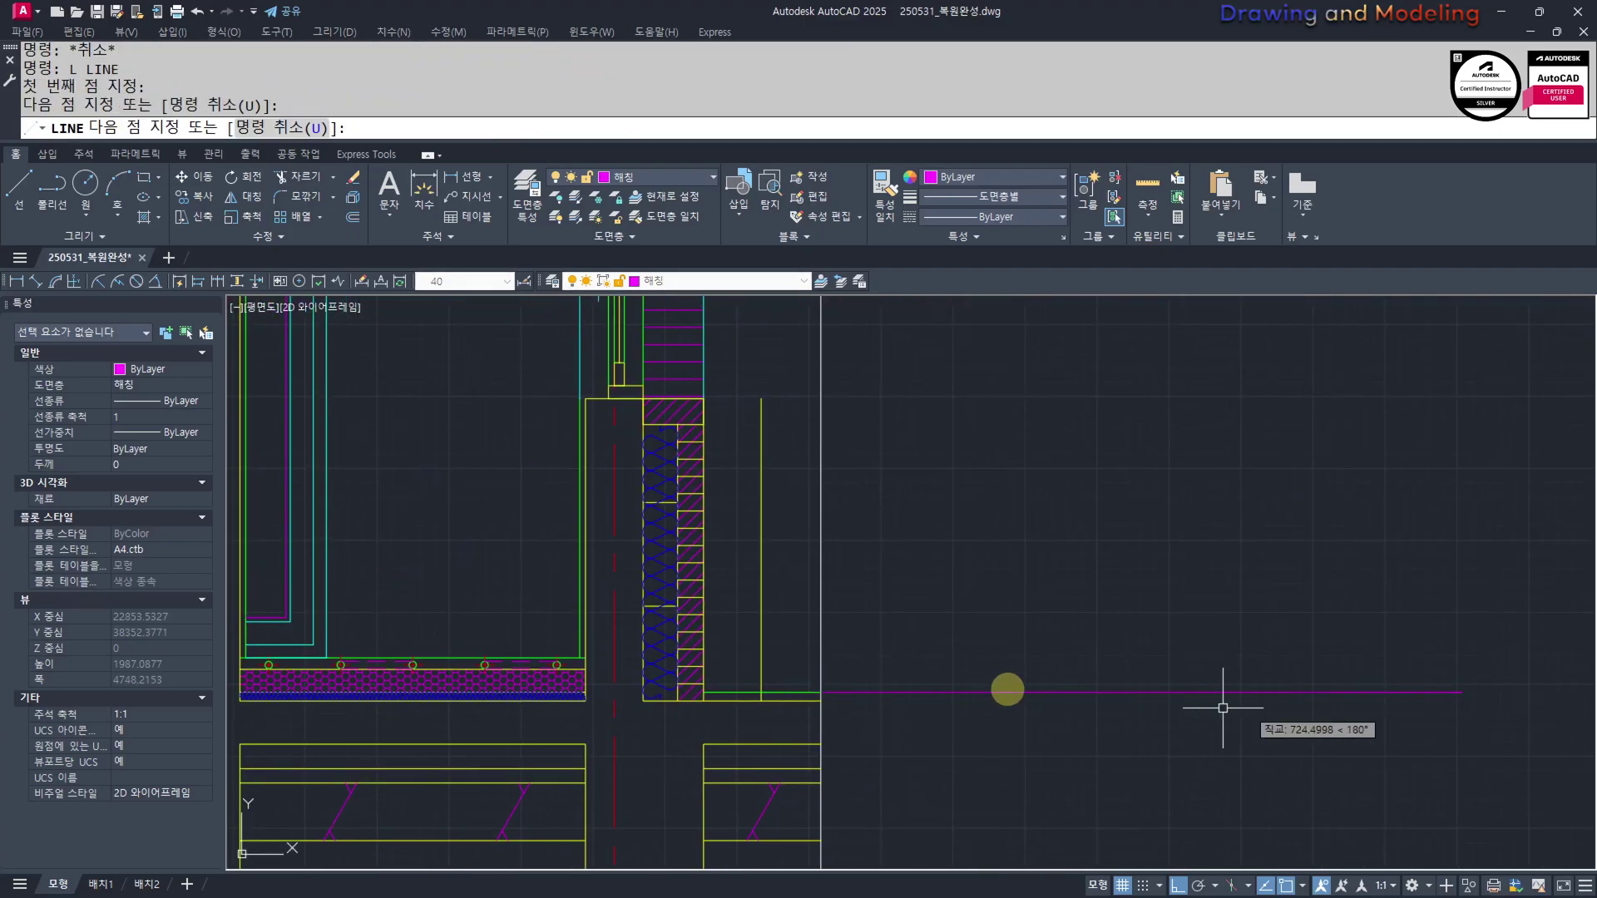
key("Escape")
key("Escape")
Draw a vertical construction line about 3500 mm high beyond the section's boundary line, starting below the floor finish level
key("space")
middle_click_drag(1002, 707, 962, 730)
scroll(945, 809, "down", 1)
left_click(944, 809)
scroll(945, 453, "down", 2)
middle_click_drag(943, 467, 908, 597)
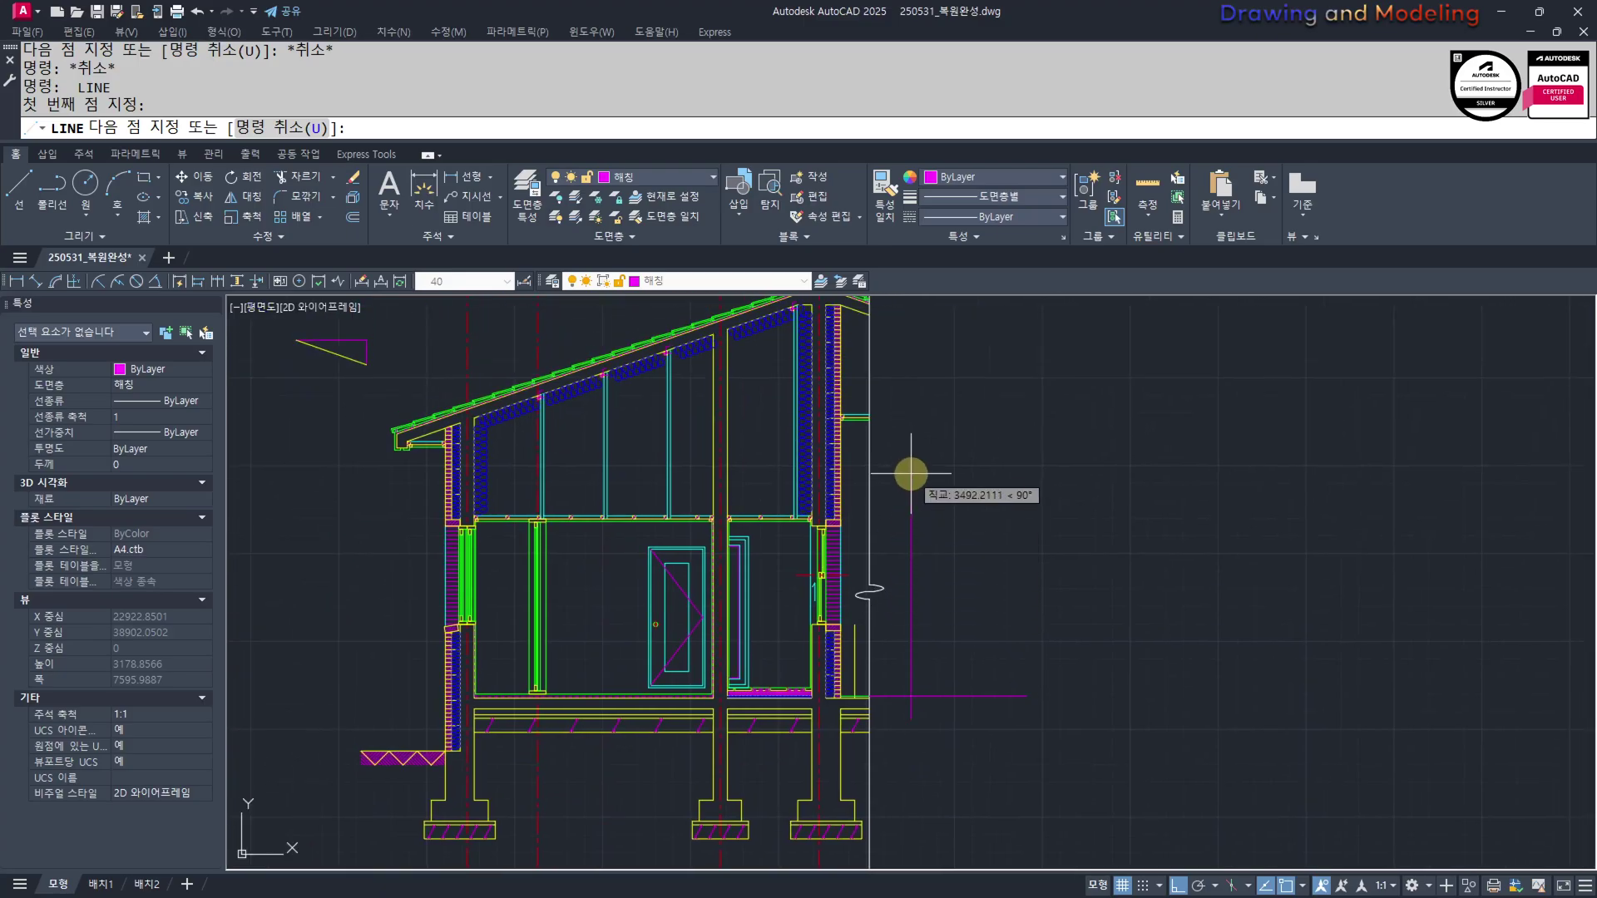
left_click(911, 464)
key("Escape")
key("Escape")
Draw a horizontal construction line outward from the outer lower corner of the window's lintel, across the vertical construction line
type("l")
key("Return")
scroll(777, 534, "up", 3)
scroll(865, 563, "up", 2)
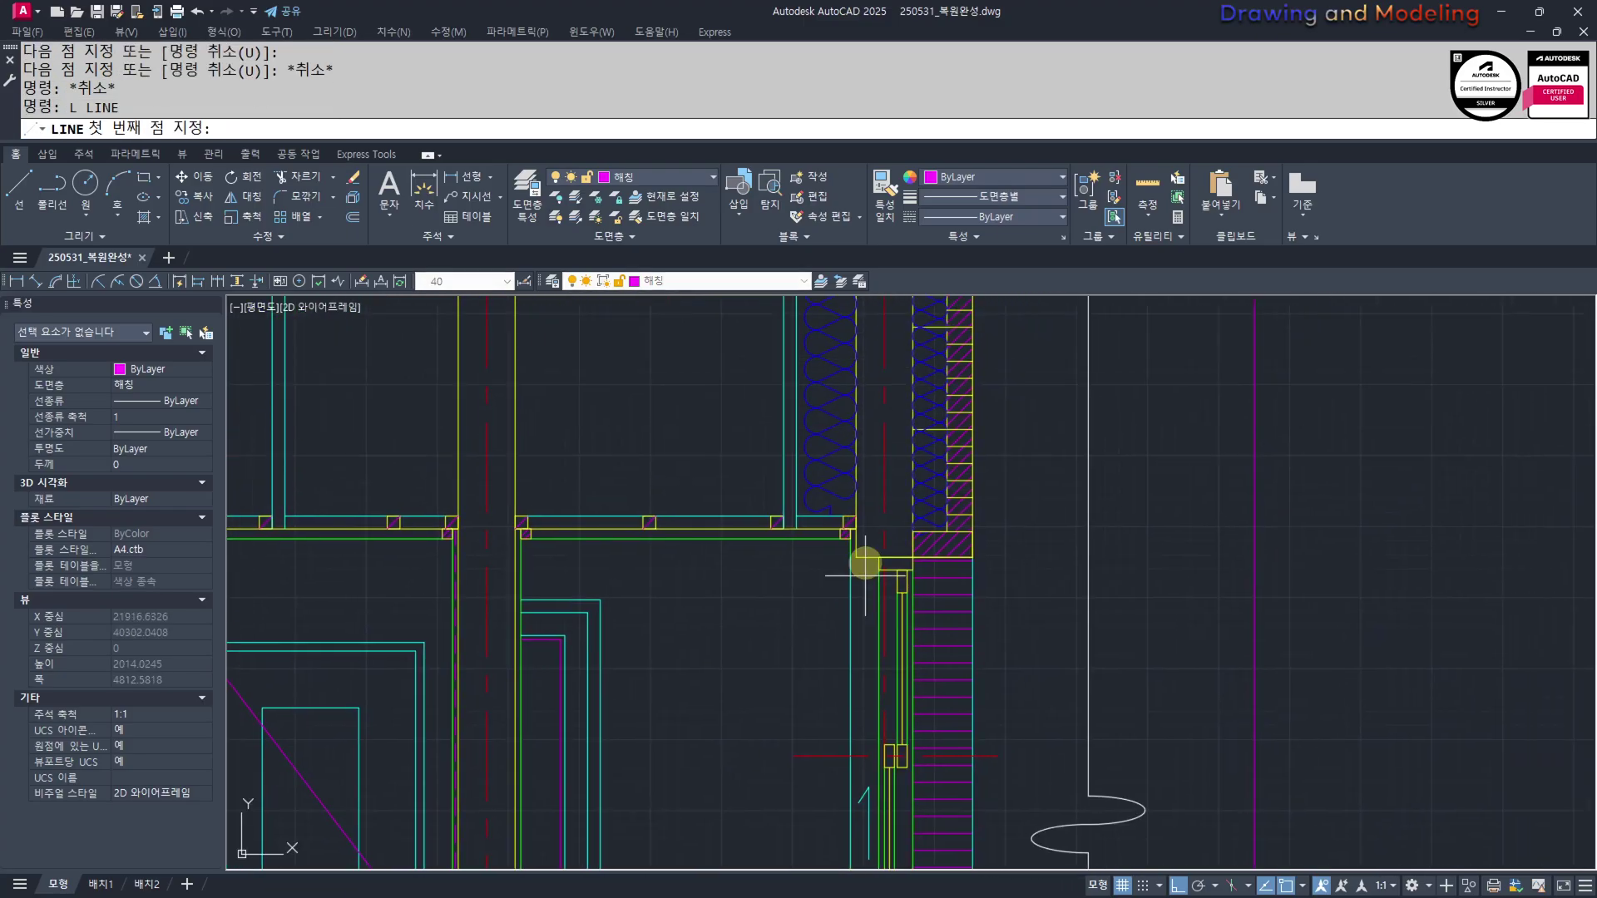
left_click(850, 557)
scroll(1058, 639, "down", 2)
scroll(1060, 617, "up", 4)
key("Escape")
key("space")
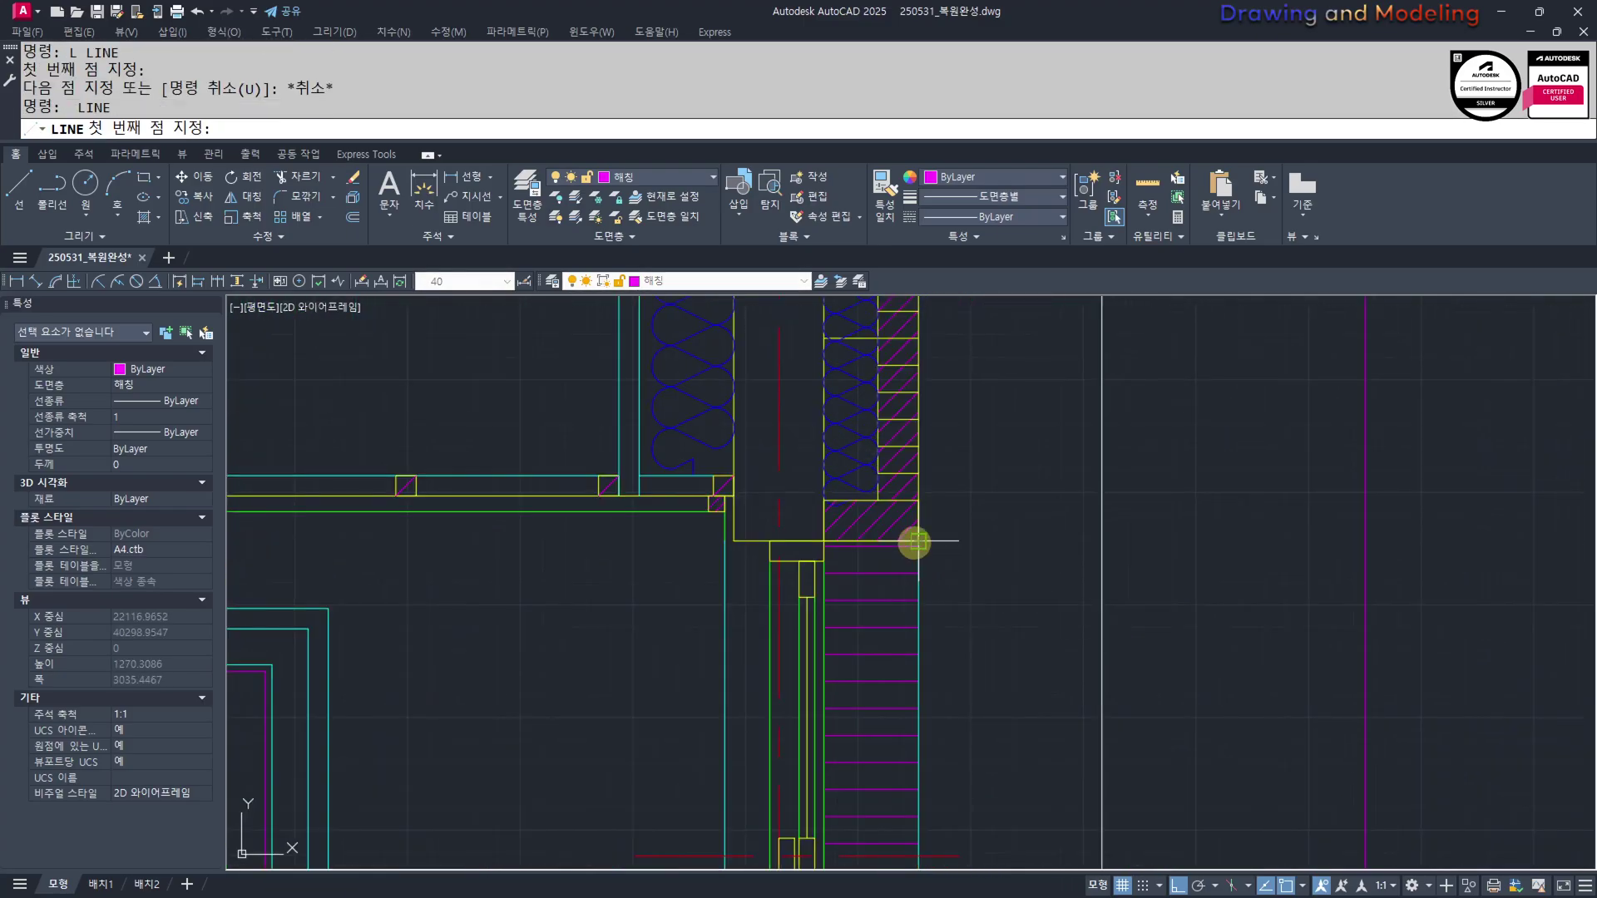
left_click(915, 542)
scroll(934, 574, "down", 3)
key("Escape")
key("Escape")
Examine the entrance door in the floor plan and compare it with the construction lines beside the section
middle_click_drag(1130, 510, 1106, 694)
scroll(719, 624, "up", 3)
scroll(763, 579, "up", 2)
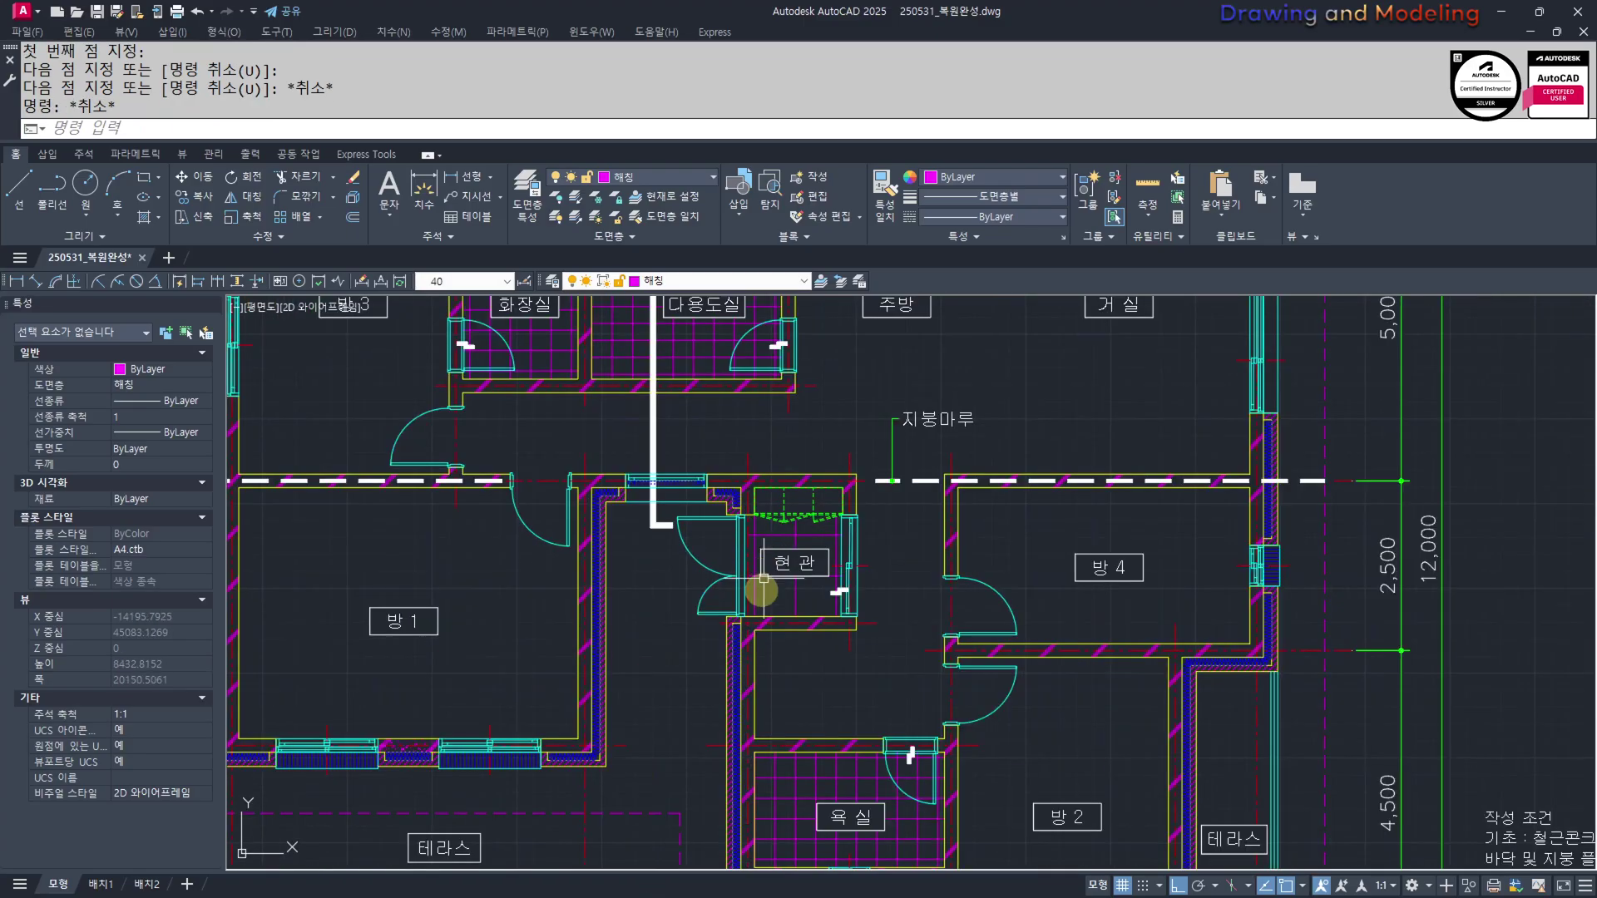
scroll(779, 677, "down", 6)
middle_click_drag(865, 749, 286, 578)
scroll(870, 606, "up", 8)
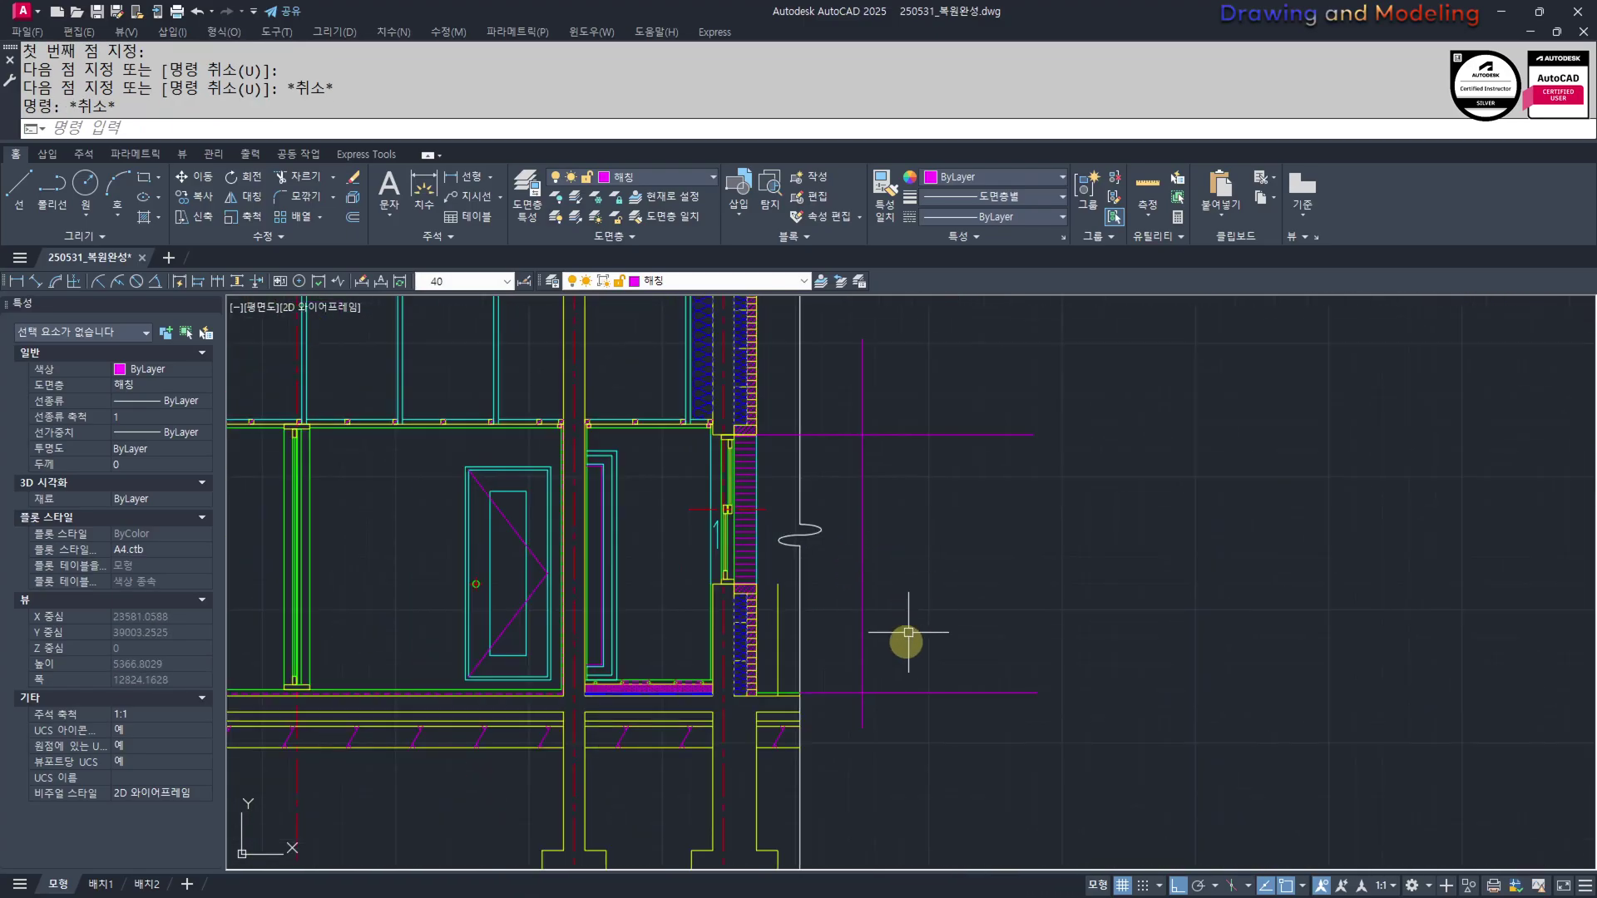
middle_click_drag(909, 632, 878, 671)
type("REC")
key("Return")
key("Escape")
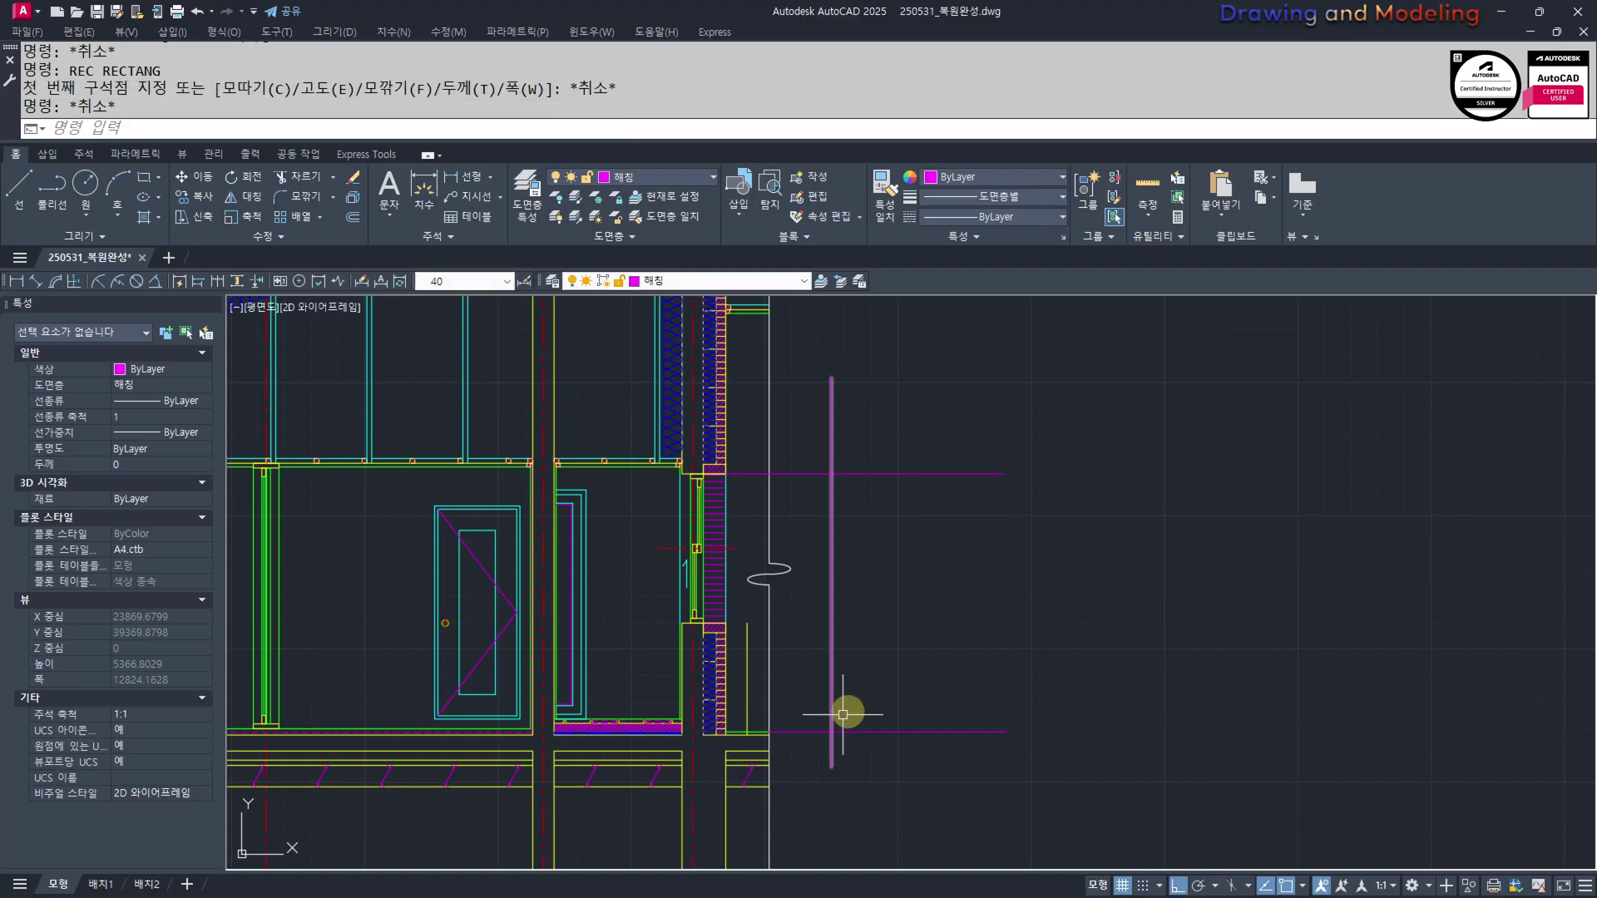
Offset the vertical construction line by 900, away from the section
type("O")
key("Return")
type("900")
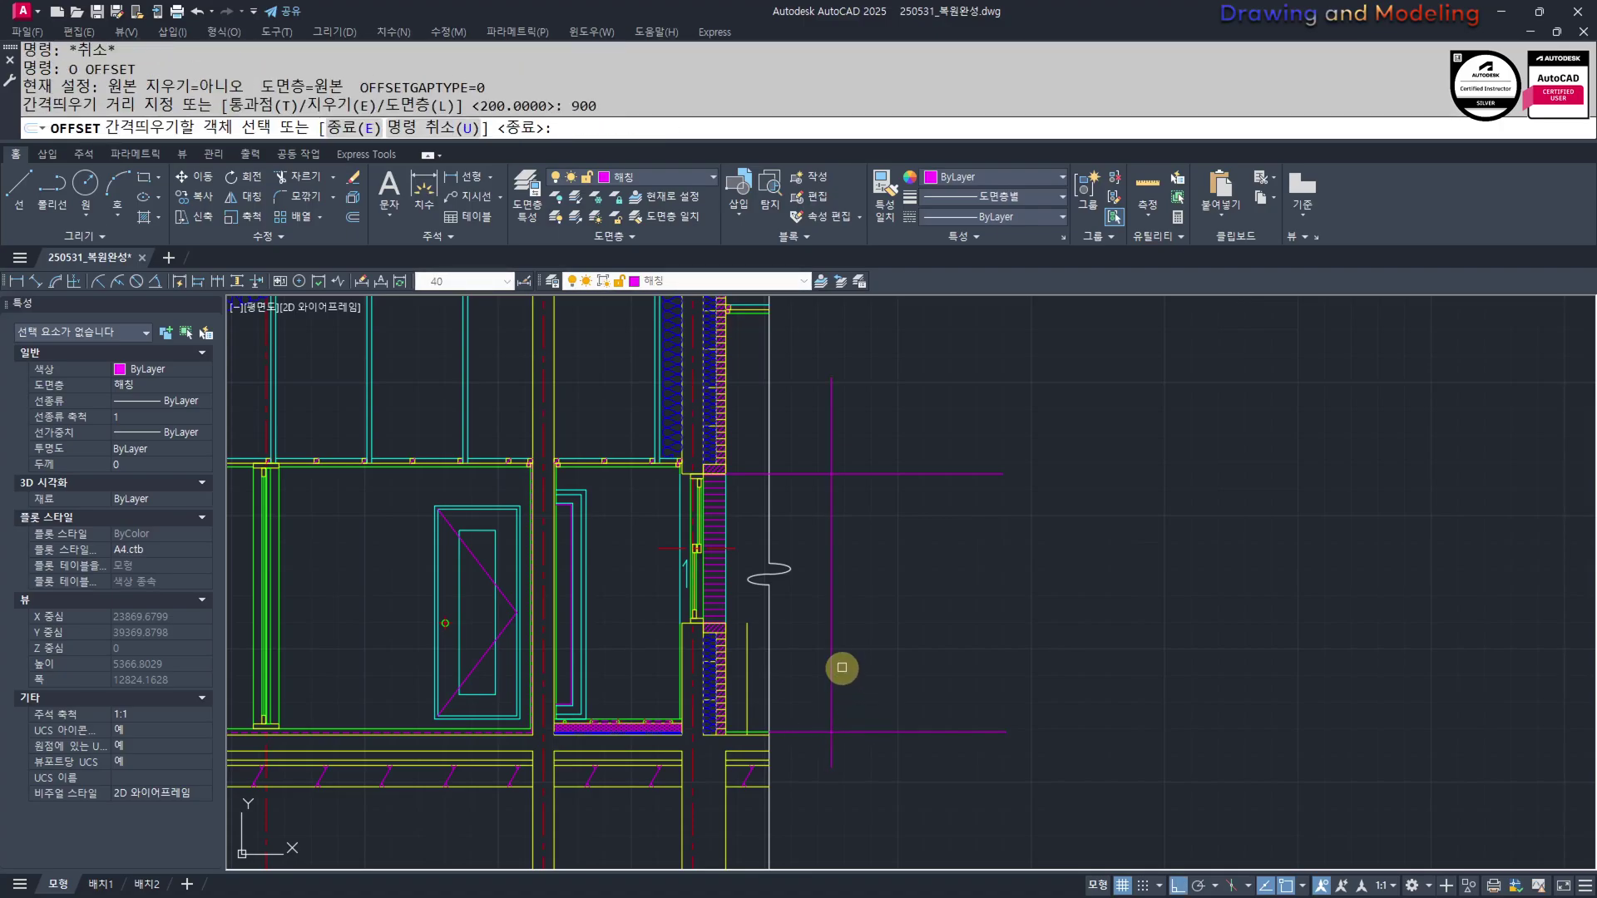
left_click(835, 649)
left_click(915, 657)
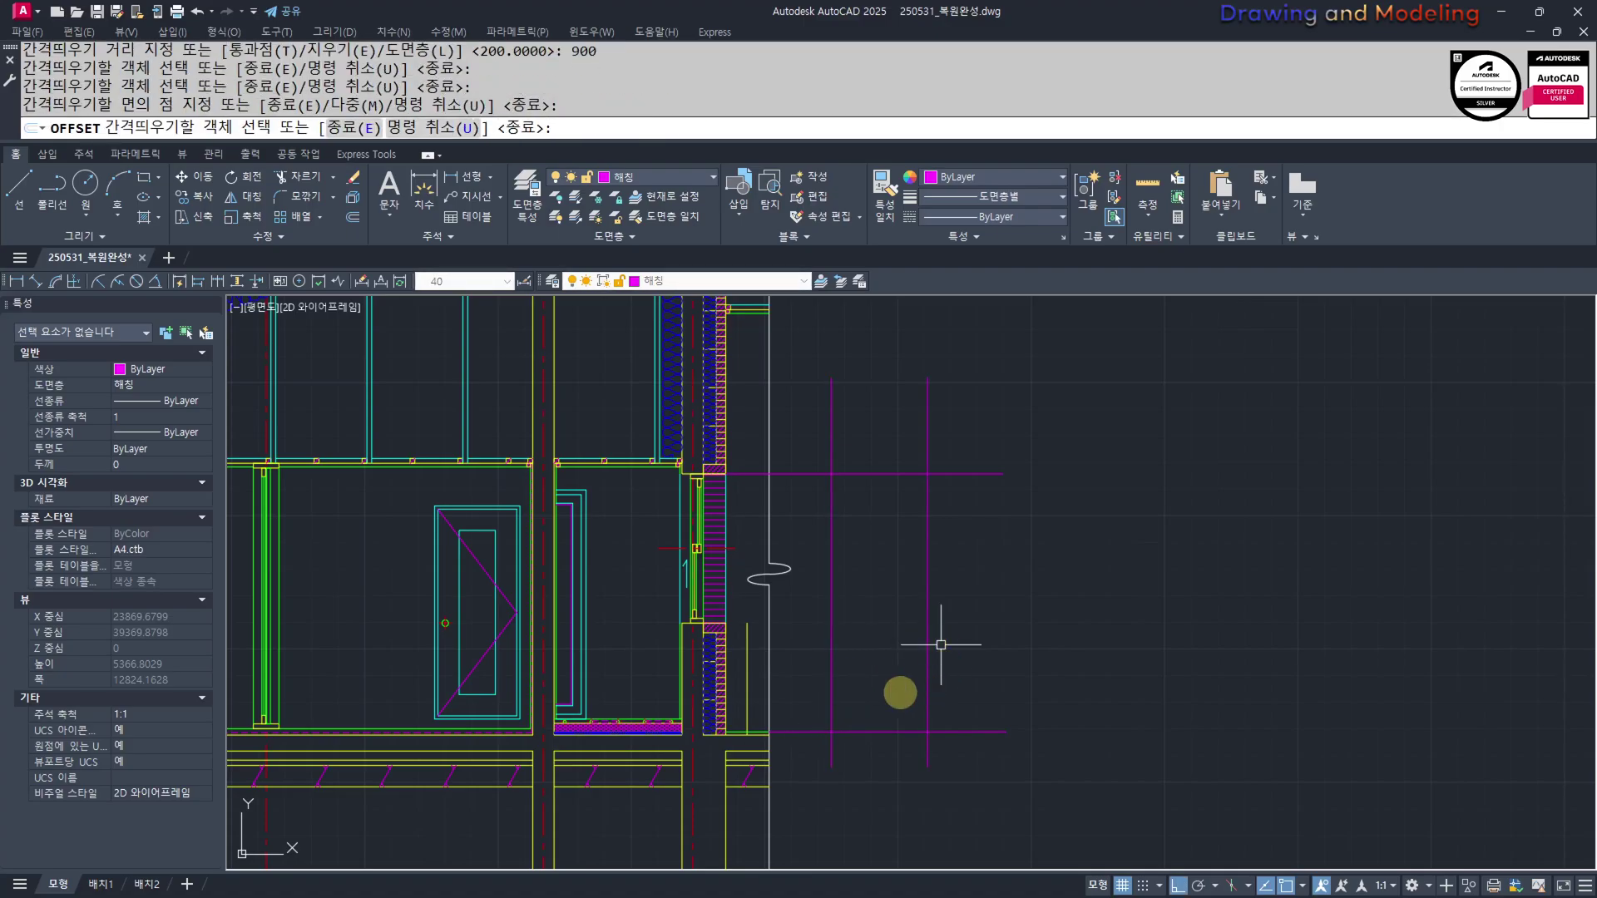
key("Escape")
scroll(840, 657, "up", 2)
type("rec")
key("Return")
key("Escape")
Offset the floor-level construction line upward by 2100
type("o")
key("Return")
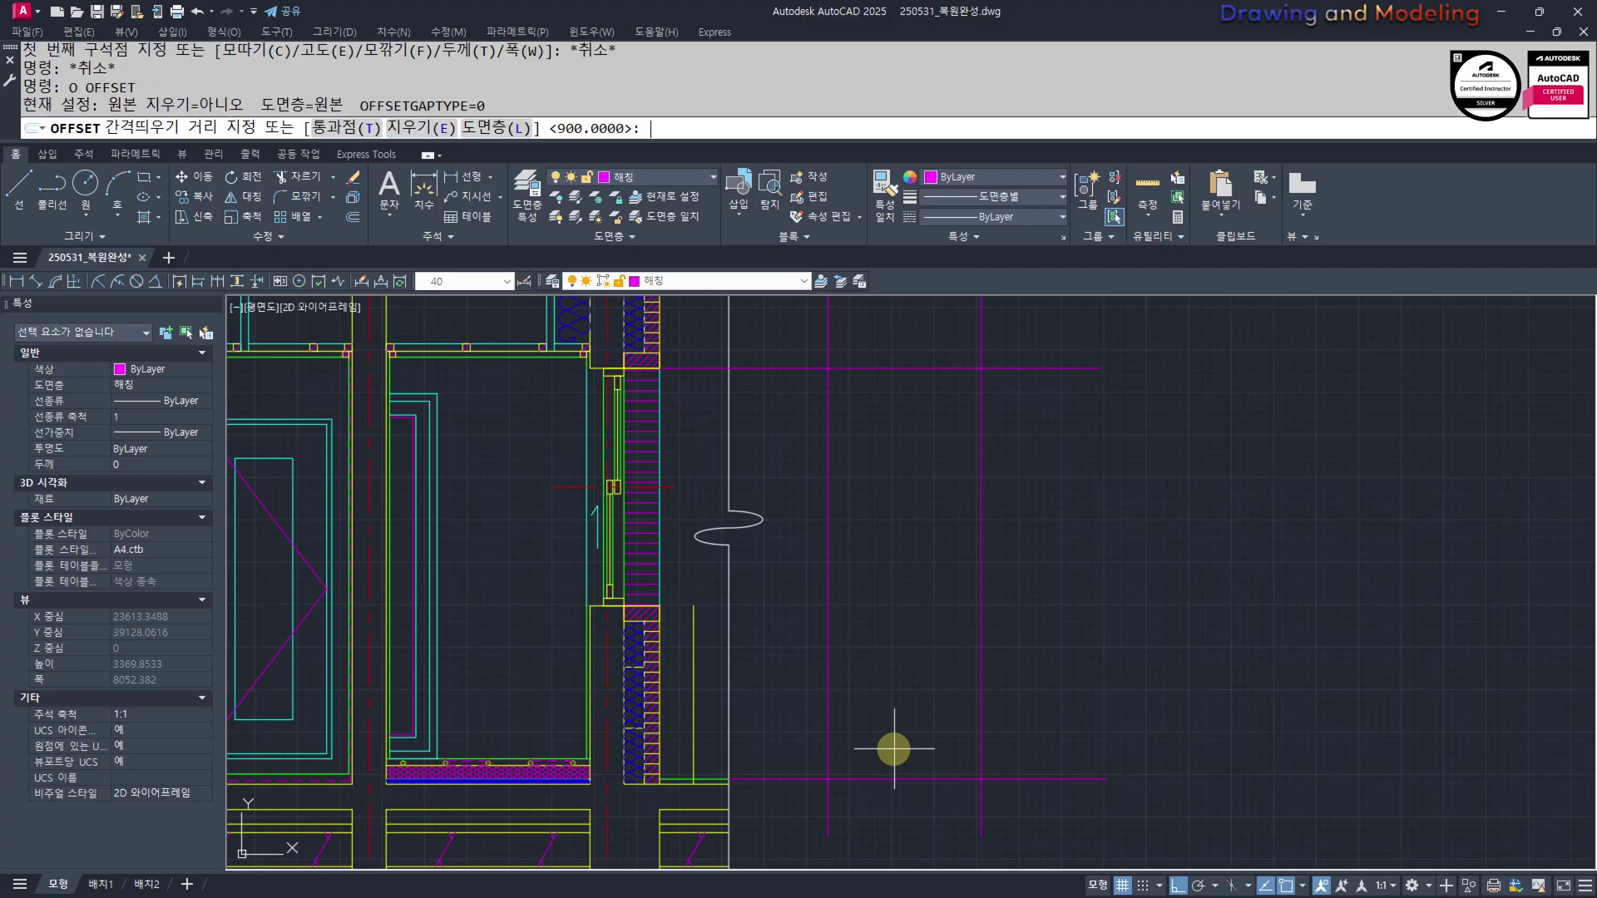
key("Return")
key("Escape")
key("Escape")
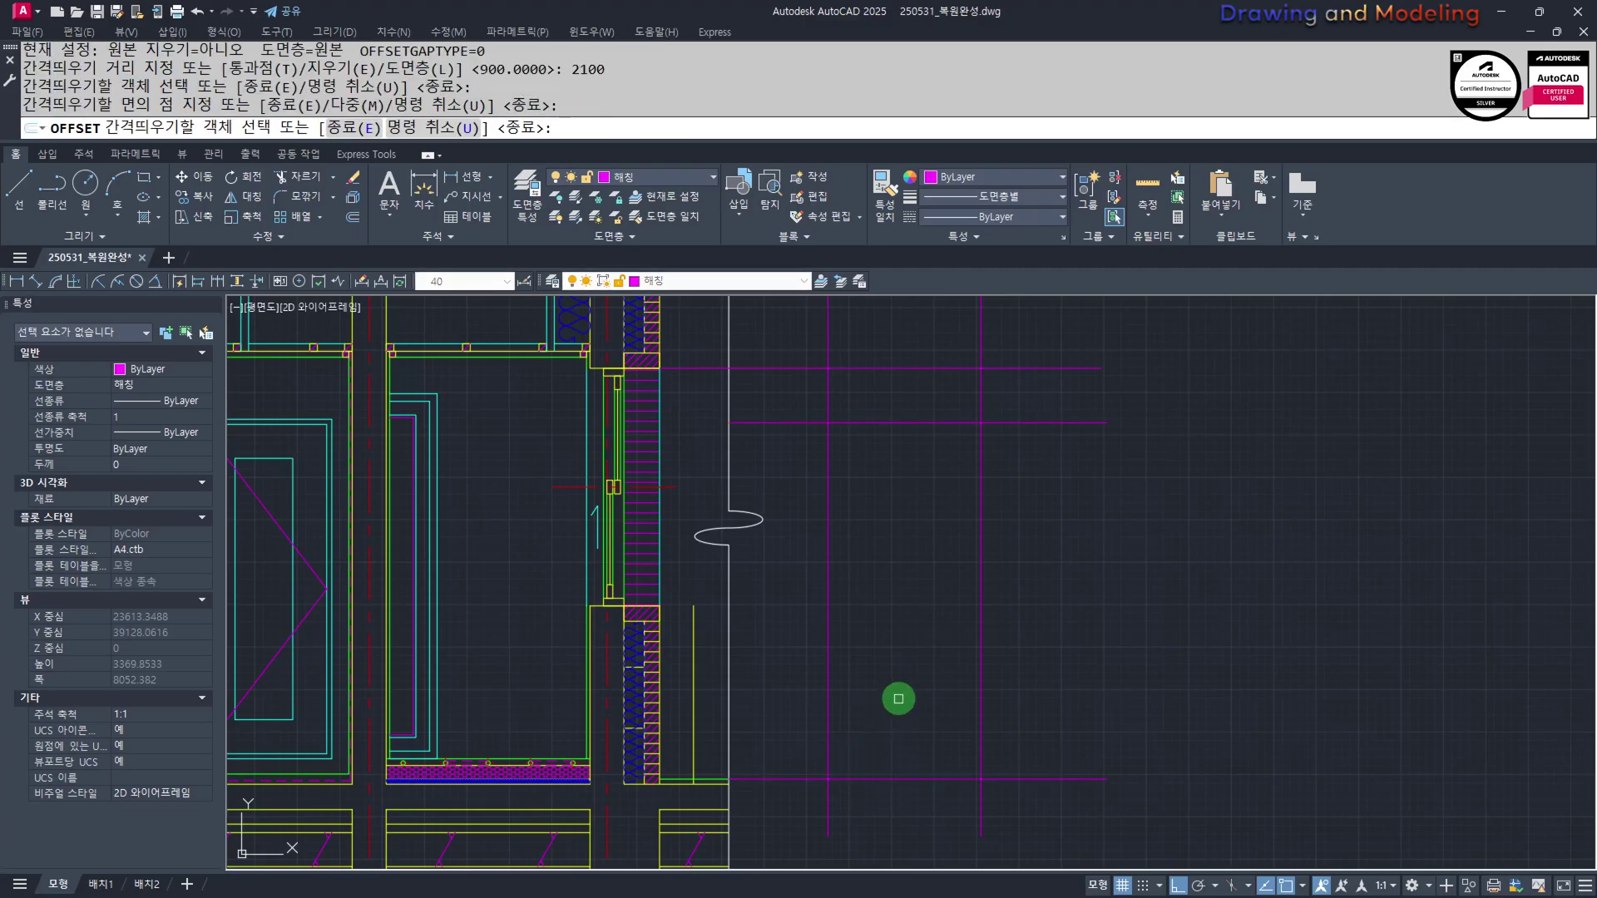
Draw the door rectangle between the two vertical construction lines, from the floor line up to the 2100 offset line
middle_click_drag(892, 742, 912, 720)
type("rec")
key("Return")
left_click(848, 756)
left_click(1001, 400)
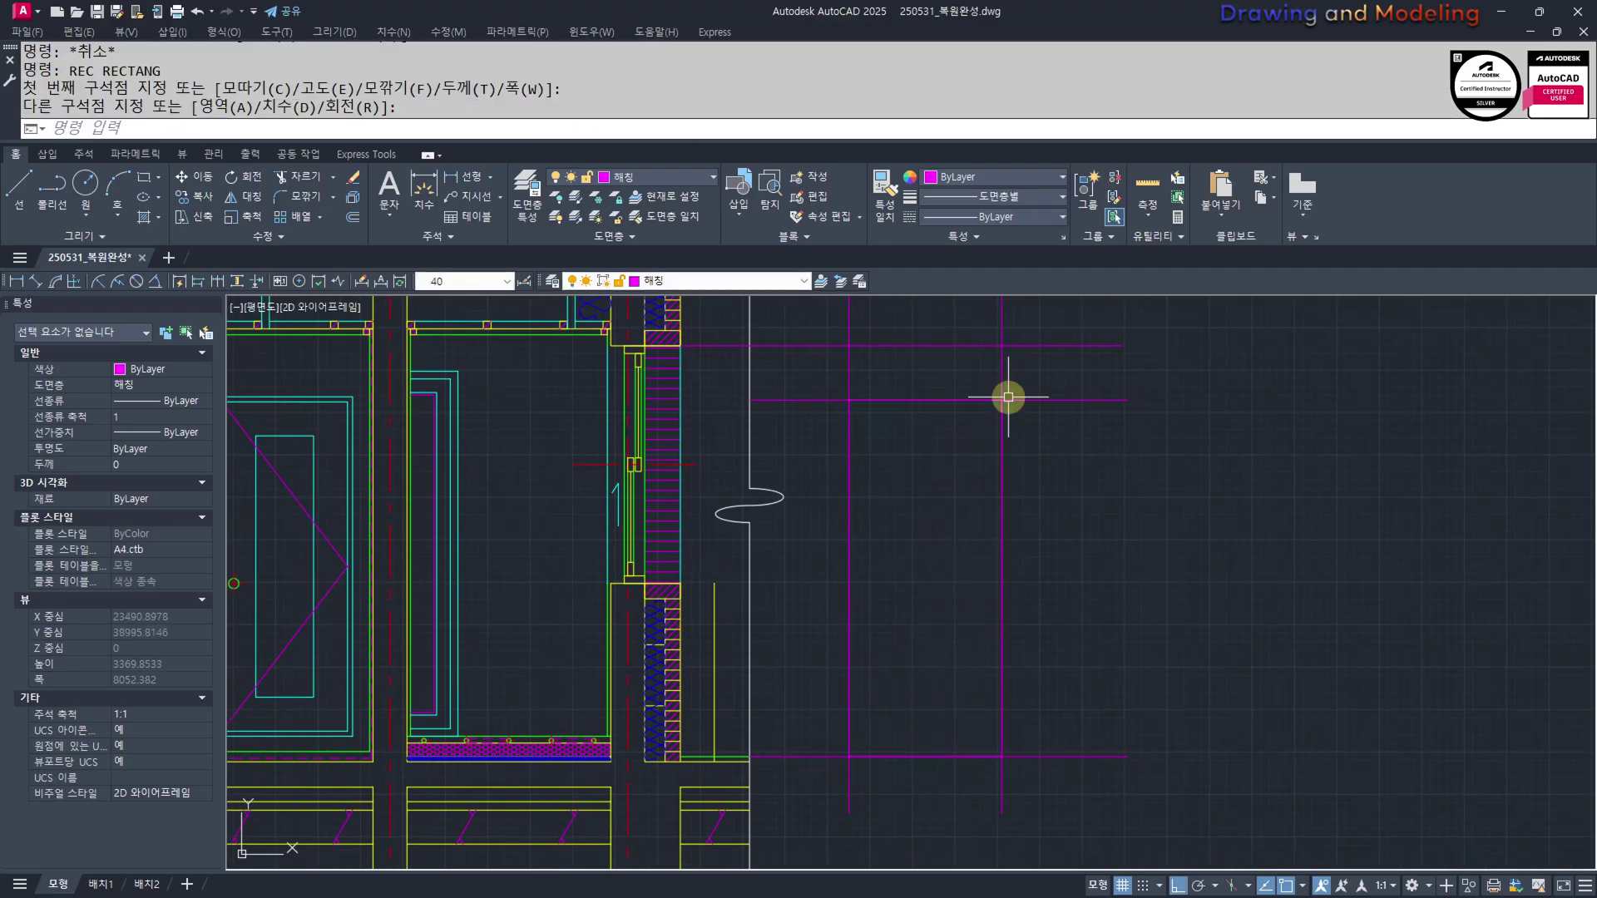
key("Escape")
Draw the transom rectangle above the door rectangle, from the 2100 offset line up to the lintel-level line
key("Return")
left_click(848, 400)
left_click(1002, 346)
key("Escape")
key("Escape")
Erase the horizontal and vertical construction lines around the door and transom rectangles
left_click(1116, 312)
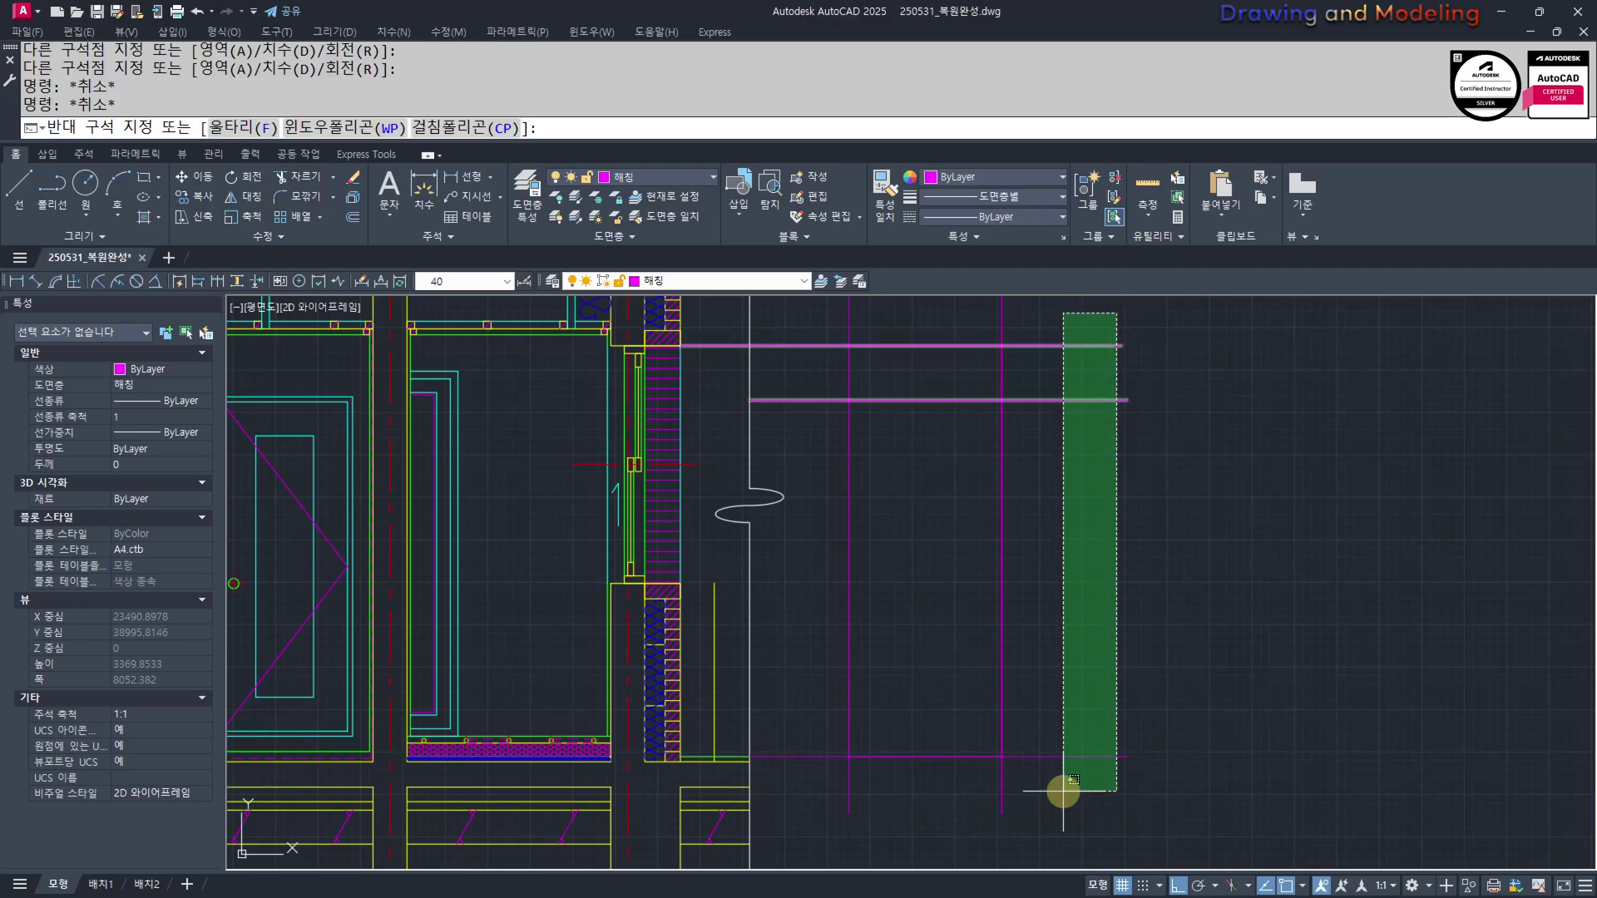
left_click(1062, 791)
key("e")
key("Return")
middle_click_drag(1080, 527, 1088, 745)
left_click(1093, 477)
left_click(809, 485)
key("e")
key("Return")
Match the door and transom rectangles' properties to the green window sash line in the section
scroll(870, 645, "down", 3)
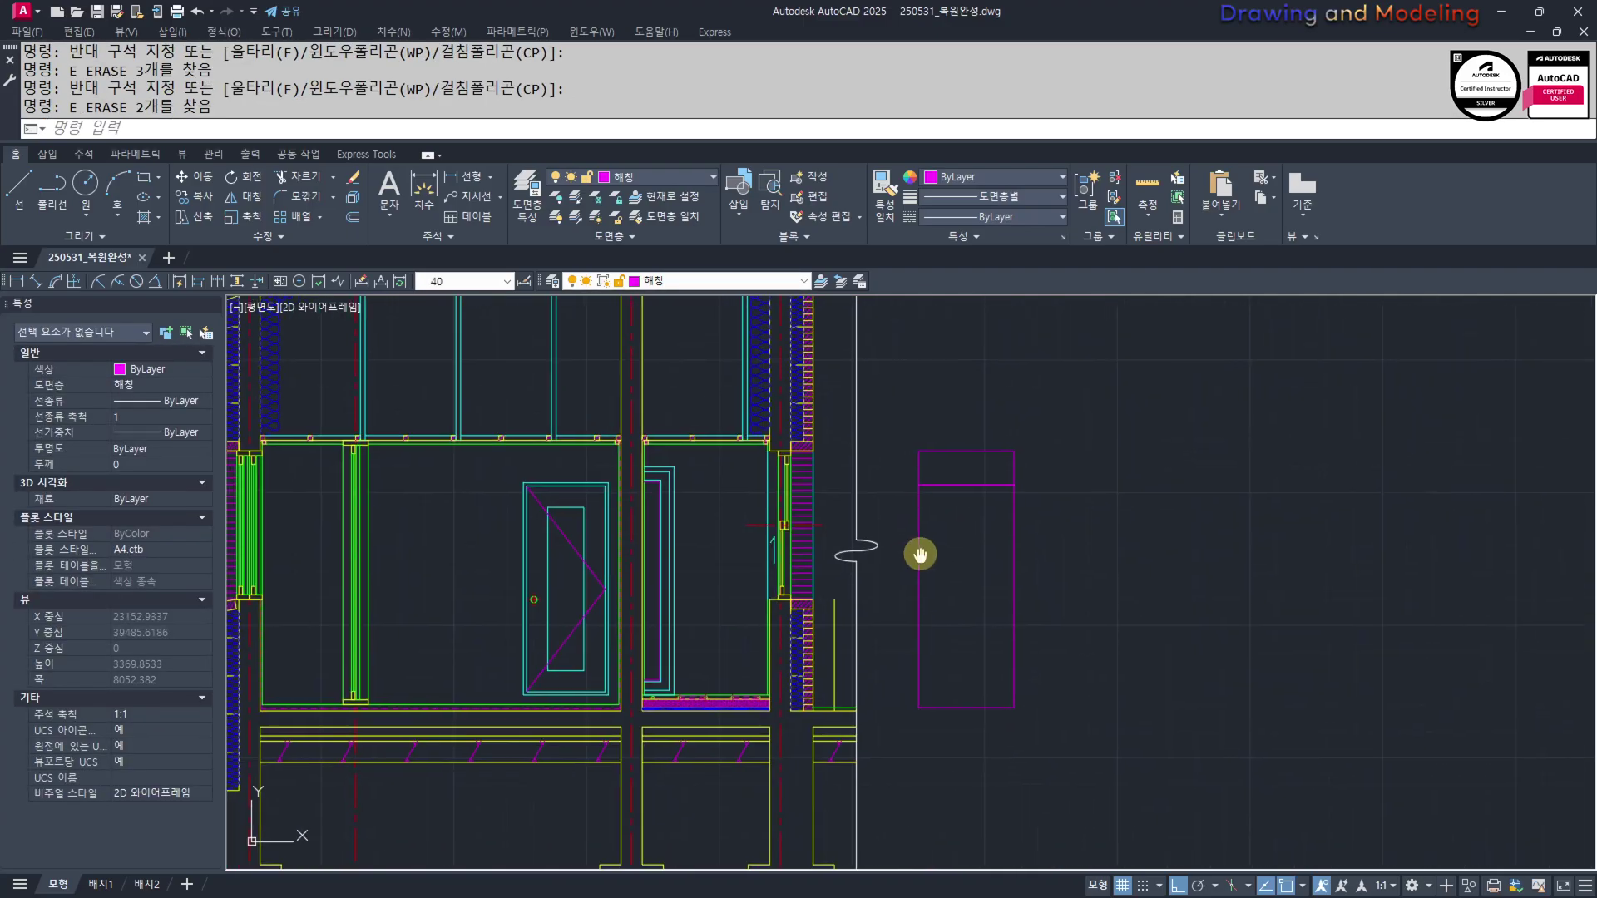
type("mm")
key("Return")
scroll(799, 582, "up", 2)
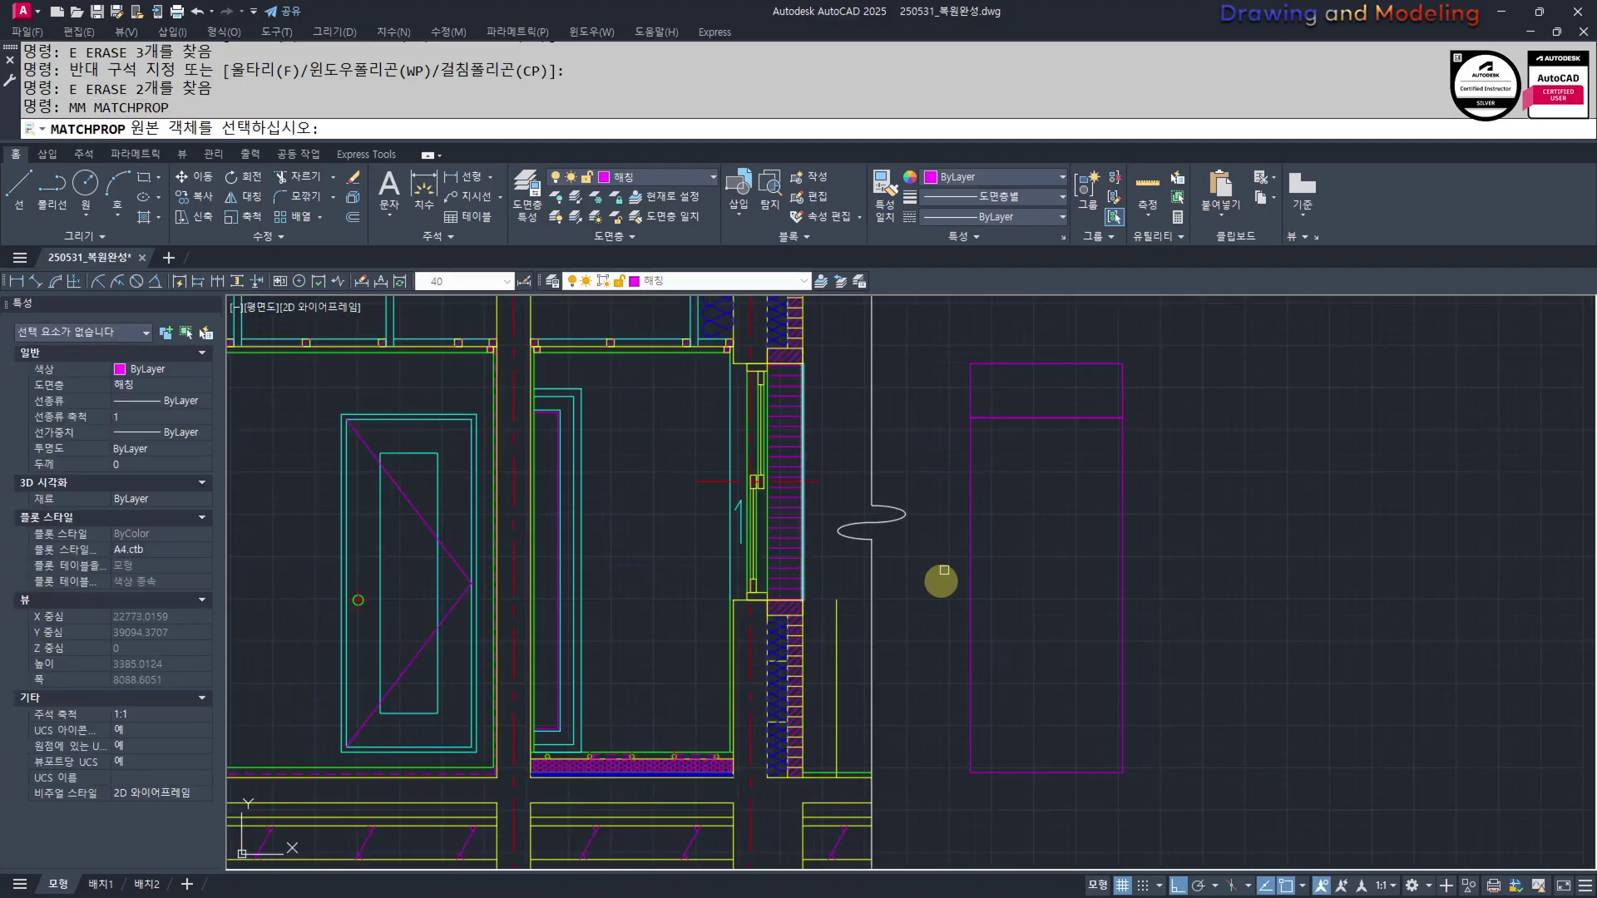
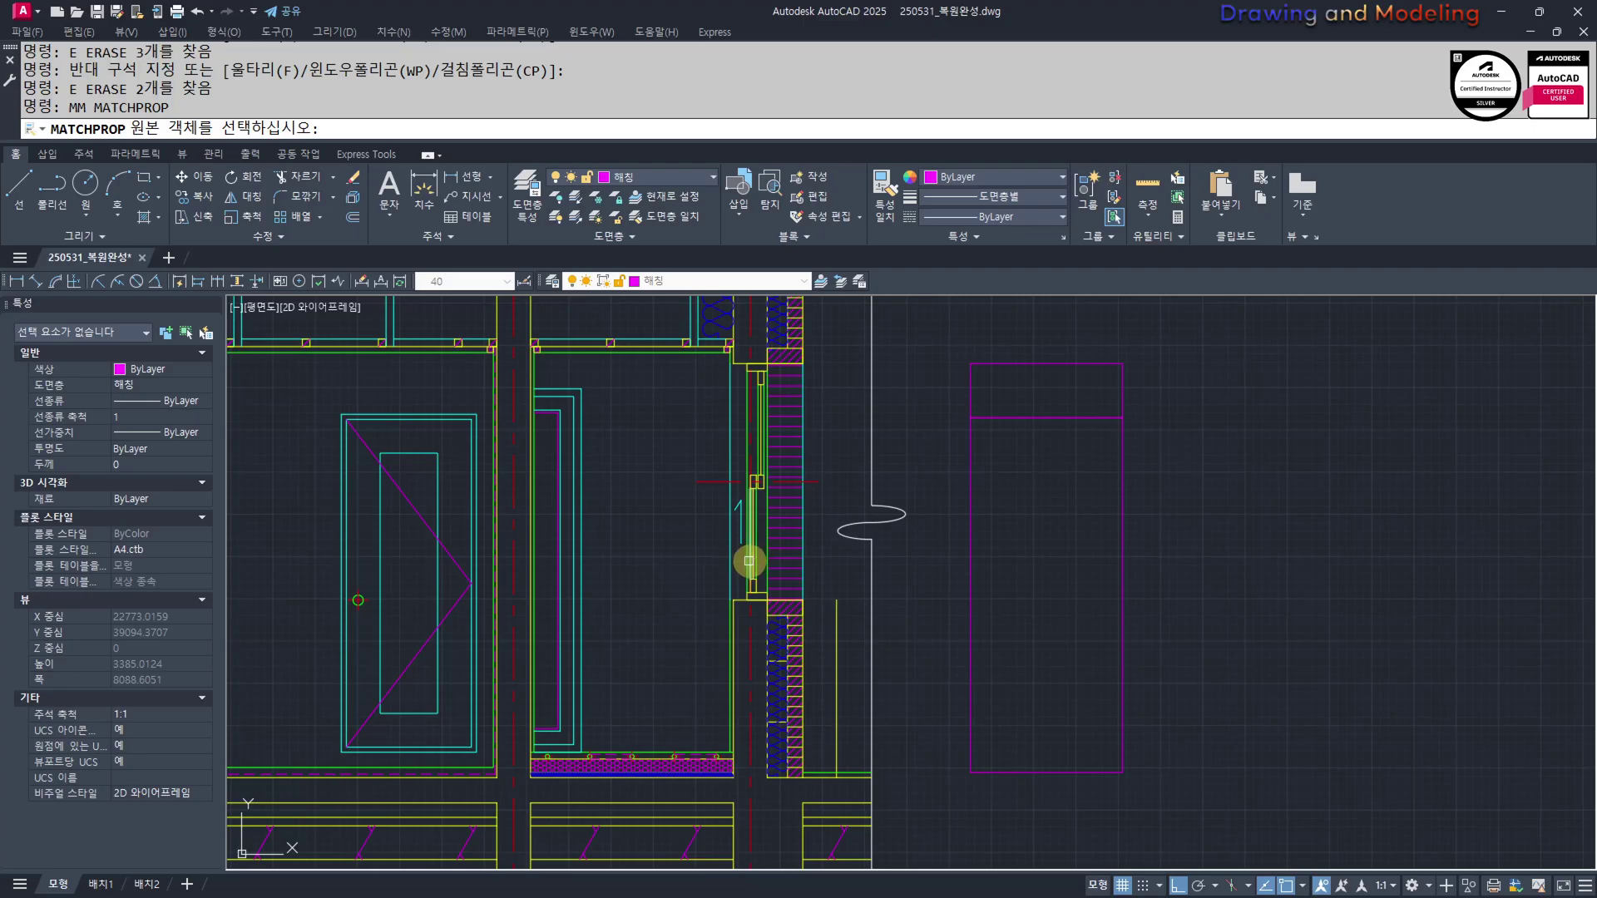
left_click(748, 561)
left_click(1122, 477)
key("Escape")
middle_click_drag(1083, 581, 1056, 596)
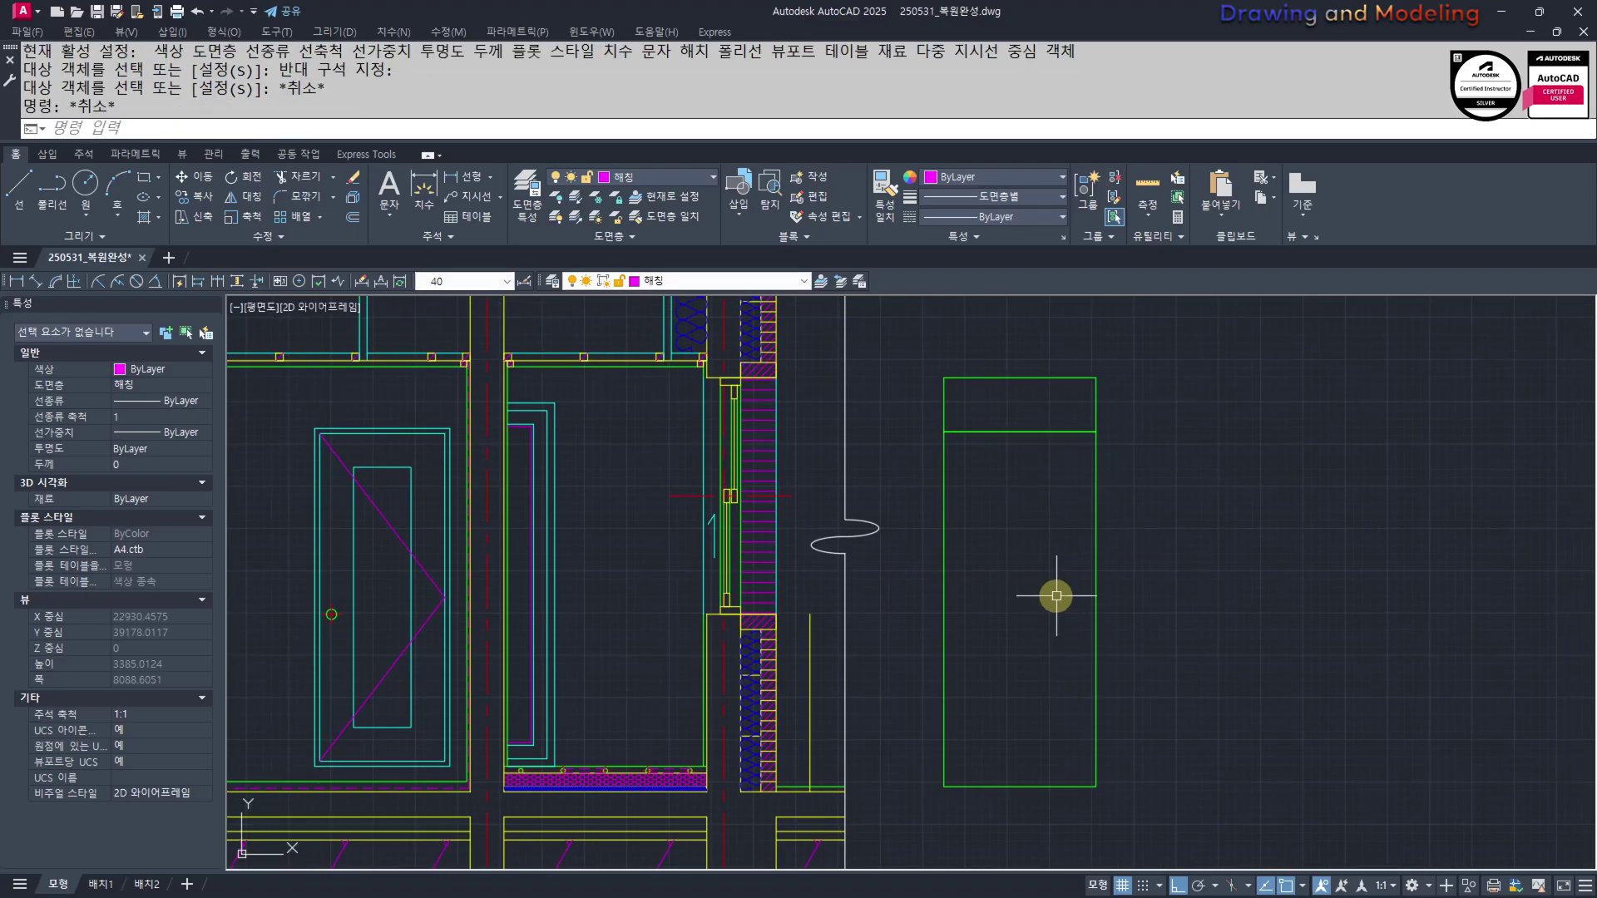
Offset the door and transom rectangles by 30 to form their frames
type("o")
key("Return")
type("30")
key("Return")
left_click(1095, 501)
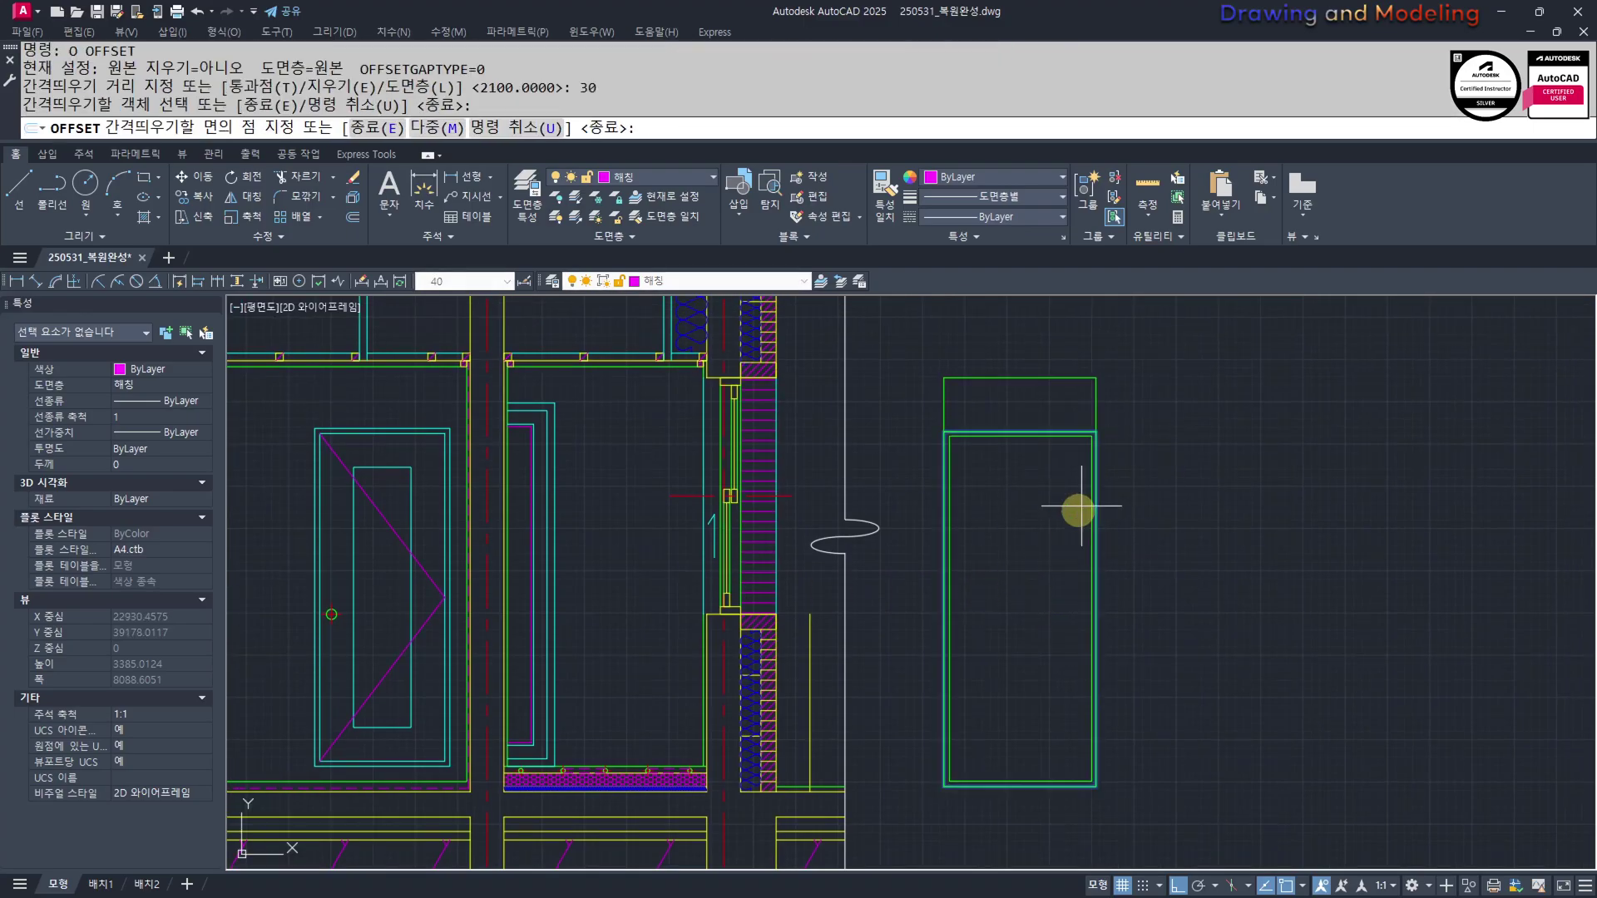
left_click(1080, 507)
left_click(1097, 391)
left_click(1028, 424)
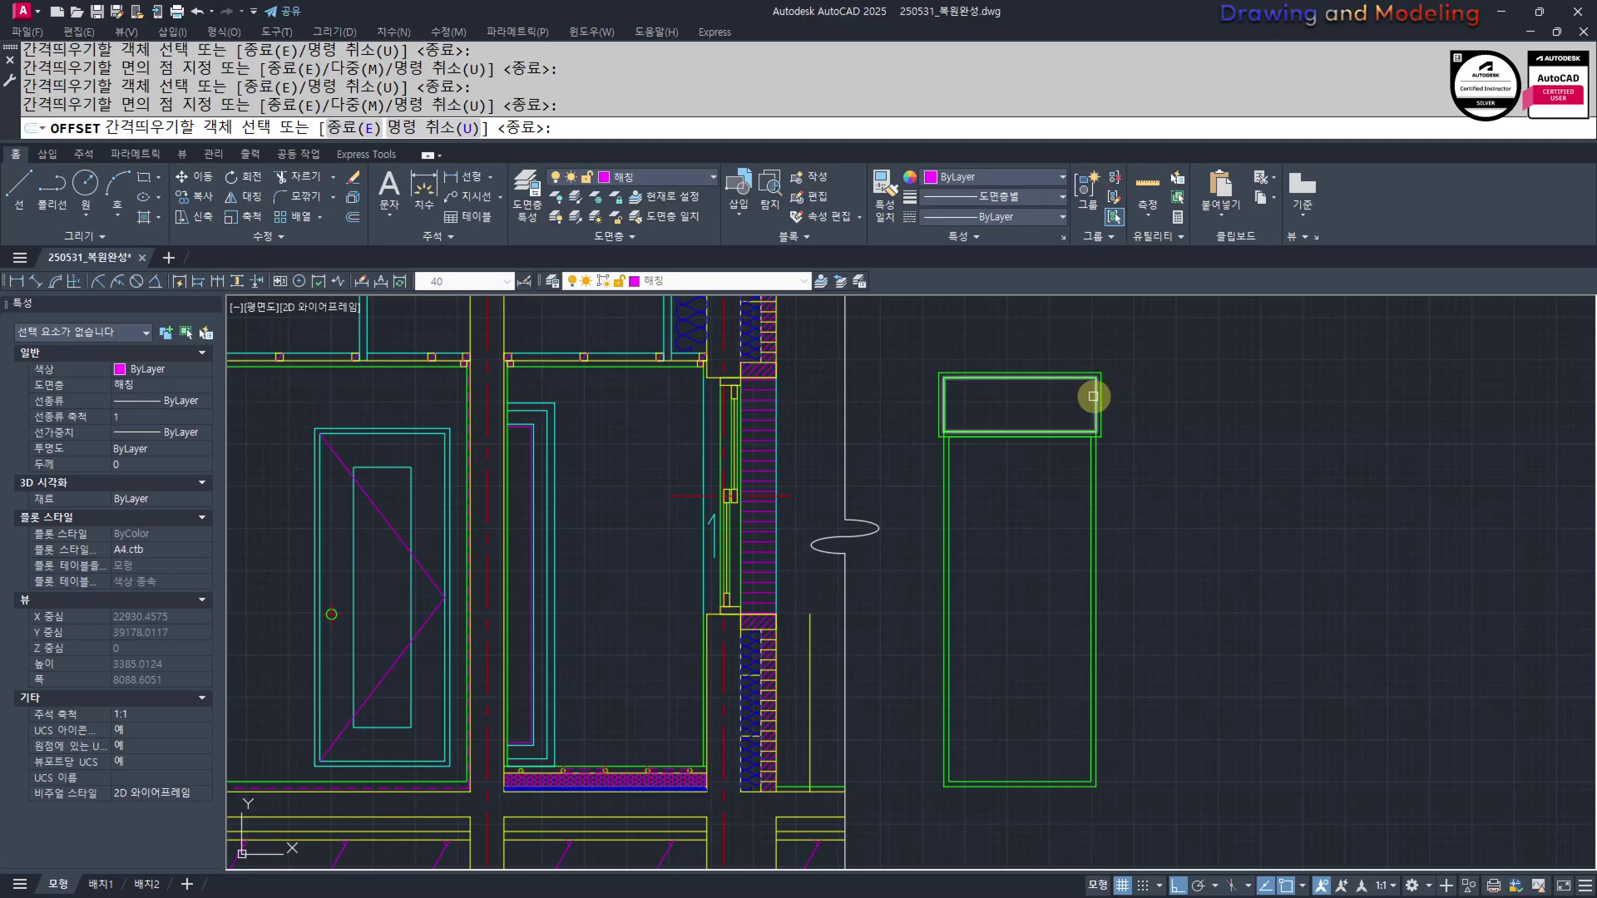
key("Escape")
Erase the surplus offset rectangle outside the transom frame
scroll(1115, 365, "up", 3)
left_click(1134, 323)
type("e")
key("Return")
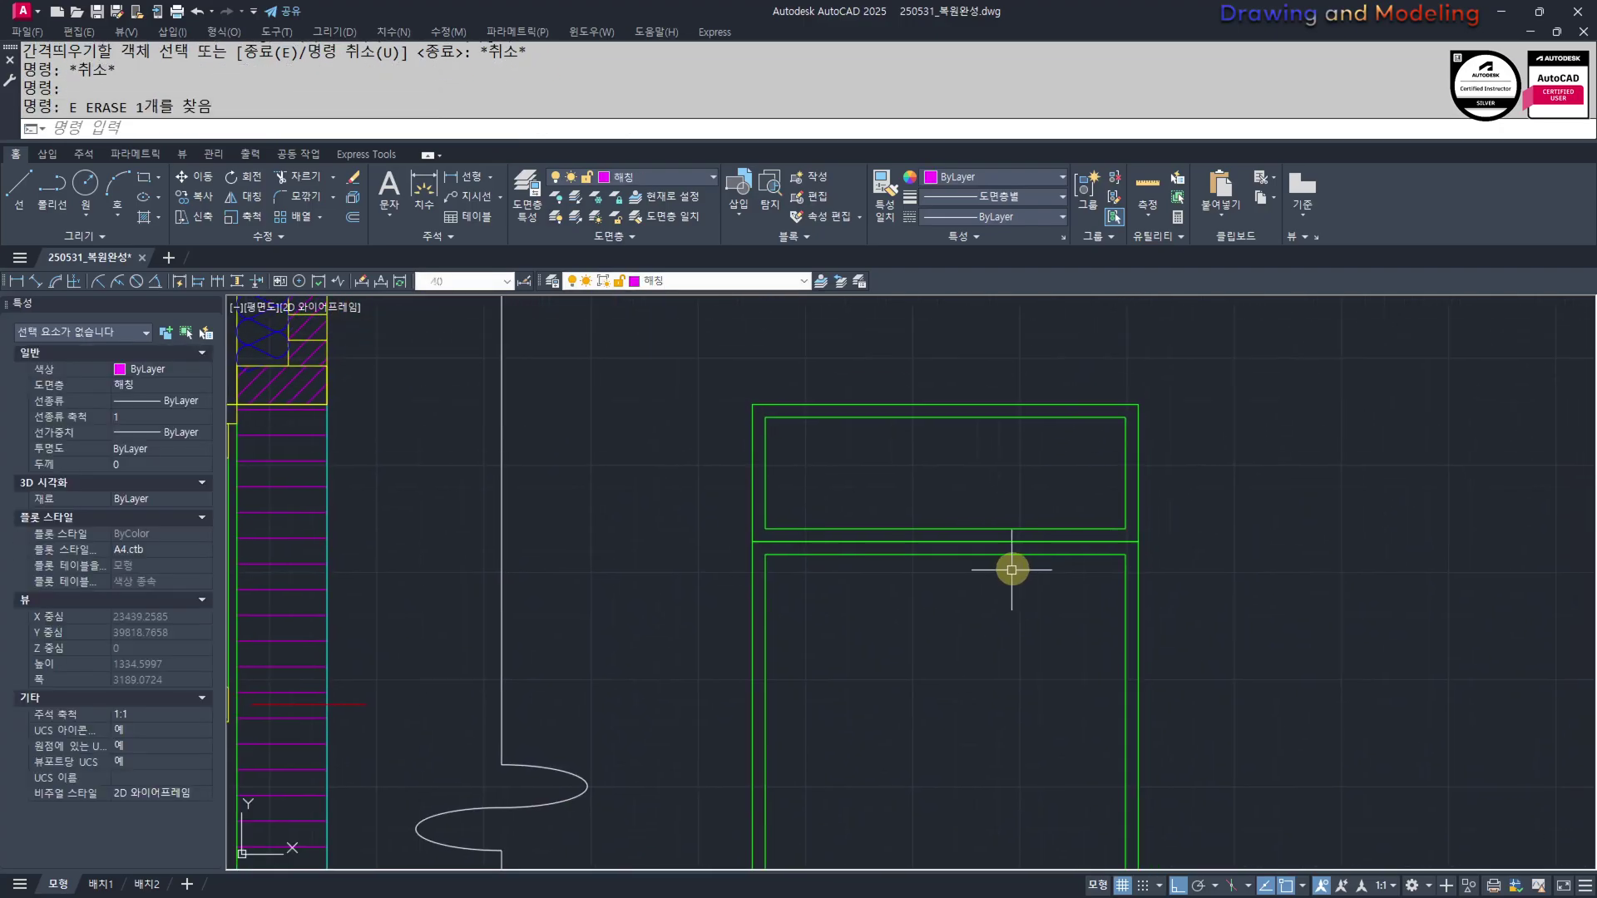
Offset the transom's inner frame rectangle inward by 15
type("o")
key("Return")
type("15")
key("Return")
left_click(1032, 420)
left_click(1062, 464)
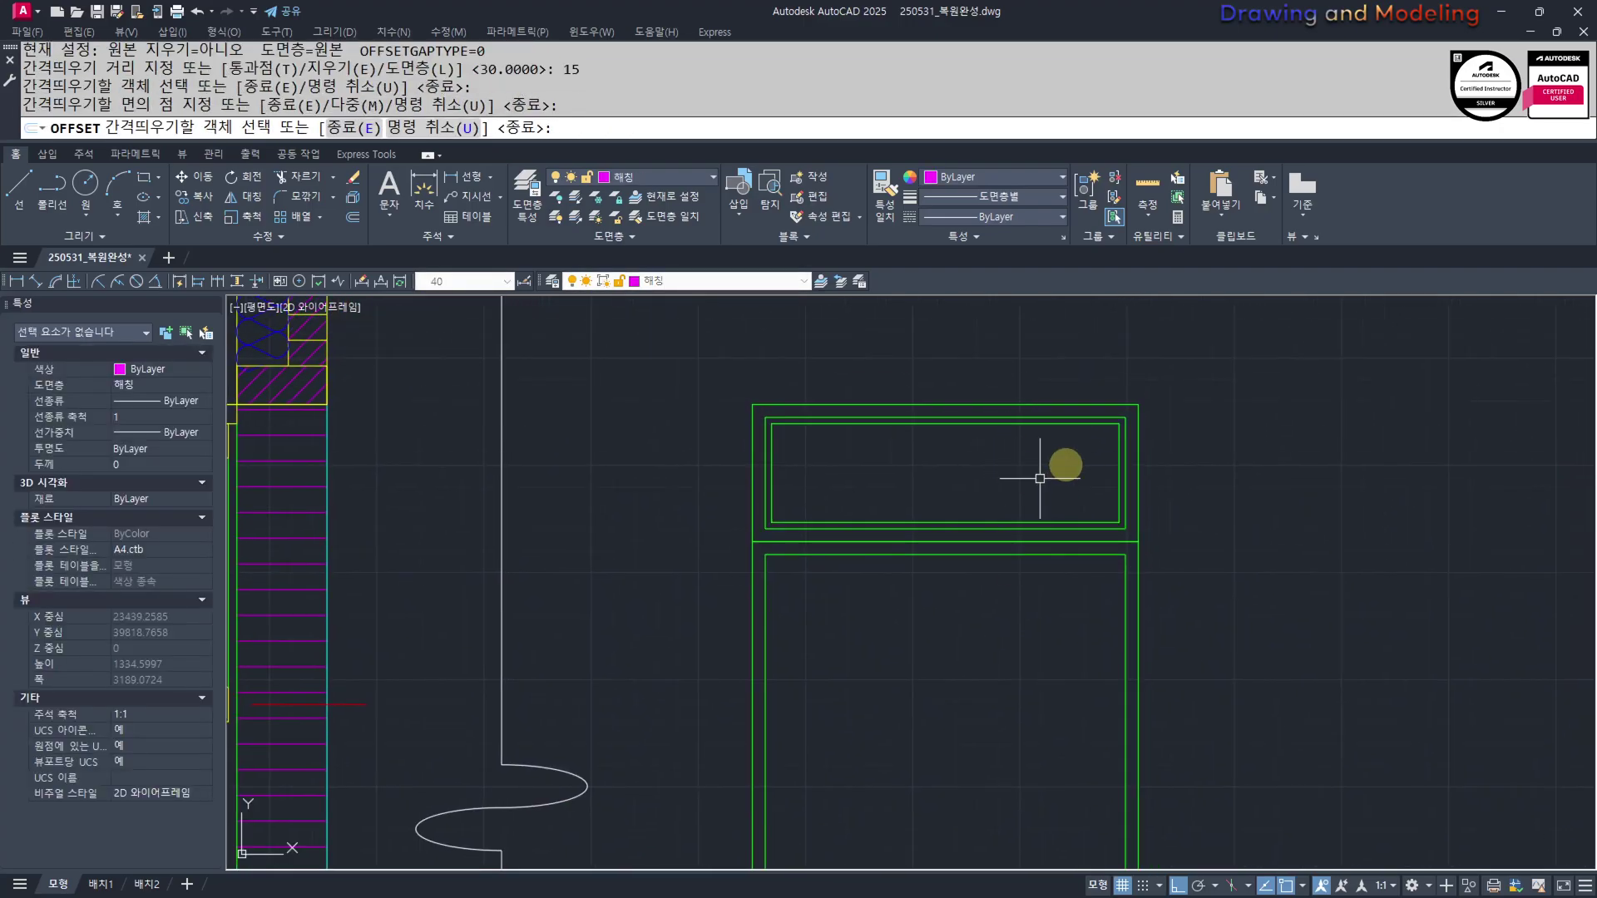
key("Escape")
key("Escape")
Put the transom's innermost rectangle on the 해칭 layer
scroll(1062, 463, "up", 2)
left_click(1044, 418)
left_click(715, 282)
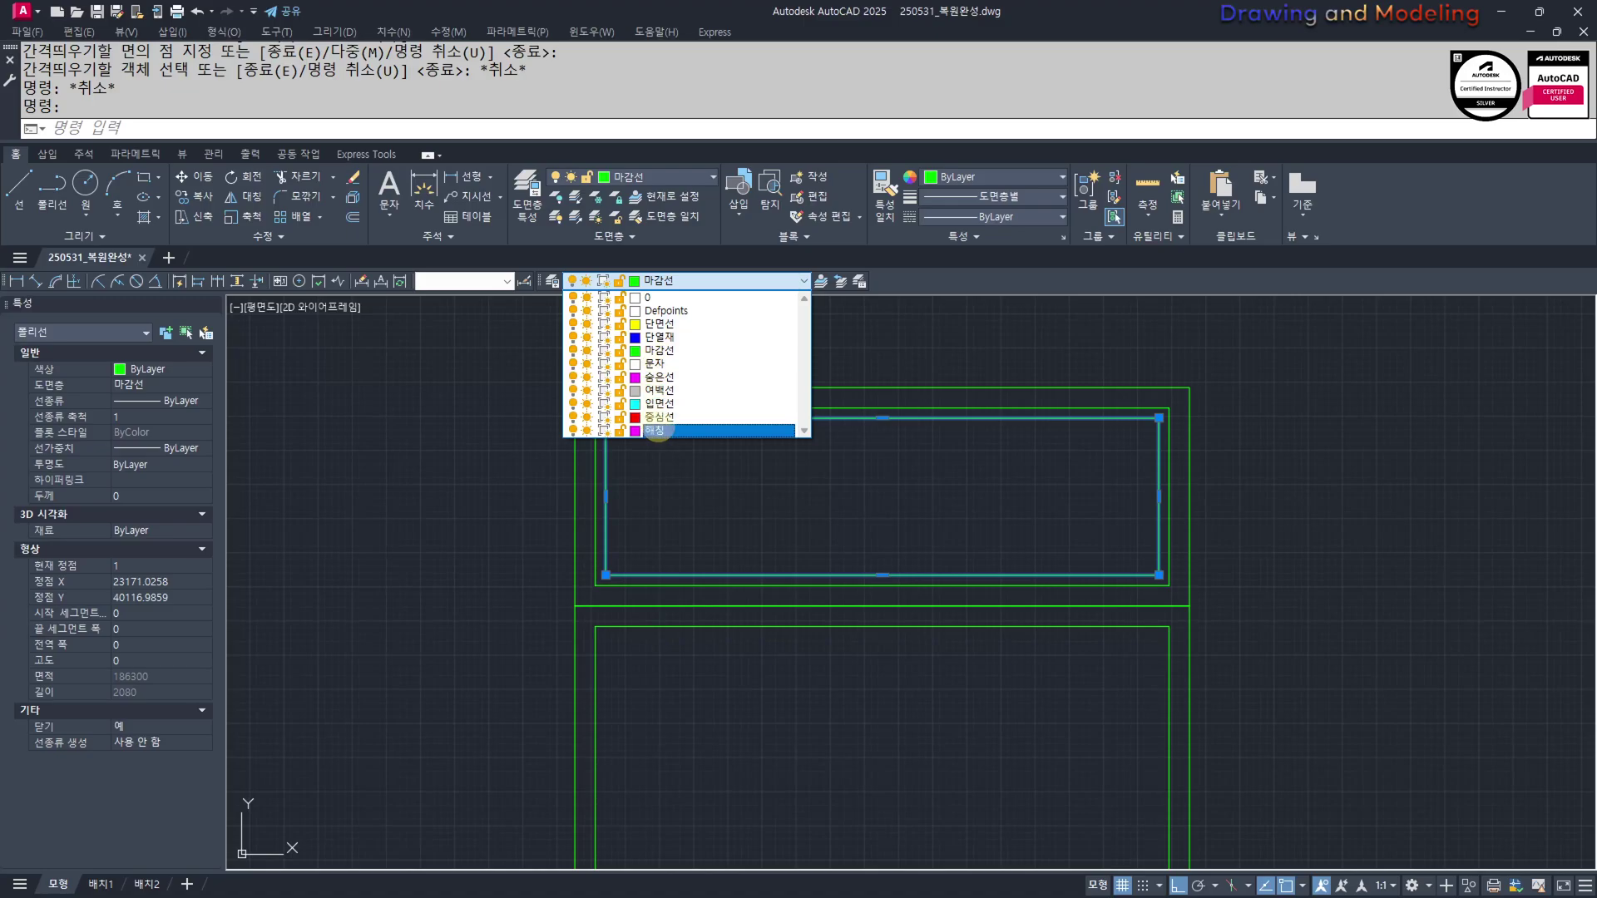
left_click(657, 430)
key("Escape")
Stretch the lower edge of the door's inner rectangle down to the outer frame's bottom edge
scroll(988, 582, "down", 3)
scroll(988, 581, "up", 3)
scroll(1135, 492, "up", 2)
type("s")
key("Return")
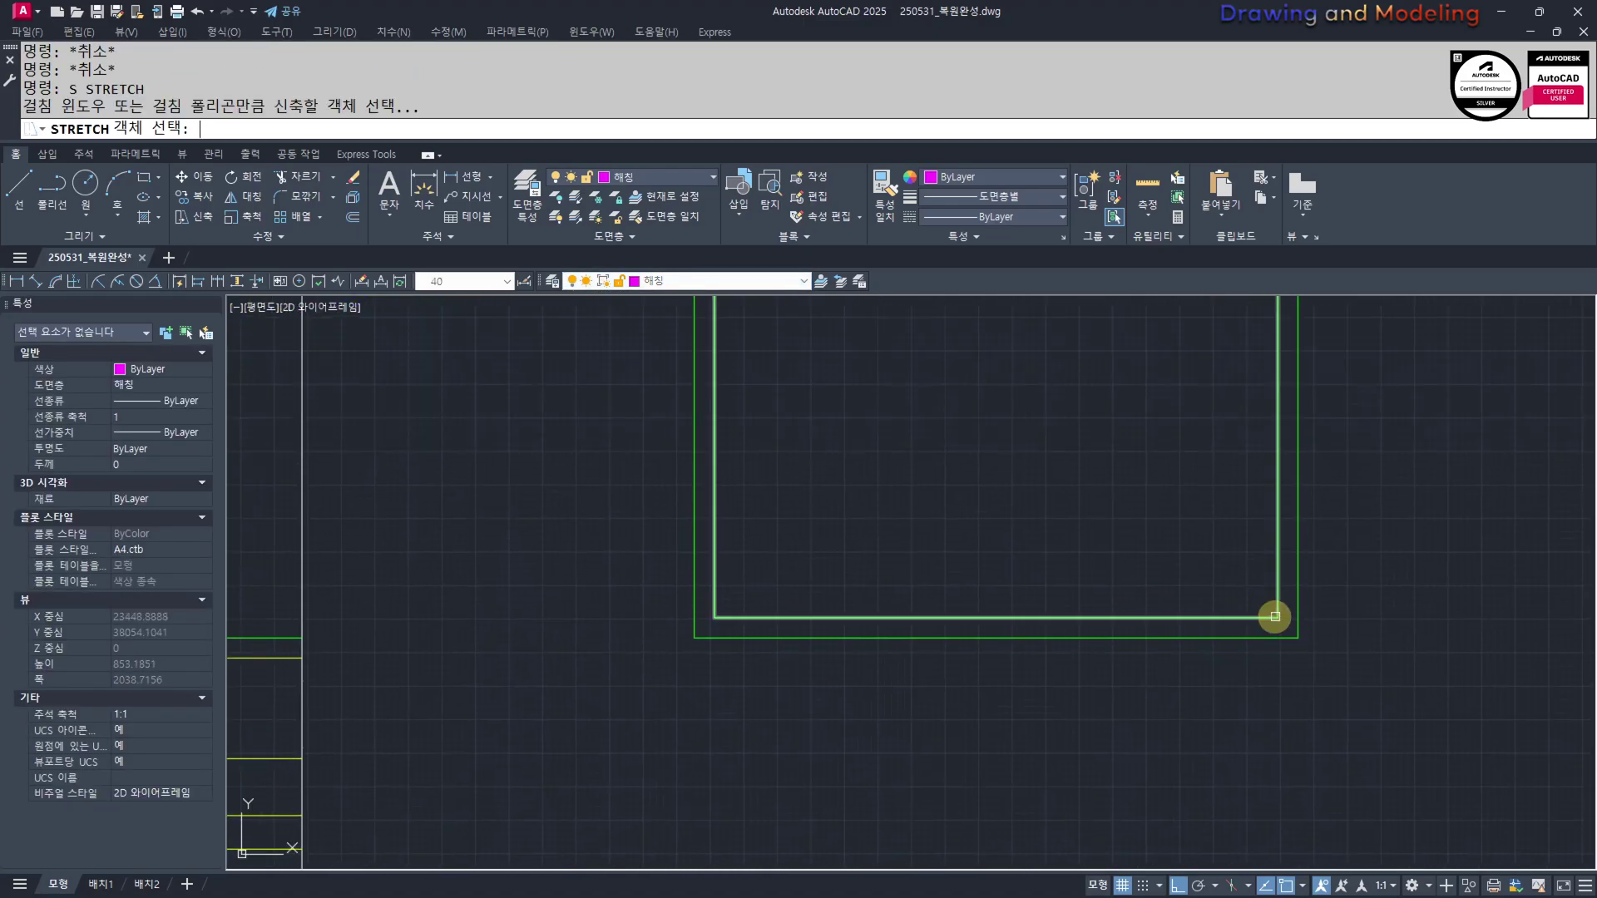
left_click(709, 607)
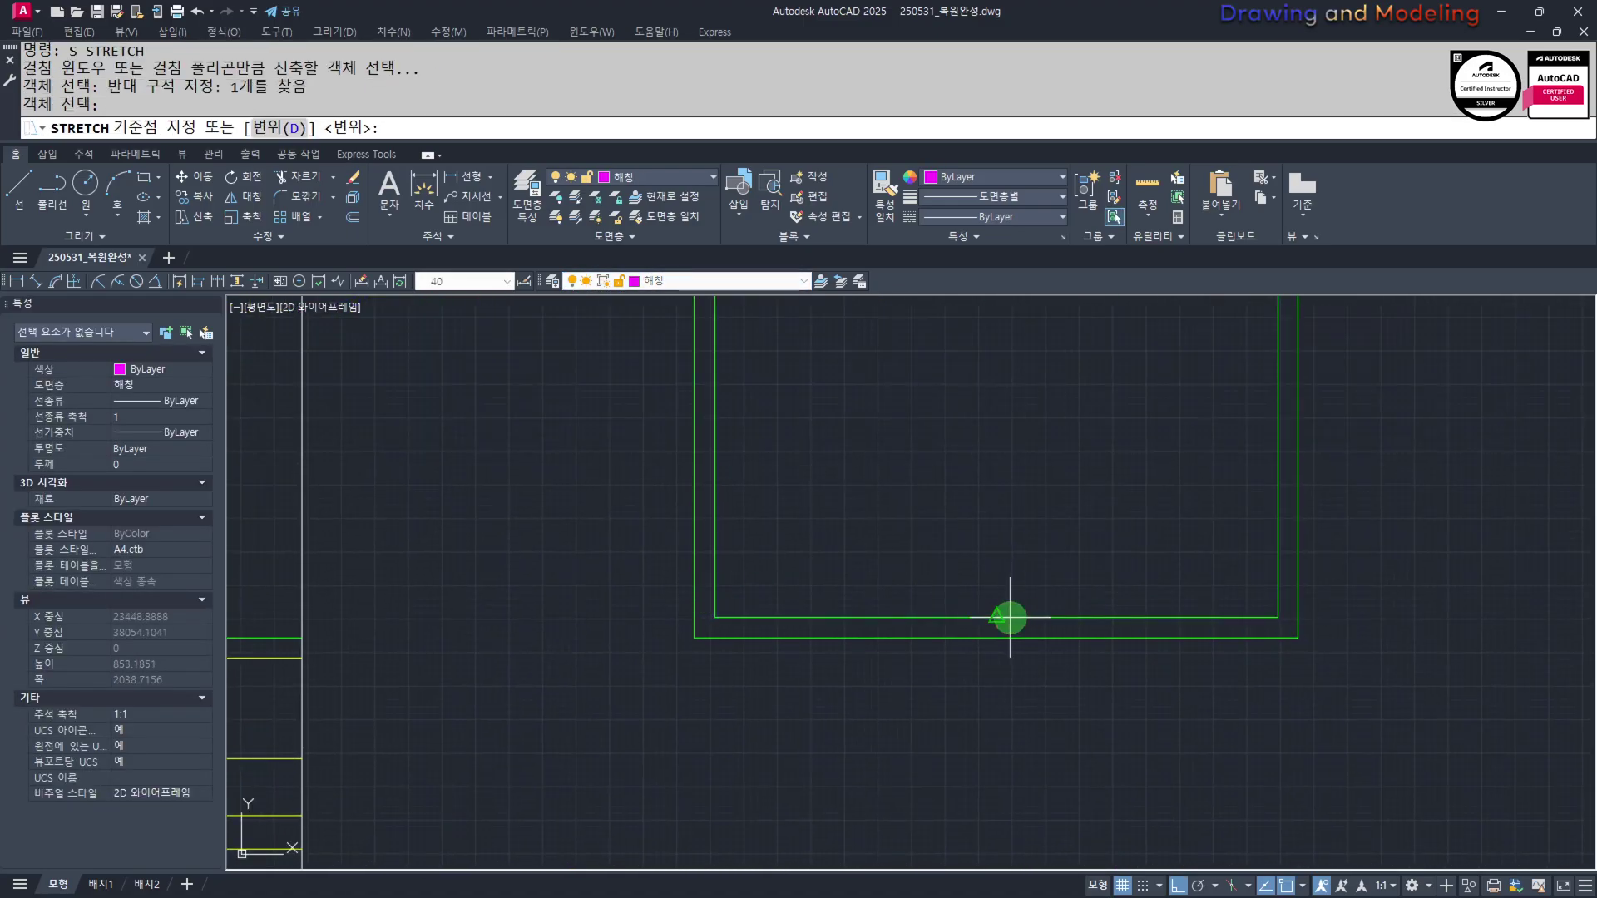
left_click(1010, 617)
key("Escape")
scroll(998, 640, "down", 5)
key("Escape")
Offset the door's inner rectangle inward by 200 to form the door panel
type("o")
key("Return")
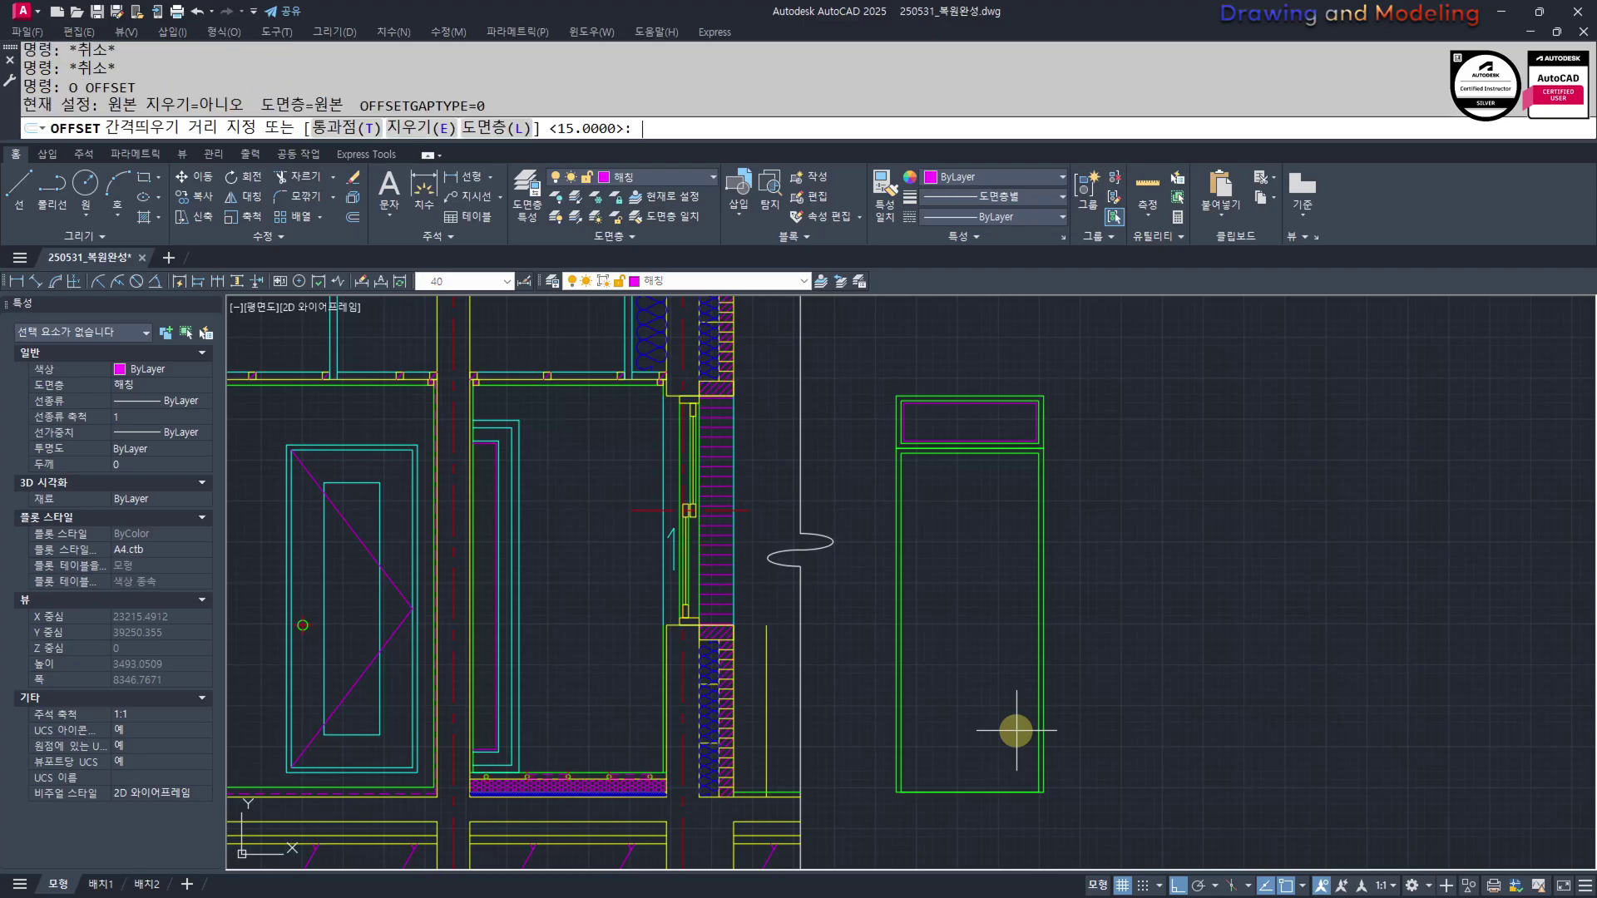
type("150")
key("Escape")
key("Return")
type("200")
key("Return")
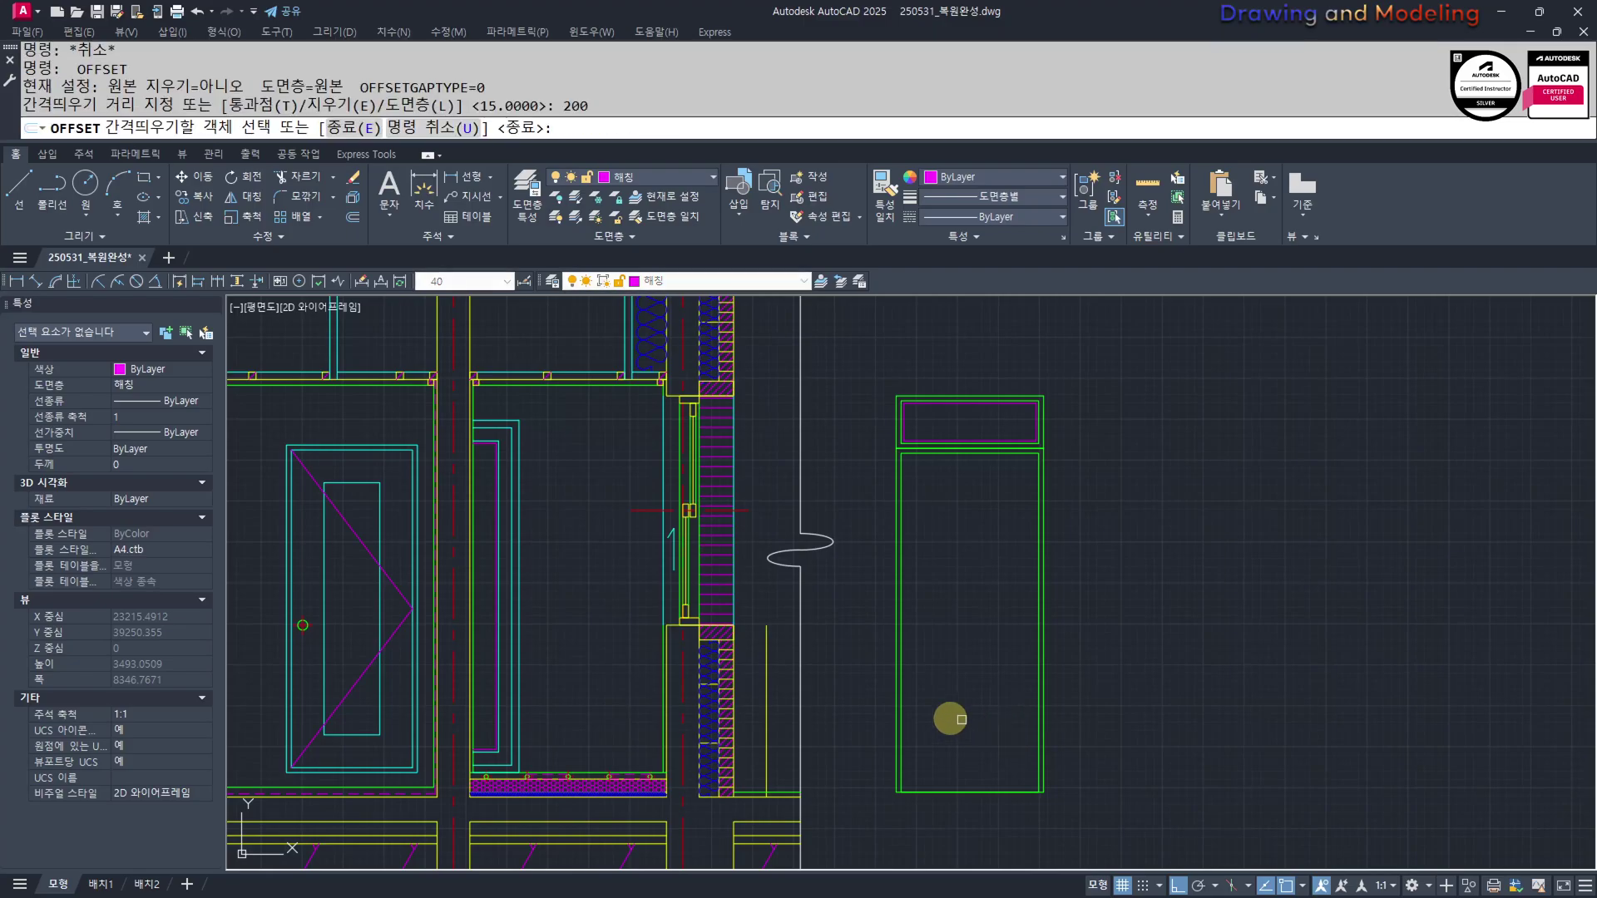
left_click(1035, 667)
left_click(987, 663)
key("Escape")
key("Escape")
Draw the door's diagonal opening lines from the leaf's upper corner to the opposite side's midpoint and back to the lower corner
middle_click_drag(937, 668, 934, 678)
type("l")
key("Return")
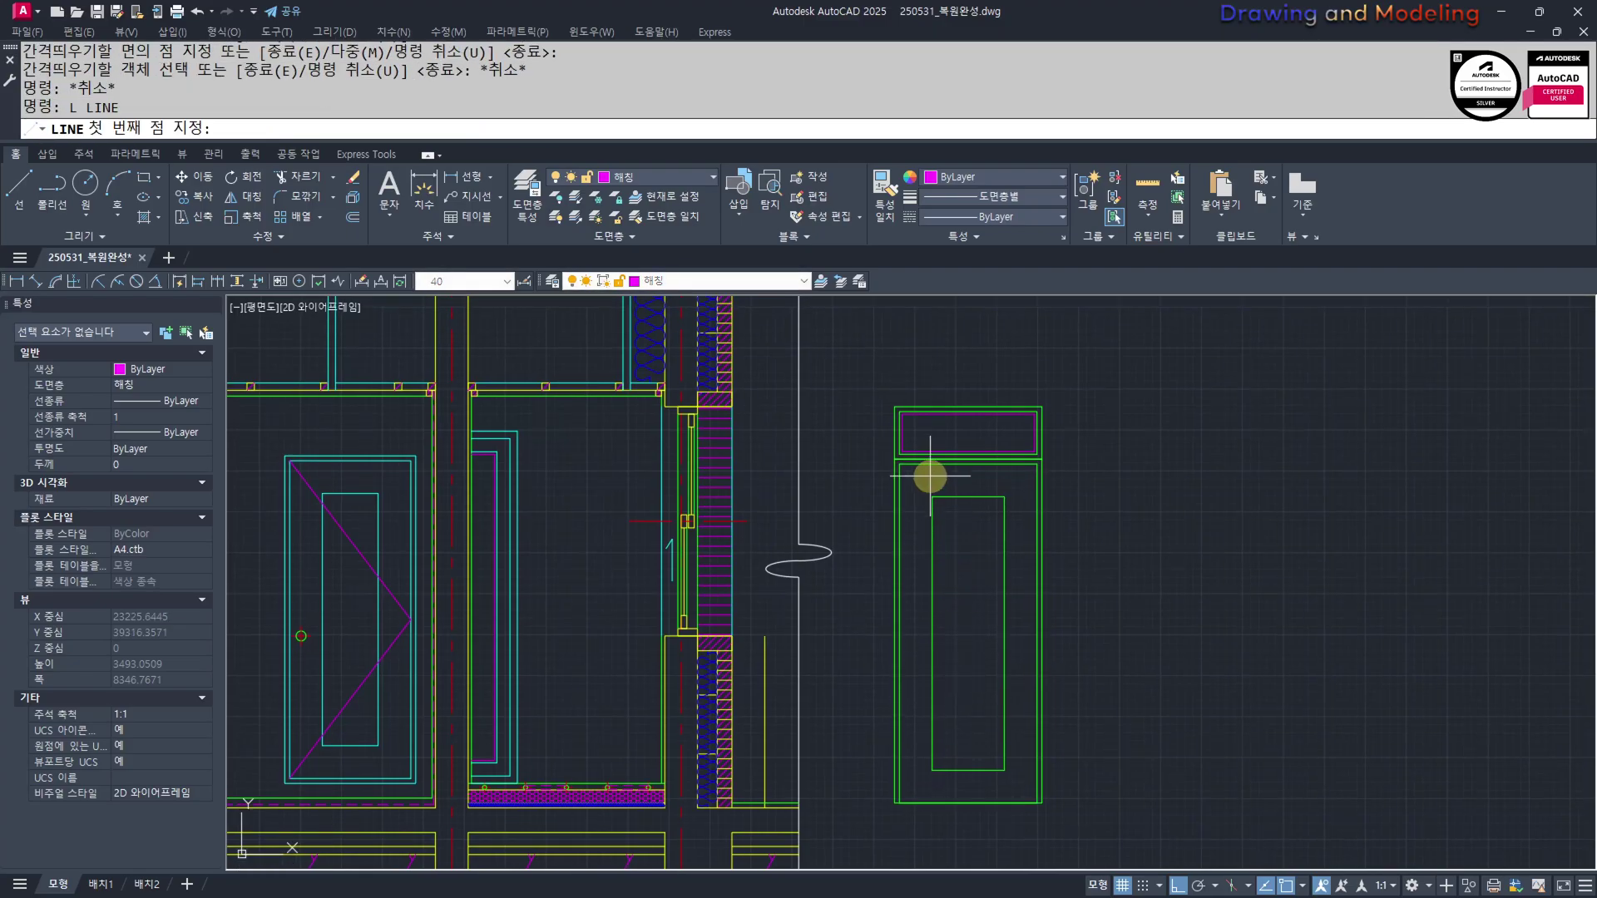
left_click(900, 462)
key("Escape")
key("Return")
left_click(1037, 463)
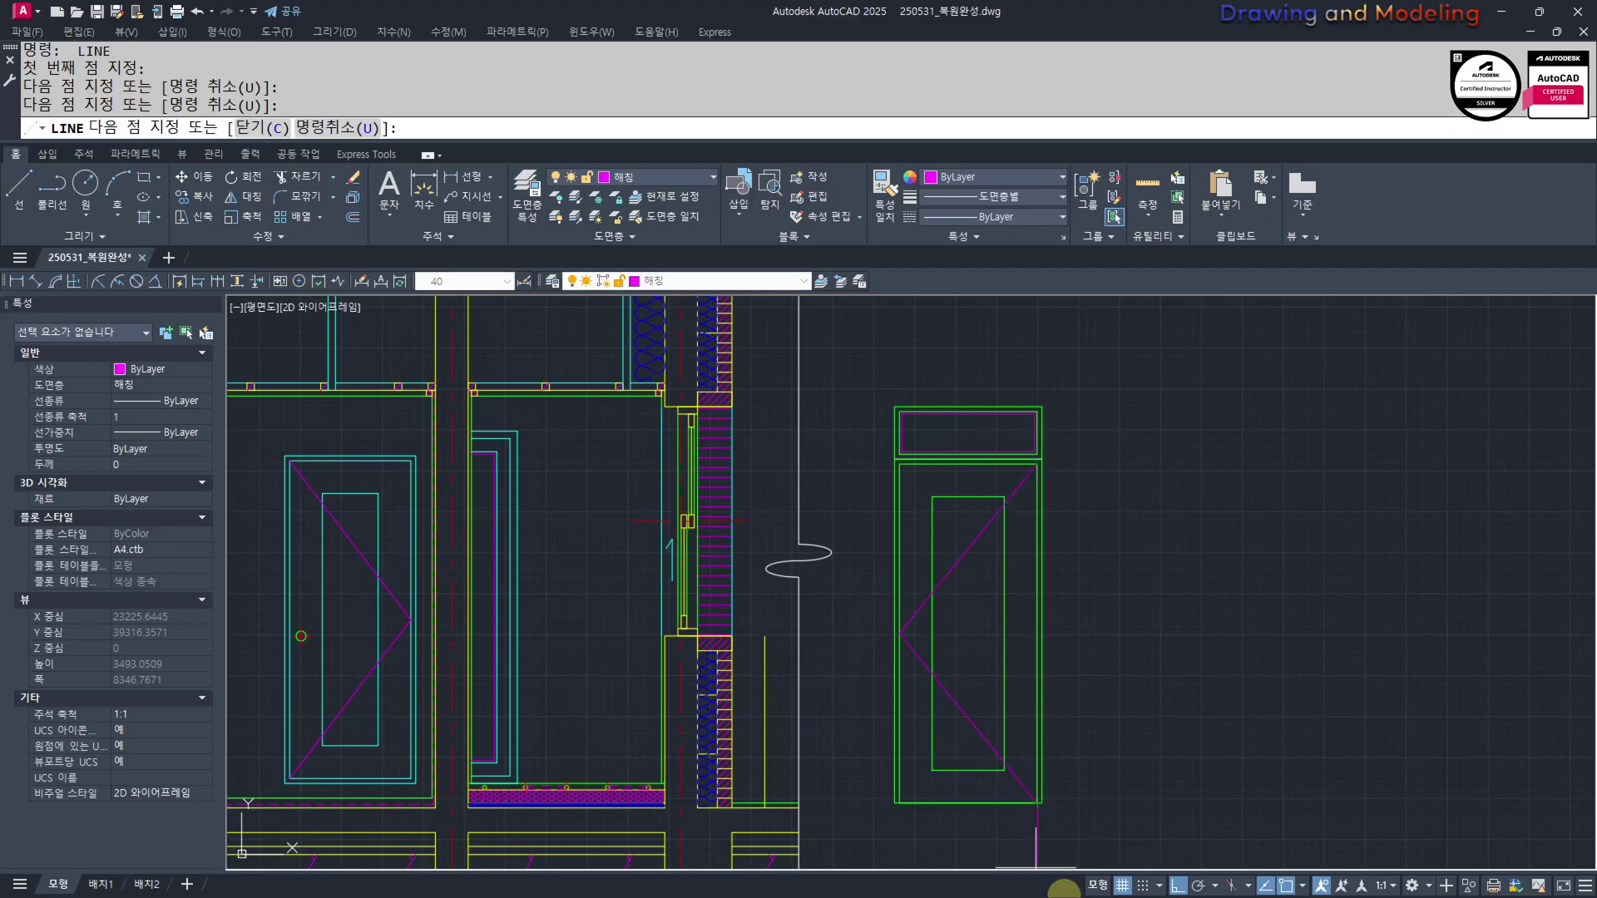
Match the properties of the door's diagonal opening lines to those of the wall's centre line
key("Escape")
key("Escape")
type("mm")
key("Return")
scroll(1006, 691, "down", 3)
scroll(923, 665, "up", 4)
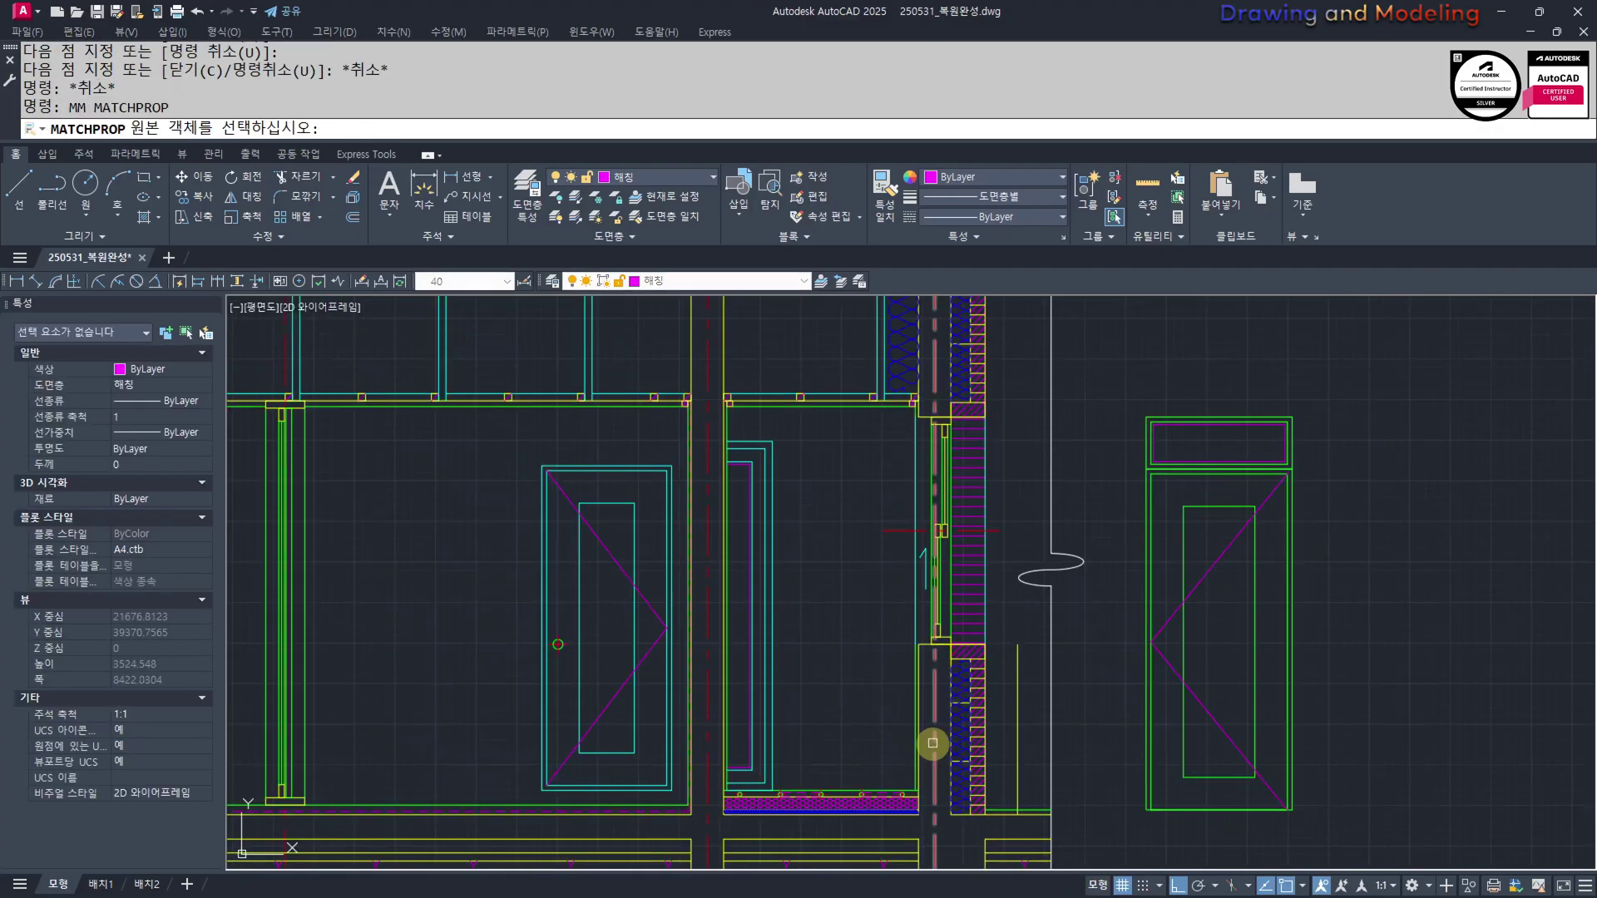
left_click(932, 743)
left_click(1192, 738)
key("Escape")
key("Escape")
Move the whole door and transom elevation by its lower corner to the vertical guide line on the section's floor line
scroll(903, 661, "down", 4)
middle_click_drag(557, 653, 1127, 718)
middle_click_drag(1097, 628, 1025, 622)
scroll(1023, 623, "up", 5)
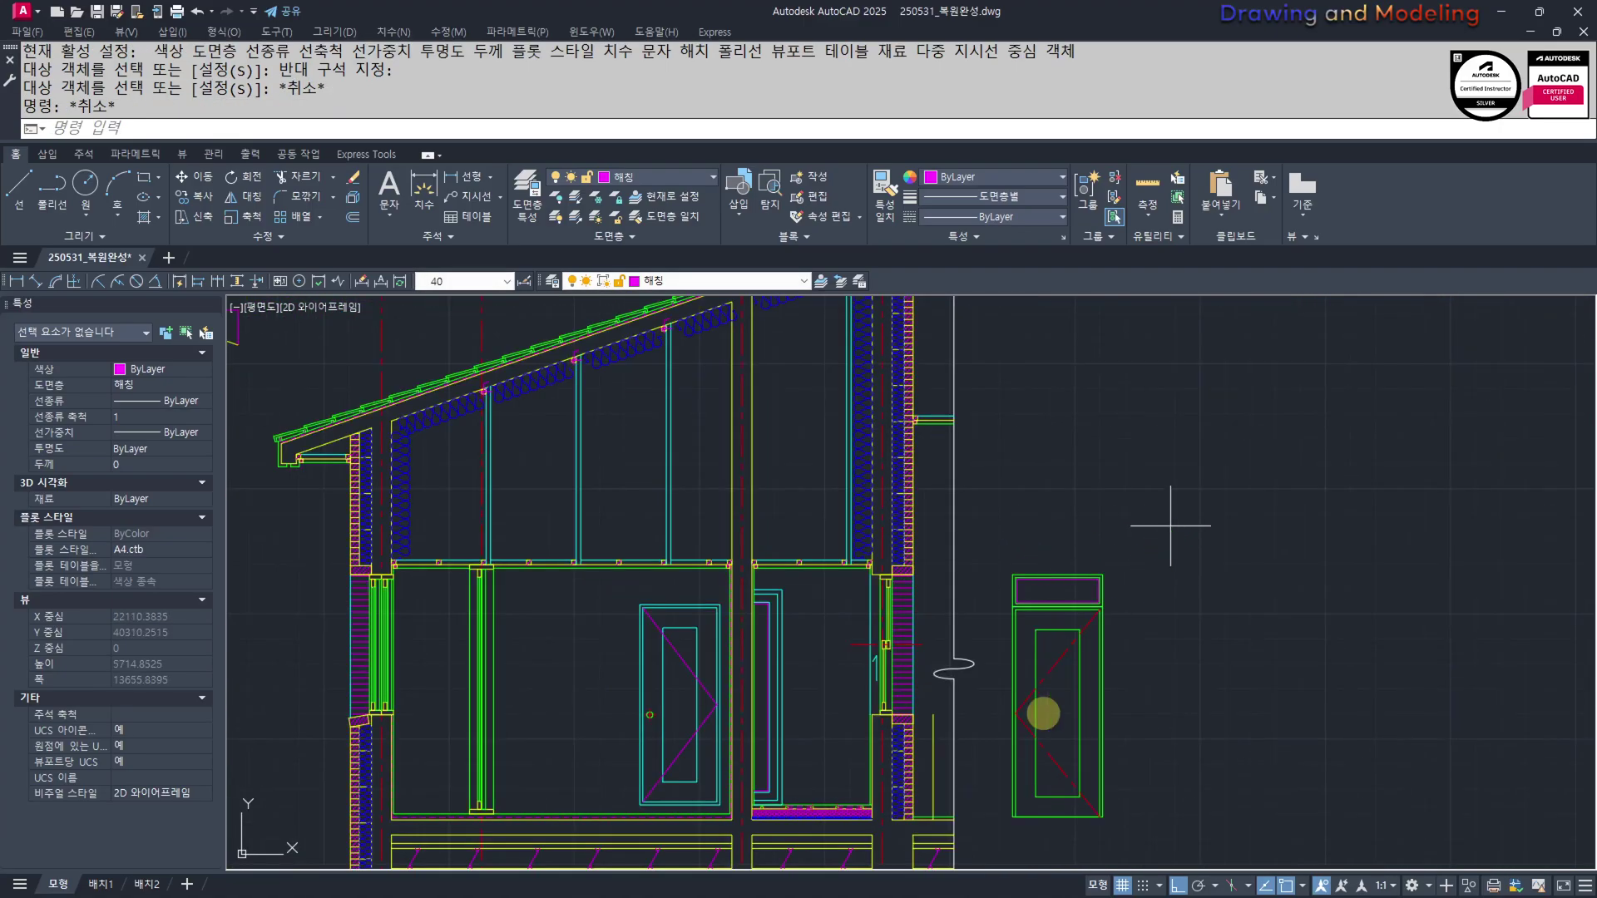
left_click(1201, 438)
left_click(1061, 721)
scroll(1060, 720, "up", 3)
type("m")
key("Return")
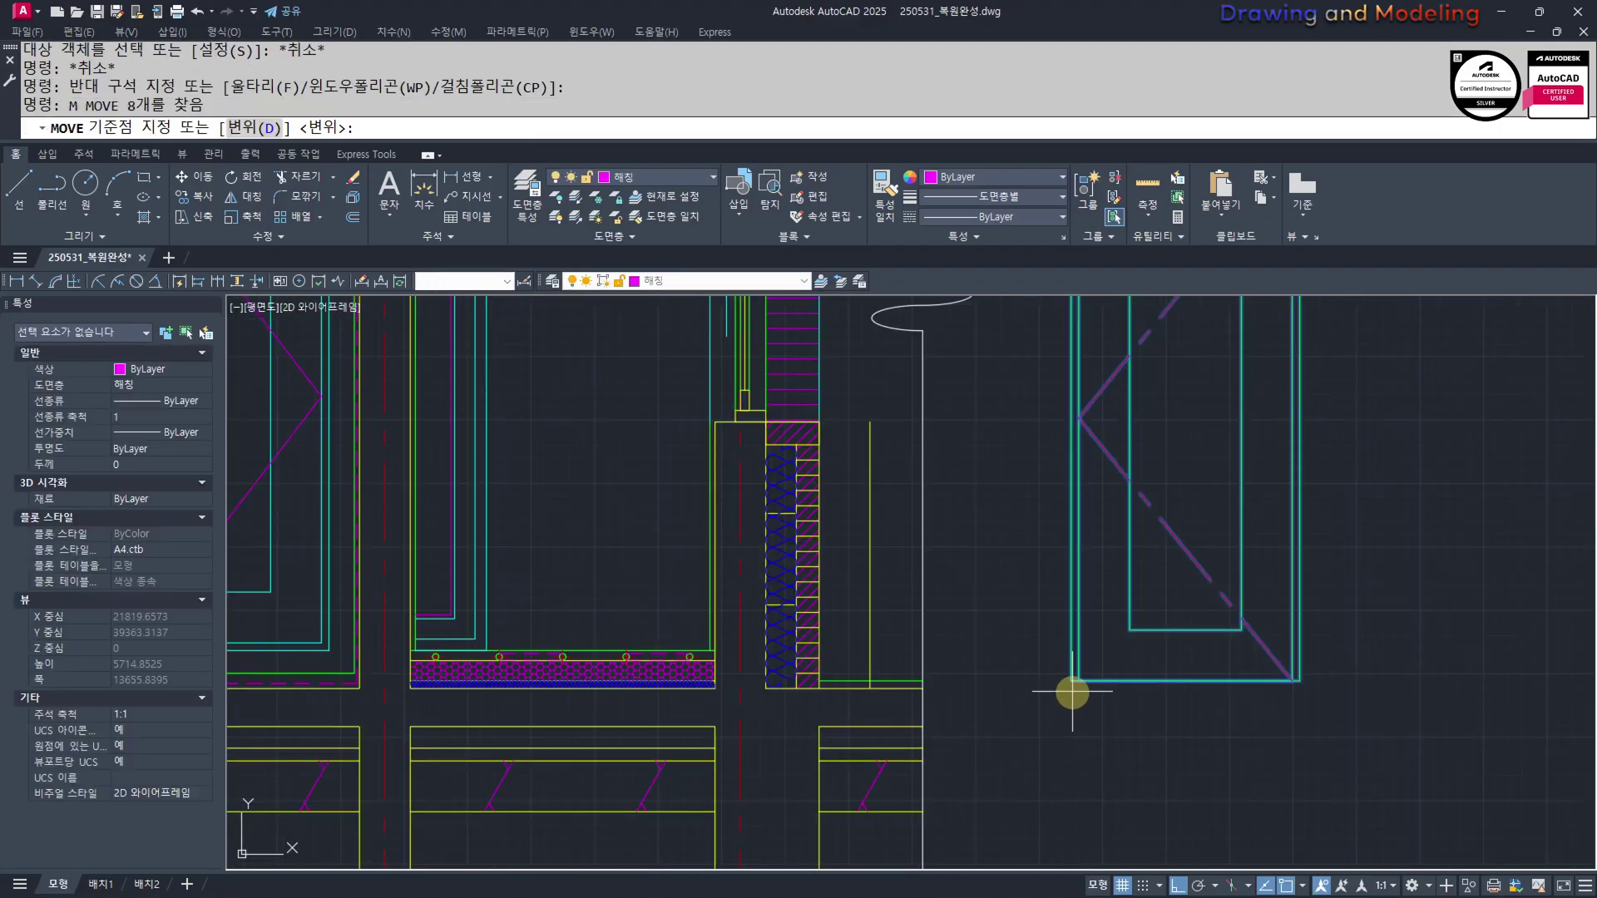
left_click(1072, 684)
left_click(866, 680)
key("Escape")
key("Escape")
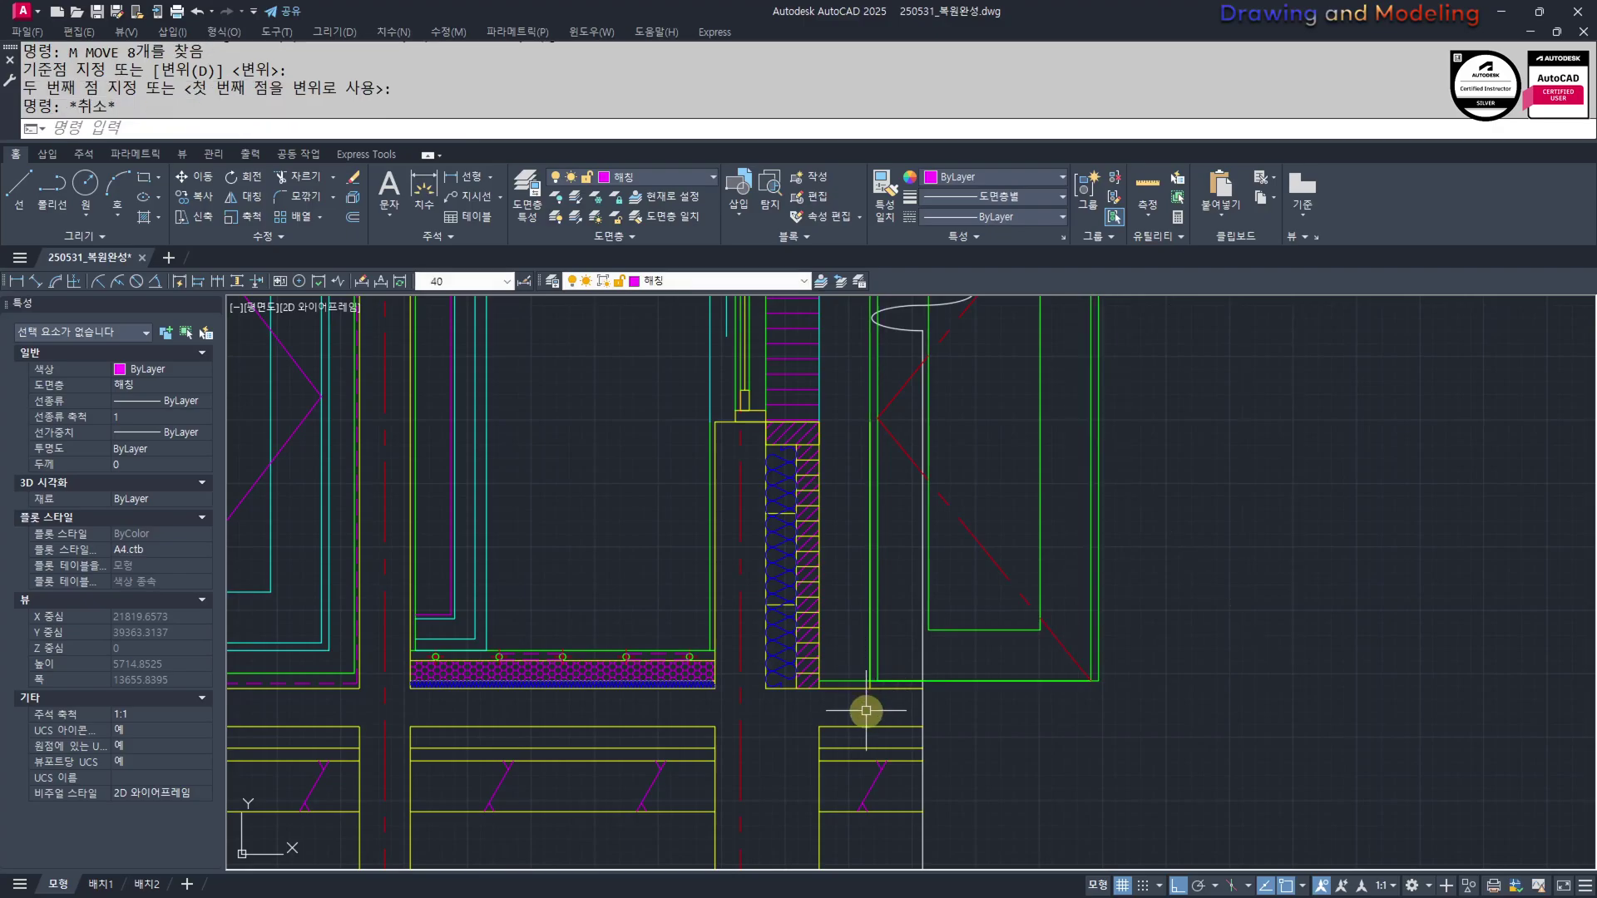
scroll(869, 680, "up", 6)
scroll(865, 668, "up", 2)
type("tr")
key("Return")
key("Return")
left_click(909, 673)
left_click(847, 671)
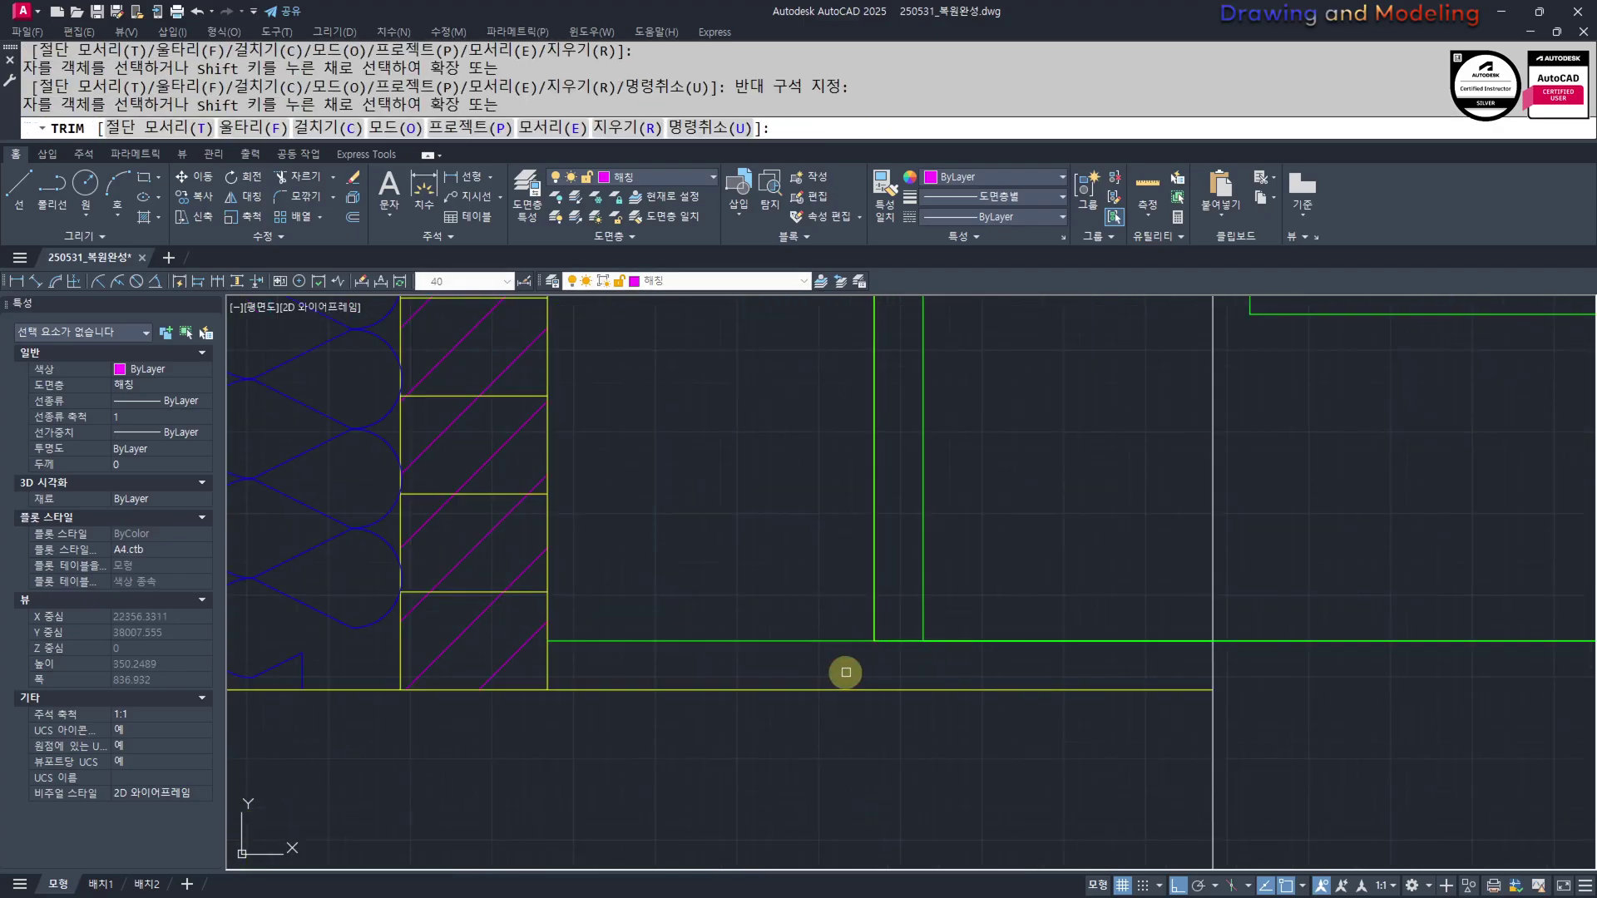
key("Escape")
key("Escape")
key("ctrl+z")
Erase the yellow vertical guide line along the entrance door's edge
left_click(917, 662)
left_click(850, 674)
scroll(899, 721, "down", 8)
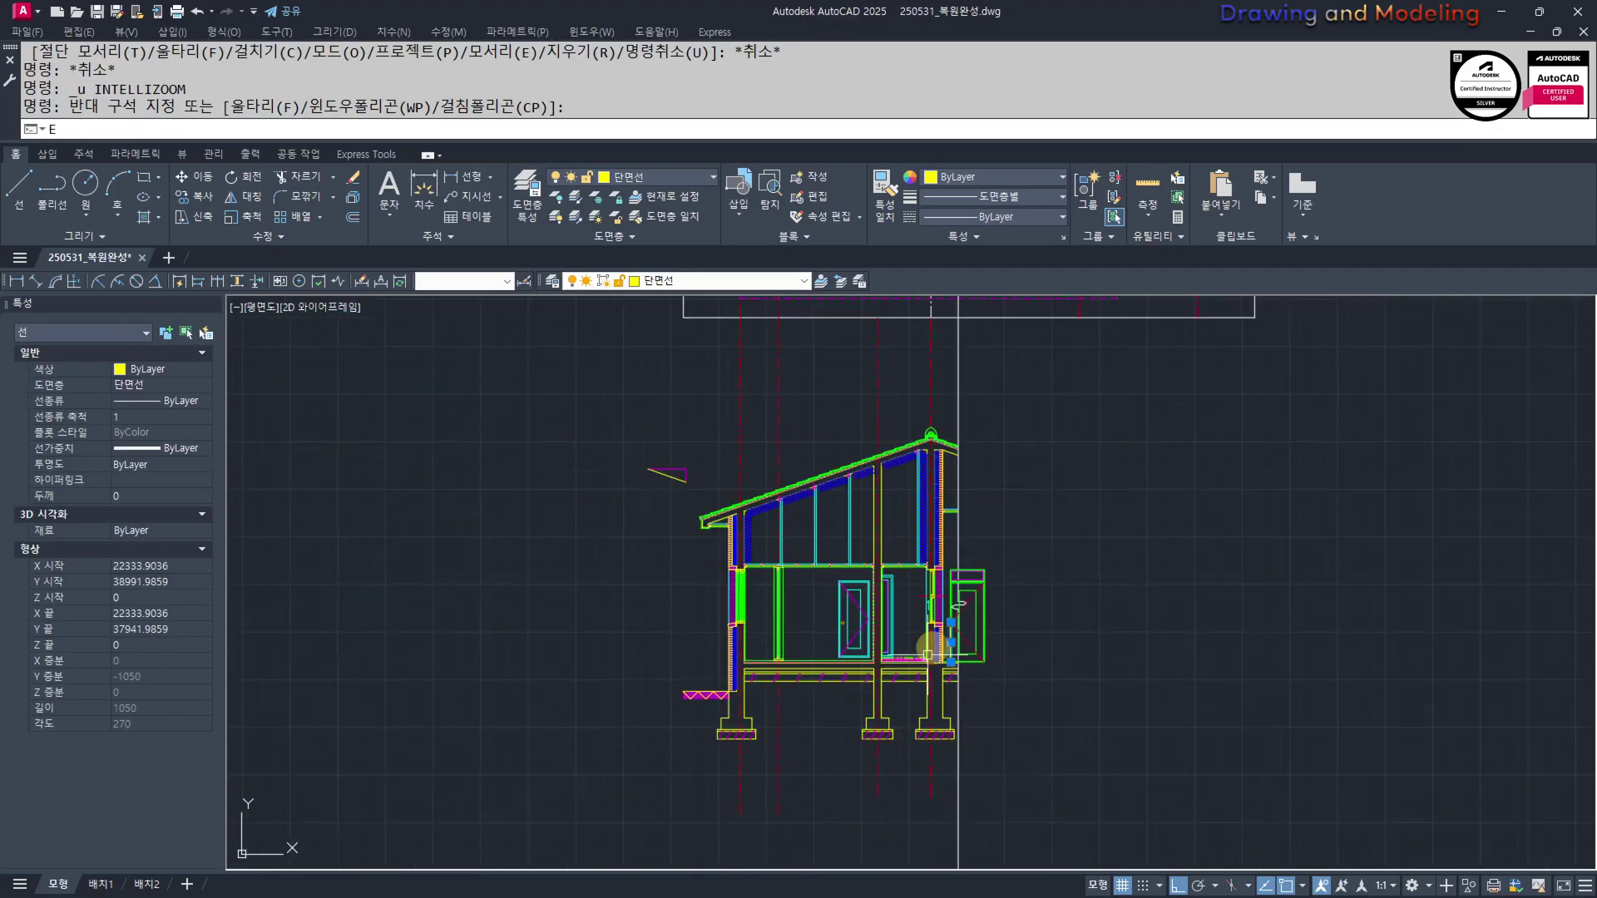
key("Delete")
key("Escape")
key("Escape")
scroll(980, 591, "up", 2)
middle_click_drag(984, 588, 976, 616)
type("tr")
key("Return")
left_click(950, 504)
left_click(1034, 488)
key("Return")
left_click(1034, 486)
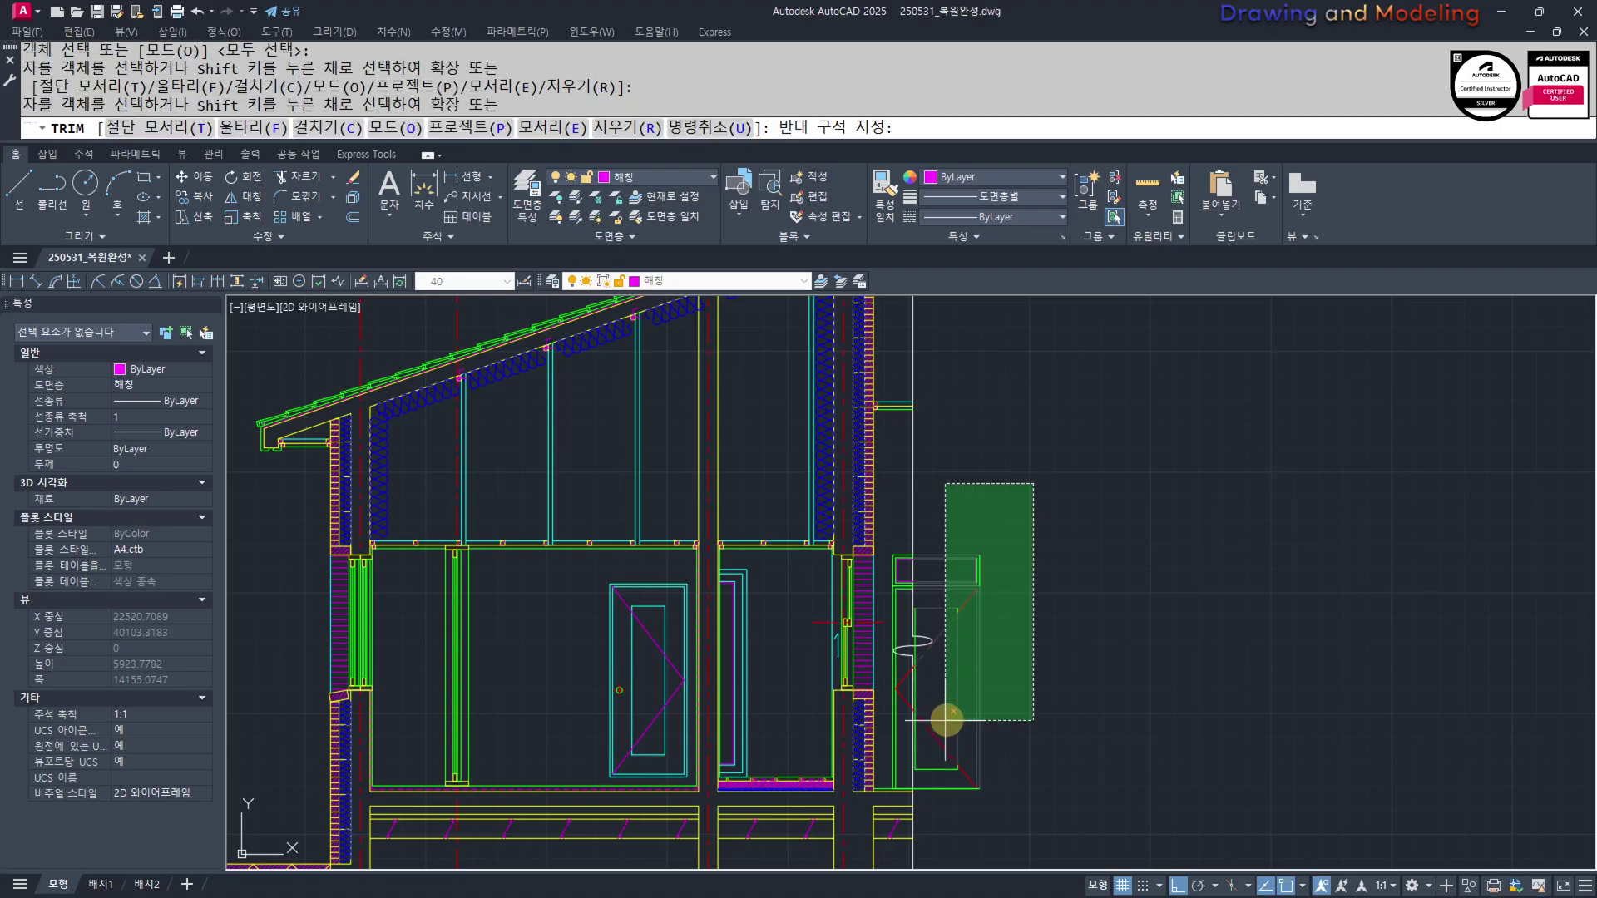
key("Escape")
key("Escape")
type("tr")
key("Return")
left_click(902, 504)
left_click(956, 574)
scroll(925, 649, "up", 4)
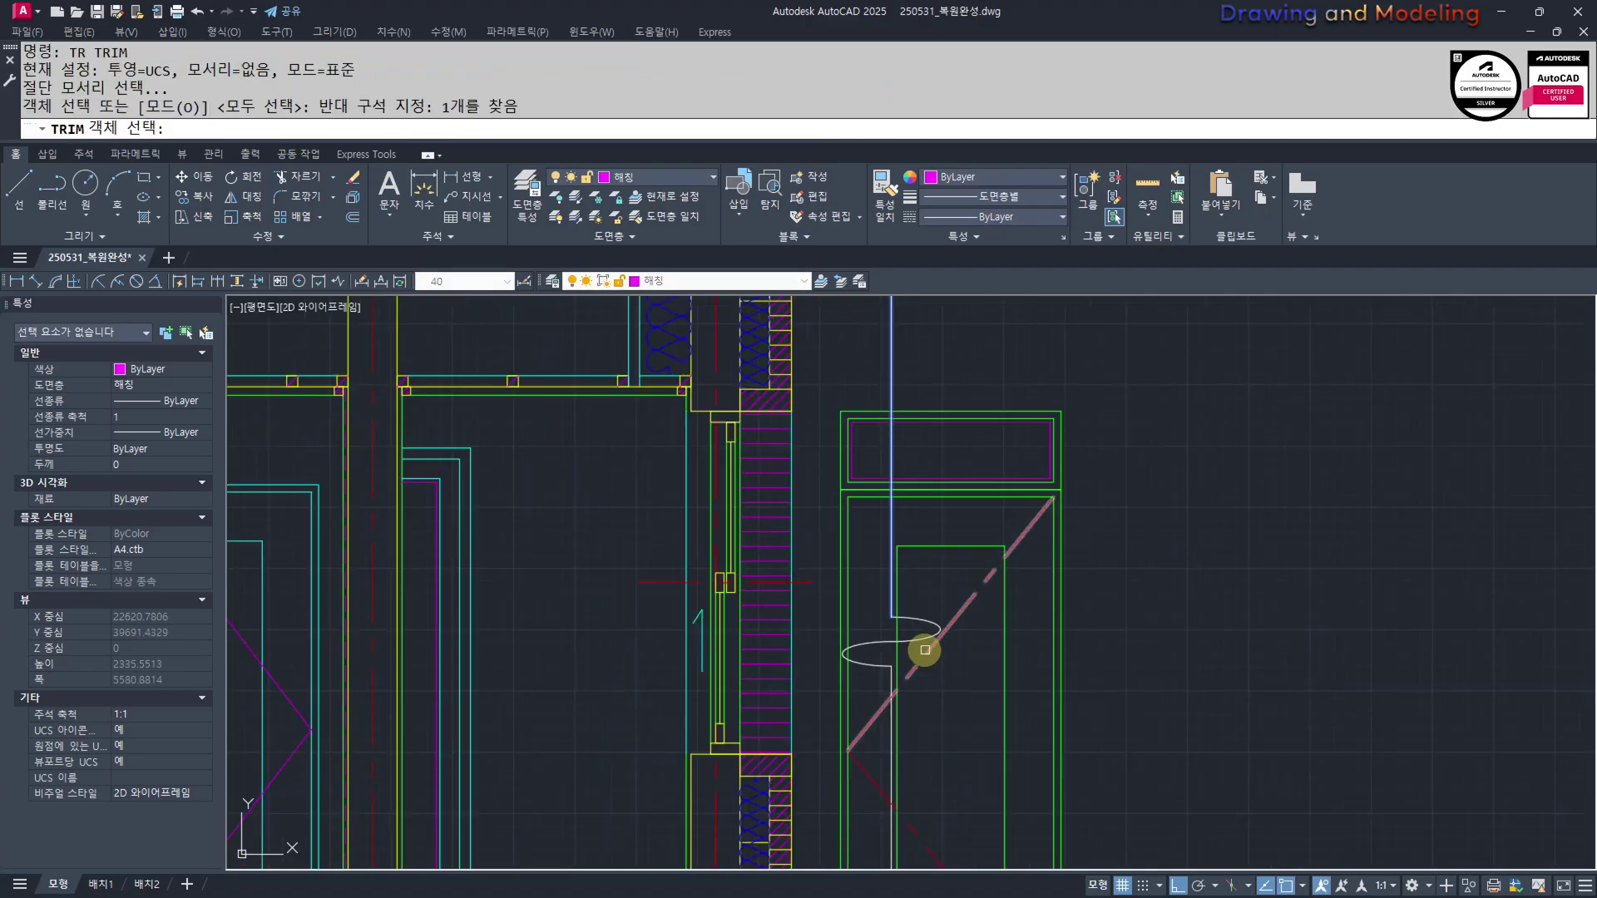
key("Escape")
key("Escape")
Trim away the entrance door and transom lines beyond the break line, using the break line as the cutting edge
key("space")
left_click(895, 356)
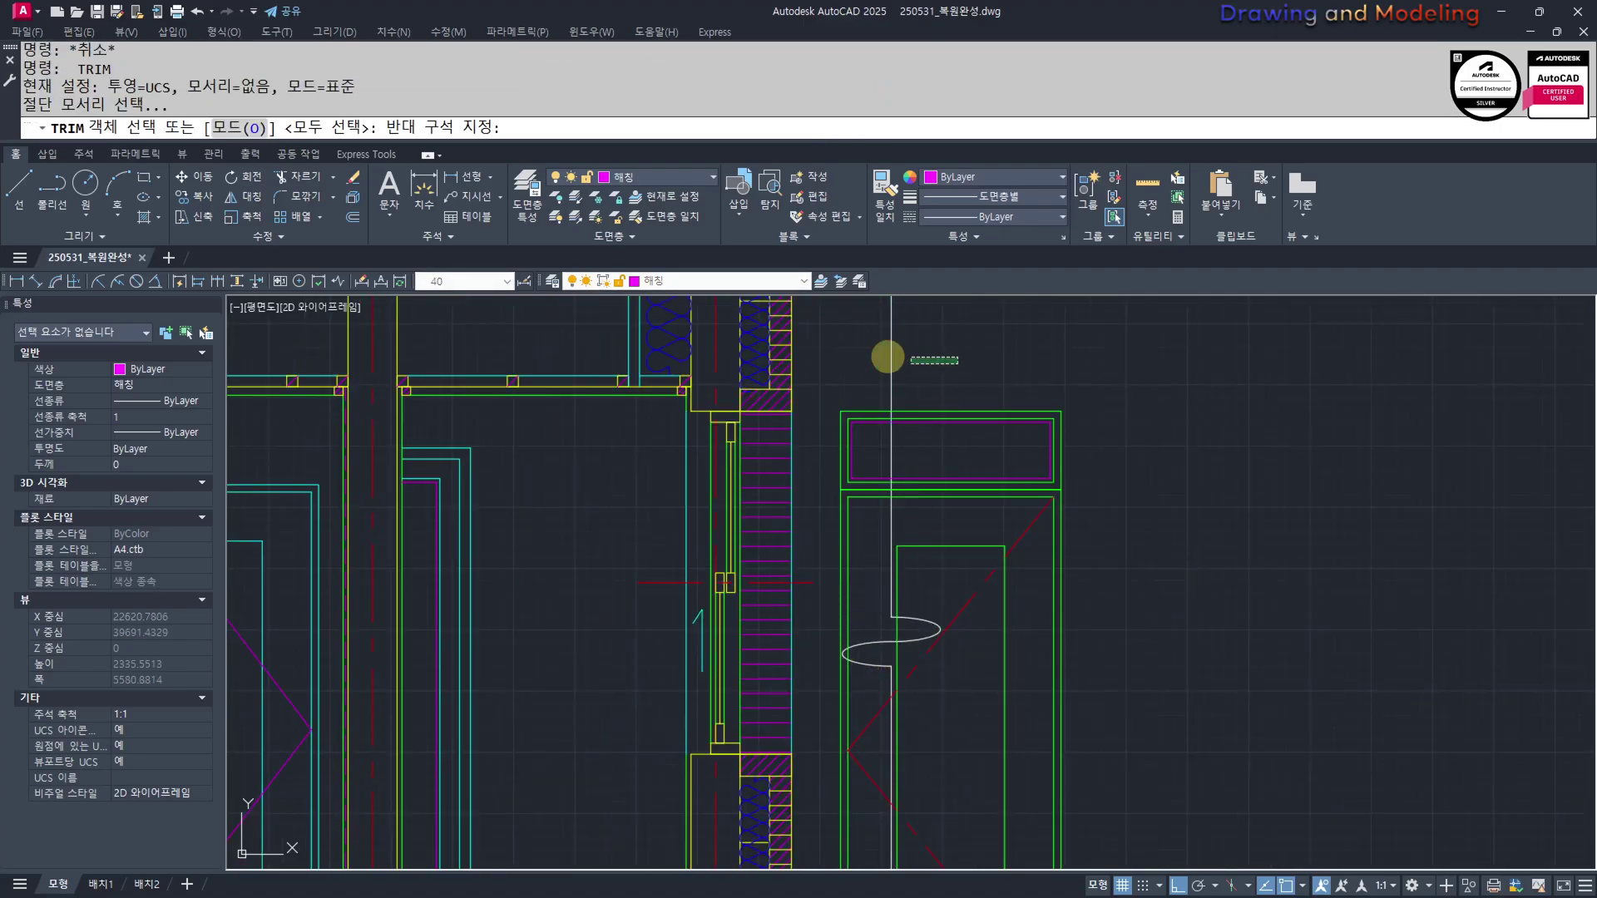
left_click(884, 361)
left_click(825, 606)
scroll(909, 802, "down", 5)
scroll(940, 796, "up", 5)
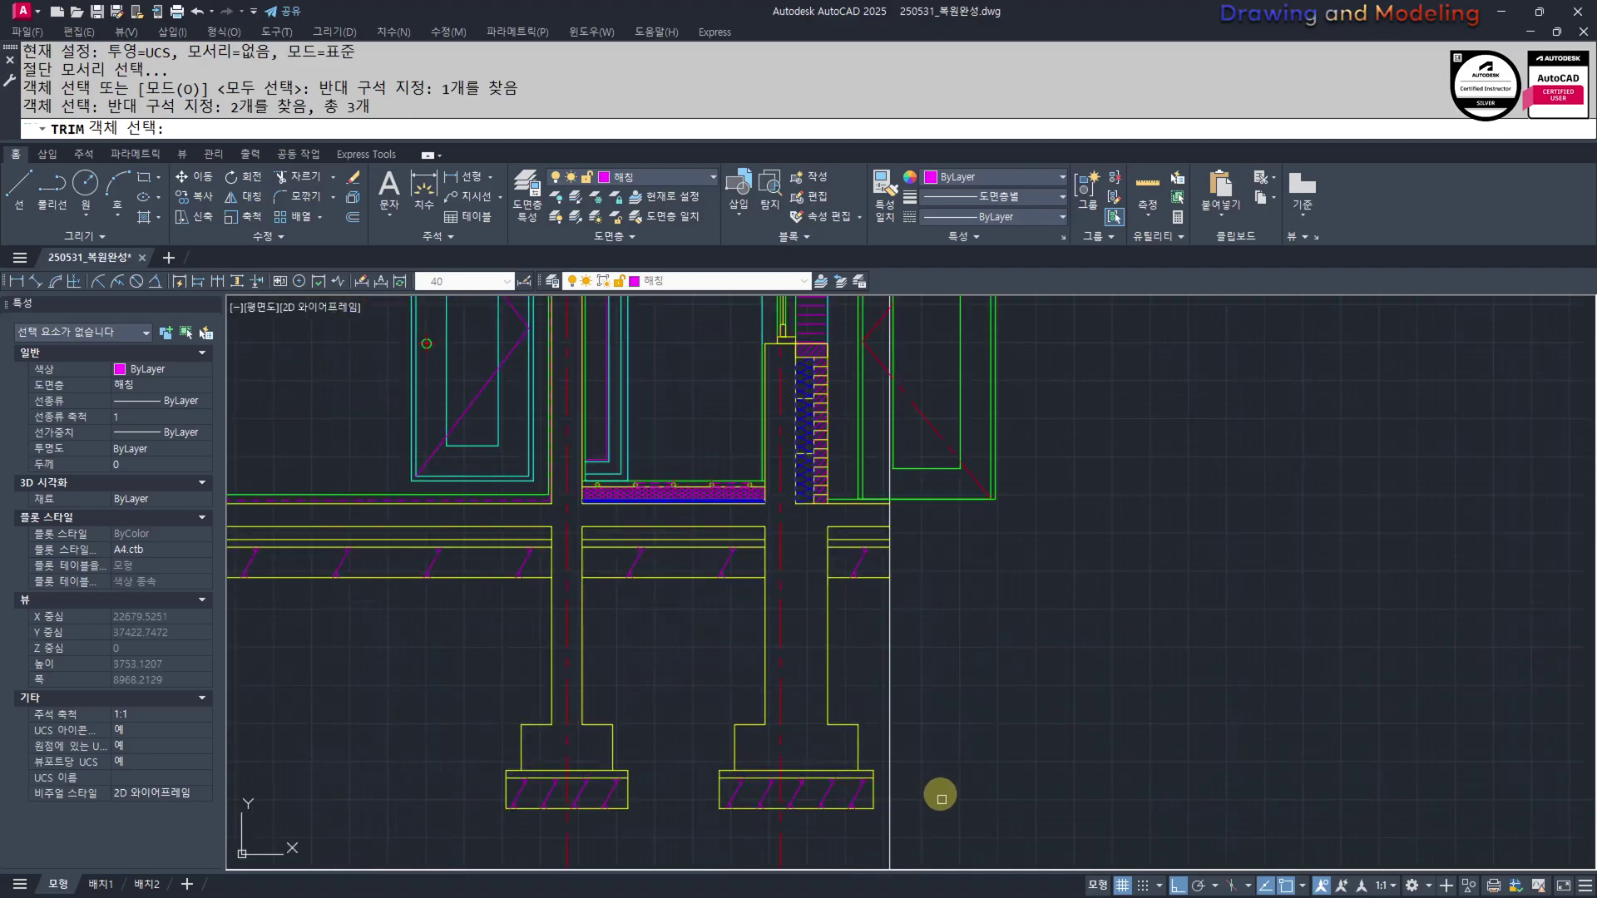
scroll(883, 662, "down", 2)
key("space")
left_click(1128, 373)
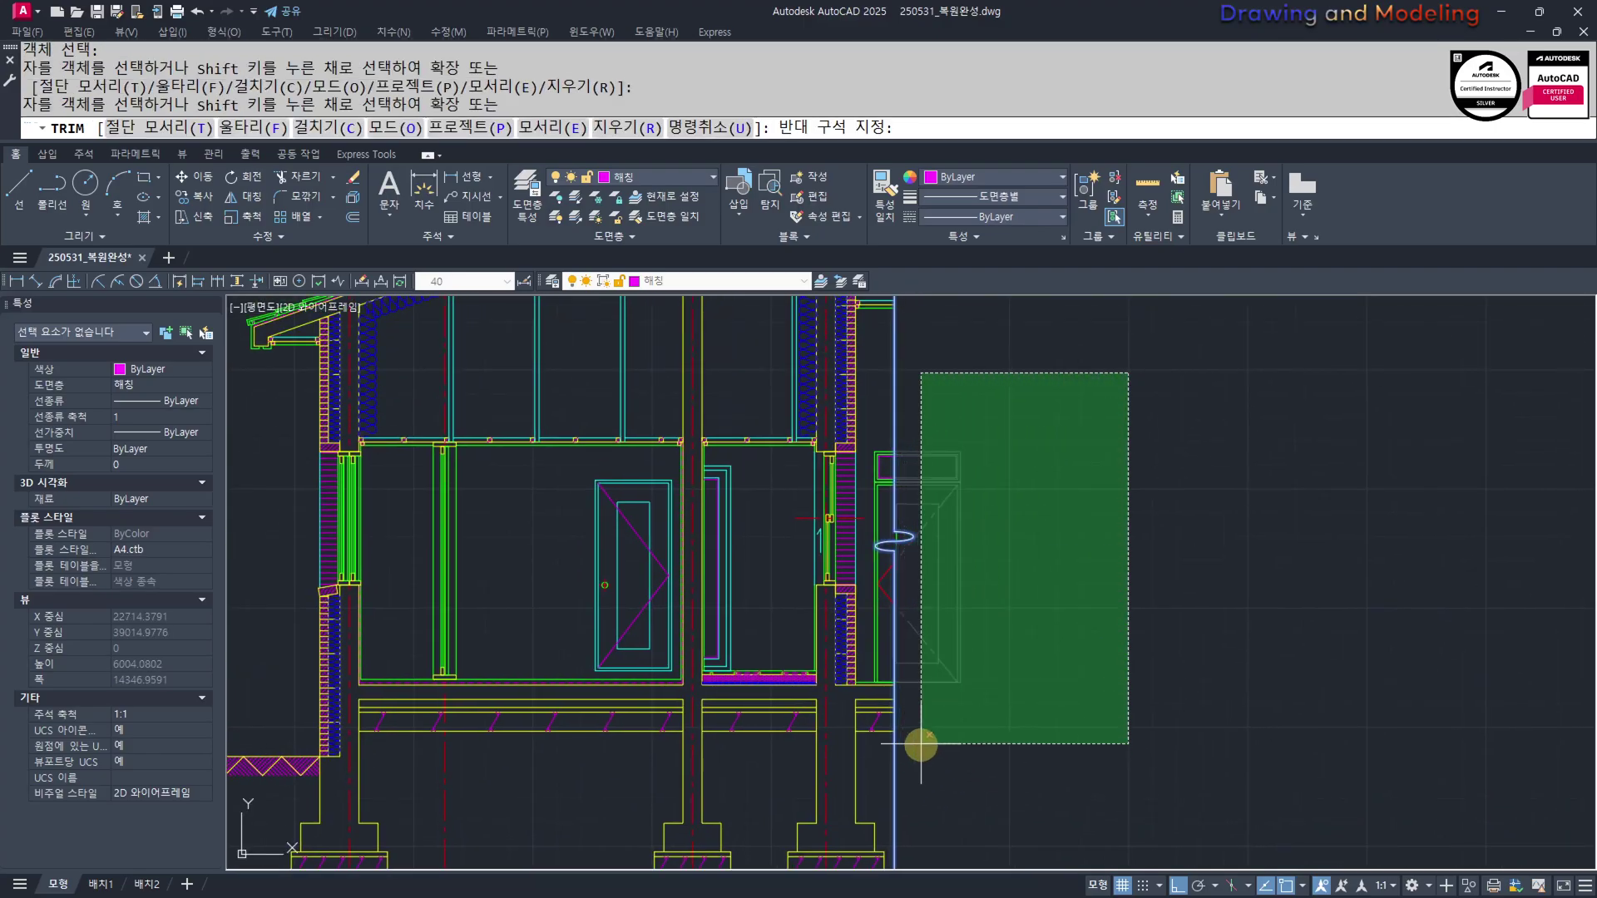
left_click(920, 744)
key("Escape")
scroll(909, 560, "up", 4)
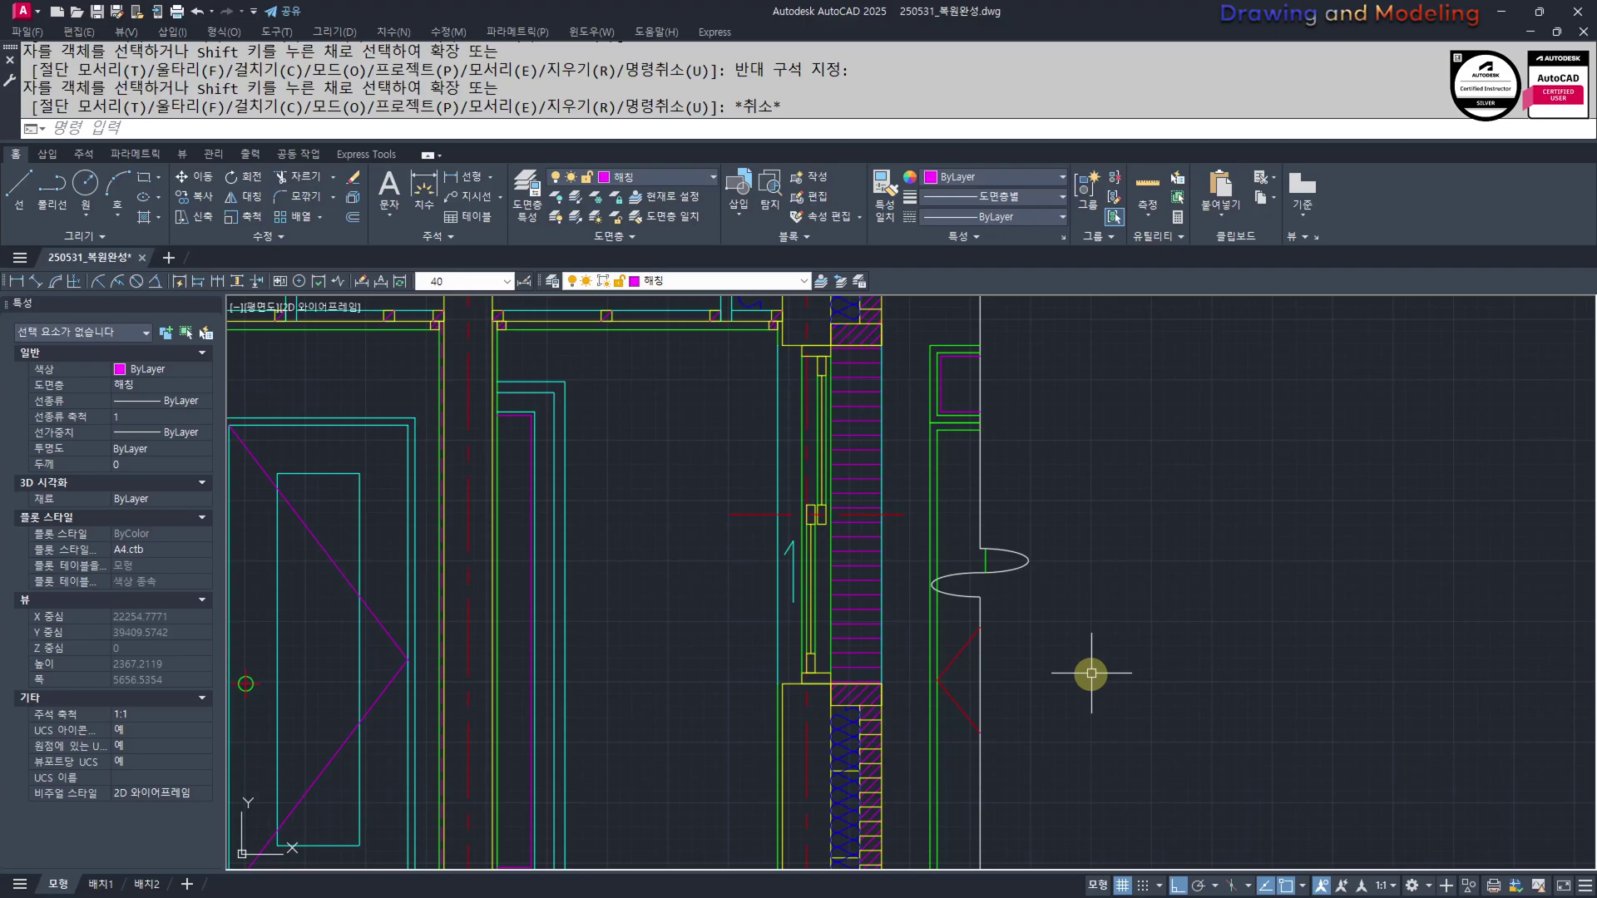
key("Escape")
key("Escape")
key("Escape")
scroll(1073, 673, "down", 6)
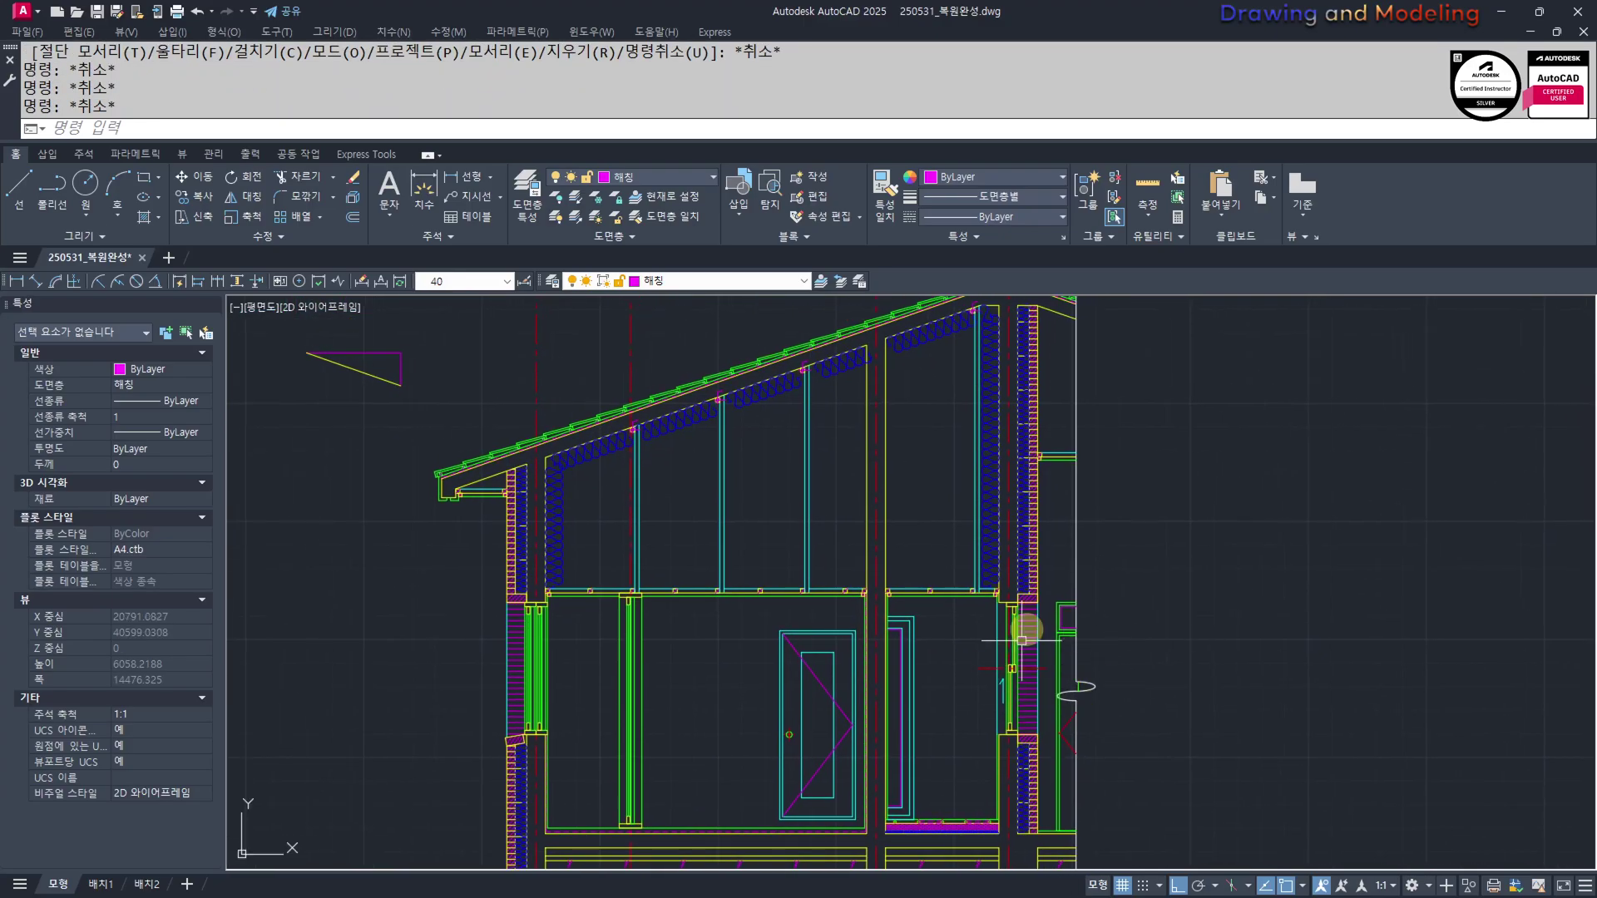
middle_click_drag(1032, 520, 1037, 604)
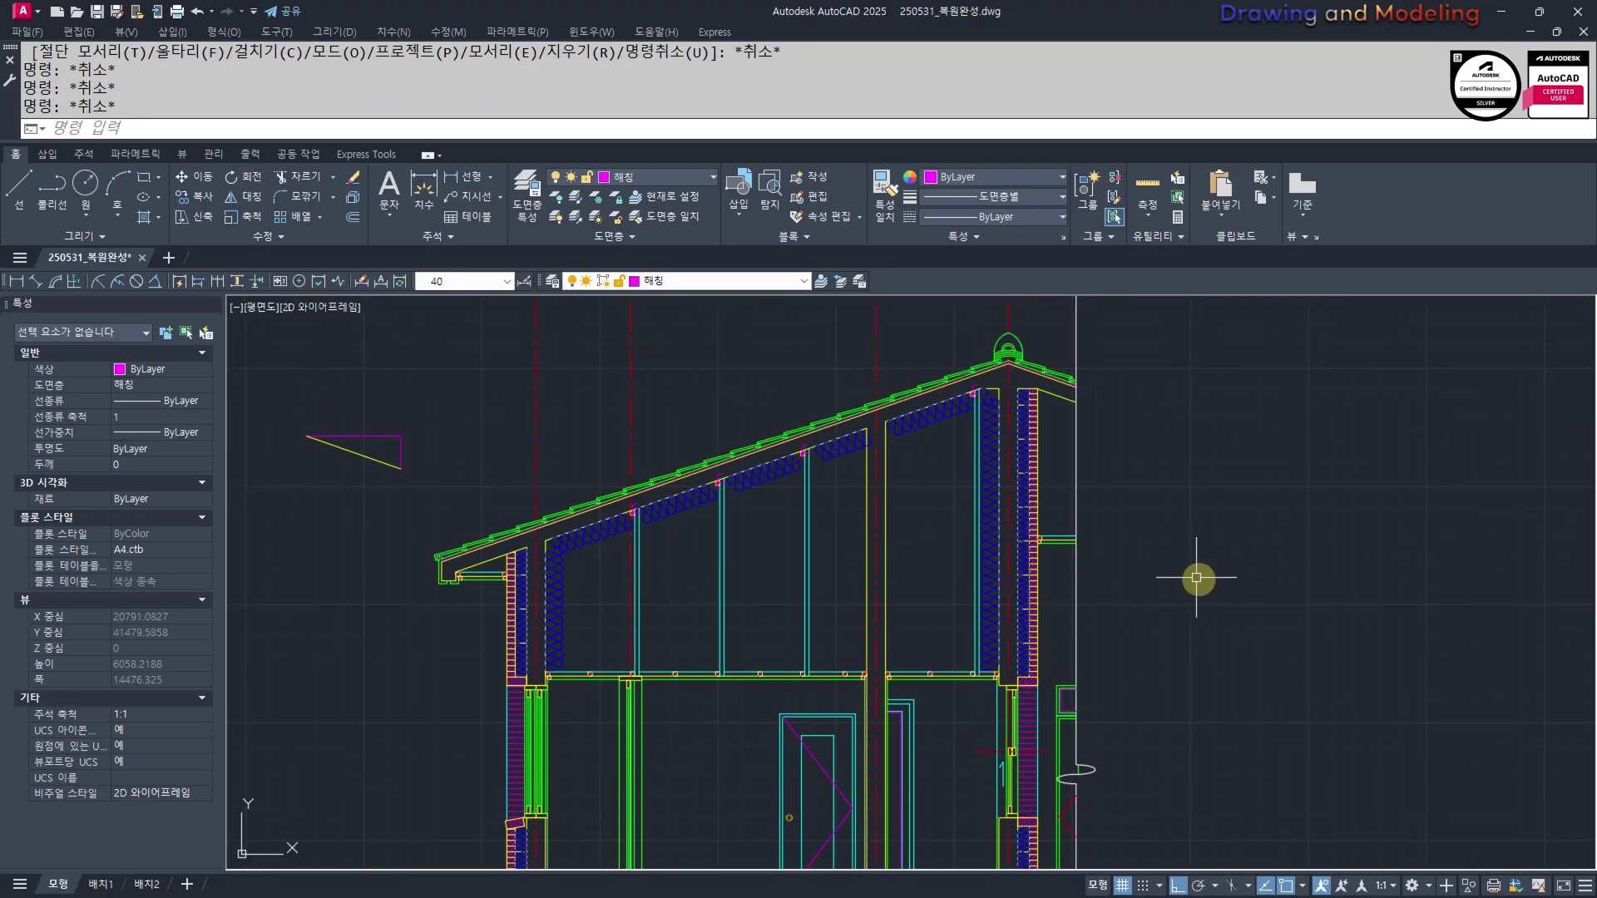
scroll(920, 607, "down", 6)
mouse_move(874, 665)
middle_mouse_down()
mouse_move(862, 541)
mouse_move(891, 606)
middle_mouse_up()
scroll(863, 545, "up", 2)
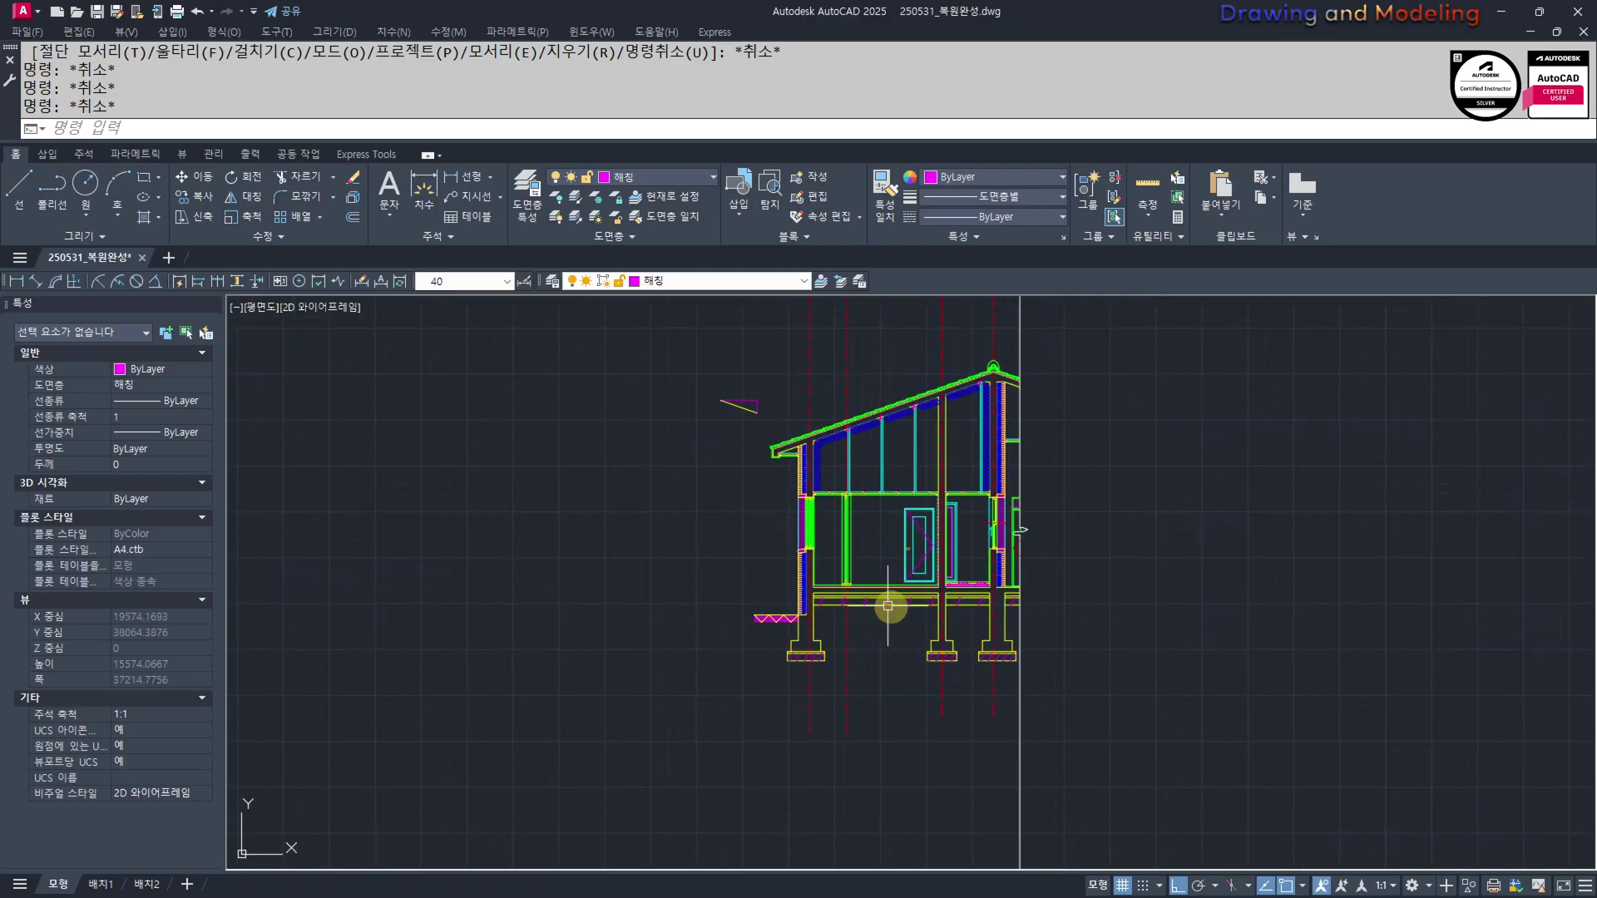
scroll(882, 694, "up", 4)
middle_click_drag(882, 695, 830, 724)
scroll(799, 690, "down", 4)
middle_click_drag(786, 675, 854, 746)
type("rec")
key("Return")
left_click(717, 463)
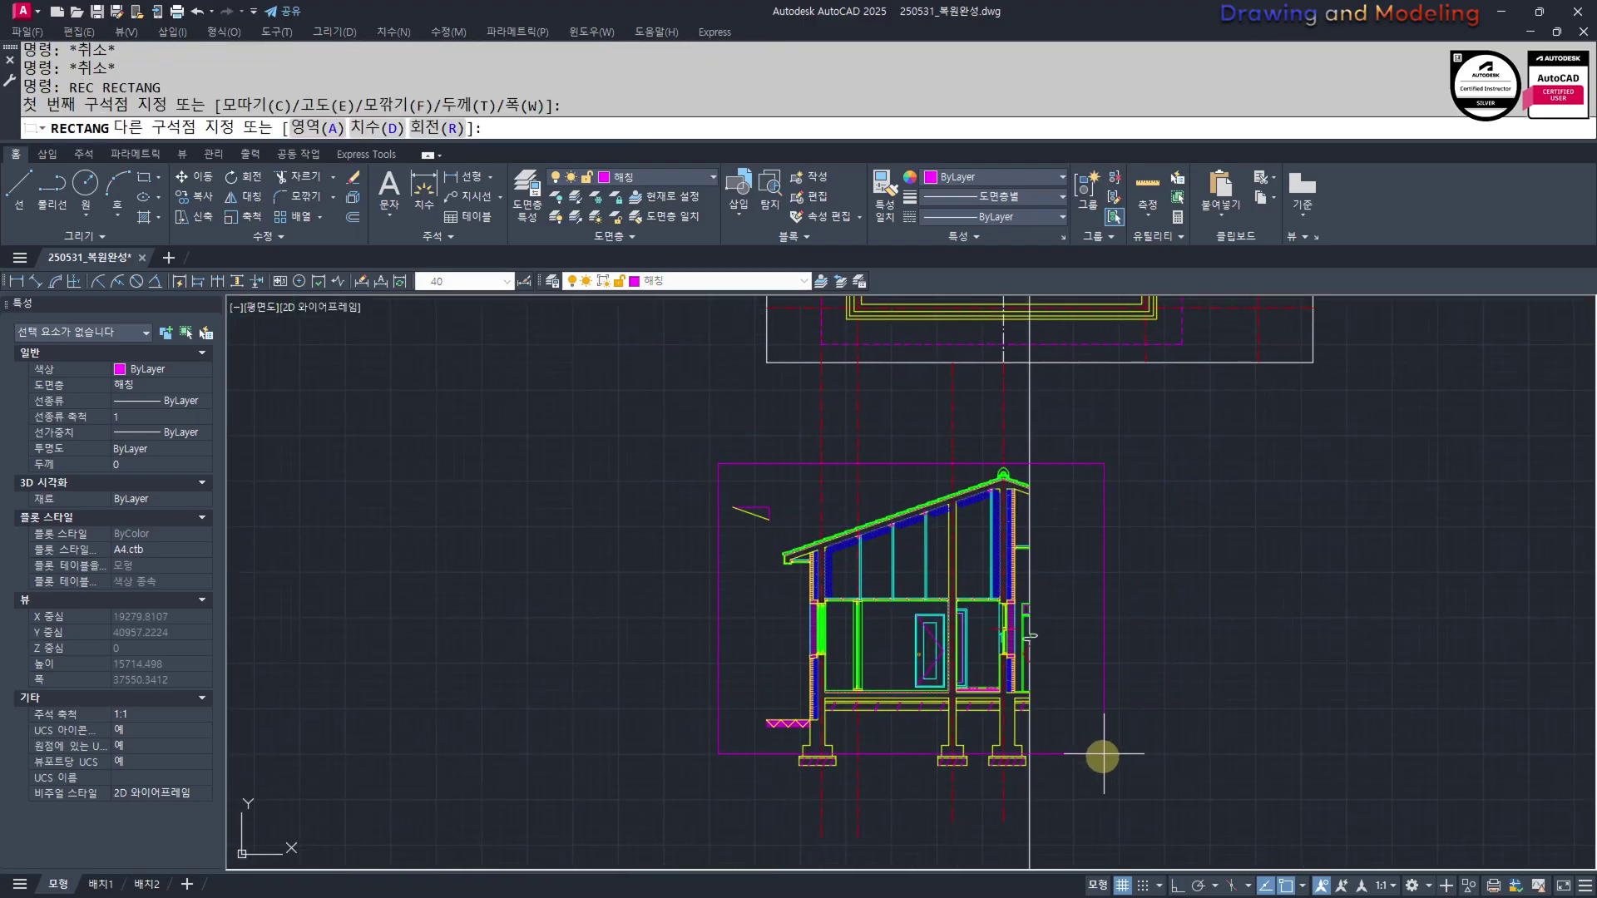
key("Escape")
key("Escape")
Draw a rectangular boundary around the entire section, including the foundations and the slope triangle
key("space")
left_click(696, 425)
left_click(1134, 790)
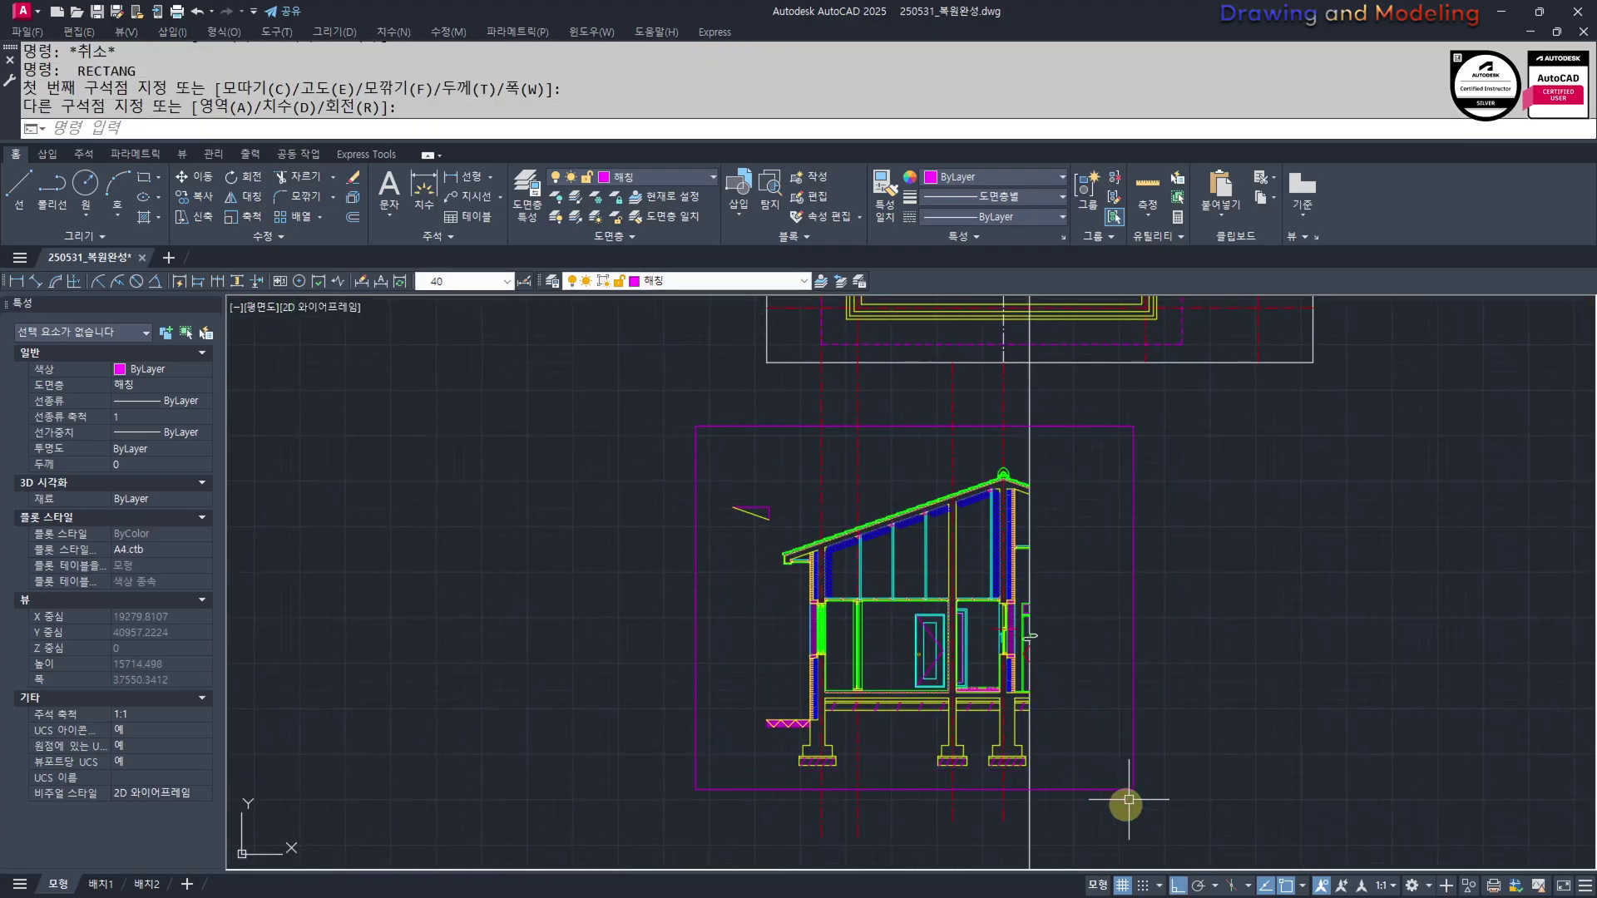
Trim the centre lines and the break line outside the rectangular boundary
type("tr")
key("space")
left_click(1151, 807)
left_click(1077, 755)
key("space")
left_click(1148, 825)
left_click(646, 805)
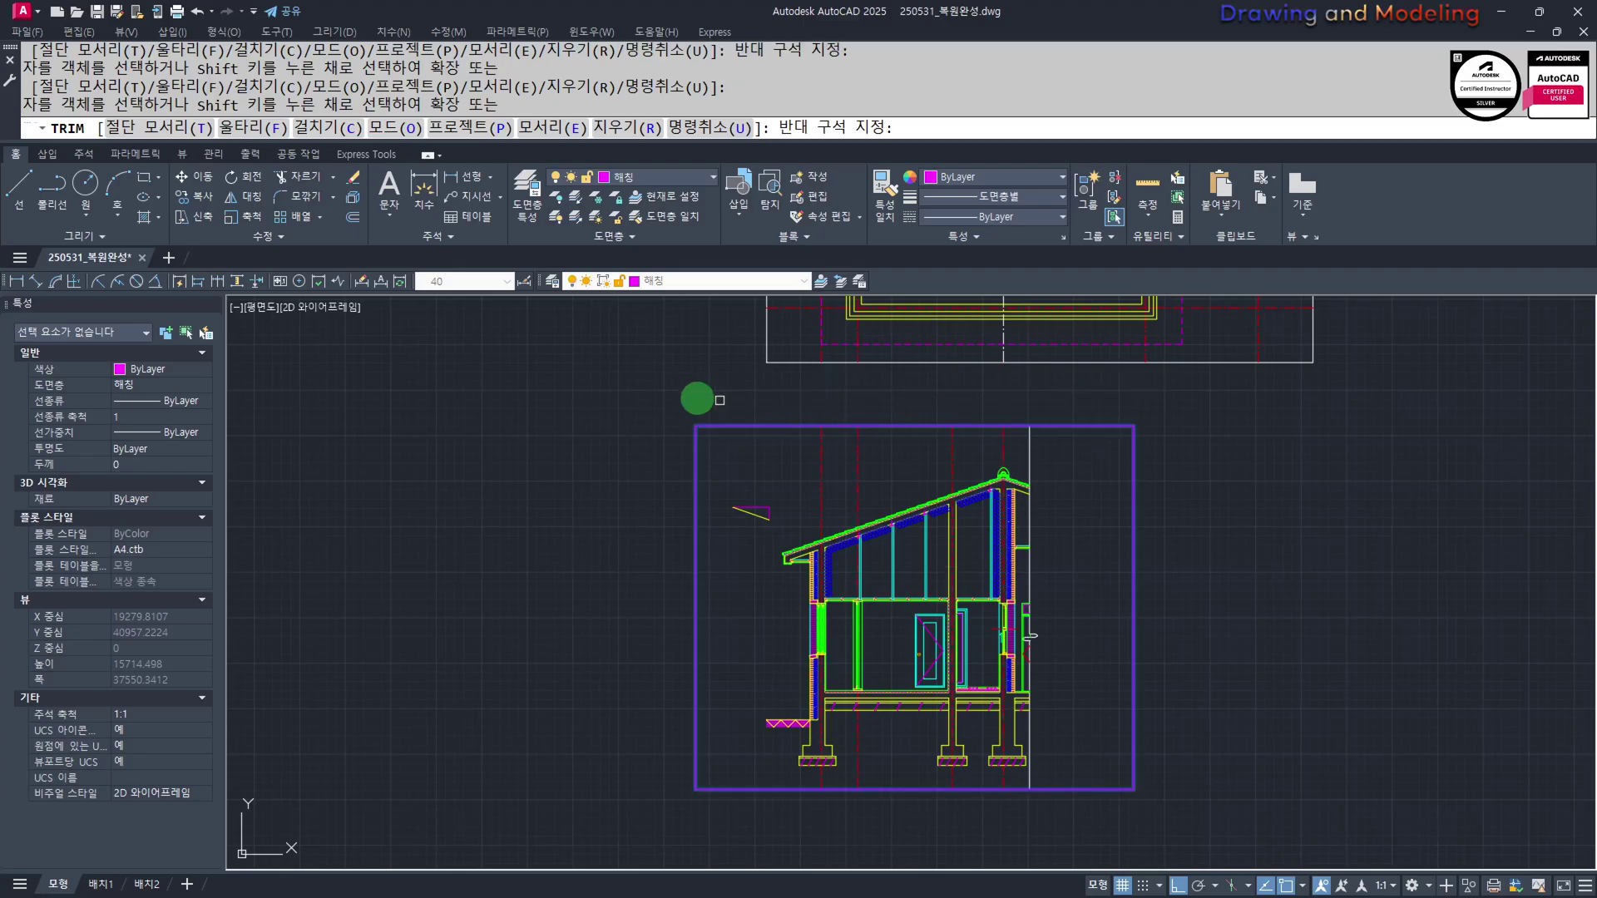
key("Escape")
key("Escape")
Try to stretch the lower end of the second centre line upward, and undo the stretch
scroll(838, 779, "up", 4)
middle_click_drag(845, 777, 855, 667)
left_click(959, 616)
left_click(867, 667)
type("s")
key("space")
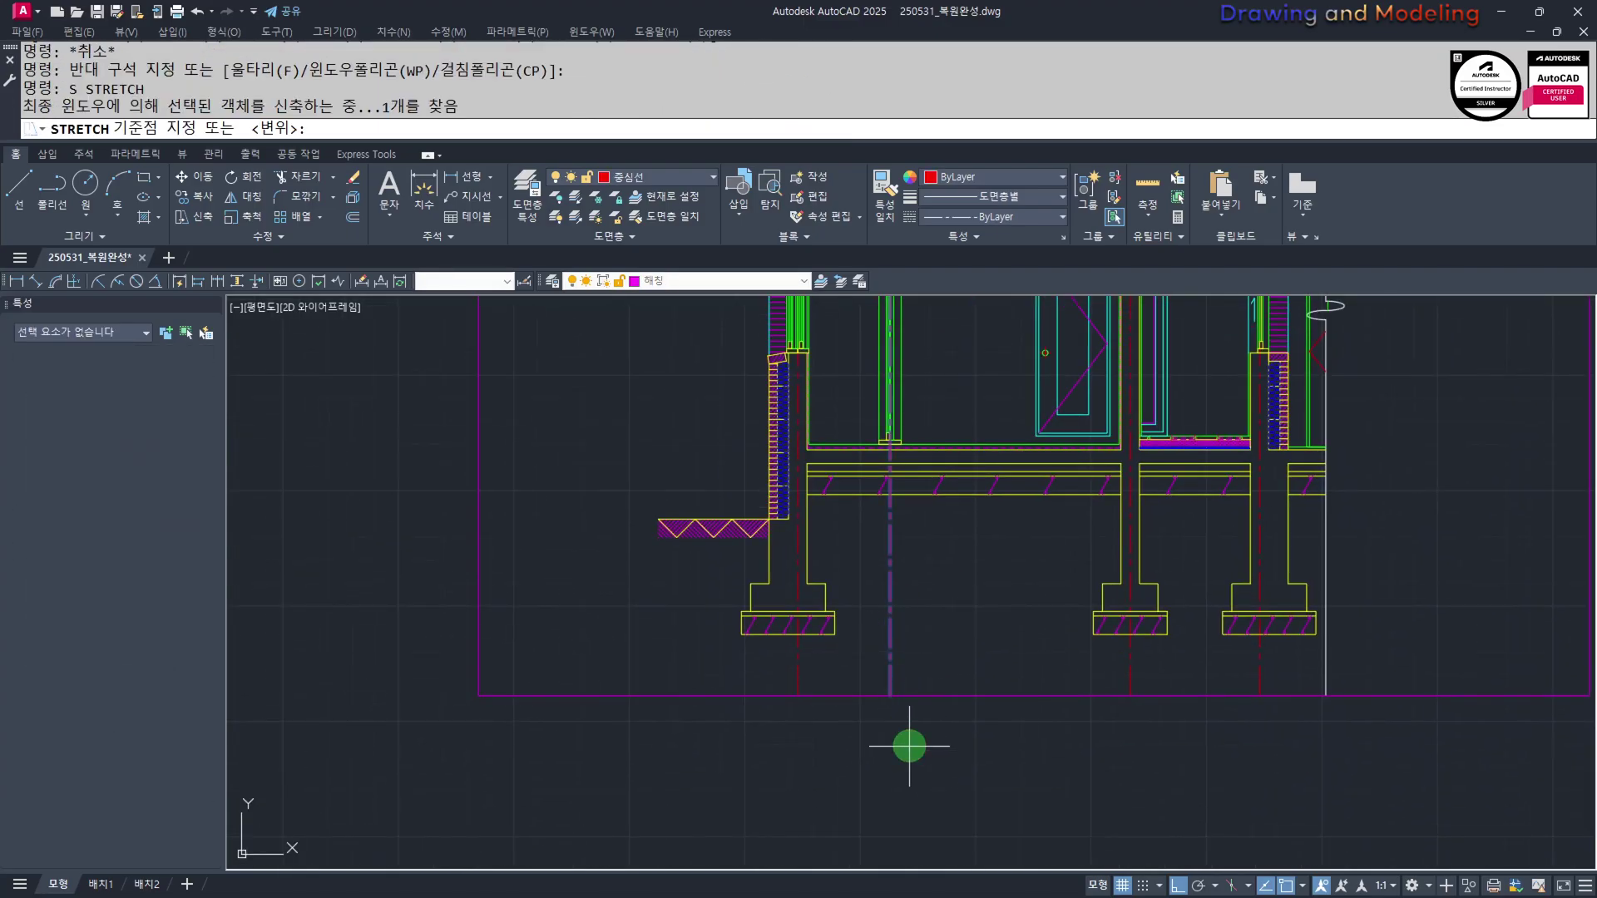
key("space")
left_click(934, 746)
key("Escape")
key("Escape")
type("s")
left_click(916, 670)
left_click(860, 755)
key("space")
left_click(929, 666)
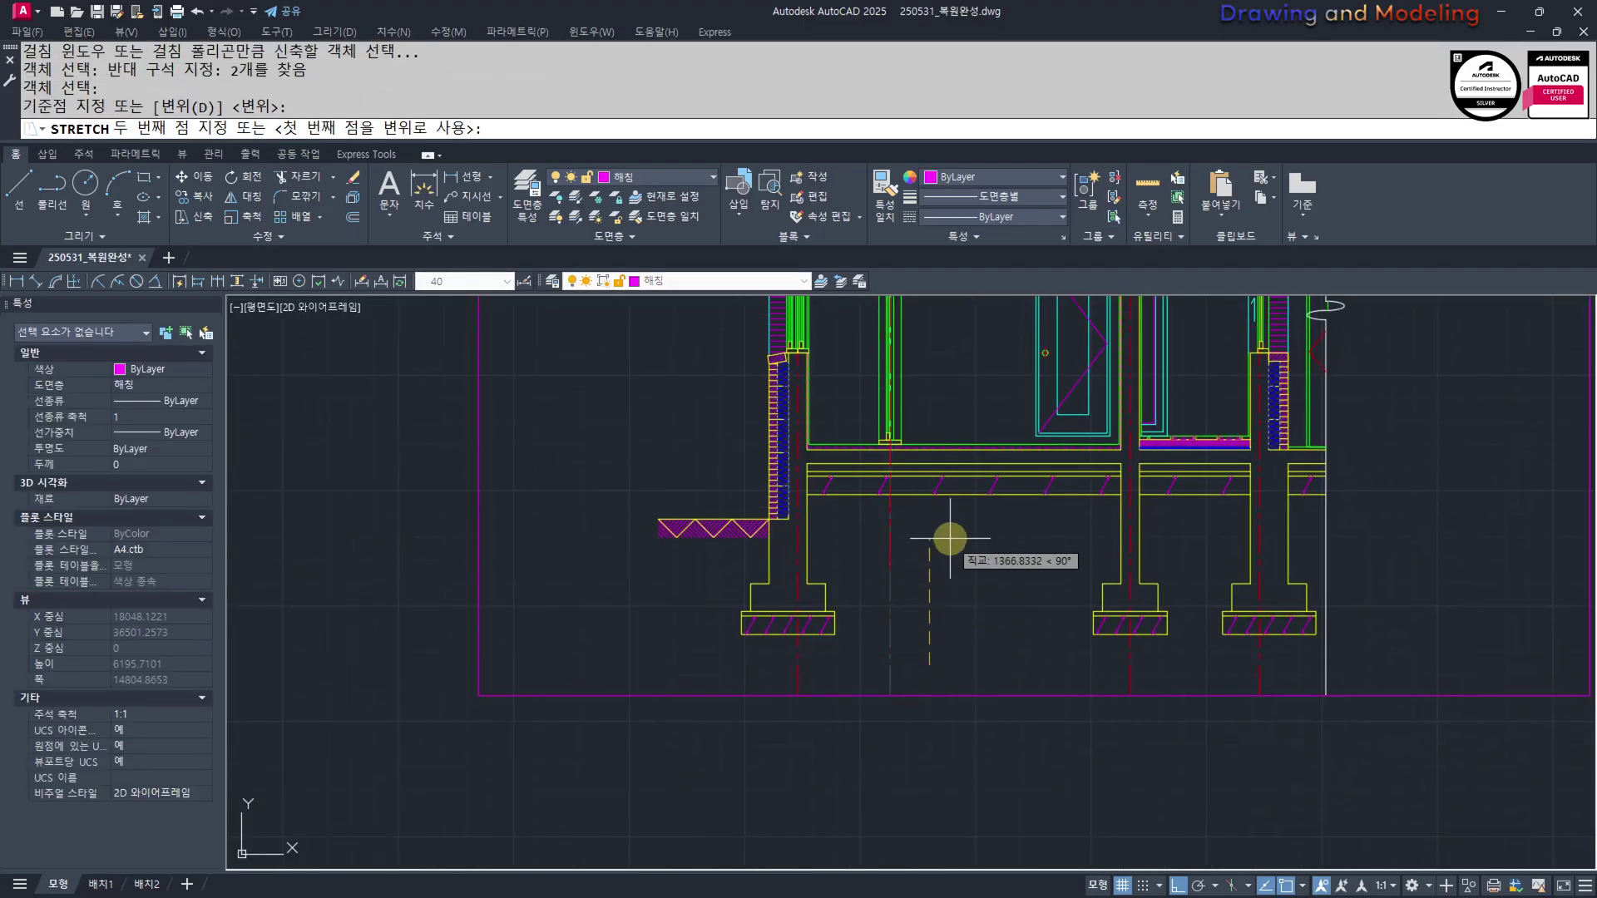
key("Escape")
key("ctrl+z")
scroll(927, 597, "down", 4)
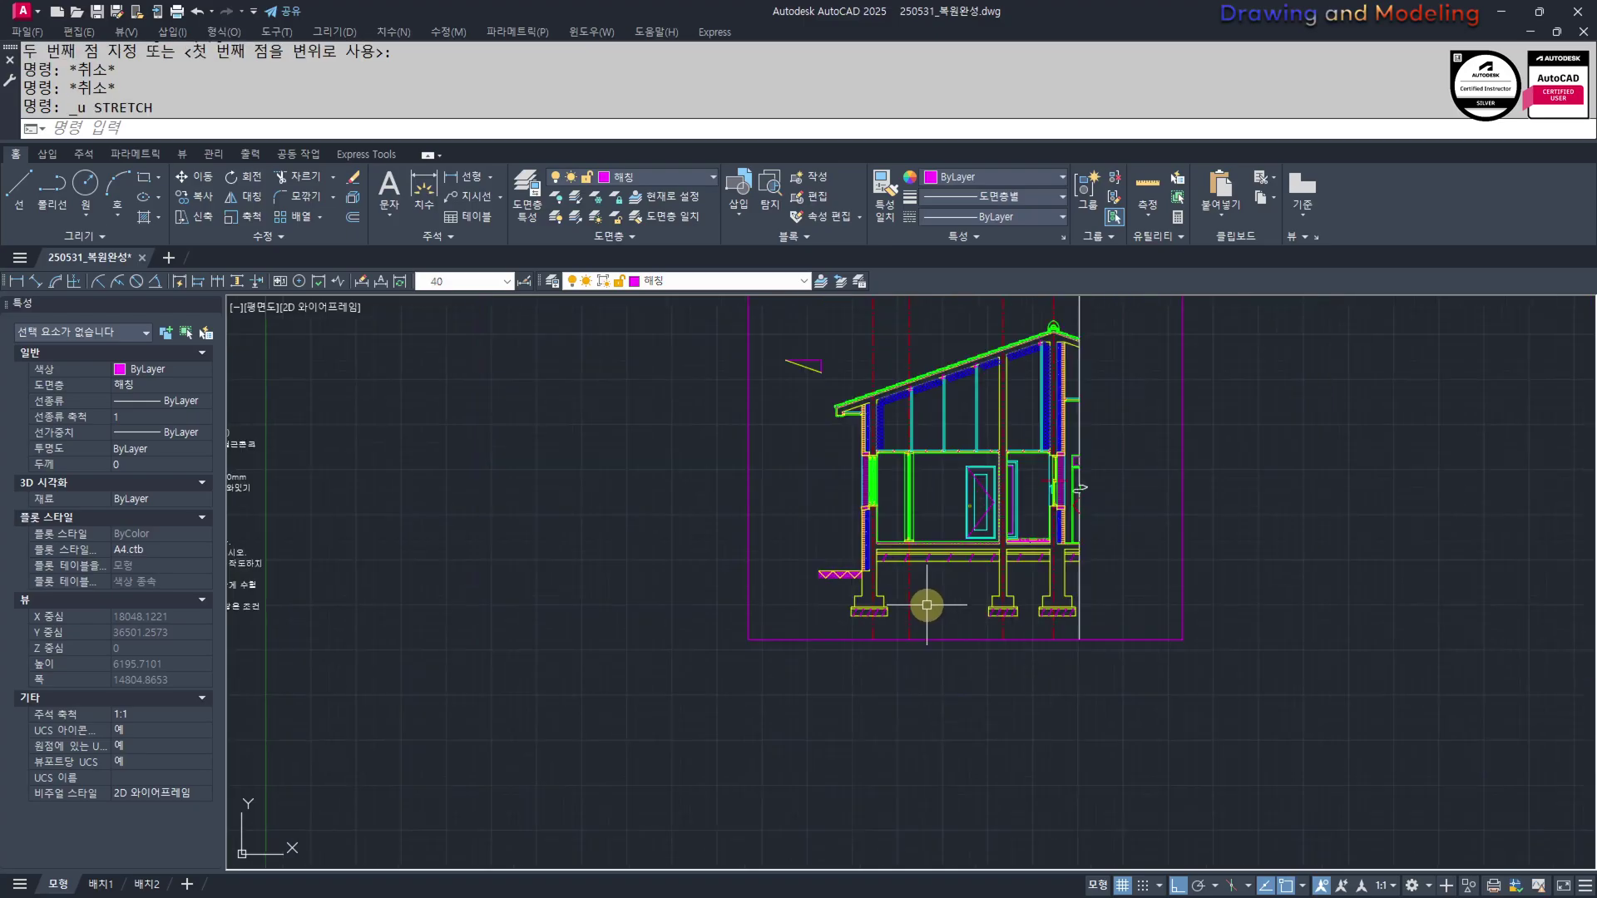
Shorten the second centre line by stretching its upper end down from the boundary, past the roof and attic
middle_click_drag(927, 616, 921, 680)
key("Escape")
key("Escape")
scroll(908, 709, "up", 4)
scroll(956, 689, "down", 4)
middle_click_drag(932, 550, 930, 545)
scroll(931, 544, "up", 3)
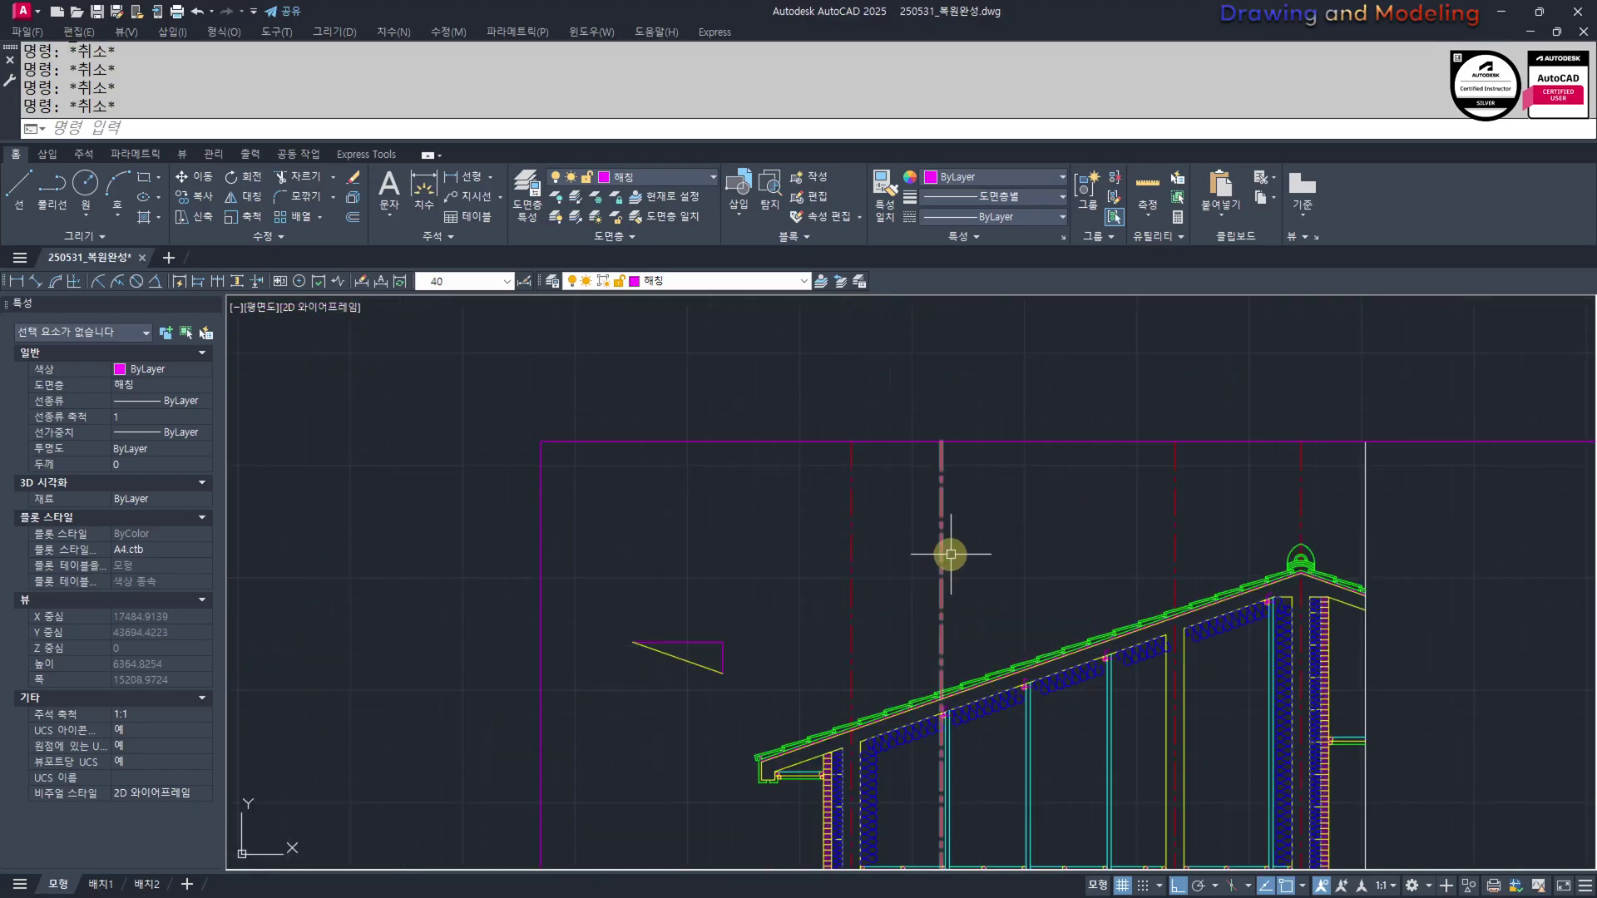
scroll(956, 552, "down", 2)
type("S")
key("Return")
left_click(948, 549)
left_click(791, 502)
key("Return")
middle_click_drag(504, 502, 594, 431)
left_click(544, 359)
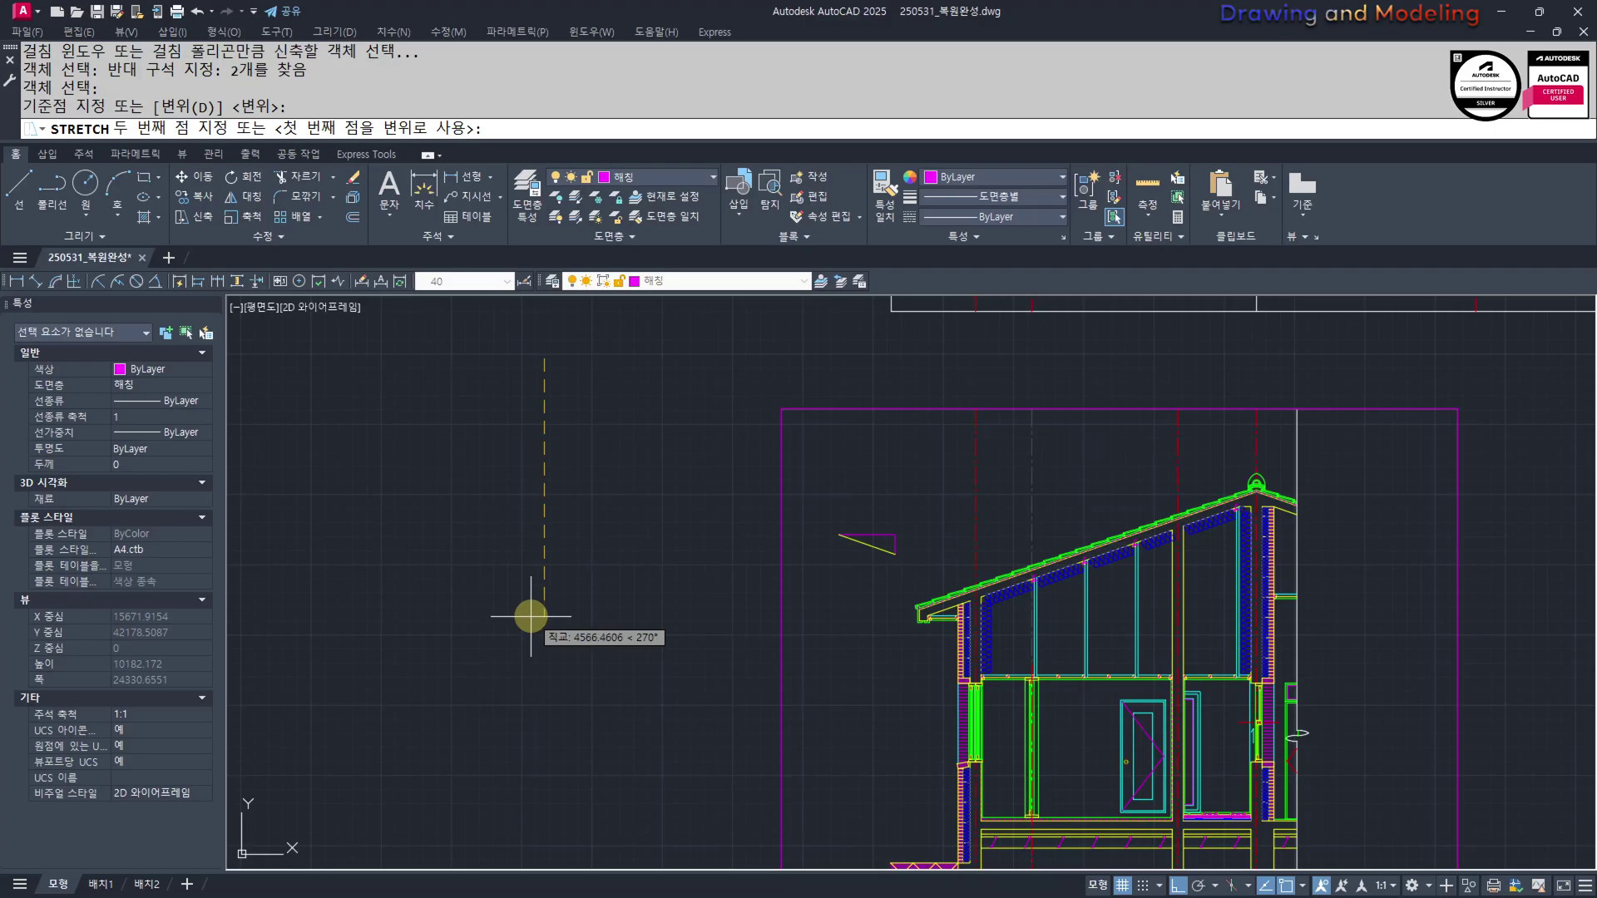
key("Escape")
key("Escape")
Mirror the roof-slope triangle about a vertical axis, keeping the original
mouse_move(1039, 787)
middle_mouse_down()
mouse_move(970, 688)
mouse_move(967, 526)
middle_mouse_up()
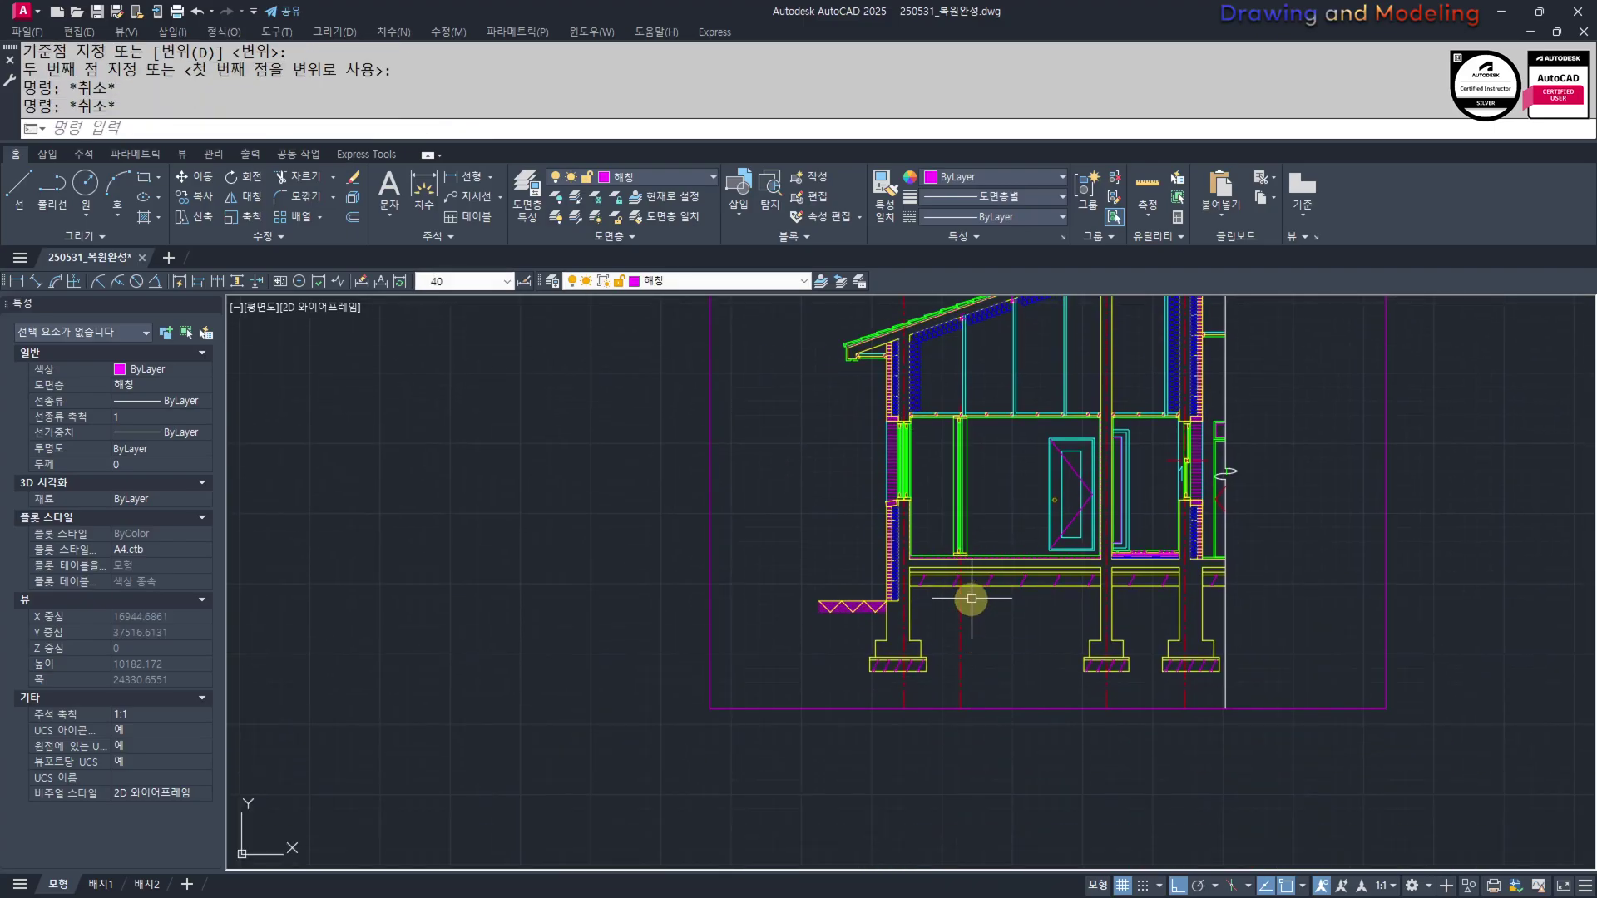
middle_click_drag(971, 599, 960, 638)
middle_click_drag(1058, 530, 1028, 824)
key("Escape")
middle_click_drag(934, 659, 912, 726)
middle_click_drag(1056, 757, 904, 531)
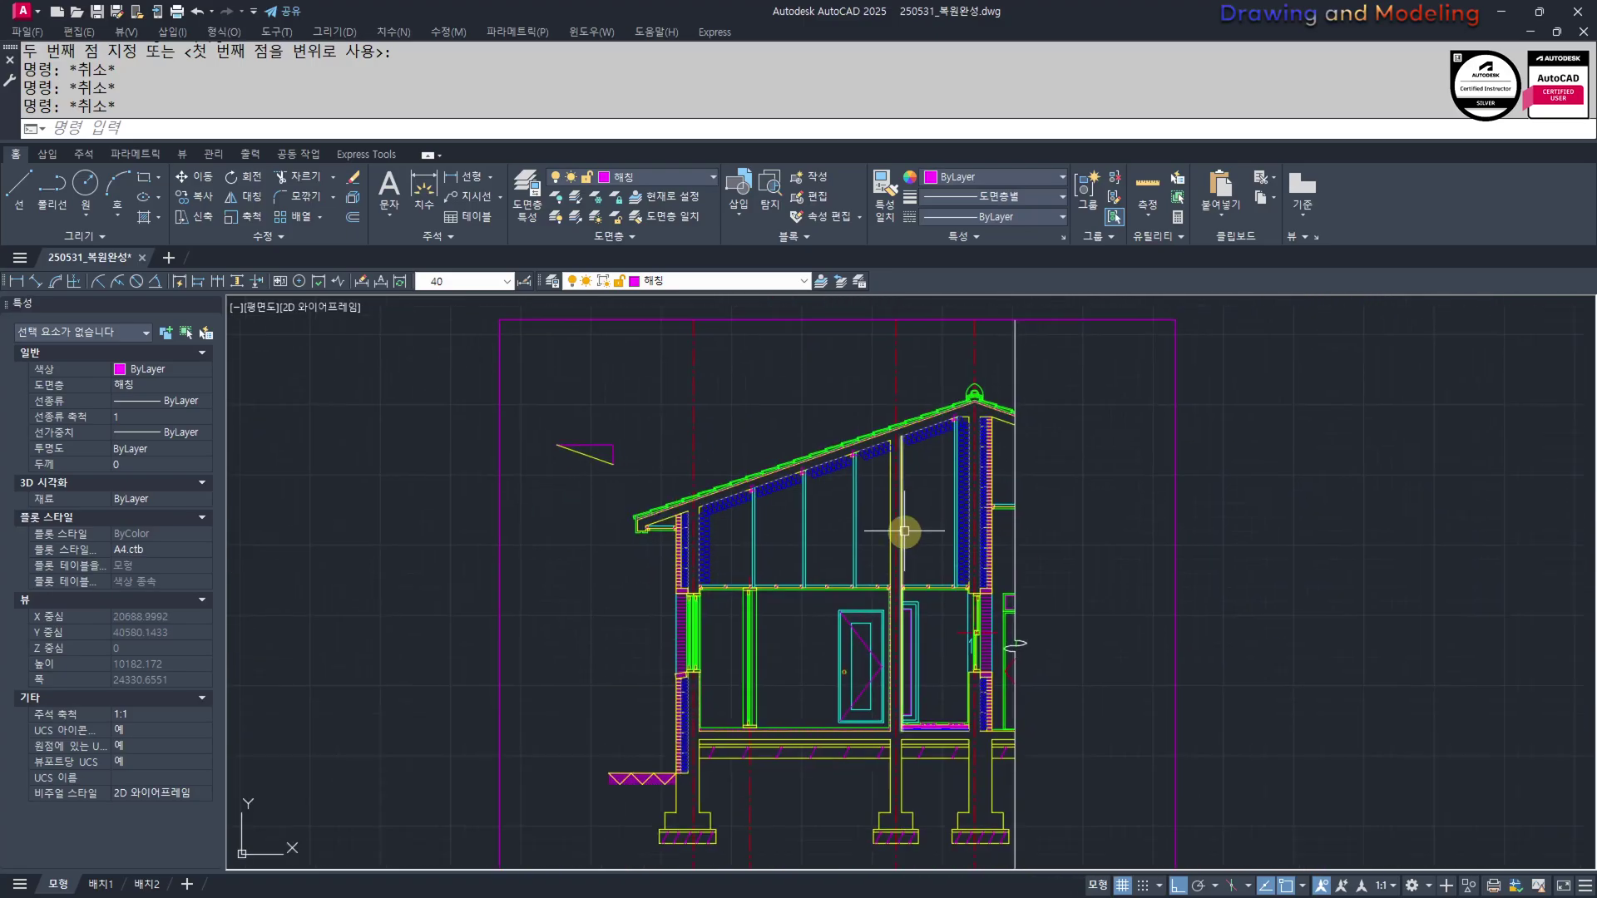
scroll(596, 469, "up", 3)
middle_click_drag(596, 469, 759, 586)
left_click(757, 570)
left_click(600, 441)
type("mi")
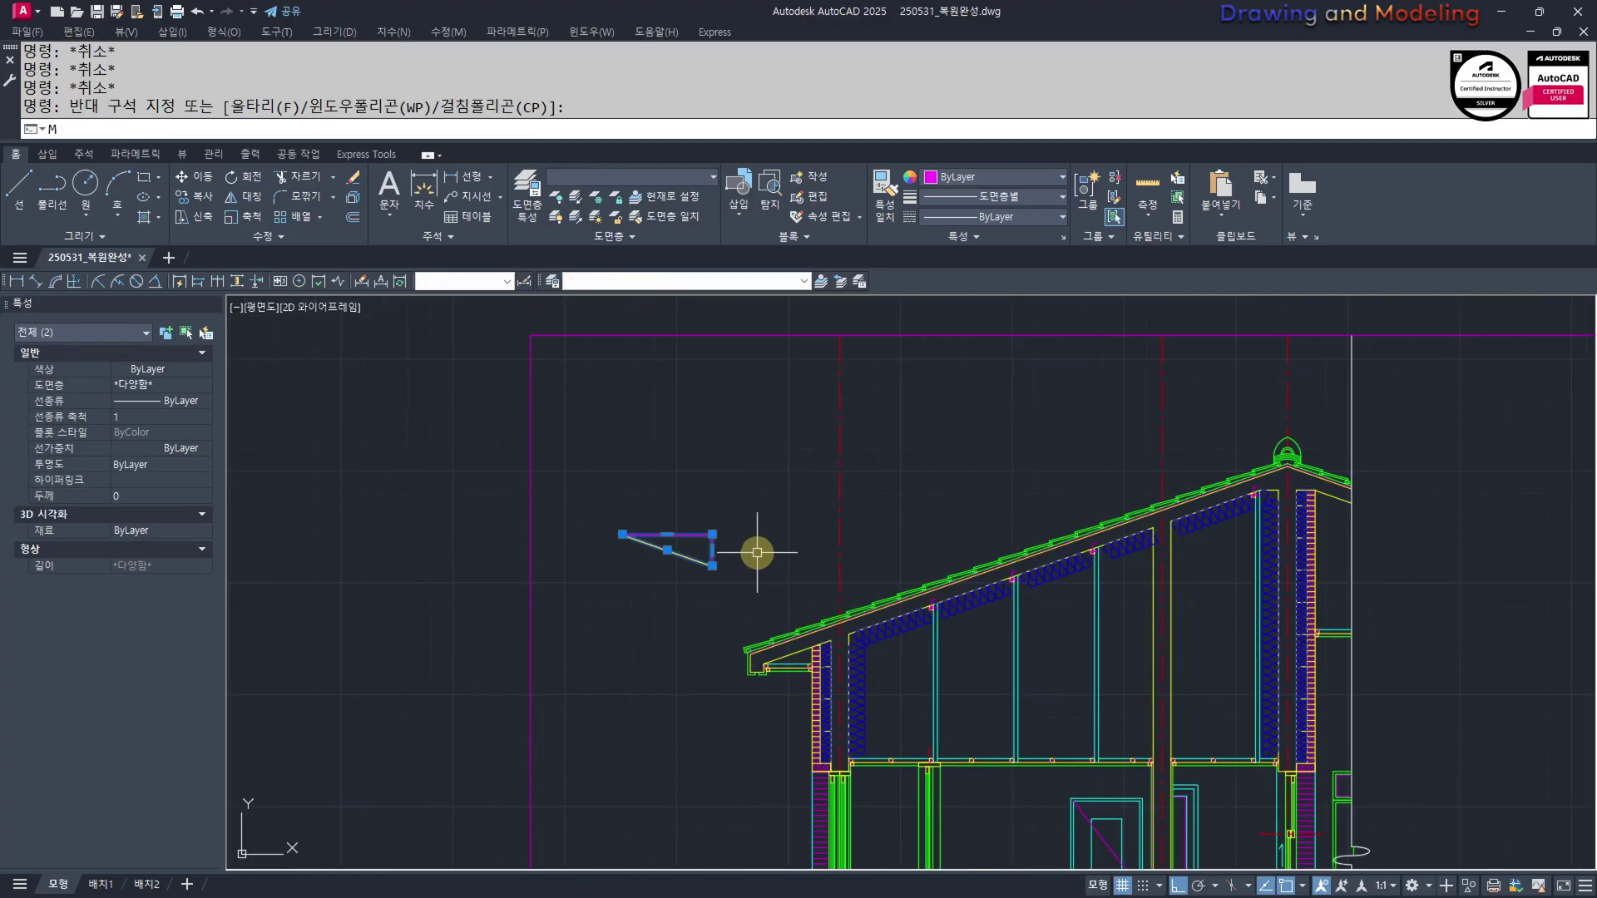
key("space")
left_click(779, 548)
left_click(771, 467)
key("space")
key("Escape")
Erase the original roof-slope triangle outside the eave
left_click(781, 560)
left_click(602, 509)
type("e")
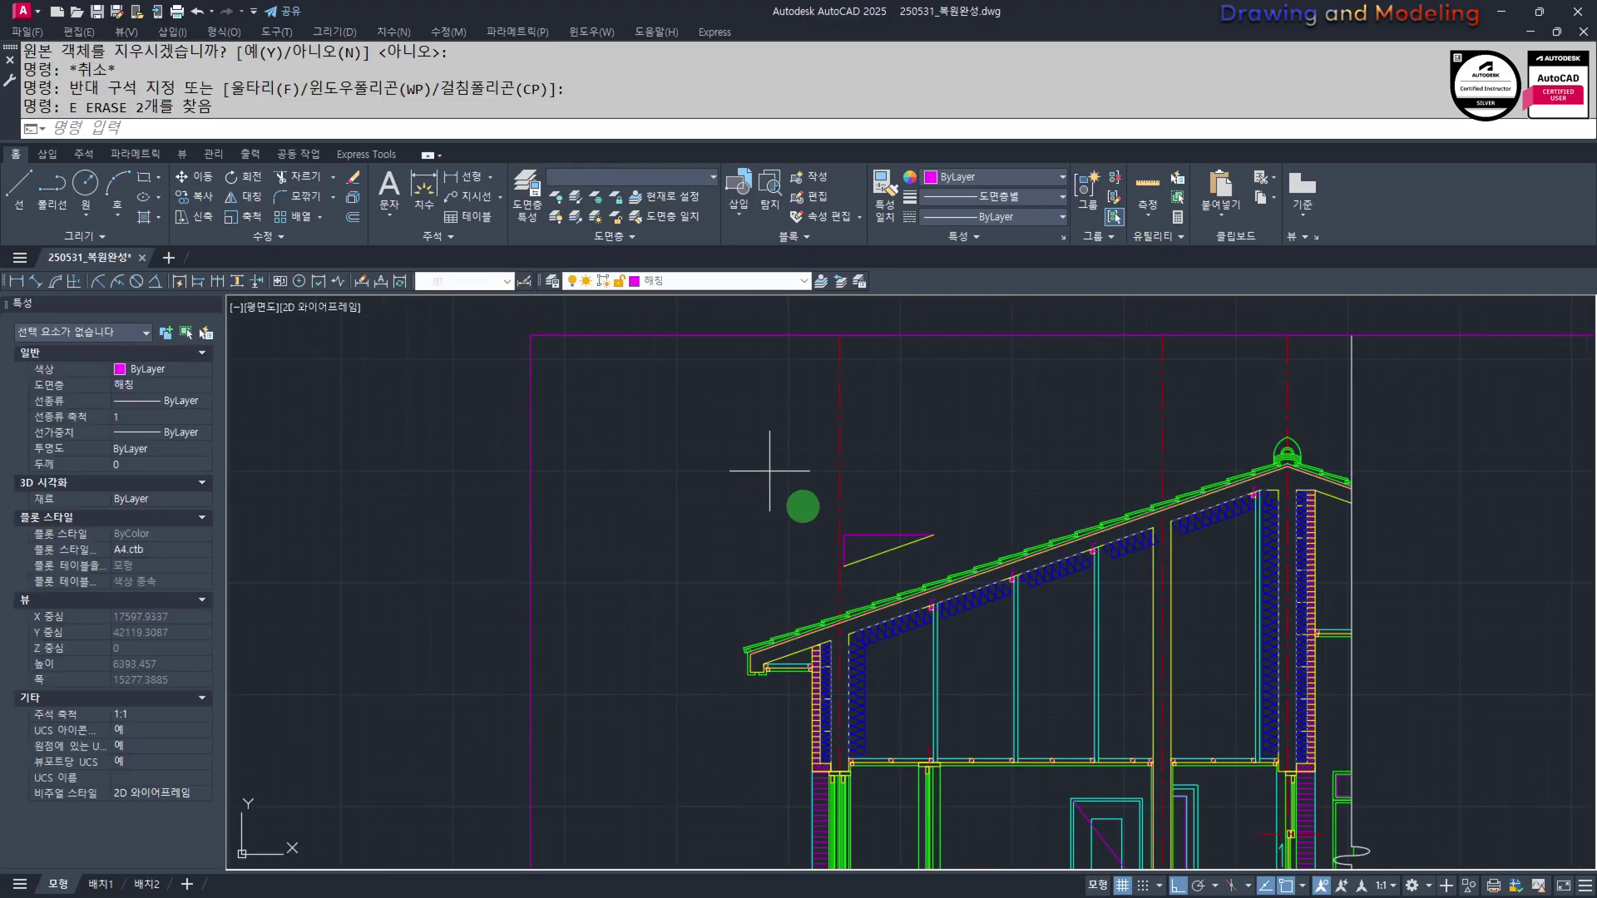
Move the mirrored slope triangle to a spot just above the roof slope
left_click(768, 469)
left_click(959, 572)
type("M")
key("Return")
left_click(697, 546)
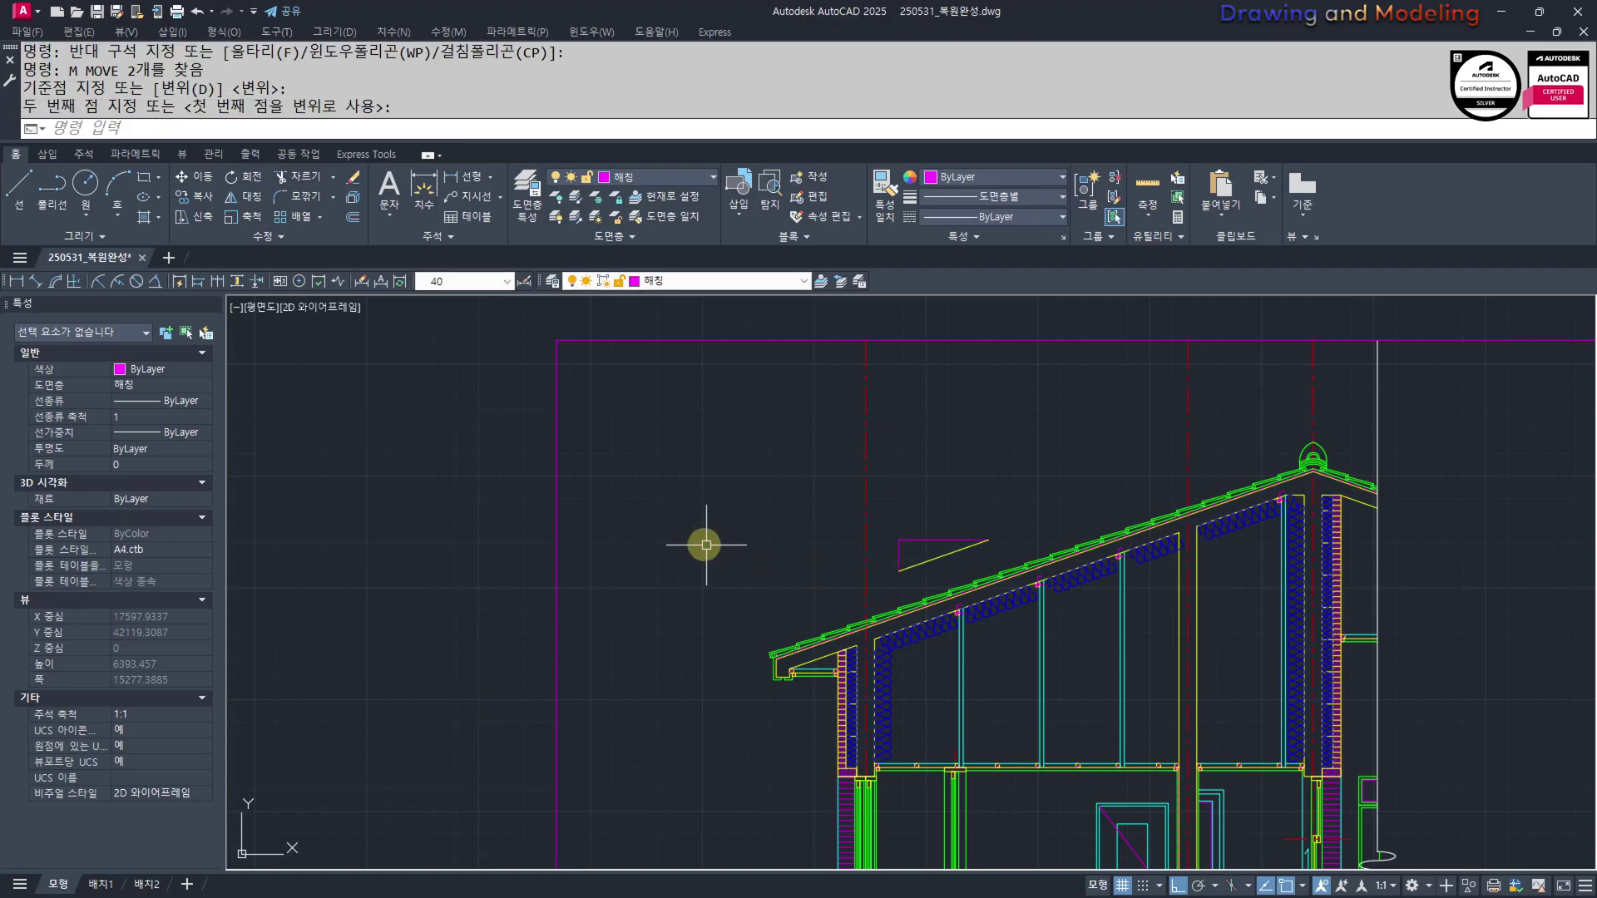
key("Escape")
scroll(707, 532, "down", 5)
scroll(837, 607, "up", 2)
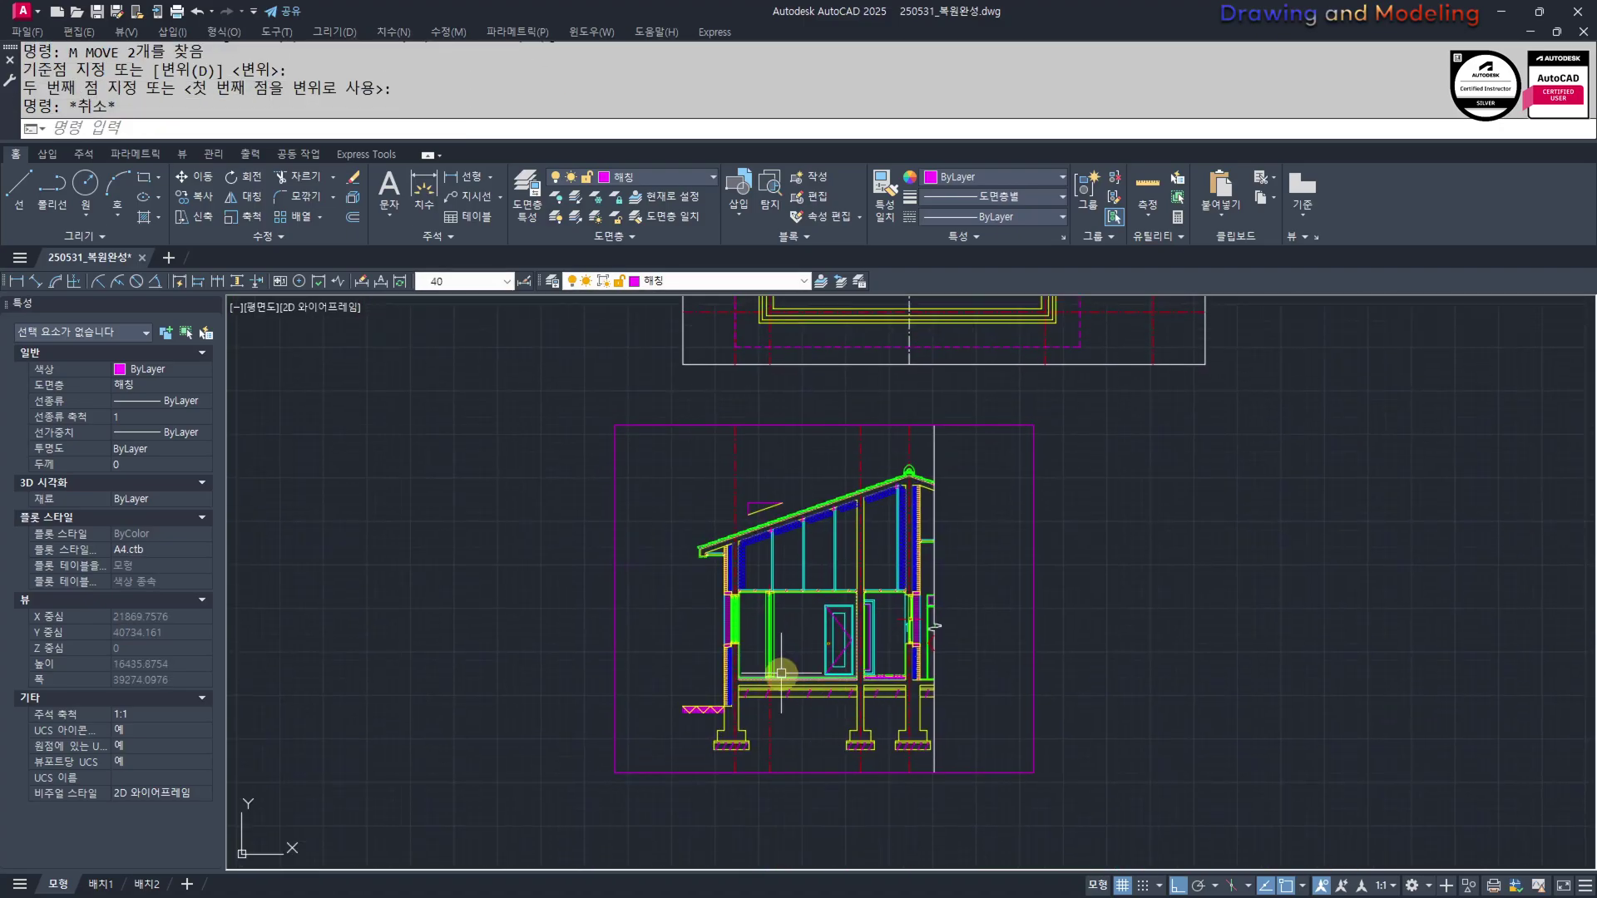
Review the section drawing, the roof plans, the floor plan and the unfinished elevation outline
scroll(913, 695, "up", 2)
mouse_move(914, 695)
middle_mouse_down()
mouse_move(1027, 751)
mouse_move(1029, 708)
middle_mouse_up()
scroll(906, 739, "down", 6)
middle_click_drag(609, 672, 803, 656)
scroll(607, 603, "up", 4)
middle_click_drag(608, 603, 626, 773)
scroll(622, 695, "up", 2)
scroll(627, 689, "down", 2)
scroll(713, 697, "down", 4)
middle_click_drag(1058, 846, 378, 637)
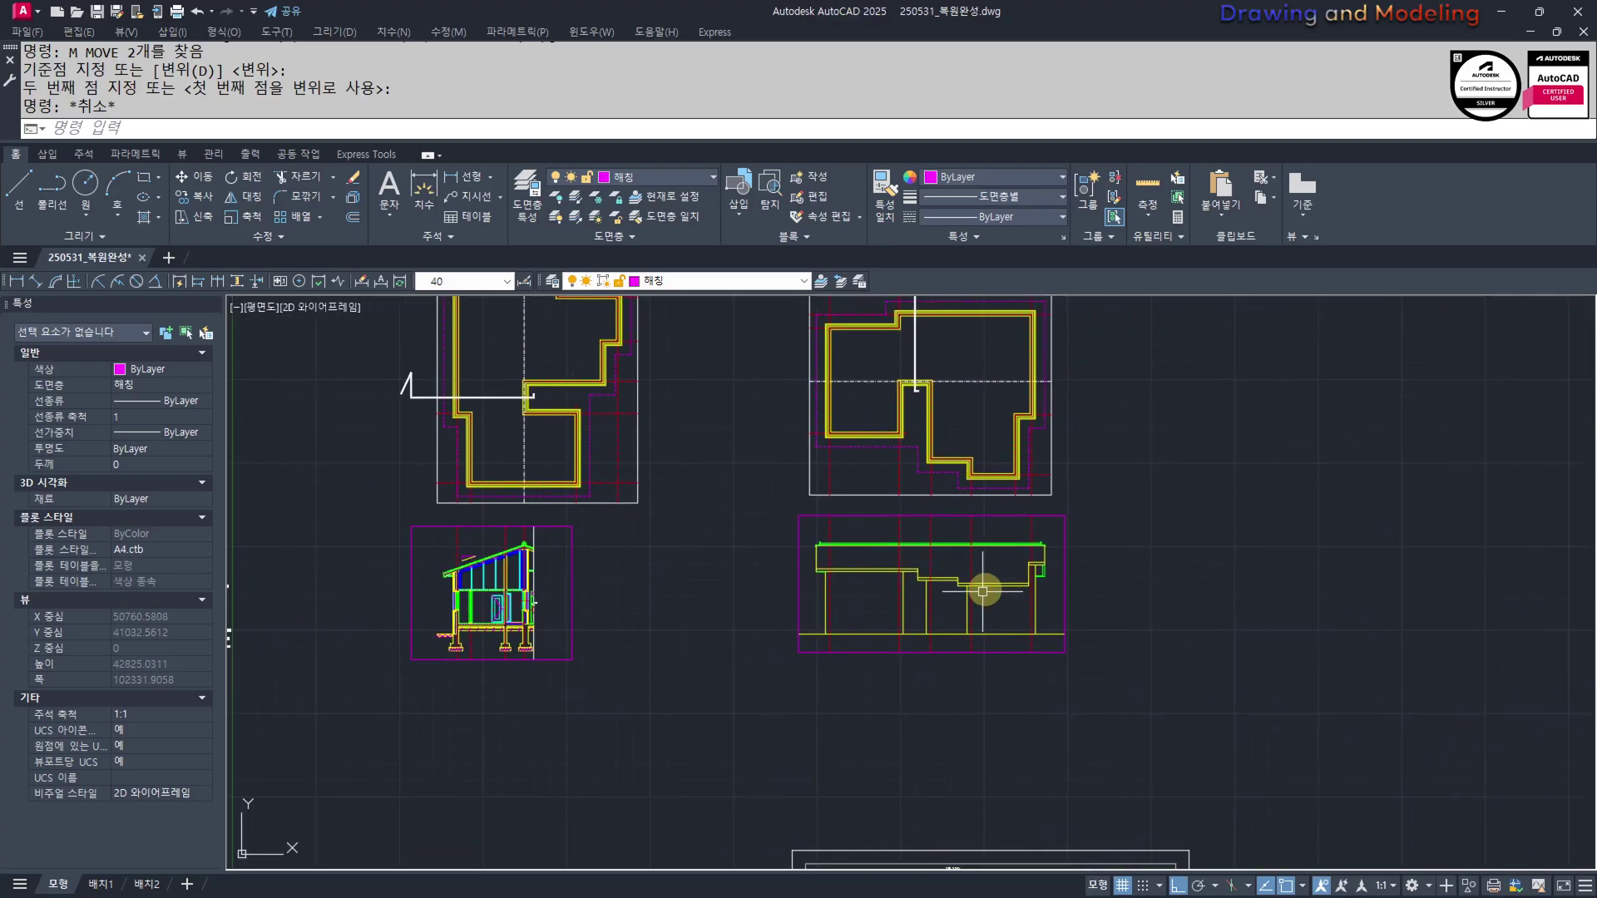
scroll(1090, 555, "up", 2)
key("Escape")
scroll(706, 649, "down", 2)
middle_click_drag(255, 675, 1077, 691)
scroll(665, 643, "up", 4)
mouse_move(666, 643)
middle_mouse_down()
mouse_move(768, 691)
mouse_move(548, 711)
middle_mouse_up()
scroll(1144, 669, "down", 2)
middle_click_drag(1389, 716, 723, 659)
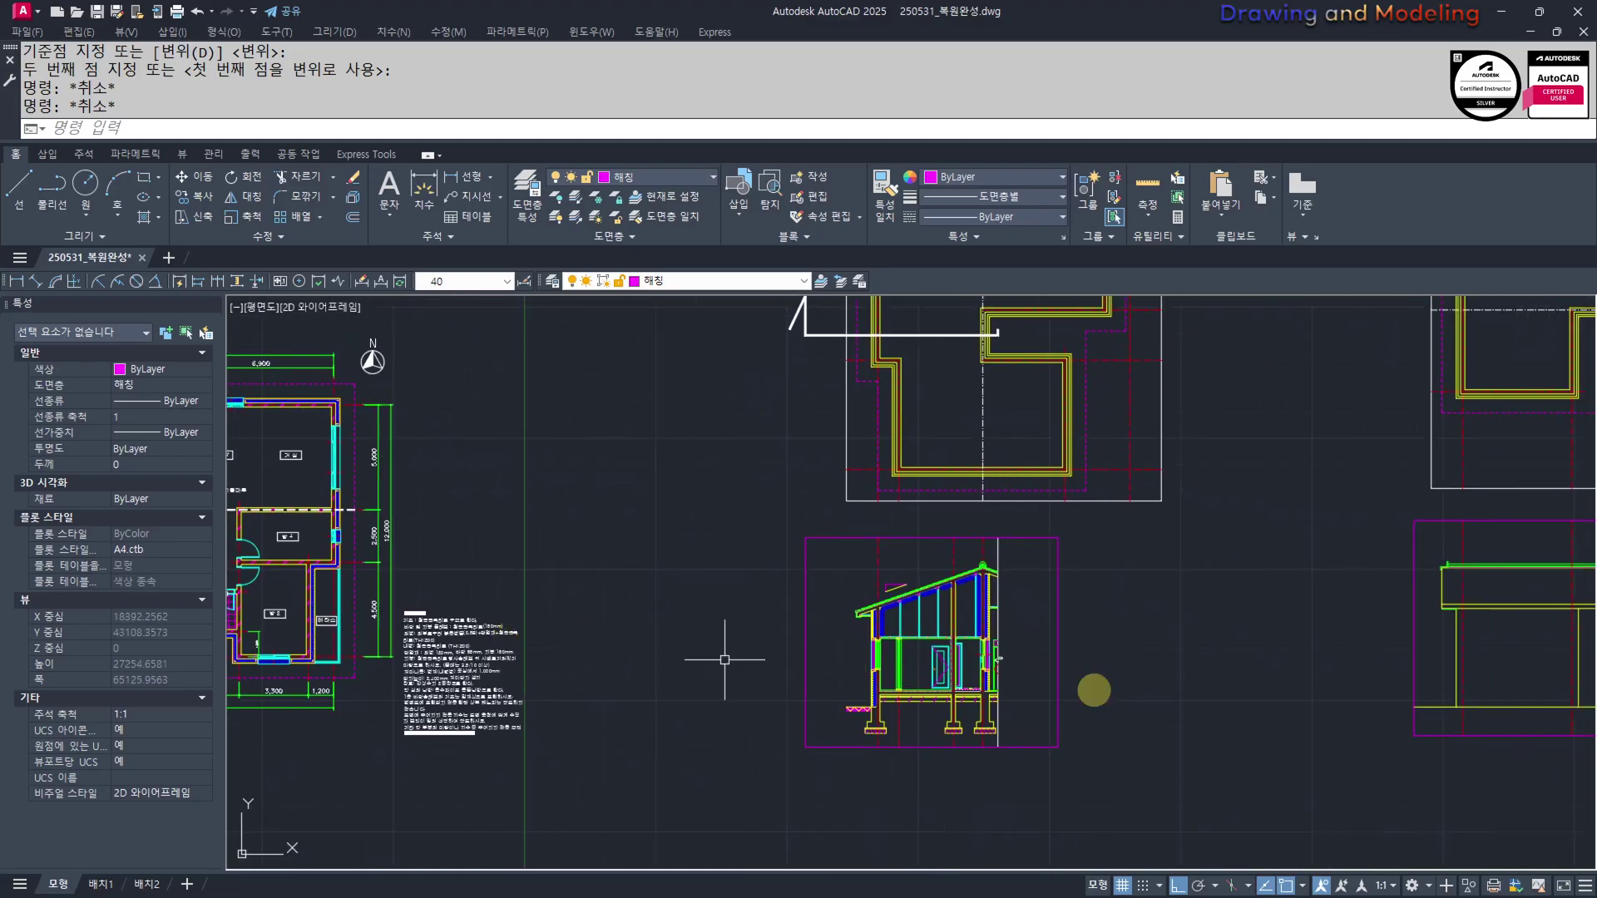
Move the second roof plan together with the elevation outline closer to the section drawing
middle_click_drag(1230, 720, 692, 731)
scroll(882, 736, "down", 2)
left_click(1305, 812)
left_click(820, 322)
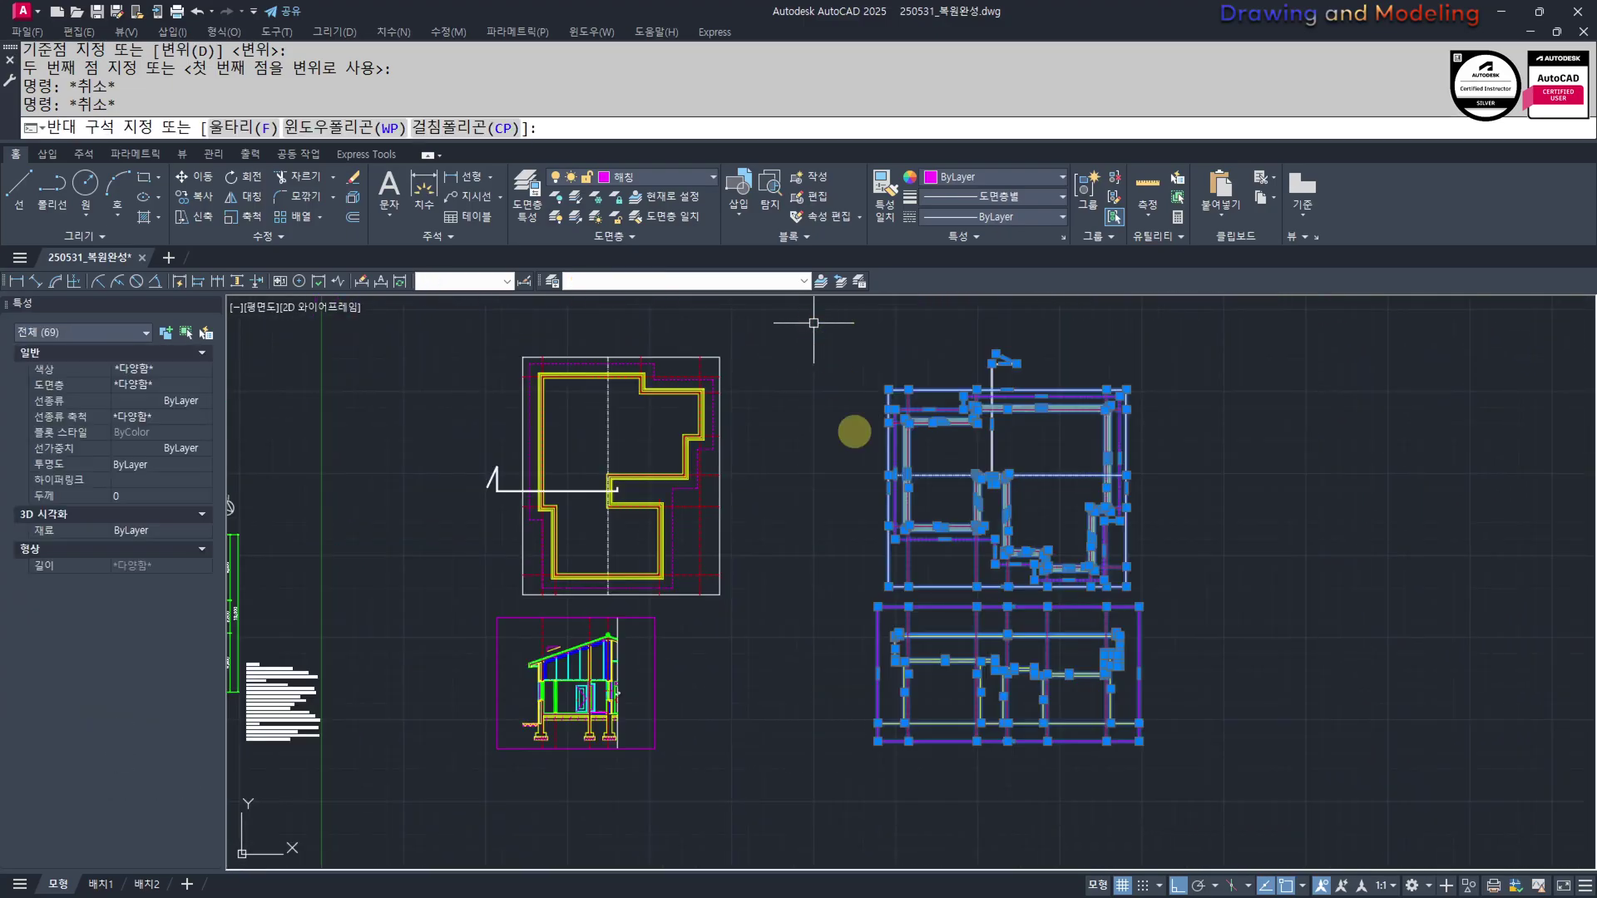
middle_click_drag(904, 829, 934, 759)
type("m")
key("Return")
left_click(992, 741)
key("Escape")
key("Escape")
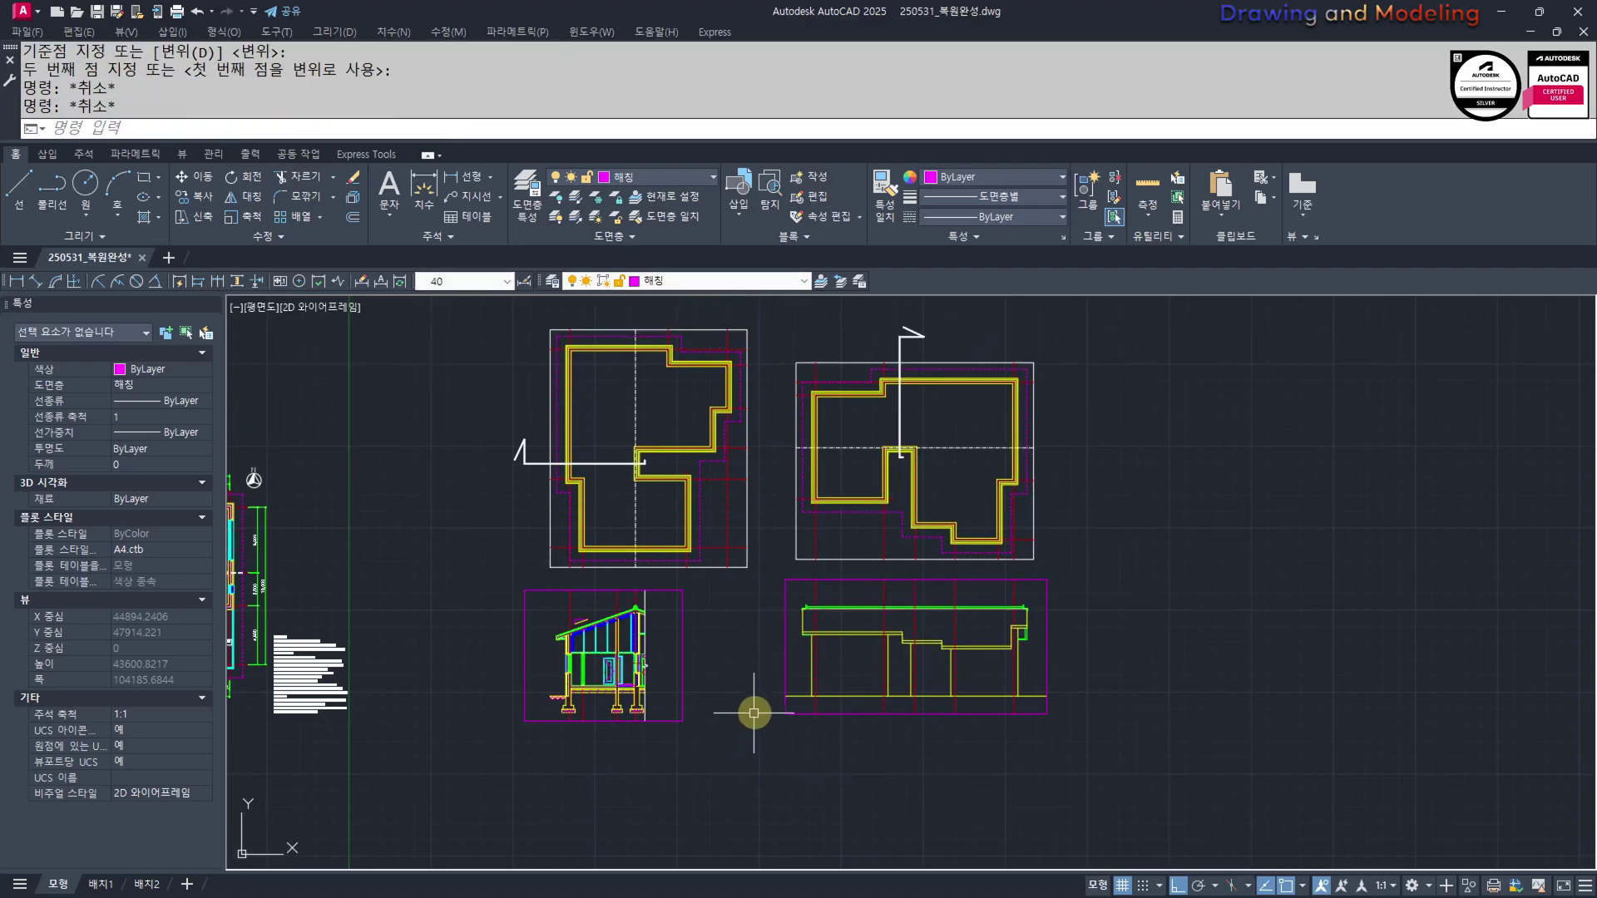
Draw a horizontal line from the section's finished floor level across the whole elevation outline
type("l")
key("Return")
scroll(657, 665, "up", 10)
scroll(739, 697, "down", 3)
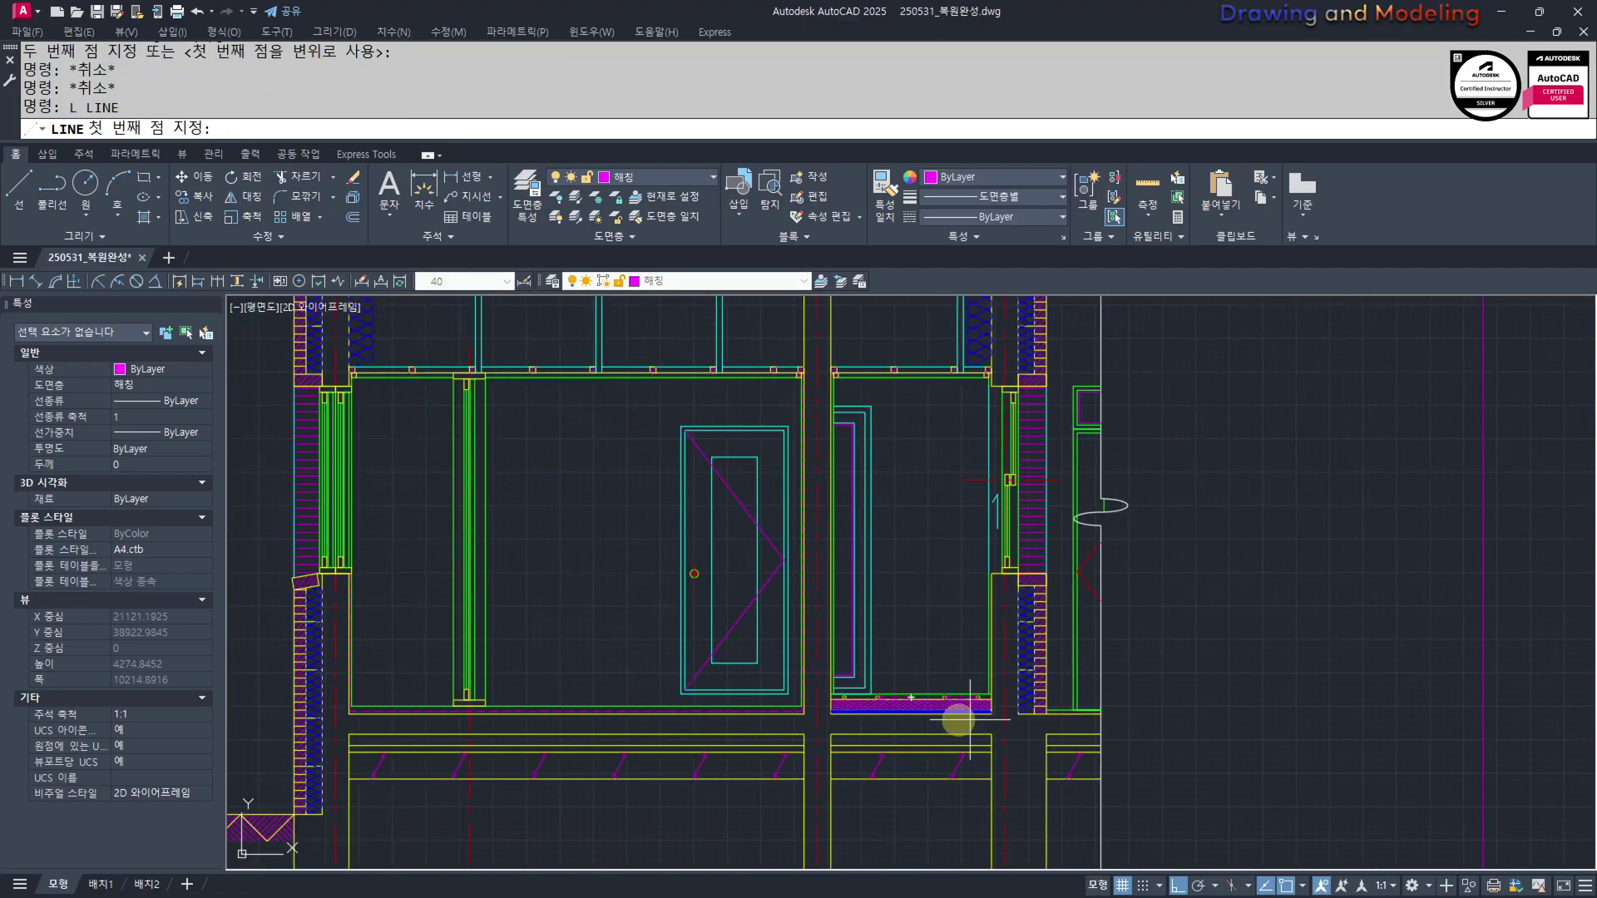
scroll(886, 686, "up", 5)
left_click(840, 667)
key("Escape")
key("Escape")
key("space")
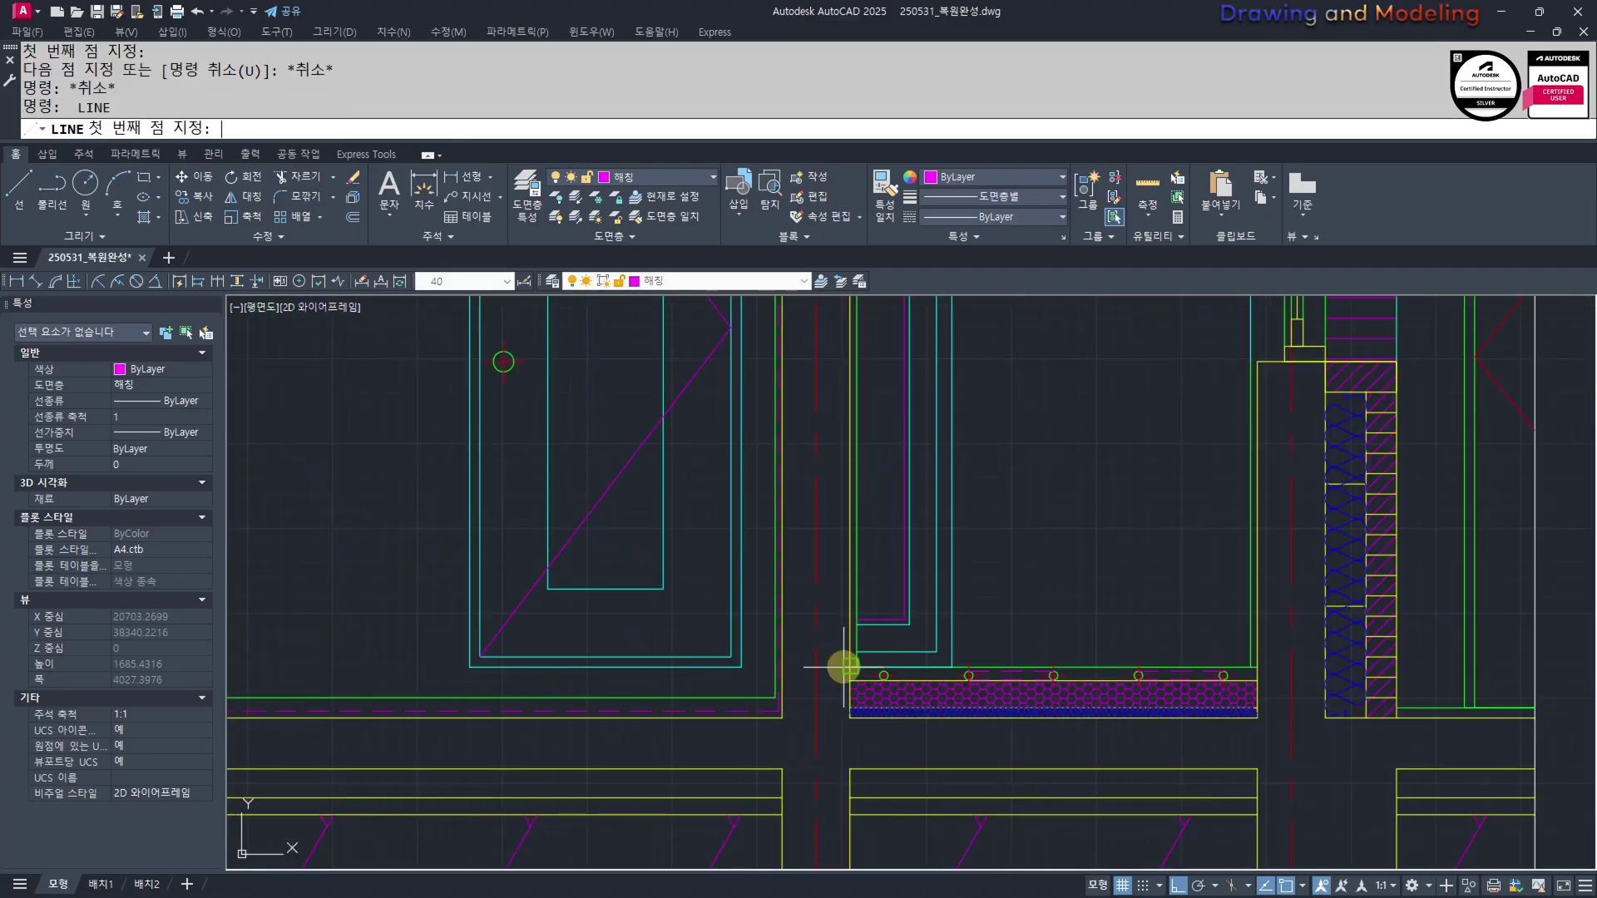
left_click(845, 667)
scroll(845, 667, "down", 8)
middle_click_drag(1183, 766, 516, 740)
scroll(520, 740, "down", 2)
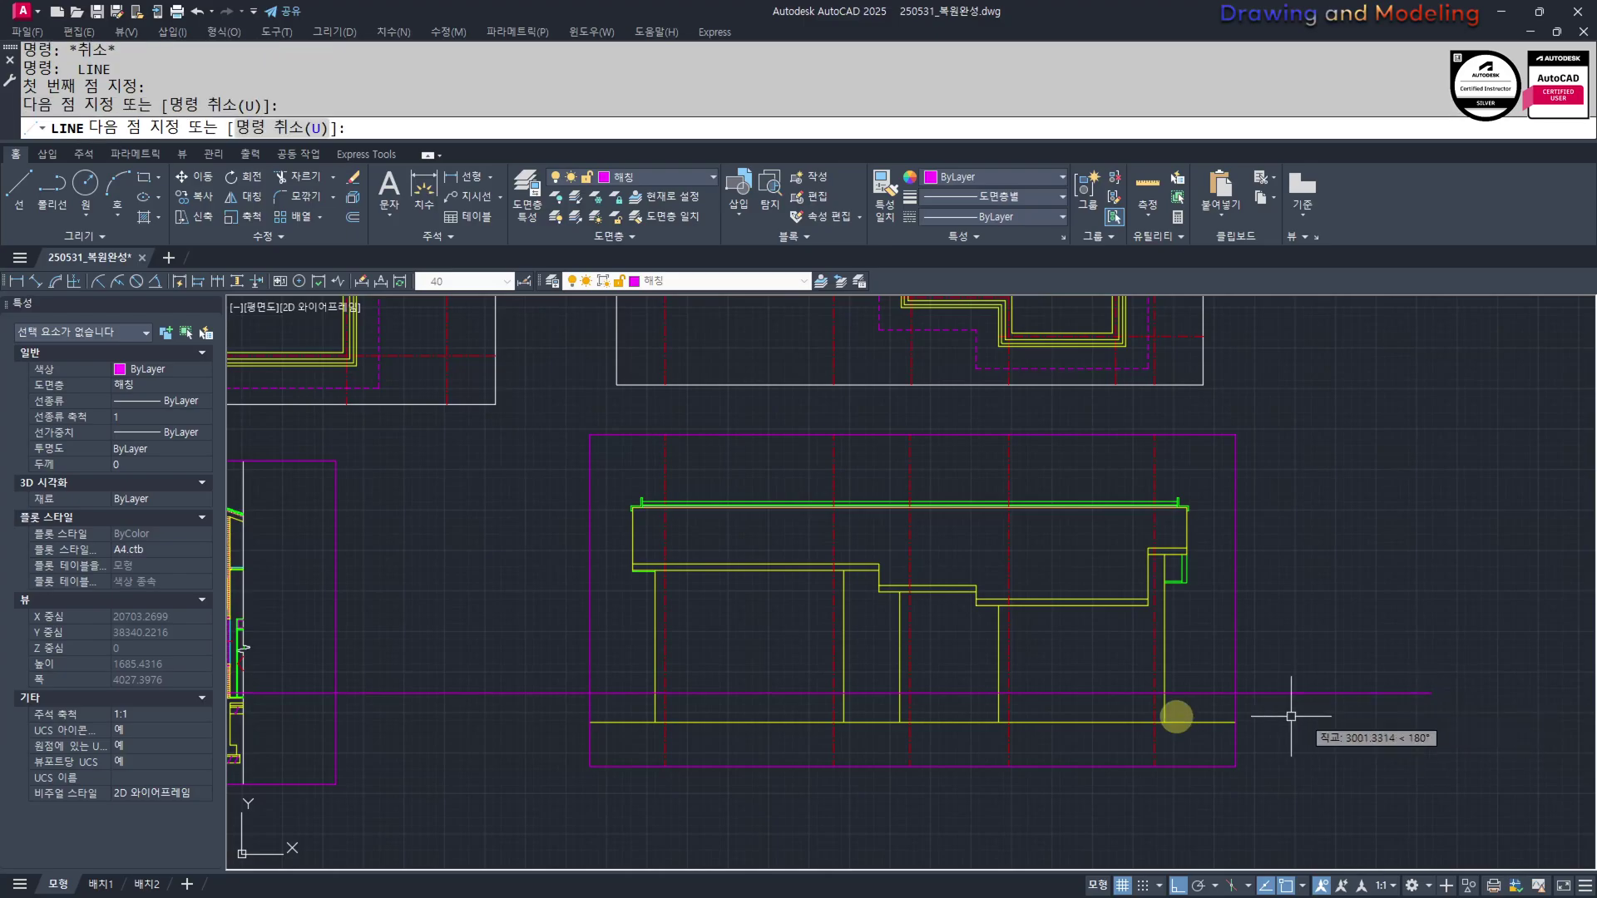
key("Escape")
Offset the floor-level line 900 upward to mark the window sill height
scroll(1291, 716, "down", 2)
scroll(821, 716, "up", 2)
type("o")
key("space")
type("900")
key("space")
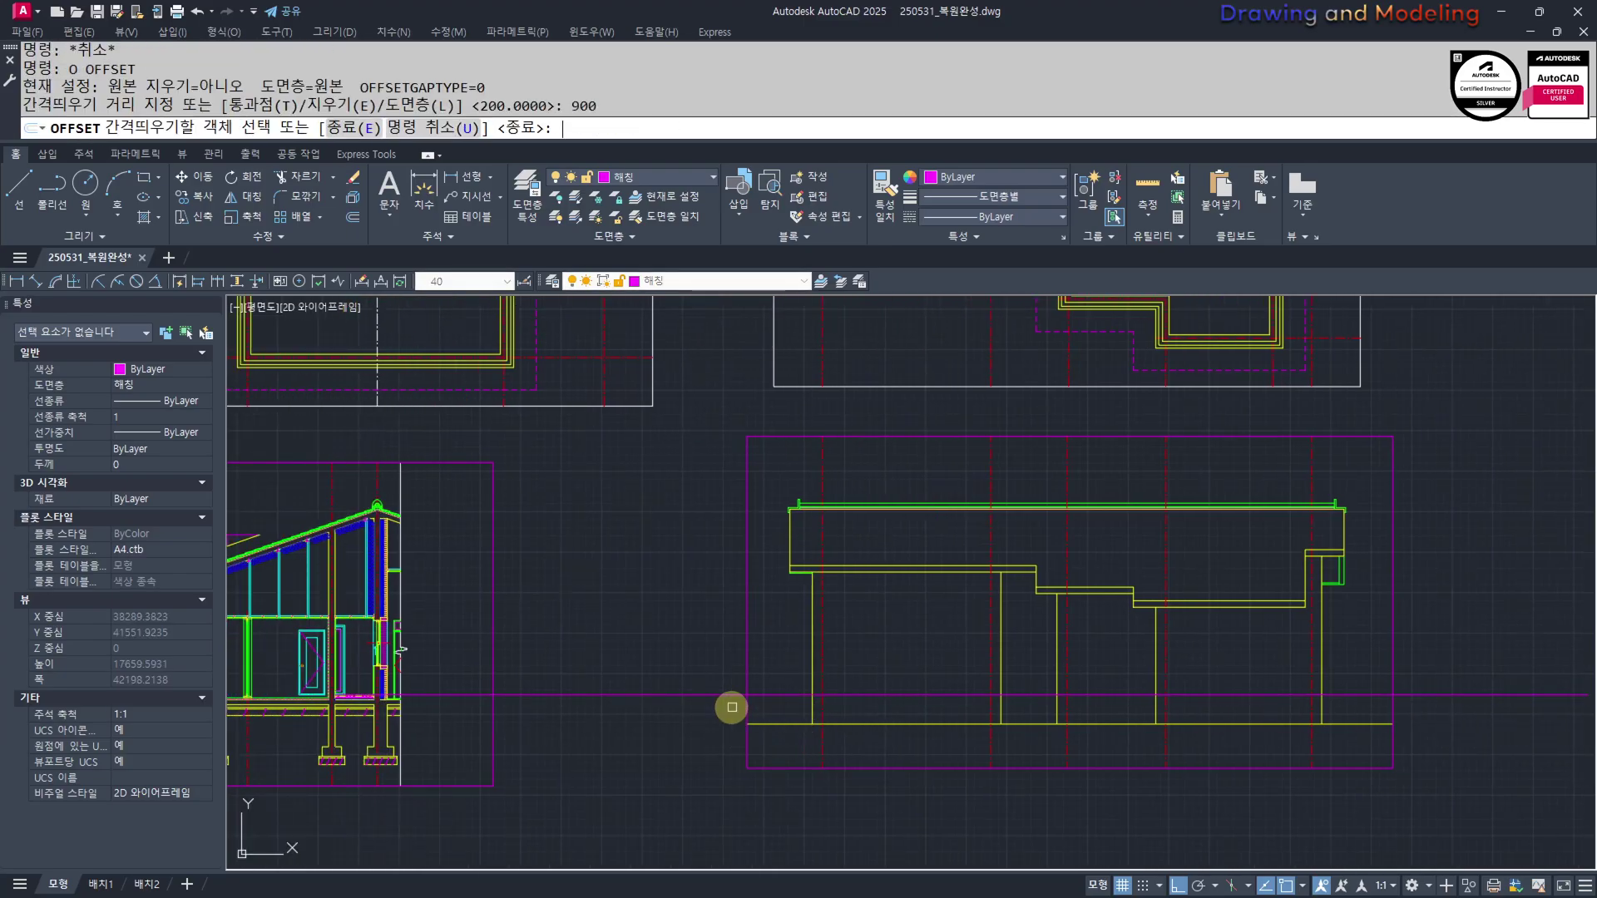
left_click(897, 693)
left_click(771, 679)
key("Escape")
key("Escape")
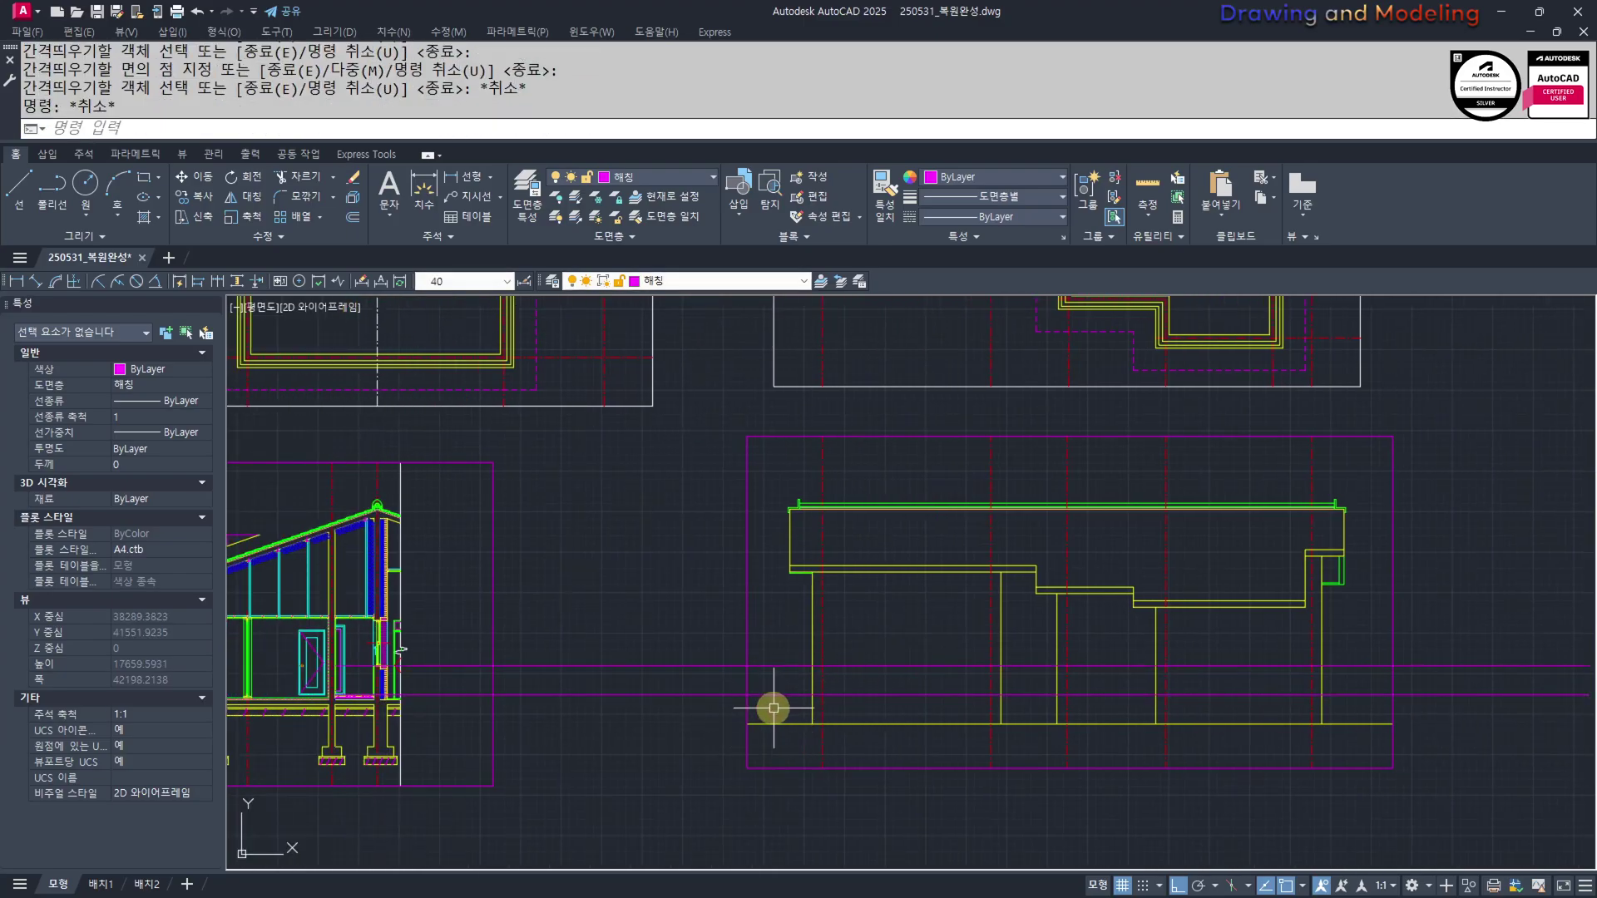
Place a horizontal construction line through the underside of the window lintel in the section
type("XL")
key("space")
type("h")
key("space")
scroll(709, 560, "up", 6)
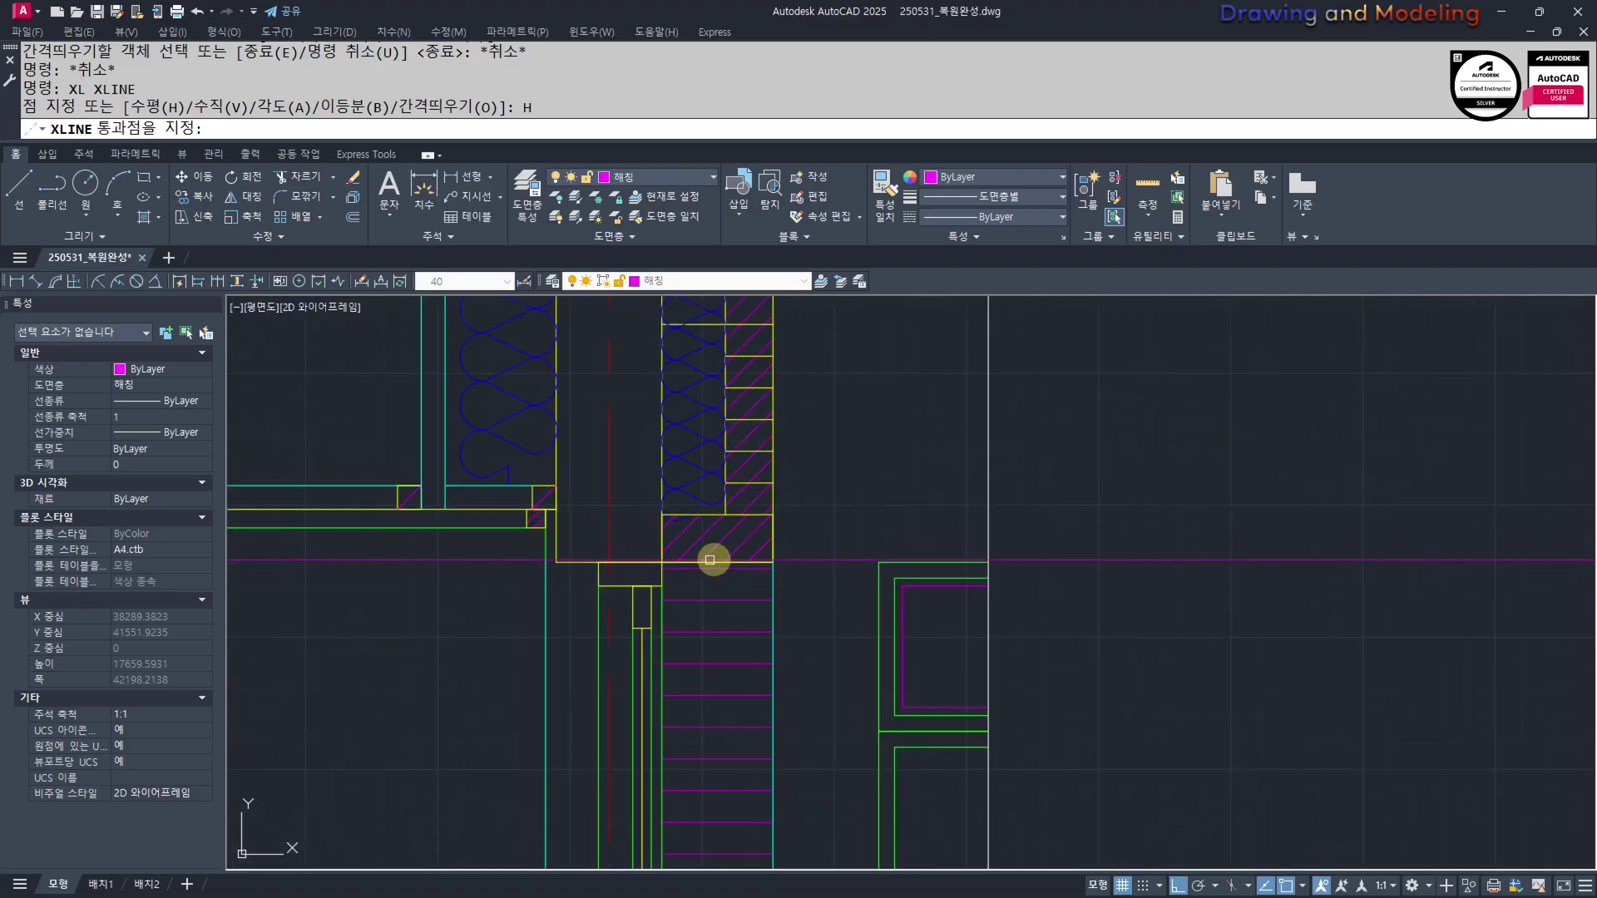
left_click(773, 562)
key("Escape")
key("Escape")
On the floor plan, dimension from Room 1's outer wall centre line to the near edge of the first terrace-side window
scroll(773, 565, "down", 5)
middle_click_drag(773, 583, 532, 619)
middle_click_drag(1114, 657, 595, 643)
middle_click_drag(1165, 656, 1472, 675)
scroll(831, 665, "down", 5)
scroll(1023, 656, "up", 6)
middle_click_drag(398, 614, 891, 663)
middle_click_drag(524, 652, 723, 688)
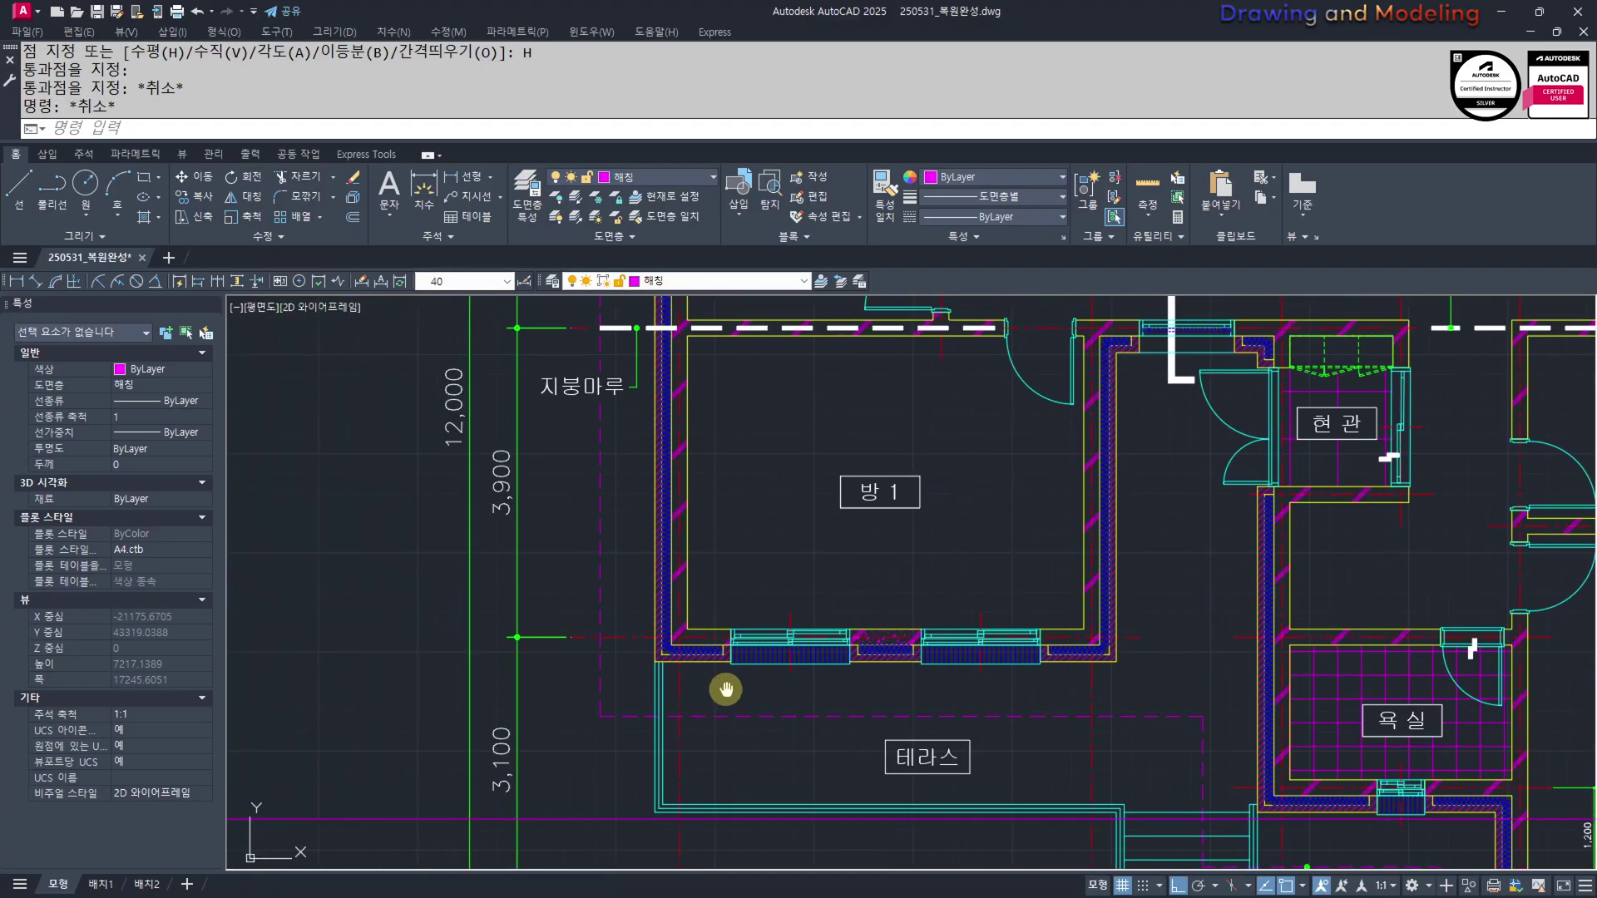
scroll(726, 687, "up", 3)
type("q")
key("space")
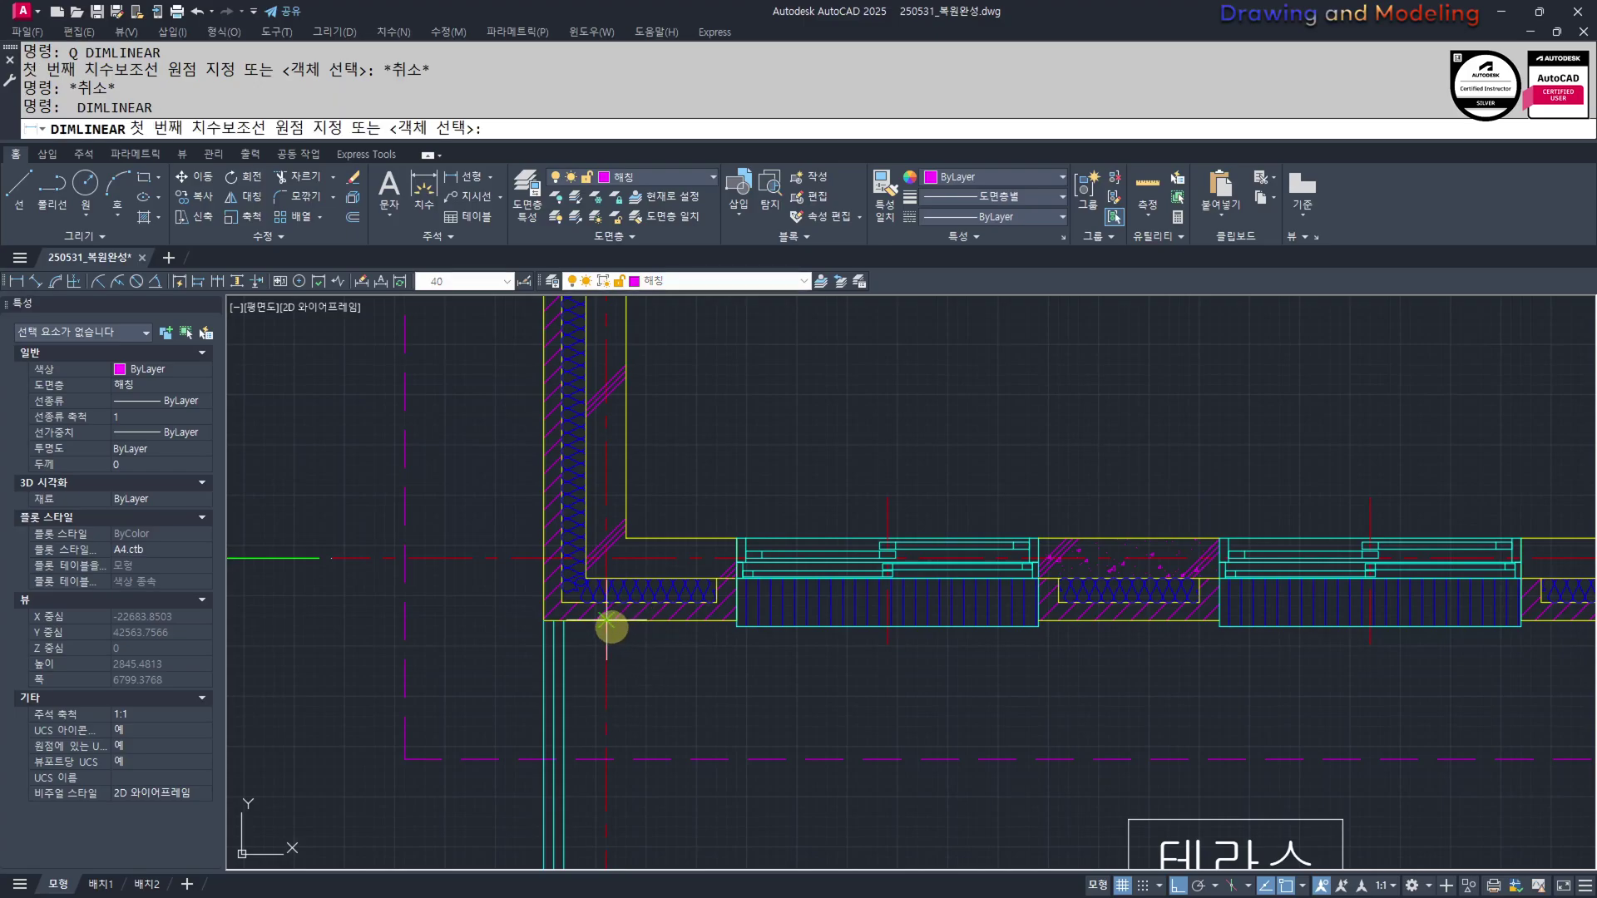
left_click(754, 633)
left_click(702, 731)
key("Escape")
key("Escape")
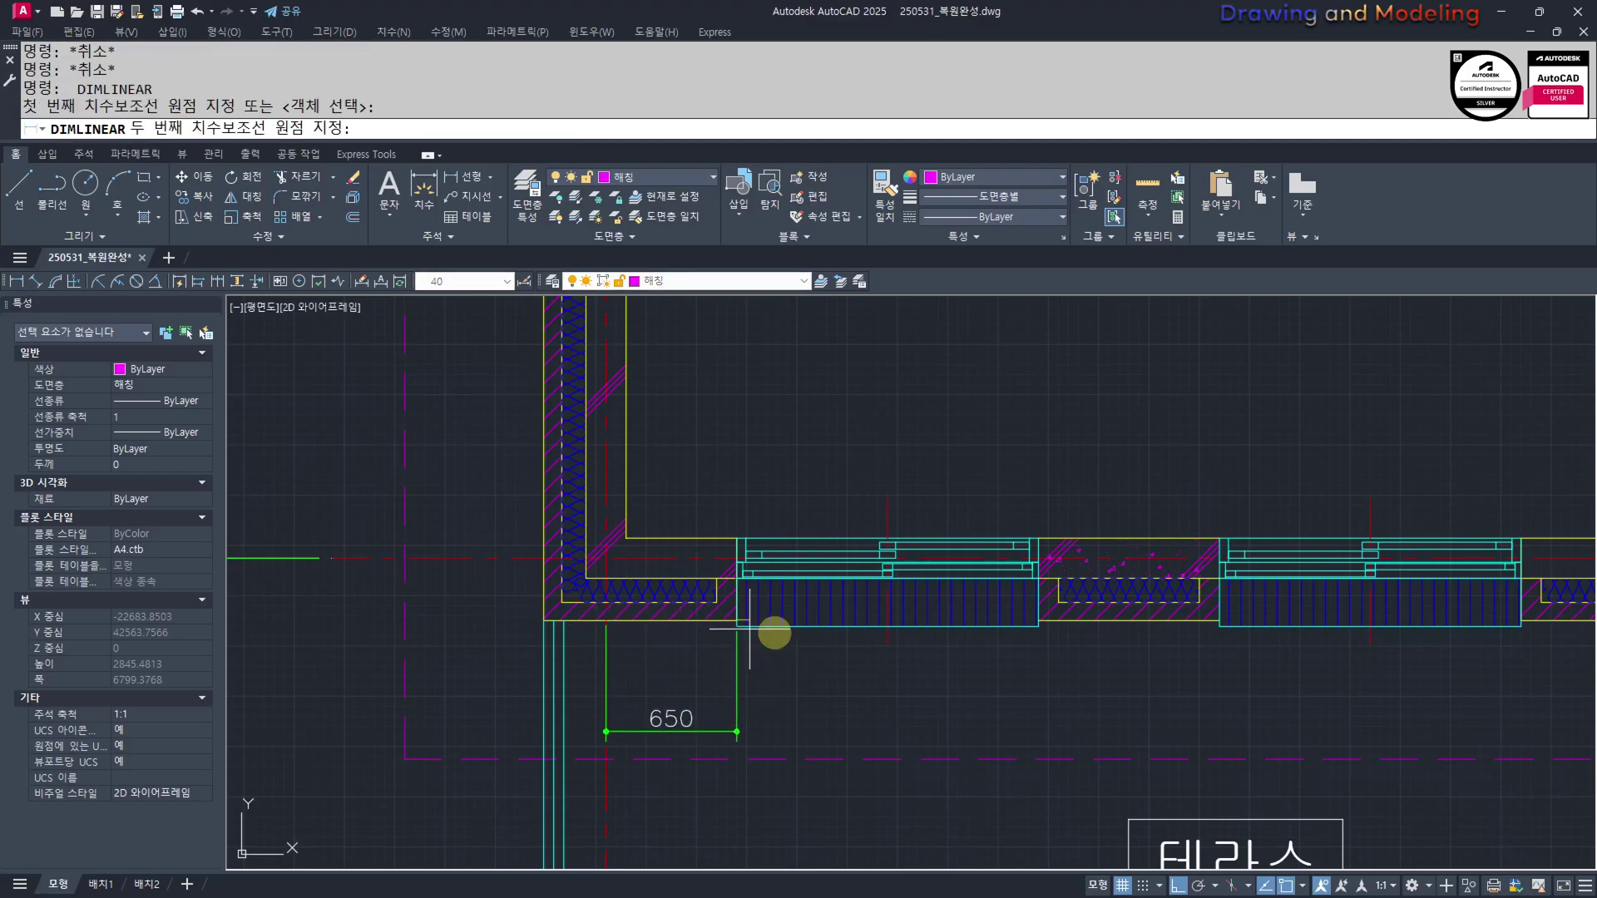
Dimension the width of Room 1's first terrace-side window, in line with the previous dimension
left_click(1038, 623)
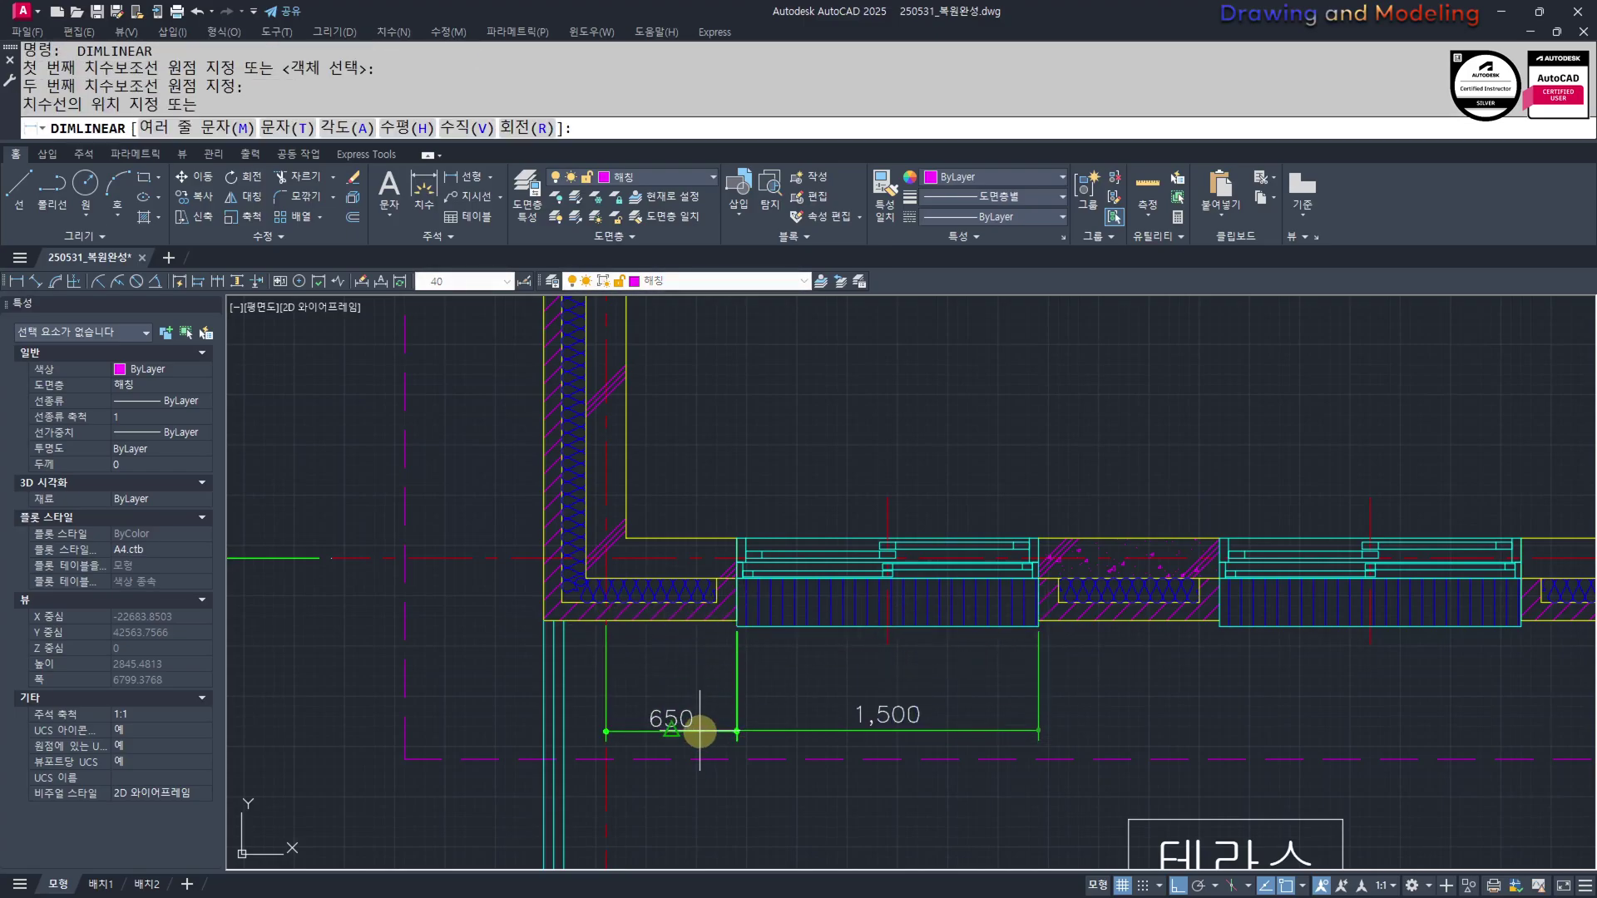
left_click(702, 731)
key("Escape")
key("Escape")
Dimension the wall between Room 1's two terrace-side windows, in line with the previous dimensions
middle_click_drag(1035, 633, 881, 624)
key("space")
left_click(1069, 619)
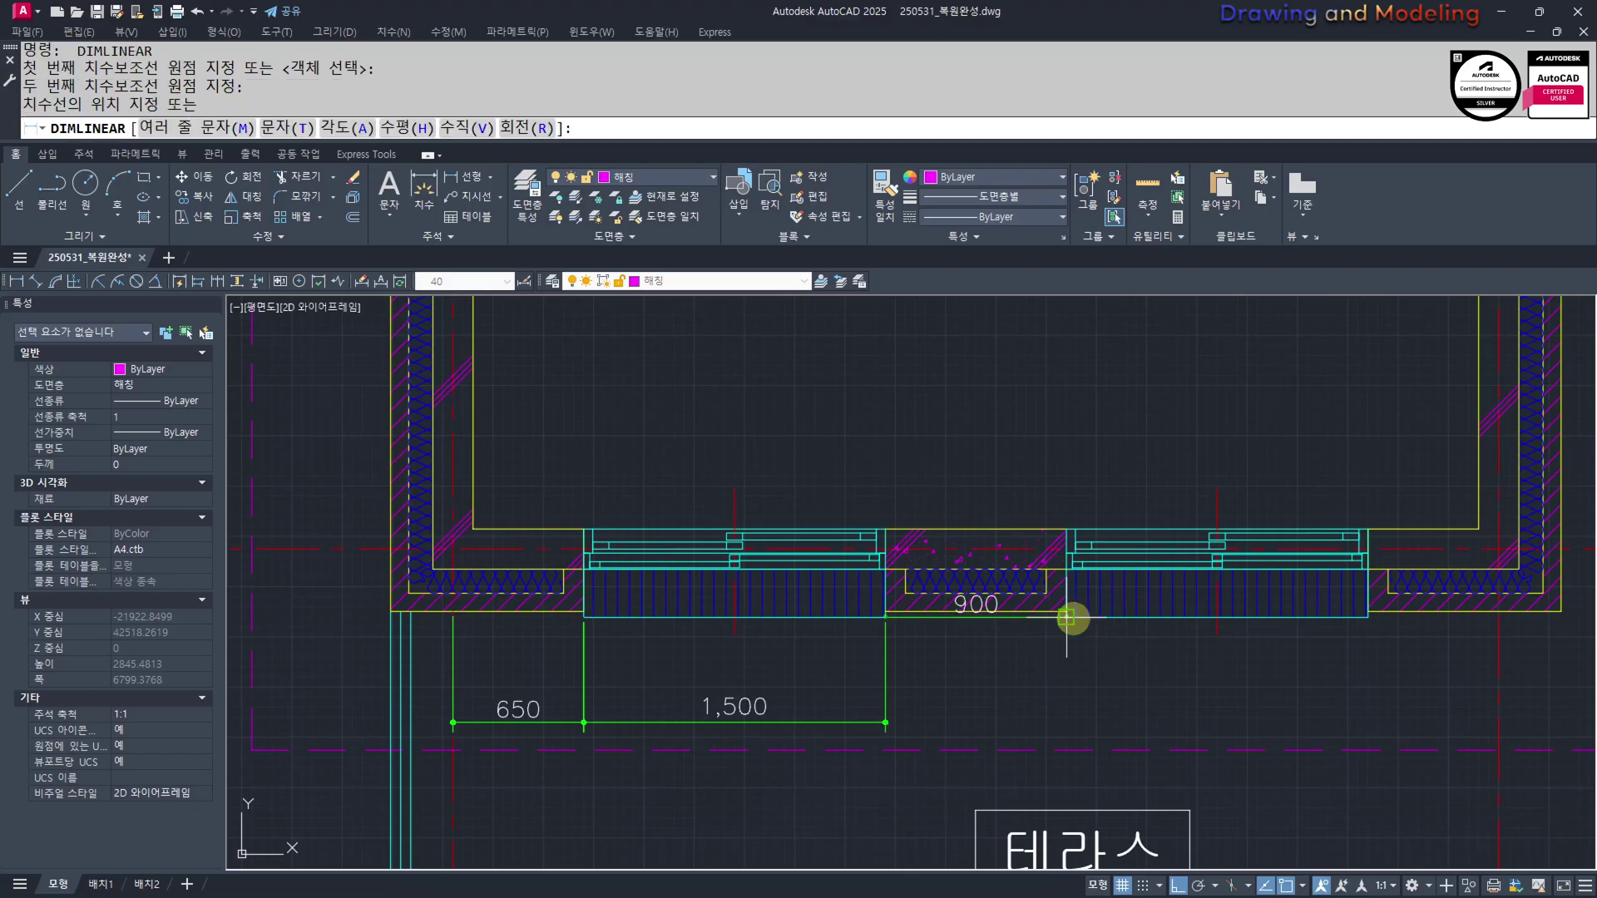
left_click(807, 721)
key("Escape")
key("Escape")
Dimension the width of Room 1's second terrace-side window on the same dimension line
middle_click_drag(602, 731, 686, 697)
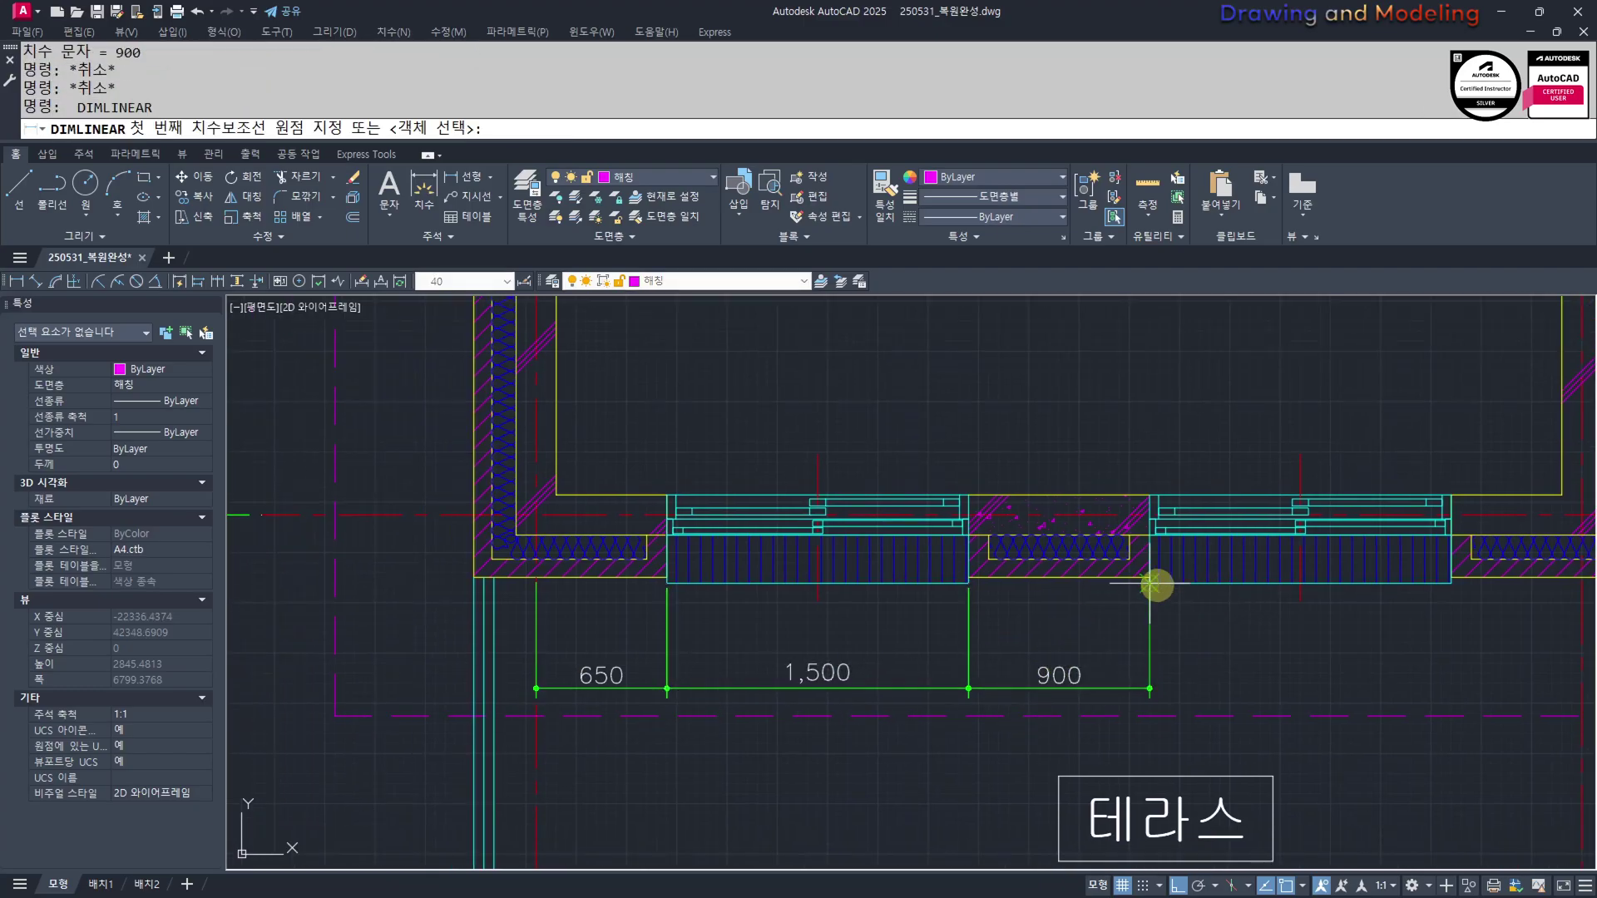
left_click(1438, 596)
left_click(1109, 686)
key("Escape")
Offset the elevation's leftmost centre line 650 to the right to mark the first window's edge
middle_click_drag(927, 675, 784, 669)
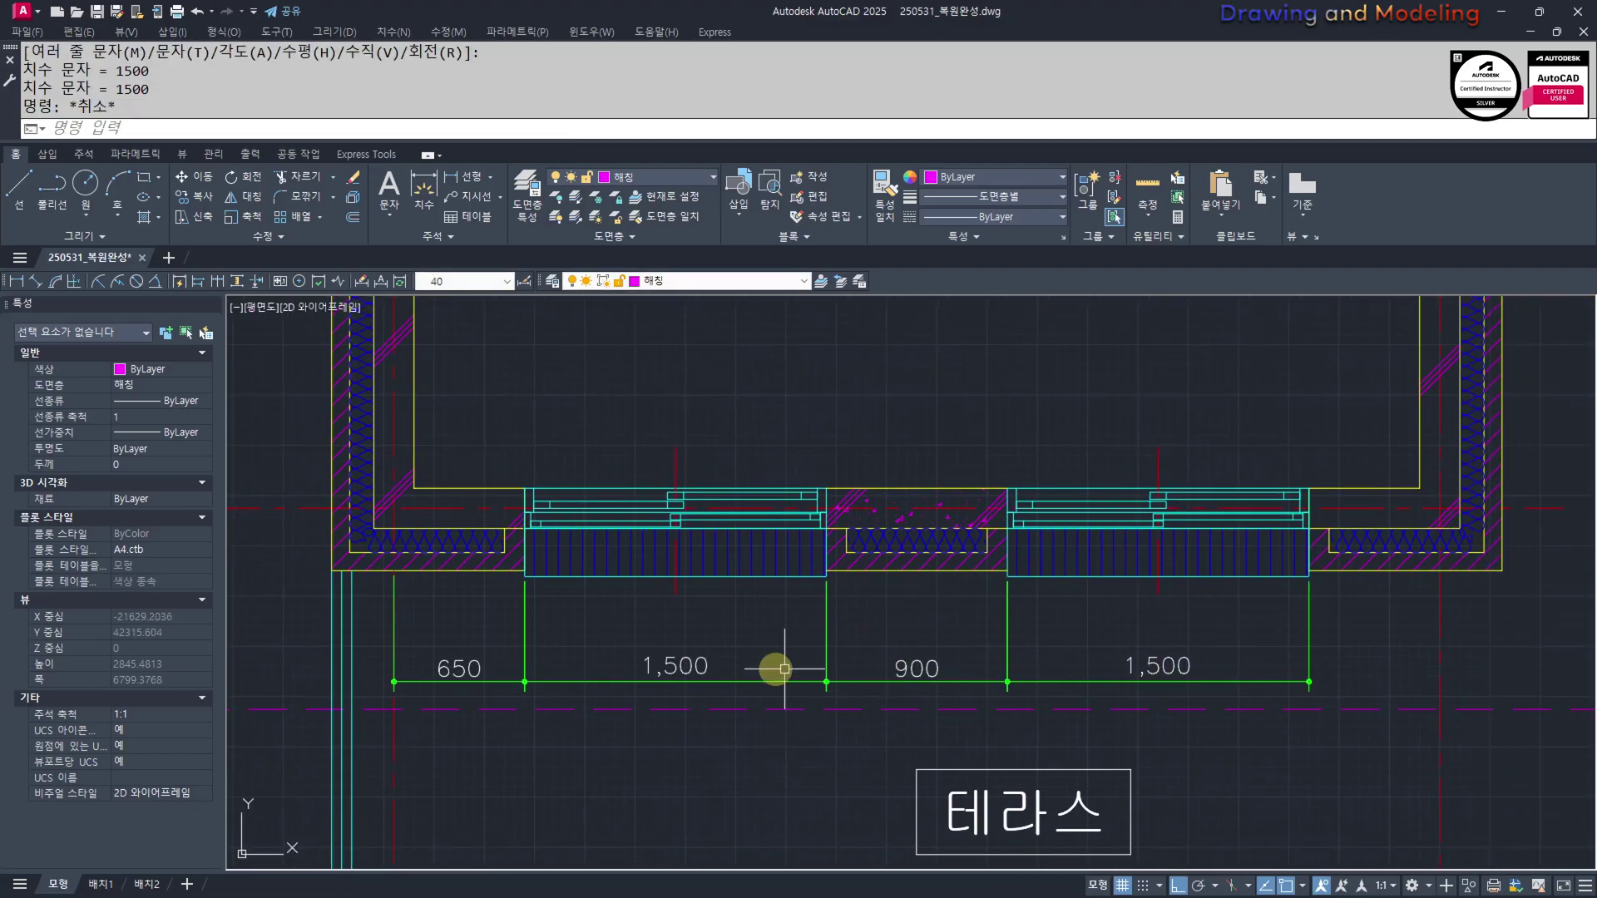
middle_click_drag(636, 702, 672, 701)
scroll(615, 658, "down", 4)
middle_click_drag(1105, 710, 507, 707)
middle_click_drag(1252, 675, 641, 671)
key("Escape")
mouse_move(1158, 680)
middle_mouse_down()
mouse_move(987, 677)
mouse_move(885, 712)
middle_mouse_up()
type("o")
key("Return")
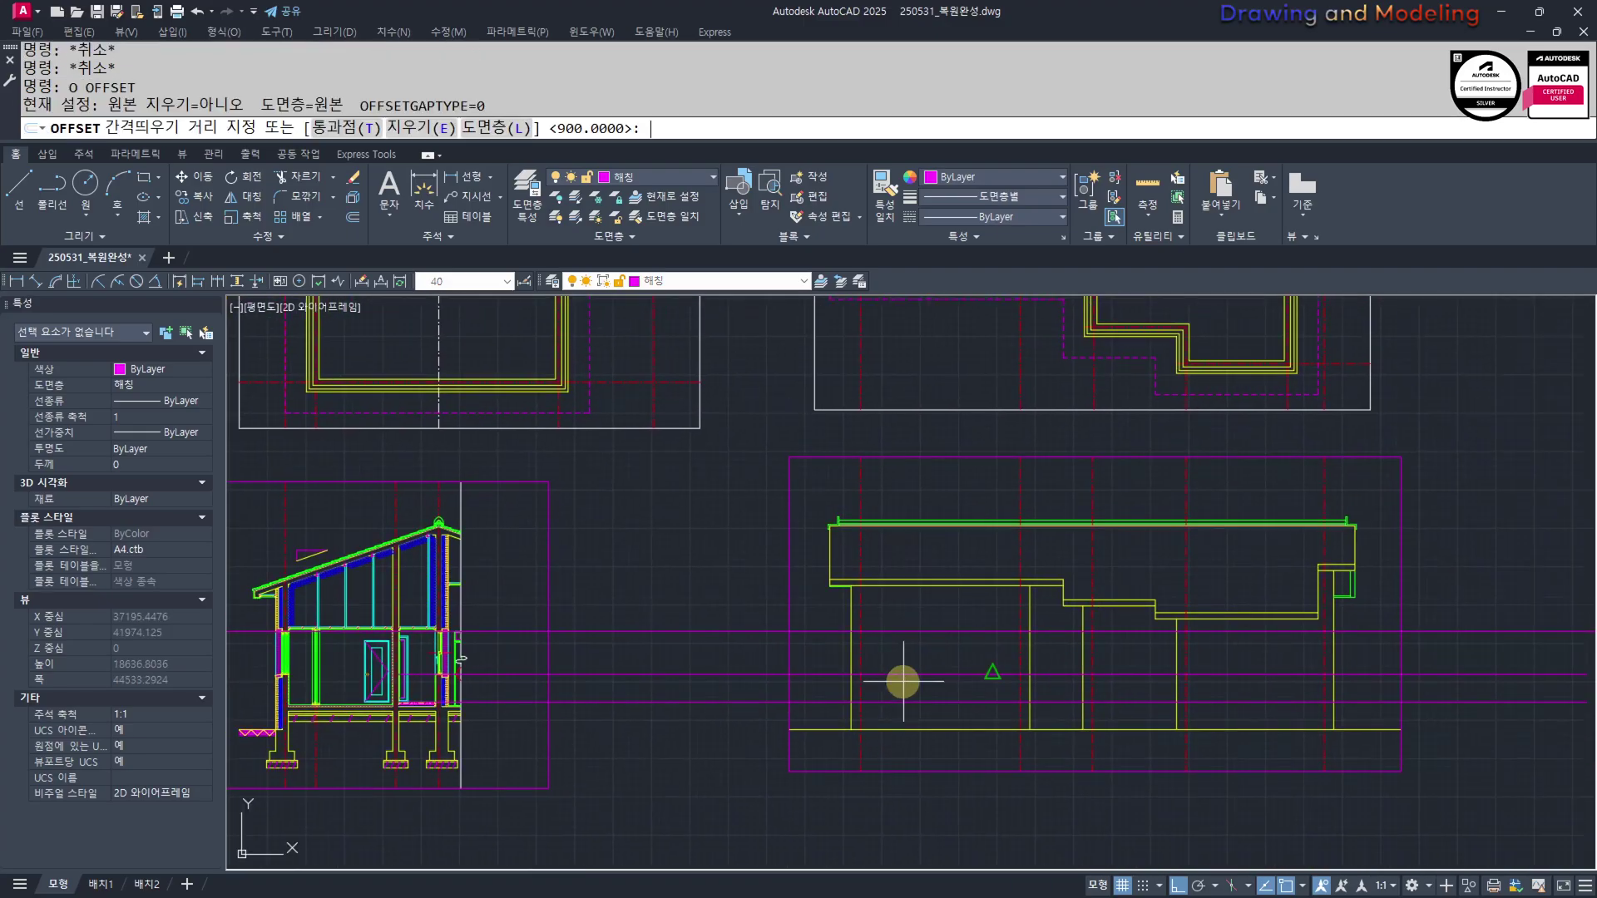
type("650")
key("Return")
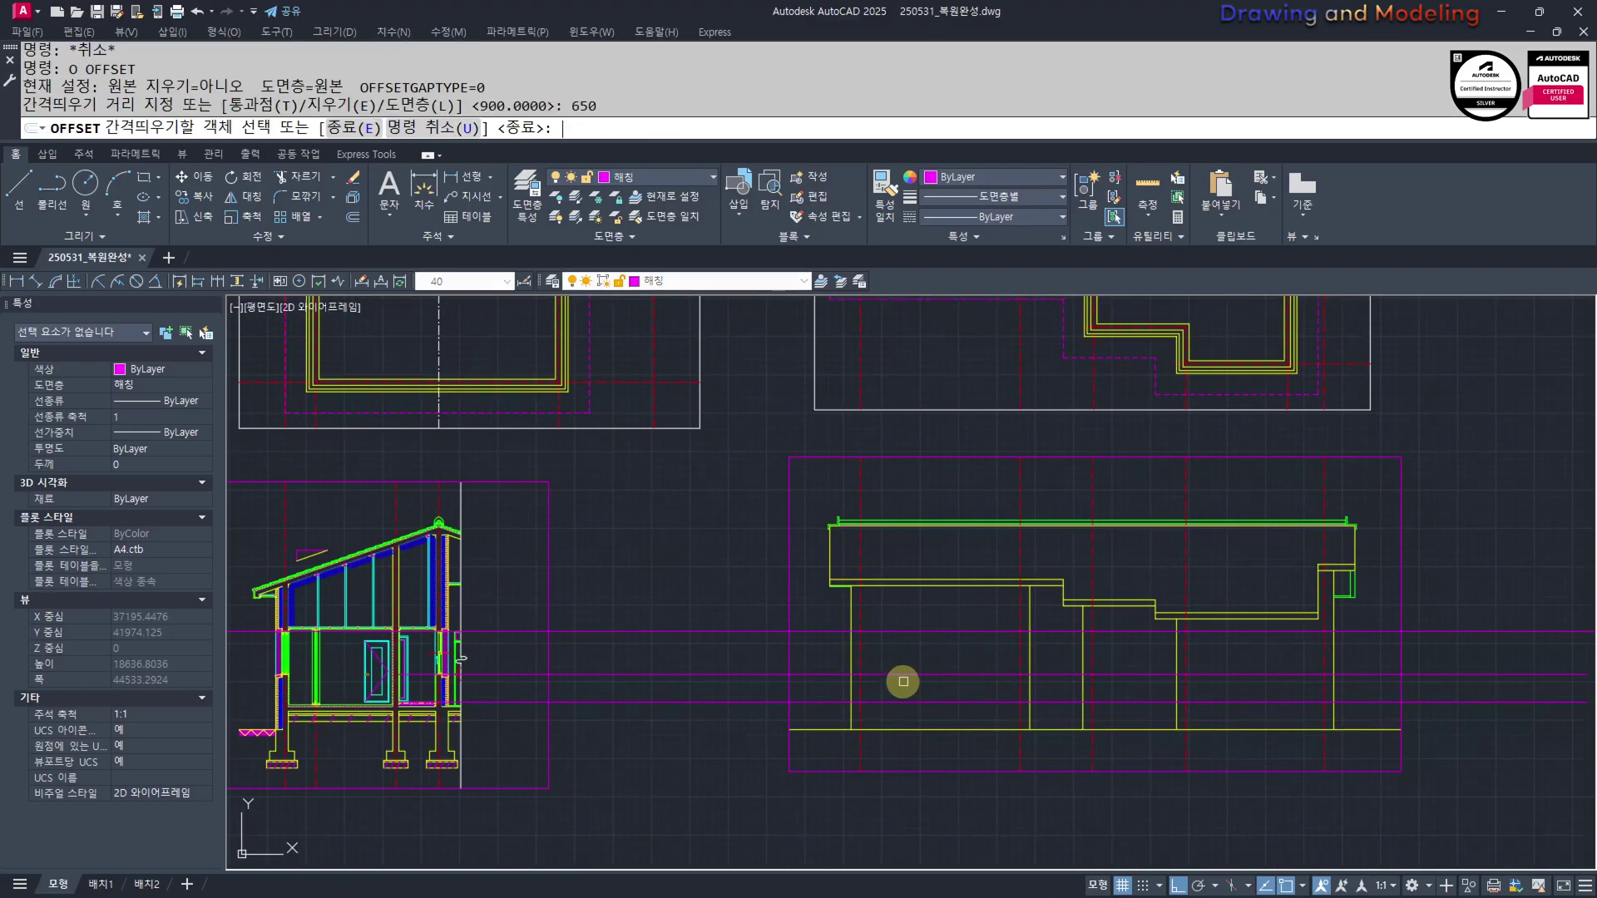
scroll(895, 664, "up", 4)
left_click(808, 619)
left_click(895, 631)
key("Escape")
key("Escape")
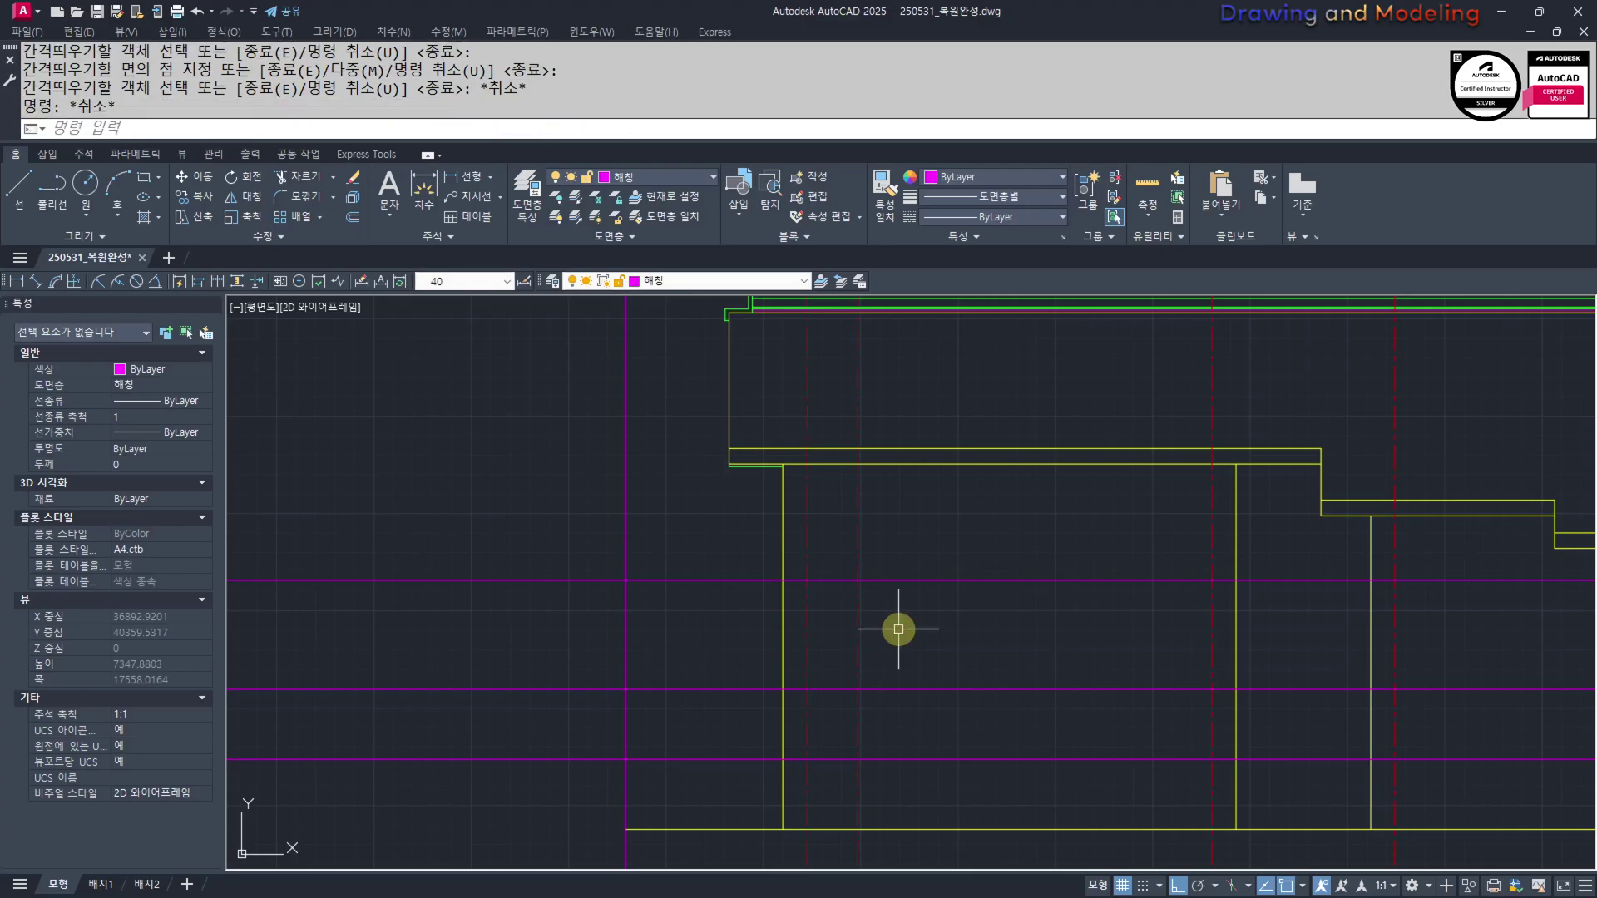
Offset the window-edge line 1500 to the right to mark the first window's width
key("Return")
type("1500")
key("Return")
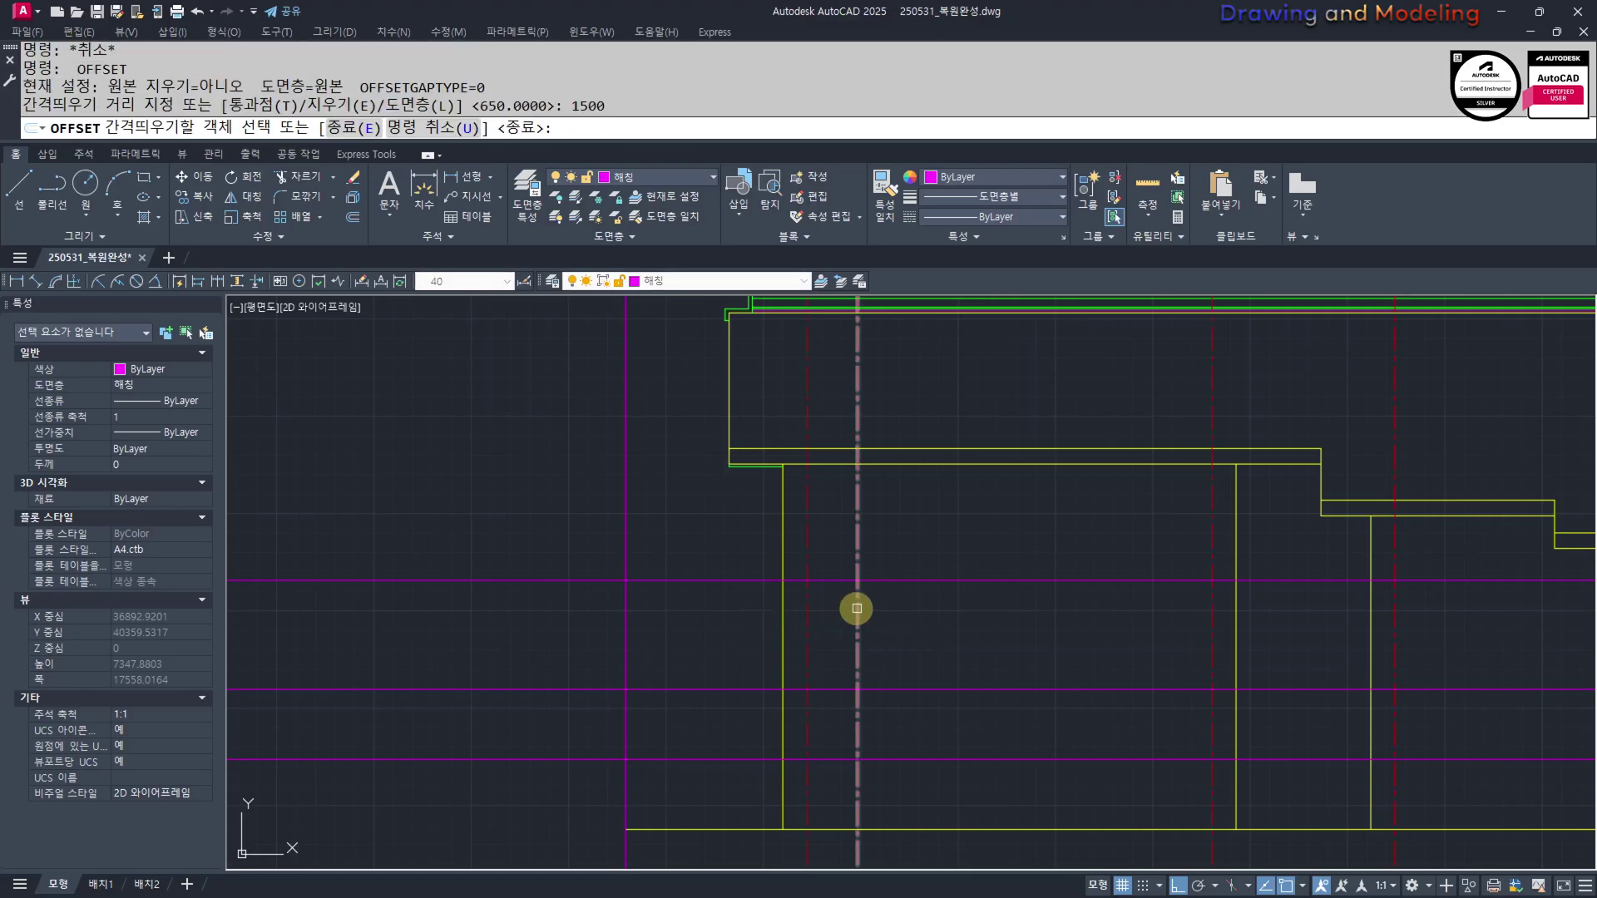
key("Escape")
Draw the first window's outline as a rectangle between its two edge lines and the sill and head lines
scroll(913, 625, "up", 2)
type("rec")
key("Return")
left_click(826, 726)
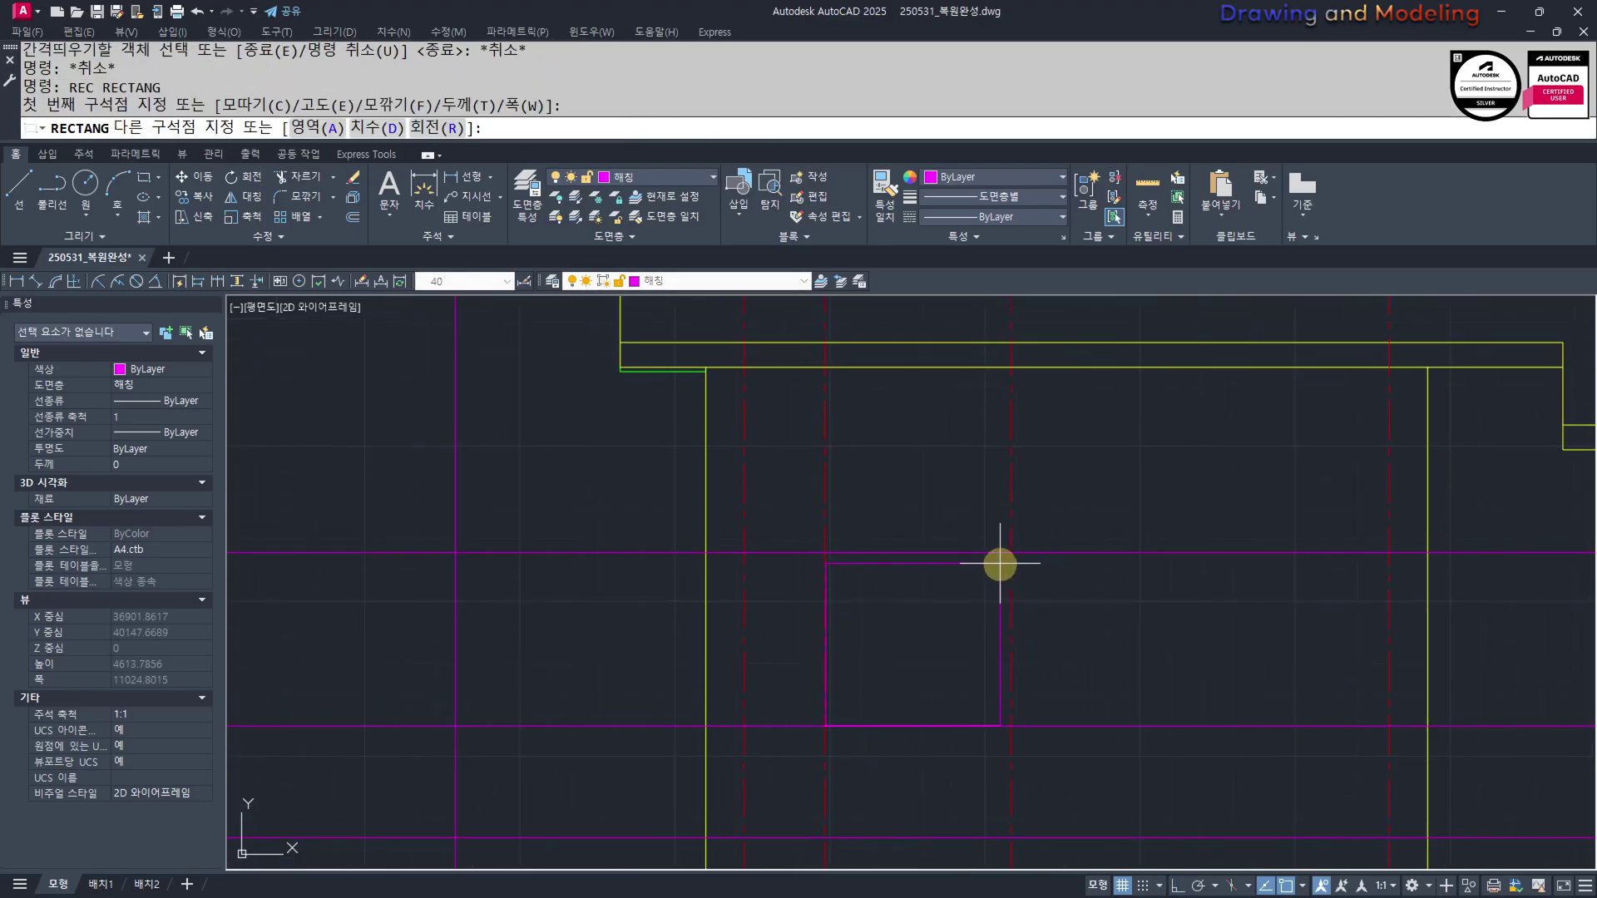
left_click(1012, 552)
key("Escape")
key("Escape")
Offset the first window's right edge line 900 to the right to locate the second window
middle_click_drag(1085, 629, 1004, 635)
type("o")
key("Return")
type("90")
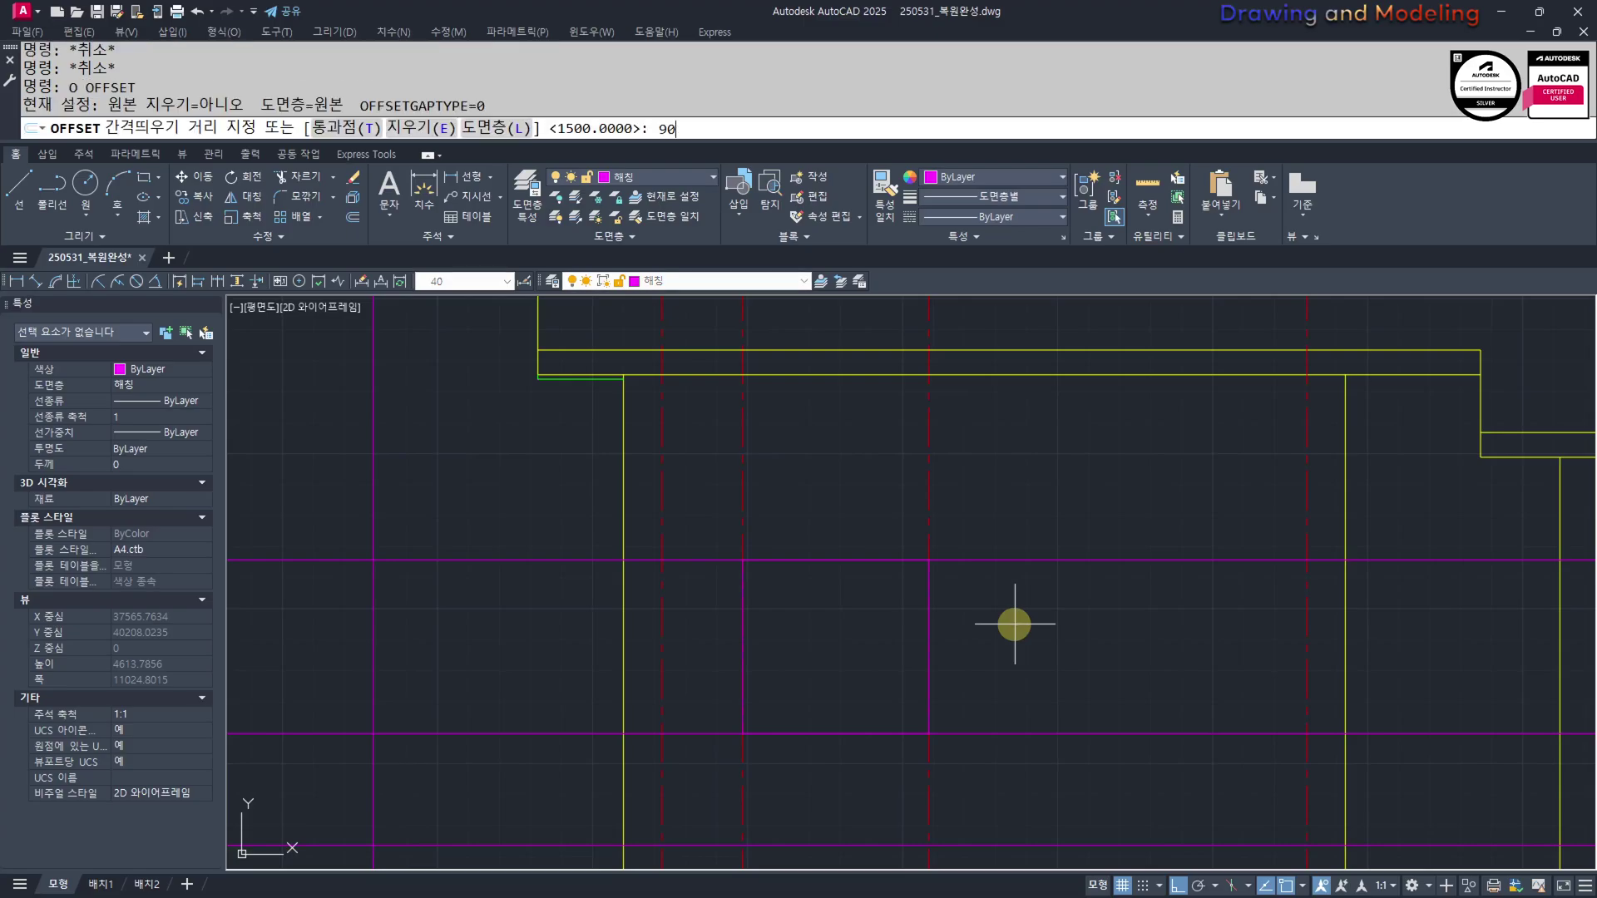
type("0")
key("Return")
left_click(926, 492)
left_click(953, 488)
key("Escape")
key("Escape")
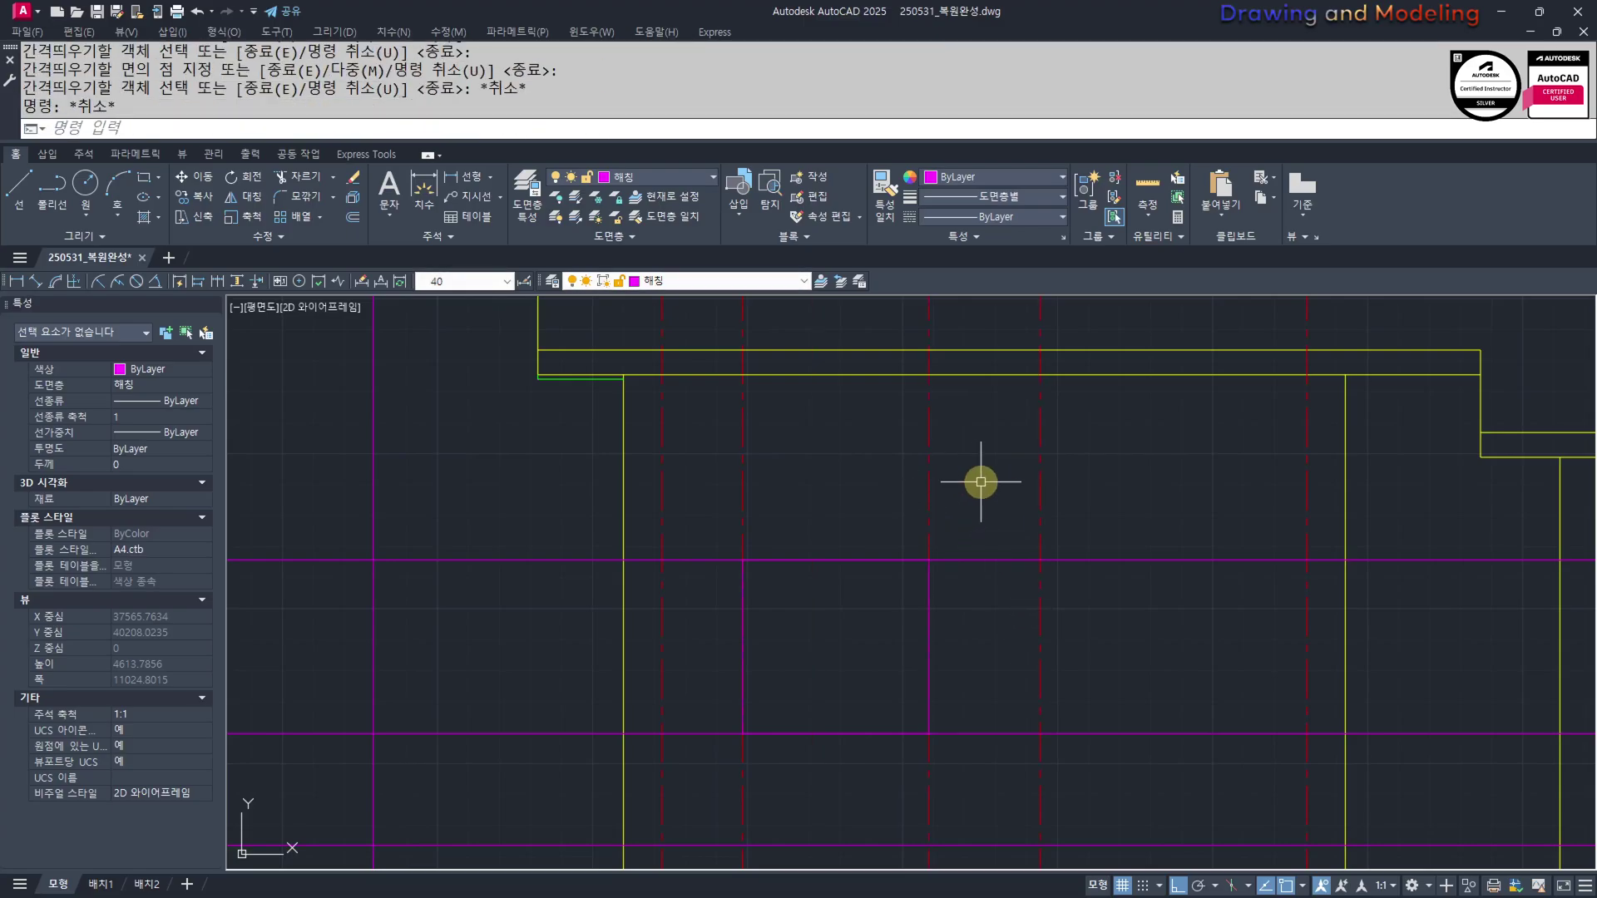
Erase the two vertical guide lines running along the first window's sides
left_click(982, 483)
left_click(723, 475)
type("e")
key("Return")
middle_click_drag(1001, 627, 1133, 624)
key("Escape")
key("Escape")
Change the first window's rectangle to the green layer
left_click(1127, 624)
left_click(1013, 605)
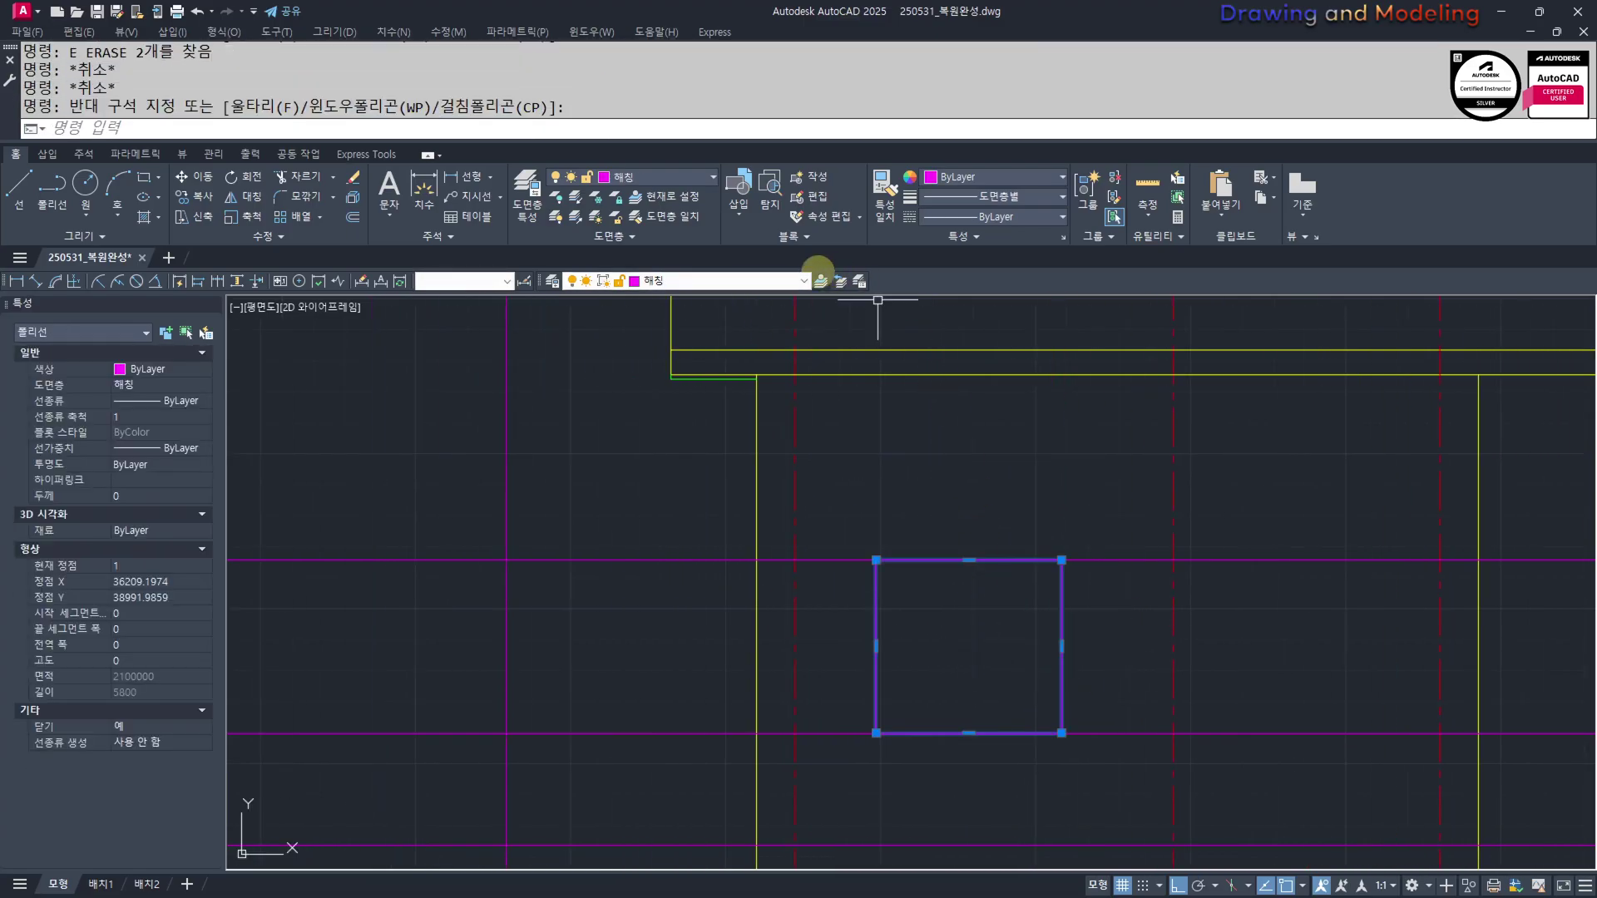
left_click(714, 283)
left_click(713, 351)
key("Escape")
key("Escape")
middle_click_drag(920, 632, 896, 642)
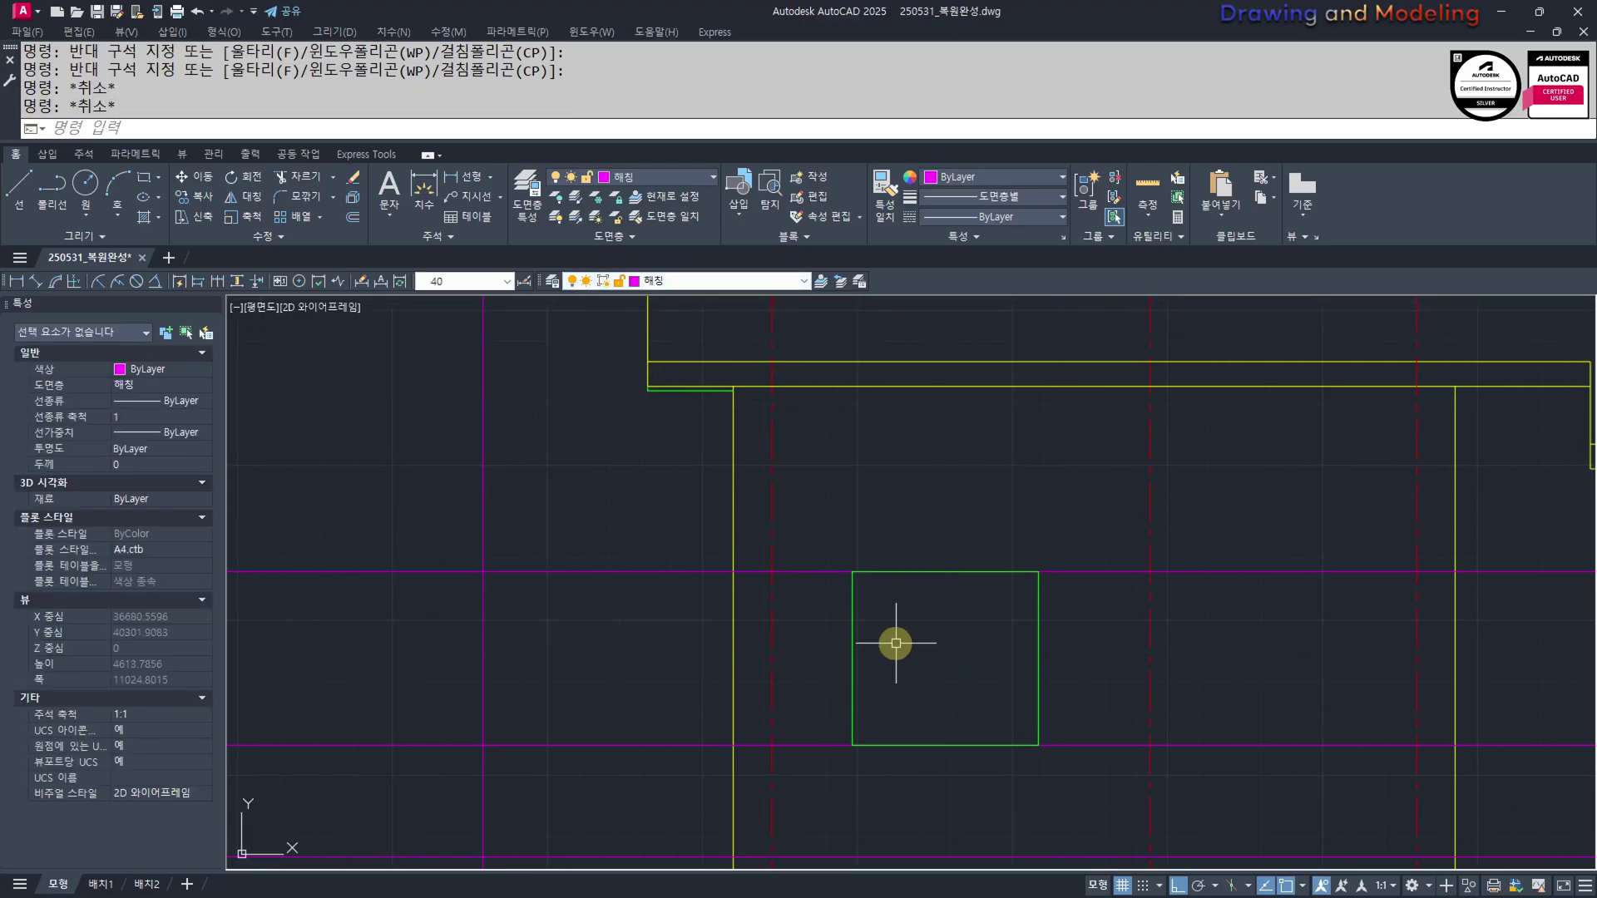
type("o")
key("Return")
type("30")
key("Return")
key("Escape")
Offset the window rectangle 45 inward to form the window frame
scroll(849, 631, "up", 2)
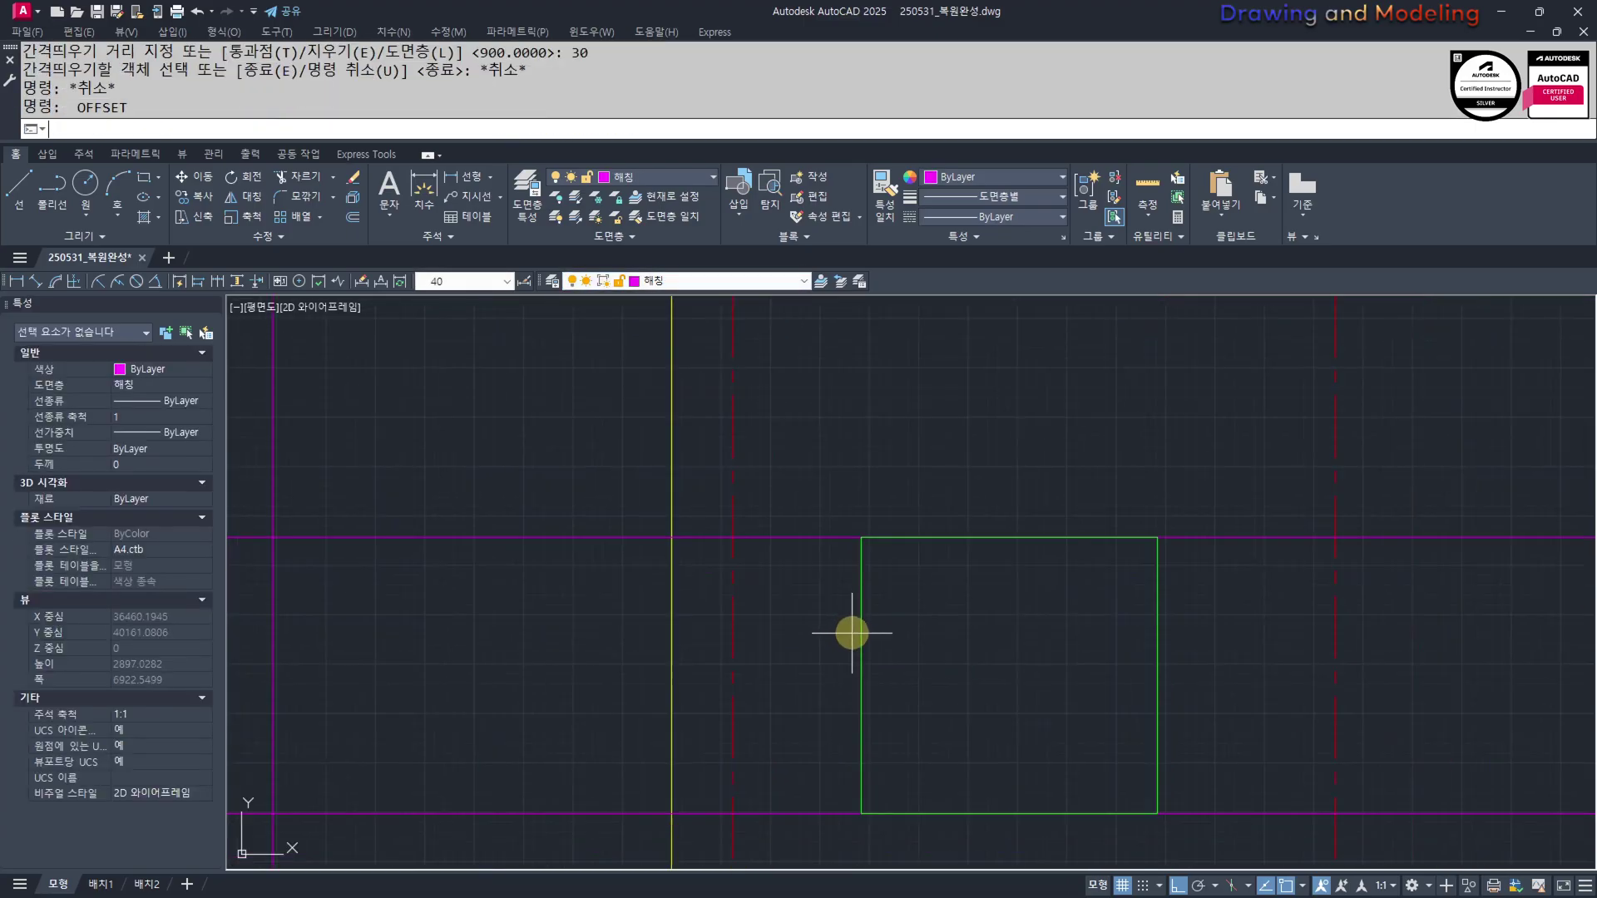
key("Return")
type("45")
key("Return")
left_click(866, 630)
left_click(962, 646)
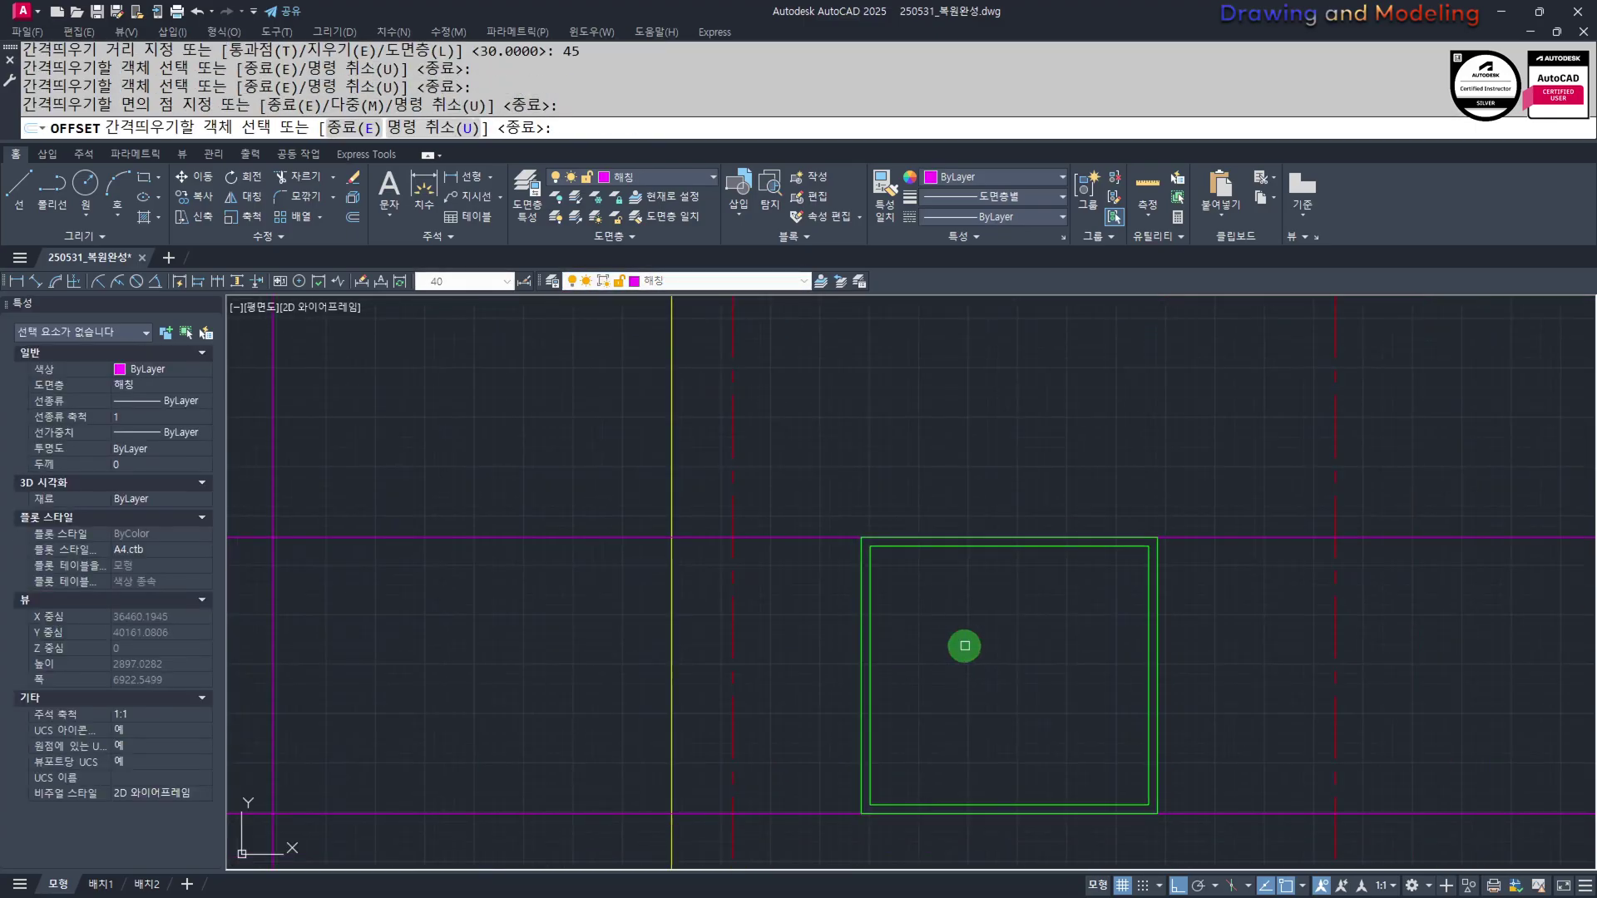
key("Escape")
Draw a rectangle for the left sash from the inner frame's lower-left corner to the midpoint of its top edge
middle_click_drag(962, 645, 838, 667)
scroll(731, 781, "up", 2)
type("rec")
key("Return")
left_click(720, 793)
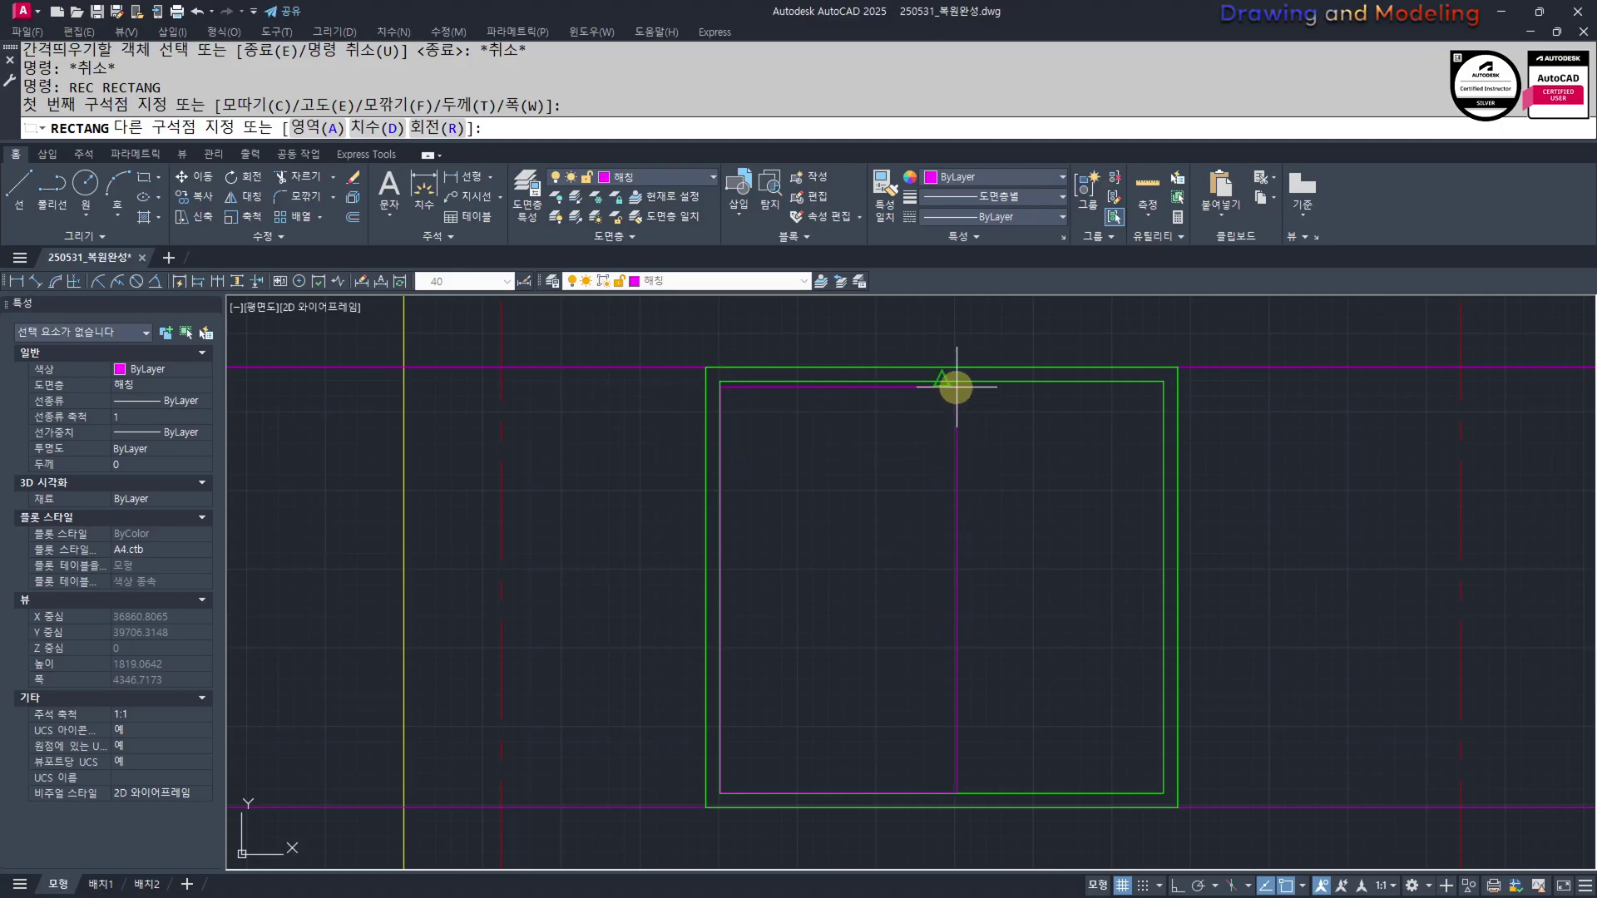
left_click(957, 387)
key("Escape")
key("Escape")
Offset the left sash rectangle 80 inward
middle_click_drag(966, 488, 956, 542)
type("o")
key("Return")
type("80")
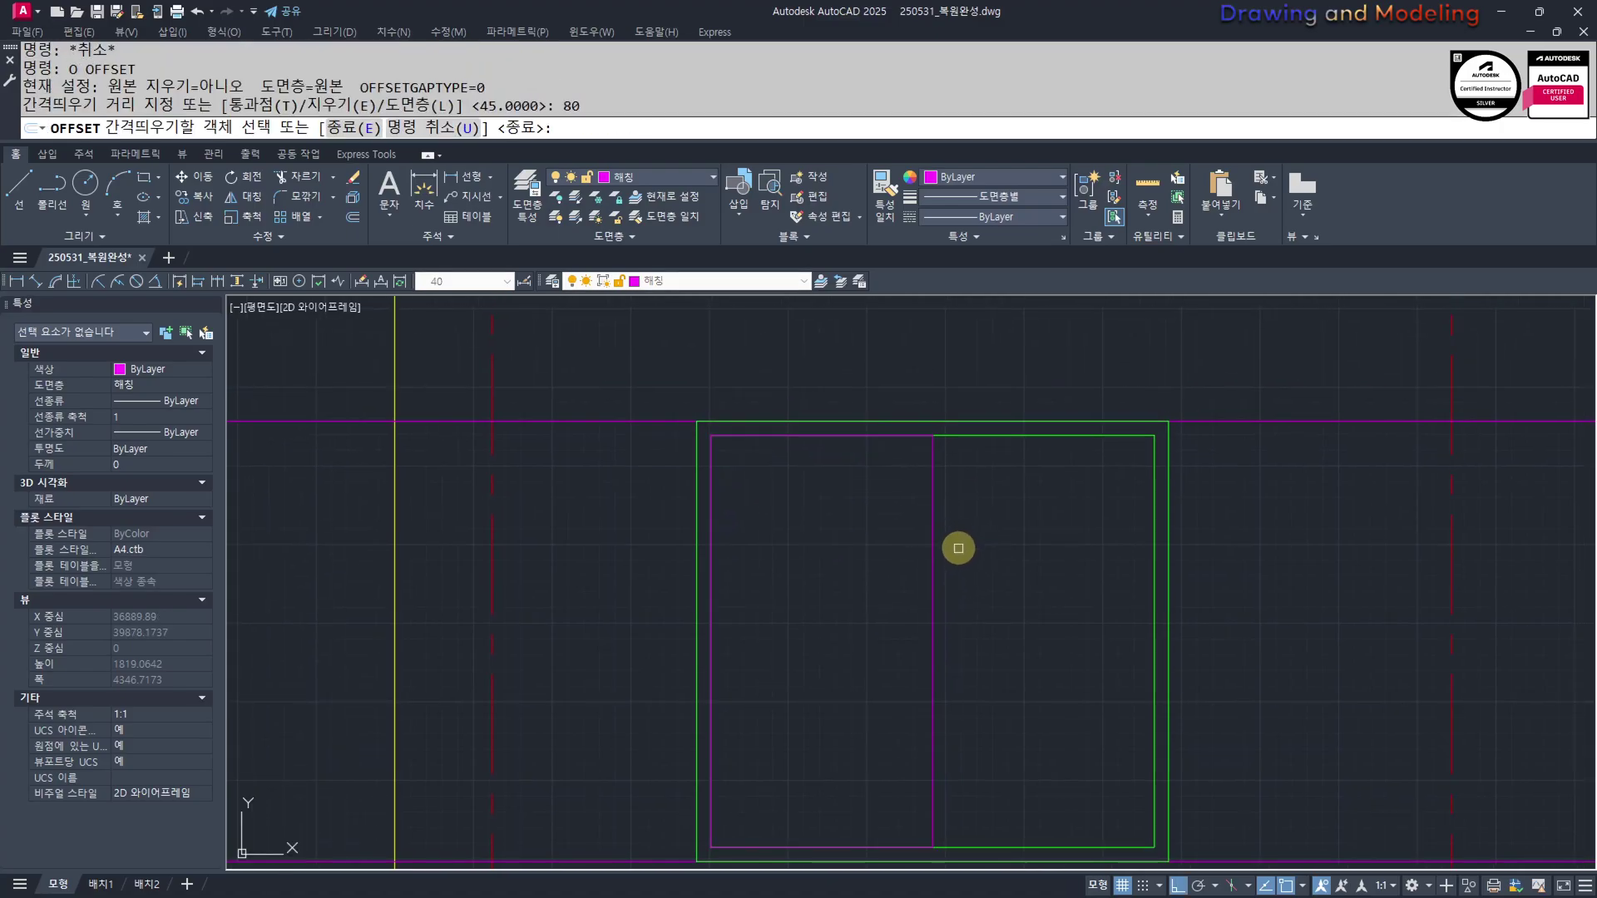
left_click(934, 552)
left_click(800, 577)
key("Escape")
key("Escape")
Offset the left sash's inner rectangle 15 further inward as the glass outline
type("o")
key("Return")
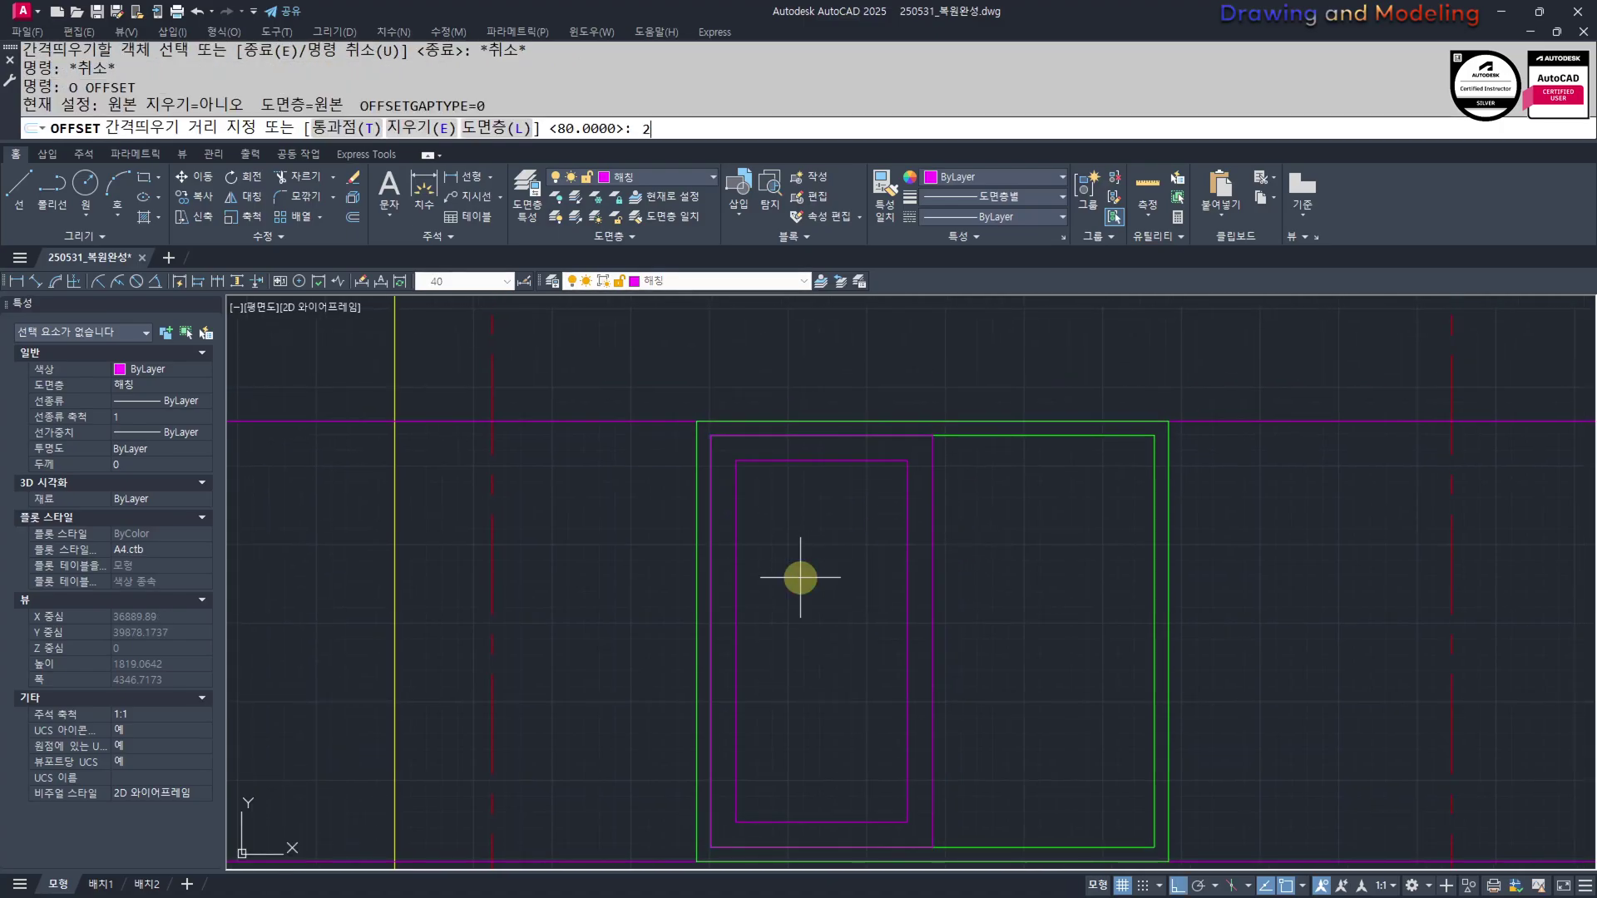
type("15")
key("Return")
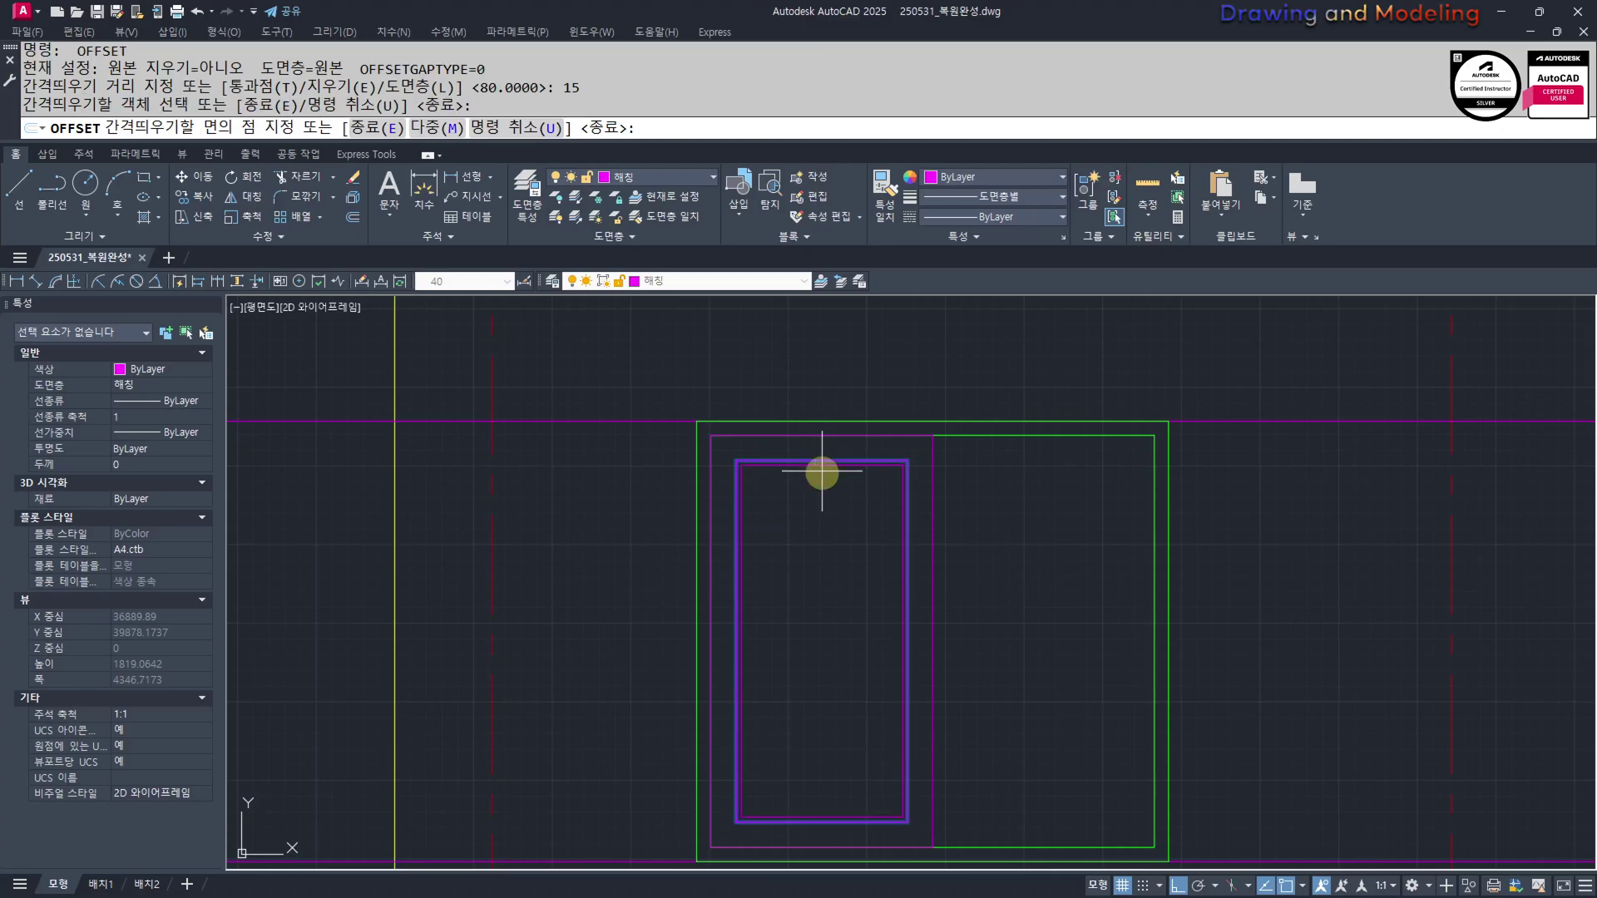
key("Escape")
Match the left sash rectangles to the green window frame, and the innermost glass outline to the magenta guide line
scroll(881, 634, "up", 4)
type("mm")
key("Return")
left_click(1043, 516)
left_click(832, 622)
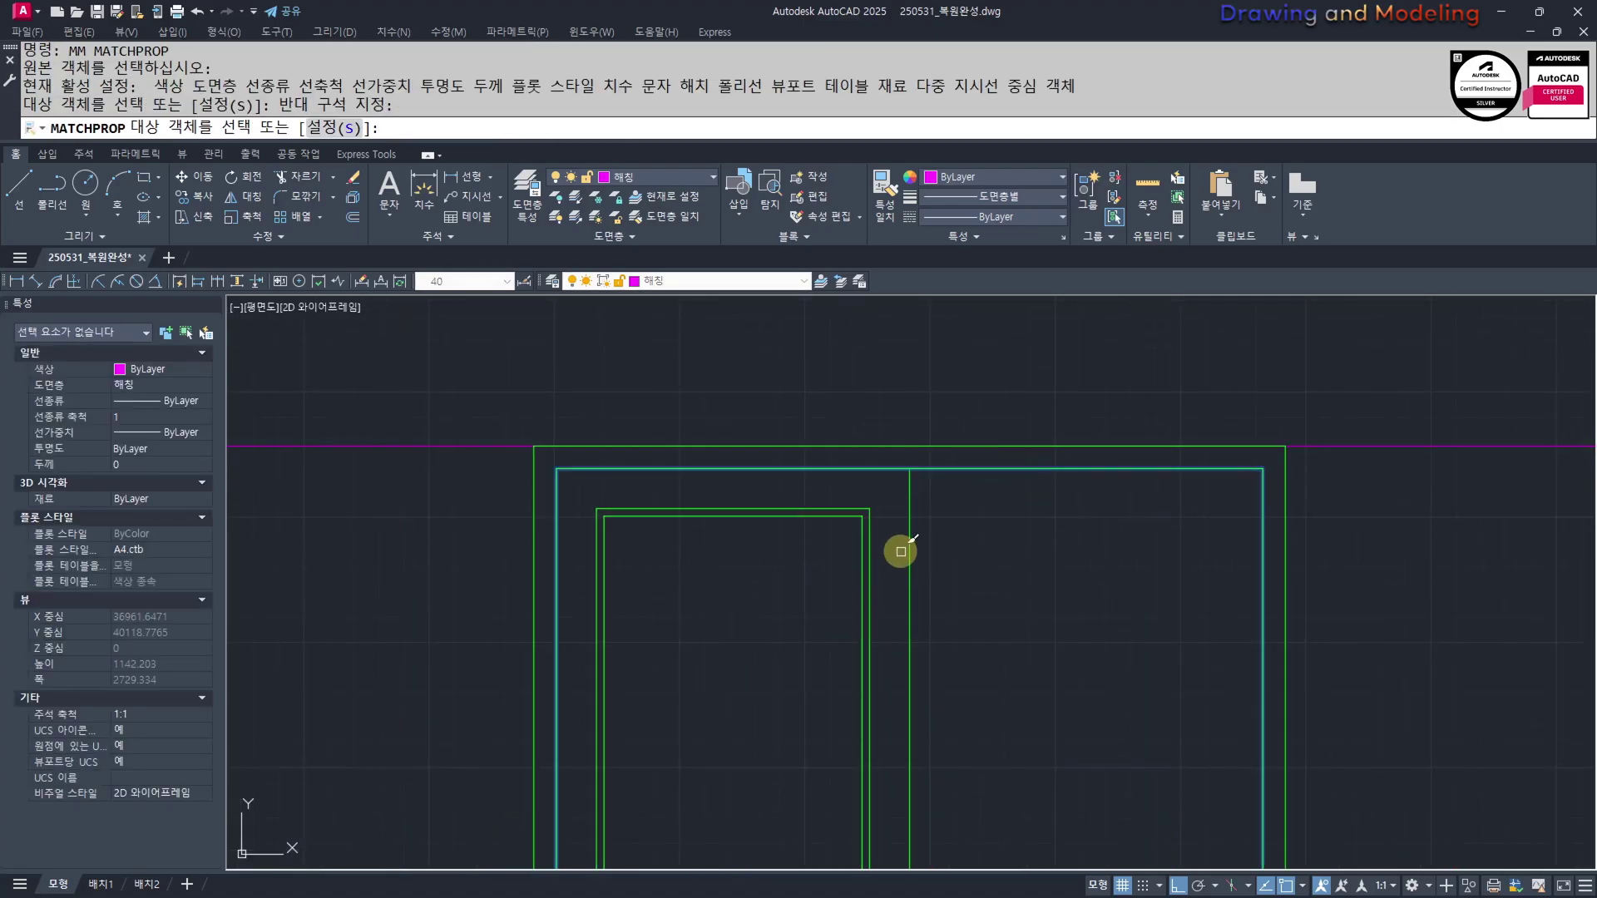
key("Escape")
key("Return")
left_click(481, 447)
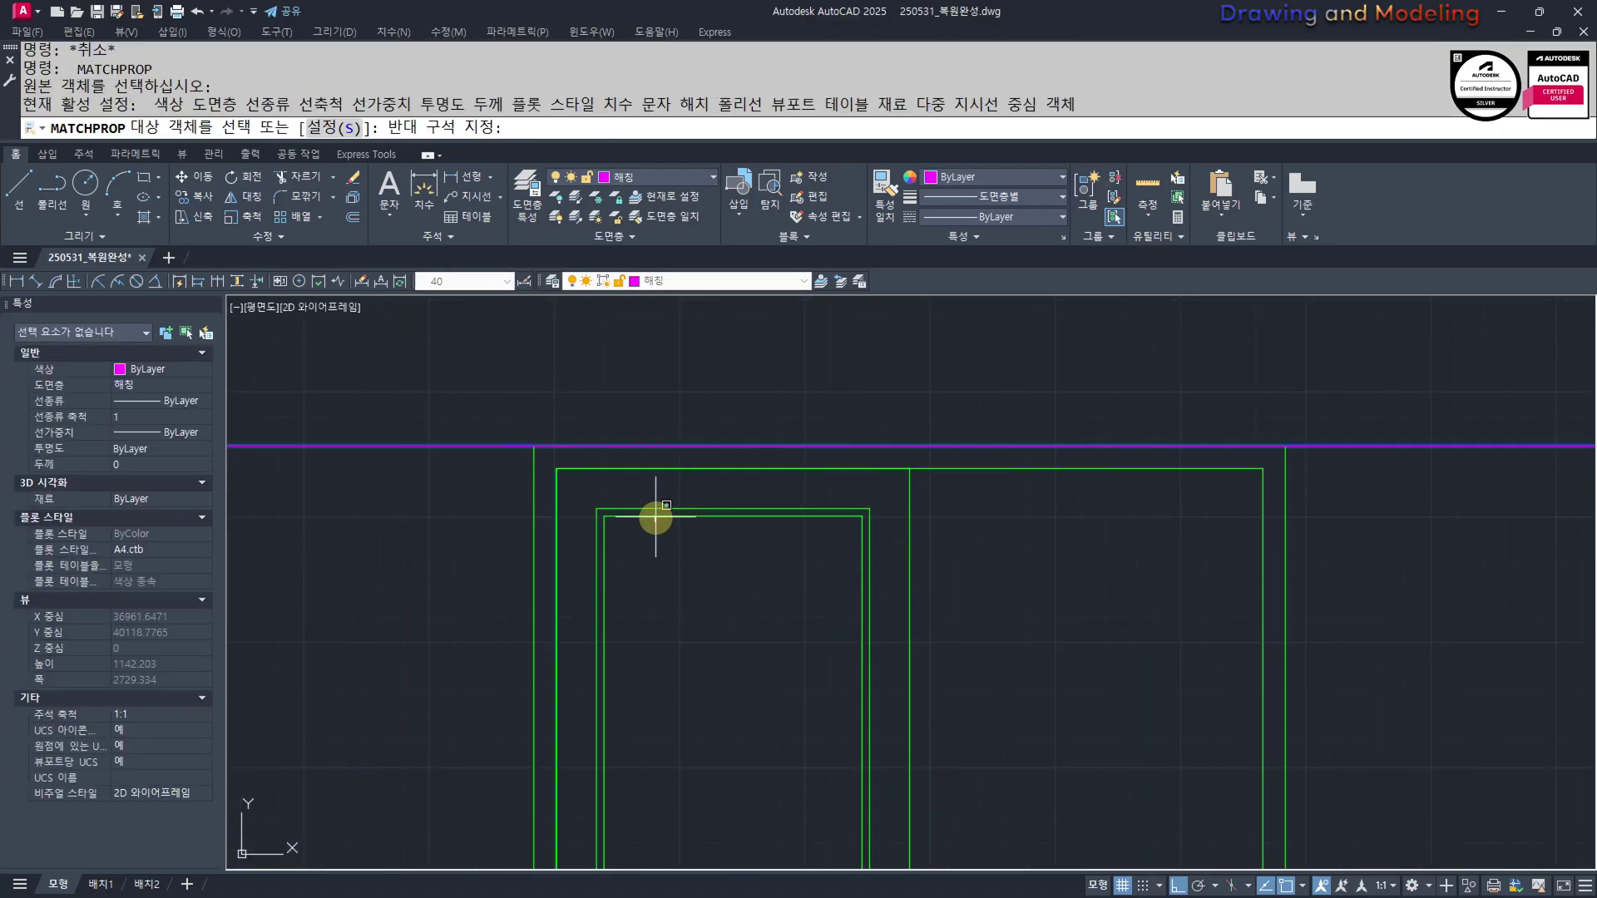
key("Escape")
Stretch the left sash's right side 40 to the right so it overlaps the window's centre
scroll(635, 517, "down", 5)
type("s")
key("Return")
left_click(816, 363)
left_click(734, 713)
key("Return")
left_click(646, 764)
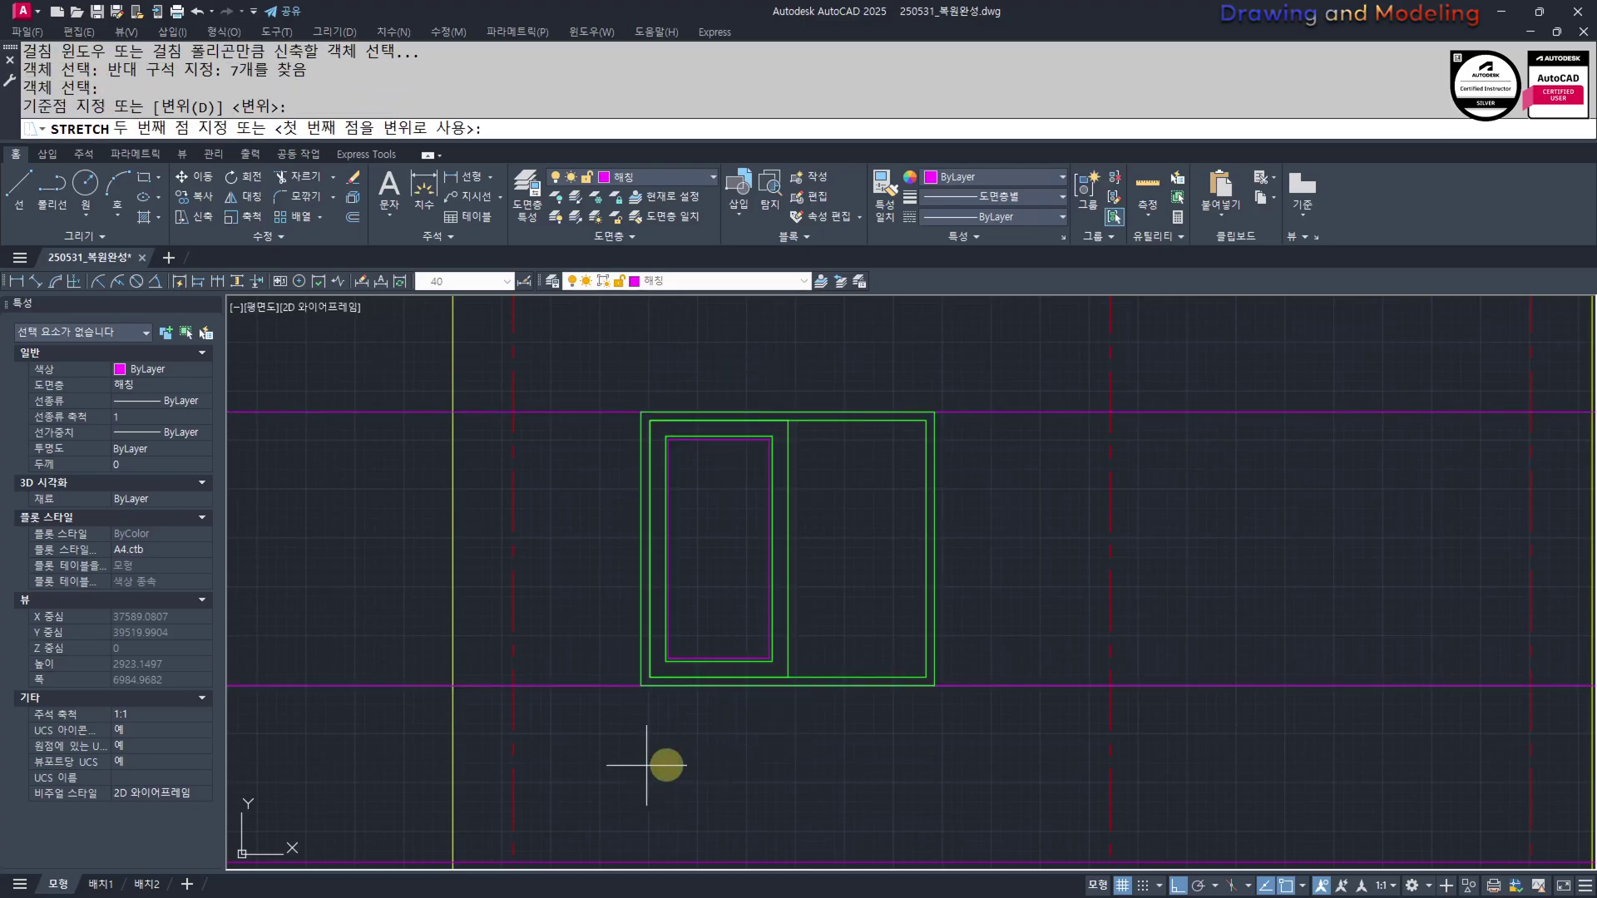
key("Return")
key("Escape")
key("Escape")
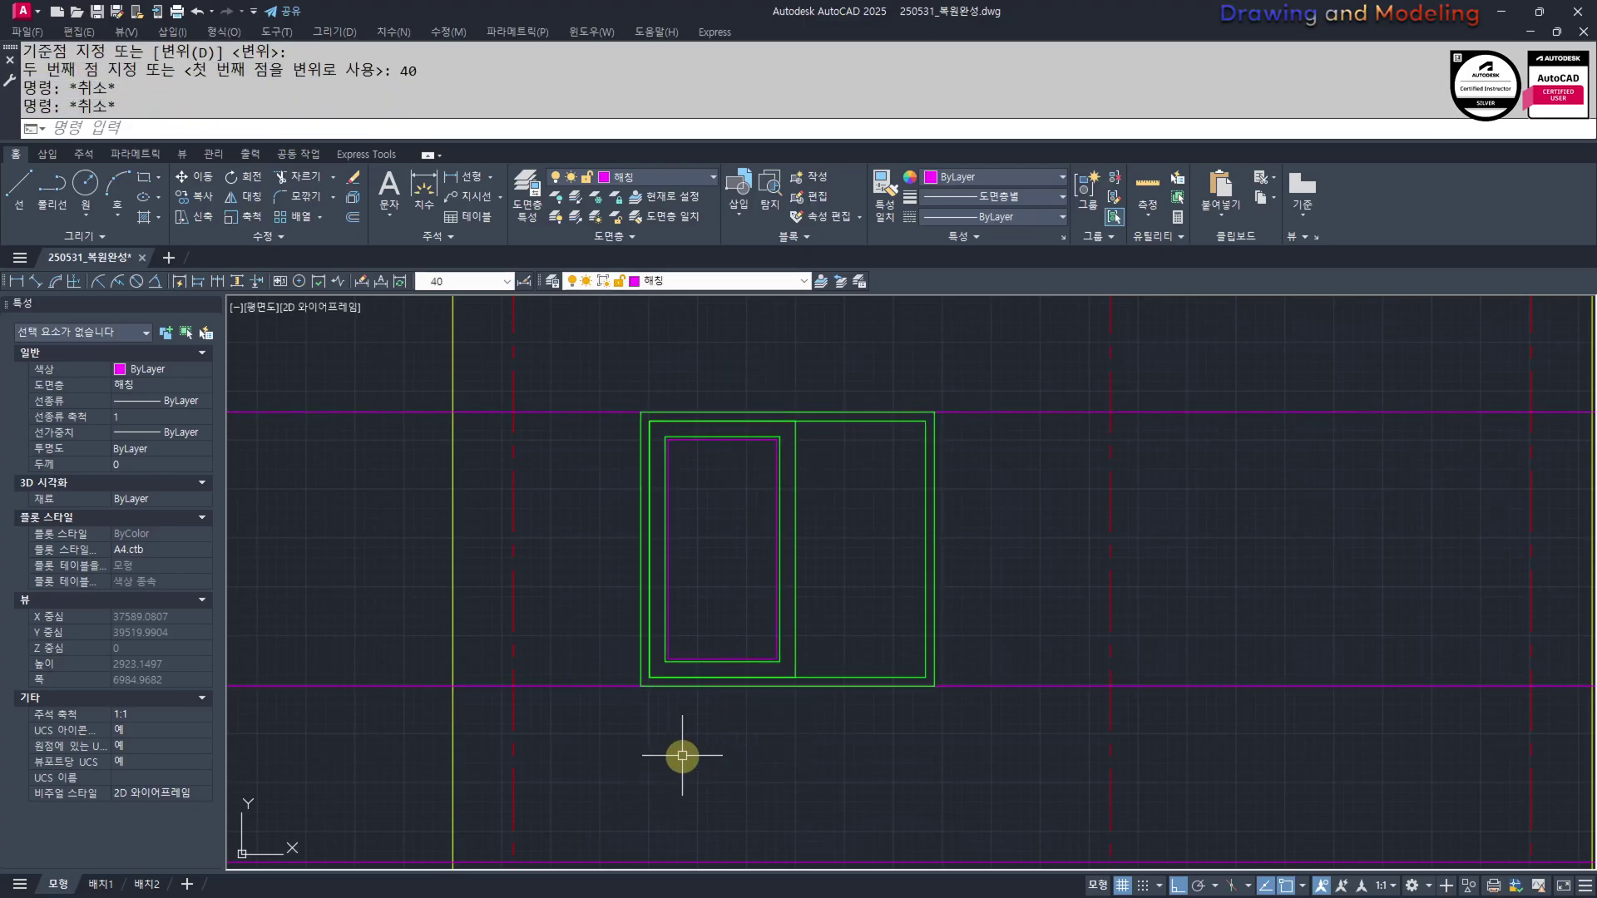
Mirror the left sash's two inner rectangles about the window's vertical centre axis, keeping the originals
middle_click_drag(834, 586, 805, 667)
type("mi")
key("Return")
scroll(695, 539, "up", 4)
left_click(743, 532)
left_click(714, 458)
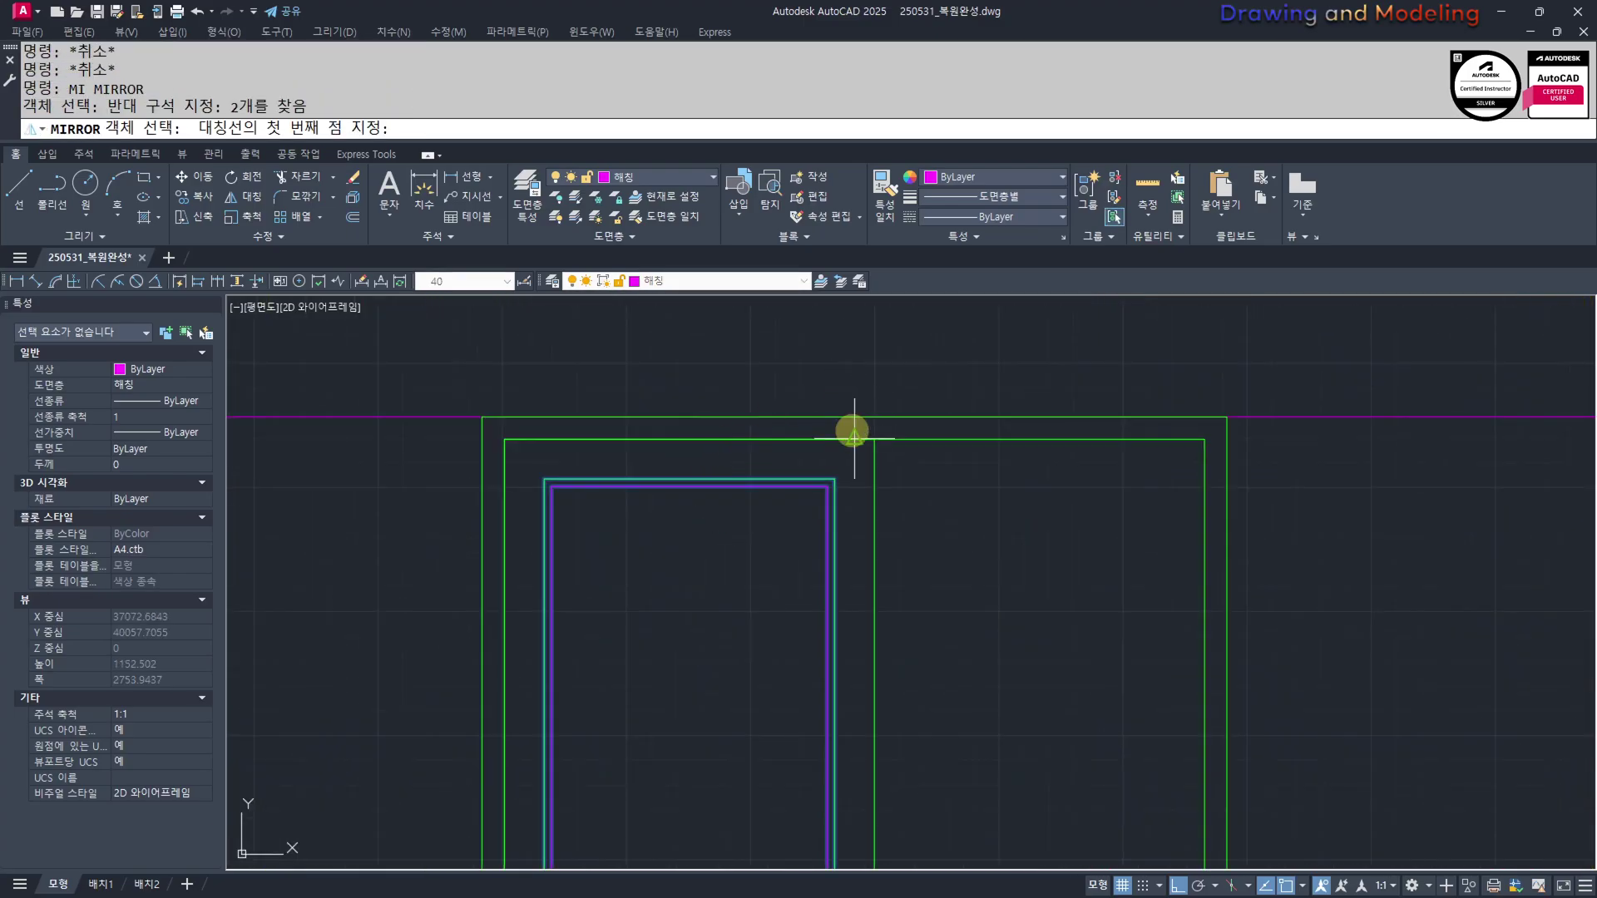
left_click(850, 405)
key("Escape")
key("Escape")
scroll(766, 535, "down", 5)
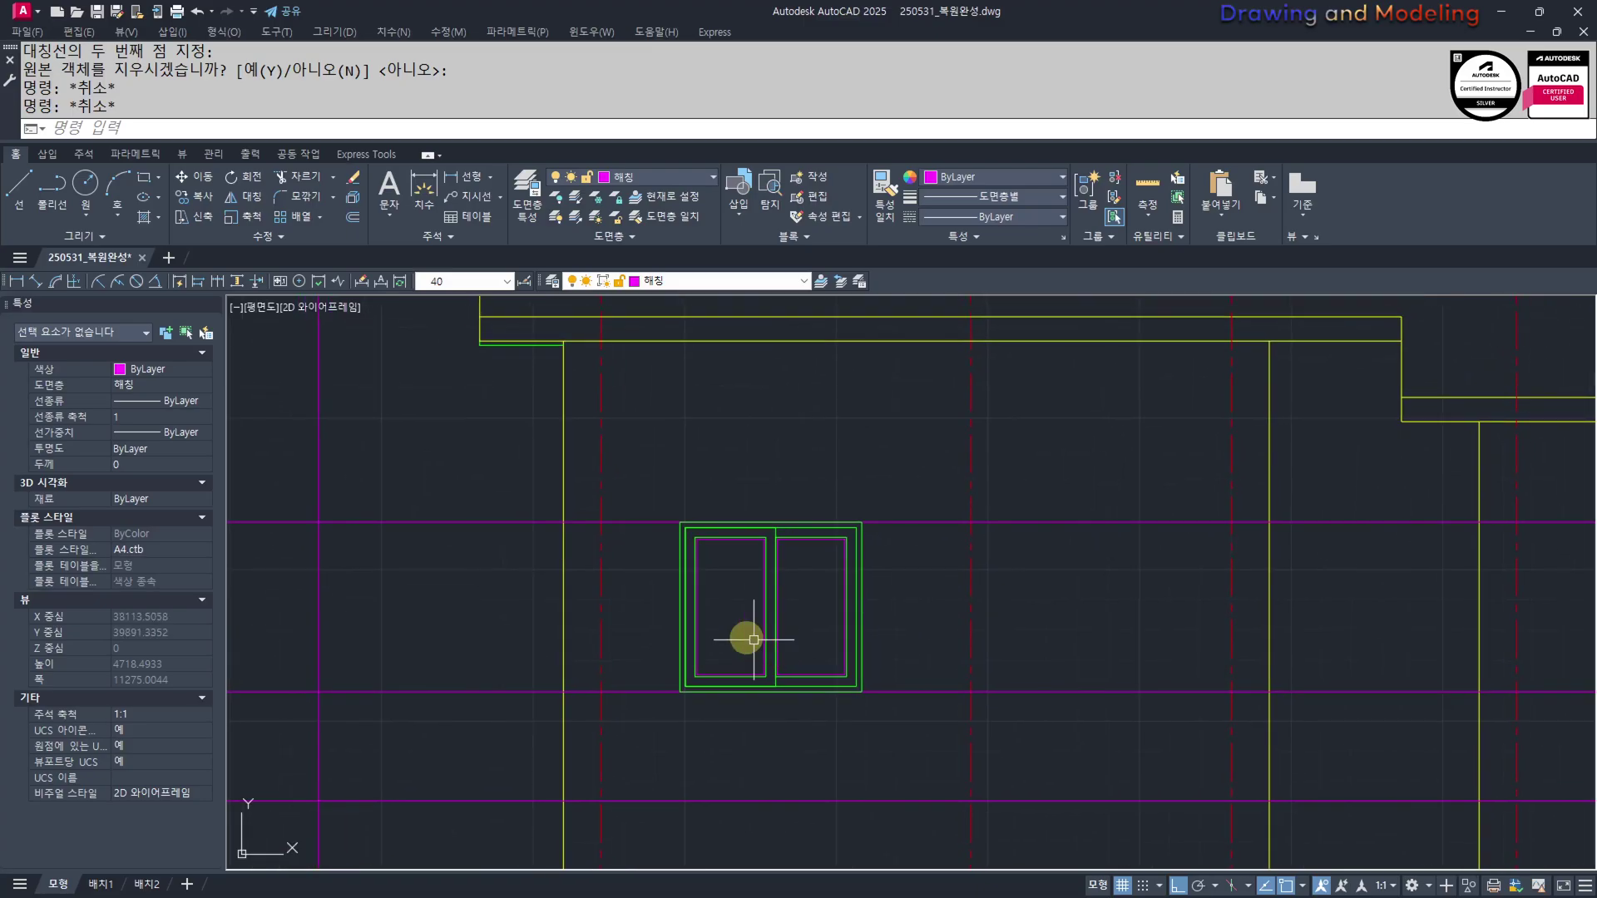
Draw two short parallel vertical lines, one longer than the other, in the upper part of the left pane
scroll(716, 630, "up", 4)
type("L")
key("Return")
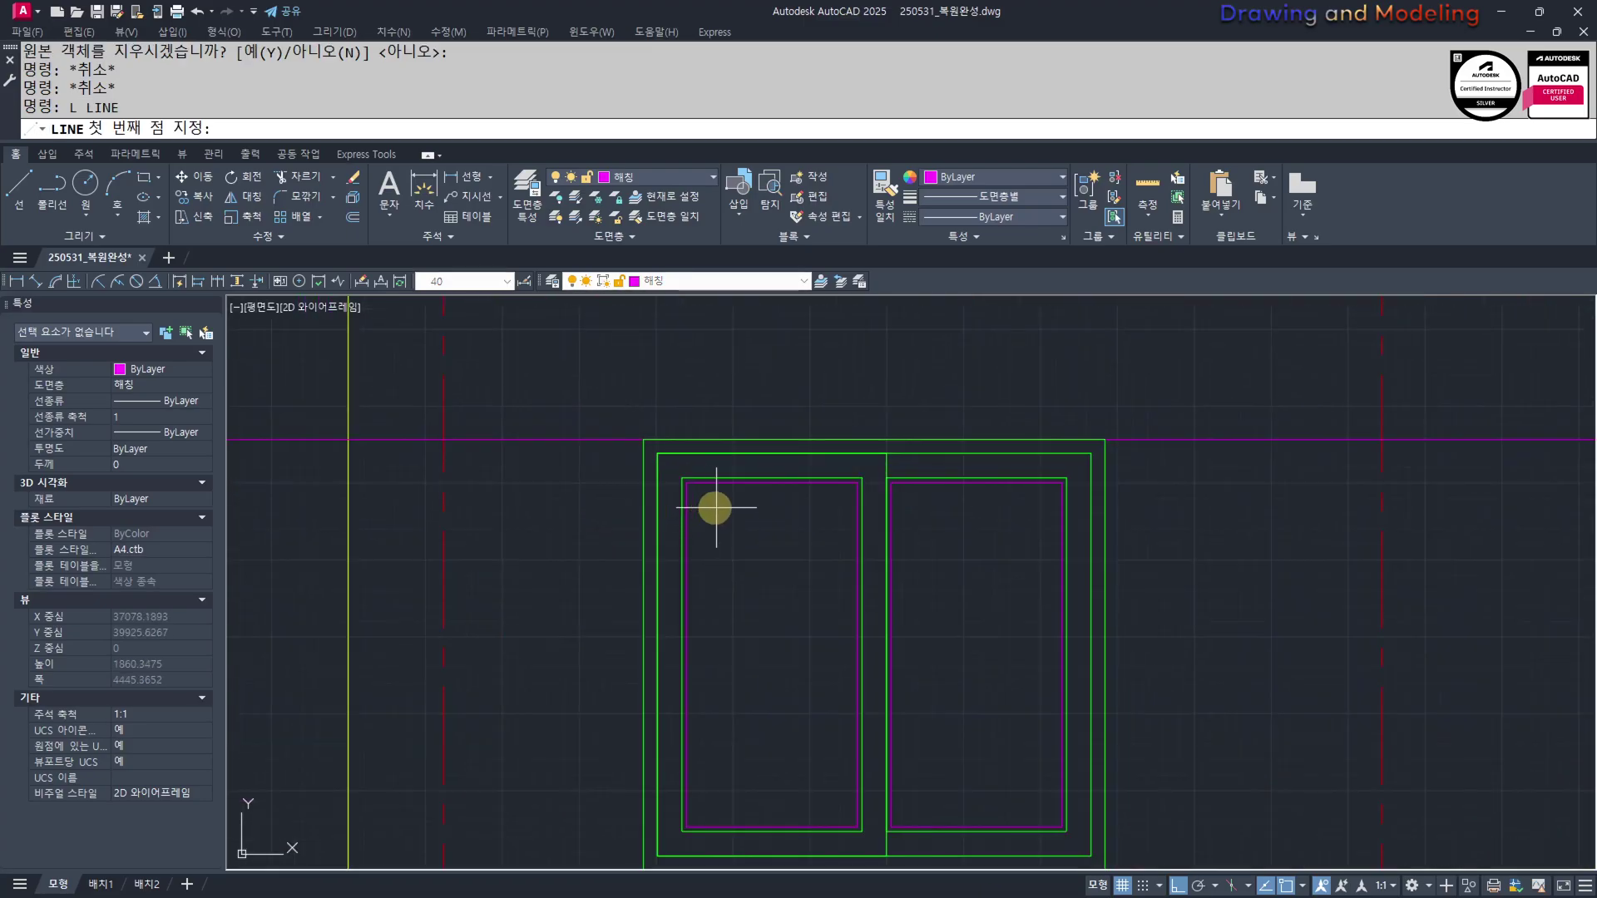
left_click(717, 517)
key("Escape")
key("Escape")
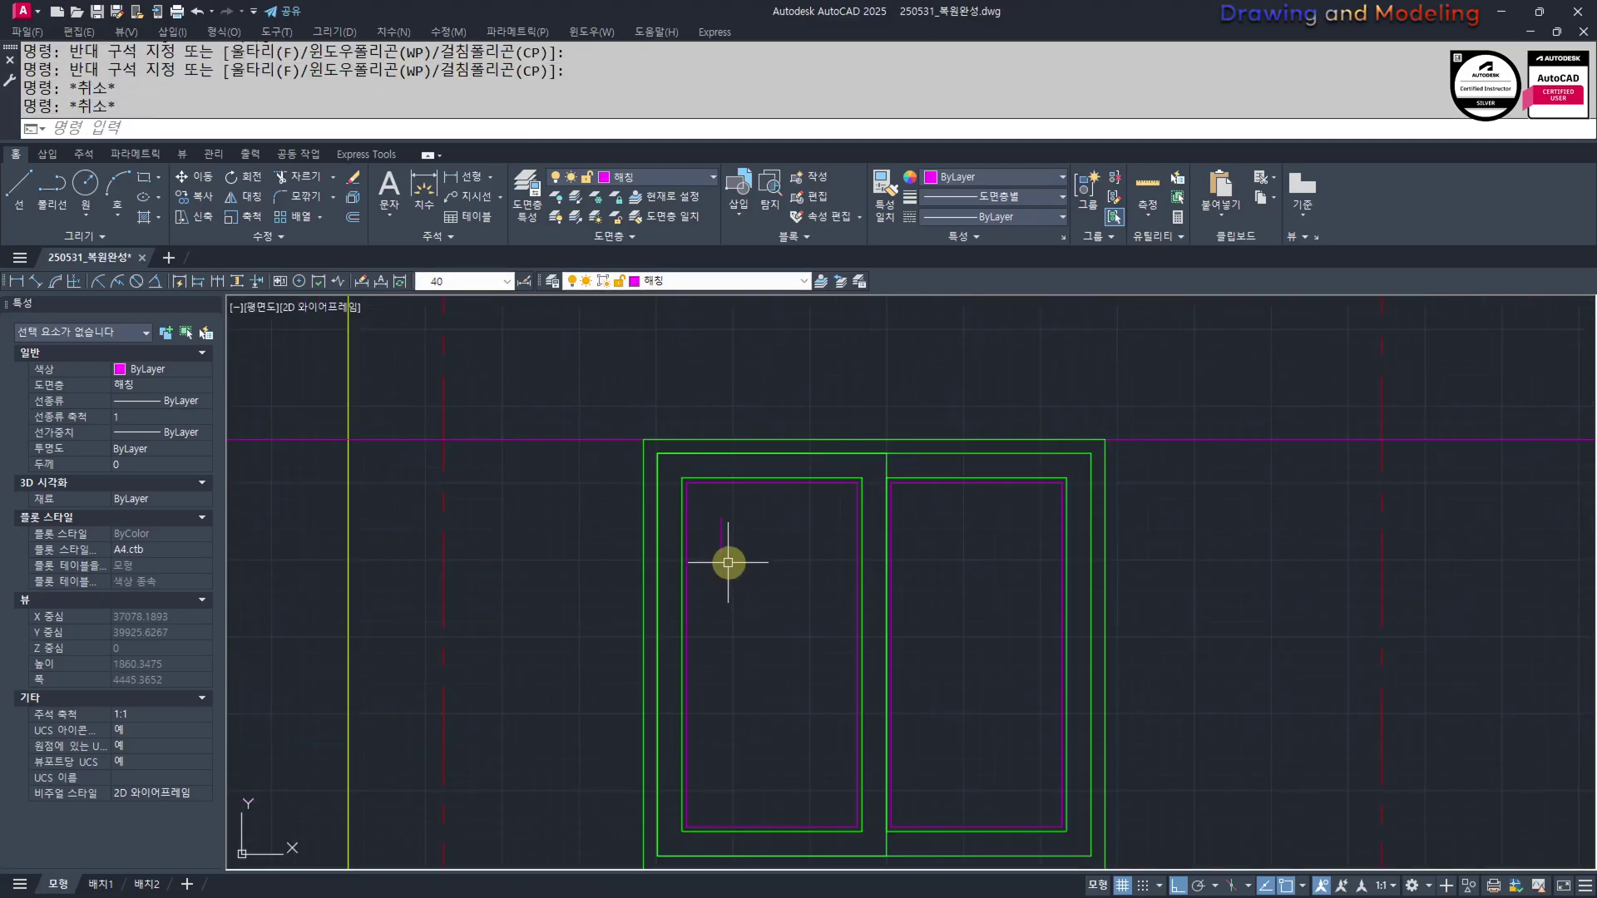
scroll(714, 529, "up", 3)
type("l")
key("space")
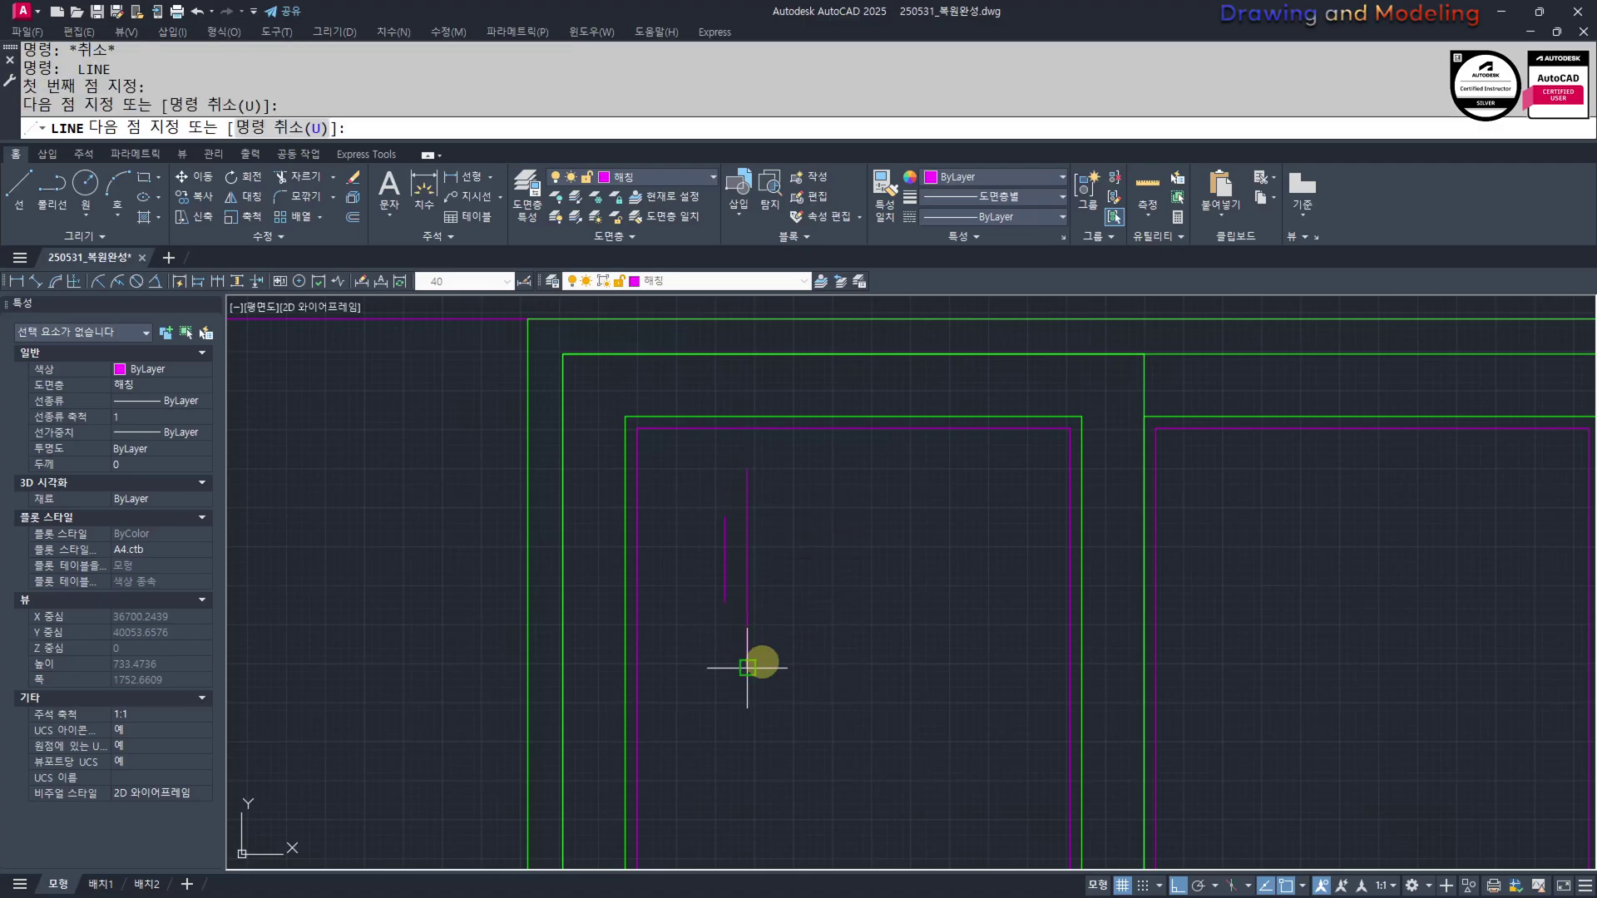
key("Escape")
key("Escape")
Rotate the two short lines by -30 degrees and copy the pair as glass marks in the upper and lower parts of both panes
left_click(746, 598)
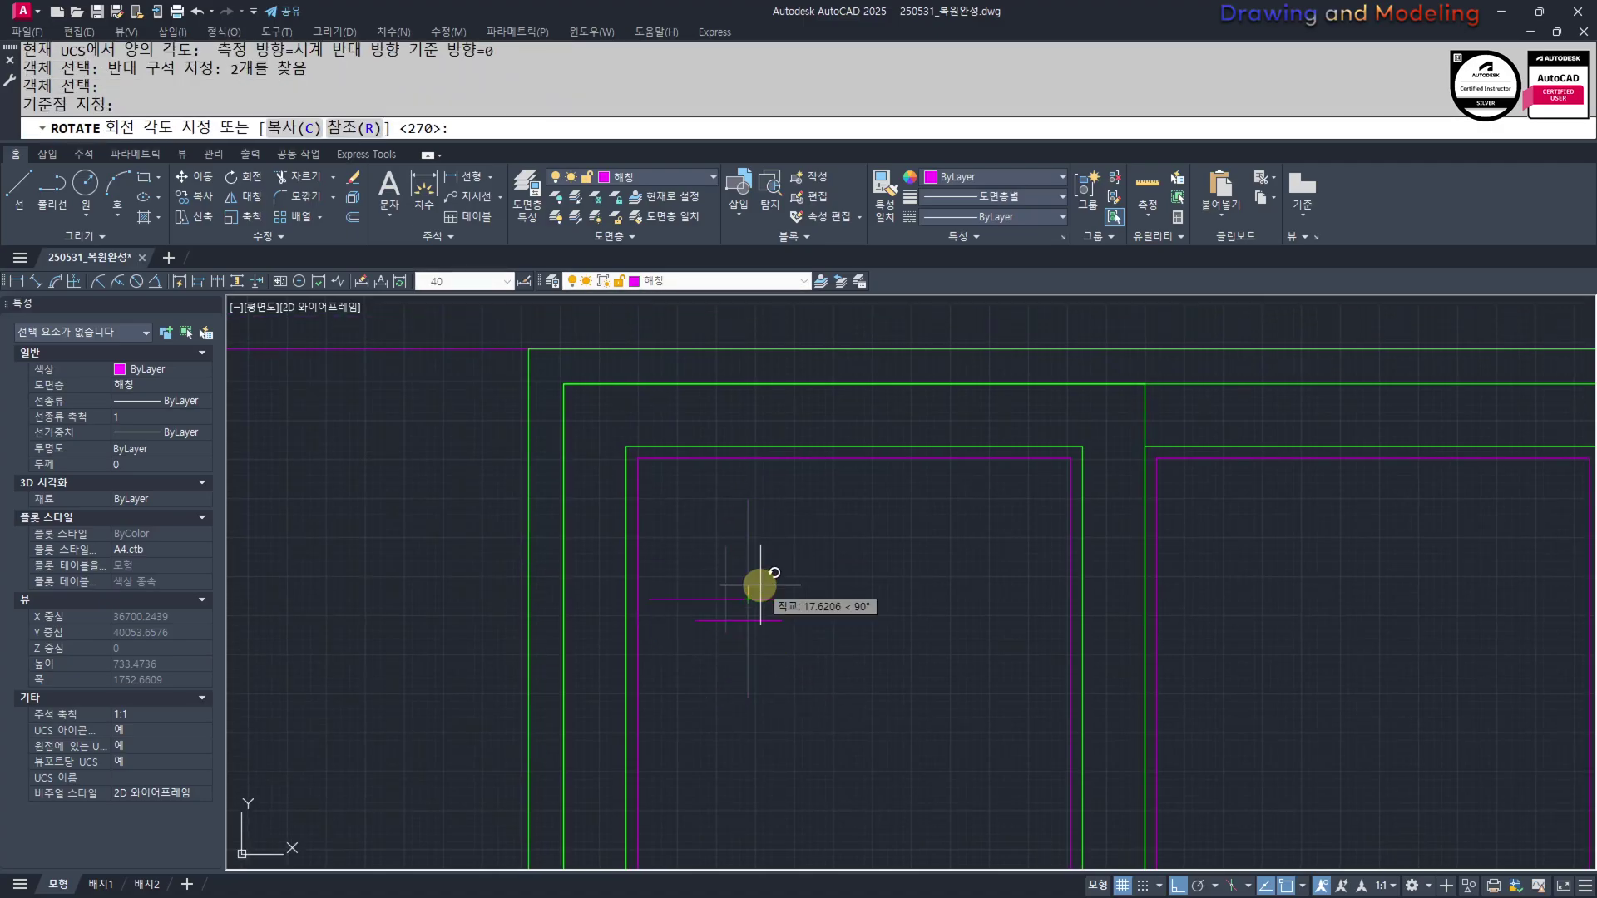
type("-30")
key("Return")
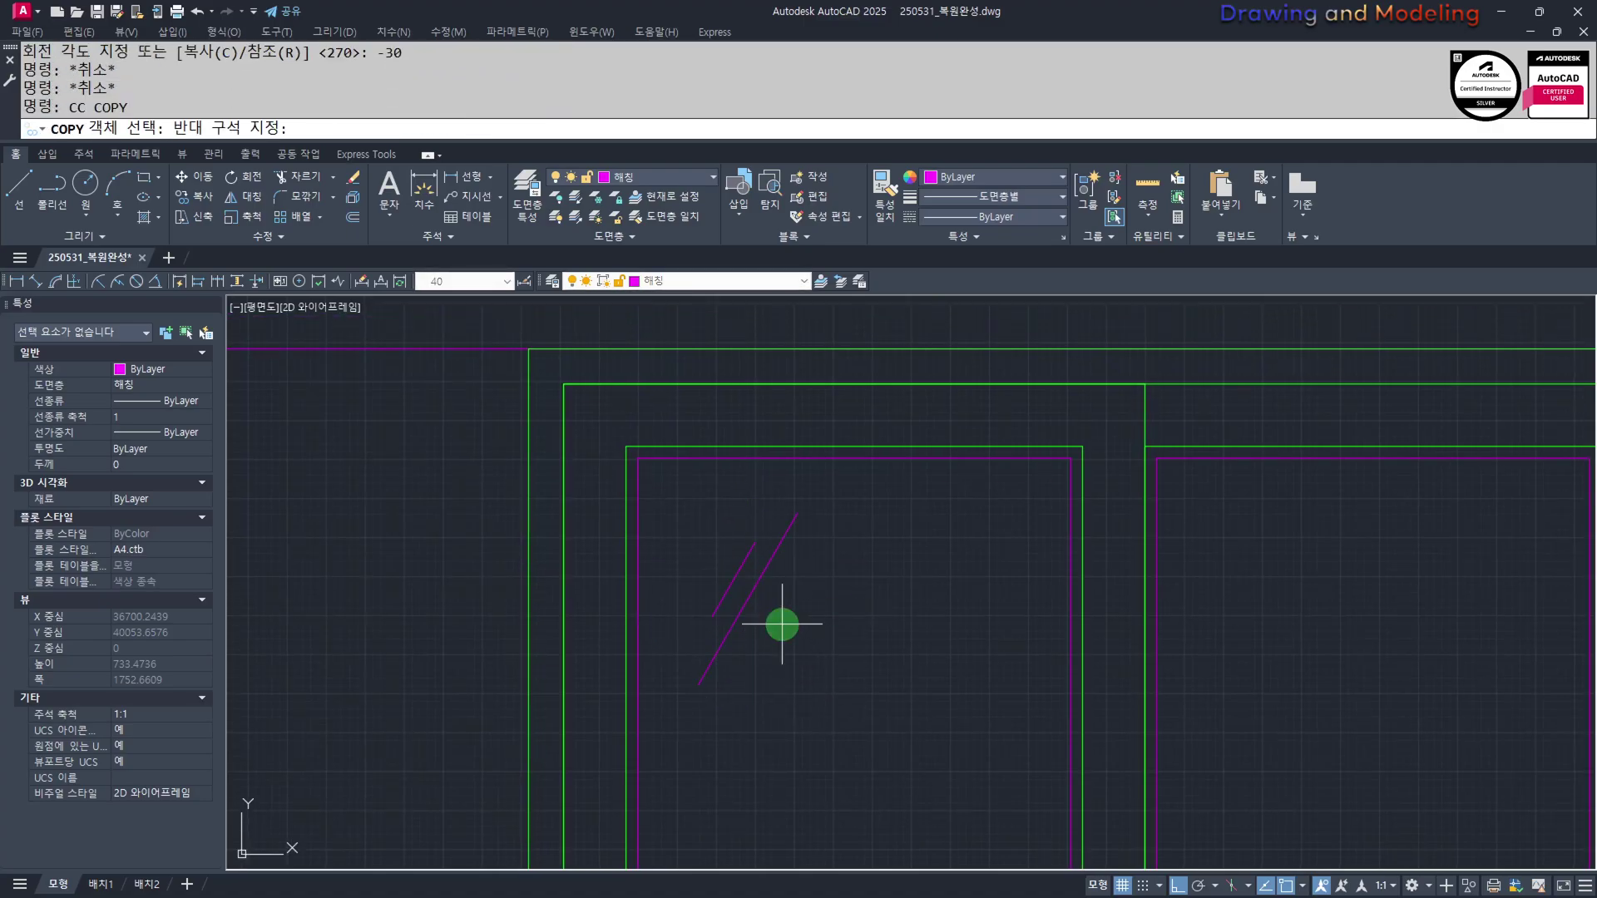
left_click(736, 588)
scroll(621, 557, "down", 6)
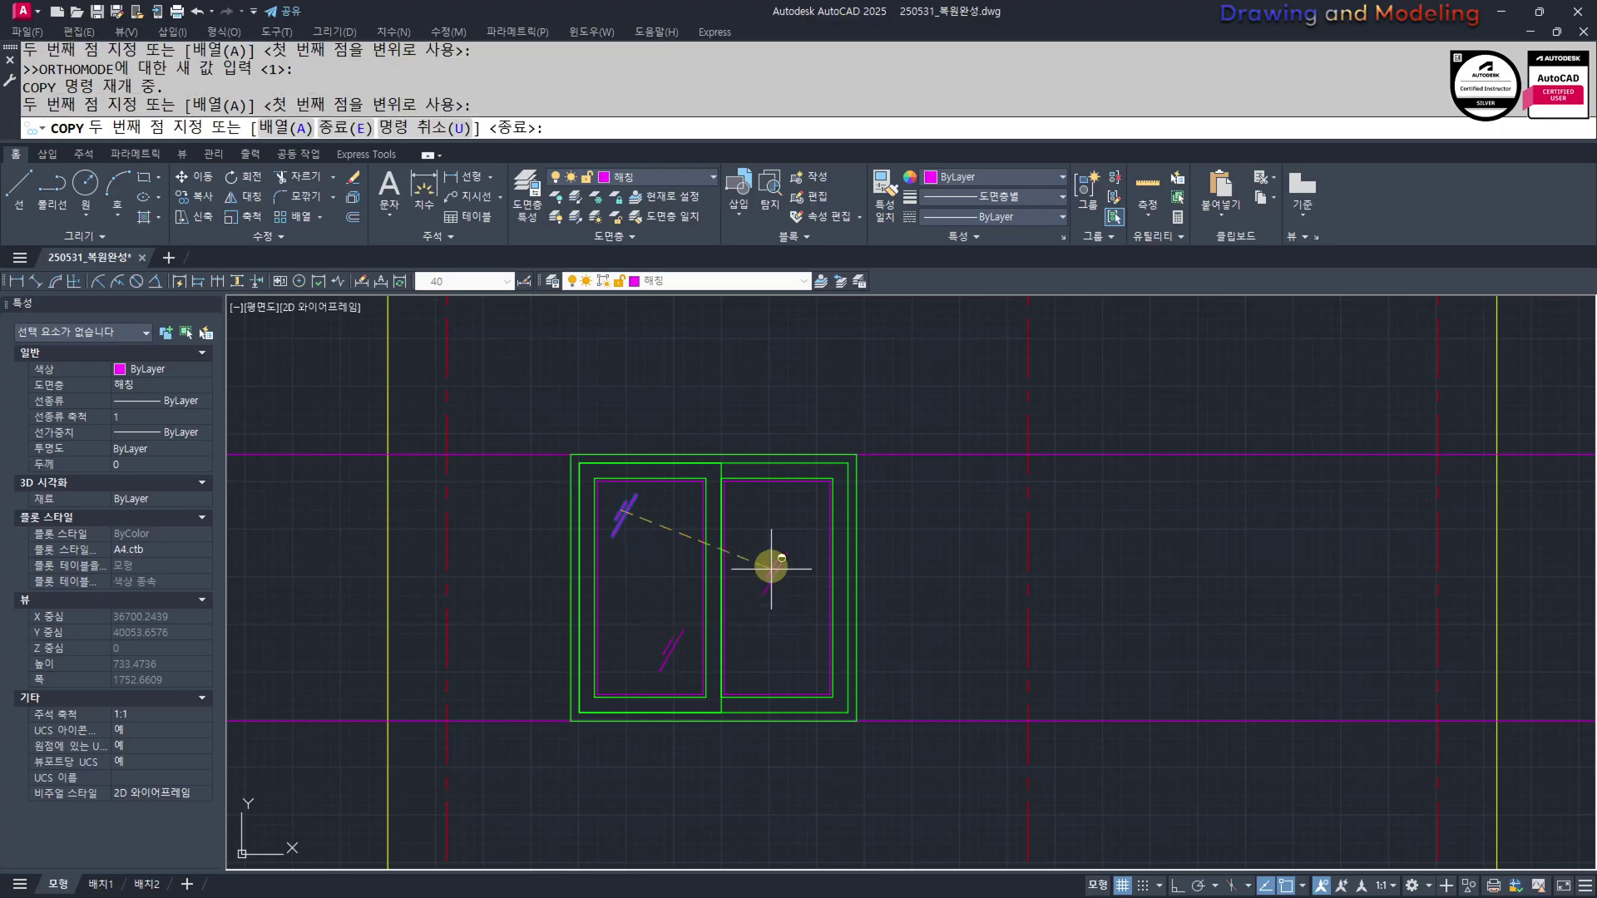
key("Escape")
Draw a right-pointing half-arrow for the sliding direction in the left pane and stretch its shaft longer to the left
type("l")
key("Return")
scroll(649, 561, "up", 4)
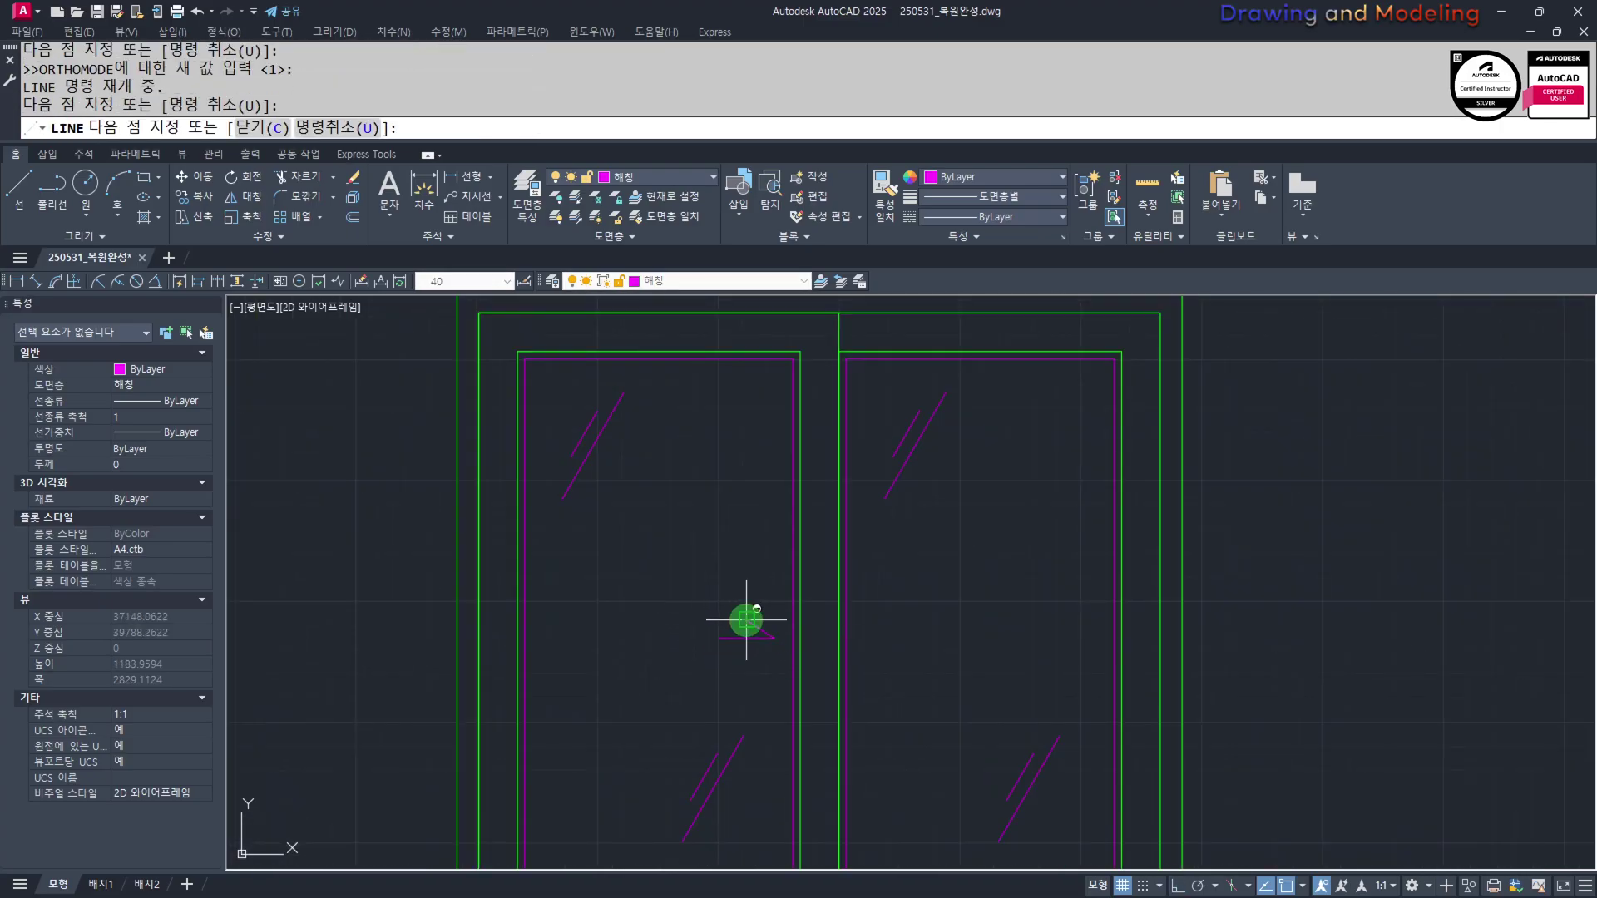
key("Escape")
key("Escape")
key("Return")
left_click(716, 661)
left_click(702, 663)
key("Escape")
Mirror the sliding-direction arrow into the right pane about the window's vertical centre axis, keeping the original
left_click(771, 659)
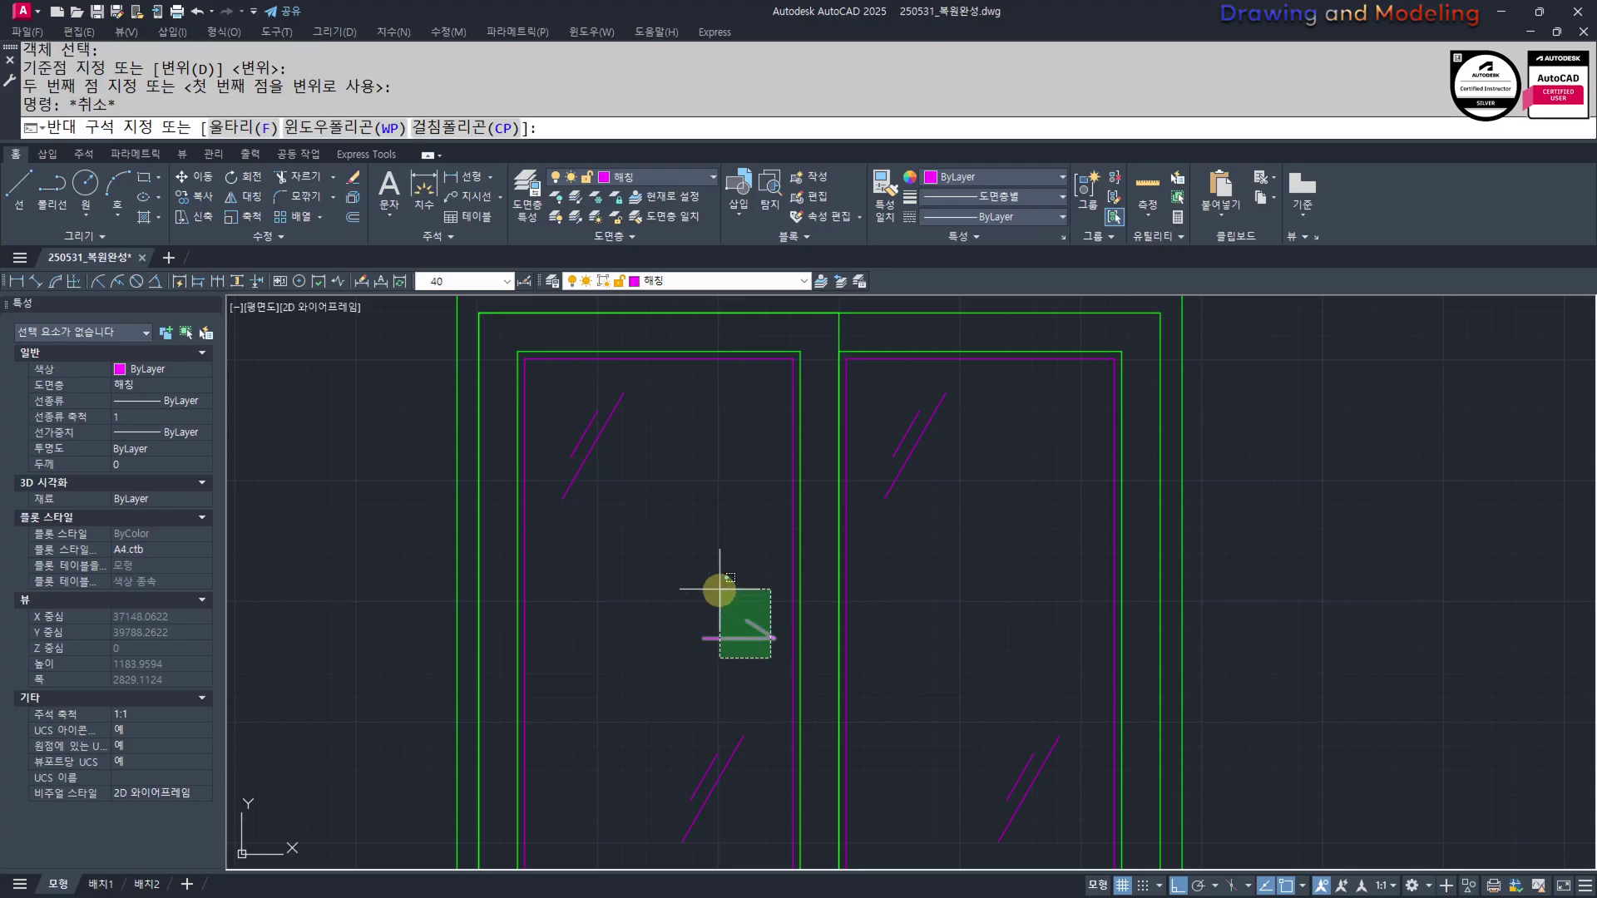
left_click(717, 589)
scroll(757, 584, "down", 2)
middle_click_drag(757, 584, 760, 621)
key("Return")
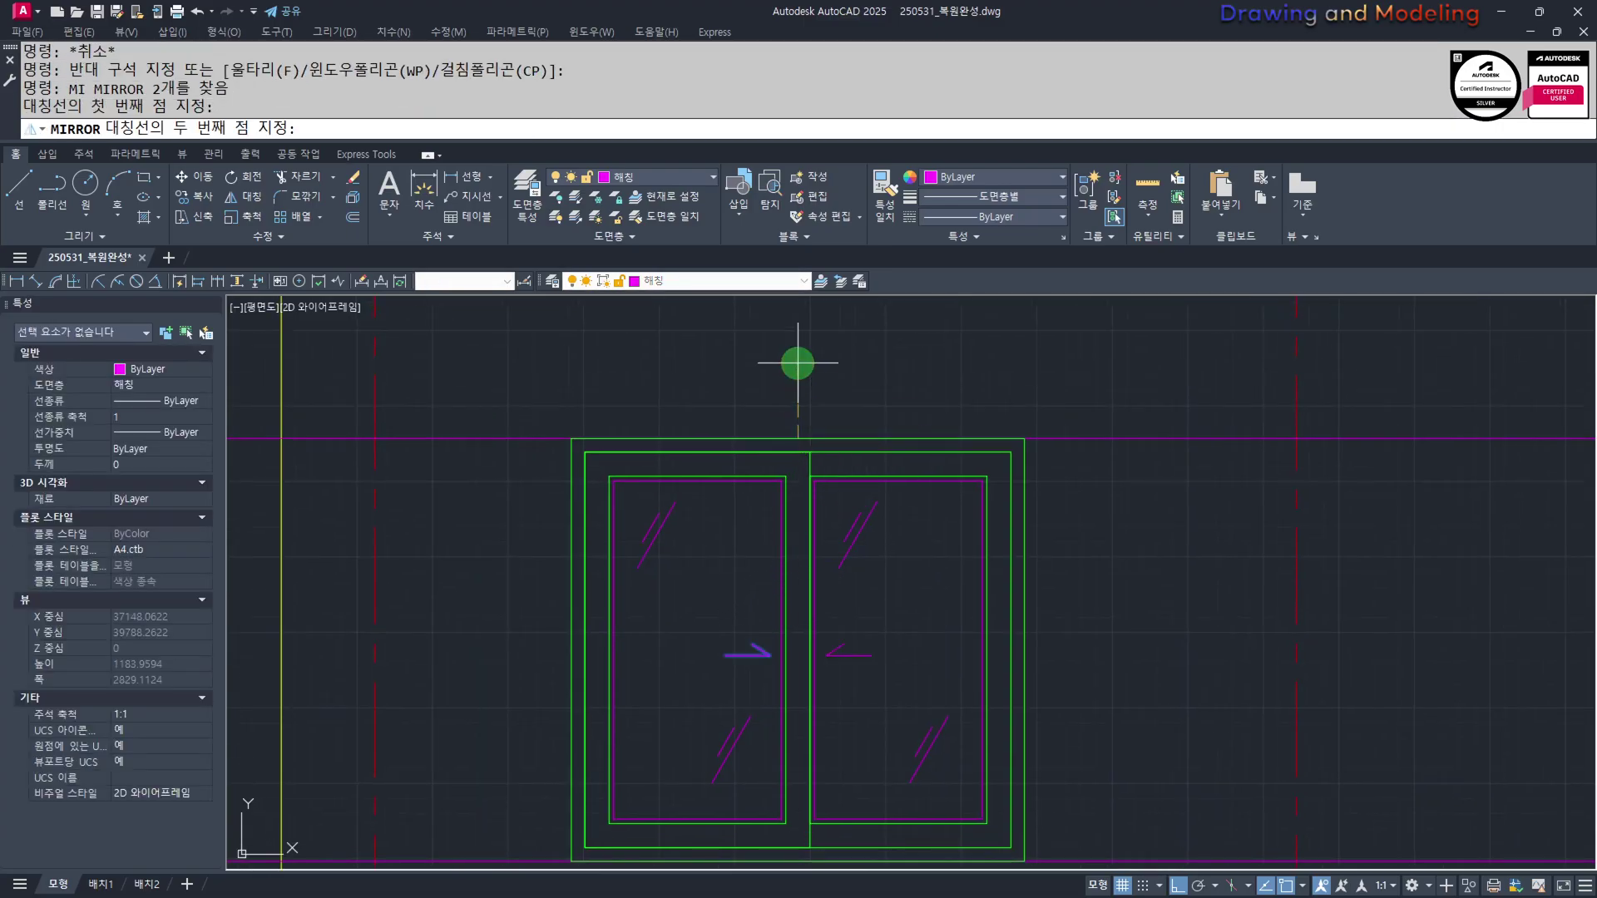
left_click(797, 363)
key("Return")
Move both sliding-direction arrows to the 문자 layer
key("Escape")
left_click(664, 588)
left_click(924, 681)
left_click(721, 279)
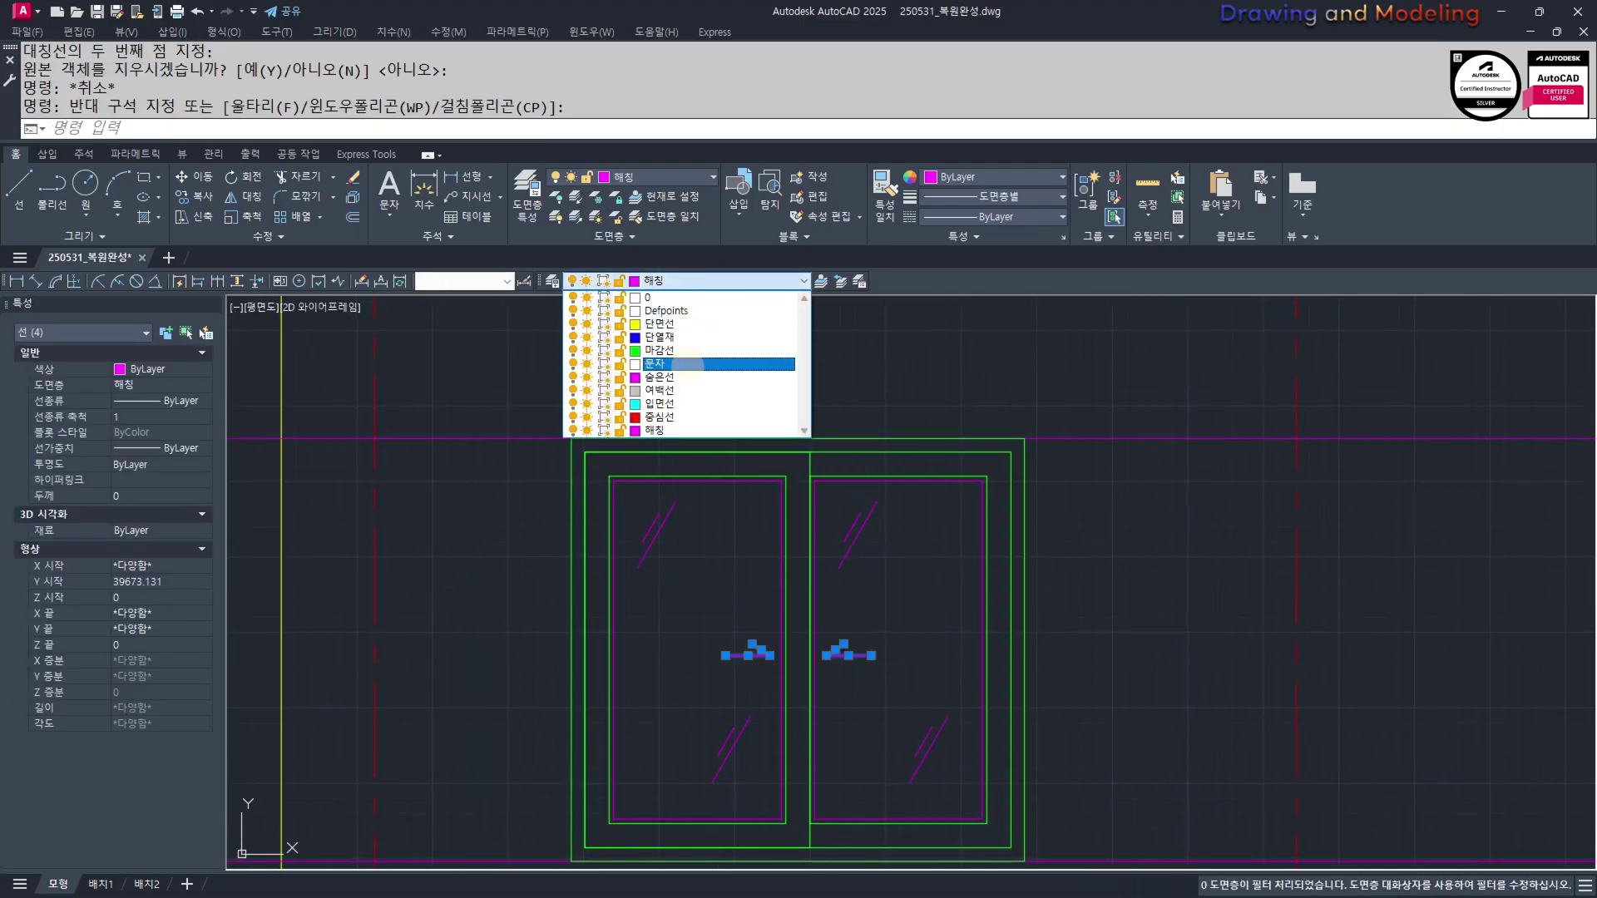
left_click(687, 364)
key("Escape")
key("Escape")
Copy the complete window from its lower-left corner to the guide line marking the second window's left edge
scroll(750, 630, "down", 4)
left_click(665, 489)
left_click(913, 756)
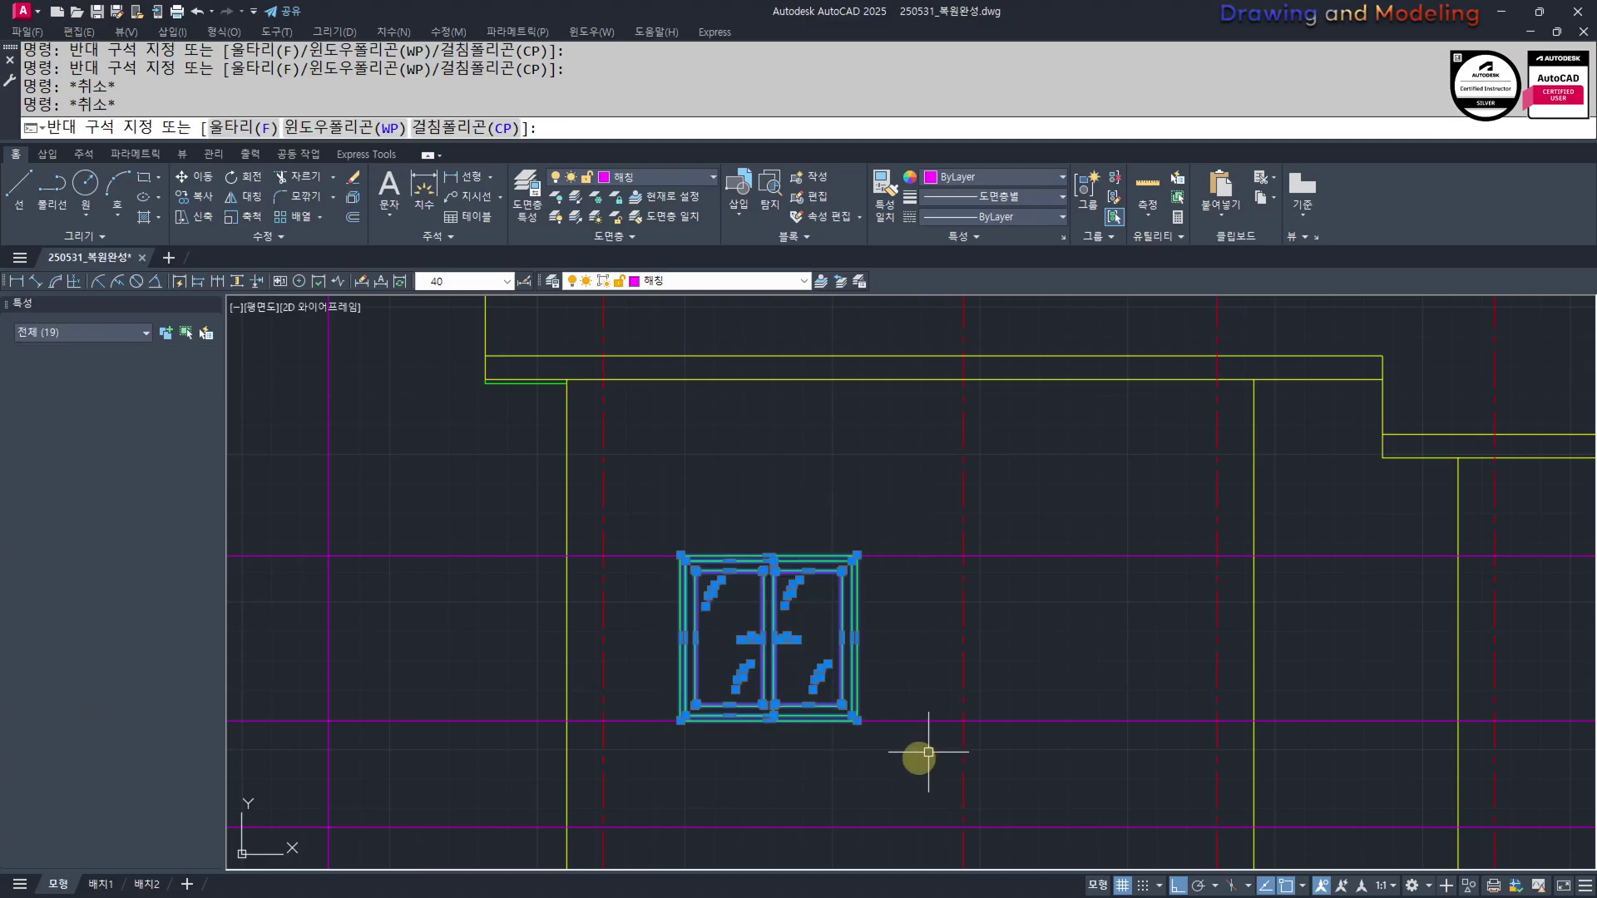
type("CC")
key("Return")
left_click(680, 721)
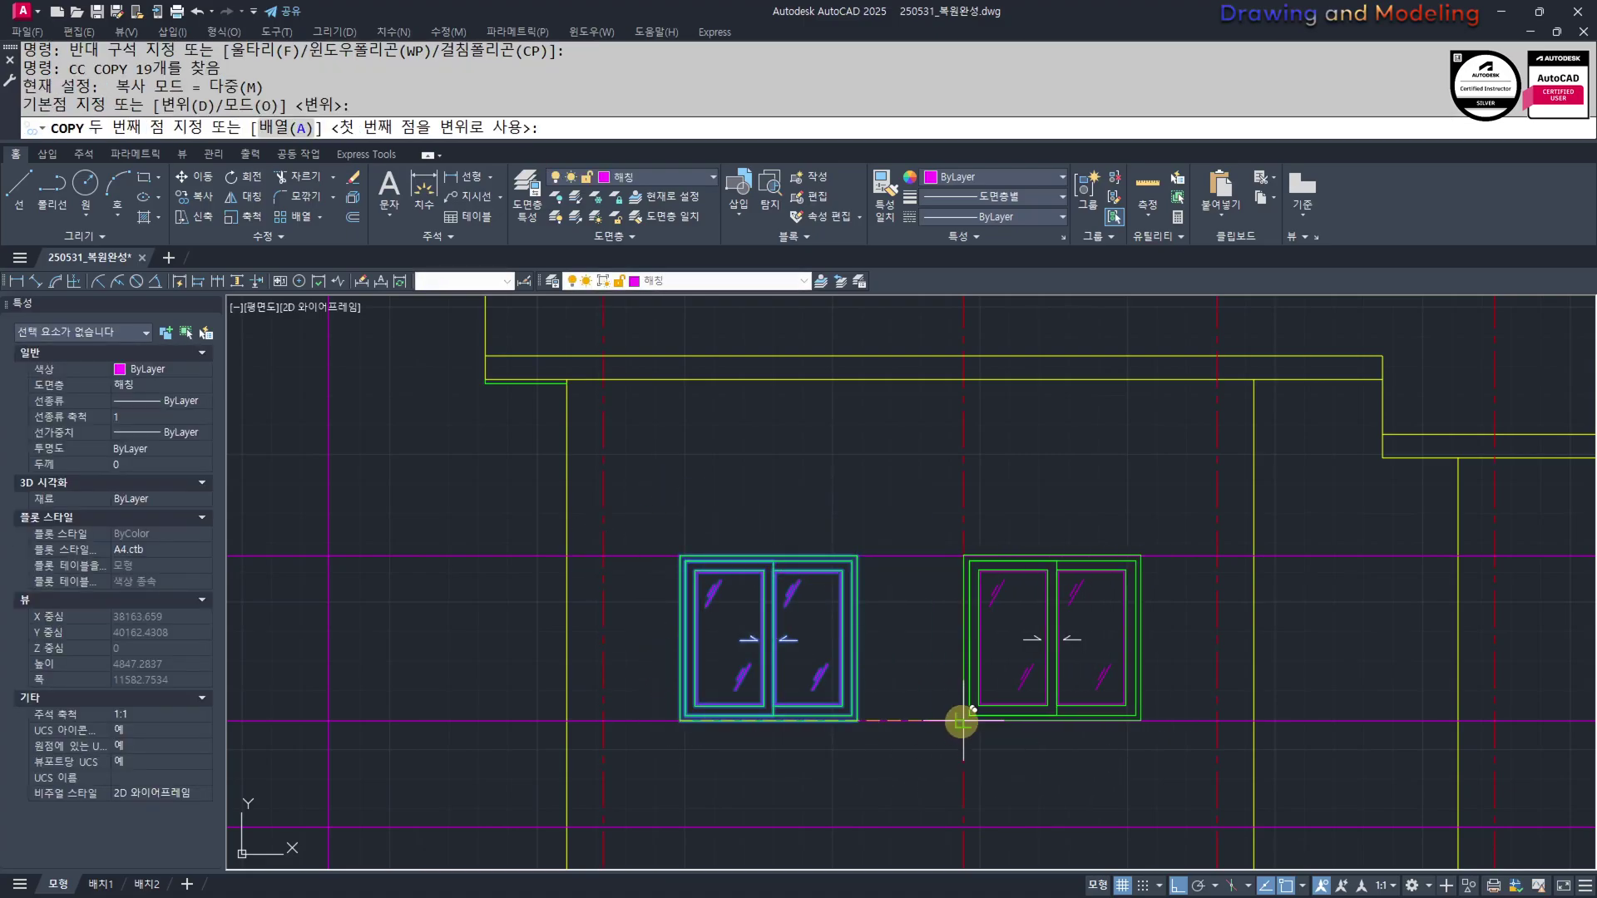
left_click(963, 721)
key("Escape")
key("Escape")
Erase the horizontal guide lines at the window heights and the vertical guide locating the second window
mouse_move(835, 660)
middle_mouse_down()
mouse_move(604, 635)
mouse_move(752, 692)
middle_mouse_up()
left_click(1112, 472)
left_click(1081, 716)
type("E")
left_click(842, 472)
left_click(666, 514)
type("E")
key("Escape")
key("Escape")
Draw a horizontal line from the outside floor level at the section's cut edge across to the second wall line of the elevation
scroll(681, 506, "down", 4)
middle_click_drag(549, 615, 688, 599)
scroll(819, 656, "down", 8)
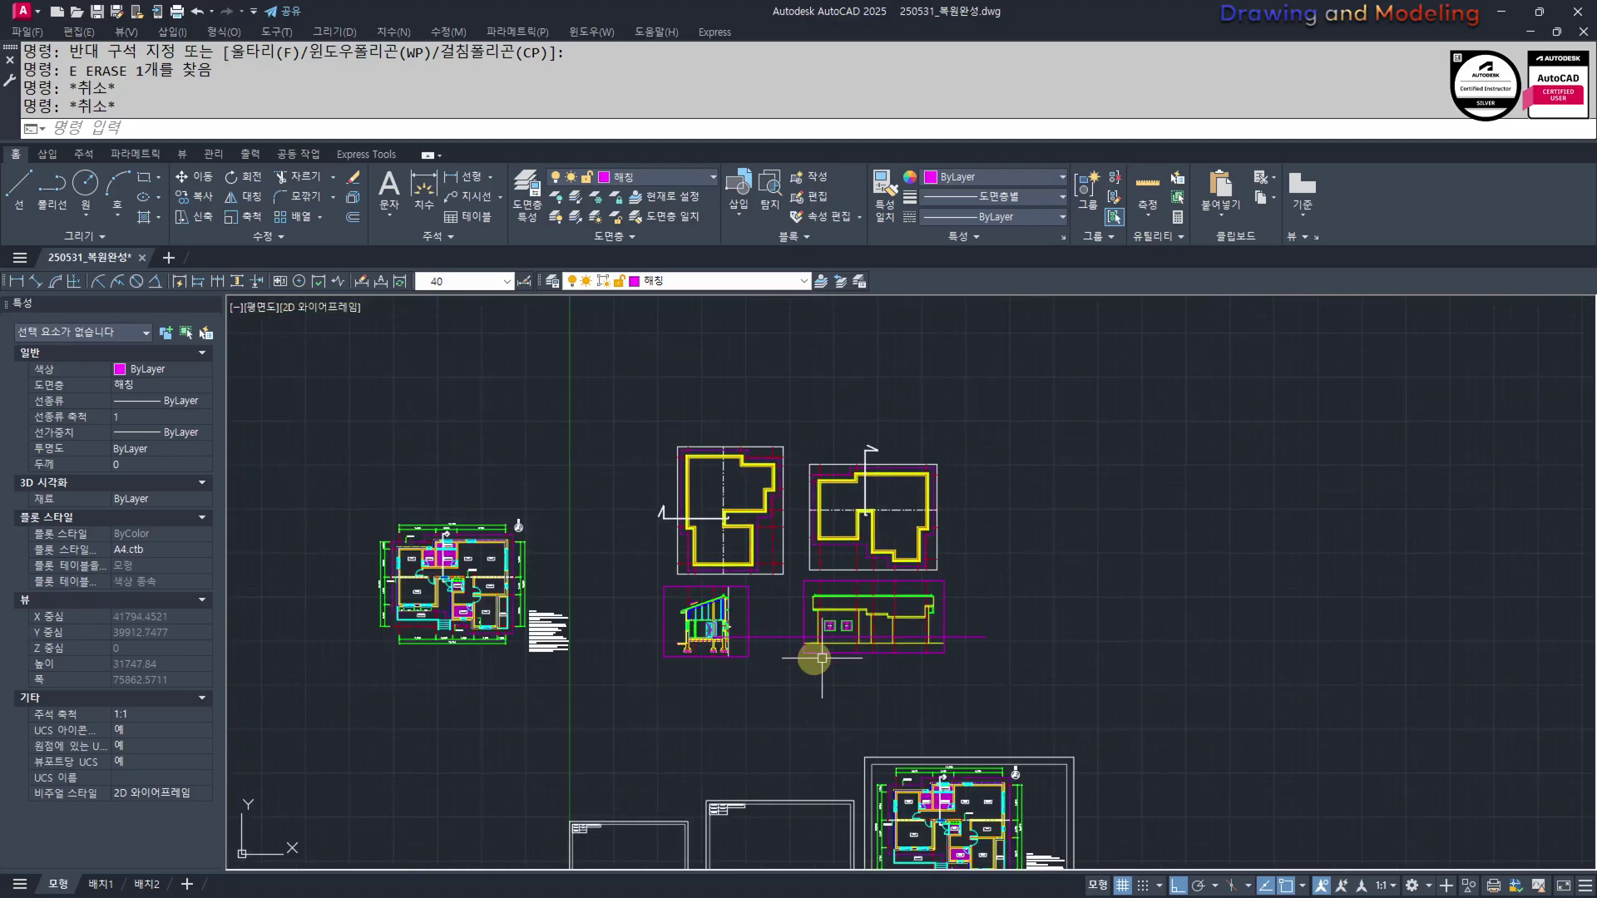
middle_click_drag(445, 628, 923, 682)
scroll(1162, 697, "up", 4)
middle_click_drag(1164, 704, 707, 685)
scroll(780, 694, "up", 4)
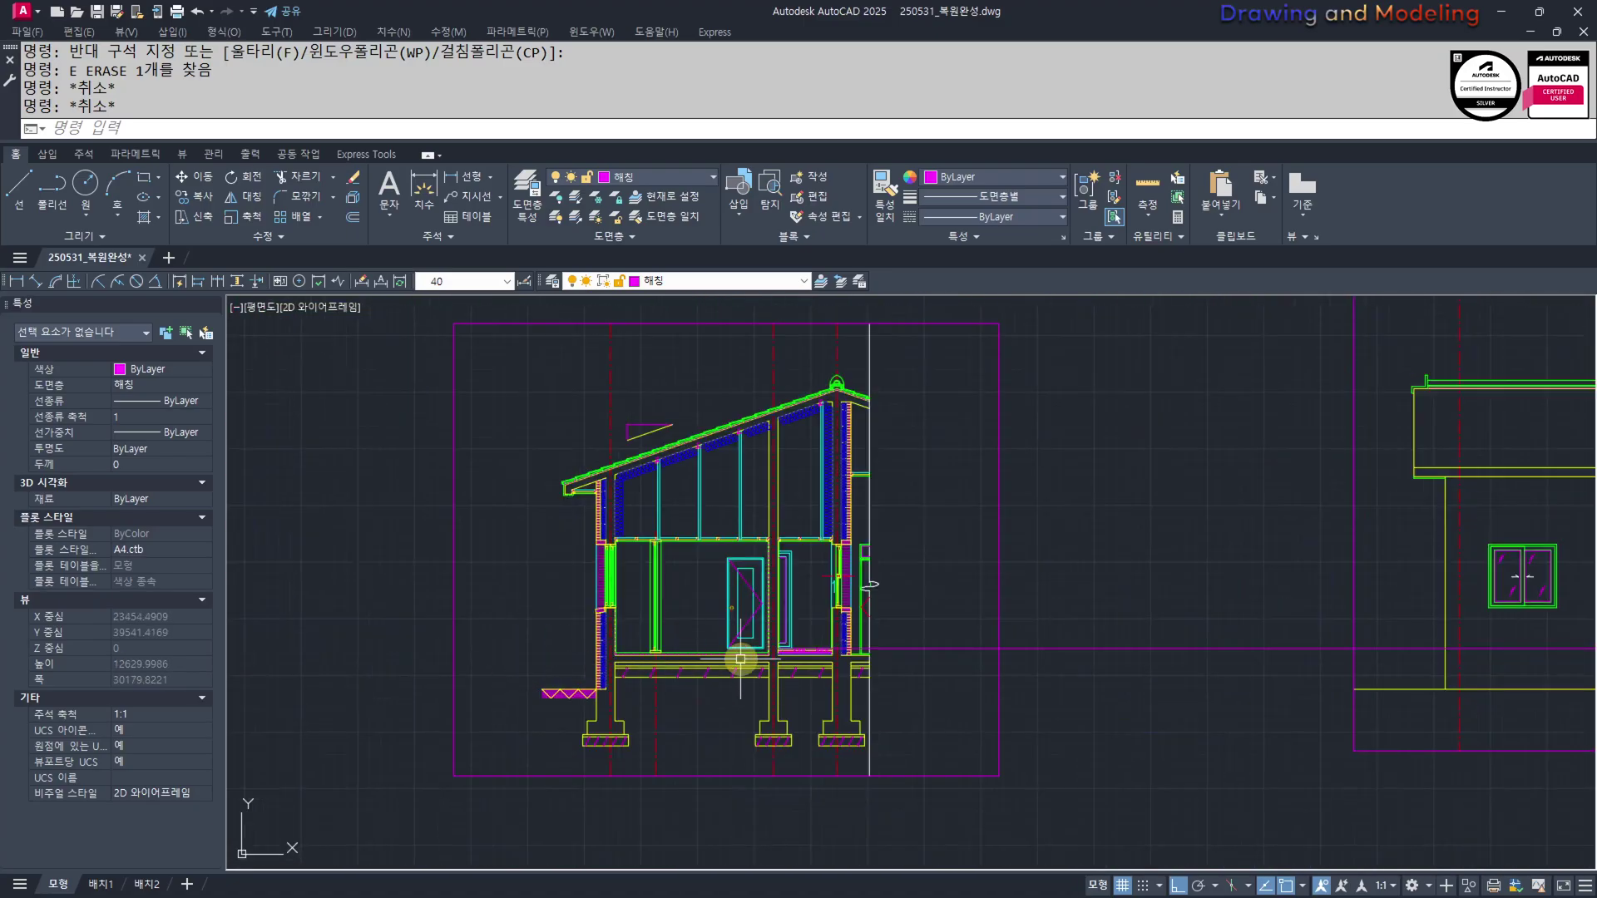
scroll(876, 683, "up", 4)
scroll(1102, 680, "down", 2)
middle_click_drag(1094, 674, 812, 656)
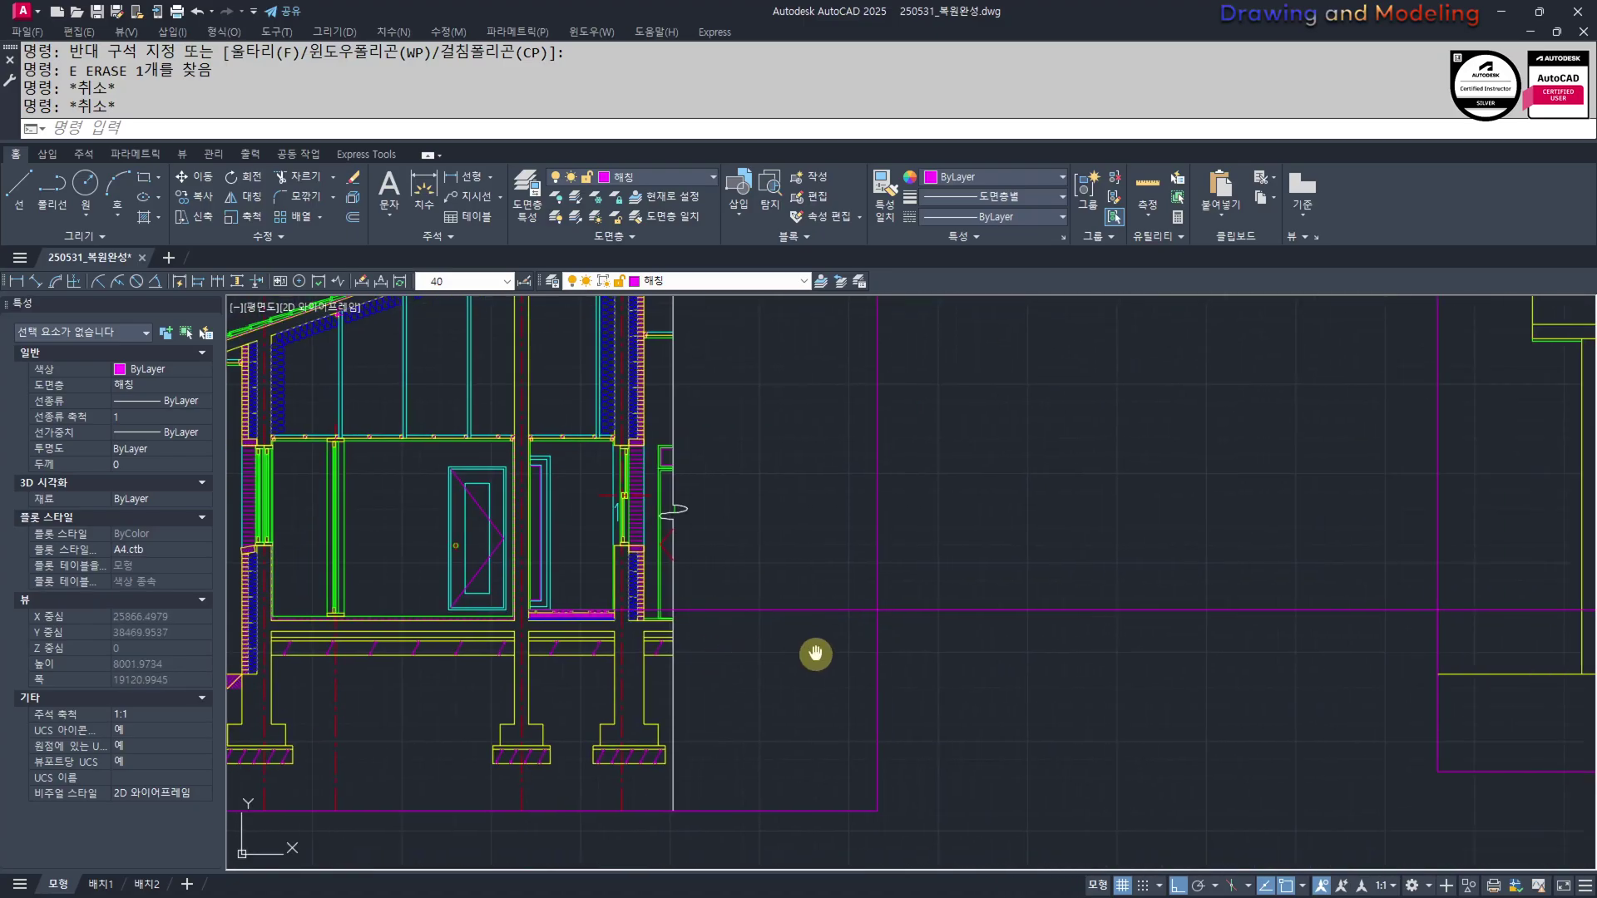
scroll(847, 667, "down", 6)
middle_click_drag(924, 669, 842, 697)
scroll(842, 697, "up", 5)
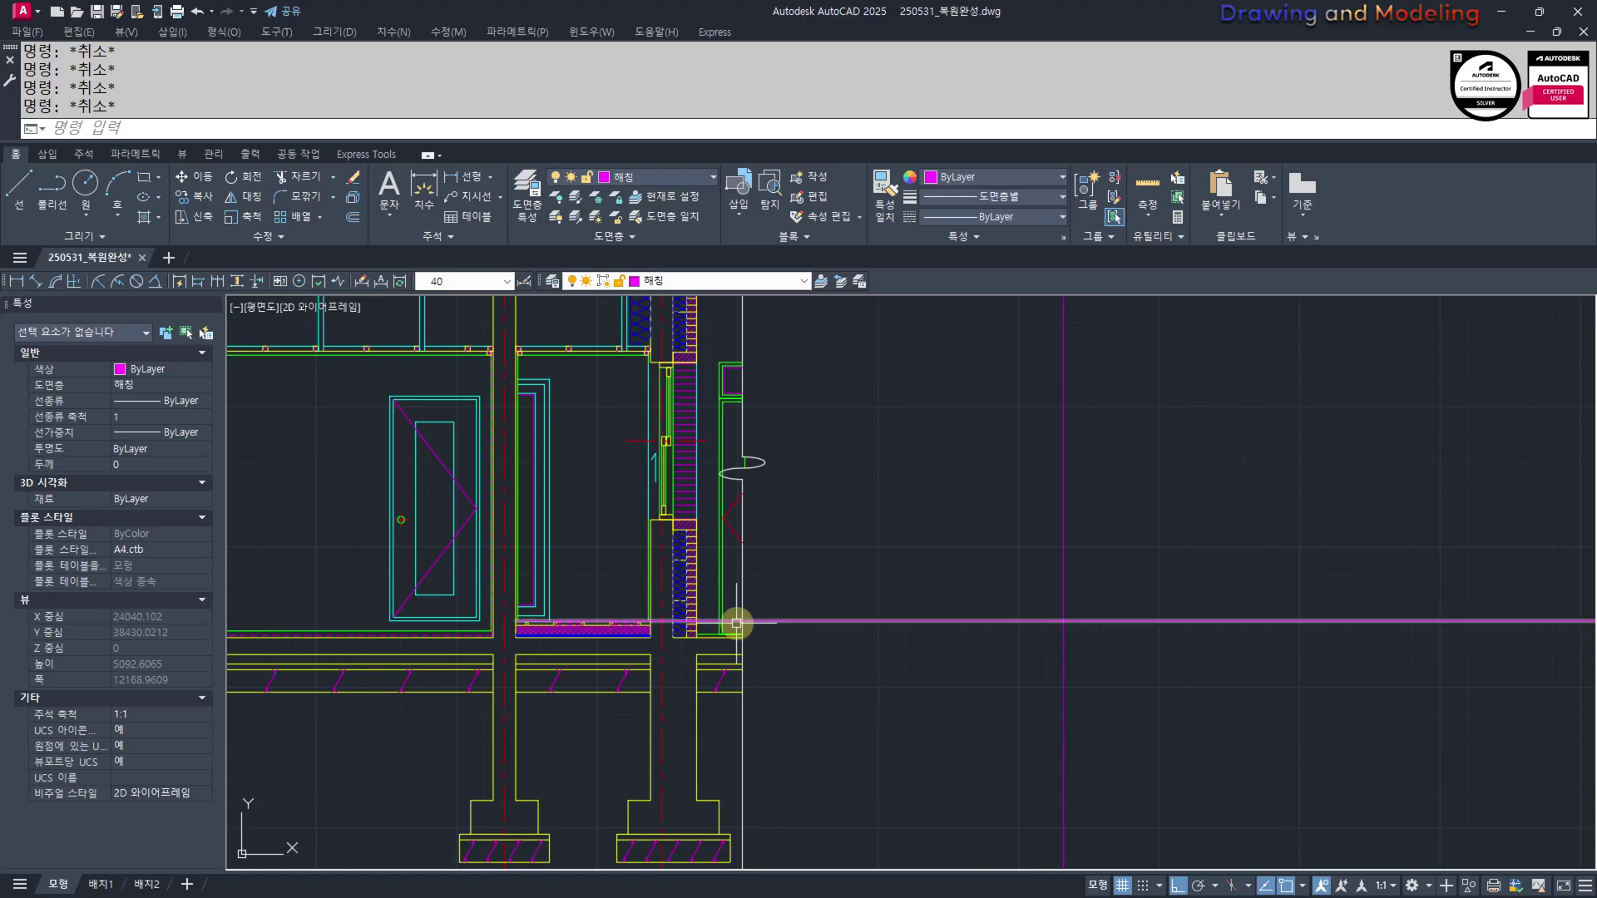
left_click(743, 632)
scroll(791, 731, "down", 5)
scroll(1115, 640, "up", 5)
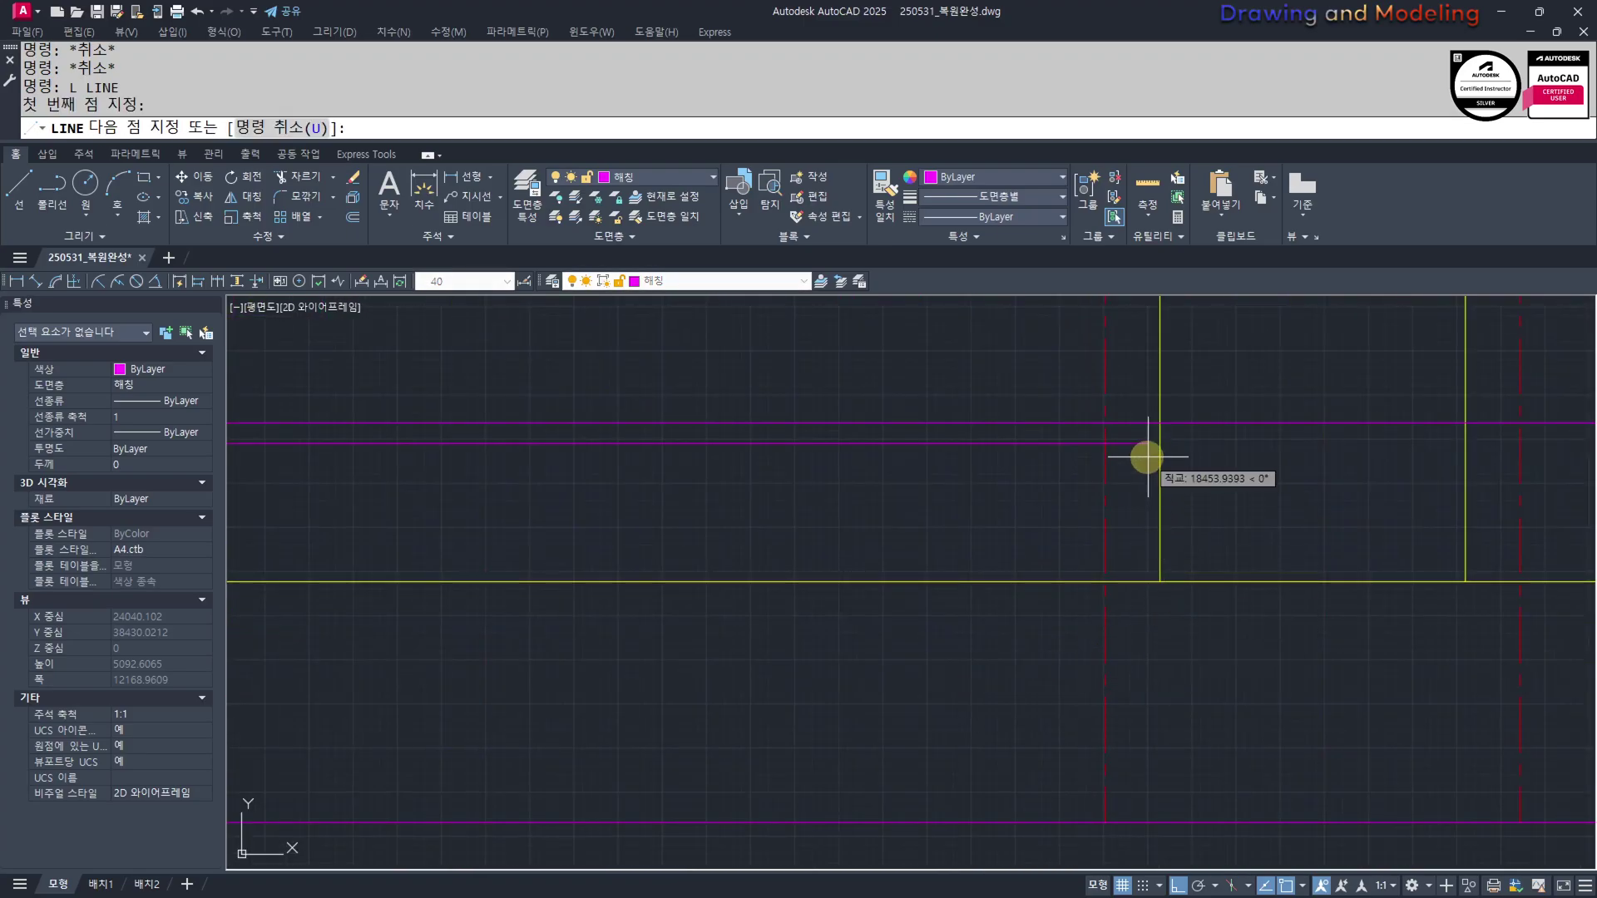
scroll(1084, 658, "down", 2)
key("Escape")
key("Escape")
Match the projected floor level line to the cyan elevation lines in the section
scroll(887, 693, "down", 2)
middle_click_drag(887, 694, 1148, 656)
scroll(1149, 657, "down", 2)
type("M")
scroll(333, 590, "up", 4)
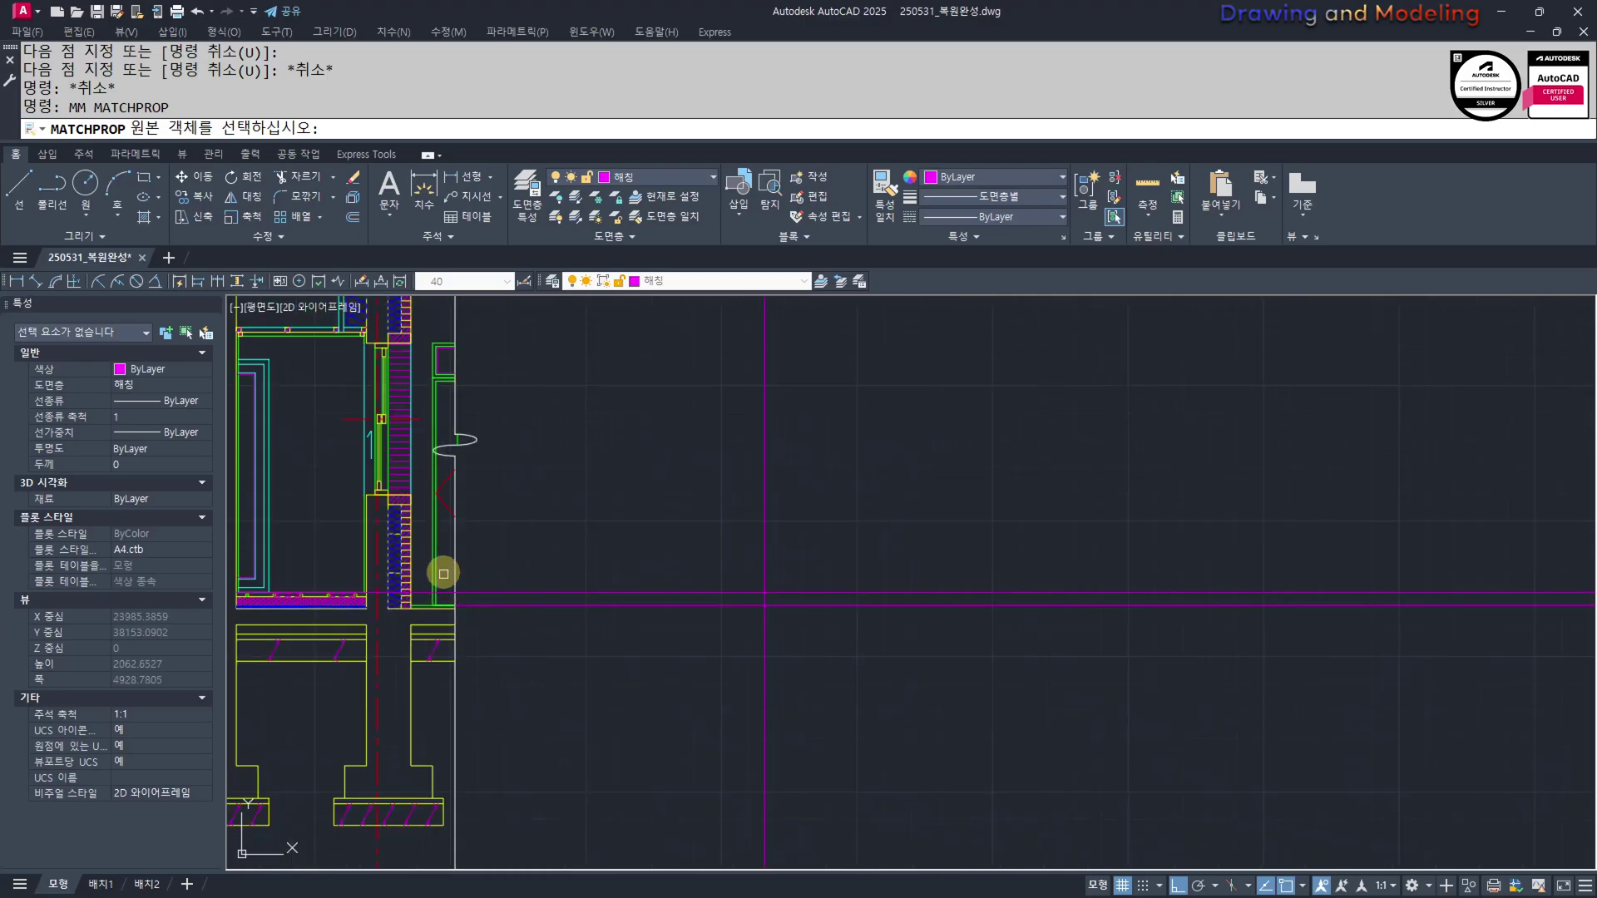
left_click(473, 564)
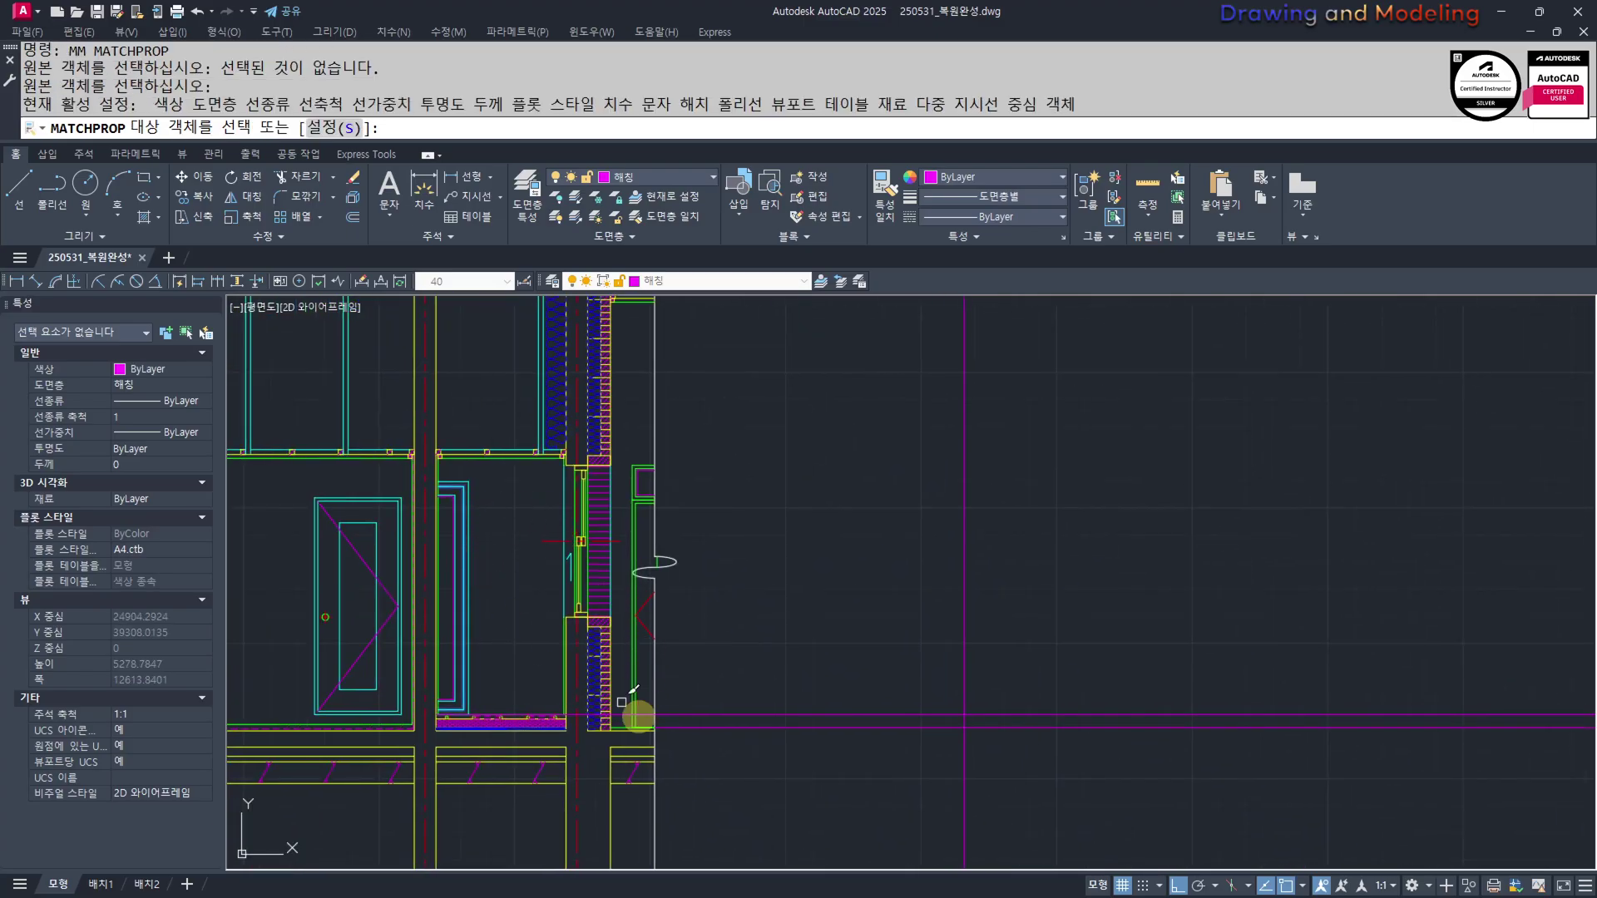
scroll(715, 752, "up", 2)
left_click(795, 734)
left_click(739, 669)
key("Escape")
key("Escape")
left_click(752, 667)
left_click(682, 625)
scroll(552, 602, "down", 4)
middle_click_drag(1247, 646, 586, 649)
key("Escape")
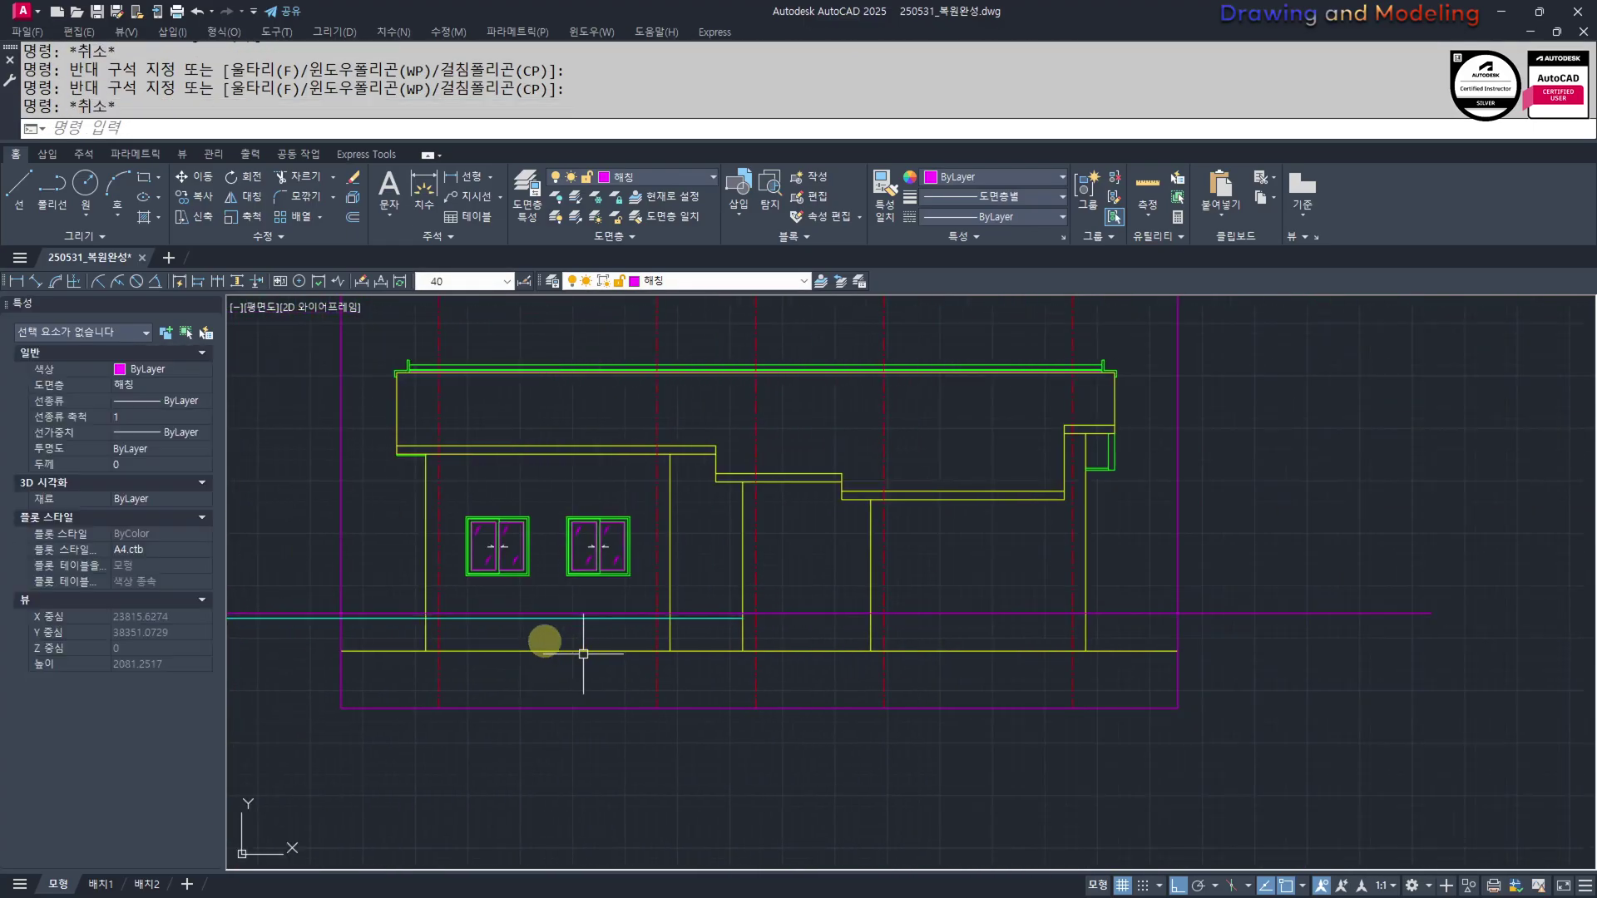
Trim the lines where the projected floor level line meets the base of the elevation's wall
scroll(399, 633, "up", 5)
type("tr")
left_click(641, 678)
left_click(531, 642)
key("space")
left_click(534, 533)
key("Escape")
Examine the floor plan's front side, from the terrace and steps to the 욕실 and 방 2 windows
scroll(534, 534, "down", 5)
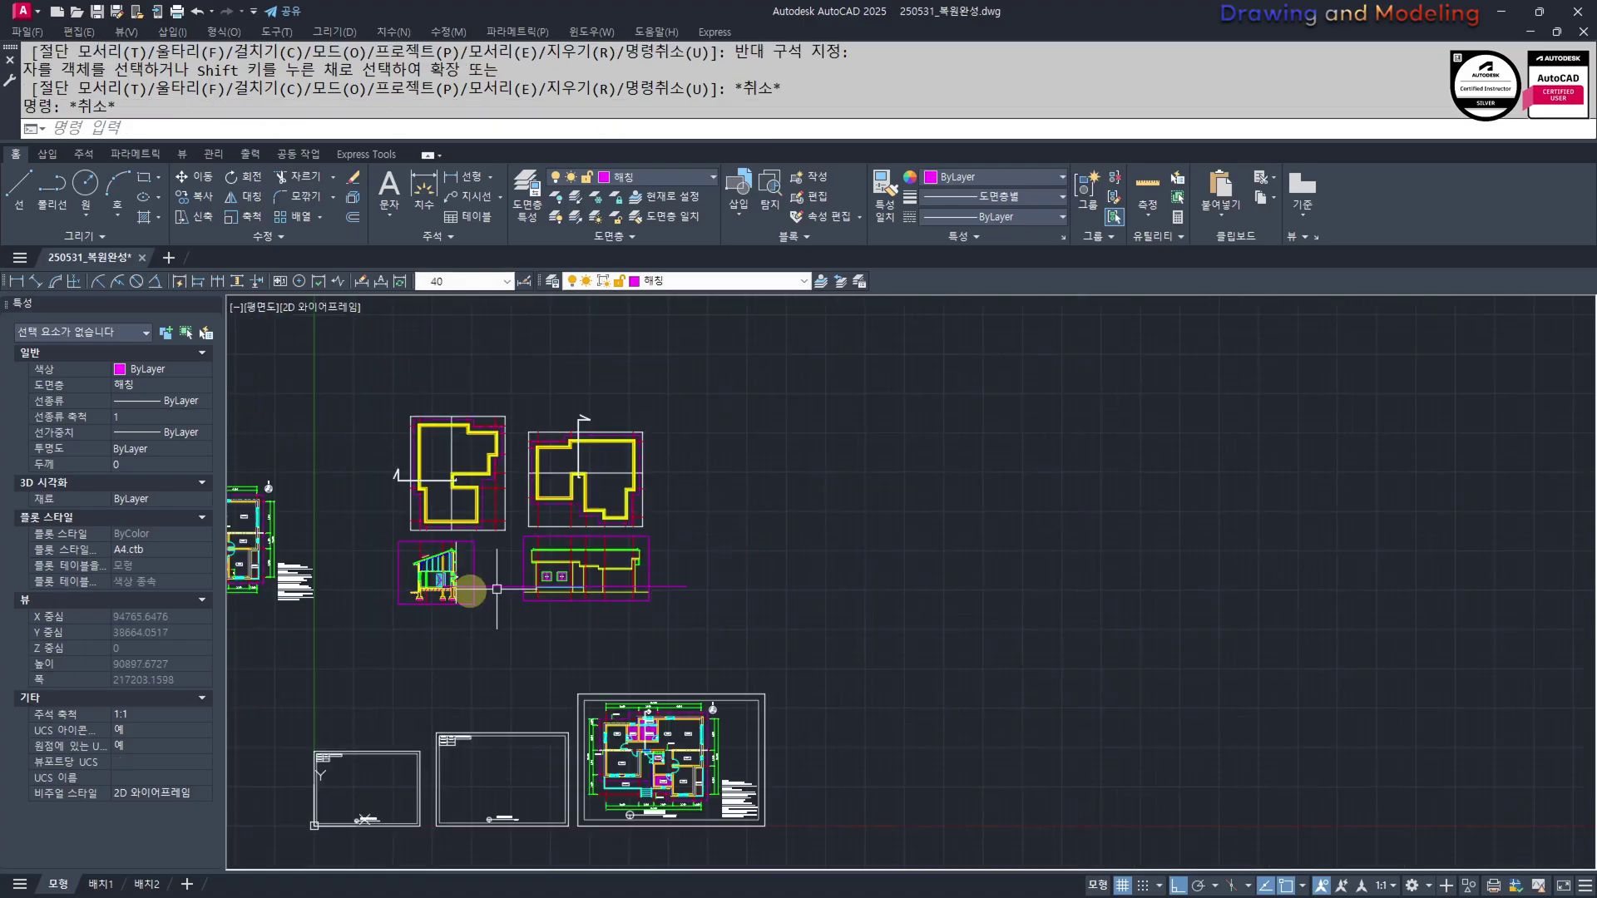
scroll(823, 682, "up", 6)
middle_click_drag(871, 703, 706, 600)
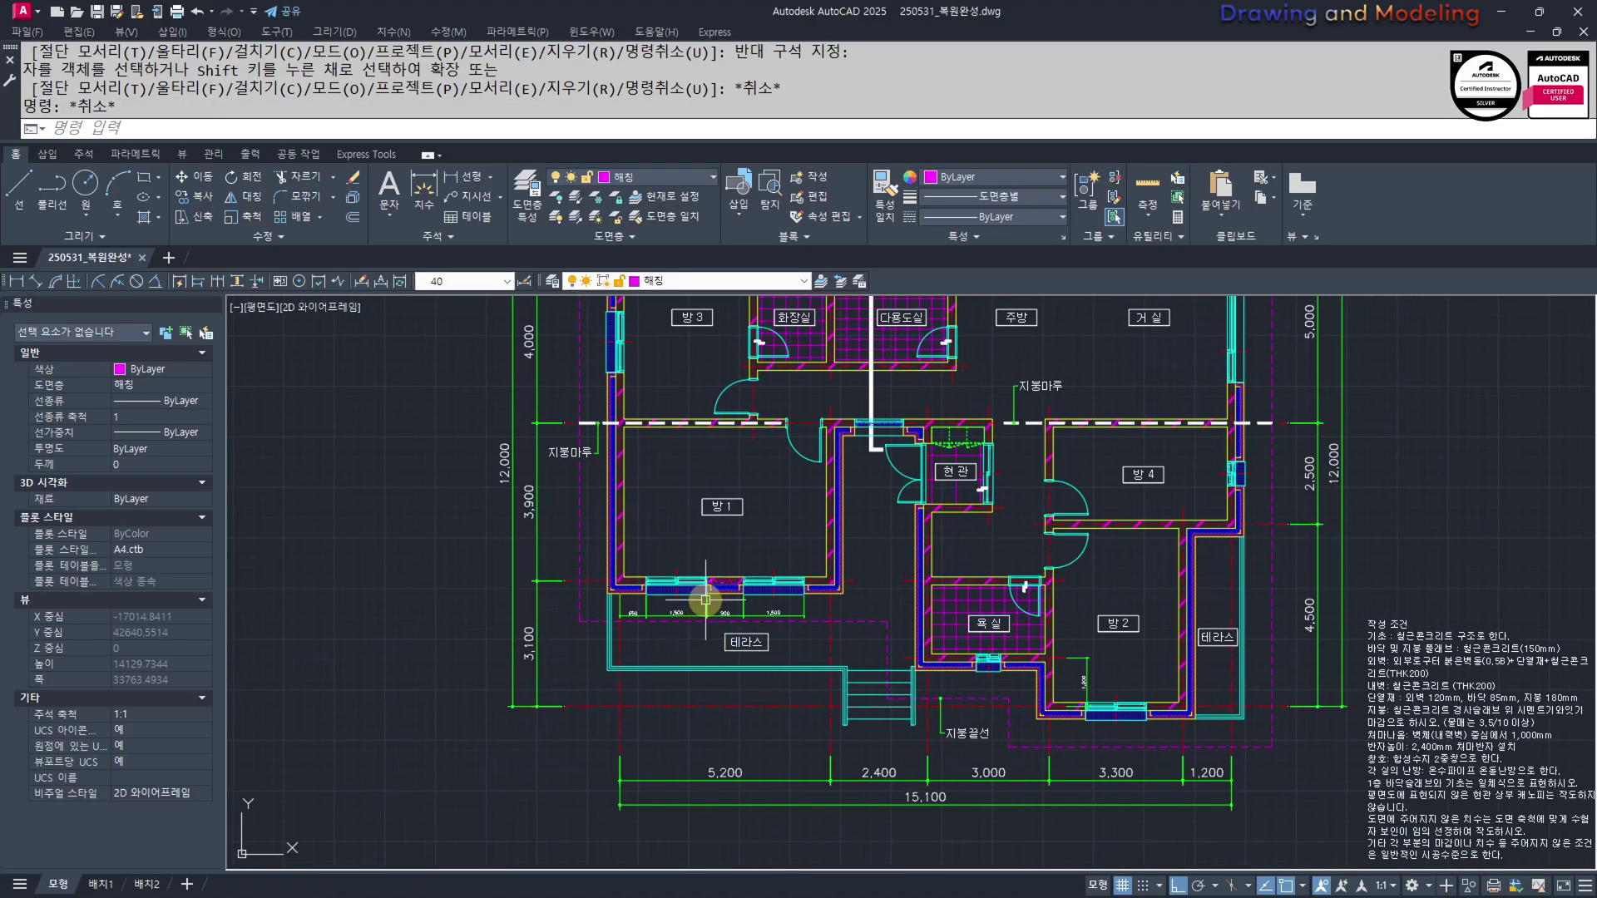
middle_click_drag(846, 624, 572, 576)
scroll(737, 677, "up", 2)
middle_click_drag(669, 541, 613, 574)
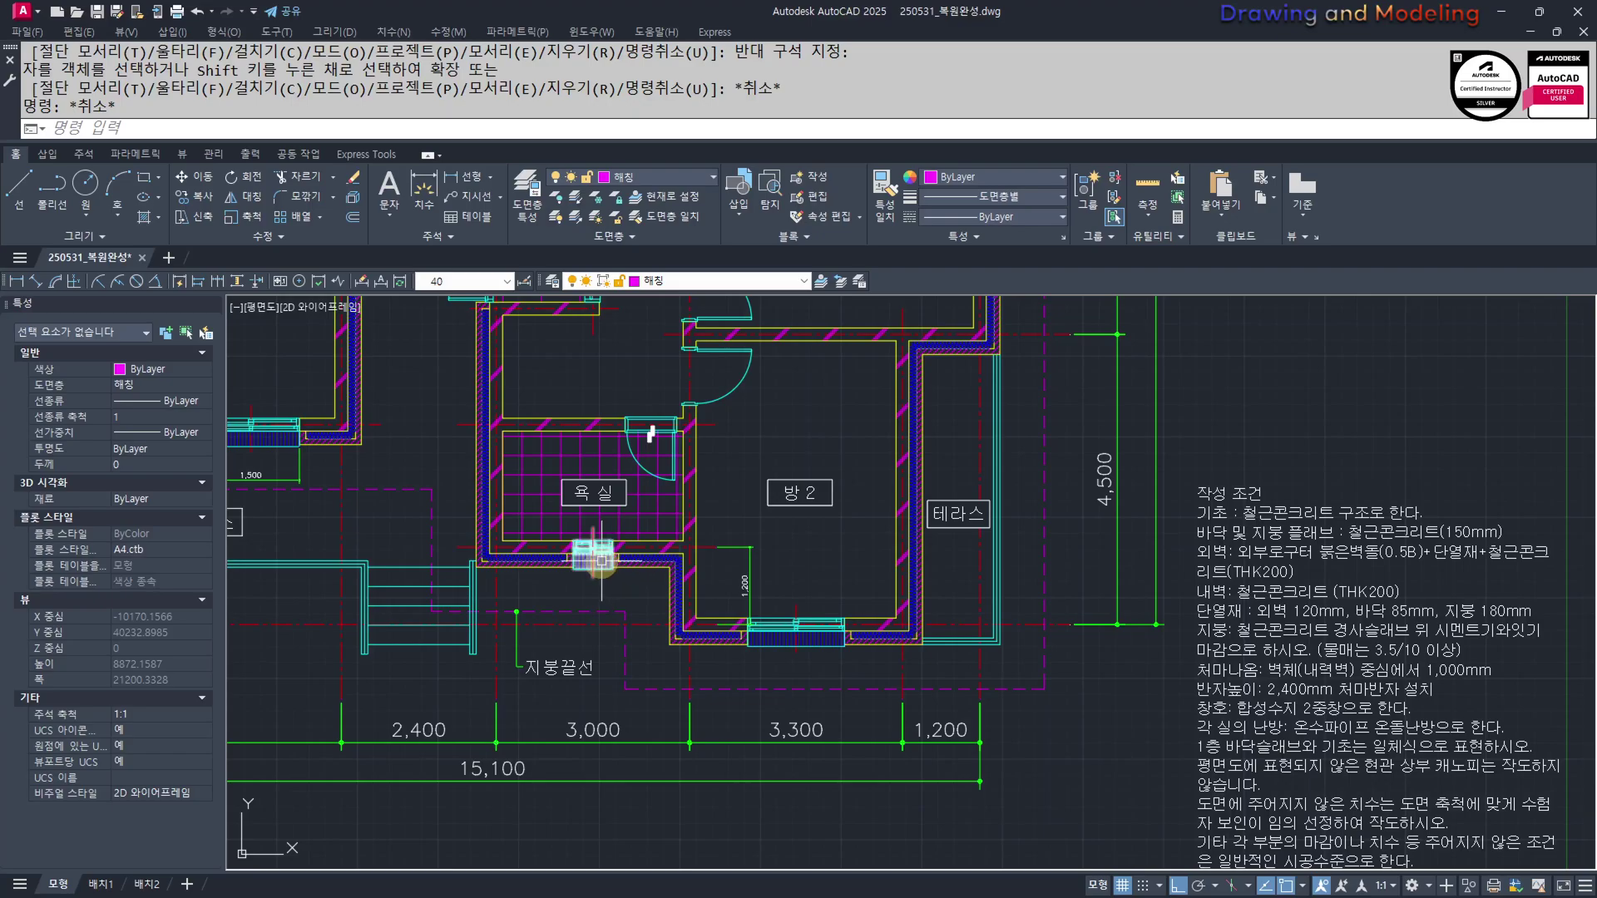
scroll(615, 599, "up", 1)
scroll(802, 595, "up", 3)
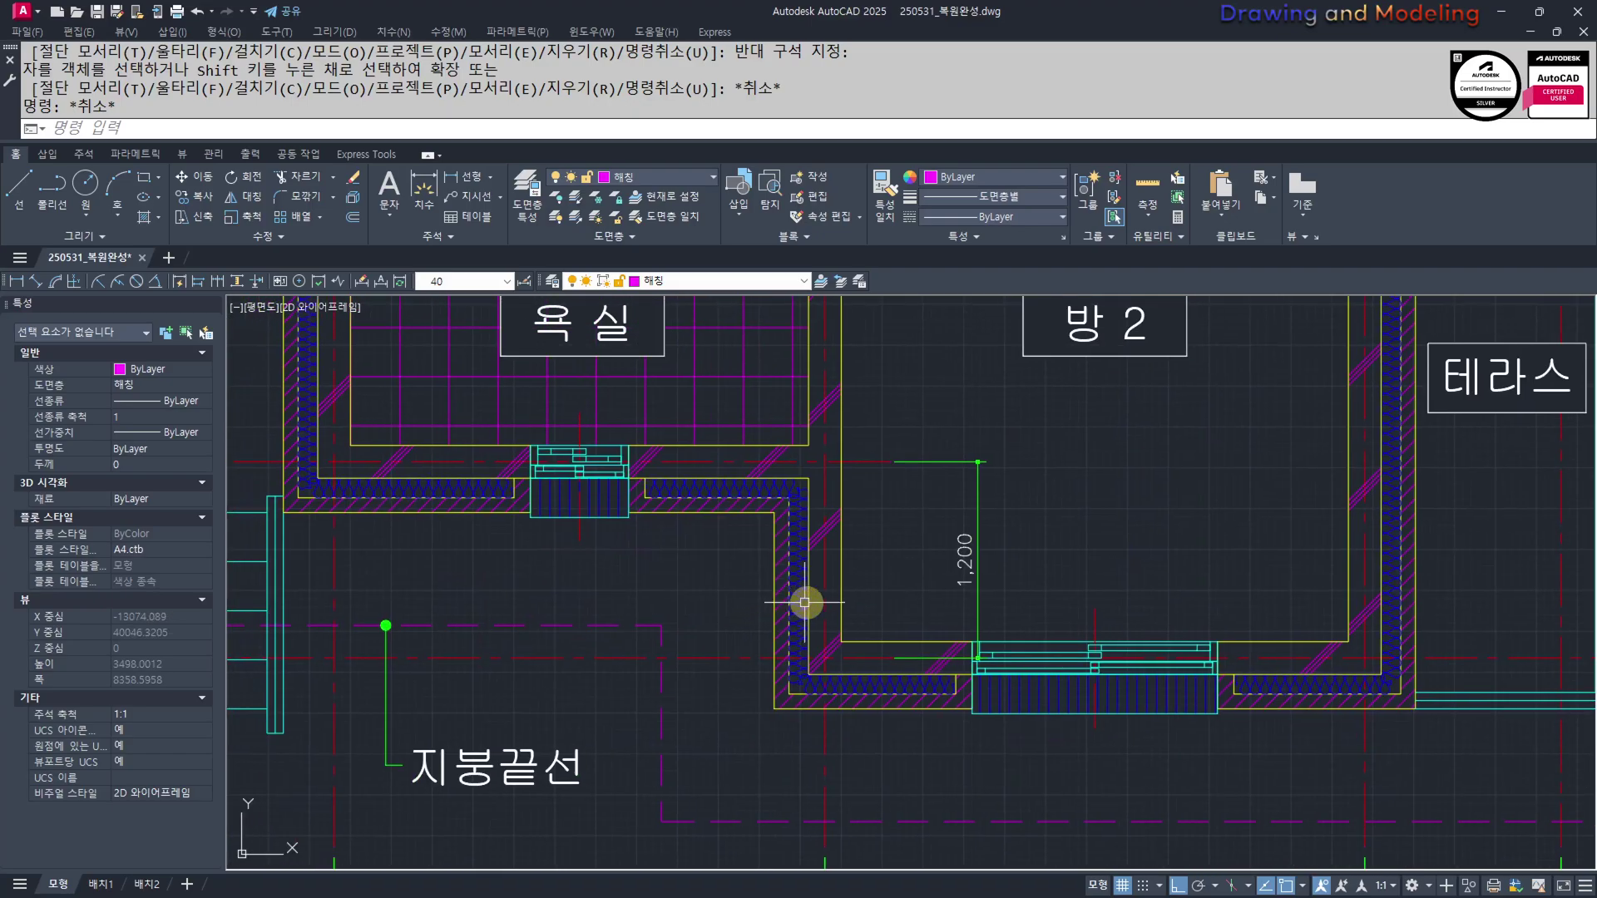
Dimension the horizontal distance from the axis right of the 욕실 window to the window's right edge, and erase that dimension
type("q")
key("space")
left_click(822, 457)
left_click(638, 518)
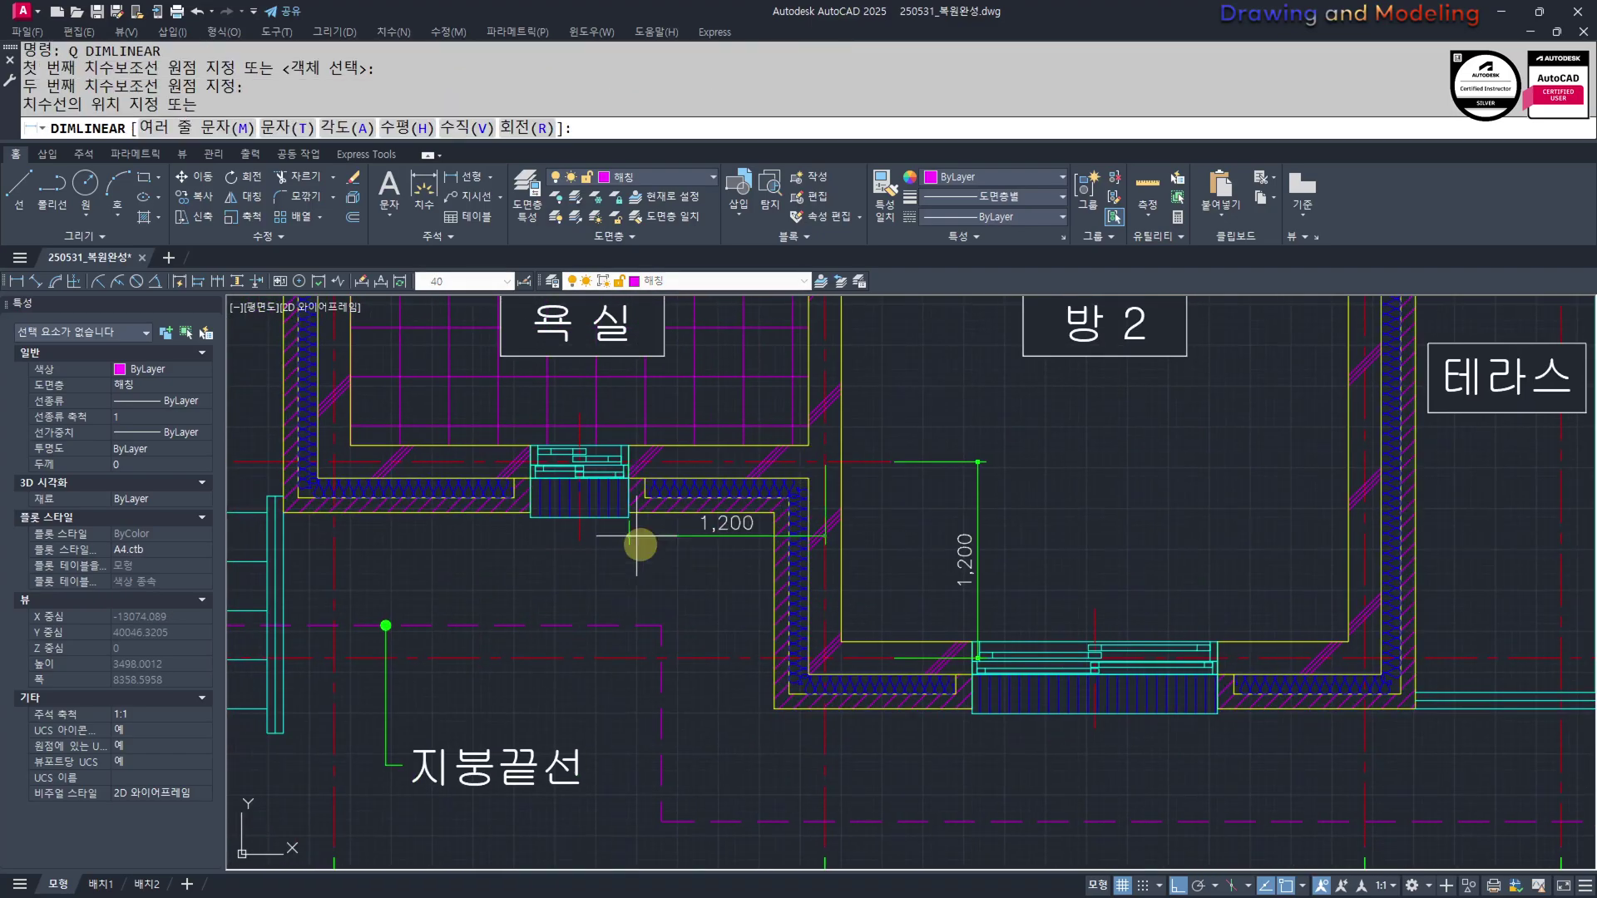
left_click(689, 581)
key("Escape")
key("Escape")
middle_click_drag(496, 567, 599, 588)
left_click(778, 628)
left_click(710, 574)
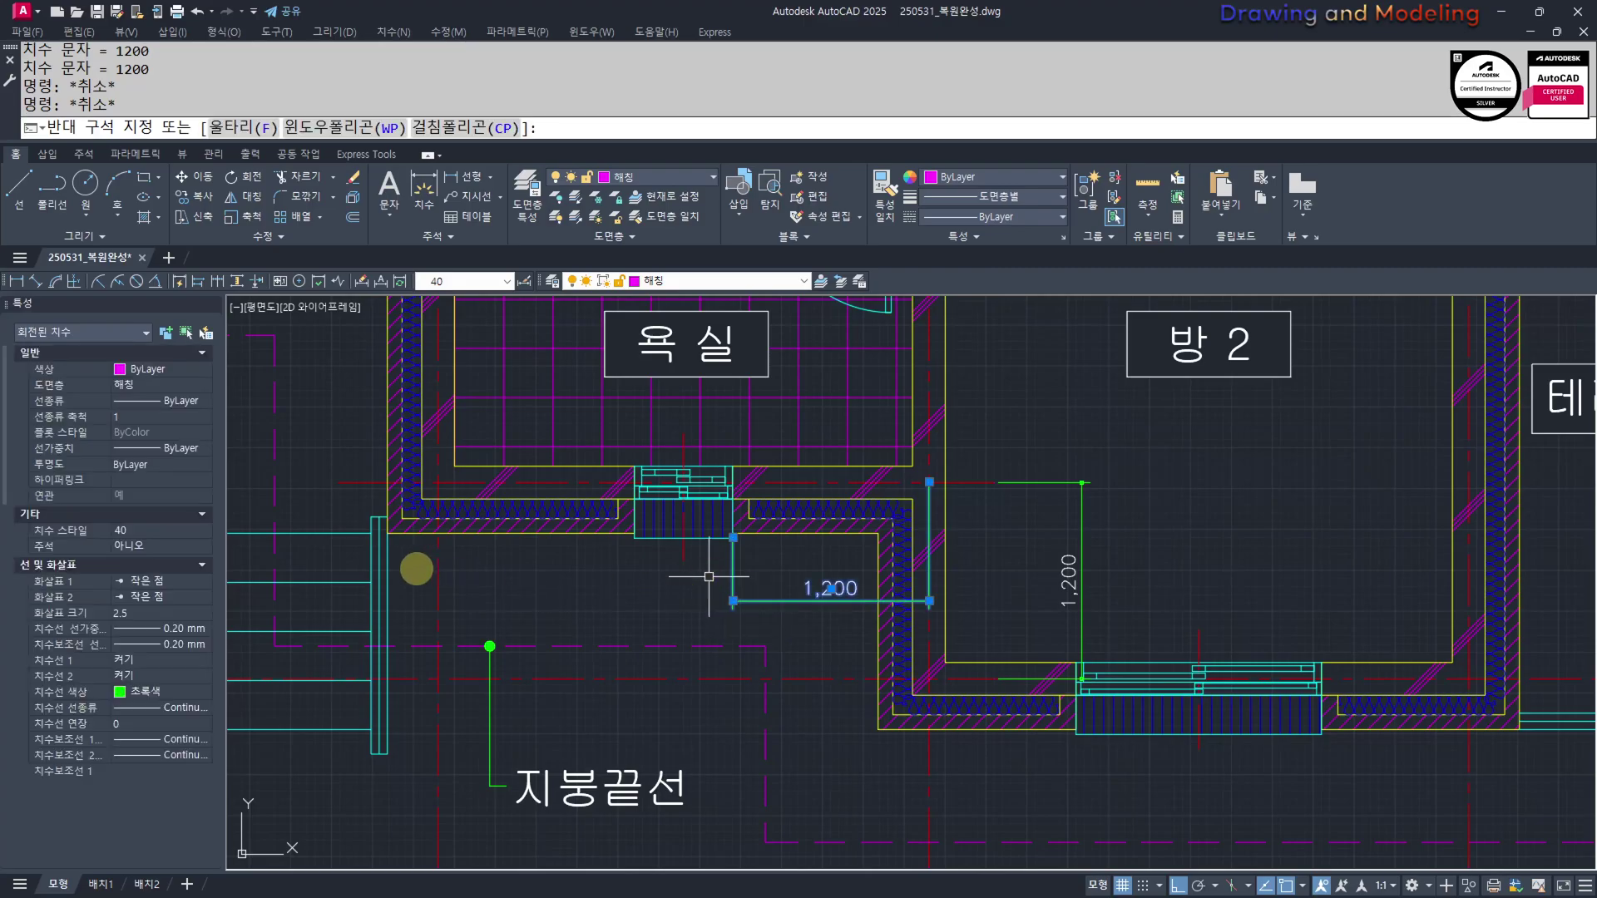
type("e q")
Dimension the horizontal distance from the axis left of the 욕실 window to the window's left edge, placing it below the wall
scroll(628, 580, "up", 4)
left_click(624, 487)
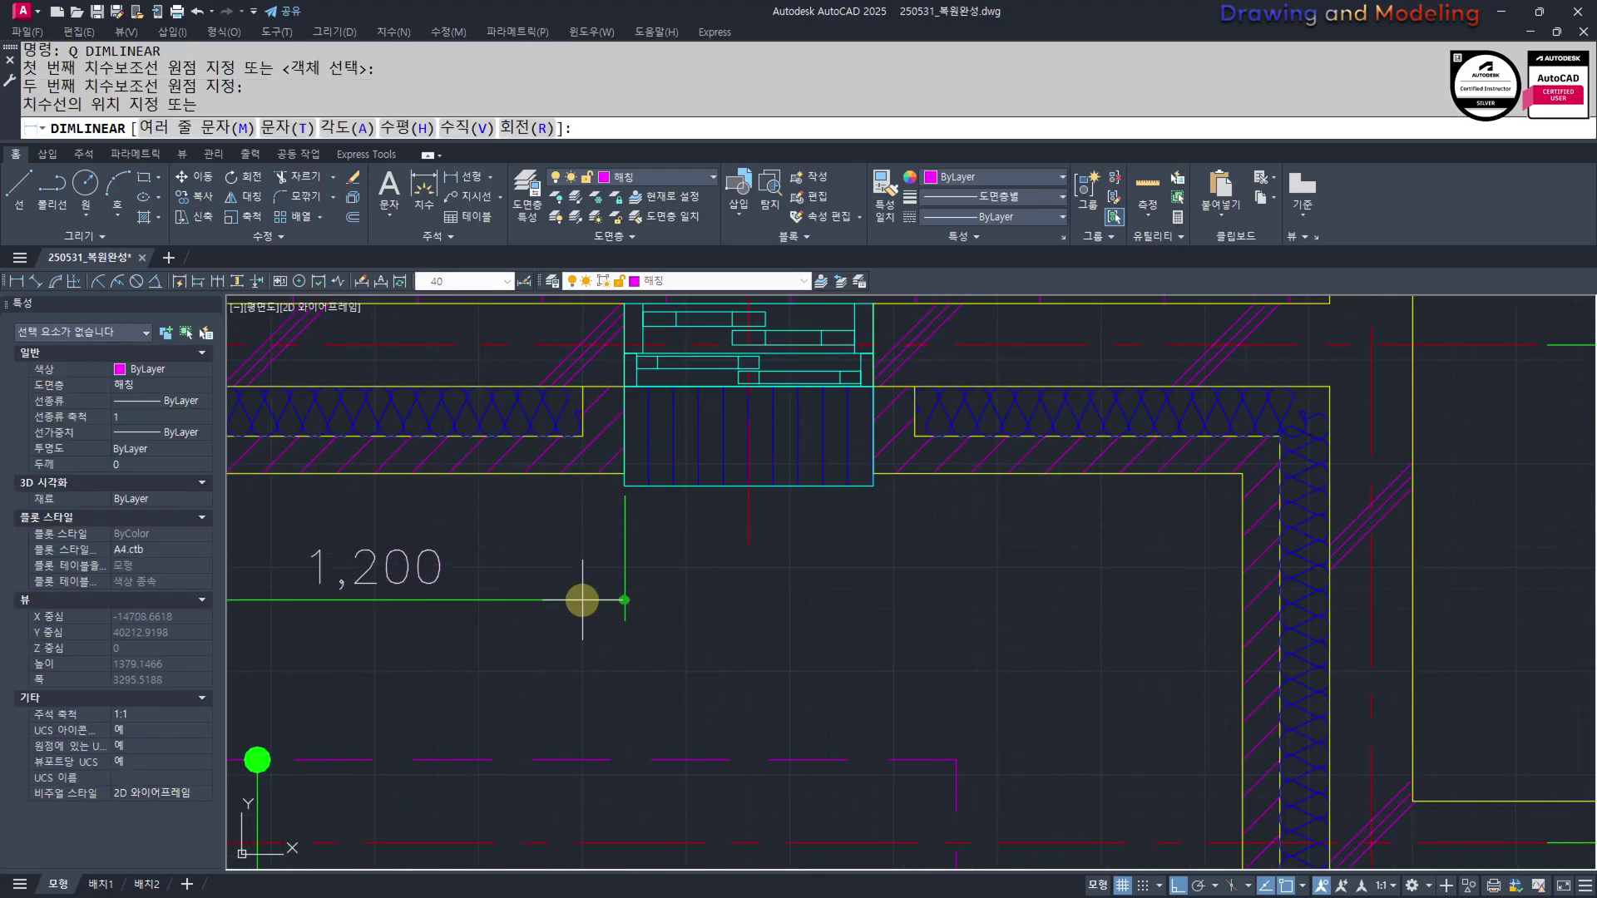
left_click(625, 652)
key("Escape")
Offset the elevation's axis line just right of the second wall line by 1200 to the right for the 욕실 window's left edge
scroll(627, 502, "down", 15)
scroll(1011, 660, "up", 3)
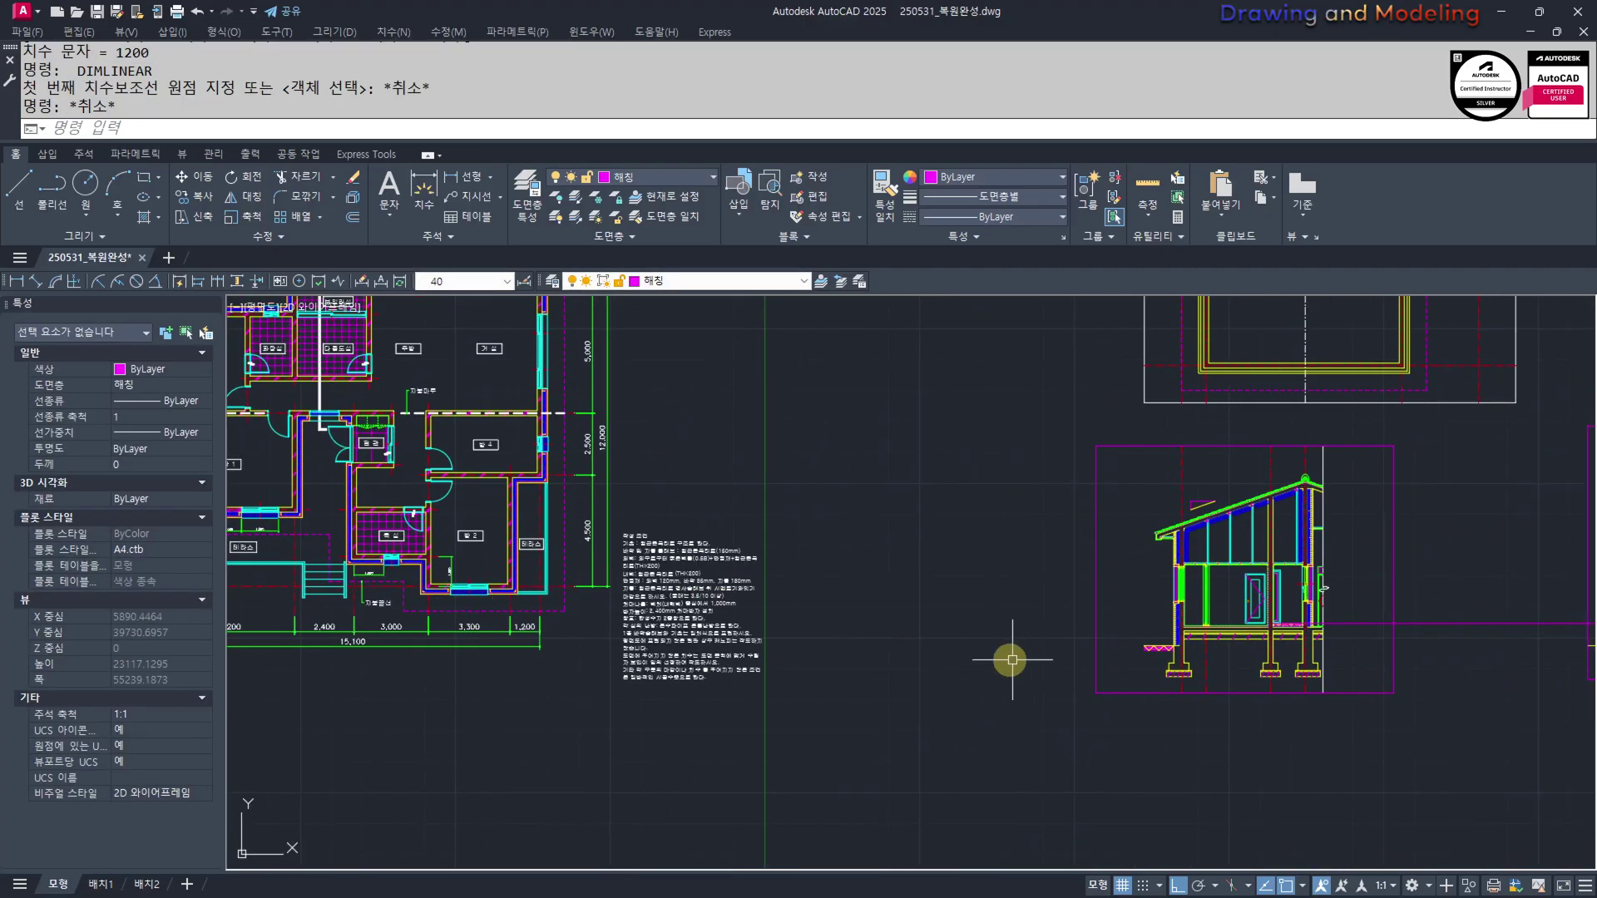
scroll(515, 648, "down", 3)
middle_click_drag(939, 673, 496, 660)
scroll(873, 632, "up", 3)
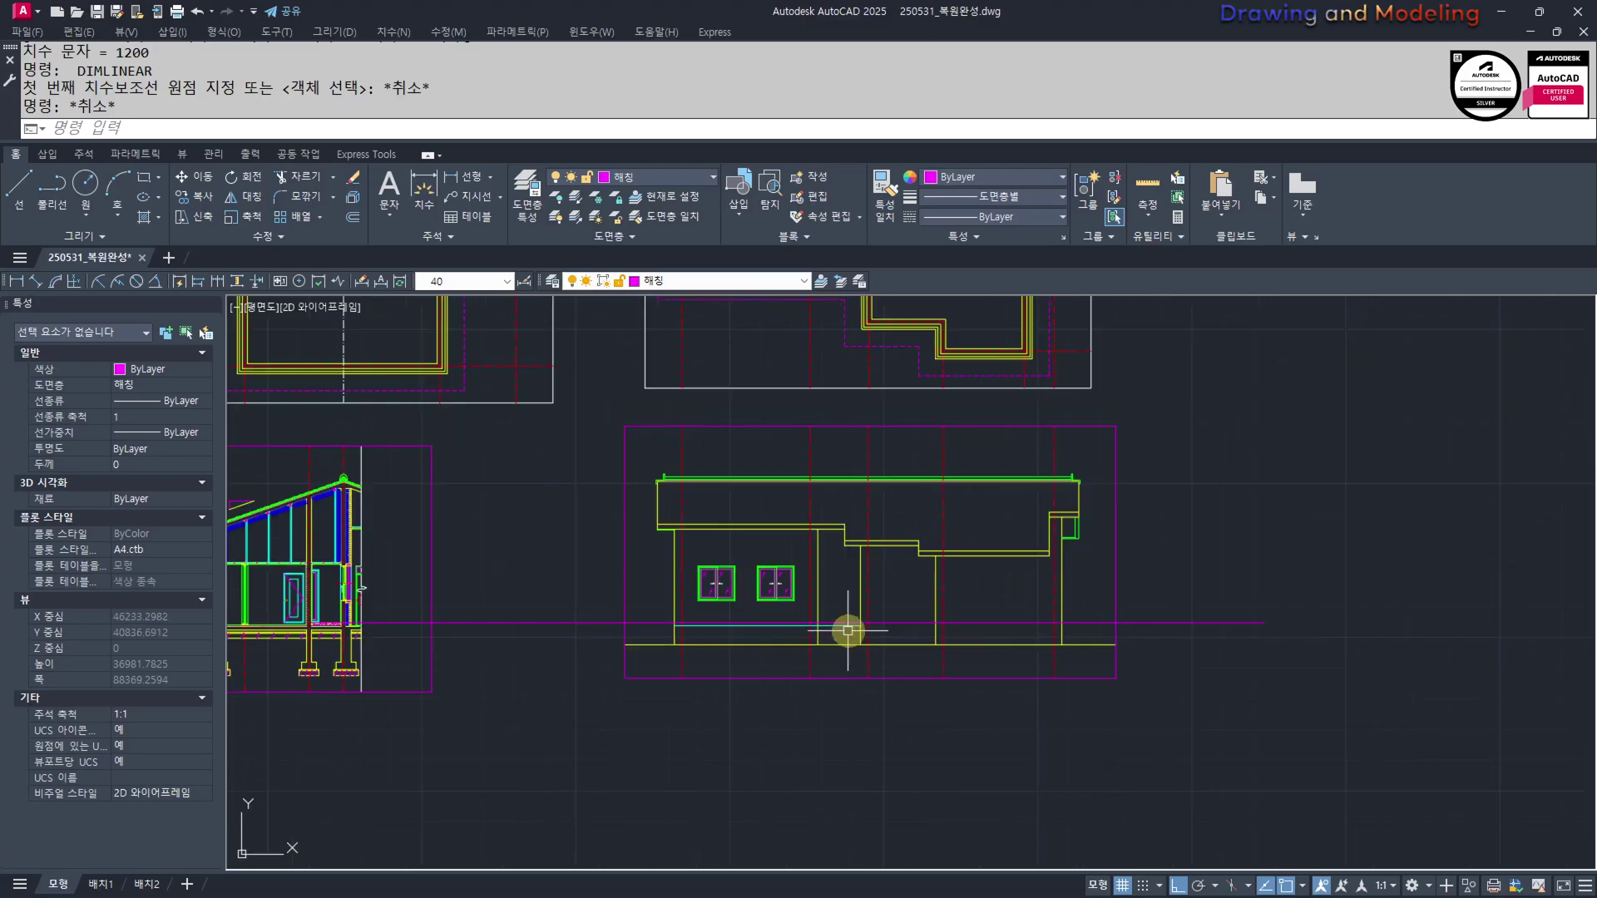
middle_click_drag(851, 739, 832, 770)
type("O")
key("Return")
type("1200")
key("Return")
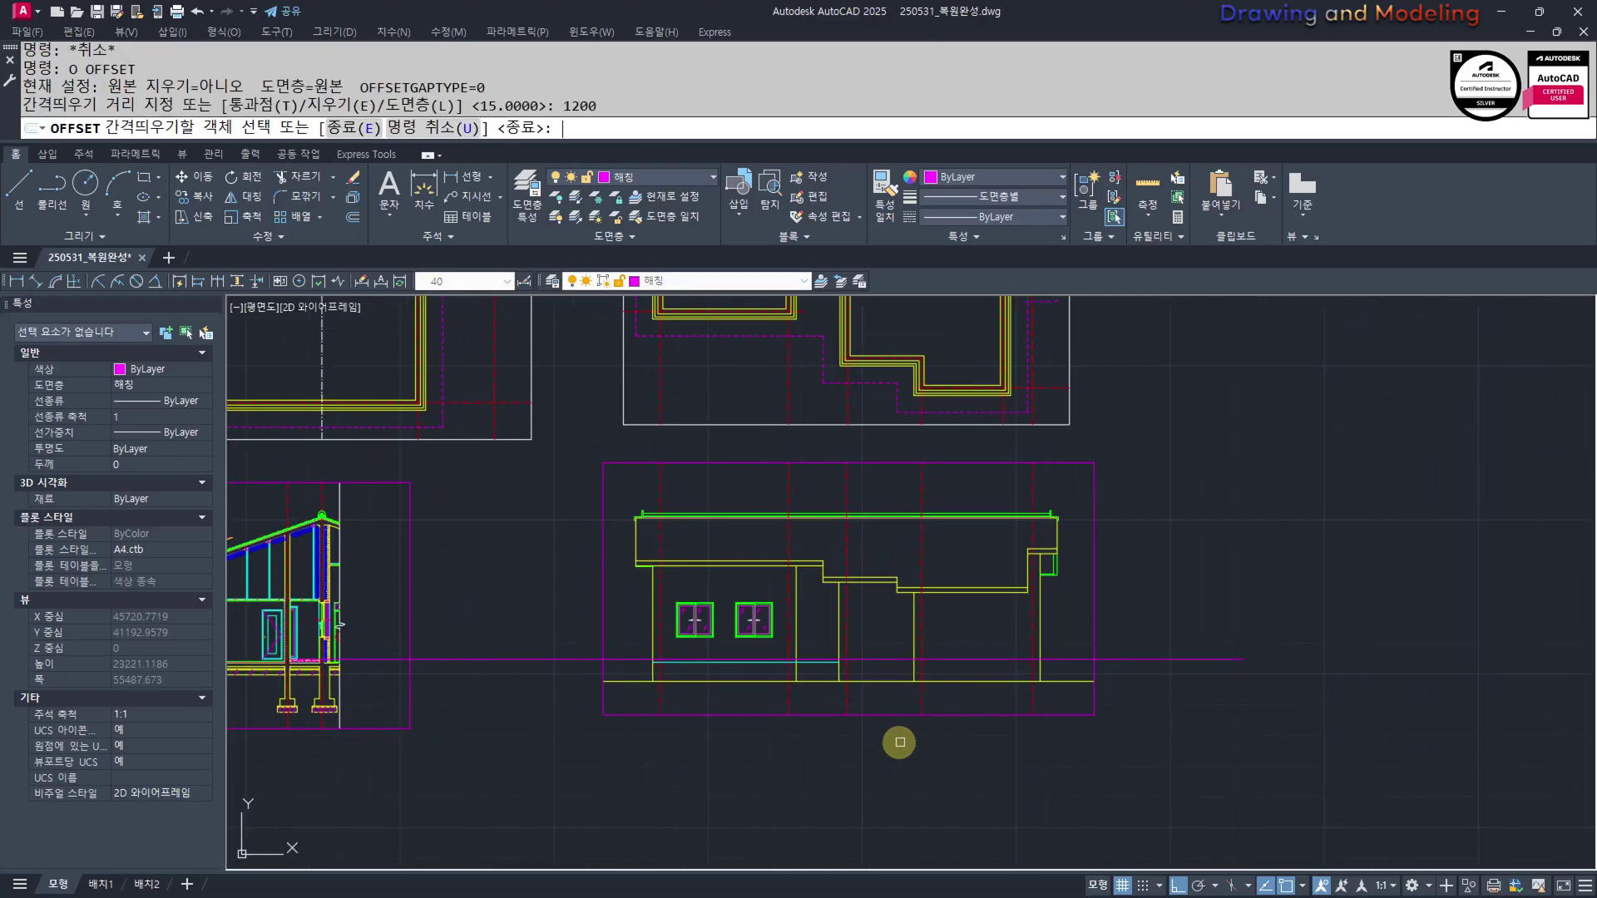
scroll(786, 692, "up", 2)
left_click(981, 702)
key("Escape")
key("Escape")
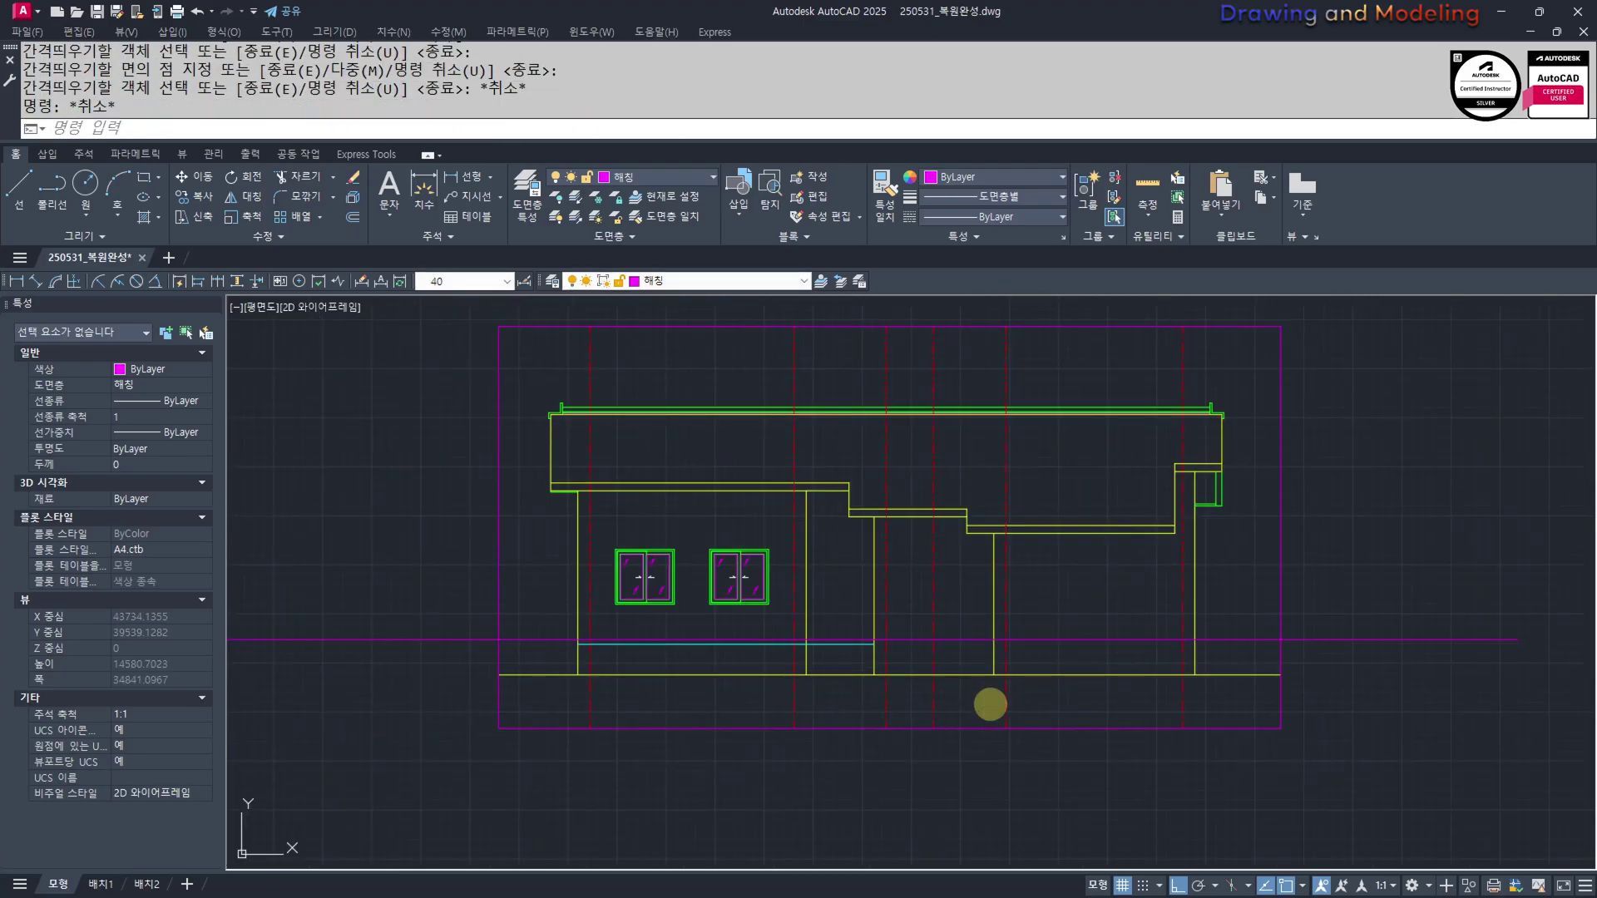
Offset the 욕실 window's left edge guide line by 600 to the right to mark its other edge
key("Return")
type("600")
key("Return")
left_click(932, 697)
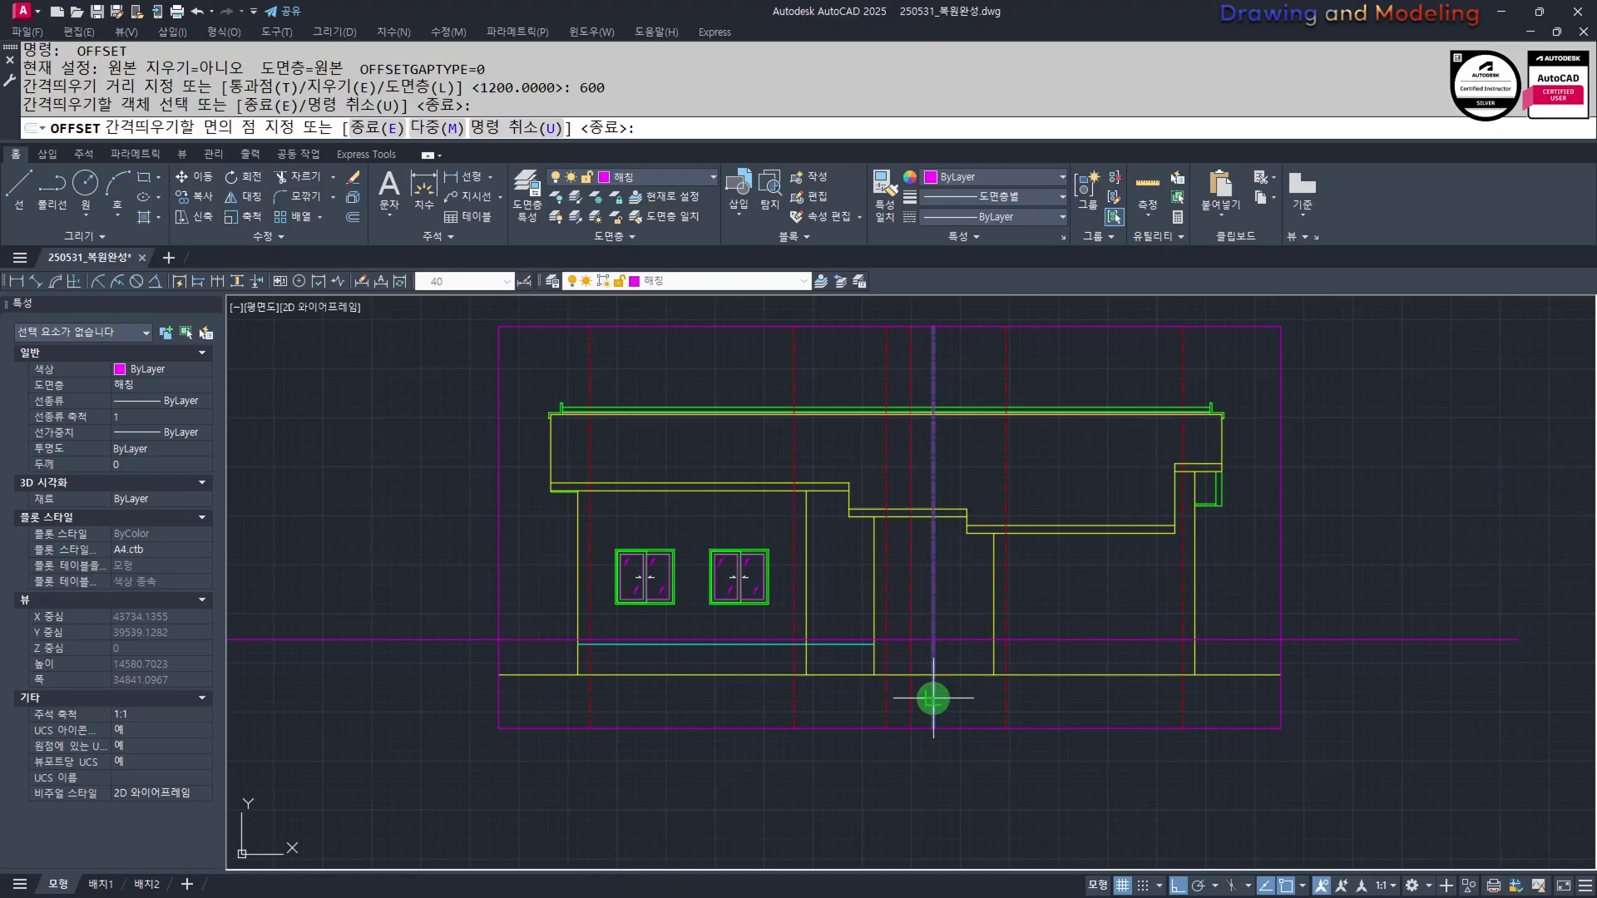
left_click(1046, 701)
key("Escape")
key("Escape")
Draw a horizontal guide line from the second window's upper-right corner across past the last inner wall line of the elevation
scroll(986, 657, "up", 2)
left_click(614, 595)
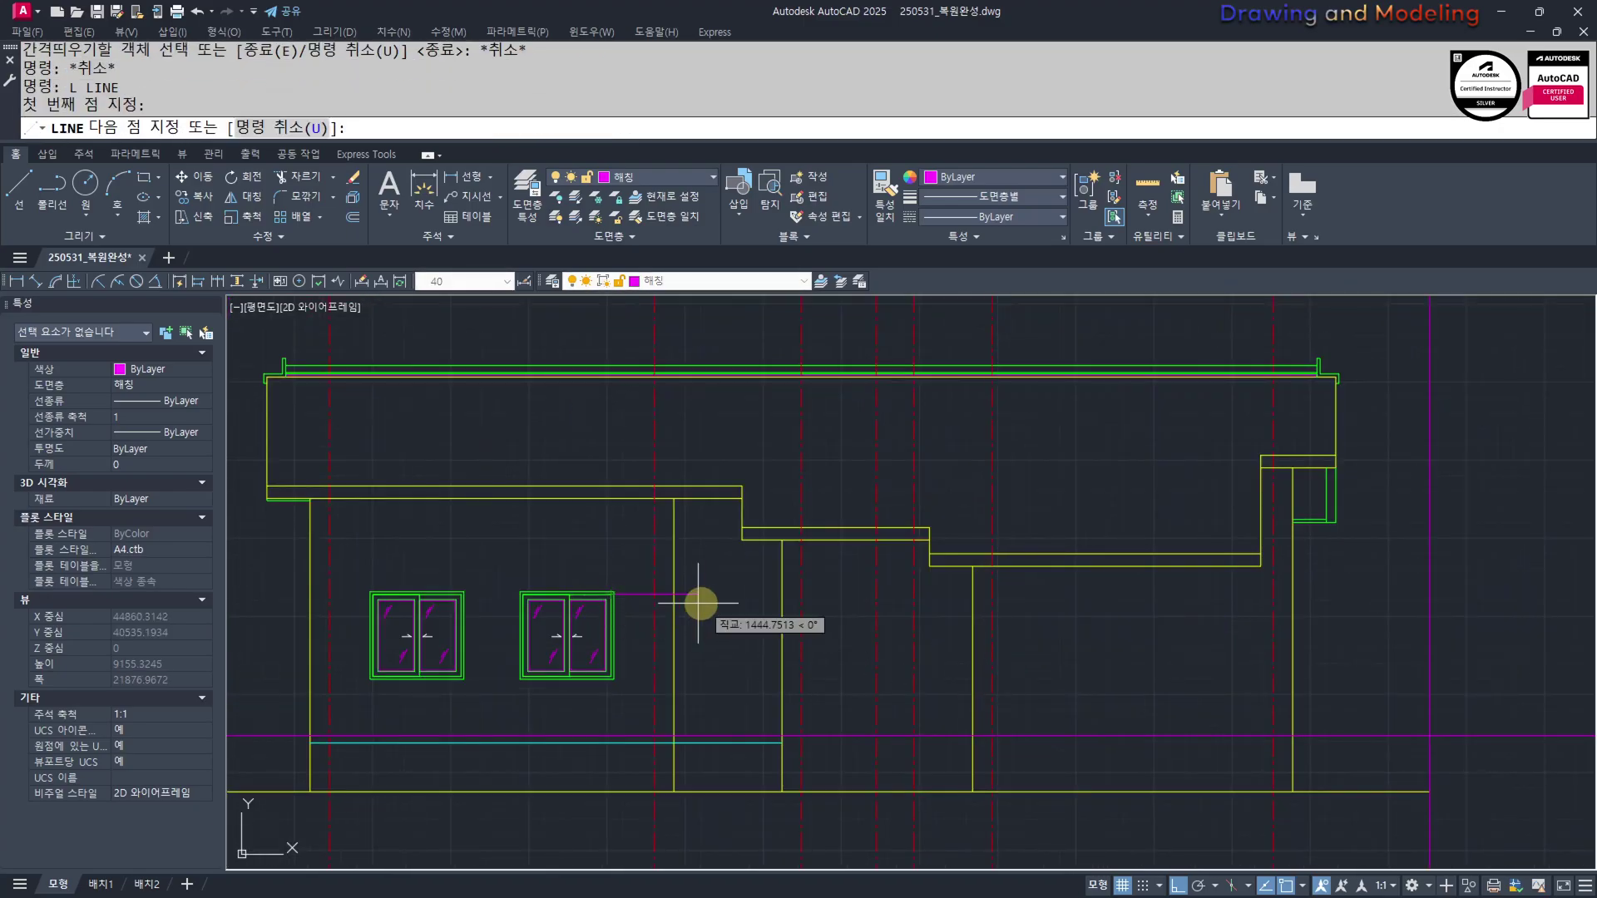
key("Escape")
scroll(613, 593, "up", 2)
key("space")
left_click(616, 589)
scroll(492, 598, "down", 1)
left_click(1360, 609)
key("Escape")
key("Escape")
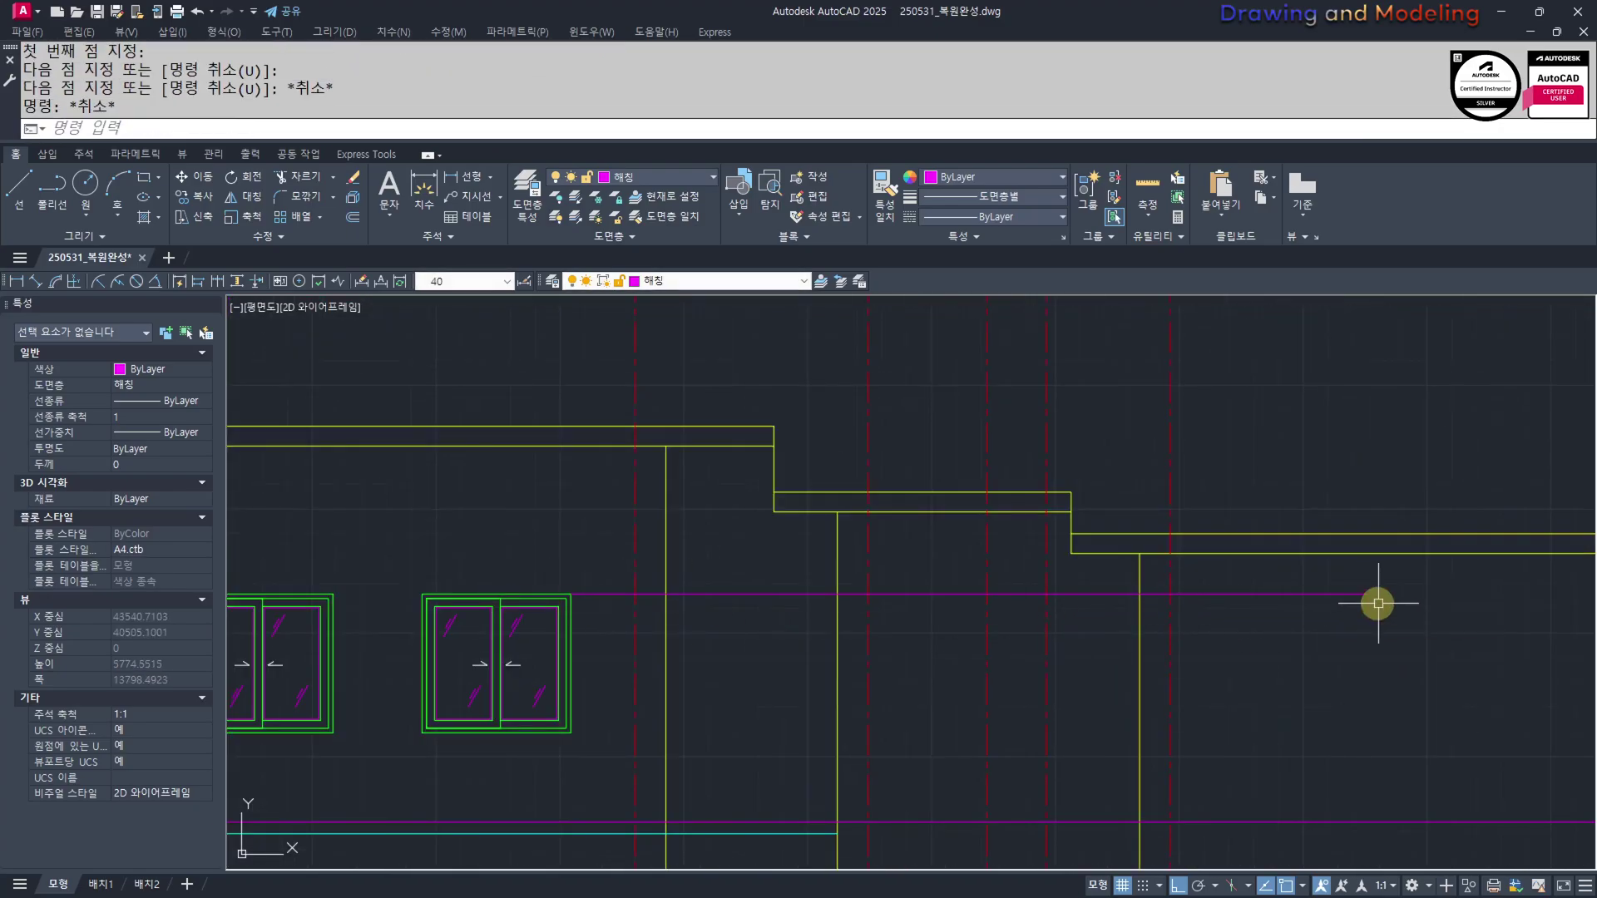
Offset the 욕실 window's left edge guide line by 300 to the right to mark the window's center
type("O")
key("Return")
key("Escape")
key("Escape")
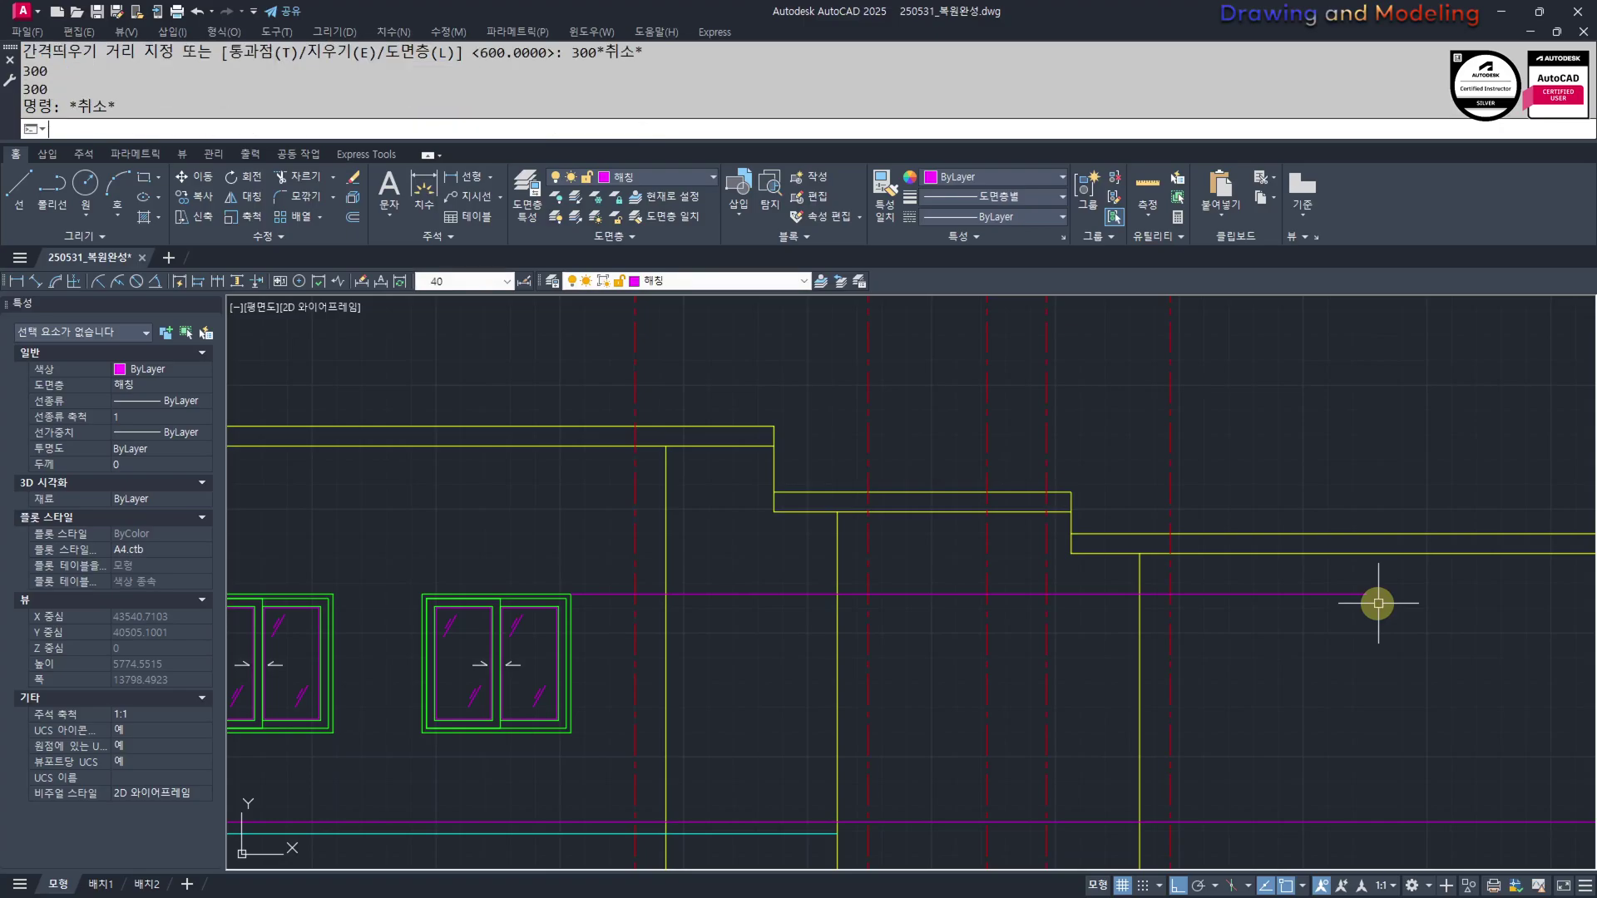
key("Return")
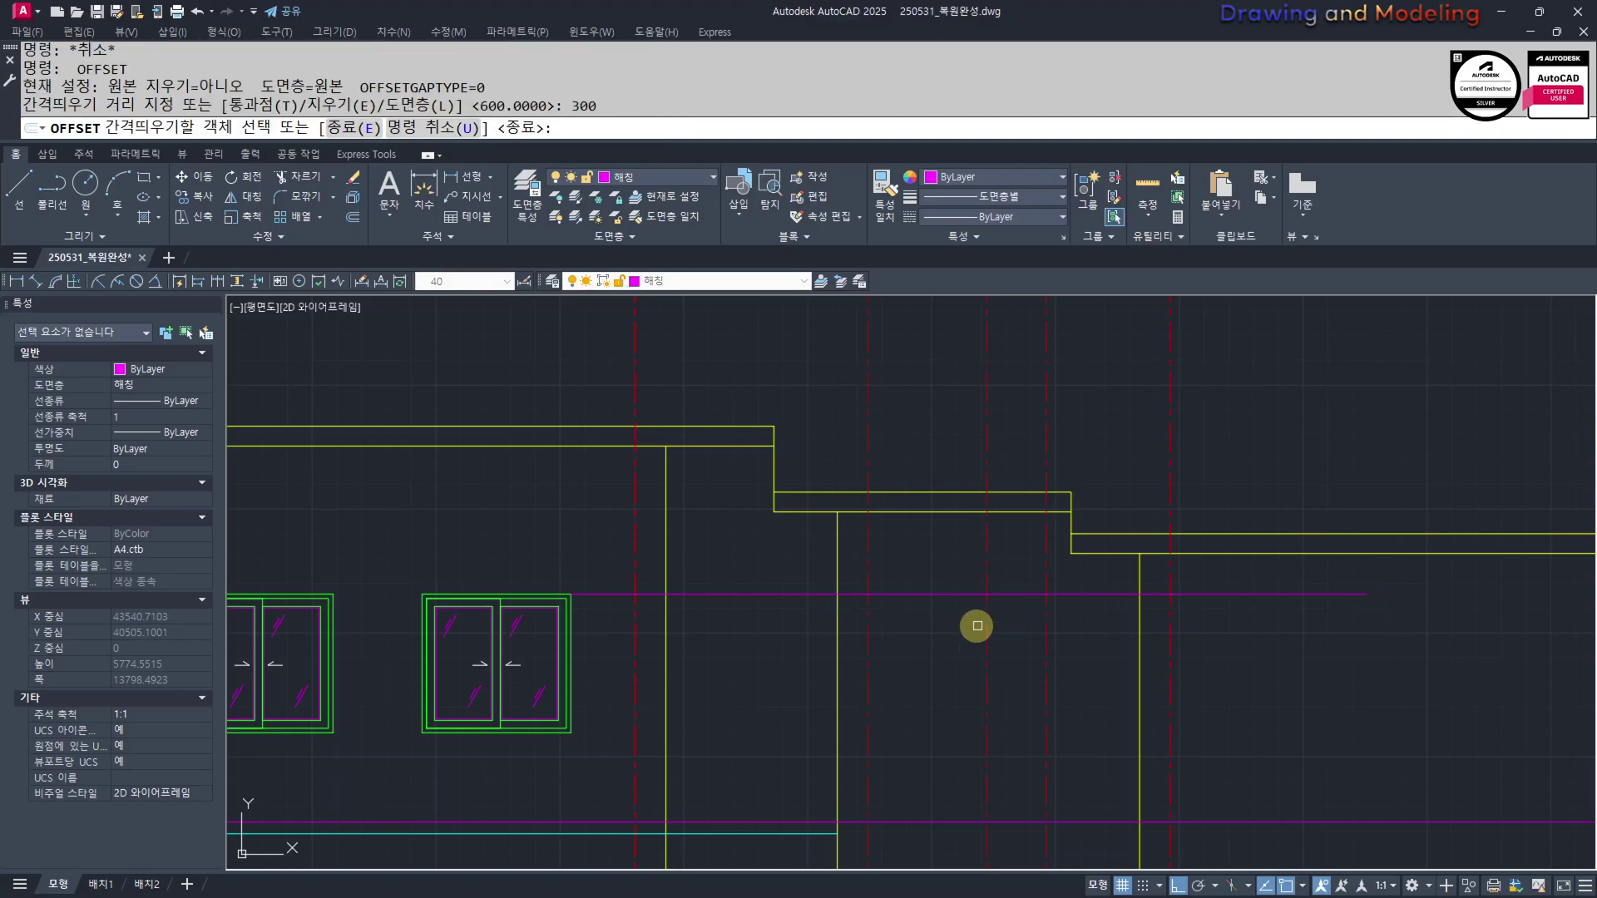
left_click(986, 618)
left_click(1015, 617)
key("Escape")
key("Escape")
middle_click_drag(656, 681, 845, 677)
type("S")
key("space")
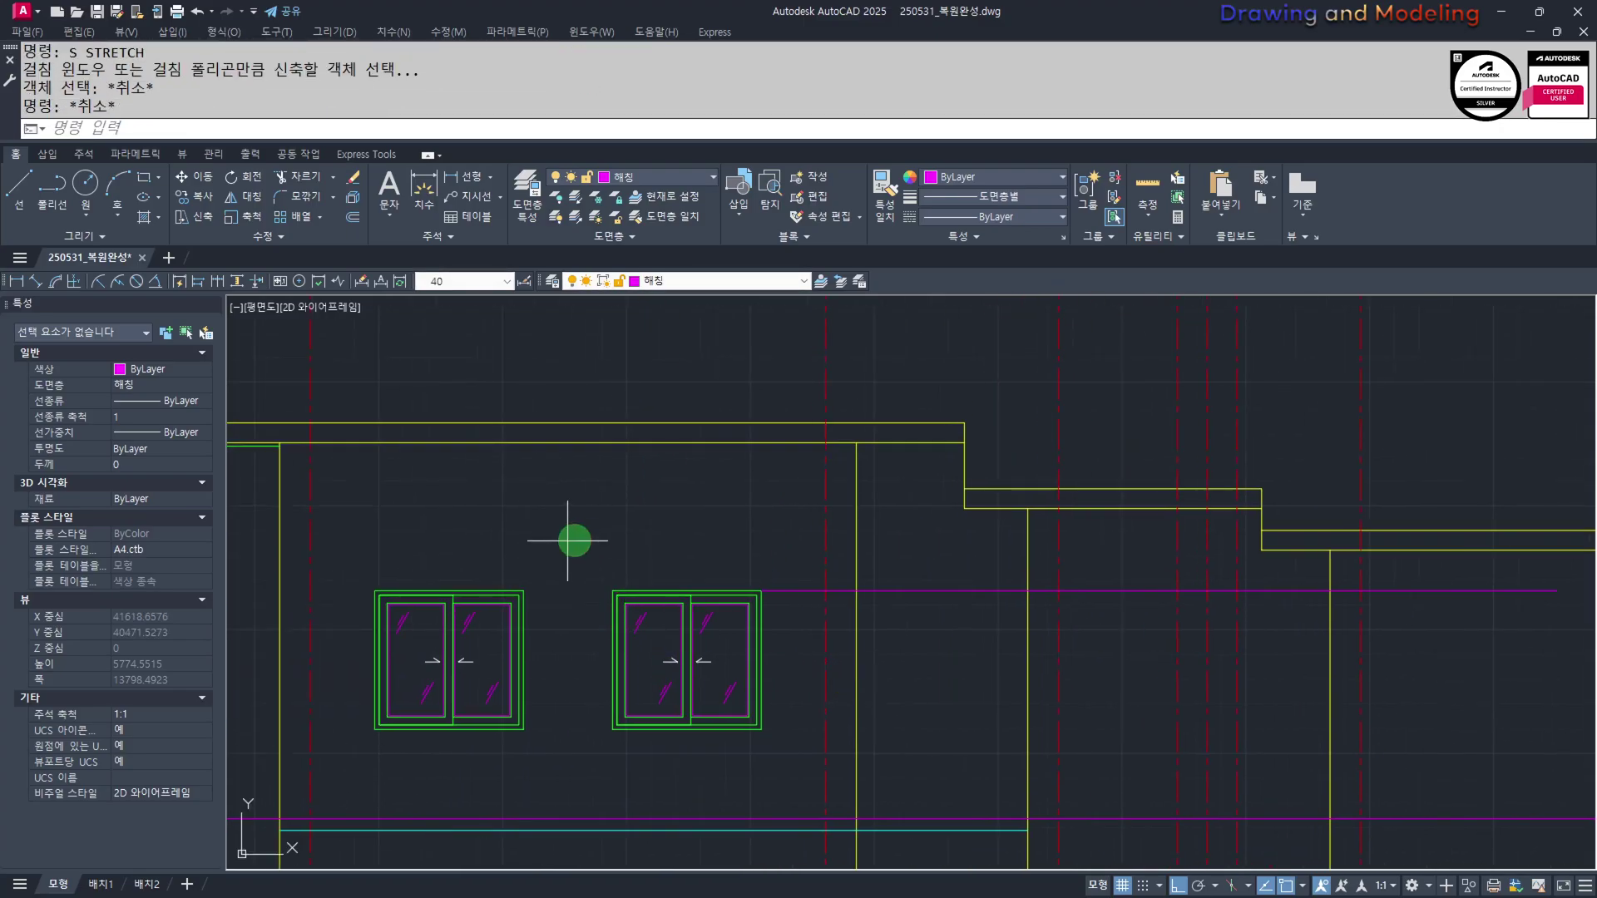
left_click(568, 540)
key("Escape")
key("Escape")
Draw a 1500 by 120 sill rectangle directly below the left window, starting at the frame's lower-left corner
scroll(474, 759, "up", 2)
scroll(571, 738, "up", 2)
type("rec")
key("Return")
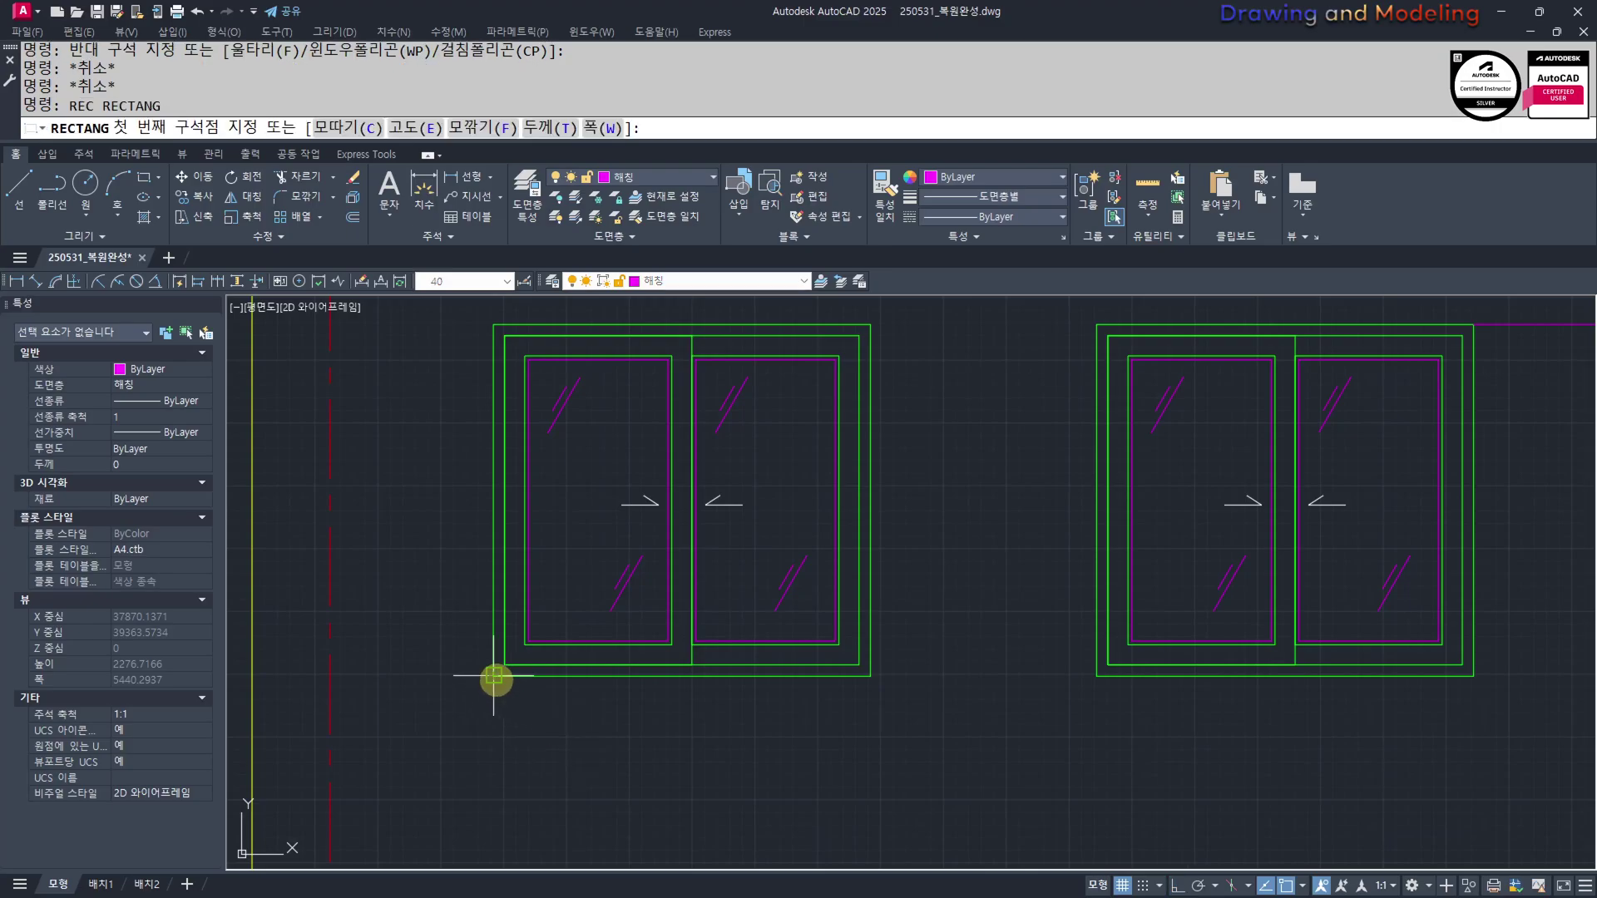
left_click(494, 676)
type("@")
key("Escape")
type("rec")
key("Return")
scroll(357, 657, "up", 4)
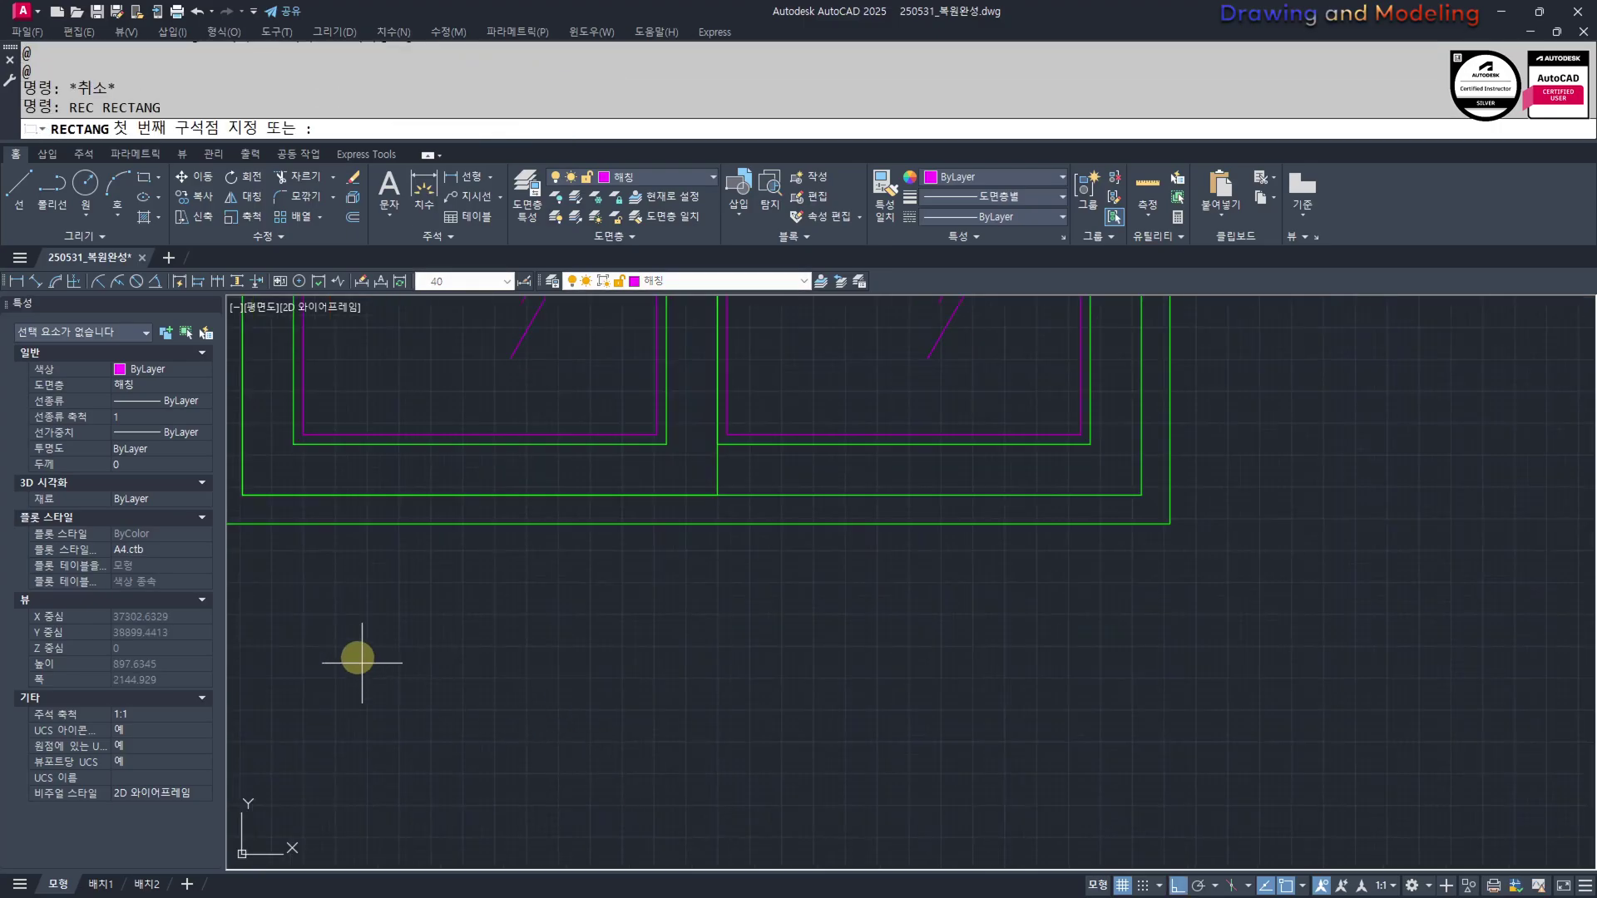
left_click(518, 582)
scroll(749, 730, "down", 2)
type("@")
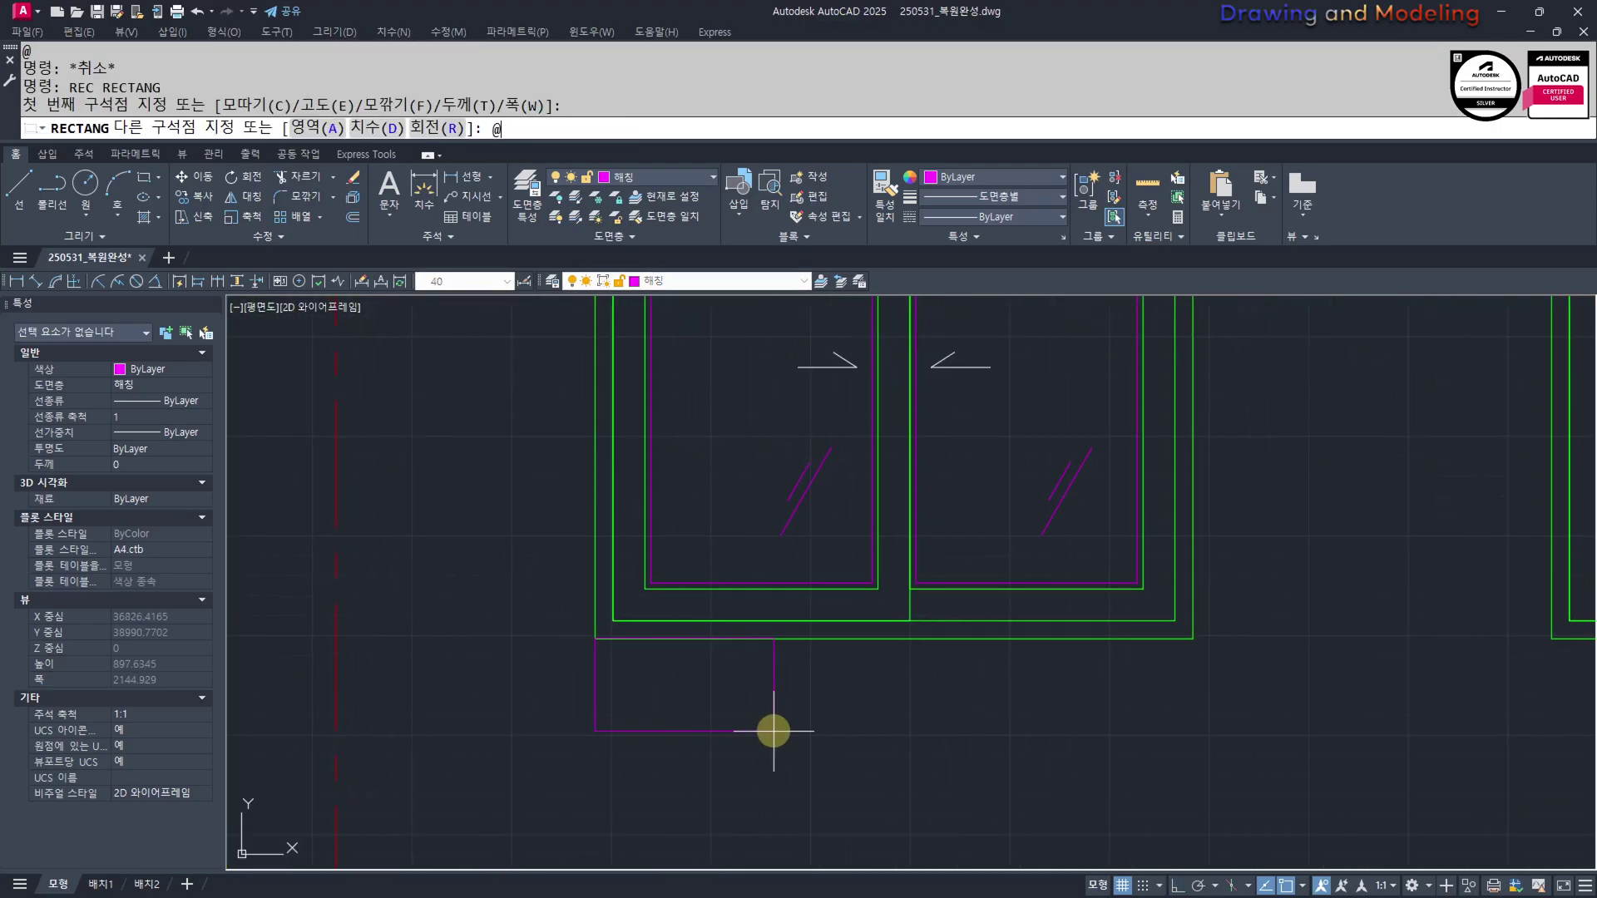
type("00,-12")
key("Return")
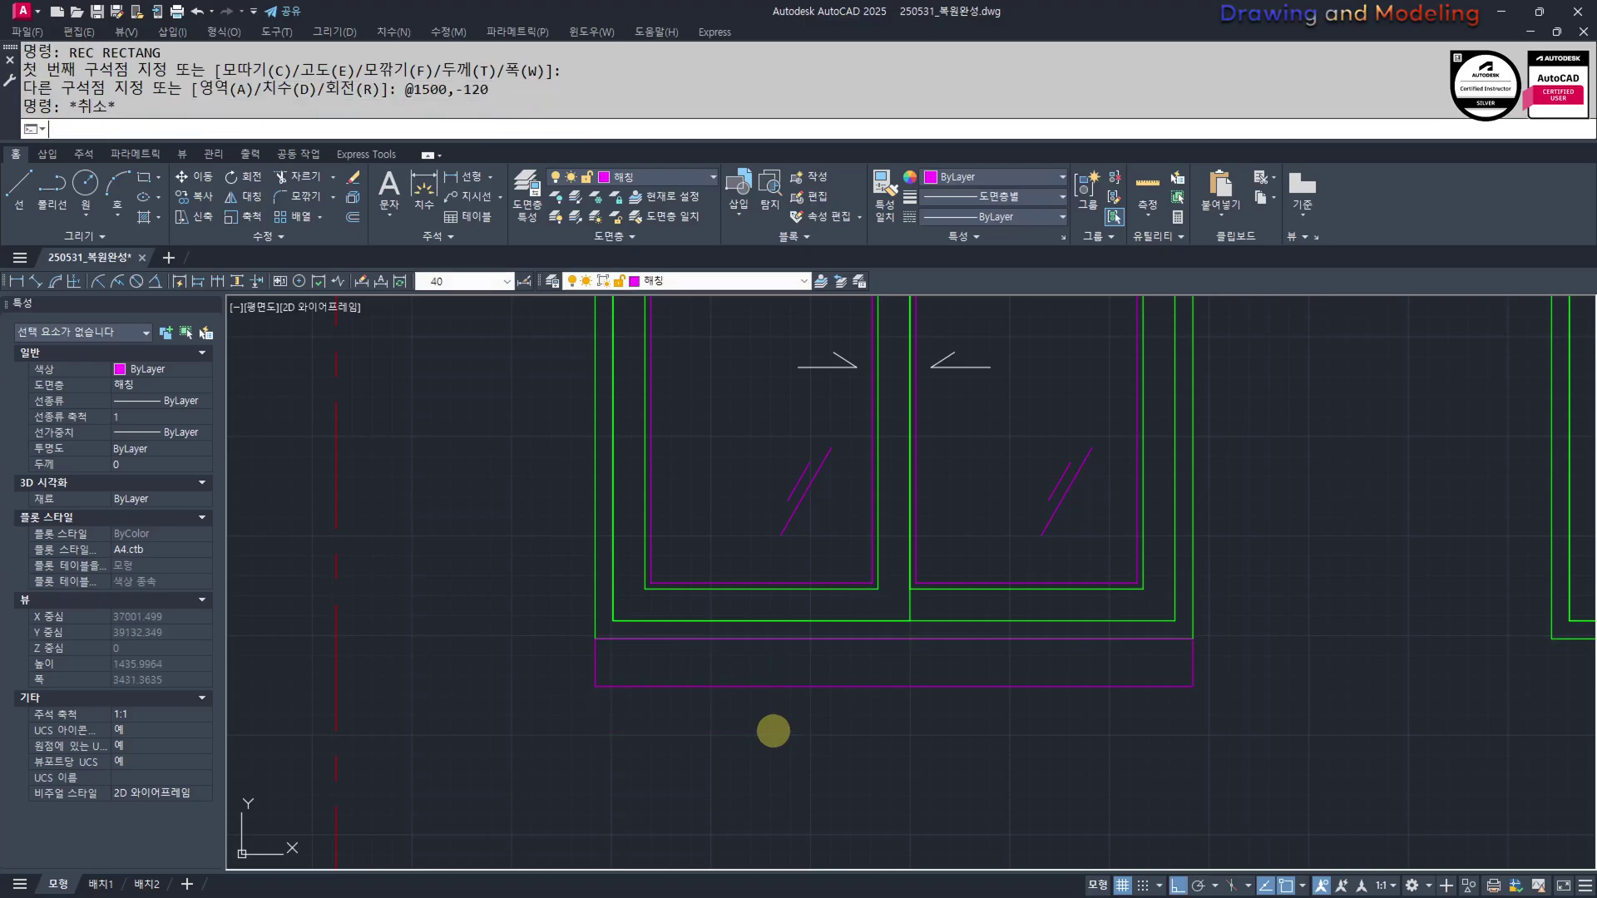
Explode the sill rectangle below the left window into separate lines
left_click(769, 731)
left_click(767, 669)
type("x")
key("Return")
Try to offset the sill's bottom line upward by 90
type("o")
key("Return")
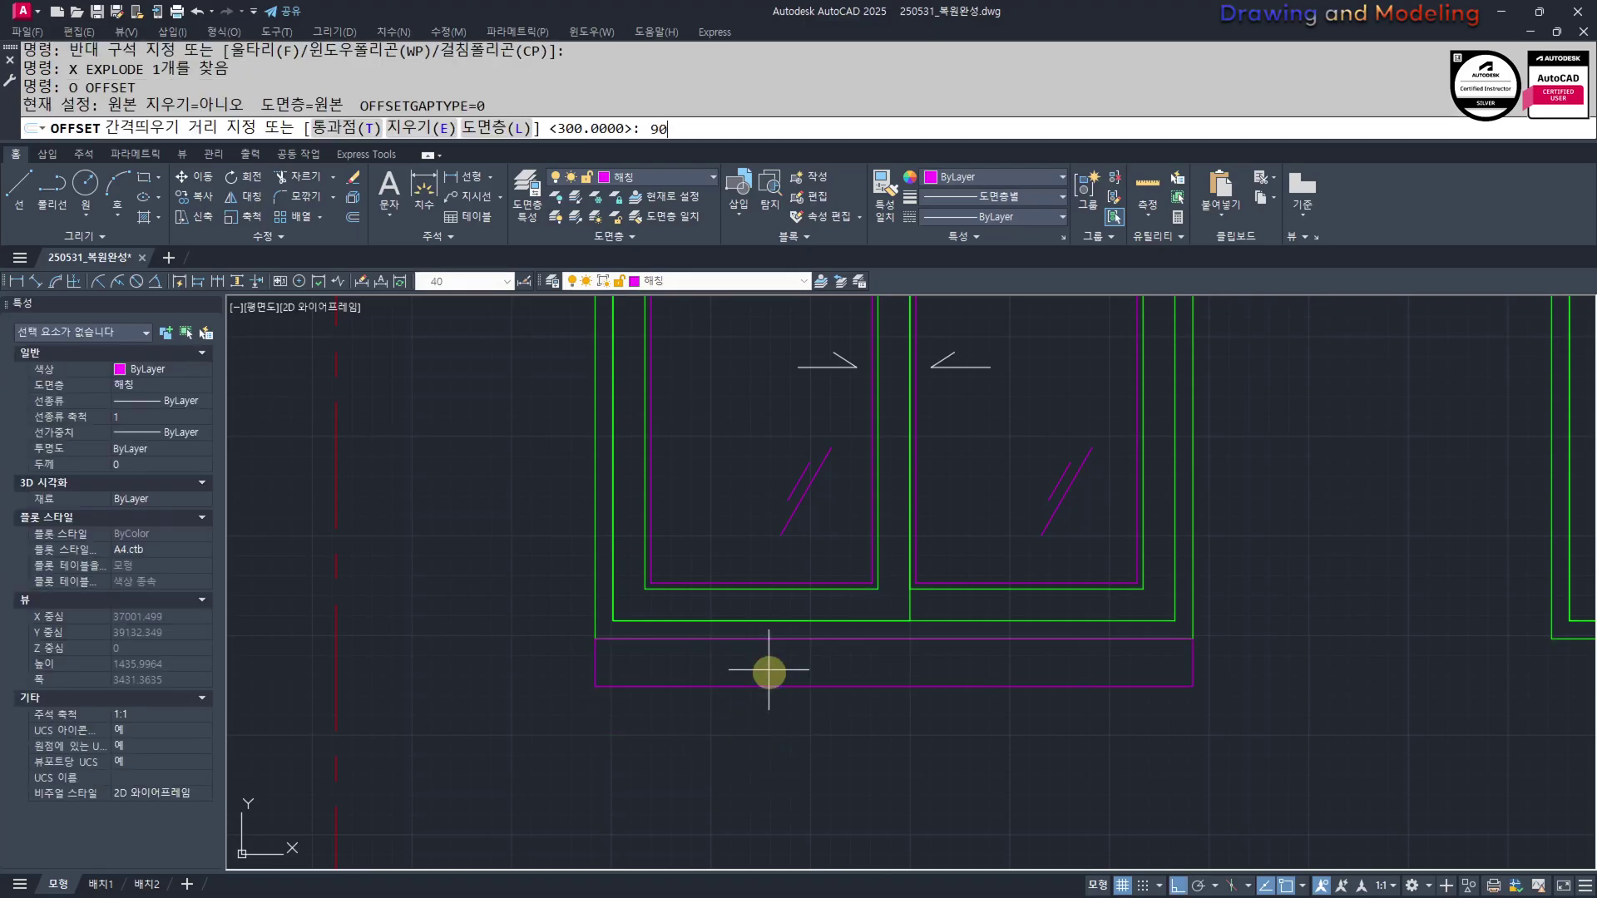
key("Return")
left_click(988, 684)
left_click(1004, 658)
key("Escape")
key("Escape")
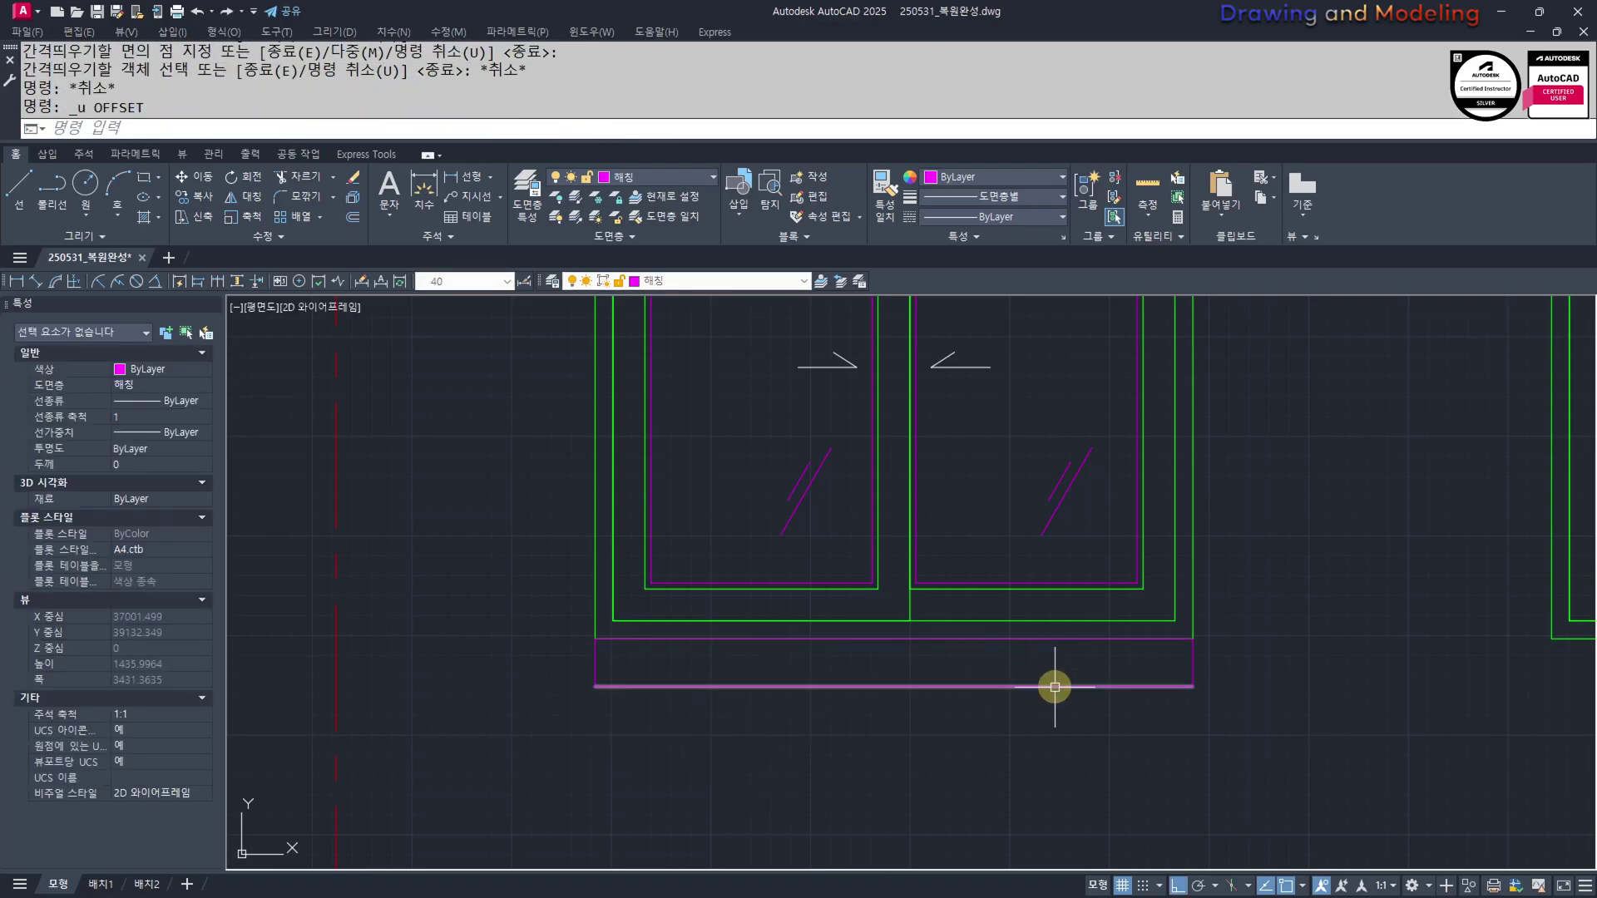
Offset the sill's bottom line upward to form the inner horizontal line near the sill's top edge
type("o")
key("Return")
left_click(1054, 687)
left_click(1169, 655)
key("Escape")
key("Escape")
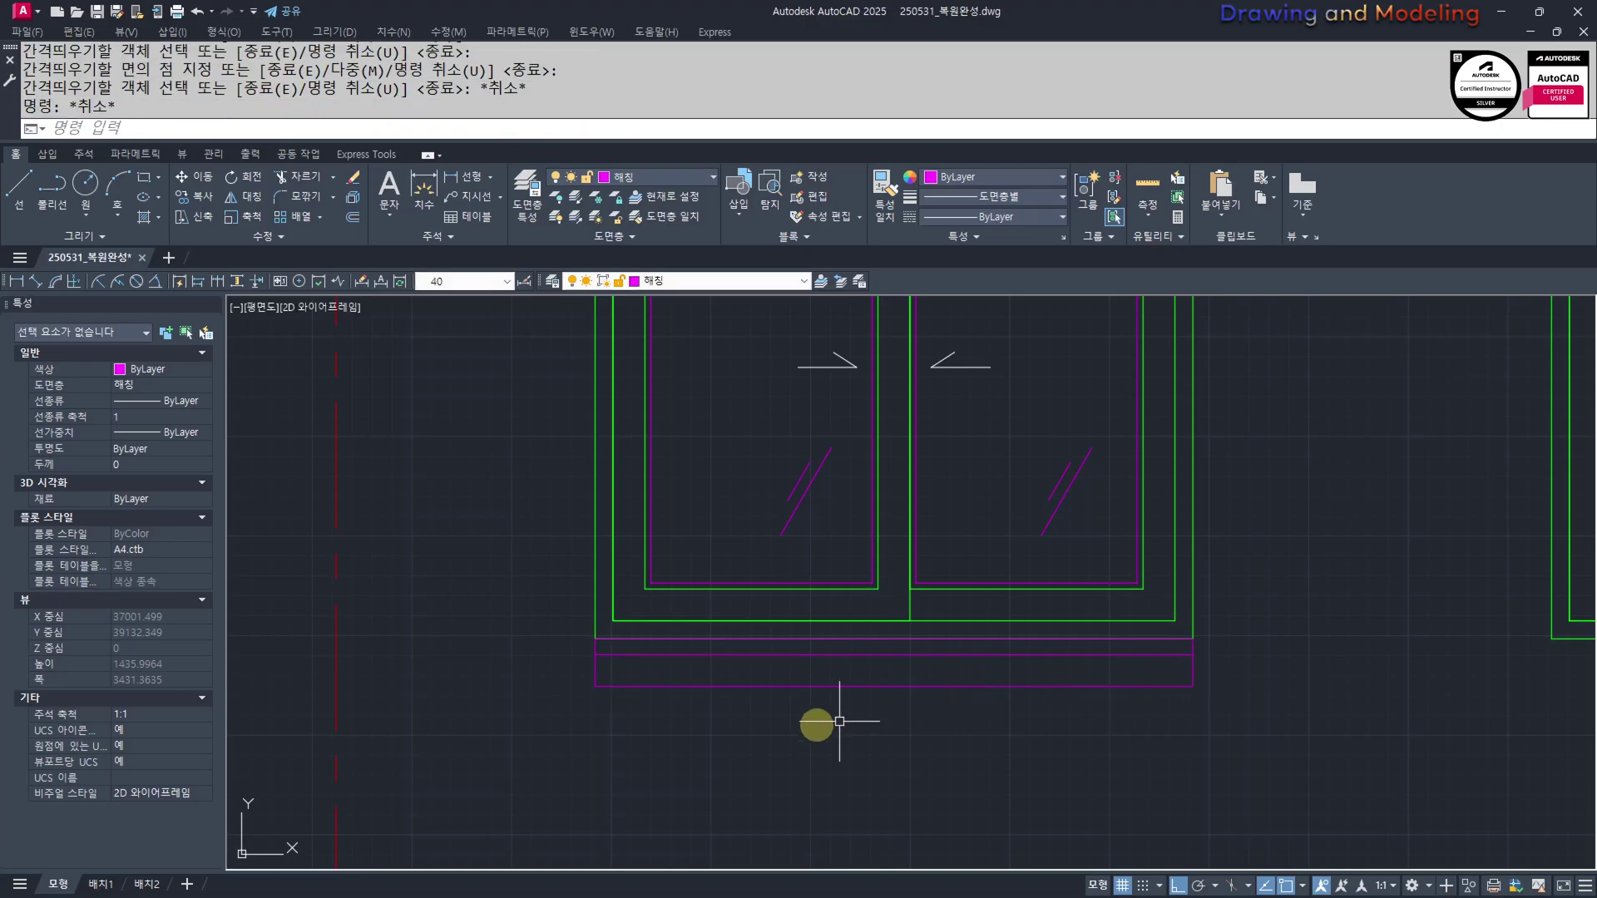
Move all the sill lines below the left window to layer 0 and set their color to 하늘색
left_click(499, 741)
left_click(1338, 634)
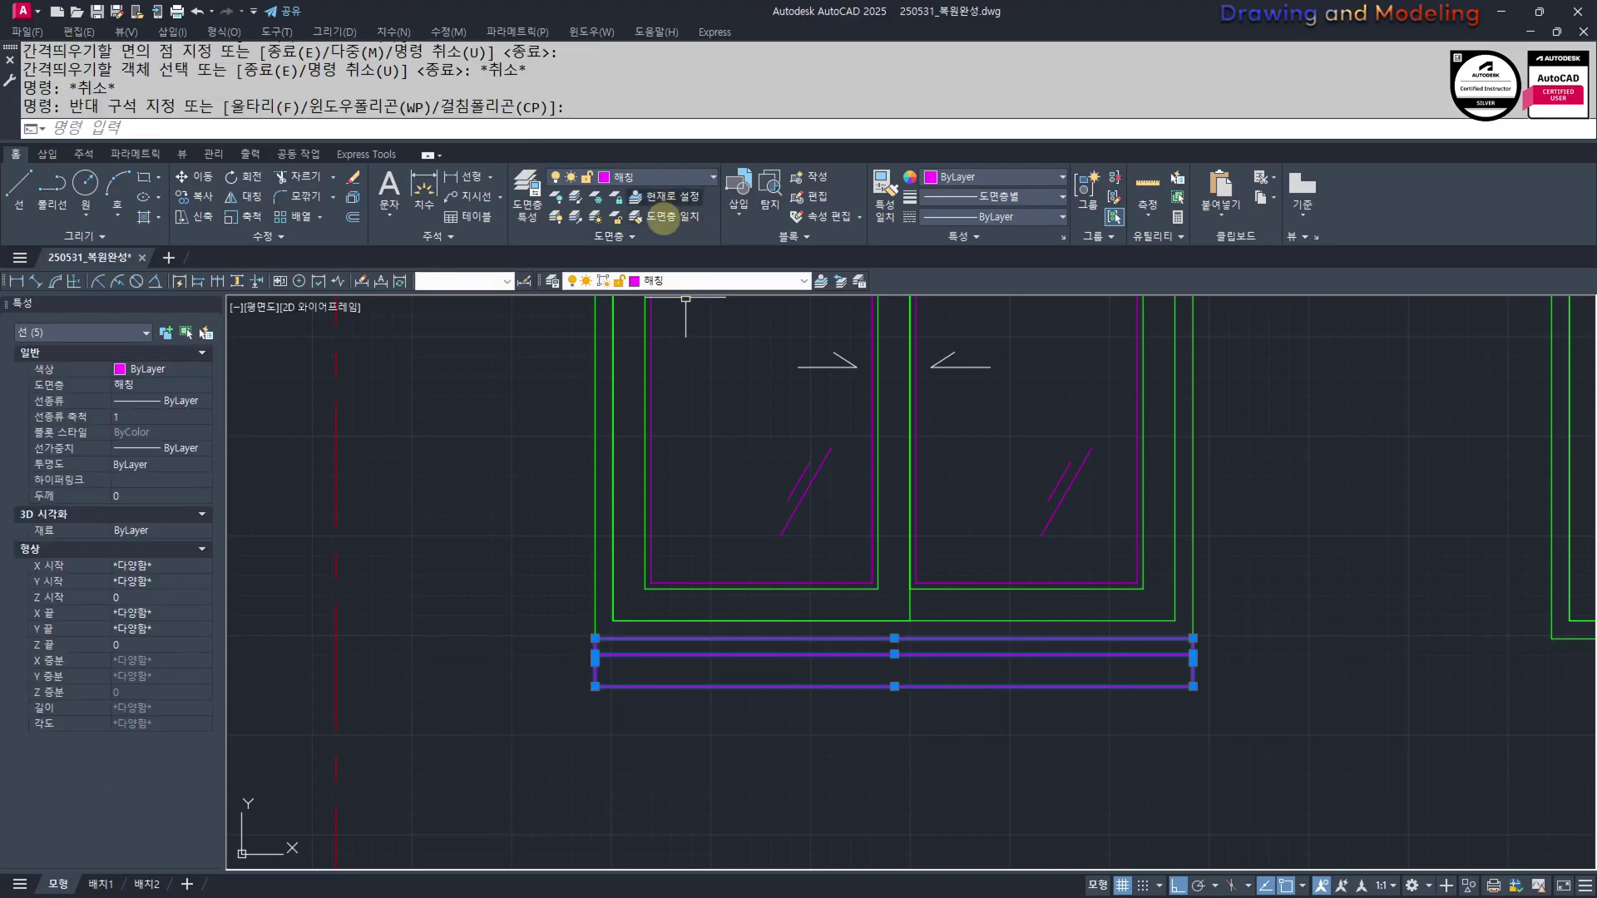
left_click(701, 281)
left_click(687, 403)
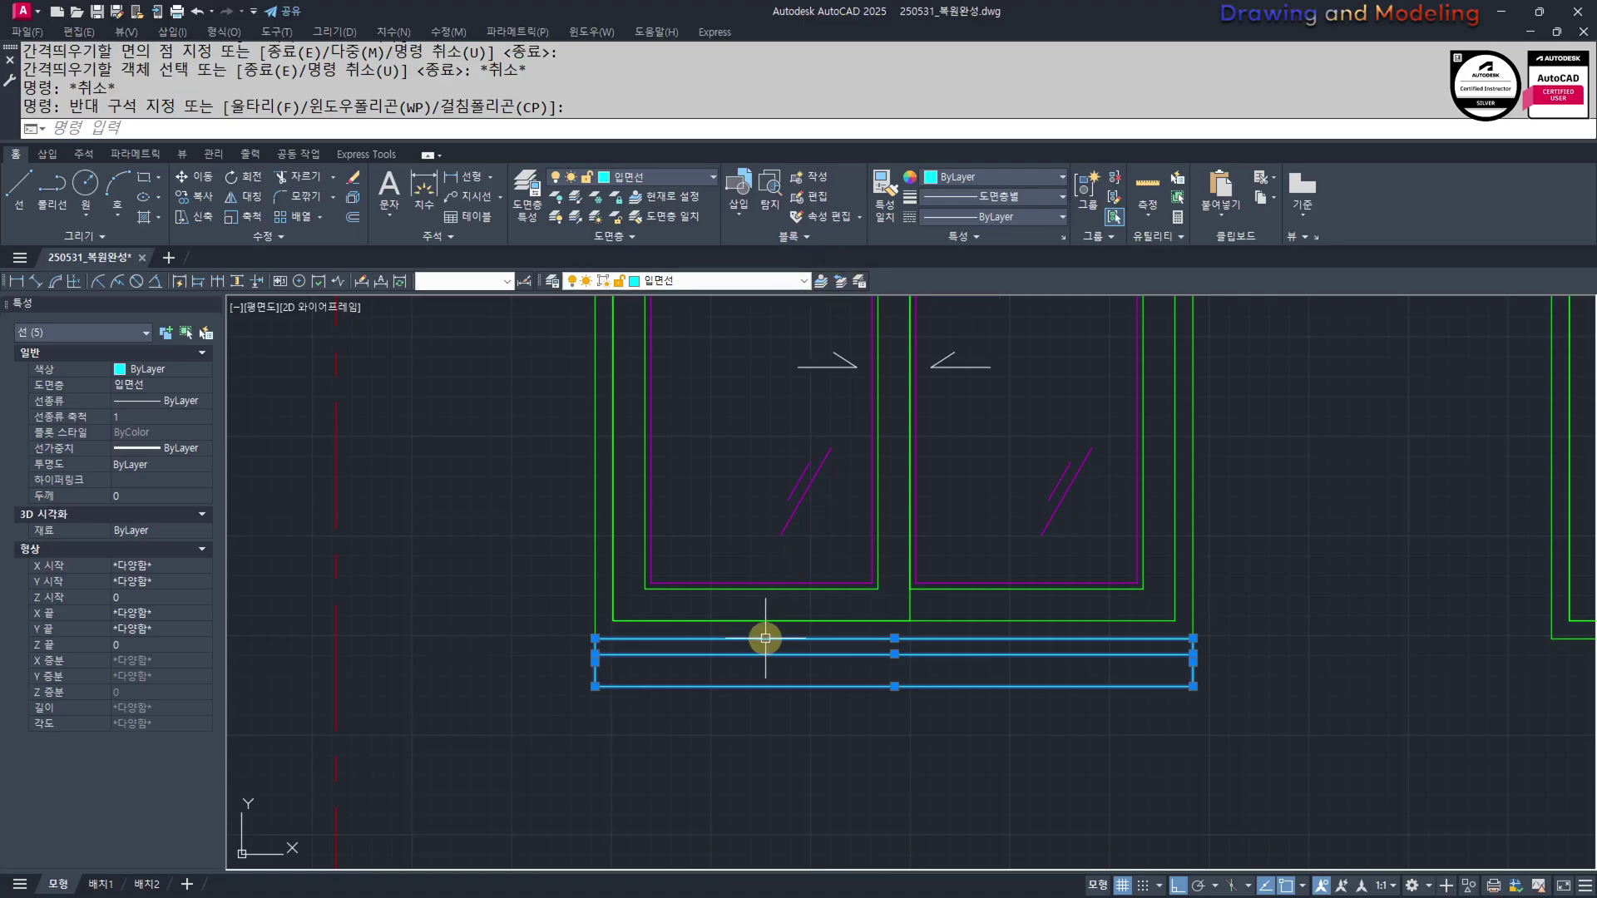
middle_click_drag(868, 696, 799, 733)
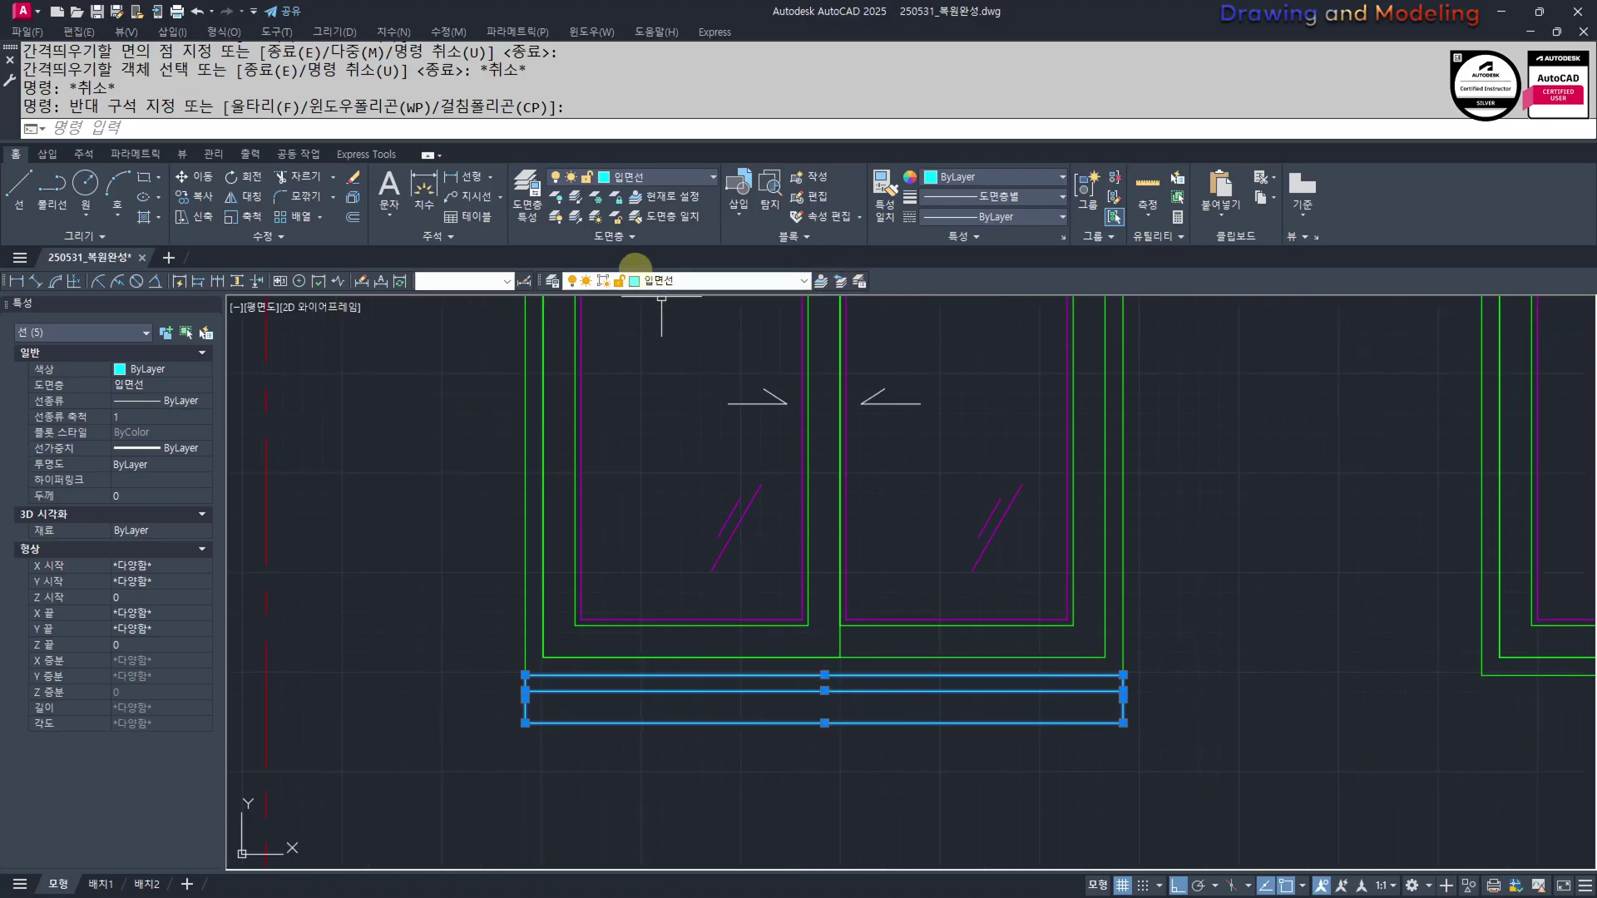
left_click(661, 176)
left_click(640, 197)
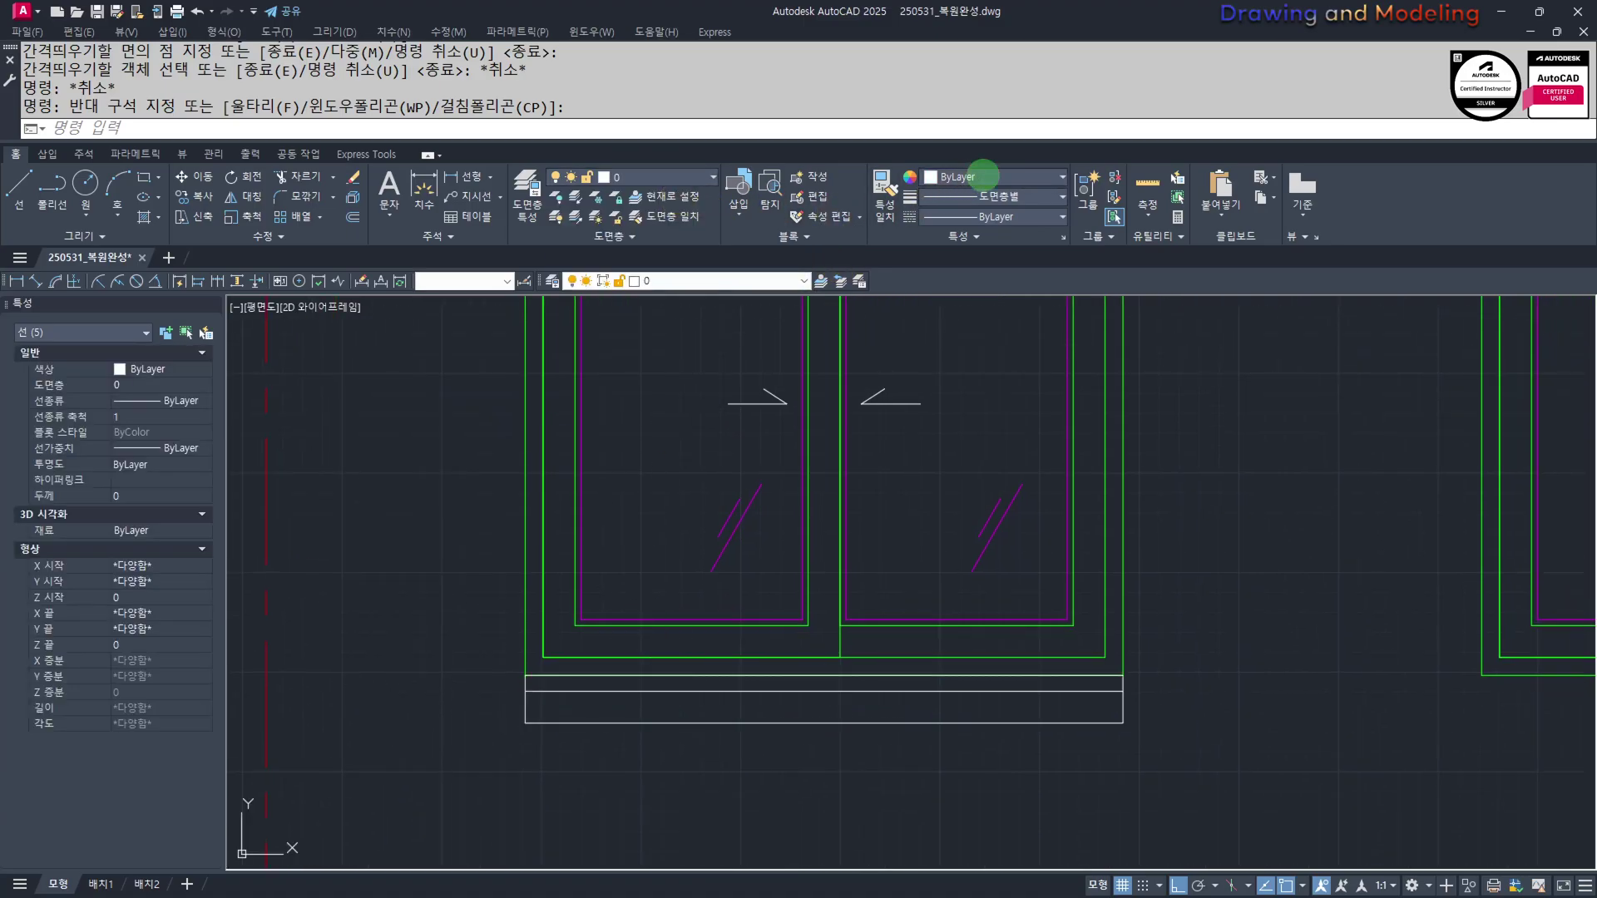
left_click(986, 176)
left_click(980, 336)
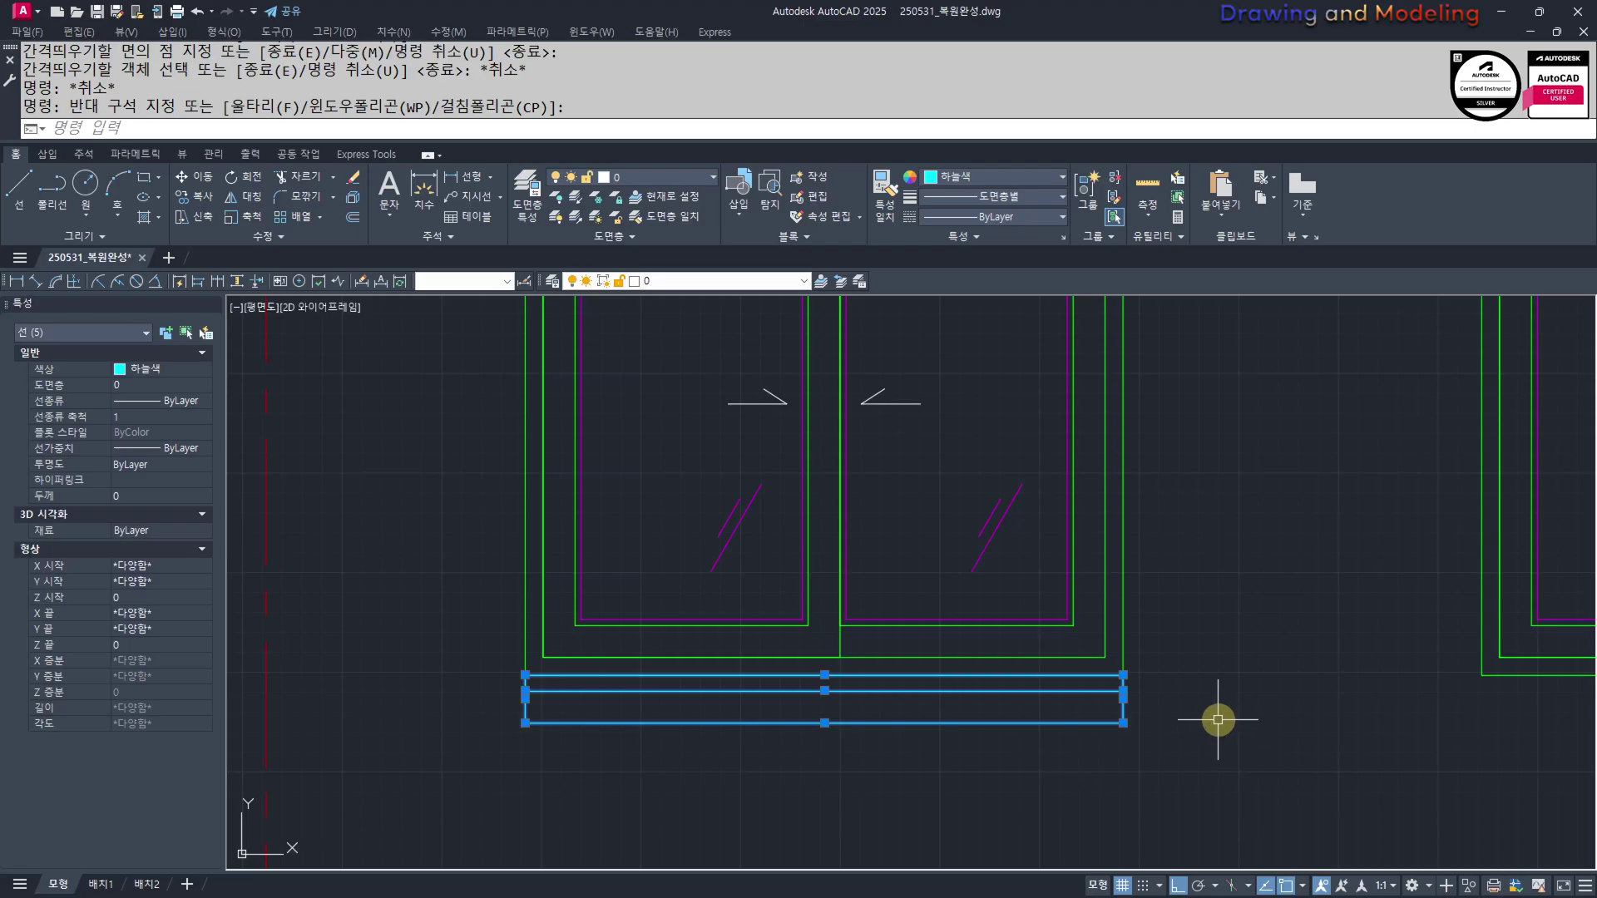
middle_click_drag(1109, 665, 1072, 665)
key("Escape")
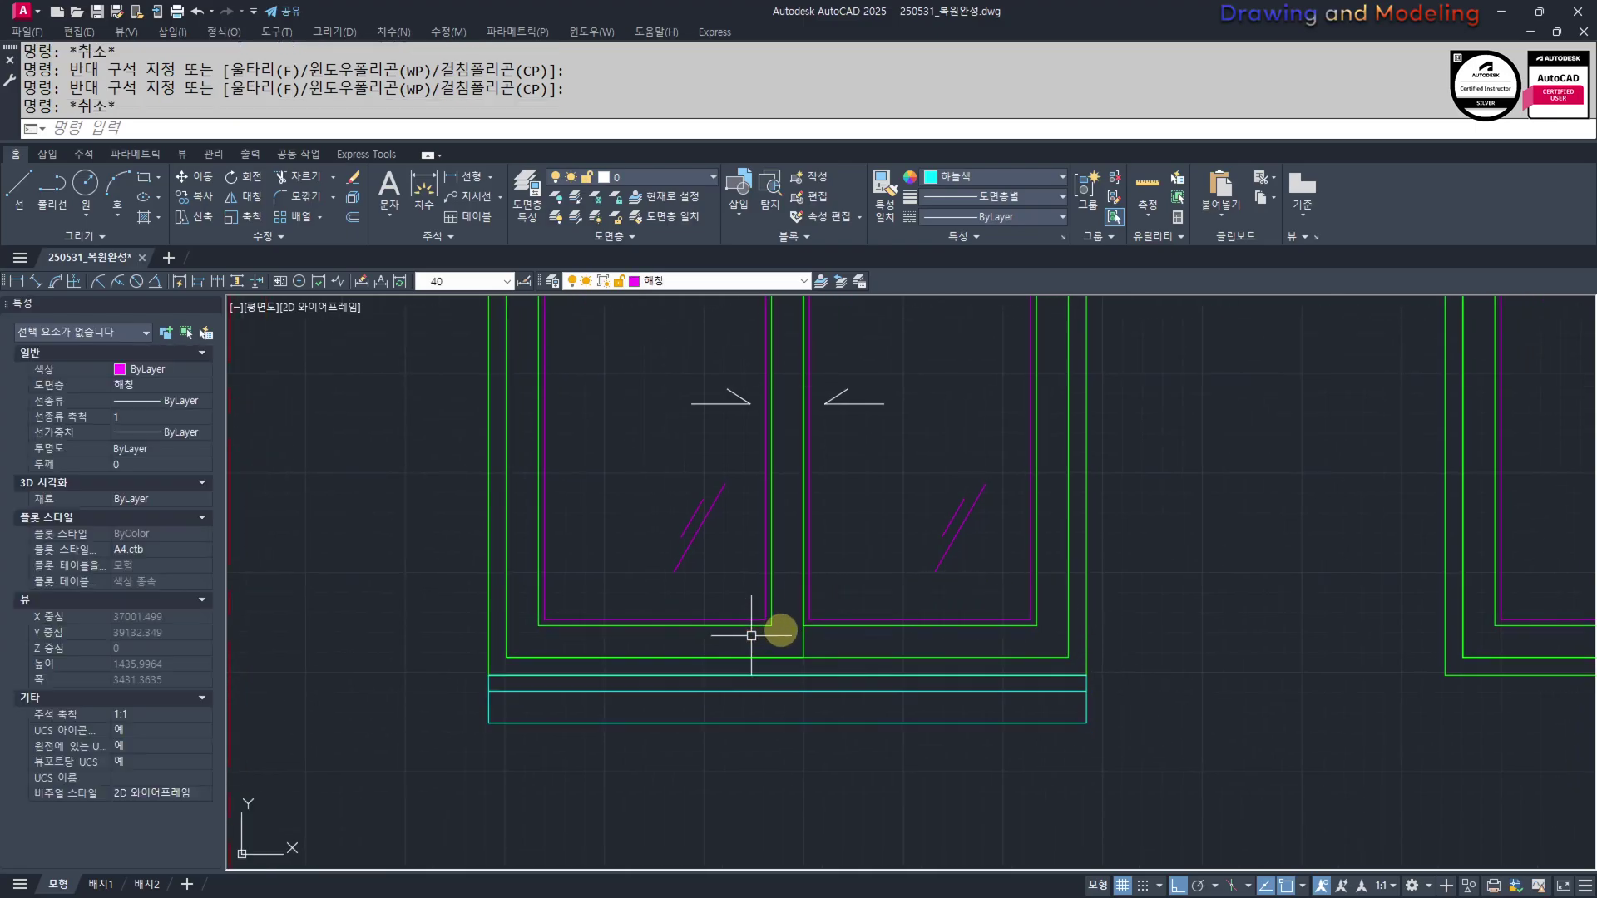
key("Escape")
Hatch the interior of the sill below the left window
middle_click_drag(762, 627, 756, 639)
type("h")
key("Return")
left_click(797, 697)
key("Escape")
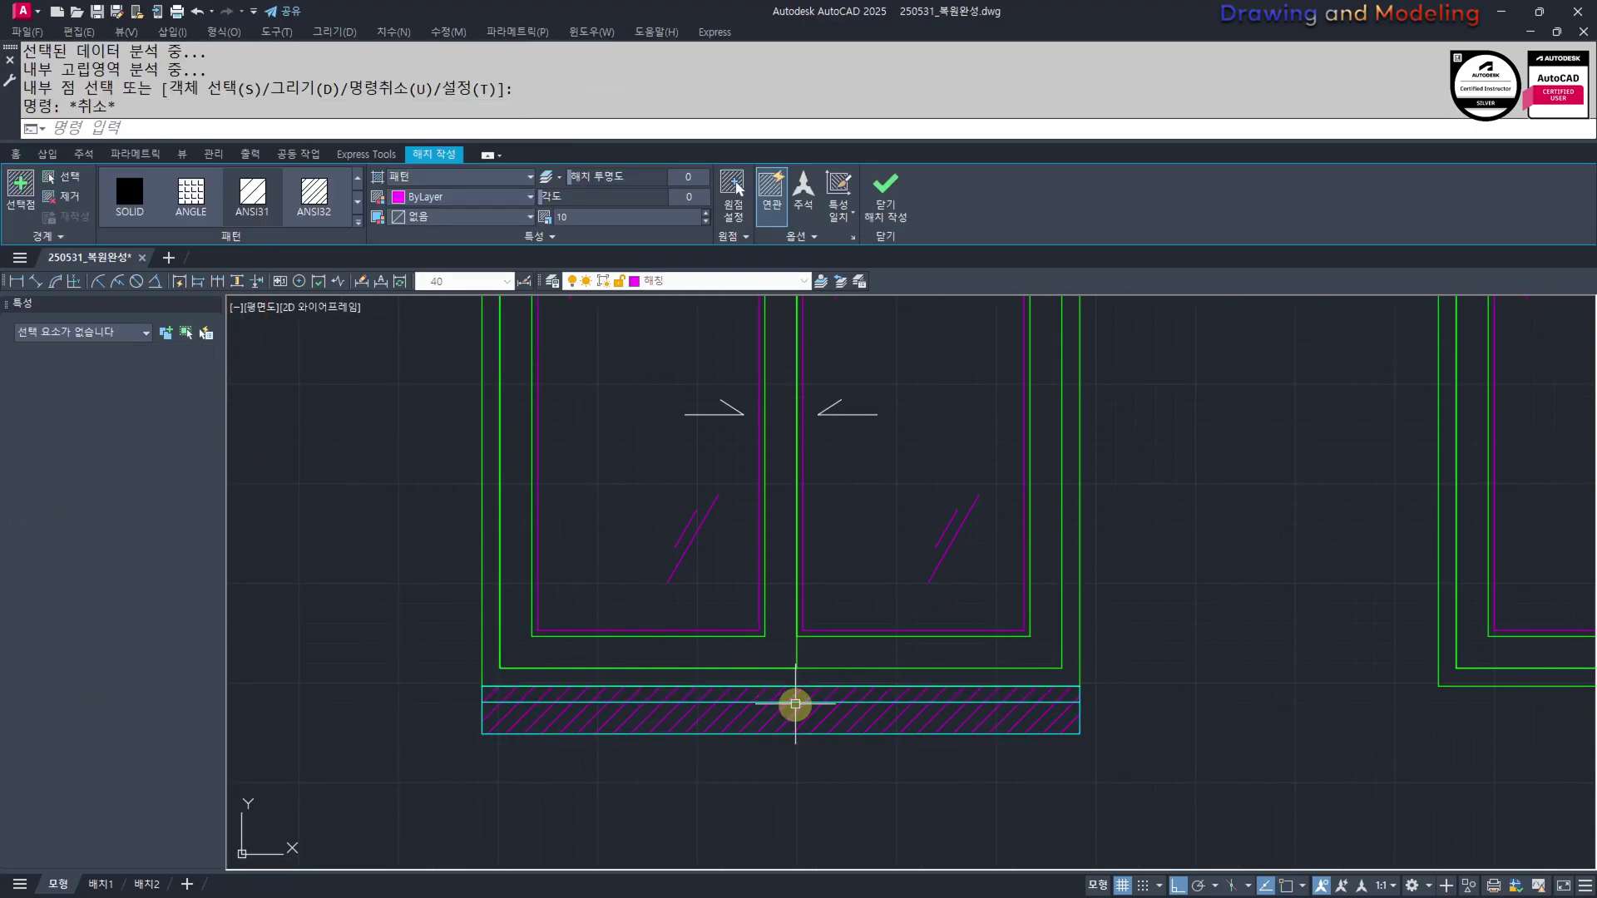
Change the sill hatch to the 사용자 정의 pattern with a spacing of 60 and an angle of 90
left_click(508, 248)
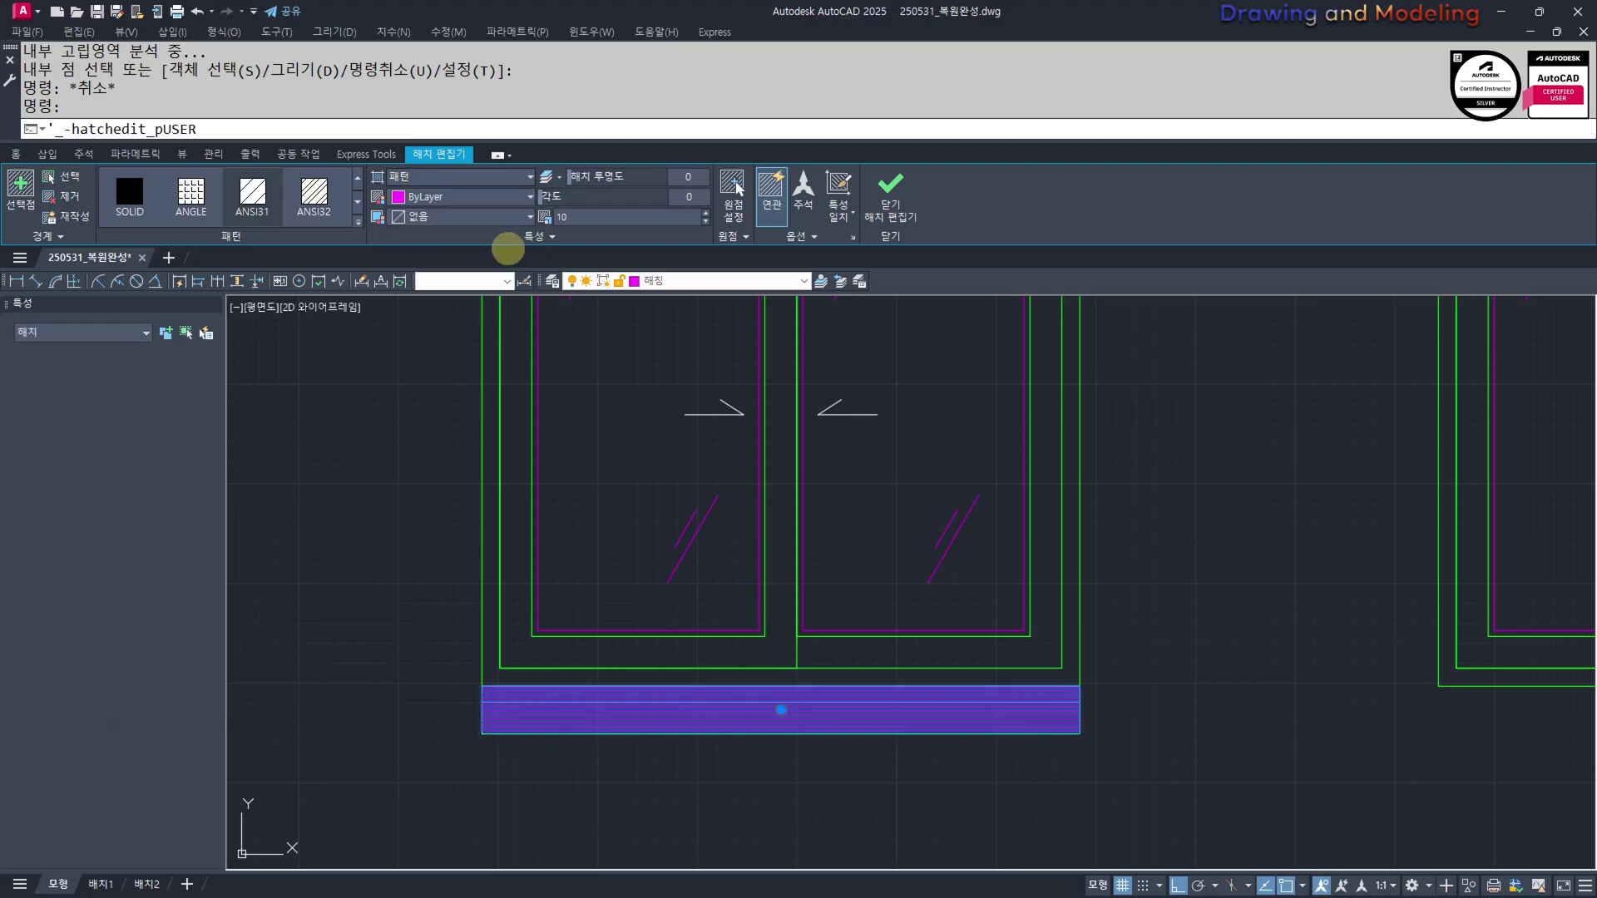
type("6")
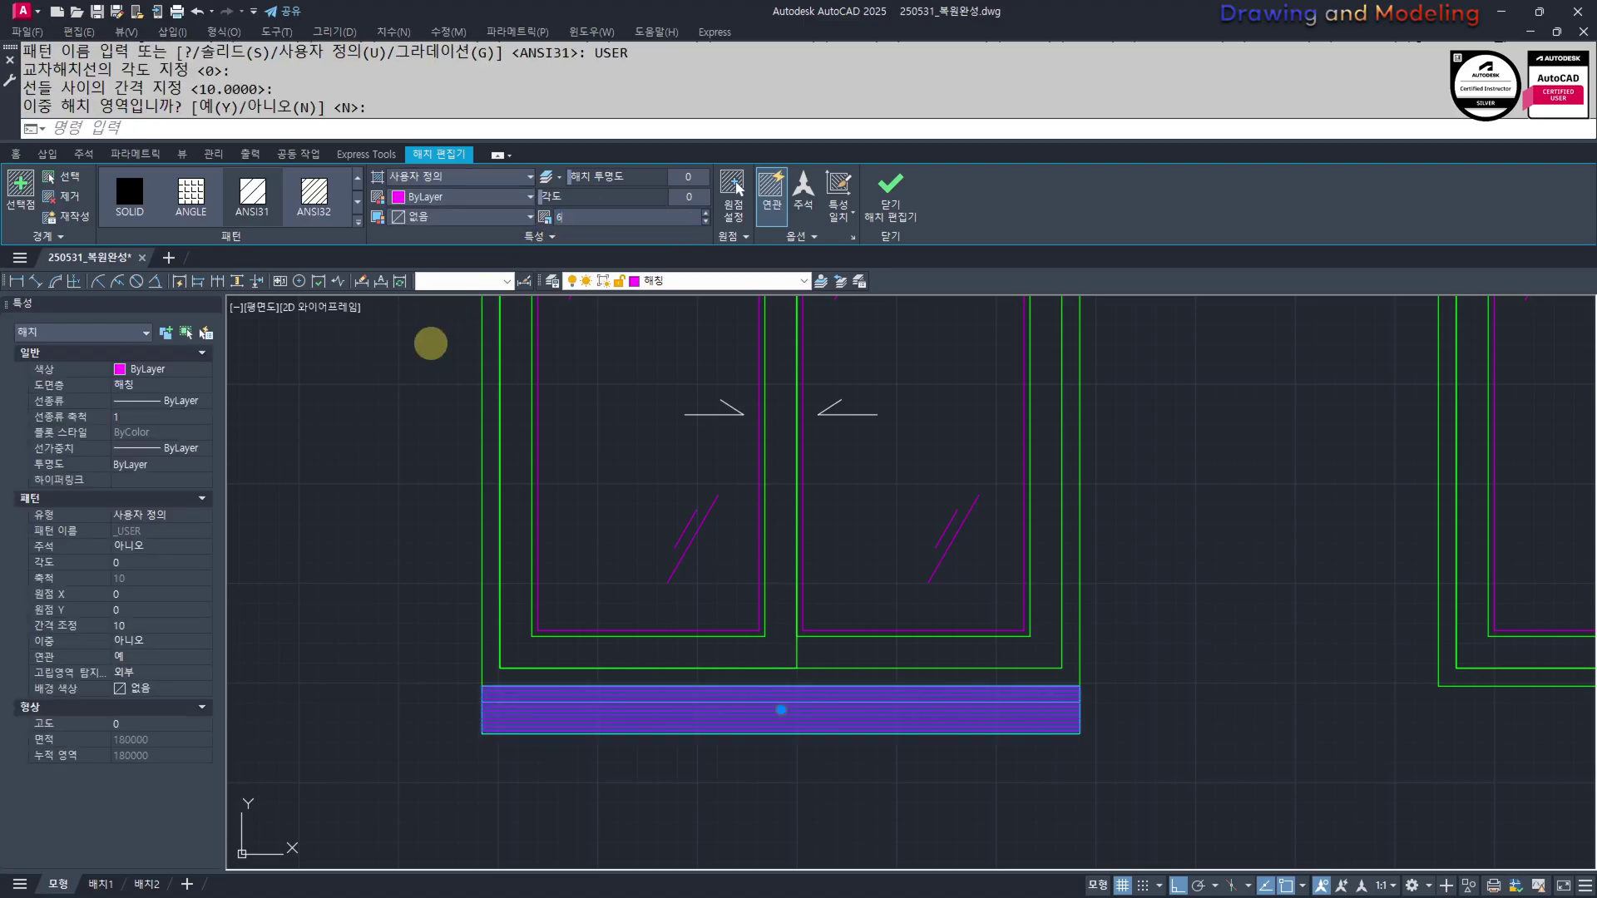
type("0")
key("Return")
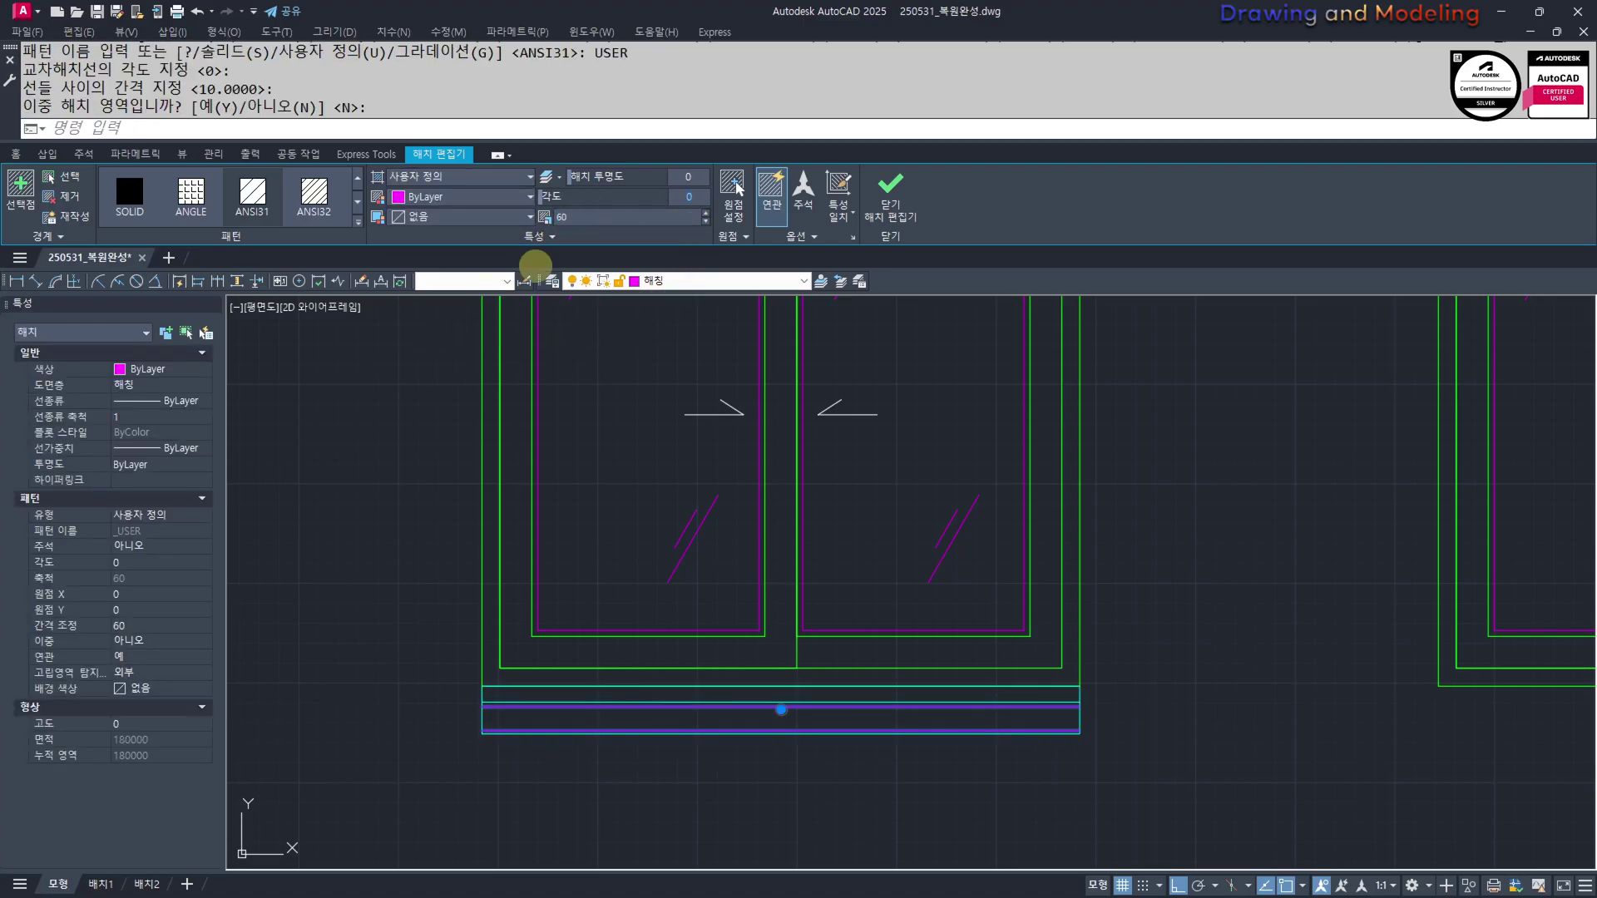
key("Return")
key("Escape")
key("Escape")
key("Escape")
middle_click_drag(924, 724, 989, 684)
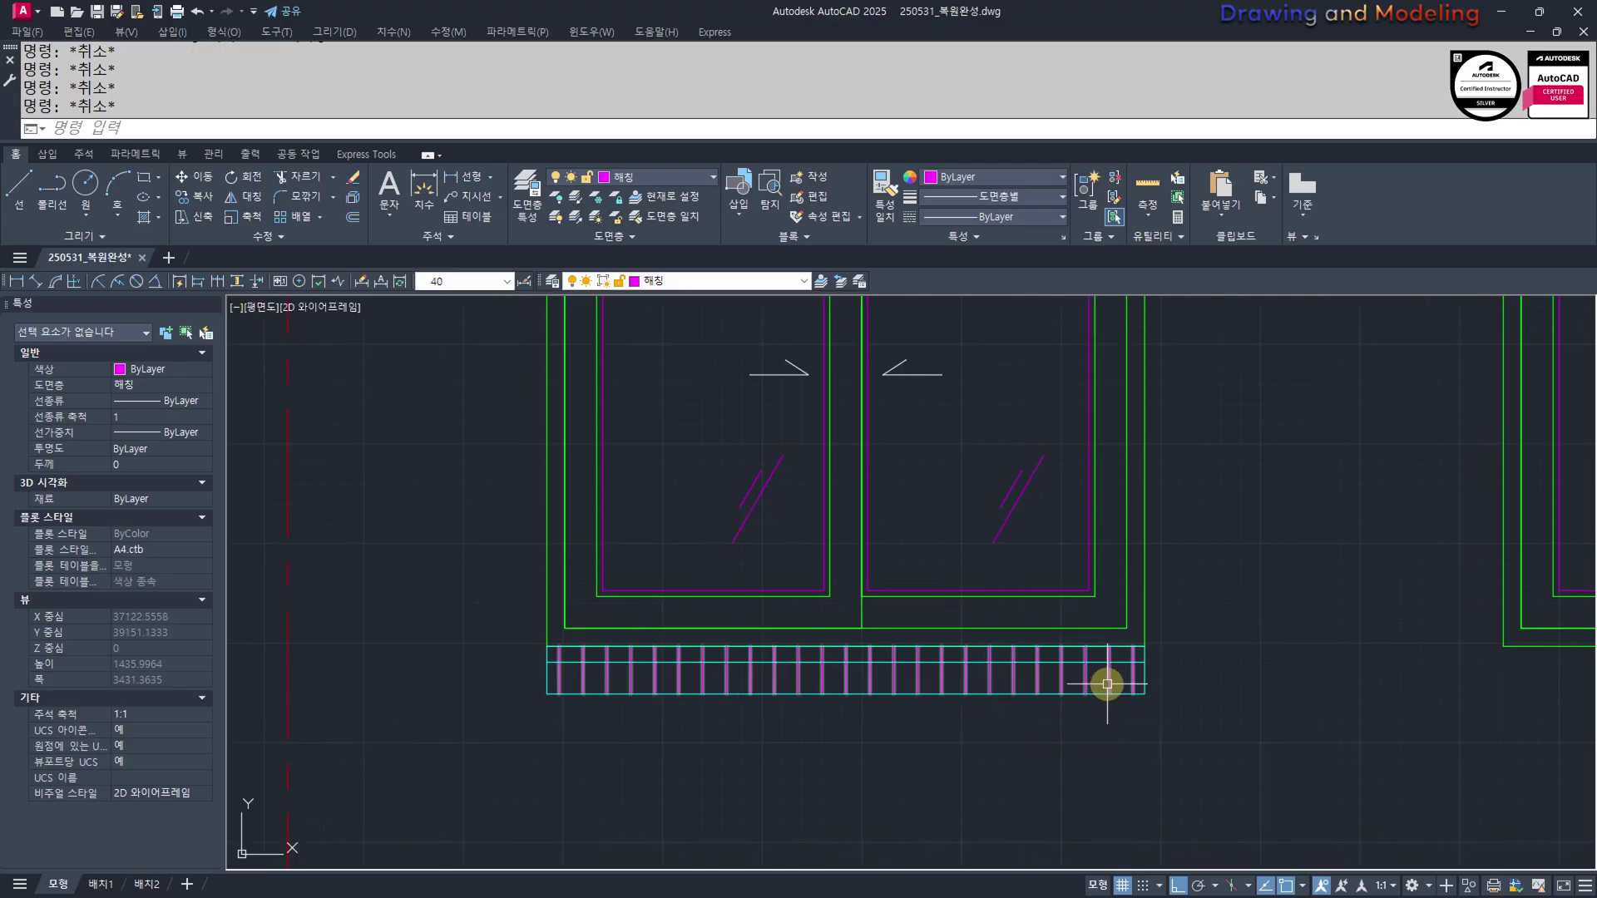
Set the sill hatch's origin at the sill's lower-left corner
left_click(1105, 683)
left_click(733, 191)
left_click(546, 693)
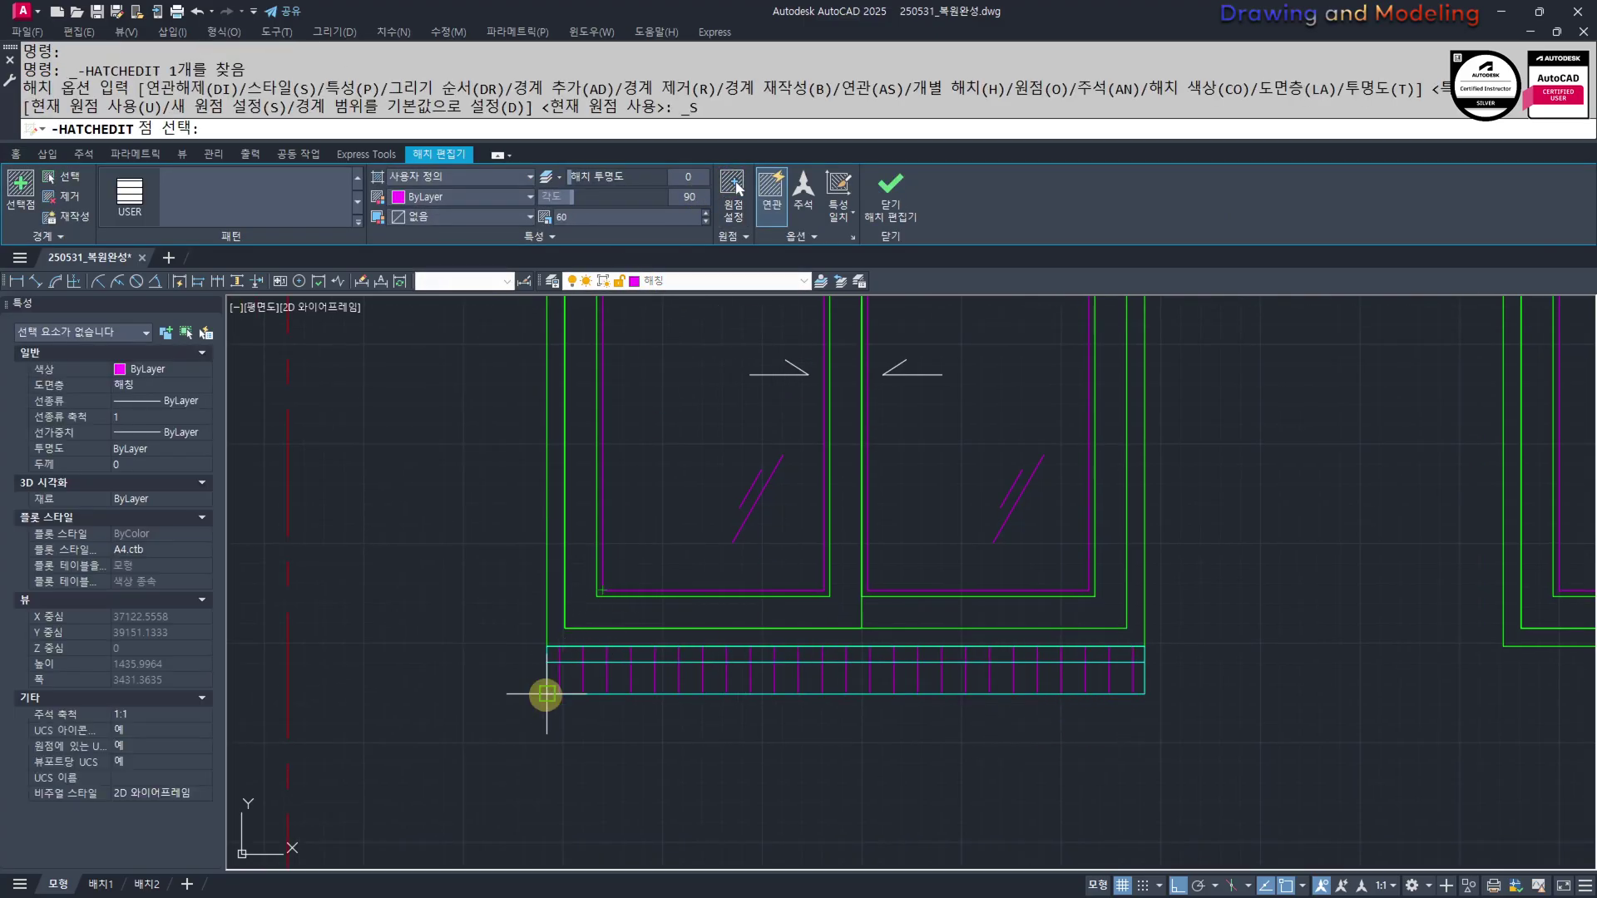
key("Escape")
key("Escape")
Copy the hatched sill from the left window to the same position below the second window
left_click(448, 777)
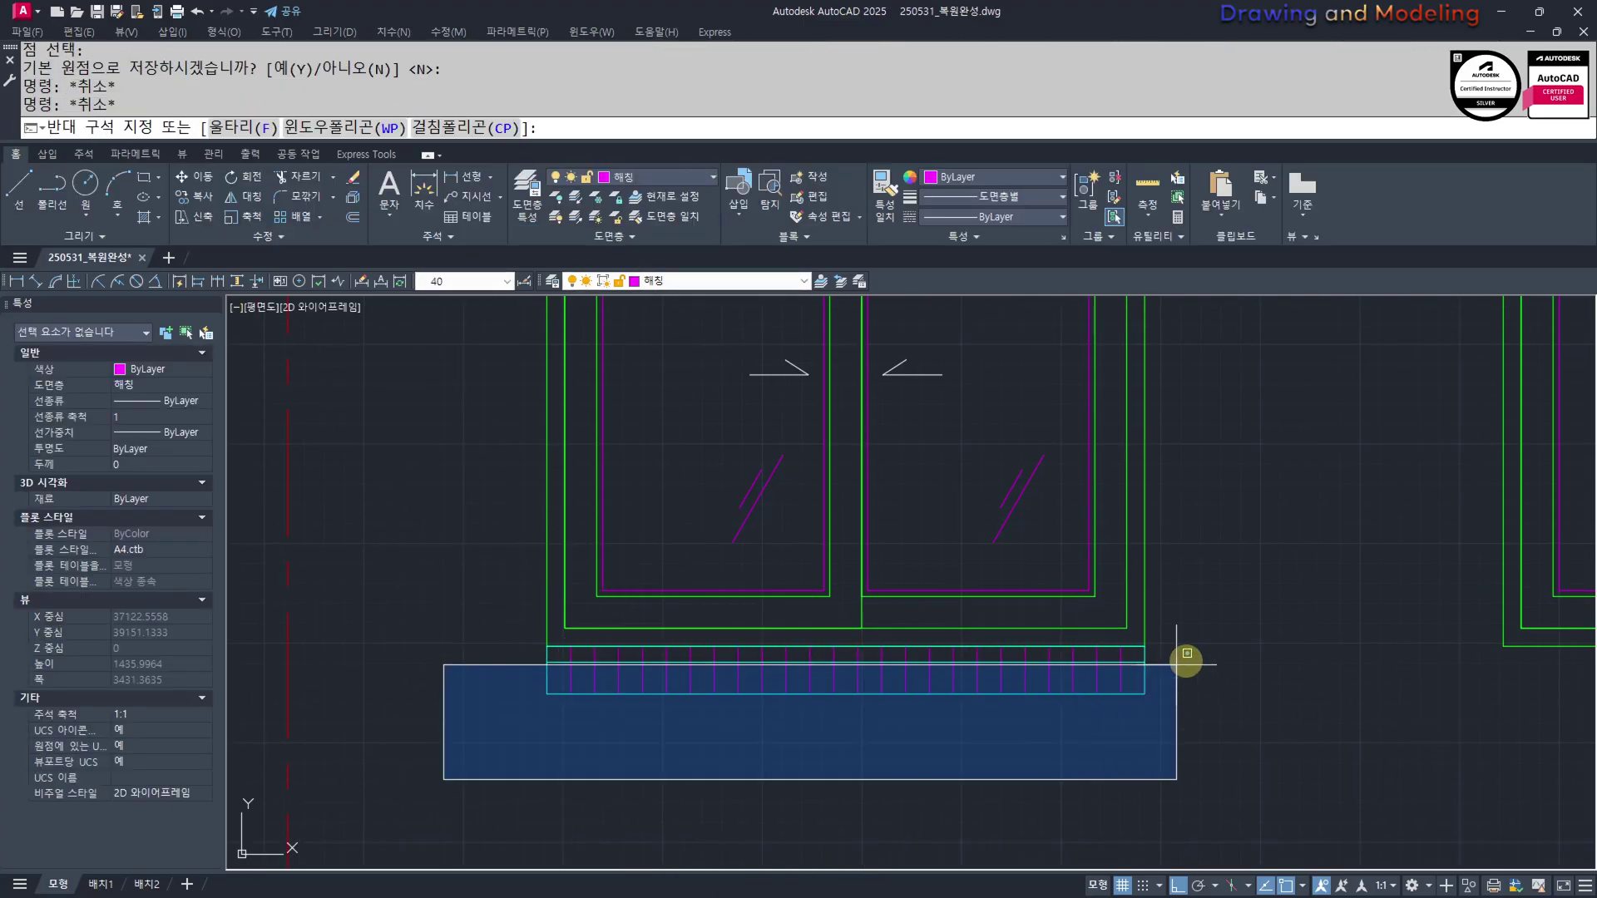
left_click(1187, 652)
type("cc")
key("Return")
scroll(517, 690, "up", 3)
left_click(505, 713)
scroll(505, 713, "down", 4)
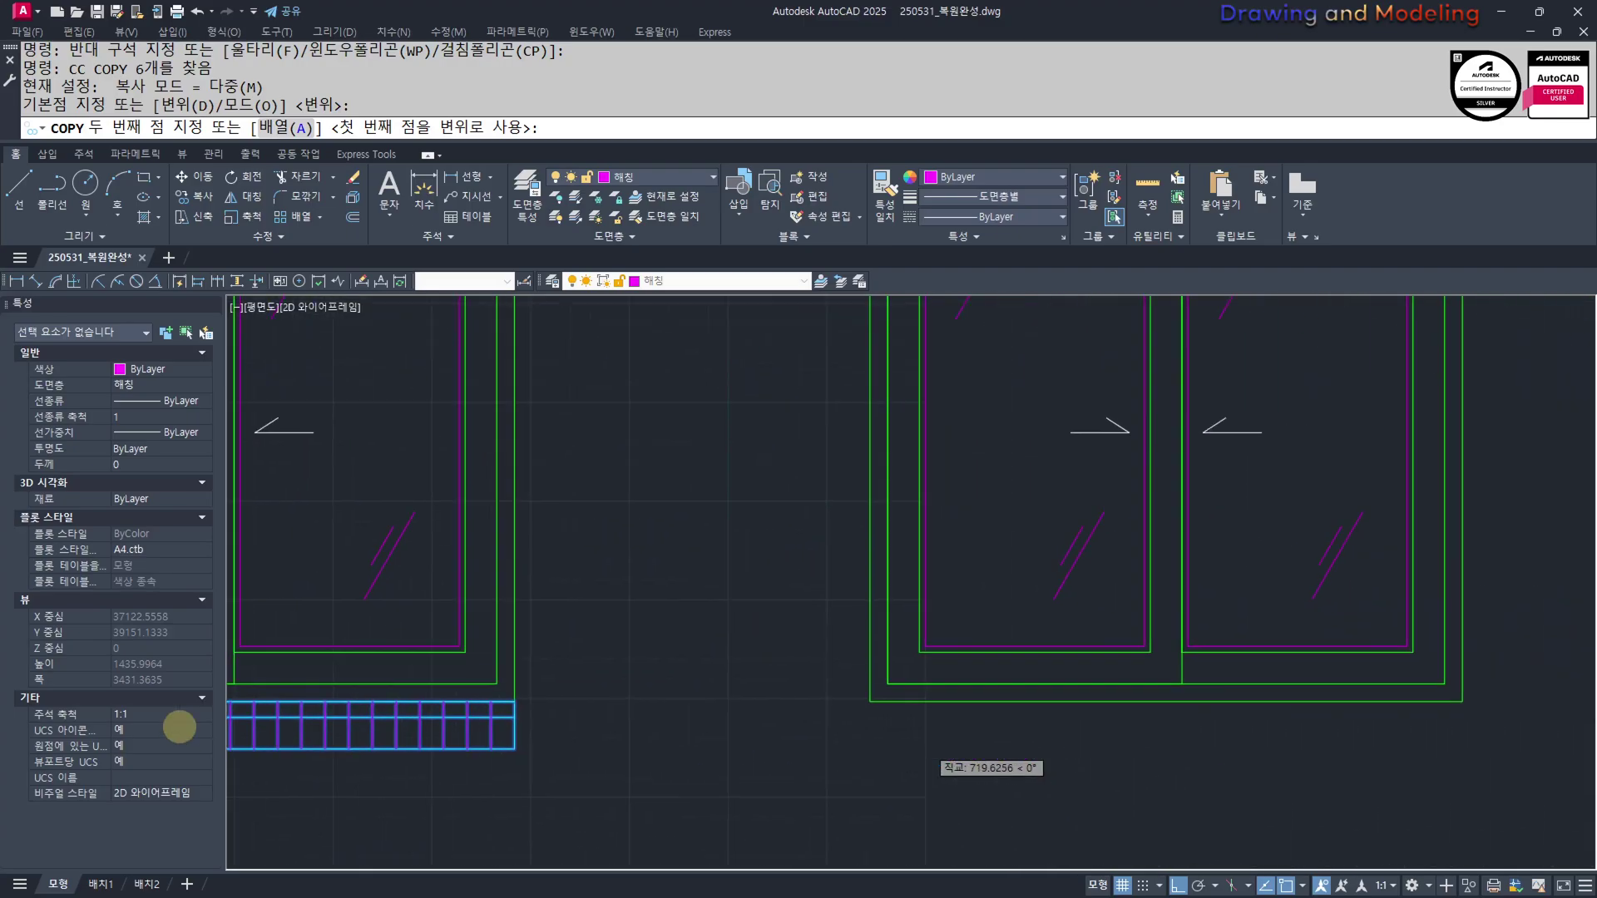
scroll(804, 695, "up", 2)
left_click(891, 693)
key("Escape")
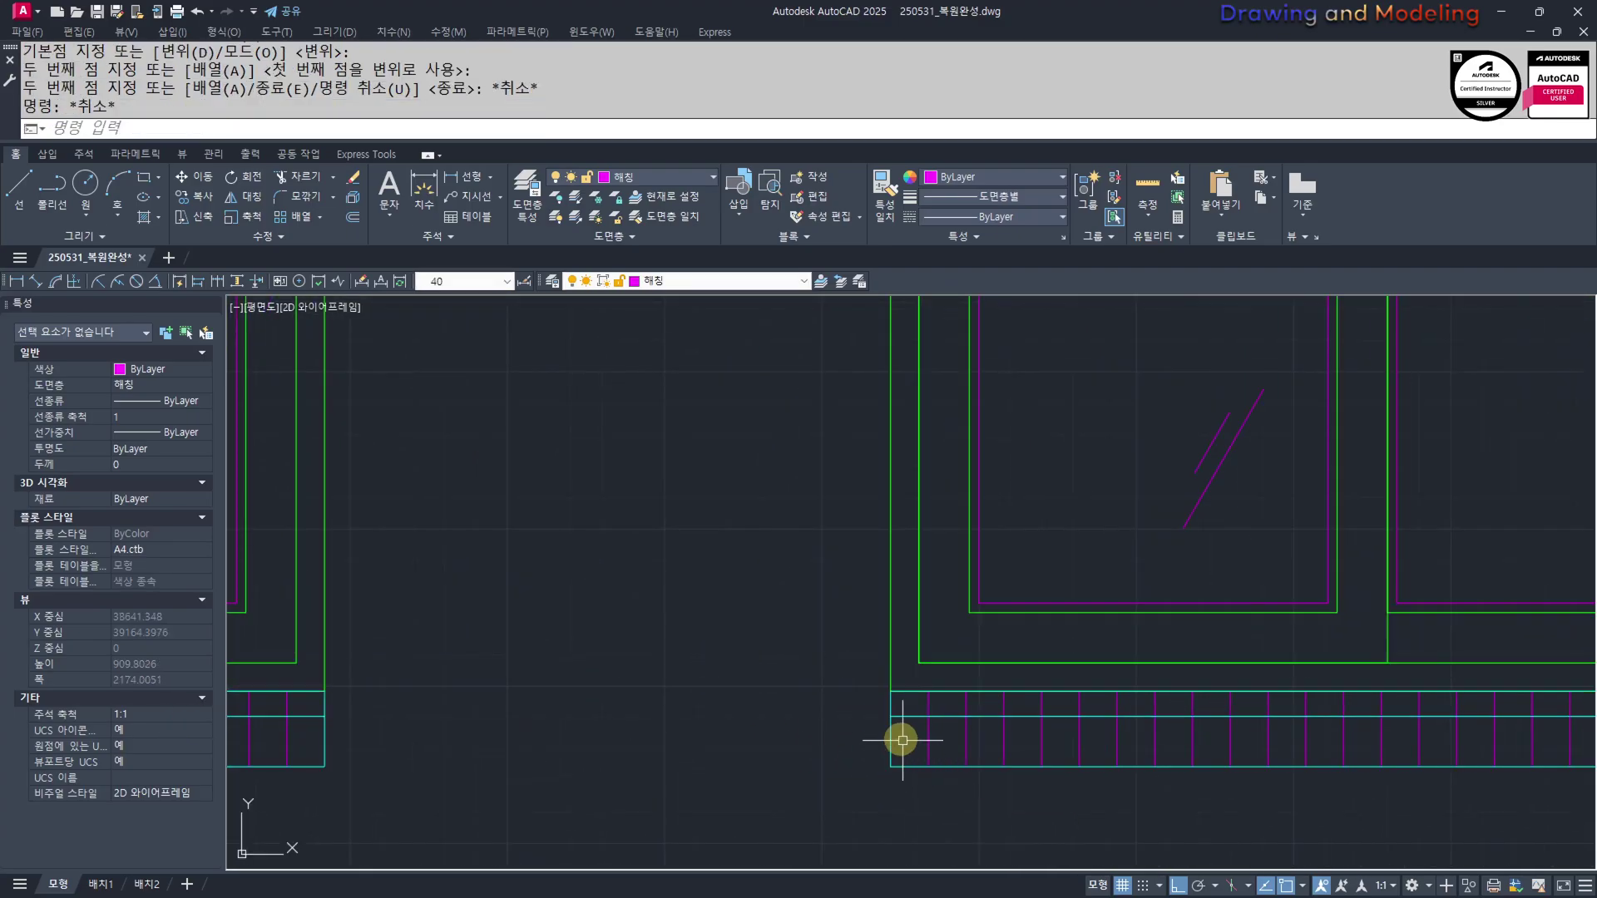
Copy the second window with its hatched sill at the same height, centred on the middle vertical guide of the third window
scroll(895, 704, "down", 5)
left_click(919, 735)
left_click(1097, 520)
scroll(1065, 557, "up", 4)
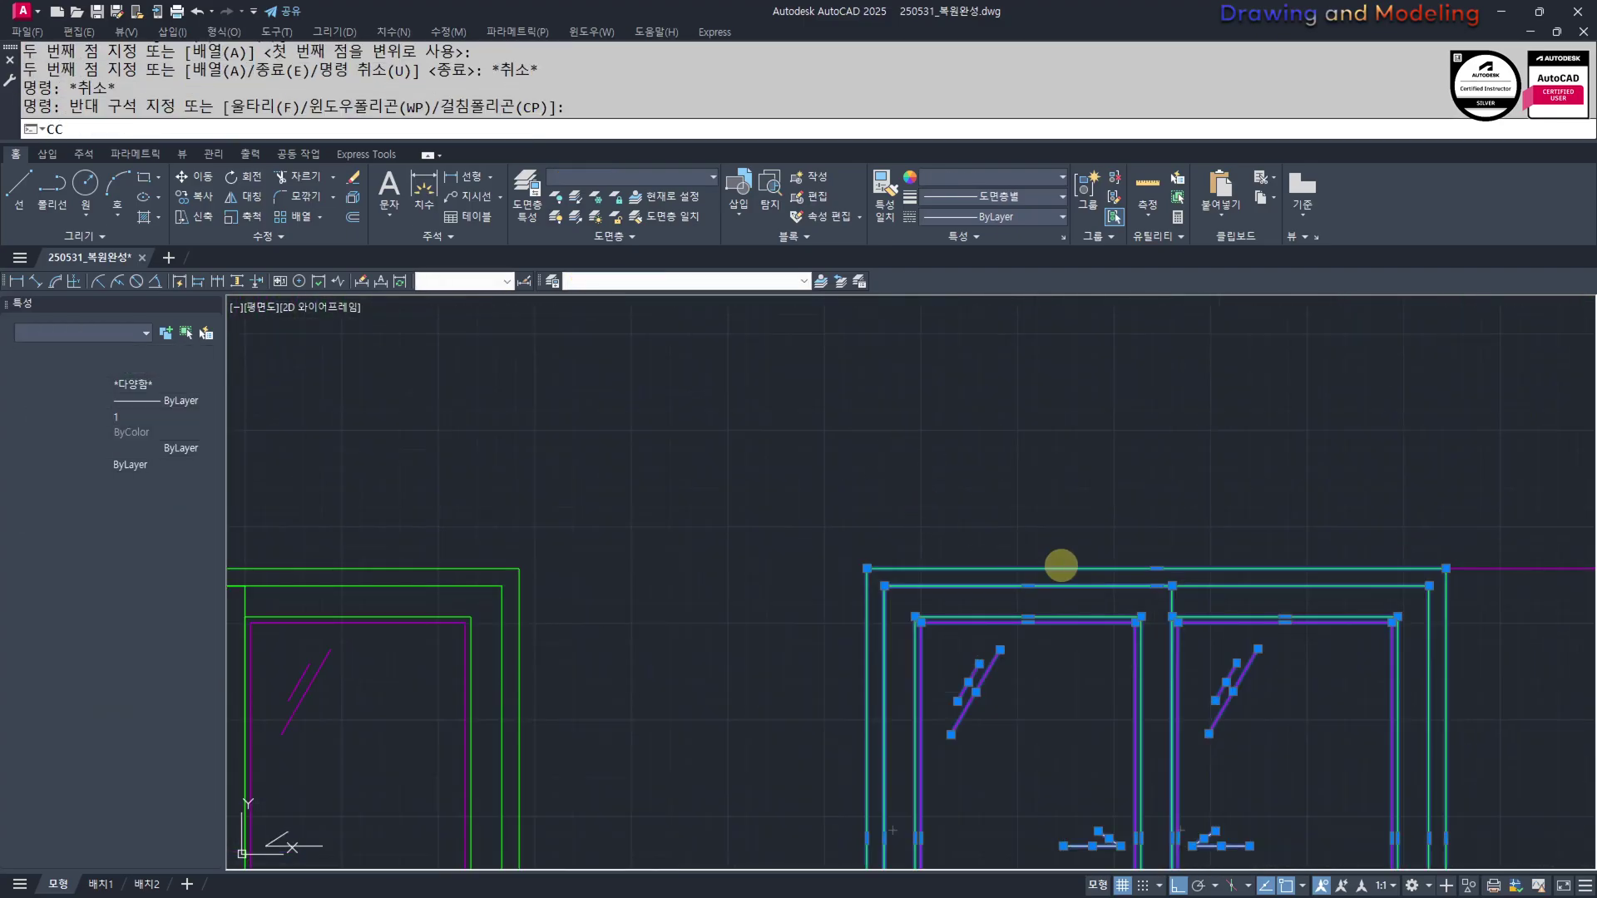
type("cc")
key("Return")
left_click(1137, 560)
scroll(978, 615, "down", 5)
middle_click_drag(1179, 606, 929, 633)
scroll(919, 631, "up", 5)
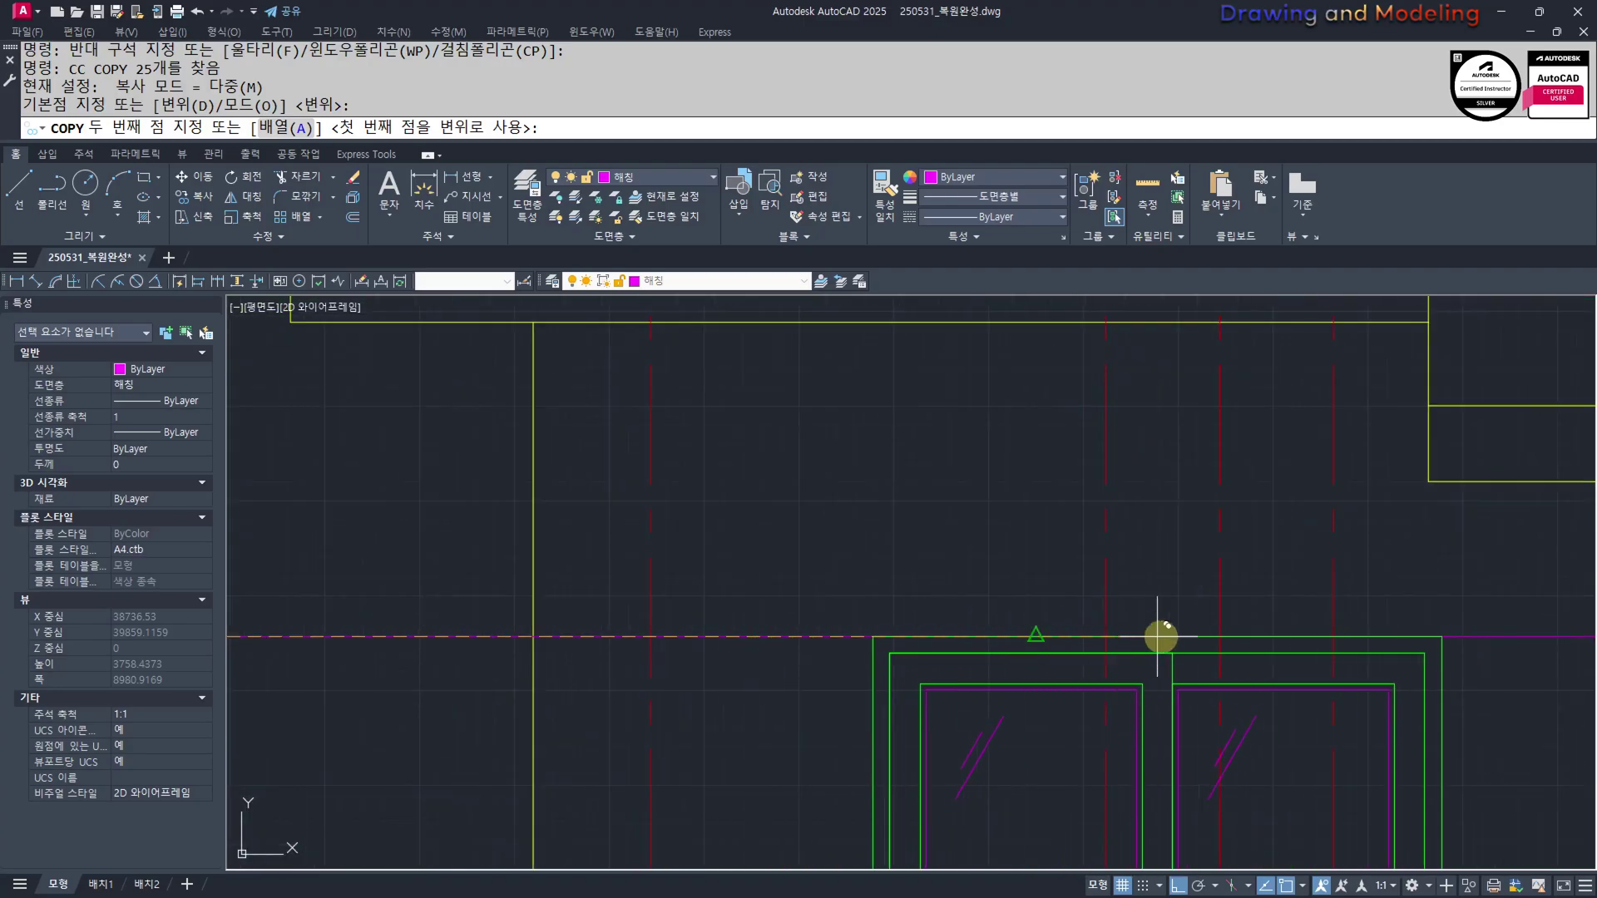
left_click(1219, 636)
key("Escape")
key("Escape")
Stretch the right side of the copied window and sill inward to the right vertical guide
scroll(1270, 679, "down", 1)
scroll(1030, 613, "down", 3)
type("s")
key("Return")
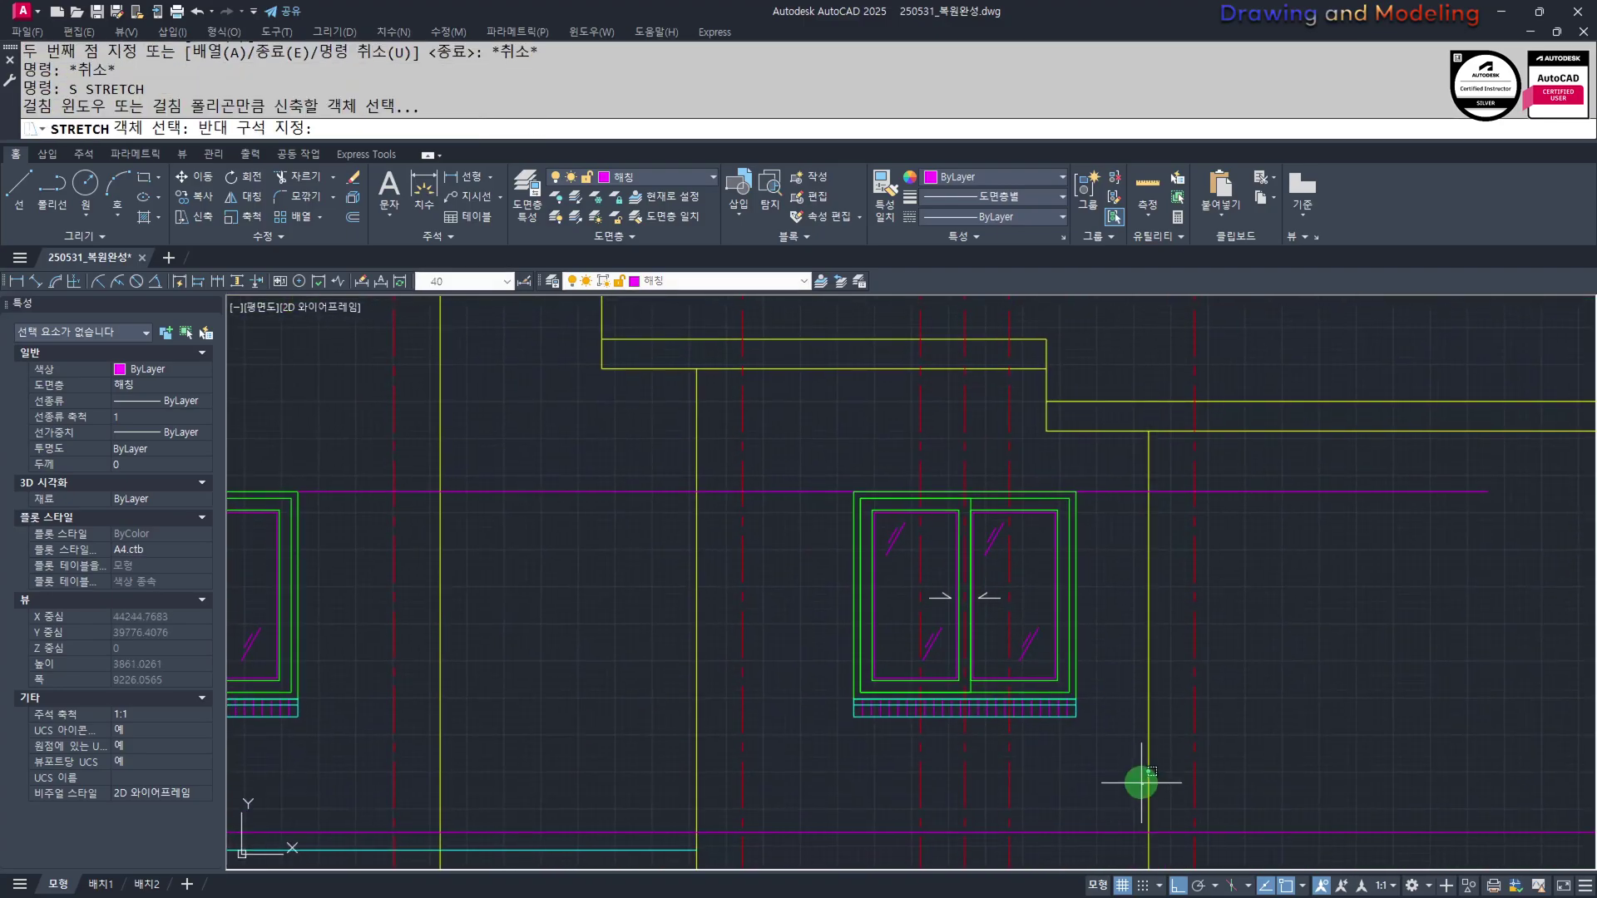
left_click(1141, 776)
left_click(1012, 456)
scroll(1060, 565, "up", 3)
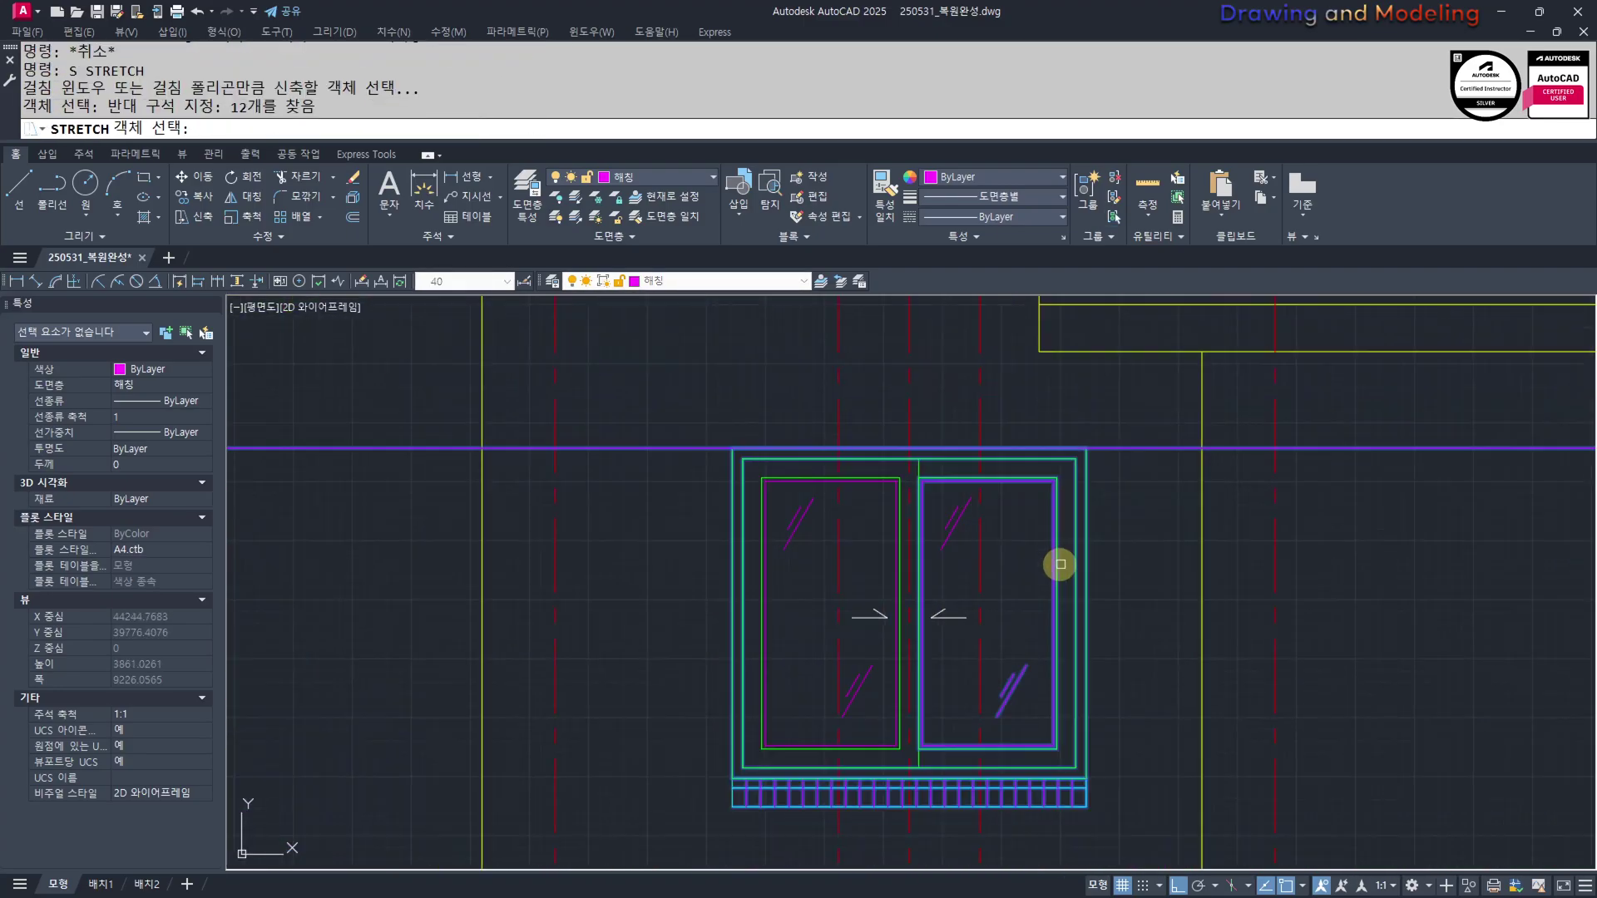
left_click(1086, 448)
left_click(978, 447)
key("Escape")
key("Escape")
Erase the lower glass reflection lines in both panes of the narrowed window
scroll(939, 779, "up", 5)
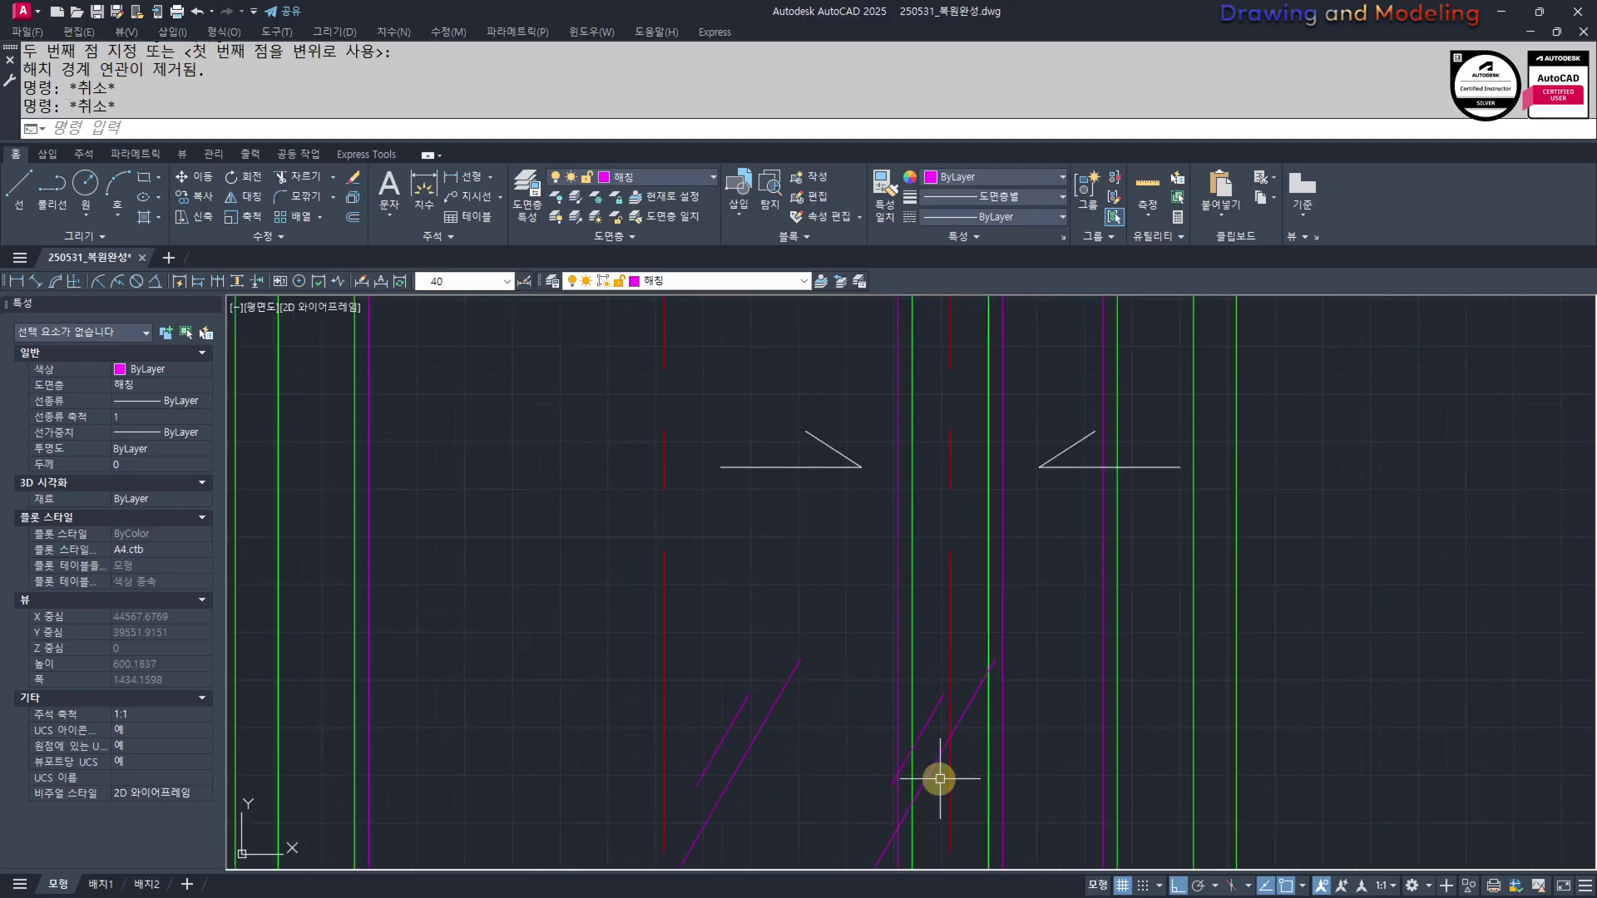
left_click(939, 779)
left_click(928, 707)
type("e")
left_click(843, 727)
left_click(727, 685)
type("e")
scroll(766, 663, "down", 4)
key("Escape")
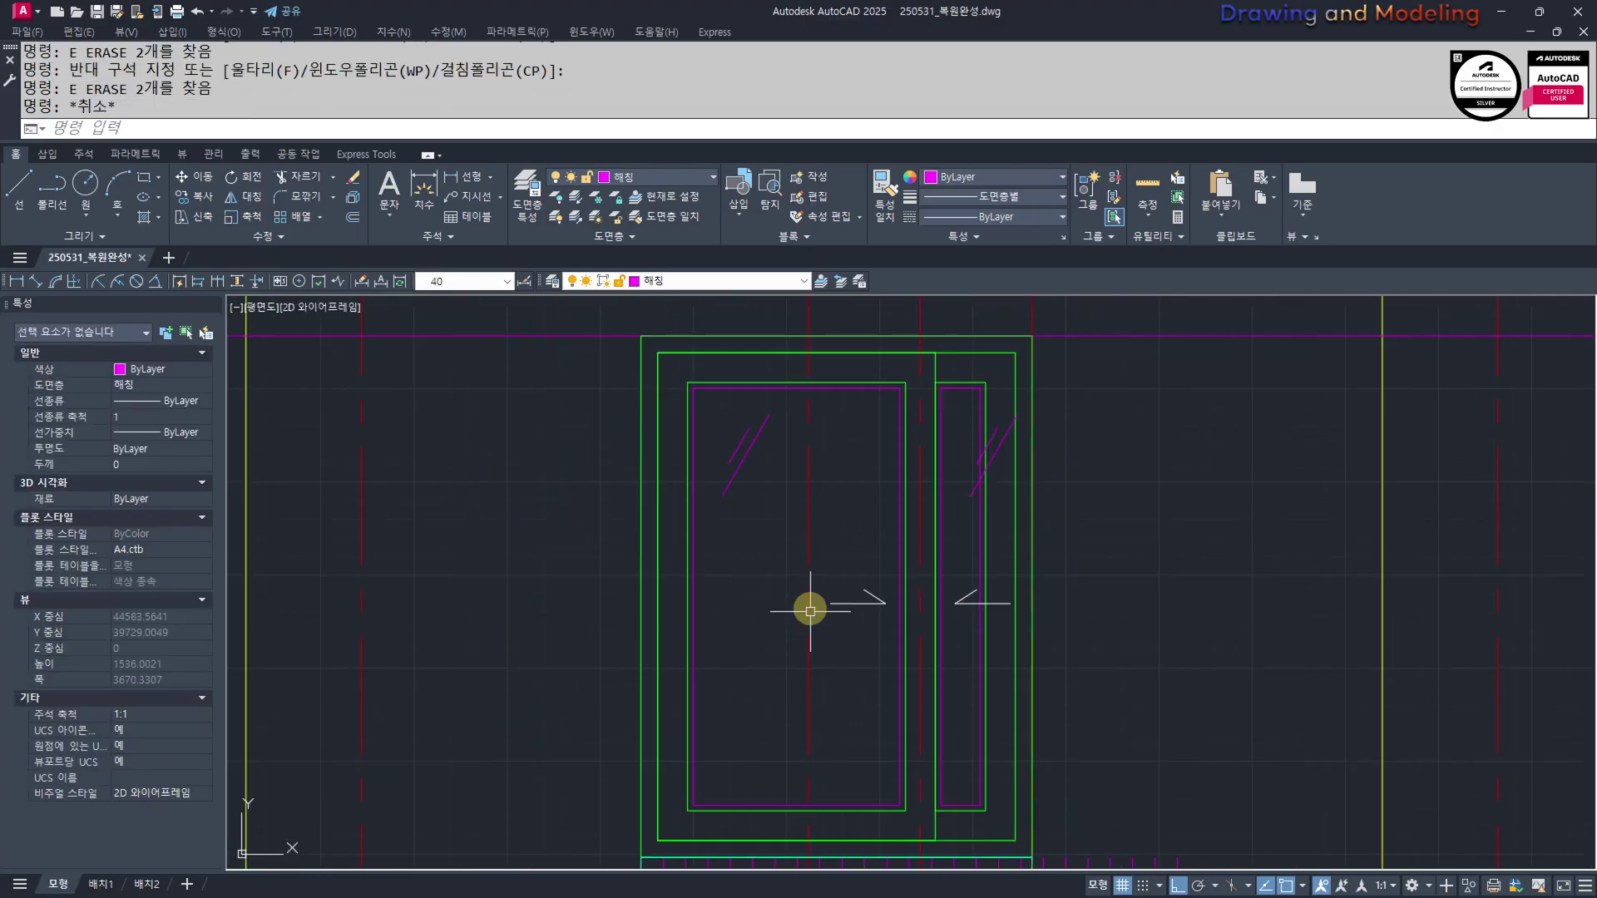
Erase the upper-left glass reflection lines and both sliding-direction arrows from the narrowed window
left_click(774, 503)
left_click(720, 399)
key("e")
key("Return")
scroll(741, 596, "down", 3)
scroll(928, 600, "up", 3)
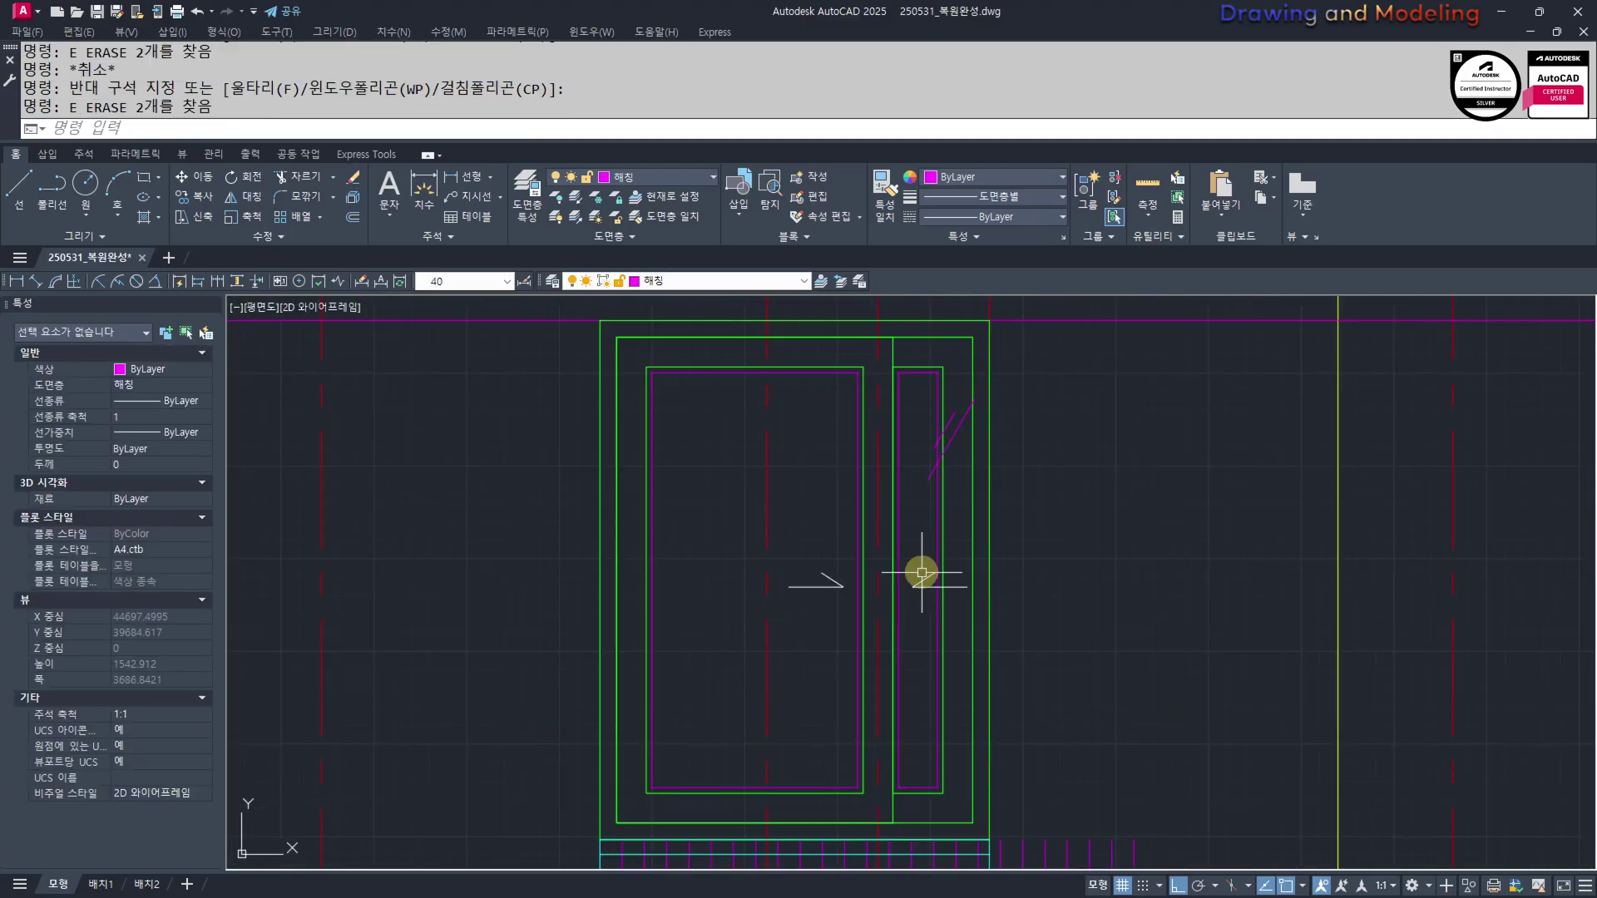
left_click(686, 540)
left_click(998, 613)
key("e")
key("Return")
Stretch the left side of the window and sill inward to the left vertical guide
scroll(1090, 613, "down", 2)
type("s")
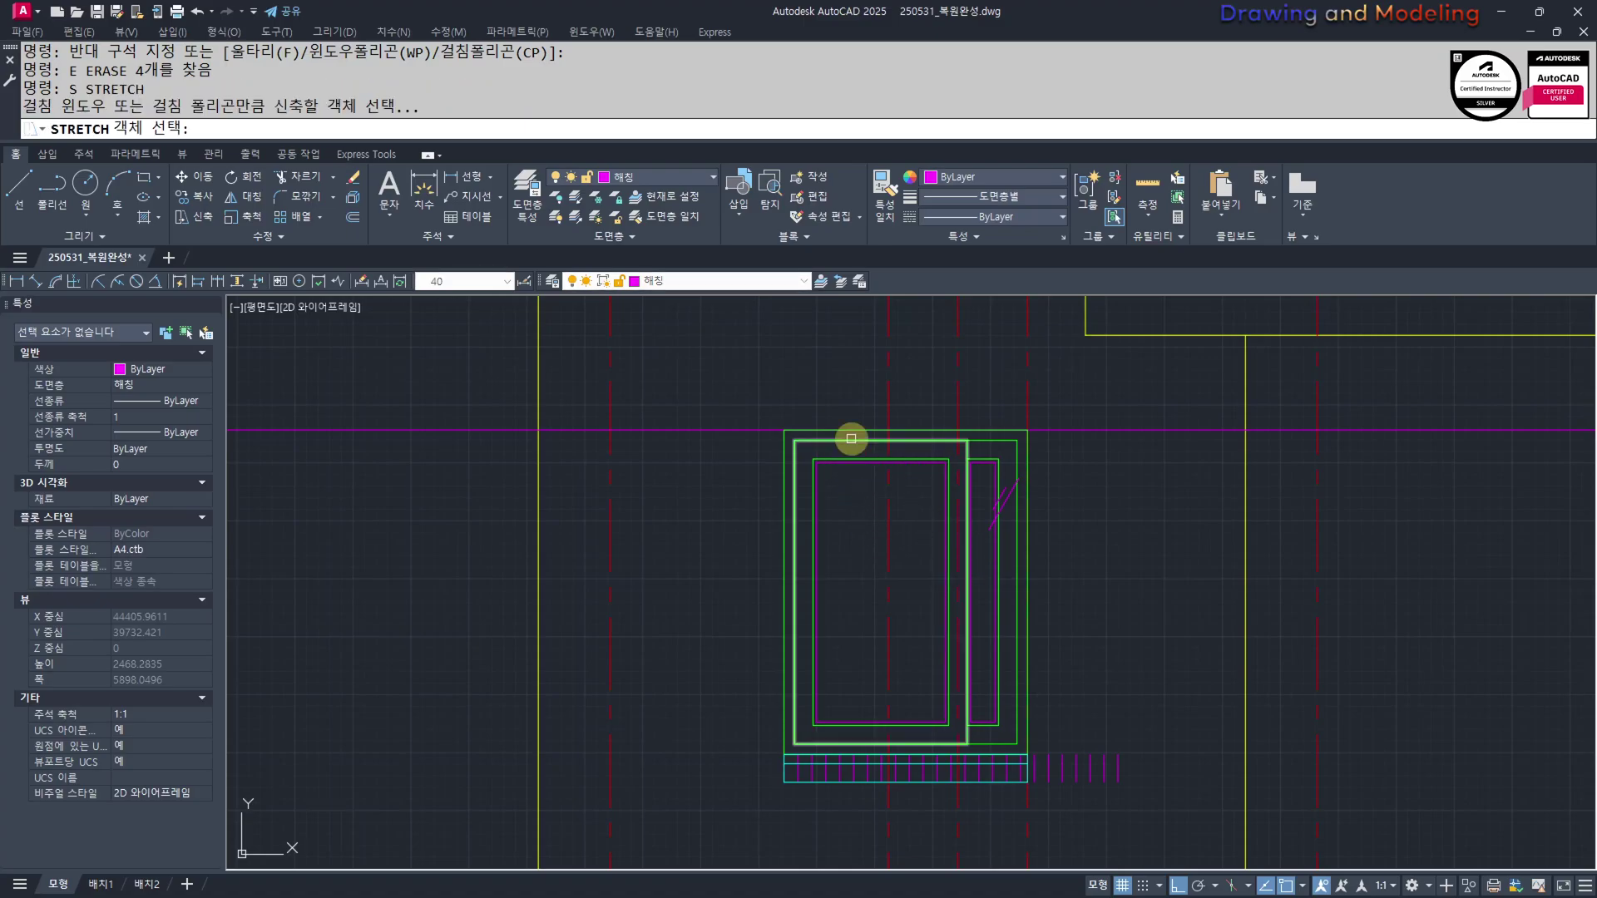
left_click(794, 624)
scroll(810, 496, "up", 4)
key("Return")
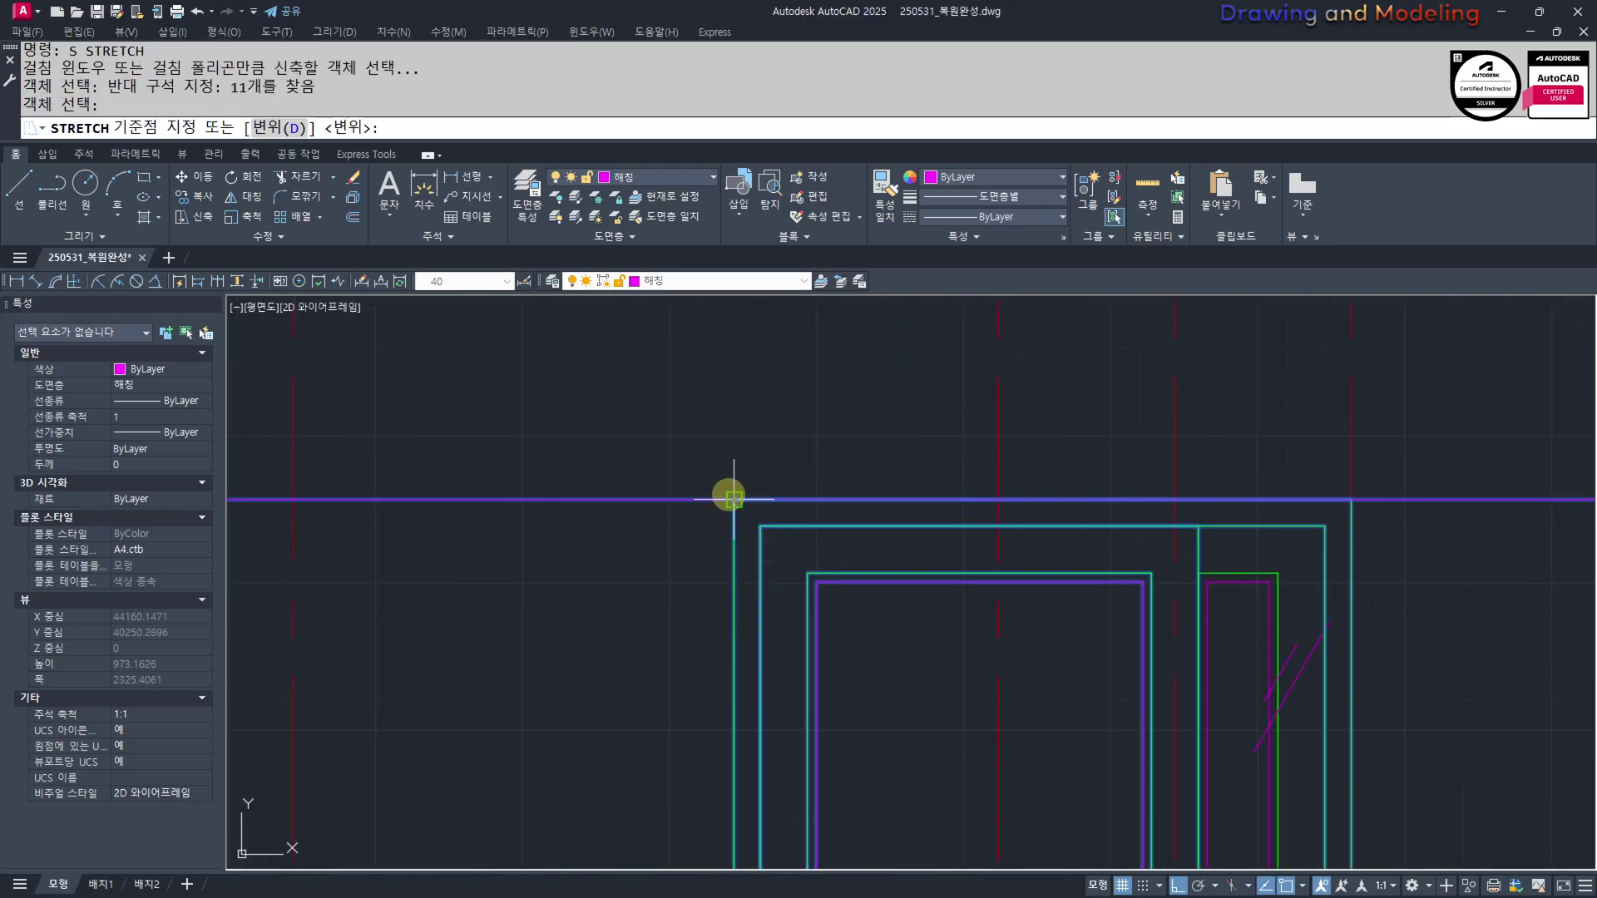
left_click(733, 499)
left_click(998, 499)
Erase the remaining glass reflection lines in the window's right pane
left_click(1296, 705)
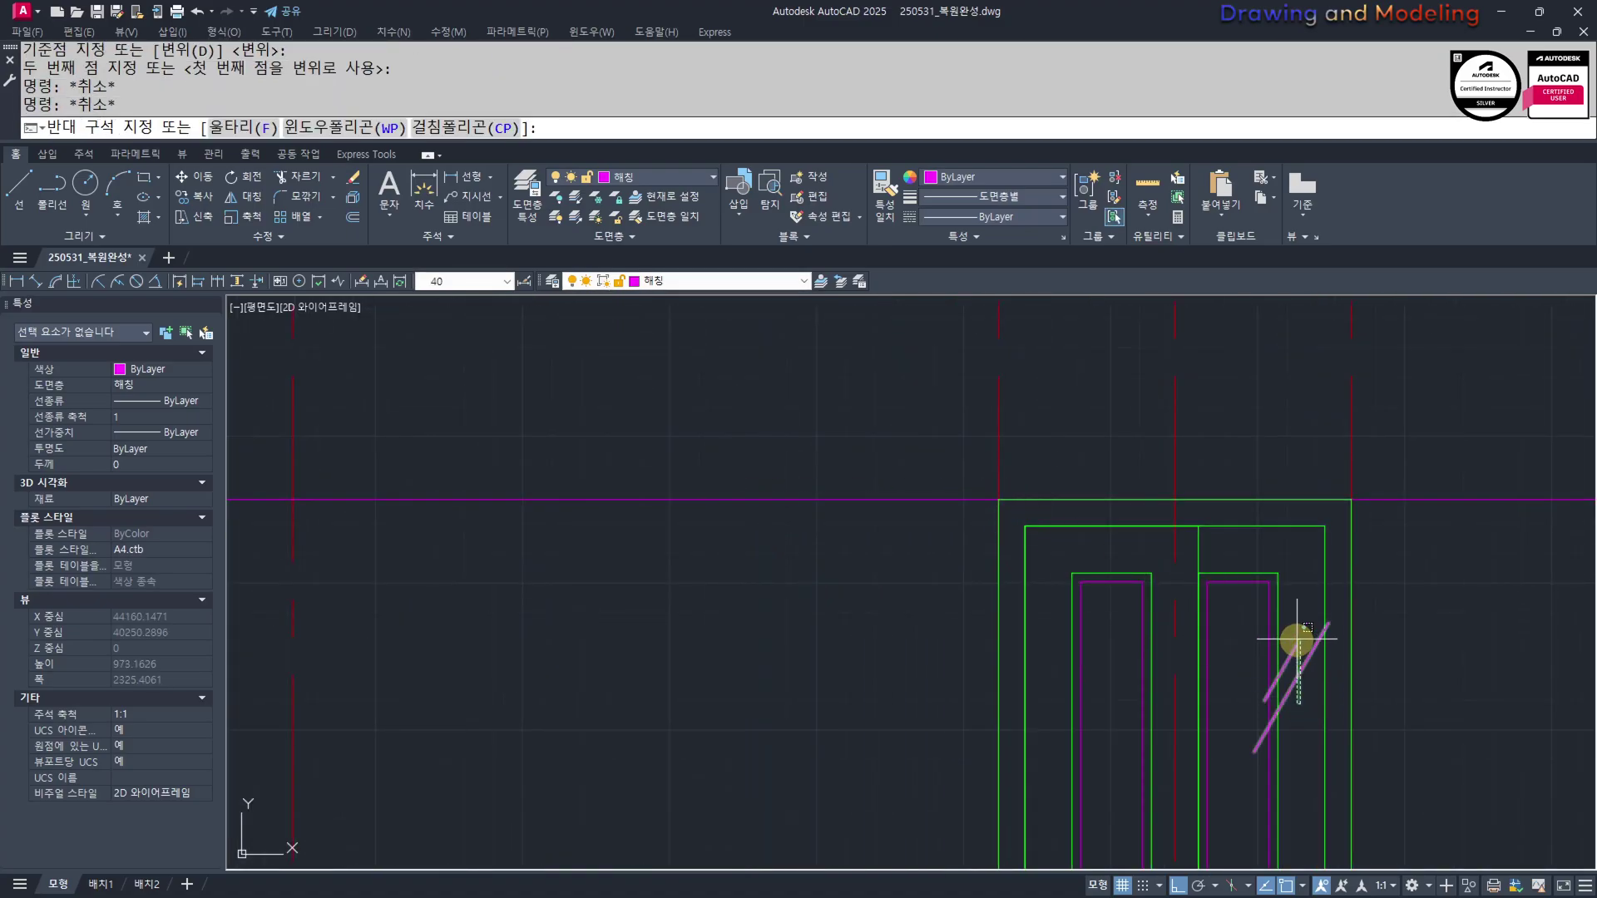
left_click(1294, 640)
type("e")
key("Return")
scroll(957, 449, "down", 7)
scroll(987, 624, "up", 5)
key("s")
key("Return")
left_click(770, 488)
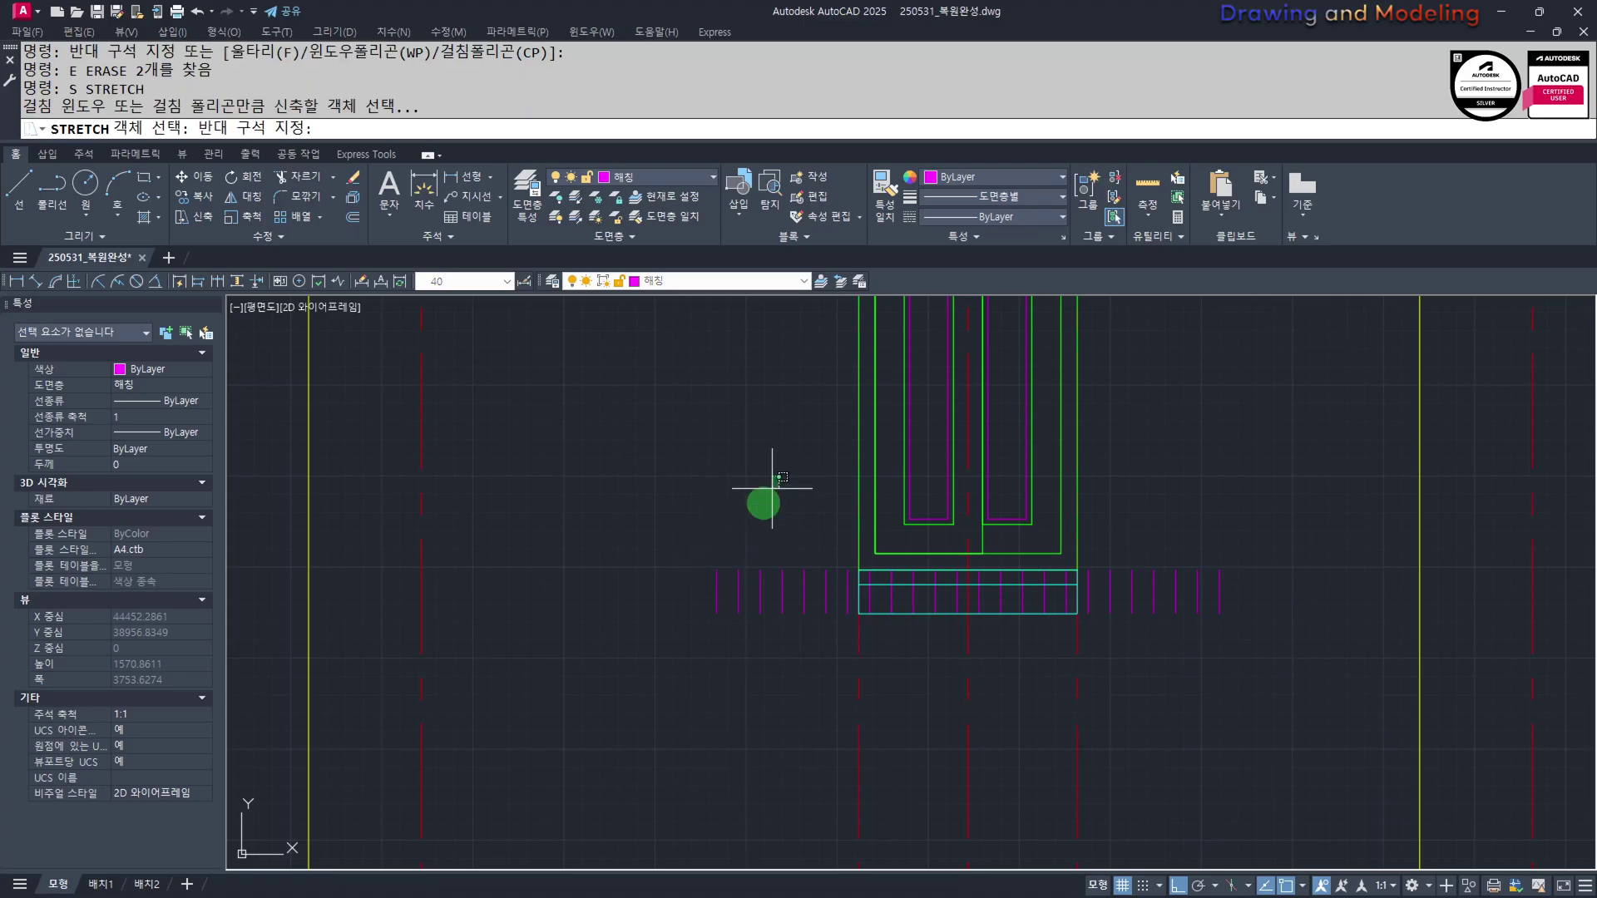
left_click(695, 599)
key("Return")
scroll(707, 591, "up", 2)
key("Escape")
key("Escape")
Erase the oversized hatch extending past the narrowed window's sill
left_click(779, 509)
left_click(696, 674)
key("e")
key("Return")
key("Escape")
key("Escape")
Offset the horizontal guide at the window's top edge 600 downward
scroll(944, 627, "down", 4)
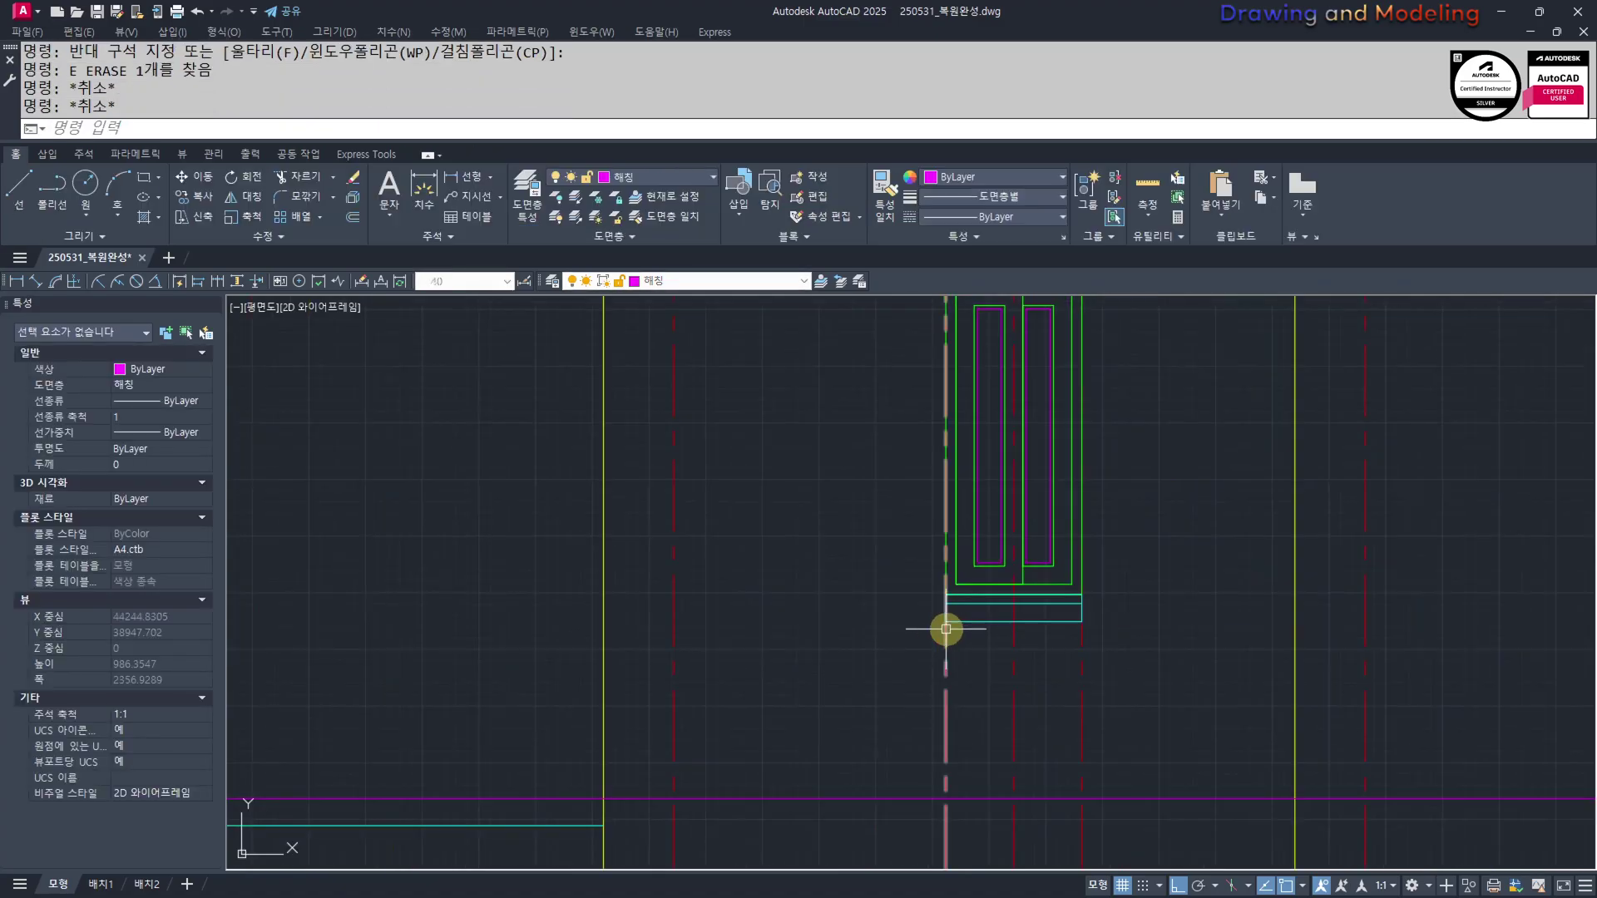
key("o")
key("Return")
type("6")
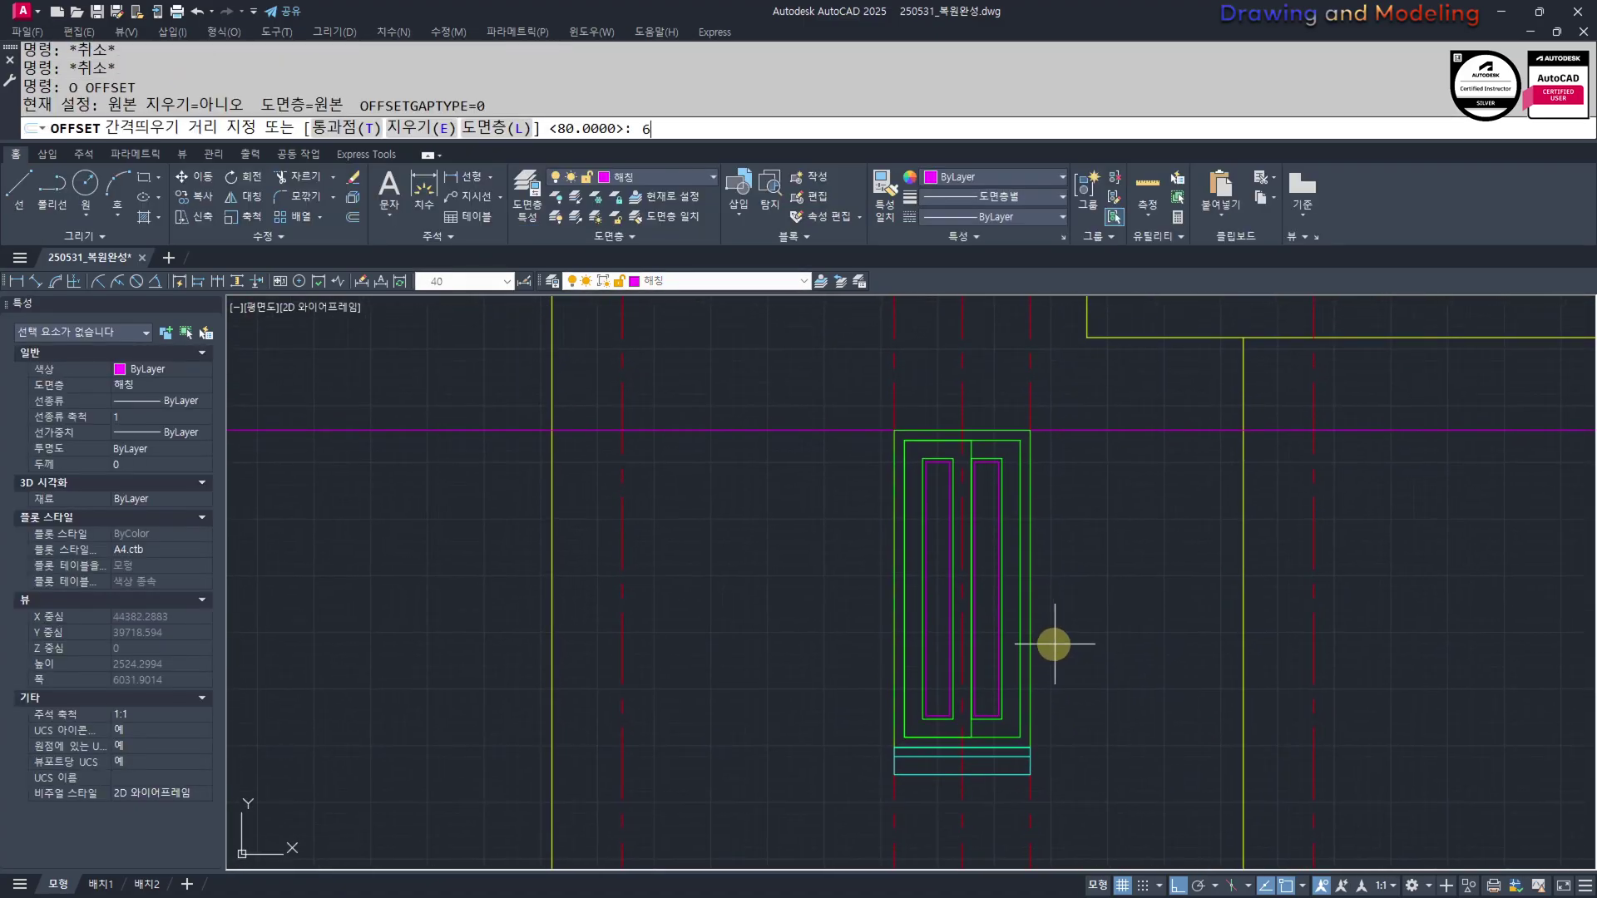
key("Escape")
key("Escape")
Stretch the lower part of the small window and its sill up to the offset horizontal guide
scroll(1080, 677, "up", 2)
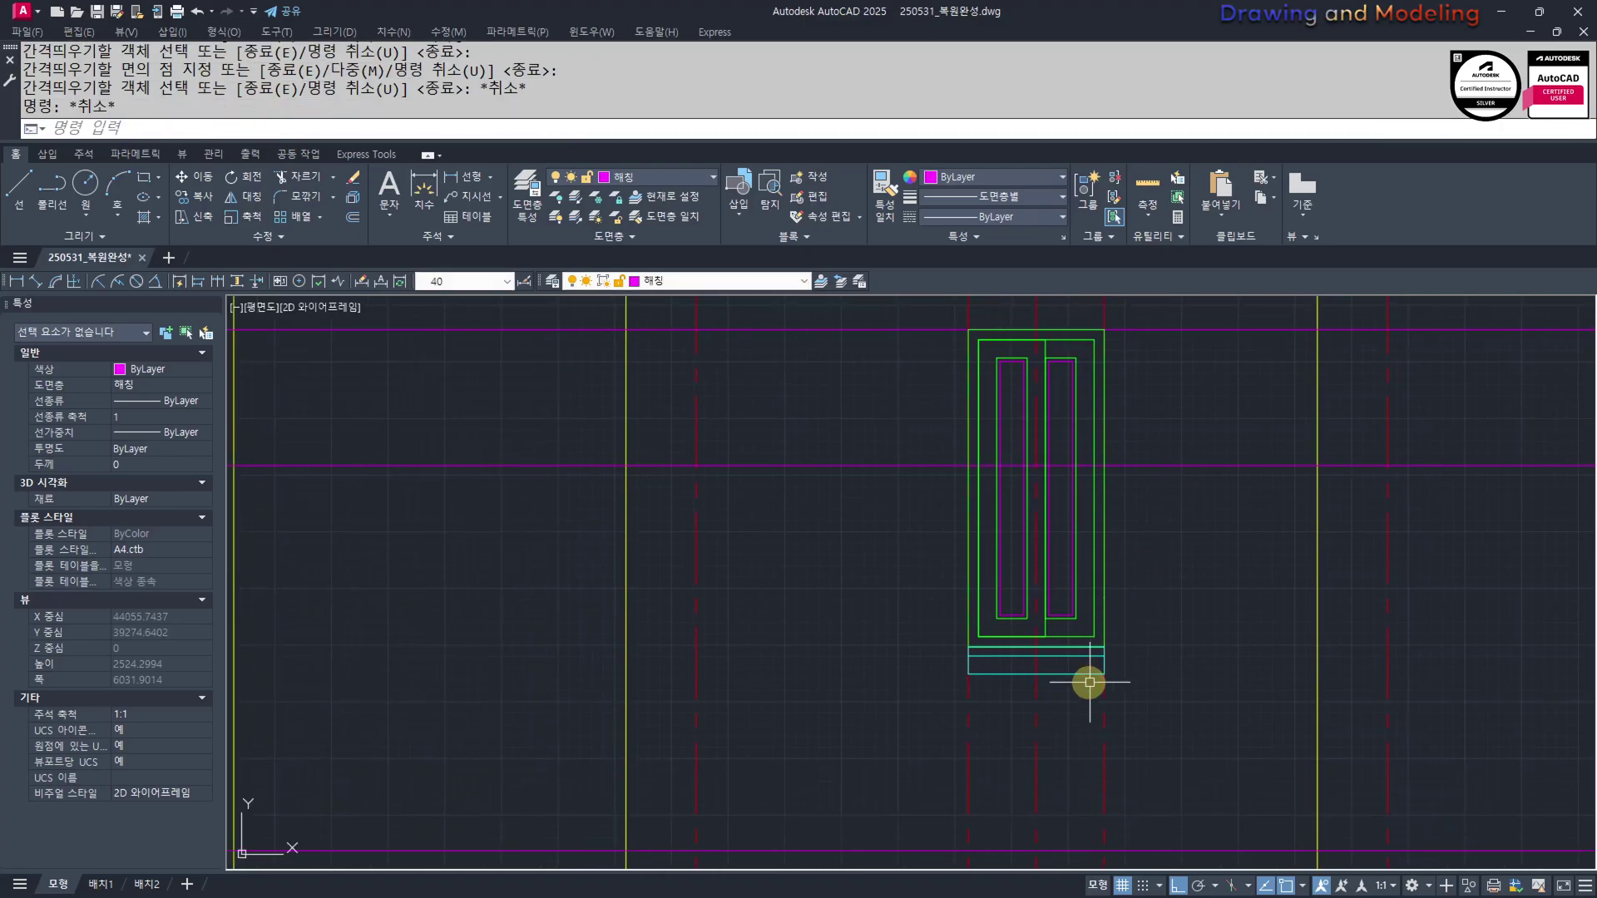
key("s")
key("Return")
left_click(1290, 748)
left_click(813, 499)
key("Return")
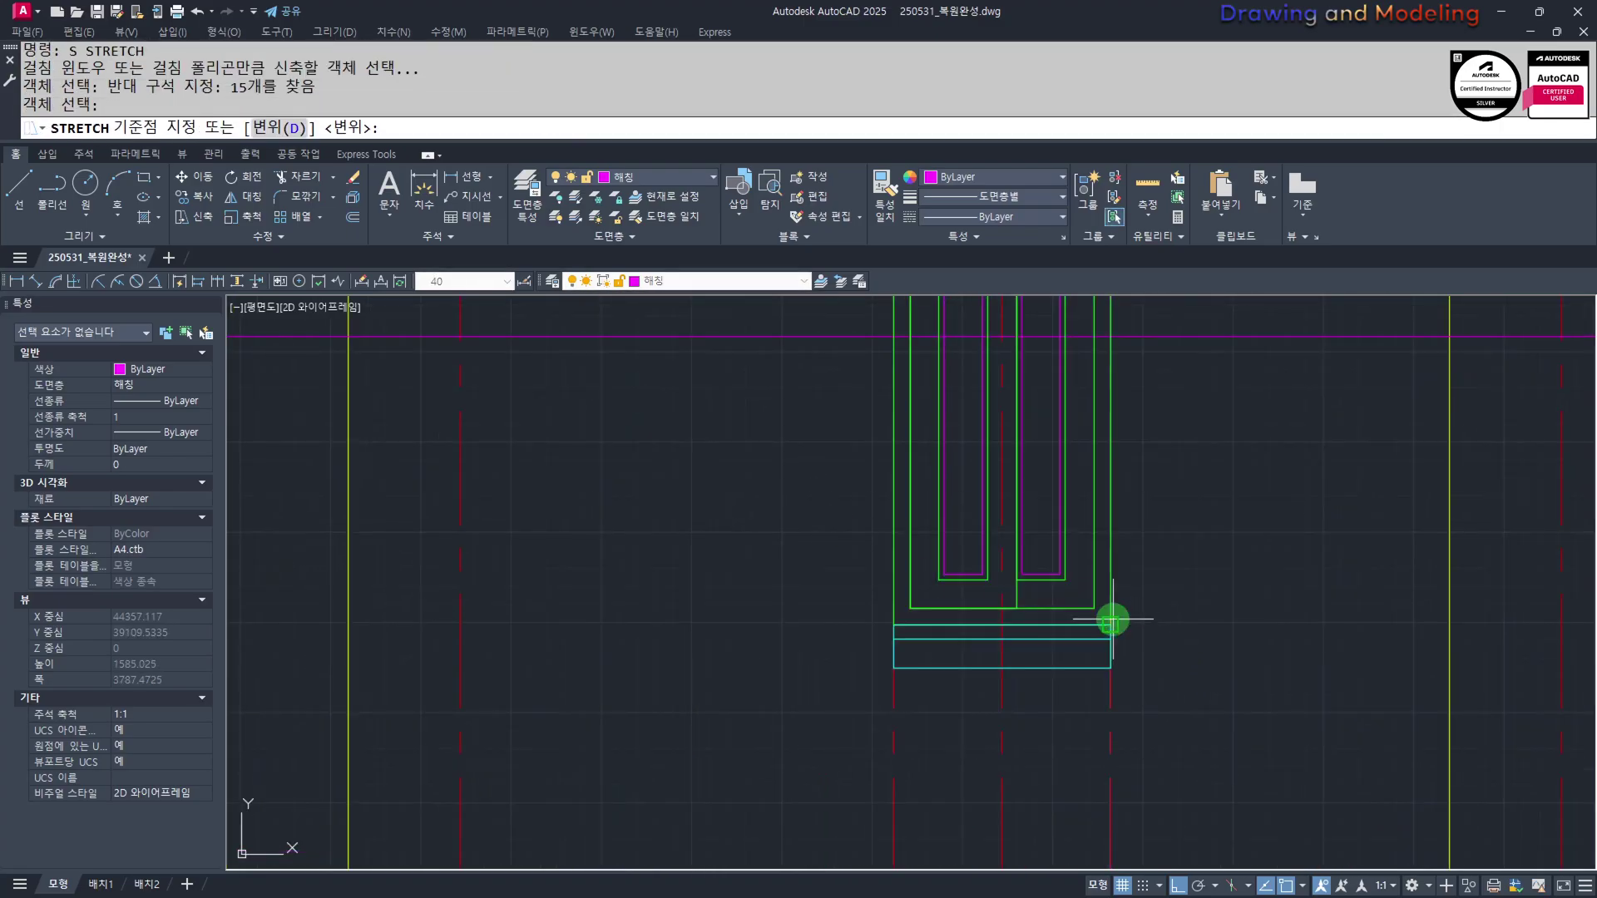
left_click(1113, 615)
scroll(1119, 648, "down", 3)
scroll(1107, 616, "up", 3)
left_click(1088, 563)
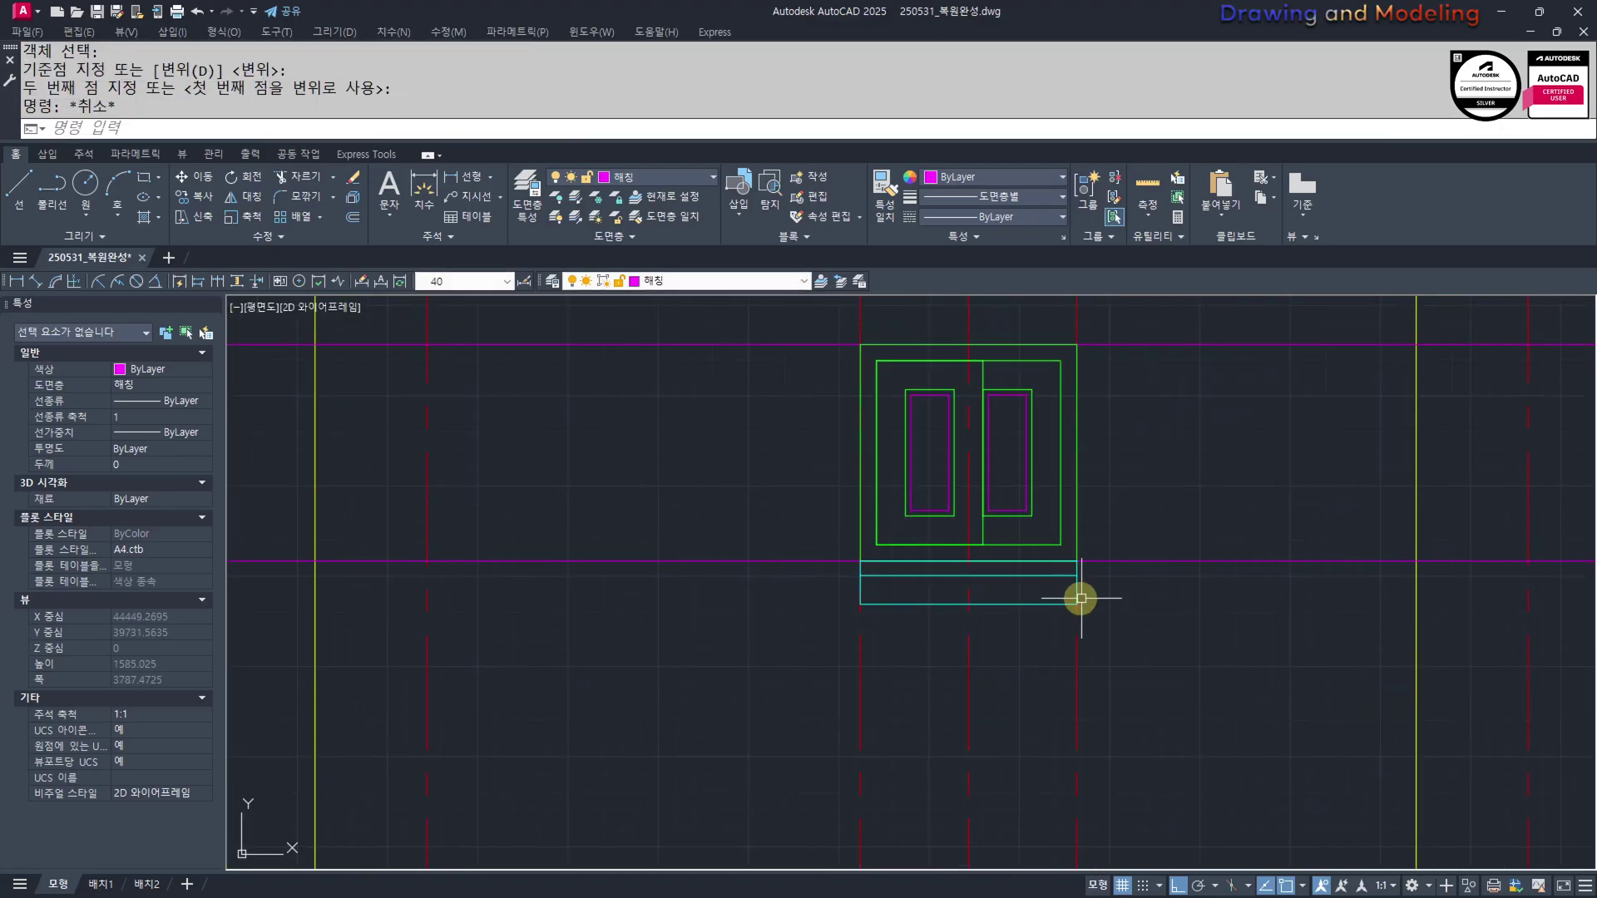
key("Escape")
Erase the three vertical guides and the two horizontal guides around the small window
scroll(1186, 556, "down", 2)
left_click(1187, 684)
left_click(953, 626)
key("e")
key("Return")
left_click(925, 707)
left_click(845, 496)
key("e")
key("Return")
key("Escape")
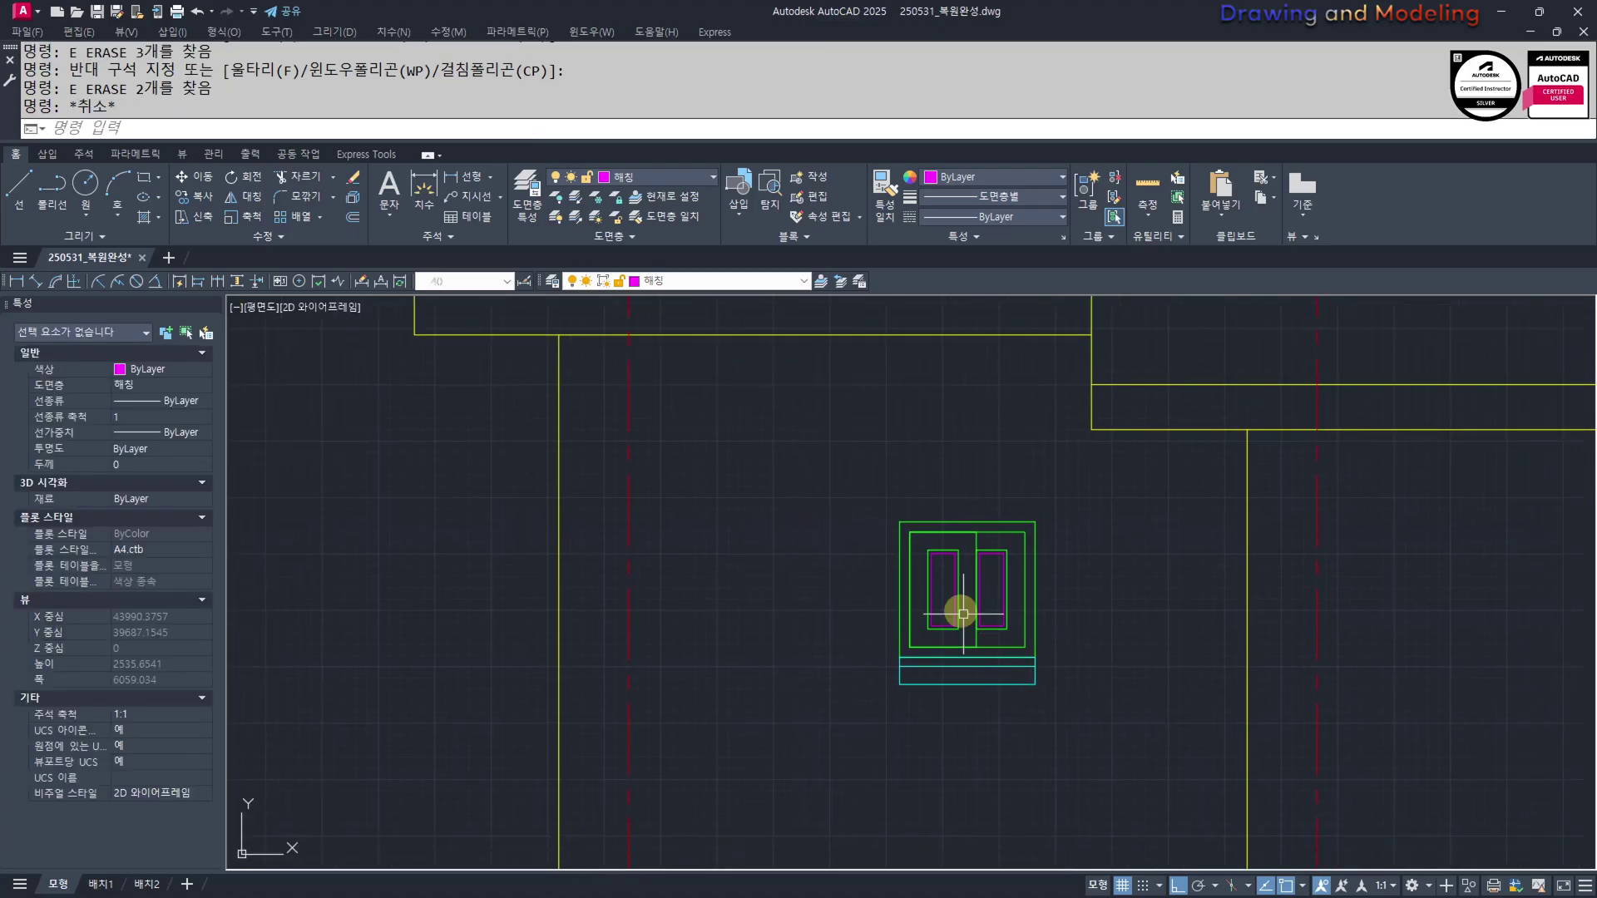
Hatch the upper and lower areas of the sill below the small window
scroll(963, 614, "down", 2)
scroll(990, 666, "up", 3)
key("Escape")
key("h")
key("Return")
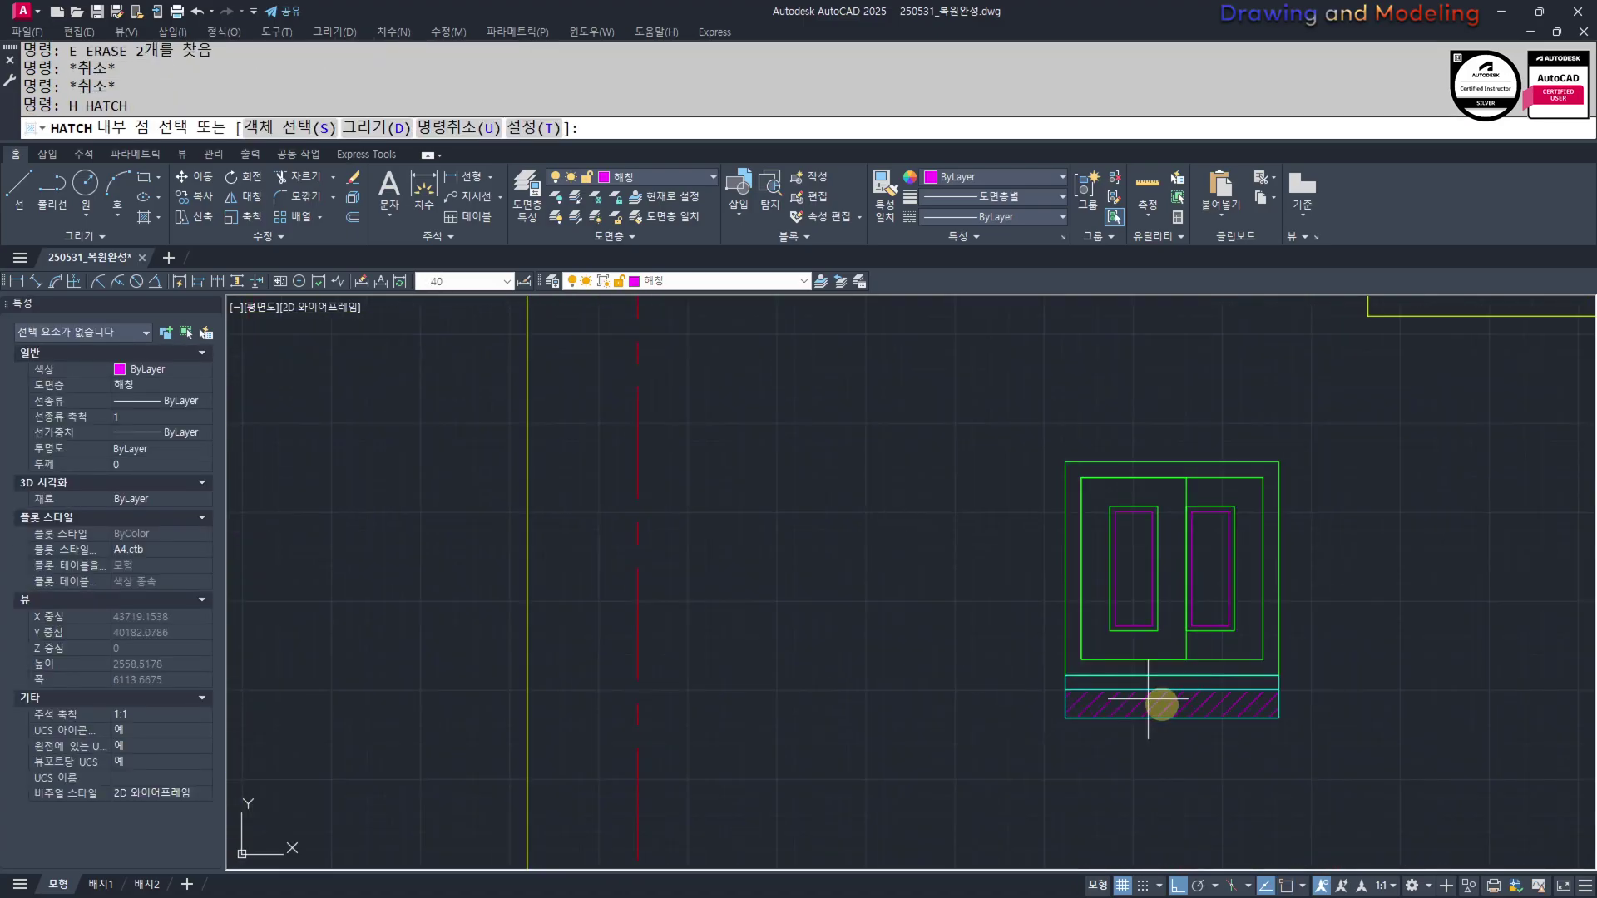
left_click(1162, 704)
key("Escape")
key("Escape")
Match the small window's sill hatch to the vertical-line sill hatch of the second window
scroll(1107, 790, "down", 4)
scroll(729, 733, "up", 2)
type("mm")
key("Return")
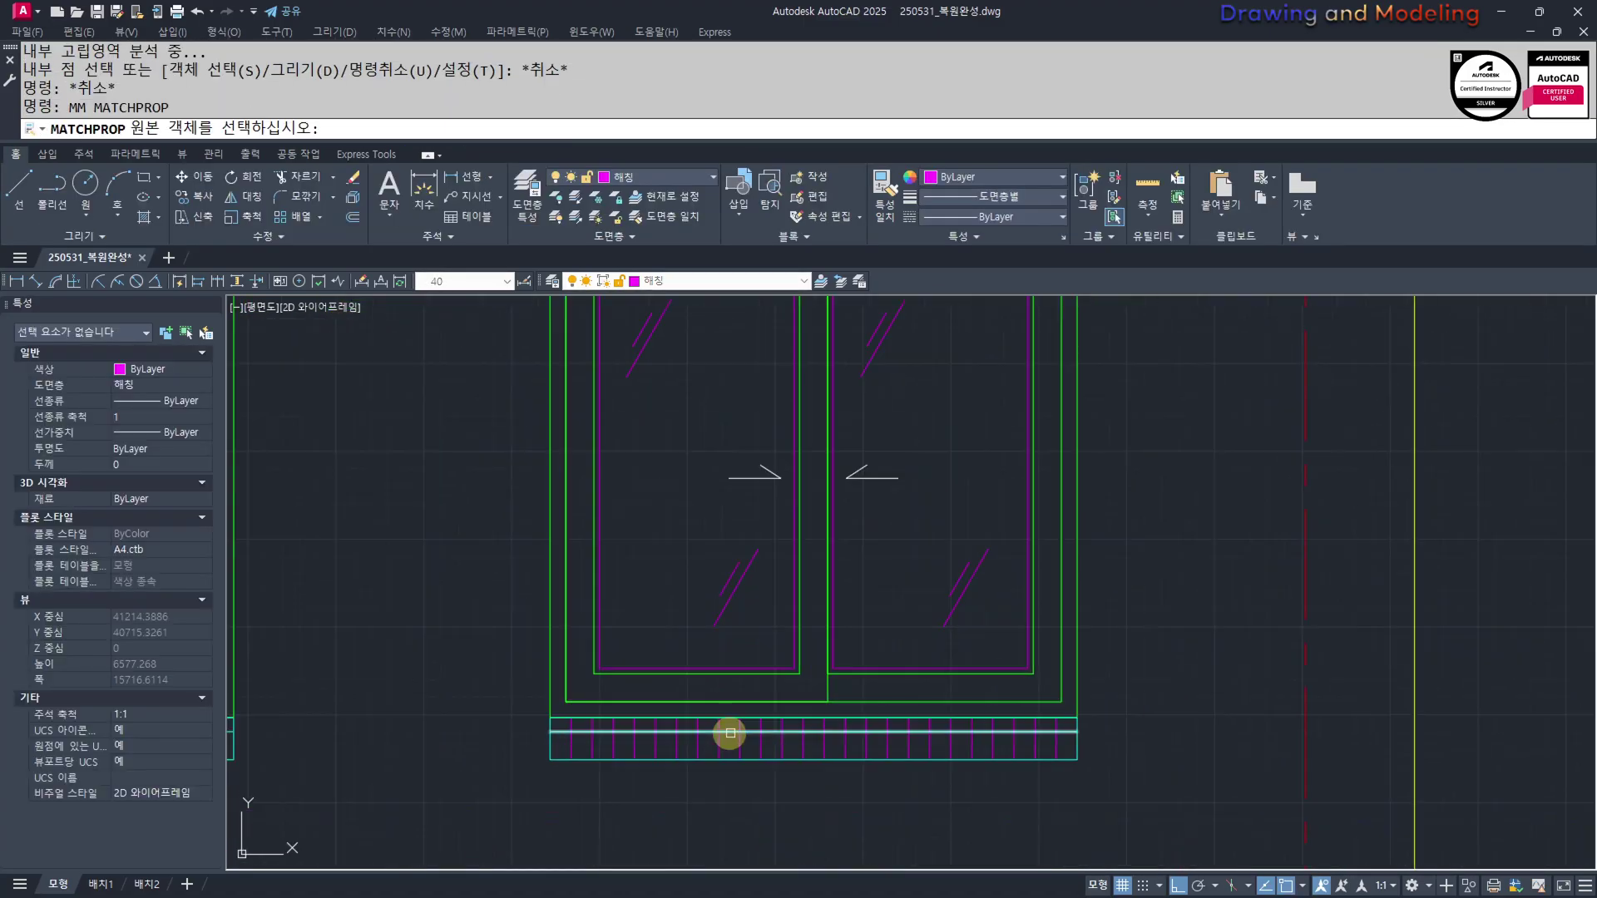
left_click(730, 733)
scroll(832, 731, "down", 3)
scroll(1223, 644, "up", 5)
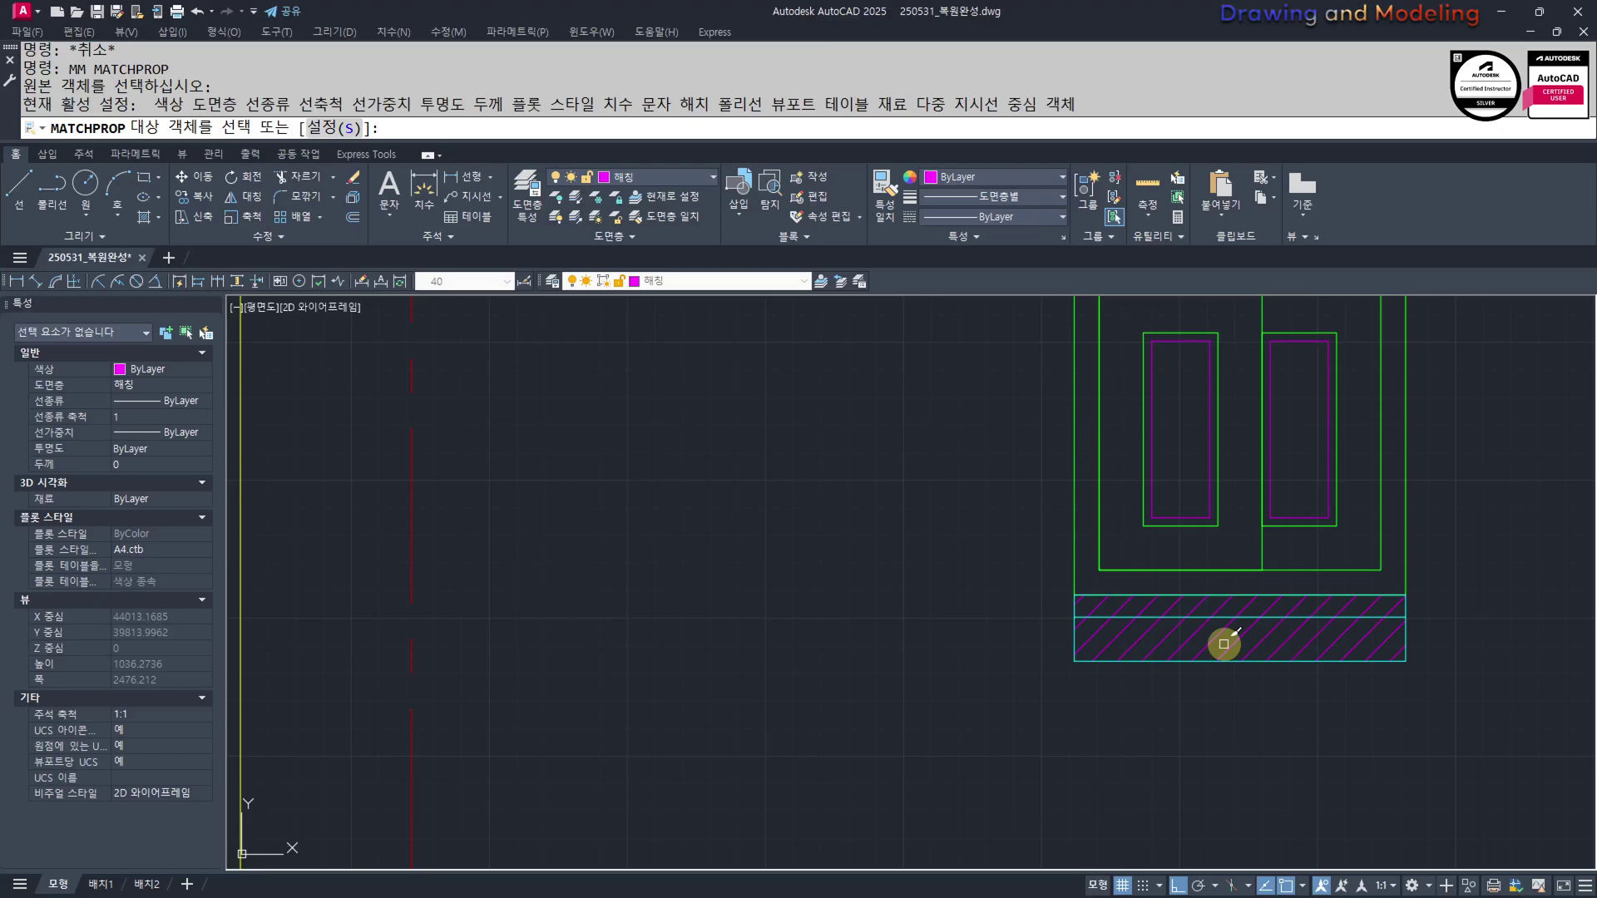
left_click(1167, 639)
key("Escape")
key("Escape")
Dimension the horizontal distance from the left wall centerline to the left edge of the 방 2 window in the floor plan
scroll(1007, 649, "down", 3)
scroll(891, 661, "up", 1)
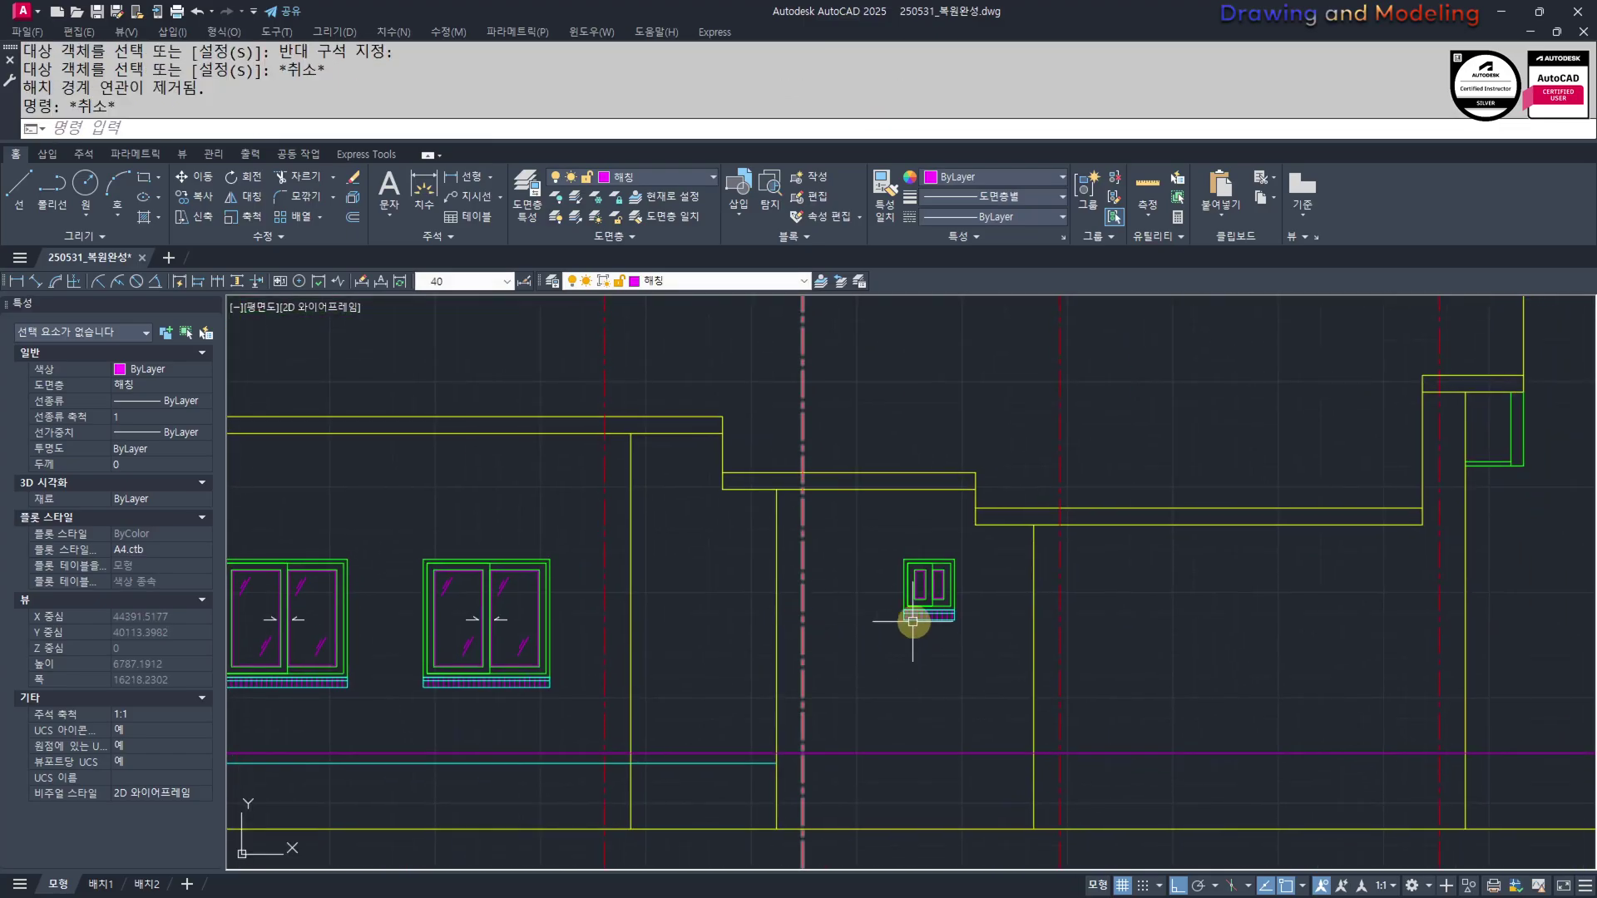
scroll(927, 544, "down", 6)
middle_click_drag(677, 581, 753, 600)
scroll(818, 641, "up", 3)
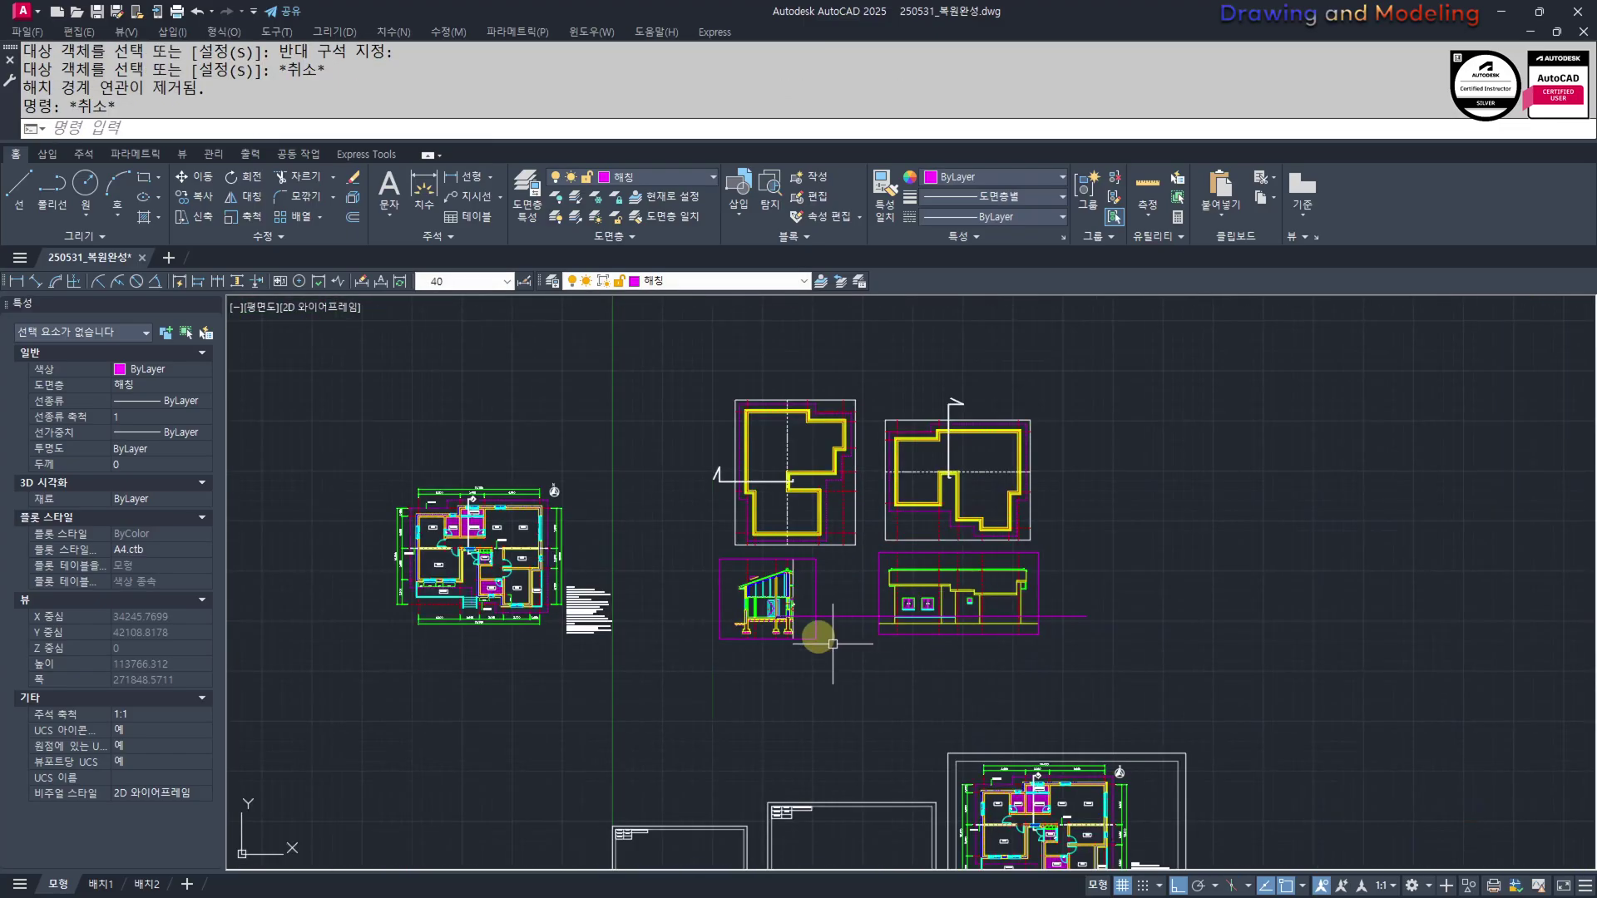
middle_click_drag(476, 584, 1189, 631)
scroll(733, 622, "up", 3)
scroll(890, 699, "up", 1)
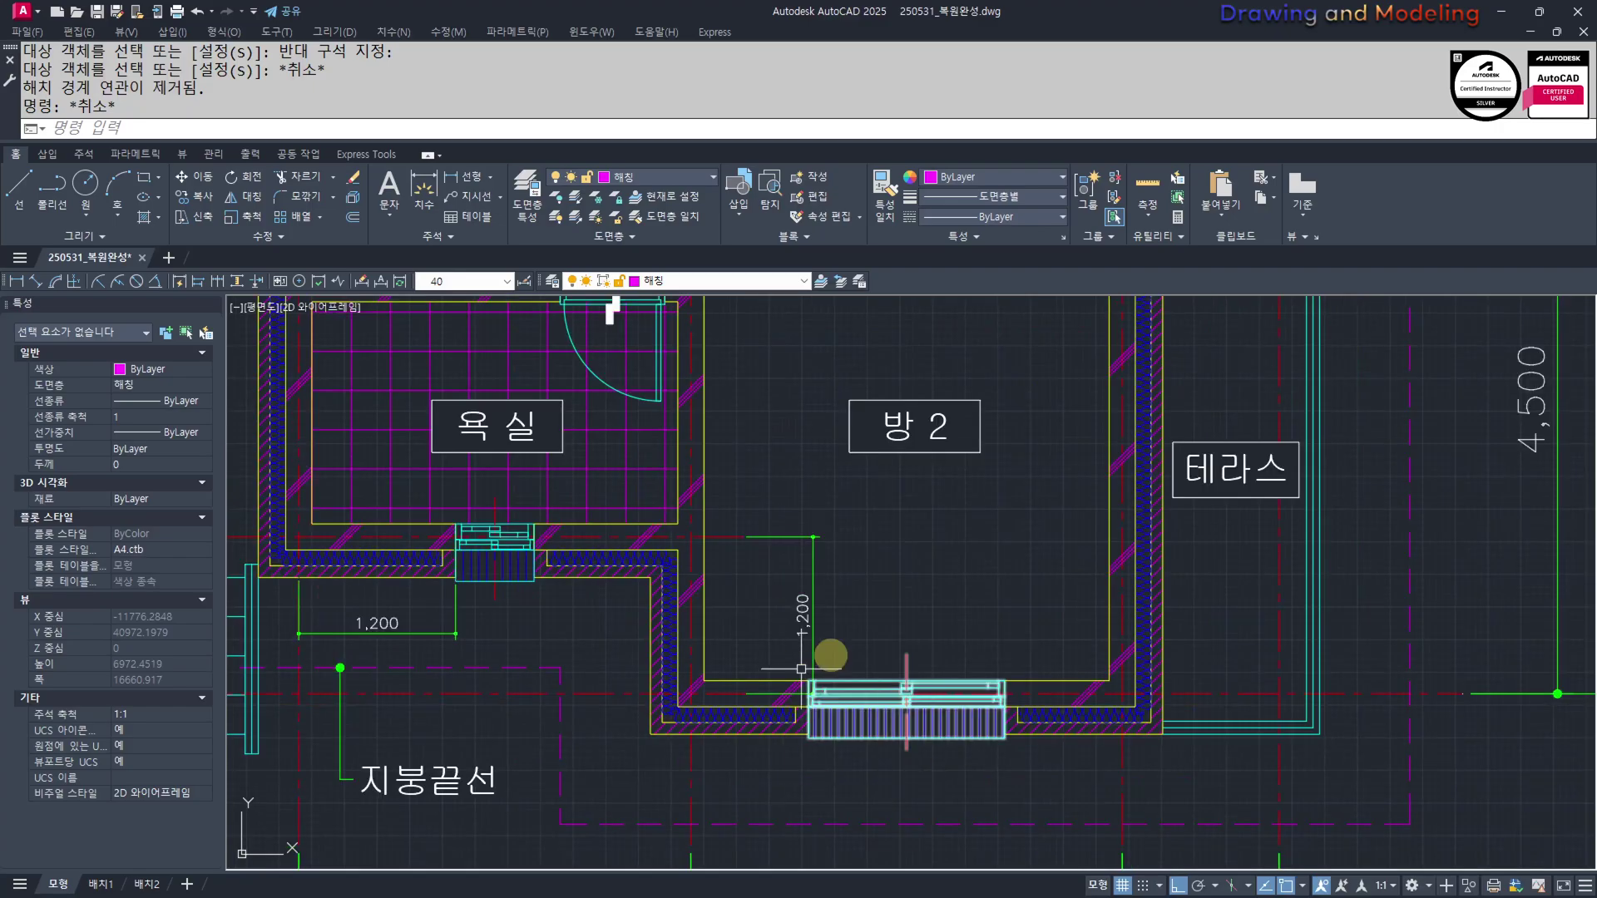
scroll(841, 620, "down", 2)
scroll(823, 668, "up", 2)
type("q")
key("space")
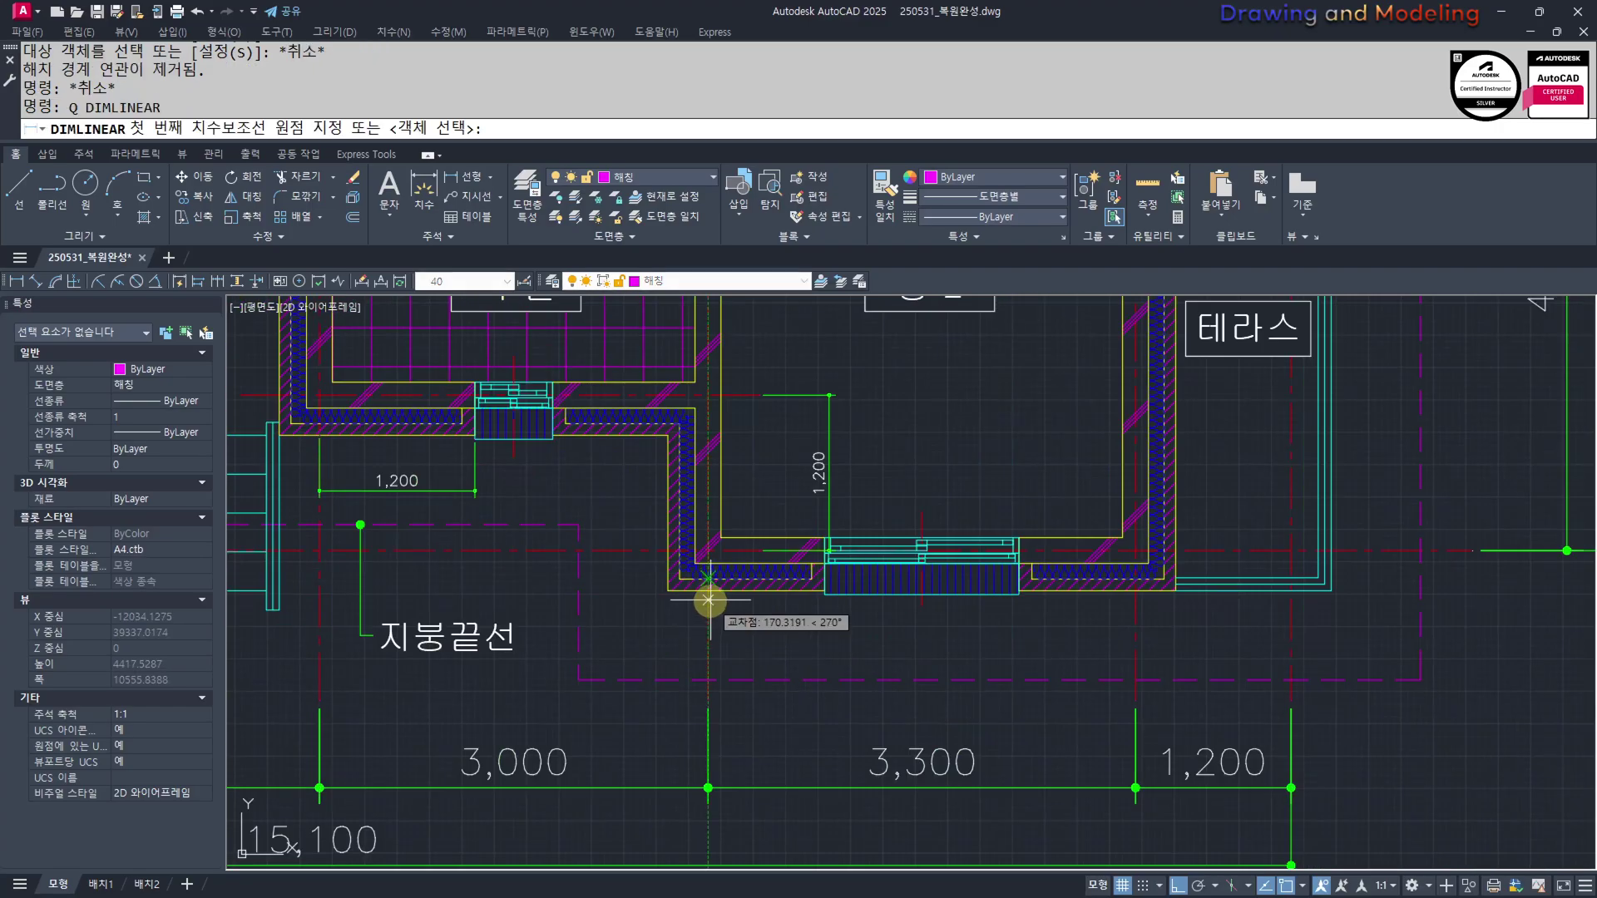
scroll(812, 608, "up", 2)
left_click(832, 592)
left_click(802, 691)
key("Escape")
key("Escape")
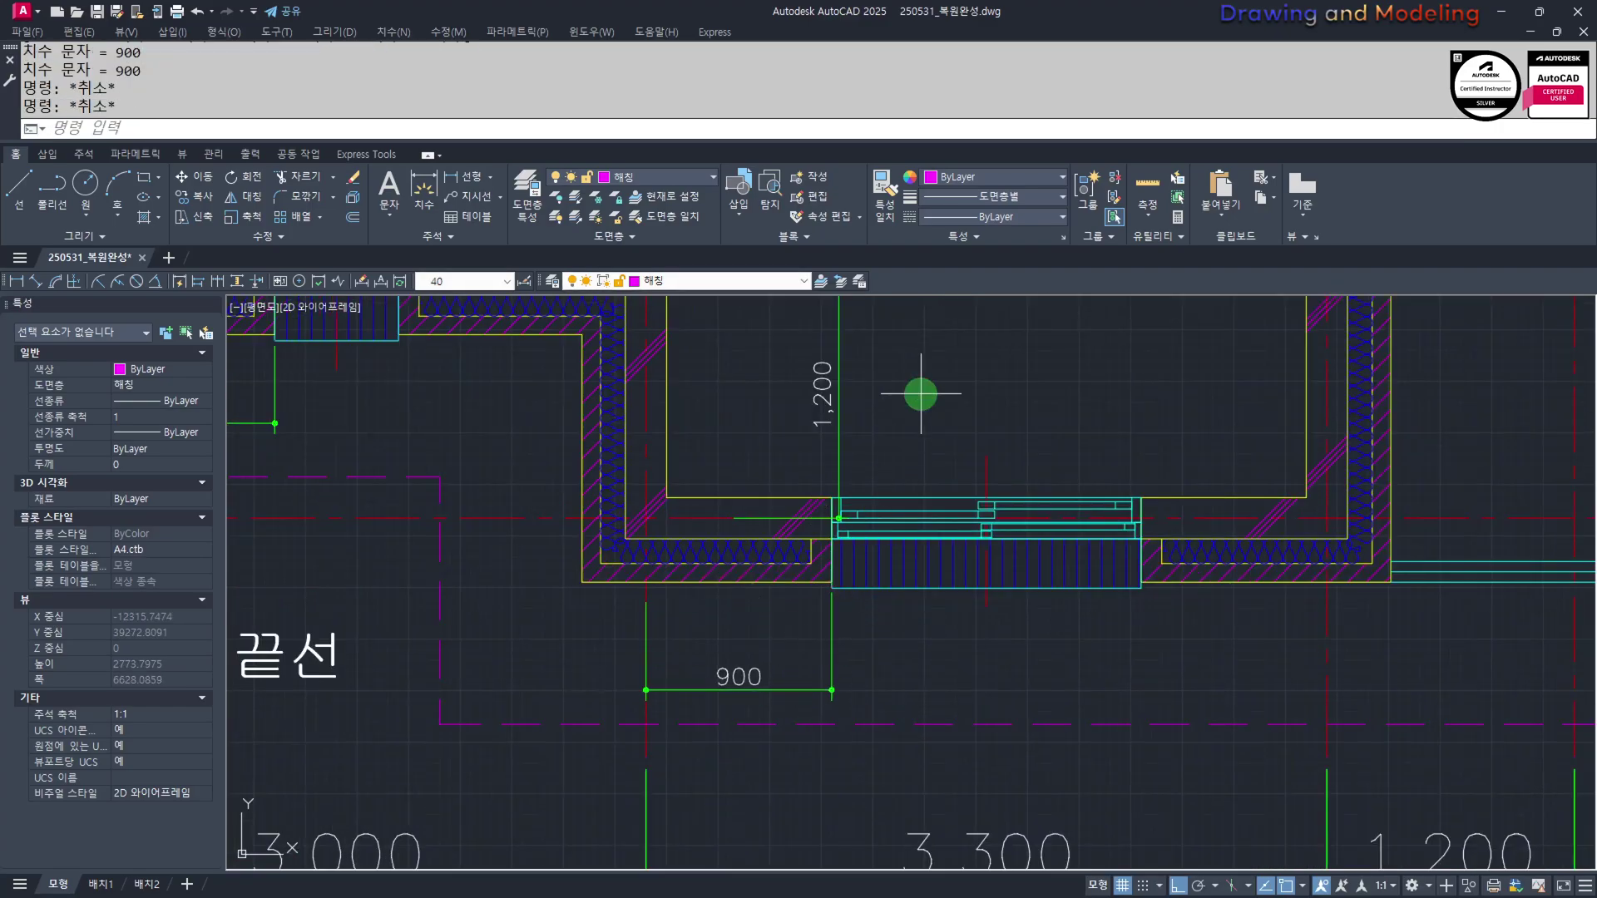
Erase the vertical 1,200 dimension inside 방 2 in the floor plan
left_click(919, 393)
left_click(788, 394)
left_click(788, 395)
type("e")
key("space")
Dimension the width of the 방 2 window in line with the neighbouring 900 dimension
middle_click_drag(897, 627, 849, 655)
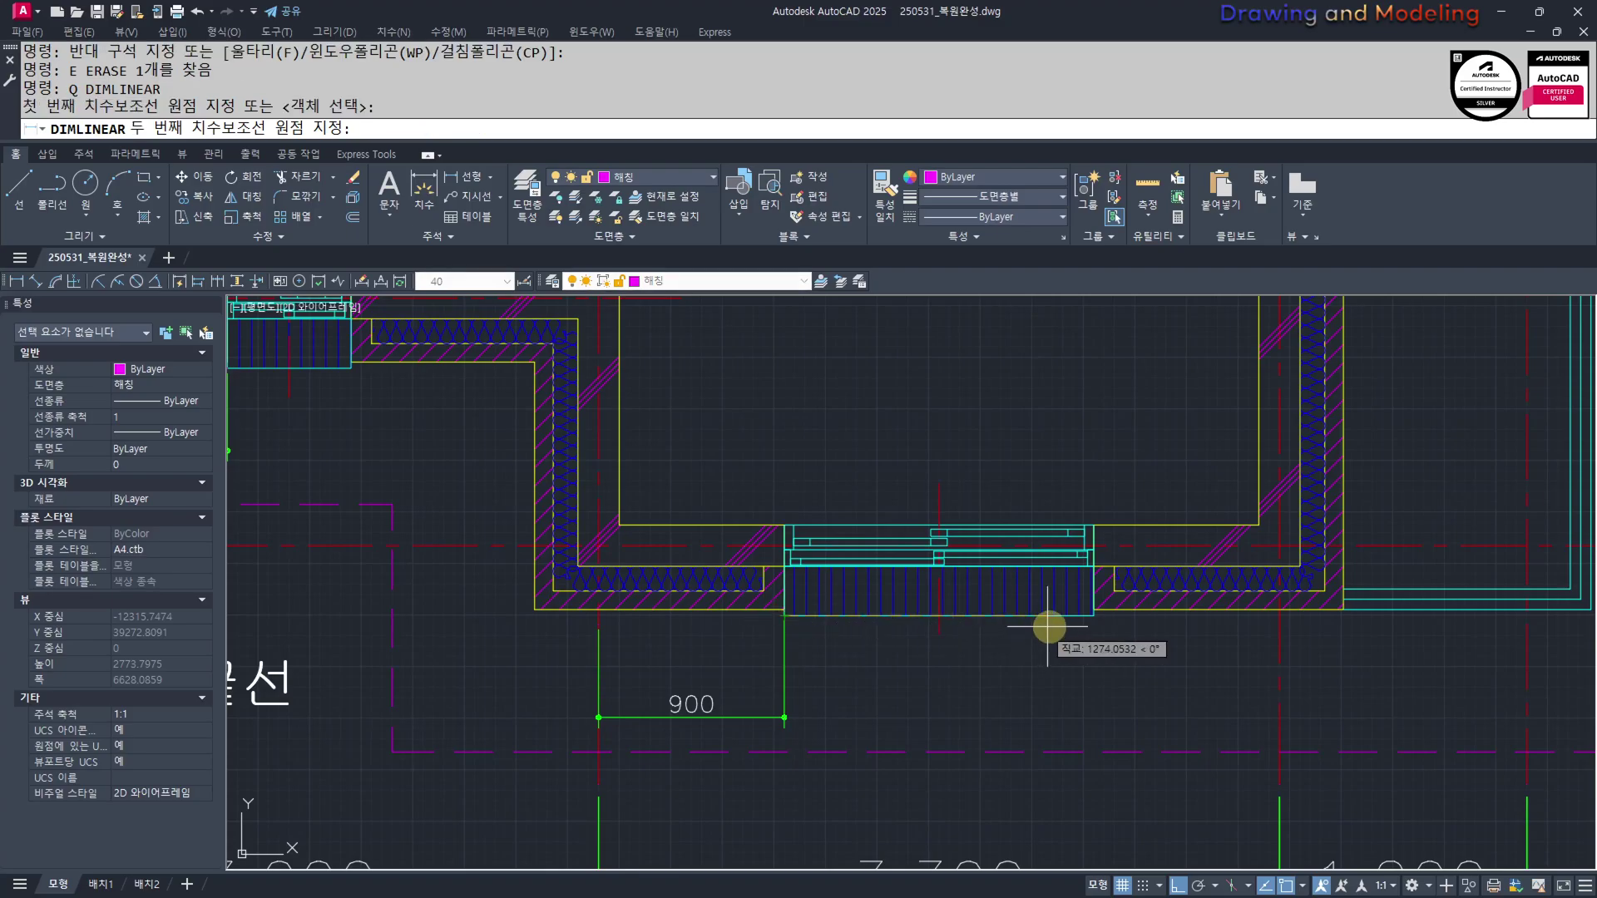
left_click(1089, 611)
left_click(728, 715)
key("Escape")
key("Escape")
scroll(492, 632, "down", 4)
Offset the vertical centerline beside the left wall of the elevation's rightmost section 900 to the right
middle_click_drag(704, 635, 410, 635)
mouse_move(1408, 720)
middle_mouse_down()
mouse_move(1021, 695)
mouse_move(752, 710)
middle_mouse_up()
type("o")
key("space")
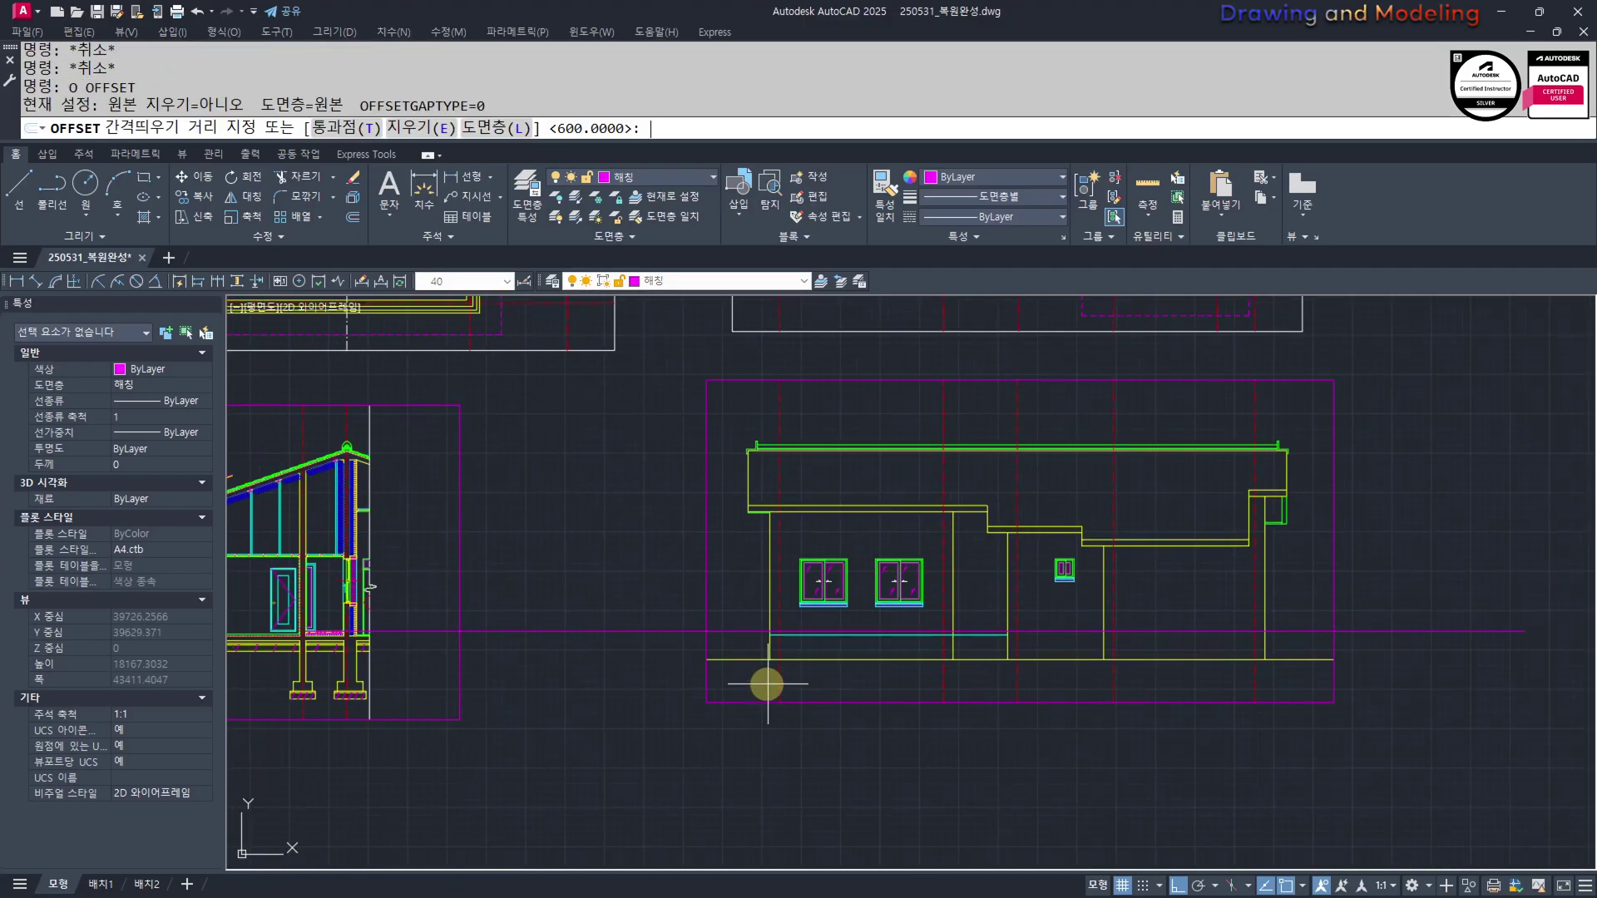
scroll(1038, 630, "up", 2)
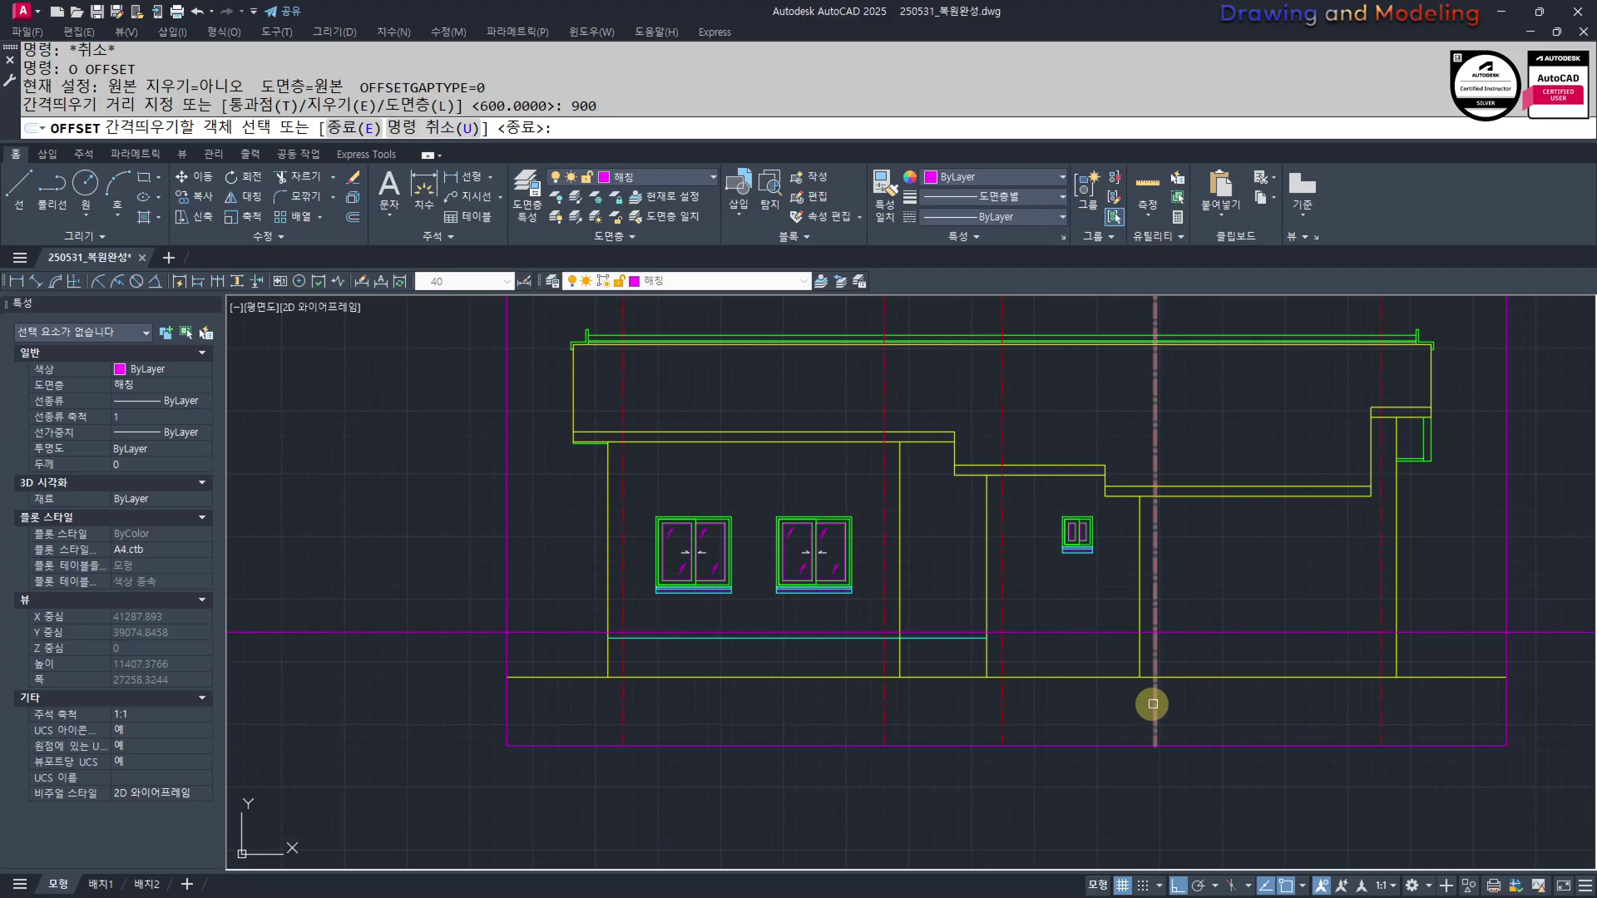
left_click(1153, 704)
left_click(973, 691)
key("Escape")
key("Escape")
Copy the second double window with its hatched sill into the rightmost wall section, aligned with the small window's top
scroll(821, 558, "up", 4)
left_click(679, 429)
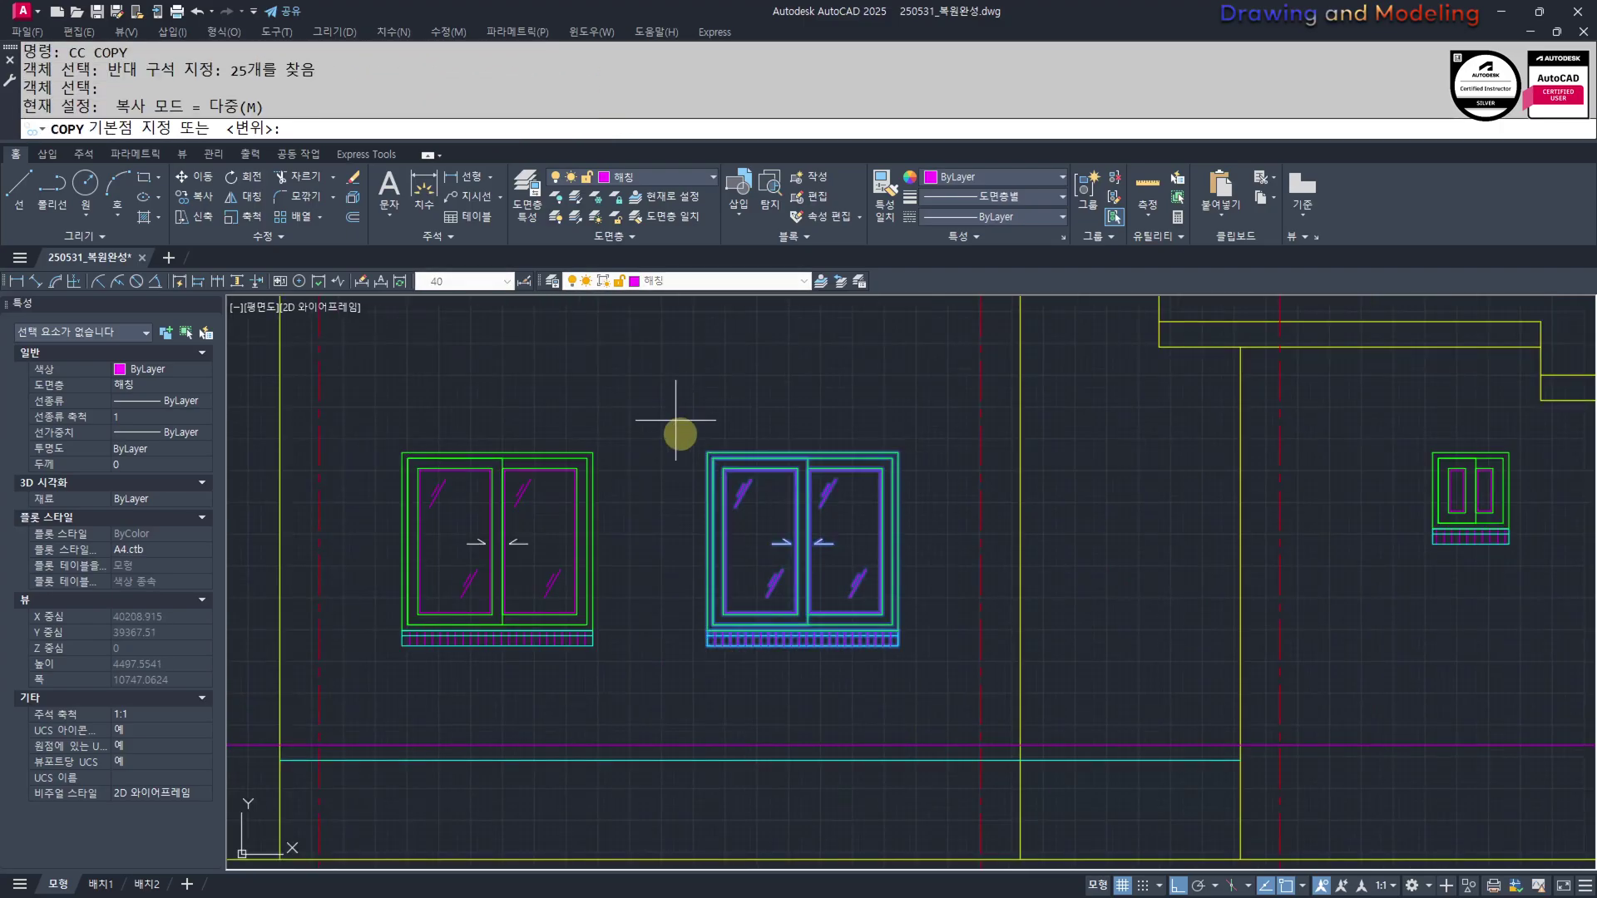
key("space")
left_click(707, 453)
scroll(773, 538, "down", 3)
scroll(1191, 483, "up", 4)
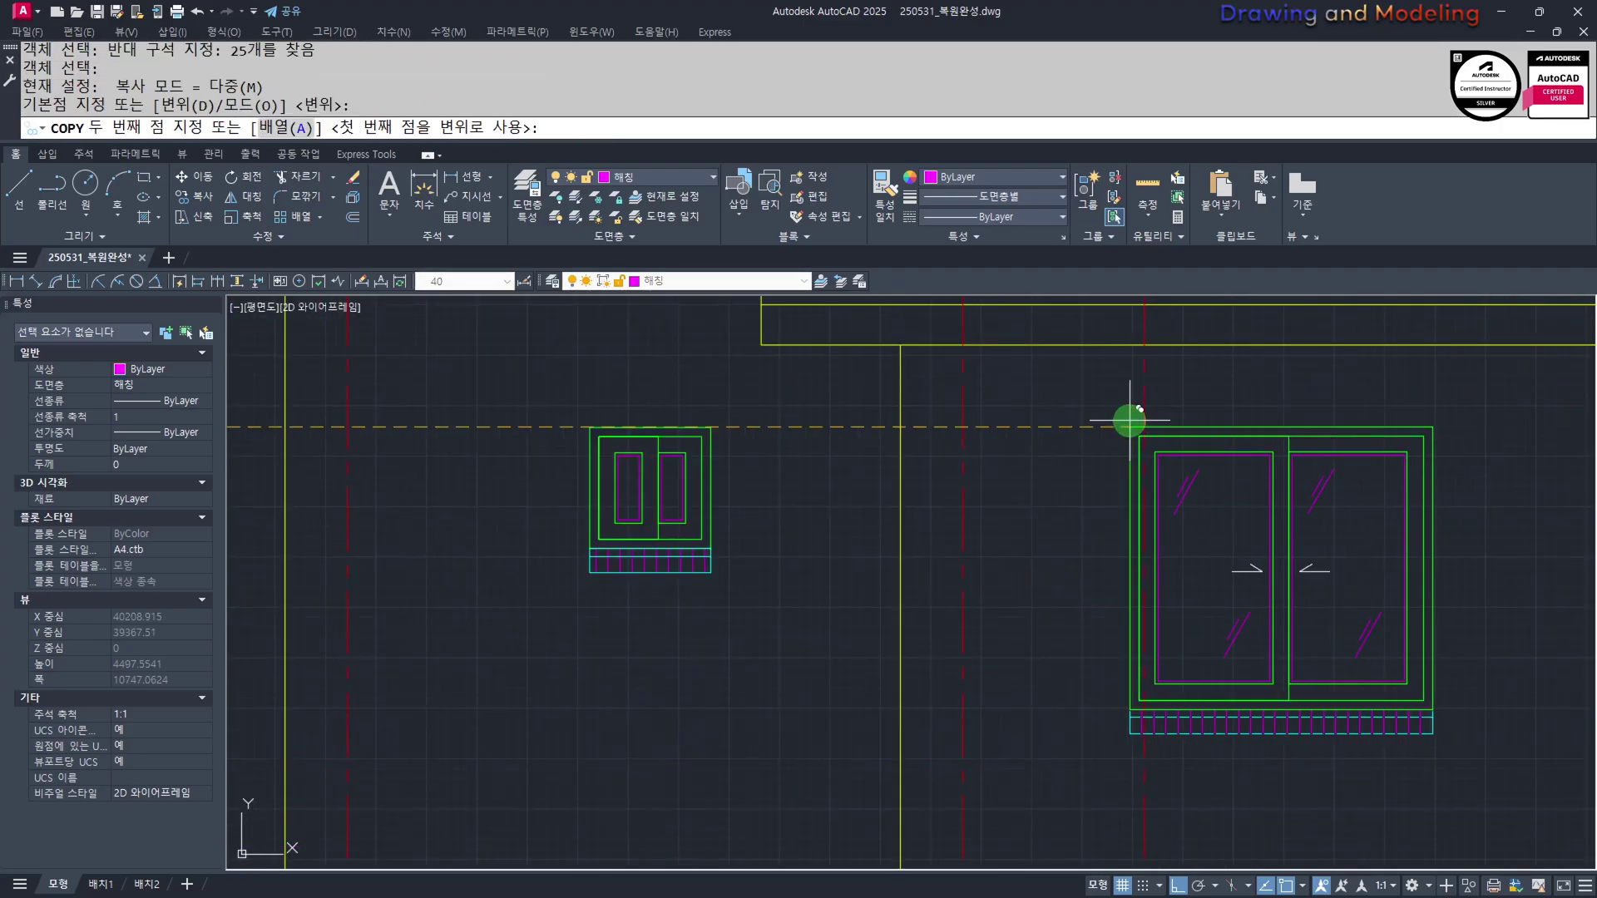
left_click(1129, 421)
key("Escape")
key("Escape")
Move the copied window and its sill so the top-left corner lies on the offset vertical centerline
left_click(1162, 381)
left_click(1087, 402)
left_click(1087, 401)
left_click(1553, 787)
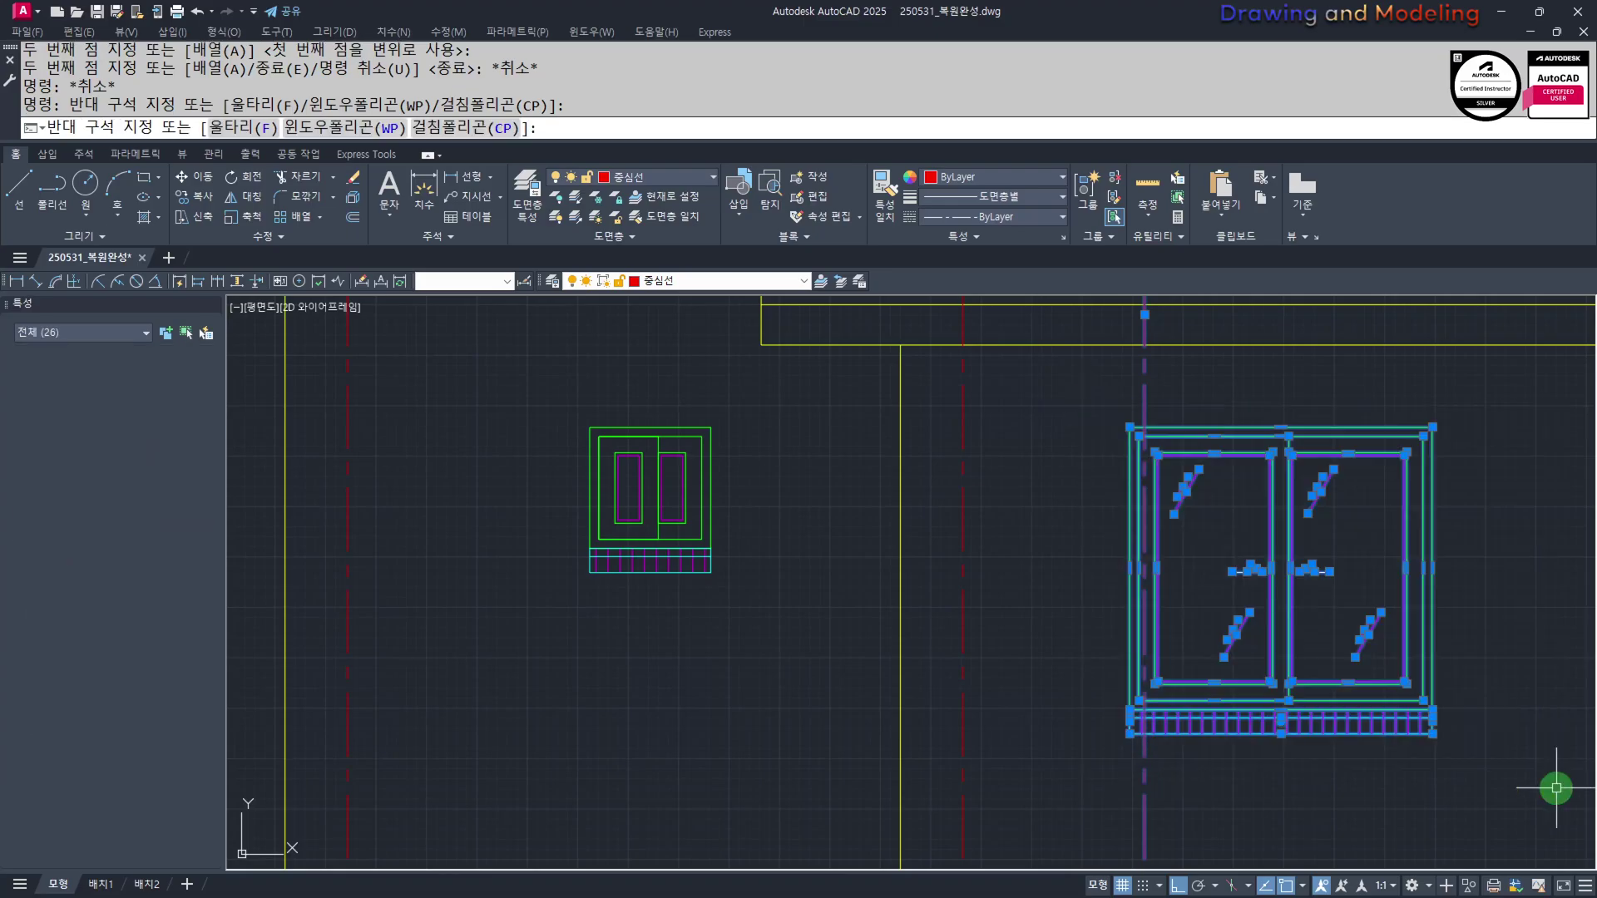
left_click(1184, 420, "shift")
left_click(1086, 387, "shift")
scroll(1206, 403, "up", 2)
middle_click_drag(1202, 400, 1075, 443)
type("m")
key("space")
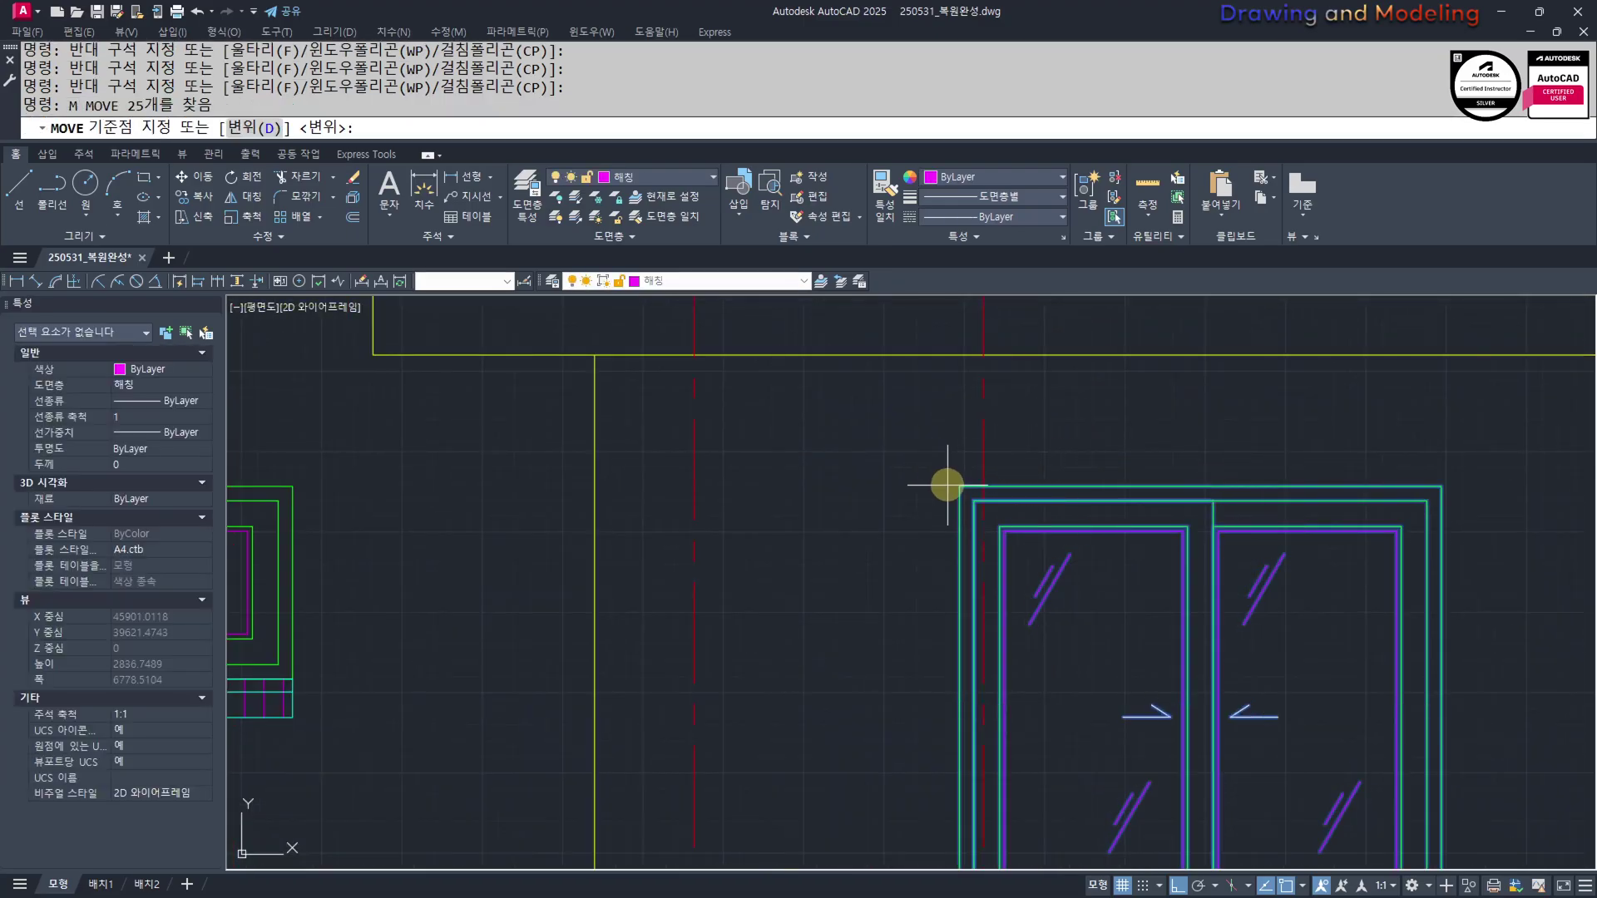
left_click(958, 486)
left_click(983, 485)
key("Escape")
Erase the offset centerline at the left edge of the copied window
left_click(1055, 410)
left_click(936, 435)
key("e")
key("space")
key("Escape")
key("Escape")
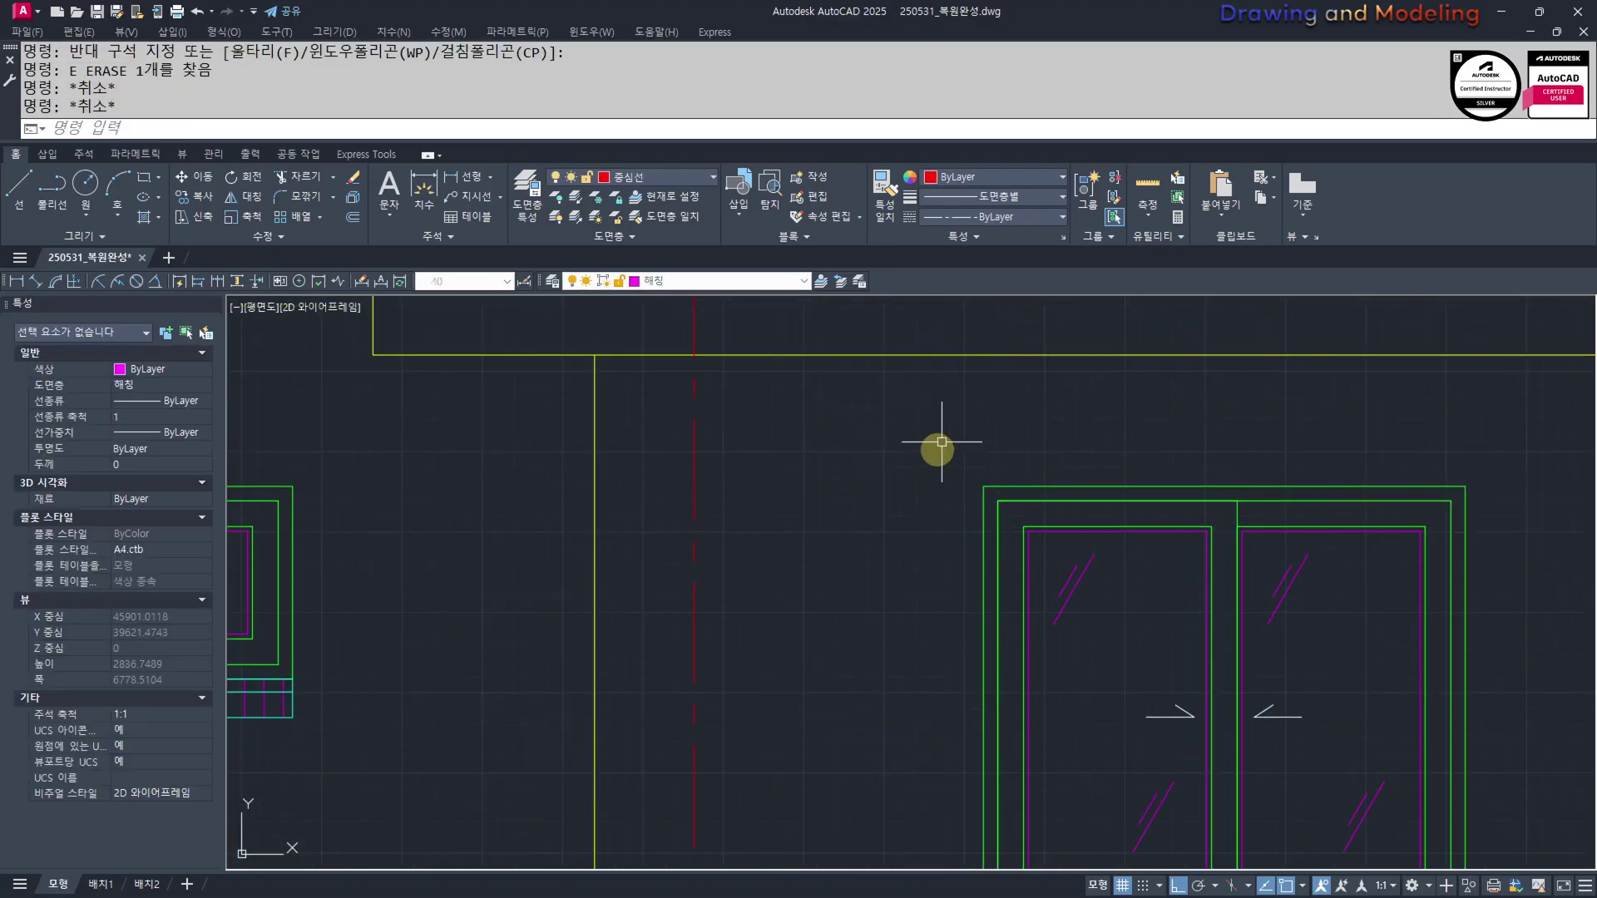
Draw vertical lines from the lower-right wall corner and its wall centerline in the plan above down through the elevation
scroll(927, 482, "down", 3)
middle_click_drag(920, 516, 1177, 517)
scroll(931, 638, "down", 3)
middle_click_drag(541, 612, 1073, 649)
middle_click_drag(387, 611, 895, 672)
scroll(903, 756, "up", 2)
scroll(956, 621, "down", 3)
middle_click_drag(1166, 686, 906, 691)
key("Escape")
key("Escape")
mouse_move(1049, 716)
middle_mouse_down()
mouse_move(552, 667)
mouse_move(463, 680)
middle_mouse_up()
middle_click_drag(1275, 597, 1233, 667)
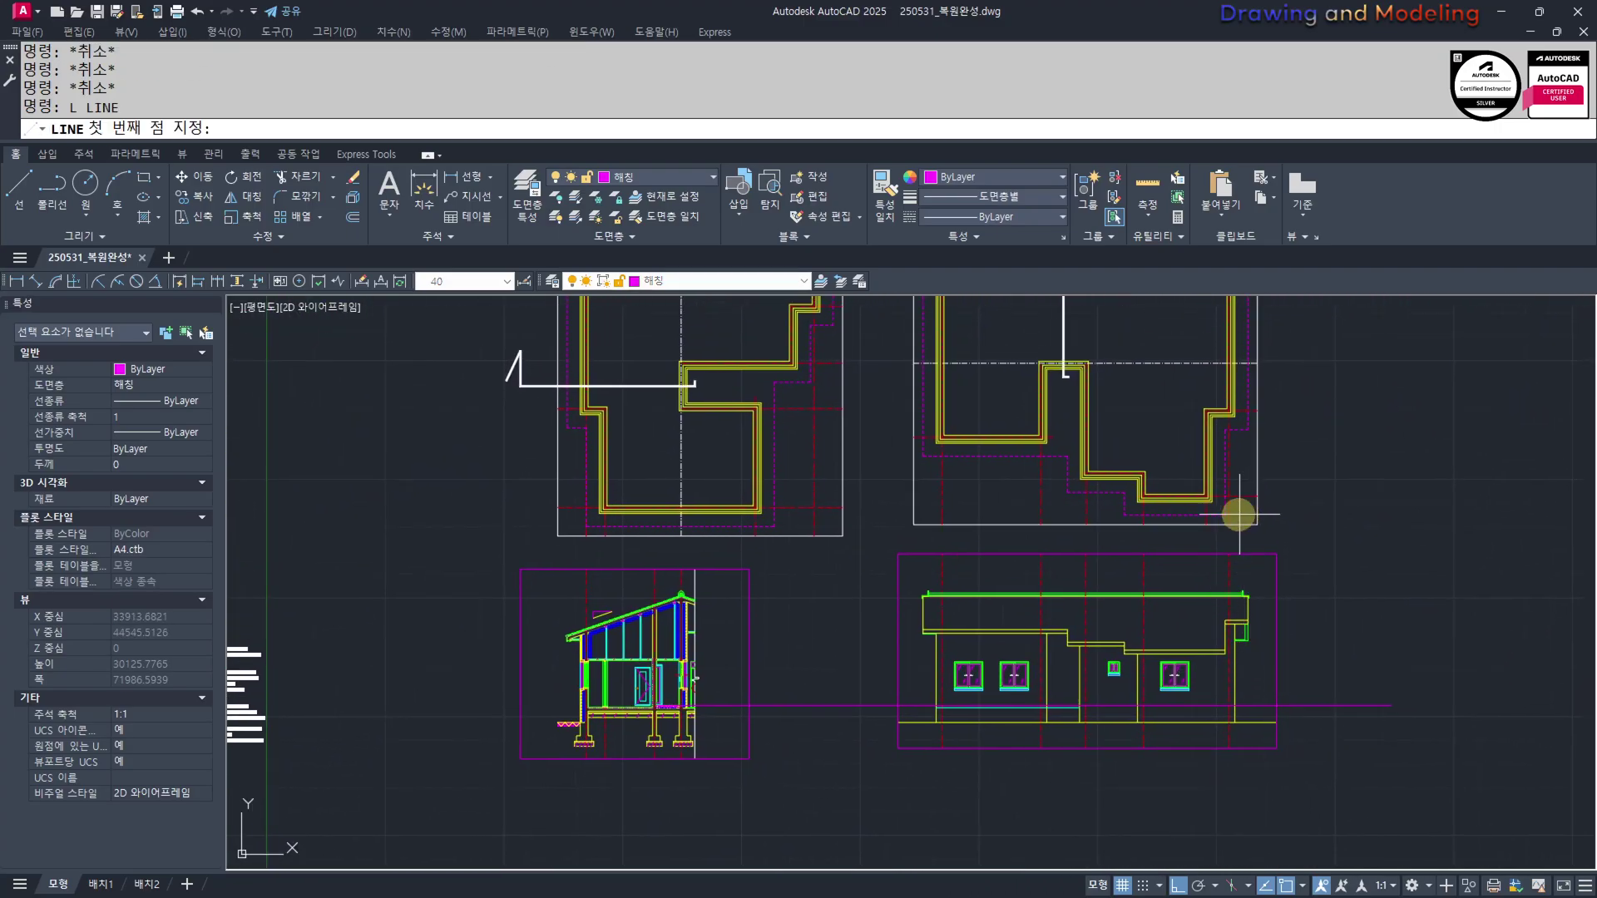
left_click(1210, 499)
middle_click_drag(1197, 858, 1206, 731)
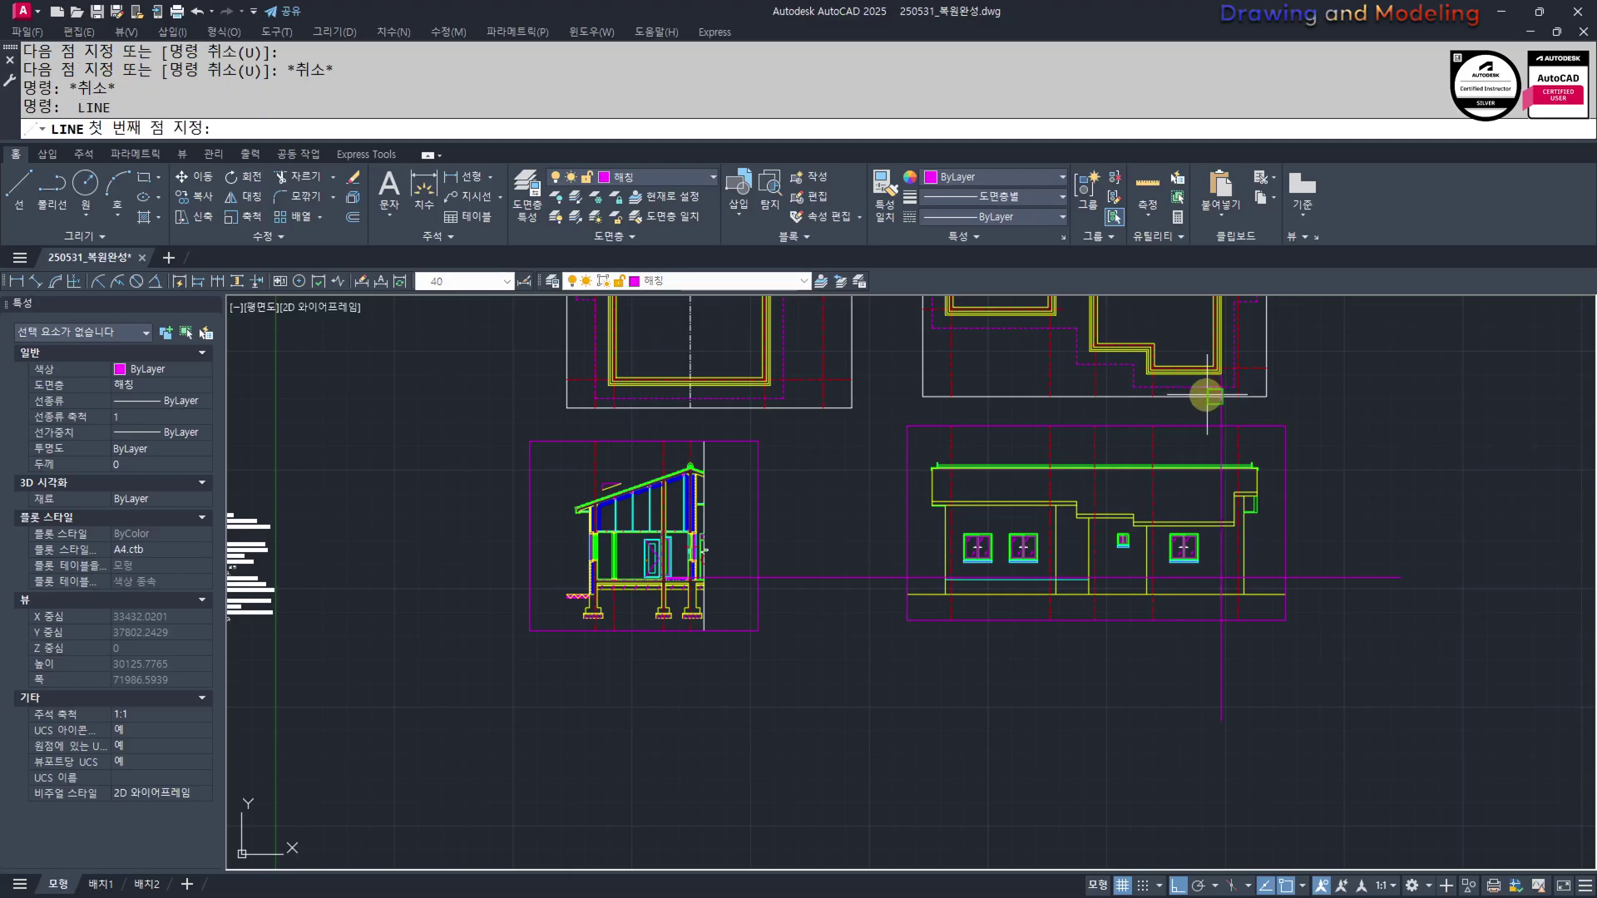
key("Escape")
Match the projected wall line to the yellow ground line and the projected center line to the red centerlines
scroll(1236, 595, "up", 4)
type("mm")
key("Return")
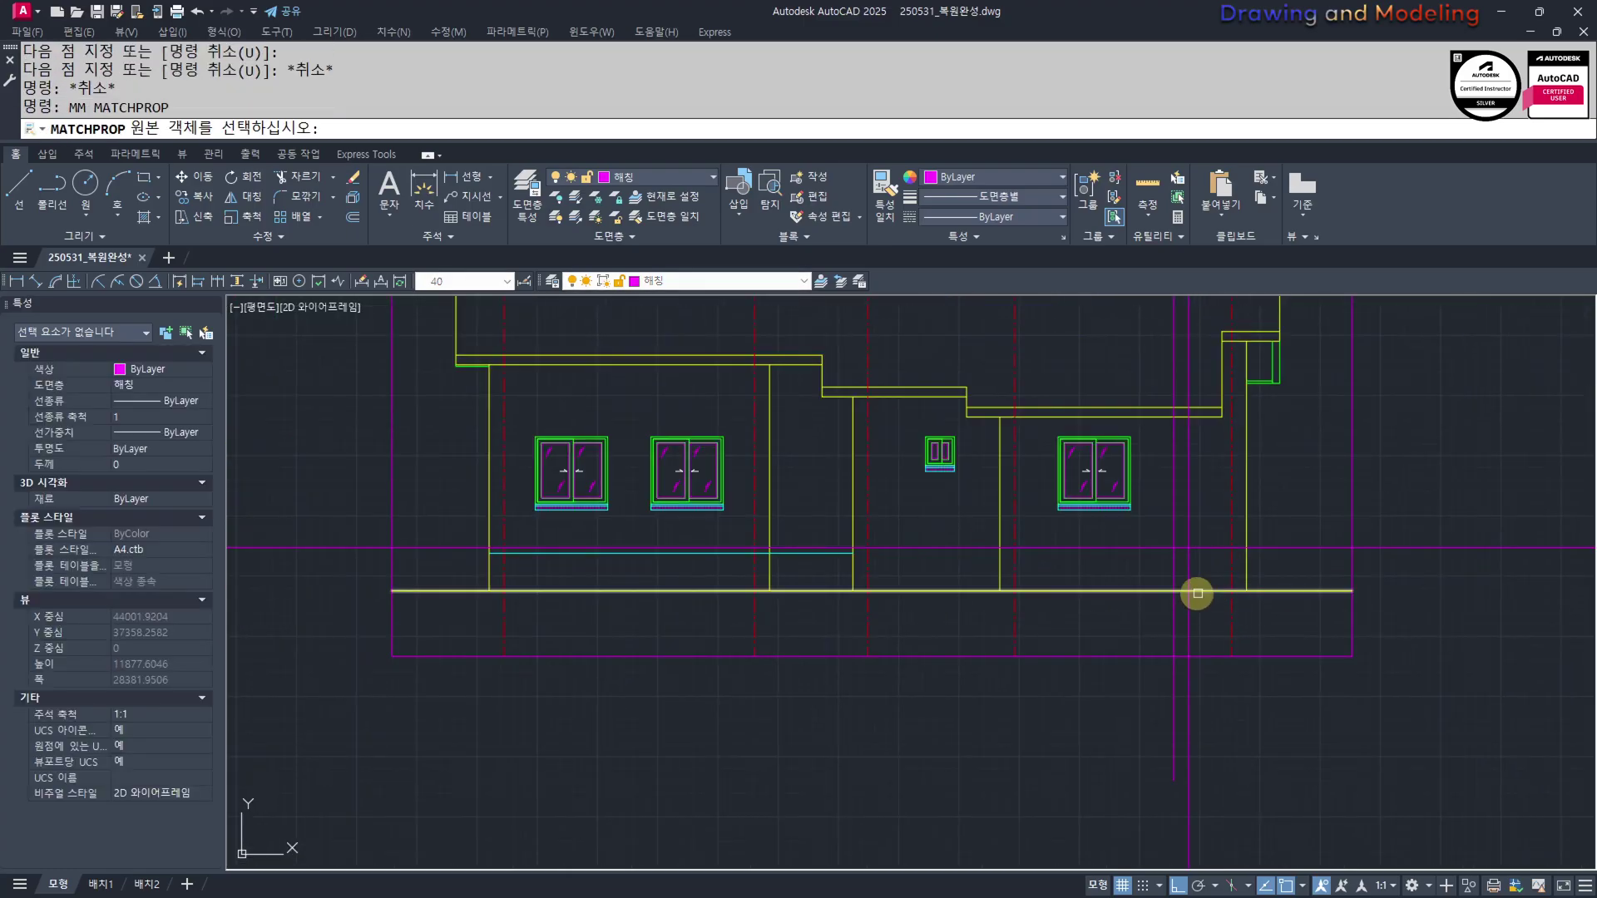
left_click(1197, 592)
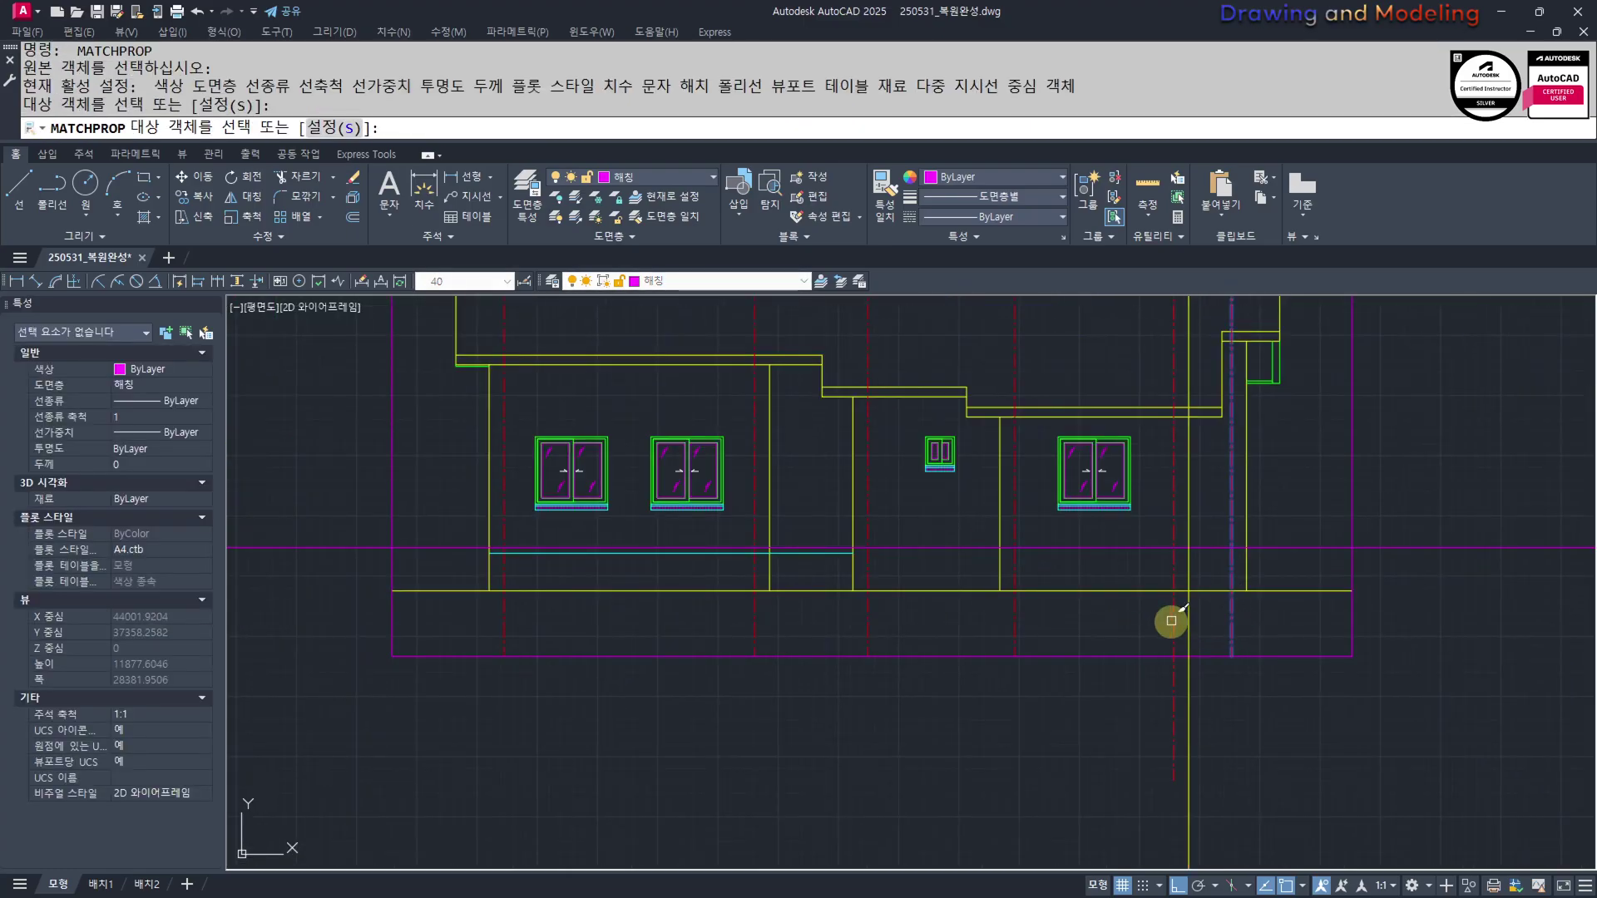
key("Escape")
key("Escape")
Trim the projected wall line so it runs only between the ground line and the underside of the eave
middle_click_drag(1173, 611, 1167, 688)
type("ff")
left_click(1157, 660)
key("Escape")
key("Escape")
type("tr")
left_click_drag(1173, 688, 1162, 668)
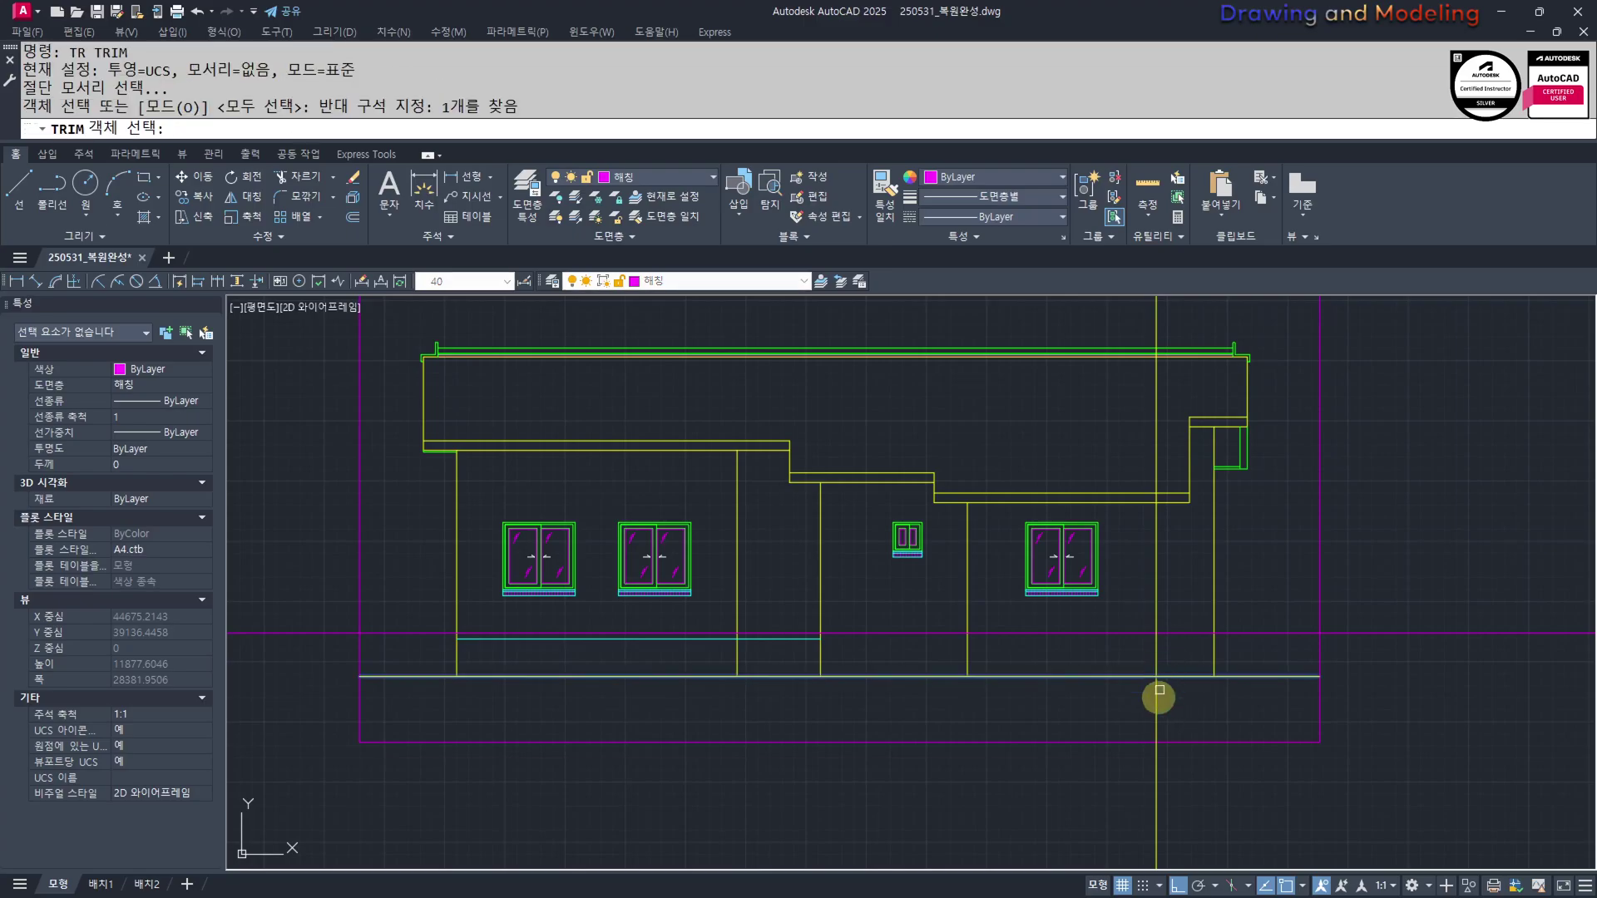
key("space")
left_click_drag(1174, 725, 1144, 707)
key("Escape")
key("Escape")
scroll(1191, 473, "up", 4)
type("tr")
left_click_drag(1156, 576, 1138, 539)
key("space")
left_click_drag(1131, 448, 1050, 470)
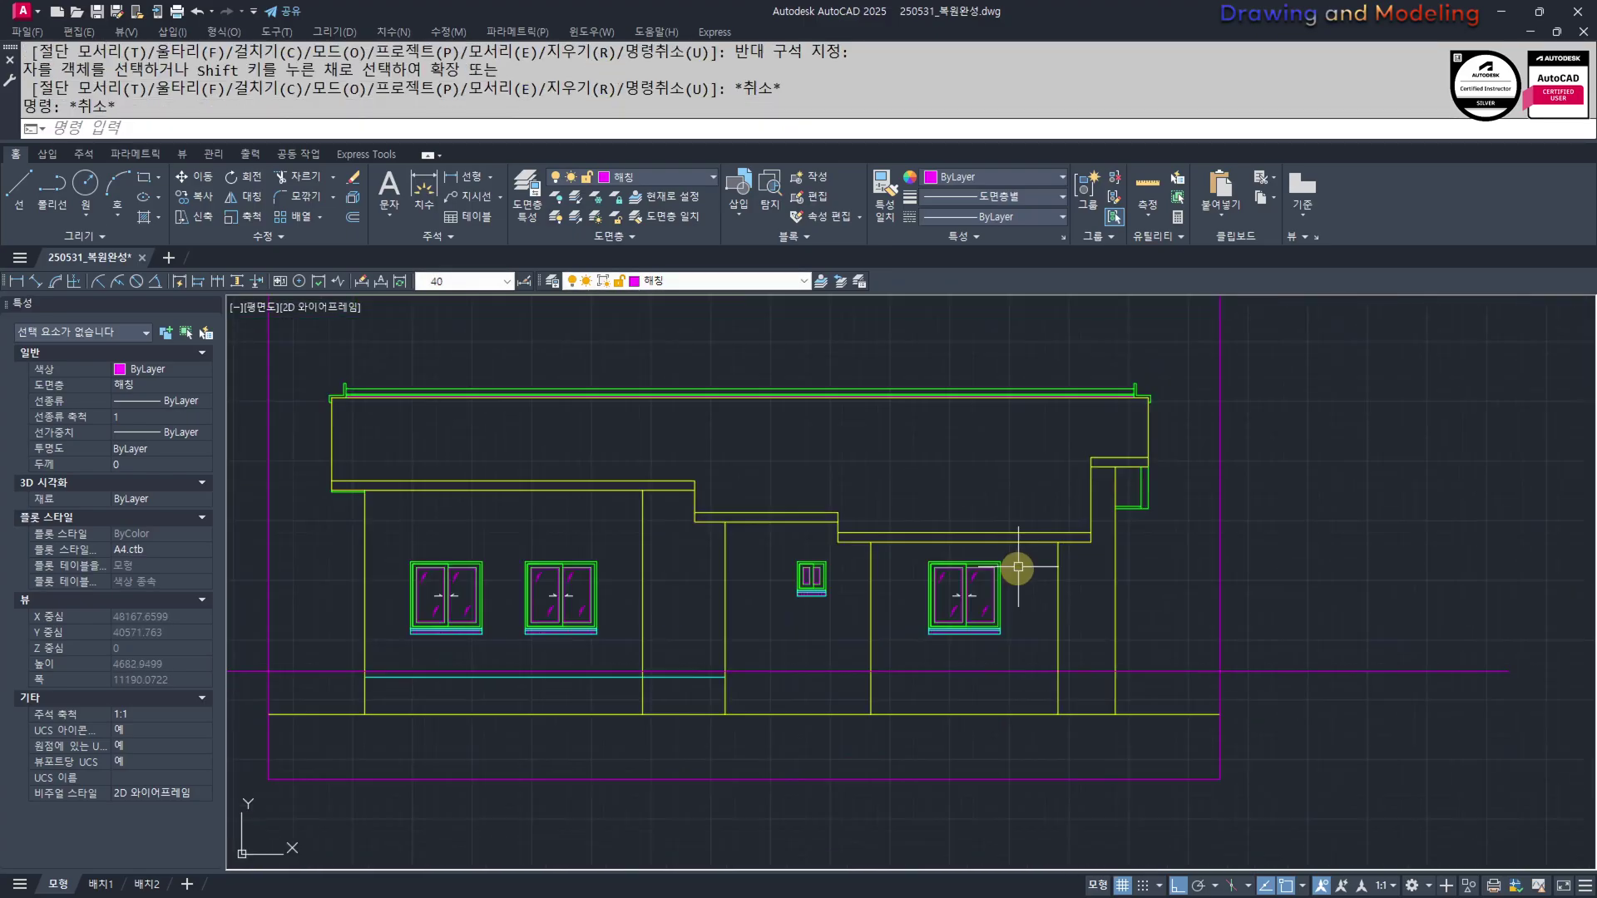
Turn all layers back on to show the centerlines in the elevation
middle_click_drag(1018, 567, 1042, 527)
type("o")
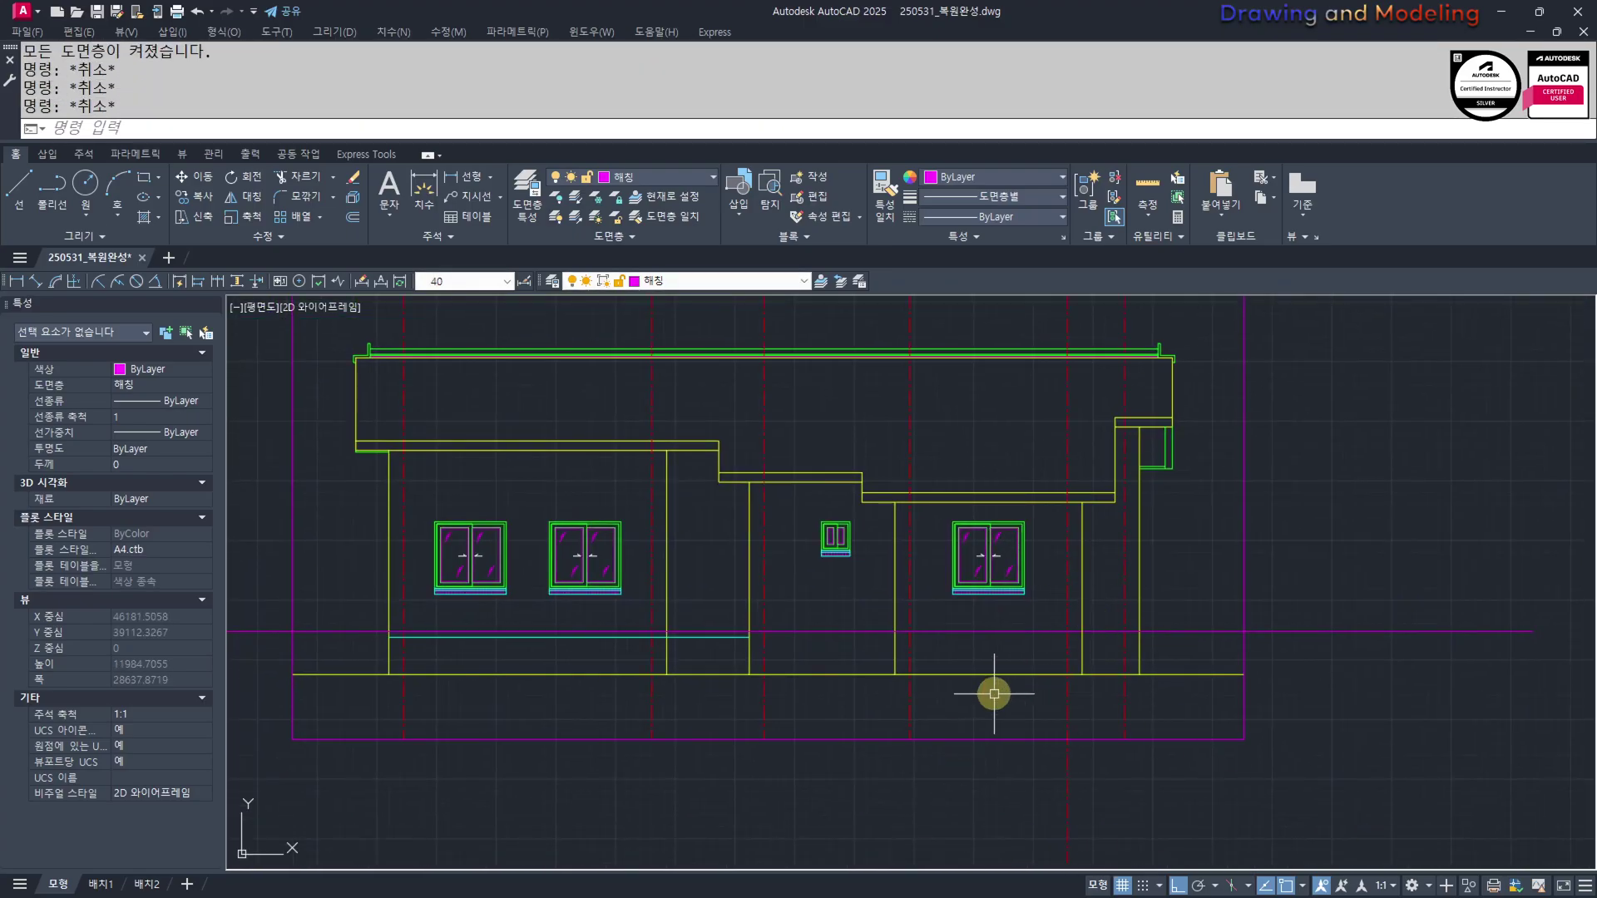
scroll(1040, 624, "down", 5)
scroll(884, 464, "up", 6)
scroll(1033, 590, "down", 1)
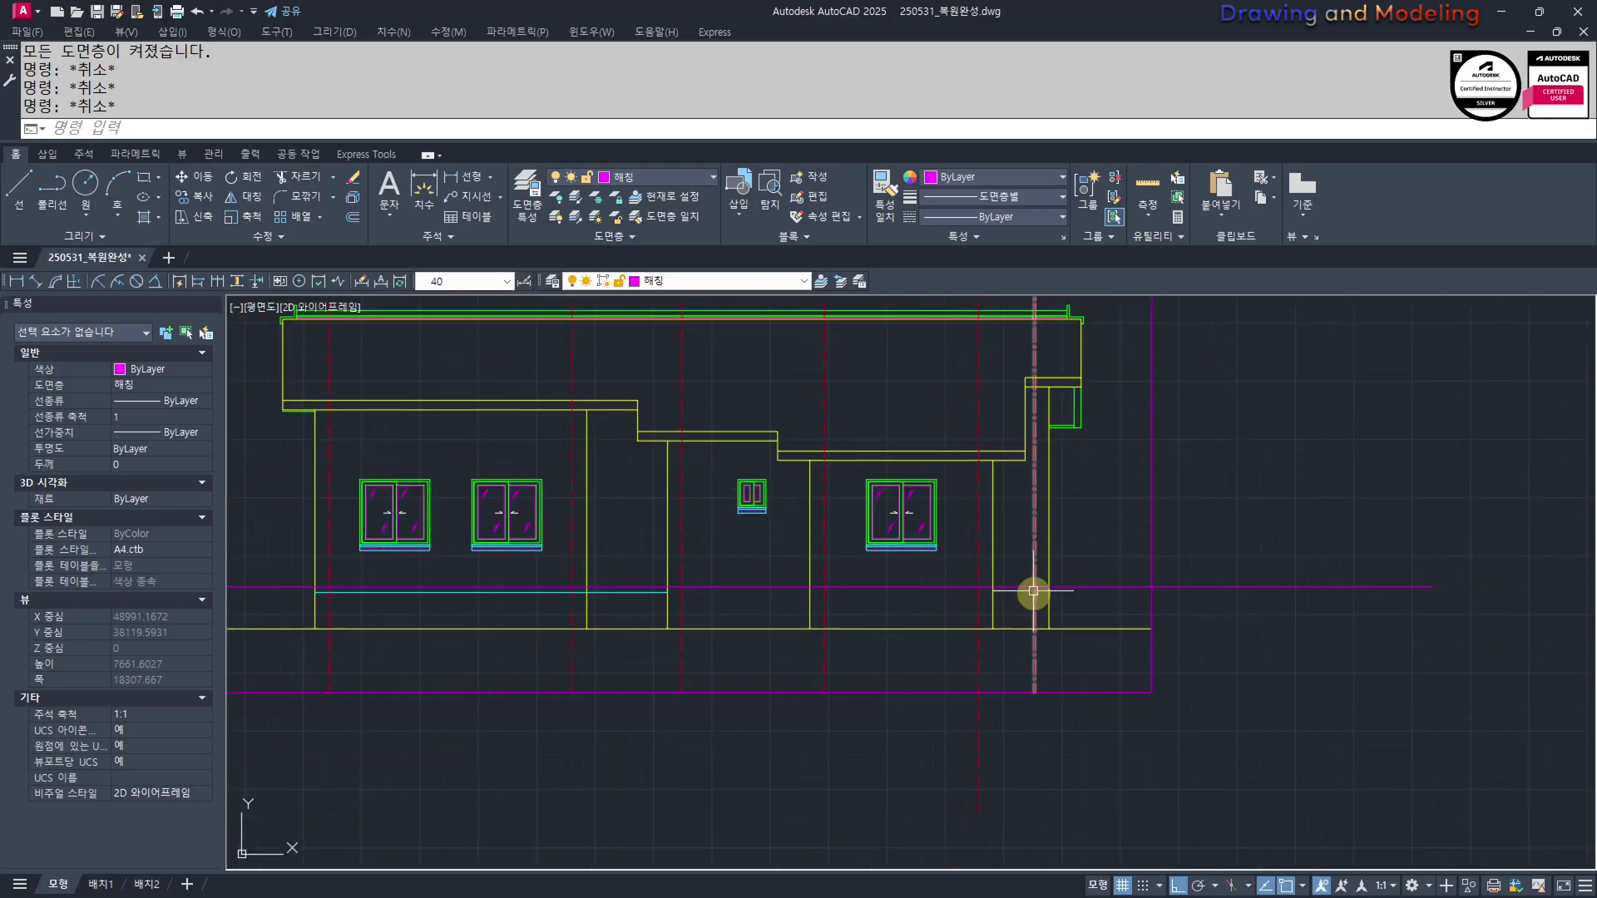
Erase the long horizontal magenta reference line that crosses the elevation from the section
scroll(1033, 590, "down", 6)
middle_click_drag(641, 624, 1283, 702)
scroll(928, 619, "up", 4)
middle_click_drag(1087, 710, 334, 638)
scroll(1026, 737, "down", 5)
scroll(1008, 682, "up", 5)
left_click(1346, 710)
left_click(1204, 628)
type("e")
key("space")
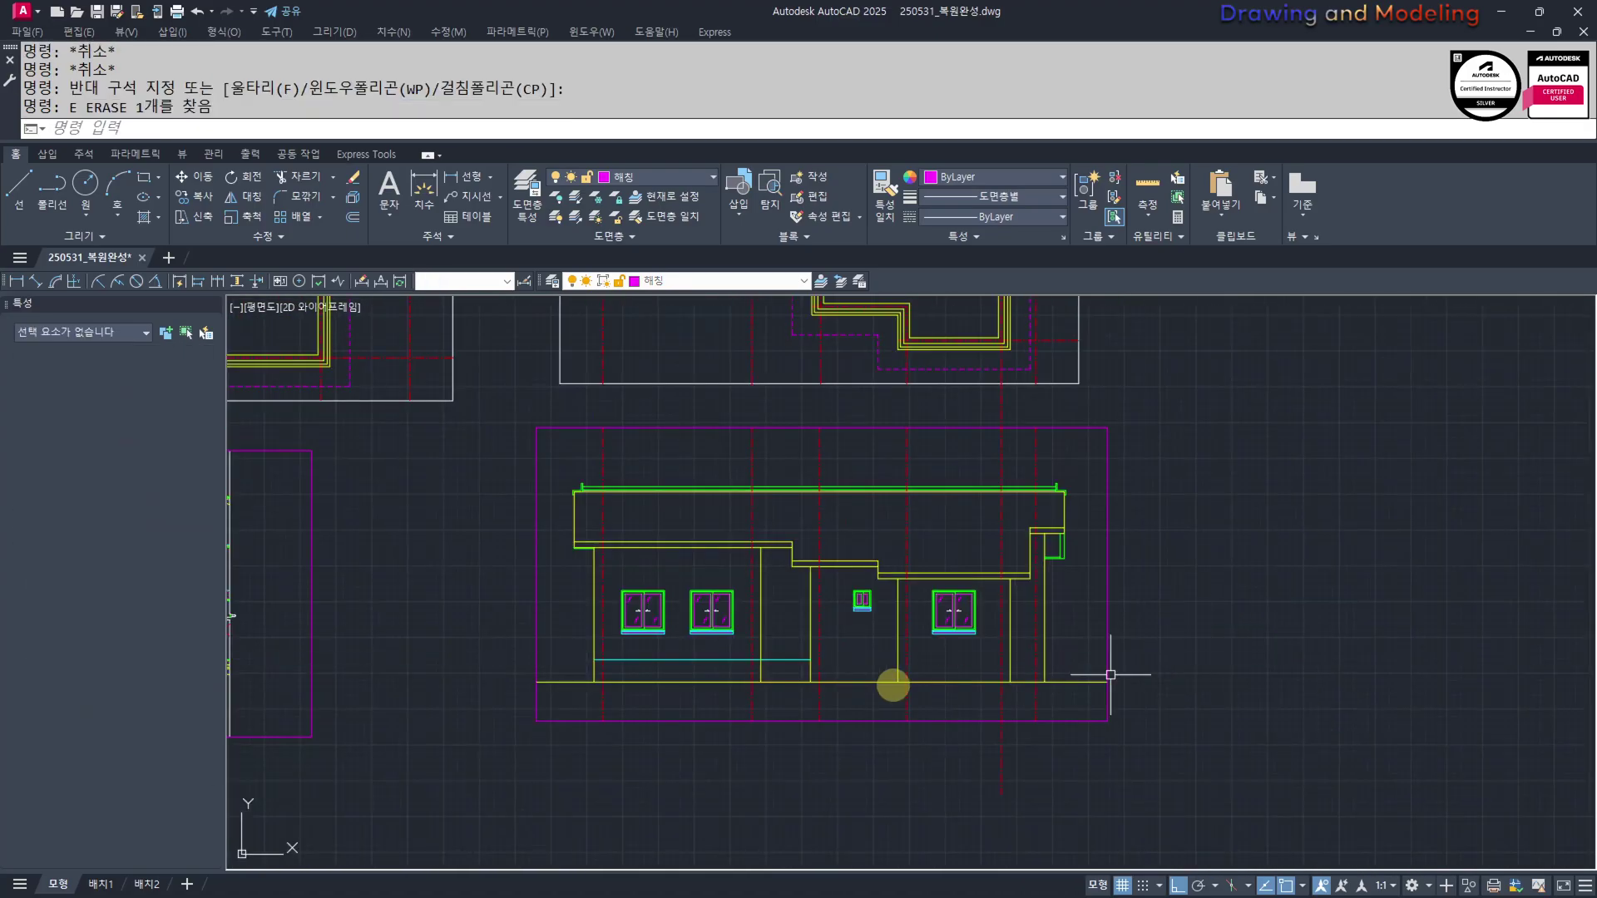
Draw a horizontal line from the right end of the cyan terrace line to beyond the elevation's rightmost wall
key("Escape")
key("Escape")
scroll(833, 658, "up", 4)
type("l")
key("Return")
left_click(778, 663)
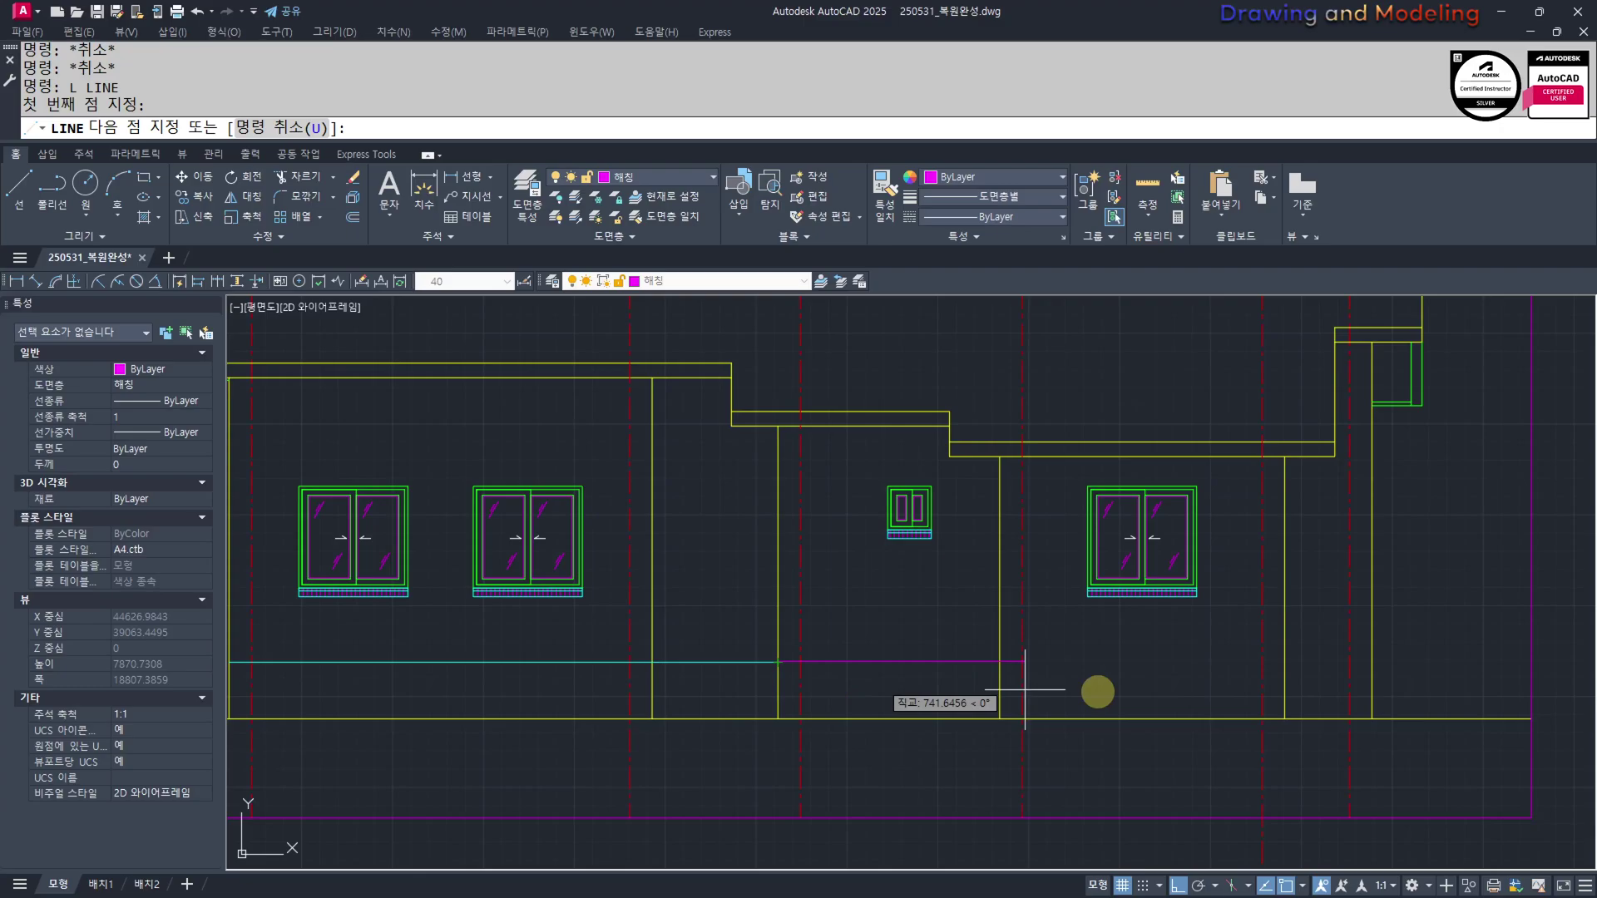
left_click(1444, 654)
key("Escape")
Trim the horizontal line to the span between the two rightmost wall lines
scroll(1406, 673, "up", 2)
type("tr")
key("Return")
left_click(1156, 644)
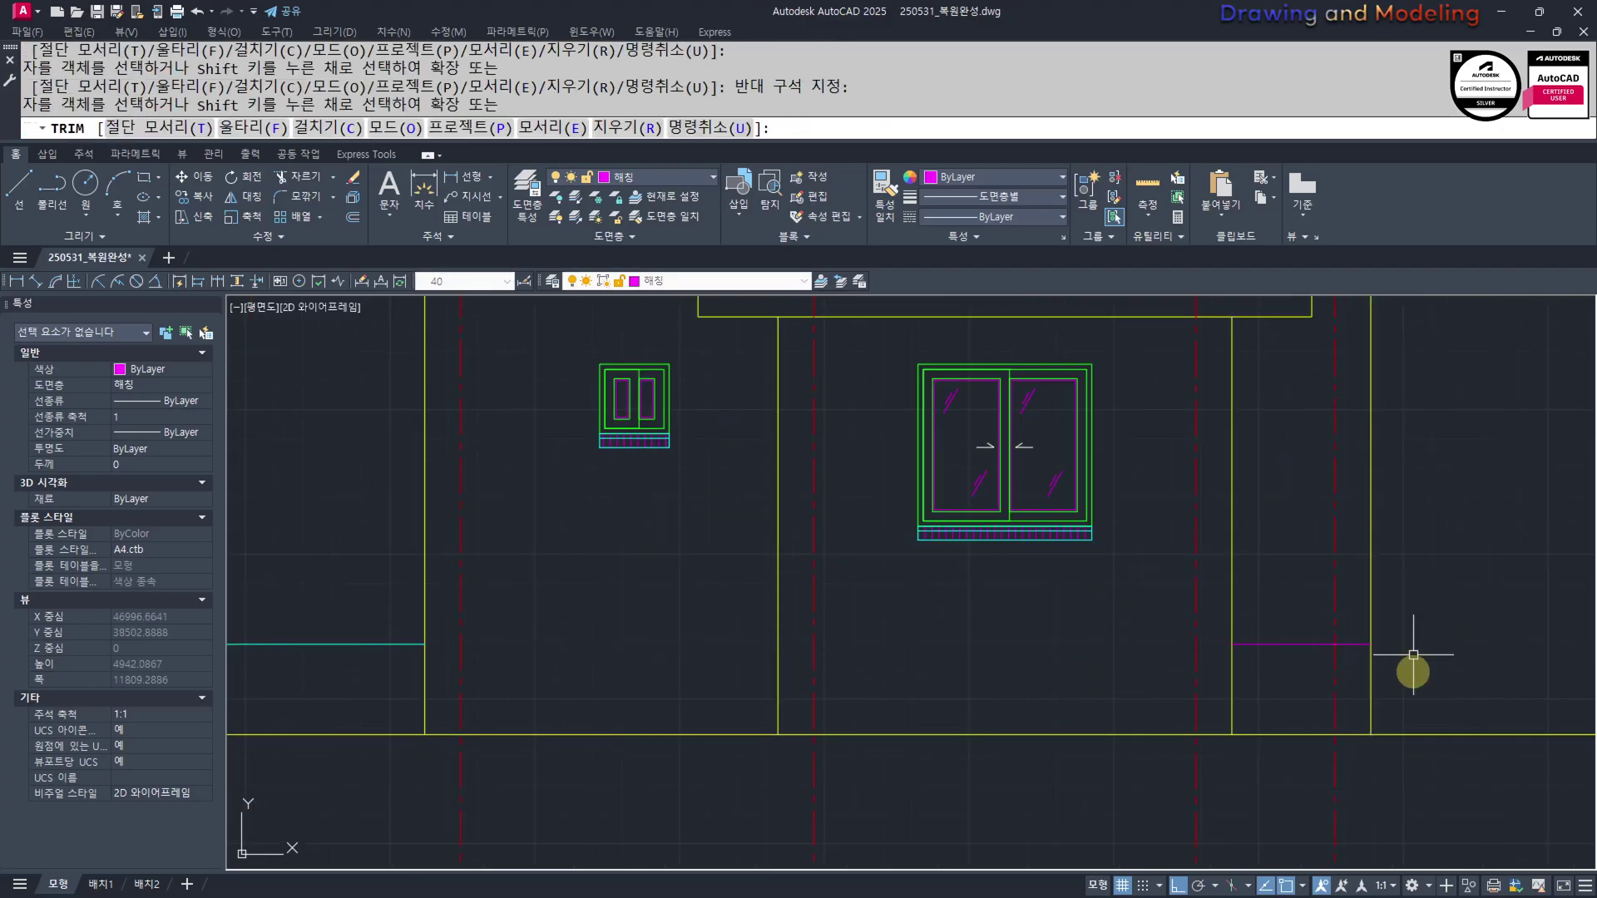
key("Escape")
key("Escape")
middle_click_drag(1405, 657, 1289, 643)
left_click(1177, 591)
left_click(1248, 665)
key("Escape")
key("Escape")
scroll(1256, 657, "up", 4)
type("tr")
key("space")
key("space")
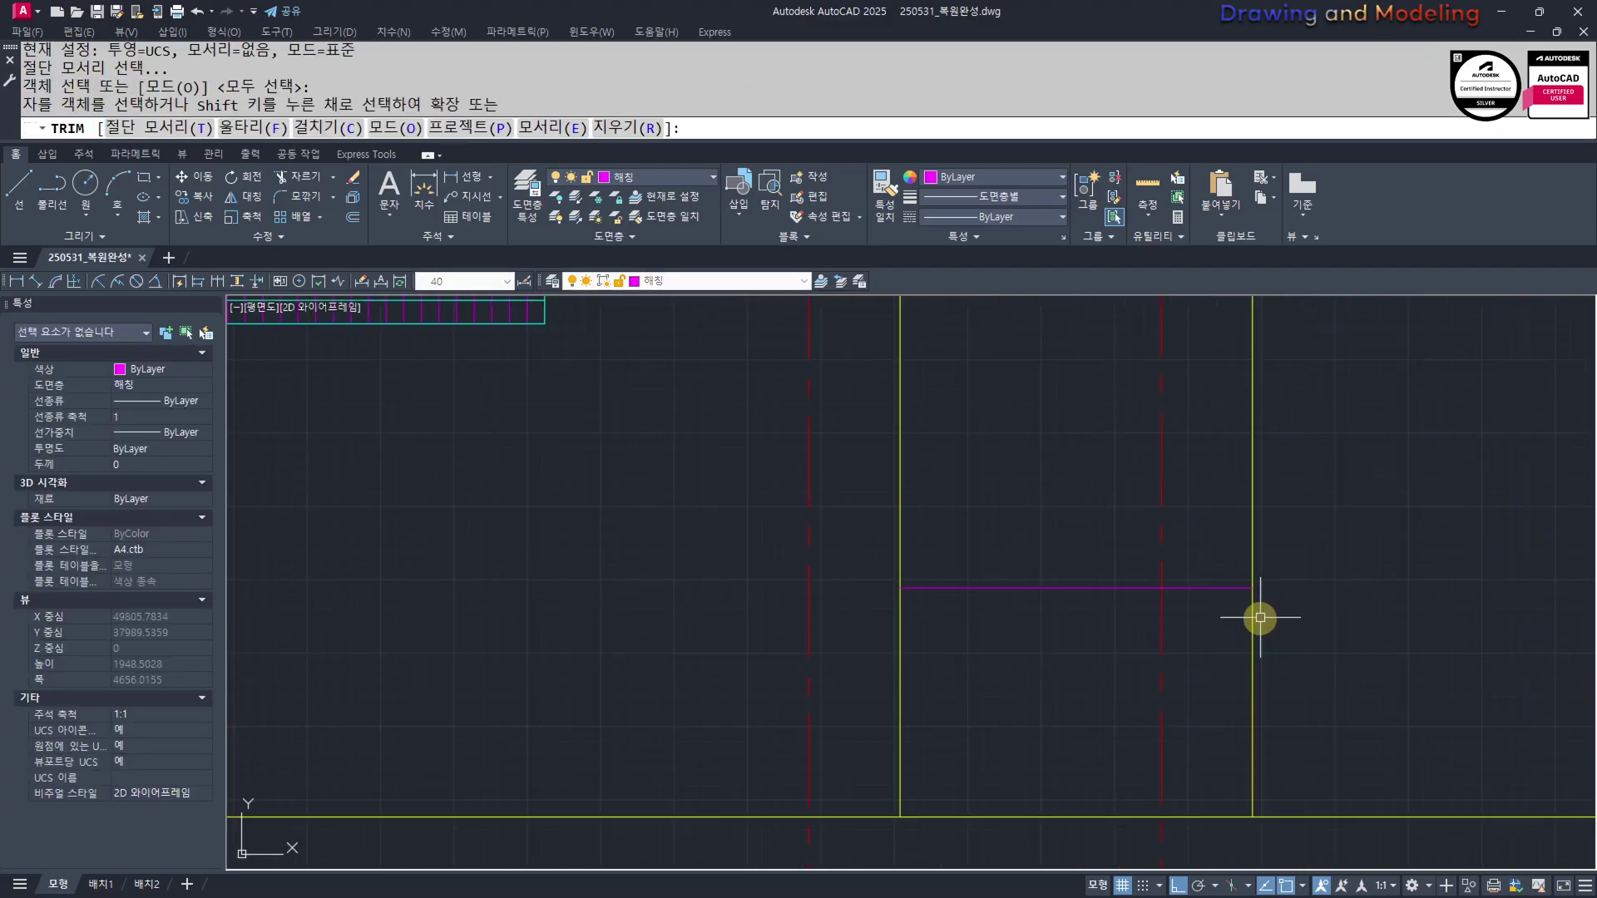
key("Escape")
key("Escape")
Break the rightmost wall line just below its intersection with the horizontal terrace line
type("br")
key("Return")
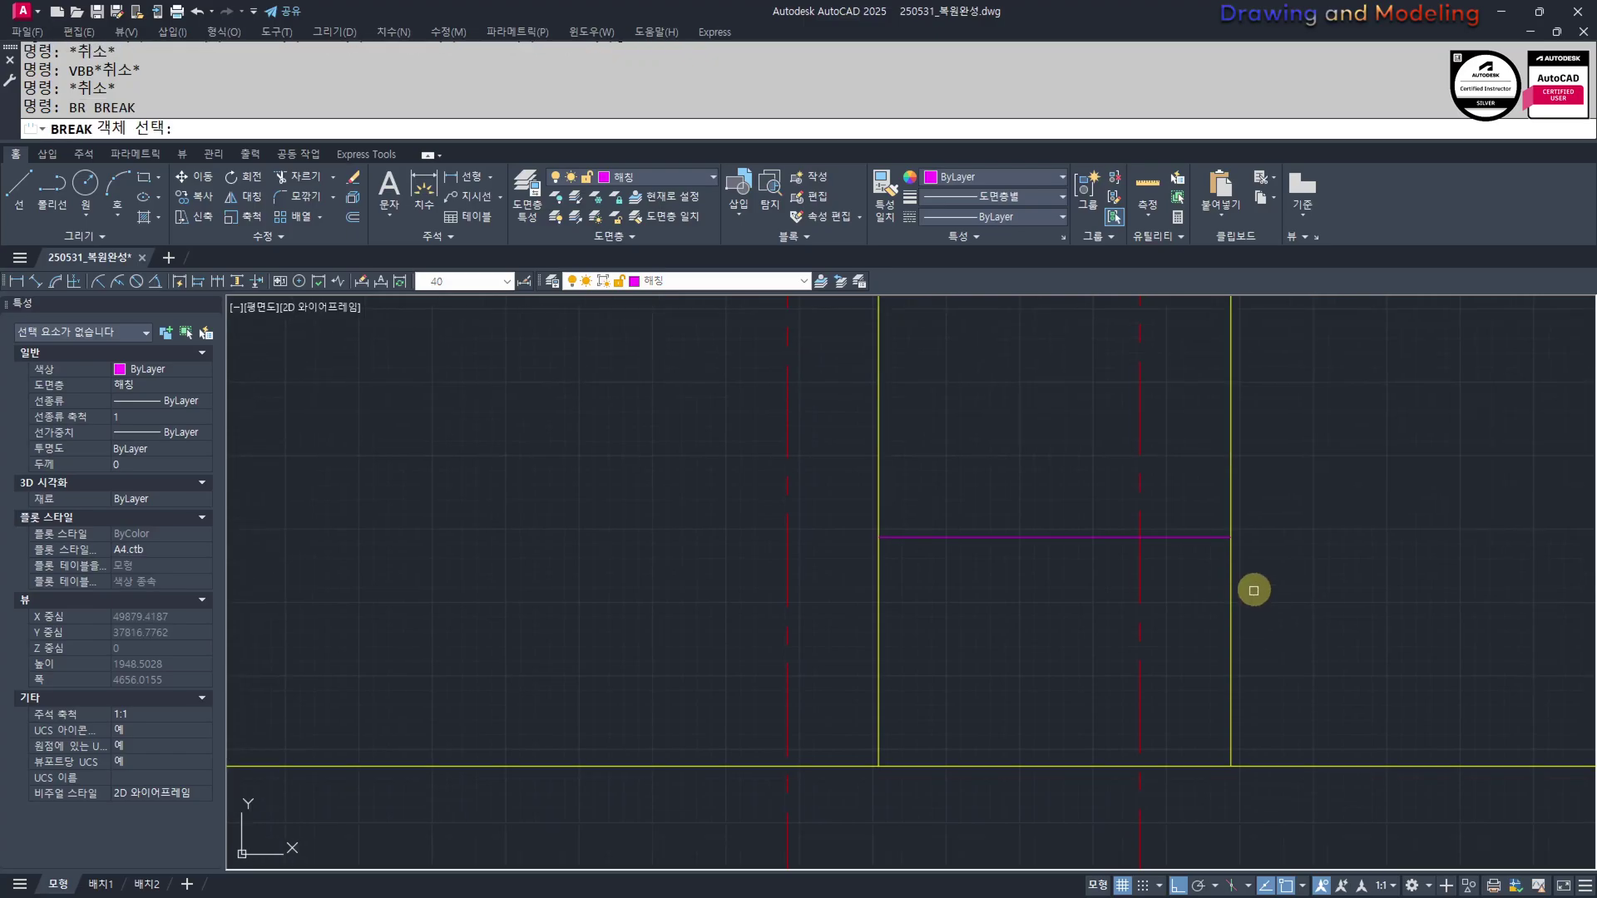
left_click(1231, 550)
left_click(1231, 537)
key("Escape")
key("Escape")
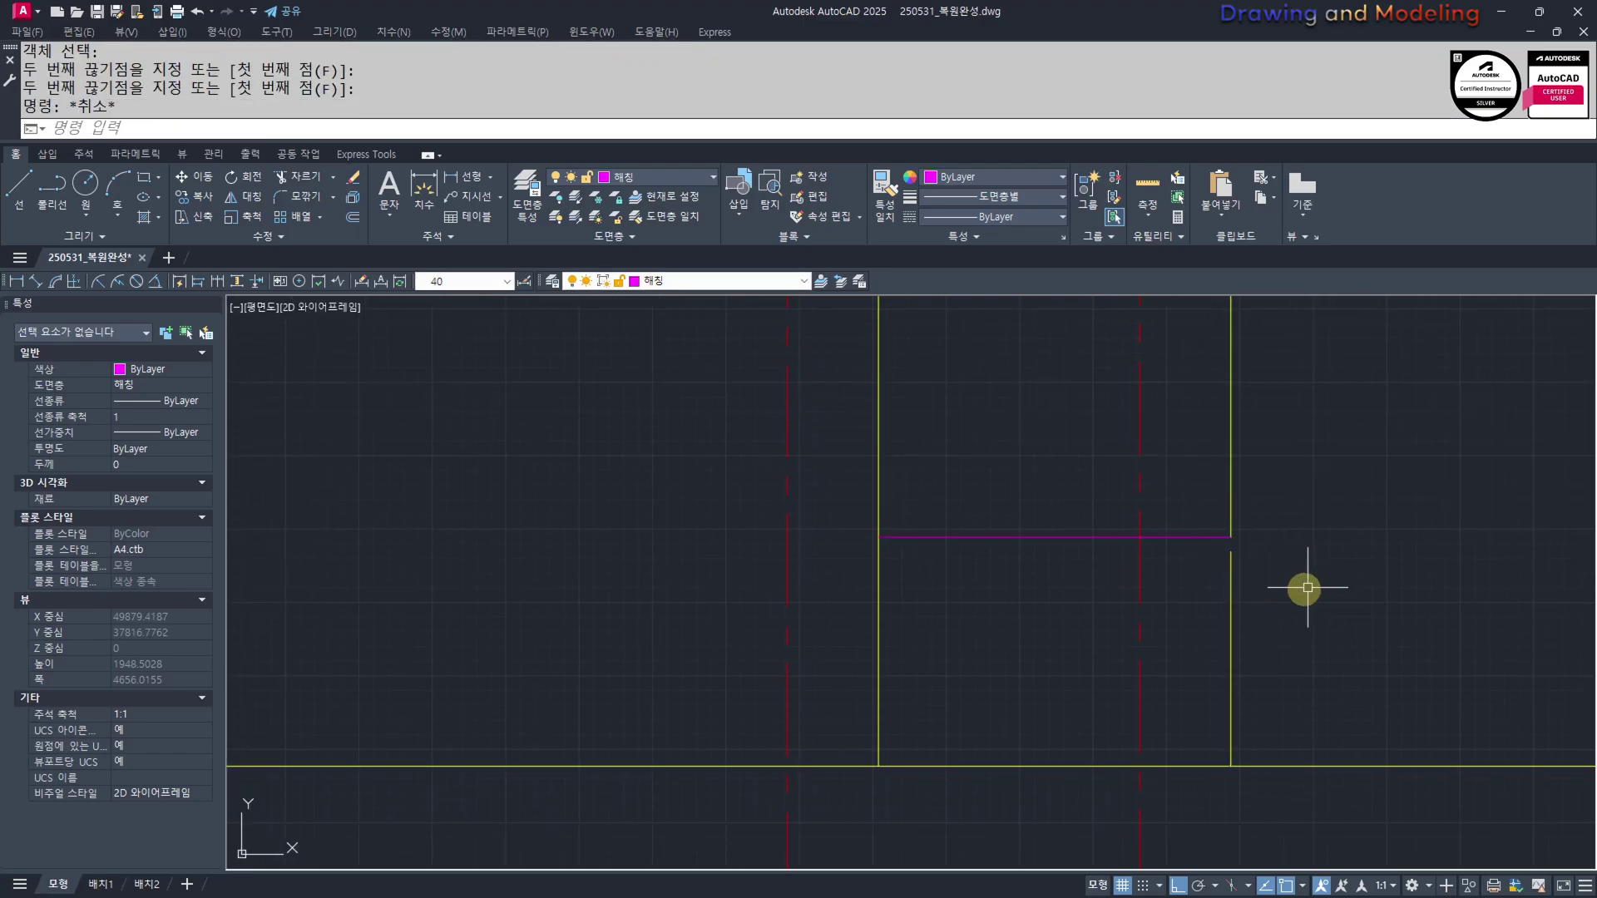
Extend the lower piece of the broken wall line up to the horizontal terrace line
middle_click_drag(1248, 586, 1234, 621)
type("ex")
left_click_drag(1240, 607, 1183, 638)
key("Escape")
key("Escape")
scroll(1056, 630, "down", 3)
scroll(959, 636, "down", 2)
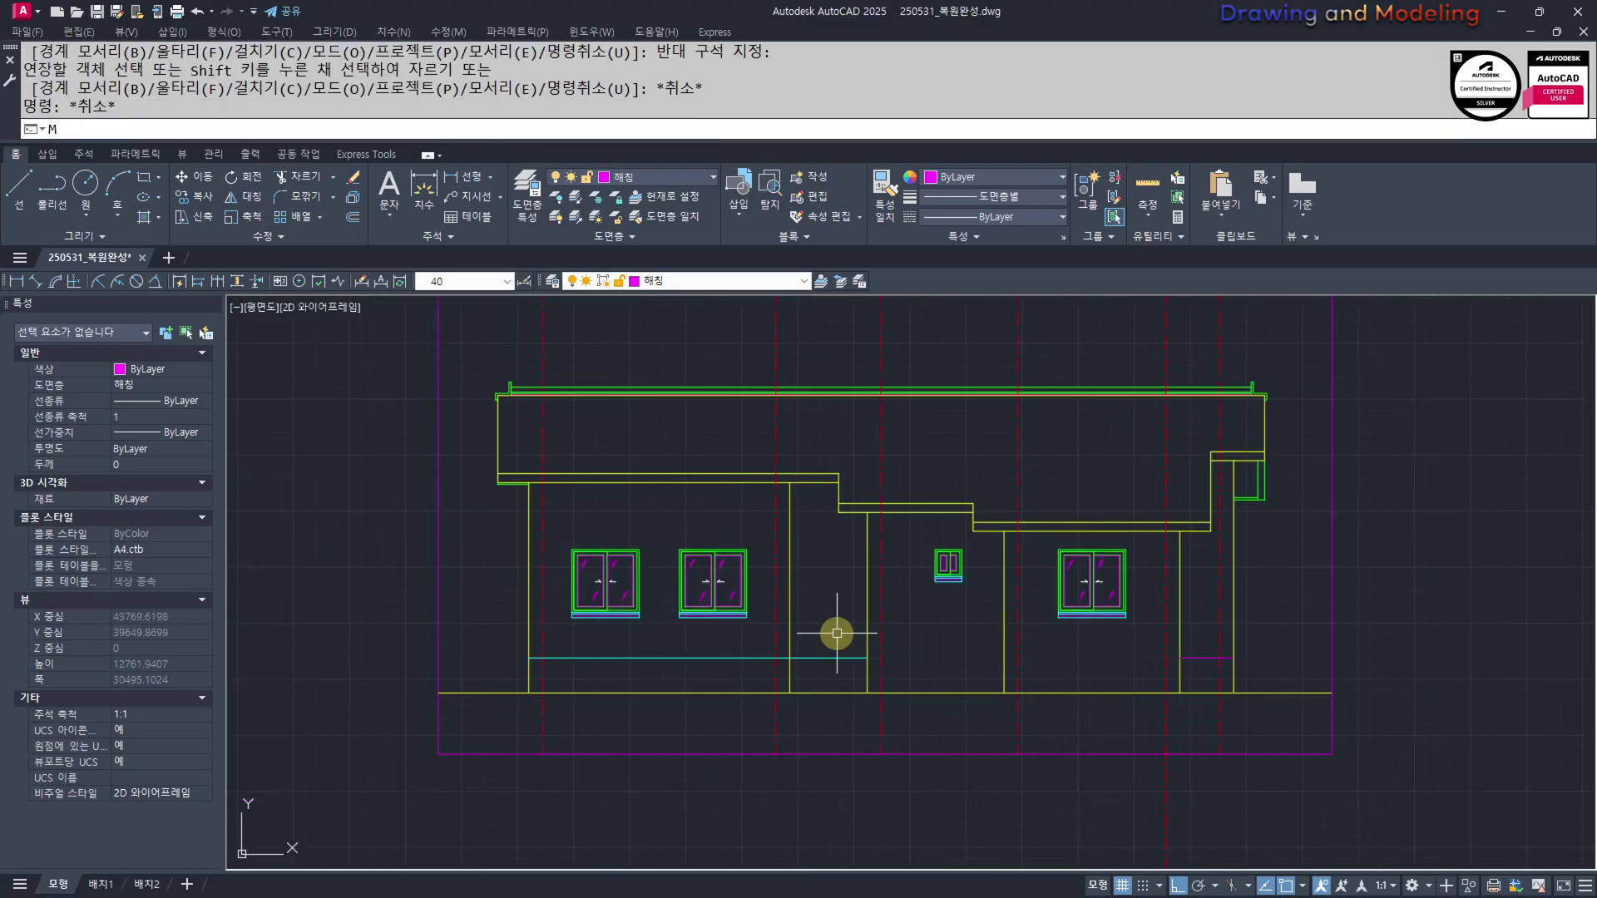
Match the right-hand terrace line and the short vertical line below it to the cyan terrace line
type("mm")
key("Return")
left_click(830, 653)
scroll(1206, 657, "up", 6)
key("Escape")
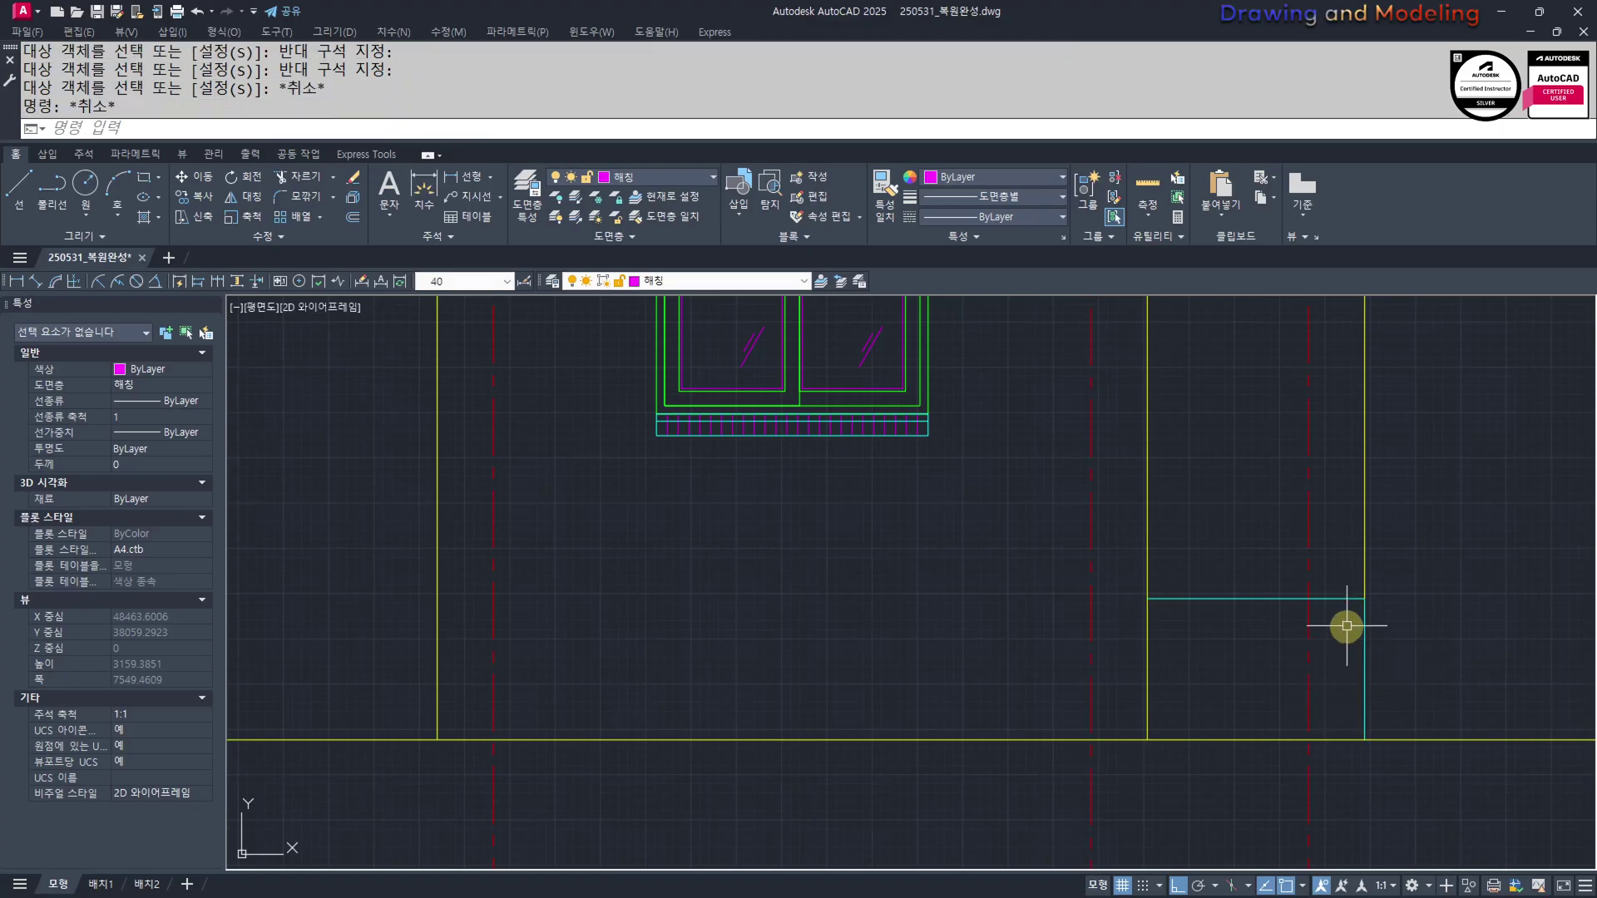
Offset the right-hand terrace's top line 900 upward for the railing height
middle_click_drag(1308, 595, 1184, 657)
type("o")
key("Return")
type("900")
key("Return")
left_click(1160, 657)
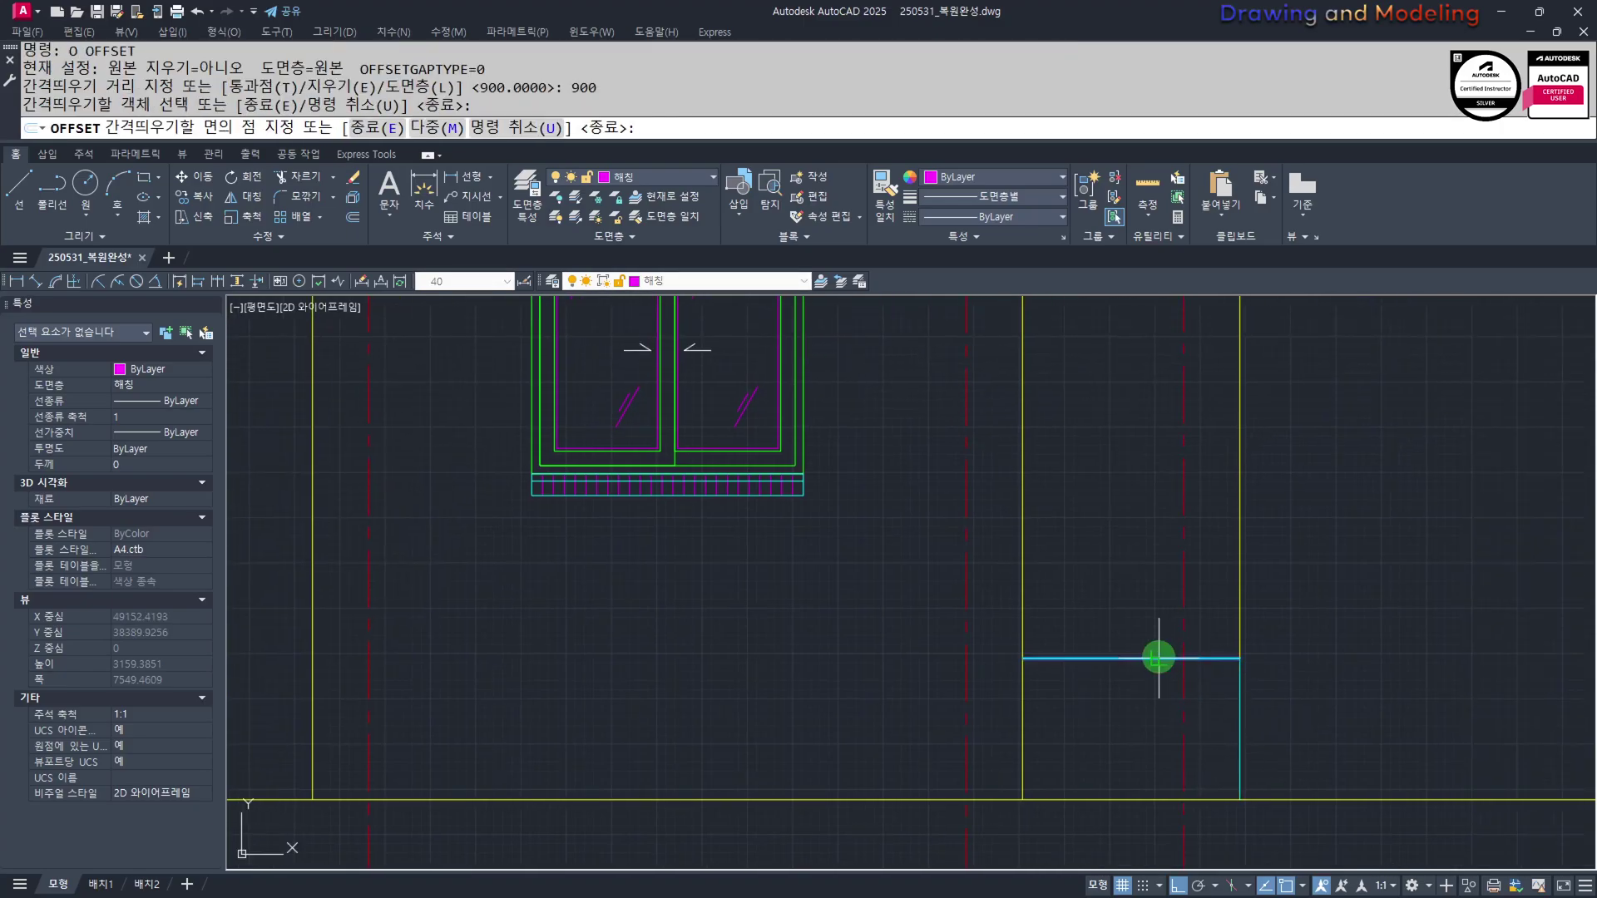
left_click(1119, 574)
middle_click_drag(1093, 516, 1060, 636)
key("Escape")
key("Escape")
Offset the railing's top line 80 downward for the handrail thickness
key("space")
type("80")
key("Return")
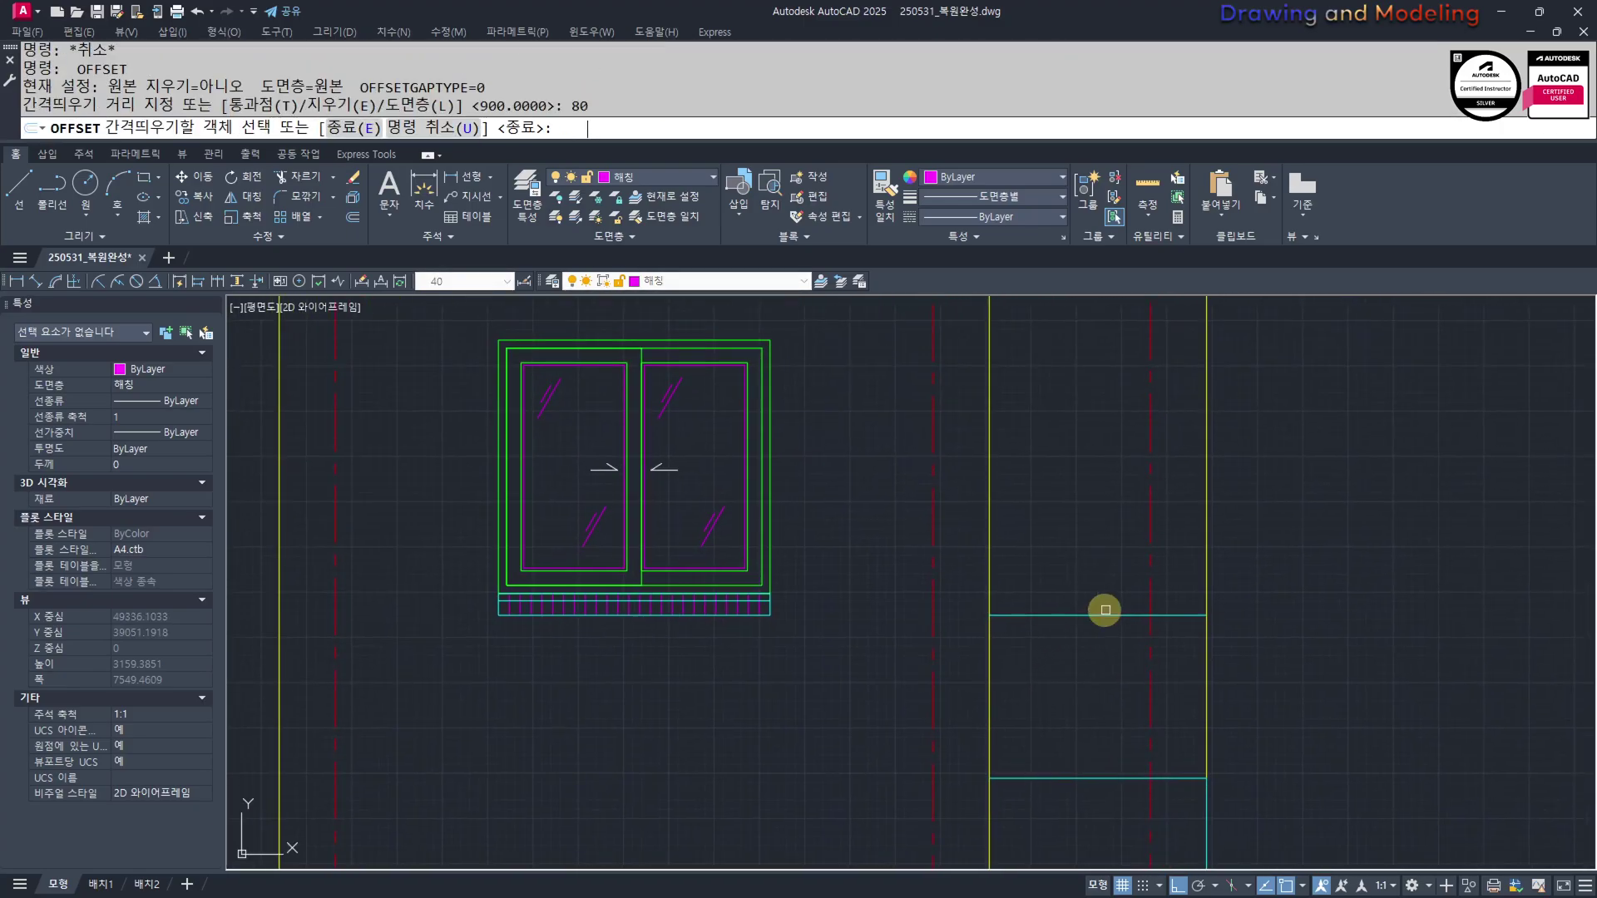
left_click(1071, 617)
left_click(1094, 660)
key("Escape")
key("Escape")
Draw a short vertical line closing the right end of the handrail
scroll(1140, 596, "up", 3)
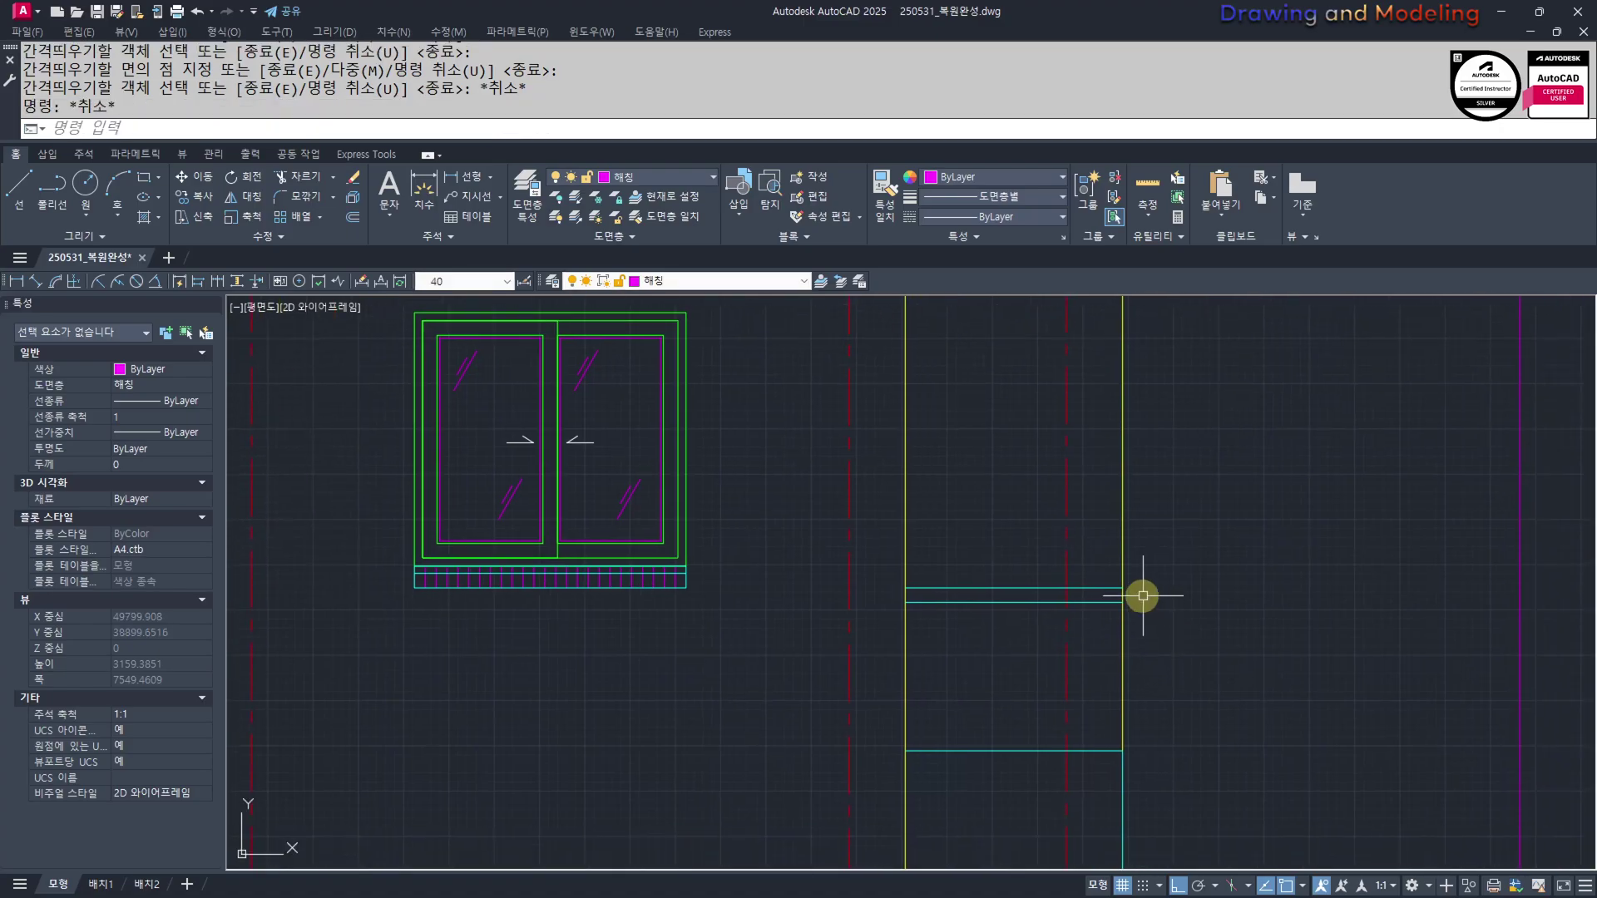
left_click(1119, 585)
left_click(1119, 610)
key("Escape")
key("Escape")
middle_click_drag(1121, 627, 1112, 641)
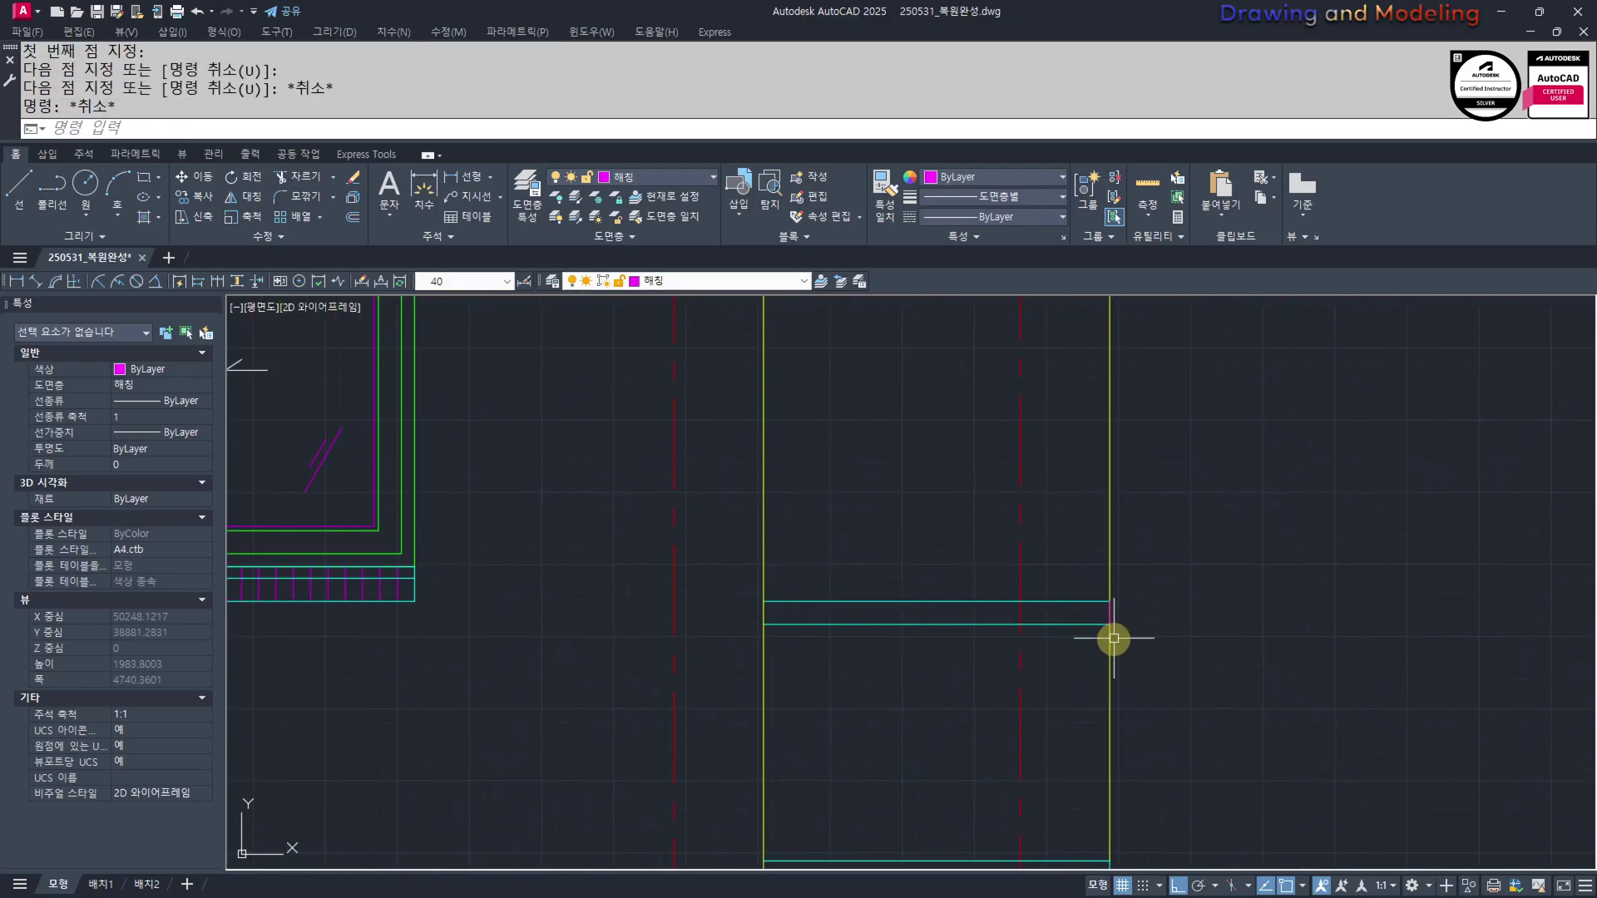
Match the handrail's closing end line to the cyan handrail lines
scroll(1113, 638, "up", 2)
type("mm")
left_click(1063, 618)
left_click(1047, 528)
key("Escape")
scroll(1026, 661, "down", 4)
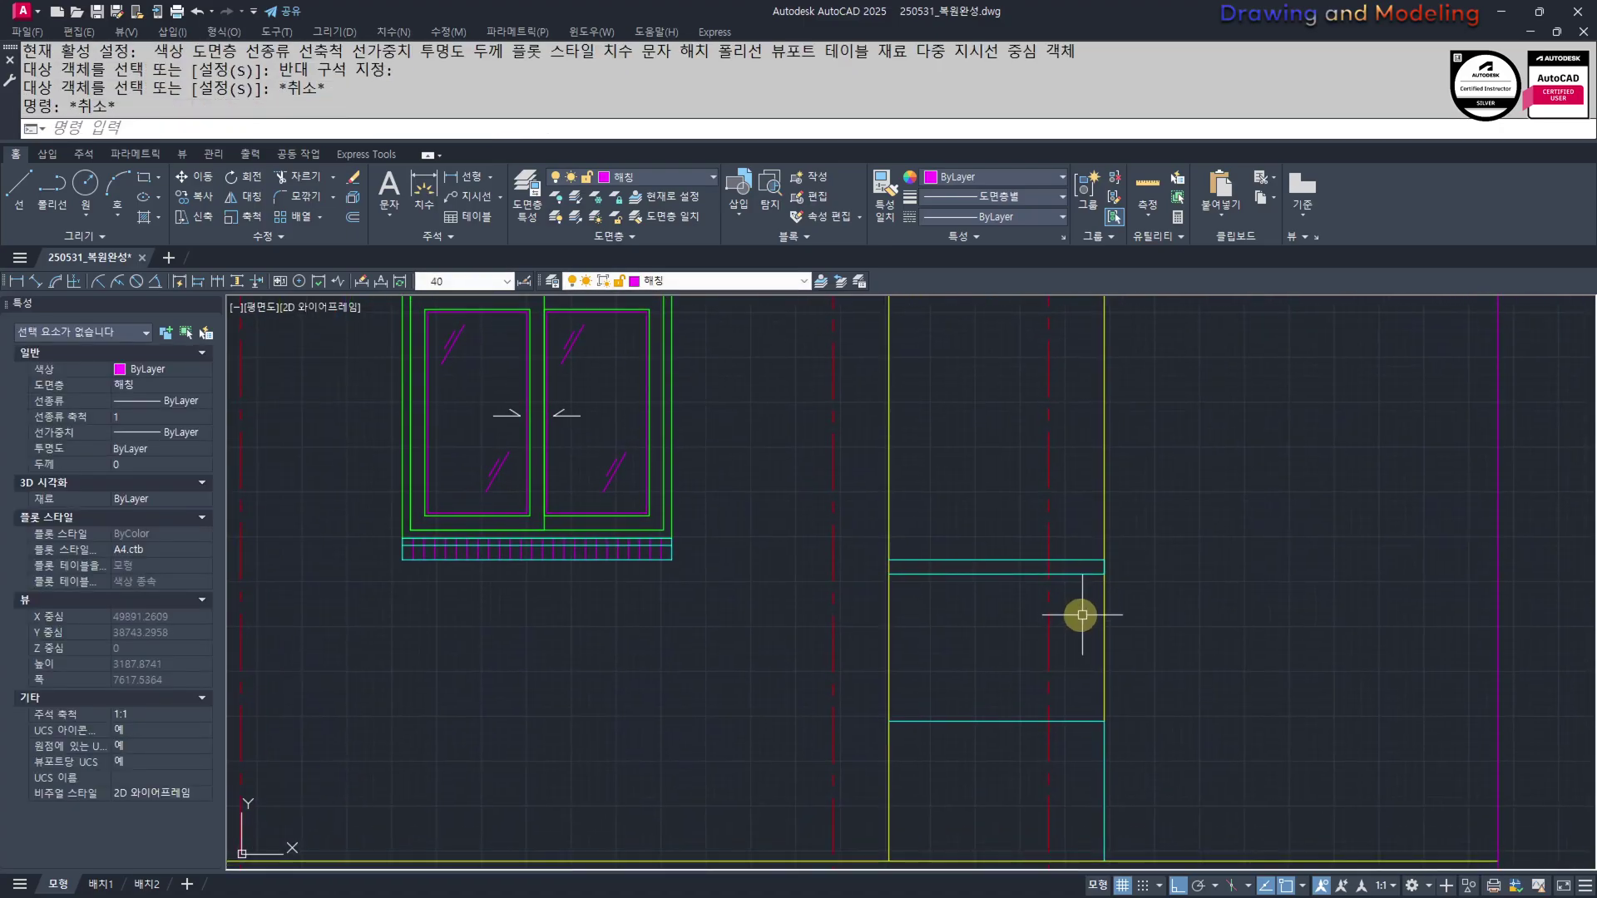
Offset the handrail's closing end line 50 inward for the baluster position
type("O")
key("Return")
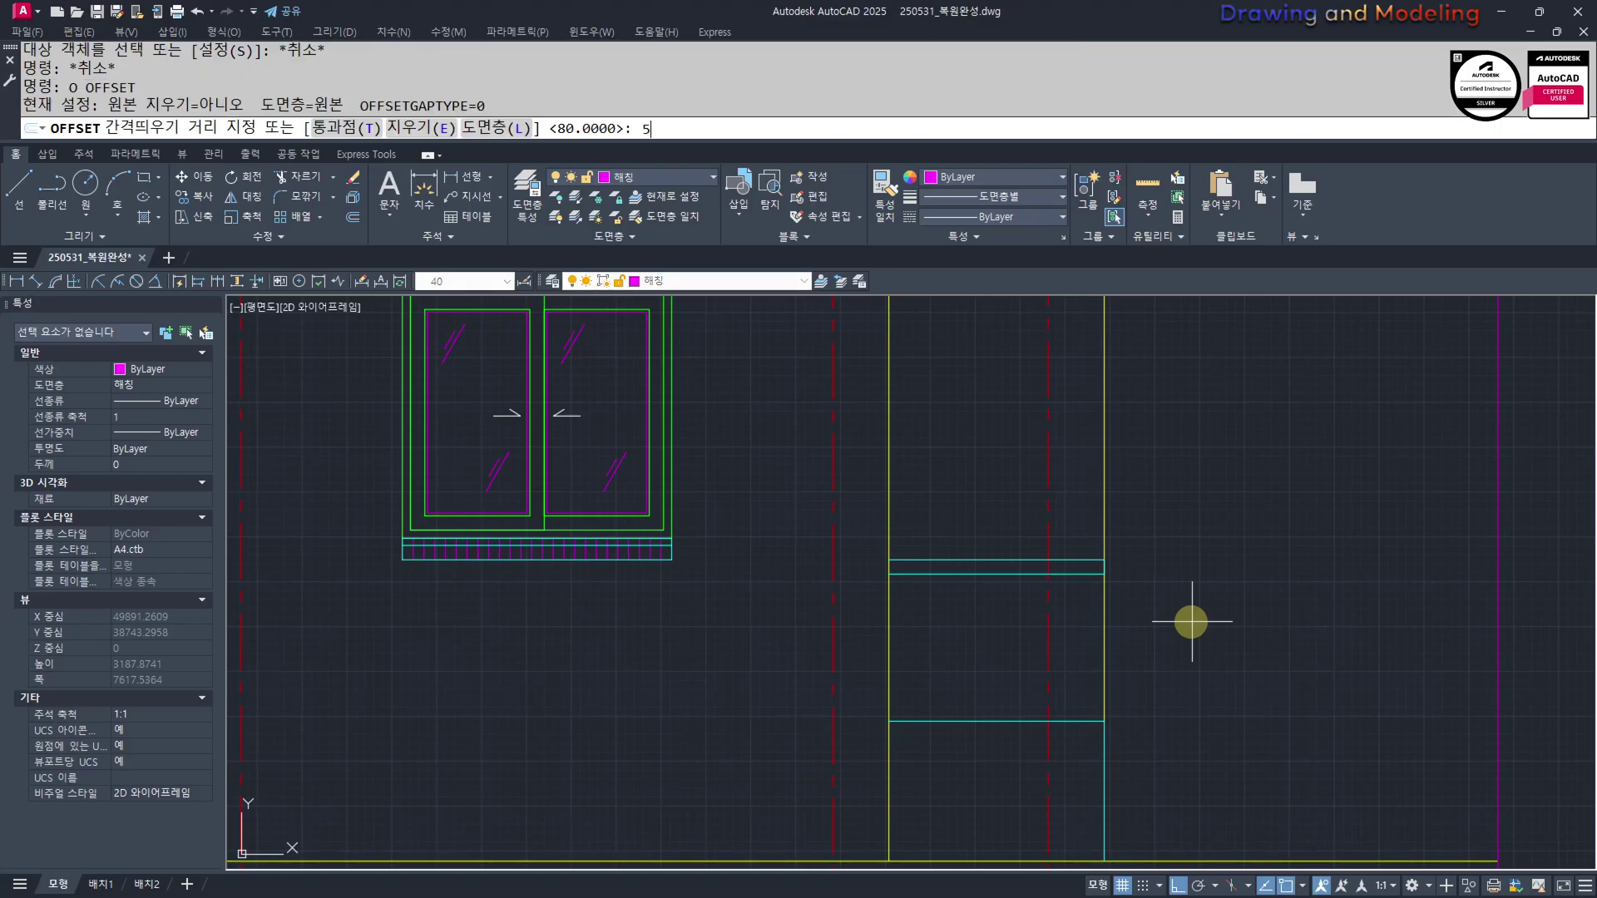
type("50")
key("Return")
scroll(1134, 607, "up", 4)
left_click(1116, 554)
left_click(1071, 563)
key("Escape")
key("Escape")
scroll(1072, 566, "down", 4)
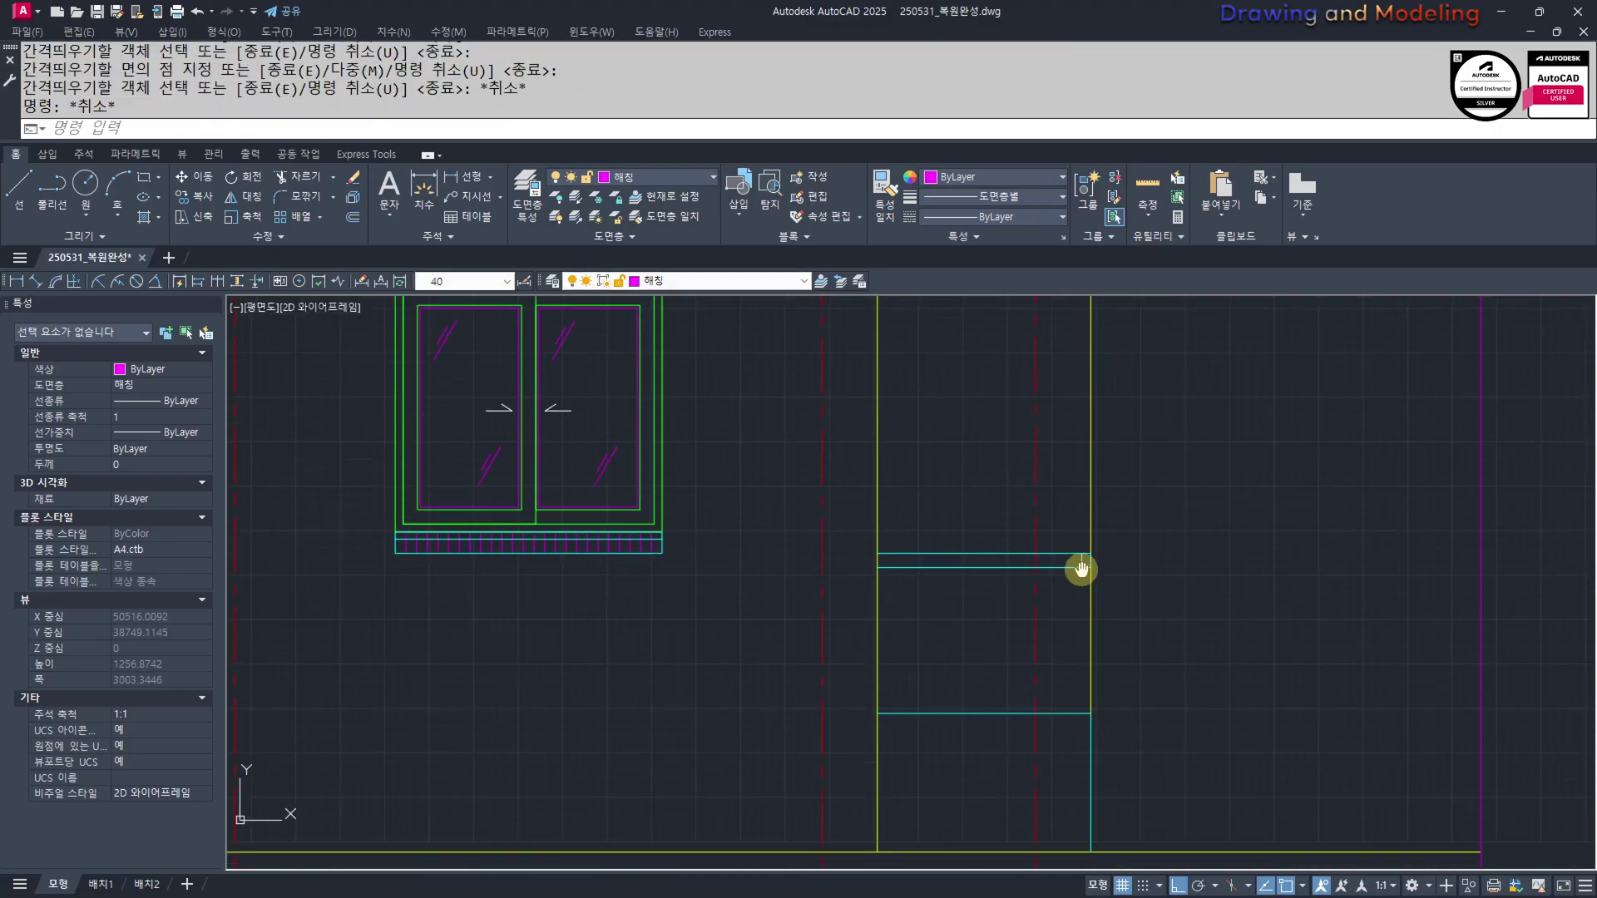
Extend the offset baluster line from the handrail down to the right-hand terrace's top line
middle_click_drag(1081, 570, 1078, 553)
type("x")
scroll(1087, 542, "up", 4)
left_click(1071, 550)
left_click(1059, 556)
scroll(1060, 556, "down", 3)
key("Escape")
key("Escape")
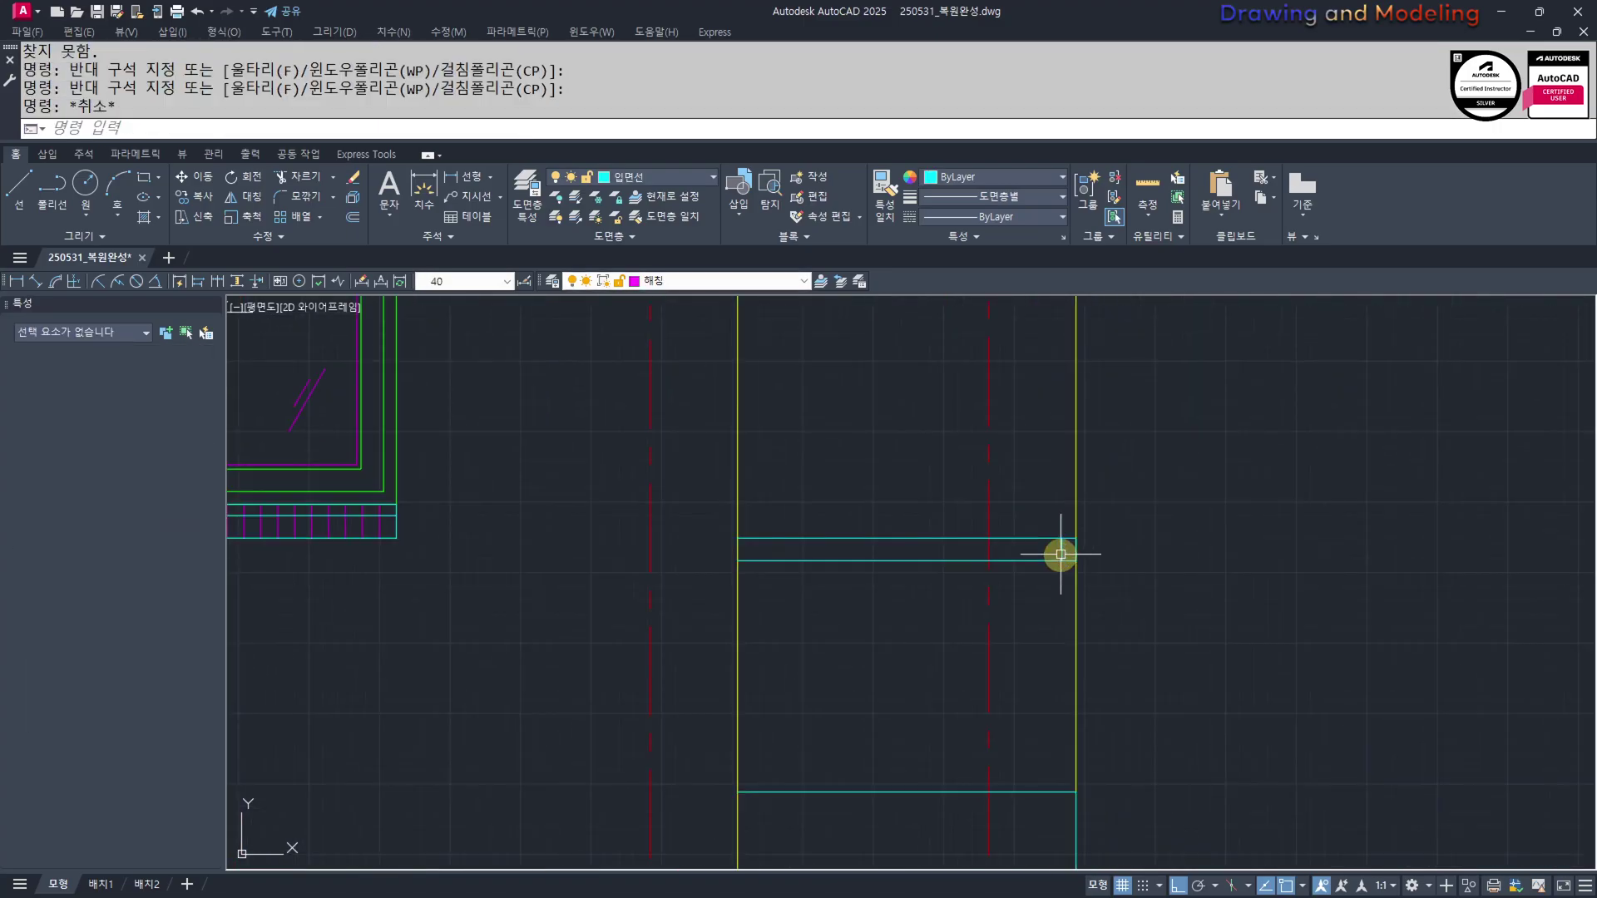
type("ex")
key("Return")
key("Return")
left_click(1063, 552)
key("Escape")
key("Escape")
Trim away the part of the baluster line that runs inside the handrail
scroll(1066, 551, "up", 4)
type("tr")
left_click(1069, 545)
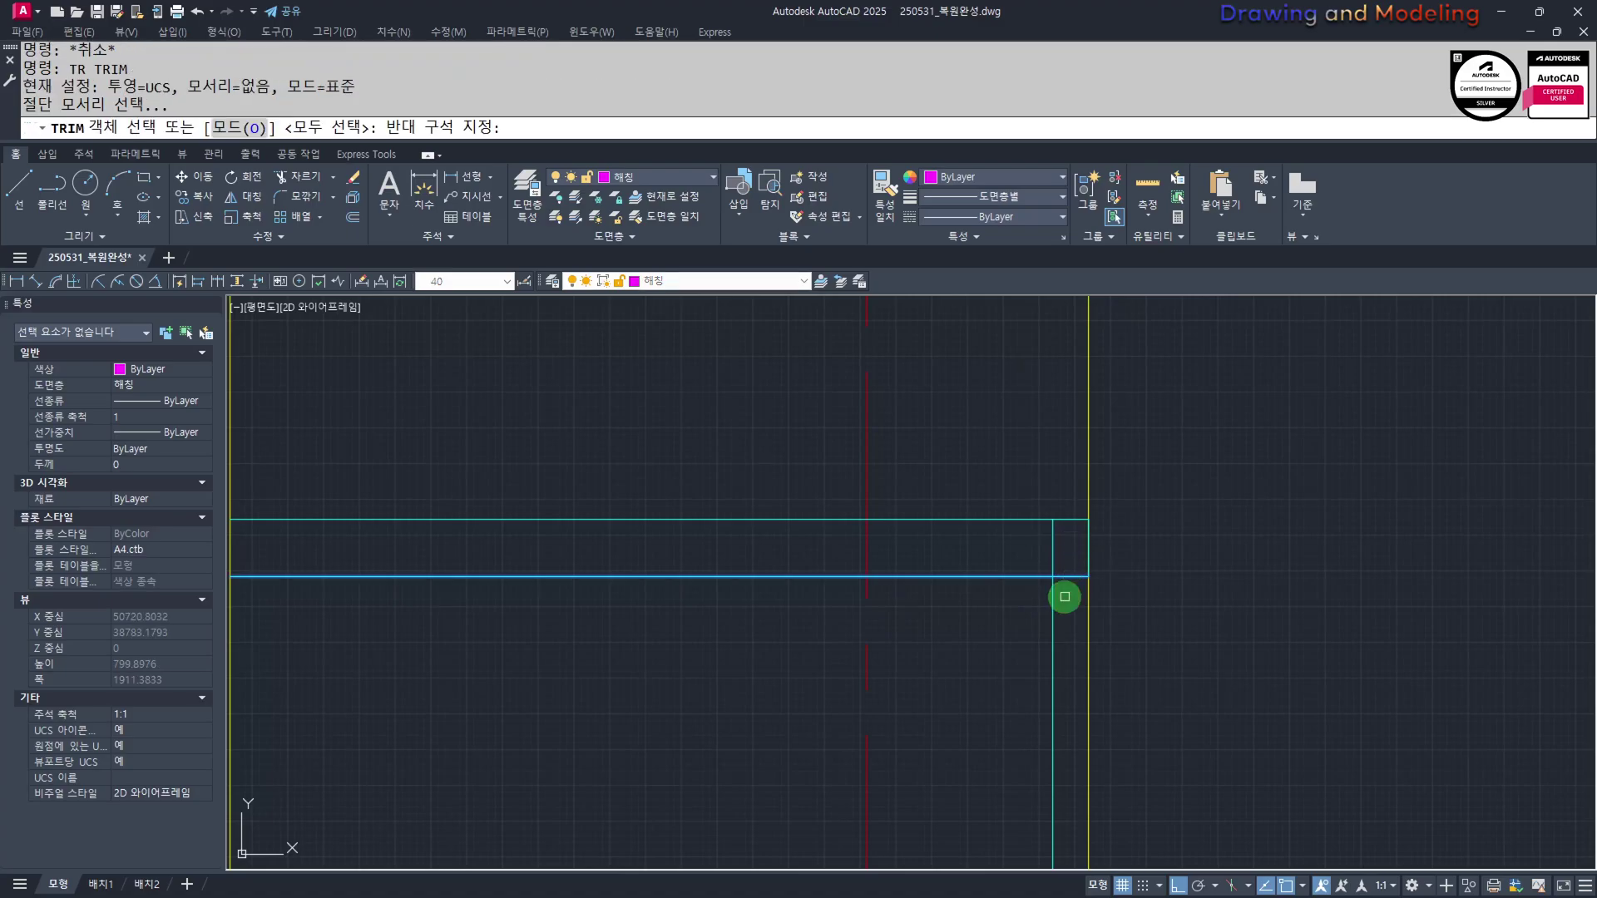
left_click(1063, 594)
key("space")
left_click(1054, 556)
key("Escape")
key("Escape")
Offset the baluster line 15 to each side to form the baluster's two edges
type("o")
key("Return")
type("15")
key("Return")
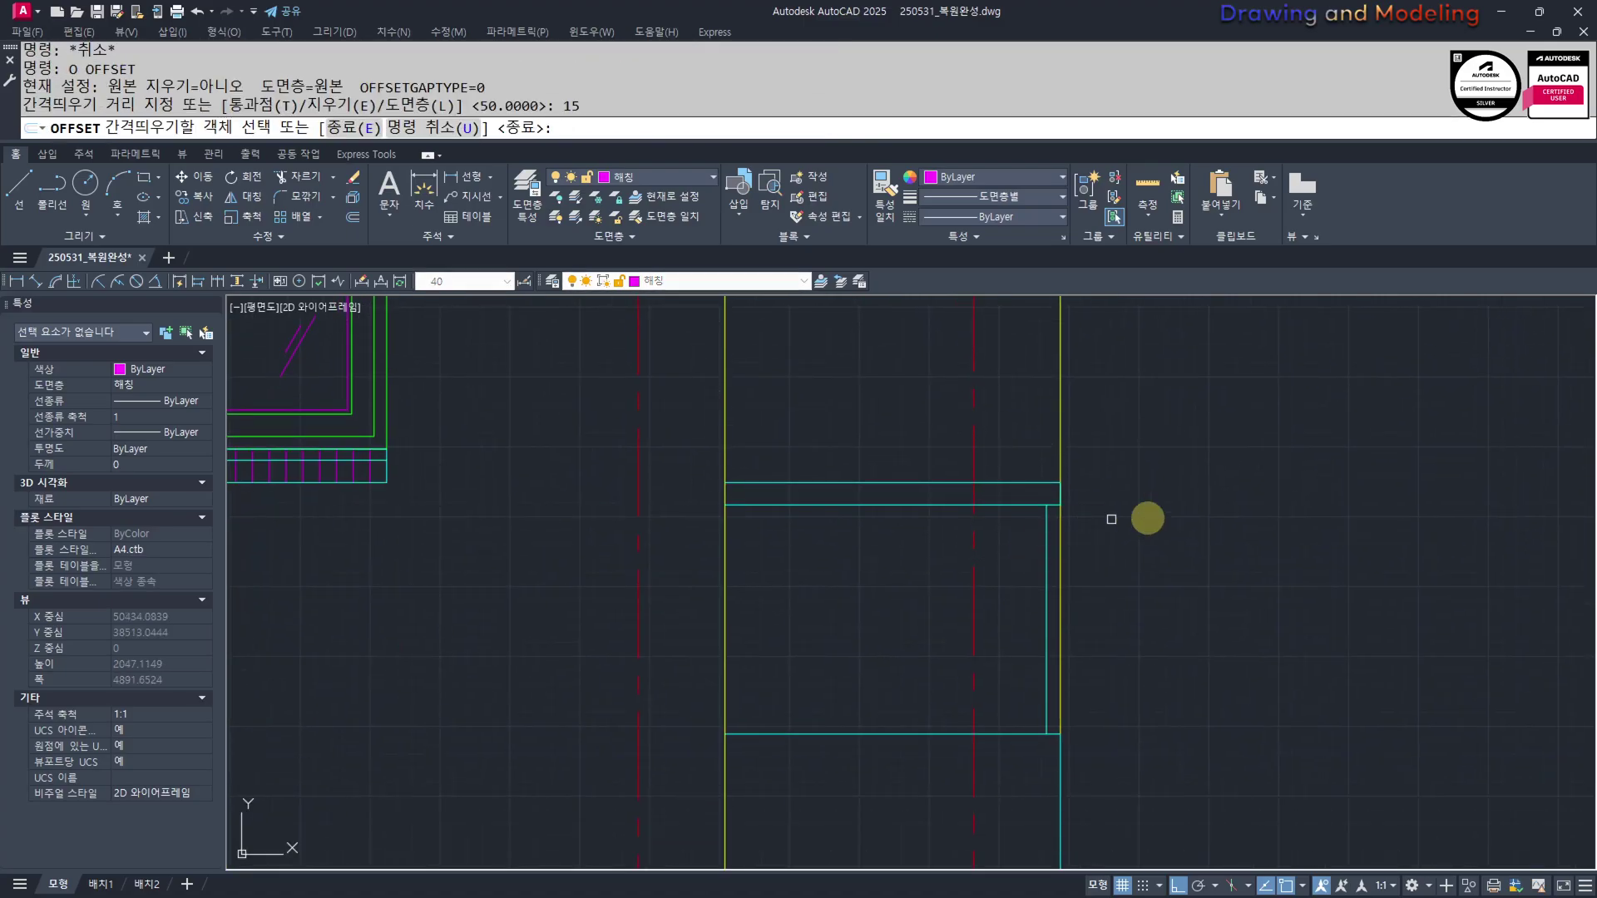
scroll(1064, 491, "up", 4)
left_click(1018, 547)
left_click(1013, 548)
scroll(1016, 549, "up", 2)
key("Escape")
key("Escape")
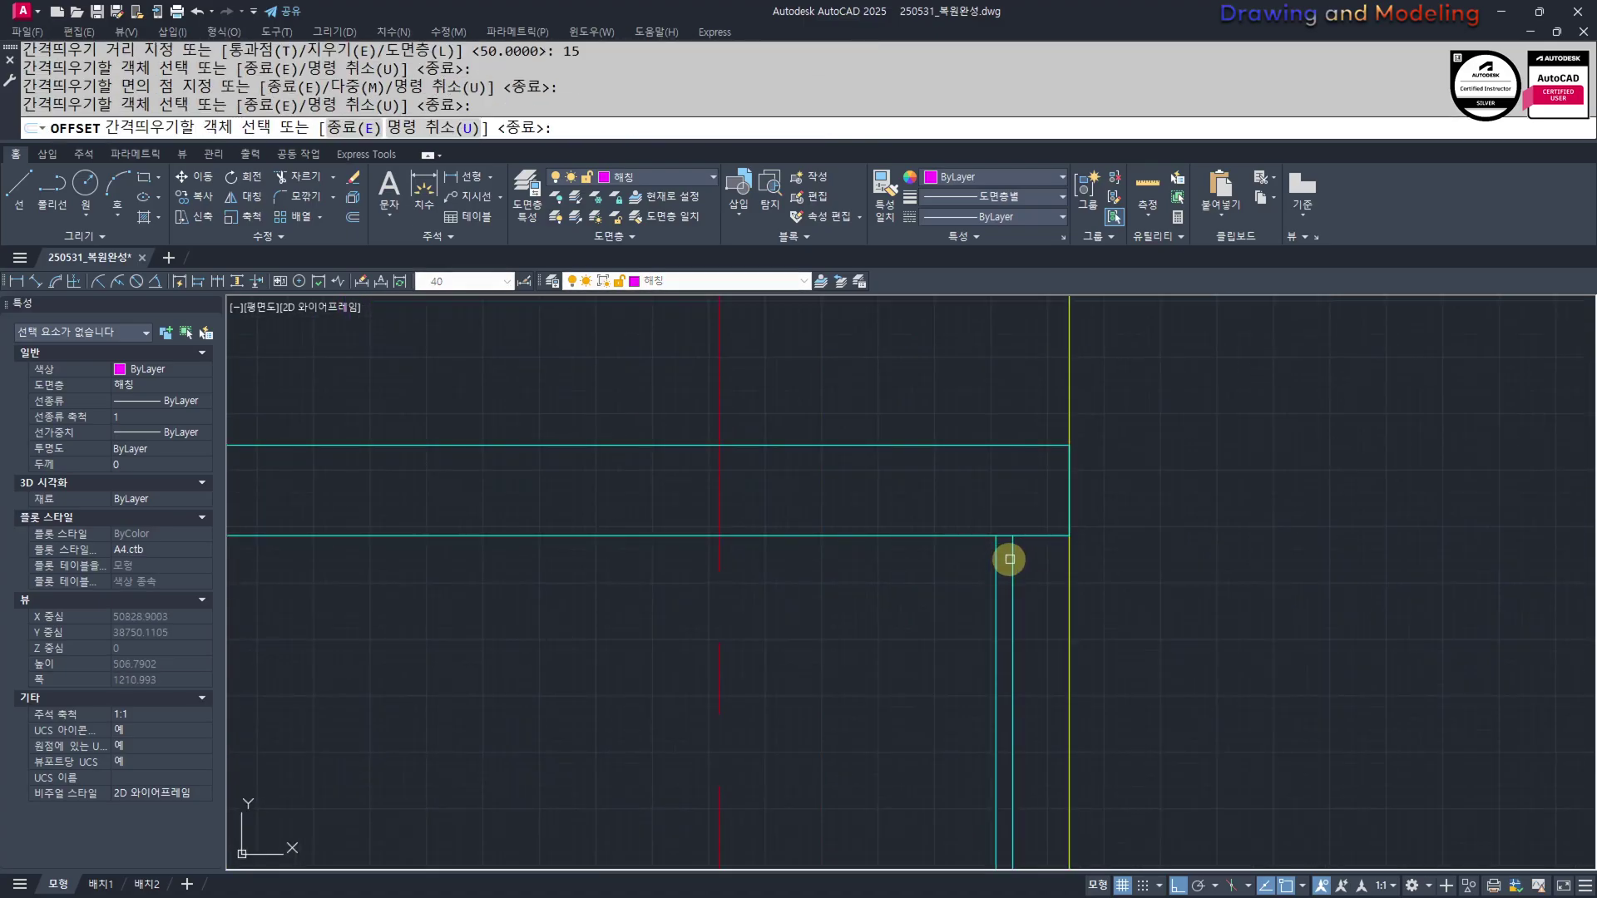
left_click(1014, 553)
Erase the baluster's original centre line between its two edges
type("E")
key("space")
key("Escape")
key("Escape")
left_click(1045, 576)
left_click(979, 619)
Array the two baluster lines along the right-hand terrace's top line at a spacing of 120
scroll(974, 628, "down", 5)
mouse_move(963, 649)
middle_mouse_down()
mouse_move(1028, 574)
mouse_move(1083, 545)
middle_mouse_up()
type("a")
key("Escape")
key("Escape")
scroll(1119, 613, "up", 4)
type("aq")
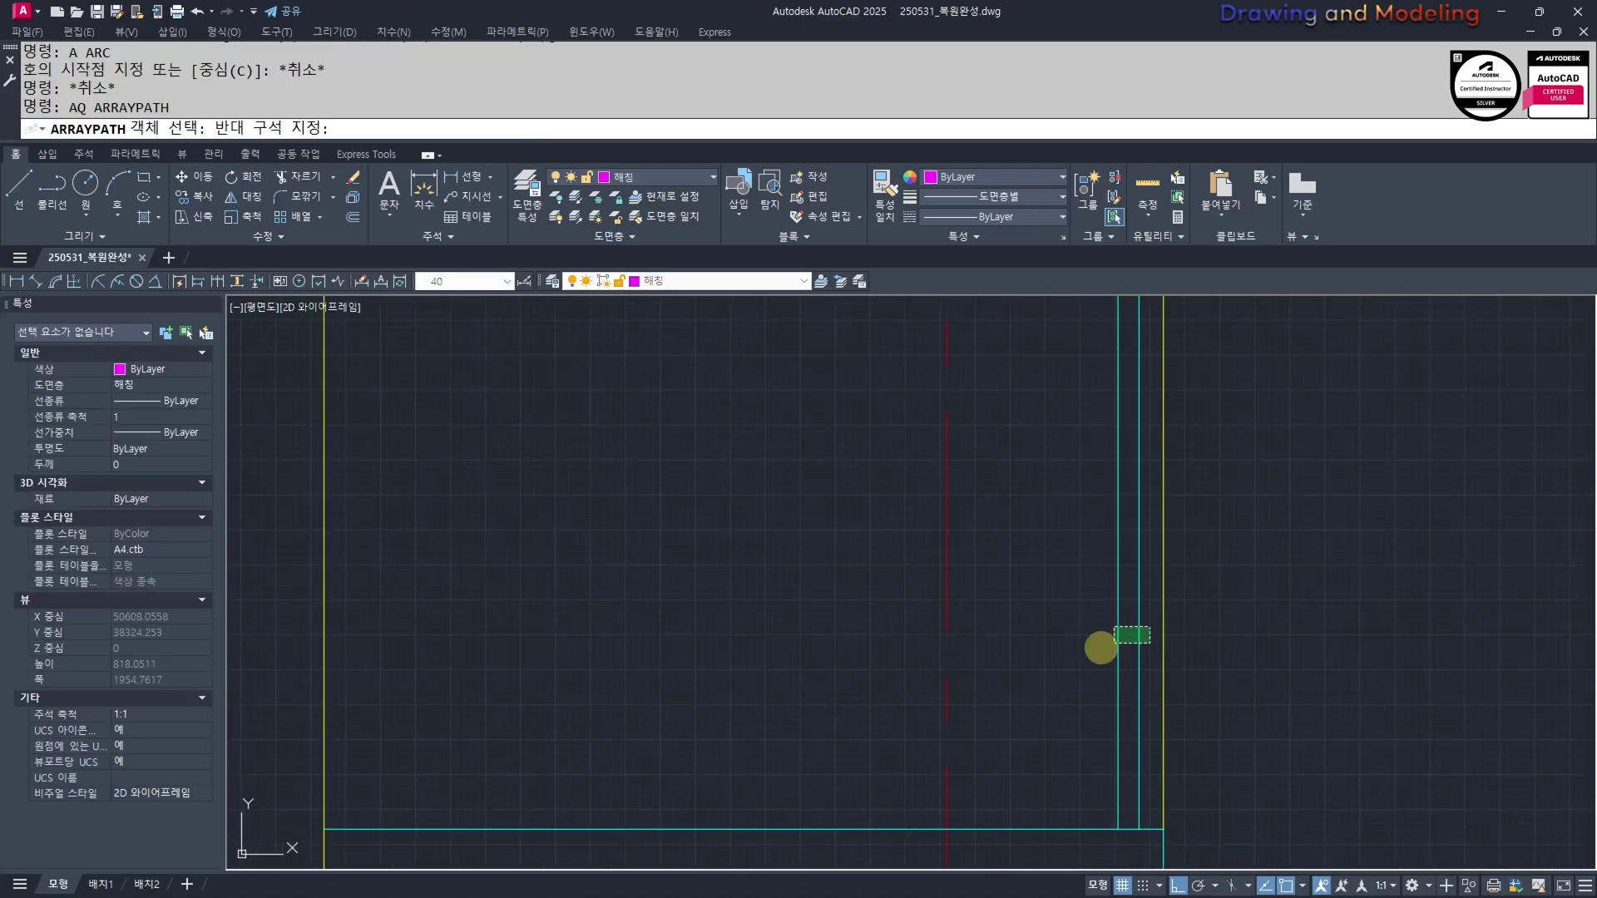
left_click(1115, 643)
key("Return")
left_click(1087, 830)
type("i")
key("Return")
type("120")
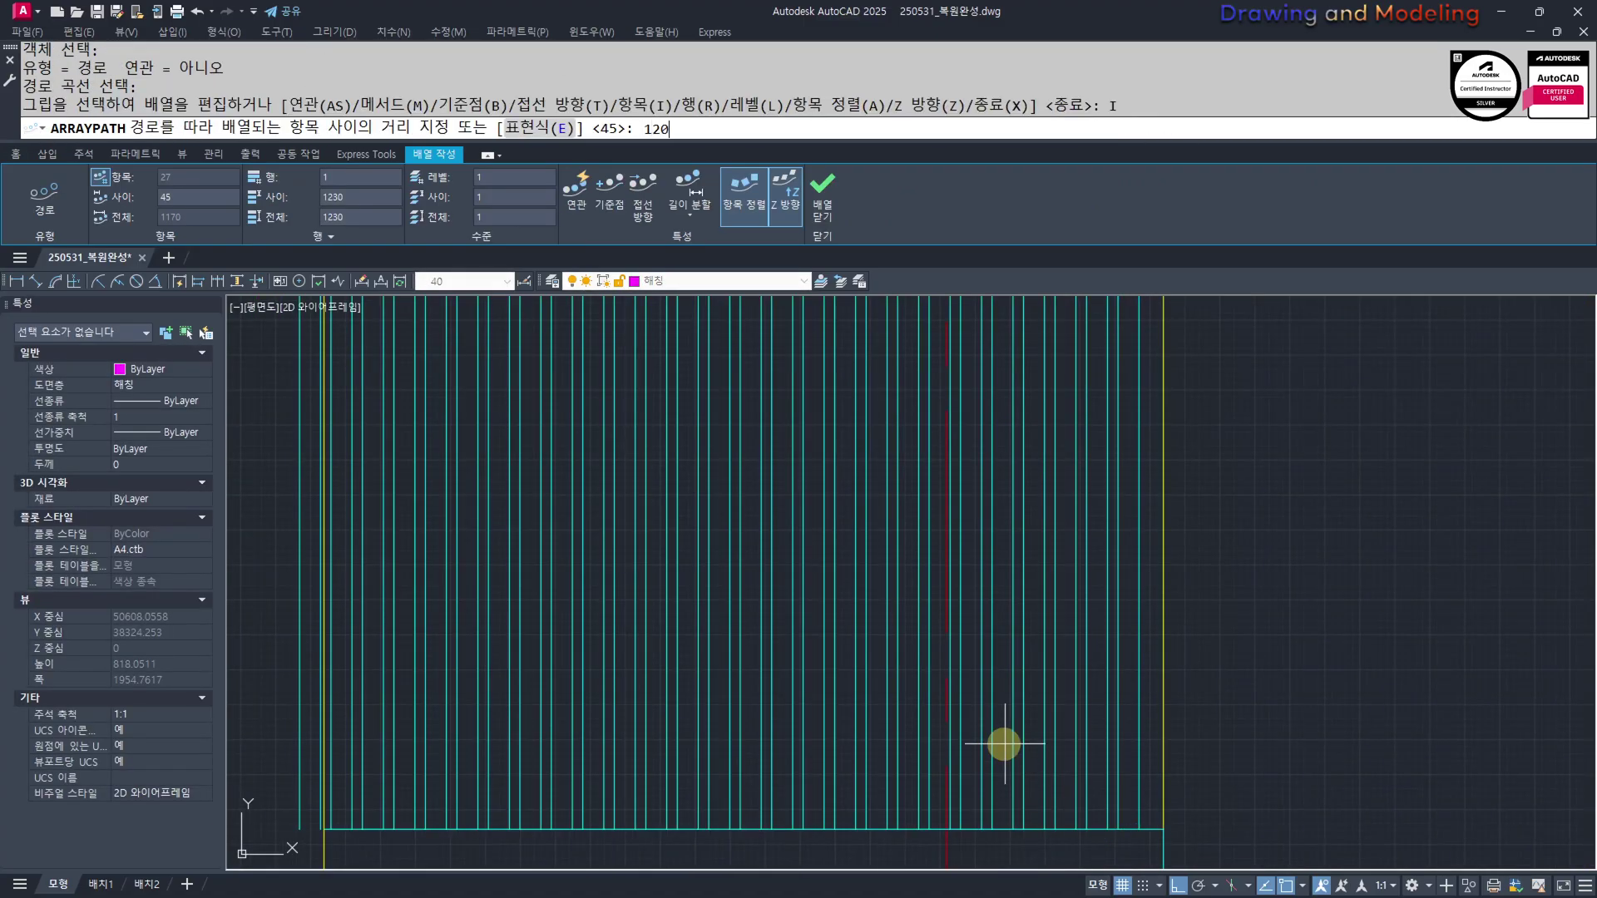
key("Return")
key("Escape")
key("Escape")
Erase the extra pair of baluster lines lying outside the railing beyond the wall line
scroll(1047, 743, "down", 3)
scroll(988, 684, "up", 2)
scroll(990, 683, "up", 2)
left_click(976, 613)
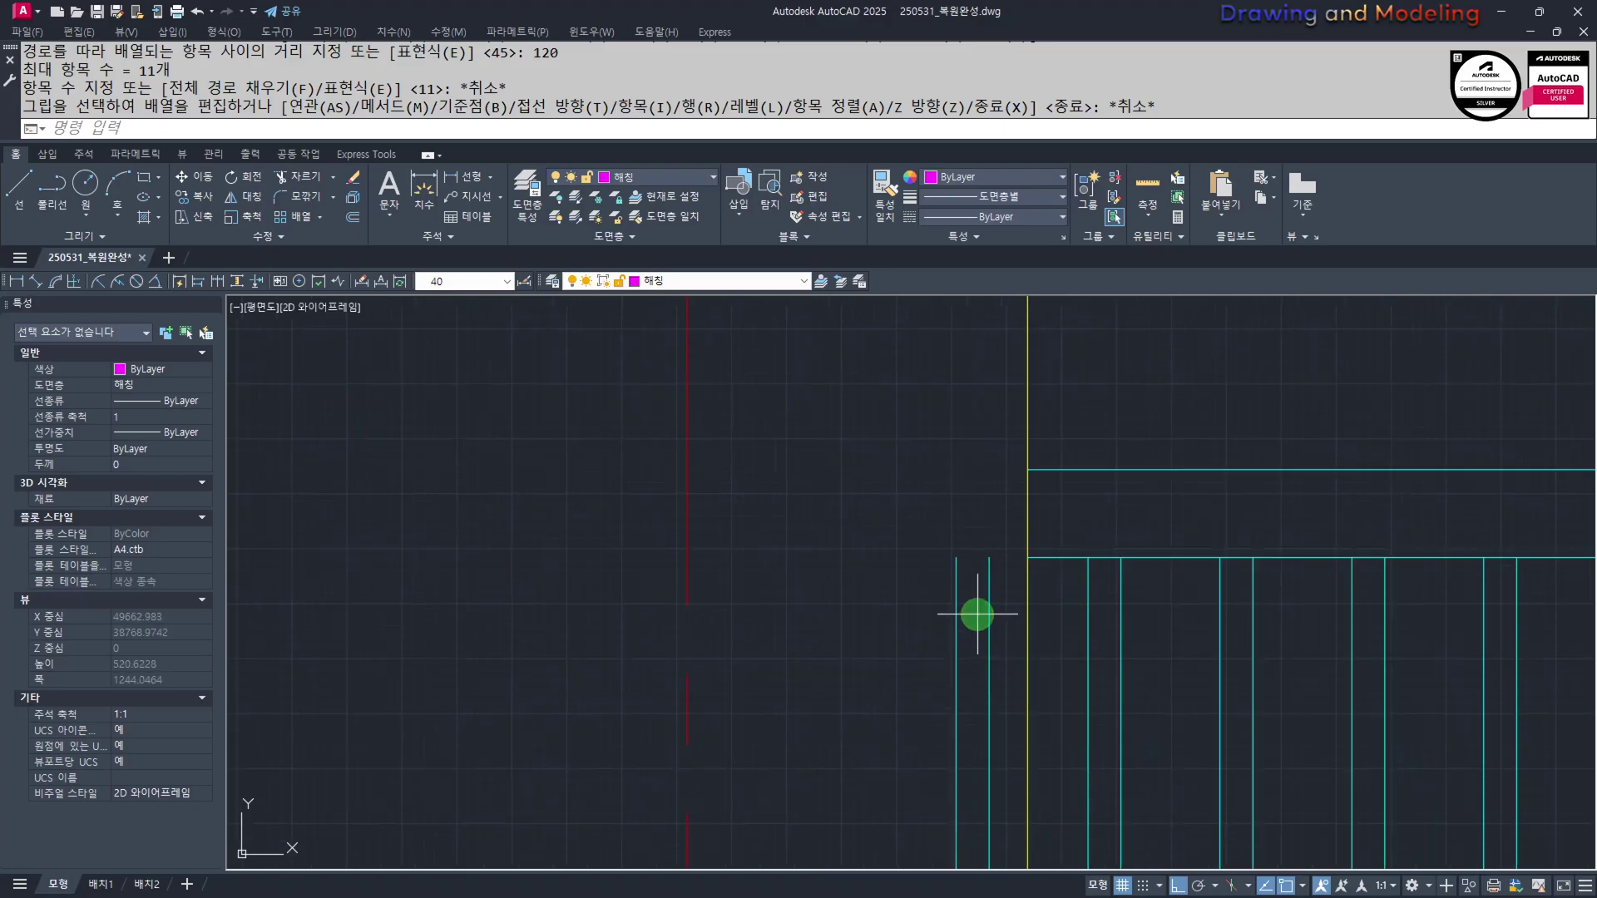
left_click(936, 595)
type("e")
left_click(998, 570)
left_click(952, 596)
type("e")
scroll(898, 649, "down", 5)
scroll(953, 662, "down", 3)
scroll(954, 700, "up", 3)
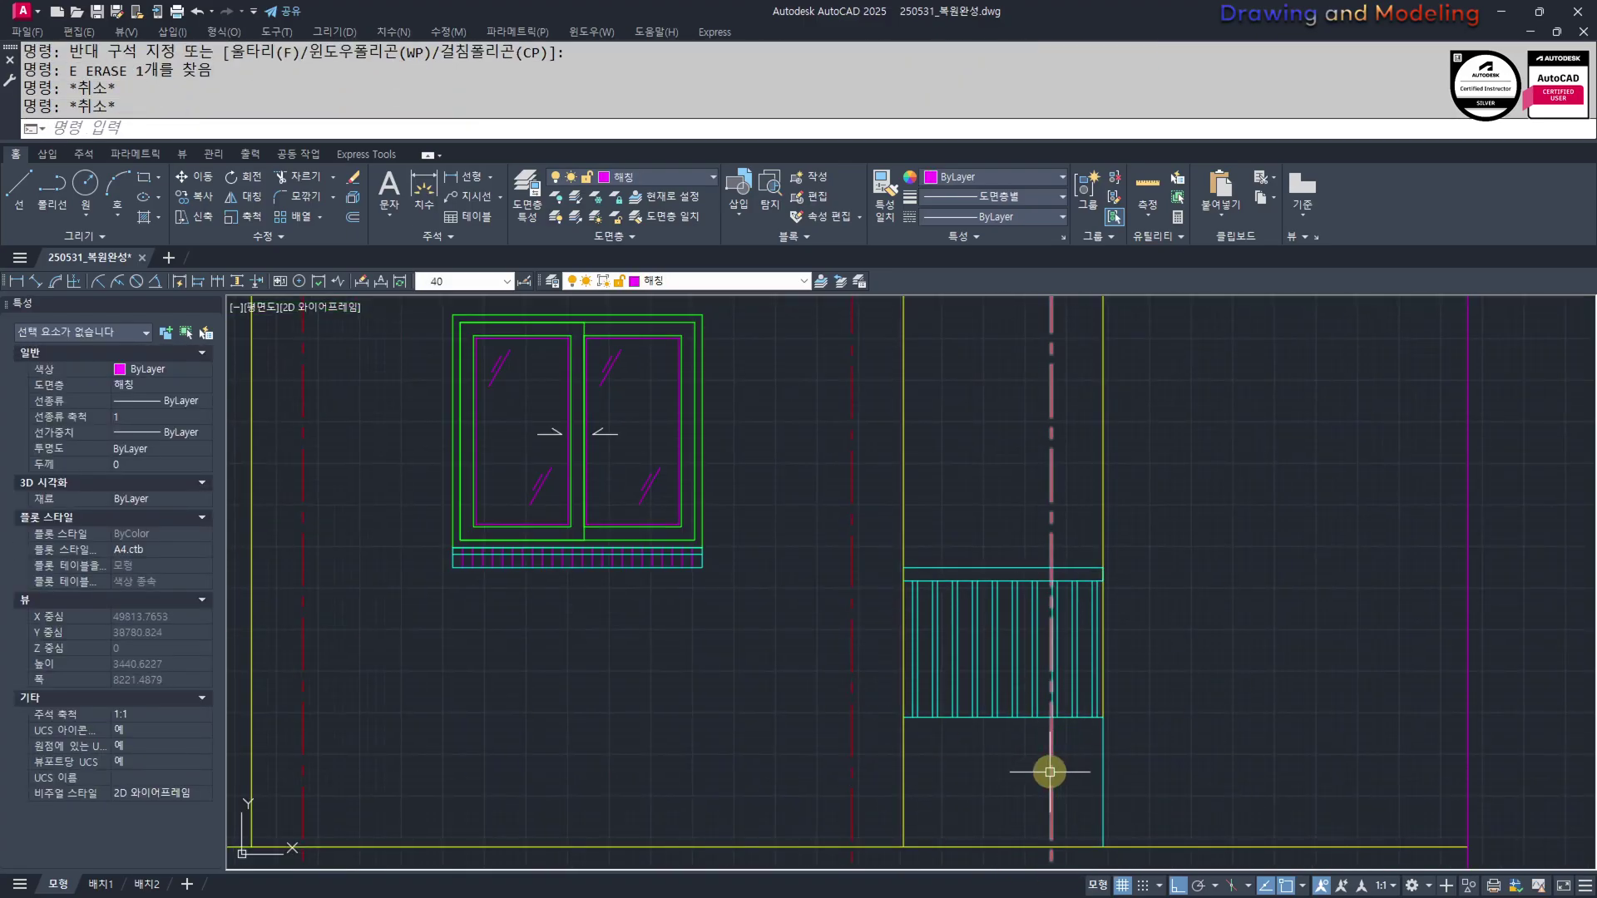
scroll(1137, 585, "up", 2)
scroll(1196, 577, "down", 6)
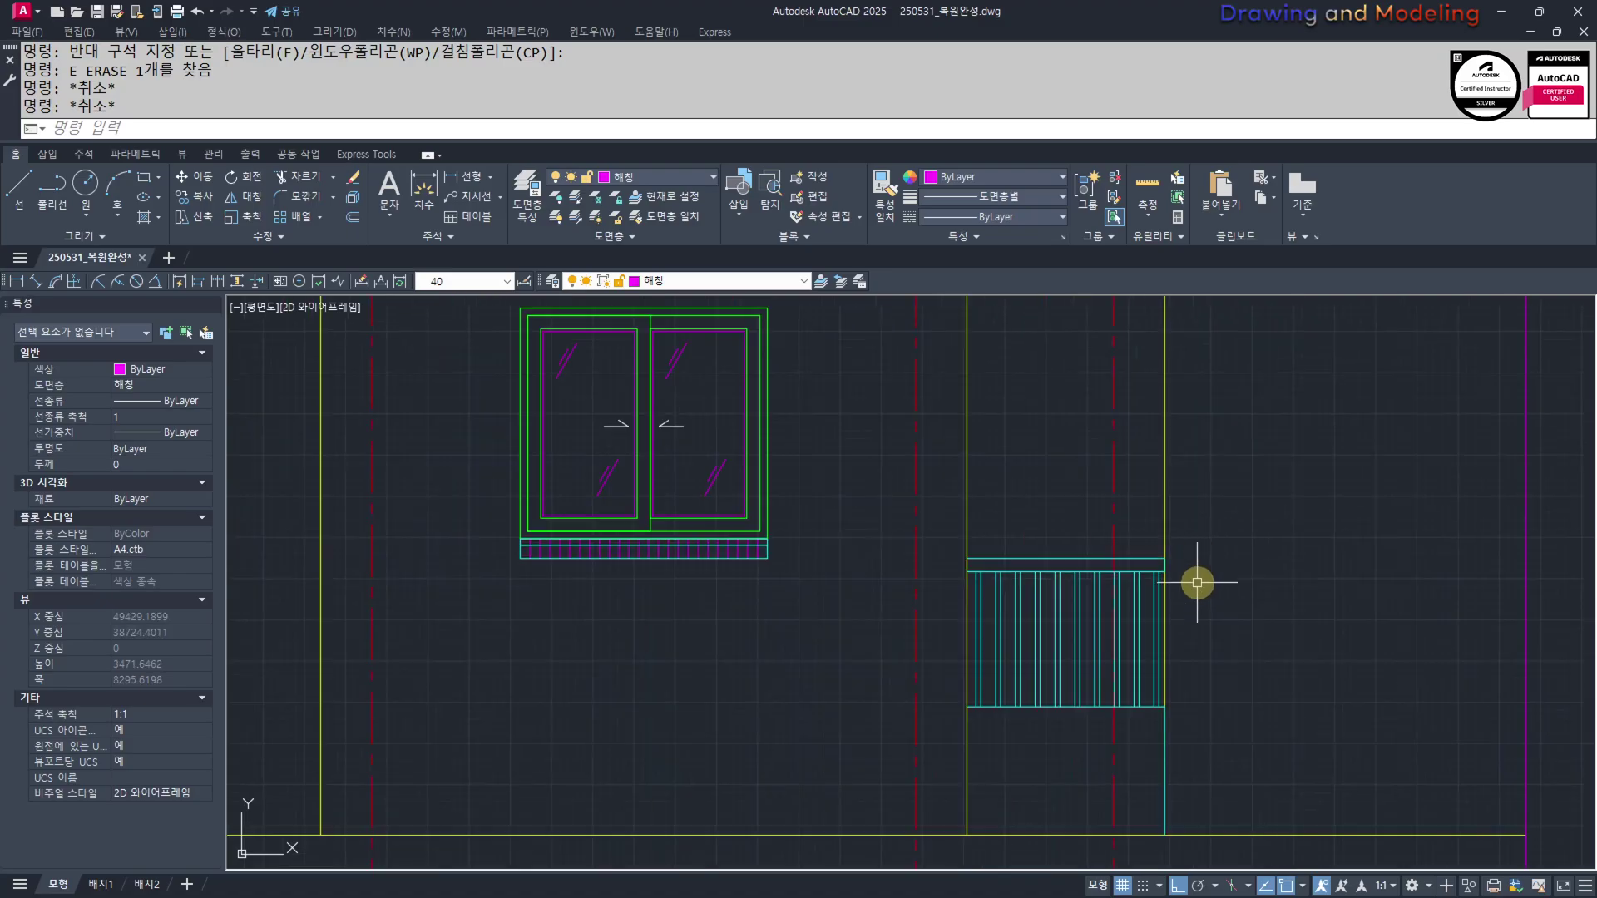
middle_click_drag(1074, 621, 1087, 635)
scroll(1164, 653, "down", 6)
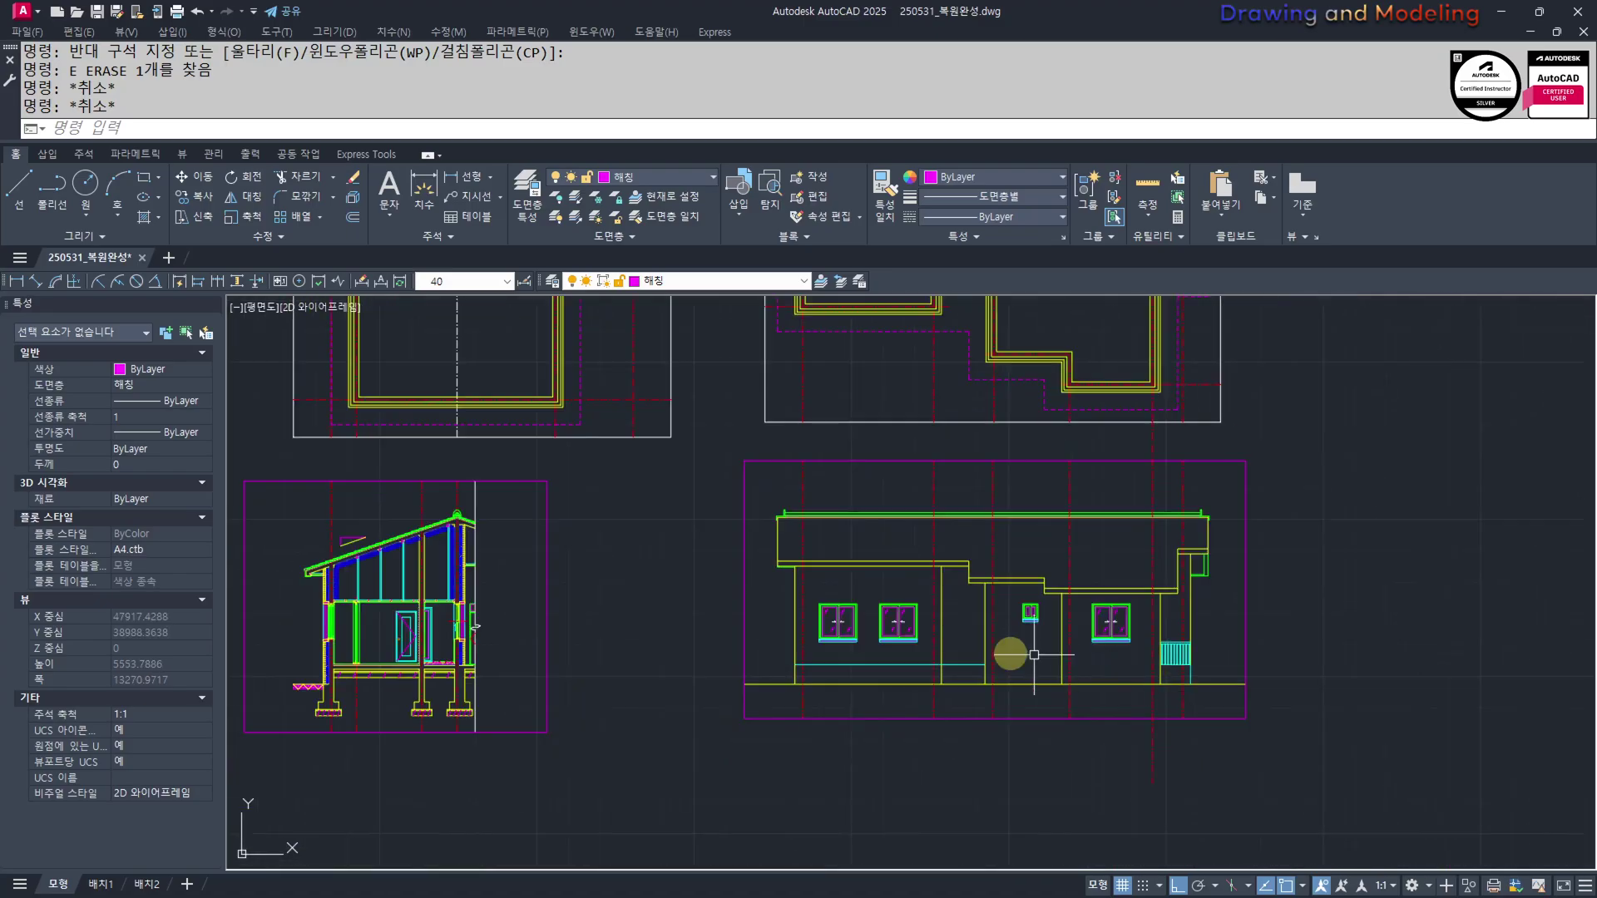
Add a linear dimension across the overall width of the terrace stairs in the floor plan
middle_click_drag(775, 653, 1131, 675)
scroll(1240, 667, "up", 4)
key("Escape")
key("Escape")
middle_click_drag(1303, 658, 1179, 656)
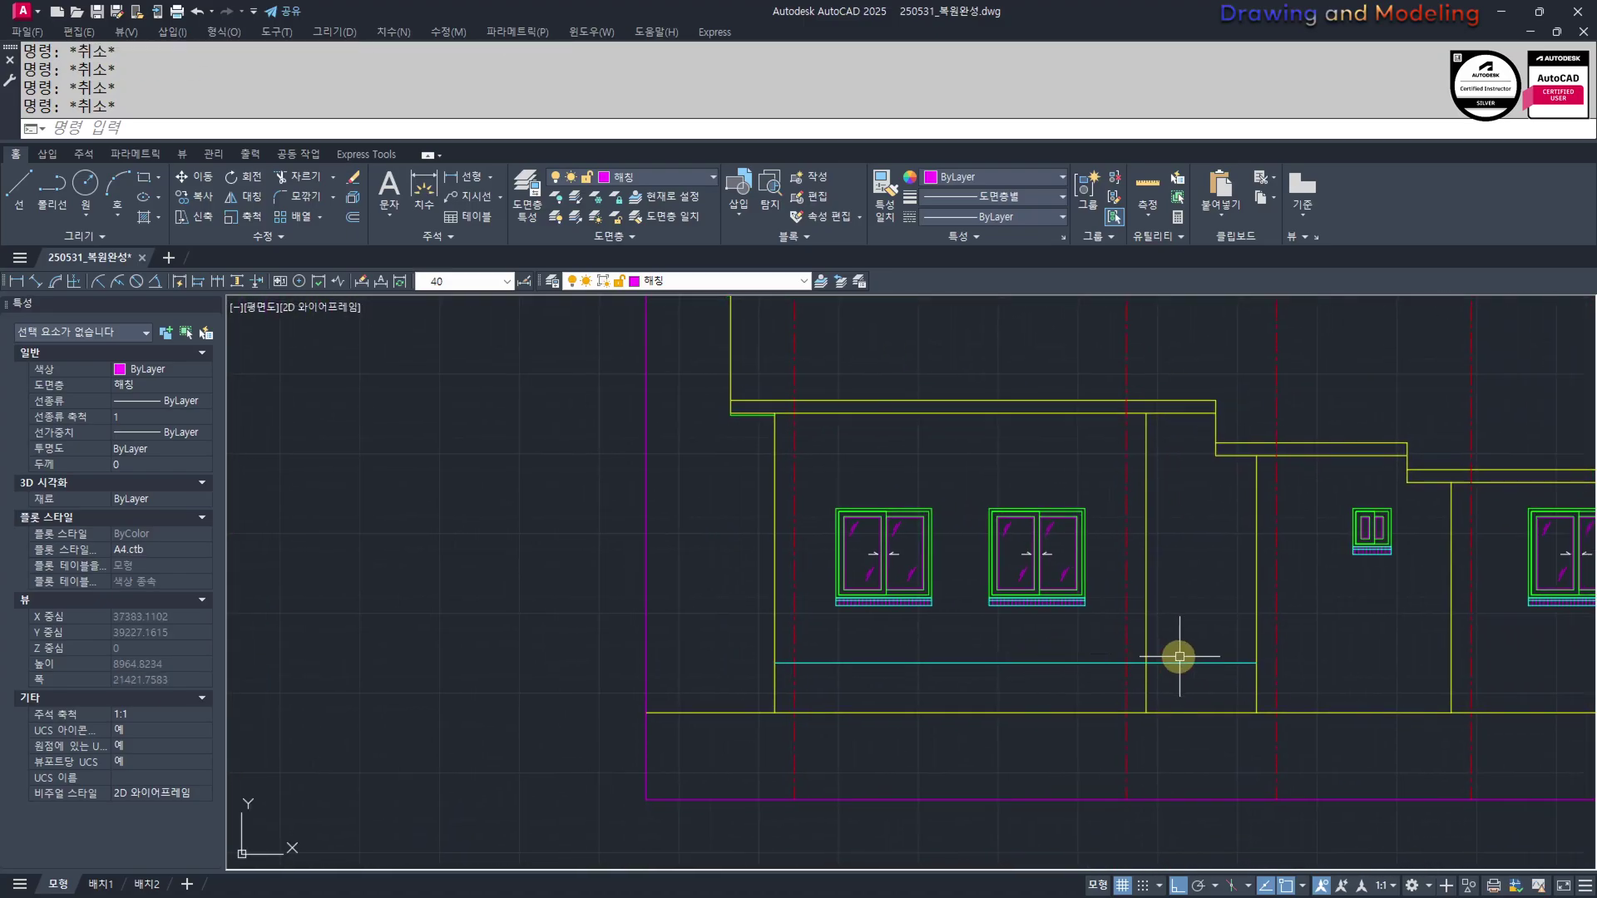
scroll(1398, 693, "down", 6)
middle_click_drag(356, 640, 796, 649)
scroll(852, 652, "up", 8)
middle_click_drag(1047, 696, 1202, 646)
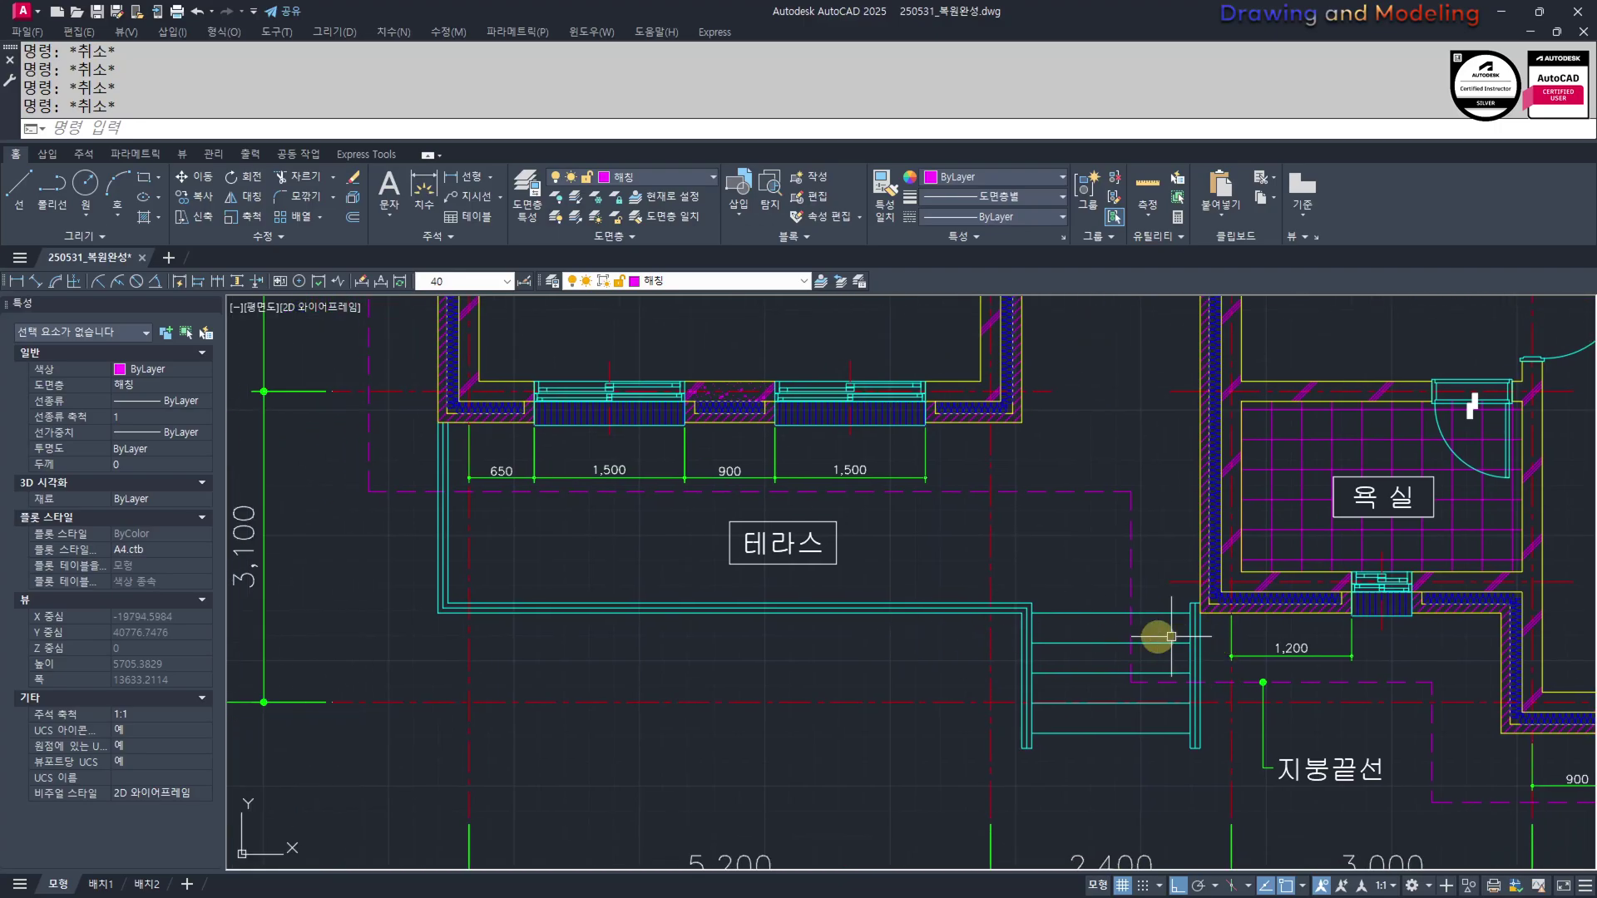
middle_click_drag(867, 531, 988, 536)
middle_click_drag(1213, 708, 1095, 666)
scroll(1094, 666, "up", 4)
type("q")
key("Return")
key("Return")
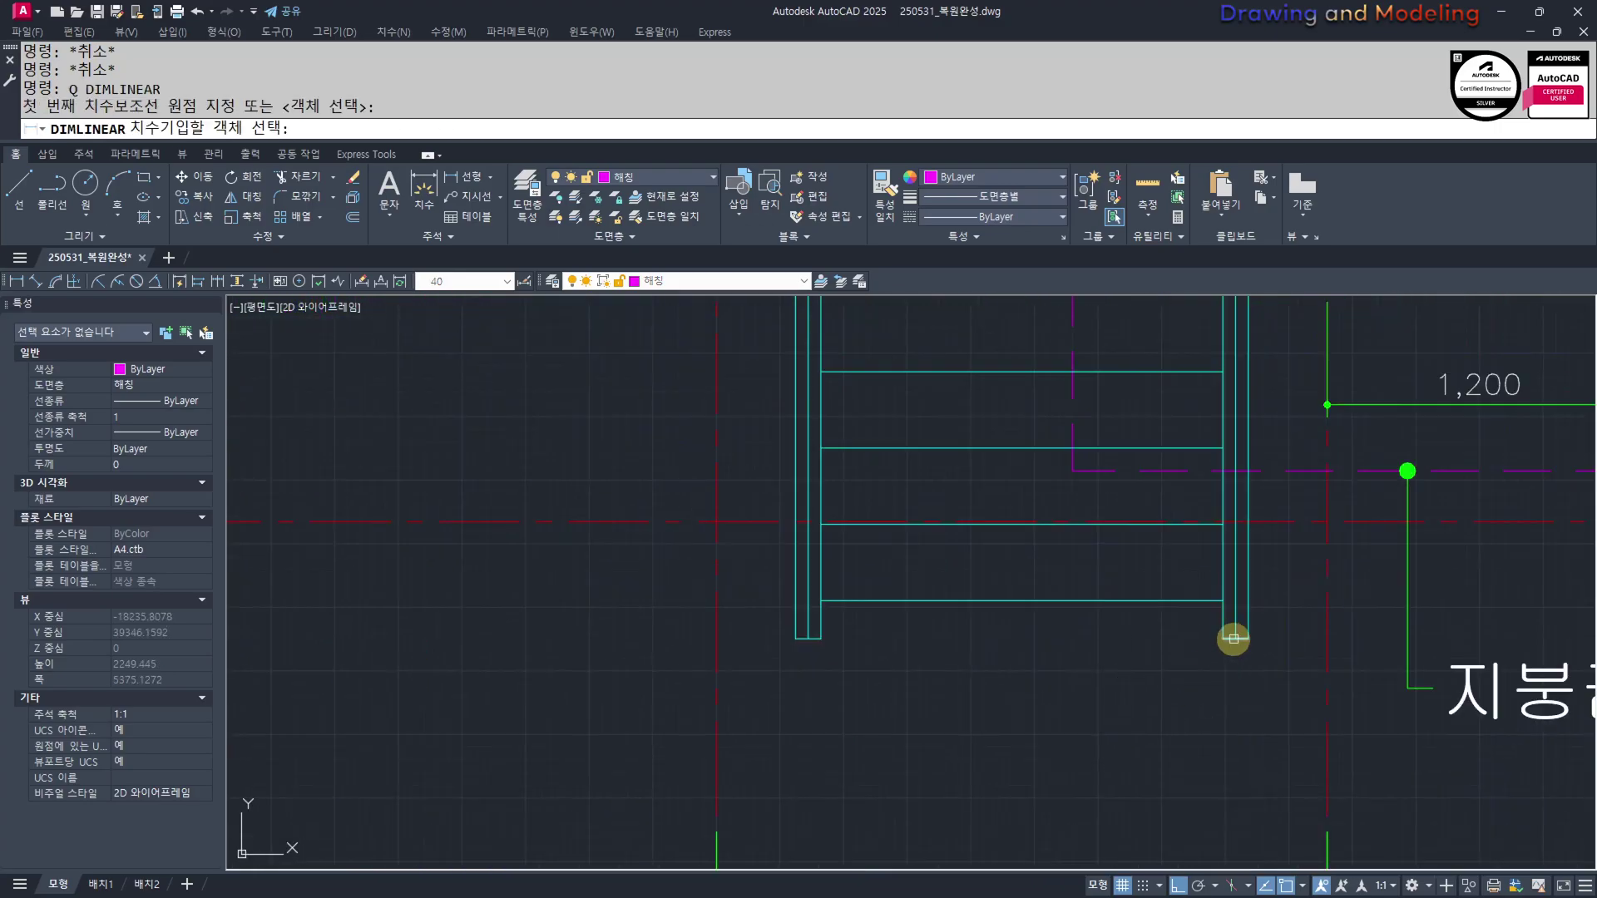
left_click(807, 638)
left_click(920, 735)
key("Escape")
key("Escape")
scroll(856, 723, "down", 1)
scroll(1009, 755, "down", 2)
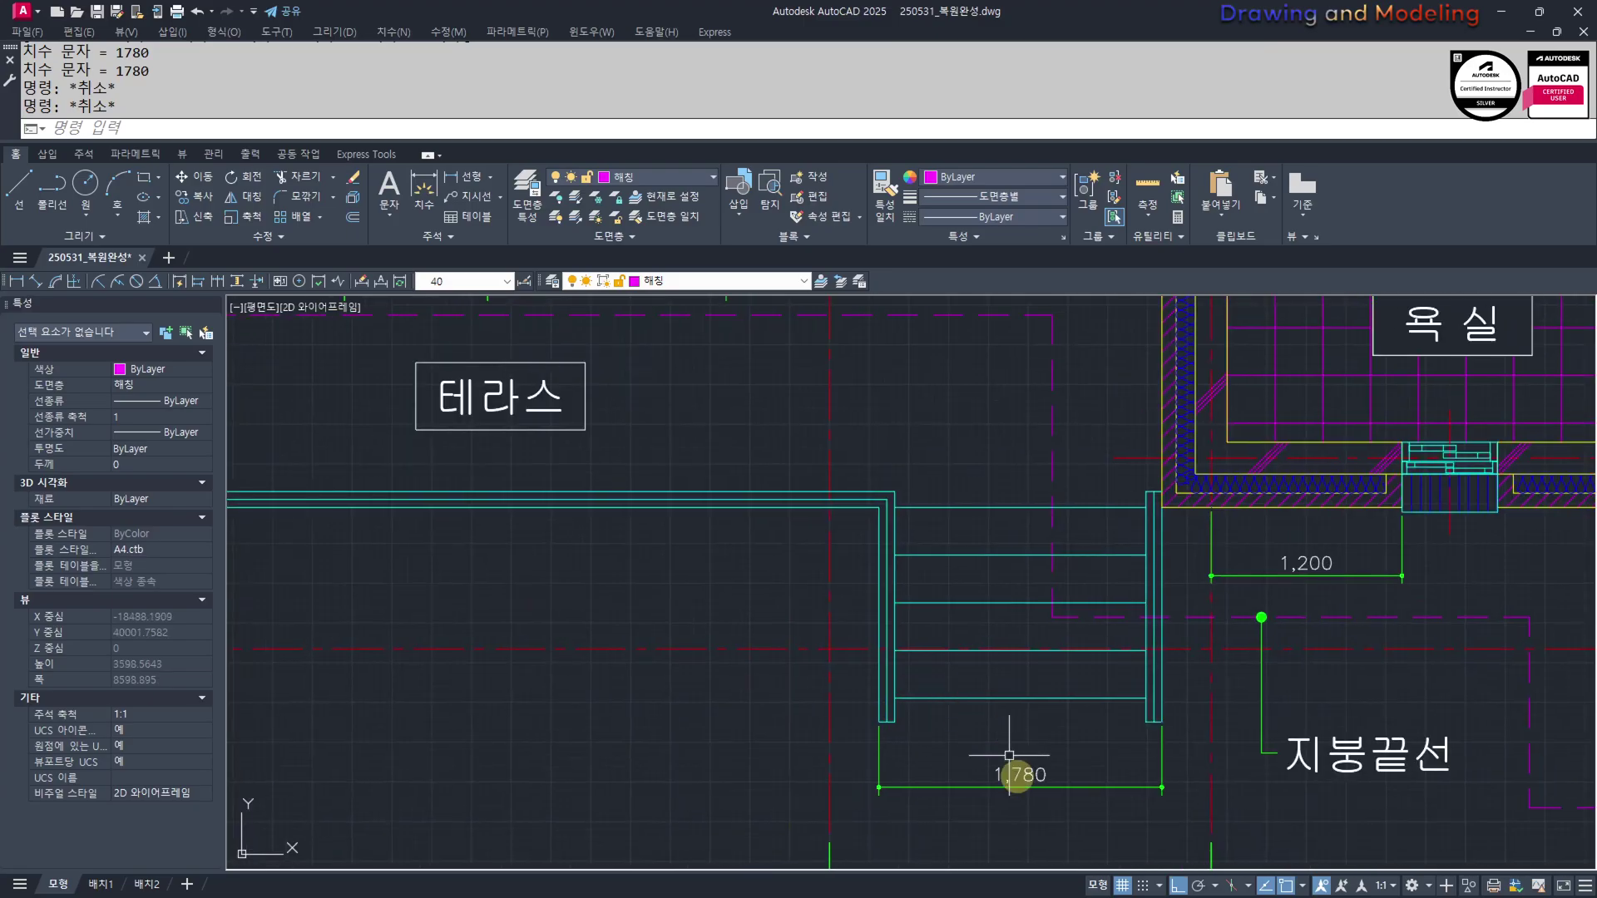
scroll(1006, 792, "up", 2)
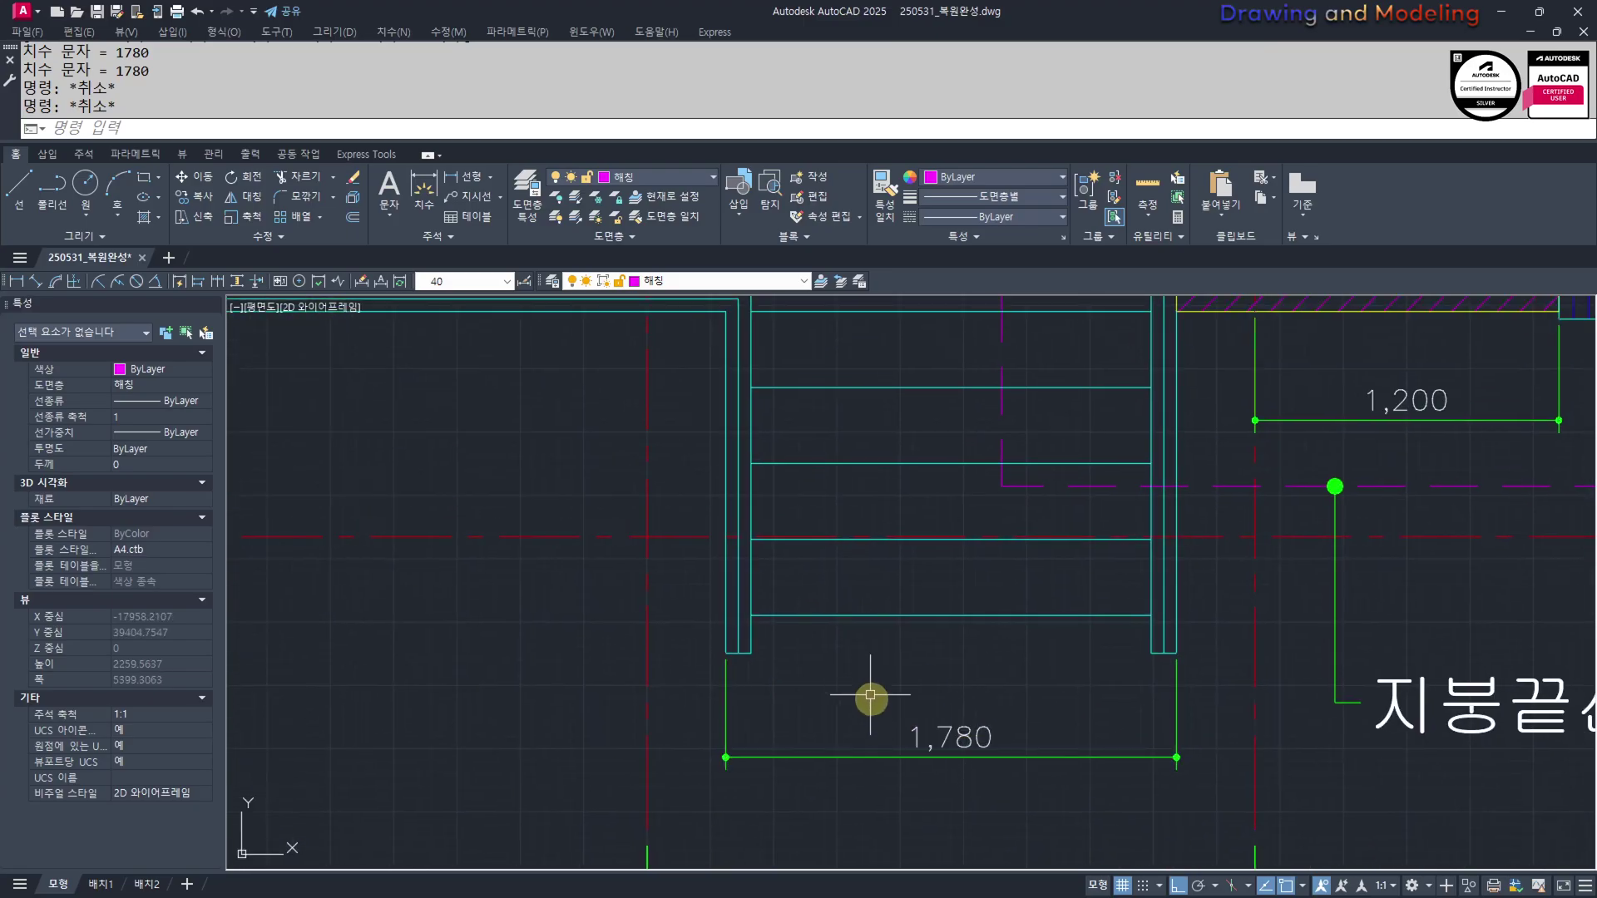
Stretch the left side of the floor plan's terrace stairs outward by 20
scroll(866, 695, "down", 2)
type("s")
key("Return")
left_click(828, 695)
key("Return")
left_click(619, 737)
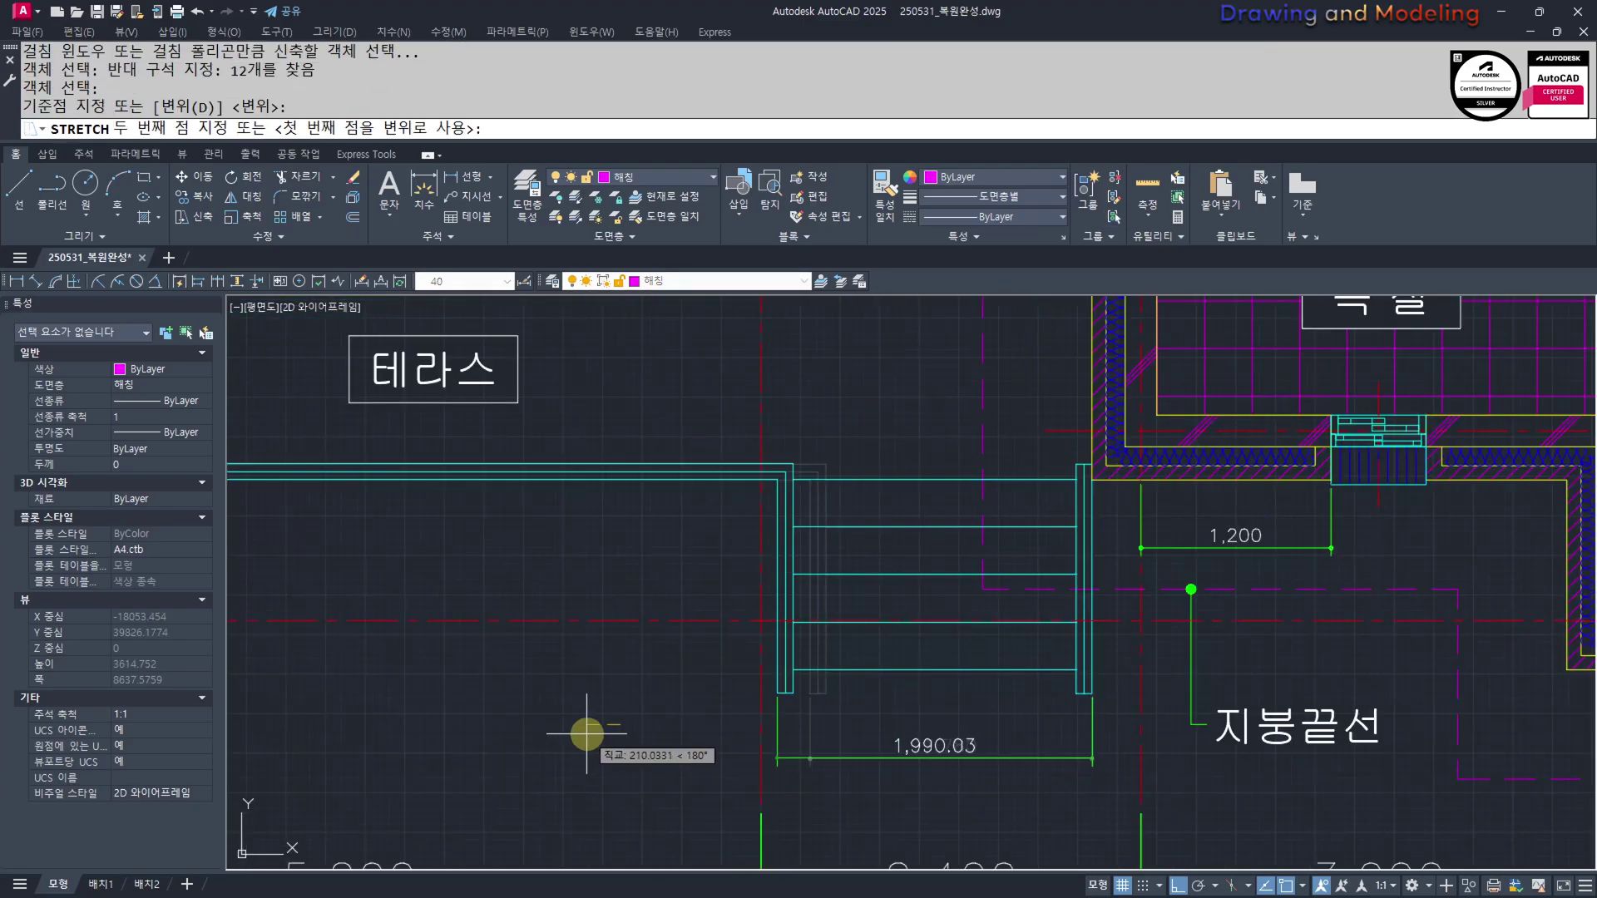
type("20")
key("Return")
key("Escape")
key("Escape")
scroll(660, 677, "down", 3)
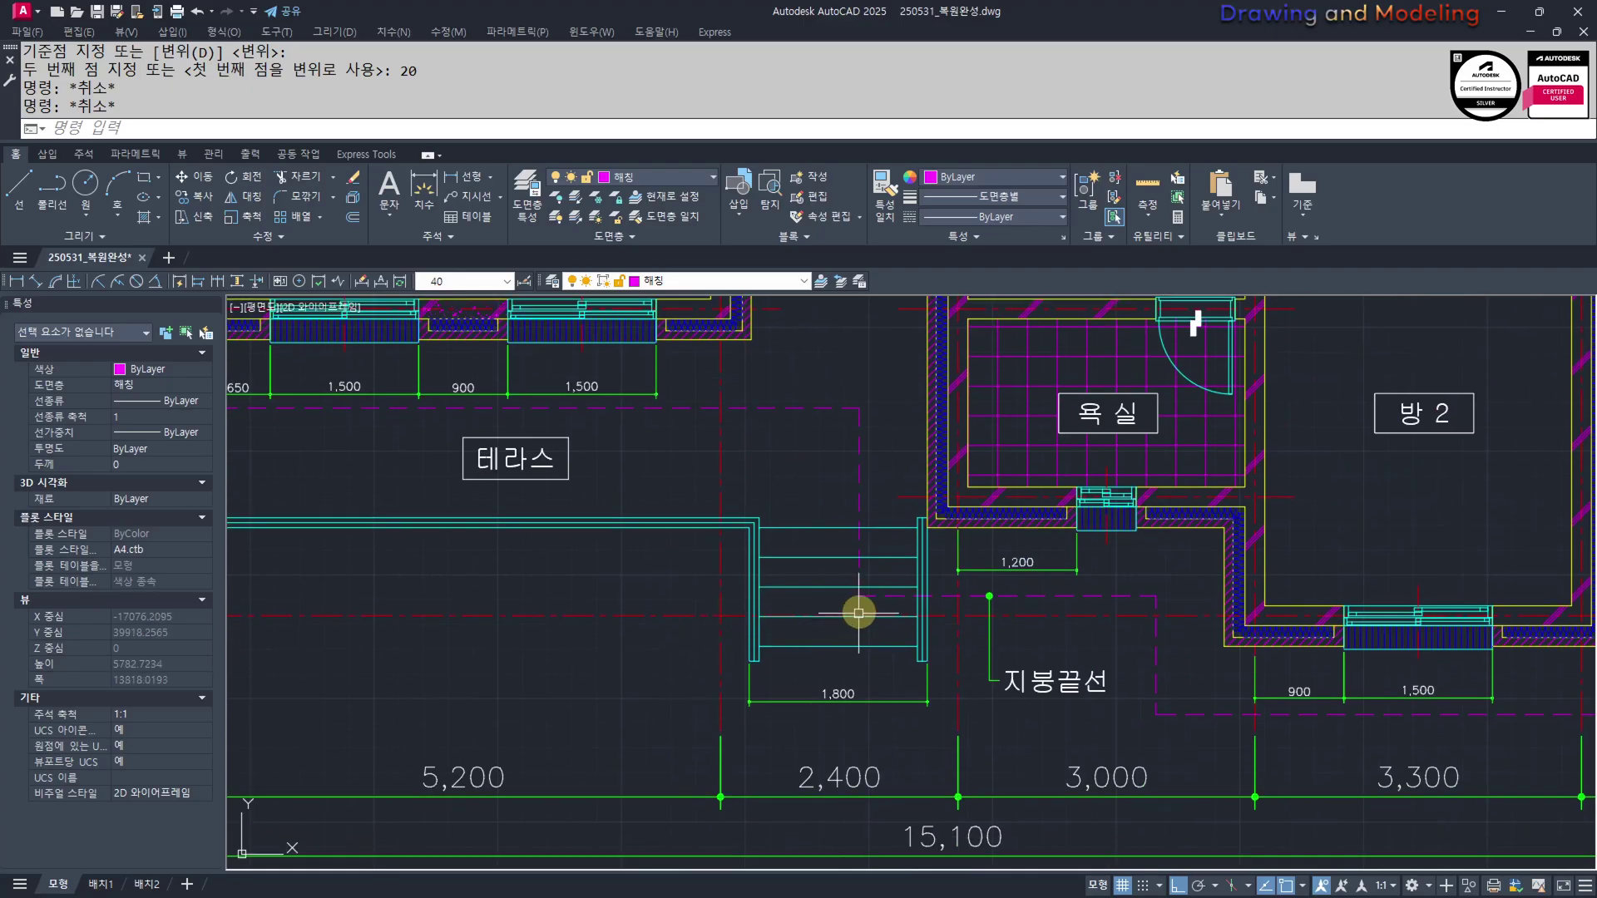
In the elevation, offset the wall line at the left terrace's right end 1800 leftward for the stair width
scroll(939, 492, "up", 3)
key("Escape")
scroll(727, 684, "down", 3)
middle_click_drag(1481, 756, 257, 702)
middle_click_drag(1365, 716, 525, 702)
scroll(986, 698, "up", 2)
type("O")
key("Return")
type("18")
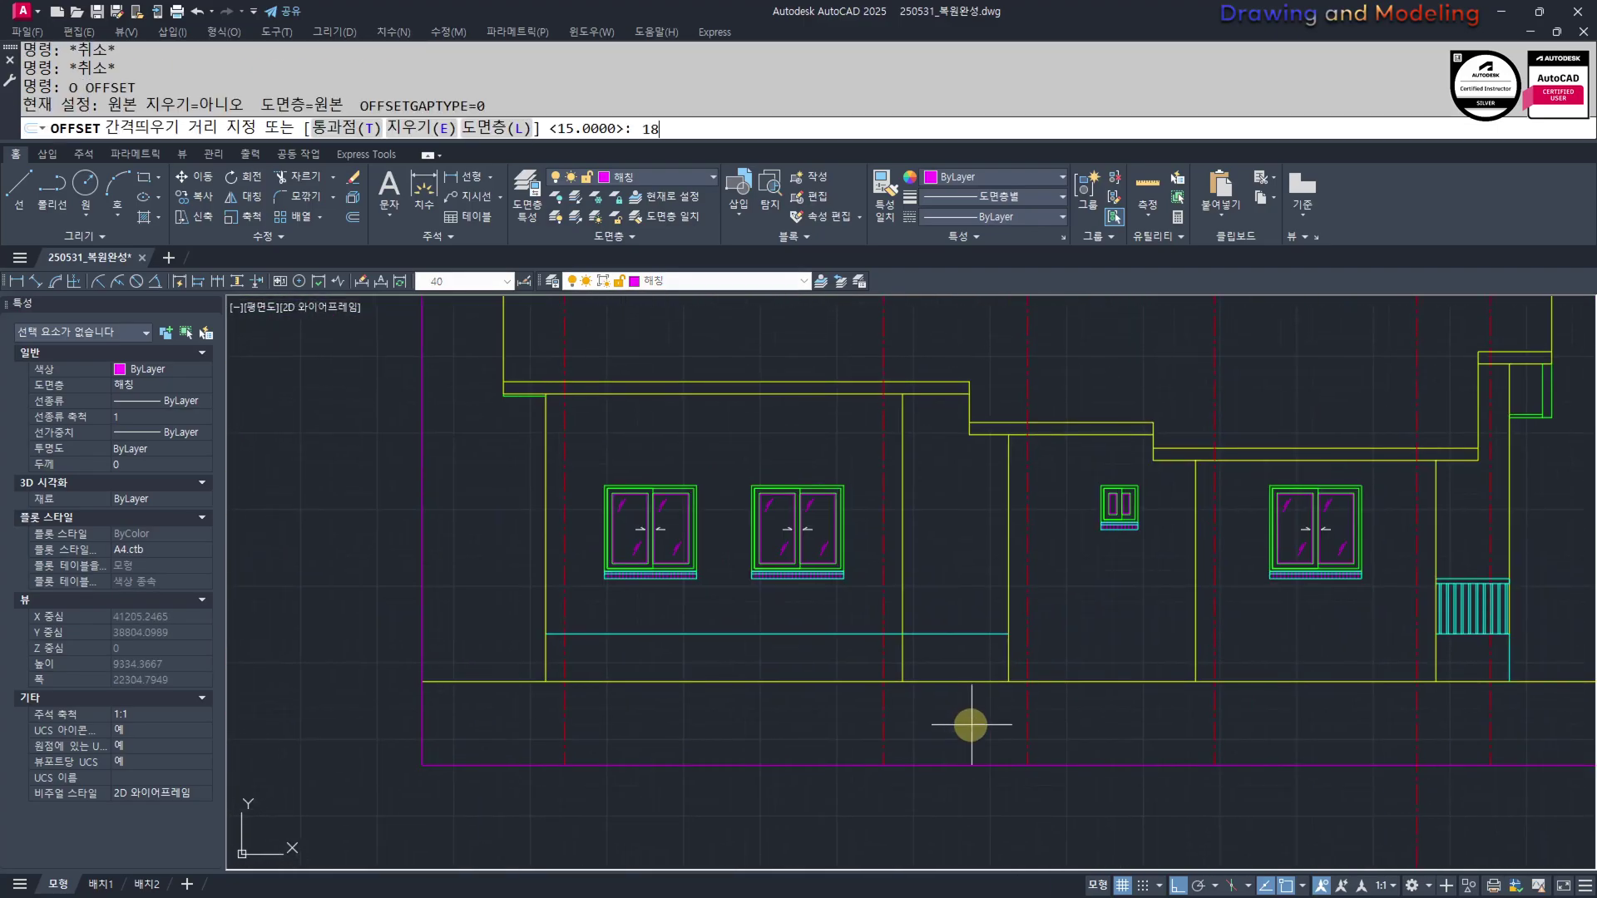
left_click(1007, 664)
left_click(870, 777)
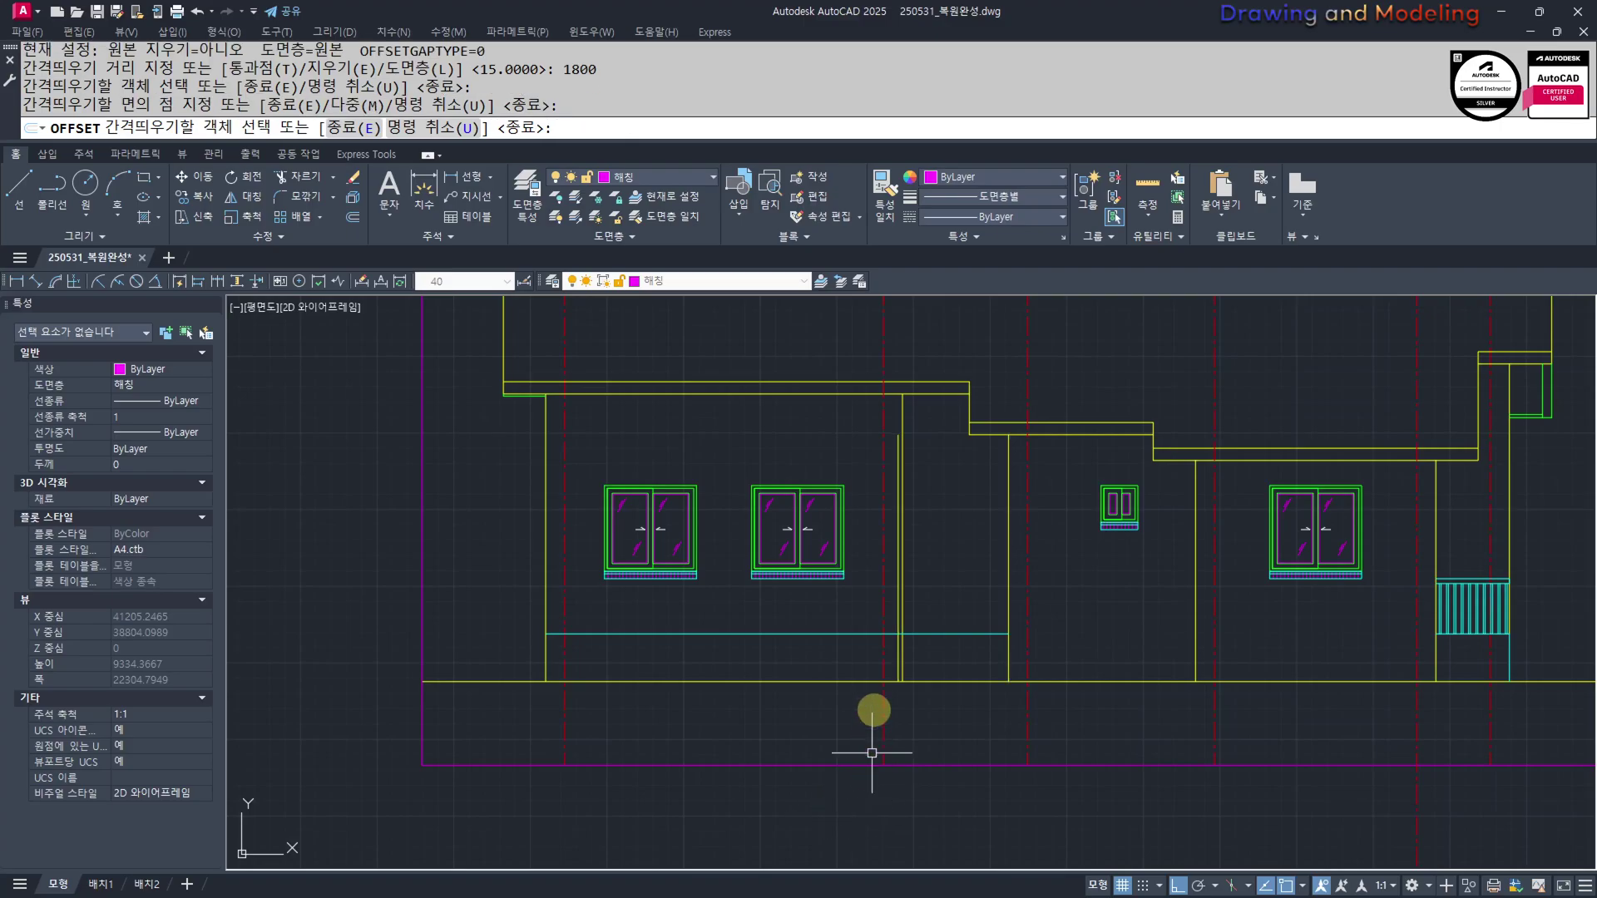
key("Escape")
key("Escape")
Trim the offset stair line above the left terrace's top line
scroll(870, 666, "up", 8)
scroll(889, 613, "down", 3)
scroll(898, 624, "up", 4)
key("Escape")
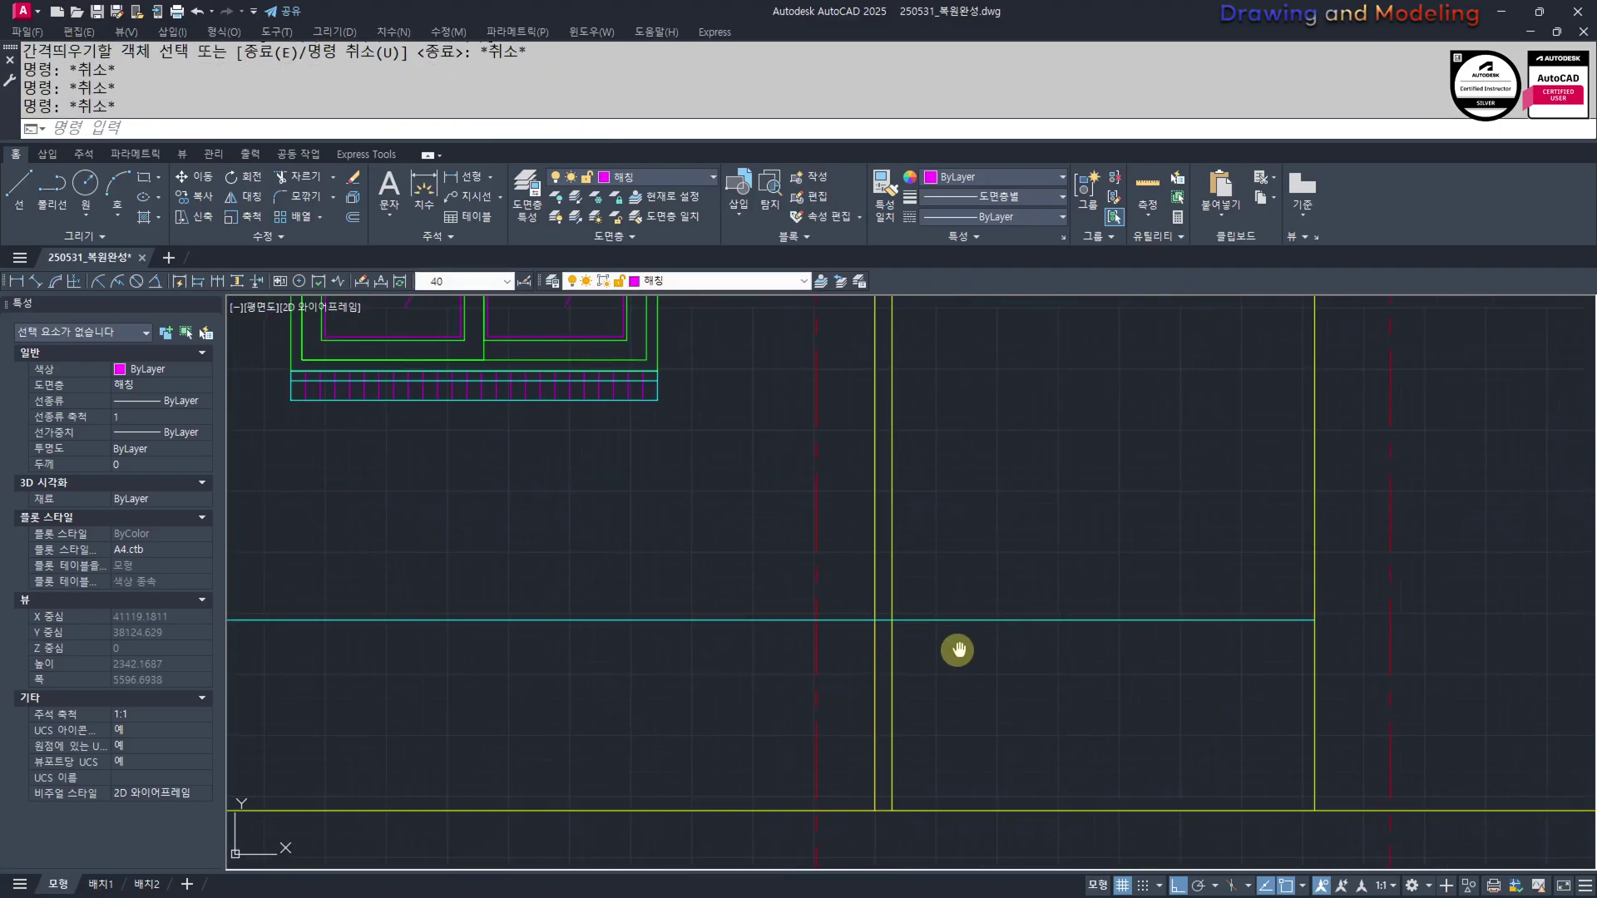
type("tr")
key("Return")
scroll(862, 607, "up", 1)
left_click_drag(879, 587, 836, 656)
key("space")
left_click_drag(887, 537, 819, 578)
key("Escape")
key("Escape")
scroll(790, 595, "down", 4)
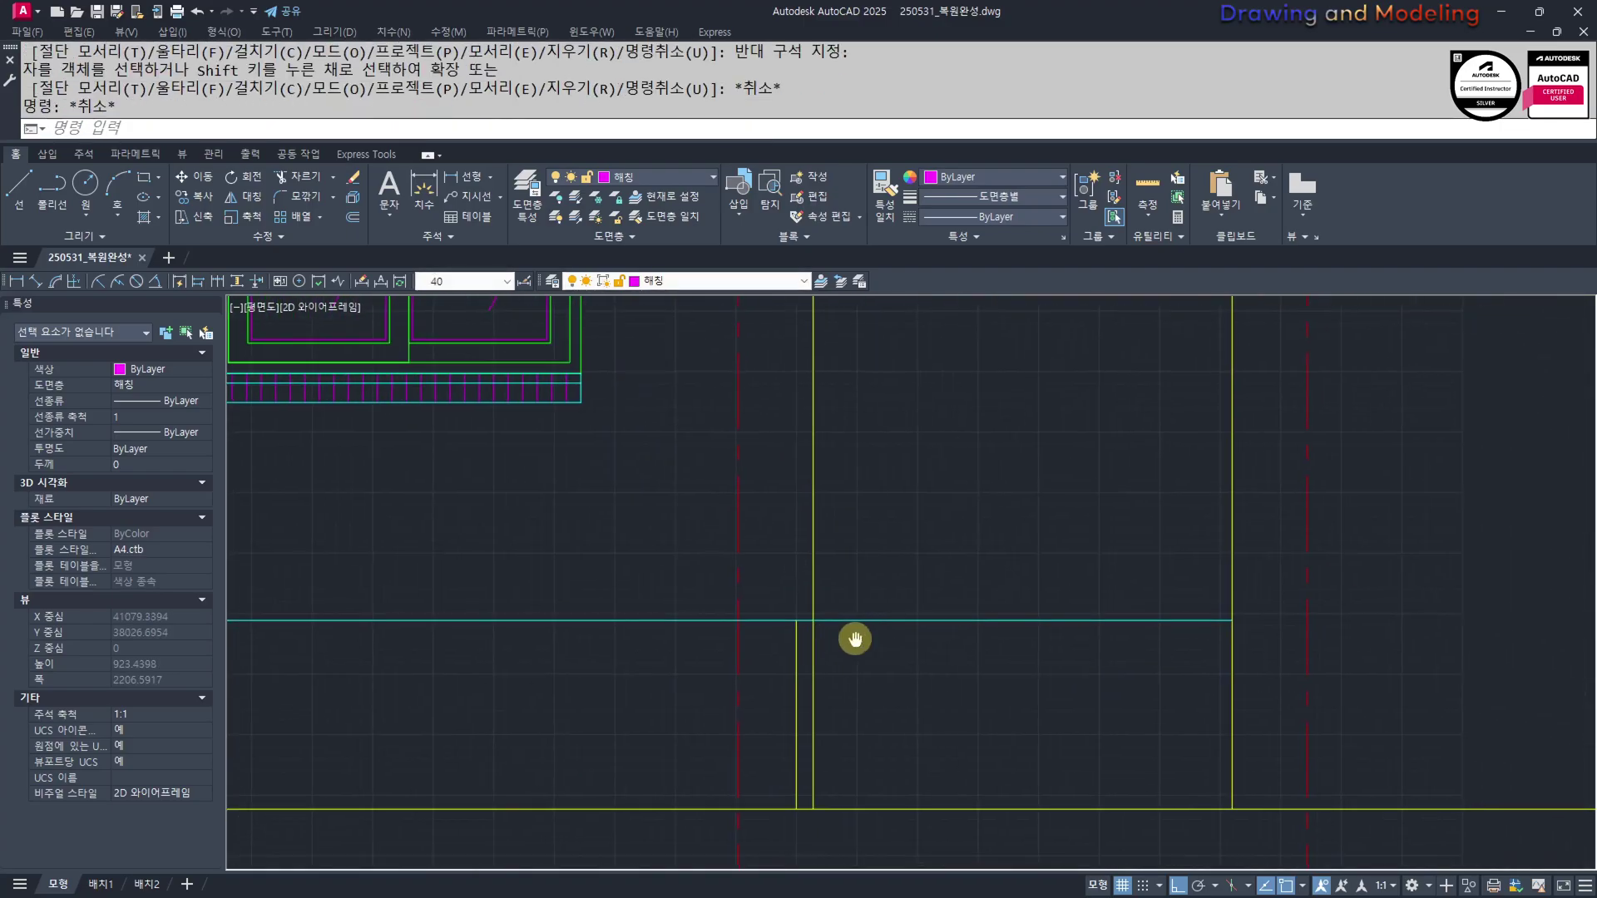
Match the stair's vertical edge line to the properties of the cyan terrace line
middle_click_drag(853, 641, 852, 591)
type("ma")
key("space")
scroll(820, 580, "up", 2)
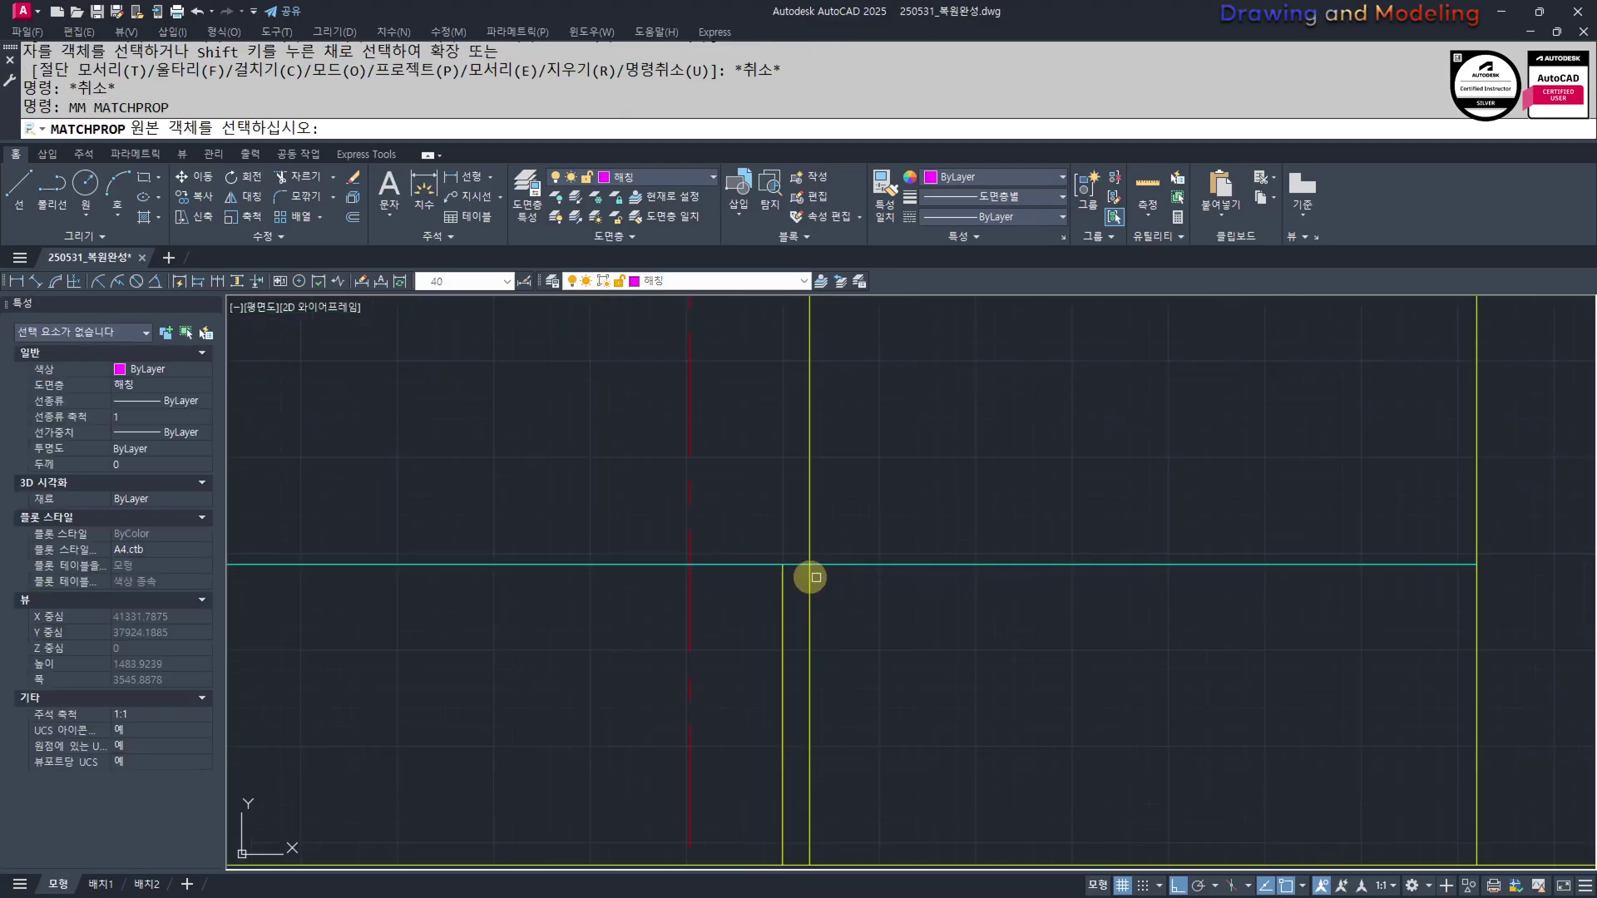
left_click(802, 565)
left_click(790, 585)
left_click(739, 639)
key("Escape")
key("Escape")
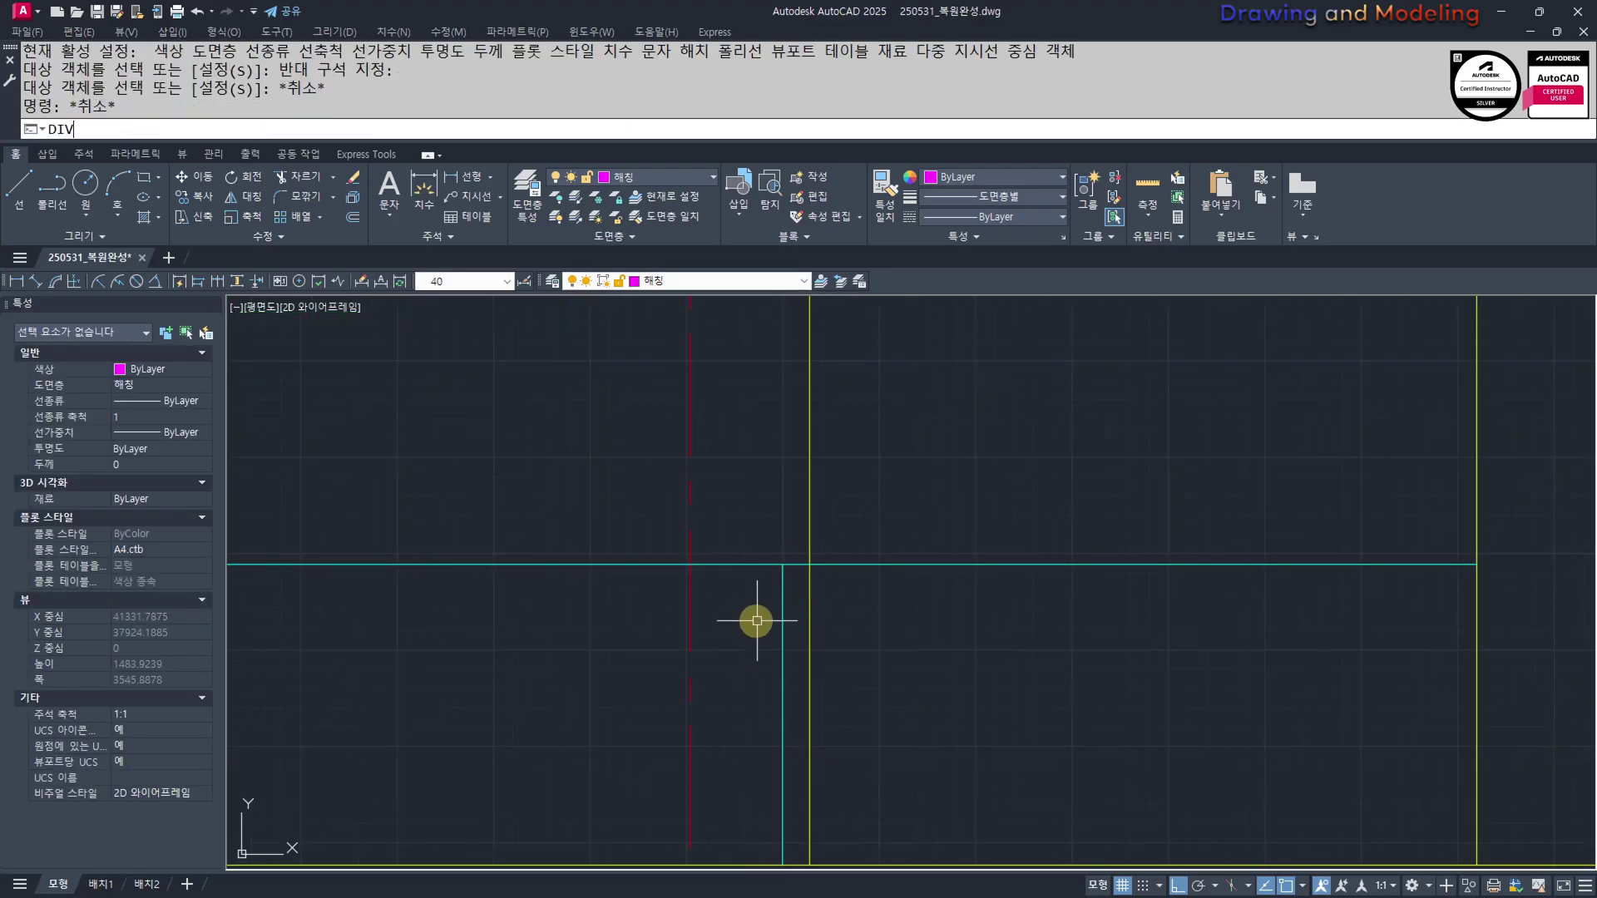
Divide the stair's vertical edge line into 5 equal segments for the steps
left_click(782, 608)
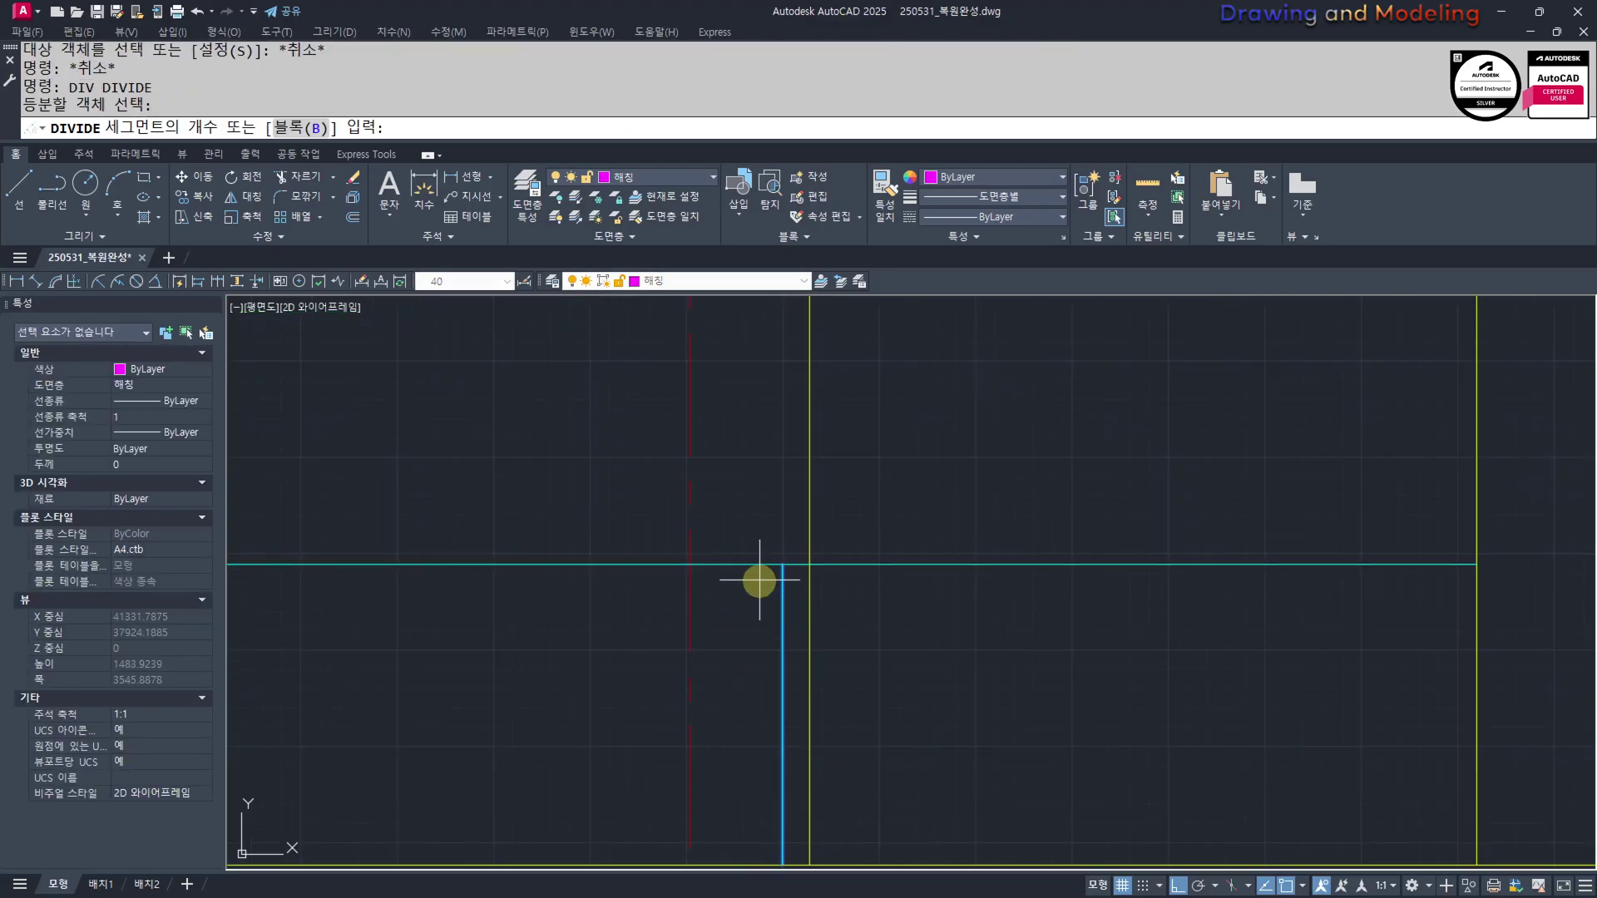
type("5")
key("Return")
mouse_move(943, 683)
middle_mouse_down()
mouse_move(1014, 660)
mouse_move(1083, 607)
middle_mouse_up()
scroll(1071, 636, "down", 2)
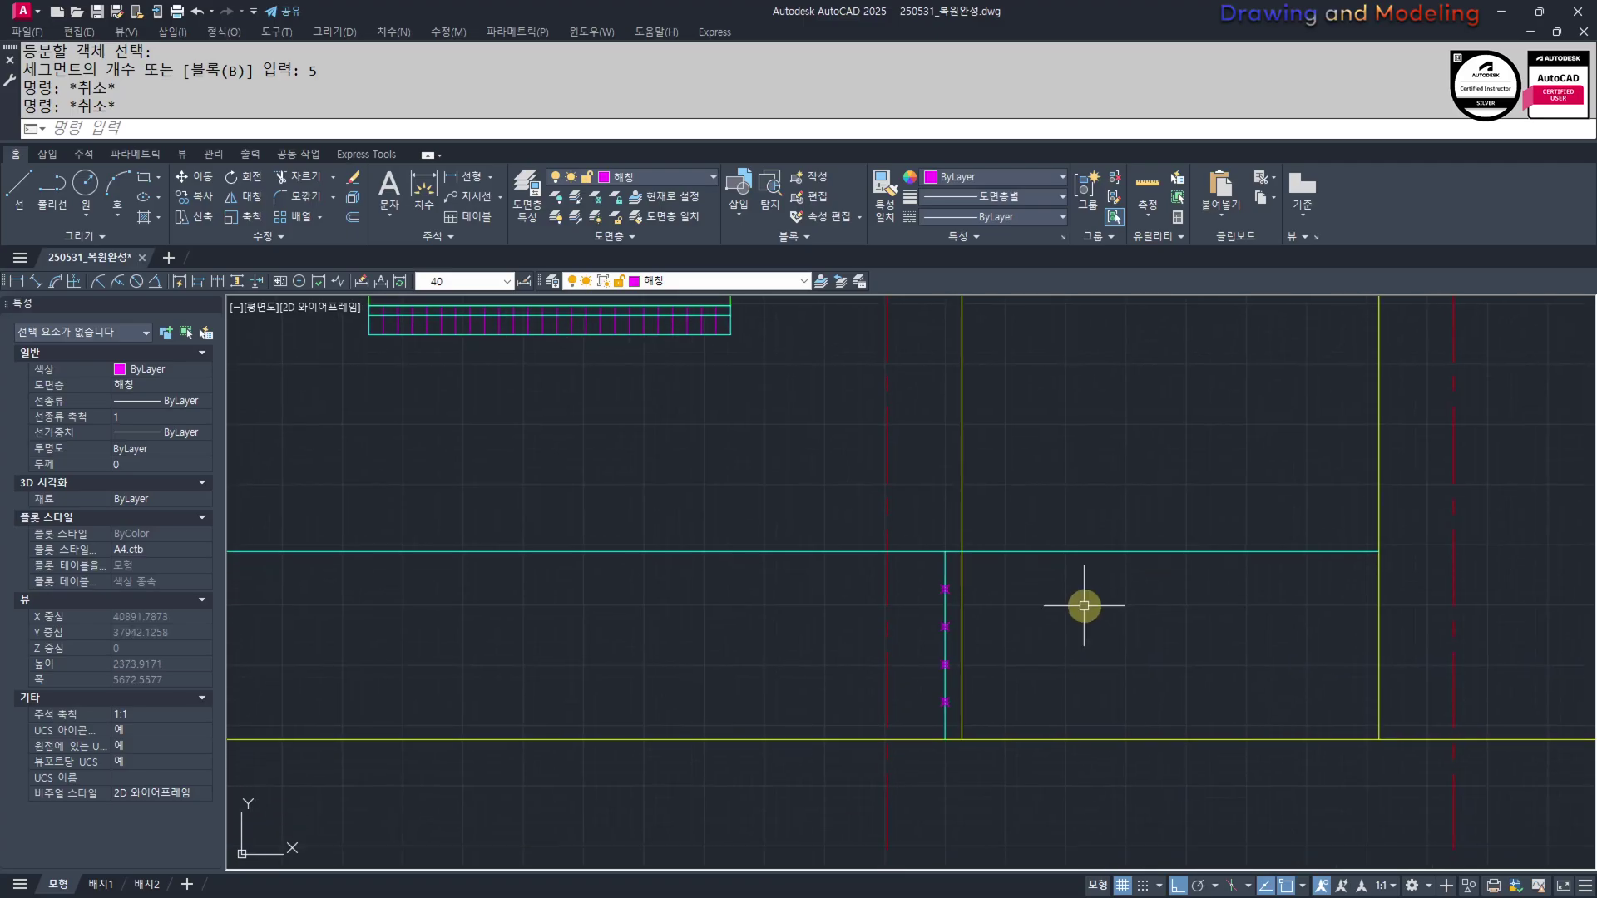
scroll(1057, 597, "up", 2)
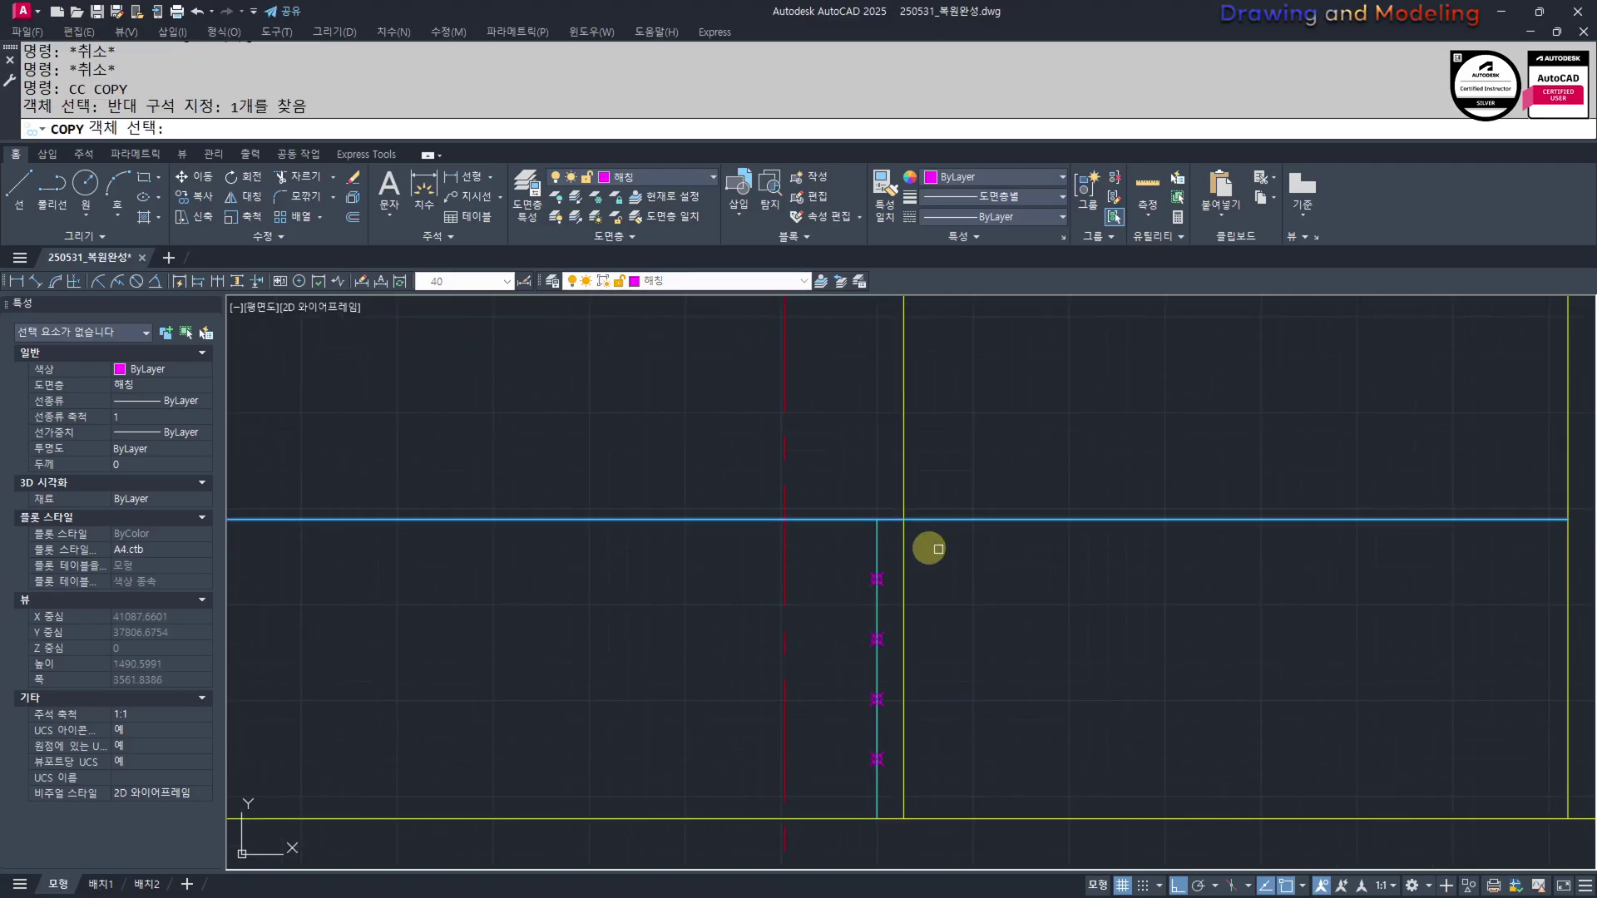
key("Return")
key("Escape")
key("Escape")
scroll(951, 595, "down", 3)
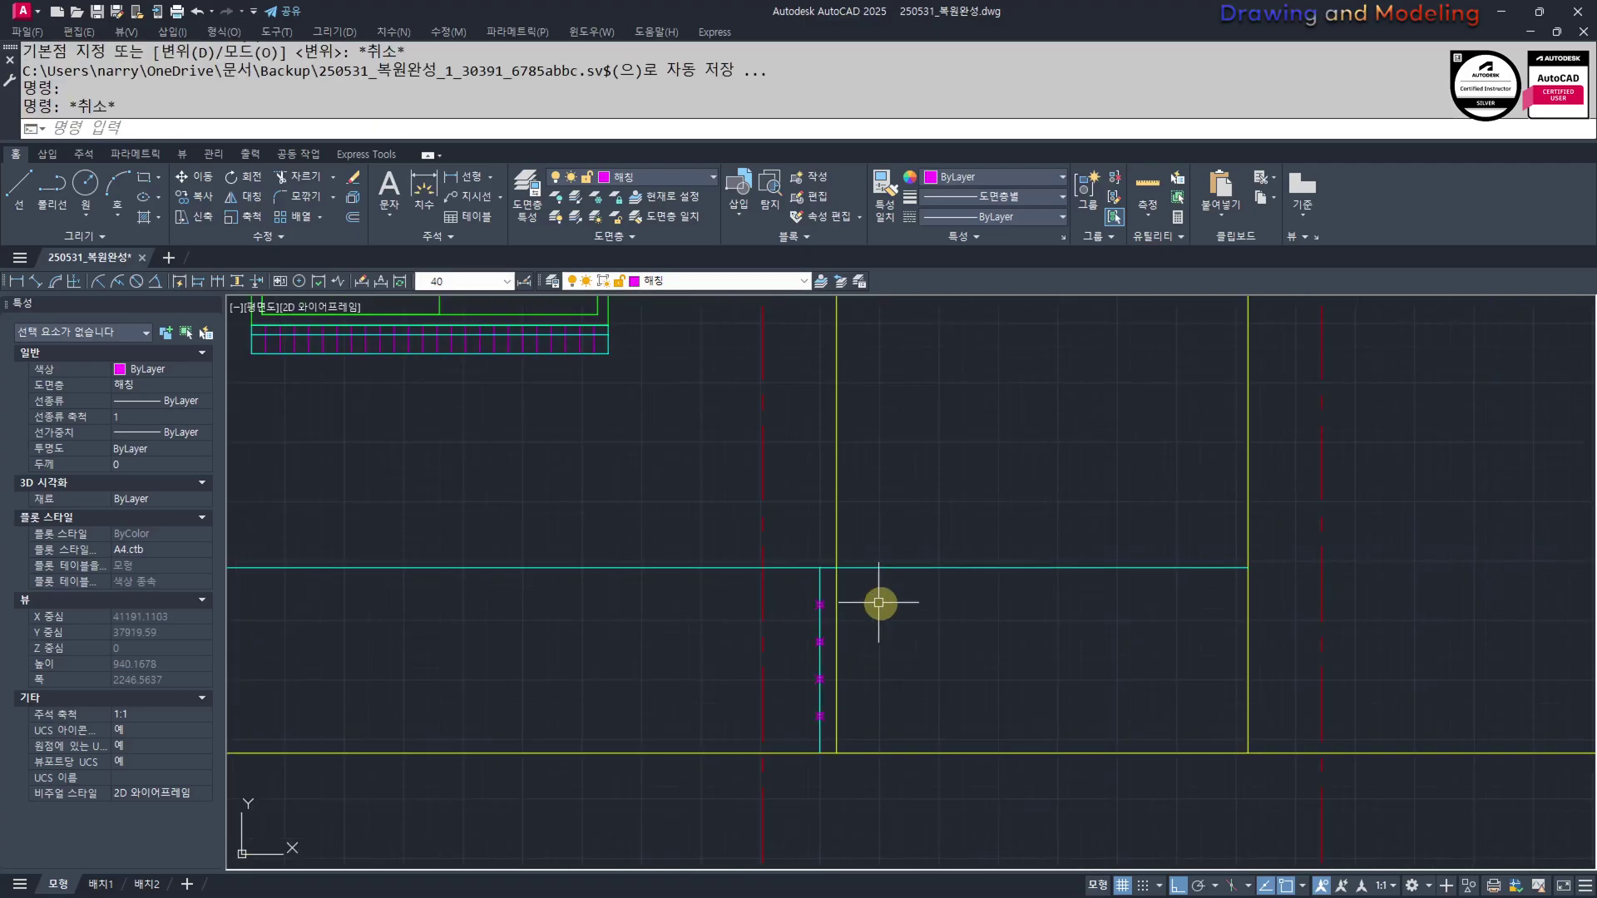
Copy the left terrace's top line downward as a 5-item array spaced at the stair edge's division points to form the step lines
key("Escape")
scroll(873, 604, "down", 2)
scroll(829, 606, "up", 5)
middle_click_drag(831, 605, 810, 641)
scroll(994, 591, "down", 2)
middle_click_drag(989, 604, 819, 644)
scroll(715, 609, "up", 4)
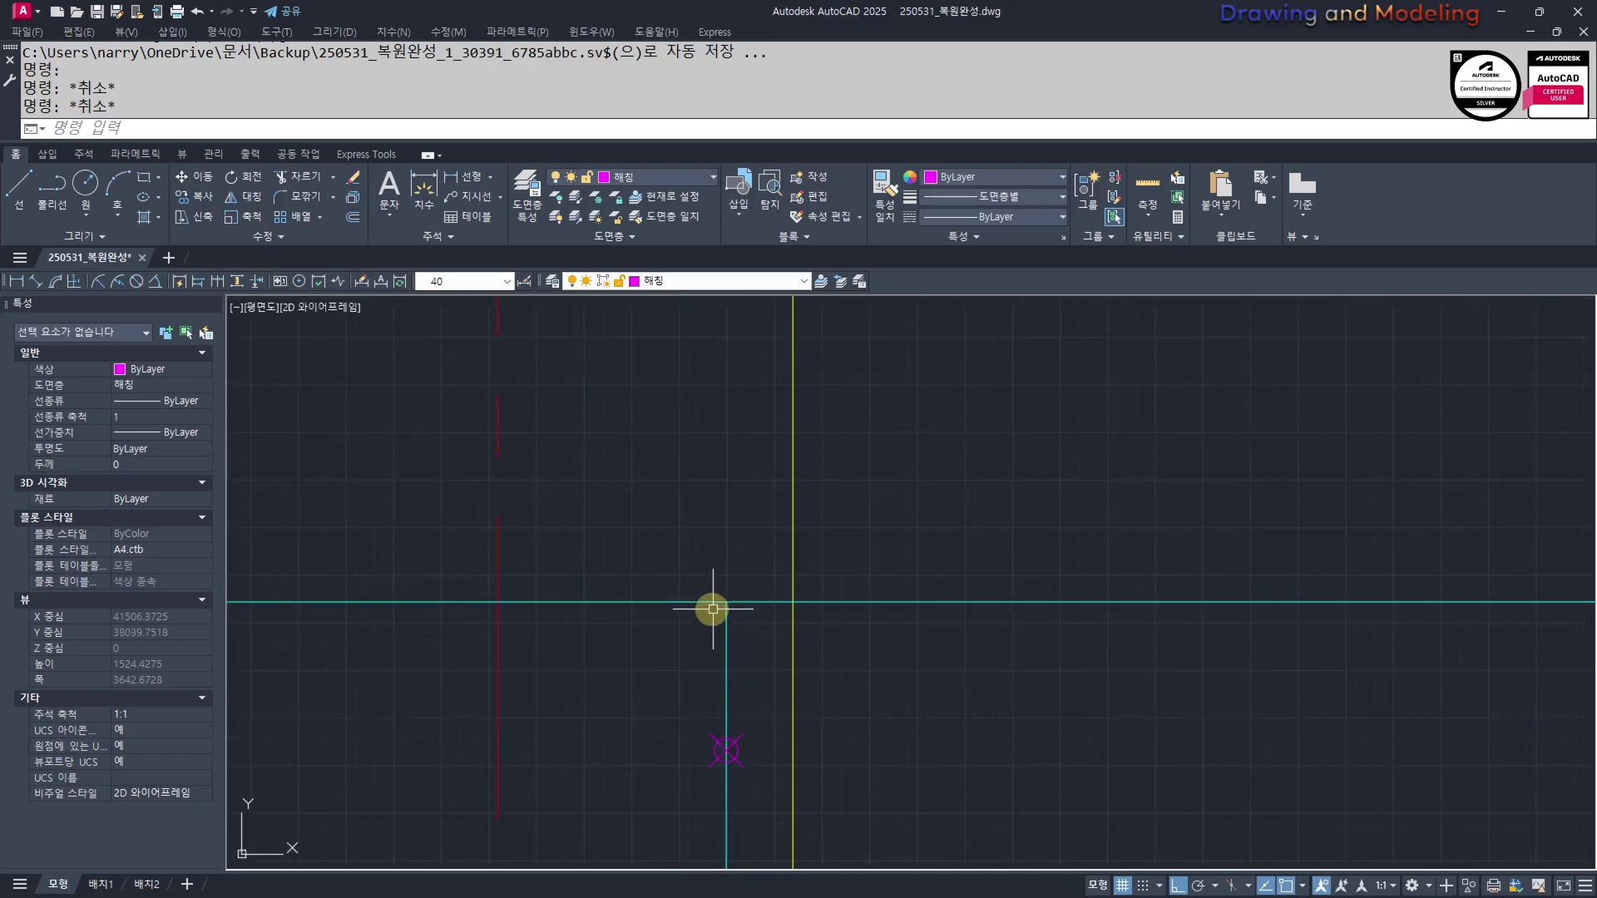
scroll(773, 624, "down", 4)
scroll(747, 621, "up", 1)
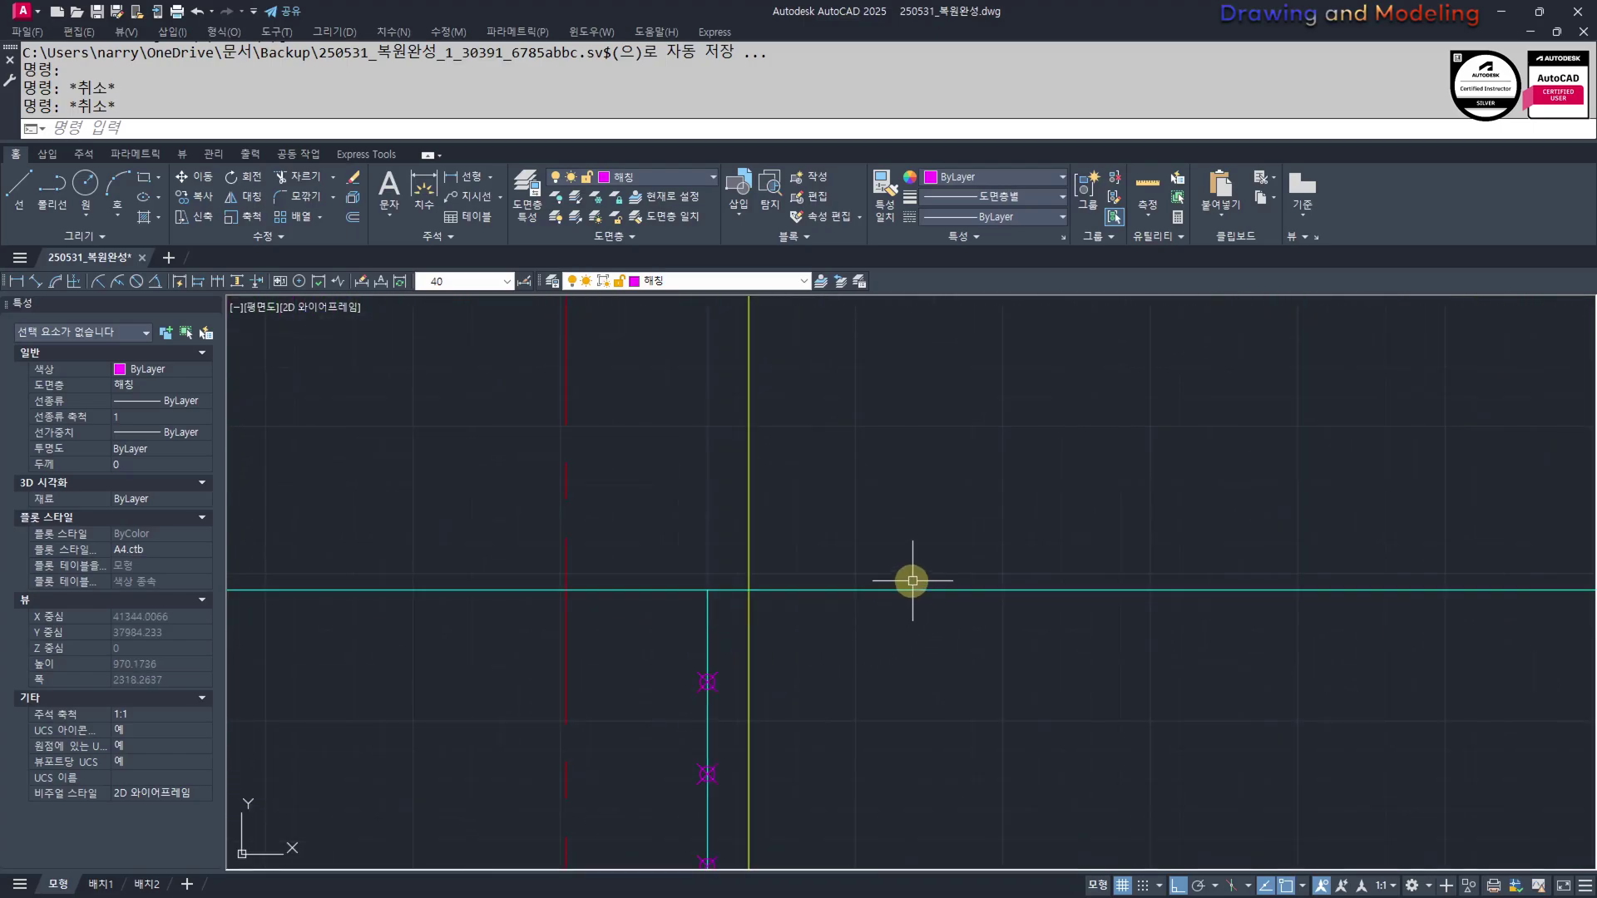
left_click(916, 526)
left_click(840, 614)
key("space")
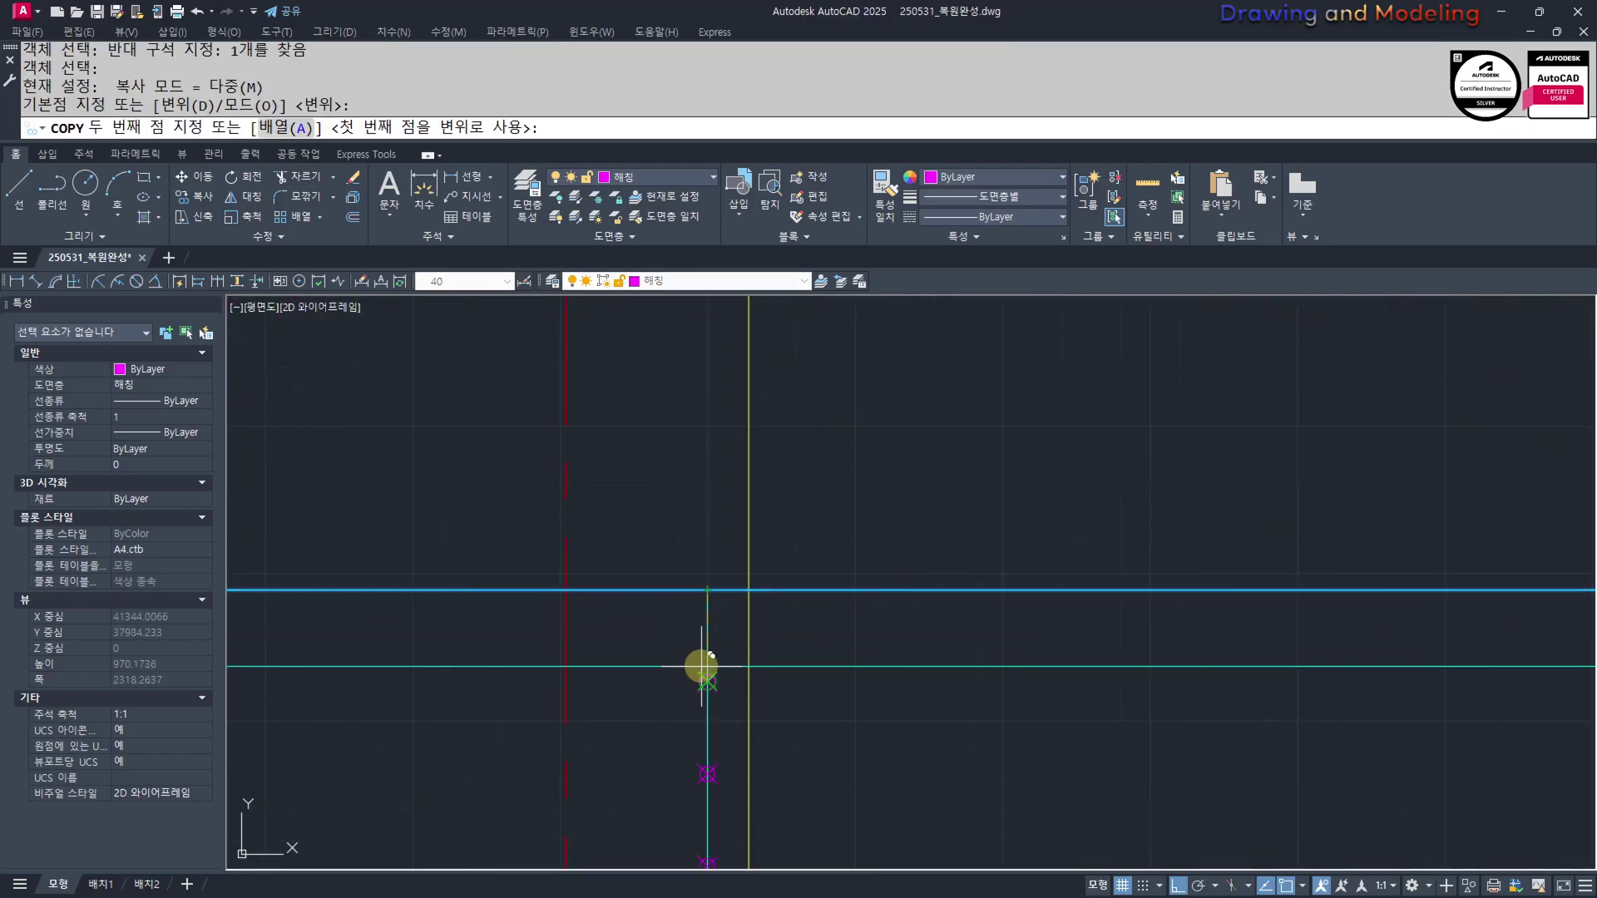
scroll(701, 665, "down", 3)
type("A")
key("Return")
type("5")
key("Return")
left_click(711, 664)
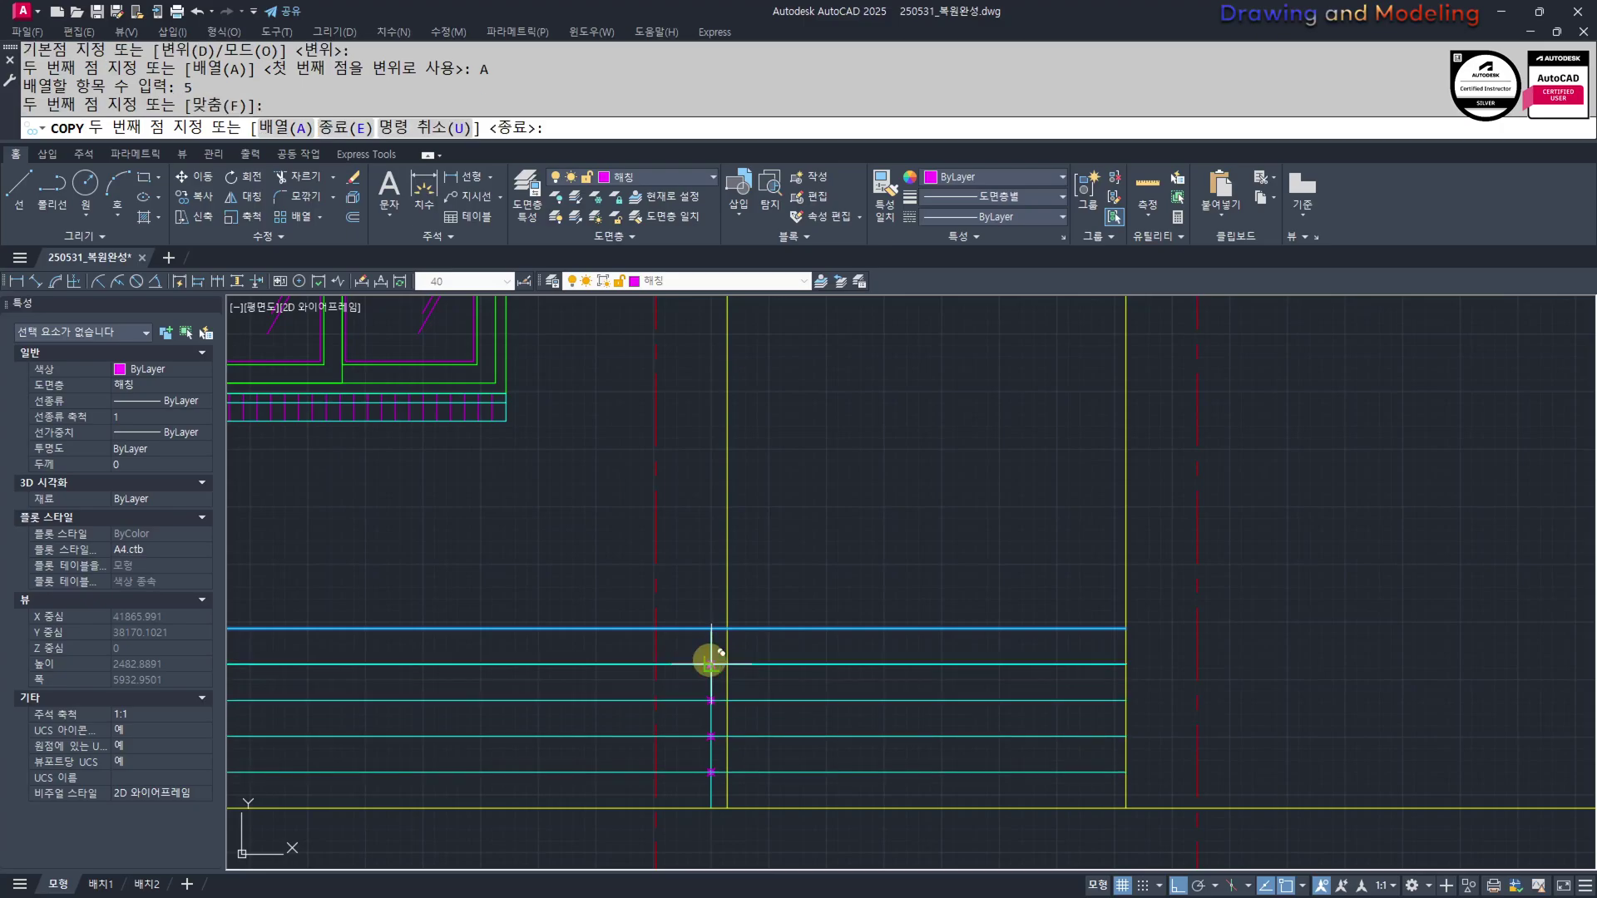
key("Escape")
key("Escape")
Try erasing the stair's vertical edge line together with its division points, and undo the erasure
left_click(674, 574)
left_click(734, 853)
type("E")
key("space")
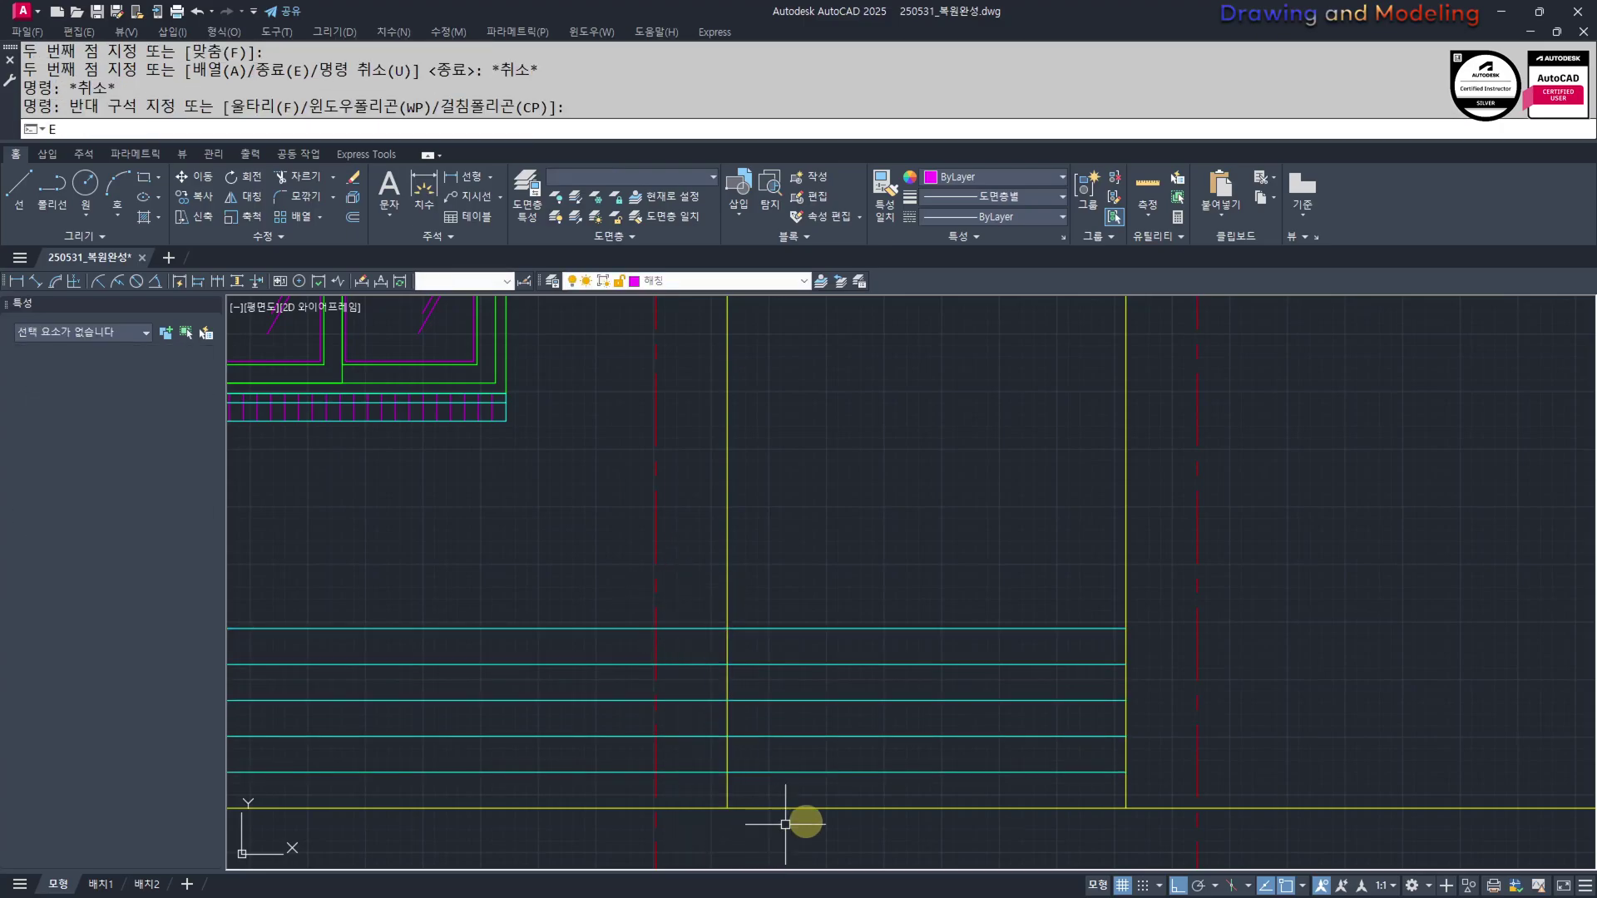
key("Return")
key("Escape")
type("O")
key("Return")
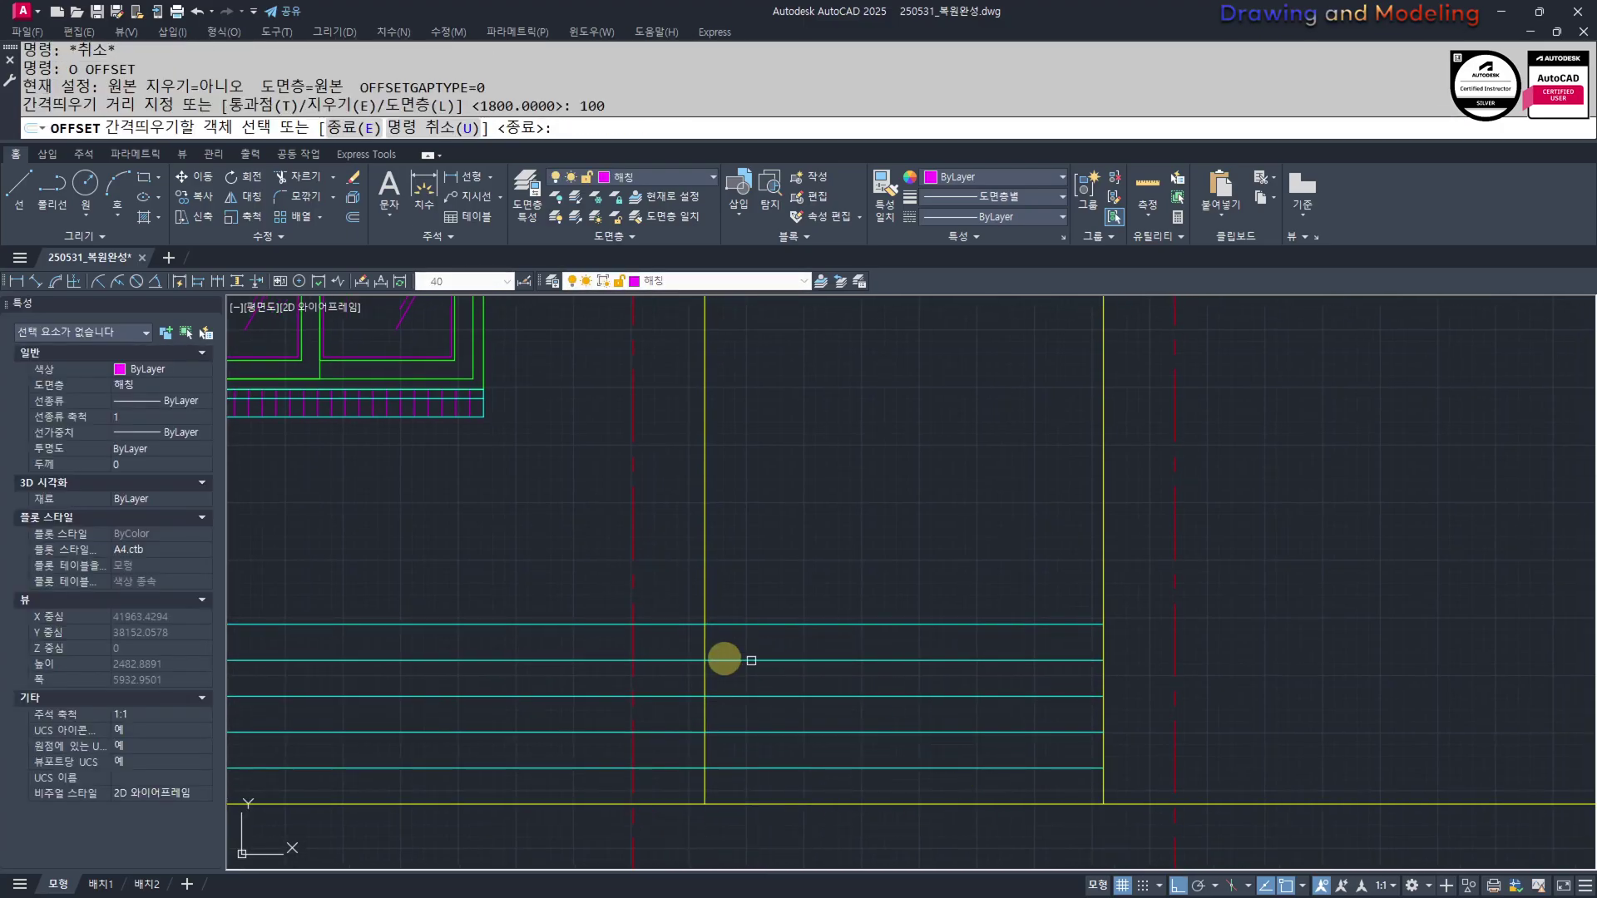
key("ctrl+z")
key("Escape")
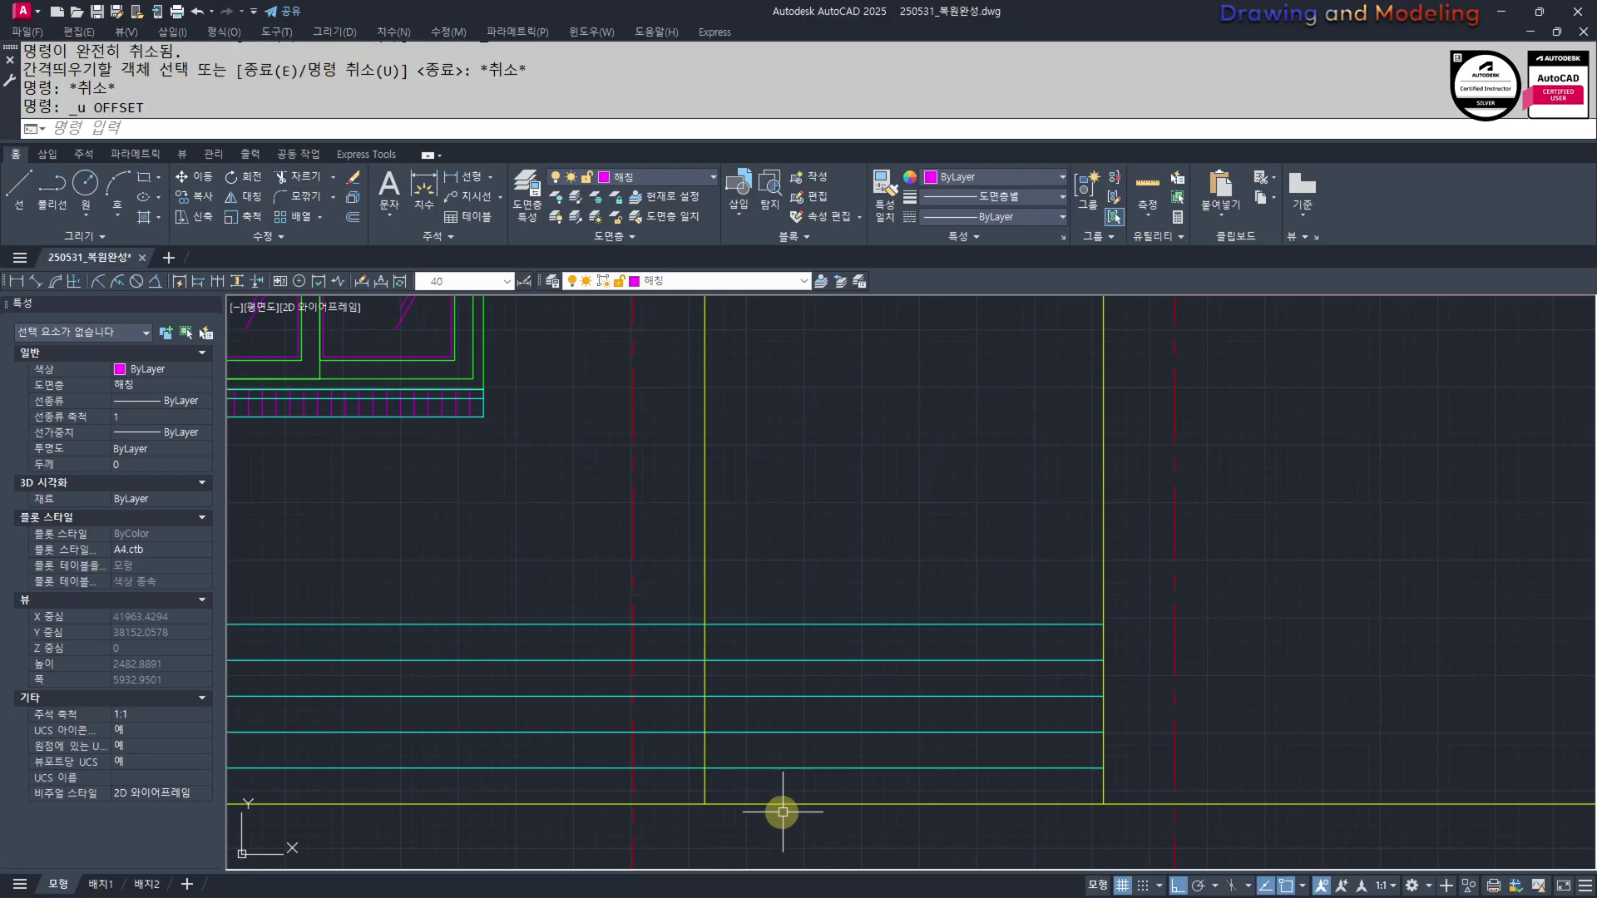
key("ctrl+z")
key("ctrl+z")
Erase only the four division points on the stair's vertical edge line
scroll(819, 759, "up", 4)
left_click(774, 499)
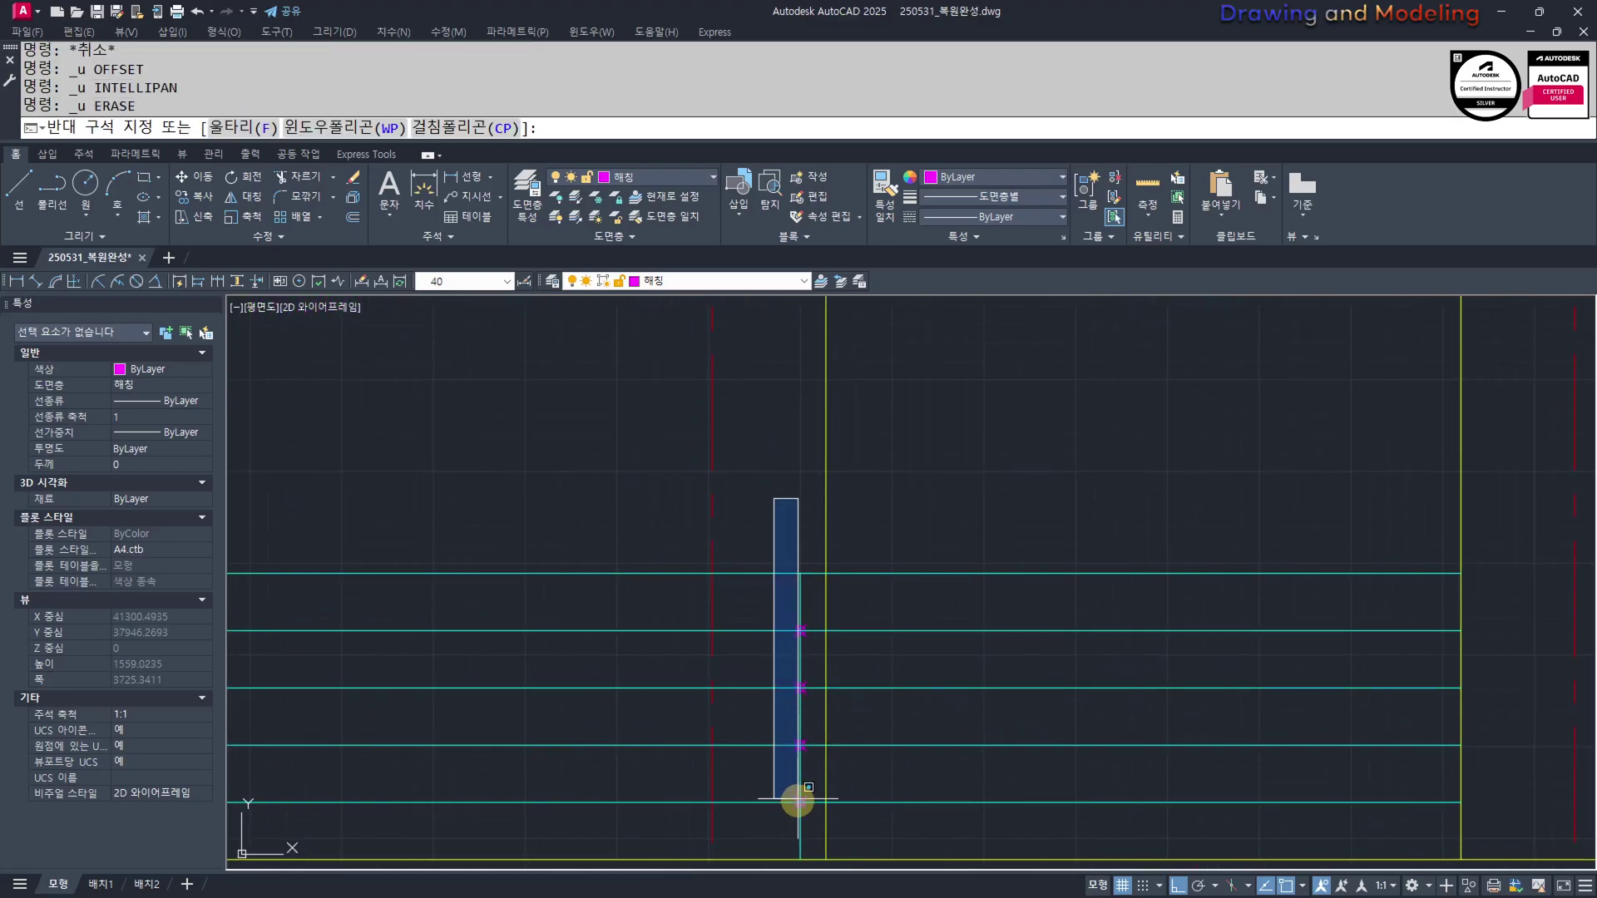
left_click(797, 801)
type("E")
key("Return")
key("Escape")
left_click(774, 523)
left_click(834, 823)
type("E TR")
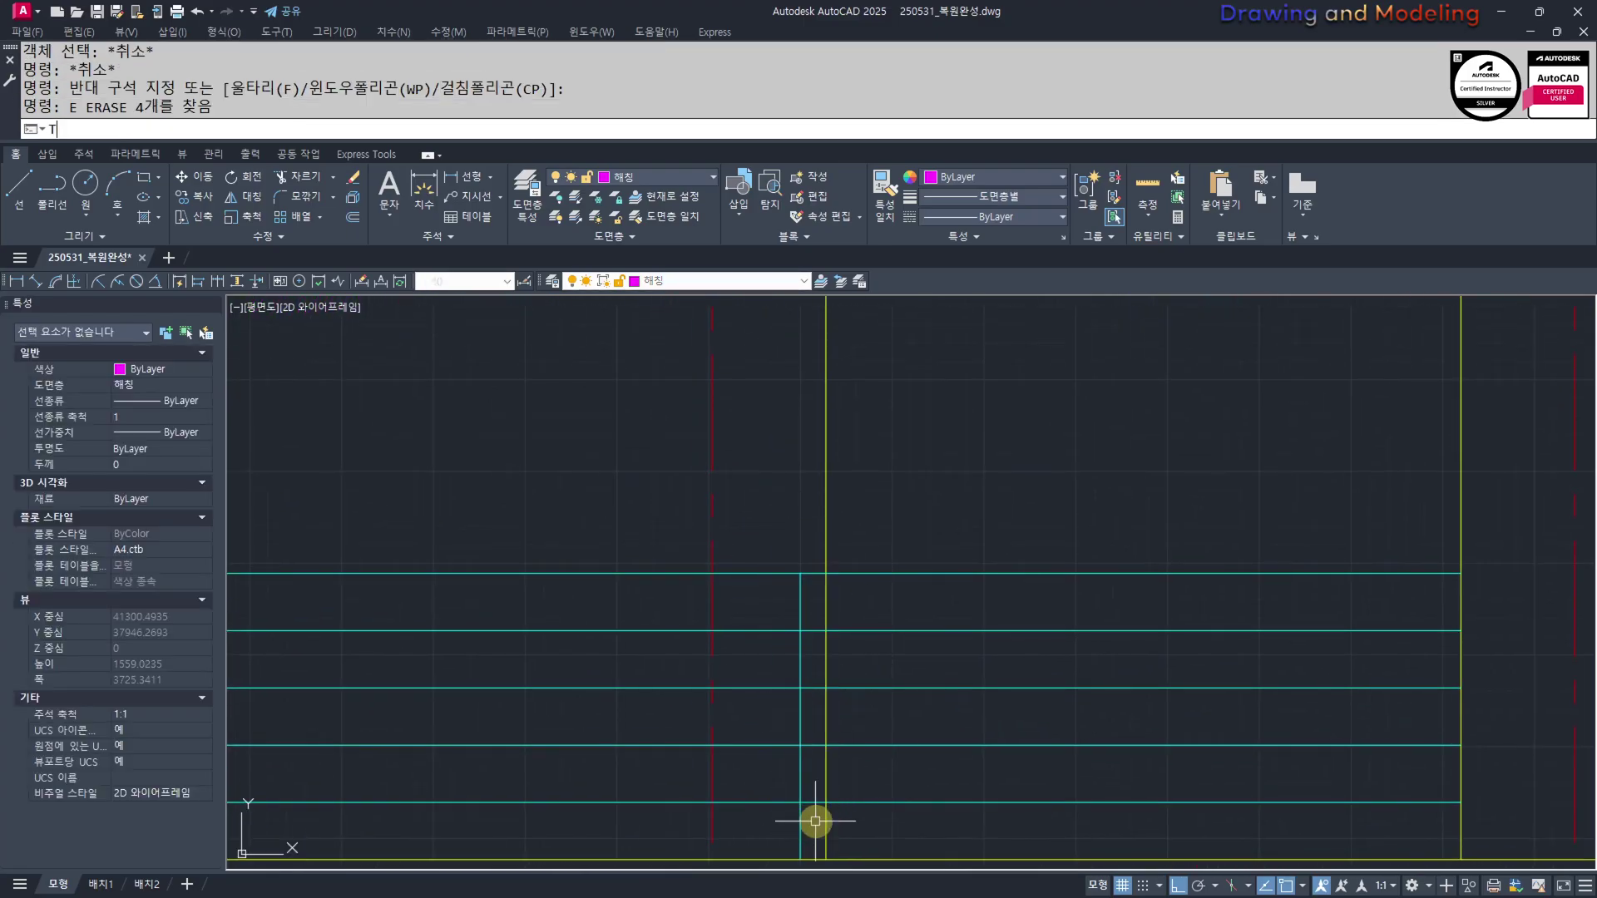
Trim the copied step lines that extend left of the stair's vertical edge line
left_click(813, 824)
left_click(765, 836)
key("space")
left_click(774, 835)
left_click(717, 580)
key("Escape")
key("Escape")
Trim the yellow wall line that crosses the steps below the terrace's top line
middle_click_drag(825, 675, 689, 638)
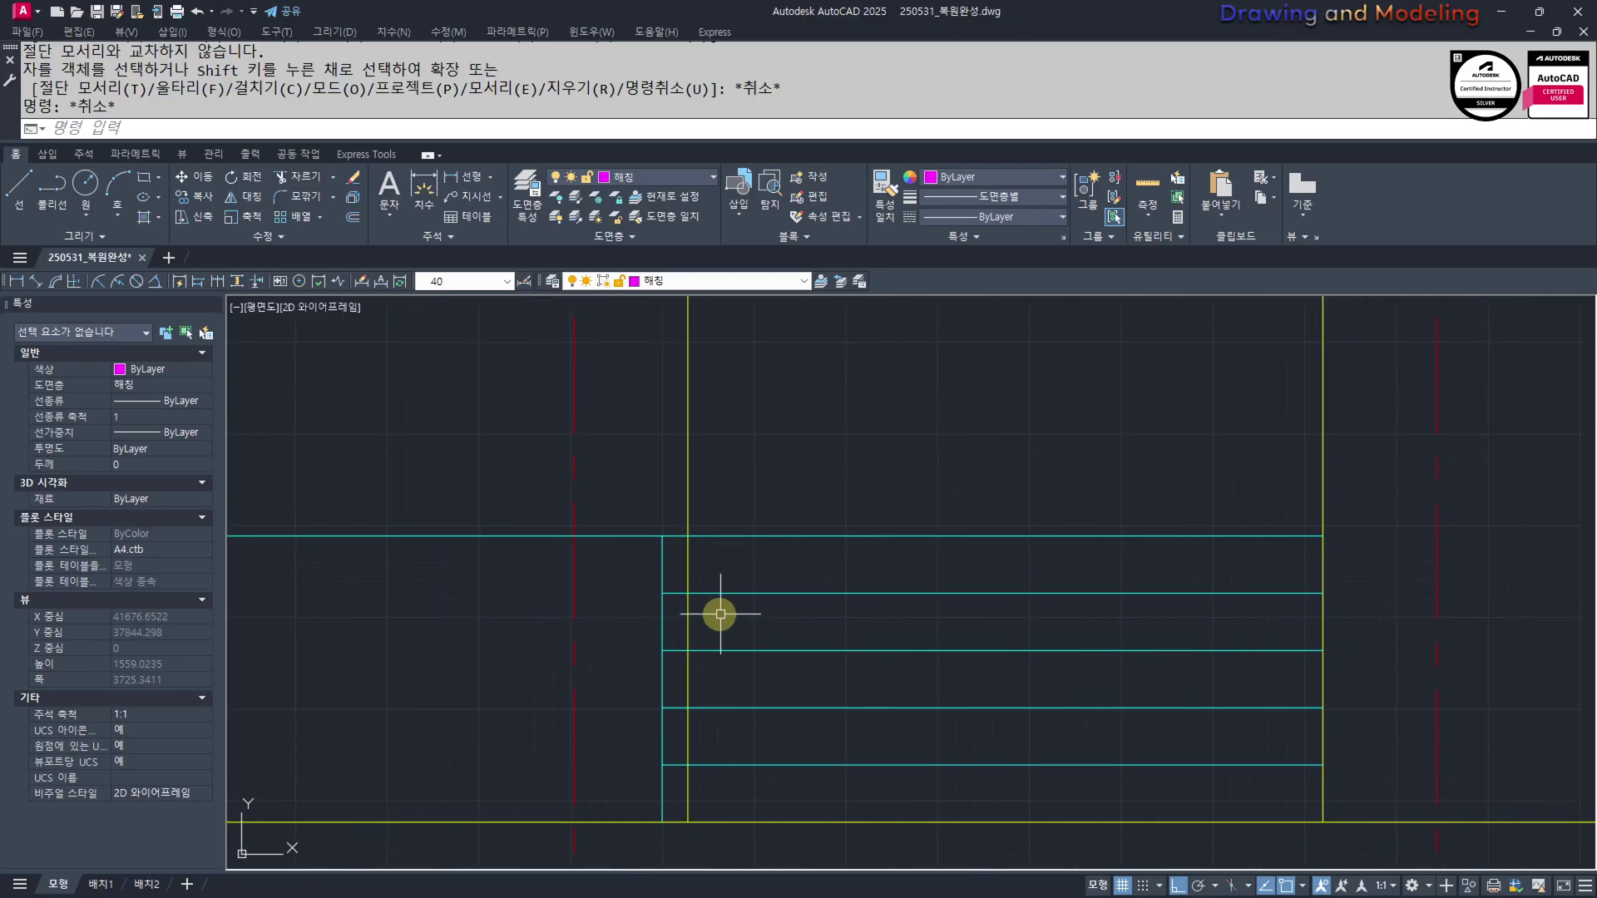
scroll(703, 559, "up", 2)
type("AFR")
left_click(759, 545)
type("TR")
left_click(703, 561)
left_click(666, 592)
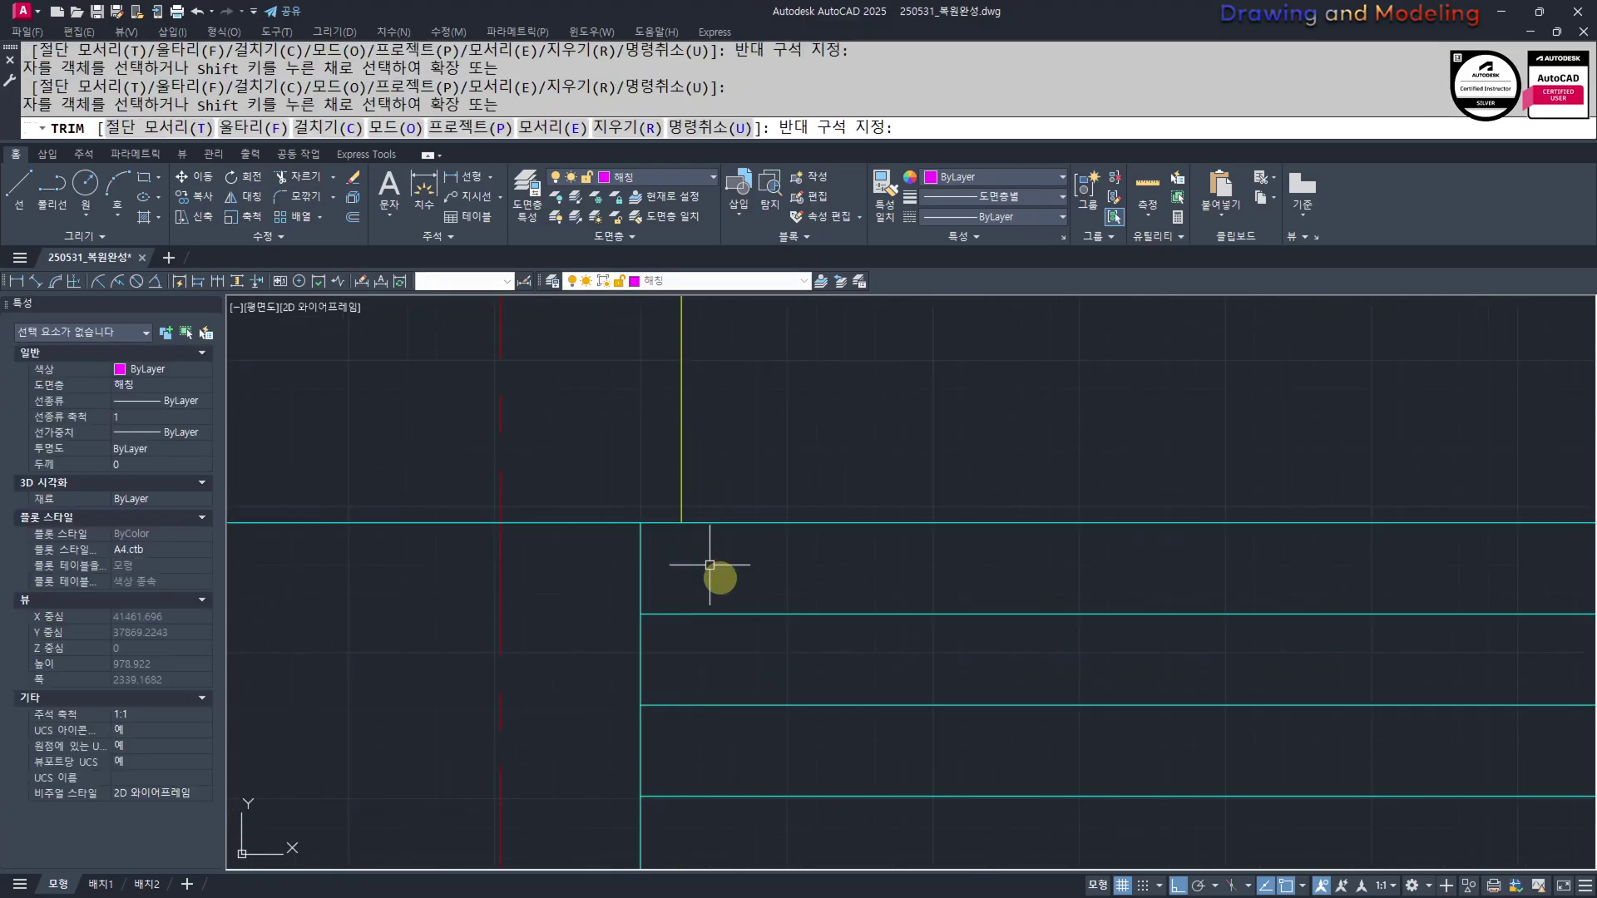
key("Escape")
key("Escape")
key("Escape")
Try offsetting the stair's left edge line 500 inward, and erase the offset line
scroll(736, 587, "down", 6)
scroll(820, 722, "down", 2)
type("O")
key("Return")
type("50")
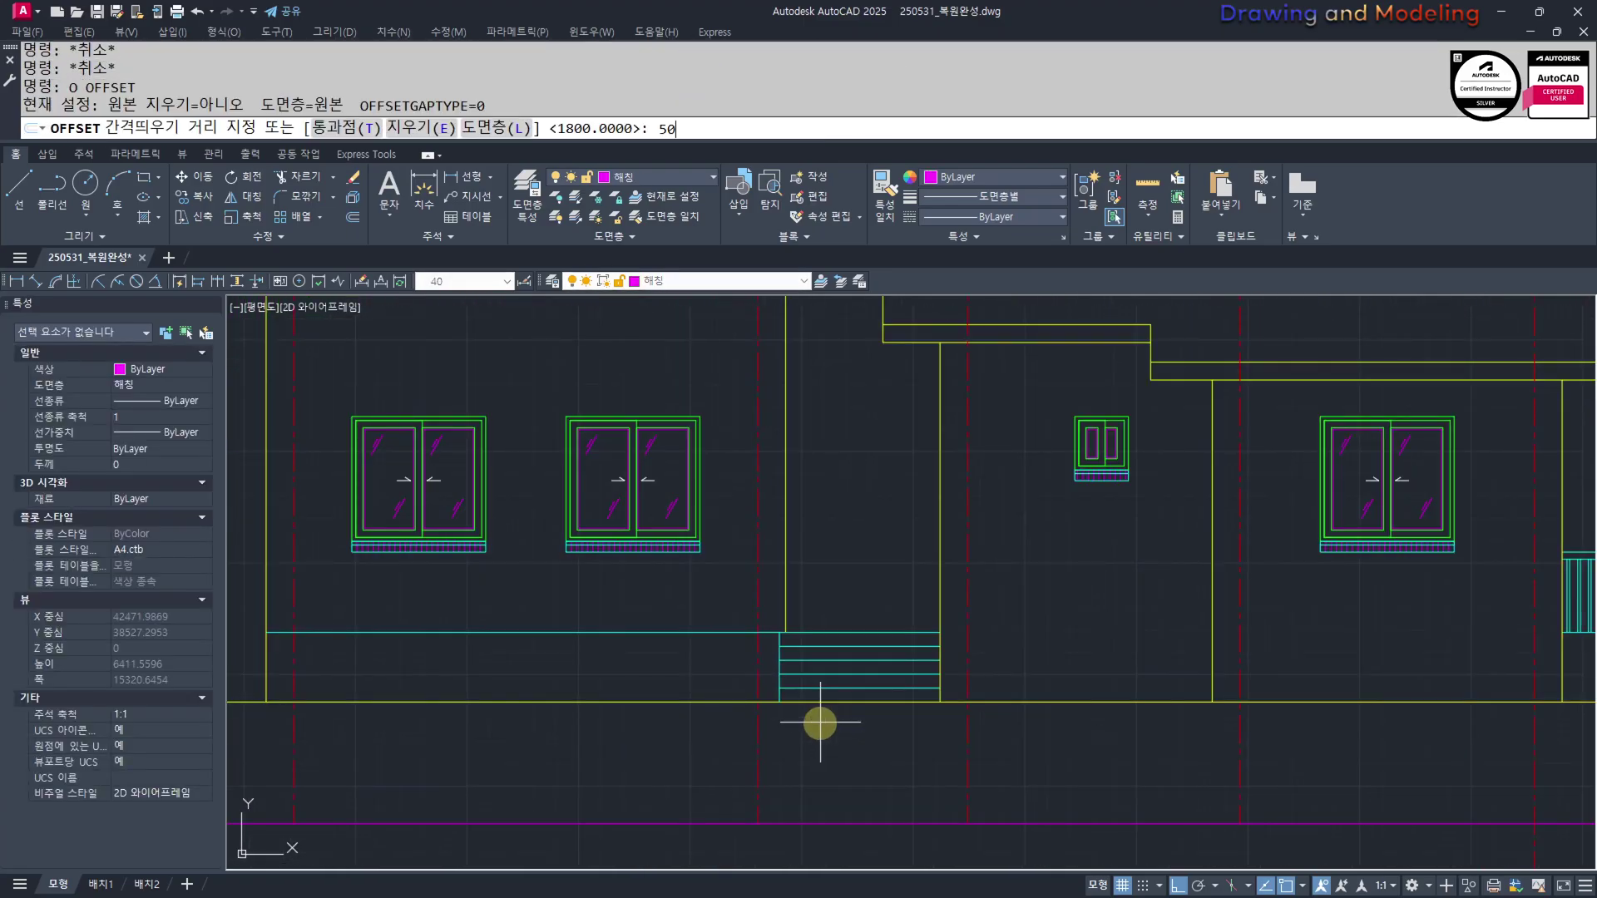
scroll(844, 686, "up", 4)
left_click(684, 569)
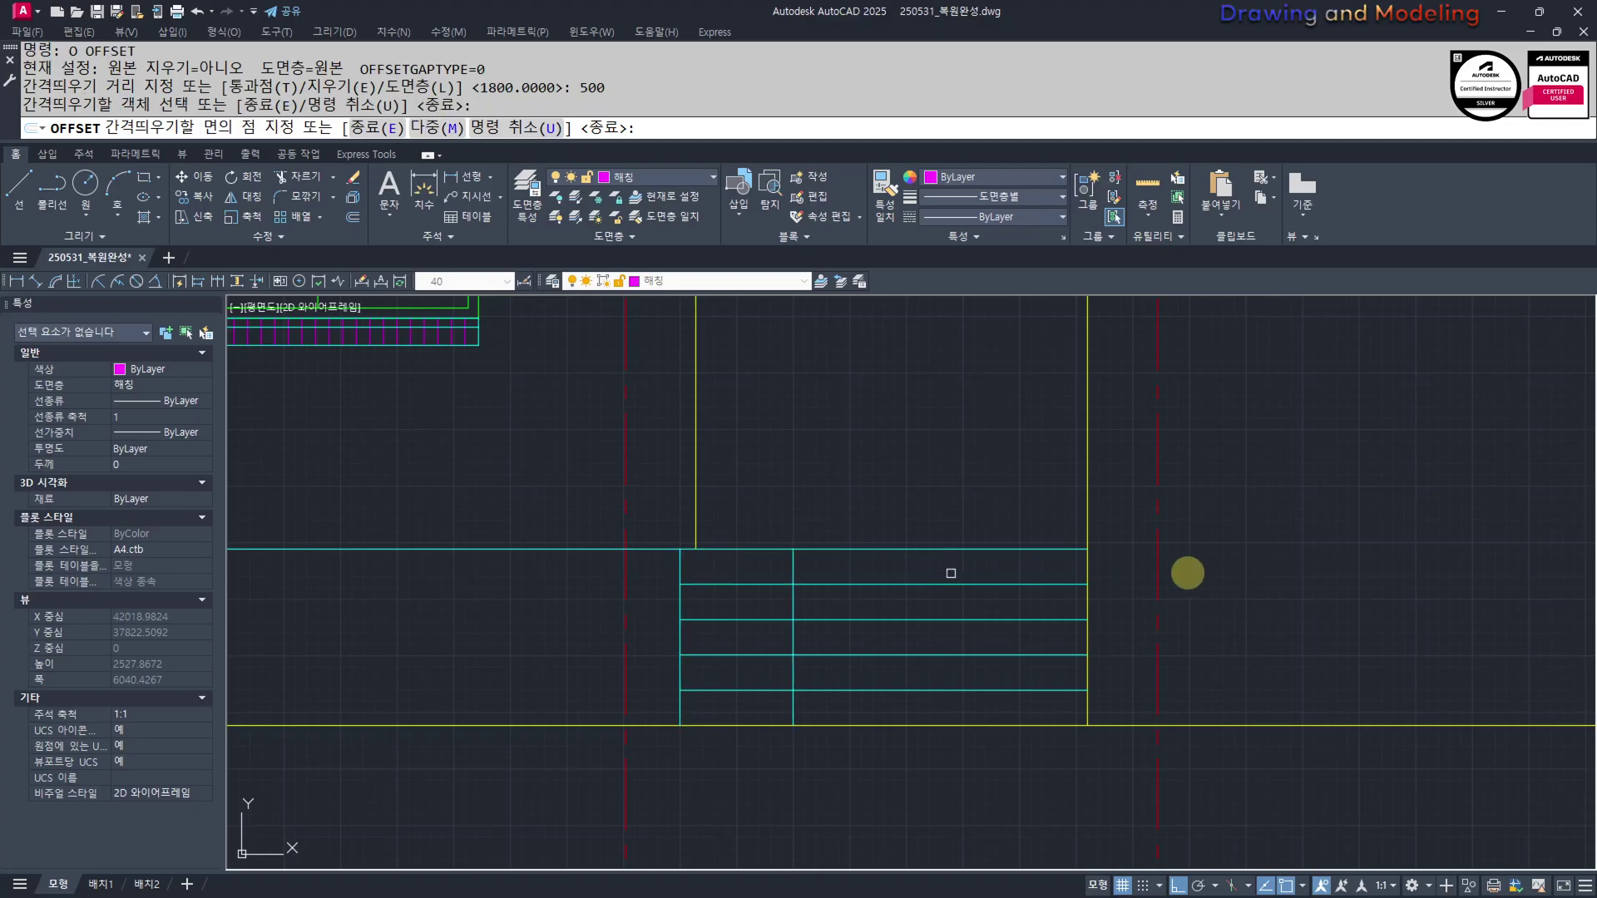
left_click(1102, 569)
key("Escape")
key("Escape")
left_click(838, 571)
left_click(701, 575)
left_click(741, 587)
type("e")
key("Return")
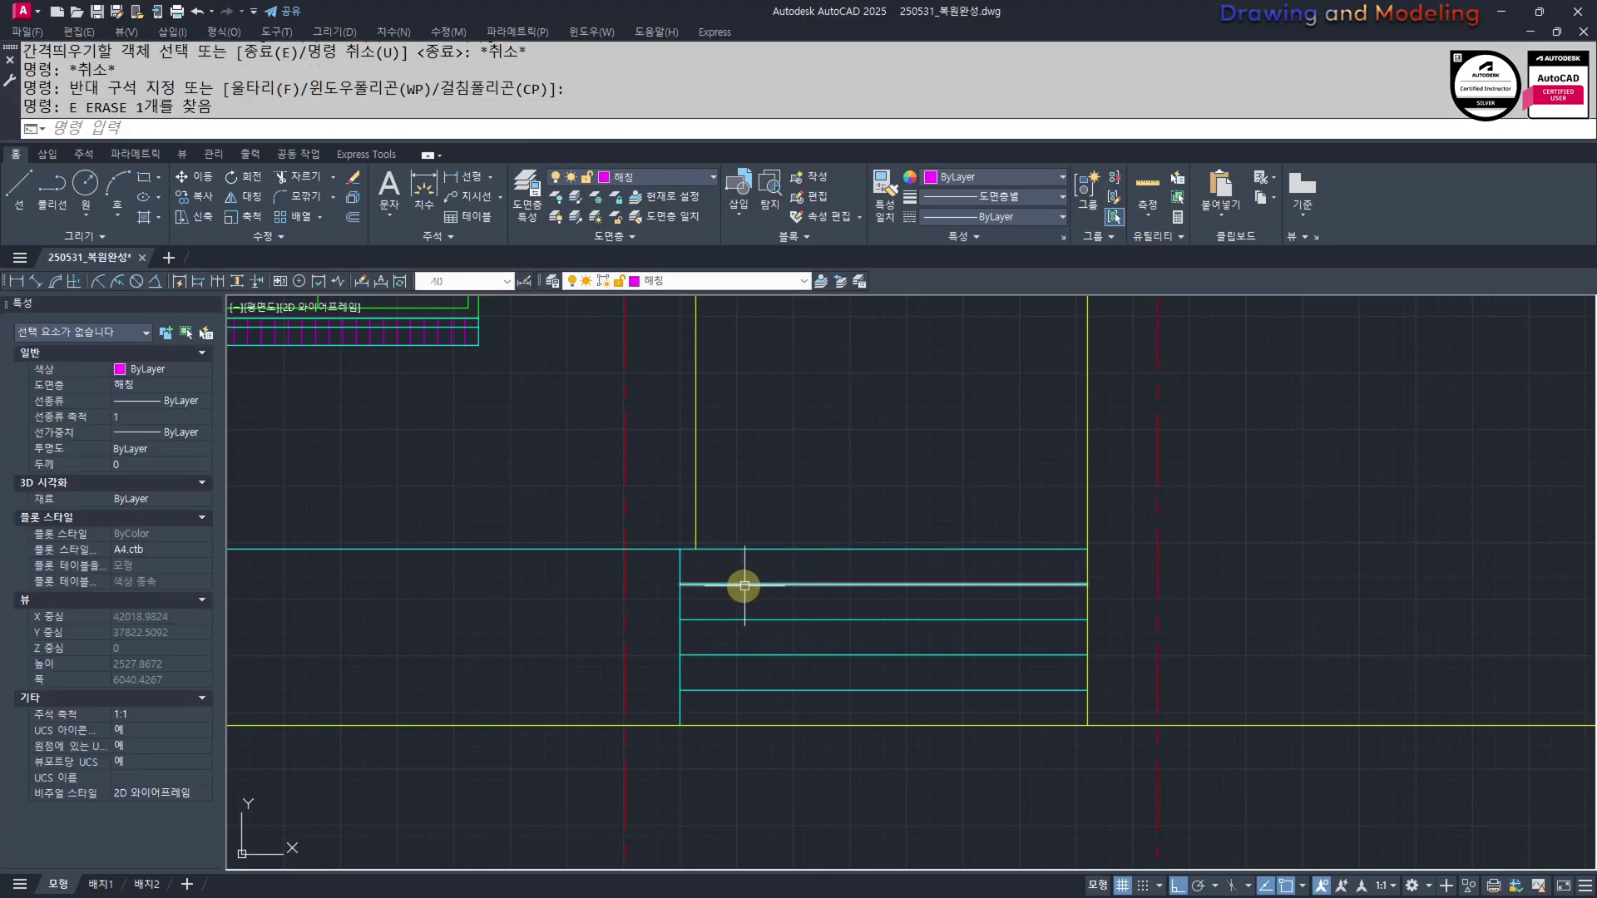
Offset the stair's left edge line and the wall line at its right end 100 inward
type("o")
key("Return")
type("100")
key("Return")
scroll(653, 560, "up", 2)
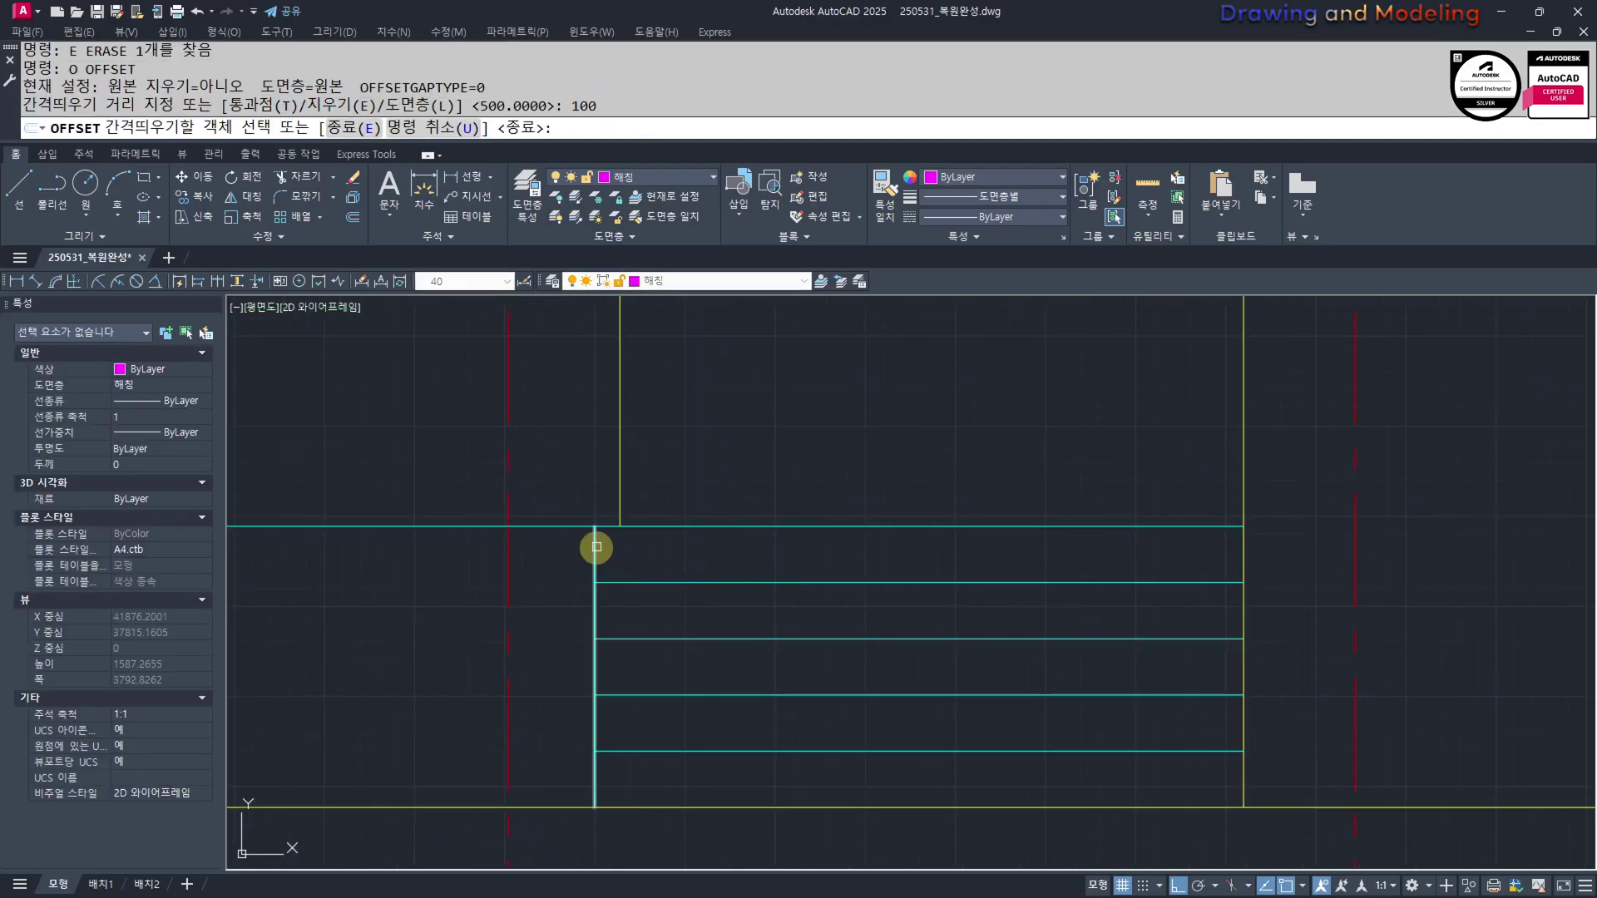
left_click(597, 547)
left_click(1151, 563)
left_click(1243, 557)
left_click(1008, 724)
key("Escape")
key("Escape")
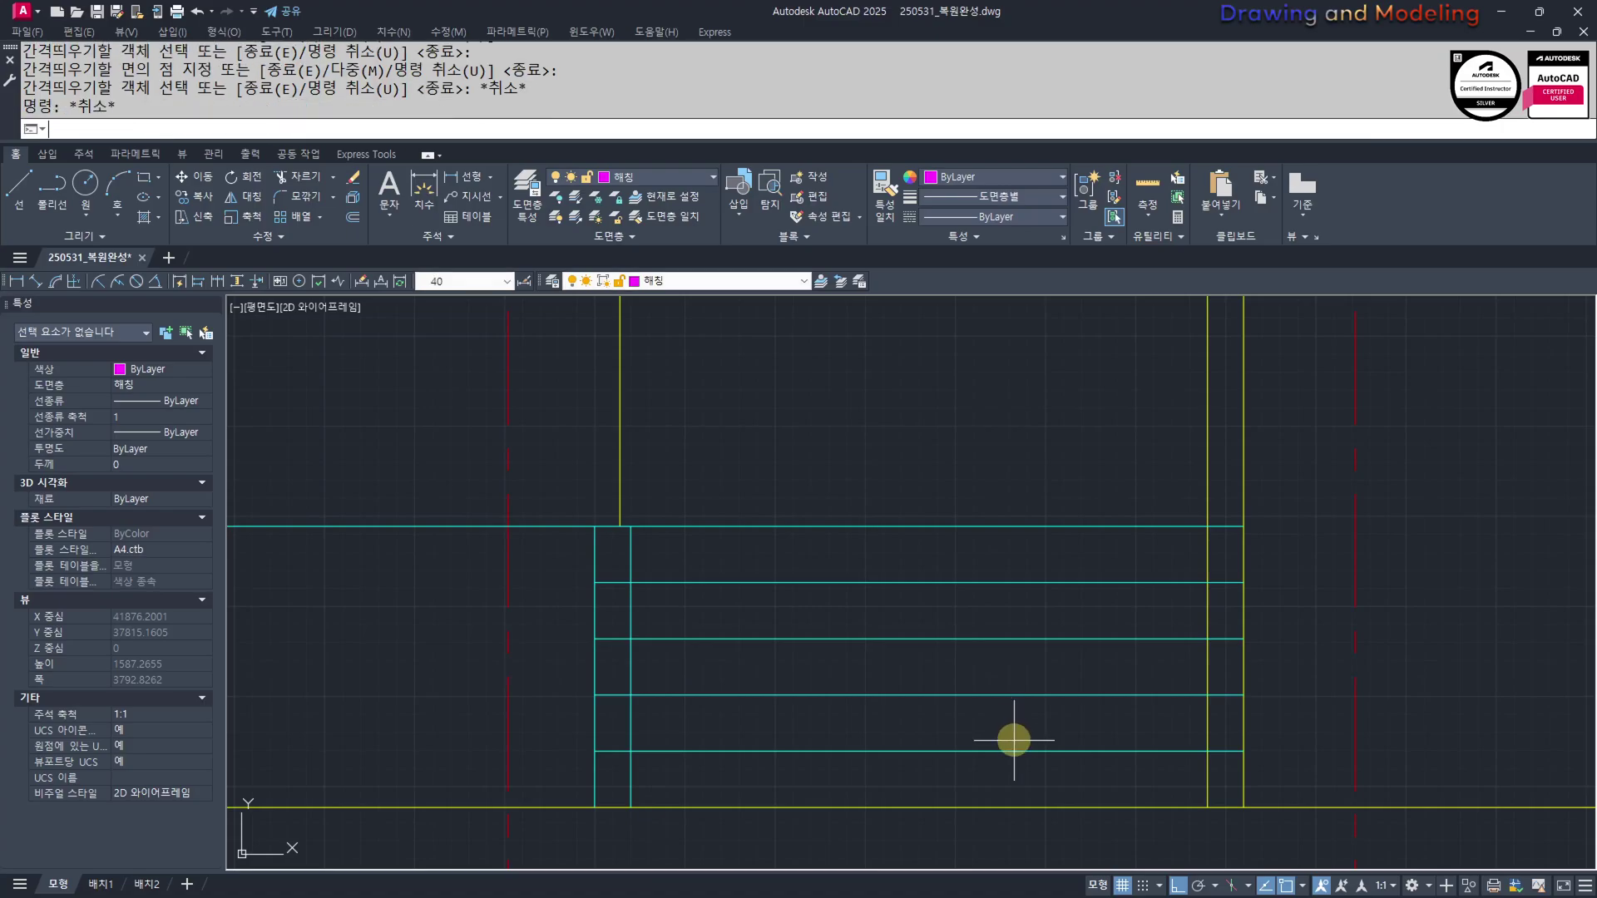
Offset the lowest step line 30 downward
type("o")
key("Return")
type("30")
key("Return")
left_click(1071, 750)
left_click(1087, 808)
key("Escape")
key("Escape")
Trim the lowest step's offset lines at the right end to leave only a short vertical return between the two horizontal lines
scroll(1202, 777, "up", 3)
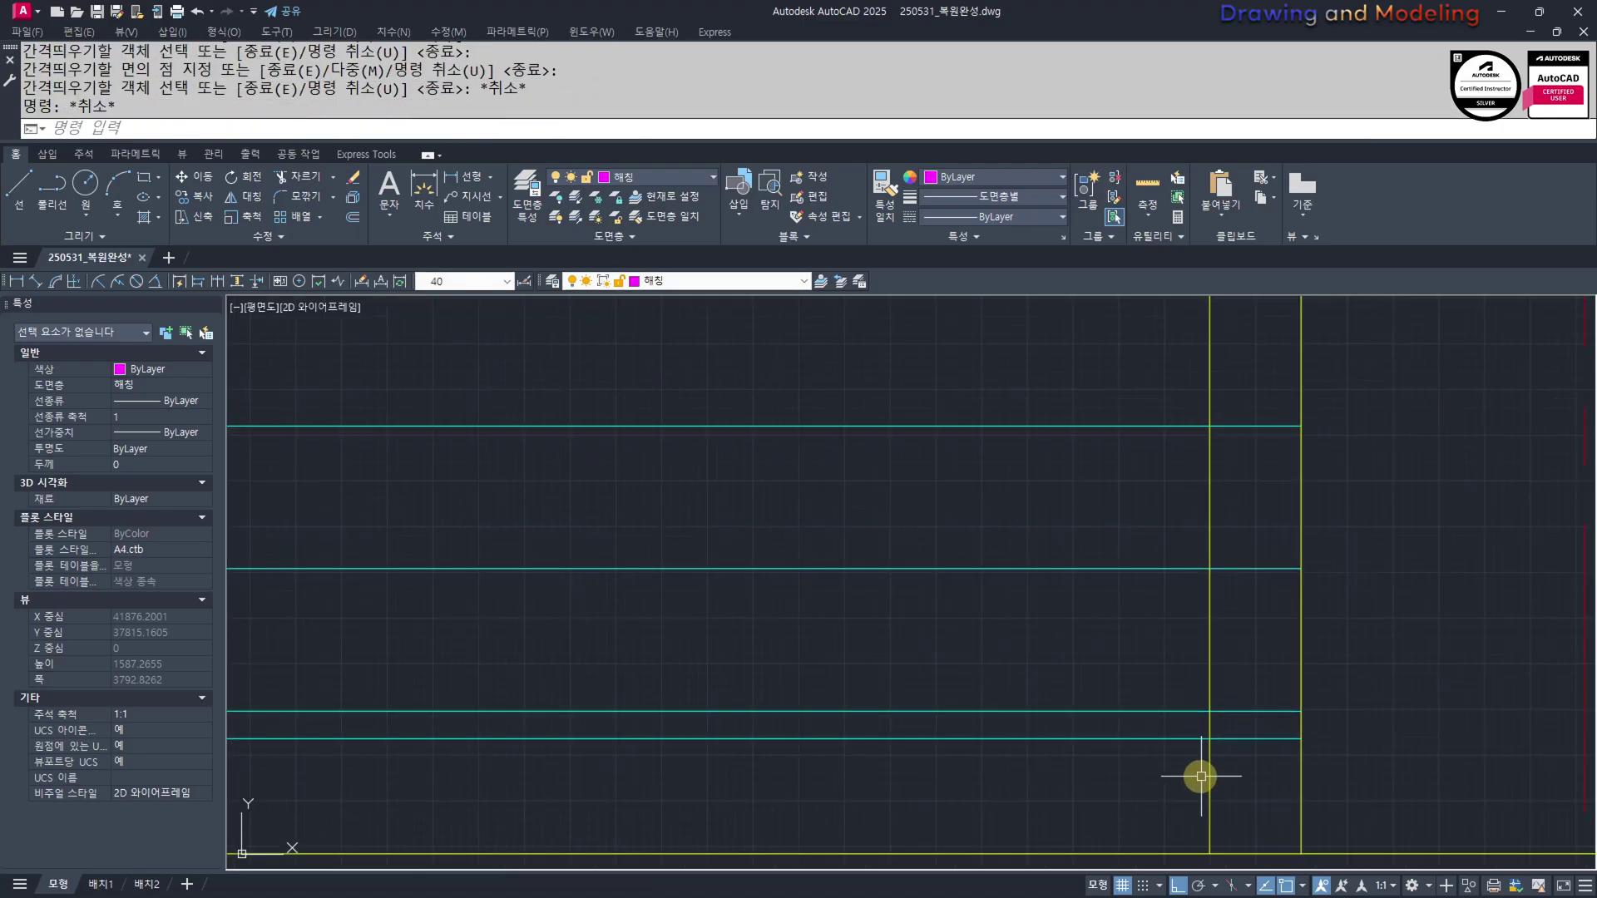
type("tr")
key("Return")
left_click(1250, 759)
scroll(1173, 681, "up", 2)
left_click(1155, 674)
key("Return")
key("Escape")
key("Escape")
type("tr")
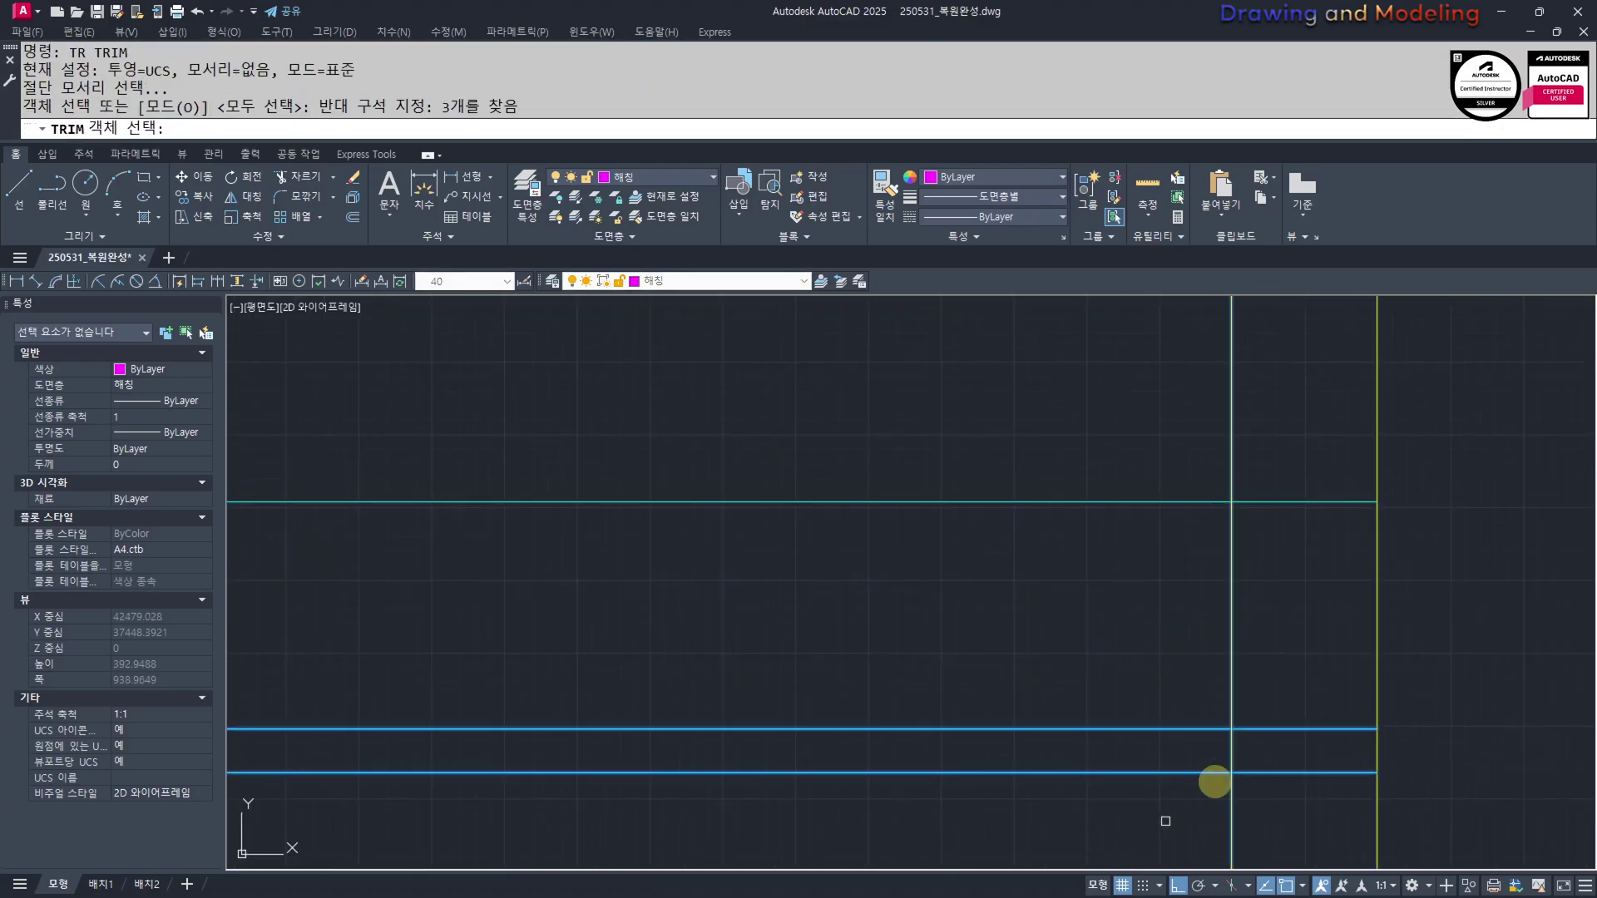
key("Return")
left_click(1230, 699)
left_click(1298, 716)
left_click(1313, 750)
left_click(1199, 844)
key("Escape")
key("Escape")
Trim the lowest step's offset lines at the left end into a matching short vertical return
scroll(946, 692, "down", 4)
middle_click_drag(588, 741, 1379, 713)
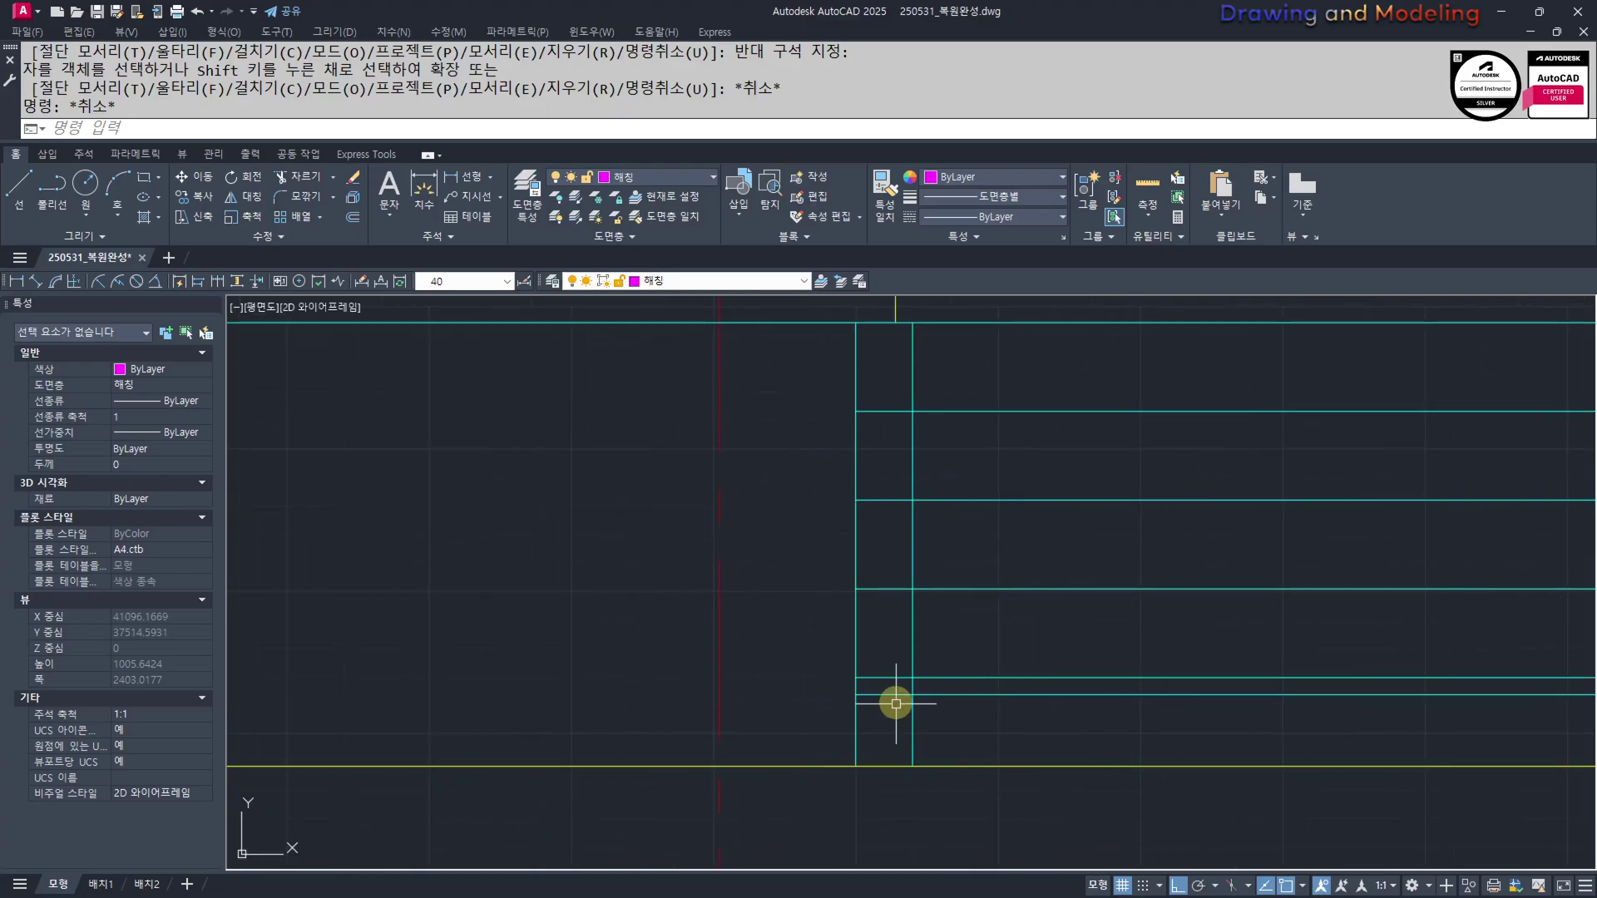
scroll(900, 697, "up", 6)
type("tr")
key("Return")
left_click(1003, 735)
left_click(916, 560)
left_click(876, 676)
left_click(810, 756)
left_click(982, 769)
left_click(870, 802)
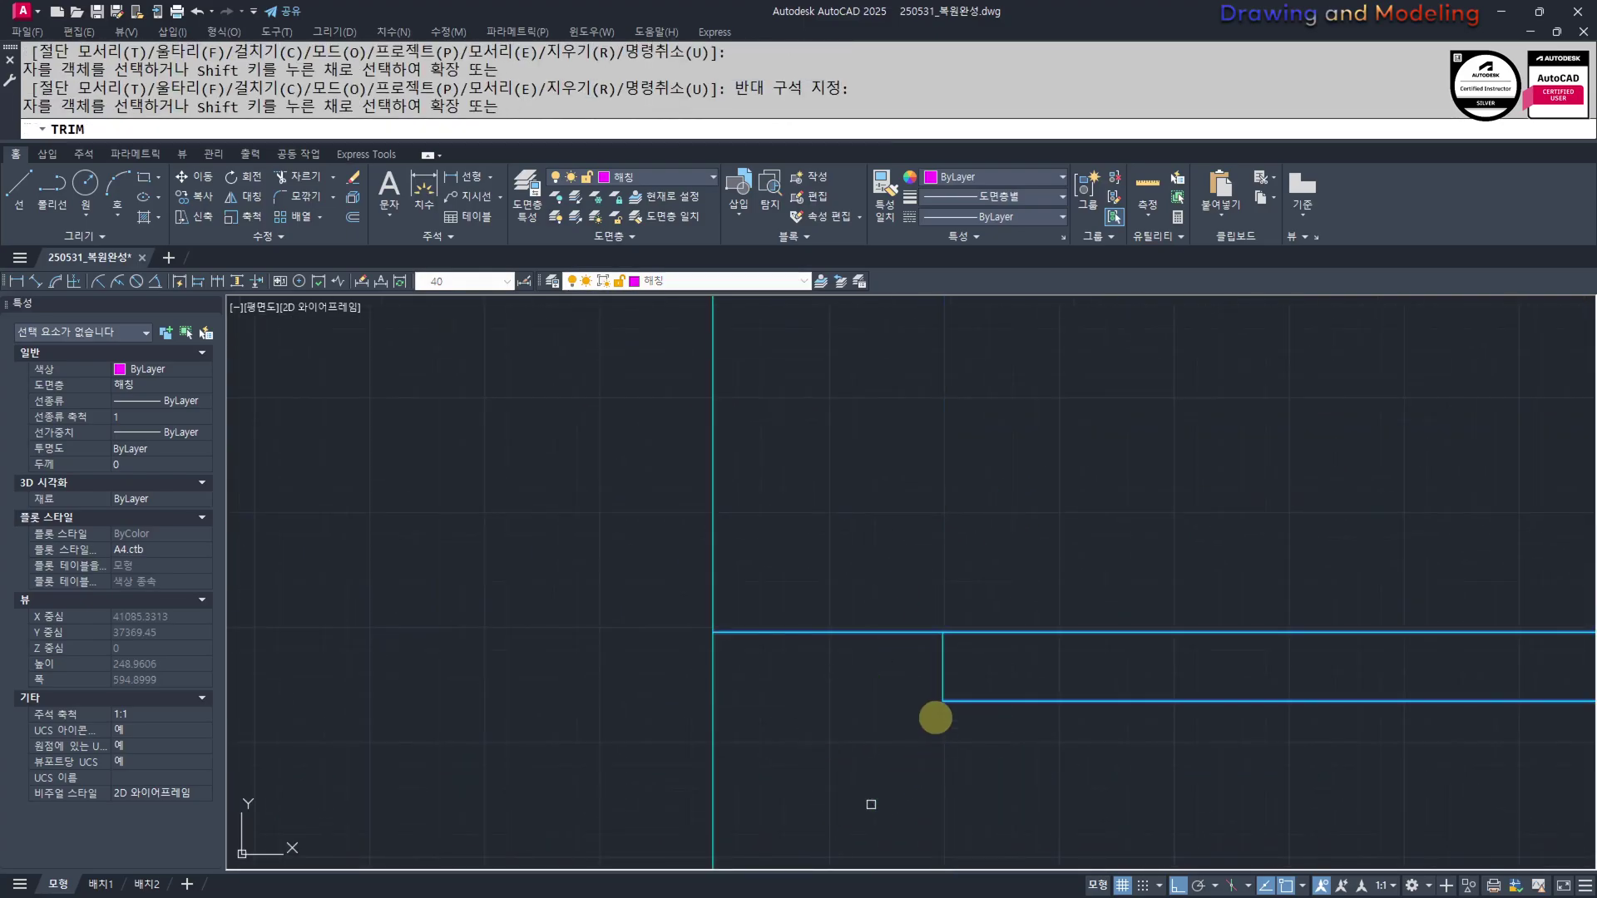
key("Escape")
key("Escape")
Move the three nosing lines under the lowest step line to the 해칭 layer
scroll(935, 716, "down", 6)
middle_click_drag(916, 706, 693, 705)
left_click(661, 663)
left_click(1309, 765)
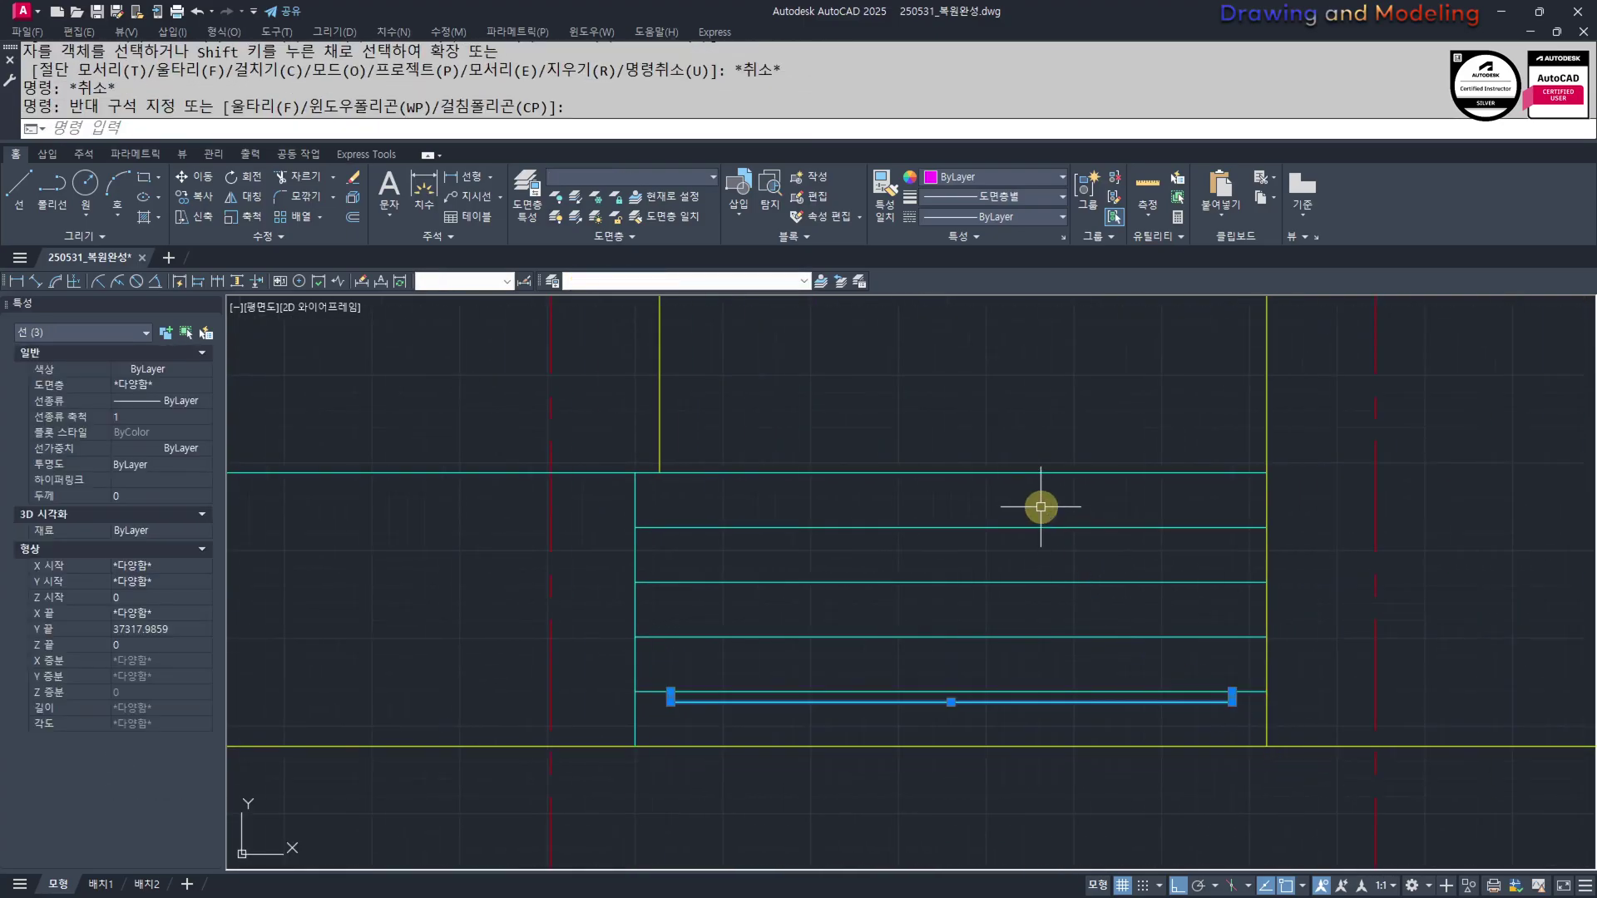
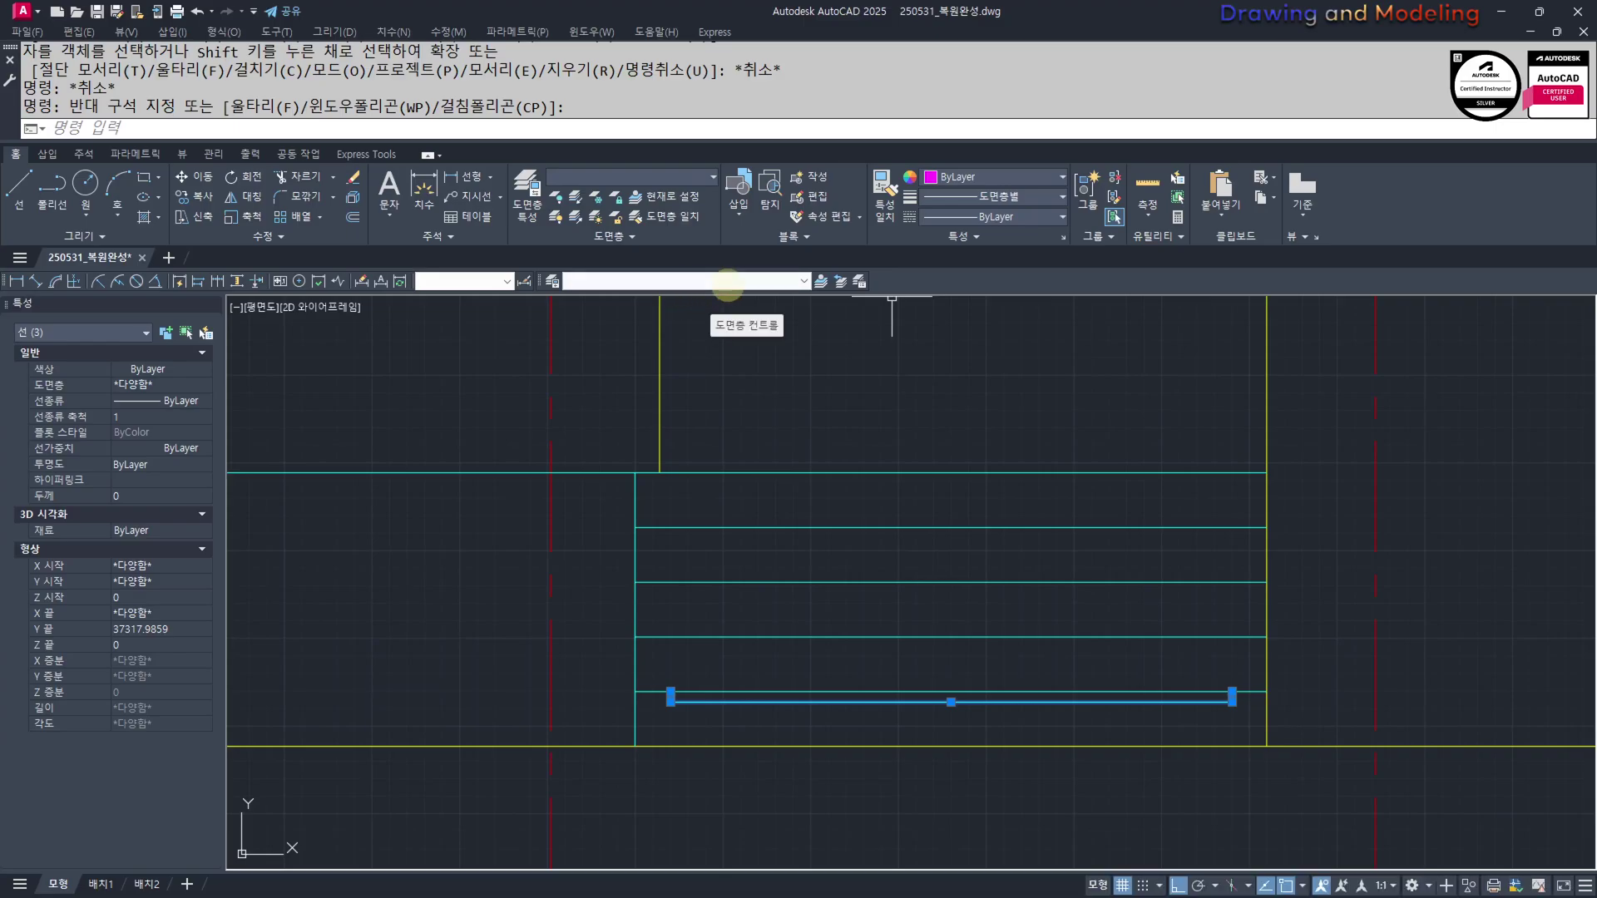
left_click(804, 281)
left_click(676, 432)
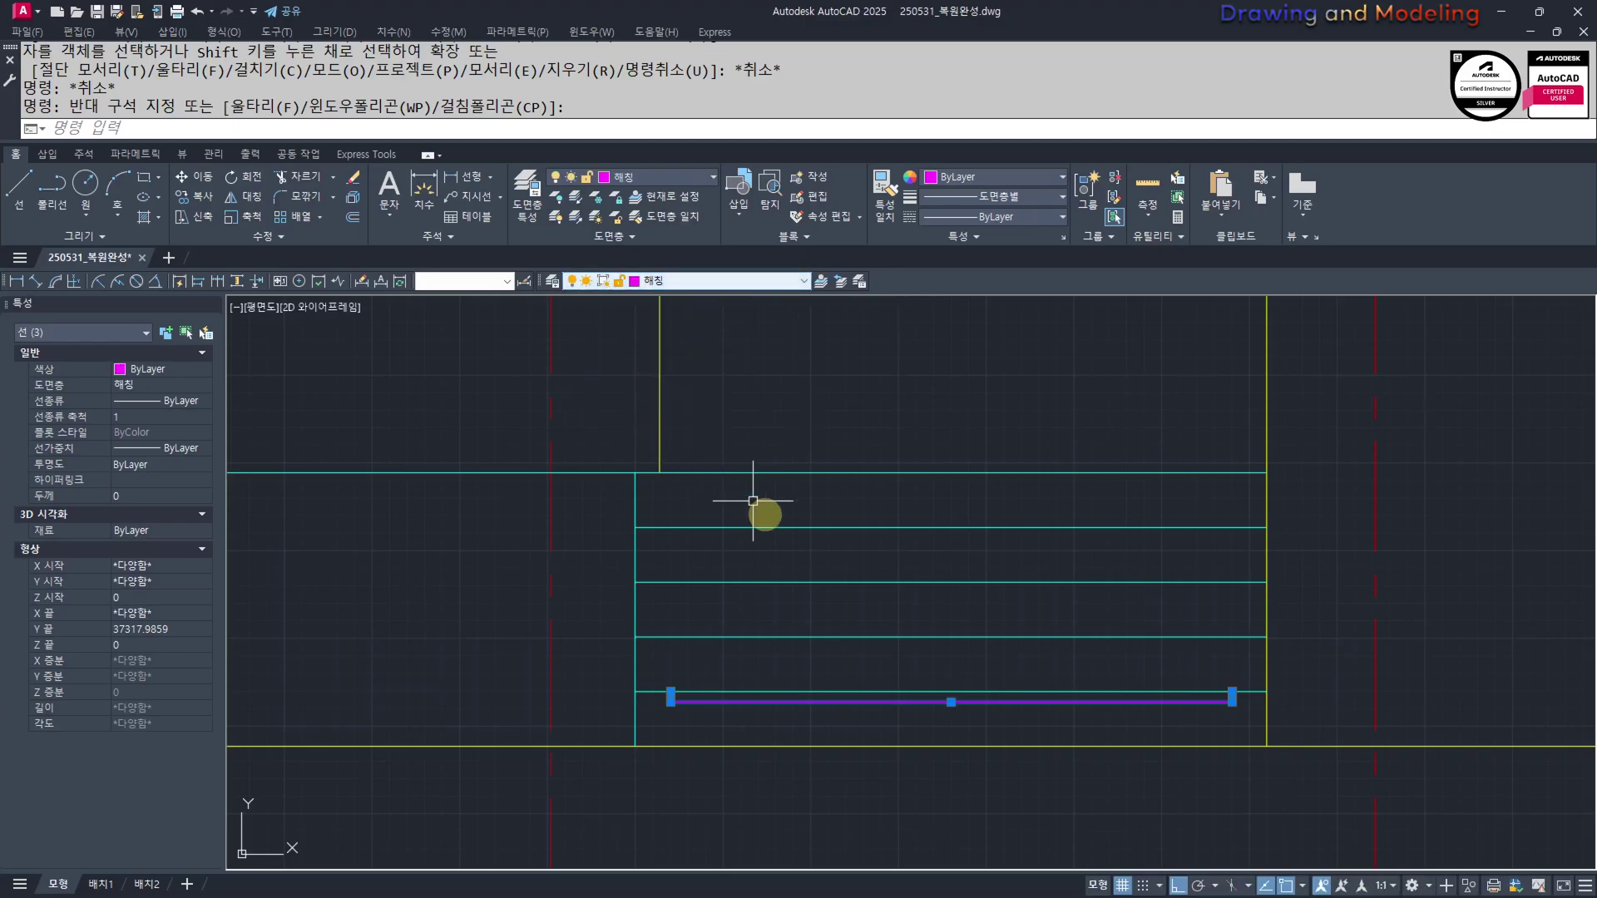
key("Escape")
key("Escape")
Copy the three nosing lines upward as a 5-item array at the step spacing so every step line has them
middle_click_drag(895, 763, 925, 717)
left_click(549, 639)
left_click(1229, 756)
type("cc")
key("Return")
left_click(1279, 695)
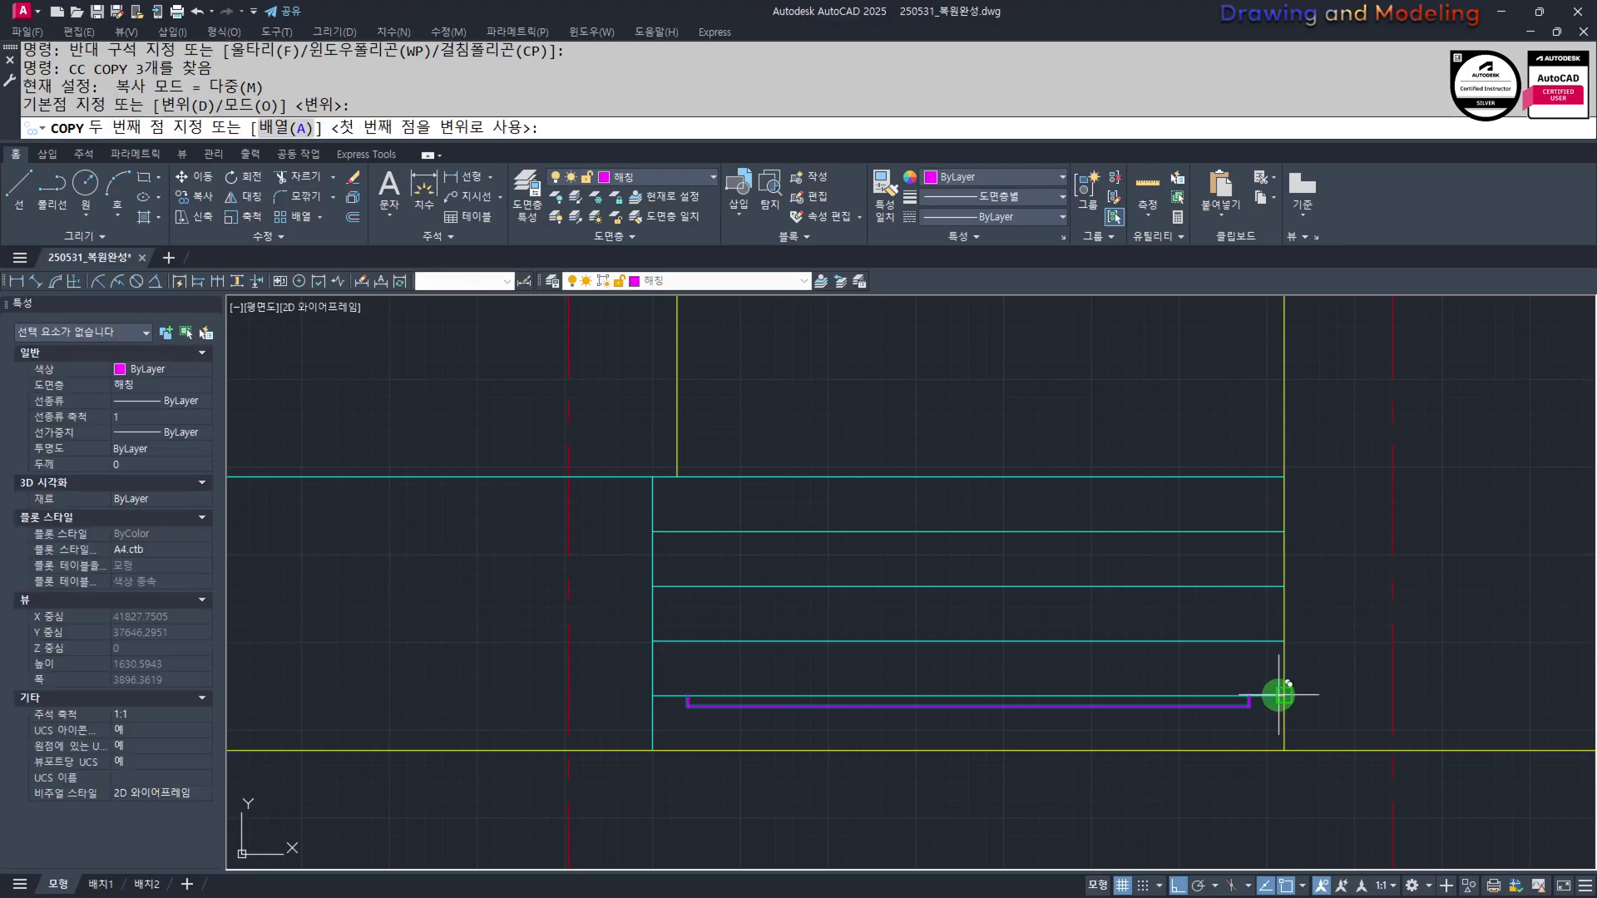
type("a")
key("Return")
left_click(1284, 641)
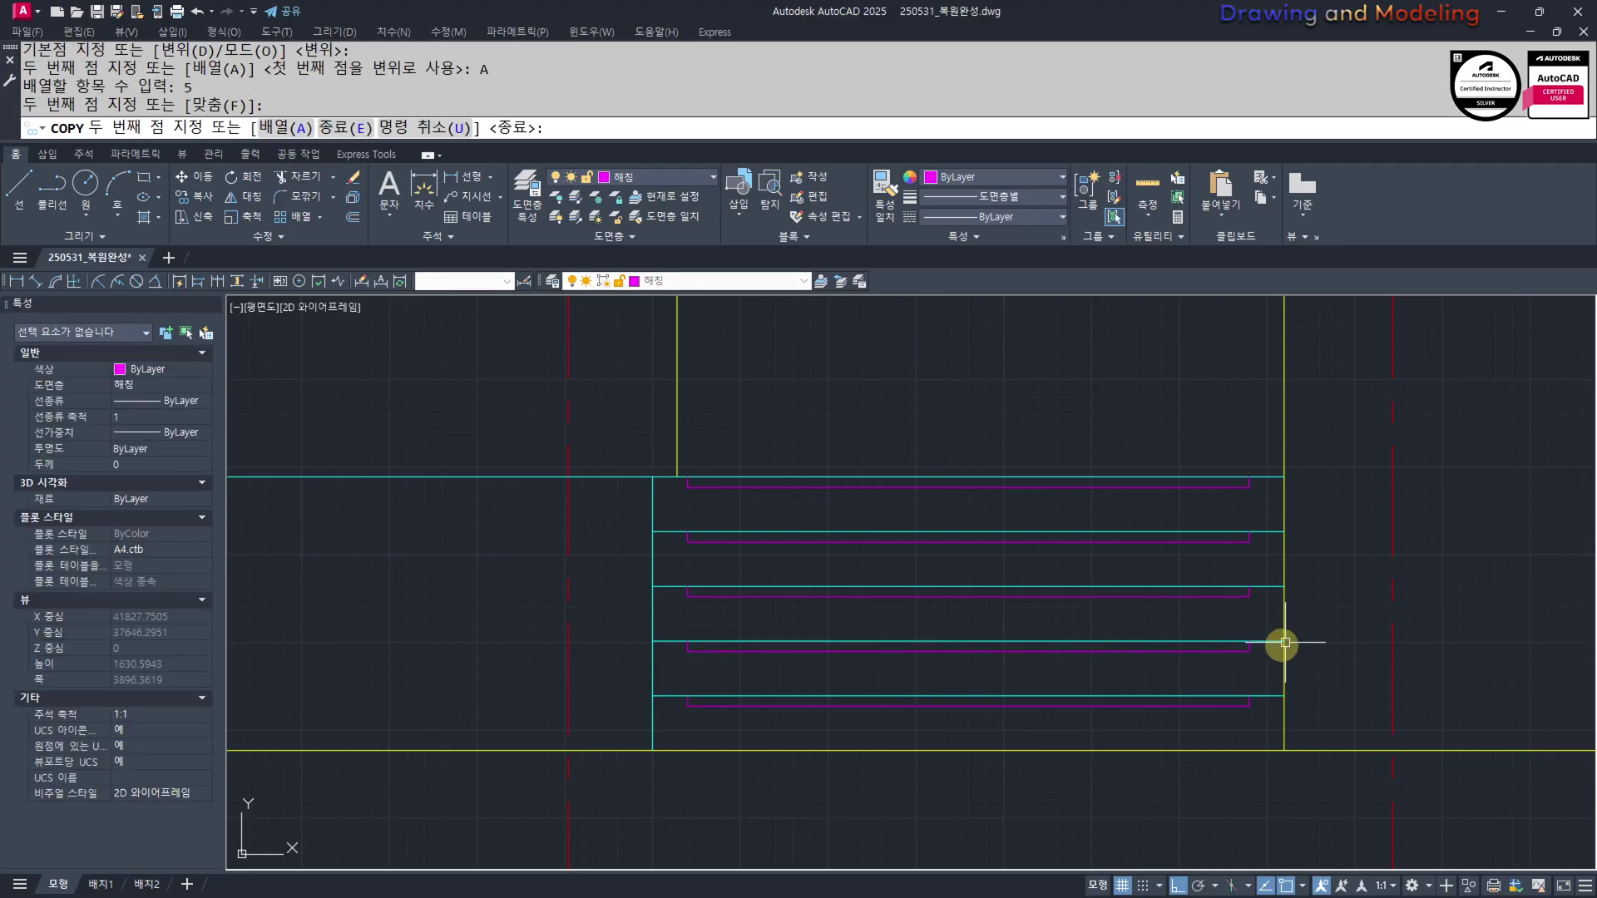
key("Escape")
Offset the left terrace's top line 900 upward for the railing height
scroll(1062, 481, "down", 4)
middle_click_drag(1026, 575, 1118, 779)
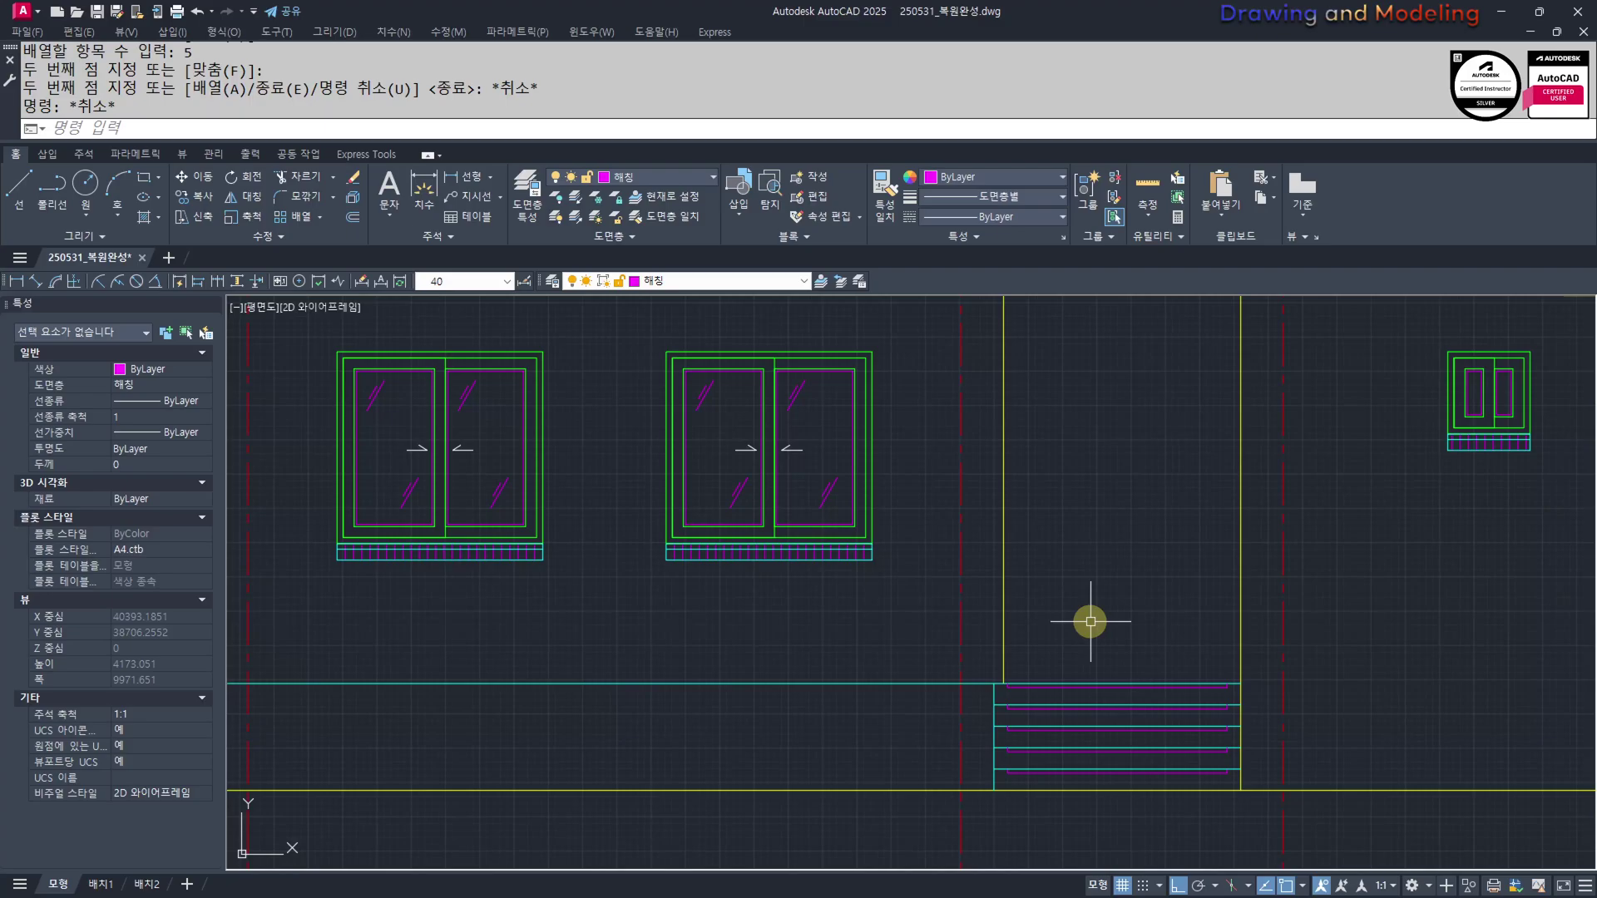
key("Escape")
middle_click_drag(1056, 686, 1038, 647)
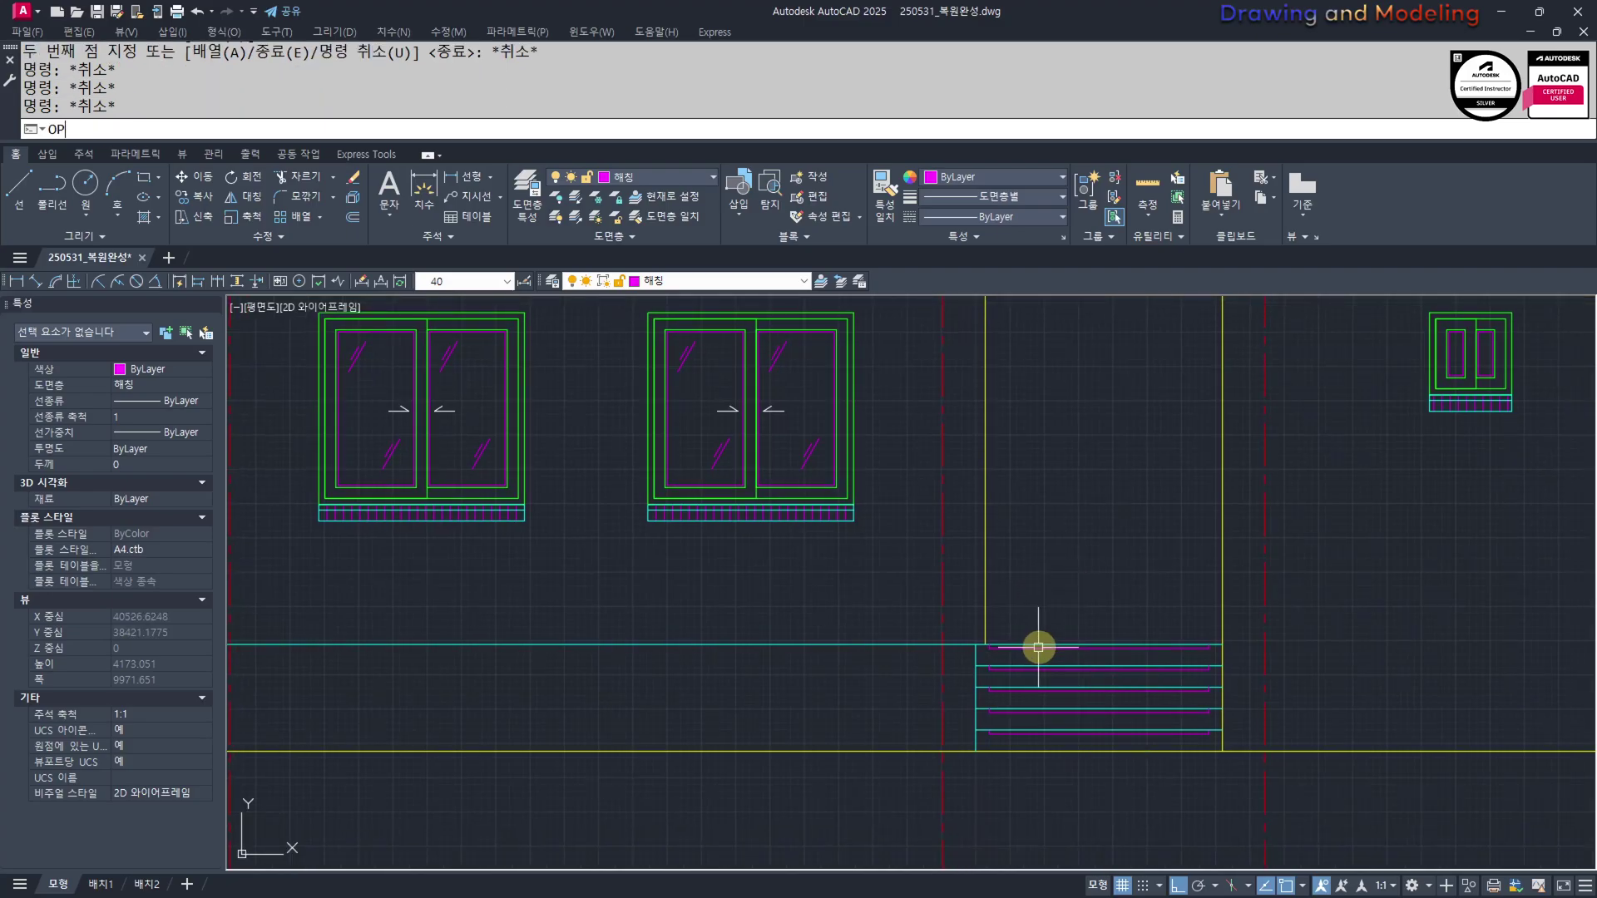
type("o")
key("Return")
type("900")
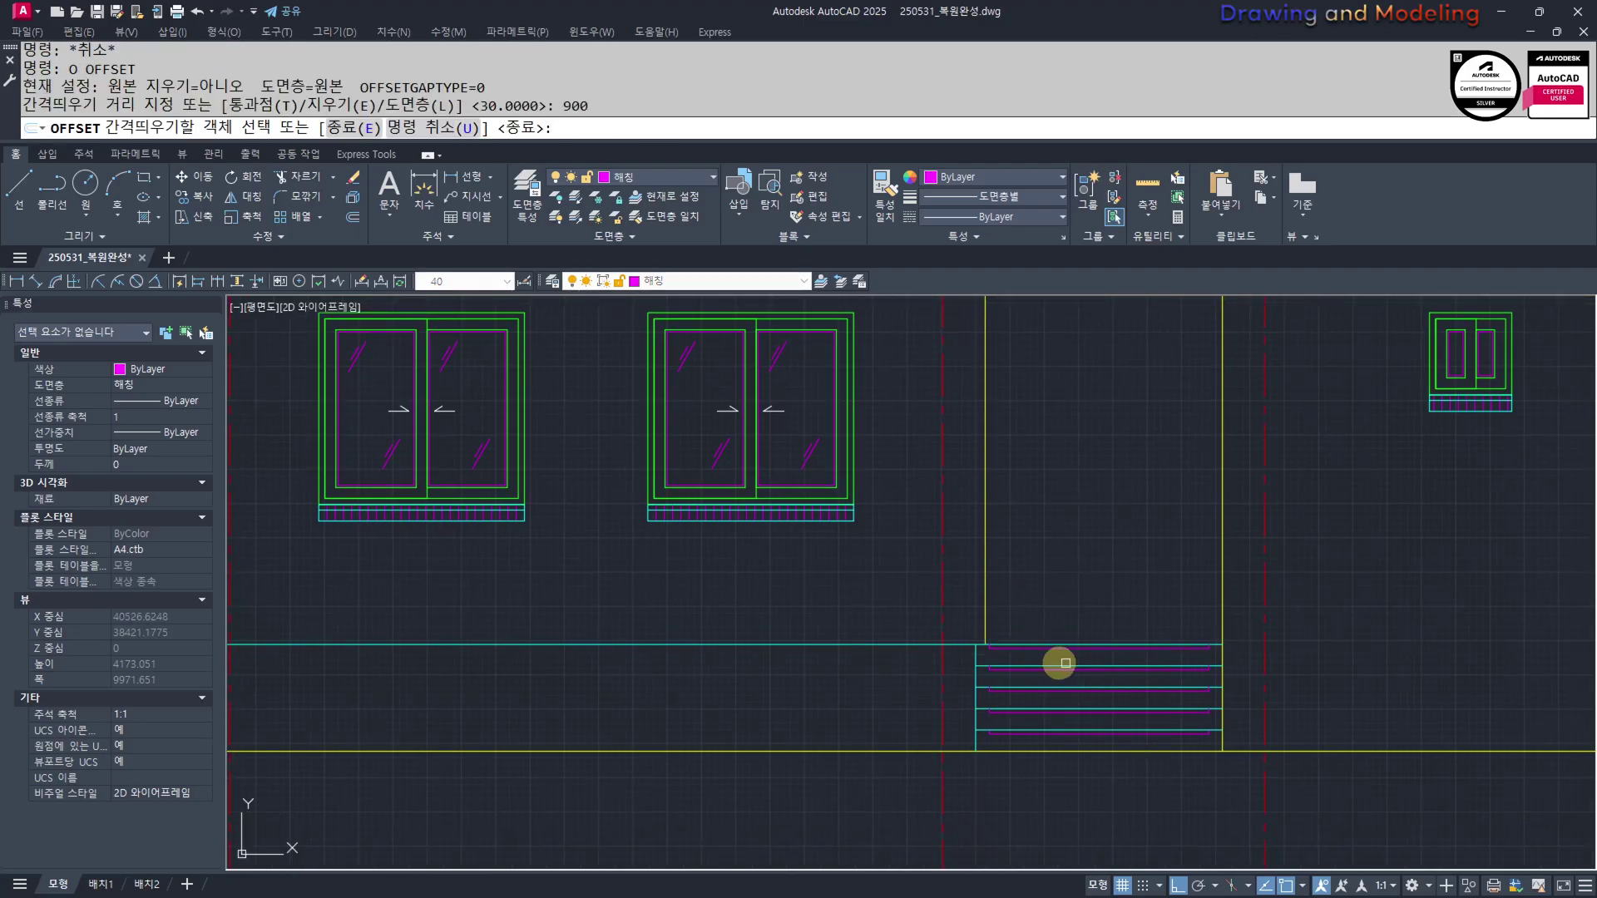
scroll(969, 653, "up", 2)
left_click(959, 635)
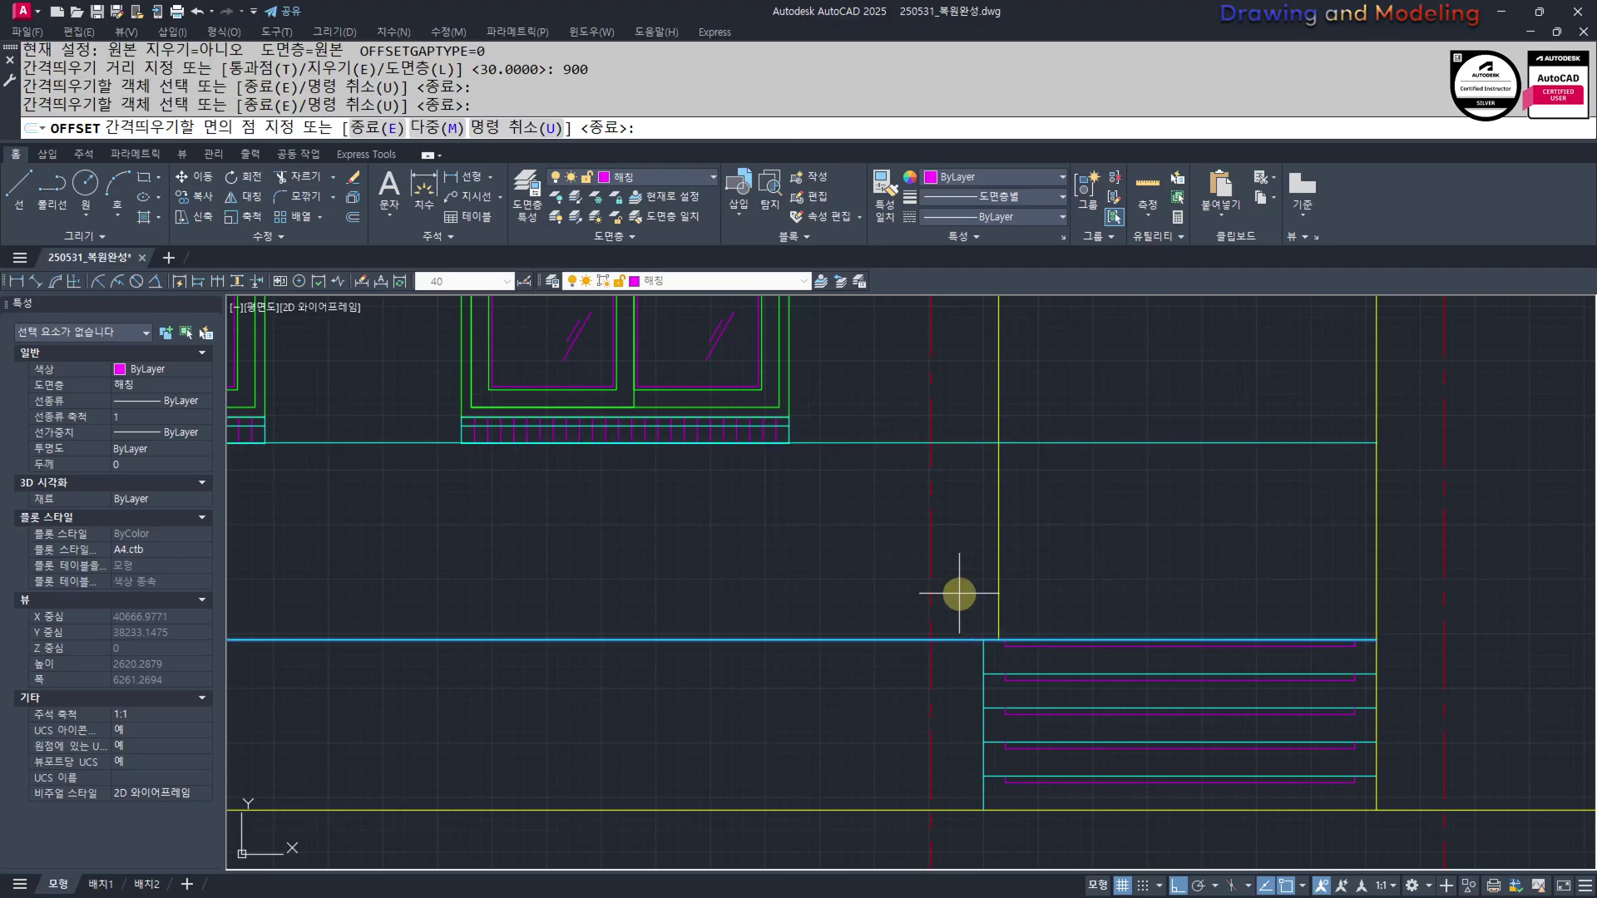
left_click(955, 596)
key("Escape")
key("Escape")
key("Escape")
Draw a vertical line from the stair's top-left corner up past the railing-height line
middle_click_drag(1145, 538, 1041, 601)
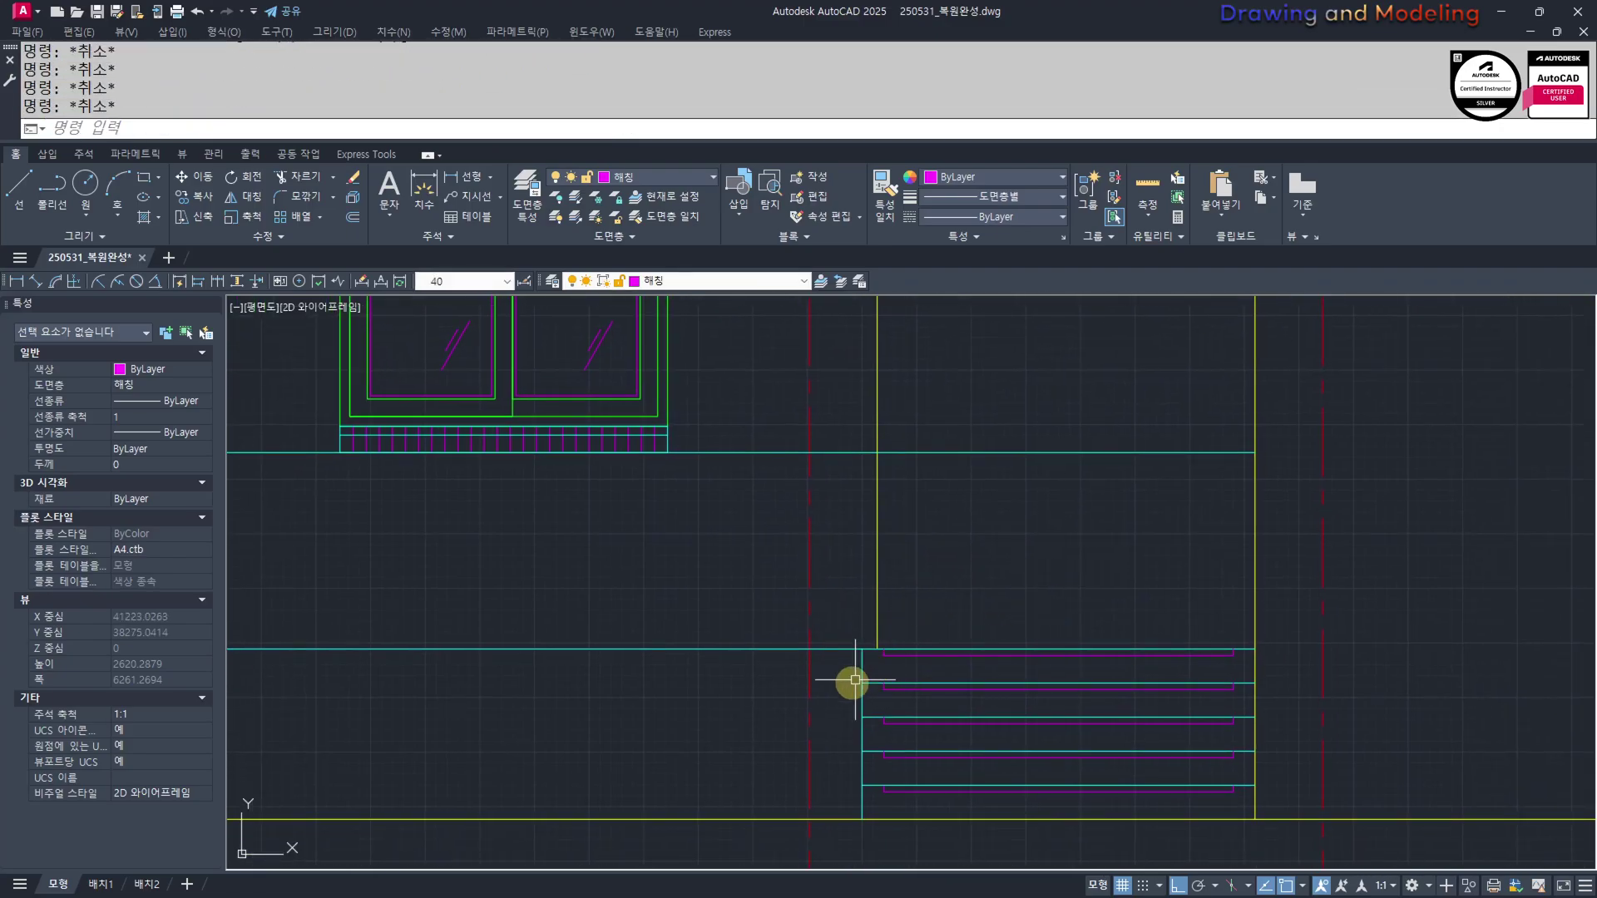
middle_click_drag(704, 546, 917, 557)
middle_click_drag(1105, 514, 1082, 569)
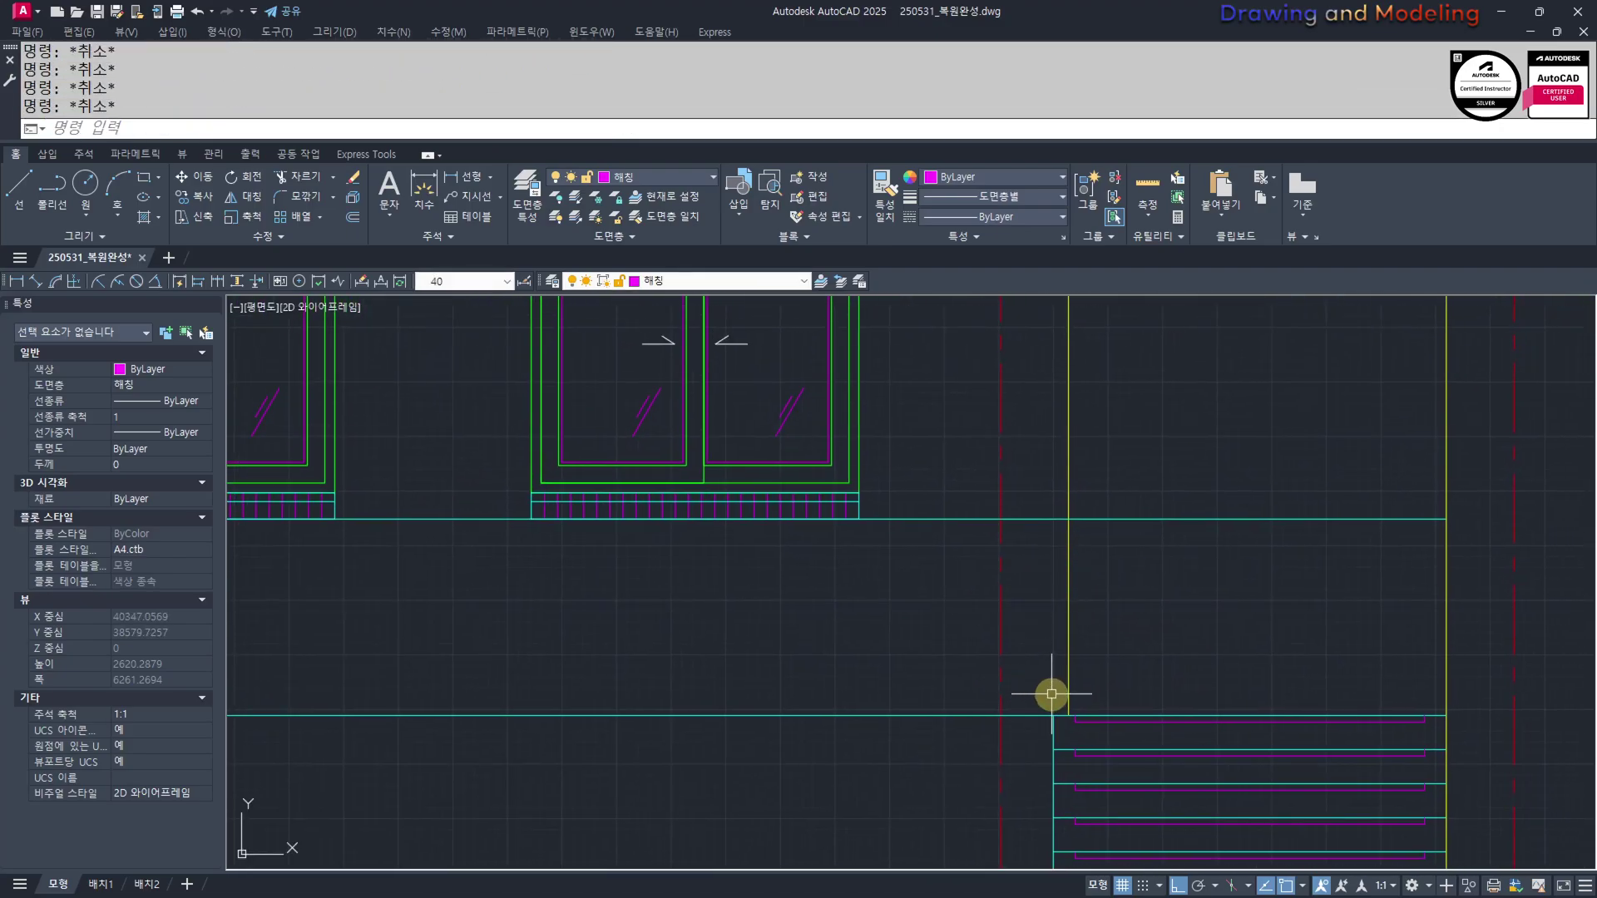
left_click(1053, 717)
left_click(1050, 405)
key("Escape")
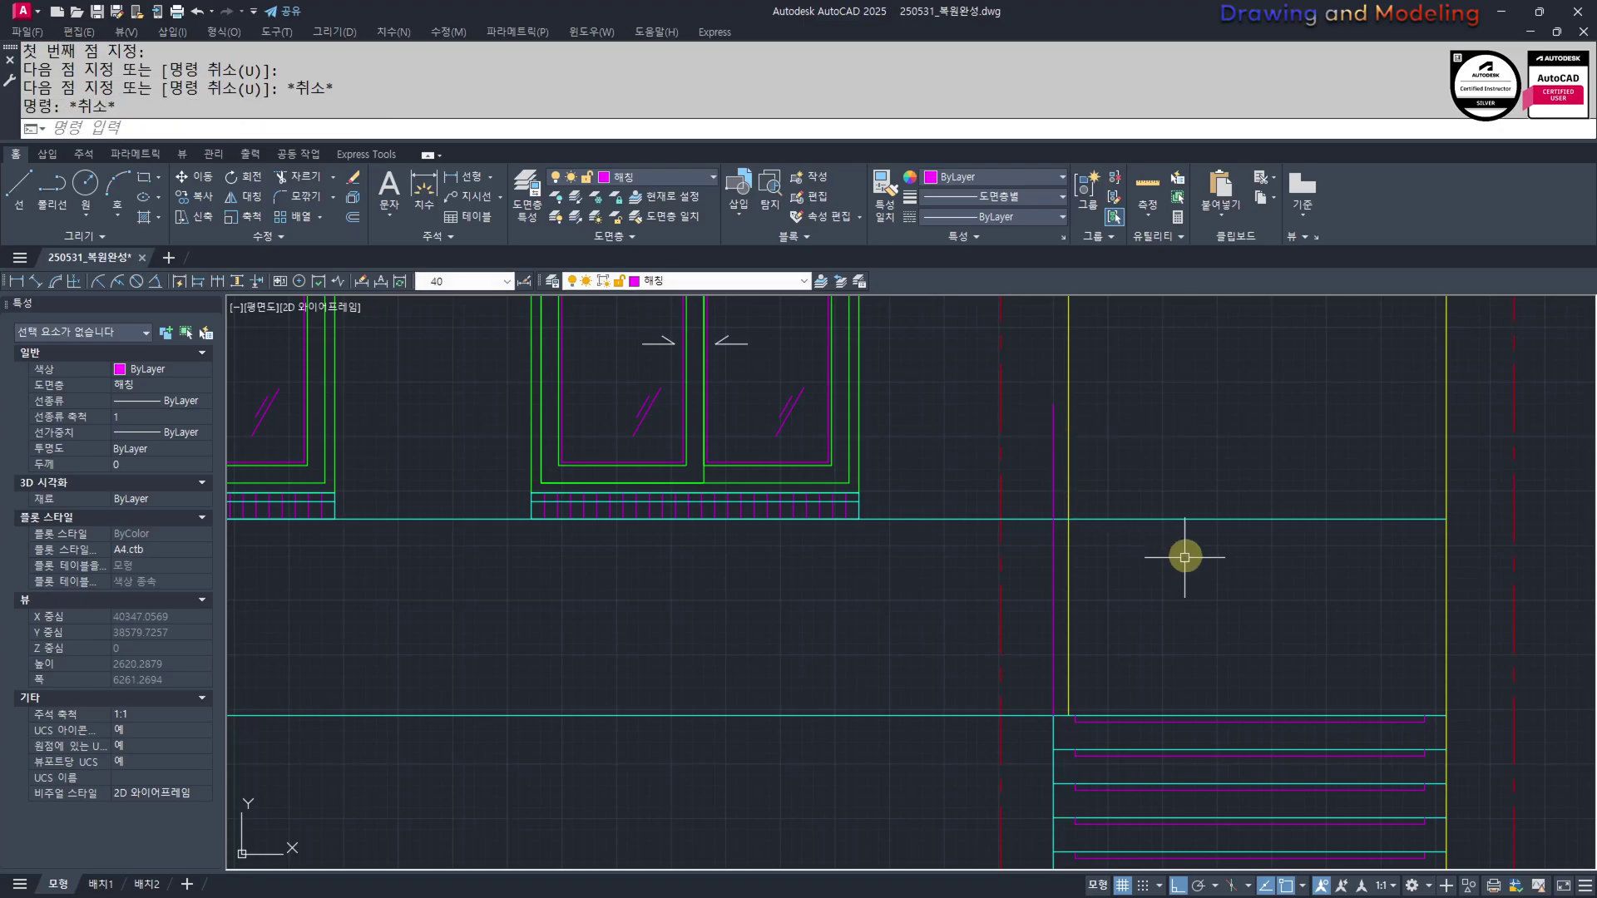
Offset the vertical line rising from the stair's top-left corner 50 to the right
type("o")
key("Return")
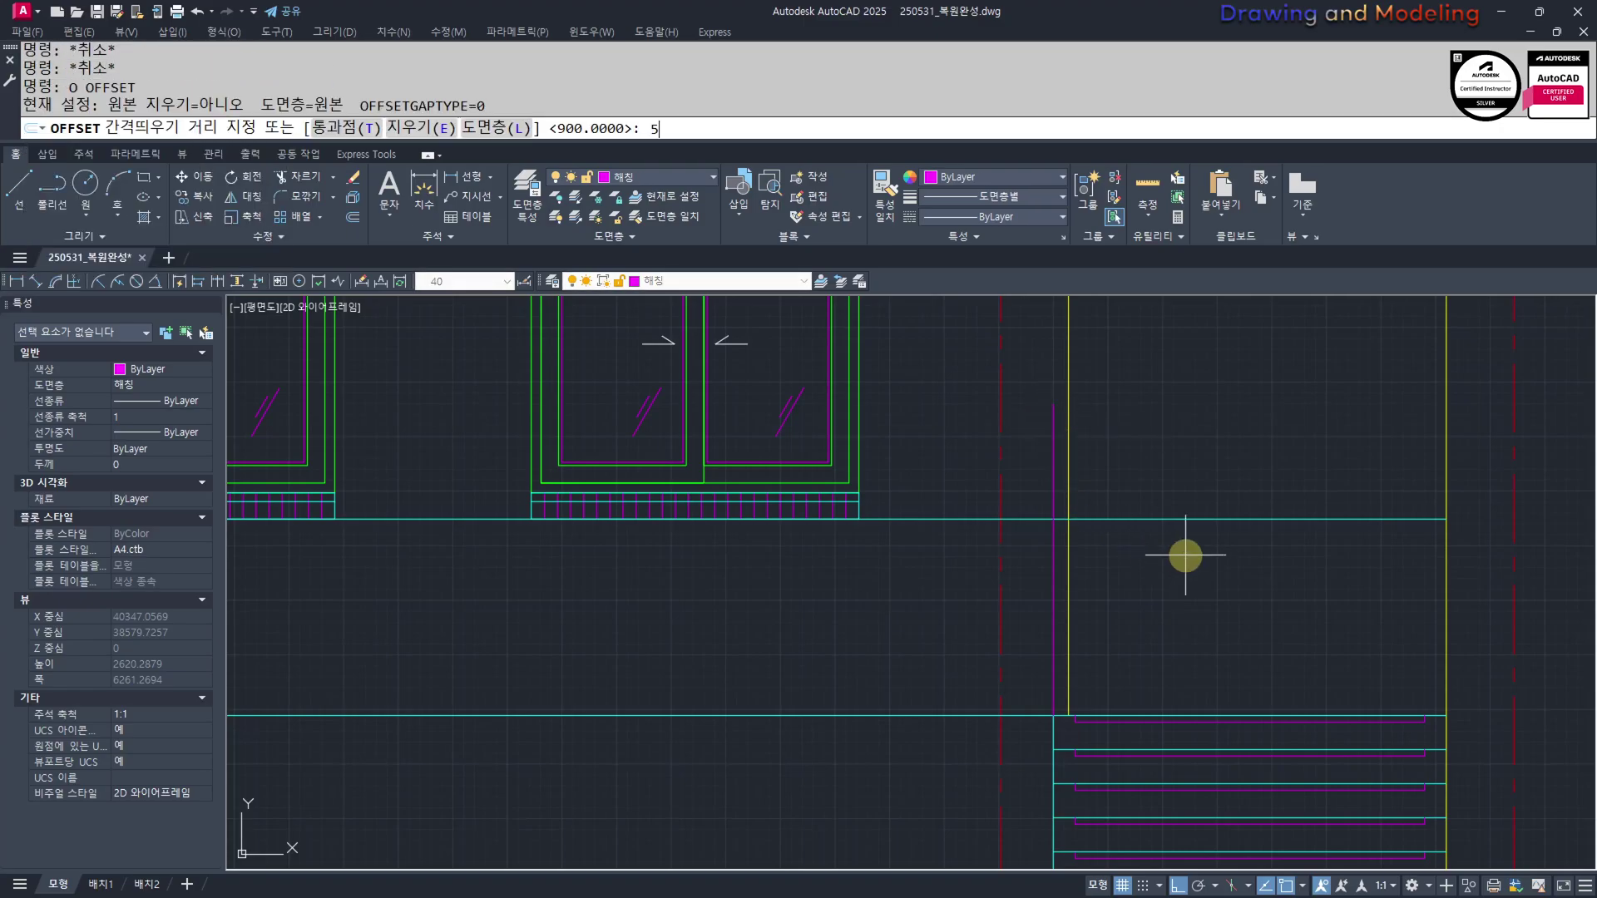
key("Escape")
key("Escape")
key("Escape")
key("Escape")
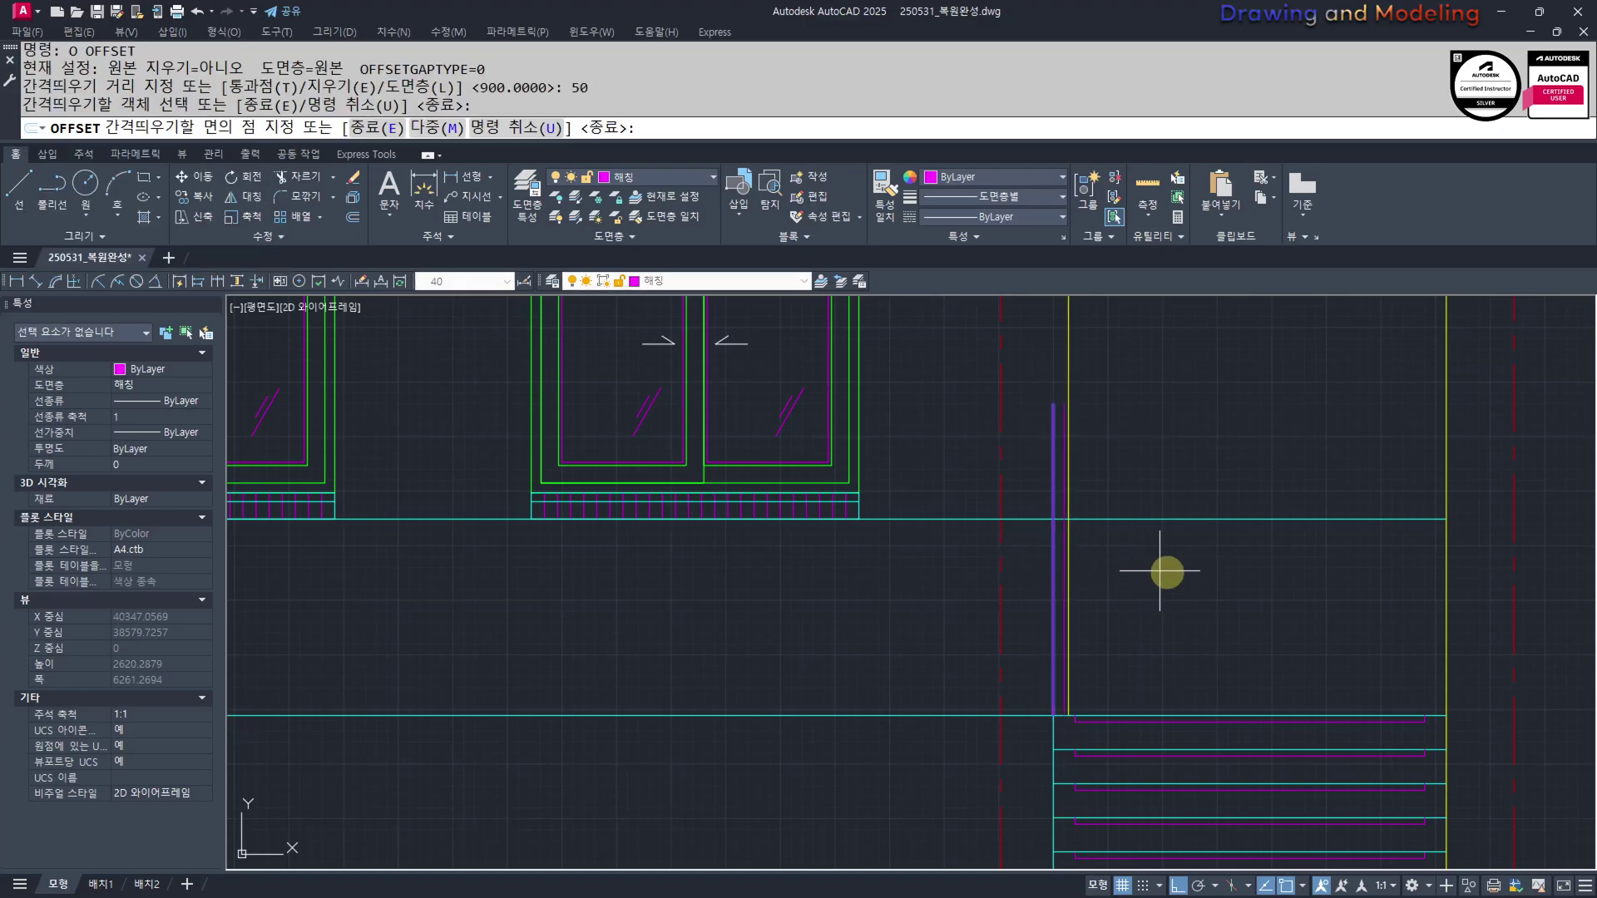
scroll(1072, 582, "down", 4)
scroll(1082, 599, "up", 8)
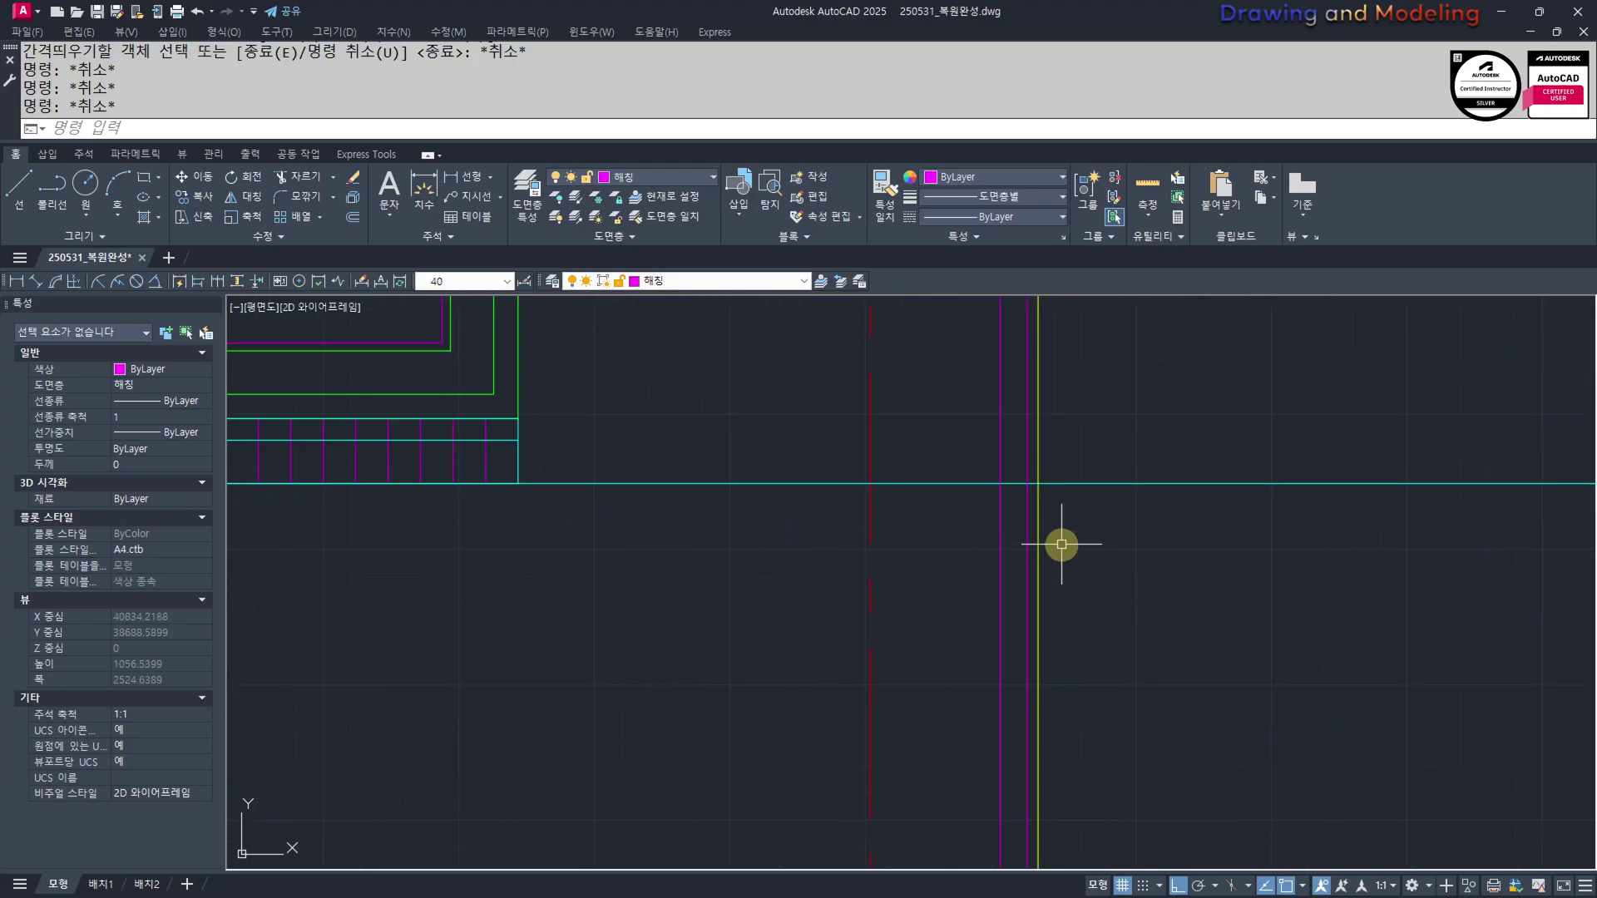
Draw an 80 by 80 rectangle in the empty area beside the wall line, below the horizontal elevation line
scroll(1029, 466, "up", 5)
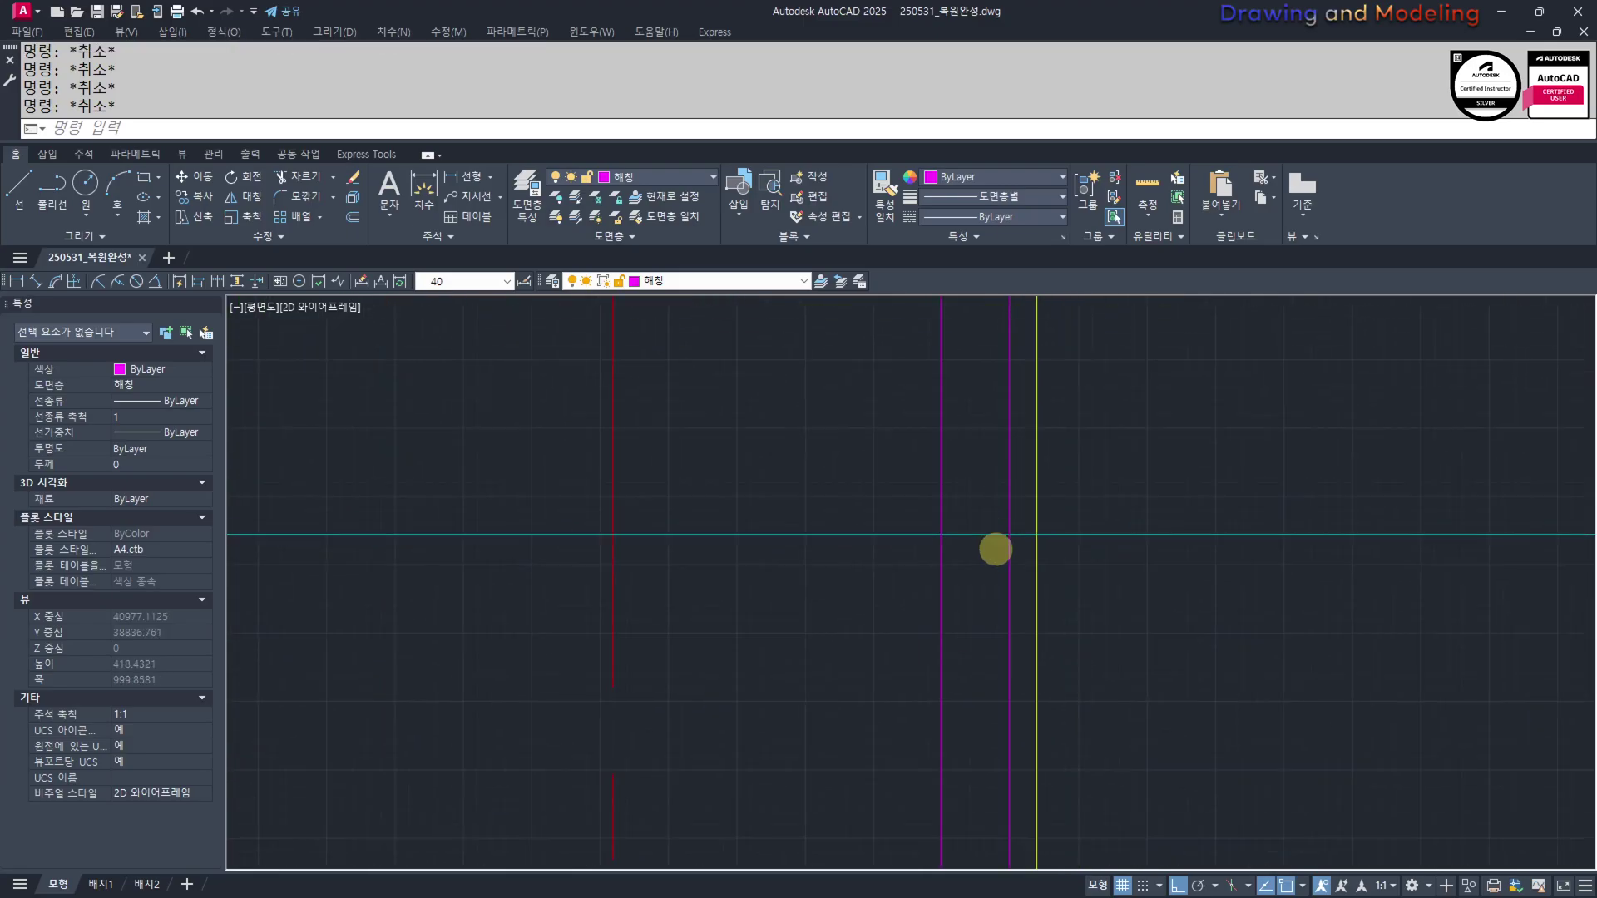
scroll(996, 553, "down", 2)
scroll(1031, 591, "up", 2)
type("rec")
key("Return")
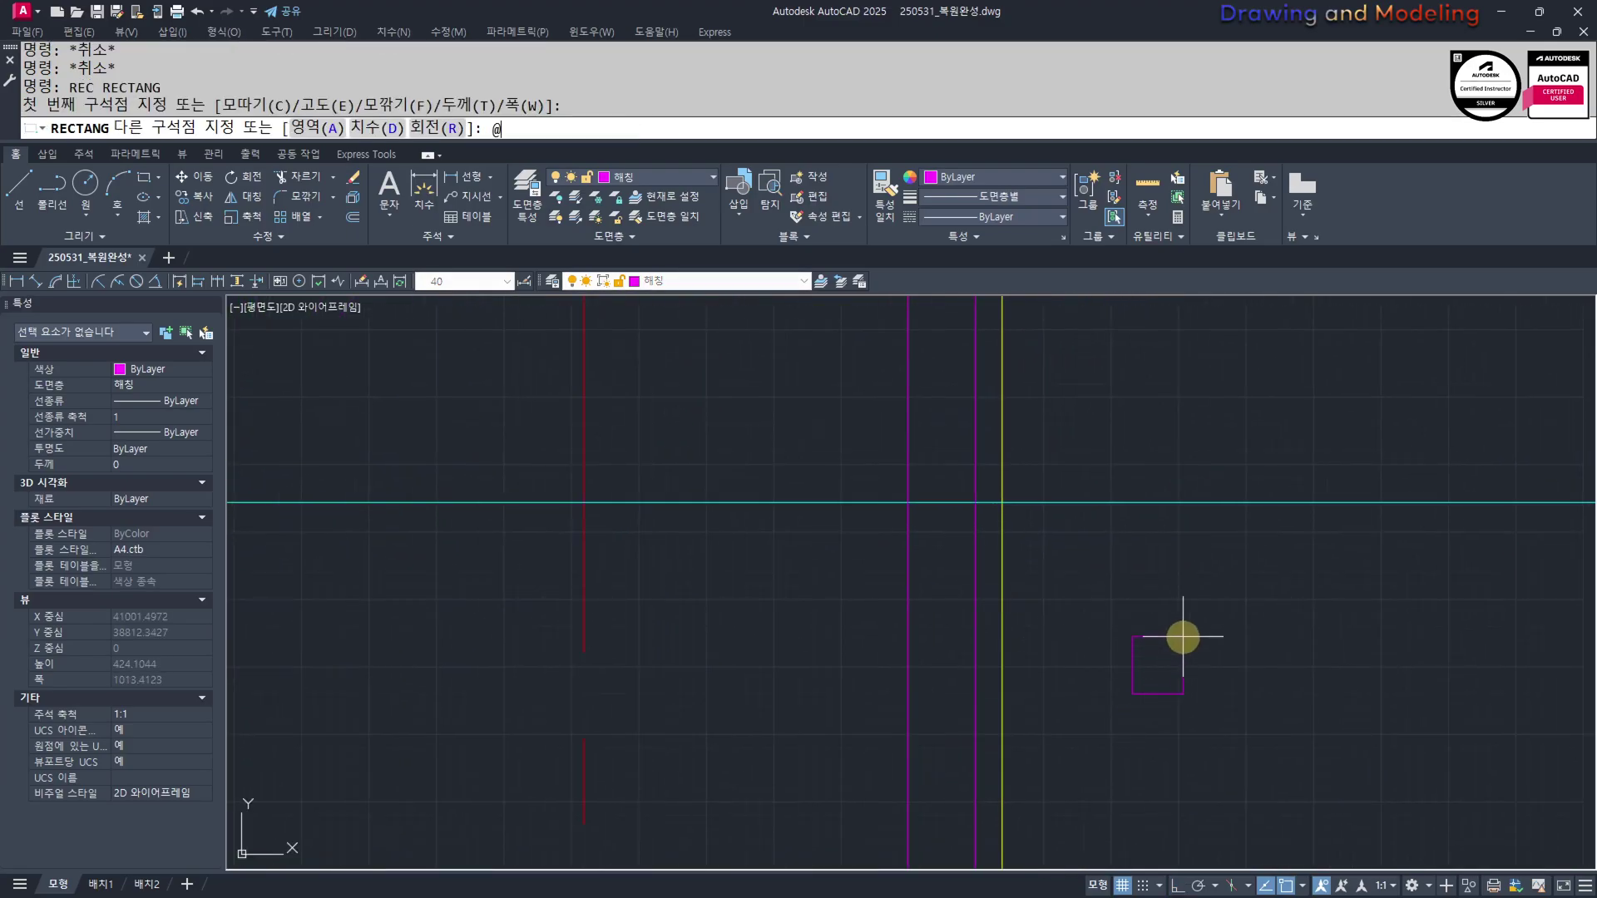
key("Return")
key("Escape")
key("Escape")
Move the square by its top midpoint to where the inner magenta vertical line crosses the horizontal cyan line
left_click(1385, 572)
left_click(1151, 670)
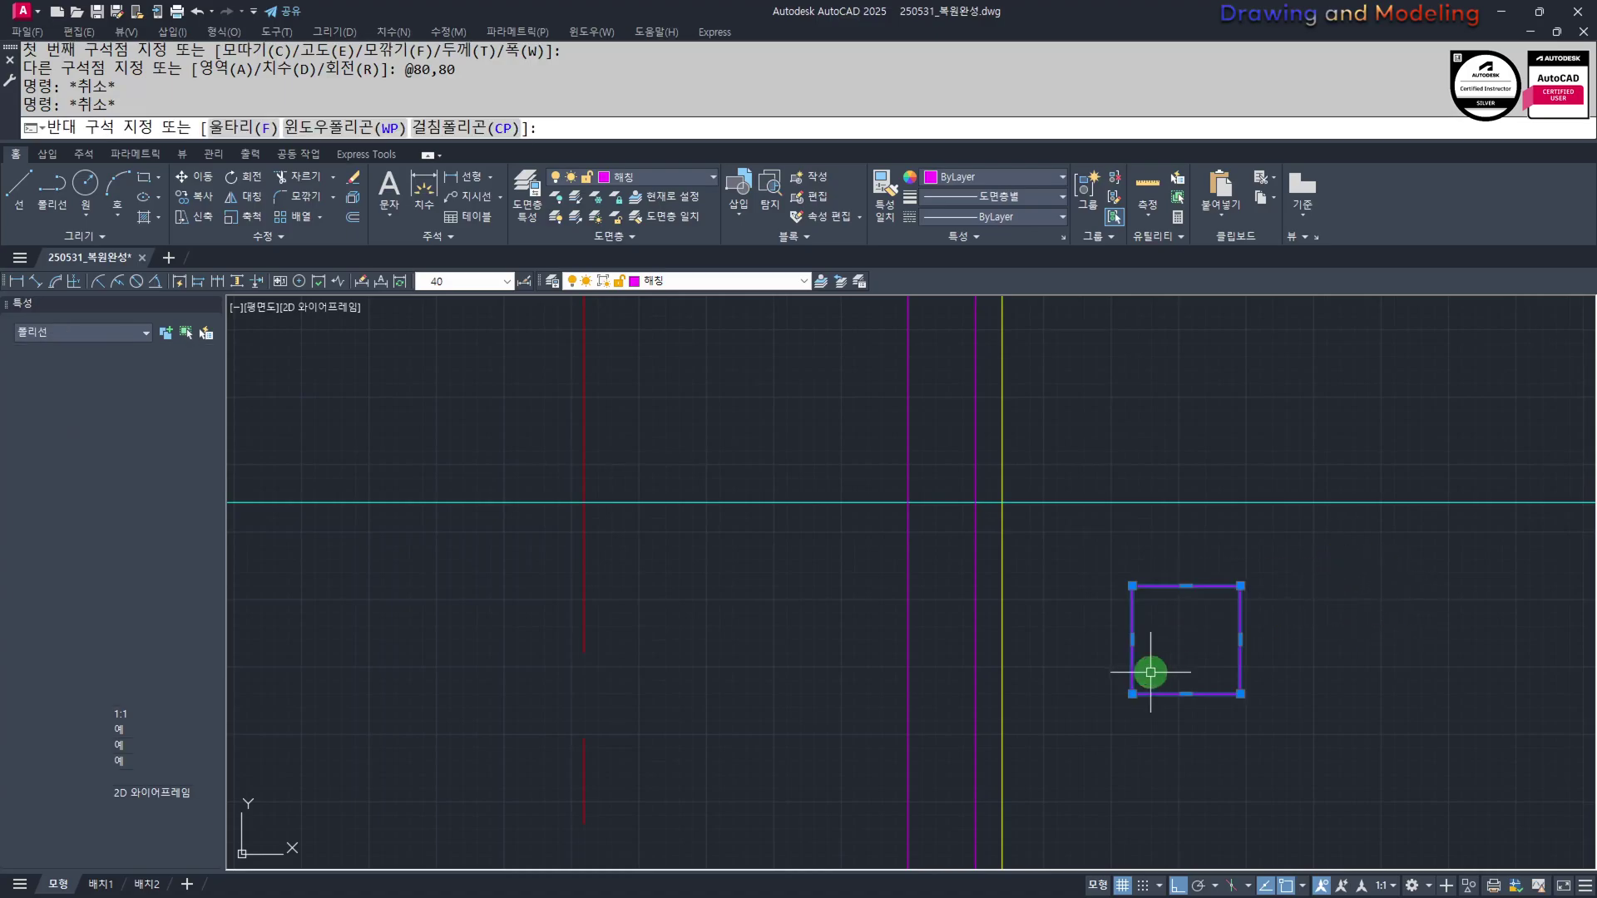
middle_click_drag(1230, 707, 1272, 714)
type("m")
key("Return")
left_click(1243, 599)
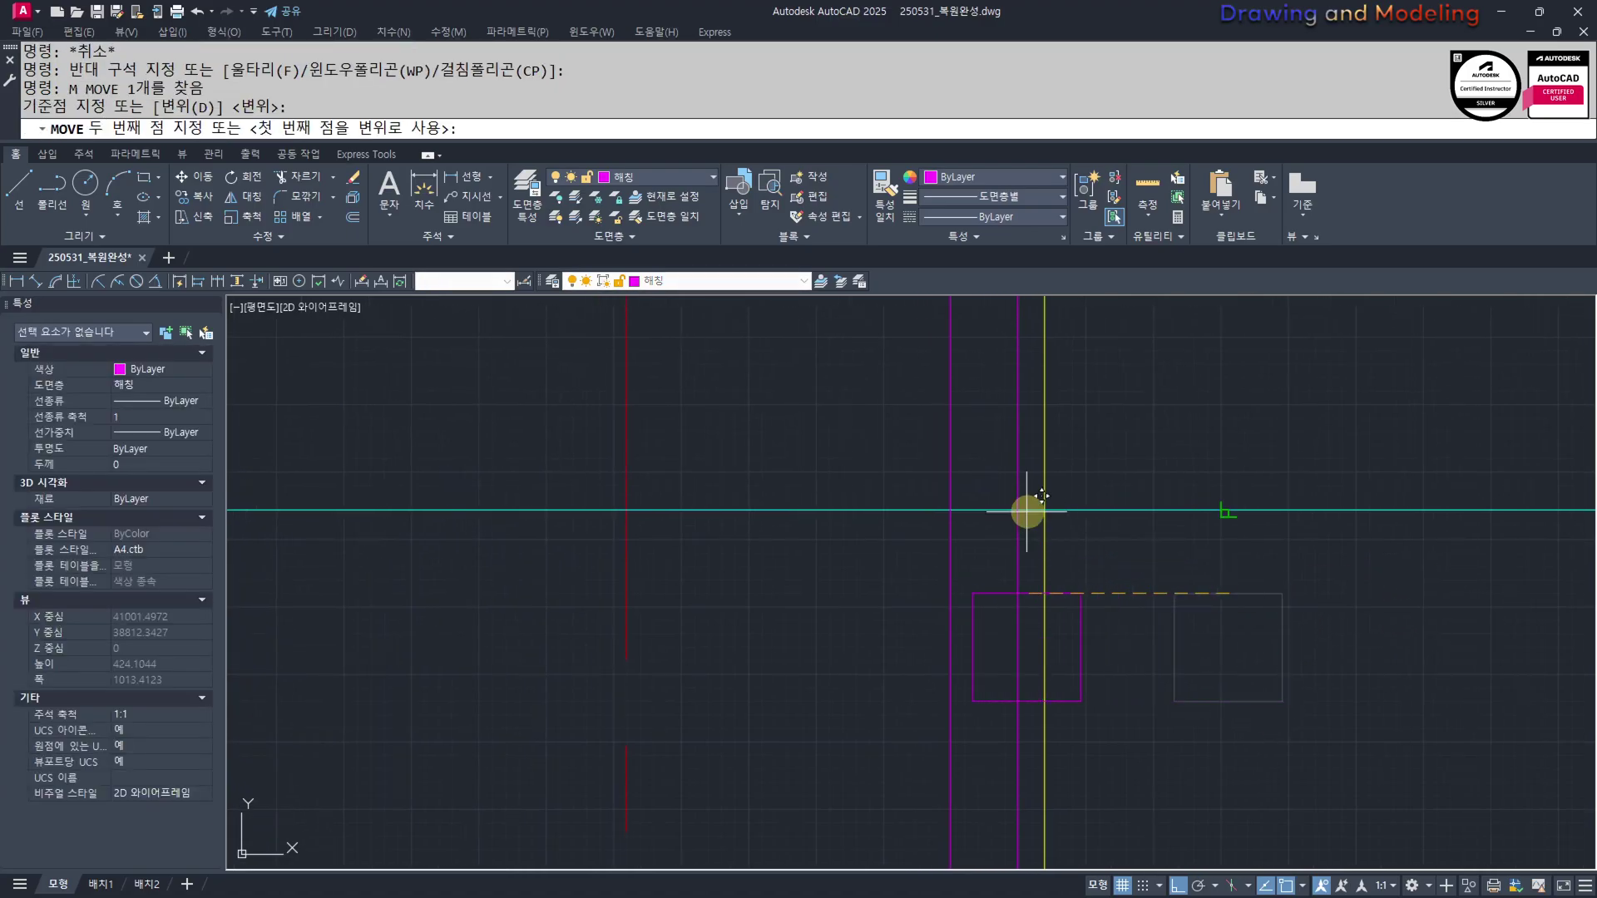
left_click(1016, 509)
key("Escape")
key("Escape")
scroll(1290, 749, "down", 5)
key("Escape")
key("Escape")
scroll(1221, 671, "down", 4)
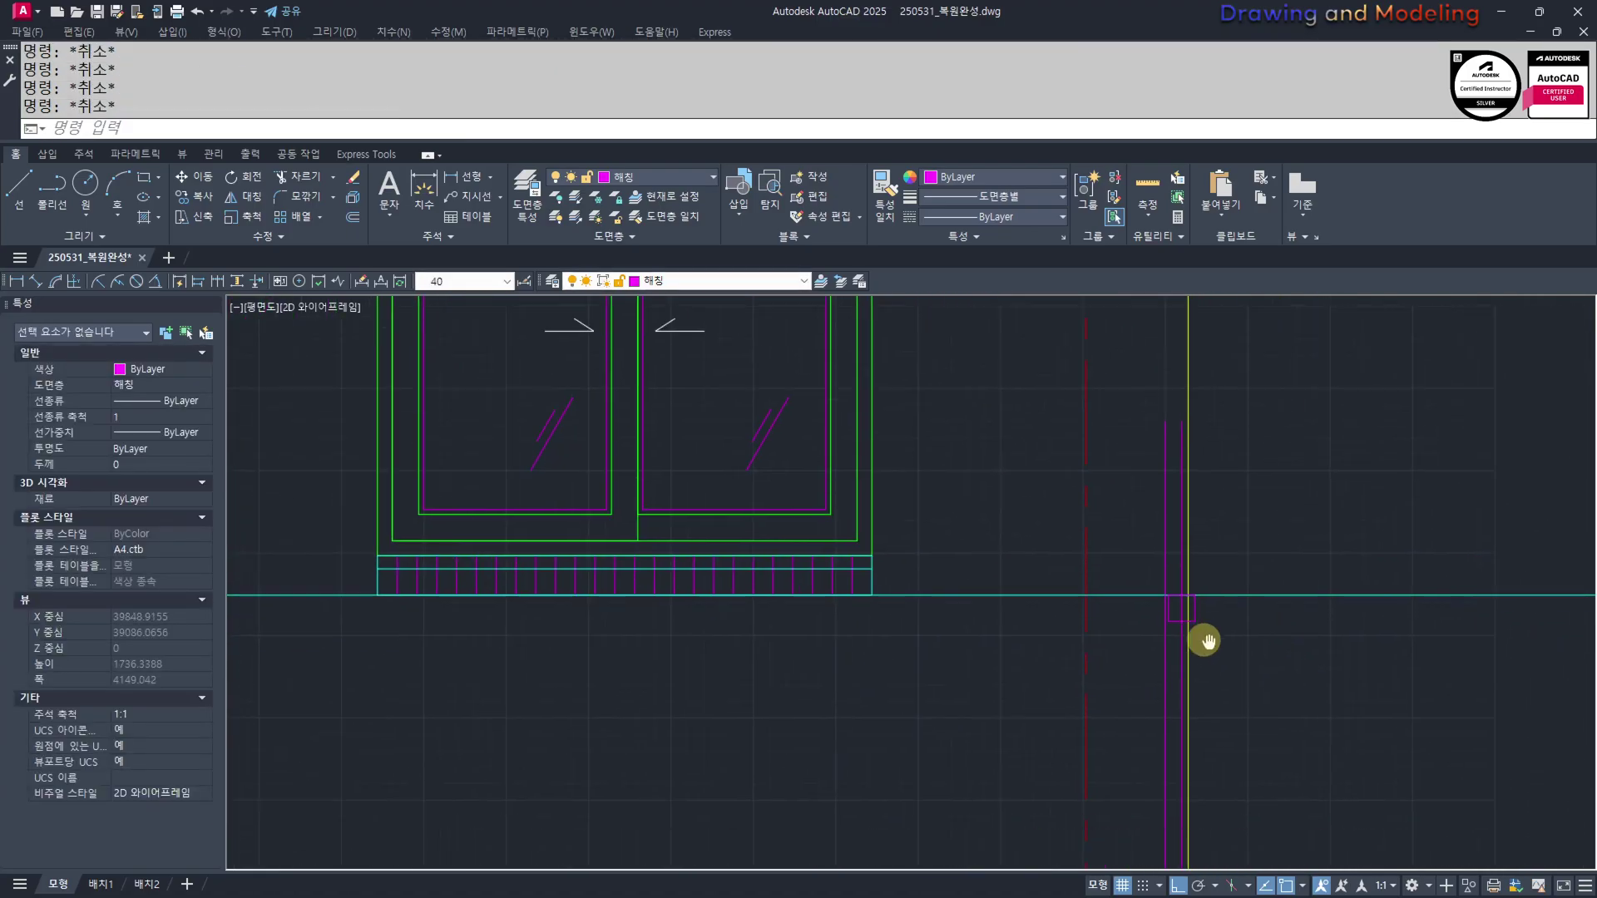
Match the square's properties to the horizontal cyan elevation line
scroll(1048, 720, "up", 10)
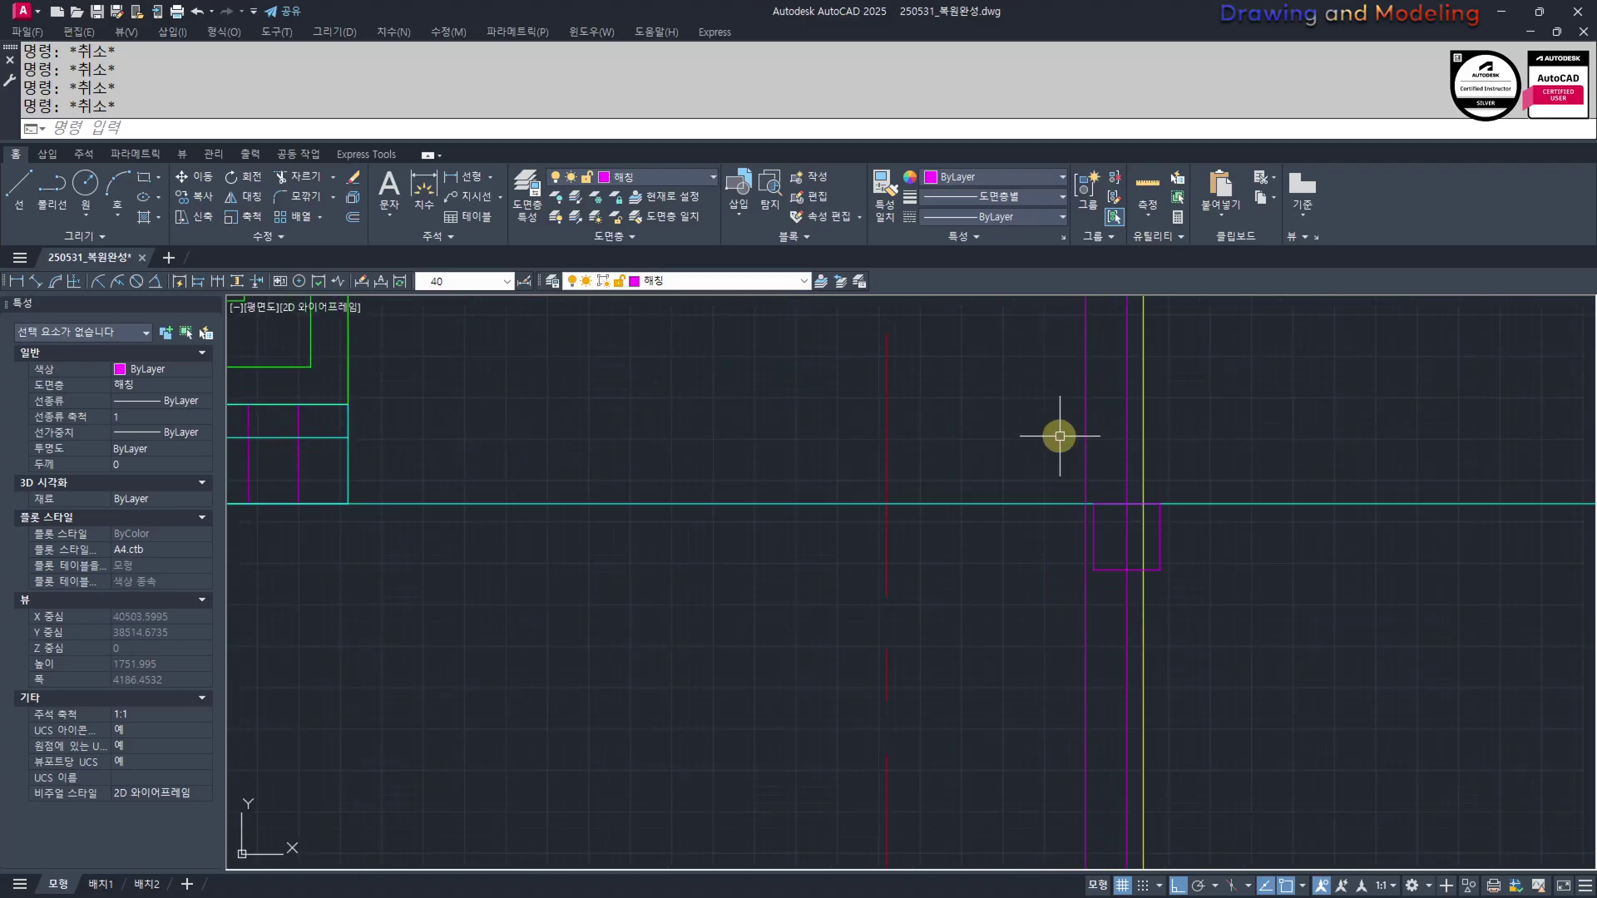
middle_click_drag(1102, 563, 1067, 608)
scroll(1069, 614, "up", 4)
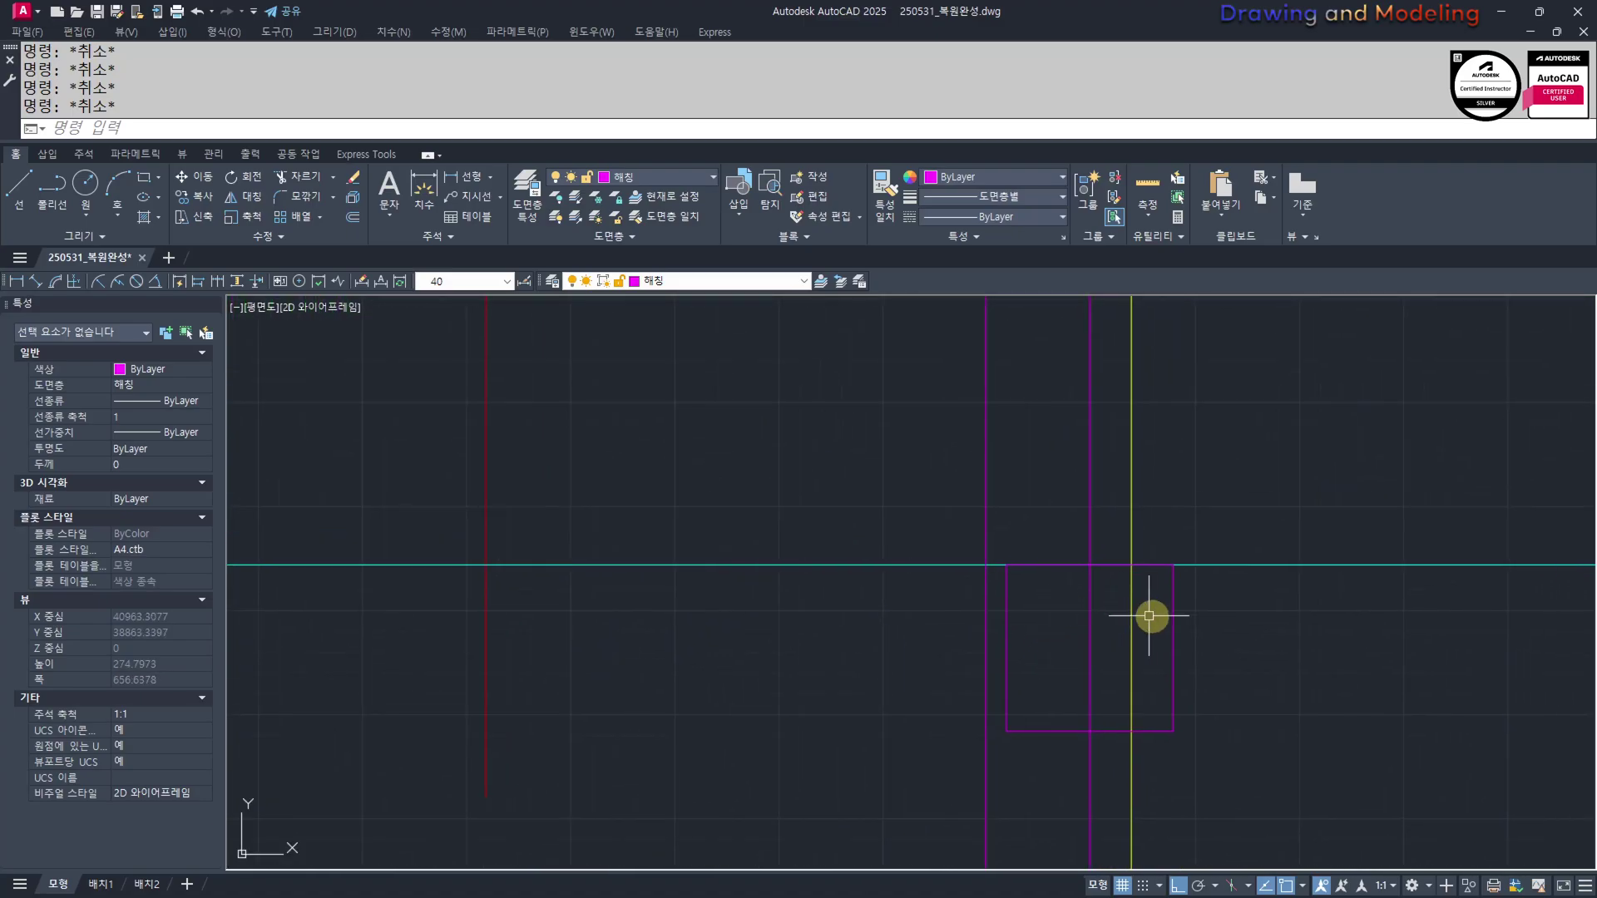
key("space")
left_click(1227, 565)
left_click(1194, 600)
left_click(1151, 652)
key("Escape")
key("Escape")
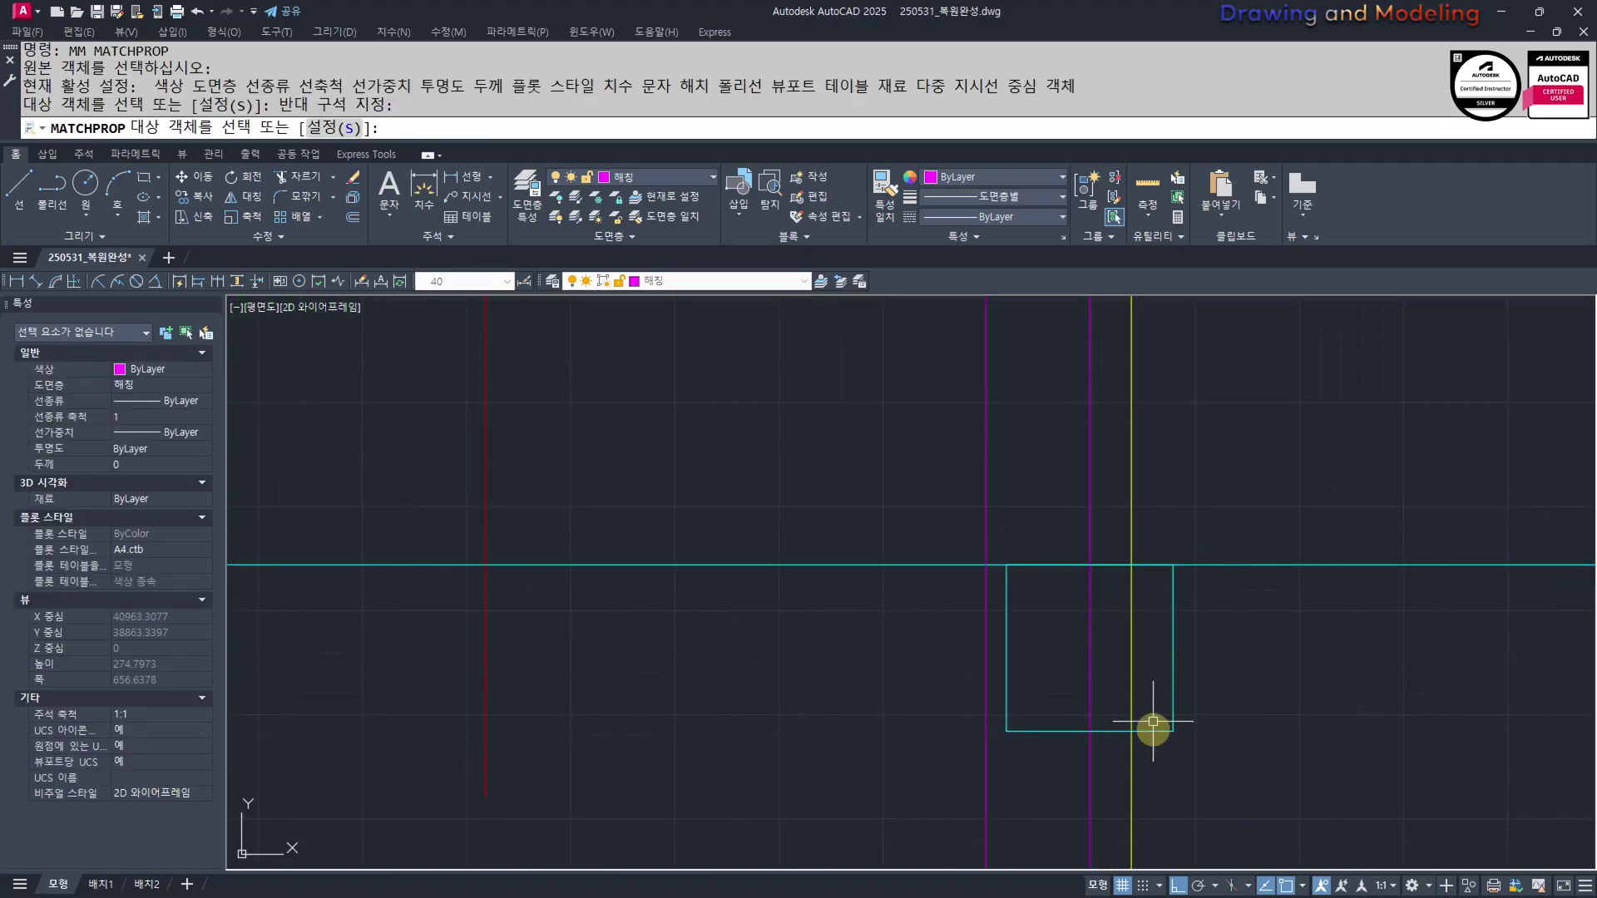
Offset the vertical line through the square's centre by 15 to both sides
middle_click_drag(1133, 729, 1105, 594)
type("O")
key("space")
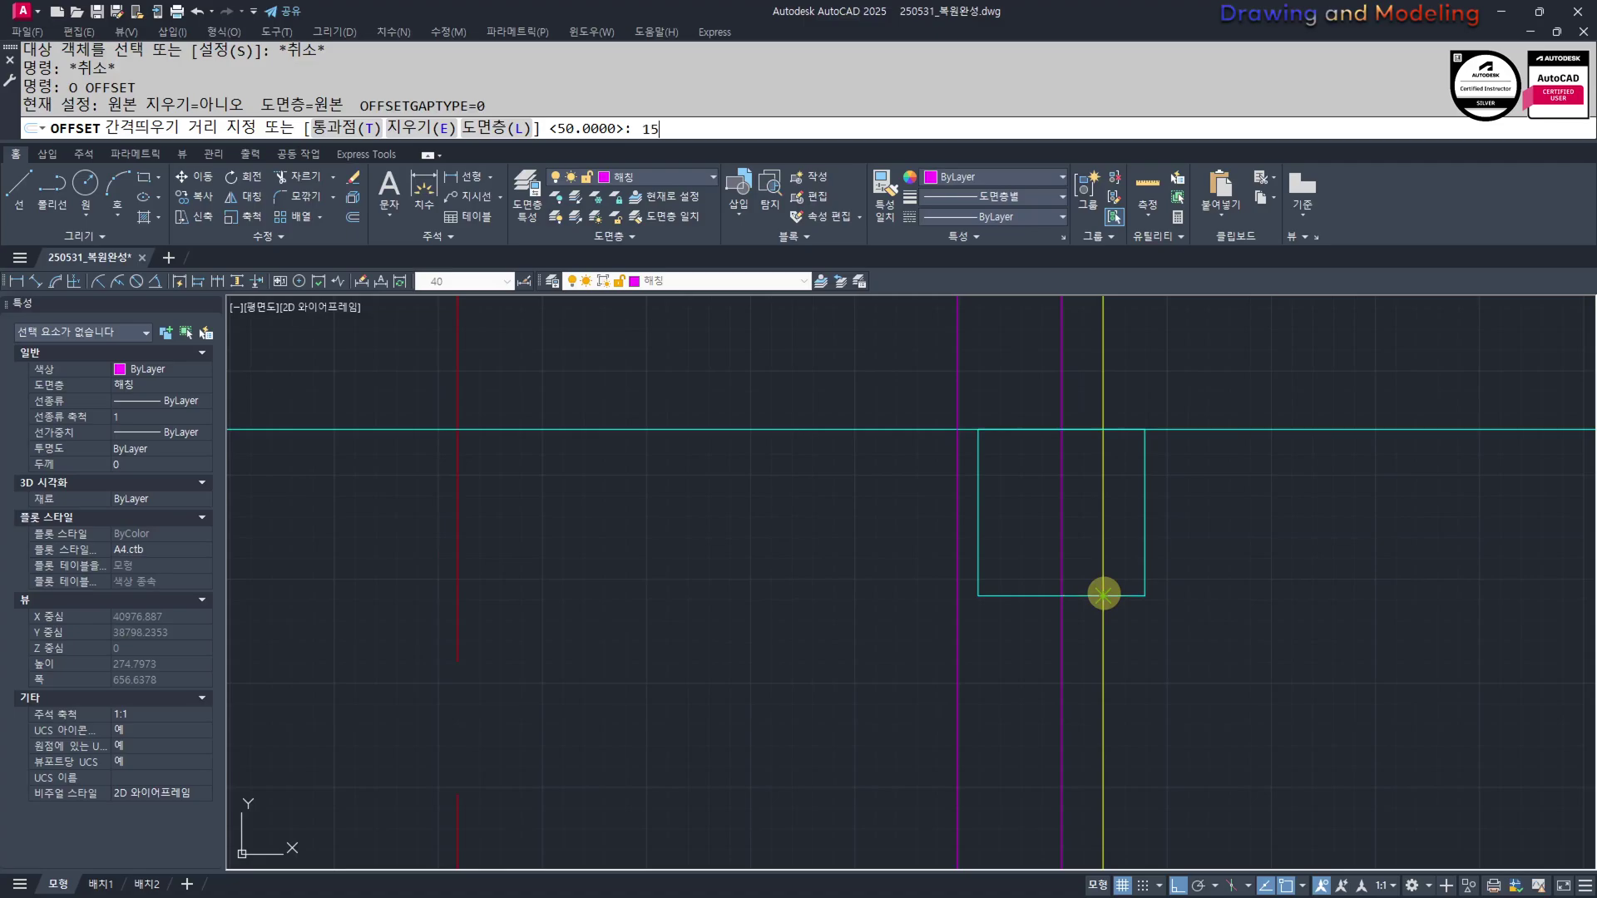
key("Return")
left_click(1061, 595)
left_click(1014, 637)
left_click(1061, 631)
left_click(1140, 646)
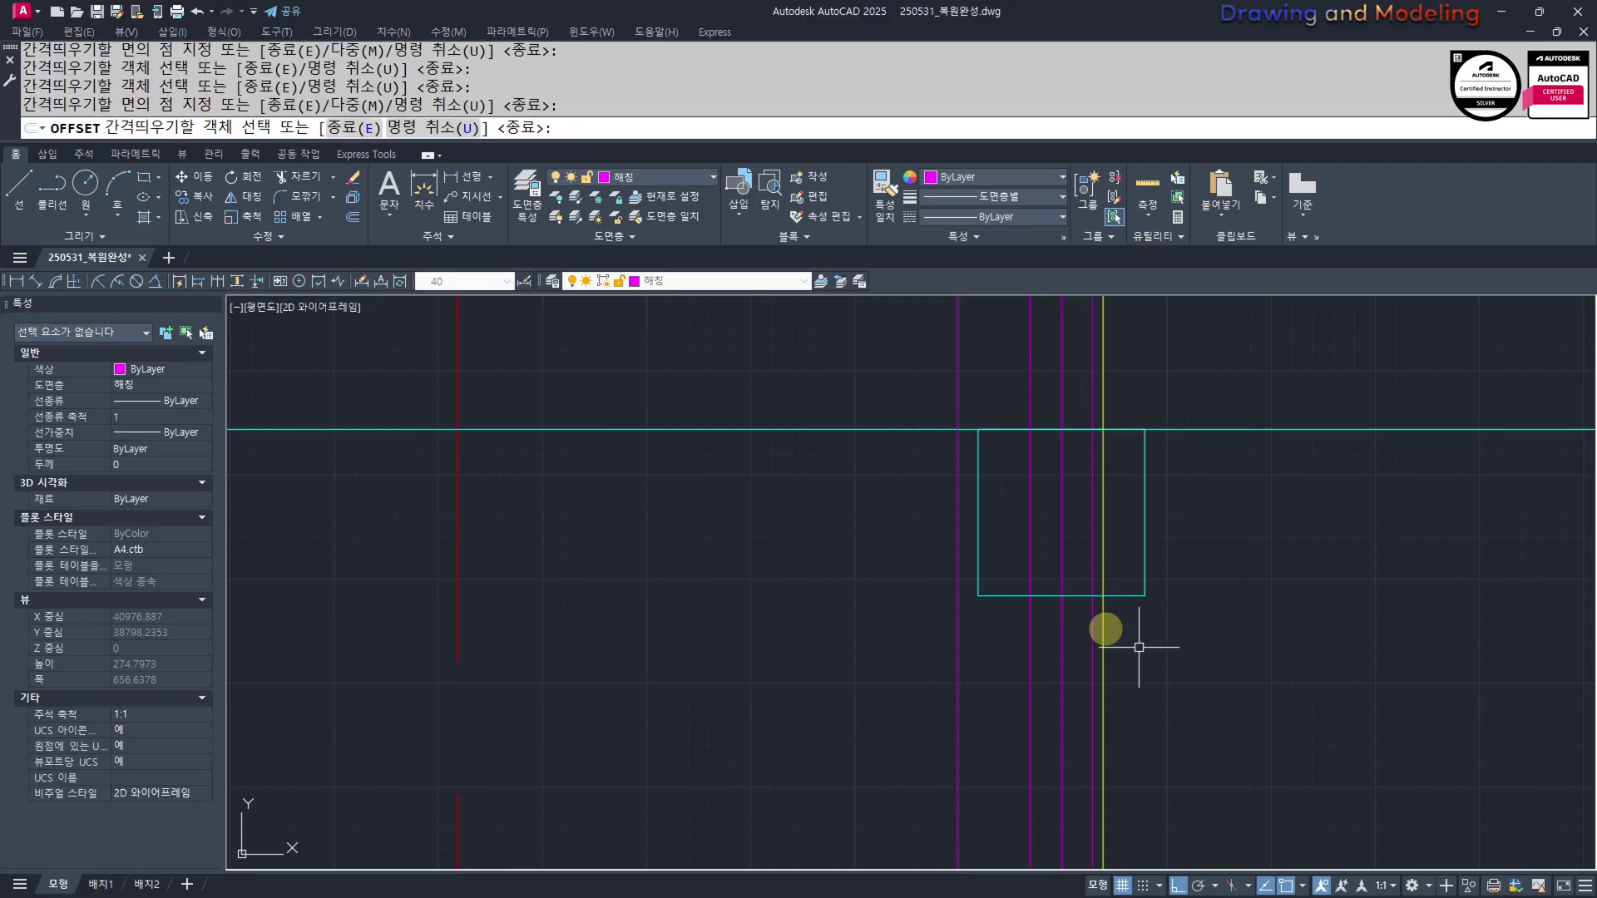
key("Escape")
key("Escape")
Trim away the parts of the three vertical lines that run inside the square
scroll(1053, 582, "up", 4)
type("tr")
left_click_drag(1112, 577, 1091, 636)
key("space")
left_click(1153, 571)
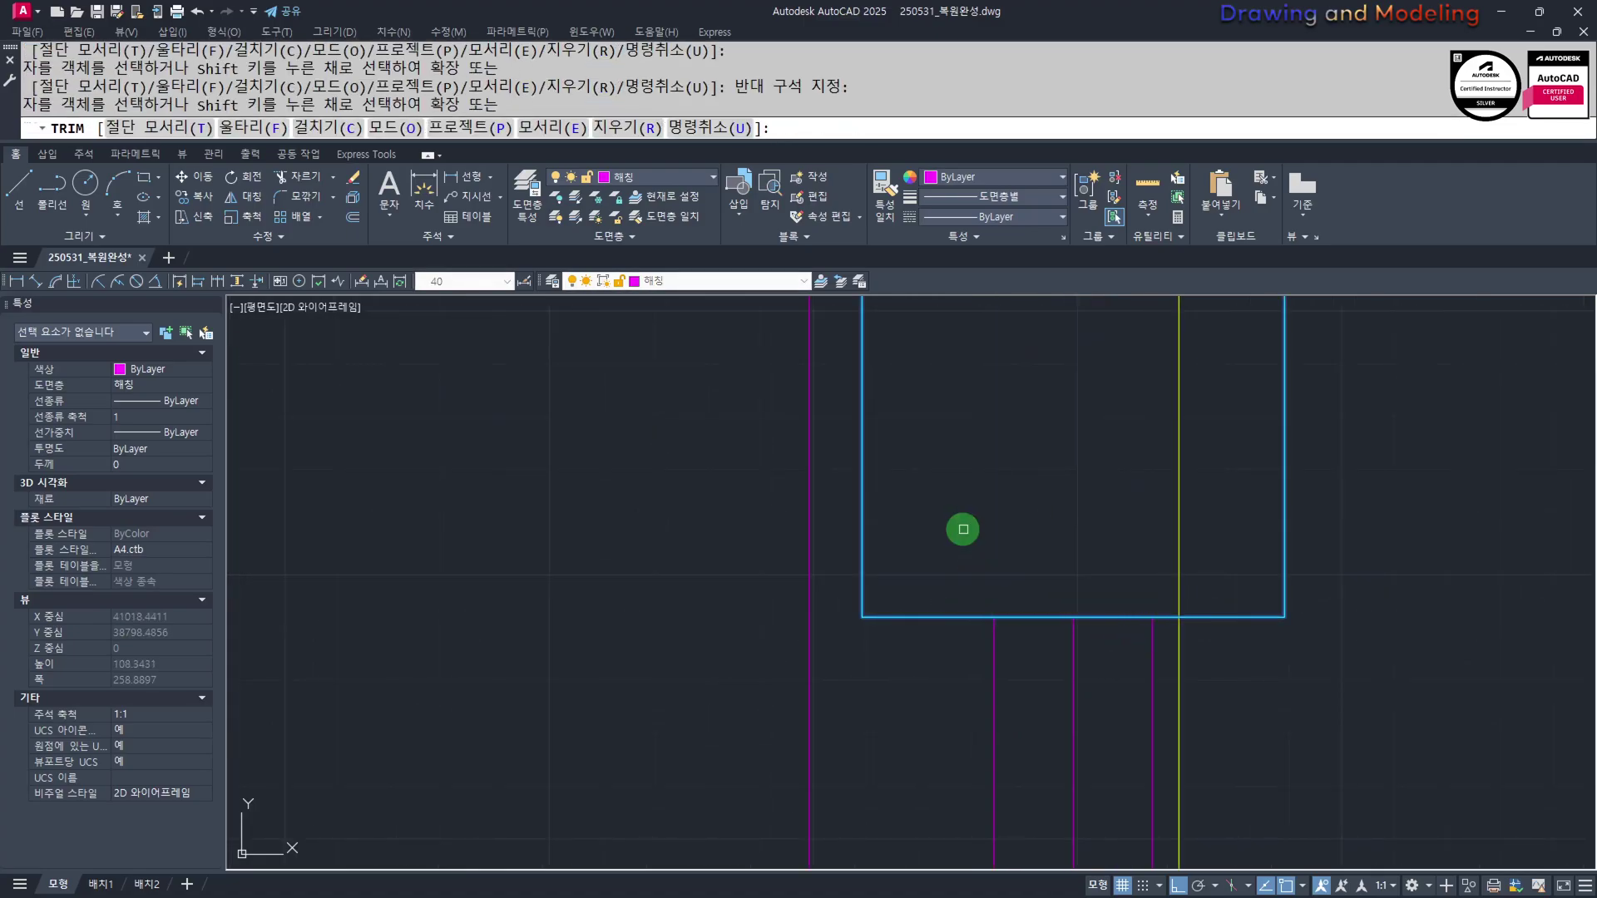
key("Escape")
key("Escape")
Erase the leftover vertical line pieces above the square
scroll(963, 529, "down", 1)
mouse_move(1028, 447)
middle_mouse_down()
mouse_move(1030, 660)
mouse_move(1009, 582)
middle_mouse_up()
left_click(1093, 435)
left_click(963, 460)
type("e")
key("Escape")
key("Escape")
Match the three vertical lines below the square to the square's properties
scroll(977, 508, "down", 3)
type("mm")
key("space")
left_click(1021, 536)
scroll(1008, 556, "up", 6)
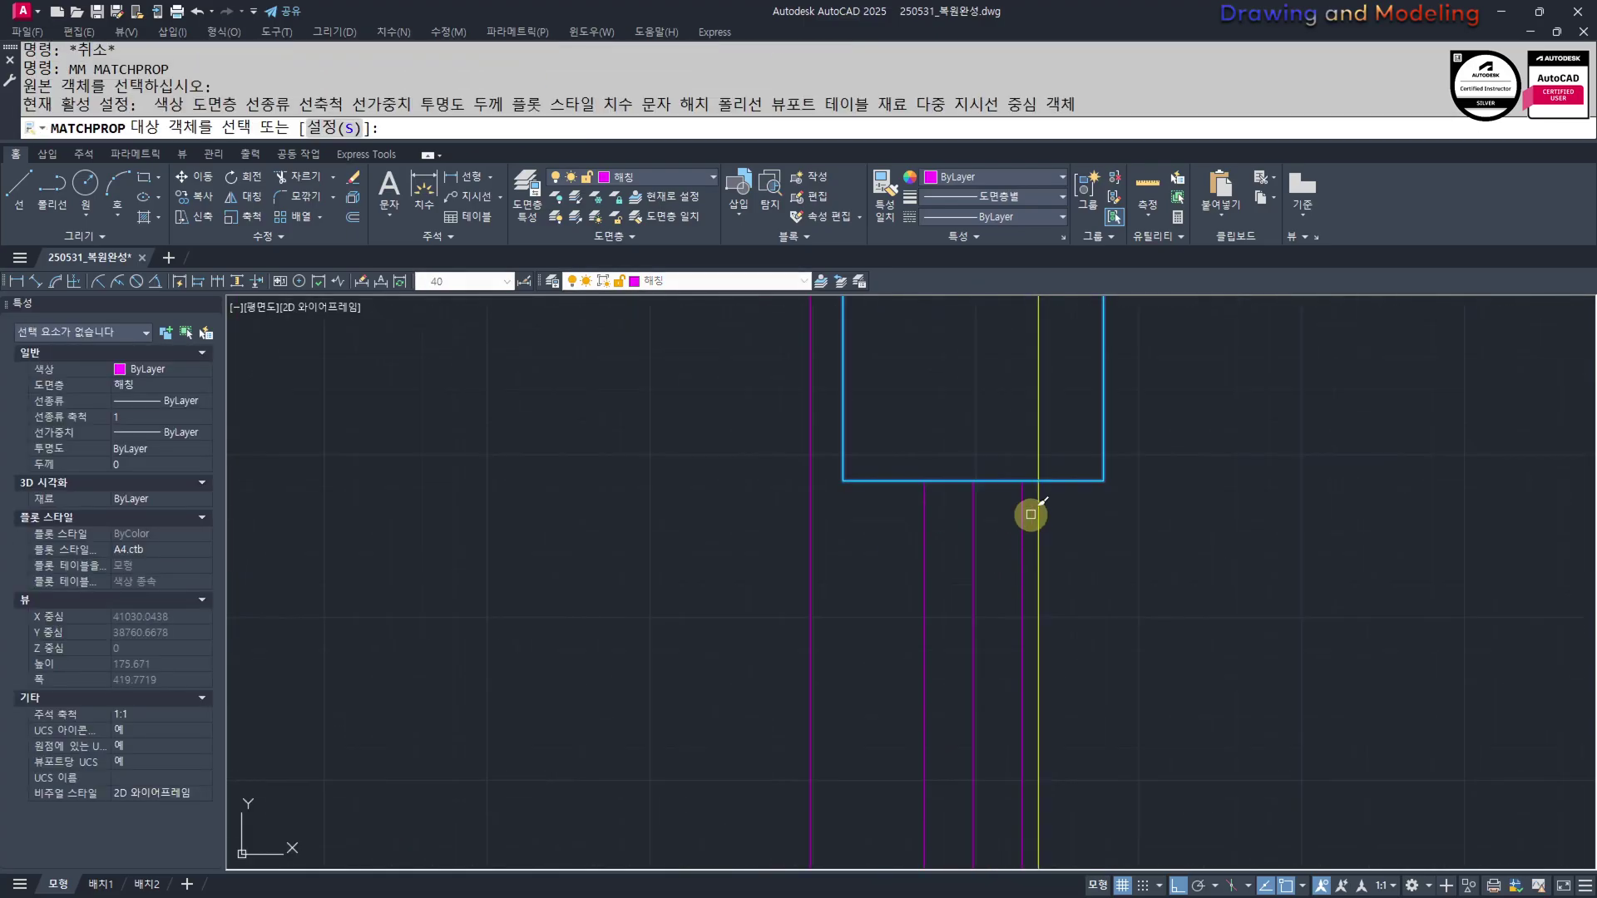
left_click(882, 560)
key("Escape")
key("Escape")
Trim the part of the horizontal cyan line that extends beyond the square's right side
scroll(926, 518, "down", 3)
middle_click_drag(958, 405, 952, 502)
scroll(951, 503, "up", 2)
left_click(1180, 452)
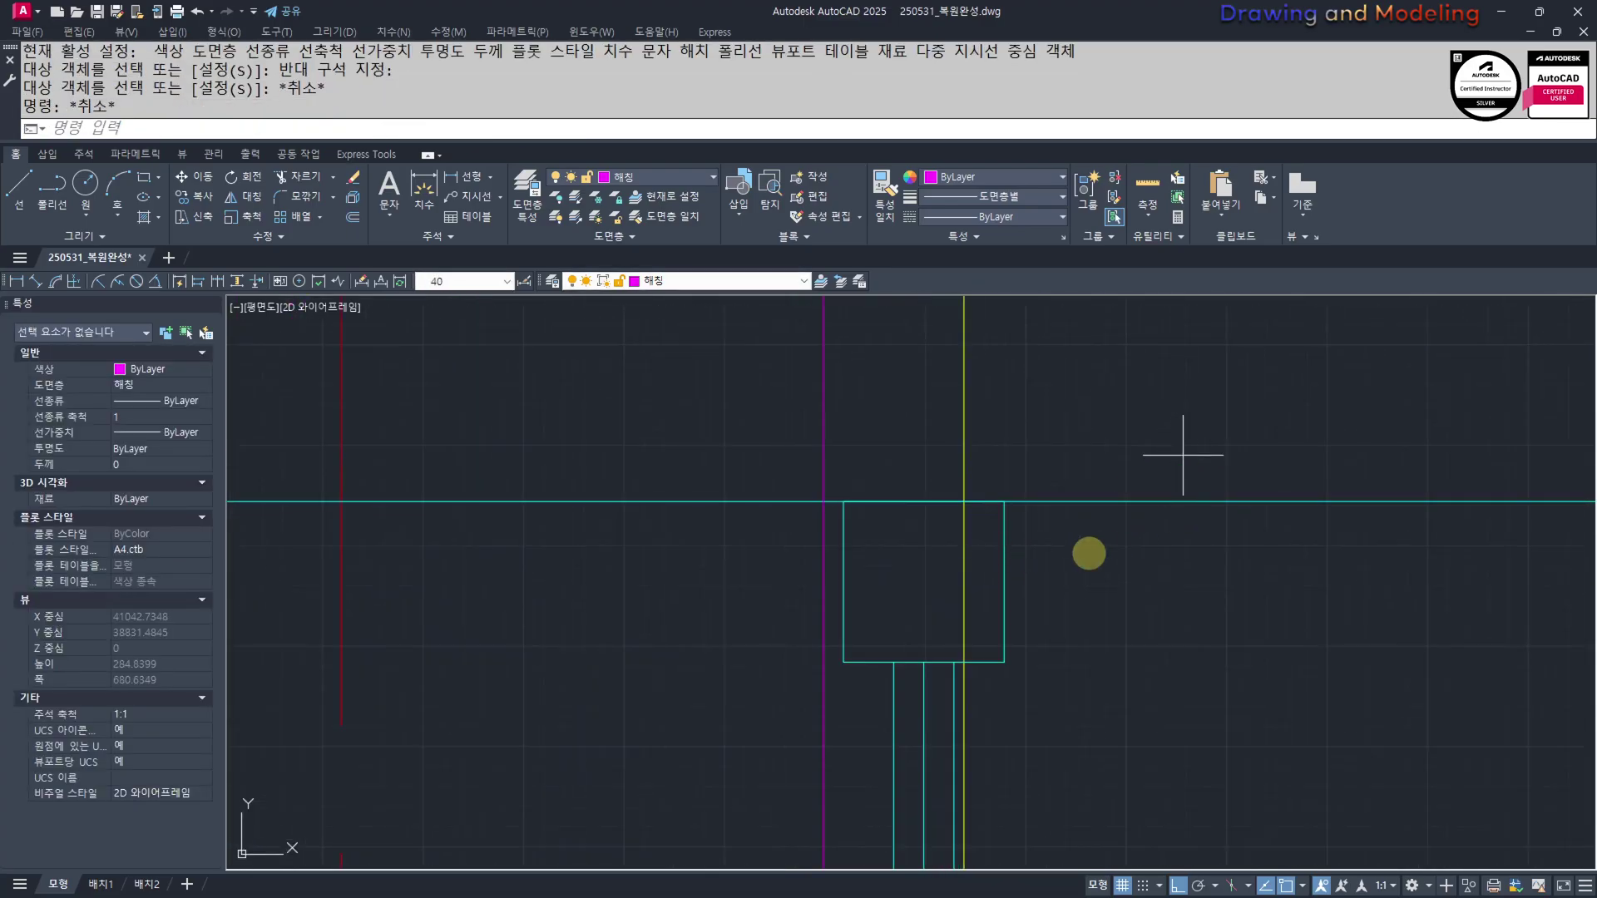
left_click(1083, 554)
scroll(883, 570, "down", 3)
key("Escape")
key("Escape")
scroll(920, 554, "up", 3)
type("tr")
key("space")
left_click(1111, 584)
left_click(1014, 469)
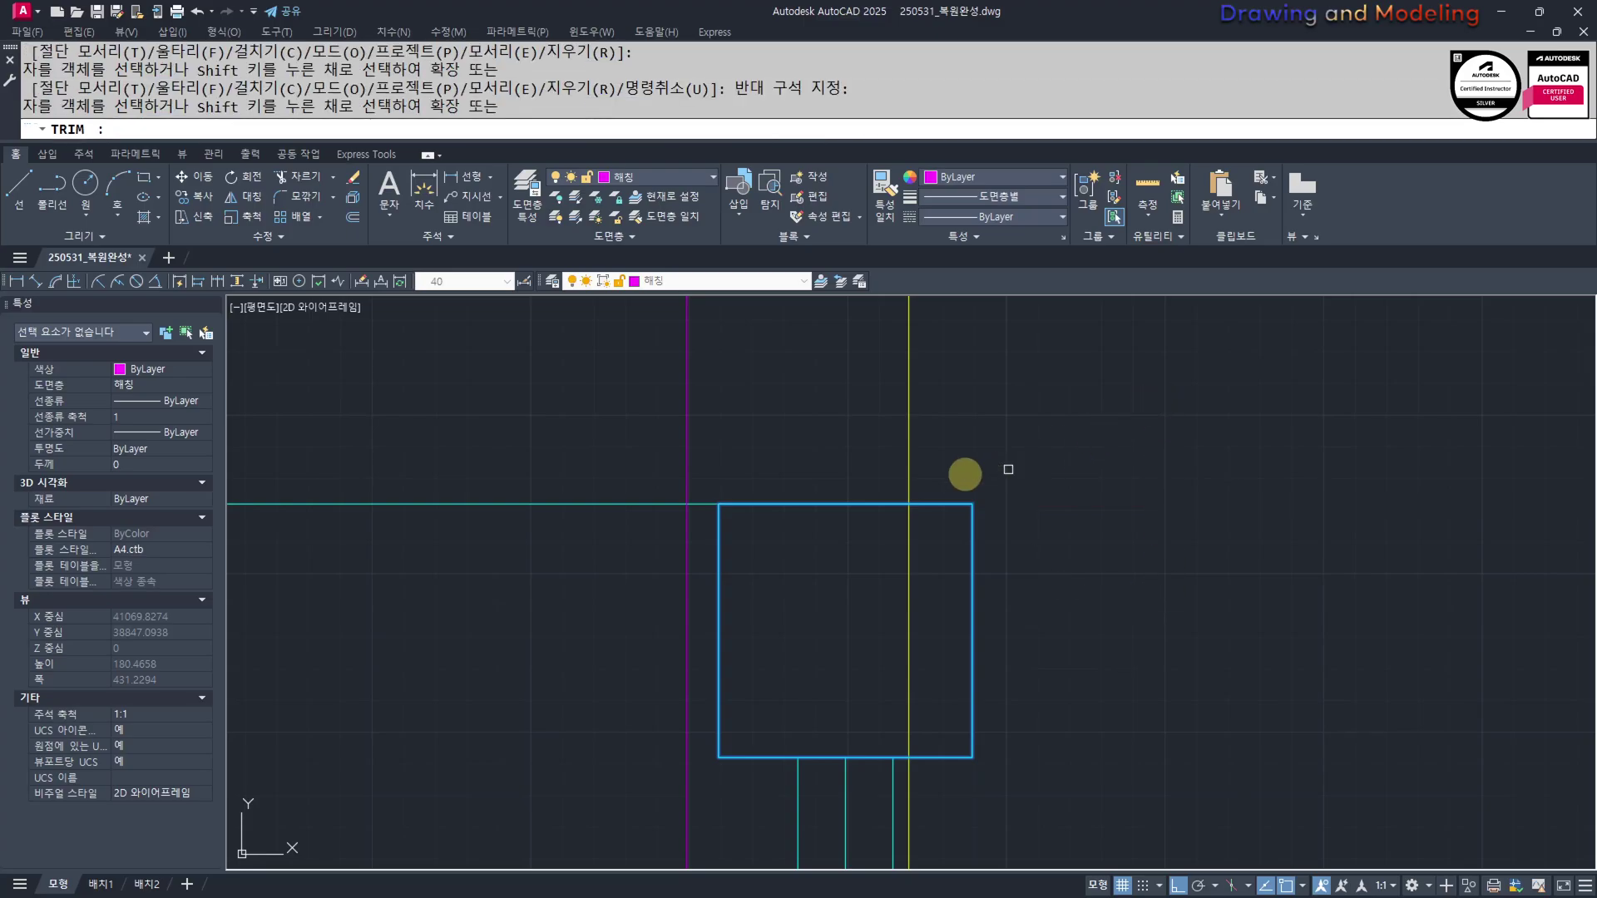
key("Escape")
key("Escape")
scroll(849, 507, "down", 3)
left_click(856, 515)
left_click(885, 524)
left_click(885, 513)
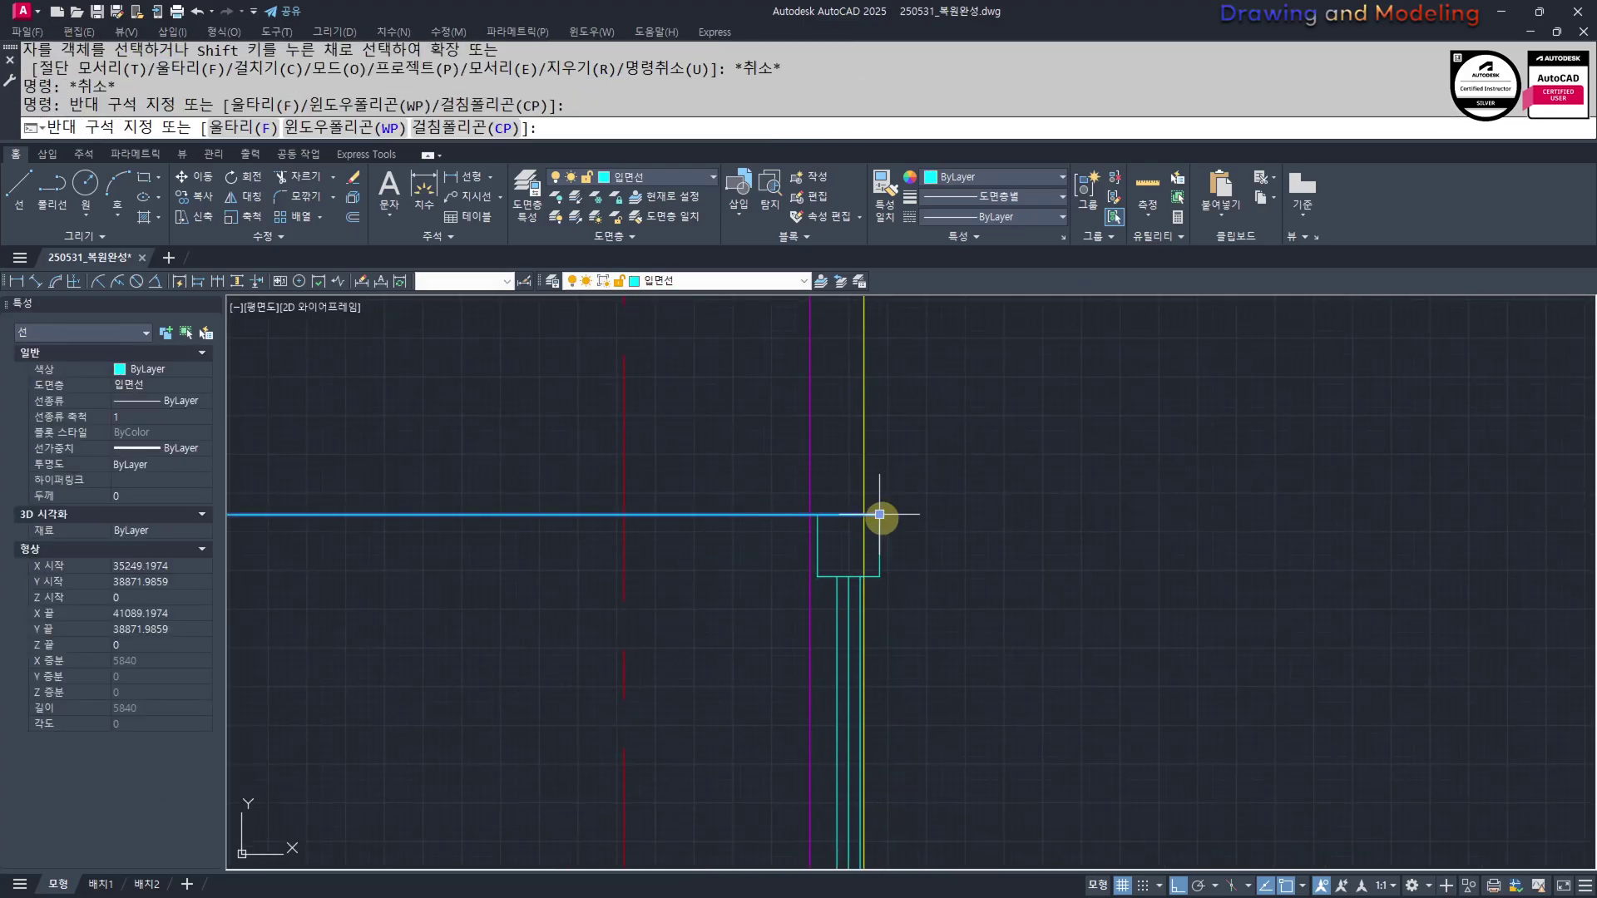
left_click(880, 516)
type("tr")
key("space")
key("Escape")
key("Escape")
Shorten the horizontal cyan line so it ends at the square's upper-left corner
left_click(773, 468)
left_click(734, 533)
left_click(875, 512)
left_click(879, 515)
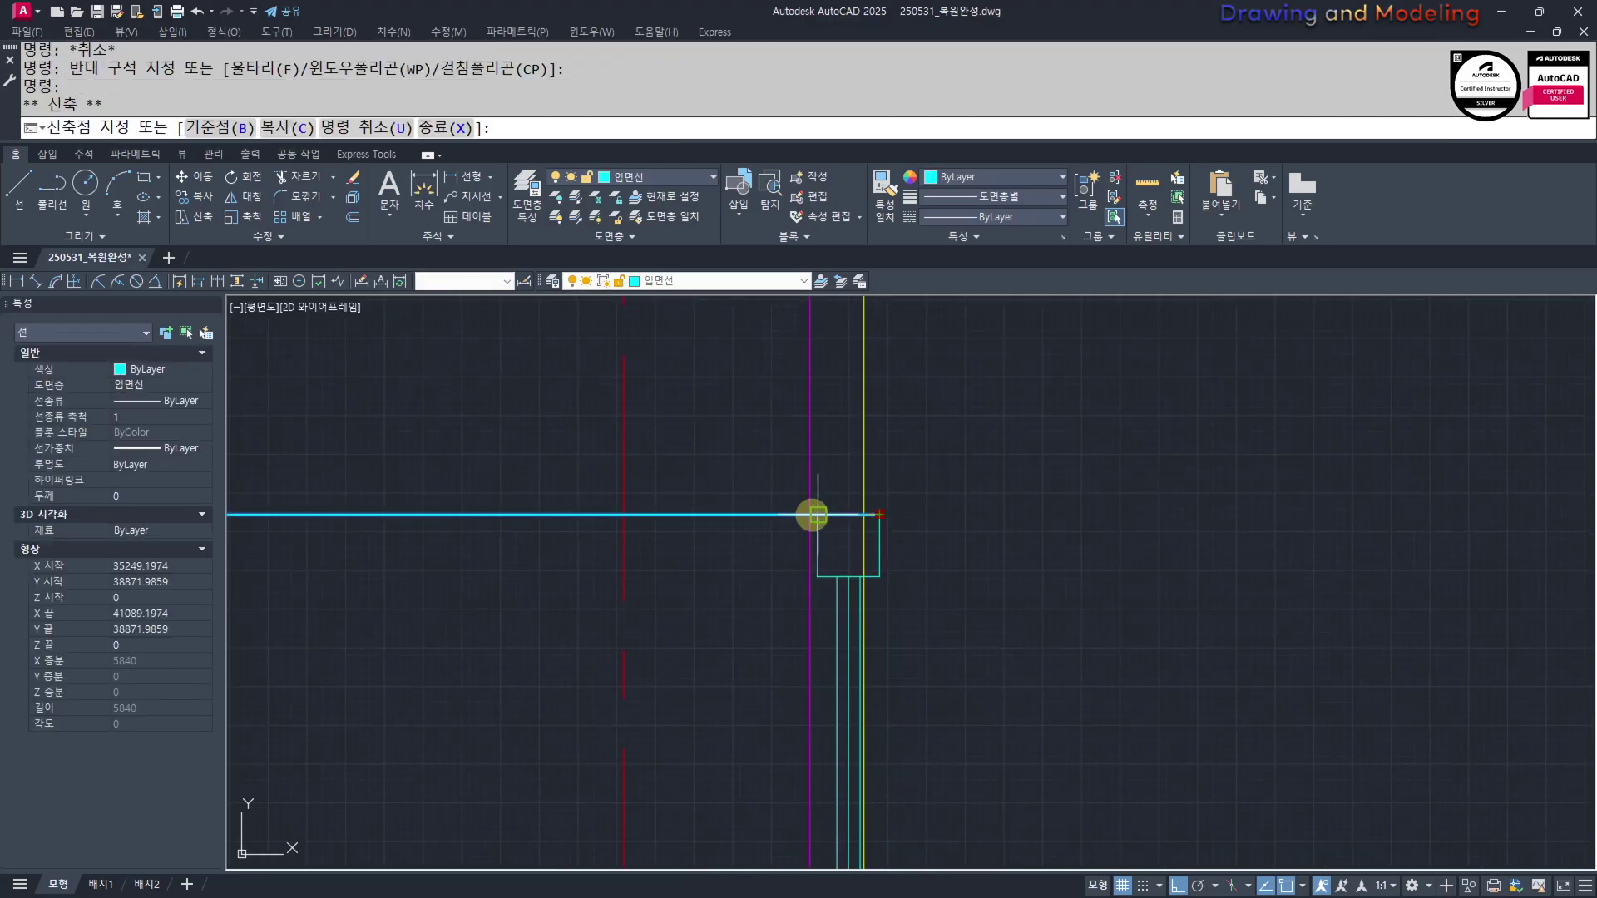
left_click(818, 514)
key("Escape")
key("Escape")
Mirror the square and its two outer post lines about the vertical centreline of the stairs, keeping the originals
middle_click_drag(760, 552, 764, 567)
left_click(777, 478)
left_click(970, 652)
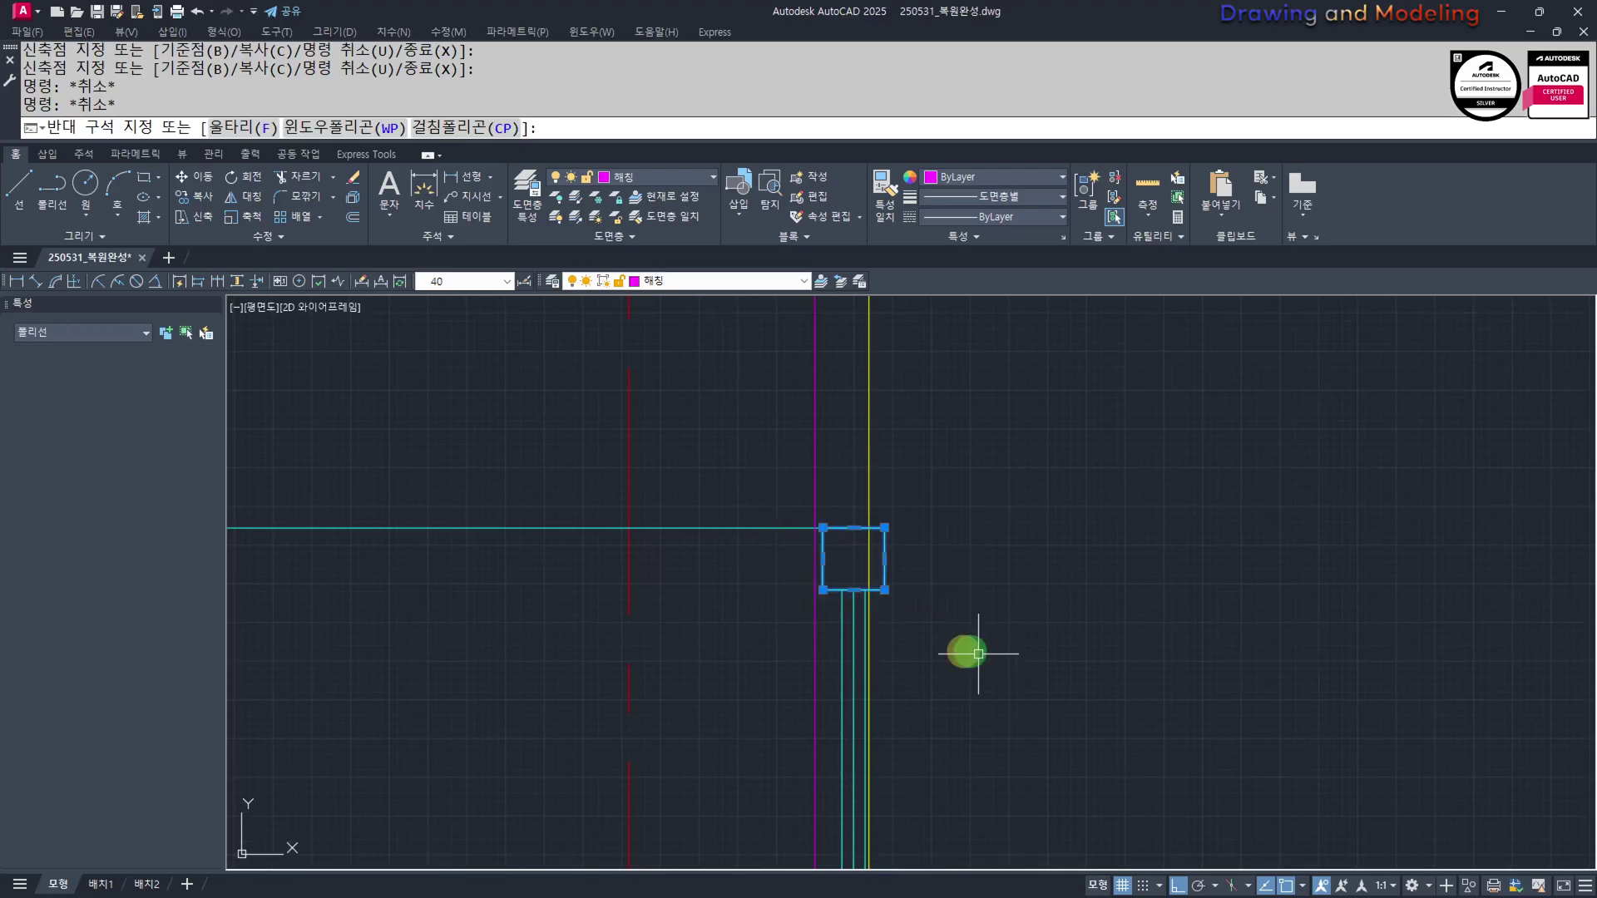
scroll(855, 586, "up", 5)
left_click(911, 643)
left_click(823, 665)
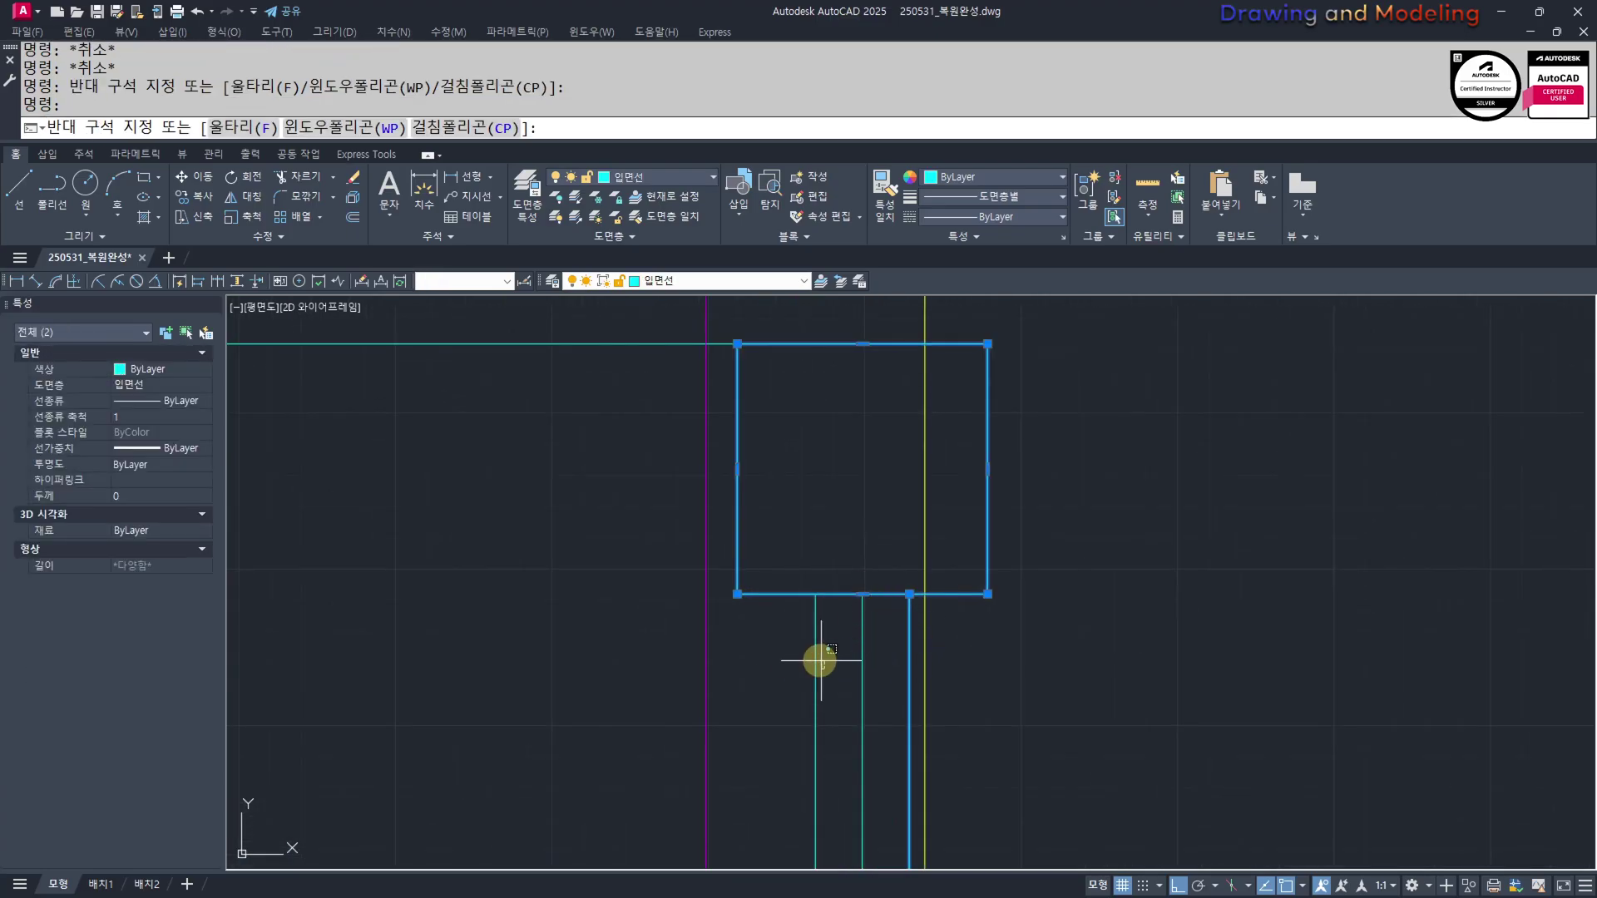
left_click(811, 655)
left_click(861, 630)
scroll(892, 589, "down", 12)
middle_click_drag(938, 639, 860, 543)
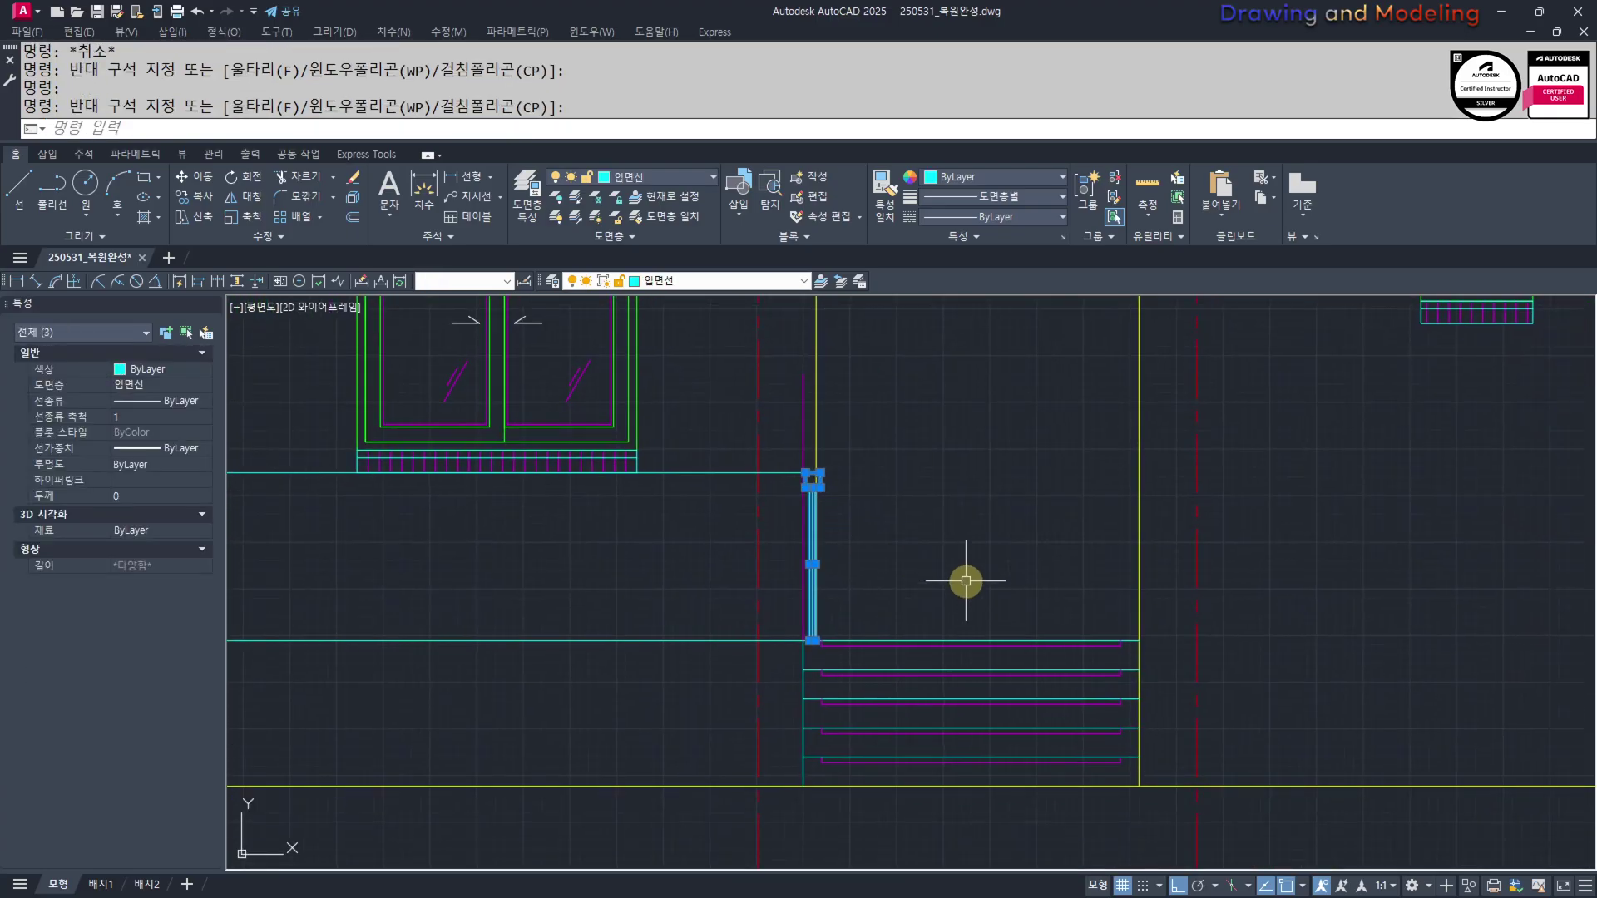
key("Return")
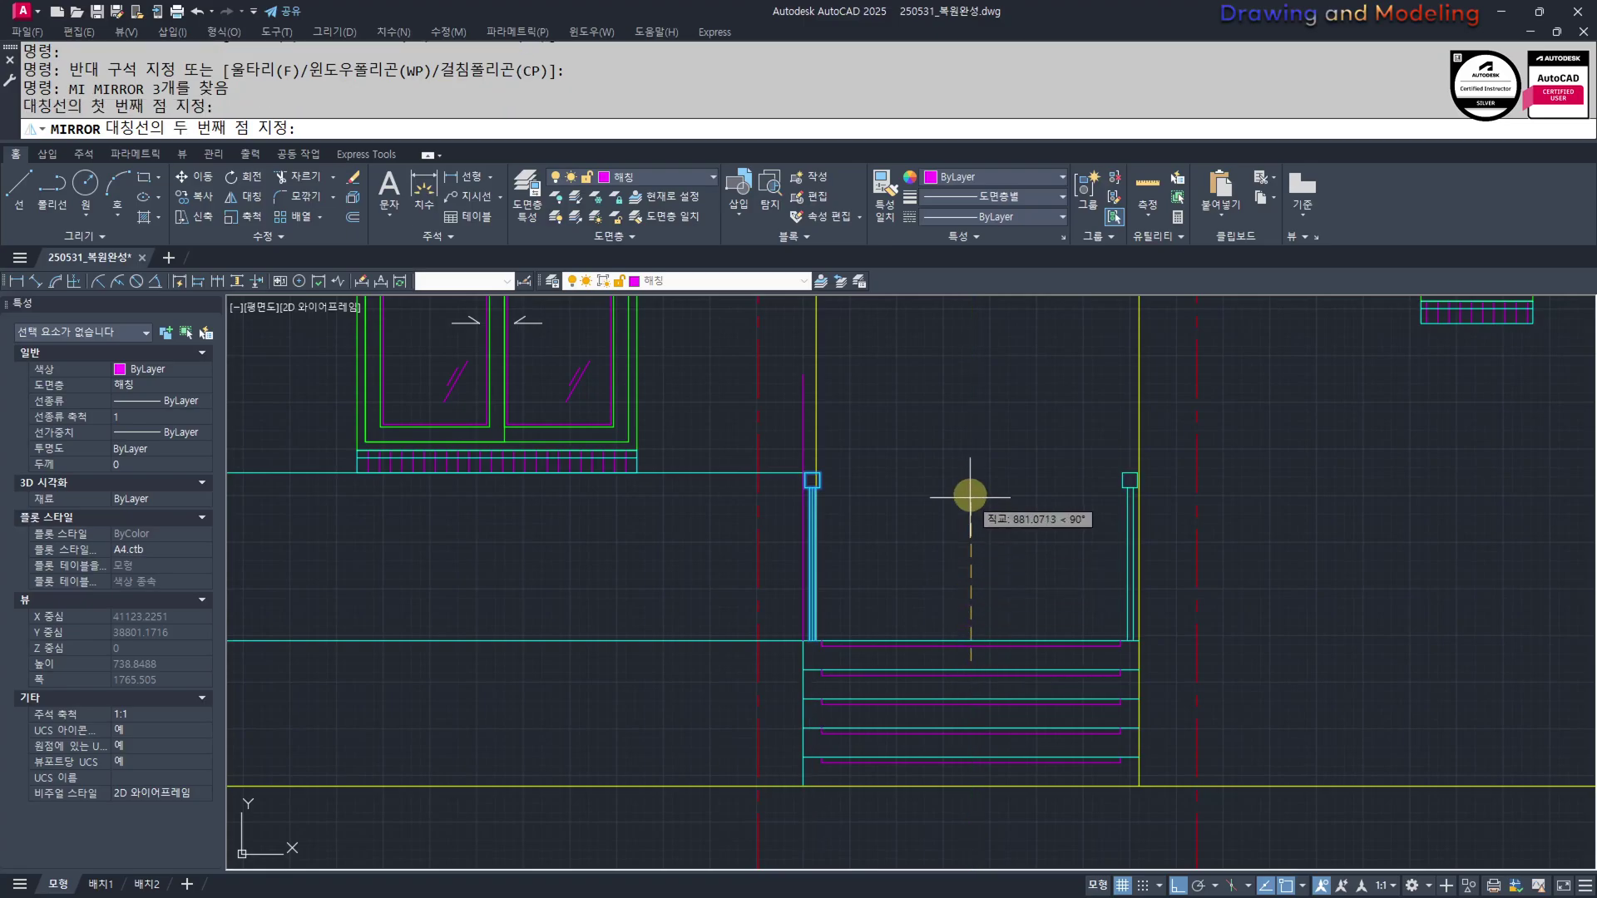
left_click(970, 495)
key("Escape")
key("Escape")
Erase the middle vertical line between the two outer lines of the original post
scroll(797, 475, "up", 2)
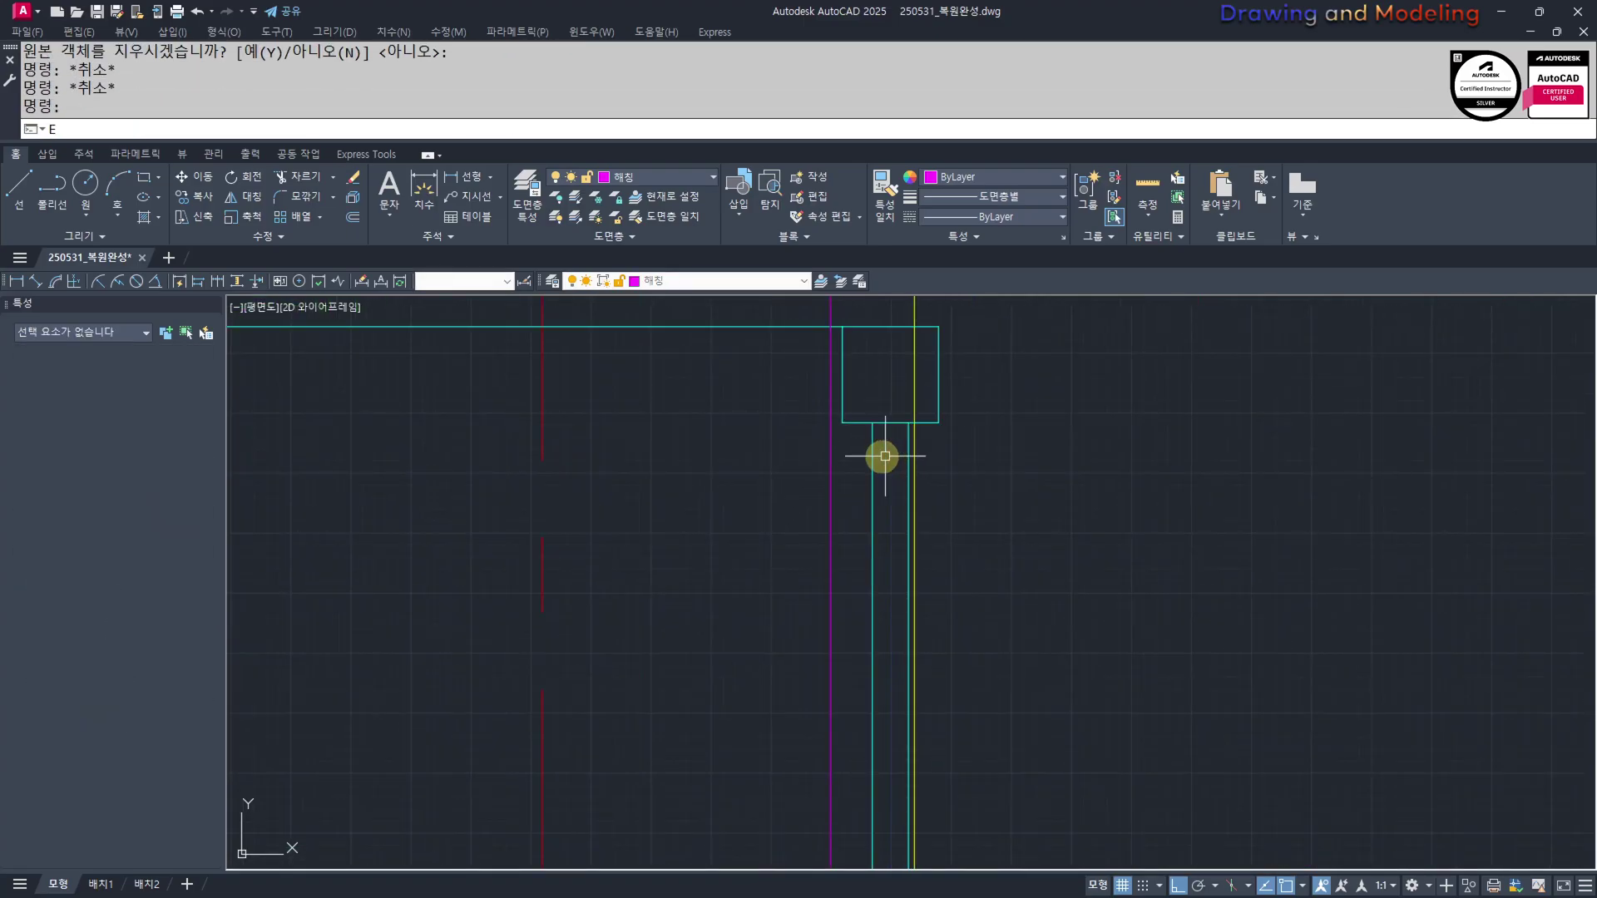
key("Escape")
scroll(885, 459, "down", 8)
key("Escape")
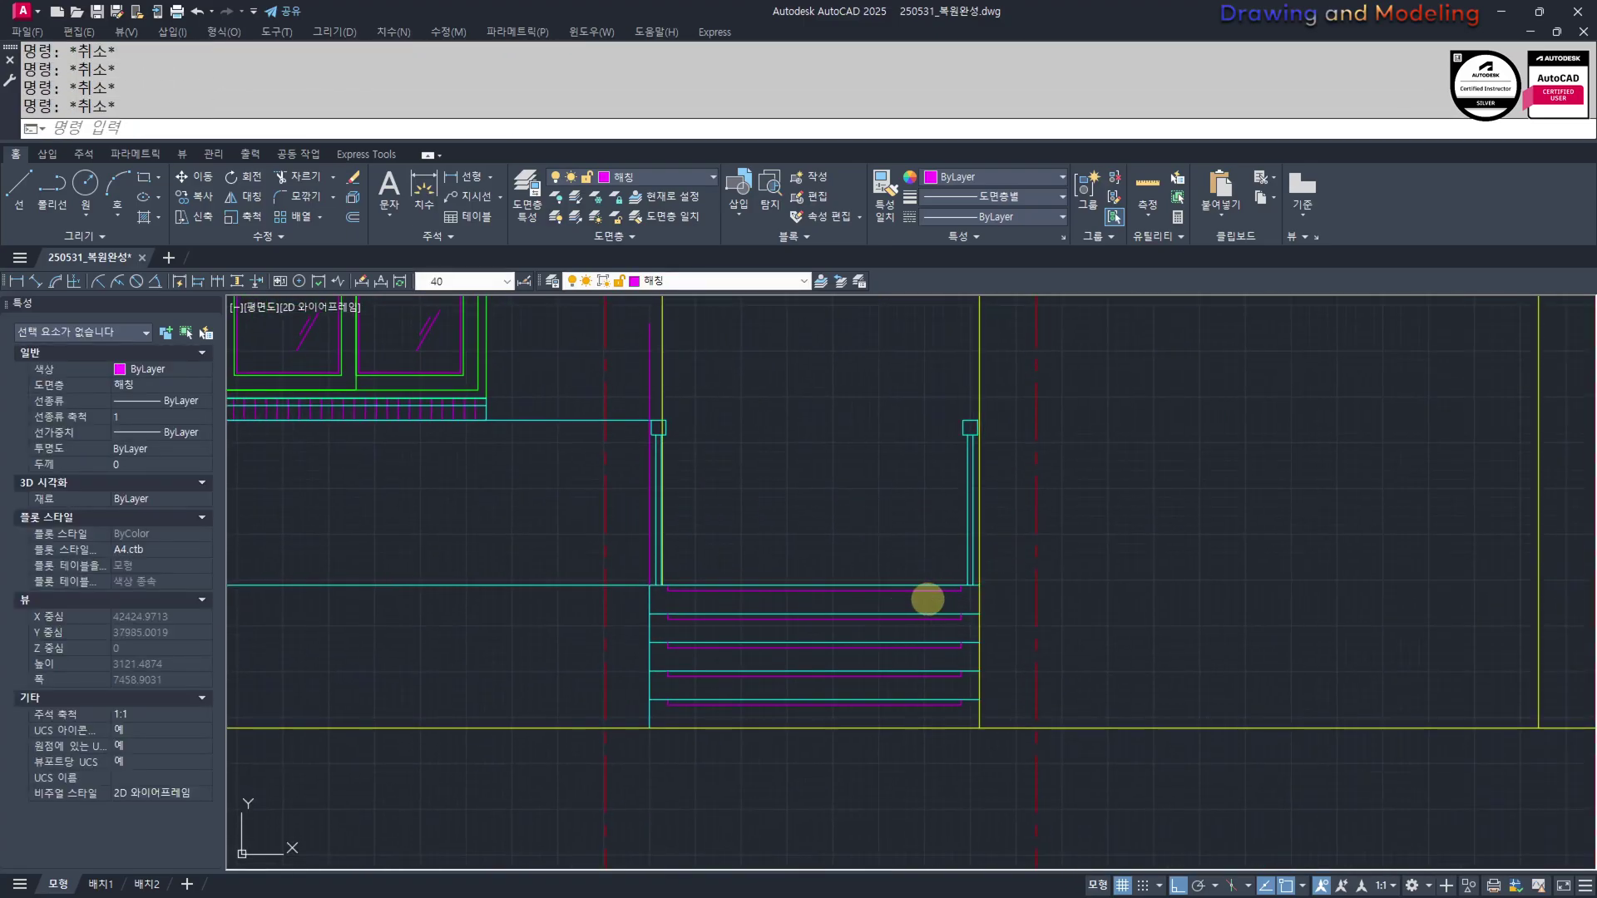
Offset the yellow ground line upward by 900
type("o")
key("Return")
type("900")
left_click(1229, 730)
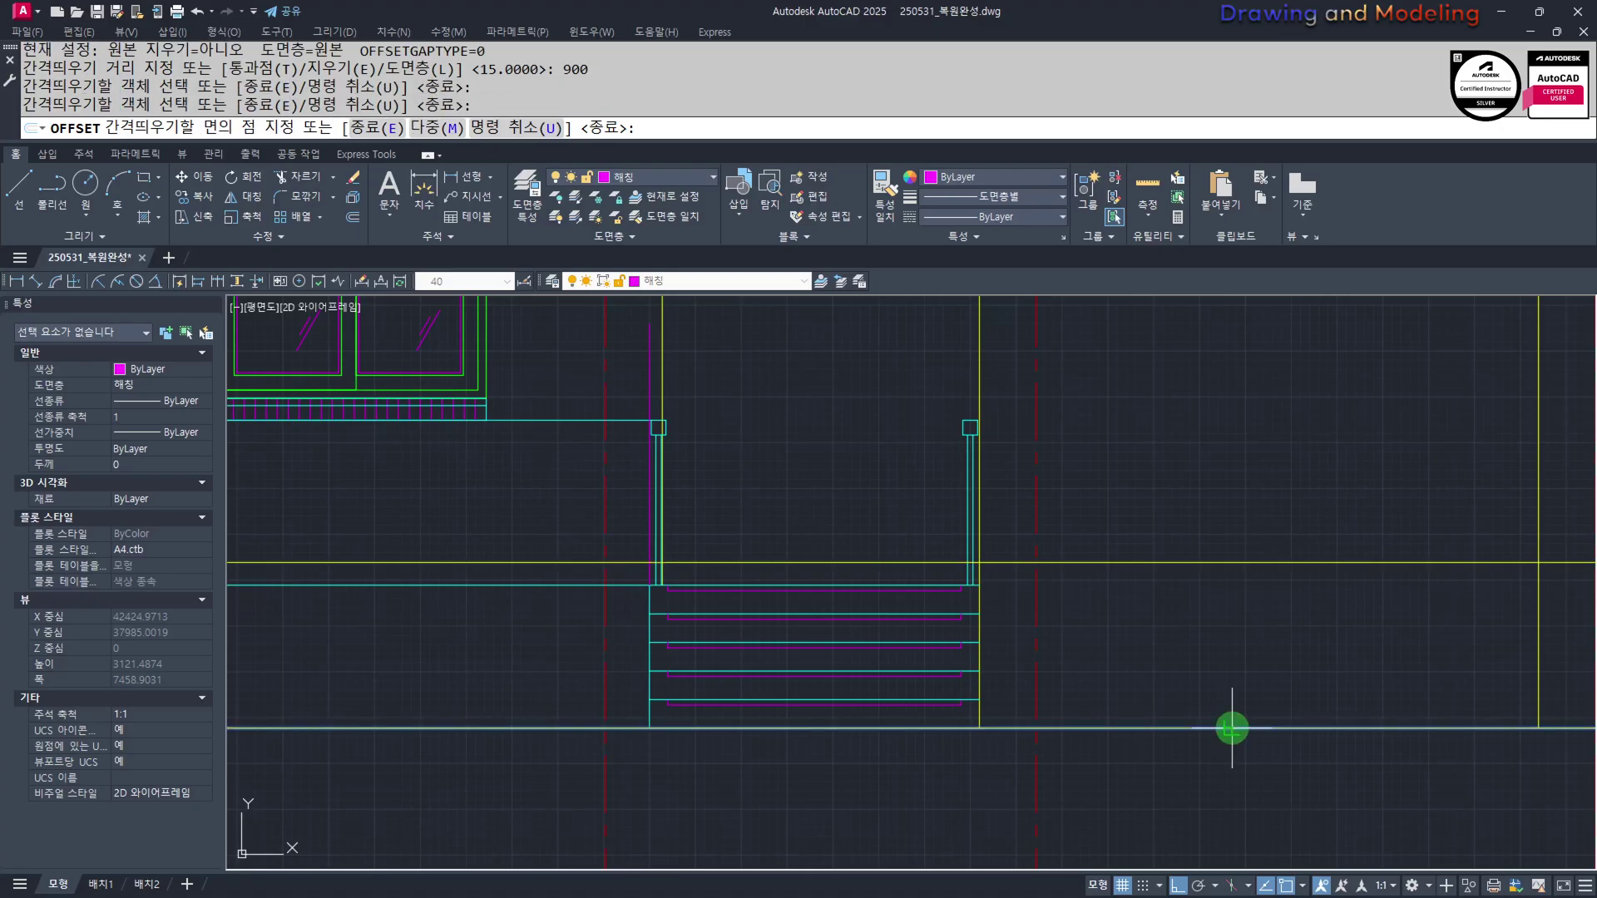
left_click(1031, 549)
key("Escape")
key("Escape")
Try to extend the mirrored post's outlines to the line offset 900 above the ground
scroll(1039, 574, "up", 3)
type("ex")
key("Return")
left_click(1077, 668)
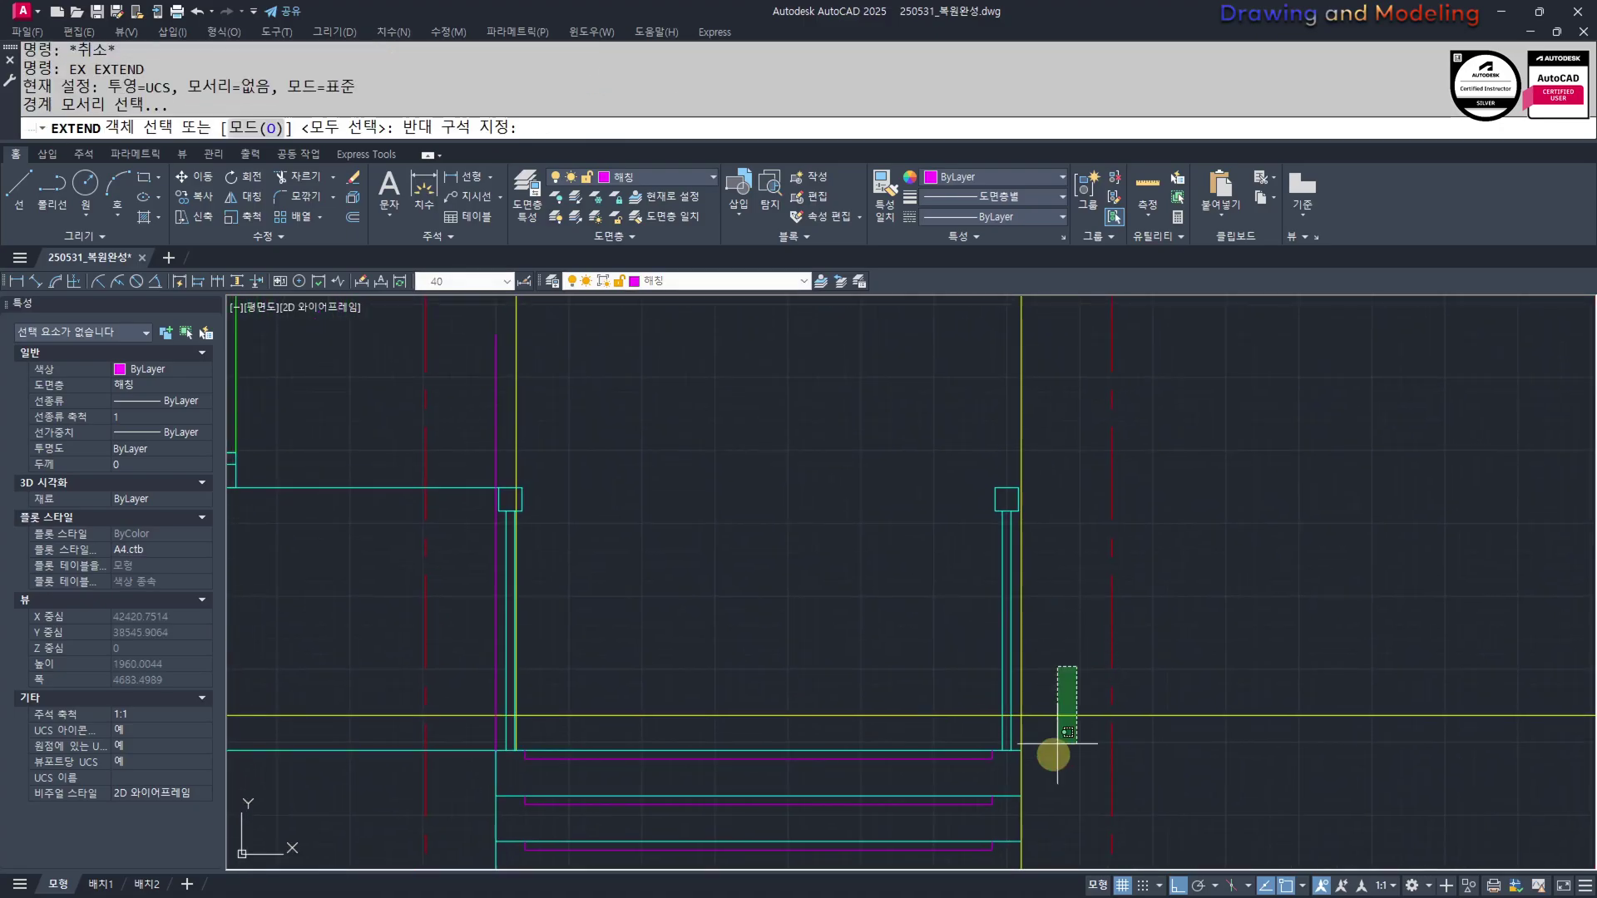
left_click(1054, 747)
key("Return")
left_click(1003, 553)
scroll(986, 496, "up", 4)
left_click(1016, 517)
key("Escape")
key("Escape")
scroll(1059, 525, "up", 4)
type("s")
key("space")
left_click(1124, 582)
left_click(841, 504)
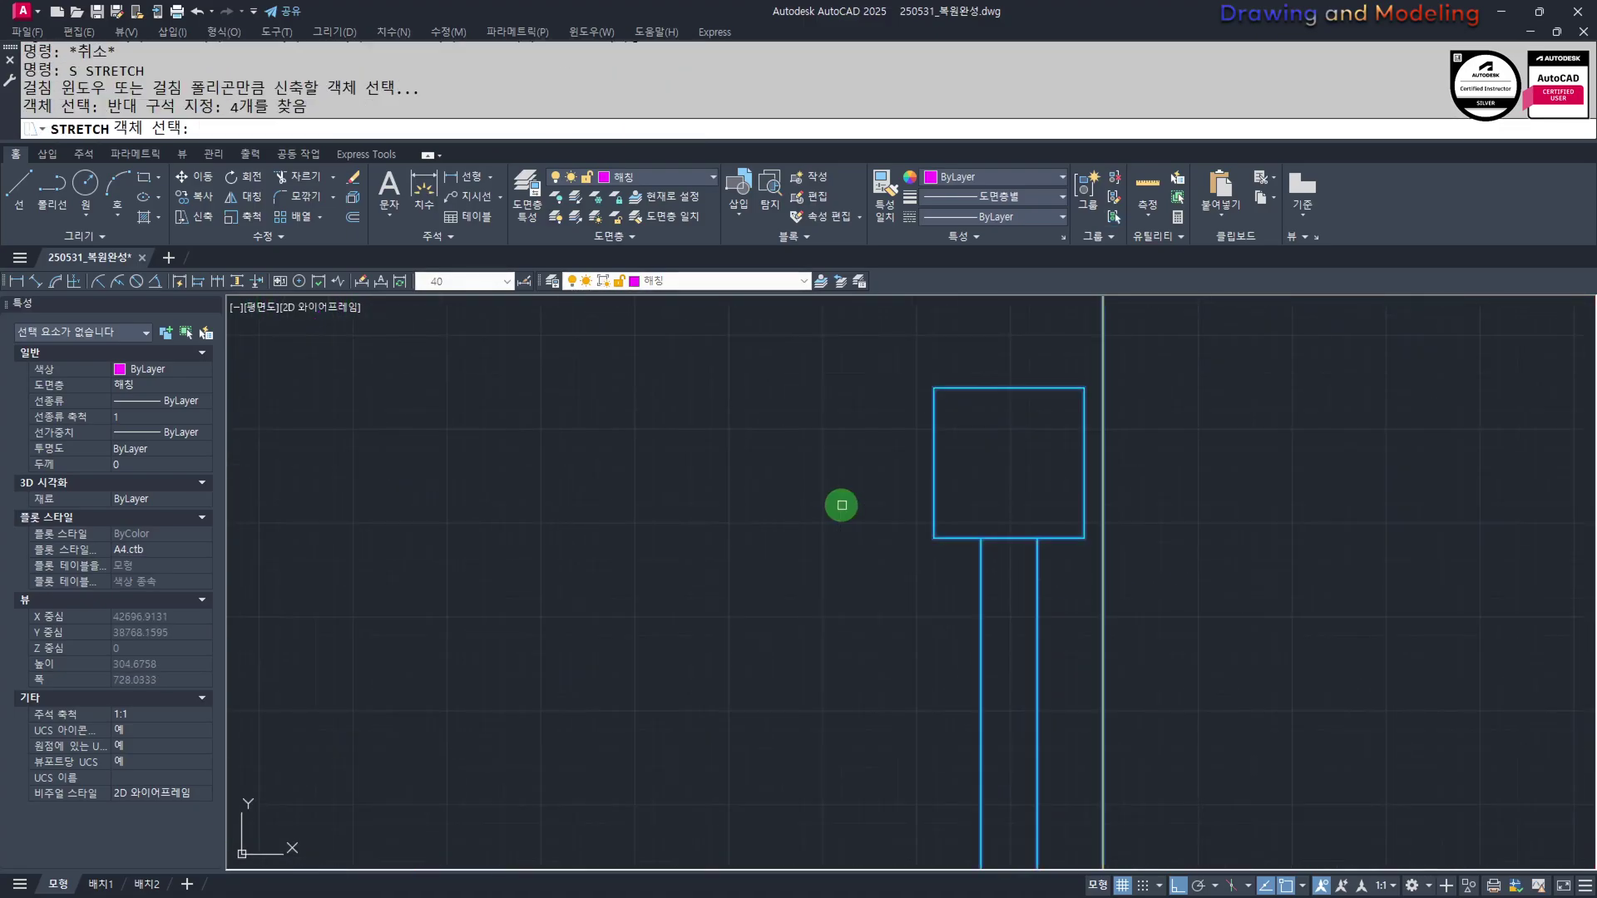
key("space")
key("Escape")
key("Escape")
type("s")
key("Return")
left_click_drag(1163, 580, 849, 508)
key("Return")
left_click(1074, 545)
key("Escape")
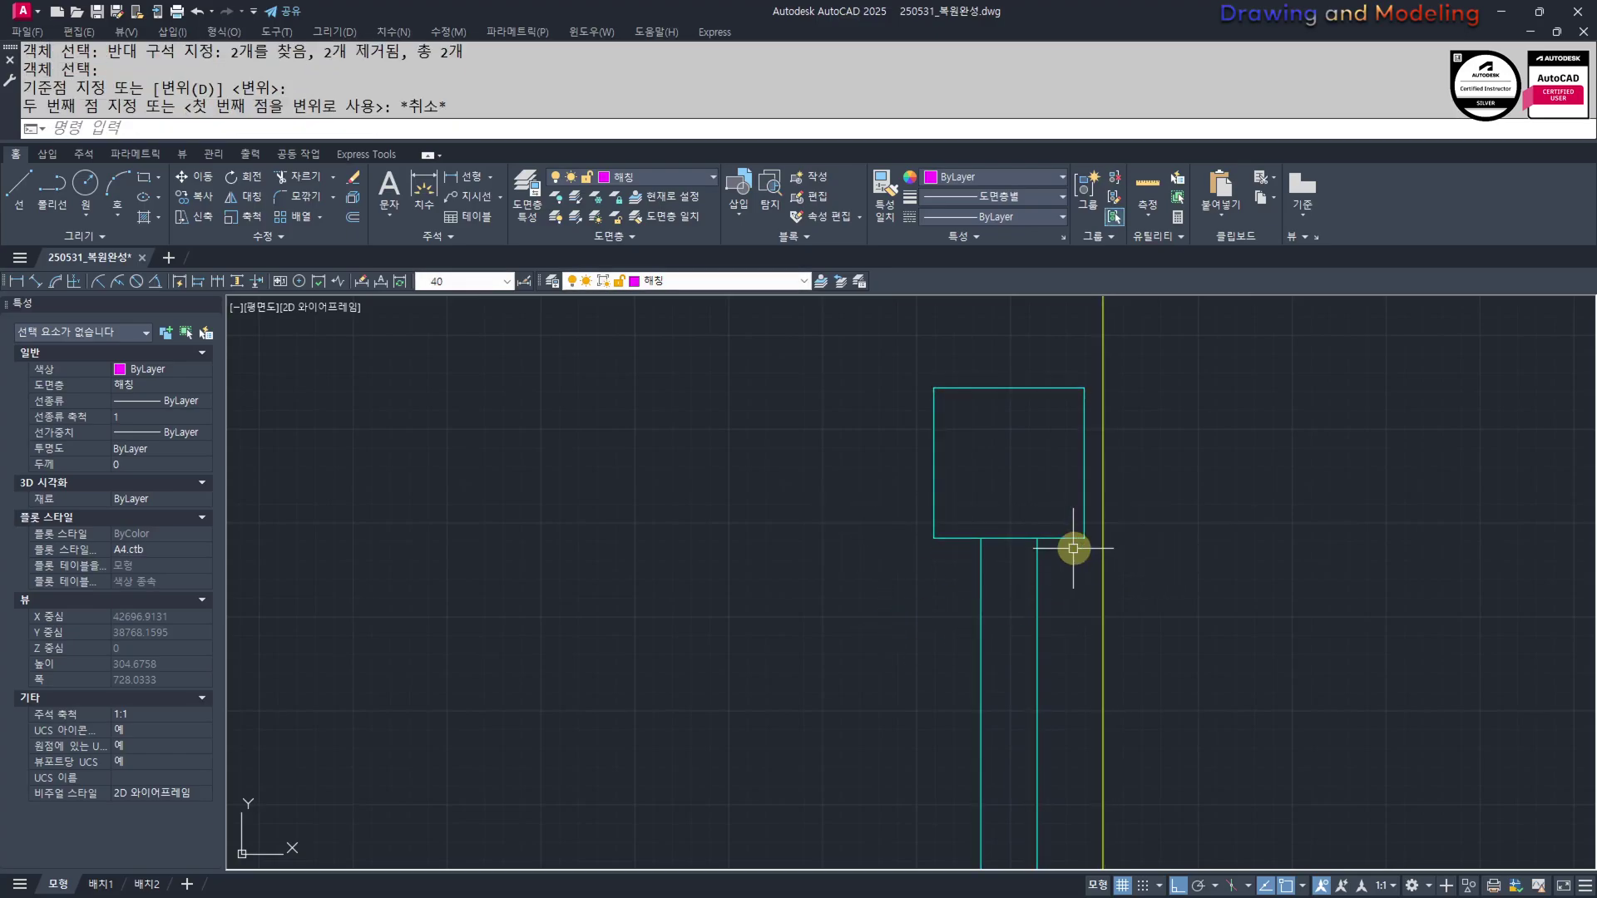
Stretch the mirrored square's lower edge down to the line 900 above the ground, leaving out the post lines
left_click(1095, 547)
left_click(923, 534)
left_click(1056, 603, "shift")
left_click(975, 594, "shift")
key("space")
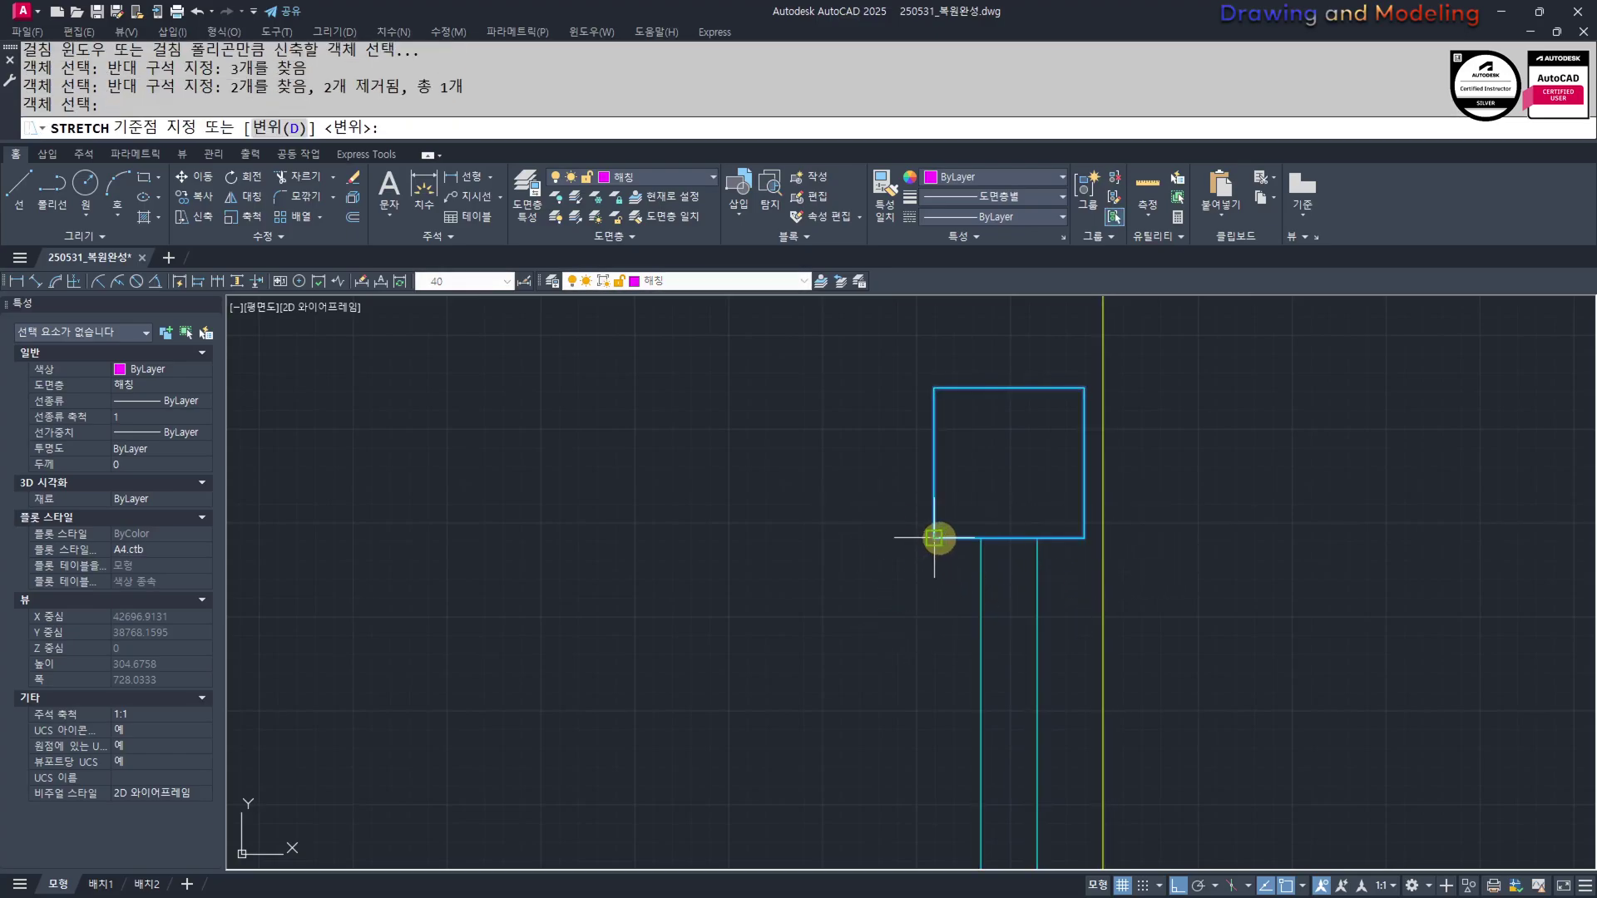
left_click(933, 539)
scroll(898, 647, "down", 5)
middle_click_drag(896, 657, 956, 375)
key("Escape")
key("Escape")
Draw a vertical line from the stretched rectangle's upper-left corner down along its left side, past its lower edge
middle_click_drag(972, 484, 977, 580)
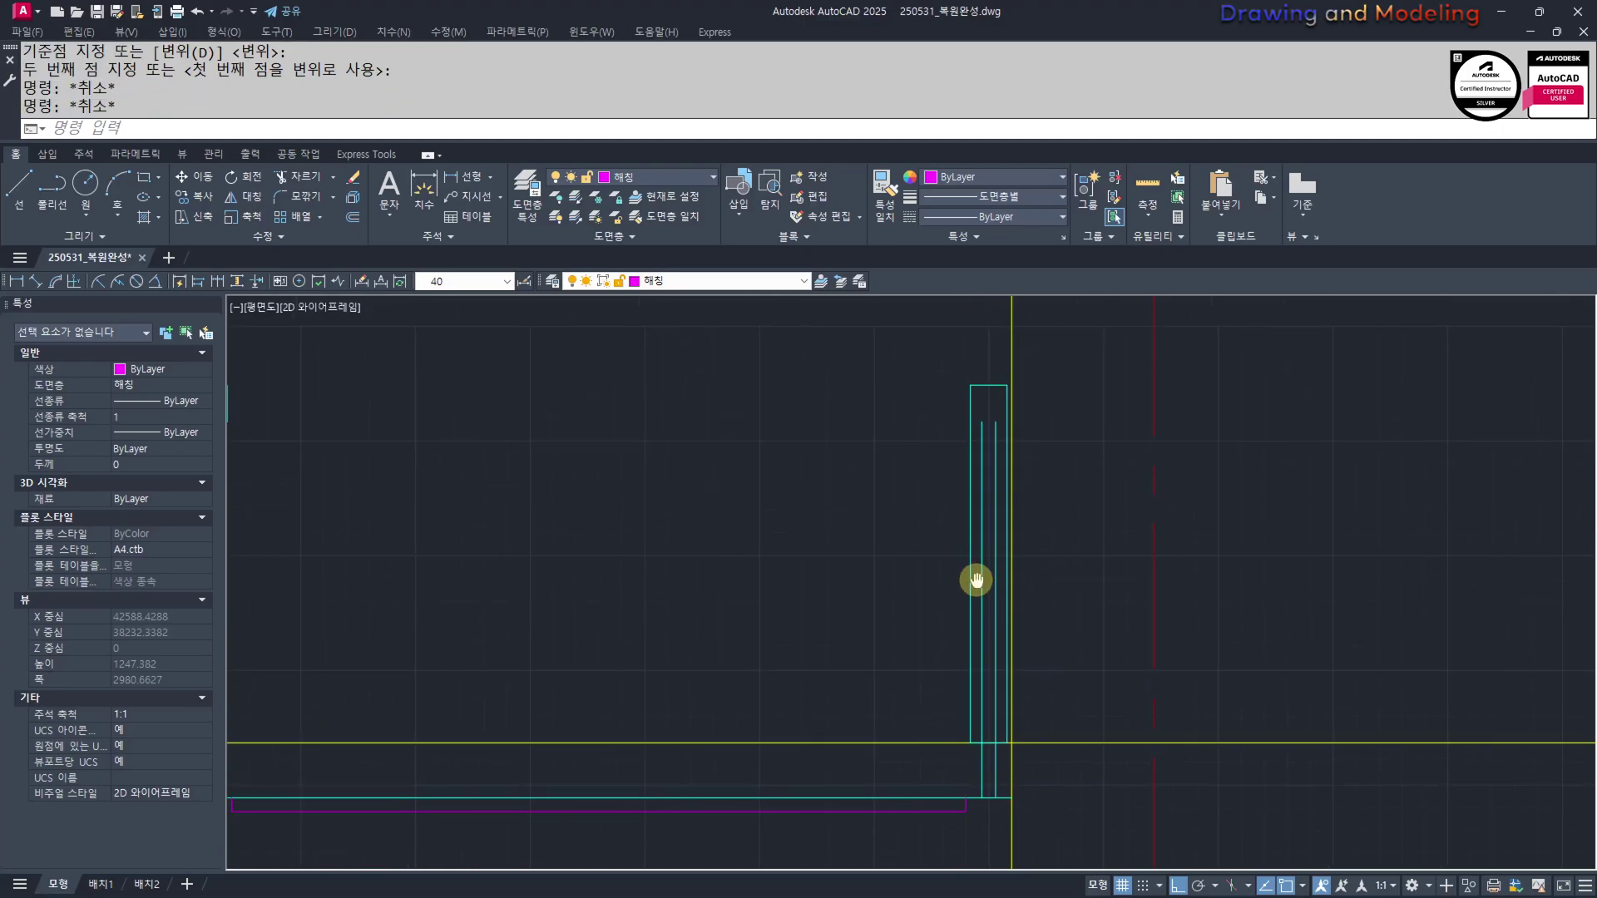
mouse_move(983, 751)
middle_mouse_down()
mouse_move(948, 763)
mouse_move(954, 716)
middle_mouse_up()
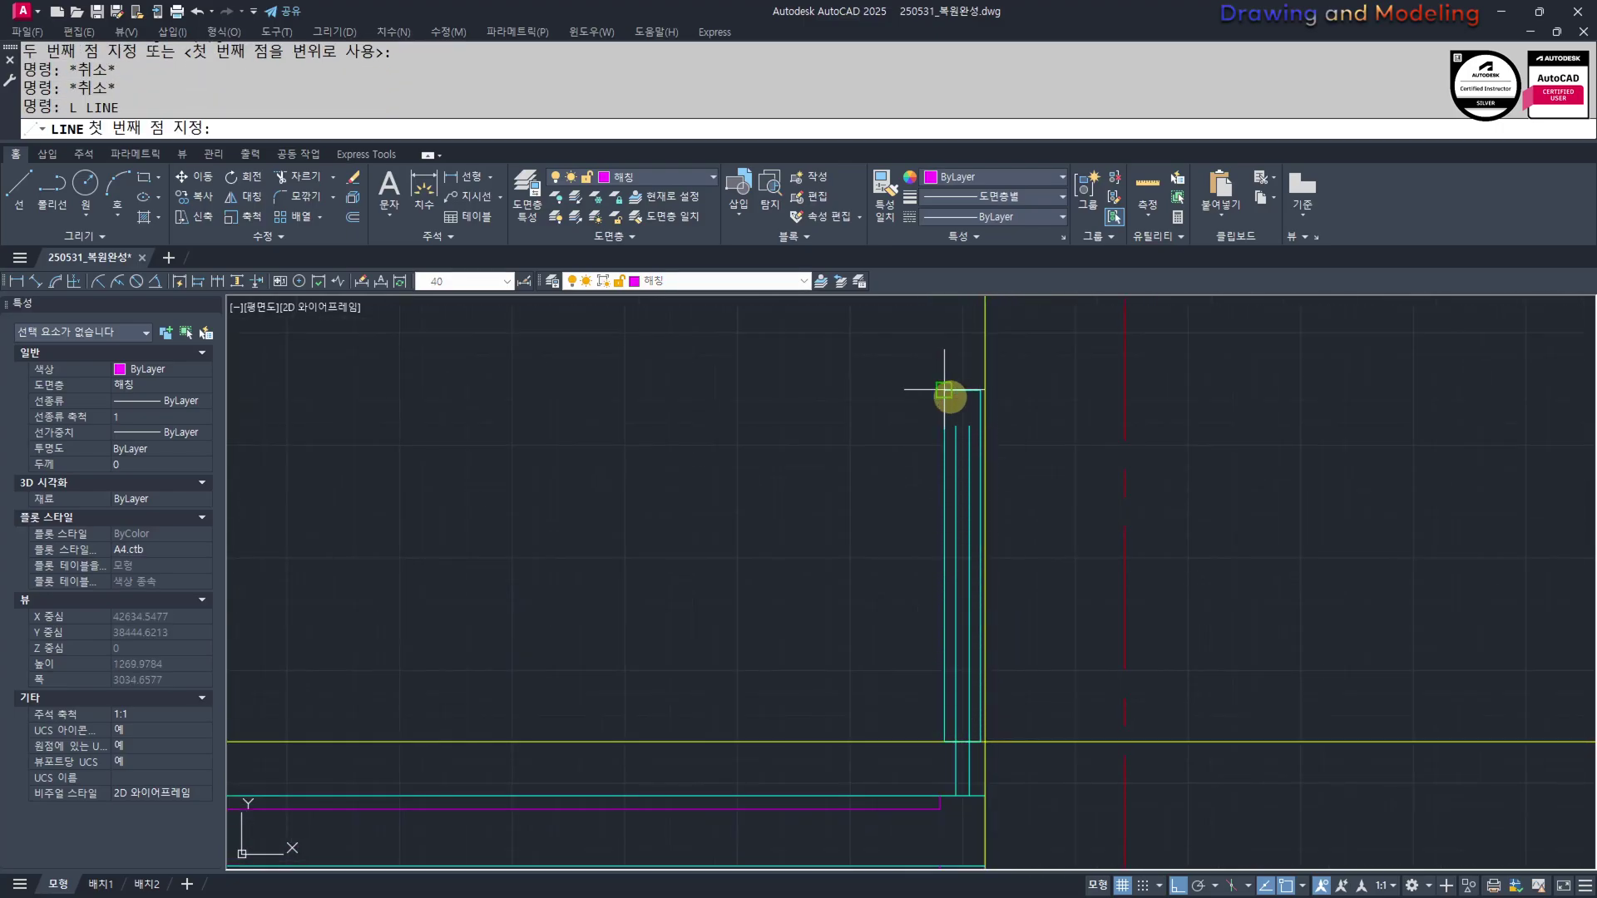
left_click(944, 389)
key("Escape")
key("Escape")
Erase the vertical line drawn along the left side of the right handrail rectangle
scroll(998, 773, "up", 3)
left_click(745, 726)
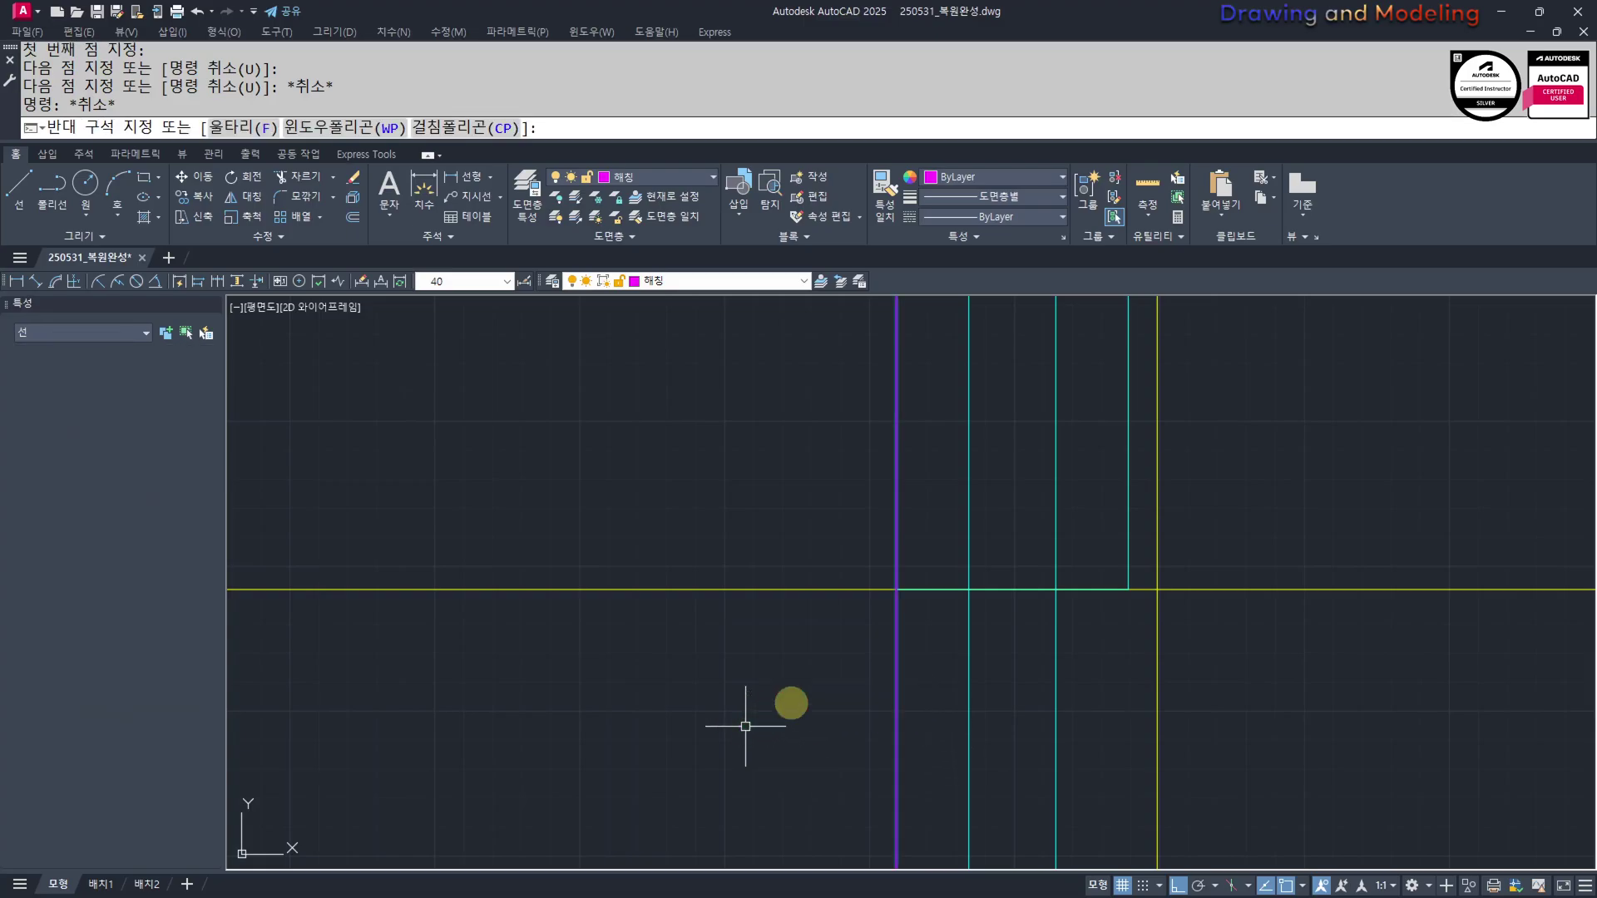
type("e")
key("space")
key("Escape")
key("Escape")
left_click(762, 499)
left_click(691, 645)
scroll(744, 661, "down", 4)
key("Escape")
middle_click_drag(549, 640, 1010, 683)
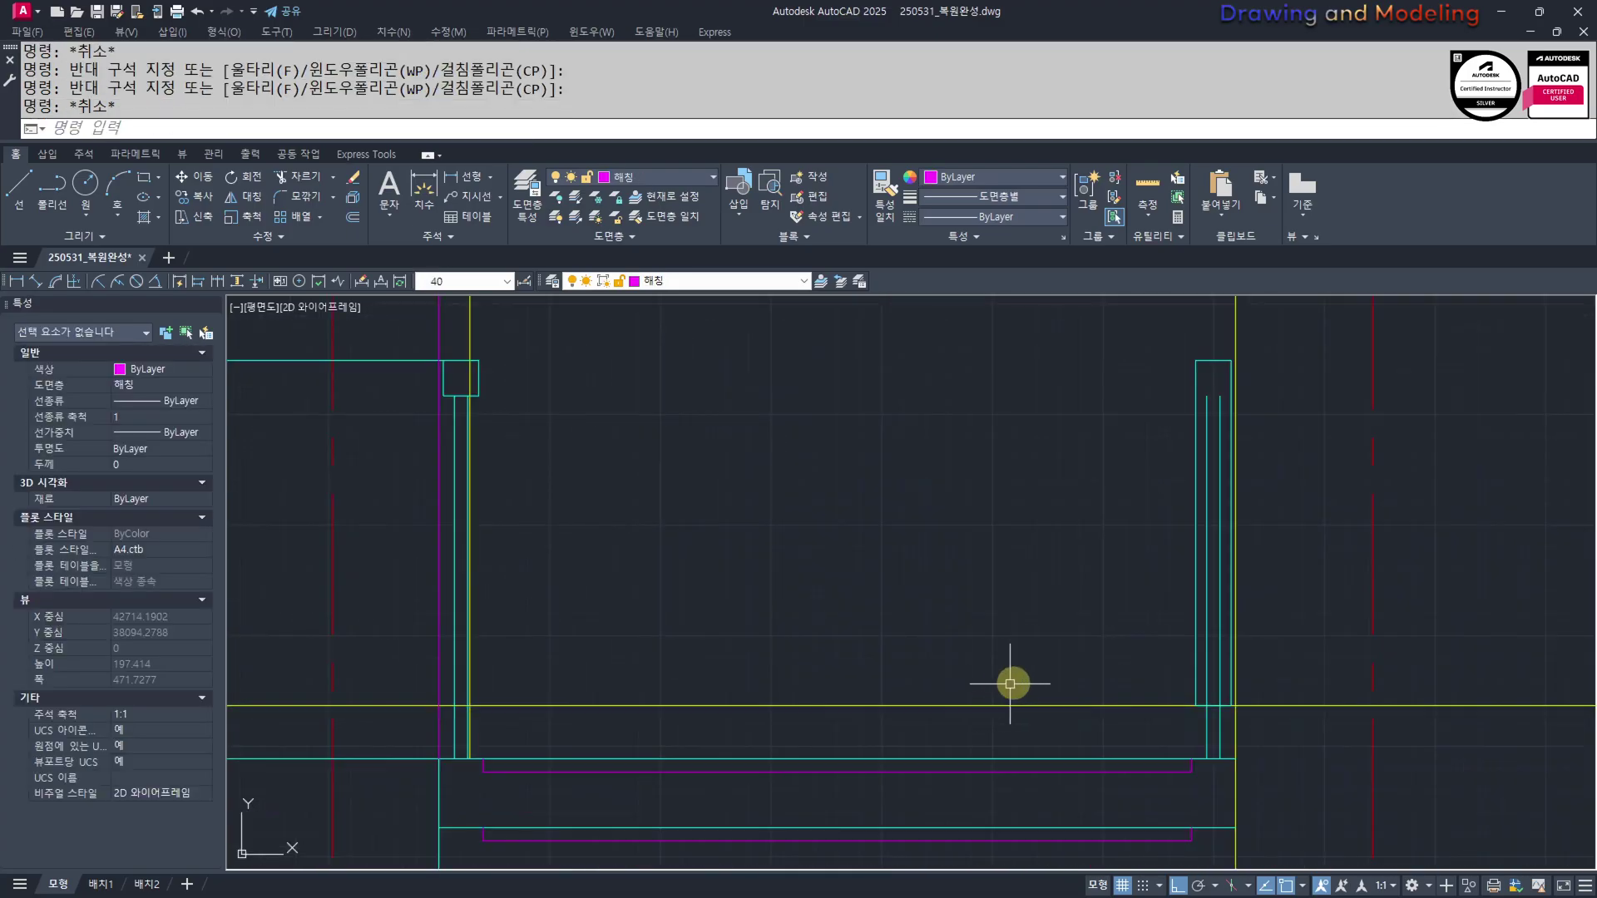
Trim the right post's line inside the tall right handrail rectangle, using the rectangle as the cutting edge
scroll(1209, 662, "up", 2)
type("tr")
key("space")
left_click(1186, 683)
left_click(1154, 704)
key("Return")
left_click(1218, 702)
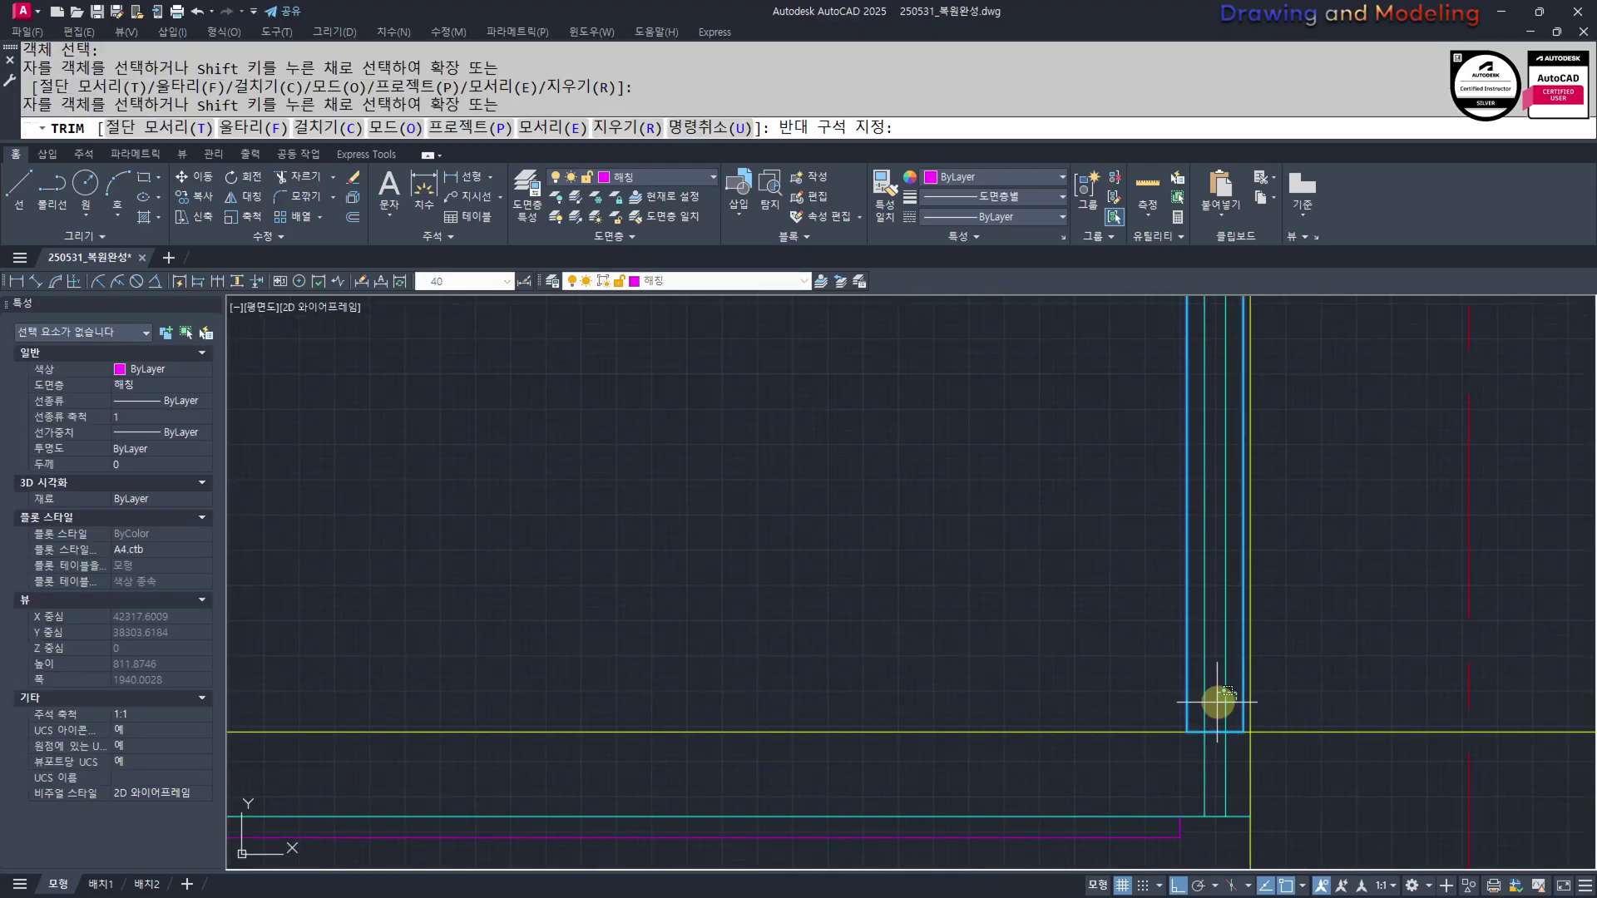
scroll(1176, 682, "down", 2)
key("Escape")
key("Escape")
middle_click_drag(706, 574, 938, 599)
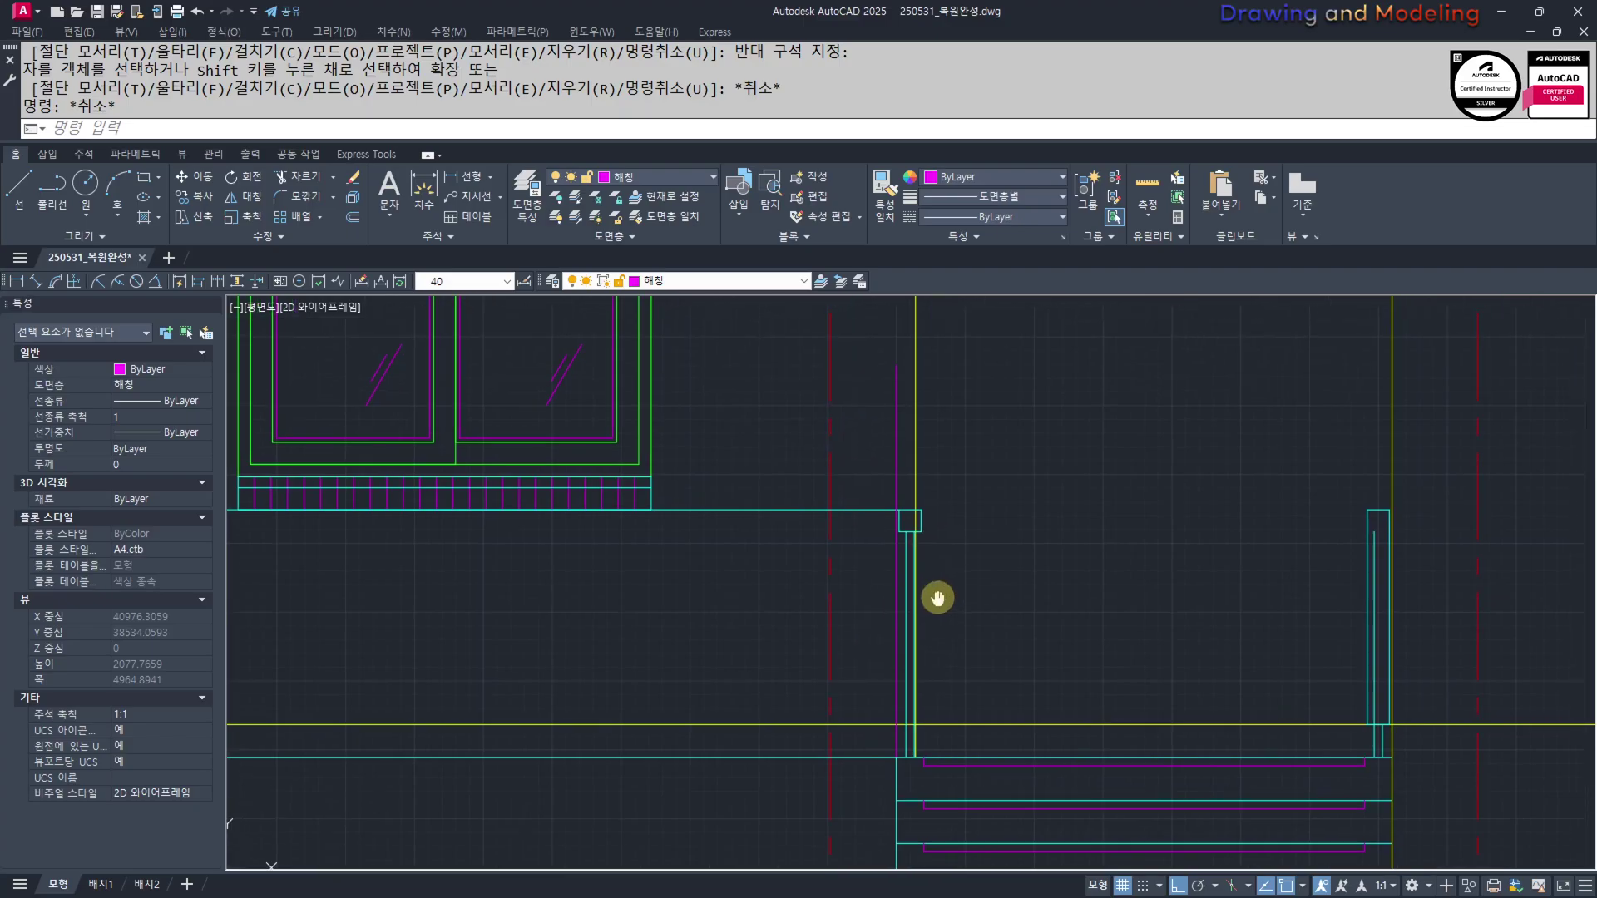
Stretch the left square's lower edge down to the yellow line 900 above the ground, leaving out the post lines
scroll(922, 519, "up", 3)
left_click(781, 553)
left_click(956, 606, "shift")
left_click(717, 657, "shift")
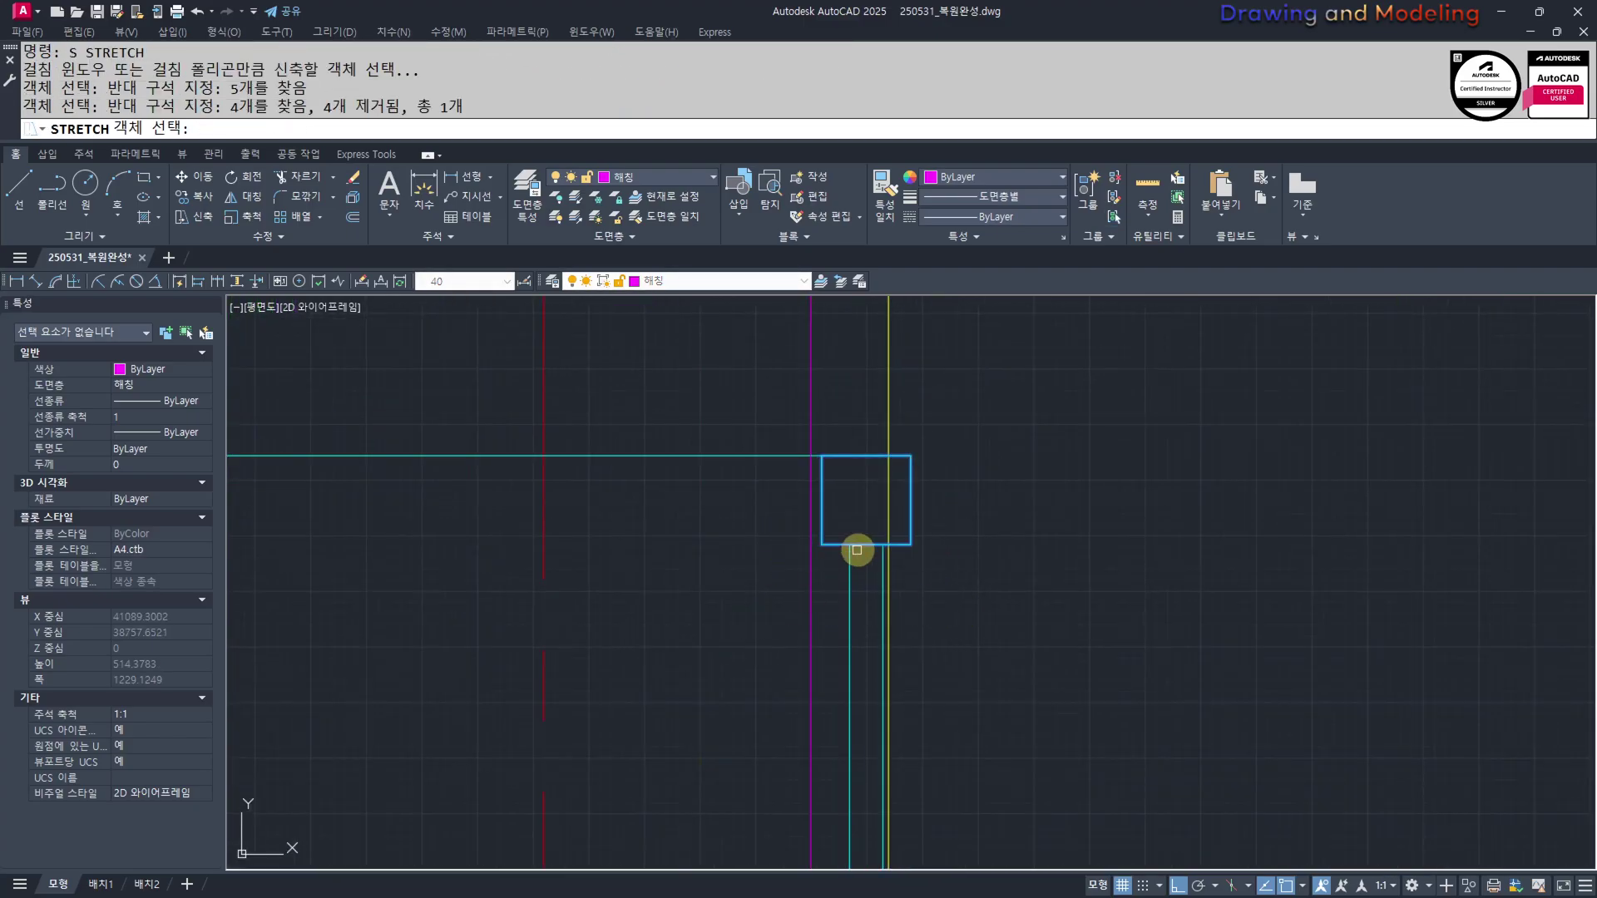
scroll(915, 549, "up", 4)
key("Return")
left_click(920, 552)
scroll(932, 581, "down", 4)
middle_click_drag(932, 582, 935, 337)
scroll(951, 608, "up", 3)
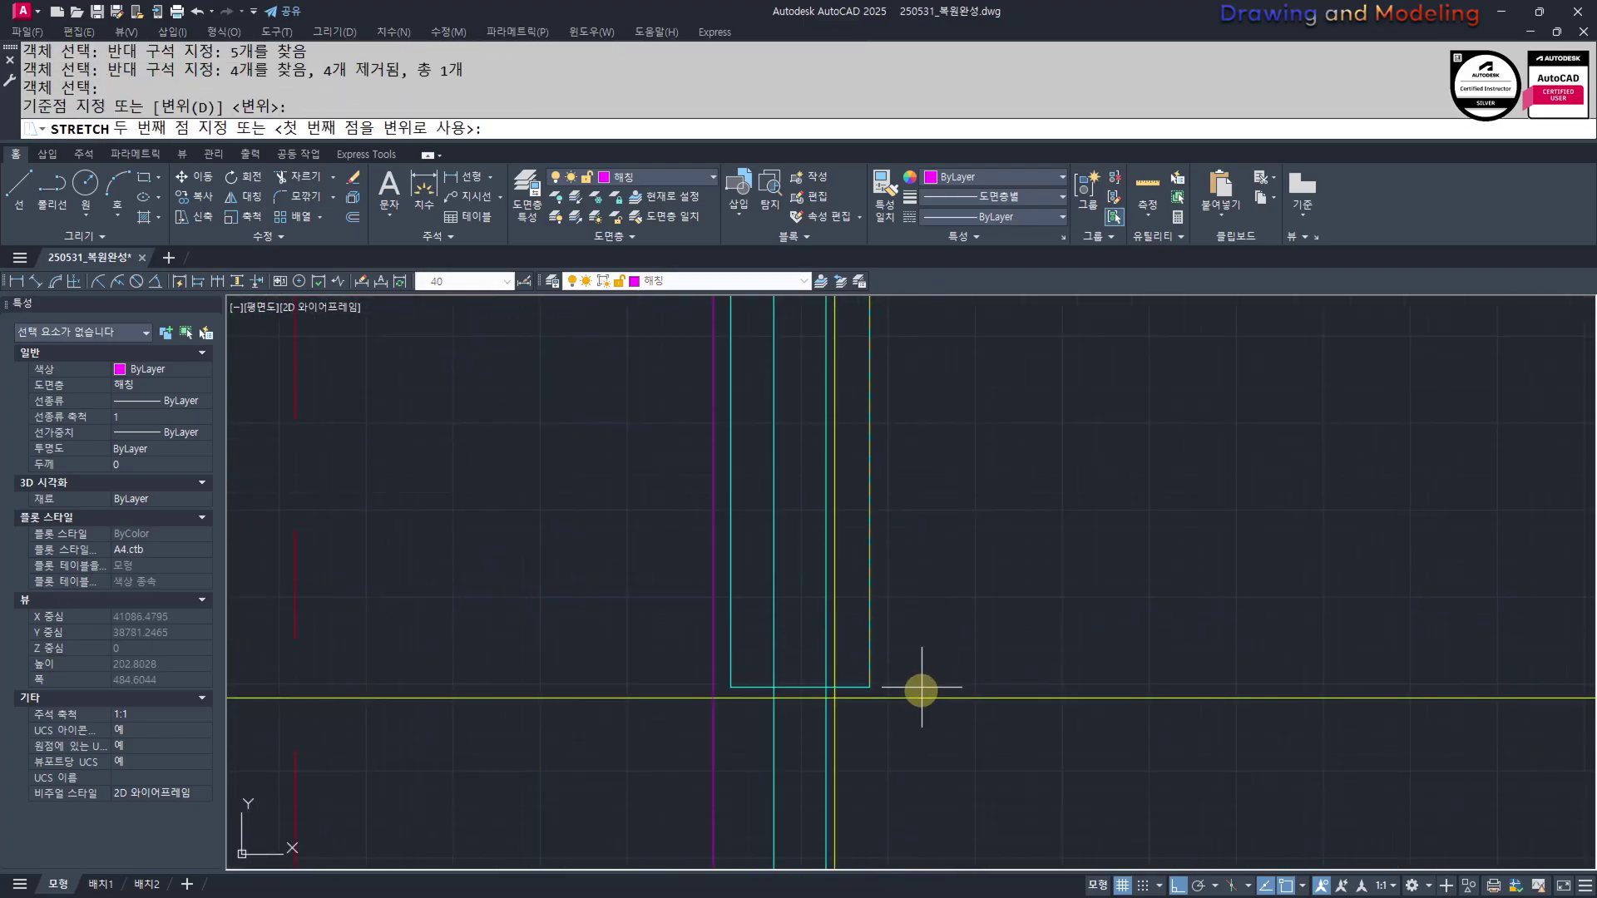
scroll(840, 594, "down", 3)
mouse_move(842, 664)
middle_mouse_down()
mouse_move(533, 682)
mouse_move(666, 666)
mouse_move(805, 735)
middle_mouse_up()
scroll(532, 682, "down", 1)
scroll(700, 624, "up", 3)
key("Escape")
key("Escape")
Trim the left post's lines and the yellow vertical line inside the left handrail rectangle, using the rectangle as the cutting edge
scroll(707, 630, "down", 2)
scroll(786, 717, "up", 1)
type("tr")
left_click_drag(805, 643, 784, 657)
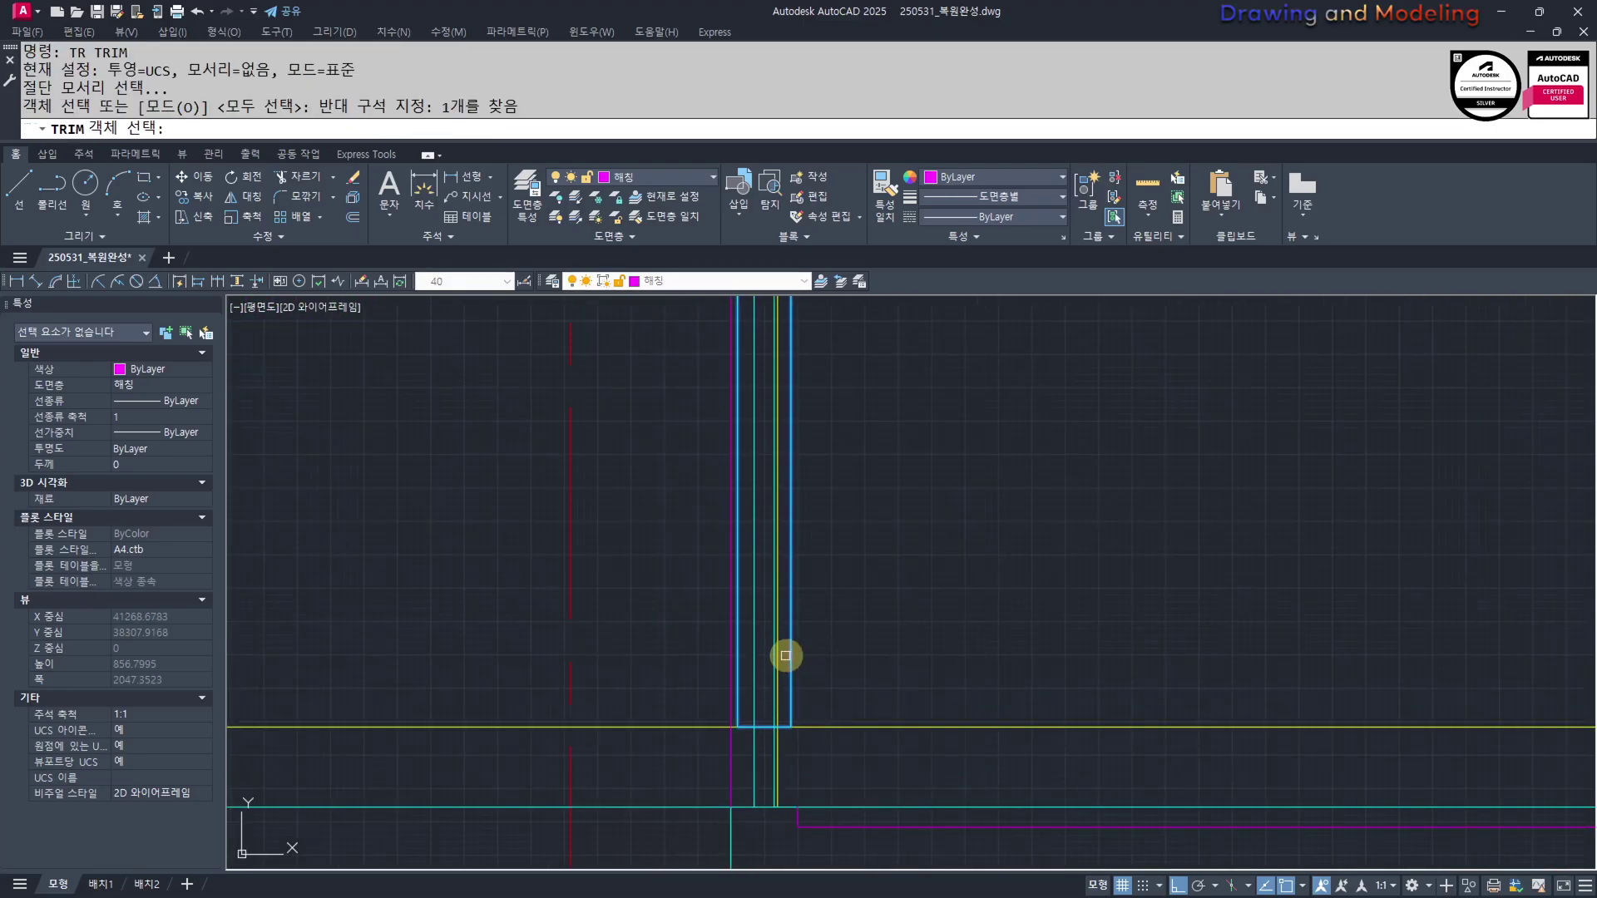
scroll(784, 655, "up", 1)
key("space")
scroll(737, 654, "down", 3)
middle_click_drag(738, 659, 752, 698)
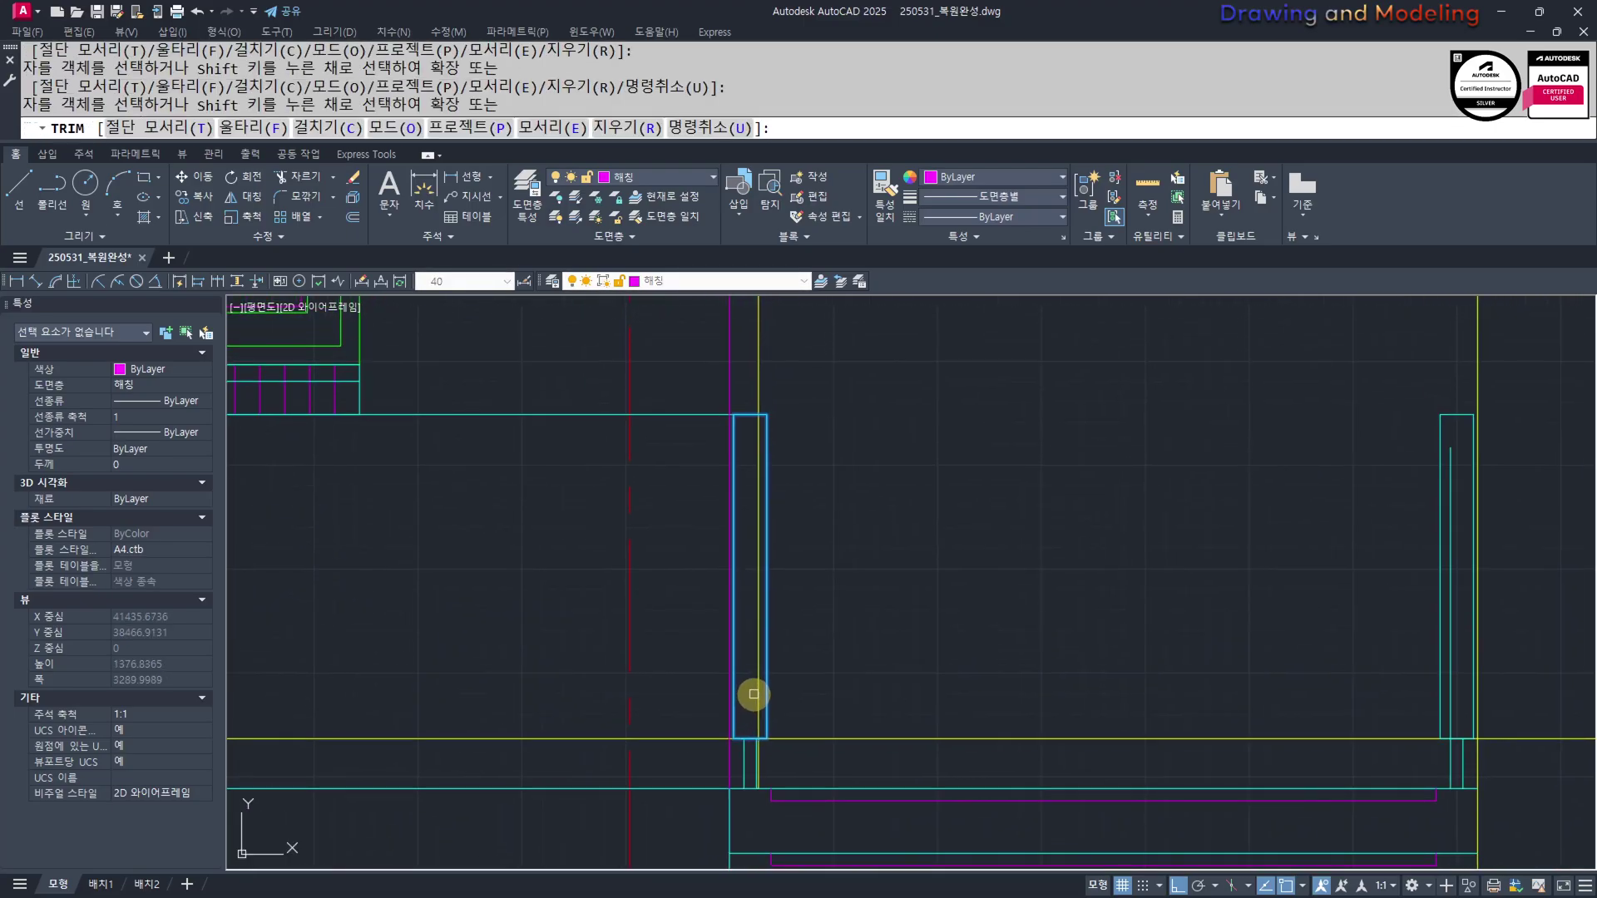
key("Escape")
Erase the yellow horizontal helper line offset 900 above the ground
left_click_drag(1053, 705, 1031, 772)
type("e")
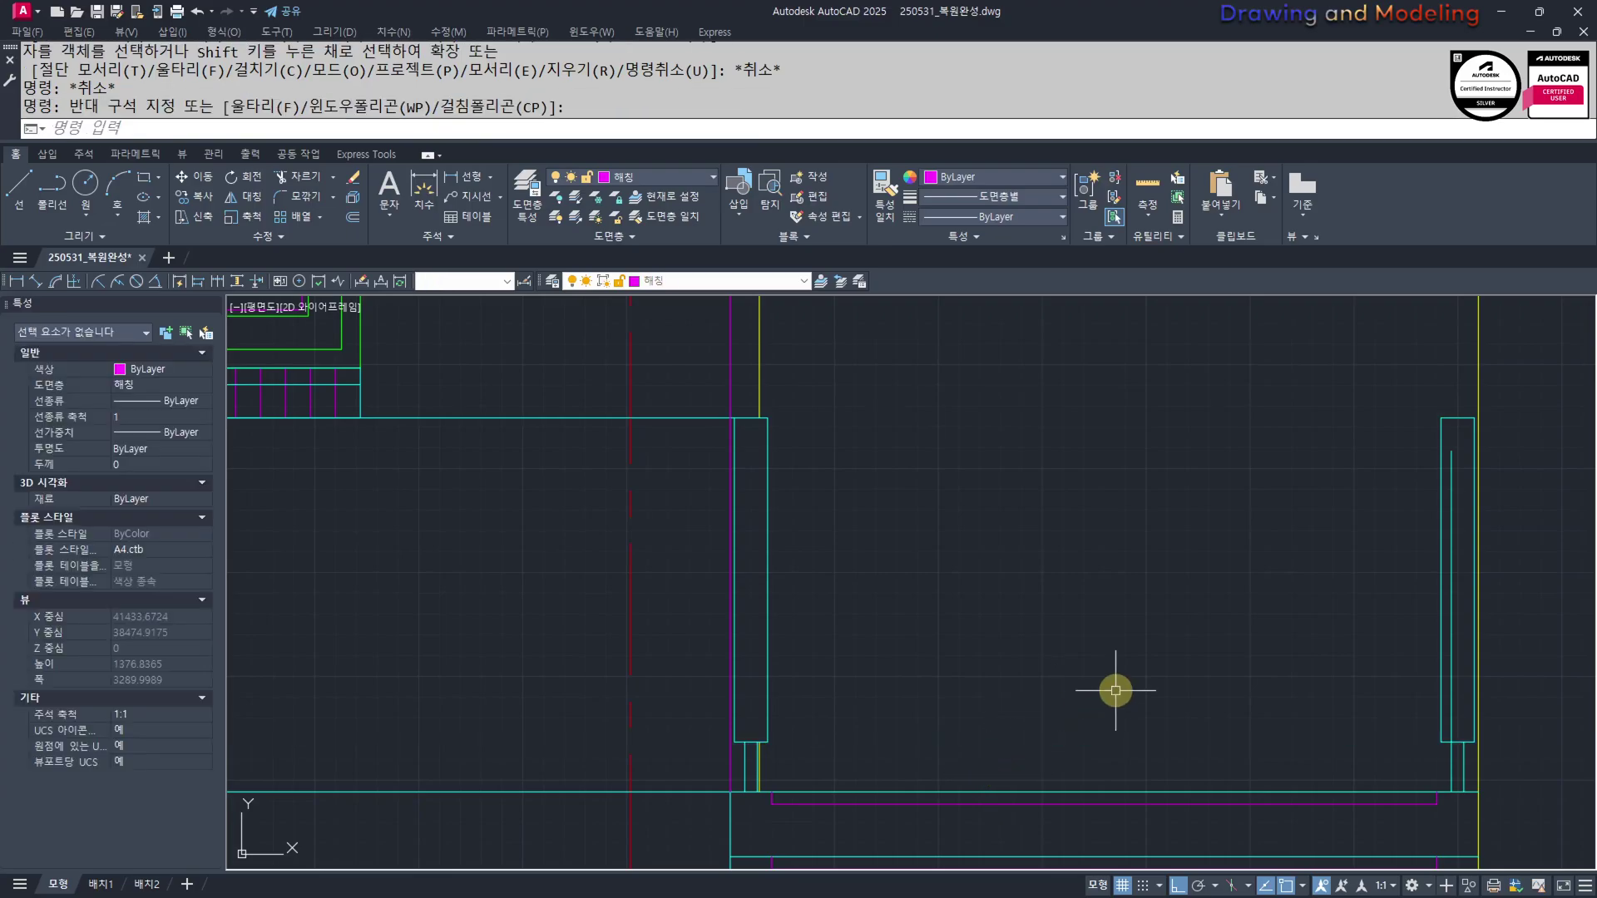
key("Escape")
key("Escape")
Trim away the remaining post line inside the right handrail rectangle
middle_click_drag(1428, 647, 1251, 656)
type("tr")
left_click(1276, 553)
key("Escape")
key("Escape")
scroll(929, 609, "down", 1)
middle_click_drag(917, 621, 927, 684)
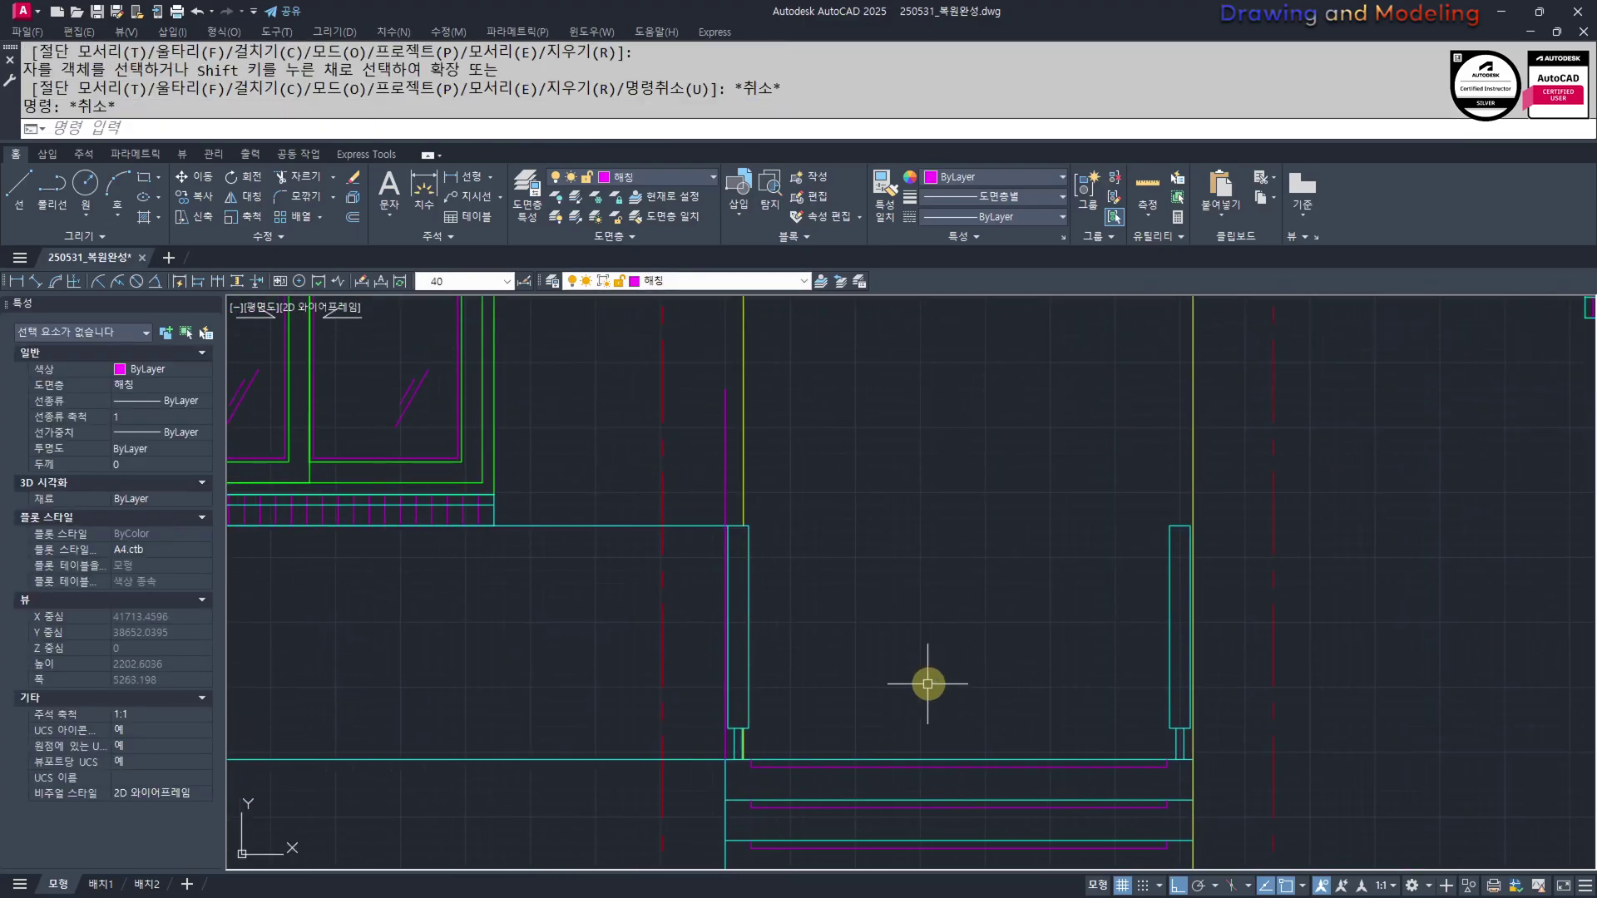
Offset the long horizontal handrail line below the windows downward by 80
middle_click_drag(683, 671, 819, 672)
key("Escape")
key("Escape")
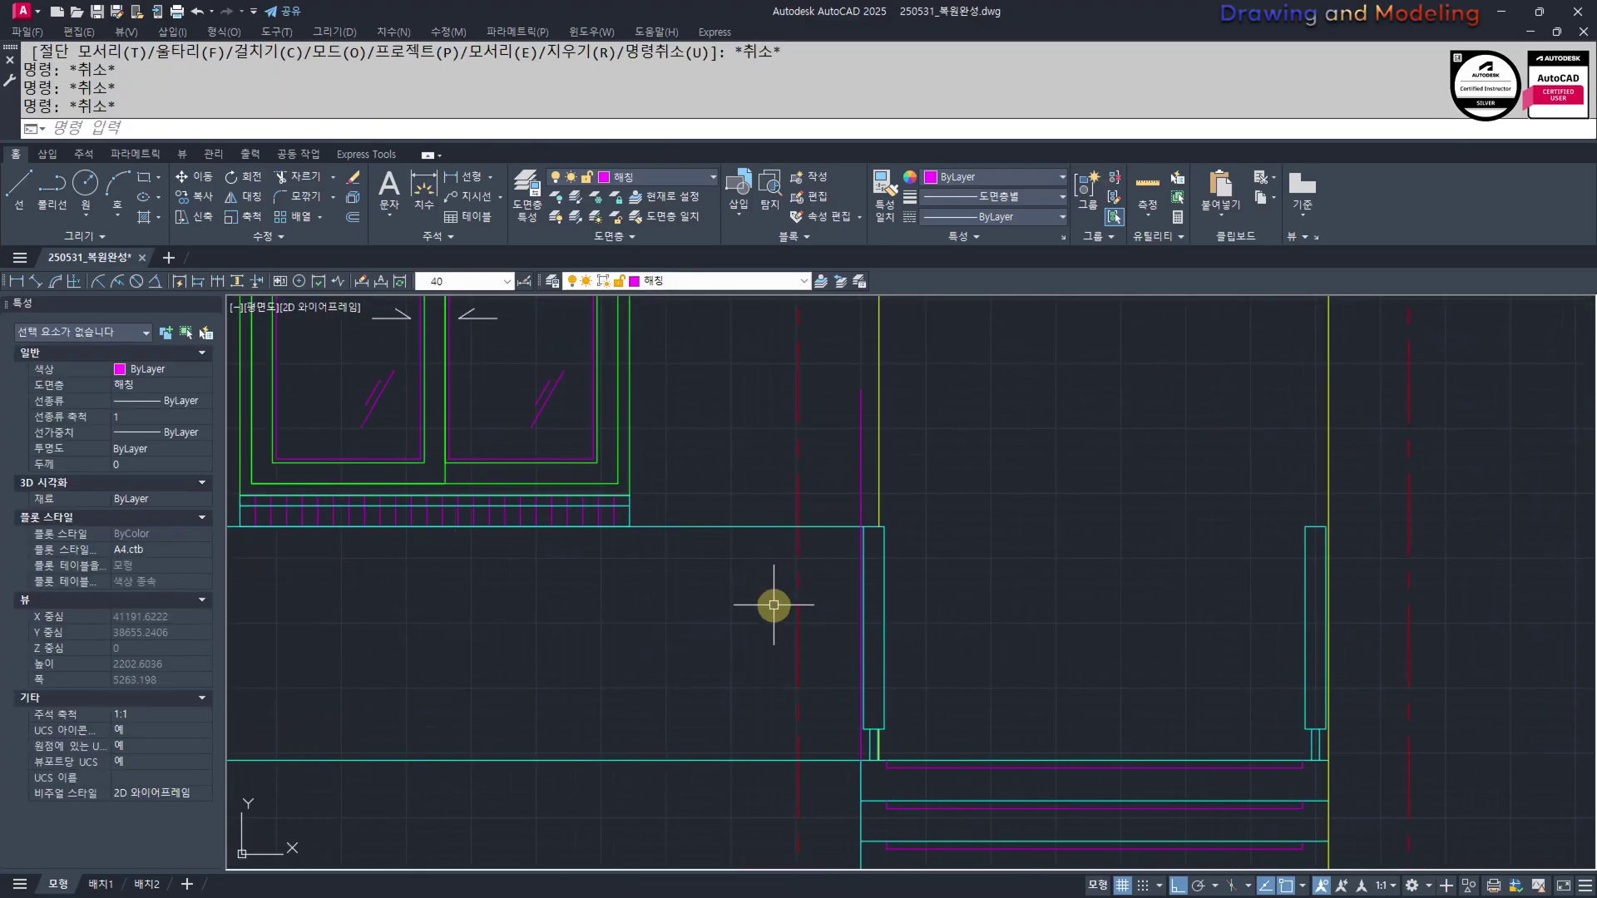
type("o")
key("Return")
type("80")
key("Return")
left_click(836, 527)
left_click(820, 549)
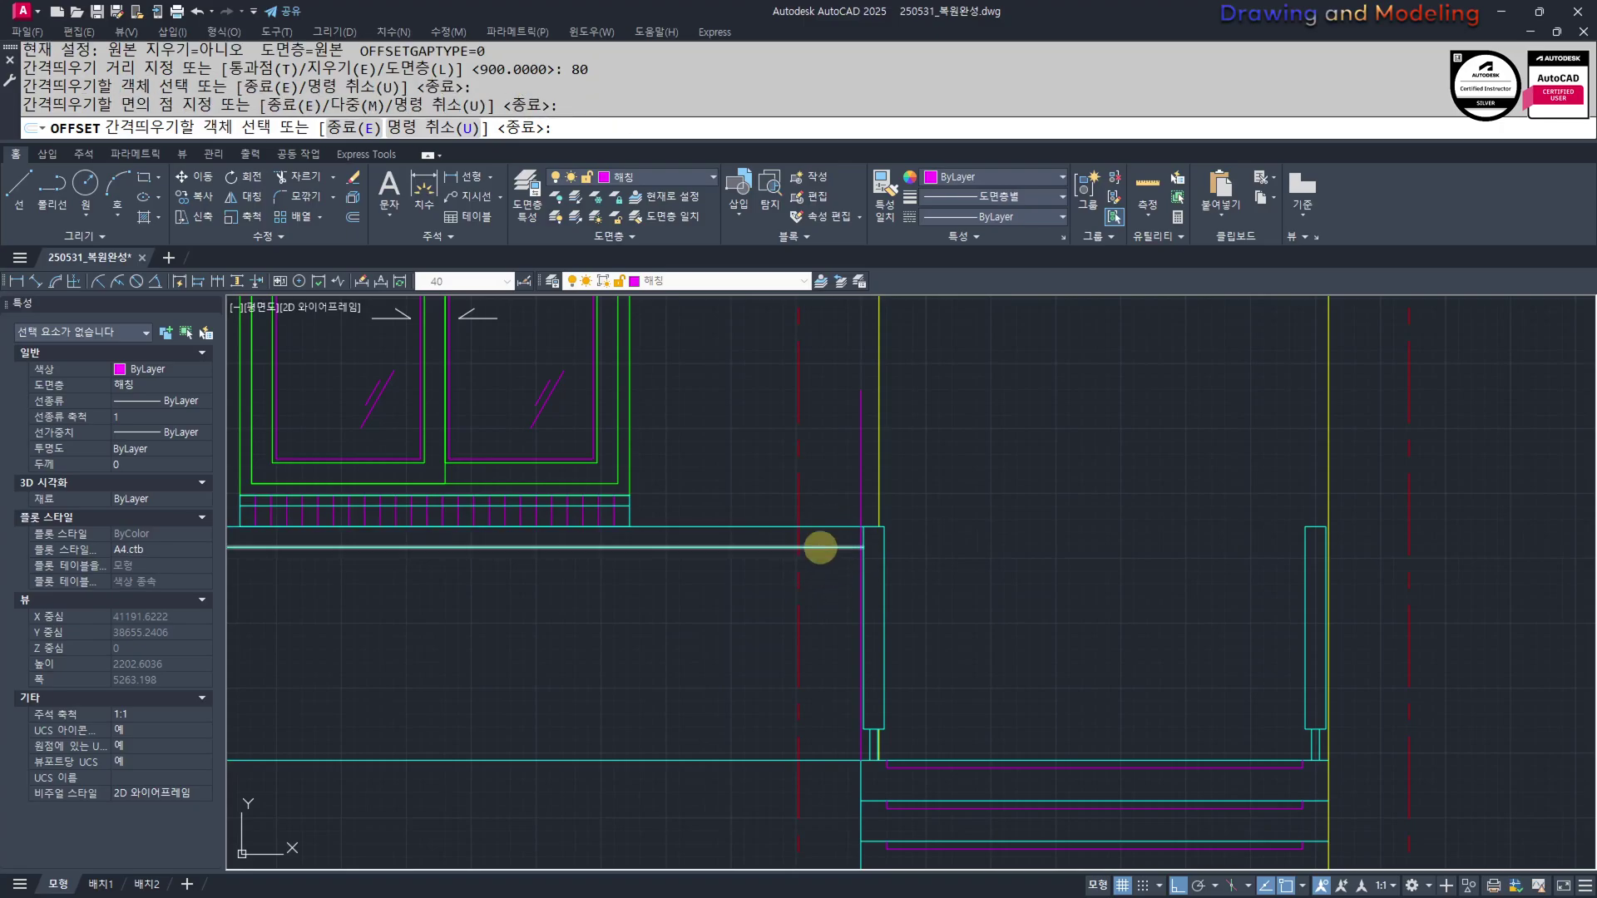
key("Escape")
key("Escape")
Erase the magenta vertical line beside the left handrail rectangle
scroll(841, 530, "up", 6)
scroll(878, 639, "down", 6)
left_click(900, 565)
left_click(868, 549)
type("e")
key("Return")
Trim the left rectangle's left edge between the two horizontal handrail lines so the handrail turns the corner
middle_click_drag(854, 718, 859, 574)
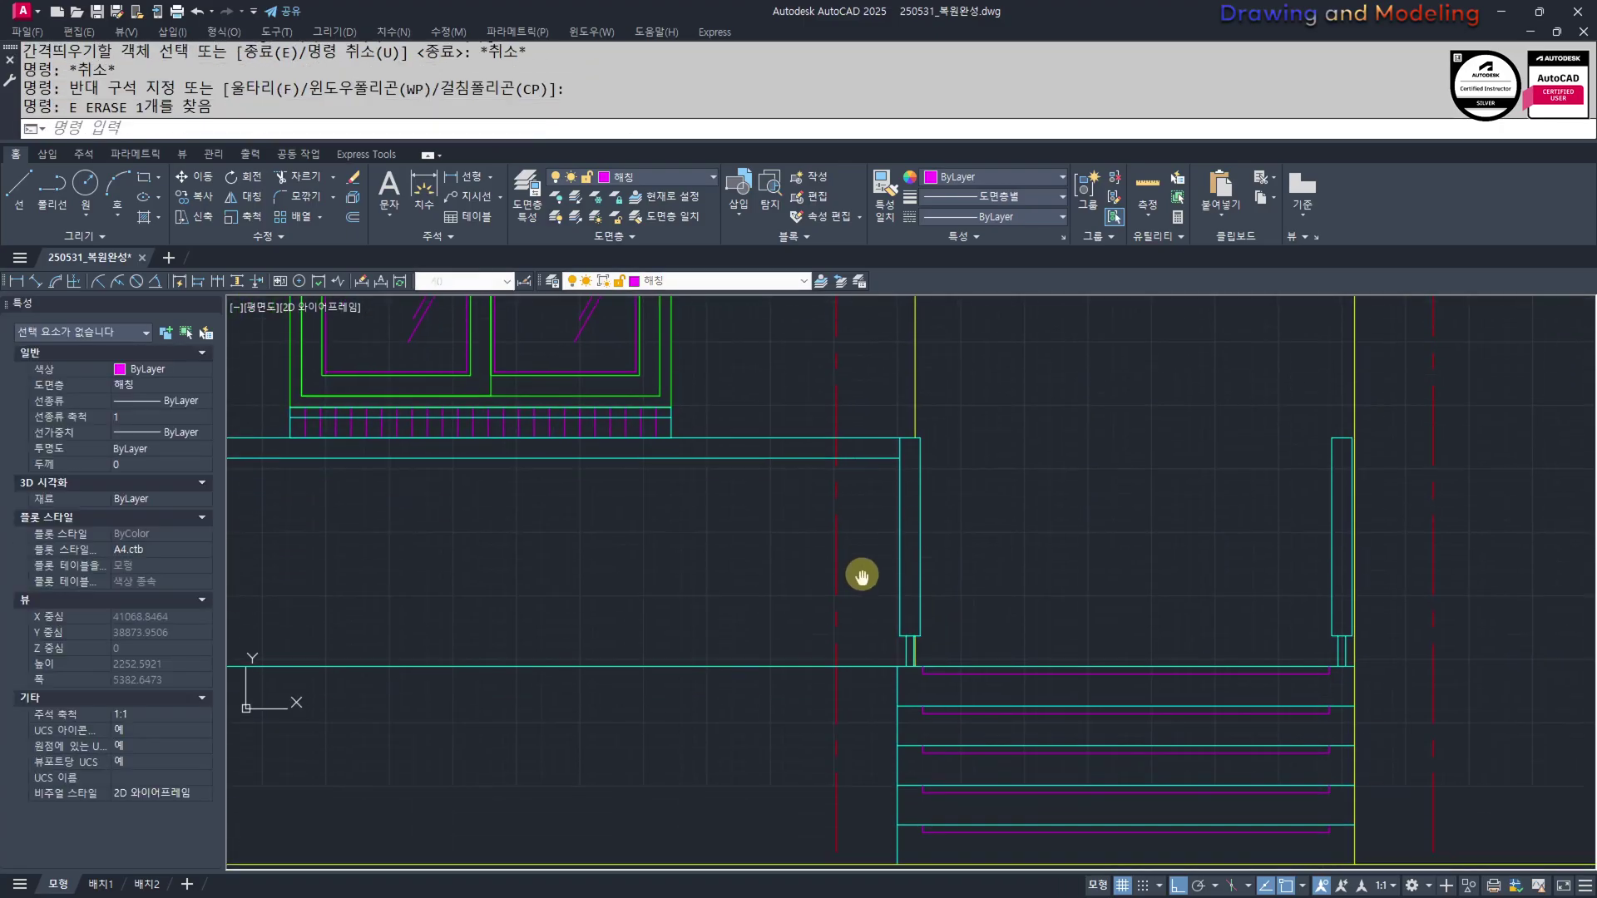
key("Escape")
scroll(895, 636, "up", 6)
mouse_move(951, 623)
middle_mouse_down()
mouse_move(733, 680)
mouse_move(781, 668)
middle_mouse_up()
scroll(886, 653, "down", 4)
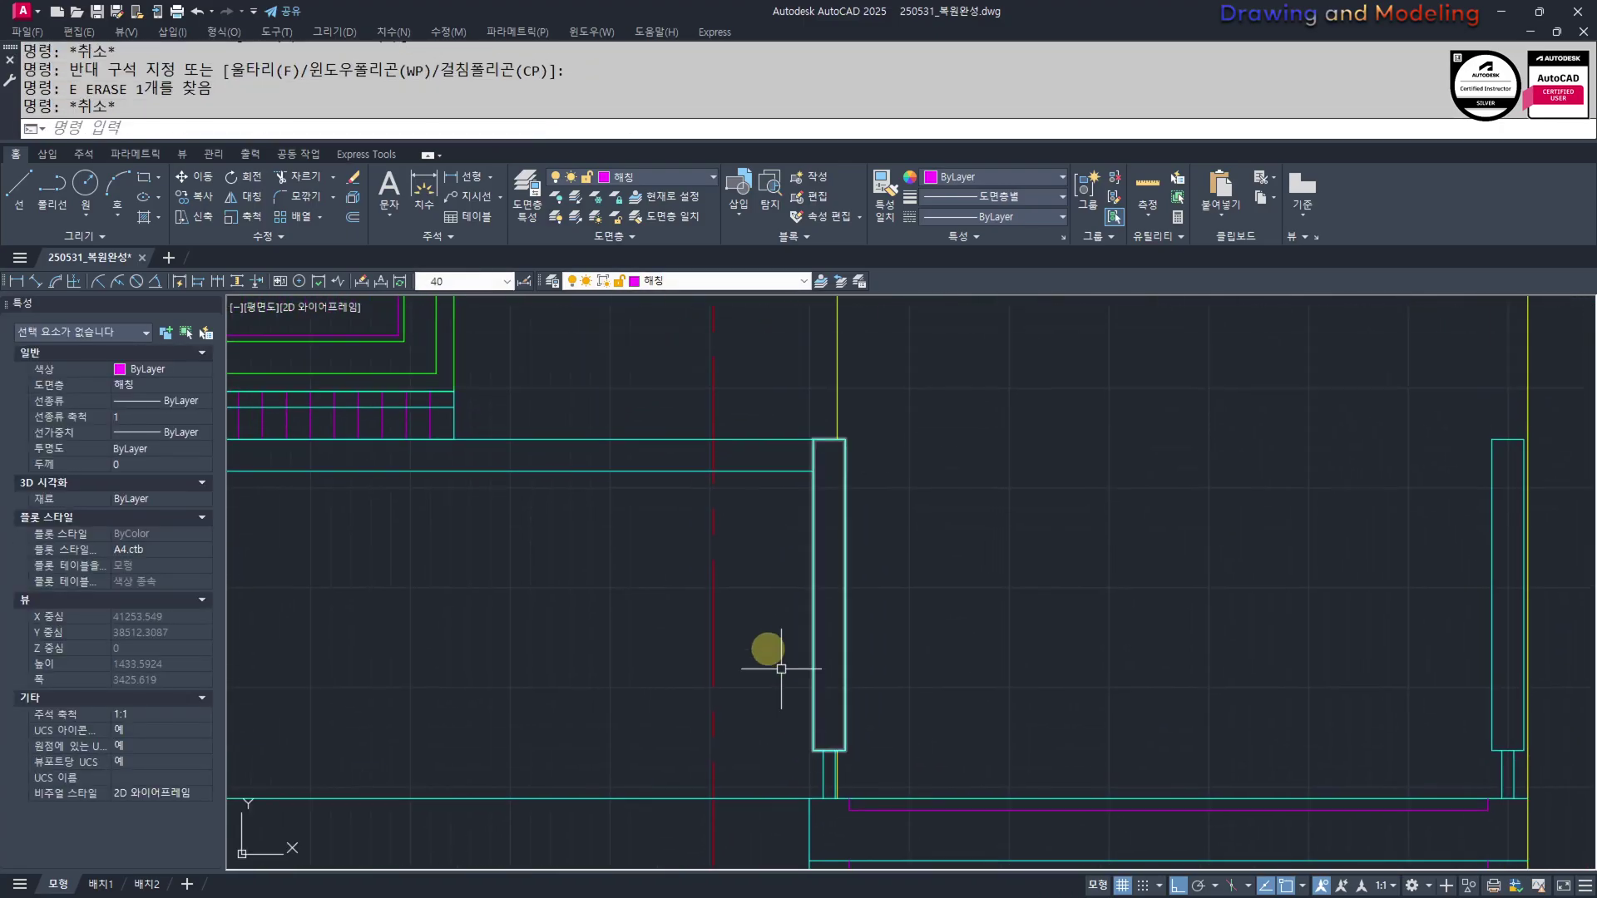
scroll(820, 454, "up", 6)
type("tr")
key("Return")
key("Return")
left_click(830, 449)
left_click(763, 474)
key("Escape")
key("Escape")
scroll(784, 499, "down", 8)
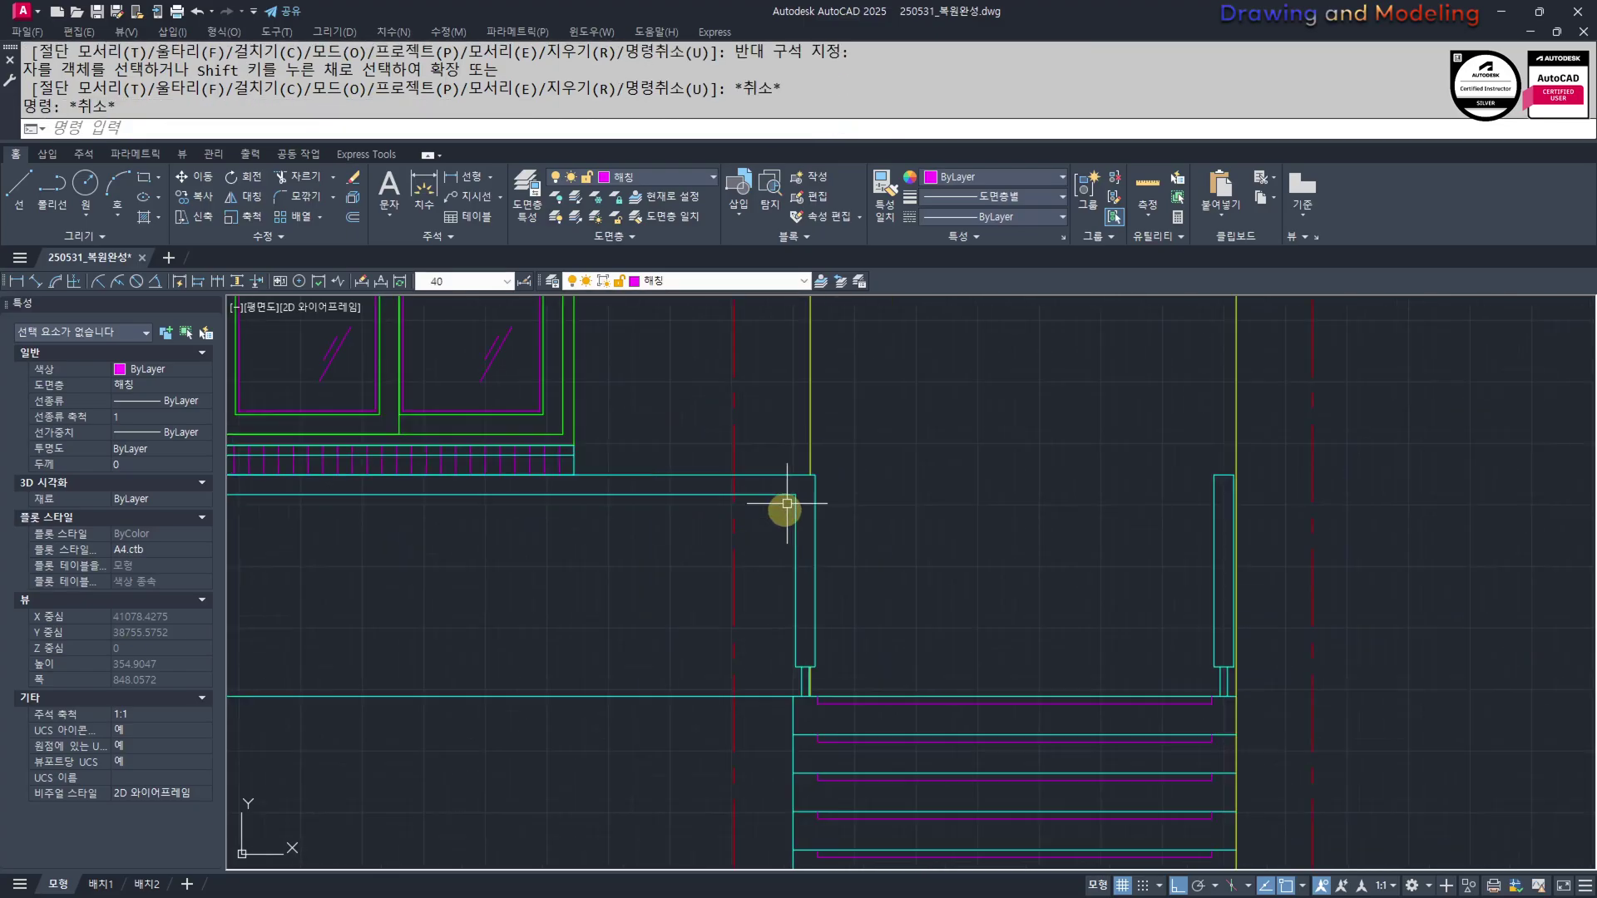
Extend the left post's two vertical lines down to the yellow ground line
middle_click_drag(626, 513, 823, 515)
middle_click_drag(1166, 723, 1034, 695)
middle_click_drag(956, 759, 1021, 573)
key("Return")
left_click(897, 655)
left_click(877, 736)
key("Return")
scroll(915, 465, "up", 4)
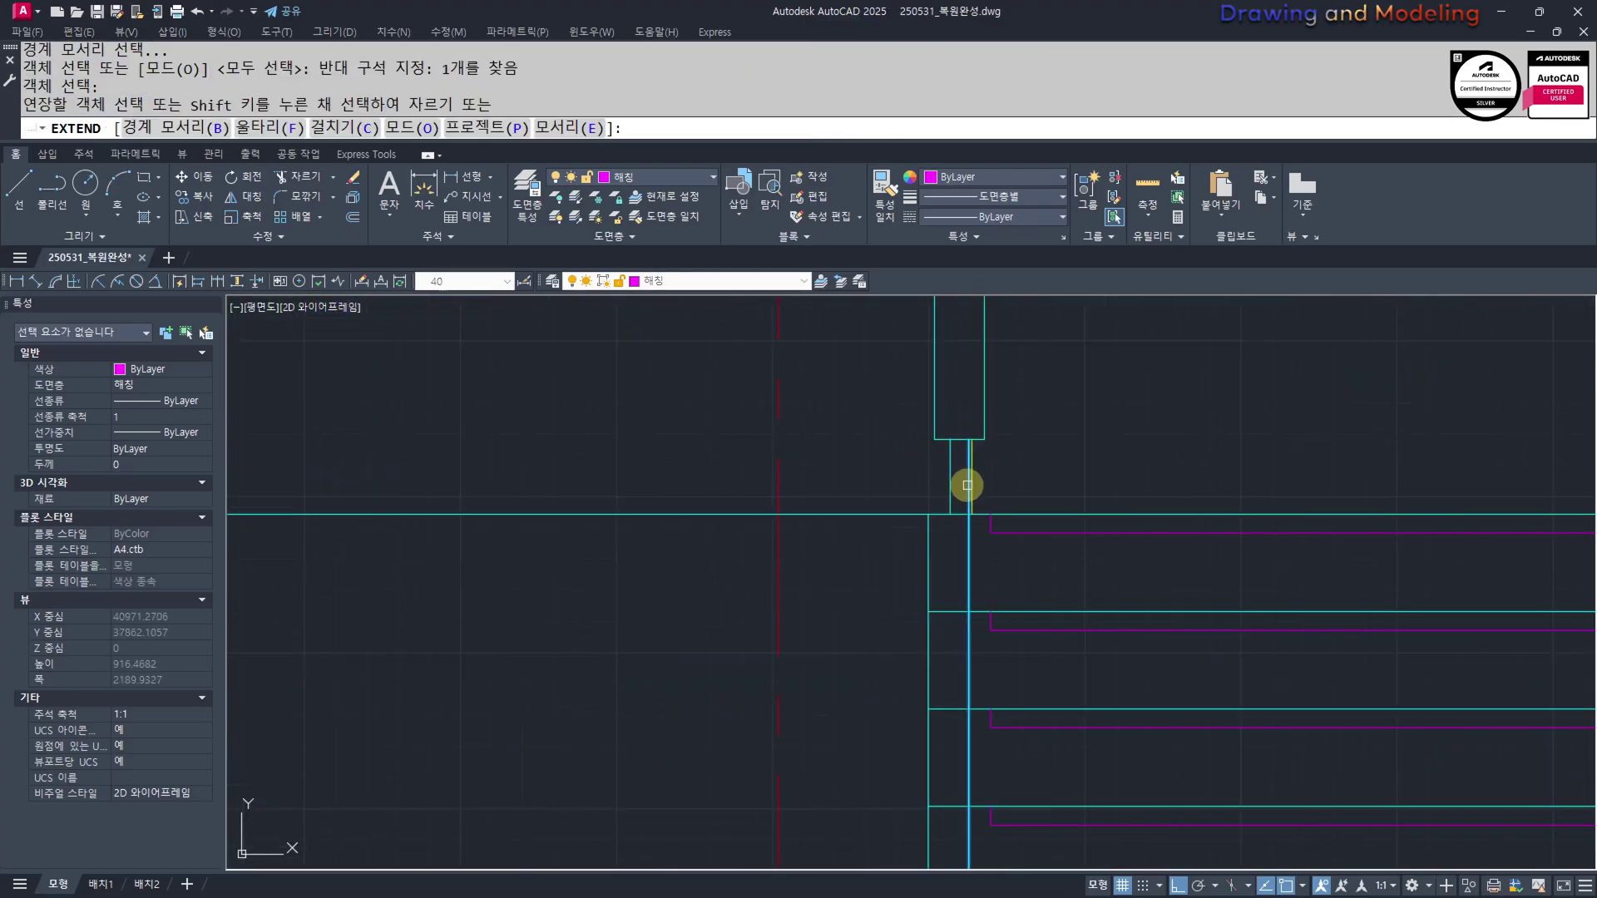
left_click(969, 494)
scroll(969, 499, "down", 4)
Extend the right post's two vertical lines down to the yellow ground line
middle_click_drag(1337, 531, 1099, 524)
scroll(1144, 492, "up", 4)
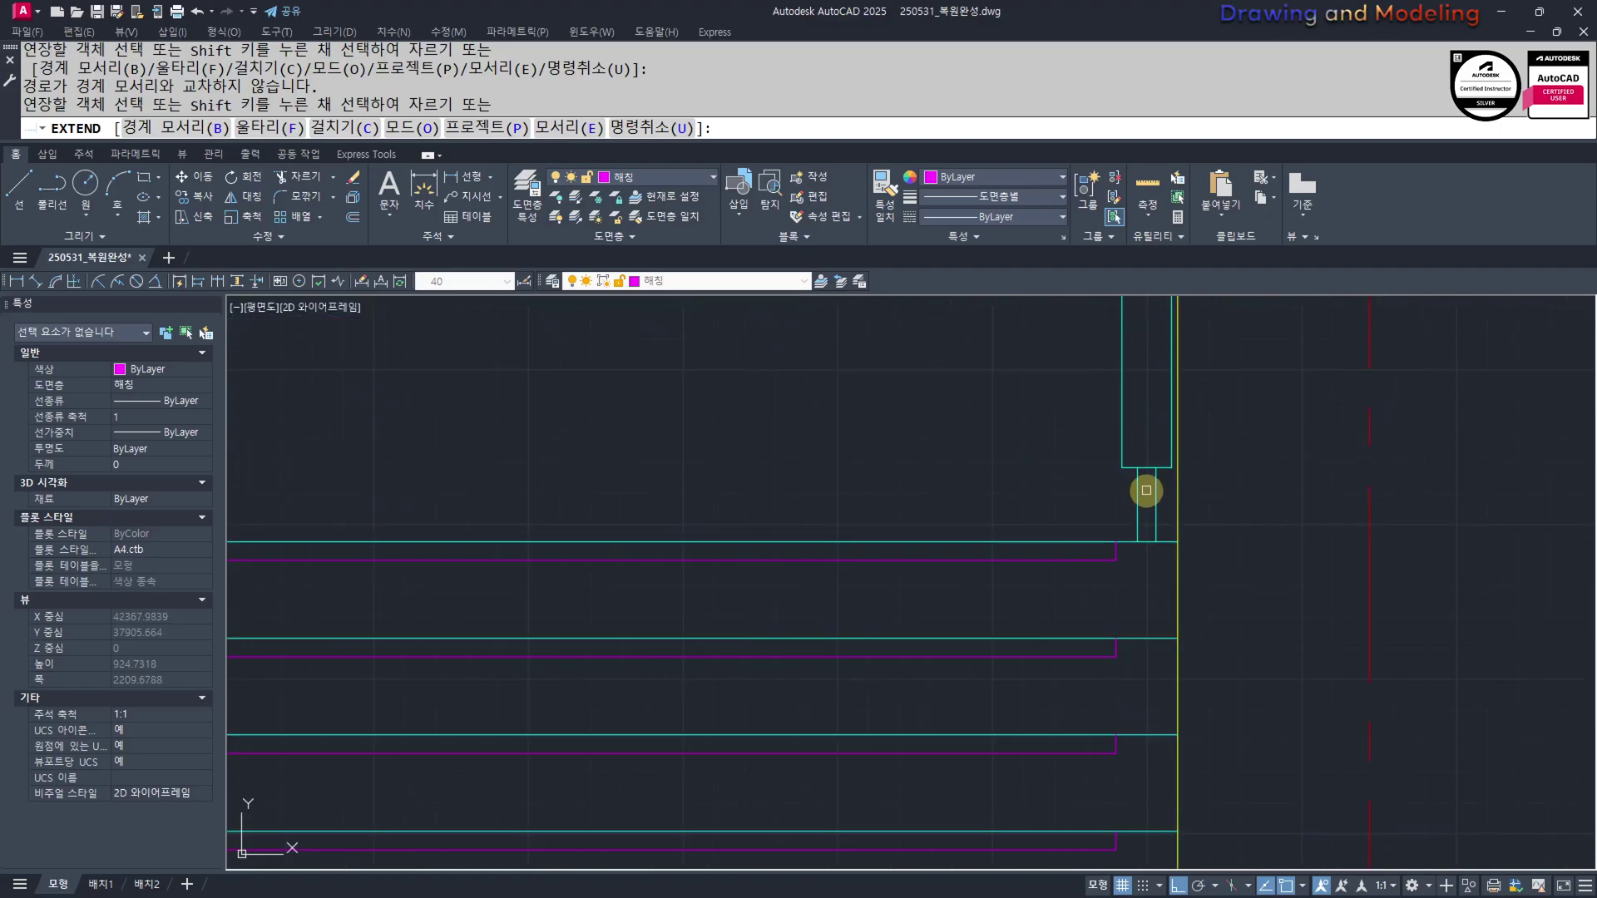
left_click(1137, 507)
left_click(1129, 529)
left_click(1160, 523)
key("Escape")
key("Escape")
scroll(1156, 539, "up", 4)
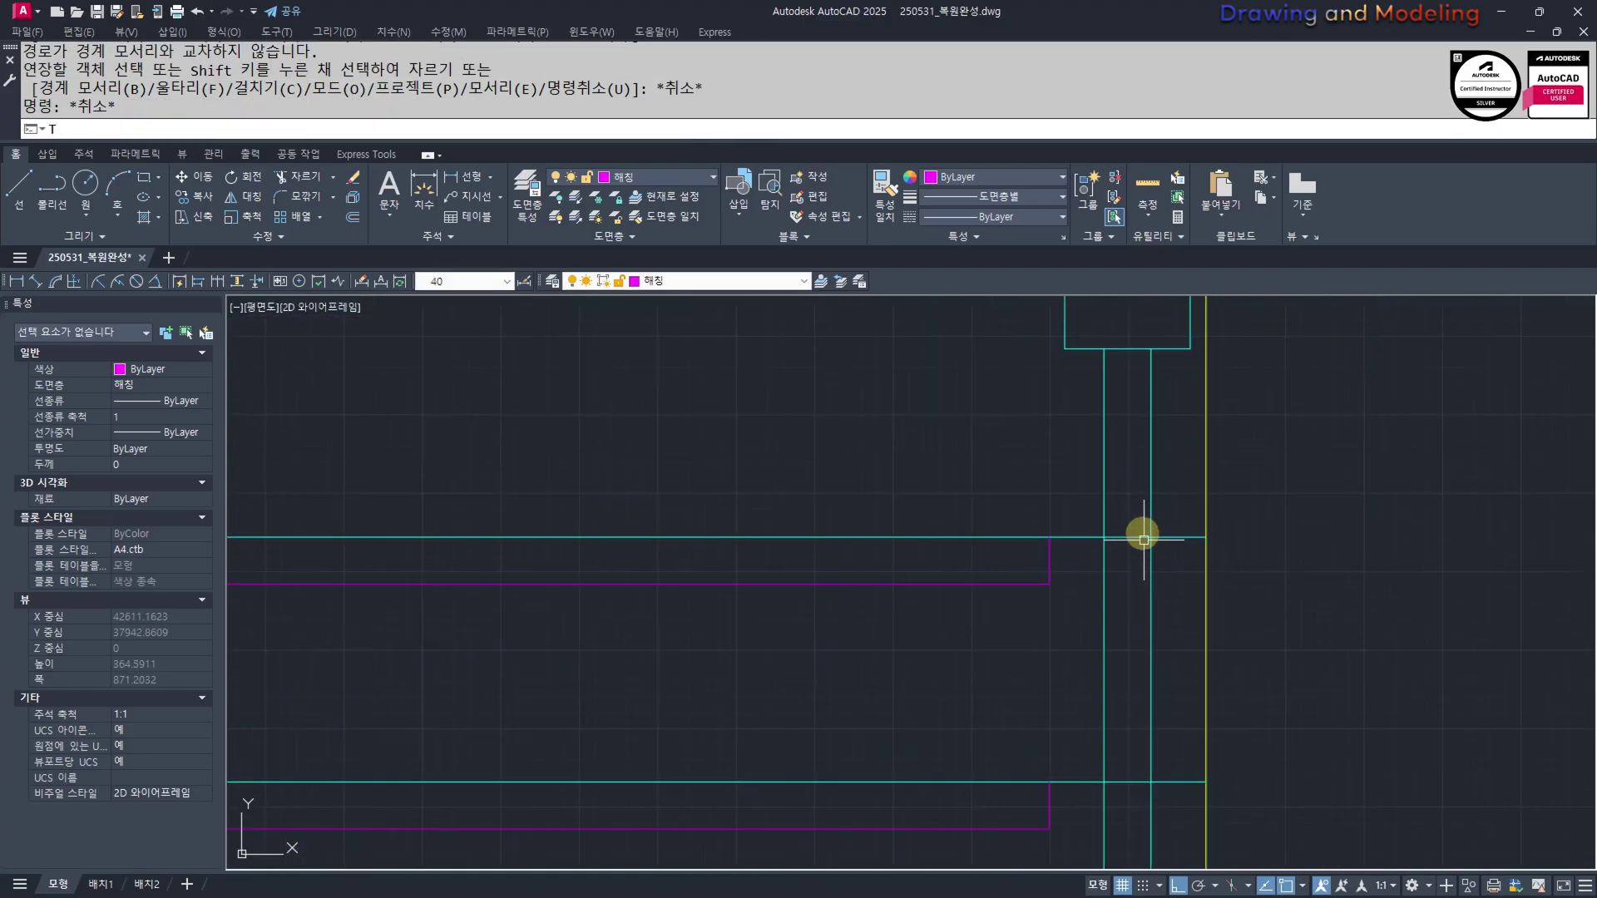
type("tr")
key("Return")
key("Return")
scroll(1138, 504, "down", 2)
key("Return")
left_click(1139, 493)
scroll(1137, 494, "down", 4)
key("Escape")
key("Escape")
scroll(1134, 514, "up", 2)
middle_click_drag(1134, 509, 1087, 464)
type("r")
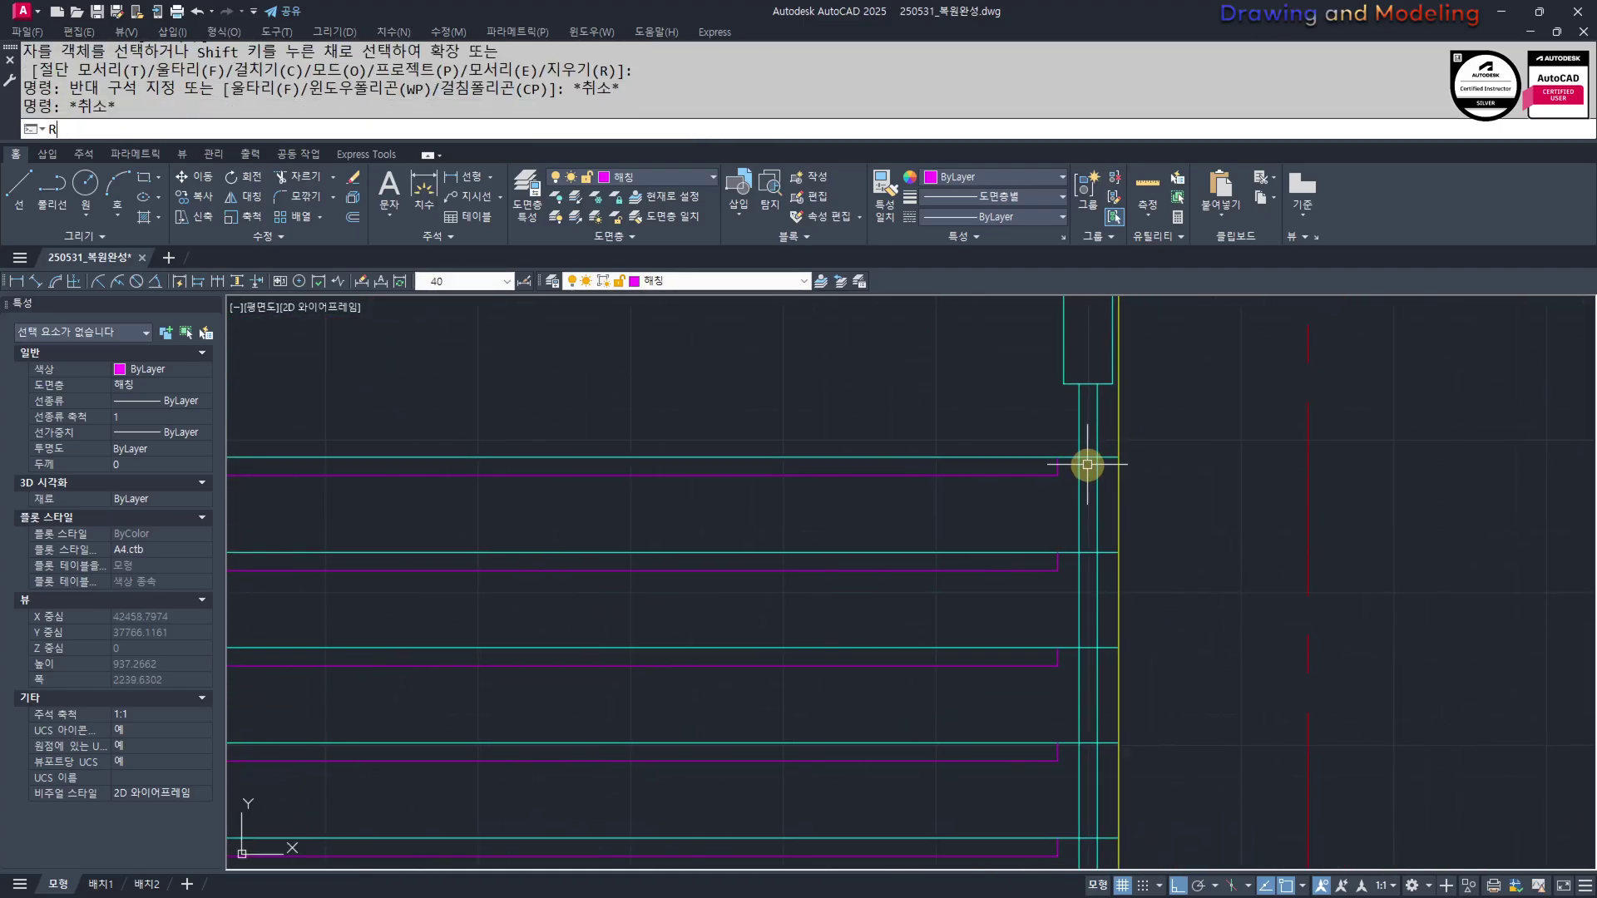
key("Return")
key("Return")
left_click(1092, 436)
left_click(1060, 640)
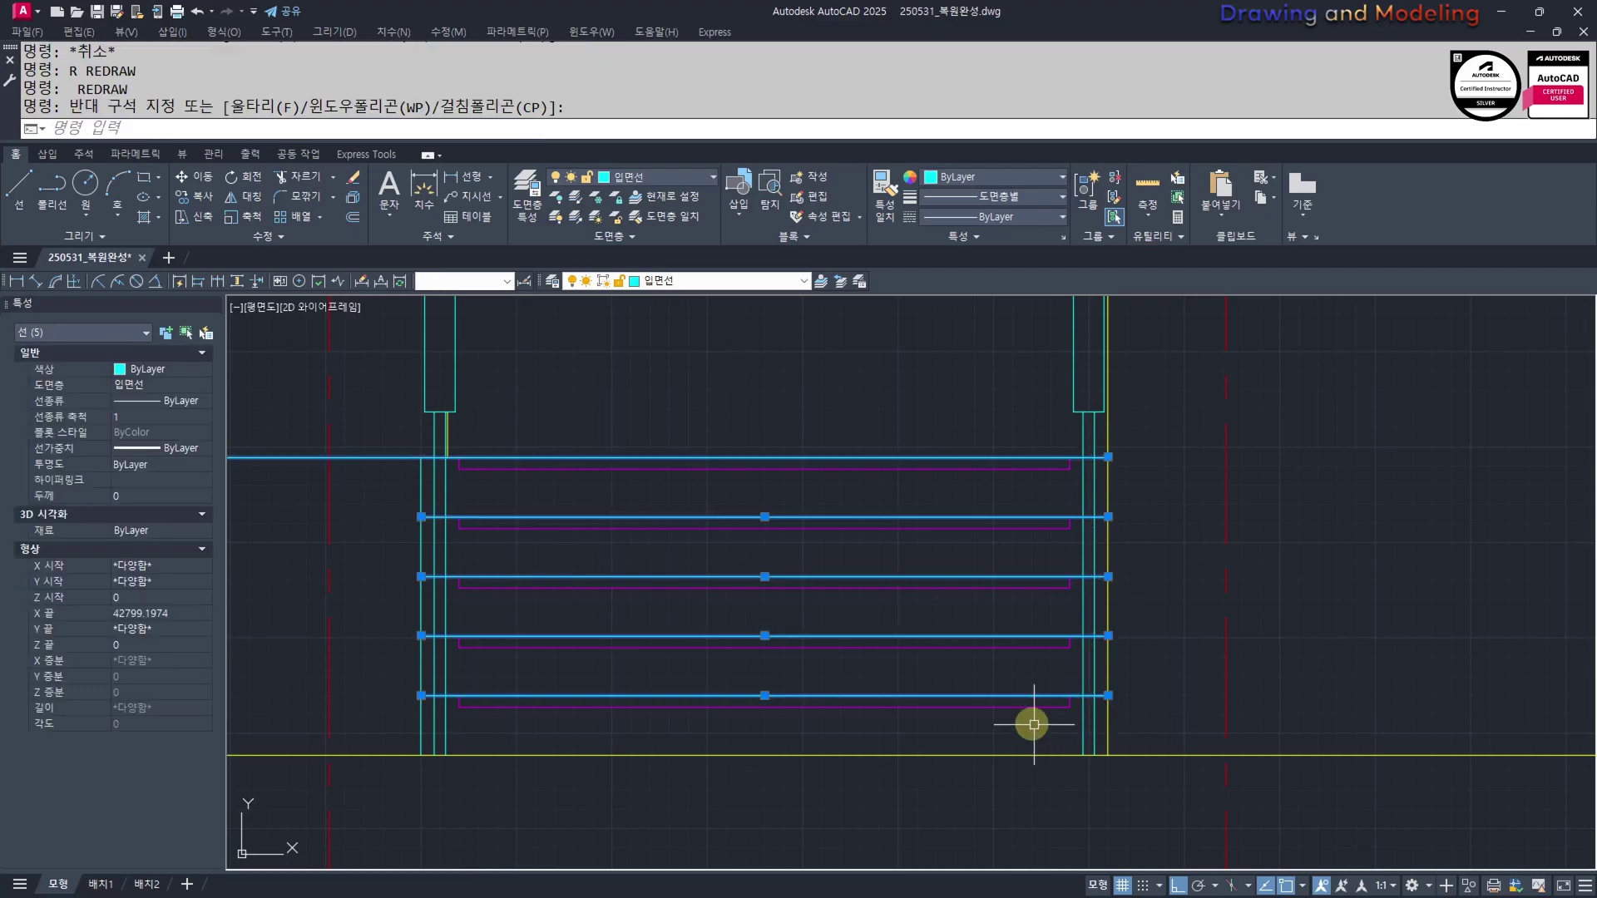
key("Escape")
key("Escape")
Trim the horizontal stair lines between the right post's two vertical lines
type("tr")
key("Return")
scroll(1096, 453, "up", 4)
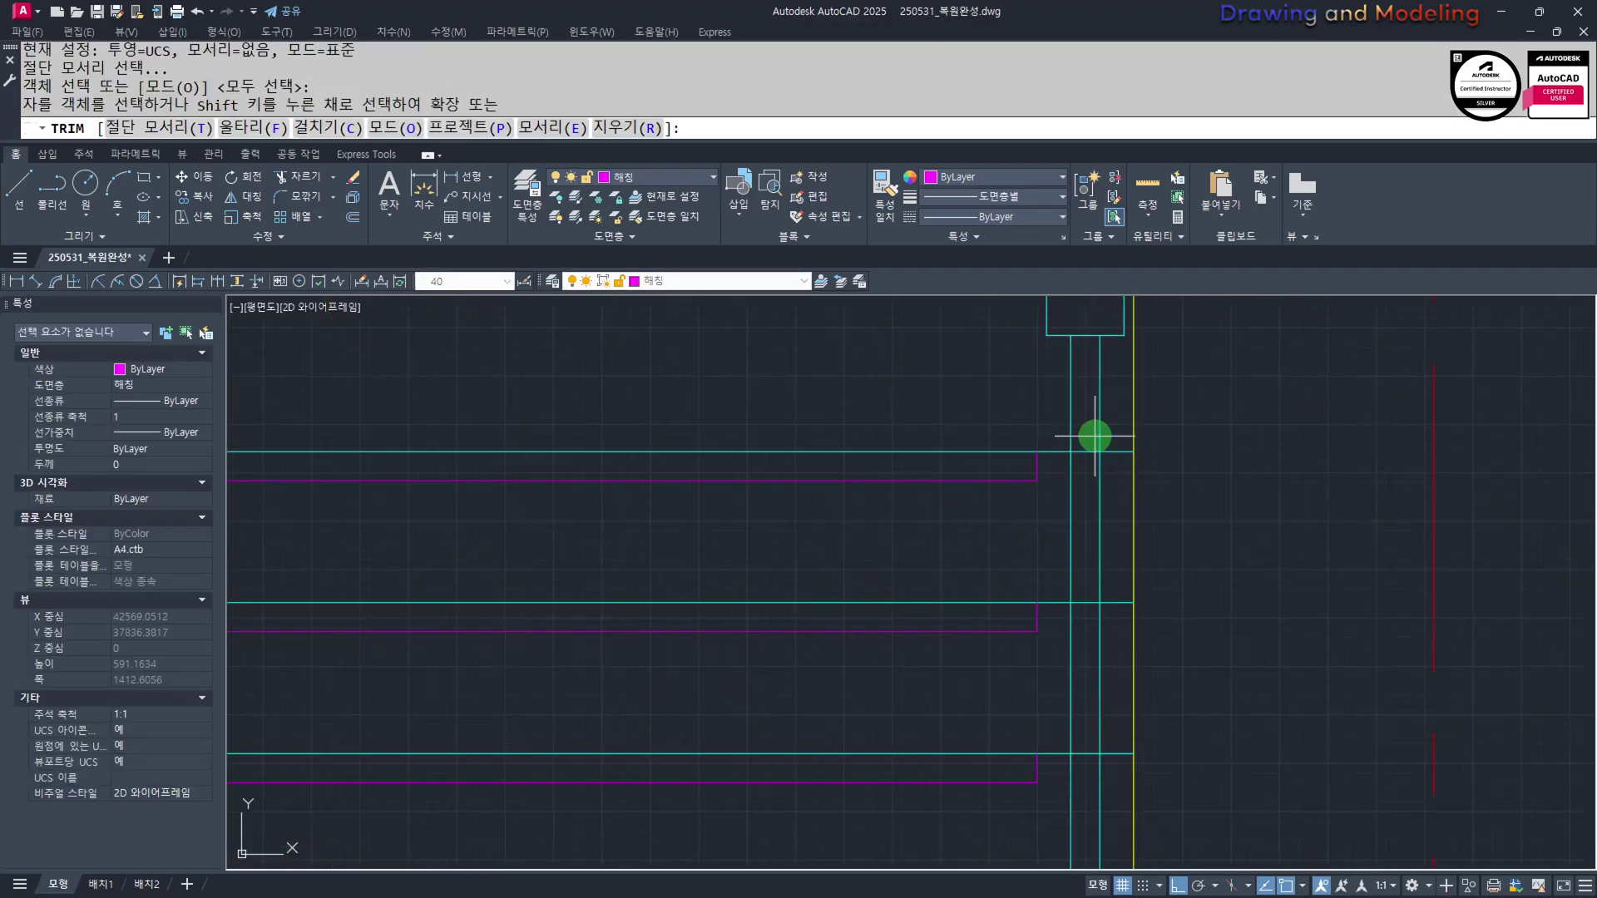
left_click(1091, 440)
scroll(1090, 477, "down", 4)
left_click(1090, 741)
Trim the horizontal stair lines between the left post's two vertical lines
middle_click_drag(712, 700, 1006, 708)
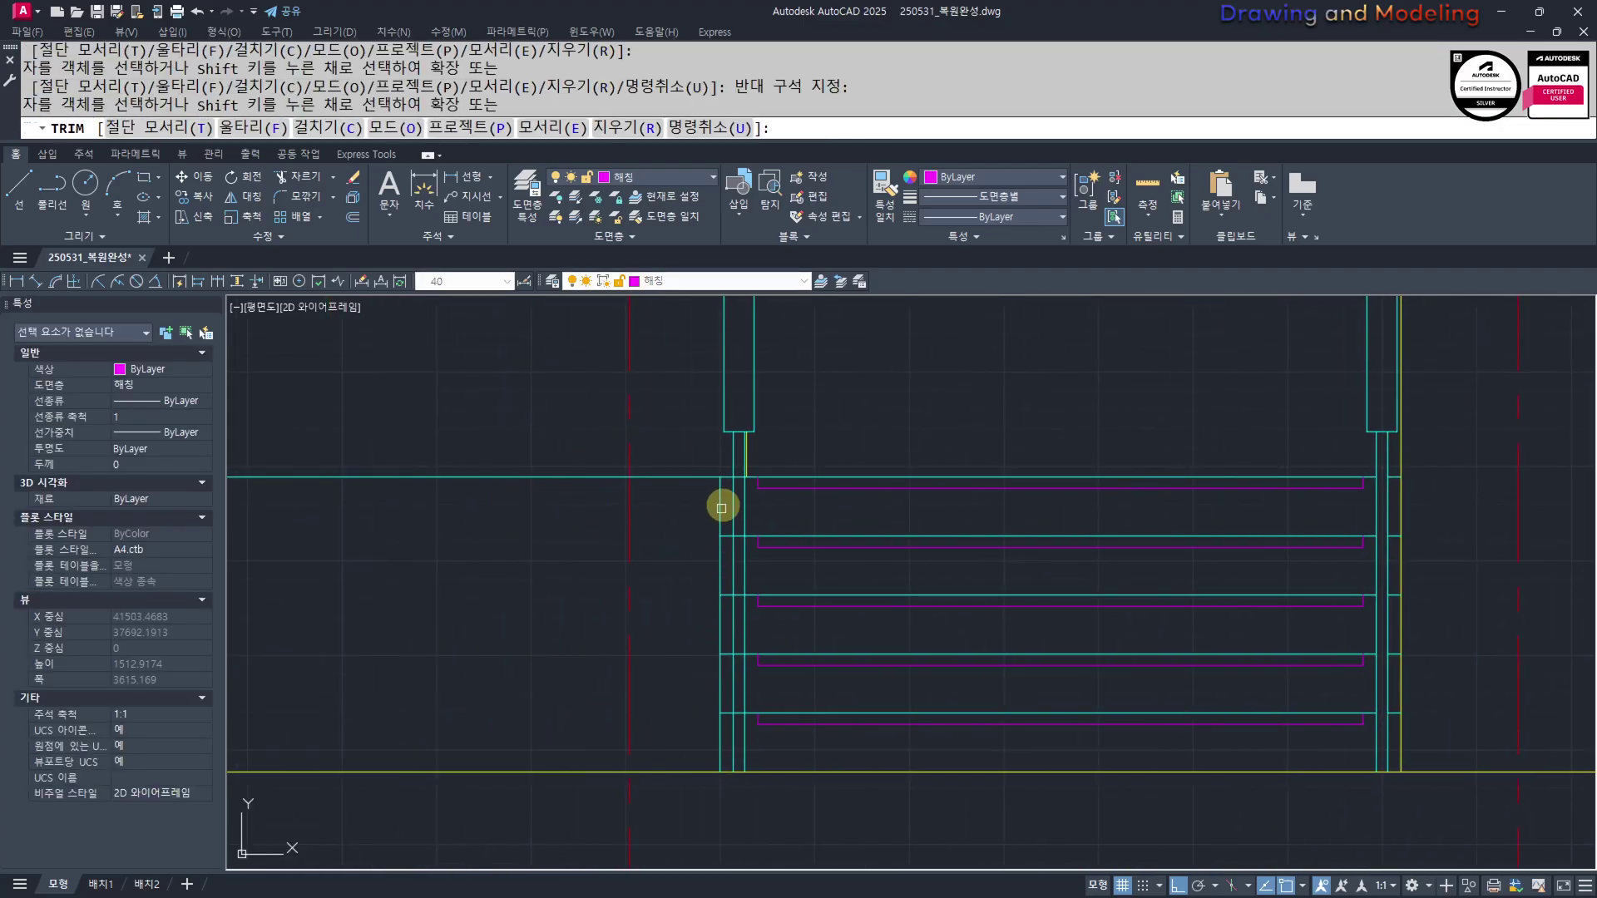
scroll(740, 476, "up", 4)
left_click(736, 467)
scroll(726, 486, "down", 4)
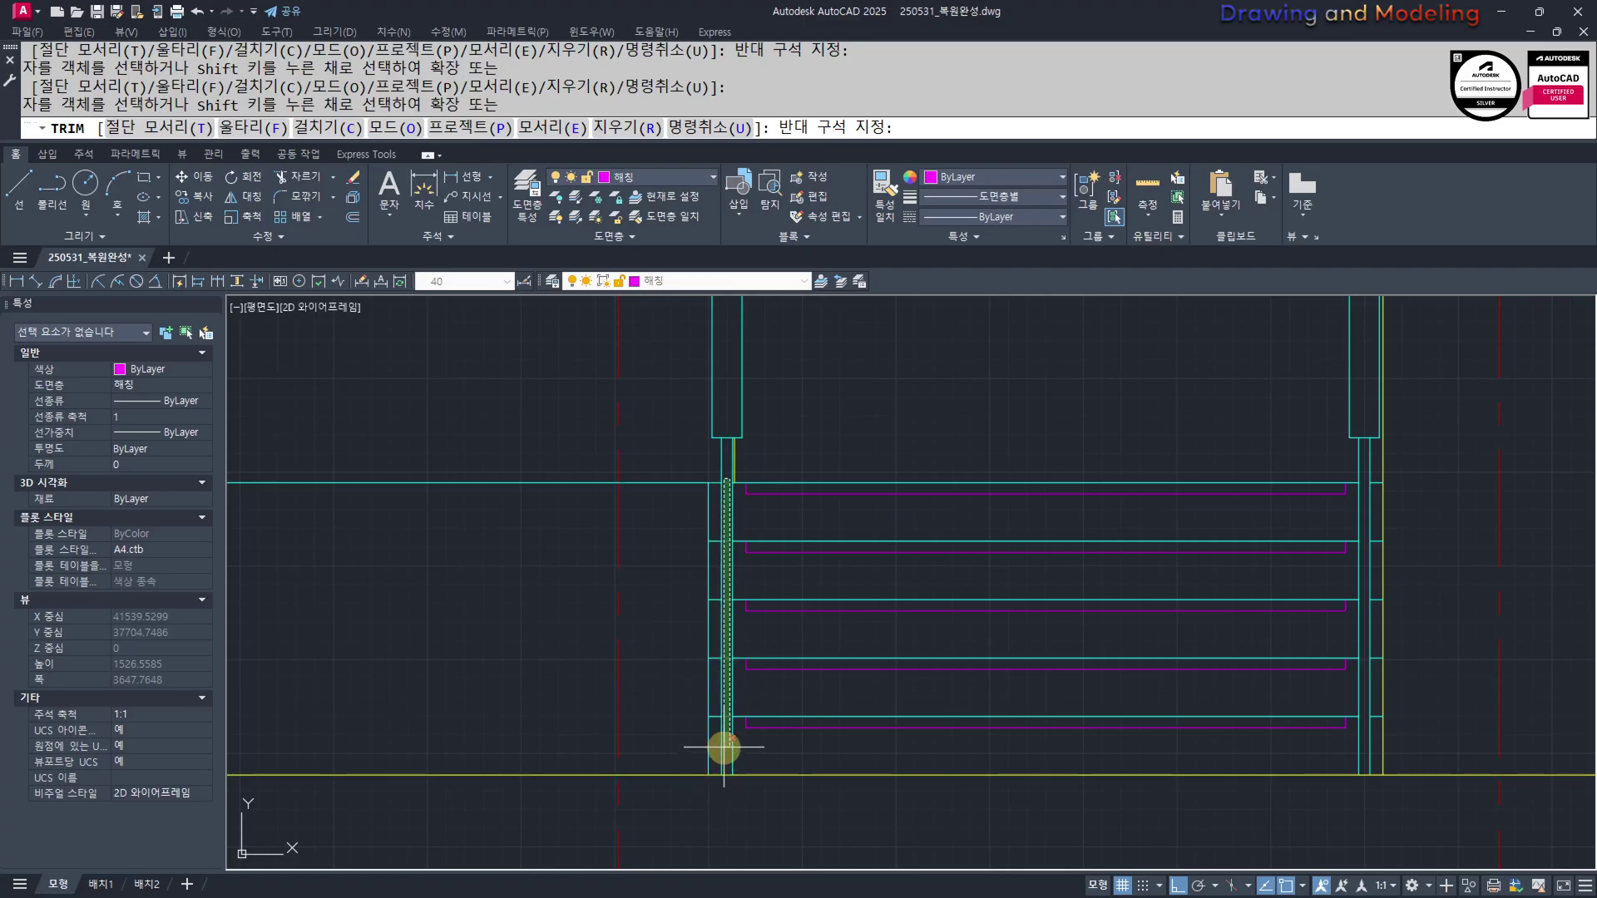
key("Escape")
scroll(945, 800, "down", 2)
middle_click_drag(792, 728, 908, 753)
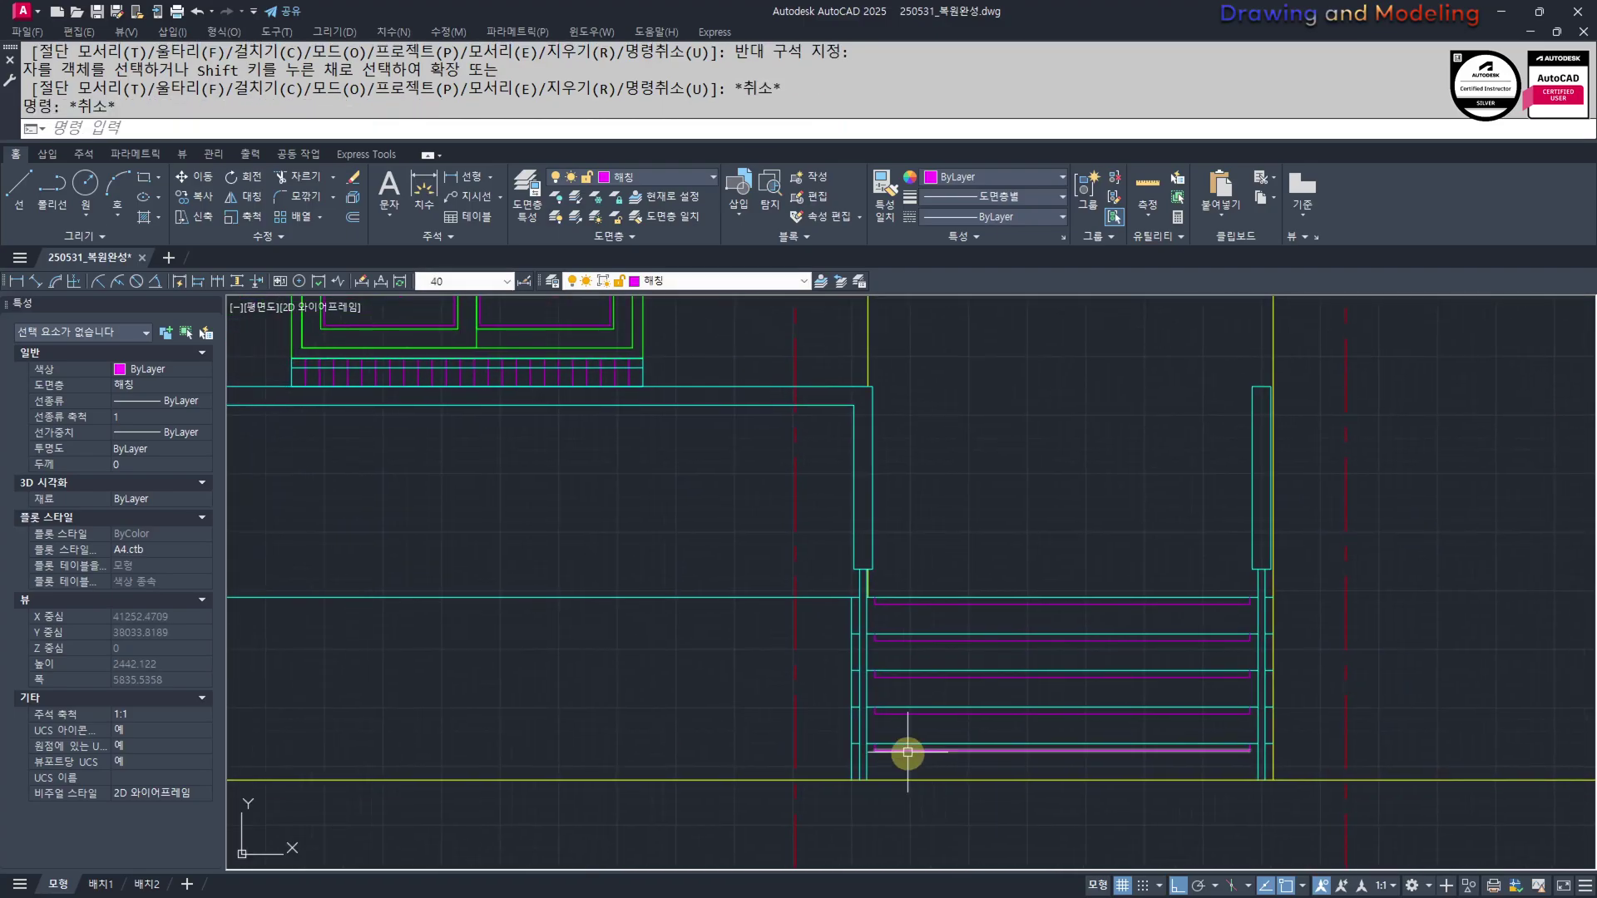
scroll(746, 653, "down", 2)
middle_click_drag(515, 618, 811, 653)
key("Escape")
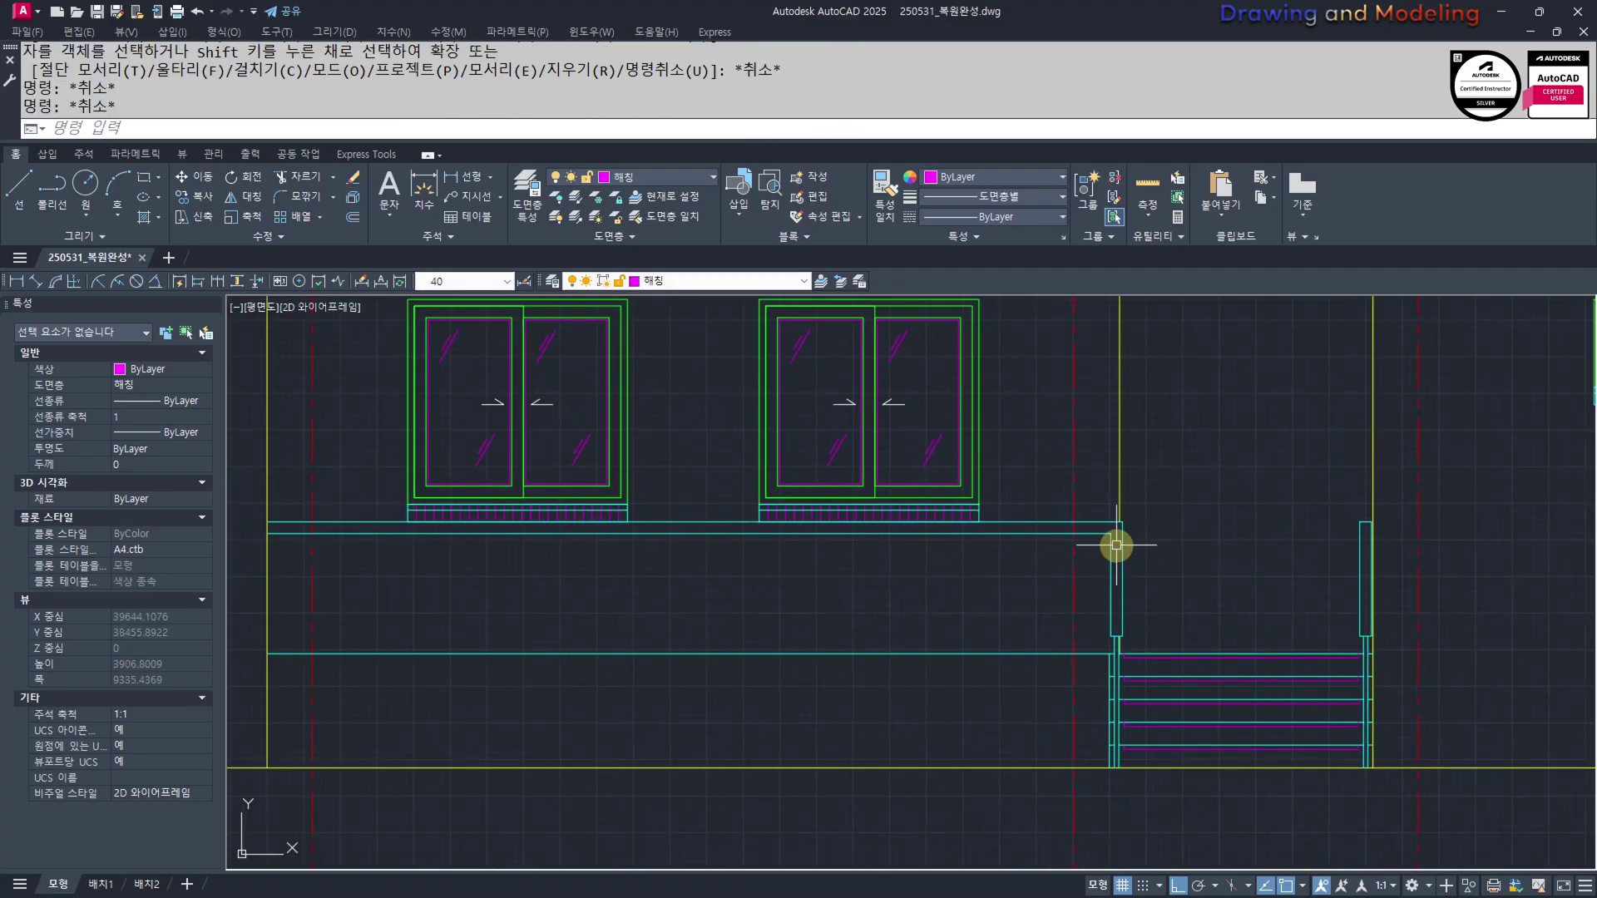
scroll(1116, 699, "up", 4)
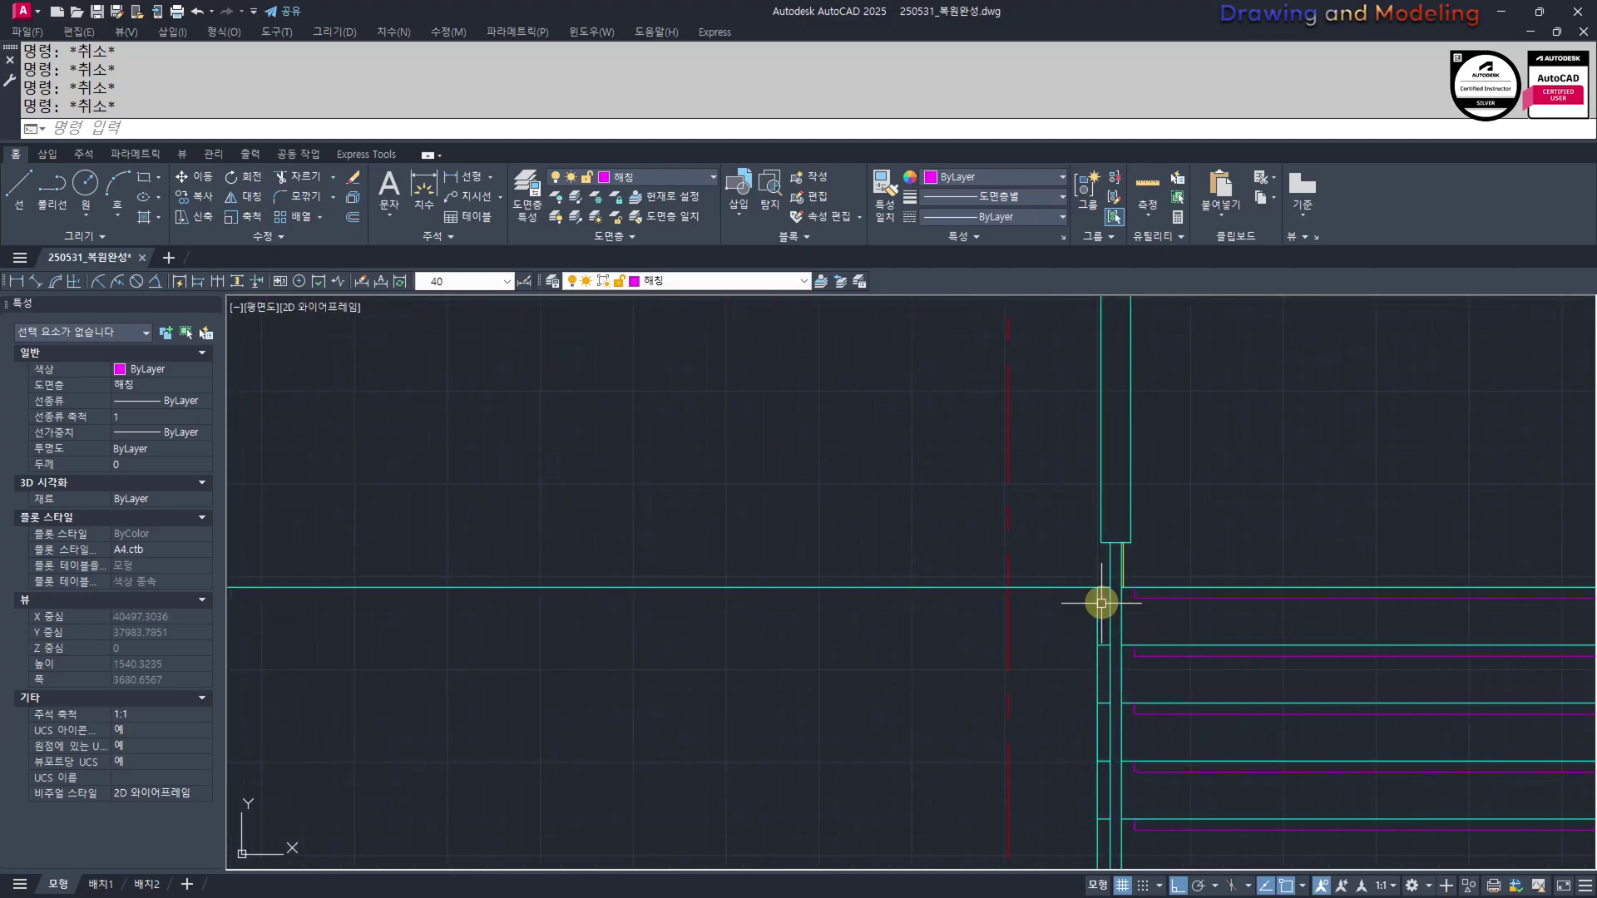
left_click(1097, 601)
key("Escape")
key("Escape")
scroll(1123, 631, "up", 4)
left_click(1161, 599)
left_click(1043, 631)
key("Escape")
key("Escape")
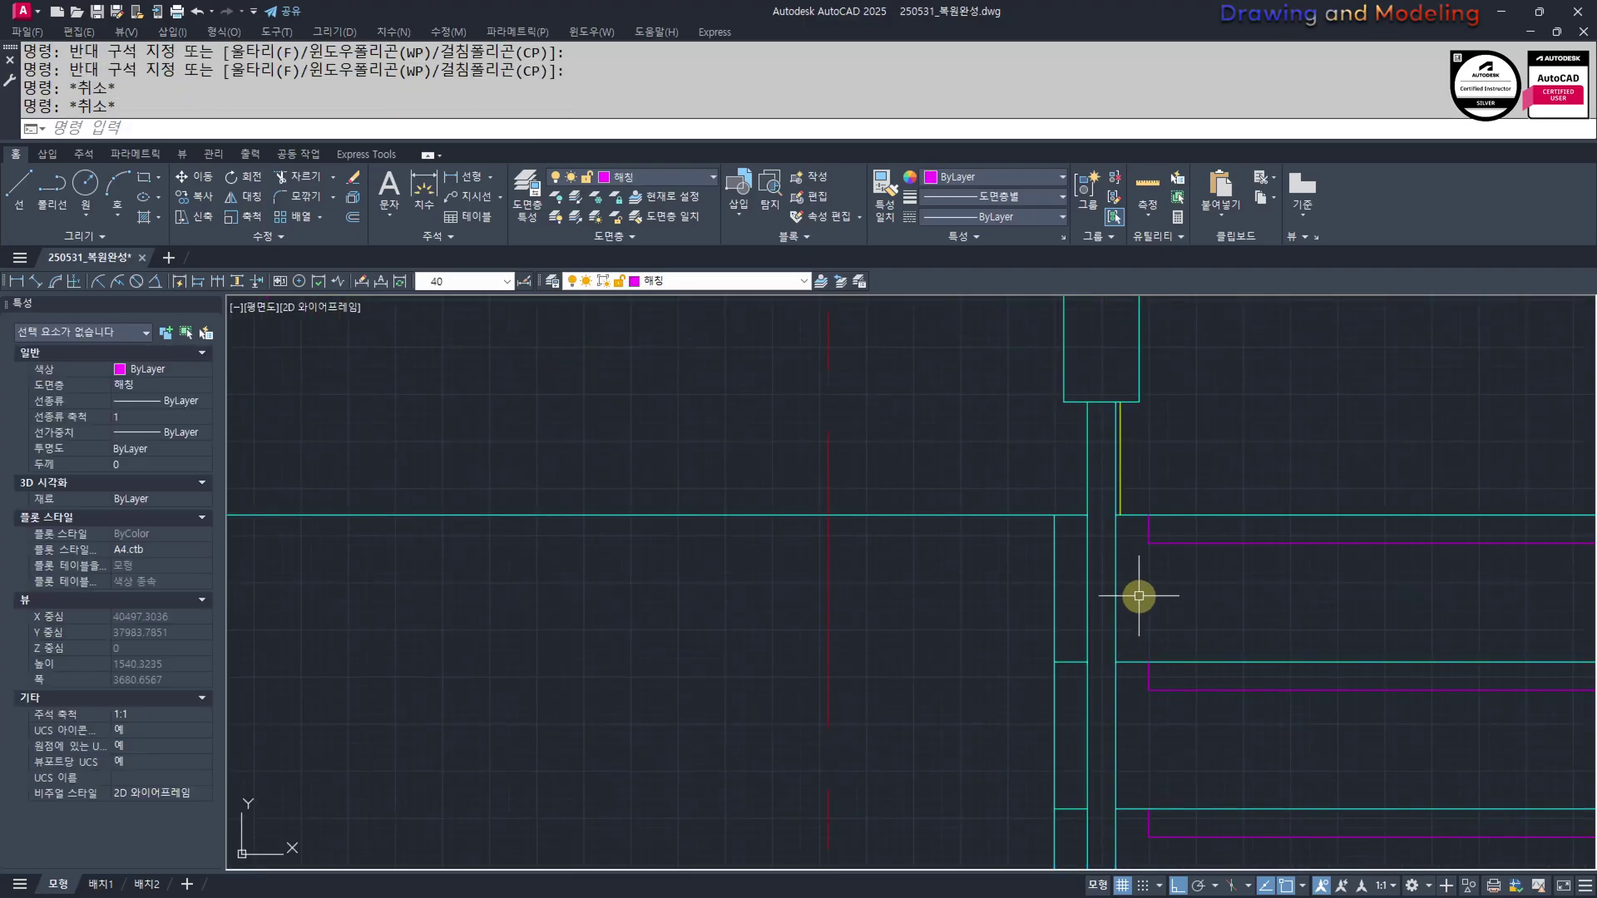
Copy the left stair post's two vertical lines to the left end of the terrace handrail's lower line
scroll(1117, 582, "down", 2)
left_click(1142, 576)
left_click(1091, 596)
scroll(1114, 463, "up", 2)
type("CC")
key("space")
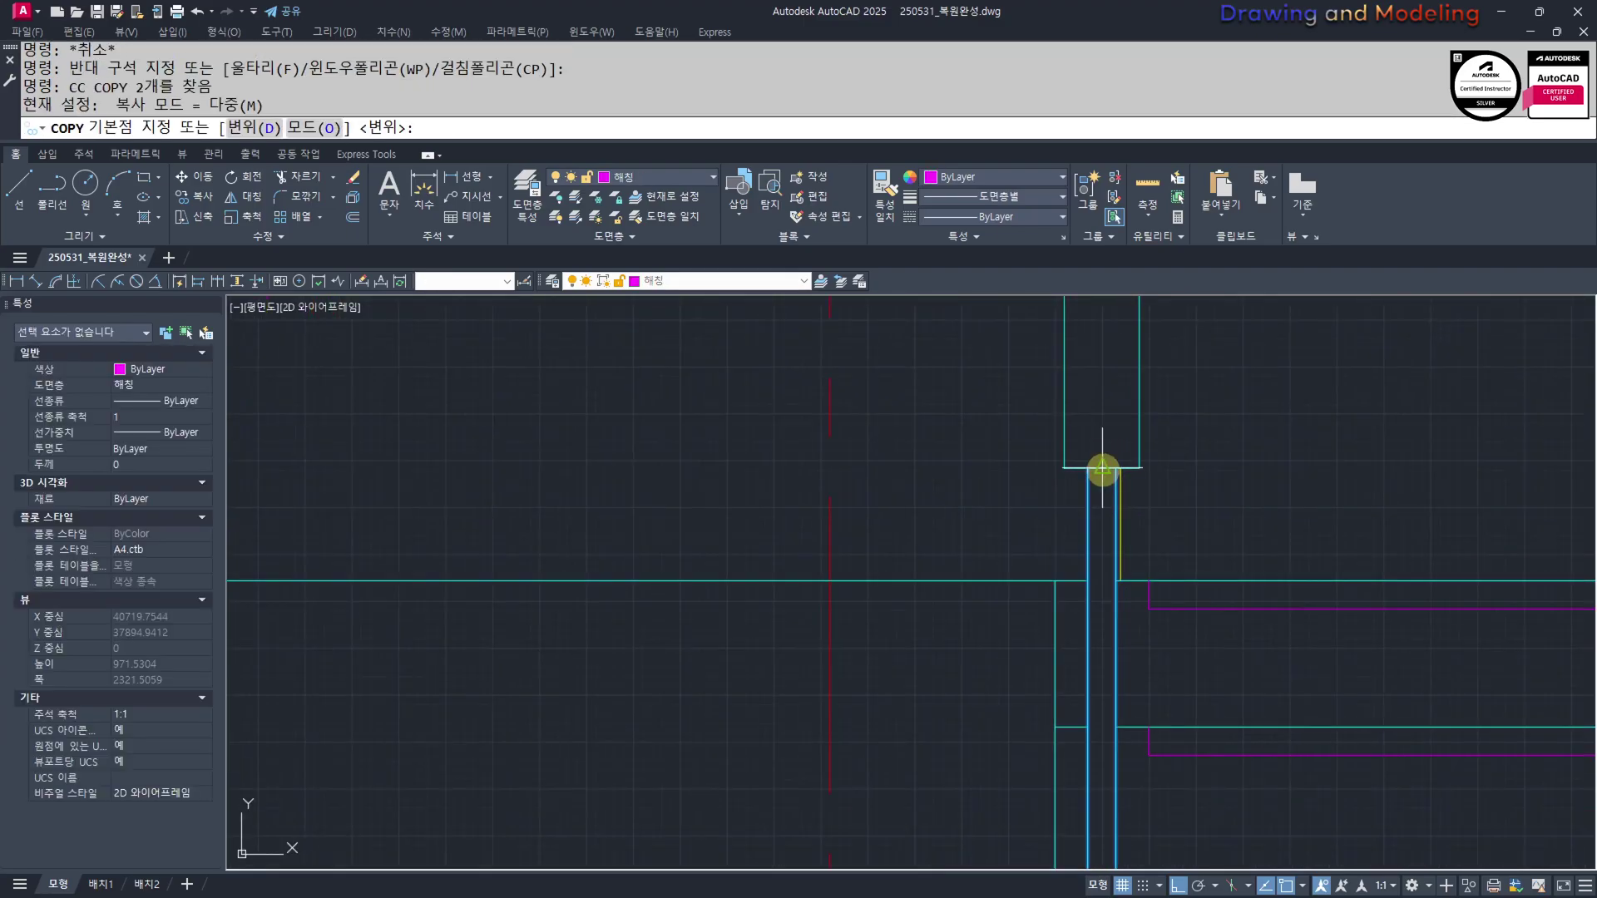
left_click(1102, 470)
scroll(1109, 576, "down", 5)
middle_click_drag(296, 513, 766, 592)
scroll(761, 586, "up", 4)
left_click(752, 386)
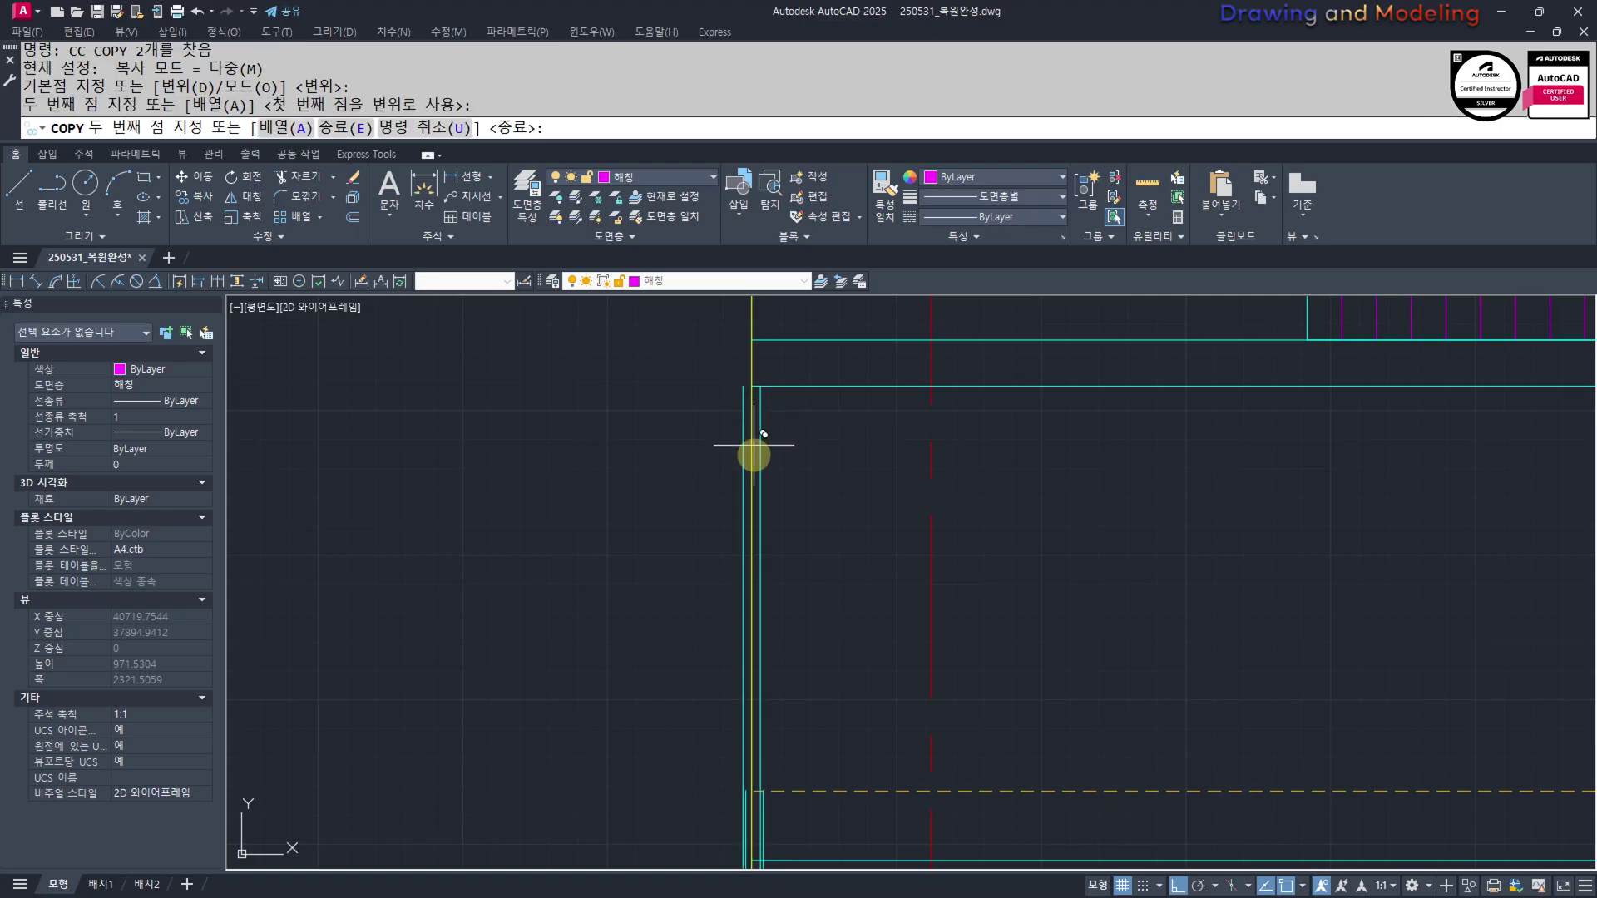
key("Escape")
key("Escape")
Try to trim the copied post lines below the terrace floor line, using the floor line as cutting edge
scroll(753, 499, "down", 4)
scroll(873, 619, "up", 4)
type("TR")
left_click(918, 449)
left_click(886, 526)
key("space")
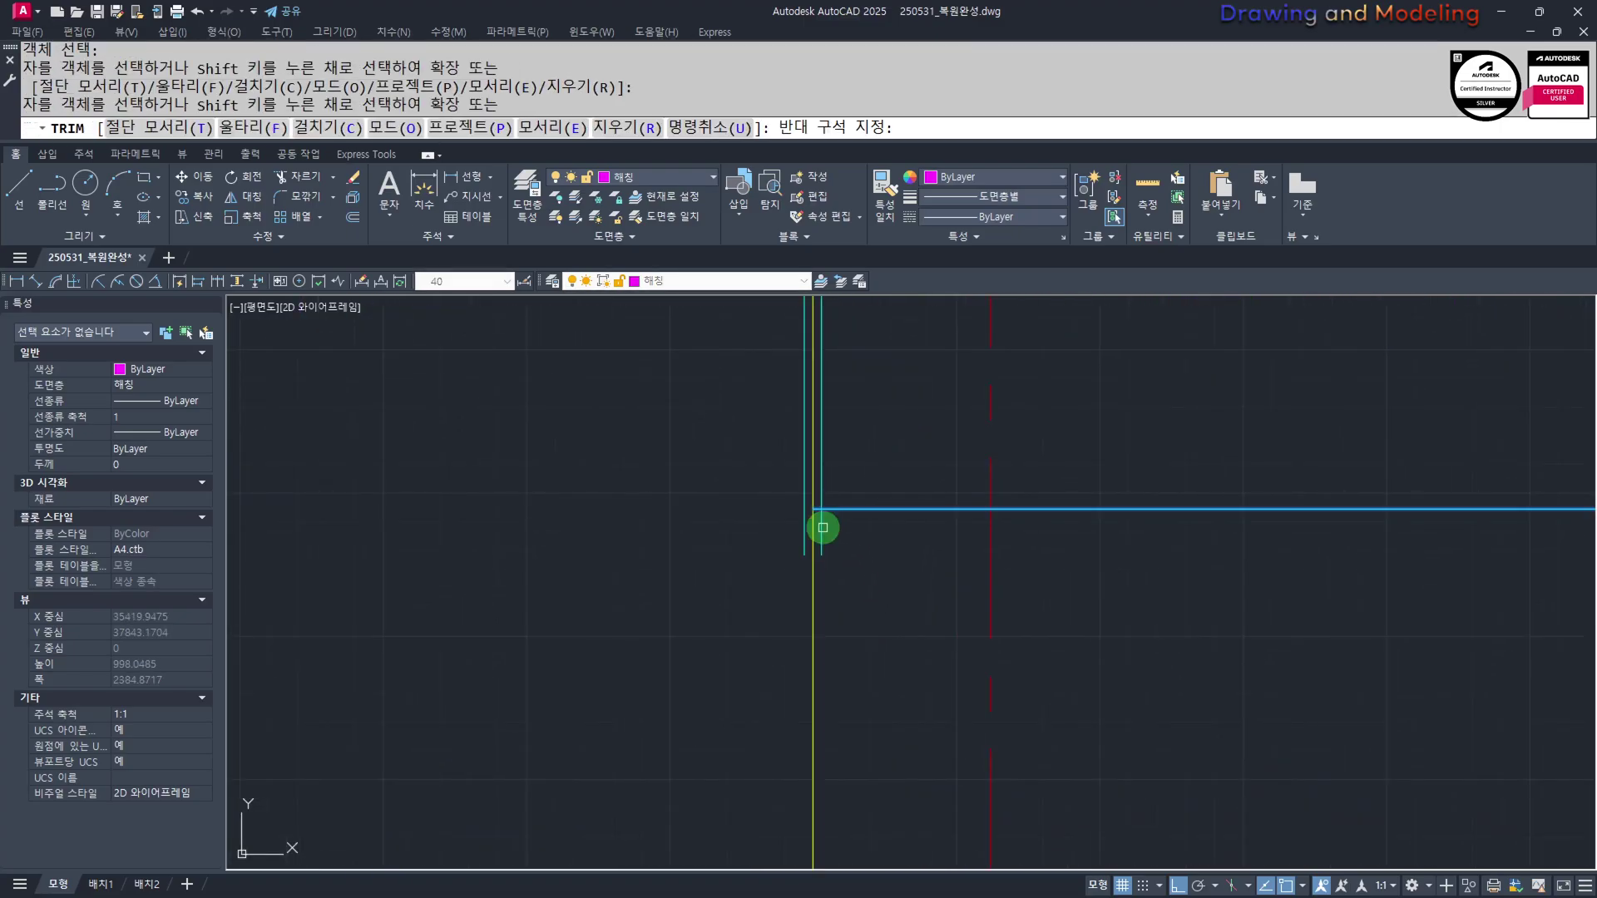
left_click(822, 527)
left_click(795, 539)
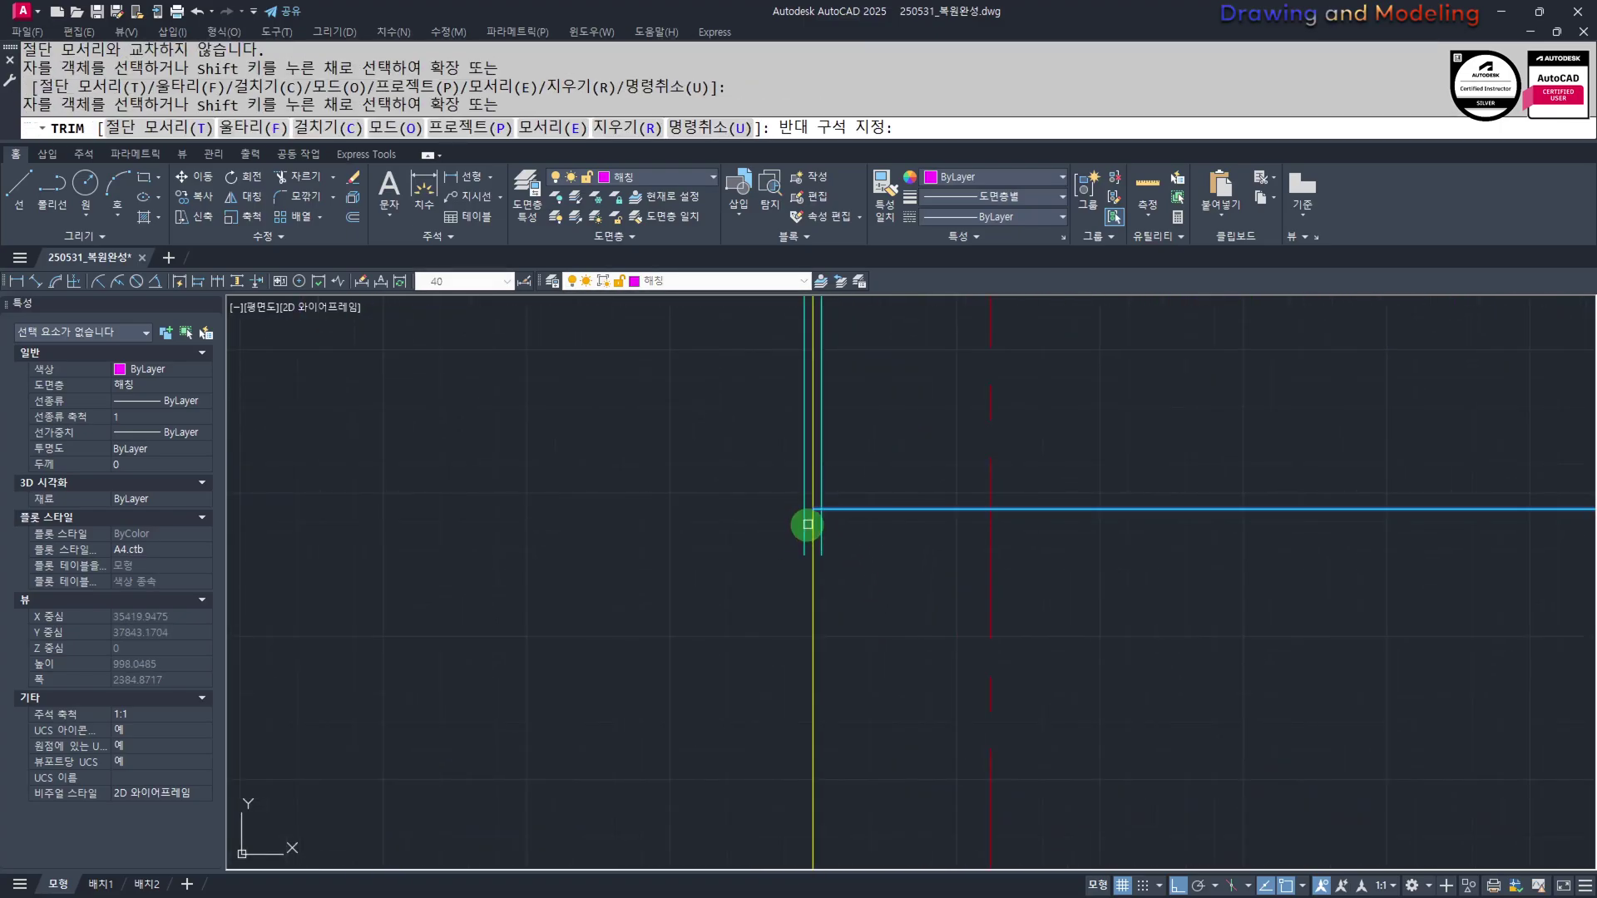
key("Escape")
scroll(798, 528, "up", 3)
type("ex")
key("Return")
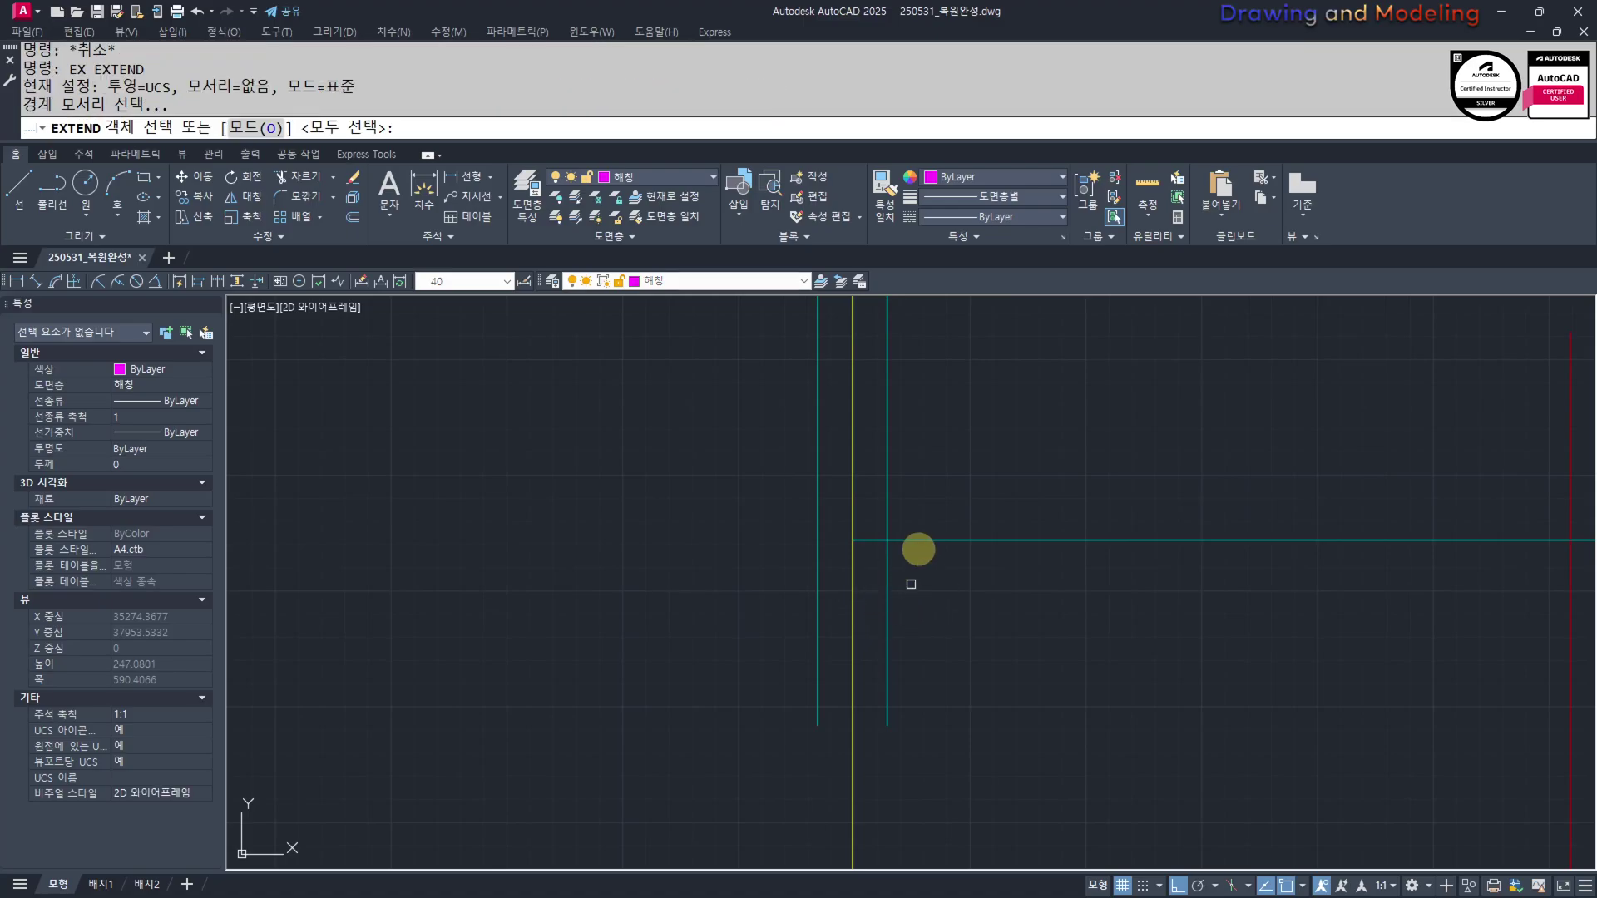
key("Return")
key("Escape")
key("Escape")
Trim the copied post's right vertical line below the terrace floor line
type("tr")
key("Return")
key("Return")
left_click(888, 570)
key("Escape")
key("Escape")
type("ex")
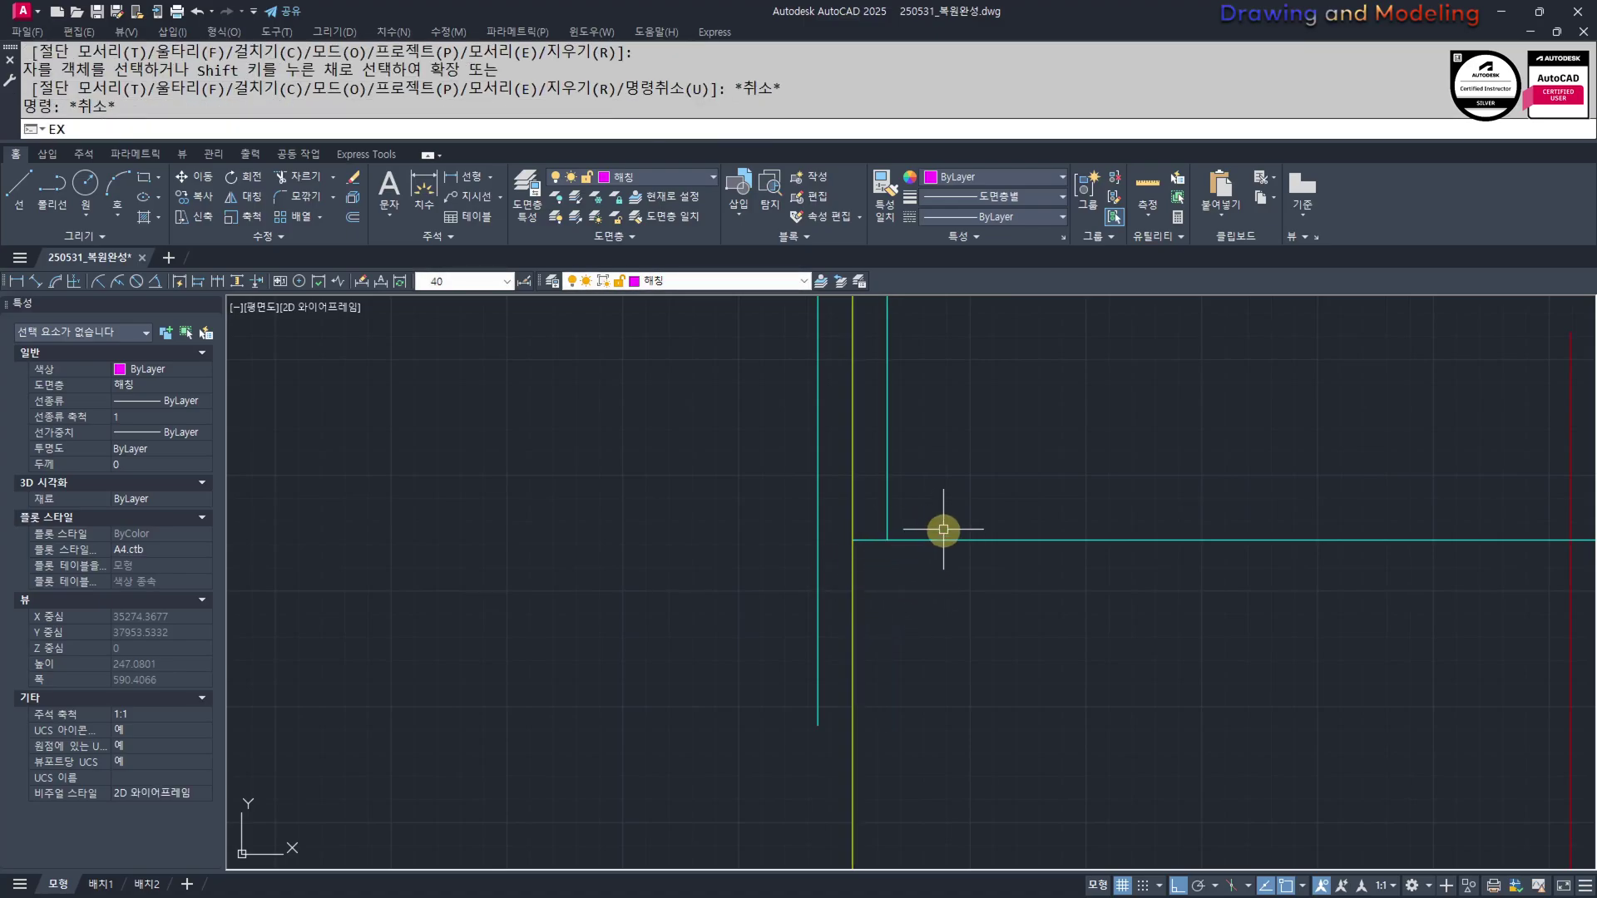
key("Return")
key("Return")
key("Escape")
key("Escape")
type("ff")
key("Return")
left_click(925, 542)
key("Escape")
key("Escape")
Fillet the terrace floor line with the copied post's left vertical line into a sharp corner
type("f")
key("Return")
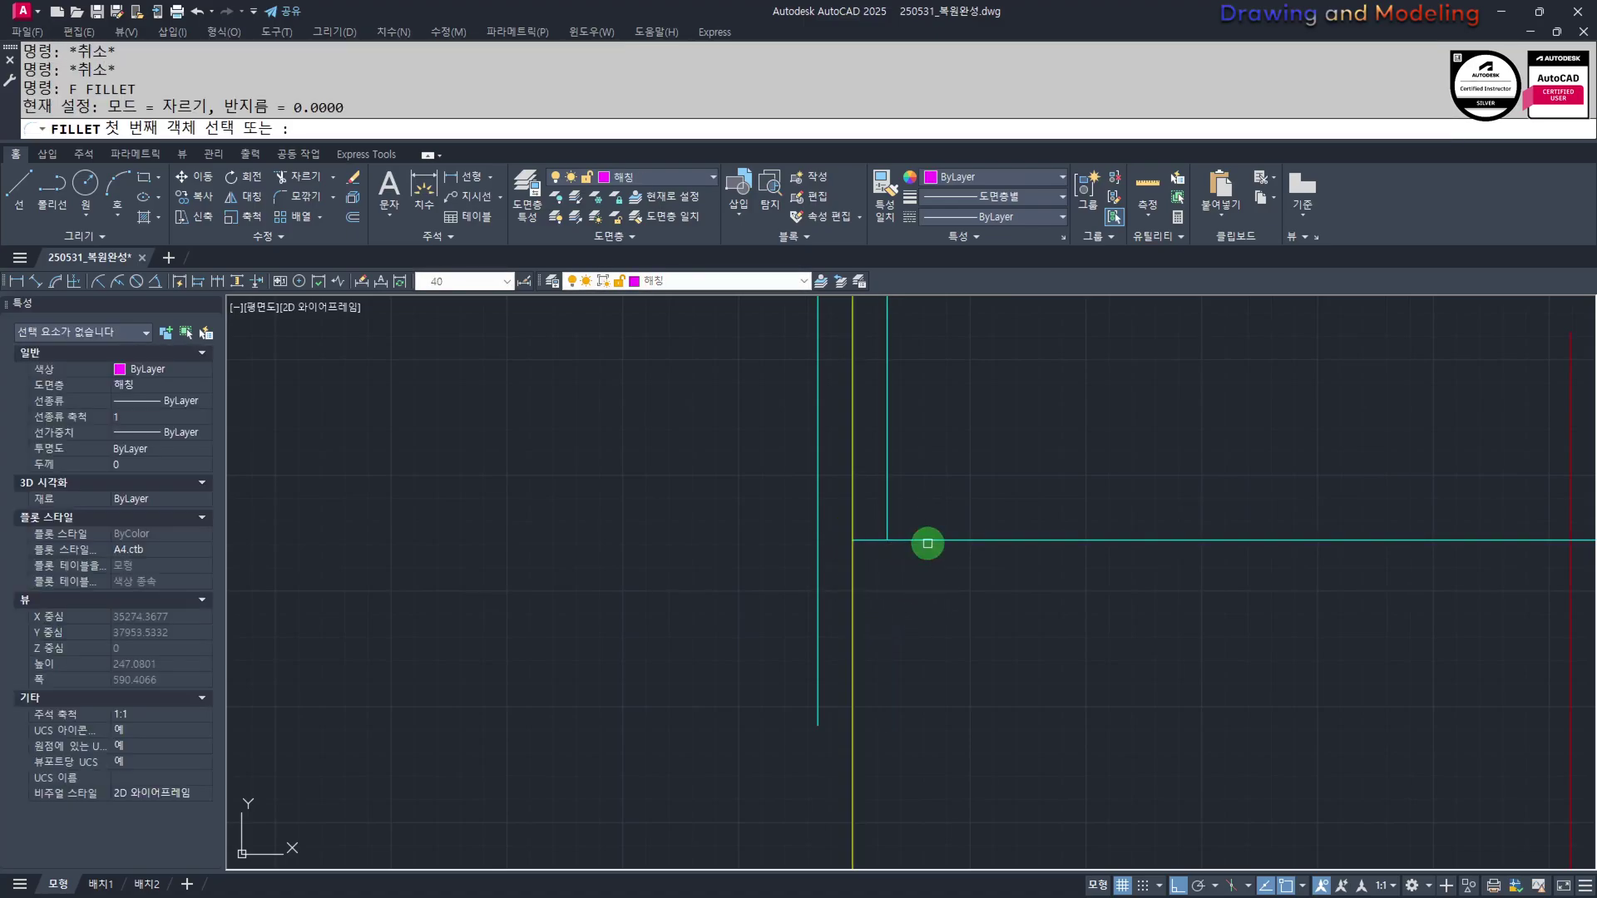
left_click(927, 543)
left_click(820, 523)
key("Escape")
key("Escape")
Trim the terrace floor line's excess left of the yellow wall line
scroll(830, 532, "up", 3)
type("tr")
key("Return")
key("Return")
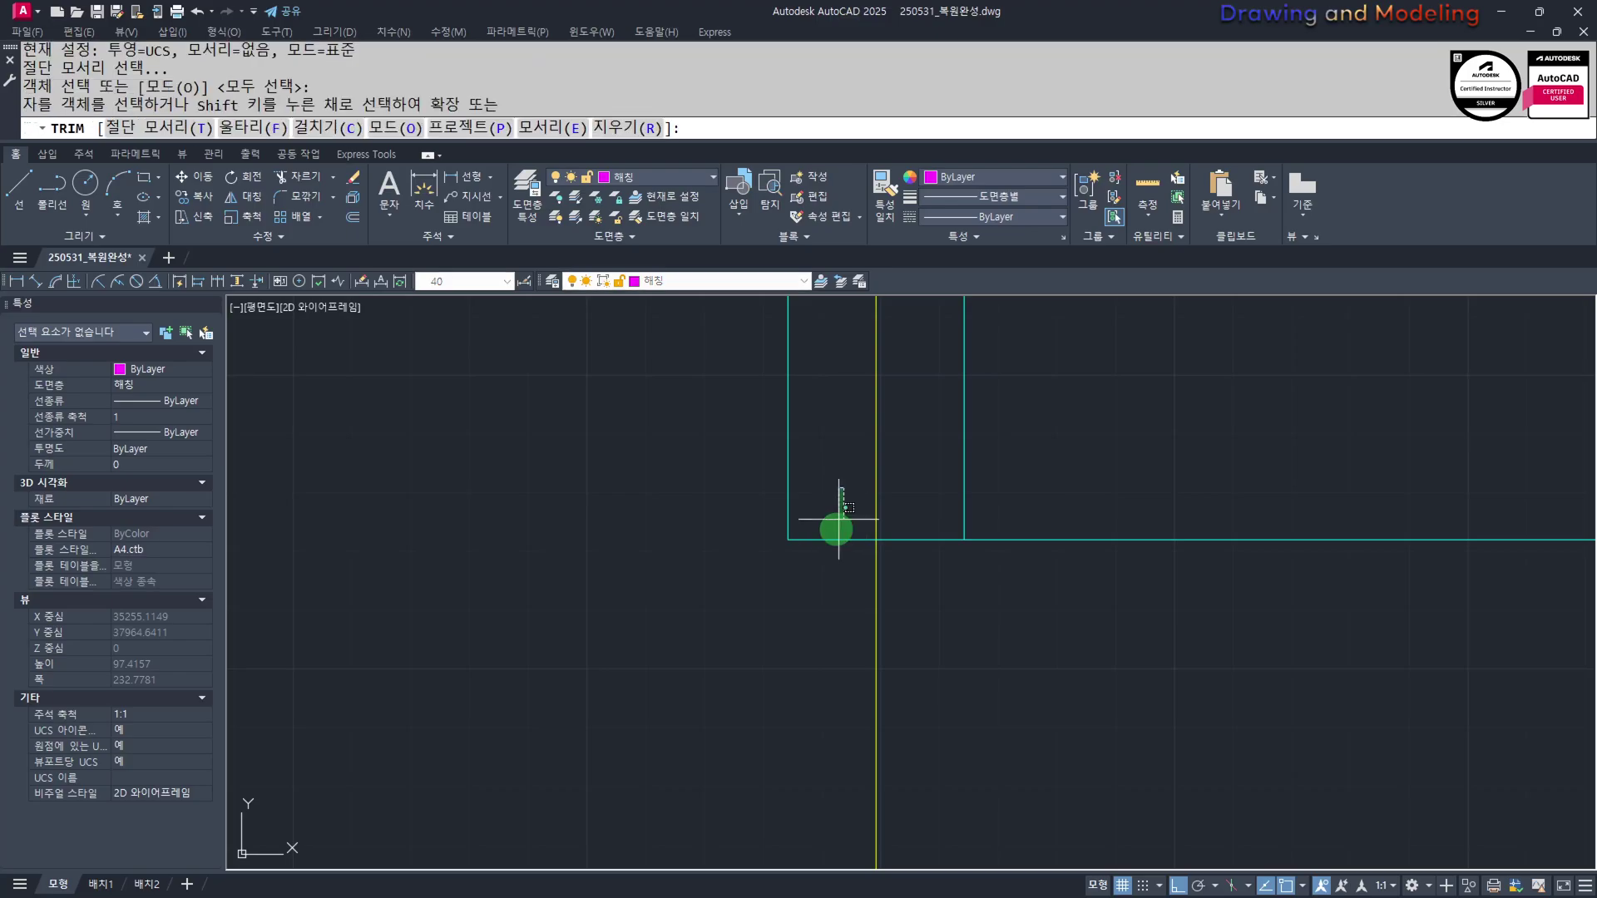
left_click(839, 519)
key("Escape")
key("Escape")
Move the copied post's two vertical lines 50 to the right, inside the yellow wall line
scroll(840, 546, "down", 2)
left_click_drag(925, 553, 874, 577)
left_click_drag(843, 584, 808, 604)
scroll(834, 631, "down", 2)
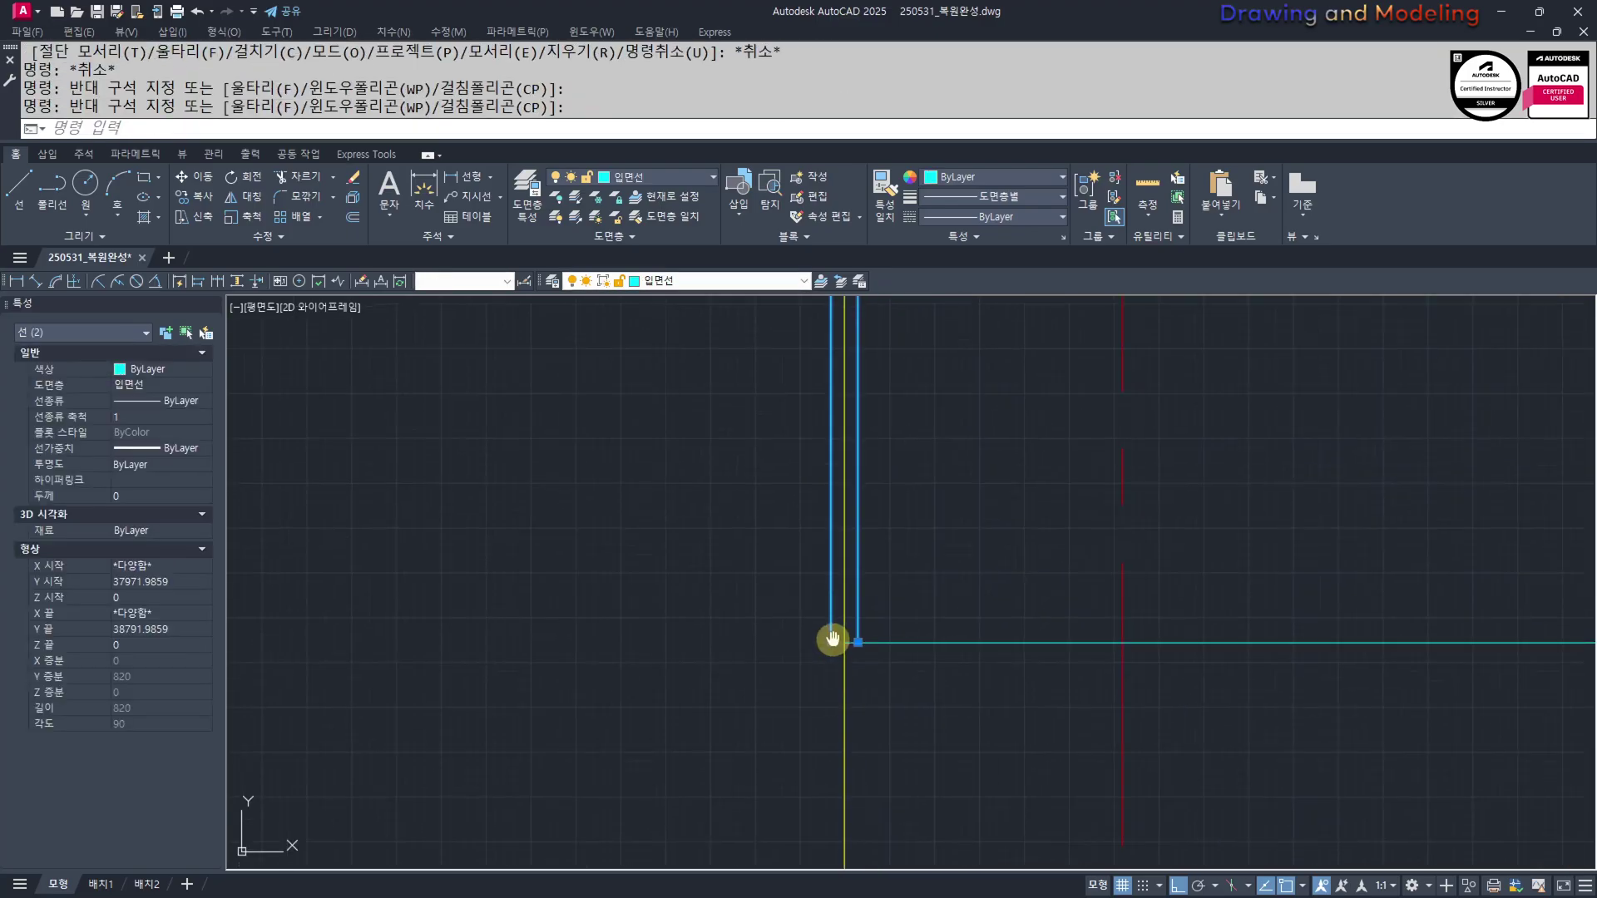
middle_click_drag(834, 641, 834, 635)
type("m")
key("Return")
left_click(635, 739)
type("50")
key("Return")
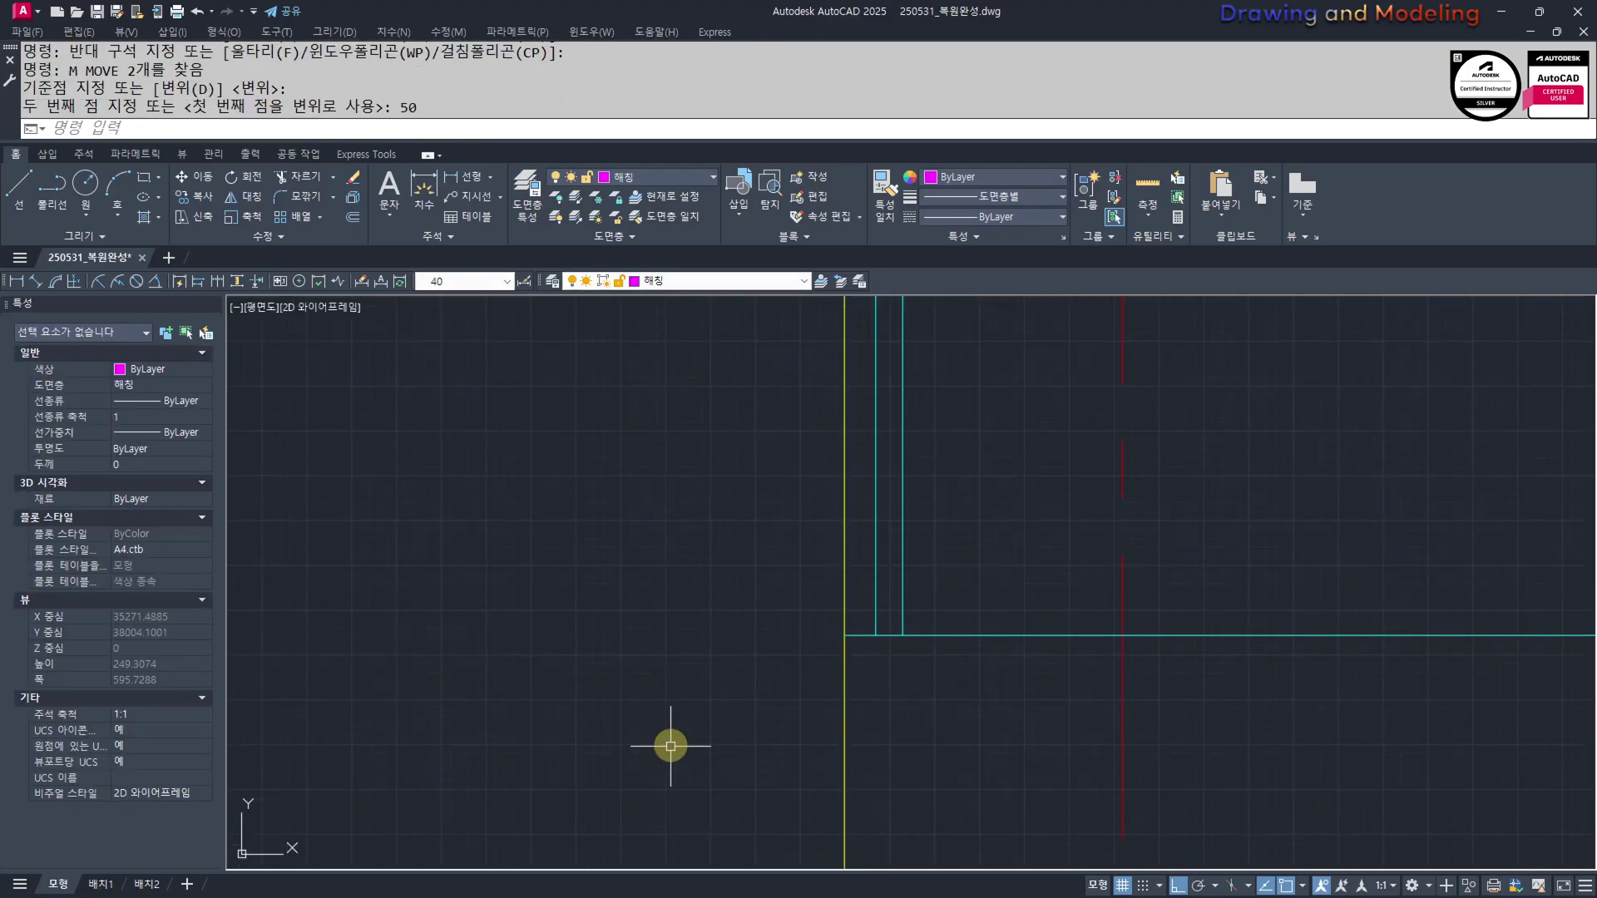
scroll(632, 699, "down", 10)
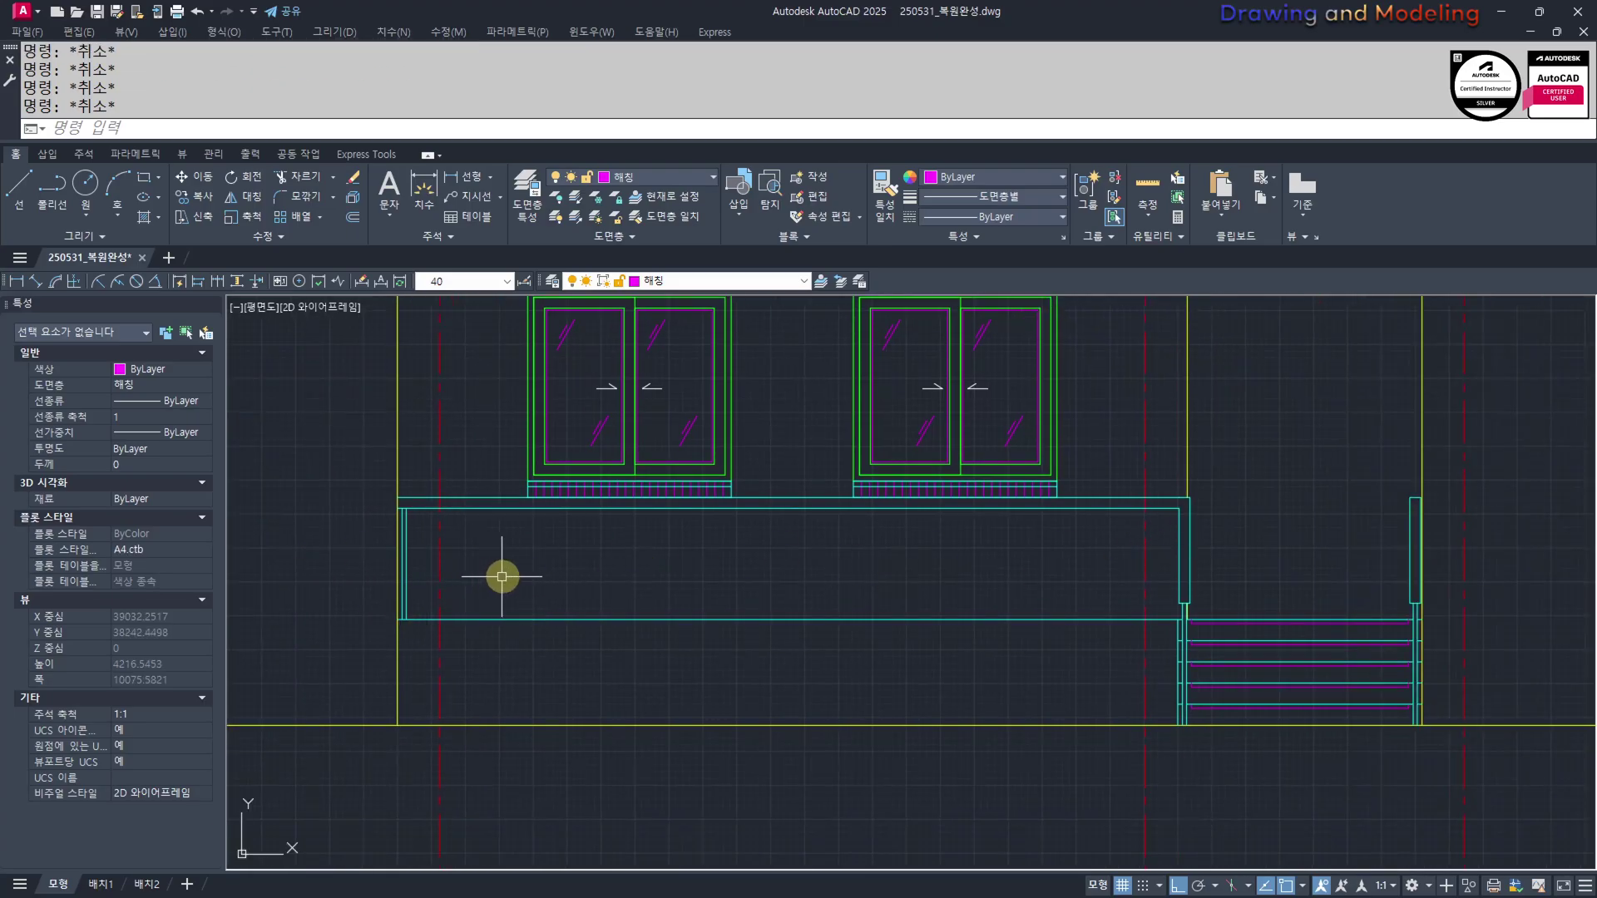
Examine the terrace railing, the stairs and the new left end post in the elevation
scroll(506, 574, "up", 6)
middle_click_drag(509, 572, 720, 610)
scroll(923, 645, "down", 12)
middle_click_drag(1400, 646, 1233, 635)
scroll(1233, 635, "up", 2)
middle_click_drag(657, 640, 948, 642)
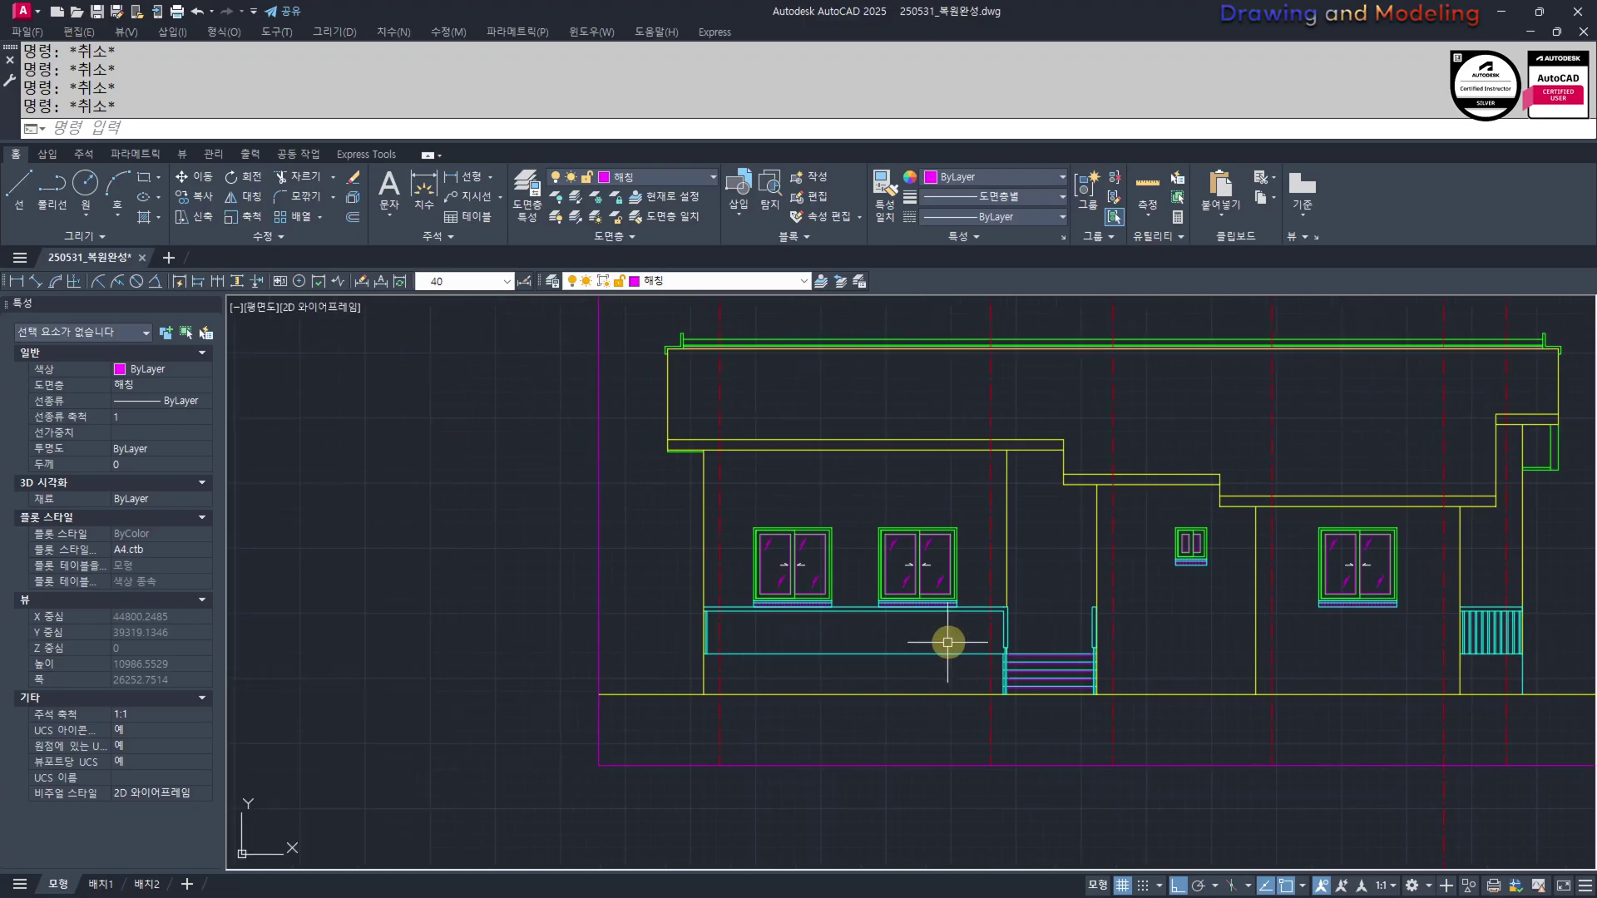
scroll(556, 607, "up", 4)
scroll(715, 566, "up", 2)
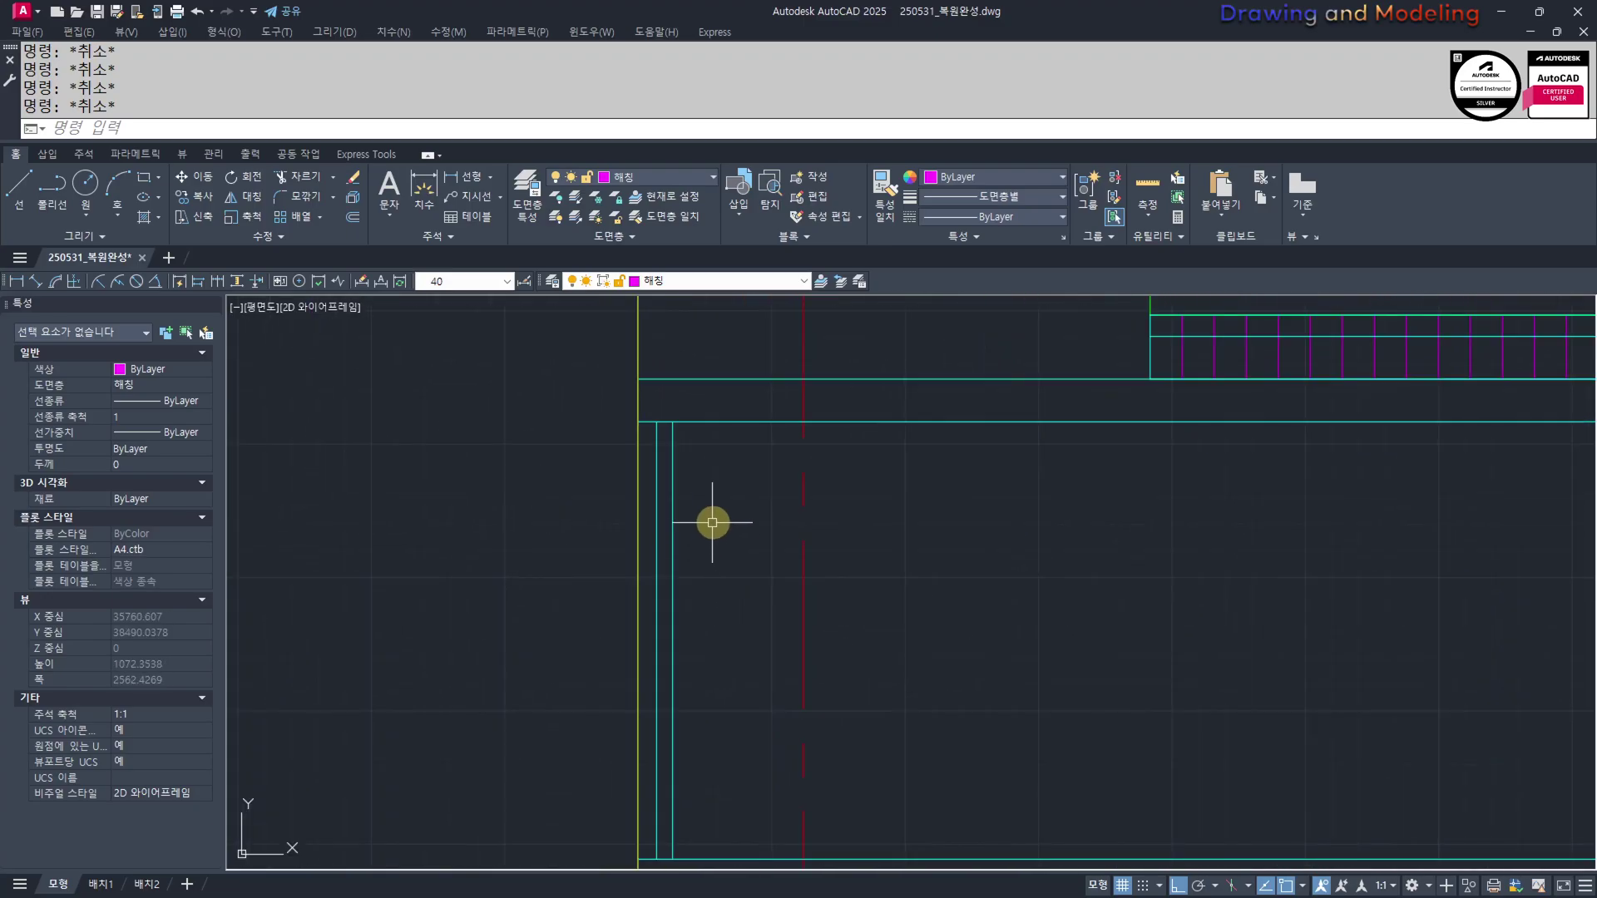
left_click(709, 523)
left_click(642, 580)
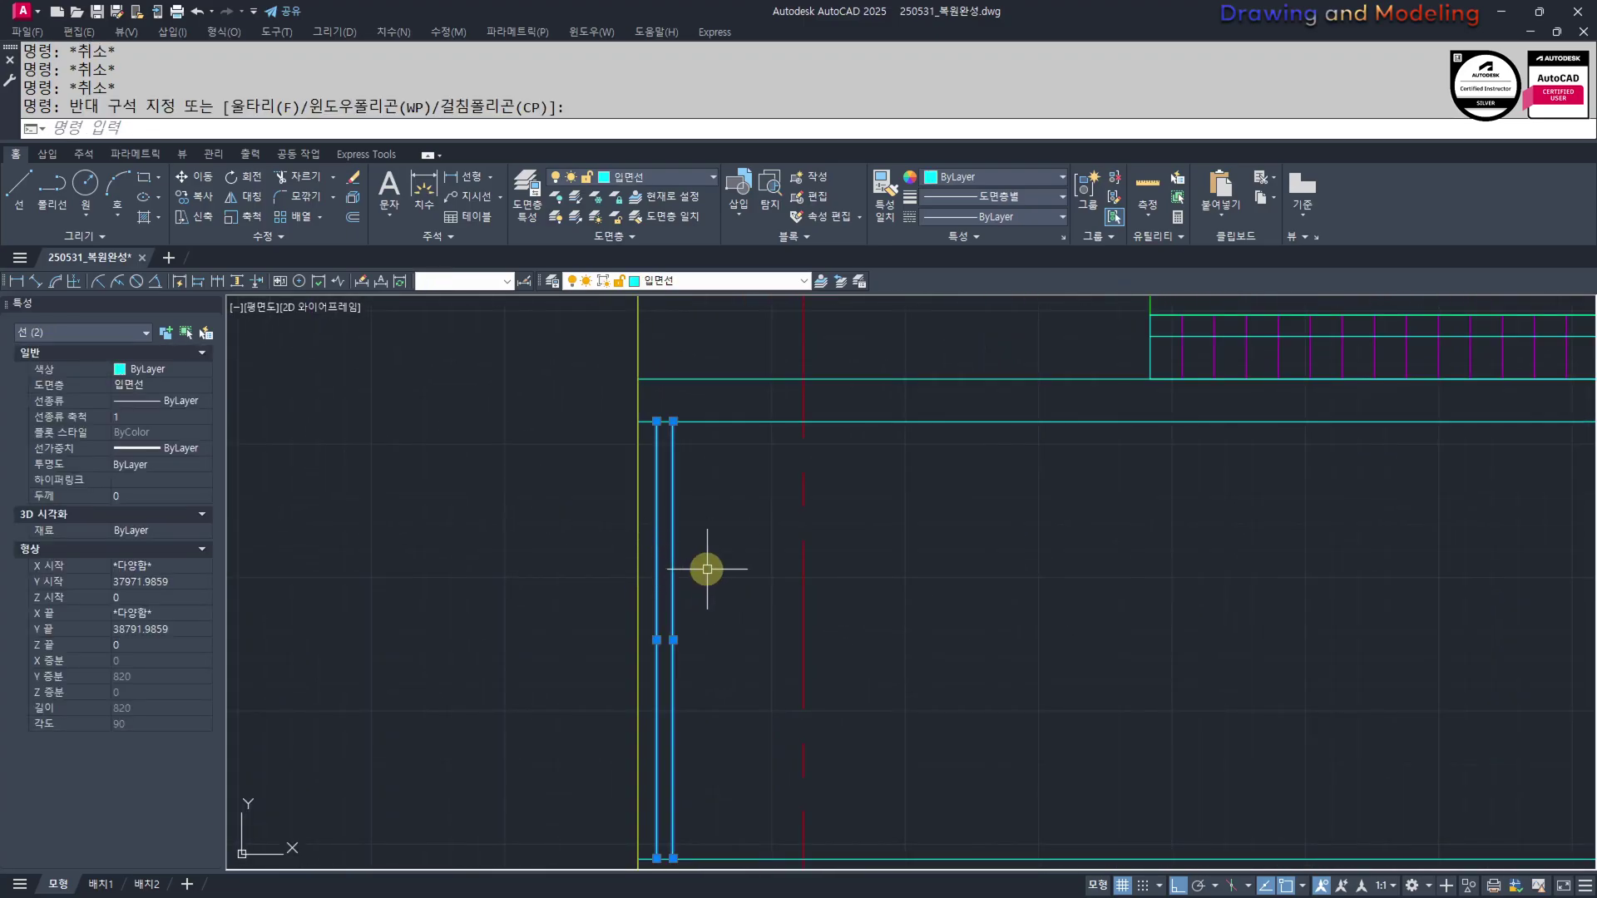
key("Escape")
left_click(688, 524)
key("Escape")
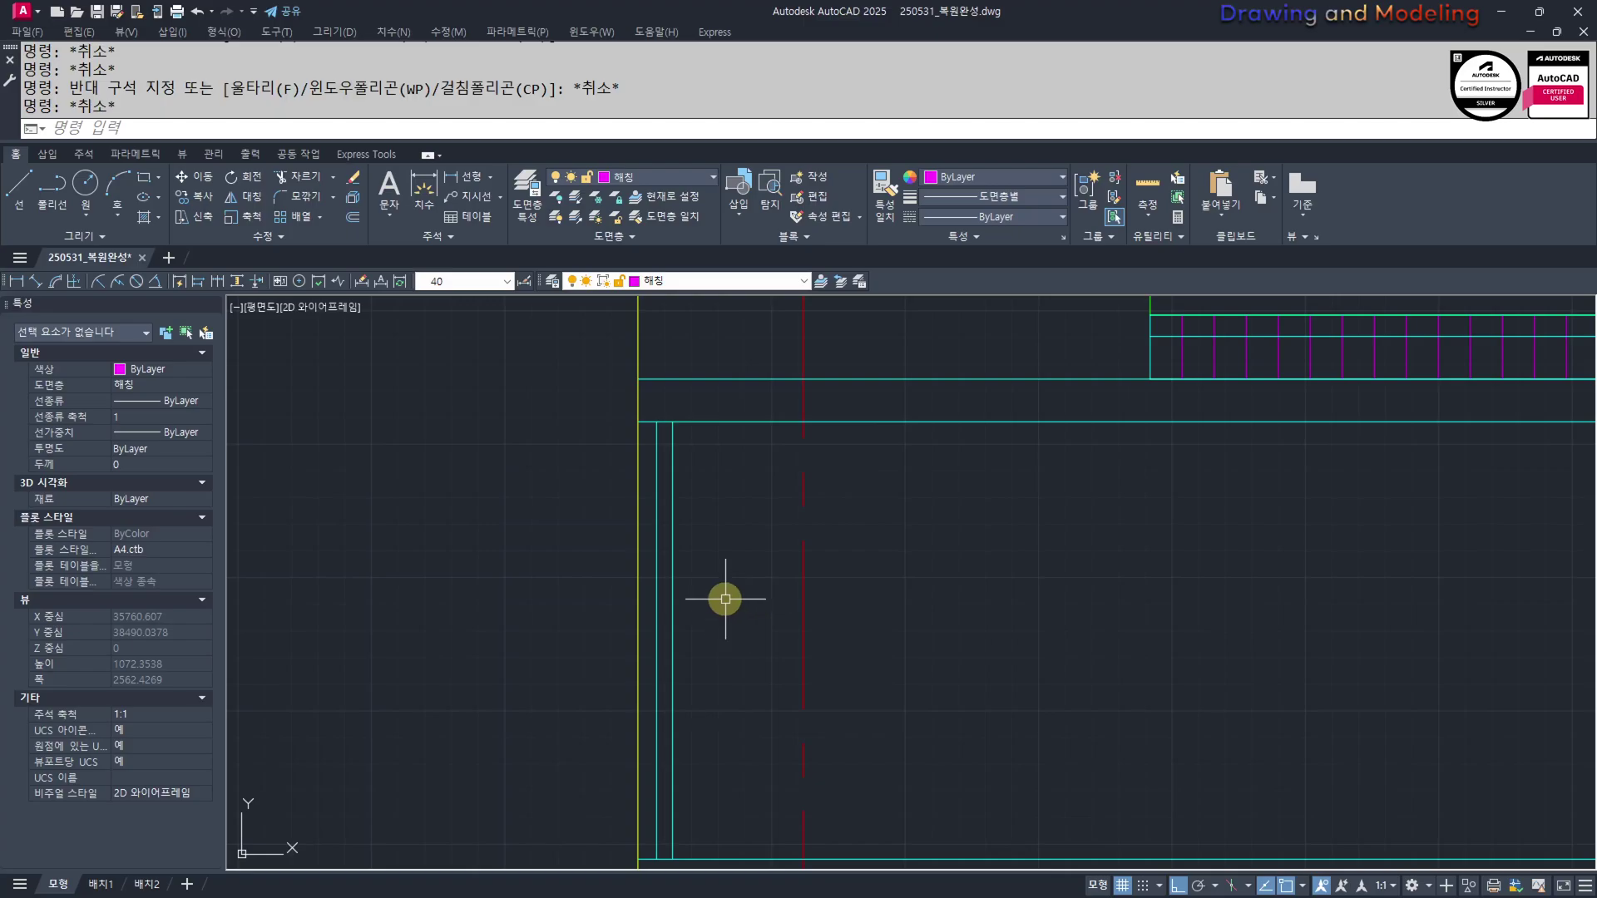
mouse_move(772, 616)
middle_mouse_down()
mouse_move(752, 627)
mouse_move(802, 603)
middle_mouse_up()
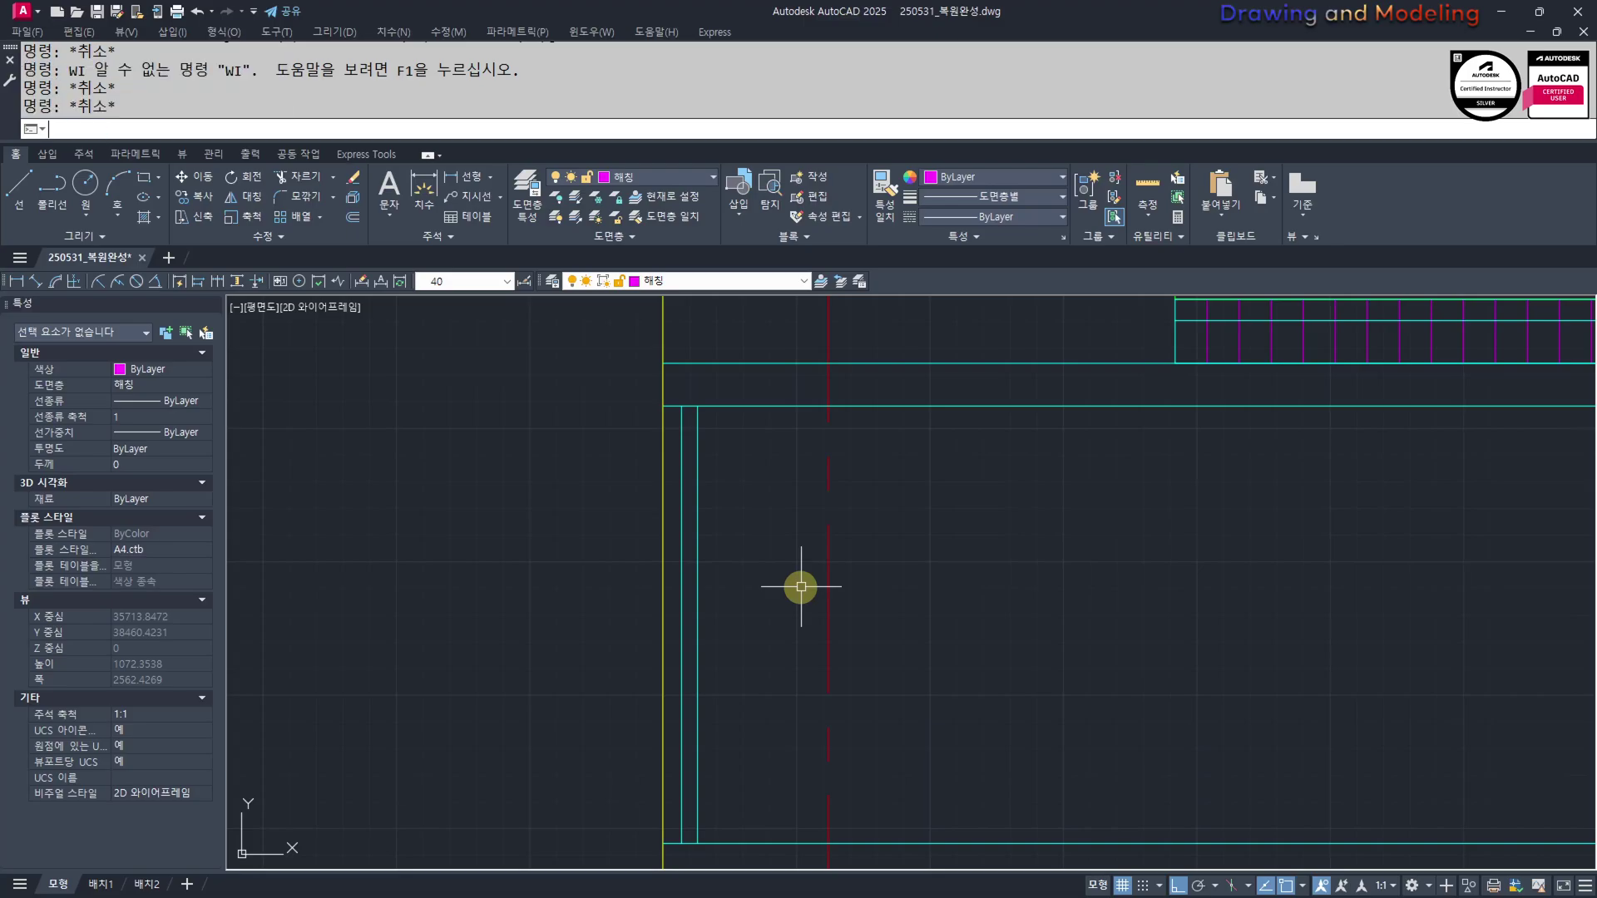
Create a wipeout between the left end post's two vertical lines, from the handrail down to the terrace floor line
type("WIPEOUT")
key("Return")
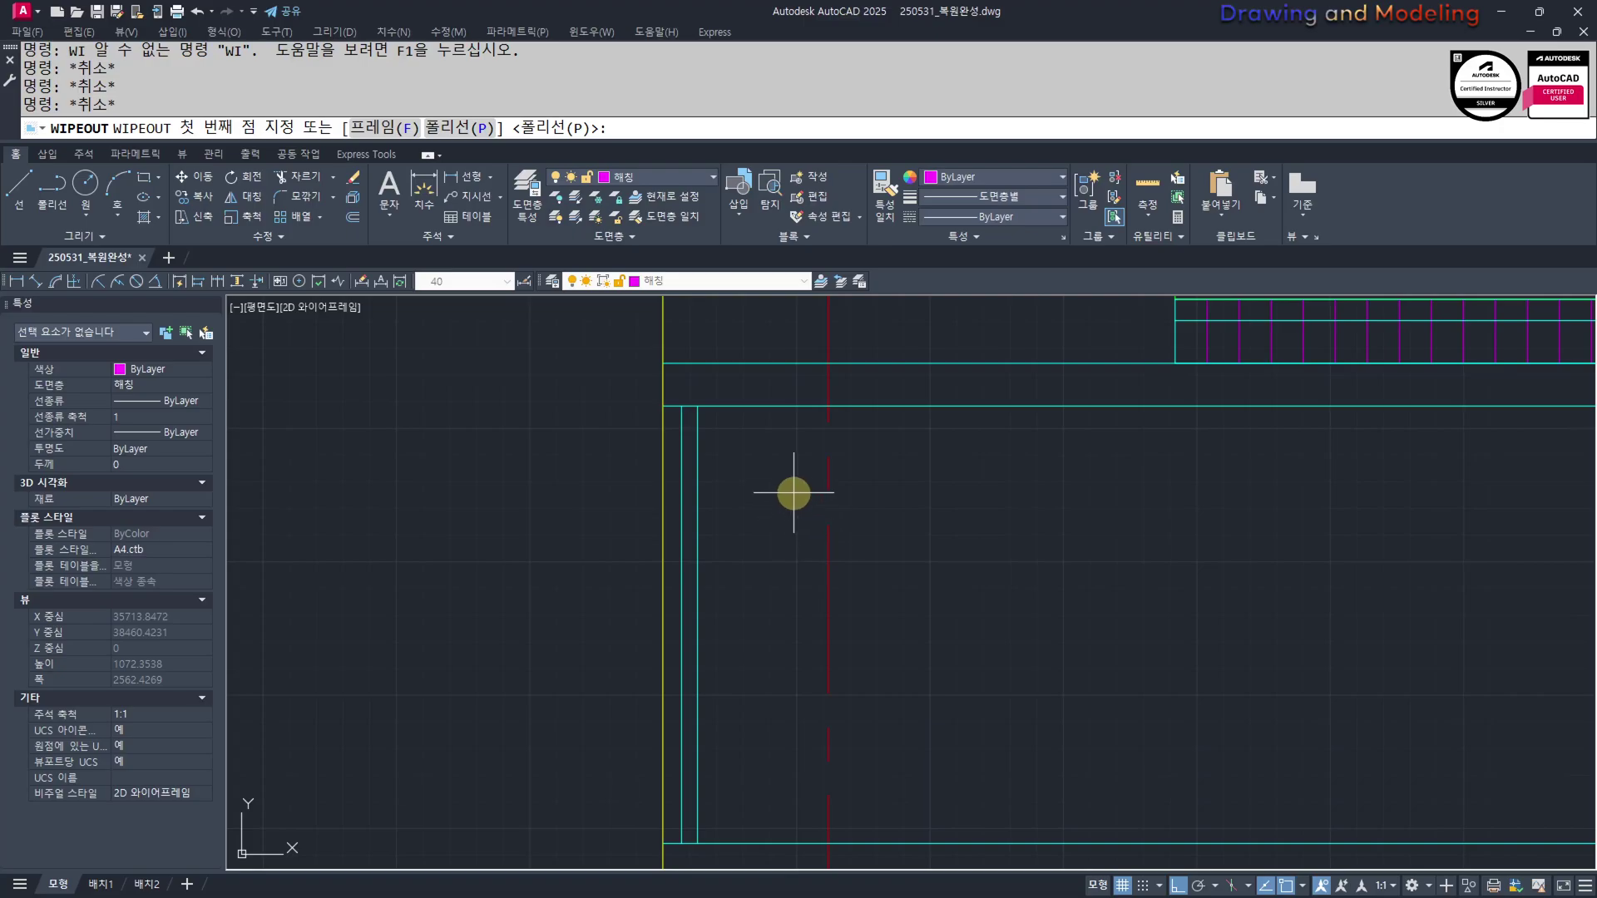
left_click(681, 405)
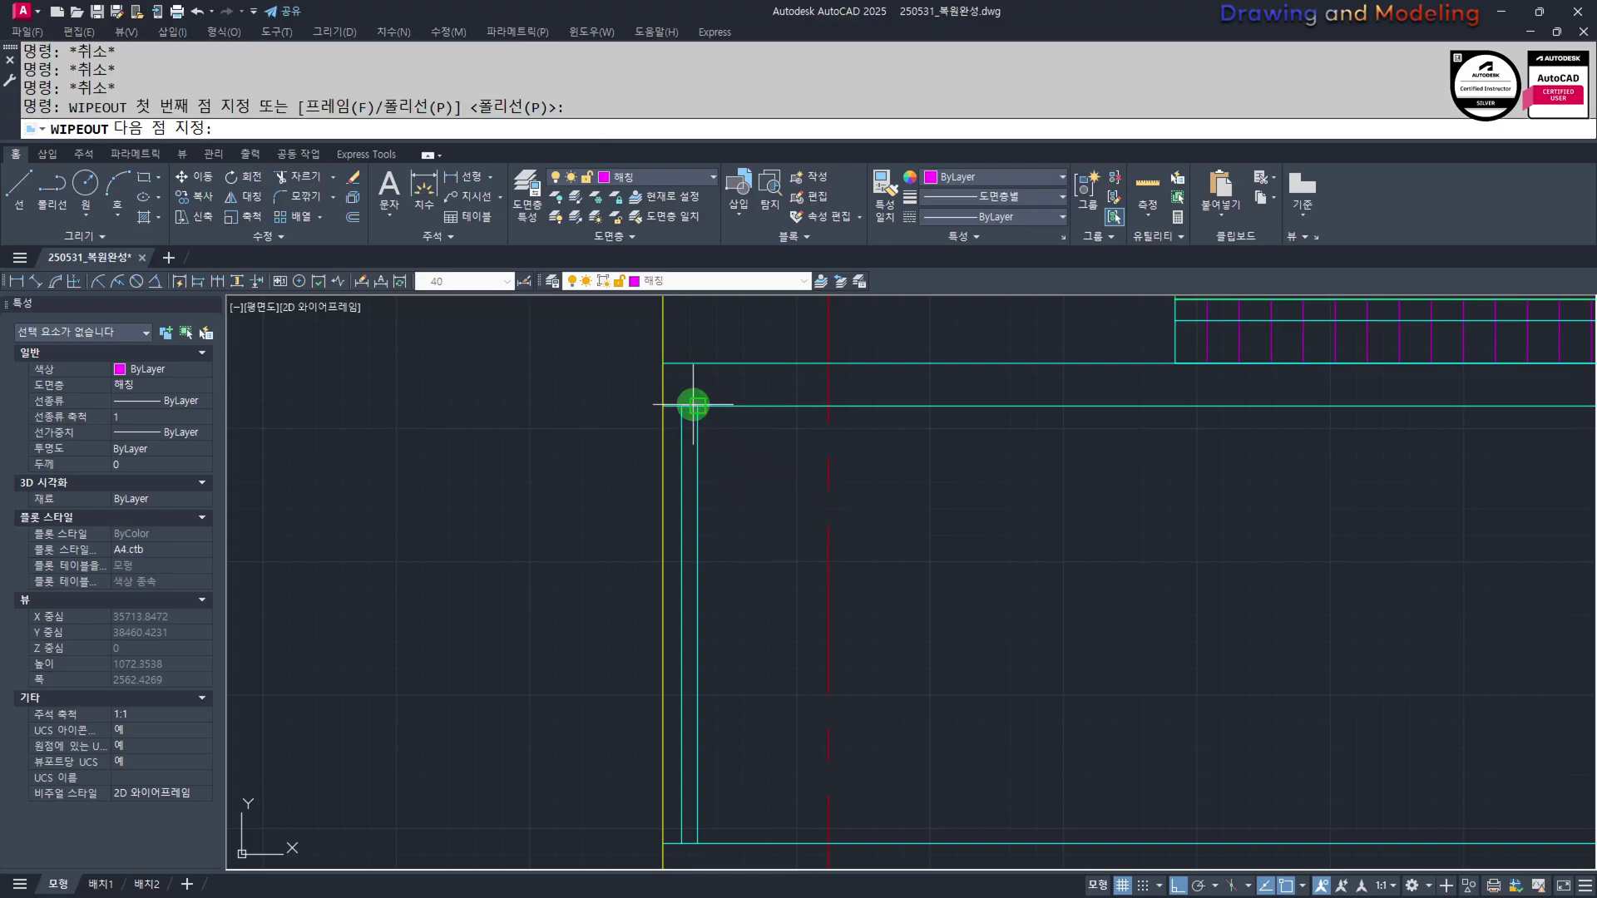
left_click(693, 405)
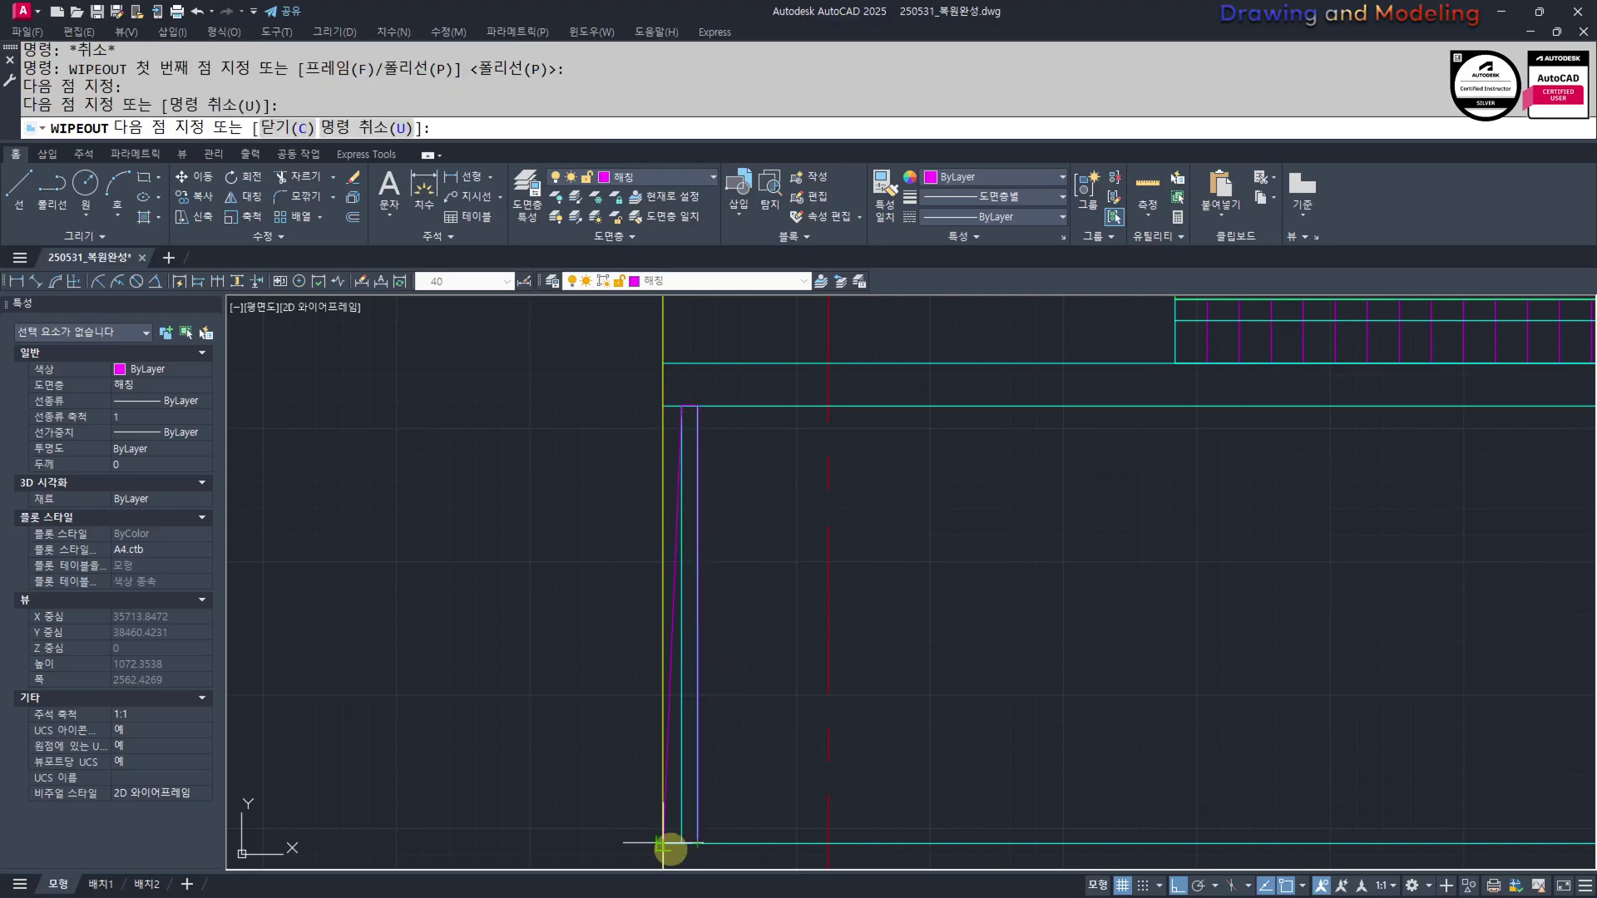
key("space")
Match the properties of the handrail's lower line onto the left end post's wipeout and lines
middle_click_drag(772, 569, 809, 638)
type("mm")
key("space")
scroll(747, 468, "up", 2)
left_click(738, 477)
left_click(749, 502)
left_click(691, 571)
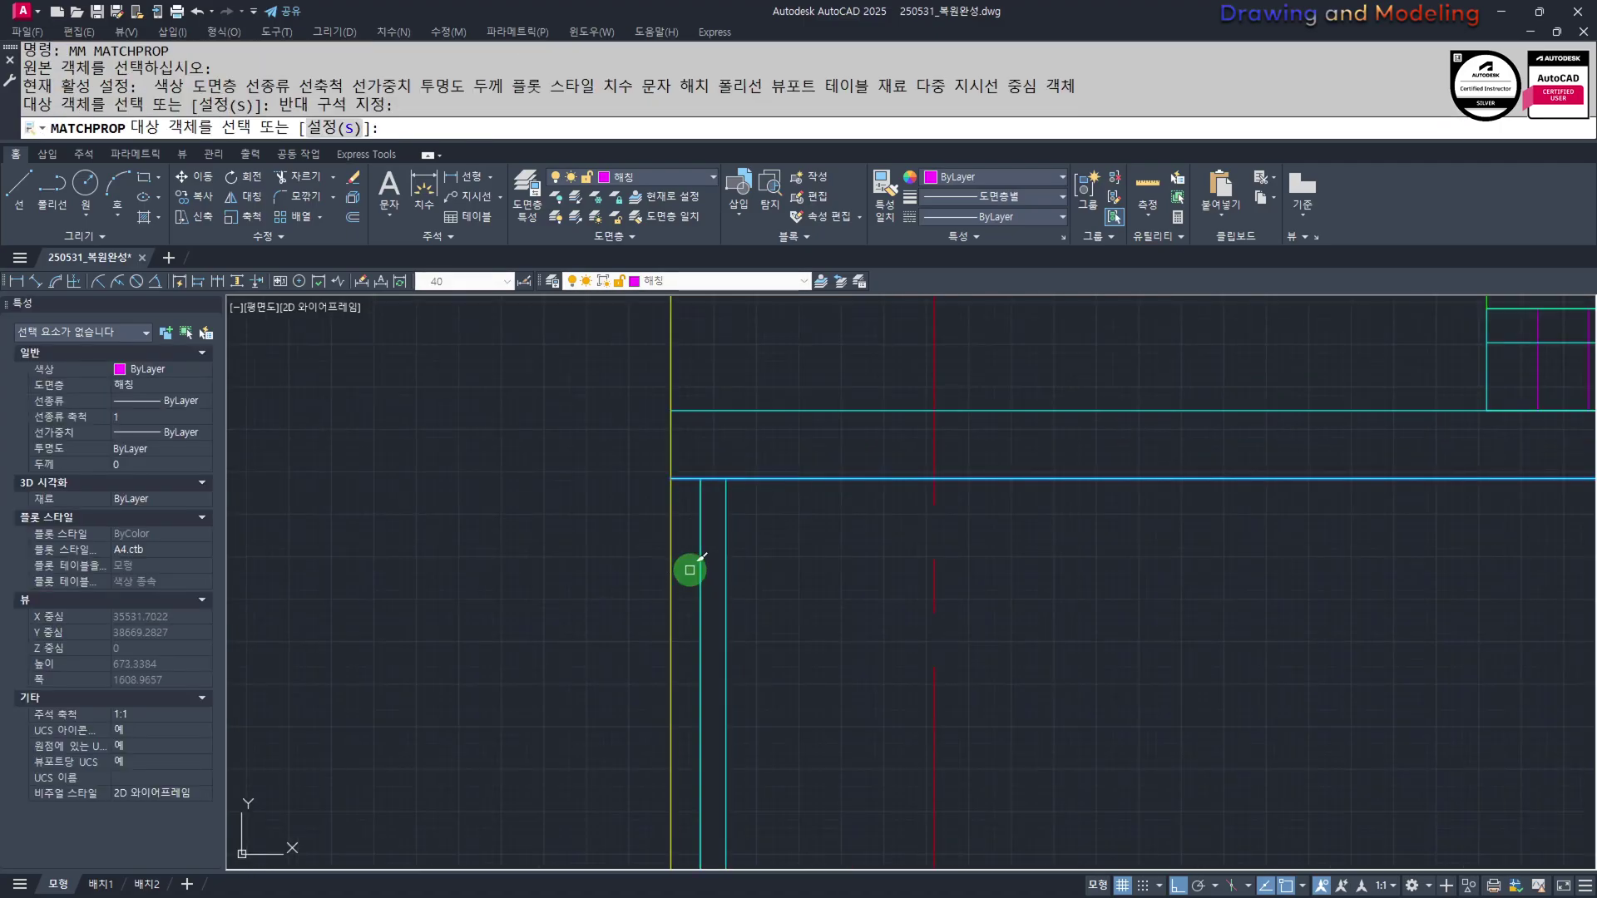
key("Escape")
key("Escape")
left_click(769, 549)
left_click(688, 593)
scroll(774, 620, "down", 2)
middle_click_drag(766, 605, 725, 563)
scroll(726, 563, "down", 2)
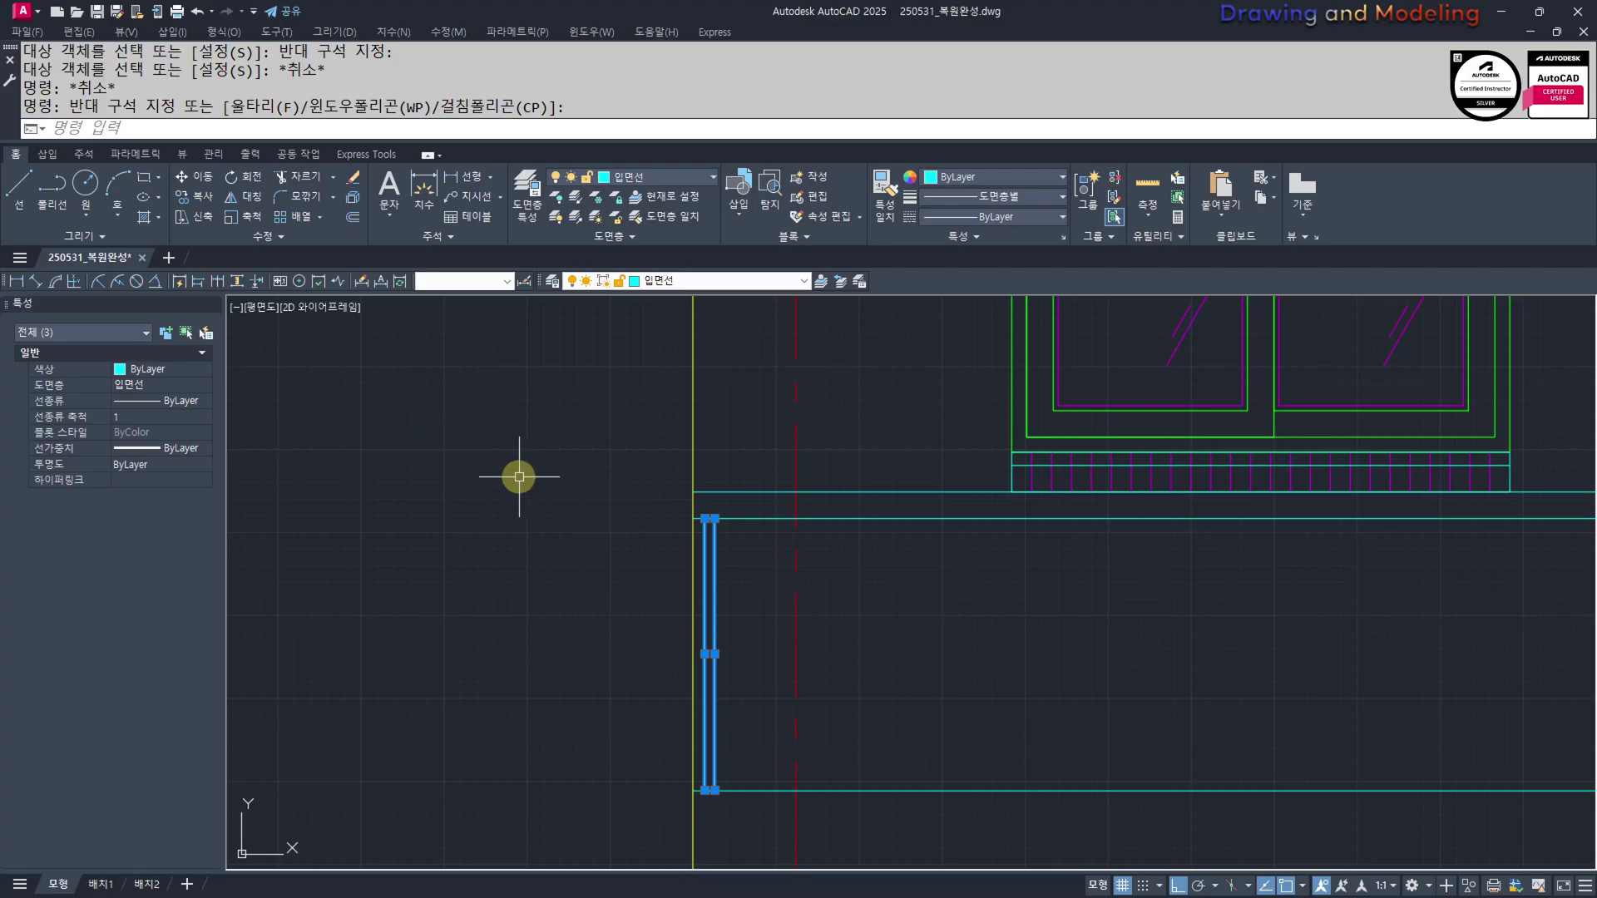
middle_click_drag(775, 589, 715, 578)
type("aa")
key("space")
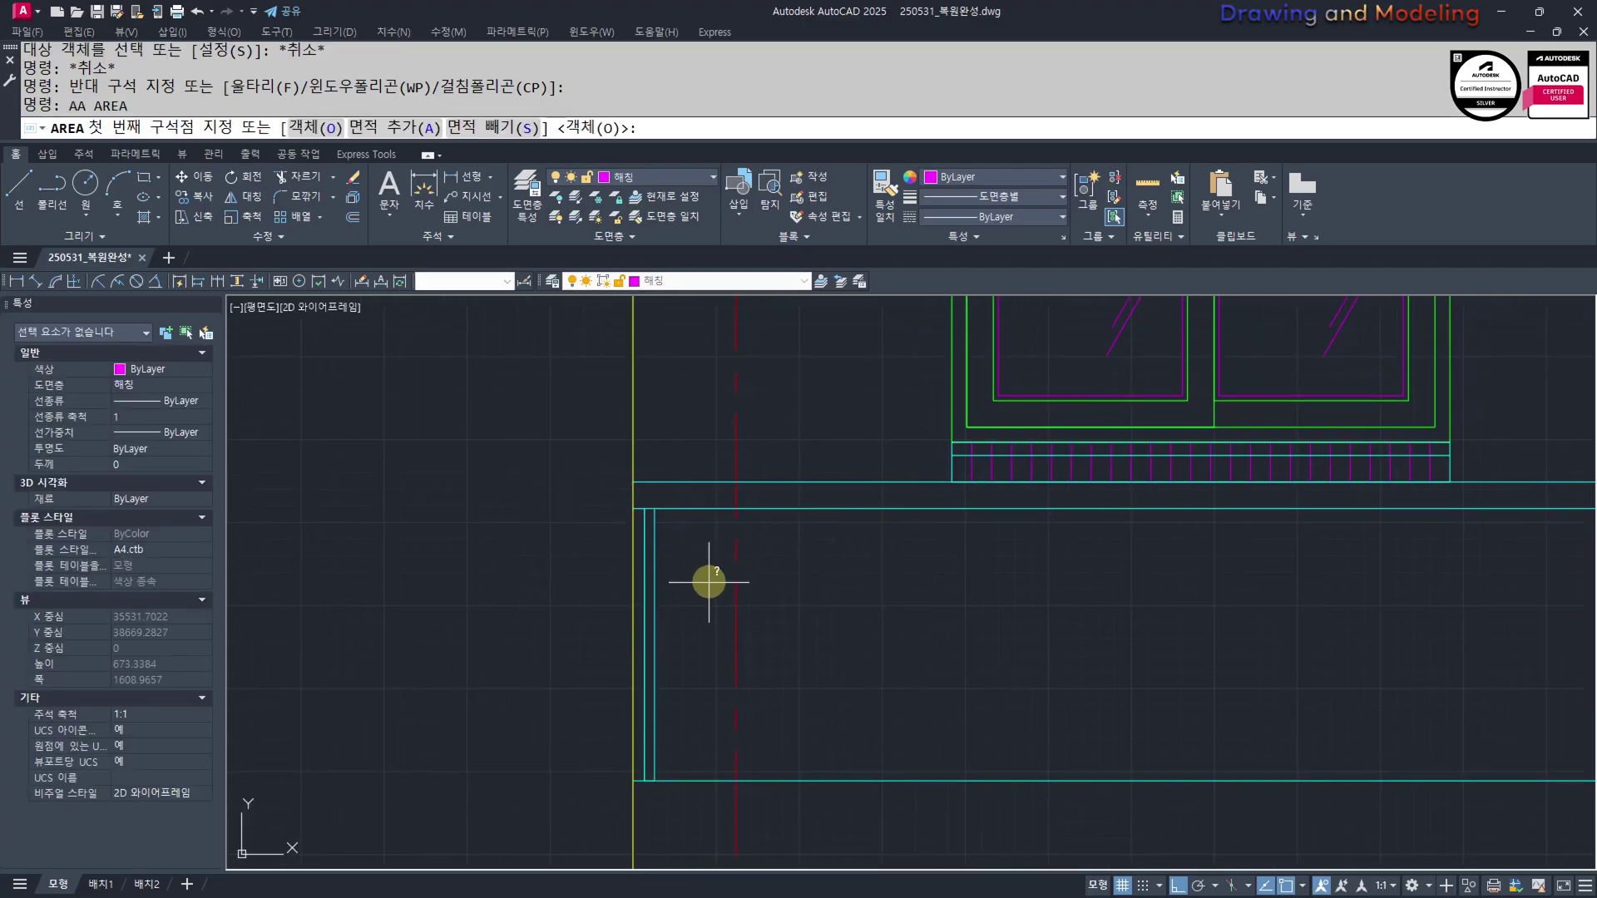
key("Escape")
key("Escape")
scroll(666, 544, "up", 3)
left_click(680, 527)
left_click(600, 554)
scroll(747, 585, "down", 3)
middle_click_drag(766, 602, 656, 534)
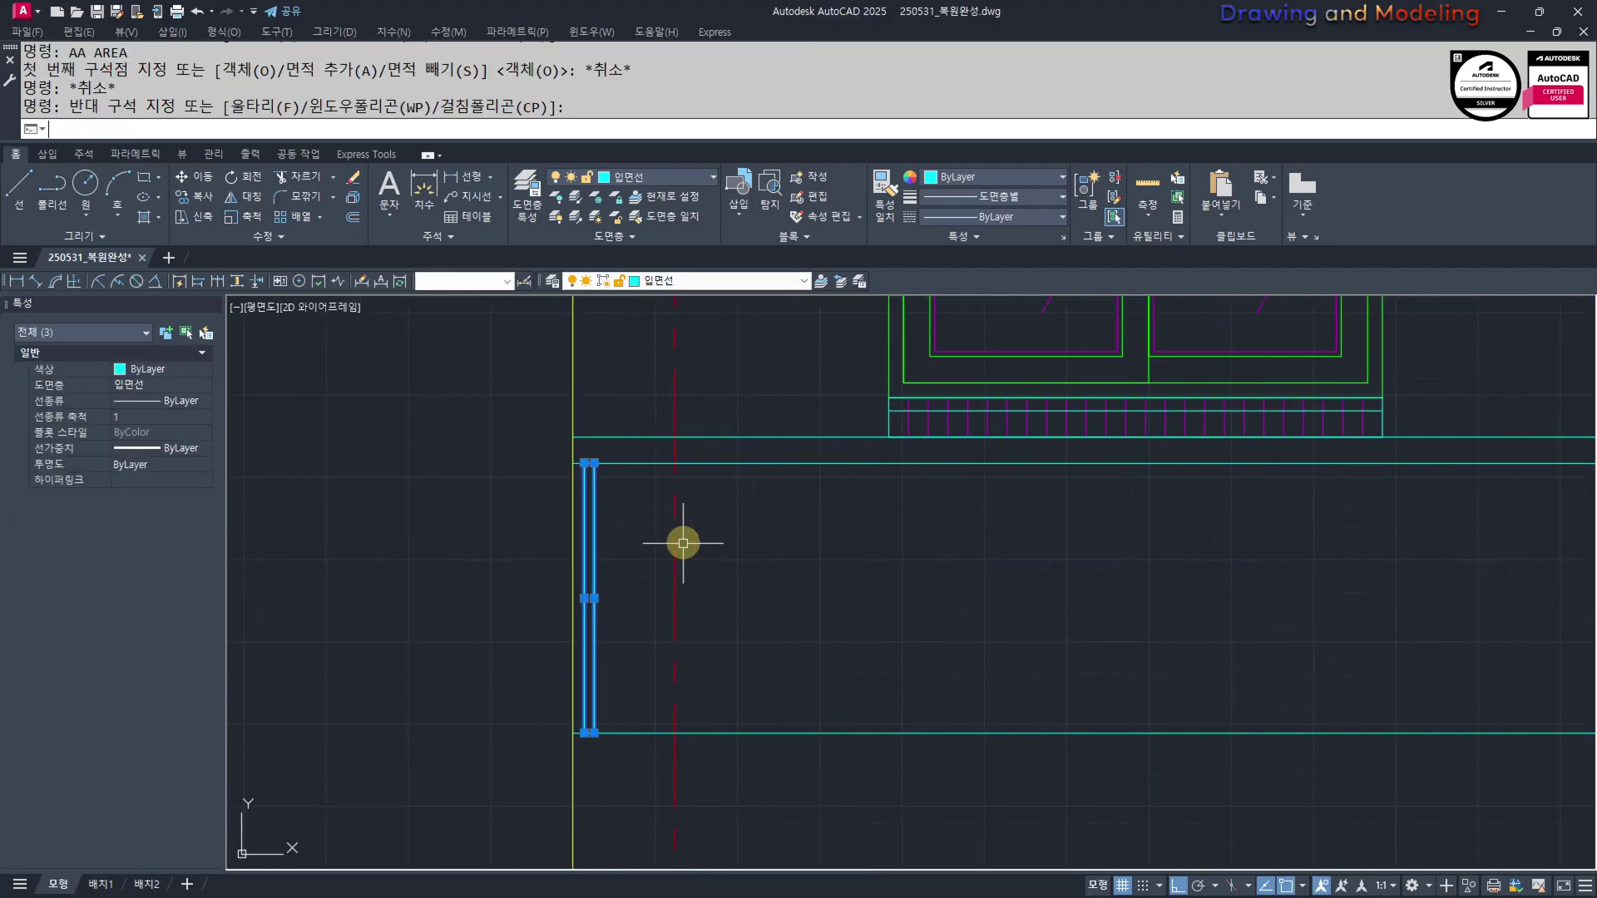
type("cc")
key("Return")
scroll(606, 662, "down", 3)
scroll(592, 695, "up", 2)
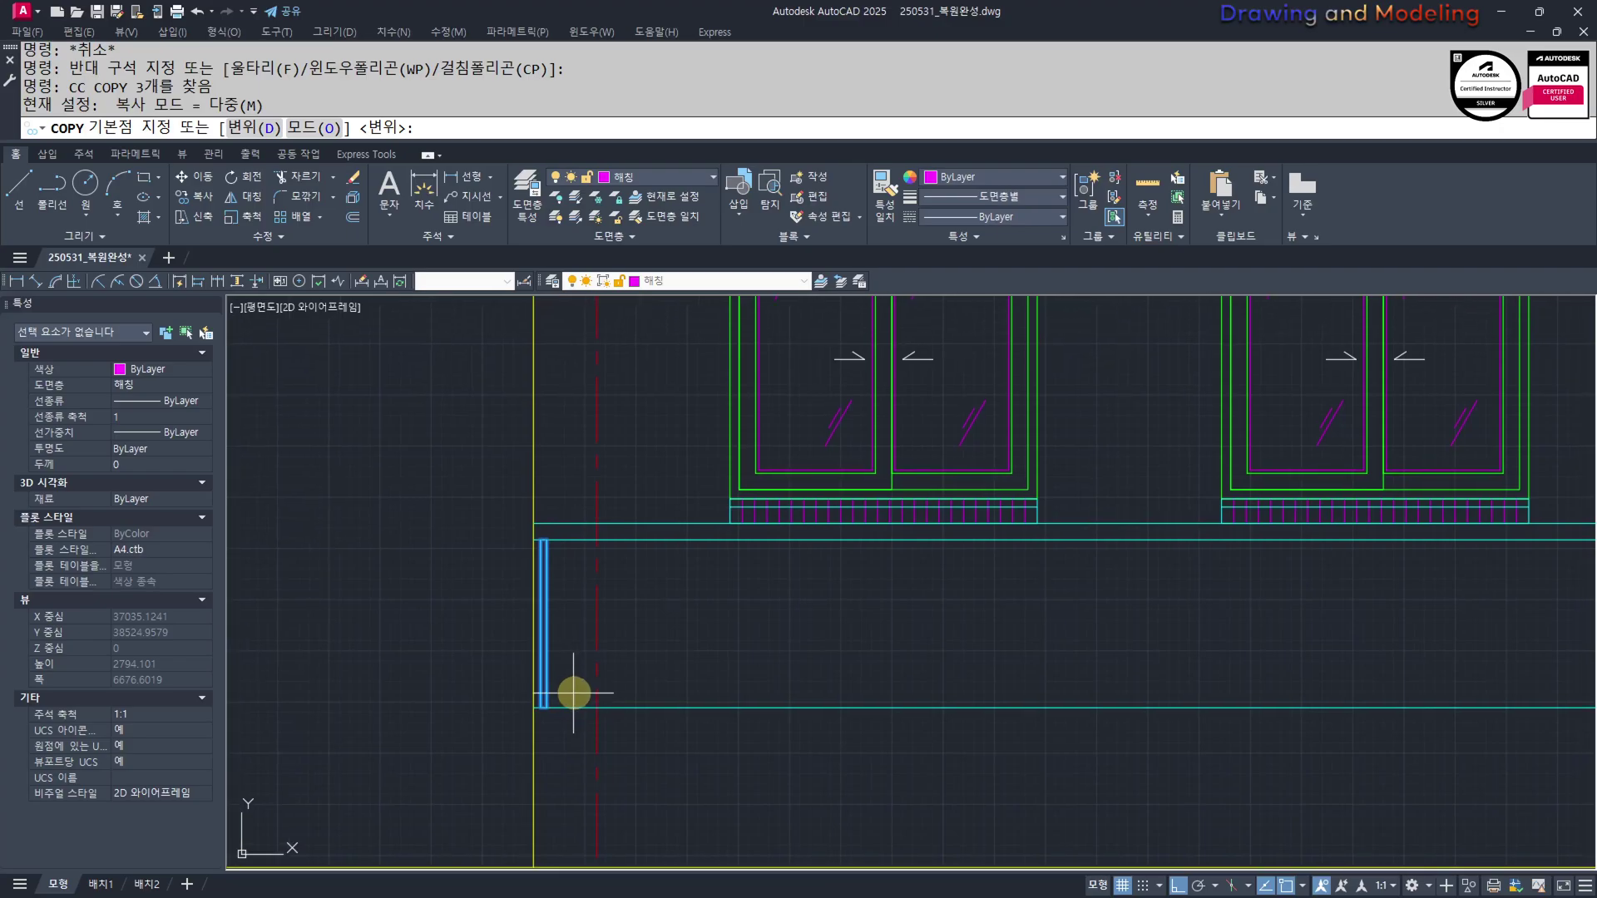
key("Escape")
left_click(571, 627)
key("Escape")
key("Escape")
Array the left end post's lines and wipeout along the terrace floor line with a spacing of 300
scroll(557, 698, "up", 3)
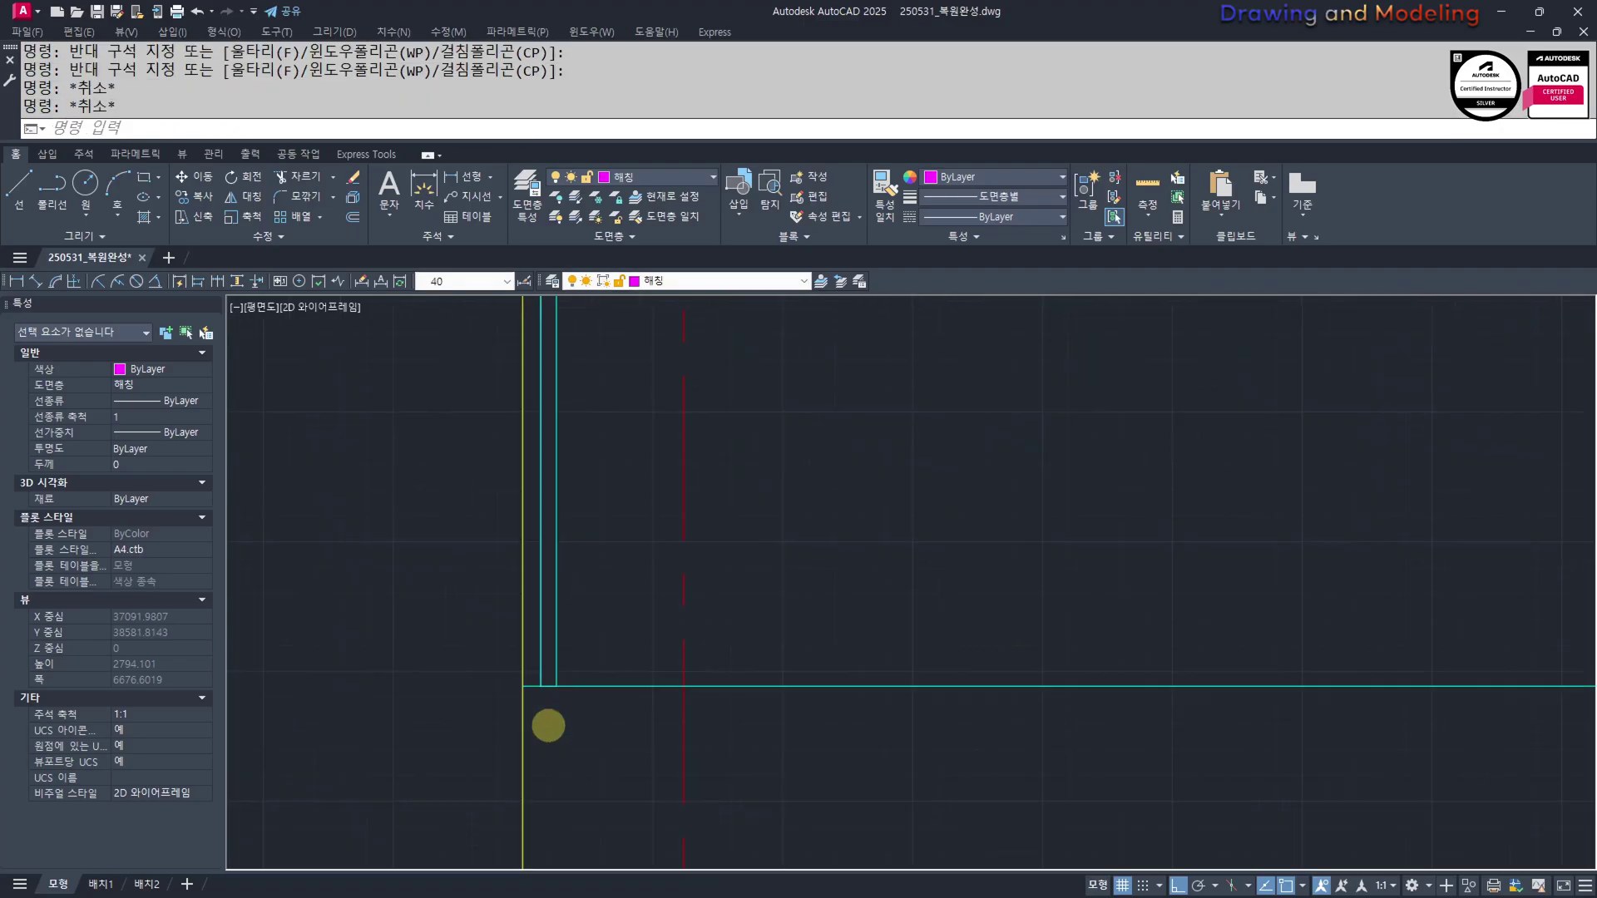
type("aq")
key("Return")
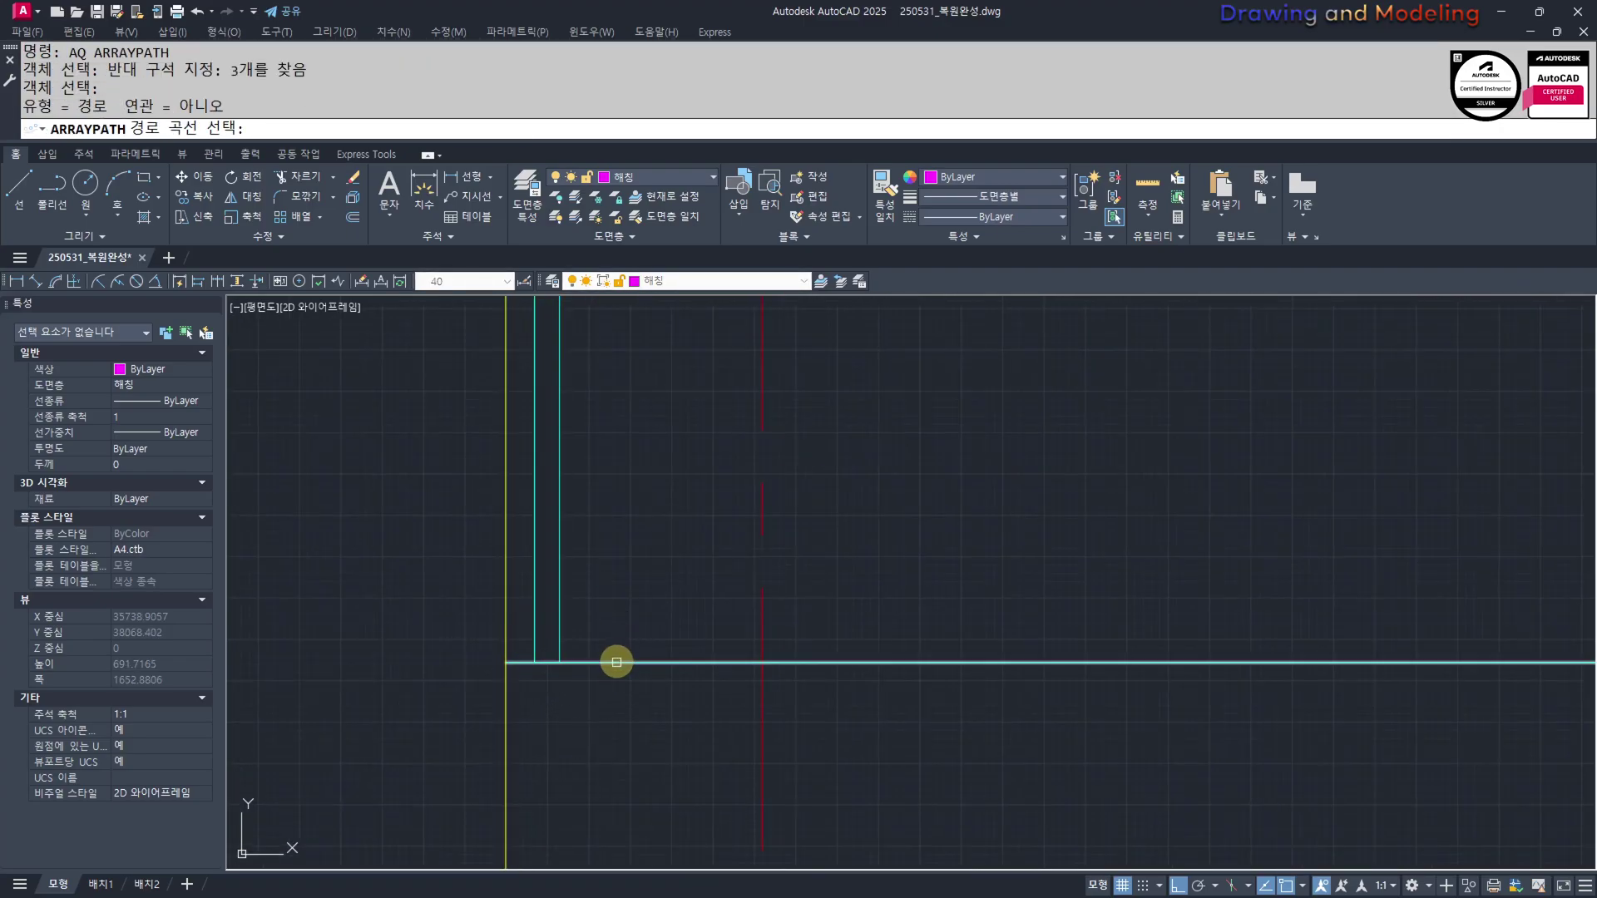
left_click(617, 663)
scroll(695, 777, "down", 4)
middle_click_drag(695, 777, 463, 777)
type("i")
key("Return")
type("300")
key("Return")
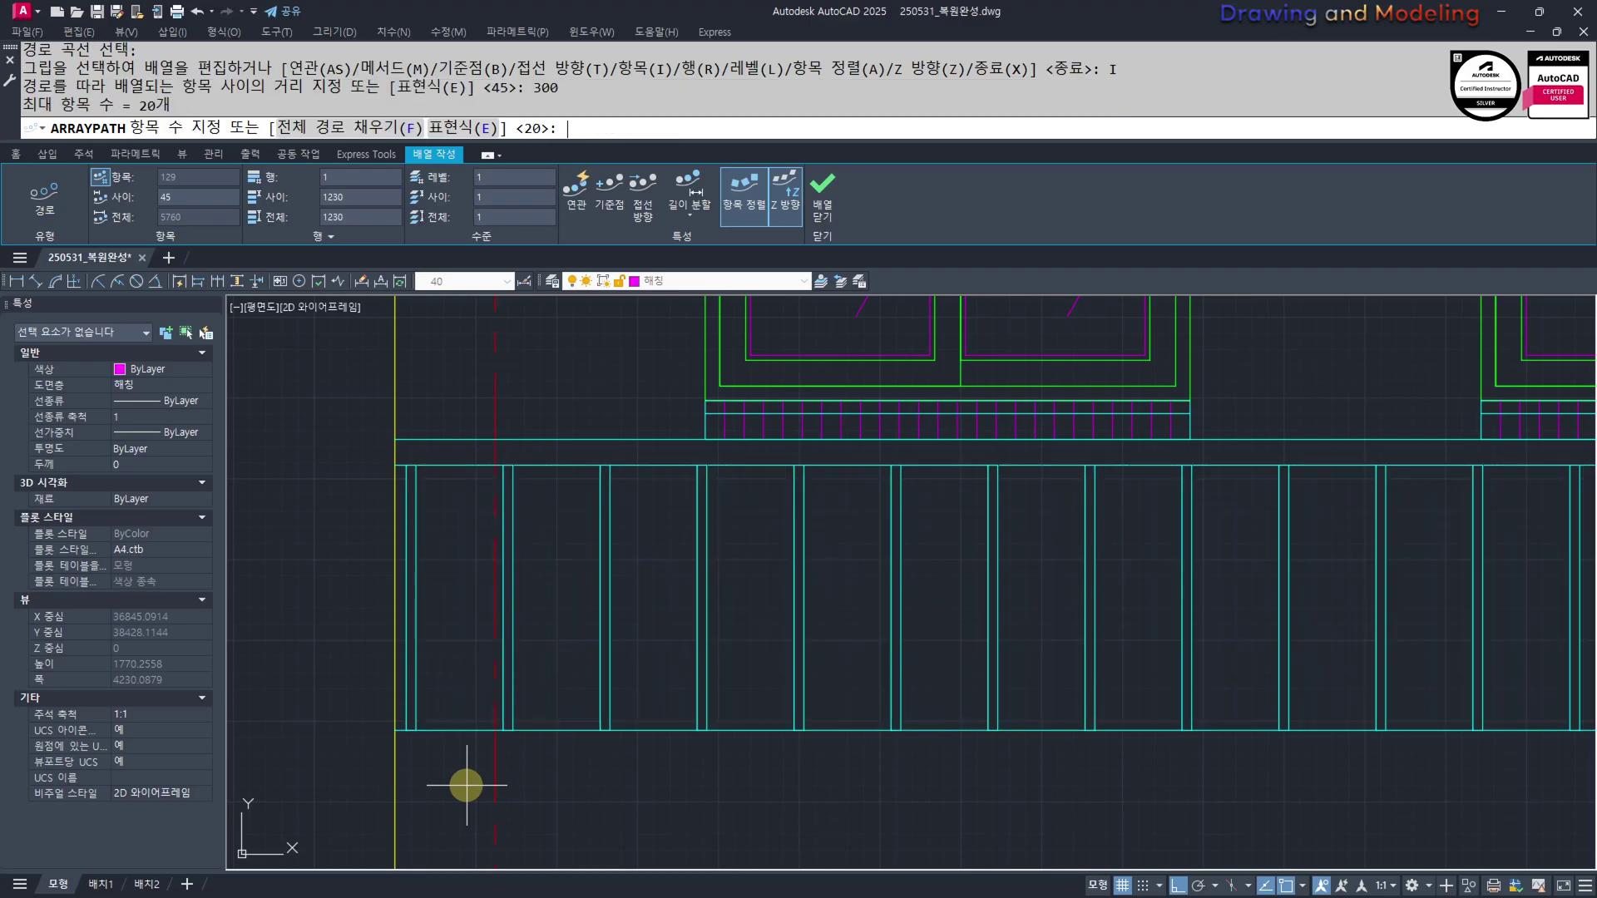
scroll(805, 790, "down", 4)
middle_click_drag(873, 797, 504, 719)
middle_click_drag(613, 736, 713, 737)
key("Escape")
key("Escape")
key("Escape")
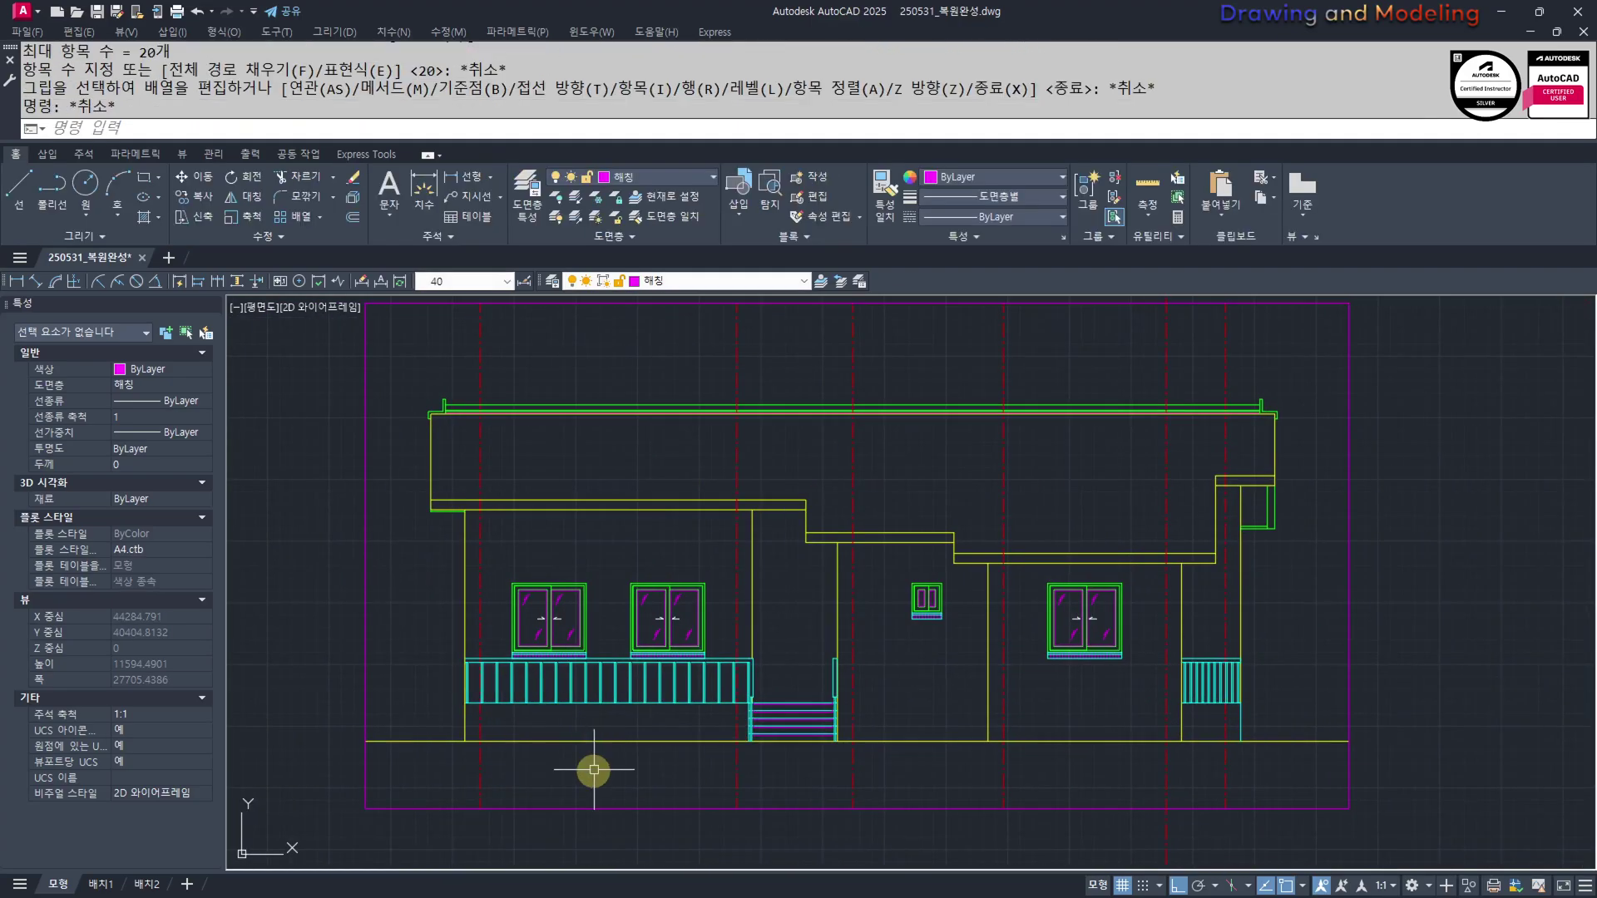
Erase the rightmost arrayed post next to the stair handrail
scroll(594, 770, "up", 6)
scroll(1226, 605, "up", 4)
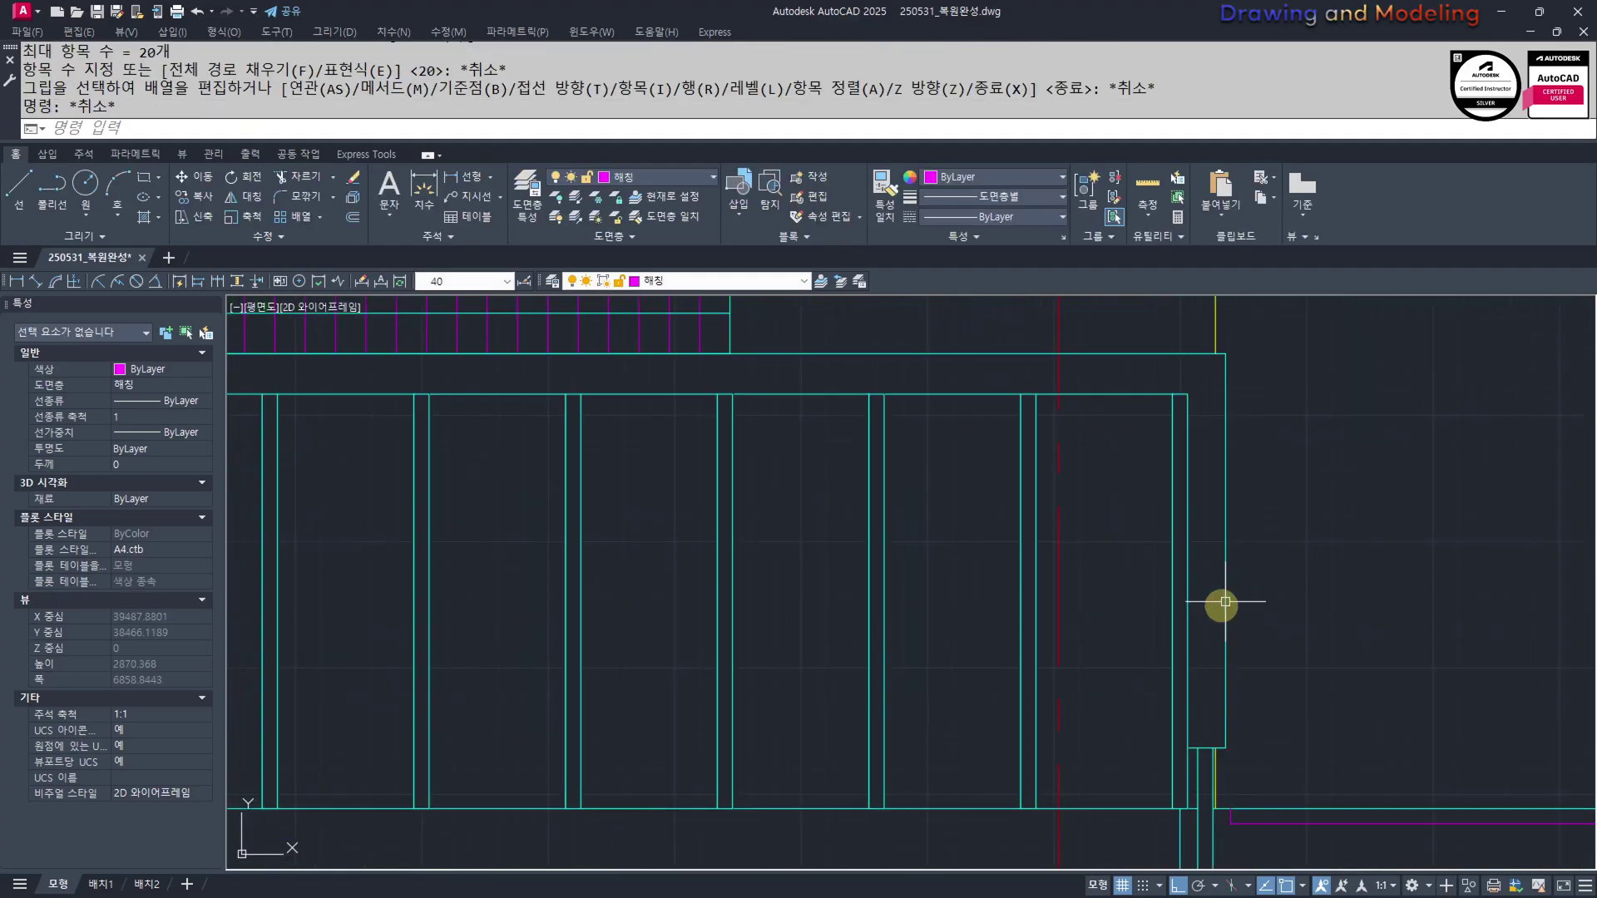
scroll(1167, 761, "up", 4)
middle_click_drag(1167, 761, 1075, 681)
scroll(1075, 682, "up", 2)
left_click(1172, 695)
left_click(1078, 725)
type("e")
key("Return")
scroll(955, 656, "down", 4)
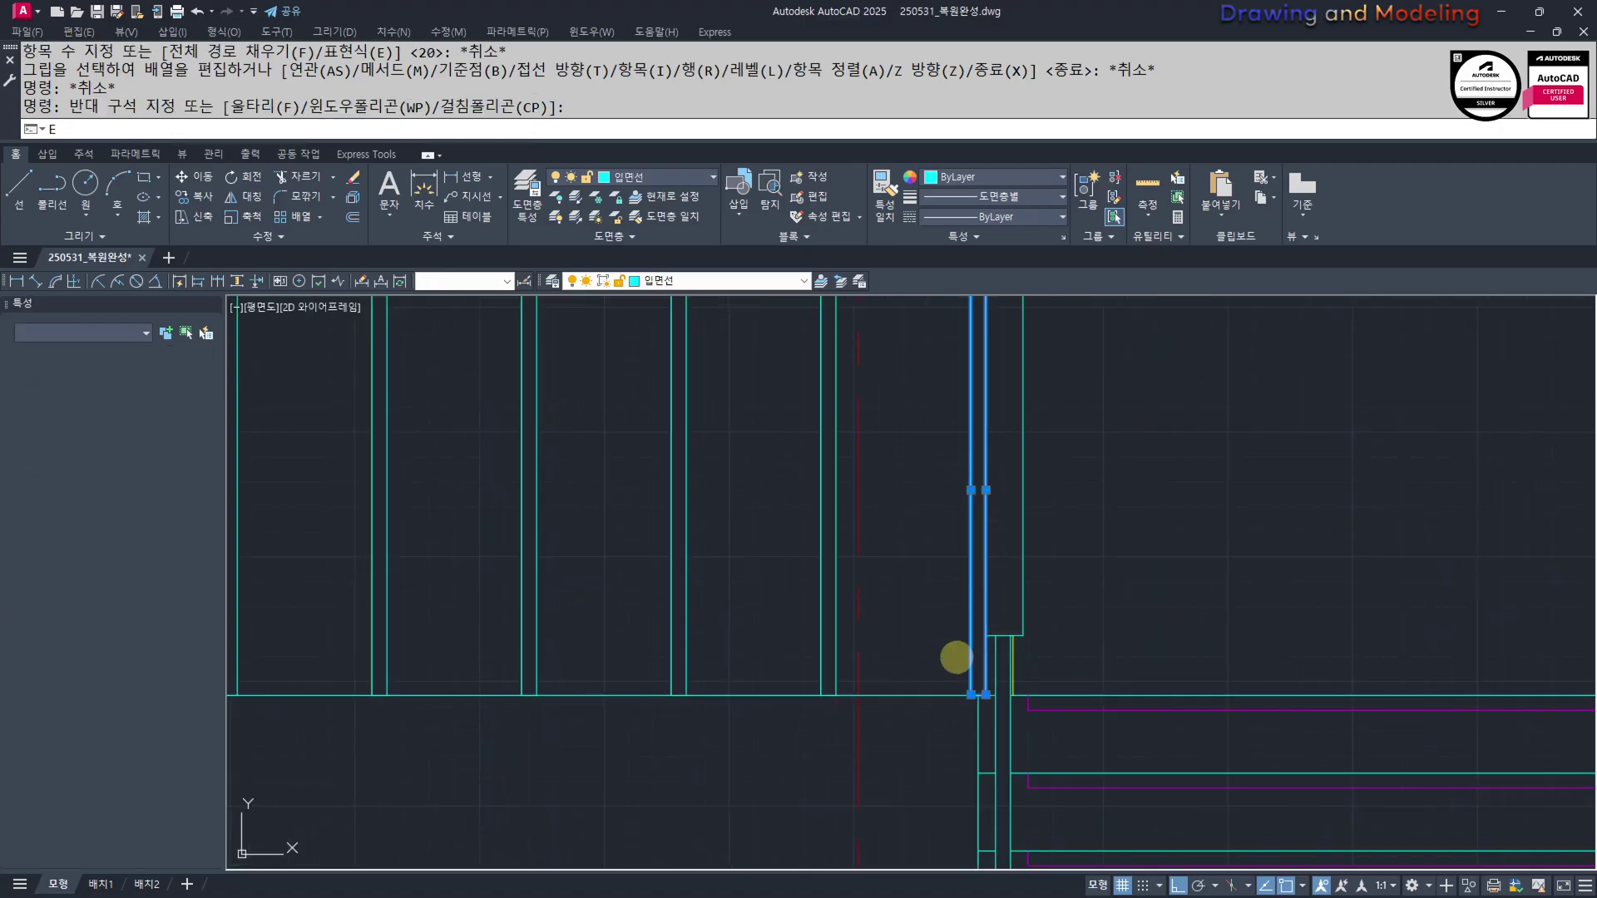
key("Escape")
key("Escape")
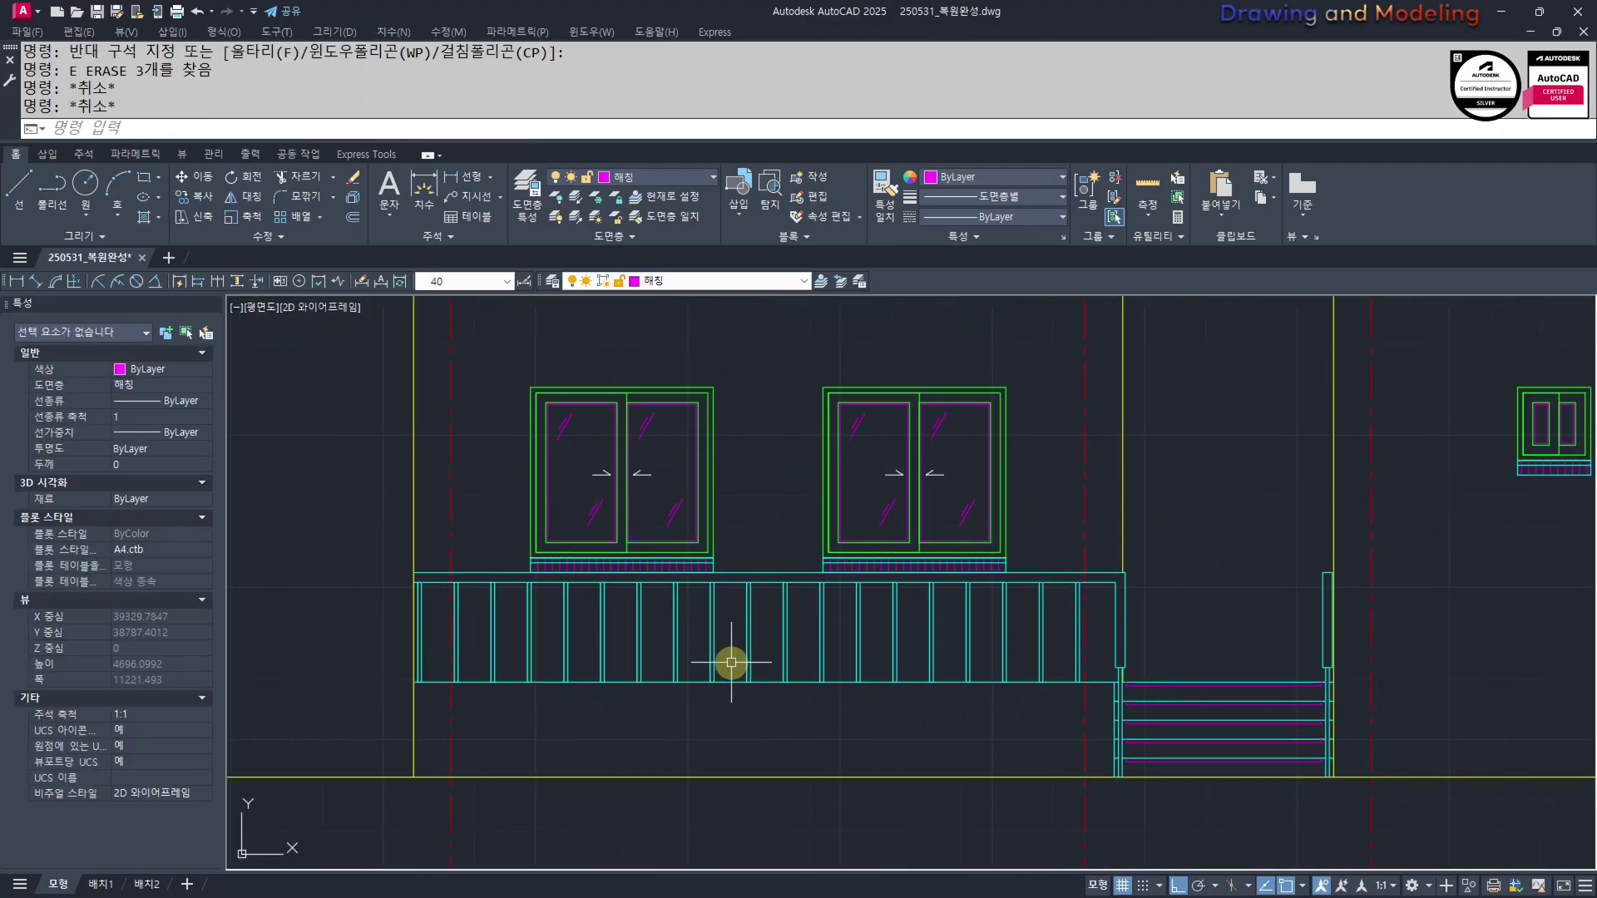
Explode the left stair handrail's polyline where it meets the terrace handrail
middle_click_drag(730, 680, 703, 708)
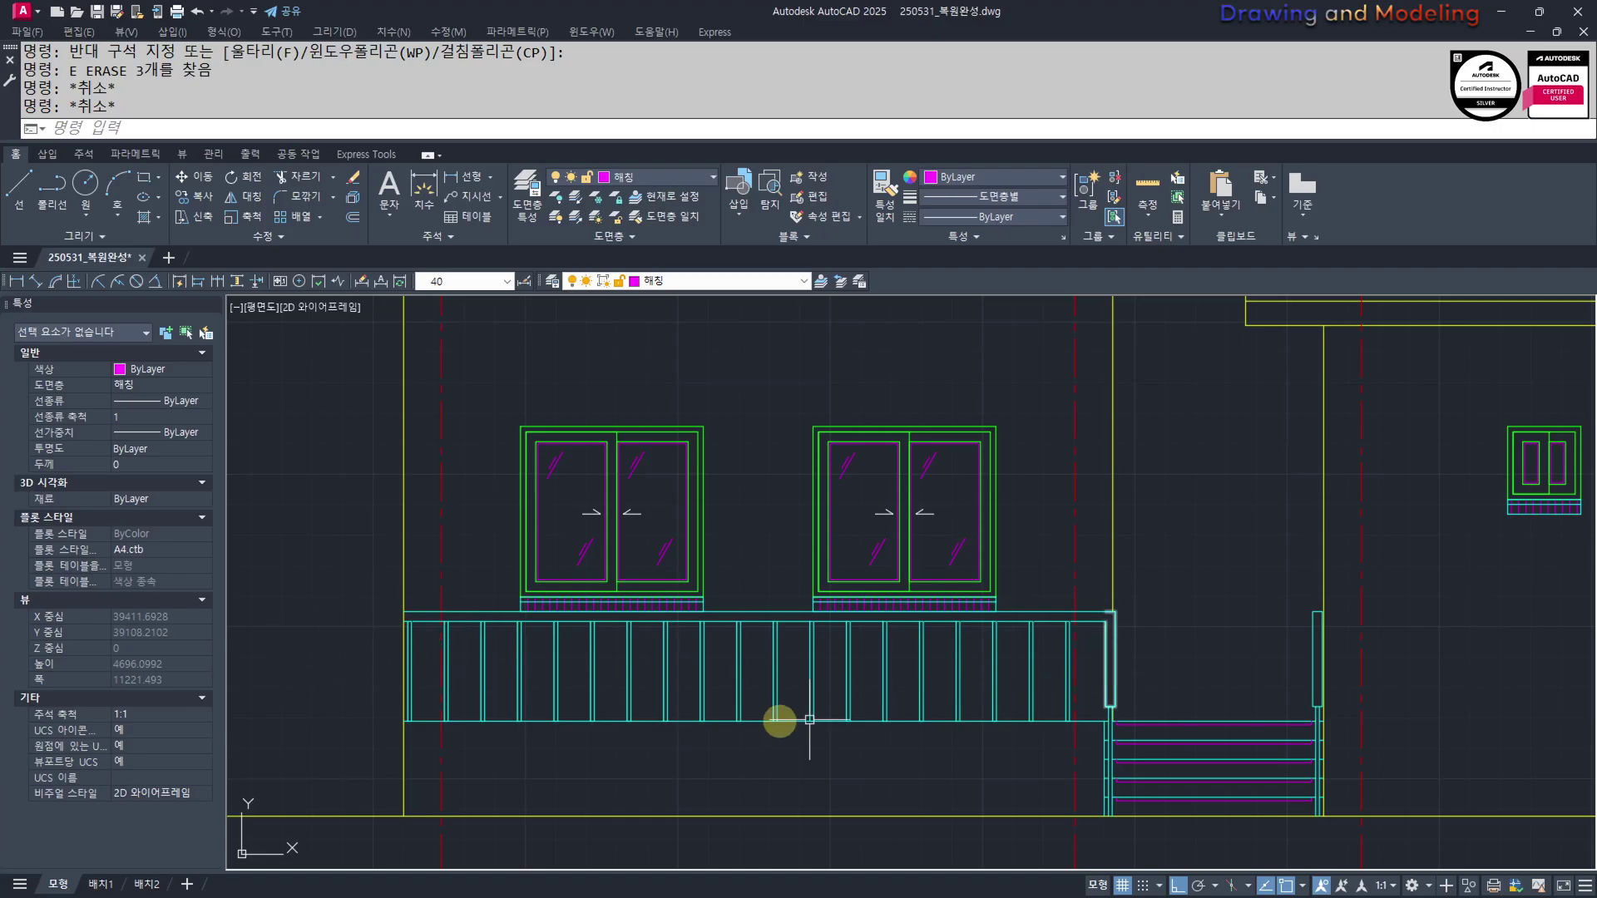
middle_click_drag(779, 721, 845, 736)
key("Escape")
key("Escape")
scroll(852, 694, "up", 3)
middle_click_drag(1154, 682, 711, 640)
scroll(791, 626, "down", 3)
scroll(805, 589, "up", 4)
left_click(877, 591)
left_click(865, 647)
key("Escape")
key("Escape")
left_click(921, 600)
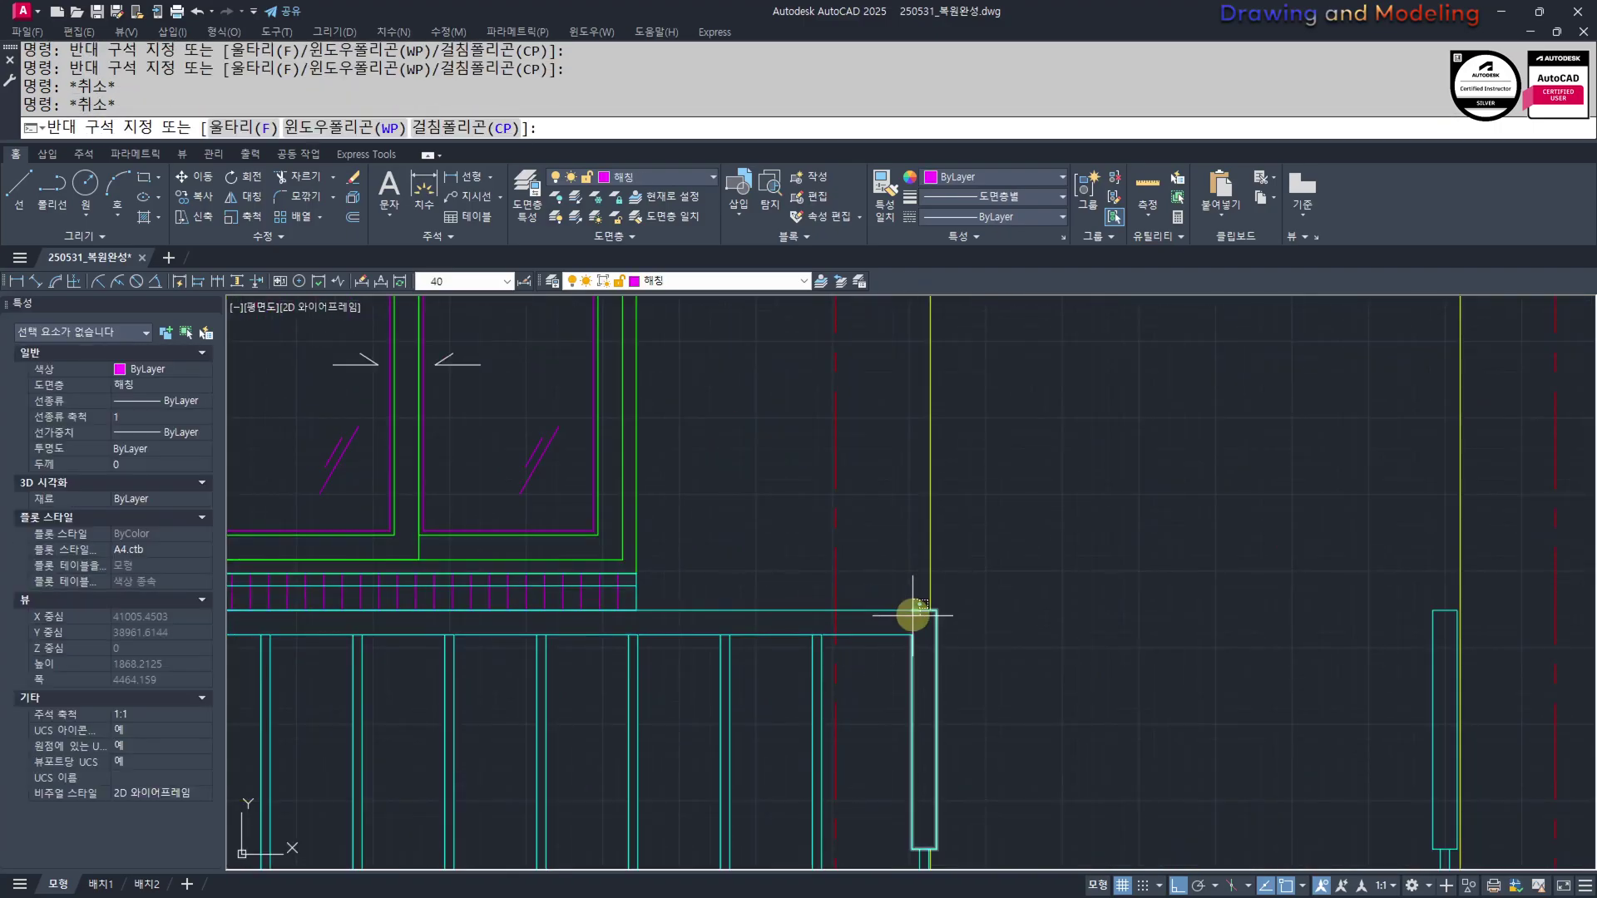
left_click(920, 607)
scroll(848, 652, "down", 3)
scroll(927, 517, "up", 5)
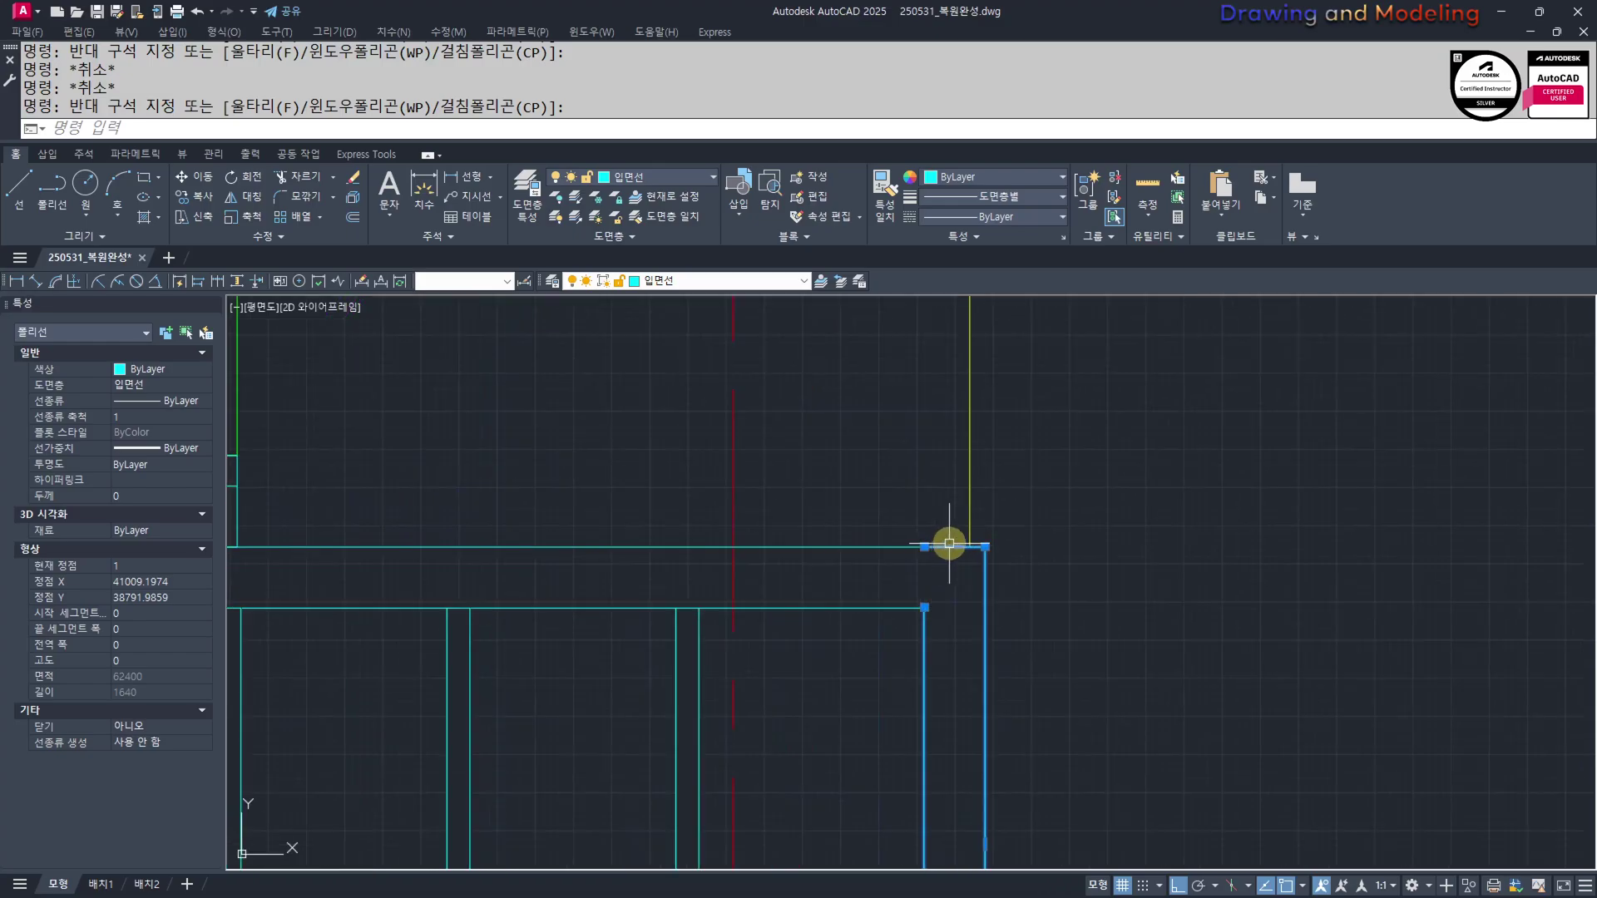
scroll(950, 544, "up", 2)
key("x")
key("space")
key("Escape")
key("Escape")
Erase the short top line of the exploded left stair handrail
left_click(854, 497)
left_click(1131, 571)
key("e")
key("space")
key("Escape")
key("Escape")
Fillet the terrace handrail's upper line with the left stair handrail's outer vertical line into a sharp corner
left_click(902, 503)
left_click(831, 570)
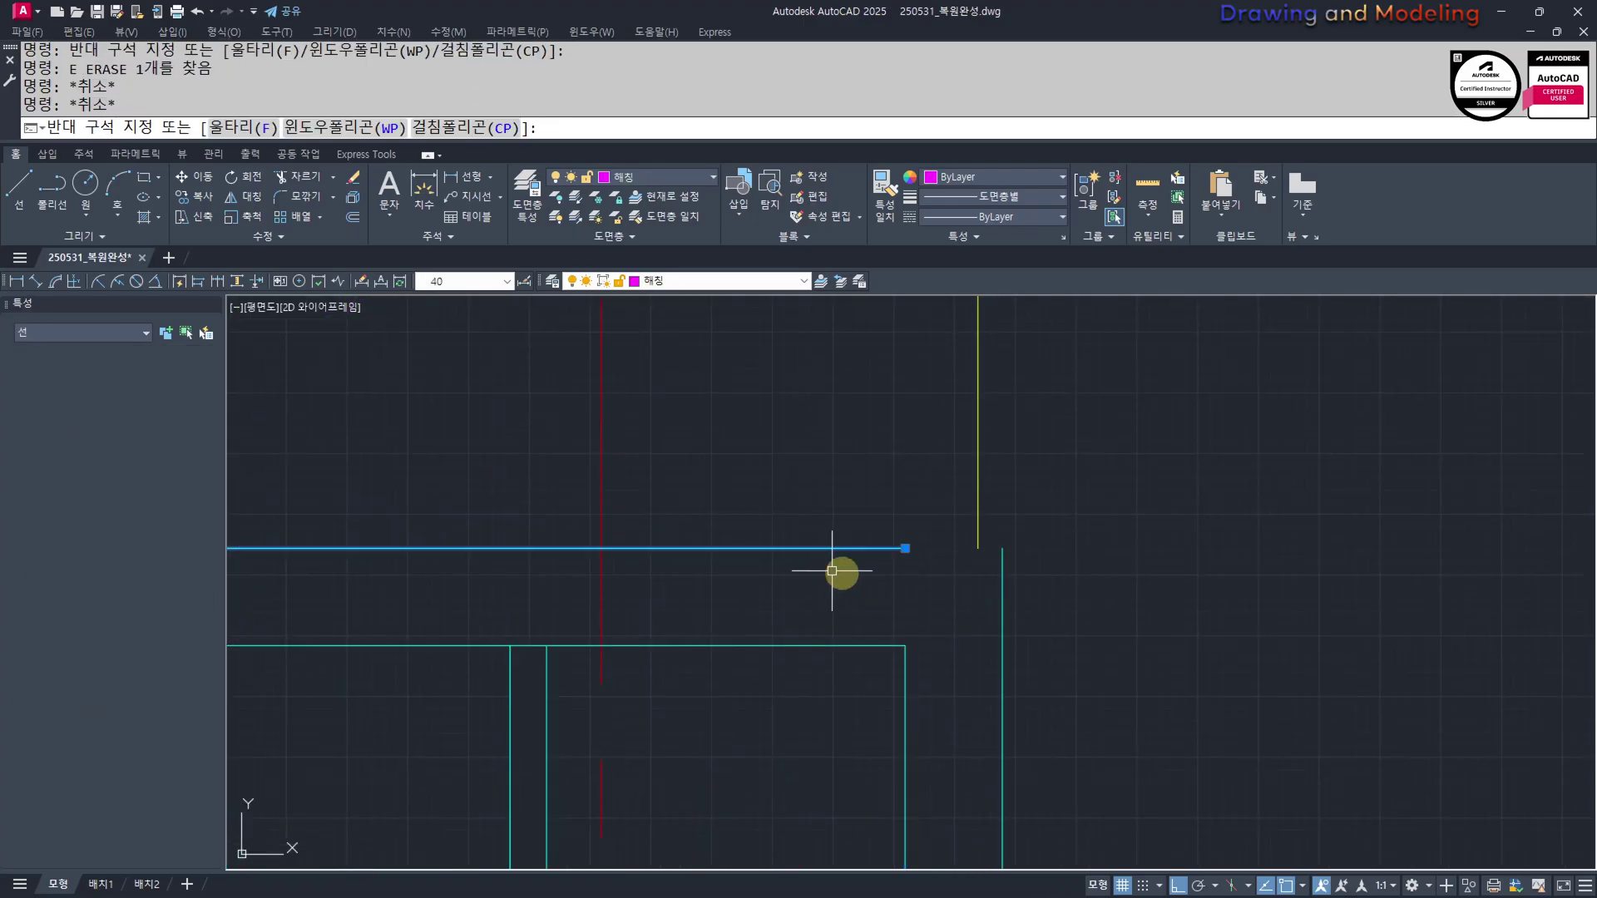
key("Escape")
key("Escape")
key("f")
key("Return")
left_click(1002, 571)
left_click(888, 546)
key("Escape")
key("Escape")
scroll(888, 549, "down", 2)
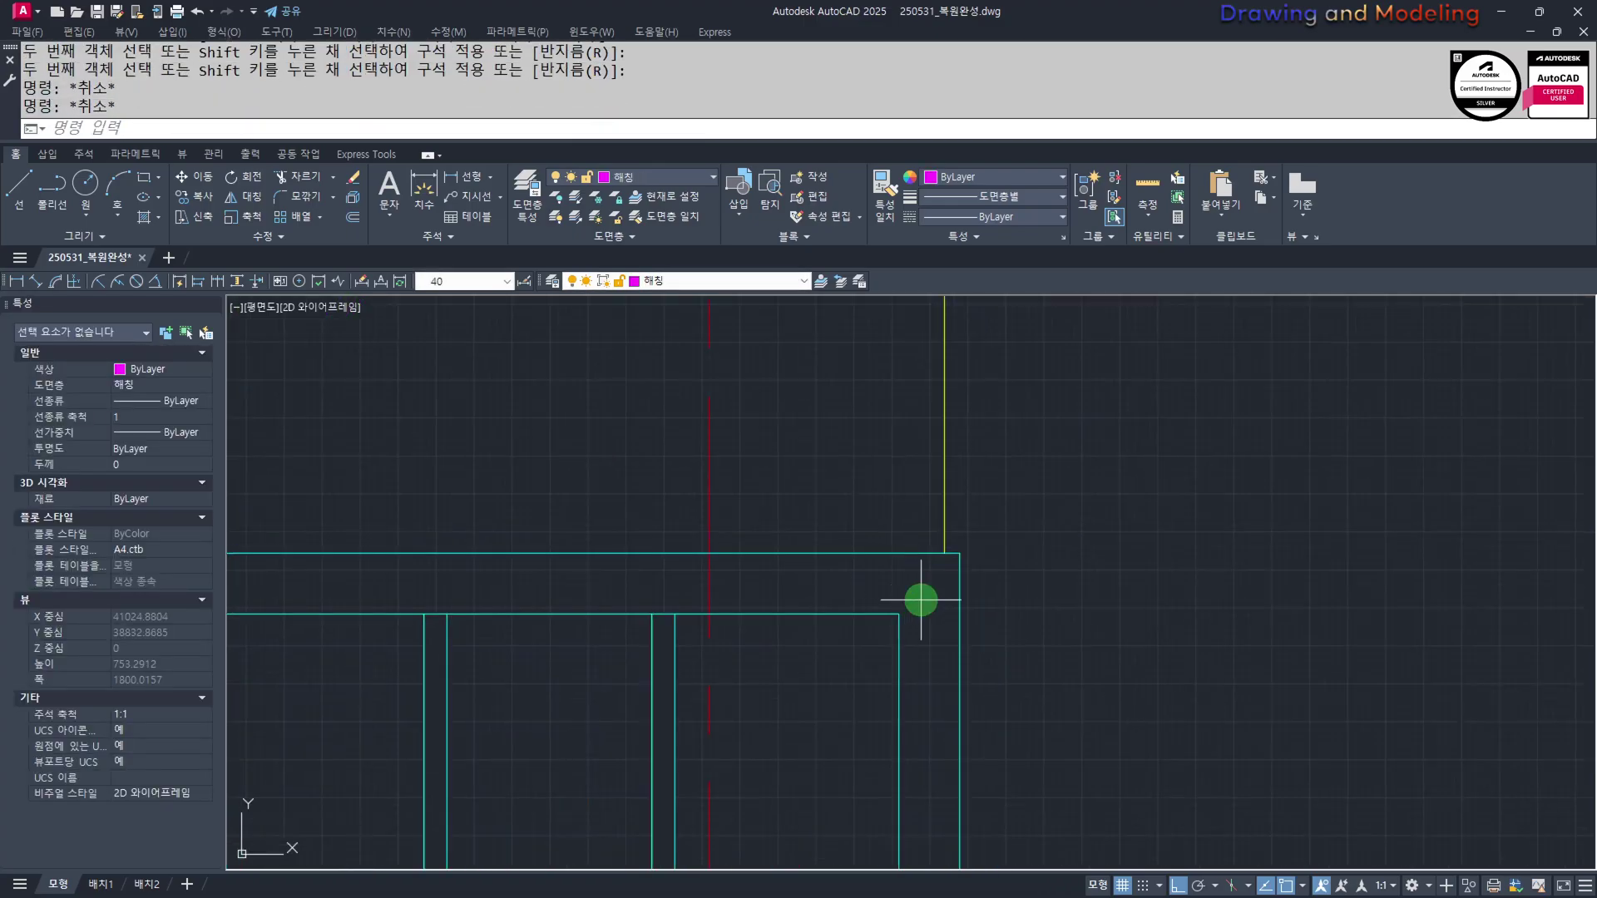
left_click(921, 600)
left_click(879, 630)
scroll(957, 639, "down", 2)
middle_click_drag(956, 641, 953, 599)
left_click(974, 587)
left_click(945, 606)
left_click(900, 529)
left_click(868, 555)
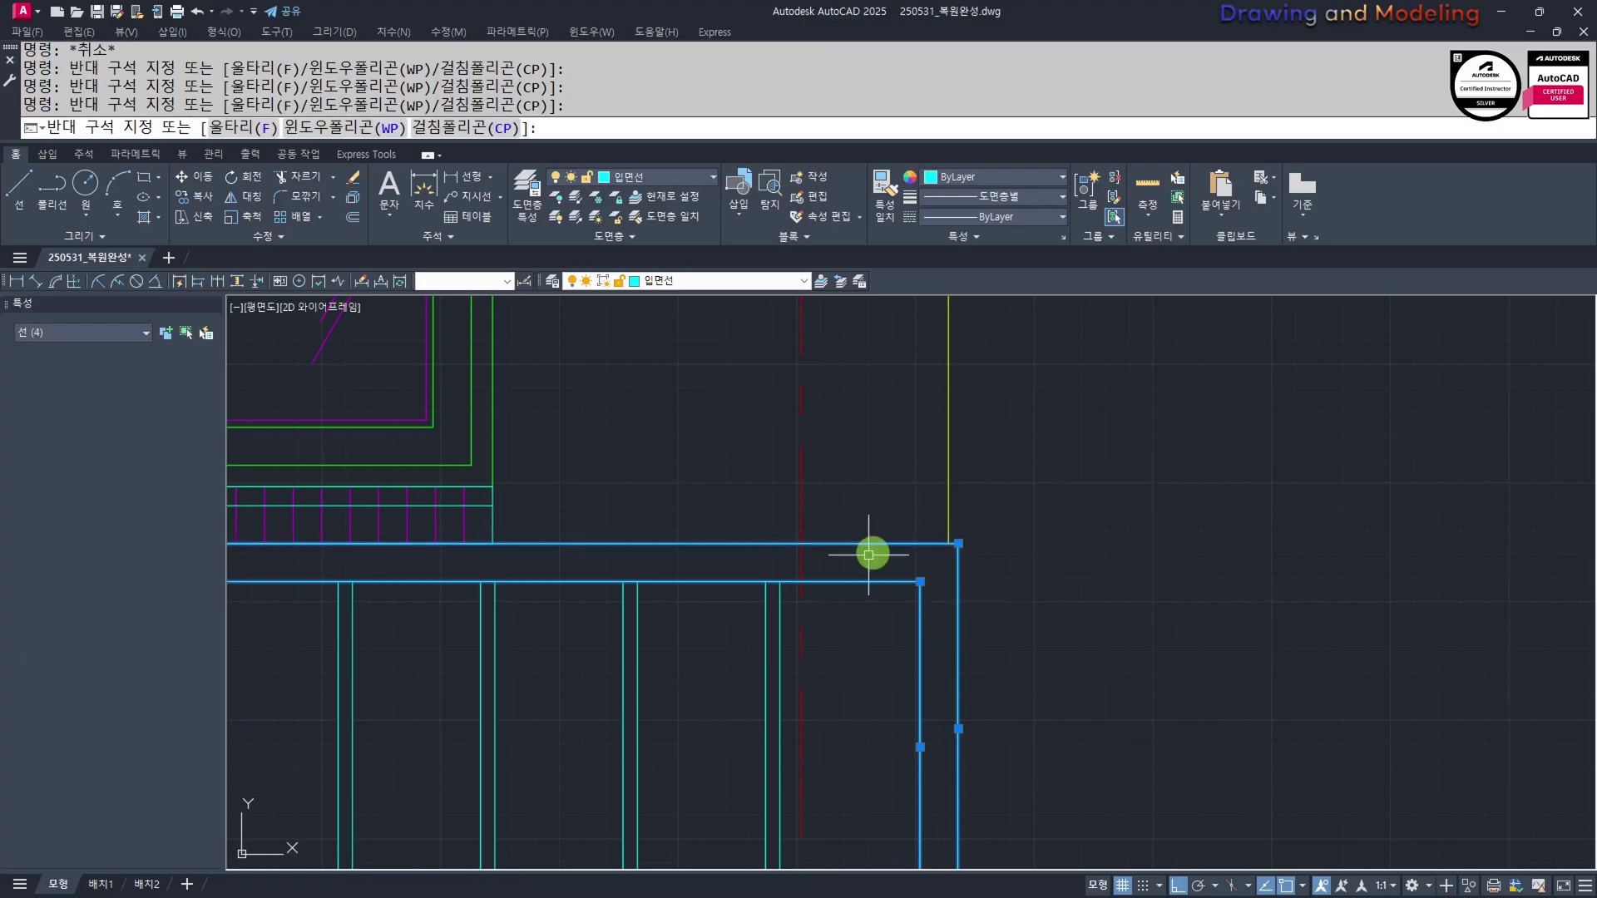
scroll(868, 555, "down", 2)
middle_click_drag(863, 715, 890, 645)
scroll(904, 640, "up", 3)
left_click(912, 560)
left_click(1082, 628)
scroll(1085, 629, "down", 4)
scroll(507, 534, "up", 1)
middle_click_drag(507, 534, 737, 565)
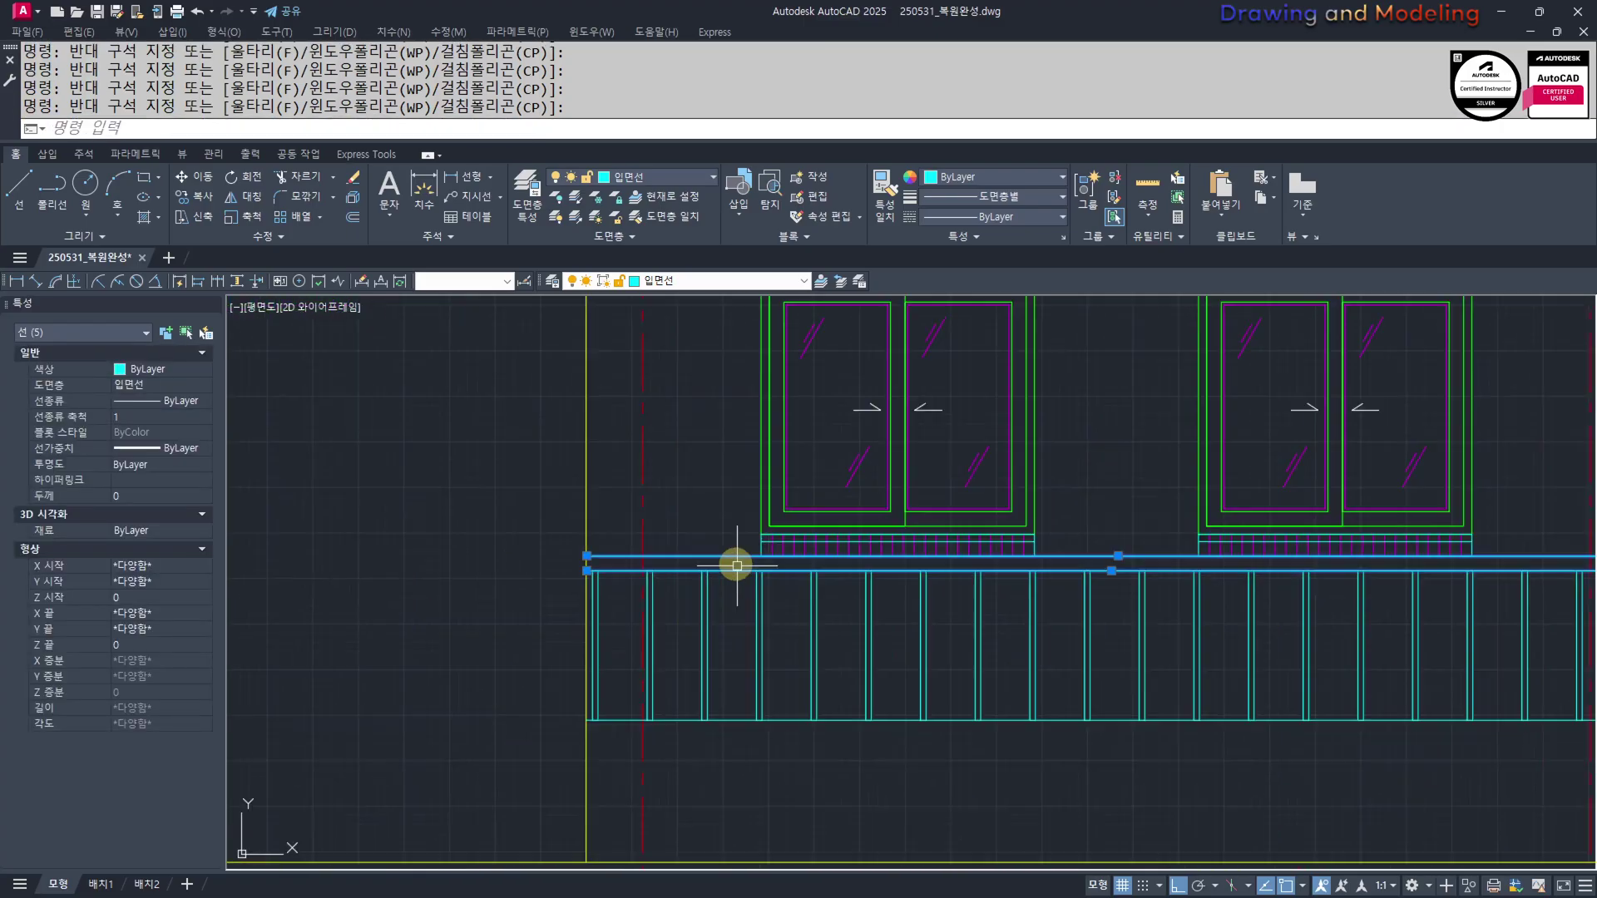
scroll(737, 566, "up", 3)
left_click(474, 626)
Draw a vertical line closing the terrace handrail's left end between its upper and lower lines
scroll(553, 617, "up", 2)
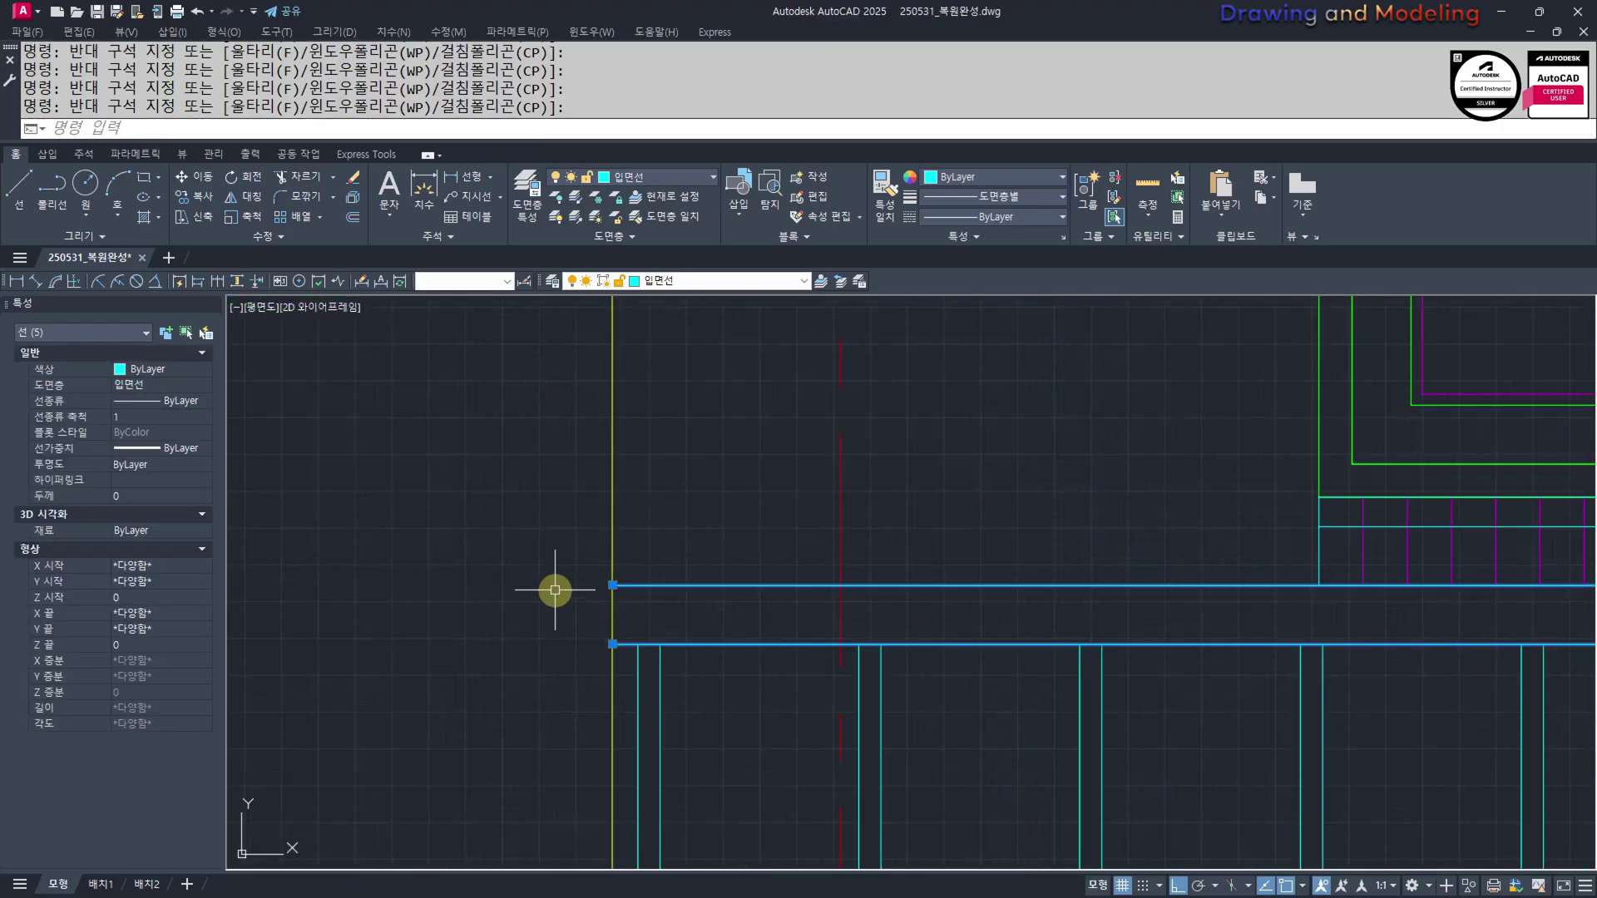
type("l")
key("Return")
left_click(613, 586)
left_click(613, 643)
key("Escape")
key("Escape")
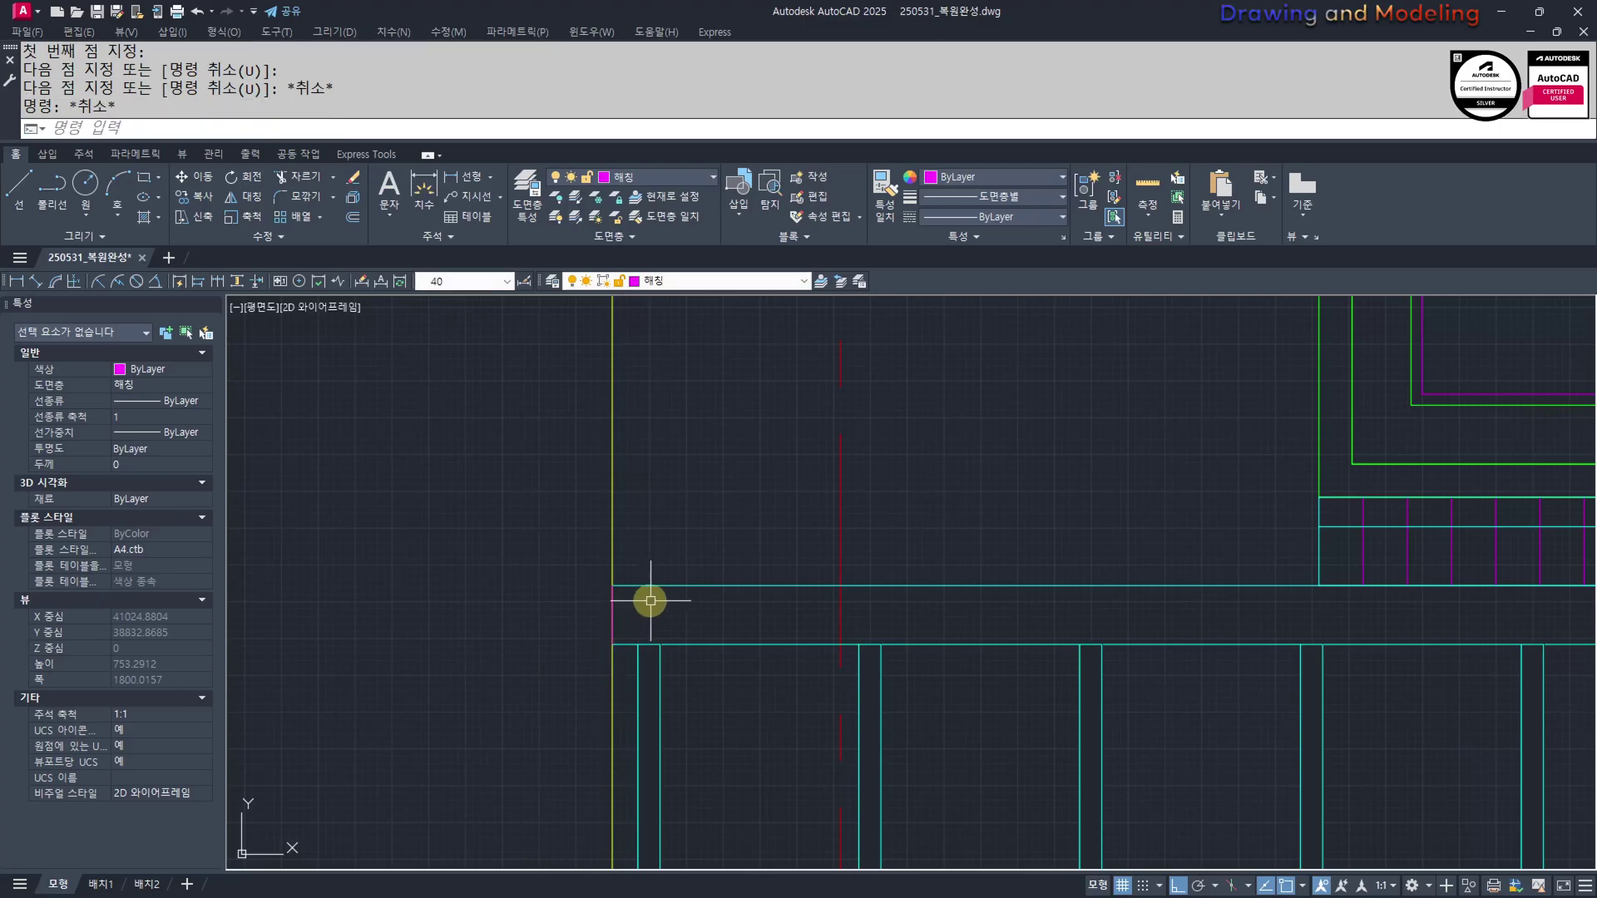
Match the properties of the handrail's upper line onto the new closing line at its left end
type("ma")
key("Return")
left_click(656, 585)
left_click(538, 546)
left_click(690, 670)
key("Escape")
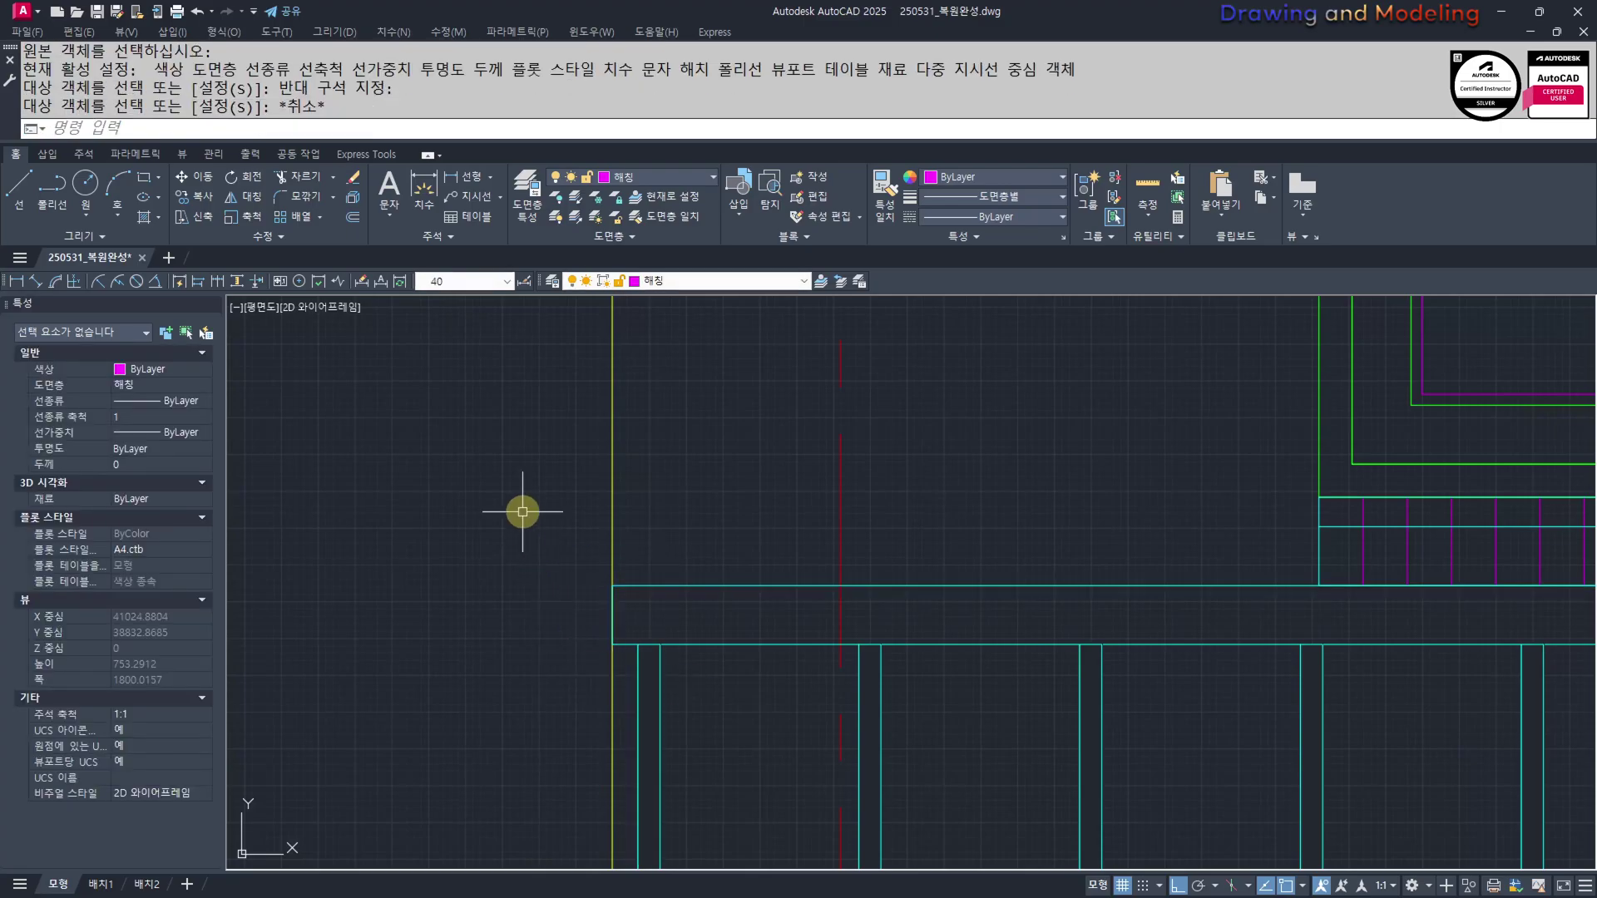
Join the terrace handrail's lines, its left end line and the left stair handrail's lines into one closed polyline
left_click(521, 510)
left_click(740, 666)
left_click(757, 532)
left_click(714, 678)
scroll(915, 657, "down", 3)
middle_click_drag(1223, 711, 748, 694)
middle_click_drag(1270, 712, 909, 620)
scroll(1048, 584, "up", 2)
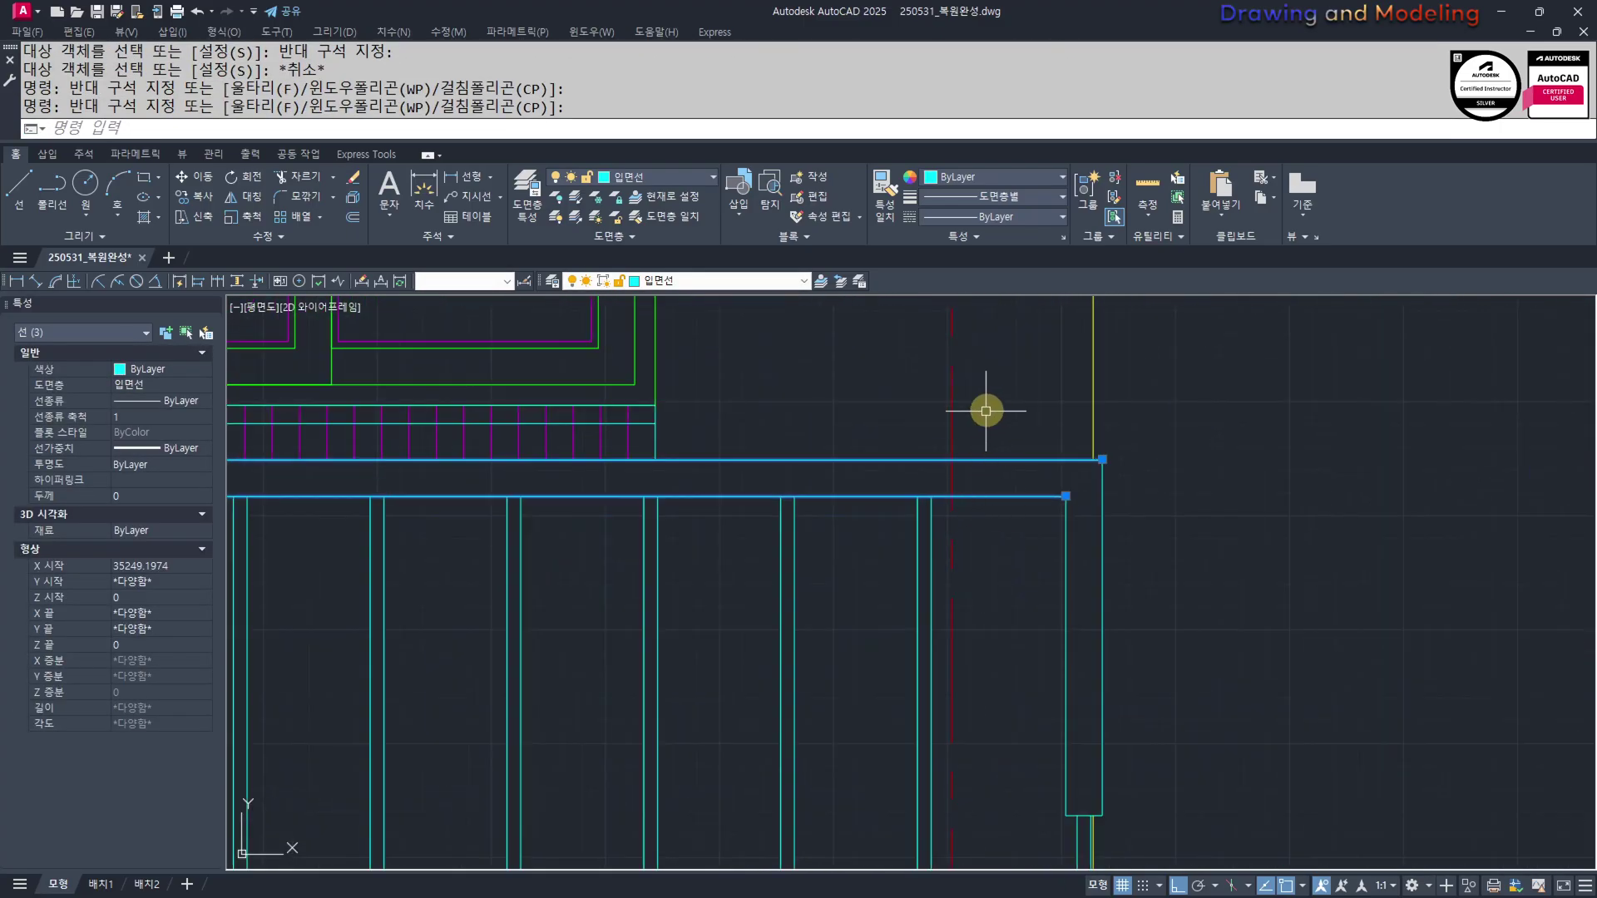
left_click(1030, 406)
left_click(1152, 791)
scroll(1183, 710, "down", 3)
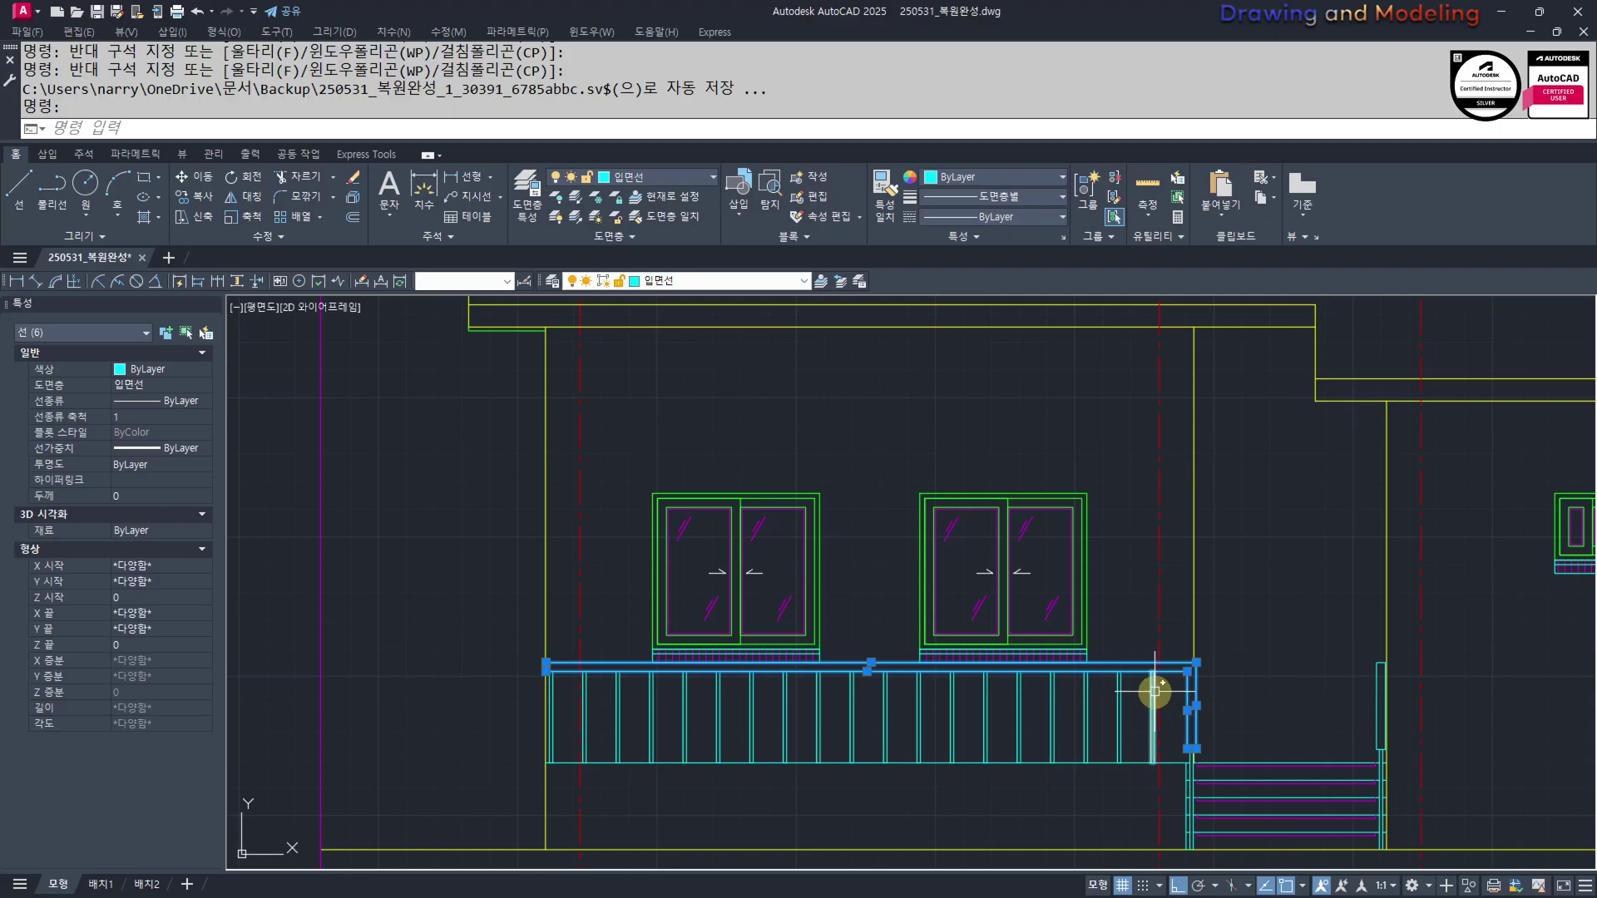
key("Return")
scroll(1158, 679, "up", 3)
key("Escape")
key("Escape")
left_click(1126, 665)
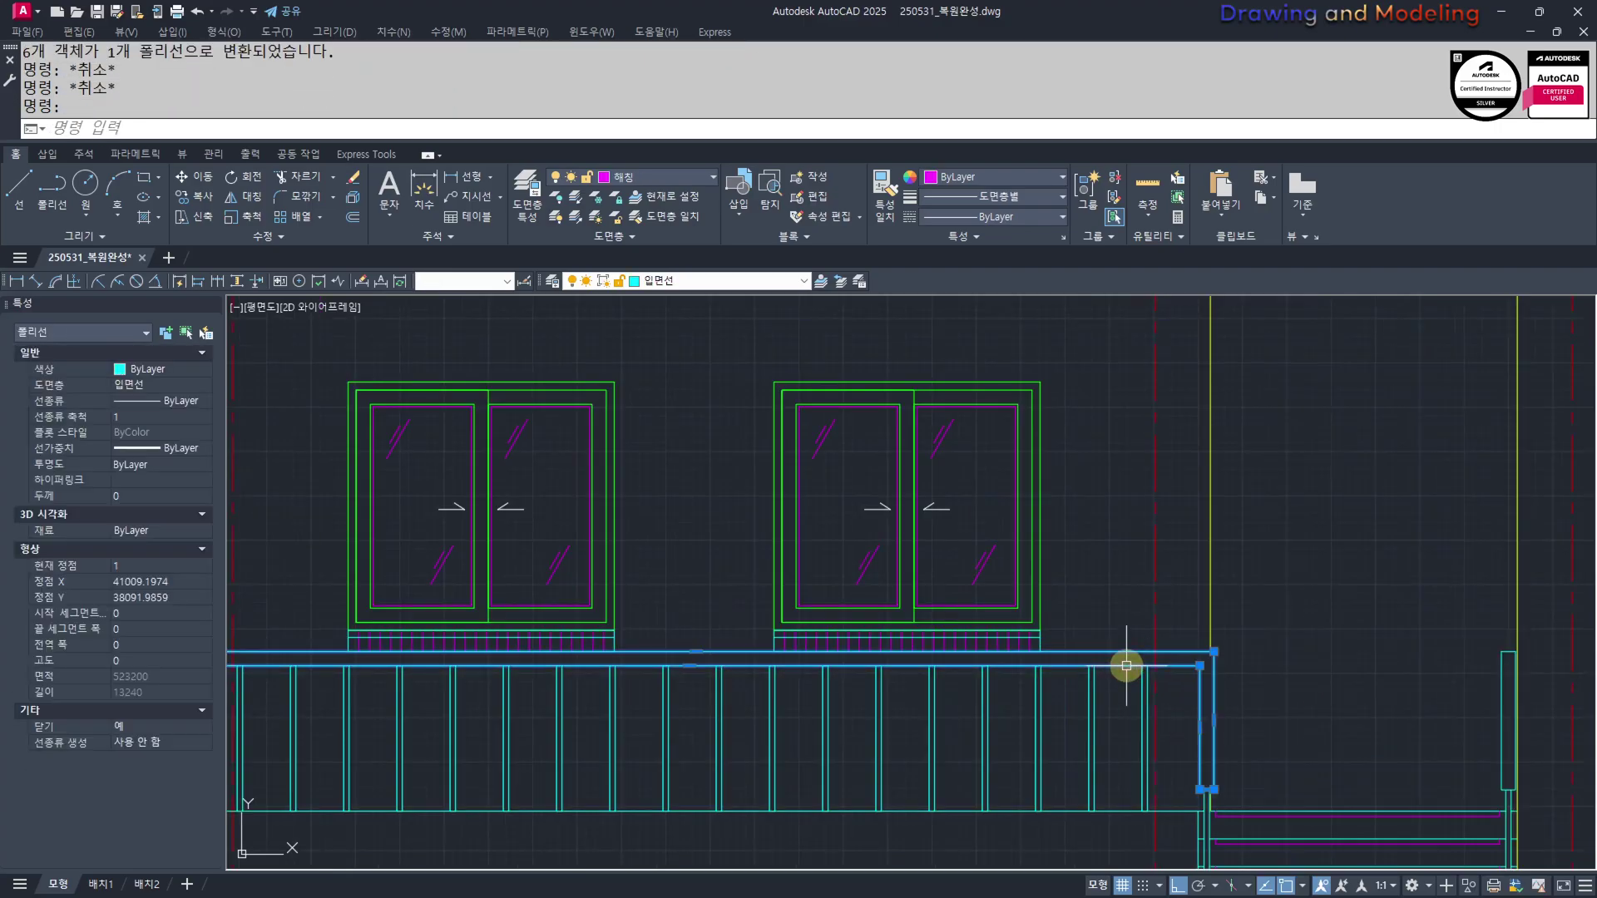
scroll(1077, 704, "down", 3)
middle_click_drag(1072, 716, 1106, 720)
Create a wipeout from the joined handrail polyline, keeping the polyline
type("wu")
key("Escape")
key("Escape")
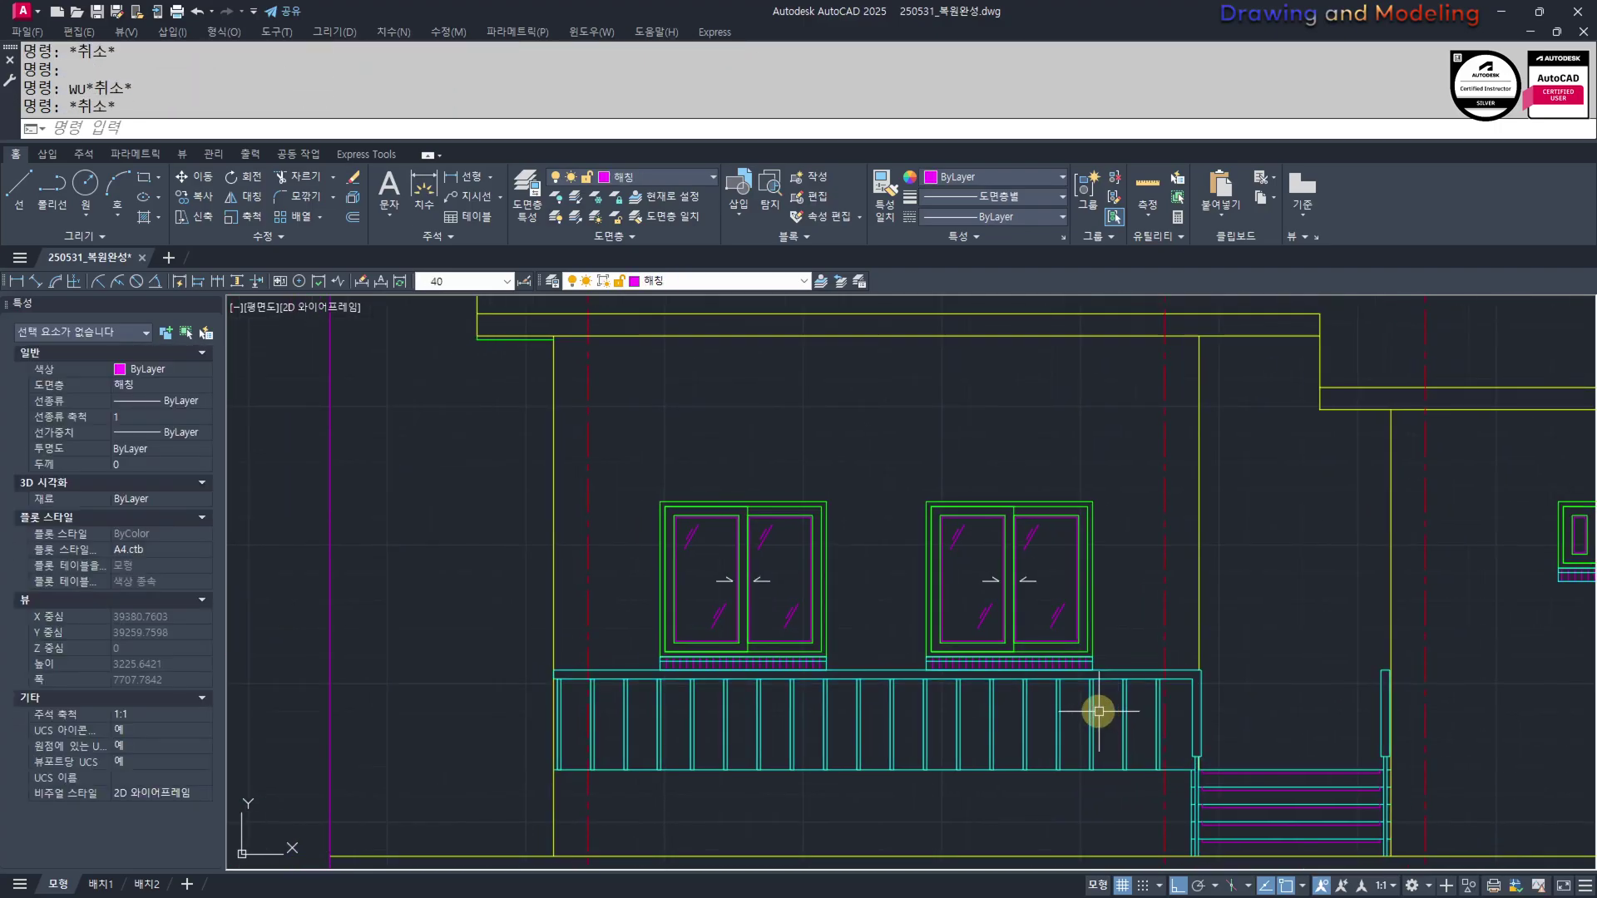
type("wi")
key("Return")
scroll(1094, 706, "up", 2)
key("Return")
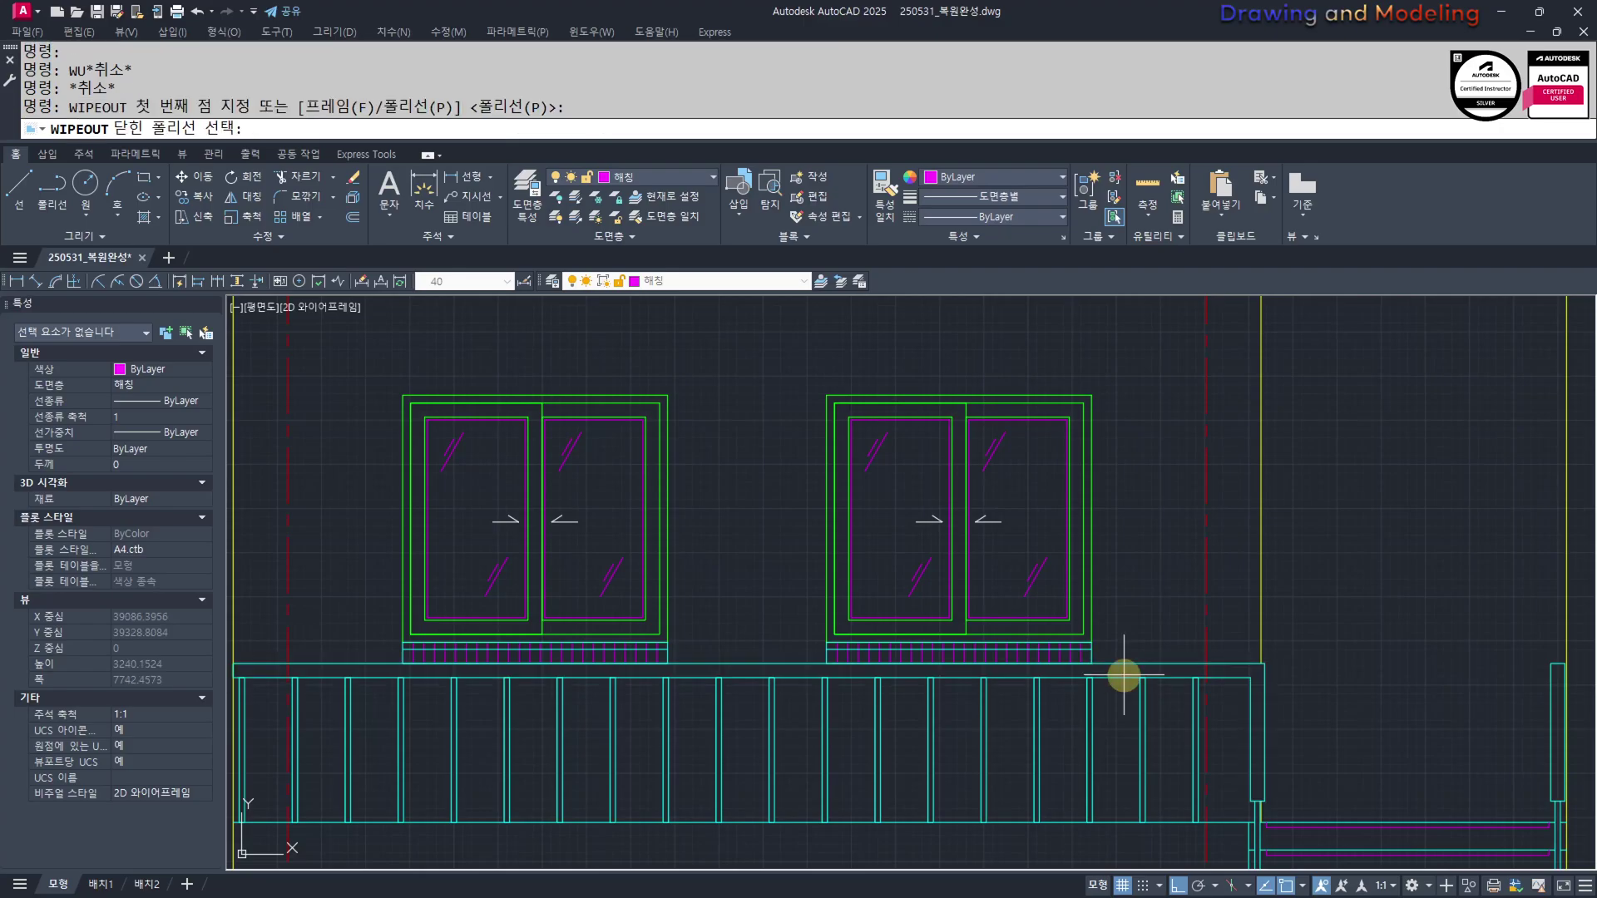
left_click(1123, 672)
key("Escape")
Match the properties of the railing's elevation linework onto the handrail's wipeout
type("mm")
key("Return")
scroll(1134, 724, "down", 2)
scroll(1126, 677, "up", 4)
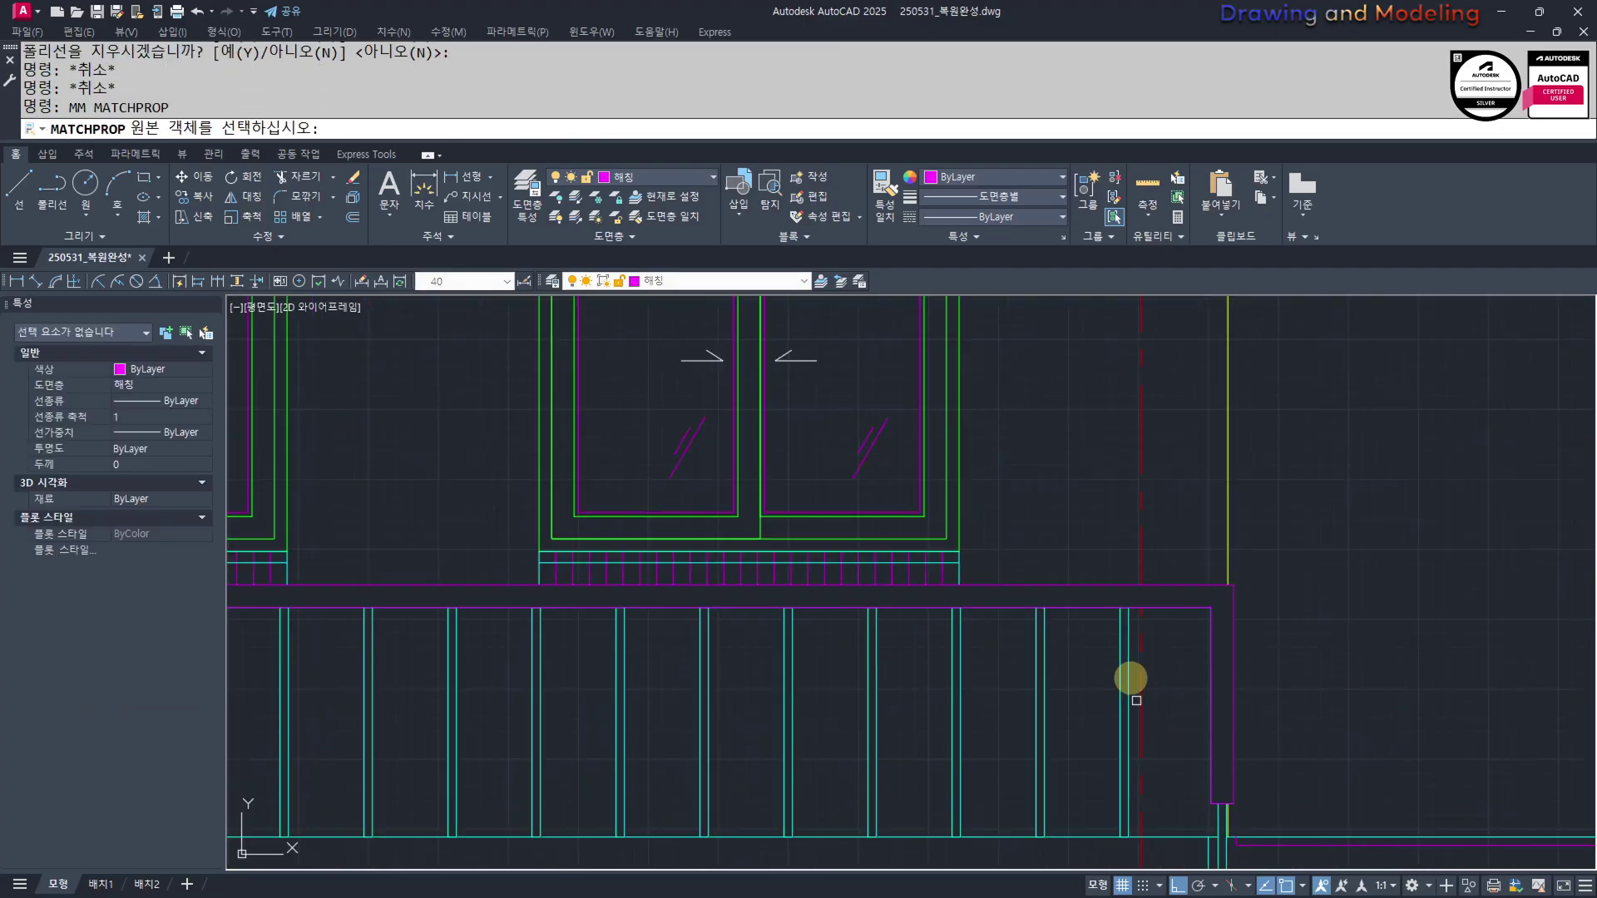
left_click(1099, 510)
left_click(1081, 653)
key("Escape")
key("Escape")
Create a wipeout from the right stair handrail's closed outline and match the handrail's properties onto it
scroll(1214, 656, "down", 2)
middle_click_drag(1235, 661, 1092, 605)
scroll(1094, 605, "up", 8)
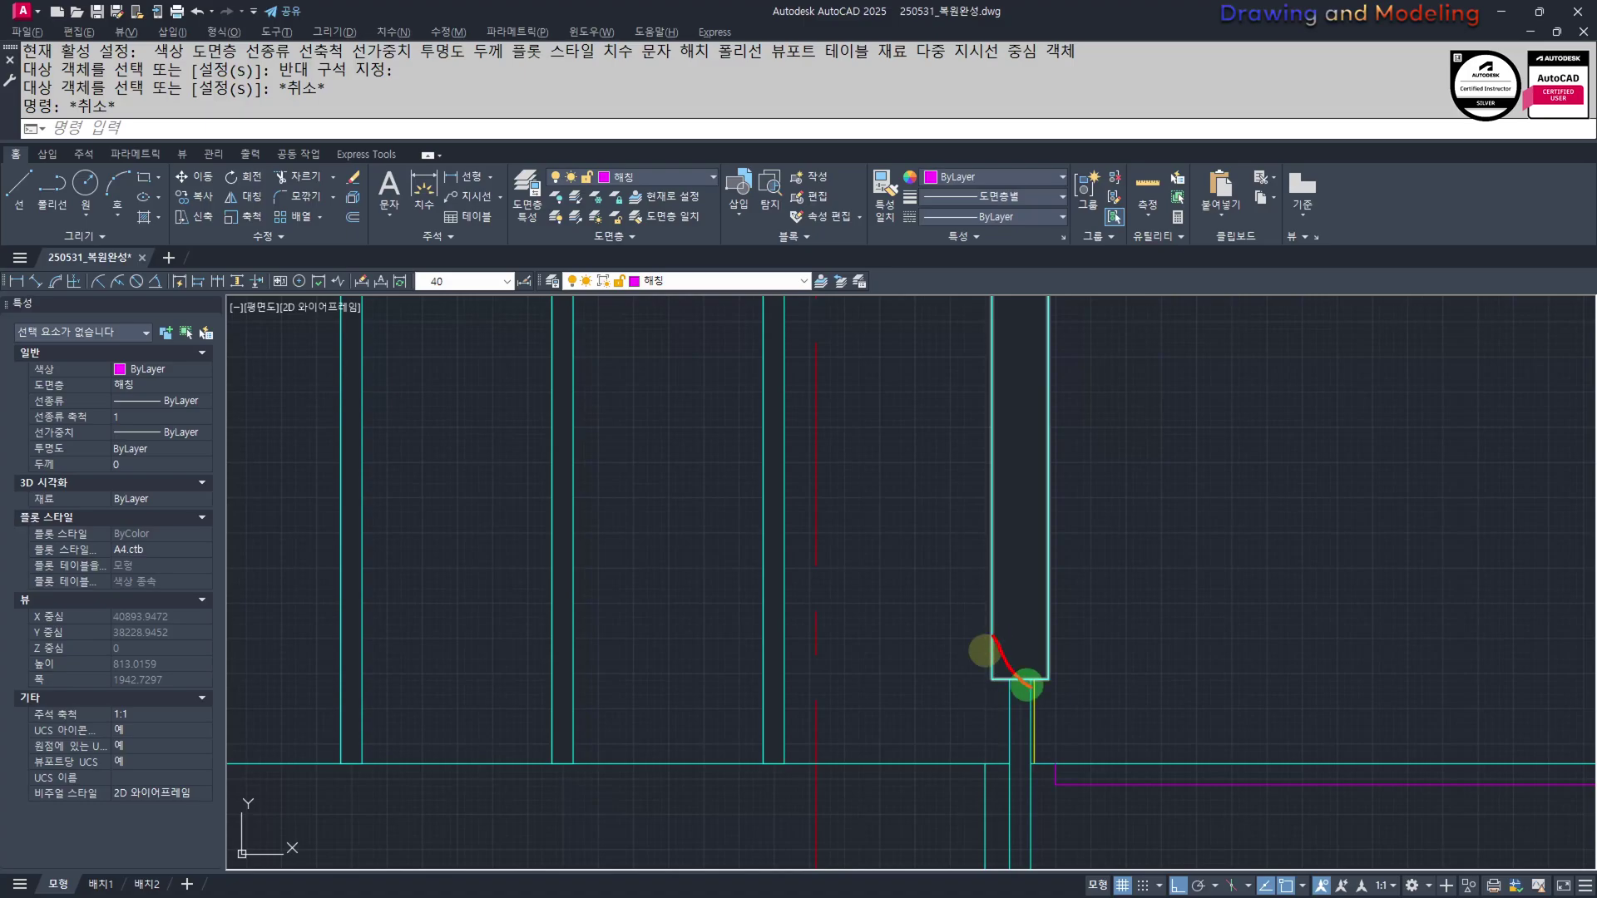
key("Escape")
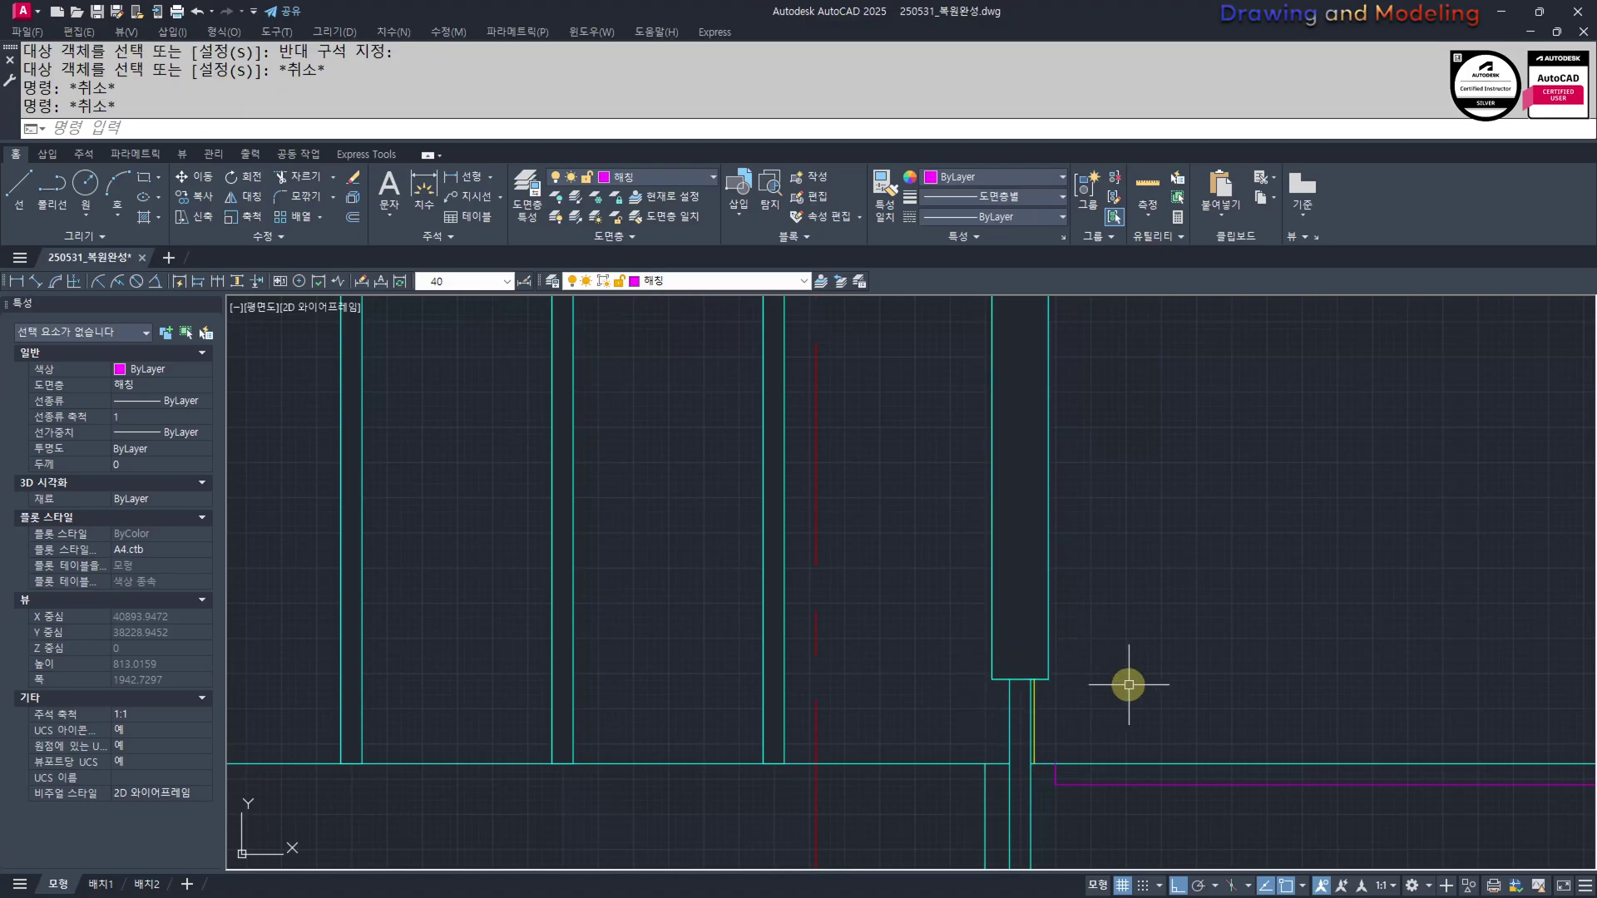
scroll(1210, 681, "down", 4)
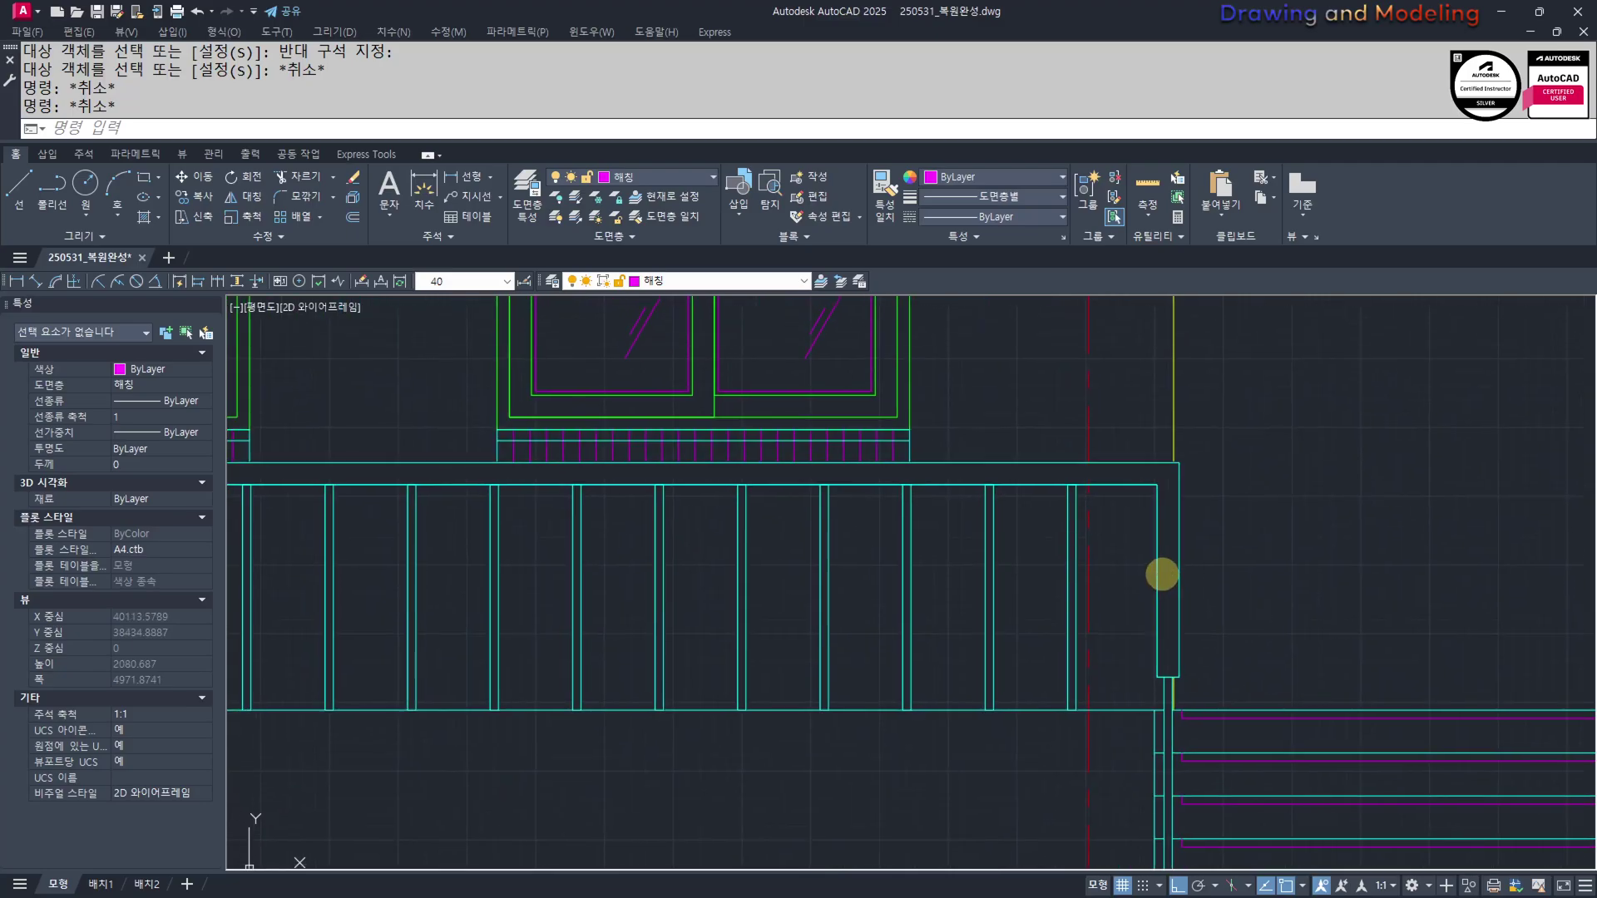
scroll(1015, 652, "down", 4)
scroll(1109, 607, "up", 5)
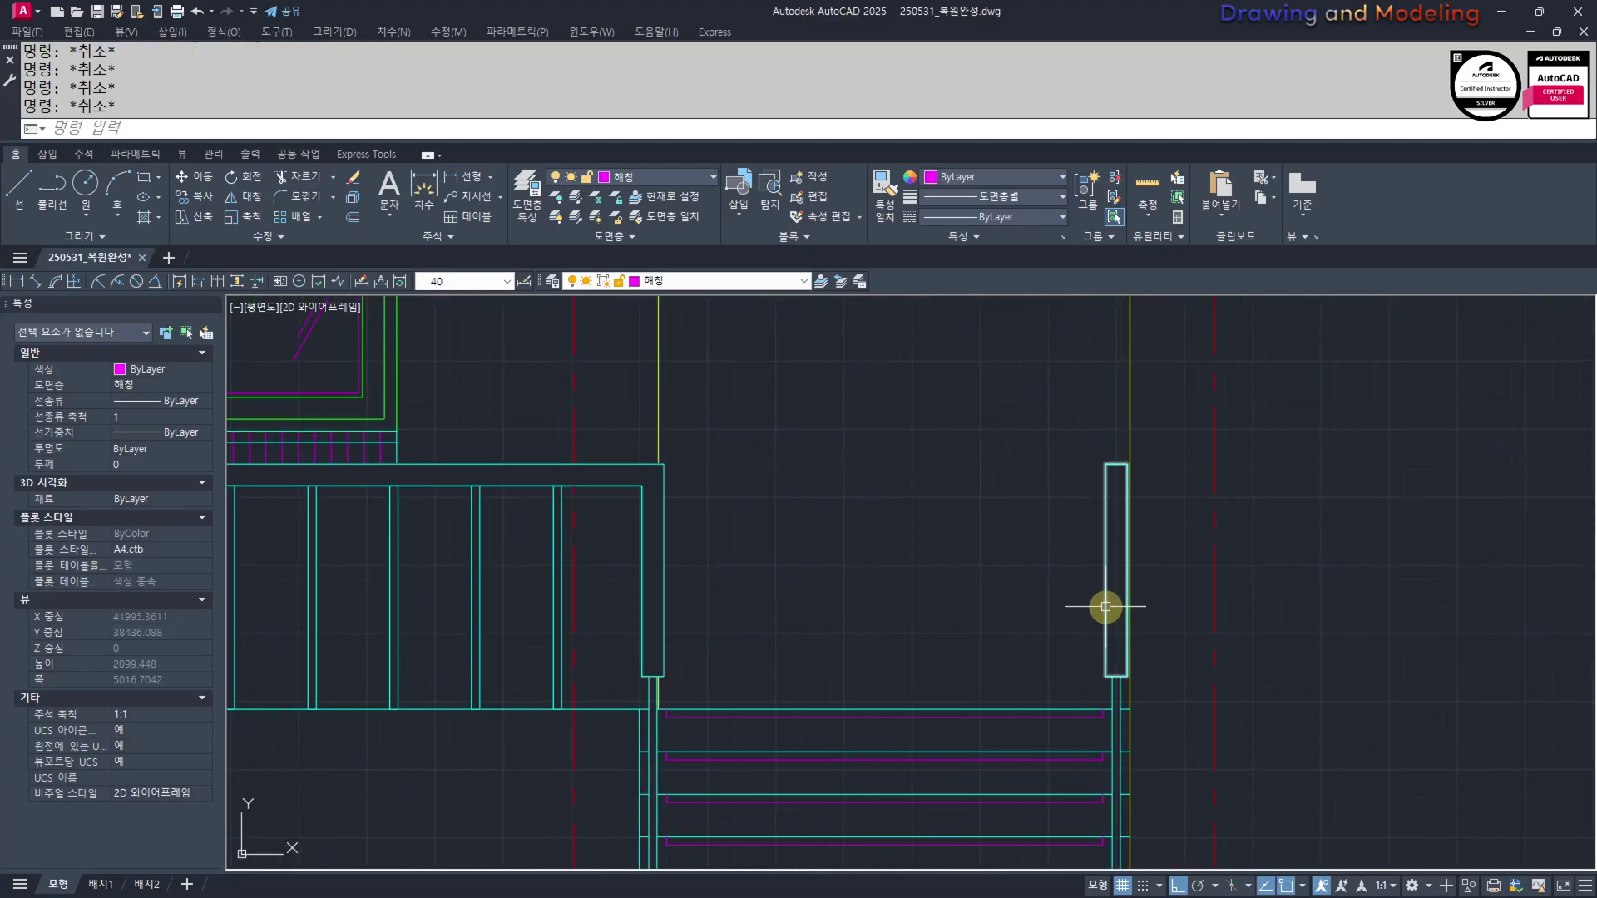
middle_click_drag(1085, 534, 1094, 547)
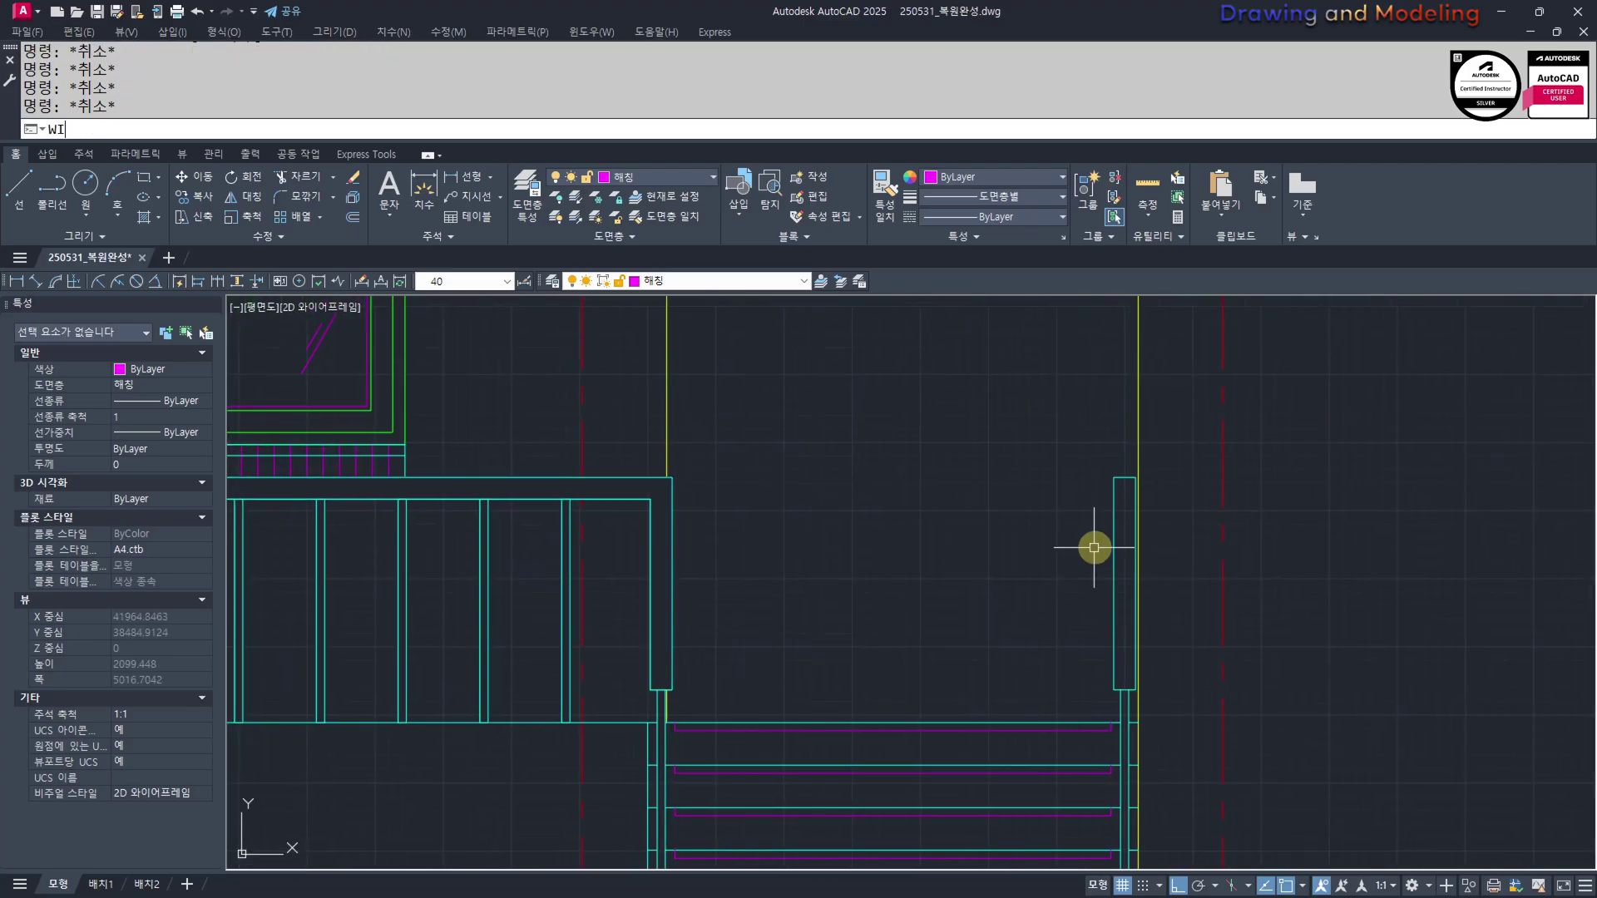
key("space")
type("MA")
key("space")
left_click(1119, 479)
left_click(1121, 476)
key("space")
key("Escape")
key("Escape")
Match the properties of the right stair post's line onto the right stair handrail and its wipeout
middle_click_drag(1118, 618, 1131, 617)
type("M")
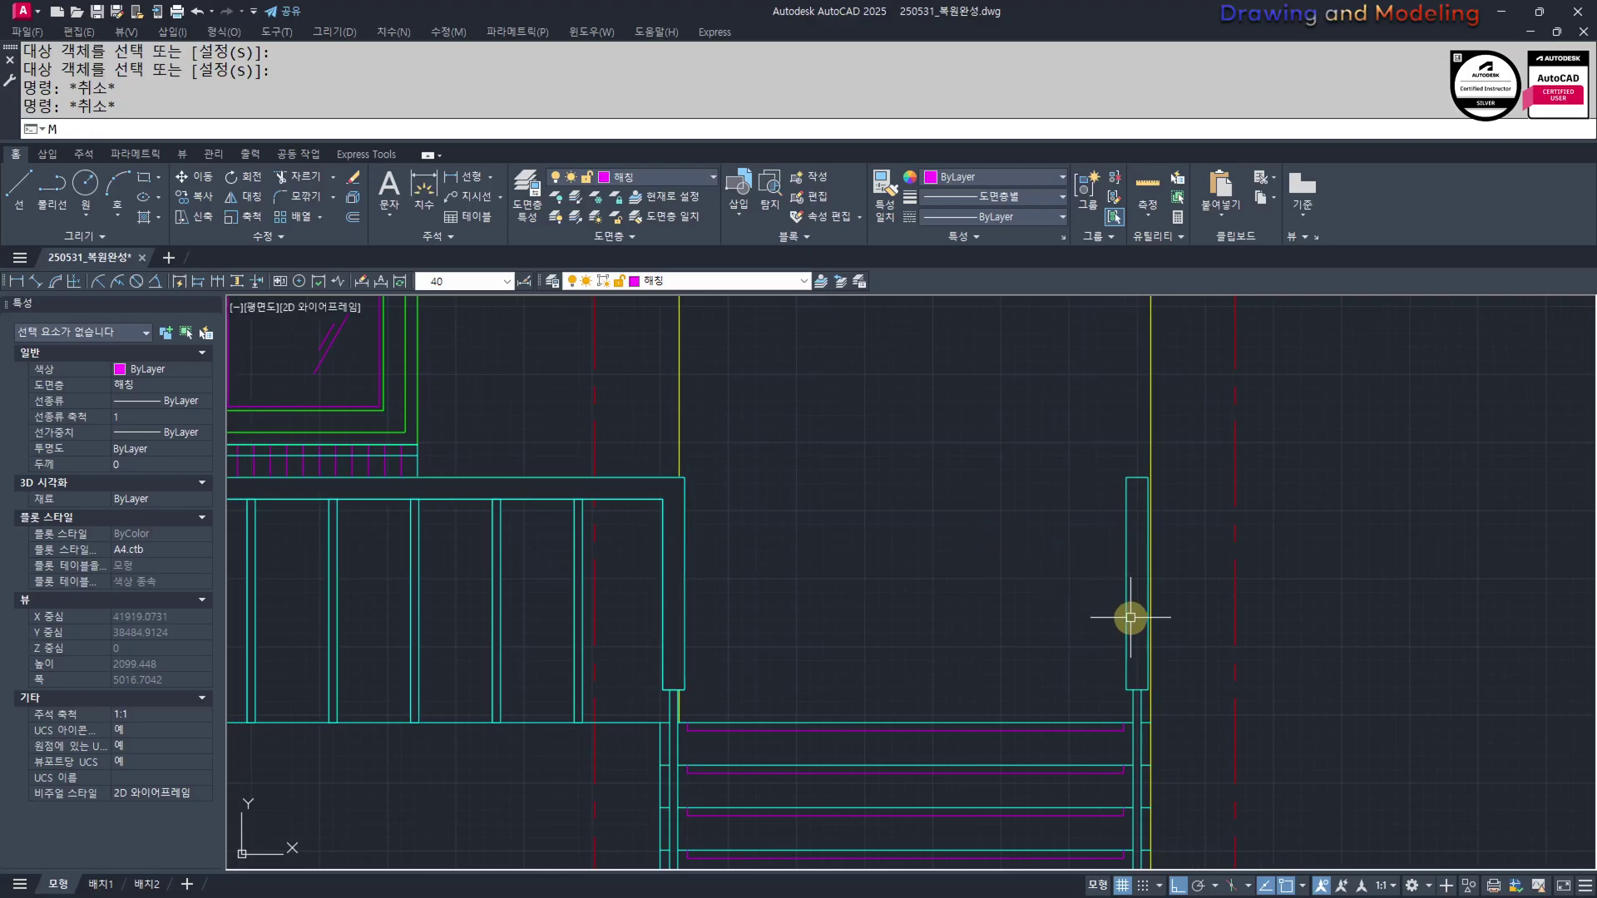
type("M")
key("Return")
left_click(1133, 707)
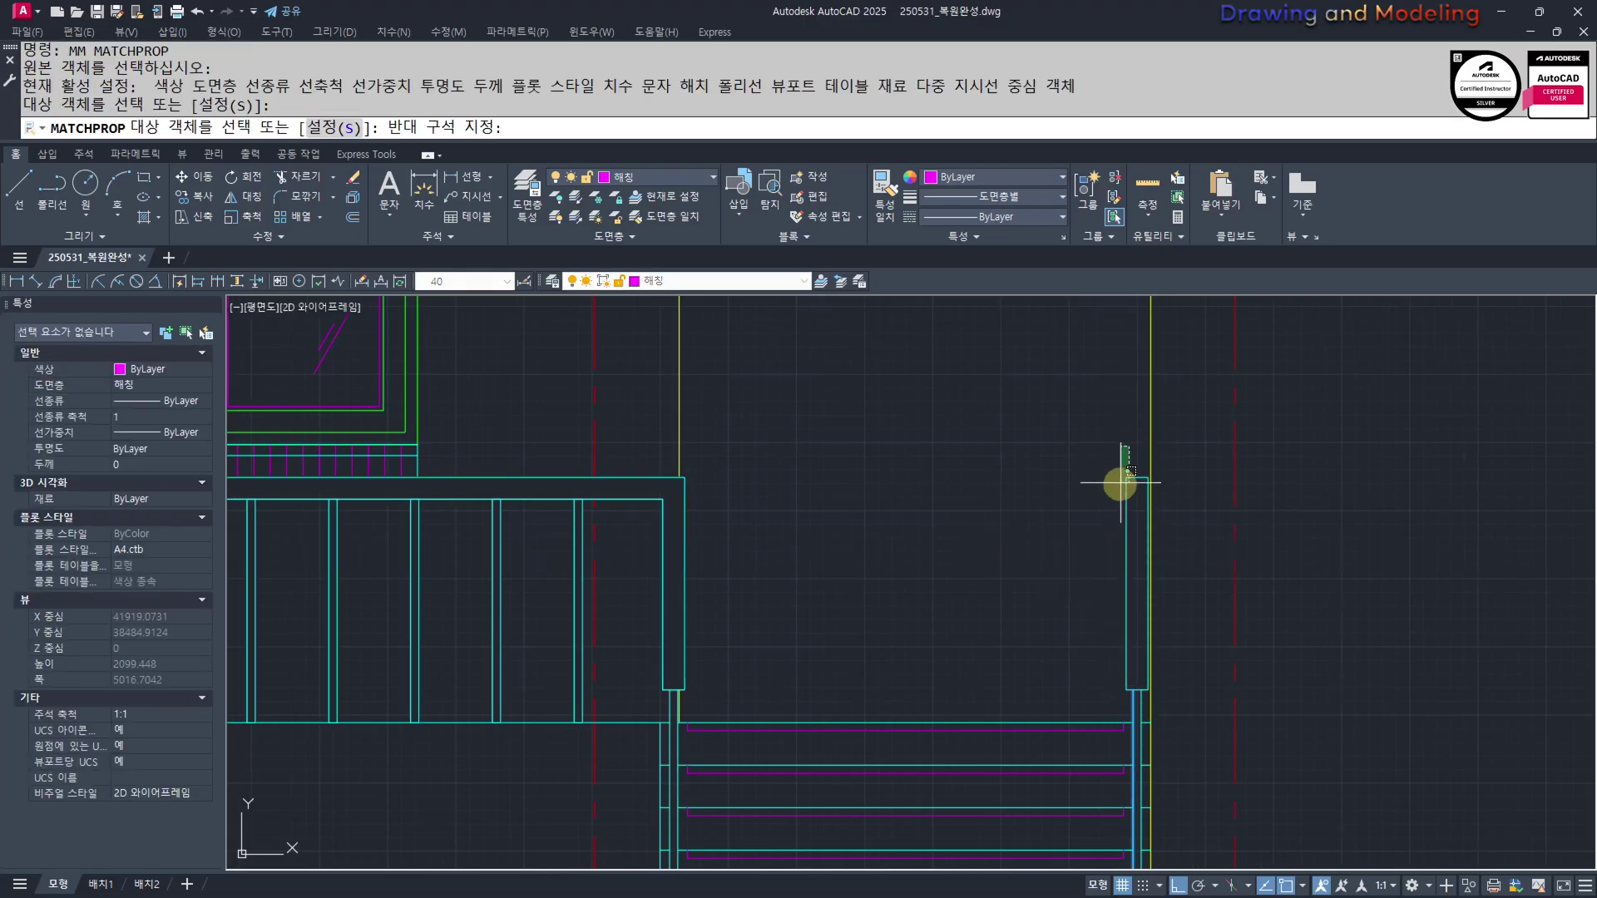
key("Escape")
key("Escape")
Examine the terrace railing, its balusters and the stair handrails within the whole elevation
scroll(801, 550, "down", 3)
scroll(849, 603, "up", 2)
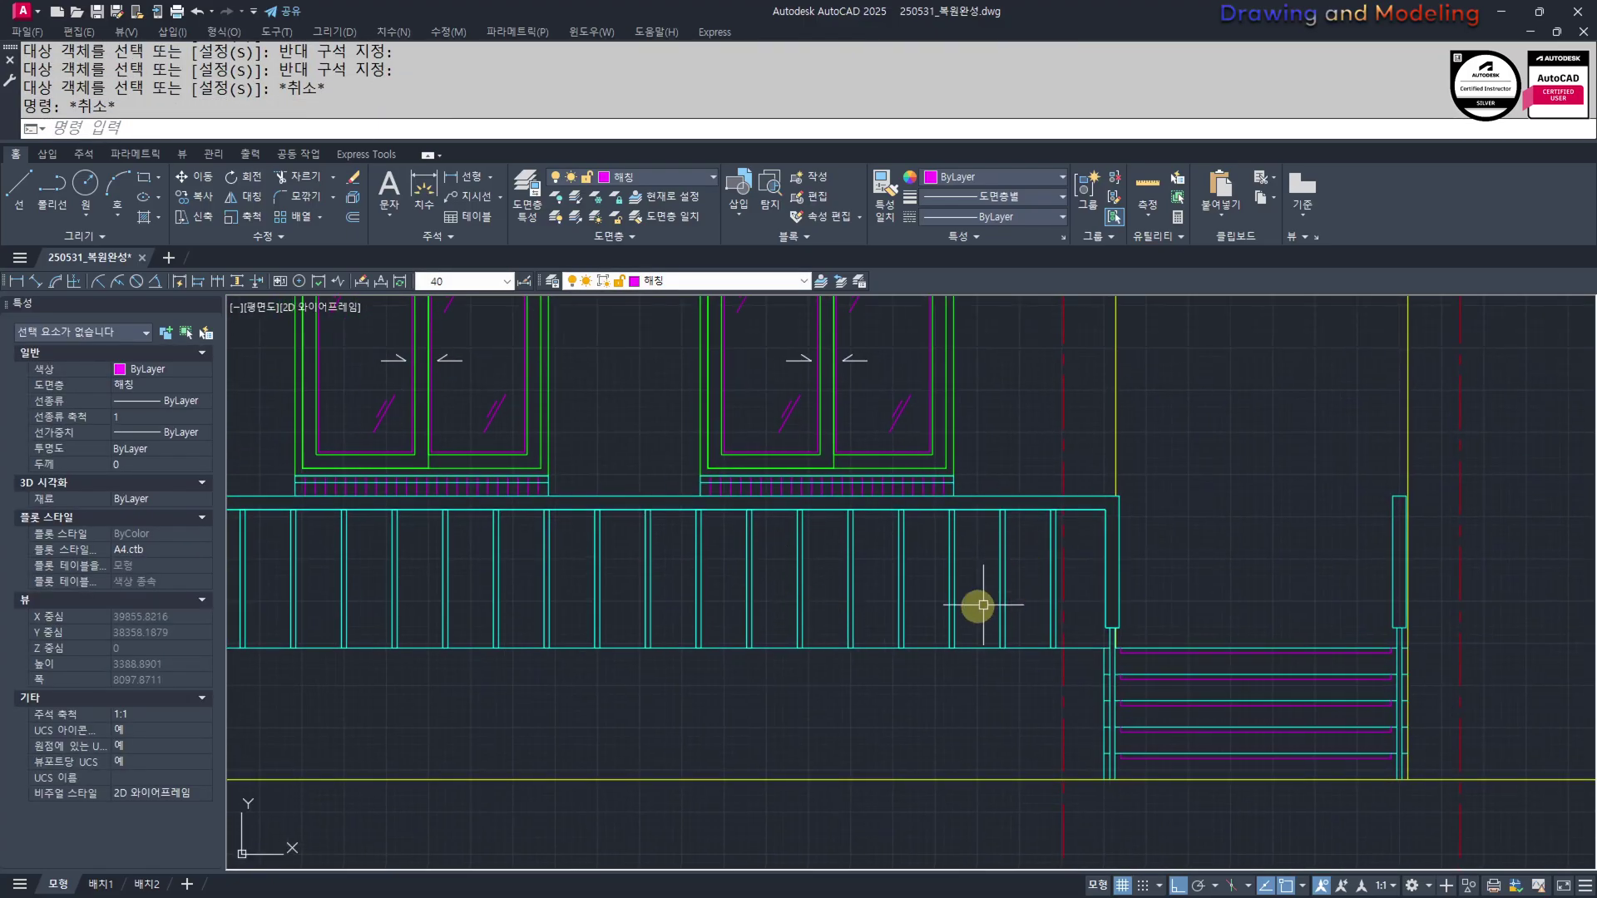
middle_click_drag(773, 541, 820, 604)
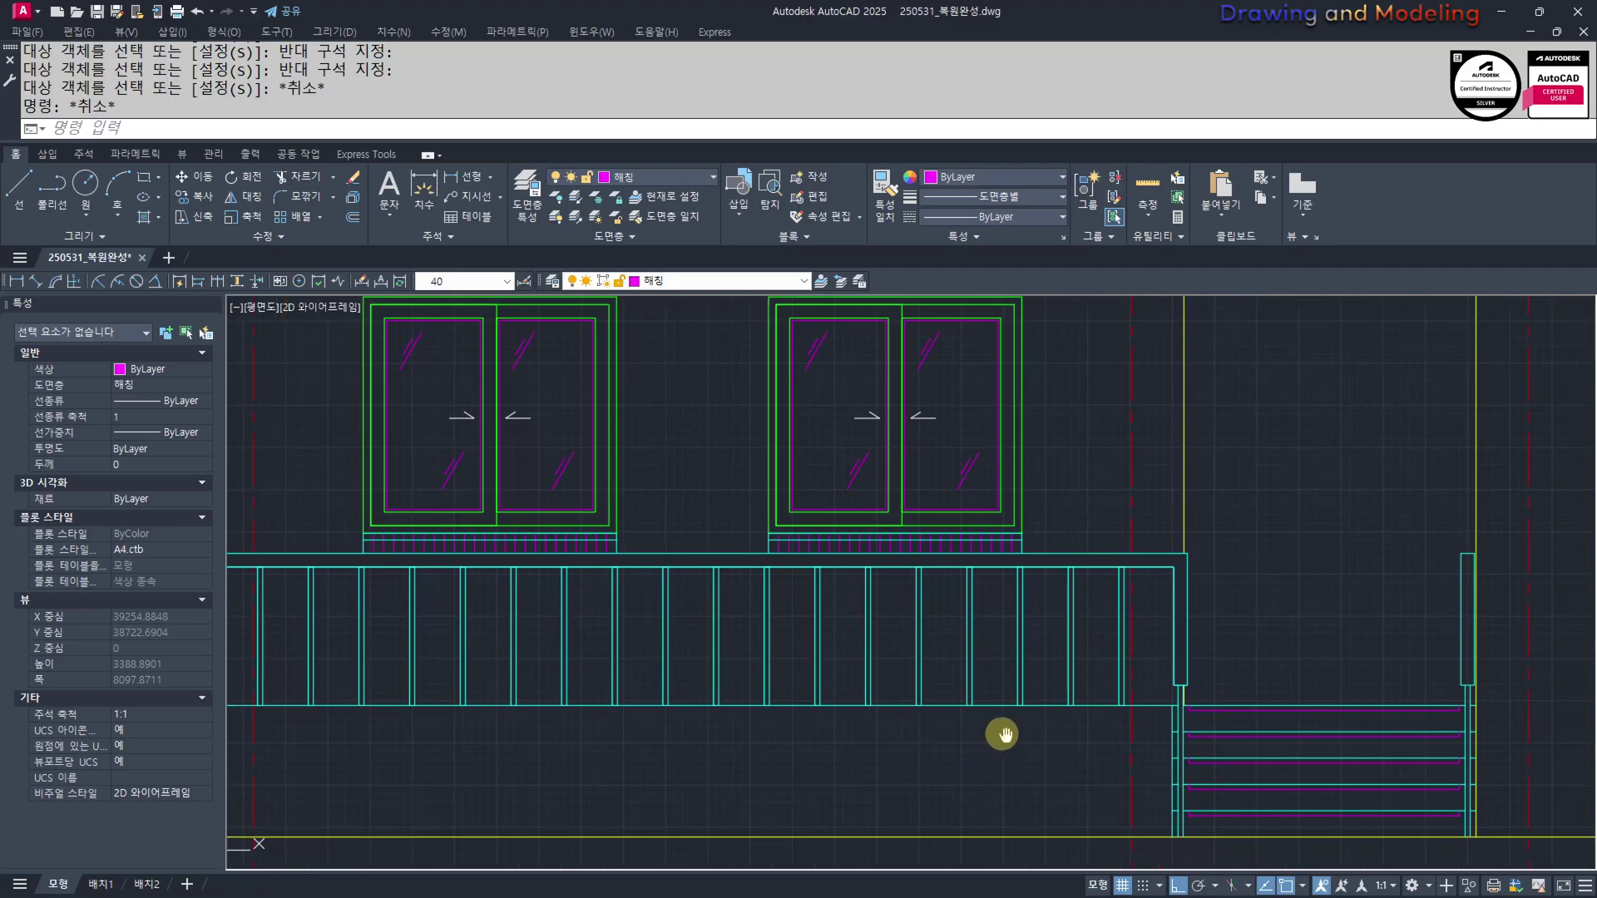
scroll(895, 657, "up", 2)
left_click(839, 614)
left_click(823, 653)
double_click(824, 652)
key("Escape")
key("Escape")
scroll(824, 652, "down", 6)
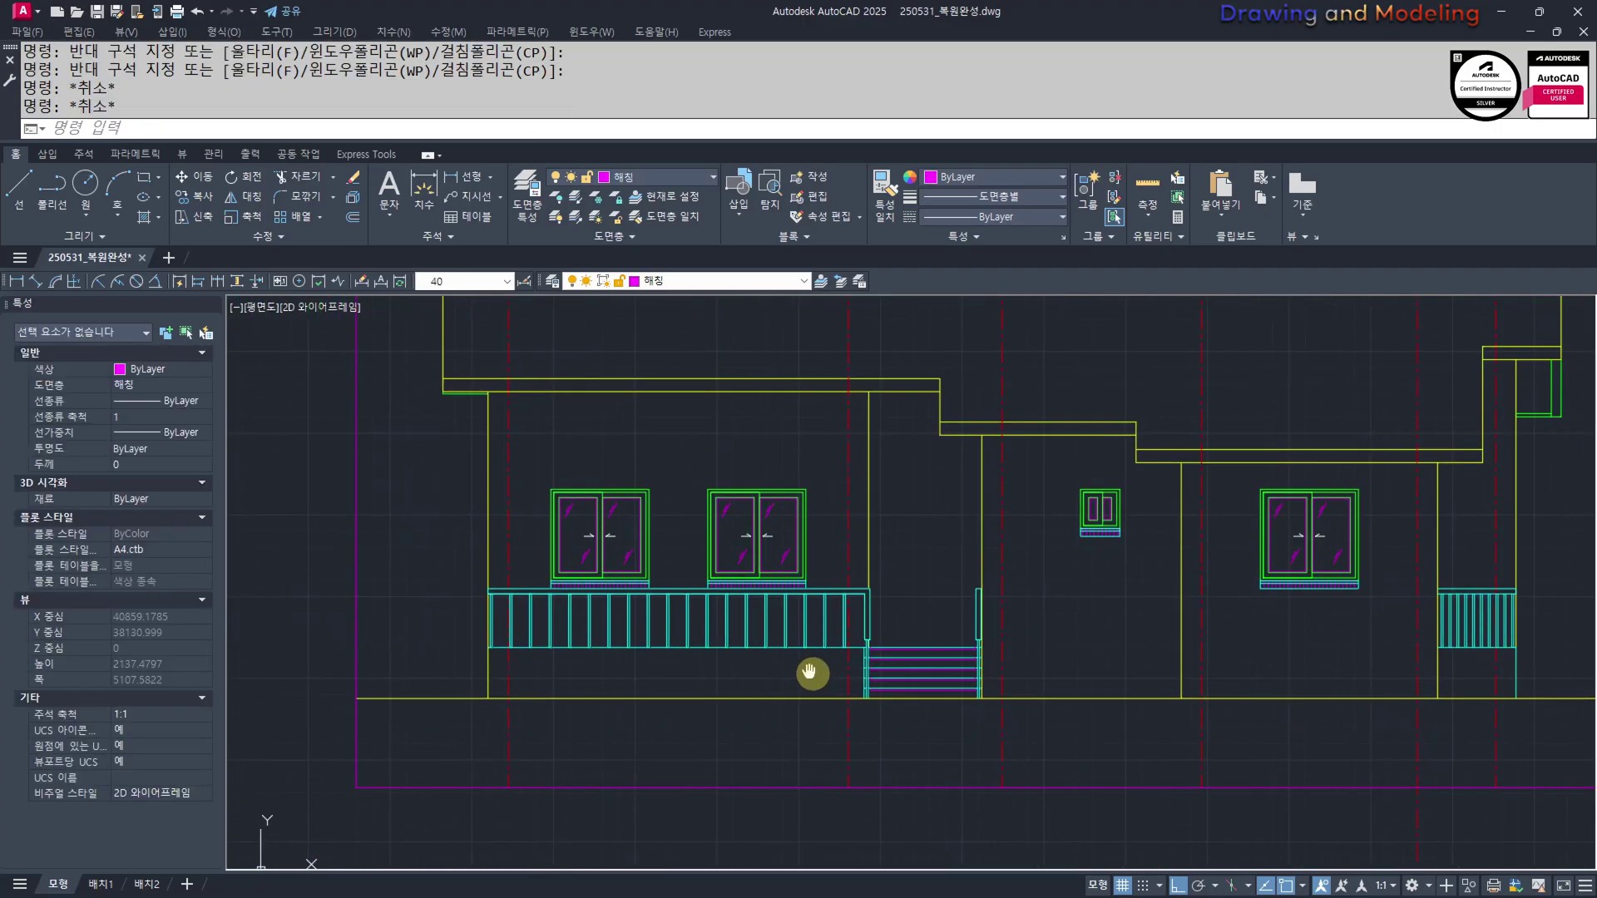
middle_click_drag(812, 671, 998, 759)
scroll(940, 742, "up", 4)
scroll(928, 710, "down", 3)
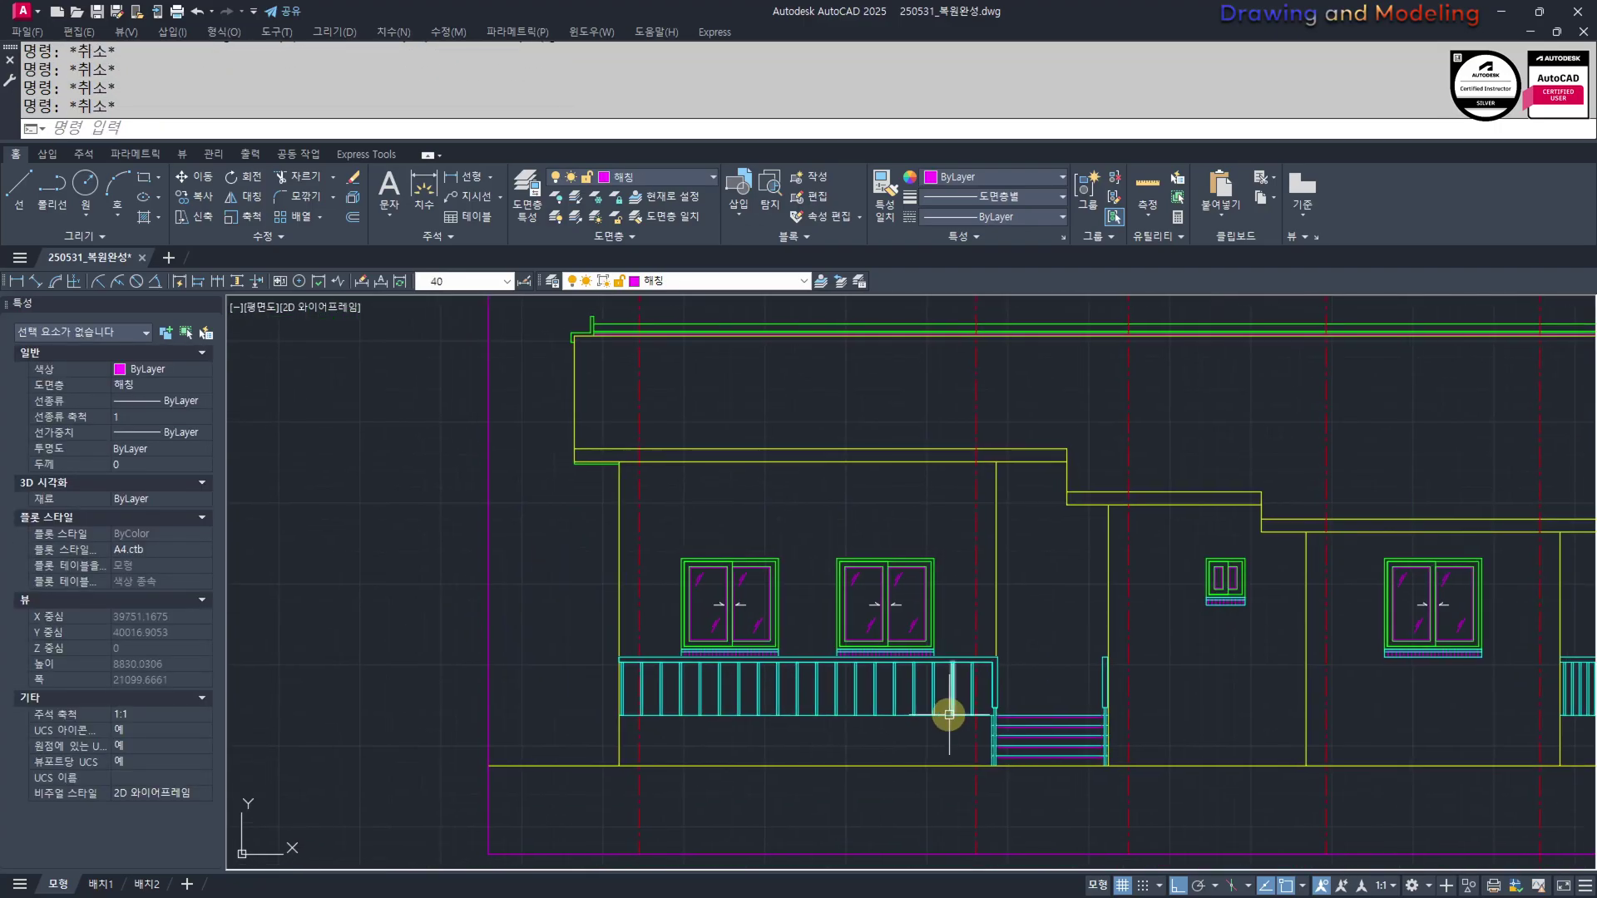
Try turning off the railing's 입면선 layer, and undo it
scroll(955, 713, "up", 2)
type("FF")
key("Return")
left_click(971, 636)
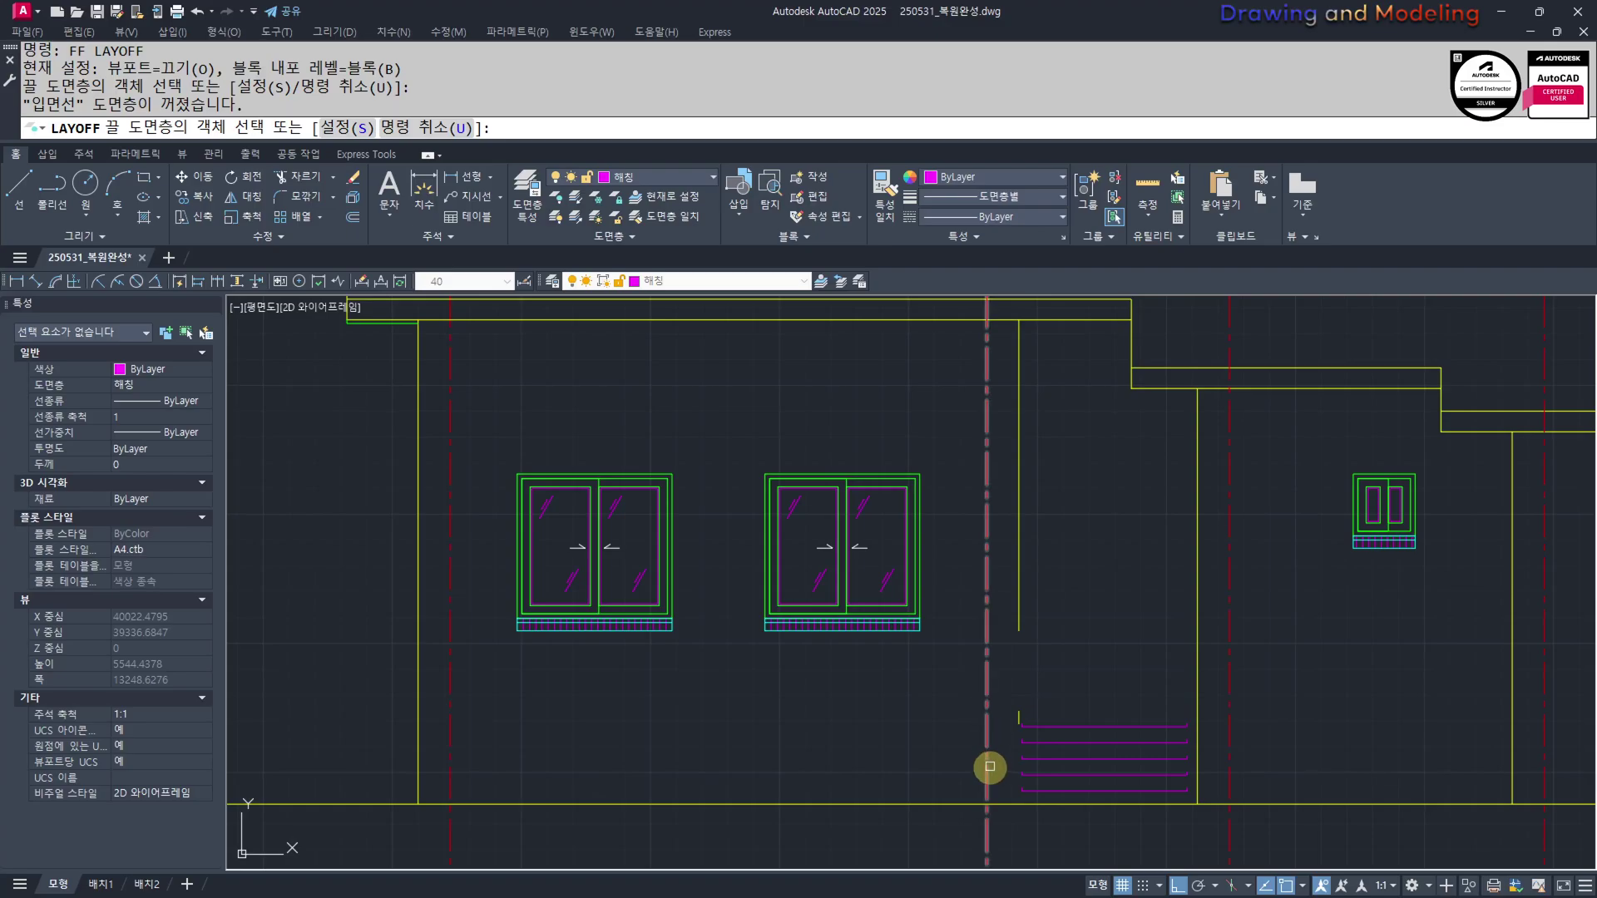
key("ctrl+z")
key("Escape")
Move the terrace floor line and the stairs' top line from the 입면선 layer to another layer
scroll(978, 716, "up", 3)
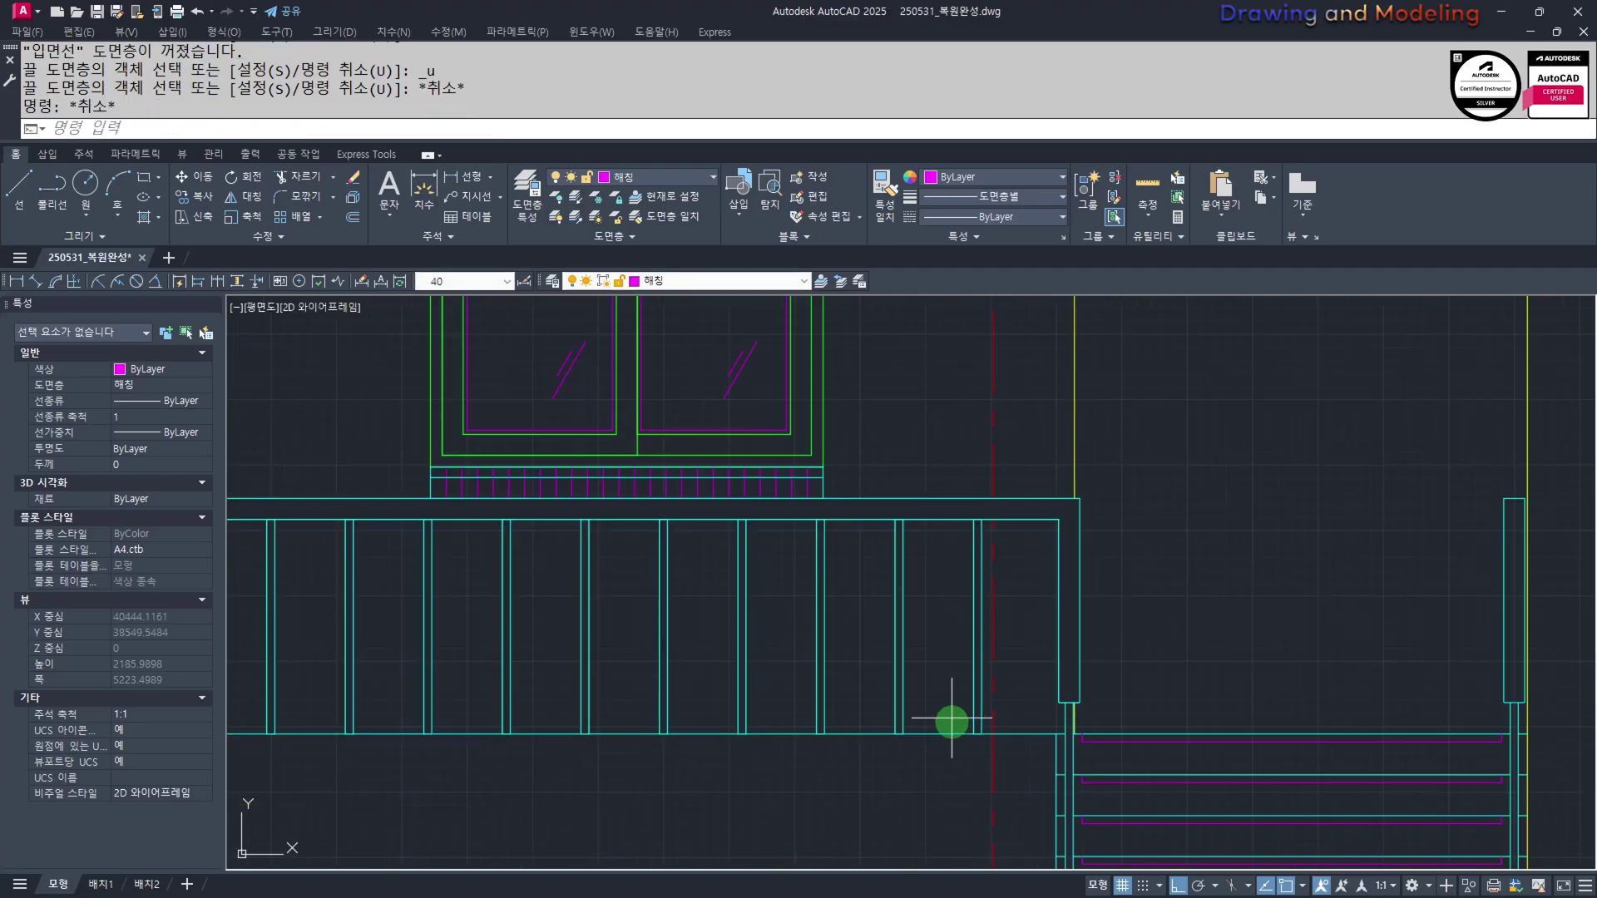
left_click(951, 717)
left_click(930, 751)
left_click(1137, 735)
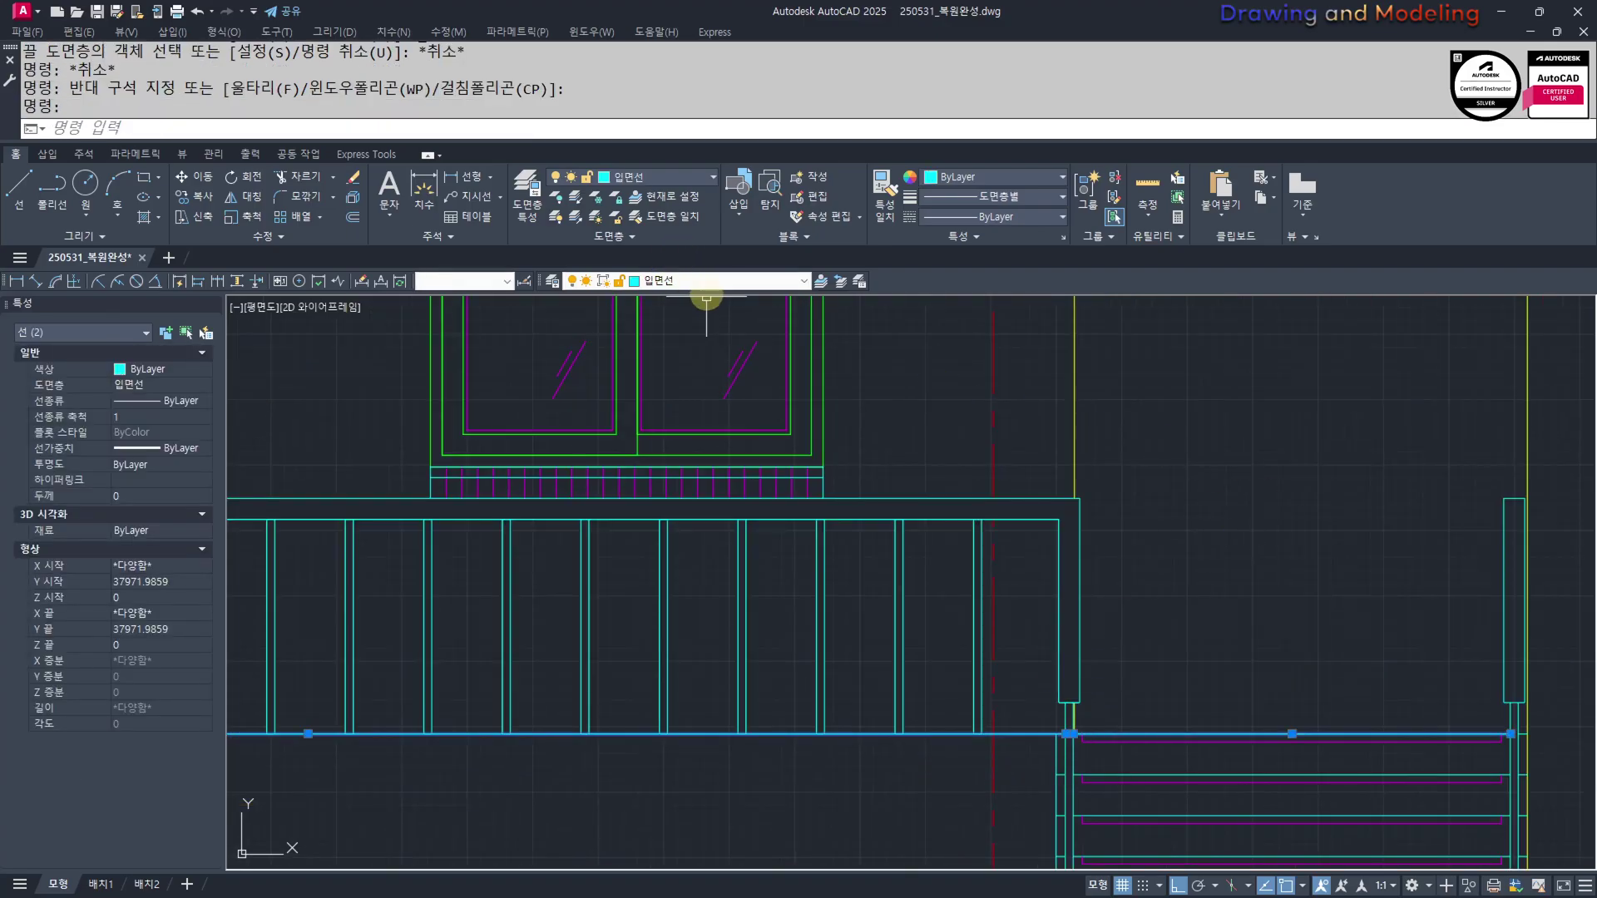
left_click(706, 283)
left_click(688, 303)
key("Escape")
key("Escape")
Deselect the moved lines and turn off the 입면선 layer by picking the terrace handrail
scroll(926, 551, "down", 3)
type("FF")
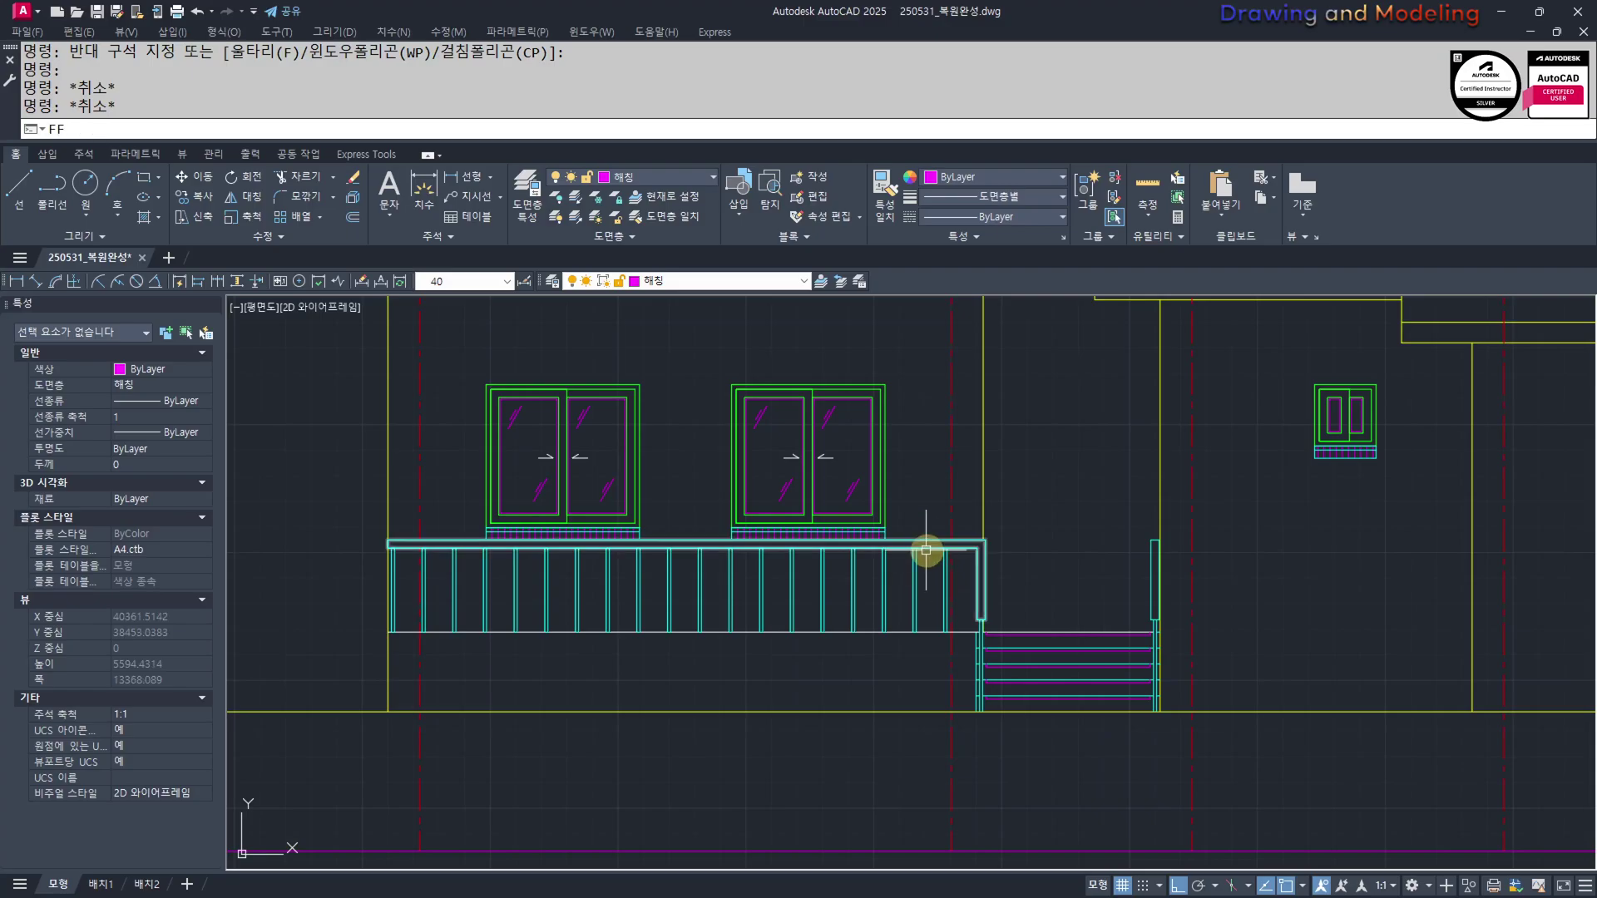
key("Return")
left_click(925, 551)
key("Escape")
key("Escape")
Extend the outer end of the stairs' top line to the vertical wall line beside the stairs
scroll(956, 599, "down", 3)
scroll(934, 652, "up", 6)
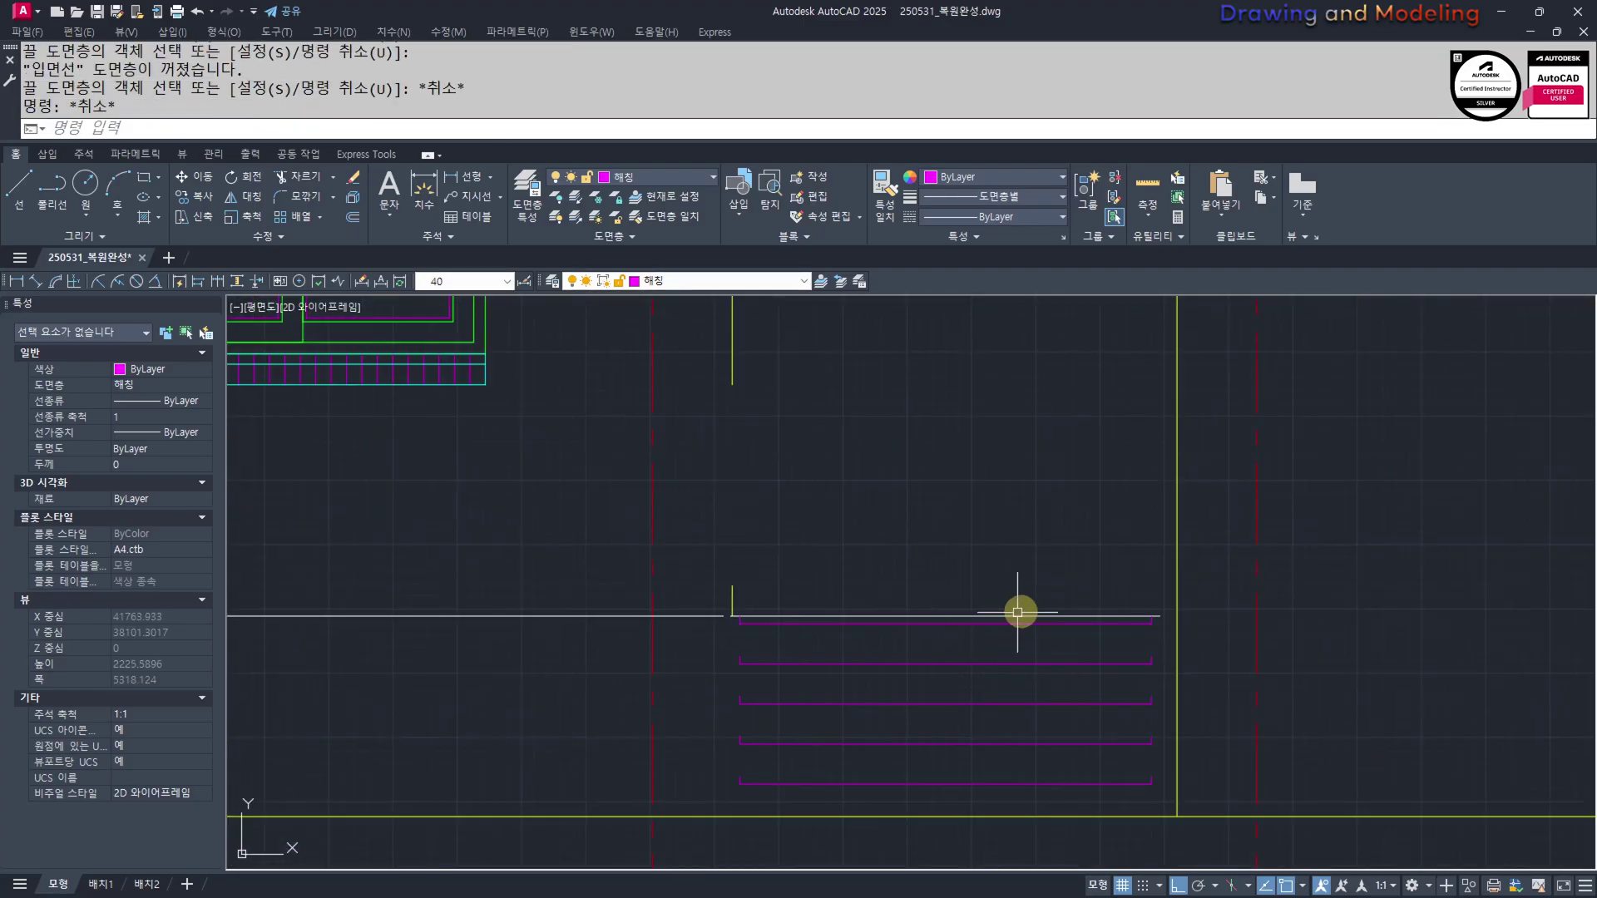
scroll(1181, 609, "up", 4)
type("EX")
key("Return")
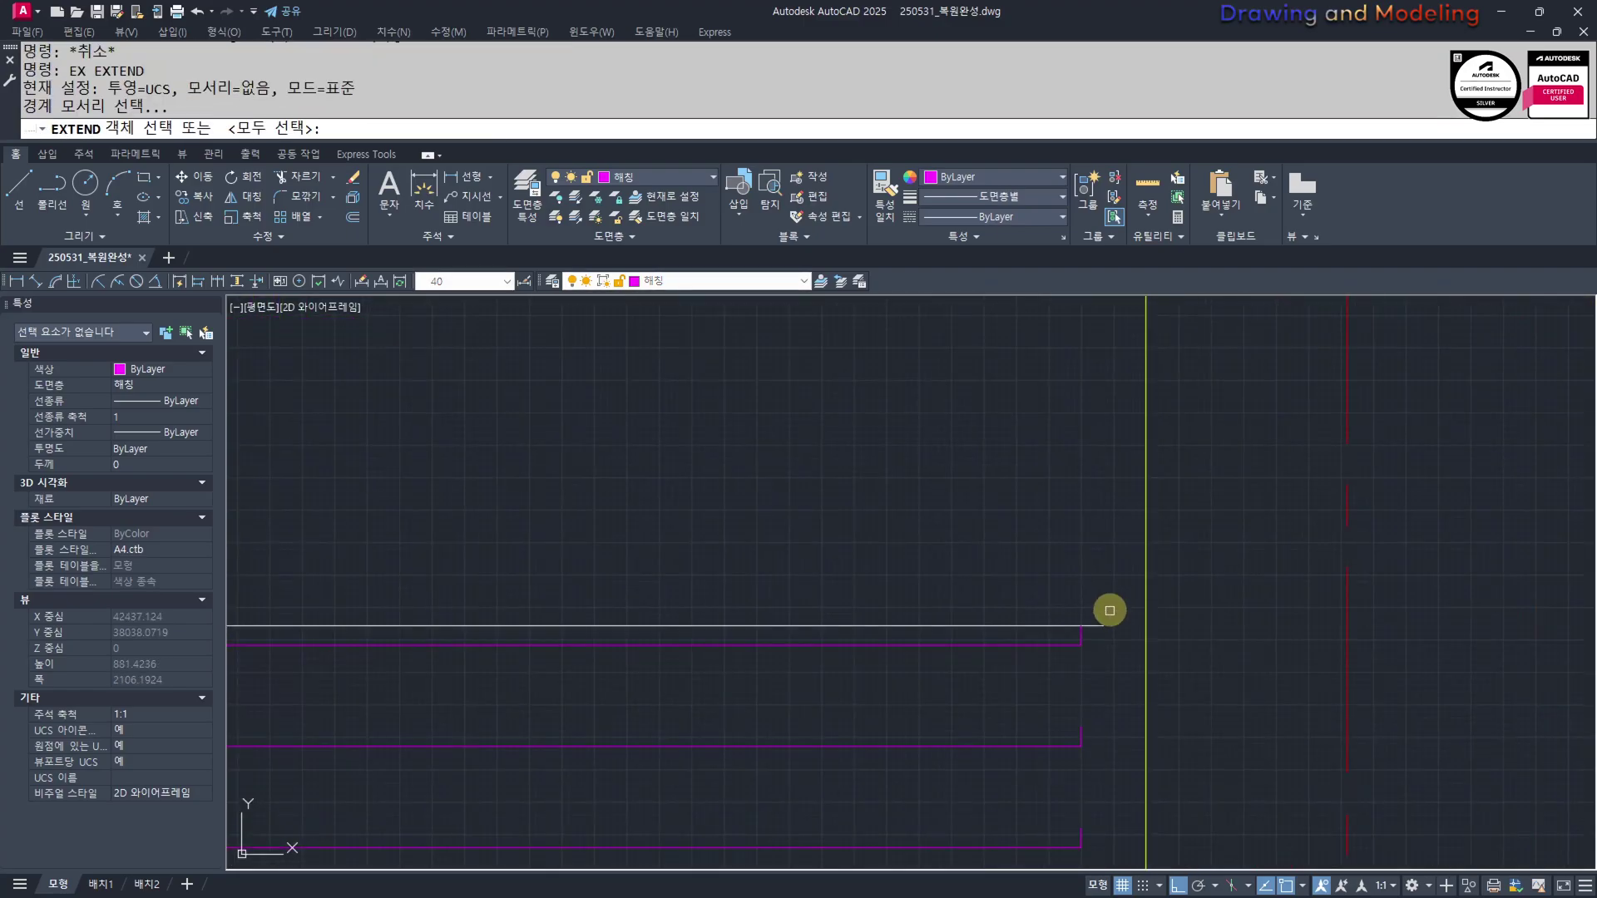
key("Return")
left_click(1110, 610)
left_click(1095, 635)
Extend the inner end of the stairs' top line across the gap so it overlaps the terrace floor line
scroll(1141, 656, "down", 5)
scroll(865, 661, "up", 5)
left_click(827, 625)
key("Escape")
key("Escape")
scroll(824, 624, "up", 2)
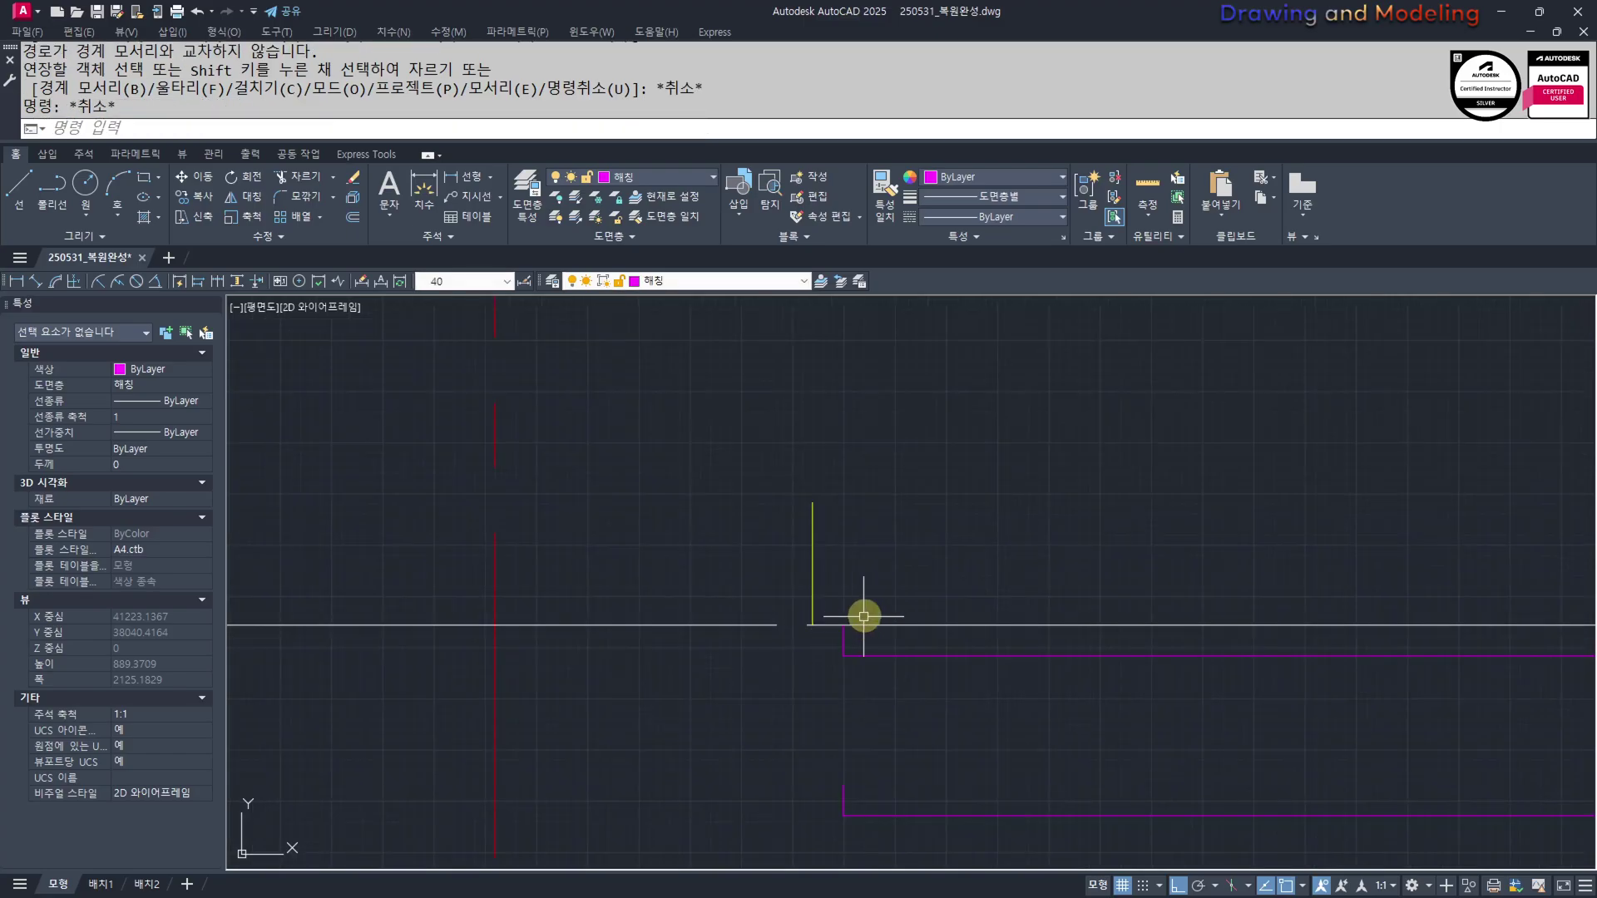
key("Return")
key("Return")
left_click(951, 625)
key("Escape")
key("Escape")
Join the terrace floor line and the stairs' top line into a single line
scroll(646, 644, "down", 4)
scroll(662, 640, "up", 6)
left_click(692, 577)
left_click(635, 721)
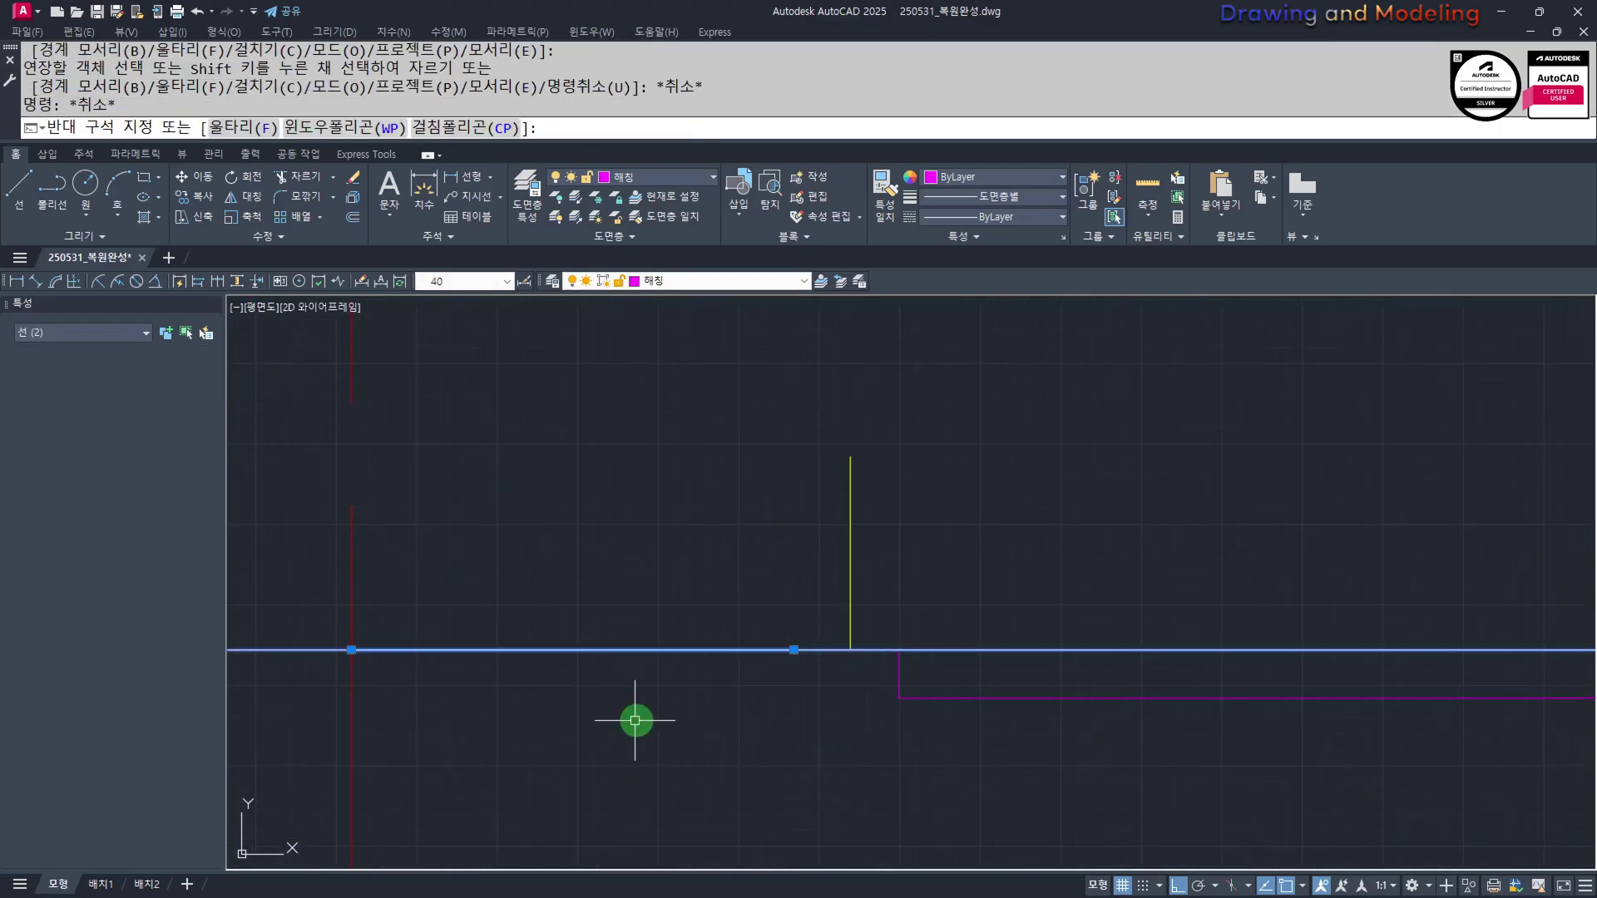
key("Escape")
key("Escape")
scroll(666, 660, "down", 3)
scroll(837, 663, "up", 5)
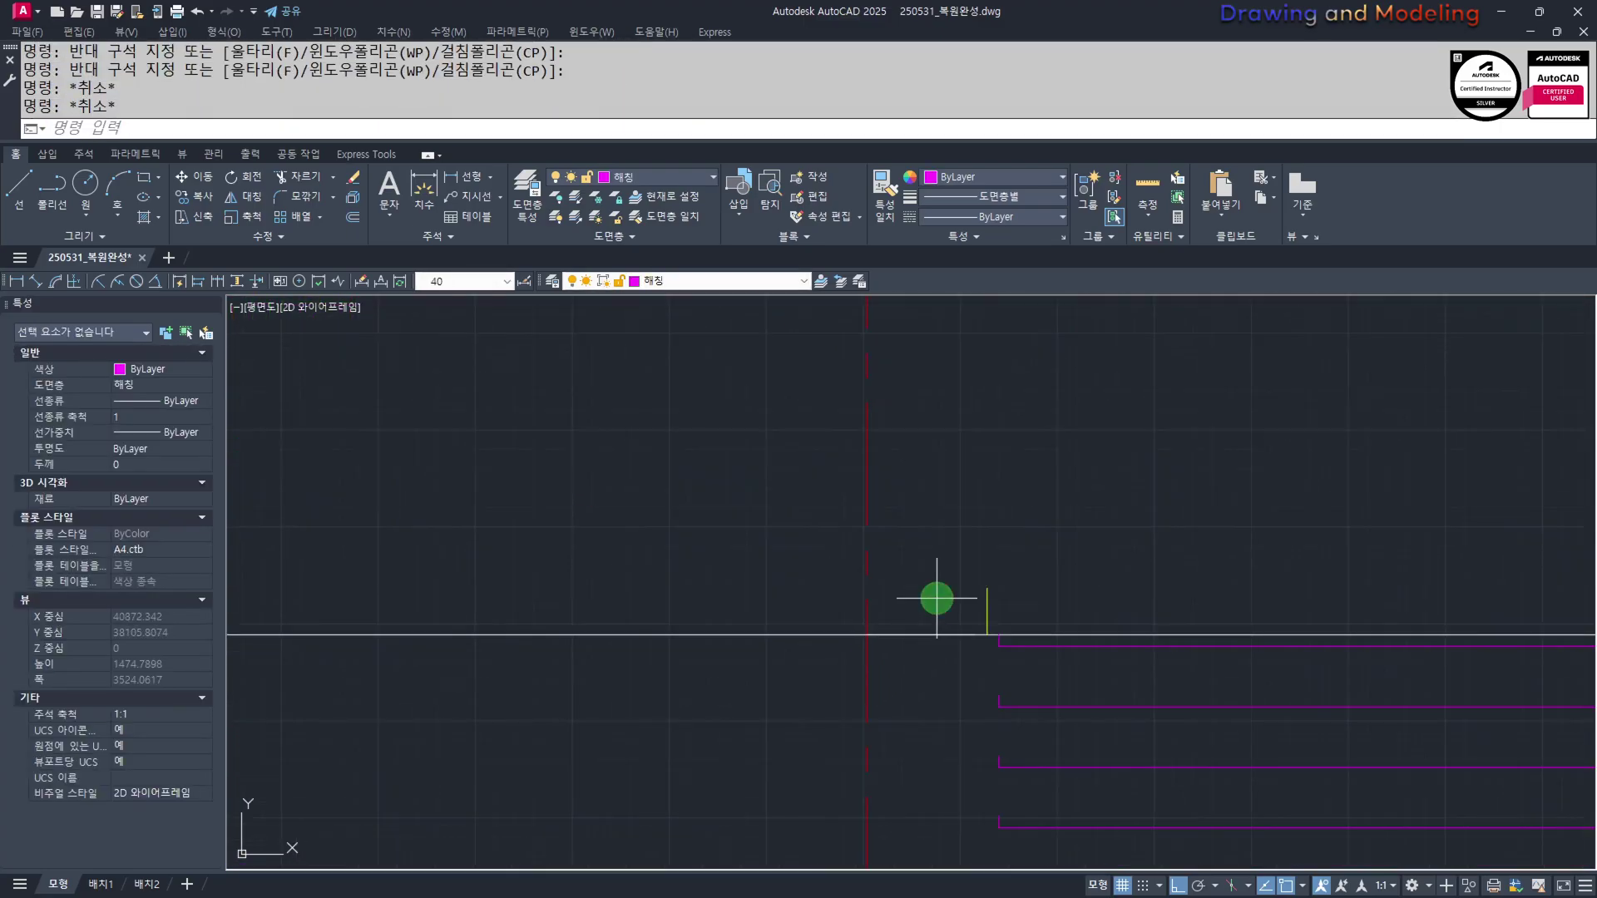
left_click(936, 598)
left_click(919, 664)
middle_click_drag(965, 677, 950, 687)
type("j")
key("space")
key("Escape")
key("Escape")
Turn off the 중심선 layer by picking one of the red centre lines in the elevation
scroll(878, 655, "down", 5)
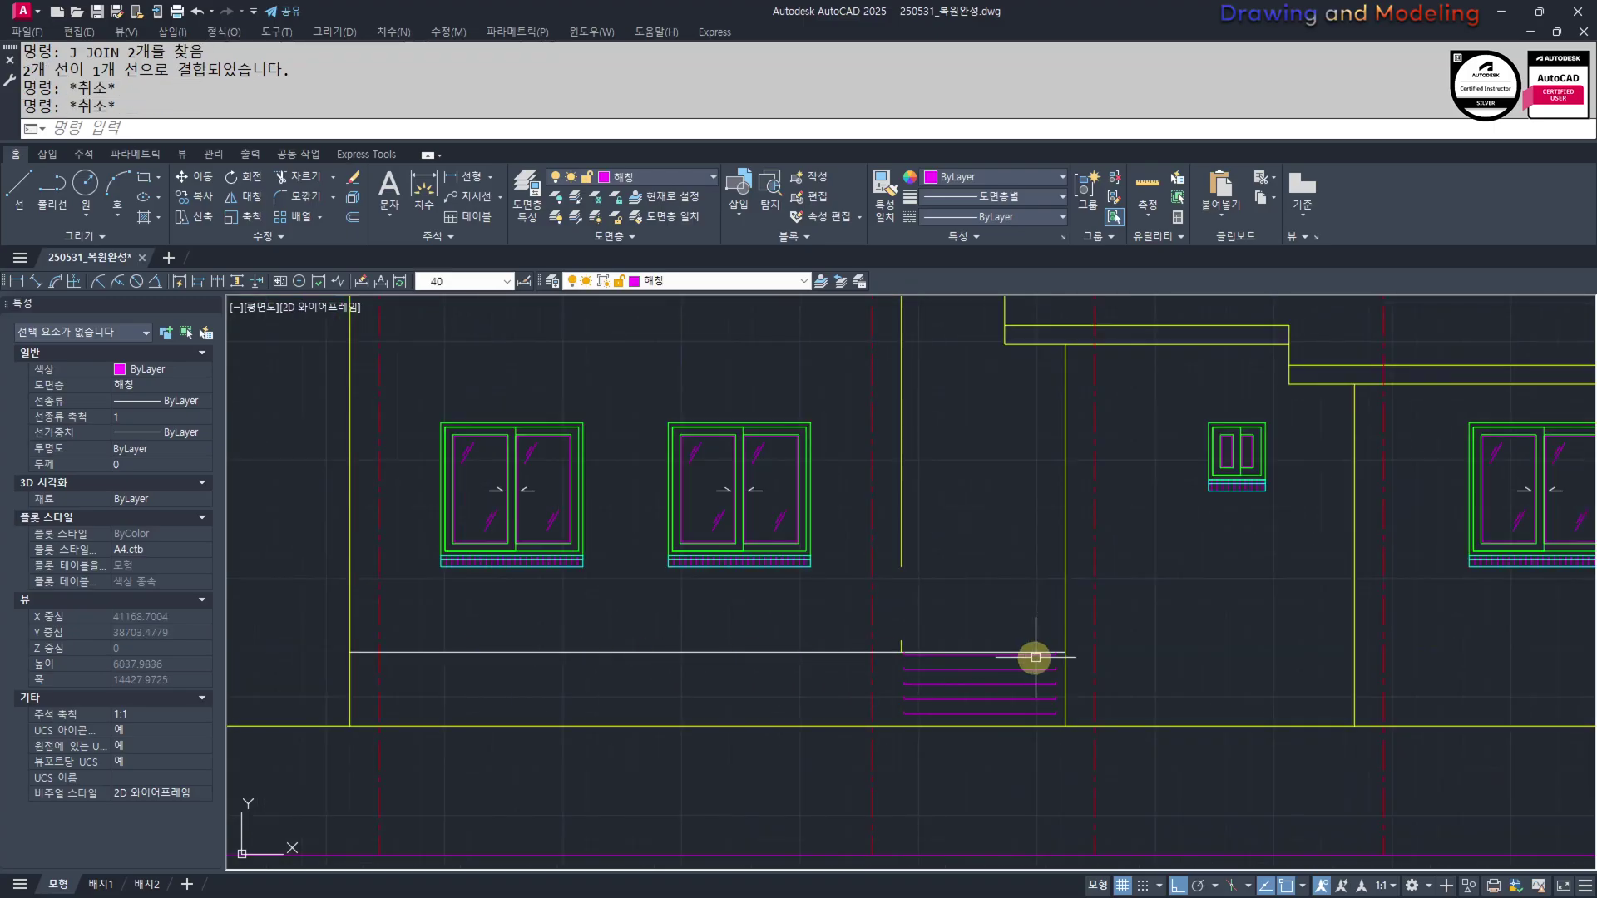
scroll(814, 658, "down", 3)
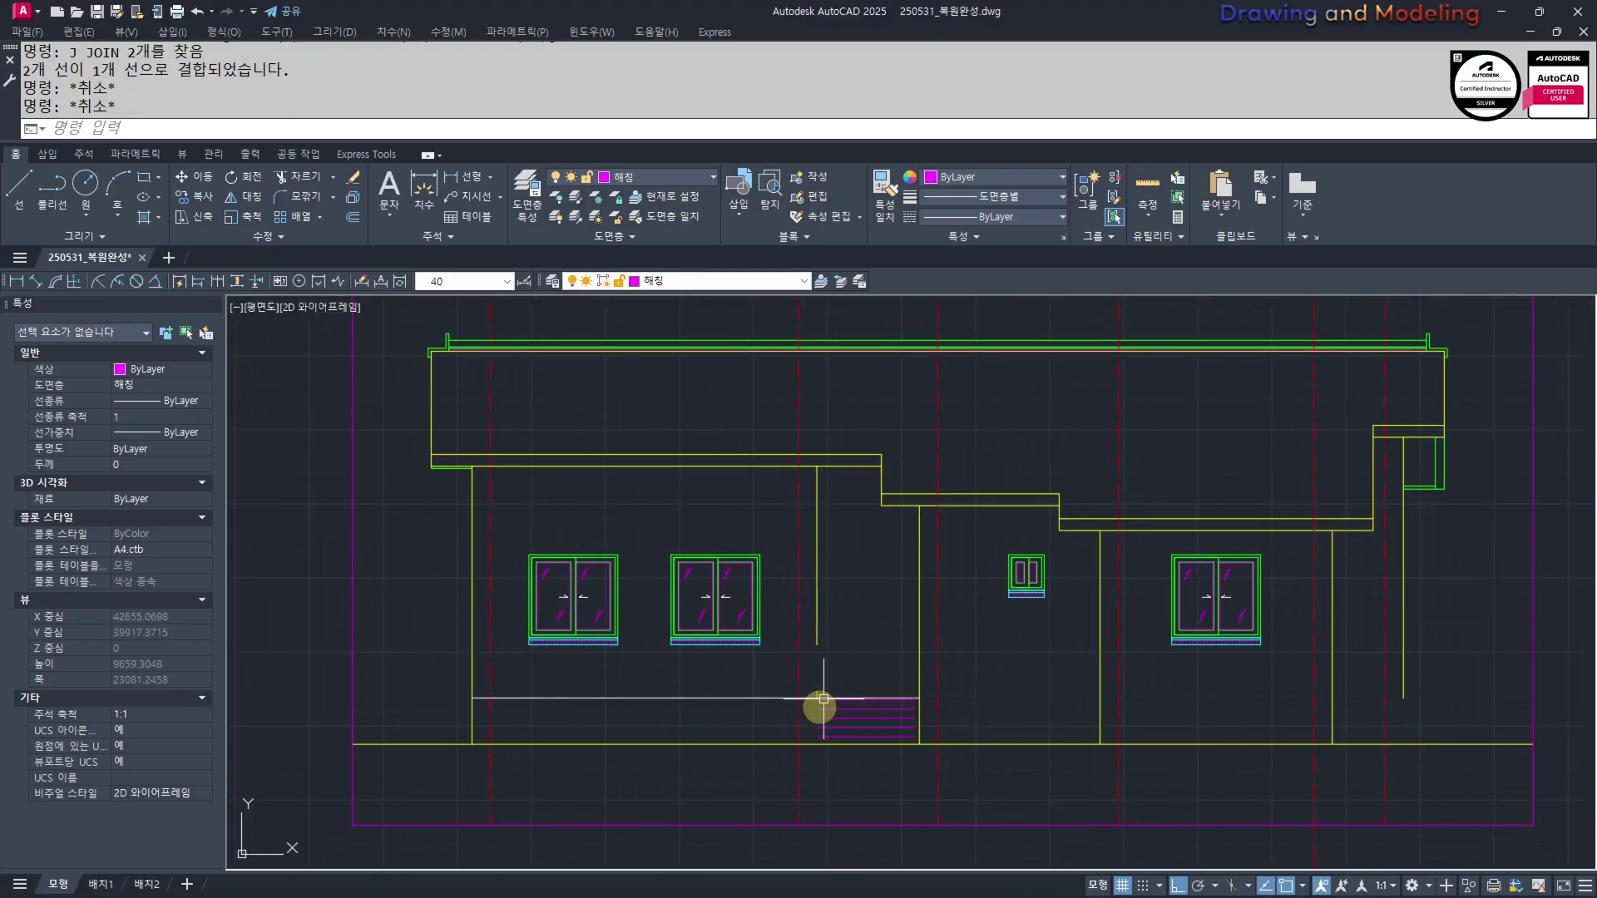
key("space")
left_click(798, 780)
key("Escape")
key("Escape")
middle_click_drag(859, 754, 862, 769)
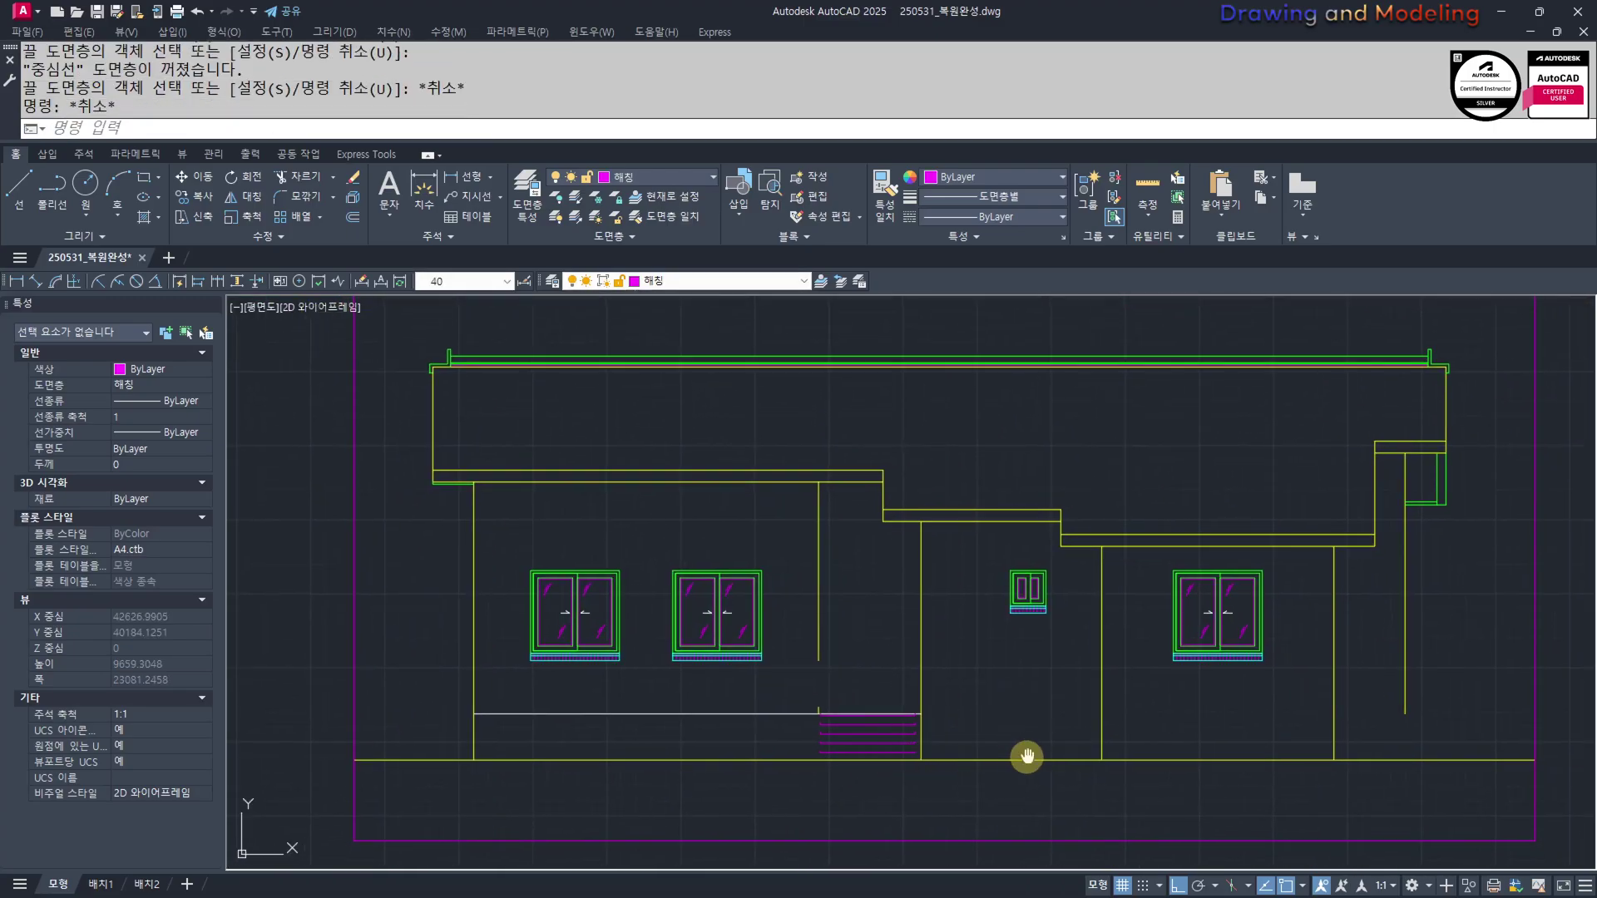
Draw a horizontal line from the lower end of the far-right wall line to the neighbouring wall line
middle_click_drag(1026, 756, 992, 769)
middle_click_drag(1375, 764, 1368, 747)
scroll(1326, 724, "up", 4)
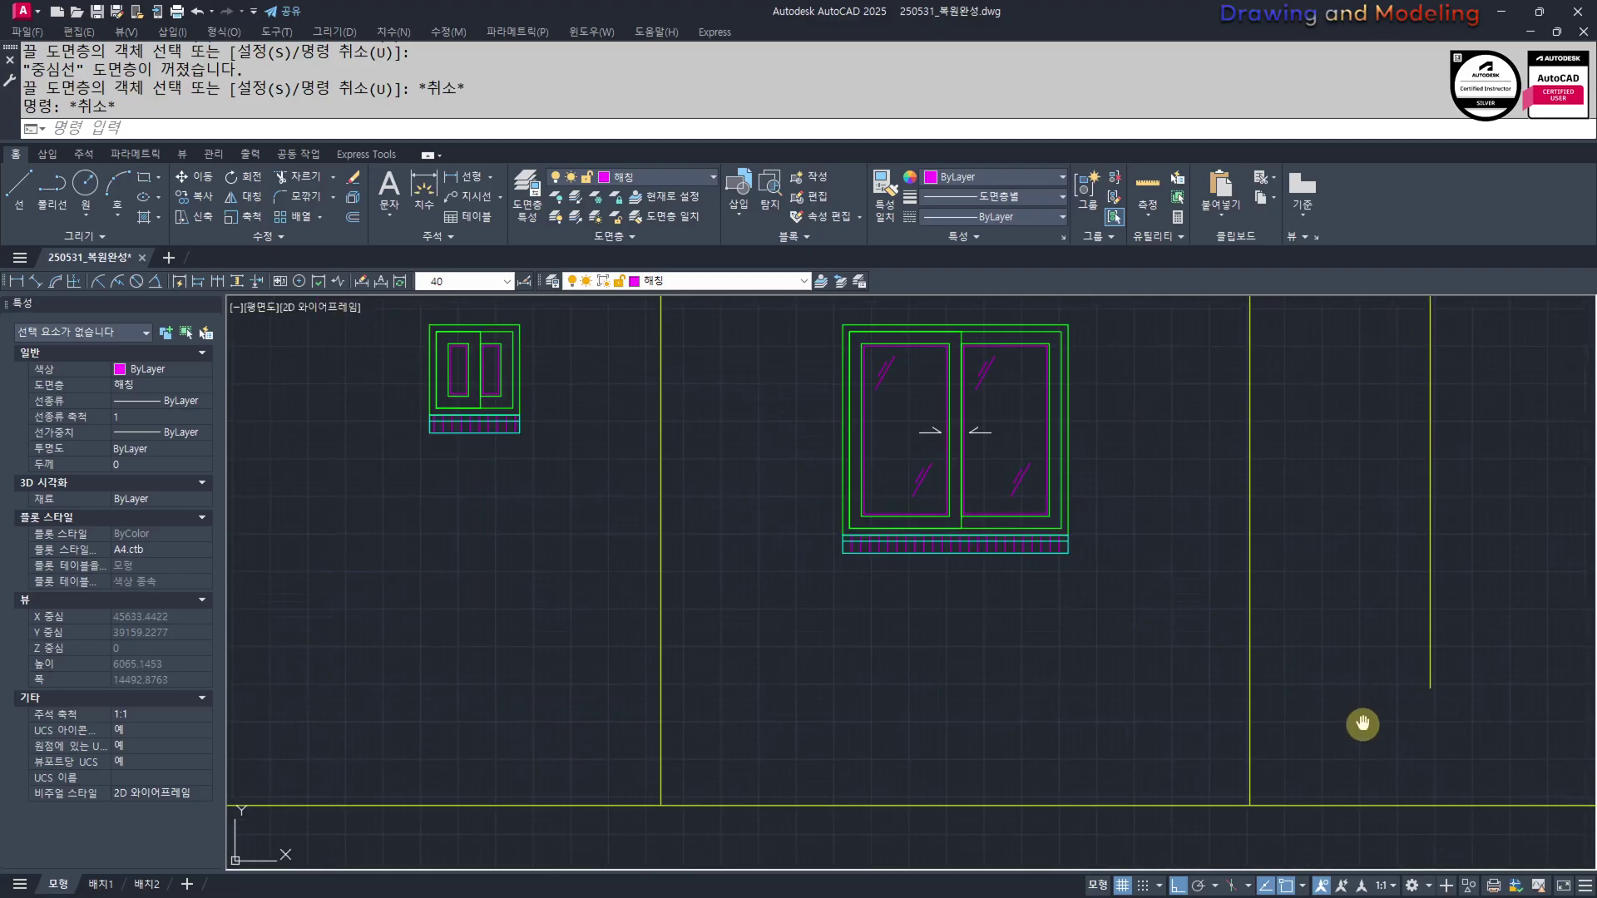
type("l")
key("Return")
left_click(1426, 689)
left_click(1251, 692)
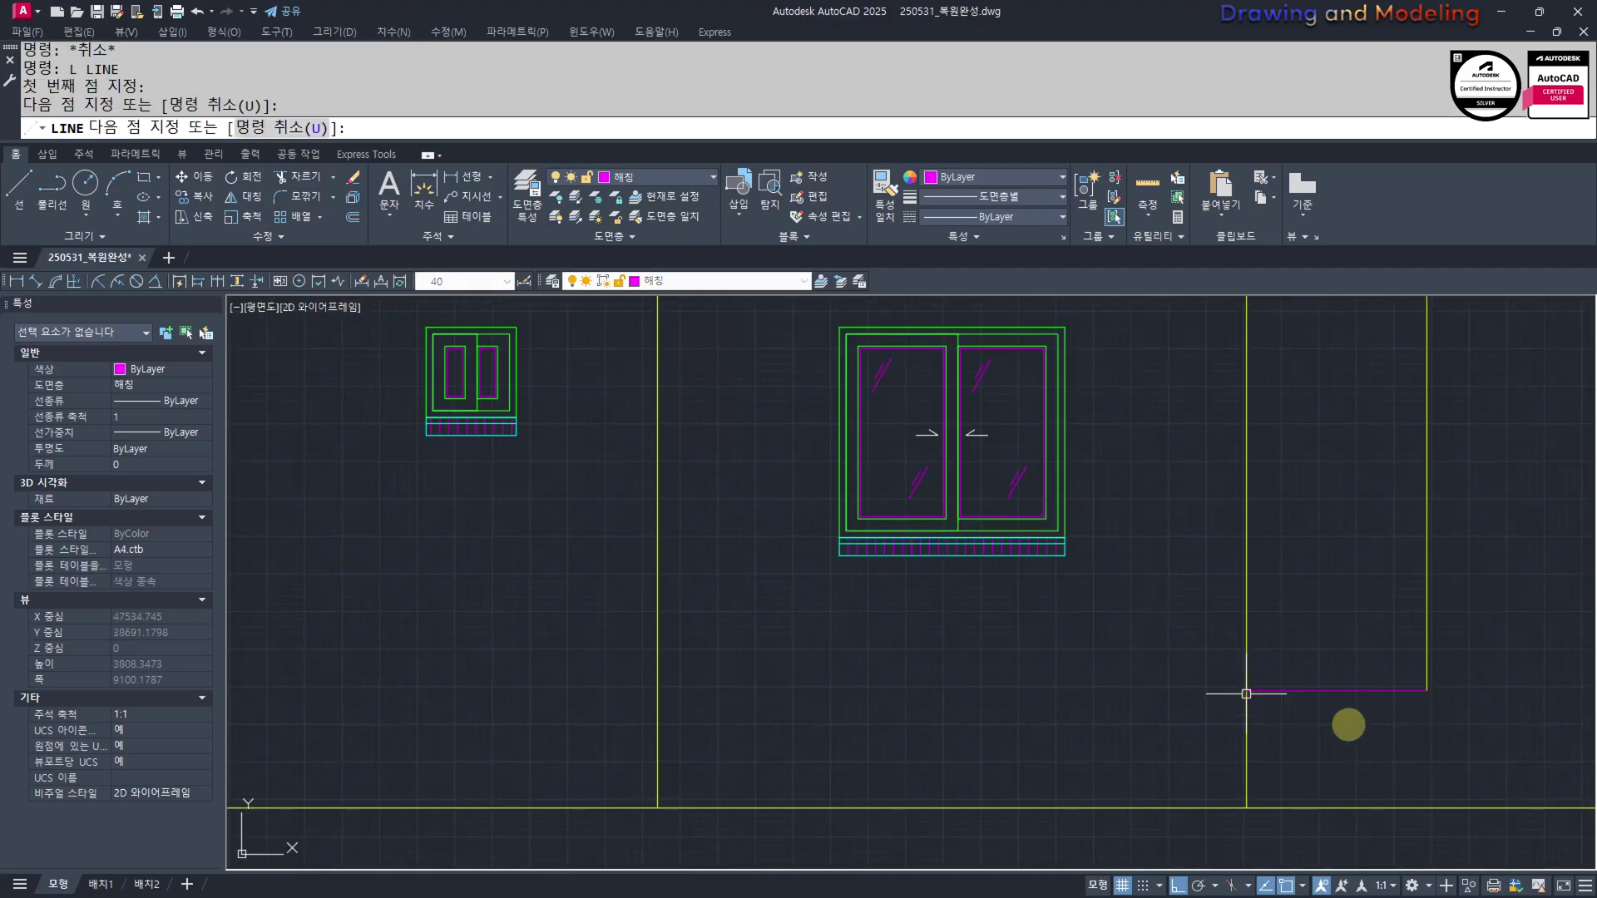
Stretch the new horizontal line's outer end outward, well past the far-right wall line
middle_click_drag(1447, 732, 1323, 723)
key("Escape")
key("Escape")
type("s")
left_click_drag(1375, 704, 1280, 671)
left_click_drag(1362, 595, 1268, 645, "shift")
key("space")
left_click(1200, 750)
key("Escape")
key("Escape")
key("Escape")
key("Escape")
key("Escape")
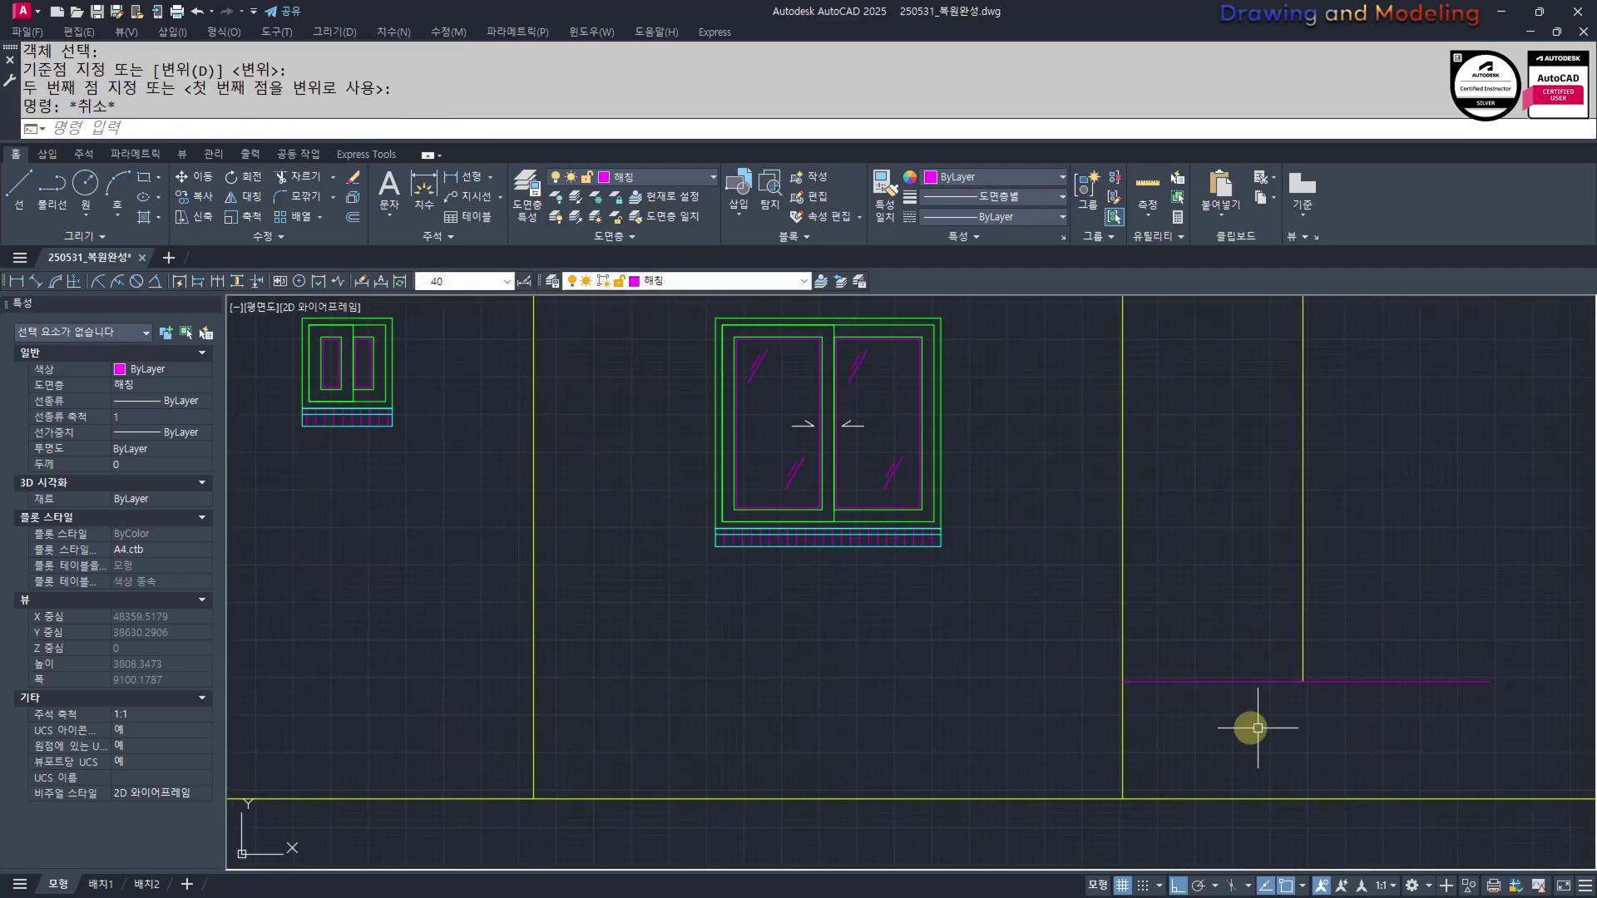
Hatch the four wall areas below the roof band with the ANSI31 pattern, leaving out the windows
scroll(1250, 727, "down", 6)
type("h")
key("Return")
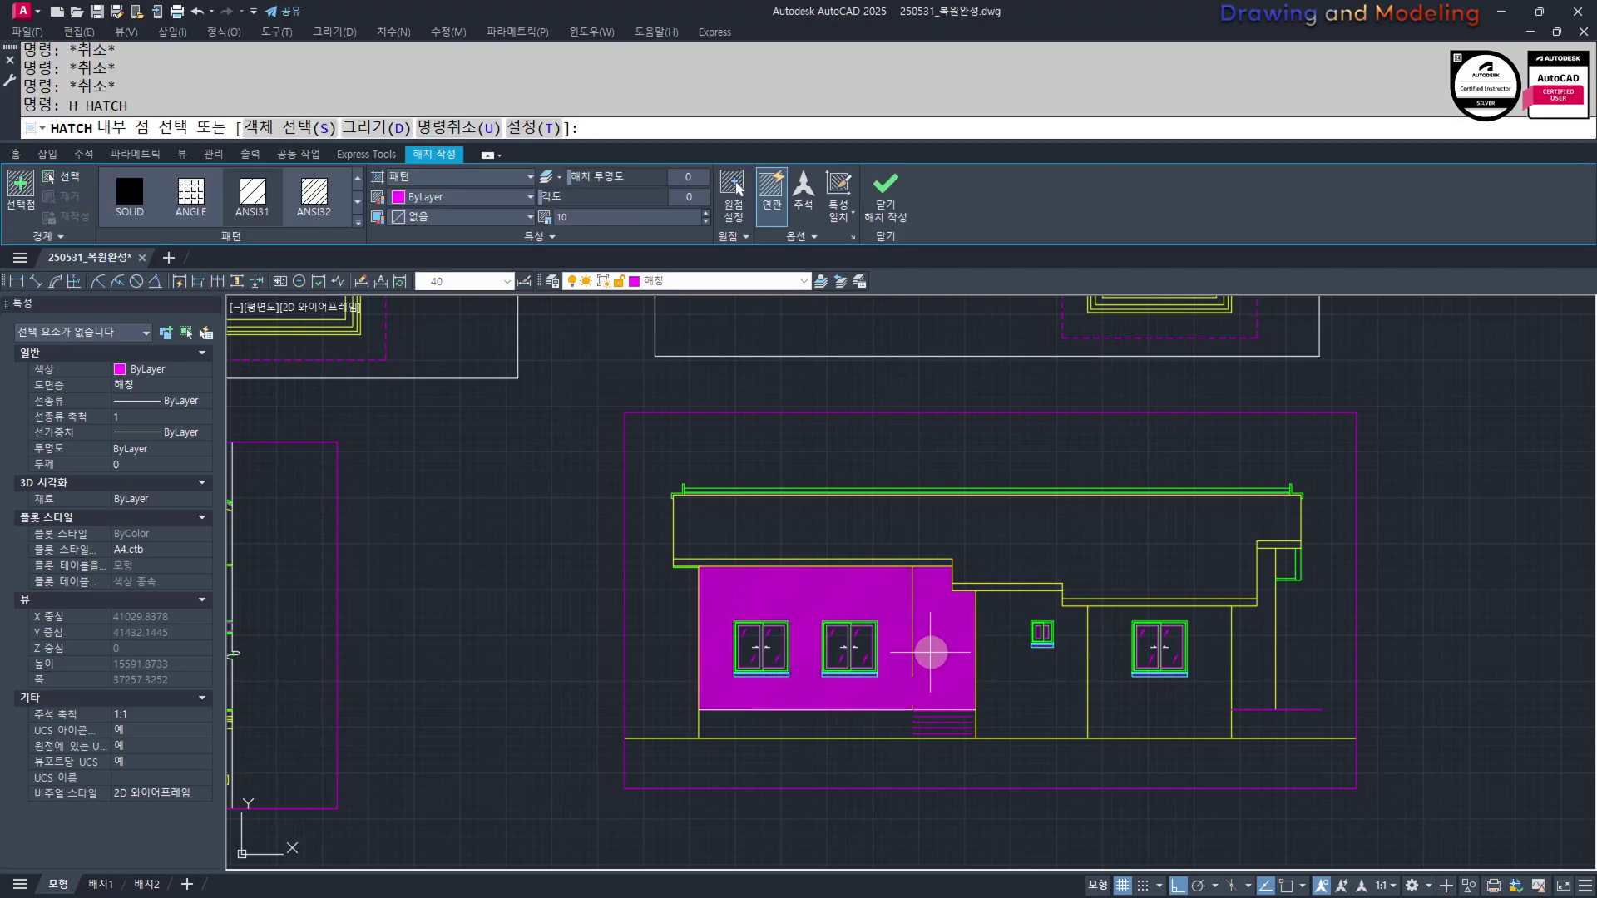
left_click(930, 657)
left_click(1055, 670)
left_click(1139, 687)
left_click(1270, 655)
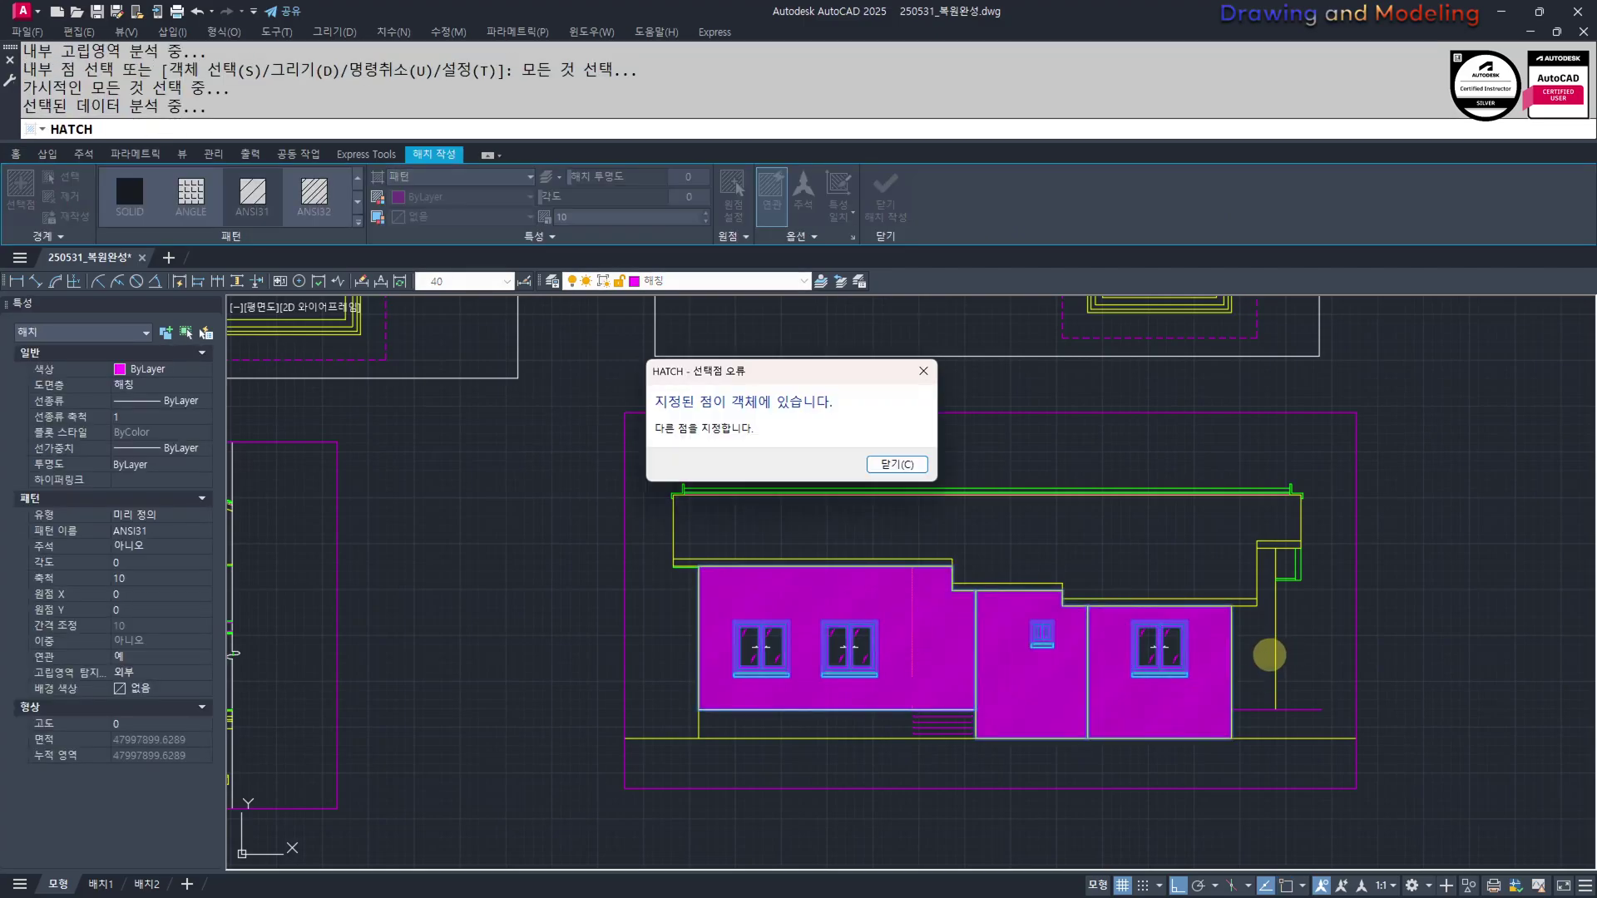
key("Escape")
left_click(1265, 643)
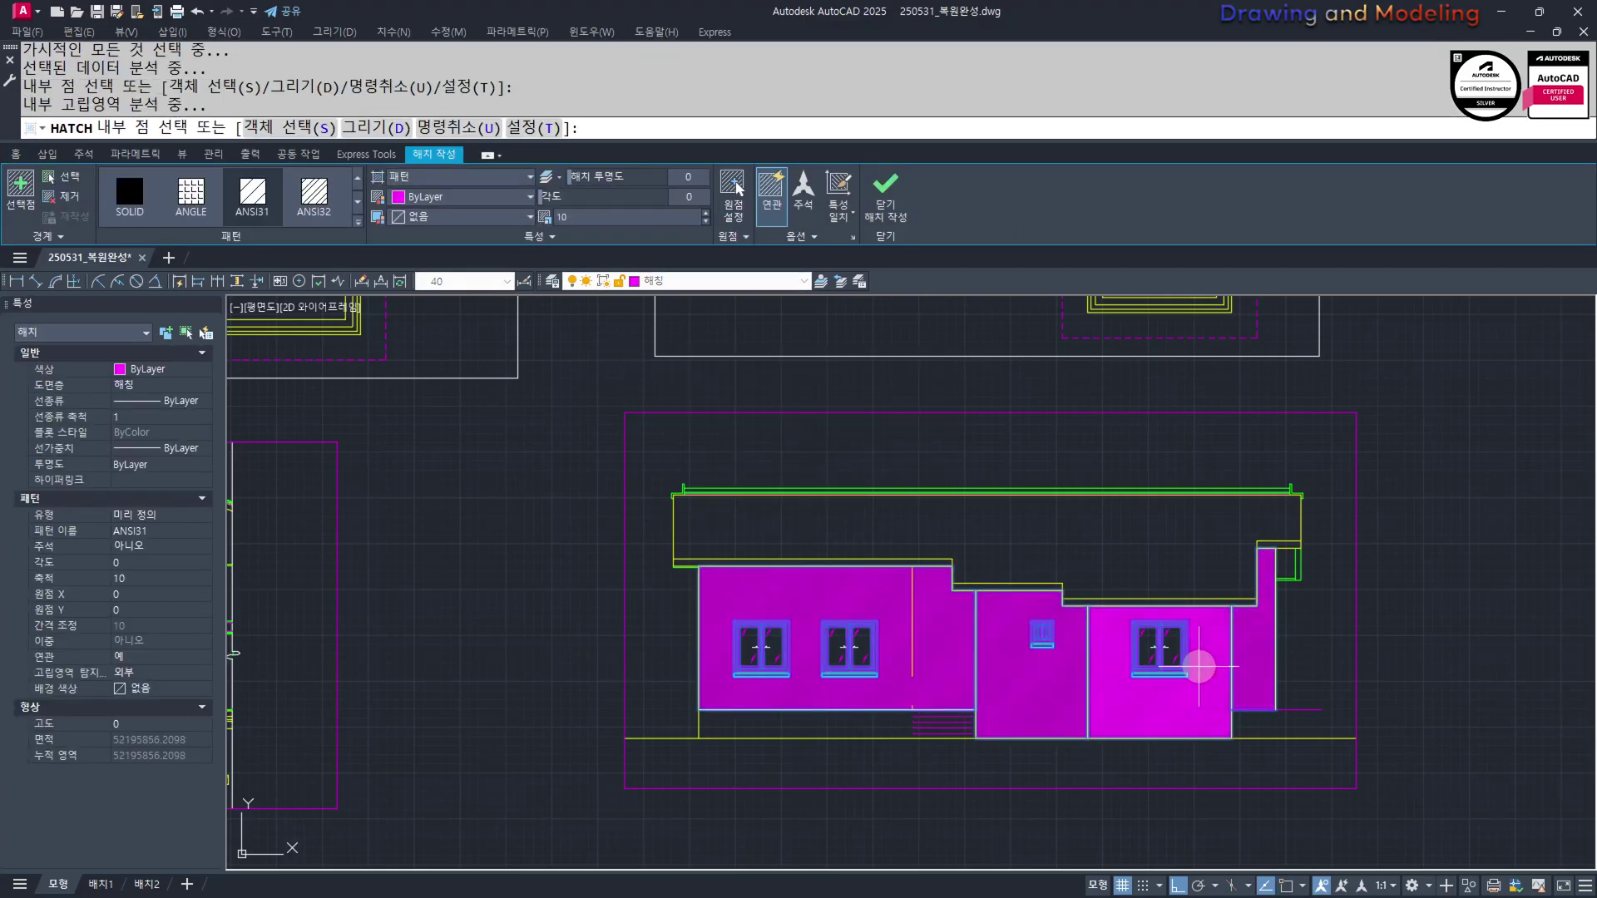
key("Return")
key("Escape")
Change the wall hatch to the AR-BRSTD brick pattern at a scale of 1
left_click(1180, 713)
scroll(277, 202, "down", 3)
left_click(277, 203)
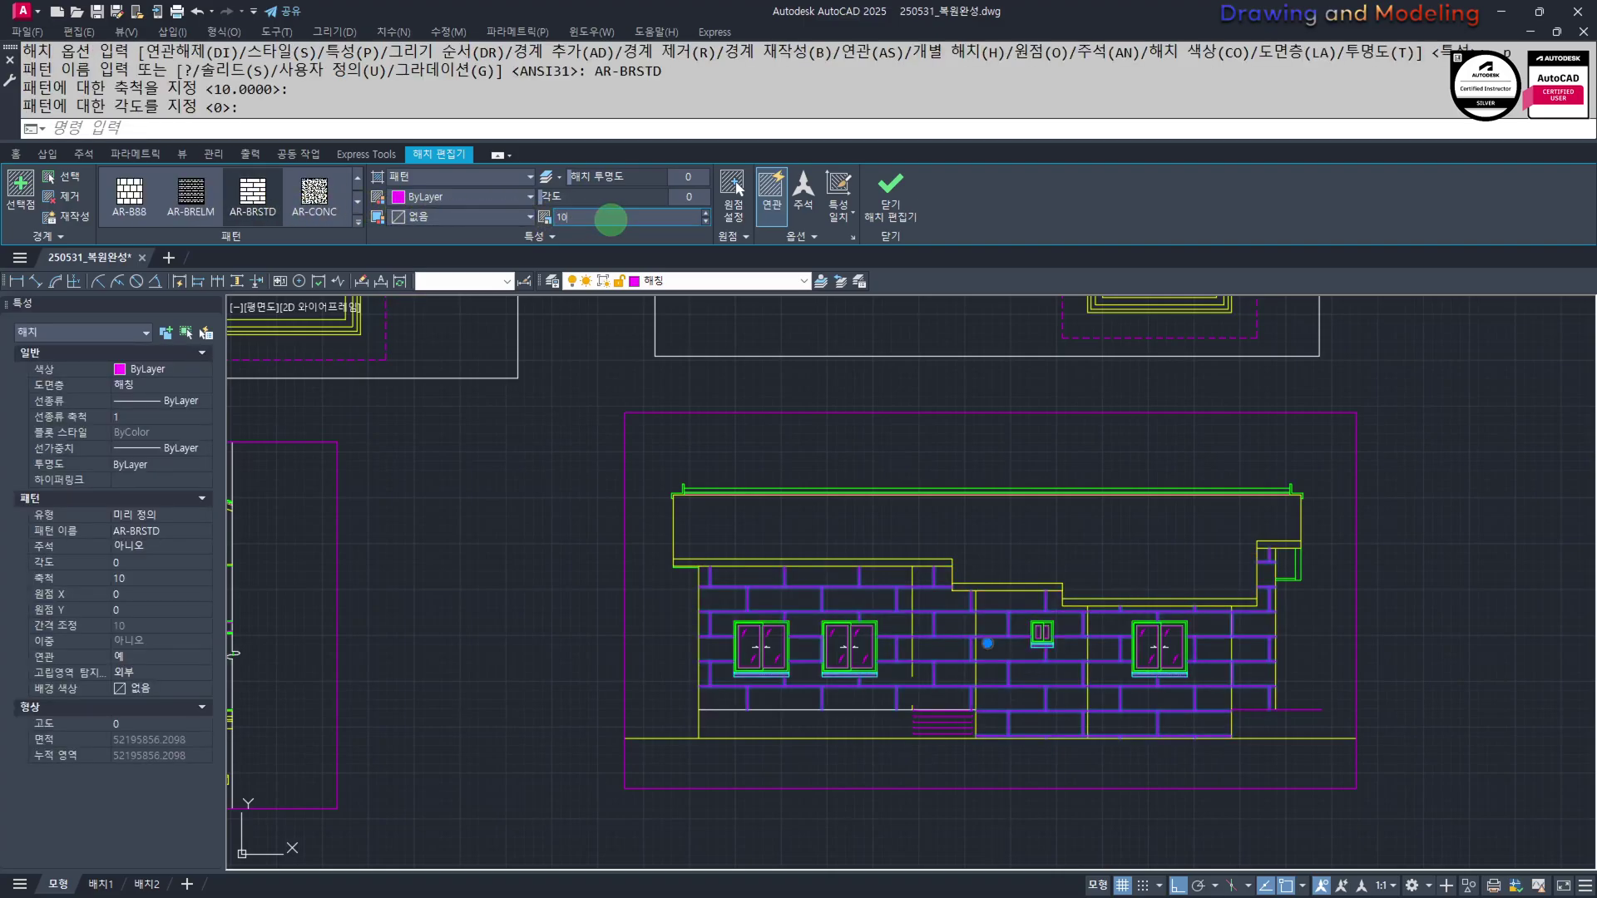
left_click(611, 219)
type("1")
key("Return")
key("Escape")
key("Escape")
key("Escape")
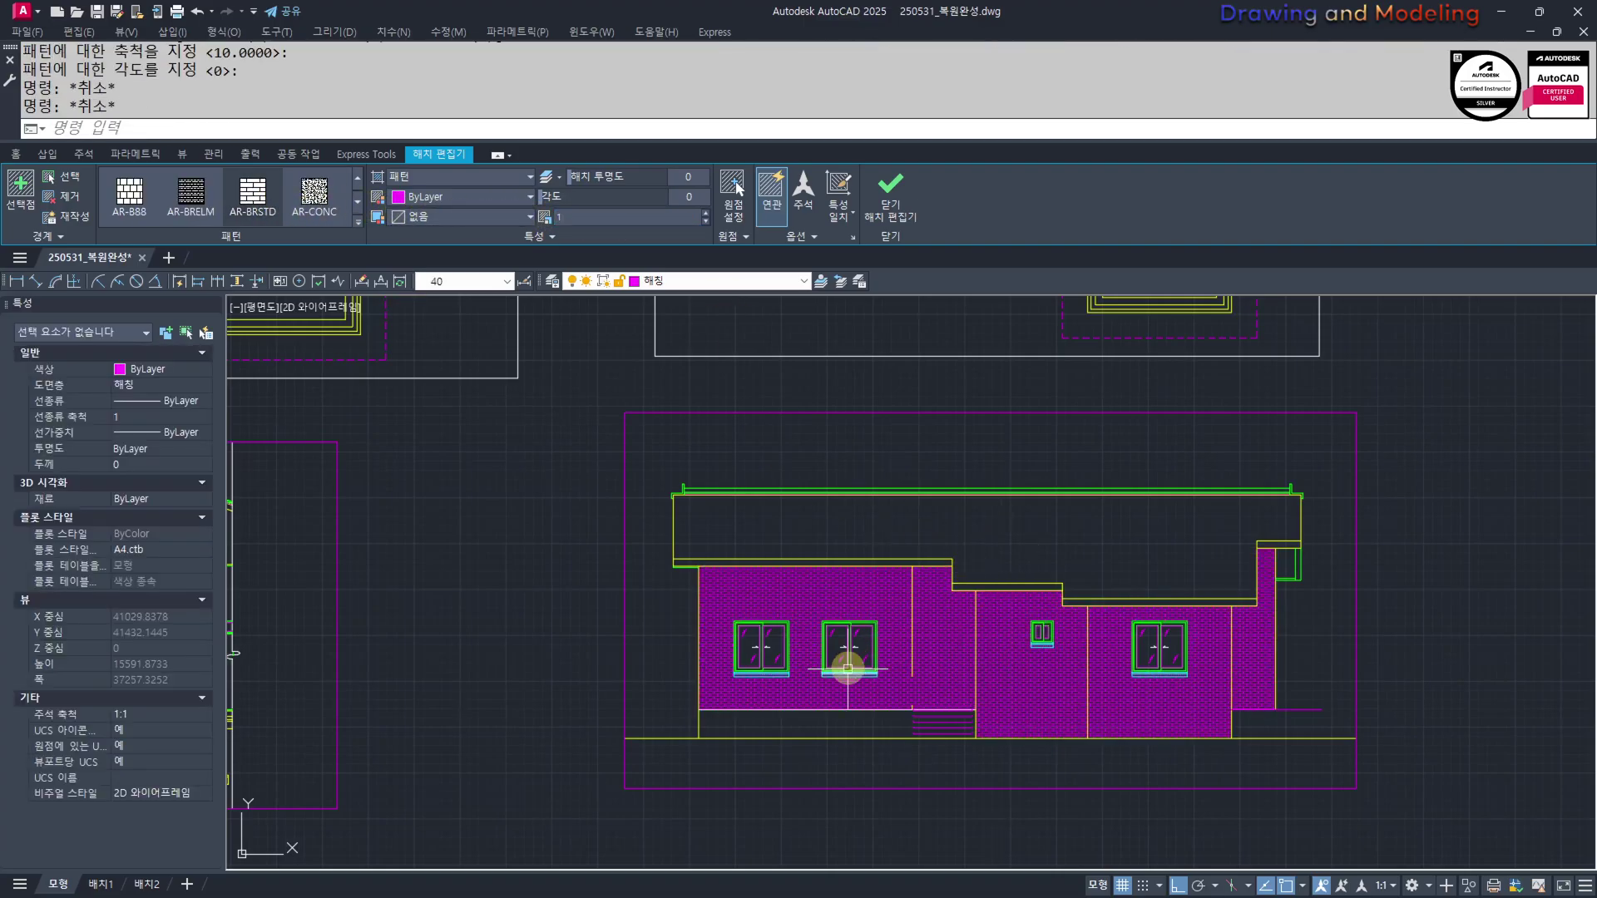
Check the colour of the window sill's end line, and set the joined terrace floor line's colour to cyan (하늘색)
scroll(1126, 759, "up", 6)
left_click(992, 652)
left_click(924, 662)
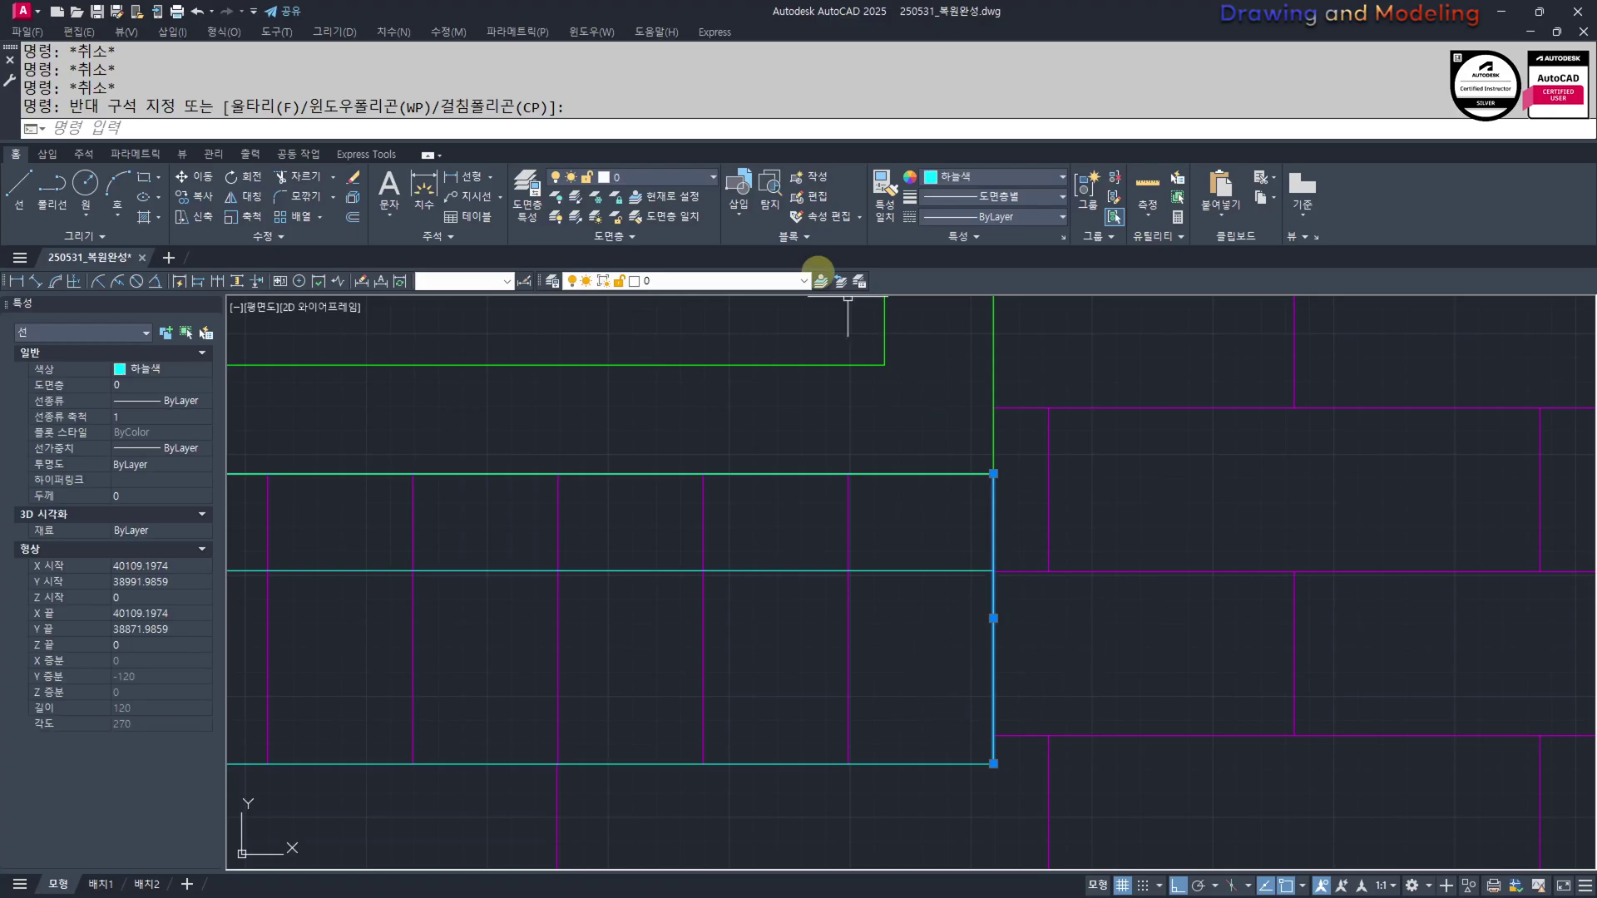
scroll(935, 605, "down", 8)
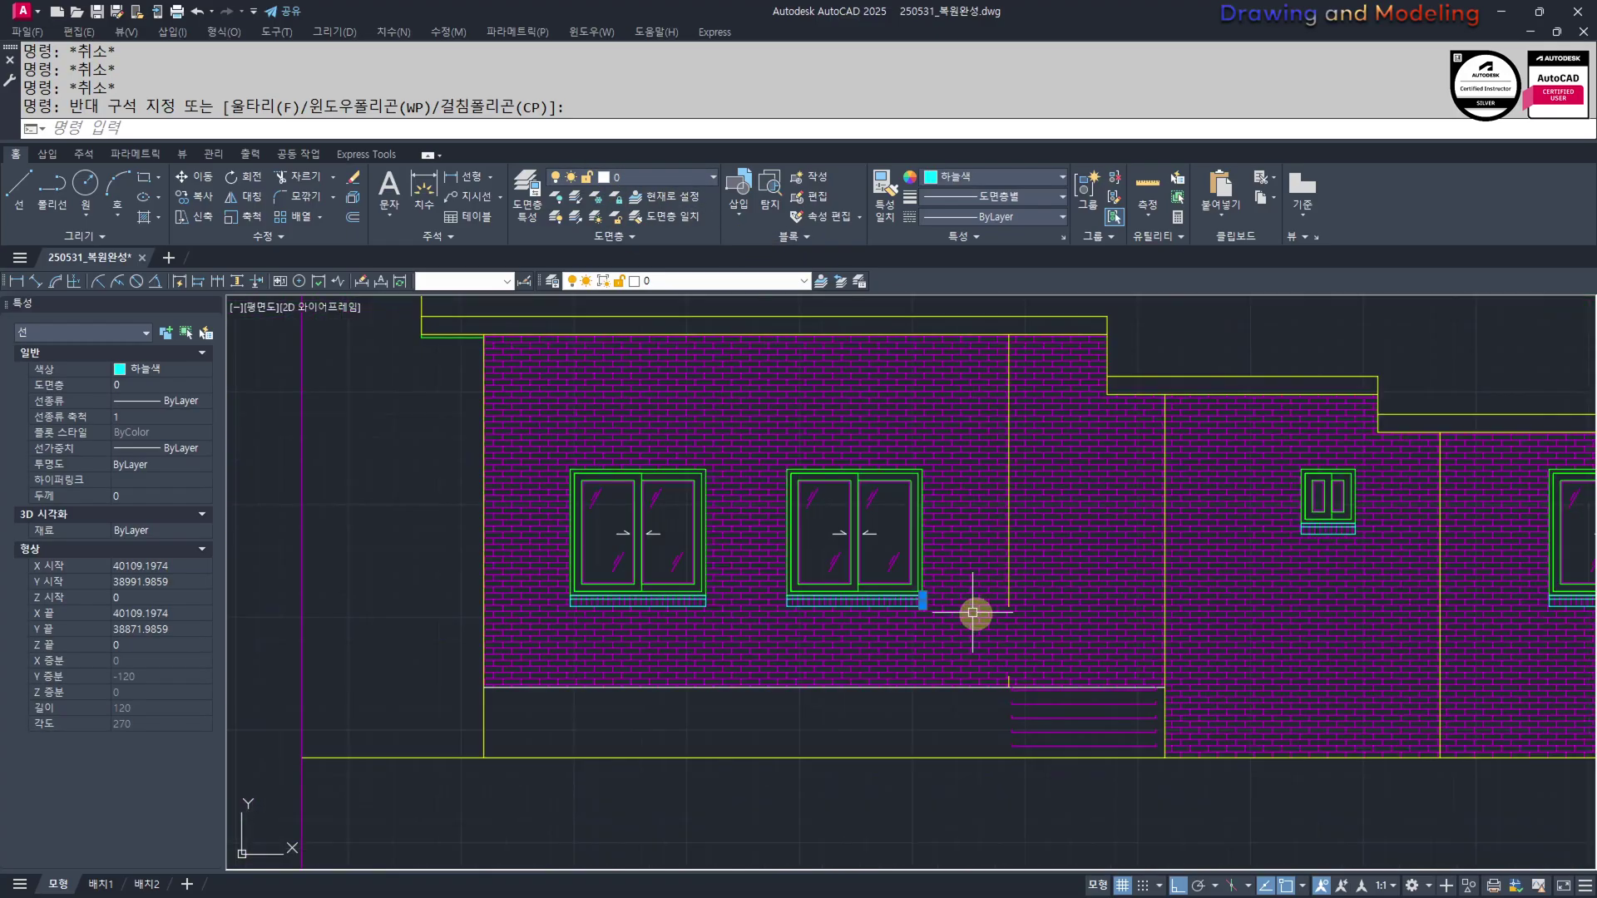
key("Escape")
scroll(811, 691, "up", 10)
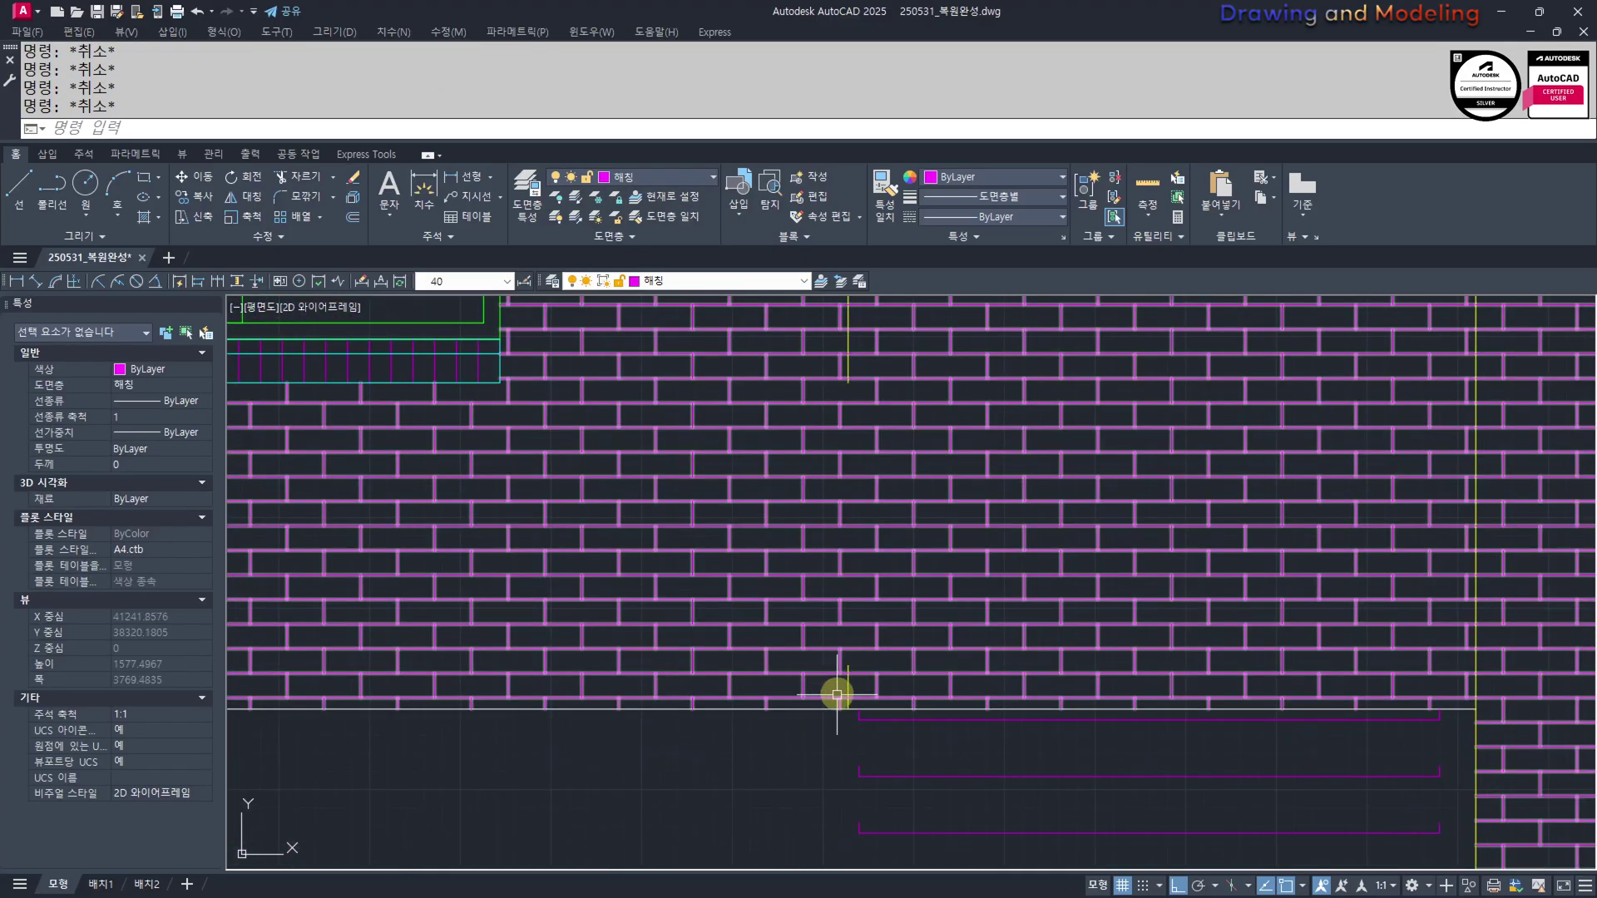
left_click(834, 764)
left_click(857, 726)
key("Escape")
key("Escape")
left_click(933, 724)
left_click(929, 743)
scroll(836, 727, "down", 8)
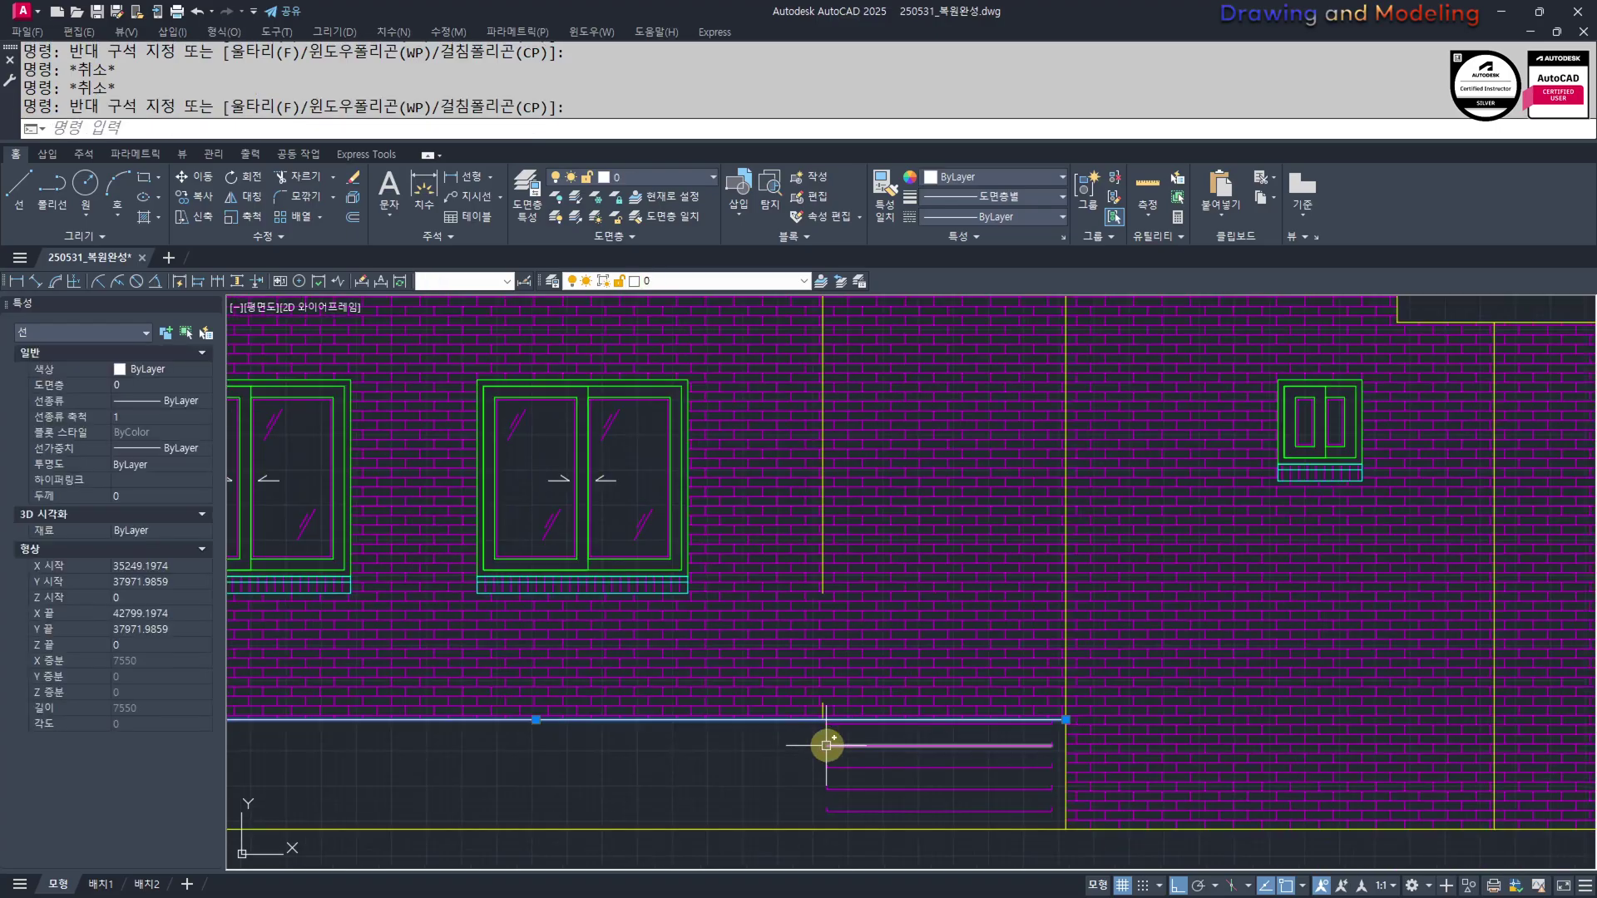
middle_click_drag(856, 748, 940, 717)
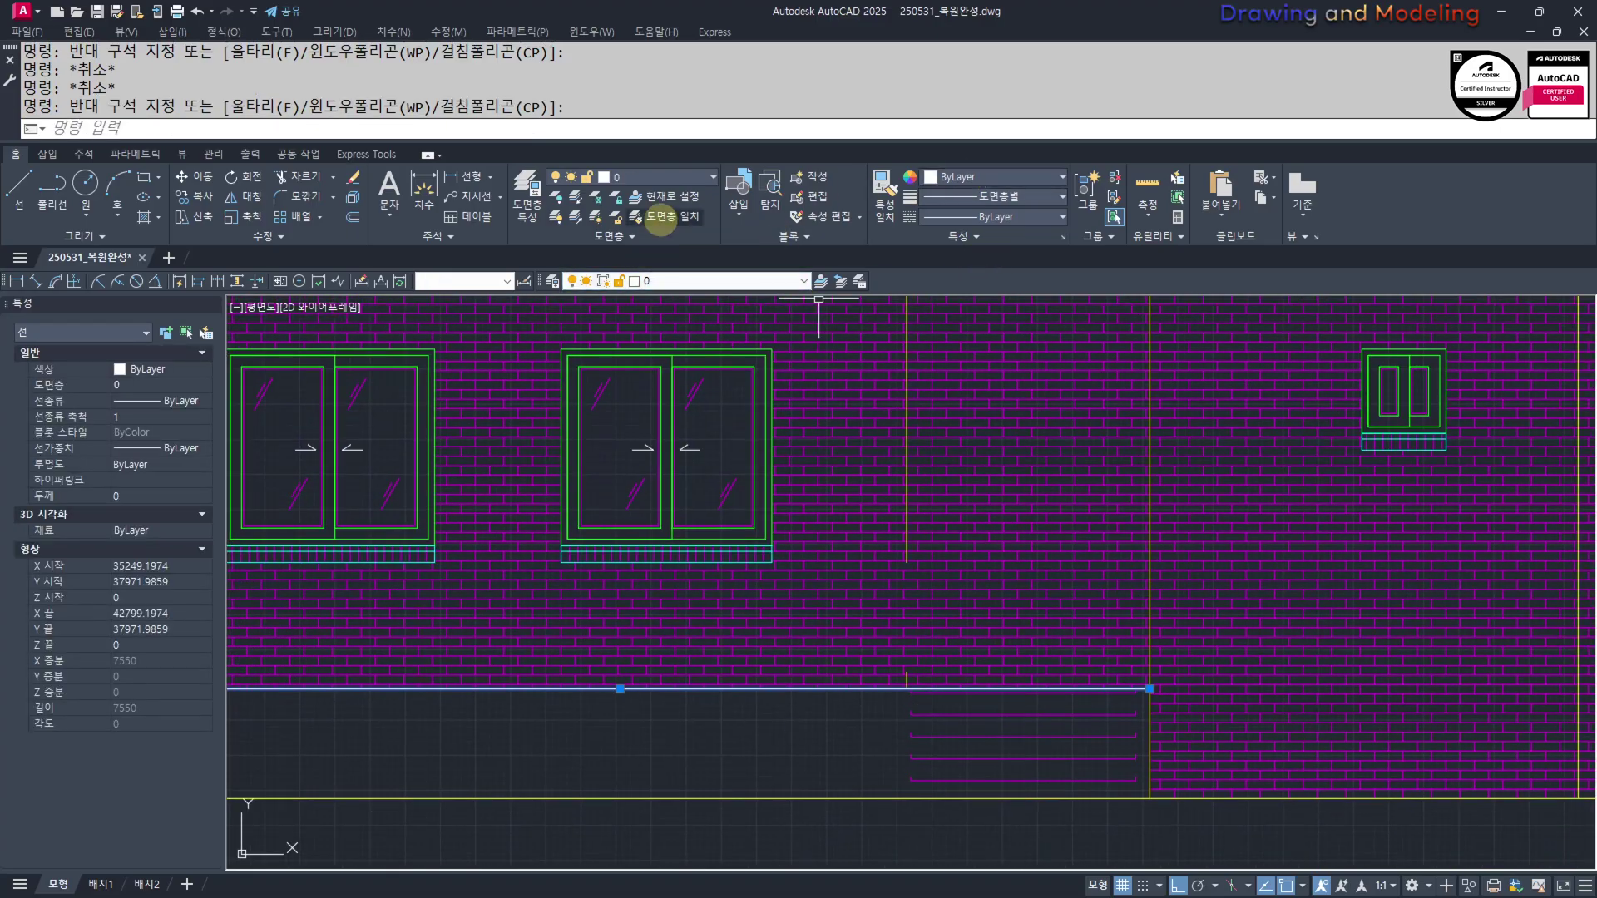
left_click(996, 177)
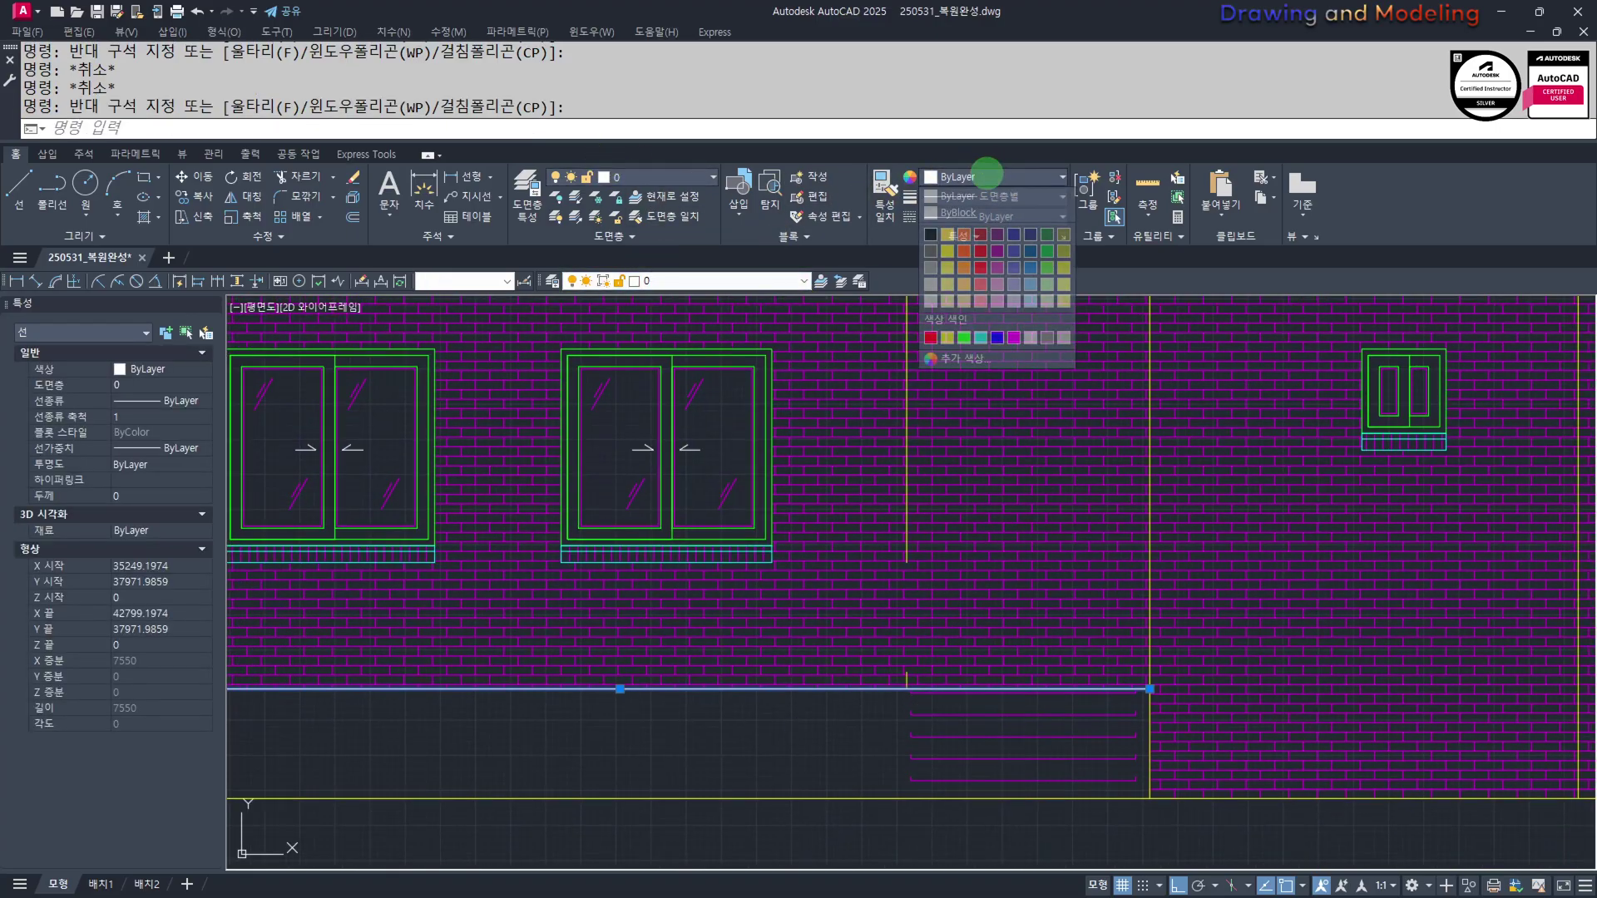
left_click(981, 337)
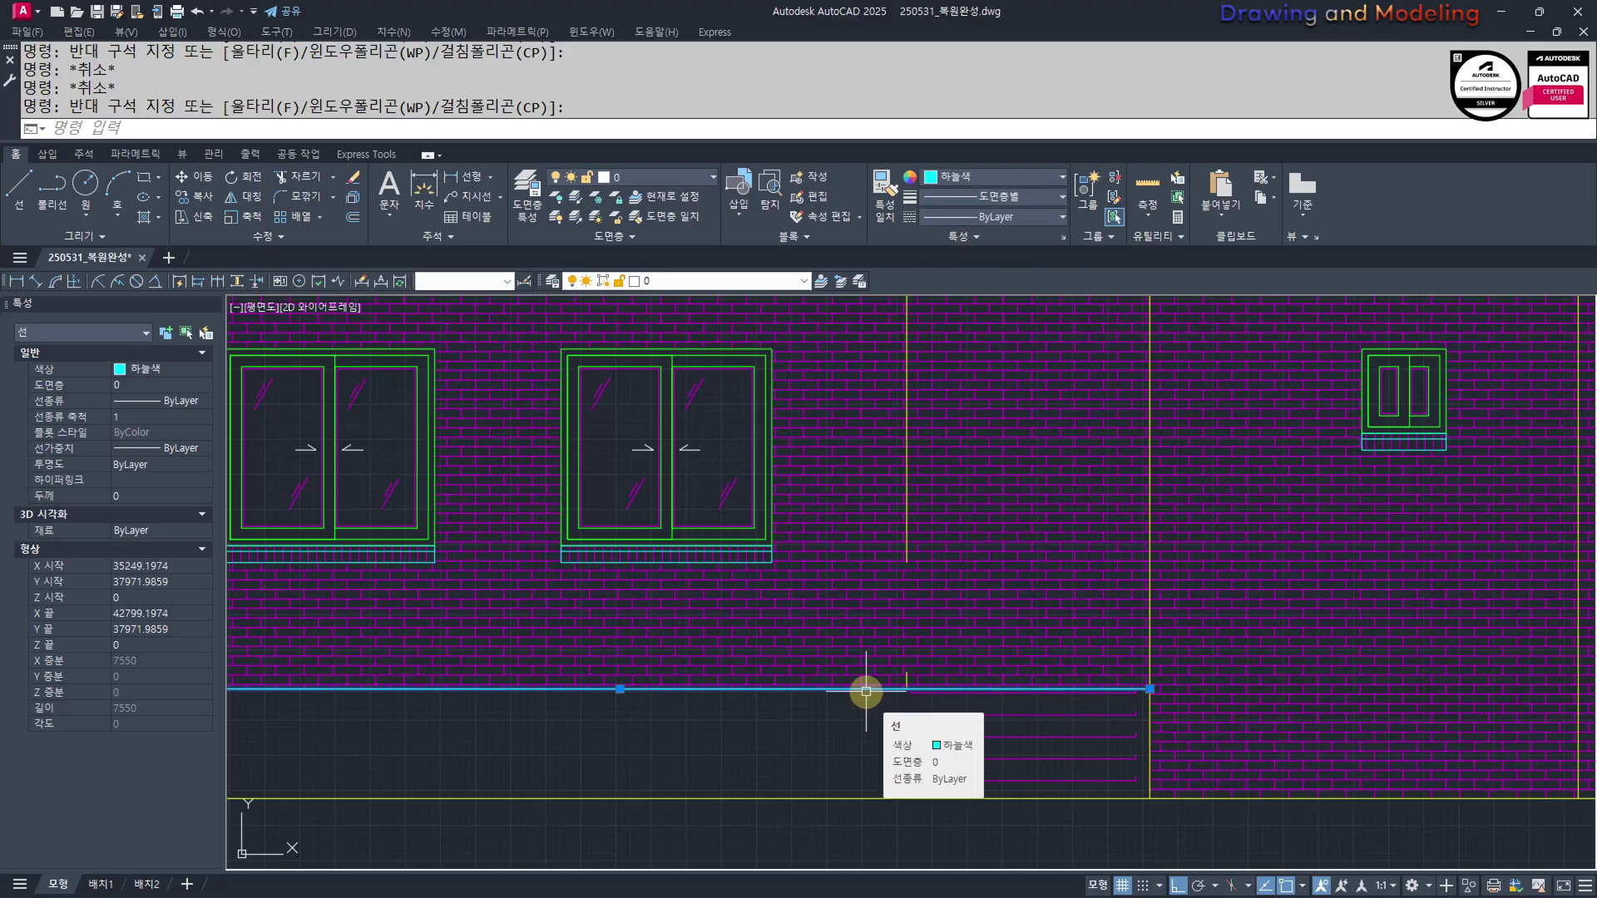
scroll(837, 651, "down", 2)
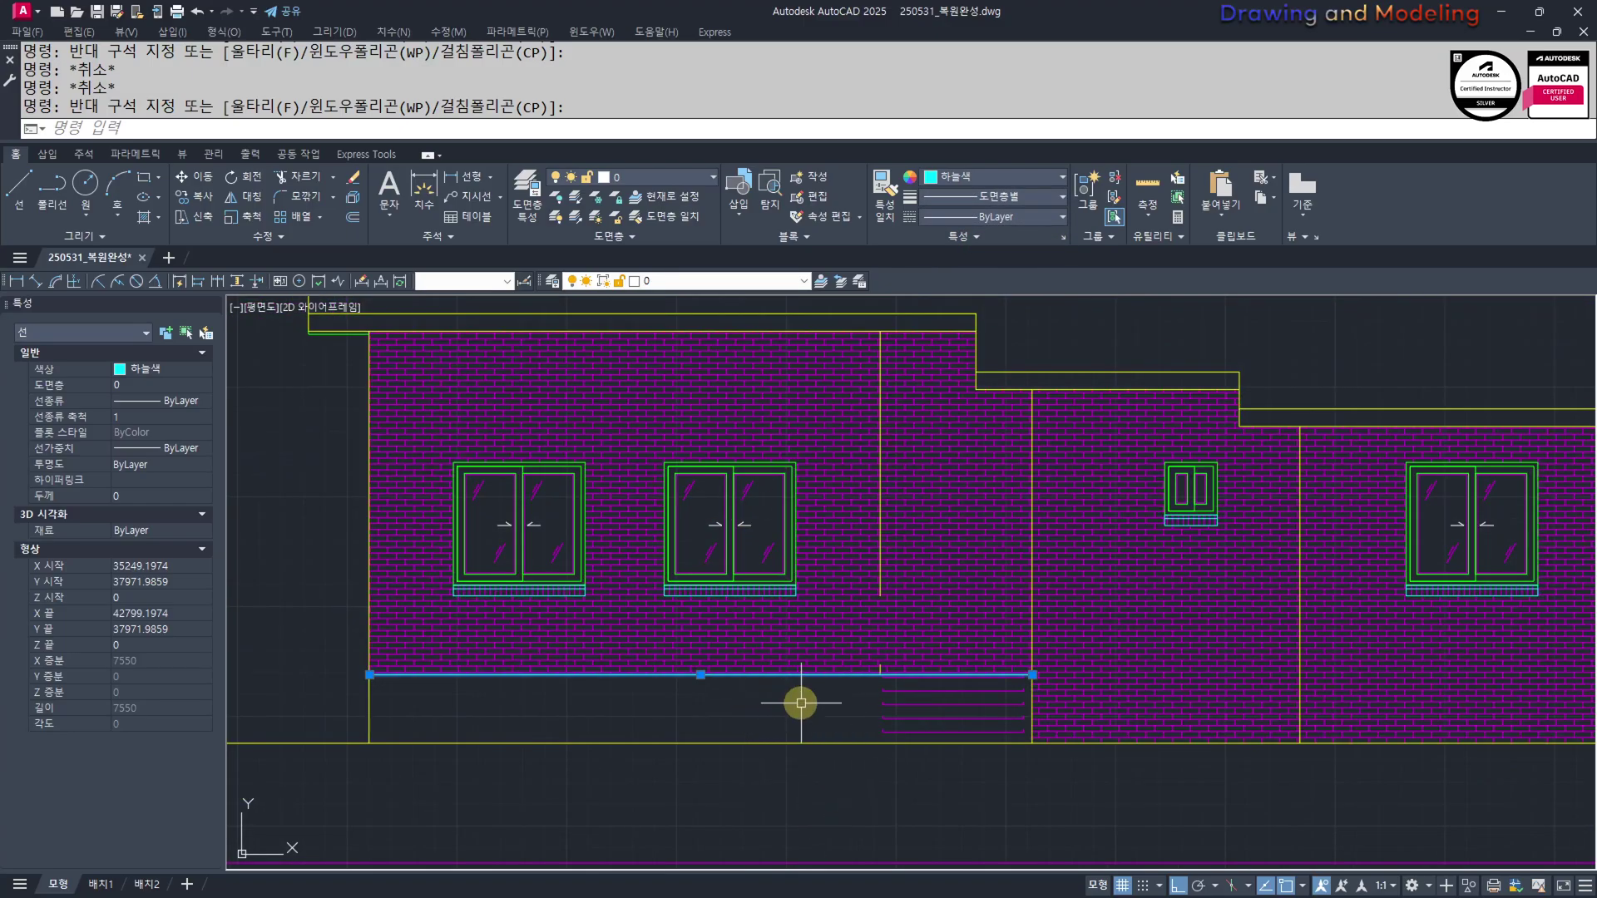
key("Escape")
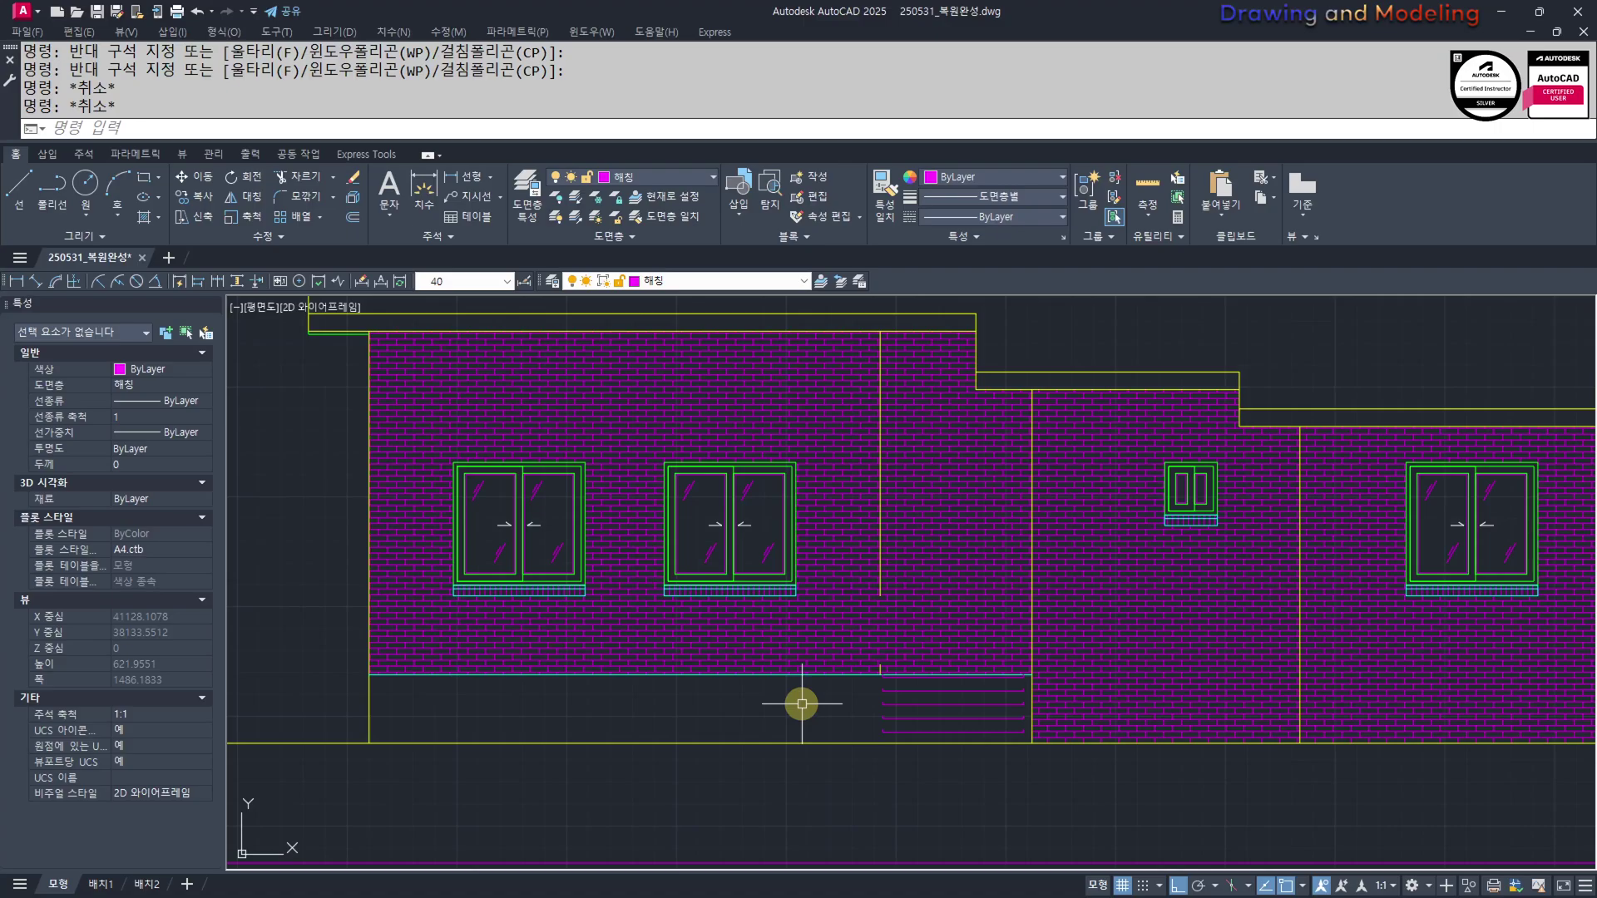
Turn all layers of the drawing back on
scroll(909, 747, "down", 2)
middle_click_drag(709, 777, 539, 779)
key("Escape")
key("Escape")
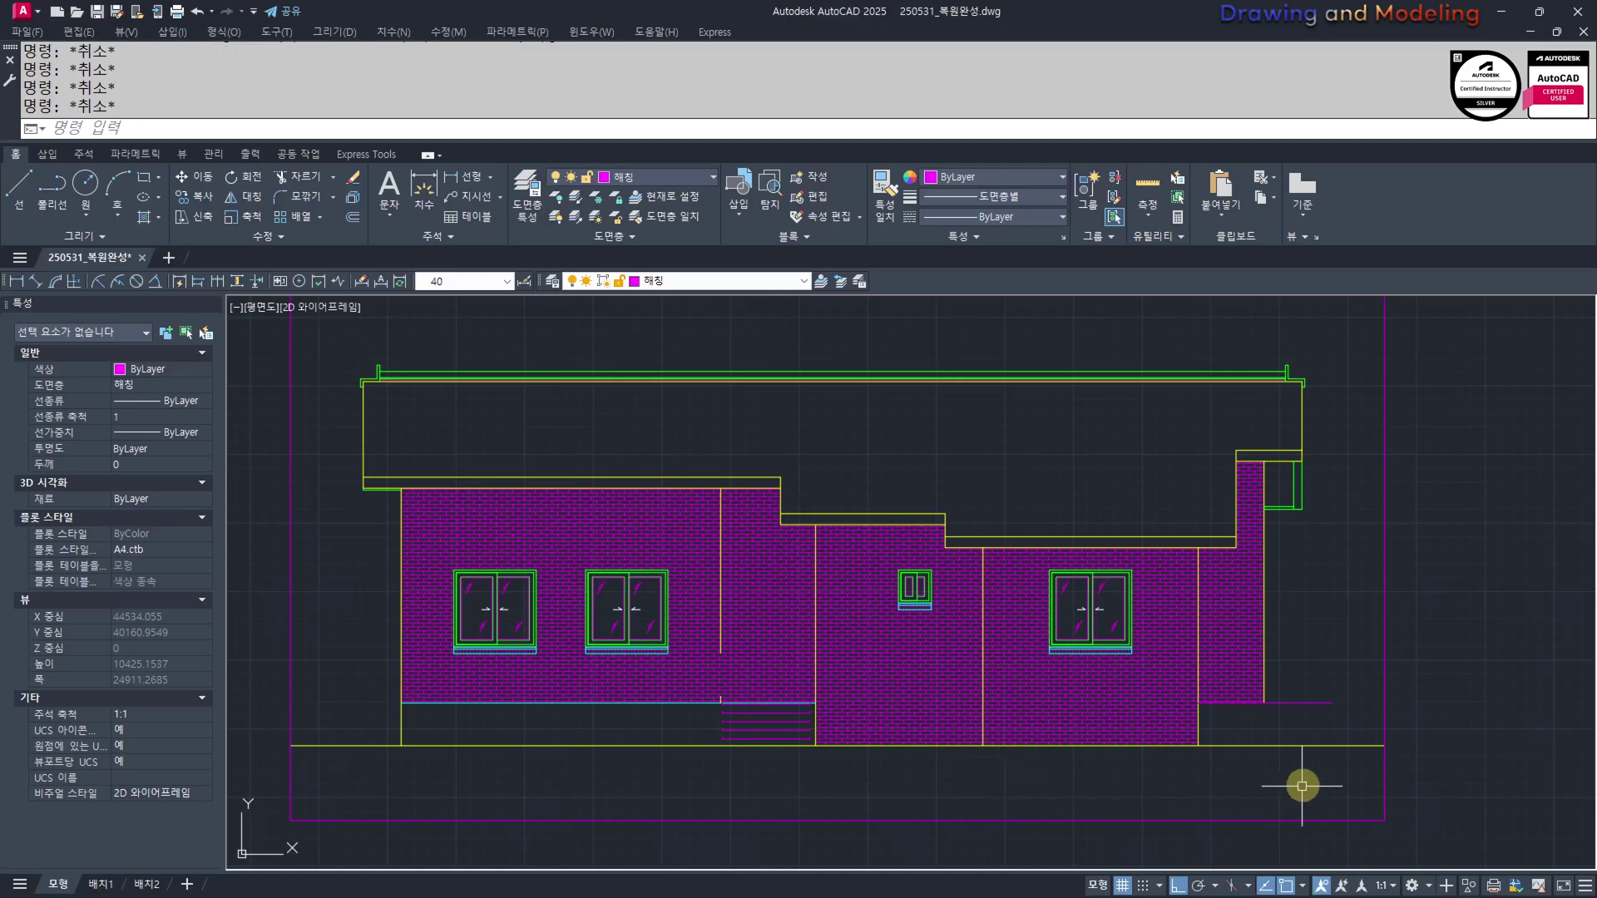
type("O")
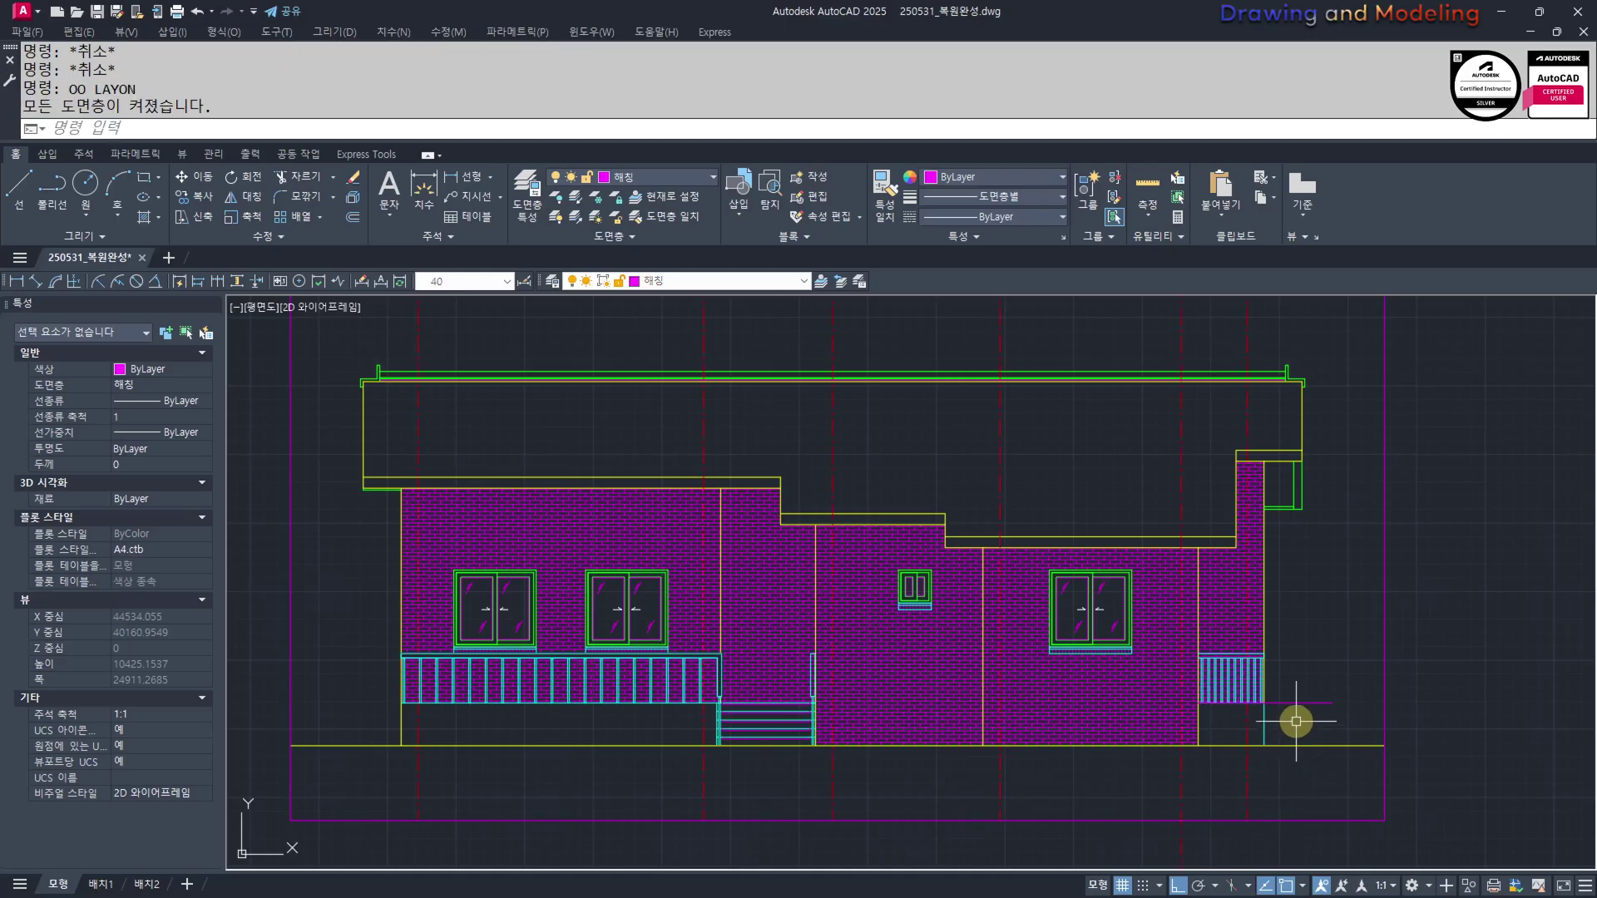
key("Escape")
key("Escape")
Erase the horizontal helper line that closed the far-right wall area for hatching
scroll(1295, 718, "up", 2)
left_click(1338, 626)
left_click(1309, 720)
type("E")
Examine how the brick hatch meets the small far-right railing compared with the terrace railing
scroll(1256, 709, "down", 4)
middle_click_drag(1168, 700, 1214, 705)
scroll(1212, 704, "up", 6)
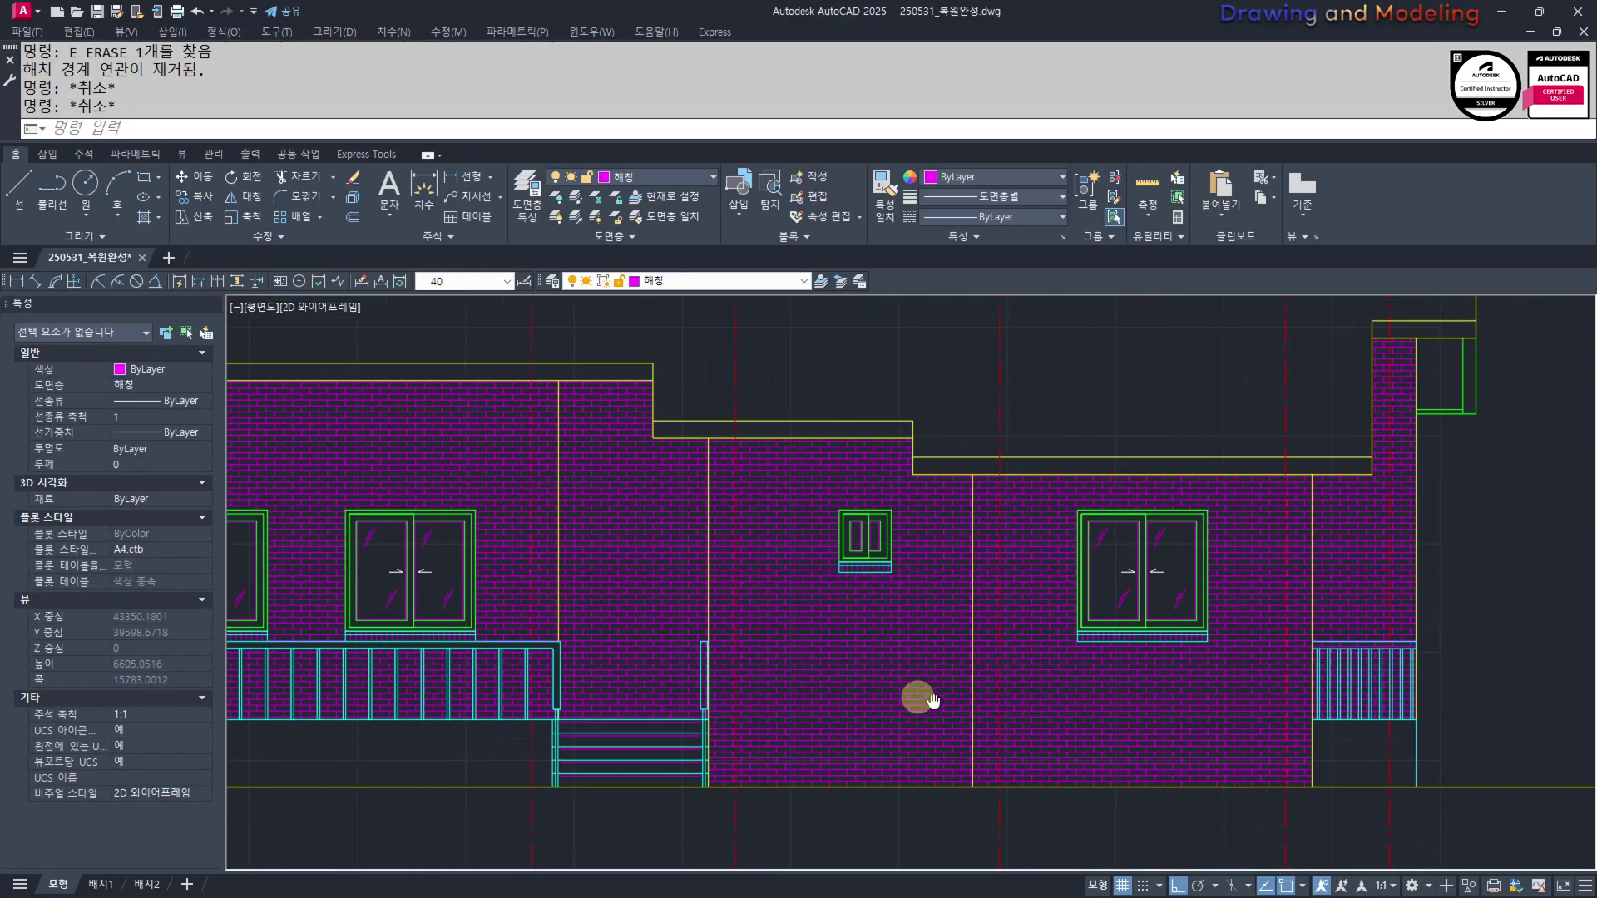
middle_click_drag(1125, 672, 1263, 707)
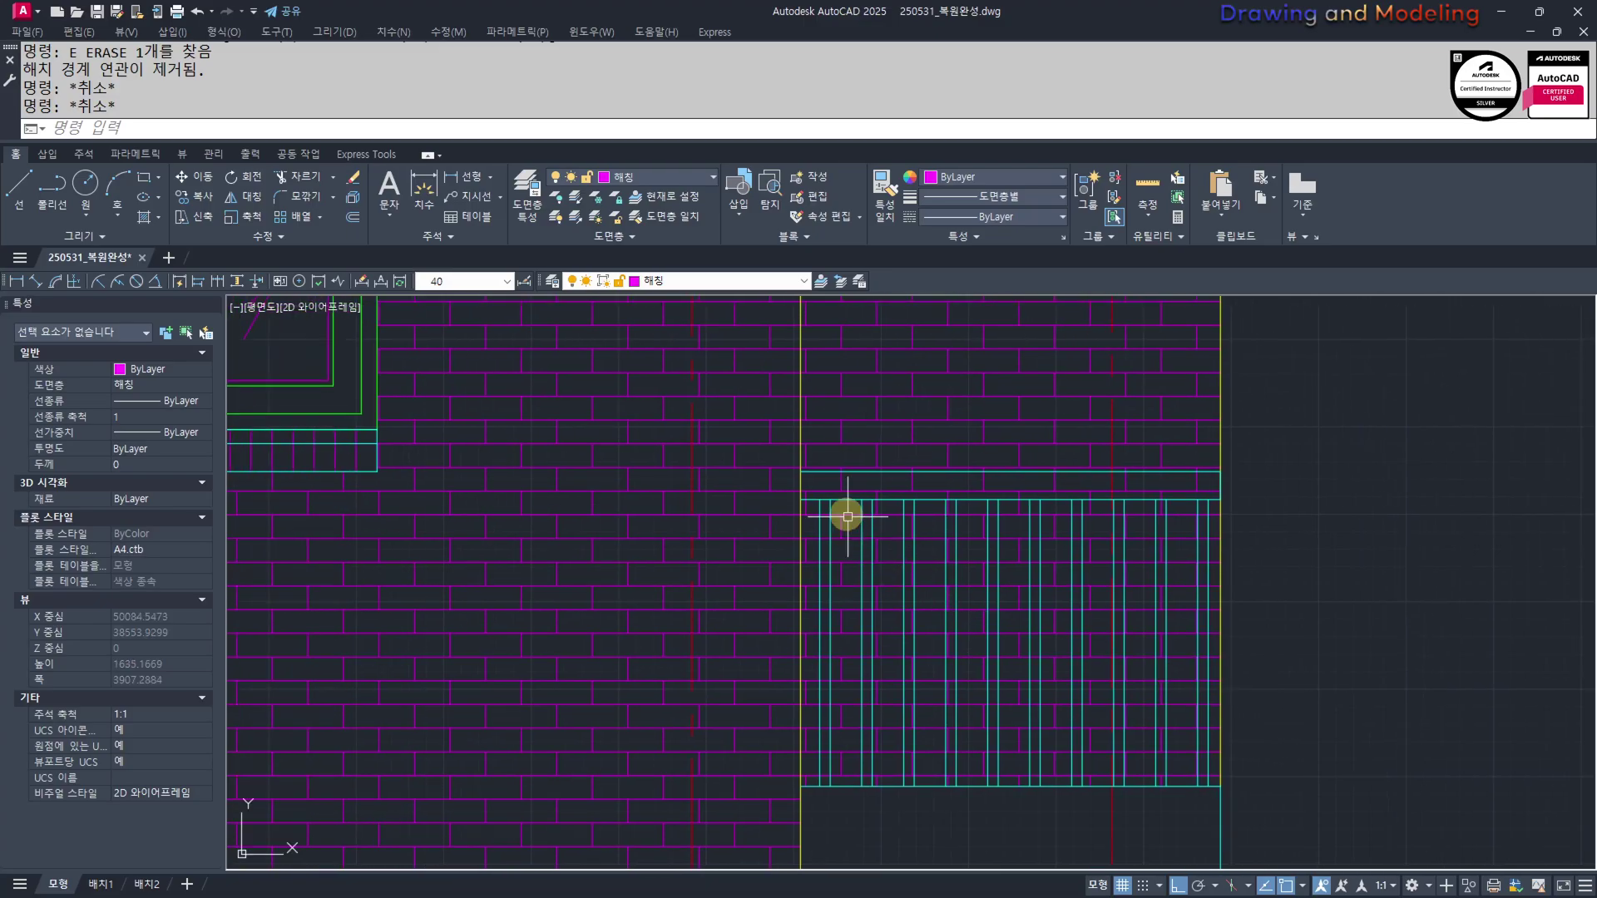
left_click(741, 435)
left_click(1319, 791)
key("Escape")
key("Escape")
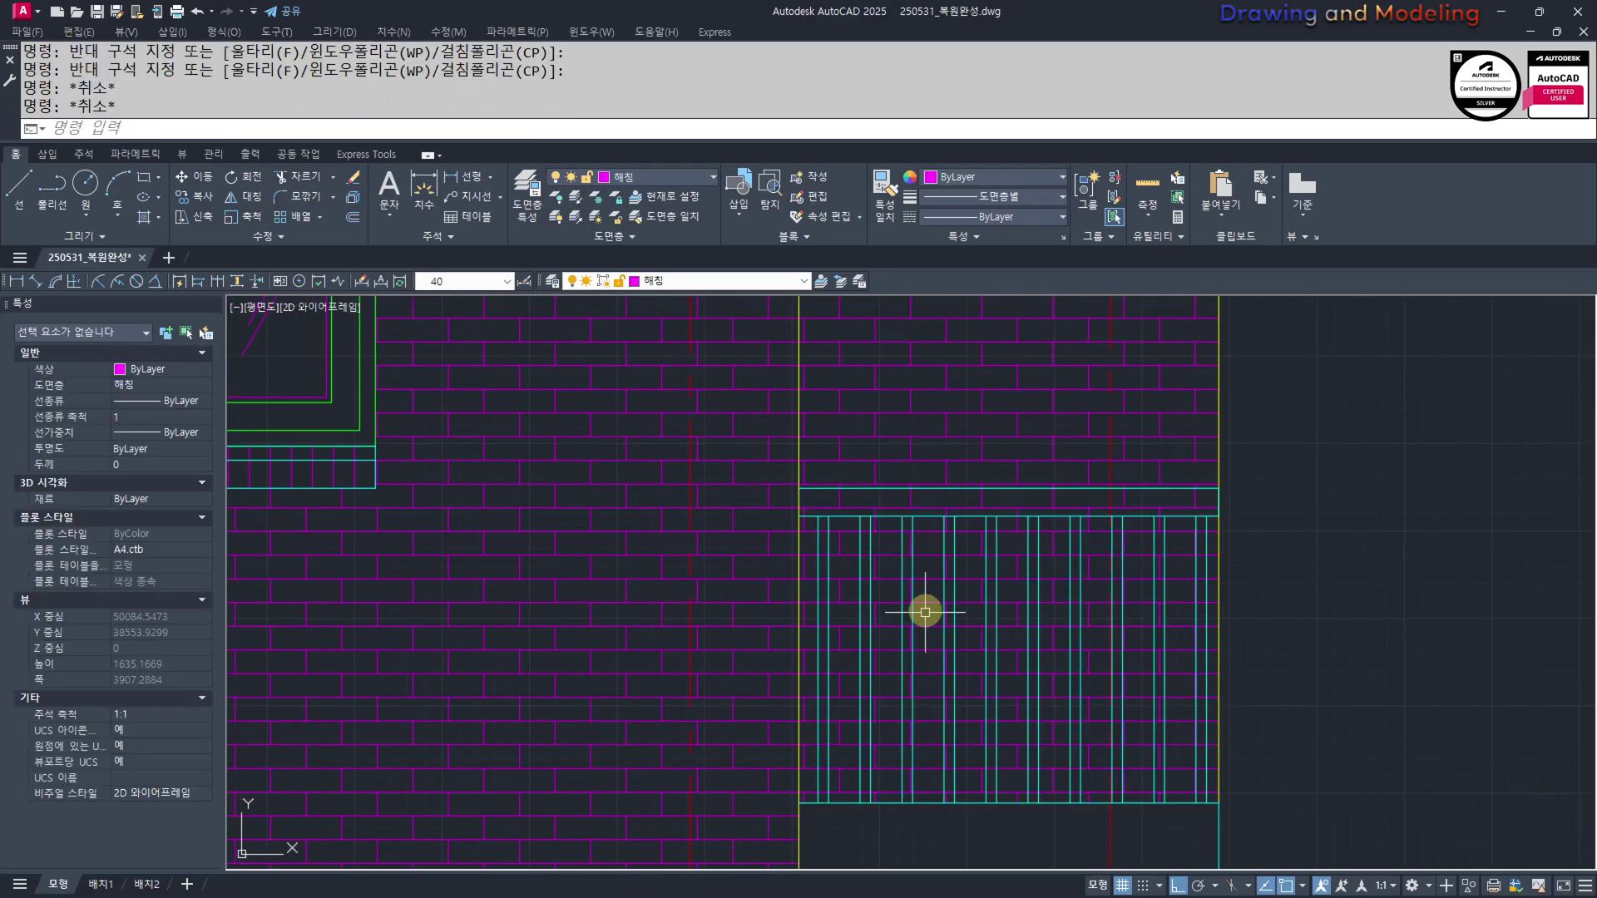
scroll(989, 630, "down", 5)
scroll(641, 670, "up", 6)
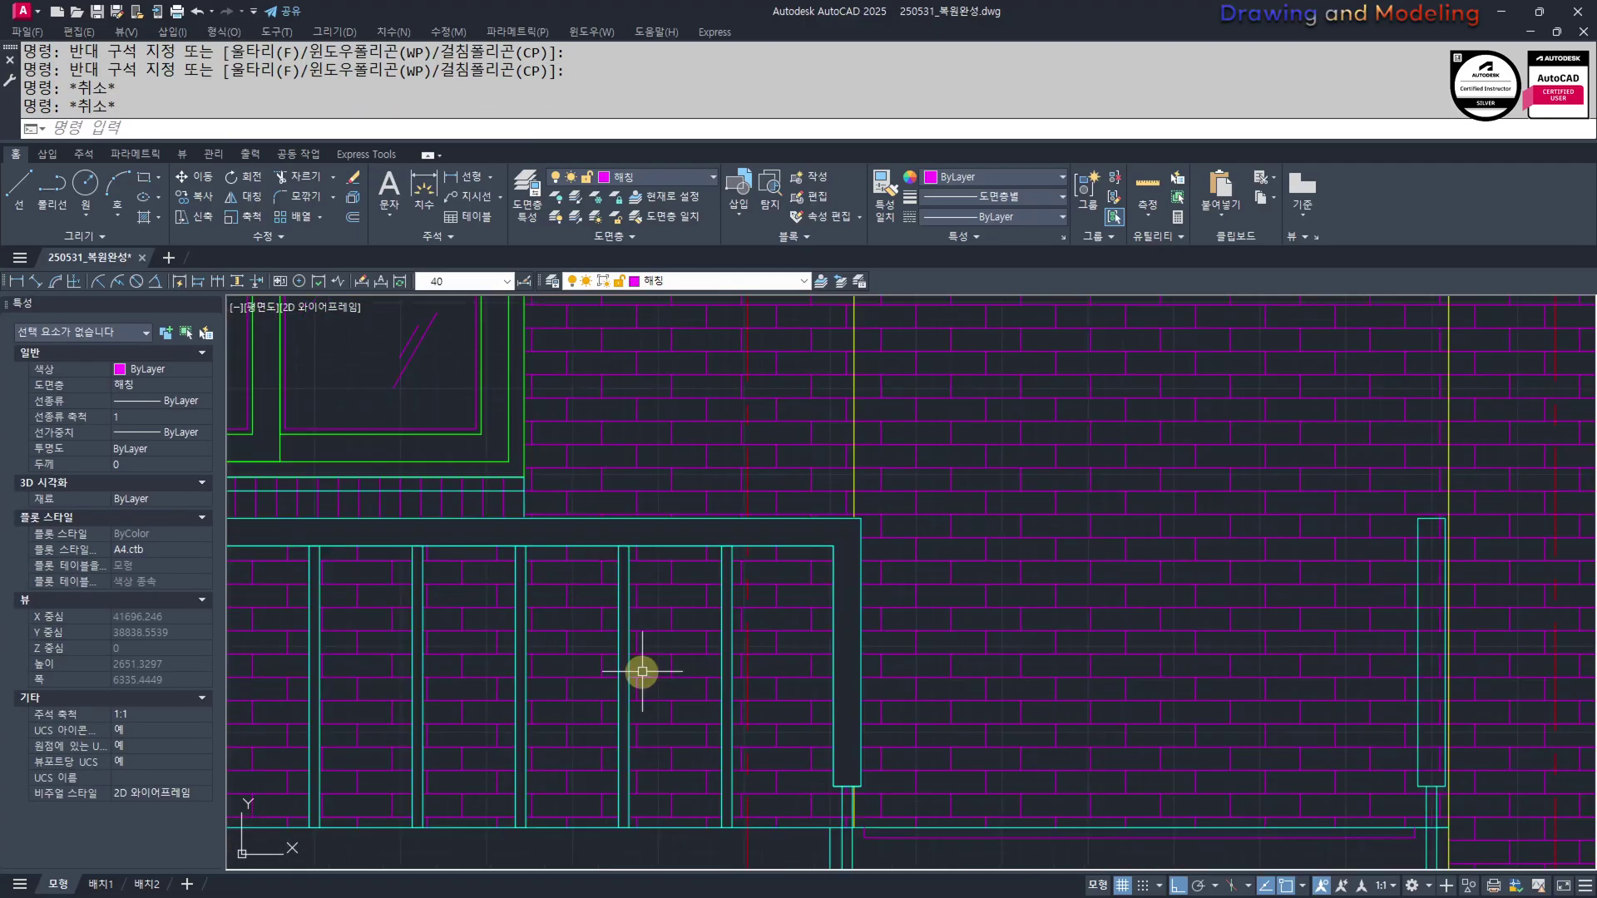
Copy a terrace railing baluster from its upper corner onto the first baluster of the small far-right railing
scroll(688, 662, "up", 2)
left_click(679, 555)
middle_click_drag(678, 511, 727, 629)
type("cc")
key("space")
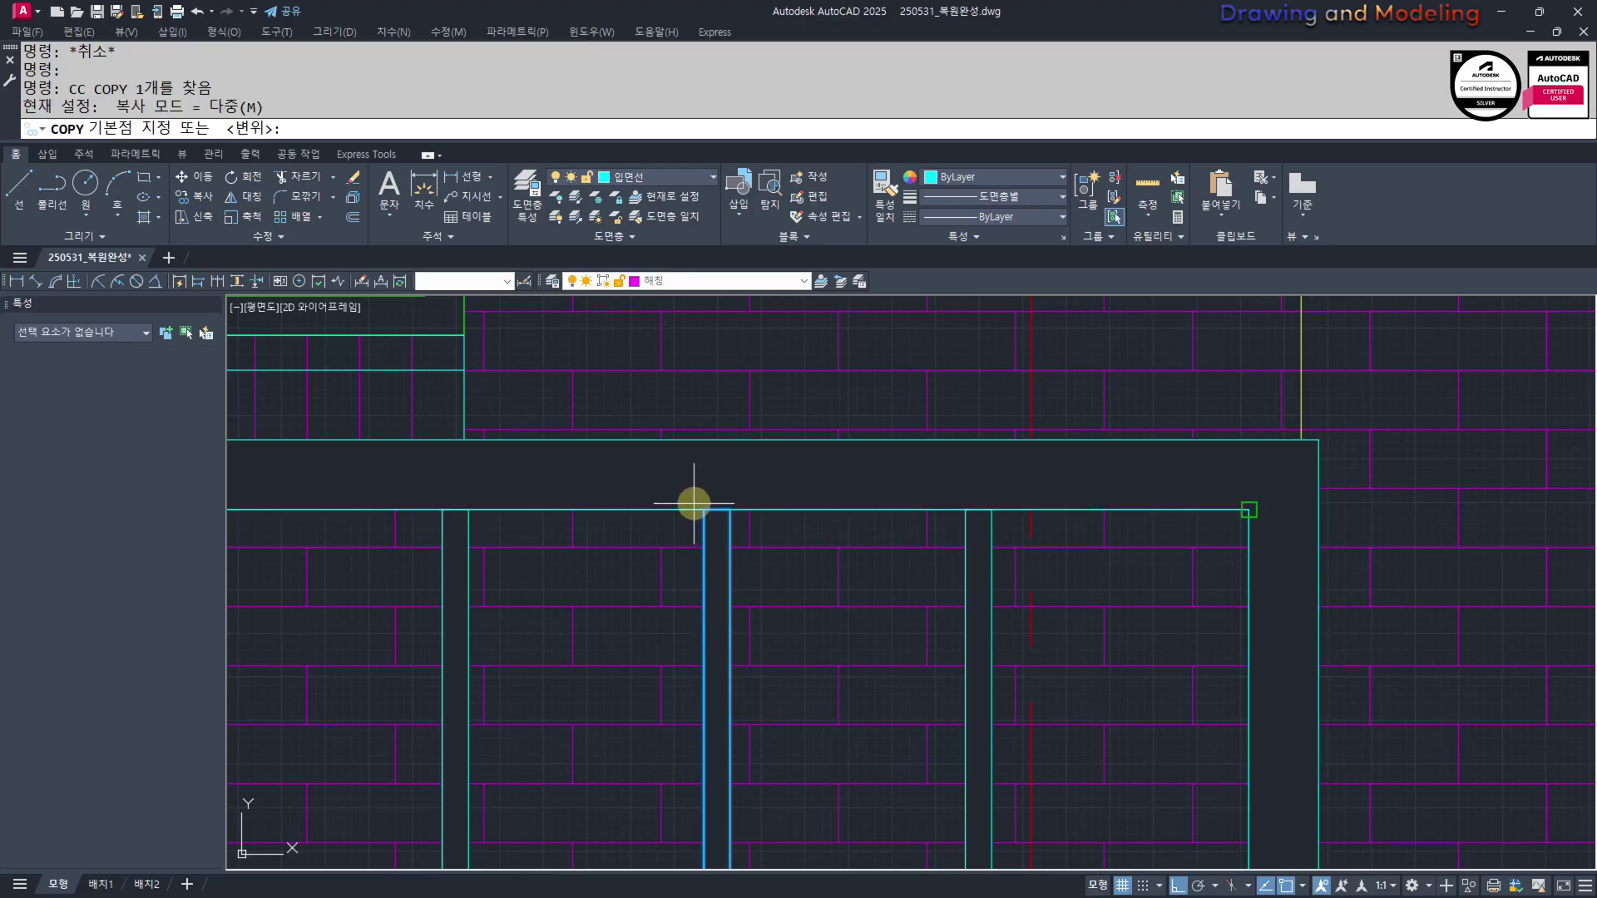
left_click(703, 509)
scroll(963, 627, "down", 4)
scroll(357, 471, "up", 5)
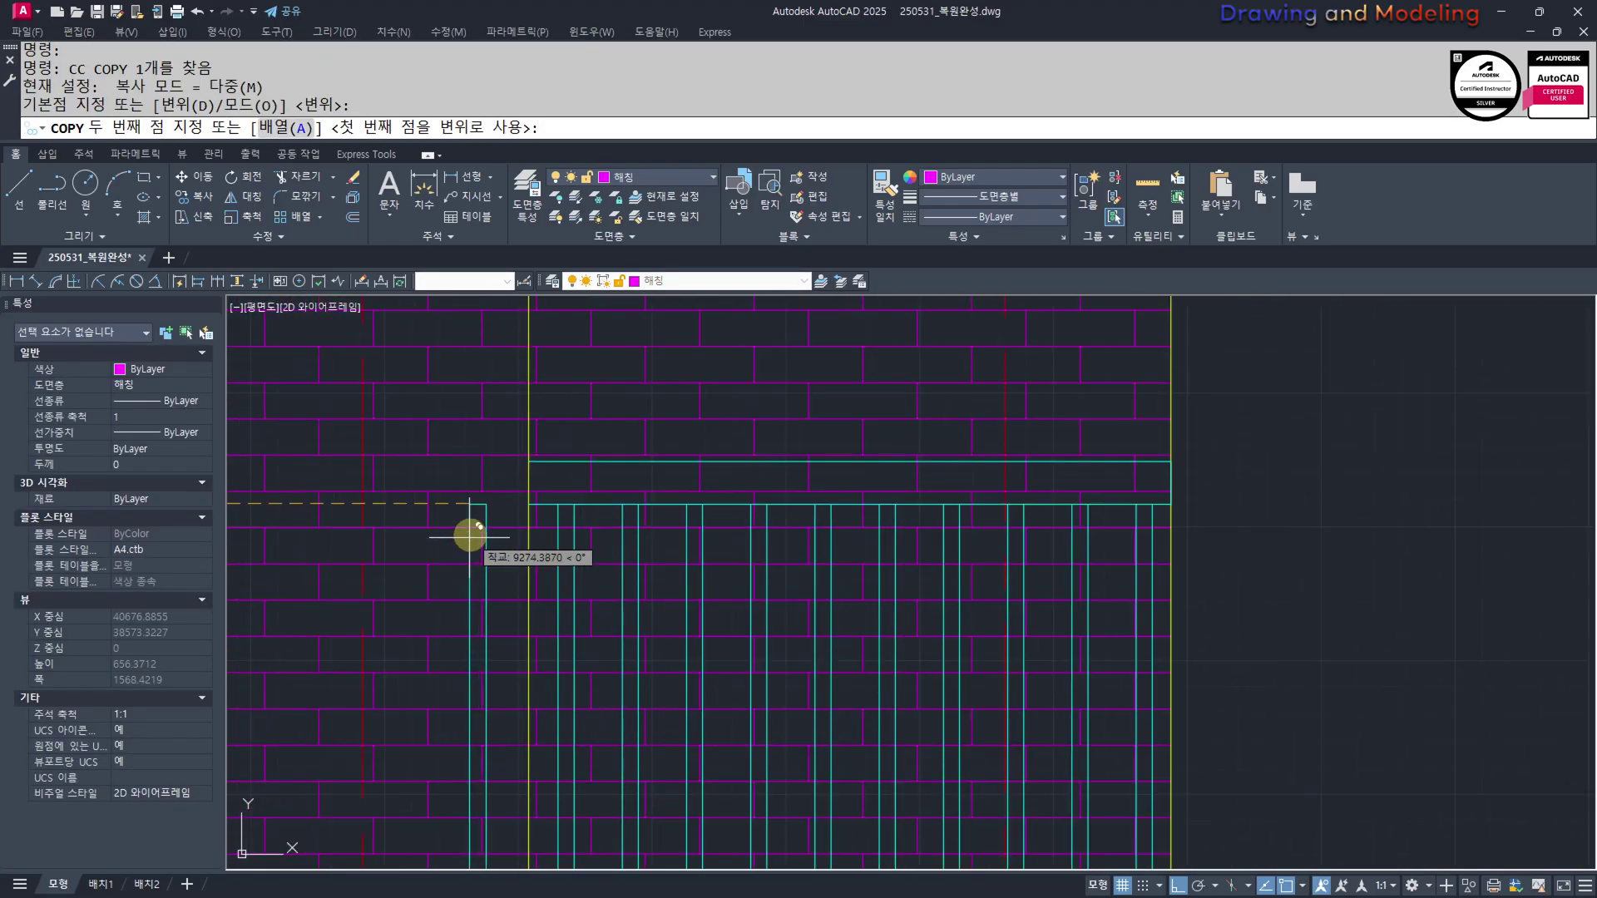
left_click(553, 504)
key("Escape")
left_click(568, 525)
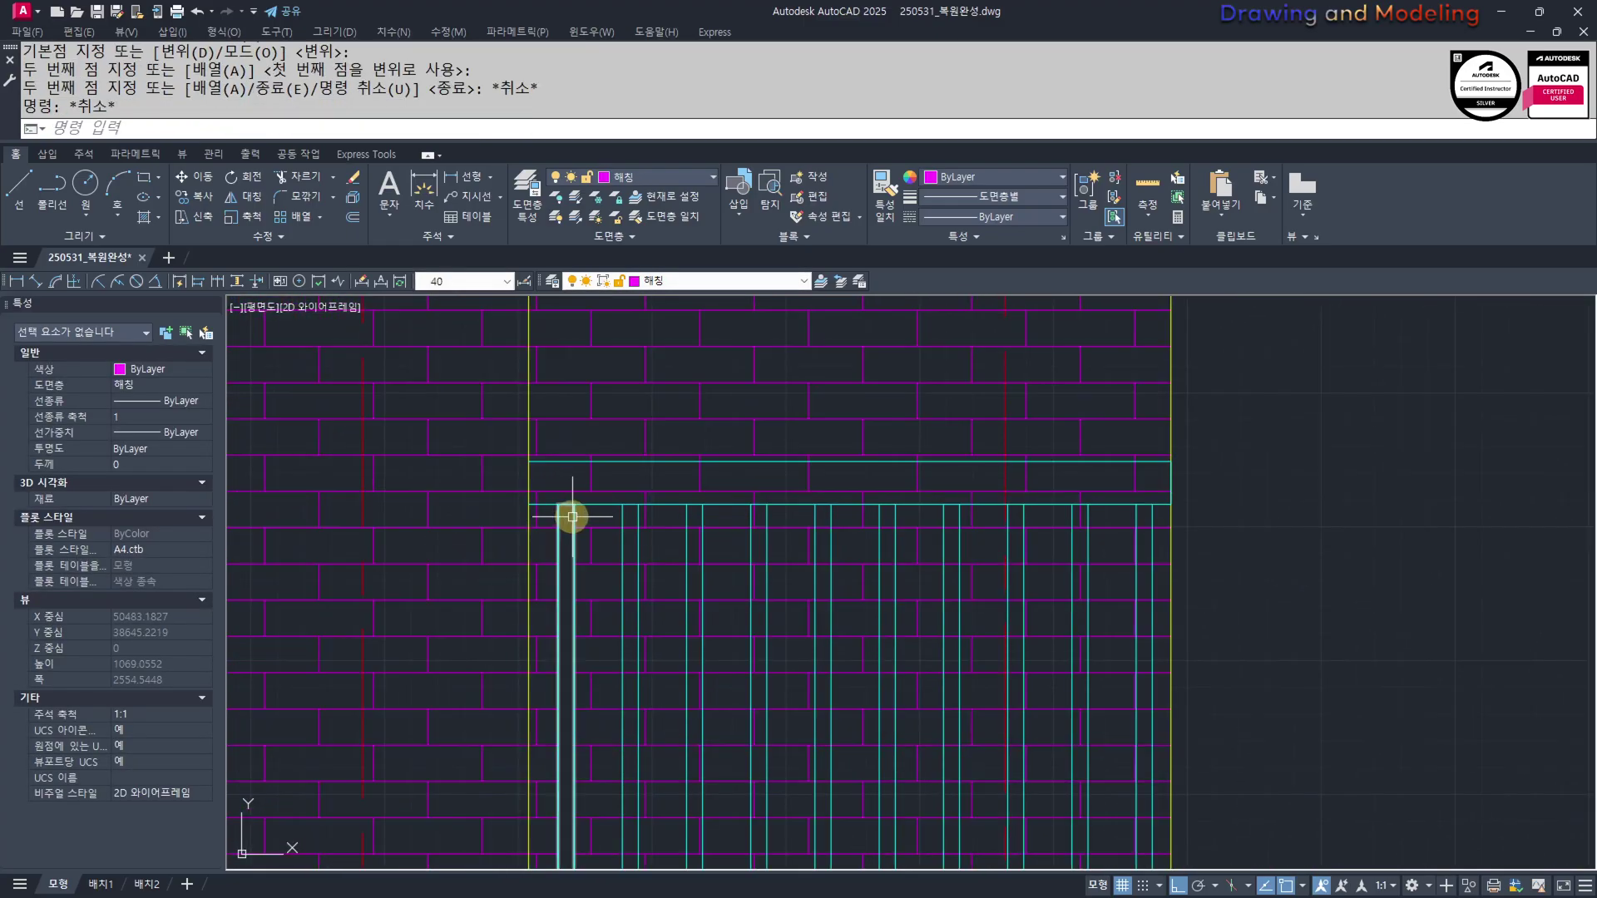
Array the first baluster of the small far-right railing along the top rail's lower edge with an item spacing of 120
type("AQ")
key("Return")
left_click(536, 504)
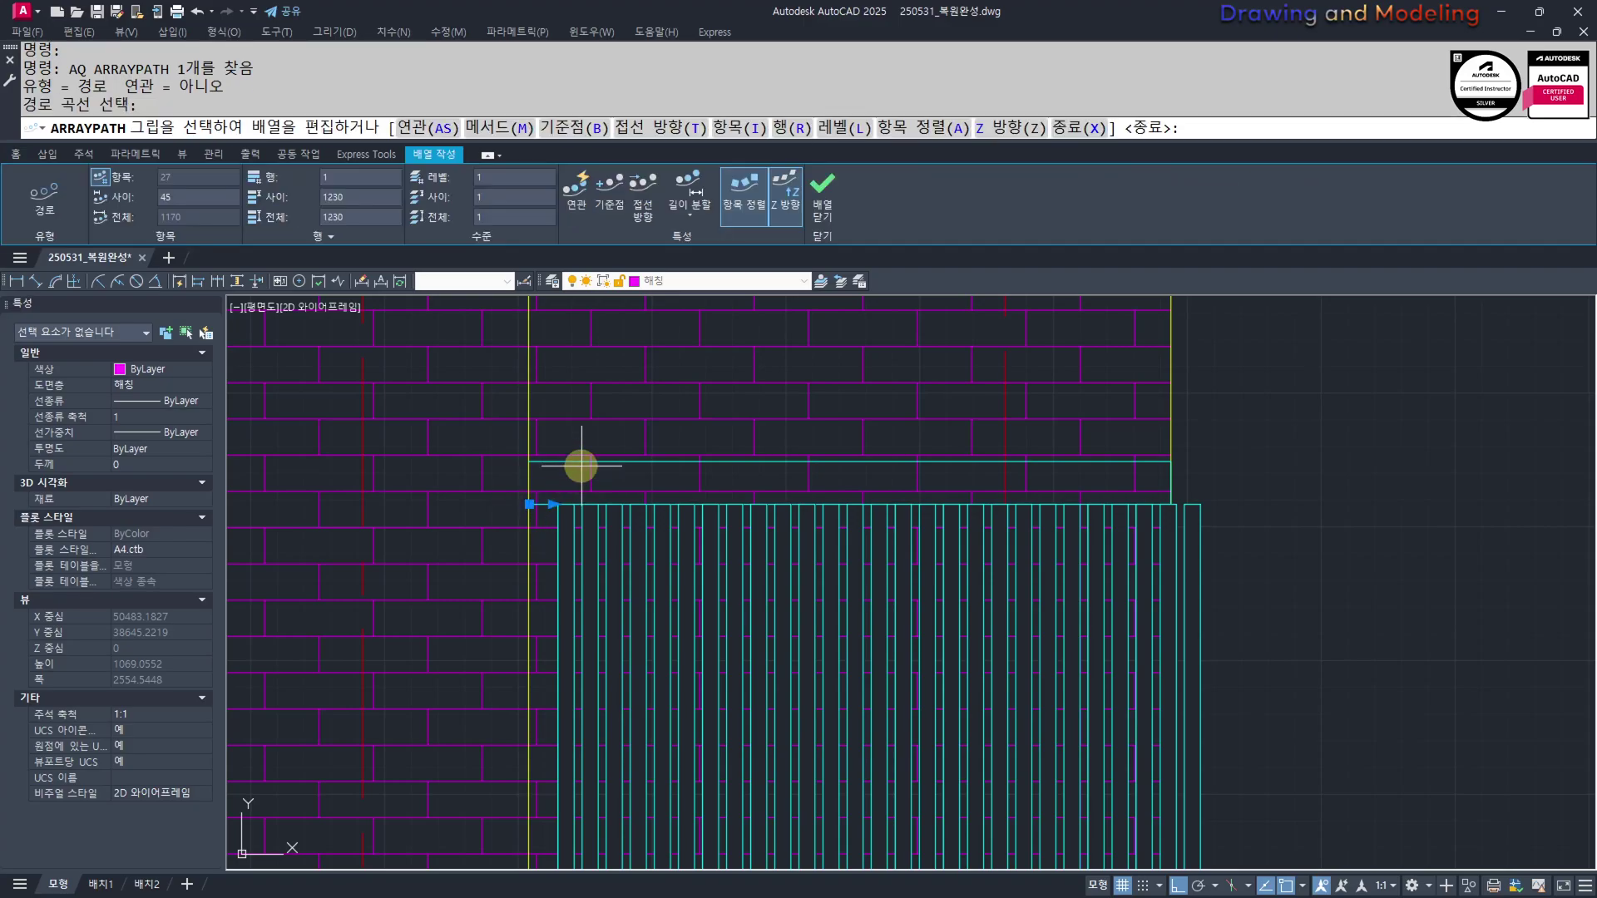
type("I")
key("Return")
type("120")
key("Return")
key("Escape")
key("Escape")
key("Escape")
key("Escape")
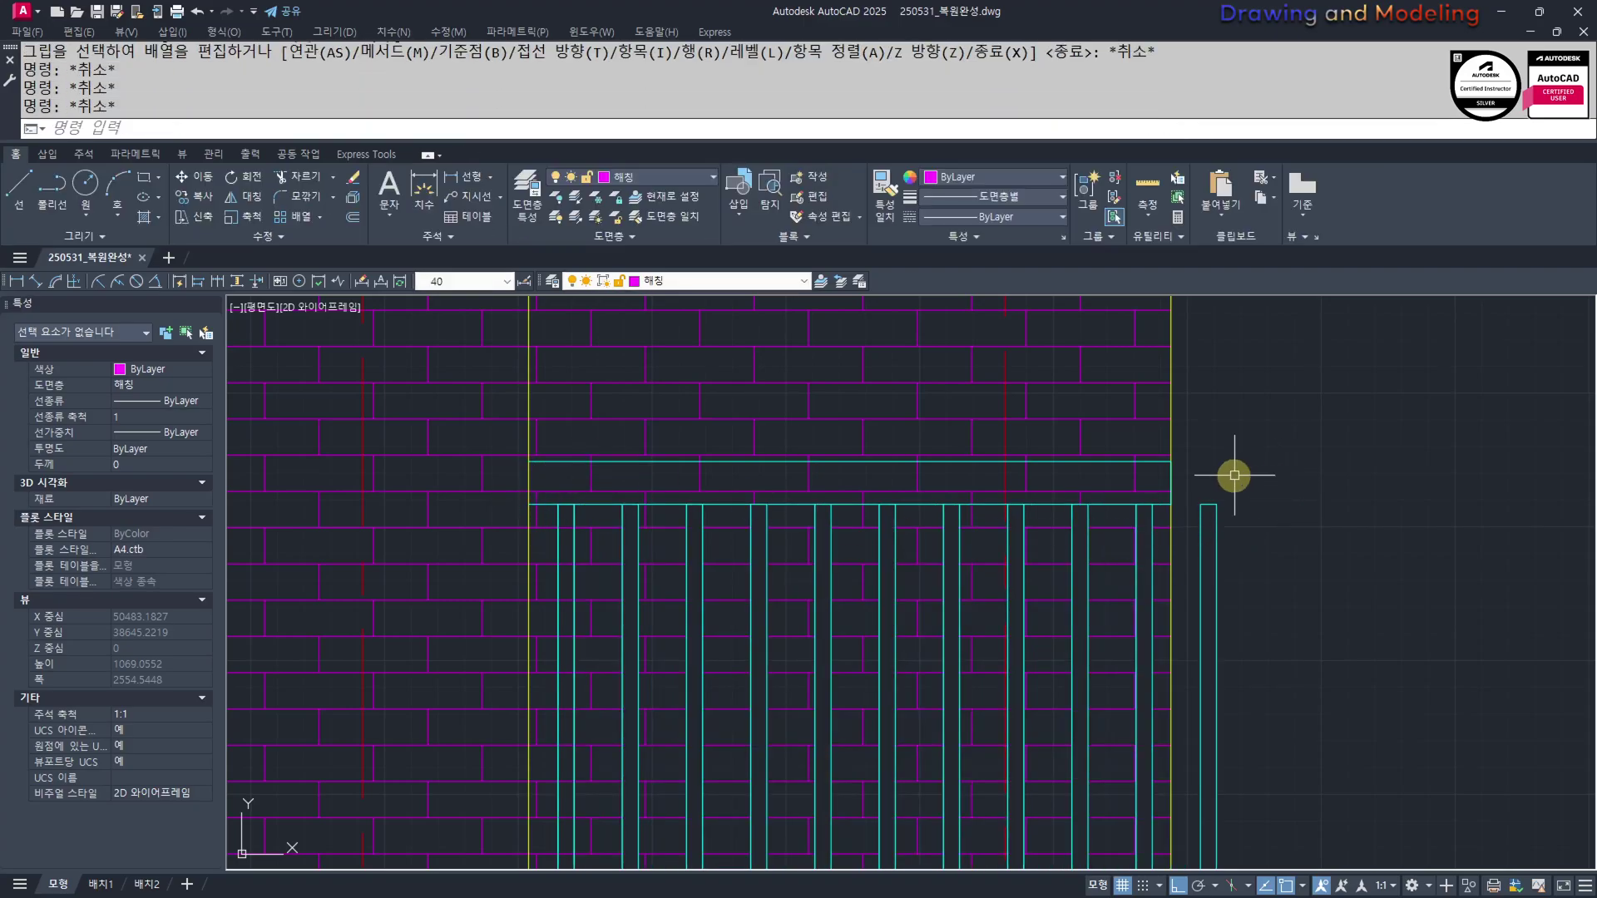
Delete the surplus arrayed baluster that stands outside the wall edge beyond the small far-right railing
left_click(1200, 518)
key("Delete")
key("Escape")
key("Escape")
left_click(791, 503)
key("Escape")
key("Escape")
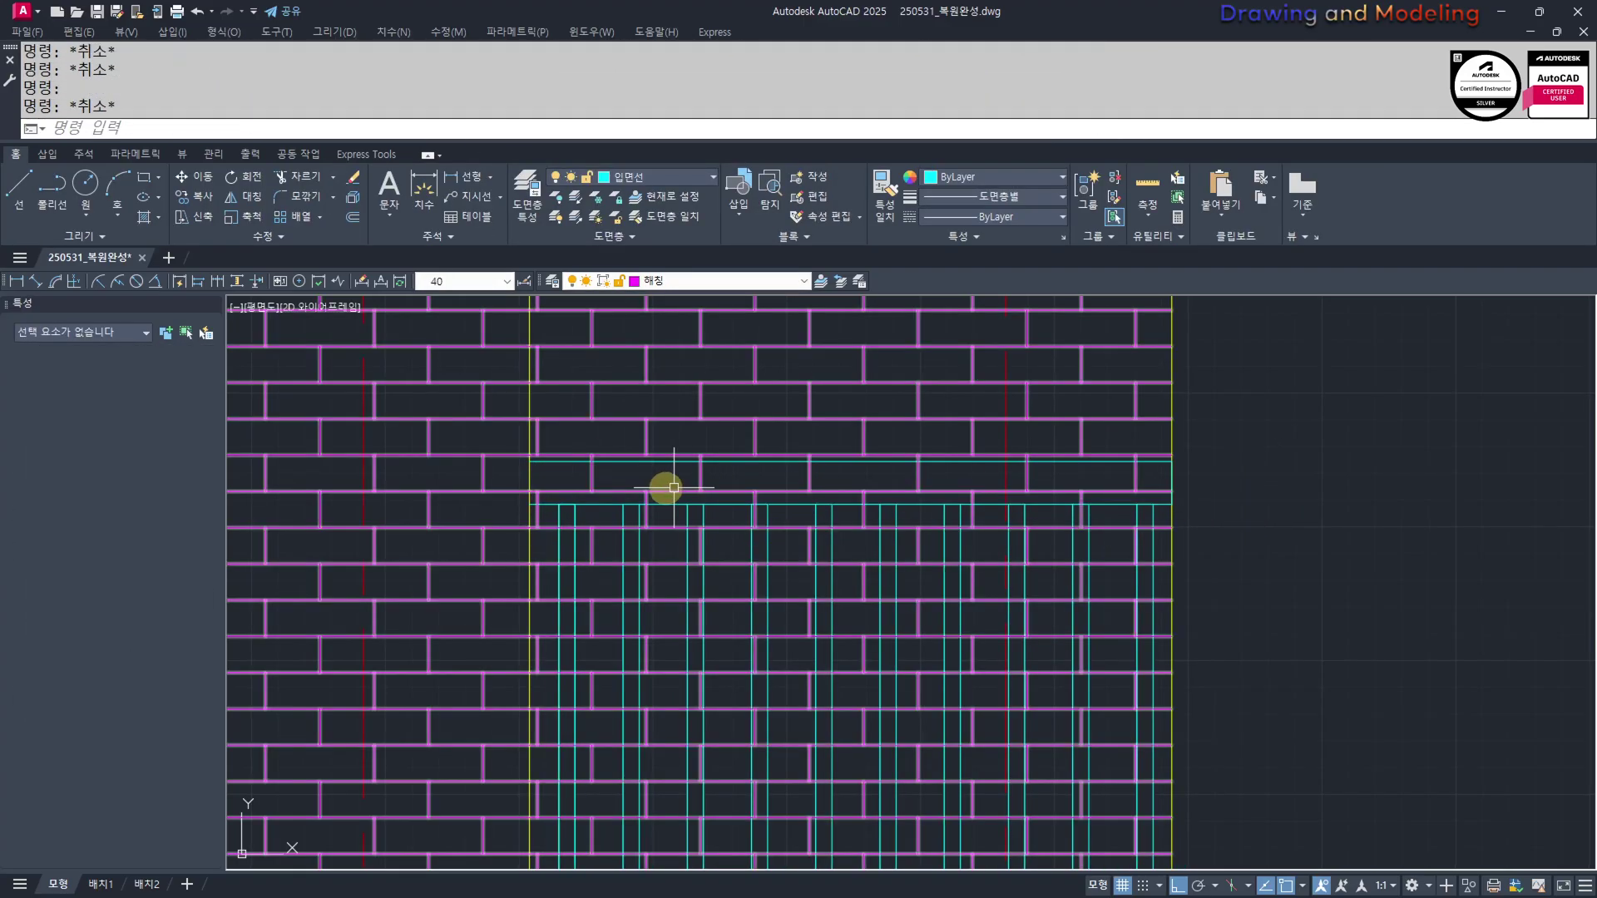
middle_click_drag(766, 512, 689, 561)
middle_click_drag(1440, 558, 1439, 578)
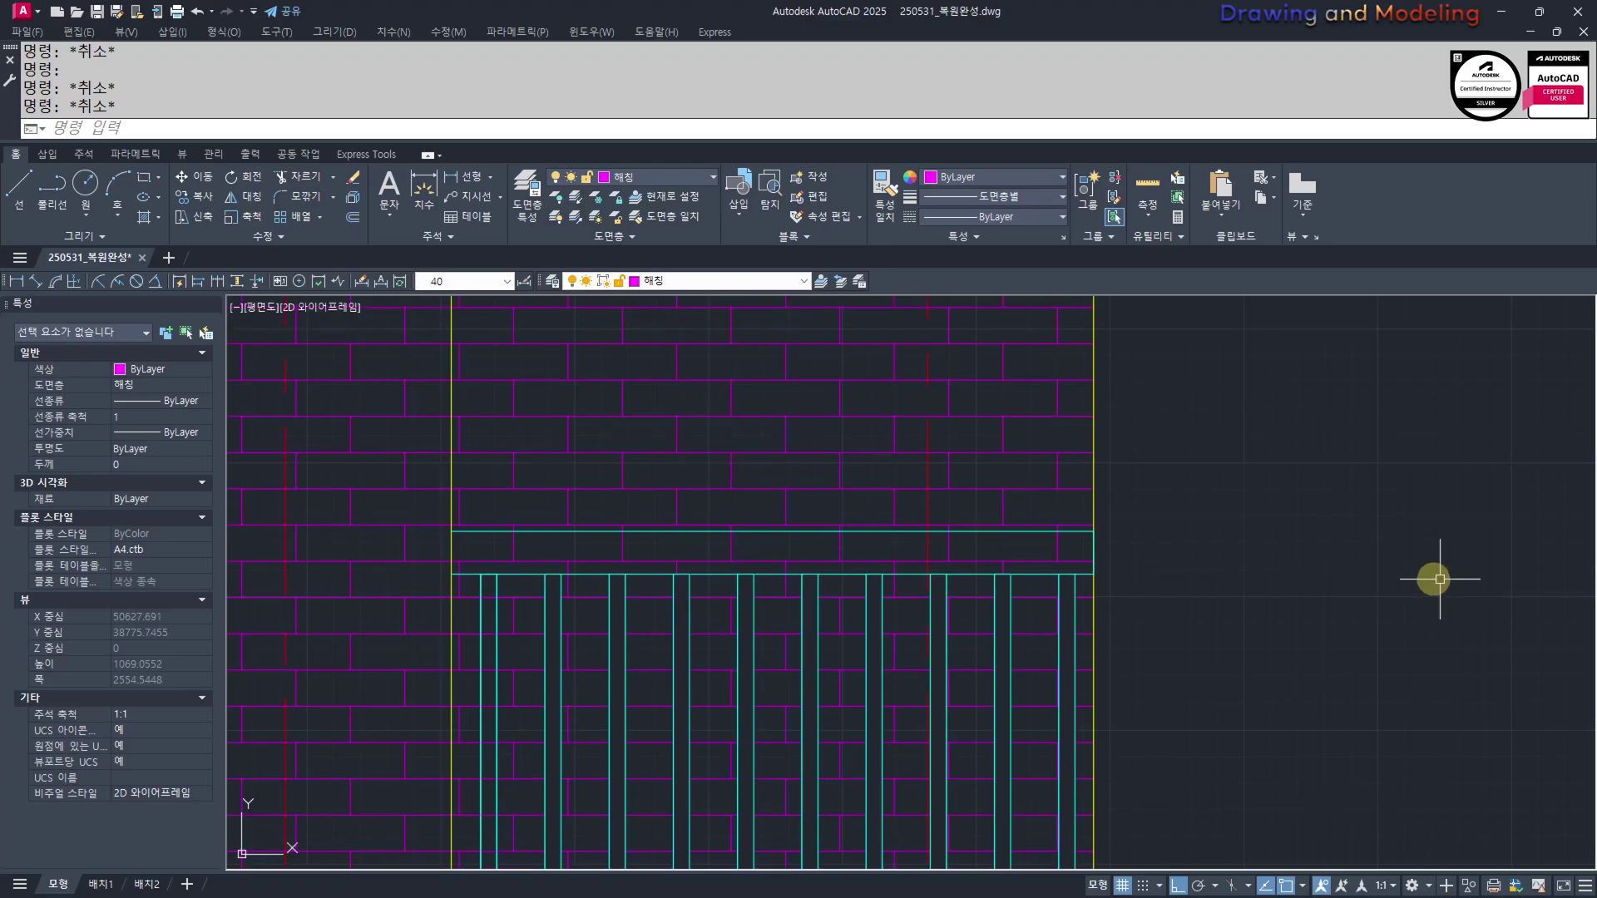
mouse_move(1024, 564)
middle_mouse_down()
mouse_move(1052, 563)
mouse_move(1035, 580)
middle_mouse_up()
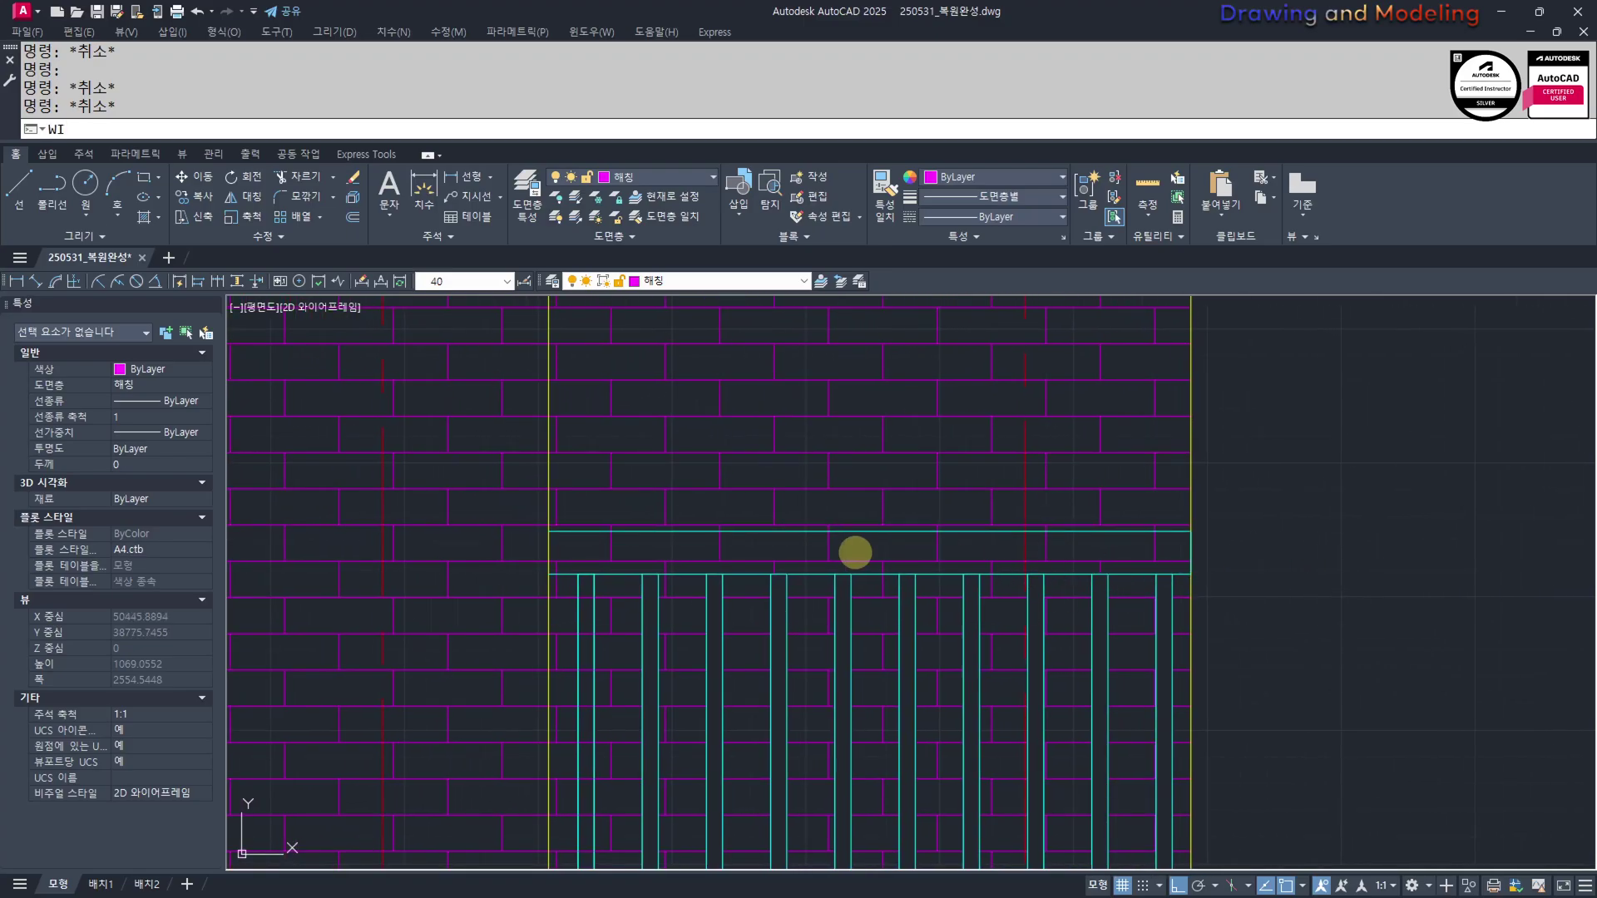
Draw a rectangular wipeout over the top rail of the small far-right railing, following its four corners
key("Return")
key("Return")
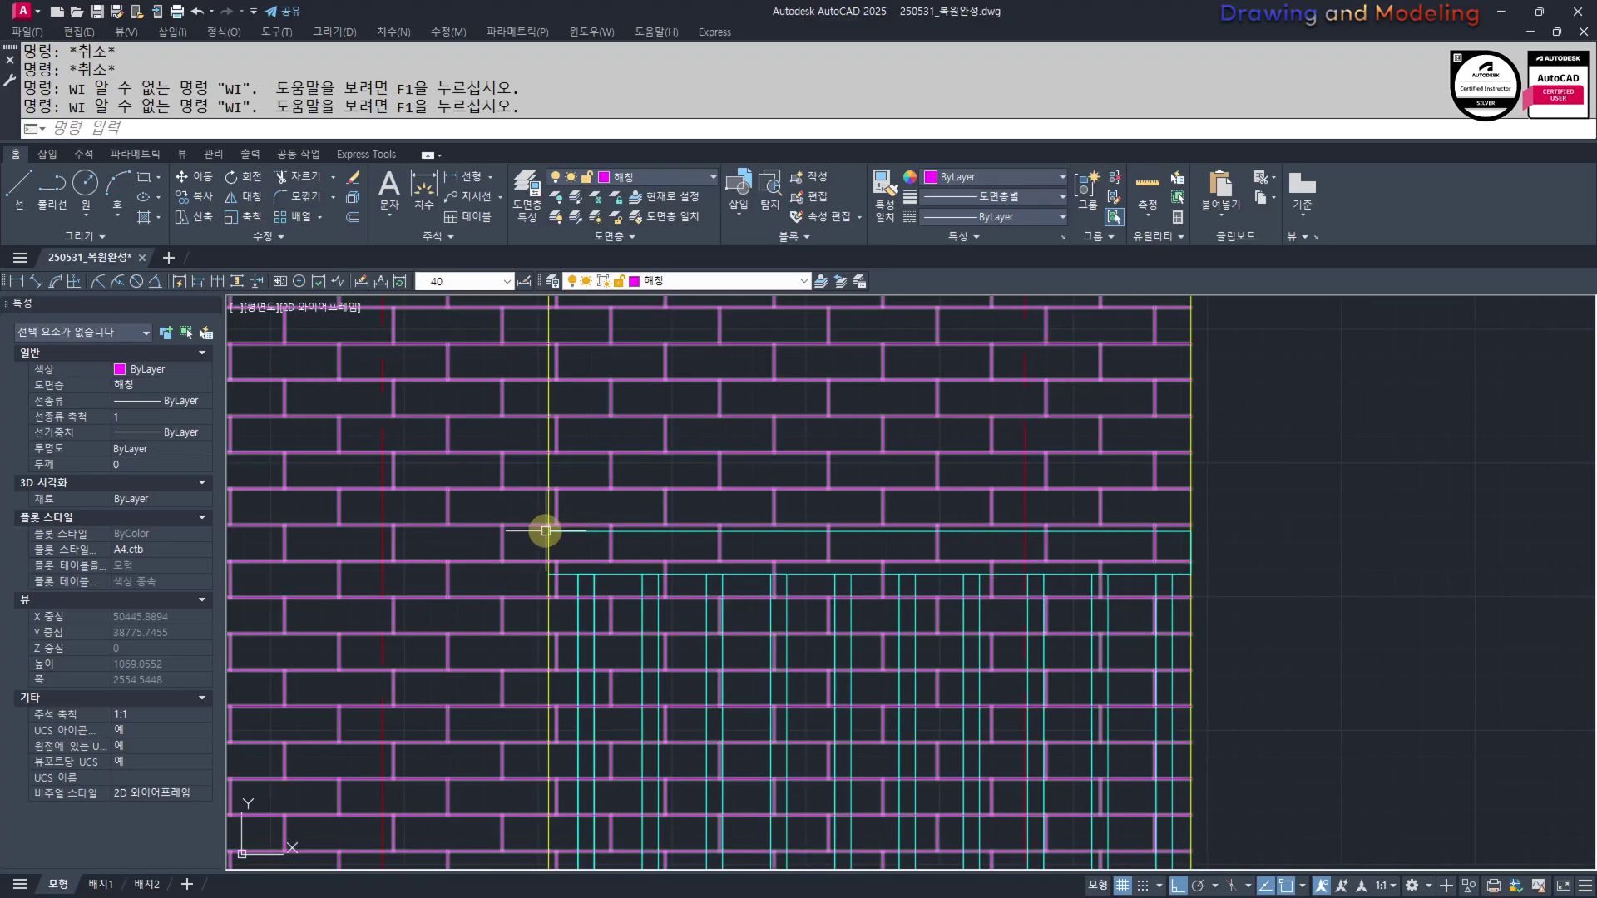
type("WIPEOUT")
key("Return")
left_click(550, 530)
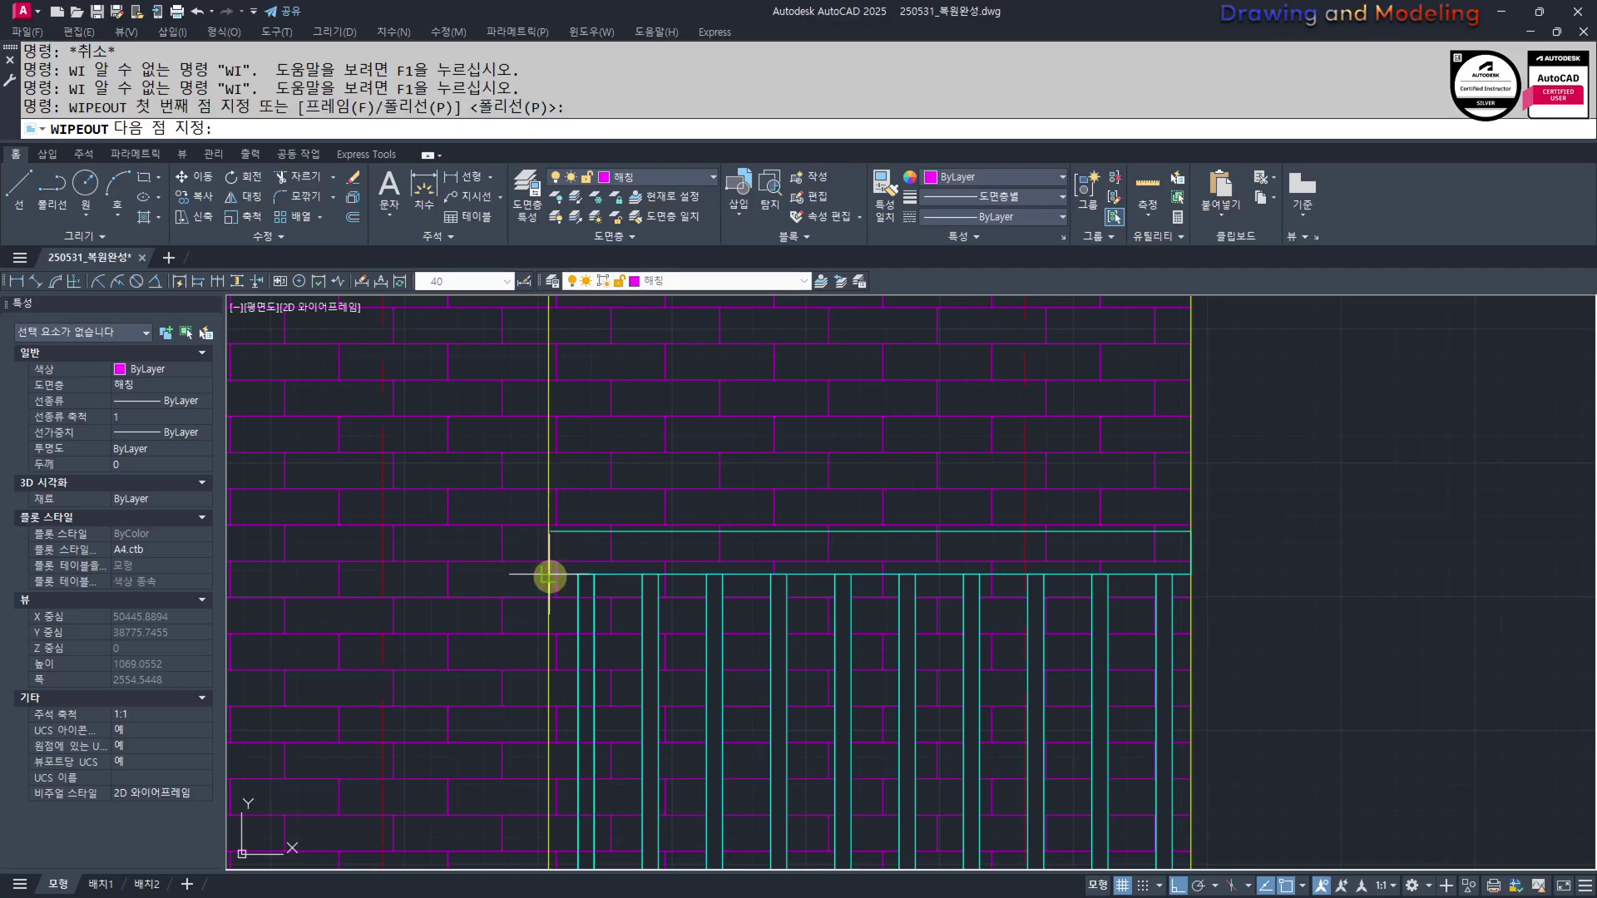
left_click(550, 574)
left_click(1191, 574)
left_click(1191, 531)
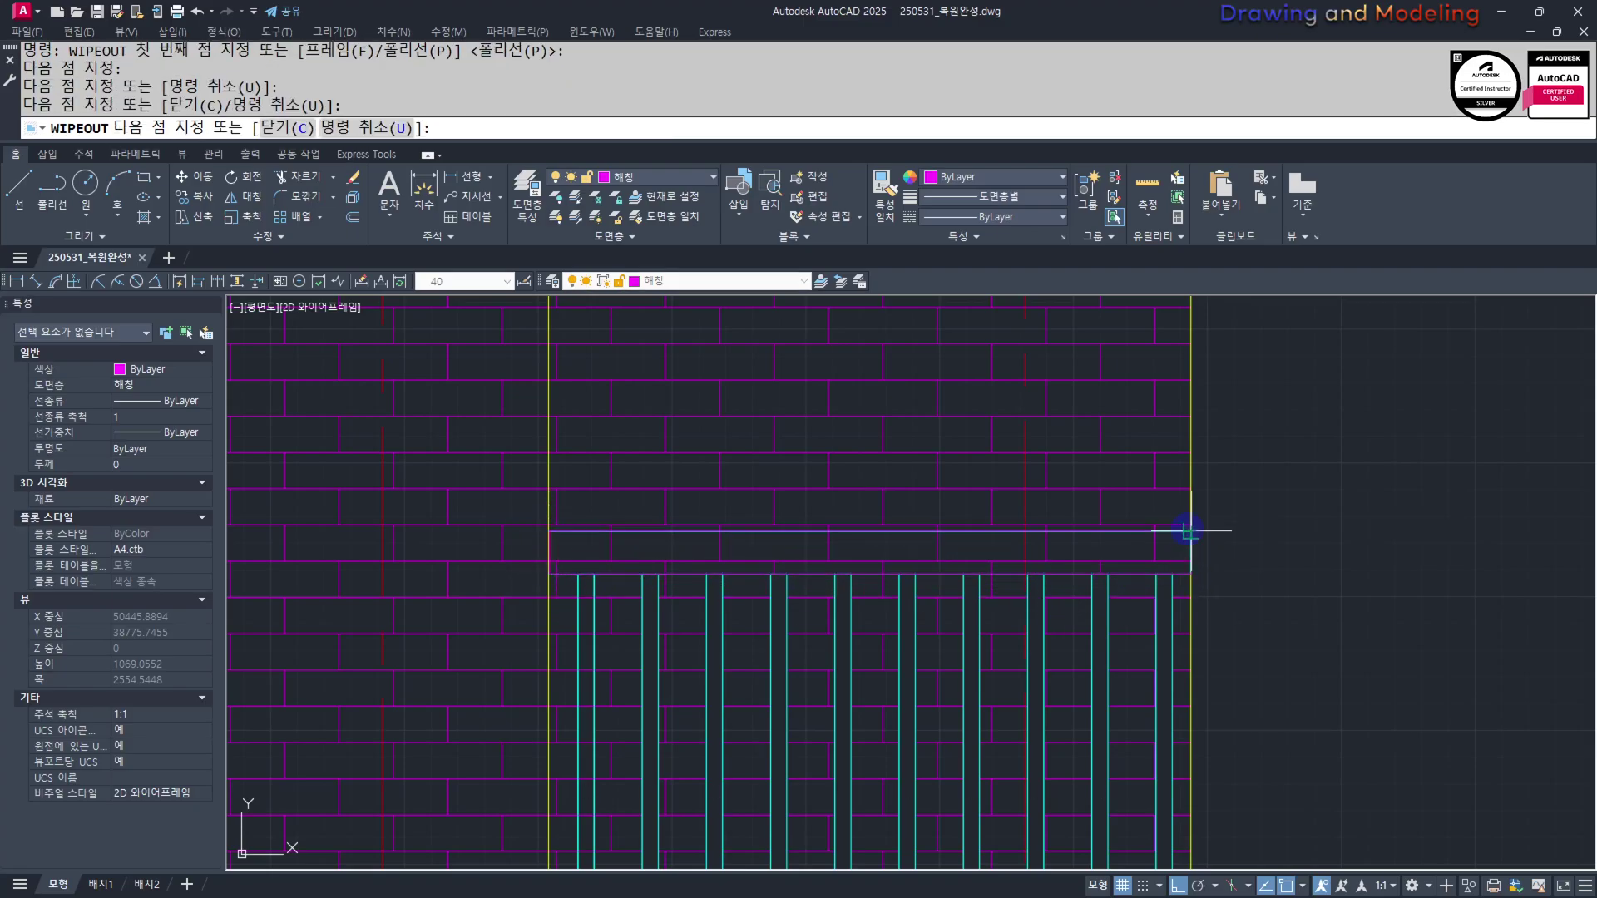
key("Return")
key("Escape")
key("Escape")
Match the properties of a baluster of the small far-right railing onto the wipeout covering its top rail
scroll(1228, 612, "up", 2)
type("ma")
key("Return")
left_click(1142, 570)
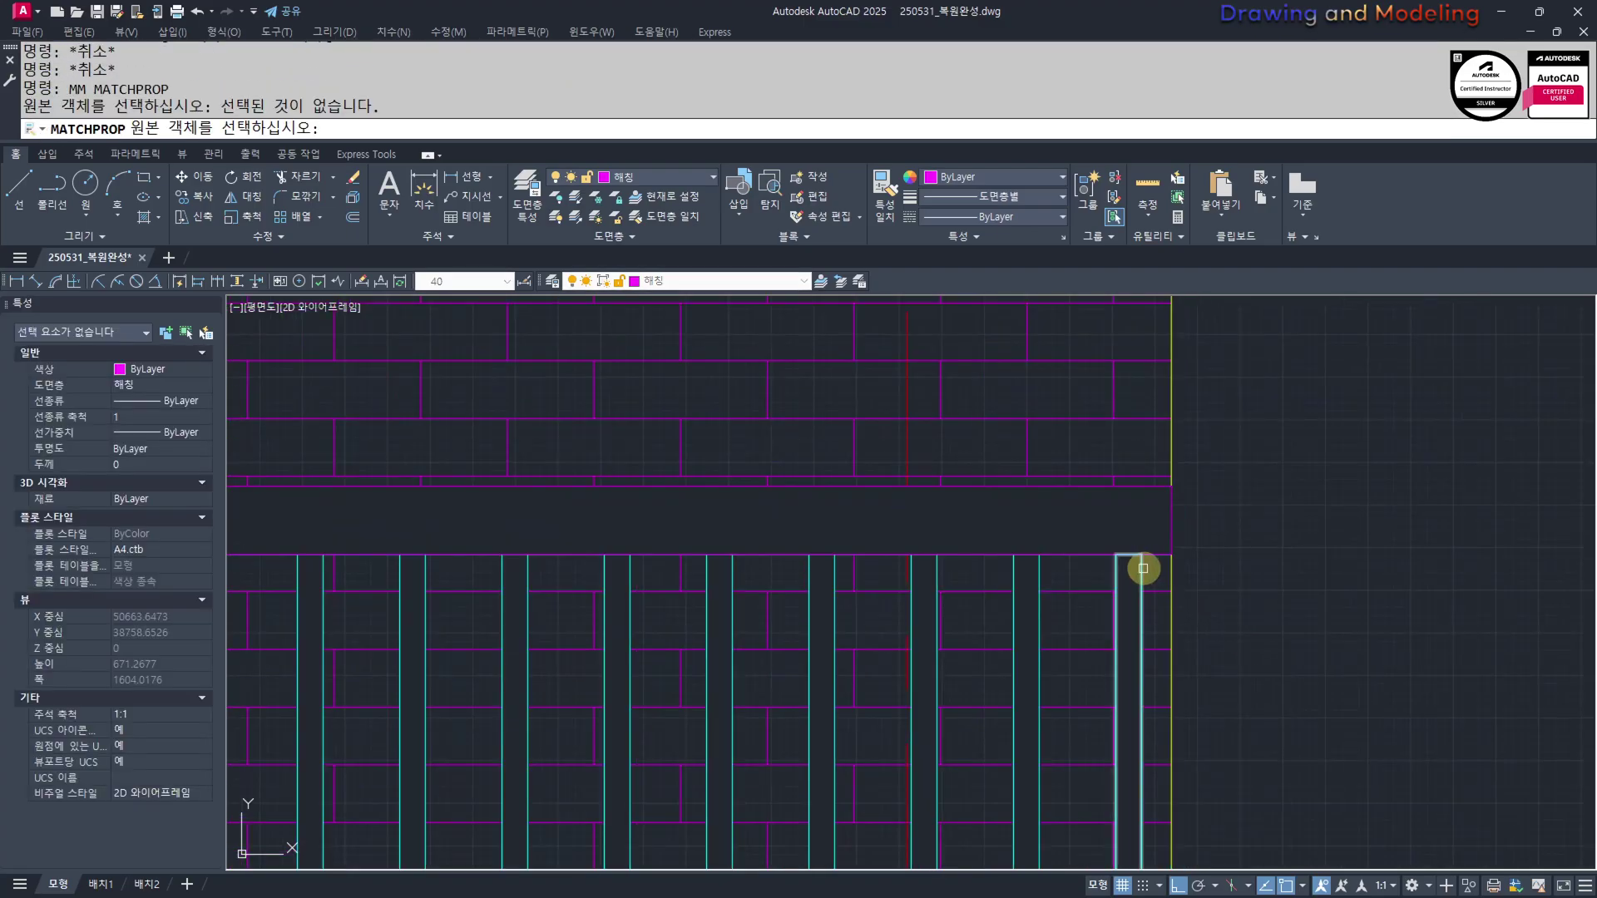
left_click(1169, 556)
key("Escape")
key("Escape")
scroll(1236, 549, "down", 4)
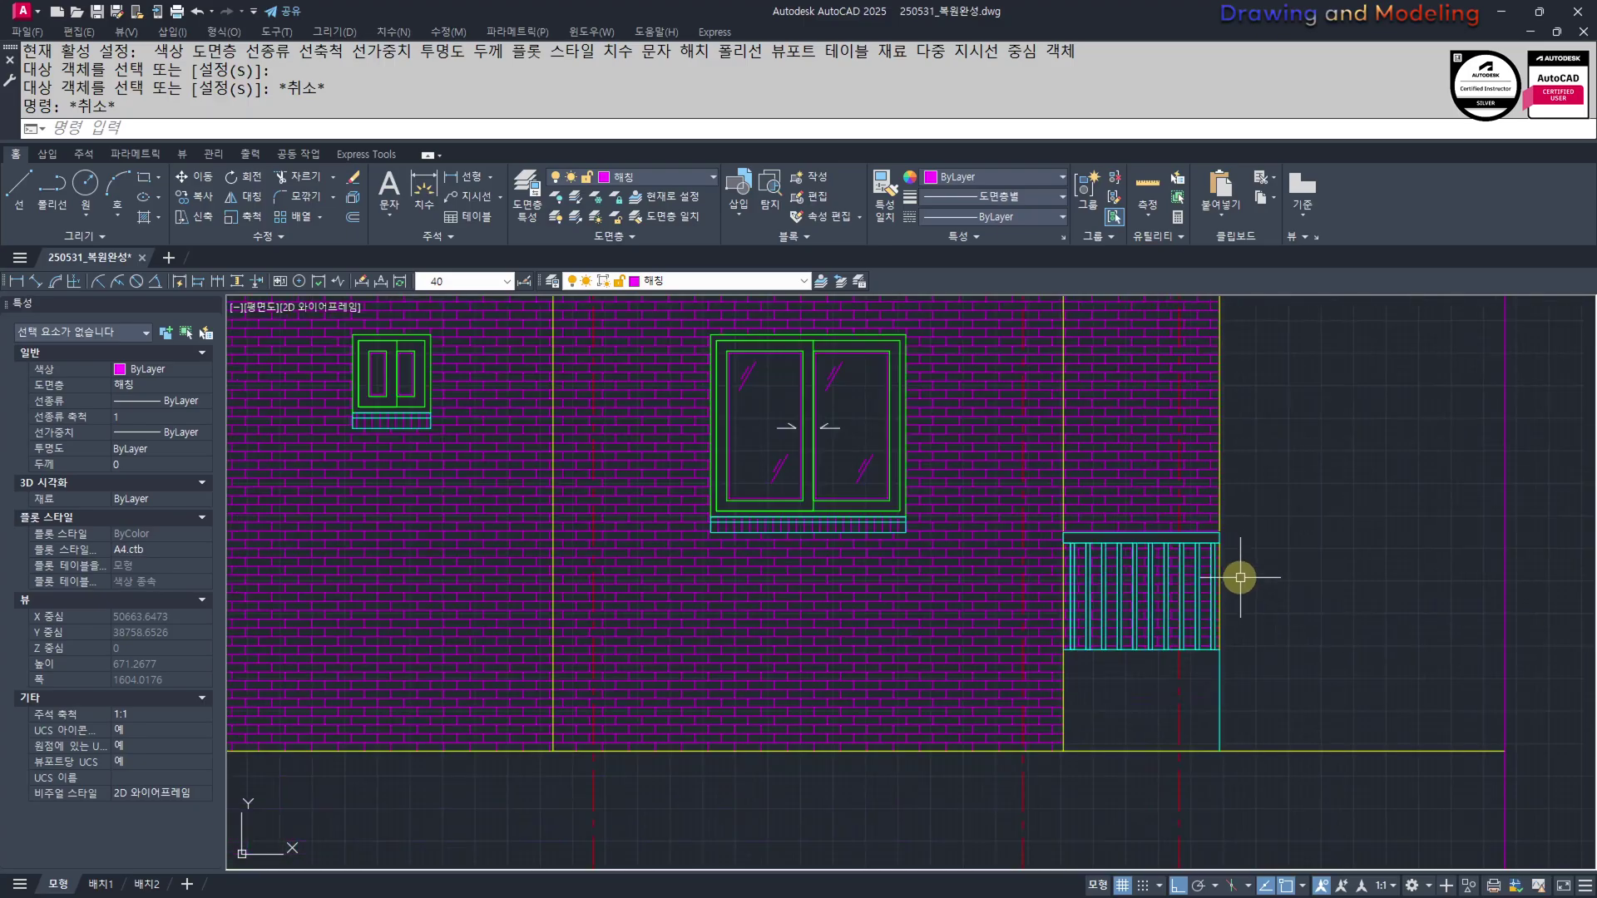
middle_click_drag(1237, 574, 1126, 541)
scroll(1130, 535, "up", 2)
scroll(1115, 582, "down", 2)
key("Escape")
key("Escape")
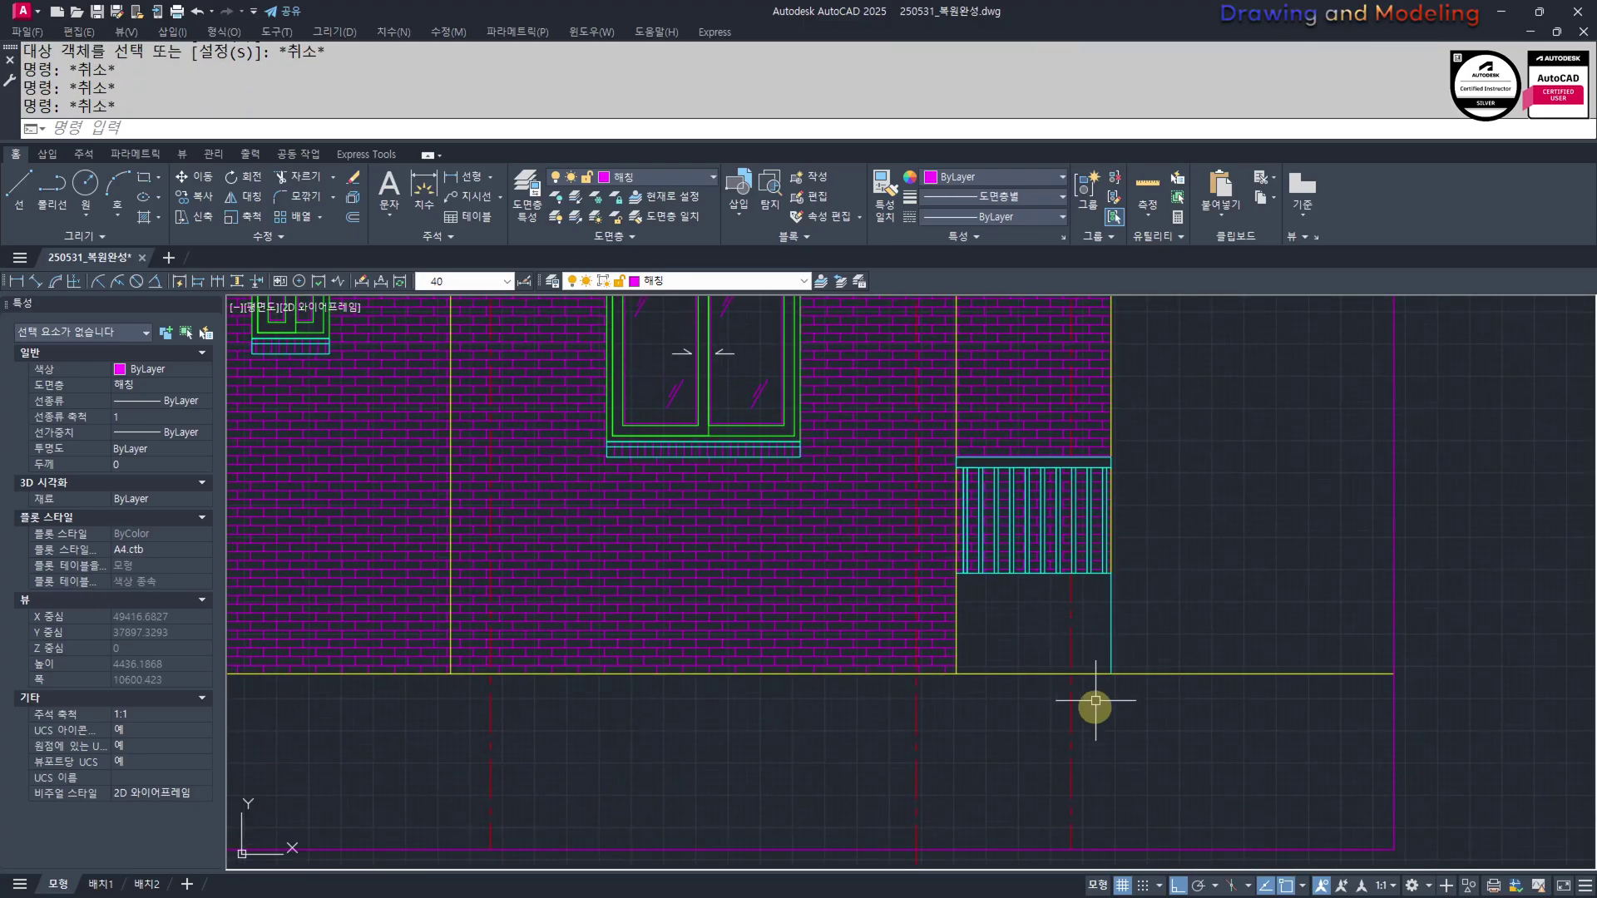
Hatch the small rectangular area beneath the far-right eave, beside the brick wall
scroll(1072, 690, "up", 3)
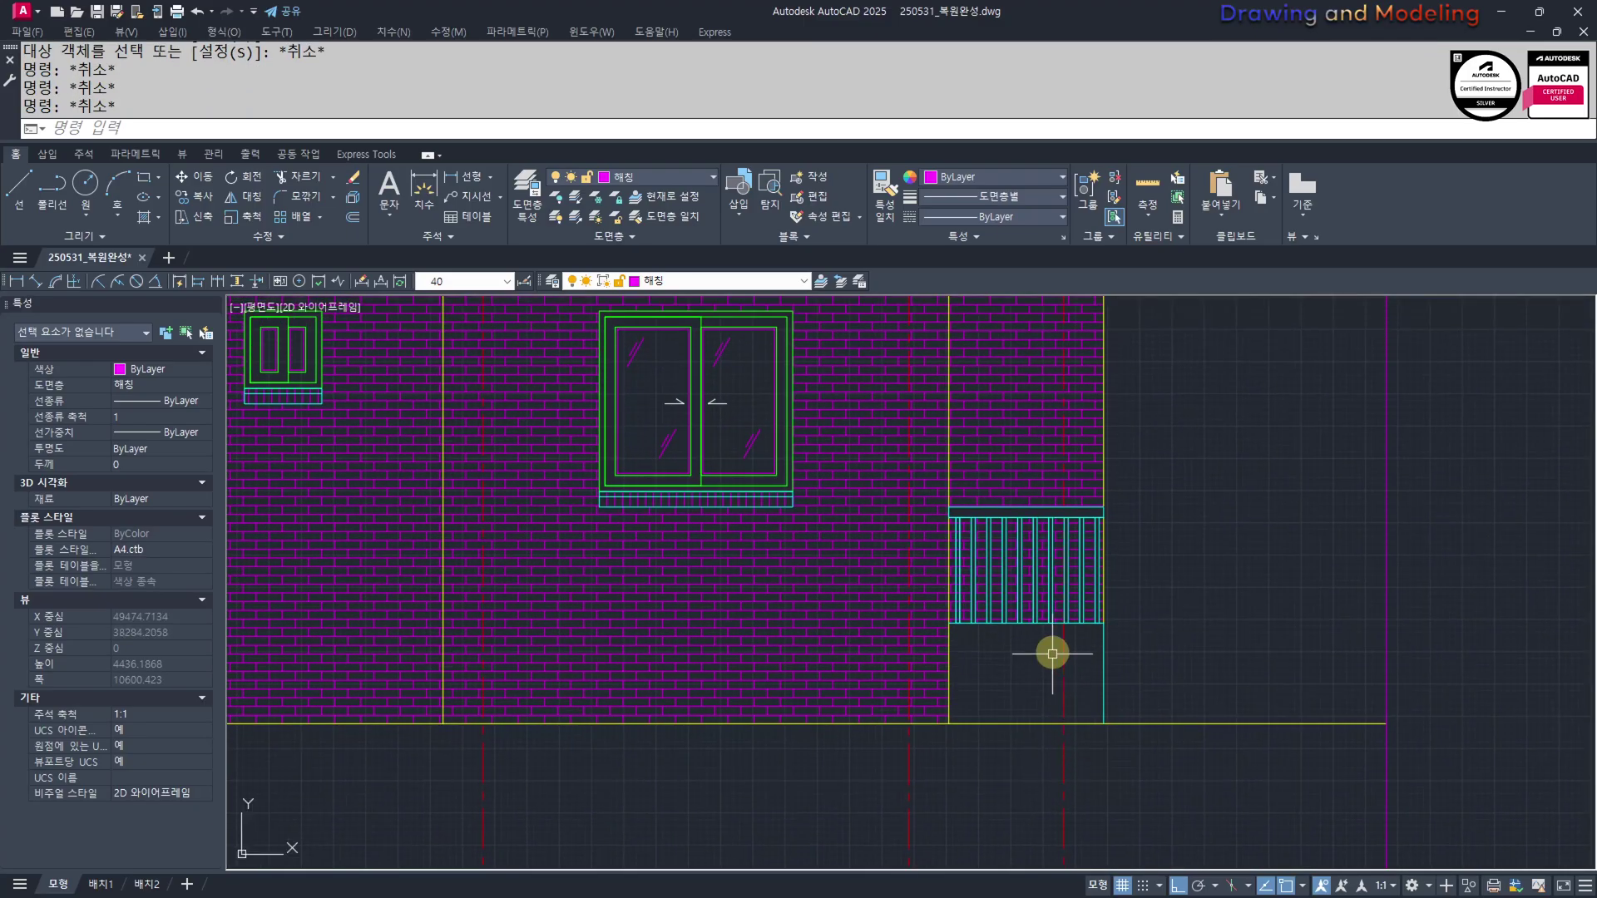
scroll(1069, 715, "down", 4)
middle_click_drag(1116, 714, 1215, 736)
middle_click_drag(1290, 610, 1301, 690)
key("Return")
scroll(1285, 559, "up", 2)
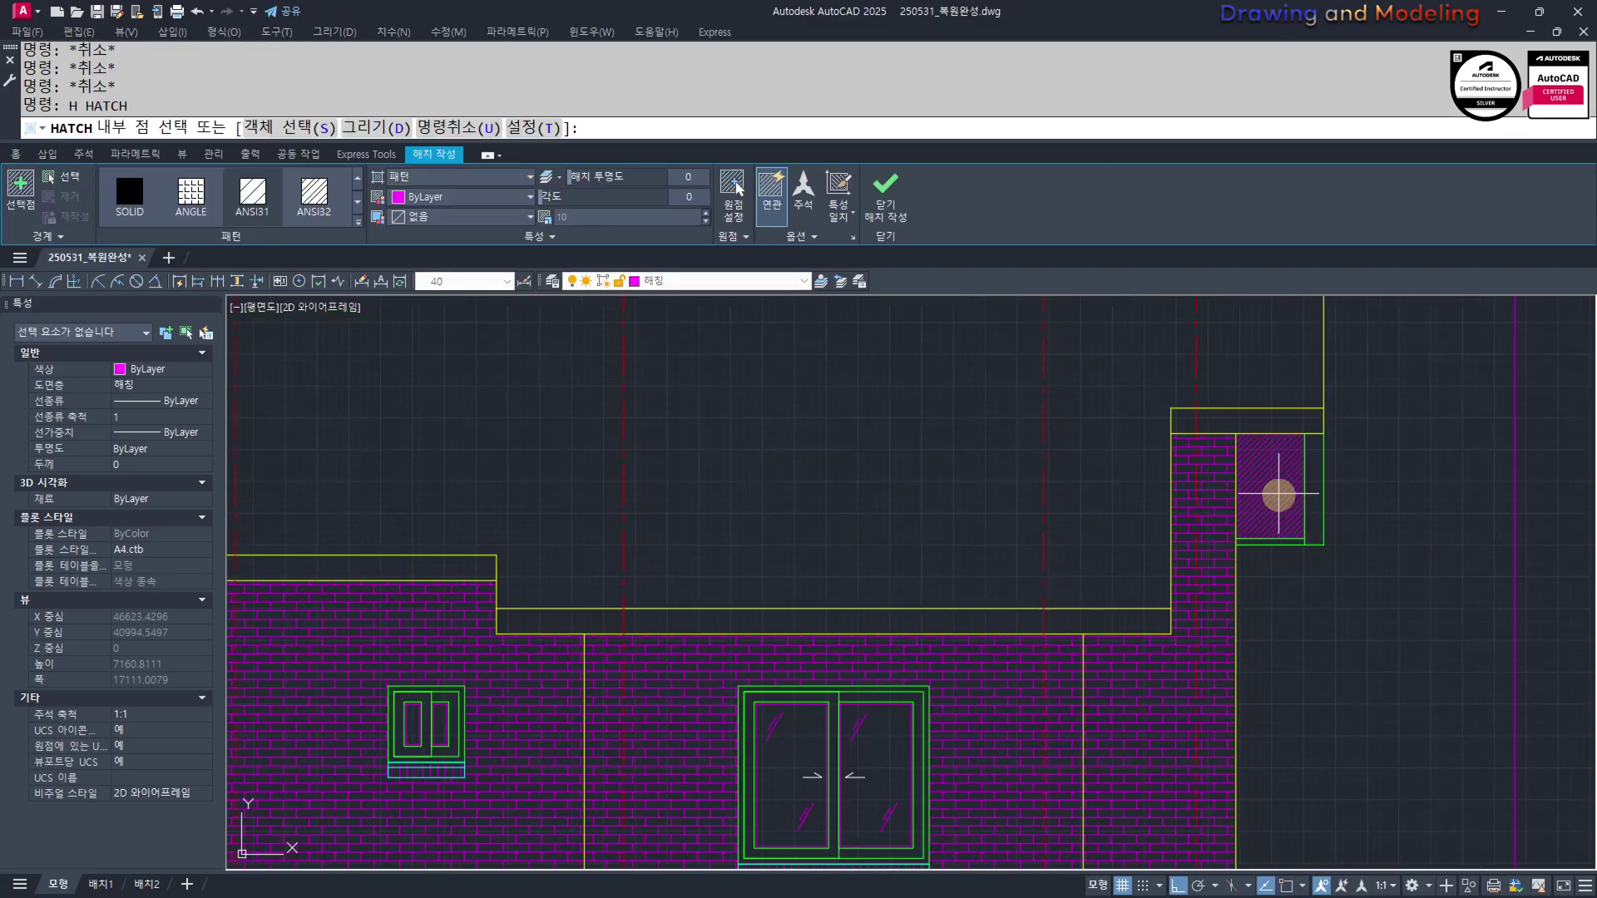
left_click(1268, 483)
key("Escape")
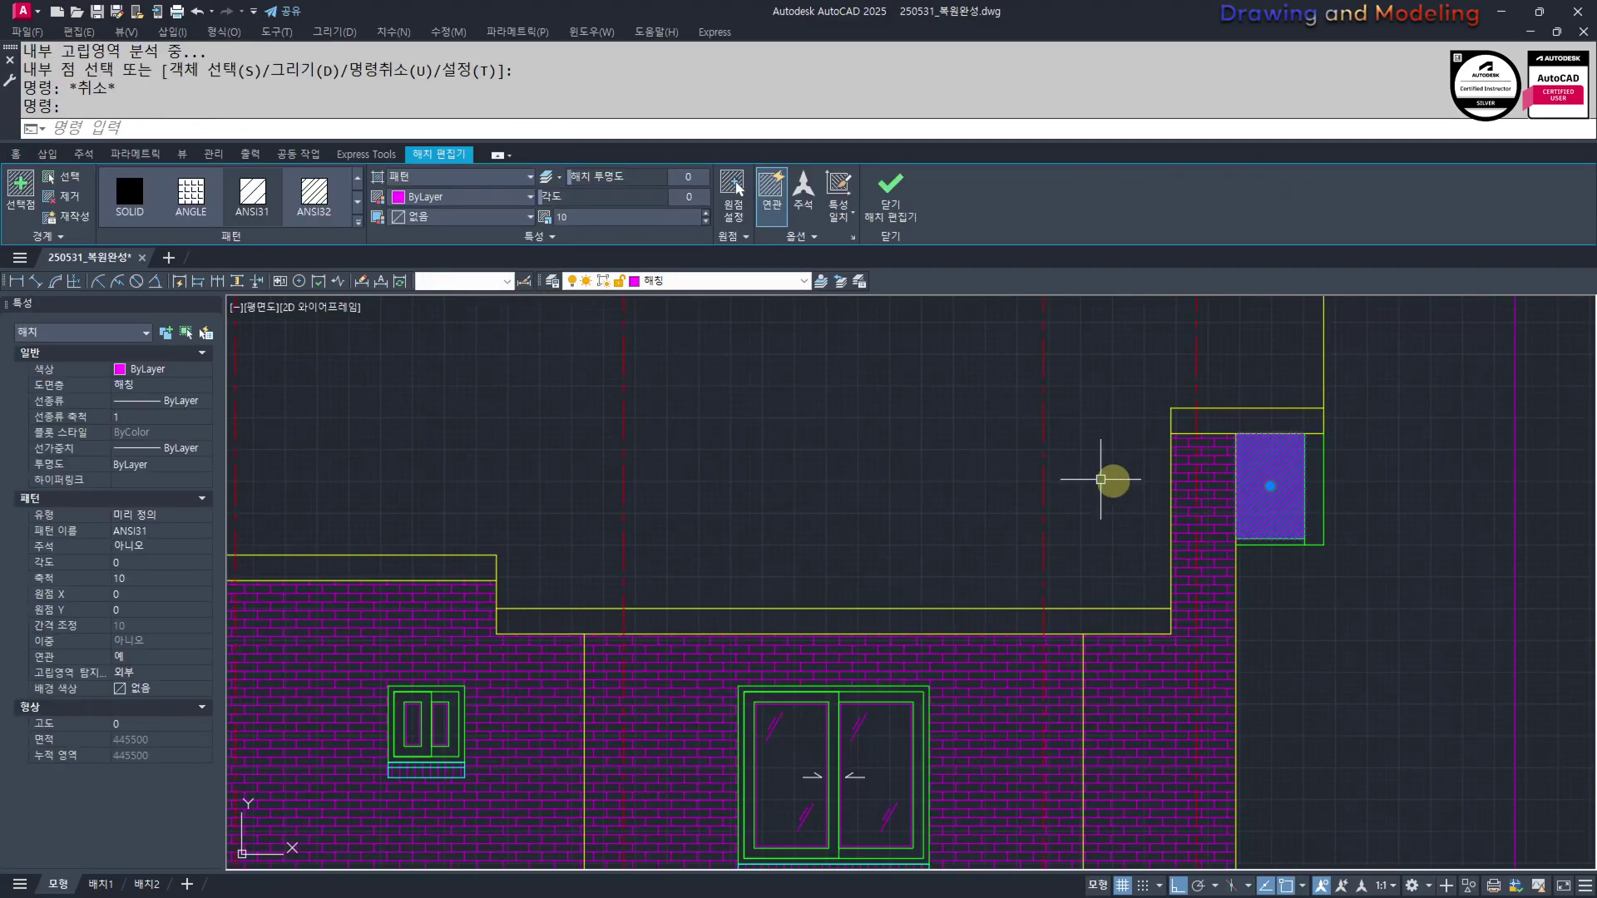
Change the hatch type of the small area under the far-right eave to user-defined
mouse_move(1101, 479)
middle_mouse_down()
mouse_move(851, 471)
mouse_move(852, 520)
middle_mouse_up()
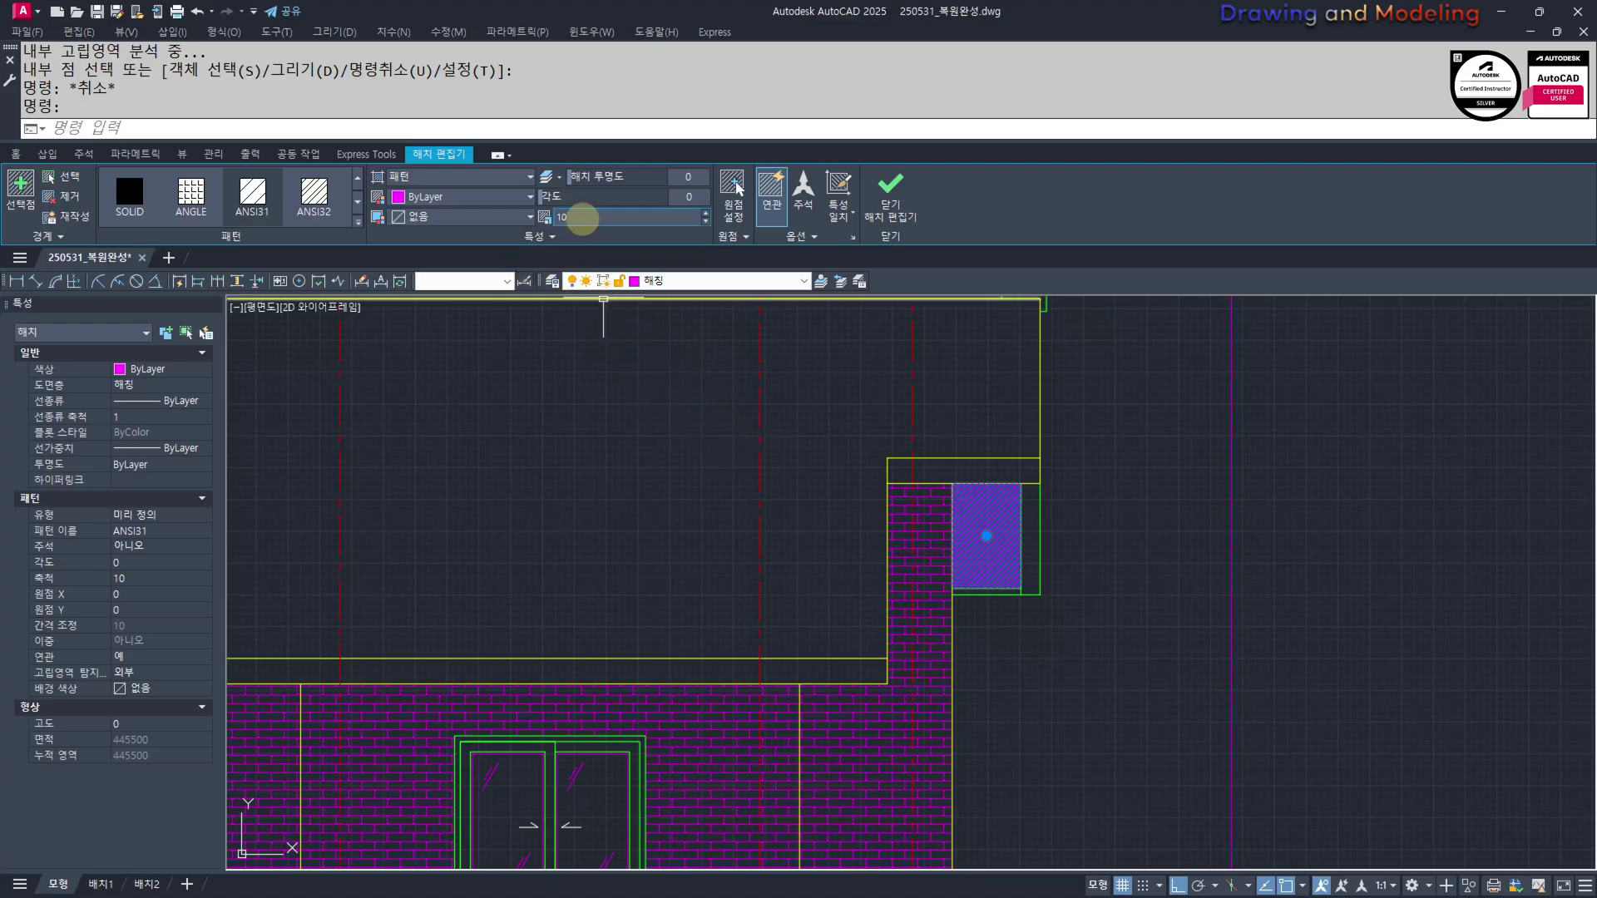
left_click(457, 177)
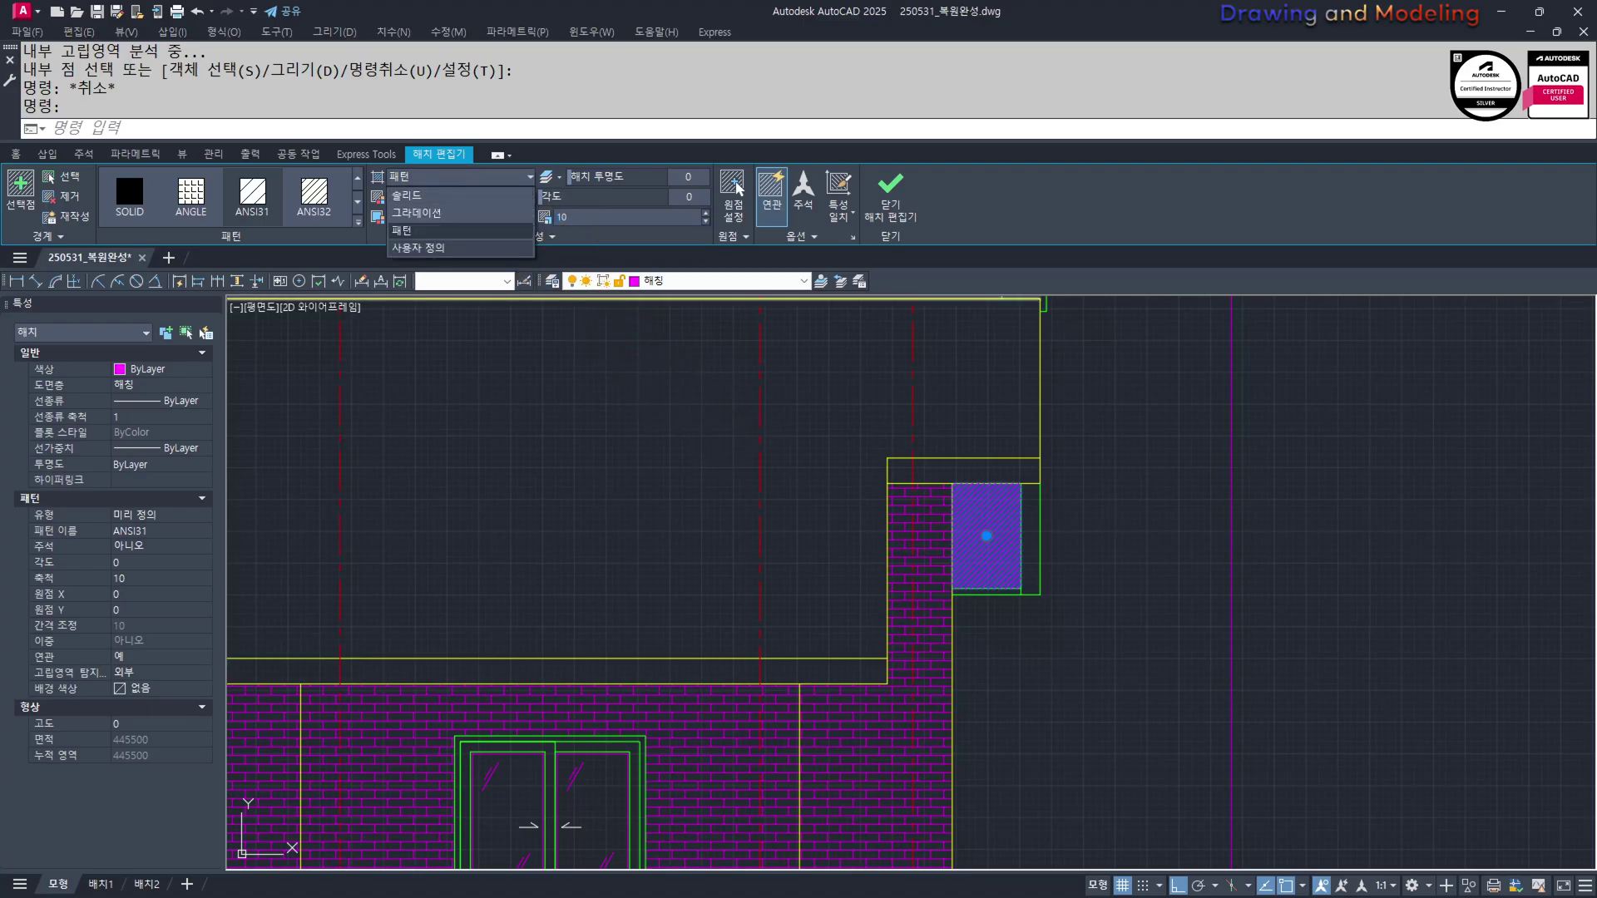
left_click(419, 248)
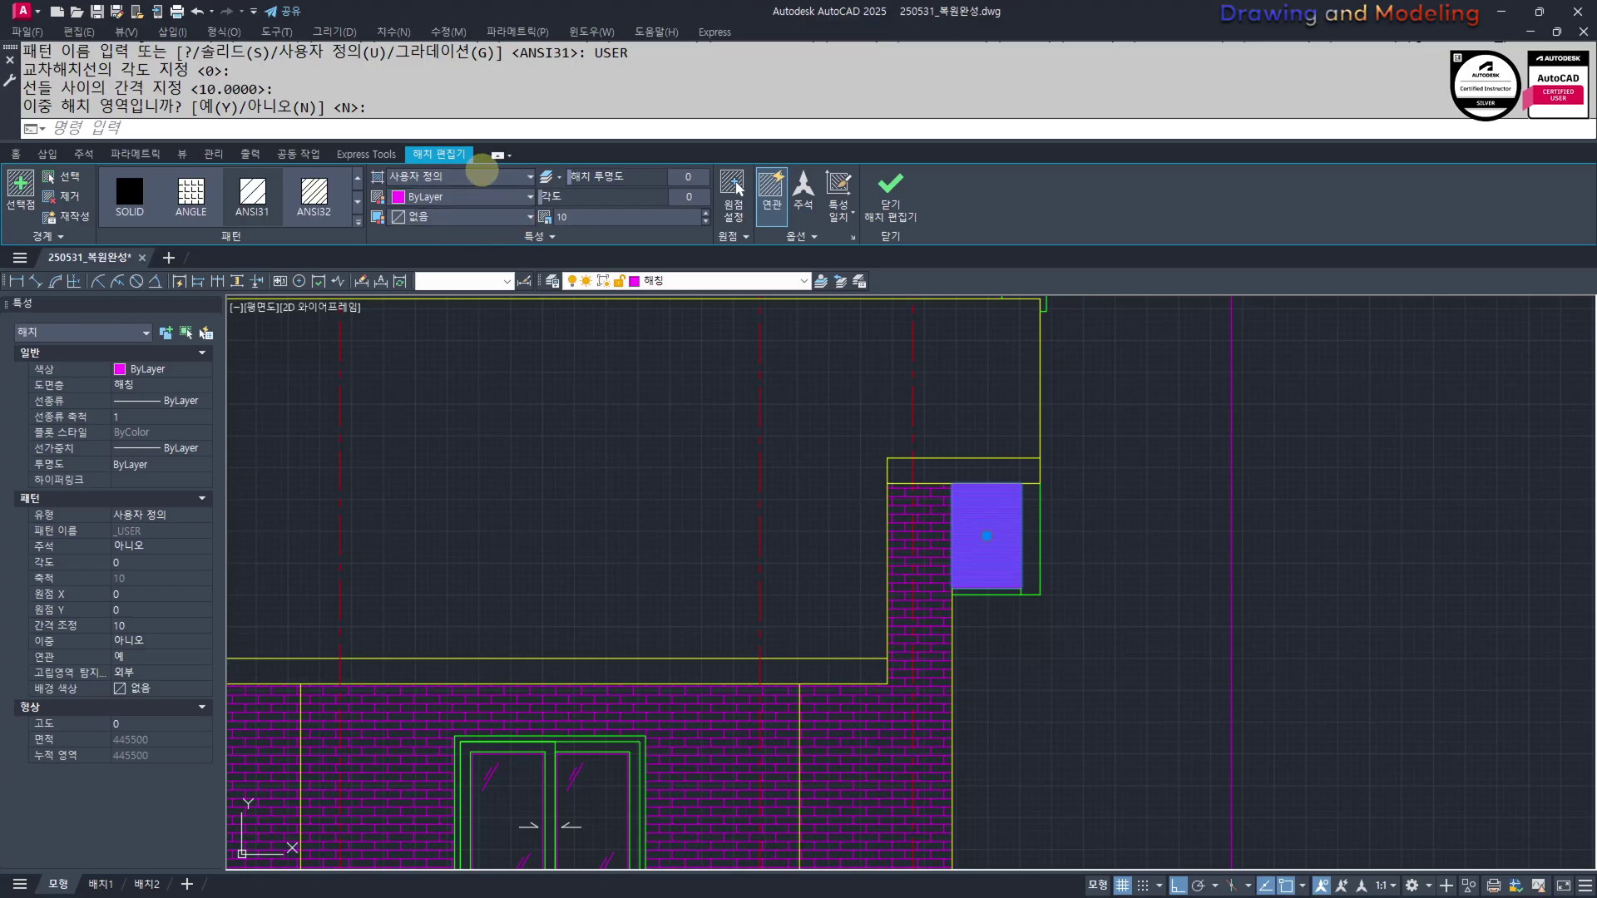
key("Escape")
key("Escape")
Set the line spacing of the small eave hatch to 90 and leave the hatch deselected
scroll(985, 532, "up", 4)
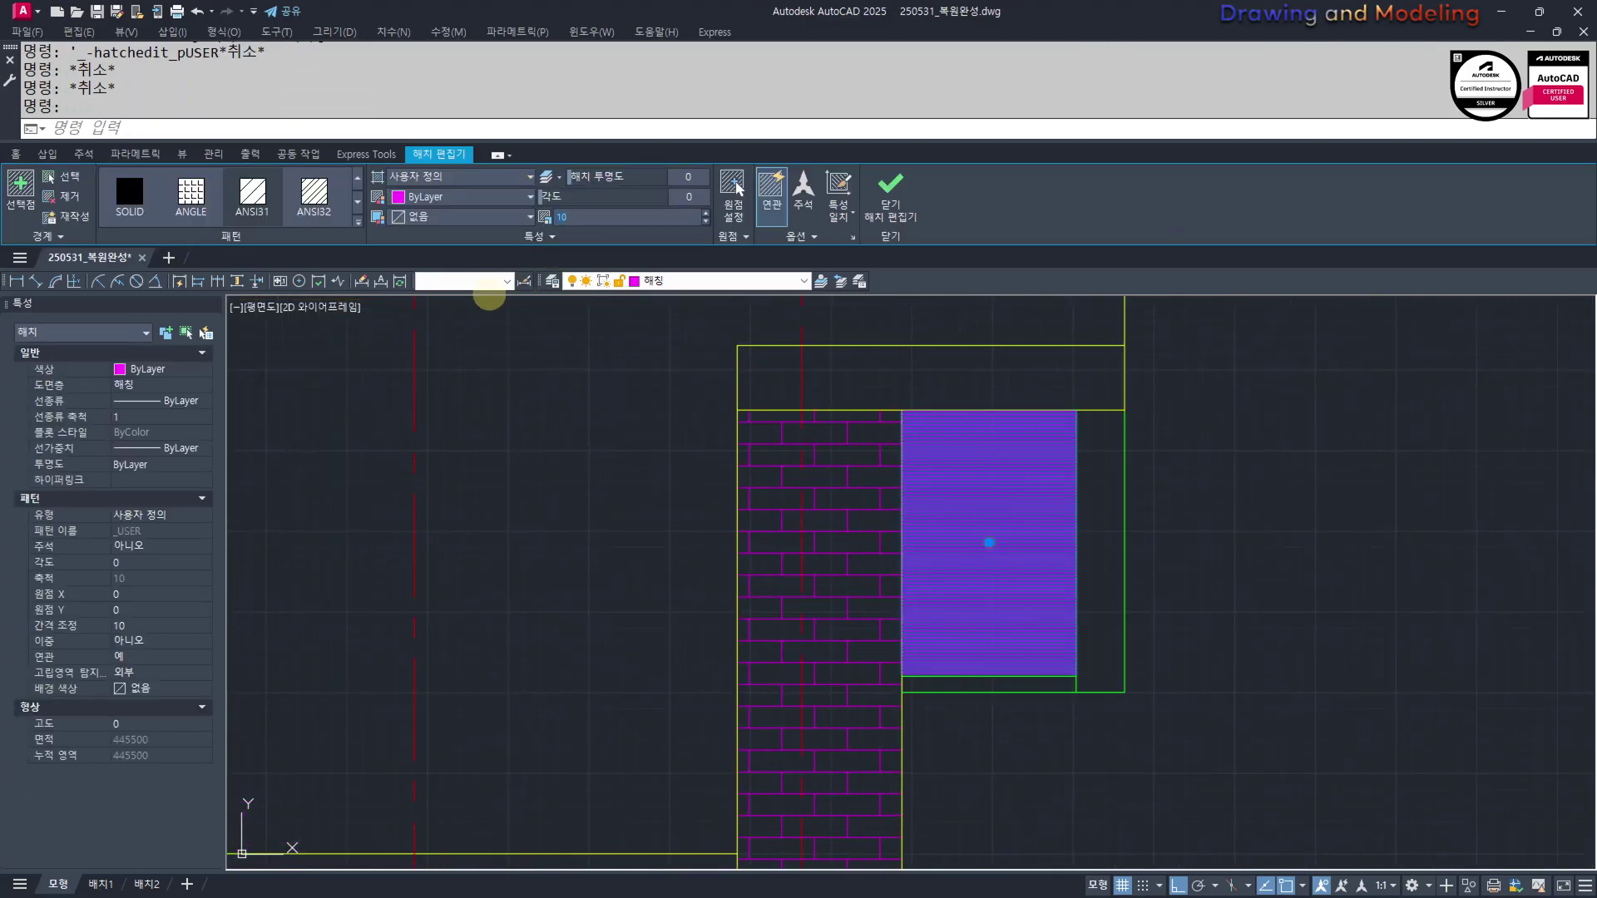
type("0")
key("Return")
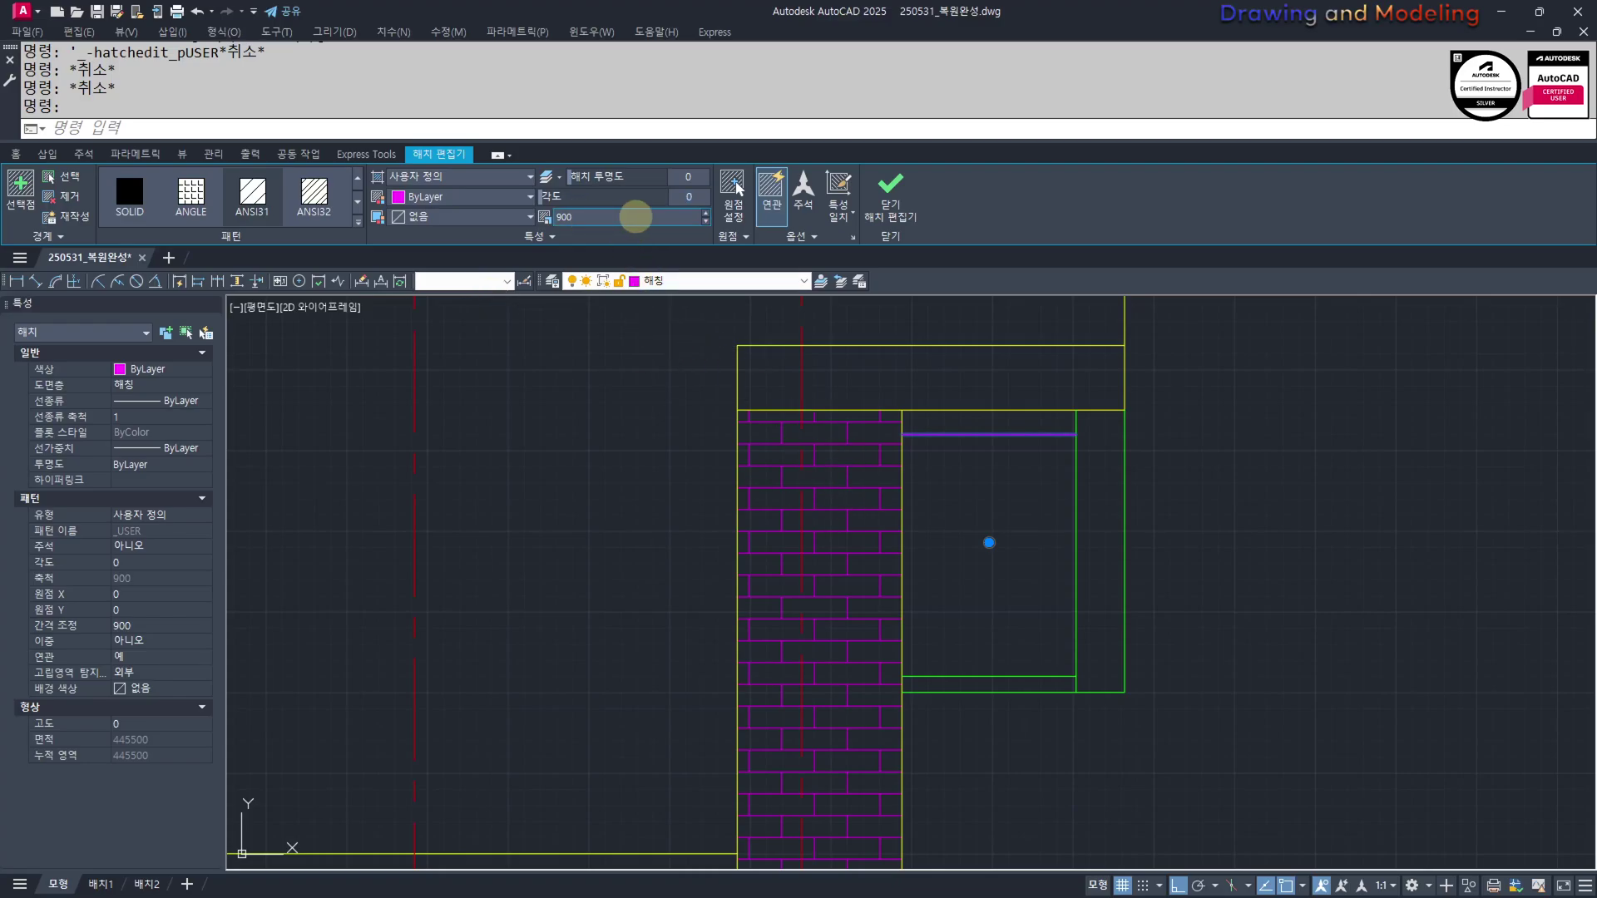
key("Return")
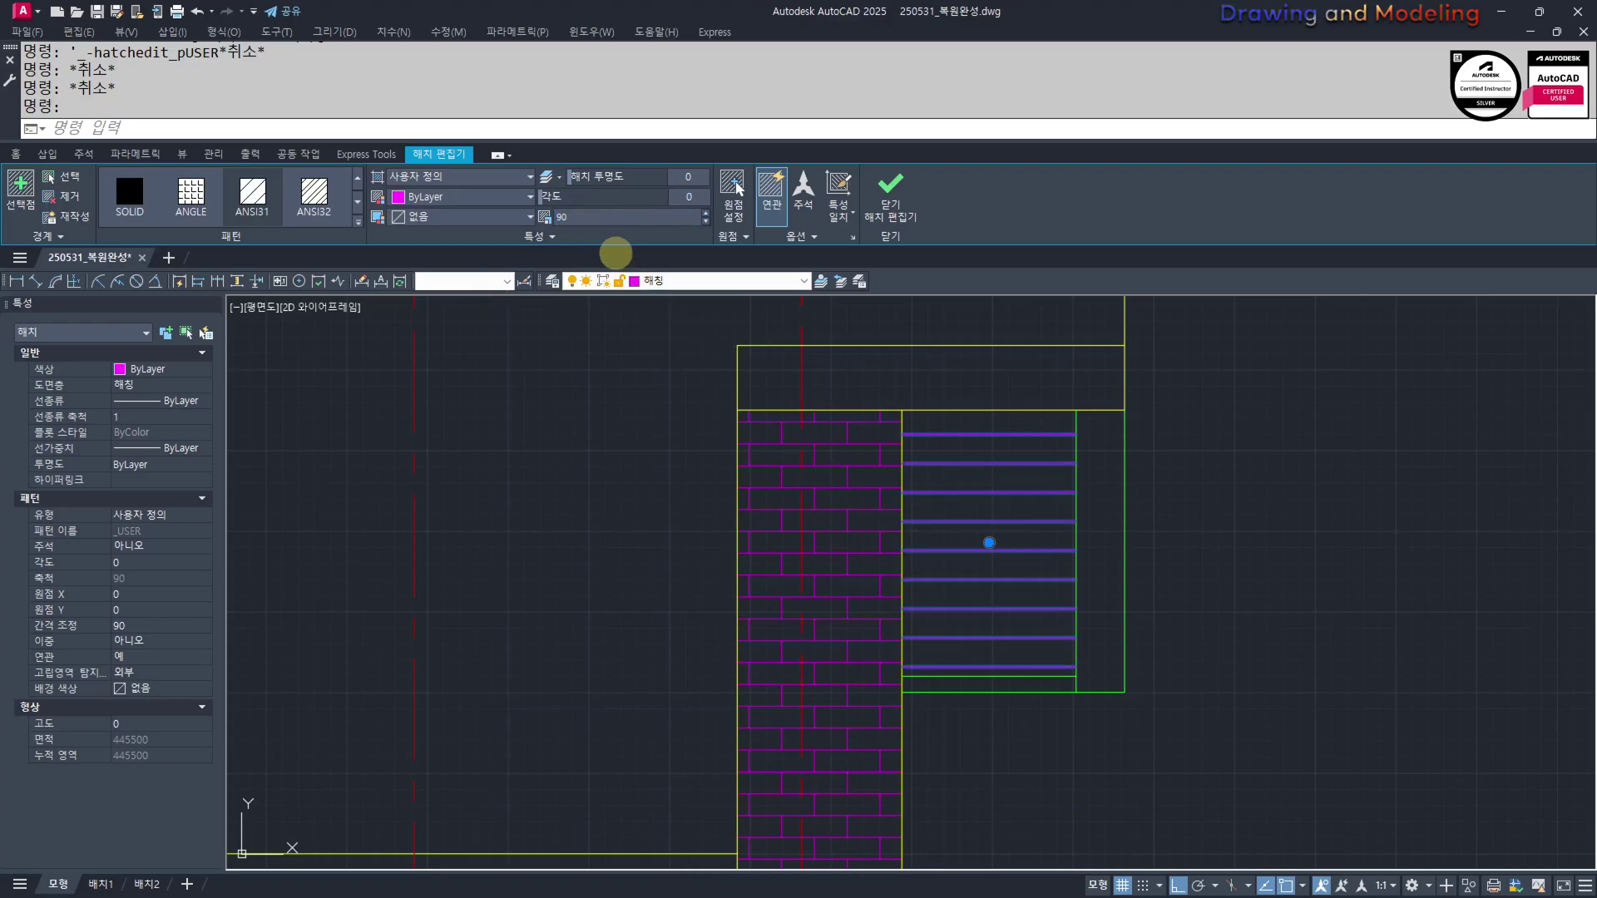
key("Escape")
key("Escape")
left_click(1012, 509)
left_click(1007, 563)
key("Escape")
key("Escape")
Examine the whole elevation and the underside of the far-left eave for areas that still lack a hatch
scroll(1007, 563, "down", 8)
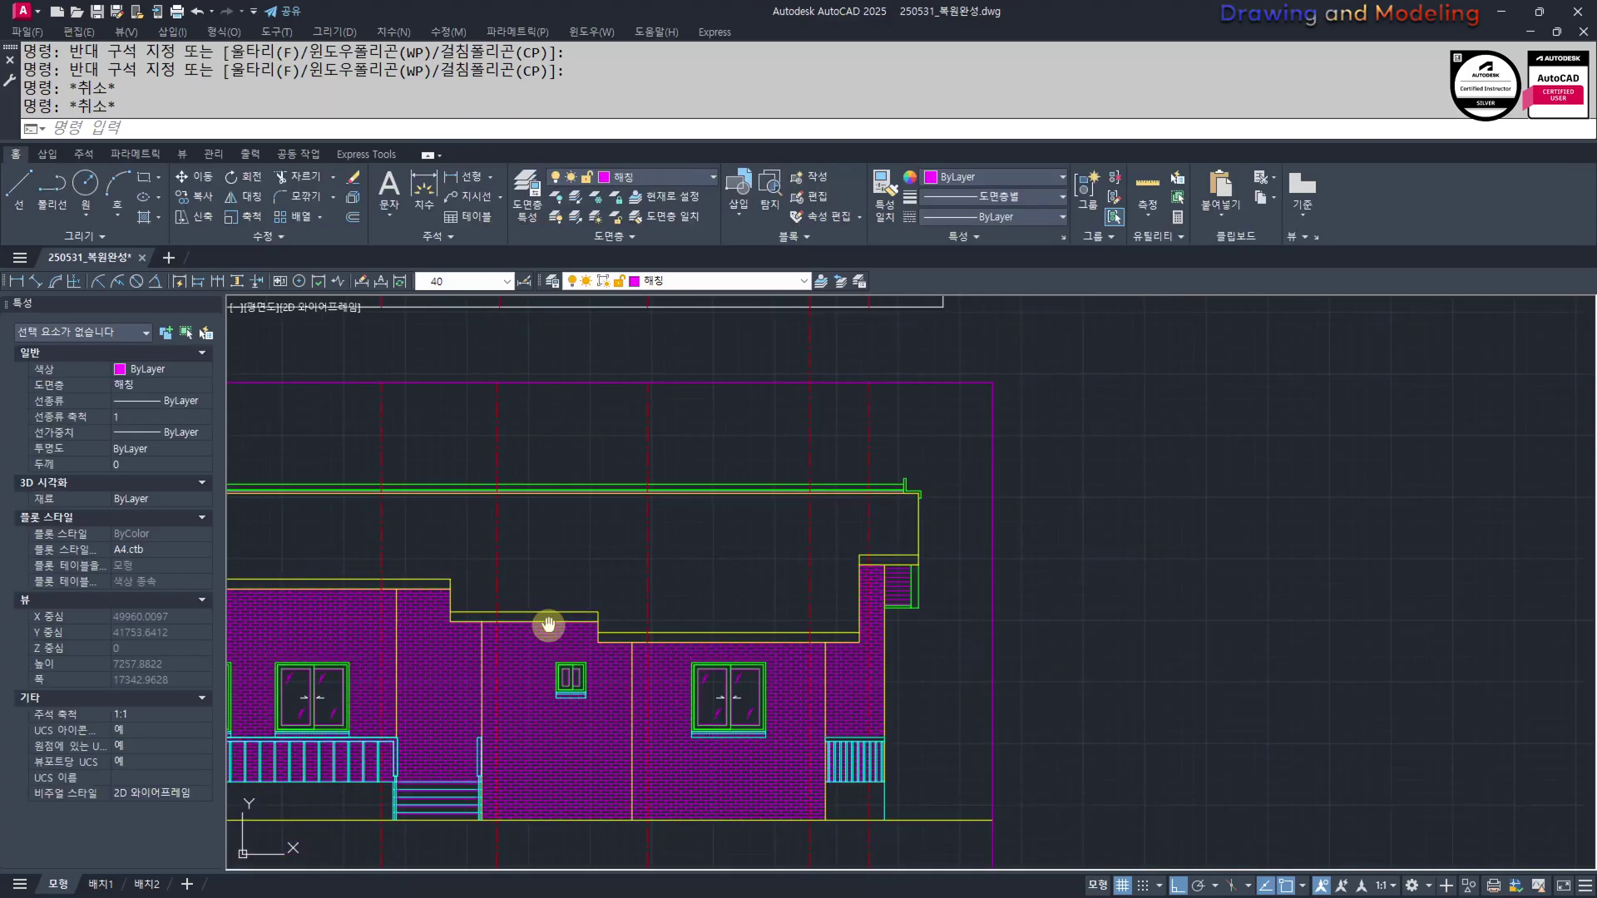
middle_click_drag(546, 624, 1244, 644)
scroll(738, 522, "up", 8)
scroll(1041, 695, "down", 4)
mouse_move(1124, 813)
middle_mouse_down()
mouse_move(827, 692)
mouse_move(782, 625)
middle_mouse_up()
scroll(760, 627, "up", 8)
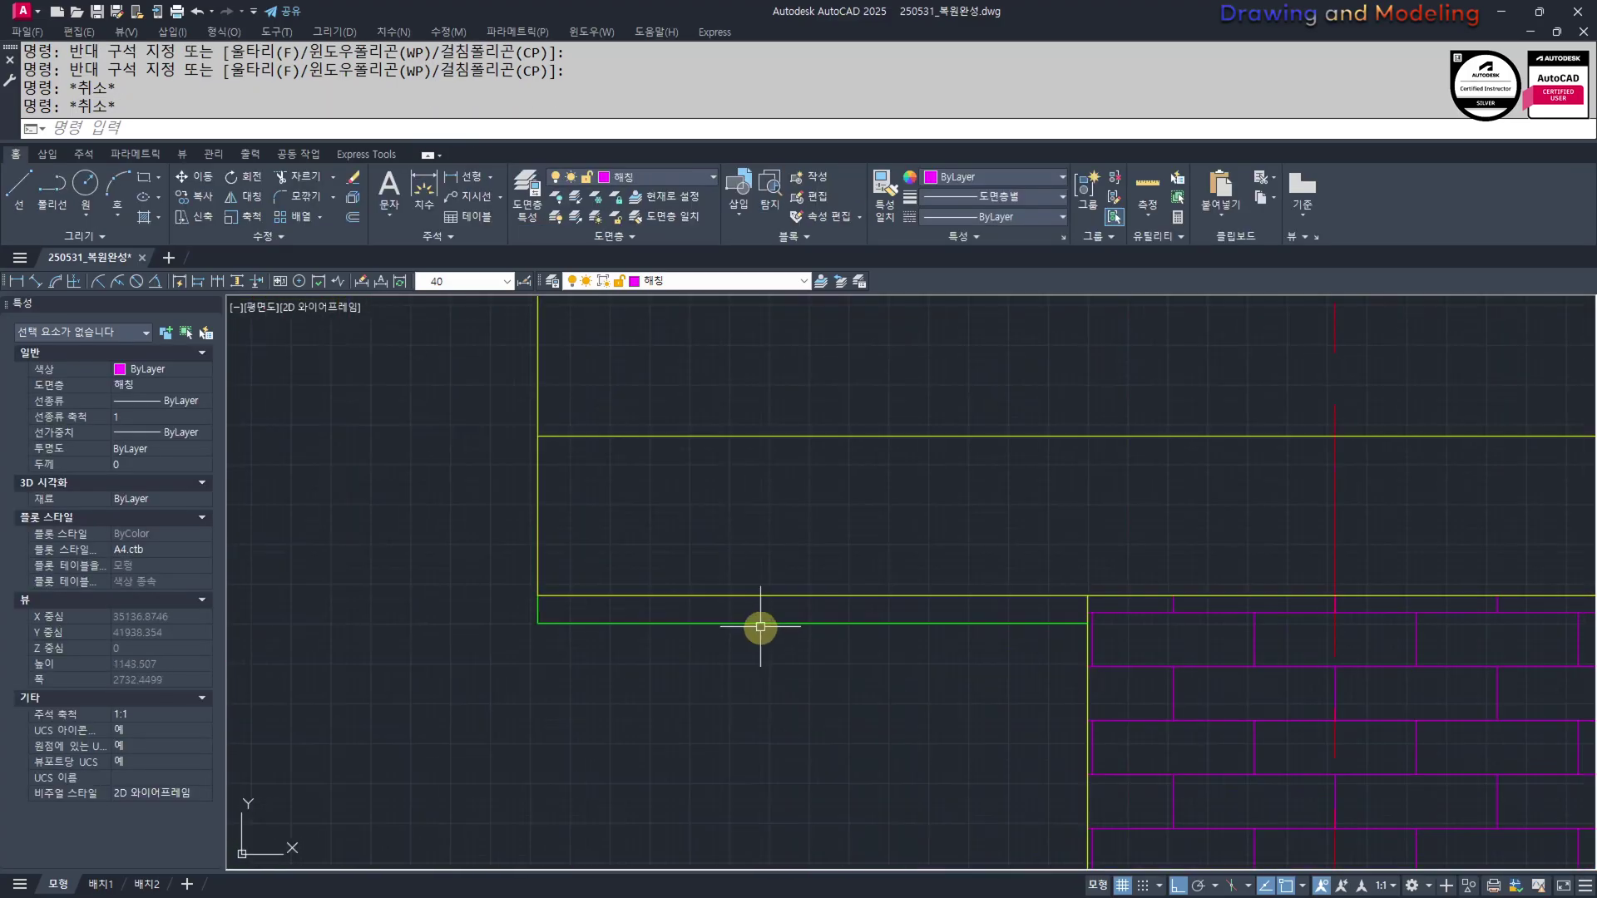
scroll(759, 629, "down", 10)
middle_click_drag(932, 644, 771, 669)
scroll(770, 668, "down", 2)
middle_click_drag(1118, 653, 1050, 641)
Turn off the centre line layer (중심선) by picking one of its lines in the roof area
key("Escape")
key("Escape")
type("ff")
key("space")
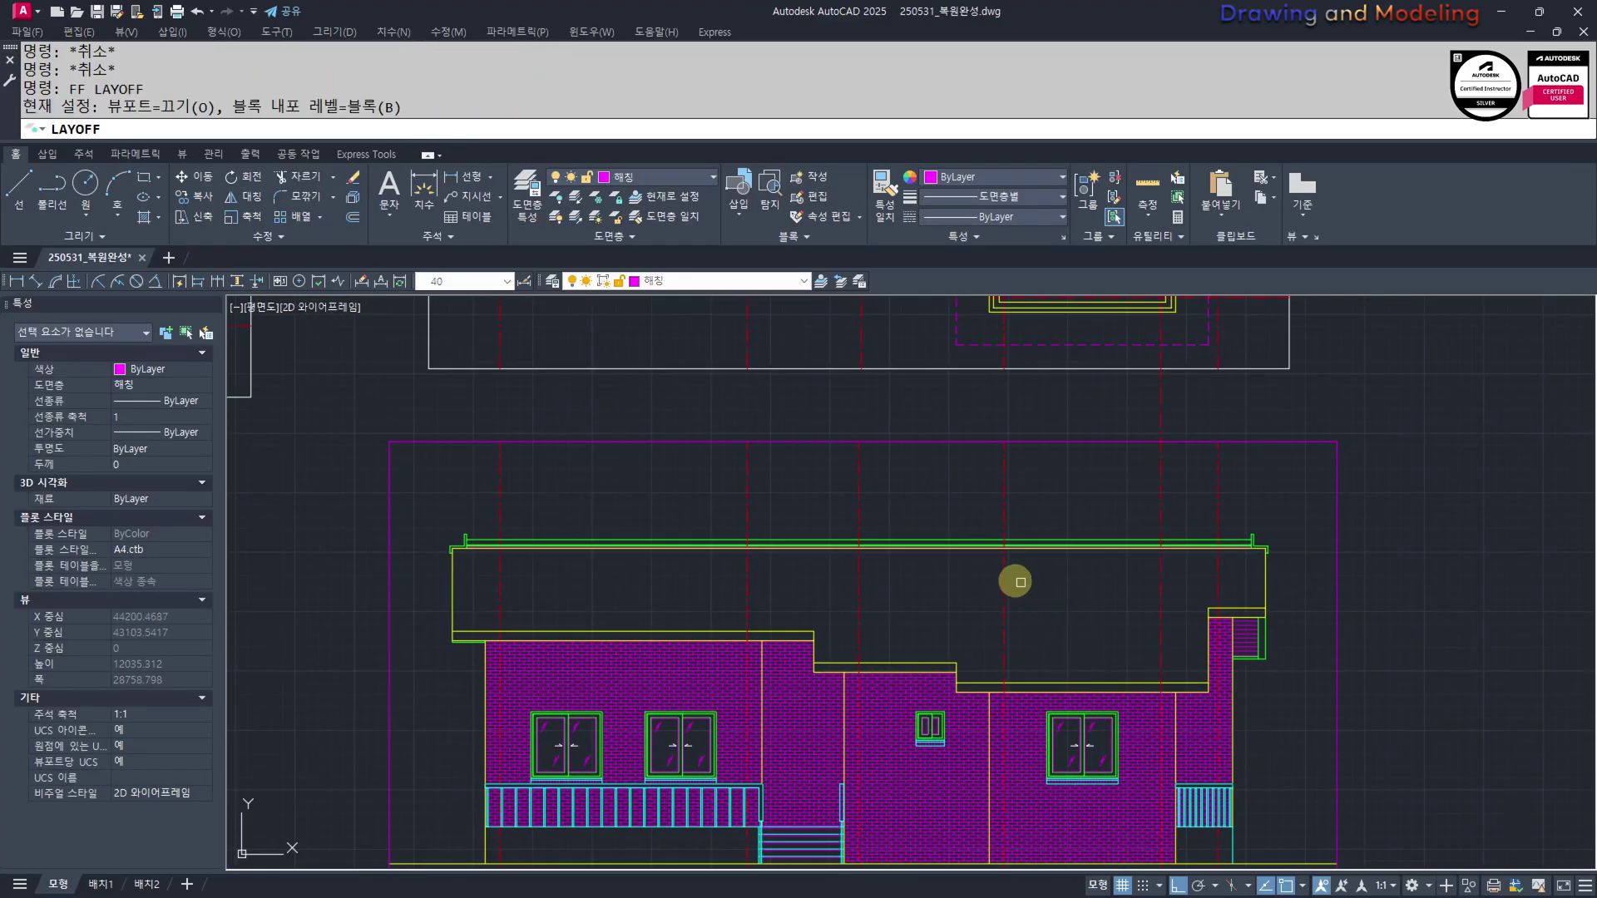
left_click(1005, 581)
key("Escape")
key("Escape")
scroll(931, 622, "up", 3)
middle_click_drag(933, 620, 977, 669)
type("hh")
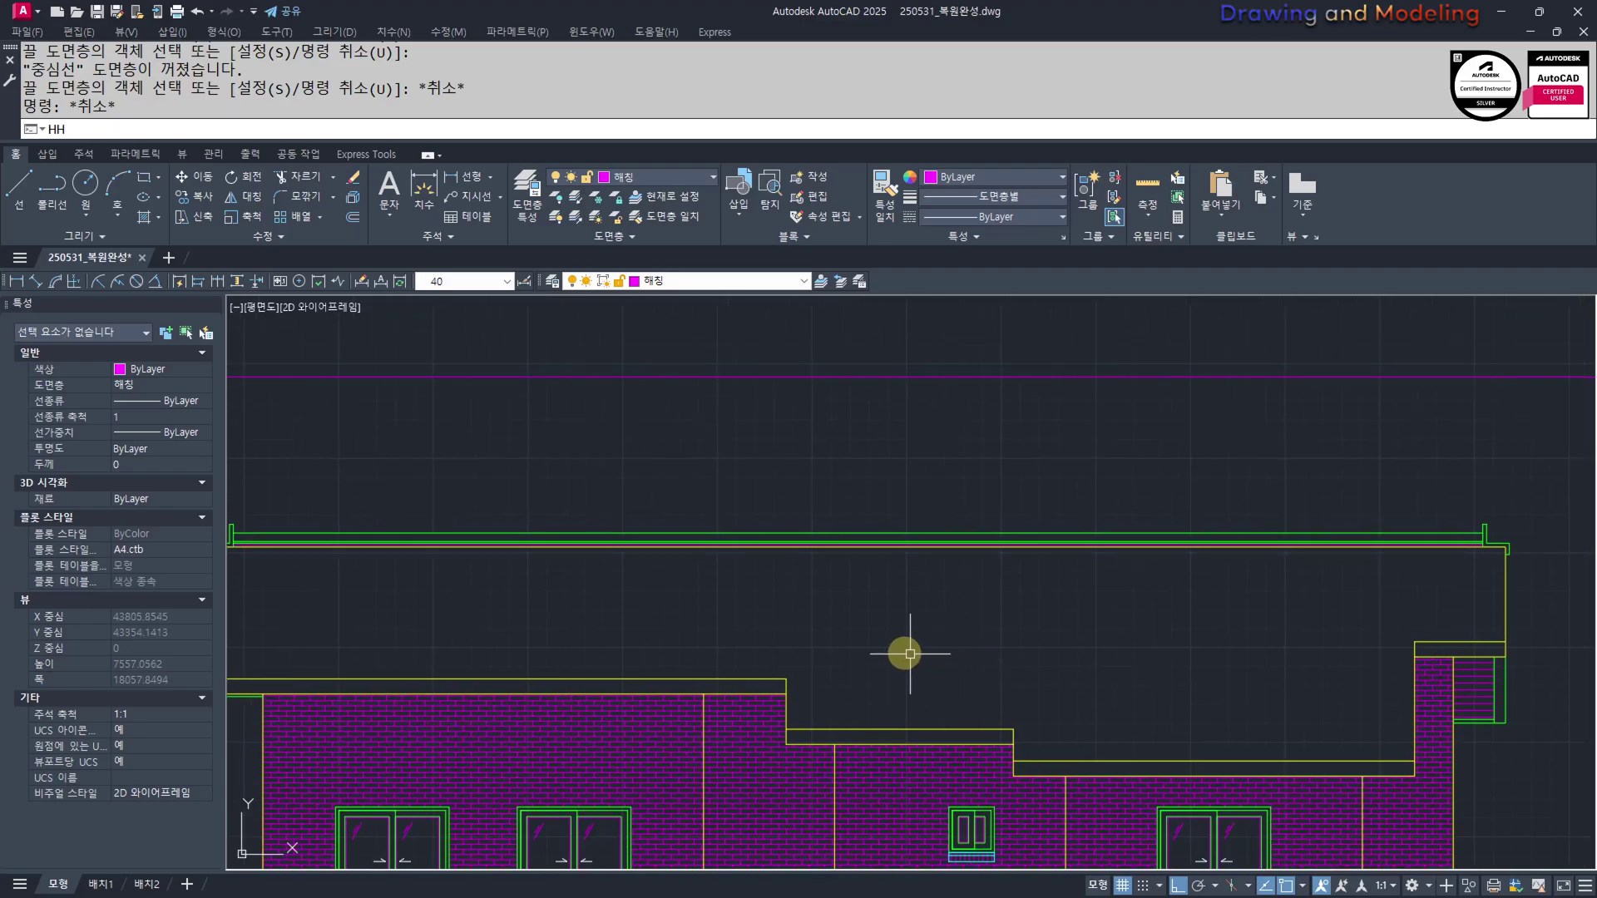
key("space")
scroll(806, 633, "down", 2)
middle_click_drag(807, 632, 878, 655)
key("Escape")
key("Escape")
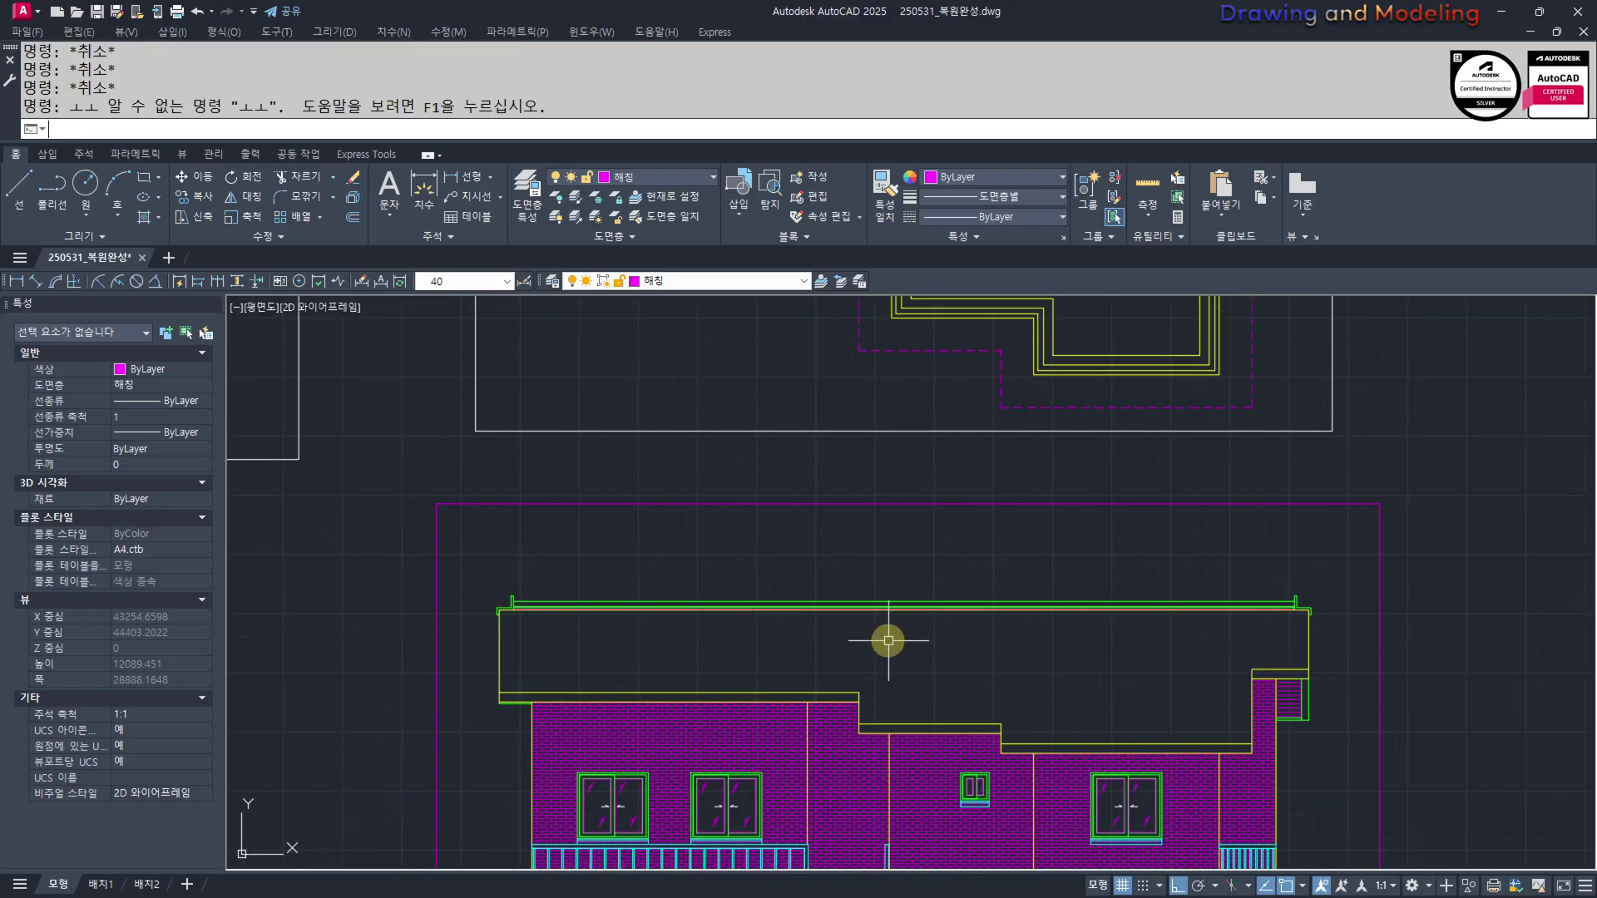
Hatch the large stepped roof face above the brick walls
type("H")
key("Return")
left_click(1051, 645)
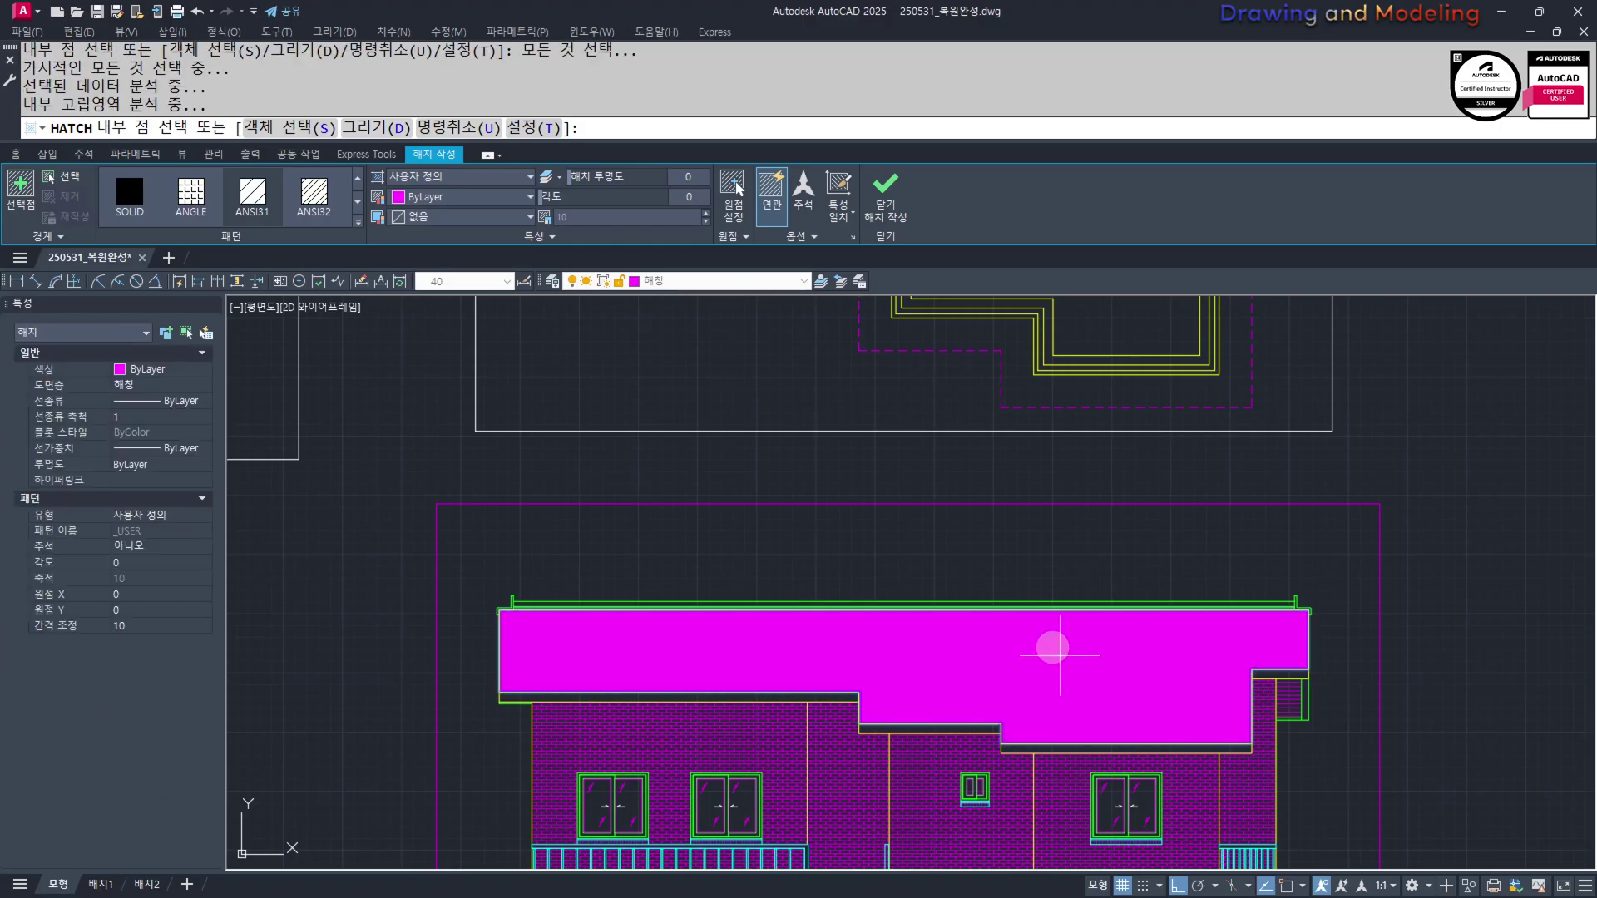
key("Escape")
key("Escape")
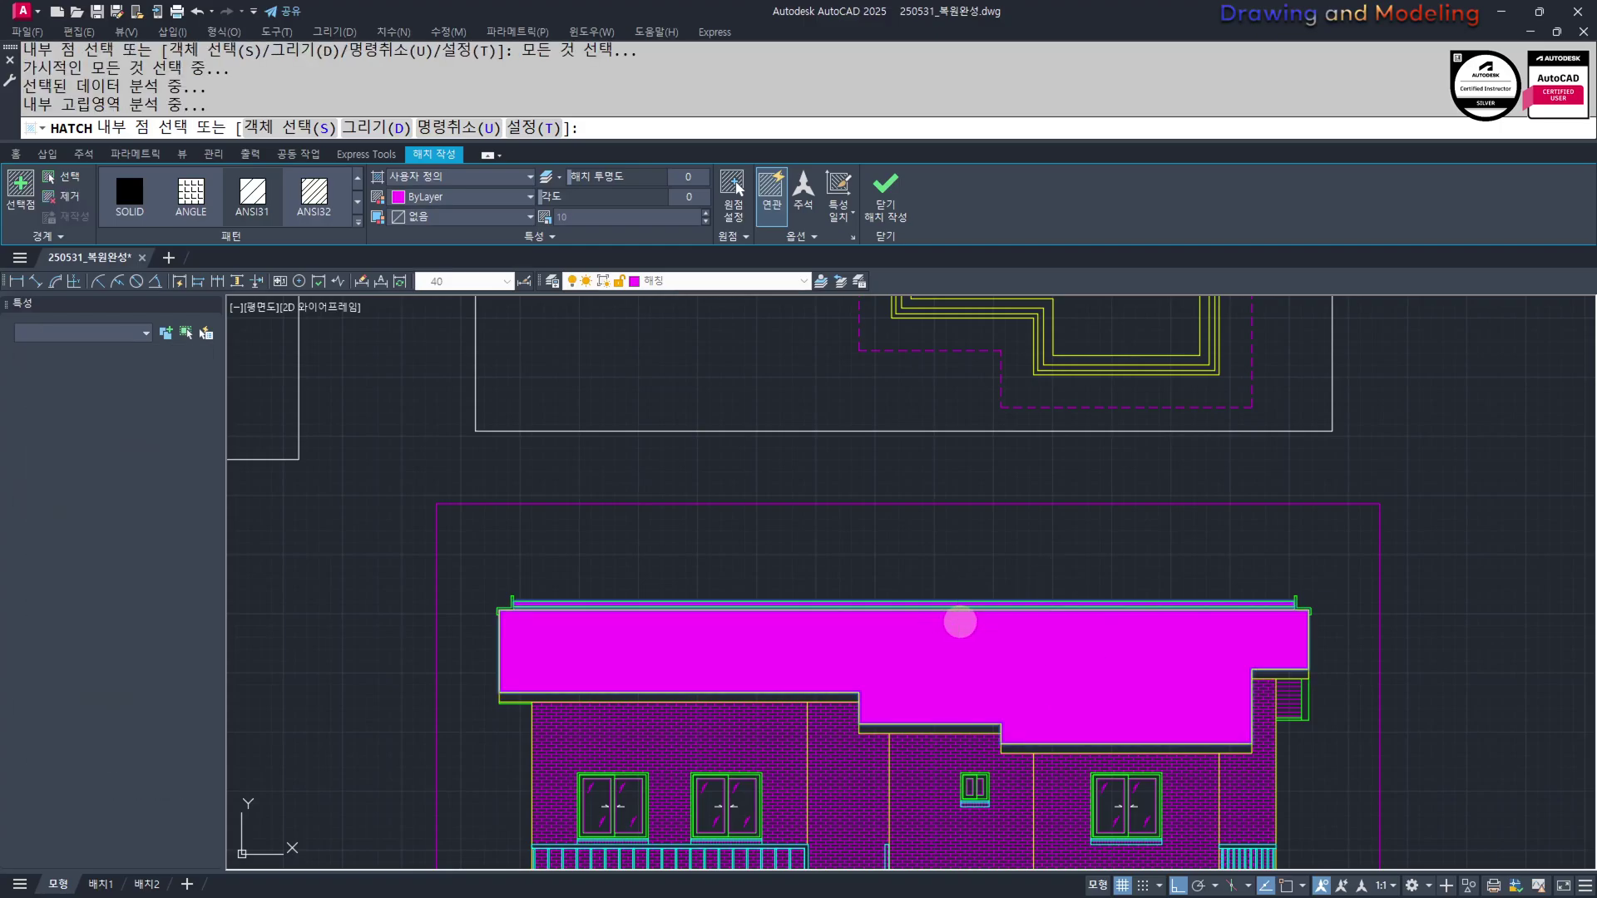
Change the roof face hatch type to solid
left_click(970, 655)
left_click(473, 174)
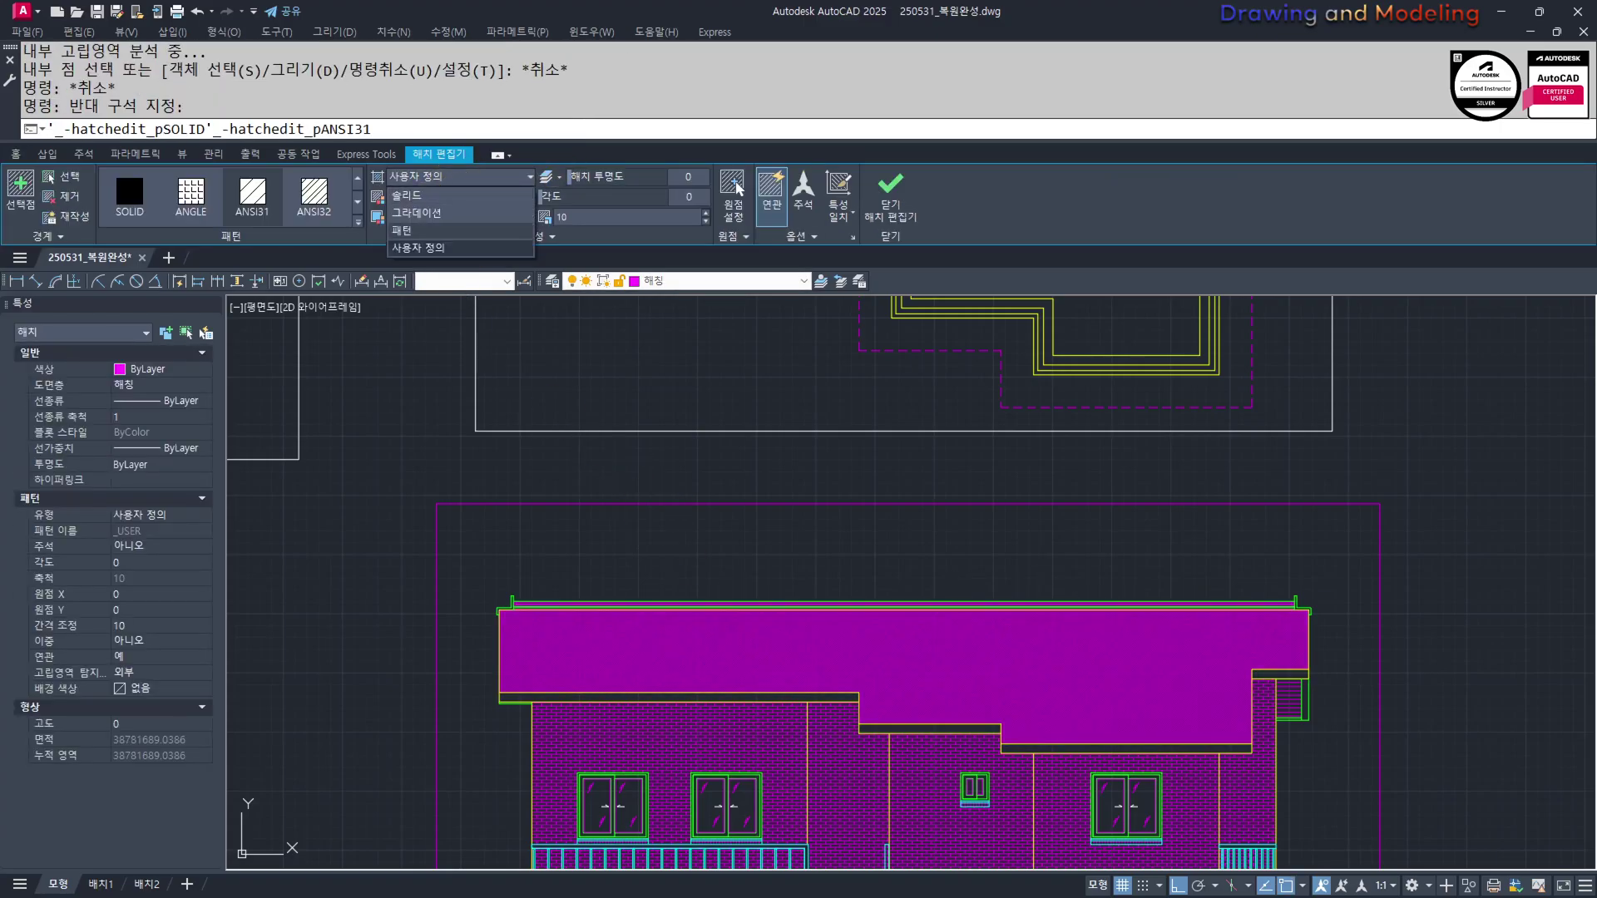
left_click(434, 184)
key("Escape")
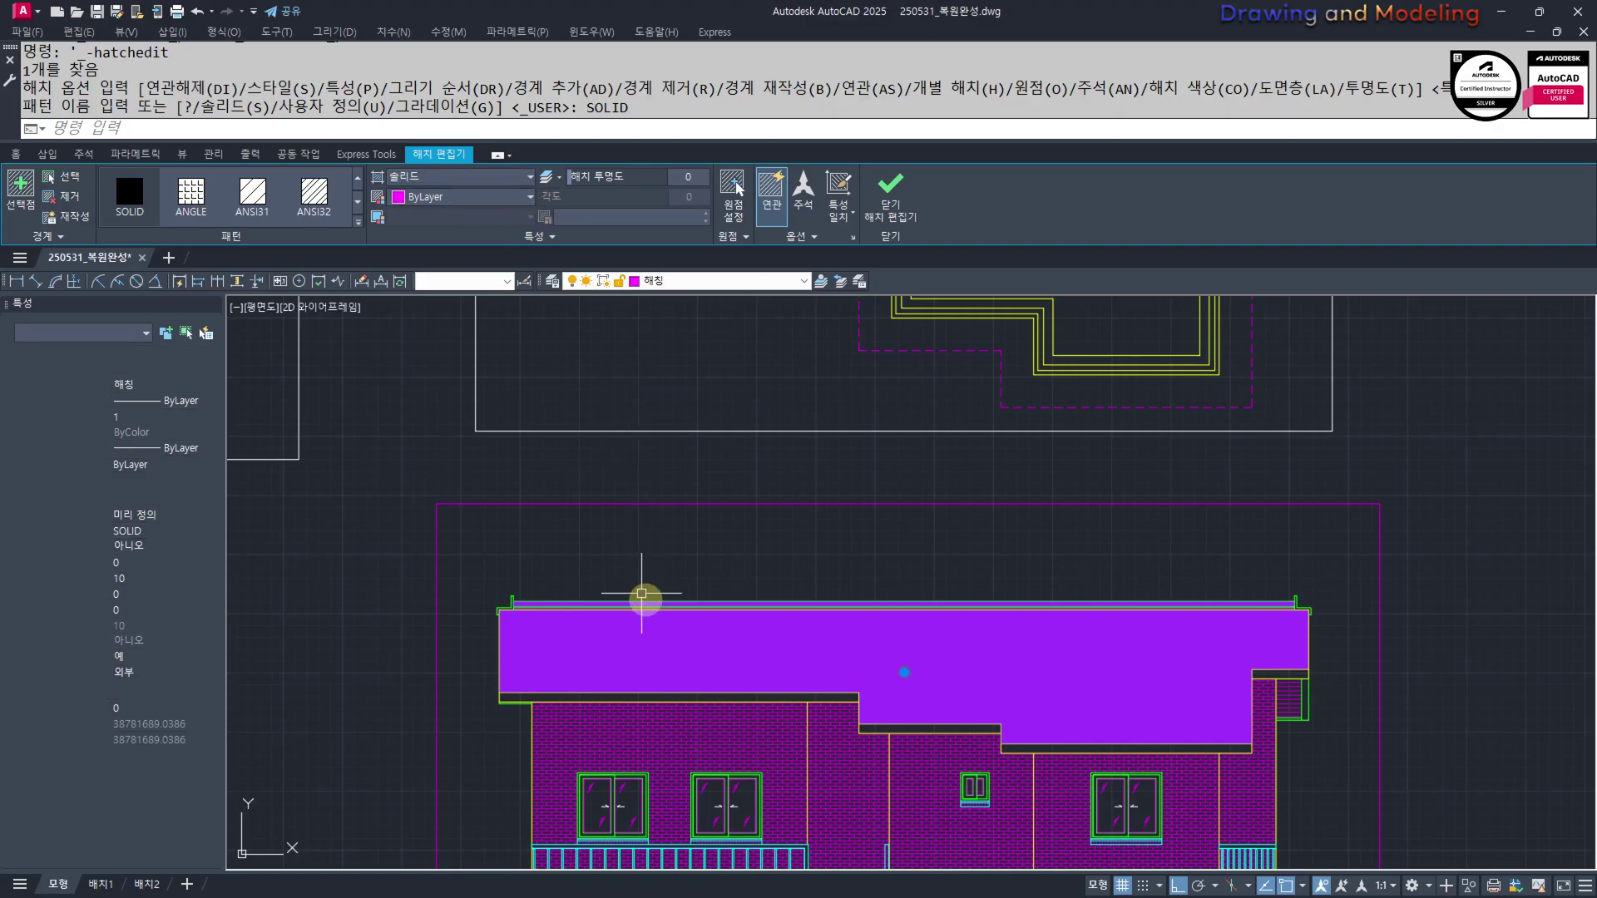
left_click(685, 645)
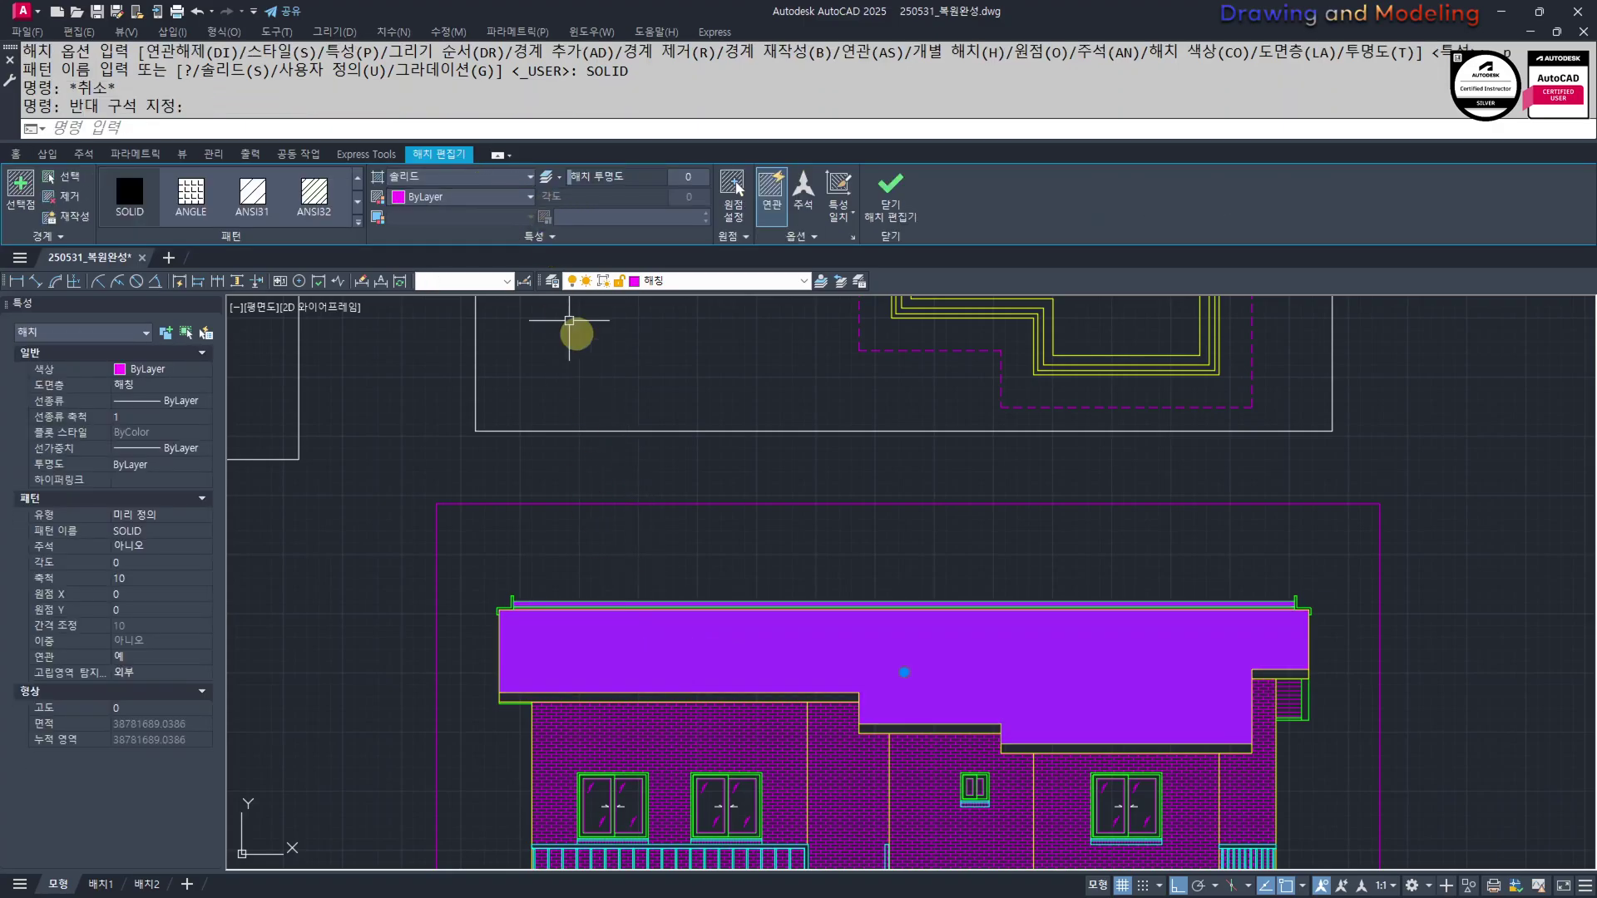
key("Escape")
key("Escape")
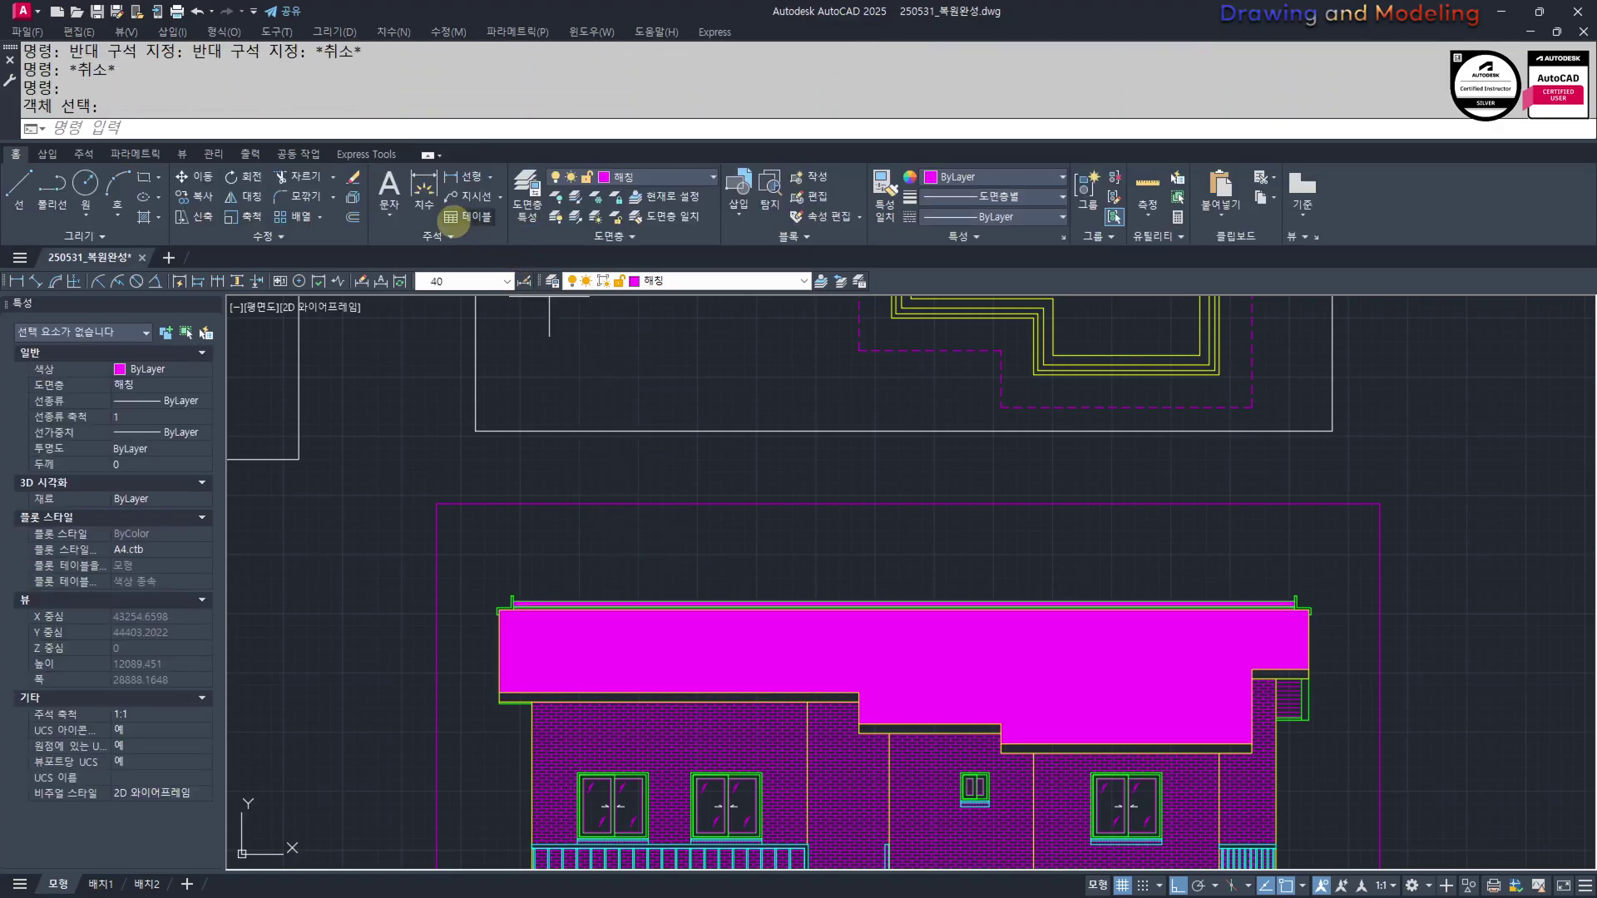
Change the roof face hatch to the user-defined type with a line spacing of 300
left_click(927, 654)
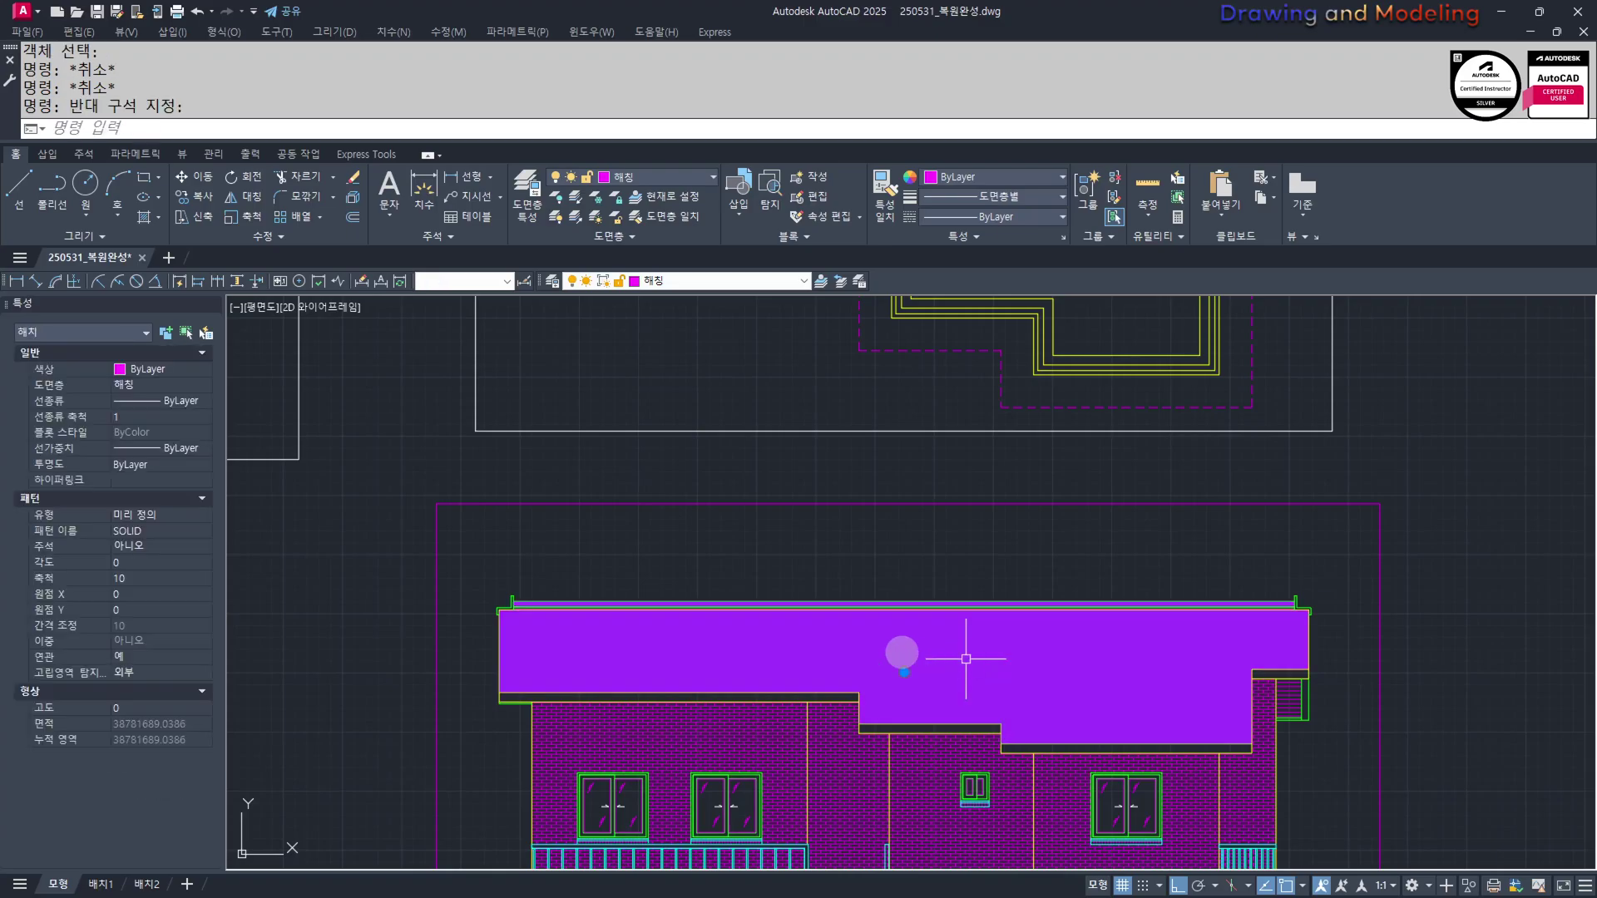
left_click(427, 237)
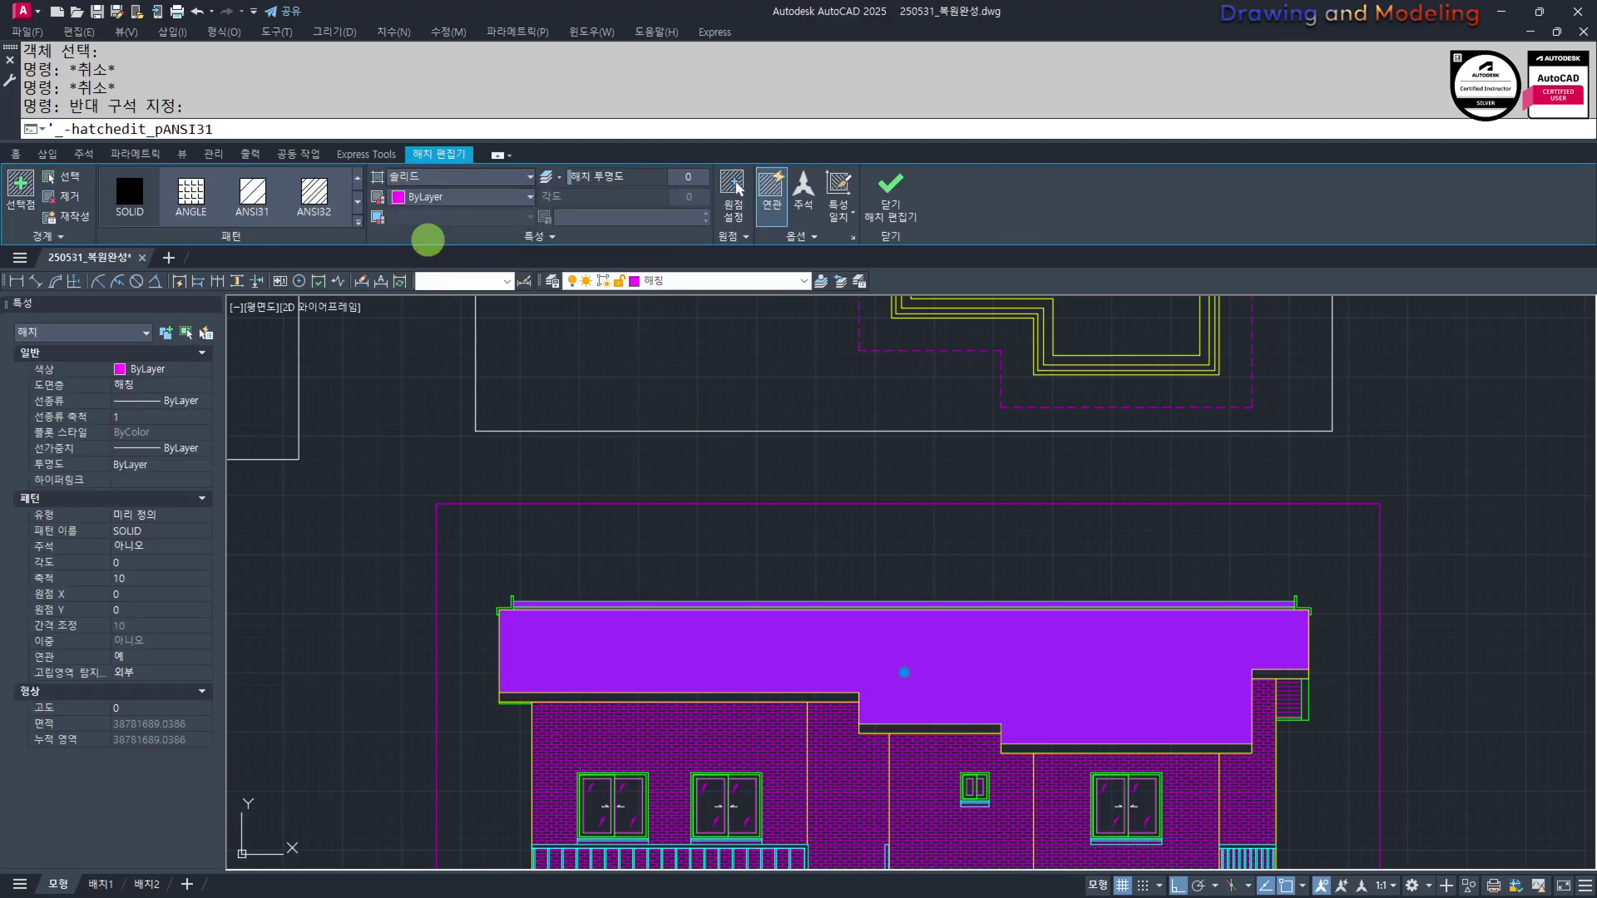
left_click(418, 248)
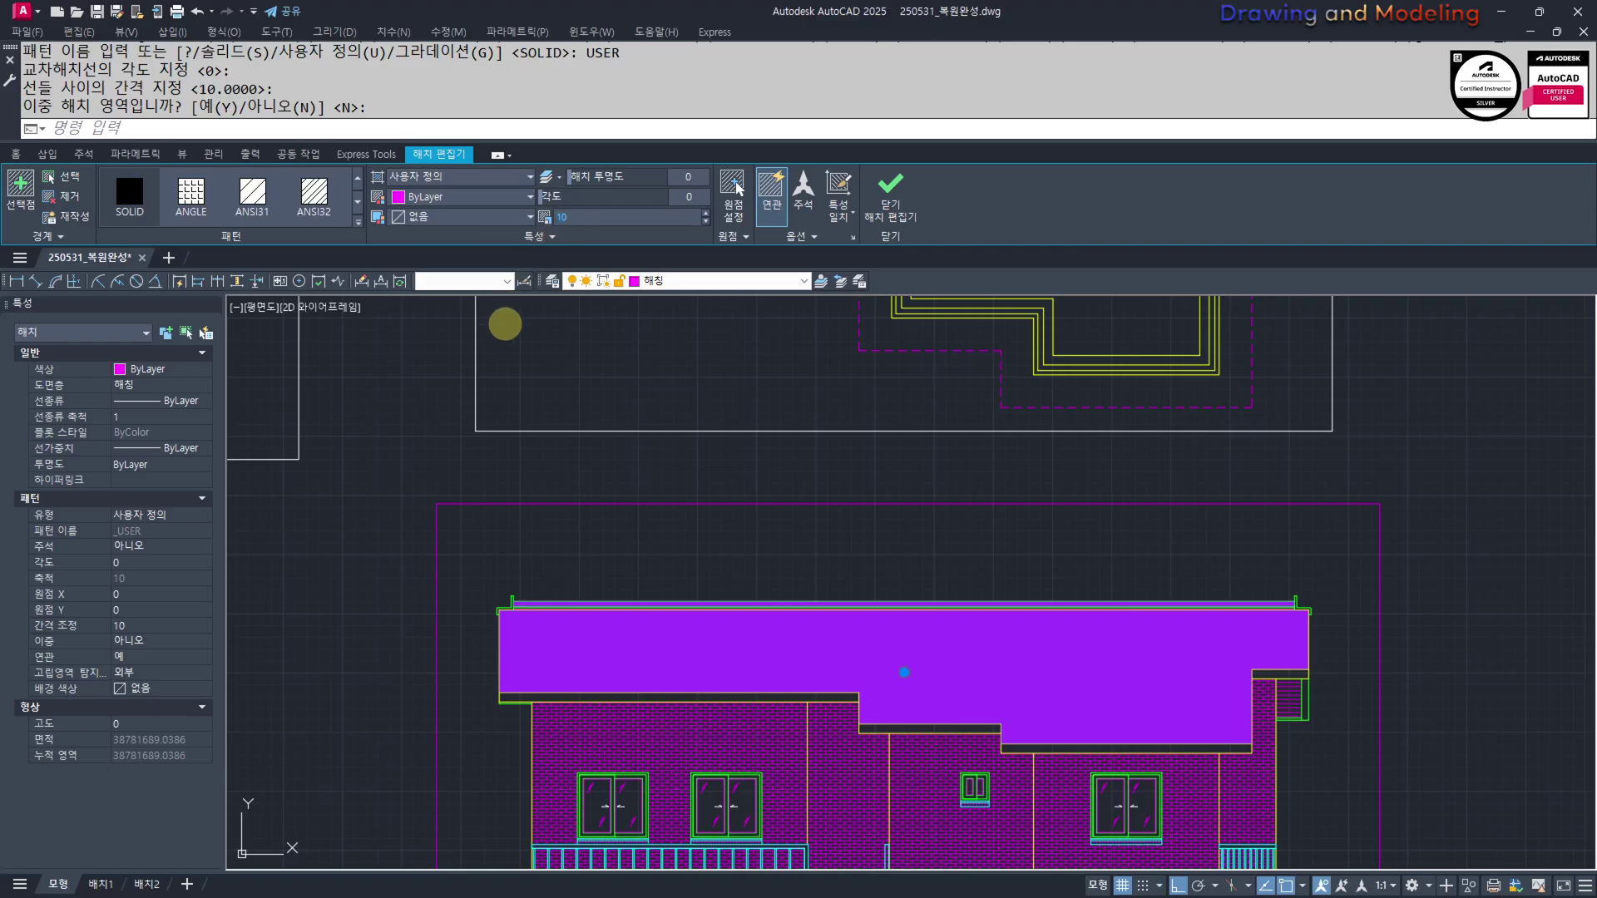
type("300")
key("Return")
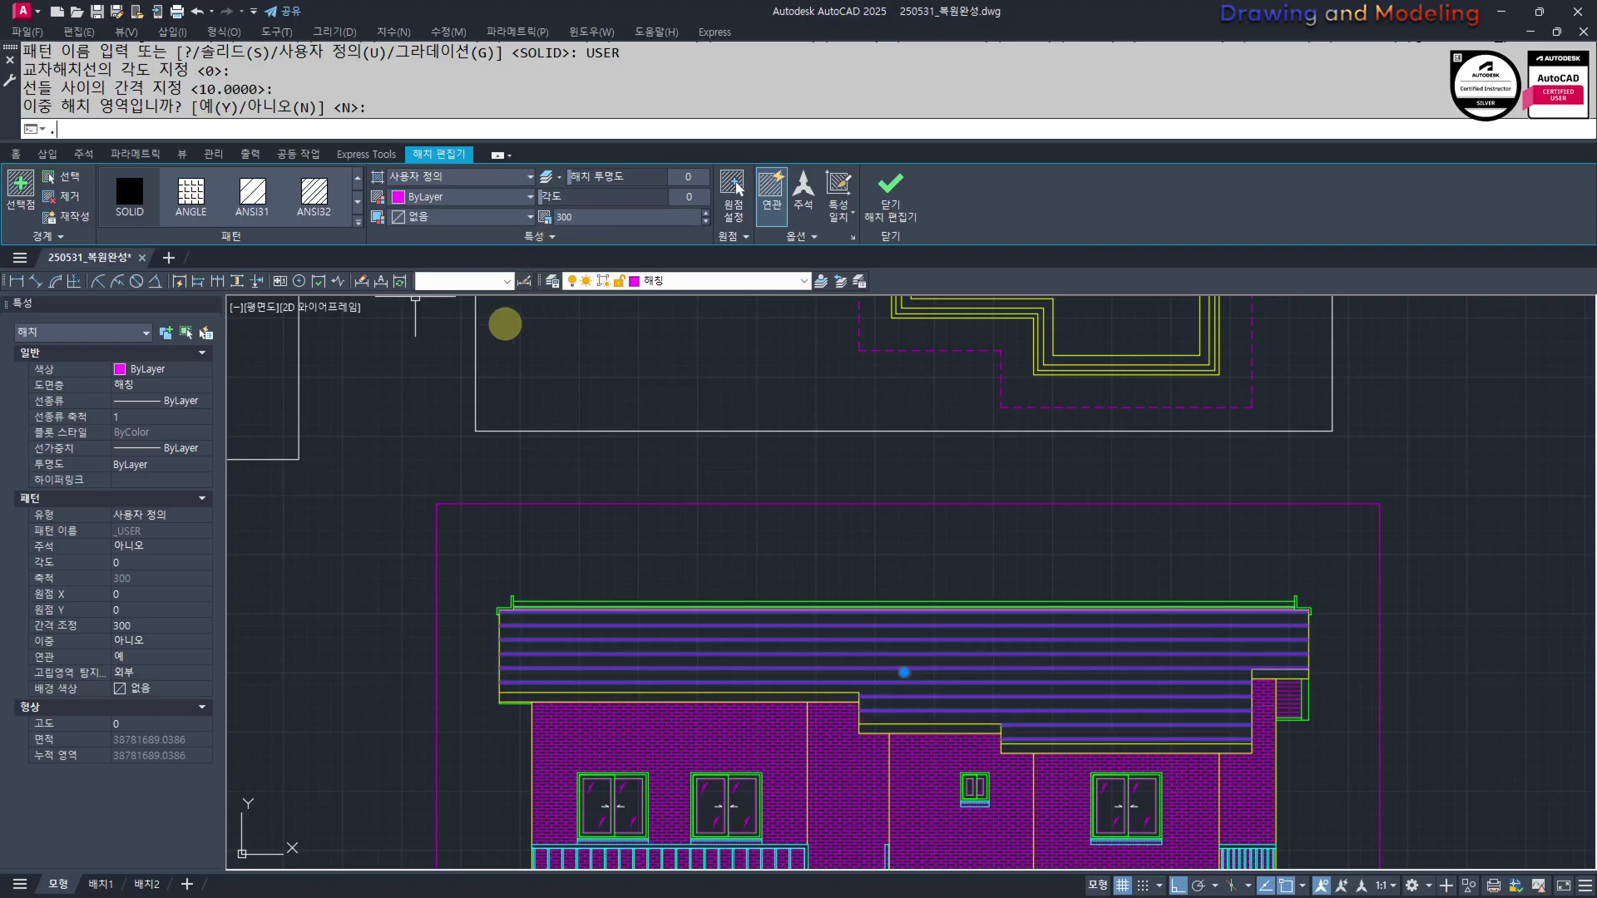
Set the roof face hatch angle to 90 so its lines run vertically
type("O")
left_click(689, 197)
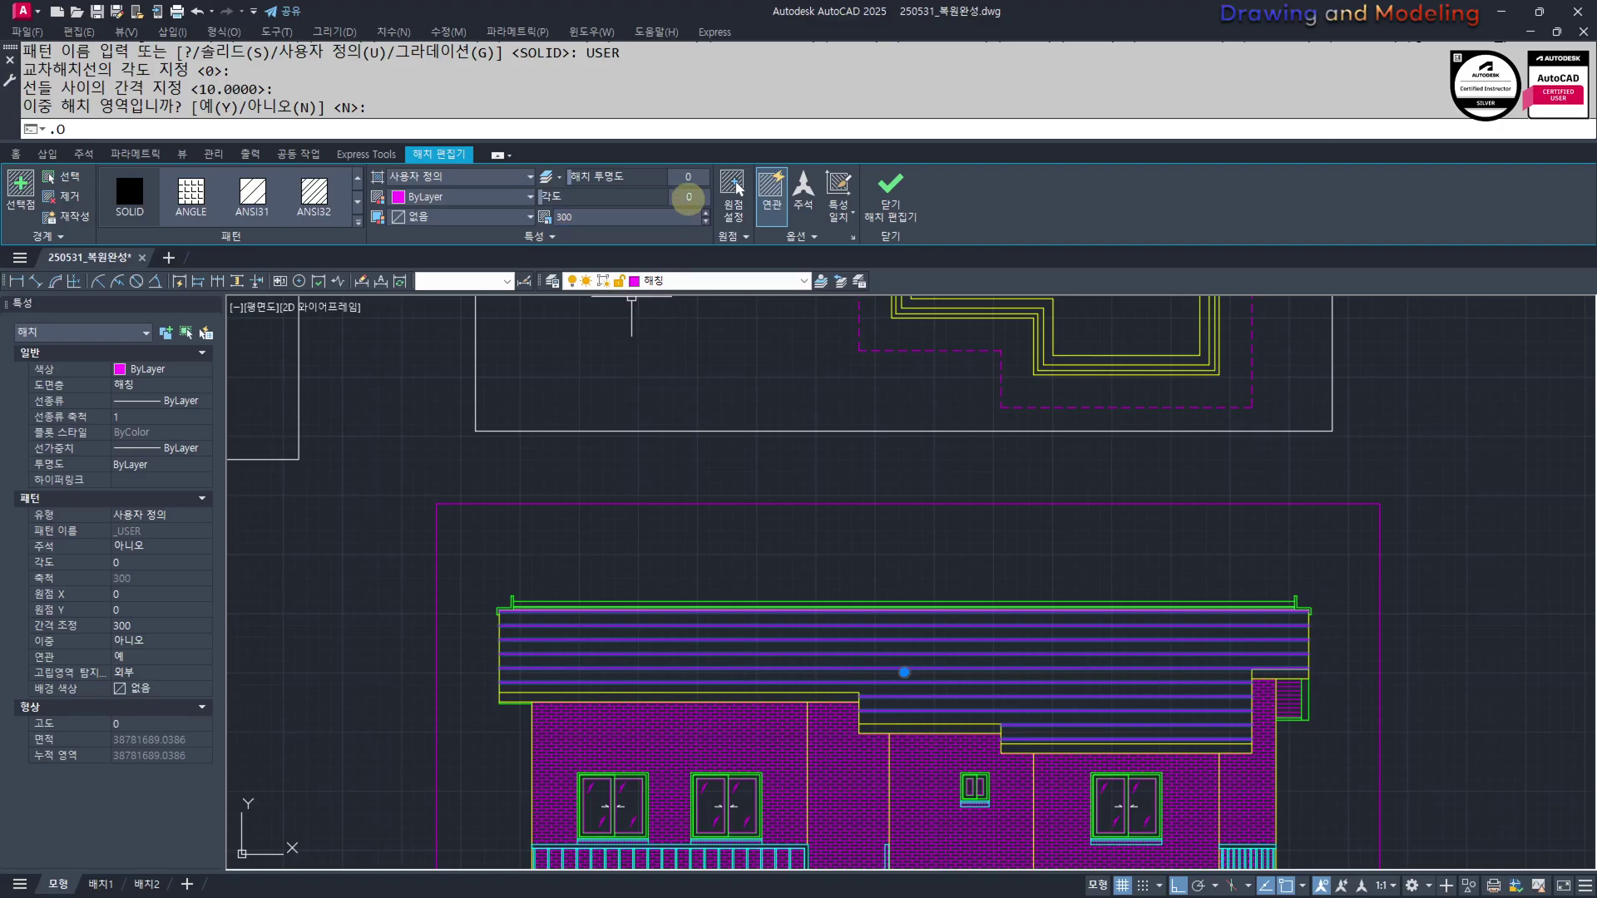
type("90")
key("Return")
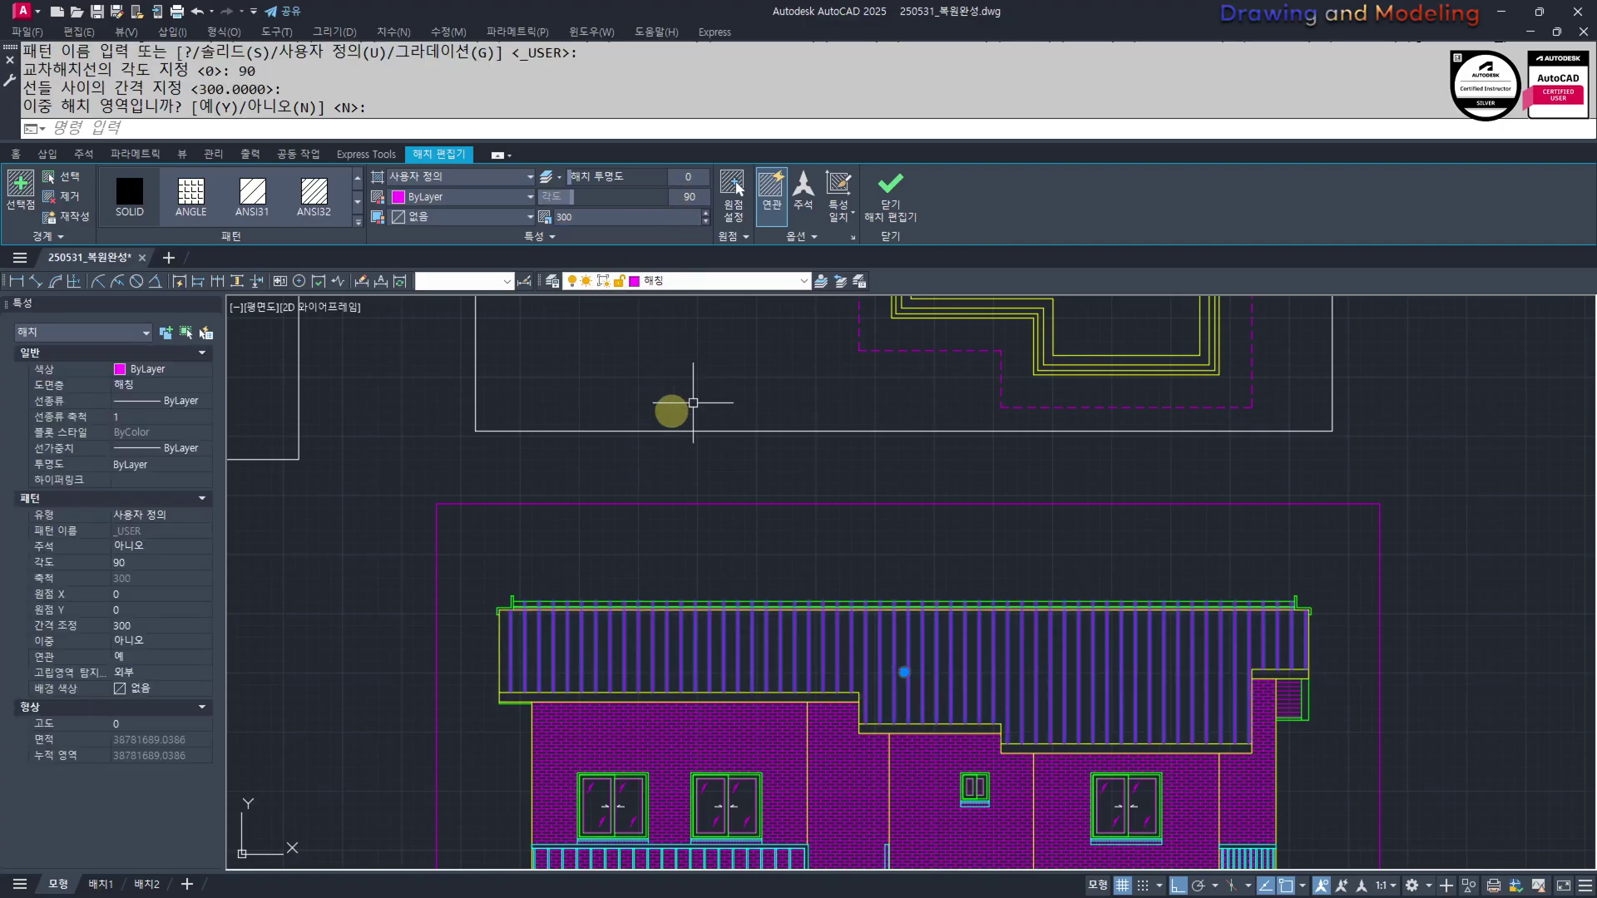
Set the roof hatch origin at the inner corner of the first roof step, above the brick wall
left_click(736, 188)
scroll(863, 682, "up", 2)
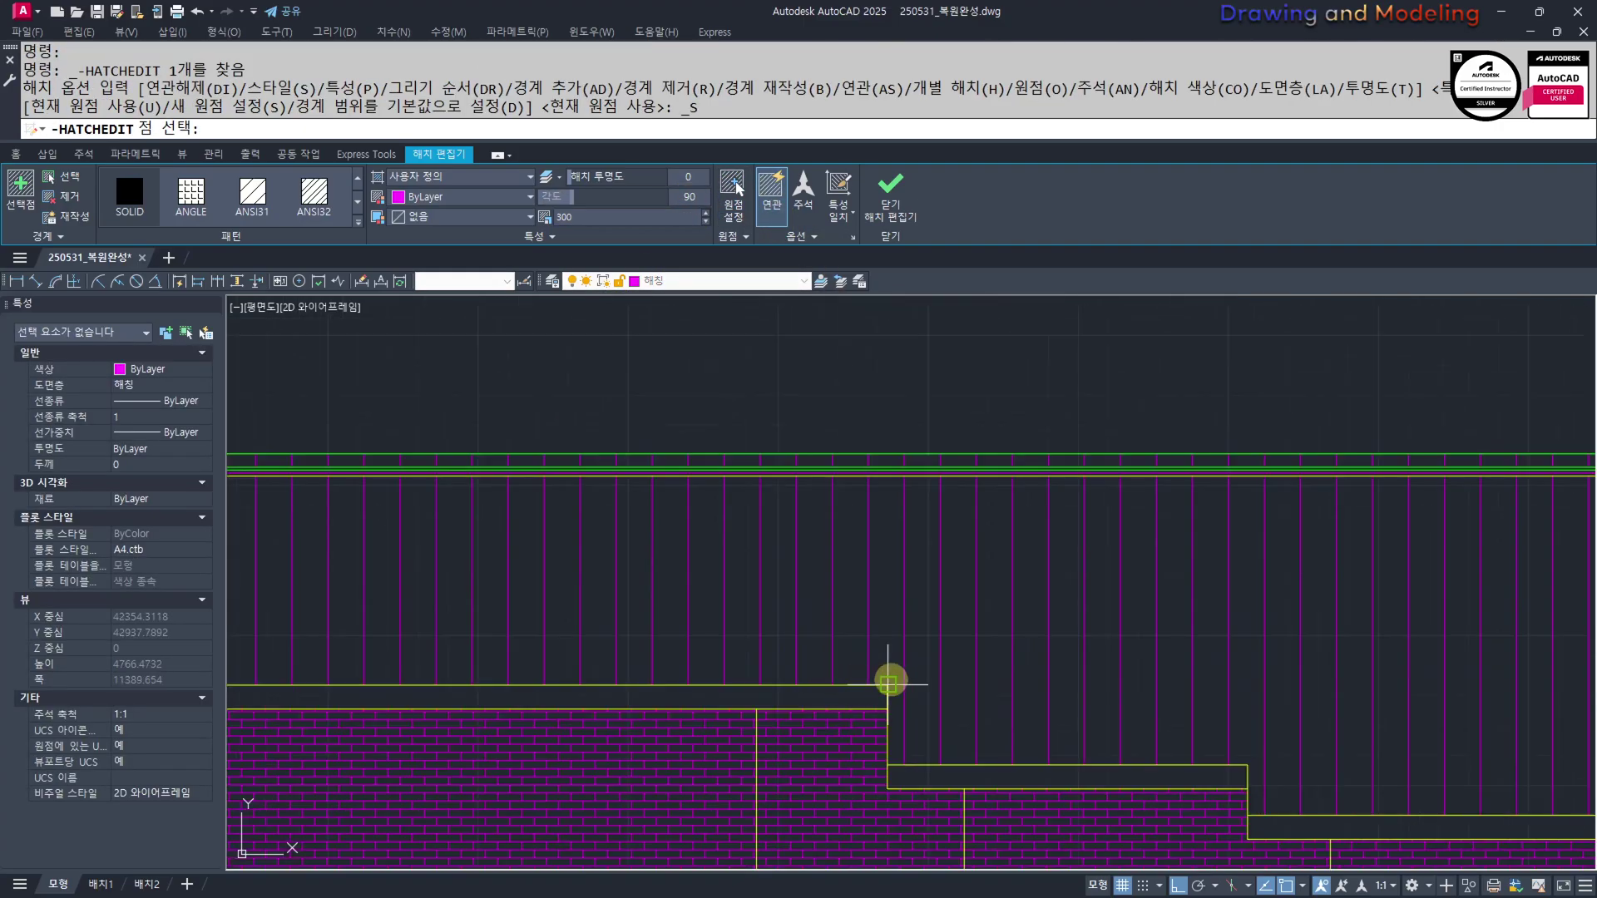
left_click(889, 684)
scroll(732, 482, "down", 1)
scroll(832, 544, "down", 2)
key("Escape")
key("Escape")
scroll(856, 571, "up", 2)
Copy the roof hatch horizontally to the left by 50 to make double vertical lines
left_click(959, 557)
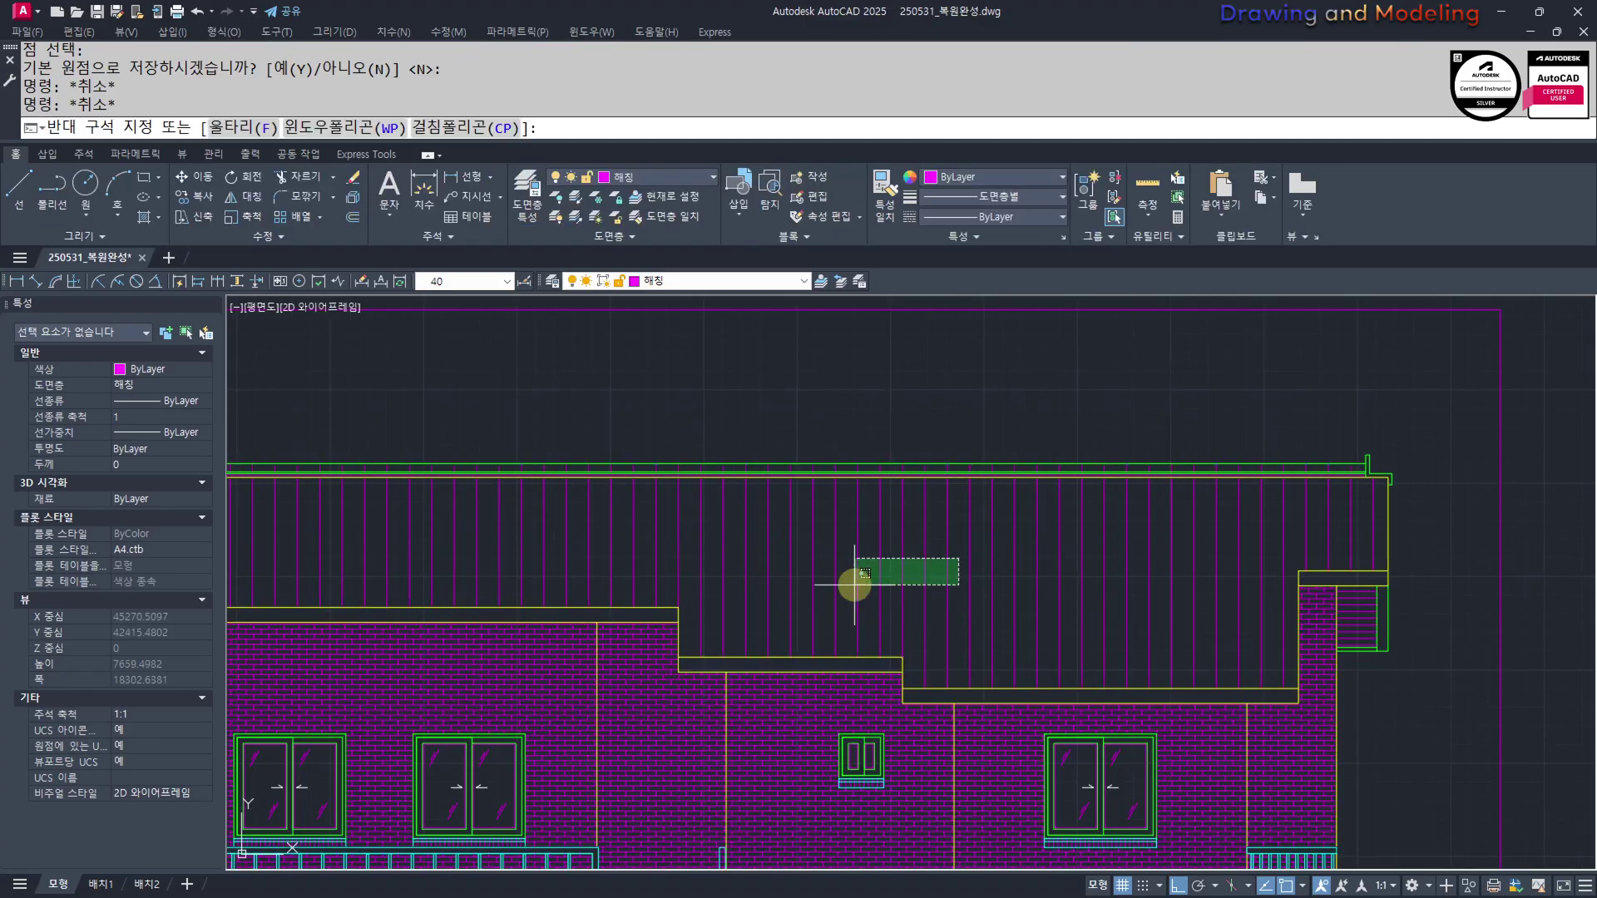
left_click(854, 586)
middle_click_drag(856, 490, 913, 549)
type("cc")
key("space")
left_click(1031, 433)
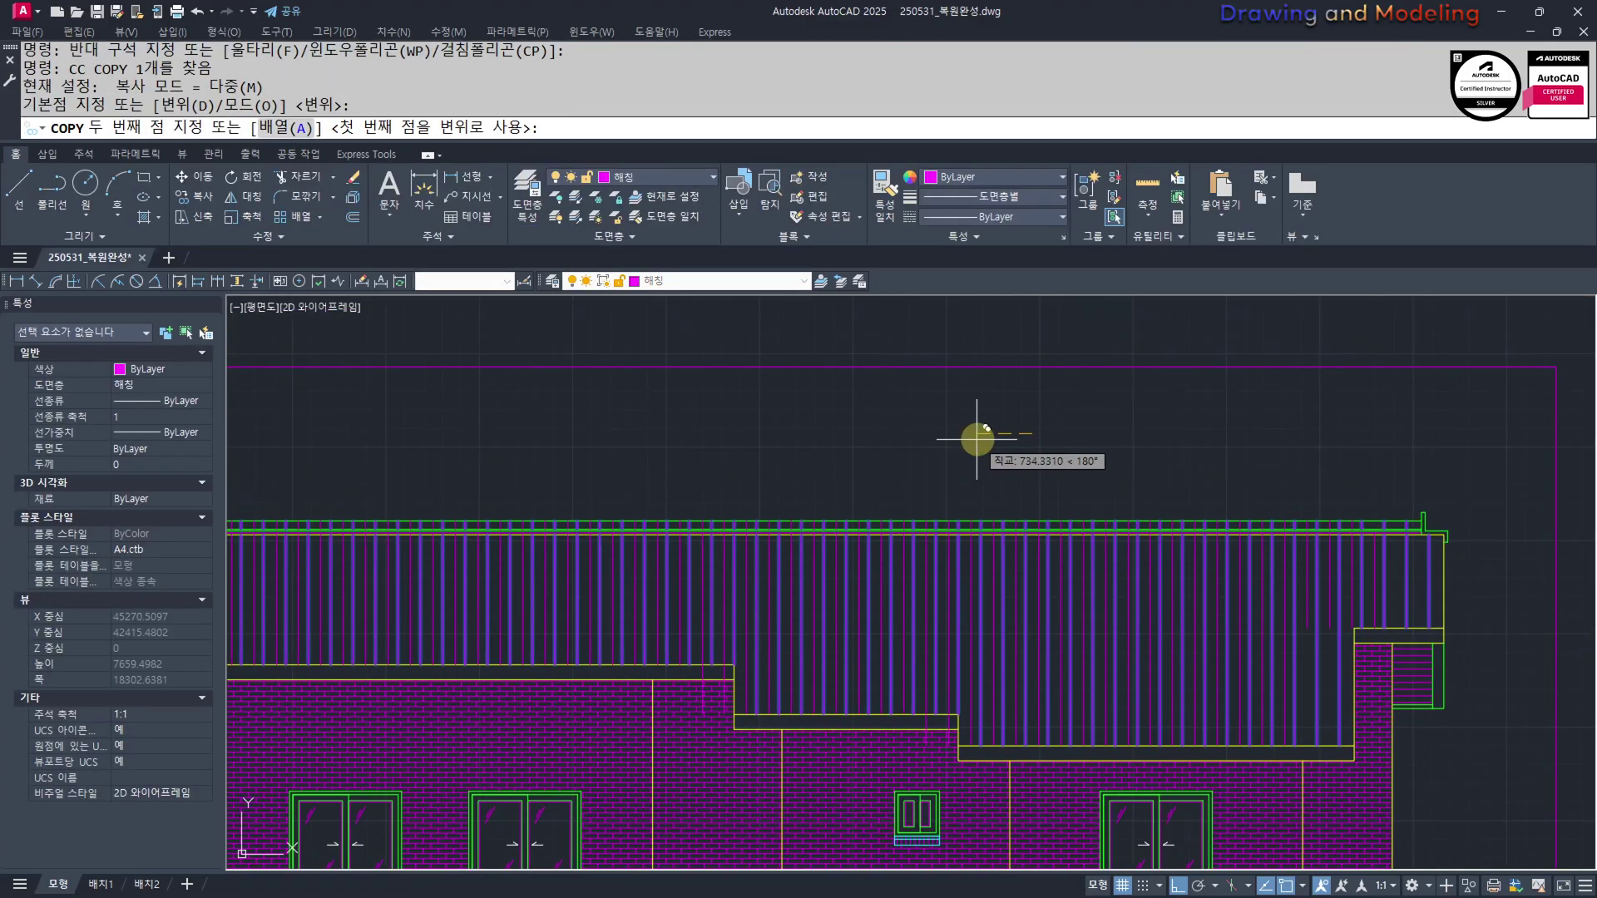
type("50")
key("Return")
key("Escape")
key("Escape")
key("Escape")
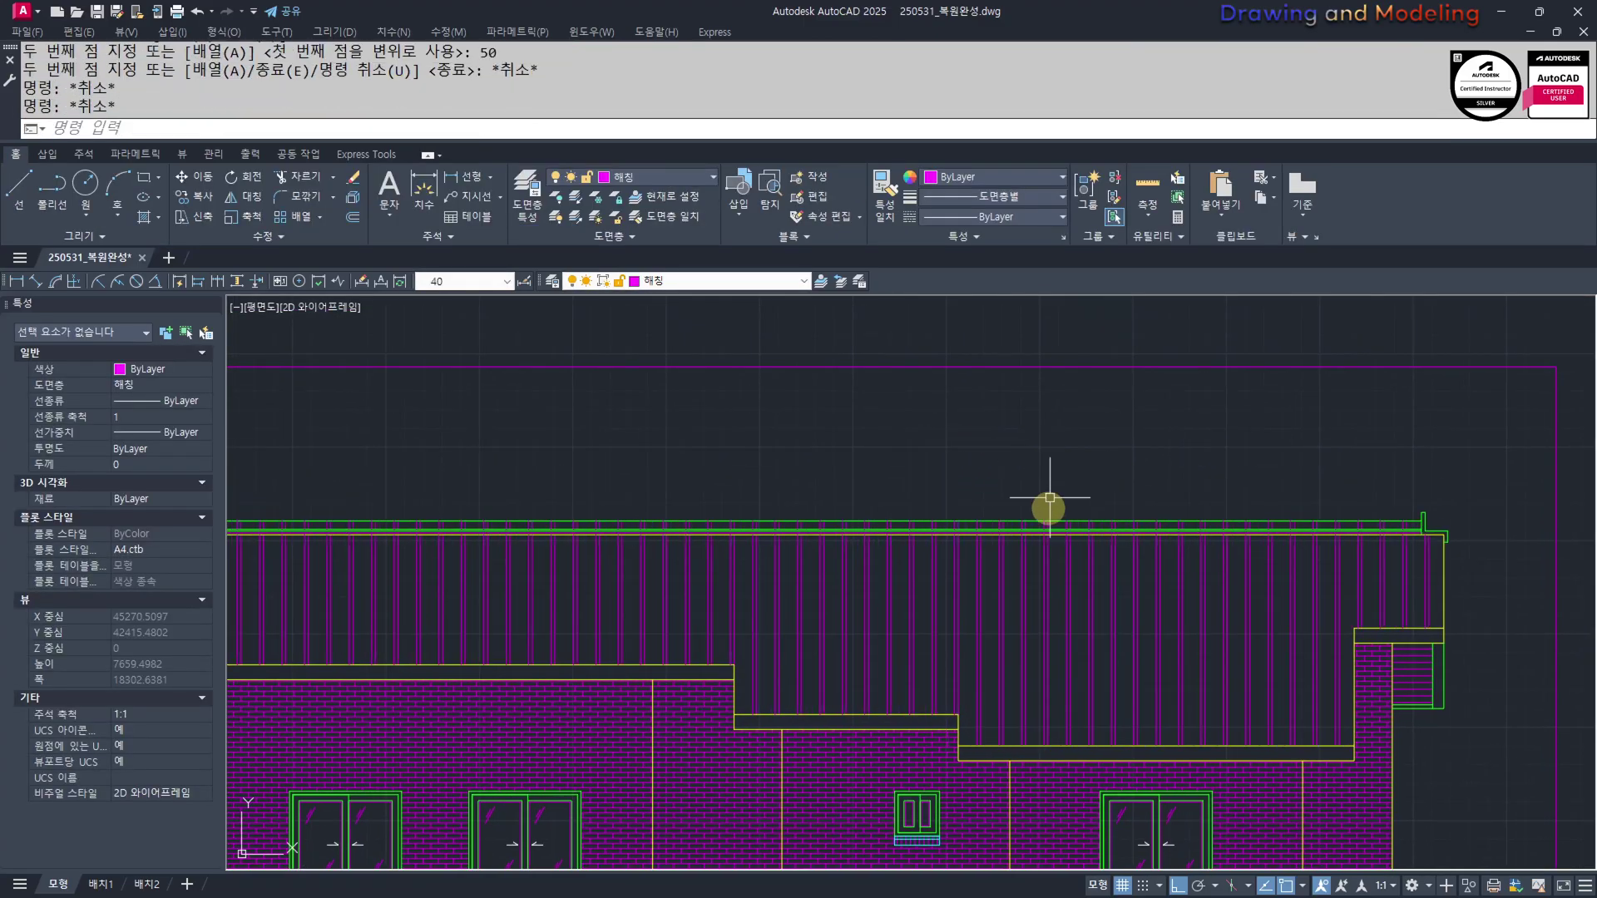
Examine the doubled roof lines from the left roof end to the hatched eave at the right end
scroll(1331, 584, "down", 5)
scroll(999, 573, "up", 5)
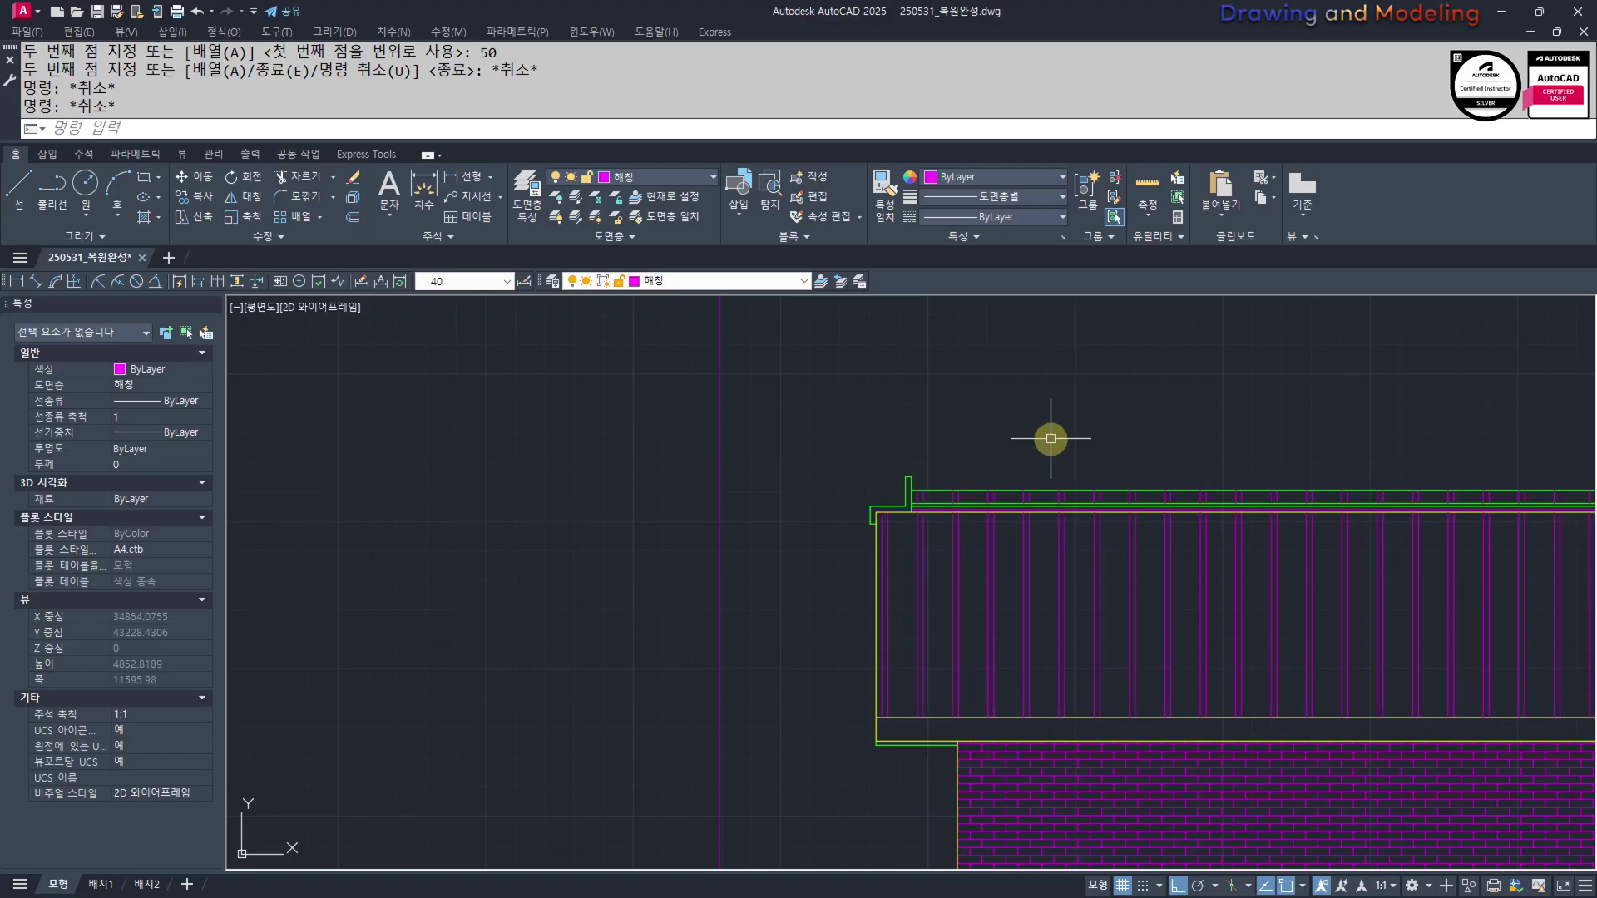
scroll(1050, 438, "down", 4)
key("Escape")
key("Escape")
scroll(533, 633, "up", 2)
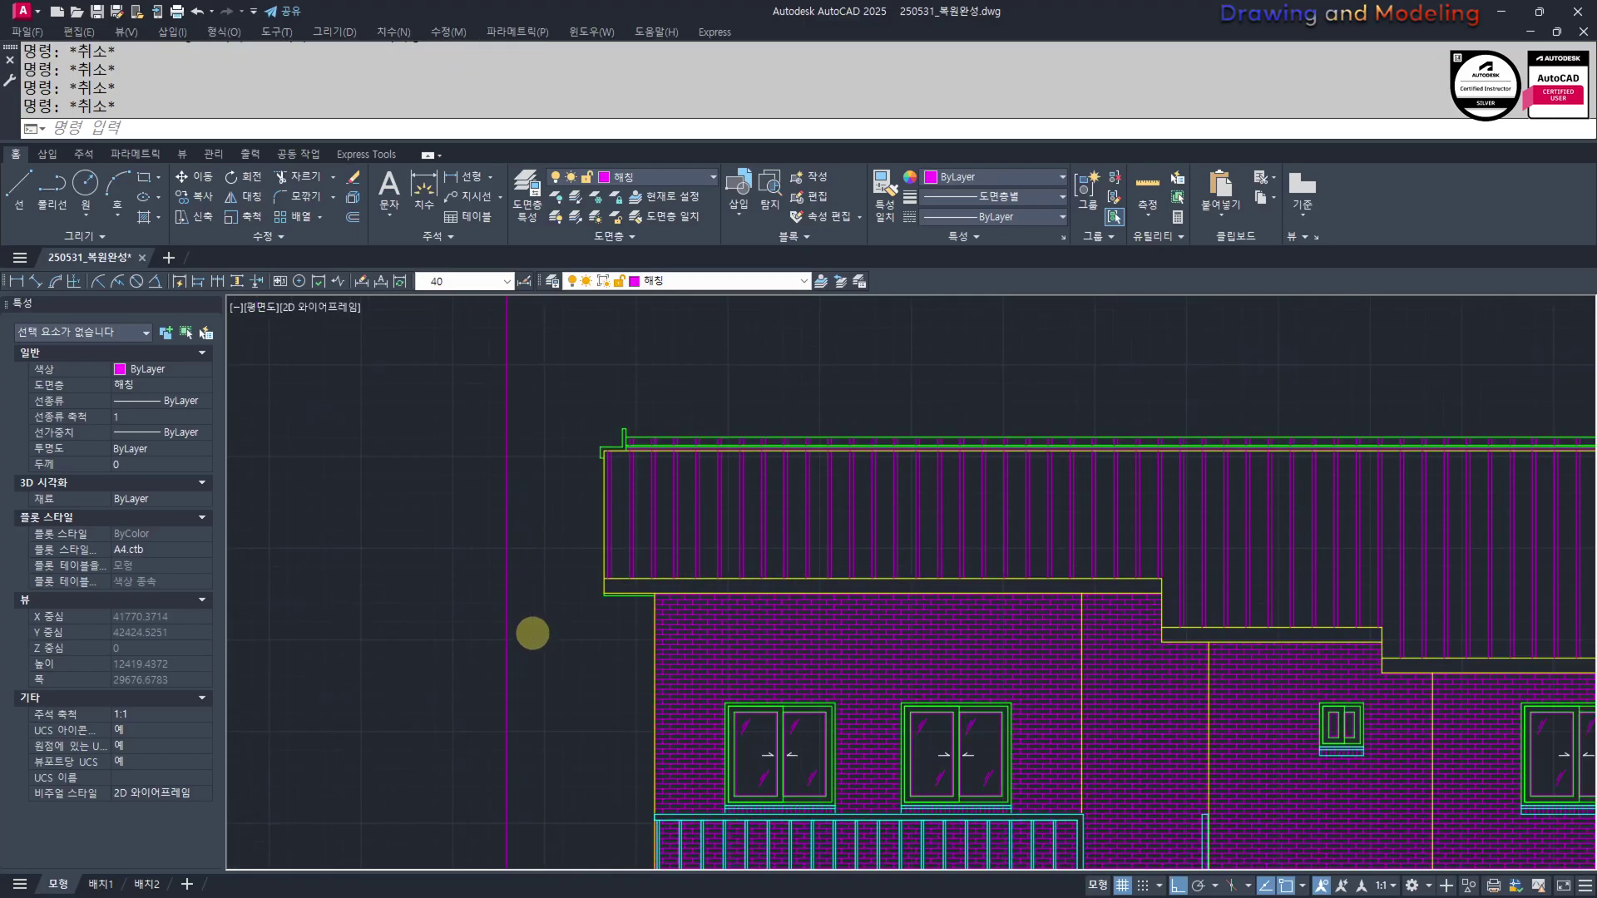
scroll(848, 560, "down", 3)
scroll(988, 606, "up", 3)
scroll(1265, 613, "up", 2)
scroll(1213, 533, "up", 3)
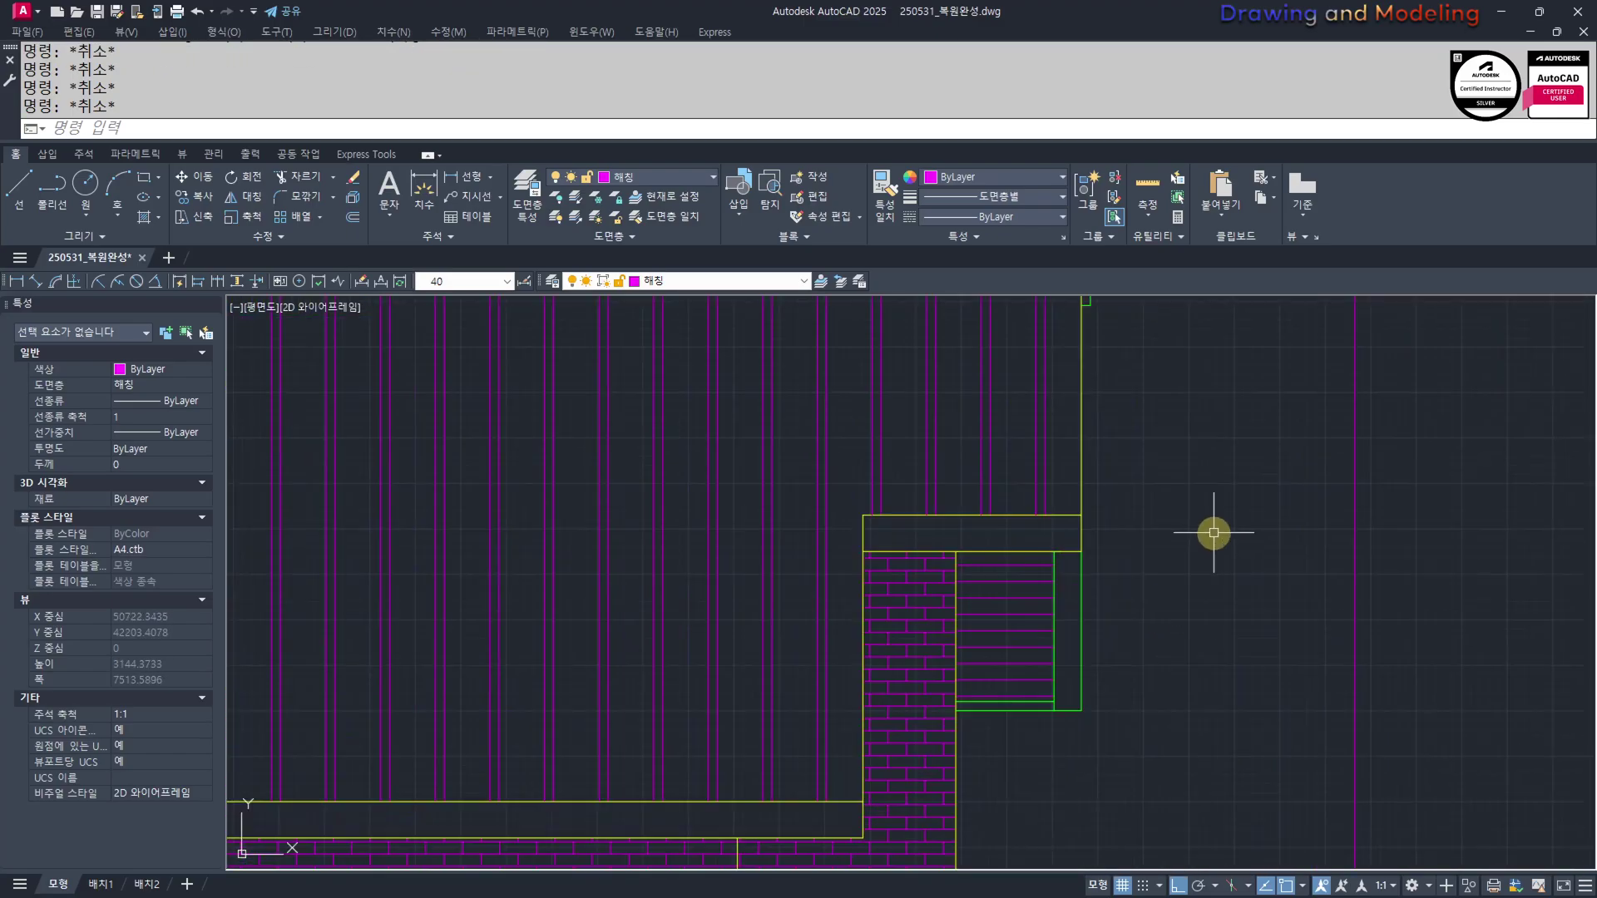
scroll(1213, 533, "up", 2)
scroll(1133, 524, "down", 6)
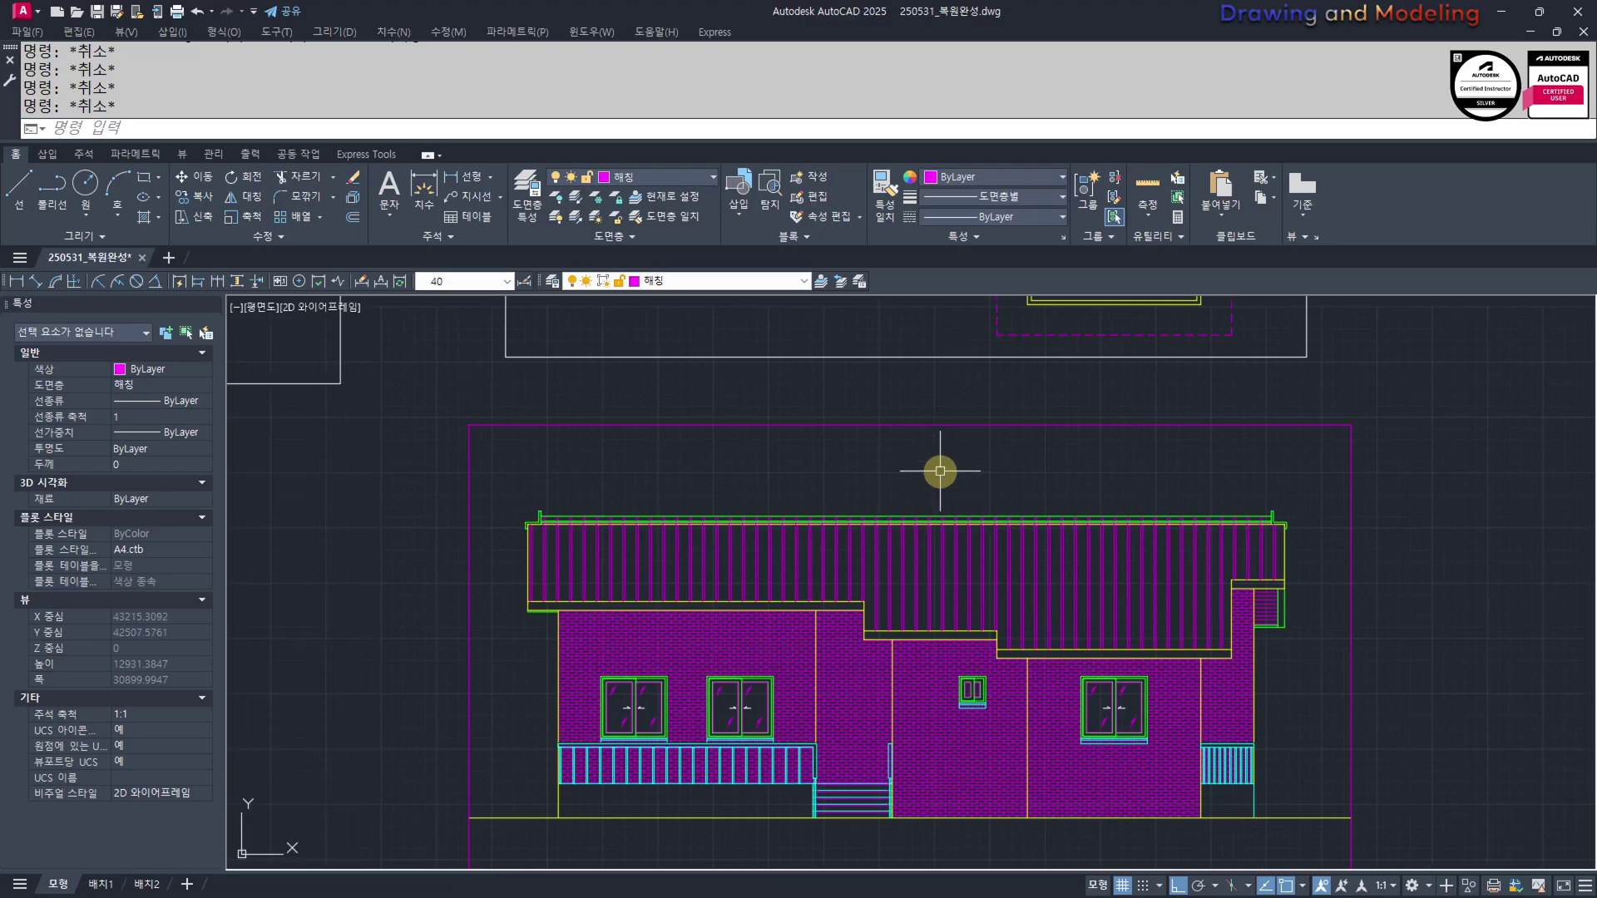
Review the whole hatched elevation alongside the section and the roof outline plans
middle_click_drag(940, 471, 929, 433)
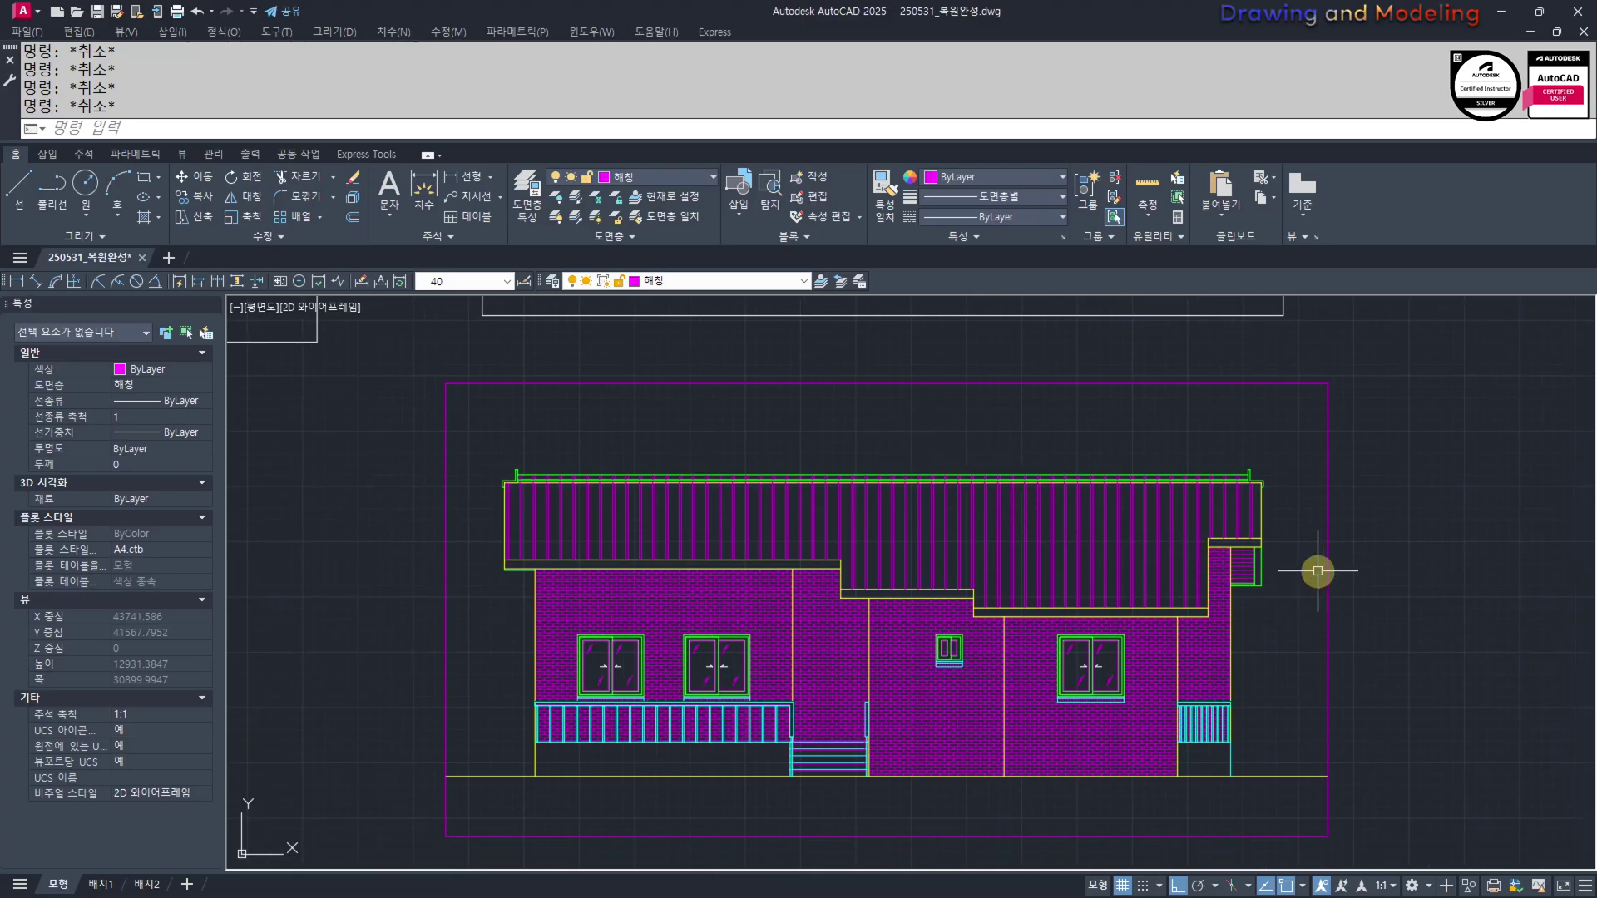
middle_click_drag(1323, 650, 1293, 625)
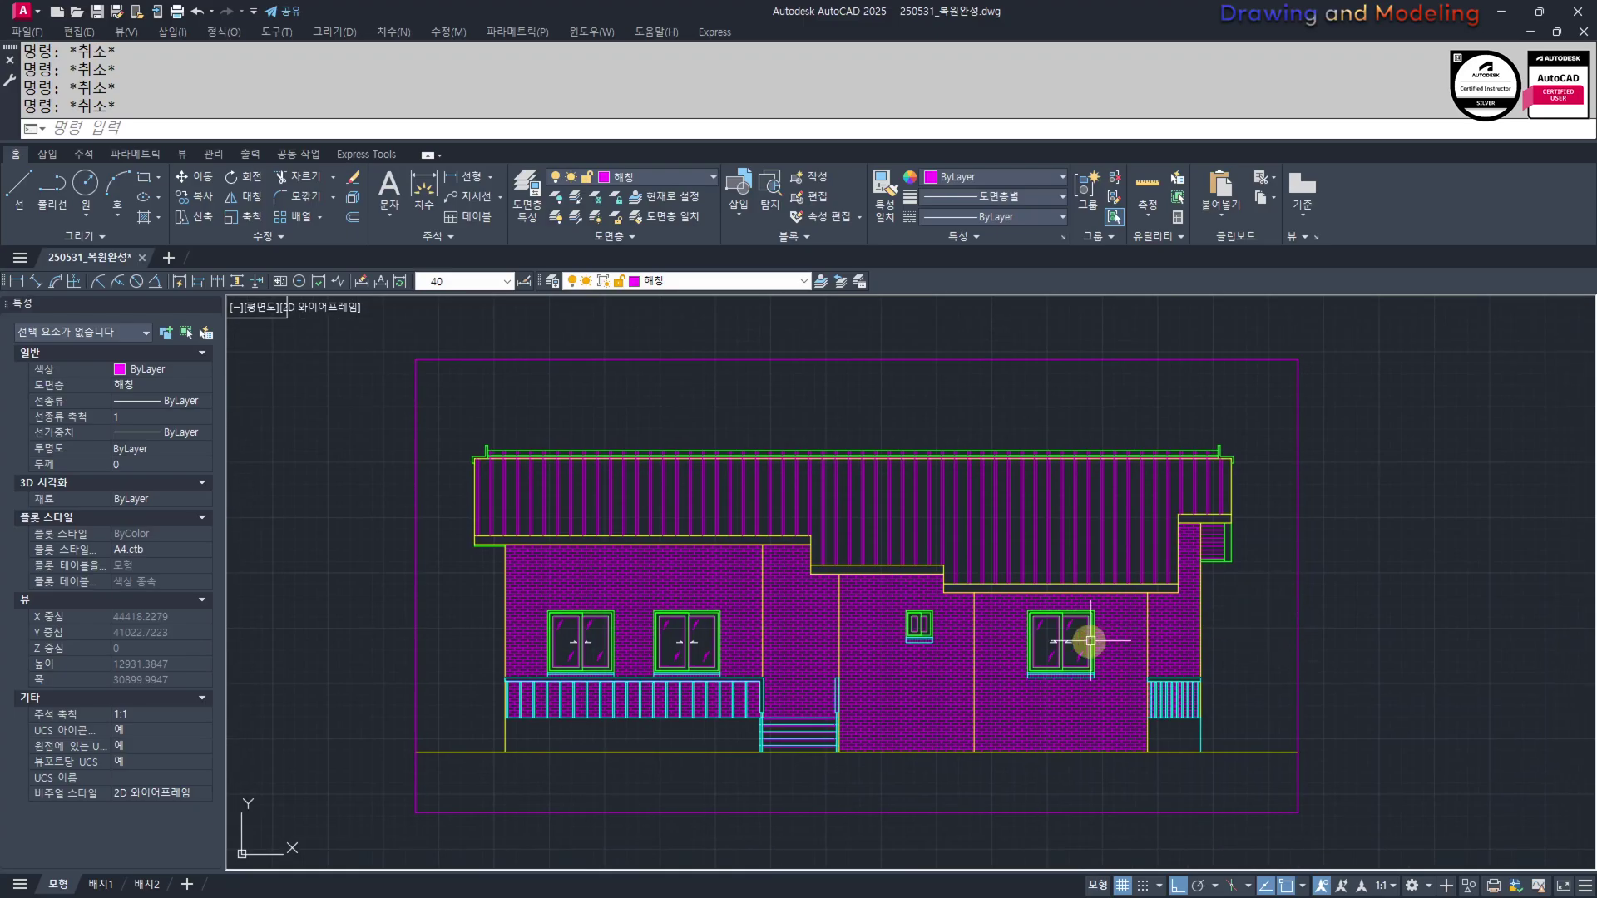
scroll(1096, 643, "up", 2)
scroll(1221, 643, "down", 4)
middle_click_drag(1115, 636, 1201, 657)
middle_click_drag(884, 647, 915, 662)
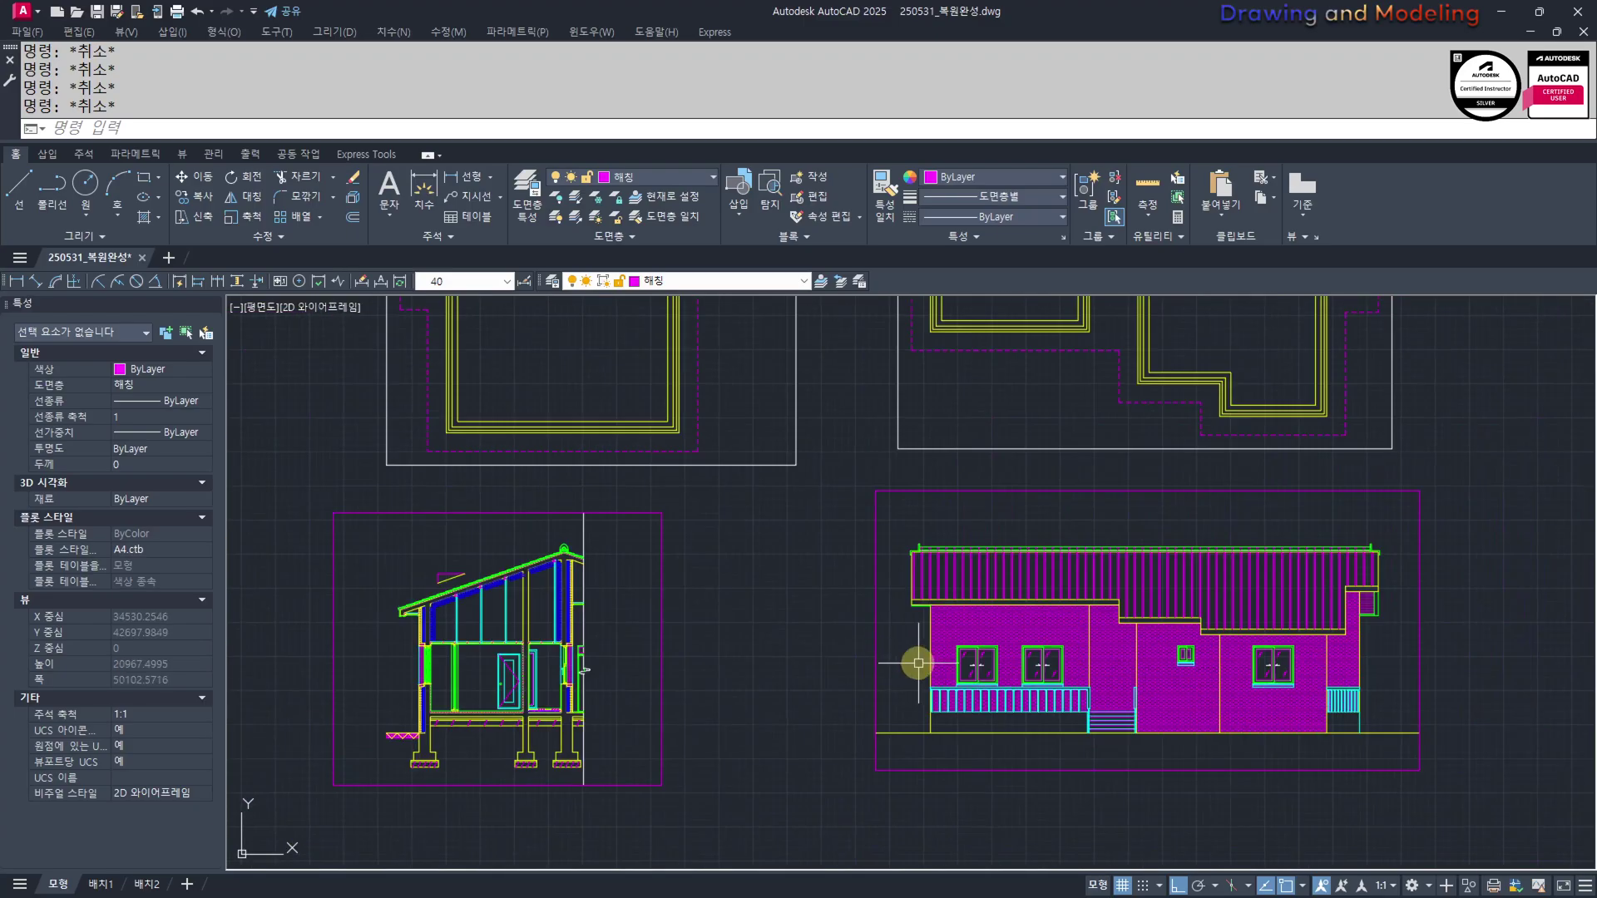
scroll(916, 663, "down", 3)
mouse_move(724, 672)
middle_mouse_down()
mouse_move(463, 648)
mouse_move(738, 669)
middle_mouse_up()
middle_click_drag(840, 537, 837, 671)
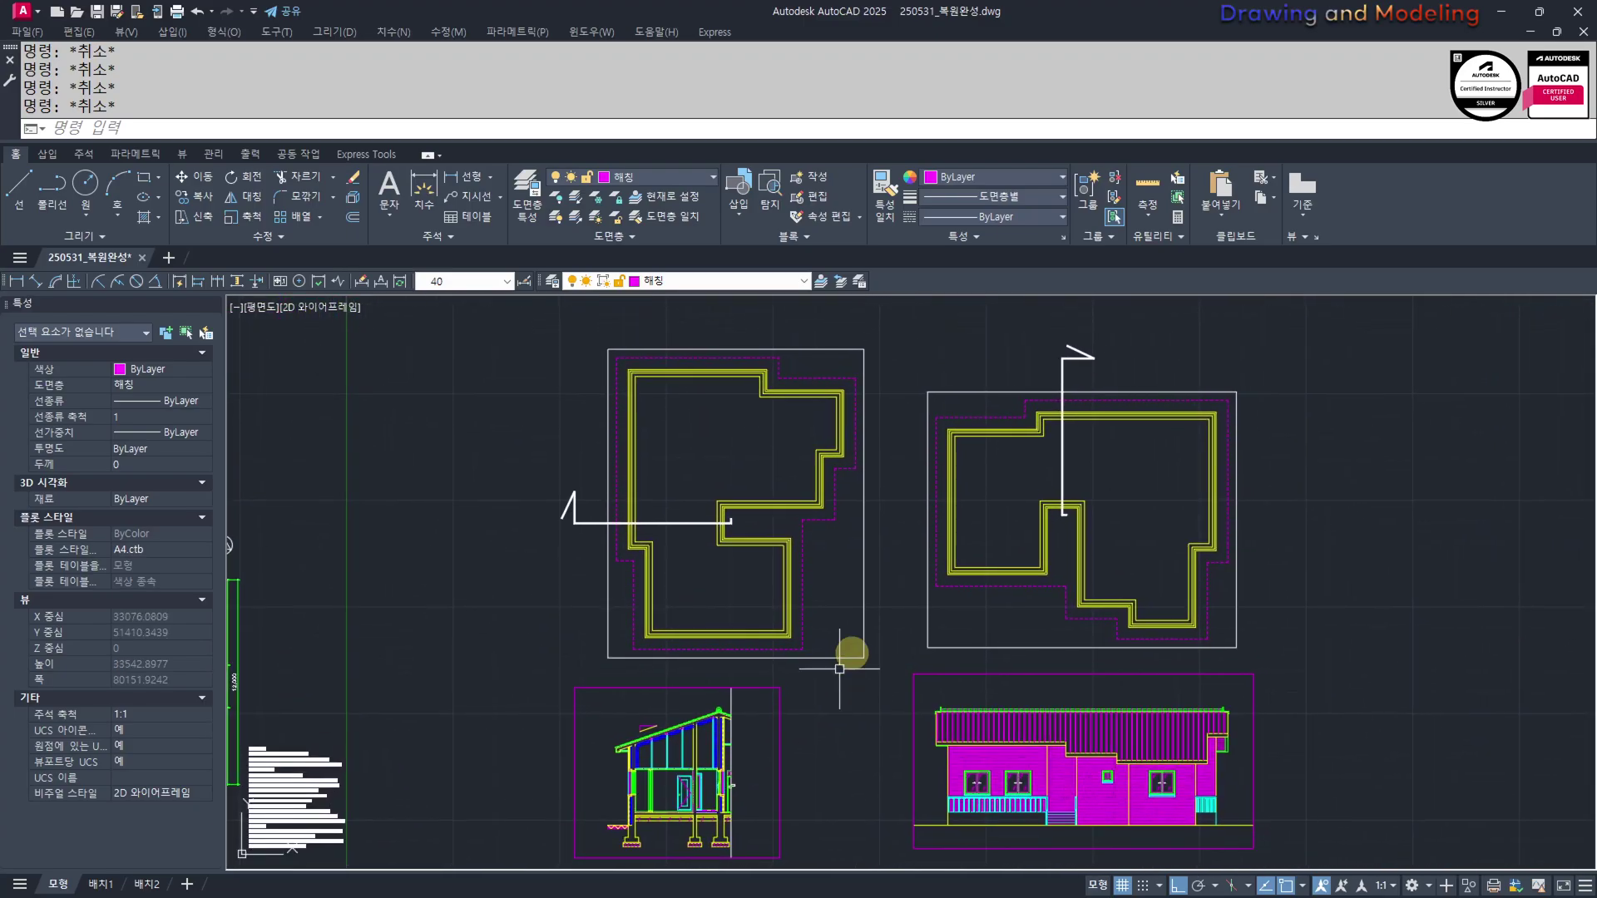
middle_click_drag(1027, 551, 906, 463)
mouse_move(469, 695)
middle_mouse_down()
mouse_move(675, 674)
mouse_move(1173, 672)
mouse_move(732, 719)
middle_mouse_up()
scroll(723, 668, "up", 4)
scroll(915, 688, "down", 4)
Turn all layers back on and erase the extra vertical centre line near the elevation's right end
type("I")
key("Escape")
type("O")
key("Escape")
key("Escape")
key("Escape")
middle_click_drag(1299, 728, 1076, 731)
scroll(1189, 685, "up", 4)
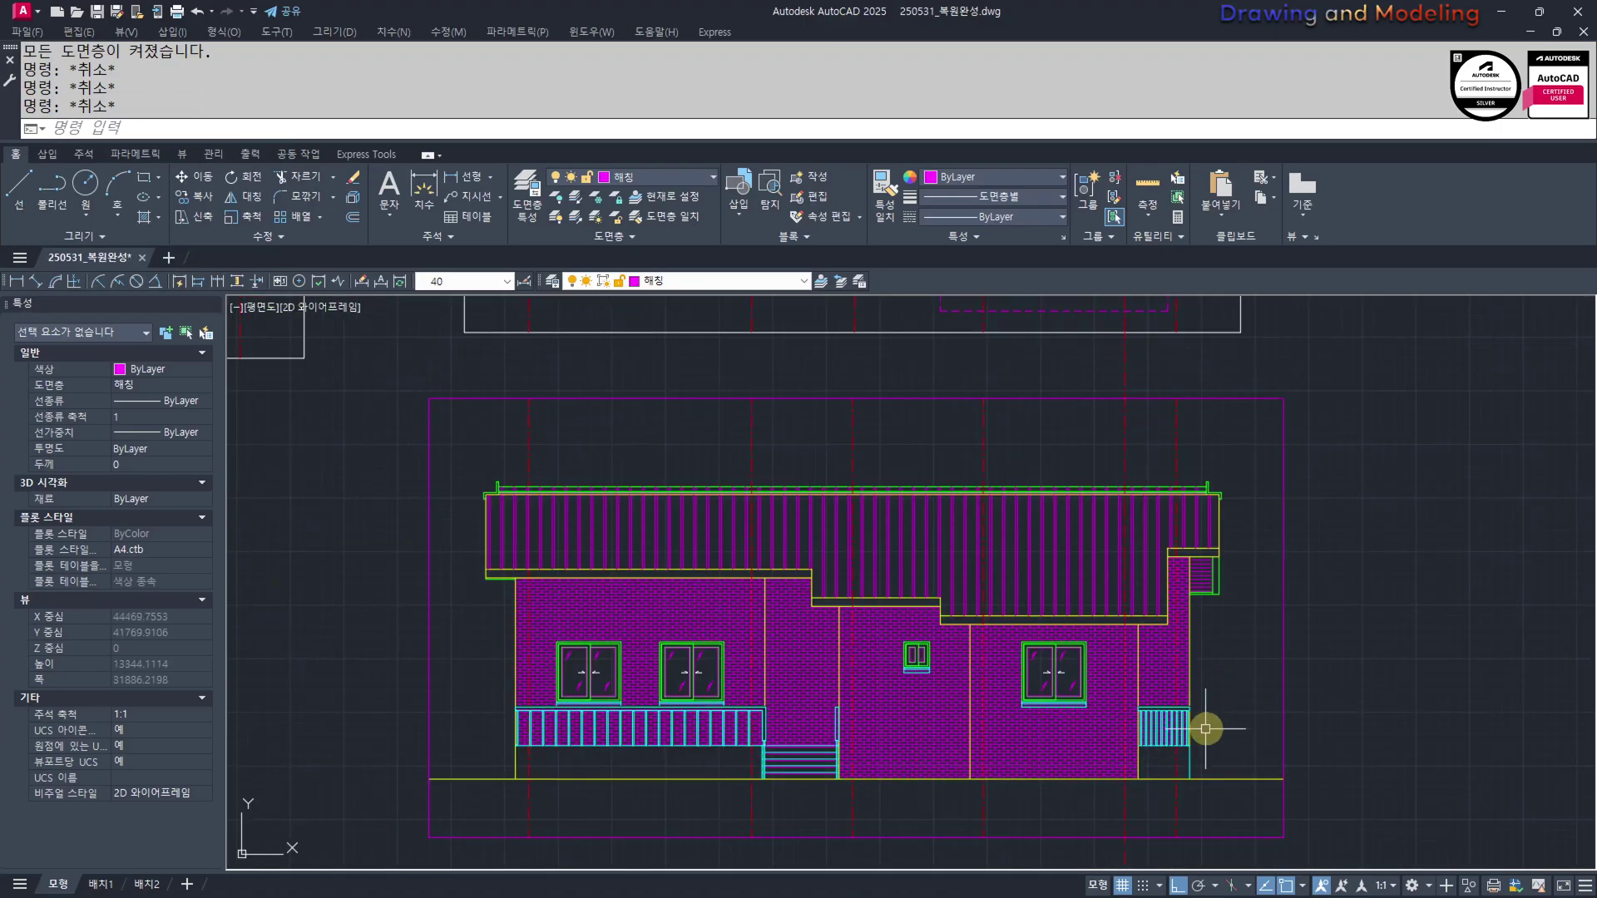
middle_click_drag(1205, 727, 1218, 691)
scroll(1218, 692, "down", 2)
middle_click_drag(1186, 615, 1170, 677)
Stretch the upper ends of the elevation's vertical centre lines down to just above the roof, leaving out the frame
type("s")
key("Return")
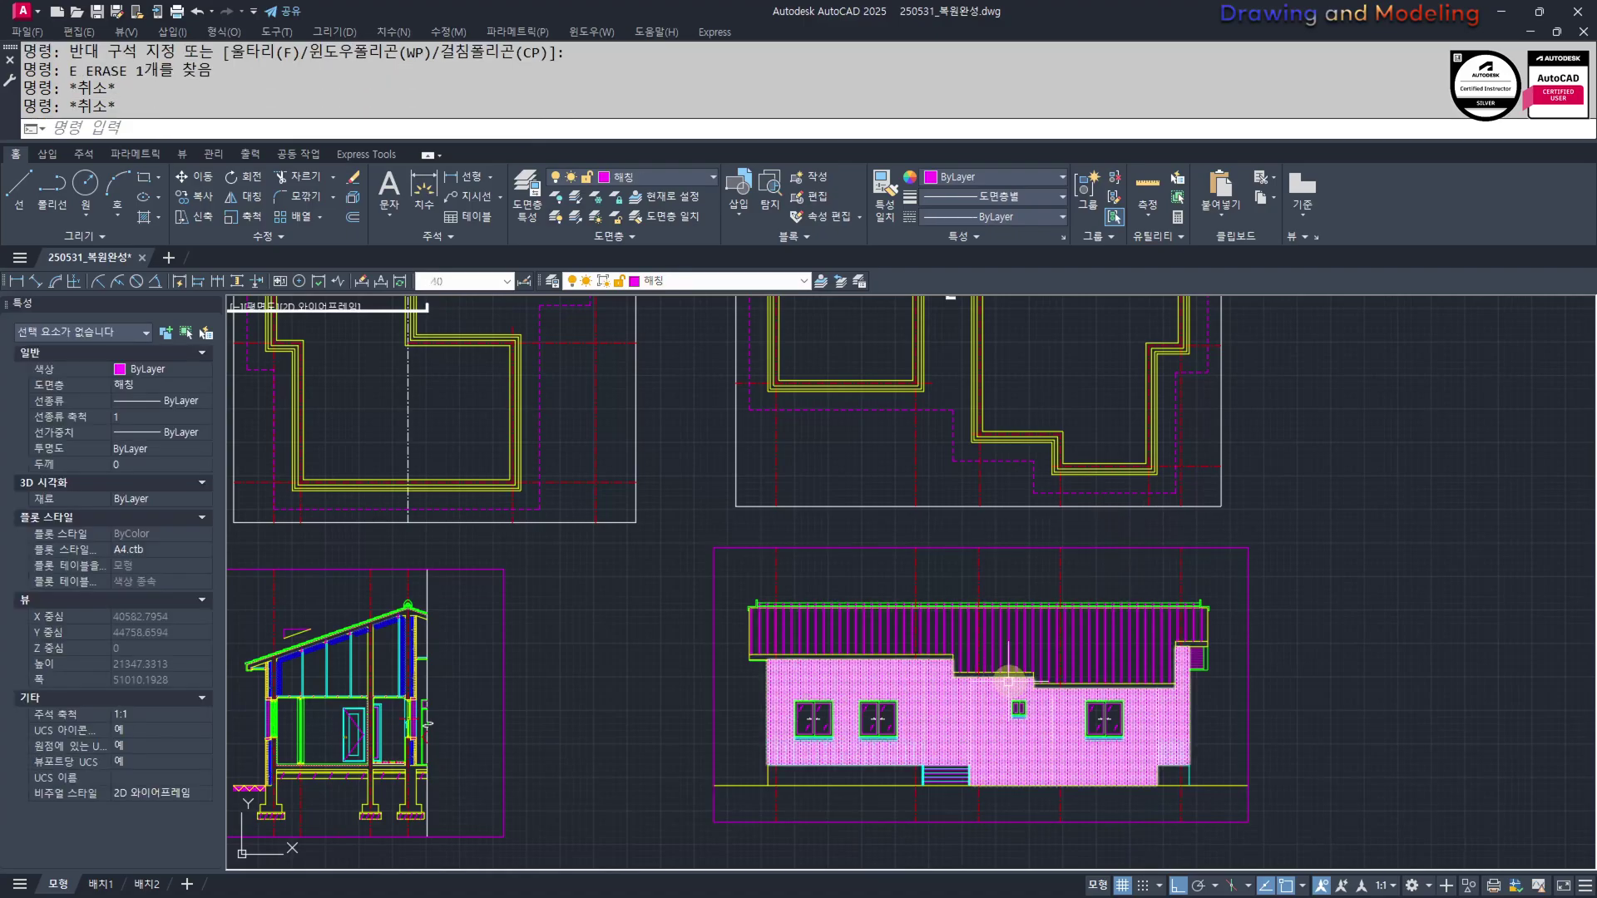
left_click(758, 532)
left_click(742, 535, "shift")
left_click(675, 577, "shift")
key("space")
left_click(587, 633)
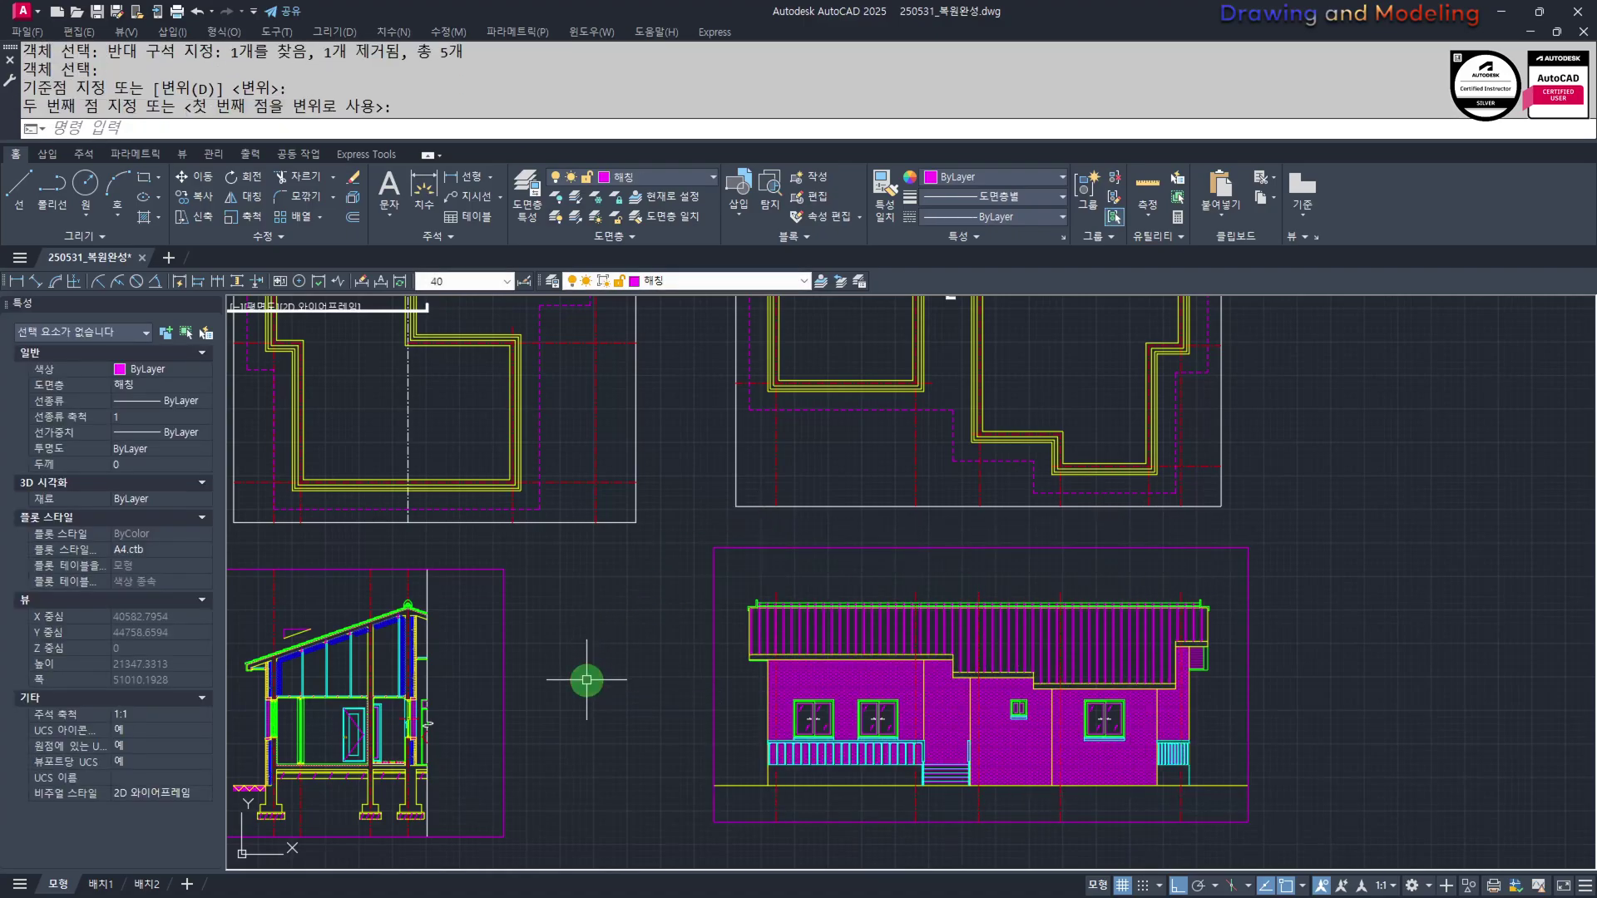
key("Escape")
key("Escape")
Stretch the lower ends of the elevation's centre lines up to just below the ground line, leaving out the frame
middle_click_drag(942, 743, 983, 683)
type("s")
key("space")
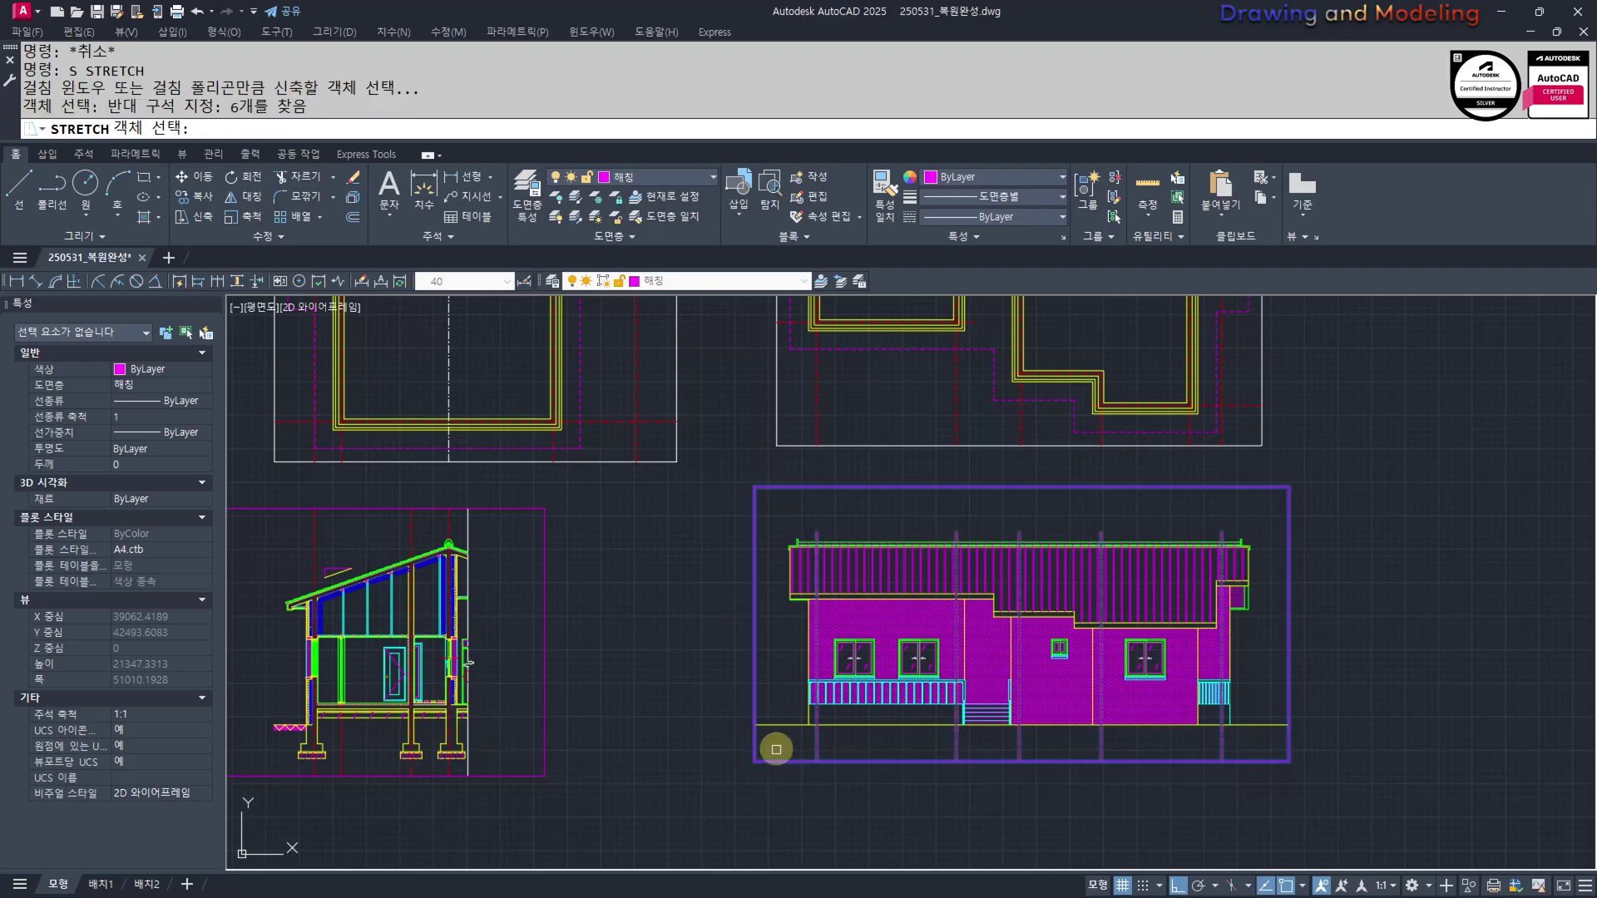
key("Return")
left_click(653, 804)
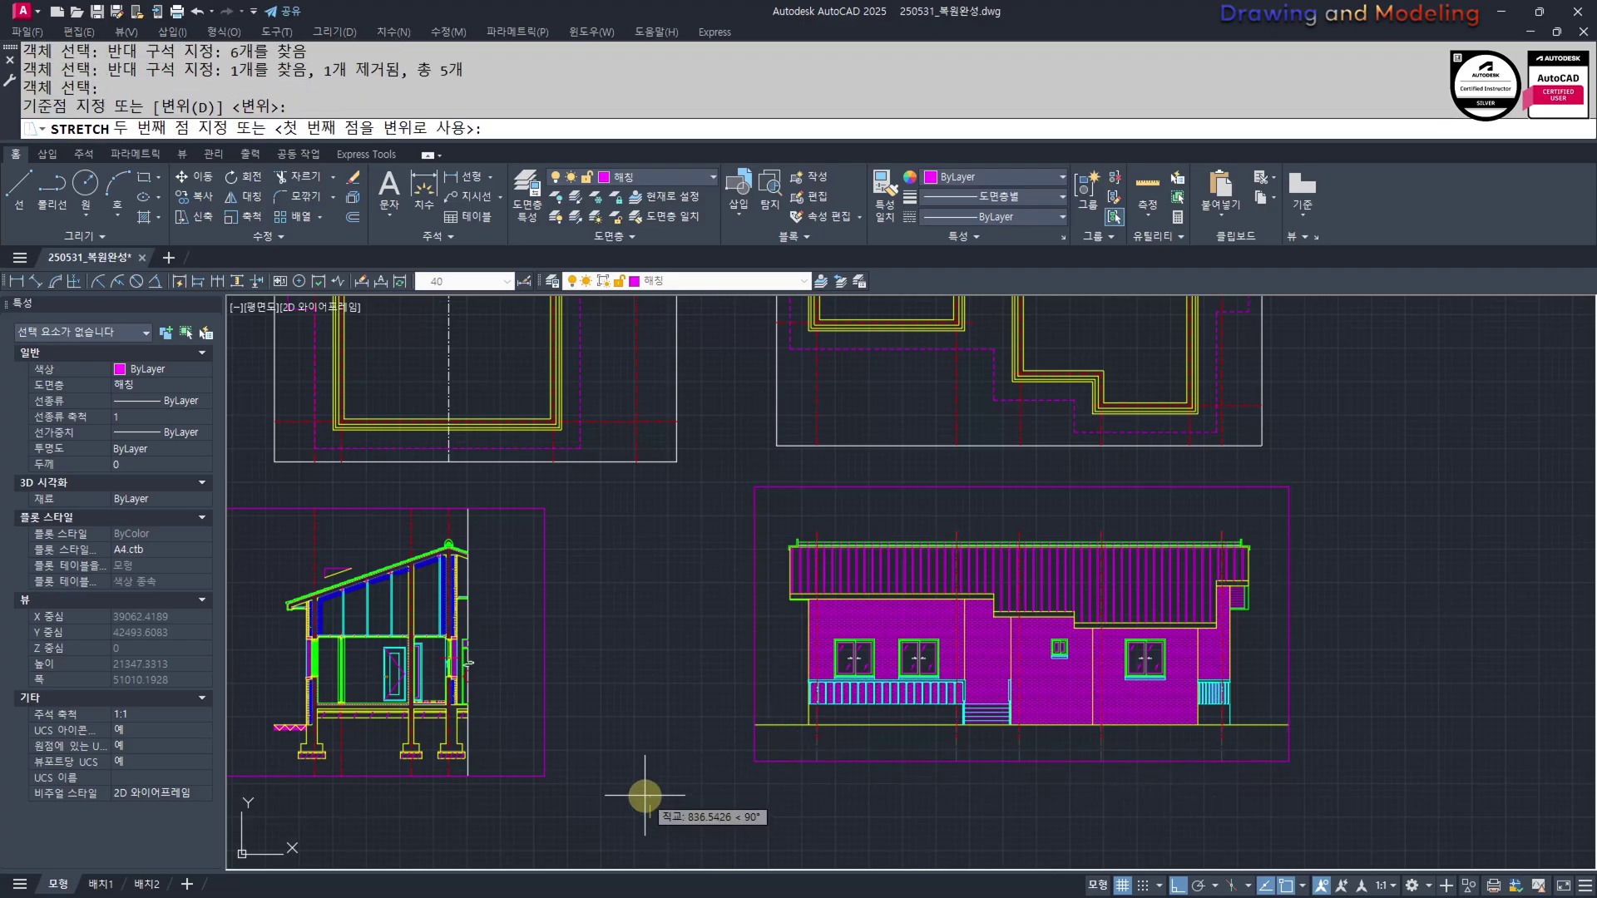
scroll(963, 709, "up", 3)
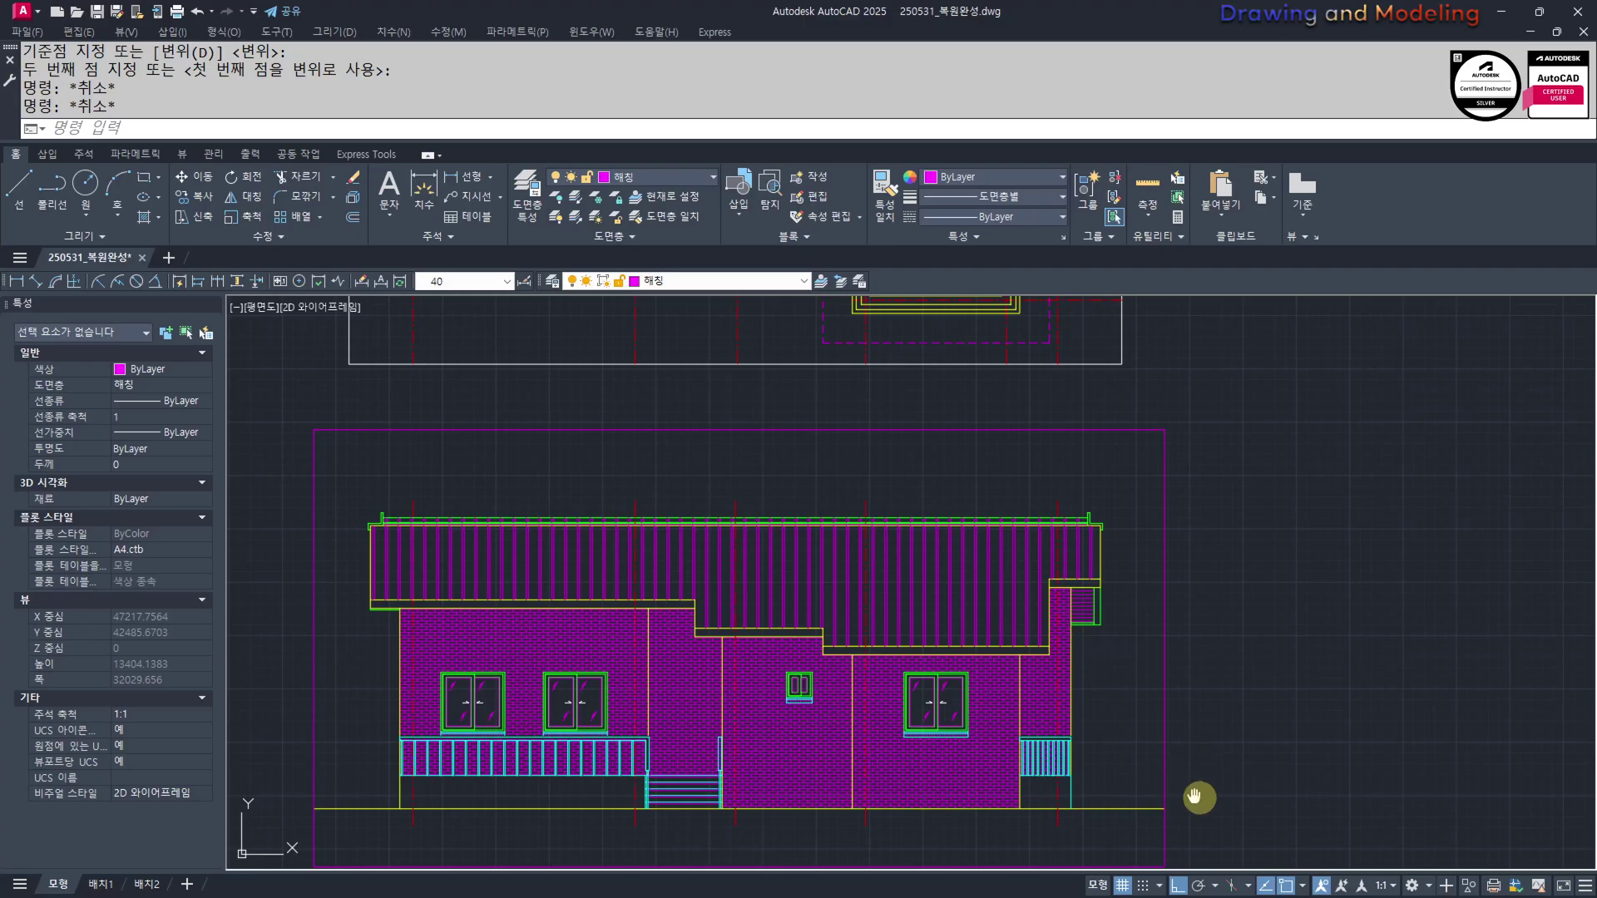
scroll(1206, 802, "down", 3)
key("Escape")
key("Escape")
Review the shortened centre lines in the elevation and compare them with the neighbouring section
middle_click_drag(1206, 802, 1157, 770)
middle_click_drag(928, 712, 1063, 728)
mouse_move(1248, 757)
middle_mouse_down()
mouse_move(1131, 761)
mouse_move(1243, 752)
middle_mouse_up()
mouse_move(994, 801)
middle_mouse_down()
mouse_move(1002, 774)
mouse_move(1106, 784)
middle_mouse_up()
scroll(771, 605, "down", 2)
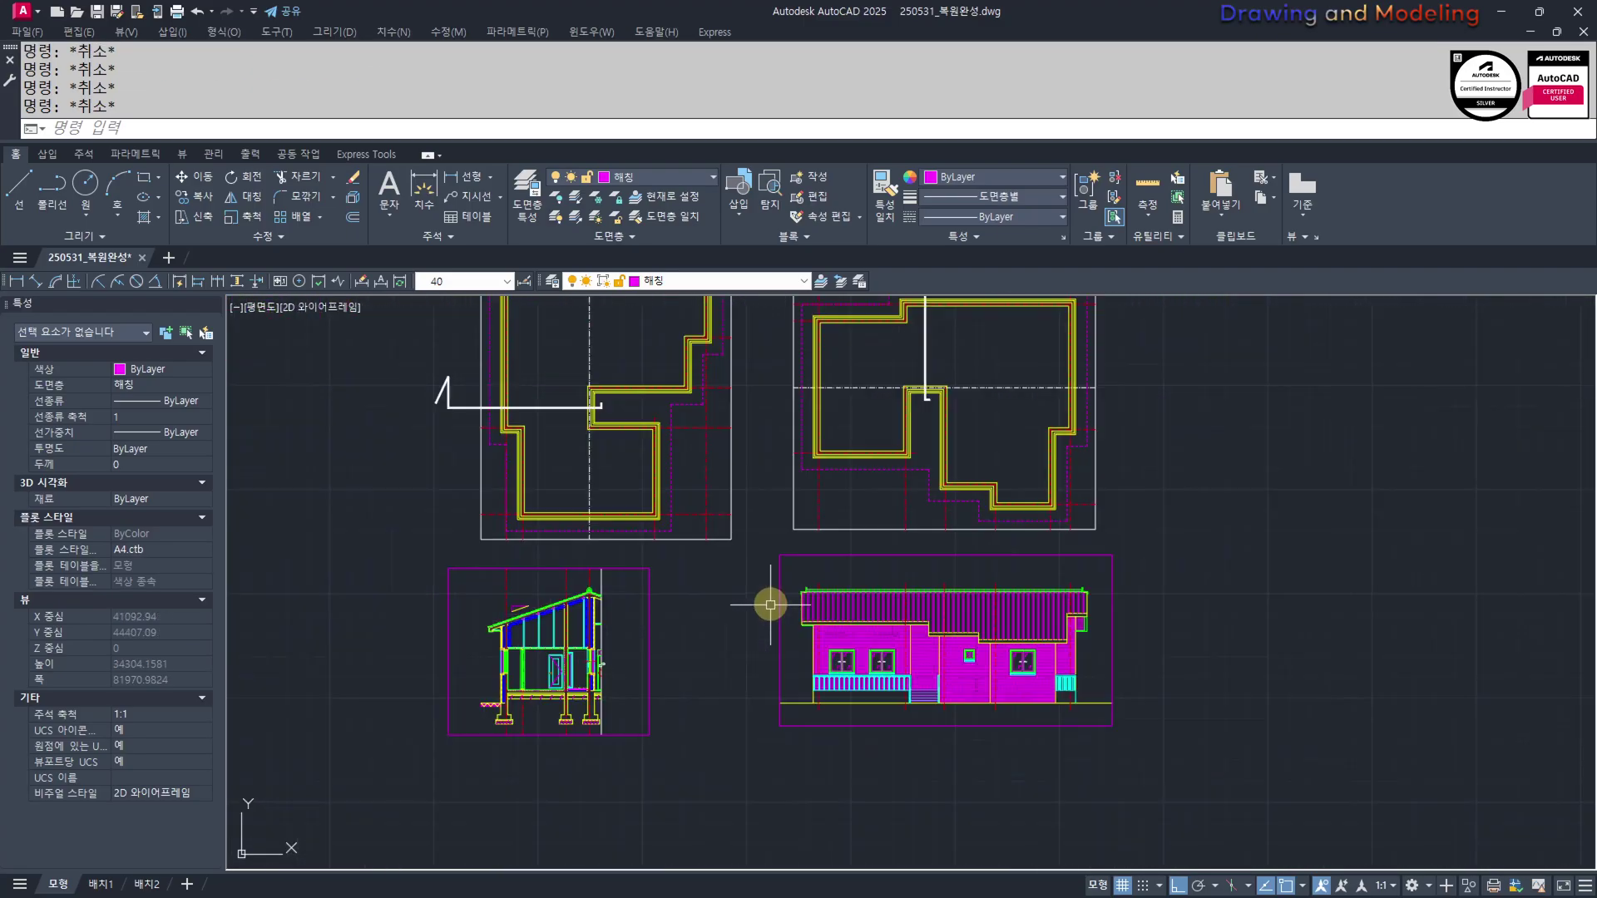
scroll(770, 605, "down", 2)
middle_click_drag(771, 604, 842, 662)
scroll(727, 707, "up", 2)
mouse_move(727, 707)
middle_mouse_down()
mouse_move(855, 725)
mouse_move(802, 750)
mouse_move(748, 746)
mouse_move(817, 739)
middle_mouse_up()
middle_click_drag(844, 672, 770, 694)
mouse_move(903, 780)
middle_mouse_down()
mouse_move(666, 716)
mouse_move(711, 740)
mouse_move(713, 759)
middle_mouse_up()
scroll(776, 752, "up", 3)
scroll(713, 760, "down", 4)
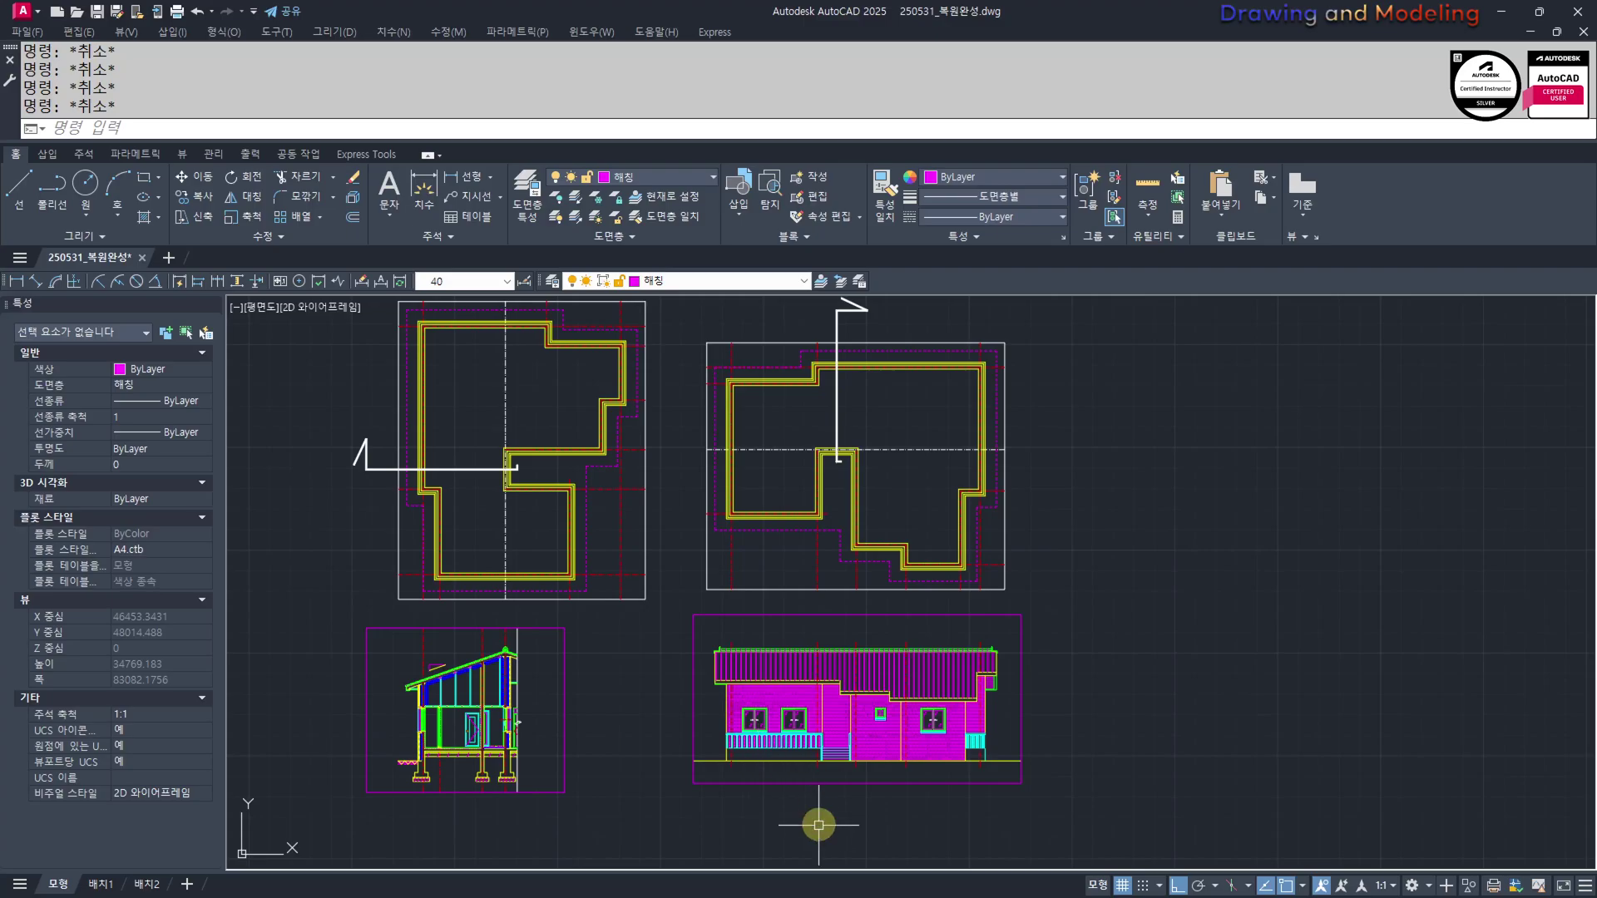
Examine the dimensioned floor plan around the section A cut line, including its rooms and wall hatching
scroll(631, 793, "down", 2)
middle_click_drag(631, 793, 899, 731)
scroll(461, 670, "up", 2)
middle_click_drag(461, 669, 666, 663)
scroll(568, 665, "up", 2)
middle_click_drag(568, 665, 652, 702)
middle_click_drag(647, 495, 702, 535)
scroll(703, 535, "up", 2)
middle_click_drag(955, 531, 984, 591)
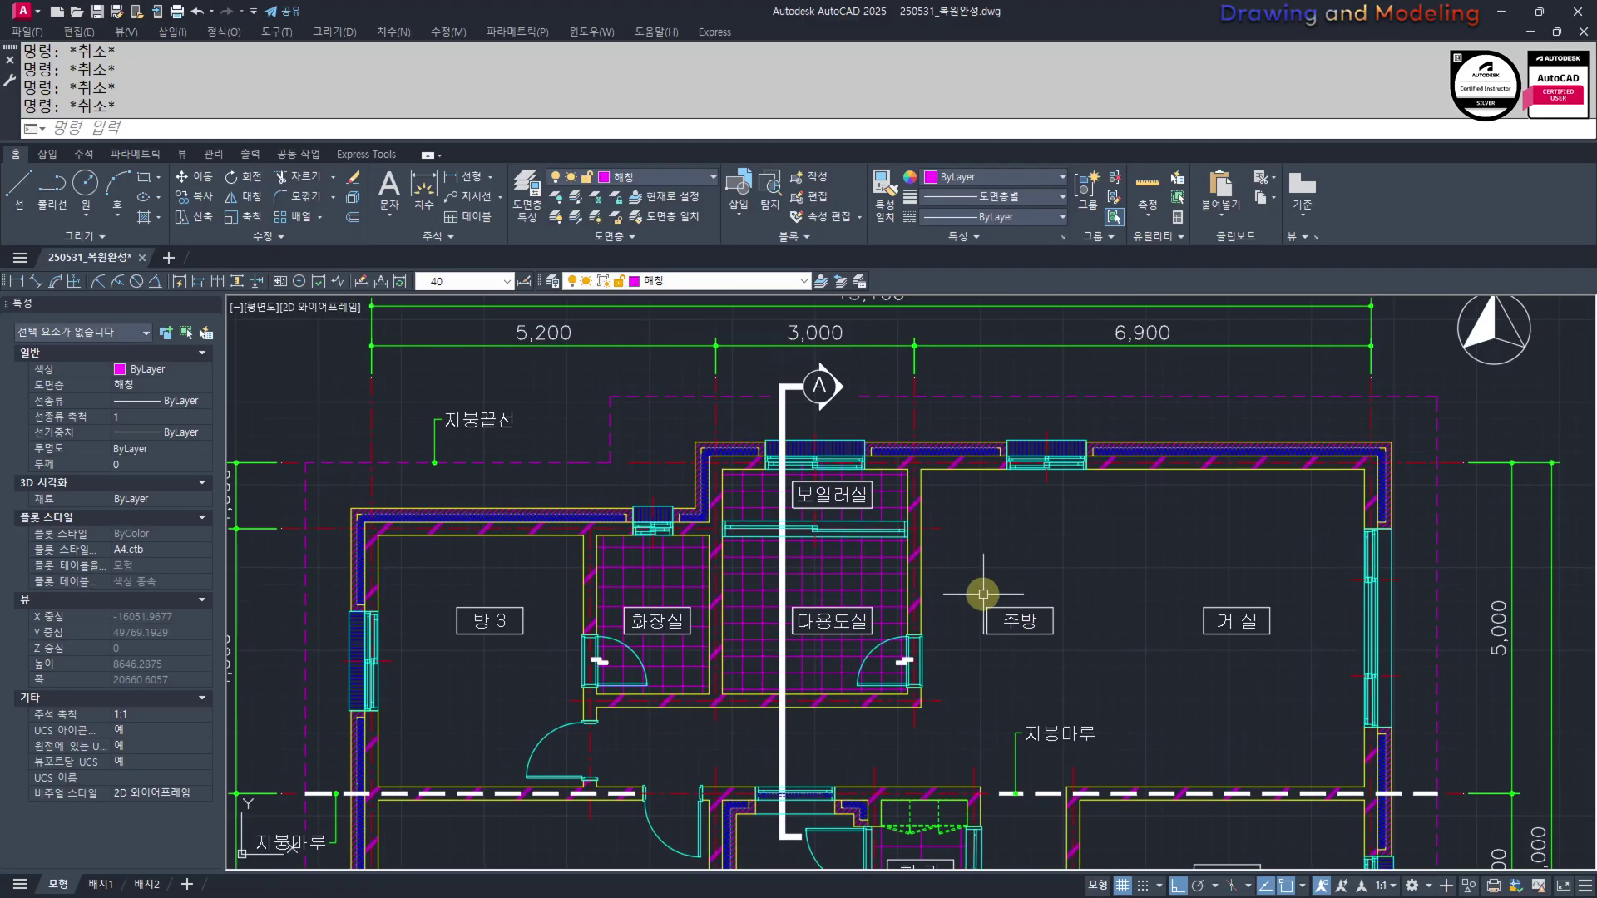
scroll(801, 569, "up", 1)
scroll(692, 518, "down", 3)
middle_click_drag(792, 618, 867, 566)
Return to the section and elevation drawings and check the brick hatch across the elevation walls
middle_click_drag(1180, 720, 291, 589)
middle_click_drag(975, 625, 541, 627)
middle_click_drag(654, 622, 552, 708)
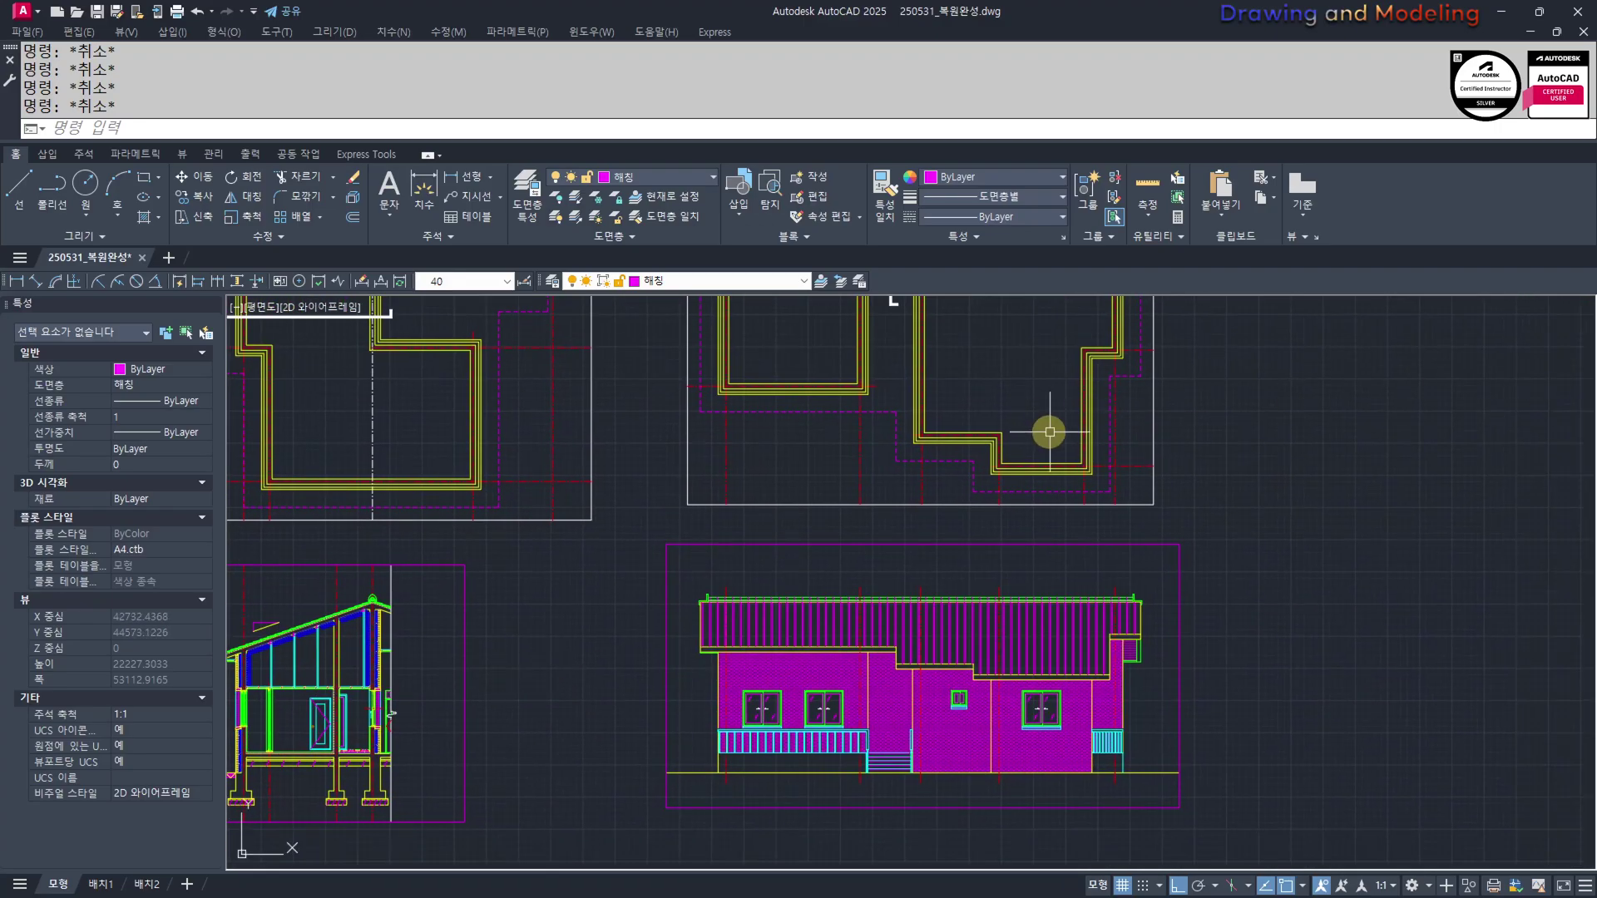
mouse_move(727, 656)
middle_mouse_down()
mouse_move(649, 634)
mouse_move(663, 588)
mouse_move(672, 613)
middle_mouse_up()
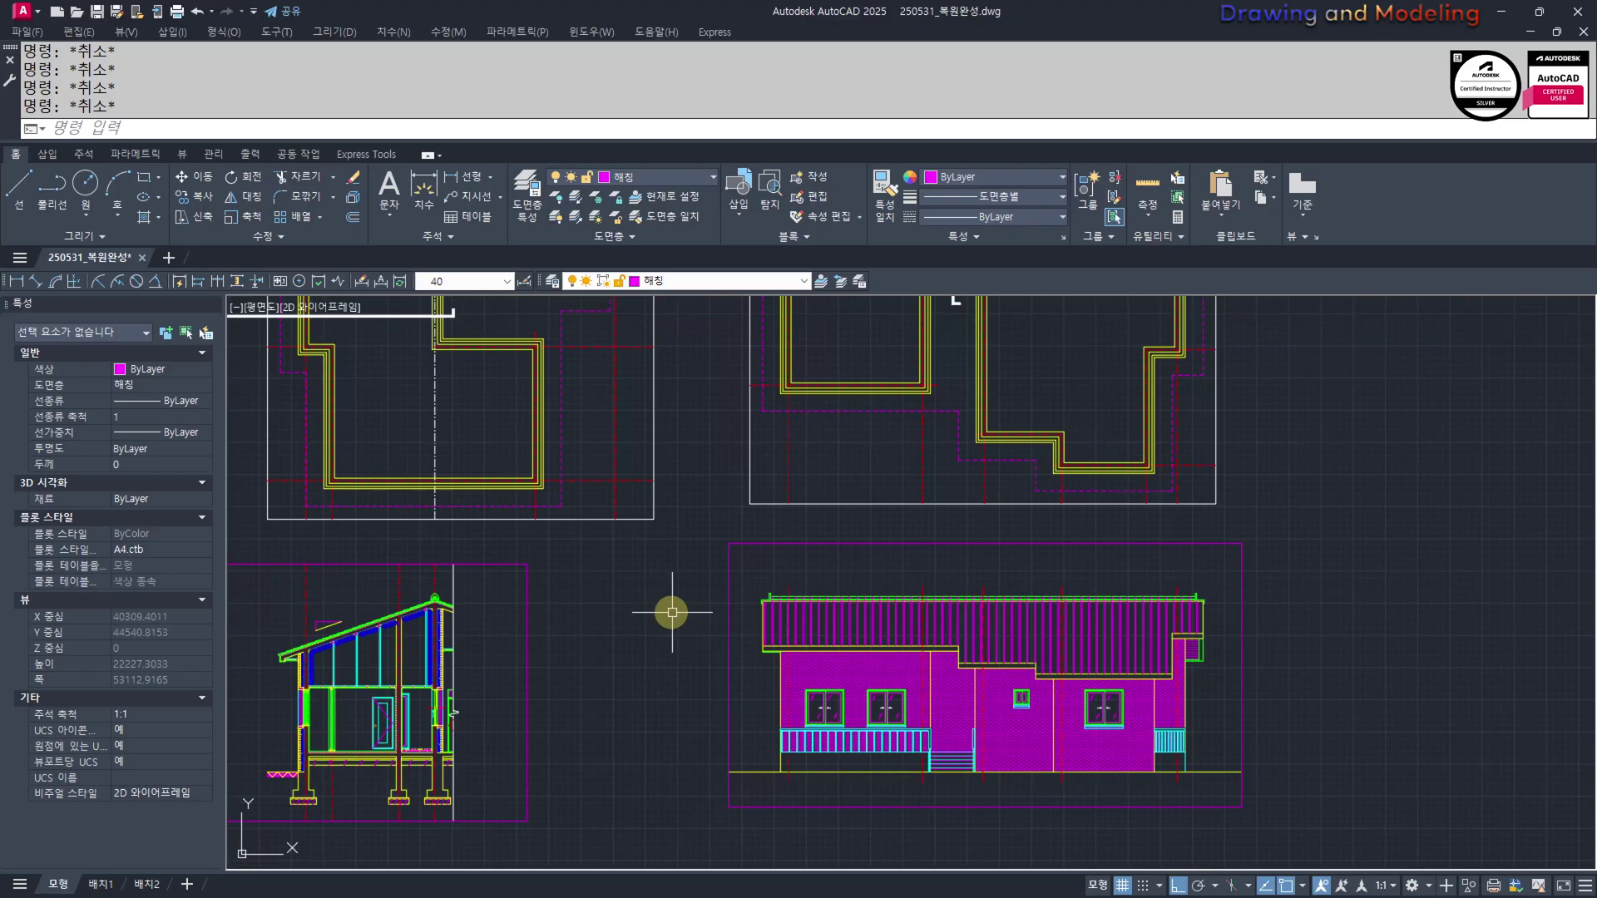
middle_click_drag(739, 651, 681, 609)
scroll(739, 684, "up", 2)
middle_click_drag(741, 685, 569, 700)
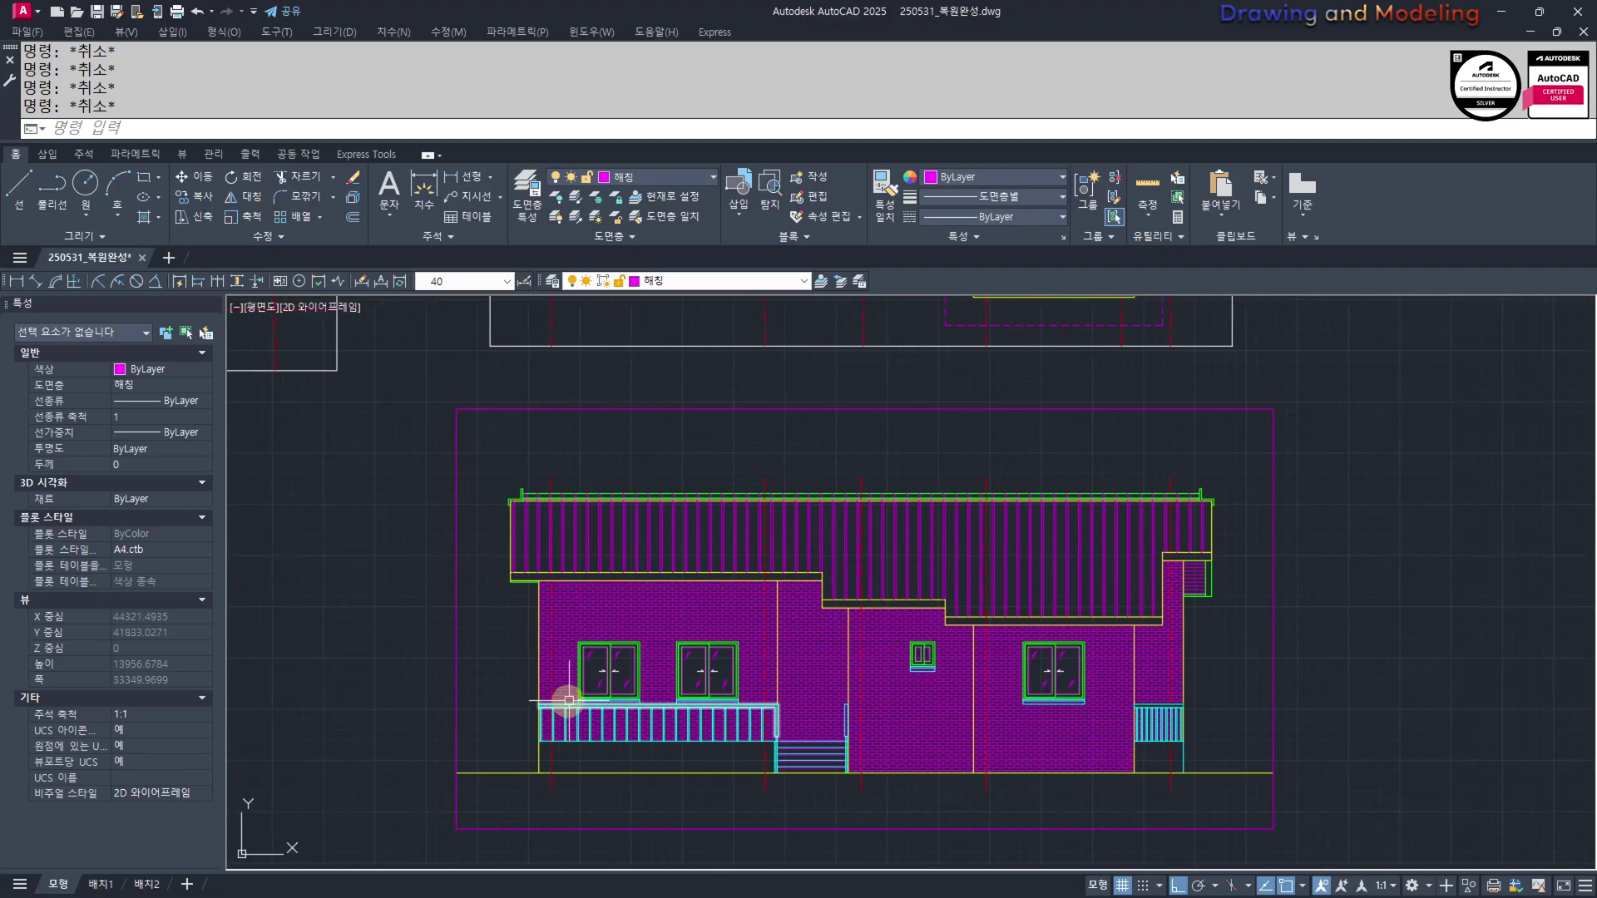
scroll(1018, 503, "down", 4)
scroll(766, 695, "up", 2)
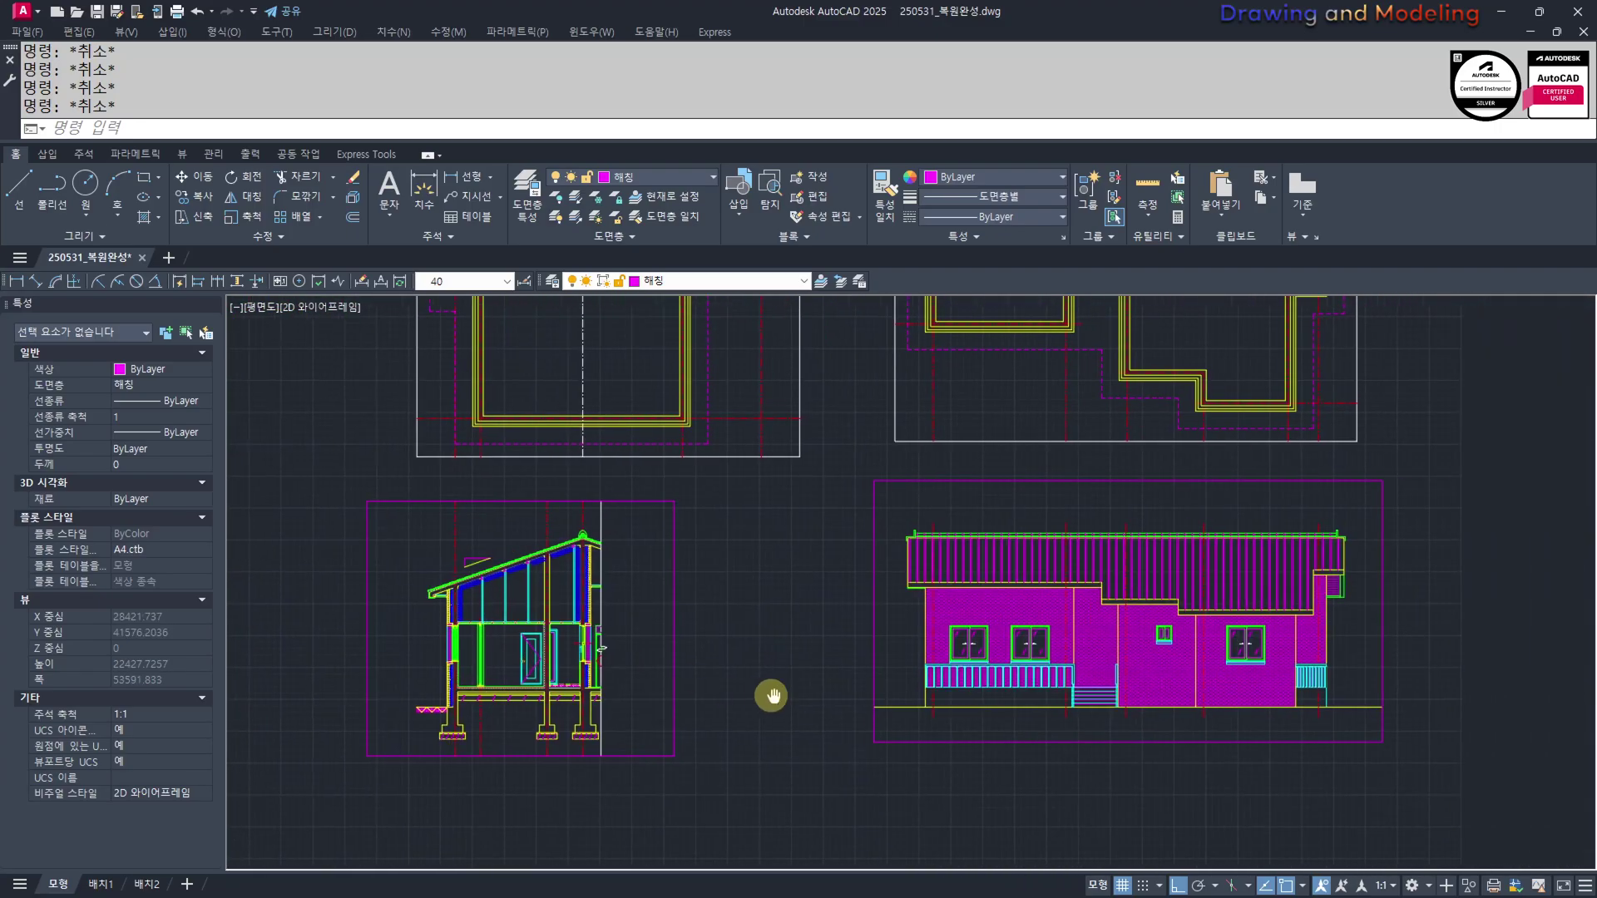
mouse_move(695, 680)
middle_mouse_down()
mouse_move(663, 710)
mouse_move(1159, 672)
middle_mouse_up()
scroll(663, 710, "up", 2)
mouse_move(1254, 705)
middle_mouse_down()
mouse_move(510, 688)
mouse_move(389, 701)
middle_mouse_up()
scroll(855, 766, "up", 2)
mouse_move(855, 766)
middle_mouse_down()
mouse_move(791, 848)
mouse_move(825, 835)
middle_mouse_up()
scroll(791, 846, "down", 2)
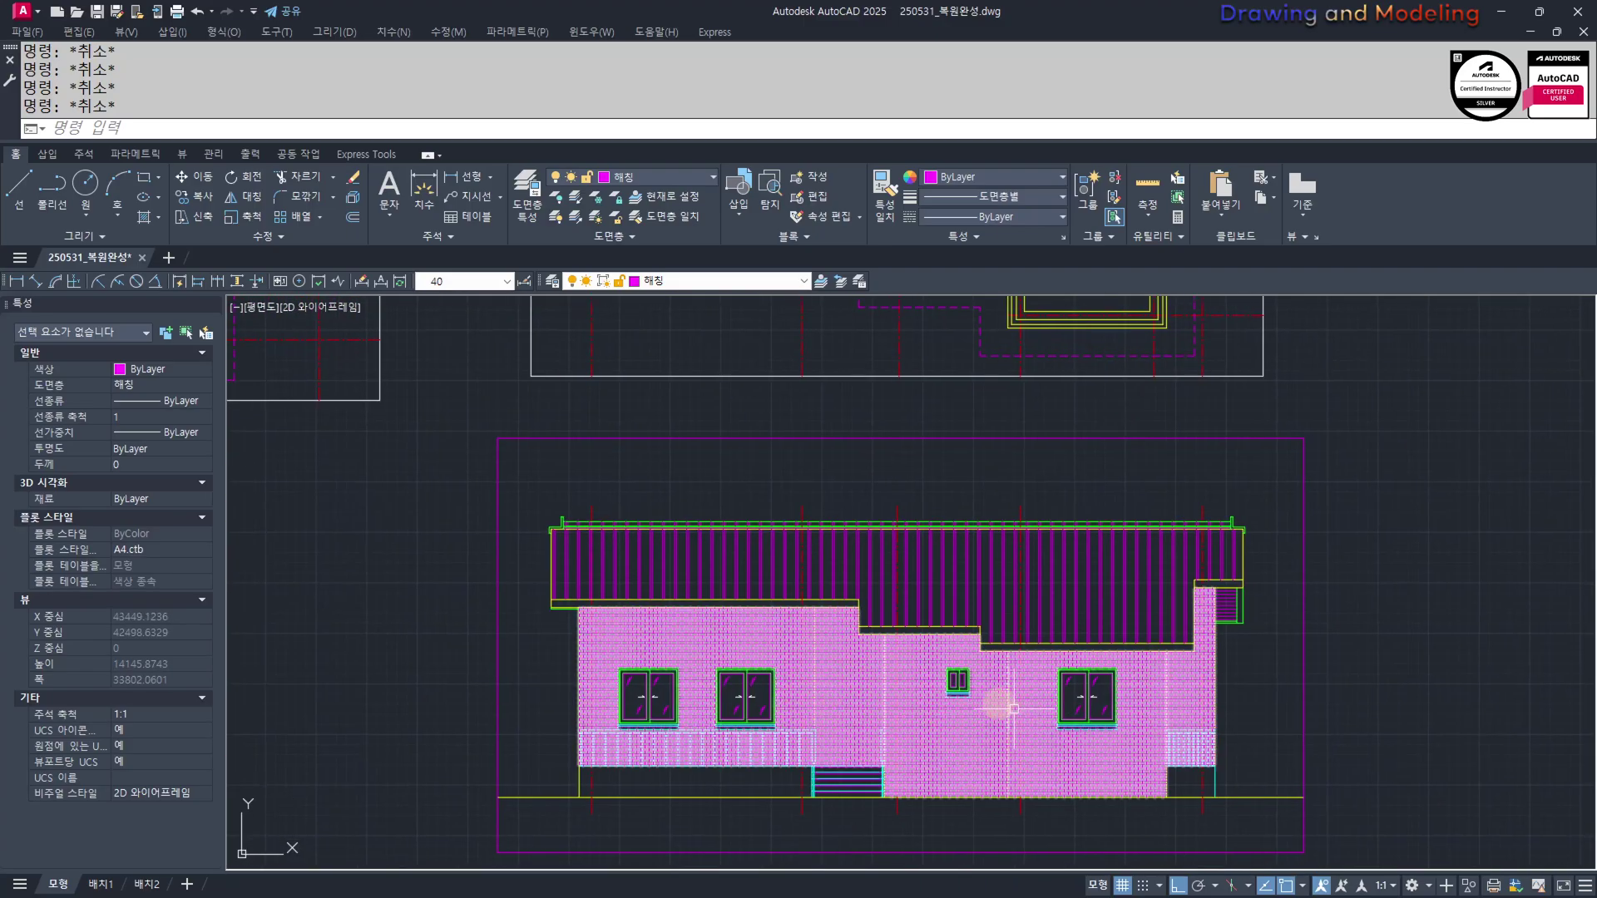
middle_click_drag(1381, 657, 1457, 653)
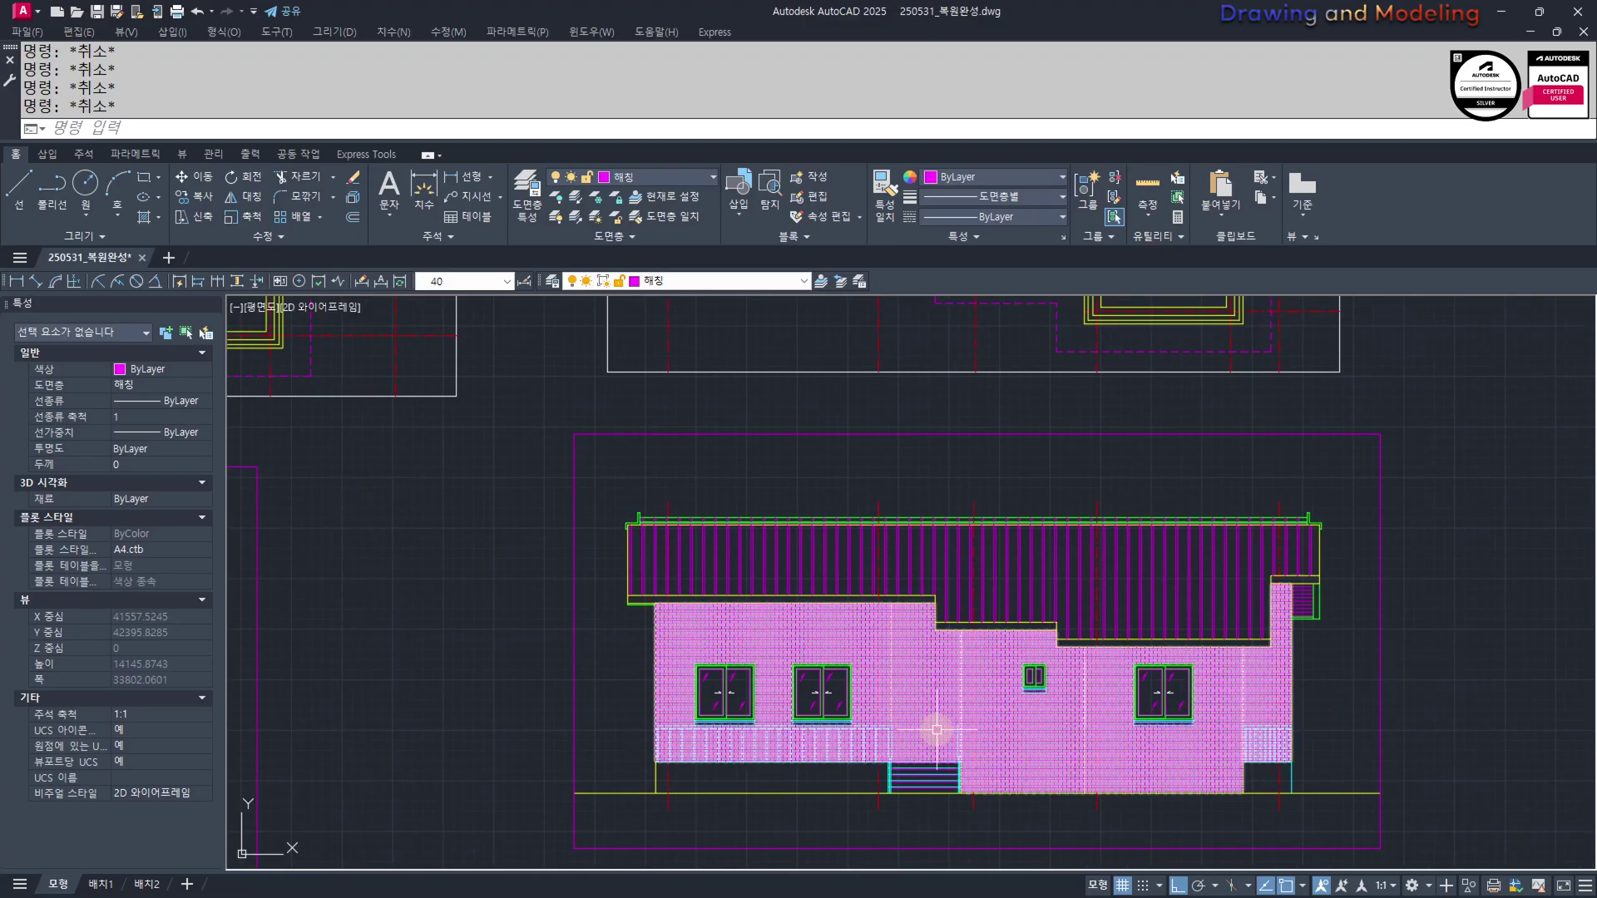
scroll(957, 732, "down", 2)
scroll(823, 741, "up", 2)
Split the combined AR-BRSTD brick hatch of the elevation walls into separate hatches
left_click(1023, 689)
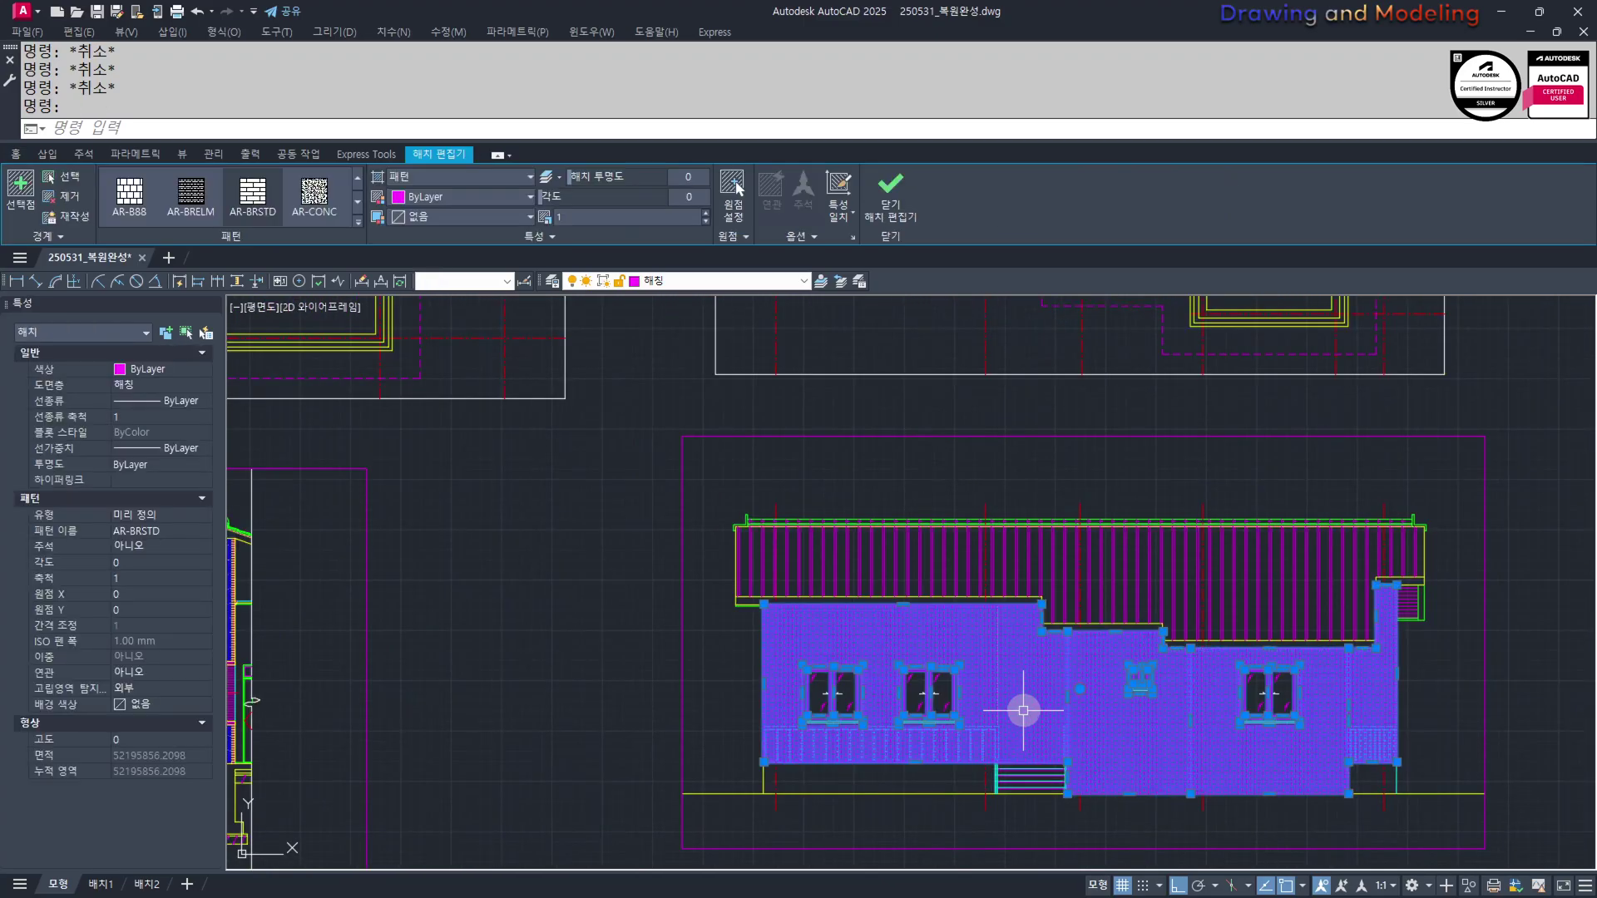
middle_click_drag(1026, 706, 929, 288)
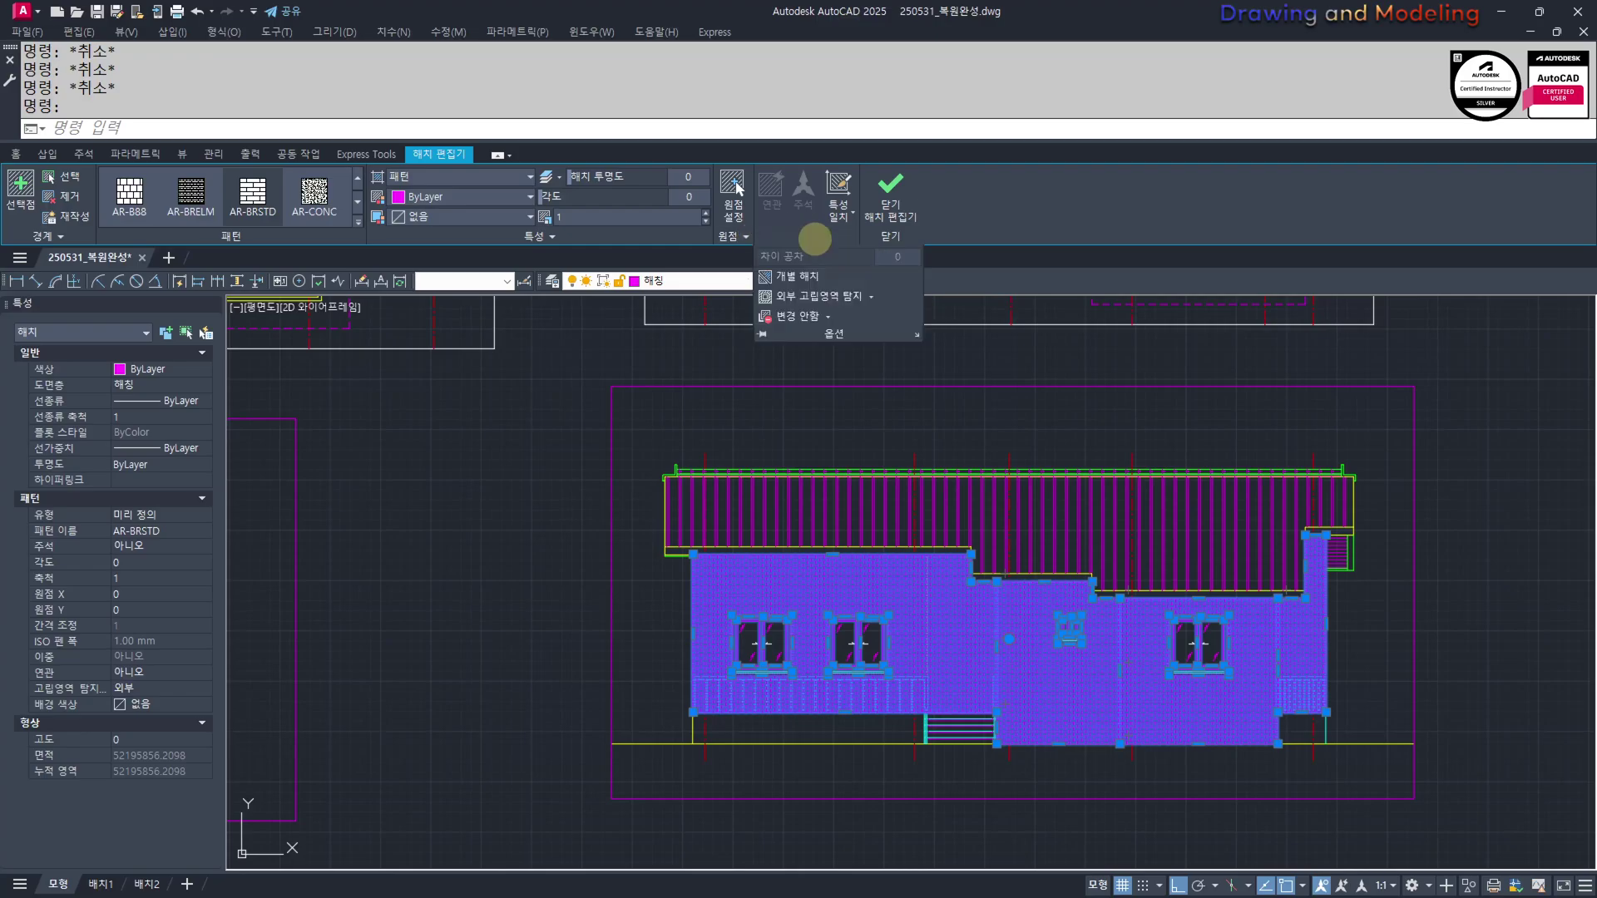
left_click(804, 277)
key("Escape")
key("Escape")
Try erasing only the left wall's brick hatch, and undo the erasure
left_click(951, 662)
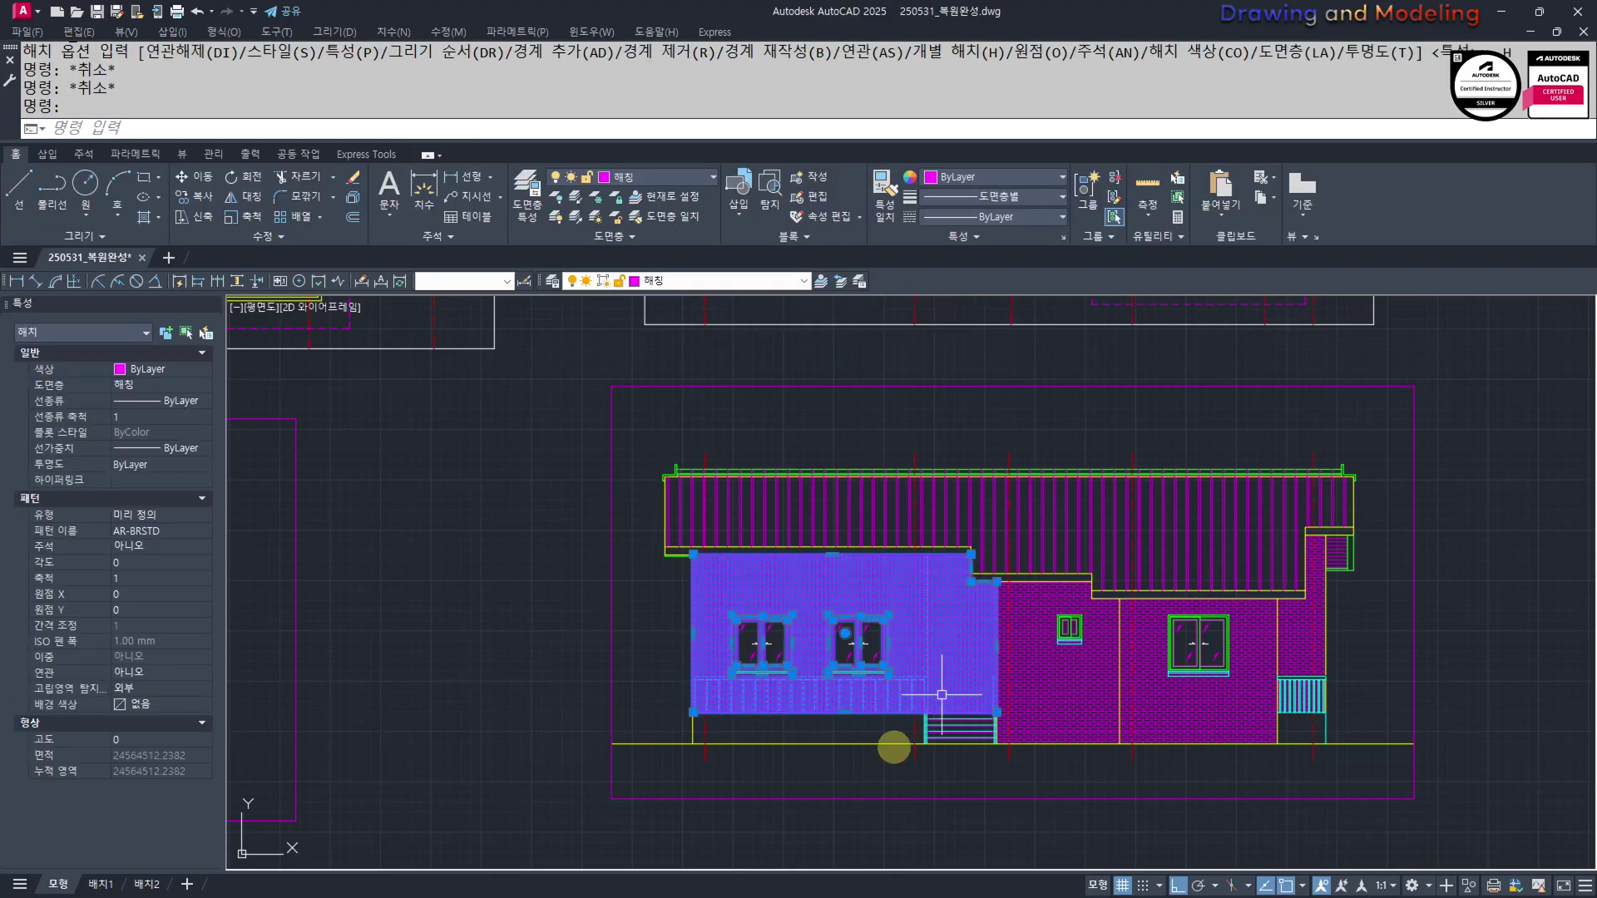
type("e")
key("space")
Erase the separate brick hatch of the elevation's left wall area around the two windows
left_click(960, 638)
scroll(962, 737, "up", 6)
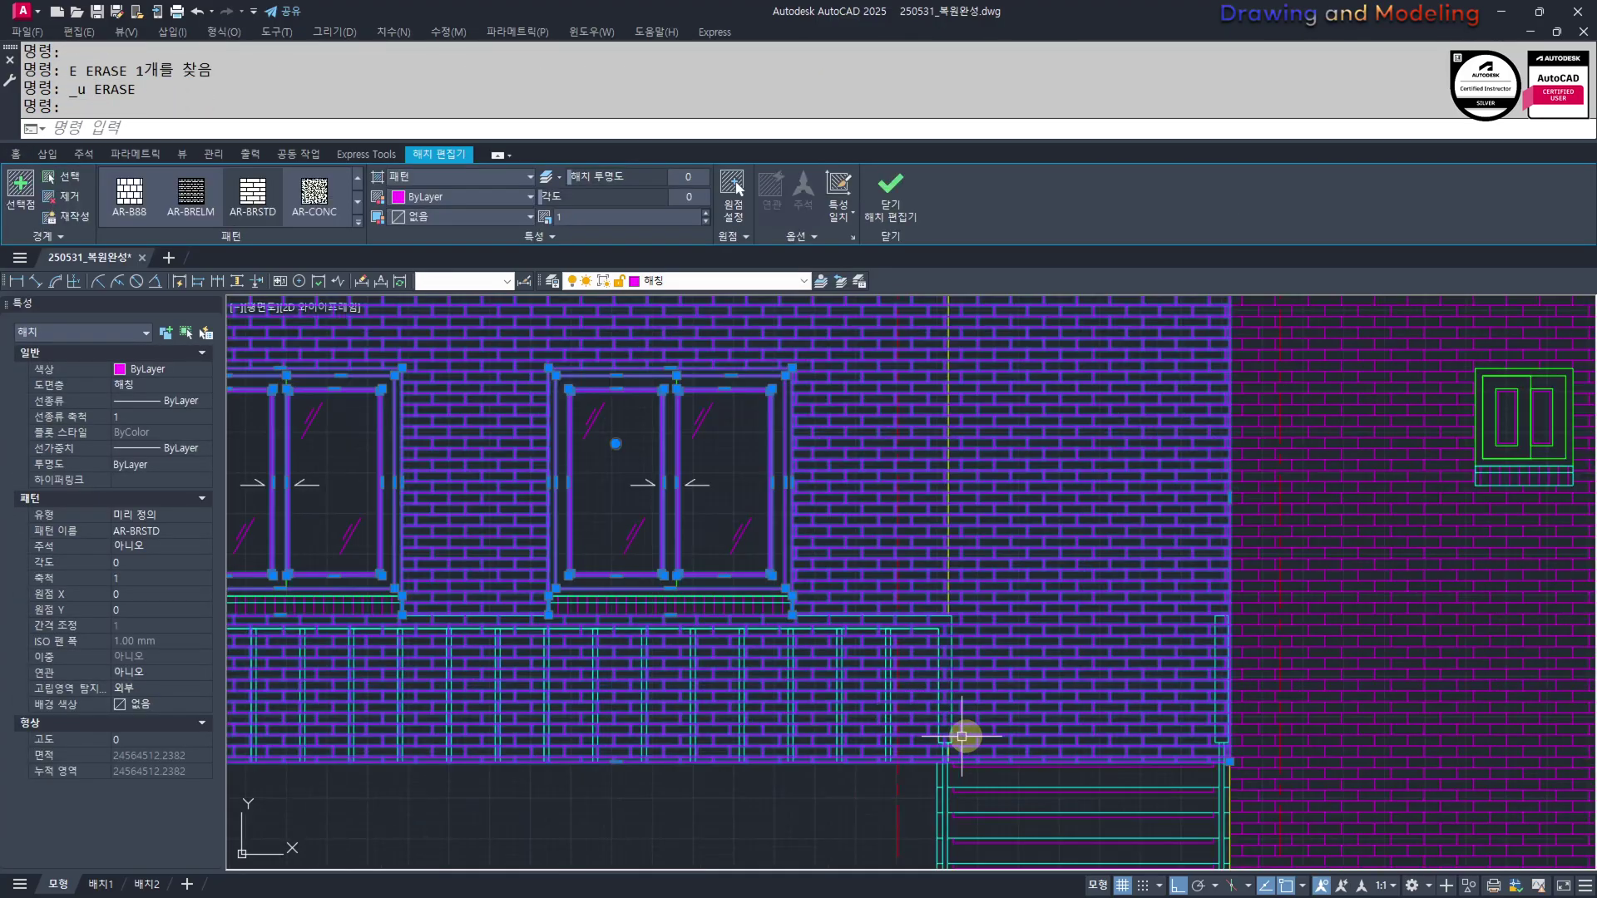
scroll(893, 811, "down", 5)
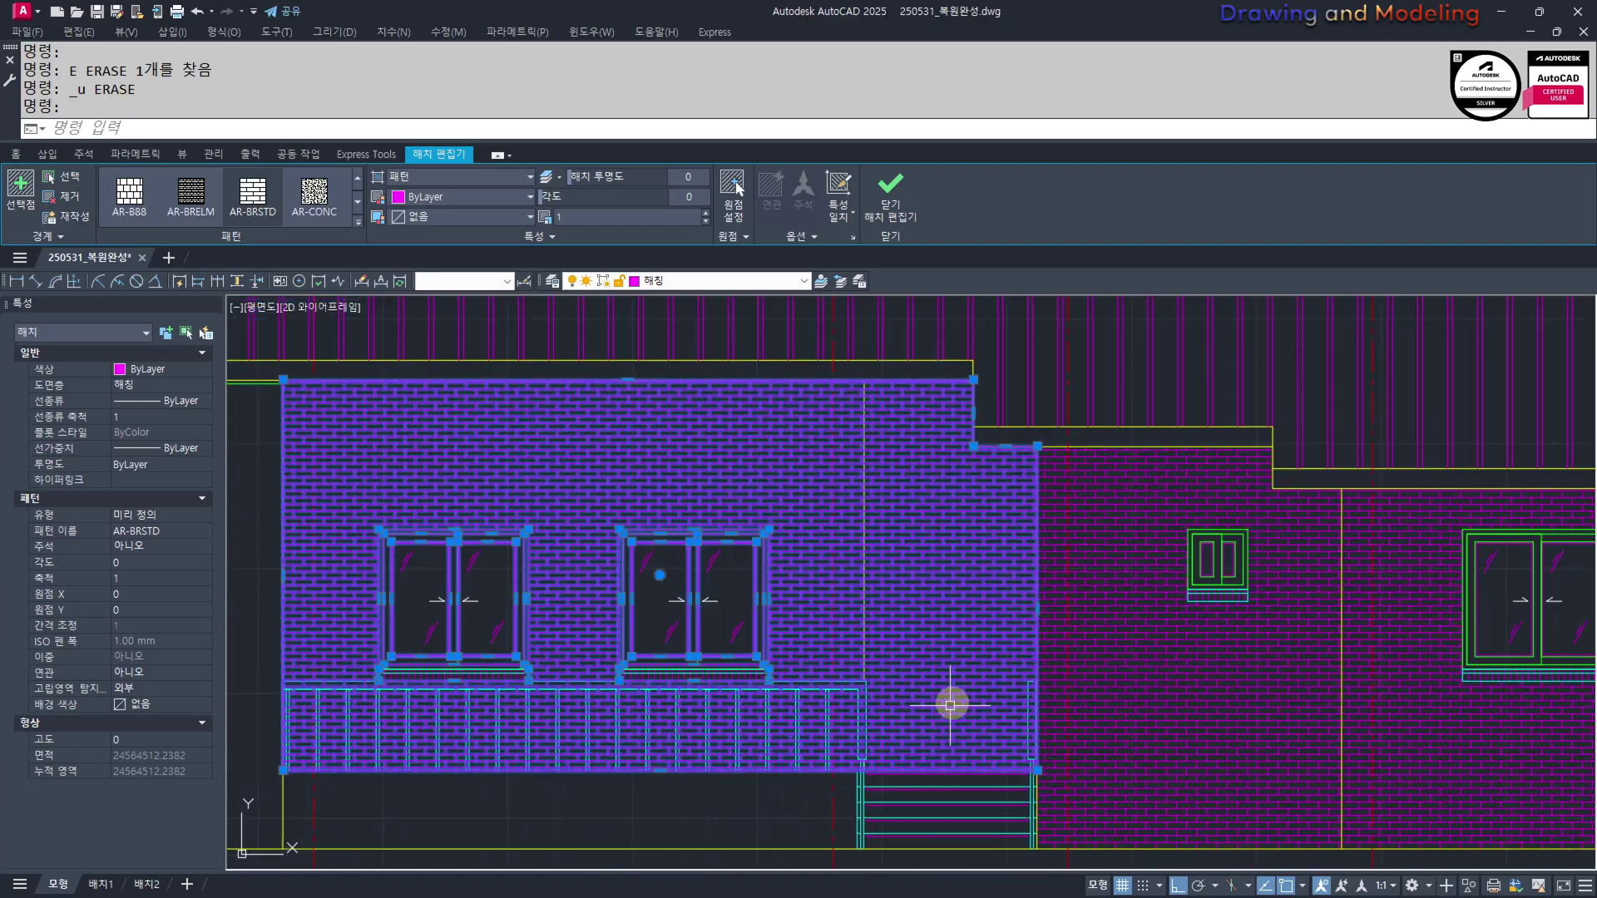
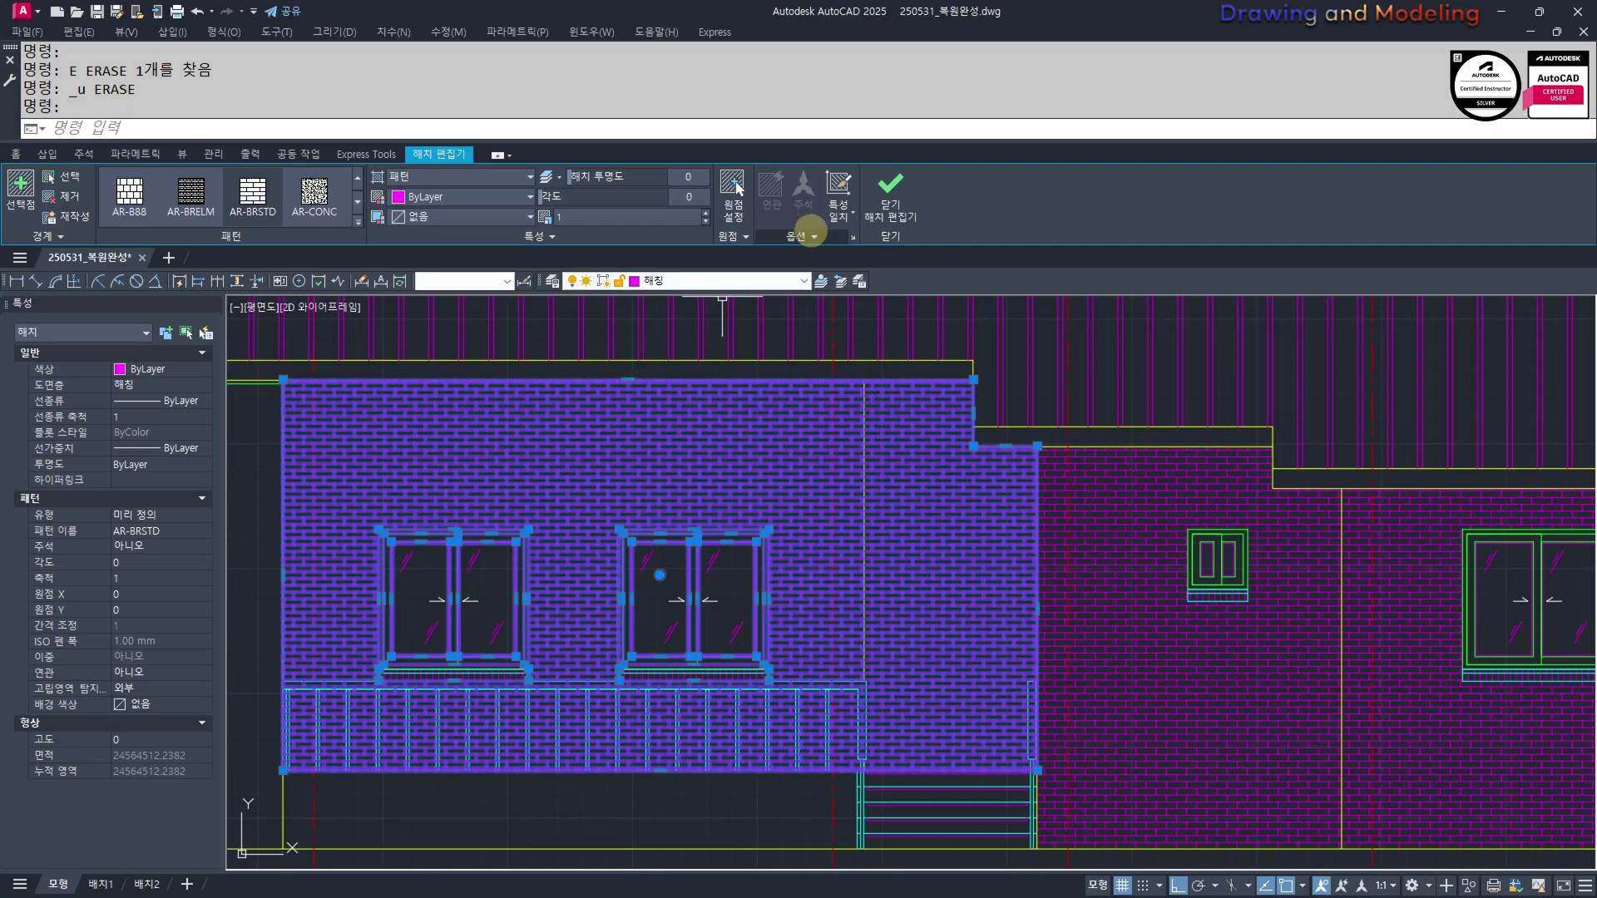
left_click(796, 276)
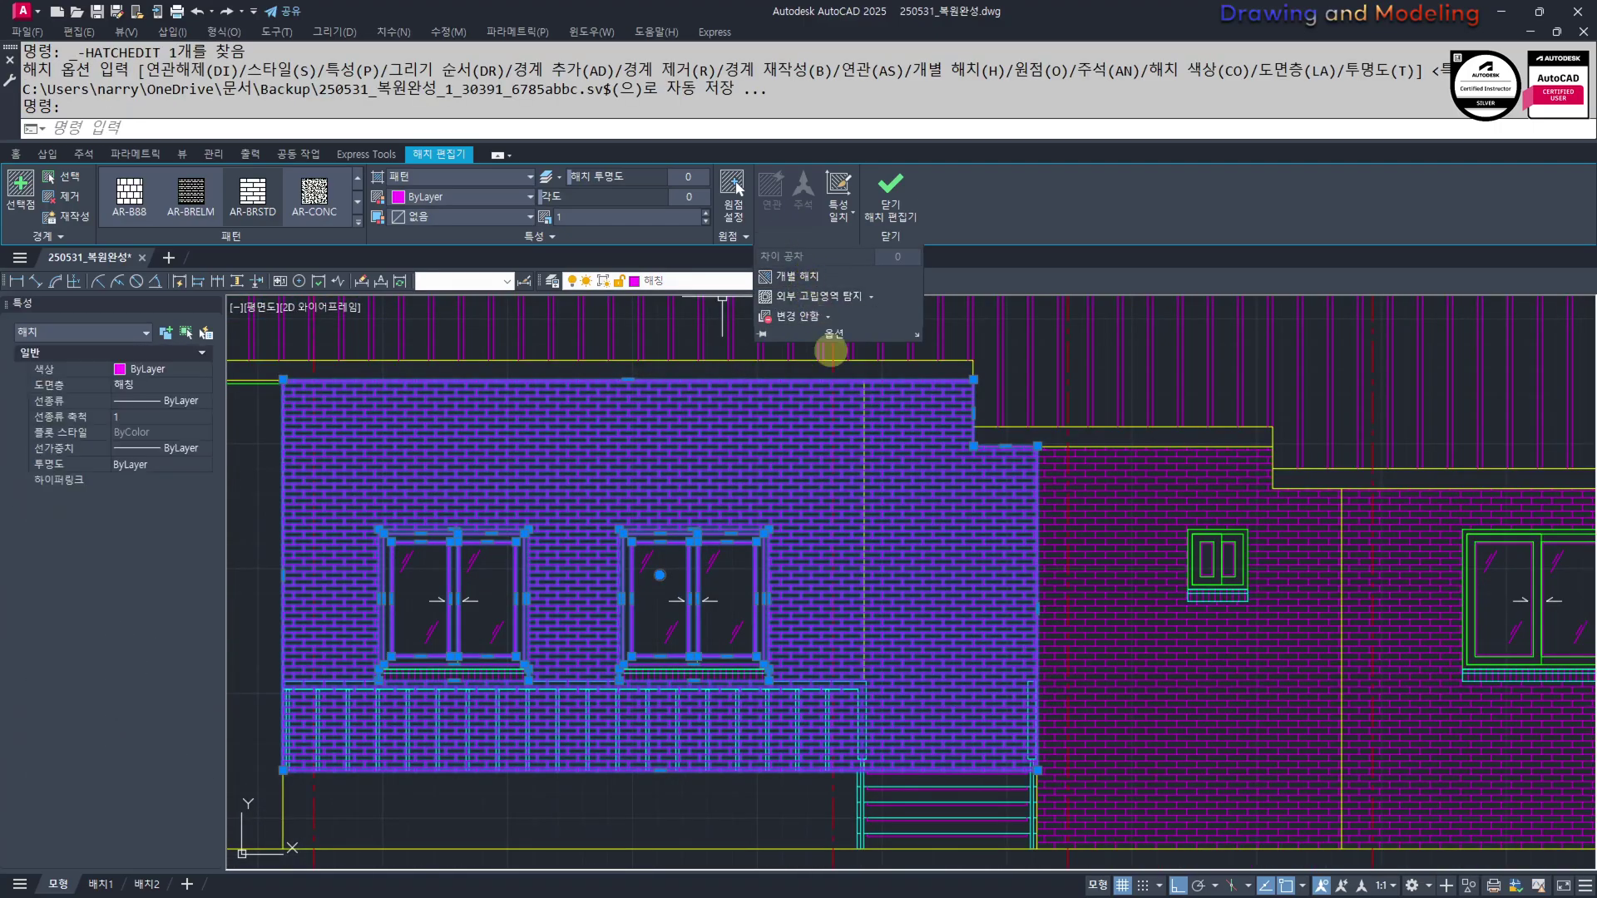
key("Escape")
key("Escape")
left_click(964, 570)
type("e")
key("space")
key("Escape")
key("Escape")
Examine the floor plan around the section cut line and the window beside the entrance (현관)
mouse_move(875, 591)
middle_mouse_down()
mouse_move(955, 561)
mouse_move(879, 641)
mouse_move(1089, 642)
middle_mouse_up()
scroll(930, 571, "down", 2)
scroll(965, 603, "up", 2)
scroll(973, 595, "up", 1)
key("Escape")
scroll(878, 641, "down", 4)
middle_click_drag(582, 636, 1081, 653)
scroll(719, 433, "up", 6)
key("Escape")
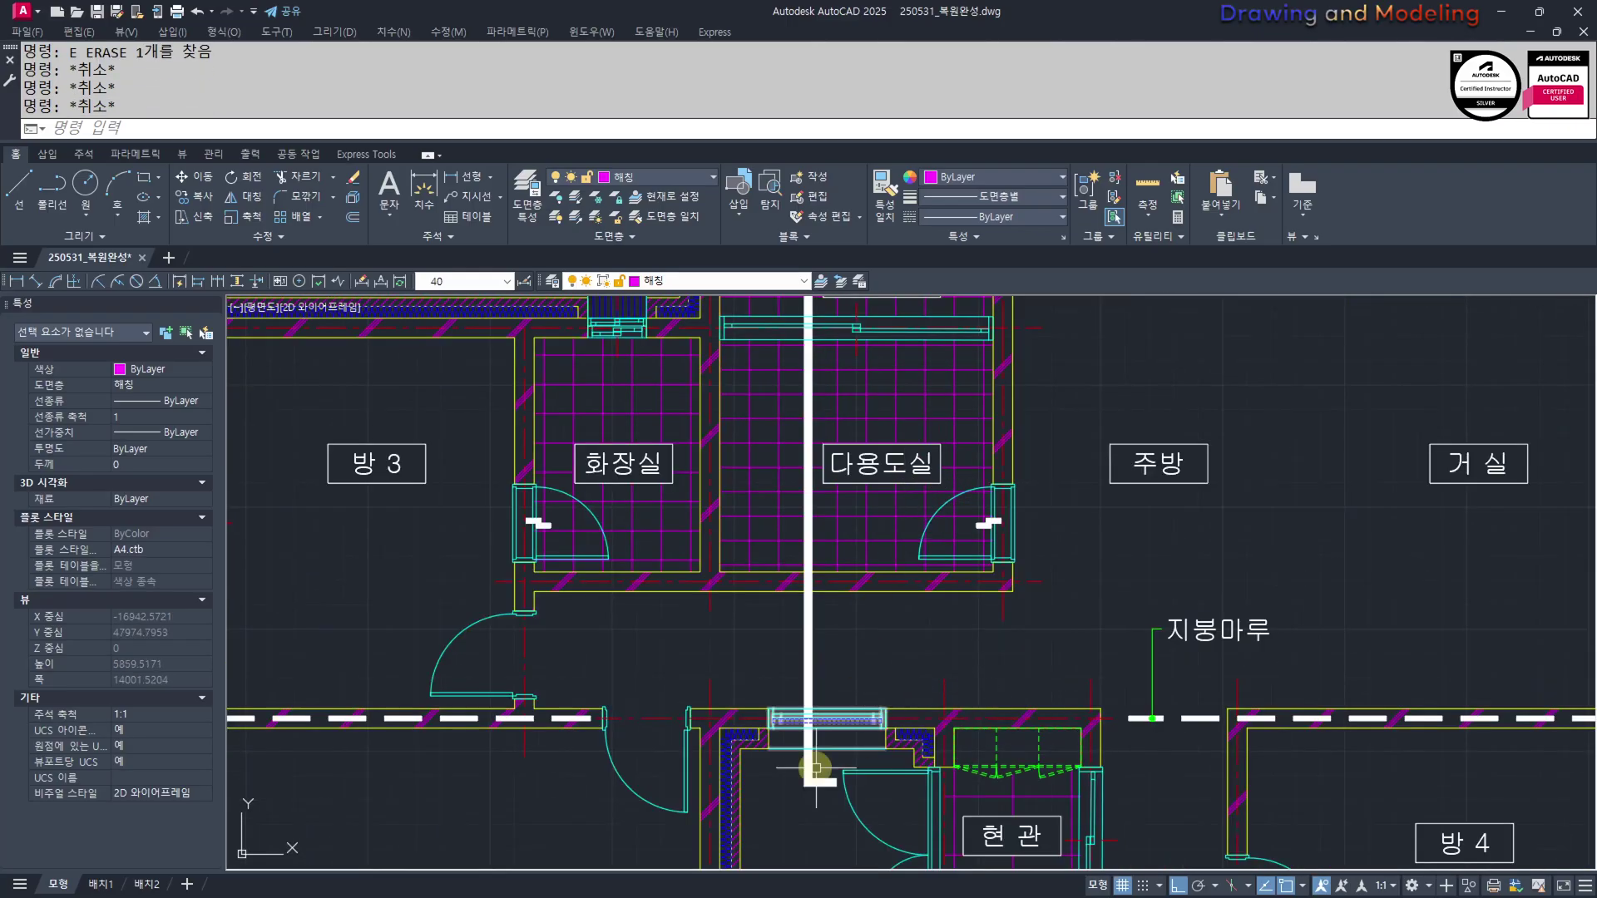
Draw horizontal construction lines through the window opening's lower and upper edges in the section, extending across the elevation
scroll(822, 707, "down", 6)
middle_click_drag(1364, 732, 649, 574)
scroll(717, 628, "up", 2)
middle_click_drag(988, 646, 642, 630)
scroll(674, 648, "up", 2)
scroll(356, 641, "up", 5)
key("Escape")
key("Escape")
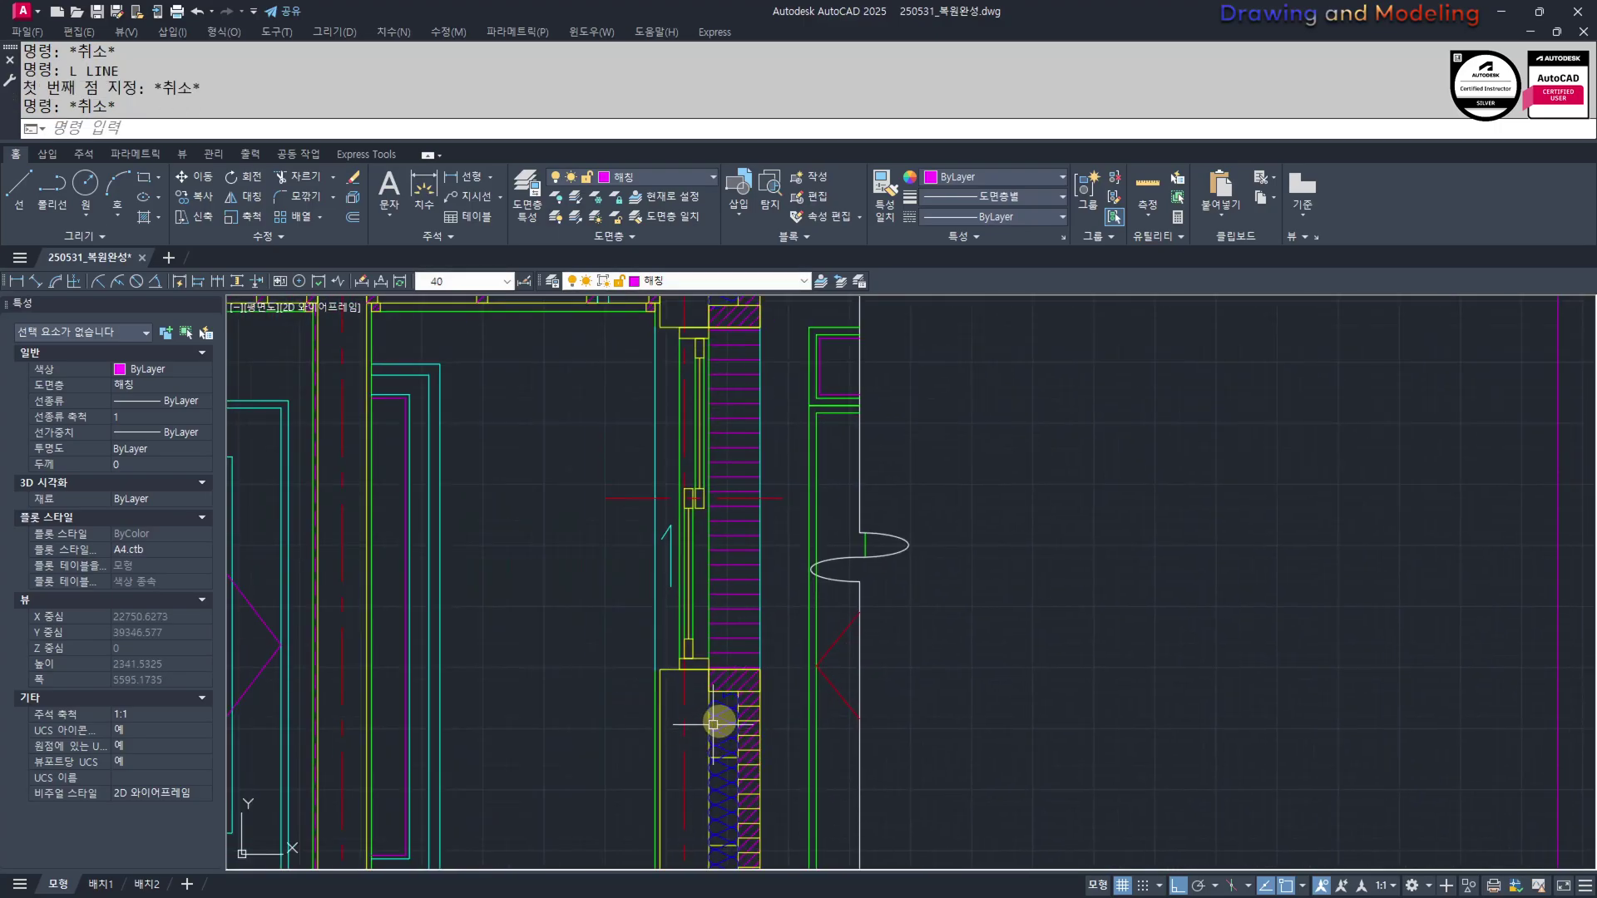
type("XL")
key("Return")
type("H")
key("Return")
scroll(740, 674, "up", 3)
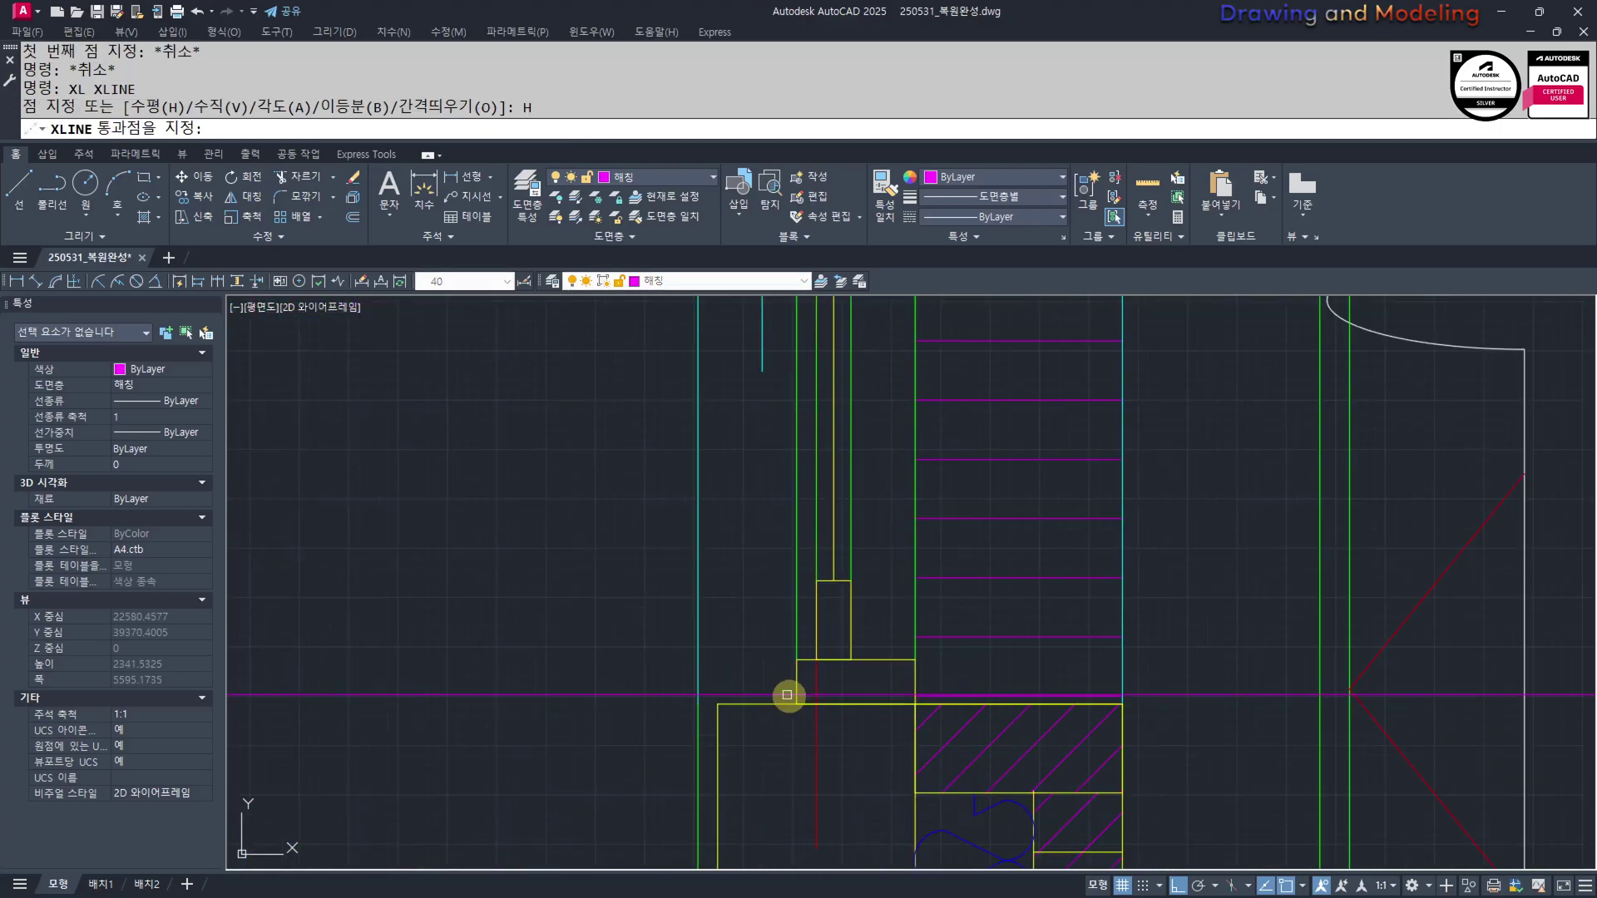
scroll(752, 706, "down", 3)
scroll(755, 559, "up", 3)
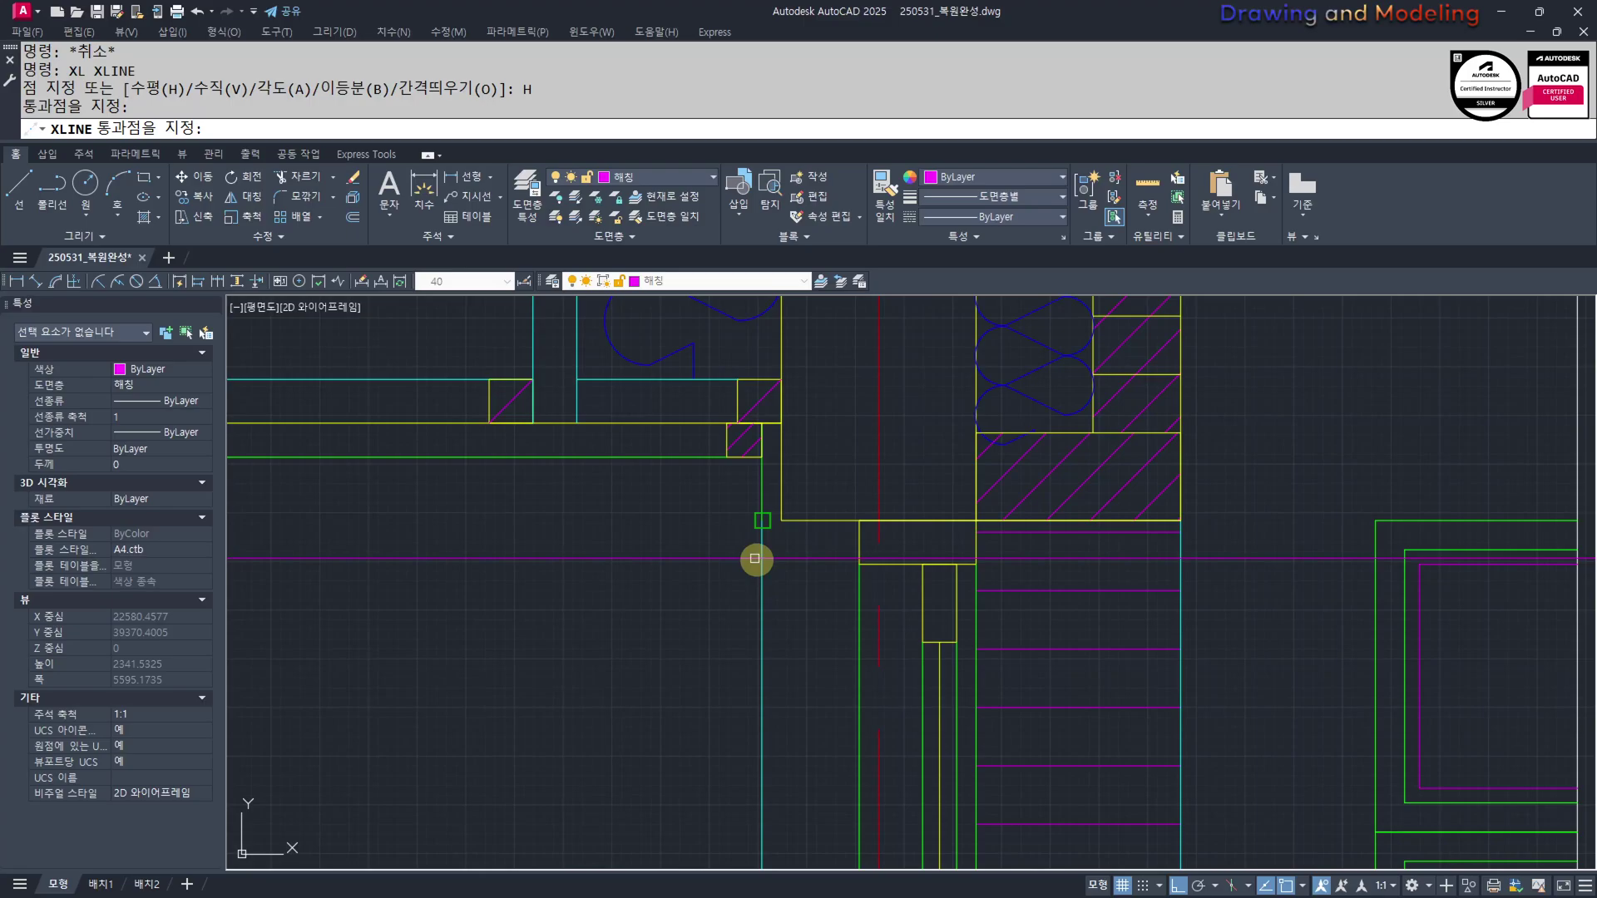
left_click(791, 517)
scroll(840, 607, "down", 8)
middle_click_drag(1497, 722, 574, 627)
key("Escape")
key("Escape")
scroll(1177, 590, "up", 5)
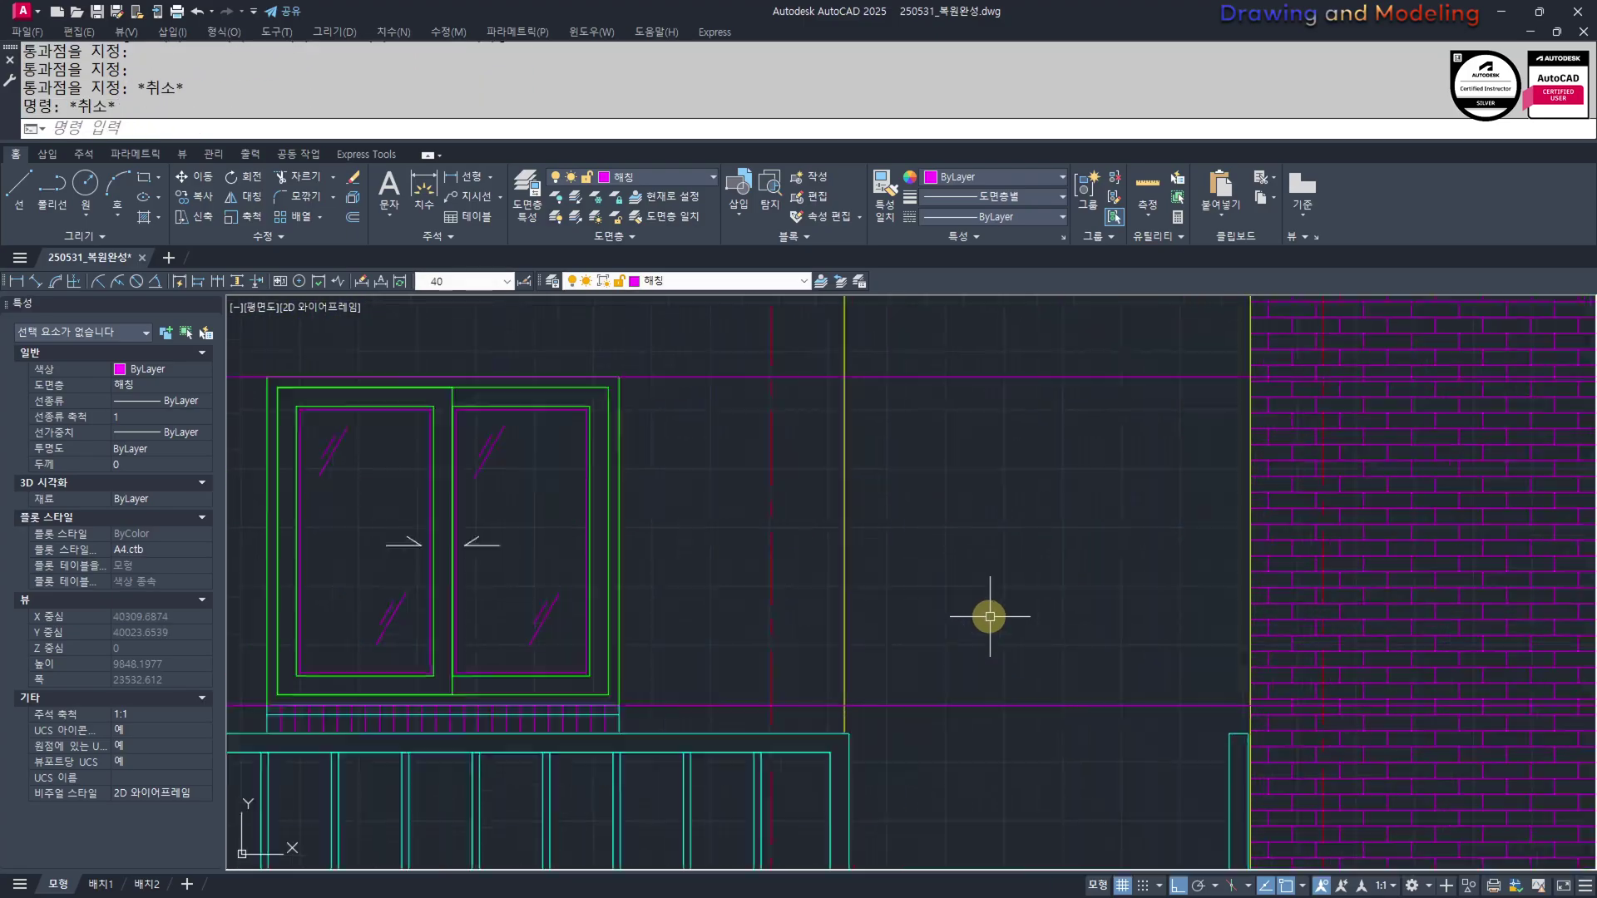
key("Escape")
key("Escape")
Measure the horizontal distances from the inner brick corners to both sides of the window opening in the floor plan
scroll(884, 727, "down", 8)
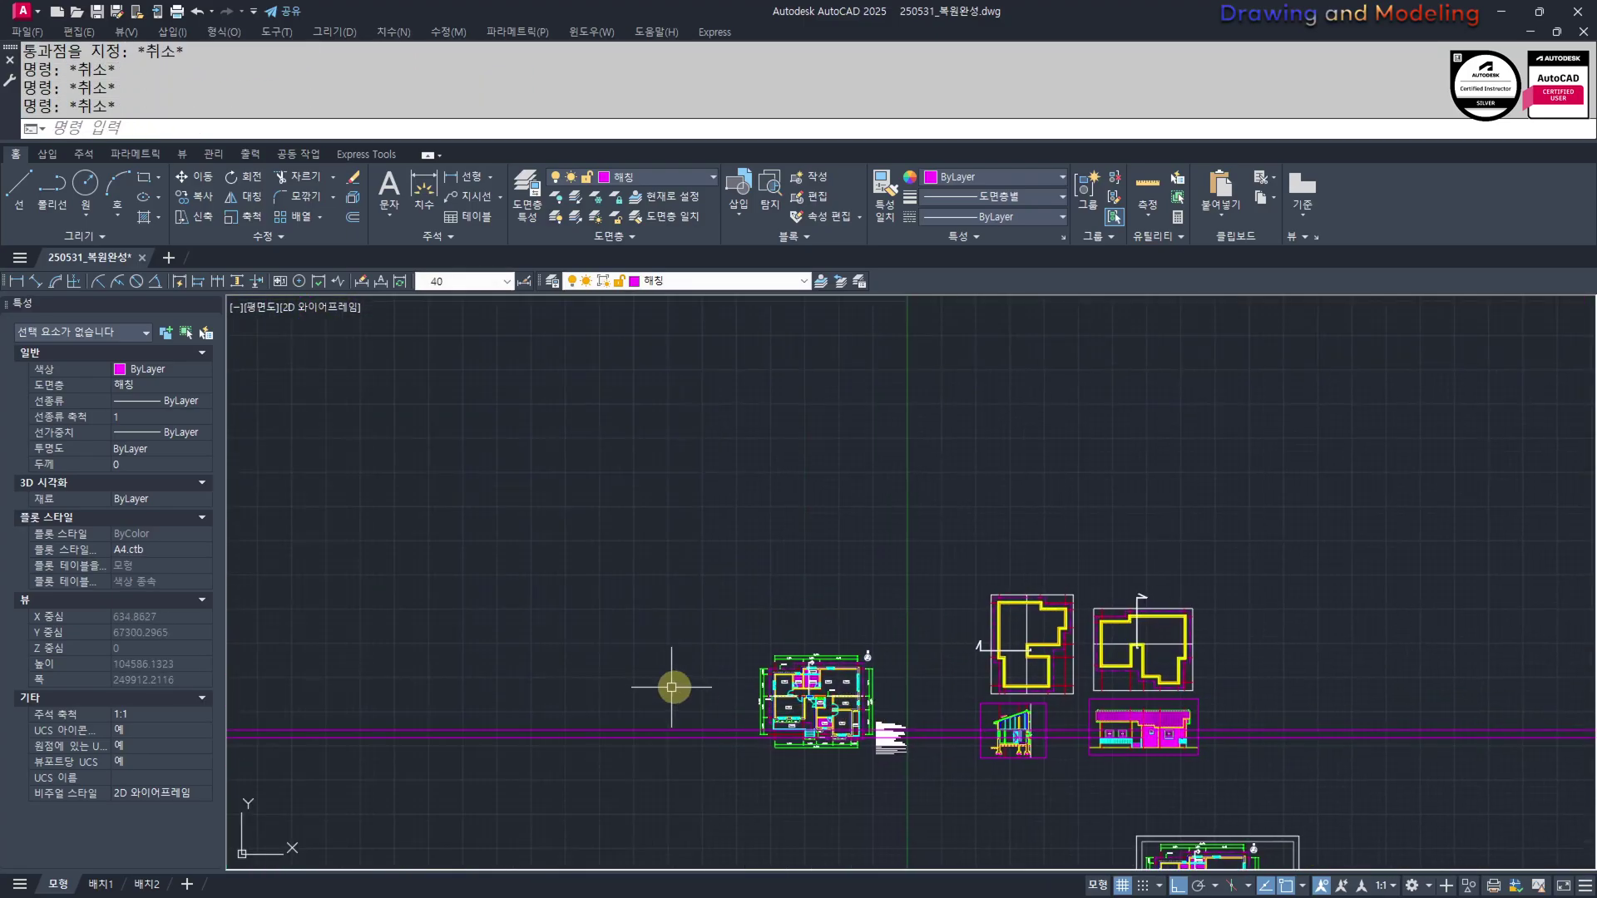
scroll(956, 698, "up", 10)
type("q")
key("space")
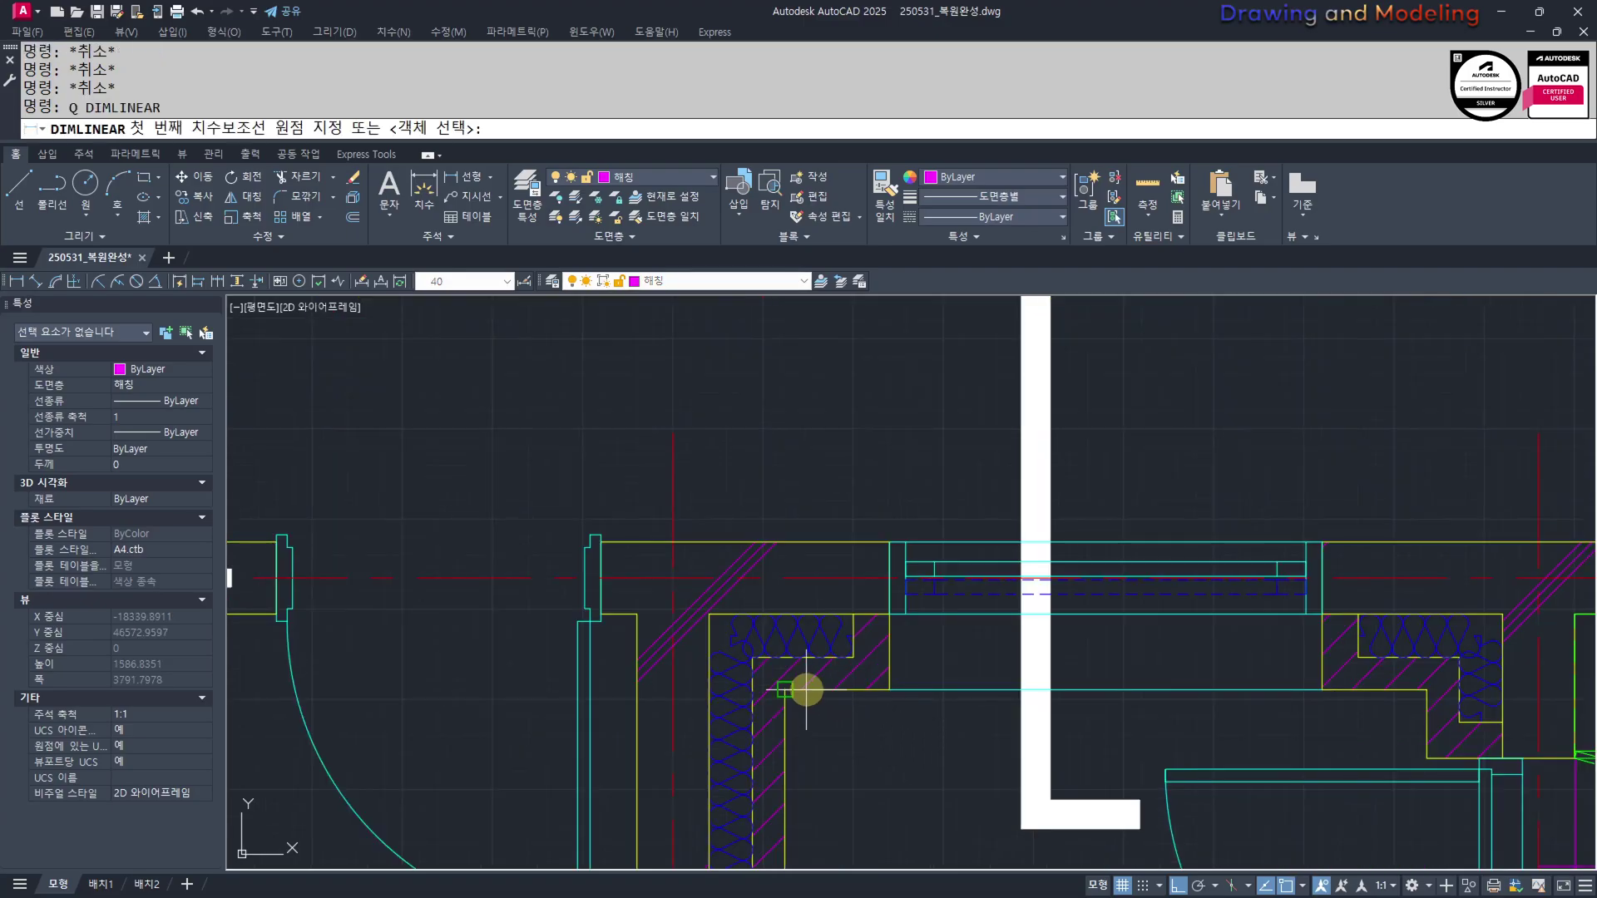
left_click(890, 690)
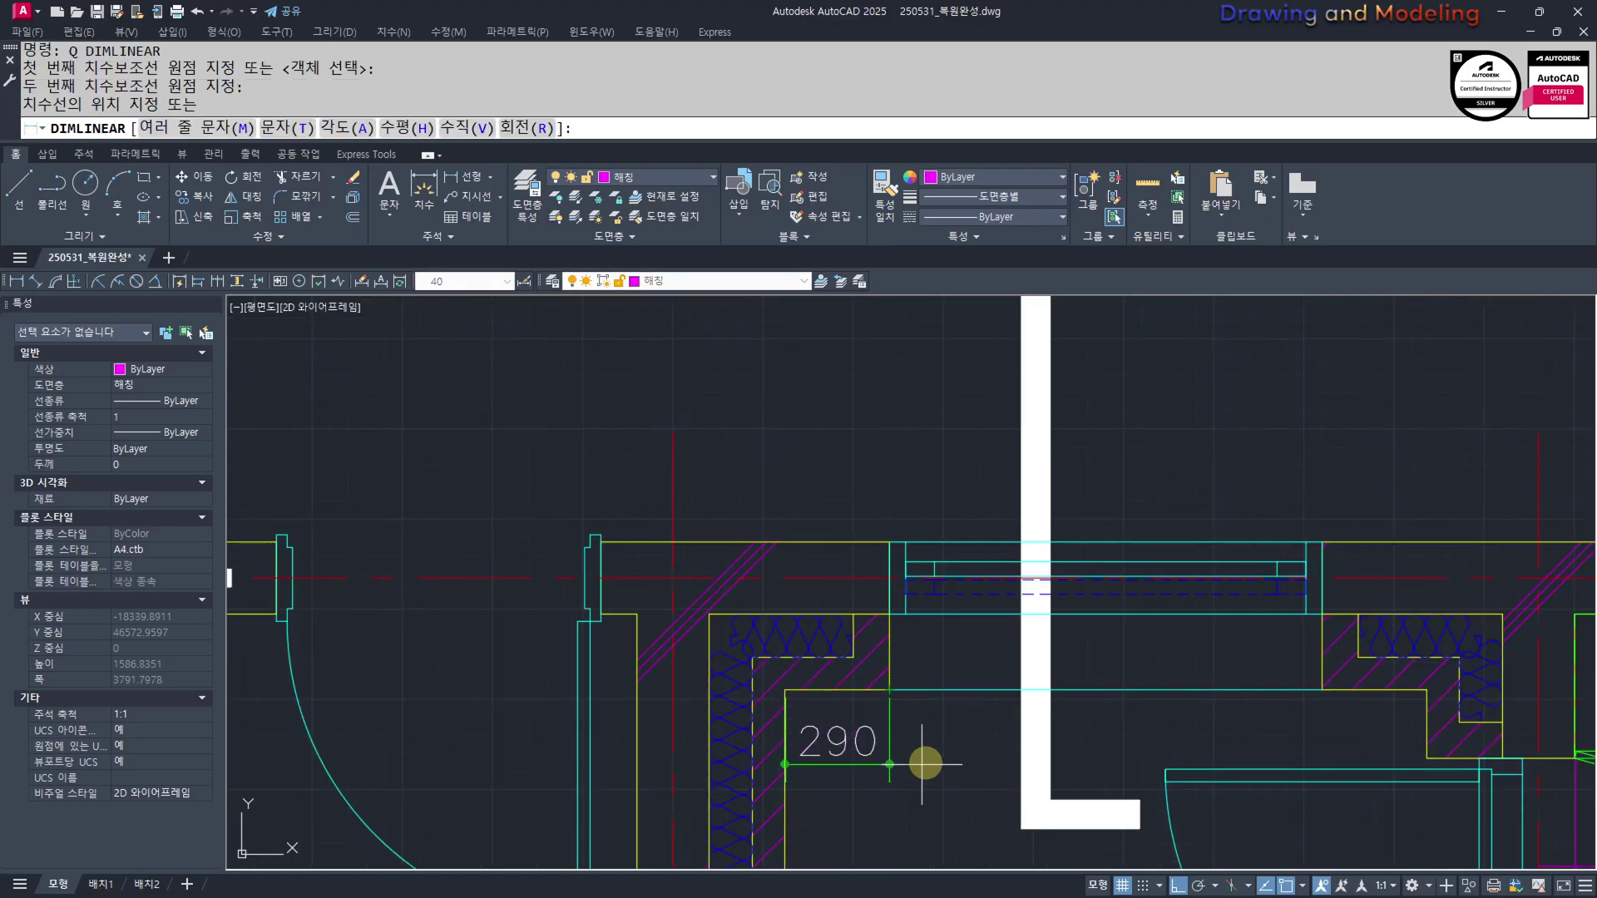
key("Escape")
key("Escape")
scroll(925, 764, "down", 8)
scroll(1002, 672, "up", 7)
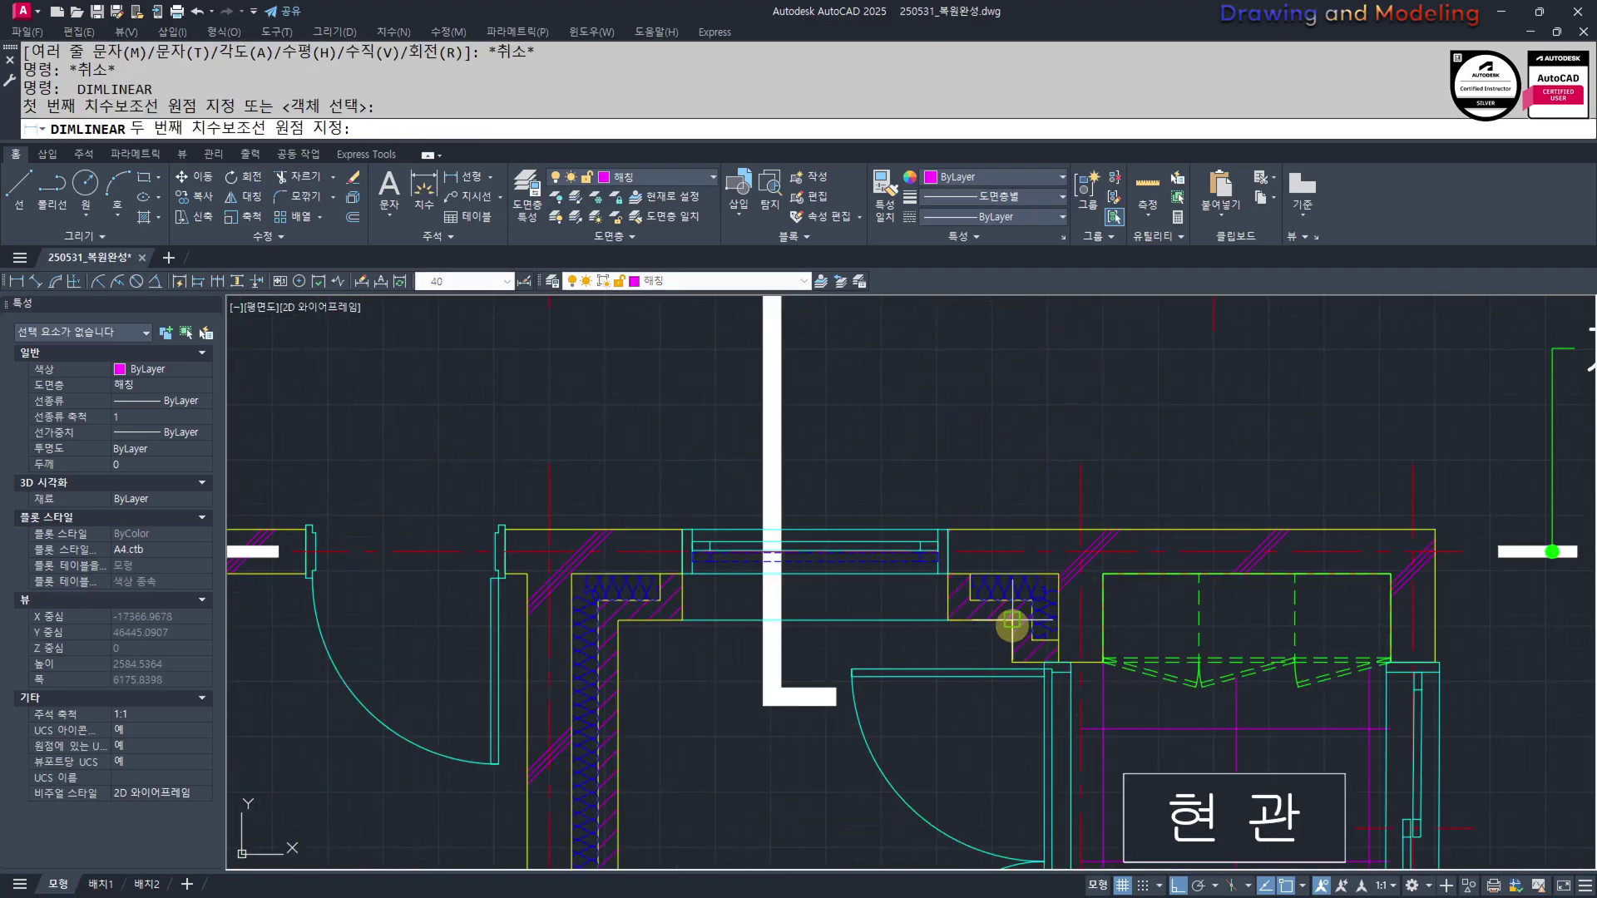
left_click(1012, 624)
key("Escape")
Offset the vertical wall line beside the elevation's railing end 290 to the right
scroll(717, 582, "down", 9)
scroll(1447, 807, "down", 2)
middle_click_drag(1489, 823, 863, 657)
scroll(975, 649, "up", 6)
middle_click_drag(1110, 668, 707, 732)
middle_click_drag(1024, 705, 830, 736)
type("o")
key("space")
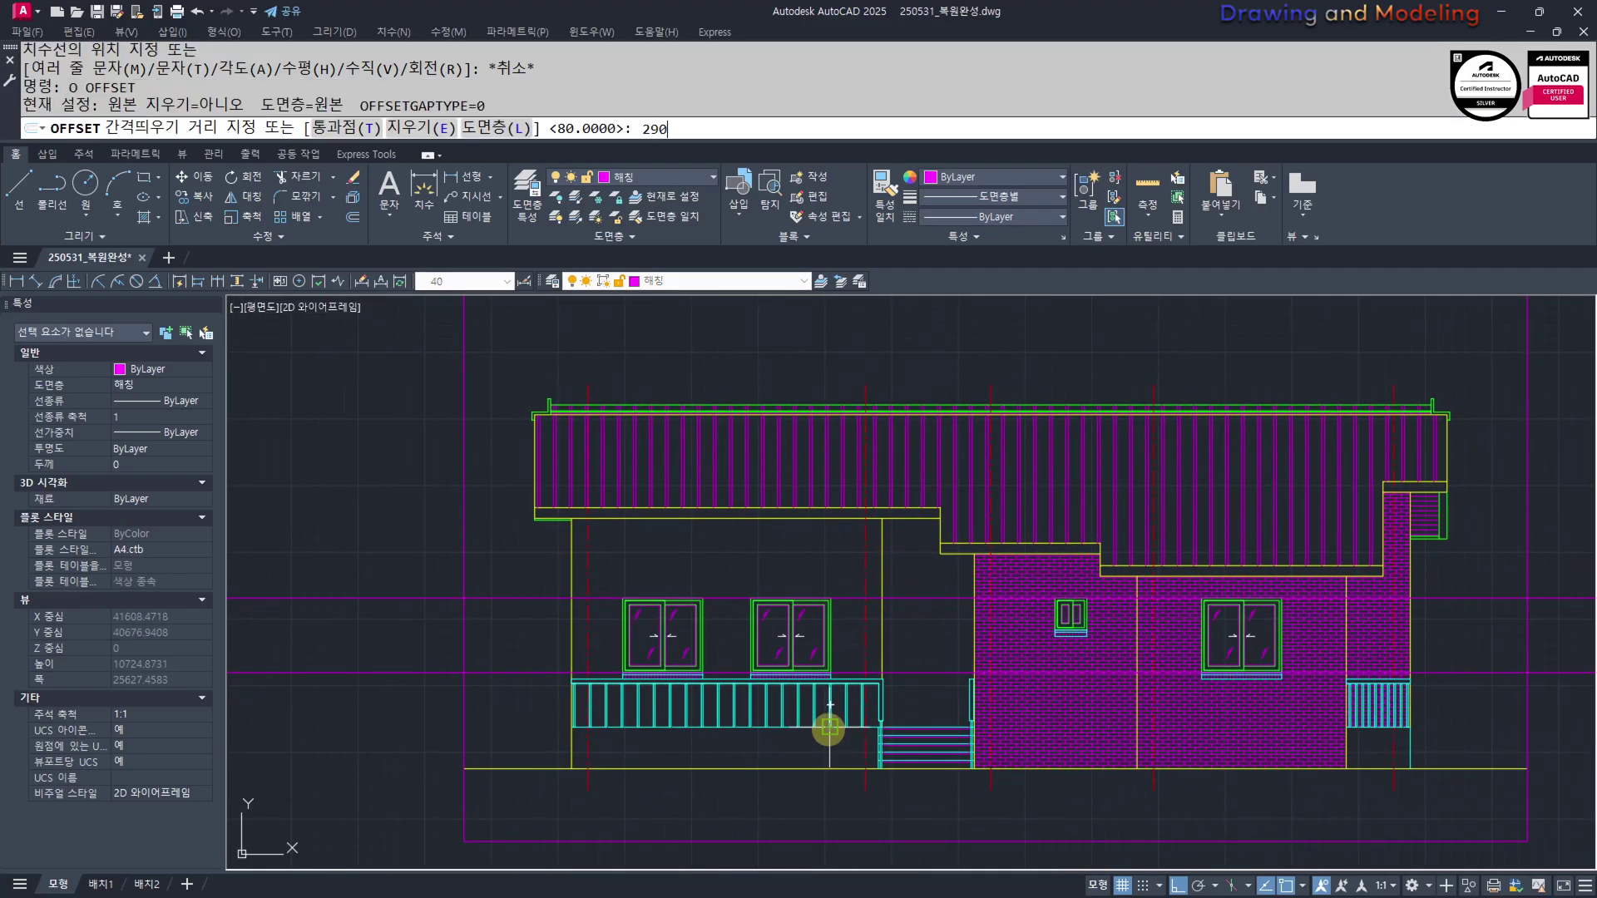
type("290")
key("Return")
left_click(981, 653)
scroll(924, 633, "up", 4)
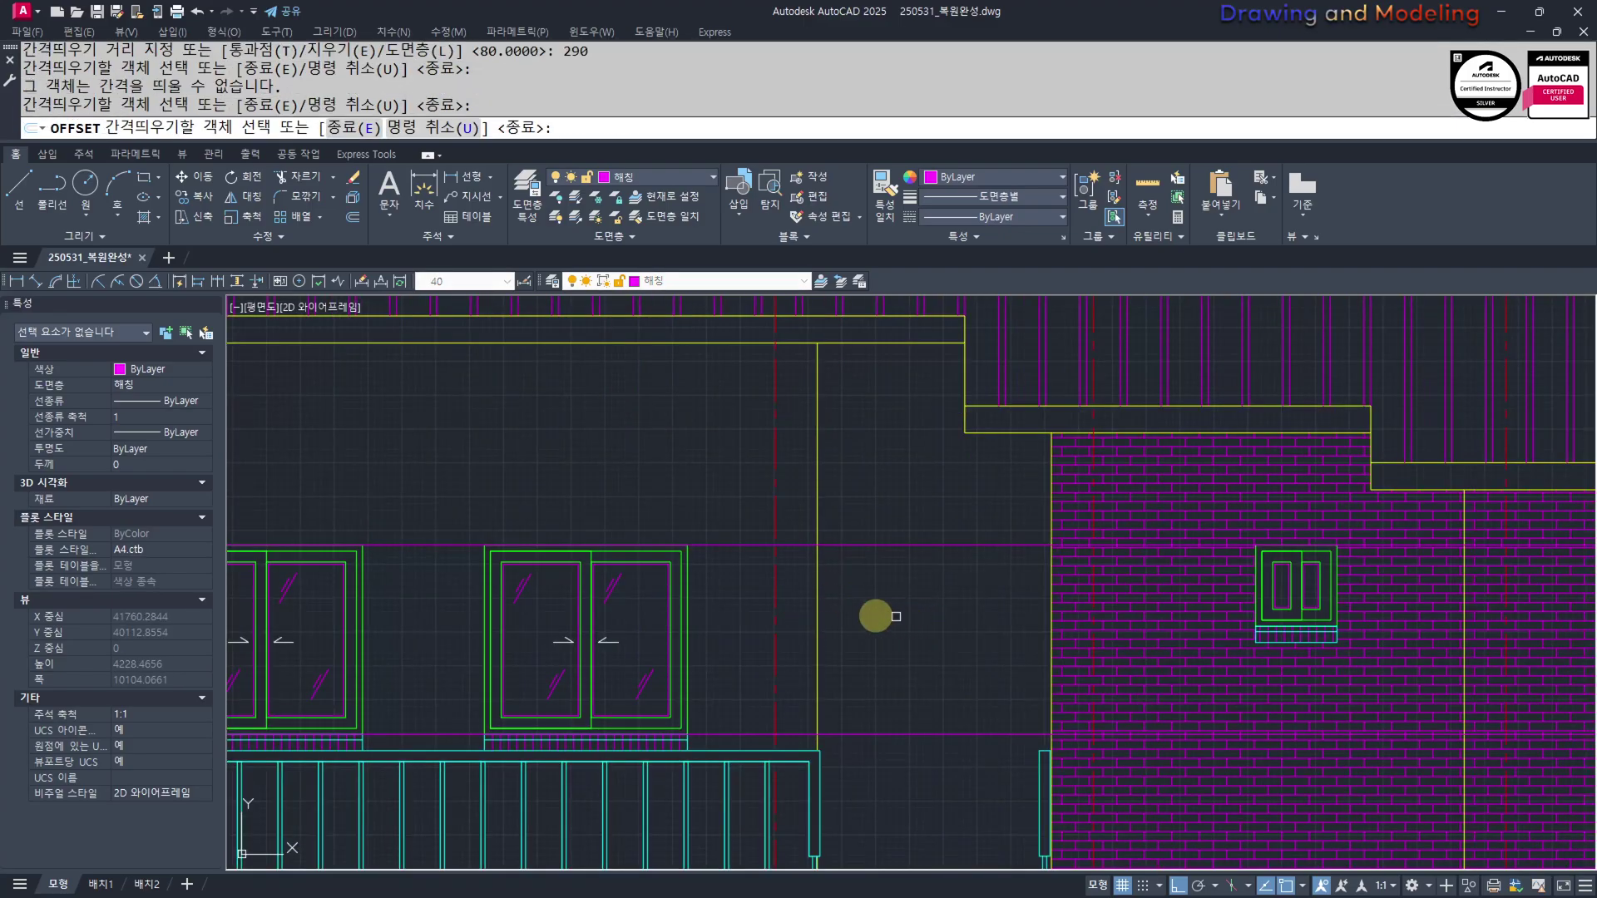
left_click(824, 612)
left_click(912, 620)
key("Escape")
key("Escape")
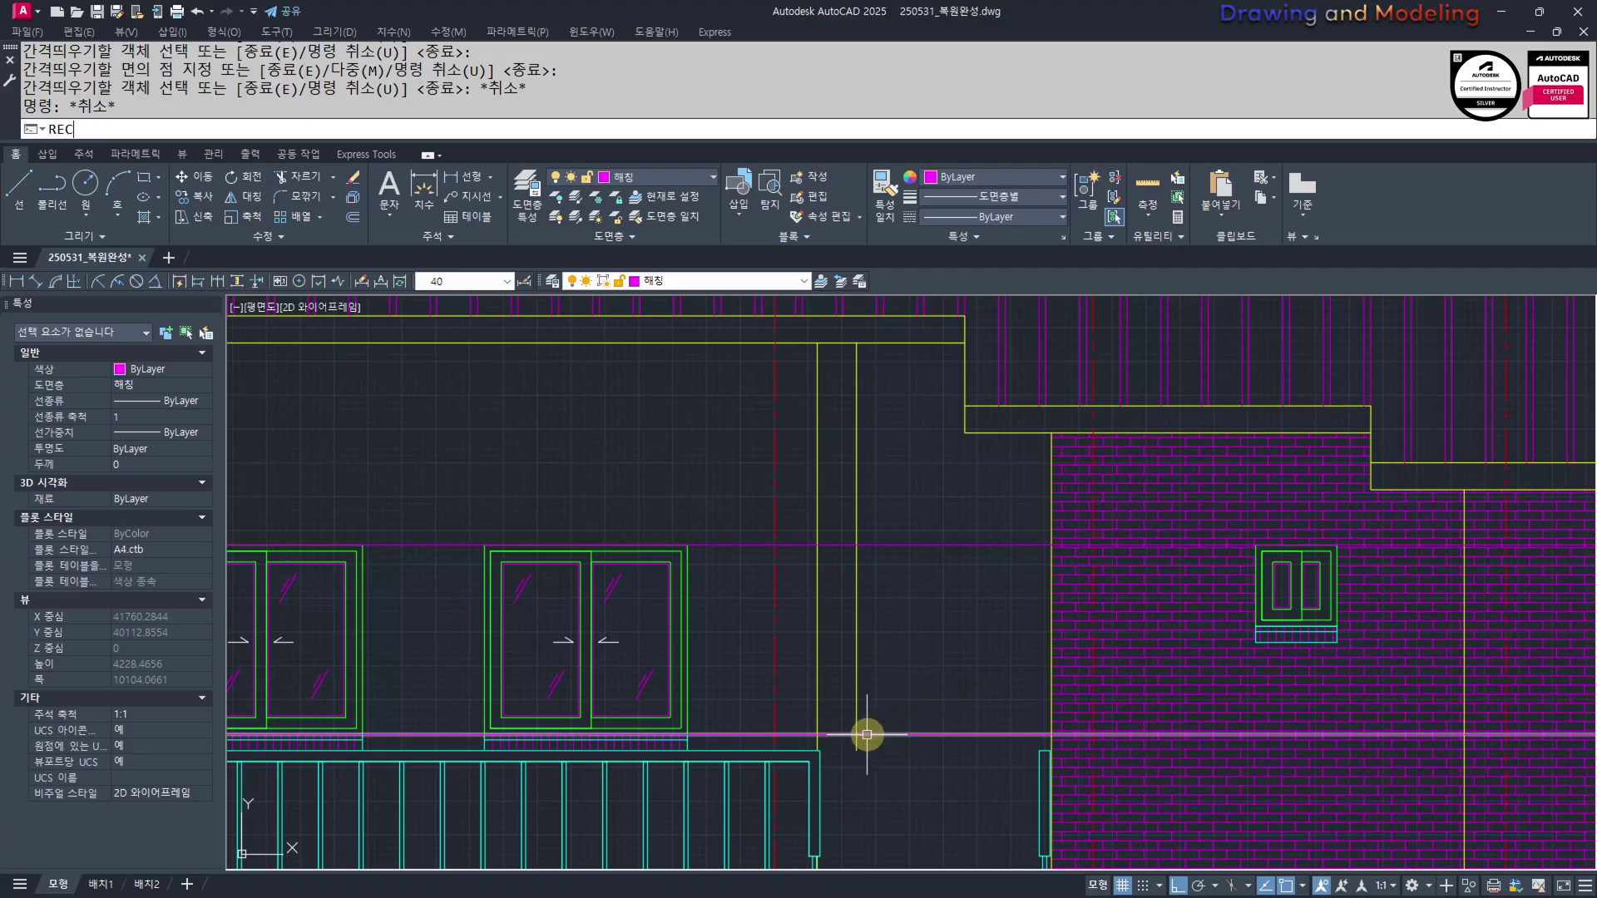
Try offsetting the new vertical guide line 1500 to the right, and undo that offset
key("Return")
key("Escape")
type("o")
key("Return")
type("15400")
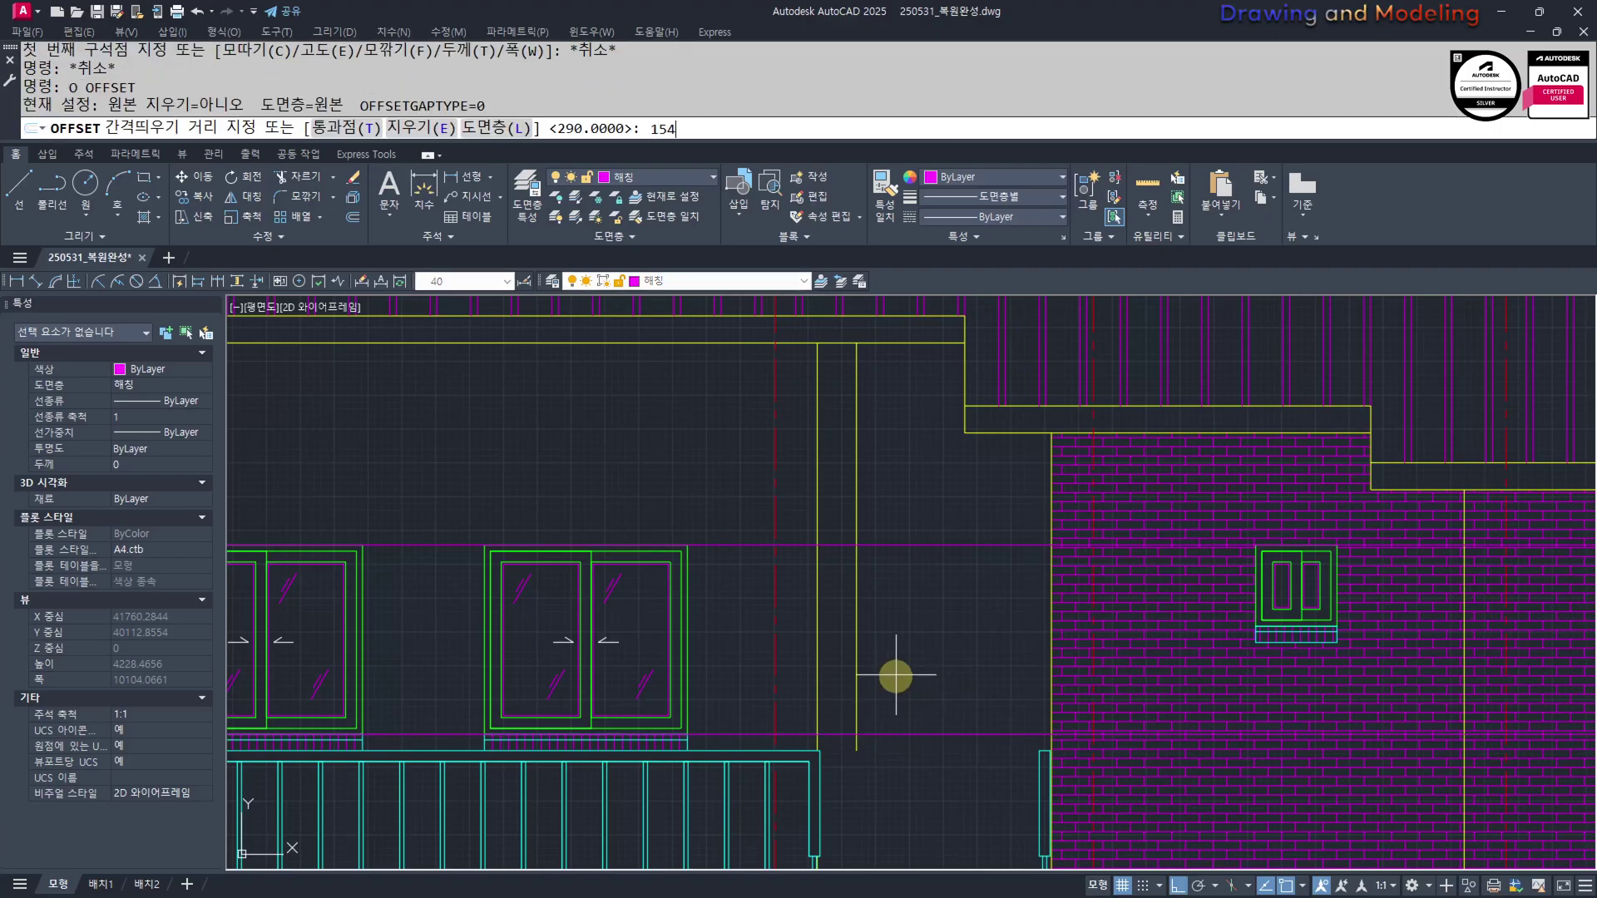
key("Return")
key("Escape")
key("Return")
type("1500")
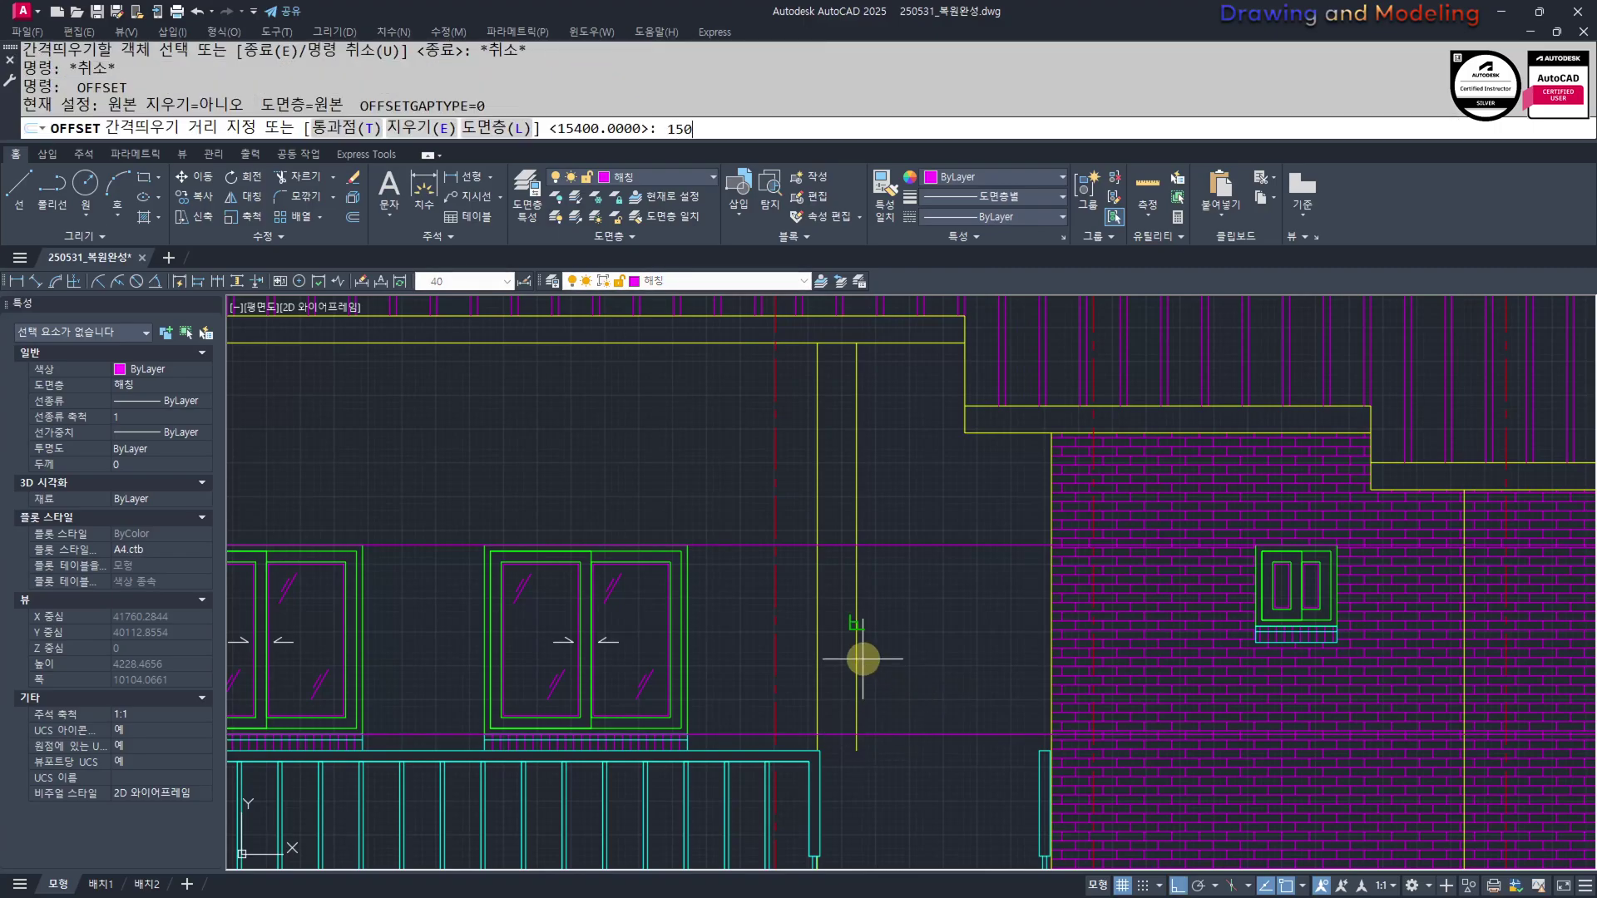
key("Return")
left_click(856, 659)
left_click(950, 667)
key("Escape")
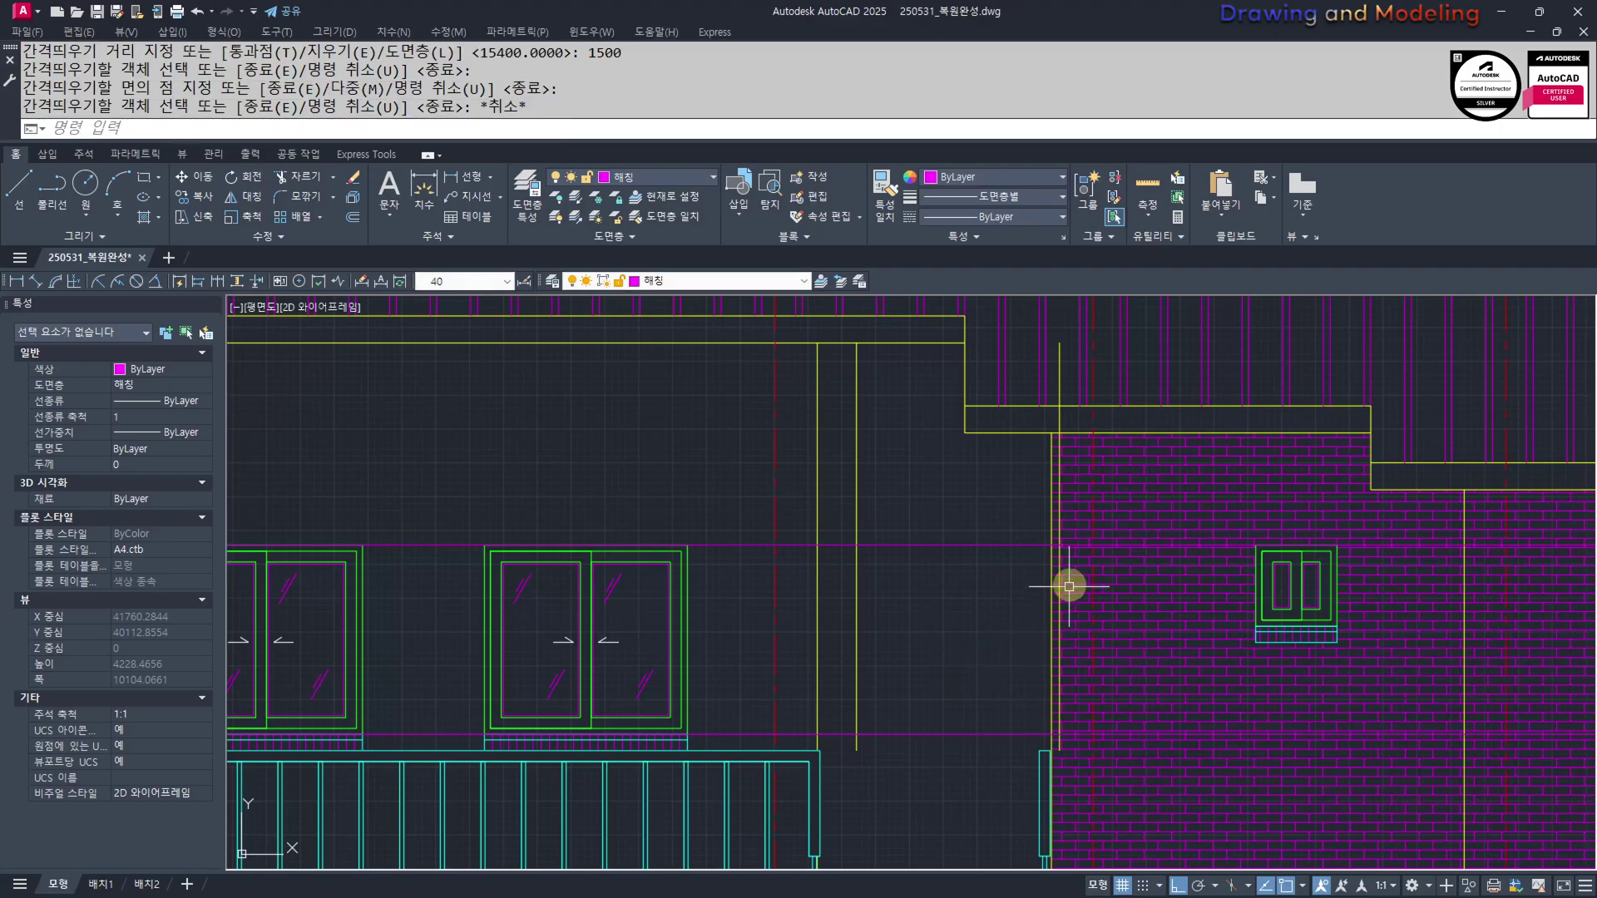
key("ctrl+z")
Offset the new vertical guide line 1200 to the right to mark the window's other side
type("o")
key("Return")
type("1200")
key("Return")
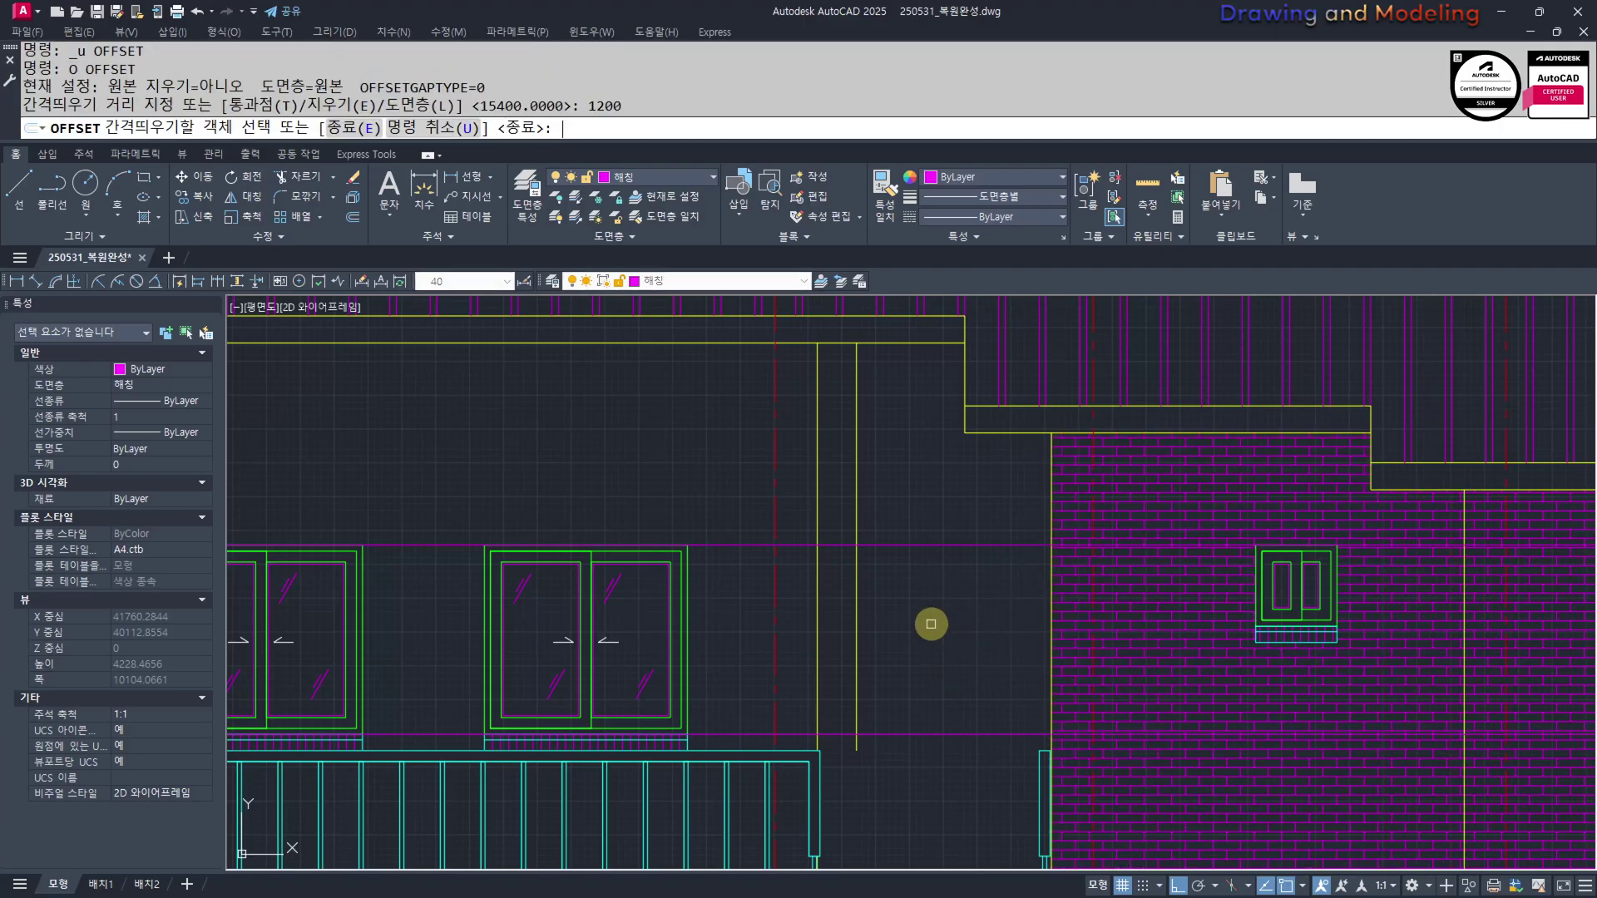
left_click(855, 596)
left_click(986, 645)
key("Escape")
key("Escape")
scroll(972, 646, "up", 2)
type("trr")
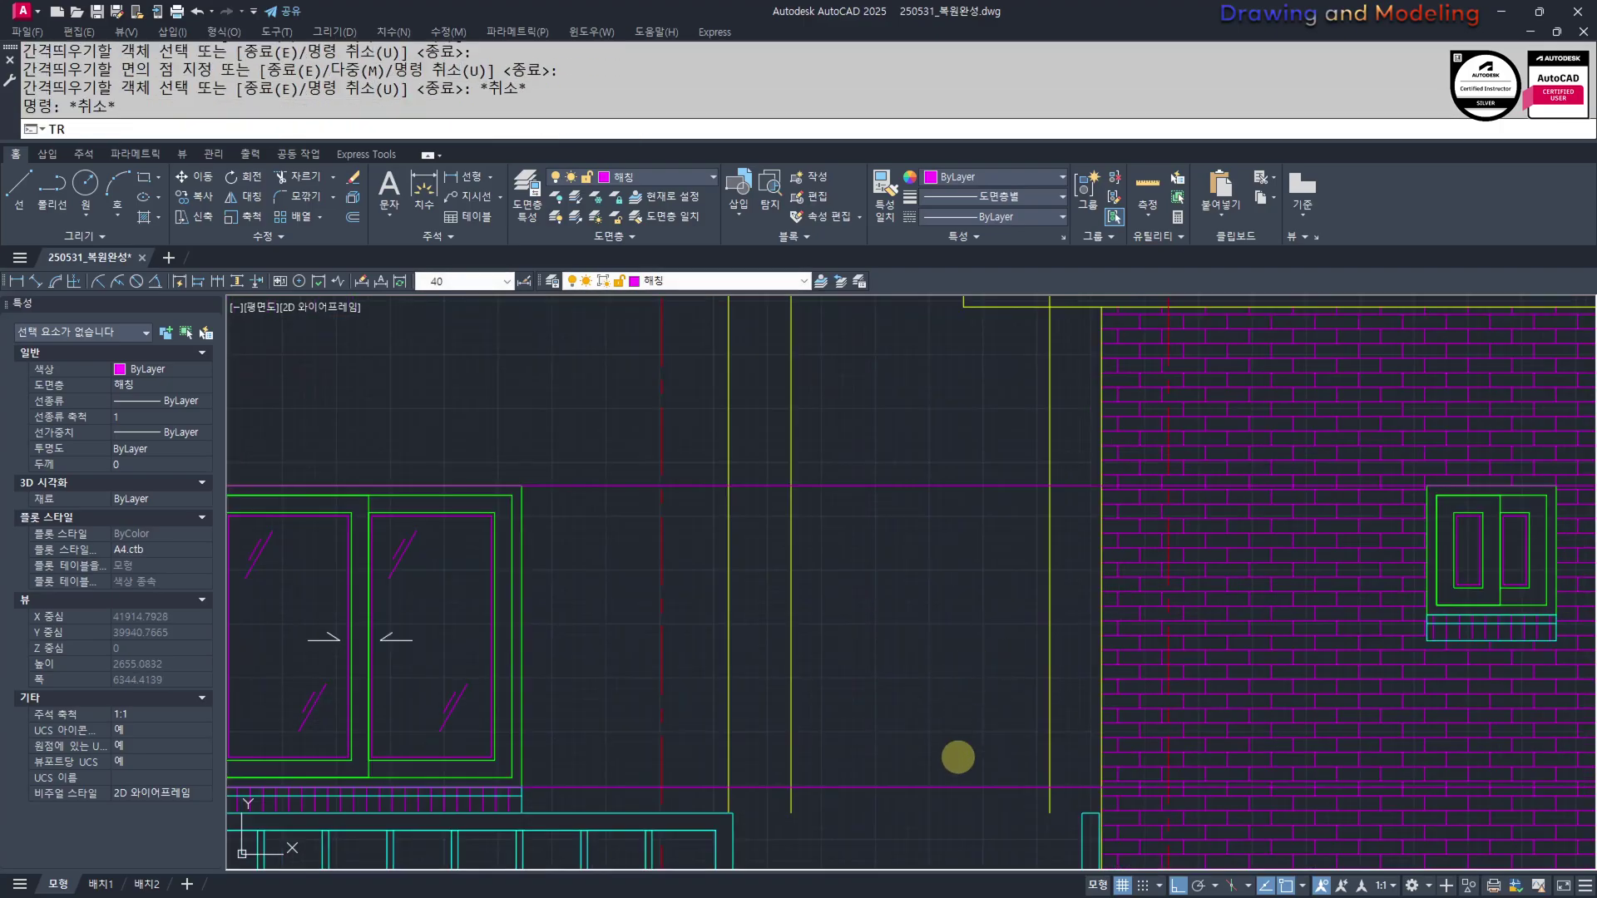
key("Return")
left_click(994, 822)
left_click(866, 439)
key("Escape")
key("Escape")
Return to the floor plan and measure the window opening's width on the section cut line
scroll(684, 606, "down", 5)
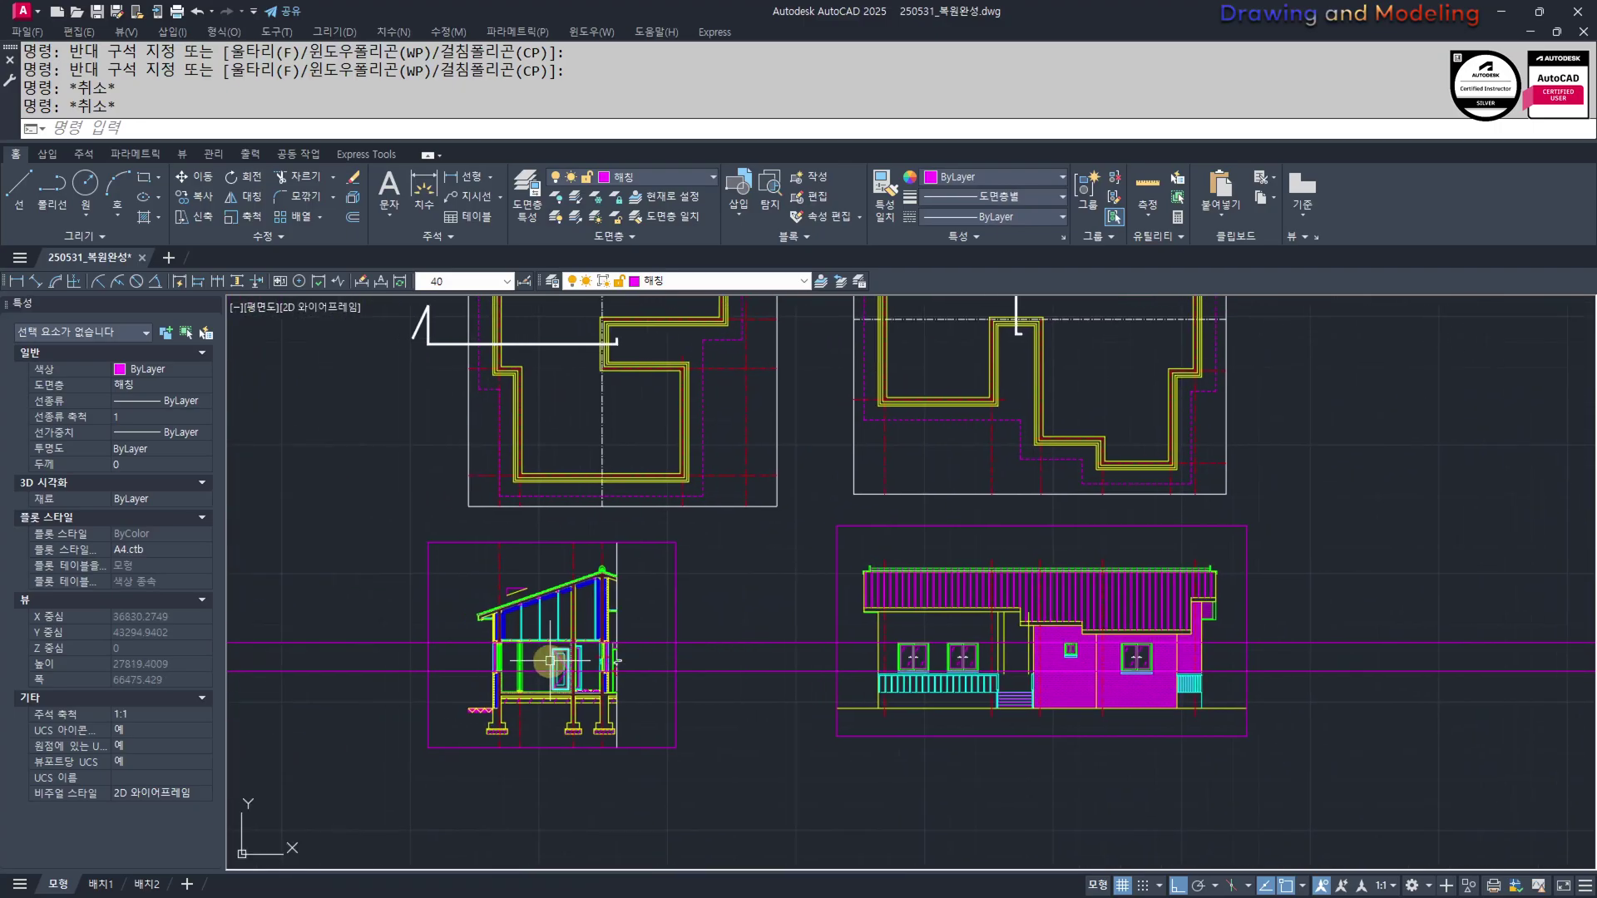
scroll(625, 642, "up", 6)
scroll(625, 642, "up", 3)
scroll(812, 621, "down", 8)
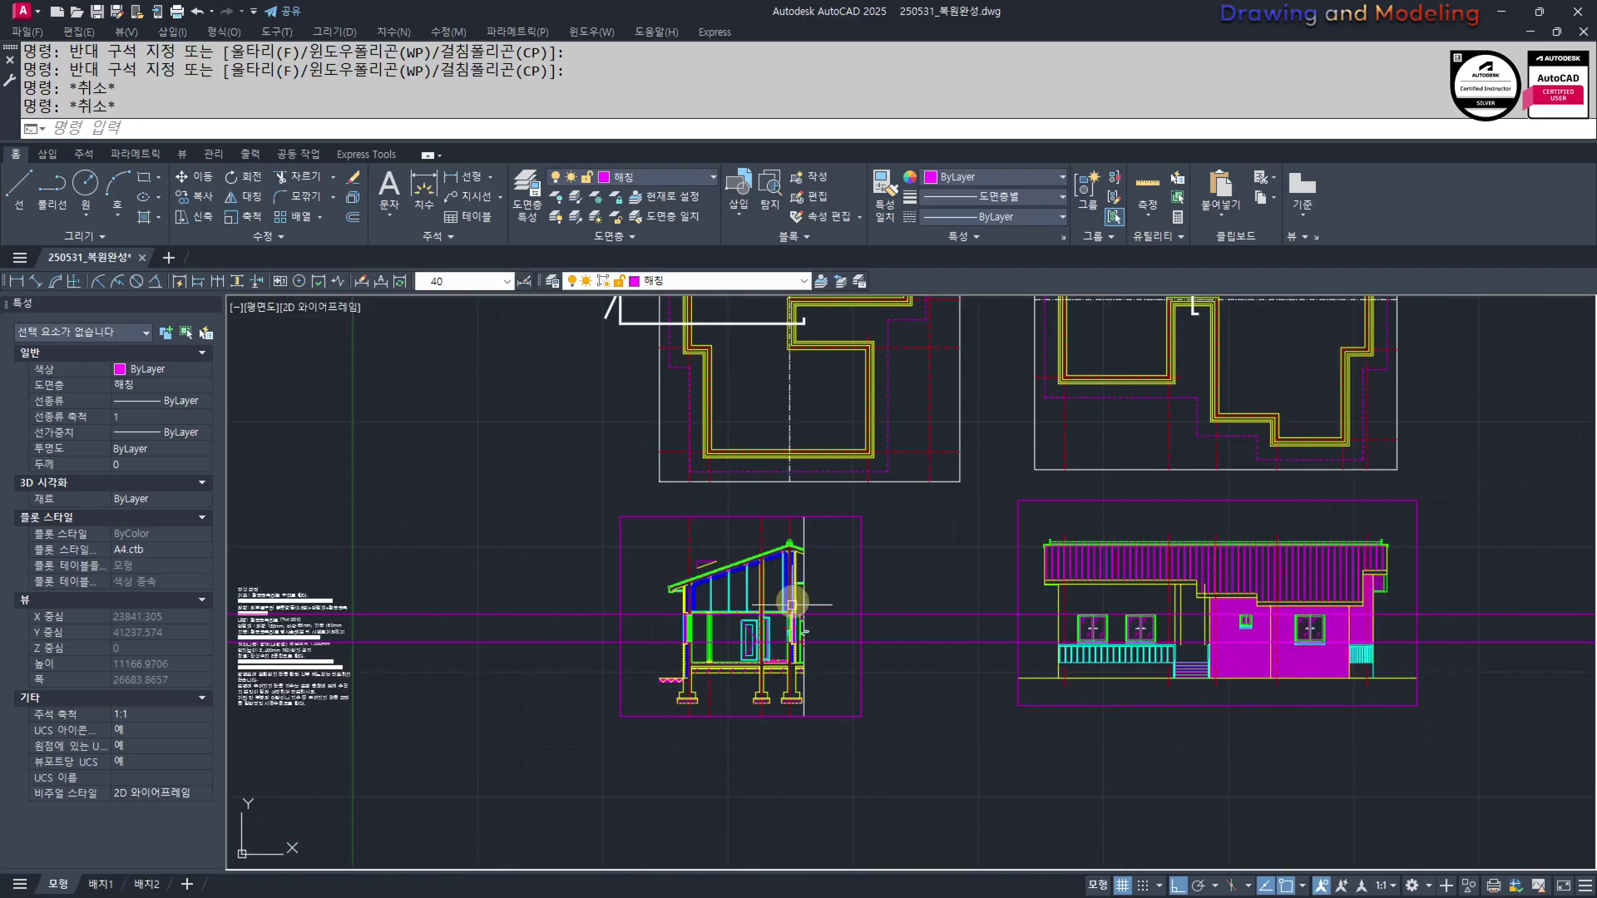
middle_click_drag(791, 465, 1015, 631)
scroll(1020, 463, "up", 2)
scroll(801, 641, "up", 3)
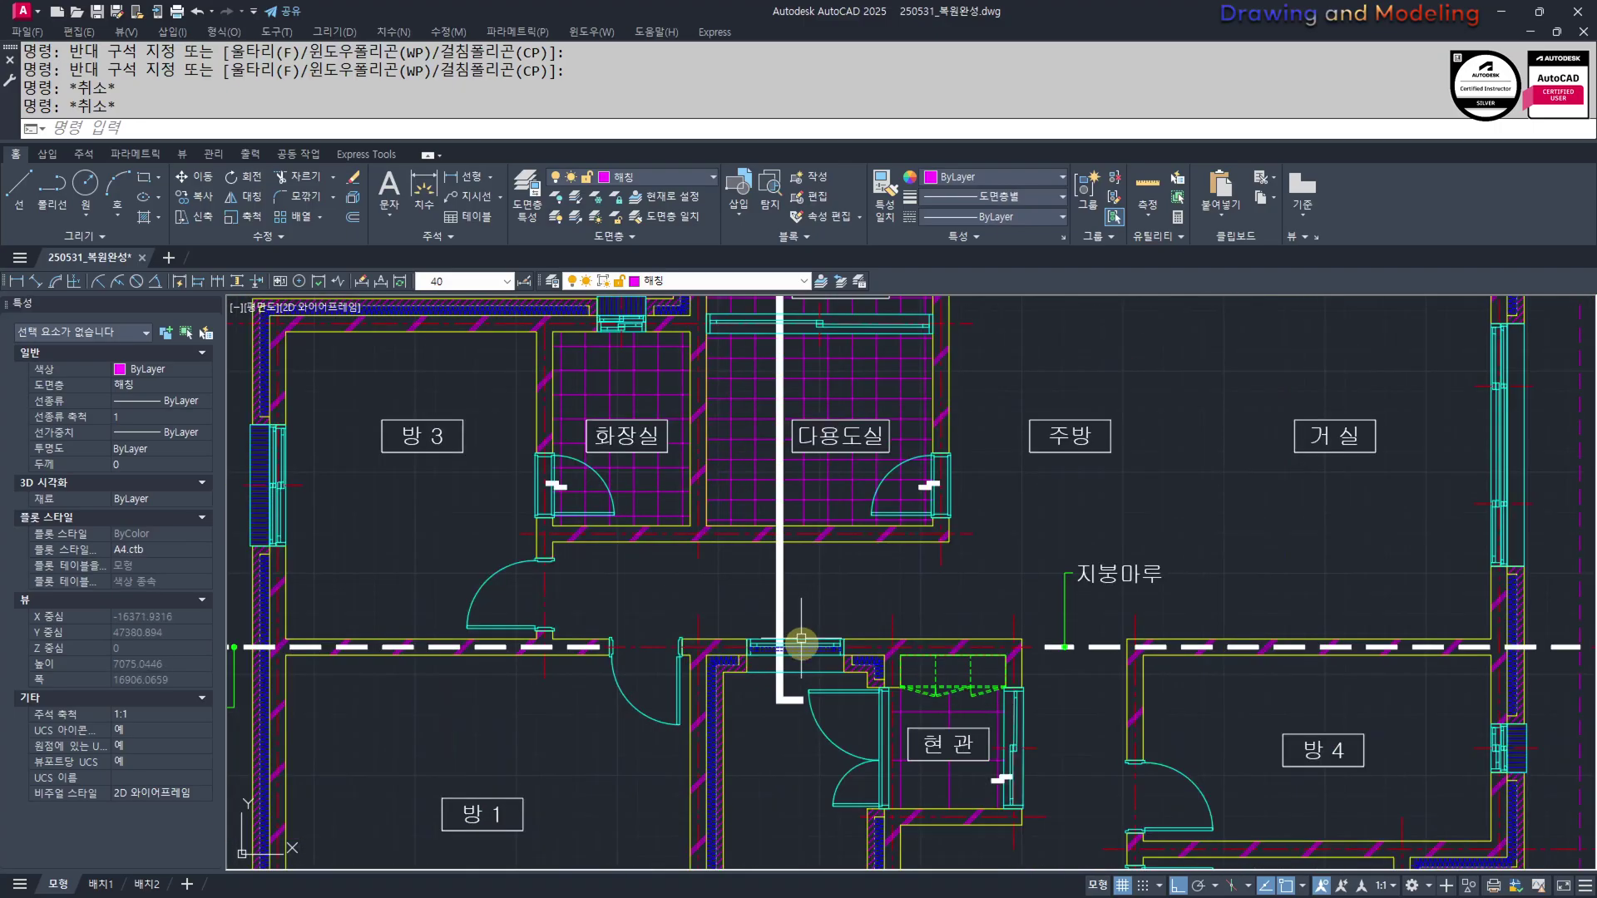
scroll(698, 705, "up", 3)
type("q")
key("Return")
left_click(916, 708)
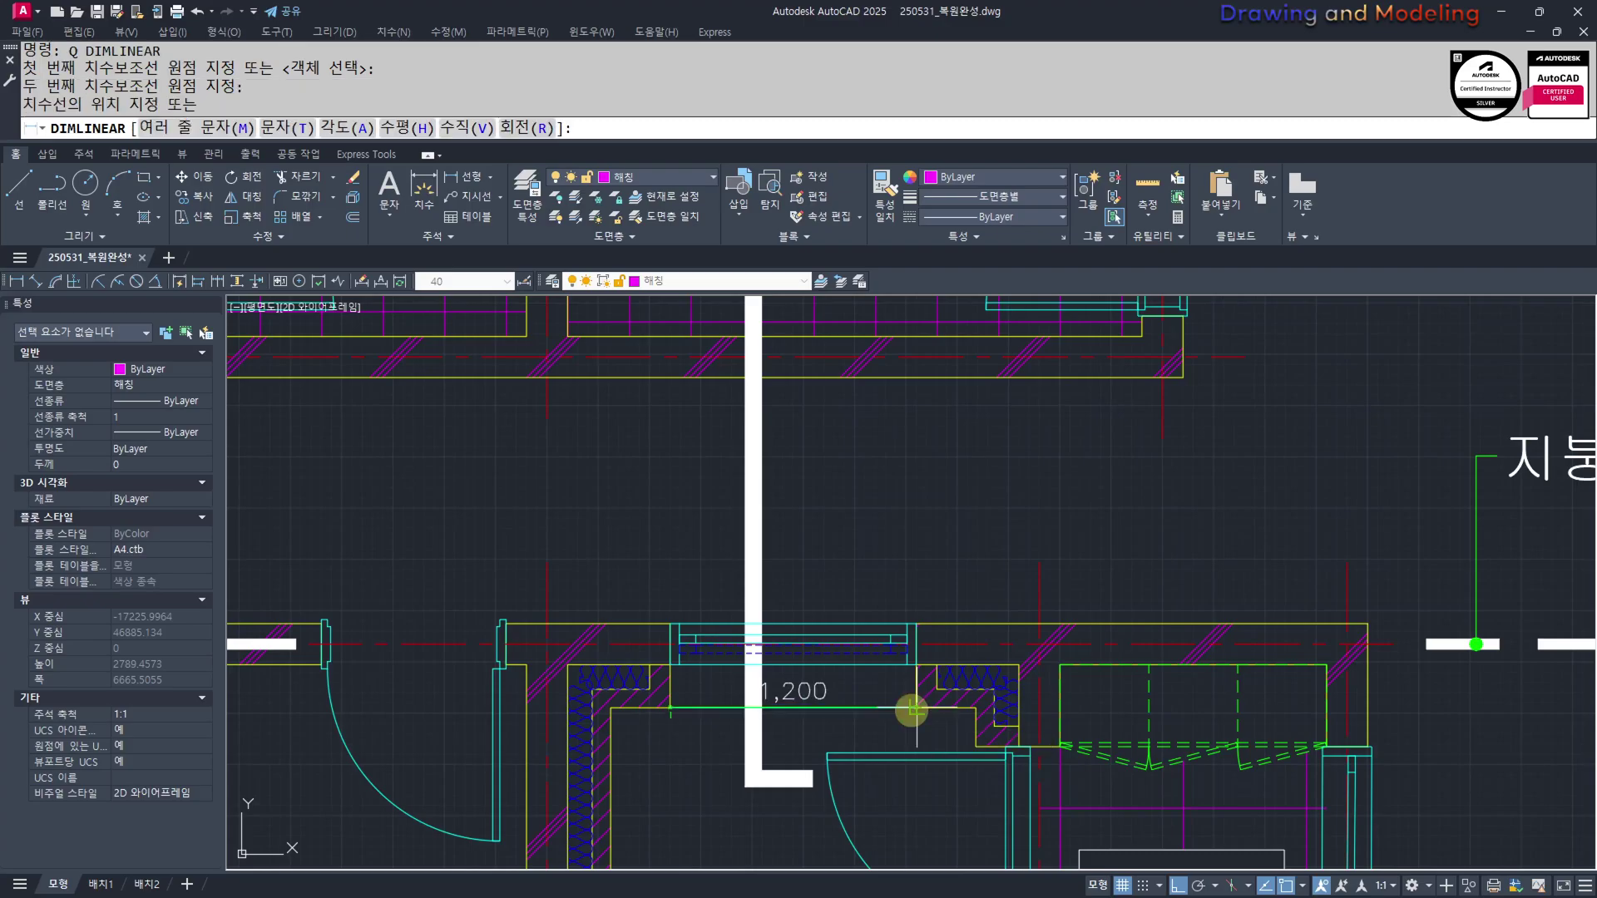
key("Escape")
key("Escape")
key("Return")
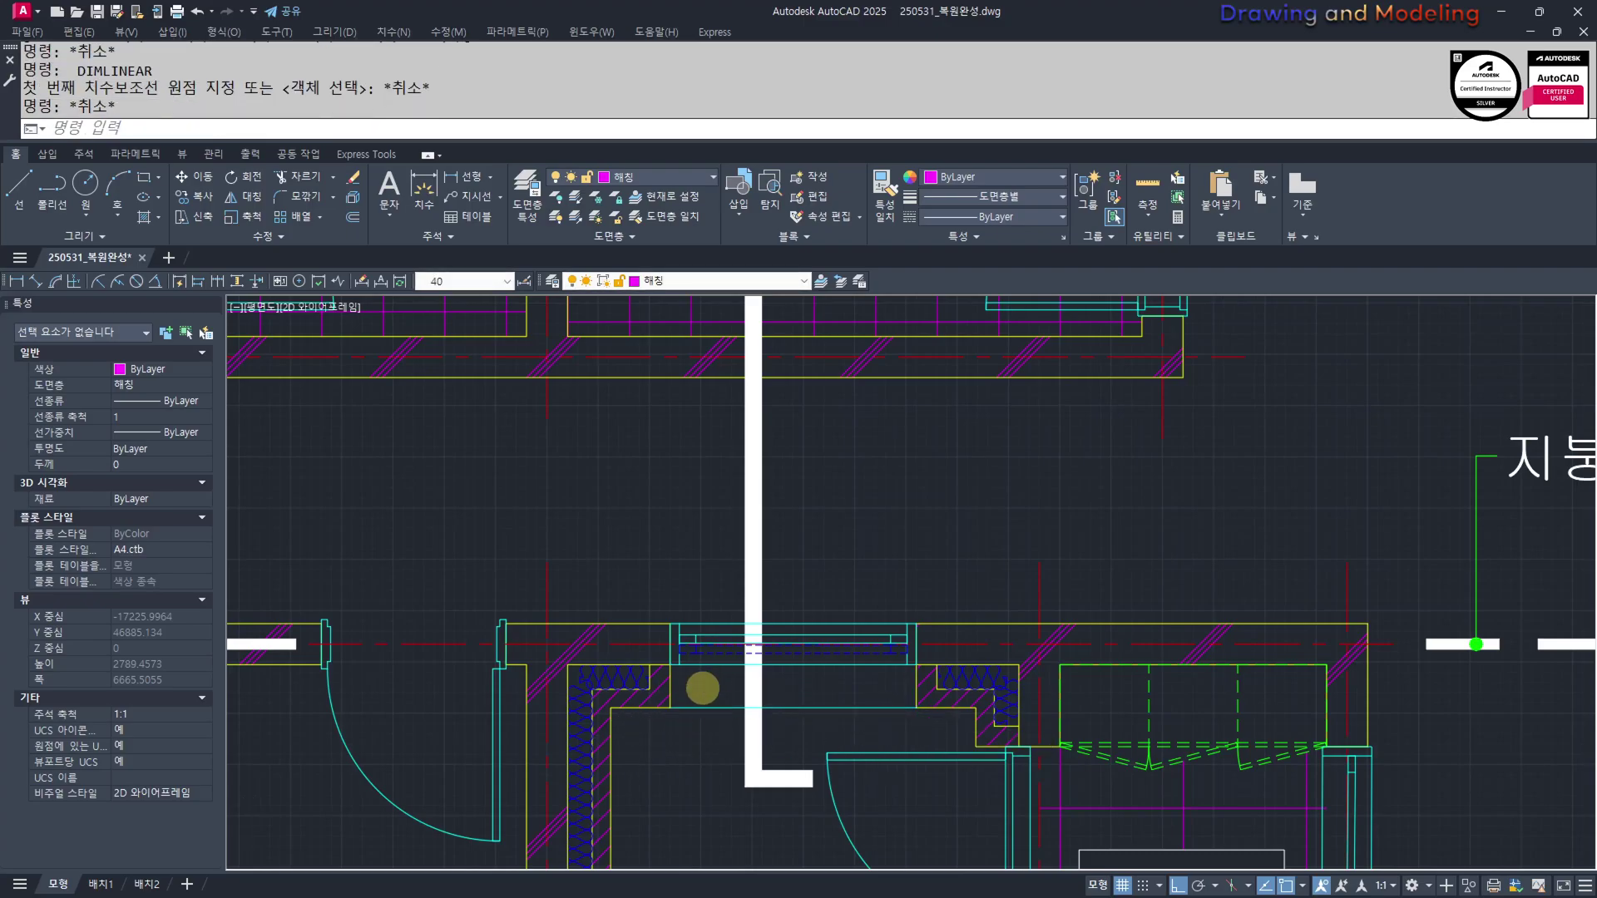
Draw the window outline rectangle between the two vertical guide lines and the two horizontal construction lines in the elevation
scroll(702, 688, "down", 5)
scroll(743, 653, "down", 8)
middle_click_drag(939, 682, 434, 572)
key("Escape")
key("Escape")
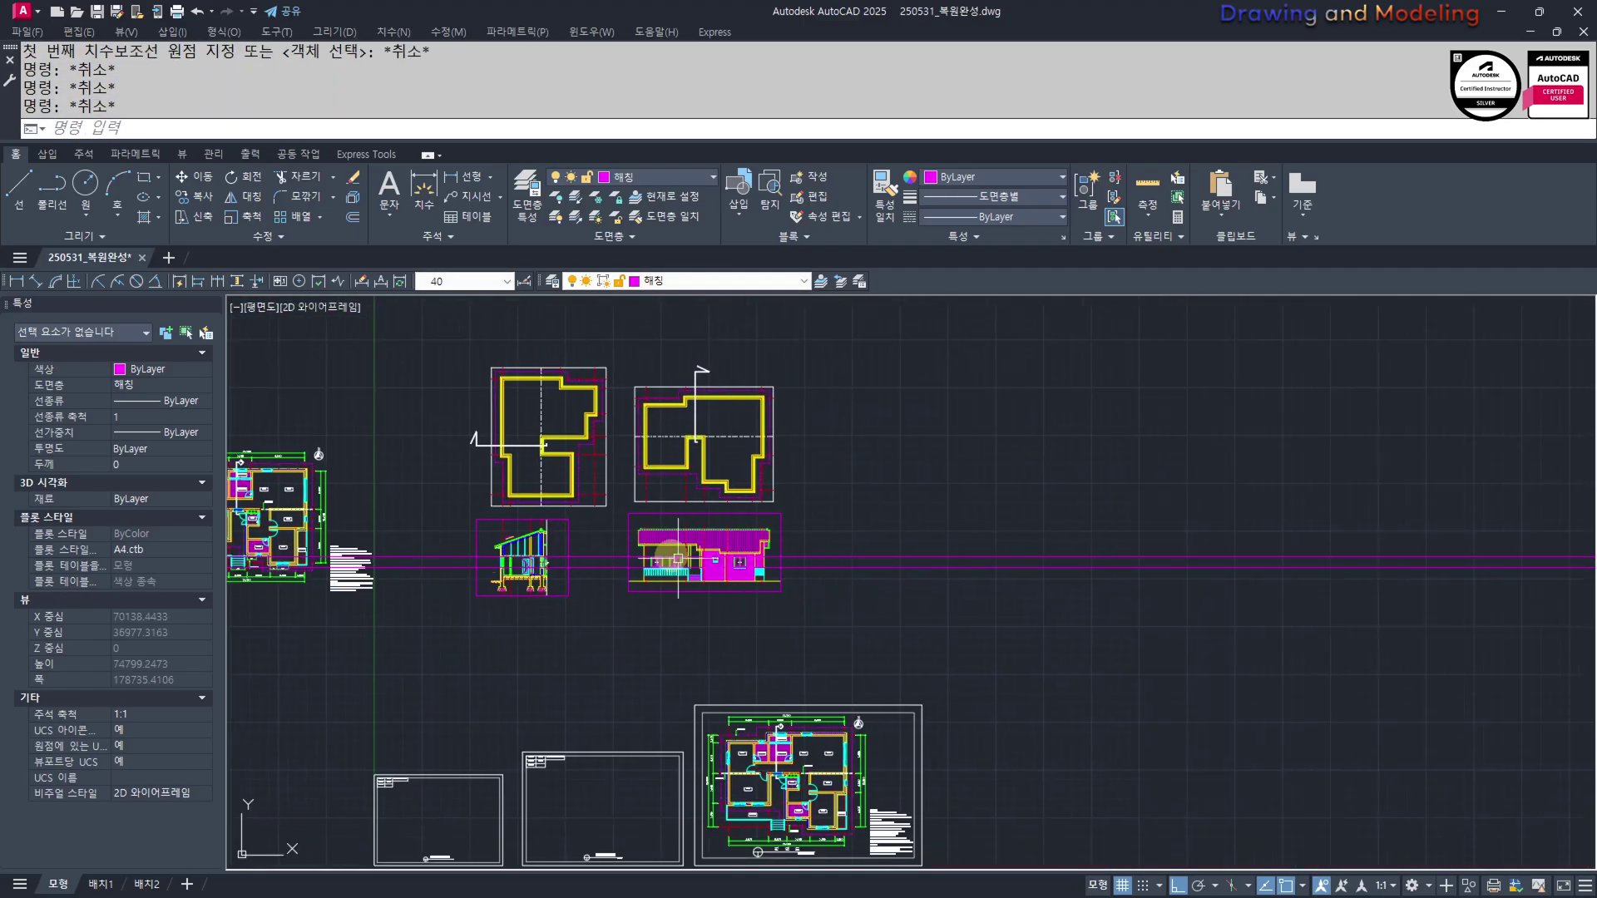
scroll(677, 556, "up", 12)
middle_click_drag(898, 614, 908, 617)
middle_click_drag(749, 652, 805, 618)
type("tr")
key("space")
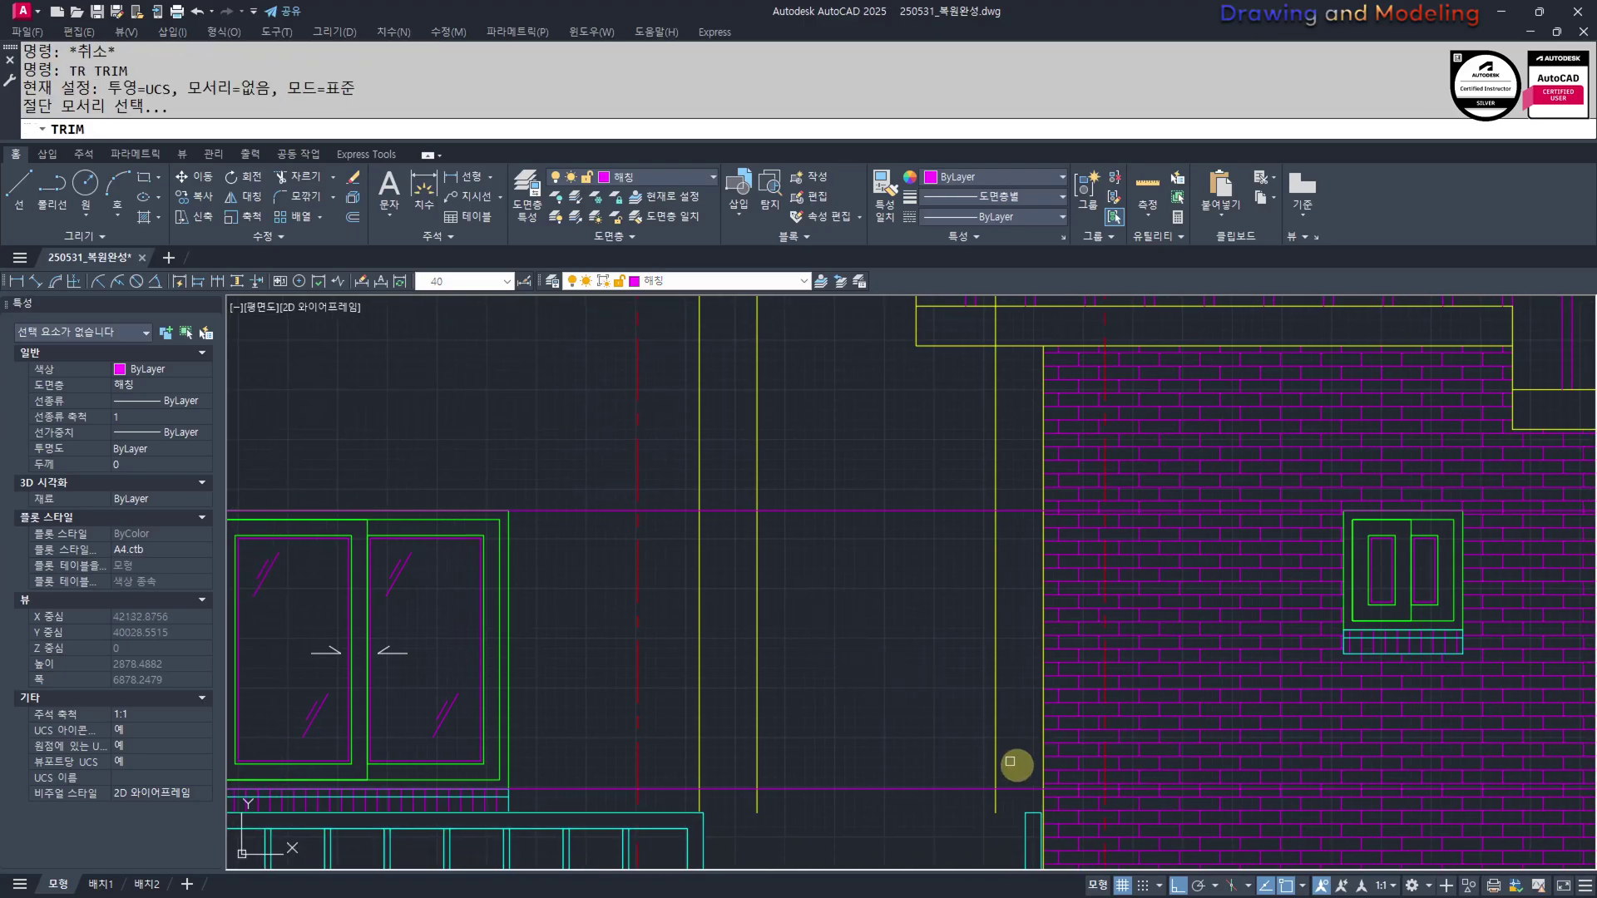
key("Escape")
key("Escape")
type("REC")
key("Return")
left_click(759, 788)
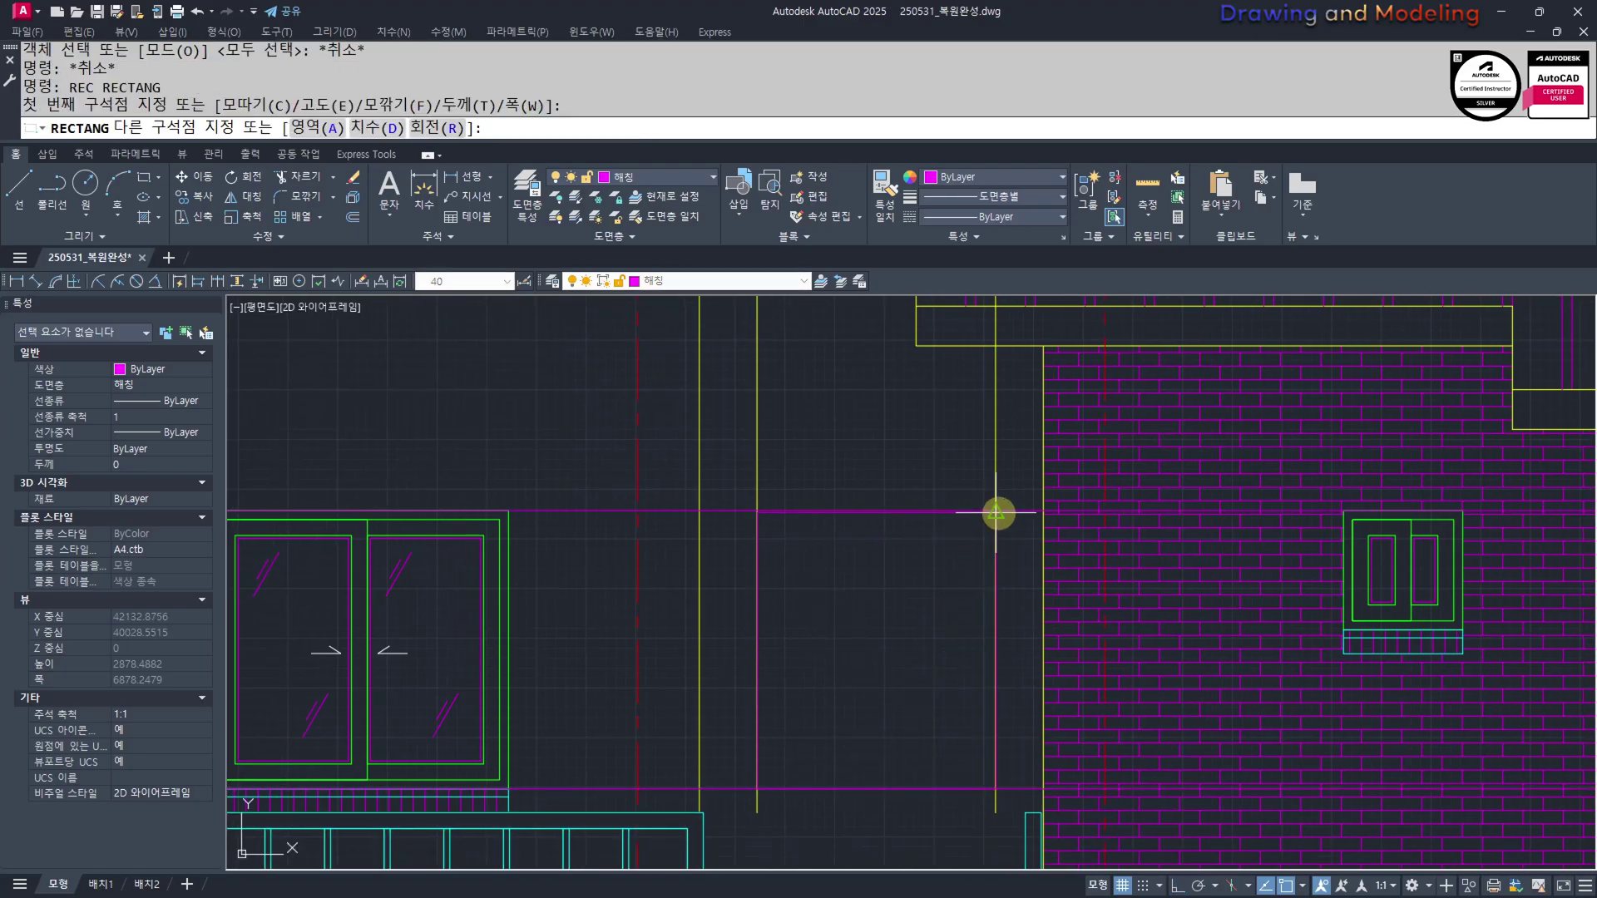
left_click(995, 512)
key("Escape")
key("Escape")
Erase the two vertical guide lines and the two horizontal construction lines around the new window rectangle
left_click(1017, 464)
left_click(720, 488)
type("e")
key("space")
left_click(740, 480)
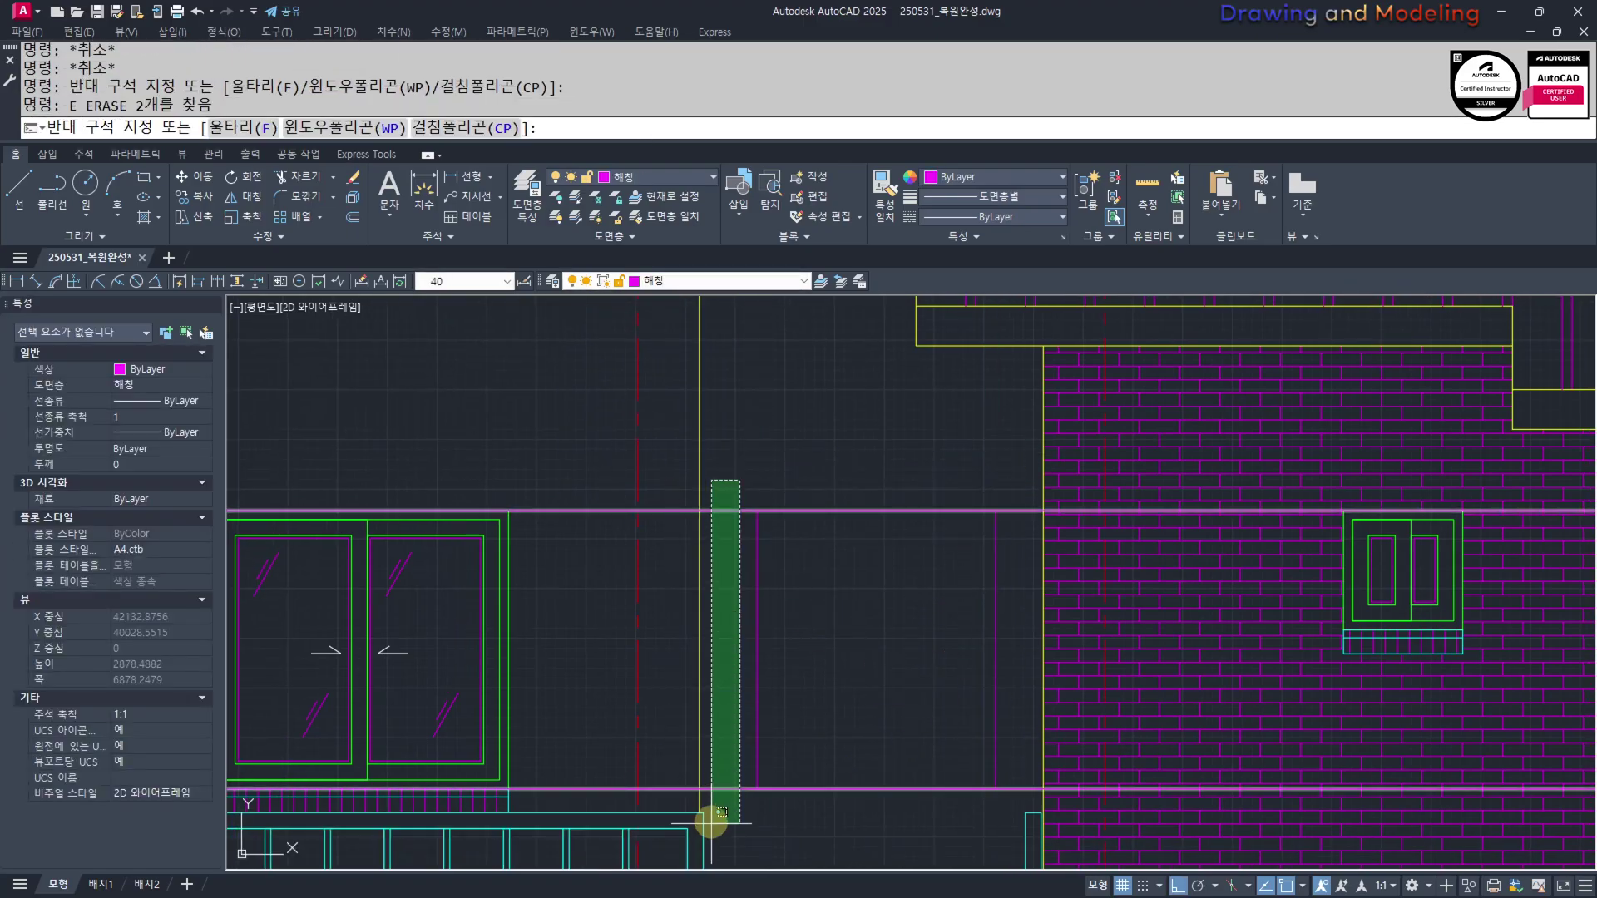
key("Escape")
key("Escape")
Match the new rectangle's properties to the green outer frame of the neighbouring window
middle_click_drag(741, 784, 796, 751)
type("MM MATCHPROP")
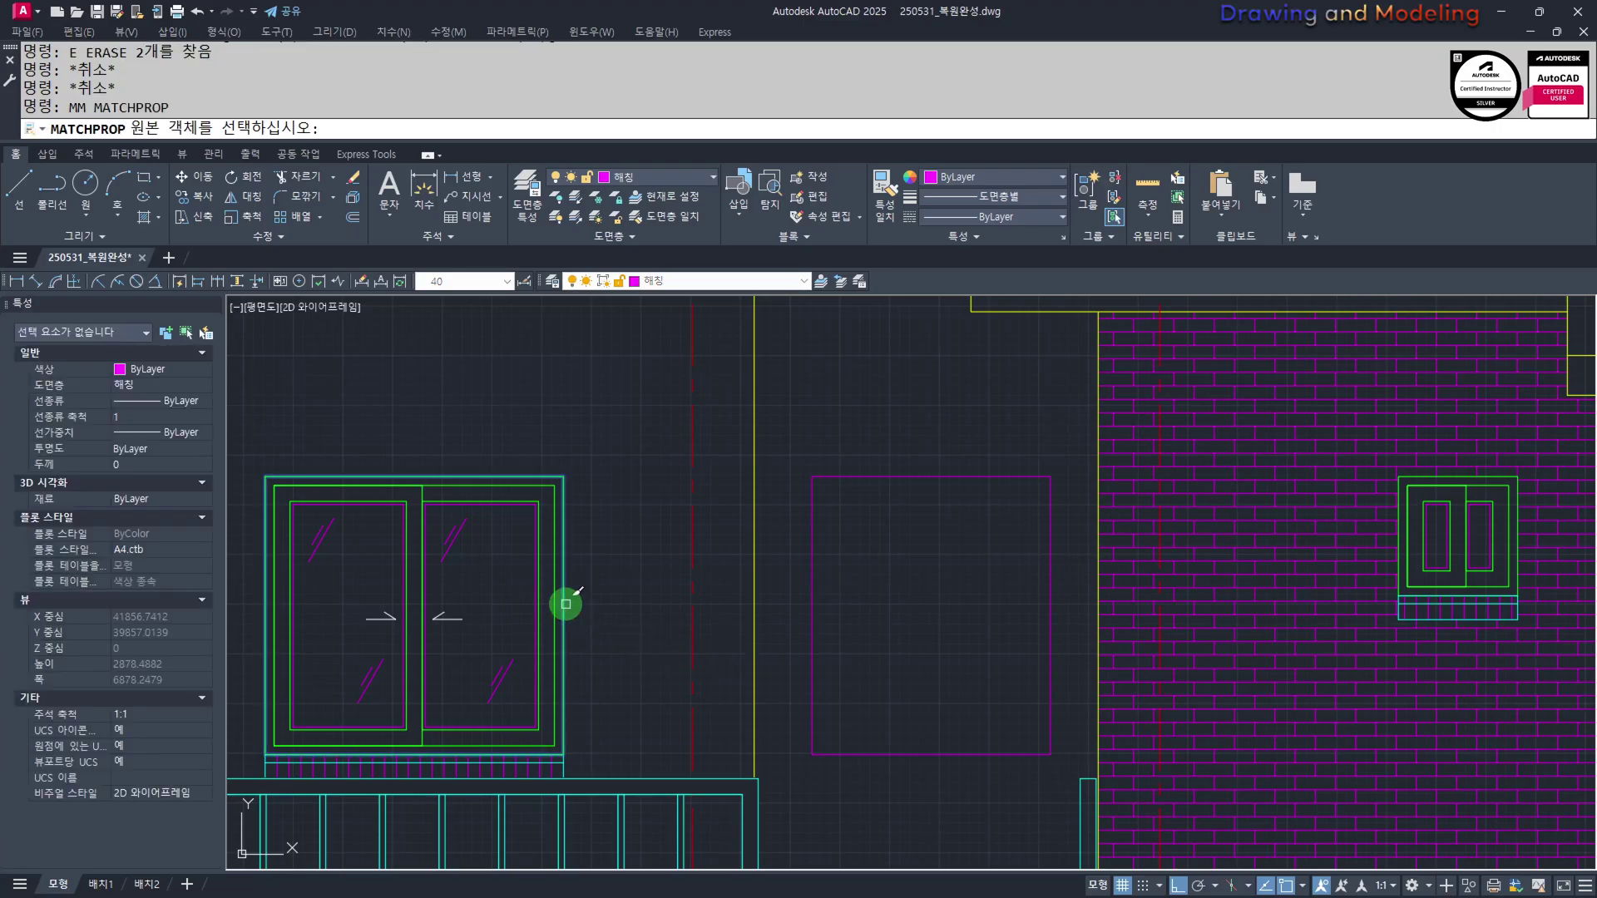
left_click(565, 604)
left_click(888, 422)
left_click(866, 478)
key("Escape")
key("Escape")
middle_click_drag(896, 621, 884, 638)
type("O")
key("Return")
type("30")
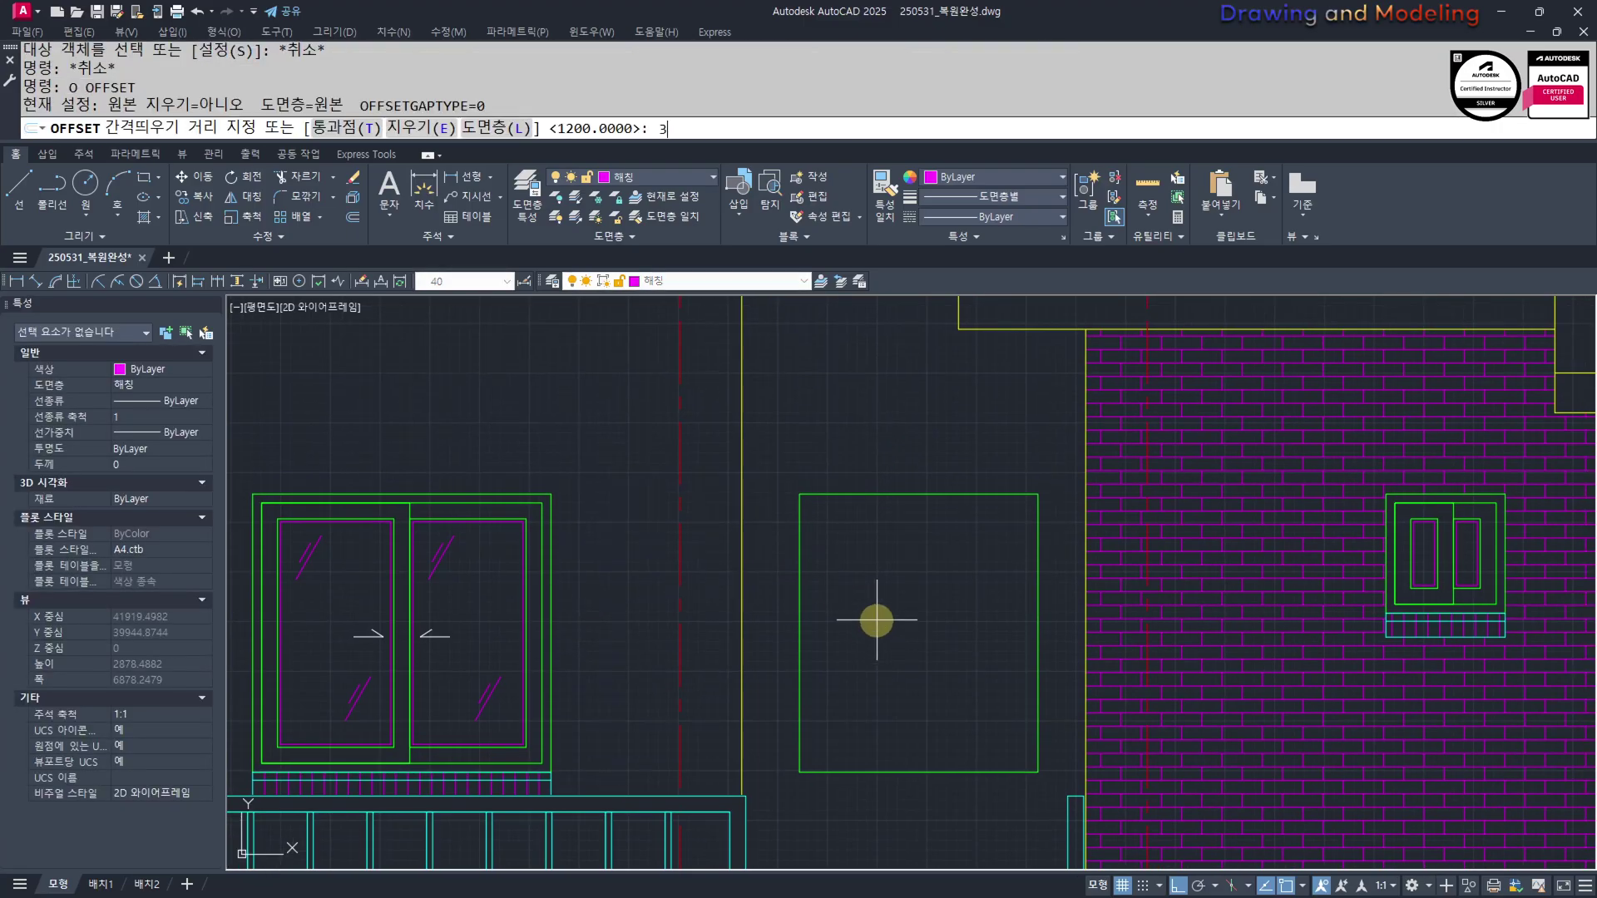
key("Return")
key("Escape")
key("Escape")
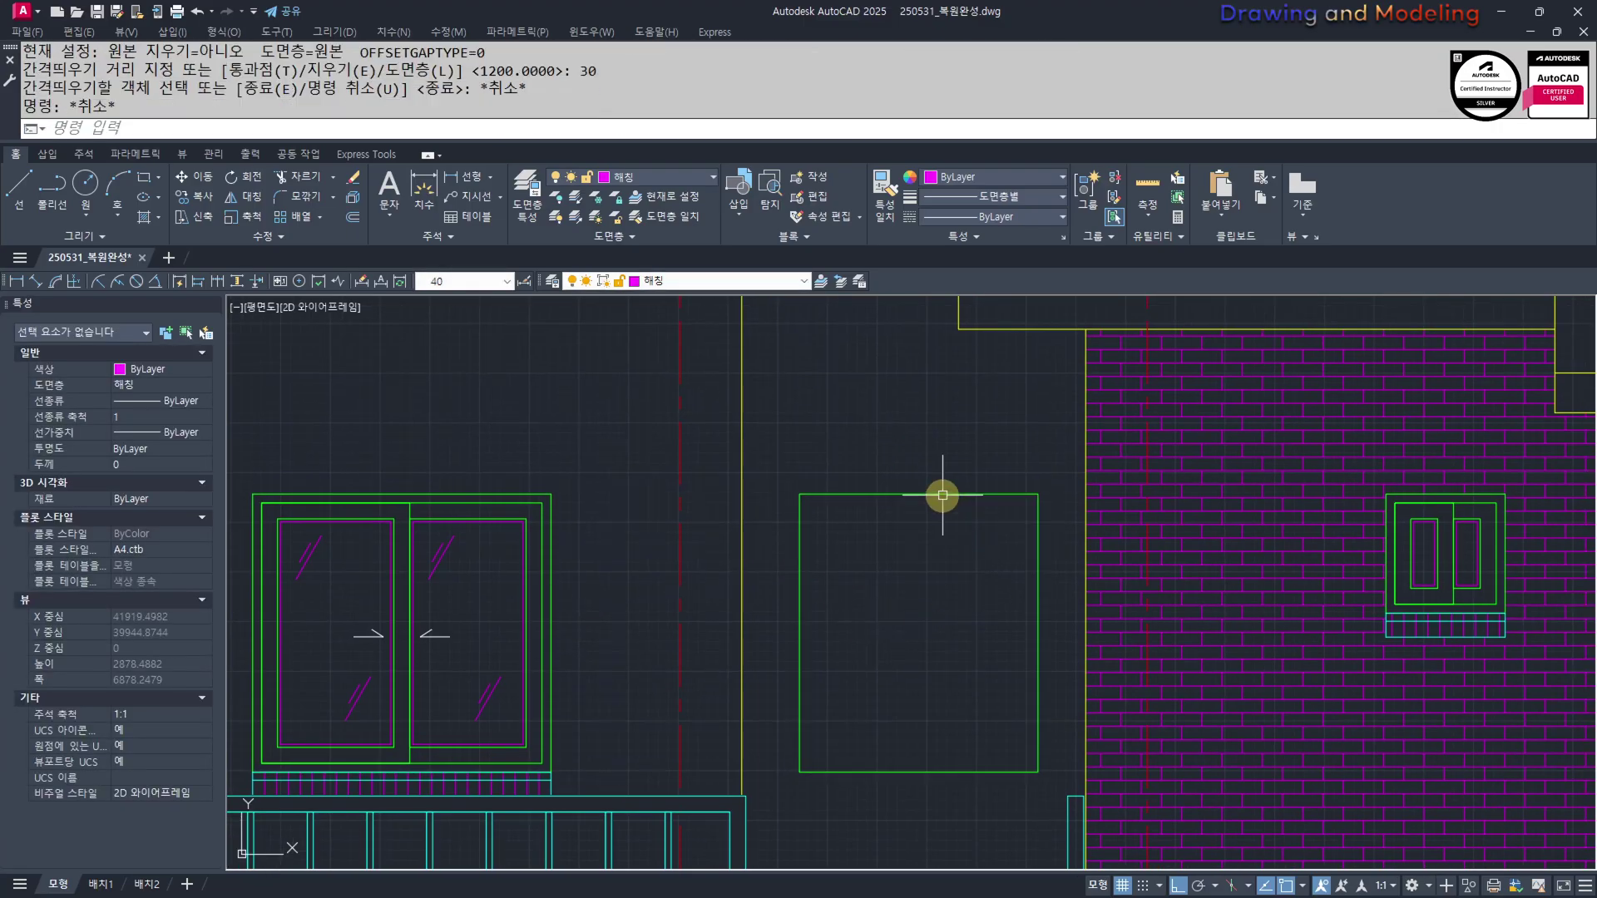
Offset the new window's outer rectangle 45 inward to form the inner frame line
key("Return")
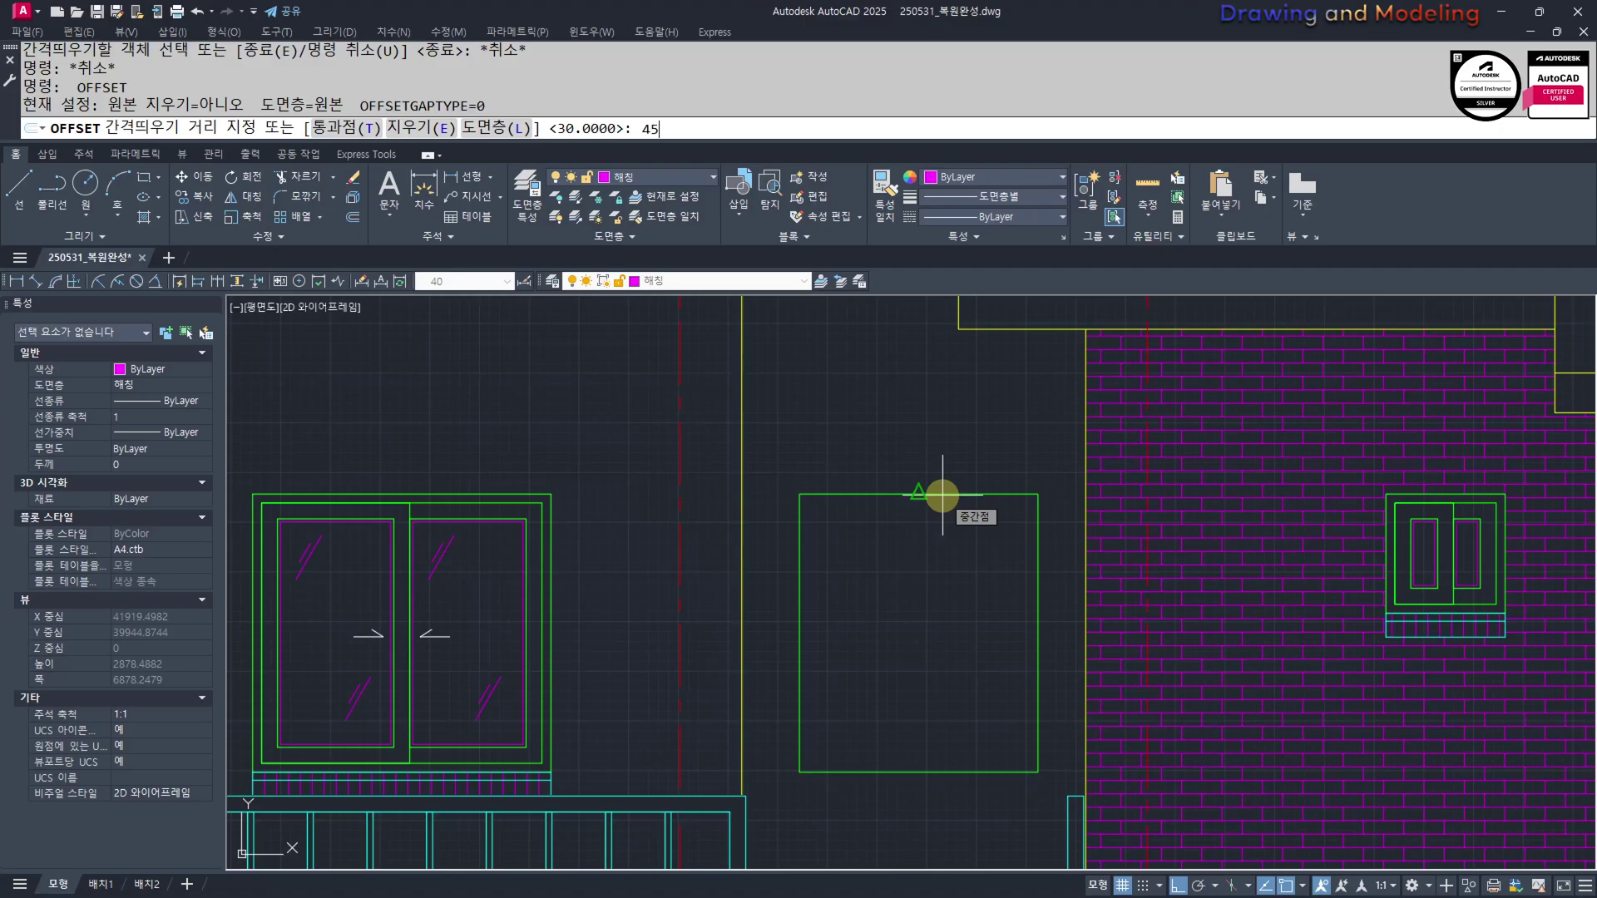
type("45")
key("Return")
left_click(915, 495)
left_click(916, 641)
key("Escape")
middle_click_drag(916, 642, 873, 621)
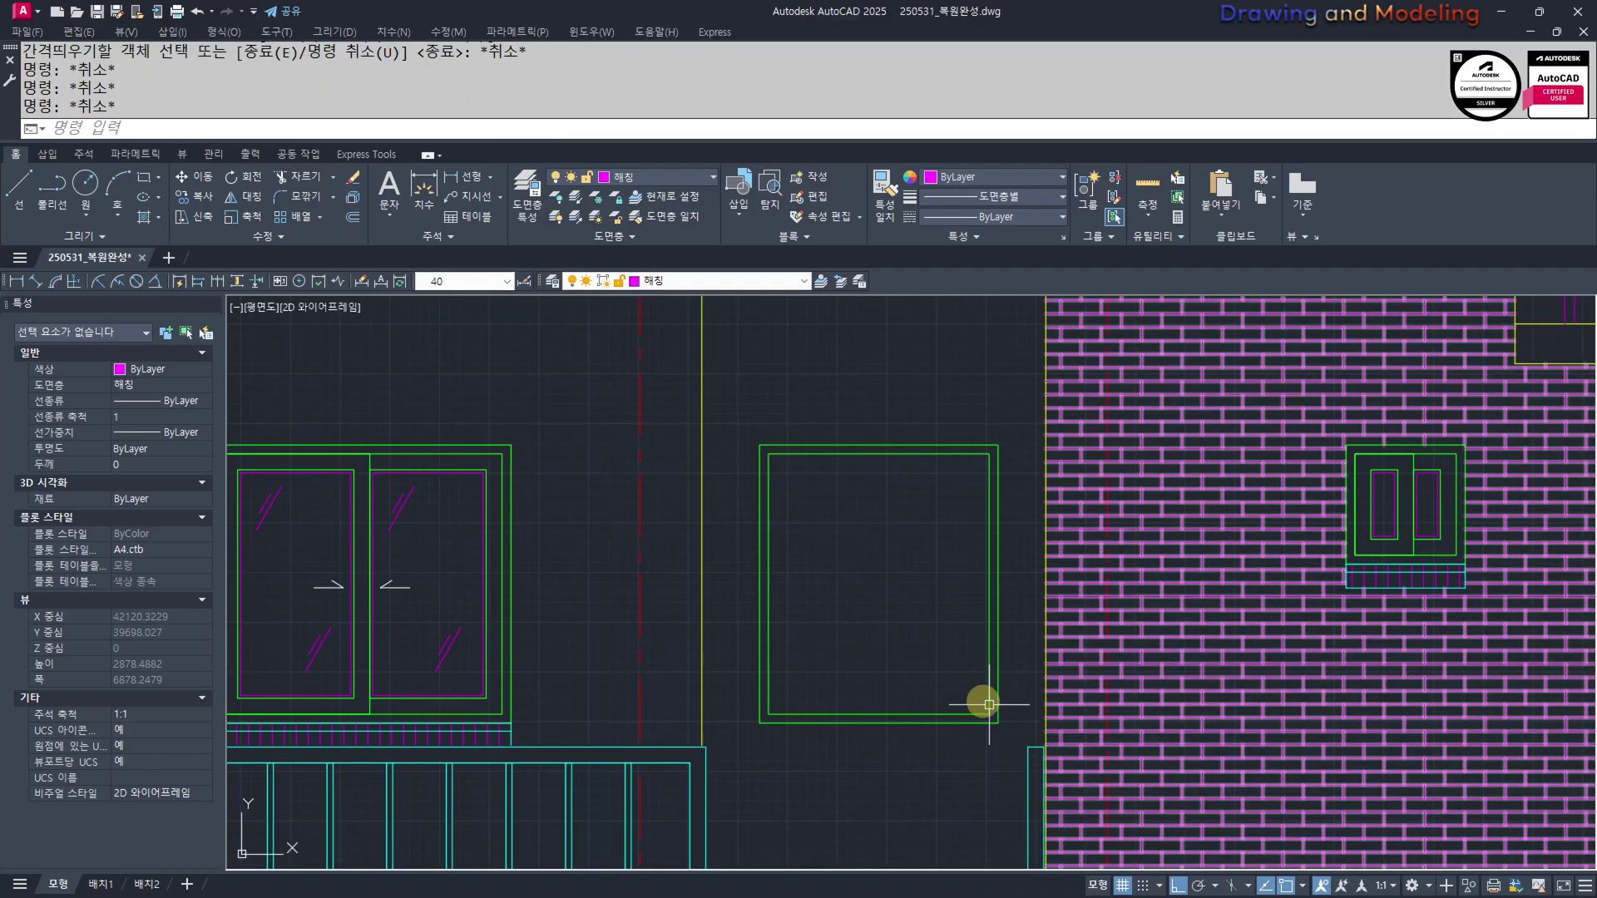
middle_click_drag(536, 575, 768, 576)
mouse_move(1091, 619)
middle_mouse_down()
mouse_move(963, 623)
mouse_move(929, 661)
middle_mouse_up()
key("space")
left_click(859, 745)
key("Escape")
key("Escape")
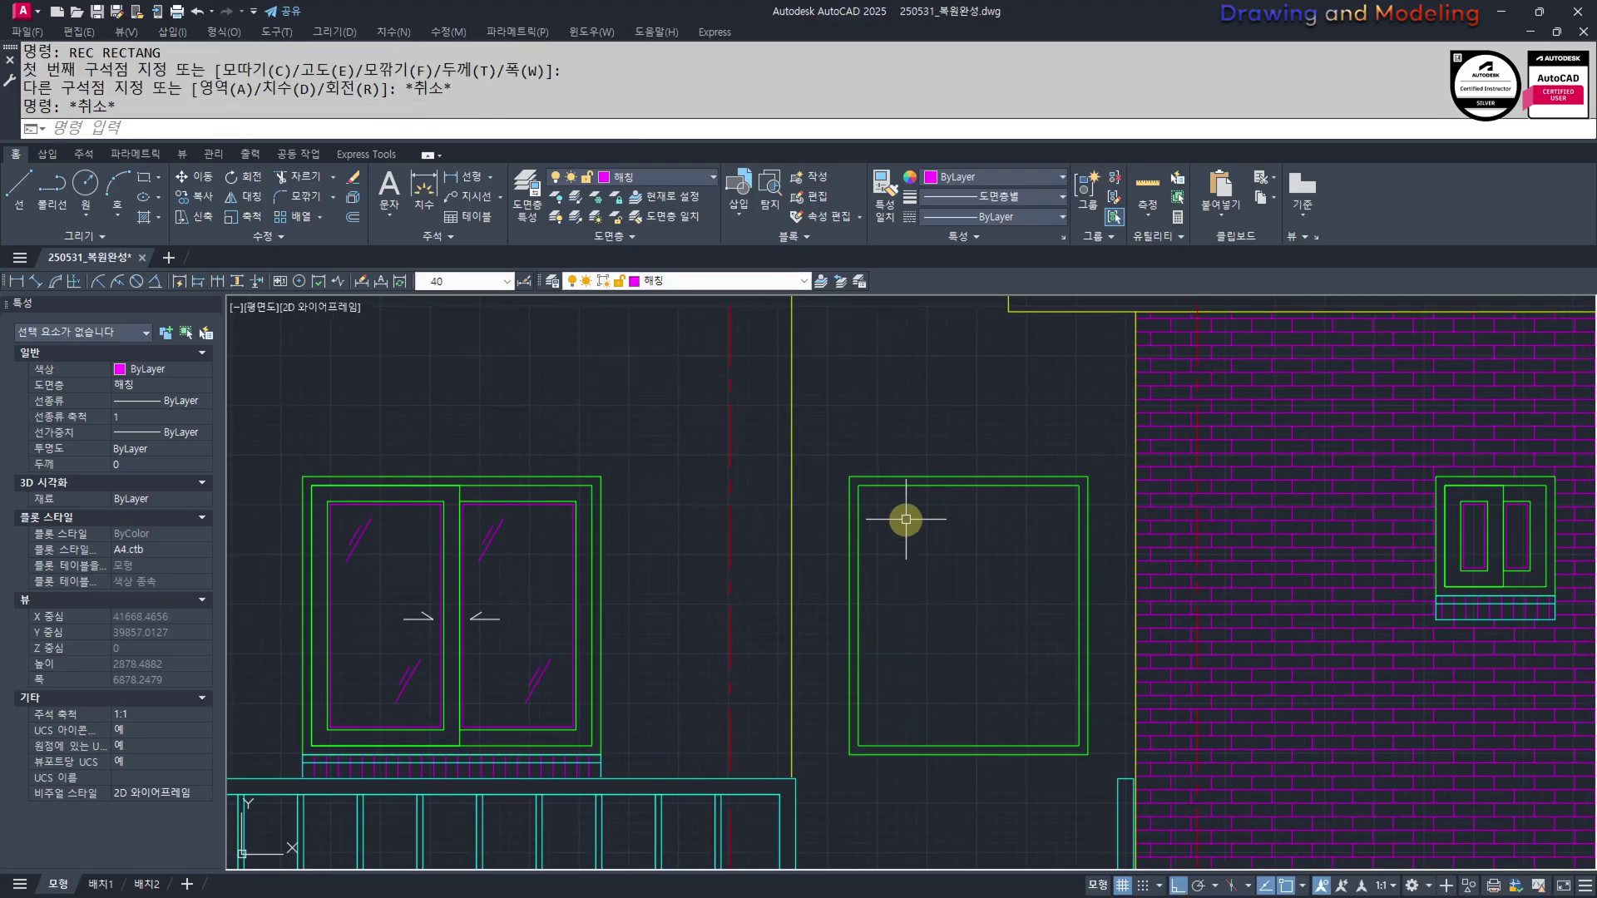
Draw a rectangle covering the upper half of the inner frame, from its upper-left corner to its right side's midpoint
key("space")
left_click(857, 484)
key("Escape")
key("Escape")
middle_click_drag(996, 644, 992, 650)
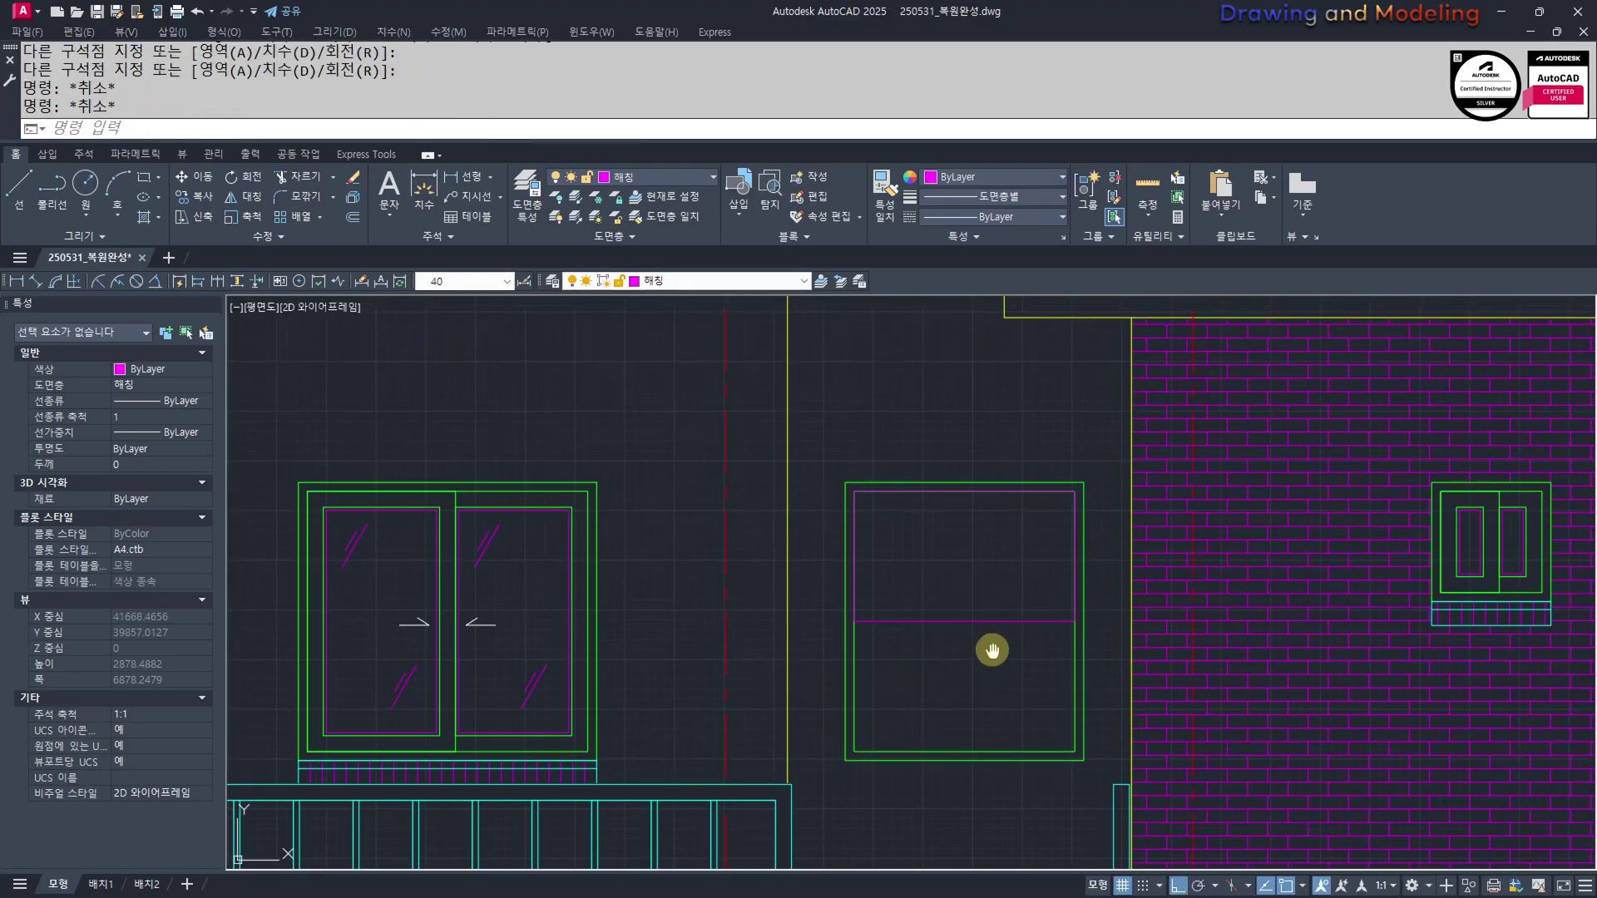
Offset the upper-half rectangle 80 inward to form the sash frame
type("O")
key("Return")
type("80")
key("Return")
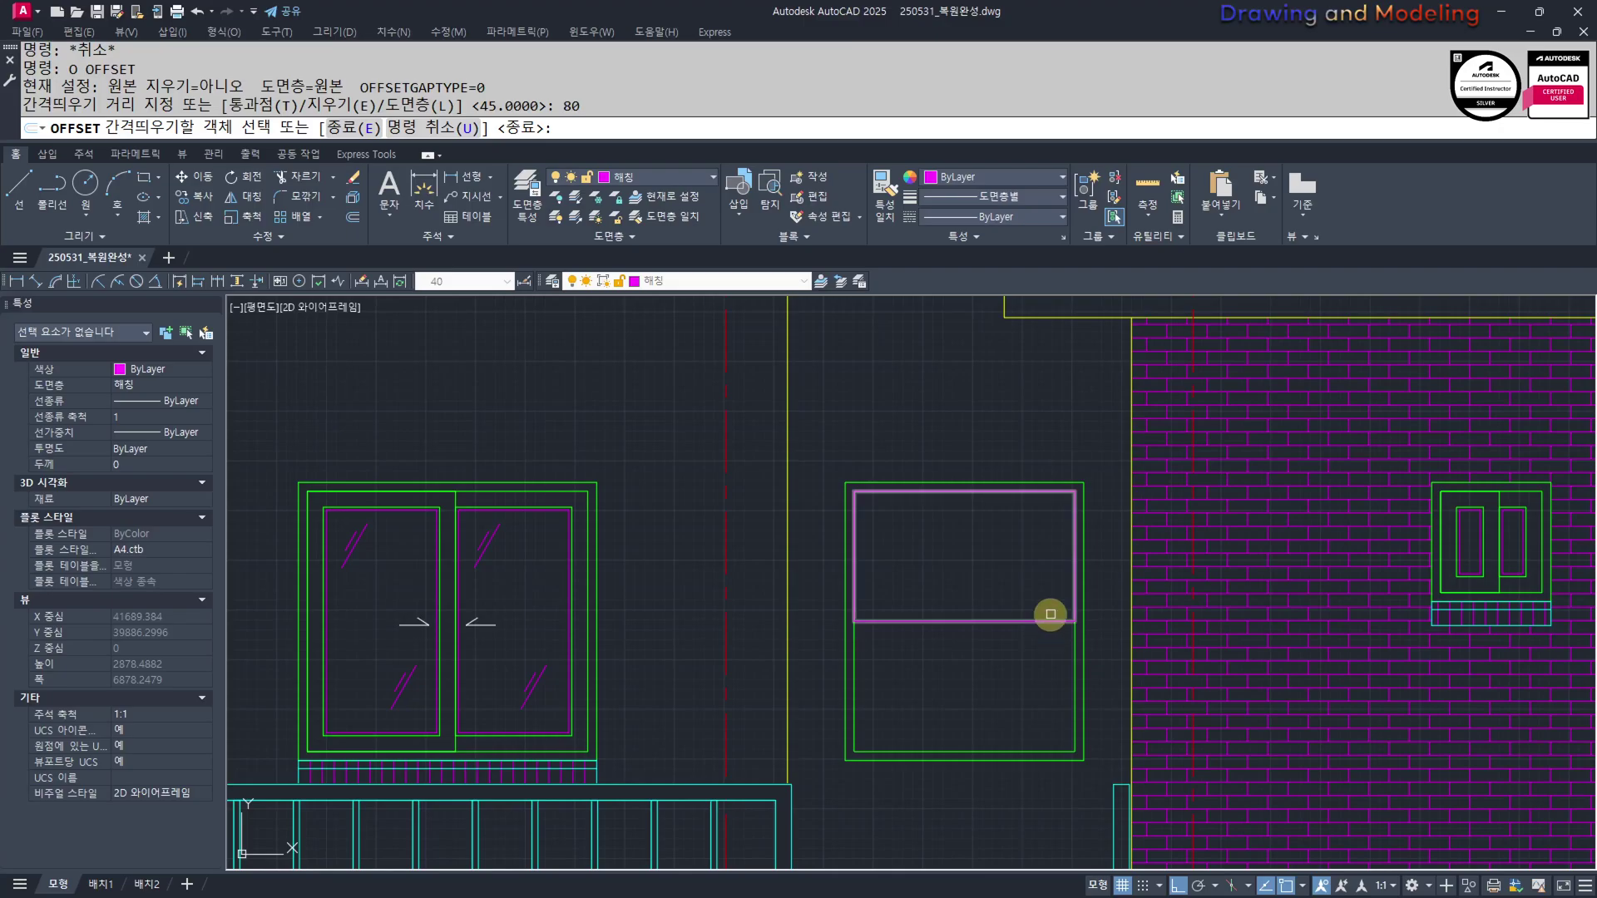
left_click(968, 617)
left_click(965, 600)
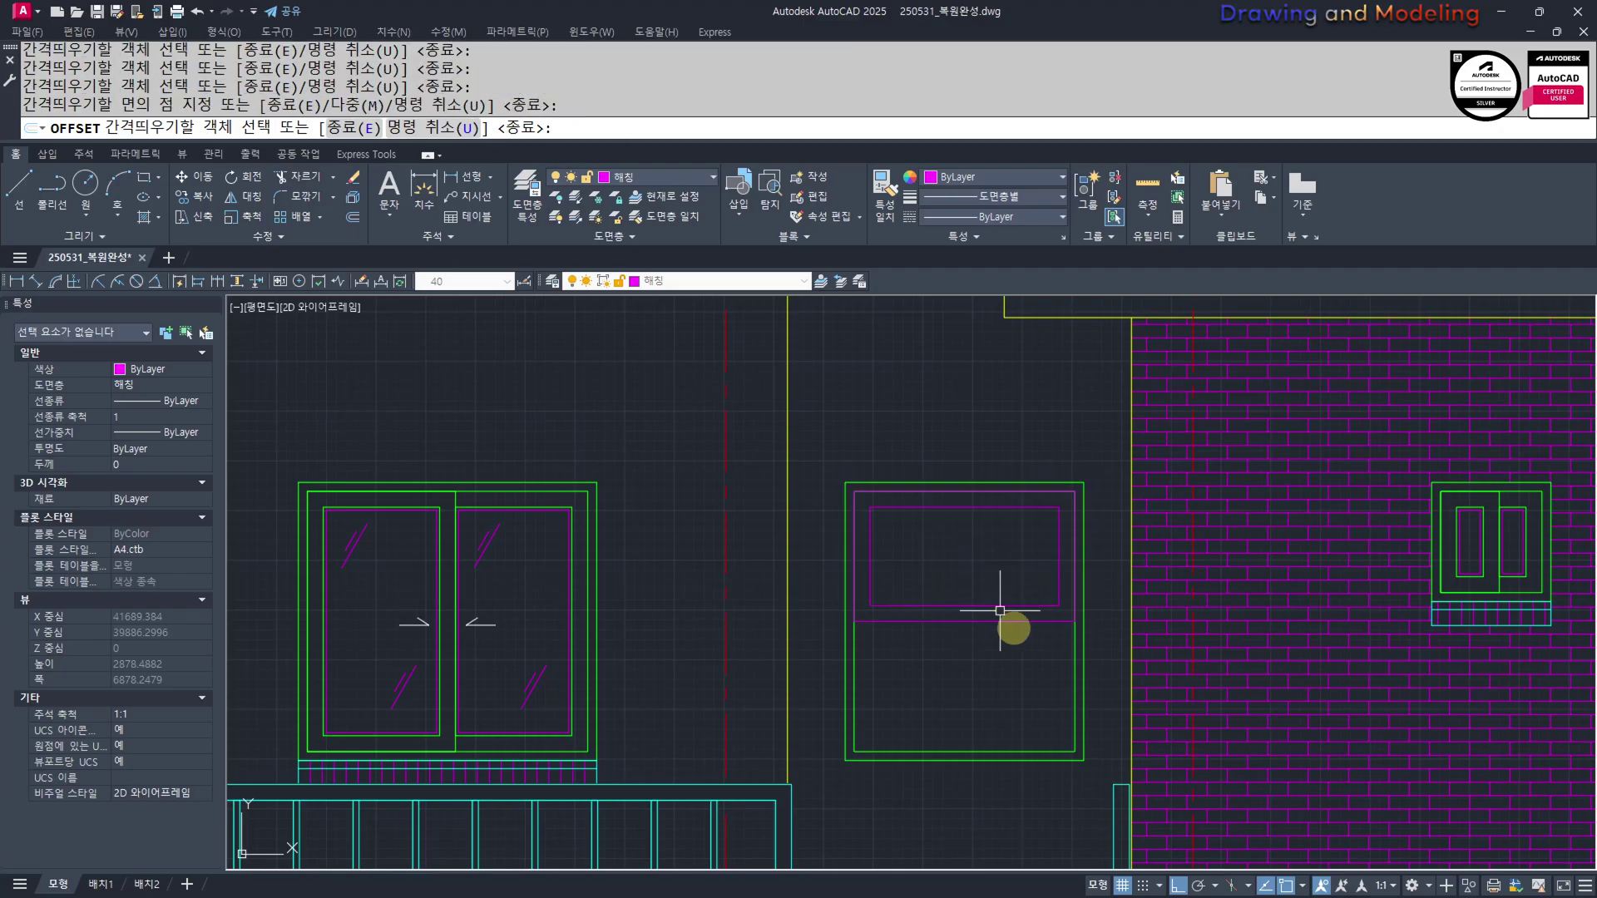
key("Escape")
key("Escape")
Offset the sash's inner rectangle another 15 inward for the glass line
key("Return")
type("10")
key("BackSpace")
type("5")
key("Return")
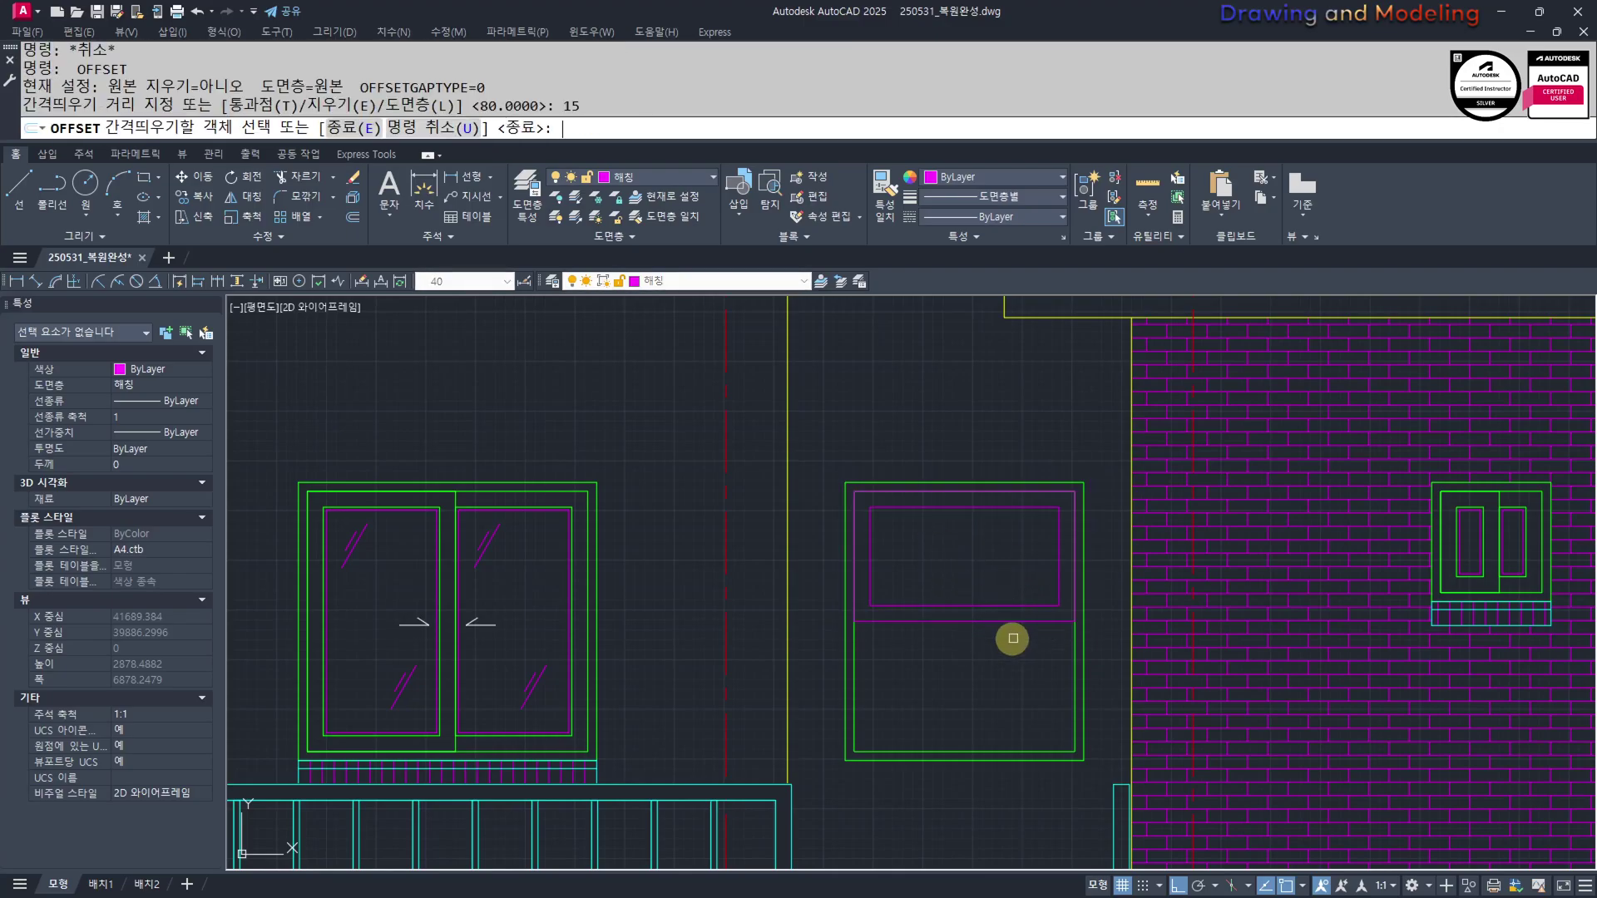
left_click(1006, 600)
left_click(1001, 560)
key("Escape")
Match the upper sash's outline and its 80 offset rectangle to the green window frame's properties, leaving out the innermost glass line
scroll(1001, 560, "up", 2)
type("mm")
key("Return")
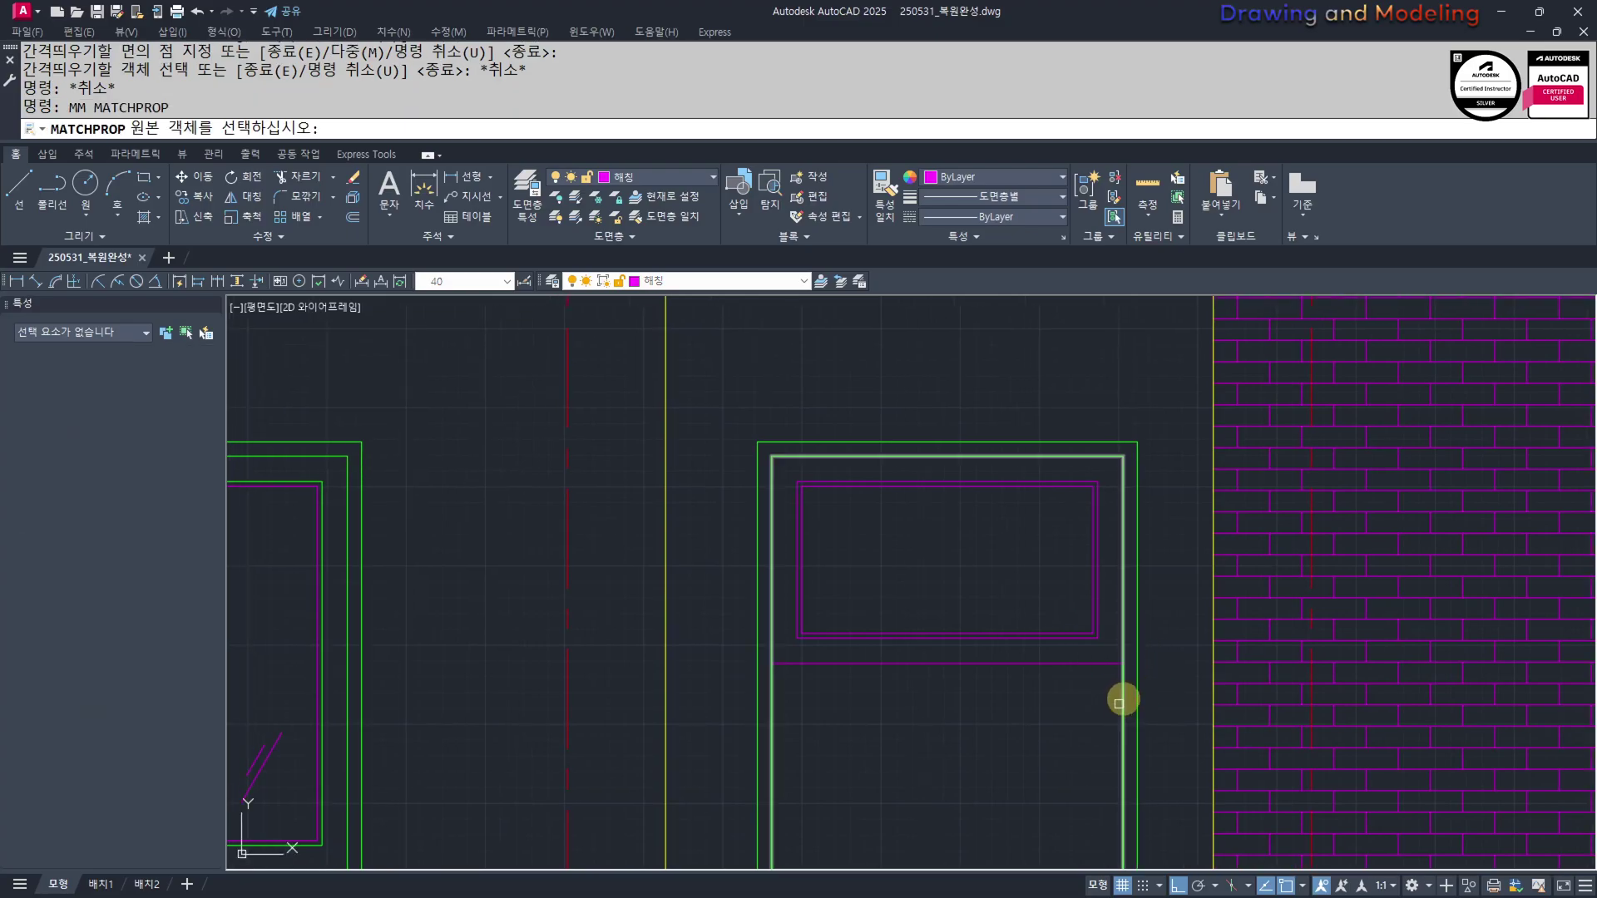
key("Escape")
scroll(970, 652, "down", 2)
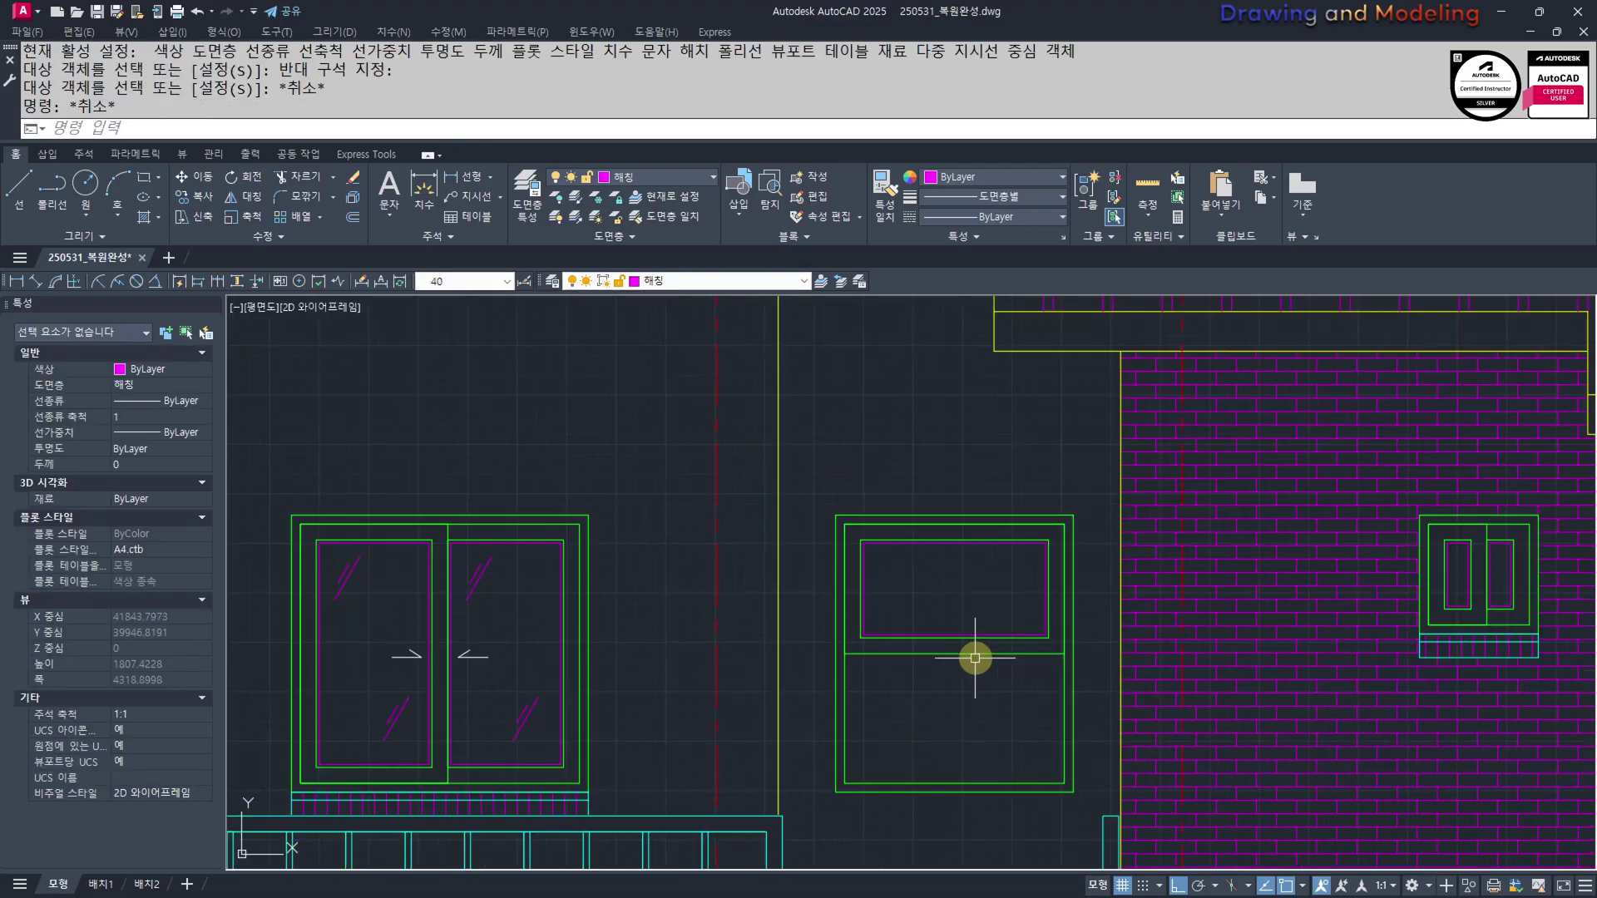
Stretch the lower edges of the three upper sash rectangles 40 downward
type("s")
key("Return")
left_click(1076, 677)
left_click(799, 613)
key("Return")
left_click(799, 569)
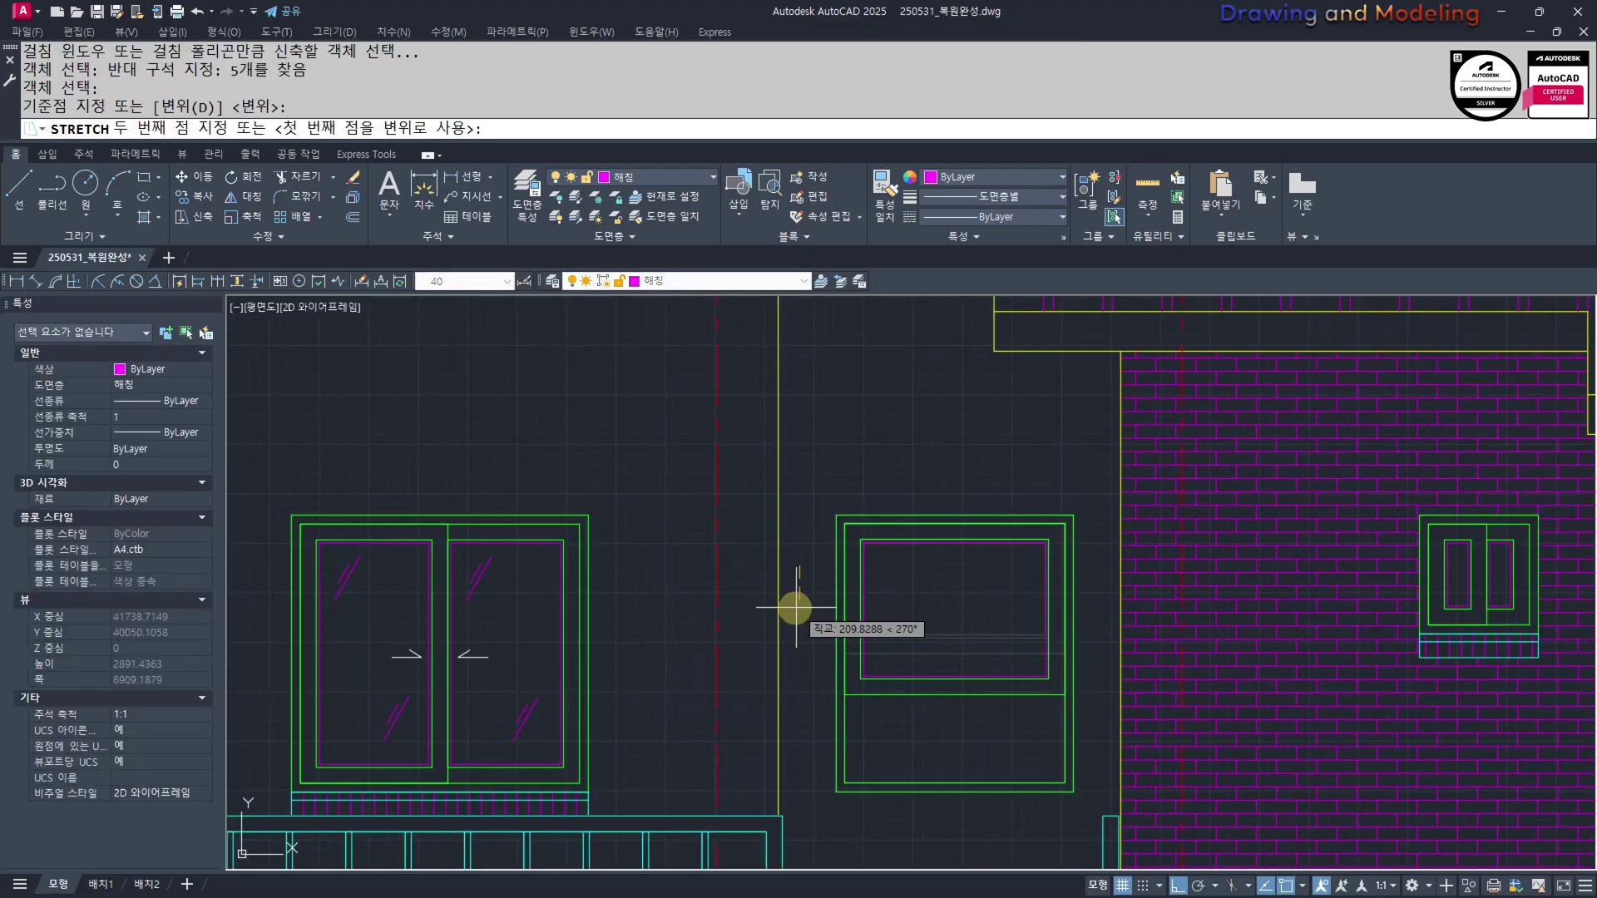
type("40")
key("Return")
key("Escape")
key("Escape")
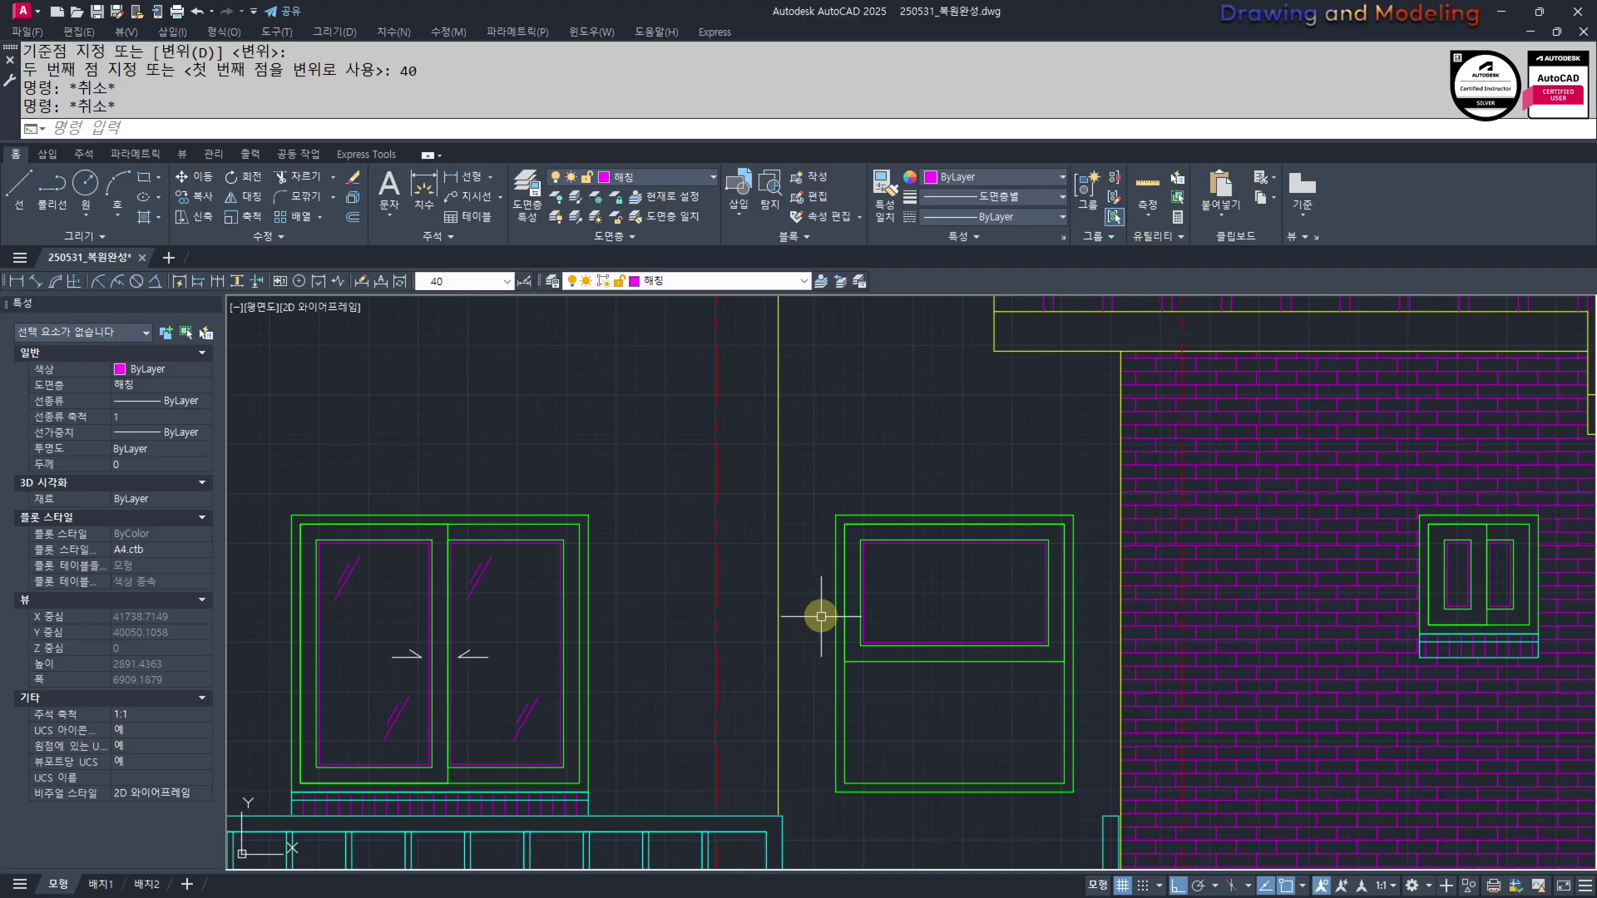
Mirror the upper sash's inner rectangles about the window's horizontal centre line into the lower half, keeping the originals
middle_click_drag(820, 613, 791, 559)
type("mi")
key("Return")
scroll(1012, 589, "up", 2)
left_click(1013, 607)
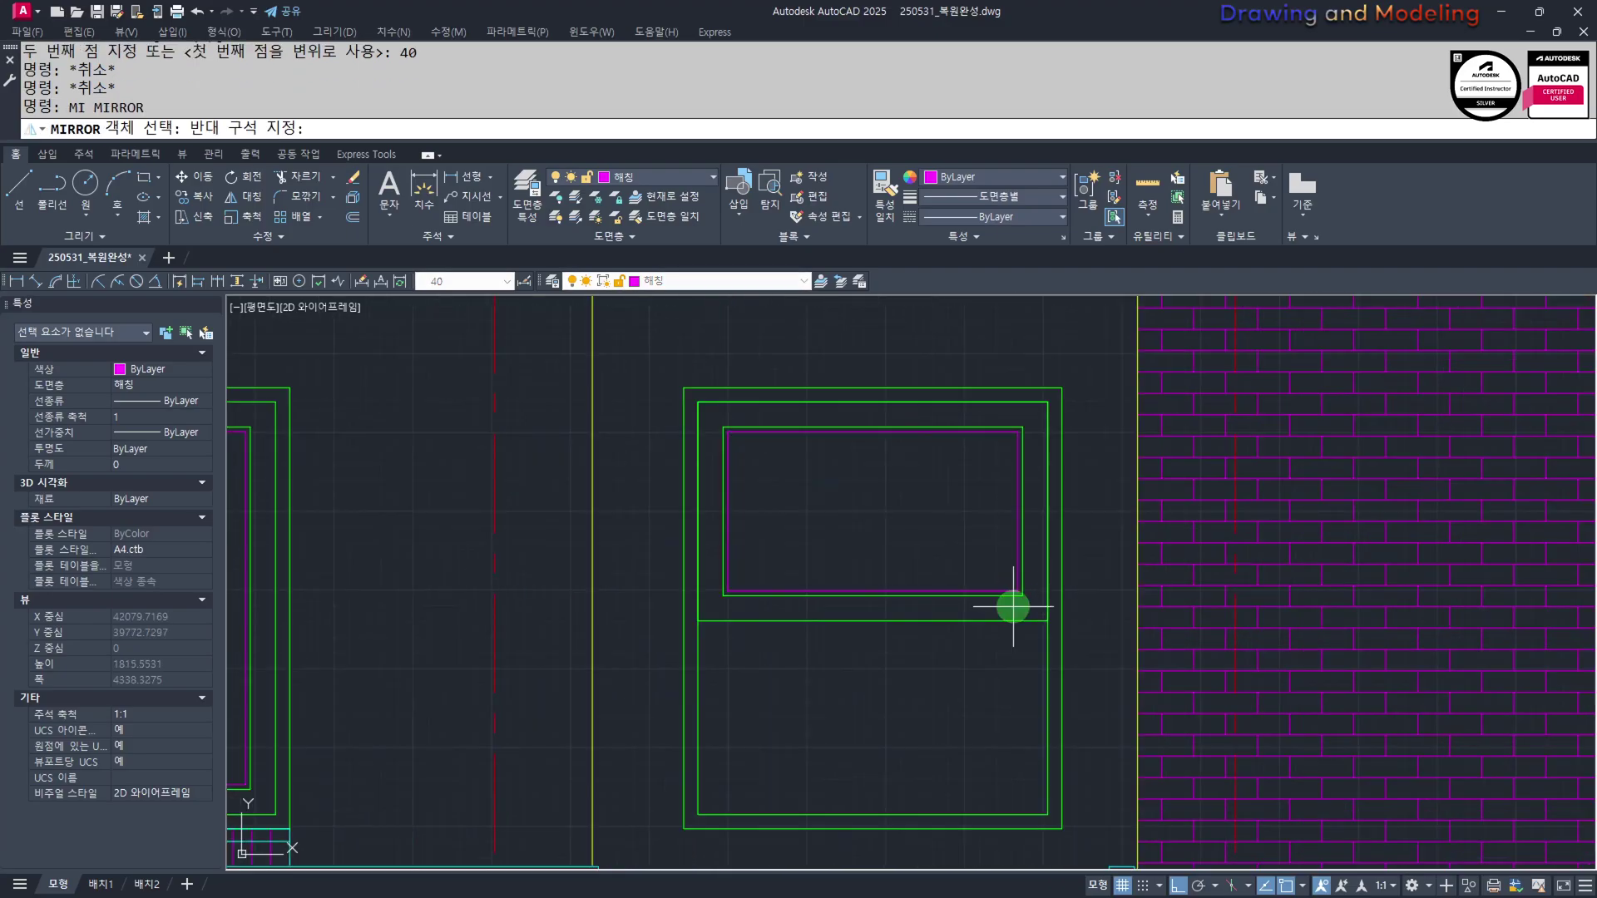
left_click(973, 572)
key("Return")
left_click(1062, 610)
left_click(1090, 609)
key("Return")
key("Escape")
key("Escape")
scroll(1039, 612, "down", 4)
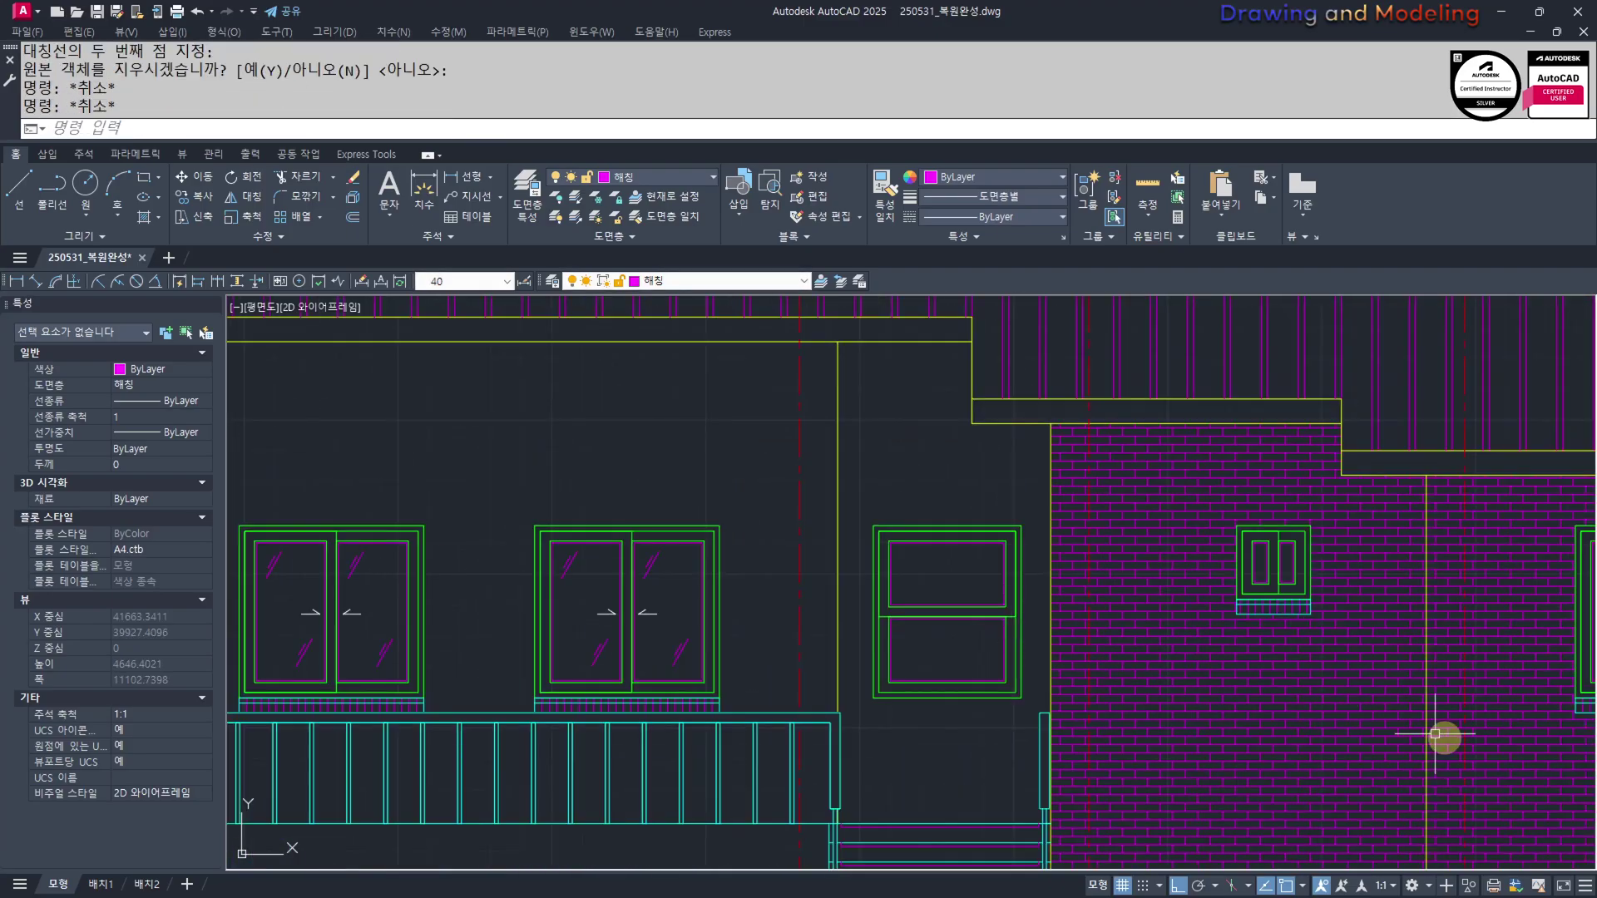
key("Escape")
key("Escape")
scroll(960, 637, "up", 2)
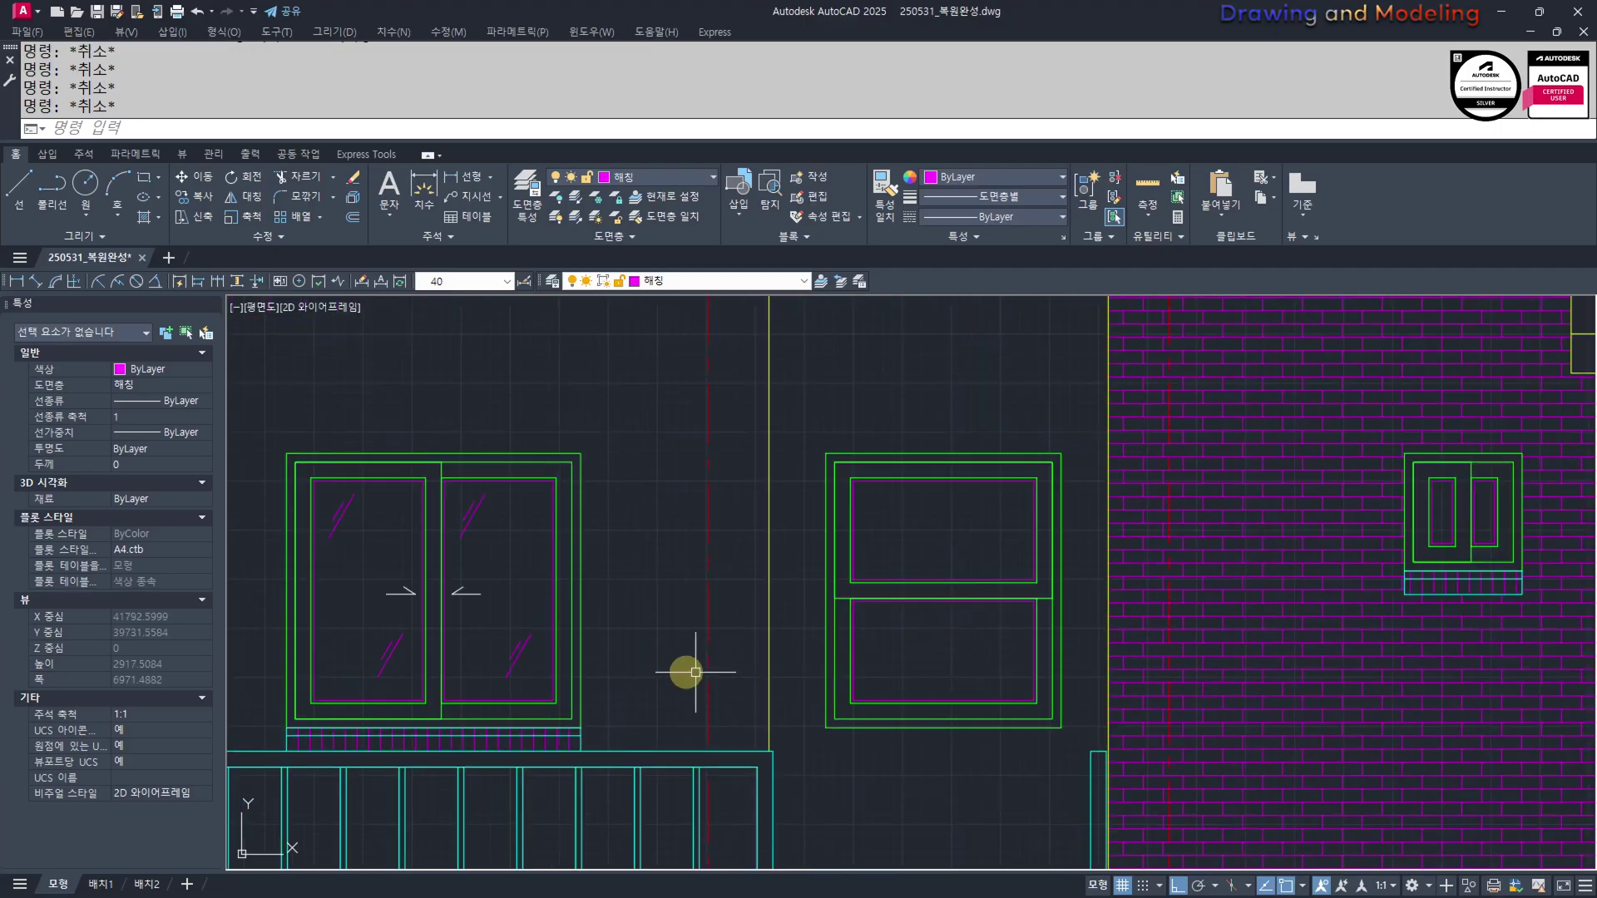
scroll(503, 626, "up", 2)
middle_click_drag(516, 626, 691, 622)
left_click(677, 466)
left_click(595, 432)
type("cdc")
key("Return")
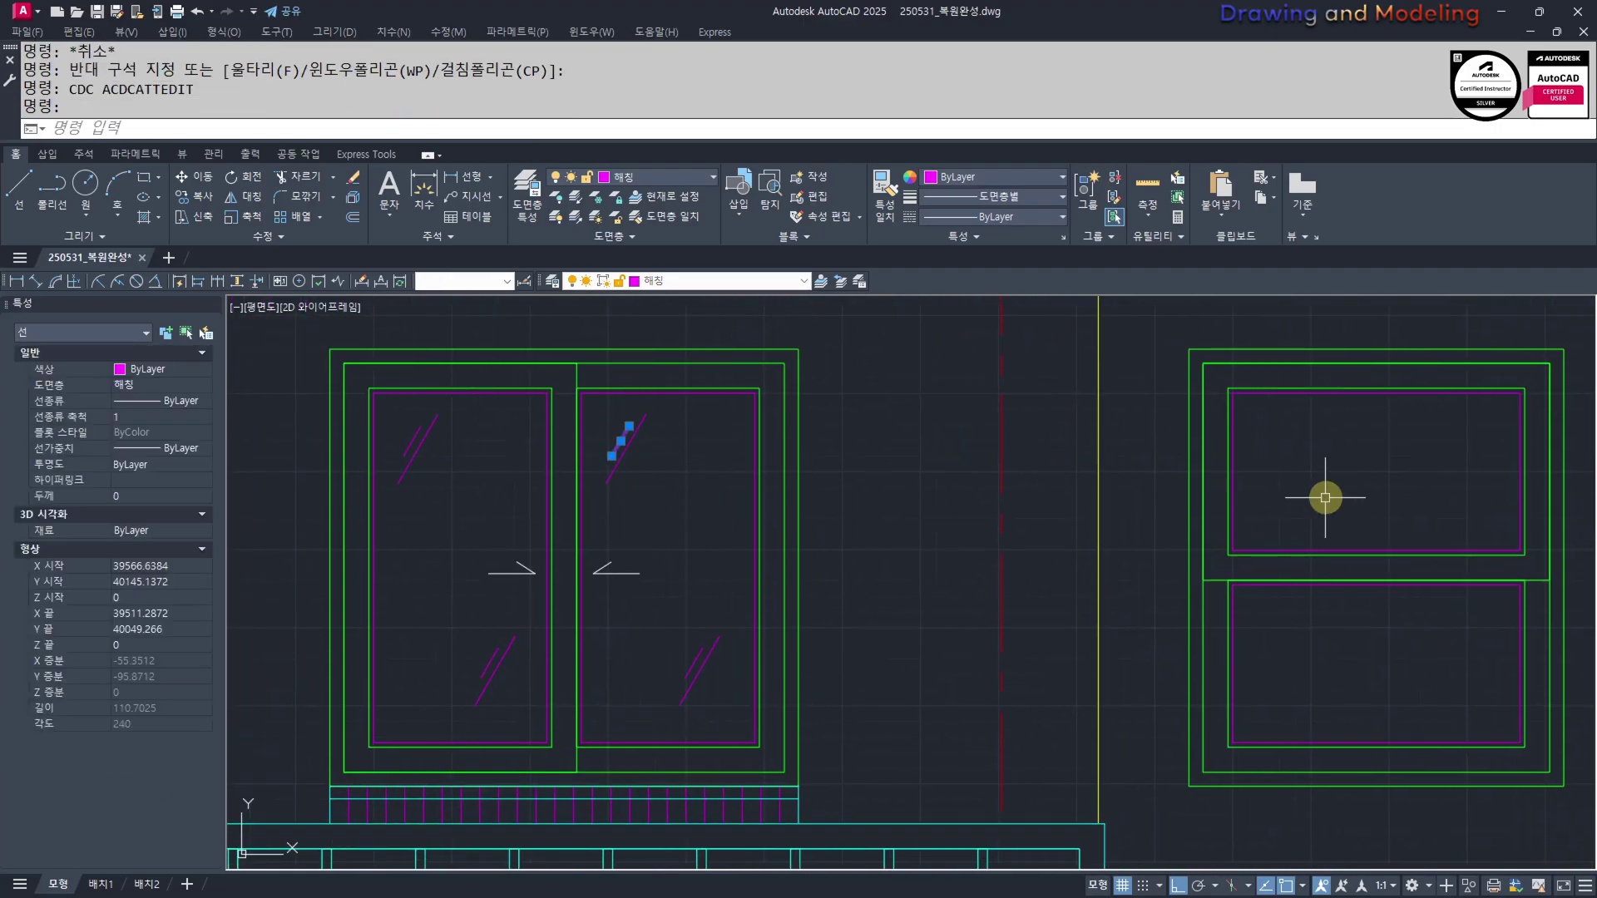
middle_click_drag(1325, 496, 917, 500)
middle_click_drag(407, 466, 913, 532)
key("Escape")
Copy the neighbouring window's pair of diagonal glass lines to the upper-left and lower-right areas of the new window's upper pane
scroll(725, 519, "up", 4)
left_click(795, 550)
left_click(666, 484)
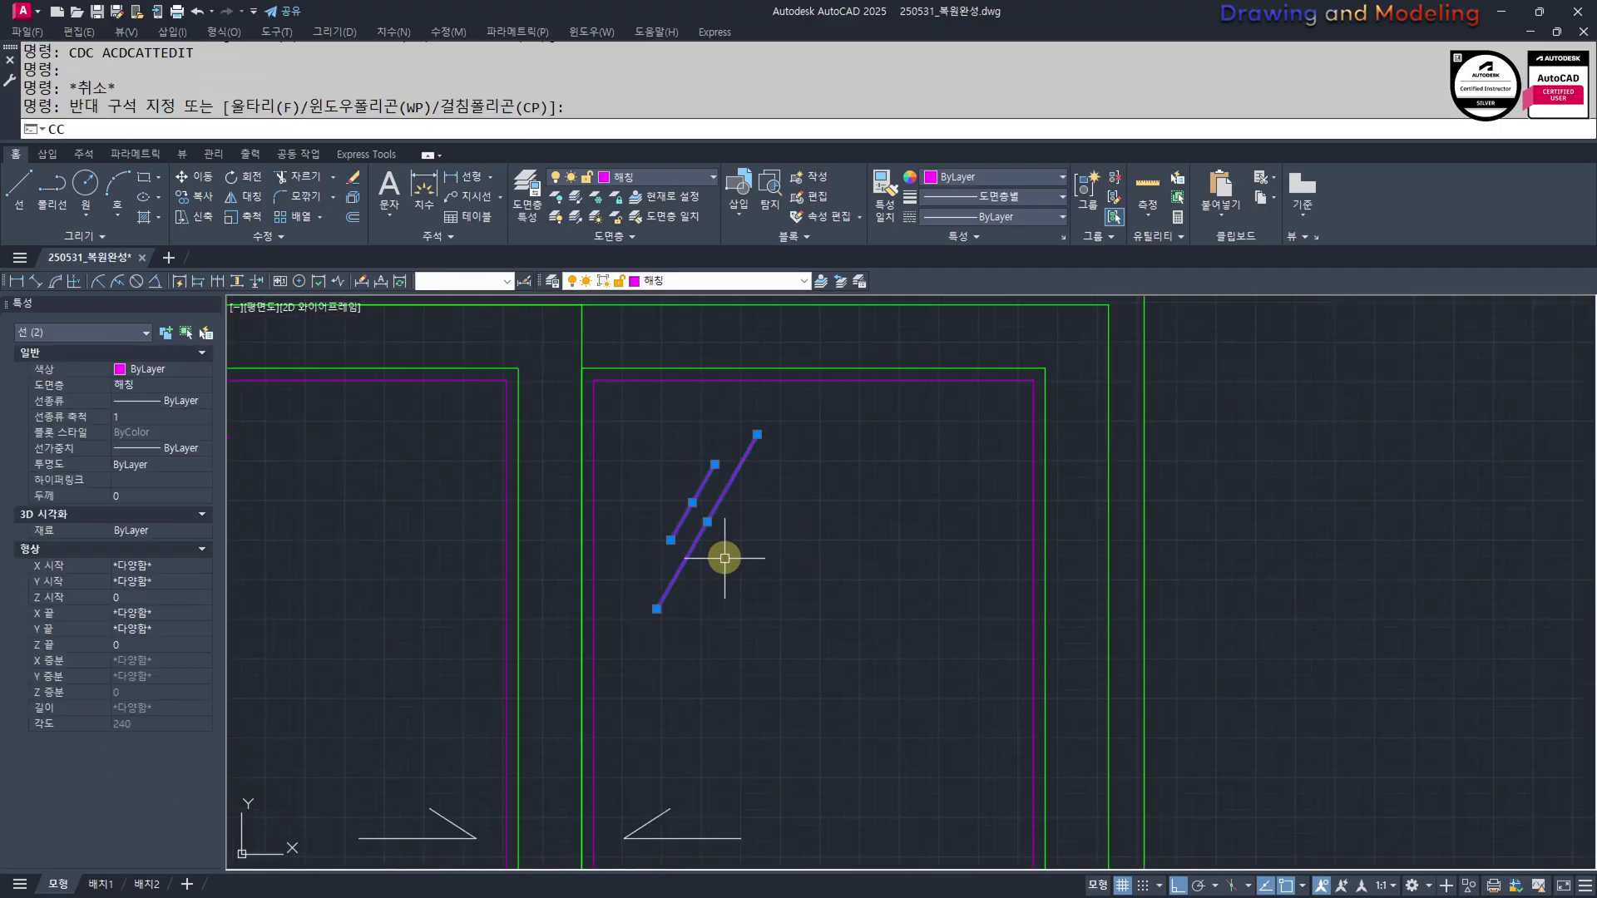
type("cc")
key("Return")
left_click(731, 553)
scroll(770, 588, "down", 3)
scroll(643, 507, "up", 5)
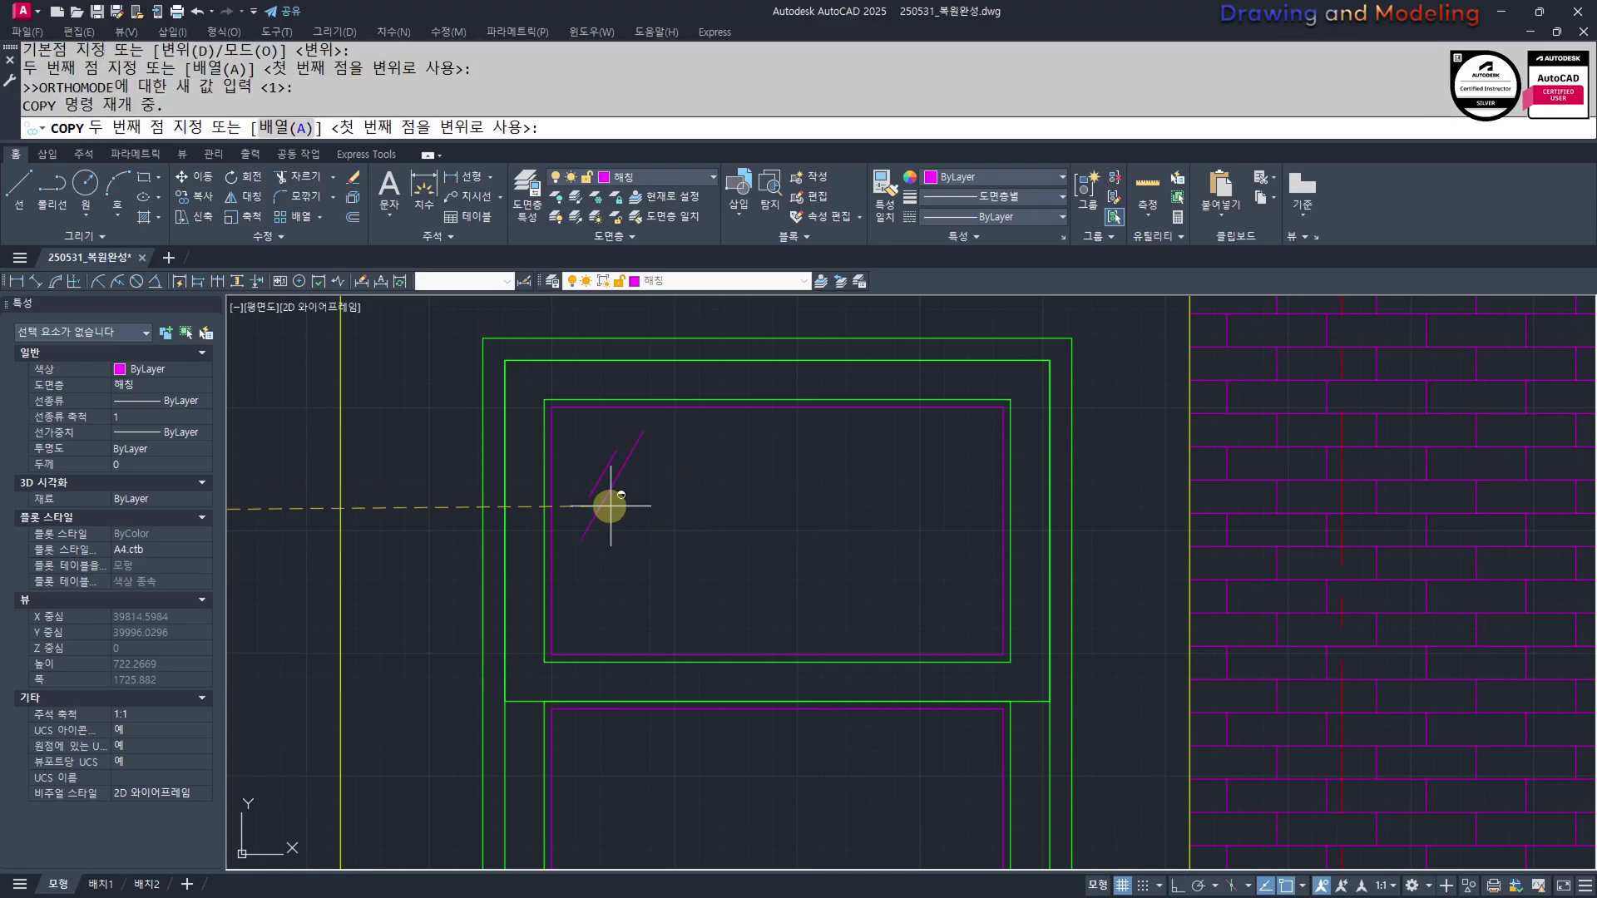
left_click(610, 506, "shift")
left_click(916, 593, "shift")
Place two more copies of the diagonal glass lines in the upper-left and lower-right areas of the lower pane
scroll(765, 499, "down", 4)
scroll(723, 593, "up", 2)
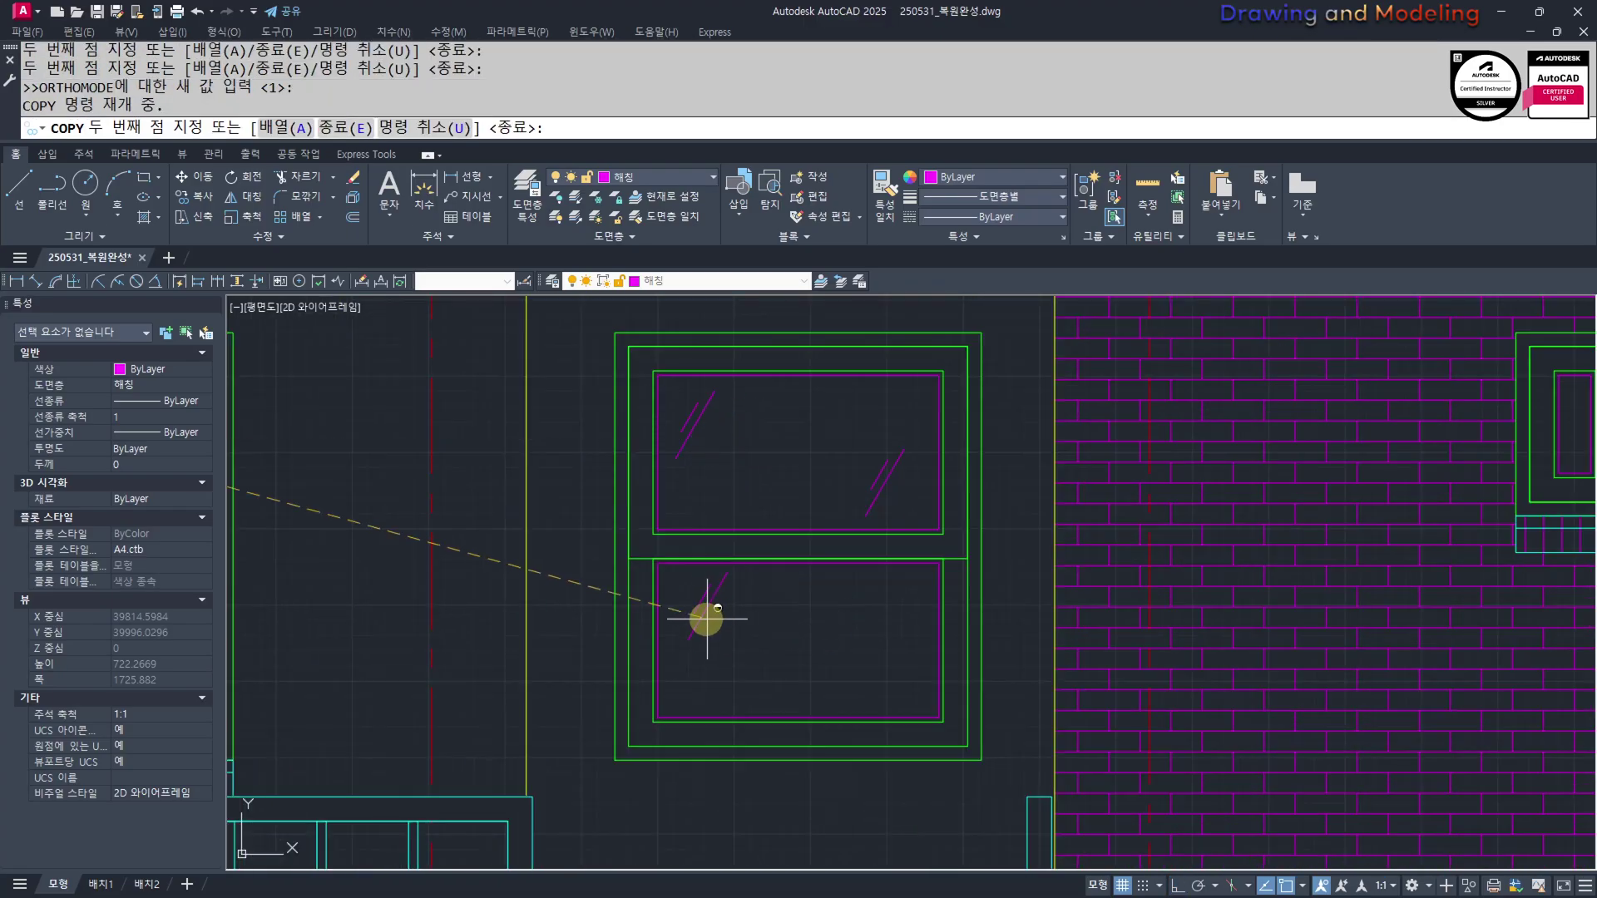
left_click(711, 618, "shift")
left_click(880, 681, "shift")
key("Escape")
key("Escape")
scroll(650, 642, "down", 4)
scroll(663, 652, "up", 4)
middle_click_drag(640, 648, 837, 663)
left_click(822, 553)
left_click(770, 528)
middle_click_drag(1046, 590, 638, 643)
key("Escape")
key("Escape")
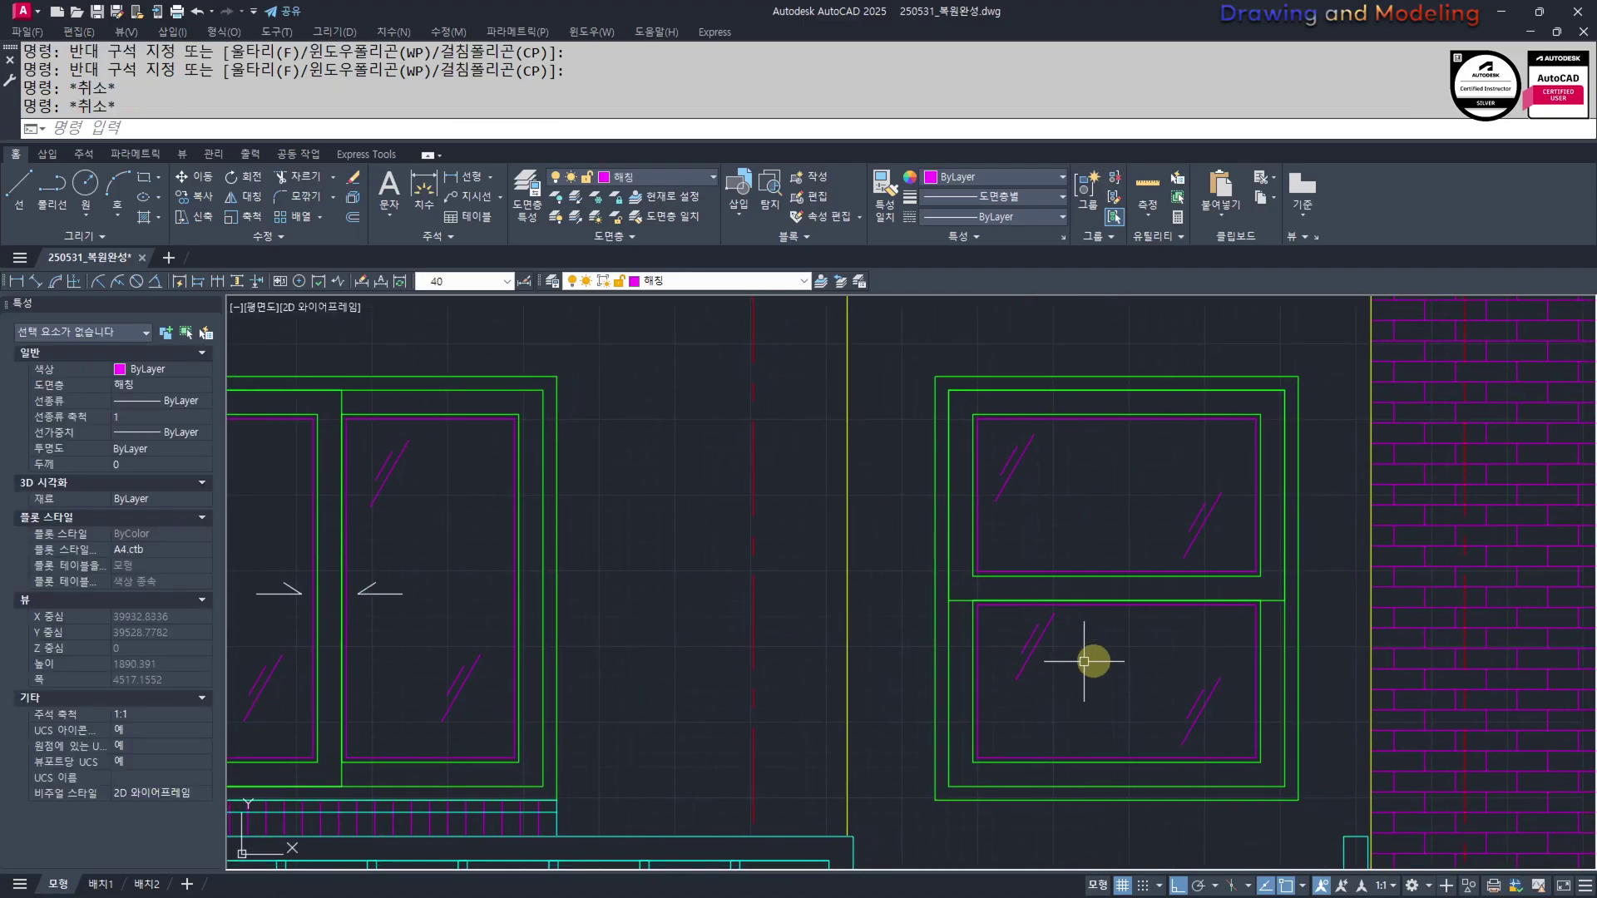
Draw an upward opening arrow in the lower pane, using a vertical line and a short diagonal head line
middle_click_drag(1095, 659, 1070, 685)
scroll(1145, 651, "up", 3)
type("l")
key("space")
left_click(1057, 712)
left_click(1057, 630)
left_click(1083, 651, "shift")
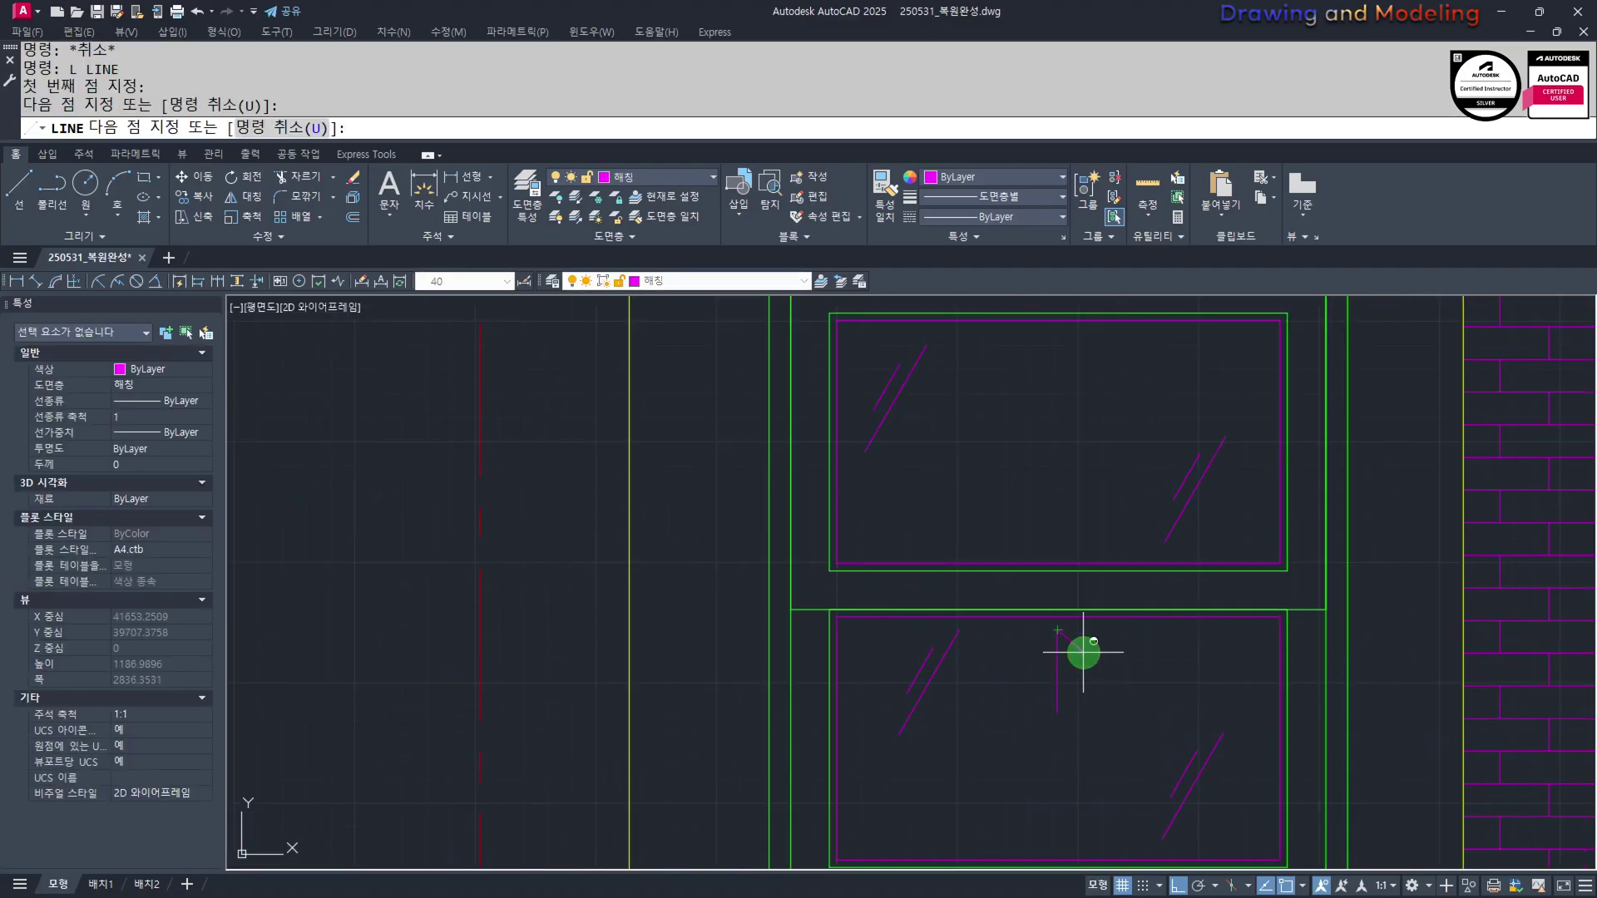
key("Escape")
key("Escape")
Stretch the free end of the arrow's diagonal head line downward to make it steeper
scroll(1088, 659, "up", 2)
type("s")
key("space")
left_click(1090, 663)
left_click(1072, 642)
key("space")
left_click(1116, 645)
left_click(1113, 667)
key("Escape")
key("Escape")
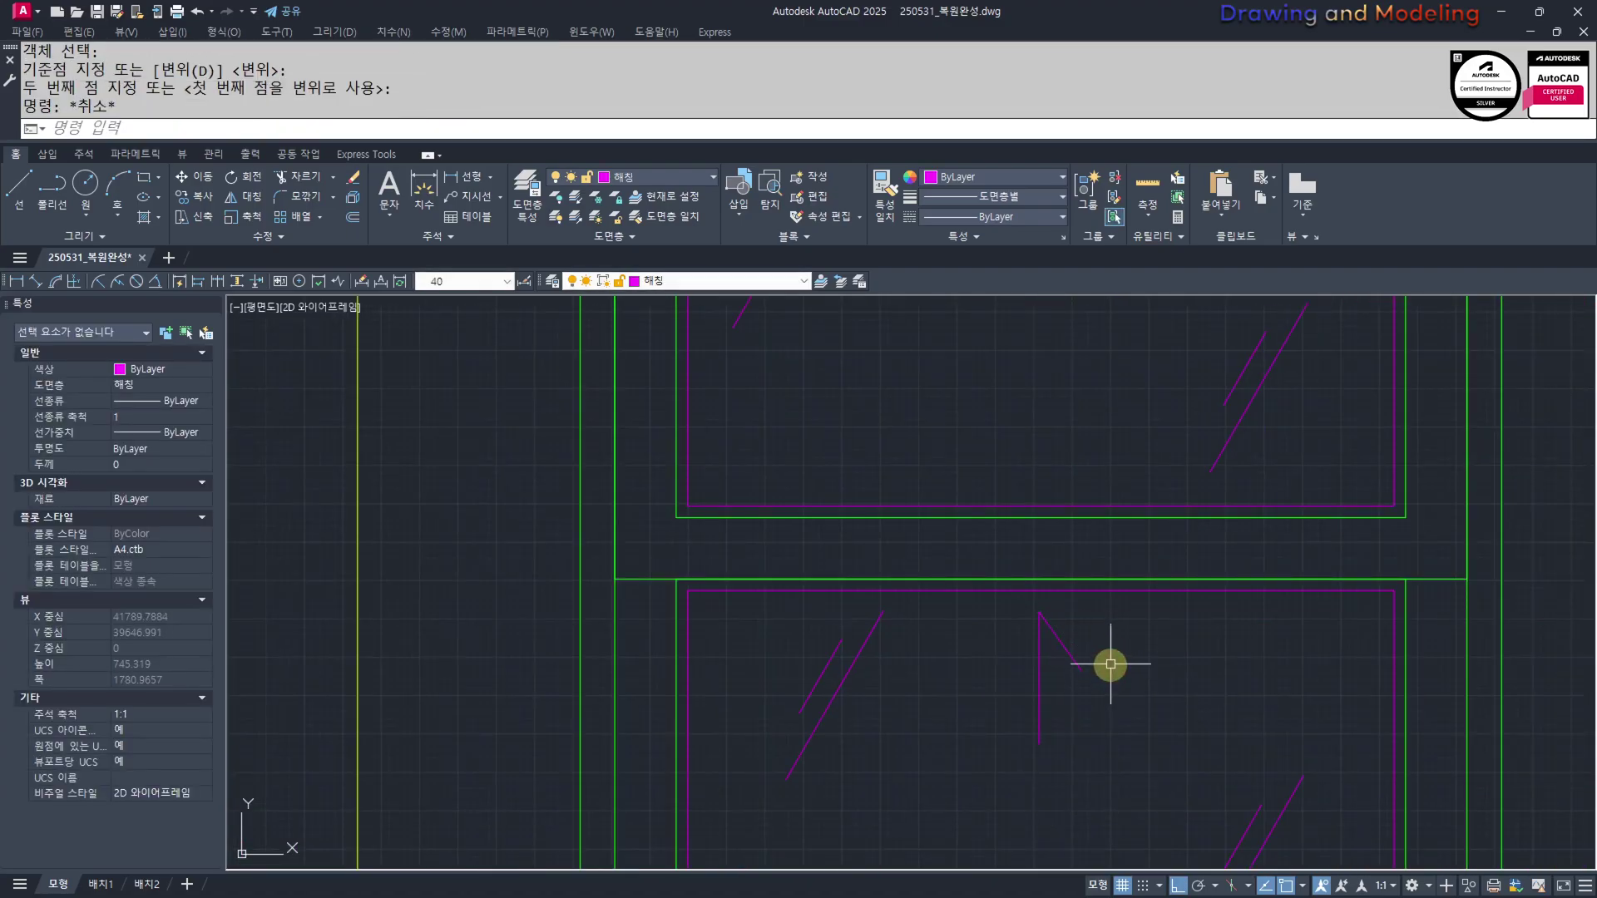
Match the new arrow's properties to the white opening arrow of the neighbouring window
scroll(1123, 676, "down", 4)
scroll(831, 657, "up", 3)
type("mm")
key("space")
left_click(866, 686)
left_click(854, 691)
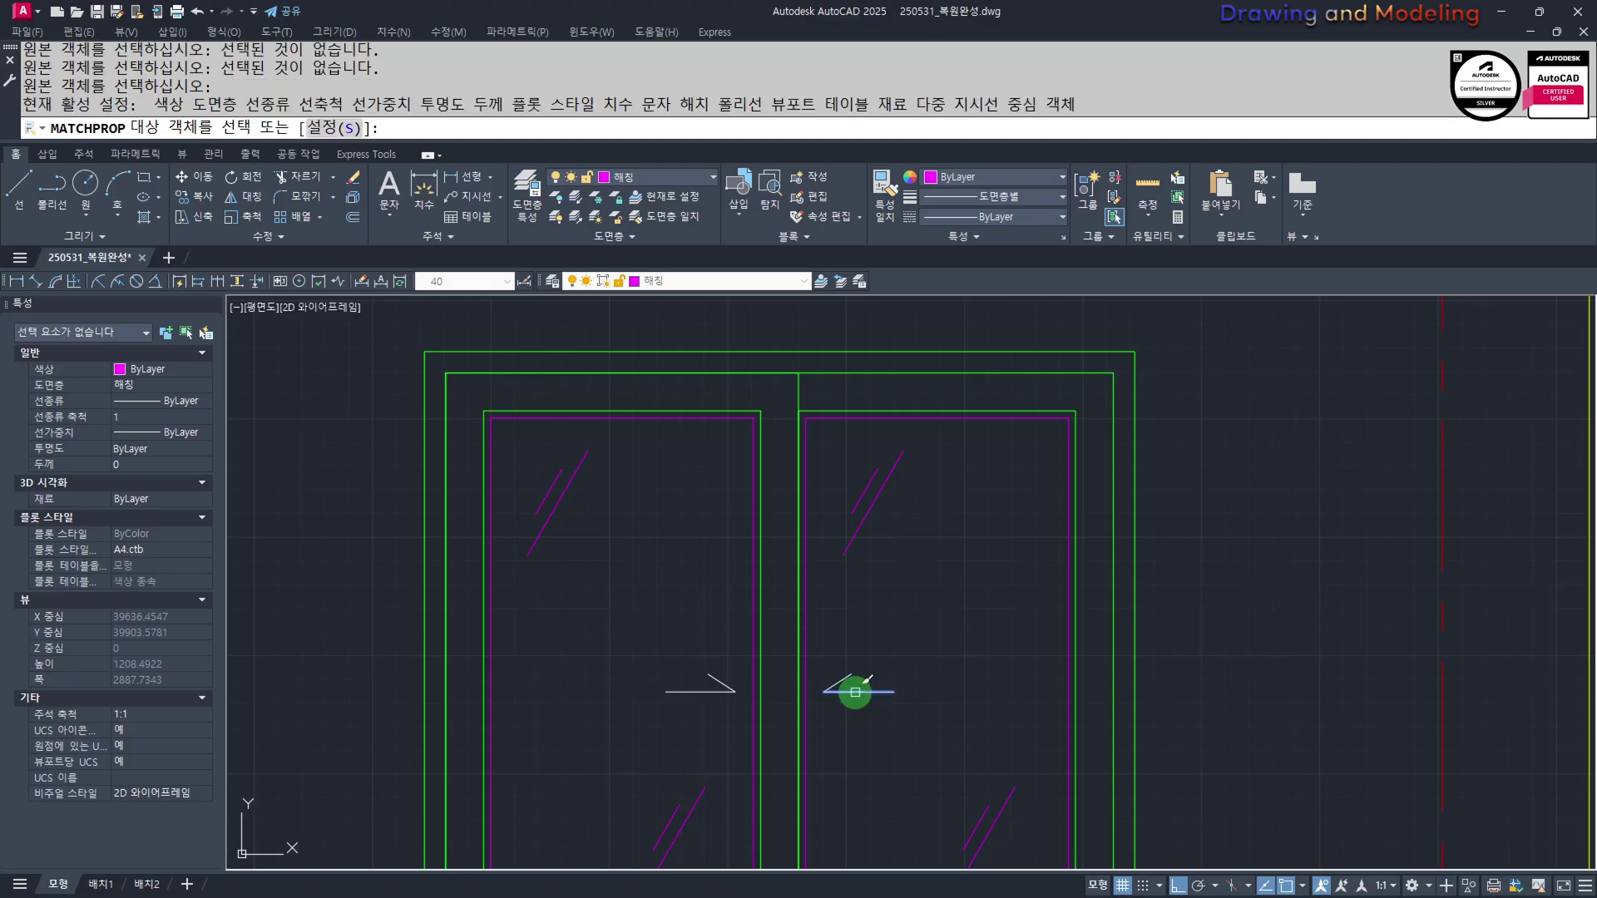
scroll(852, 687, "down", 3)
scroll(926, 688, "up", 5)
key("Escape")
key("Escape")
scroll(982, 657, "down", 3)
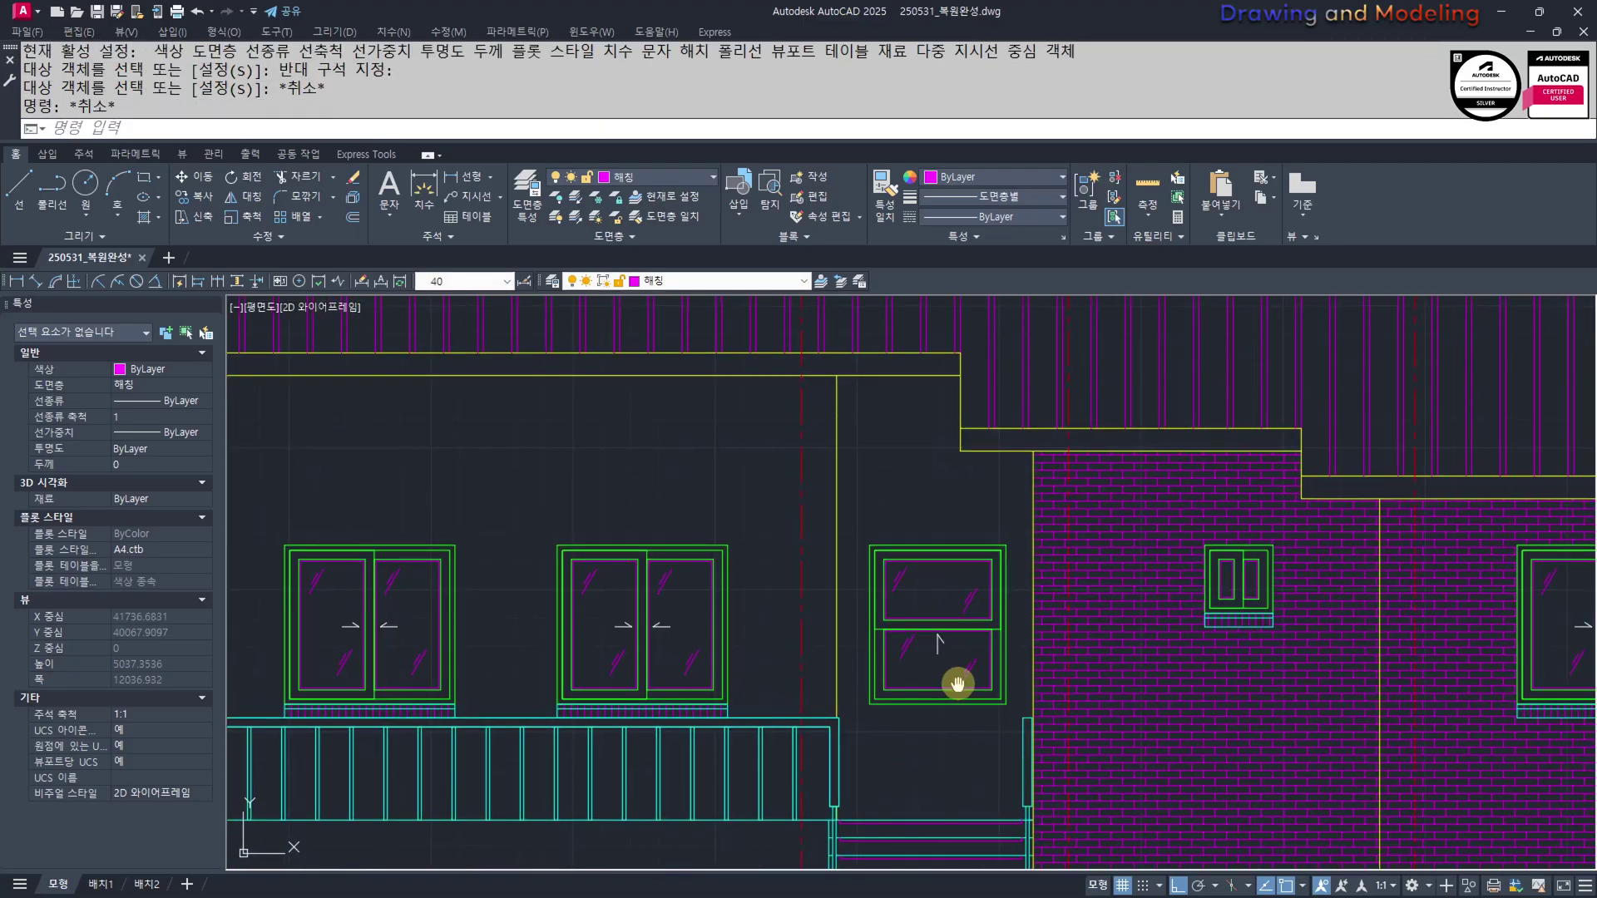
scroll(1012, 699, "up", 1)
scroll(798, 606, "up", 2)
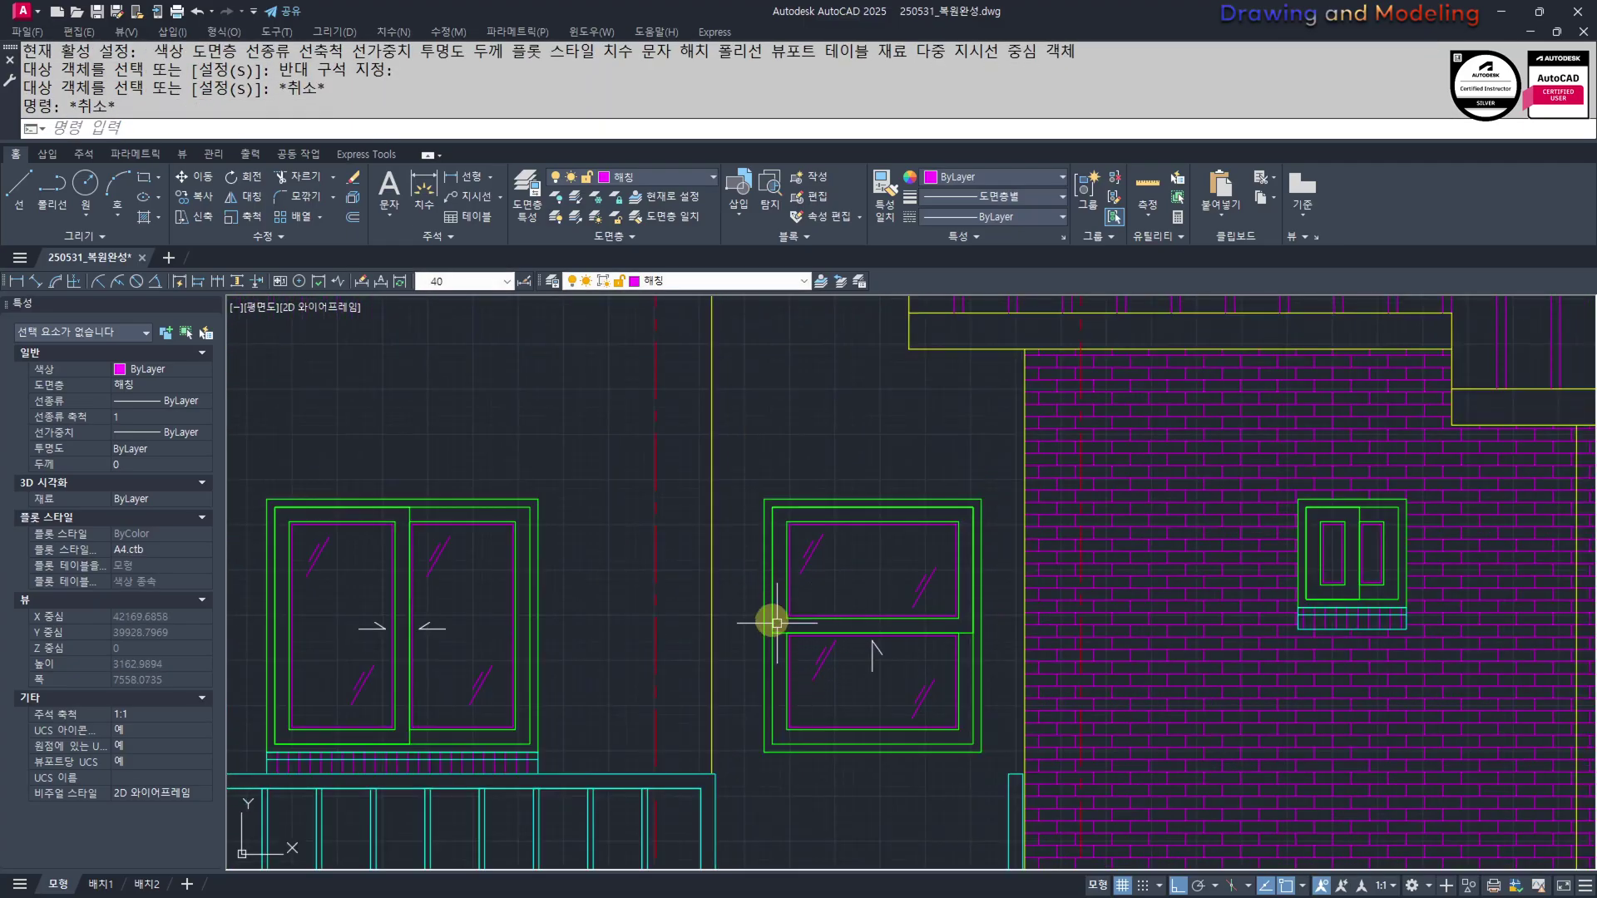
key("Escape")
key("Escape")
scroll(865, 588, "down", 3)
scroll(961, 664, "up", 3)
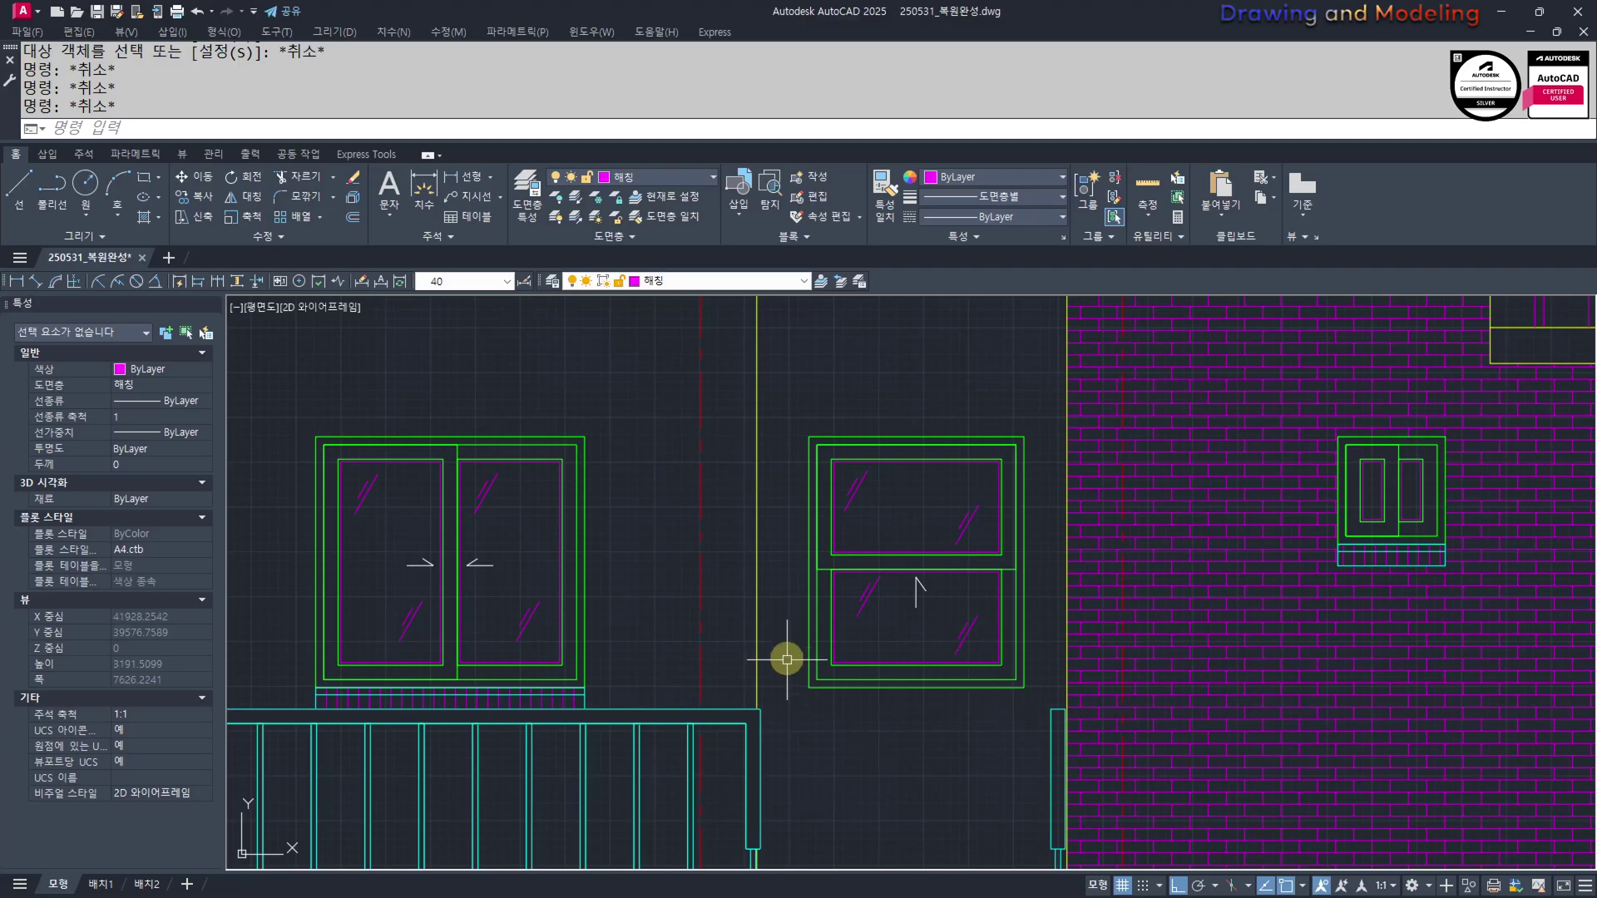
scroll(769, 732, "up", 2)
type("rec")
key("Return")
left_click(832, 660)
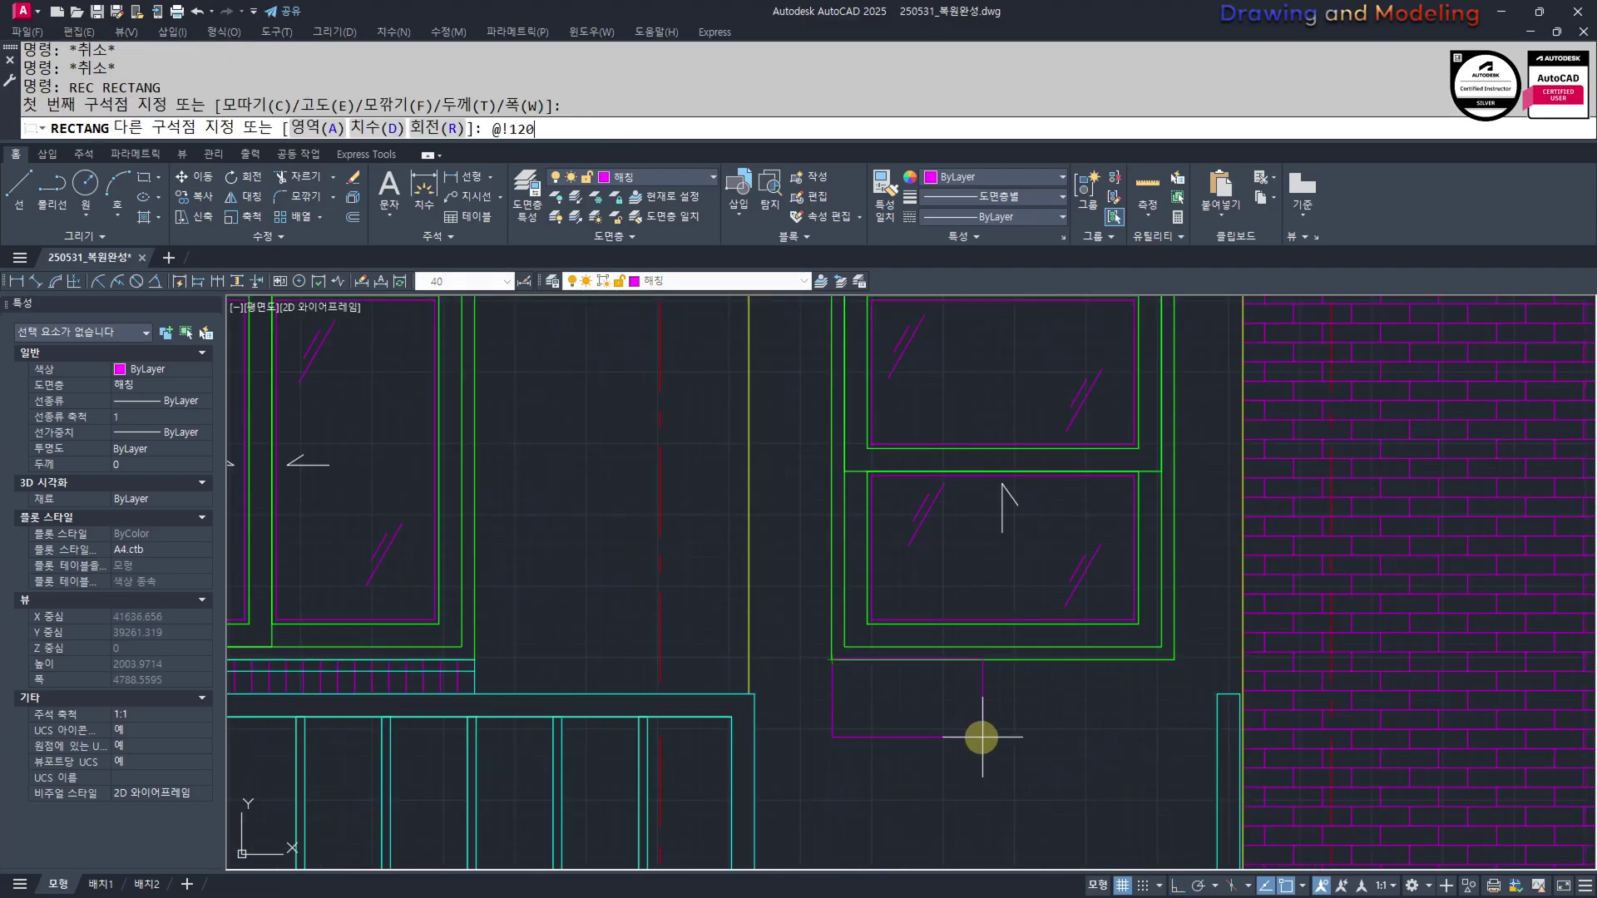
type("@!1200,90")
key("Return")
key("Escape")
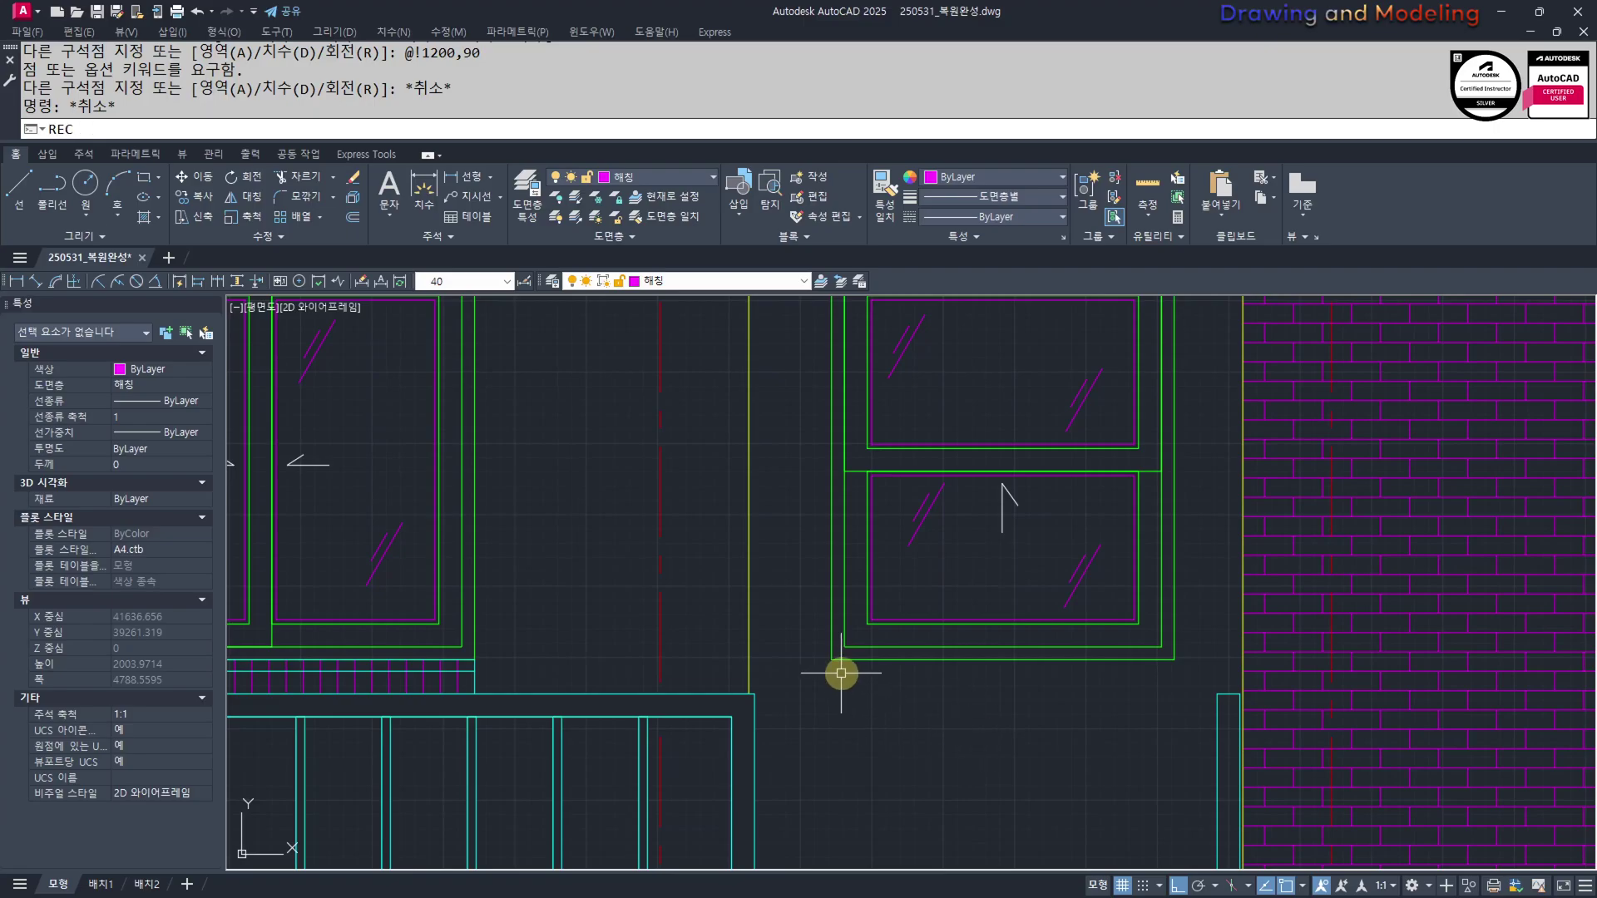
type("rec")
key("Return")
left_click(834, 662)
type("@")
key("Return")
Draw a 1200 by 90 rectangle from the lower-left corner of the new window's outer frame
scroll(1045, 754, "up", 3)
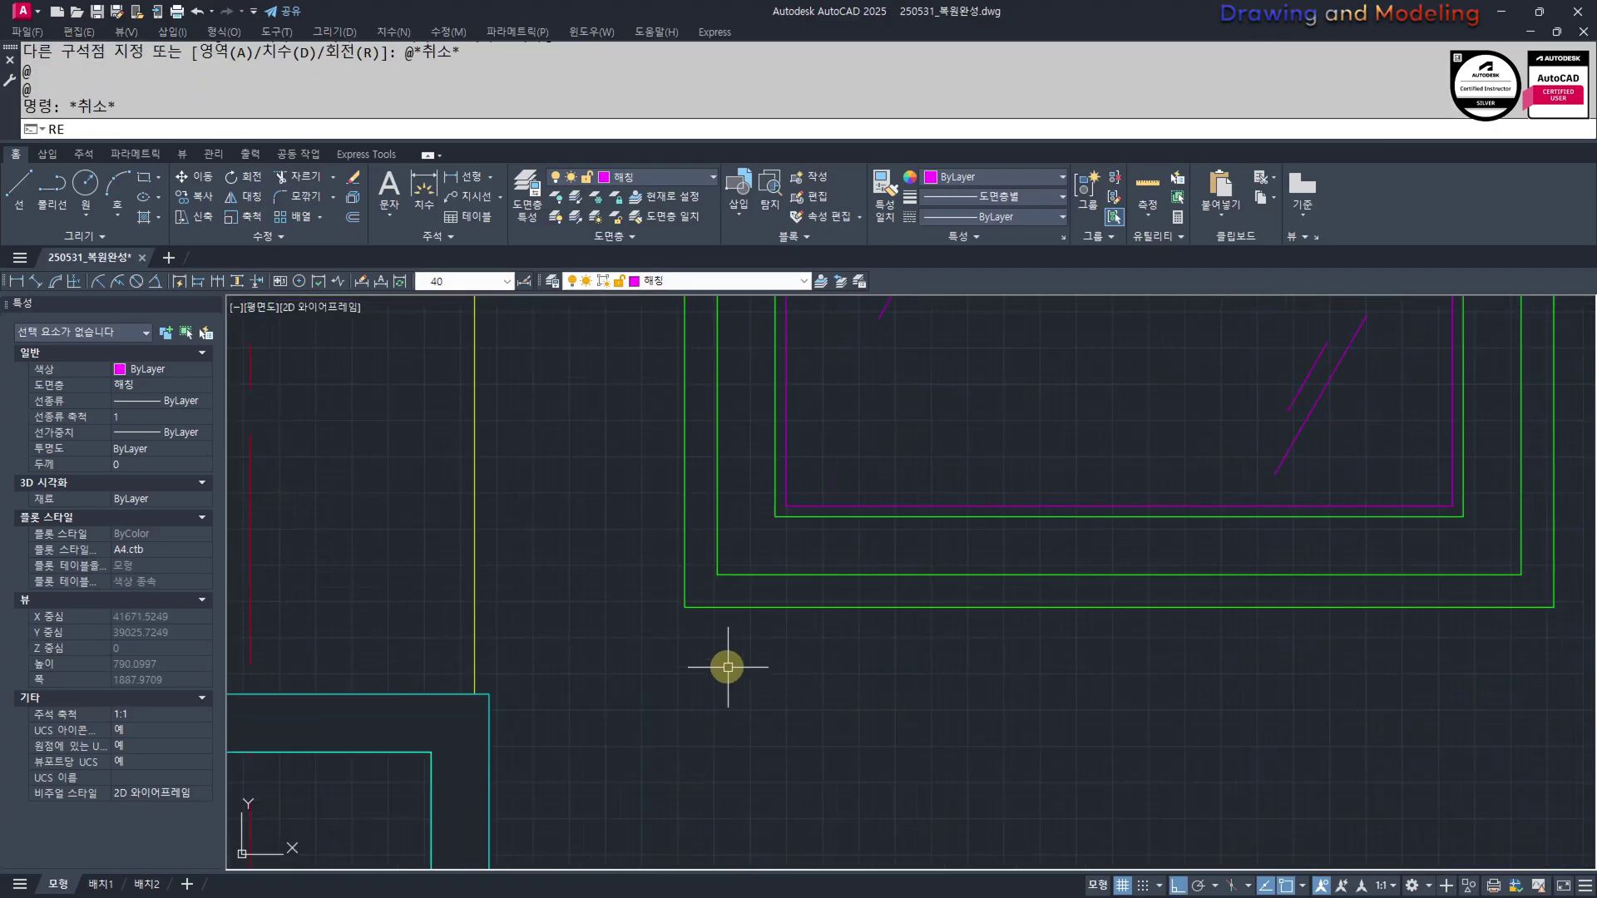
middle_click_drag(1073, 785, 819, 736)
type("@1200,90")
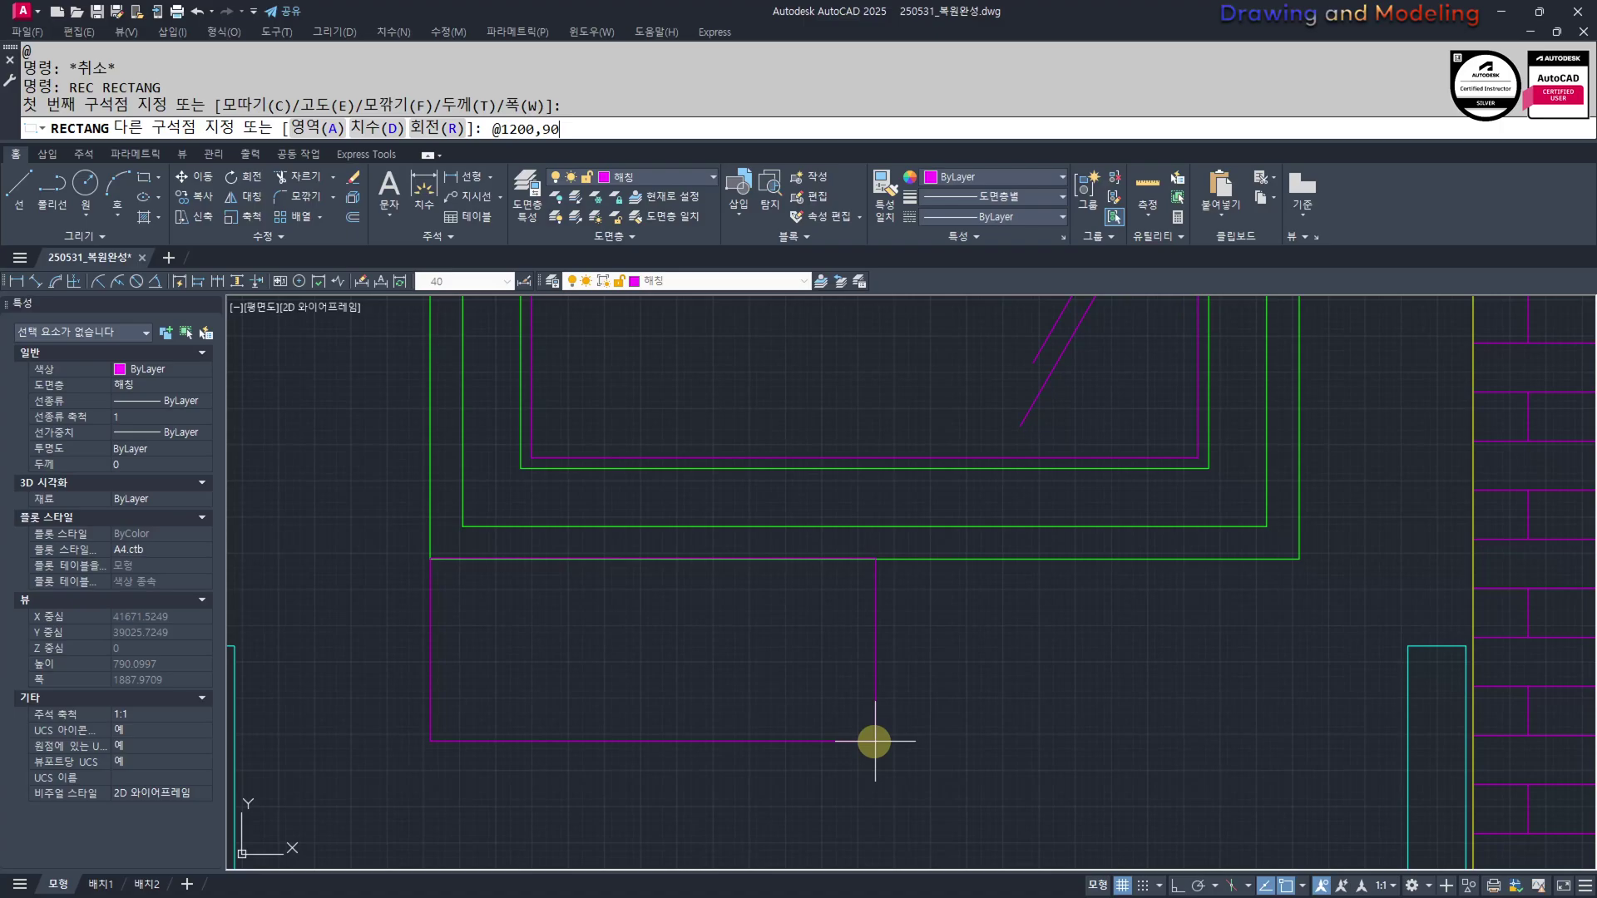
key("Return")
key("Escape")
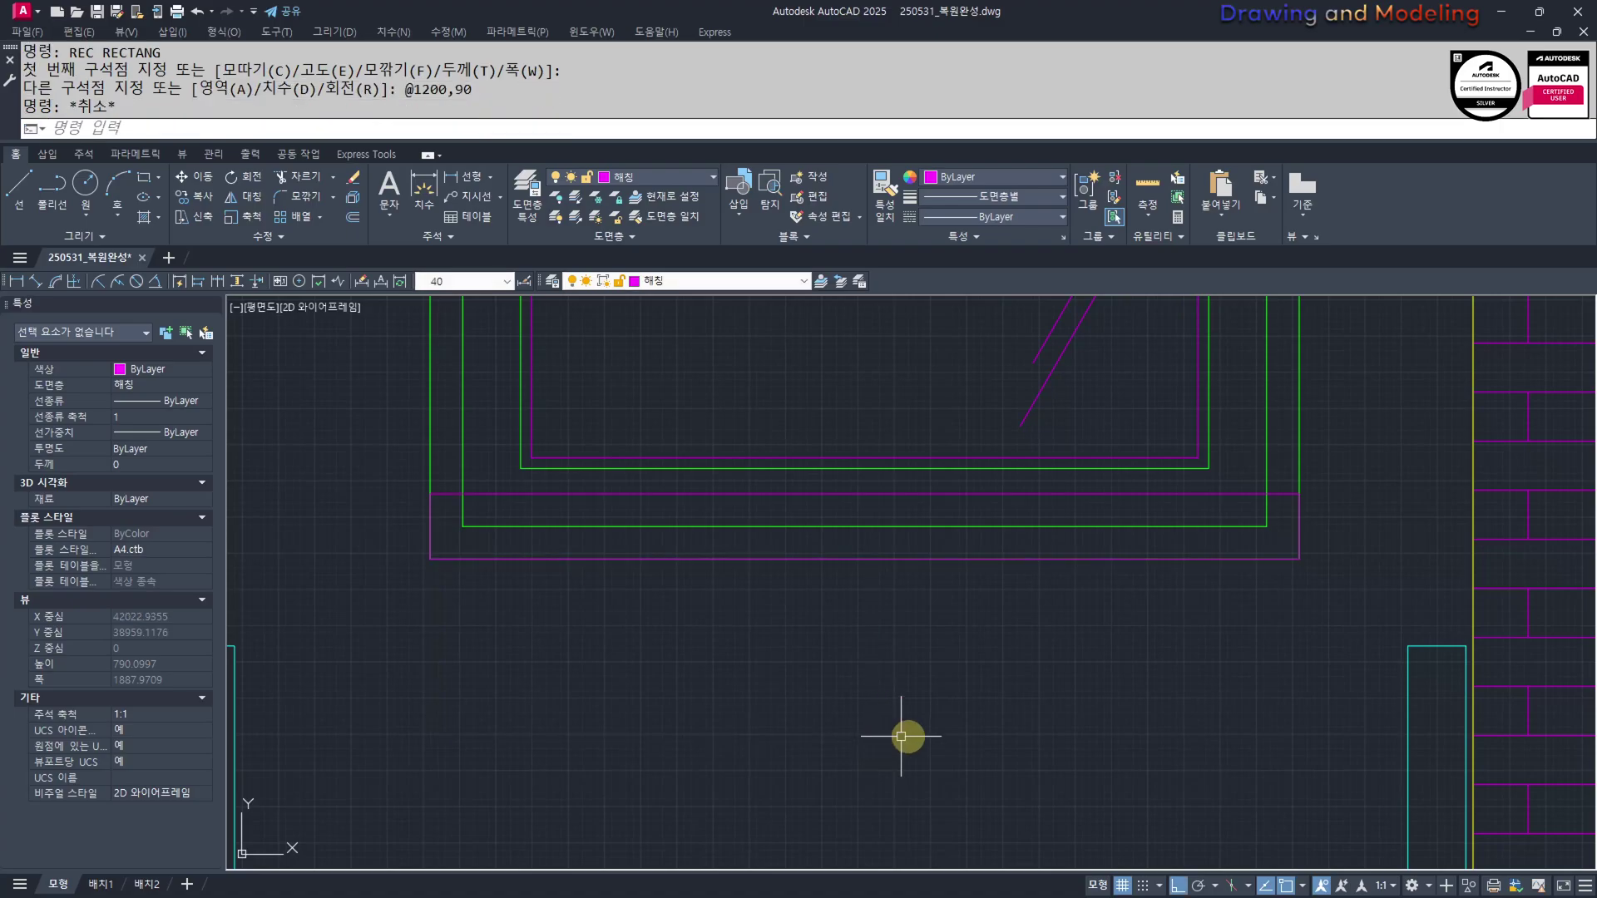
key("Escape")
Move the sill rectangle down by its own height so it sits directly beneath the new window's outer frame
middle_click_drag(1150, 585, 1156, 643)
type("m")
key("Return")
scroll(1177, 547, "up", 2)
left_click(1245, 524)
left_click(1355, 552)
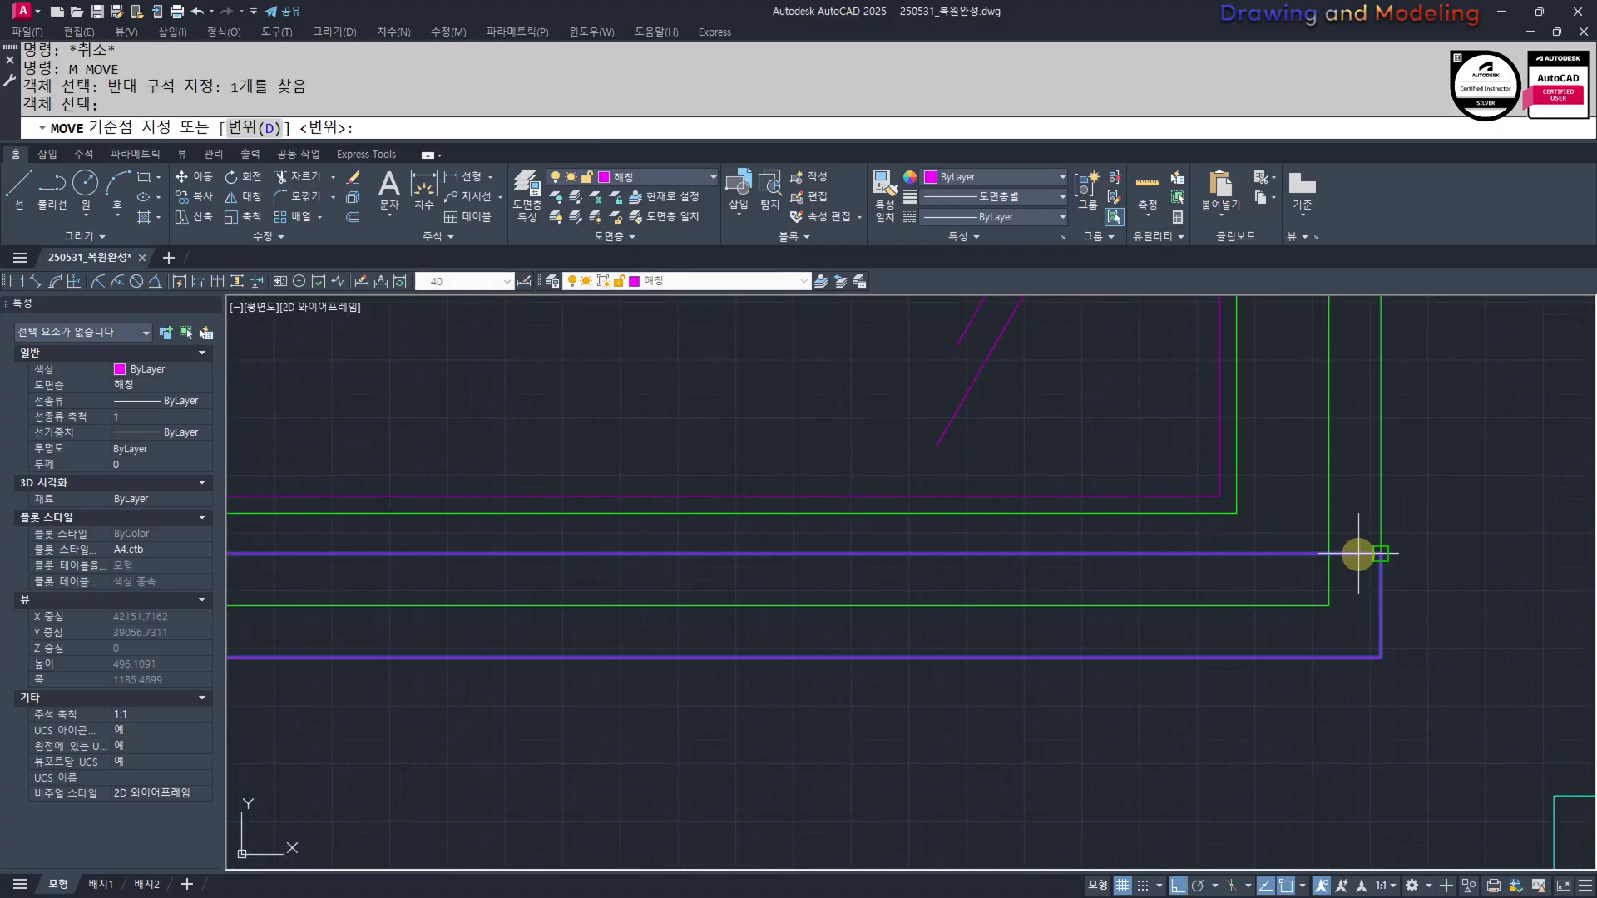
key("Return")
left_click(1358, 652)
key("Escape")
key("Escape")
scroll(1370, 632, "down", 4)
Match the sill rectangle's properties to the new window's green outer frame
type("ma")
key("Return")
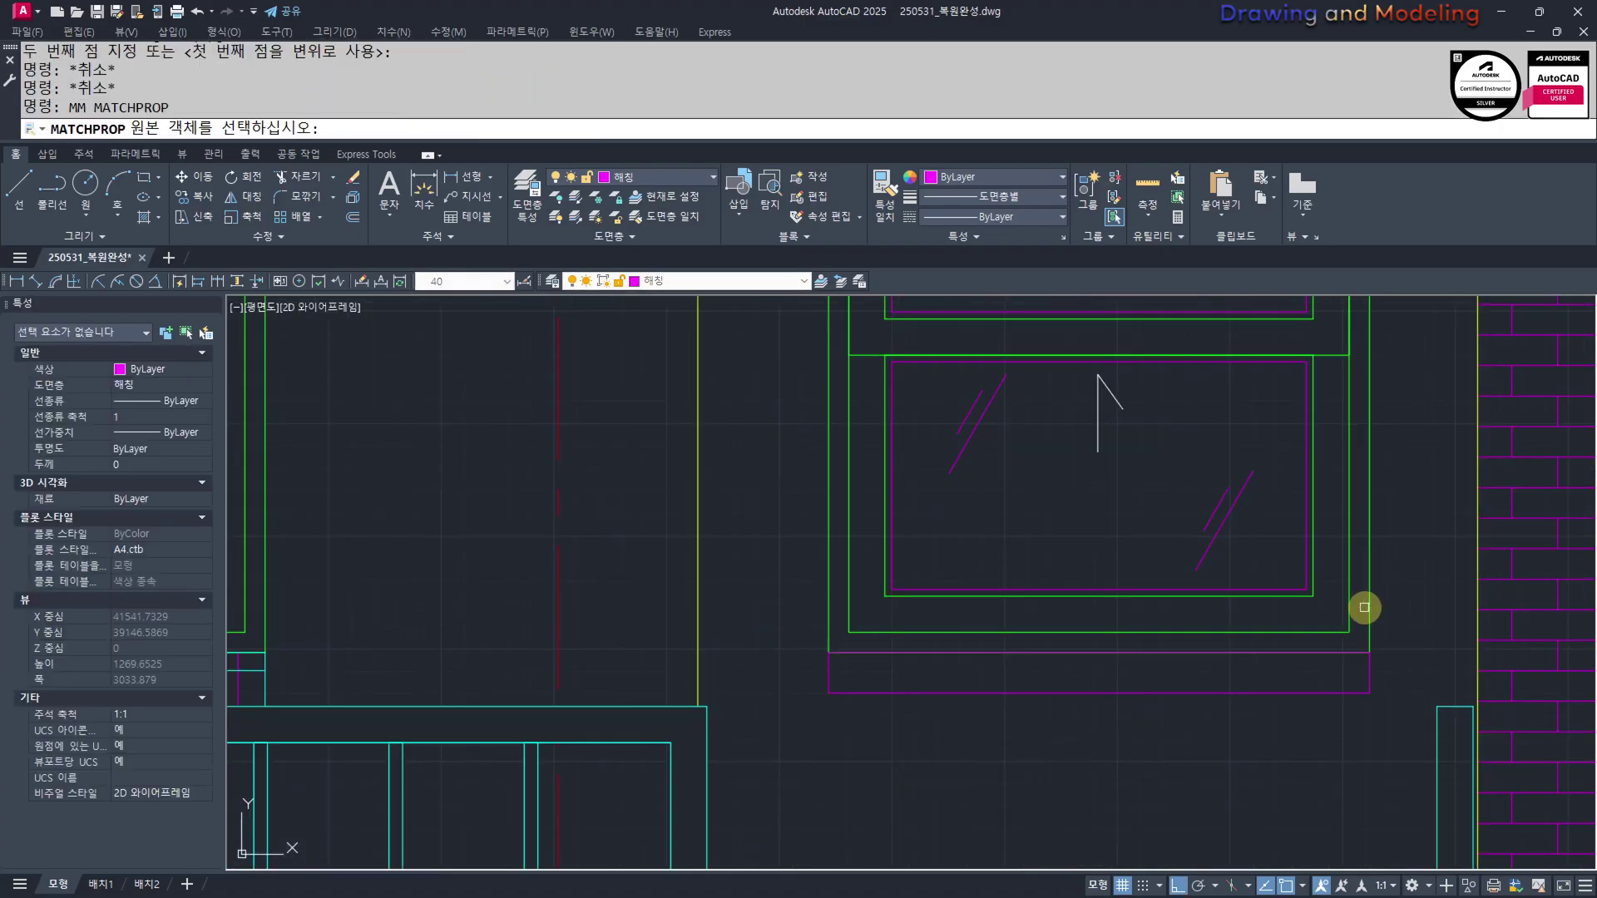
left_click(1368, 620)
left_click(1389, 730)
left_click(1339, 686)
key("Escape")
key("Escape")
left_click(1411, 689)
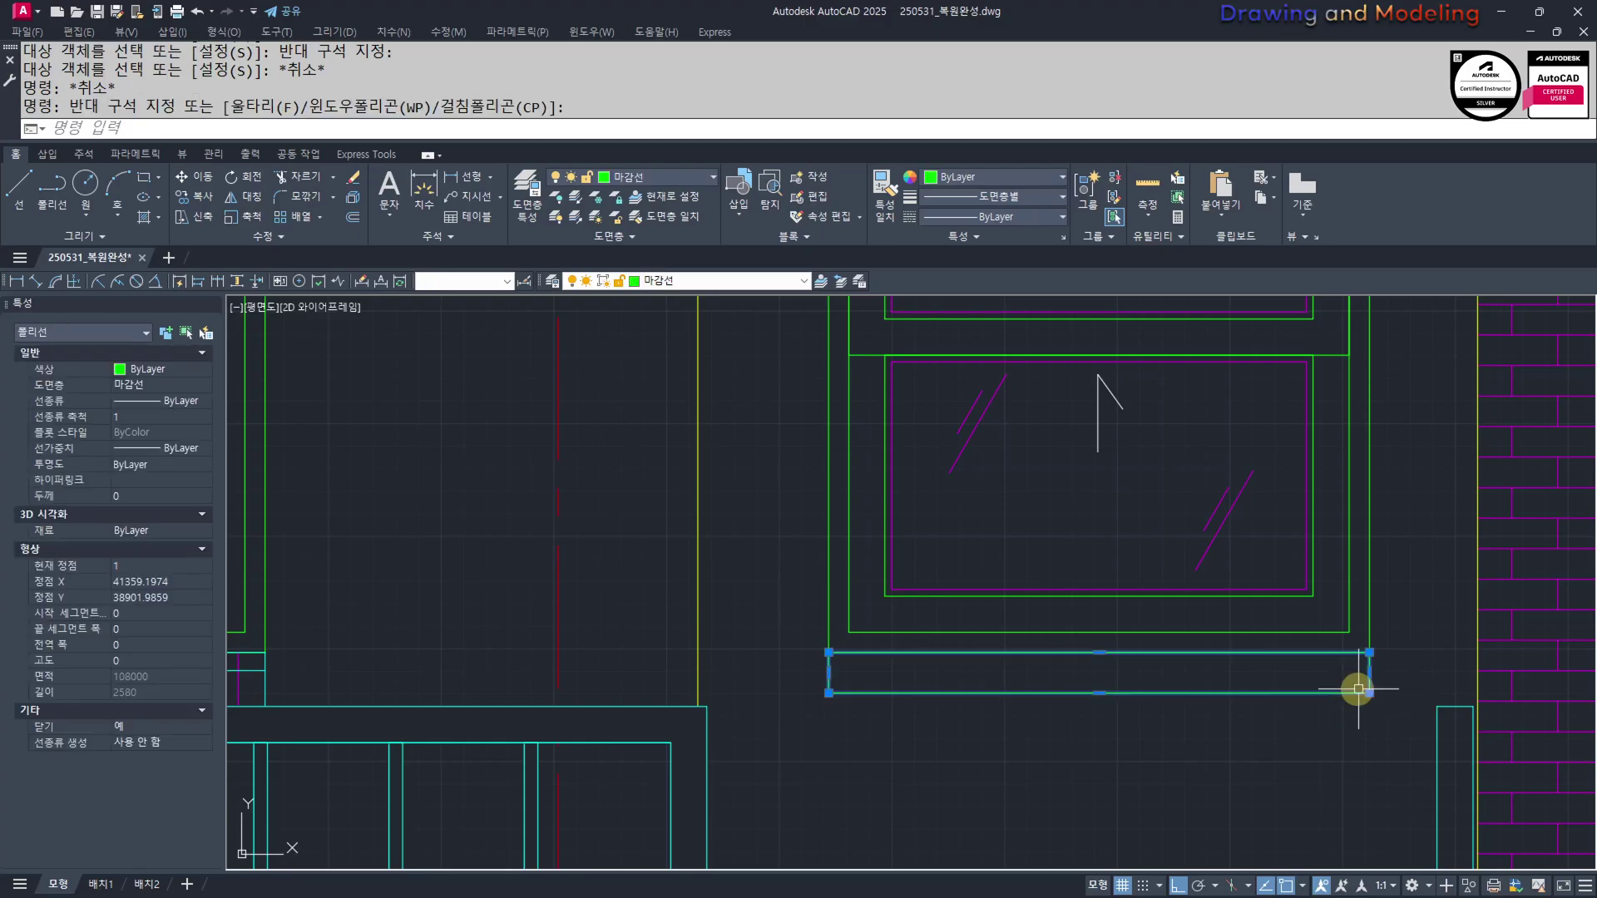
key("Escape")
key("Escape")
Match the sill rectangle's properties to the magenta glass line in the window's lower pane
scroll(1062, 713, "down", 3)
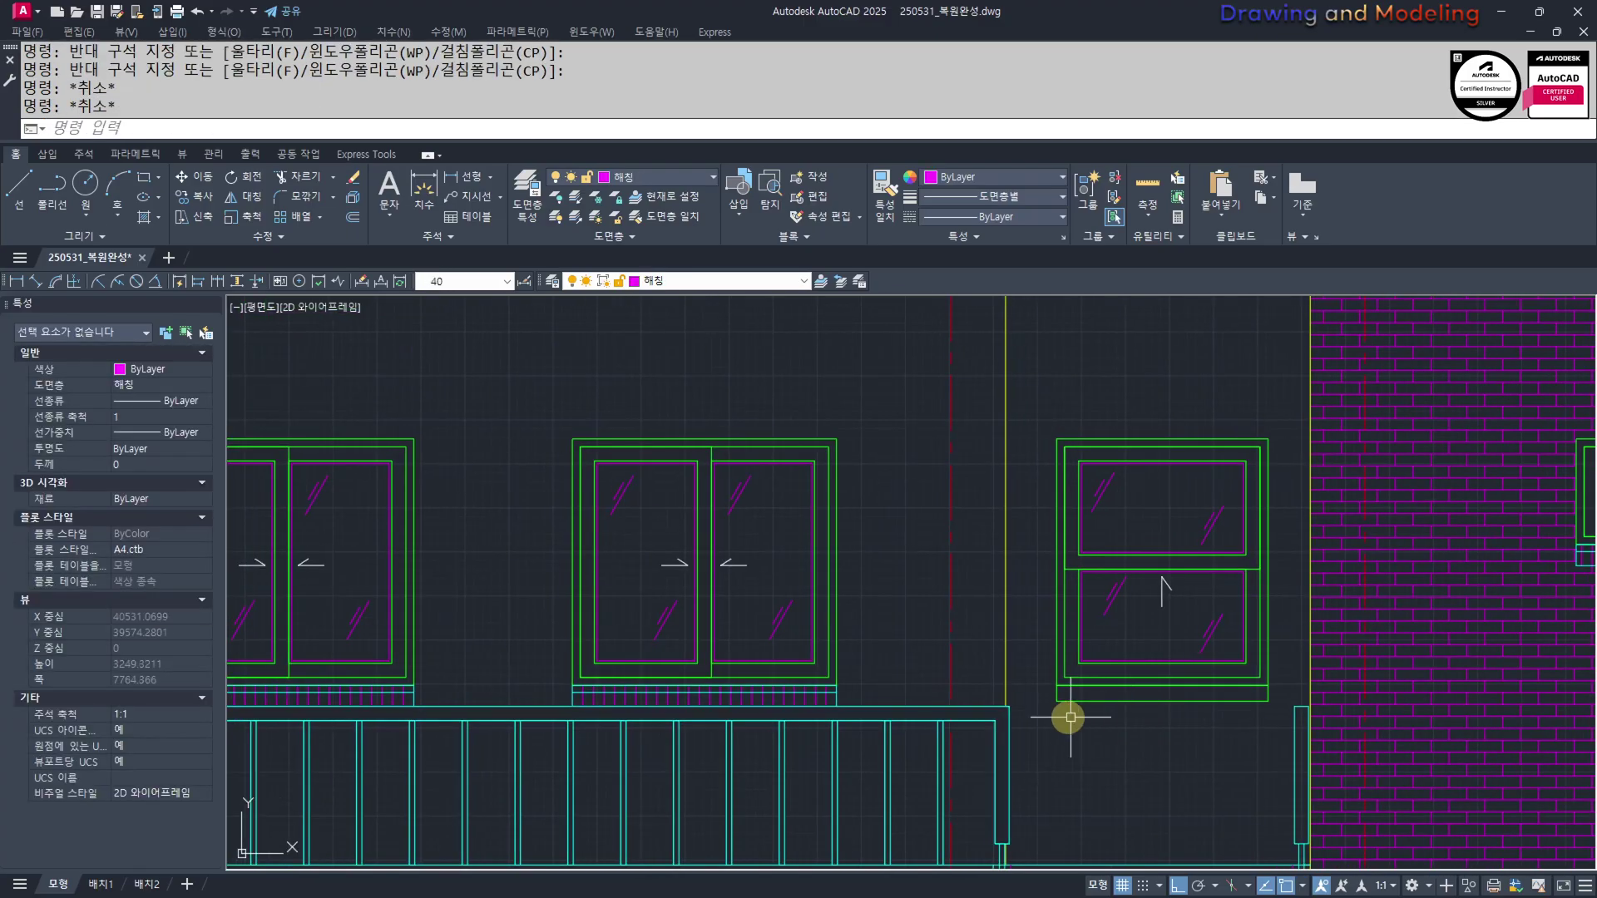
type("mm")
key("Return")
scroll(1155, 627, "up", 2)
left_click(1075, 589)
left_click(1036, 757)
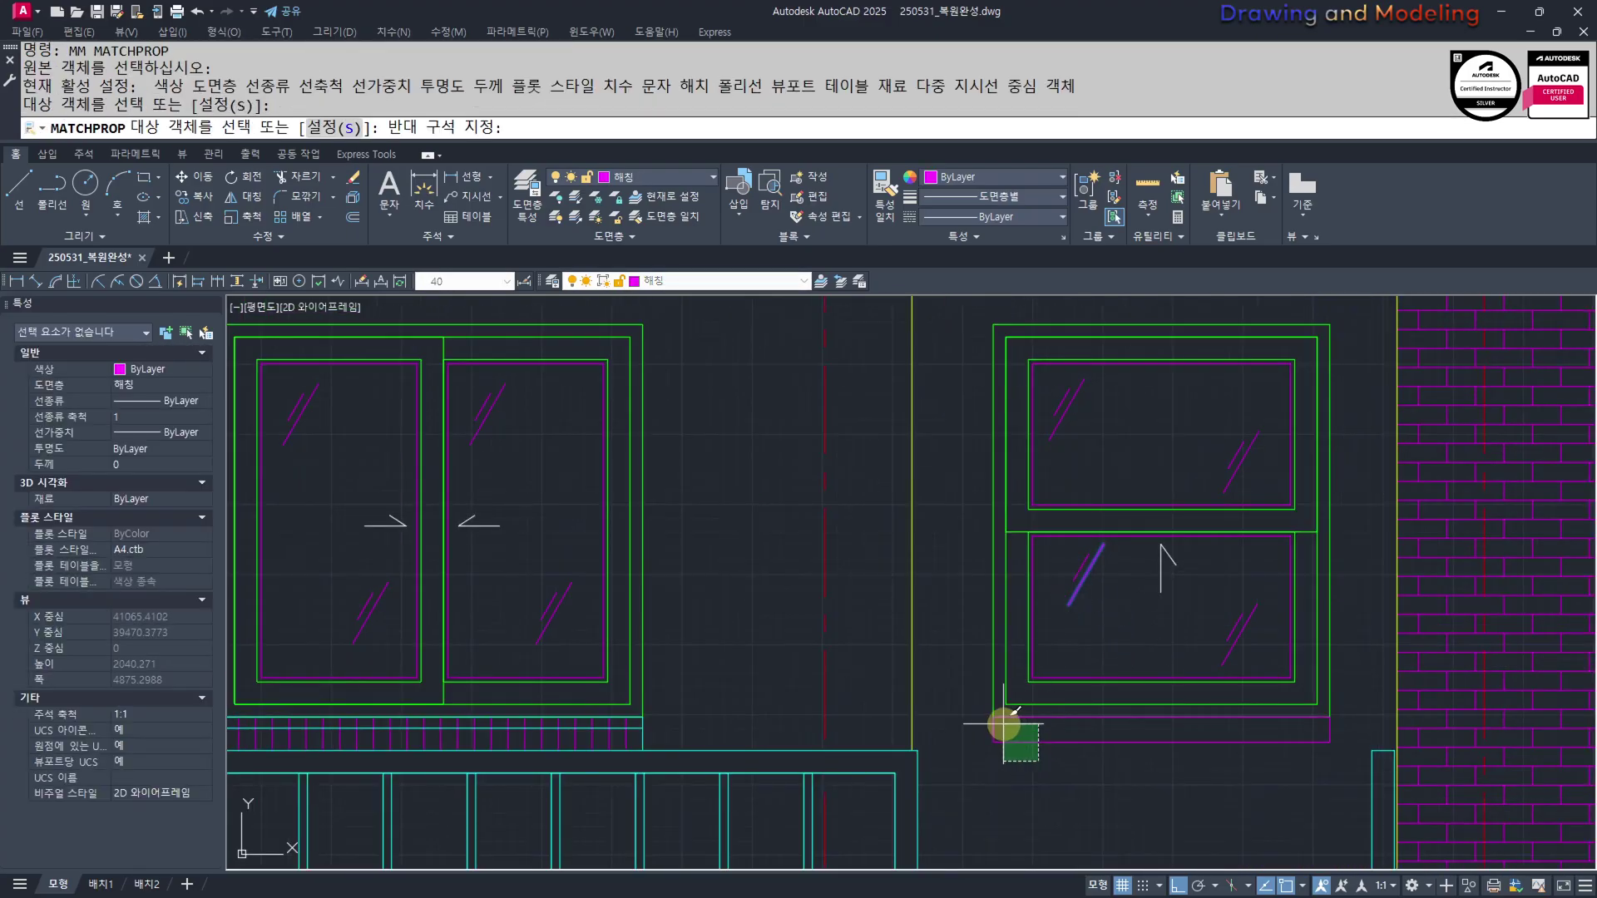
key("Escape")
key("Escape")
scroll(1215, 790, "up", 3)
type("mm")
key("Escape")
key("Escape")
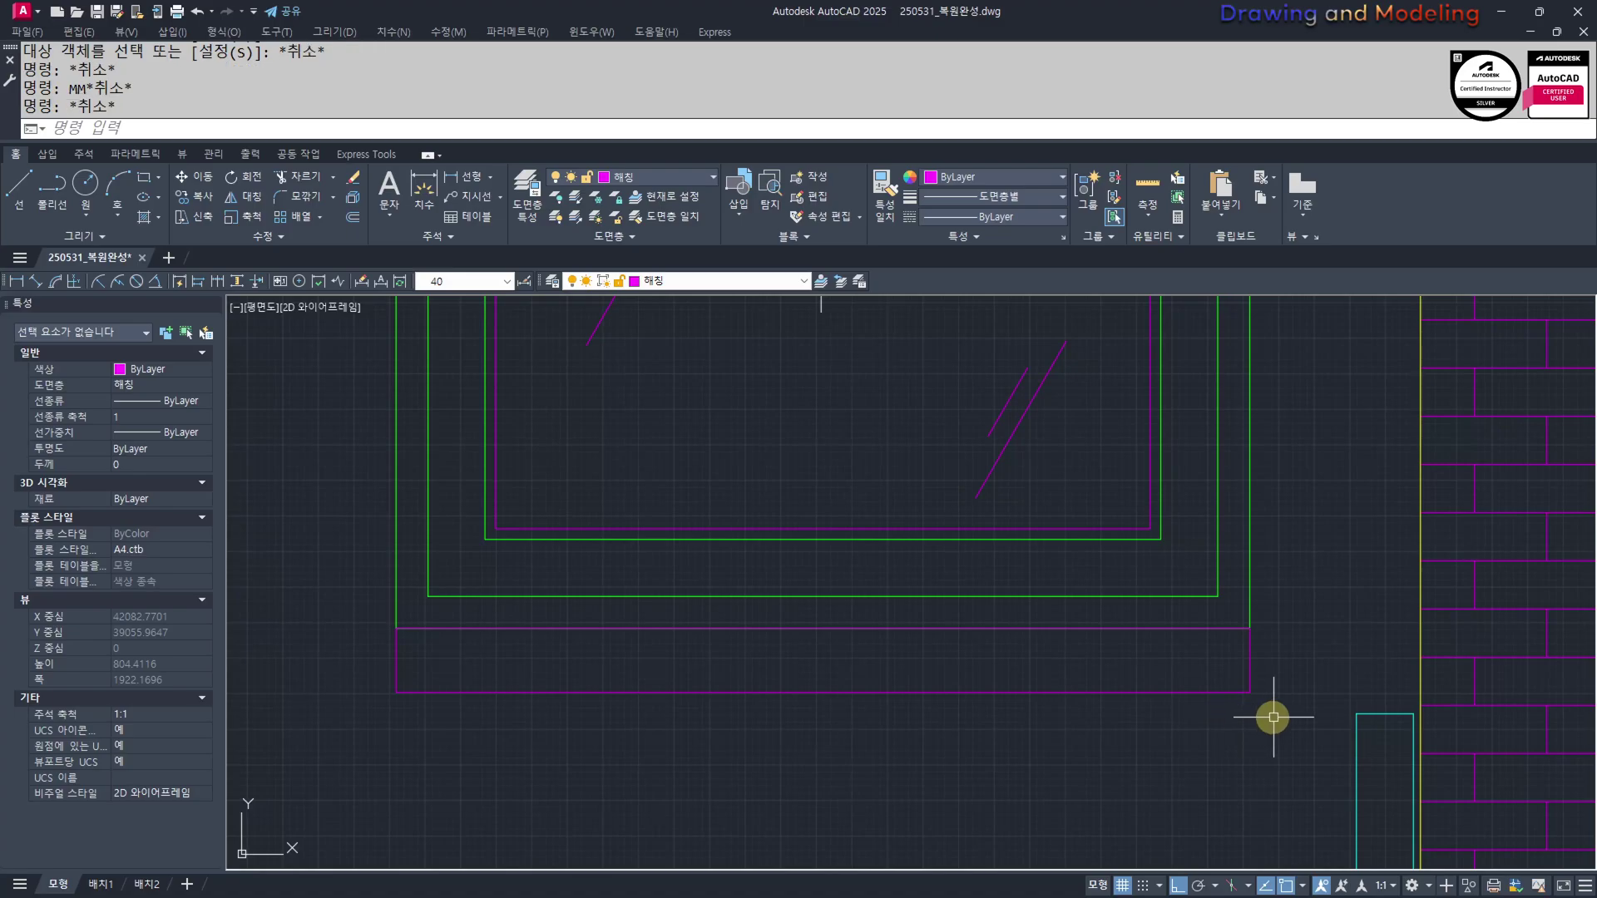
Copy the sill rectangle to the top of the new window, resting on the outer frame's upper edge
type("cc")
key("Return")
left_click(1276, 699)
left_click(1251, 635)
key("Return")
left_click(1249, 689)
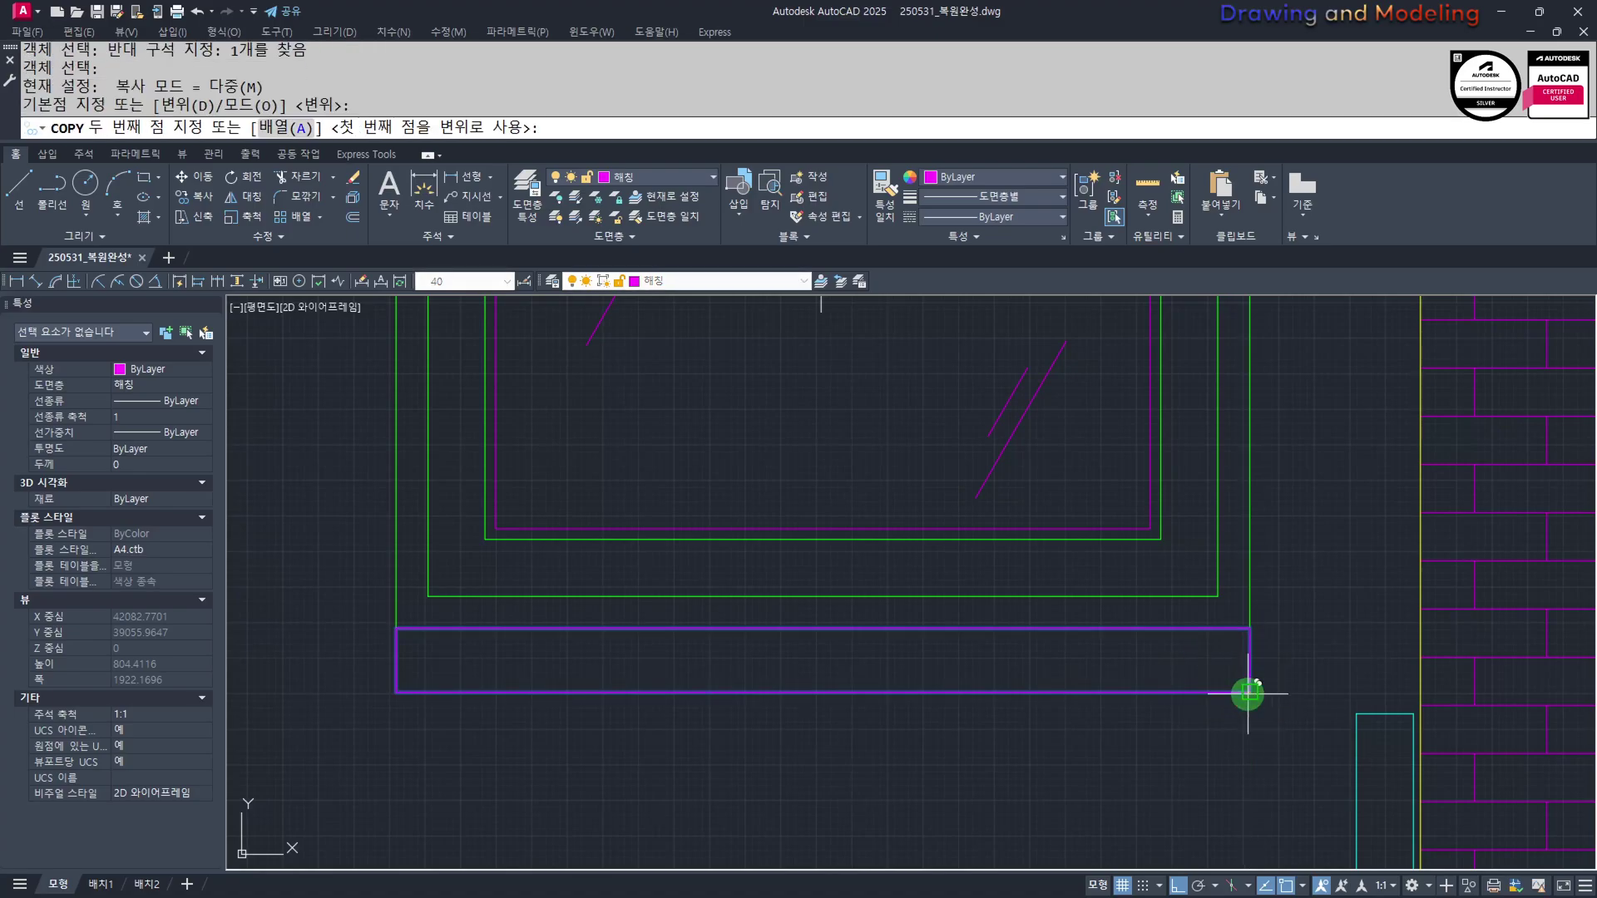
scroll(1231, 723, "down", 4)
left_click(1218, 521)
key("Escape")
key("Escape")
left_click(1226, 470)
left_click(1194, 501)
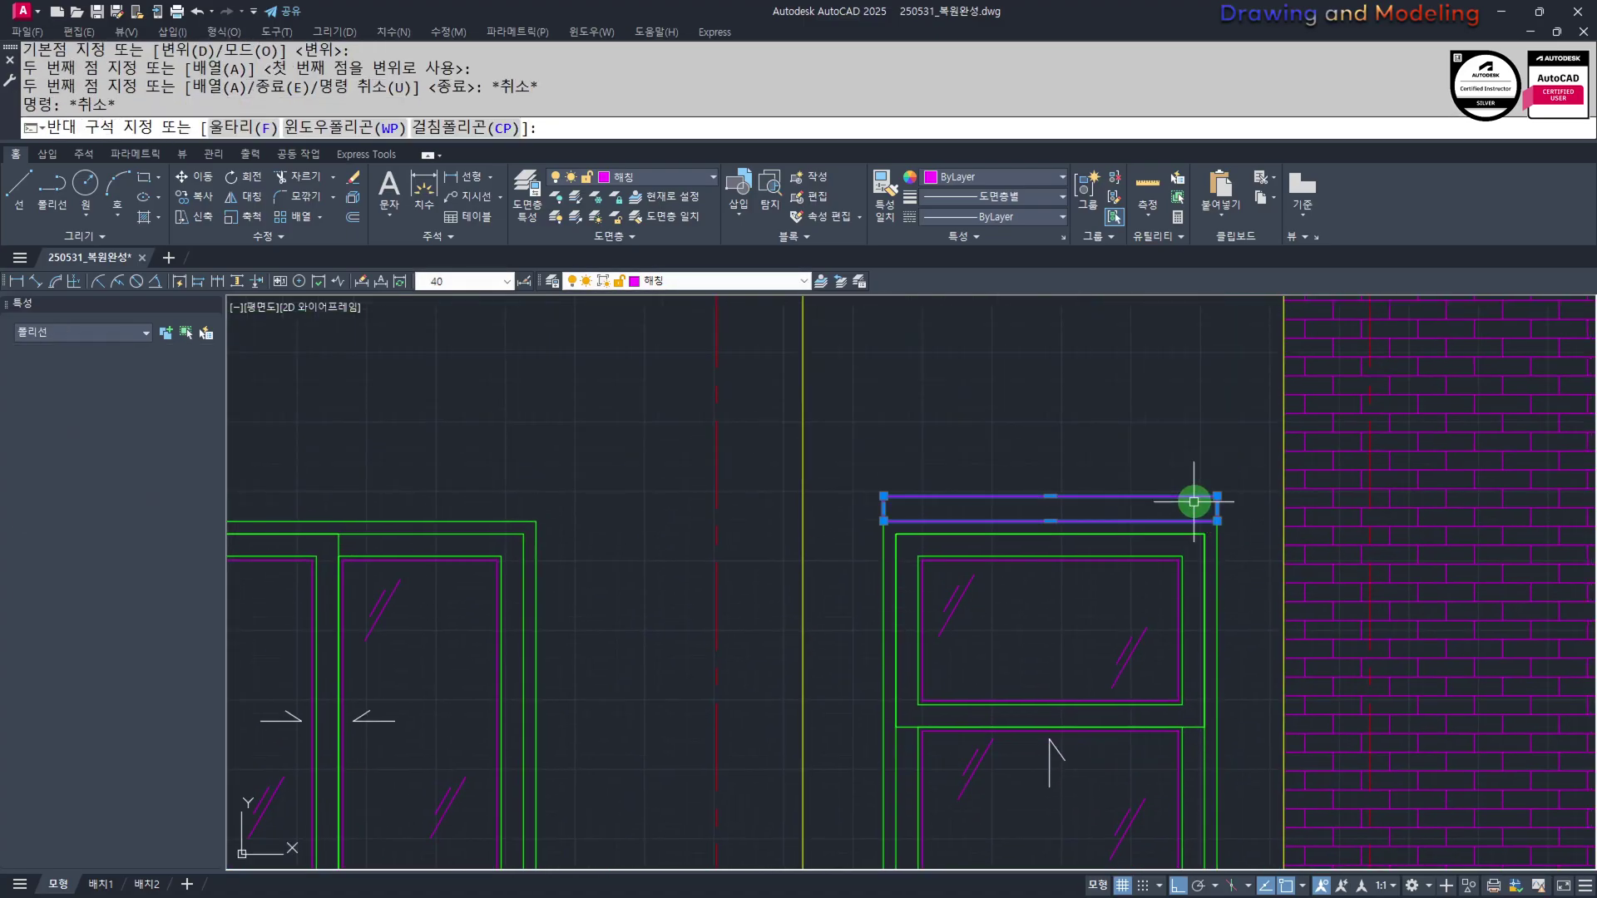
middle_click_drag(1116, 781, 1123, 599)
left_click(1122, 601)
key("Escape")
key("Escape")
Hatch the two bands above and below the new window together with a solid fill
middle_click_drag(1102, 676, 1137, 761)
type("h")
key("Return")
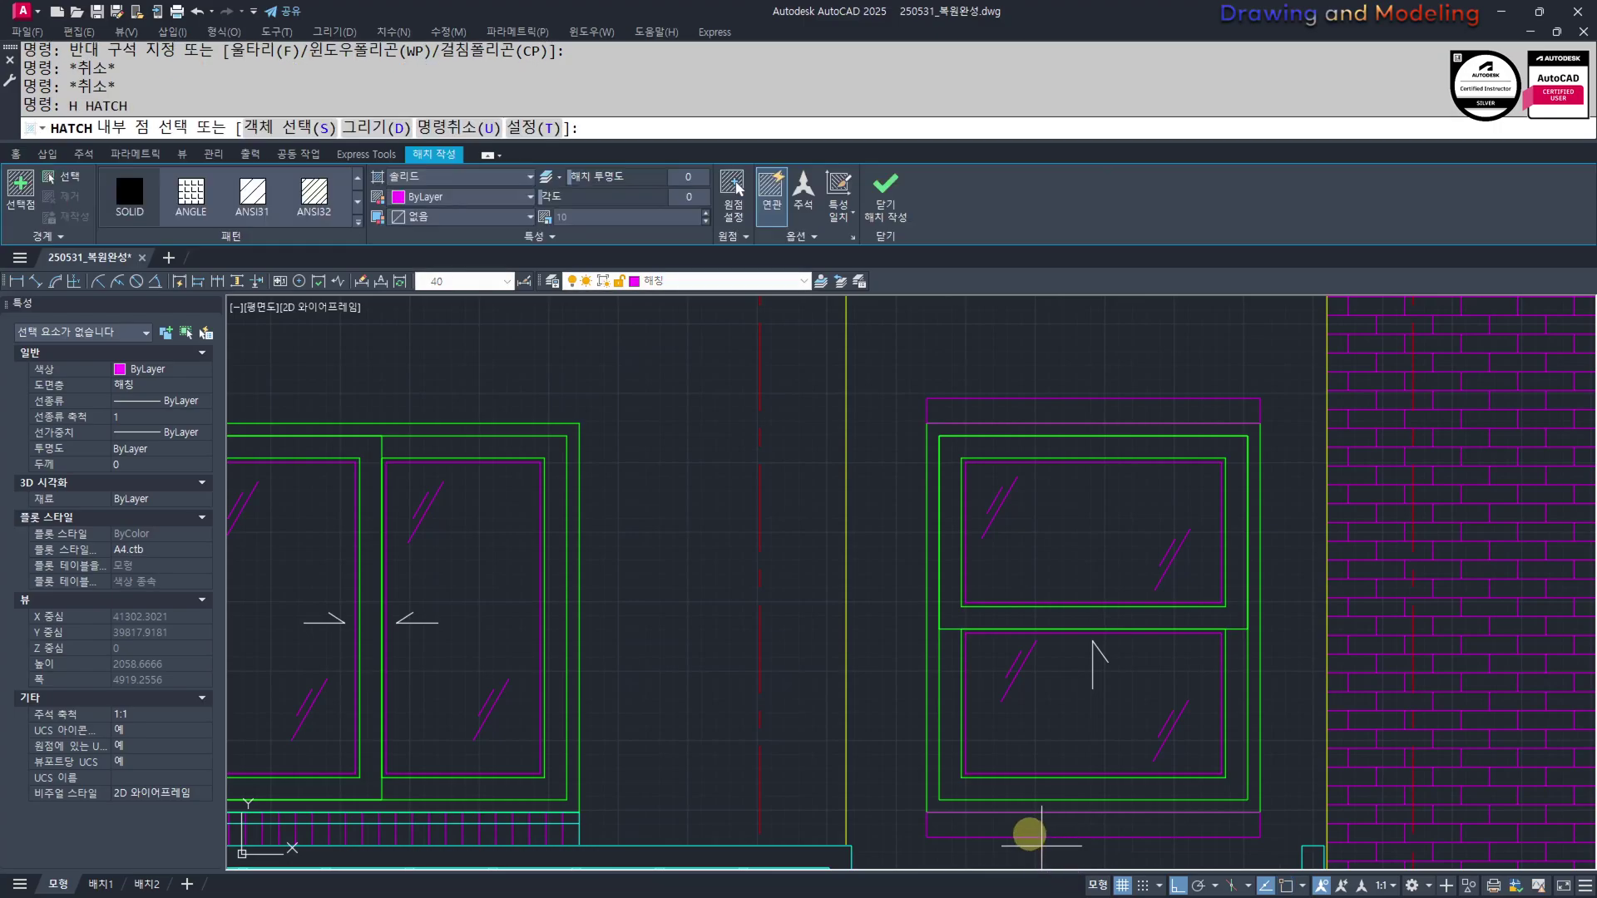
left_click(1040, 825)
key("Return")
key("Escape")
Change the bands' hatch to a user-defined pattern with 60 spacing and a 90-degree angle
left_click(997, 410)
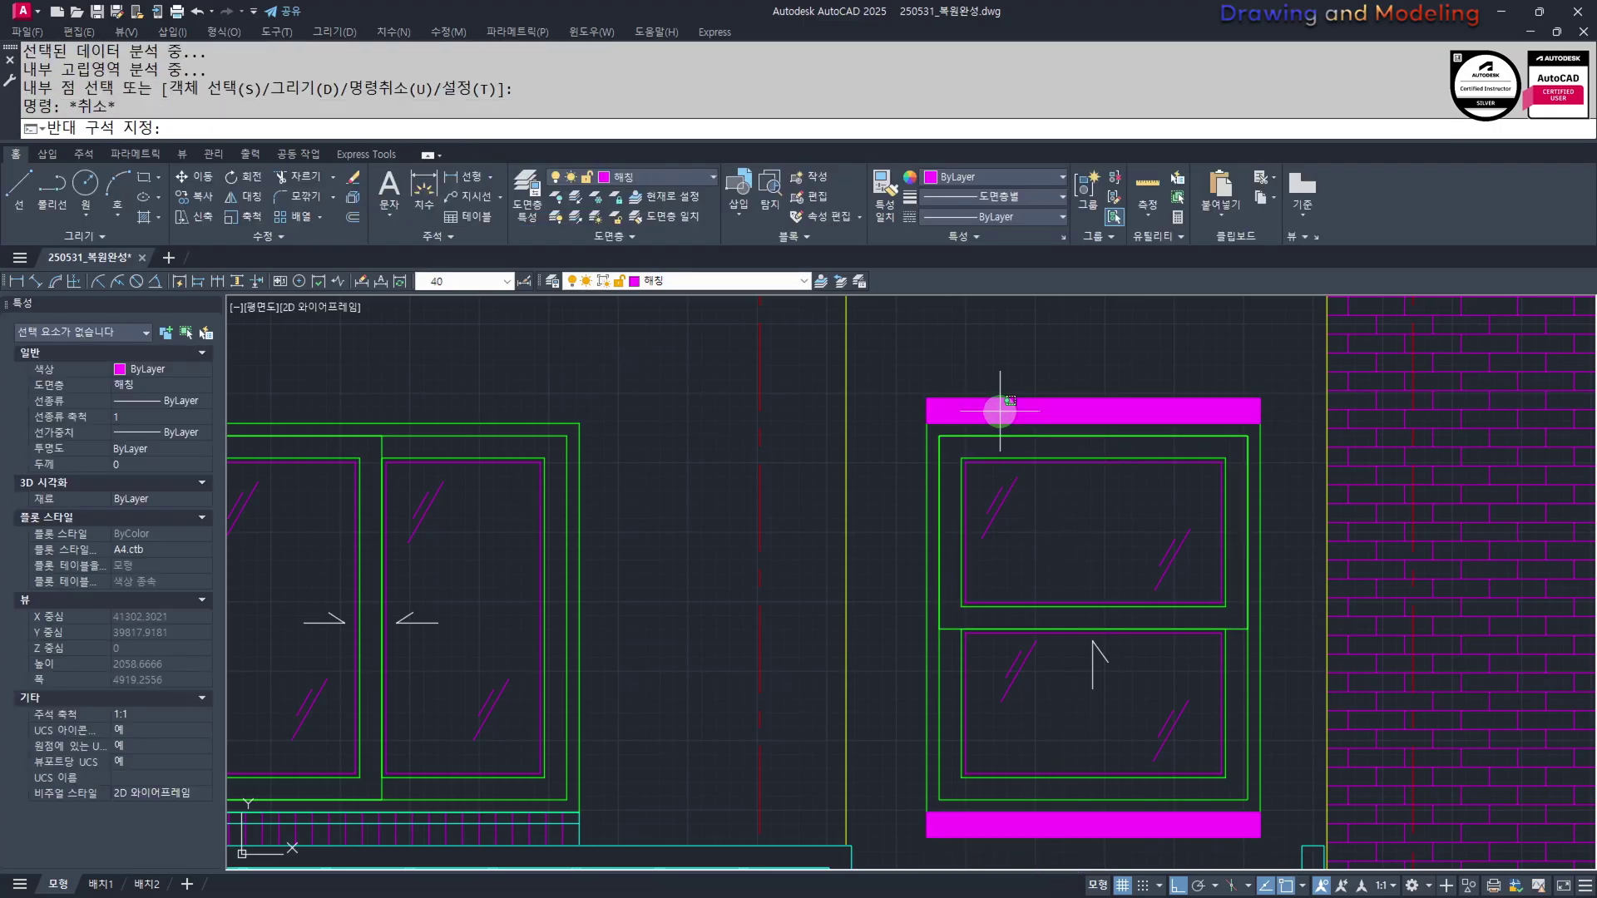
left_click(998, 410)
left_click(491, 177)
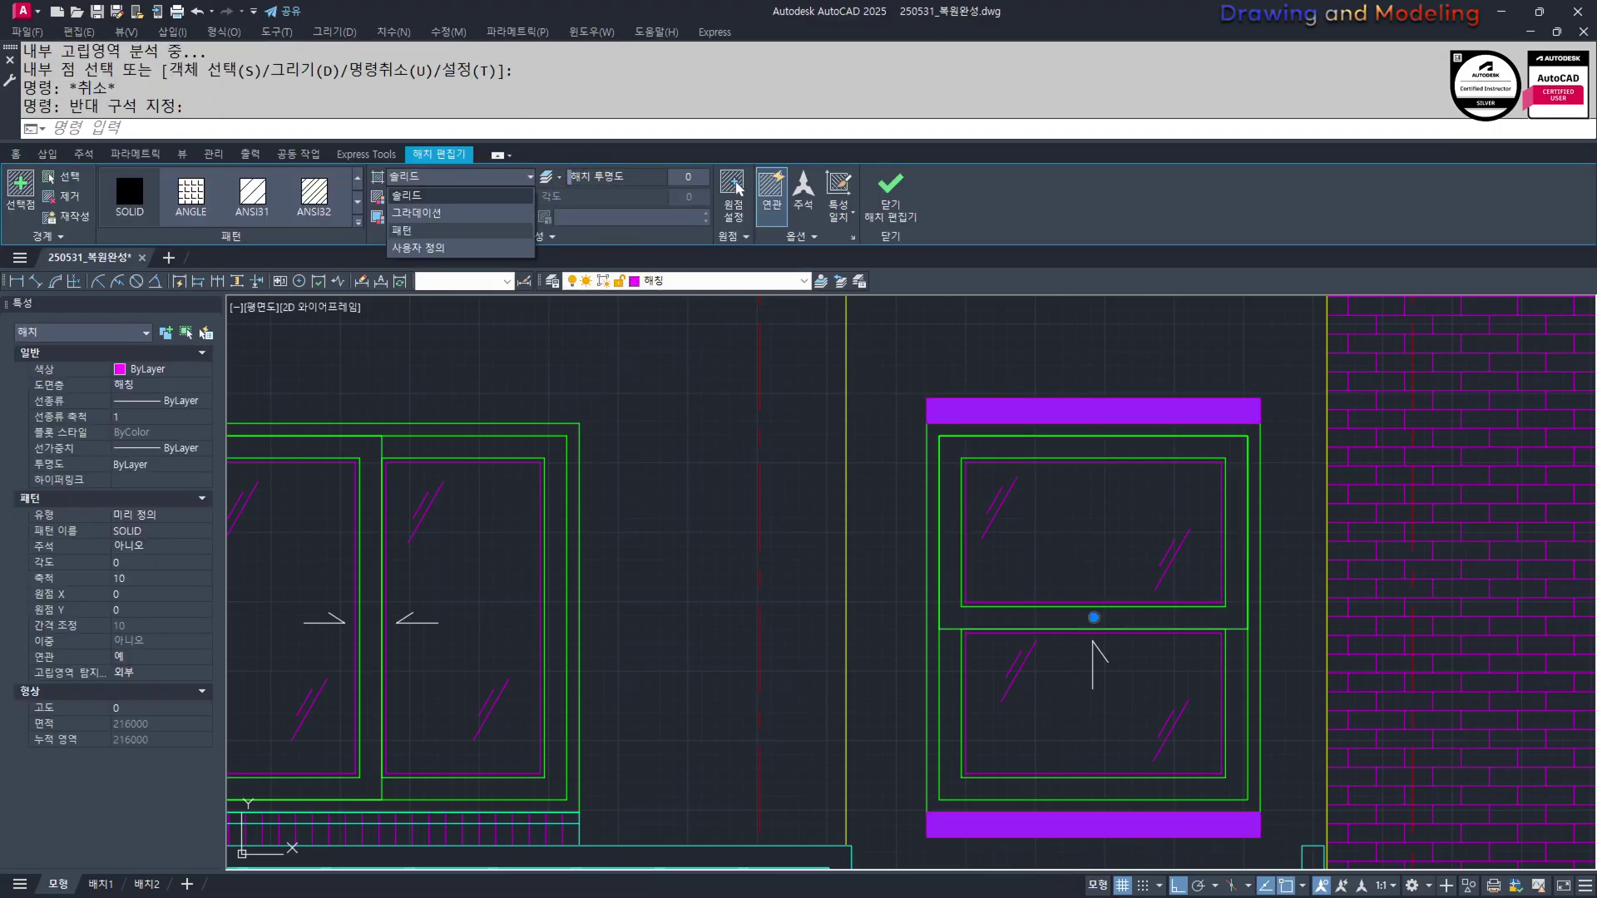
left_click(453, 250)
left_click(575, 218)
type("60")
key("Return")
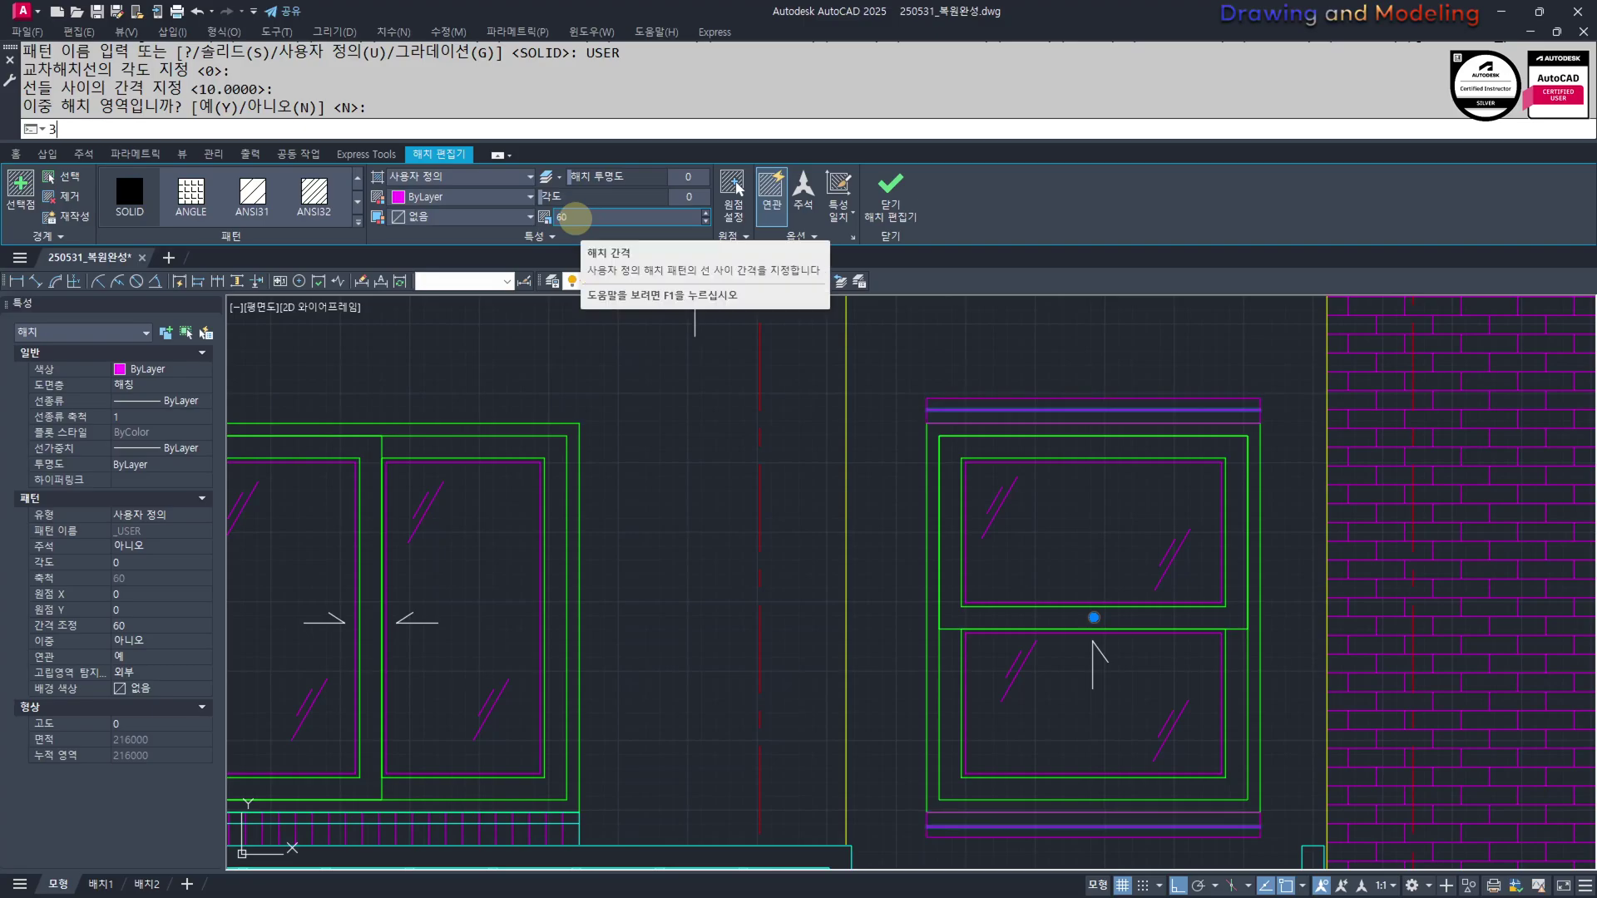
type("3")
left_click(694, 200)
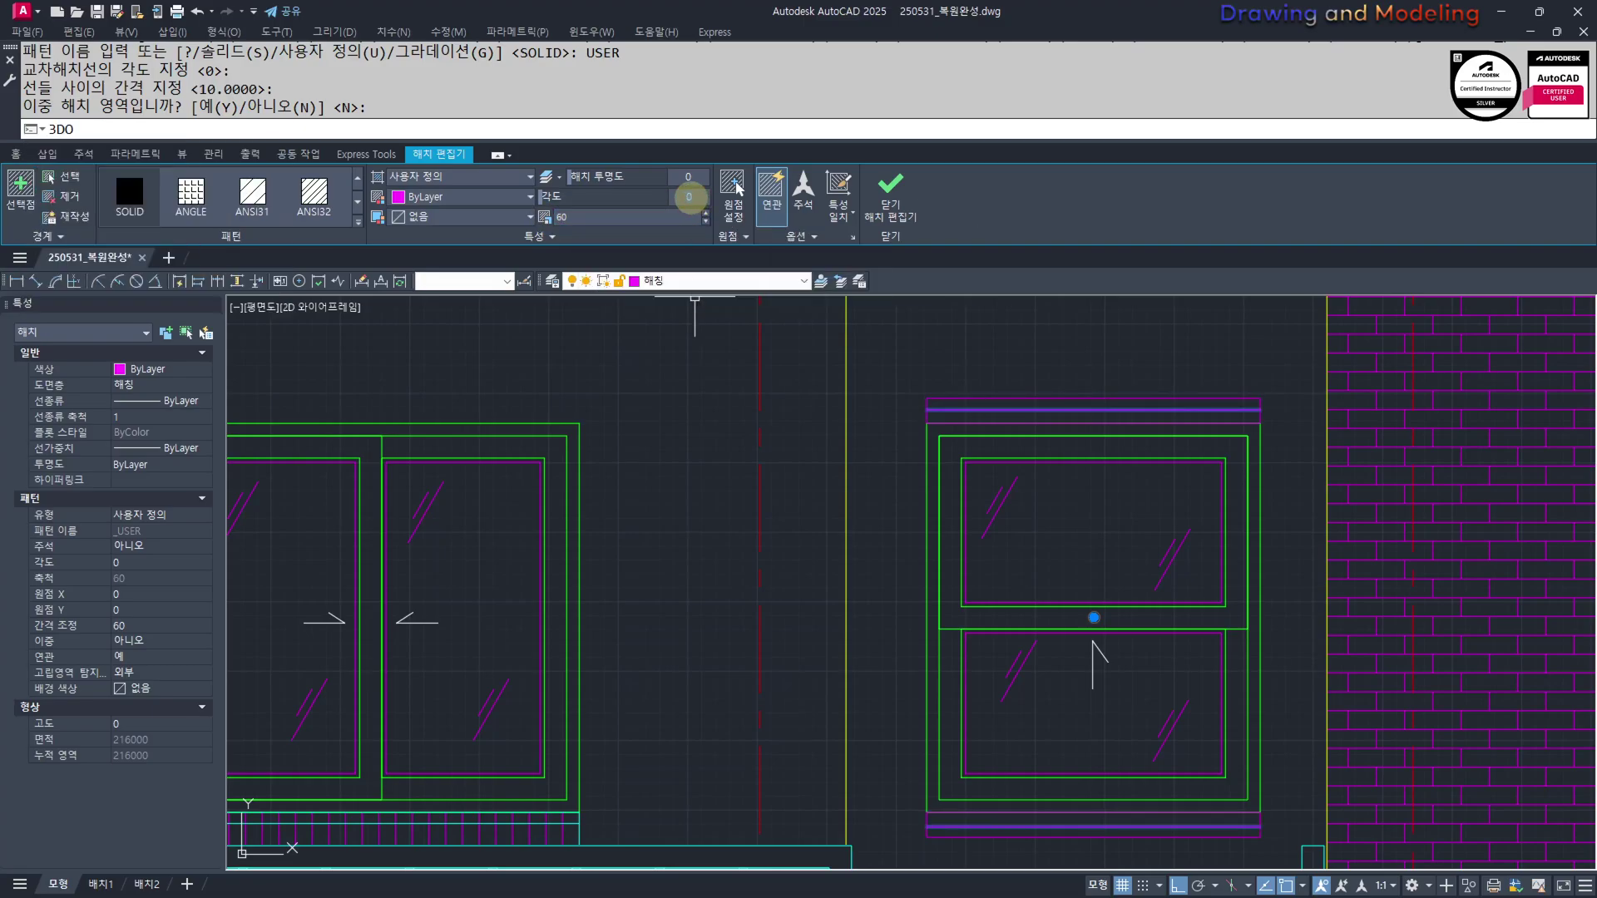
type("90")
key("Return")
Set the bands' hatch origin at the upper-left corner of the band above the window
left_click(737, 188)
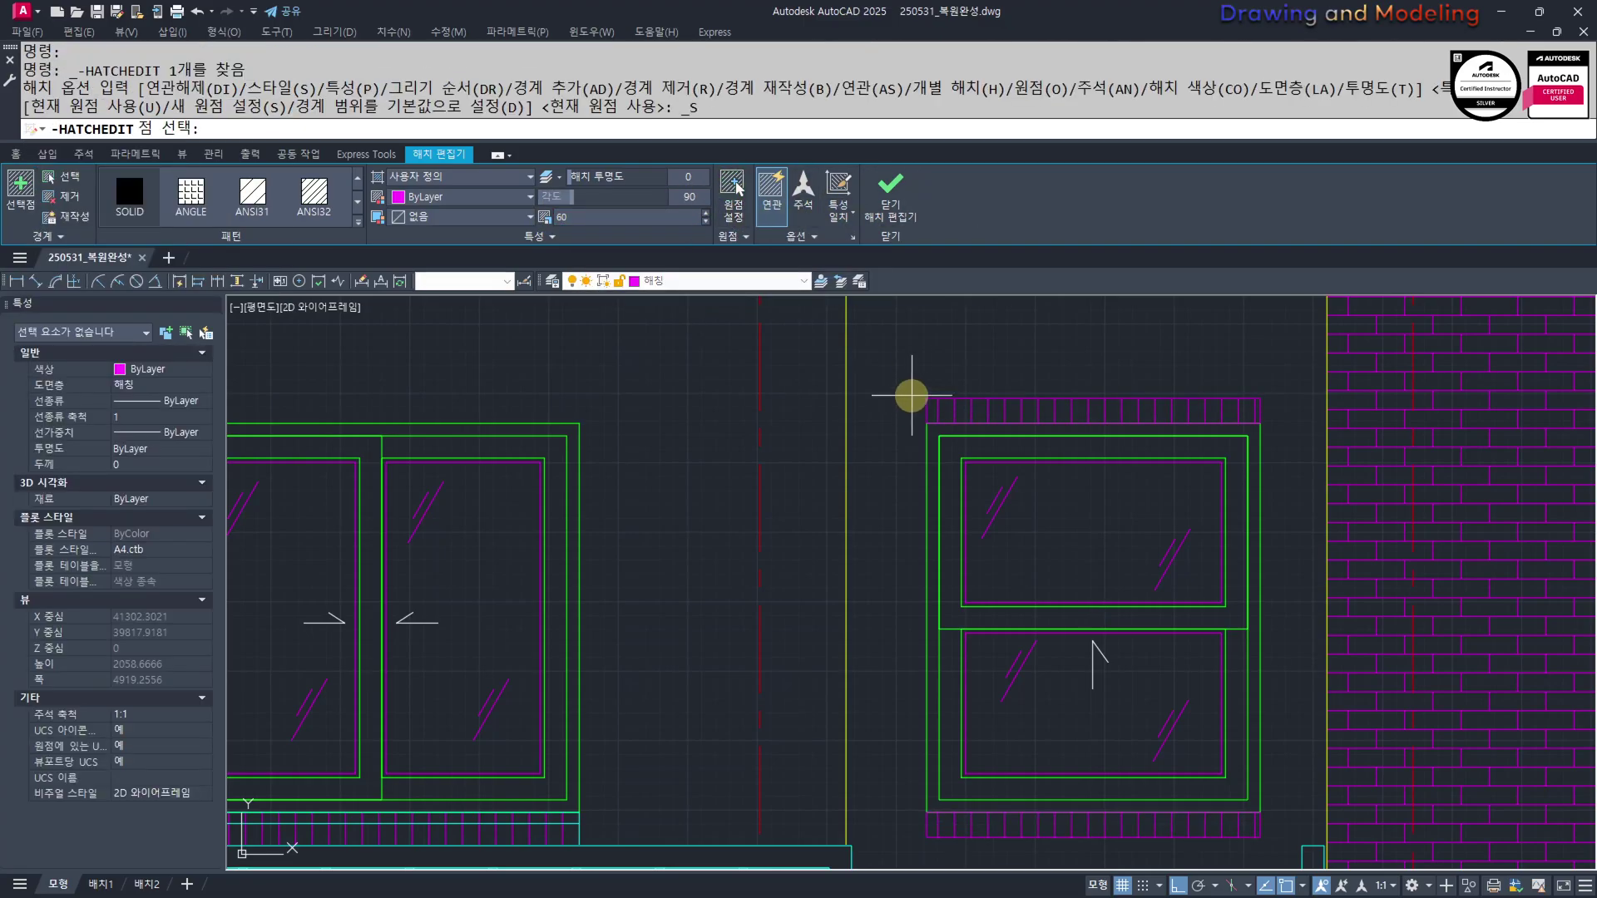
left_click(928, 399)
key("Escape")
key("Escape")
key("Escape")
scroll(1059, 551, "down", 4)
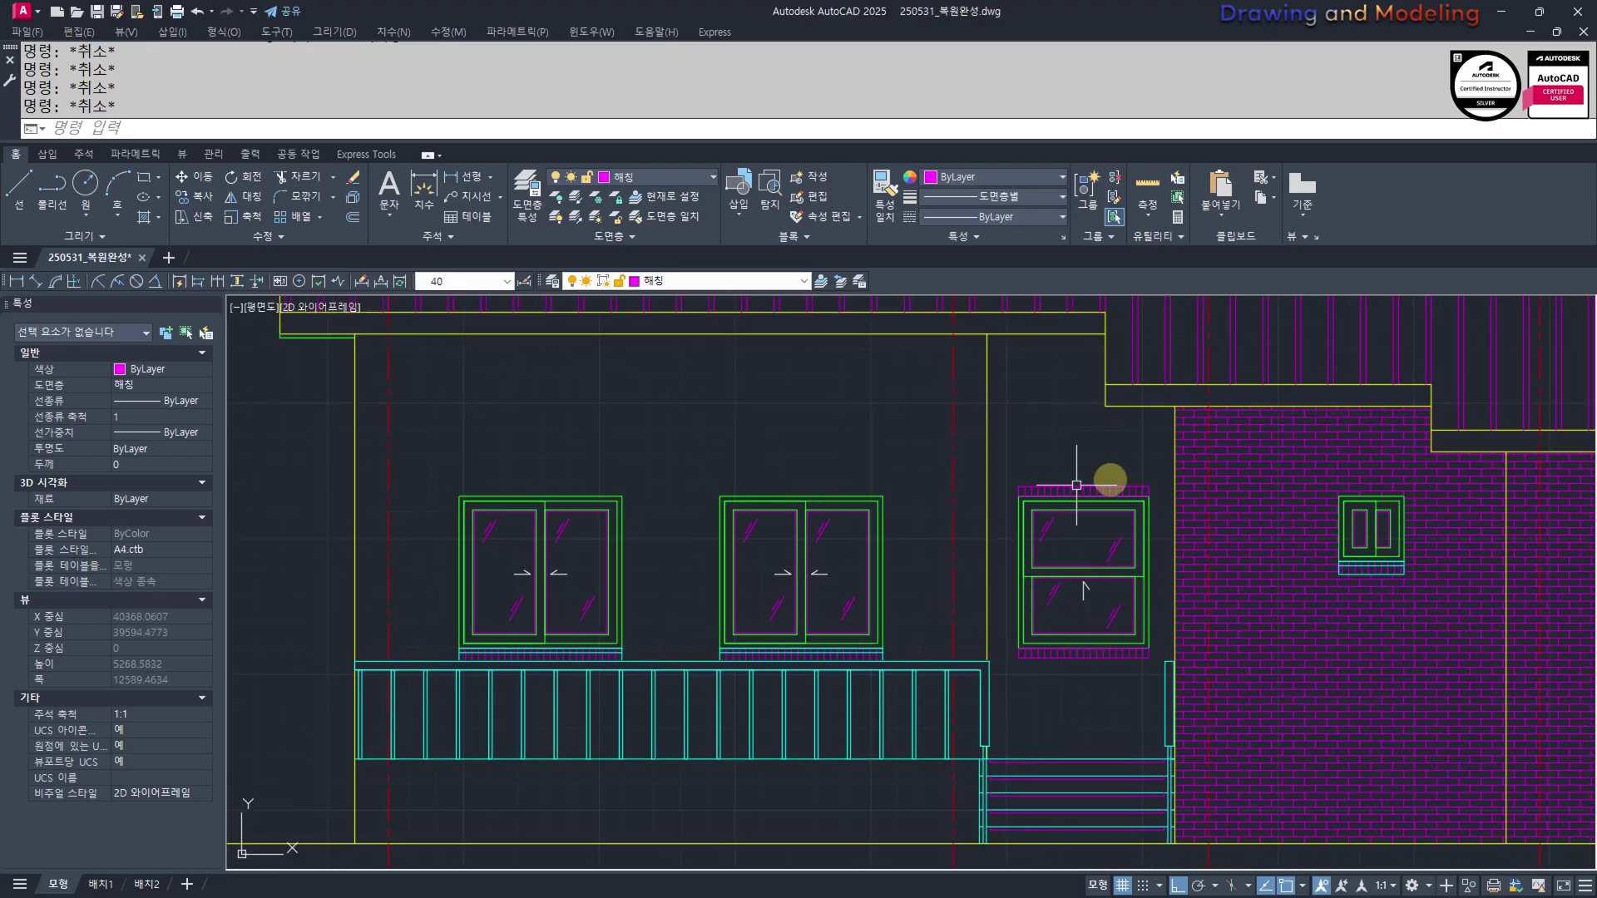
Examine the outlines and hatch of the new window's bands, comparing them with the rest of the elevation
scroll(1073, 578, "up", 4)
left_click(1173, 400)
left_click(1098, 472)
key("Escape")
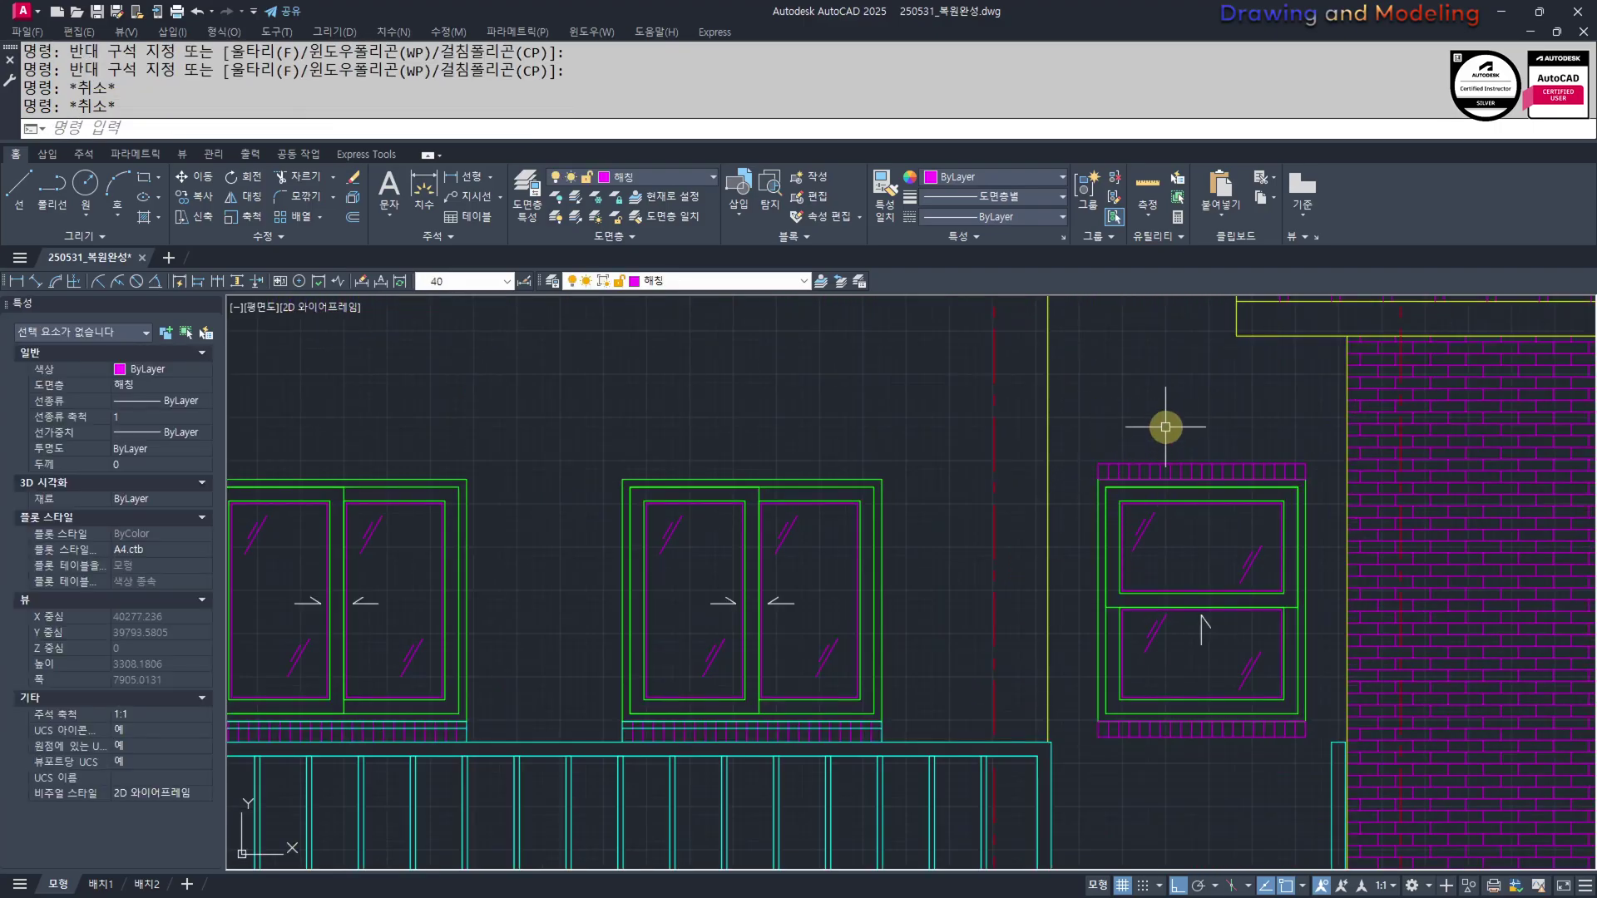
left_click(1166, 426)
left_click(1132, 478)
key("Escape")
key("Escape")
left_click(1127, 471)
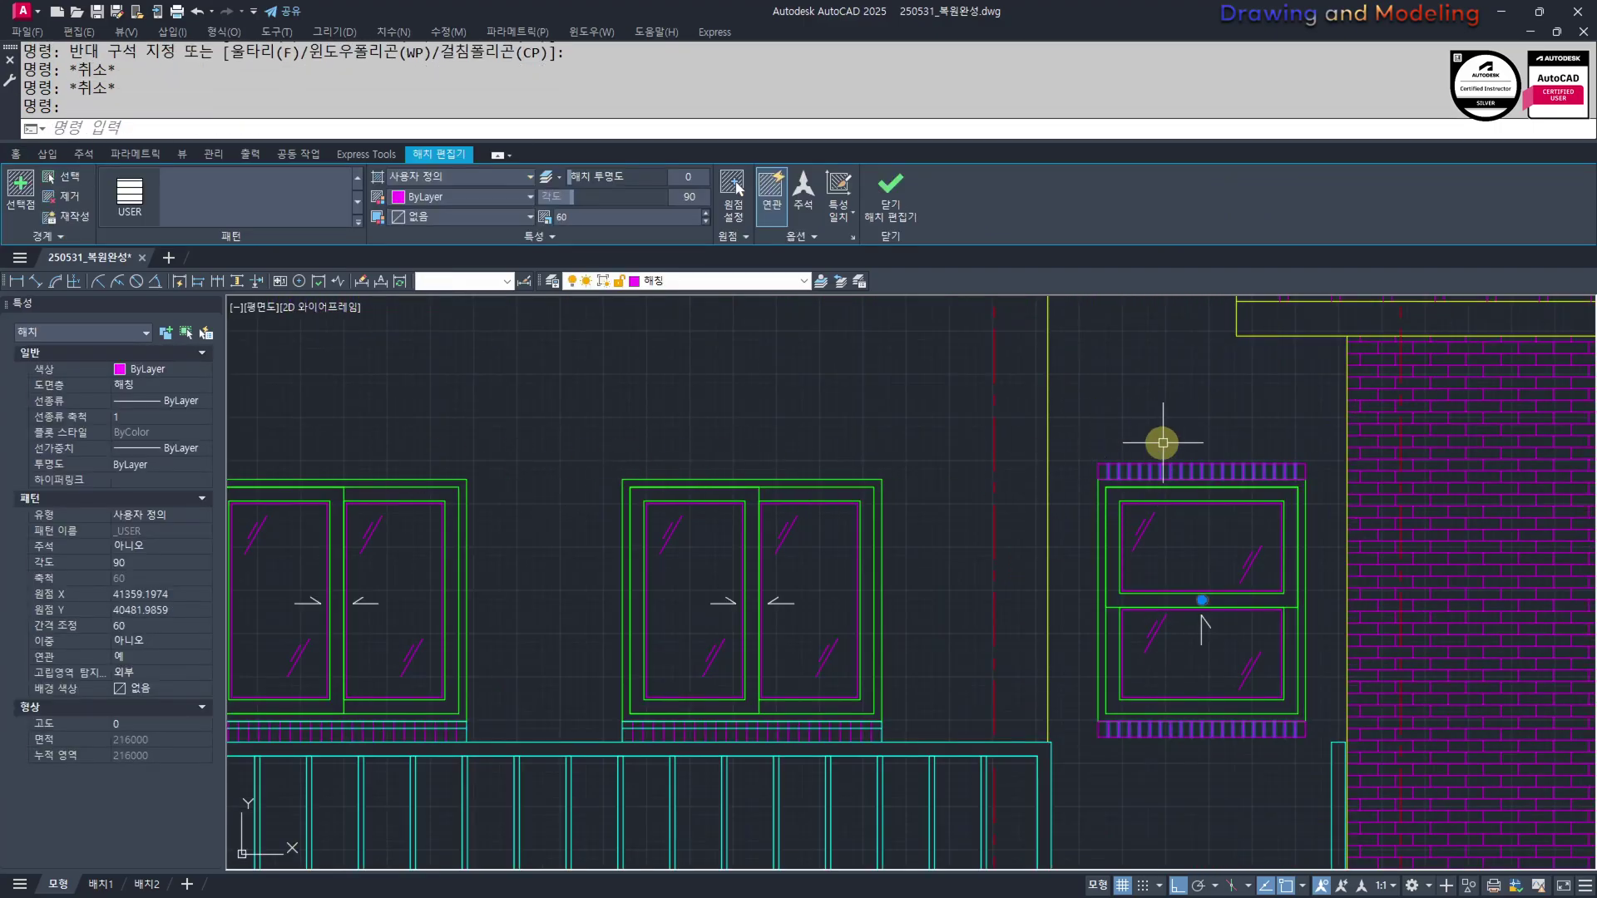
middle_click_drag(1163, 442, 938, 486)
key("Escape")
key("Escape")
scroll(1045, 564, "down", 2)
middle_click_drag(1044, 567, 675, 525)
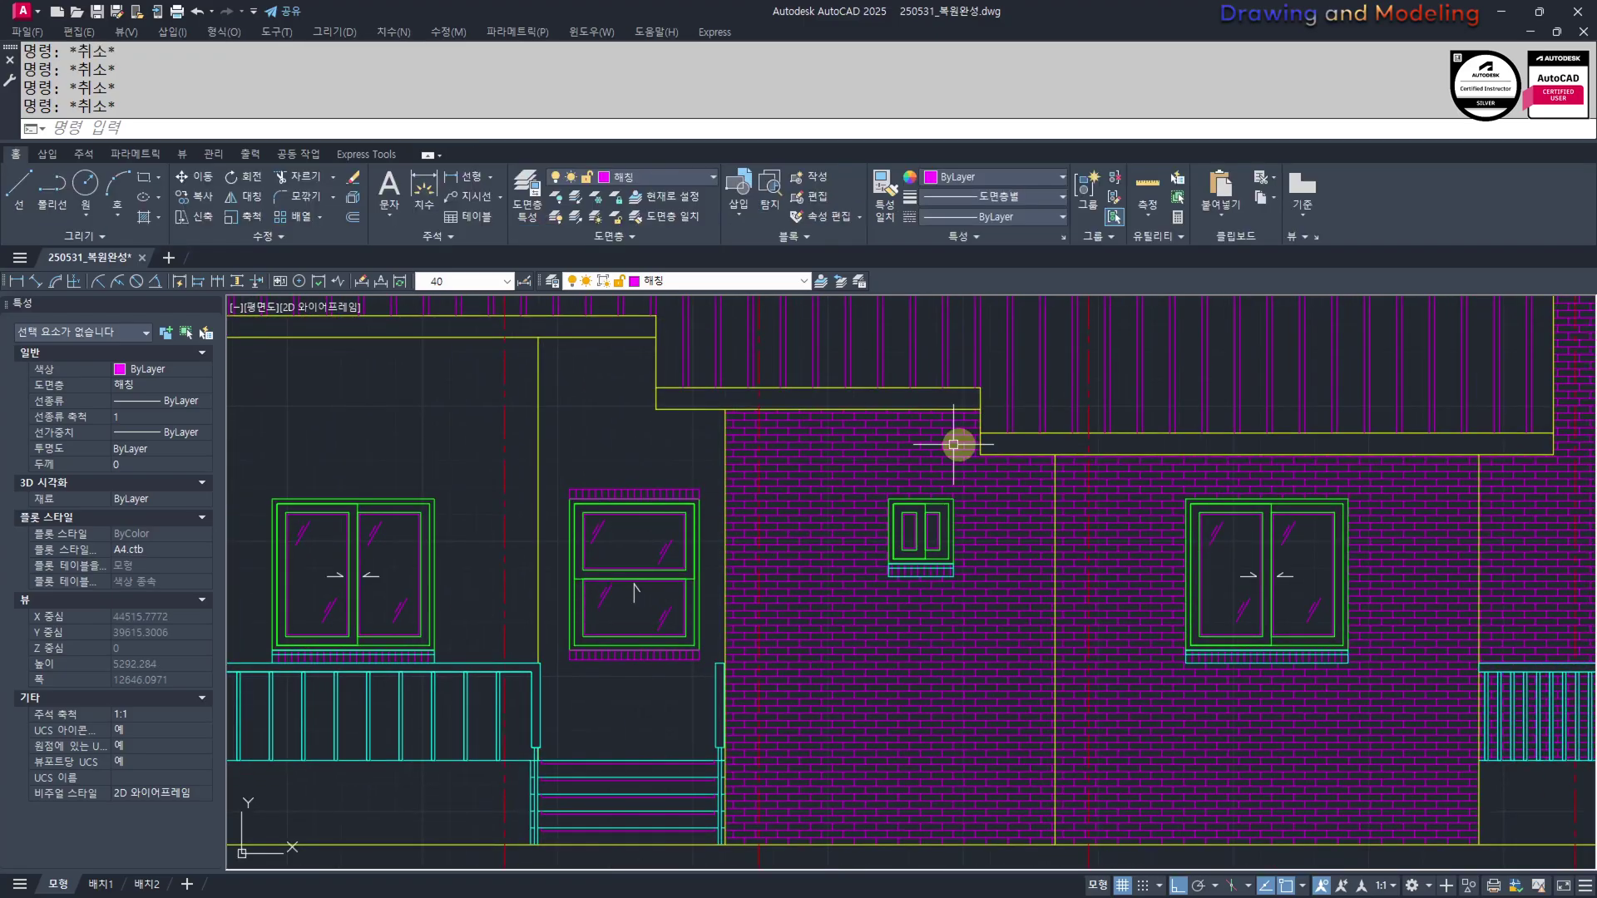
middle_click_drag(524, 537, 1110, 542)
scroll(919, 510, "down", 4)
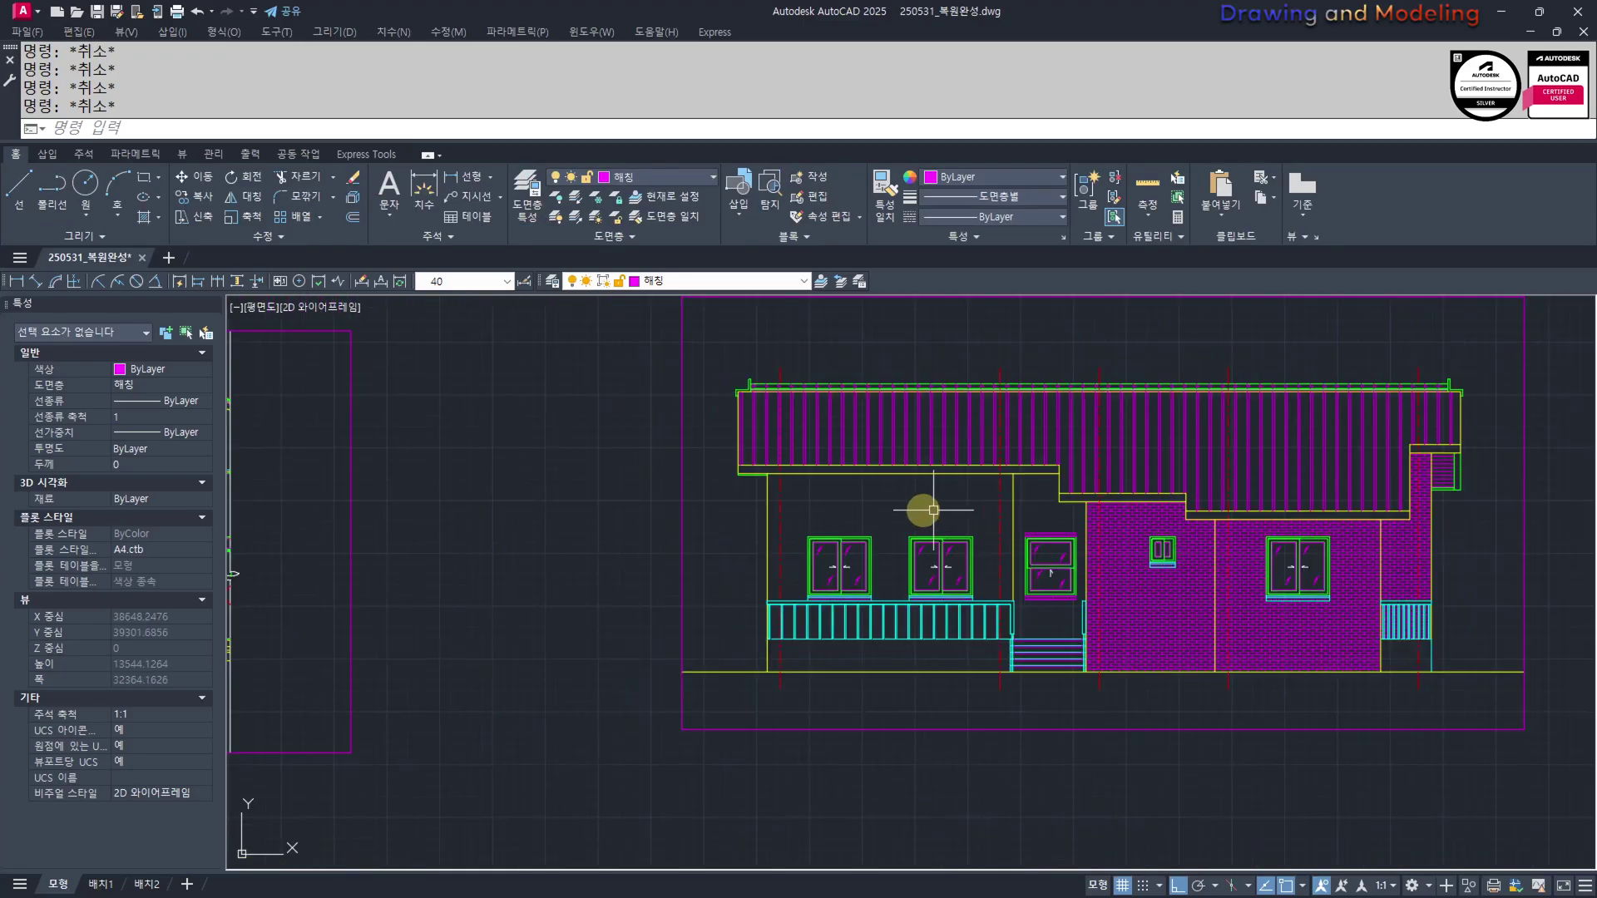
scroll(613, 538, "up", 5)
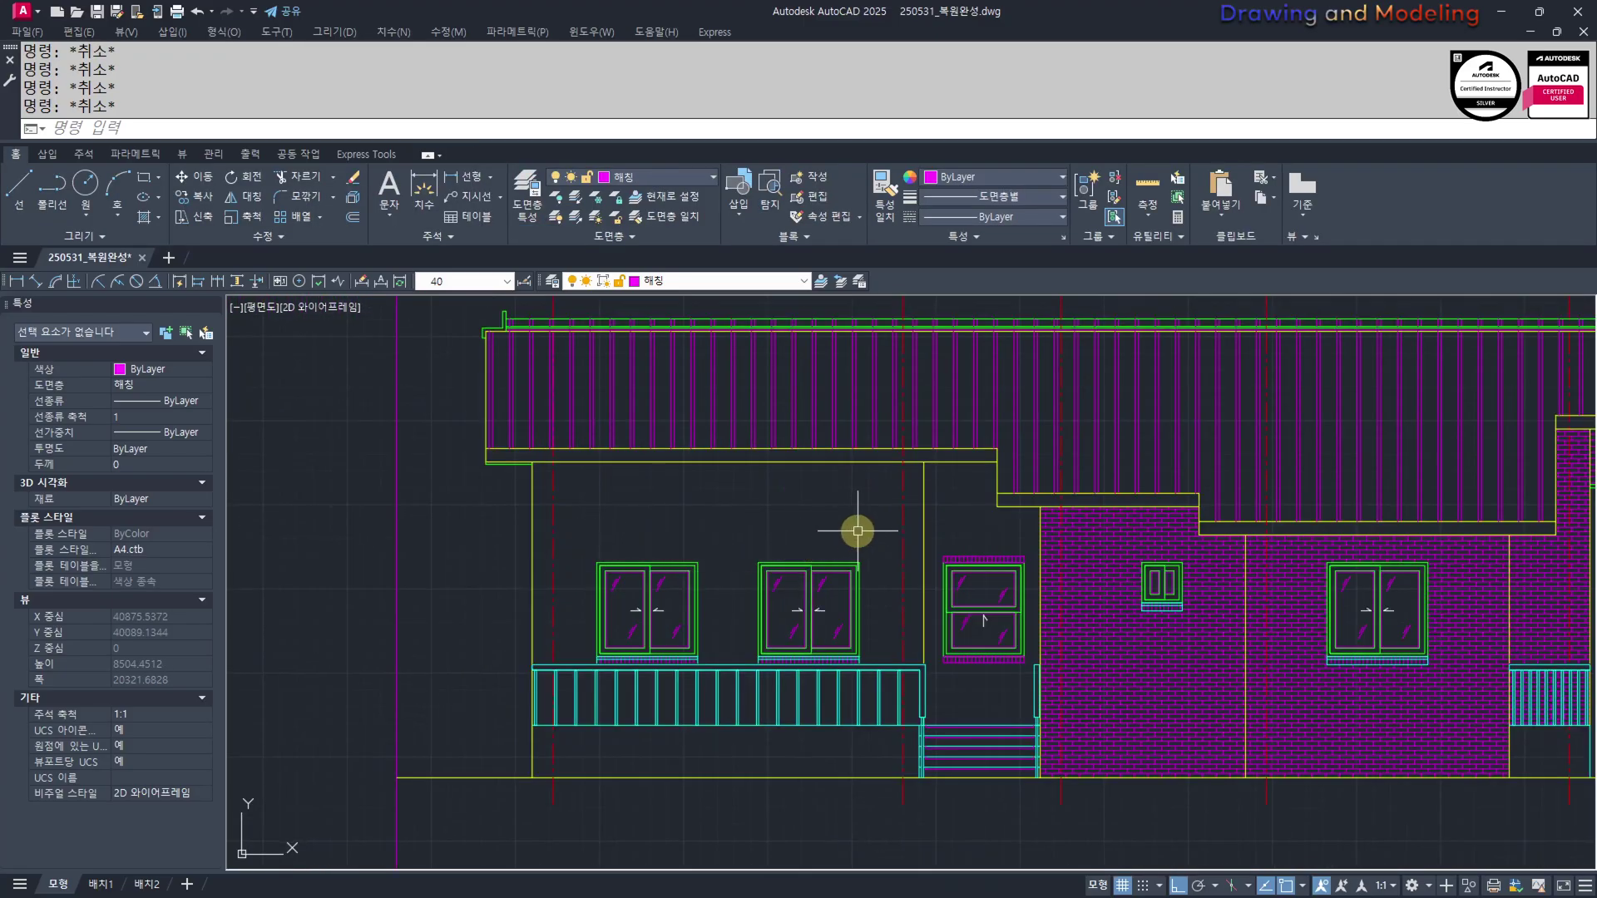
Turn off the layers of the red centre lines and the cyan porch railing
type("ff")
key("Return")
key("Escape")
key("Escape")
type("ff")
key("Return")
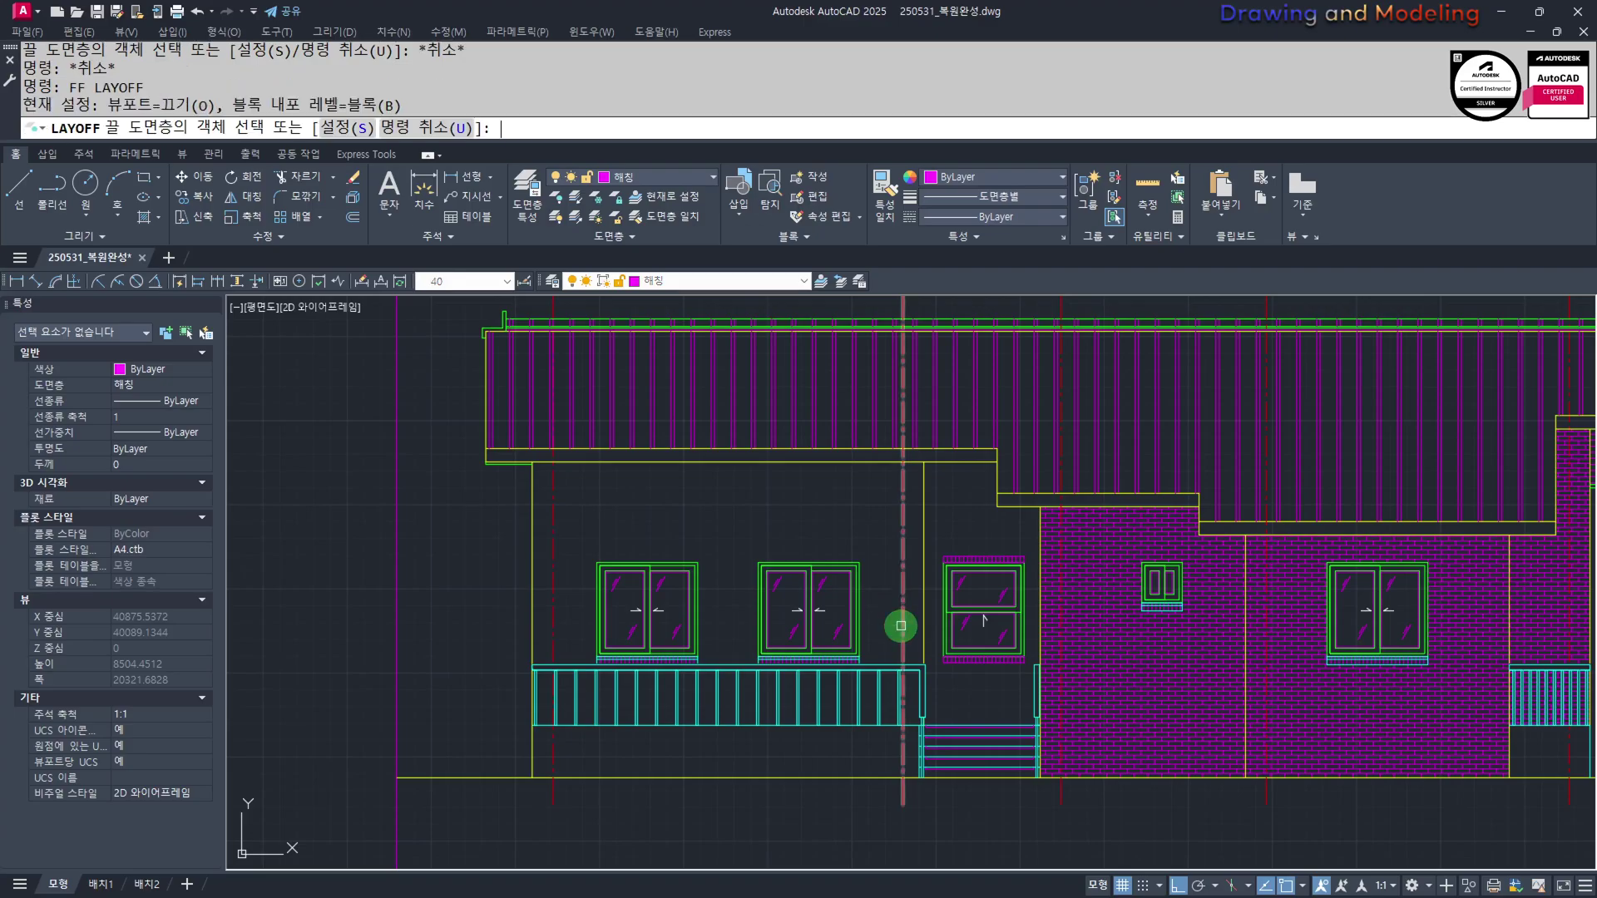
left_click(901, 626)
key("Escape")
key("Escape")
type("ff")
key("Return")
left_click(905, 673)
key("Escape")
key("Escape")
Hatch the left wall and the adjoining recessed wall around their three windows with a solid fill
middle_click_drag(767, 687, 827, 720)
type("h")
key("Return")
left_click(953, 575)
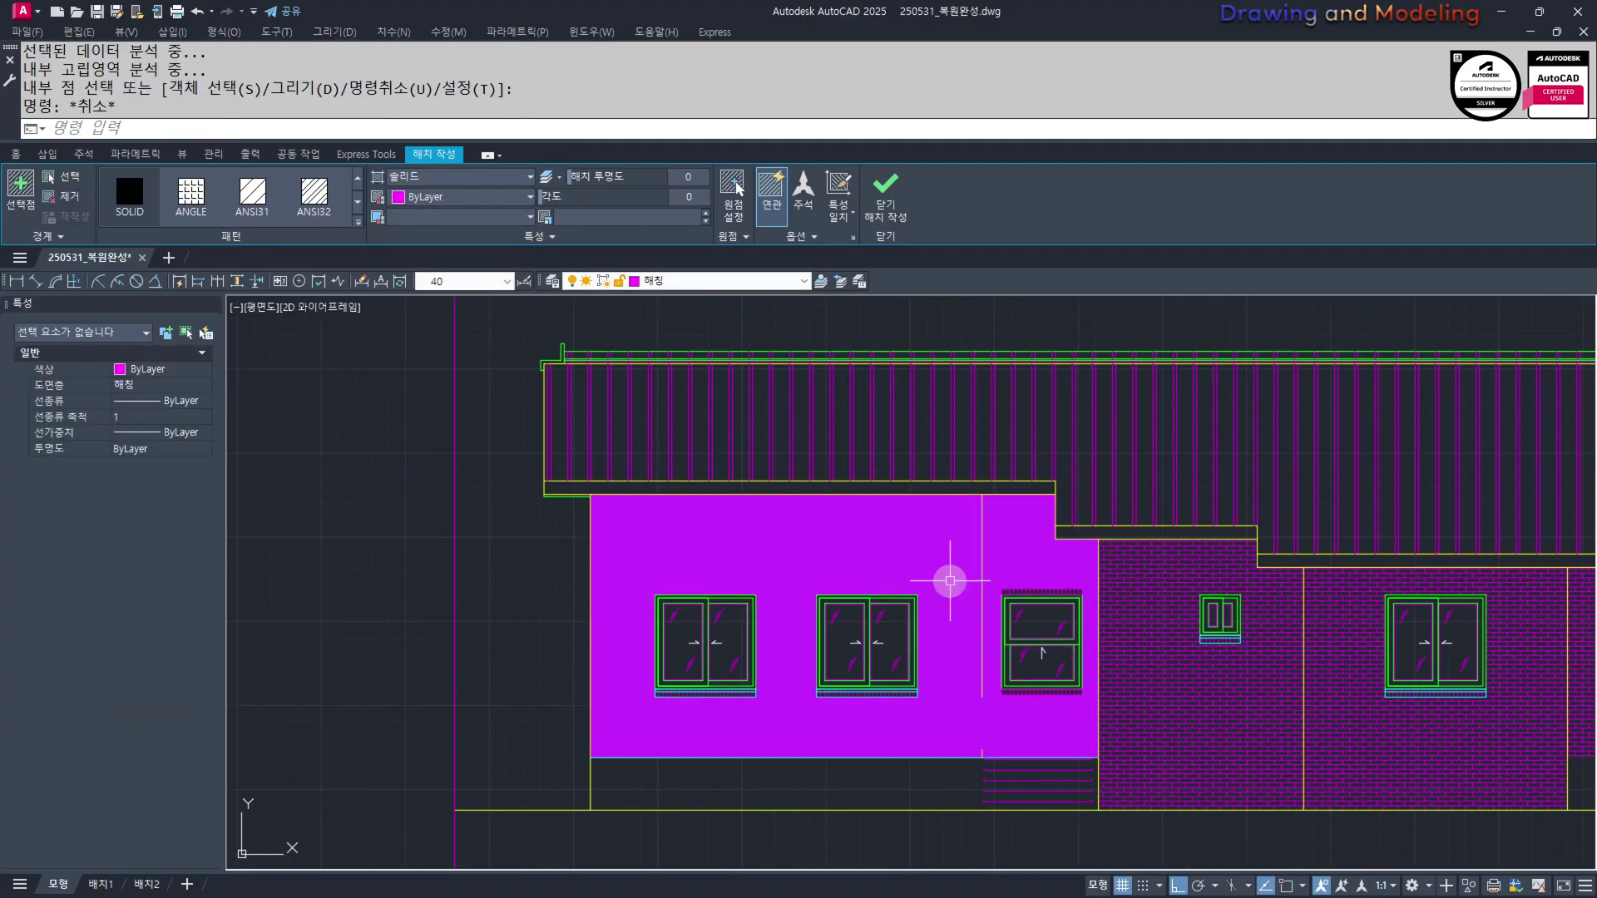
key("Escape")
middle_click_drag(1047, 645, 1051, 645)
Match the new wall hatch's properties to the brick hatch of the neighbouring wall
type("ma")
key("Return")
left_click(1153, 669)
left_click(925, 562)
key("Escape")
key("Escape")
middle_click_drag(933, 657, 898, 657)
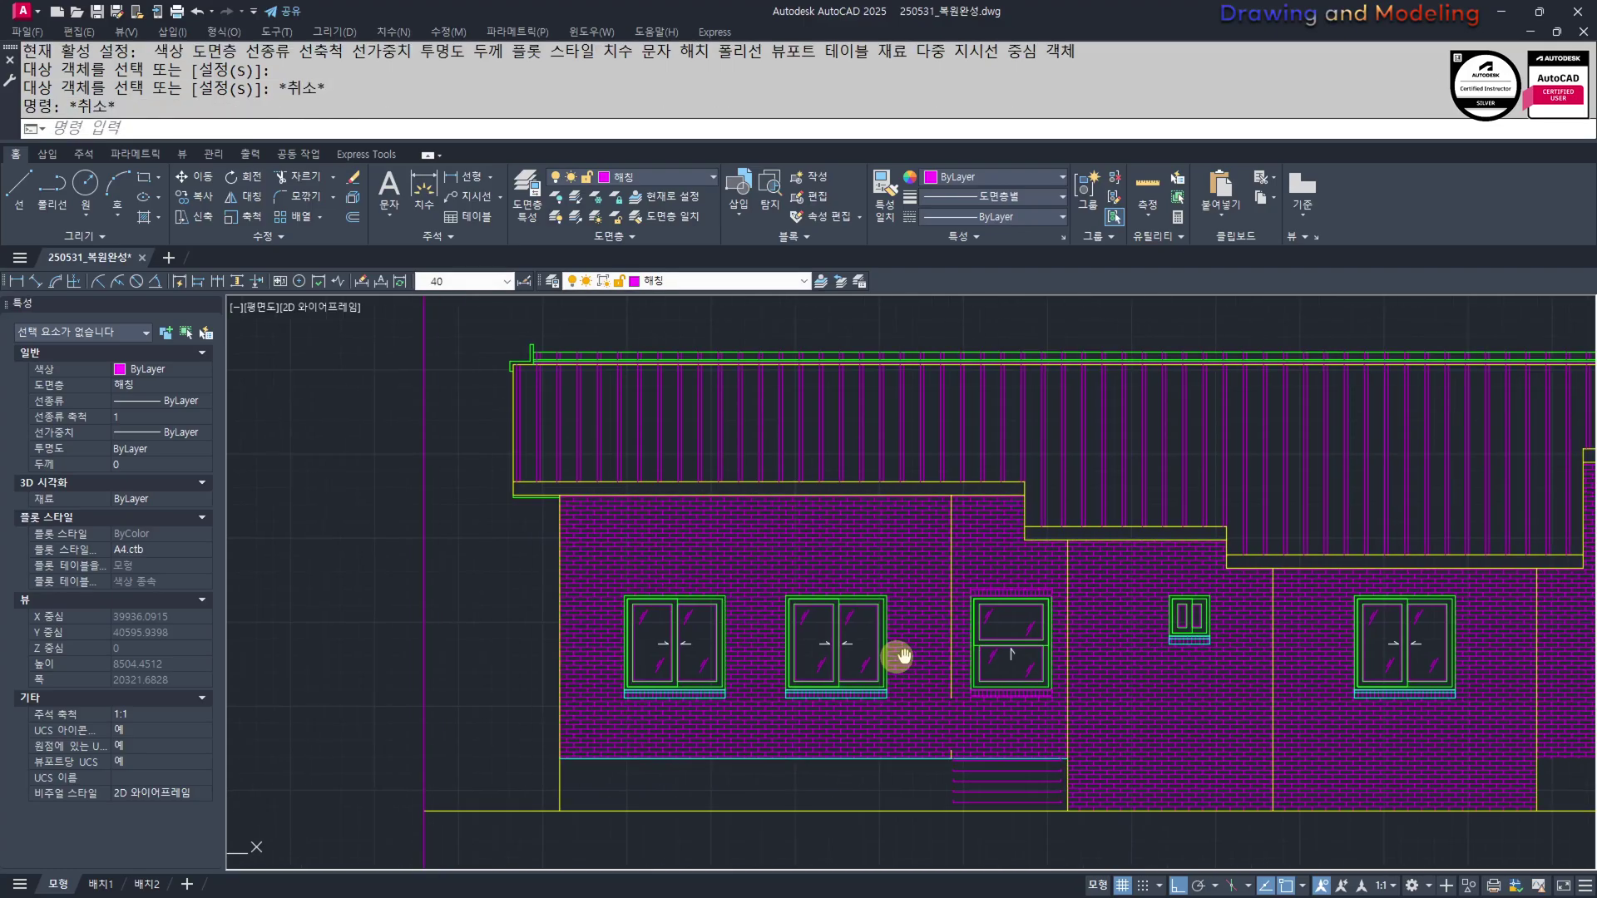
Turn all hidden layers back on with LAYON
scroll(903, 658, "down", 2)
type("layon")
key("Return")
key("Escape")
key("Escape")
scroll(806, 627, "down", 3)
scroll(697, 705, "up", 2)
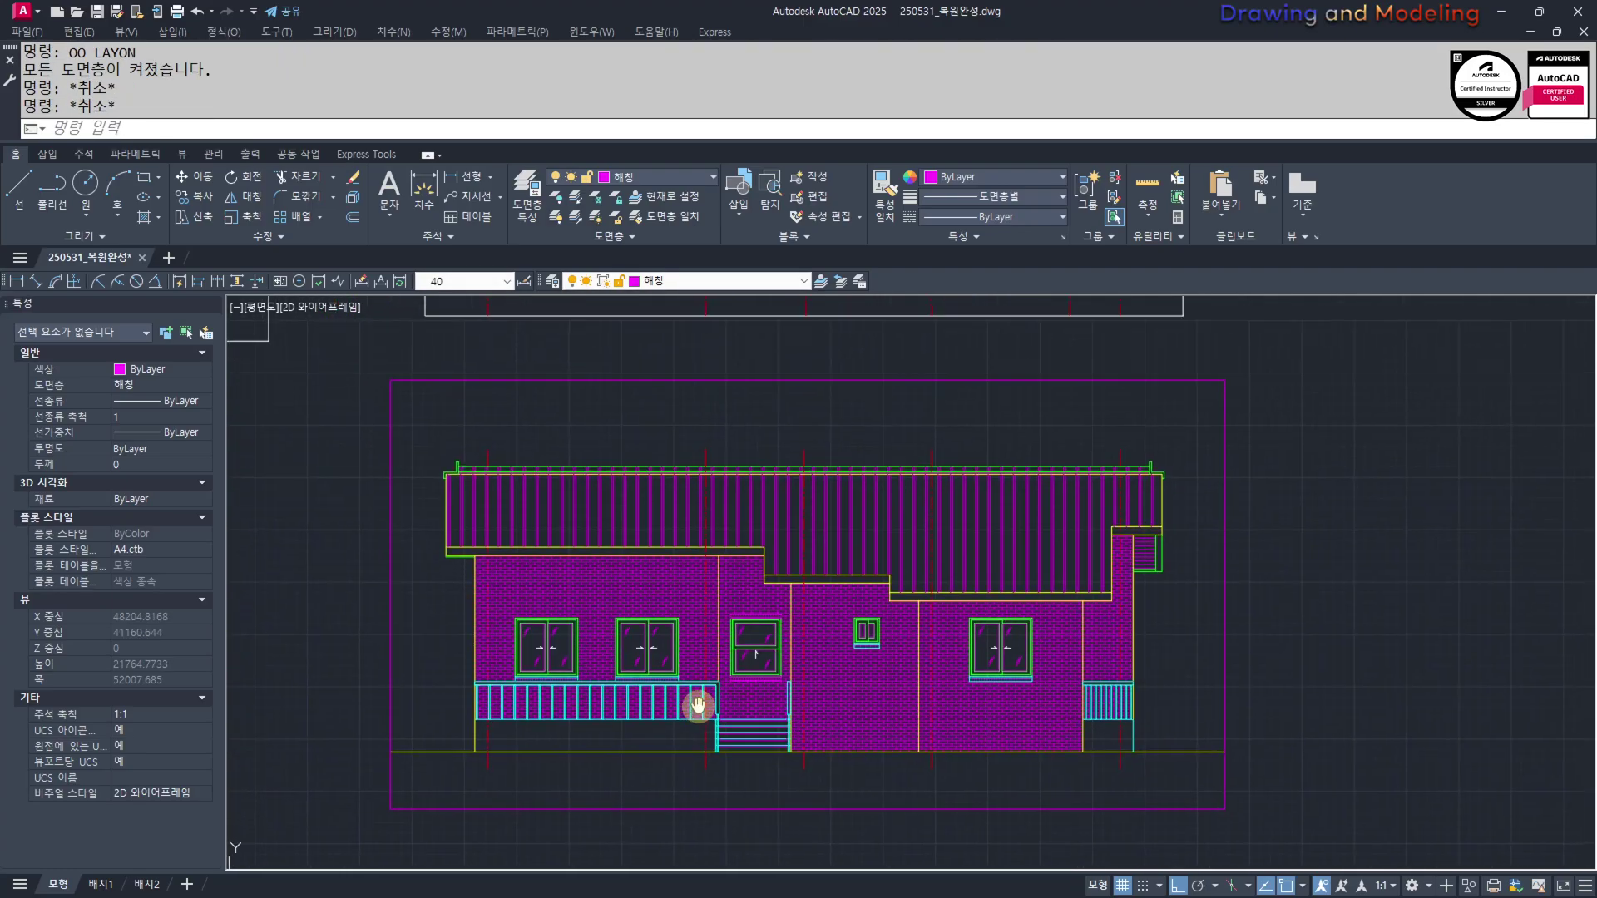
Review the completed elevation, examining the brick hatches, windows, railings and stepped roofline
middle_click_drag(698, 705, 770, 713)
middle_click_drag(435, 661, 517, 666)
middle_click_drag(764, 676, 901, 681)
key("Escape")
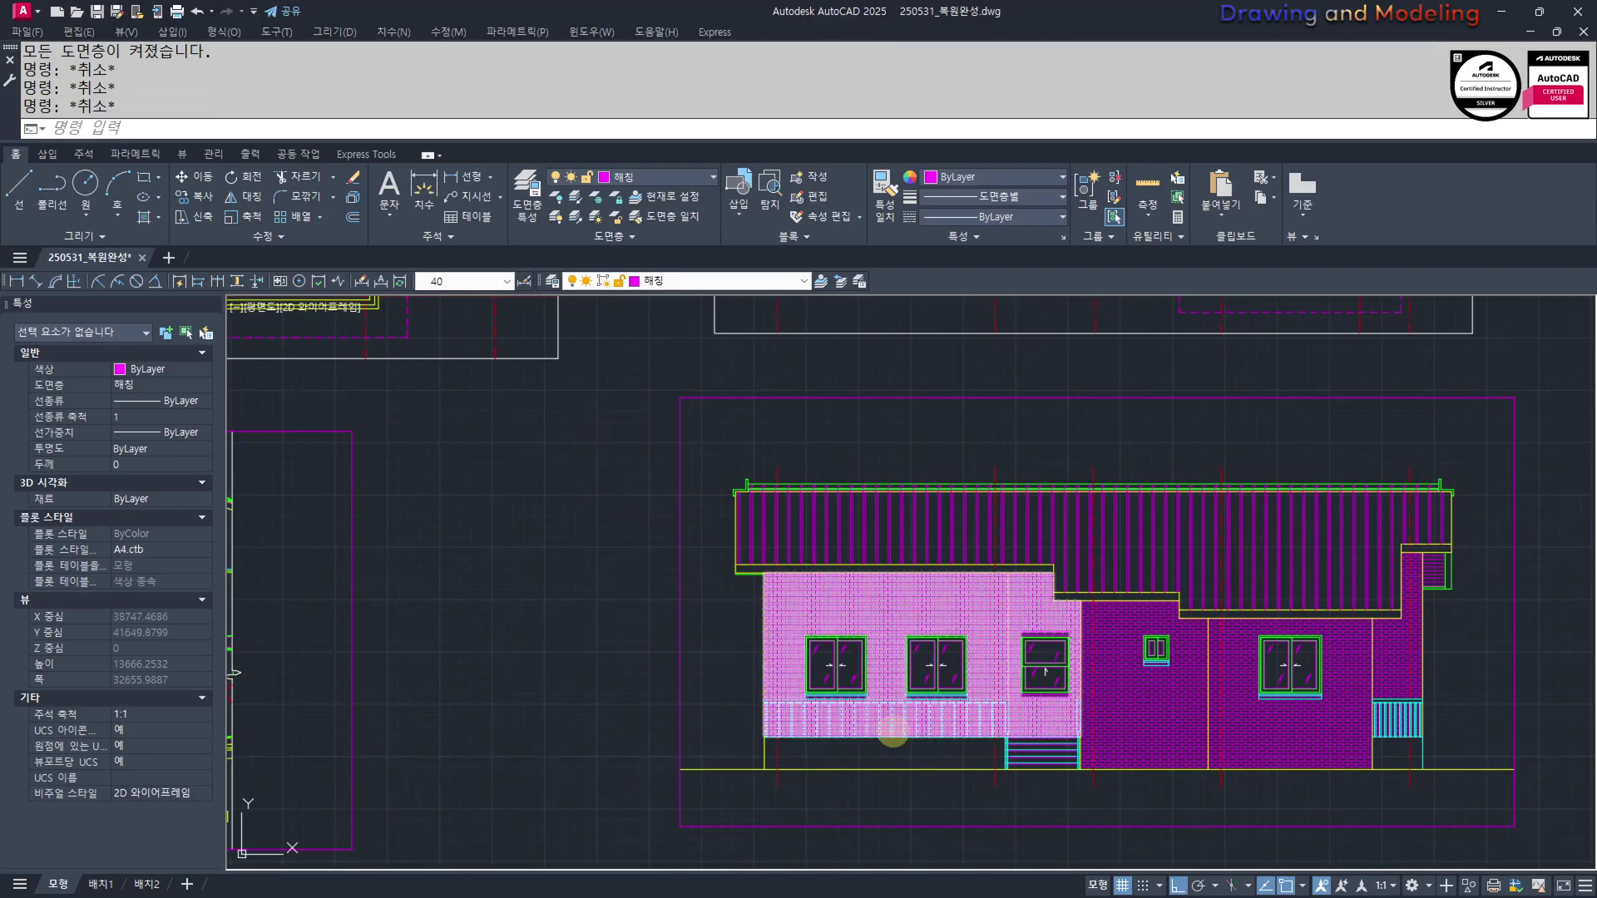
key("Escape")
middle_click_drag(987, 745, 765, 695)
mouse_move(905, 768)
middle_mouse_down()
mouse_move(1048, 789)
mouse_move(848, 828)
middle_mouse_up()
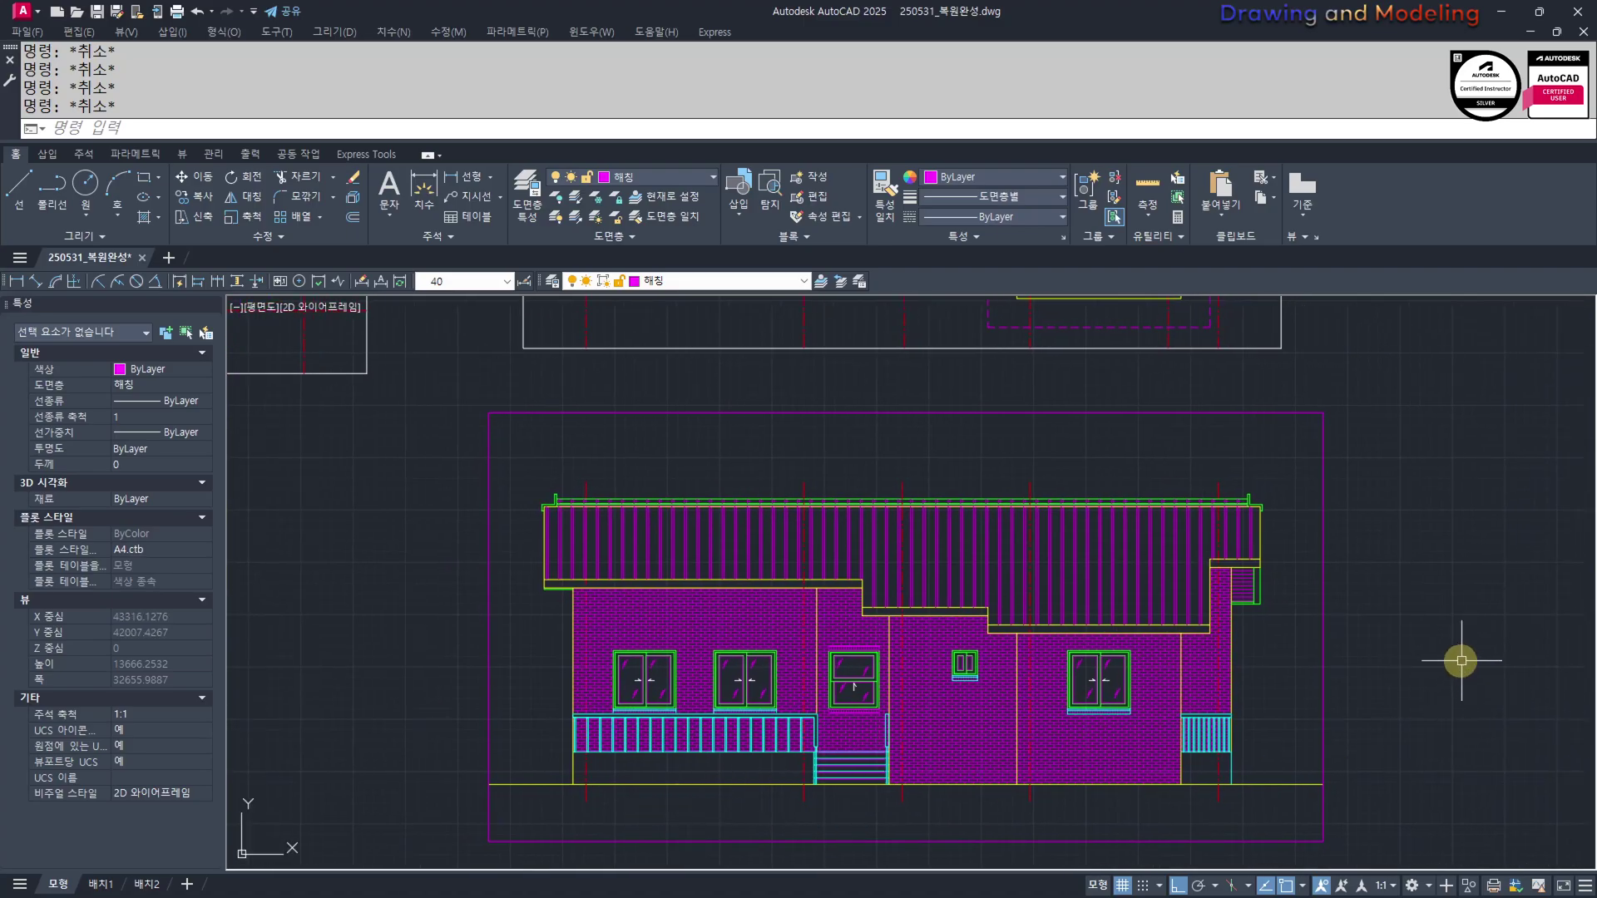
middle_click_drag(1462, 661, 1424, 665)
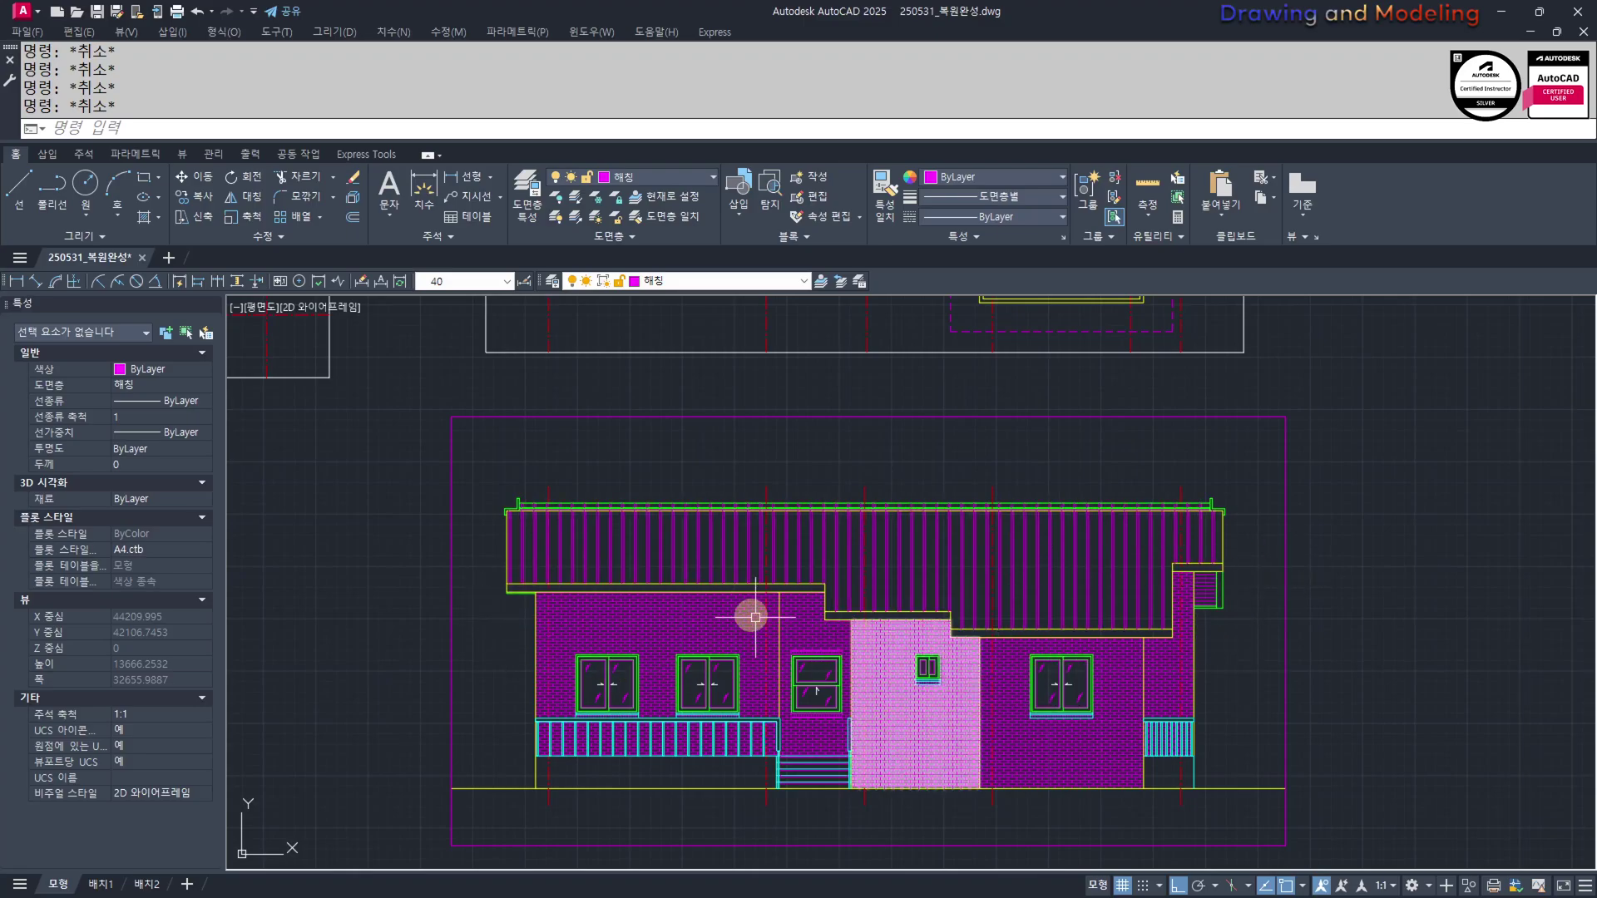
scroll(902, 631, "up", 2)
scroll(974, 663, "down", 2)
scroll(975, 663, "up", 2)
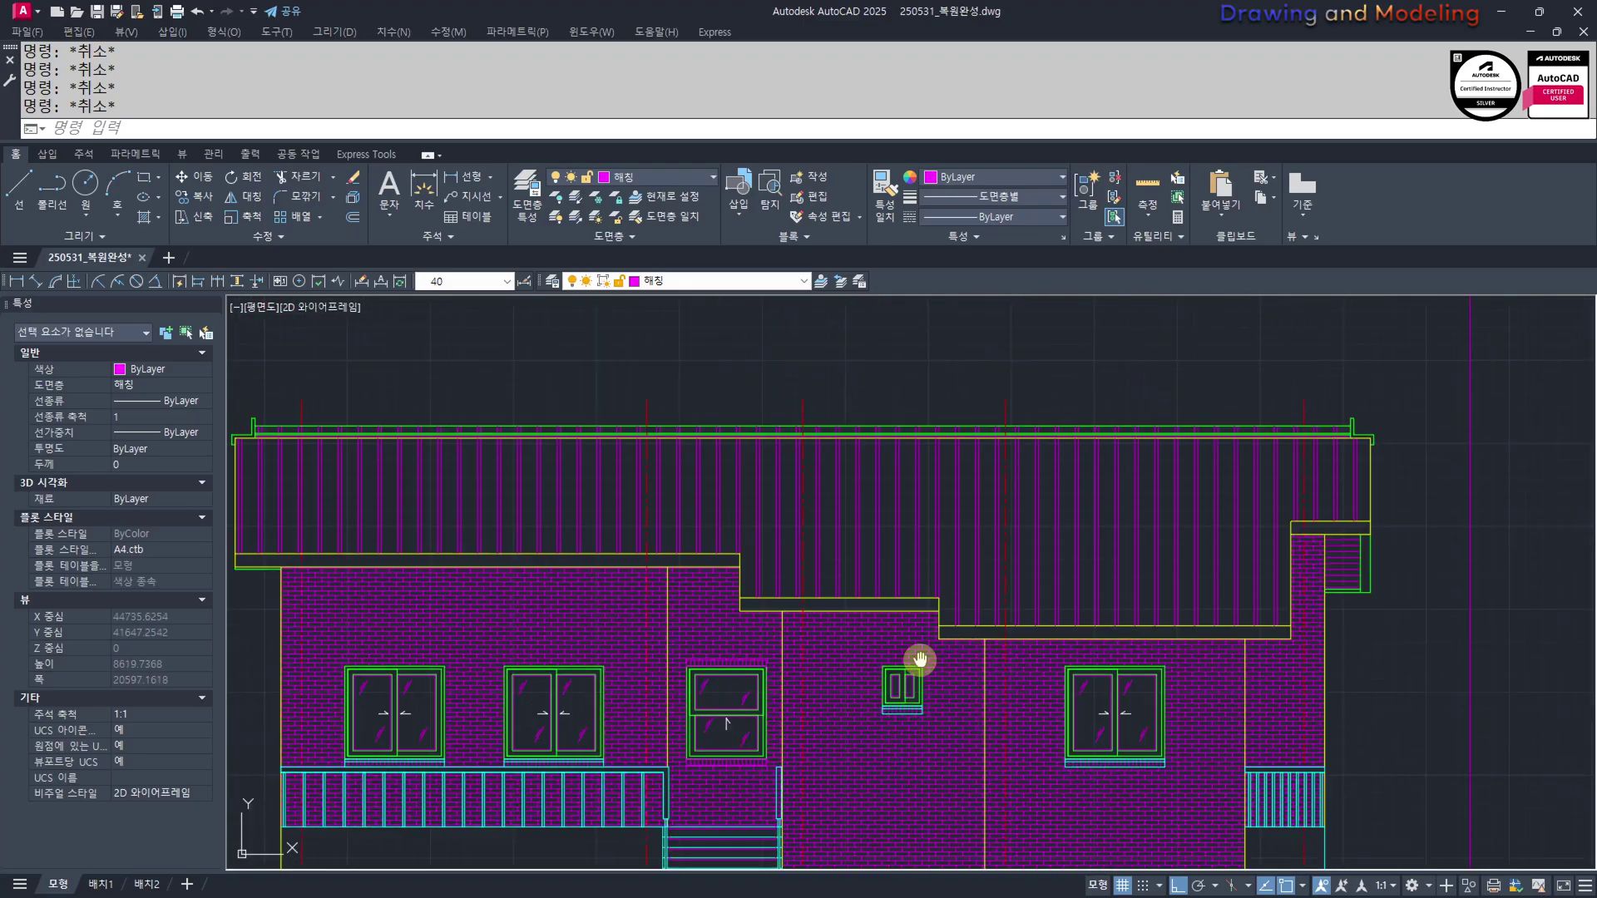
scroll(920, 660, "down", 2)
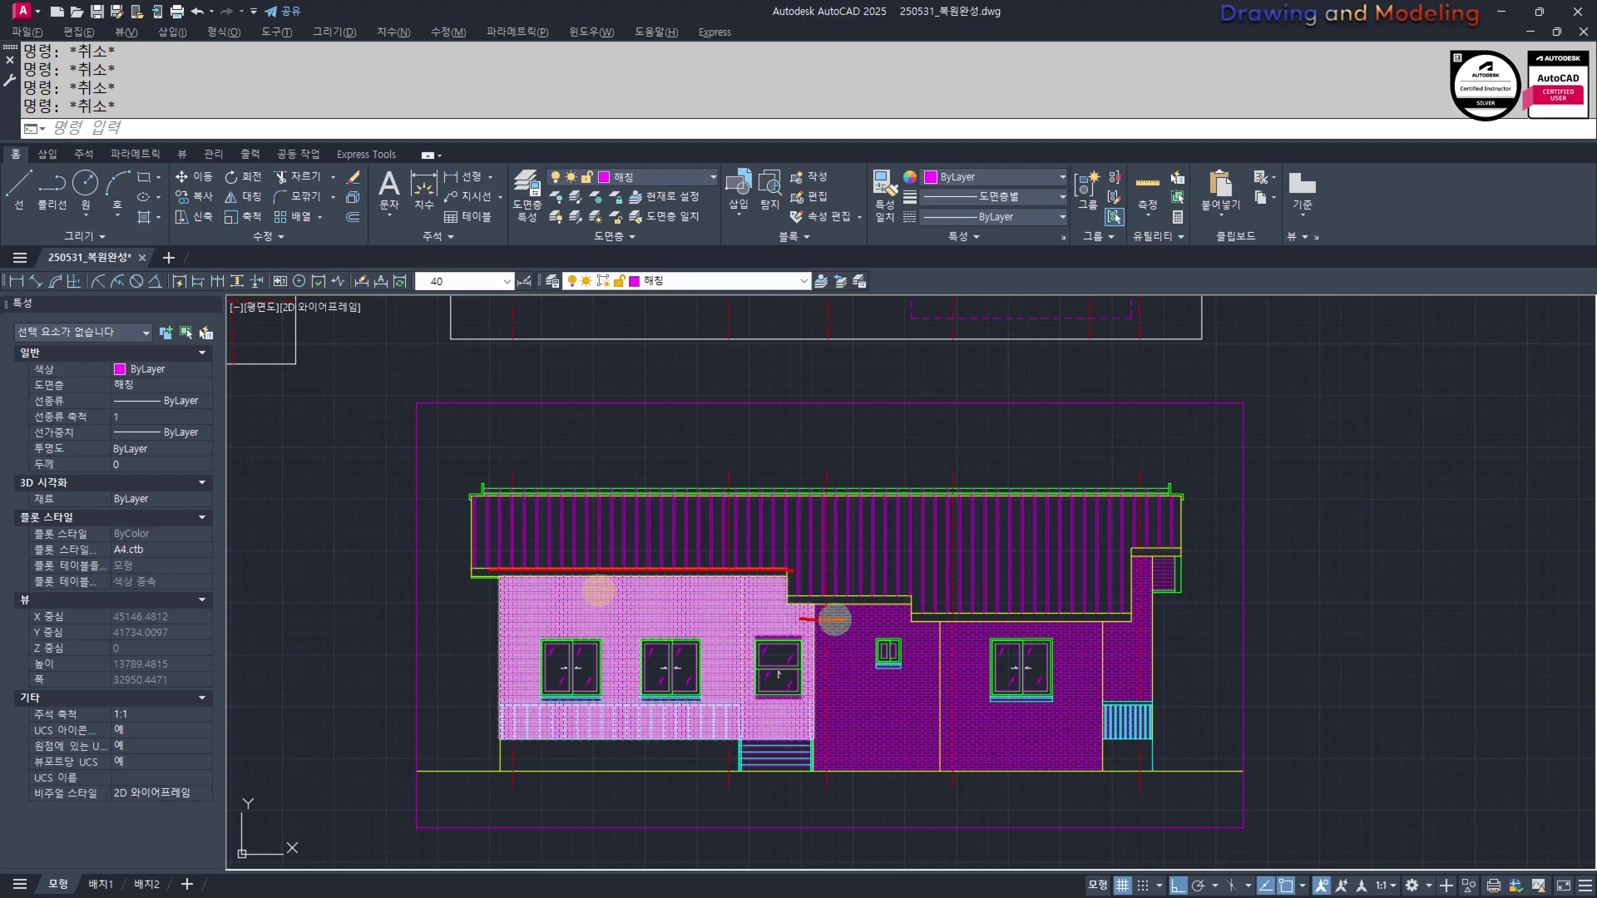
key("Escape")
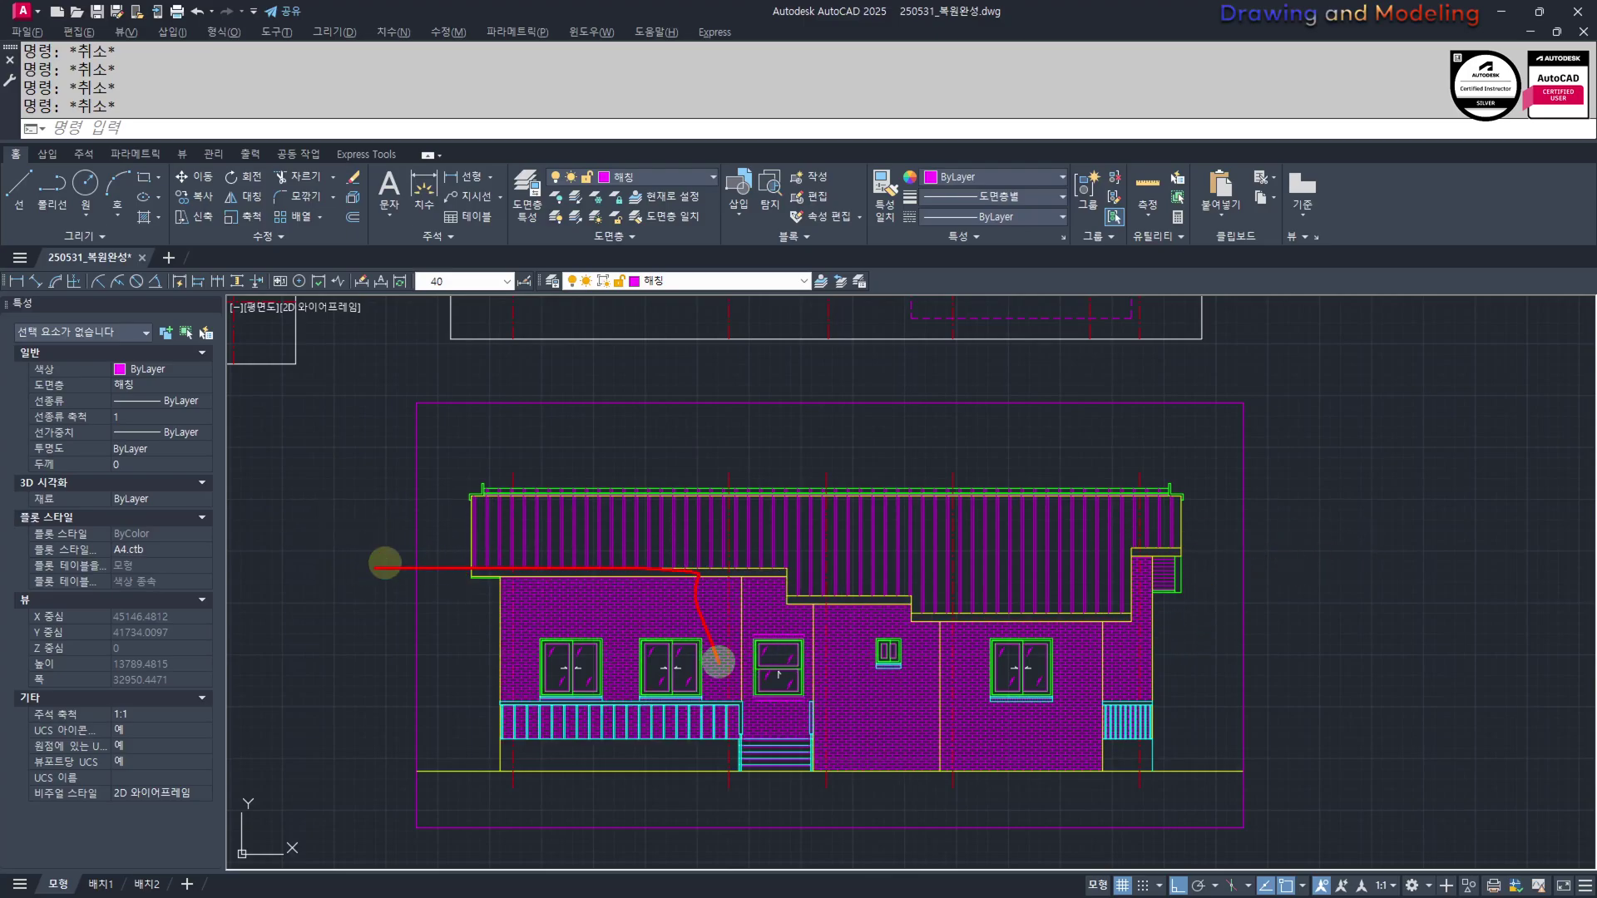
mouse_move(1207, 668)
middle_mouse_down()
mouse_move(1298, 664)
mouse_move(1265, 675)
middle_mouse_up()
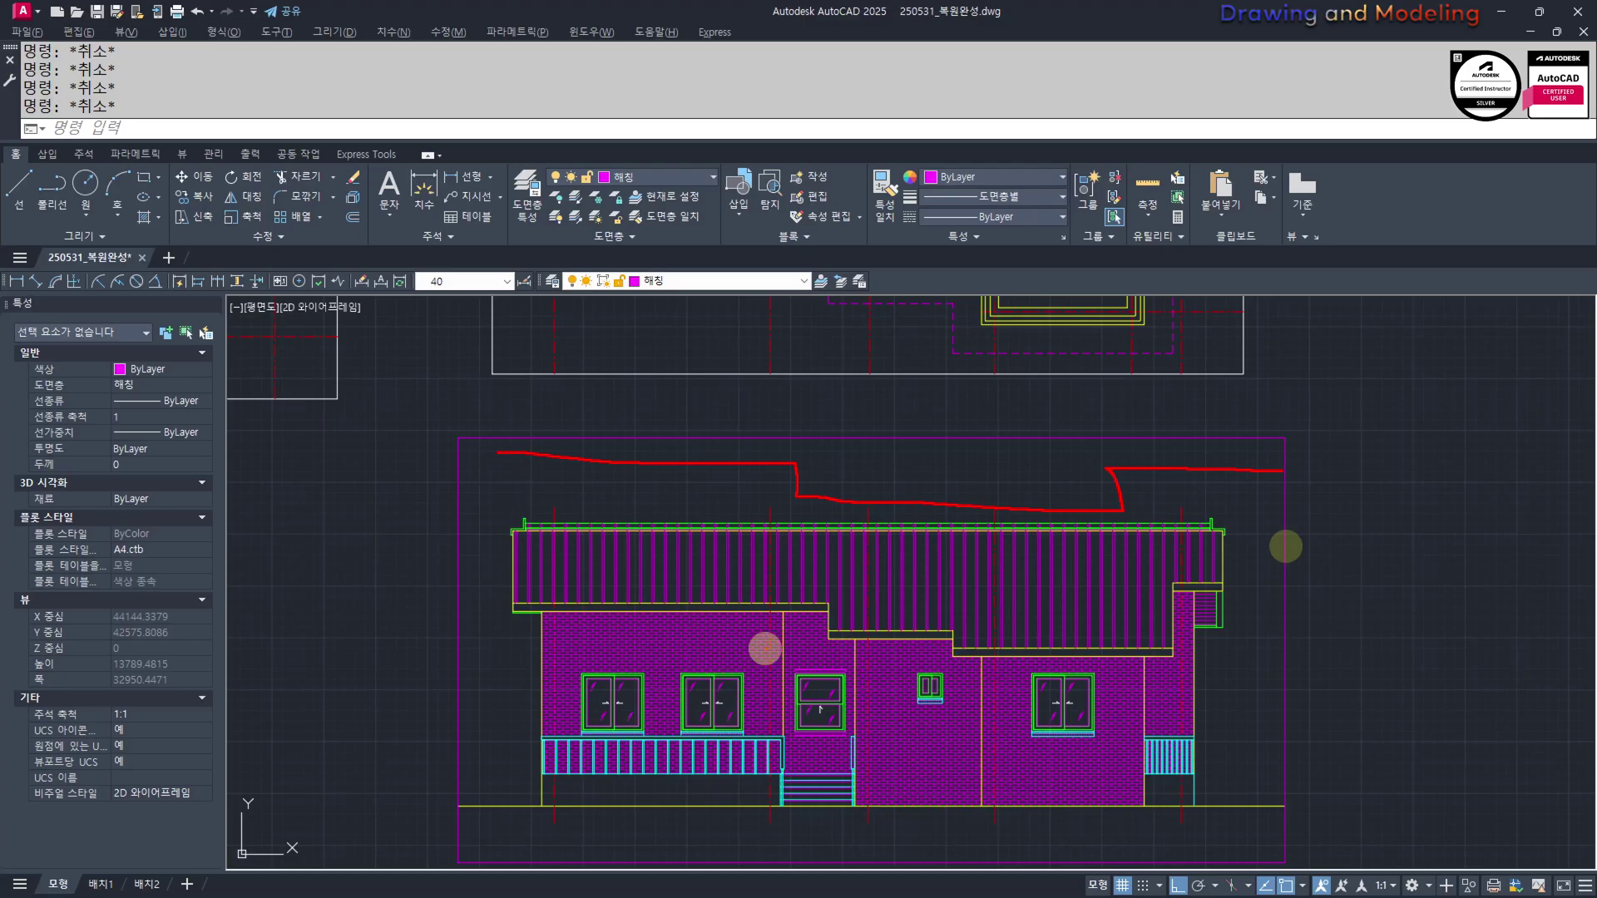
key("Escape")
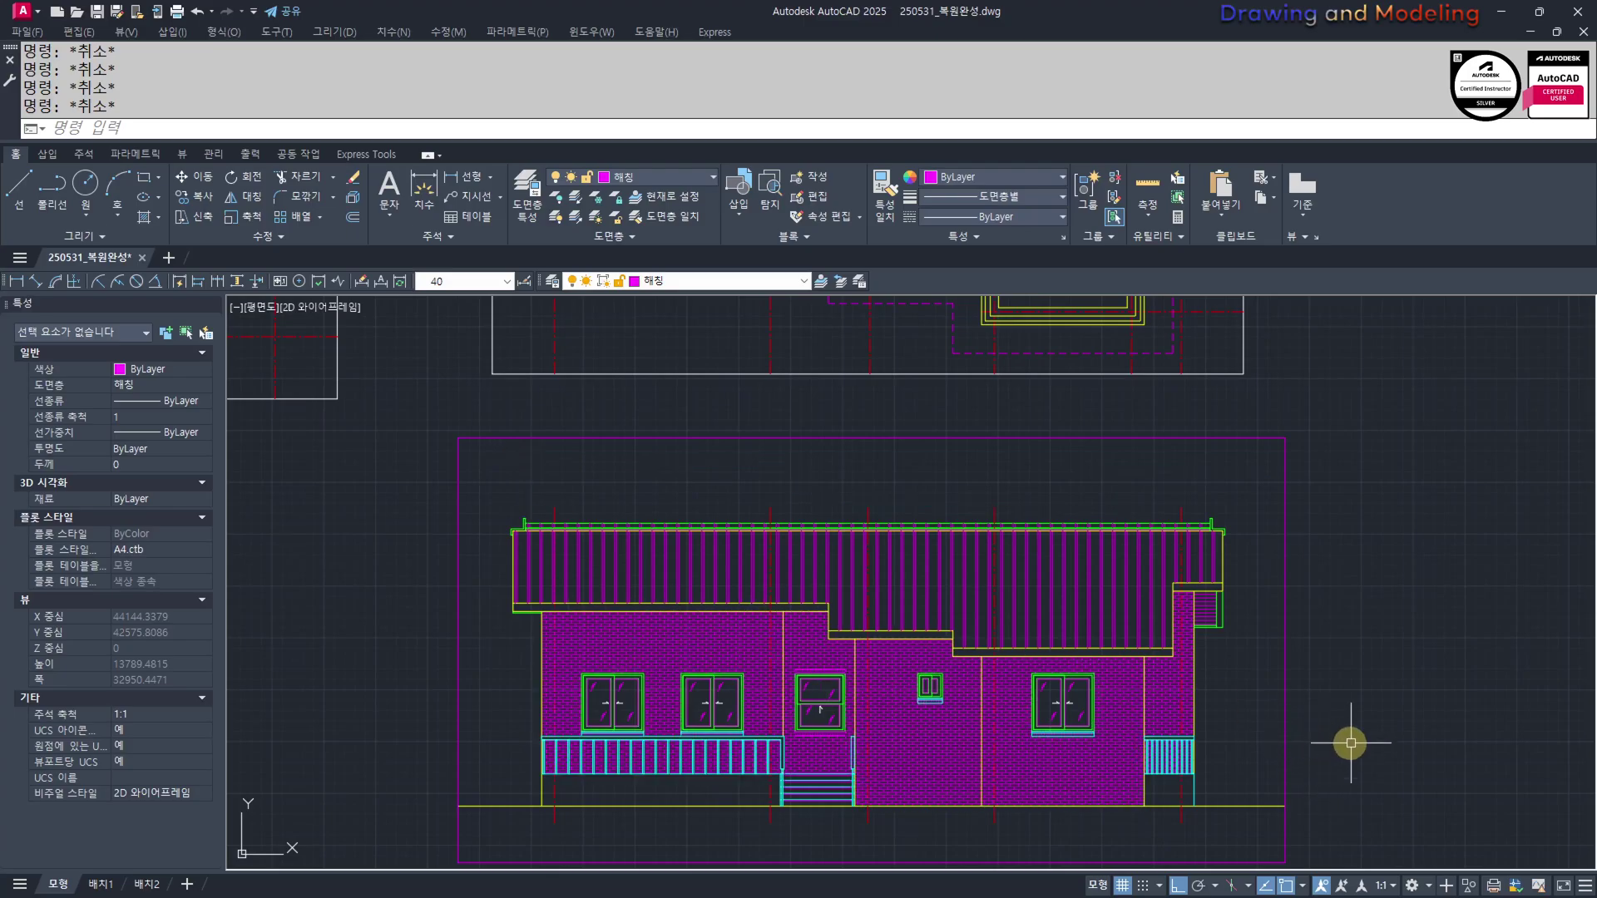
Review the finished elevation and the neighbouring section drawing, comparing how complete their hatching is
scroll(759, 453, "down", 4)
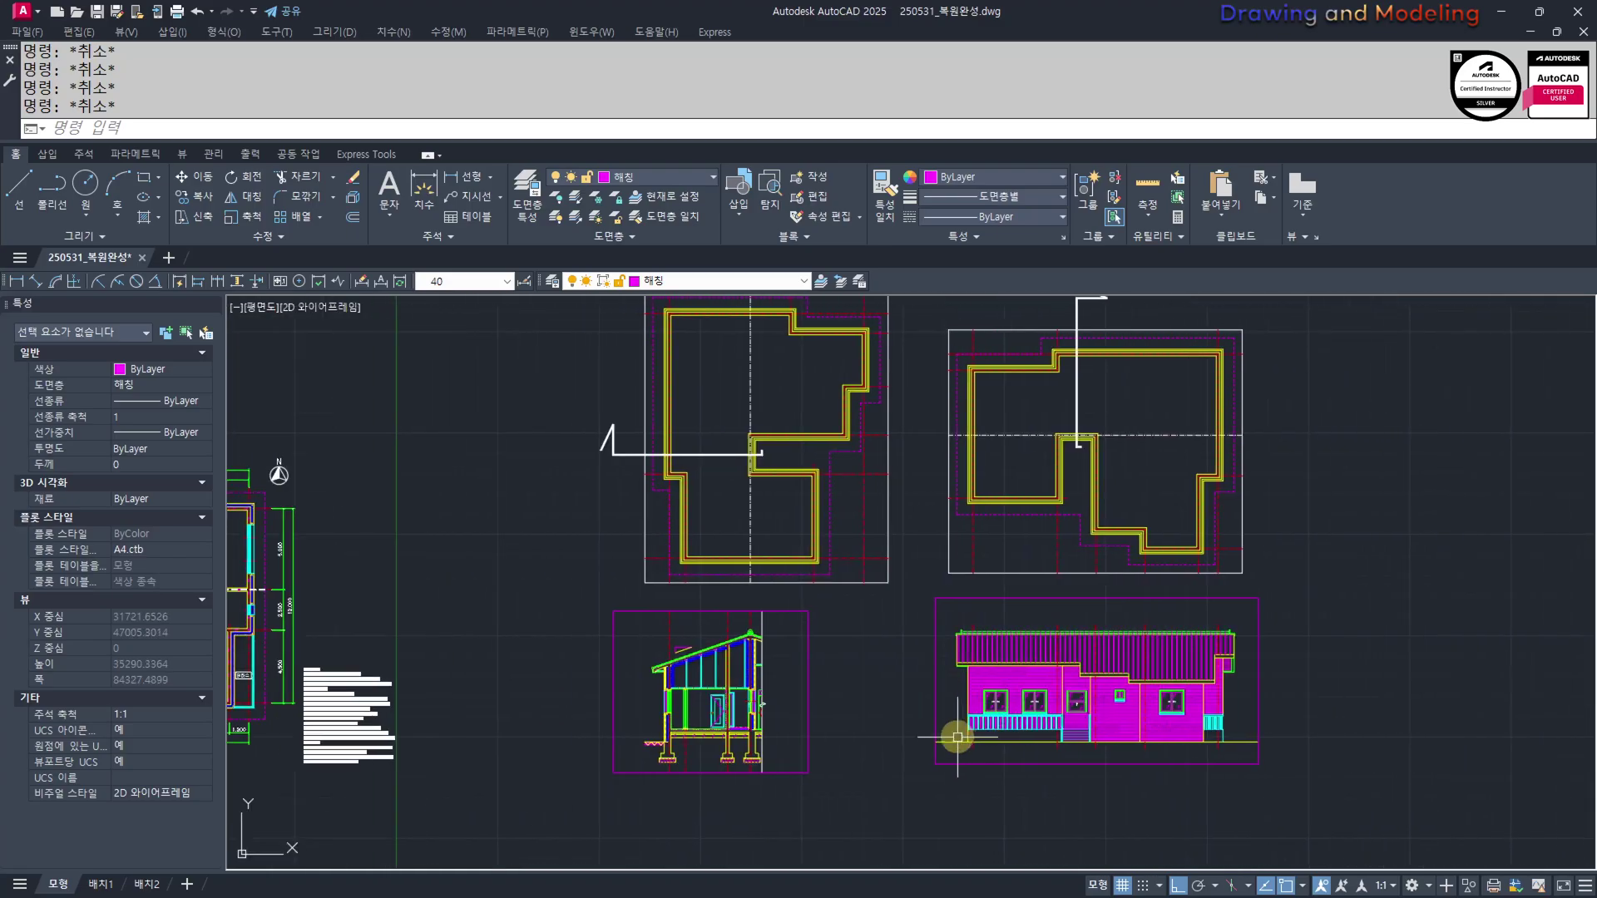
scroll(1033, 760, "up", 5)
scroll(713, 762, "down", 3)
middle_click_drag(713, 762, 798, 776)
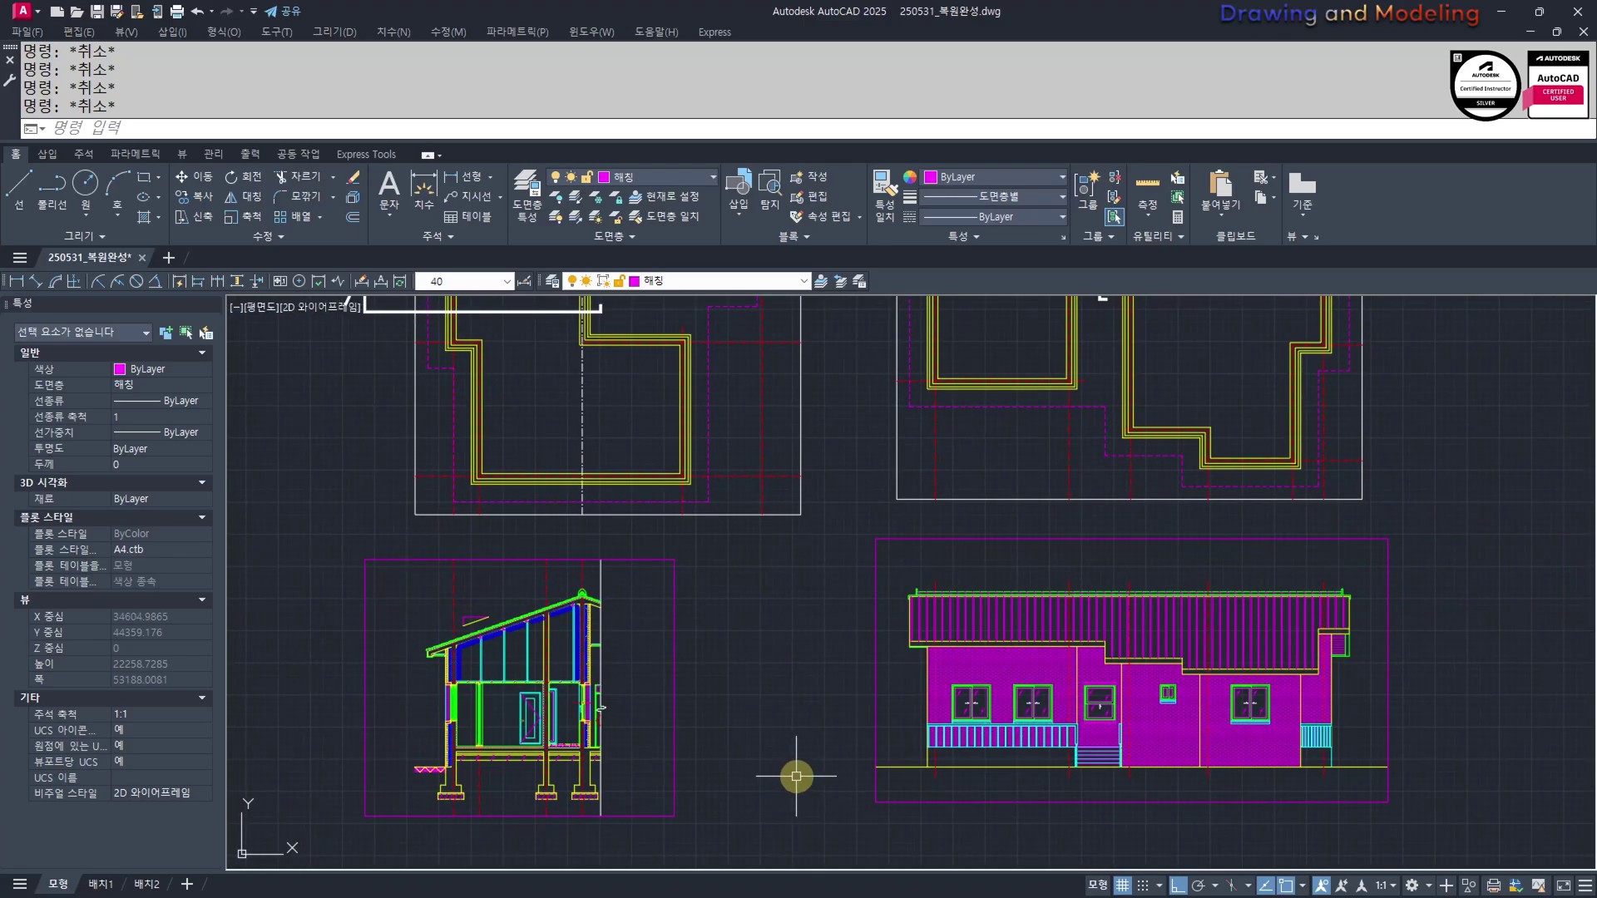
left_click(1499, 815)
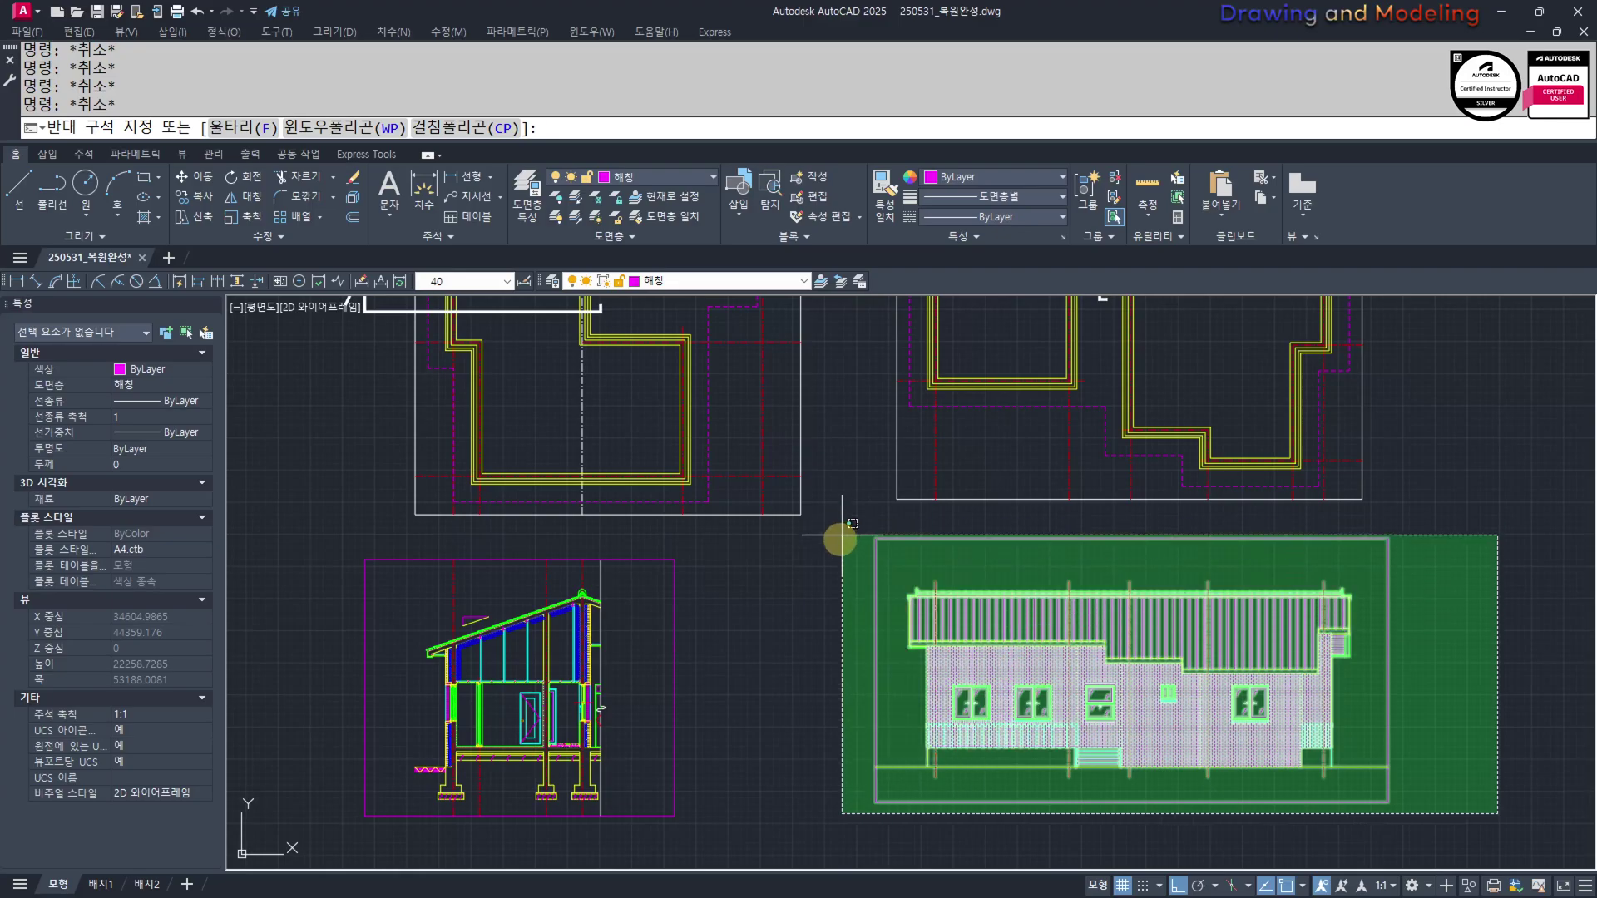
key("Escape")
key("Escape")
middle_click_drag(795, 633, 974, 607)
scroll(732, 677, "up", 4)
scroll(698, 707, "down", 4)
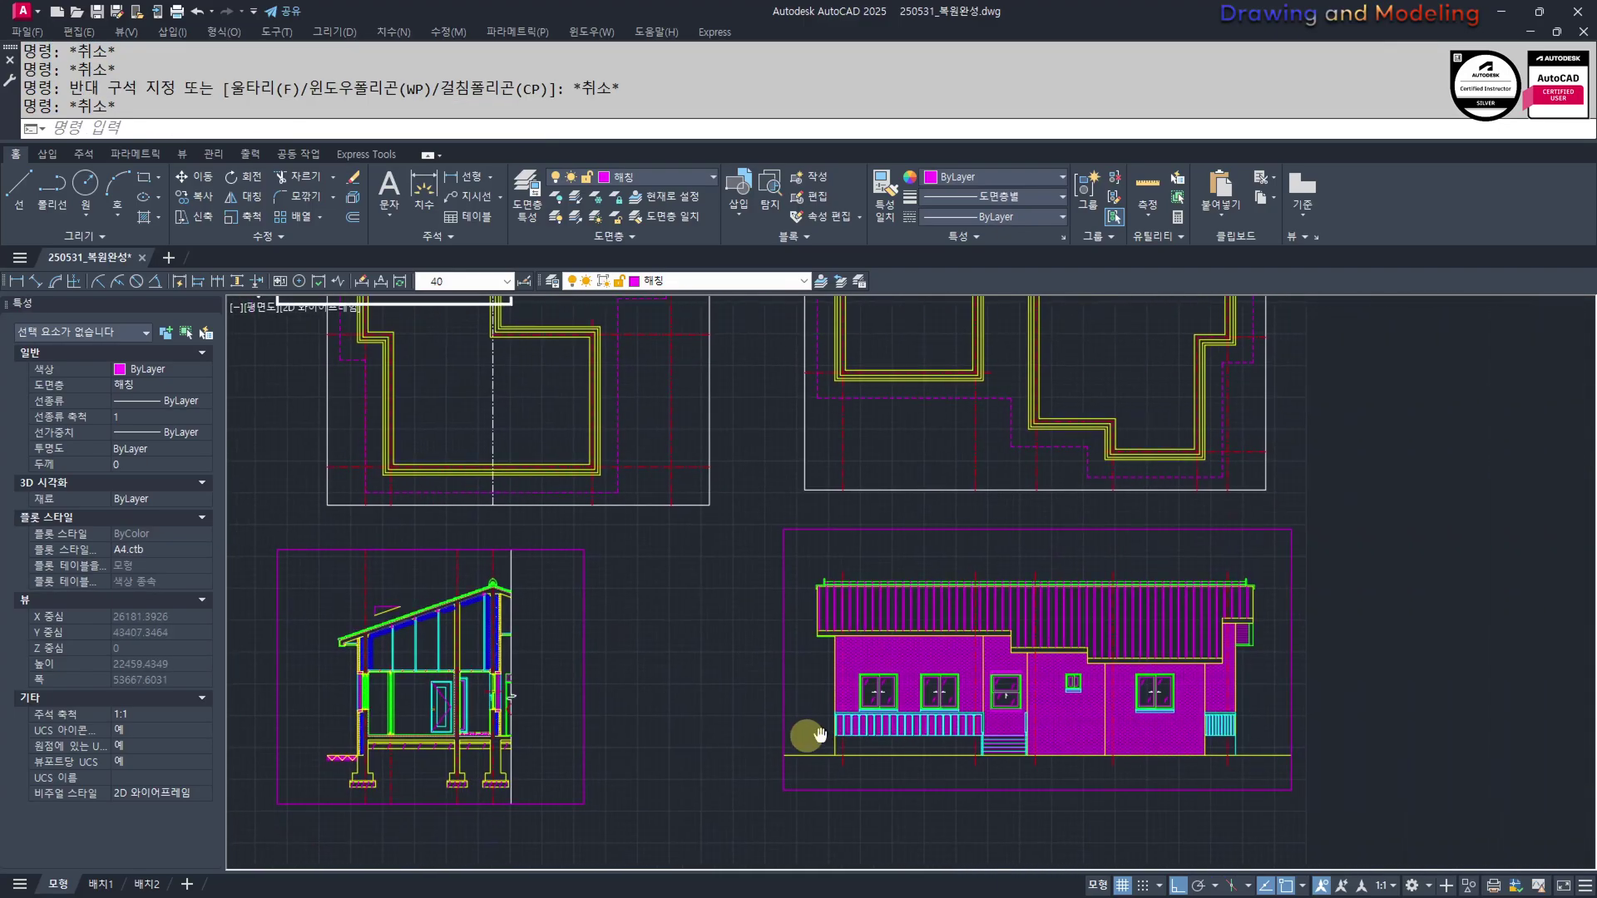
middle_click_drag(578, 657, 716, 662)
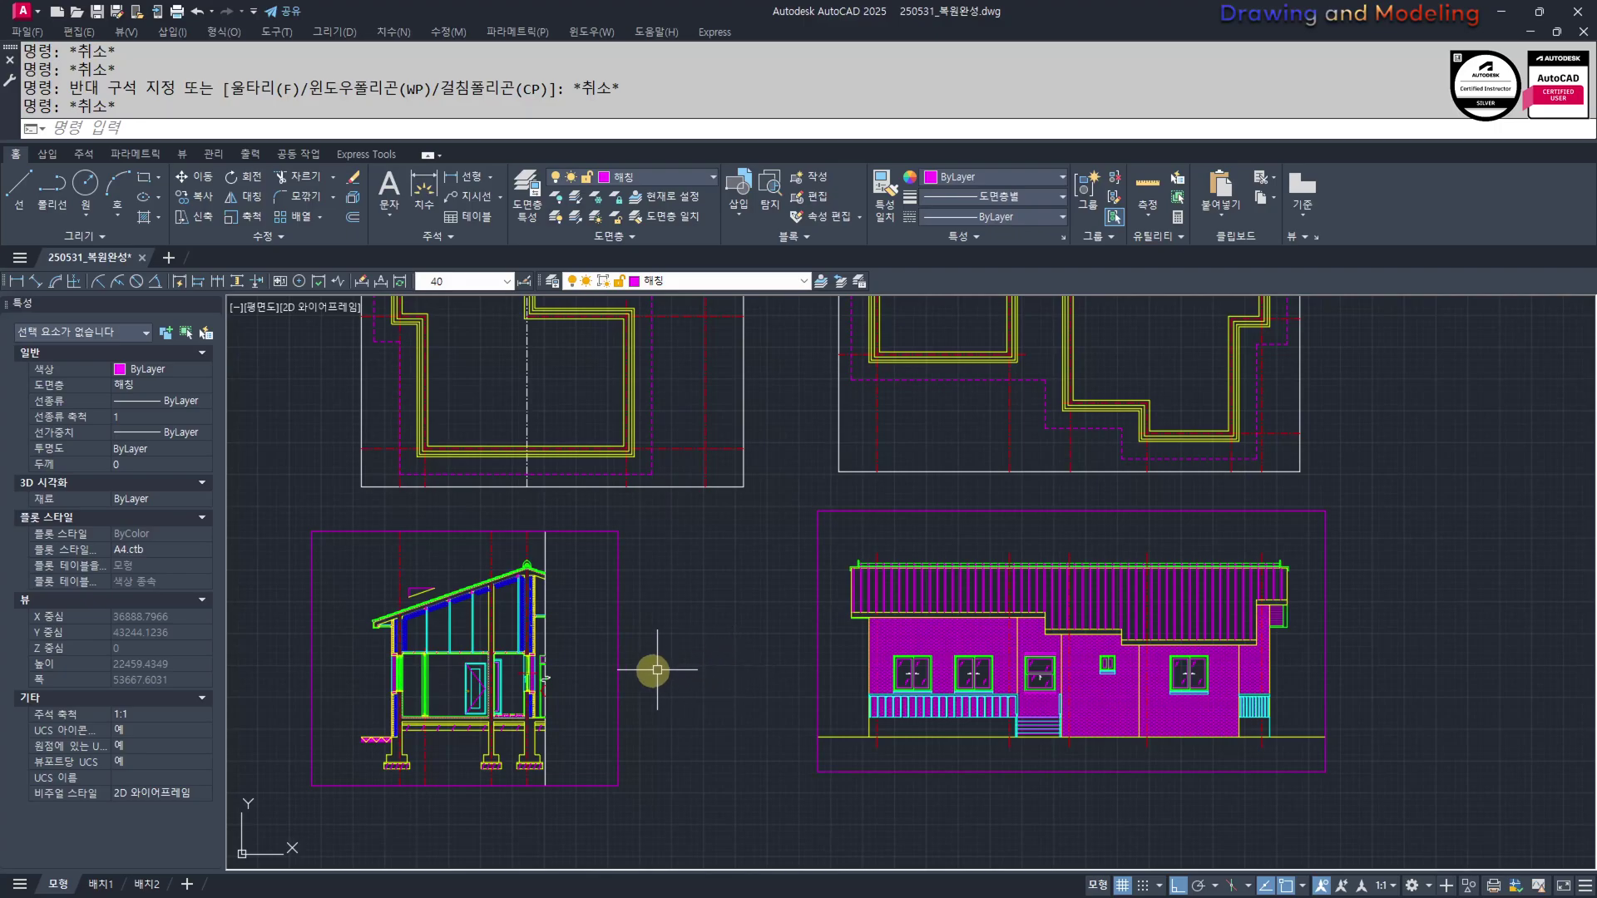
Turn off the 중심선 layer with LAYOFF by picking a centre line at the section's middle footing
scroll(656, 665, "up", 4)
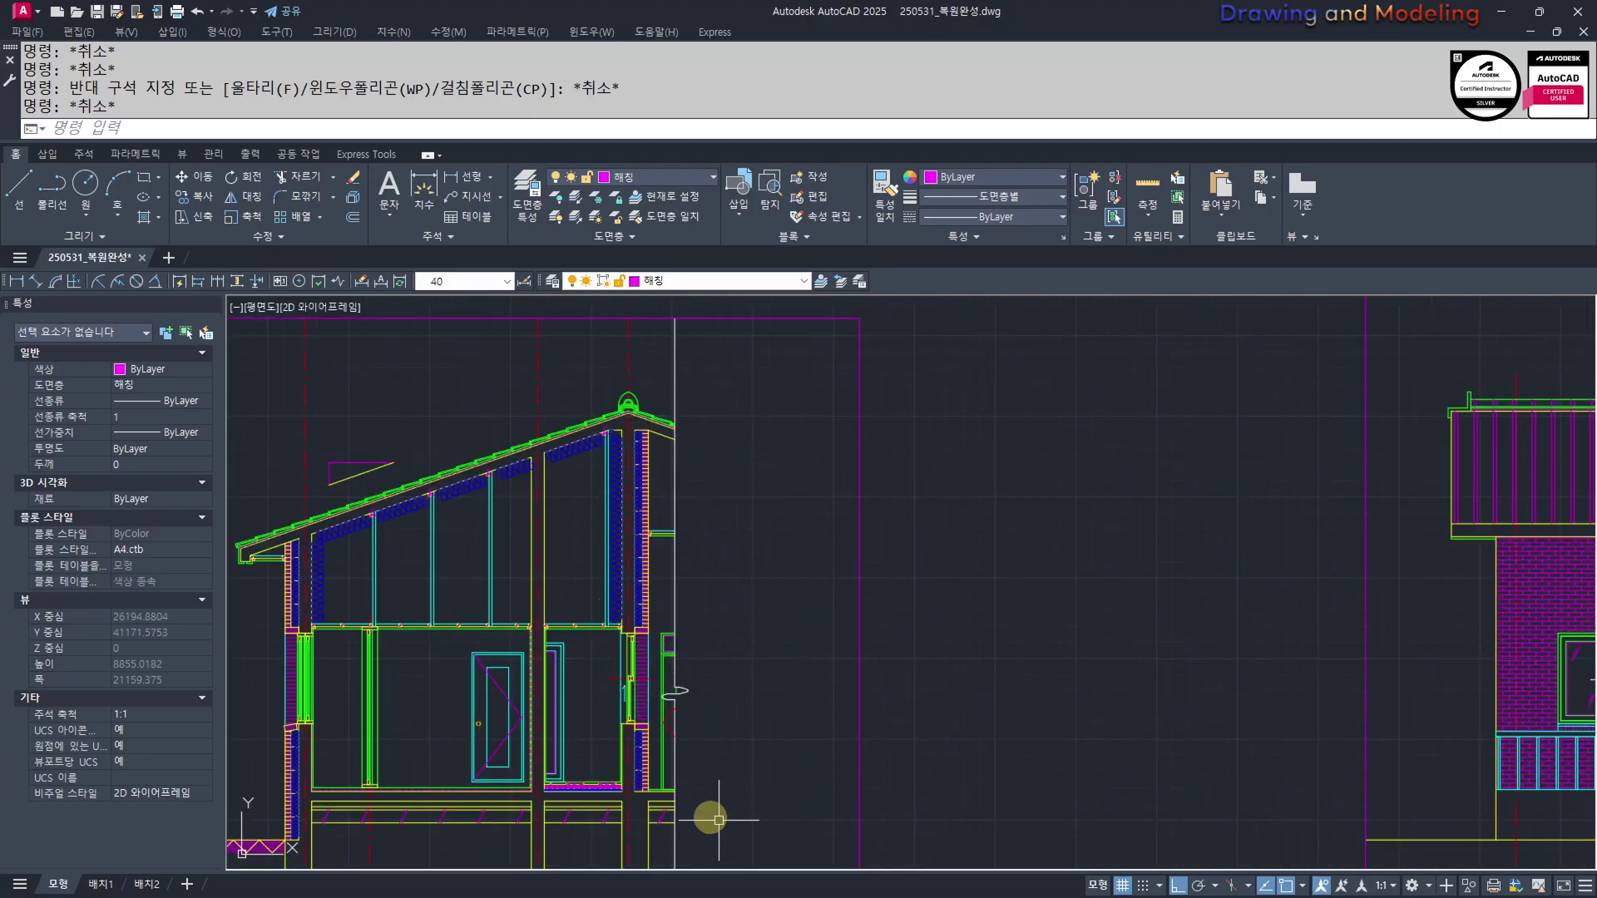
middle_click_drag(756, 669, 948, 630)
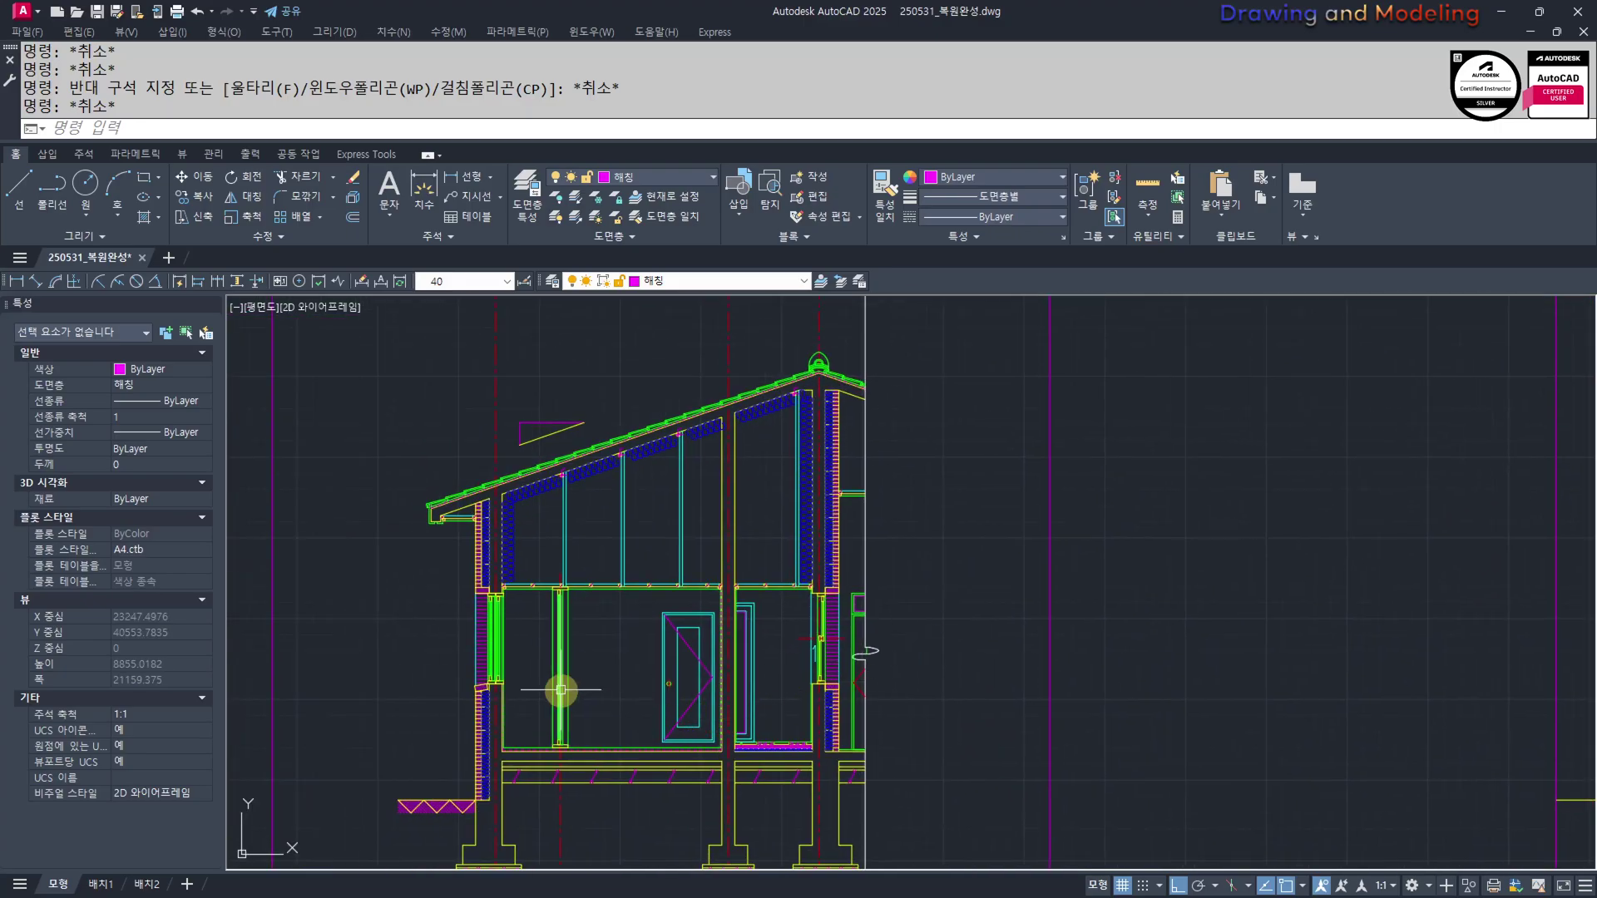
middle_click_drag(563, 687, 575, 641)
scroll(800, 668, "up", 2)
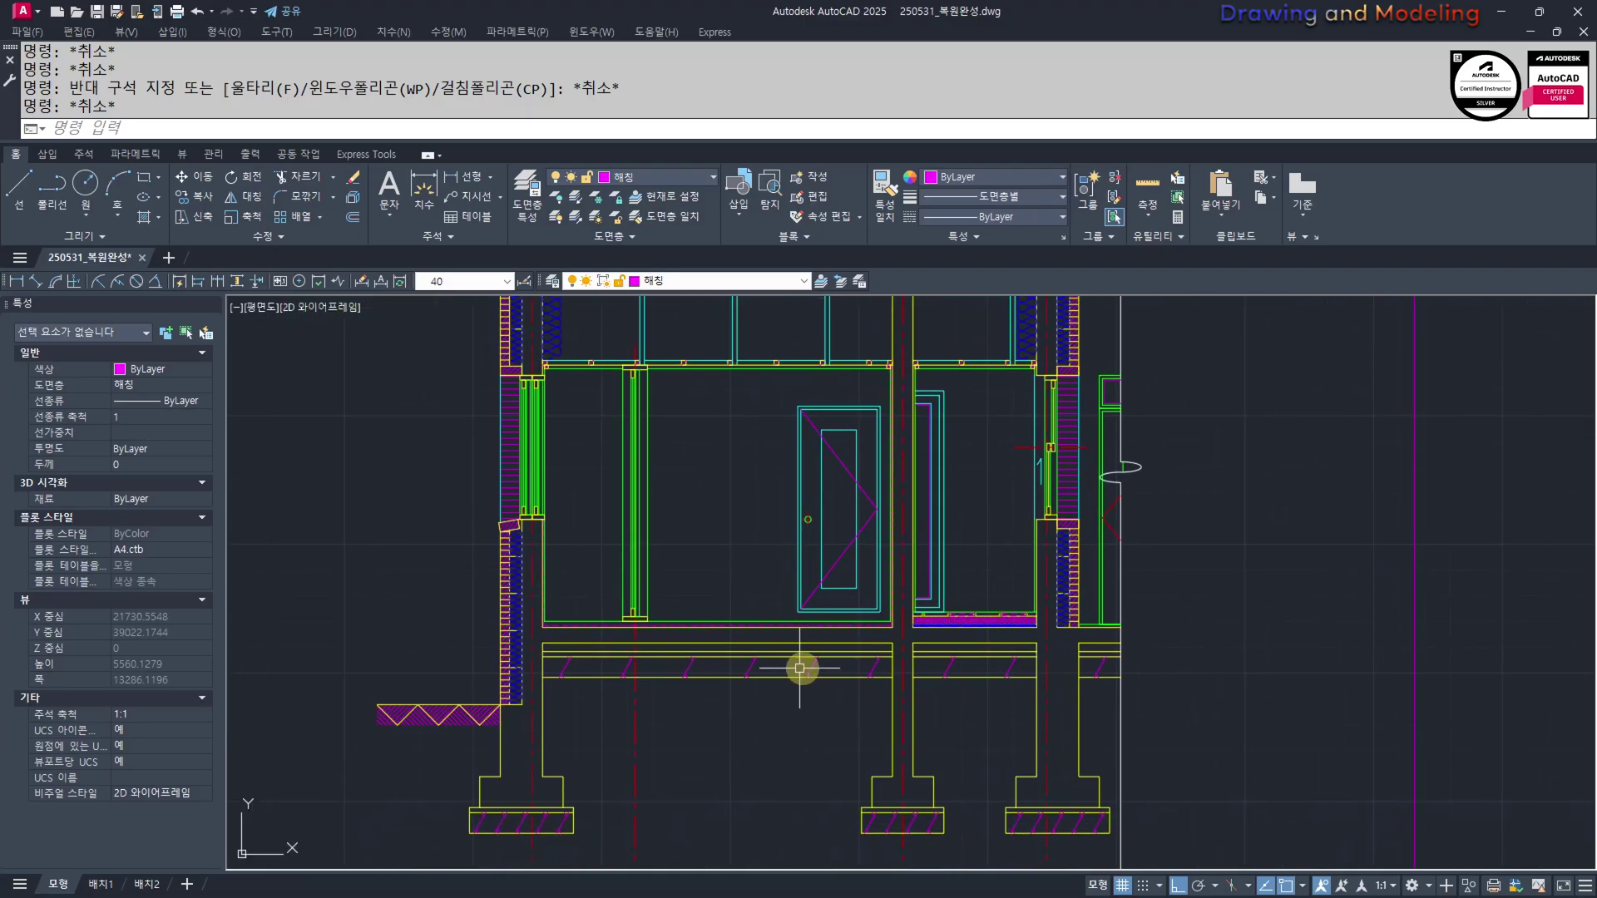
key("Return")
left_click(910, 795)
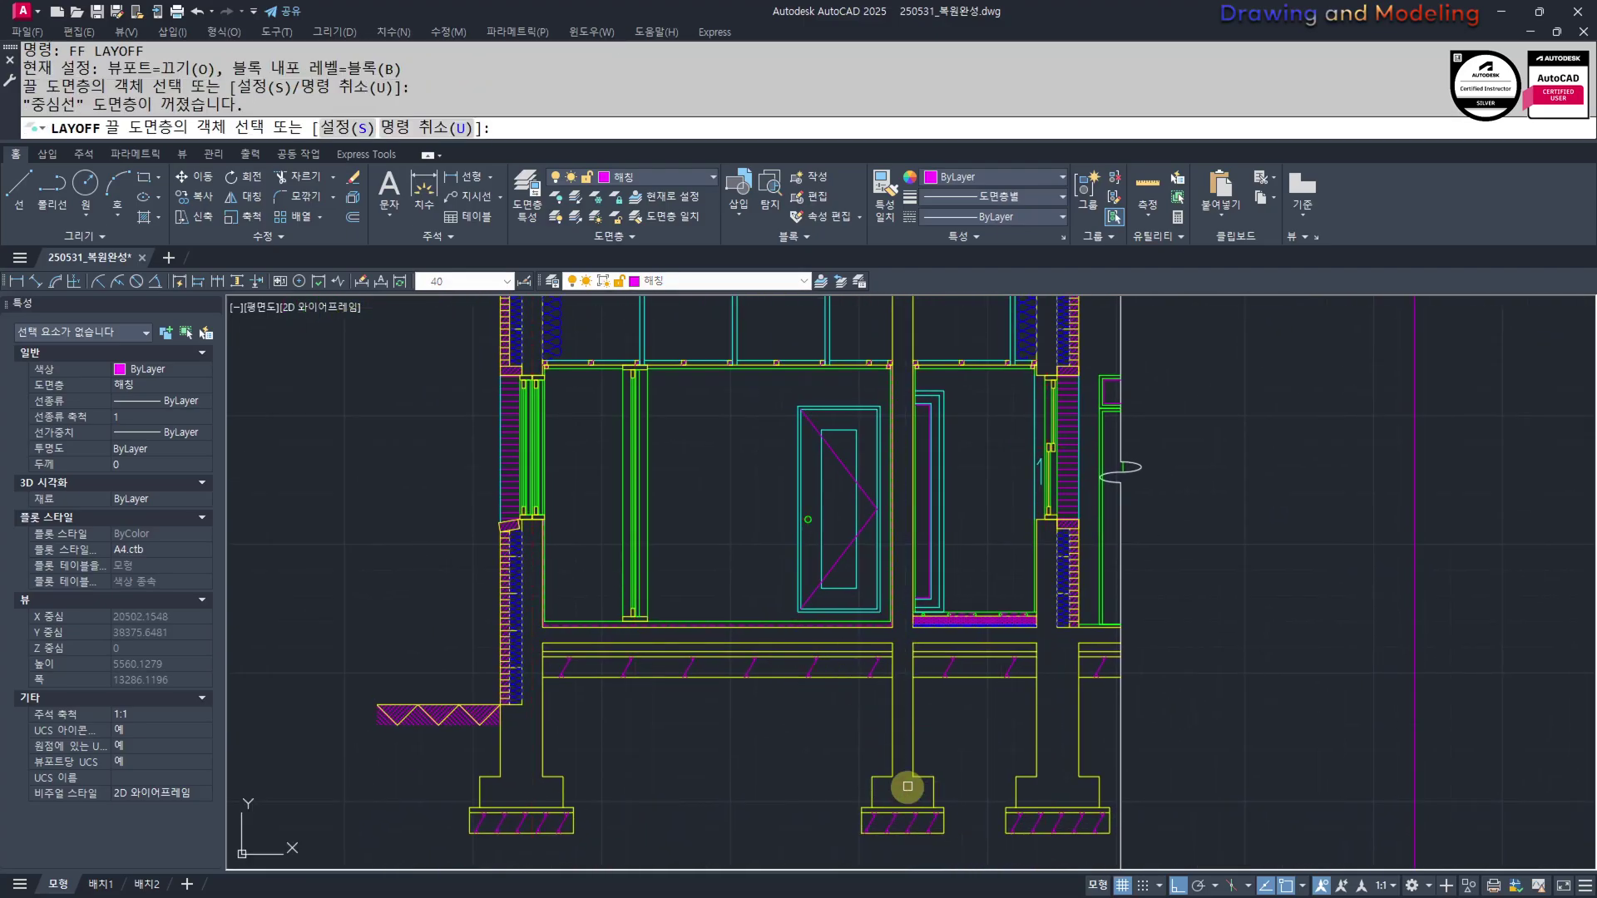
scroll(931, 749, "down", 2)
key("Escape")
key("Escape")
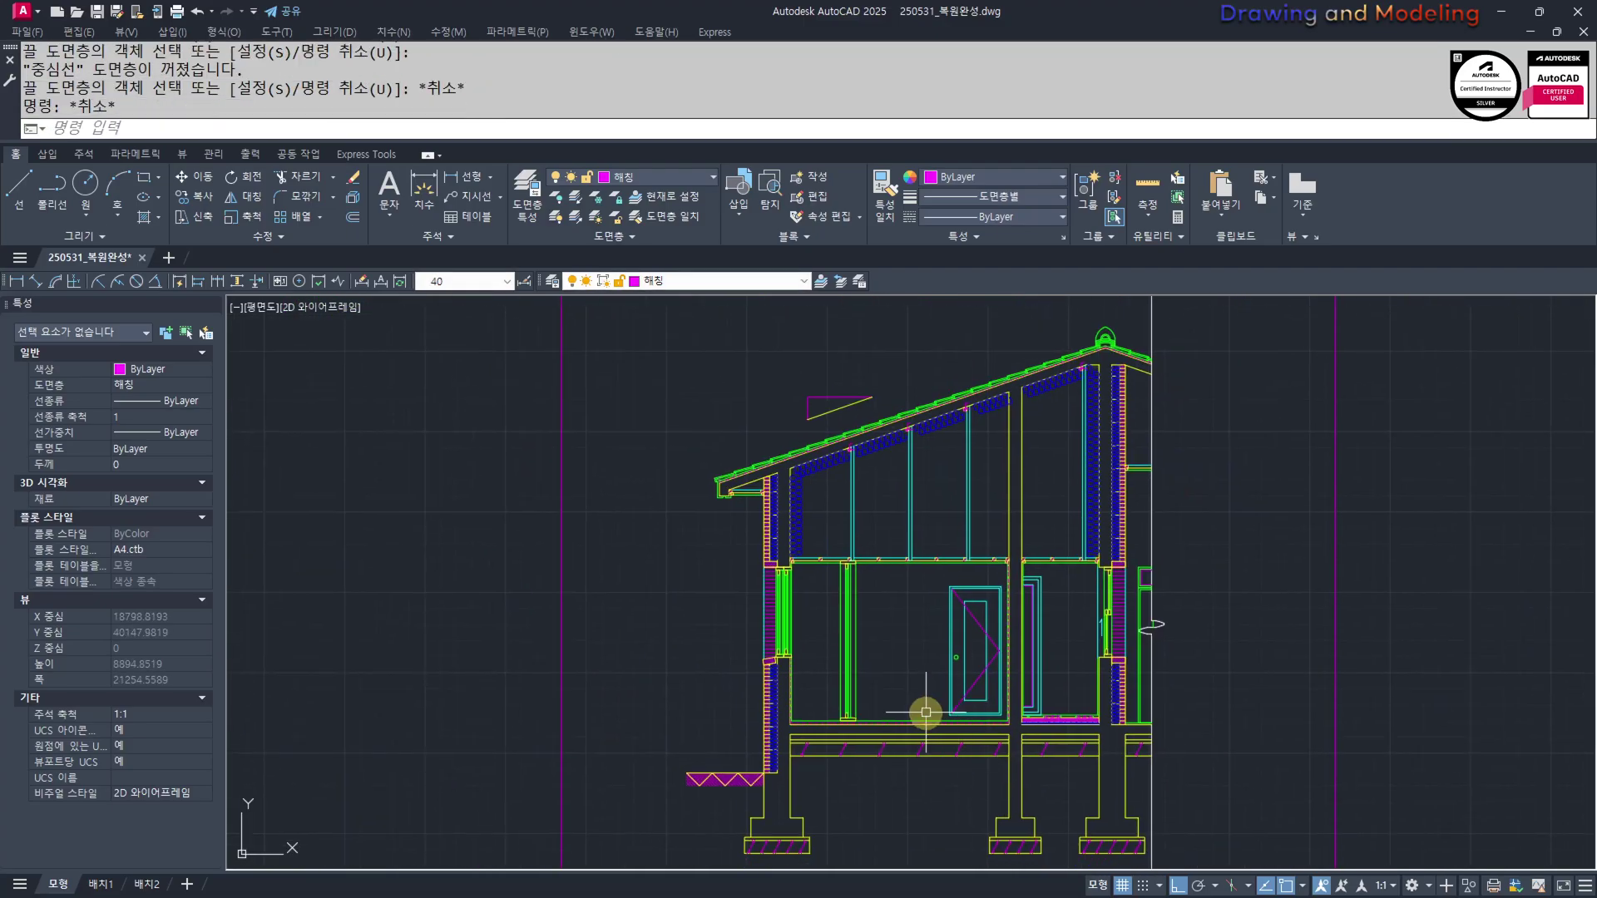
Hatch the section's connected concrete walls, roof slab, floor slab and footings with the AR-CONC pattern
type("h")
key("Return")
left_click(1017, 828)
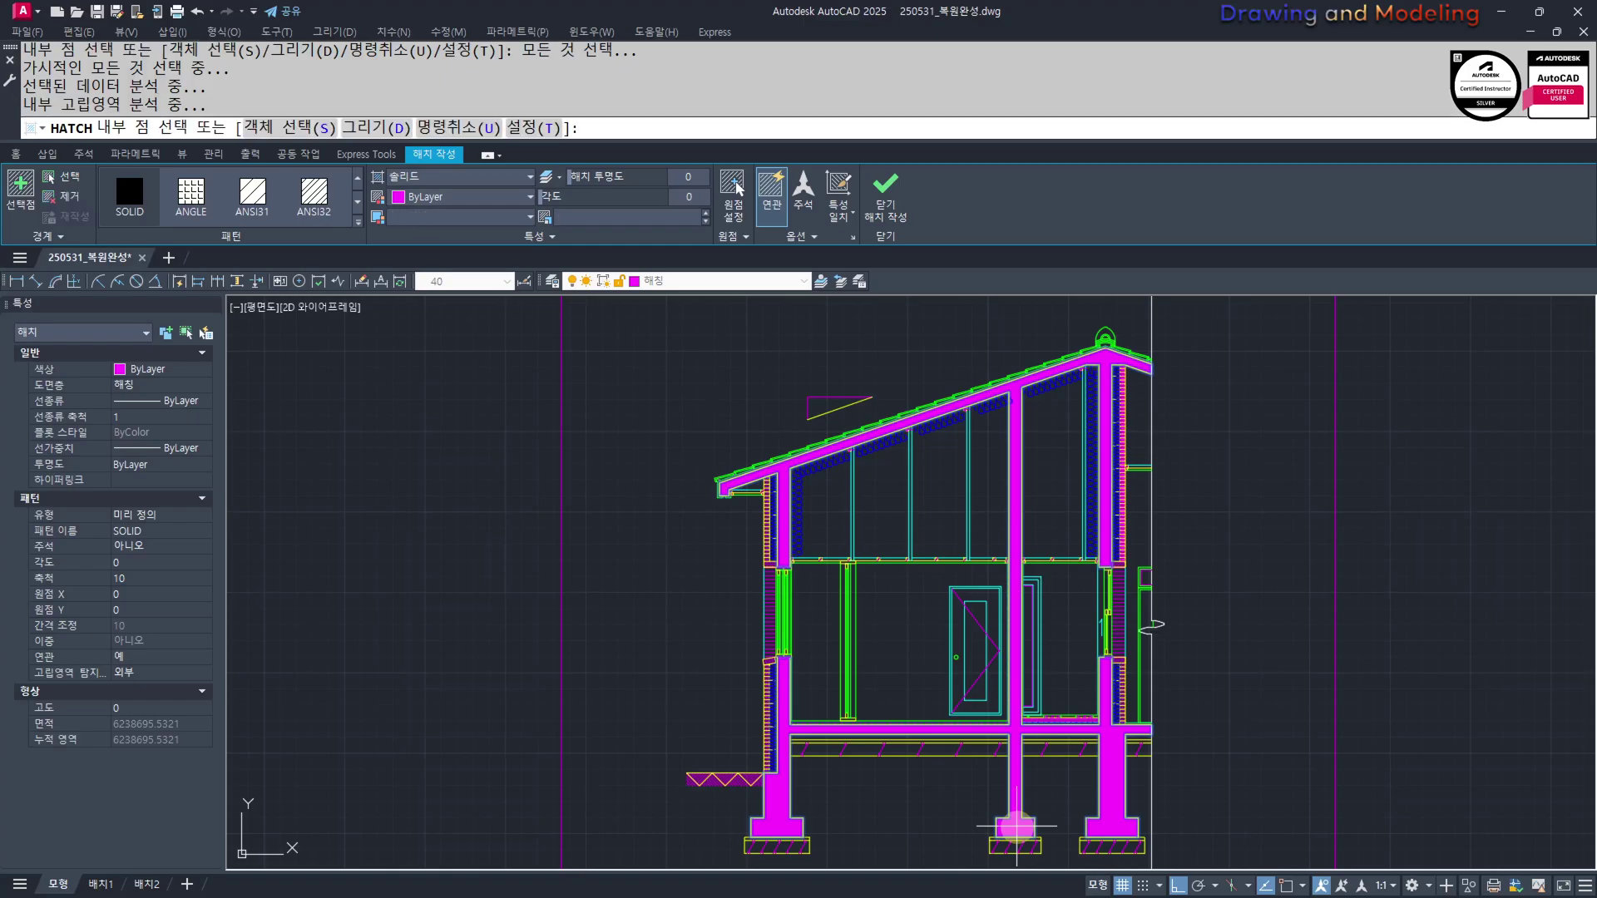
left_click(295, 210)
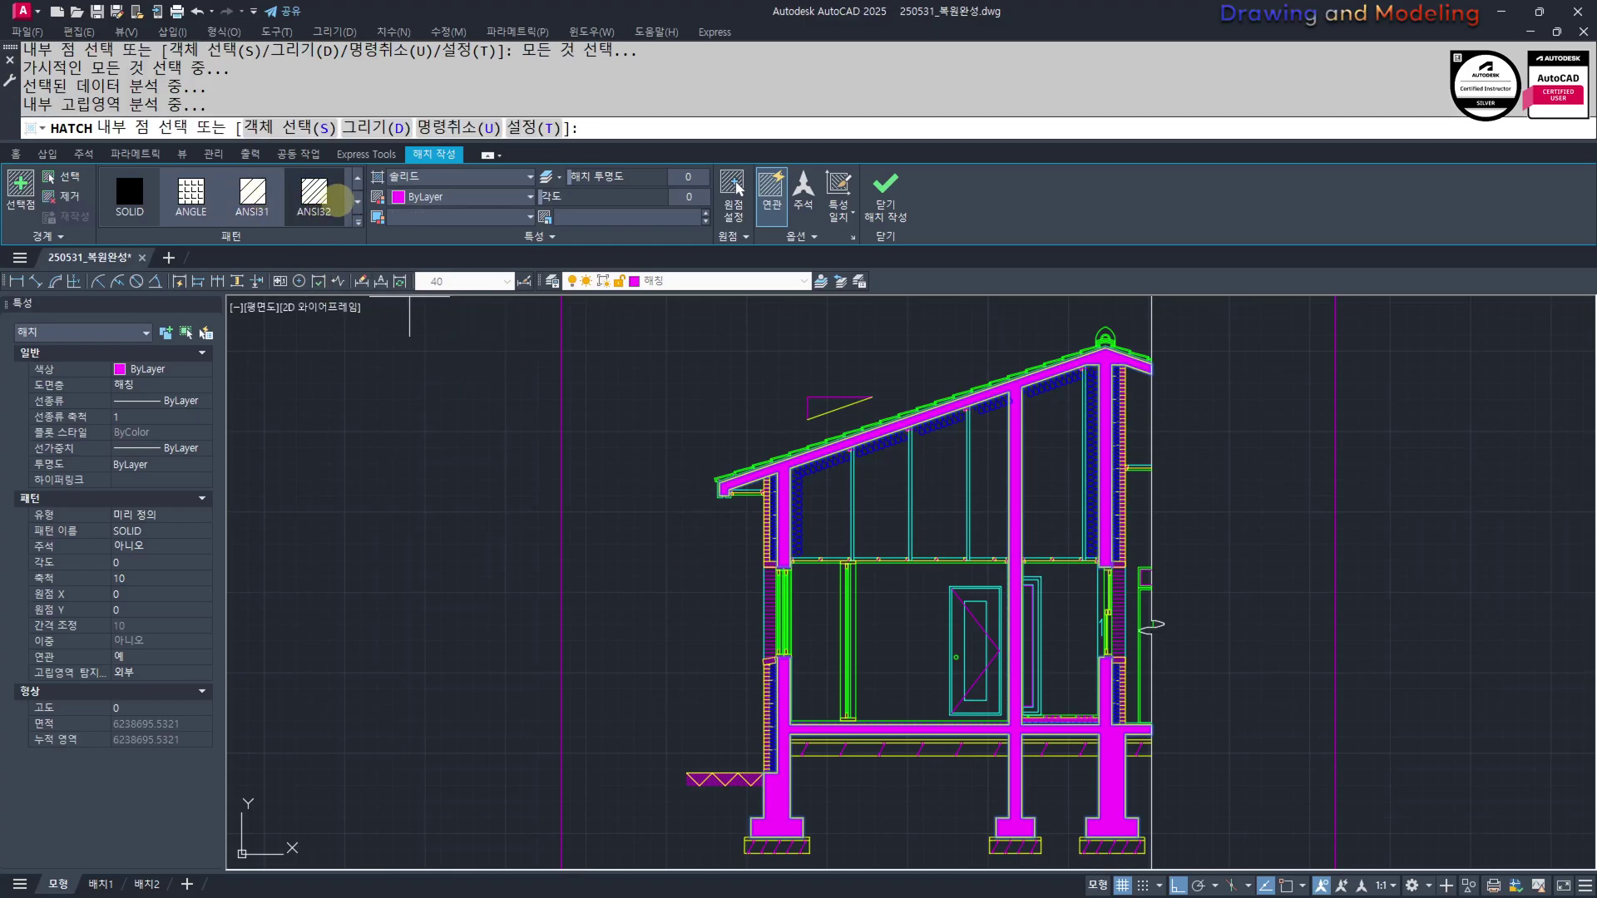
scroll(311, 202, "down", 3)
left_click(312, 202)
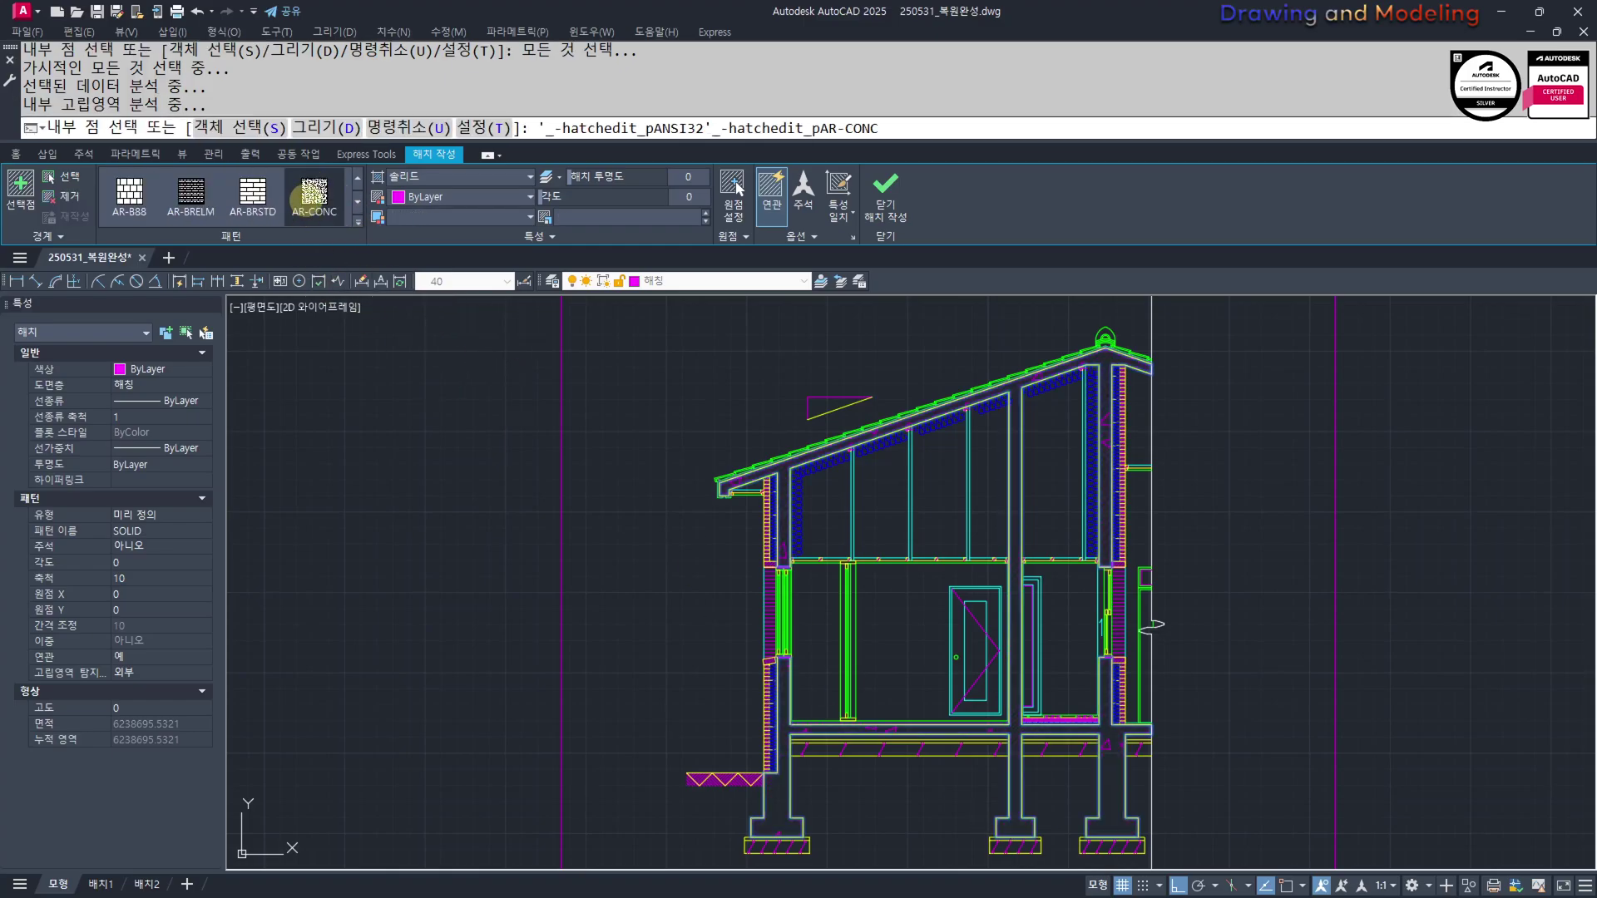
key("Escape")
key("Escape")
Set the scale of the section's AR-CONC concrete hatch to 1
scroll(777, 709, "up", 4)
left_click(726, 748)
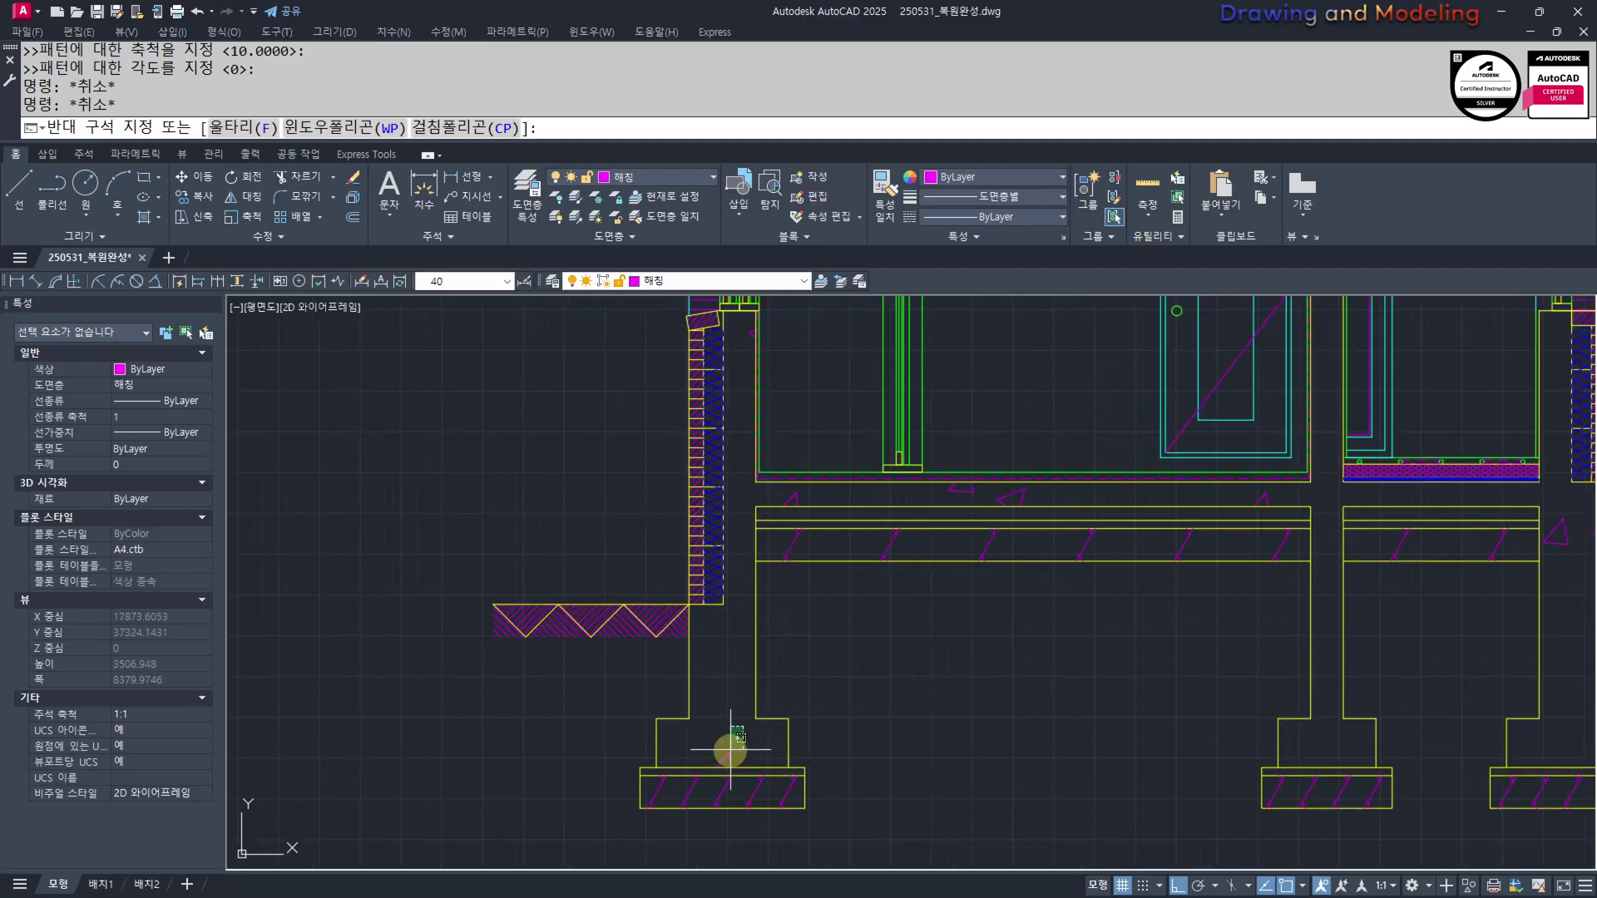
left_click(693, 637)
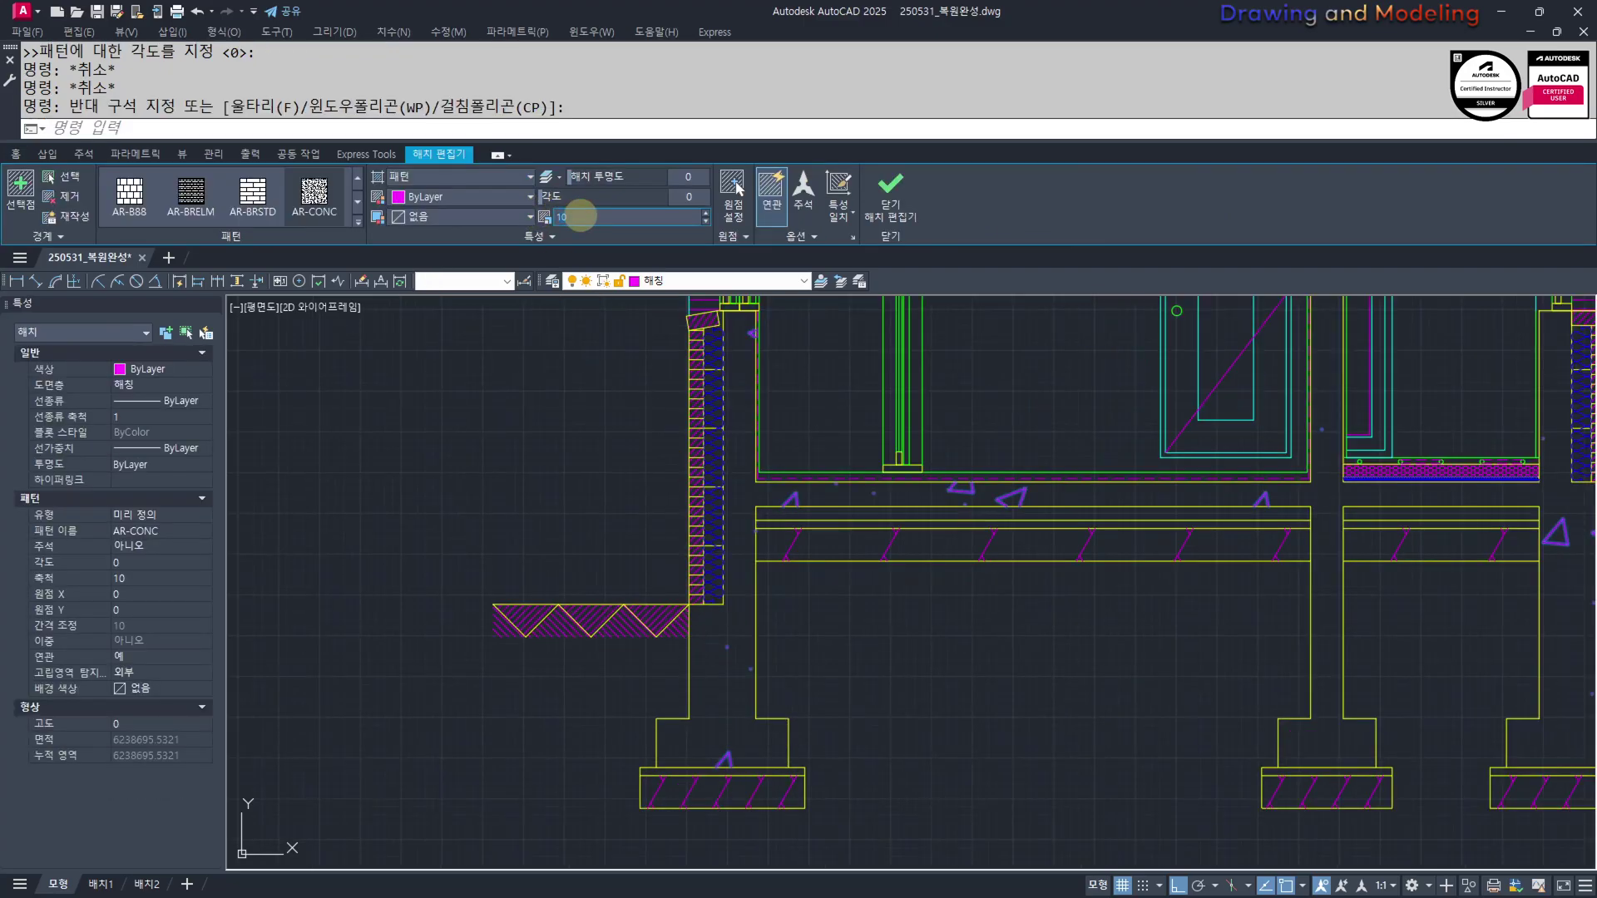
key("Return")
key("Escape")
key("Escape")
Copy the concrete hatch in place, using the left footing's inner corner as both base point and destination
scroll(787, 709, "up", 2)
left_click(720, 635)
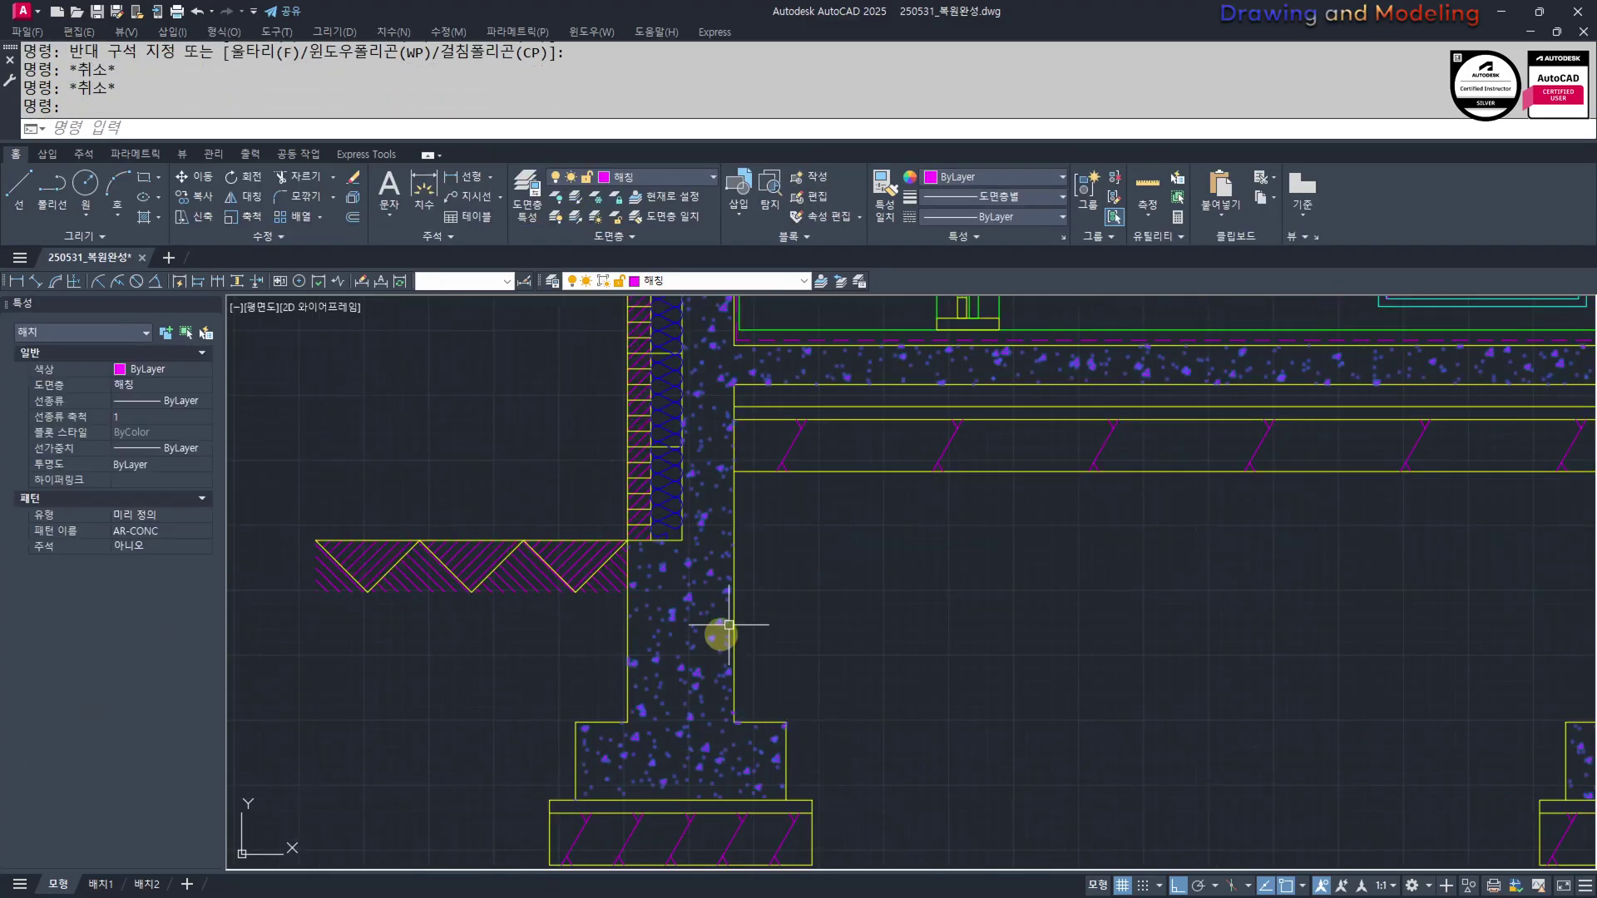
middle_click_drag(677, 676, 732, 609)
type("cc")
key("Return")
scroll(800, 648, "up", 2)
left_click(779, 647)
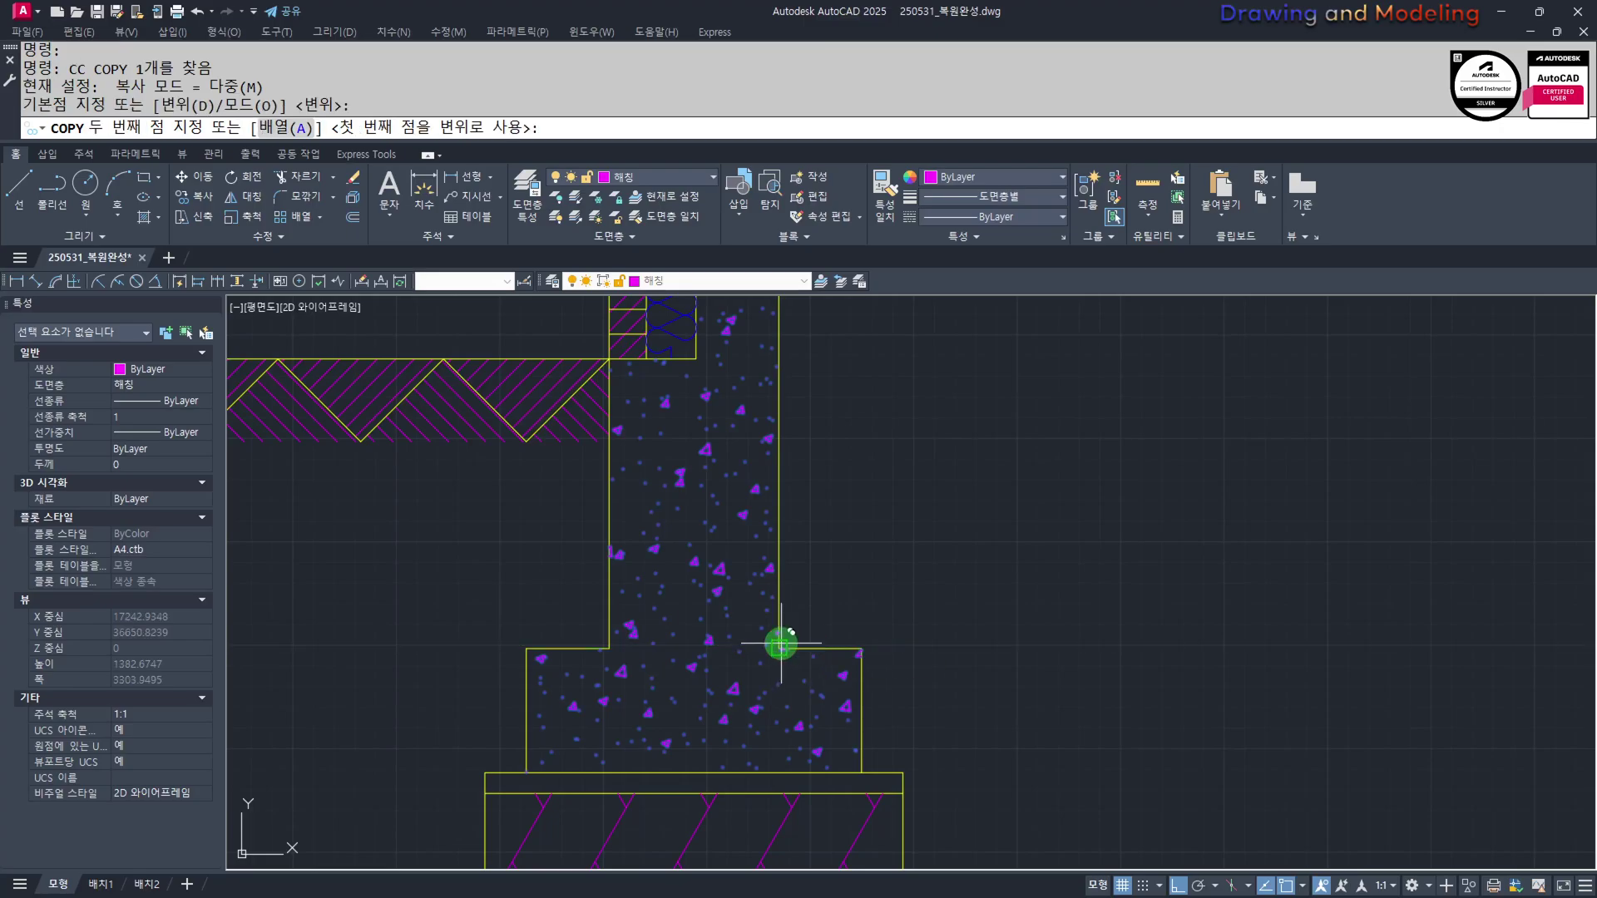
left_click(780, 647)
key("Escape")
key("Escape")
Change one of the overlapping concrete hatches to the JIS_RC_18 pattern at scale 30
left_click(718, 572)
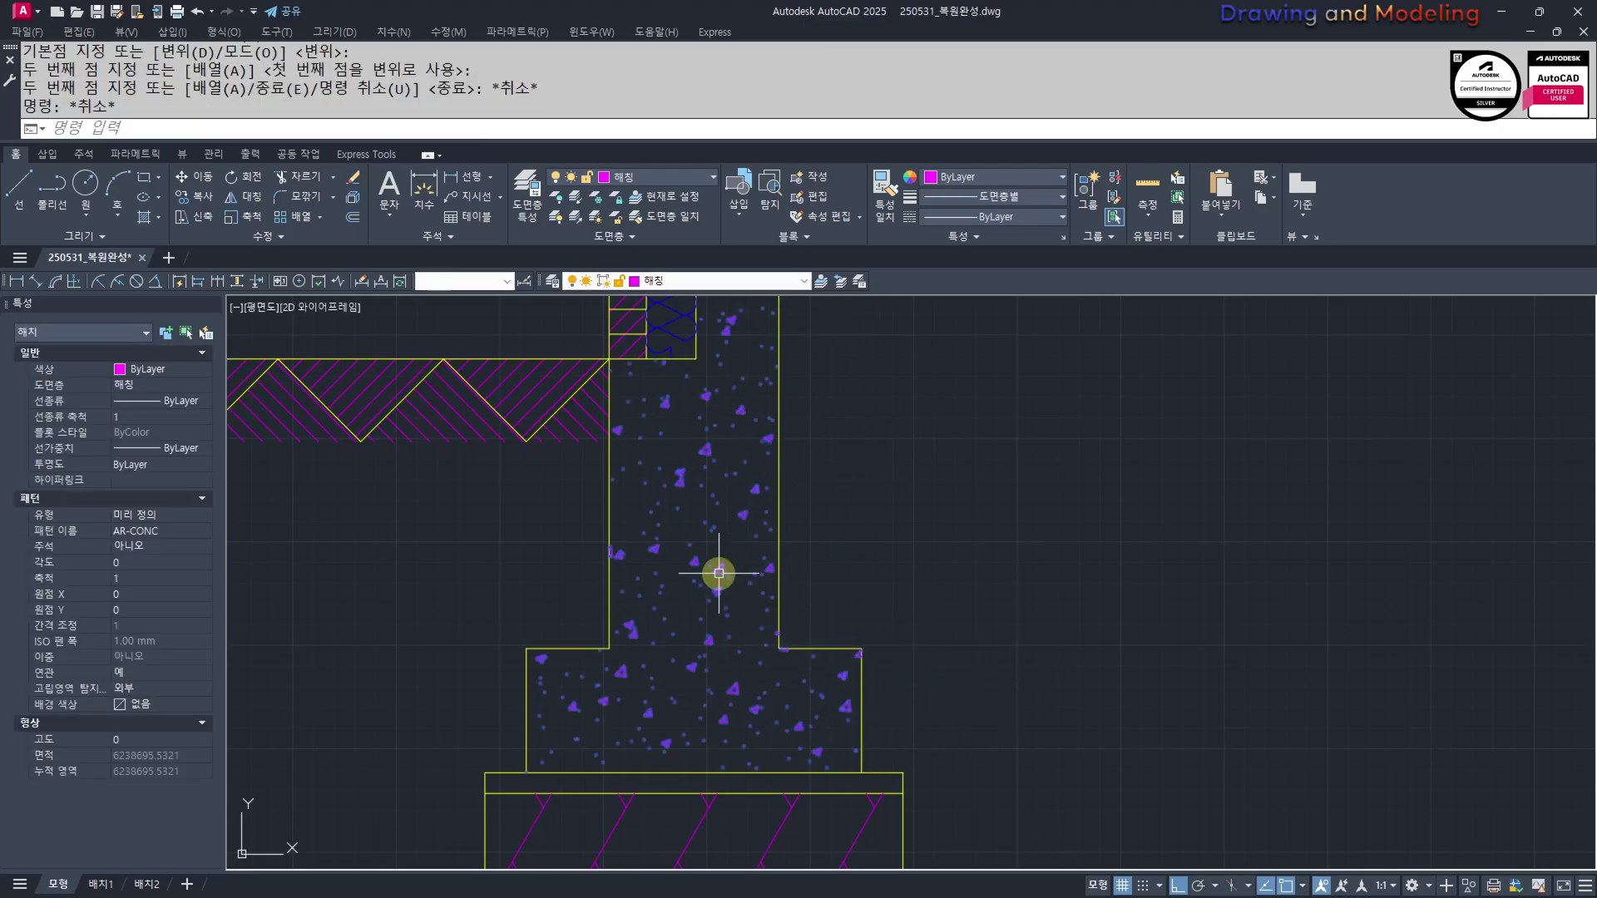
left_click(358, 221)
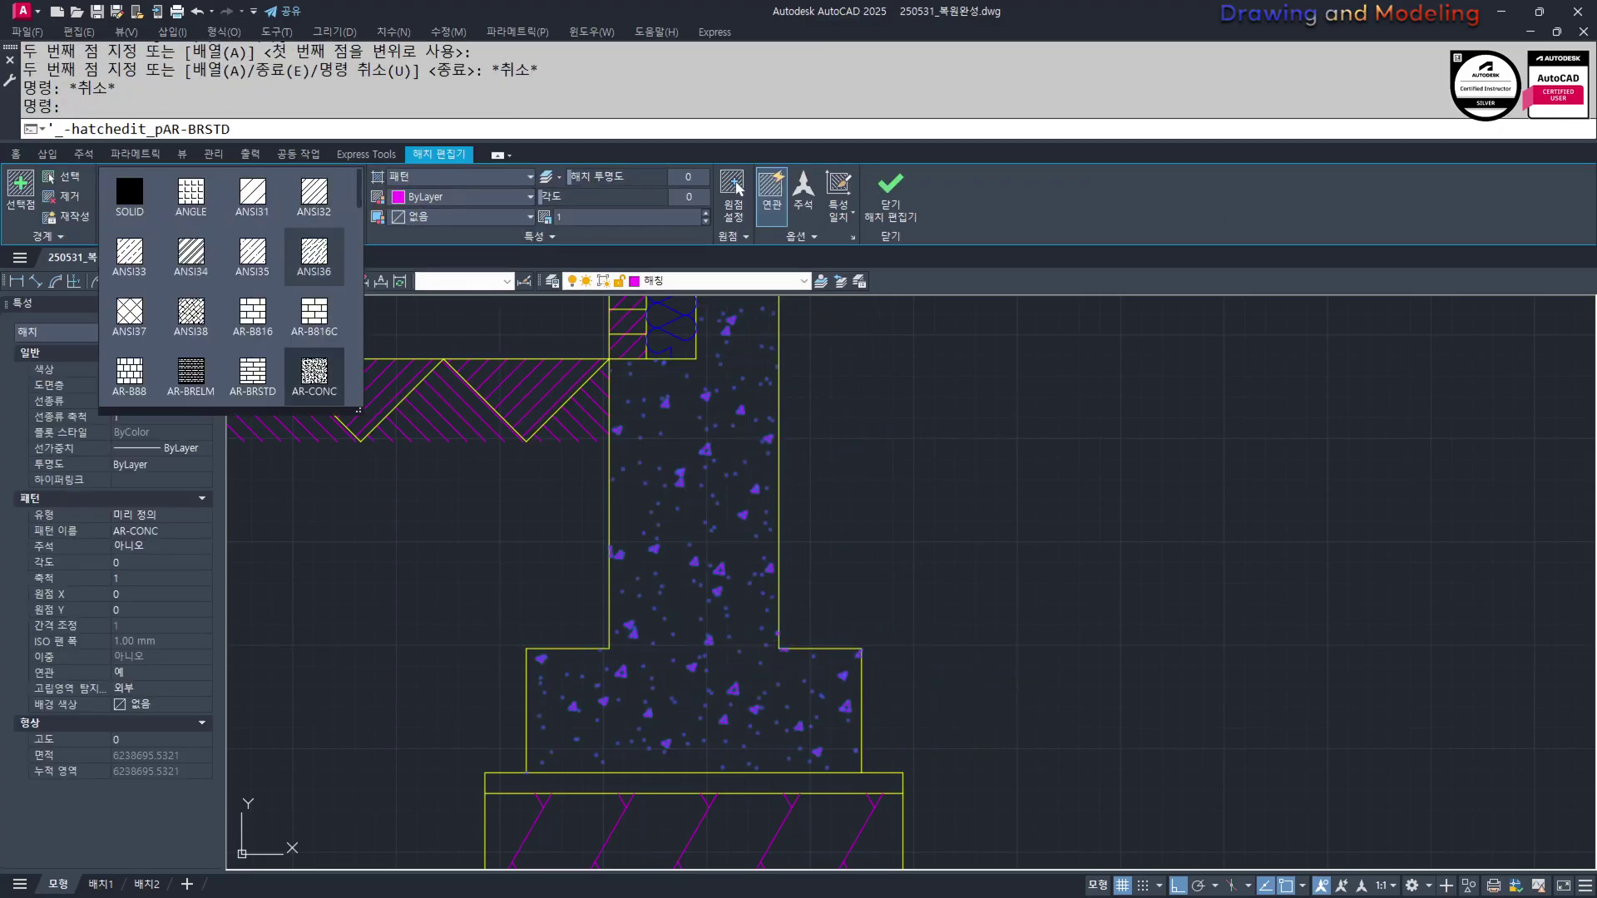
scroll(314, 257, "down", 3)
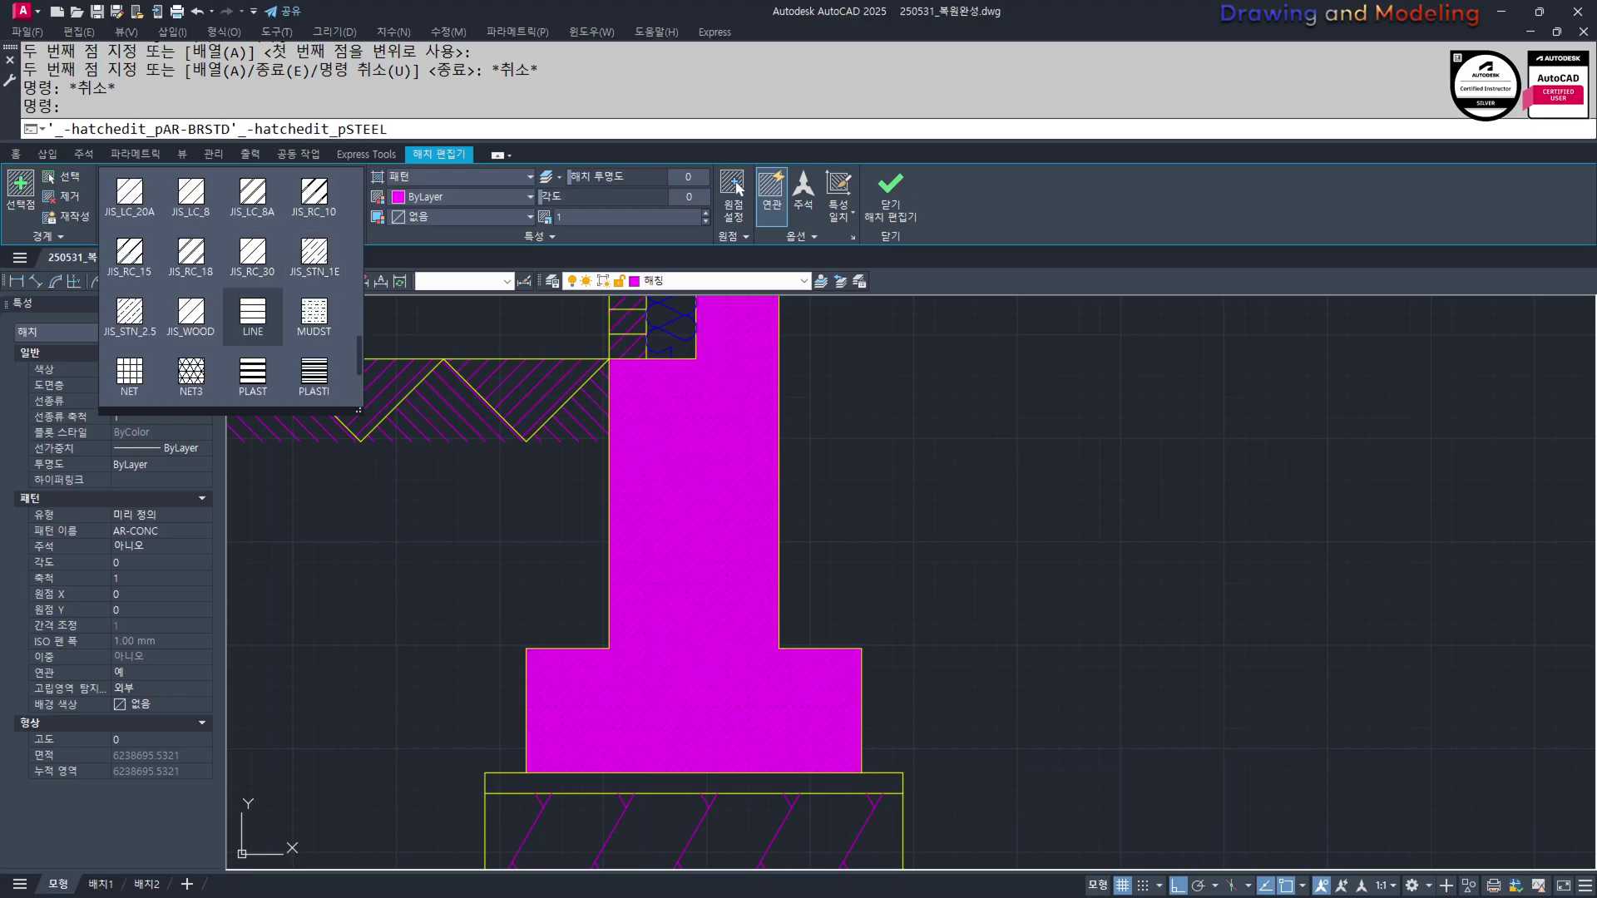
left_click(191, 311)
left_click(579, 217)
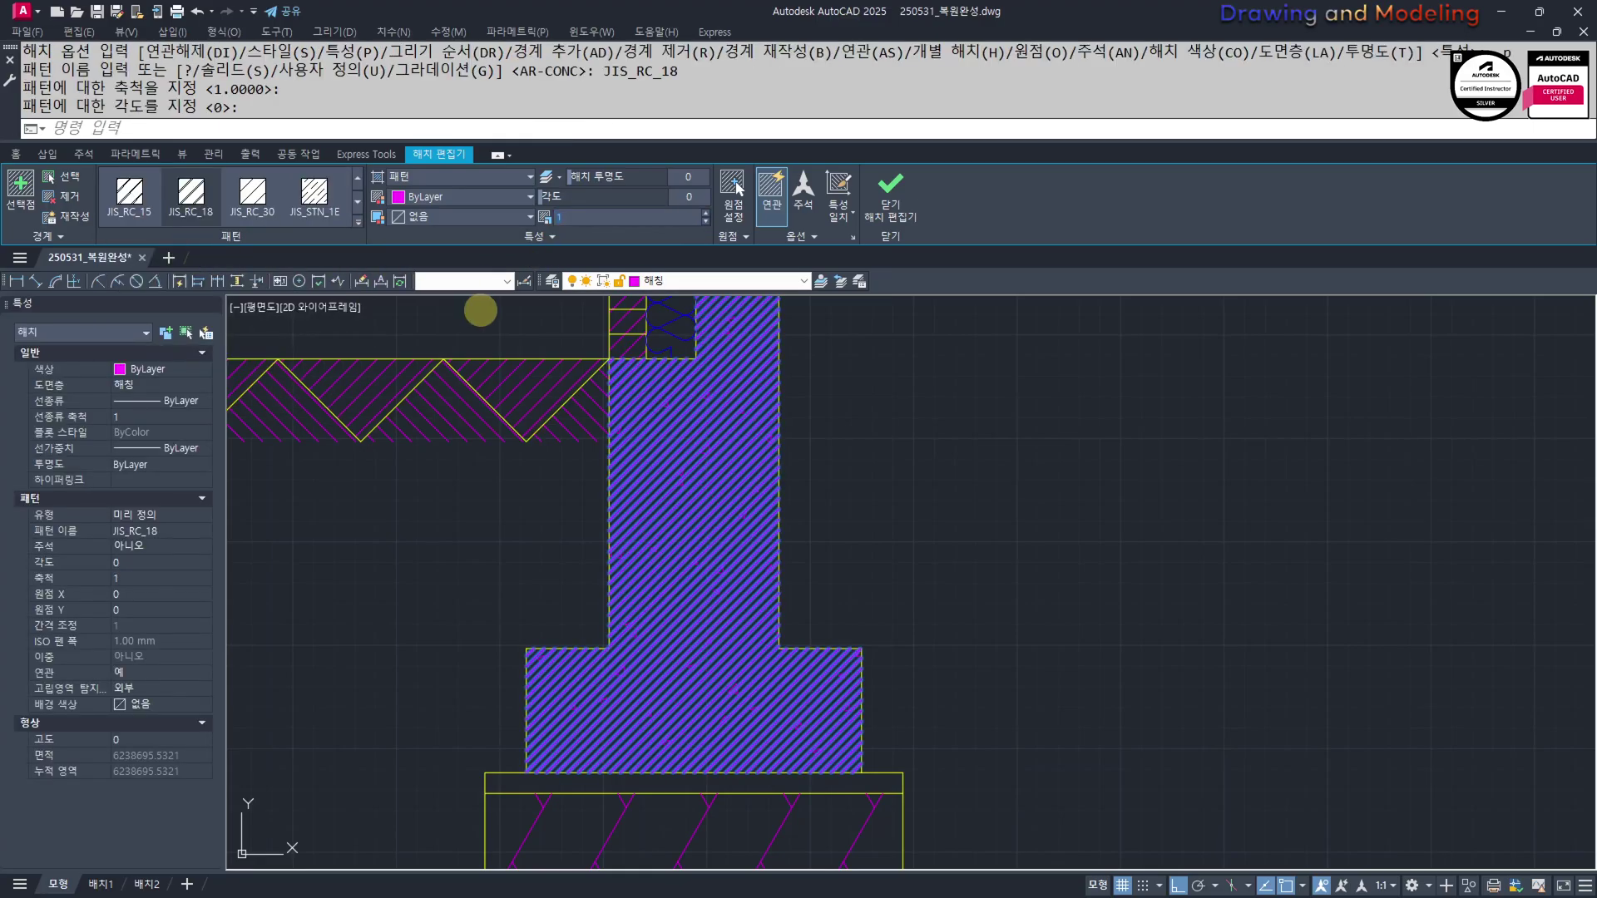
type("30")
key("Return")
scroll(1048, 653, "down", 6)
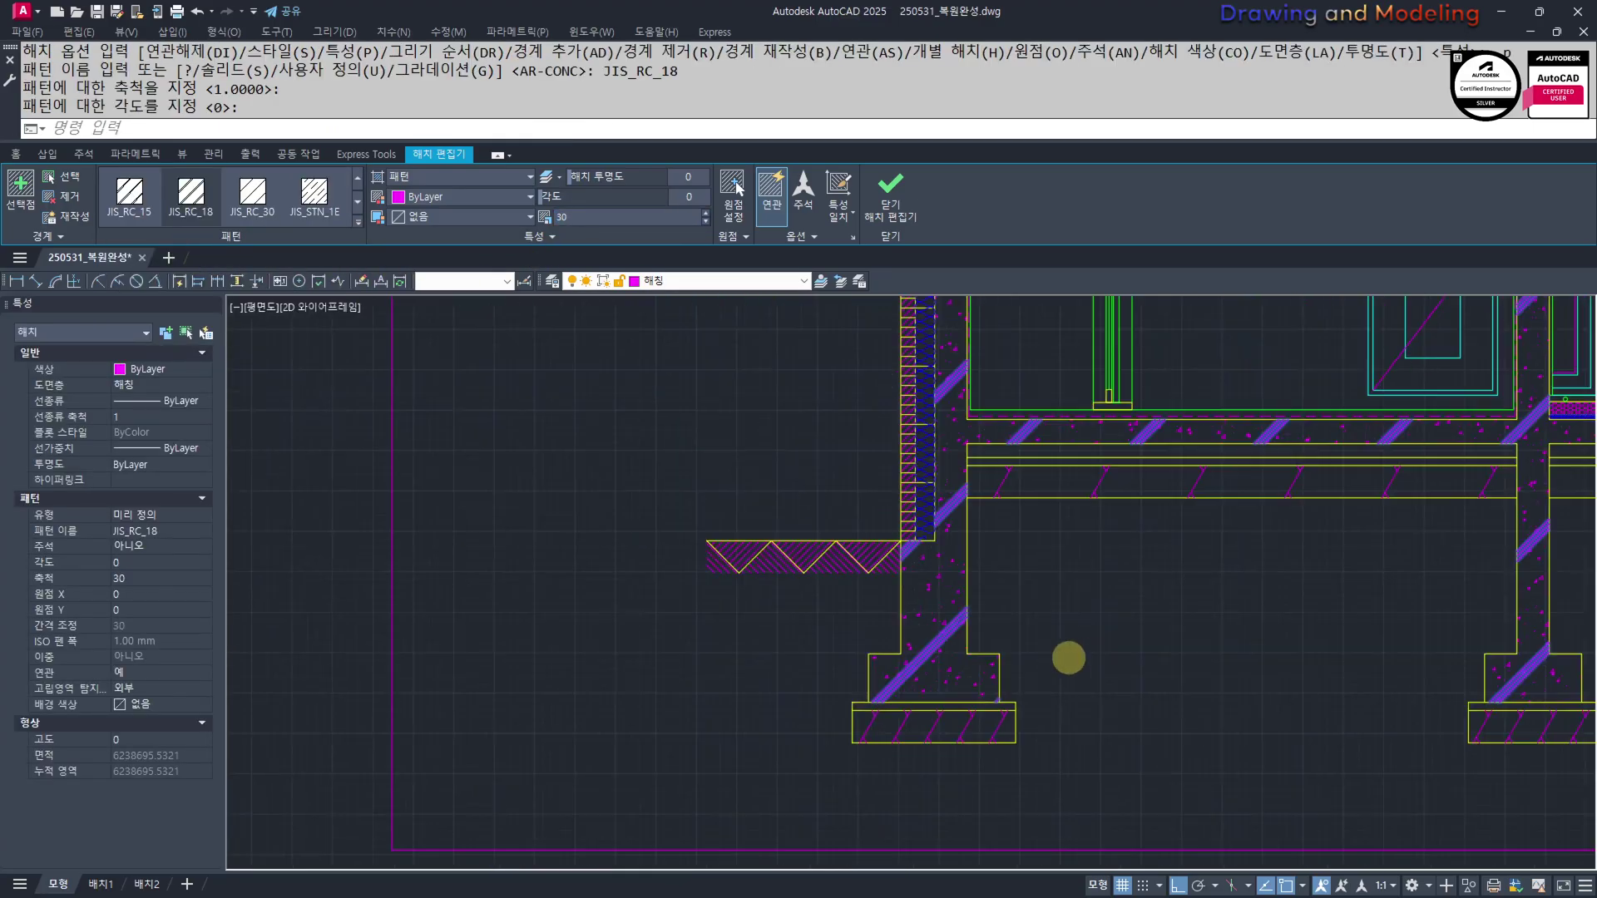
key("Escape")
key("Escape")
Turn all layers back on with LAYON
scroll(1044, 634, "up", 6)
type("oo")
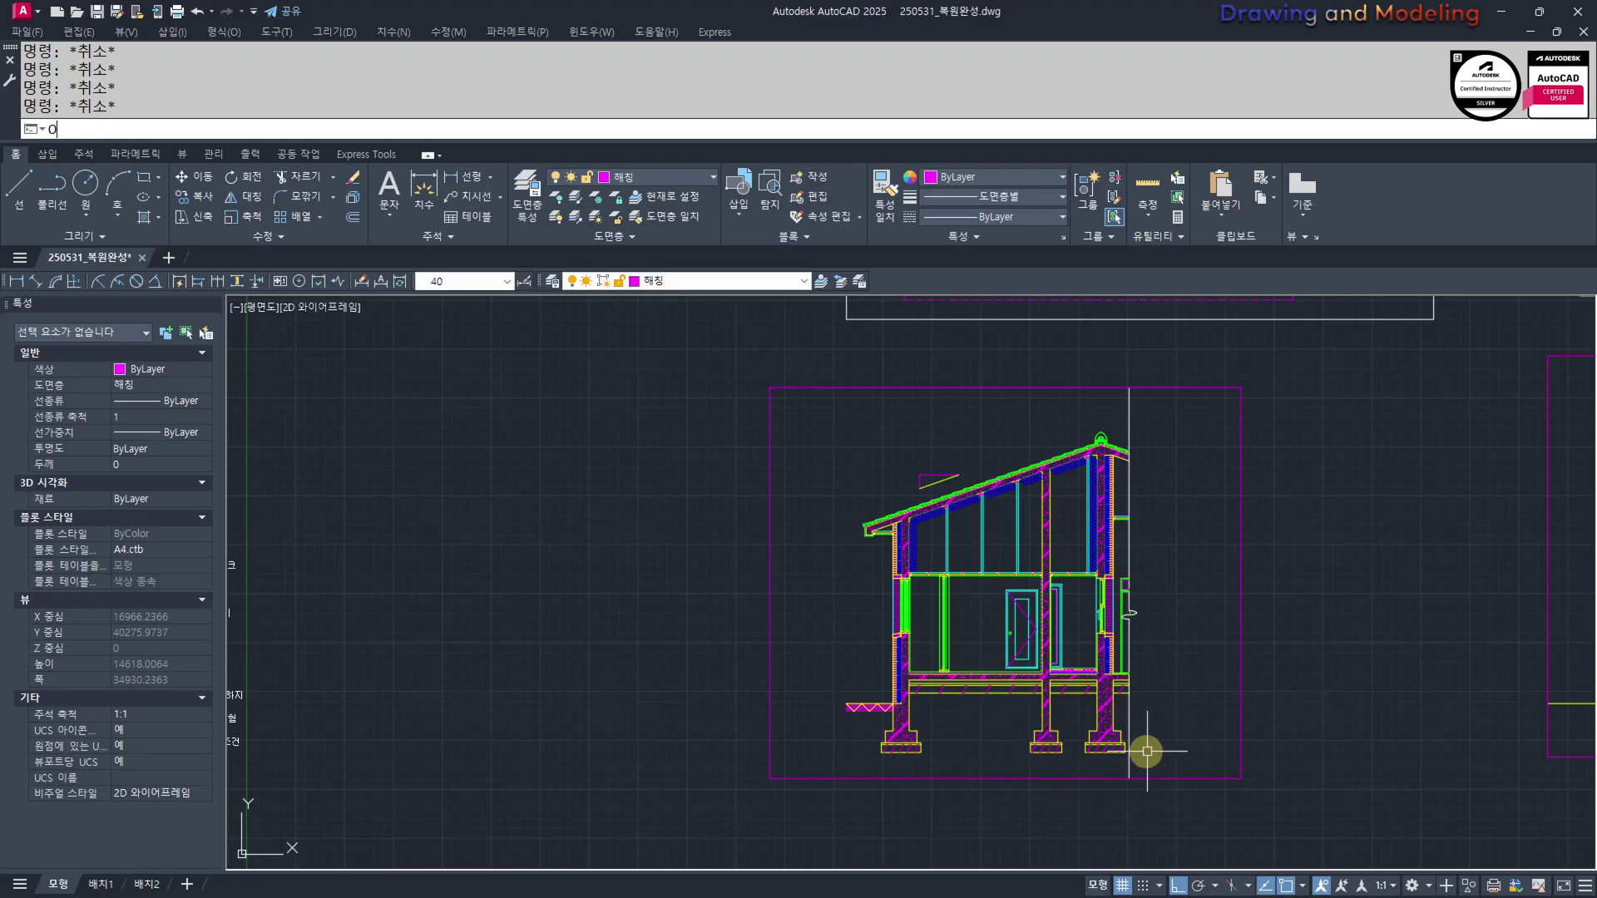
key("Return")
Examine the hatched section, checking the roof and wall insulation, the vertical hanger lines and the ceiling battens between the walls
scroll(917, 453, "up", 4)
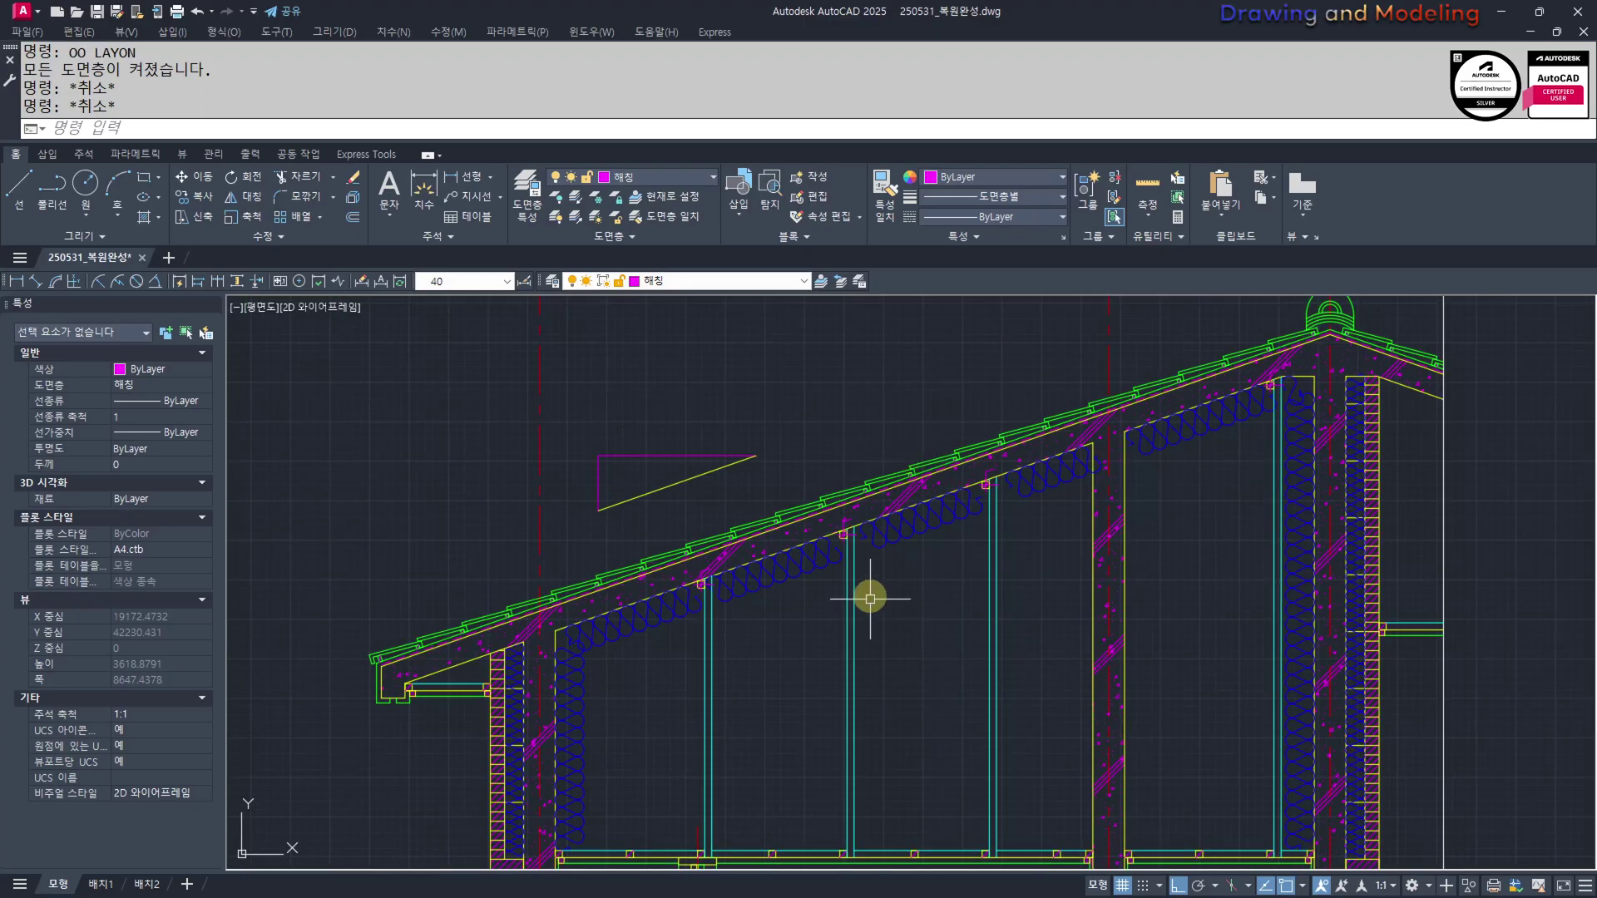
scroll(824, 513, "down", 4)
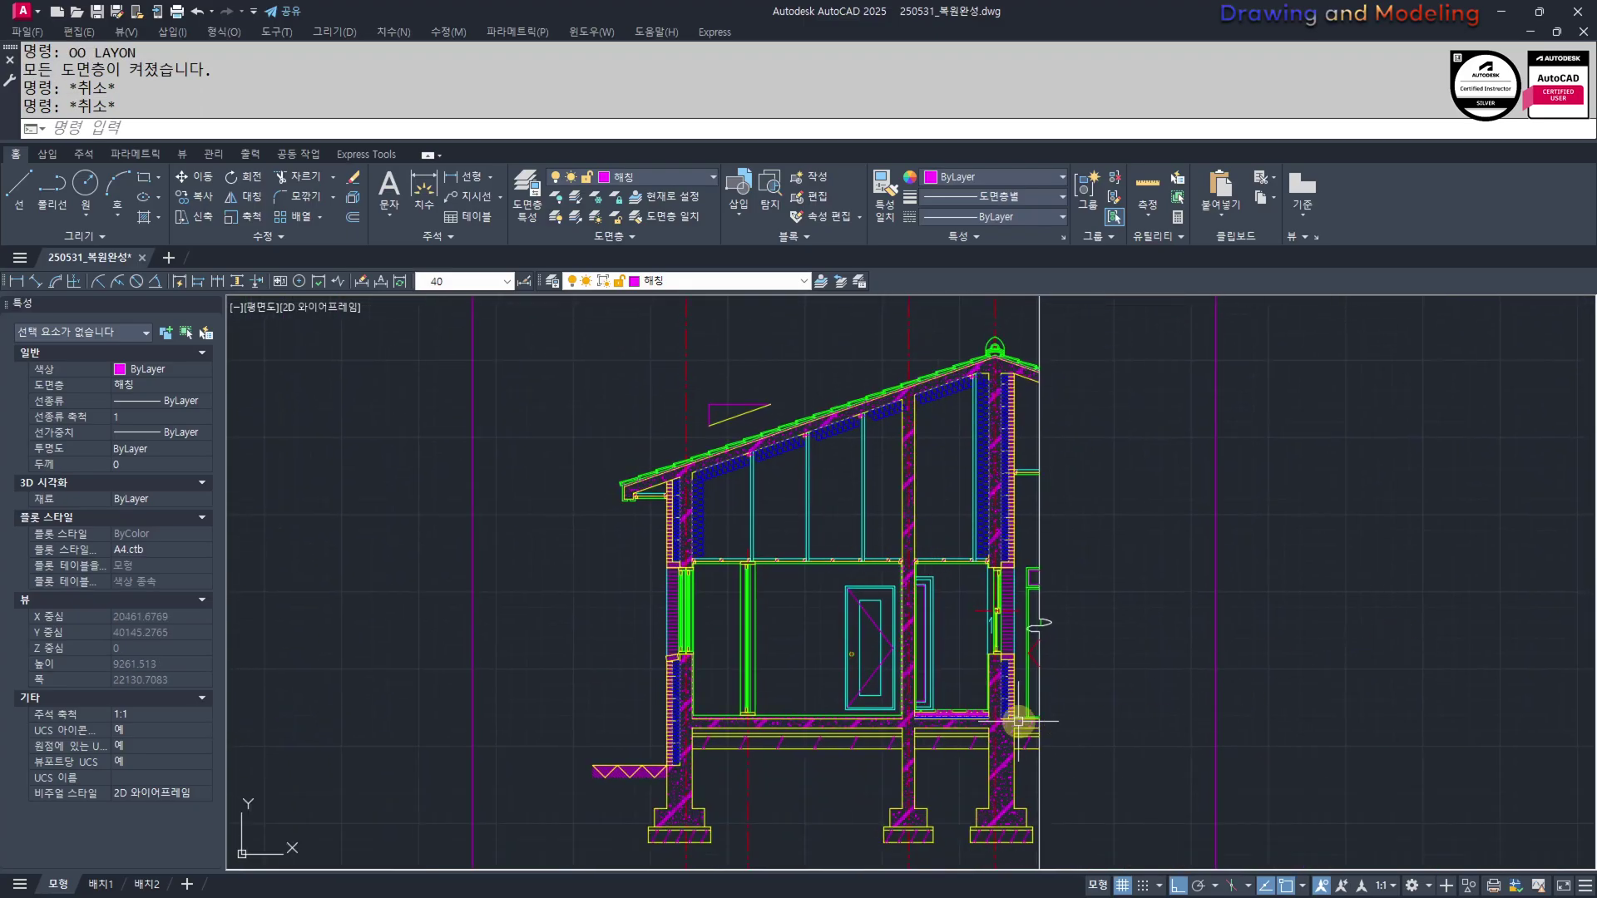
scroll(1018, 722, "up", 4)
scroll(673, 560, "down", 4)
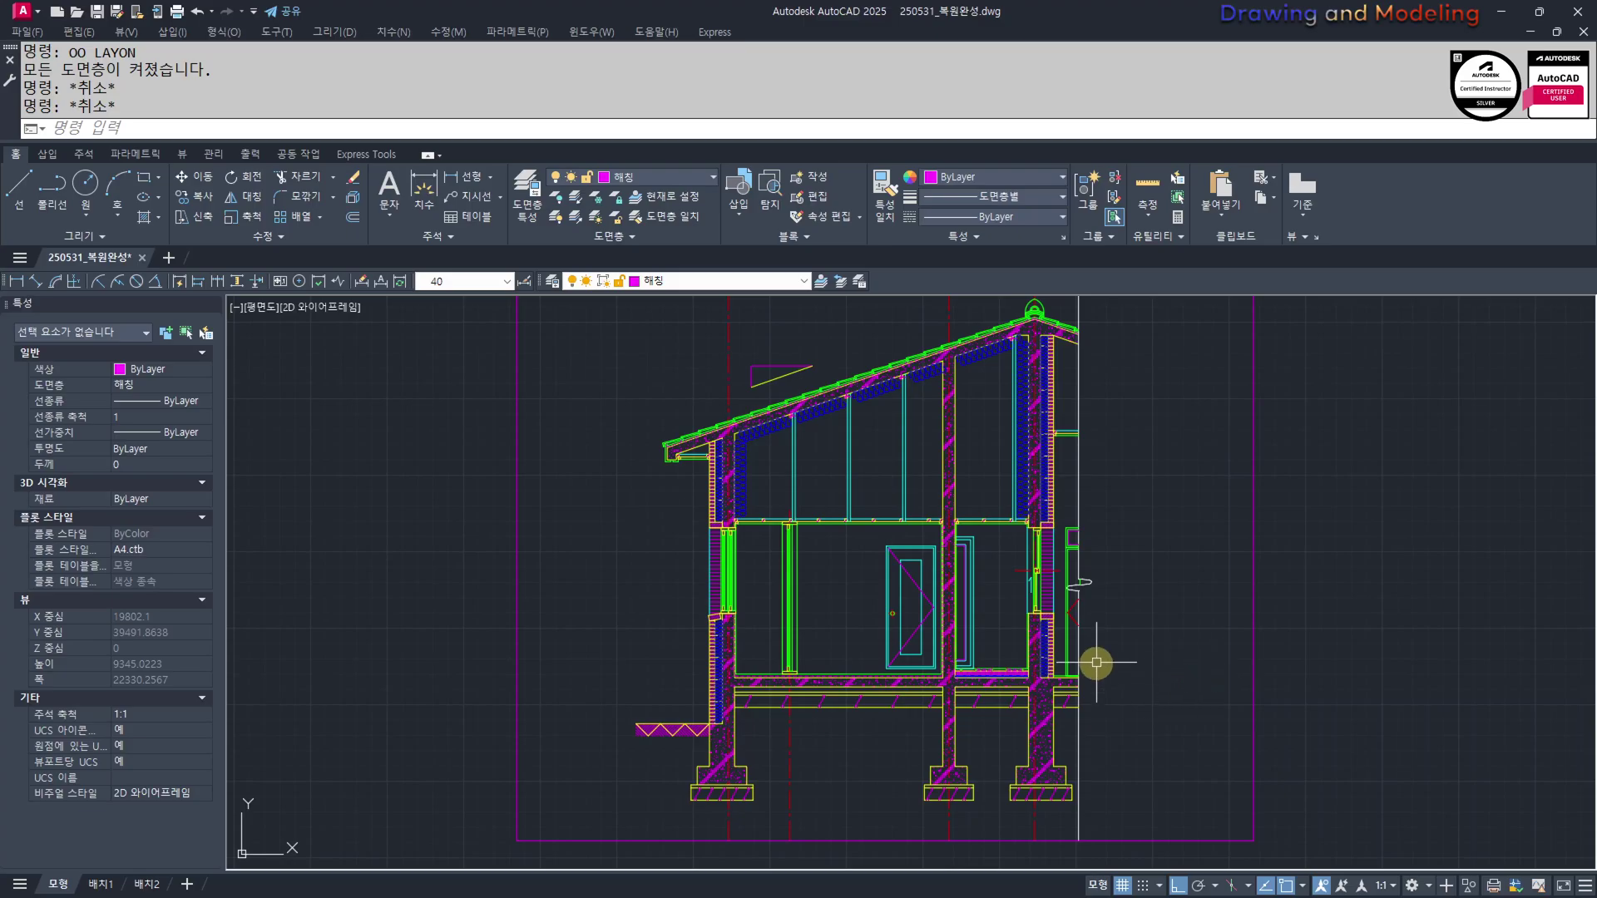
middle_click_drag(1180, 670, 1148, 679)
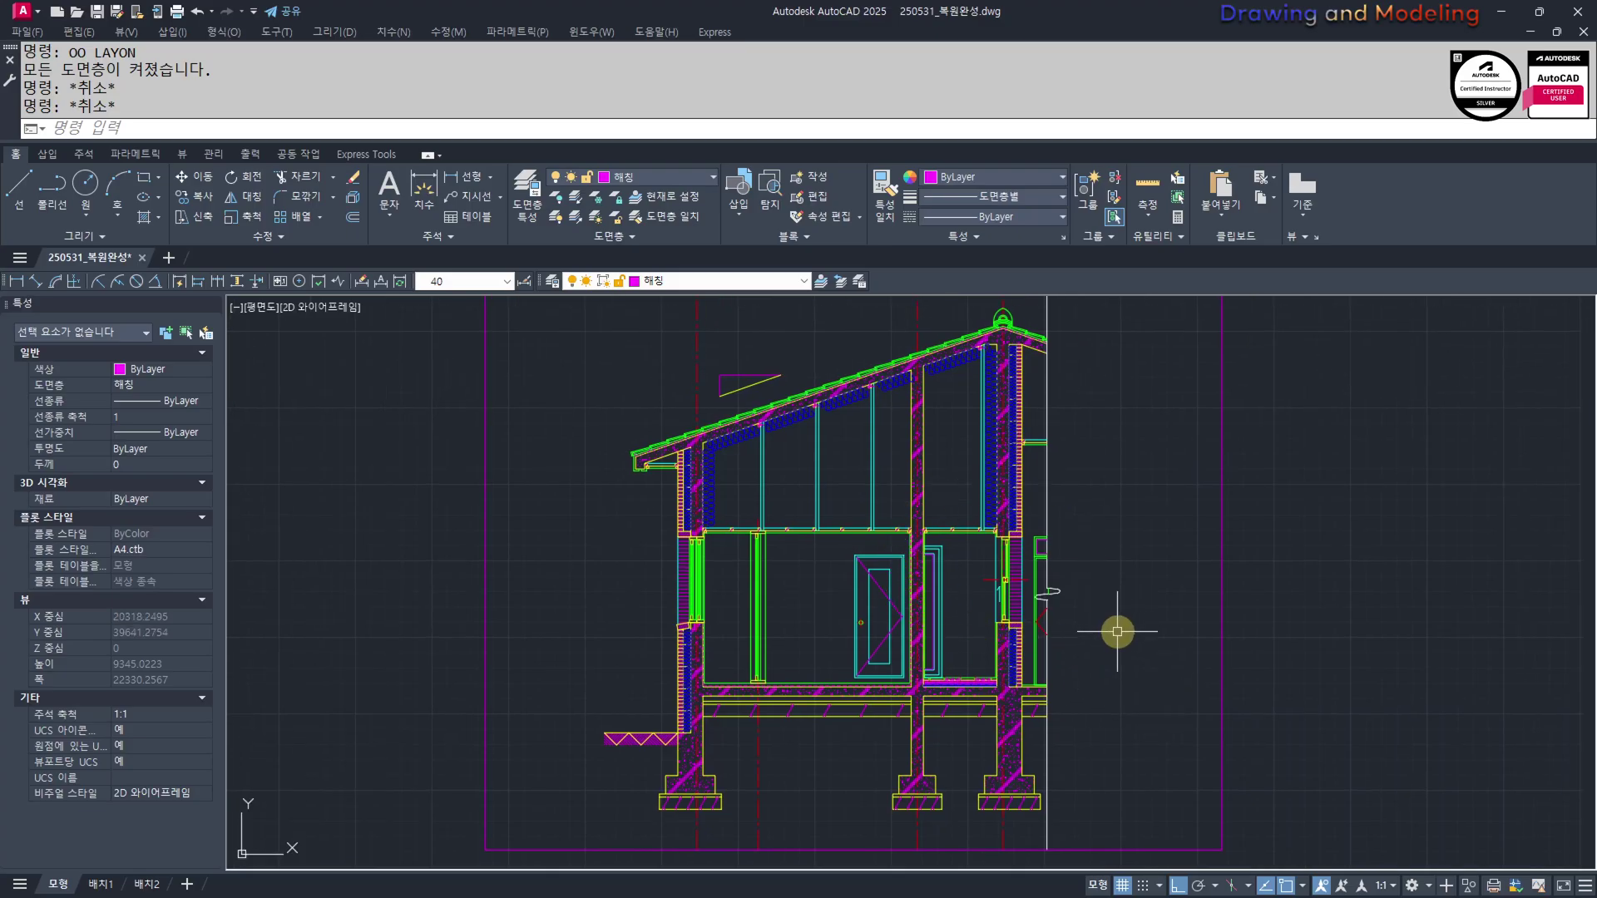
scroll(1117, 632, "up", 10)
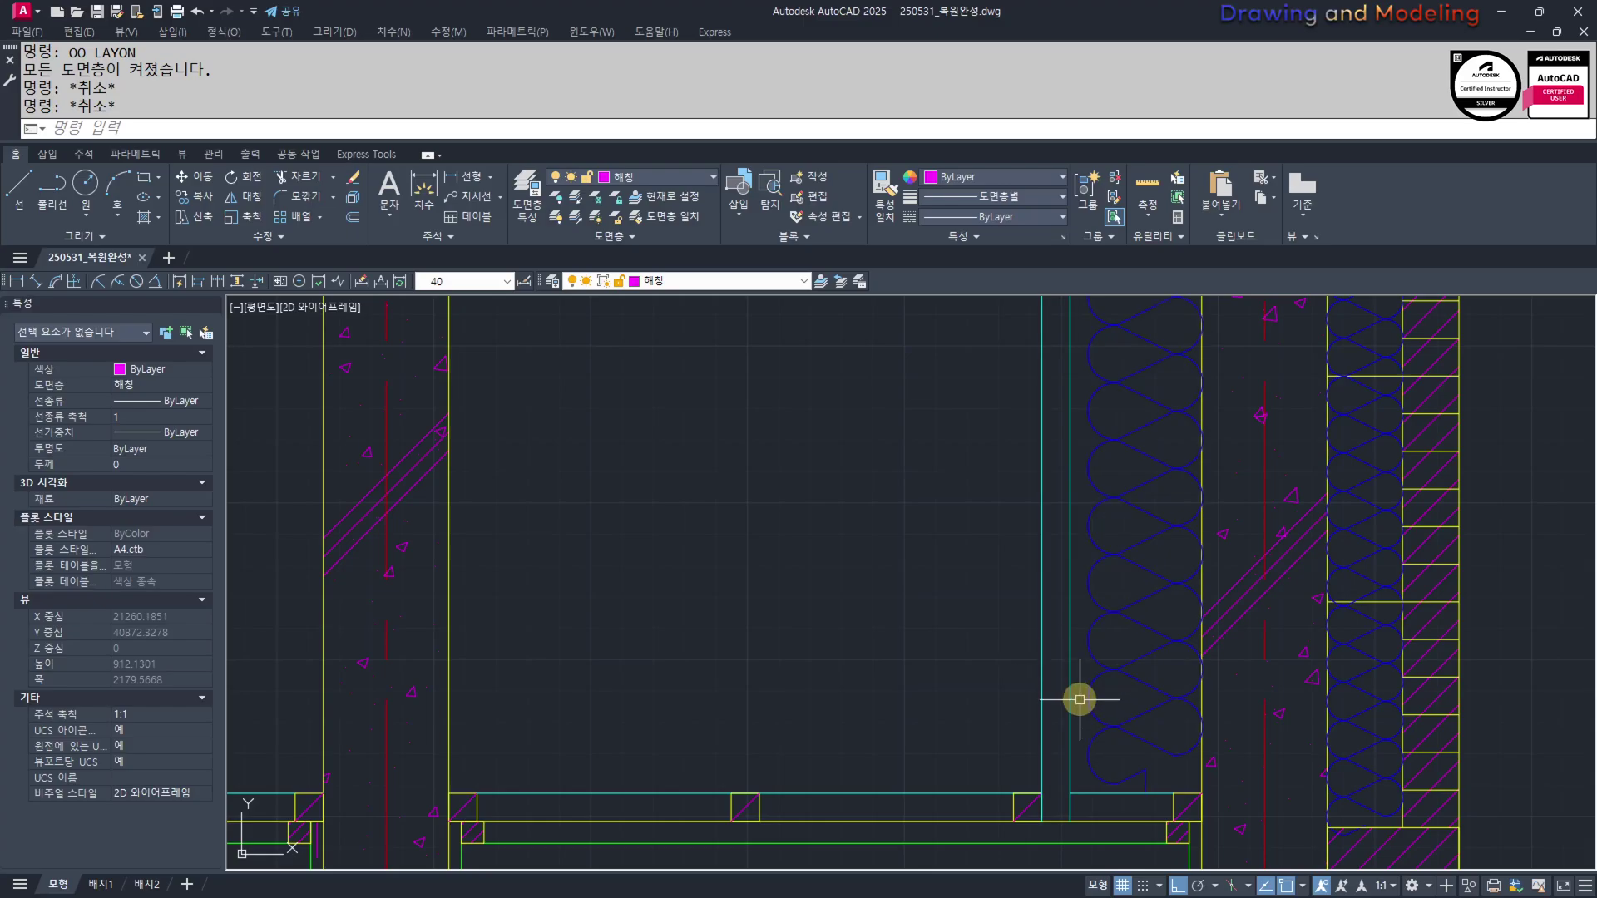
left_click(1080, 699)
scroll(934, 737, "down", 2)
left_click(935, 737)
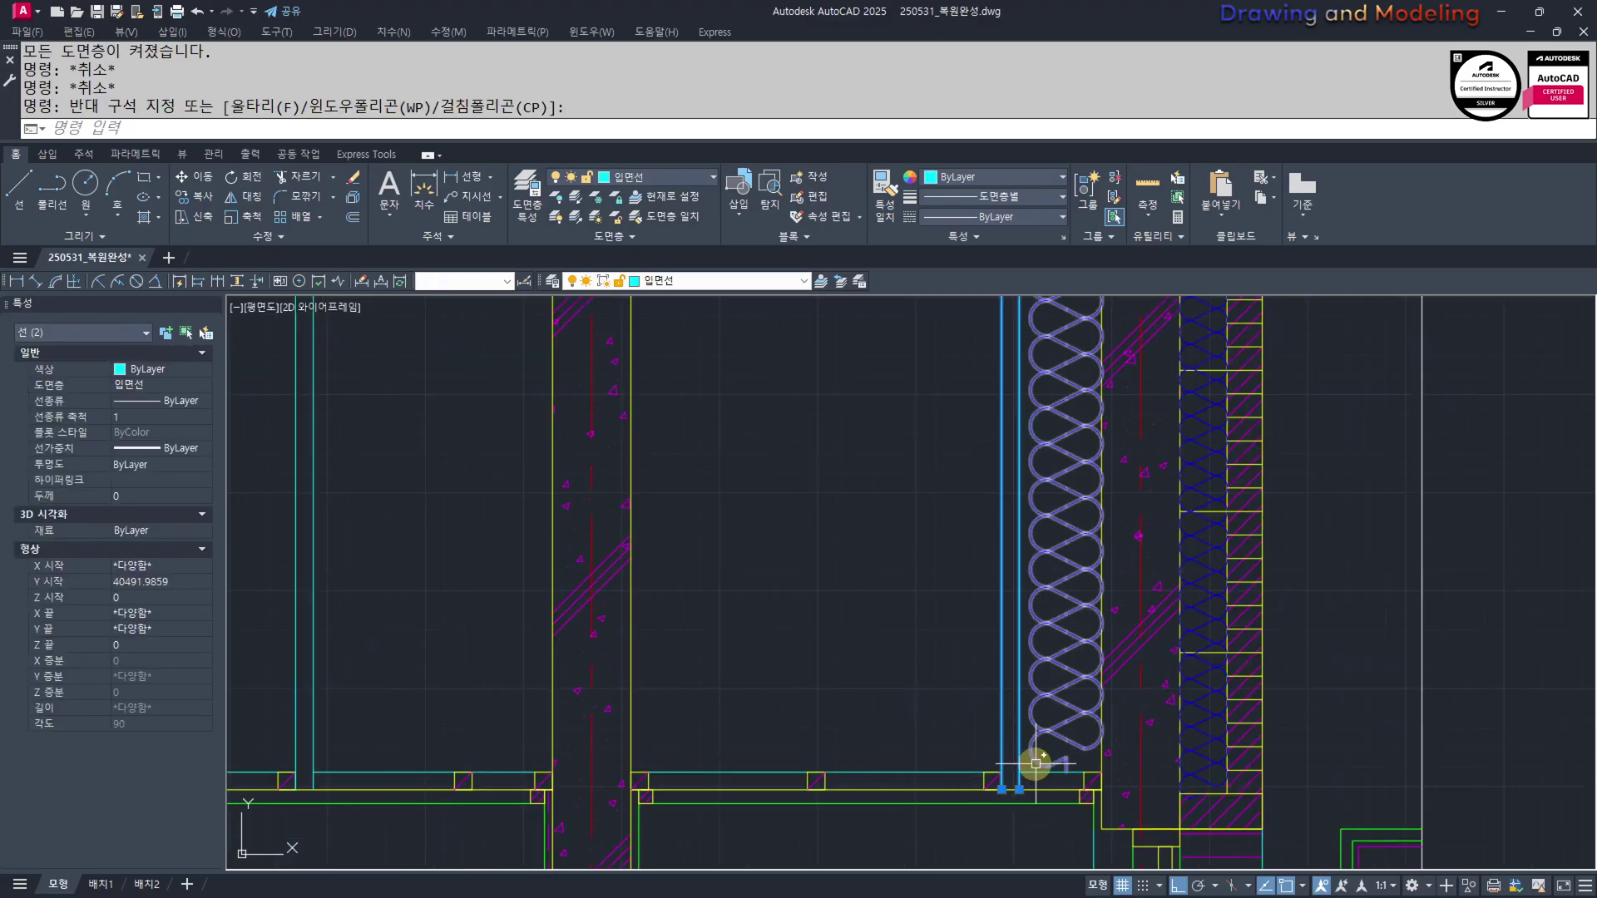
middle_click_drag(889, 807, 852, 799)
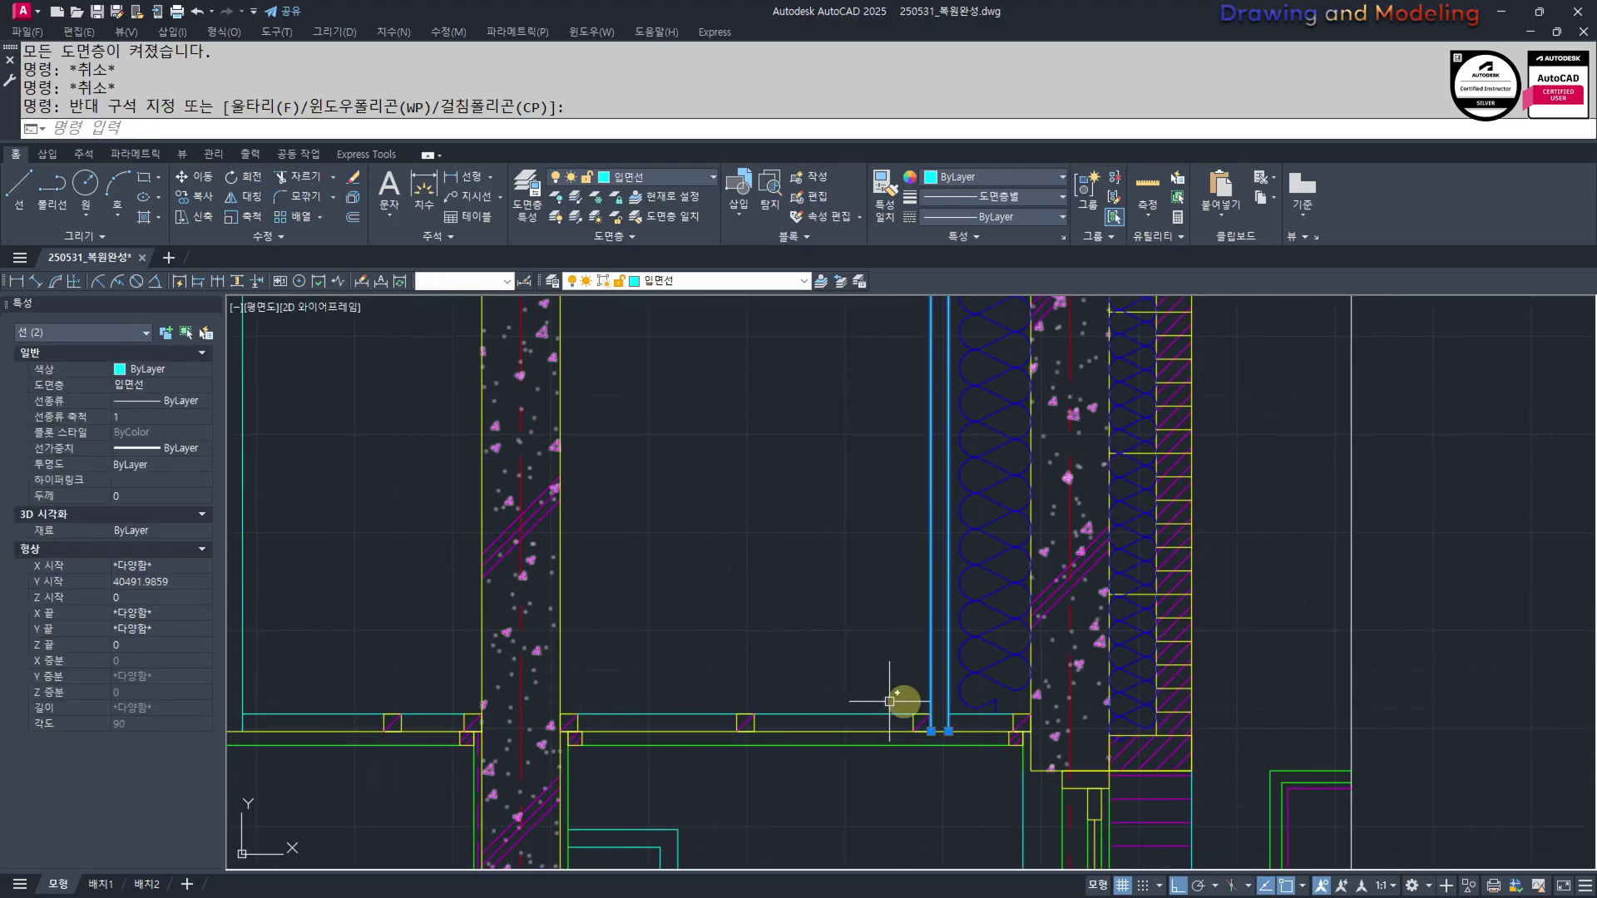
scroll(834, 752, "down", 3)
scroll(863, 743, "up", 2)
middle_click_drag(862, 743, 868, 722)
key("Escape")
key("Escape")
key("Escape")
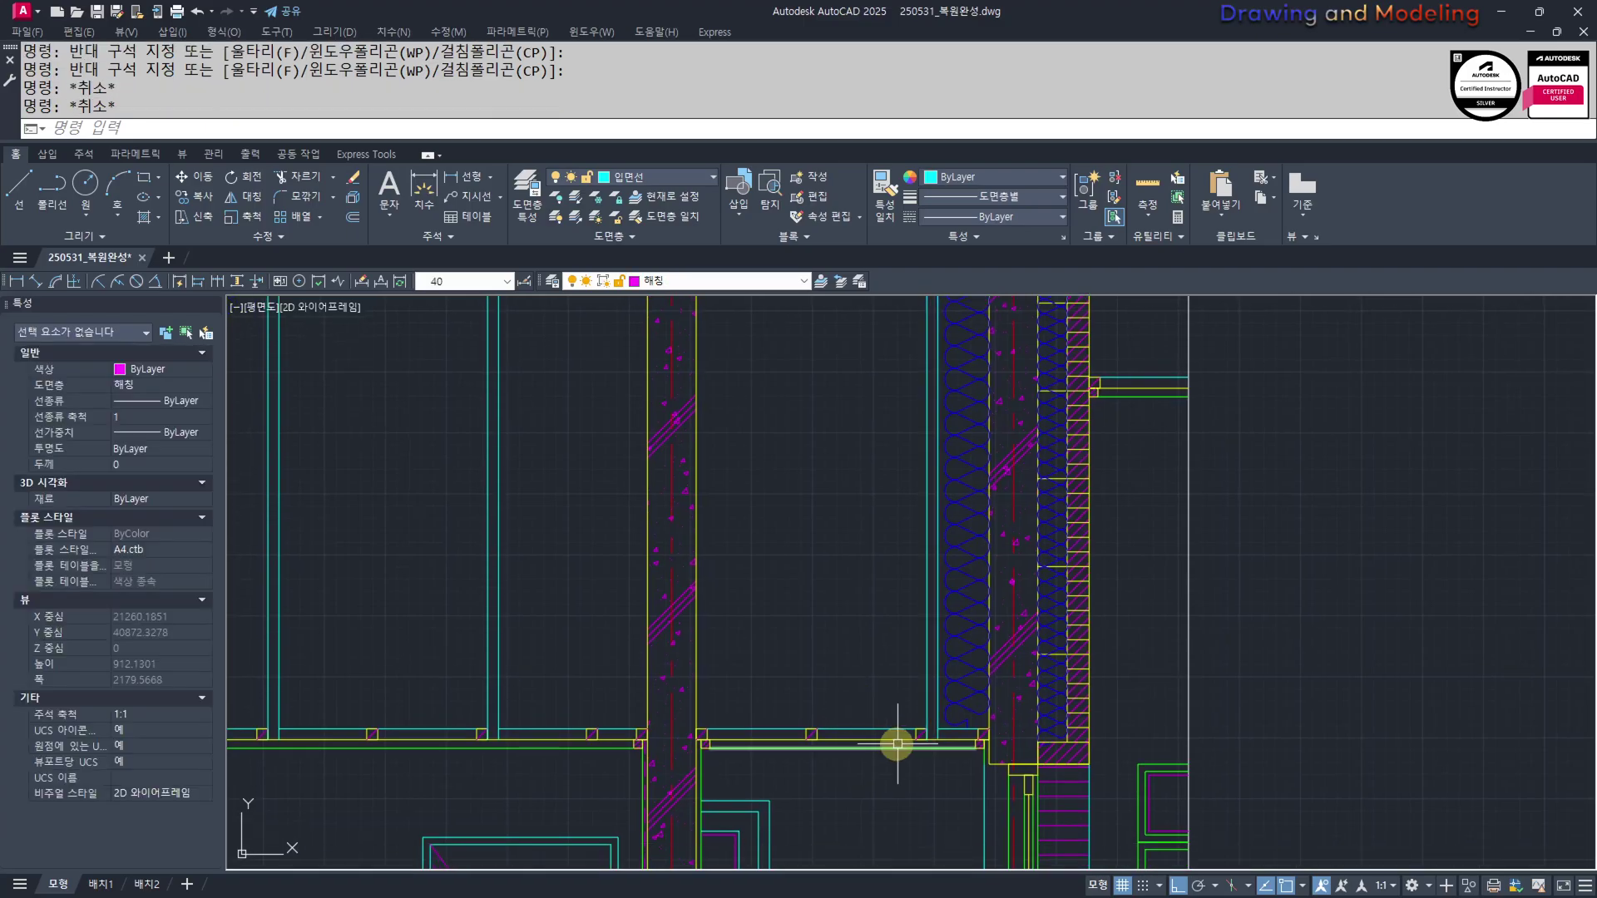
Erase the intermediate hatched ceiling battens between the middle and right concrete walls of the section
scroll(895, 748, "up", 2)
left_click(734, 679)
left_click(948, 766)
type("e")
key("space")
key("Escape")
key("Escape")
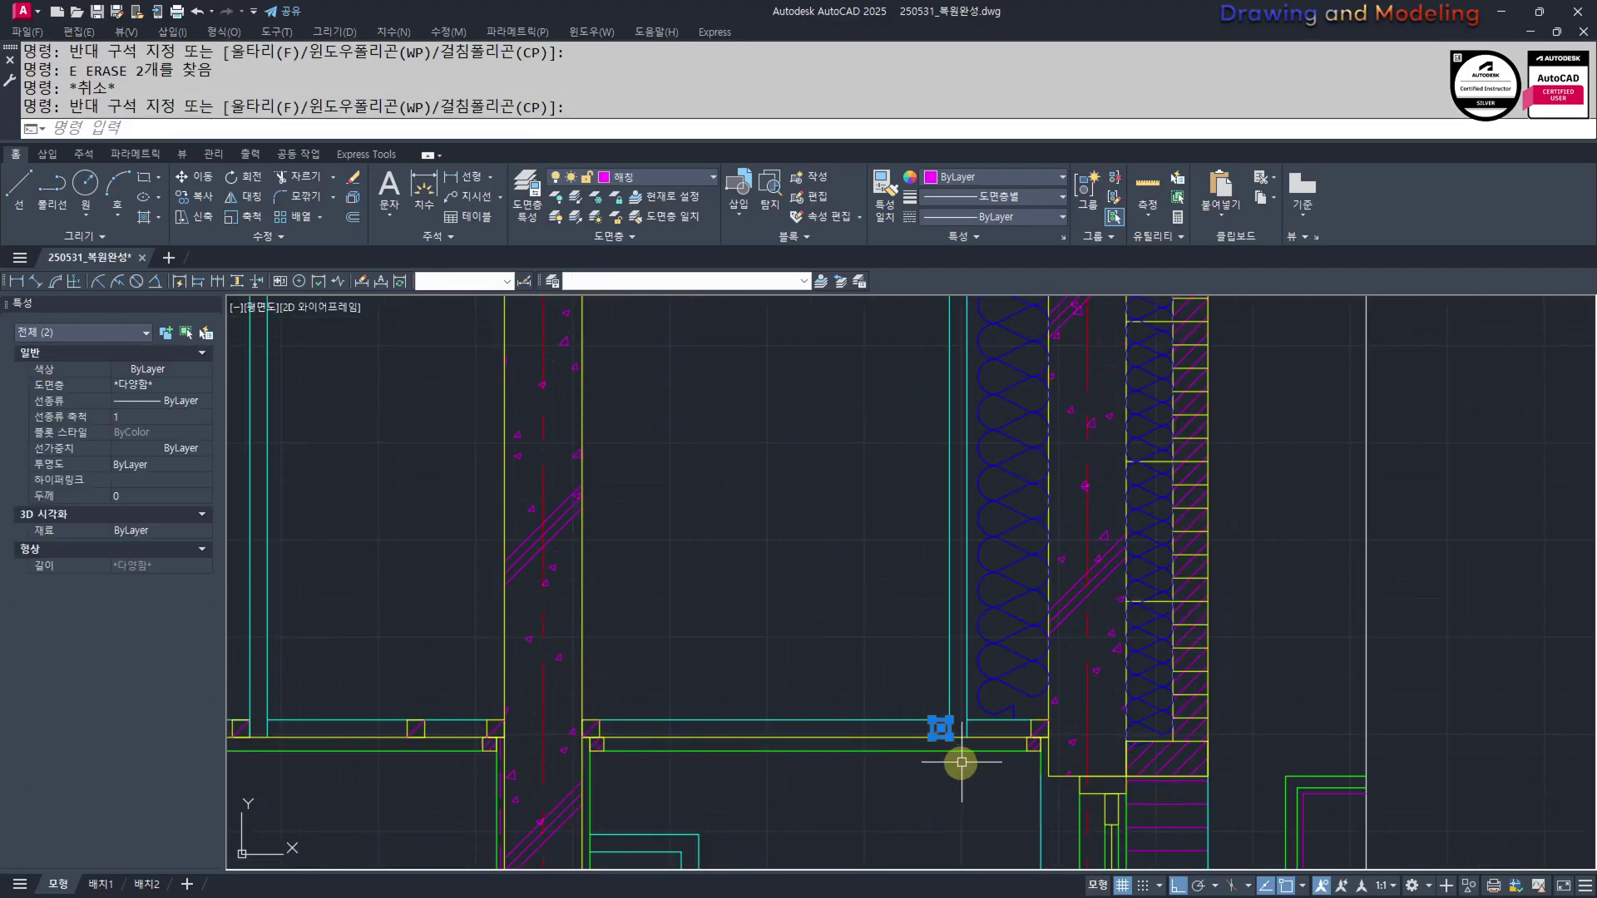
Array the batten at the right concrete wall along the ceiling line with the path array at 450 spacing
type("aq")
key("Return")
scroll(962, 745, "up", 3)
left_click(1141, 718)
left_click(1099, 704)
key("Return")
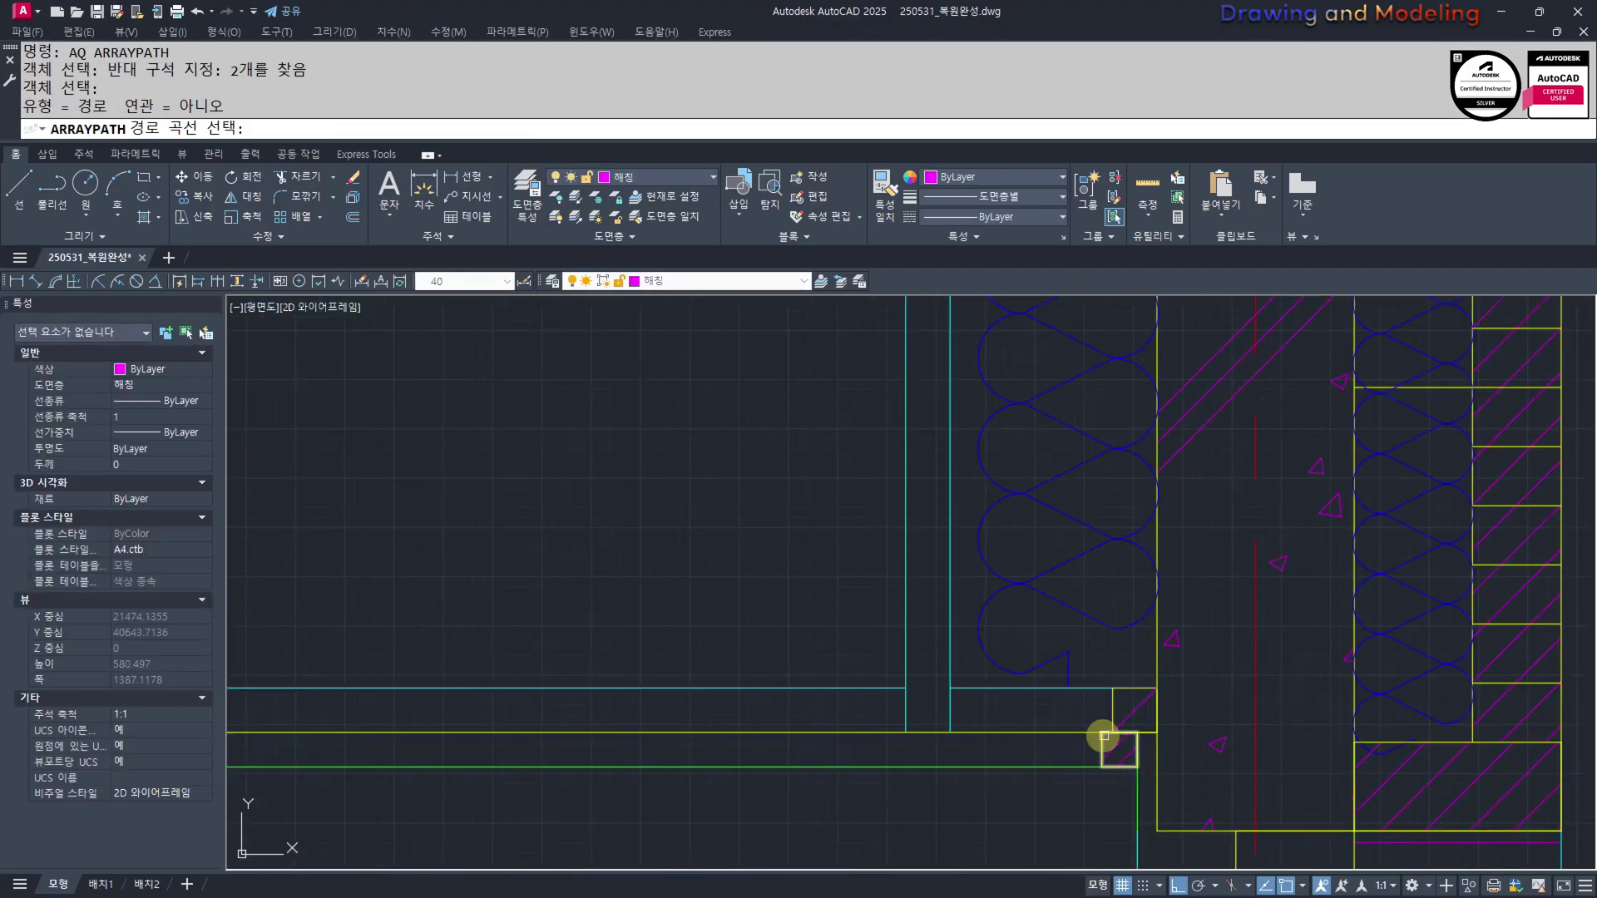
left_click(1037, 767)
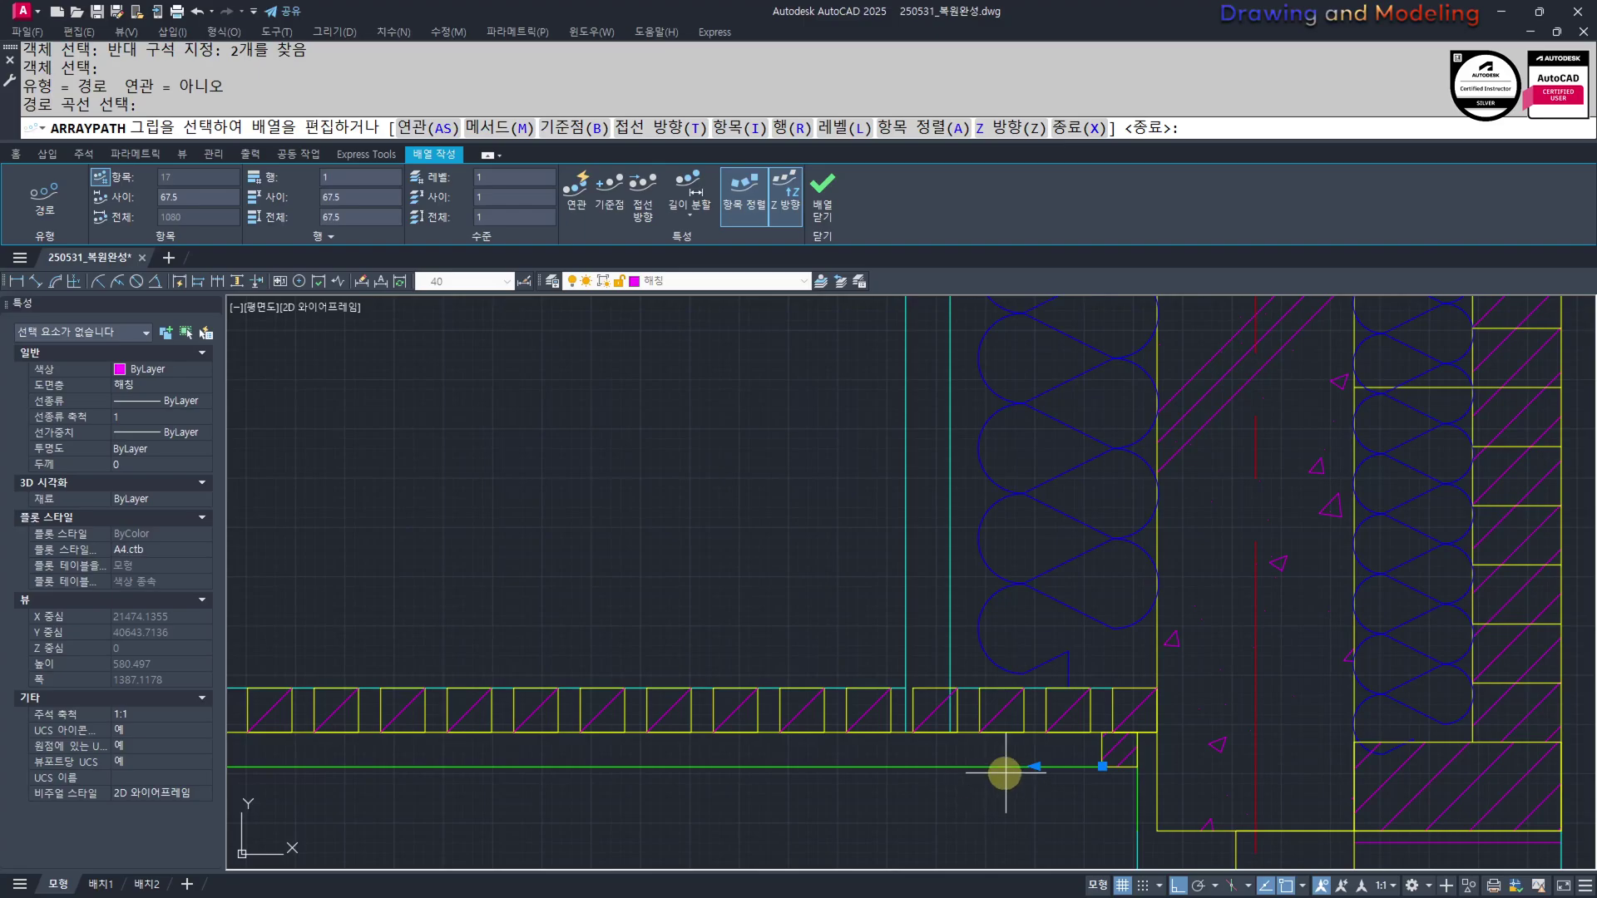
type("i")
key("Return")
type("450")
key("Return")
key("Escape")
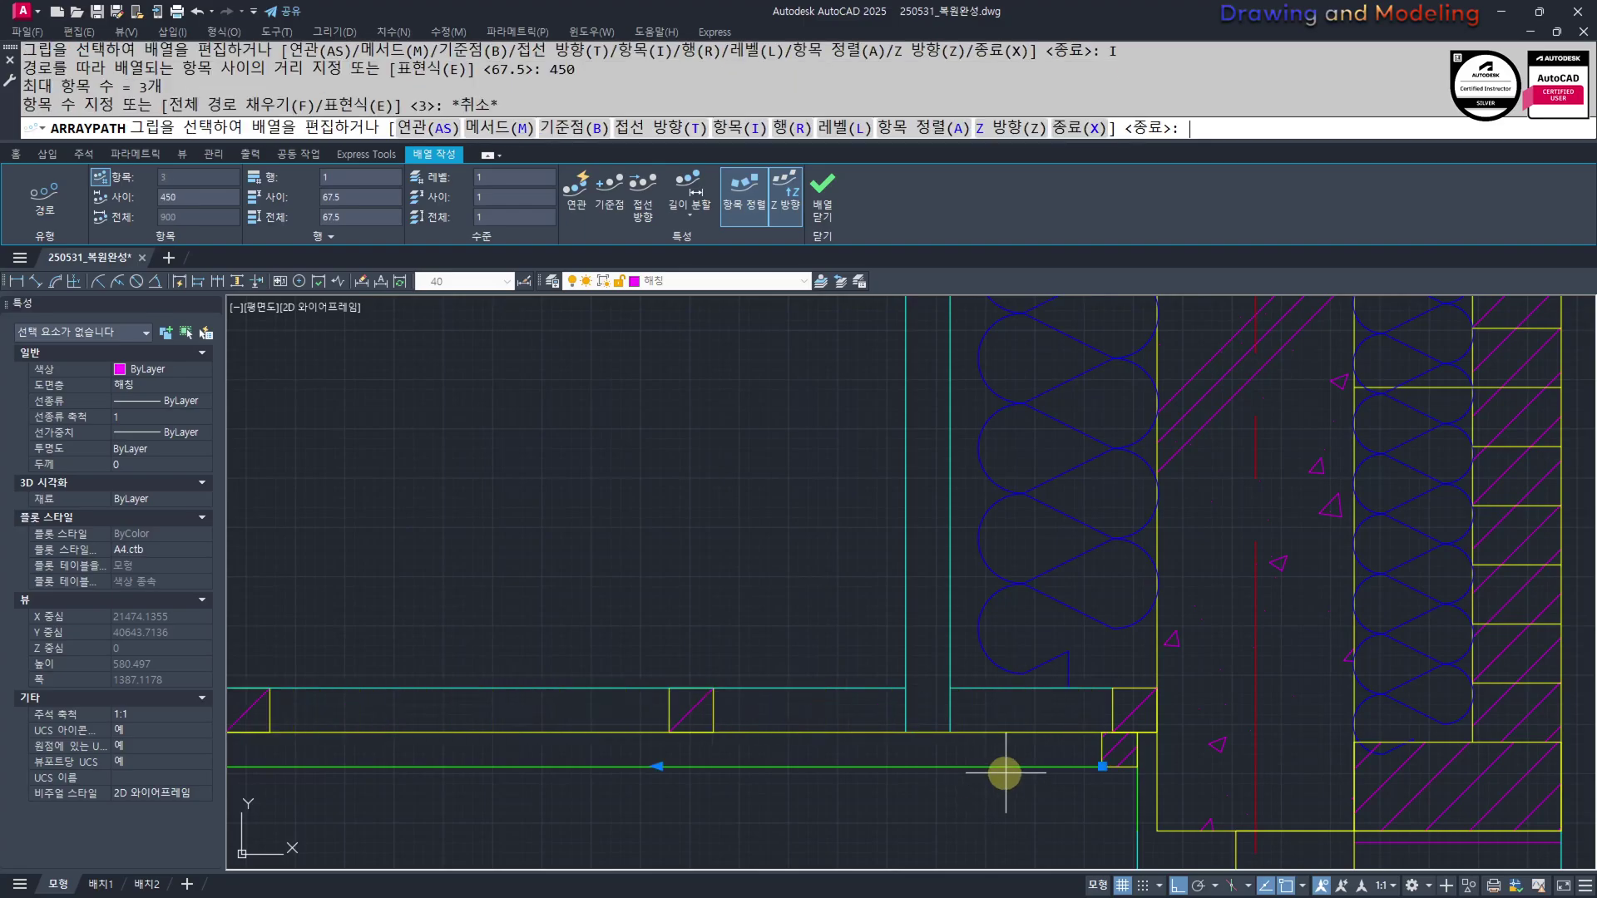
key("Escape")
key("Escape")
key("Escape")
scroll(1004, 772, "down", 4)
middle_click_drag(919, 748, 954, 748)
scroll(915, 736, "up", 3)
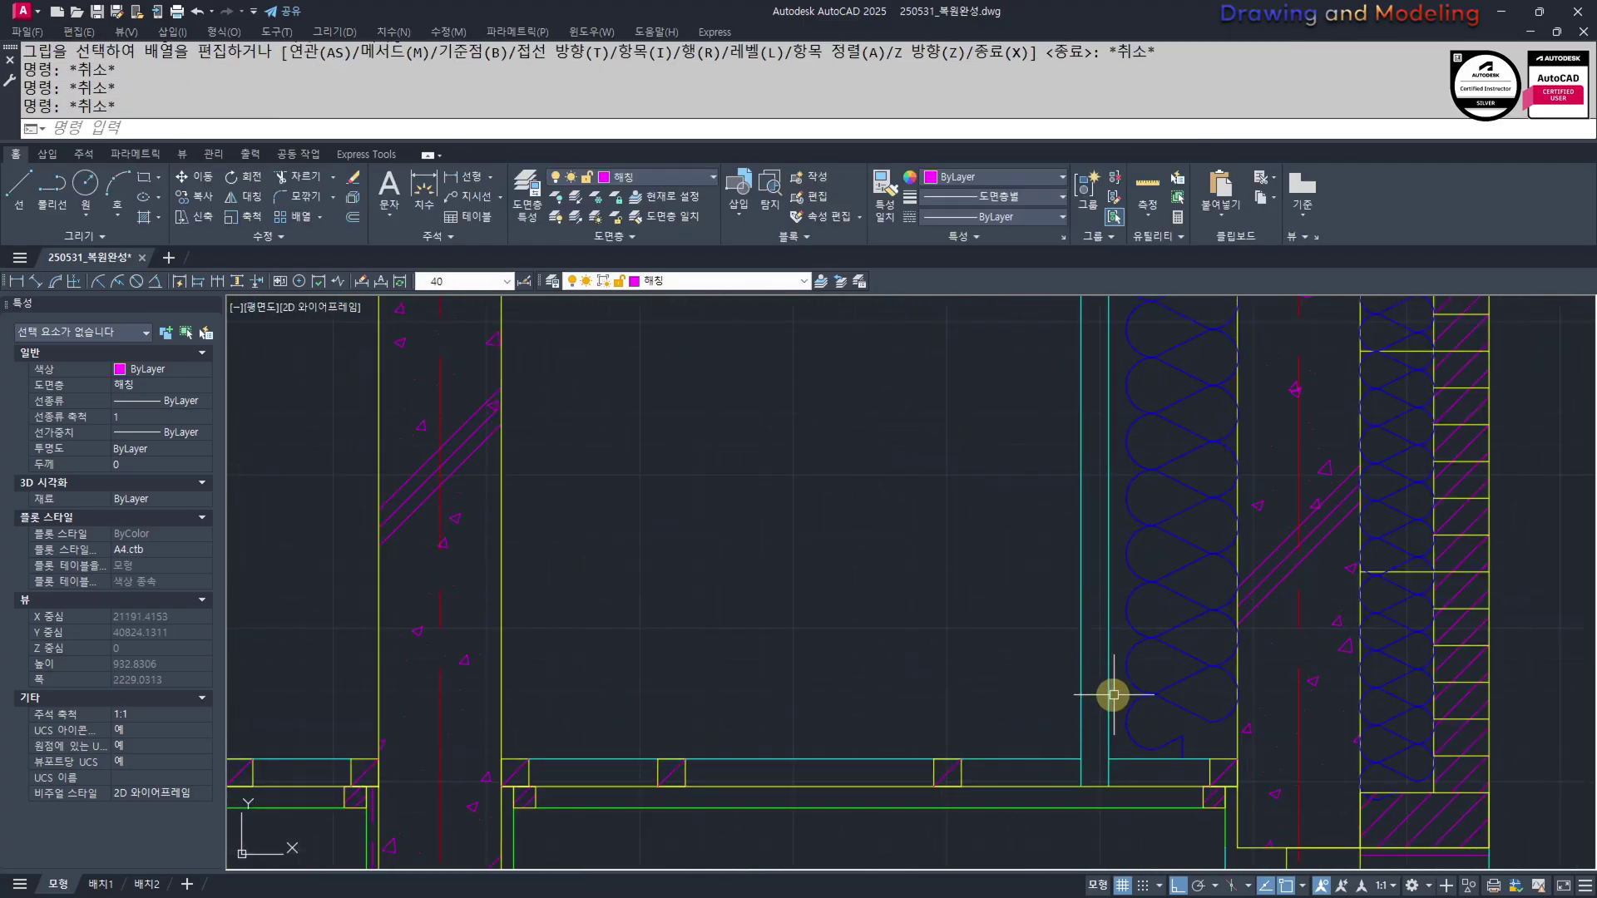
left_click(1115, 696)
left_click(1080, 696)
left_click(1077, 699)
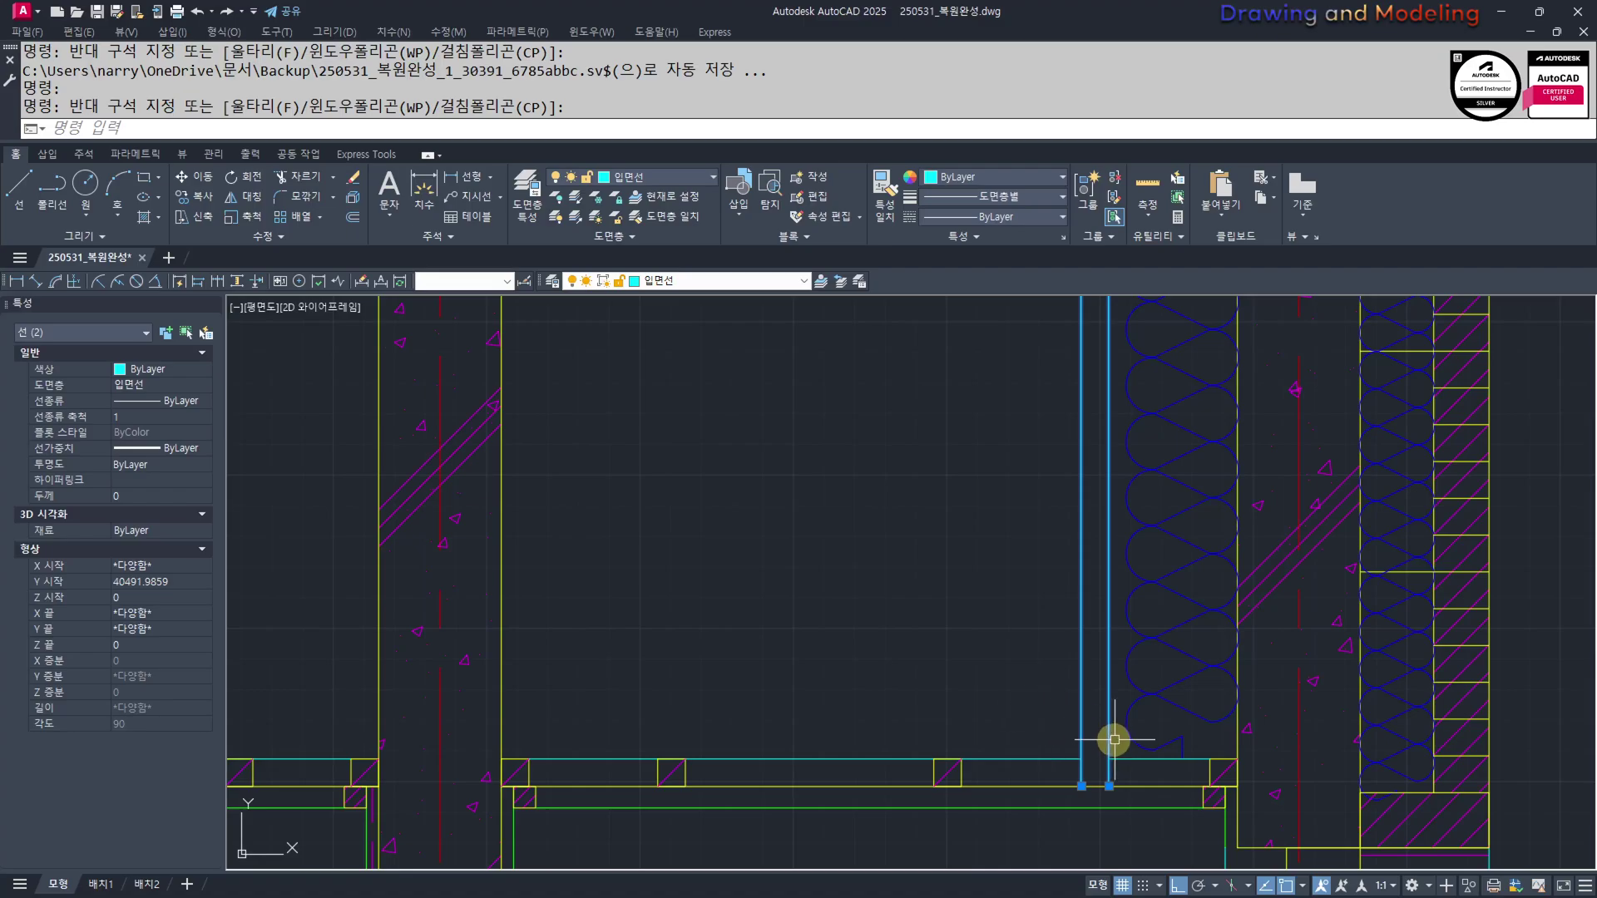
type("mm")
key("Return")
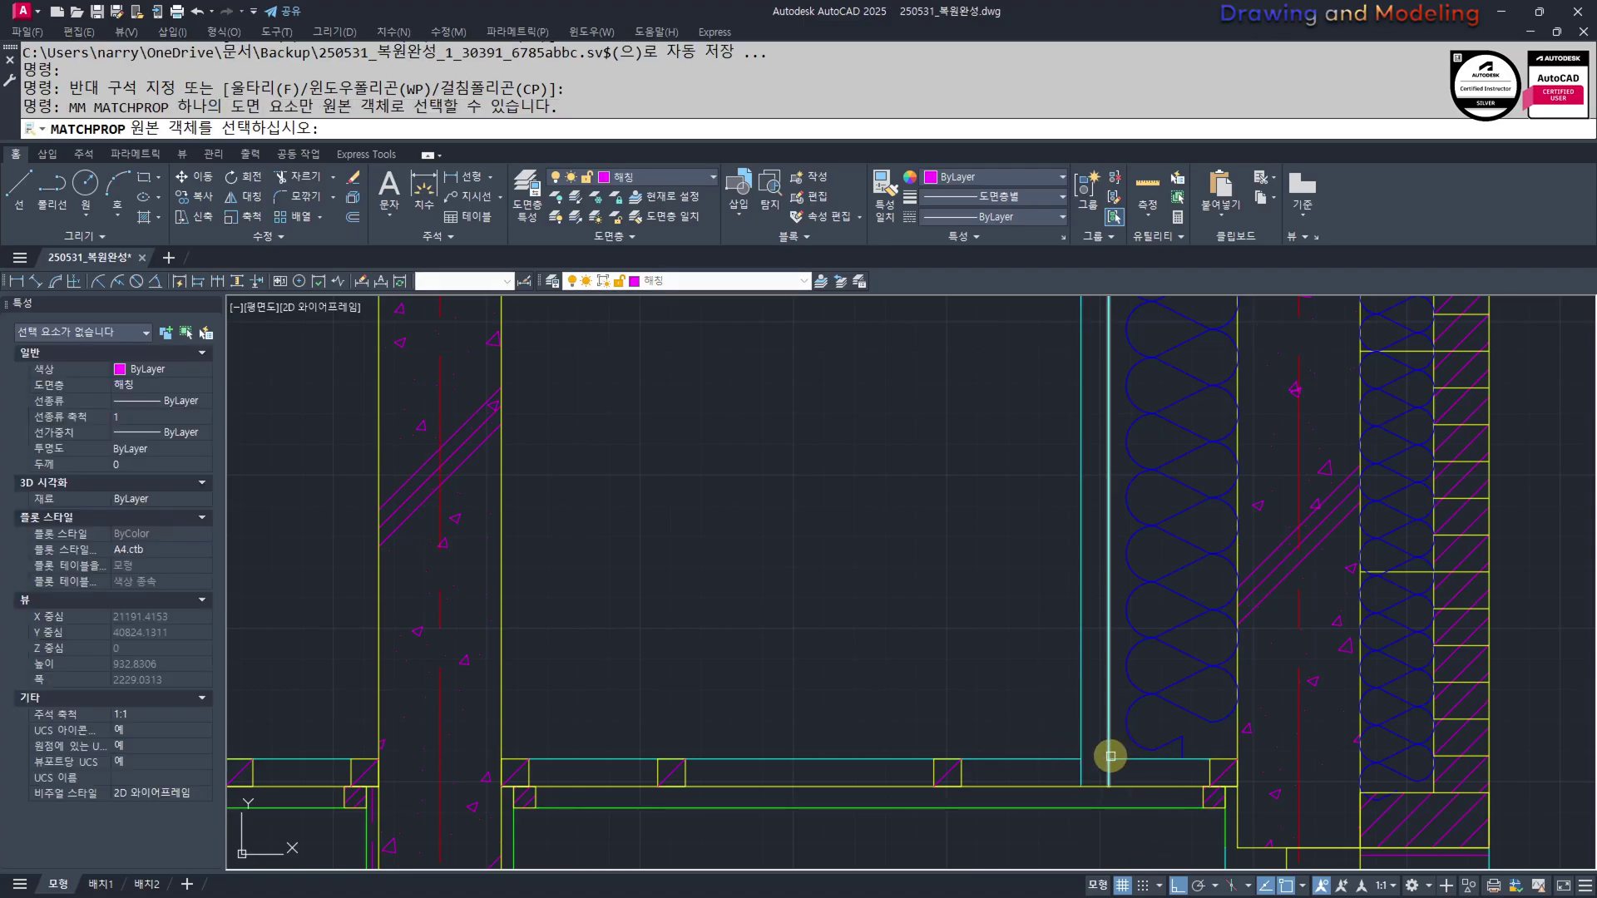
key("Escape")
key("Escape")
left_click(1121, 744)
left_click(1073, 743)
scroll(1096, 747, "up", 2)
type("mm")
key("space")
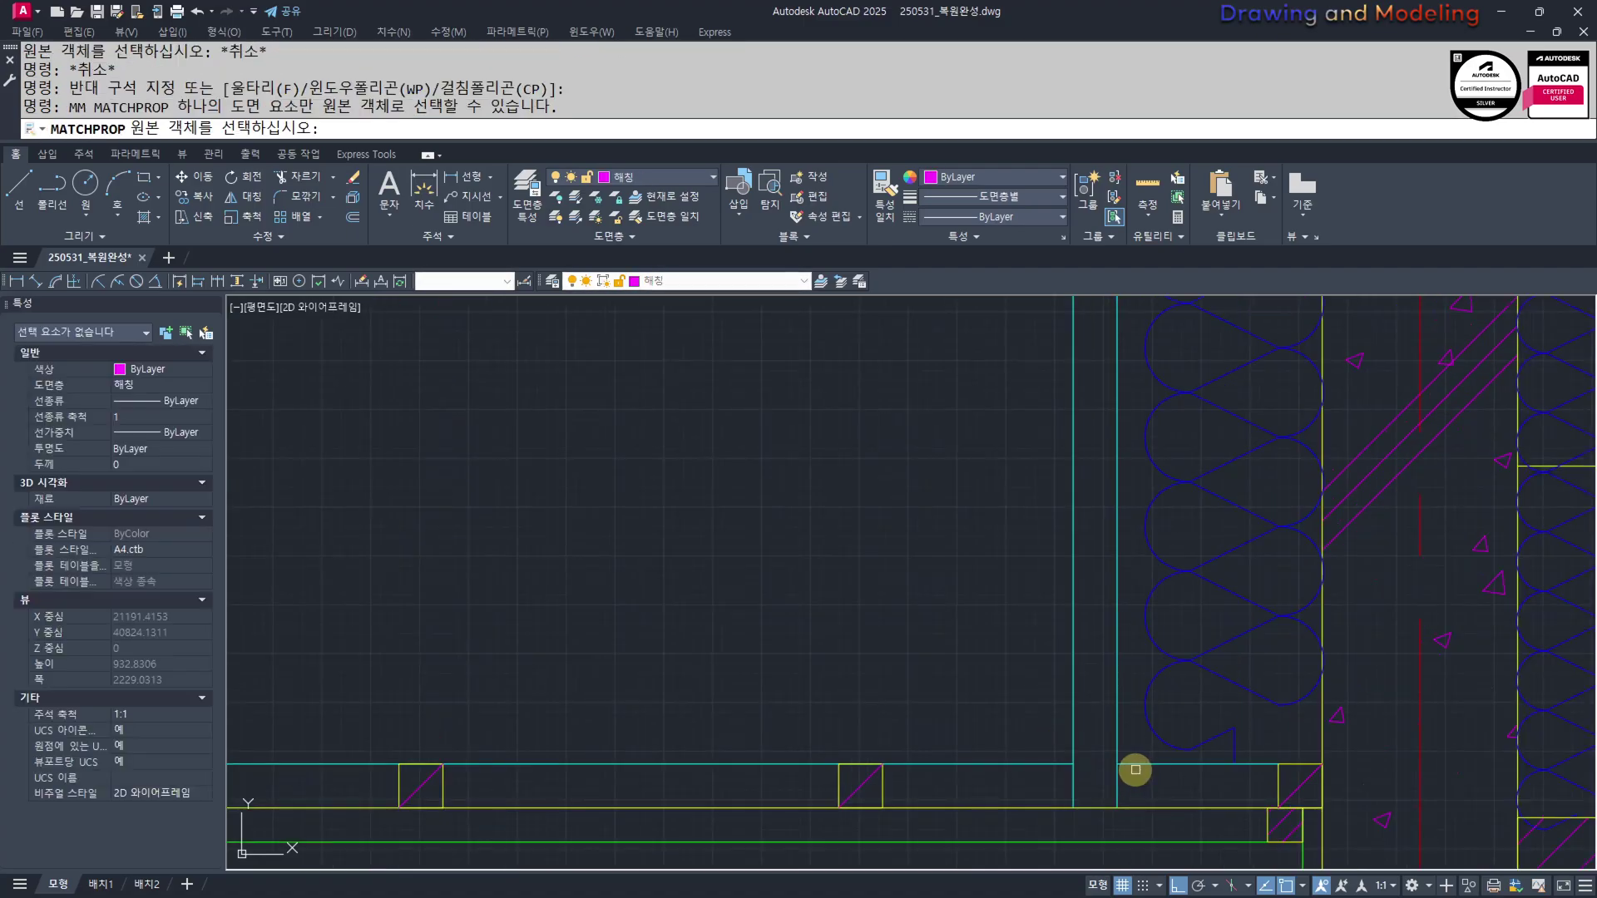
key("Escape")
key("Escape")
Move the two vertical hanger lines left so they sit against the left side of the first arrayed ceiling batten
scroll(1137, 755, "up", 2)
type("m")
key("Return")
left_click(1144, 743)
left_click(987, 680)
key("Return")
left_click(1102, 766)
scroll(666, 763, "down", 3)
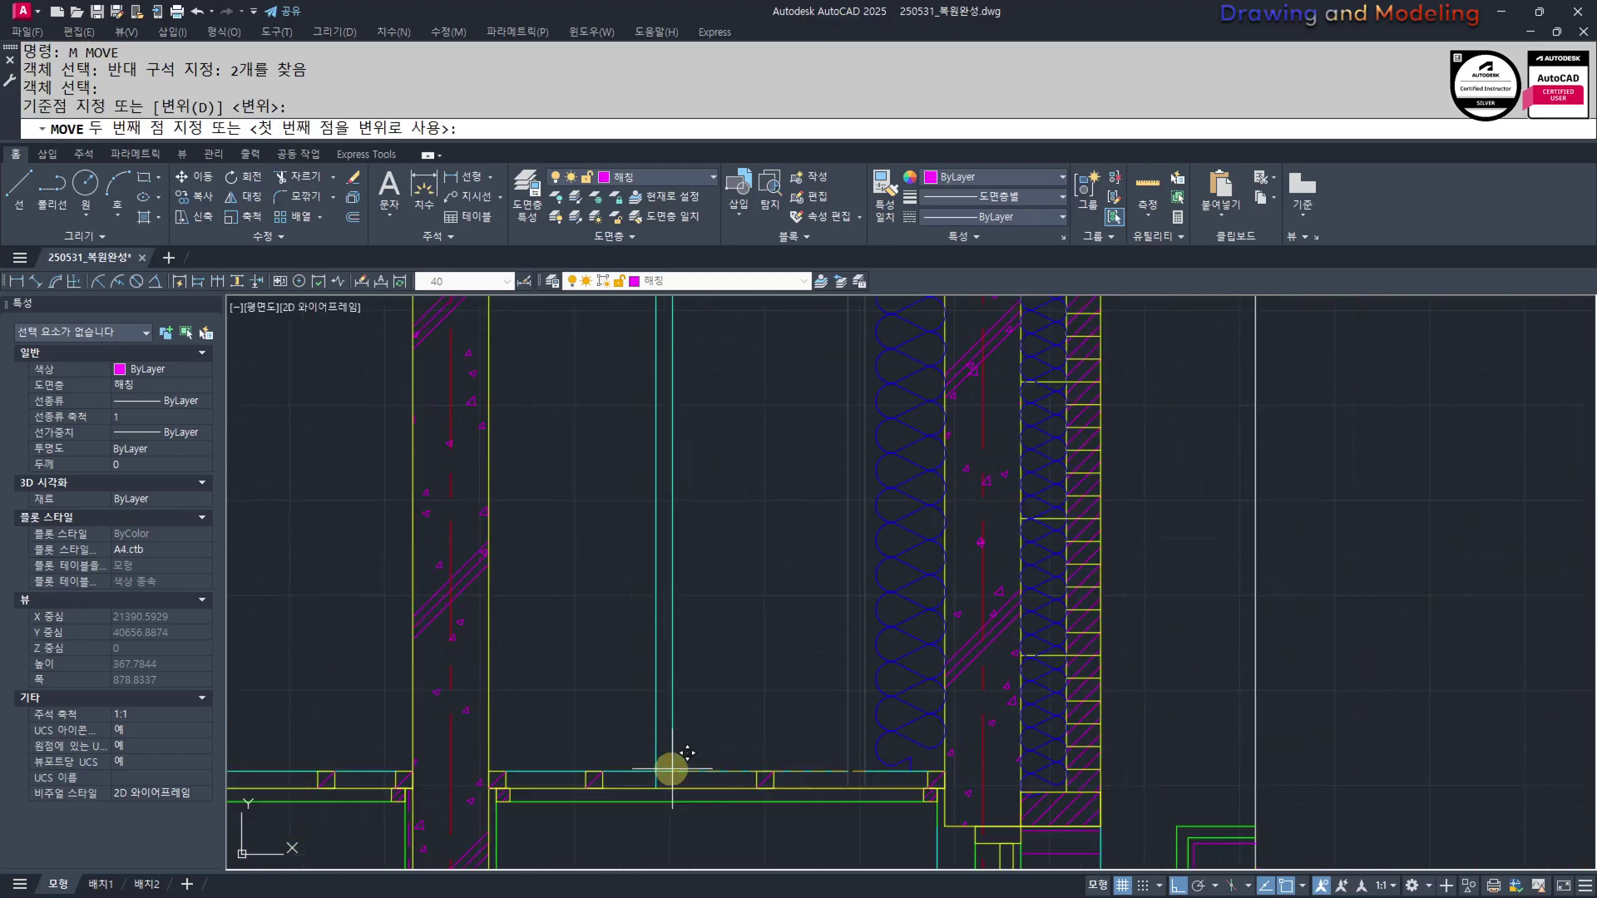
left_click(832, 774)
key("Escape")
key("Escape")
Trim away the piece of ceiling joist line between the two moved hanger lines
scroll(818, 776, "up", 2)
type("tr")
key("space")
key("space")
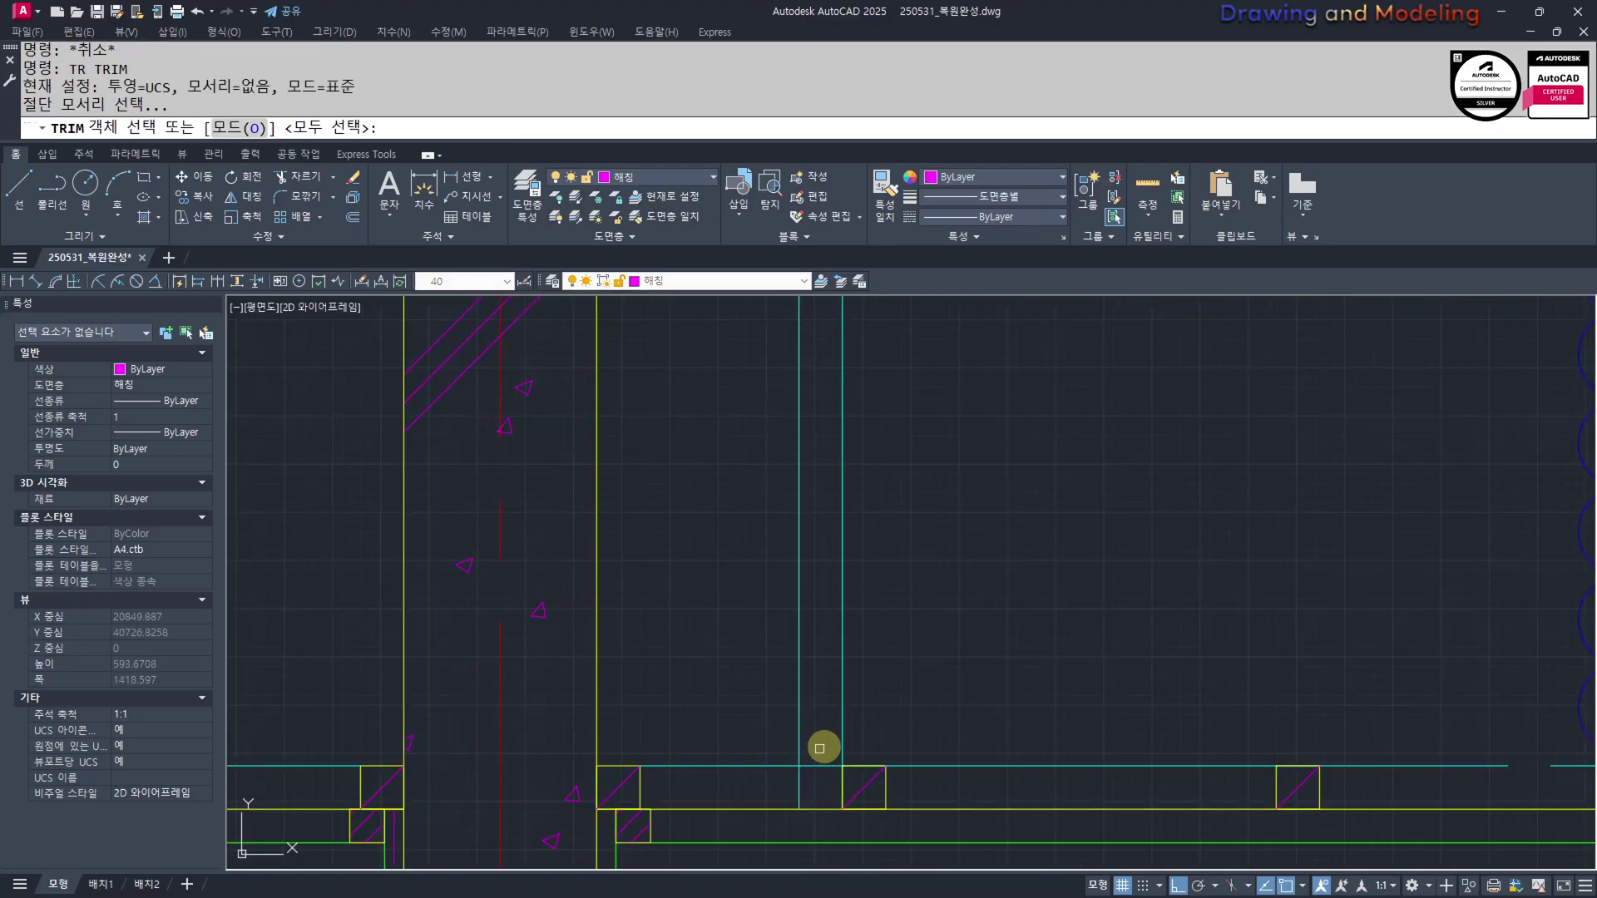
left_click(823, 749)
left_click(817, 781)
key("Escape")
key("Escape")
Join the two ceiling joist line segments across the gap at the hanger's former position
middle_click_drag(1339, 801, 986, 786)
left_click(1125, 775)
left_click(1093, 735)
left_click(1242, 770)
left_click(1206, 740)
scroll(1145, 763, "down", 3)
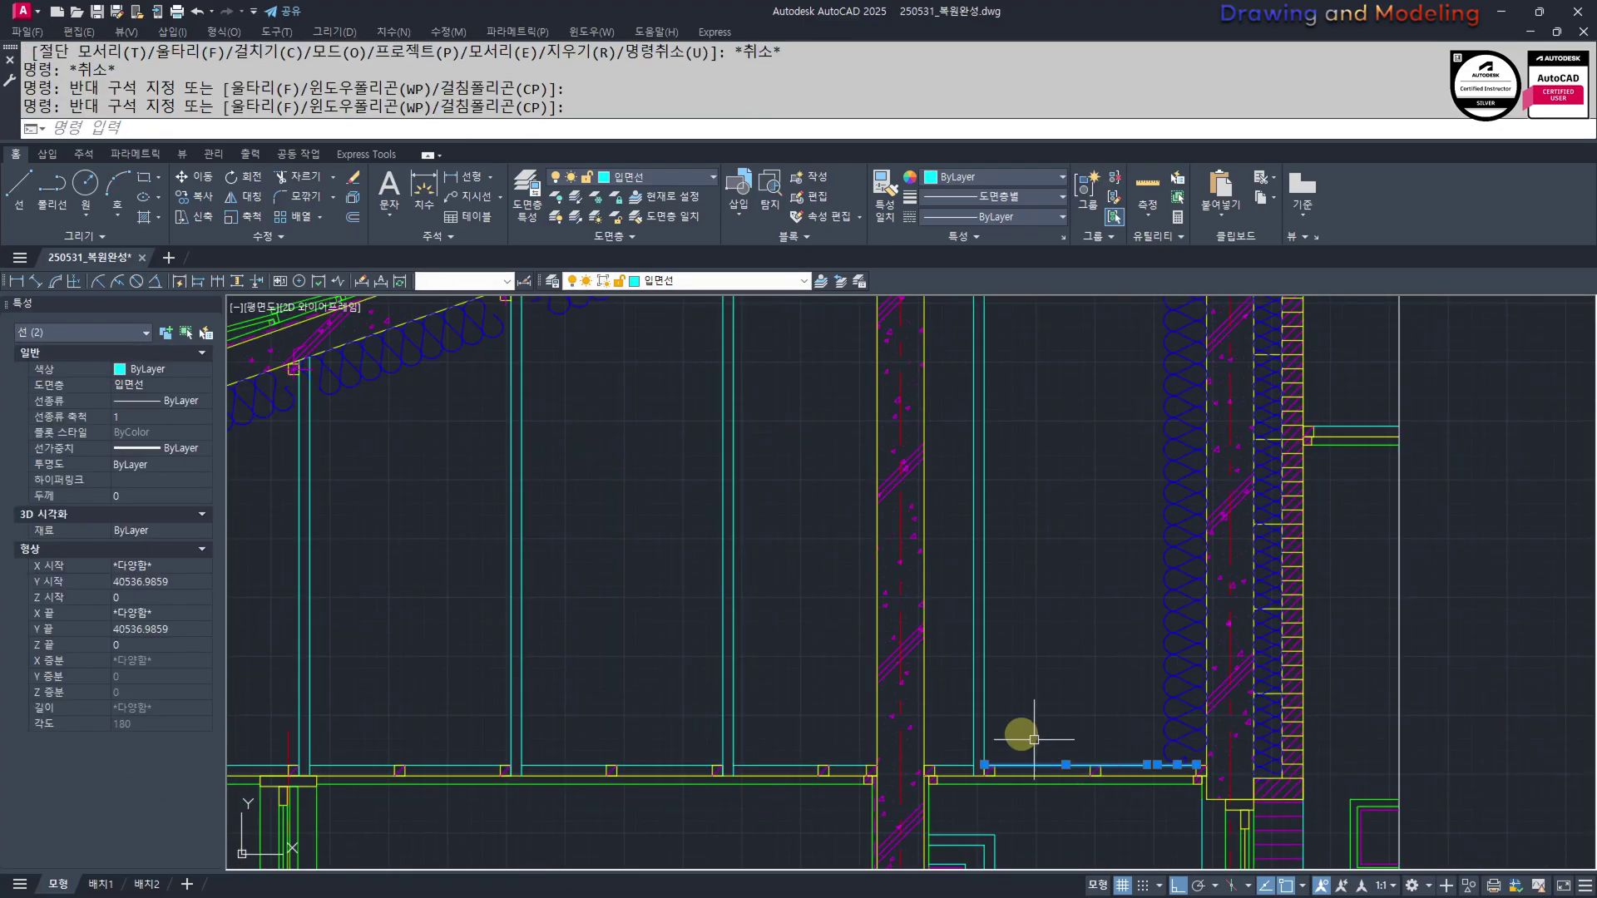
middle_click_drag(1011, 730, 1114, 824)
type("jj")
key("Return")
scroll(1092, 760, "down", 3)
key("Escape")
key("Escape")
Move the hanger's top block and anchor to where the left hanger line meets the sloping slab's underside
scroll(1151, 616, "up", 5)
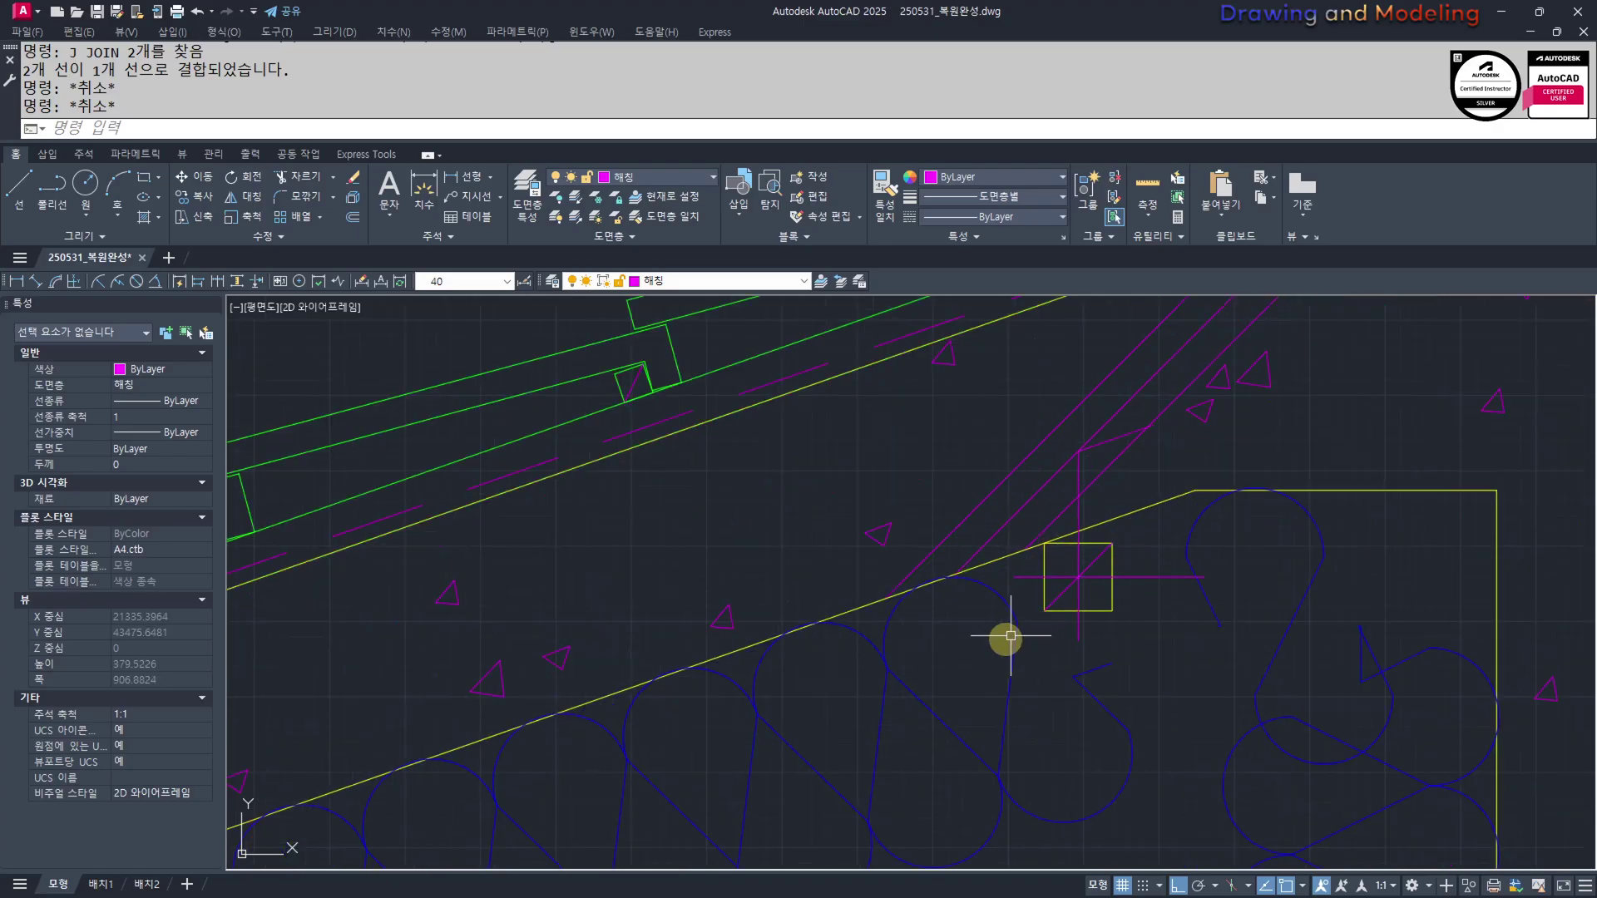
left_click(918, 686)
left_click(1243, 356)
middle_click_drag(1176, 542, 1176, 595)
type("m")
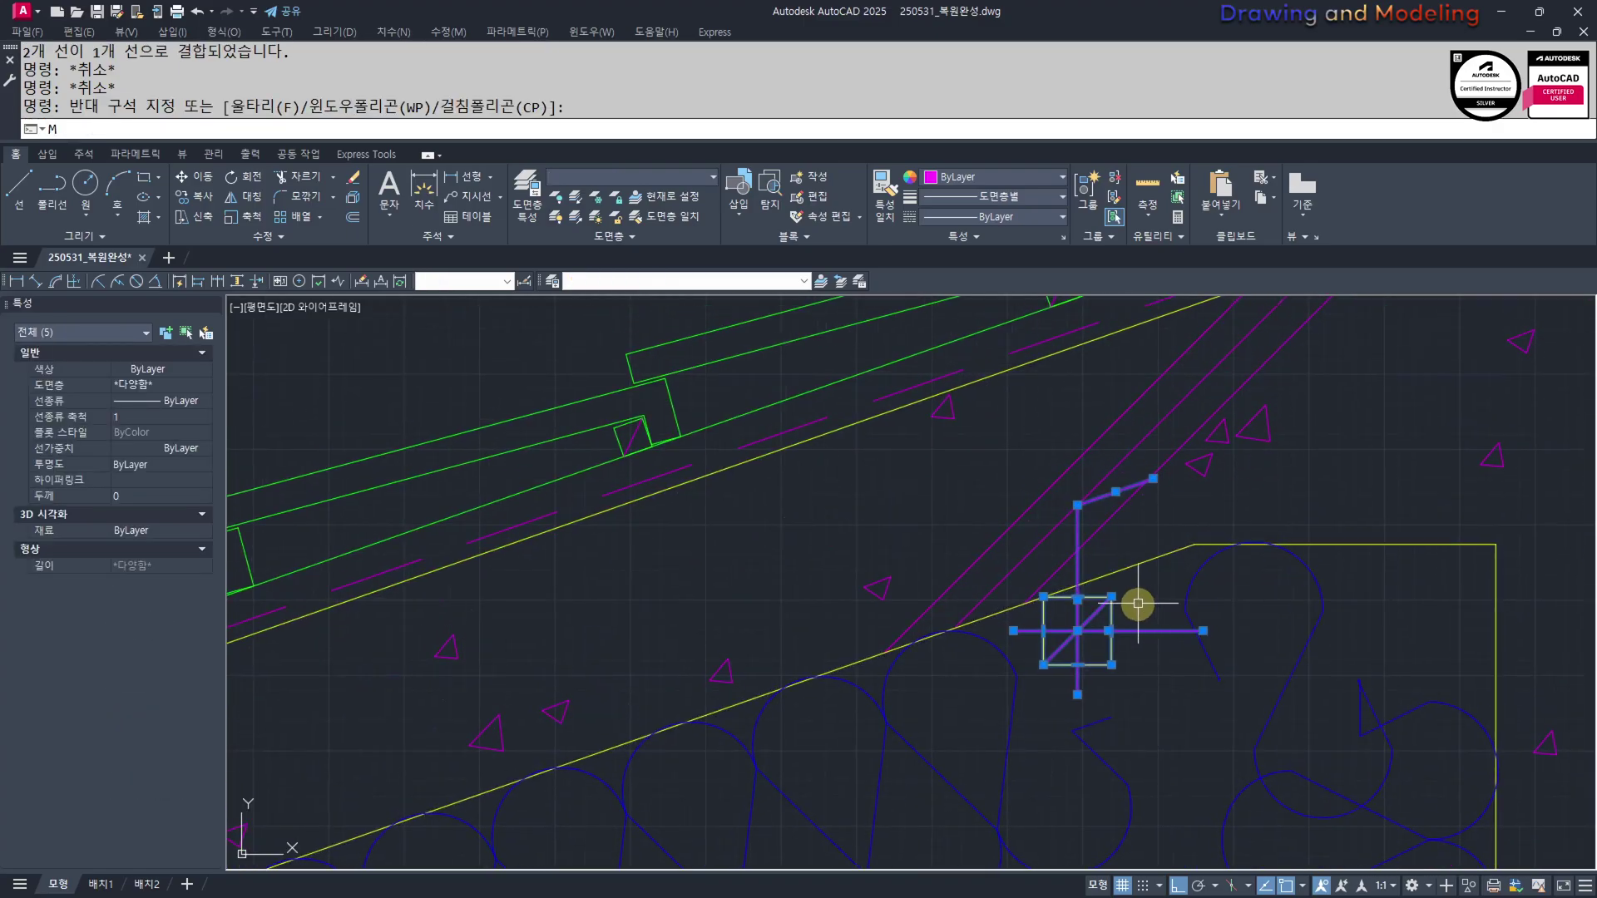
key("Return")
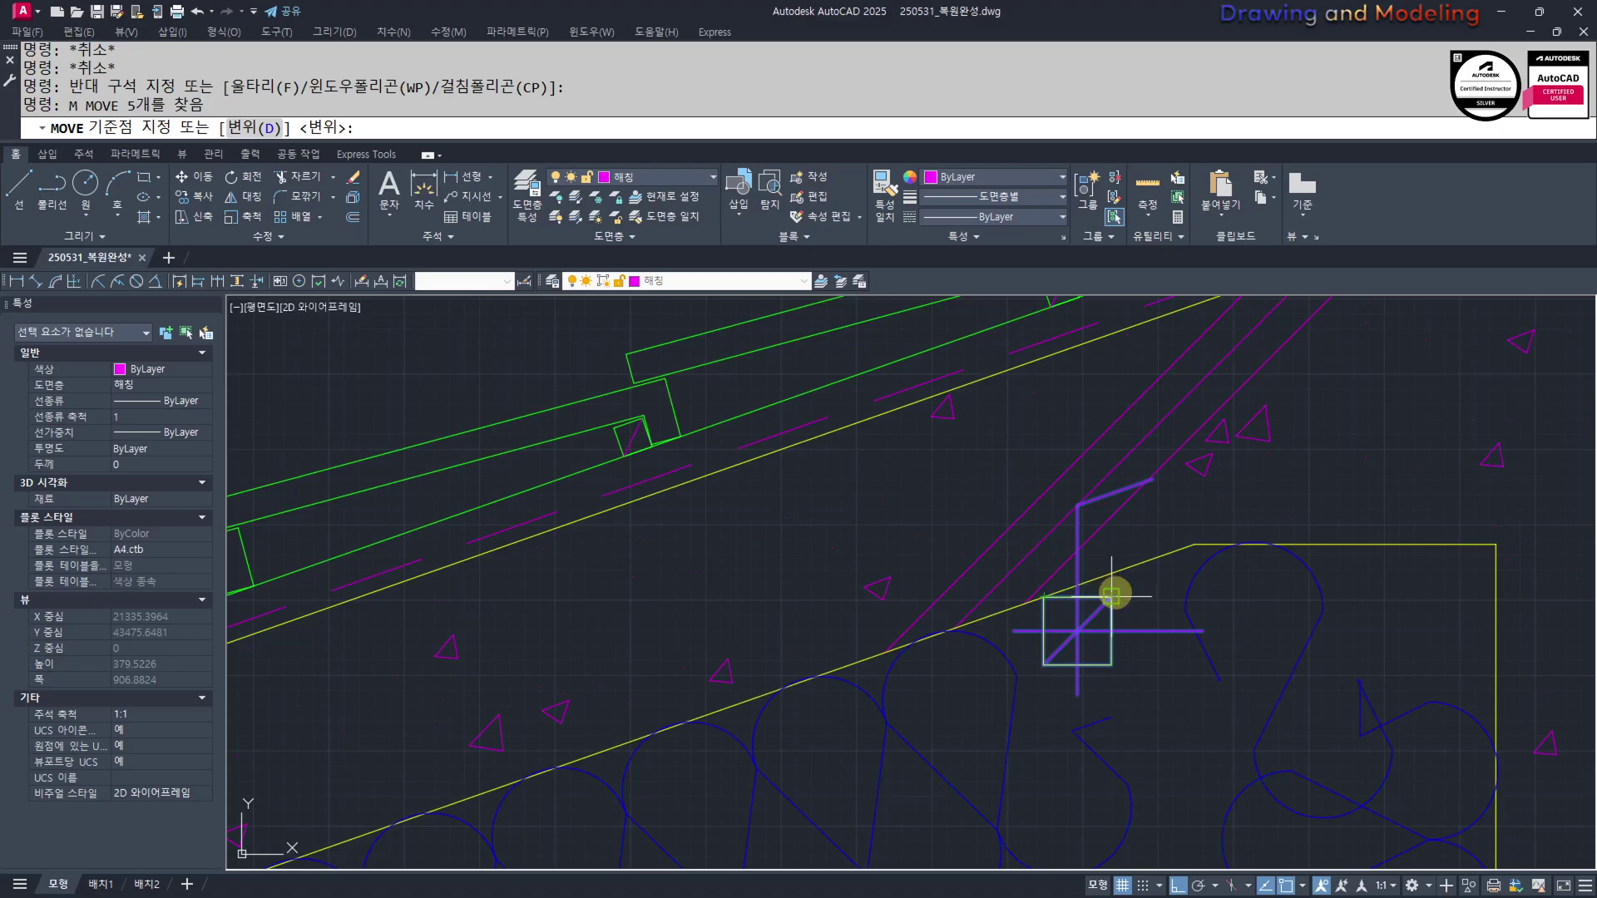
left_click(1113, 574)
scroll(1076, 560, "down", 3)
scroll(949, 386, "up", 4)
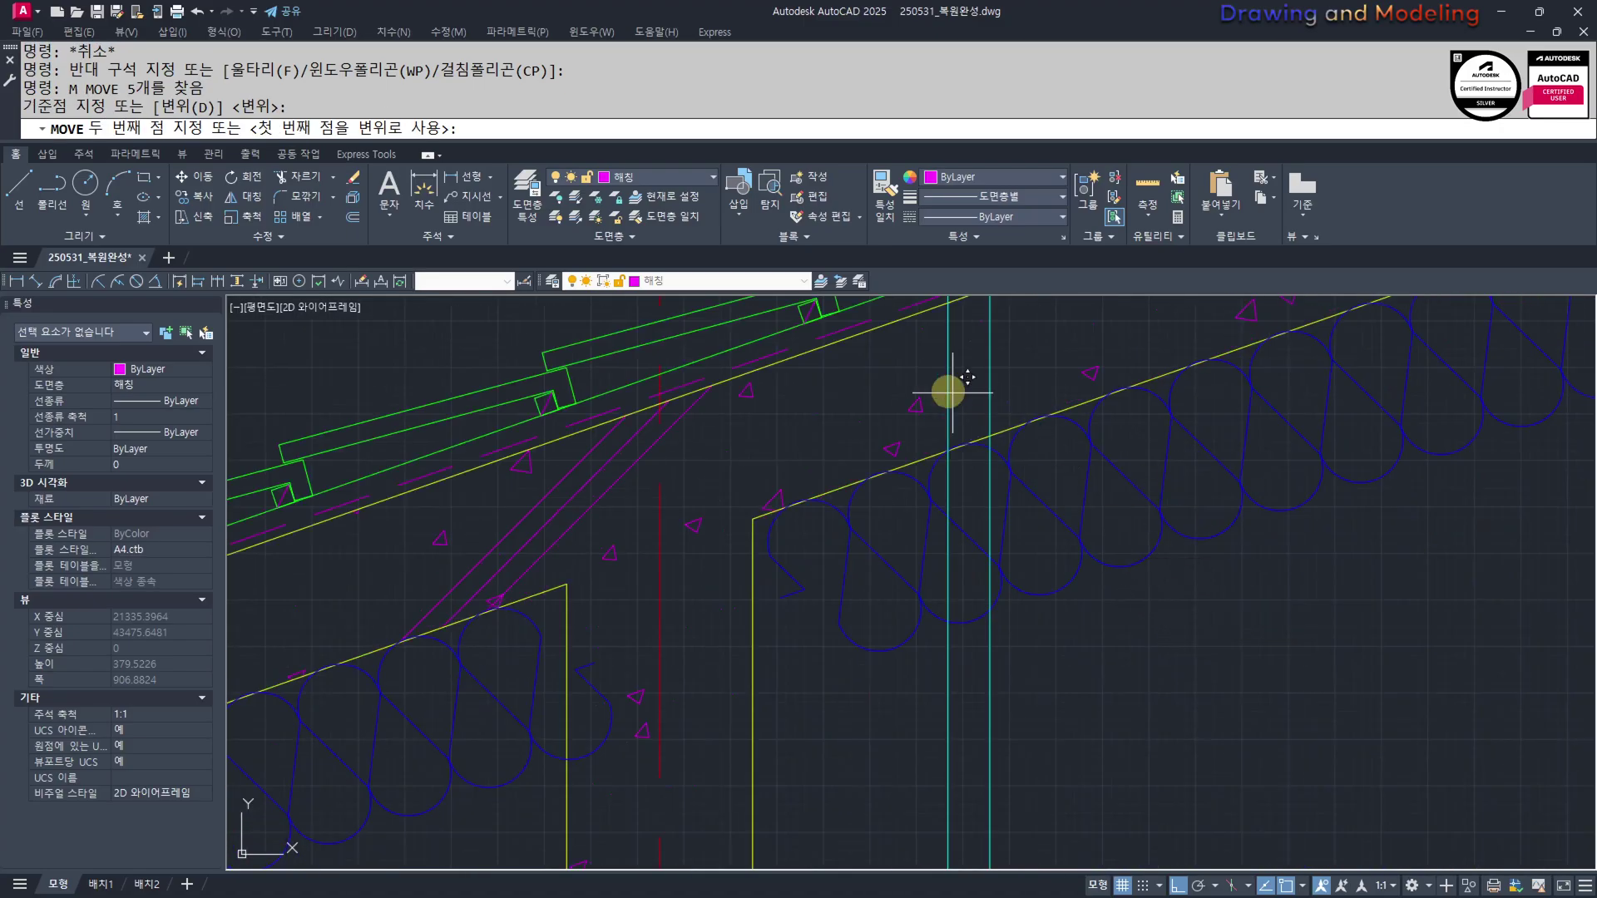
scroll(1115, 712, "up", 8)
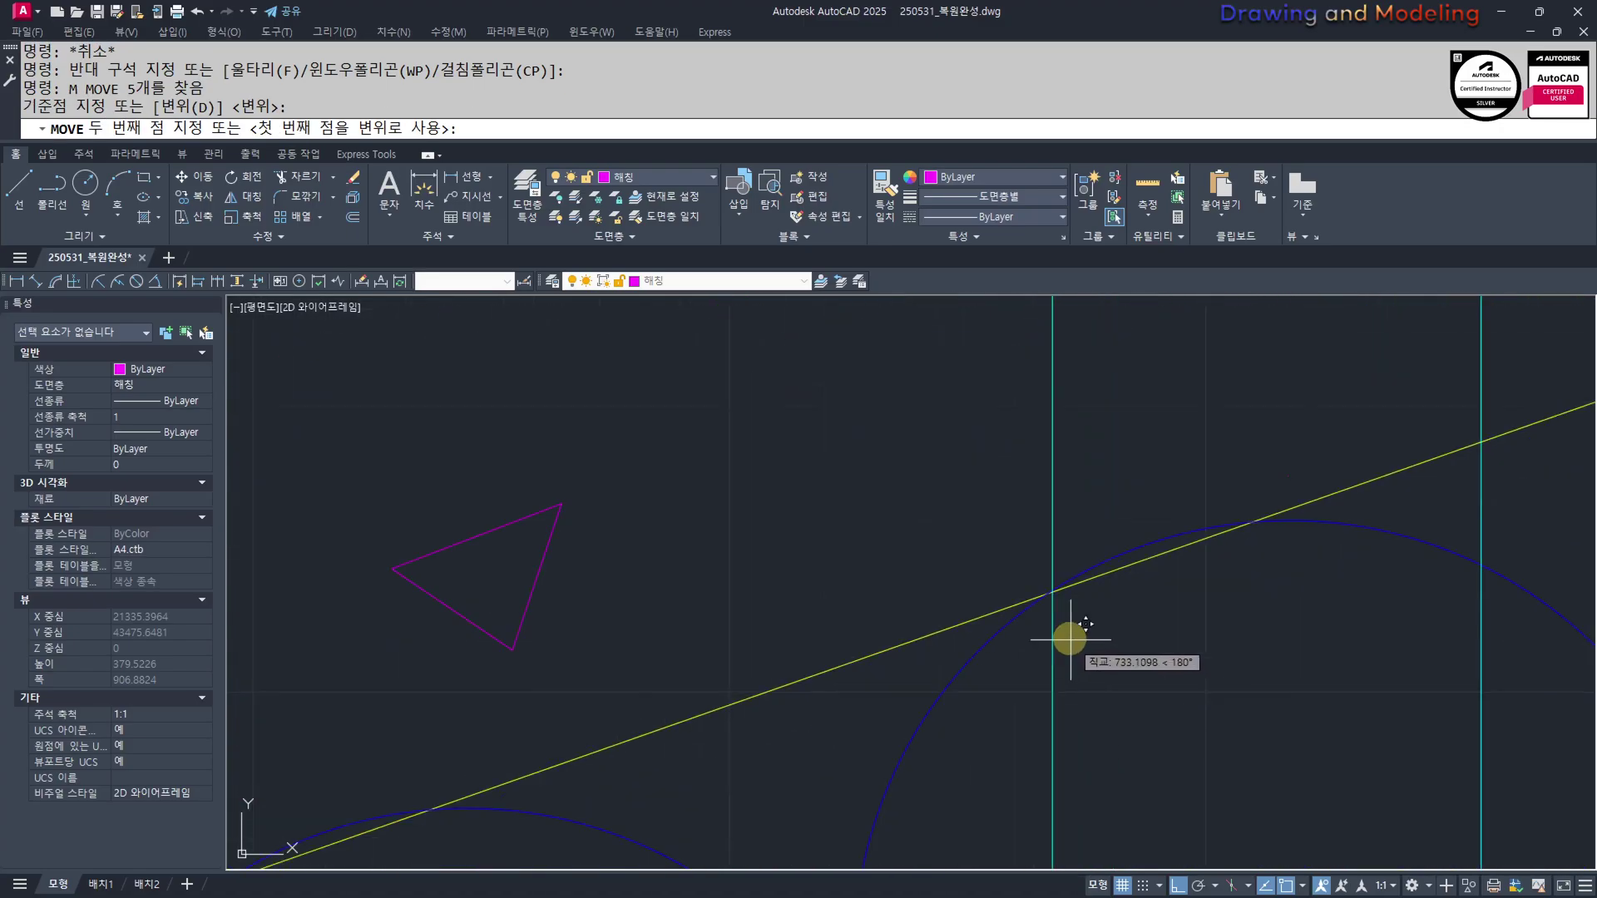
left_click(1050, 595)
key("Escape")
key("Escape")
Trim both hanger lines above the underside of the sloping roof slab
scroll(1050, 596, "down", 6)
middle_click_drag(1119, 657, 1109, 714)
type("tr")
left_click(1176, 662)
key("space")
left_click(1152, 615)
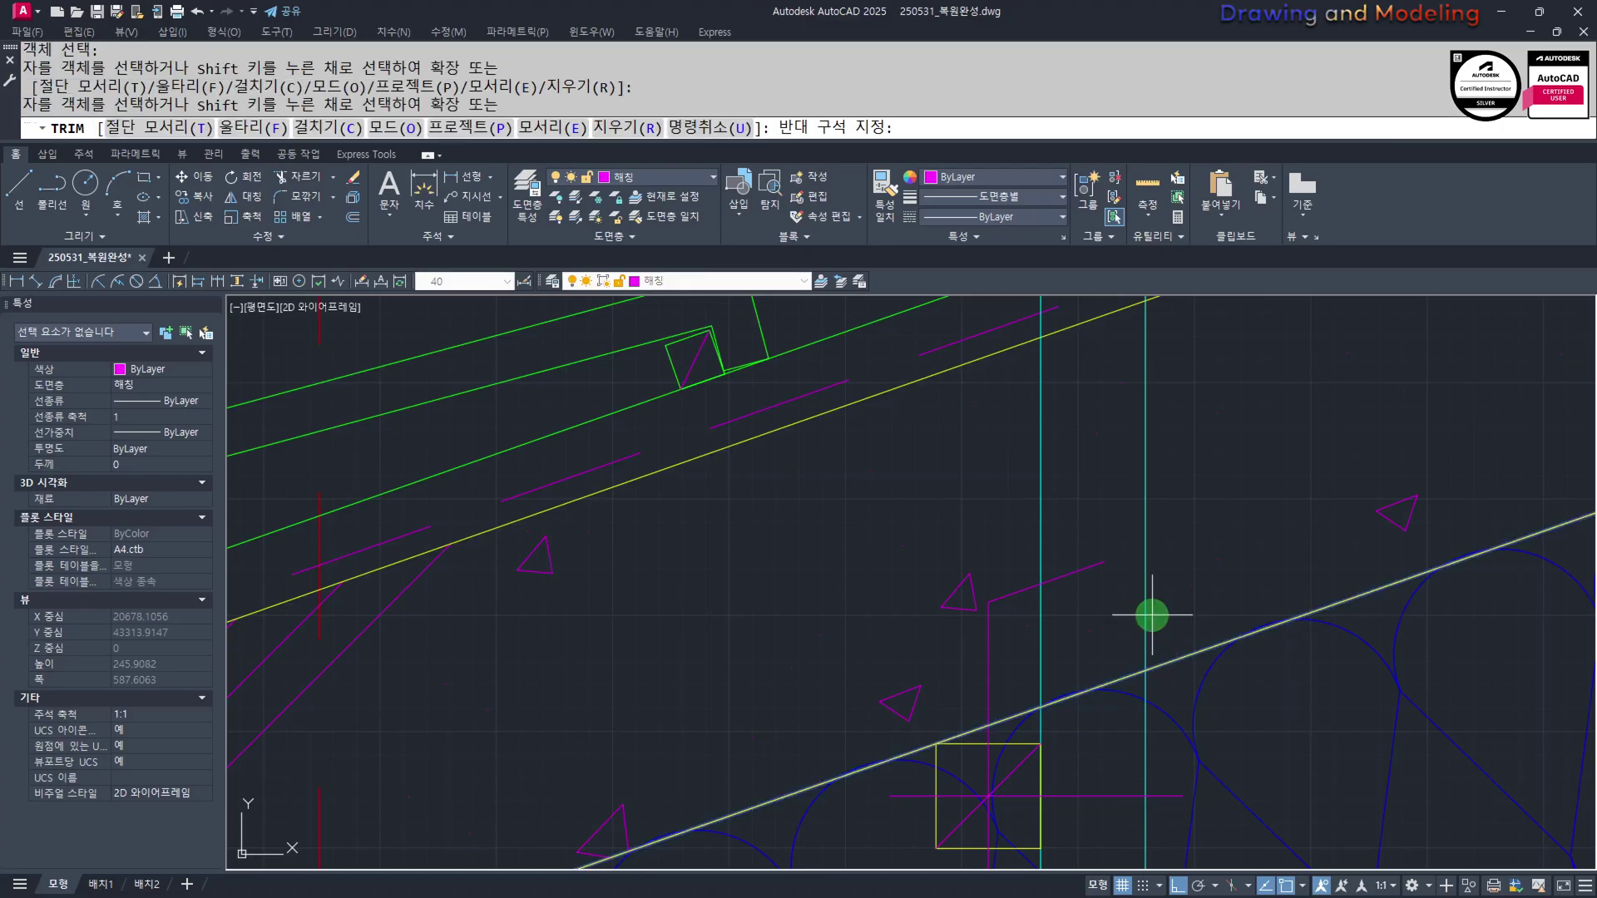
left_click(1102, 626)
left_click(1040, 641)
key("Escape")
key("Escape")
scroll(1058, 635, "down", 4)
type("bv")
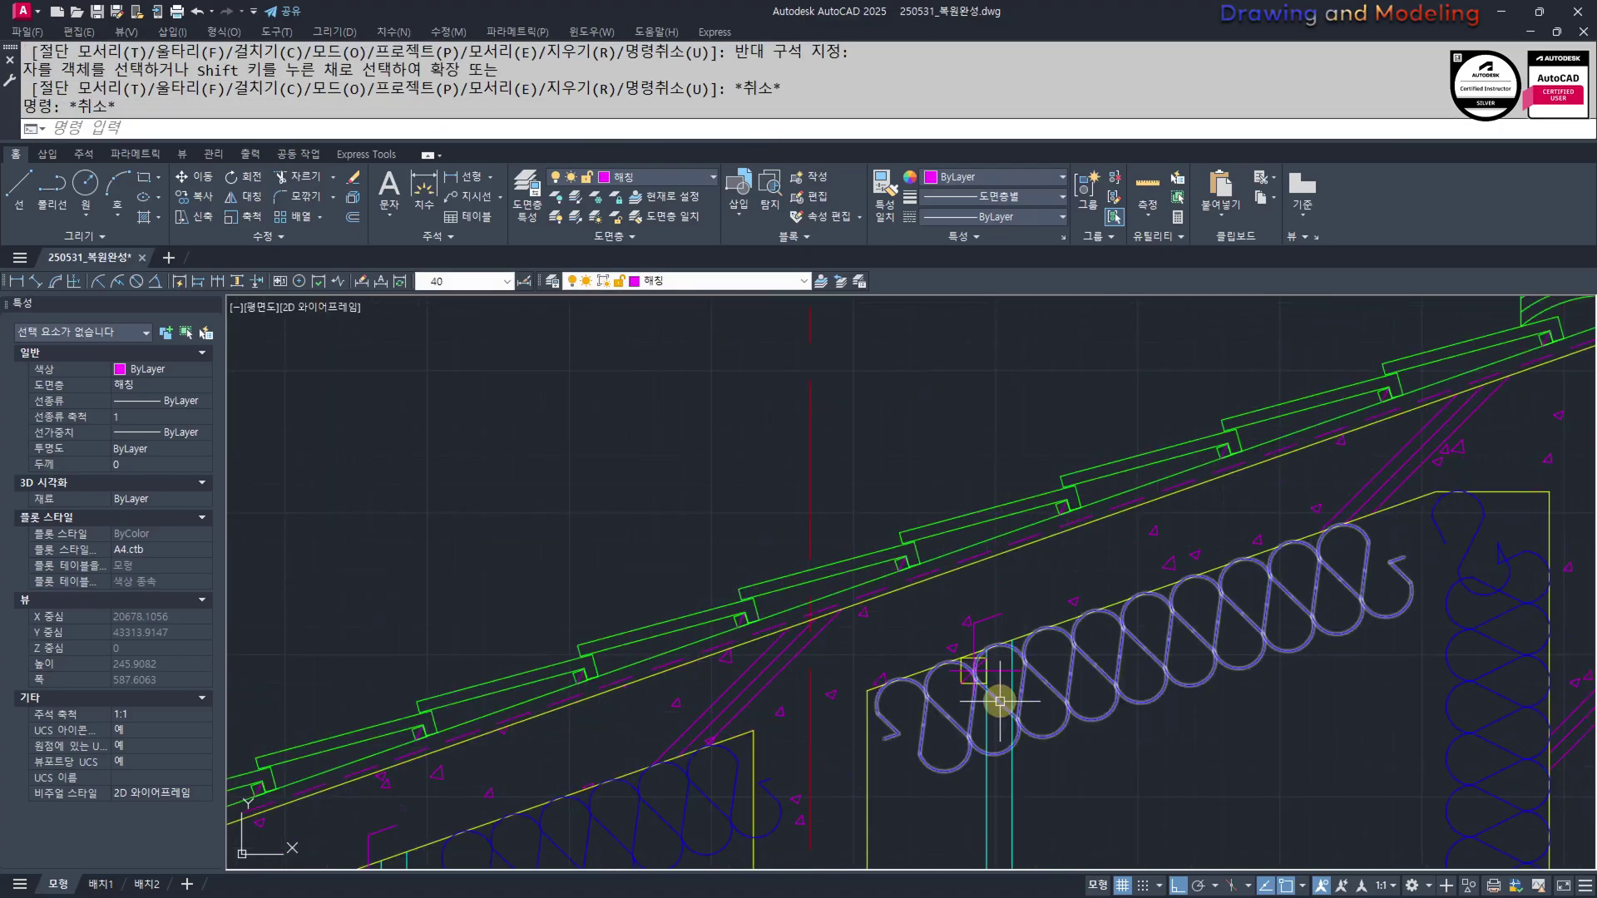
type("re")
key("Return")
left_click(935, 792)
key("Escape")
key("Escape")
scroll(1036, 532, "down", 3)
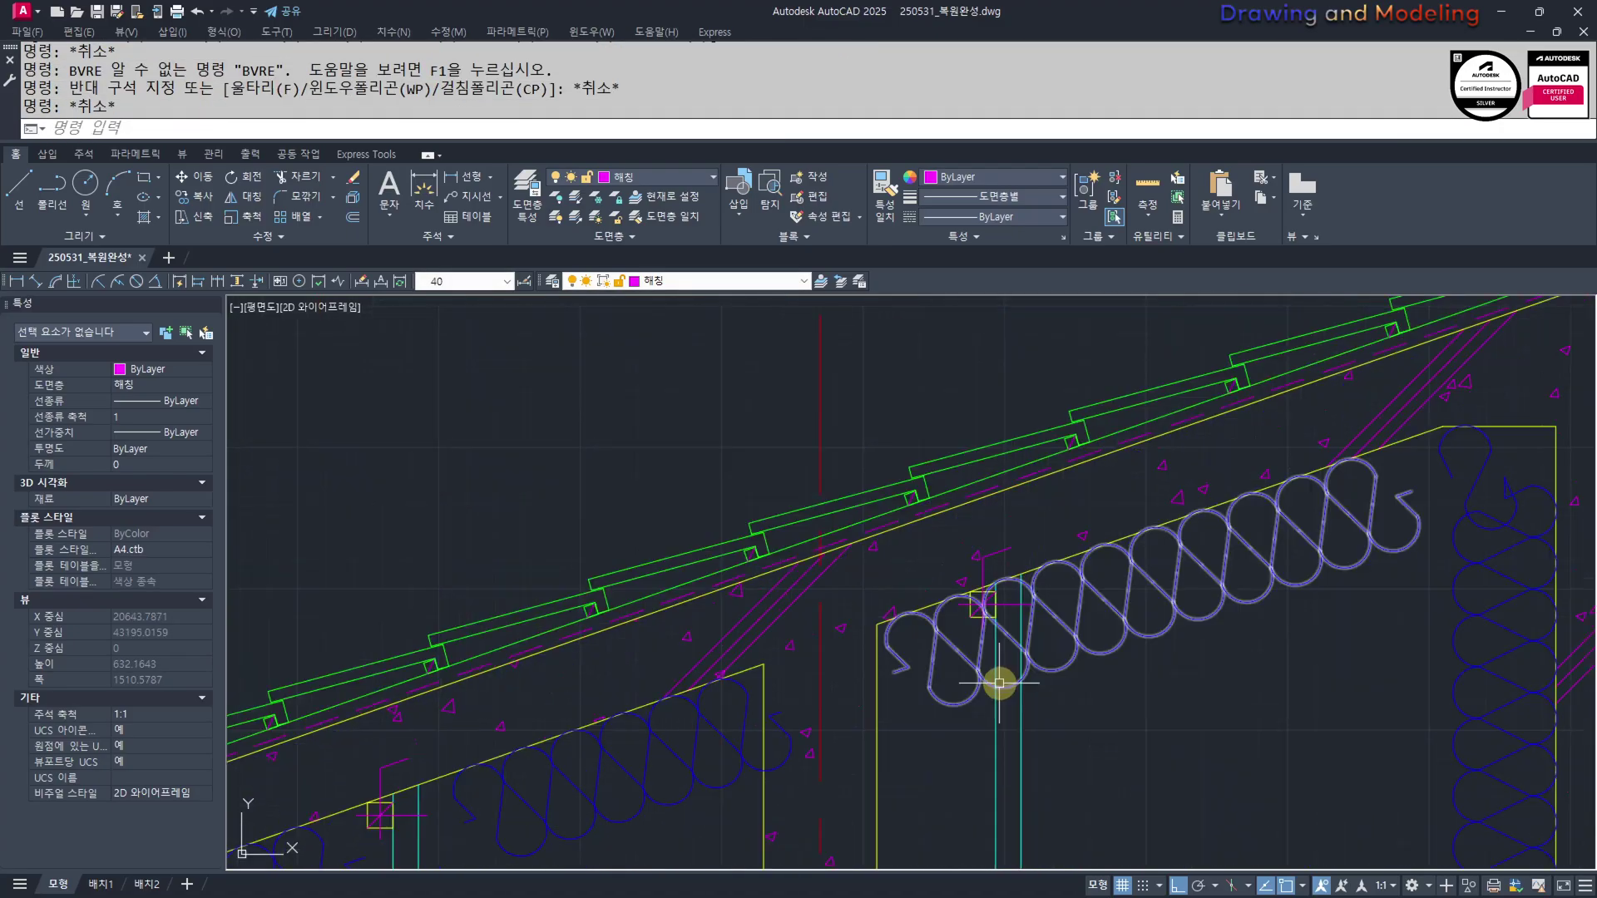
Break the sloping roof insulation line around the moved hanger and its top block
type("br")
key("Return")
left_click(951, 692)
key("Escape")
key("Escape")
scroll(1248, 582, "up", 5)
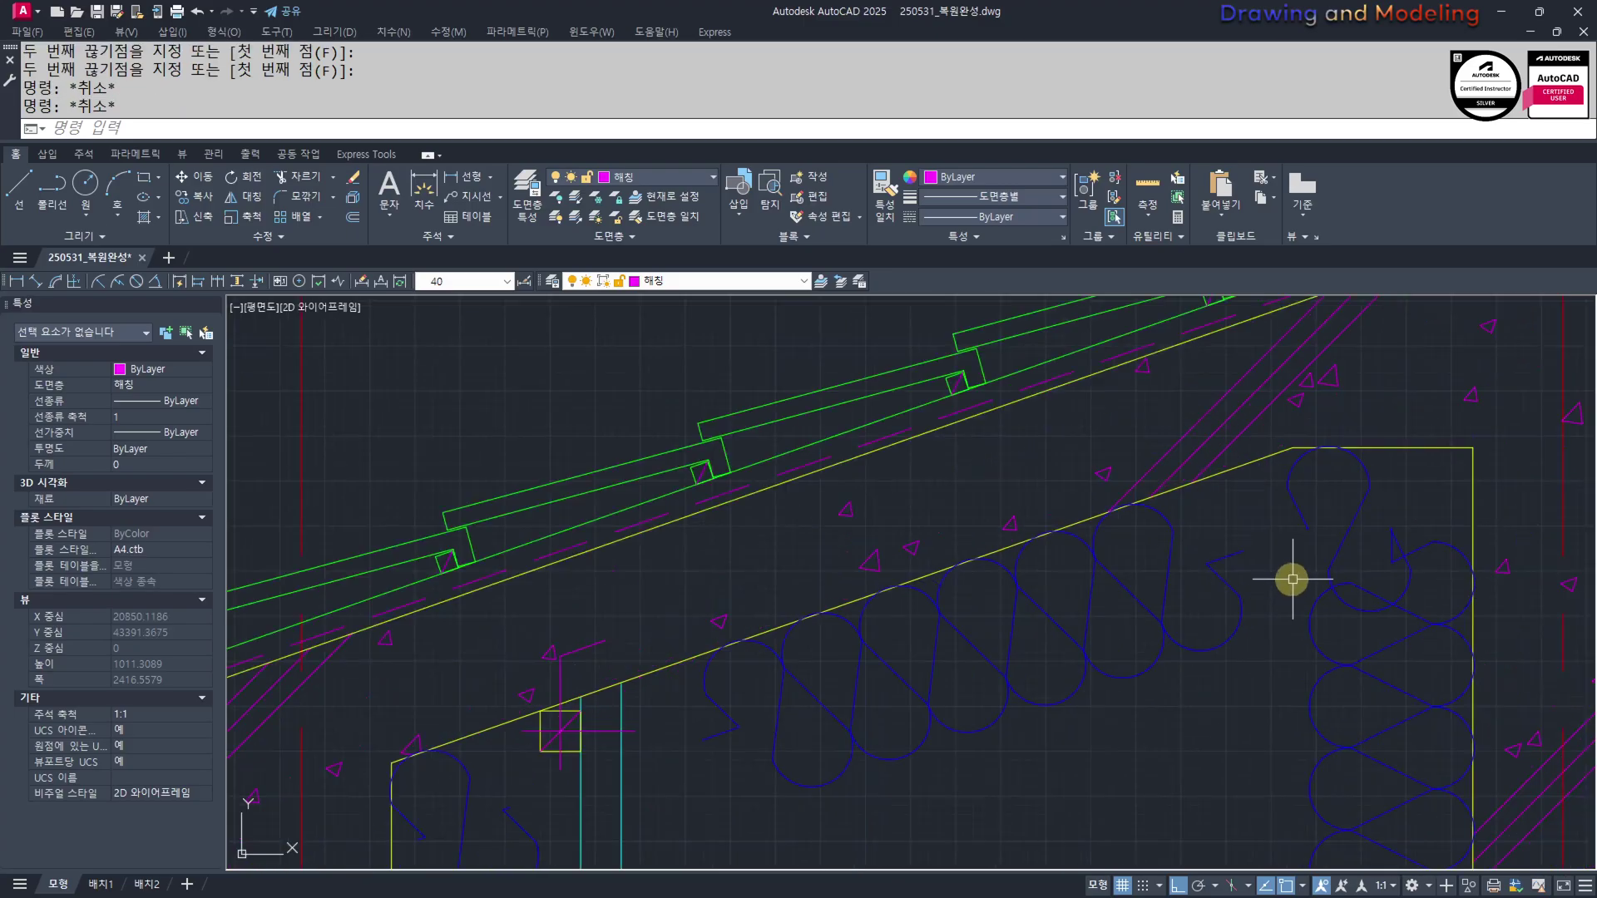
Extend the cut end of the sloping roof insulation into the gap at the hanger's former position
type("ex")
key("Return")
key("Return")
left_click(1240, 568)
left_click(1165, 619)
key("Escape")
key("Escape")
key("Return")
key("Return")
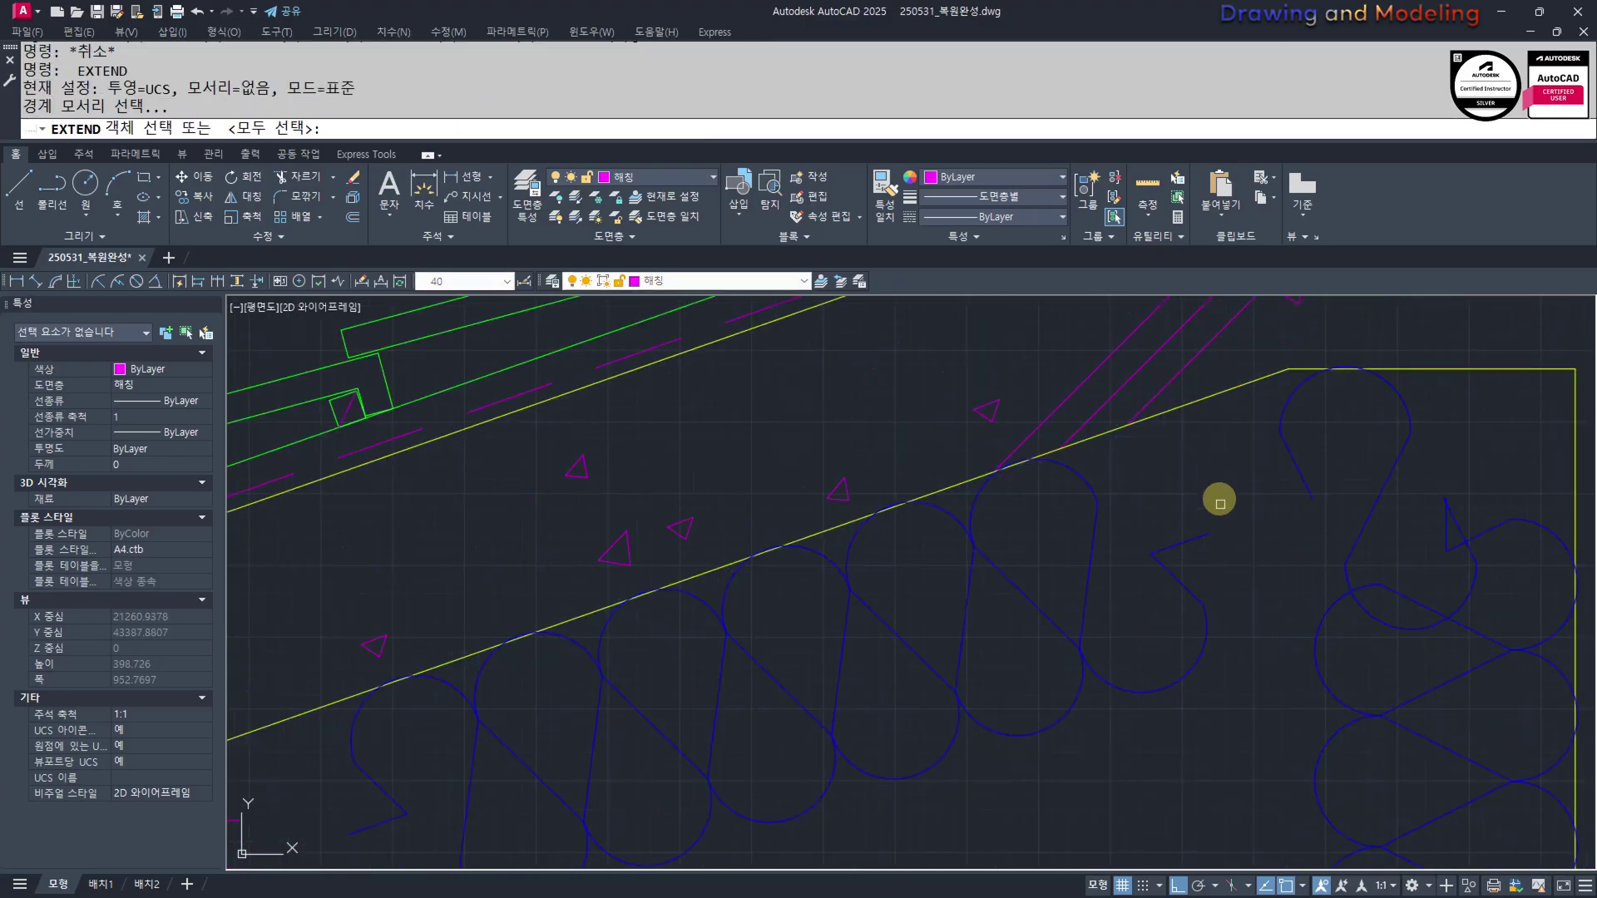
left_click(1226, 486)
left_click(1148, 576)
key("Escape")
key("Escape")
Examine the whole section from roof and ceiling to foundations, together with the neighbouring elevation
scroll(1147, 575, "down", 6)
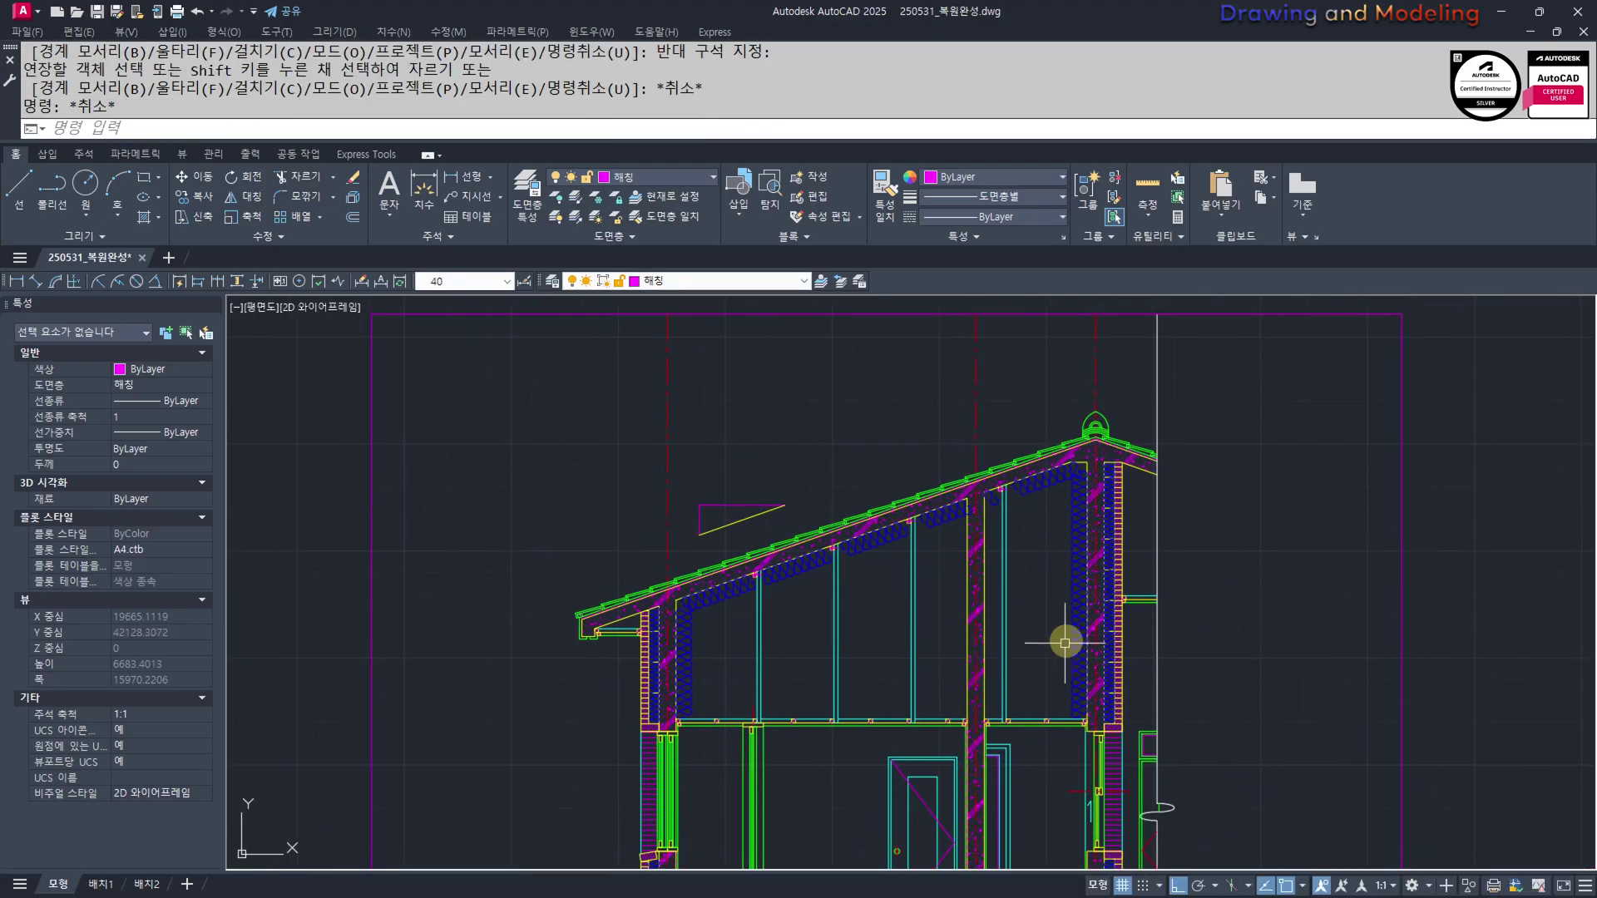
scroll(988, 683, "up", 2)
middle_click_drag(988, 684, 1031, 636)
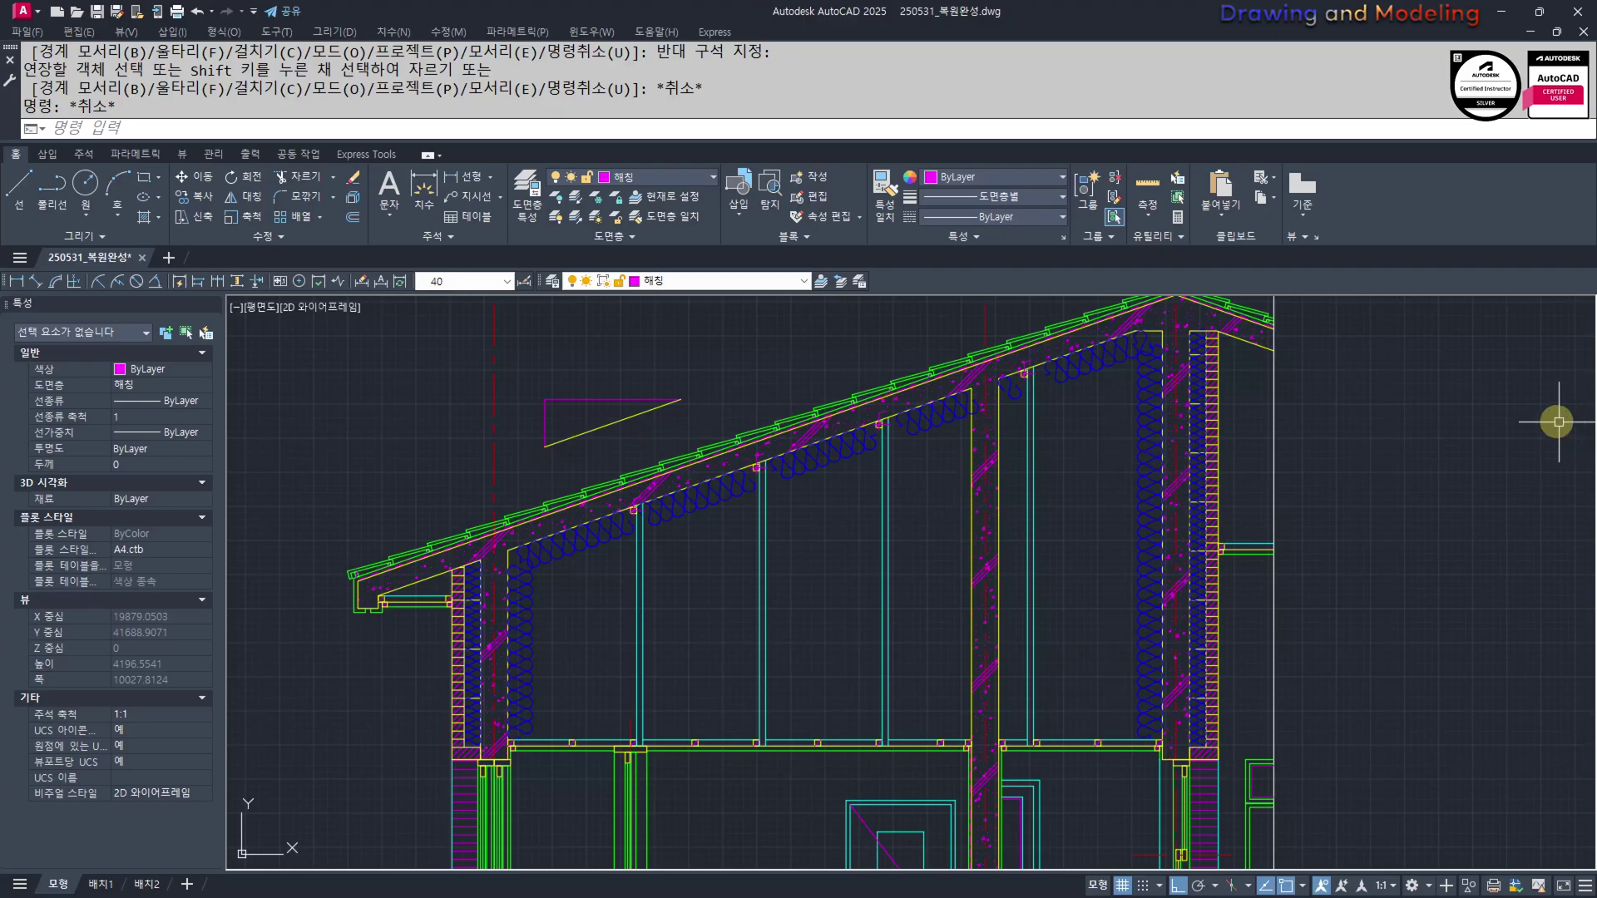
middle_click_drag(1360, 324, 1224, 244)
scroll(1108, 535, "down", 2)
scroll(773, 607, "down", 2)
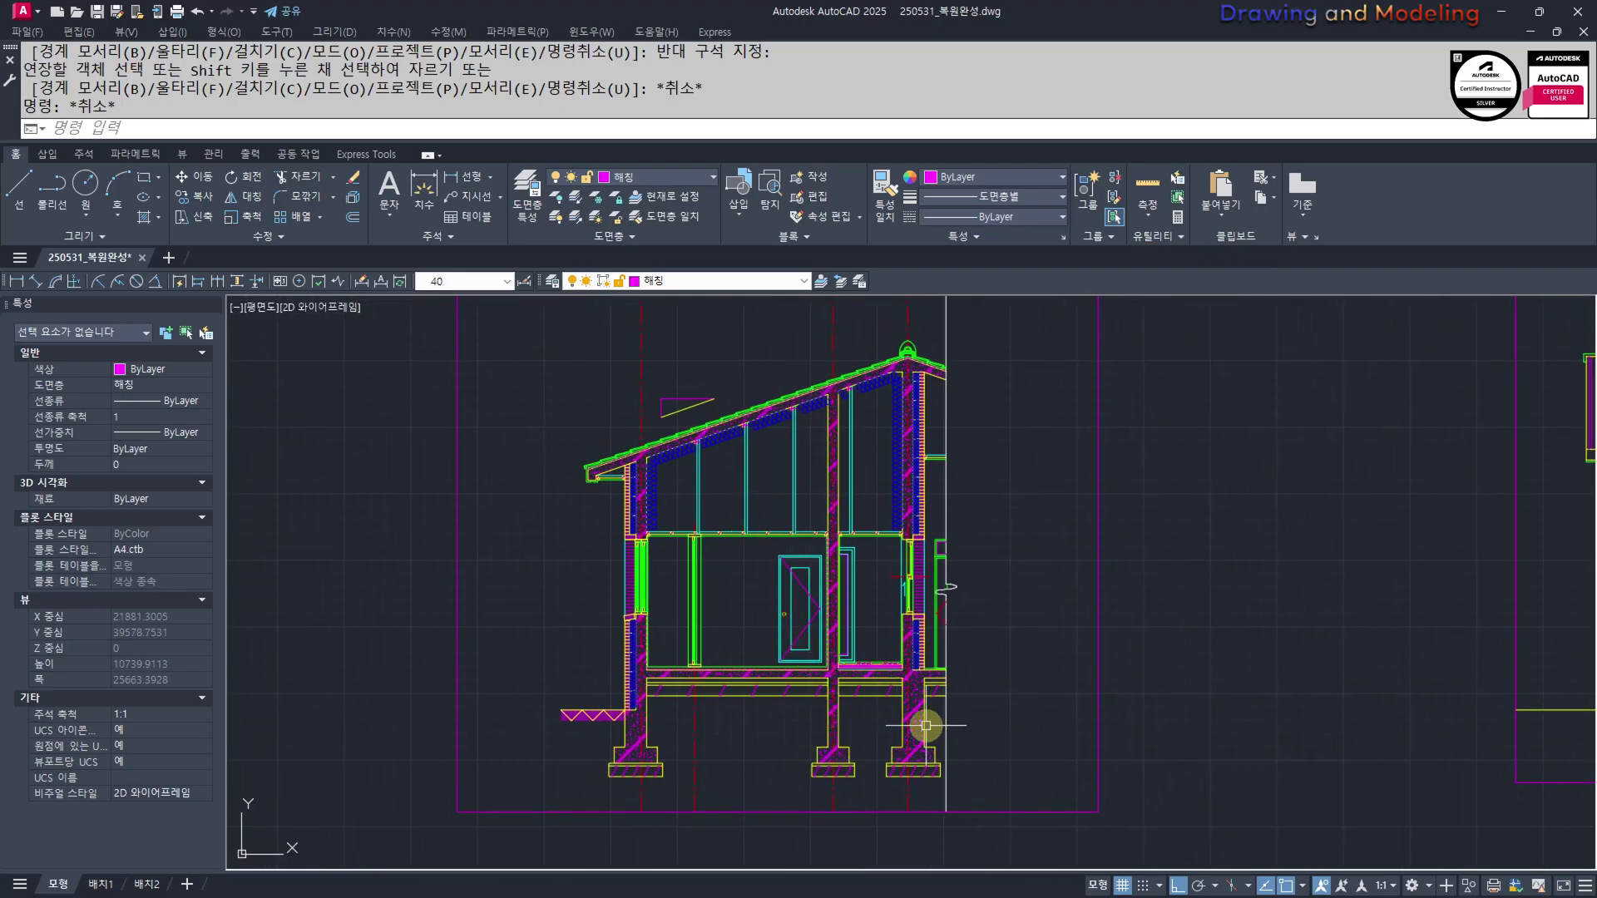
middle_click_drag(440, 771, 543, 788)
scroll(919, 529, "down", 4)
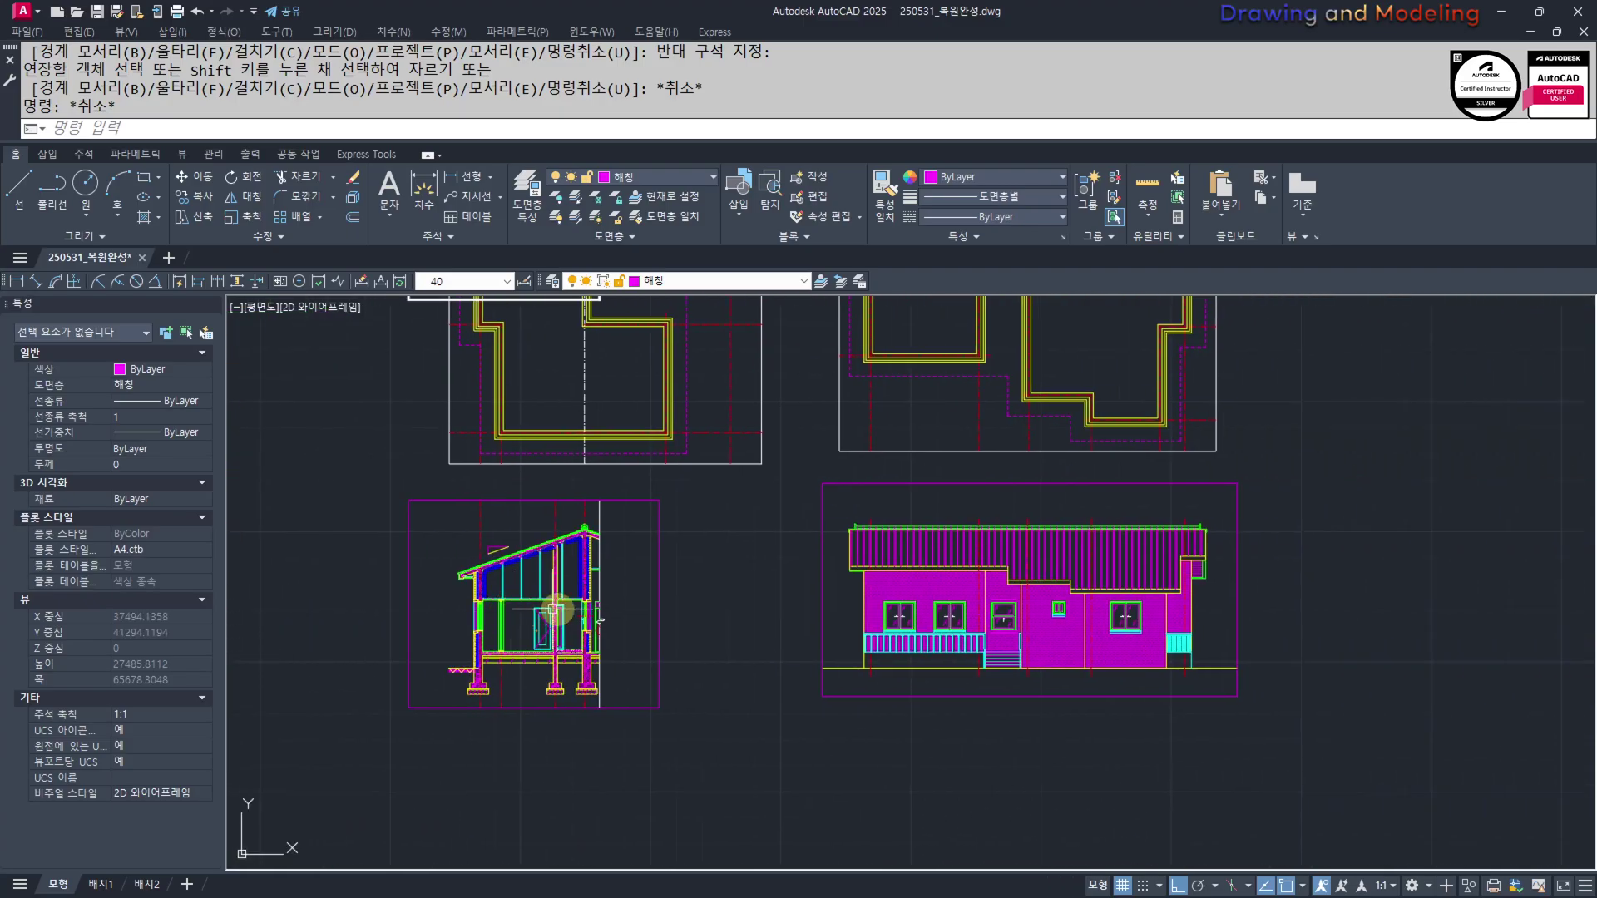
scroll(533, 624, "up", 2)
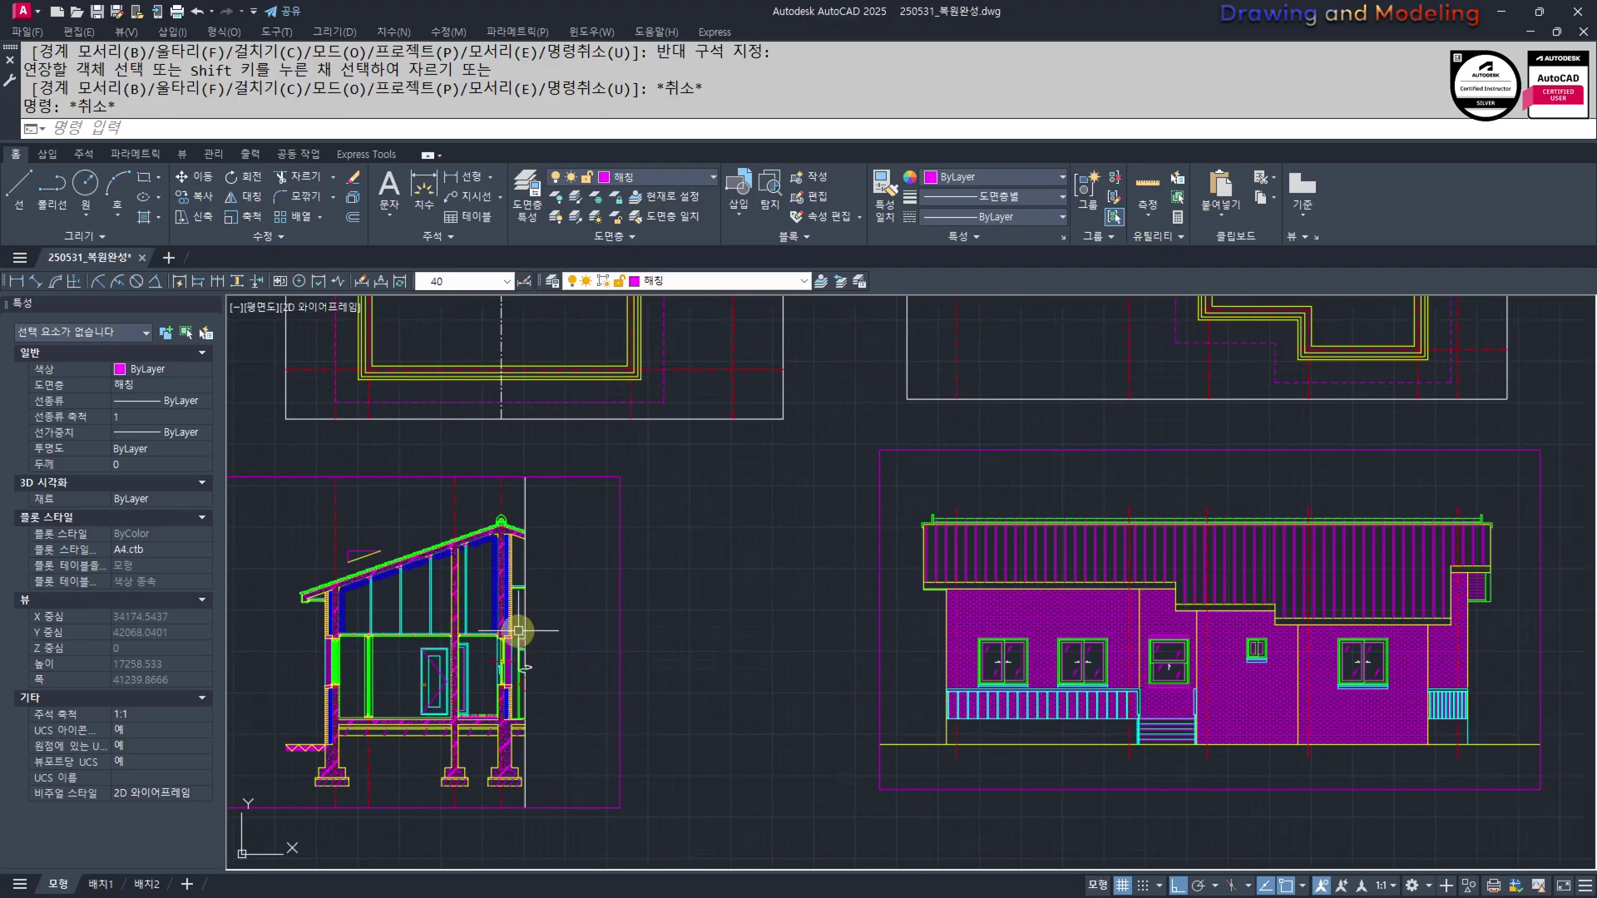